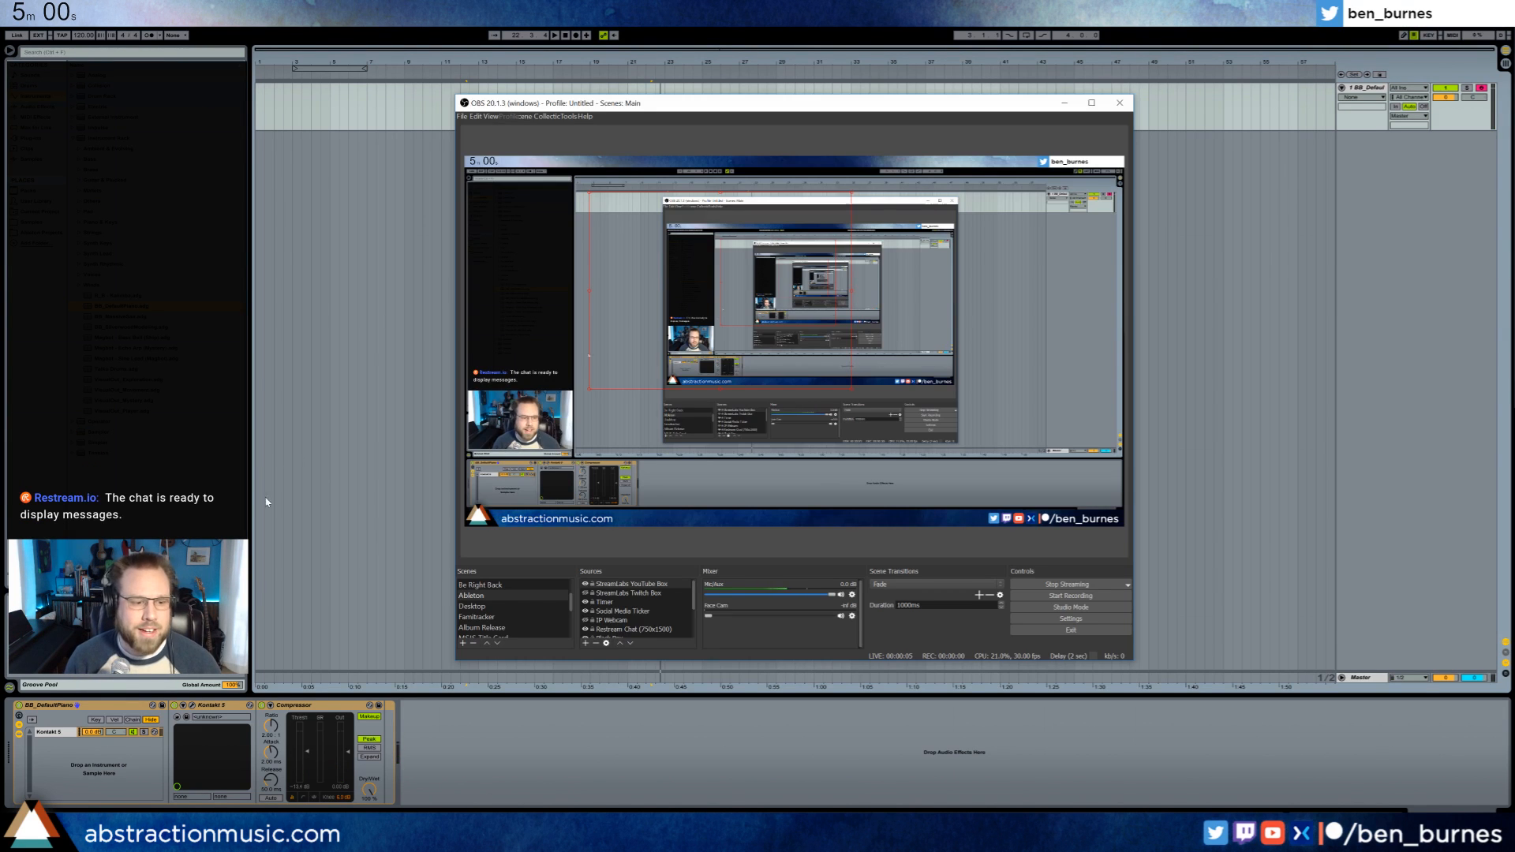
- Switch to the browser and check the stream on the YouTube live dashboard, then pause the preview and minimise the browser
key(alt+Tab)
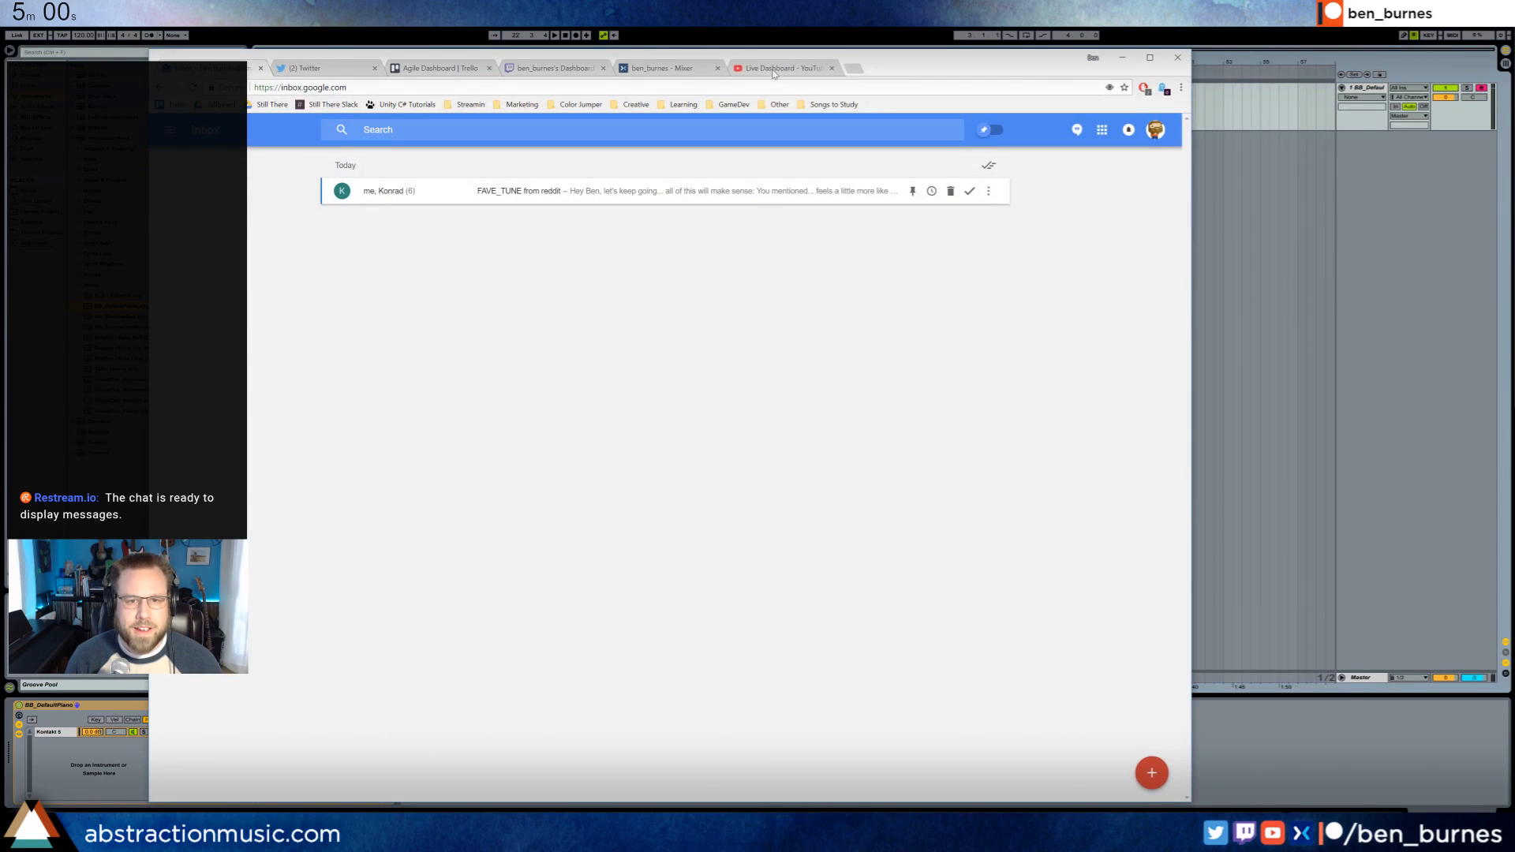
click(774, 73)
click(403, 407)
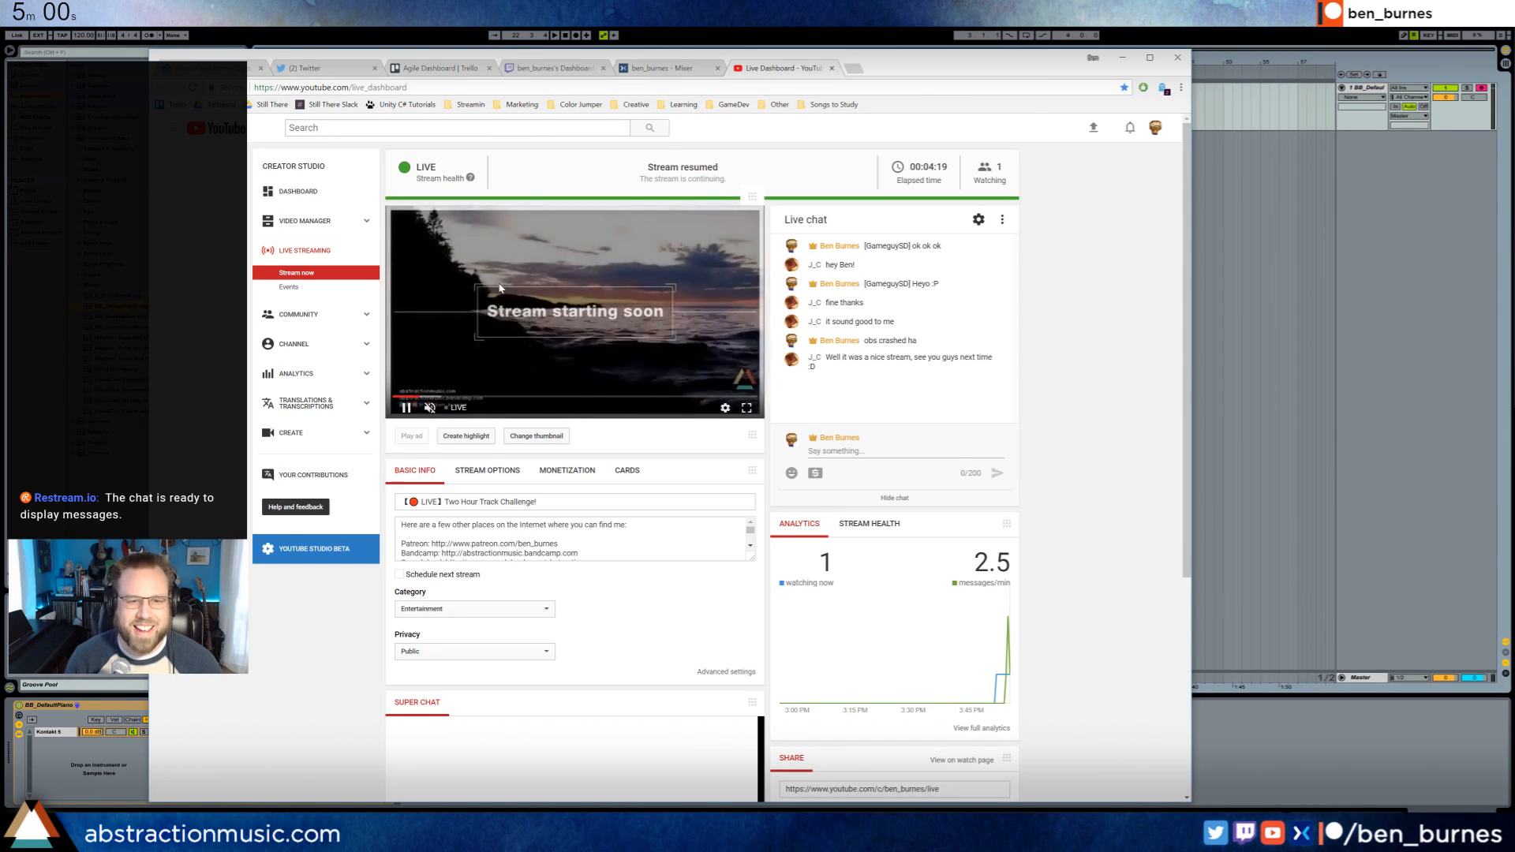
click(740, 397)
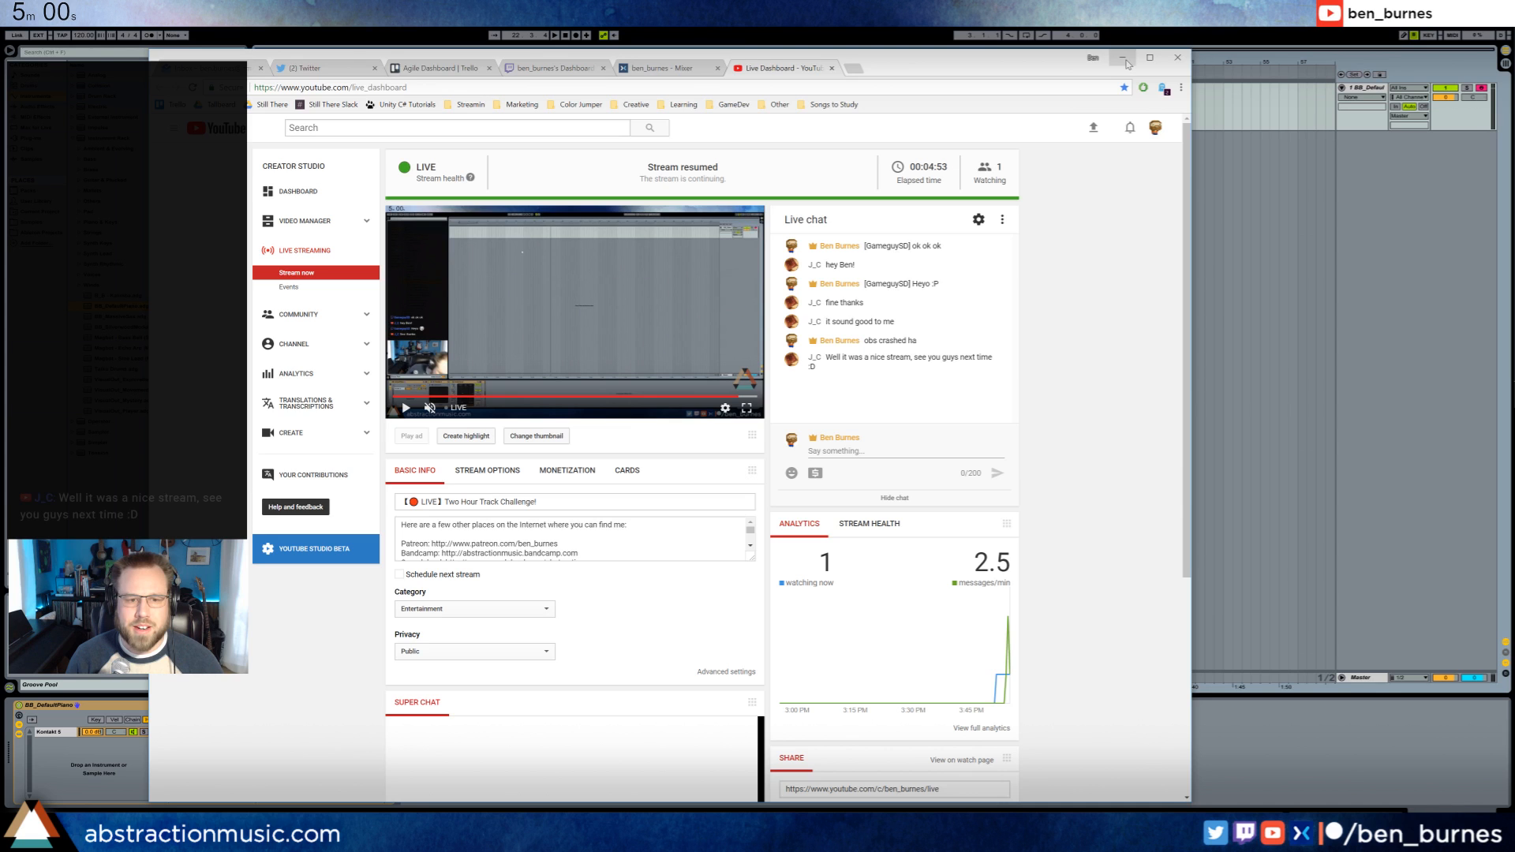
click(1125, 59)
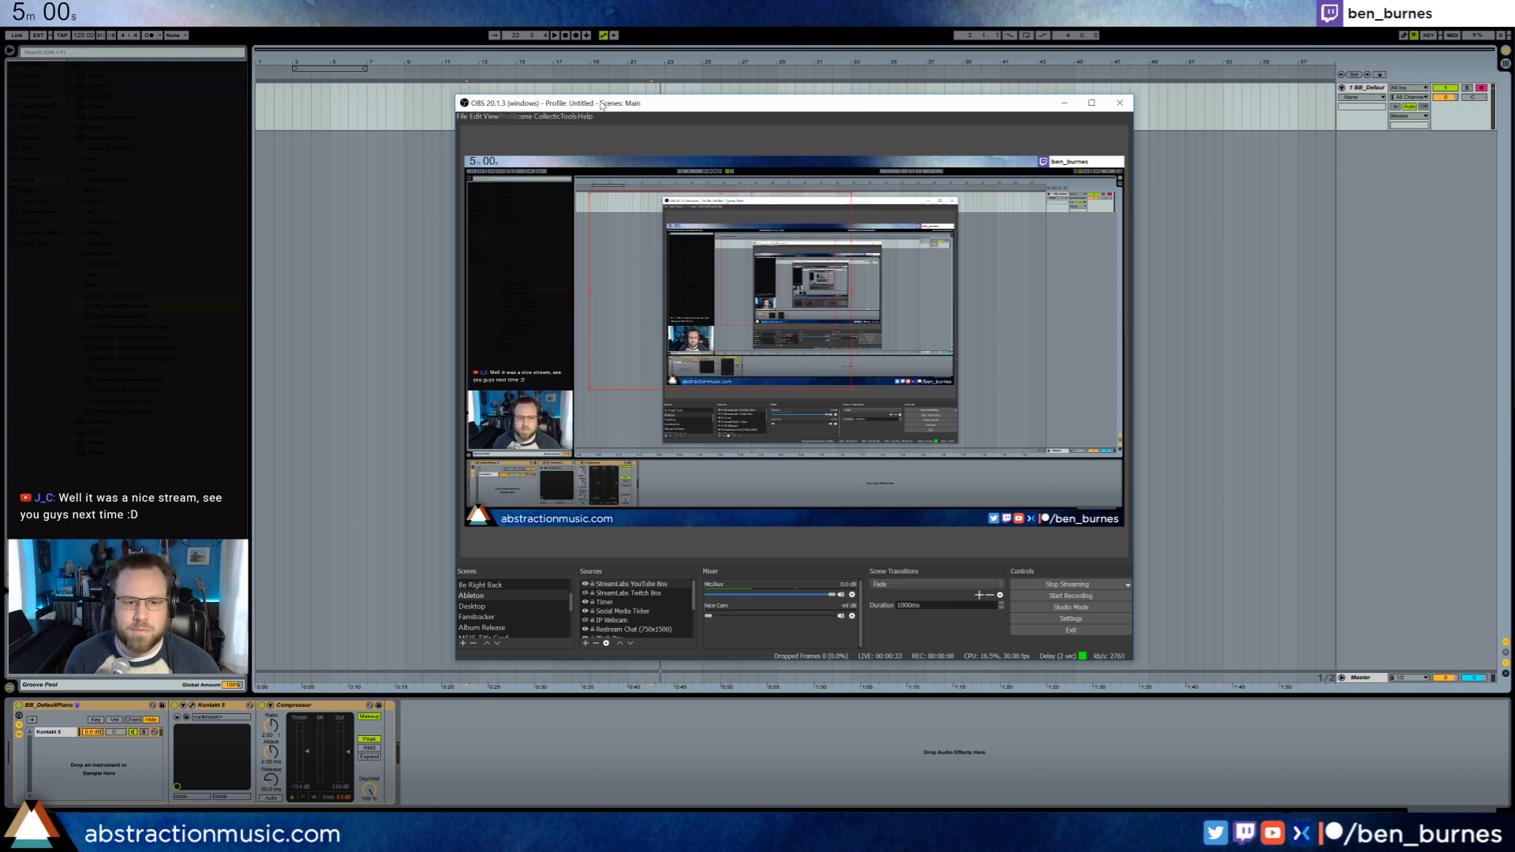
- Move the OBS window out of the way to clear the Ableton arrangement
drag(460, 97, 758, 316)
drag(854, 327, 1514, 35)
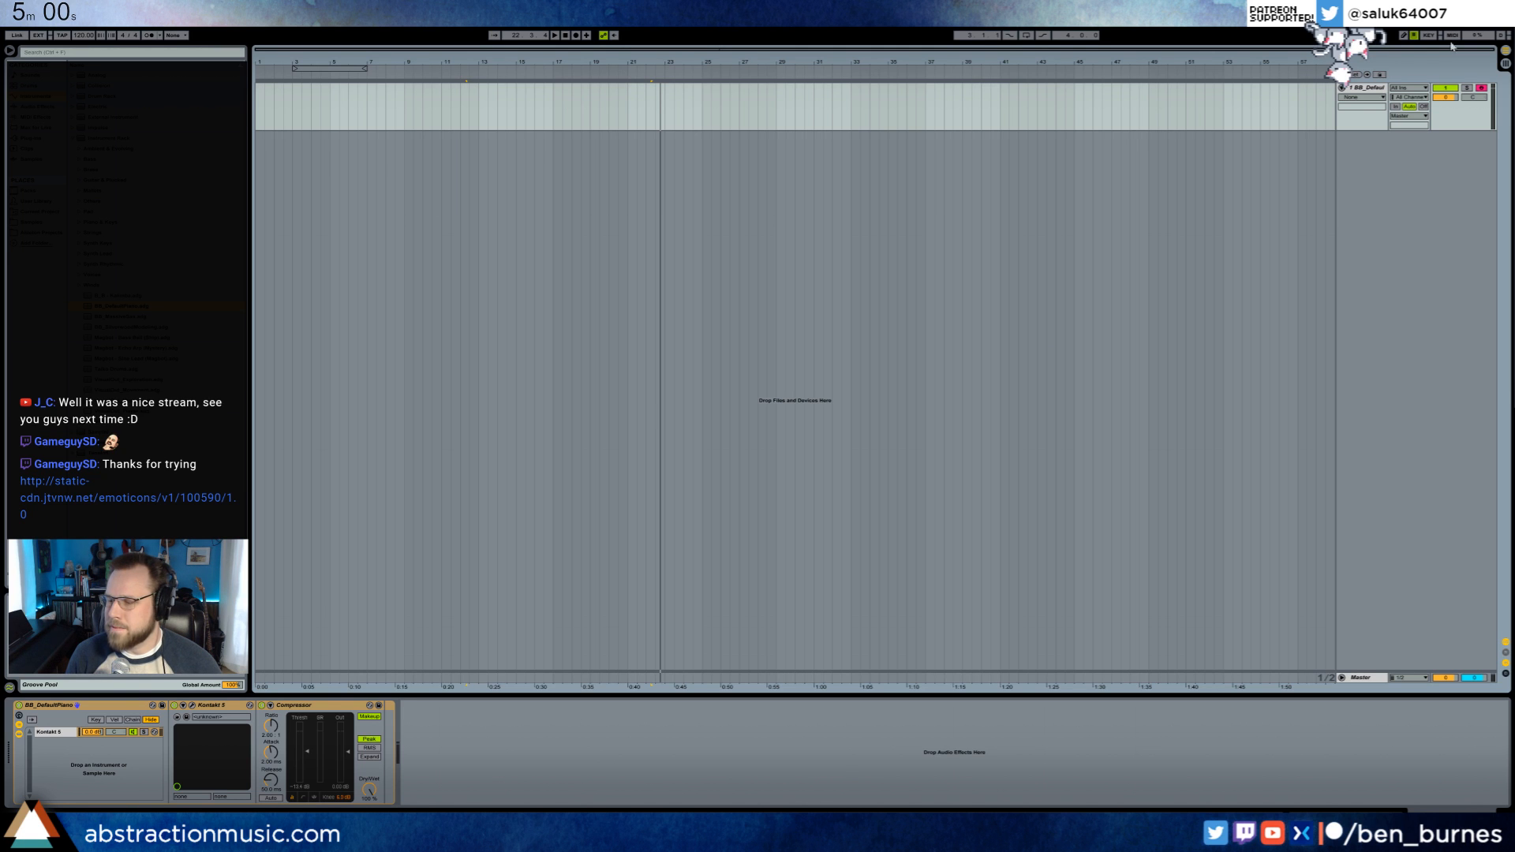
- Switch to the browser's countdown timer, set it to 2h 00m 00s and start it
key(alt+Tab)
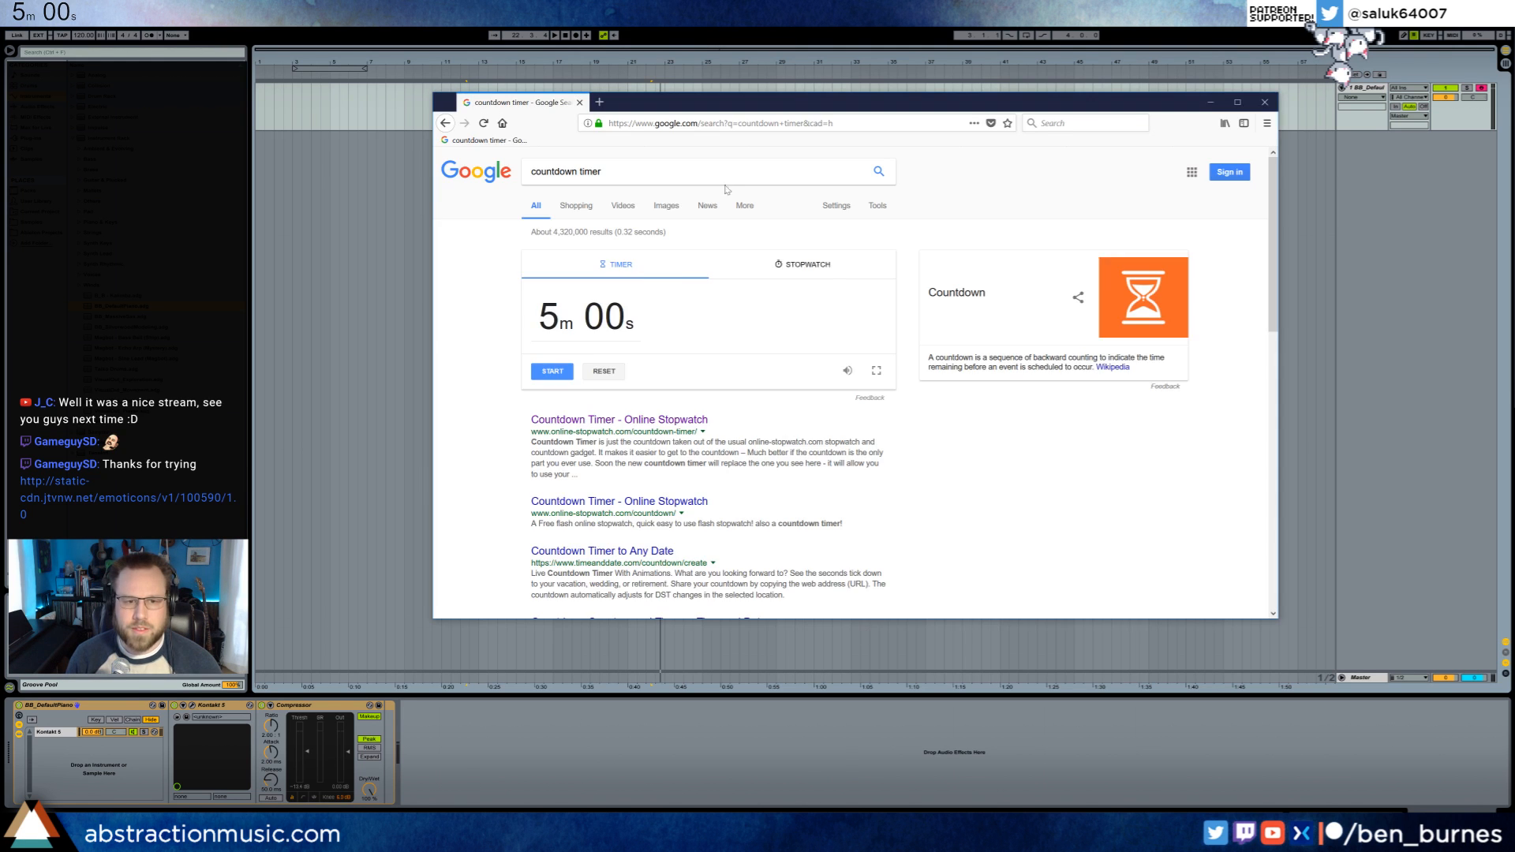
click(609, 323)
text(2h 00m 00)
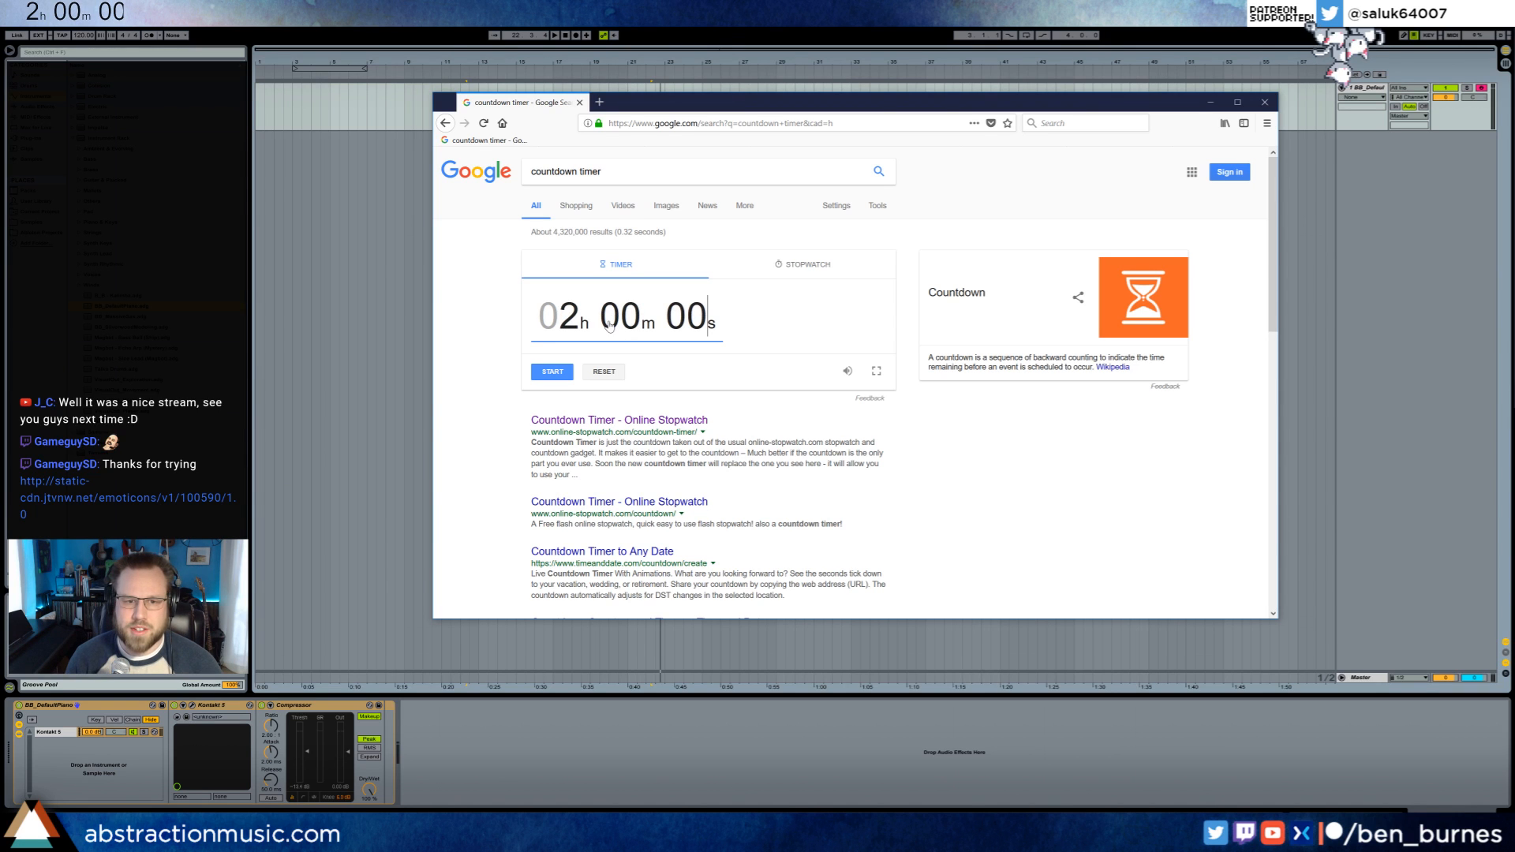
click(463, 304)
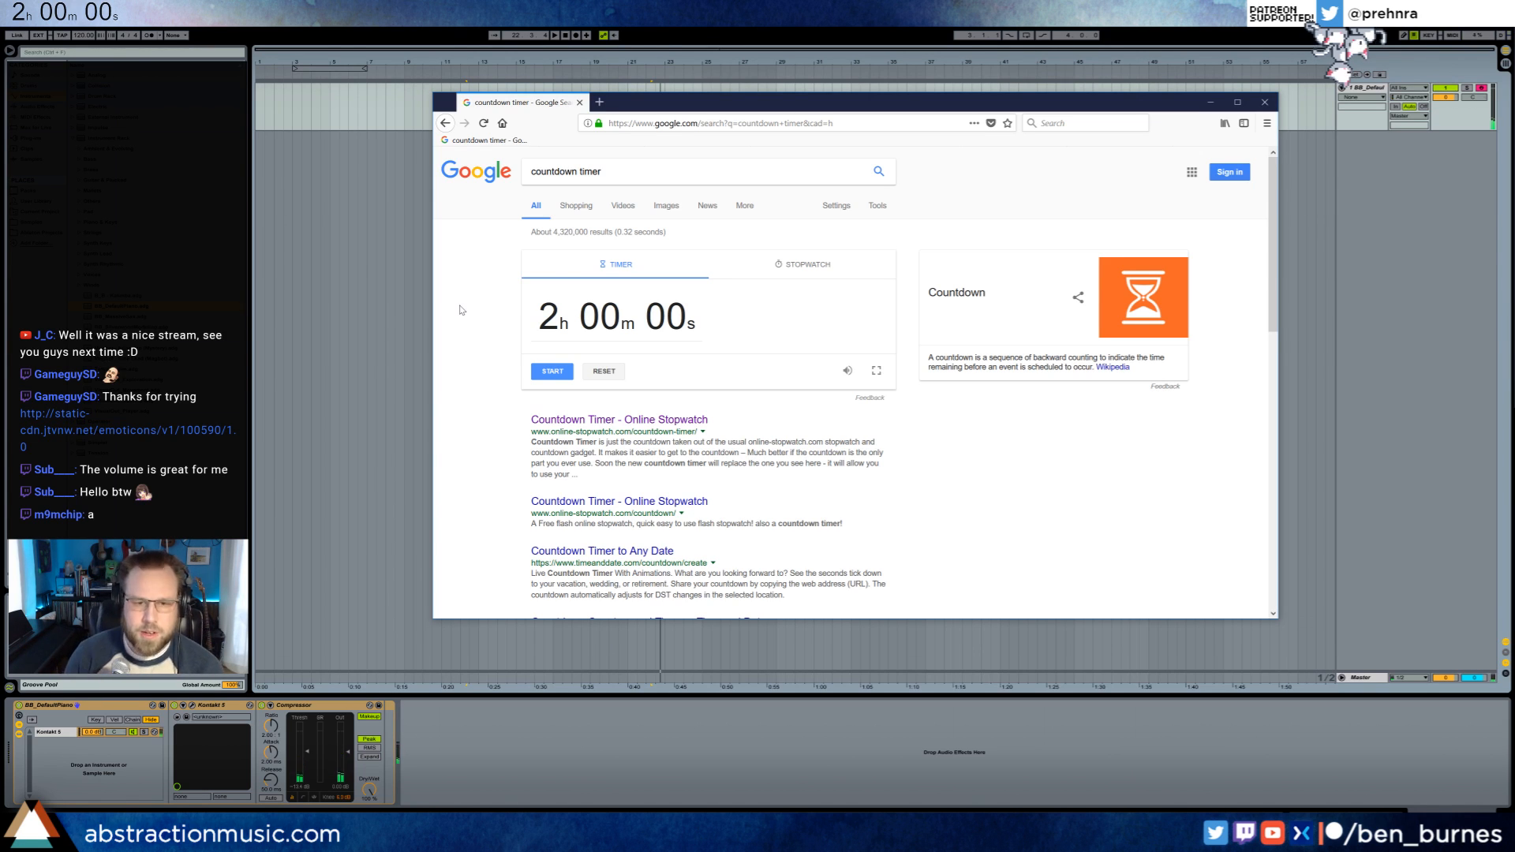
key(alt+Tab)
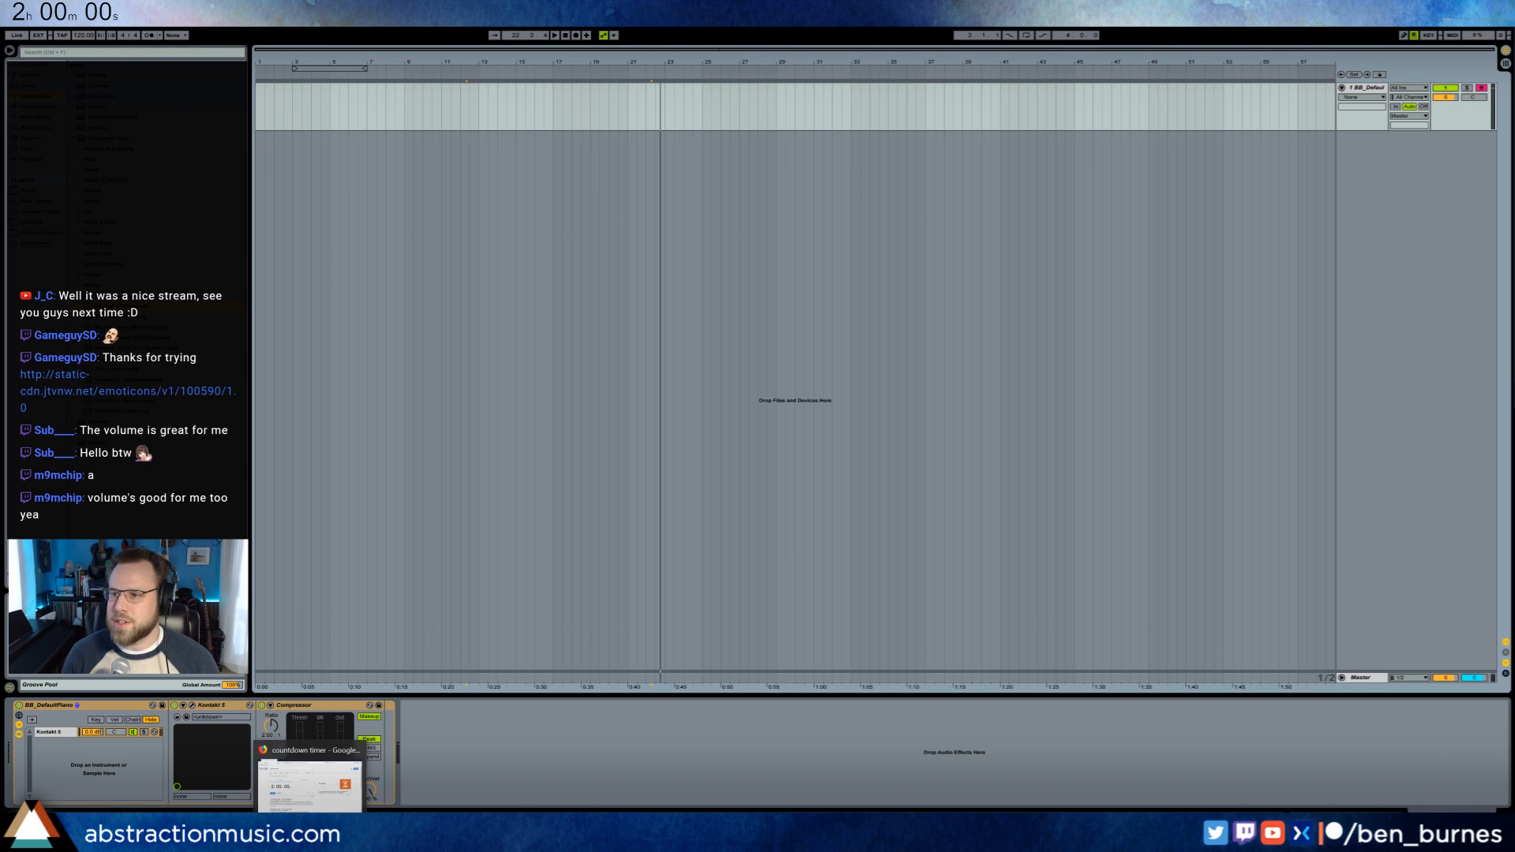
key(alt+Tab)
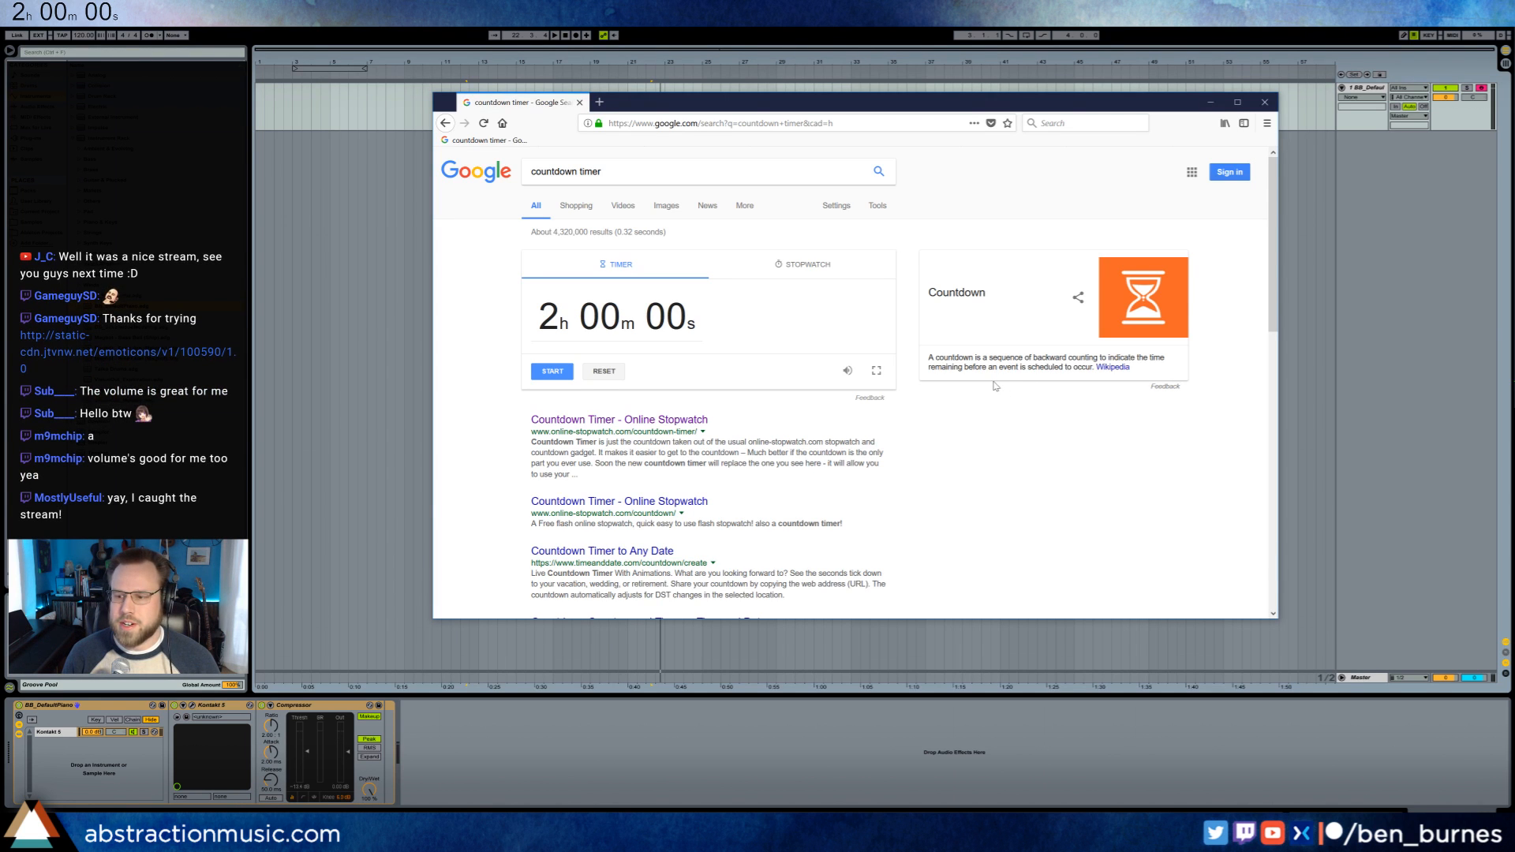
click(552, 371)
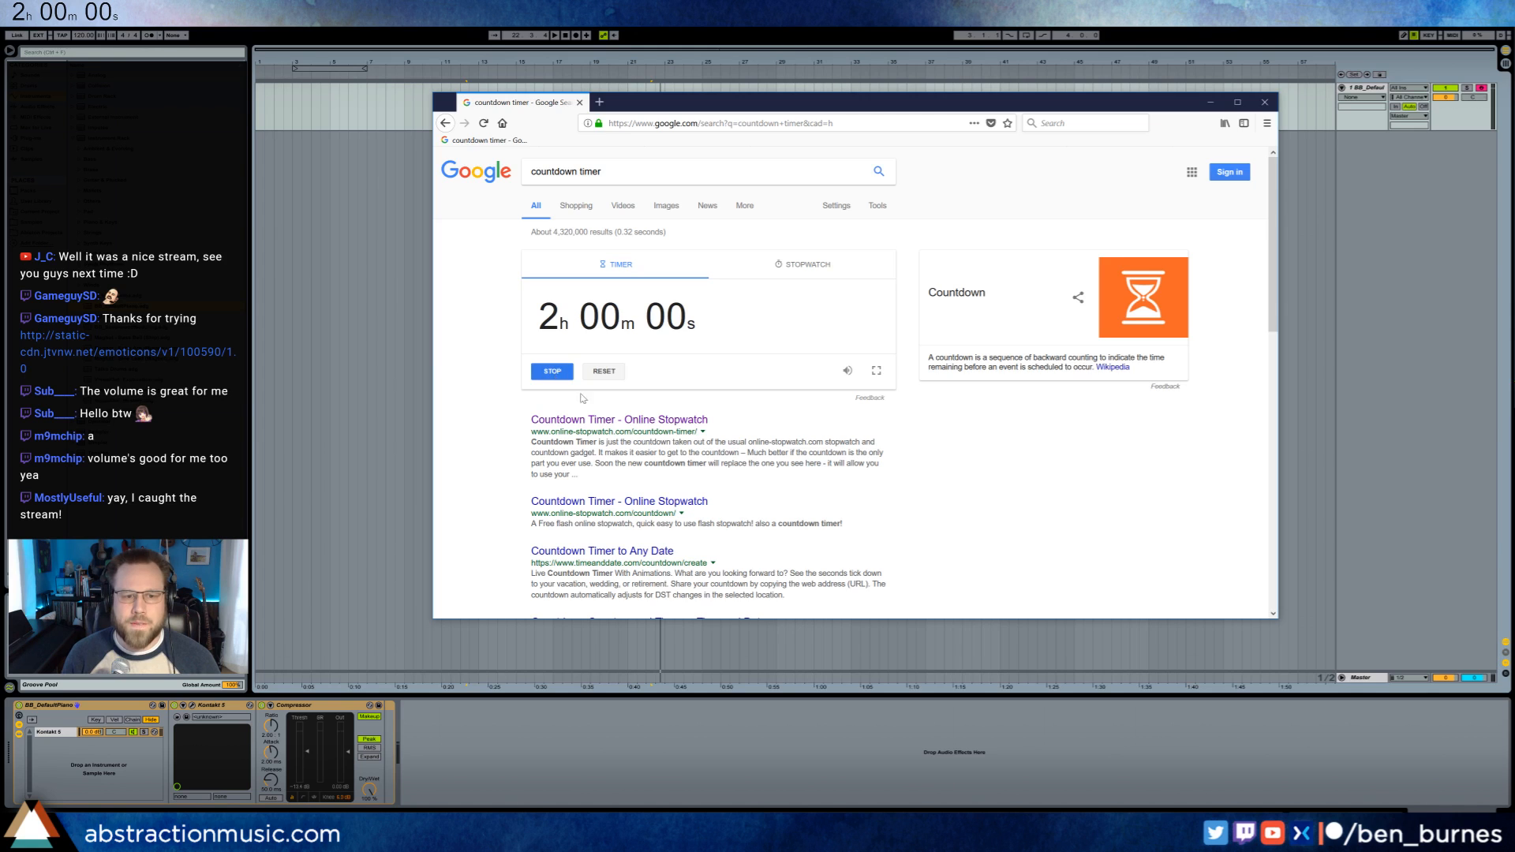
- Back in Ableton Live, add Kontakt 5 with the Tabla instrument on a new track and move its window aside
key(alt+Tab)
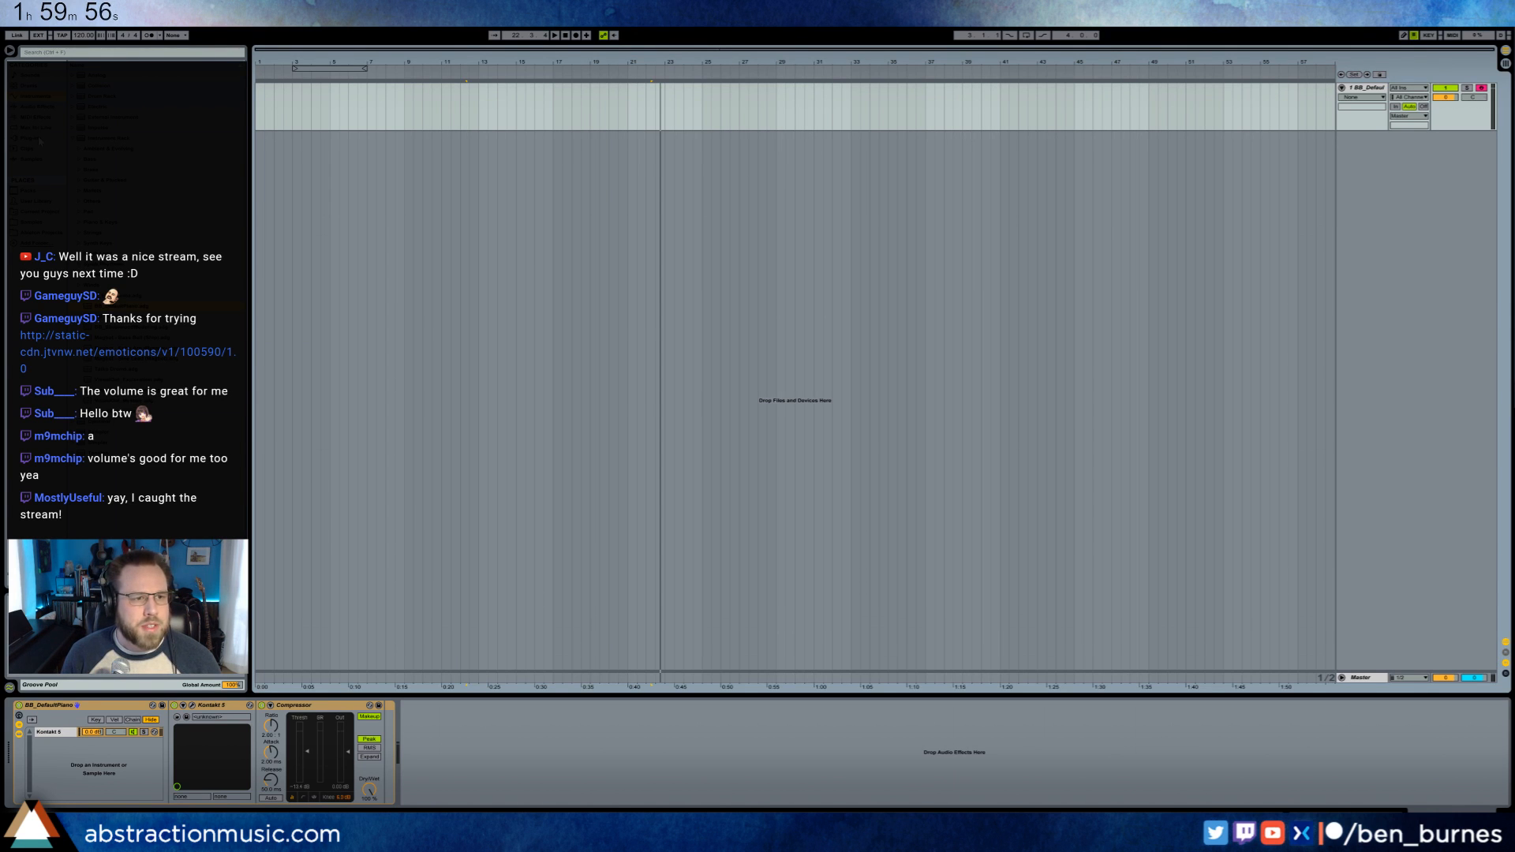
click(38, 138)
drag(101, 253, 633, 255)
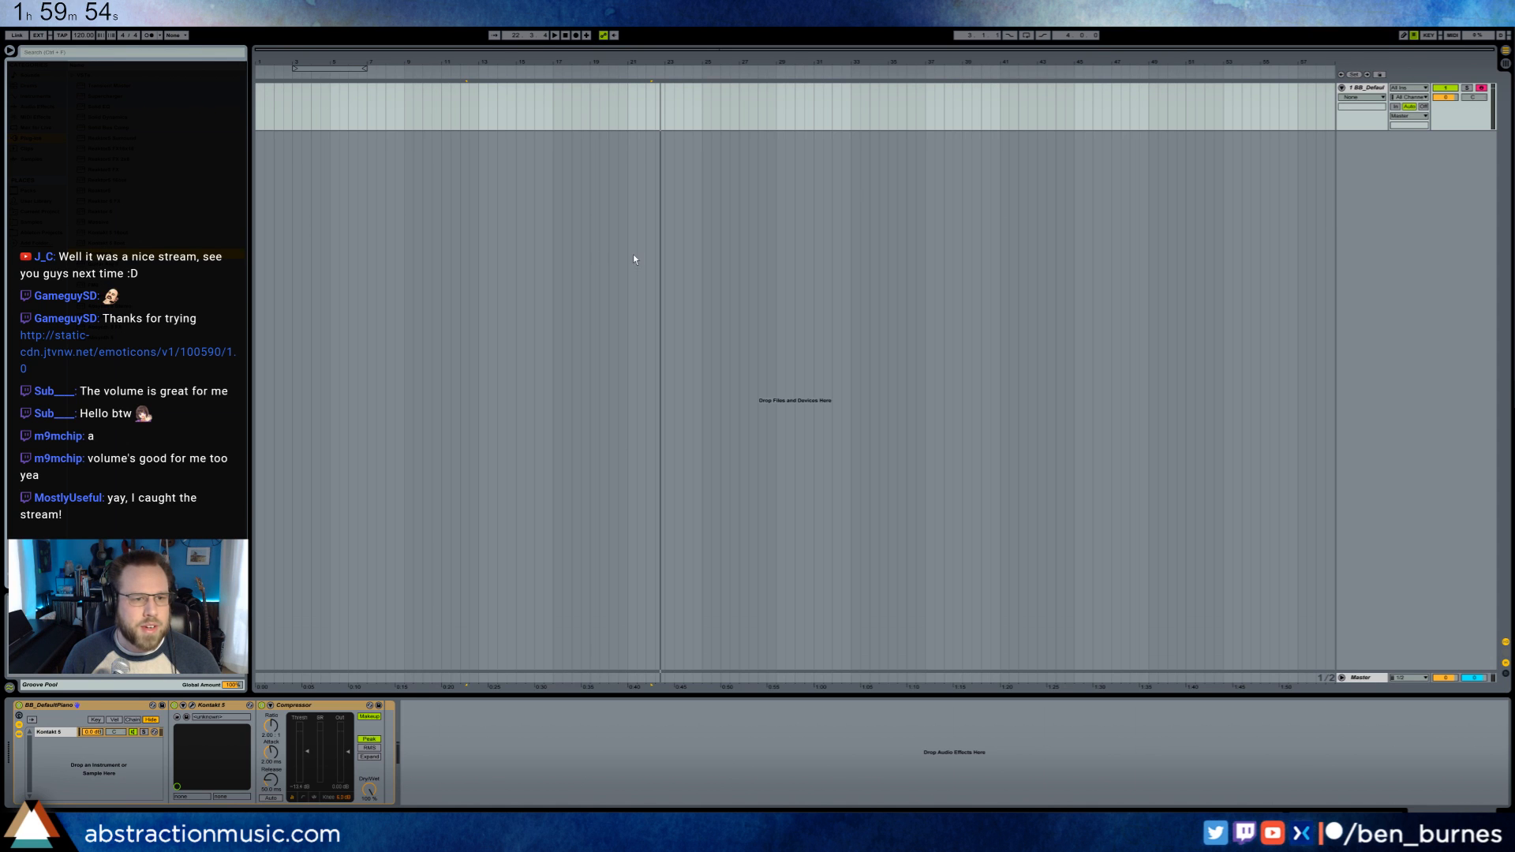
click(131, 68)
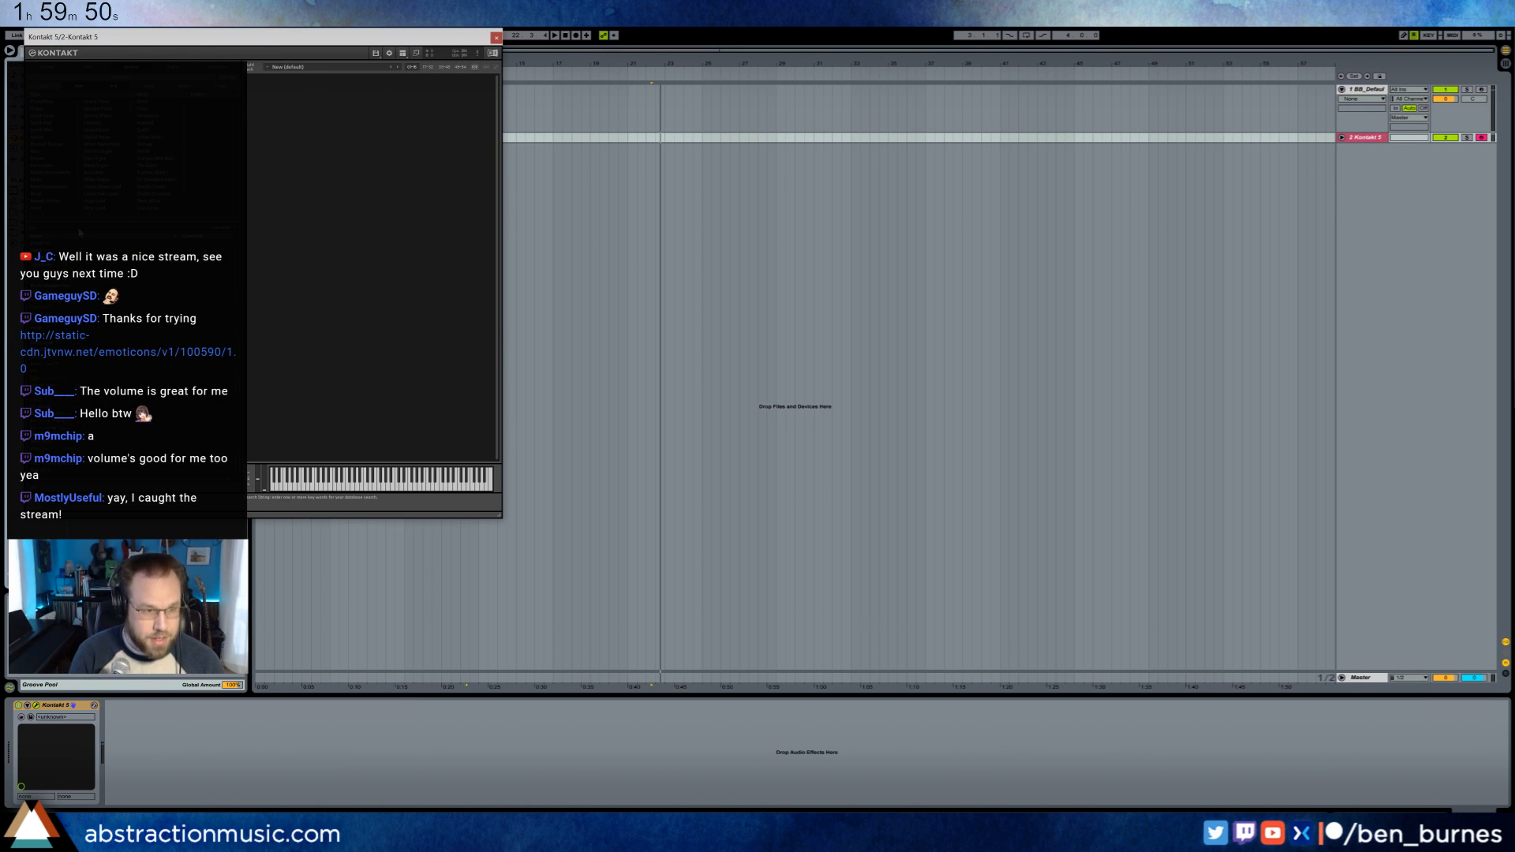
double_click(41, 249)
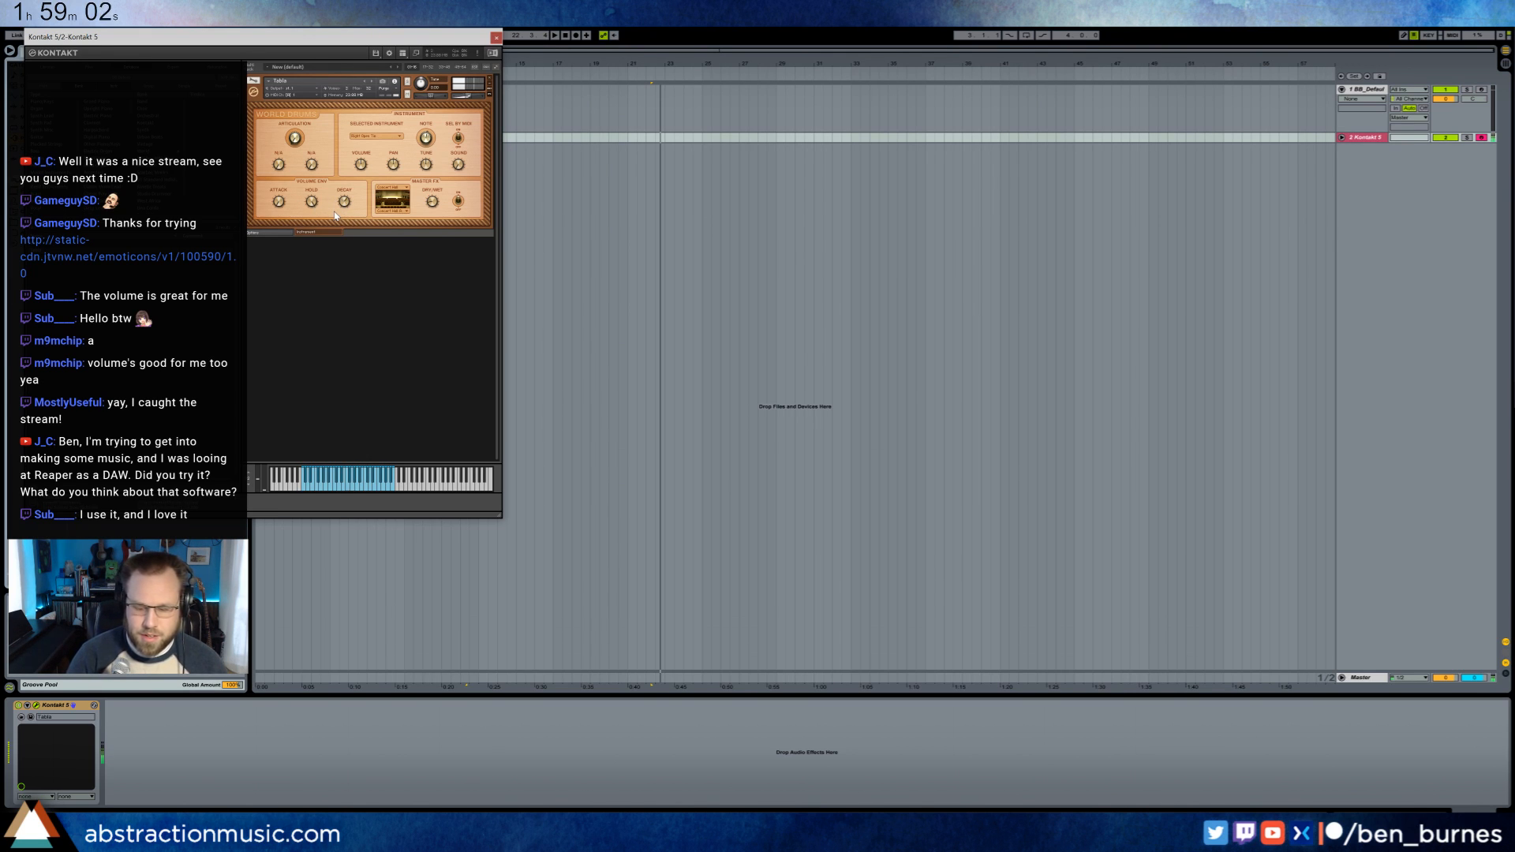
drag(382, 35, 713, 230)
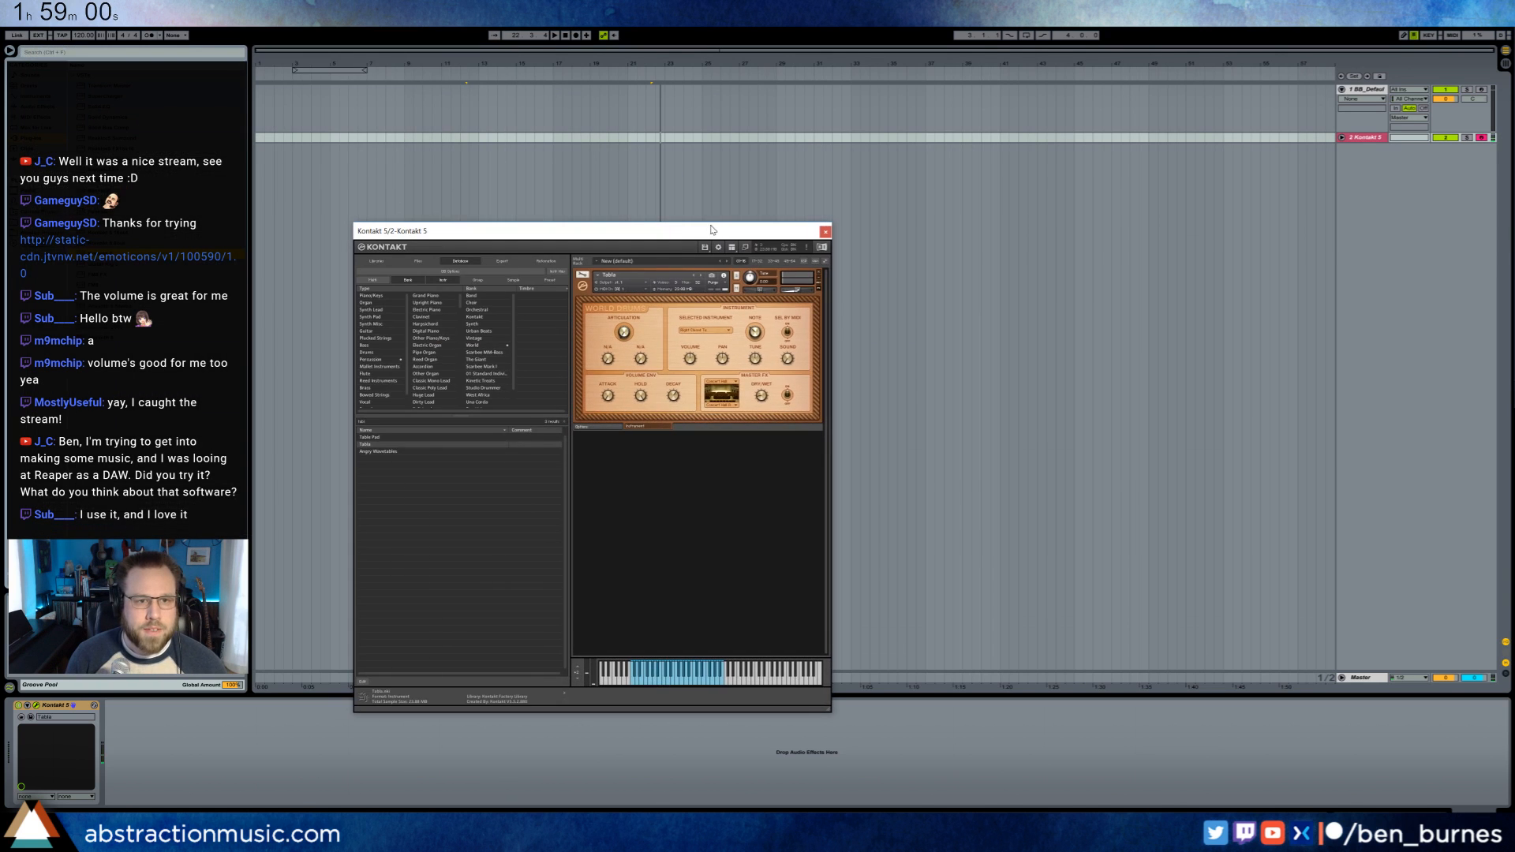
click(61, 35)
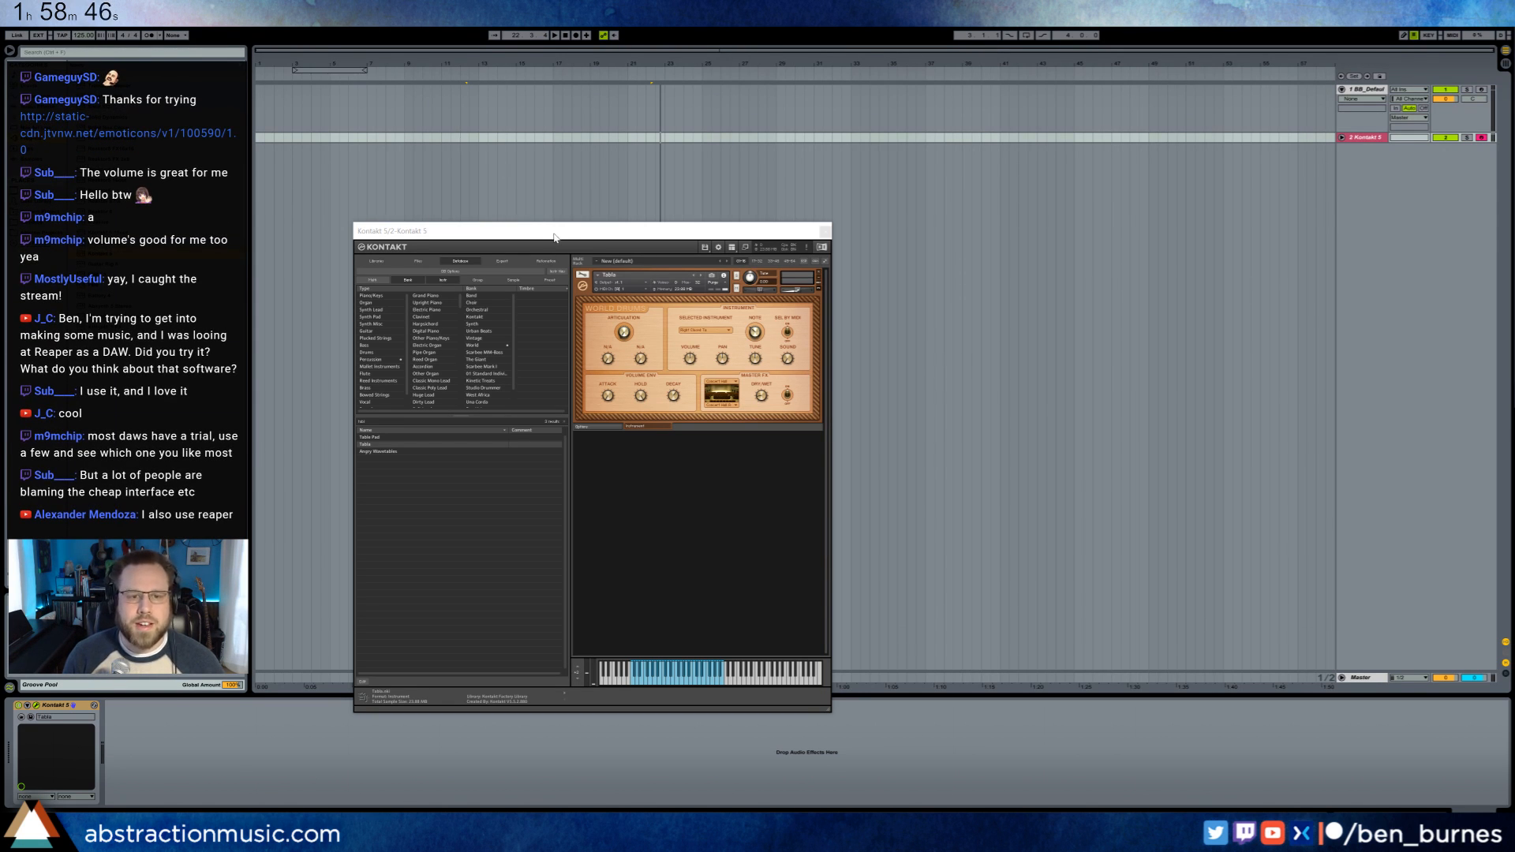
drag(552, 232, 1043, 182)
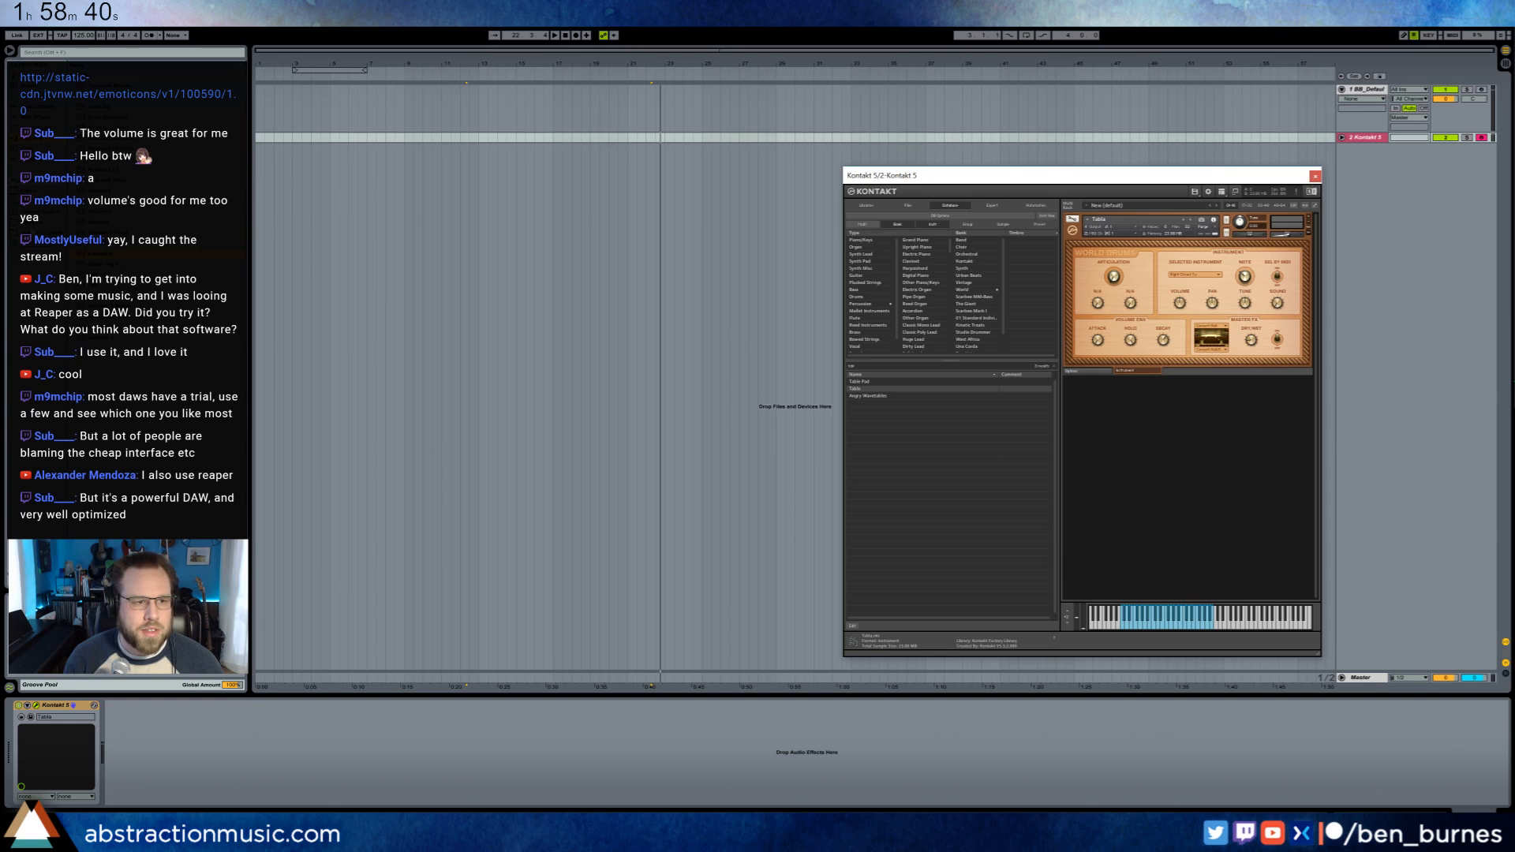
- Search the Ableton browser for swing and pick a groove from the results
click(59, 53)
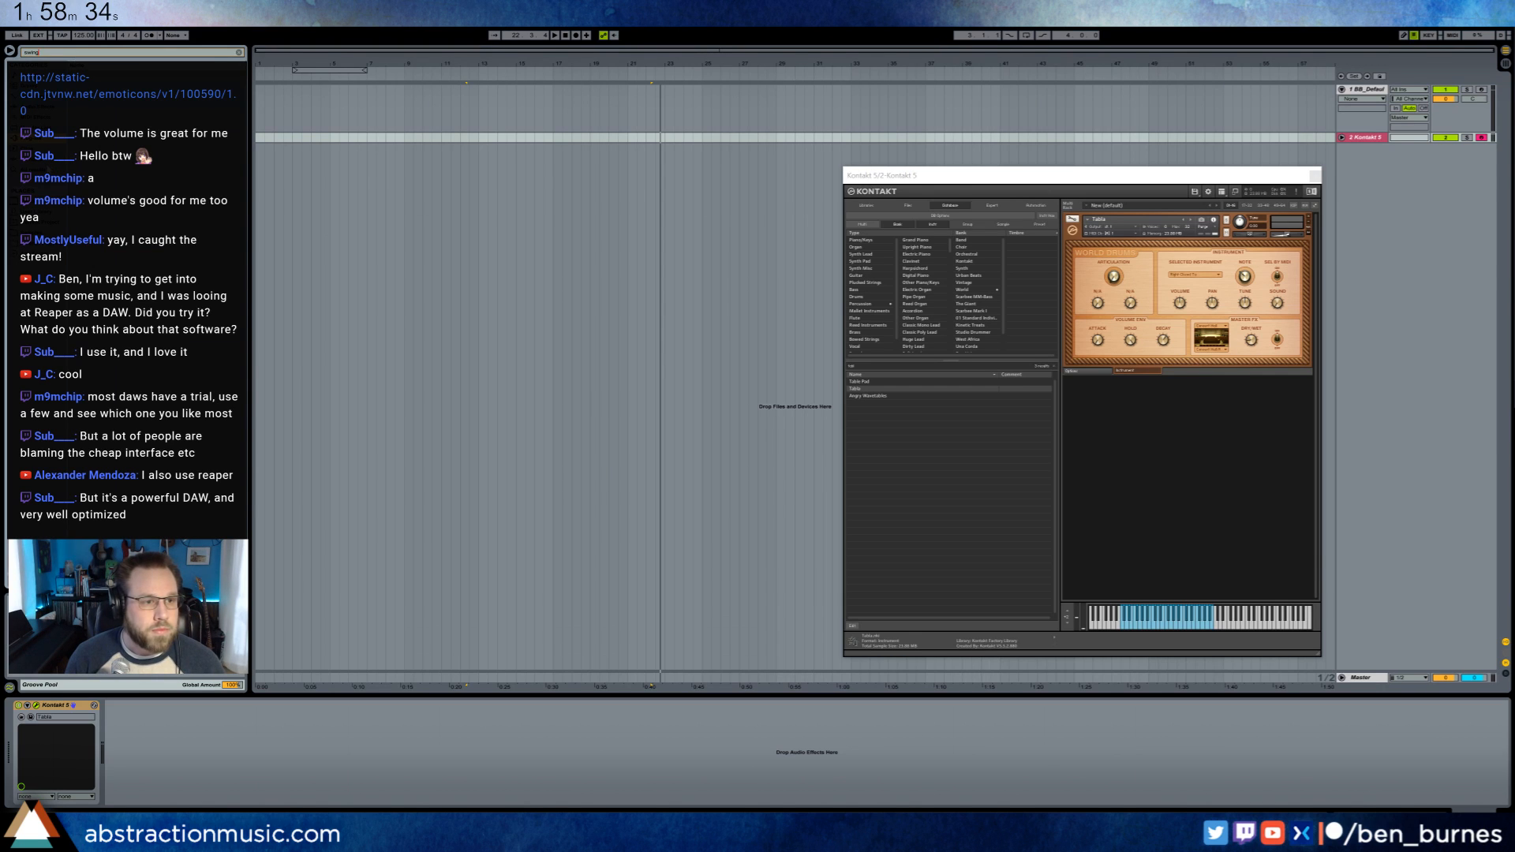
key(Return)
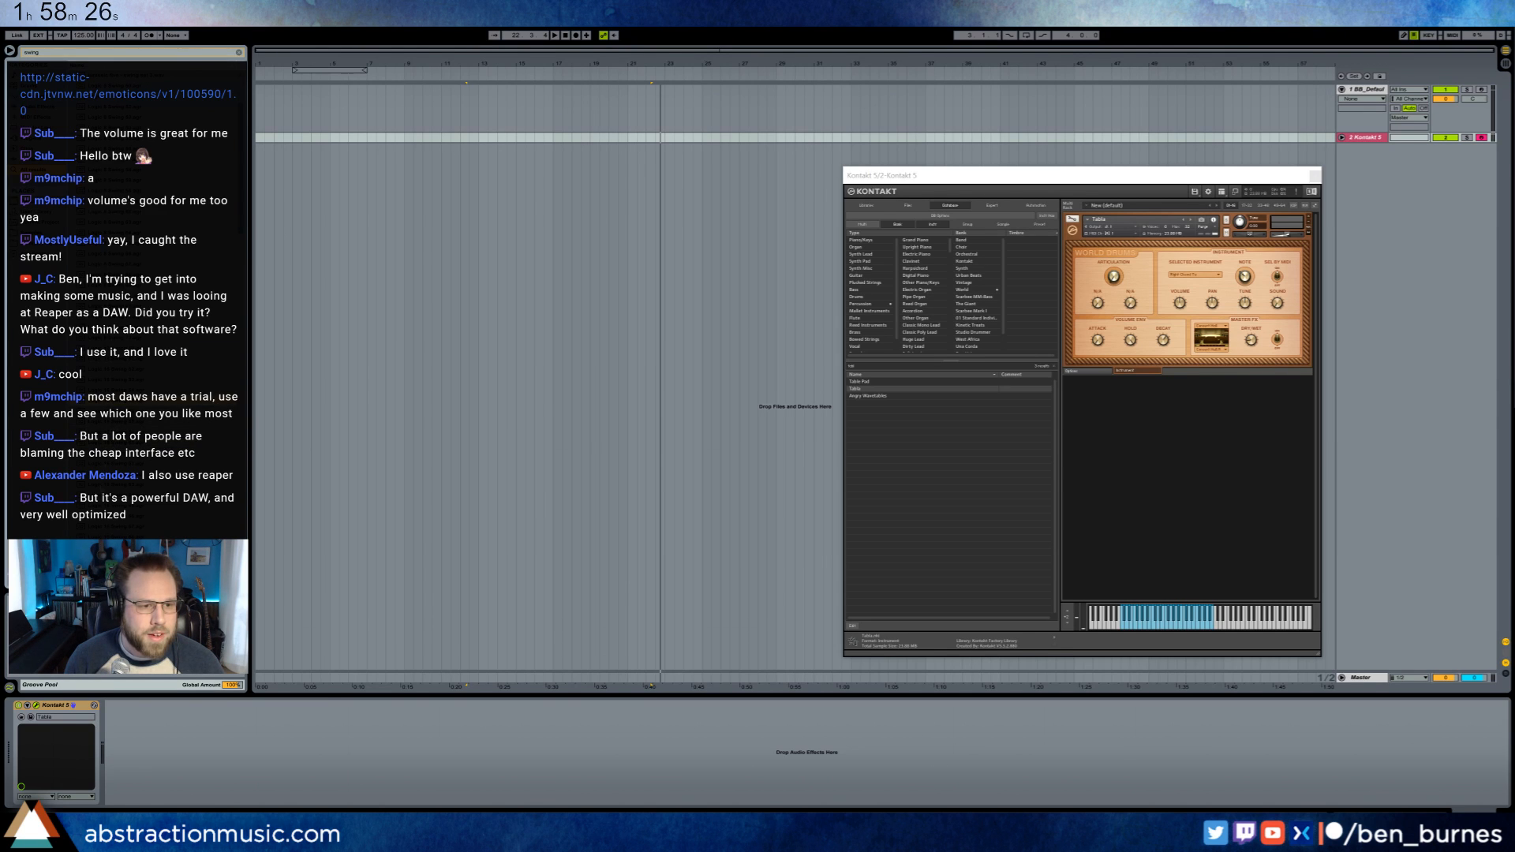
click(284, 616)
click(173, 516)
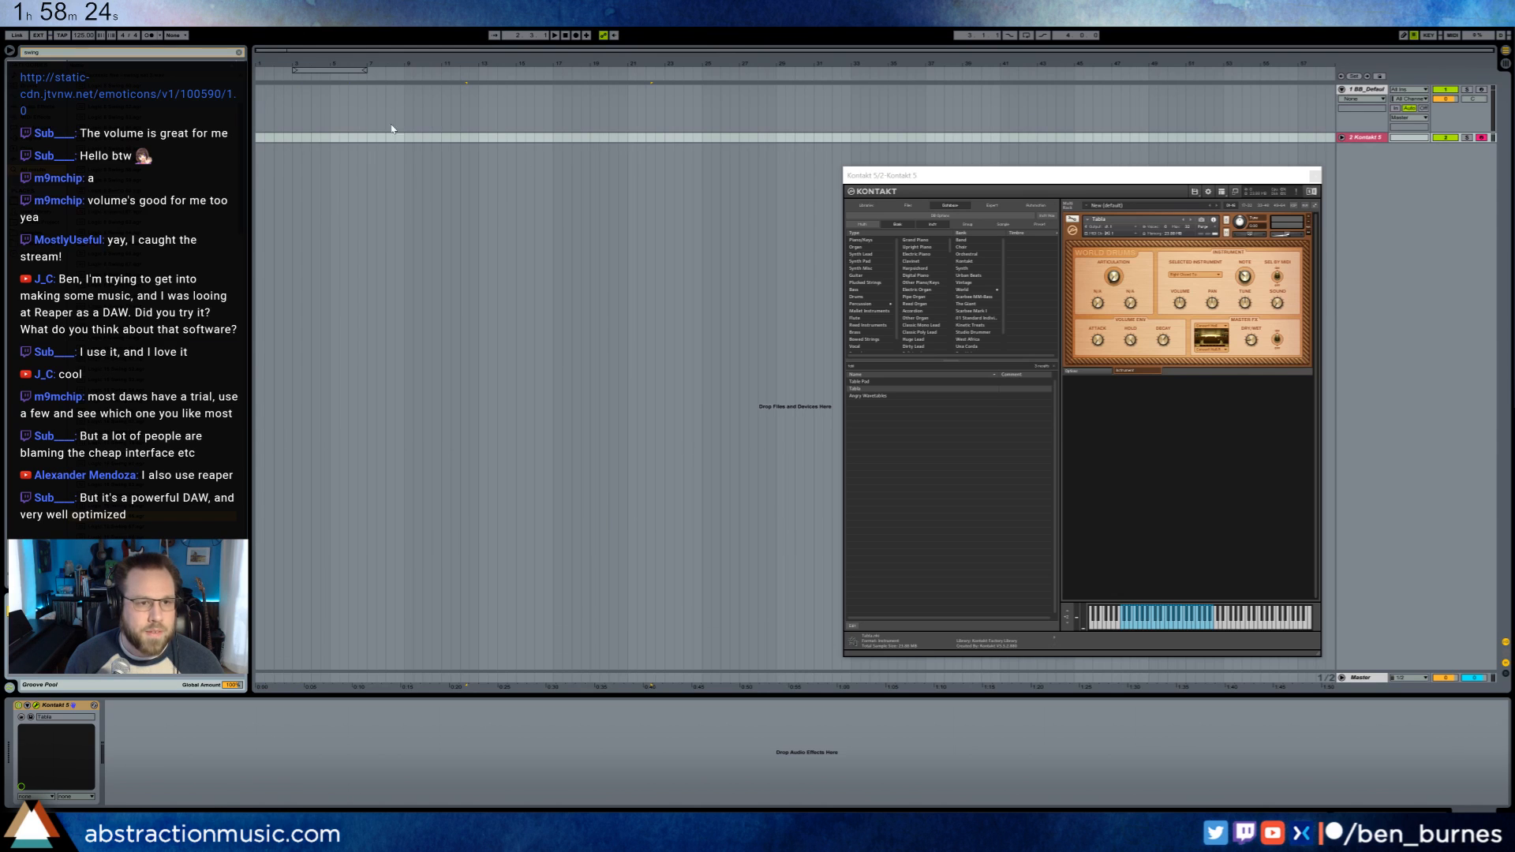
- Create a MIDI clip at bar 3 of the Kontakt 5 track, close the Kontakt window and extend the clip to two bars
drag(295, 138, 308, 139)
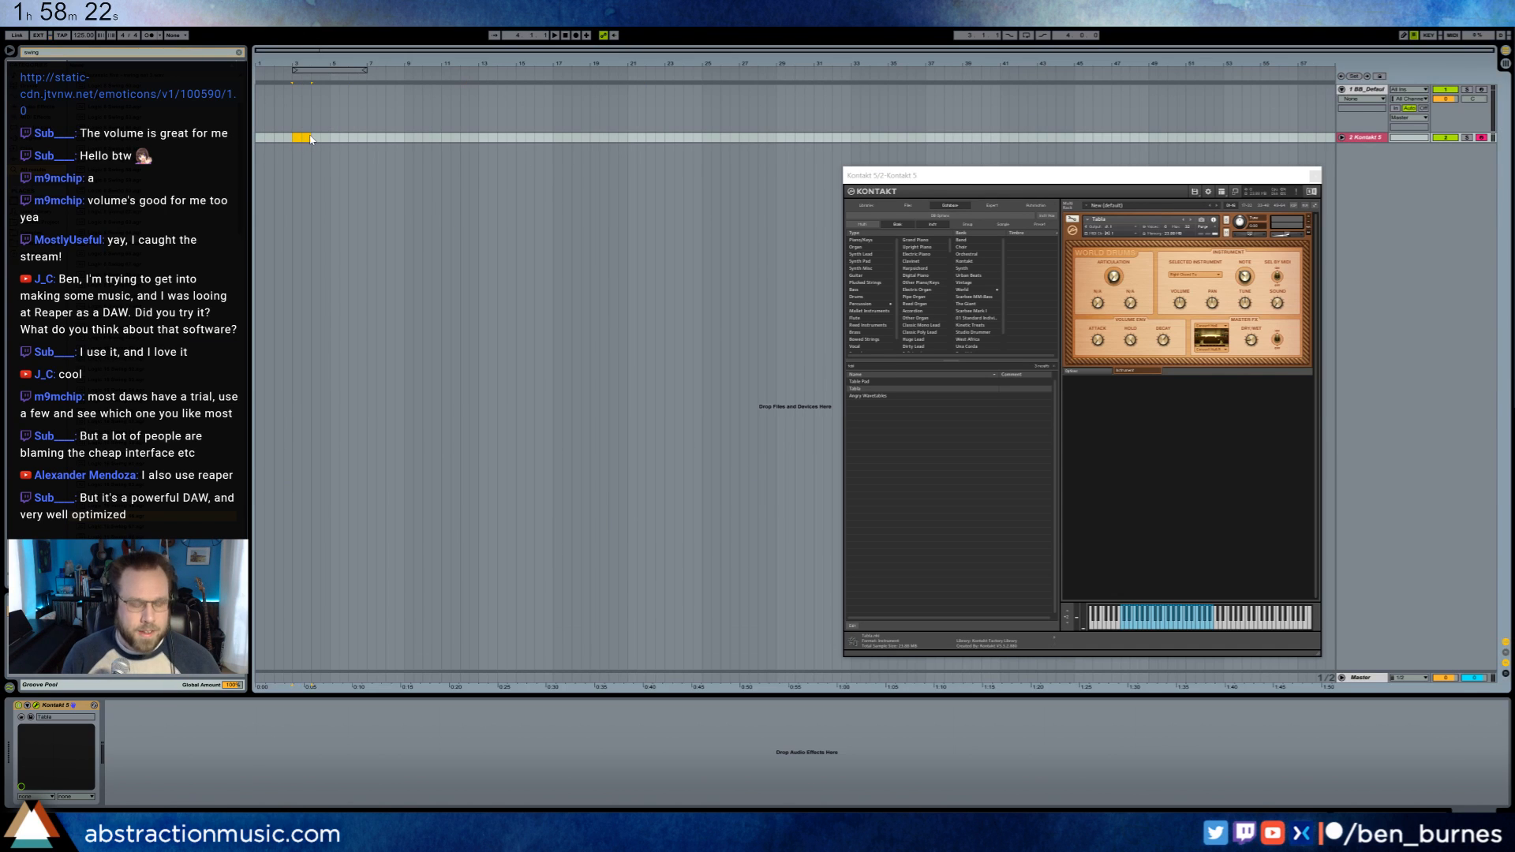
key(ctrl+shift+m)
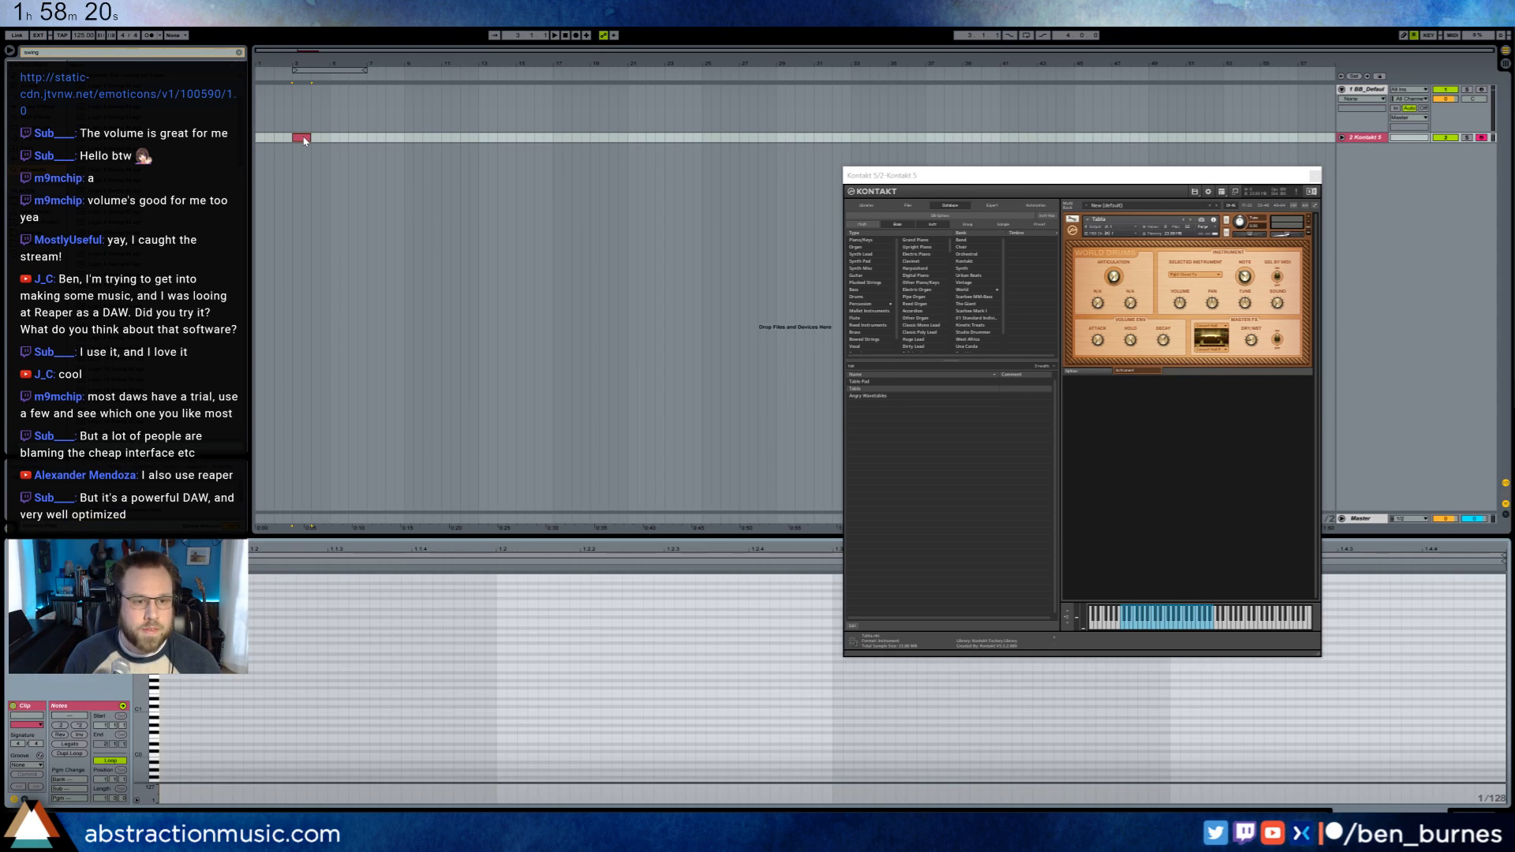
click(1316, 175)
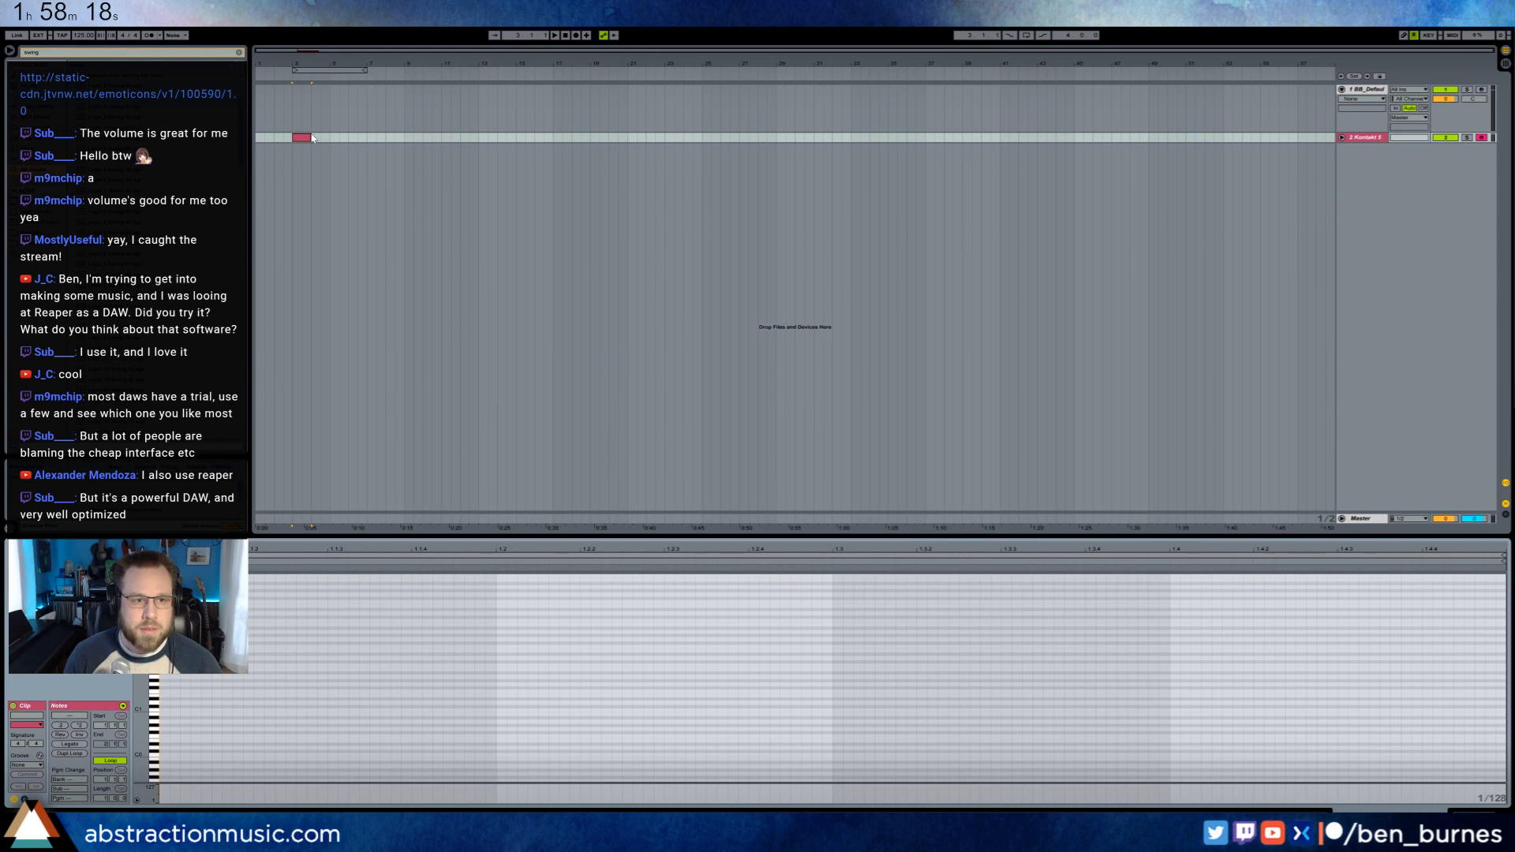
drag(313, 139, 328, 140)
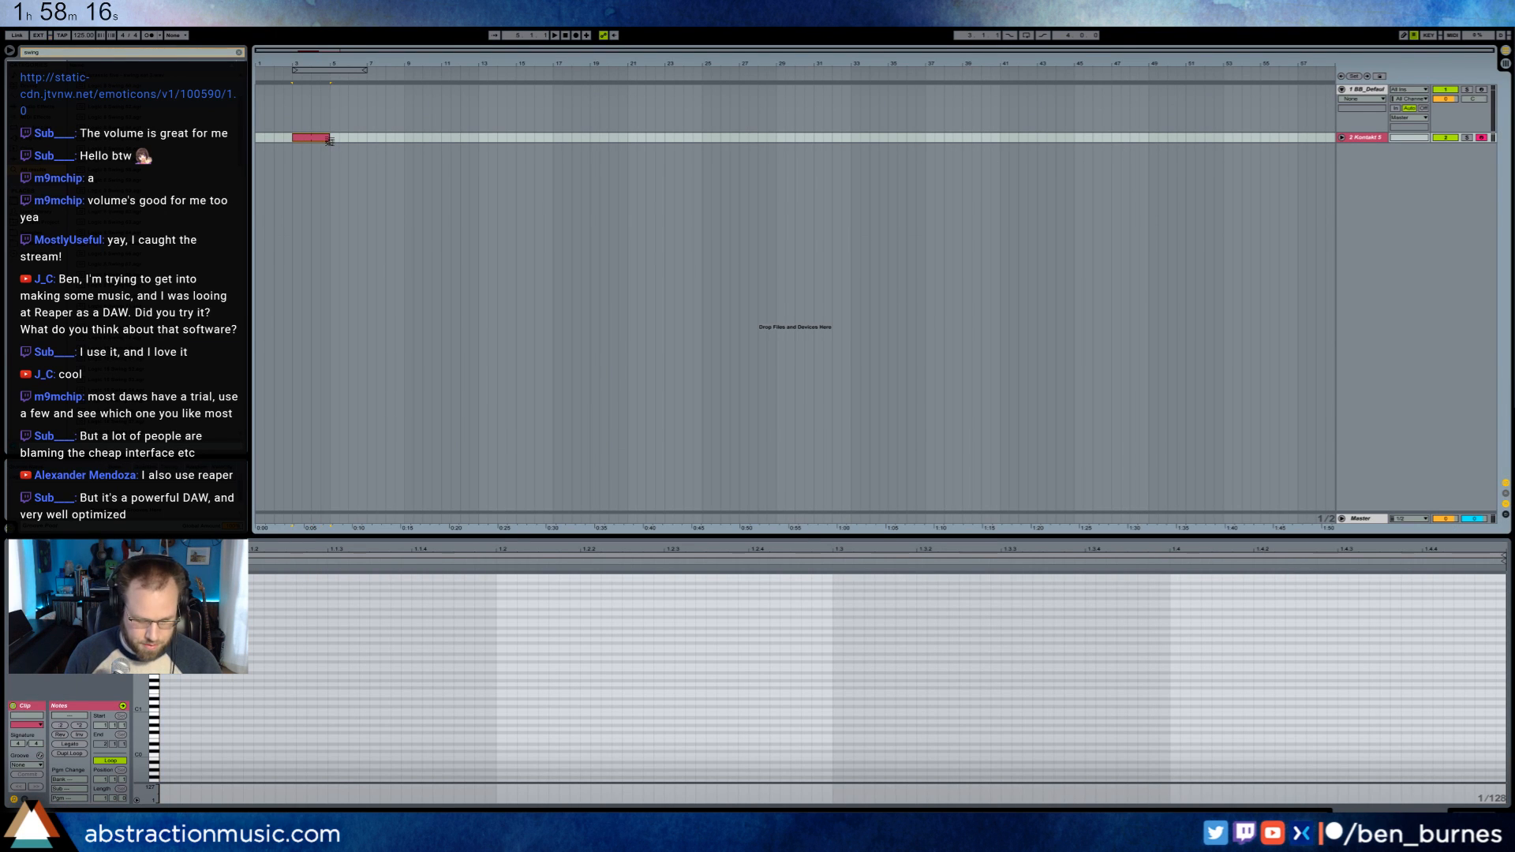
key(ctrl+j)
- Assign the Logic 16 swing groove to the new MIDI clip
drag(139, 730, 143, 711)
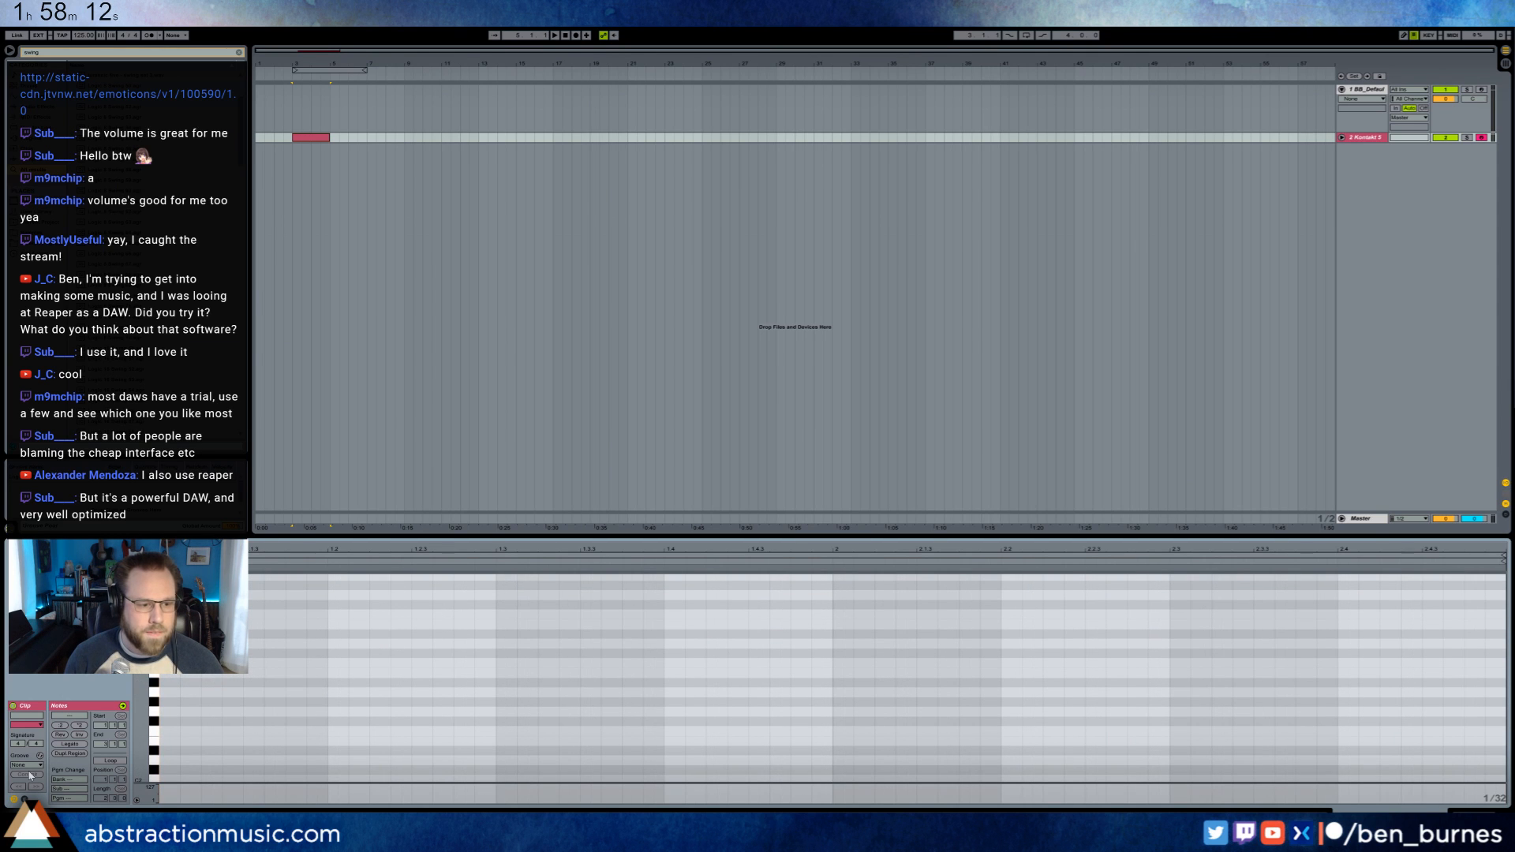
click(28, 765)
click(31, 781)
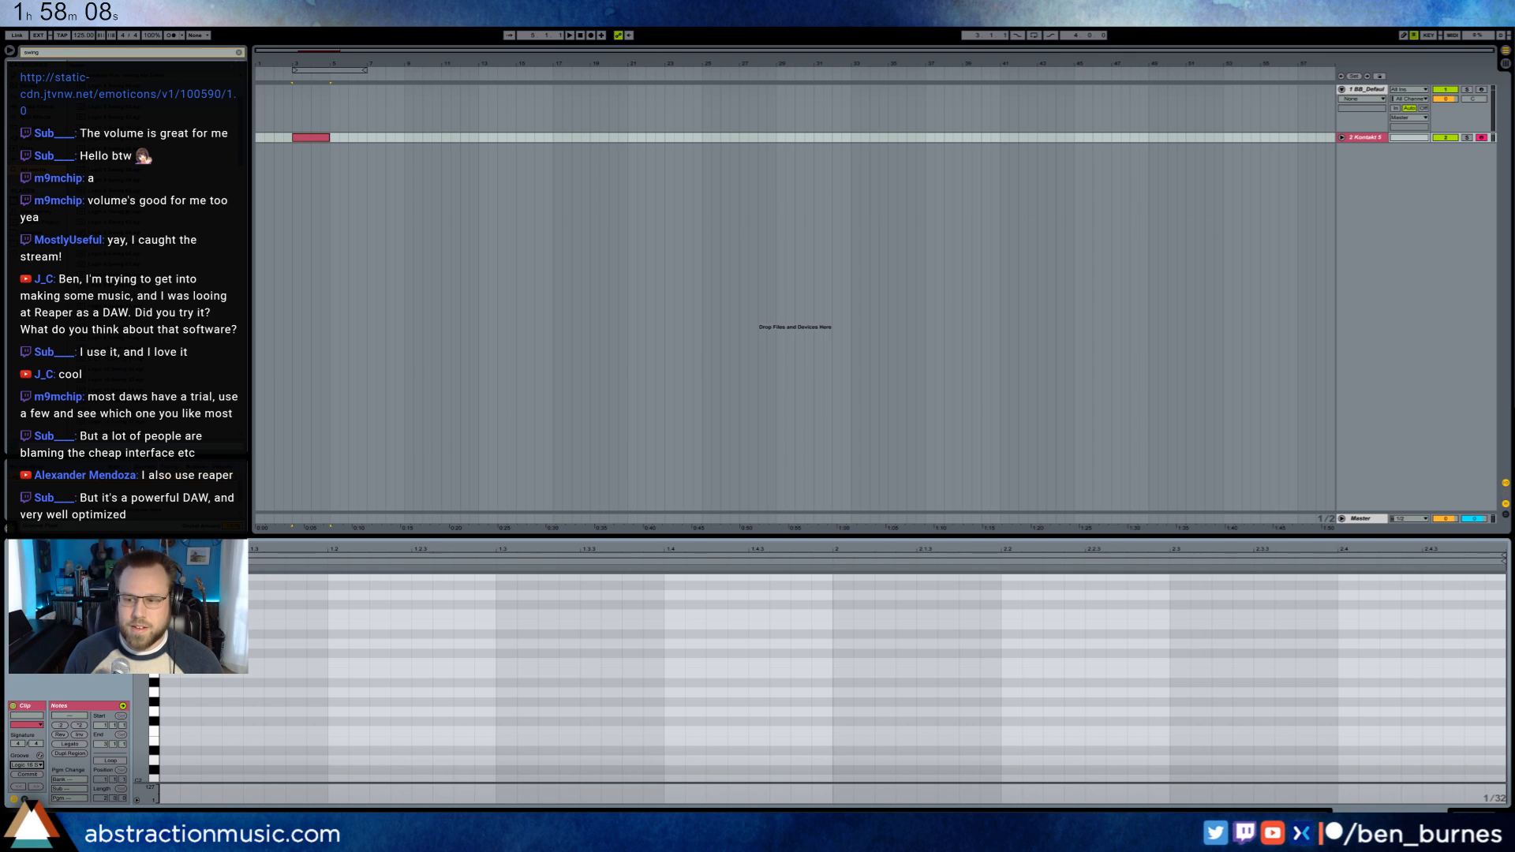
- Draw an eighth-note at the start of the clip and duplicate it three times, one every two beats
drag(141, 714, 118, 714)
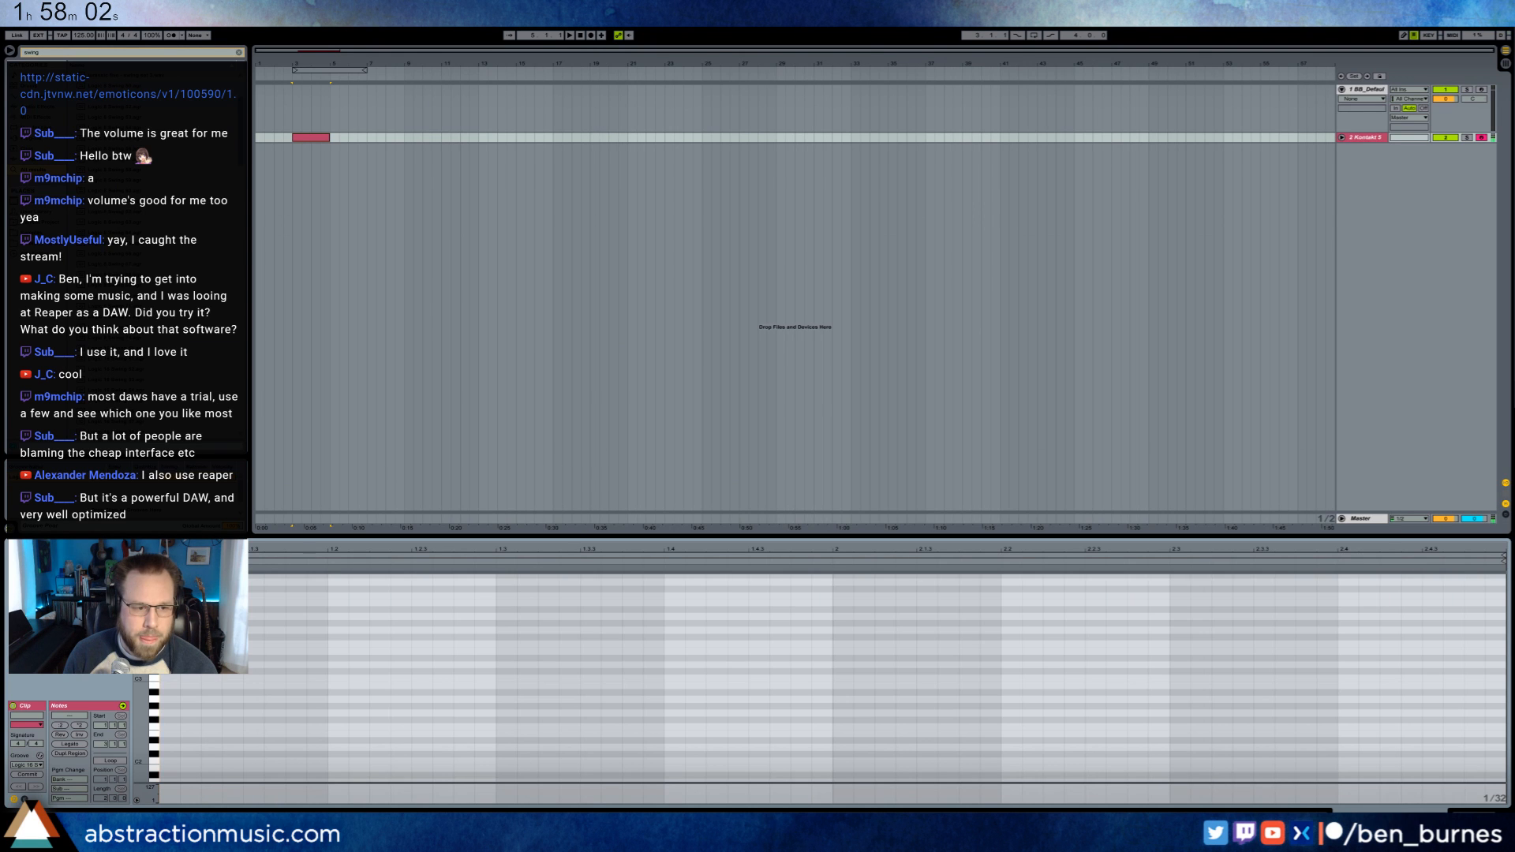
scroll(829, 725, down, 2)
scroll(169, 707, down, 1)
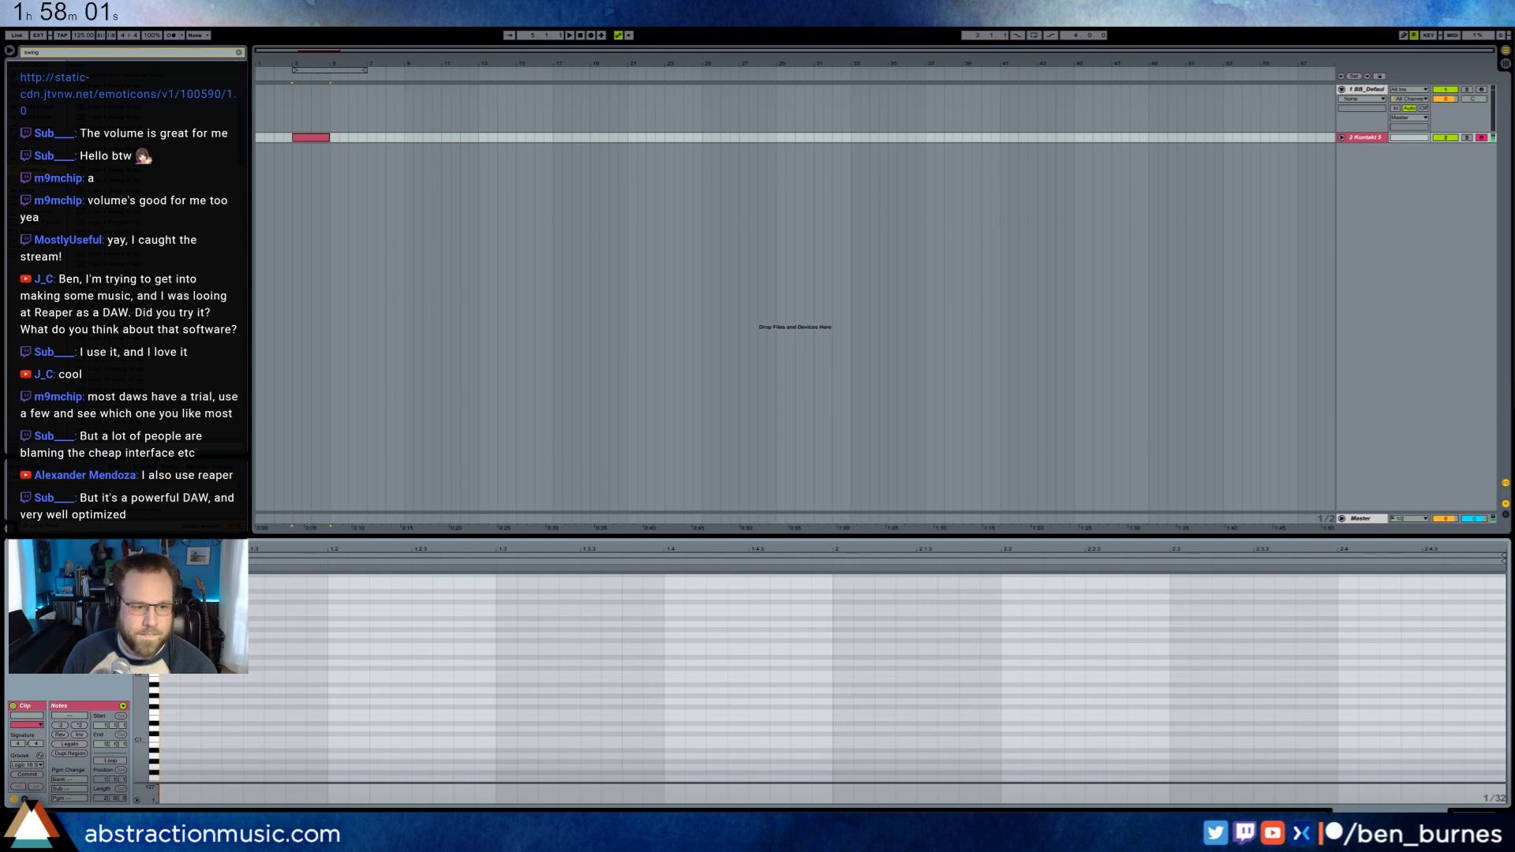
double_click(164, 698)
drag(170, 697, 239, 698)
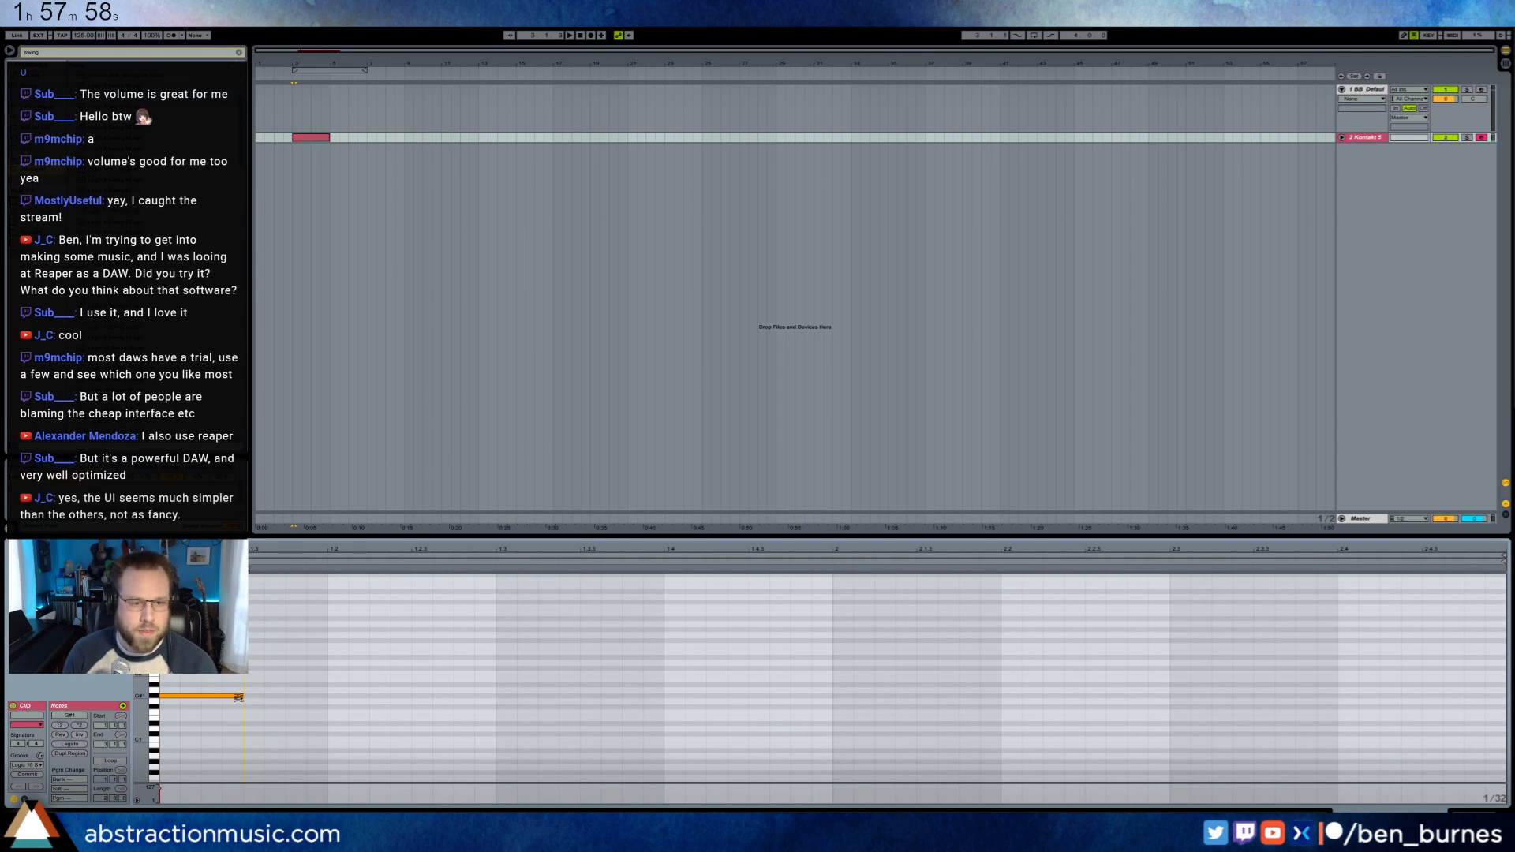
drag(494, 658, 225, 713)
key(ctrl+d)
key(ctrl+d)
key(ctrl+d)
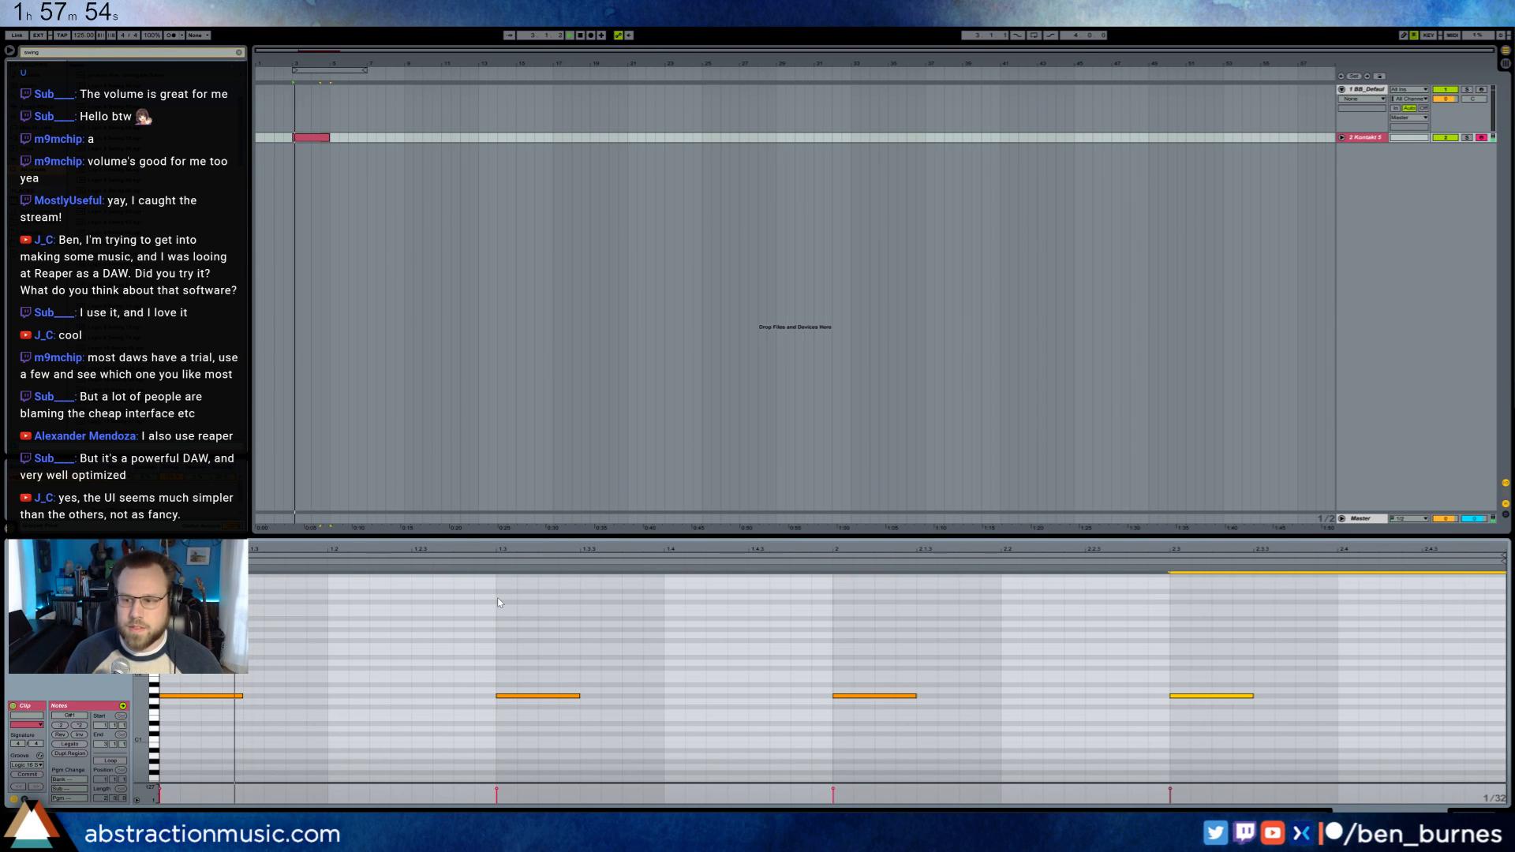
- Stop playback, set the arrangement loop to the two-bar tabla clip and play it
drag(208, 673, 1266, 742)
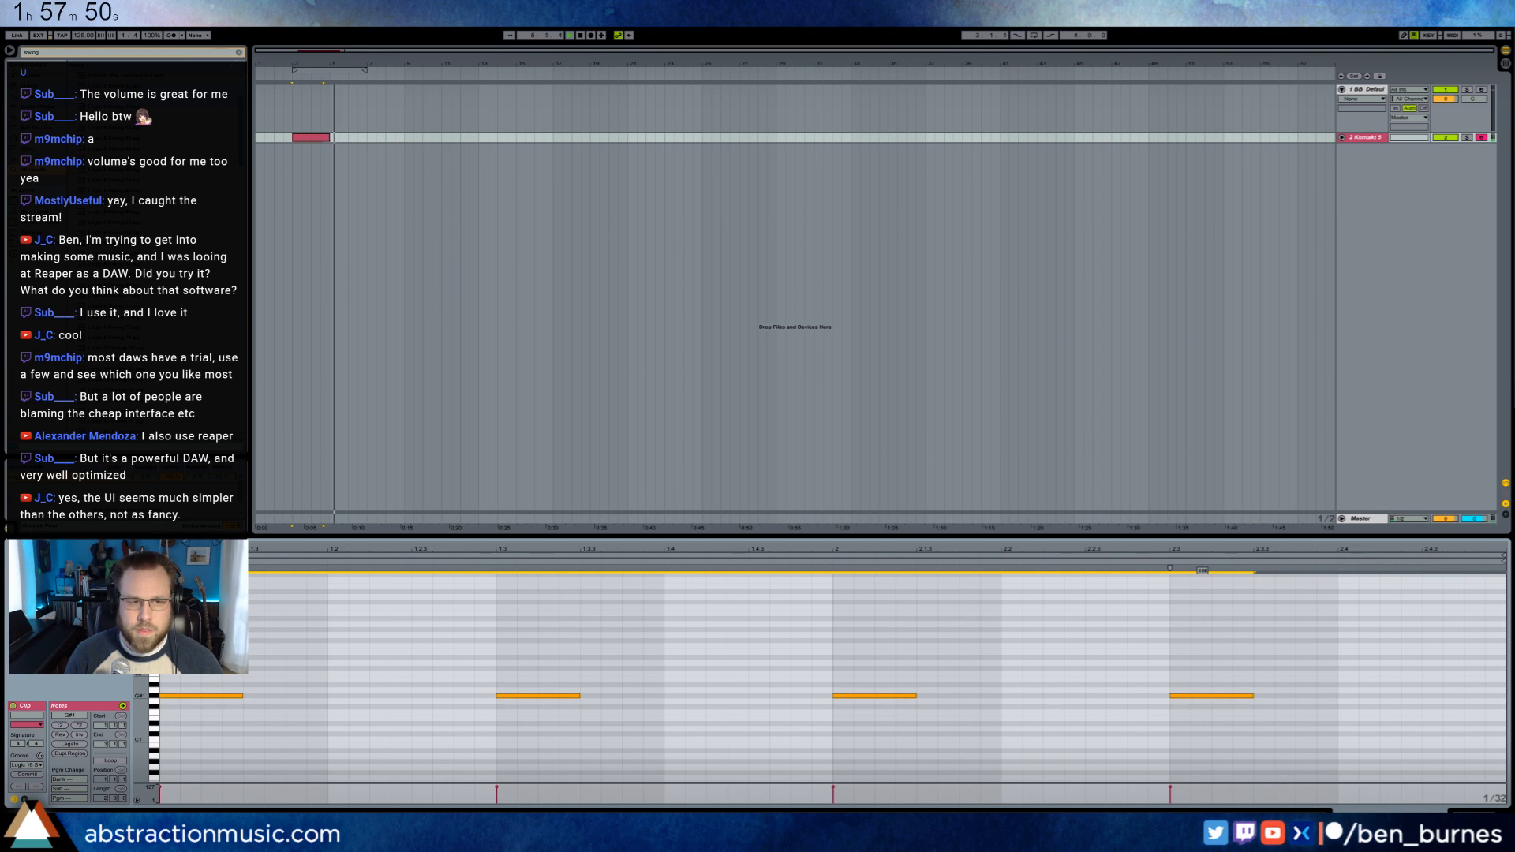
key(space)
click(308, 137)
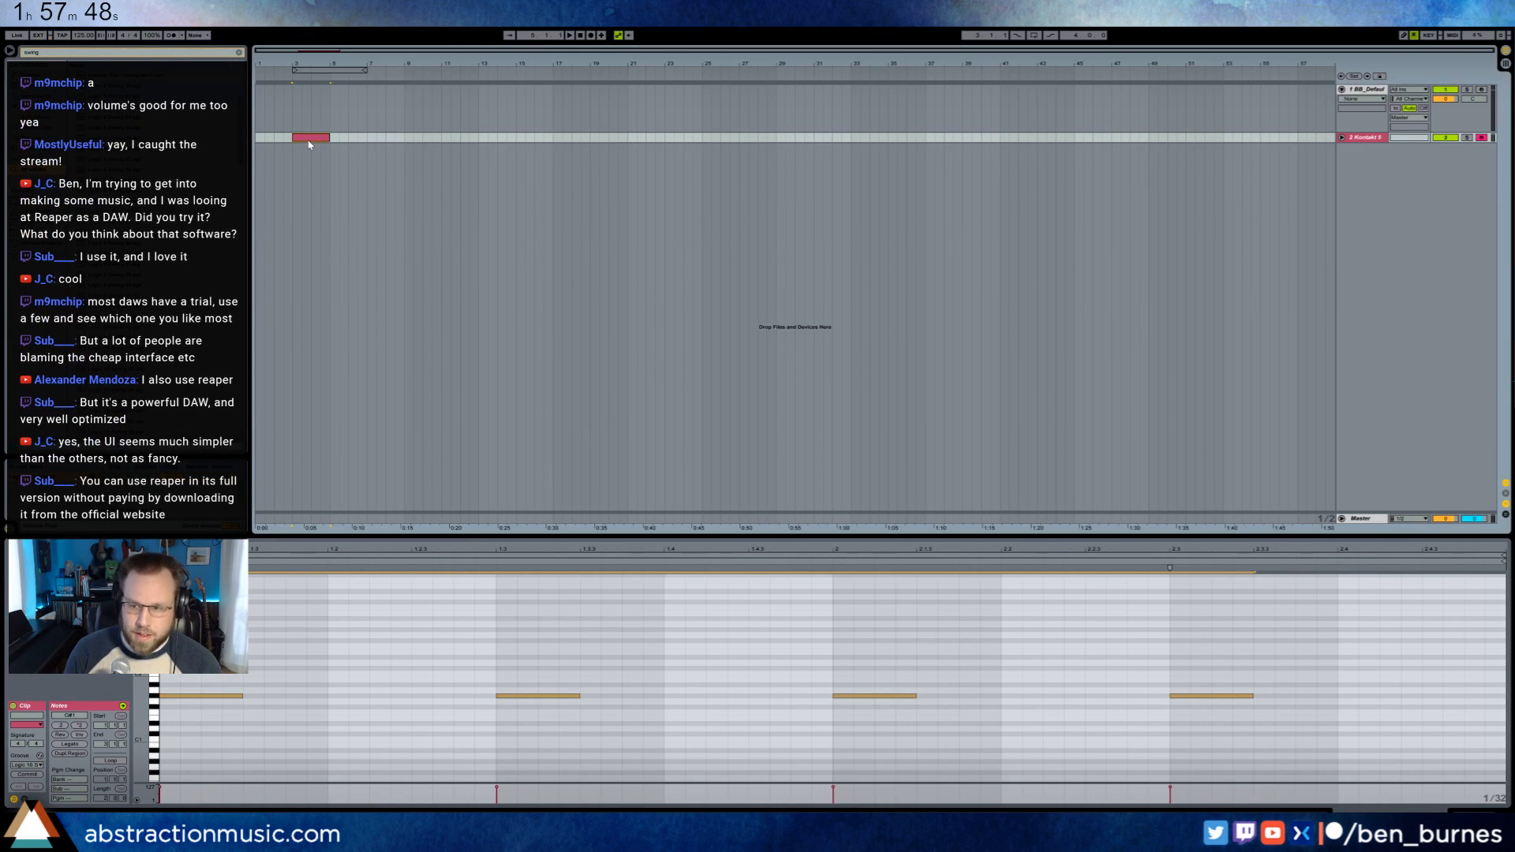
key(ctrl+l)
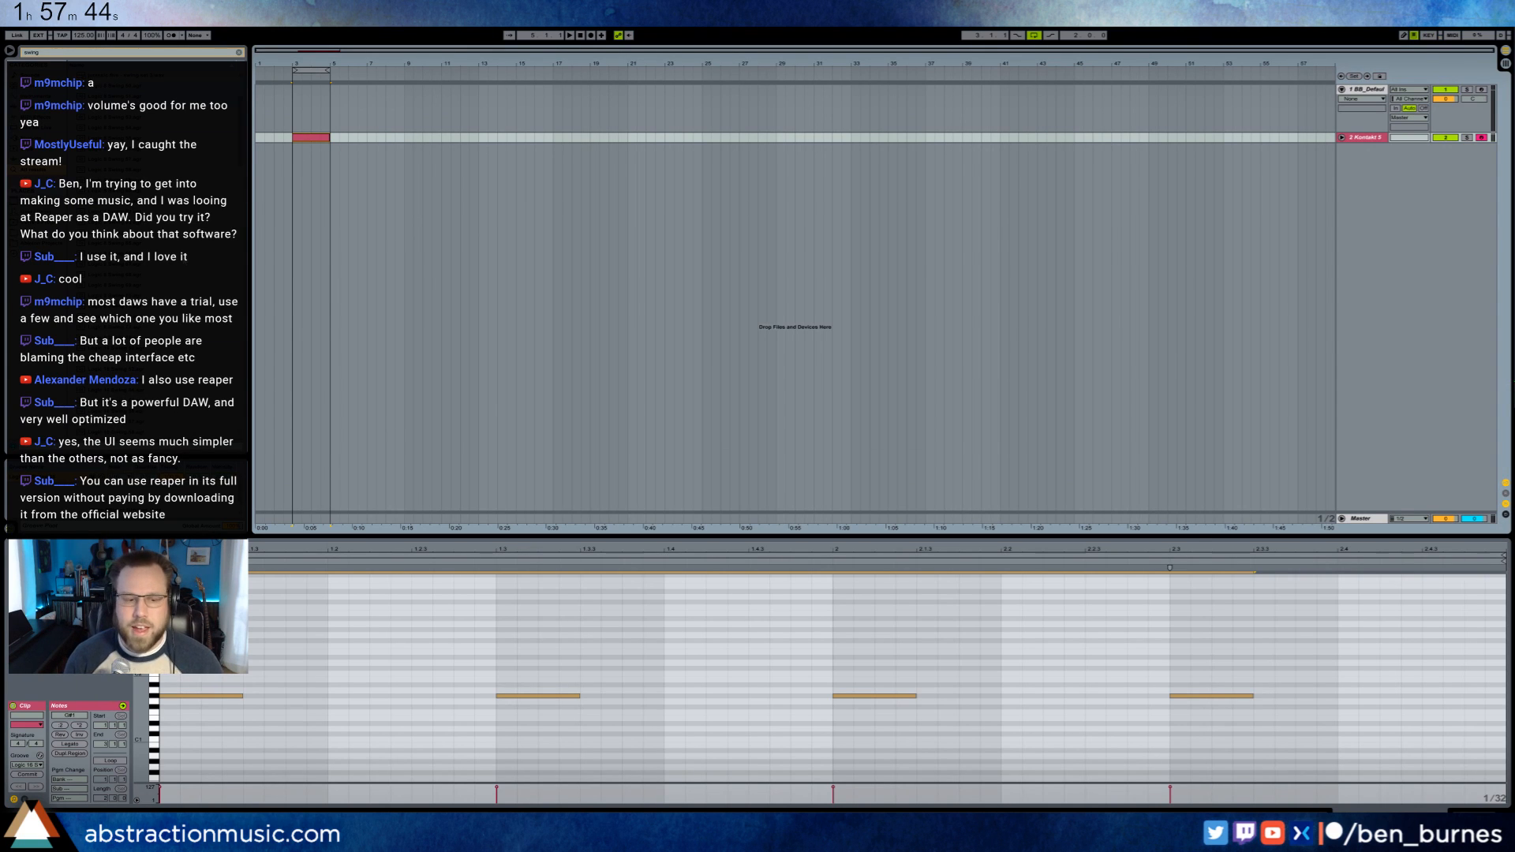
click(262, 648)
key(space)
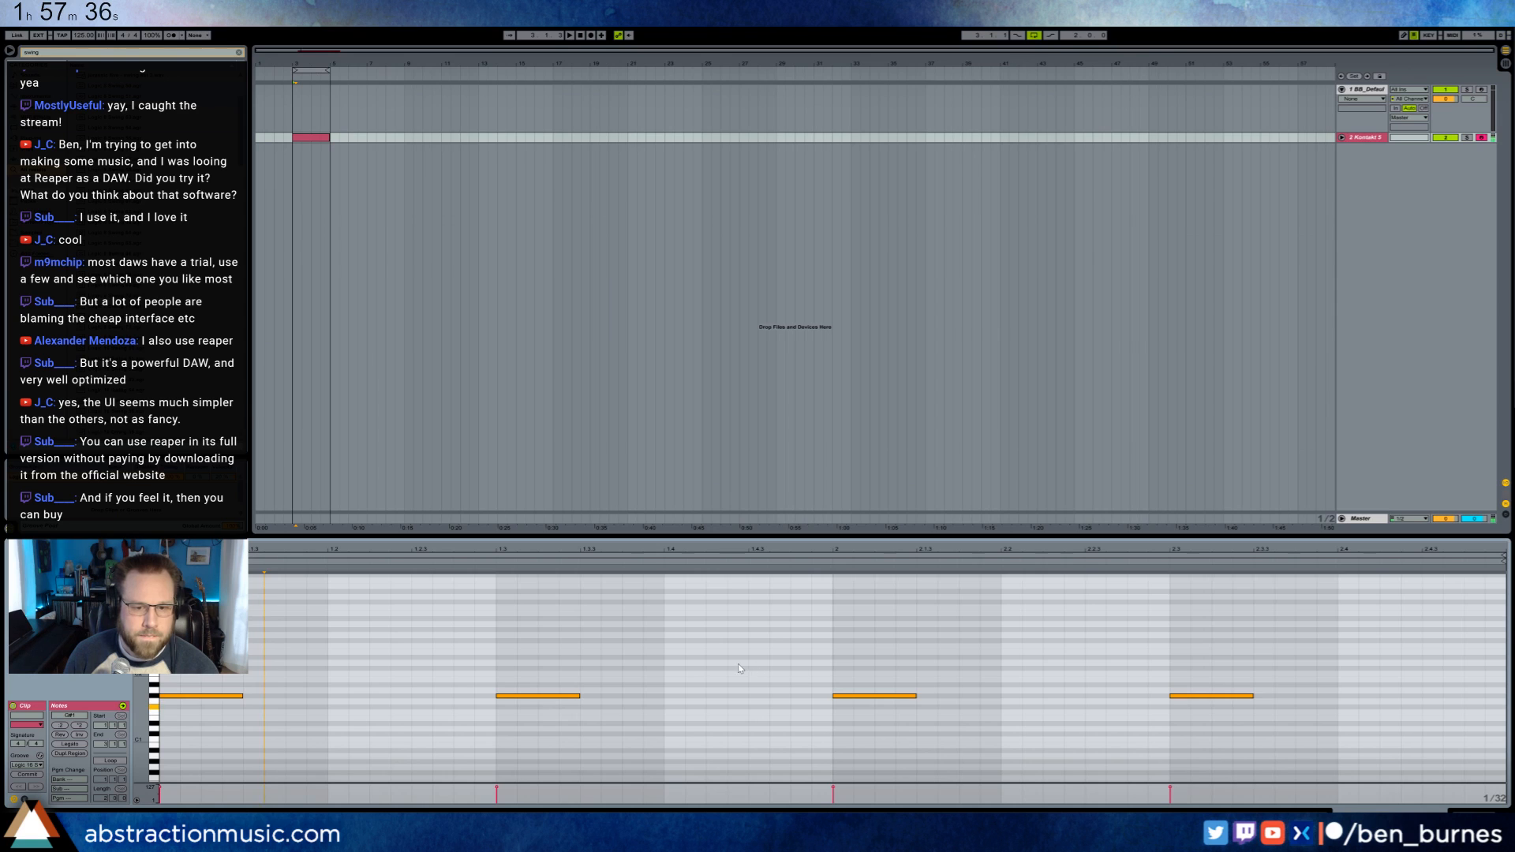
- Draw a low sixteenth note at 1.4.2 just below the existing notes and add a copy at 1.4.4
double_click(712, 713)
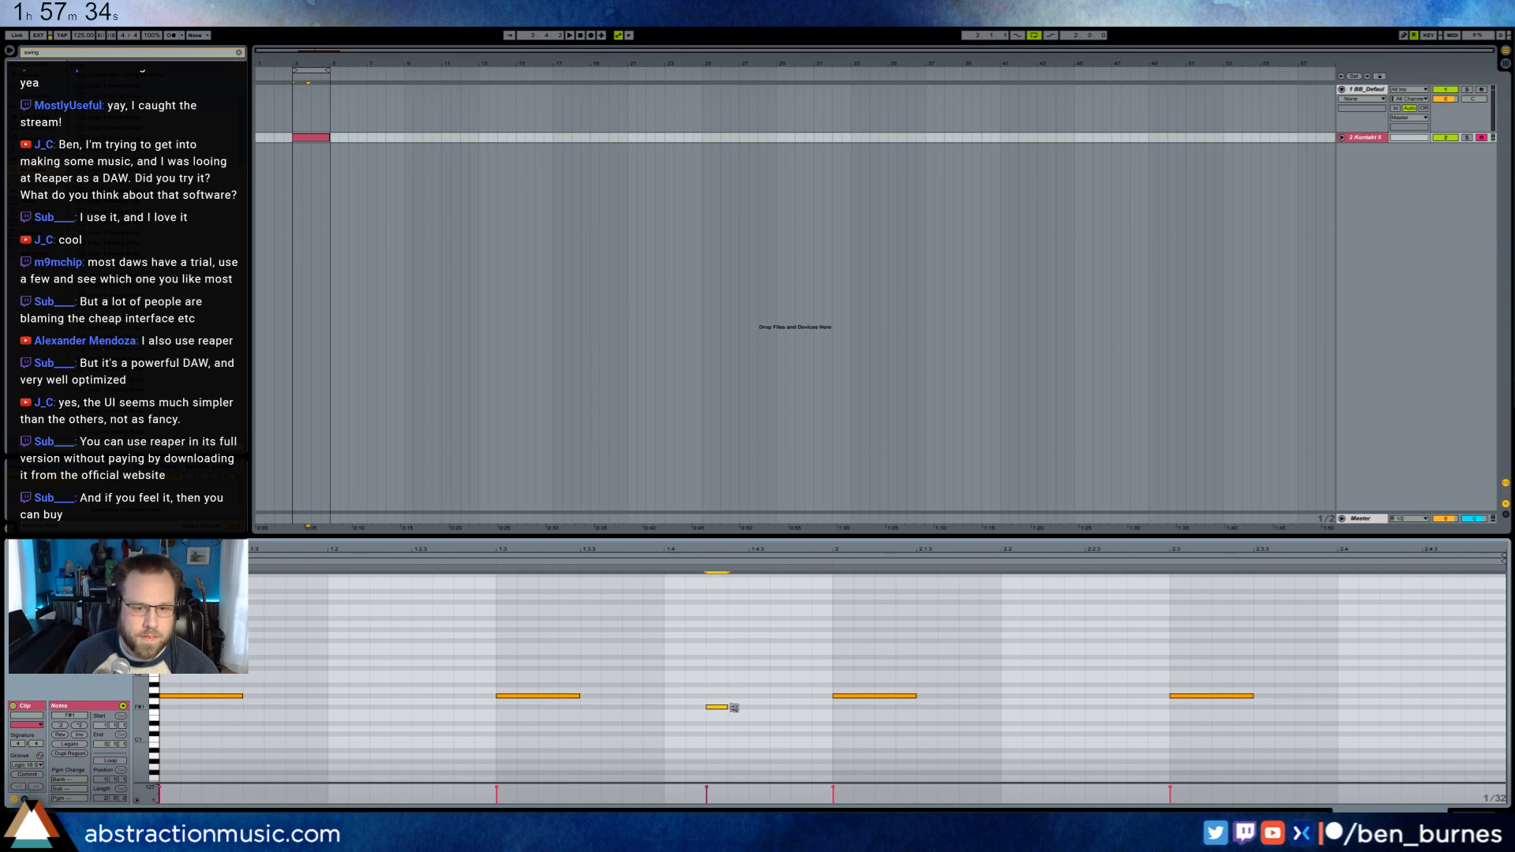
drag(731, 698, 794, 728)
key(ctrl+d)
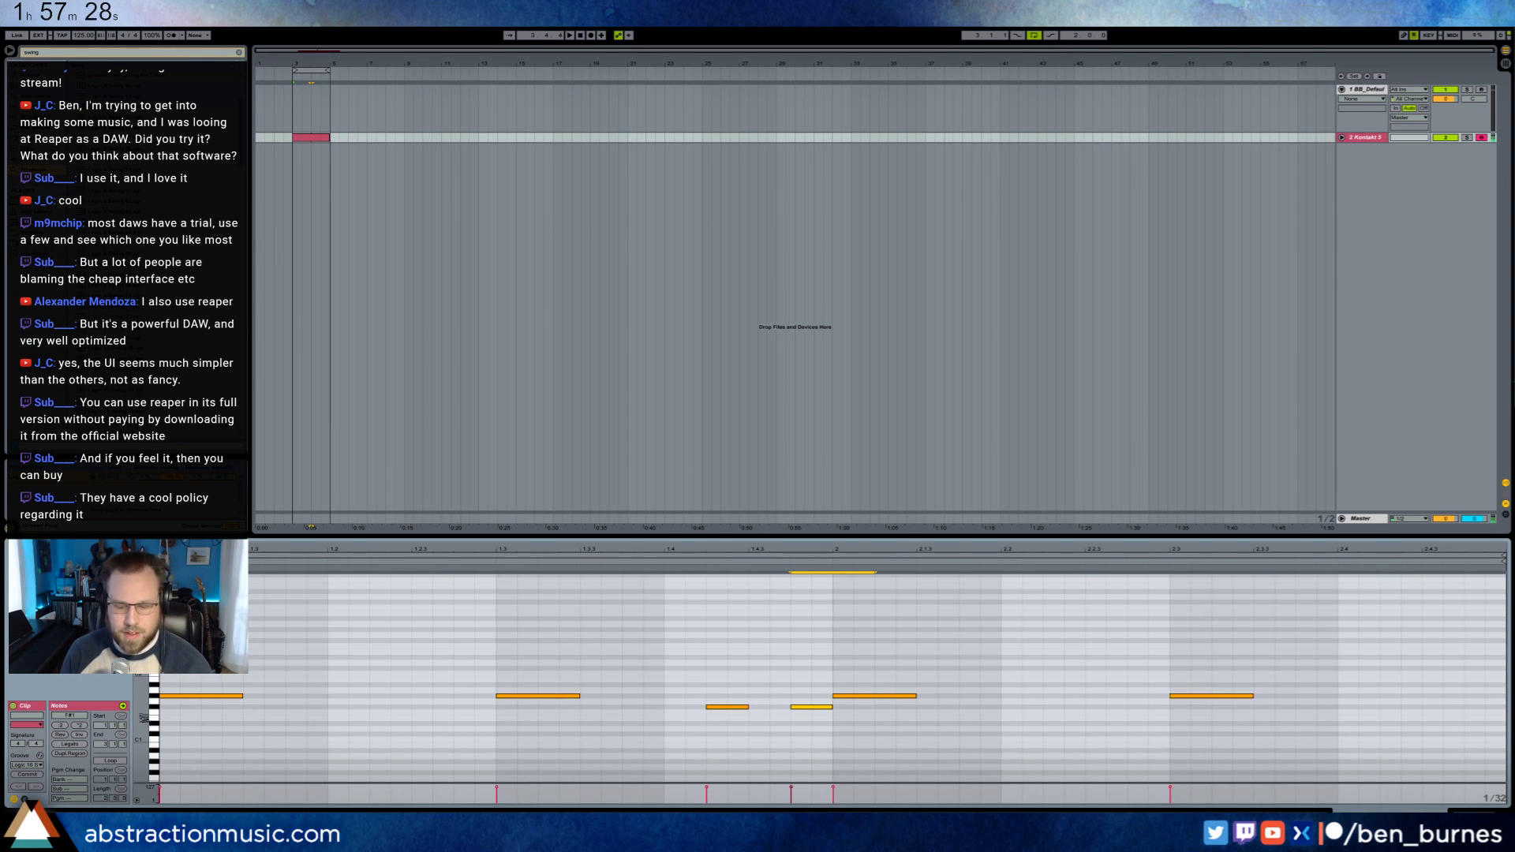
- Draw mid-row sixteenth notes at 1.1.2, 1.2.2 and 1.2.4, and duplicate them into the second half of bar 1
double_click(201, 681)
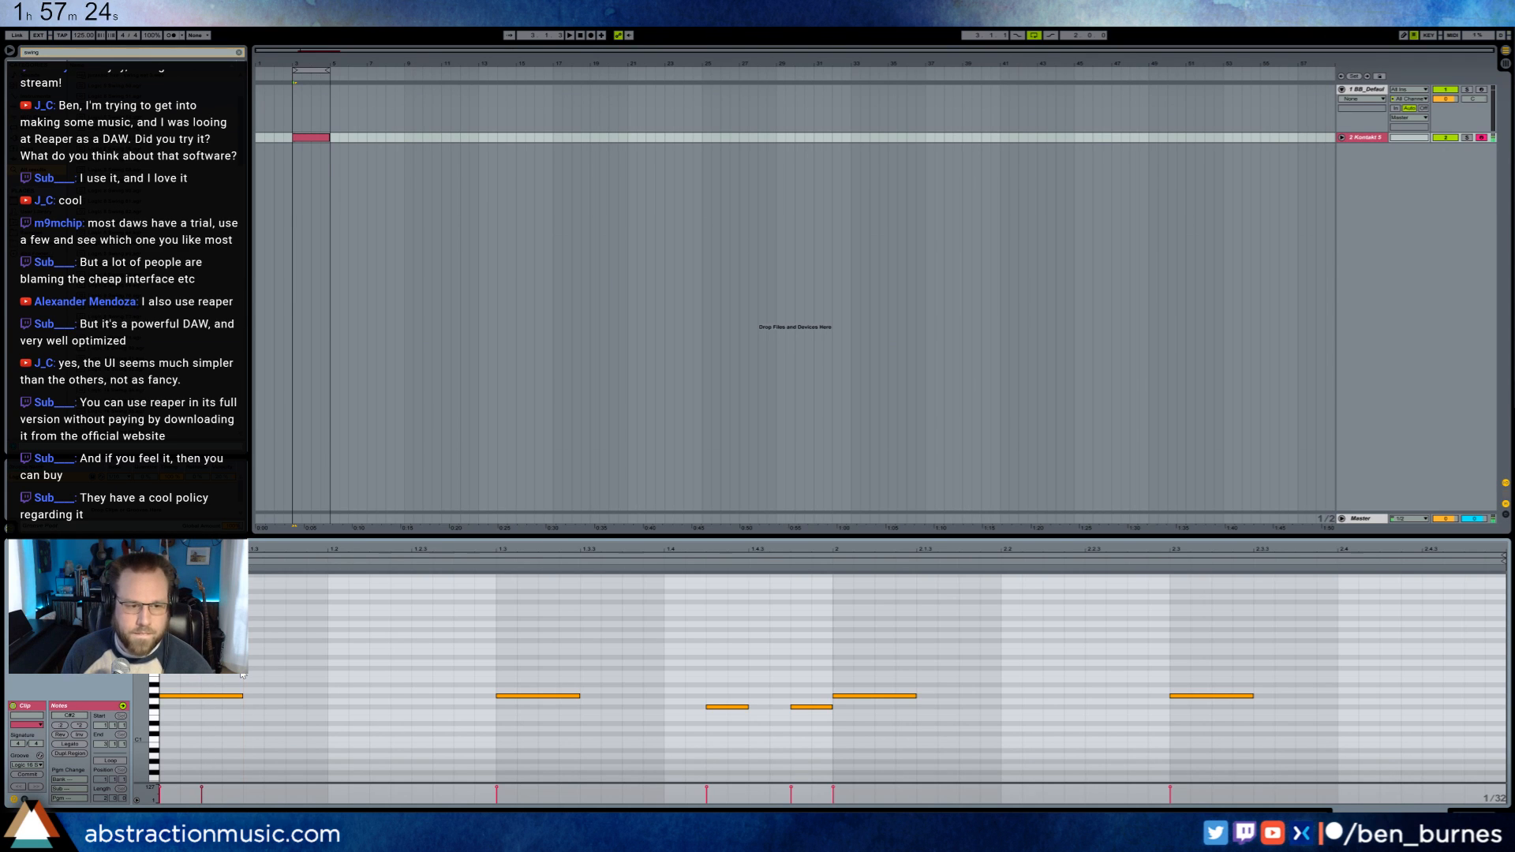
double_click(377, 668)
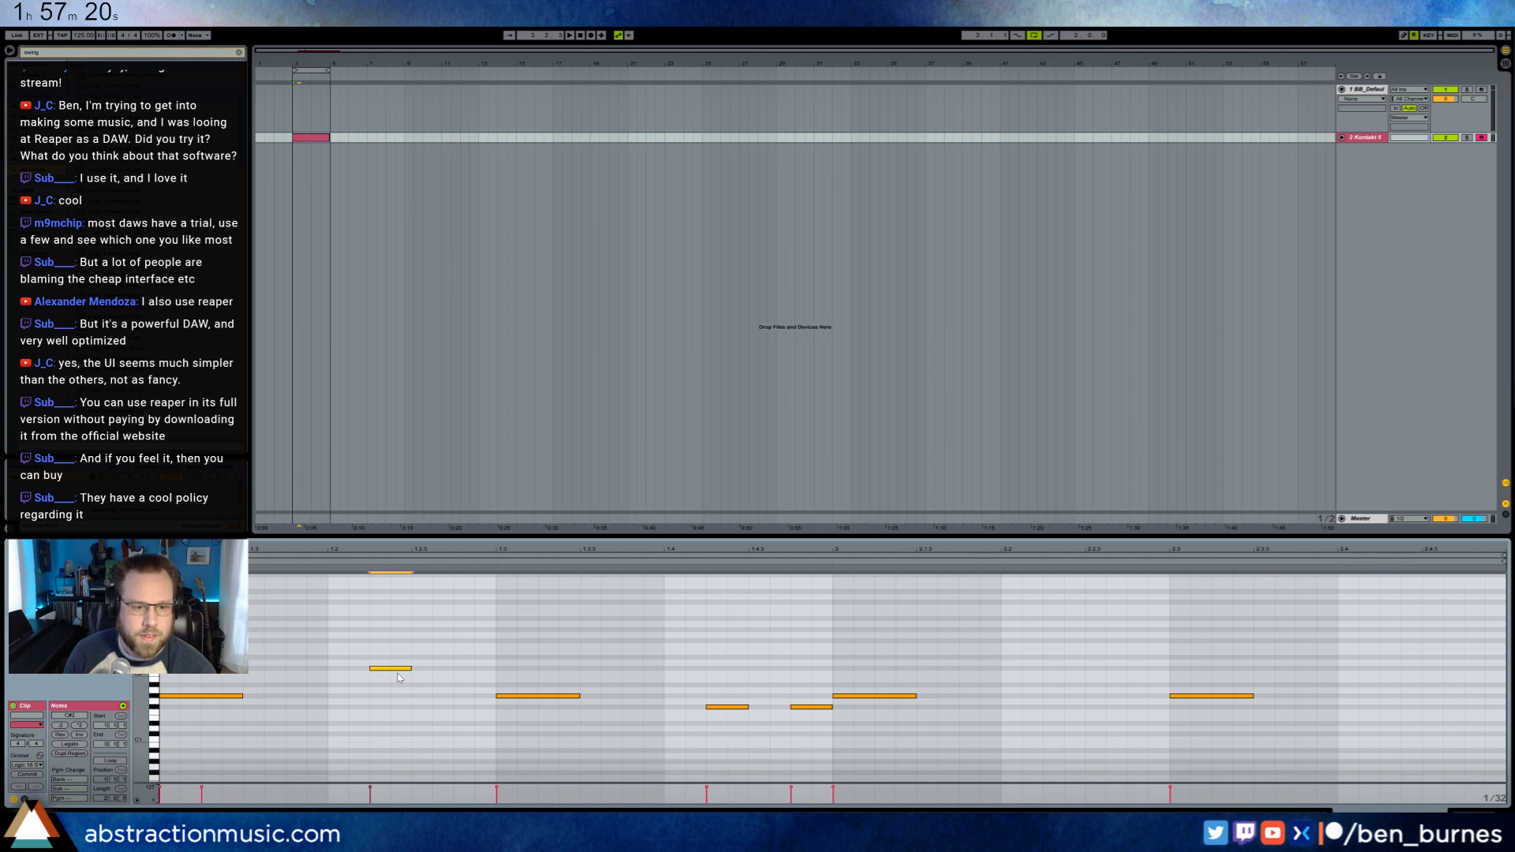
drag(400, 668, 400, 663)
double_click(470, 662)
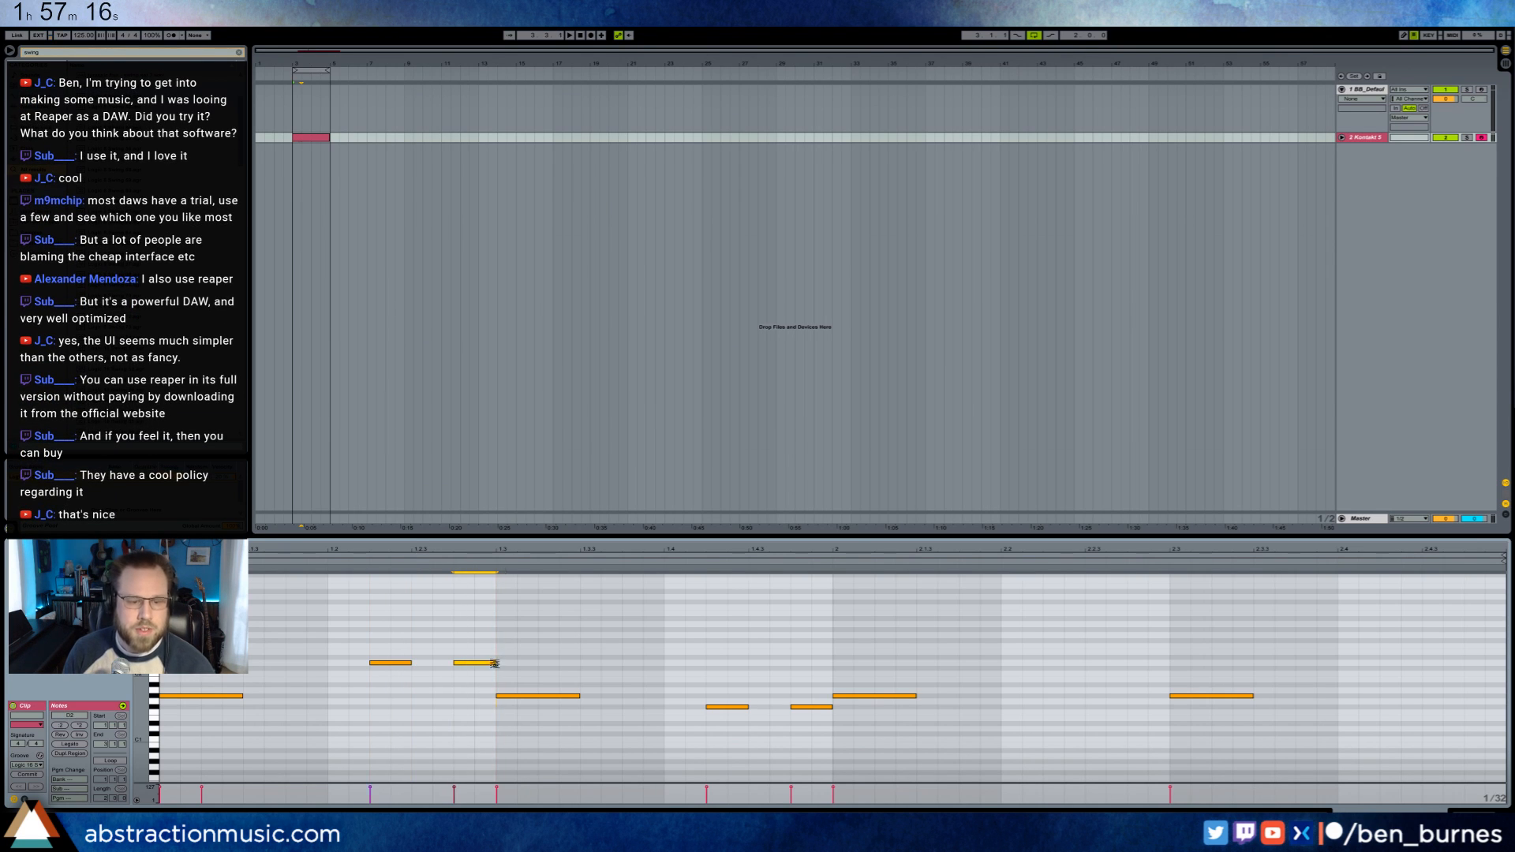
drag(188, 695, 162, 689)
key(ctrl+d)
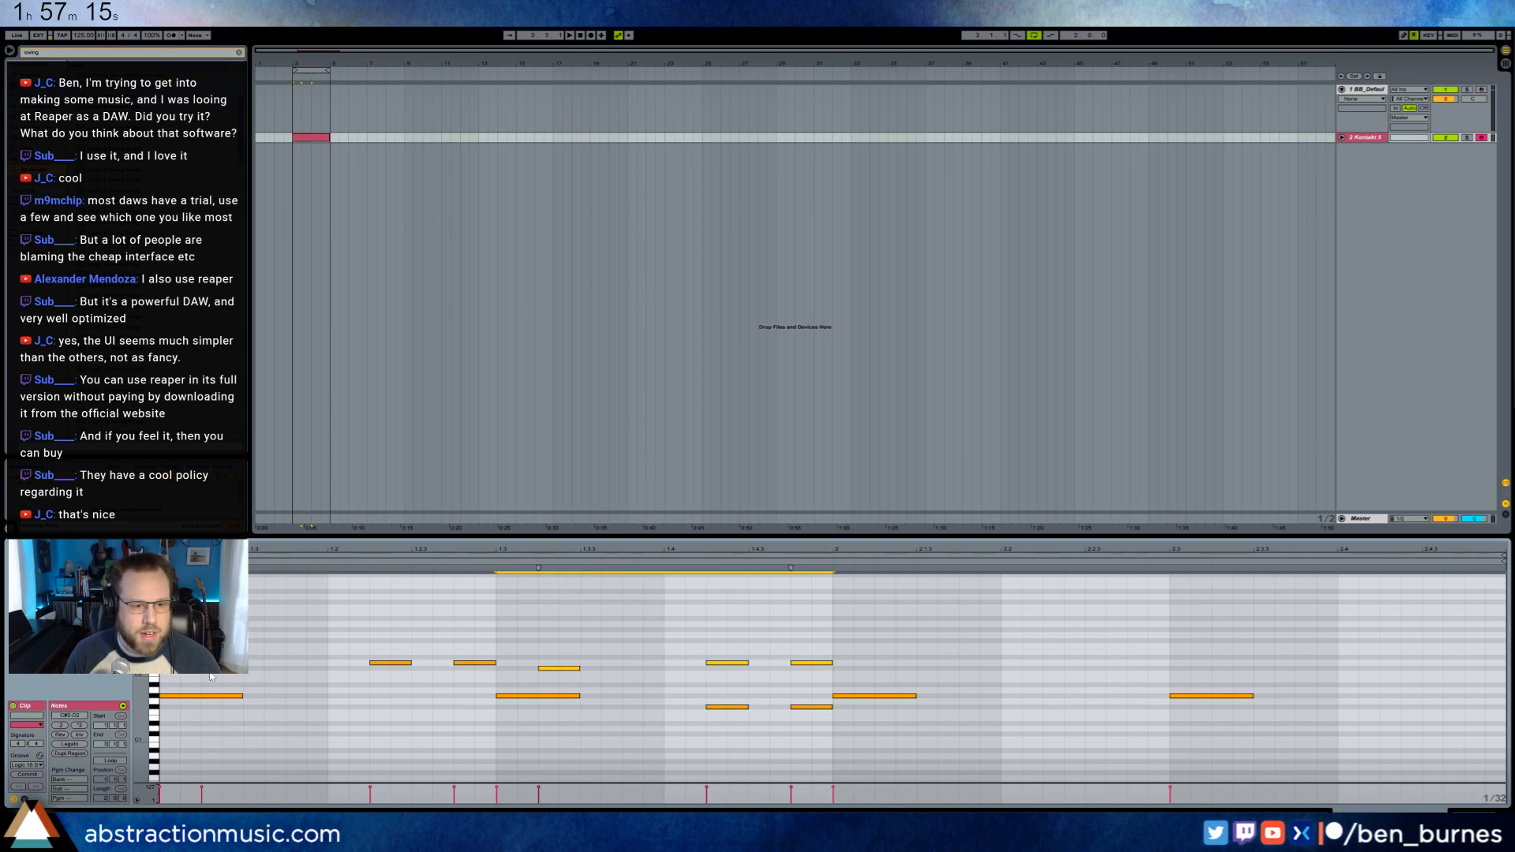
- Add higher sixteenth notes at 1.1.4 and 1.3.4, and duplicate bar 1's whole mid-row pattern into bar 2
double_click(289, 658)
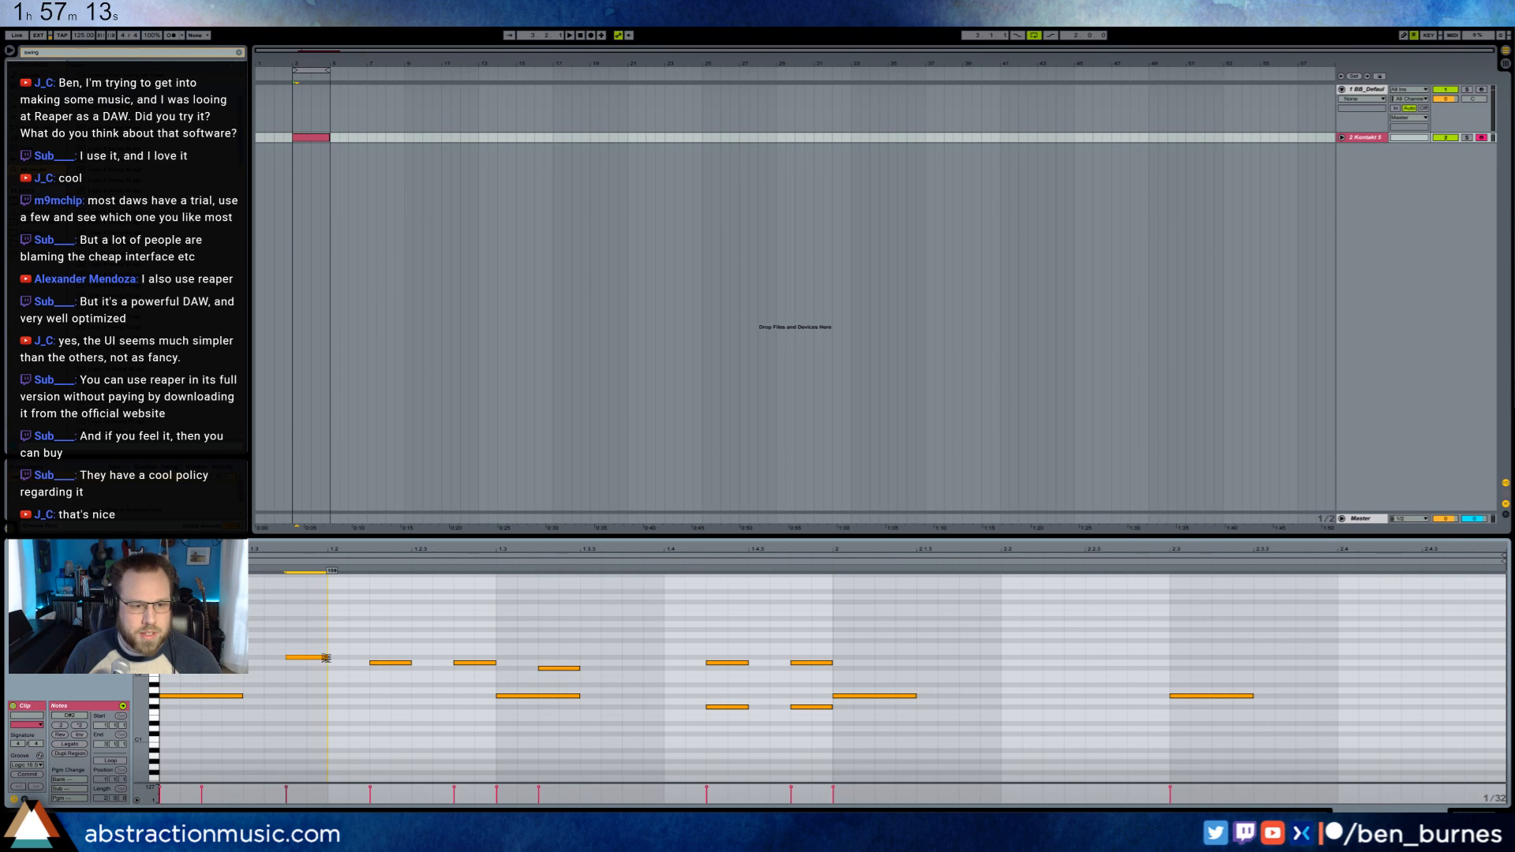
double_click(628, 646)
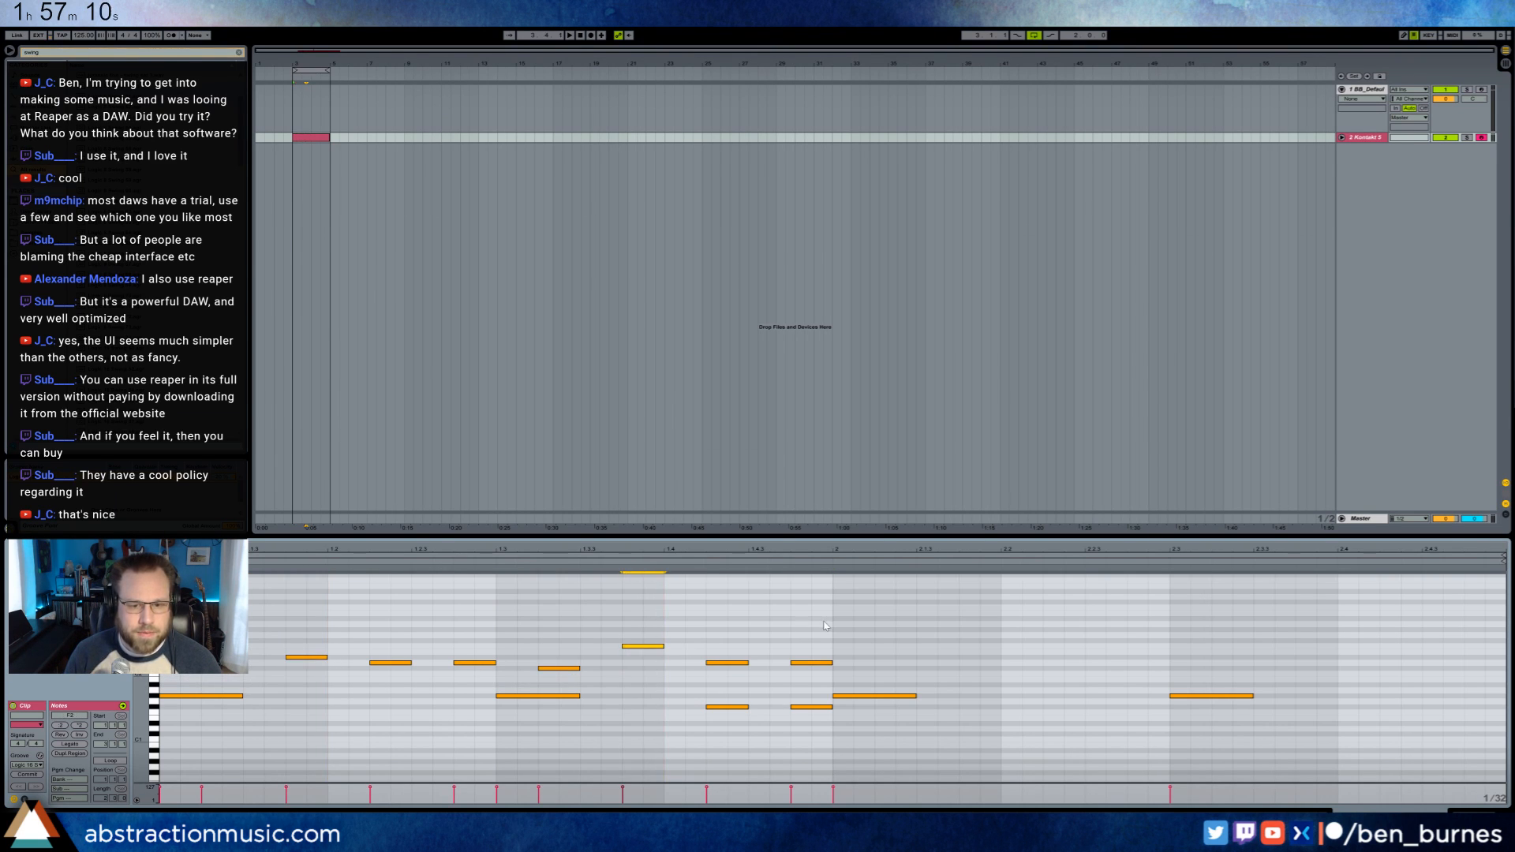
click(645, 657)
drag(826, 620, 166, 684)
key(ctrl+d)
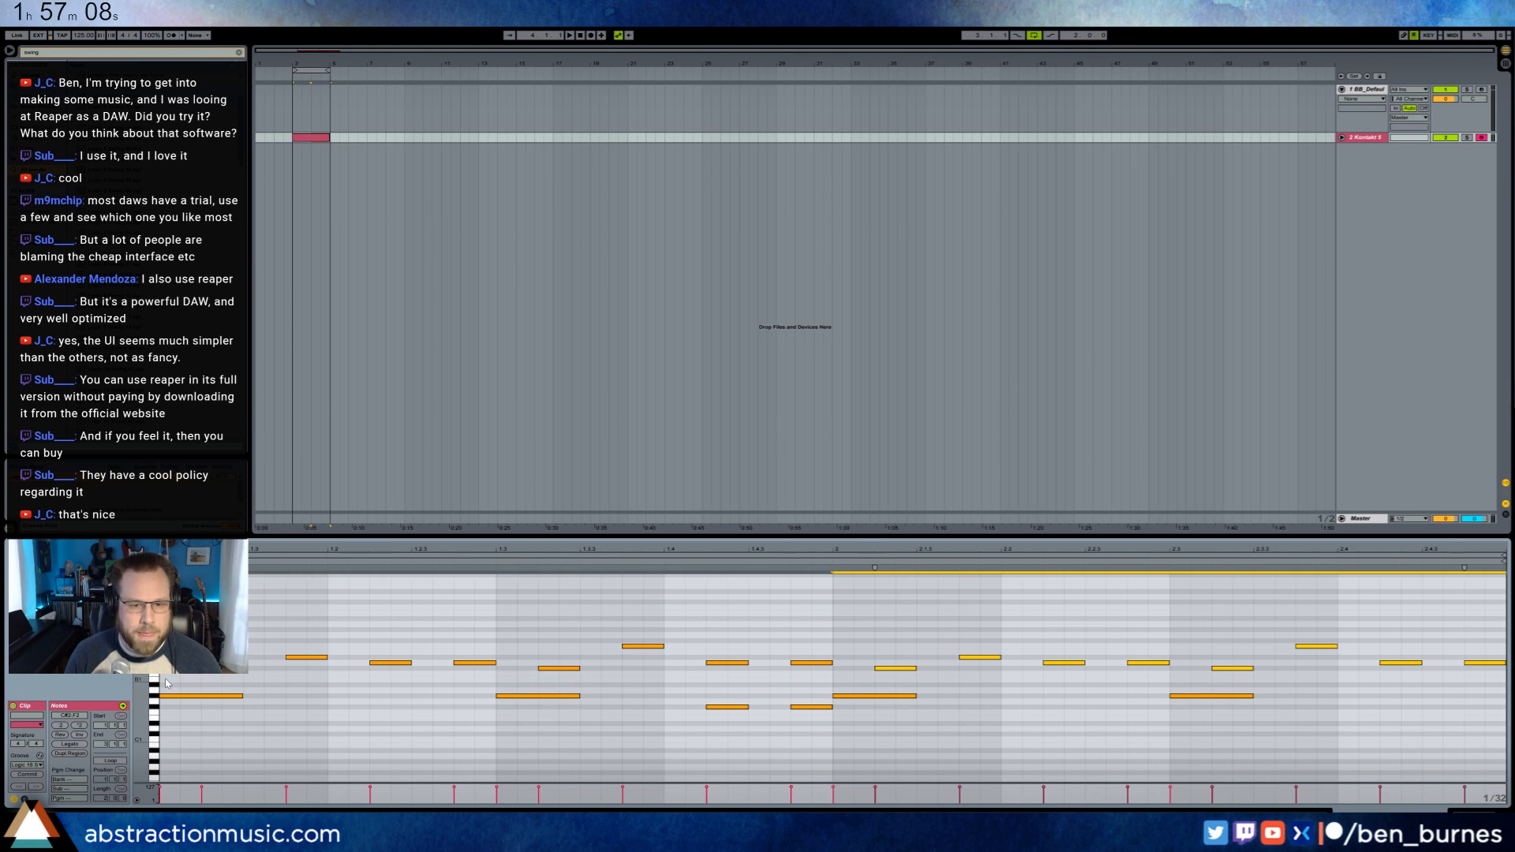
- Draw a high eighth note on beat 2, duplicate it onto beat 4 and both beats in bar 2, and add one more at 2.4.3
double_click(335, 633)
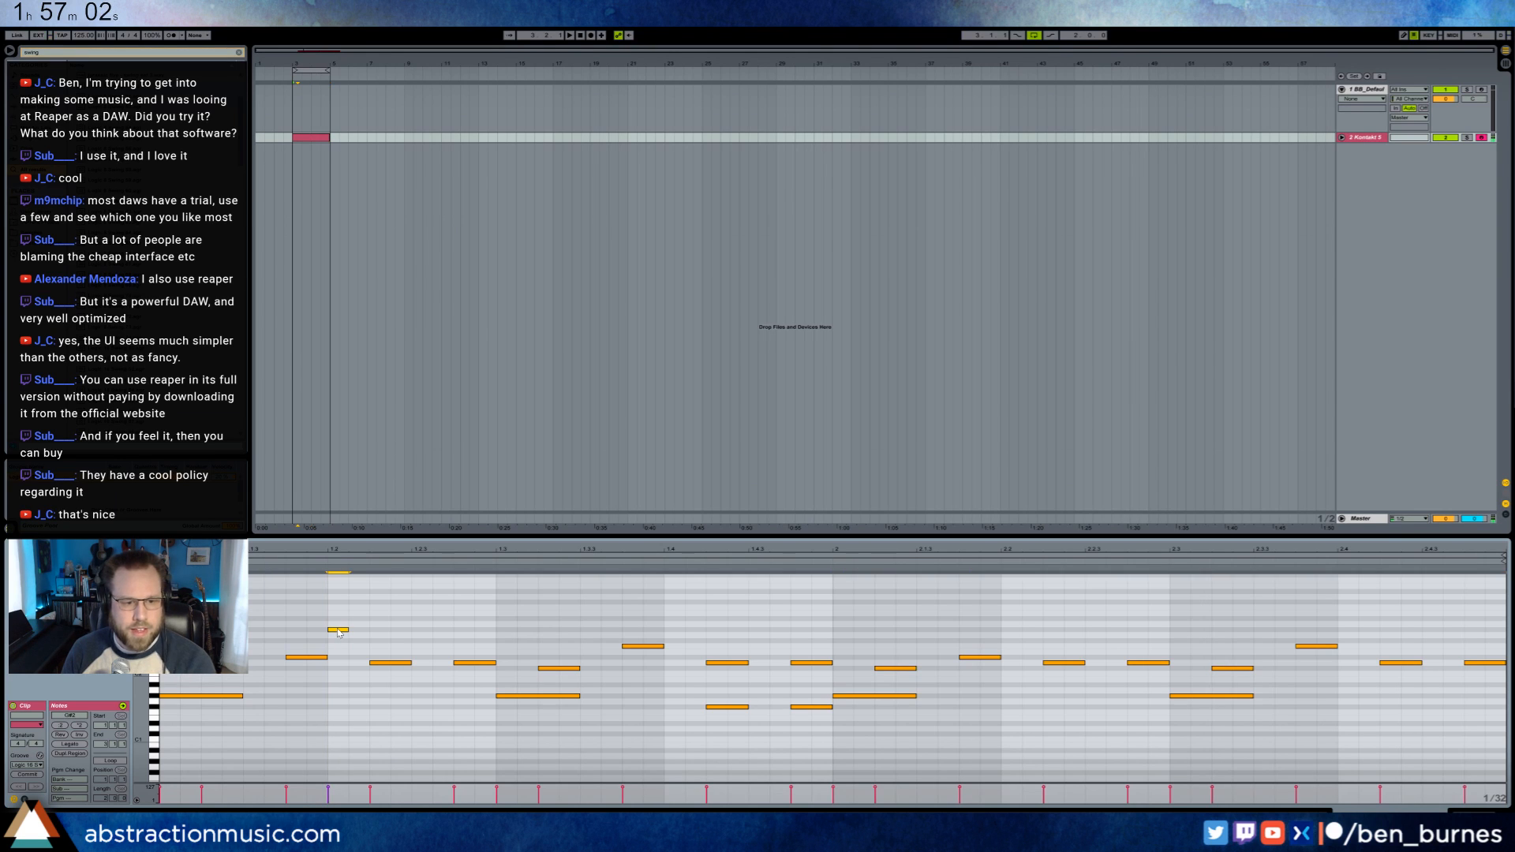
drag(347, 634, 661, 644)
key(ctrl+d)
drag(831, 606, 248, 640)
key(ctrl+d)
click(1136, 590)
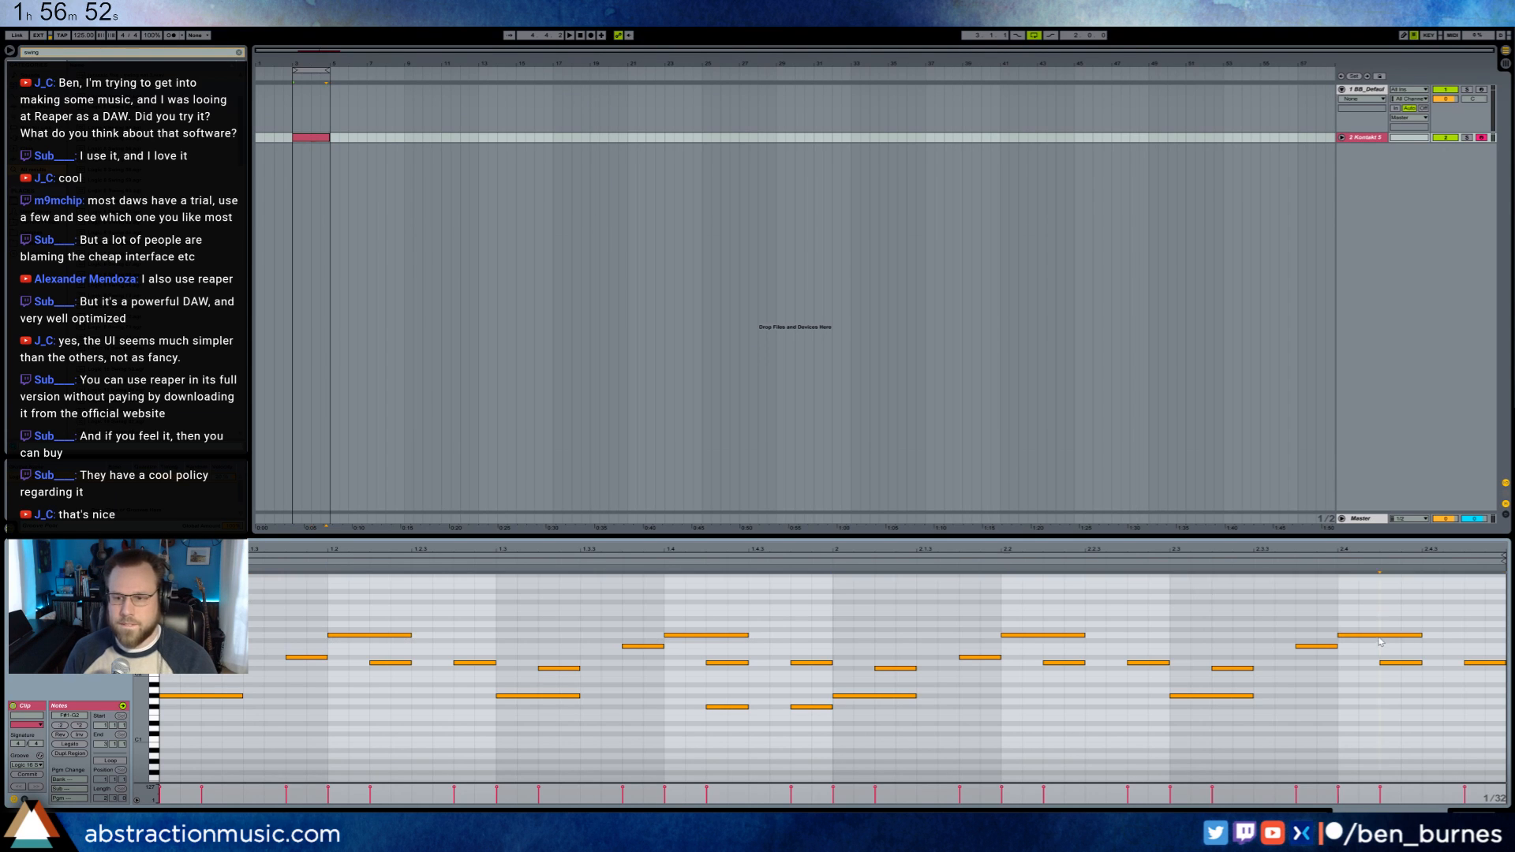
click(1374, 635)
key(ctrl+d)
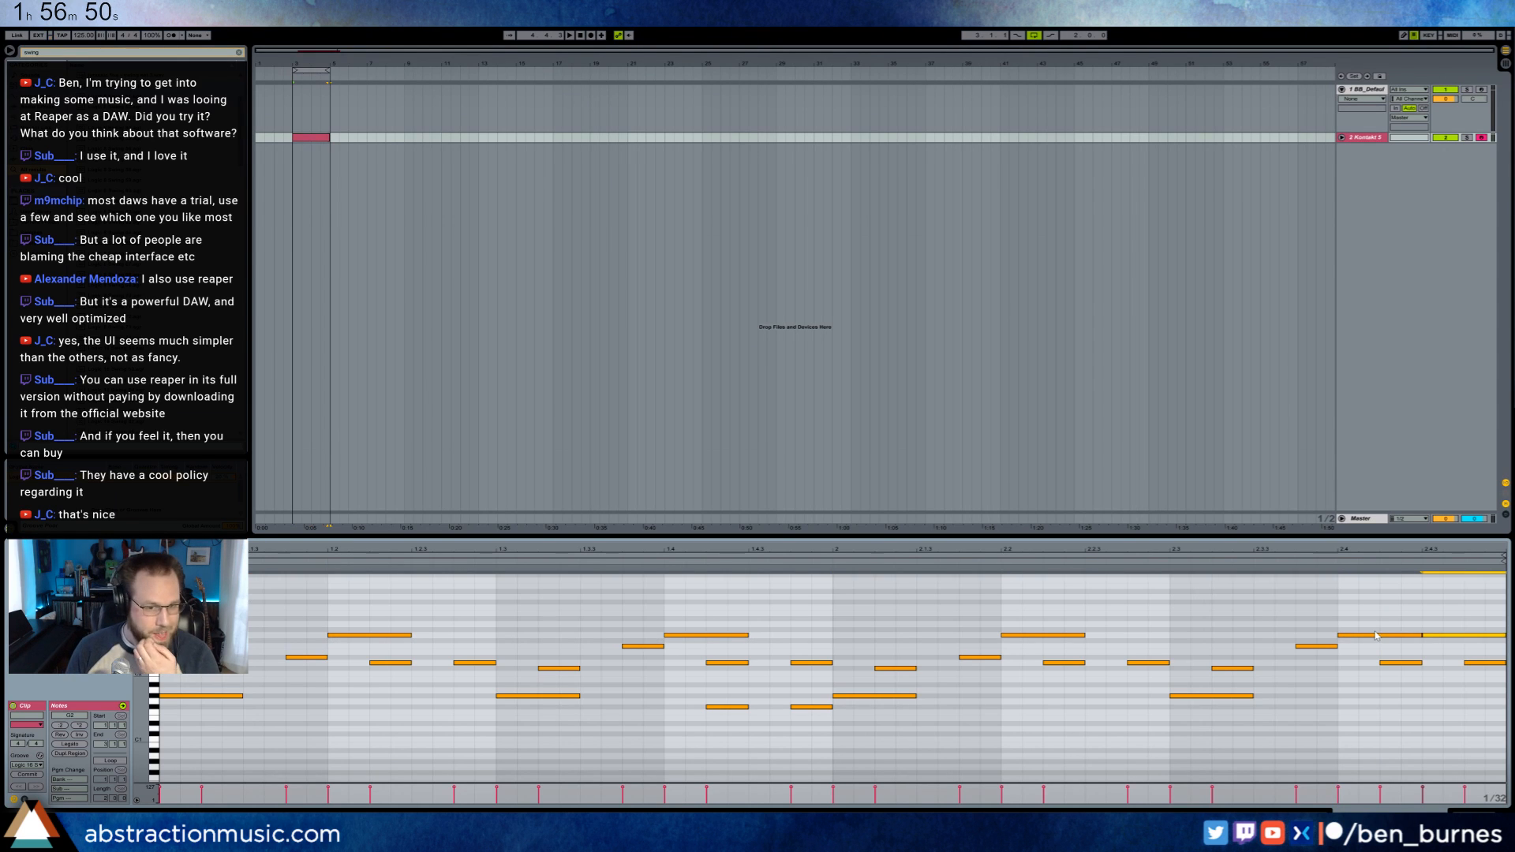
- Vary the velocities of the low notes at 1.3, 1.4.2, 1.4.4, 2.1 and 2.3
click(249, 645)
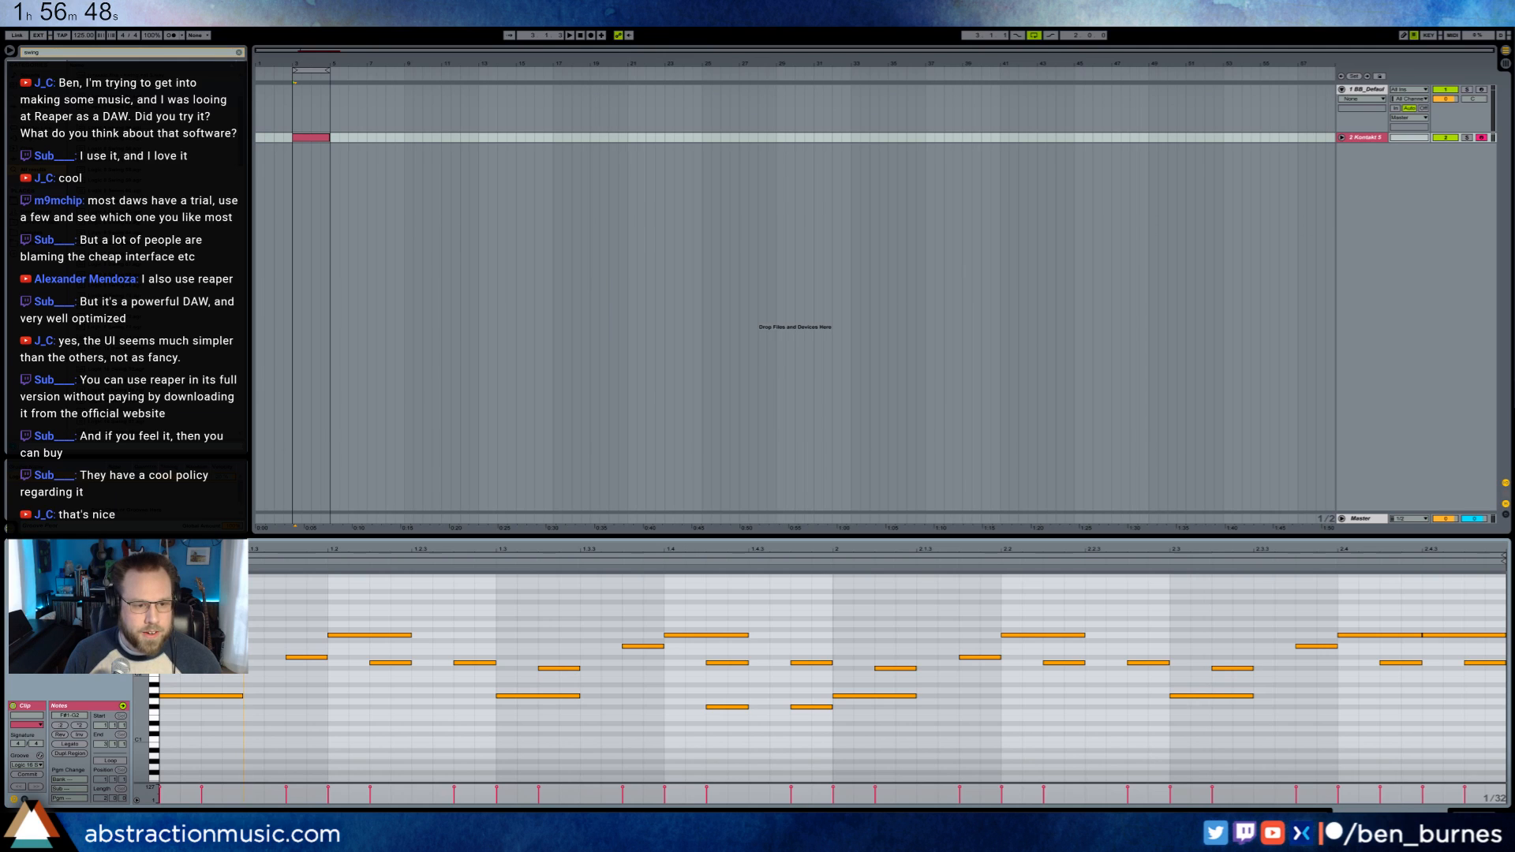
key(space)
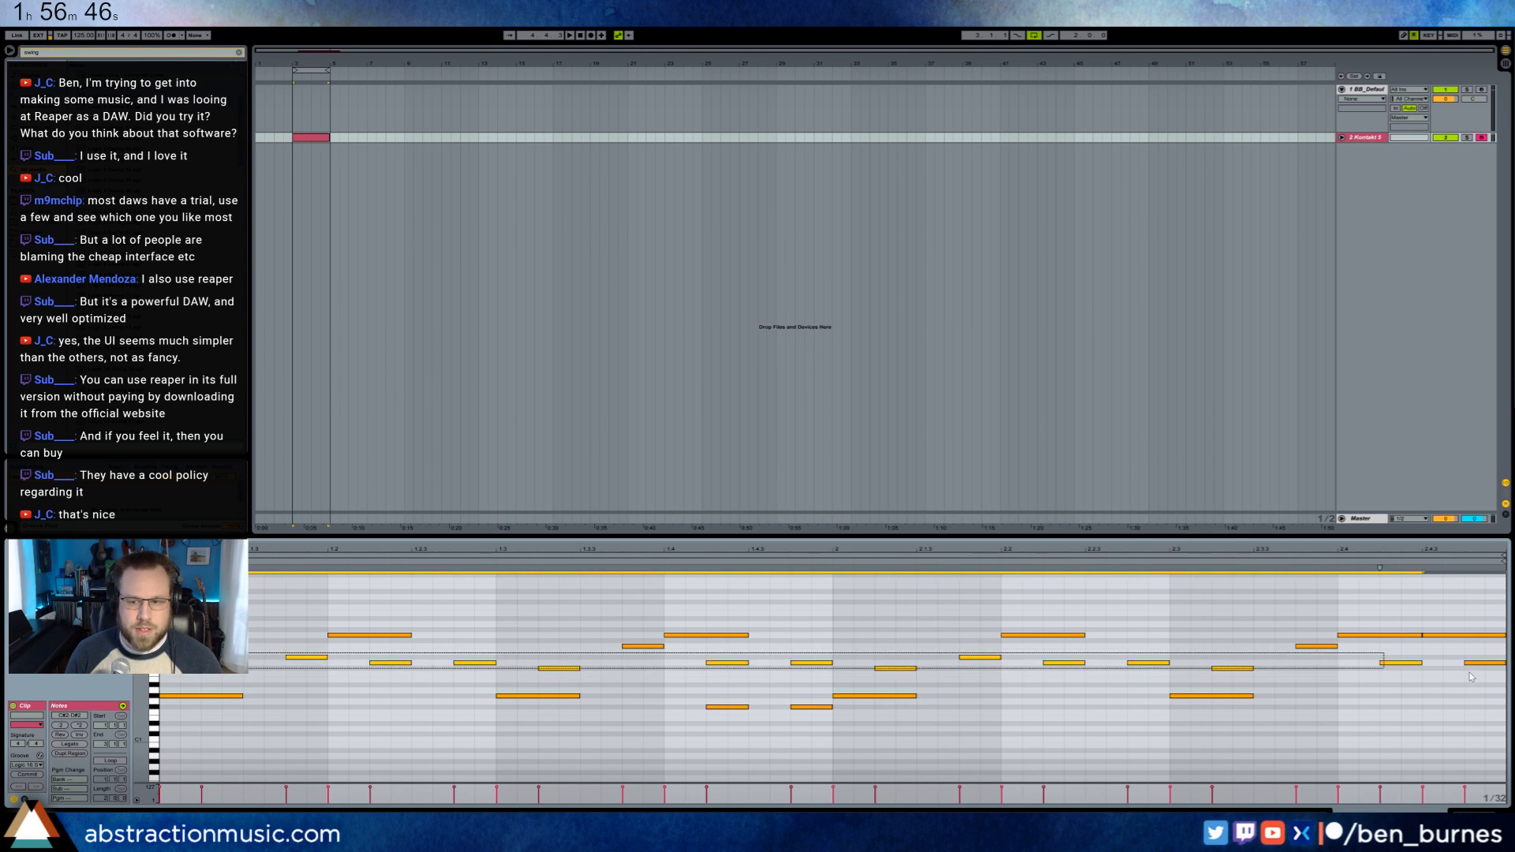
click(556, 696)
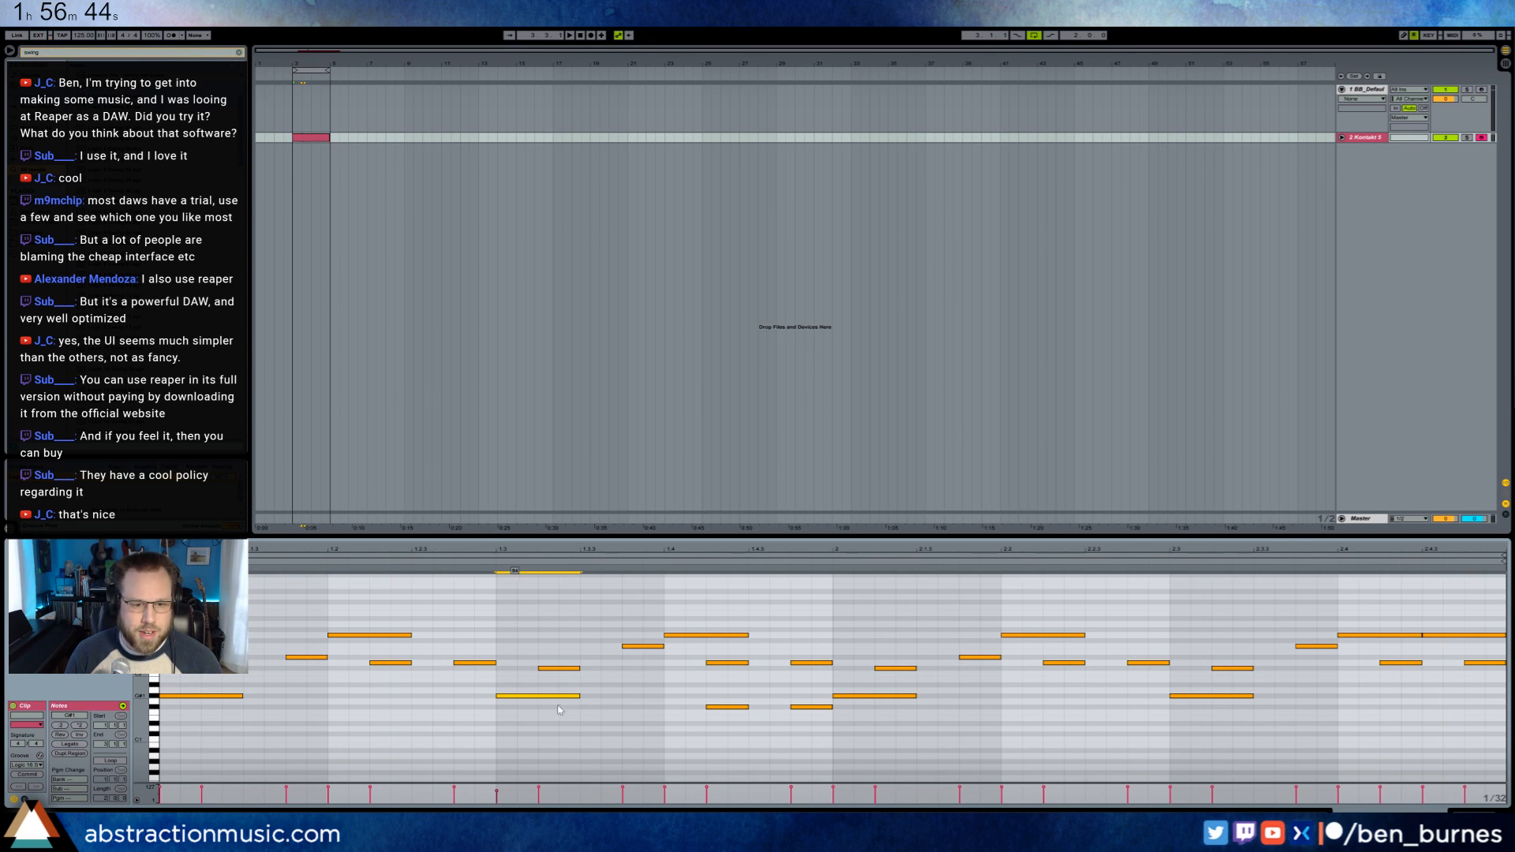
click(738, 707)
click(806, 707)
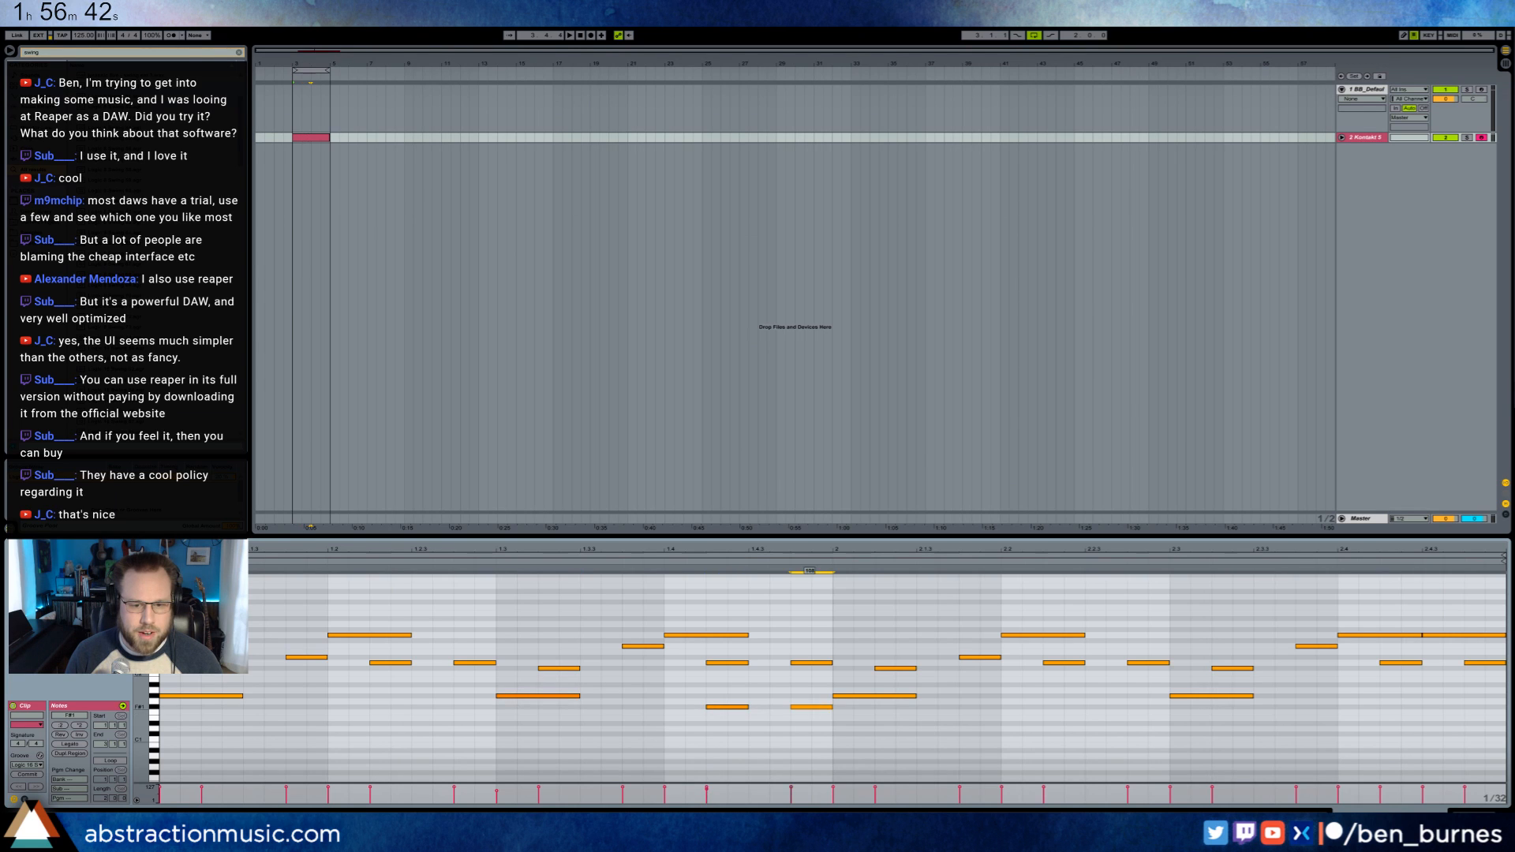
click(878, 694)
click(1203, 696)
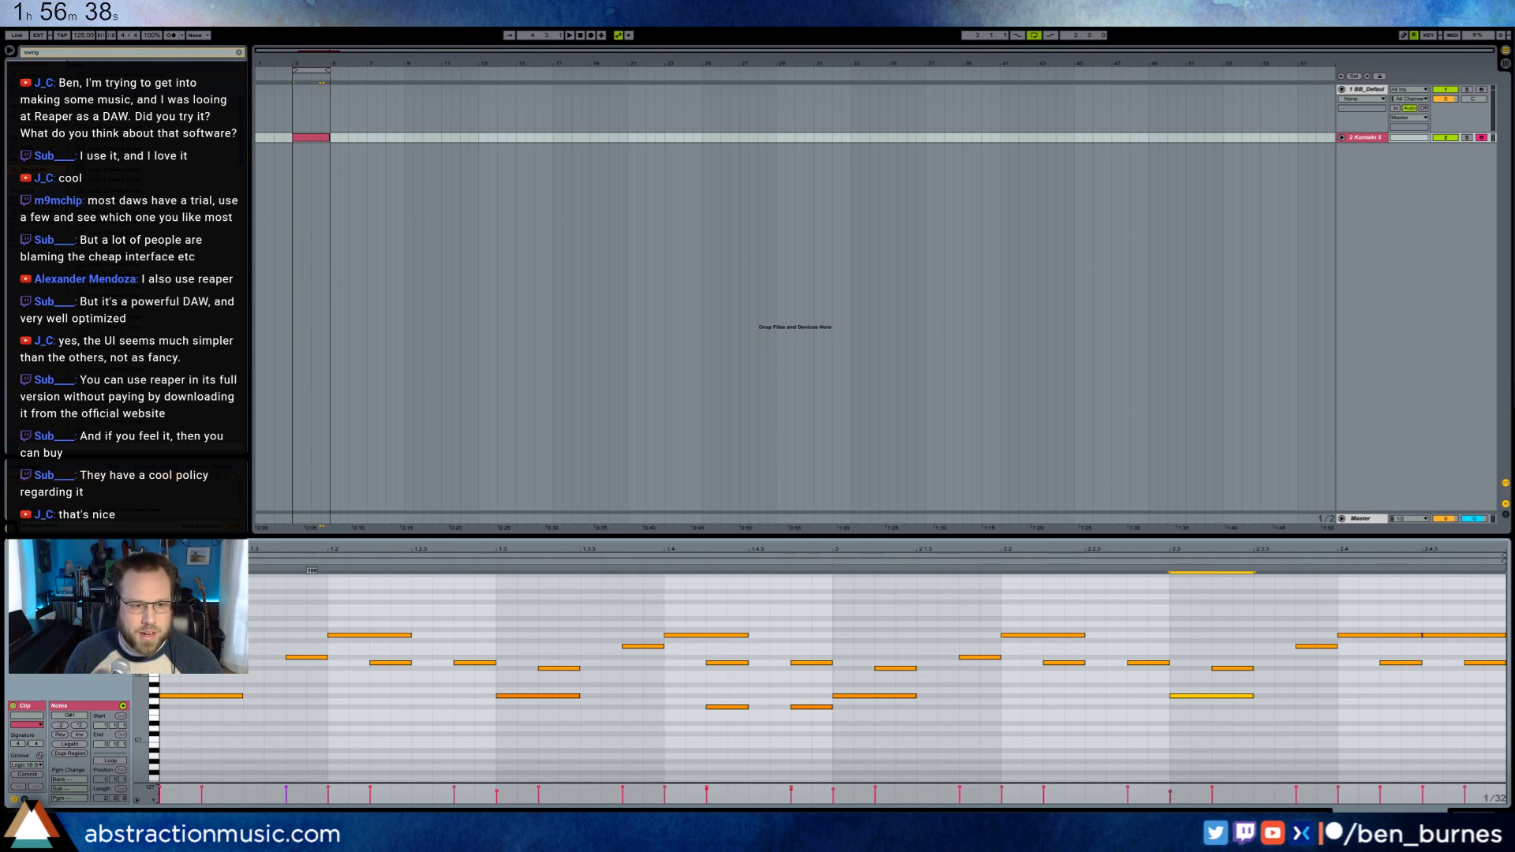
- Vary the velocities of the mid-row notes on the last sixteenth of the beats across both bars
drag(304, 658, 304, 671)
drag(460, 663, 461, 677)
click(642, 647)
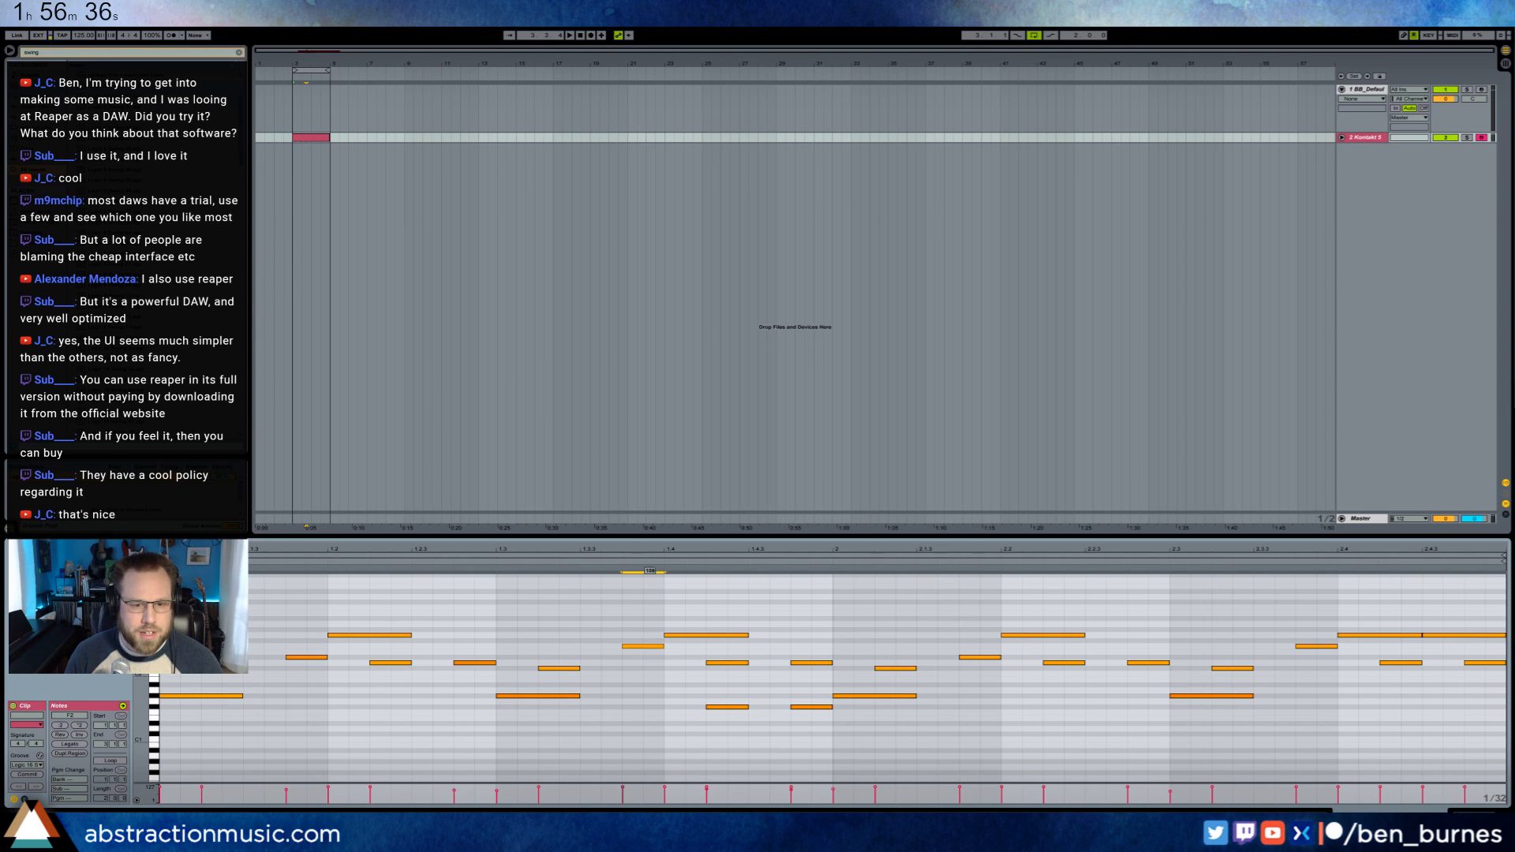
drag(642, 647, 642, 658)
click(800, 663)
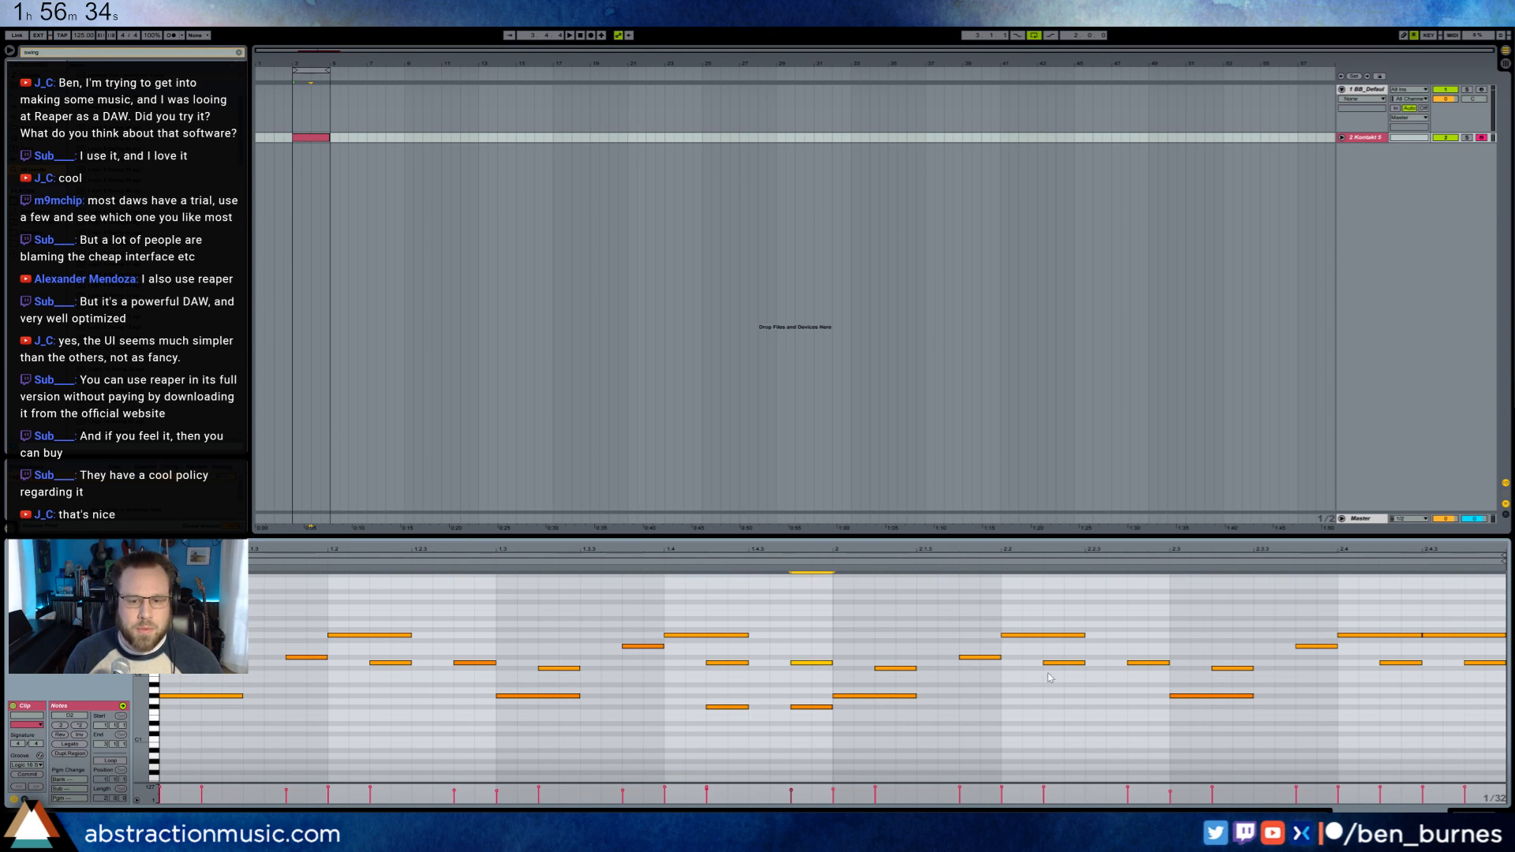
click(982, 656)
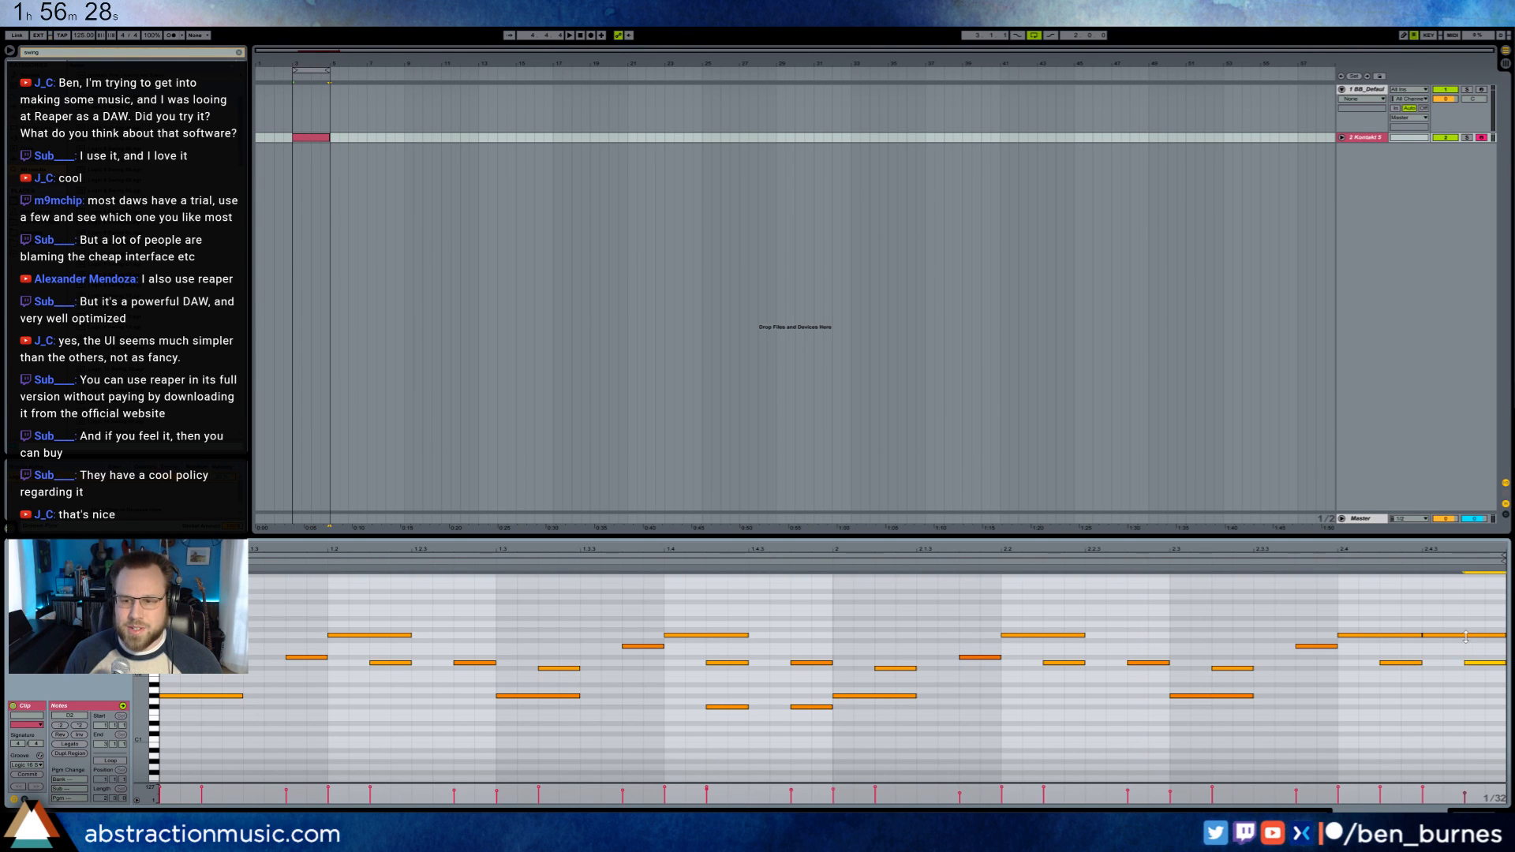
click(1474, 663)
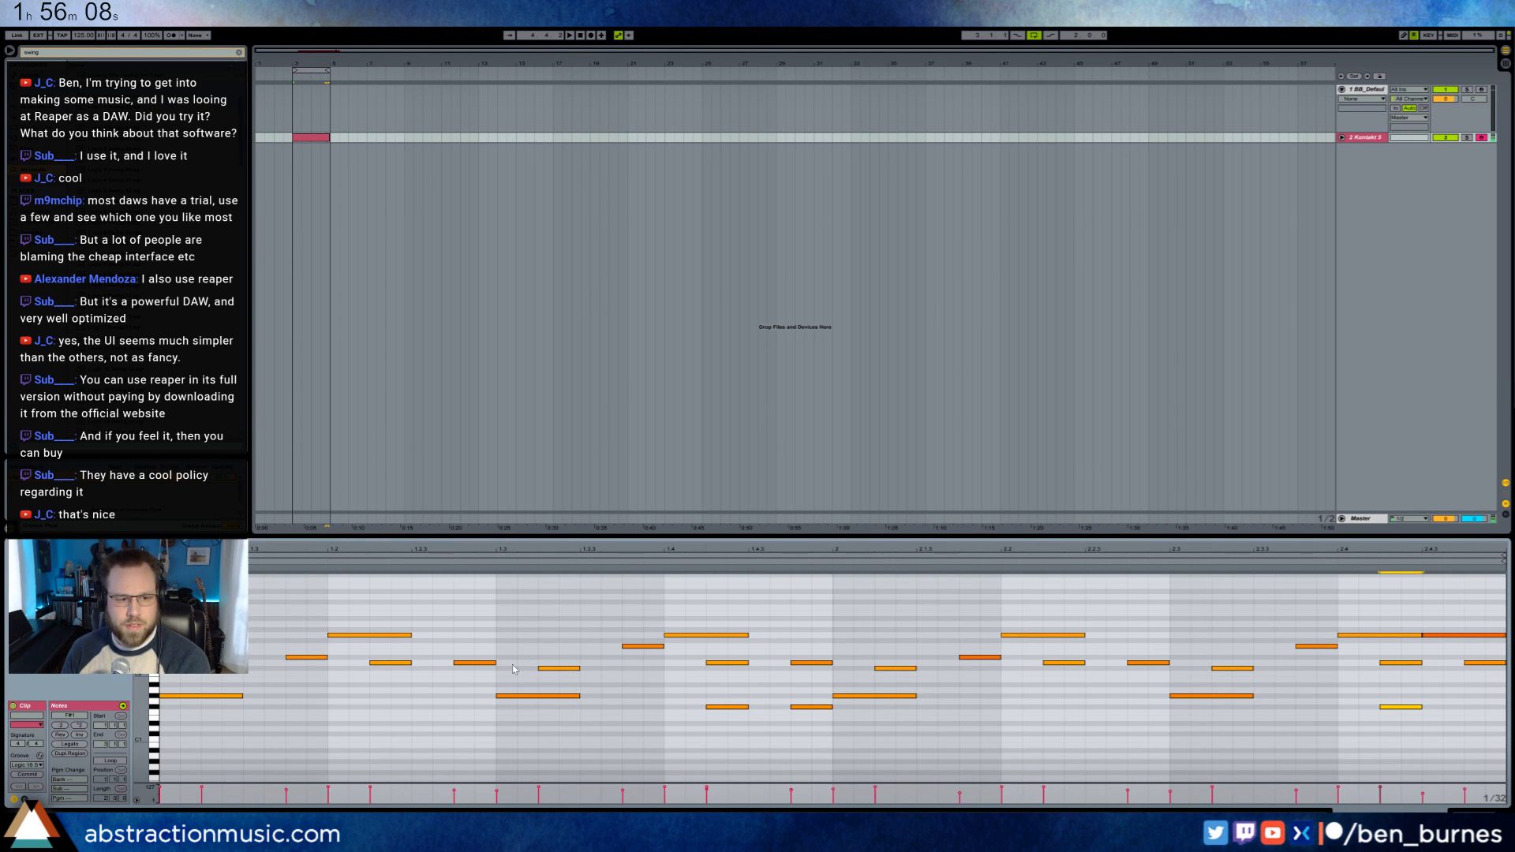
- Draw extra mid-row sixteenth notes at 2.2.3 and 1.3.3, and stop playback
click(1094, 652)
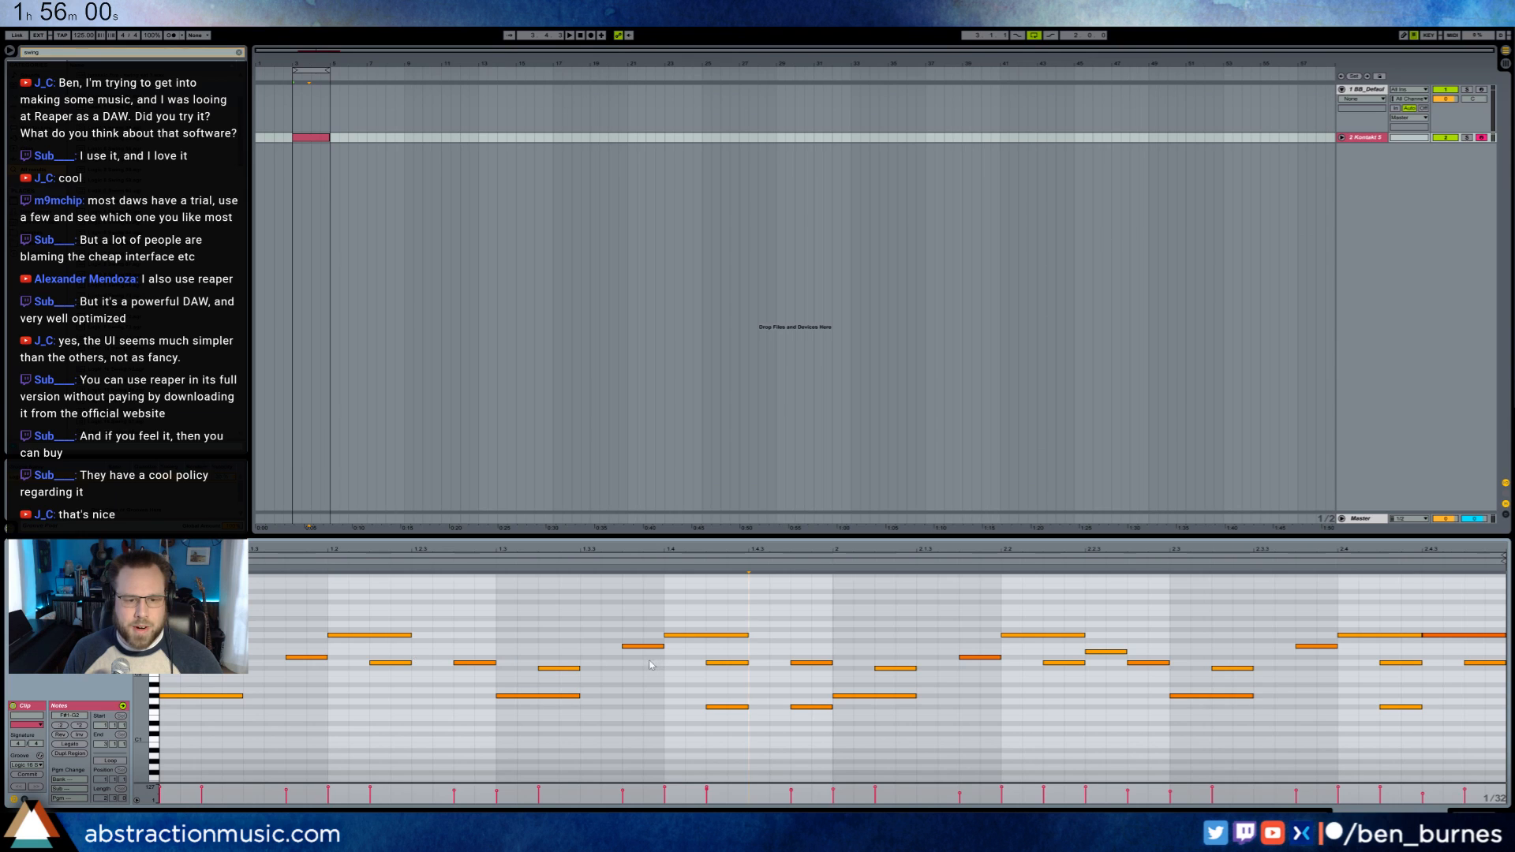
click(588, 654)
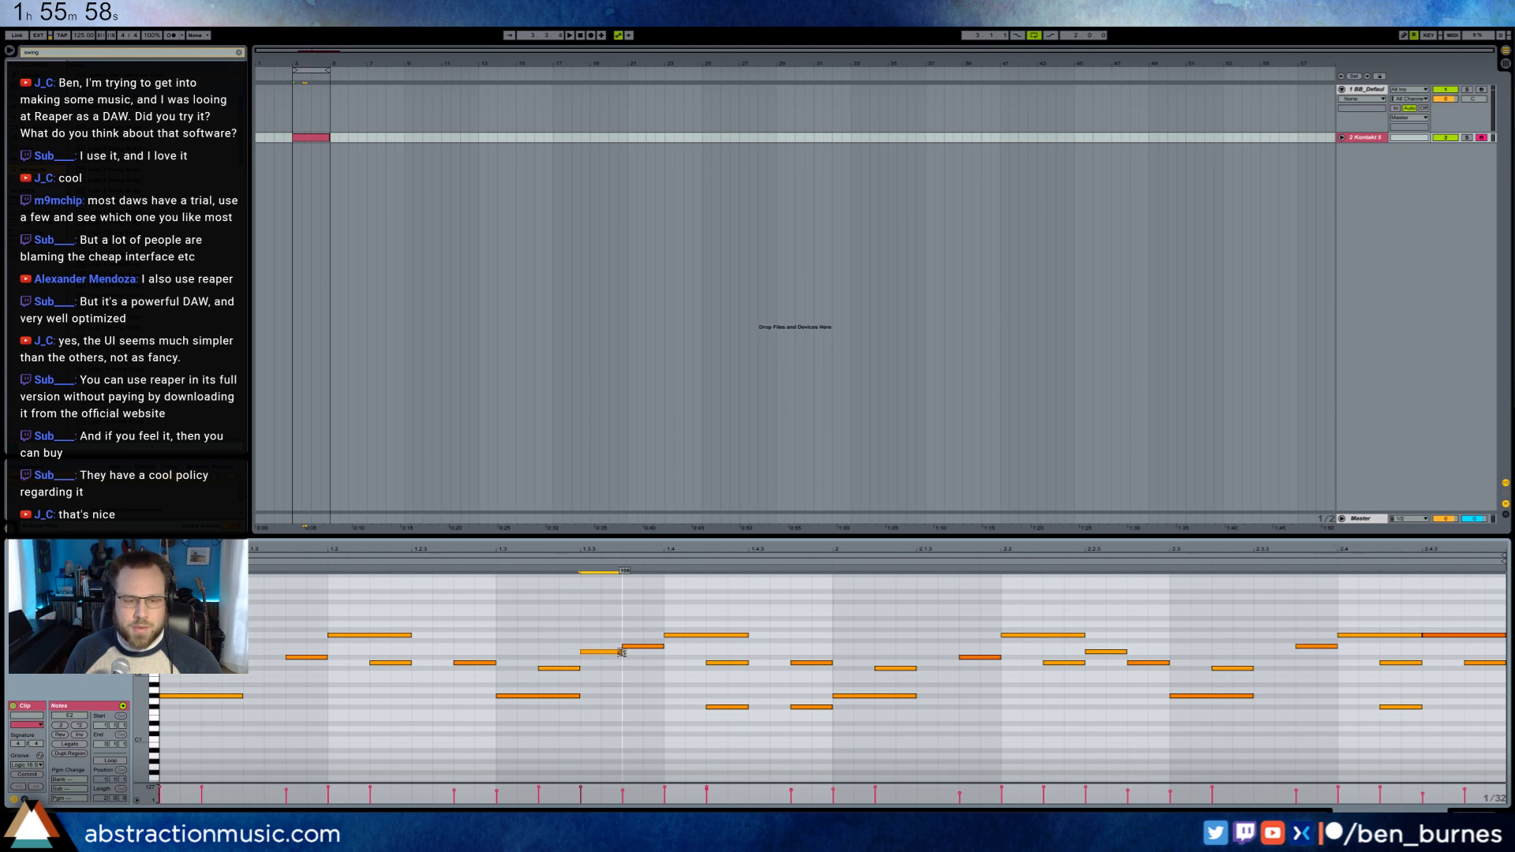
key(space)
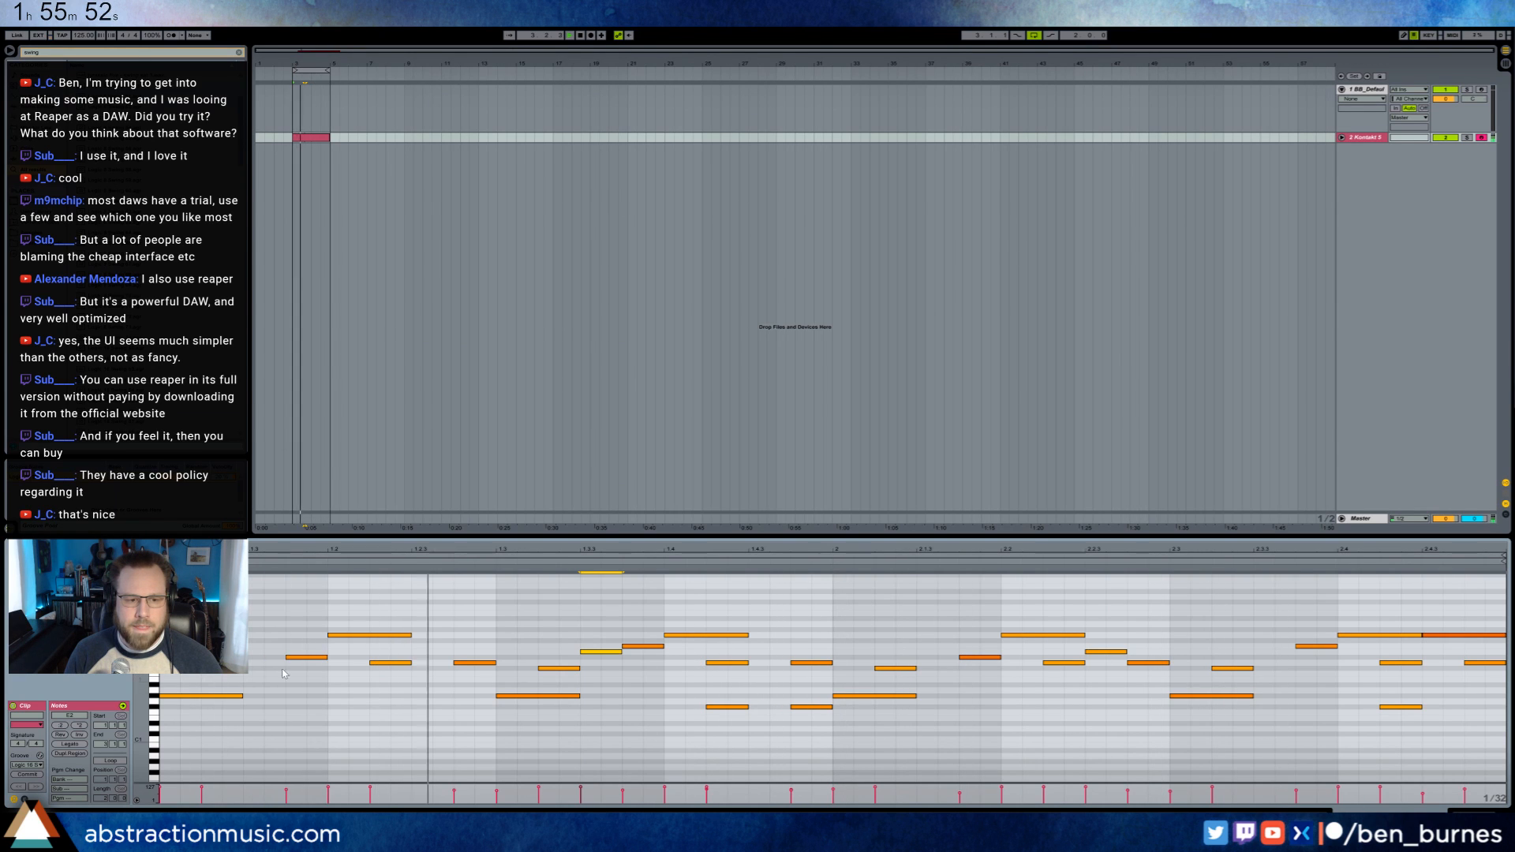
- Transpose the highest row of notes down one semitone, and set the clip's groove to None while it plays
click(154, 635)
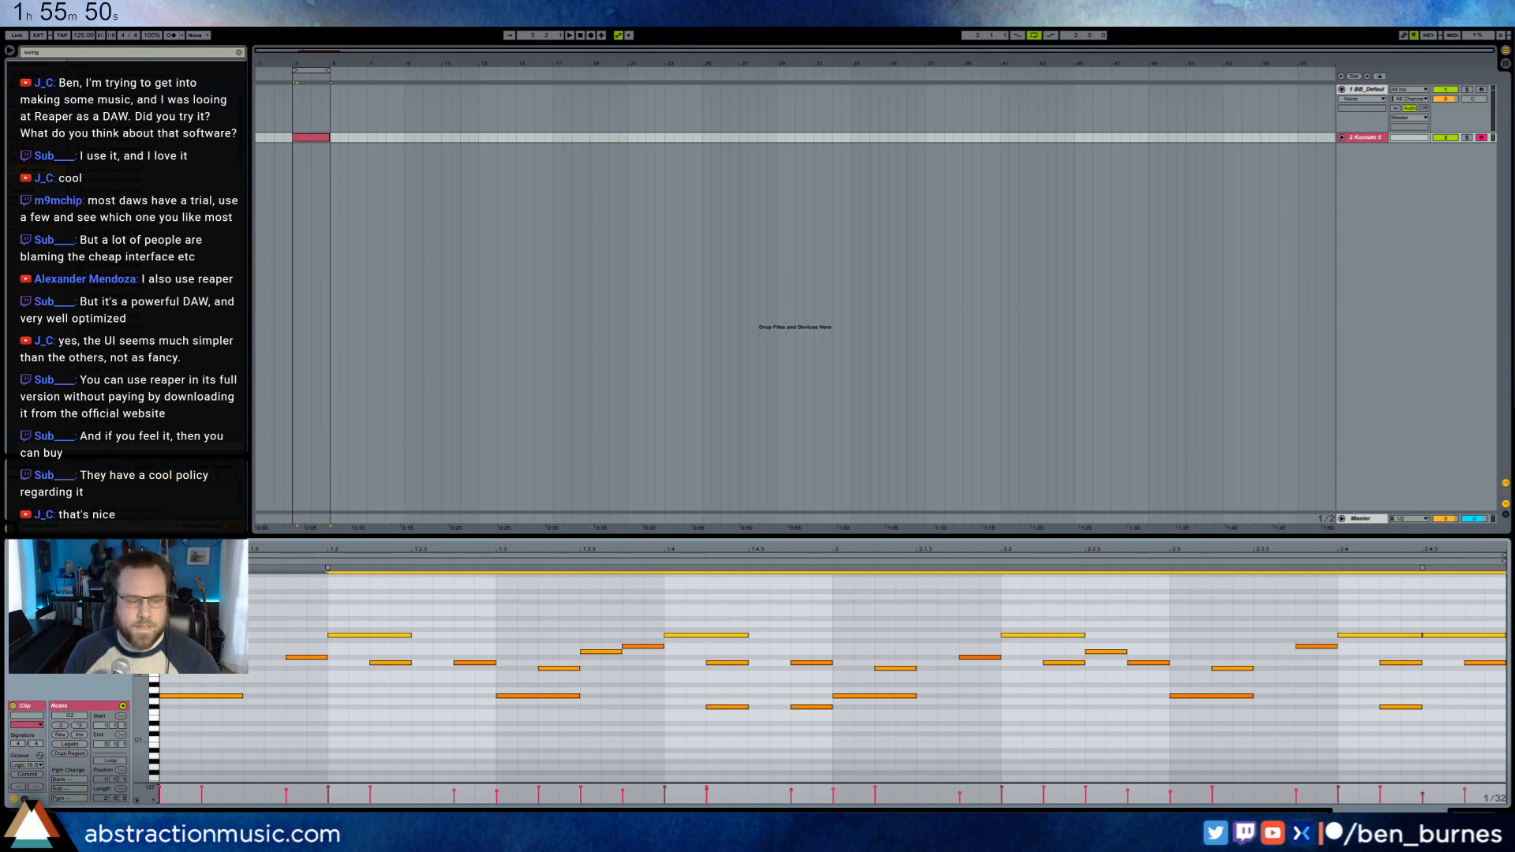
key(Down)
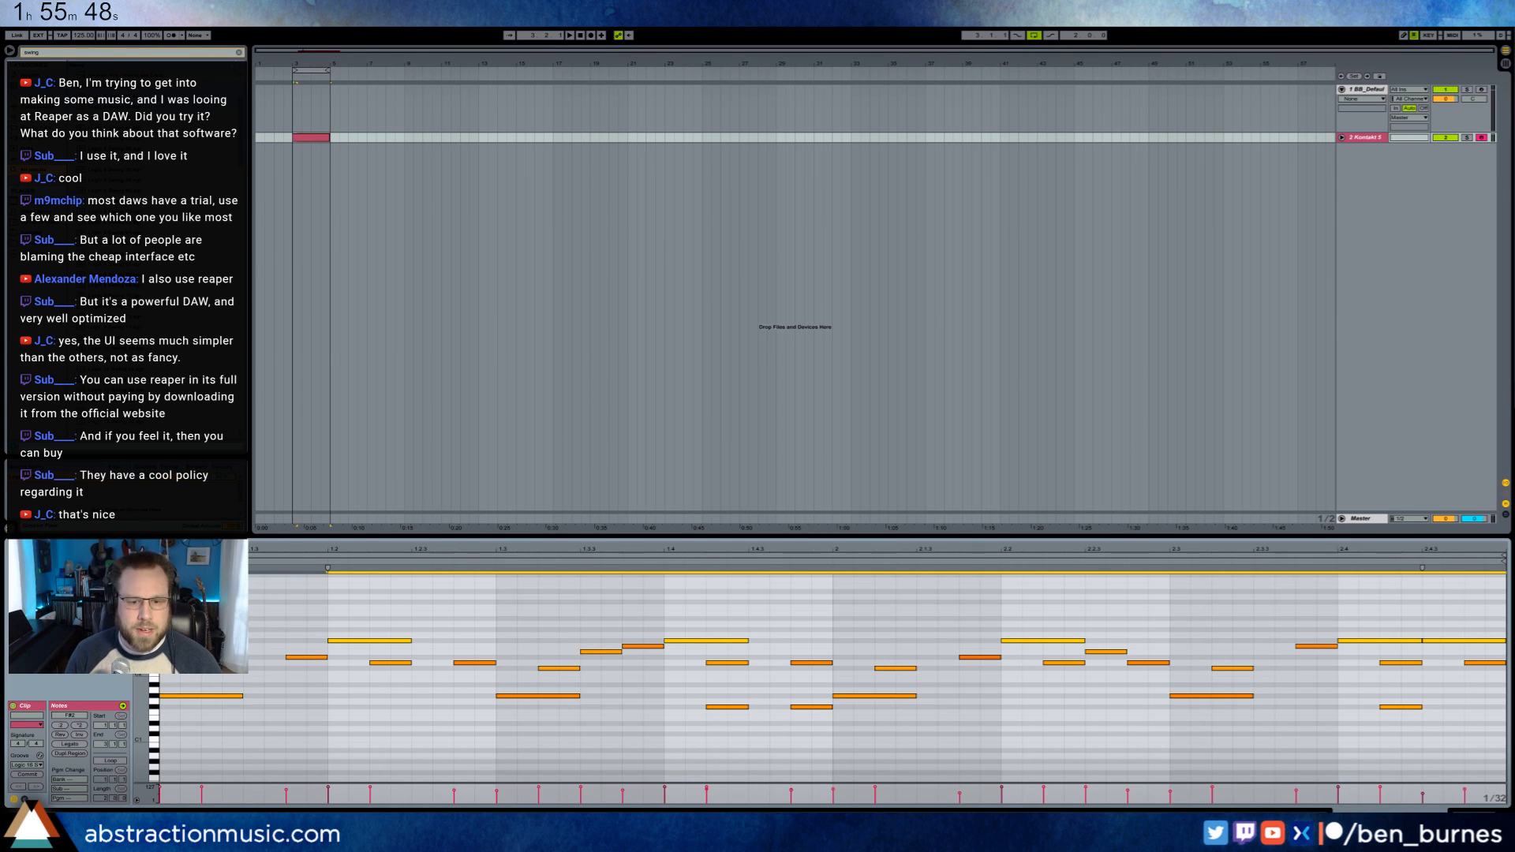
key(space)
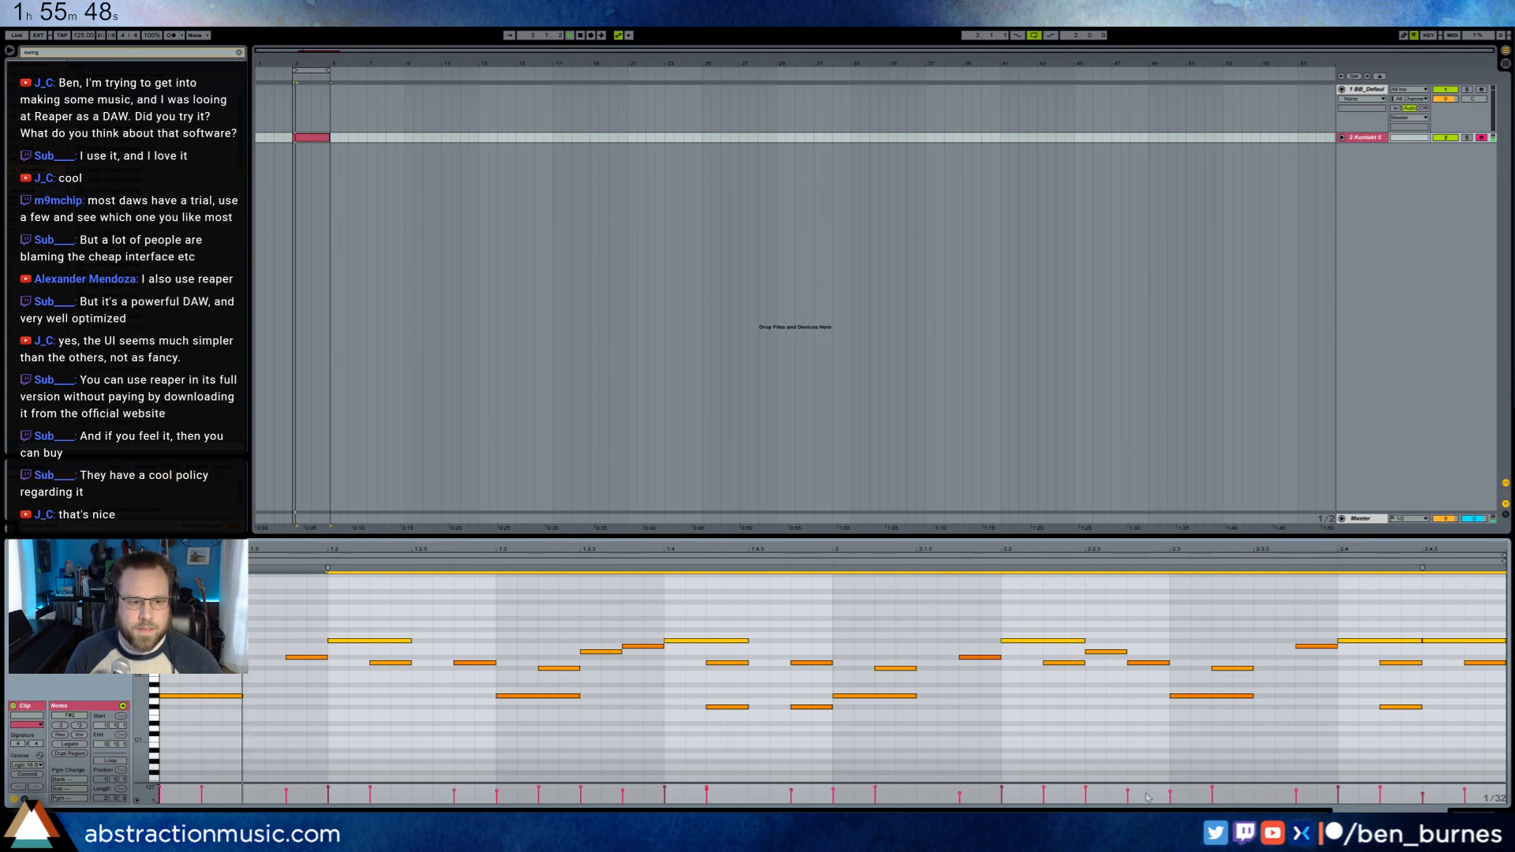
click(33, 774)
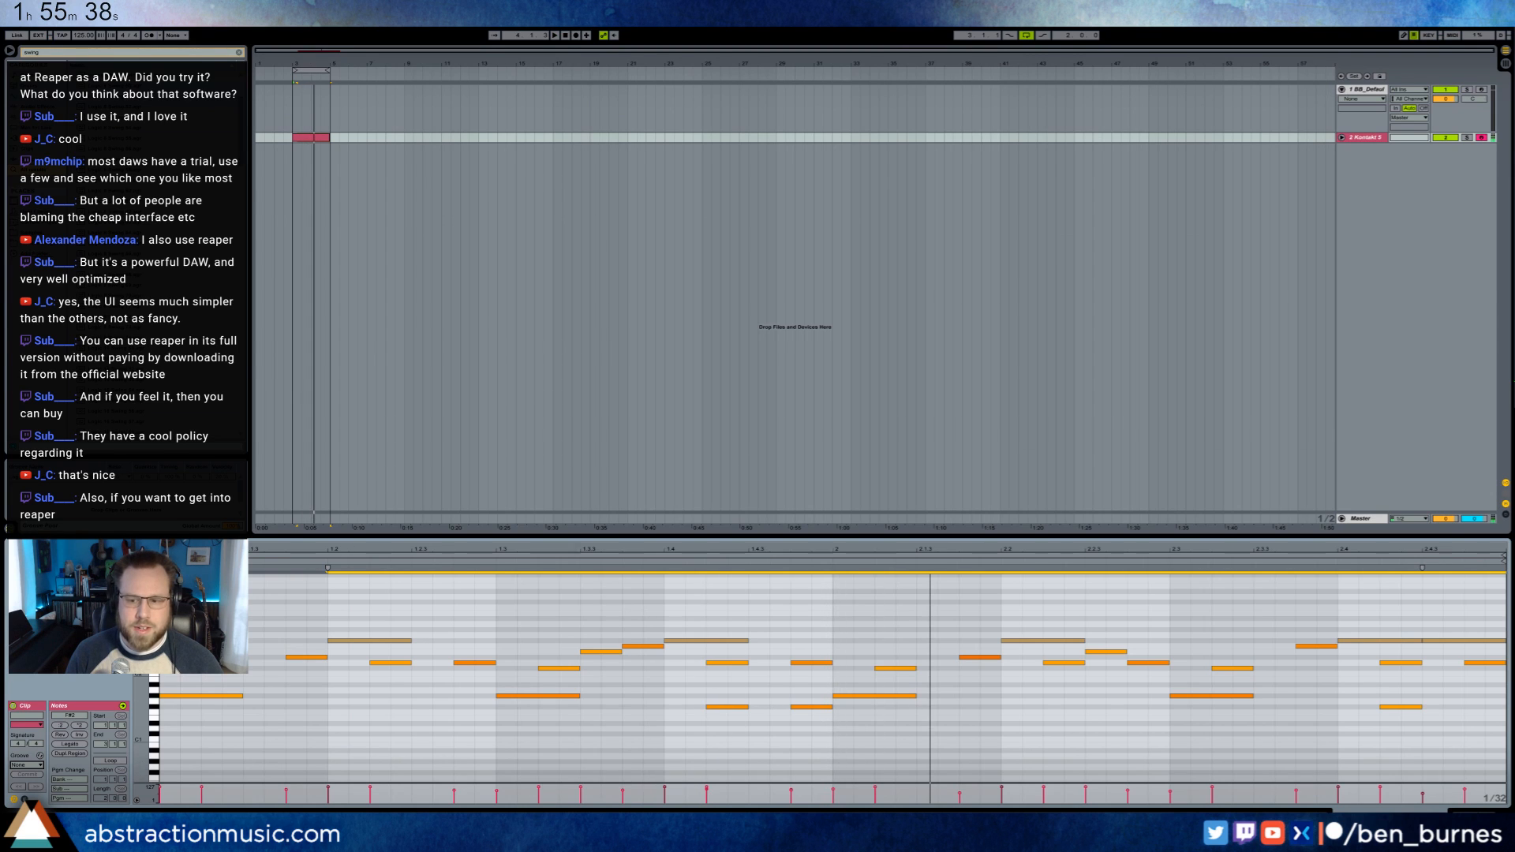
- Clear the browser search, add a Saturator after Kontakt 5 and set its curve to Soft Sine
key(shift+Tab)
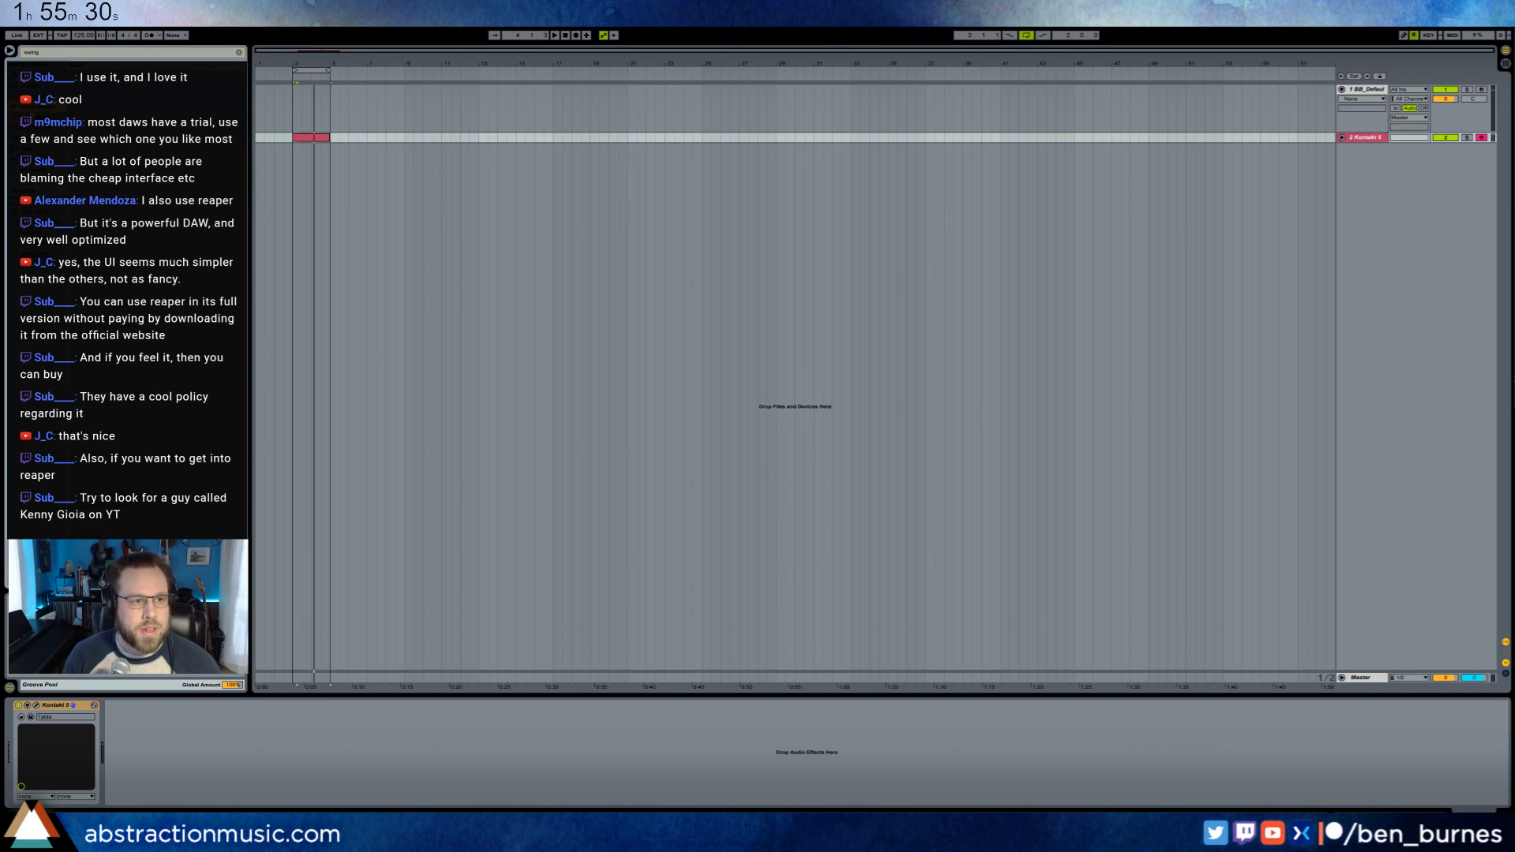
drag(52, 53, 11, 58)
key(BackSpace)
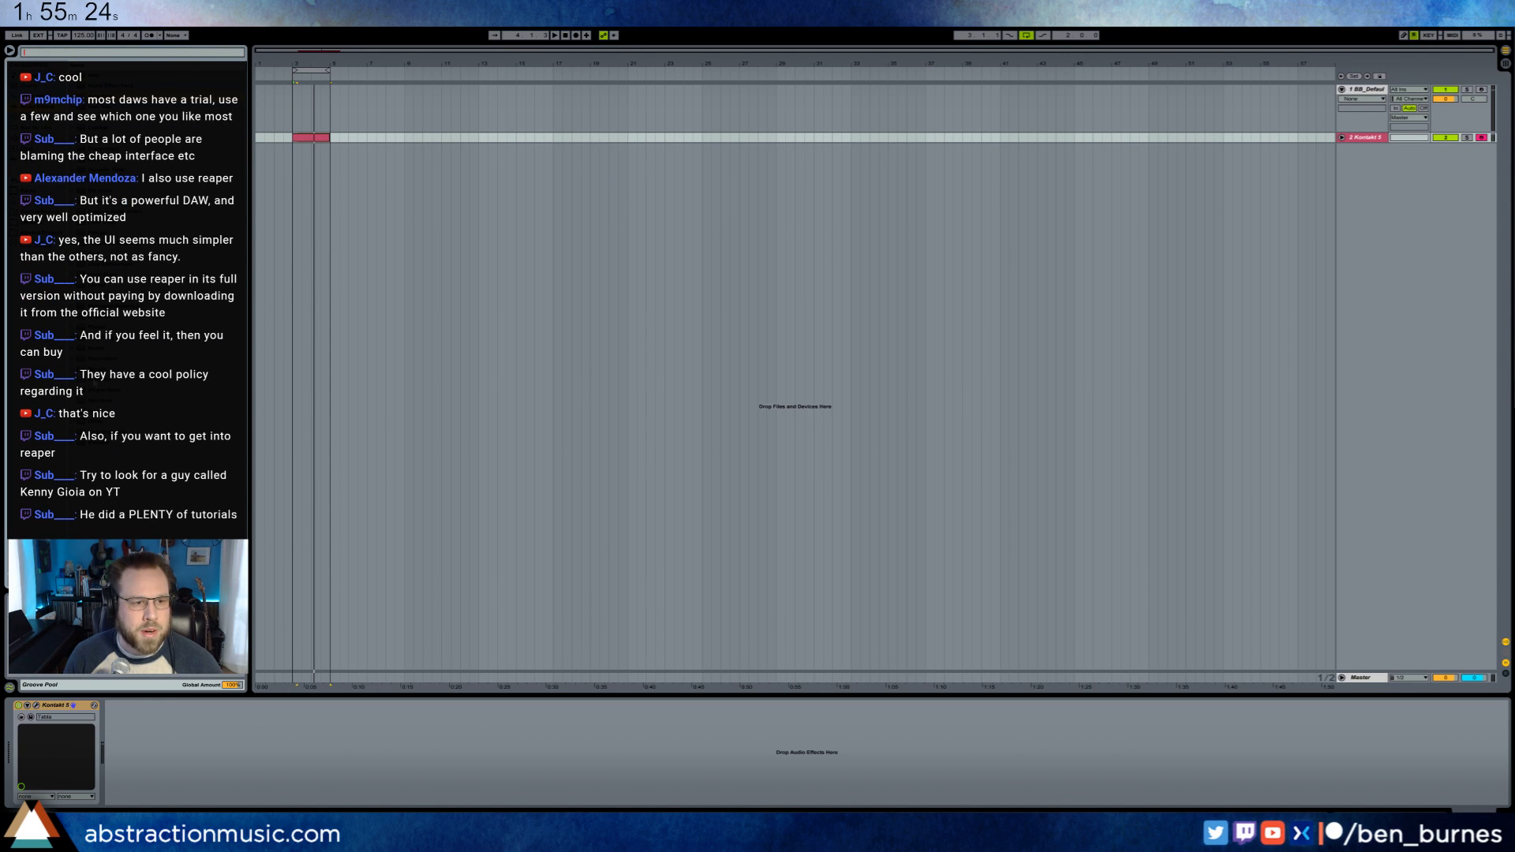
drag(95, 381, 172, 738)
click(144, 764)
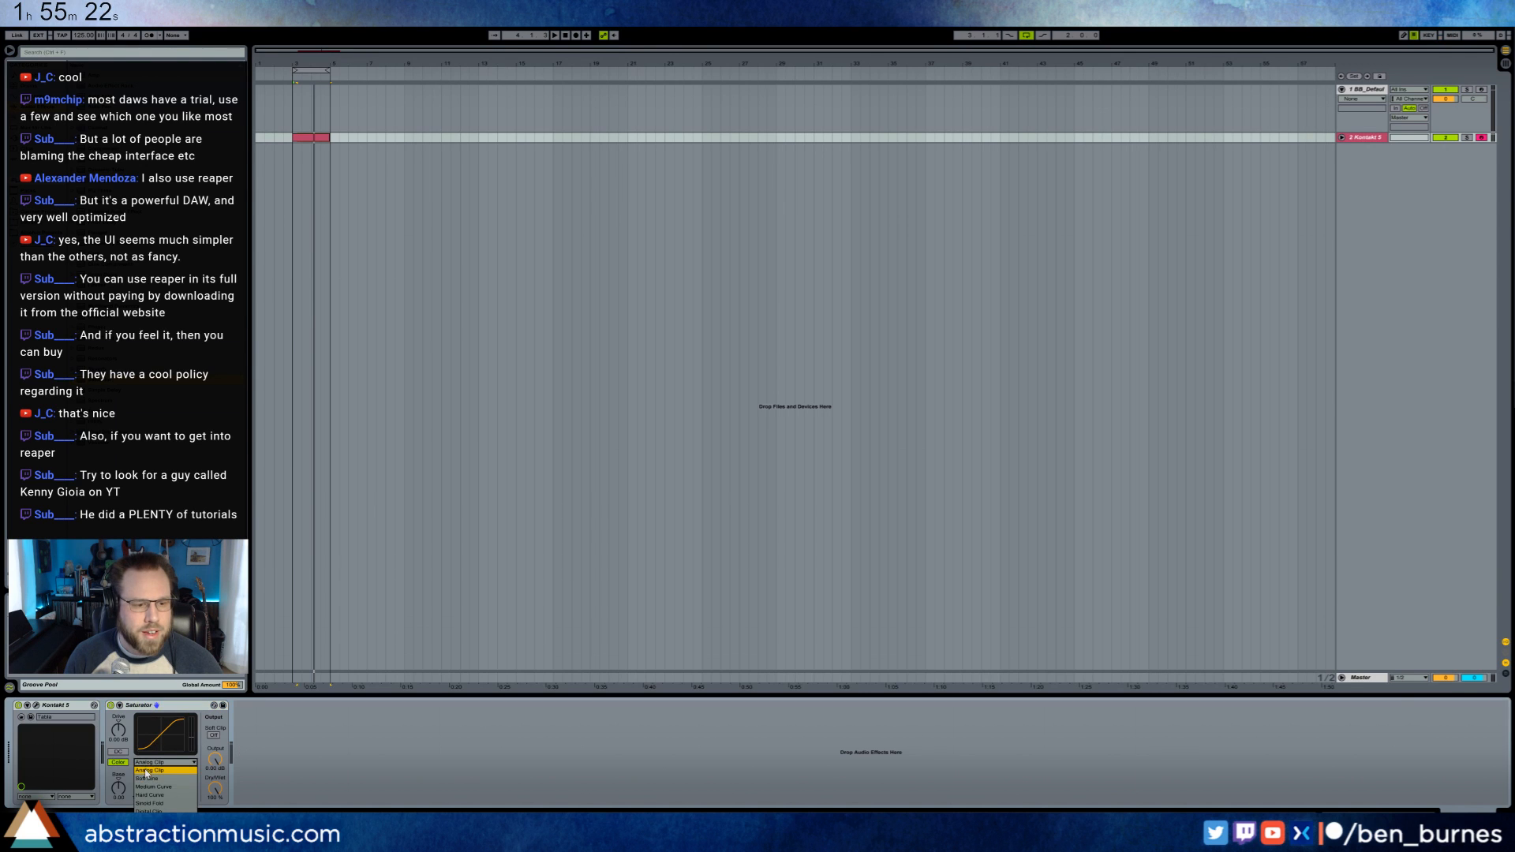
click(146, 781)
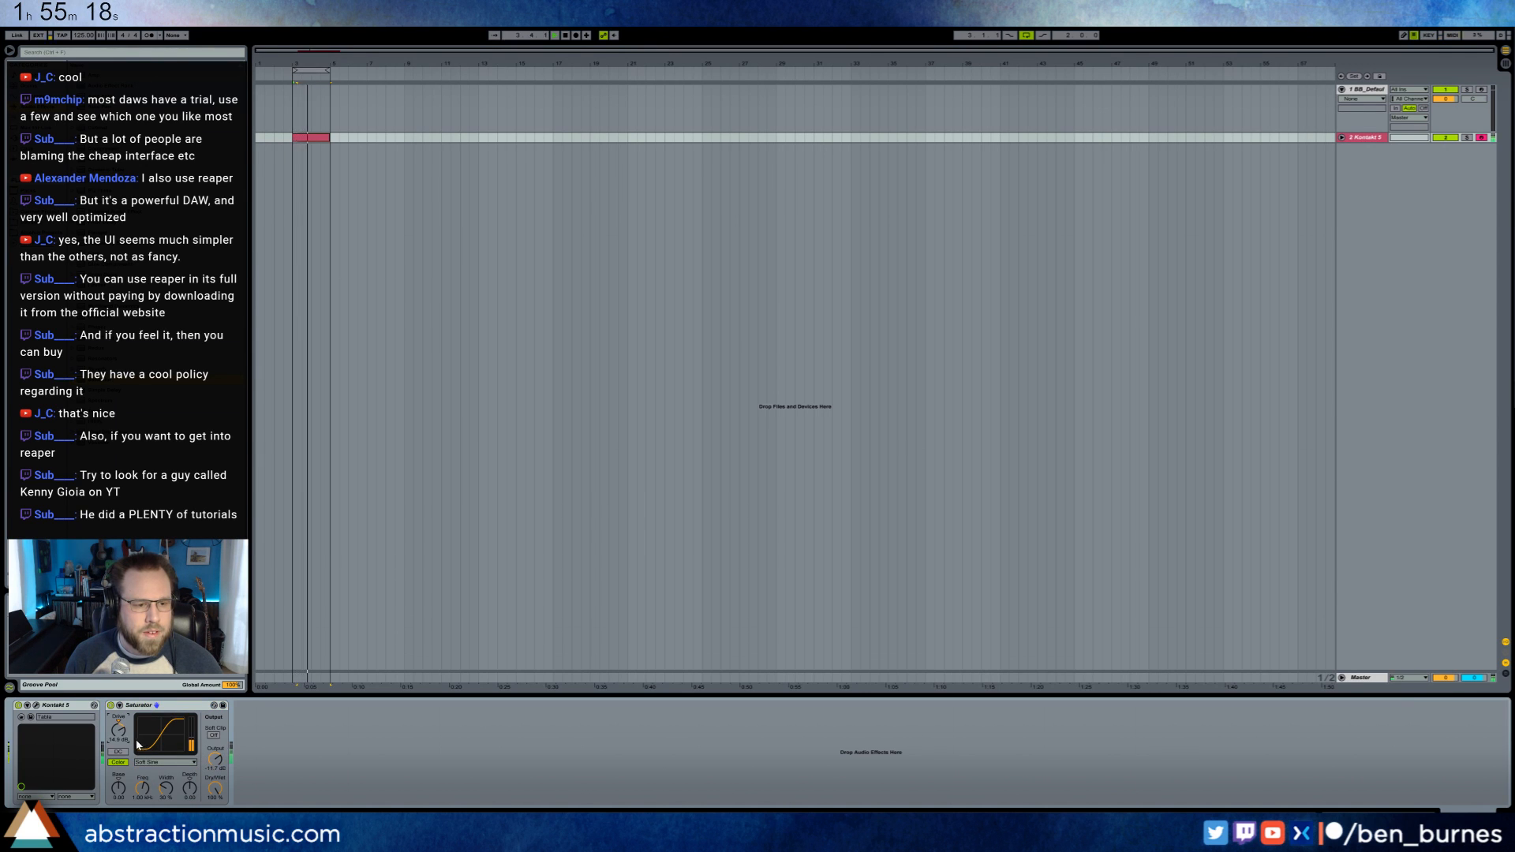
- Adjust the Saturator's drive and output levels, and shape its color with the Base, Frequency and Depth controls
drag(215, 759, 215, 764)
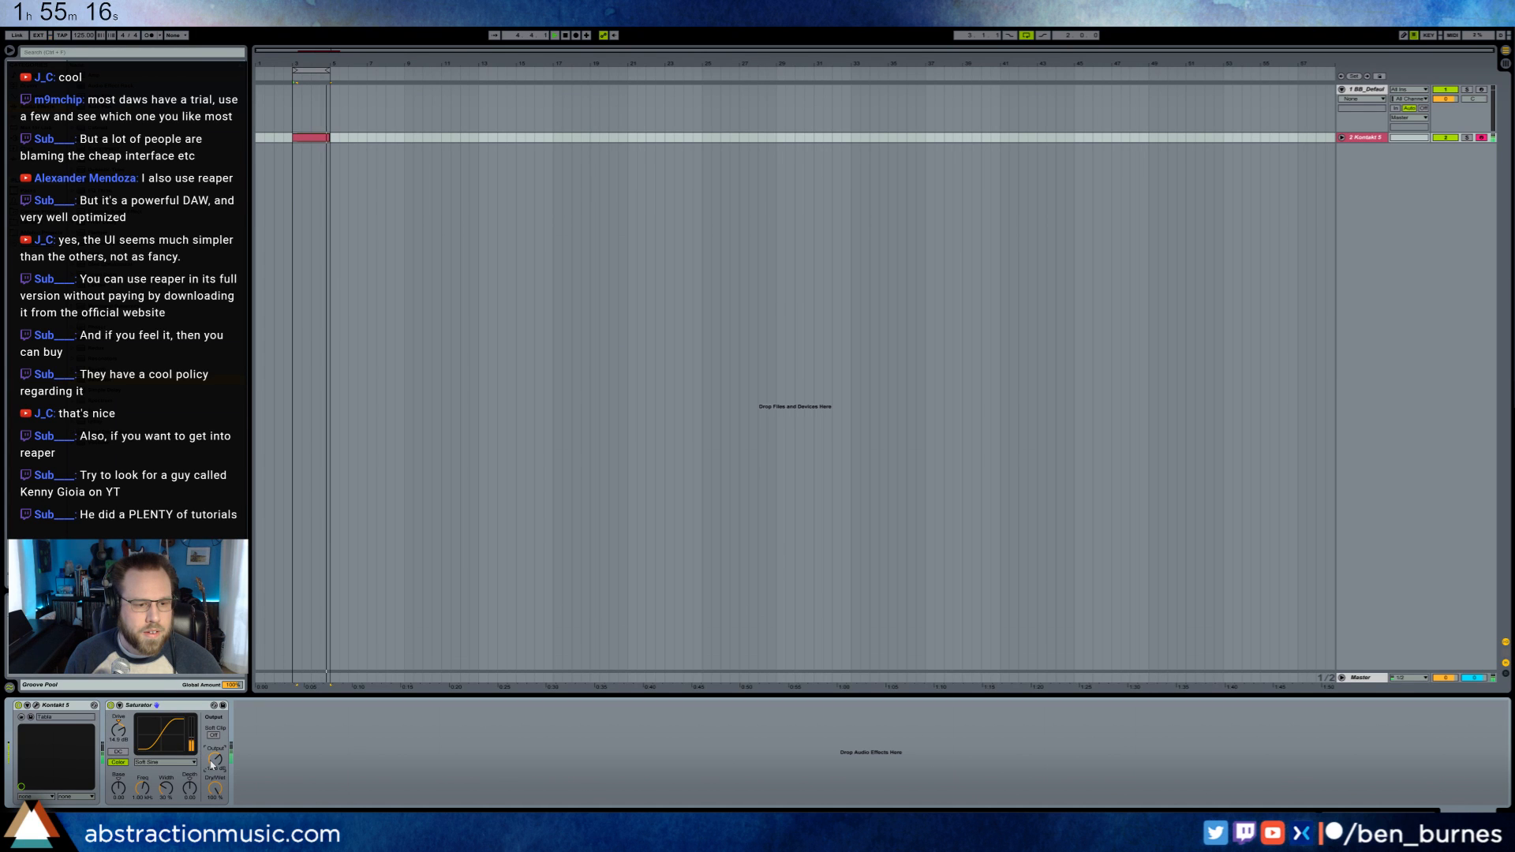
drag(120, 733, 120, 730)
drag(119, 792, 190, 784)
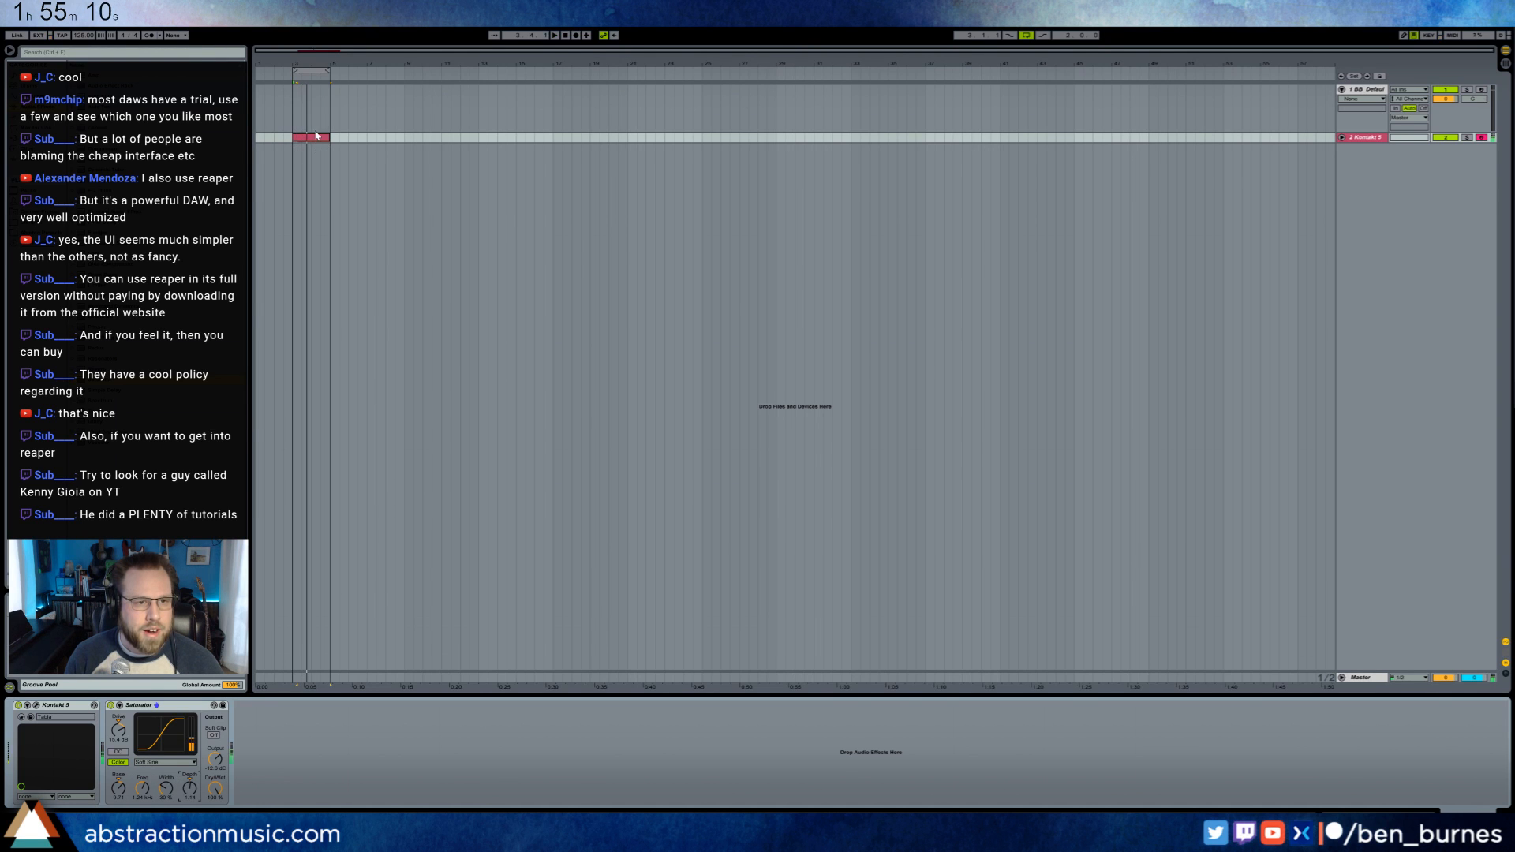
- Open the Kontakt tabla clip and try the Logic 16 Swing groove on it
double_click(315, 136)
click(36, 765)
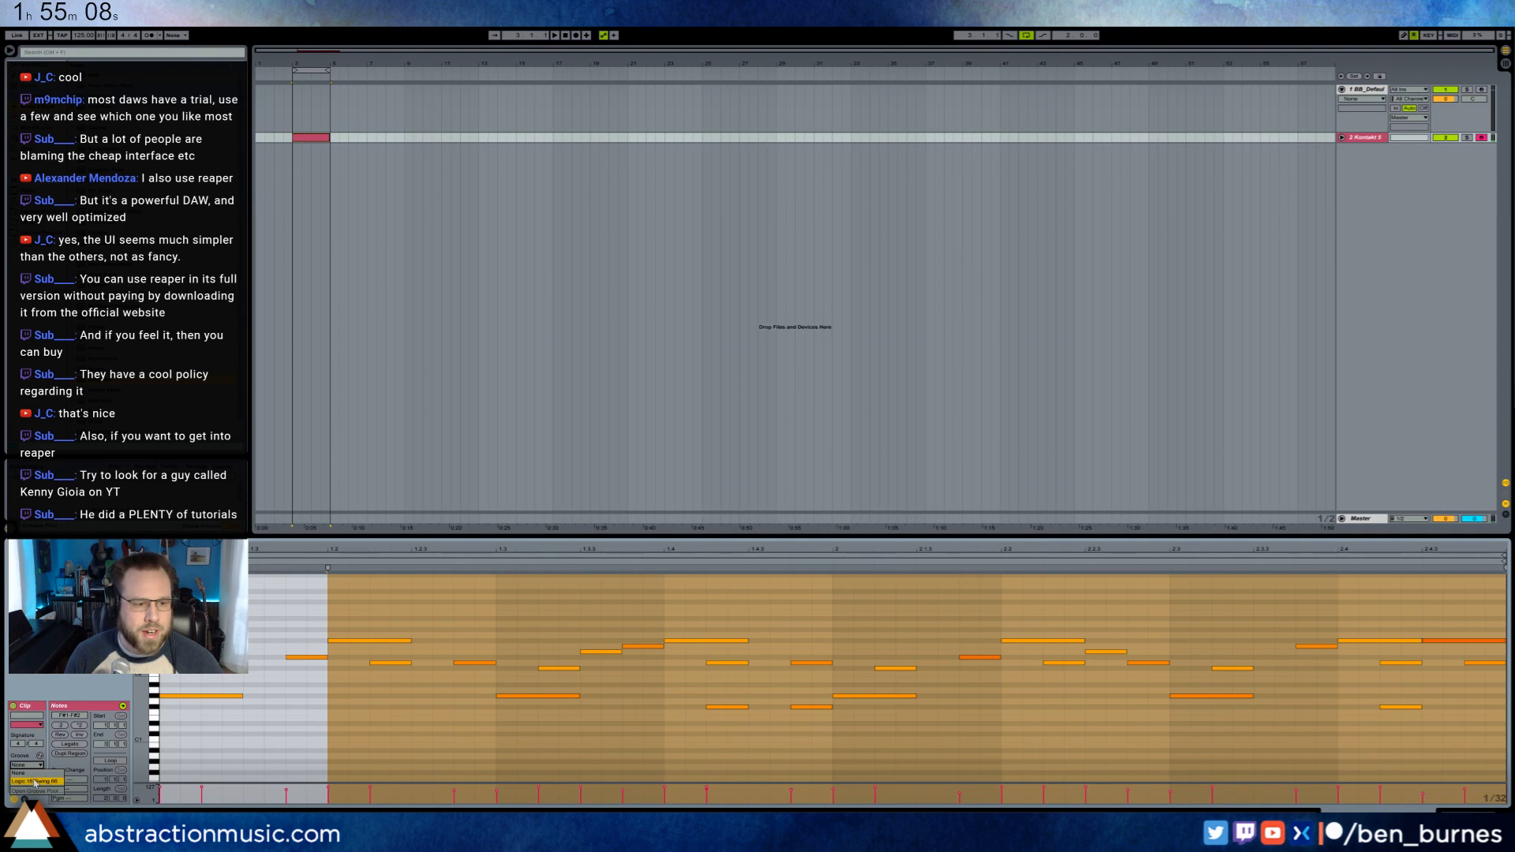
click(35, 783)
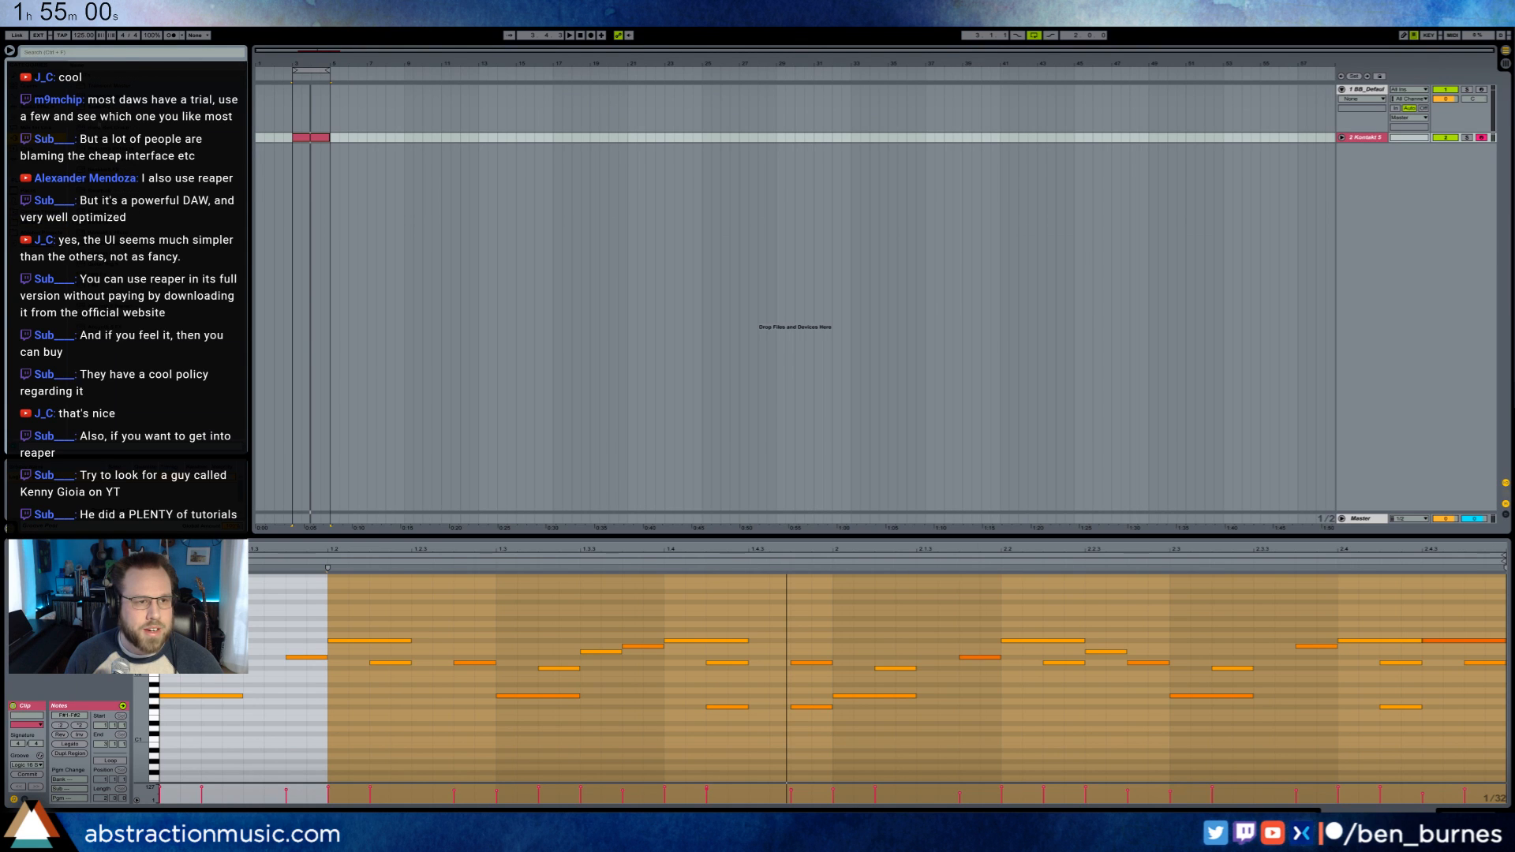
- Search the browser for swing grooves, try one on the tabla clip, and undo the groove change
click(57, 53)
text(swing)
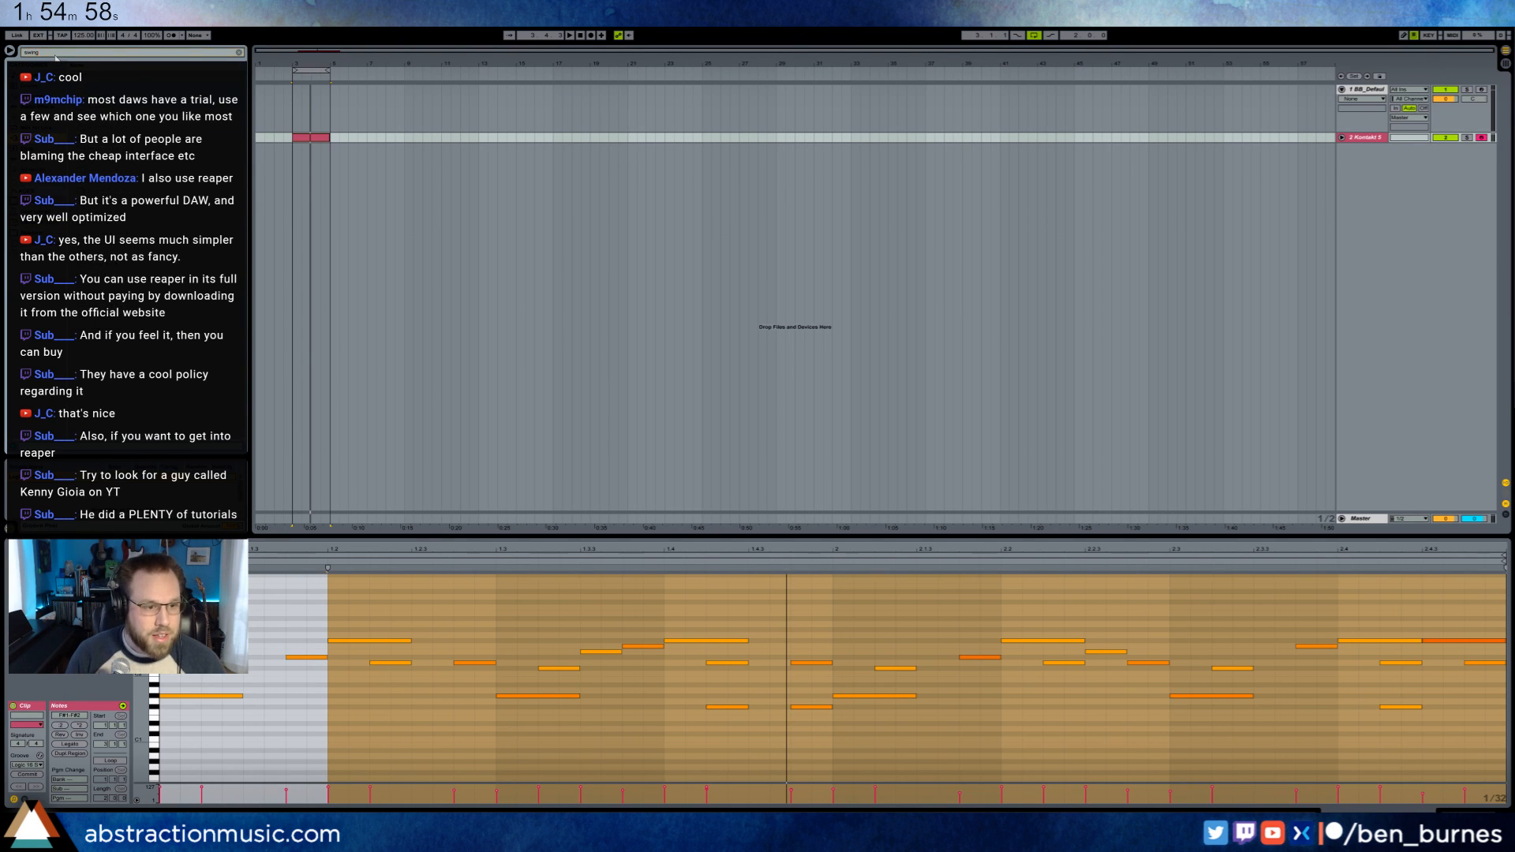
click(35, 170)
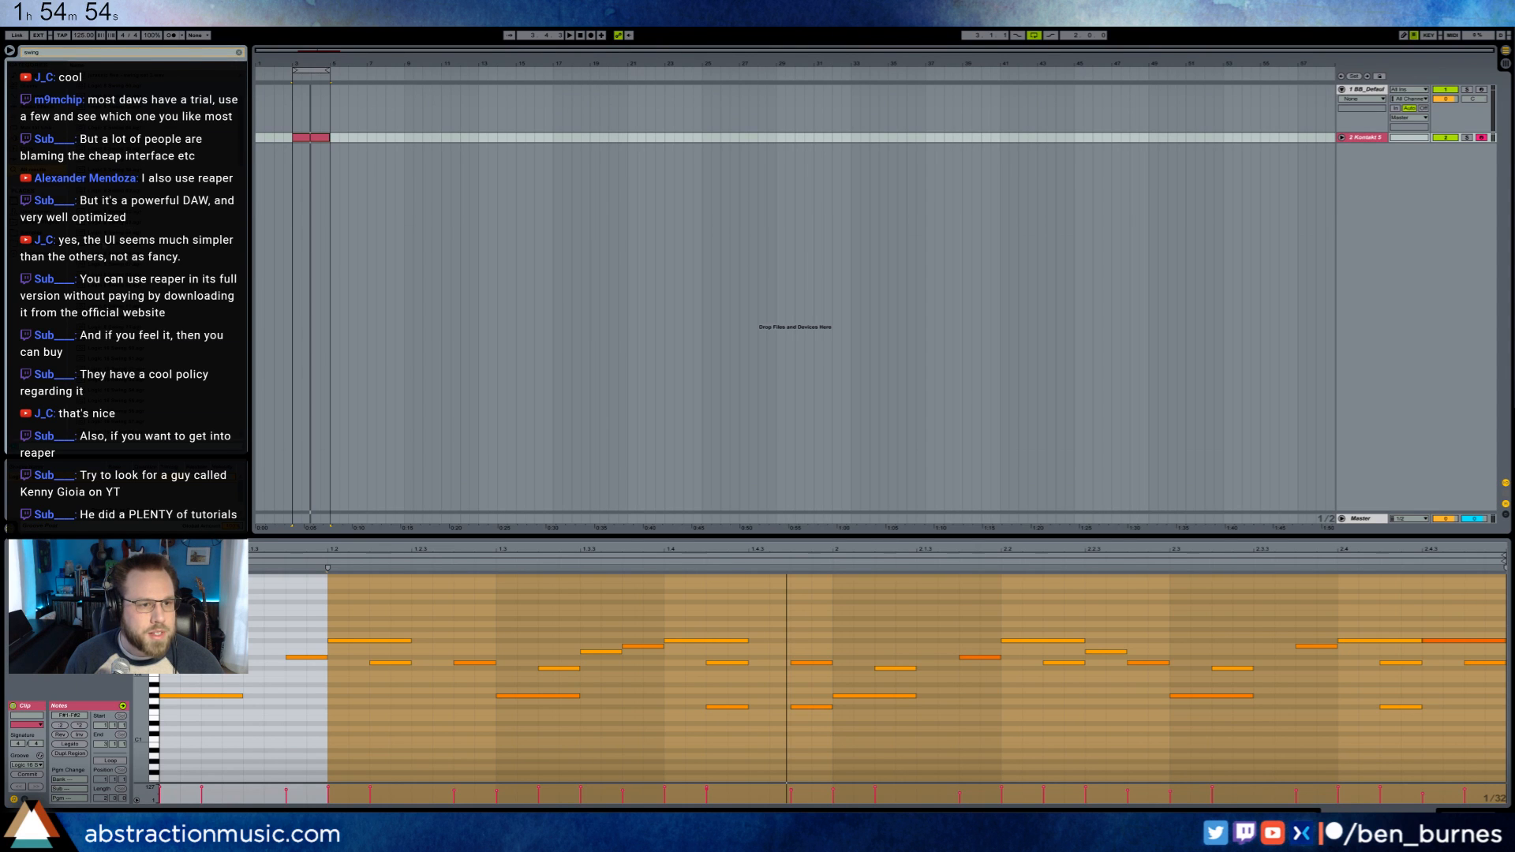
key(space)
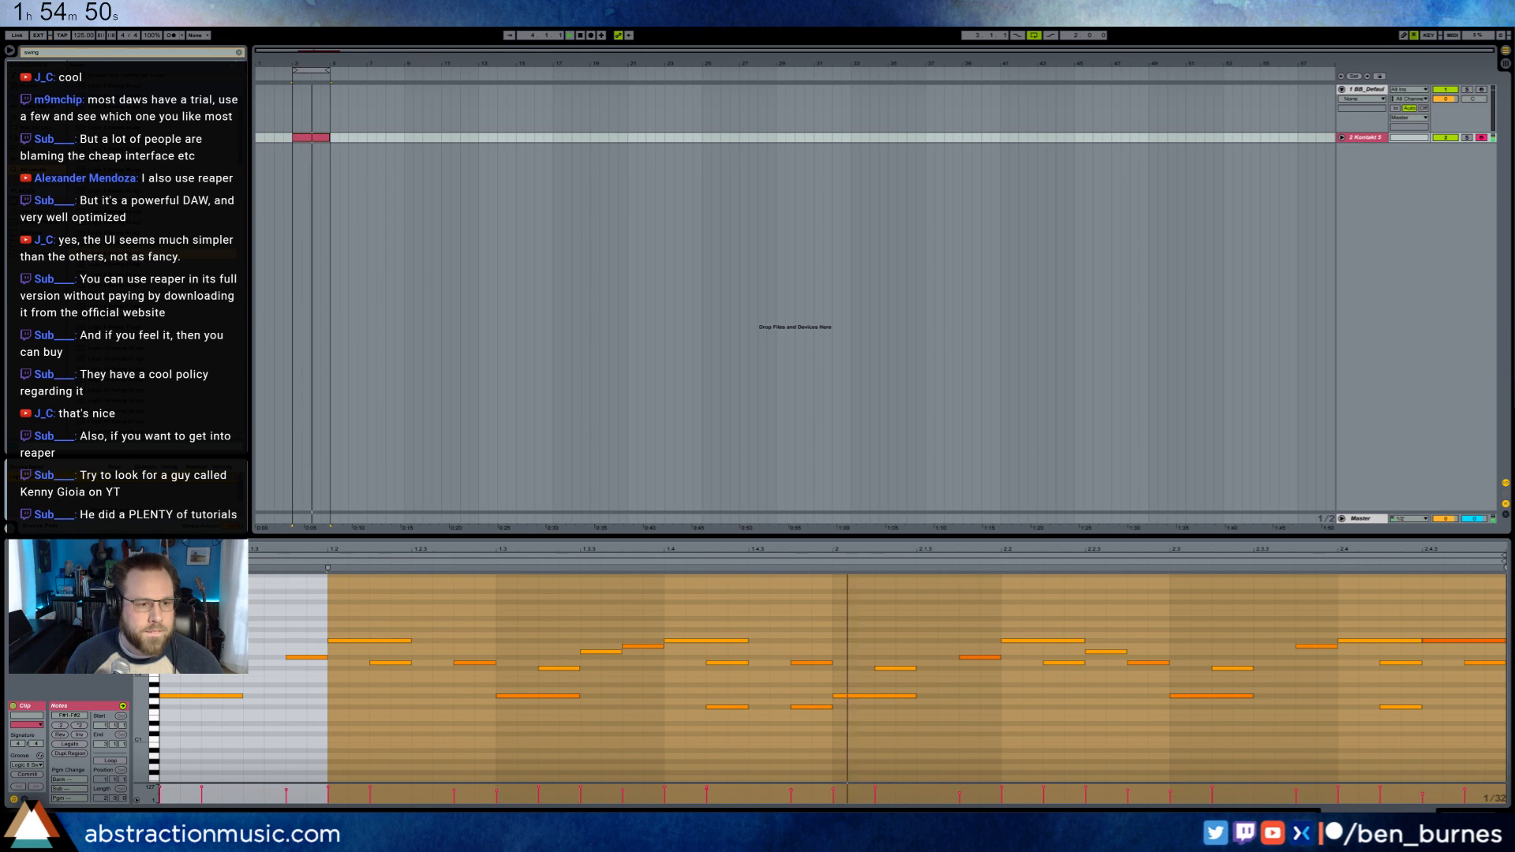
key(ctrl+z)
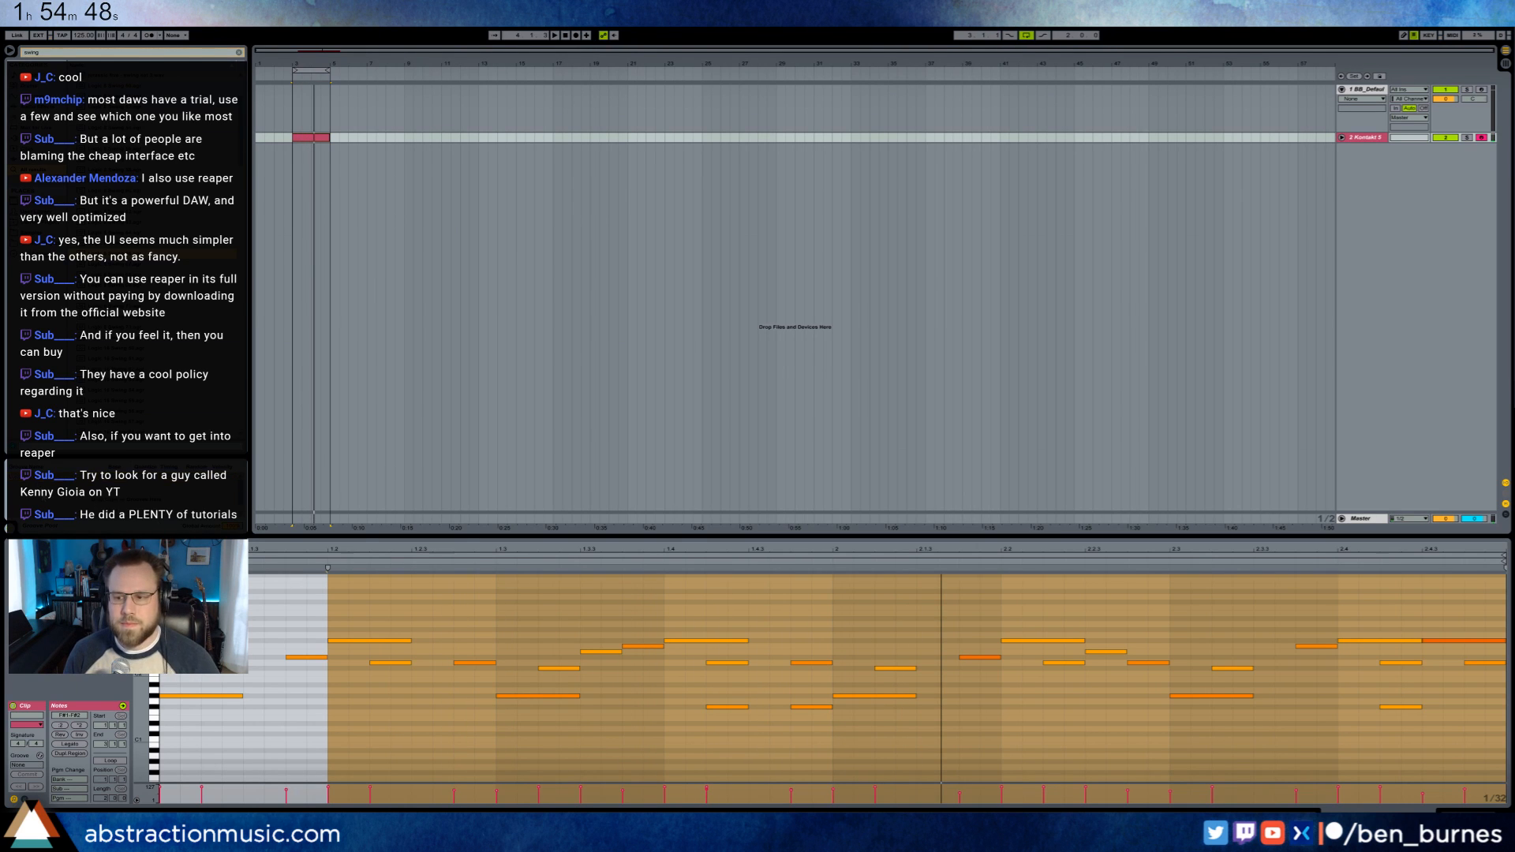
- Restart playback and adjust the velocities of the highest-row tabla notes
key(space)
click(337, 632)
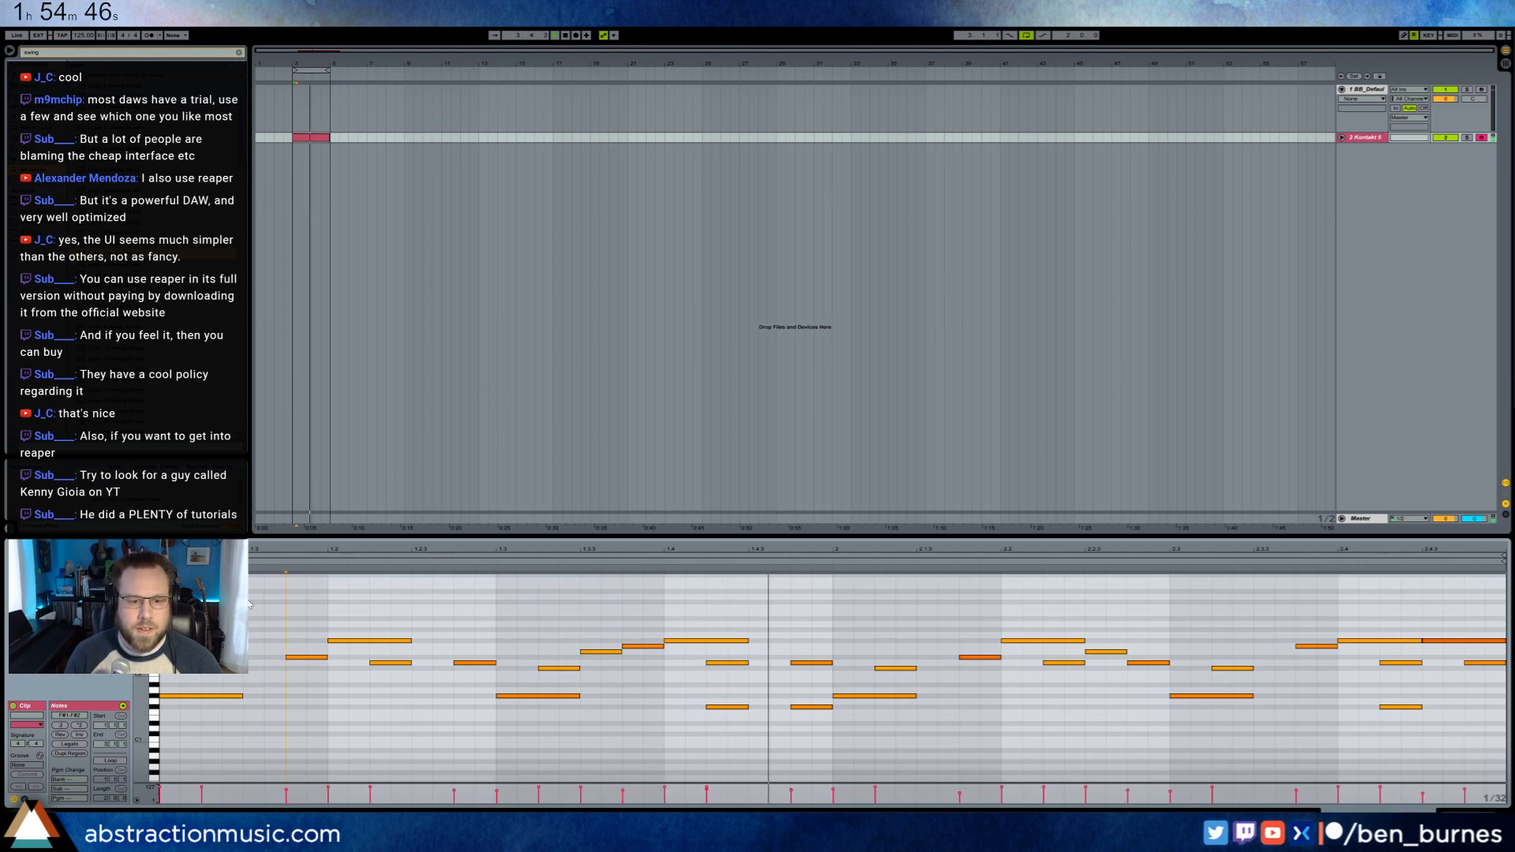
click(348, 641)
click(154, 641)
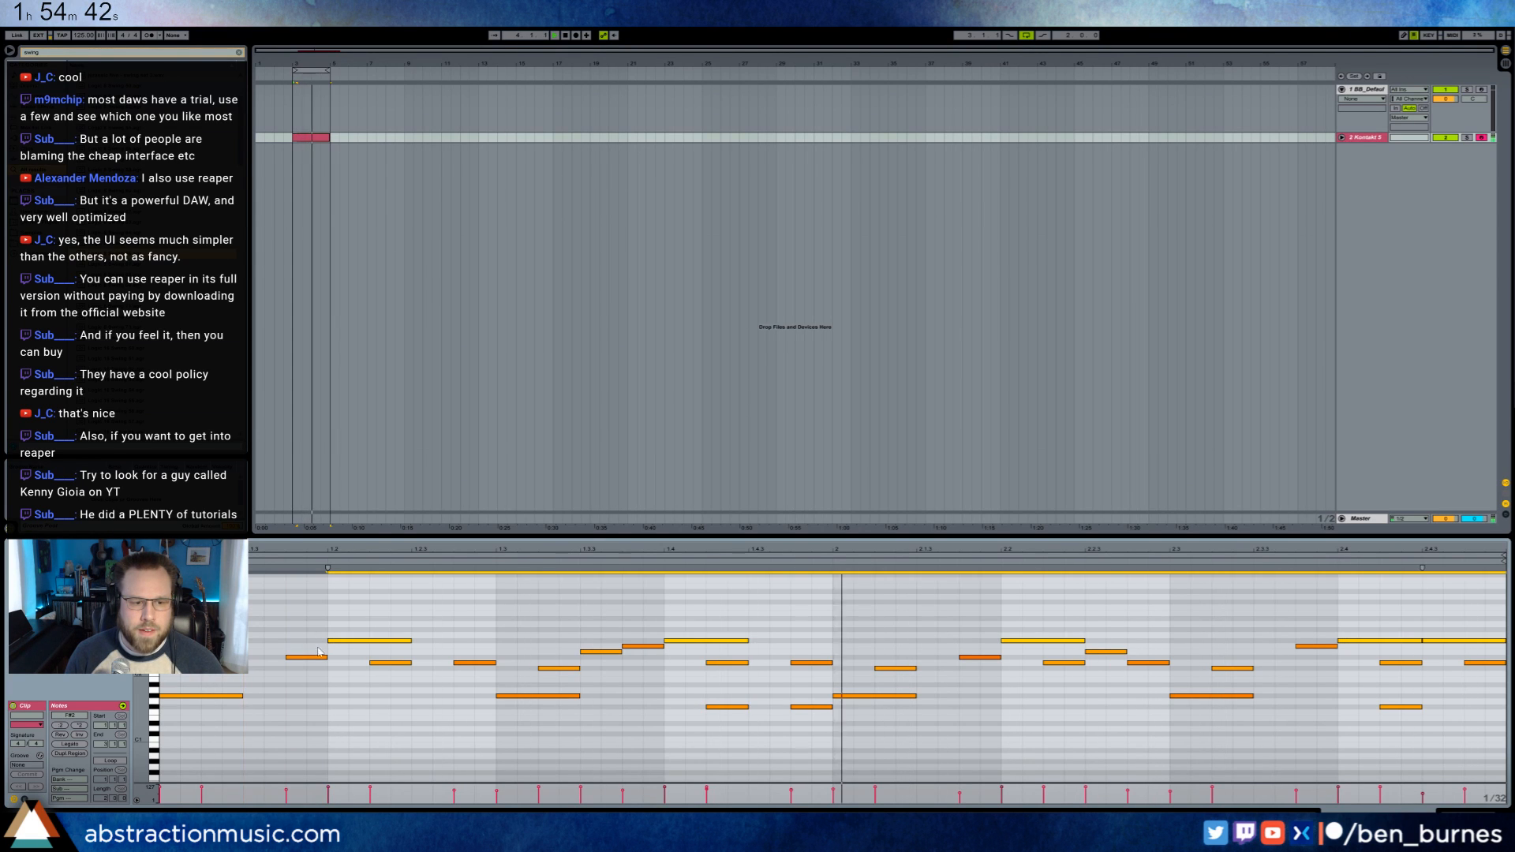
drag(369, 641, 369, 655)
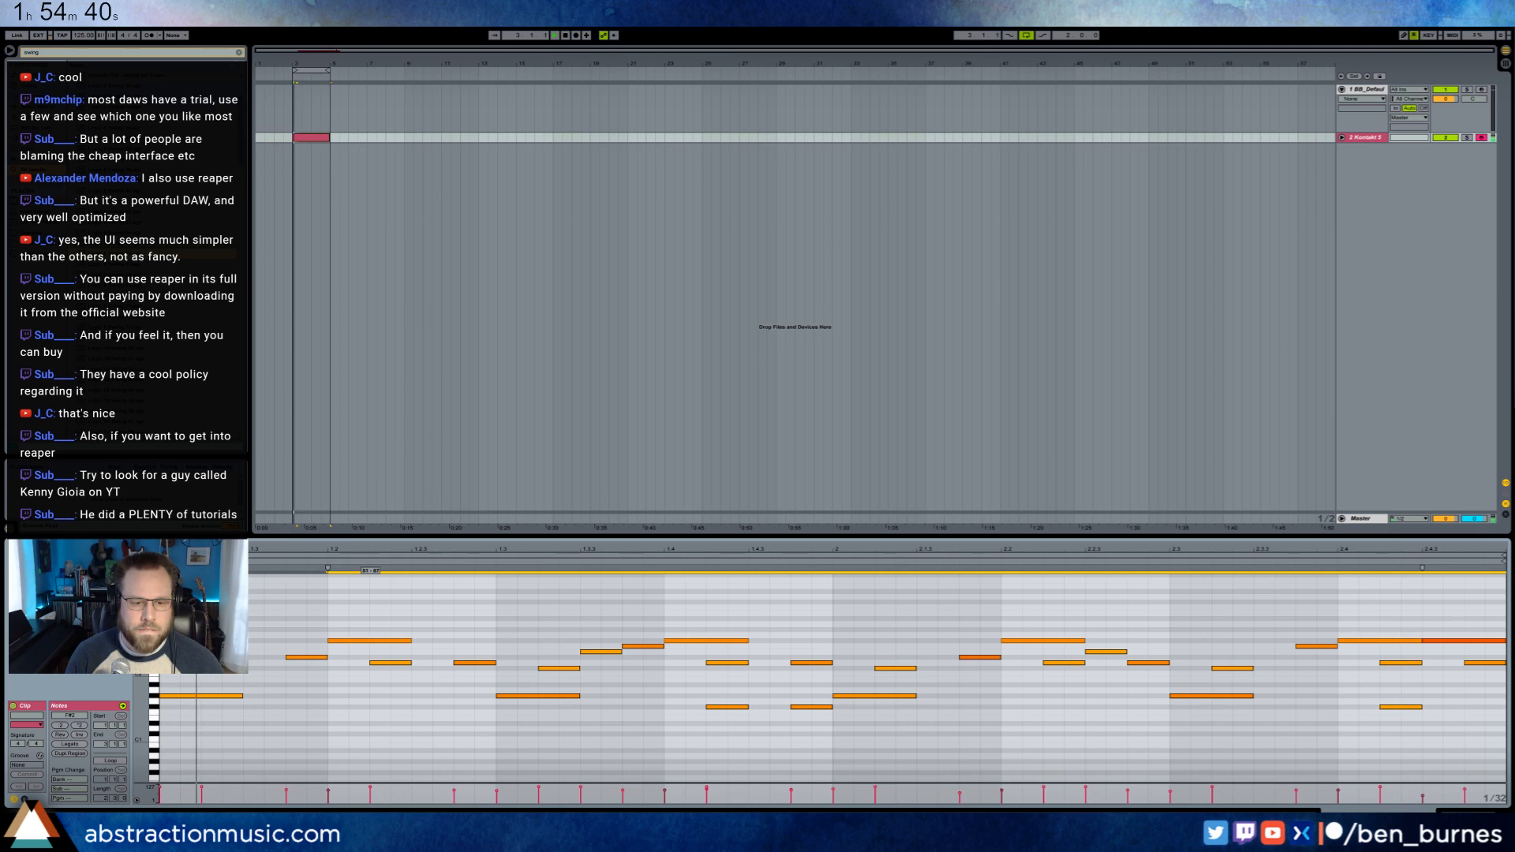
click(710, 640)
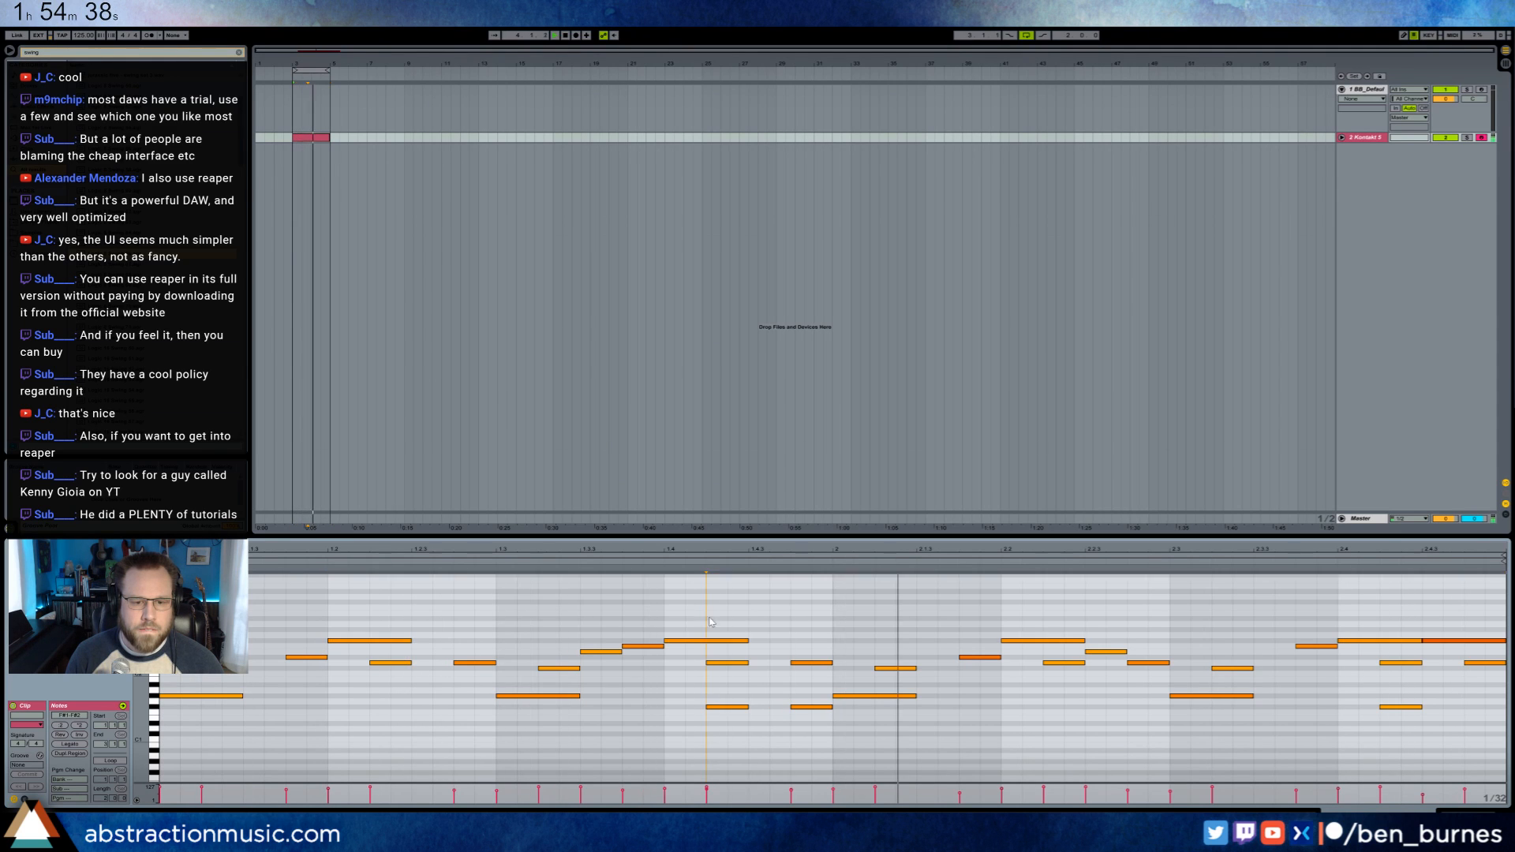
click(1043, 641)
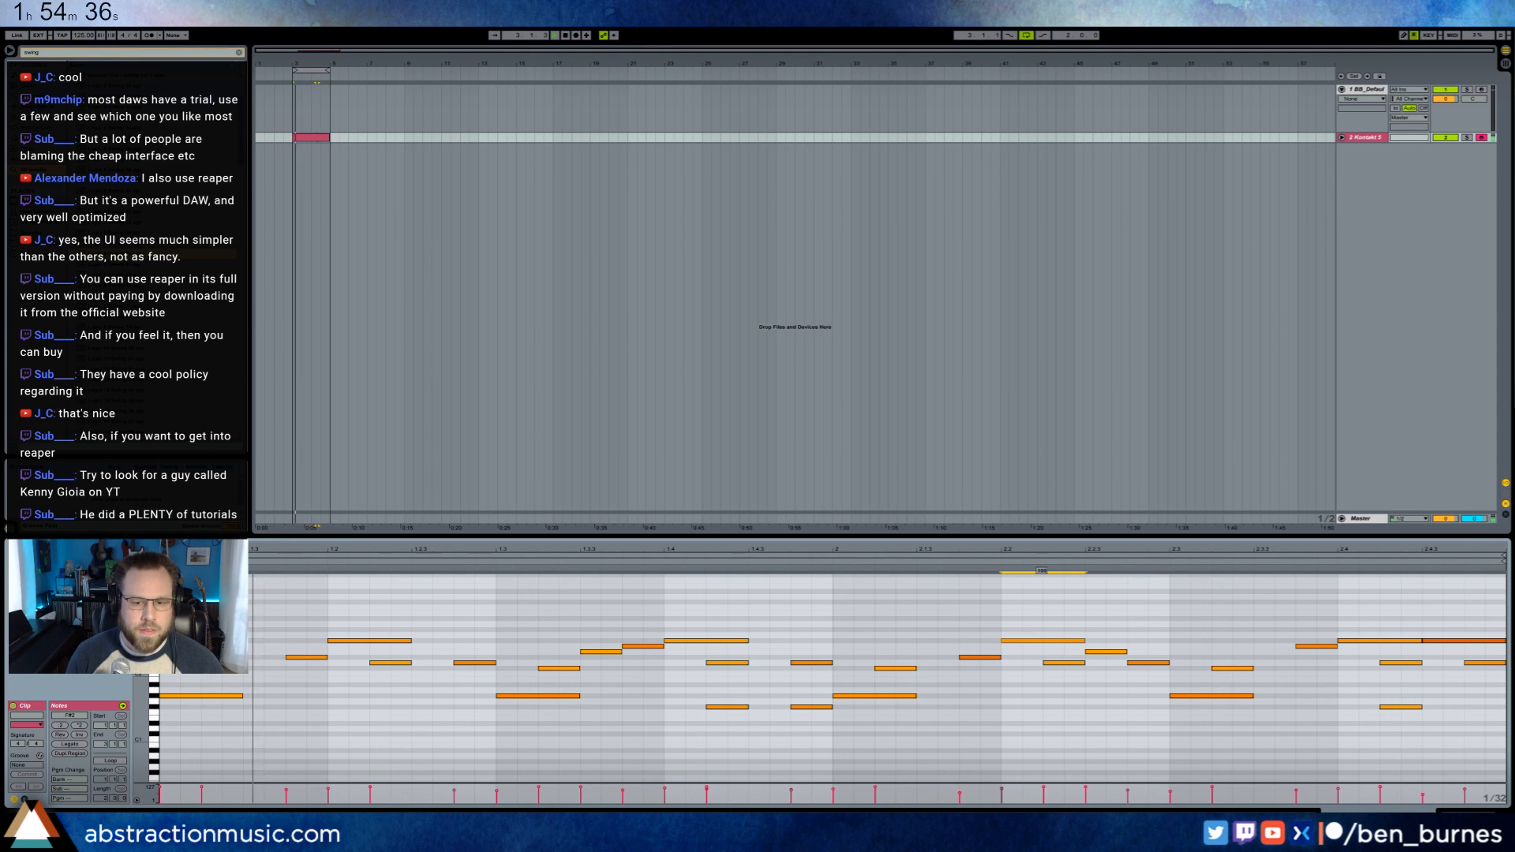
click(1433, 641)
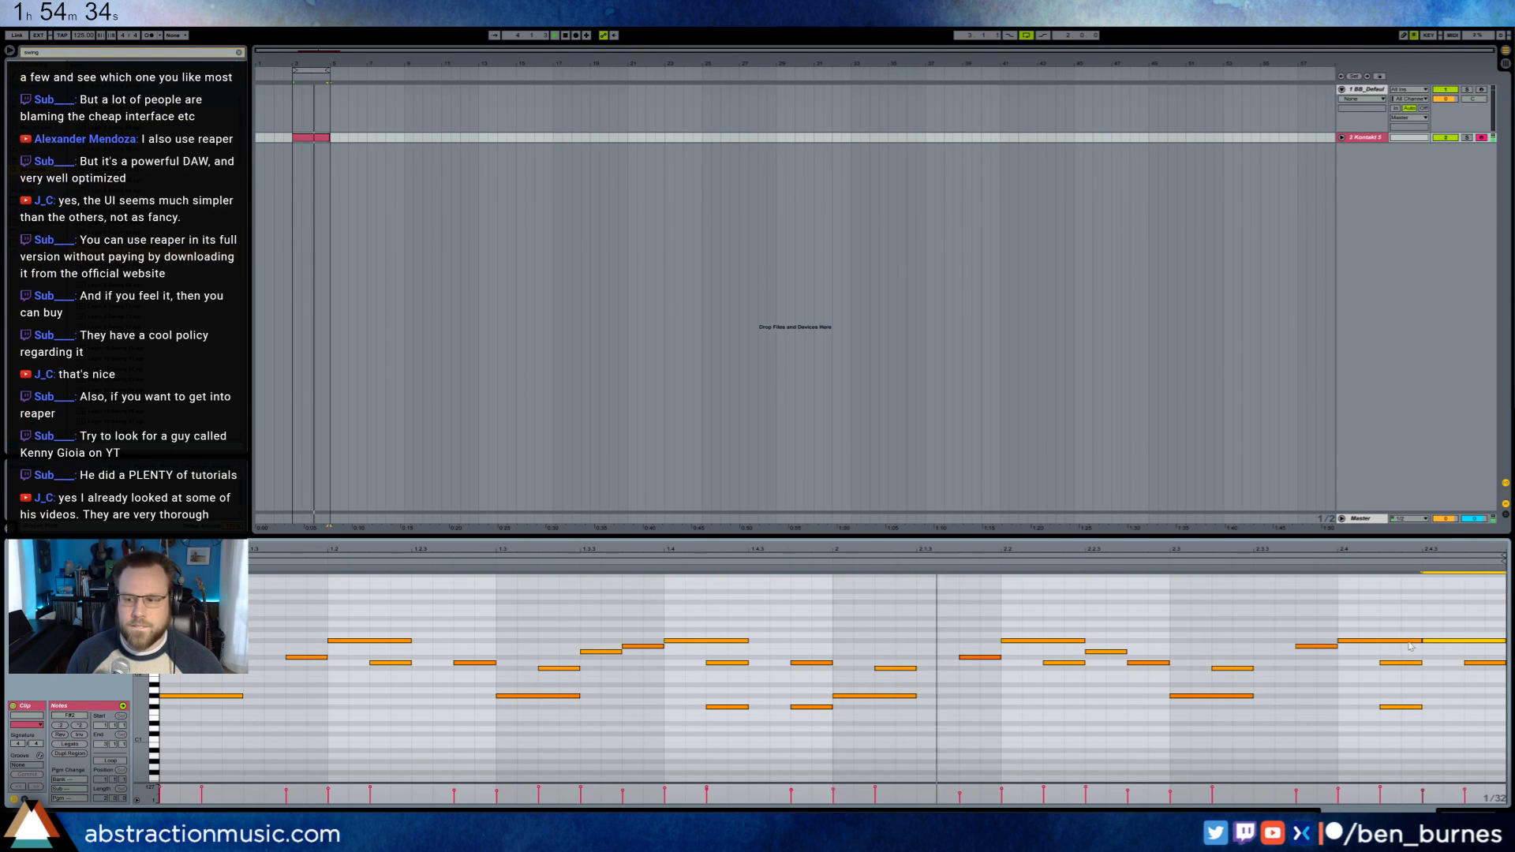
click(1129, 616)
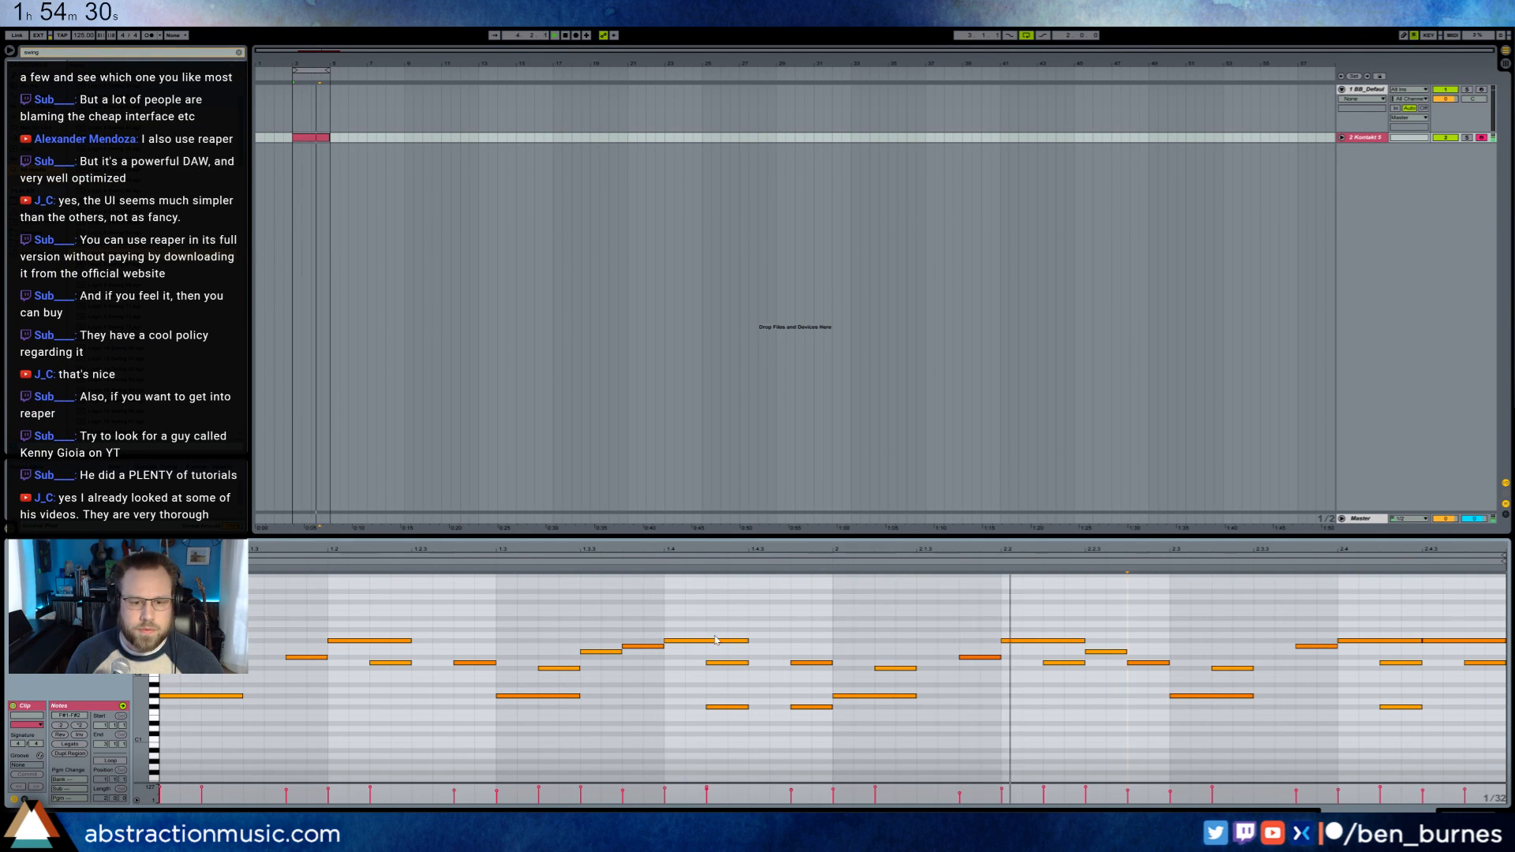
- Raise the highest-row tabla notes at 1.4 and 2.4 by one semitone each
drag(720, 643, 718, 632)
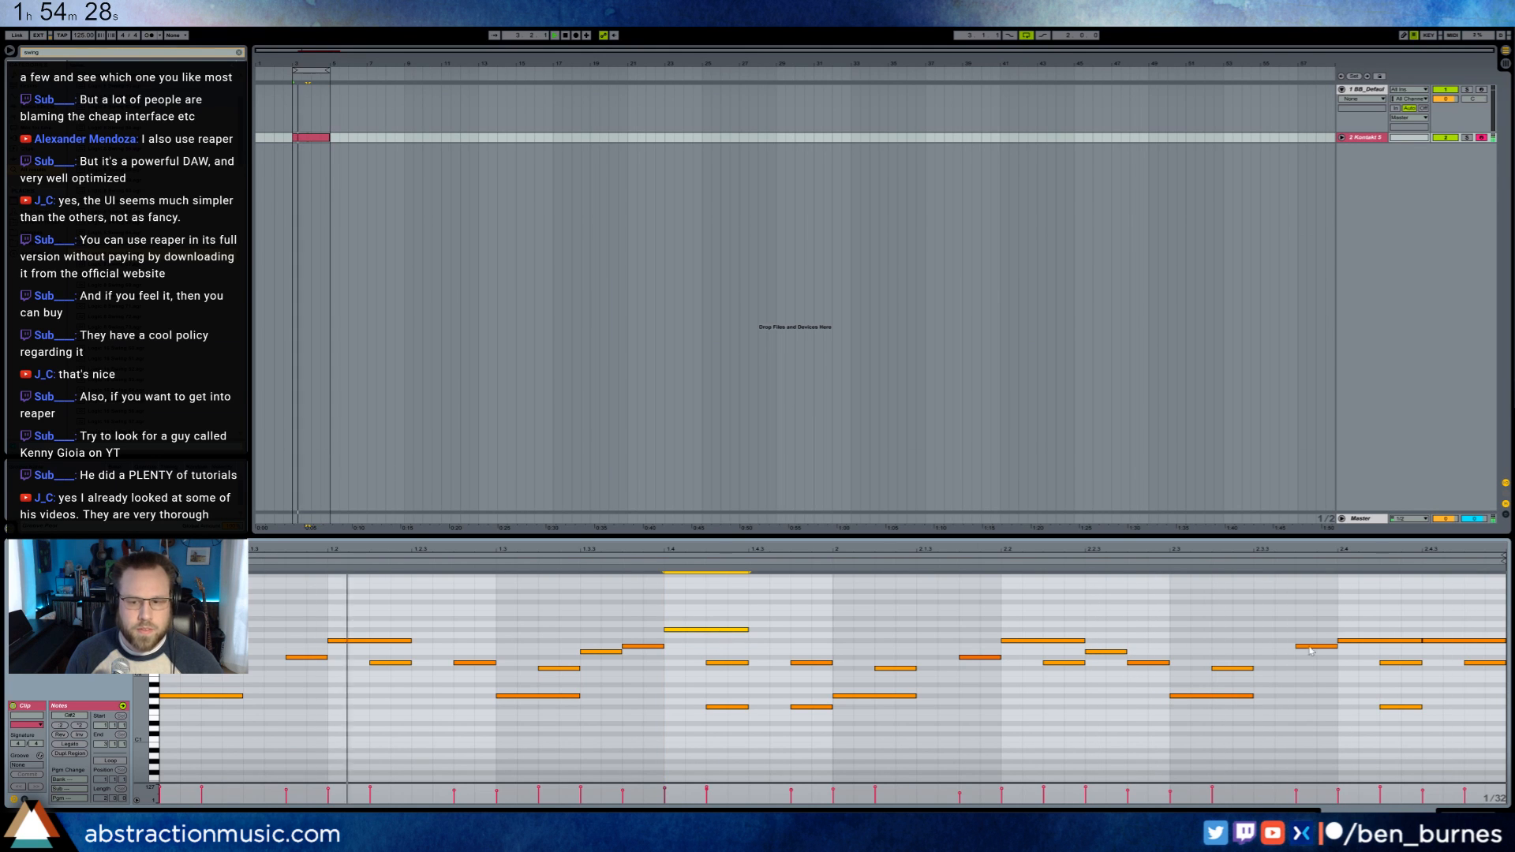
drag(1370, 644, 1370, 632)
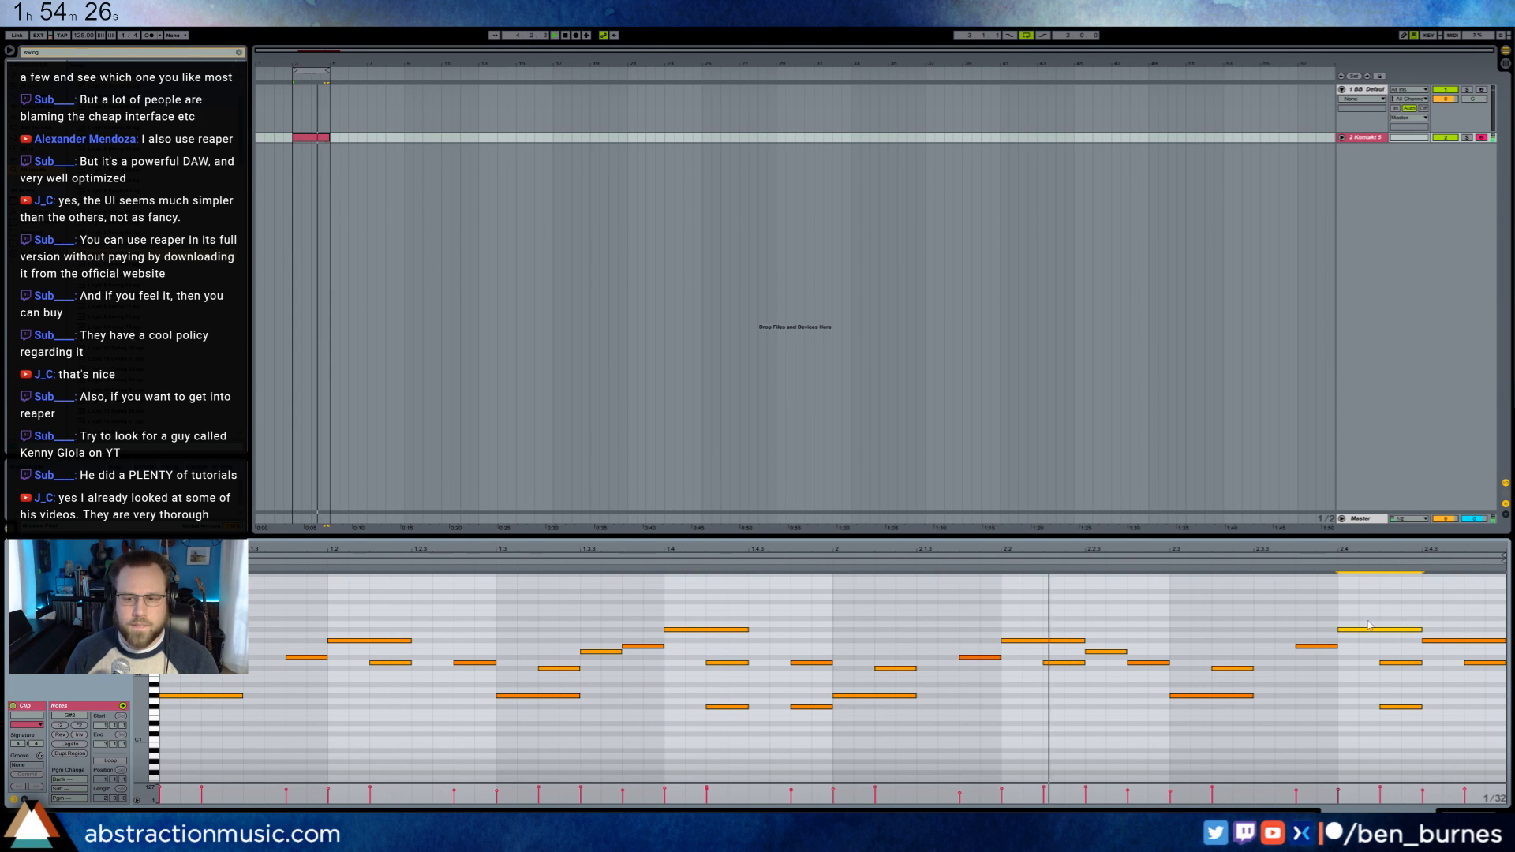
key(Down)
click(728, 630)
key(Down)
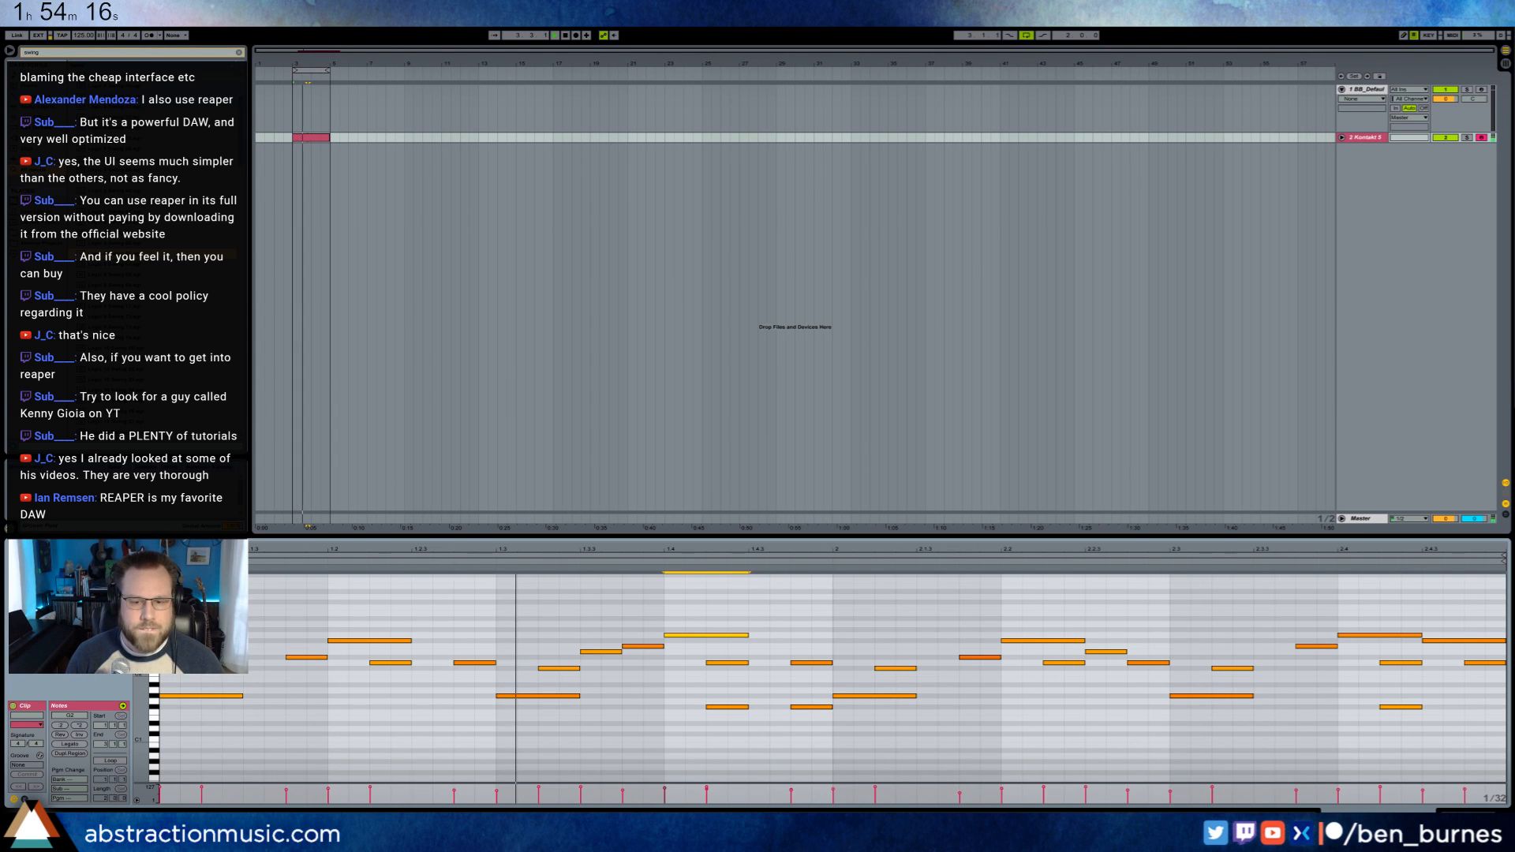
- Insert a new MIDI track and load the Taiko Drums rack onto it from the browser
key(shift+Tab)
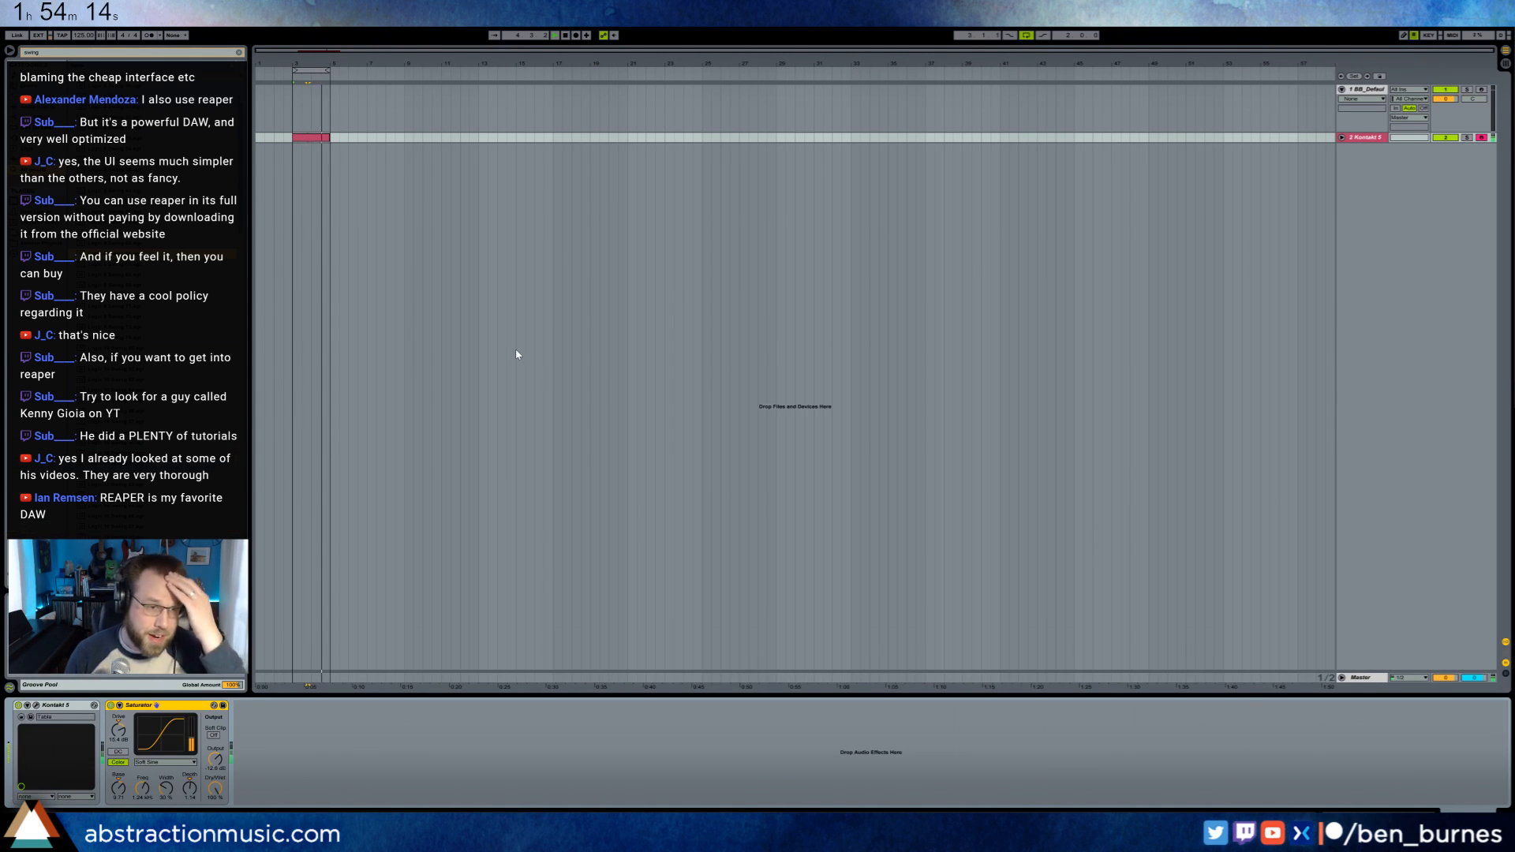
key(ctrl+shift+t)
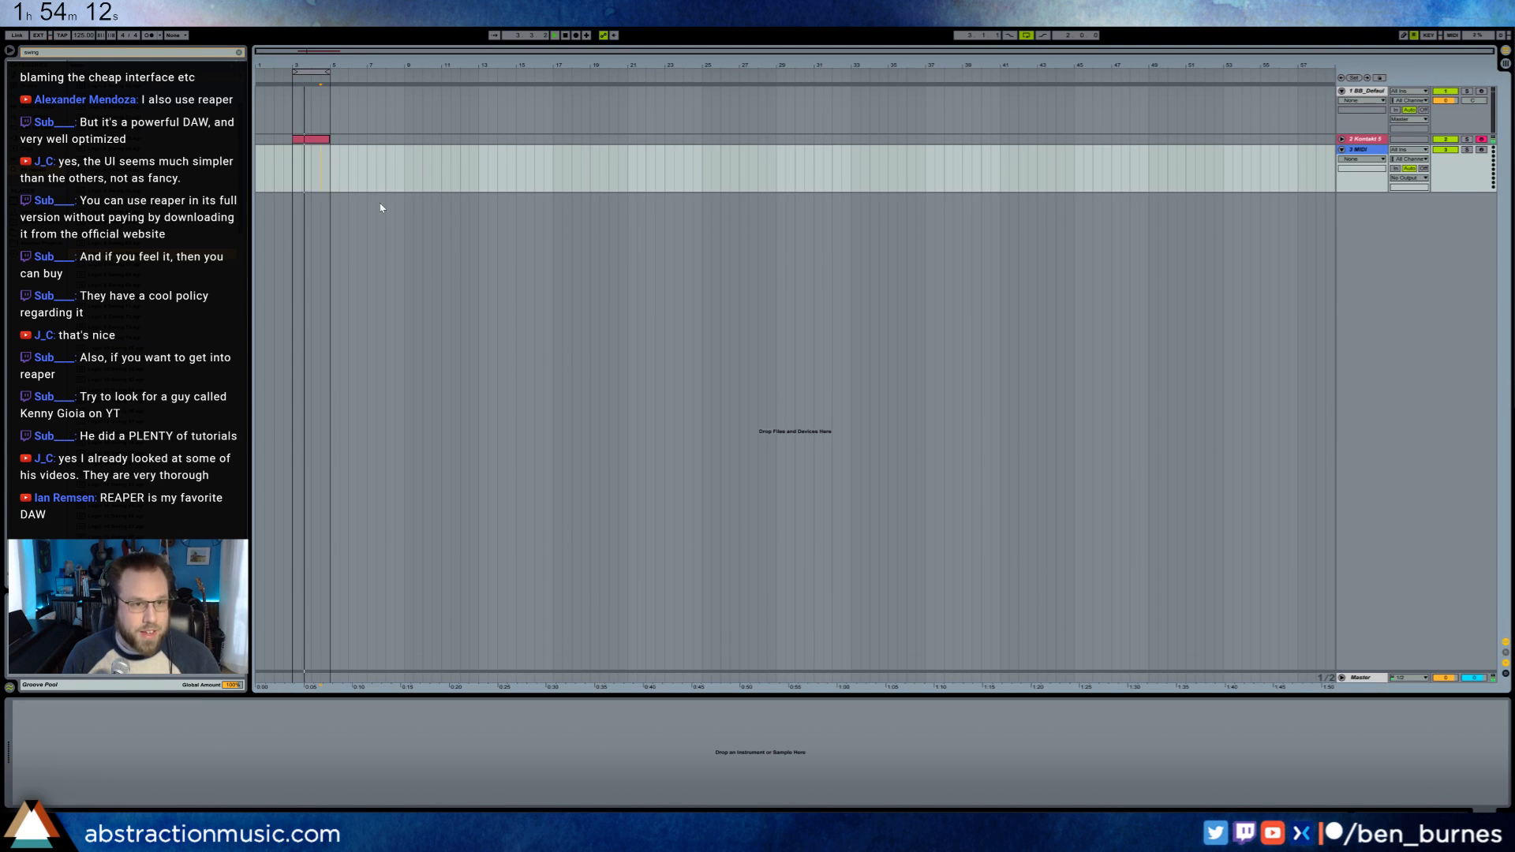
key(ctrl+f)
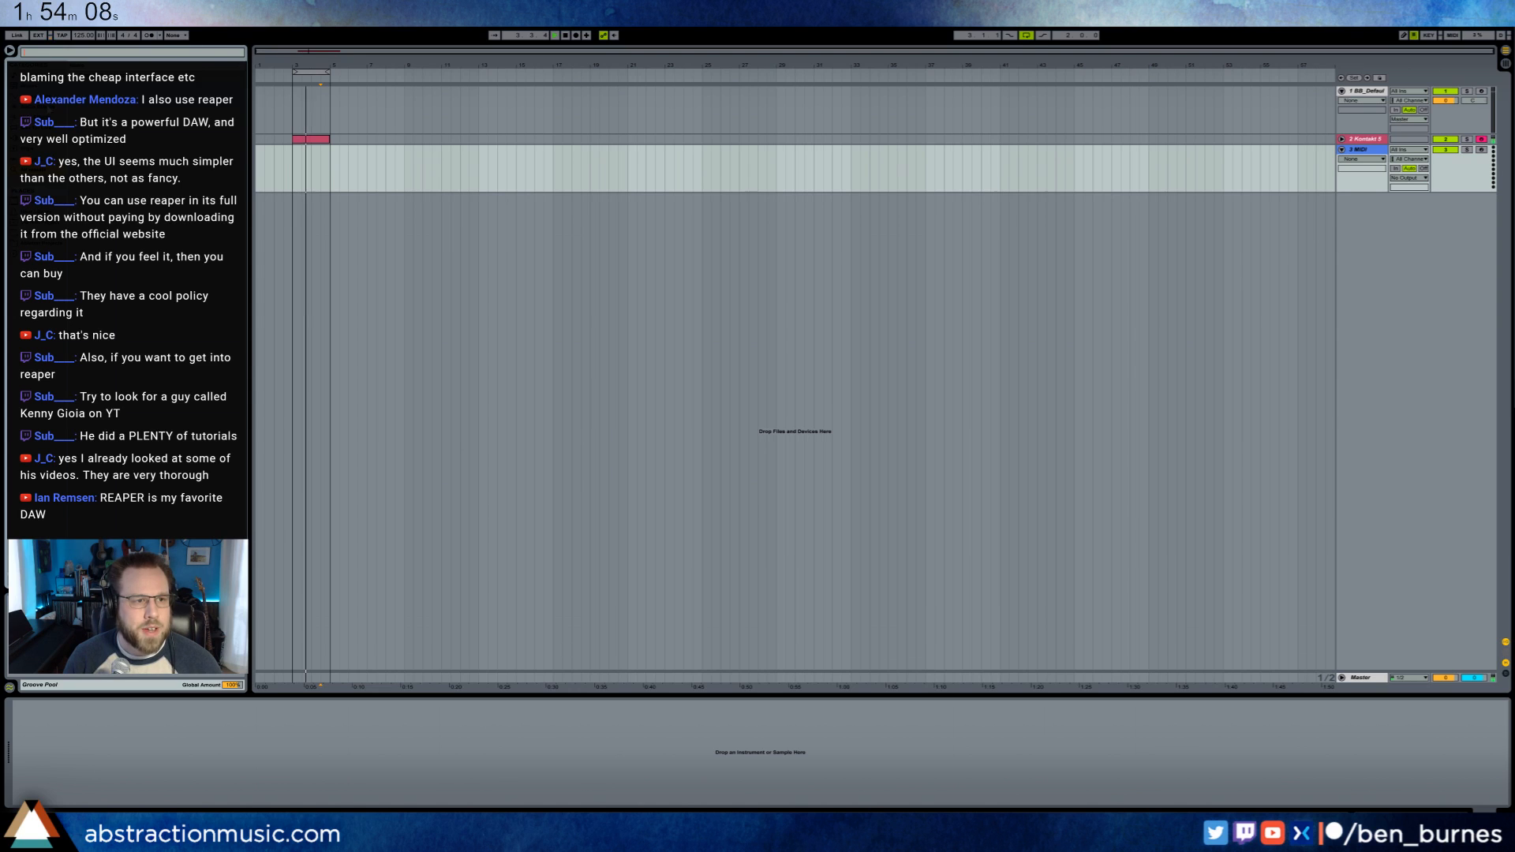
key(Escape)
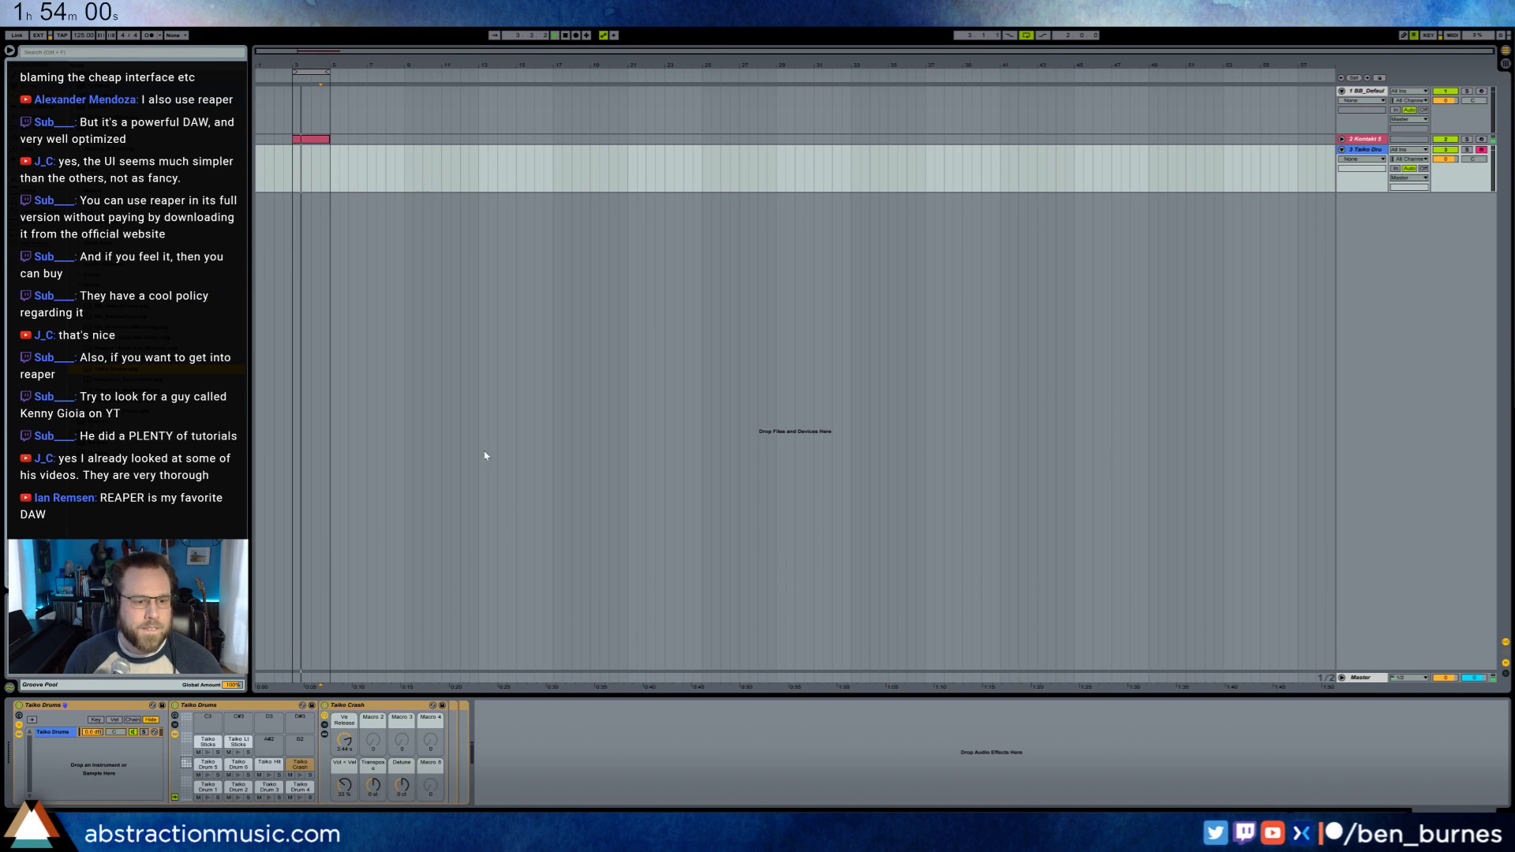
- Create a two-bar clip under the tabla clip on the Taiko track, and draw a quarter note at its start, moved up to the Taiko Hit row
drag(293, 174, 329, 175)
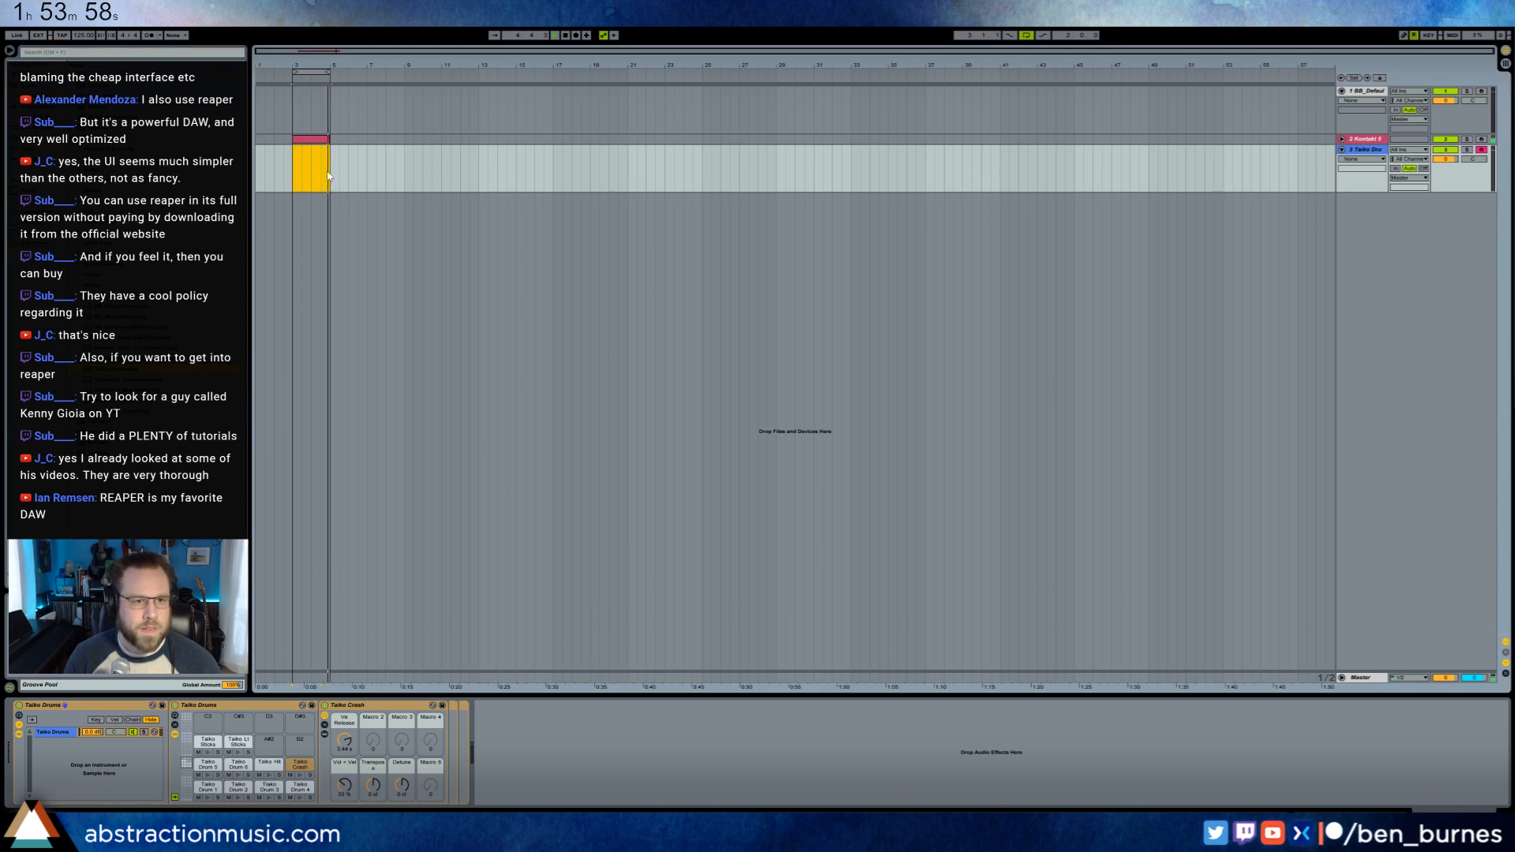
key(ctrl+shift+m)
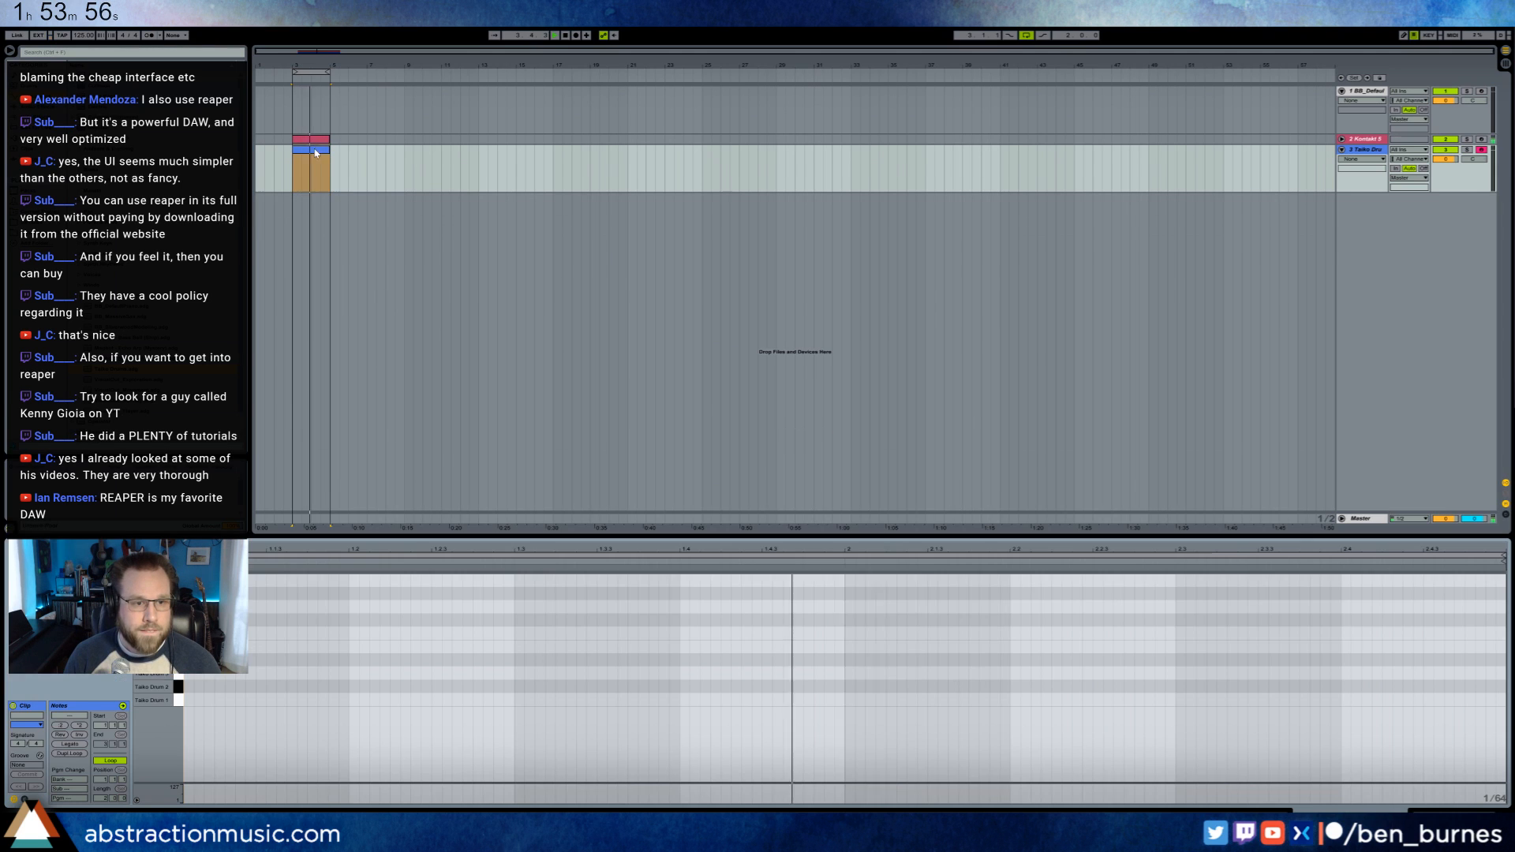
mouse_move(191, 703)
mouse_down()
mouse_move(347, 687)
mouse_move(319, 720)
mouse_up()
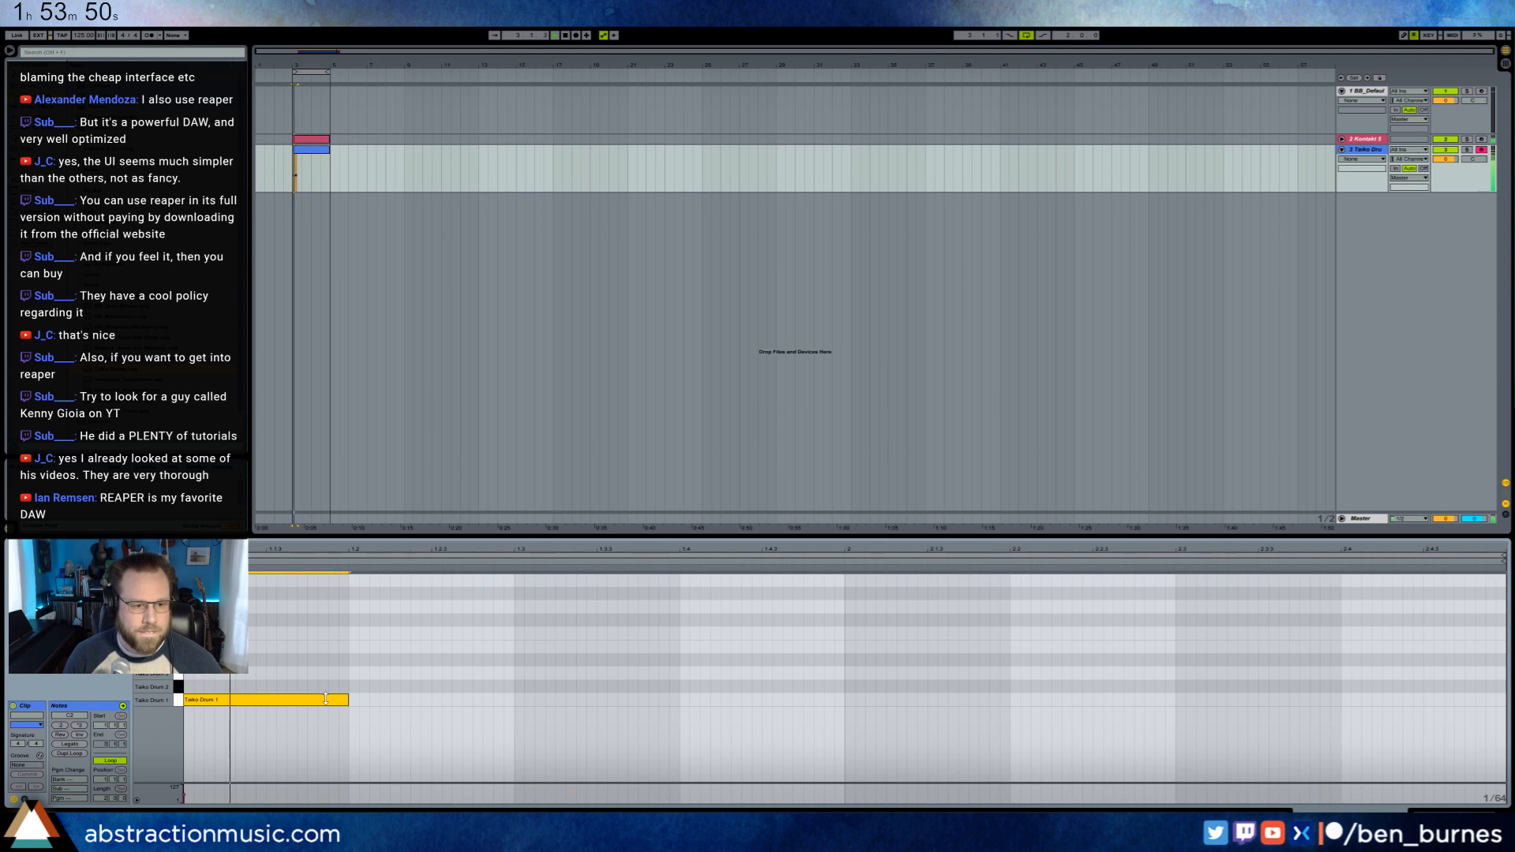
key(Up)
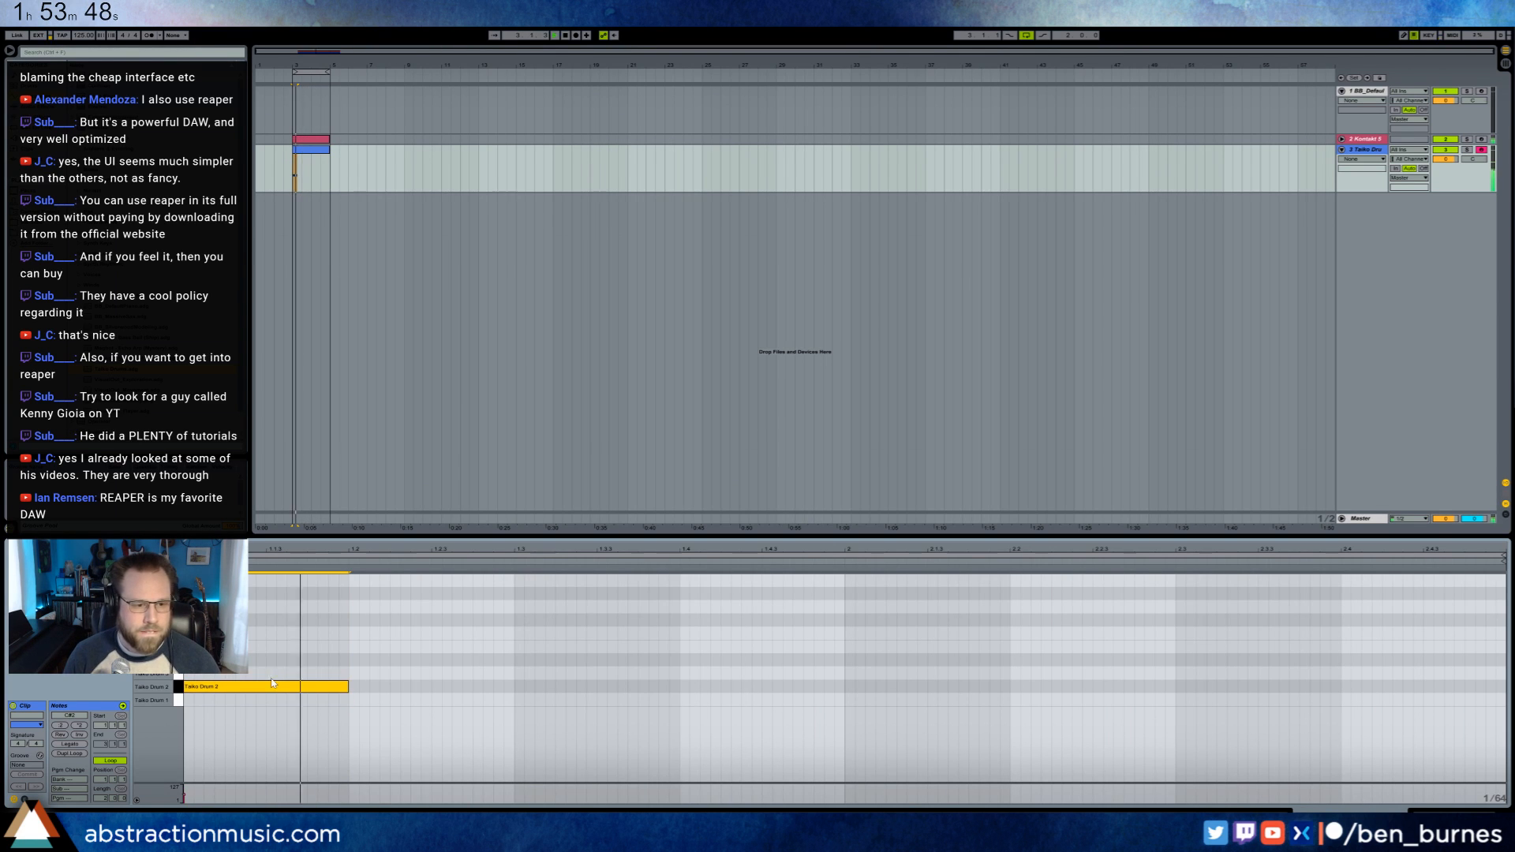
key(Up)
key(space)
key(space)
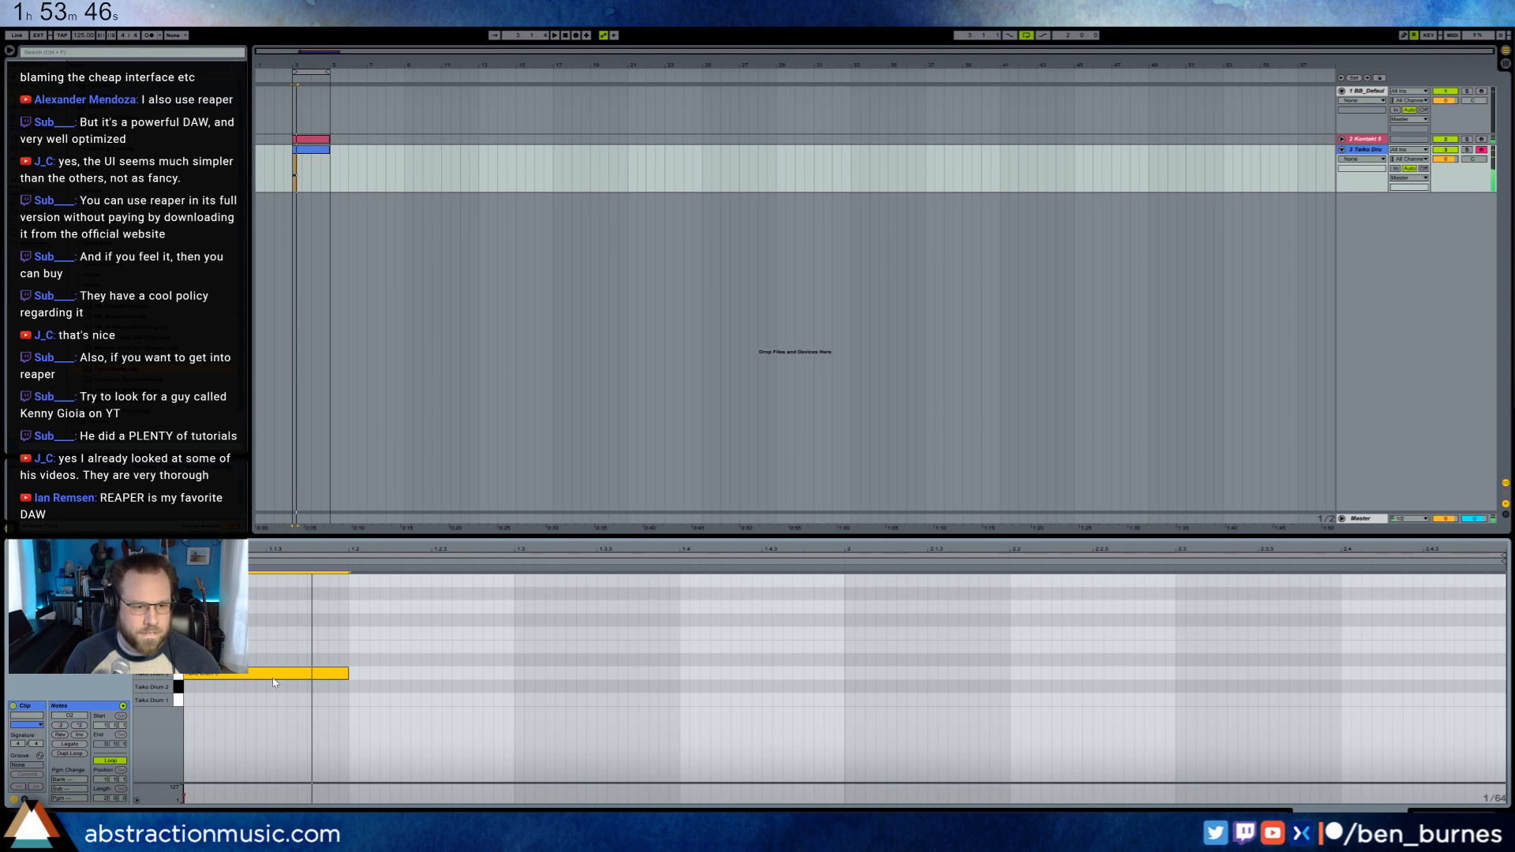
- Shorten the Taiko Hit note to a dotted eighth and duplicate it twice so three hits run back to back
click(1431, 807)
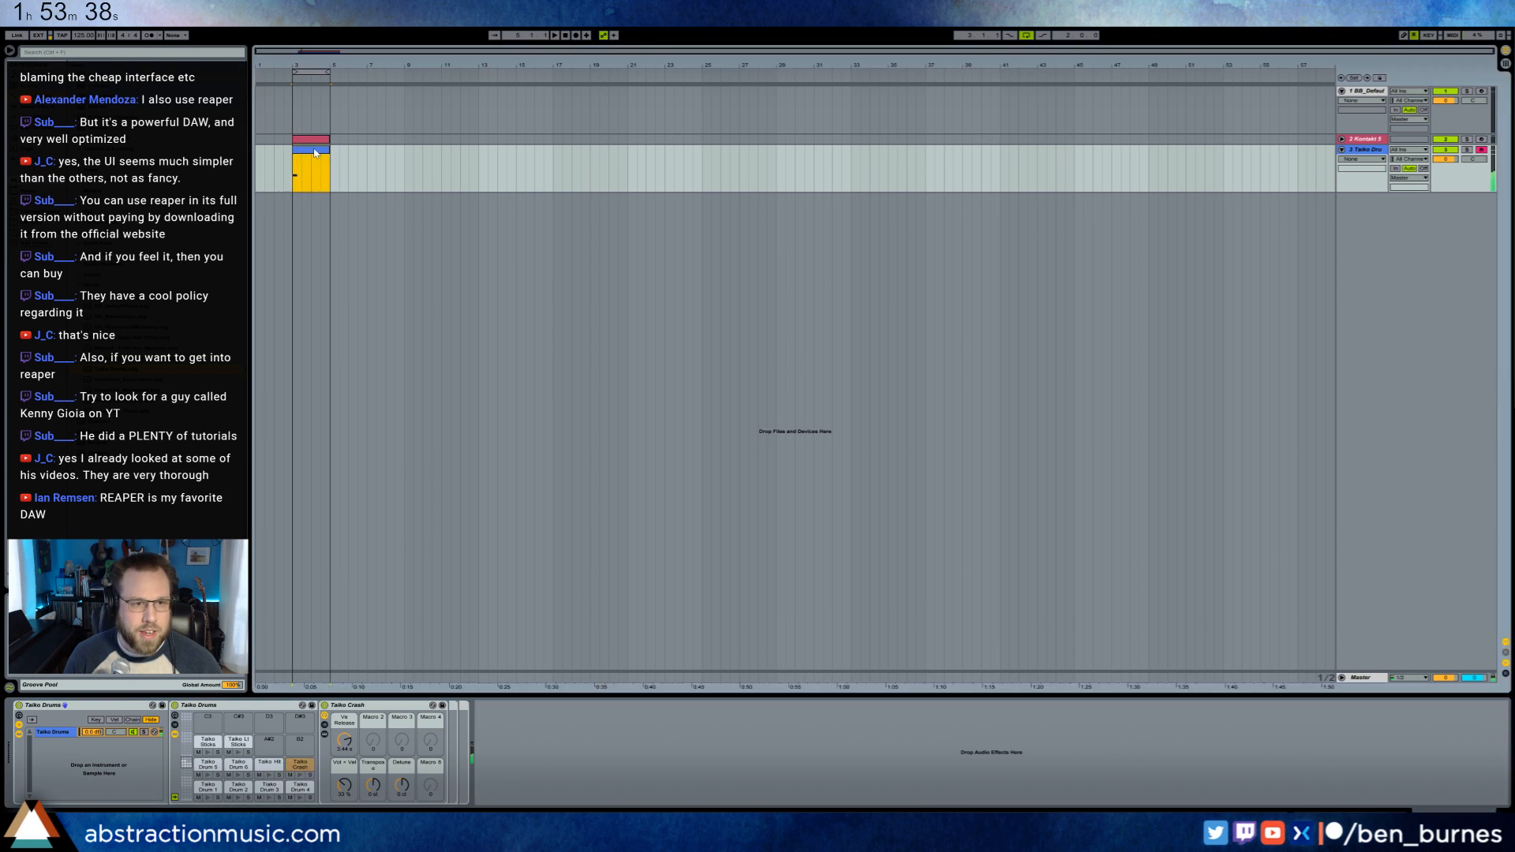
double_click(309, 170)
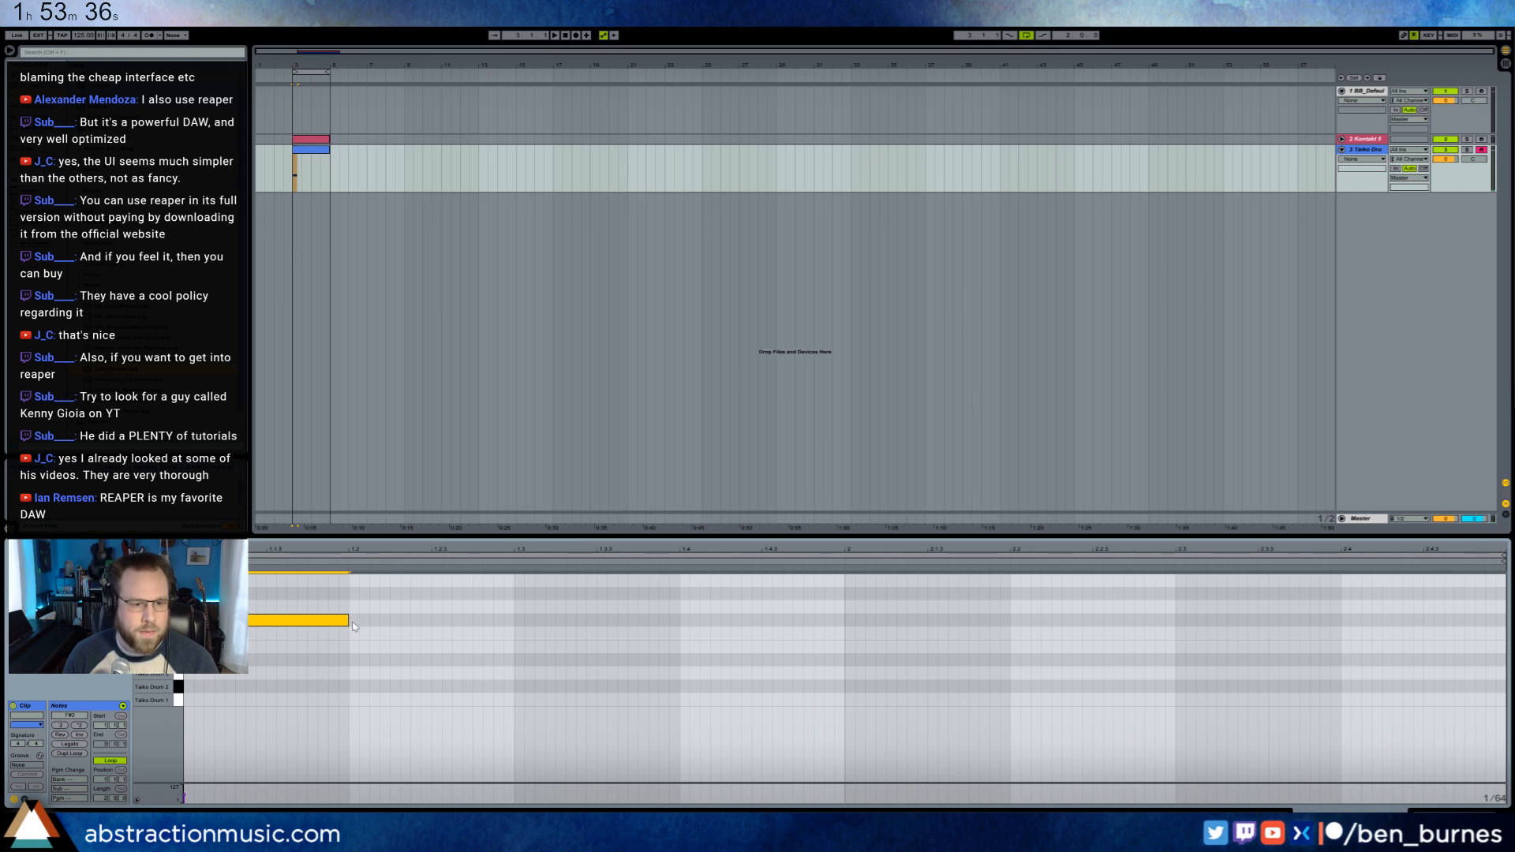
drag(340, 621, 296, 639)
key(ctrl+d)
key(ctrl+d)
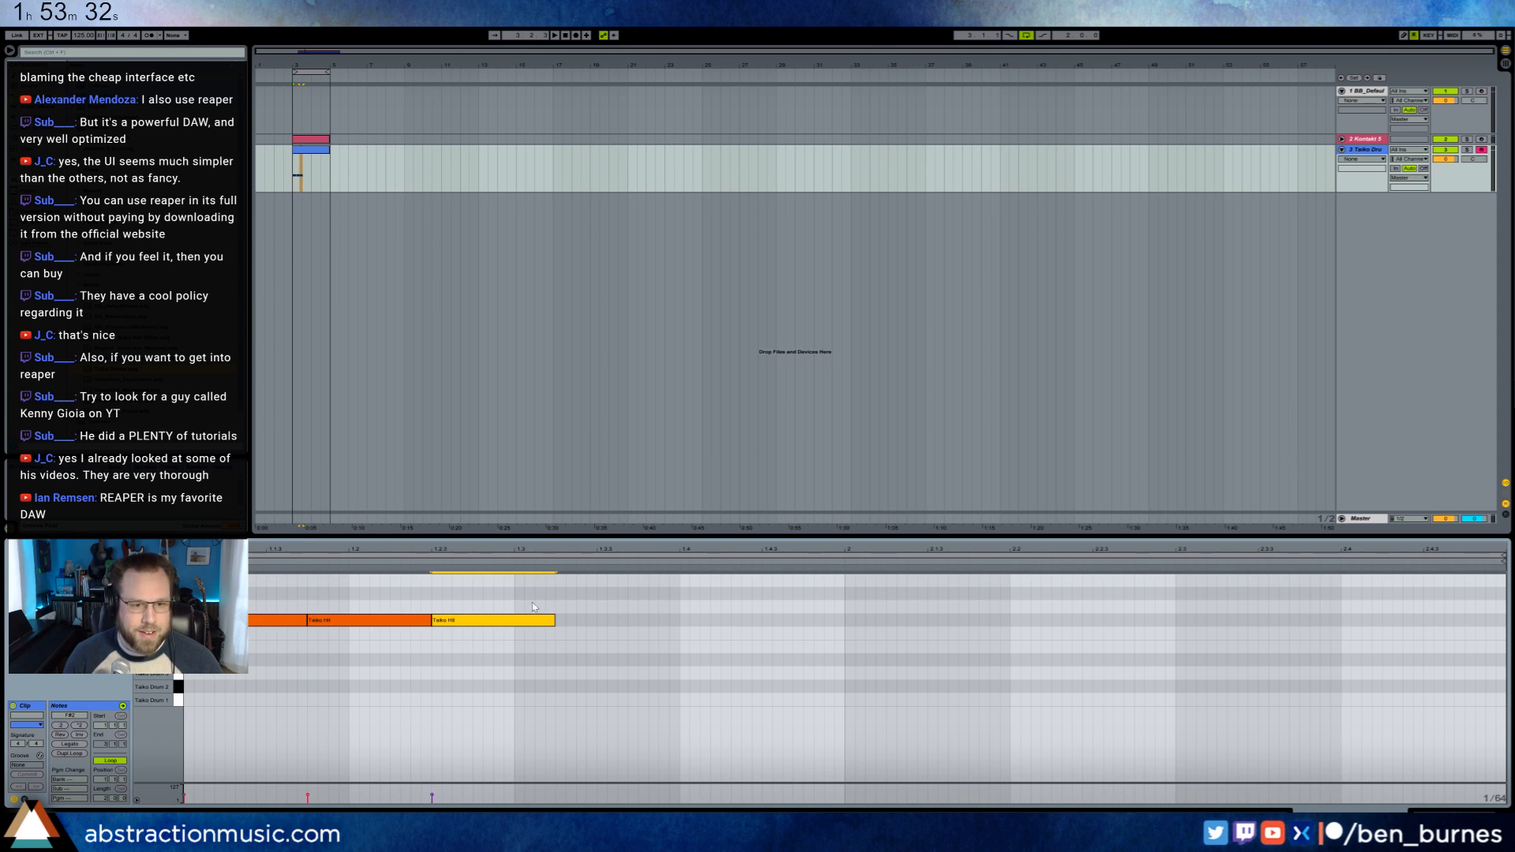
- Copy the three Taiko hits to the start of bar 2, and shift the last two copies a sixteenth earlier
drag(844, 601, 257, 648)
key(ctrl+d)
click(835, 596)
drag(1006, 592, 1163, 669)
key(Left)
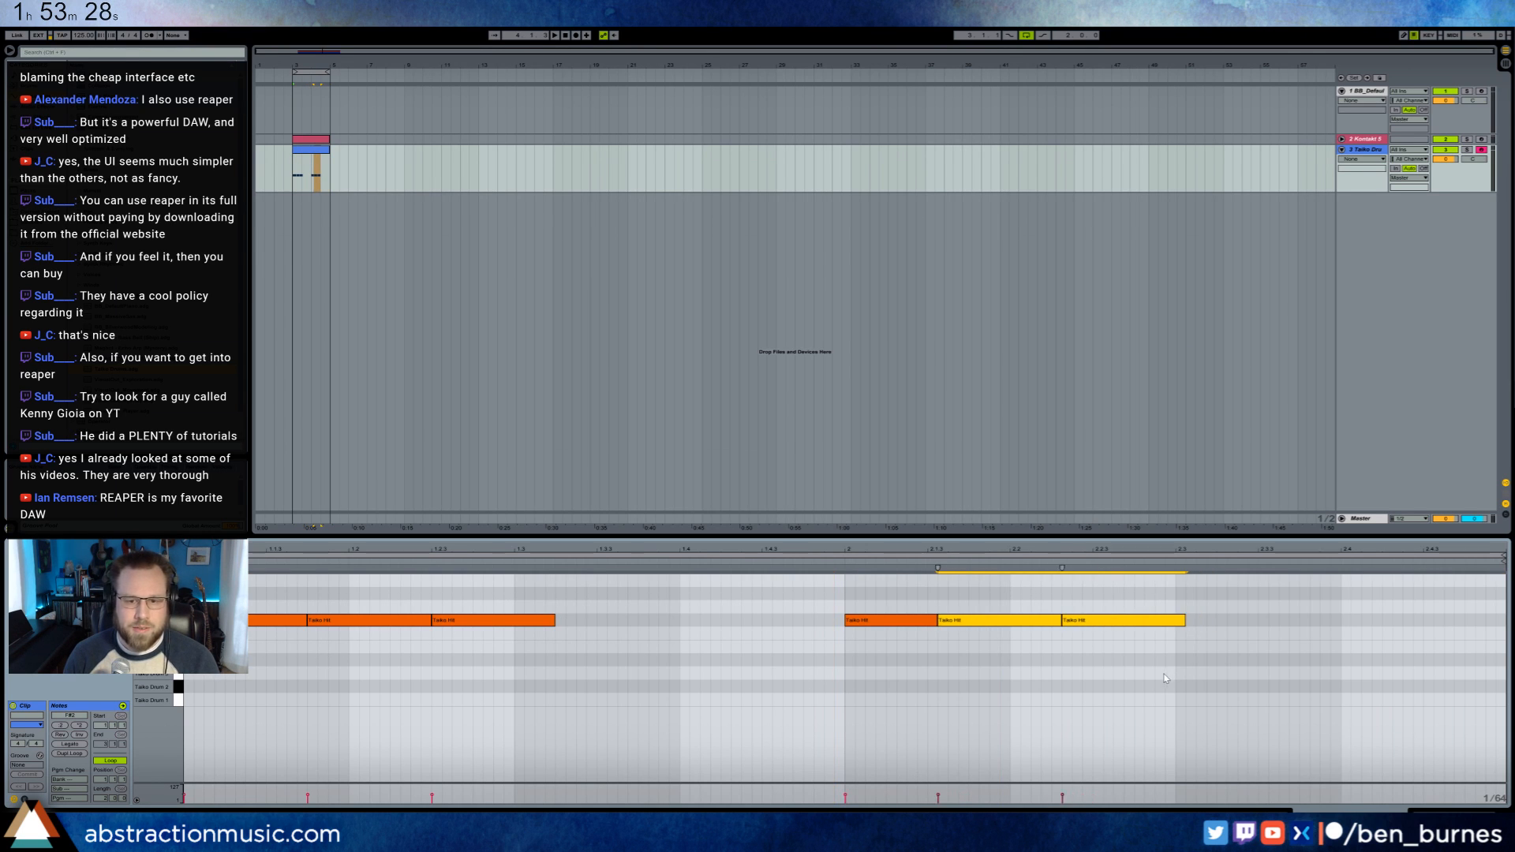
- Add a sixteenth-note Taiko pickup hit at 1.4.4, and duplicate the last hit of bar 2 so another starts at 2.3
click(900, 696)
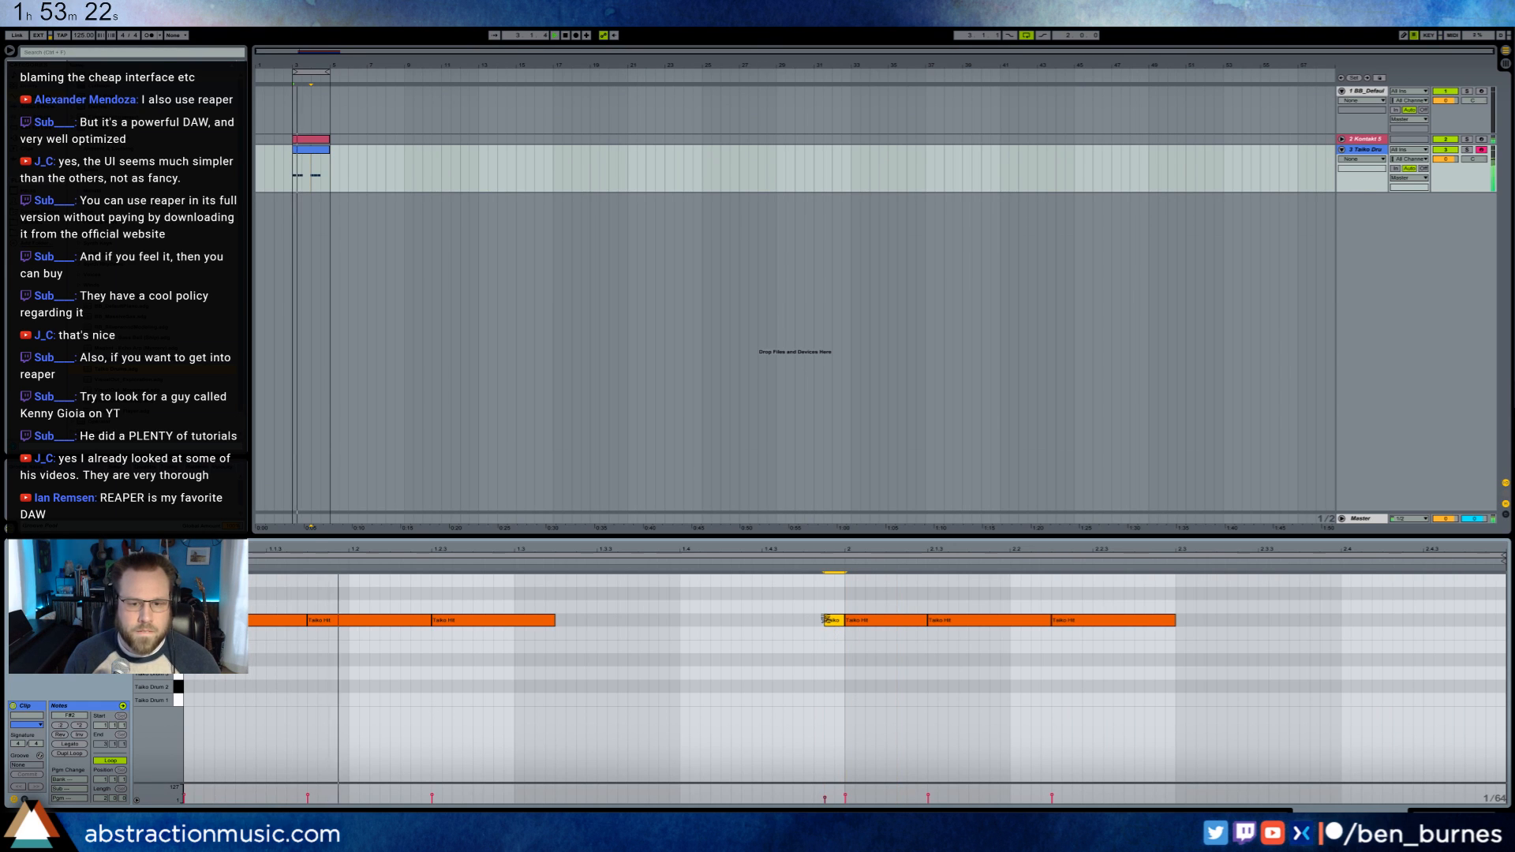
drag(825, 621, 805, 623)
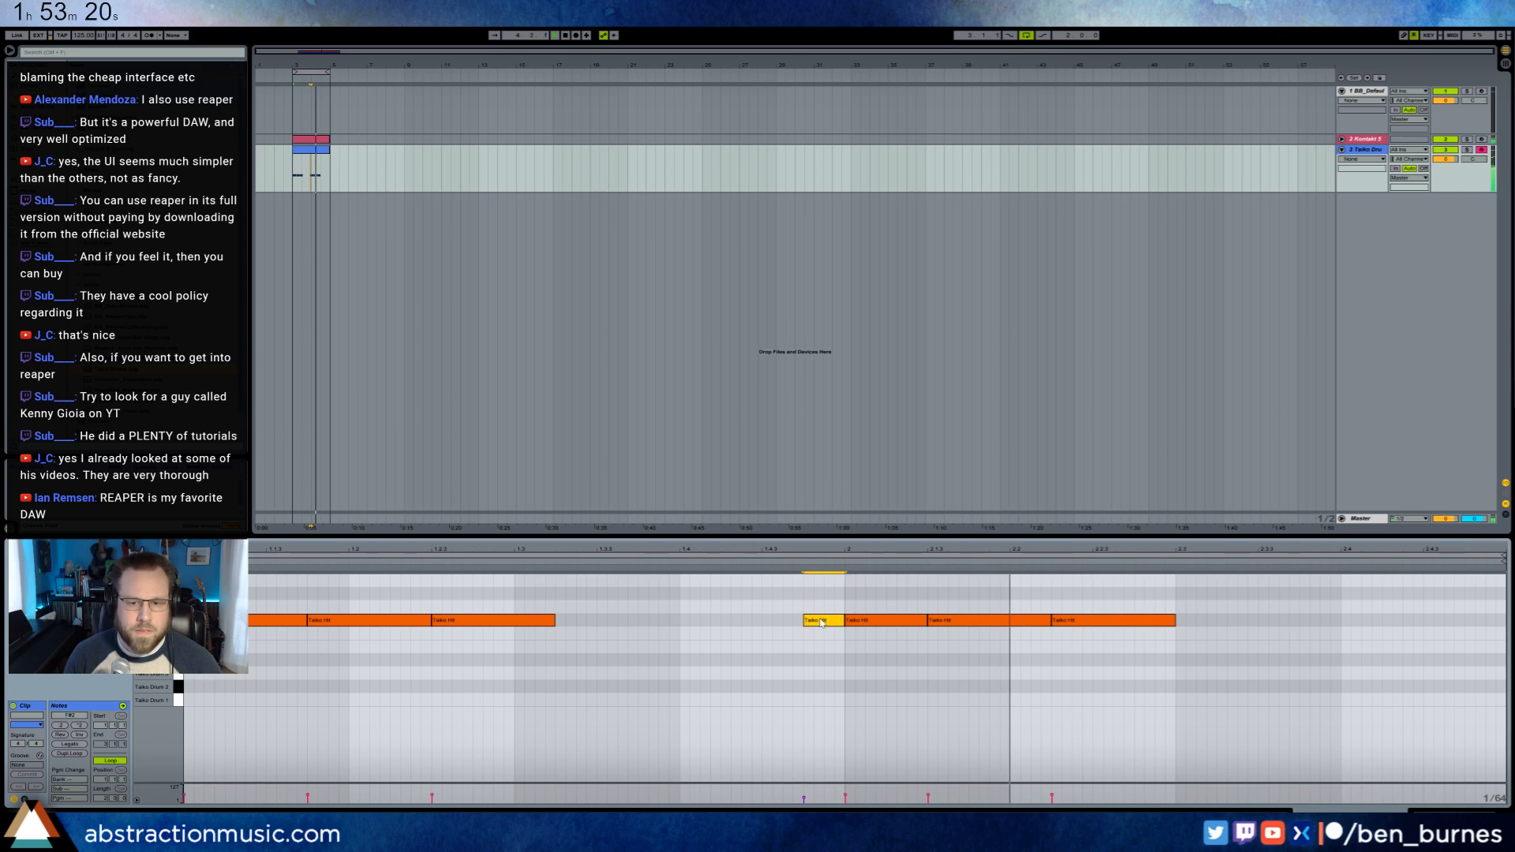
click(1165, 619)
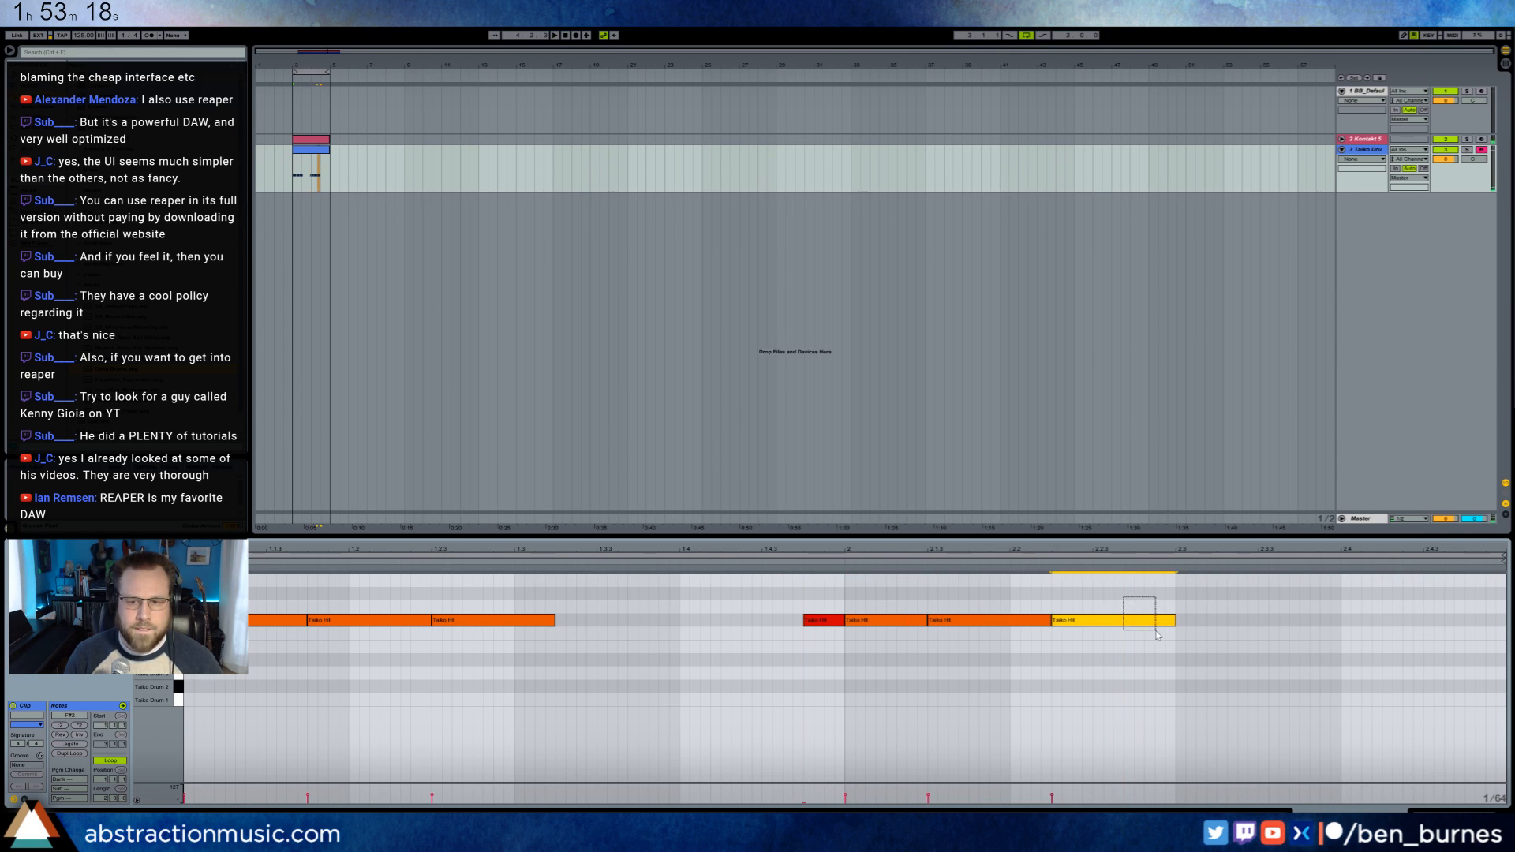
key(ctrl+d)
- Lower the velocities of the Taiko pickup hit, the second hit of bar 1 and the hit at 2.1.3, checking them in playback
click(816, 639)
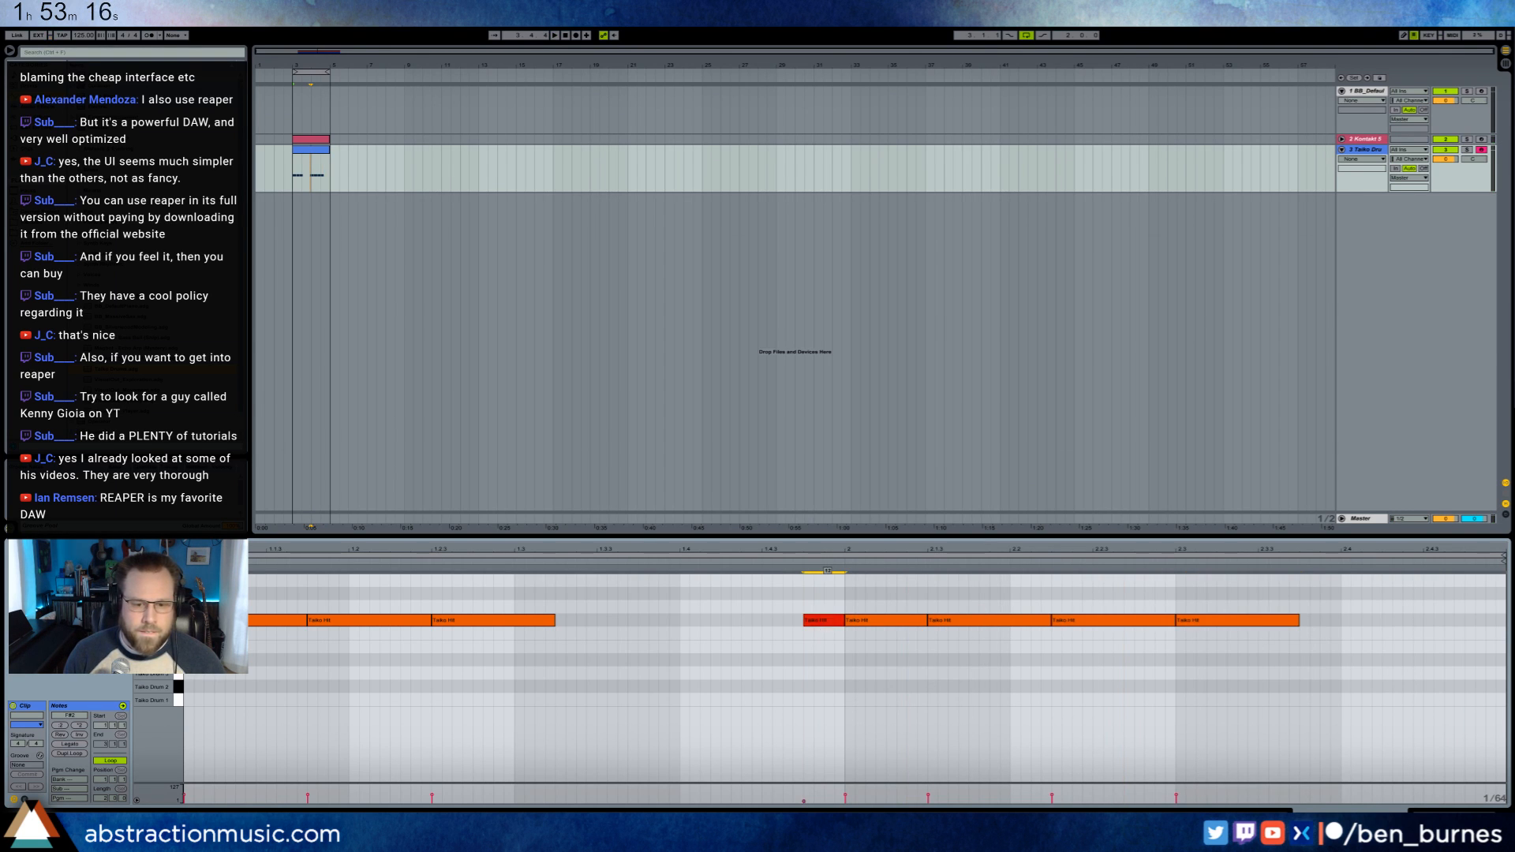
click(332, 620)
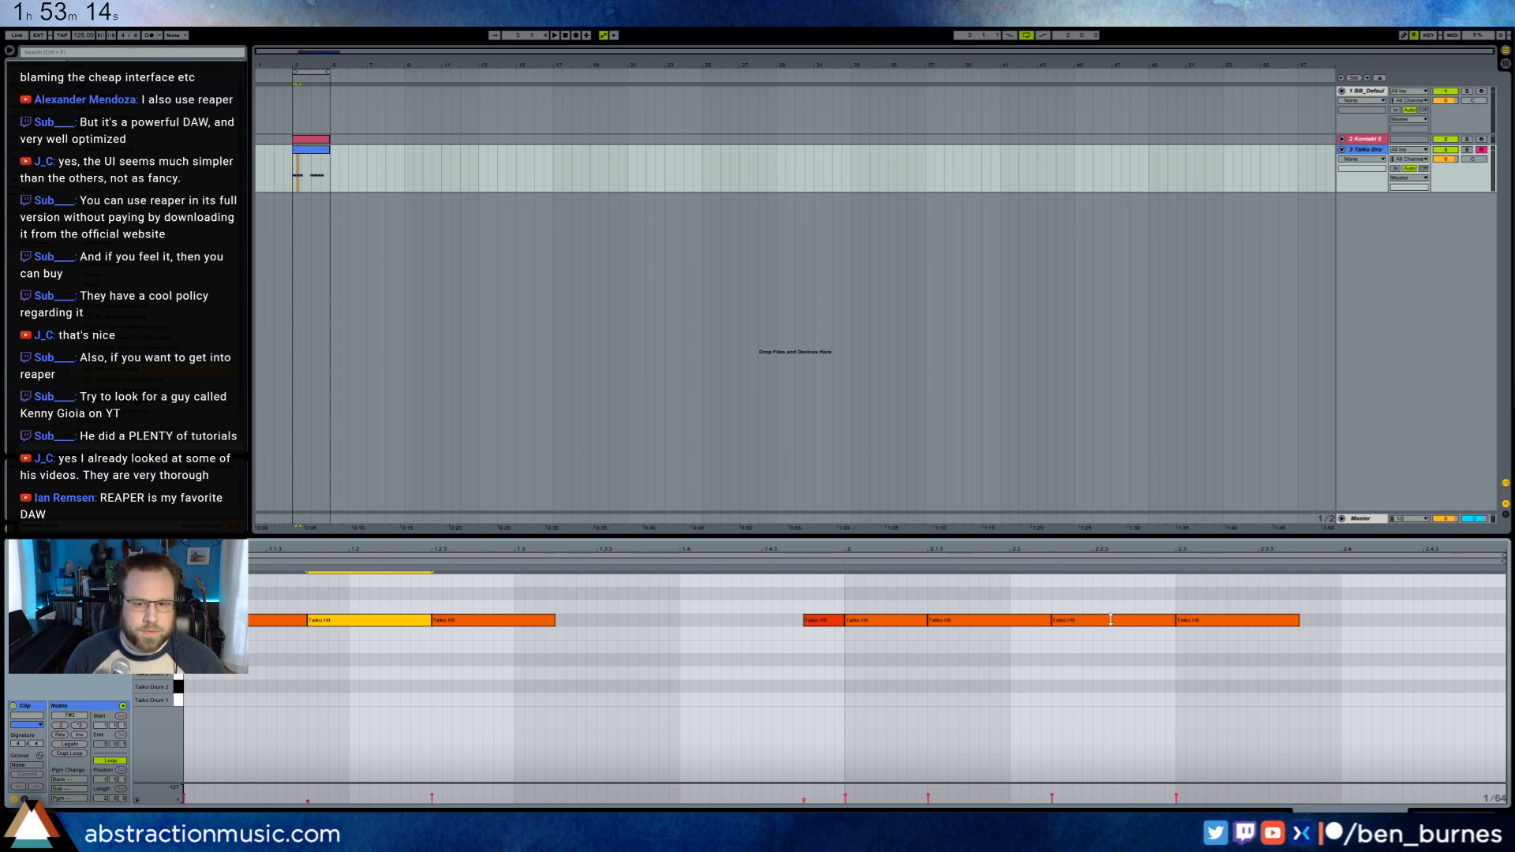
click(994, 621)
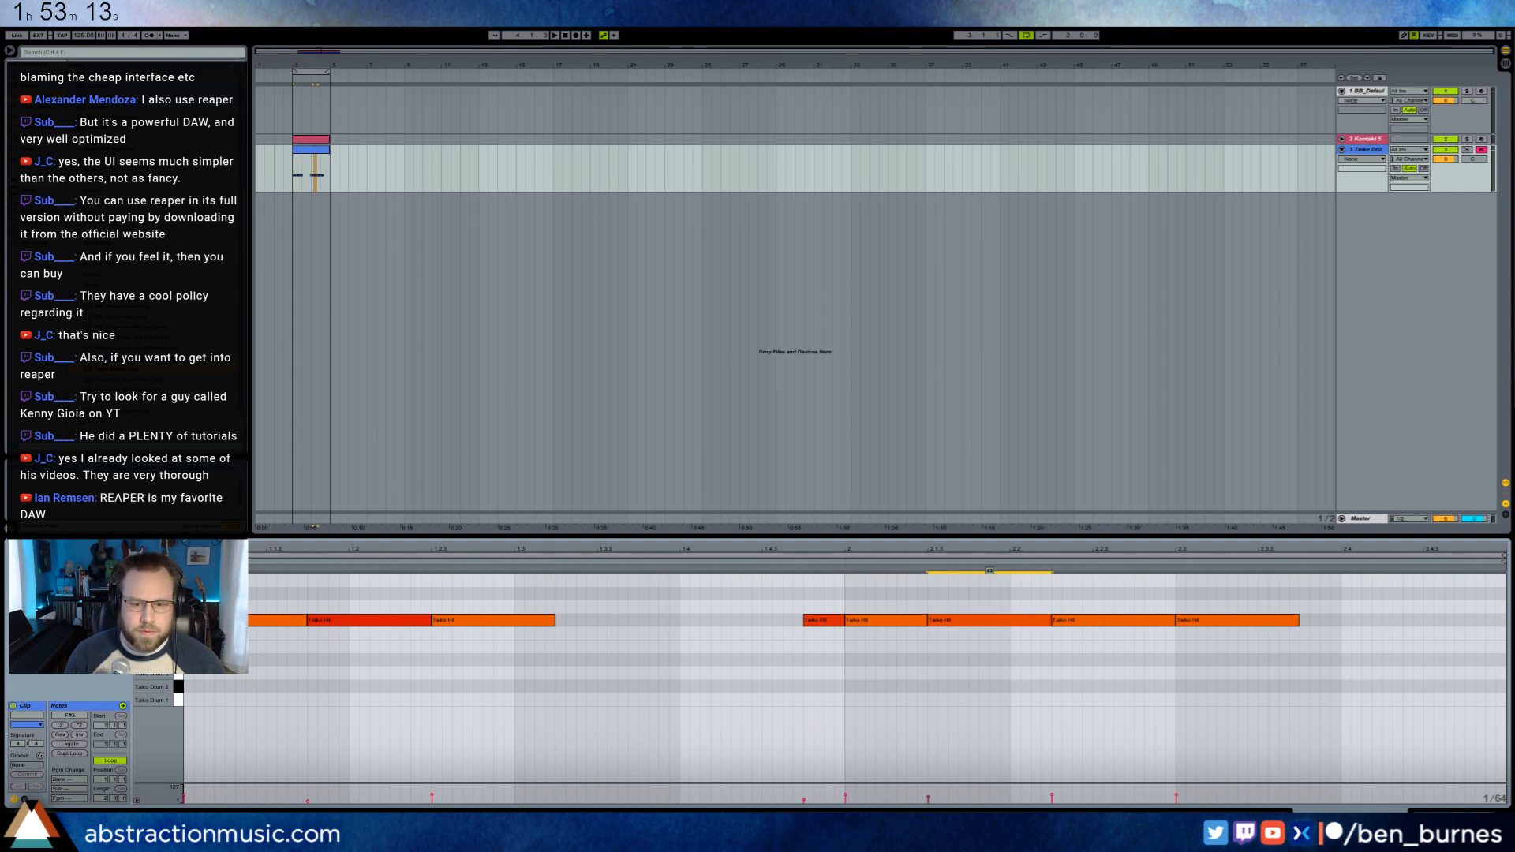
click(1251, 623)
key(space)
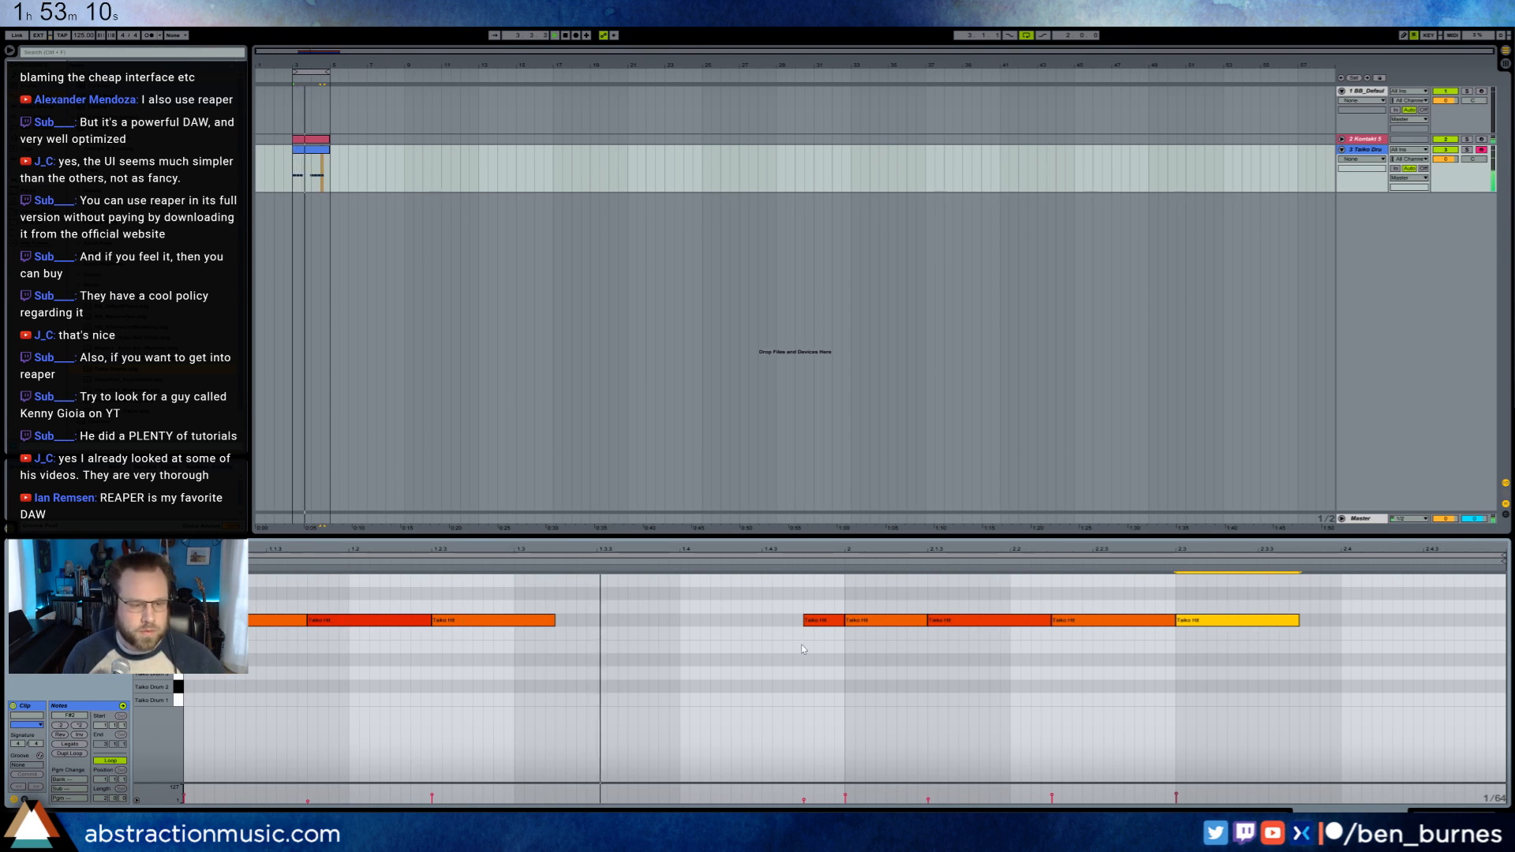
click(379, 618)
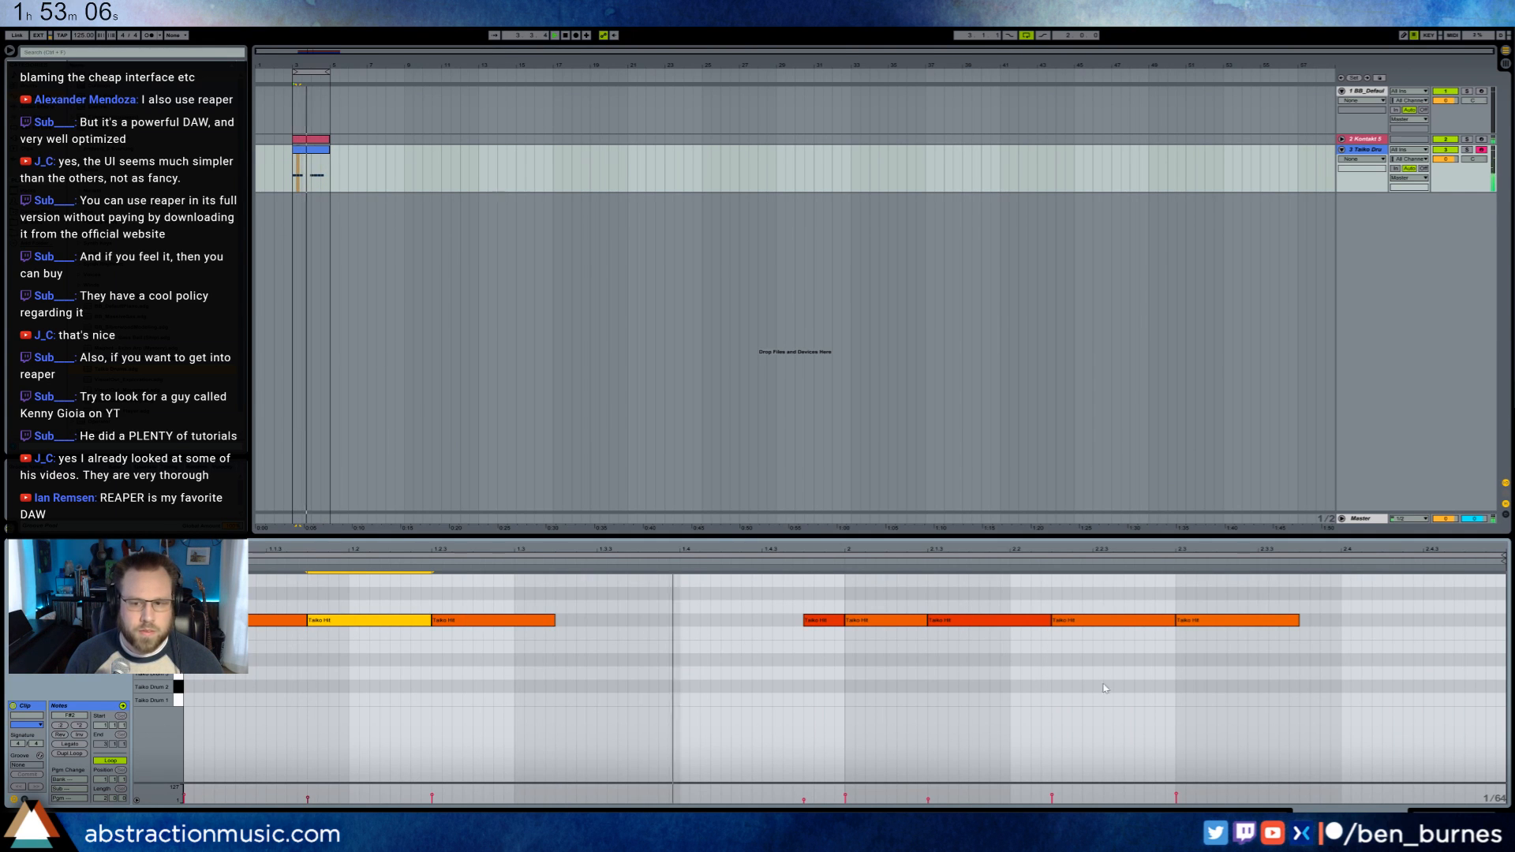
- Add two sixteenth-note Taiko Sticks hits at 2.4.2 and 2.4.4, and play the loop to check them
double_click(1349, 594)
drag(1356, 593, 1380, 593)
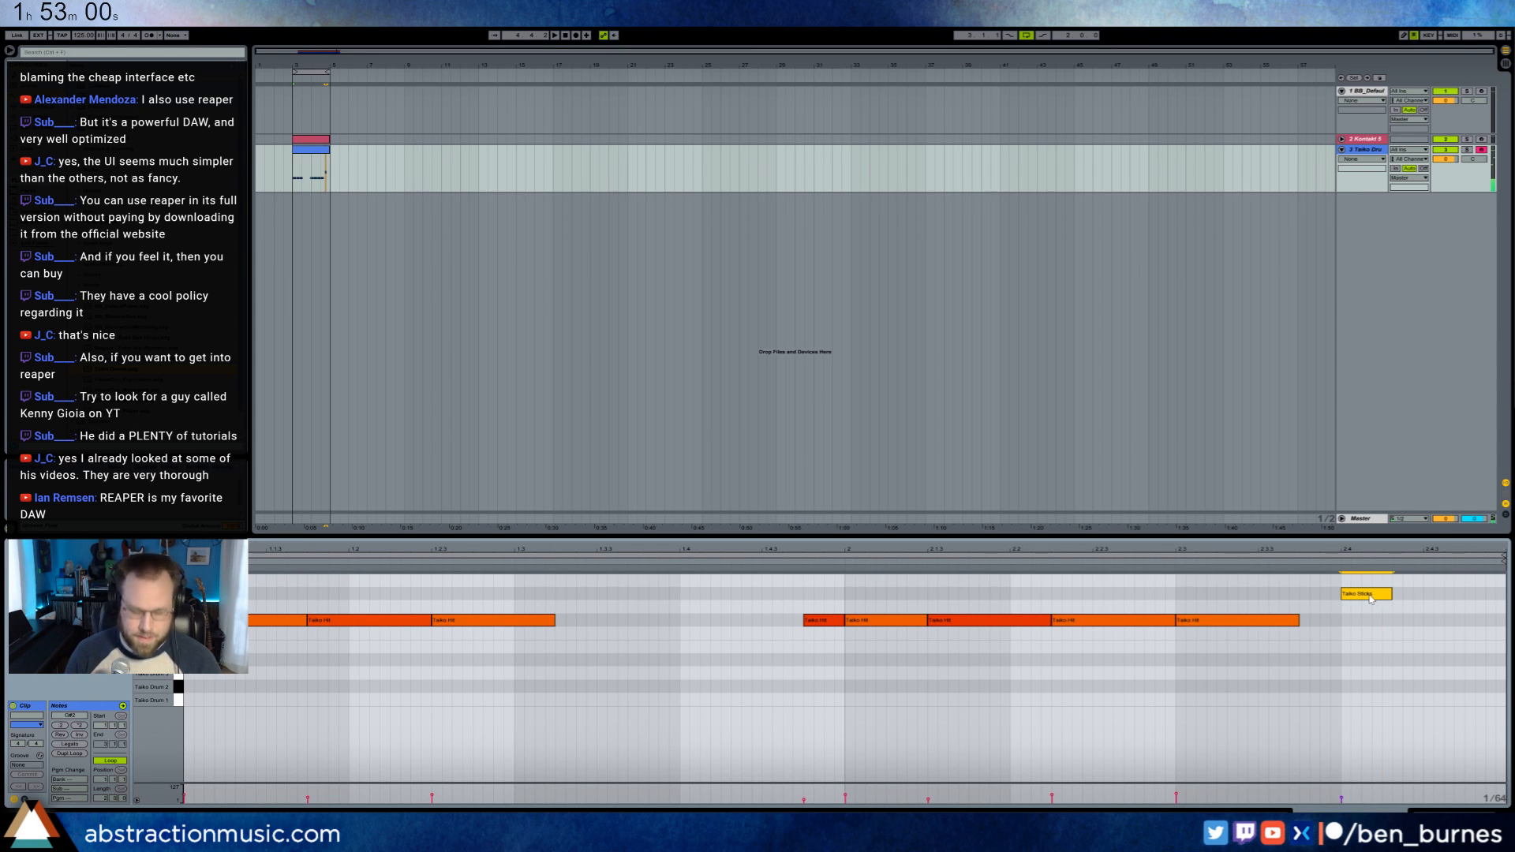
drag(1369, 598, 1400, 601)
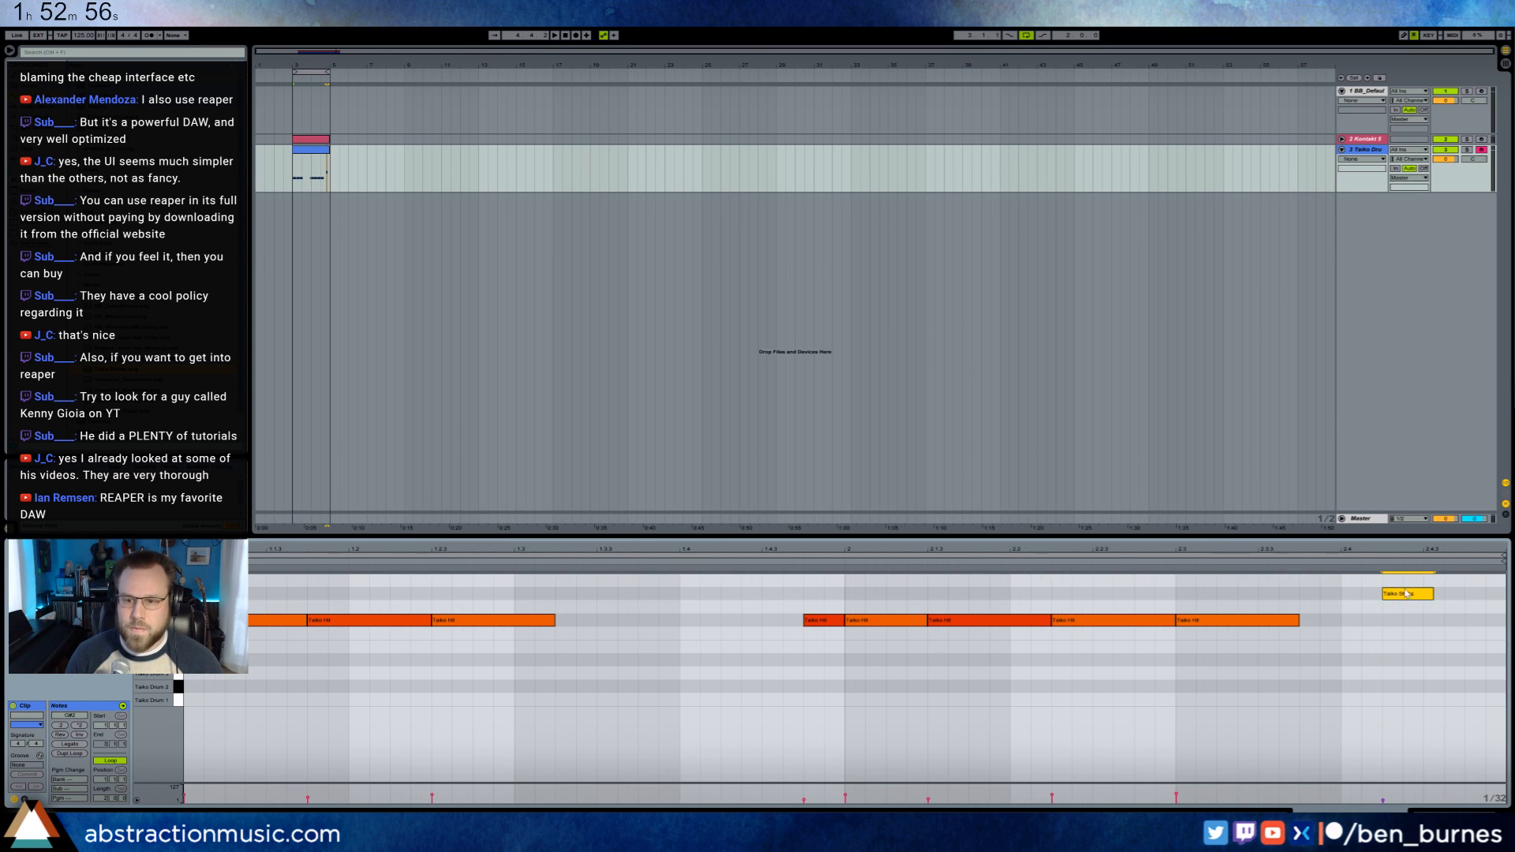
drag(1435, 593, 1478, 566)
key(ctrl+d)
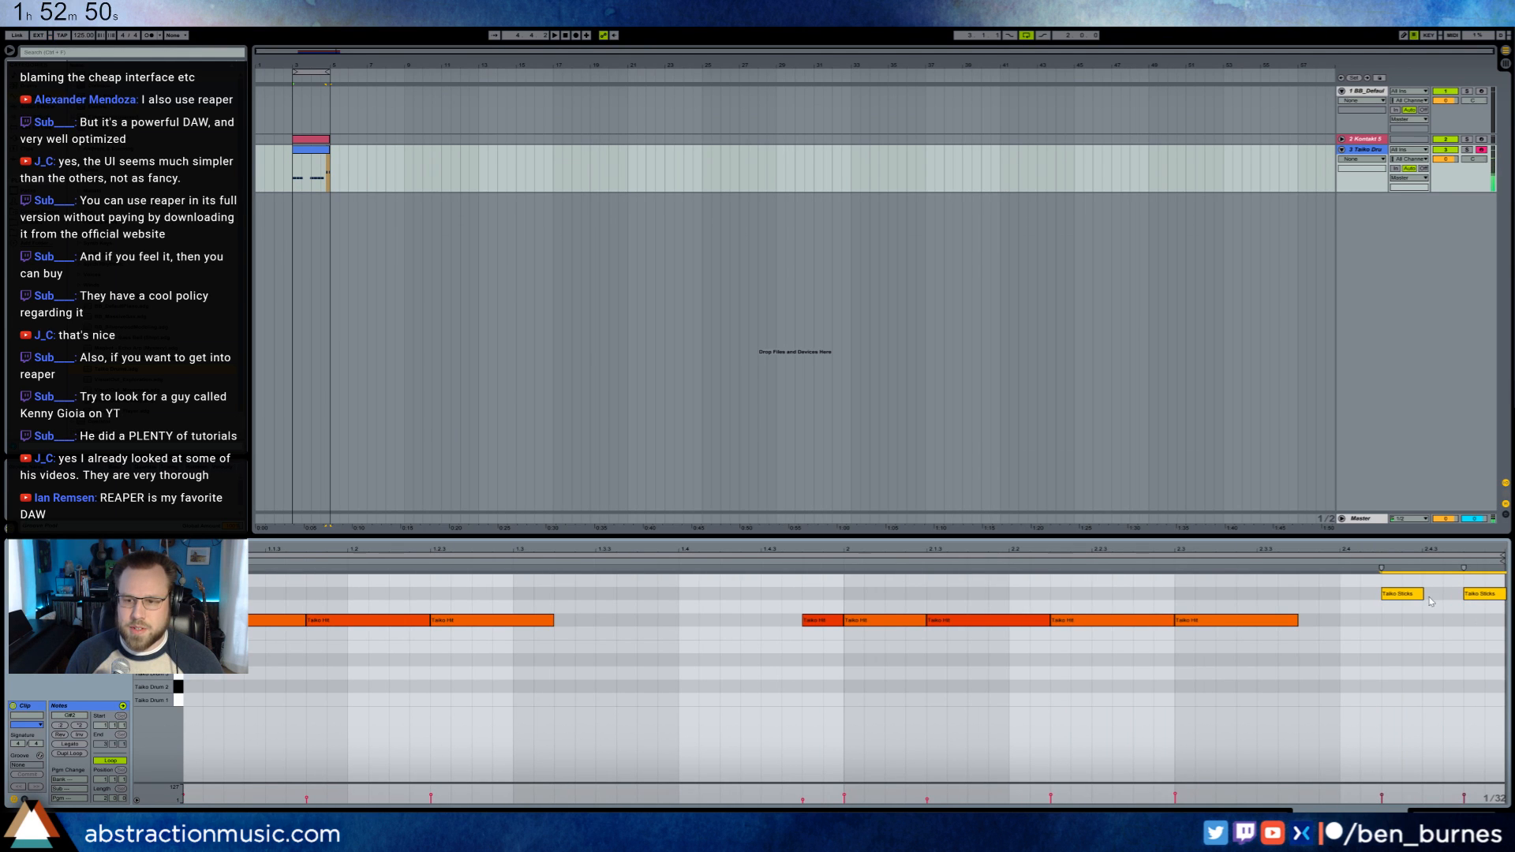
click(1236, 652)
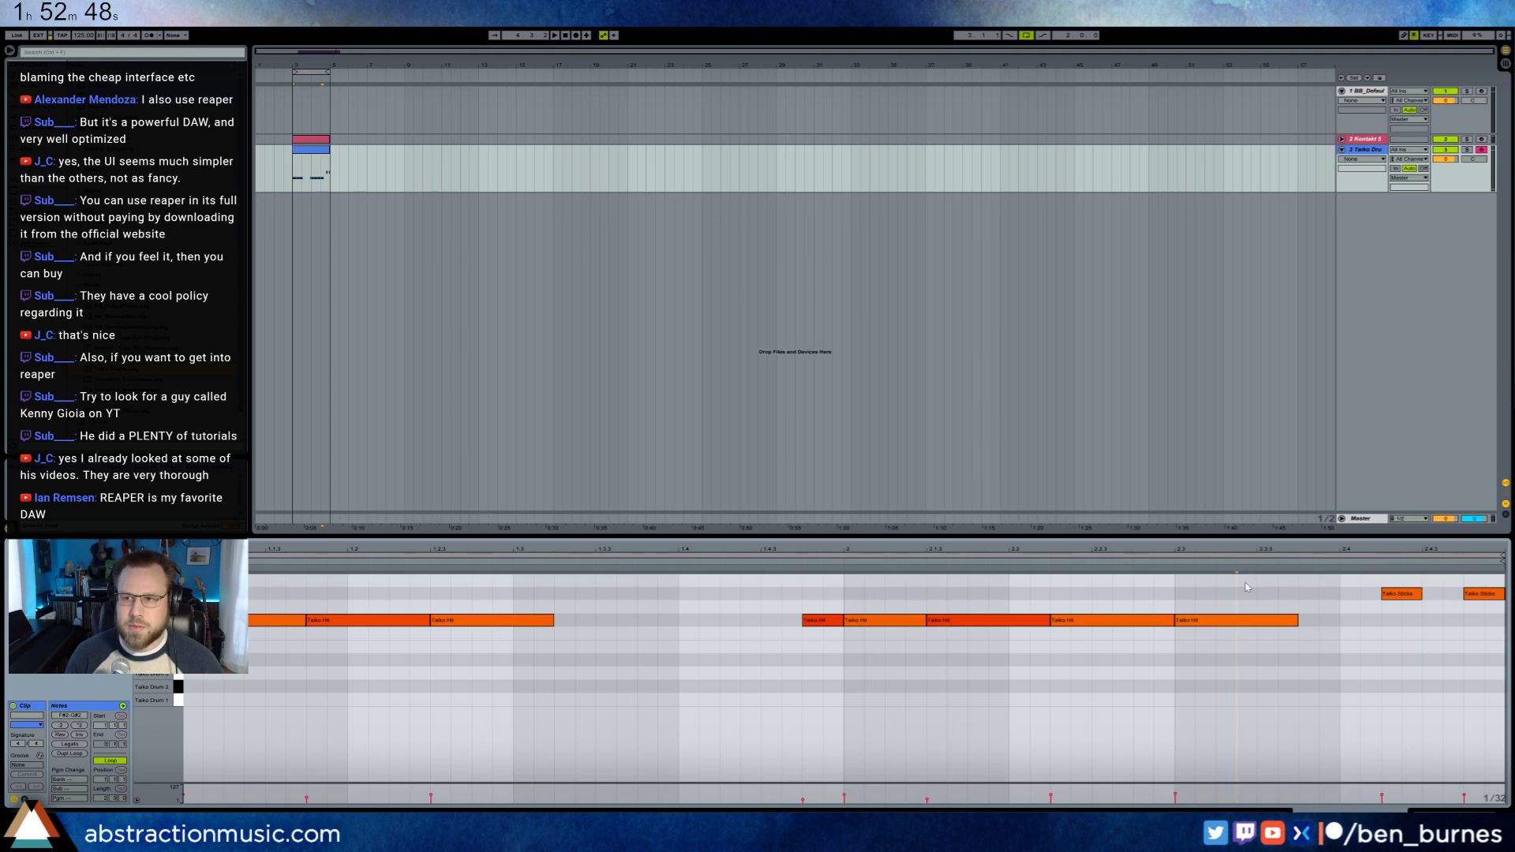
key(space)
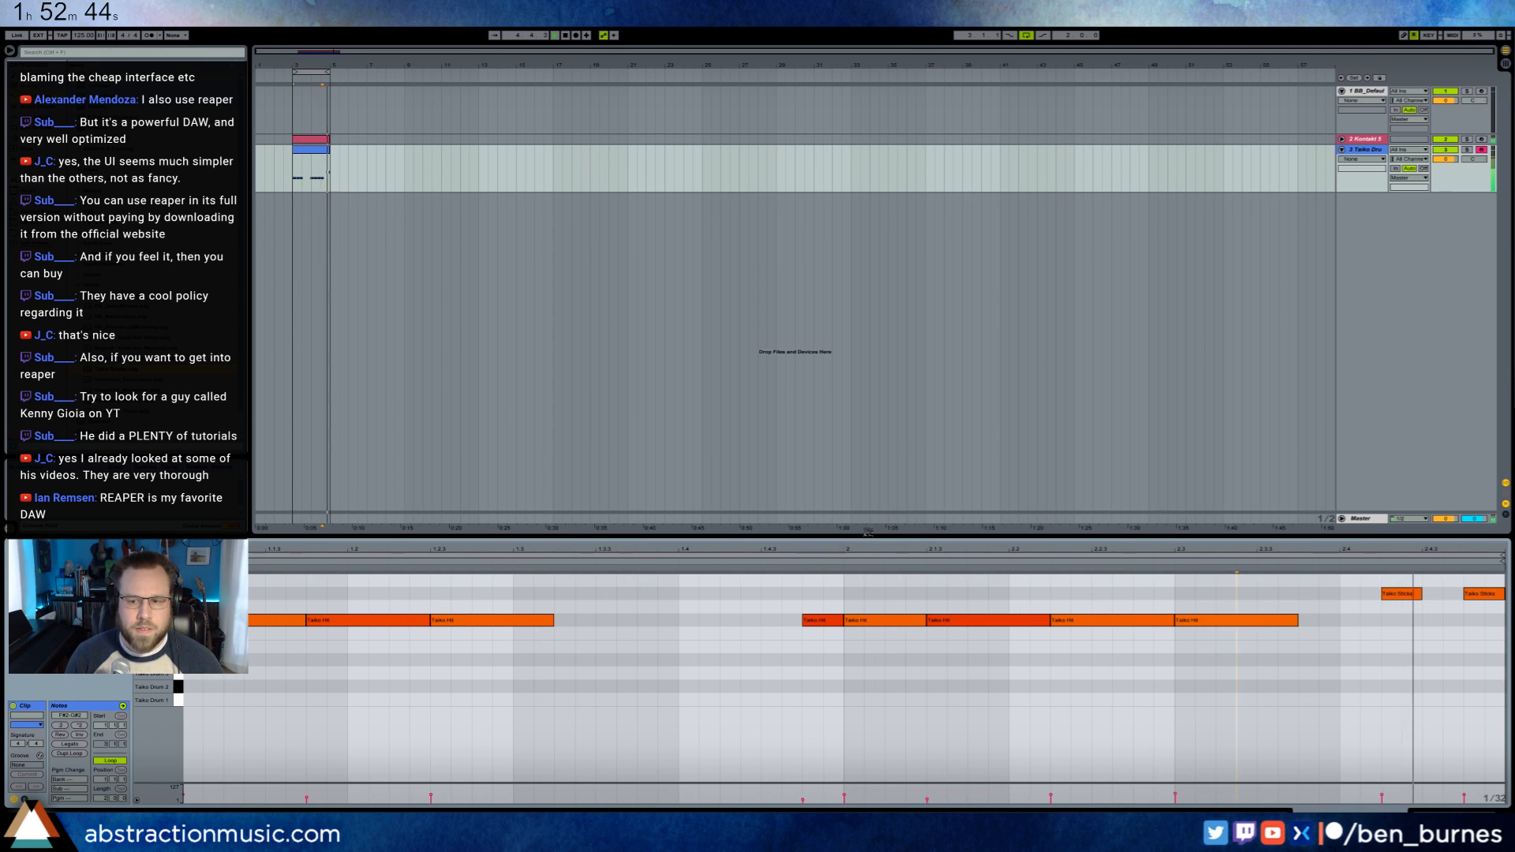
key(space)
- Resize the two sticks hits to a dotted sixteenth and a thirty-second, and move both up one row
drag(1374, 597, 1485, 593)
click(1455, 599)
click(1473, 619)
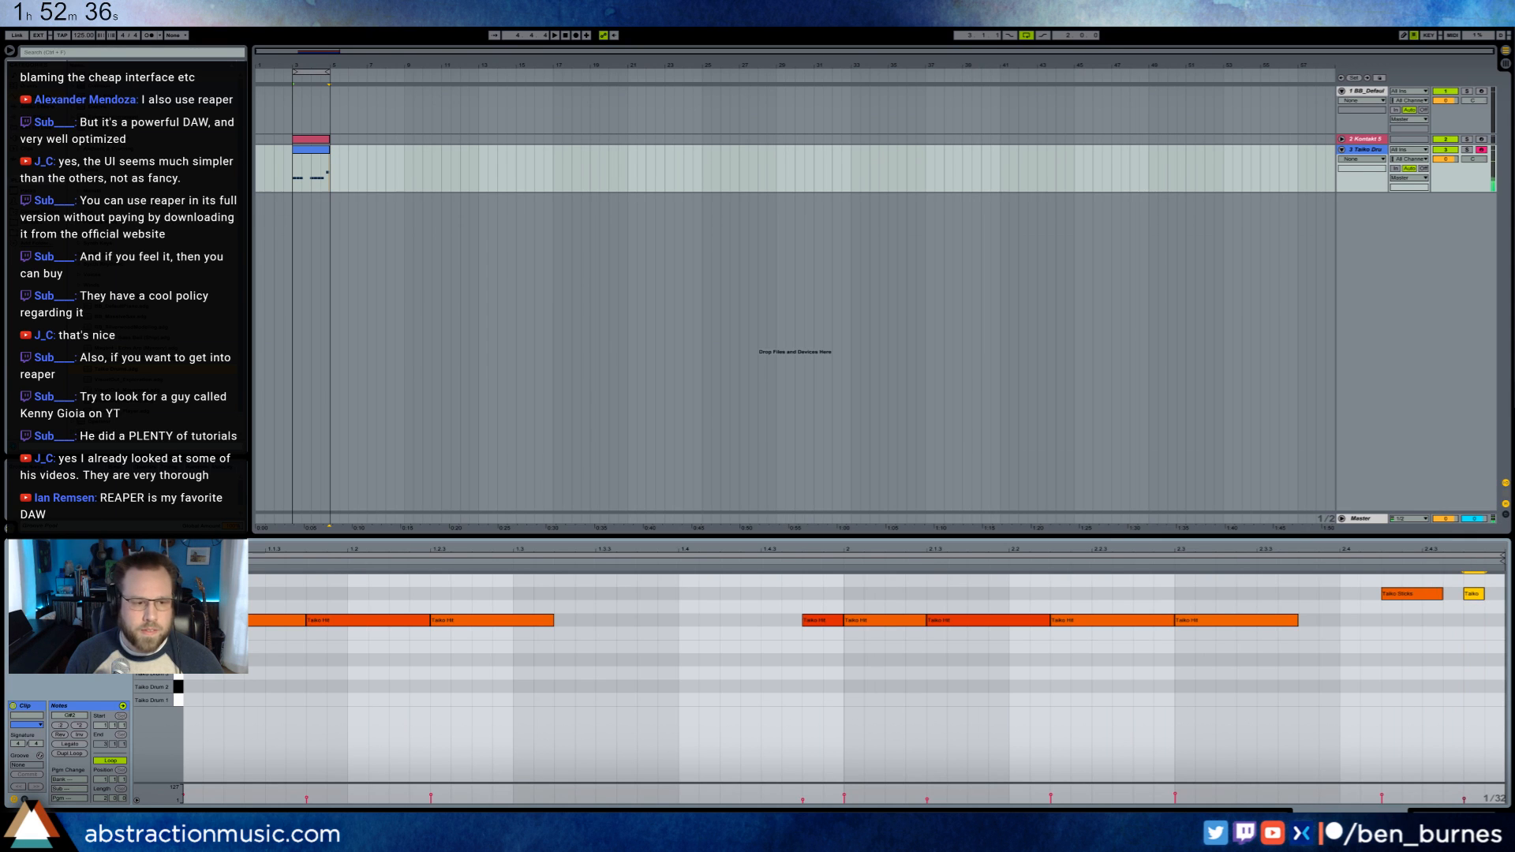
shift+click(1414, 593)
click(1419, 611)
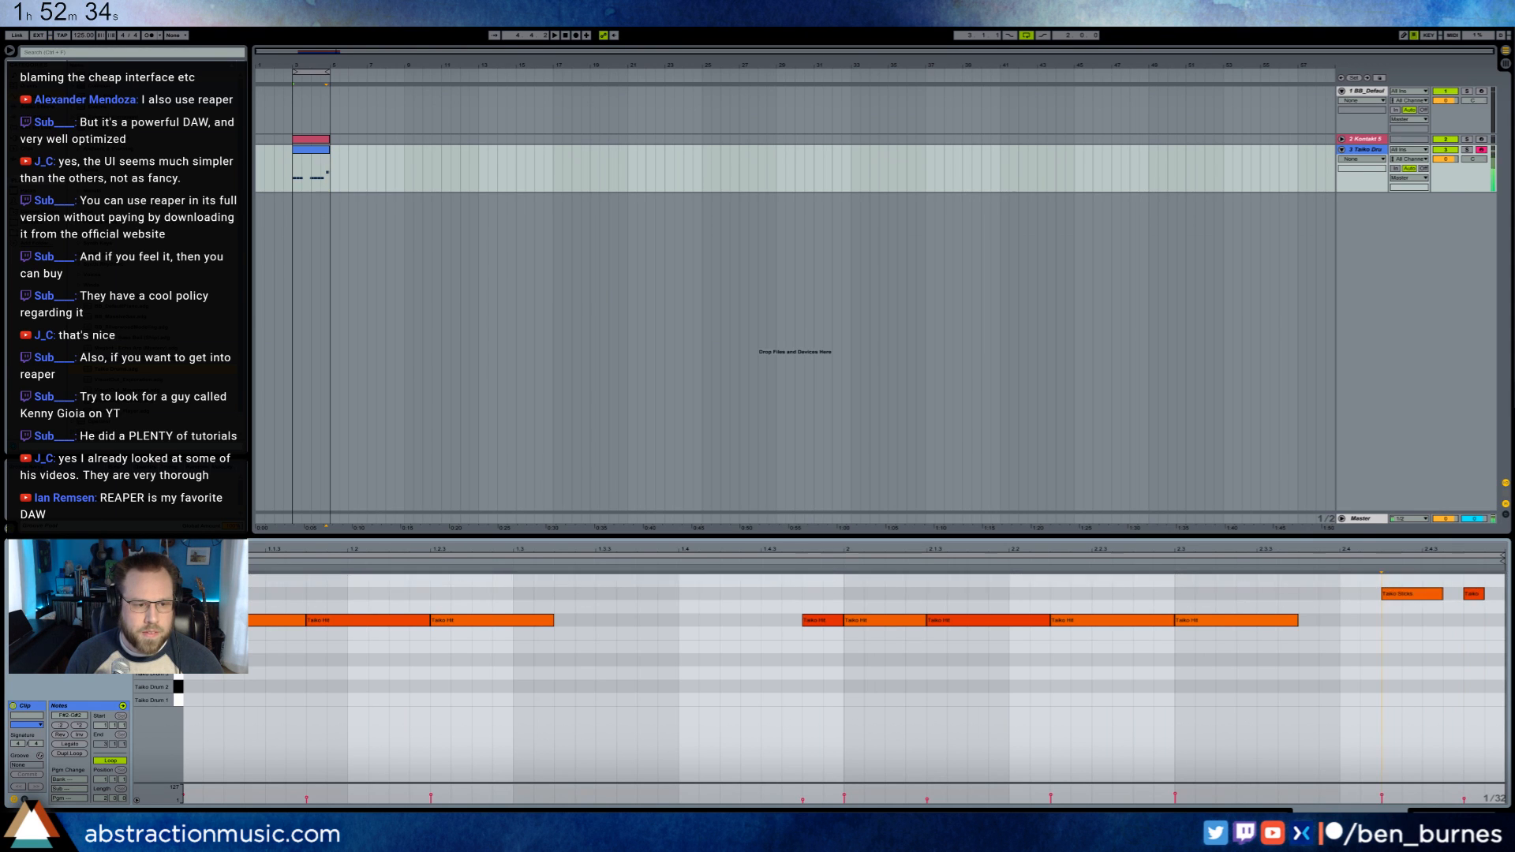
drag(1417, 609, 1470, 598)
key(Up)
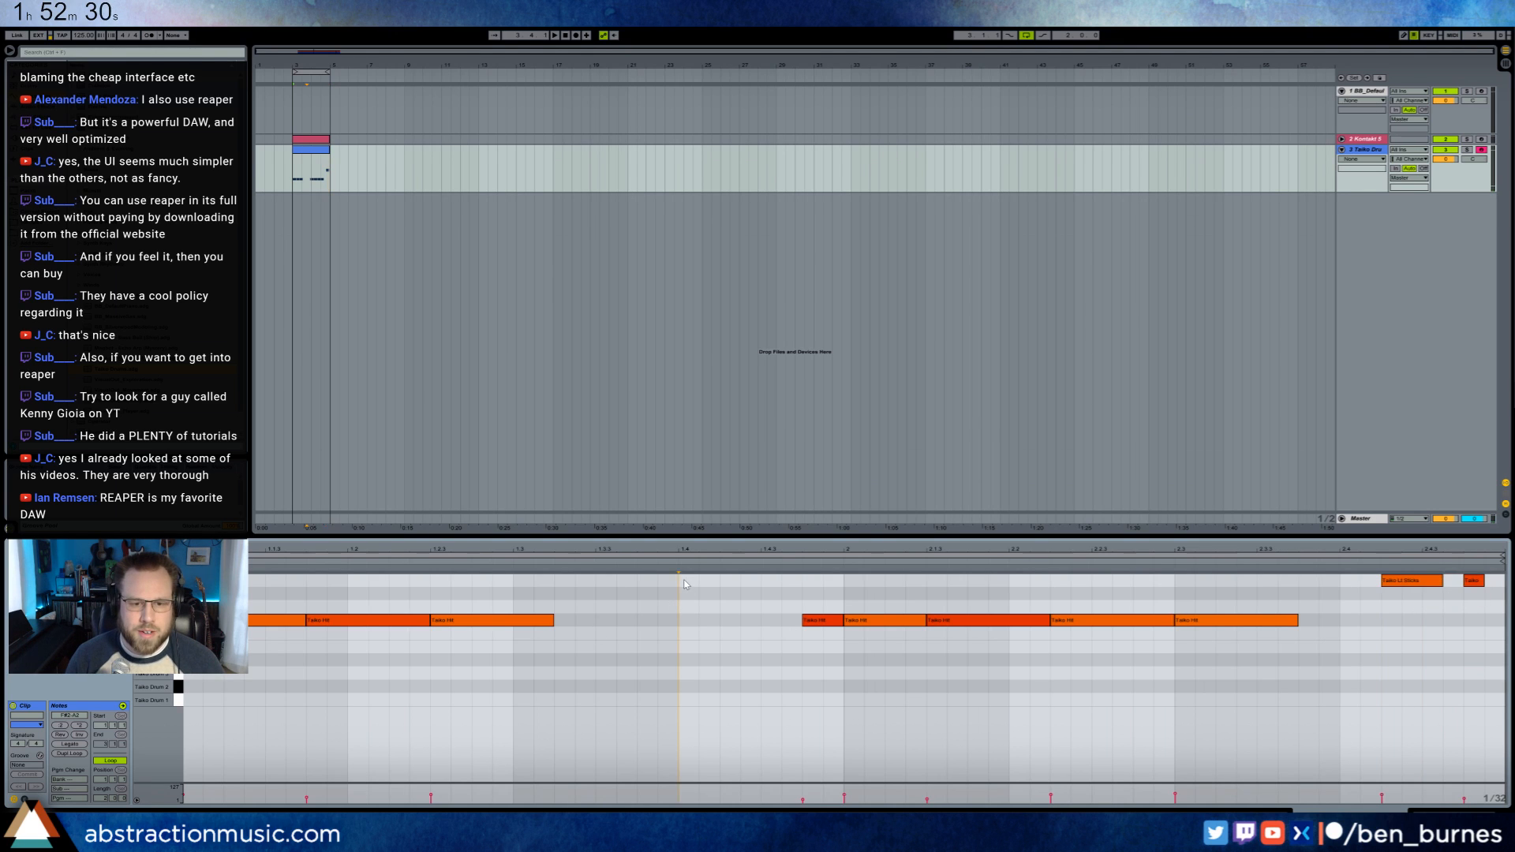
- Add three sticks hits from 1.4 in the same row, and stretch them to twice their length so the last starts at 1.4.4
double_click(684, 584)
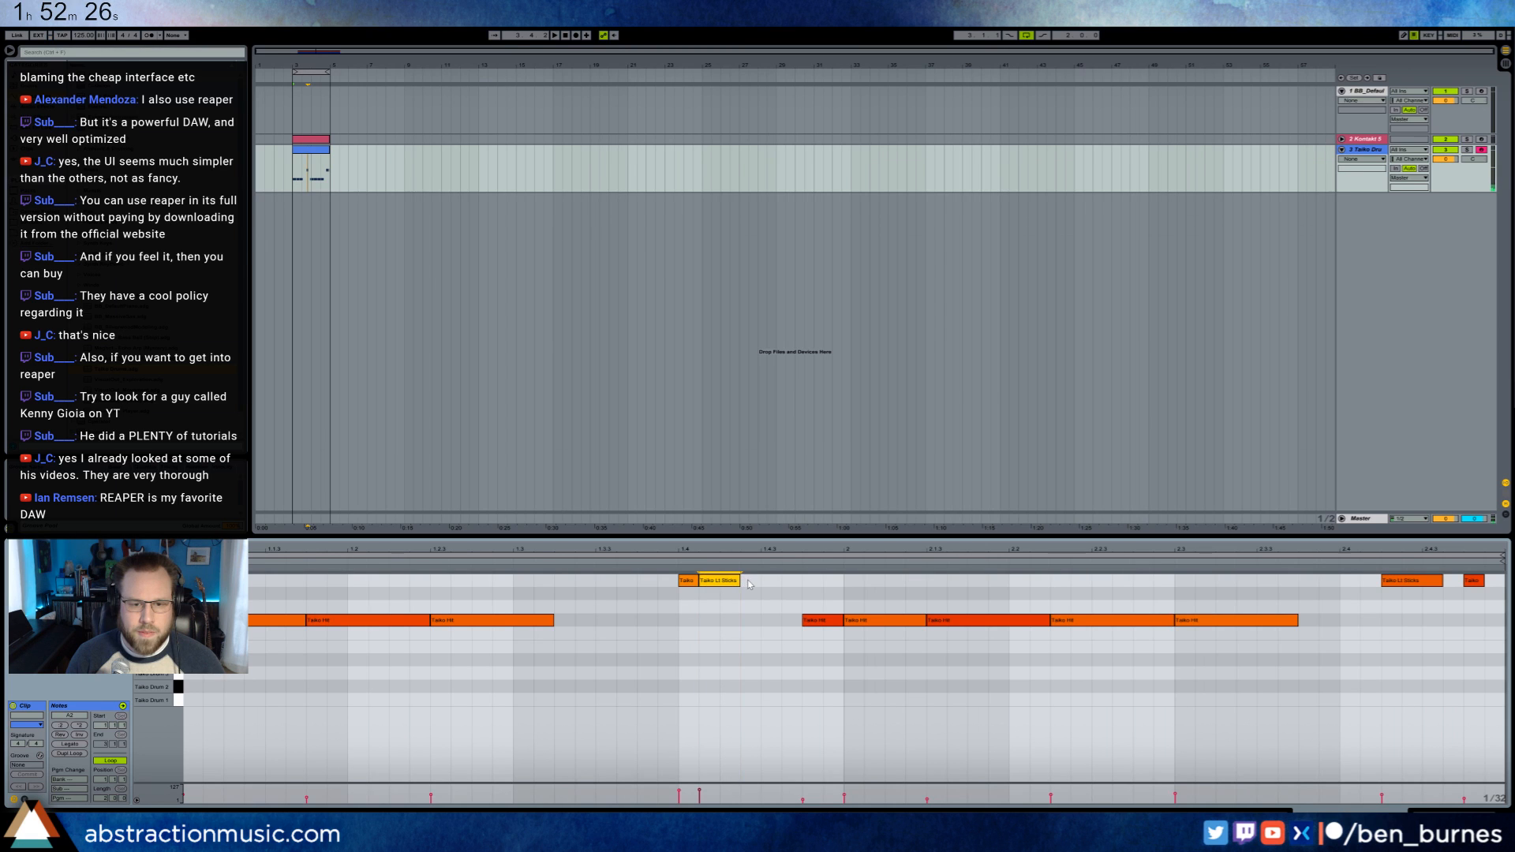
key(space)
drag(789, 606, 694, 590)
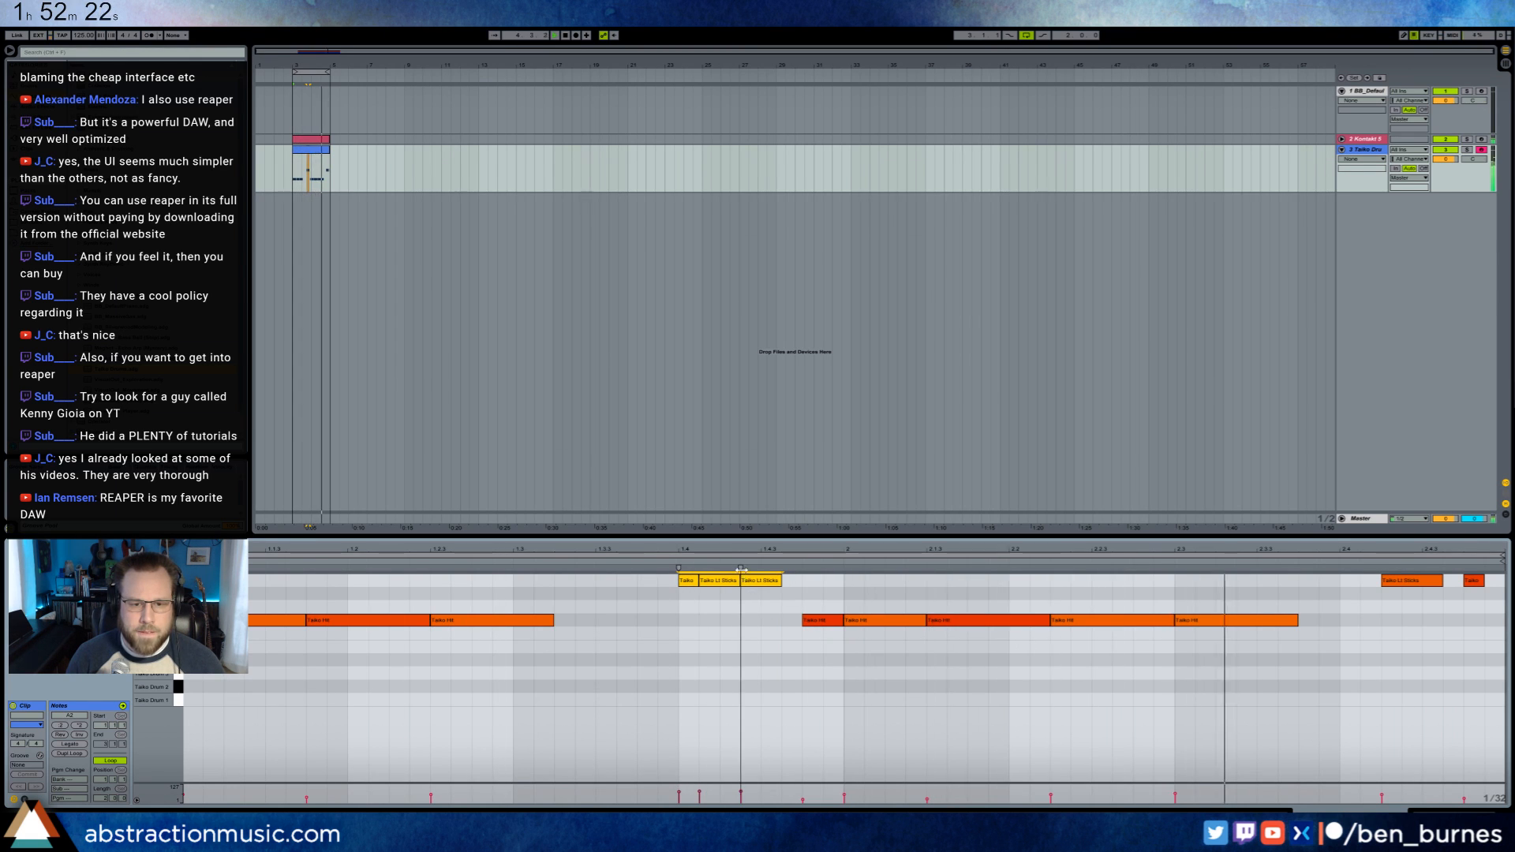
drag(740, 567, 804, 568)
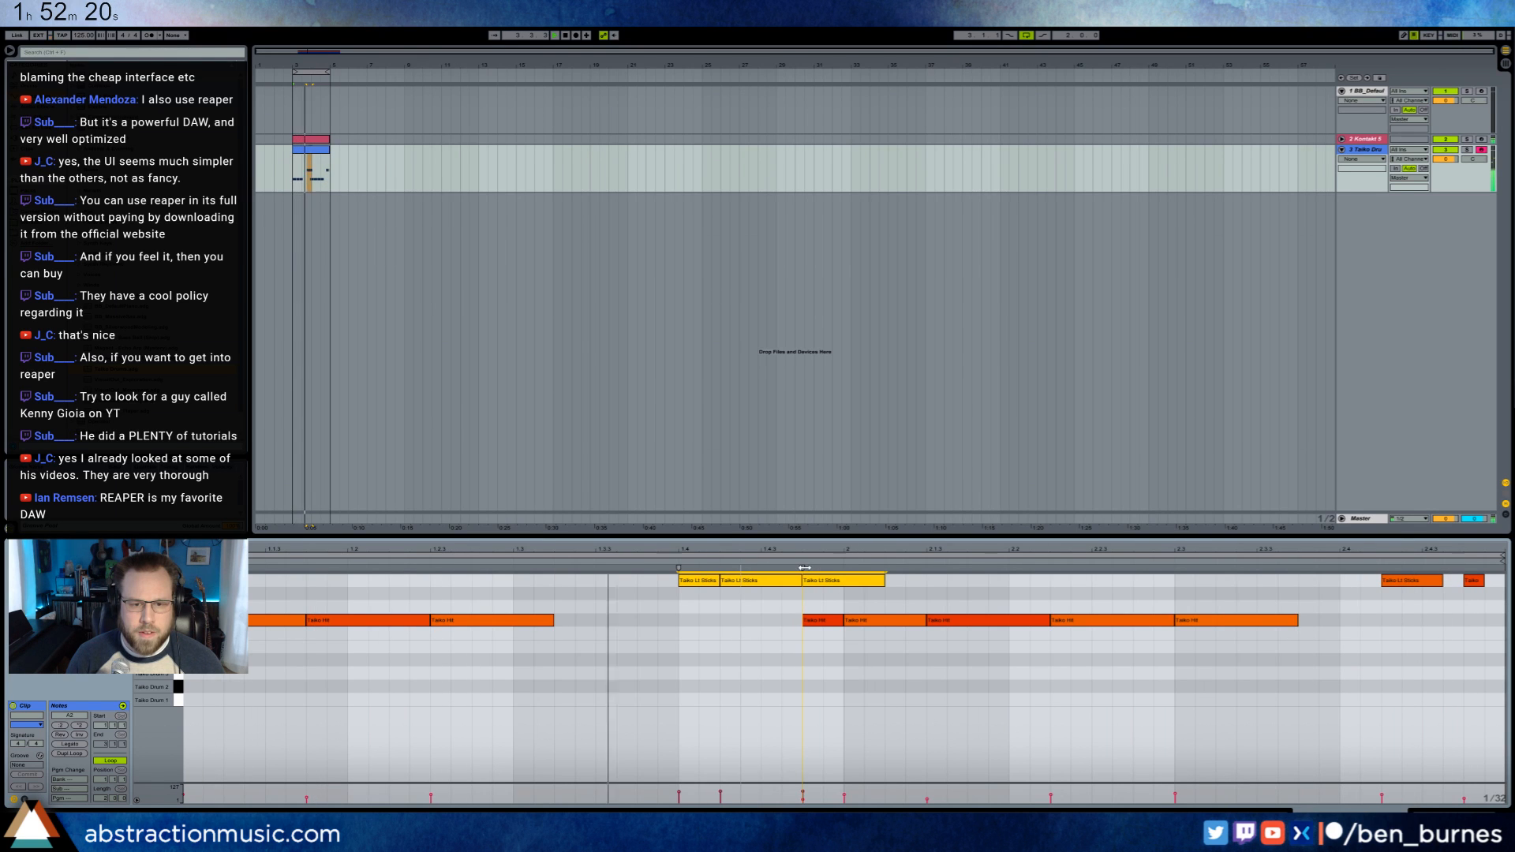
- Raise the velocity of the short sticks hit at 2.4.4
click(1265, 708)
drag(1419, 621, 1426, 584)
click(1260, 717)
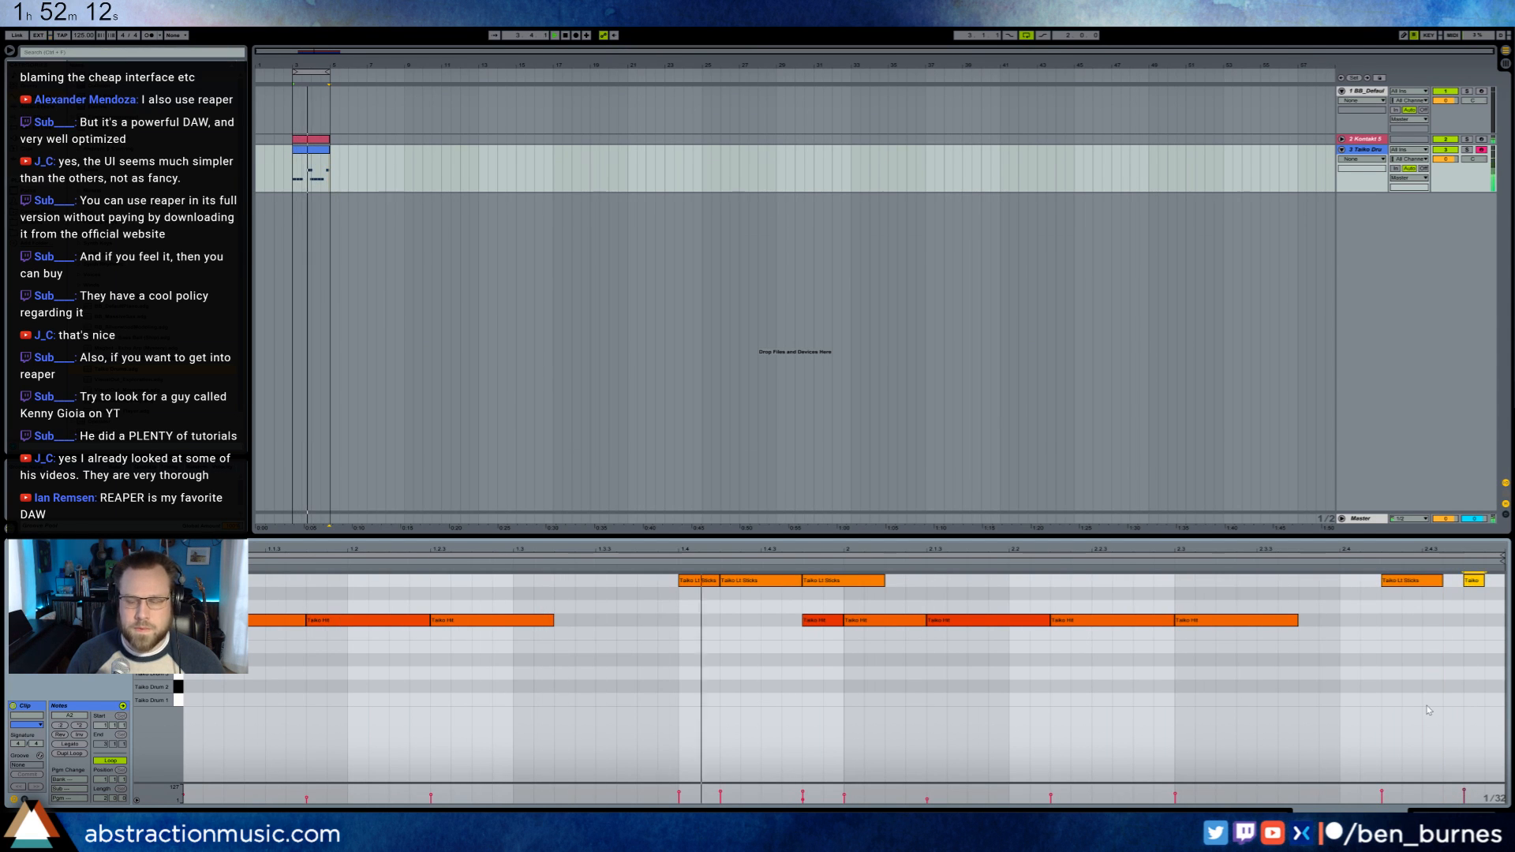
- Shorten the release of the Taiko Hit pad and raise its velocity-to-volume amount
key(shift+Tab)
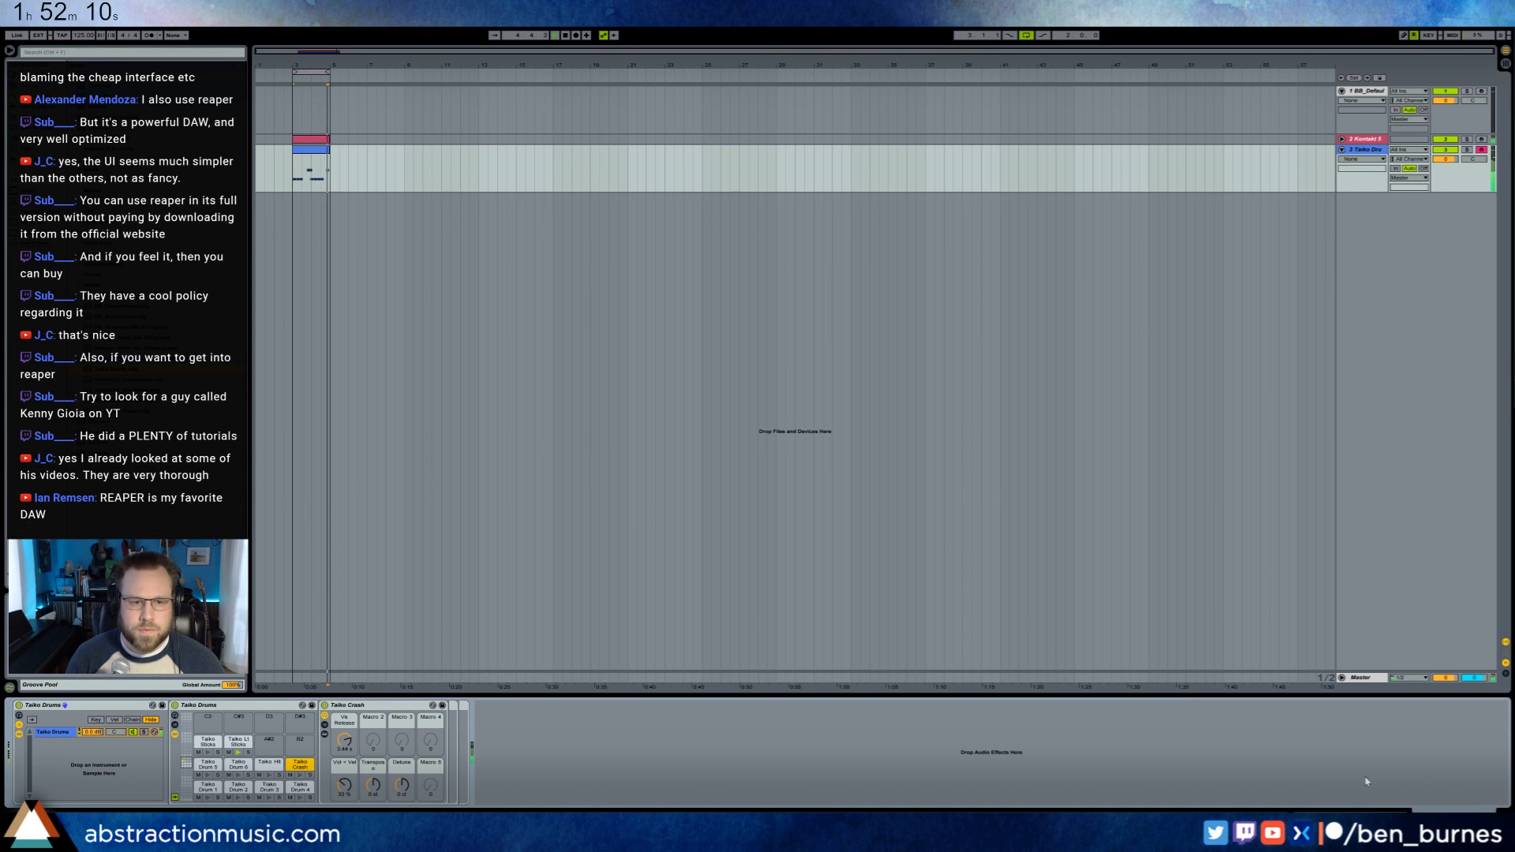
click(315, 149)
click(263, 766)
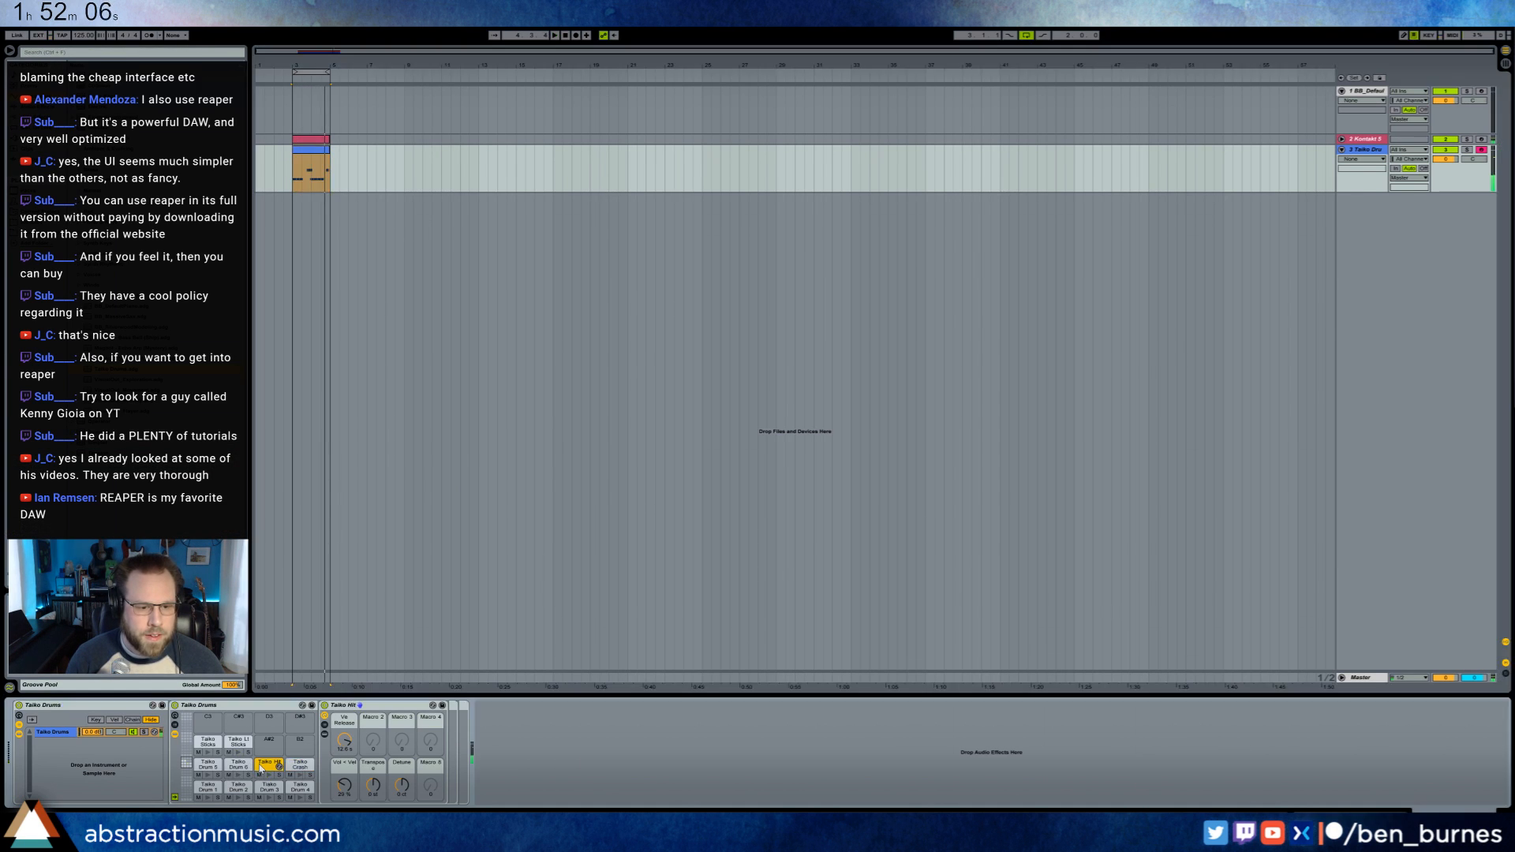
drag(346, 748, 346, 773)
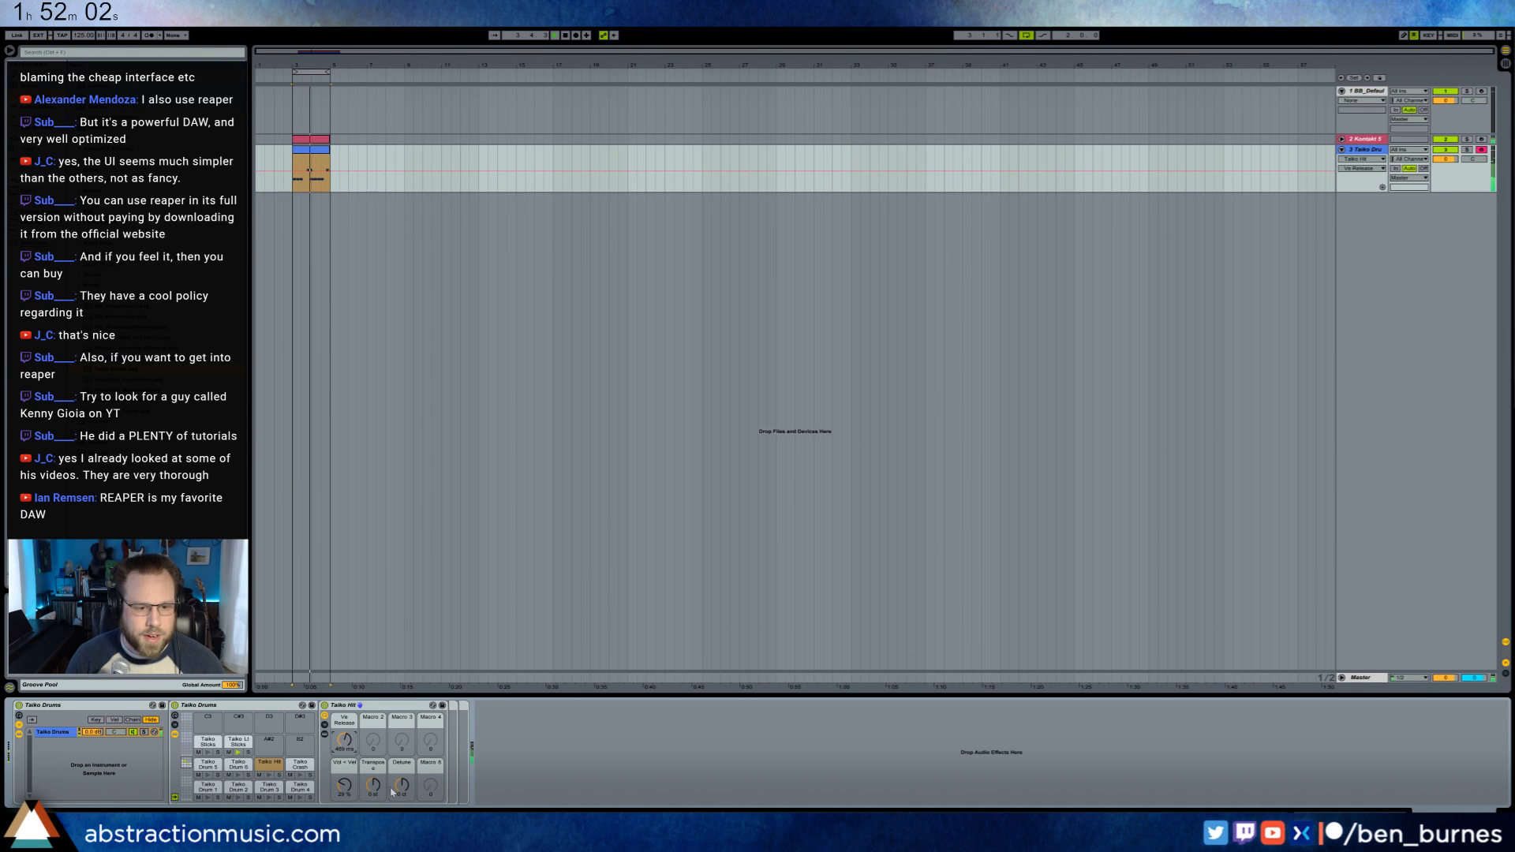
click(345, 786)
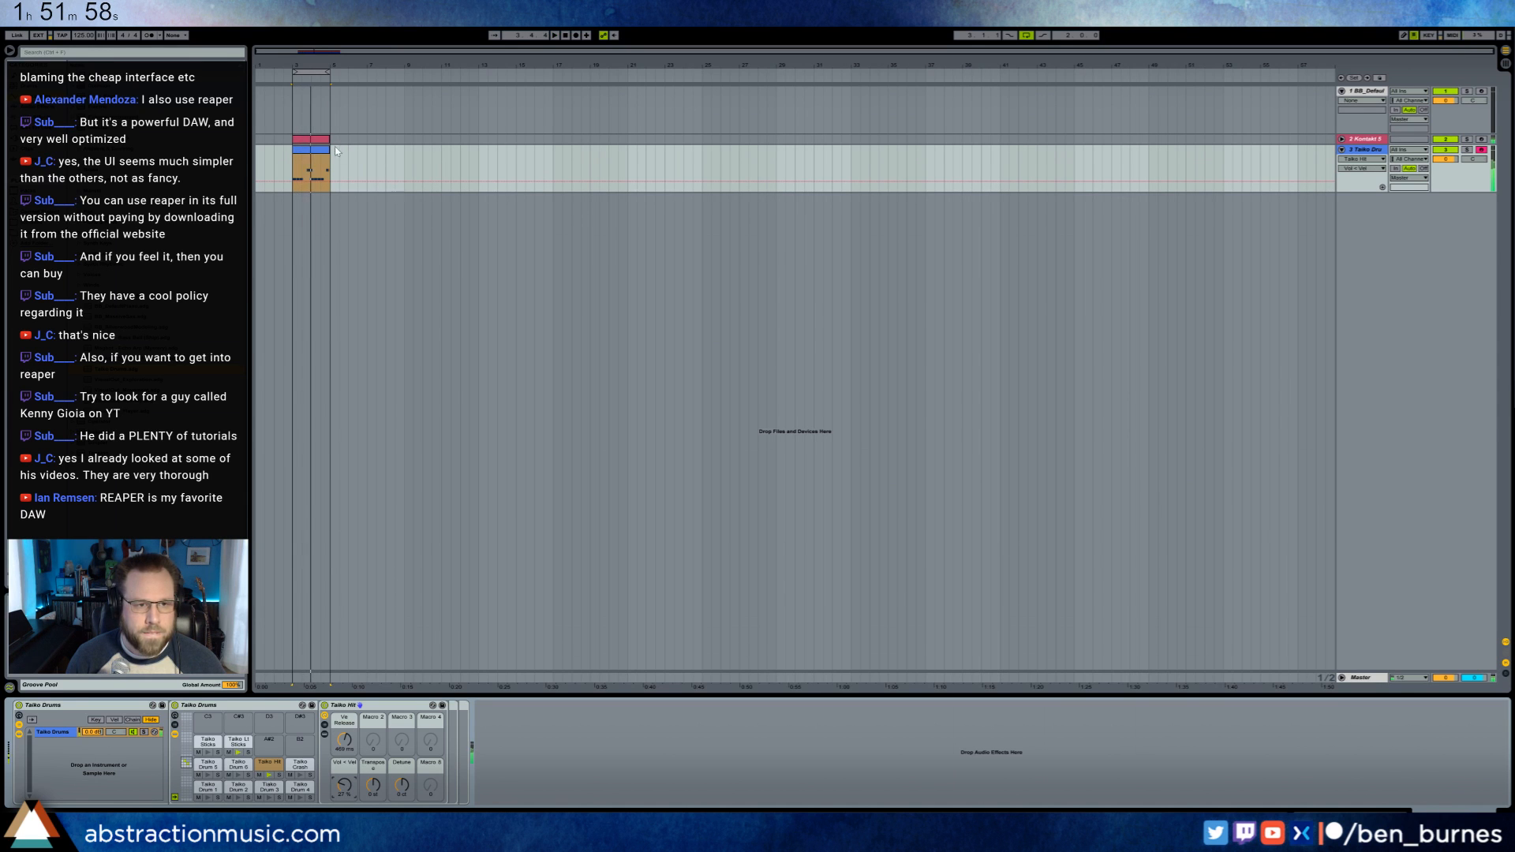
click(318, 158)
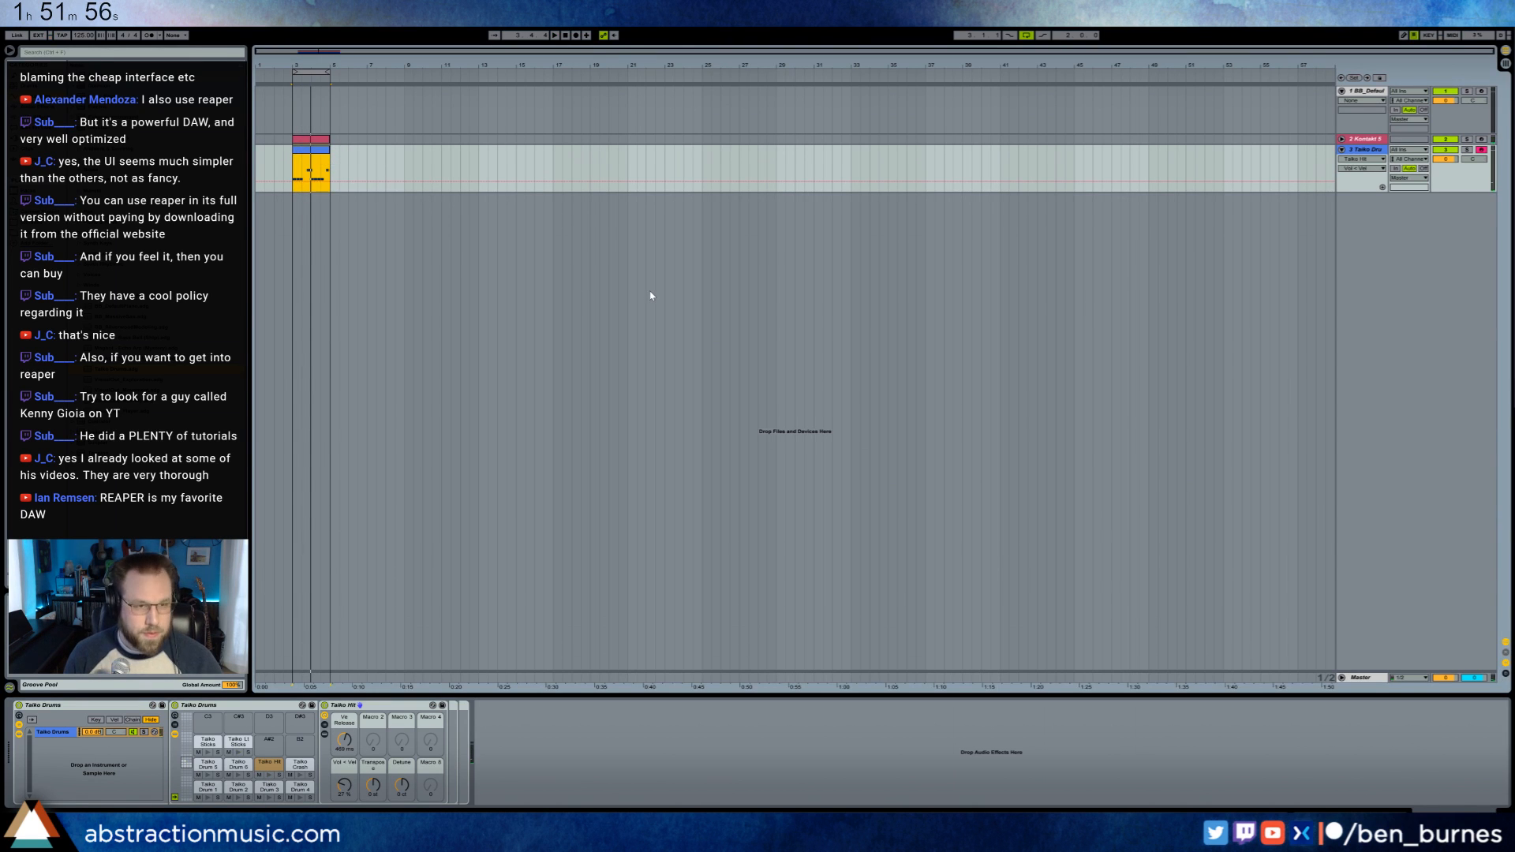
- Add a MIDI track with the Analog synth, and lower the cutoff frequency of its first filter
key(ctrl+shift+t)
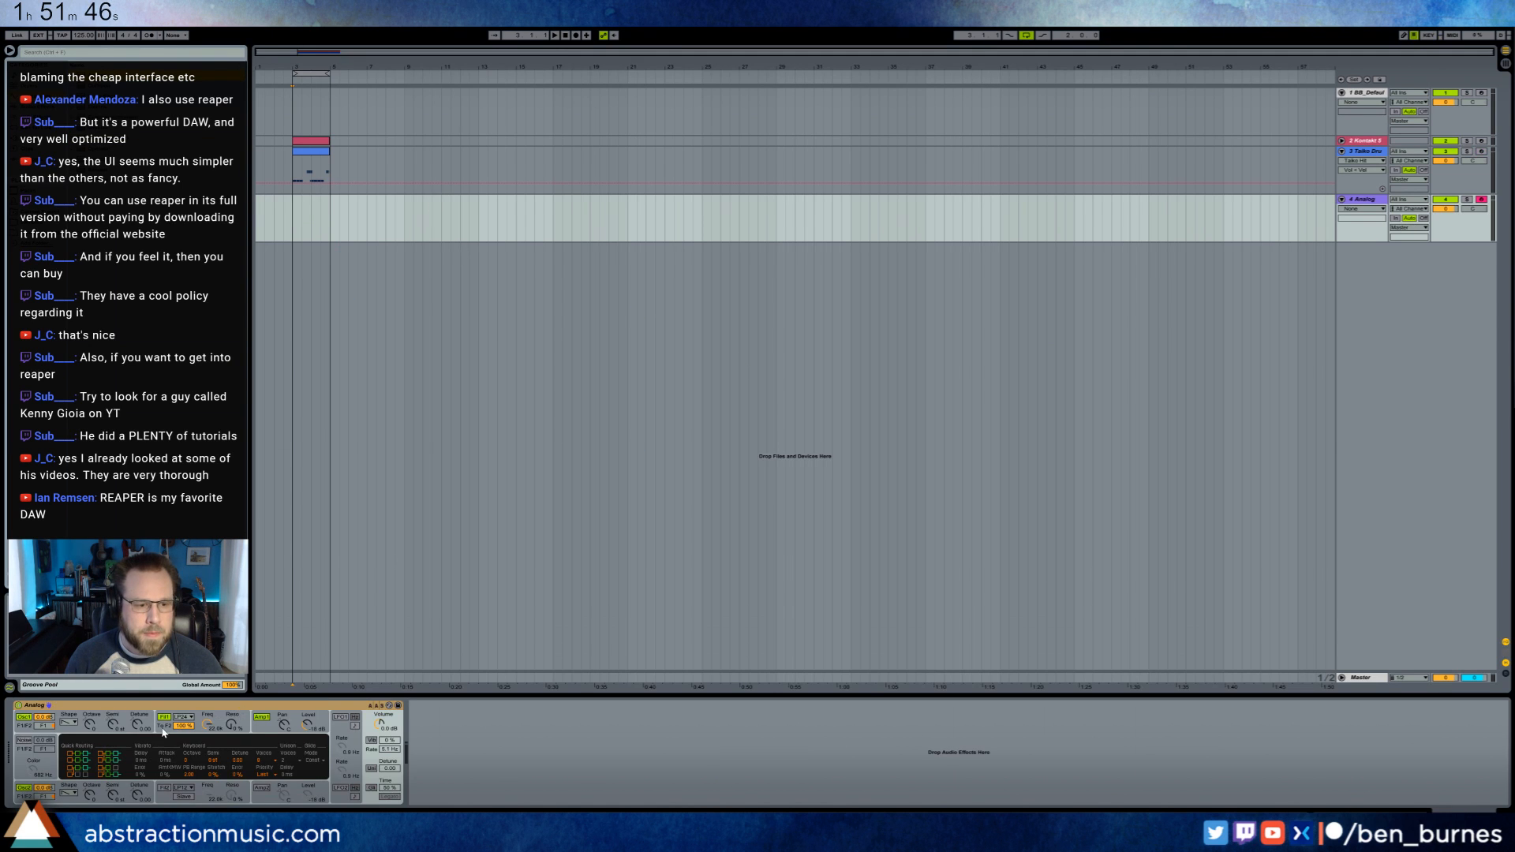
click(214, 730)
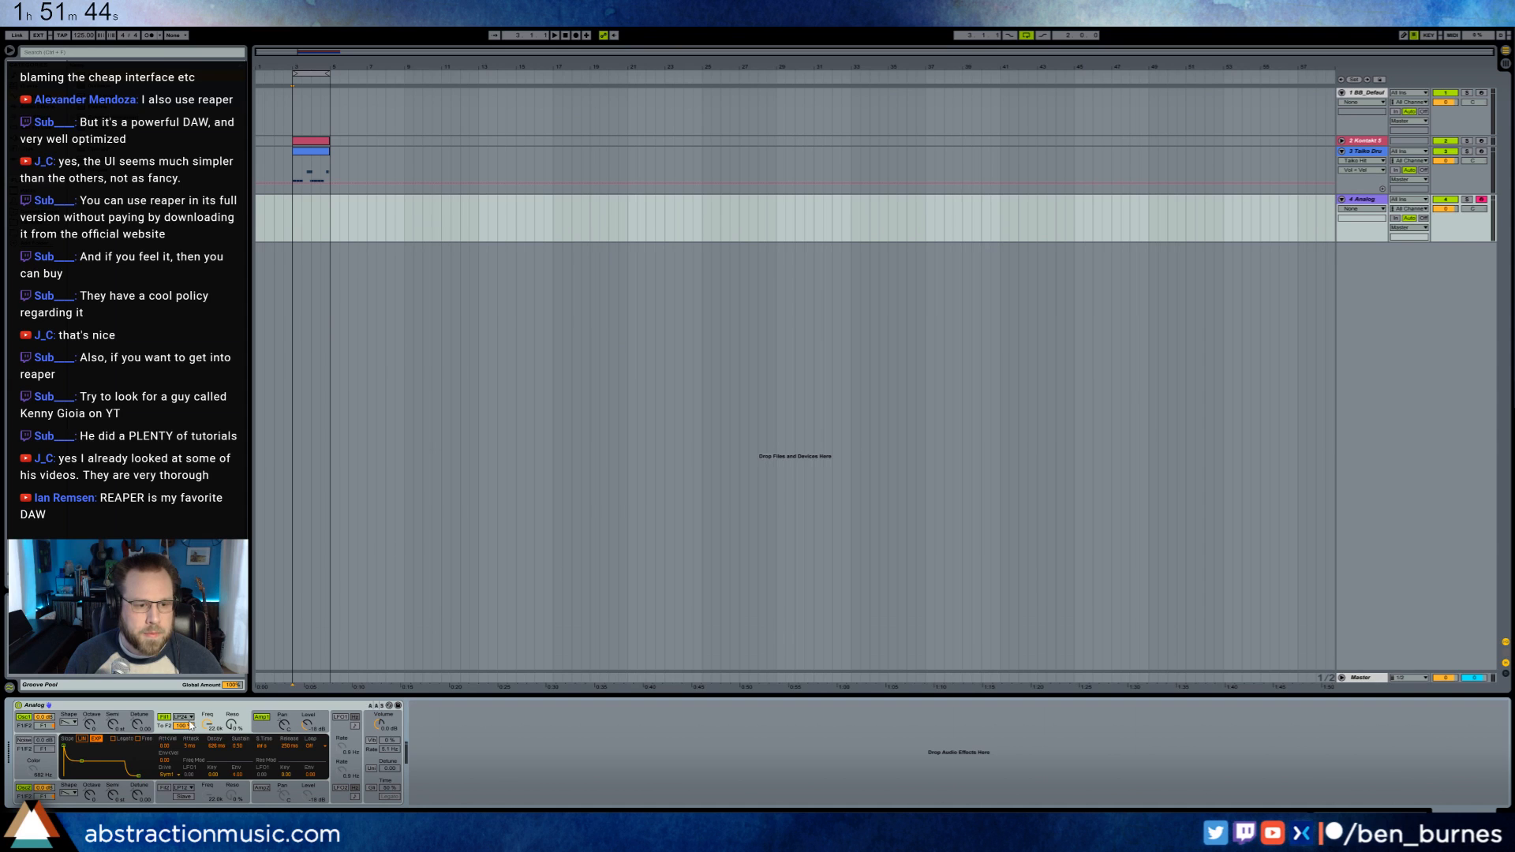
key(a)
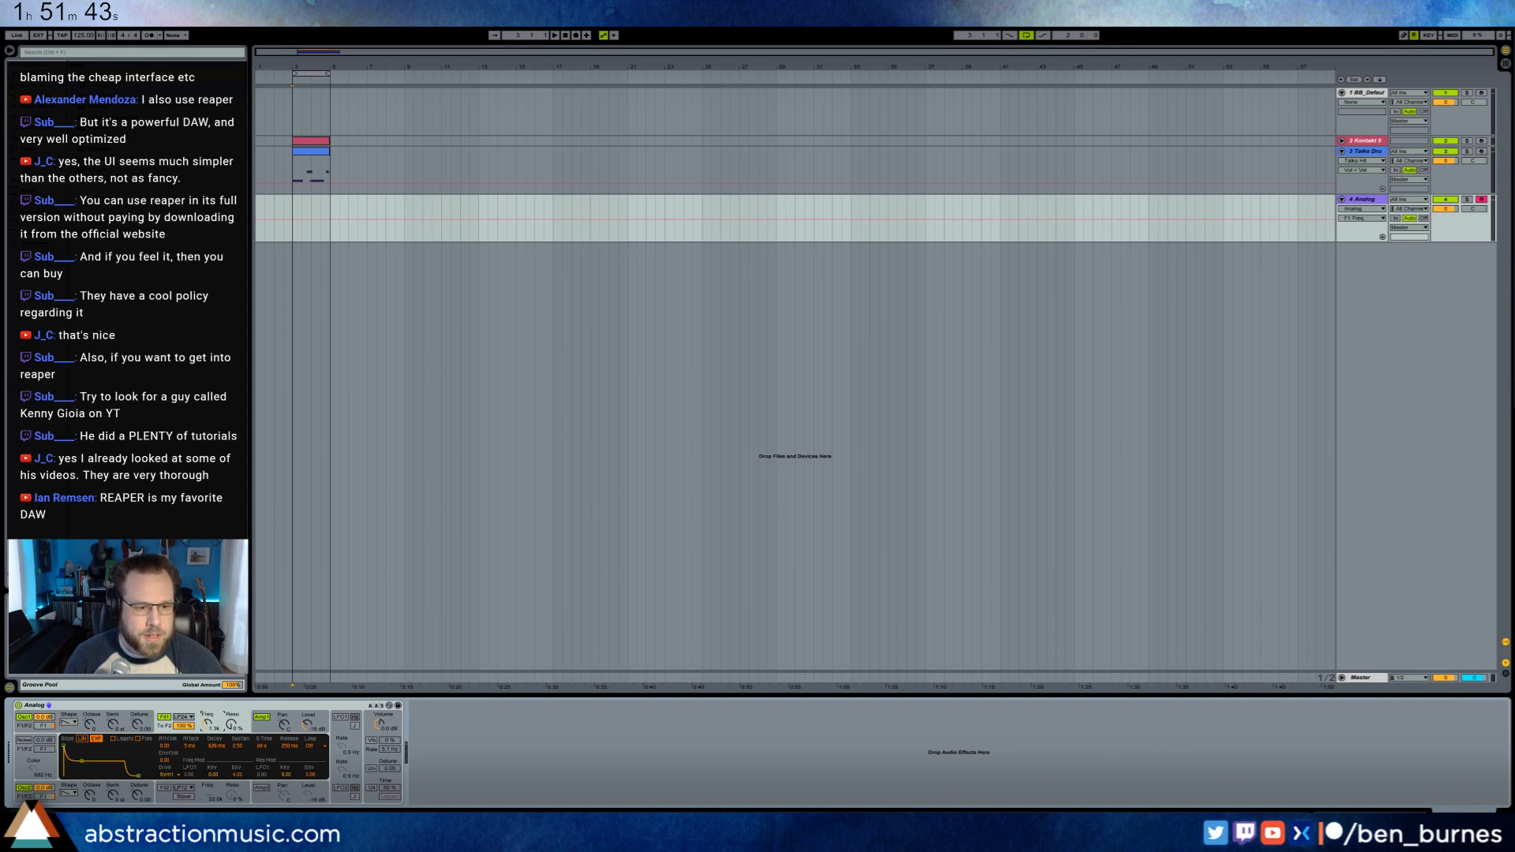
- Turn on Analog's unison with some detune, and adjust the detune of oscillators 1 and 2
click(371, 769)
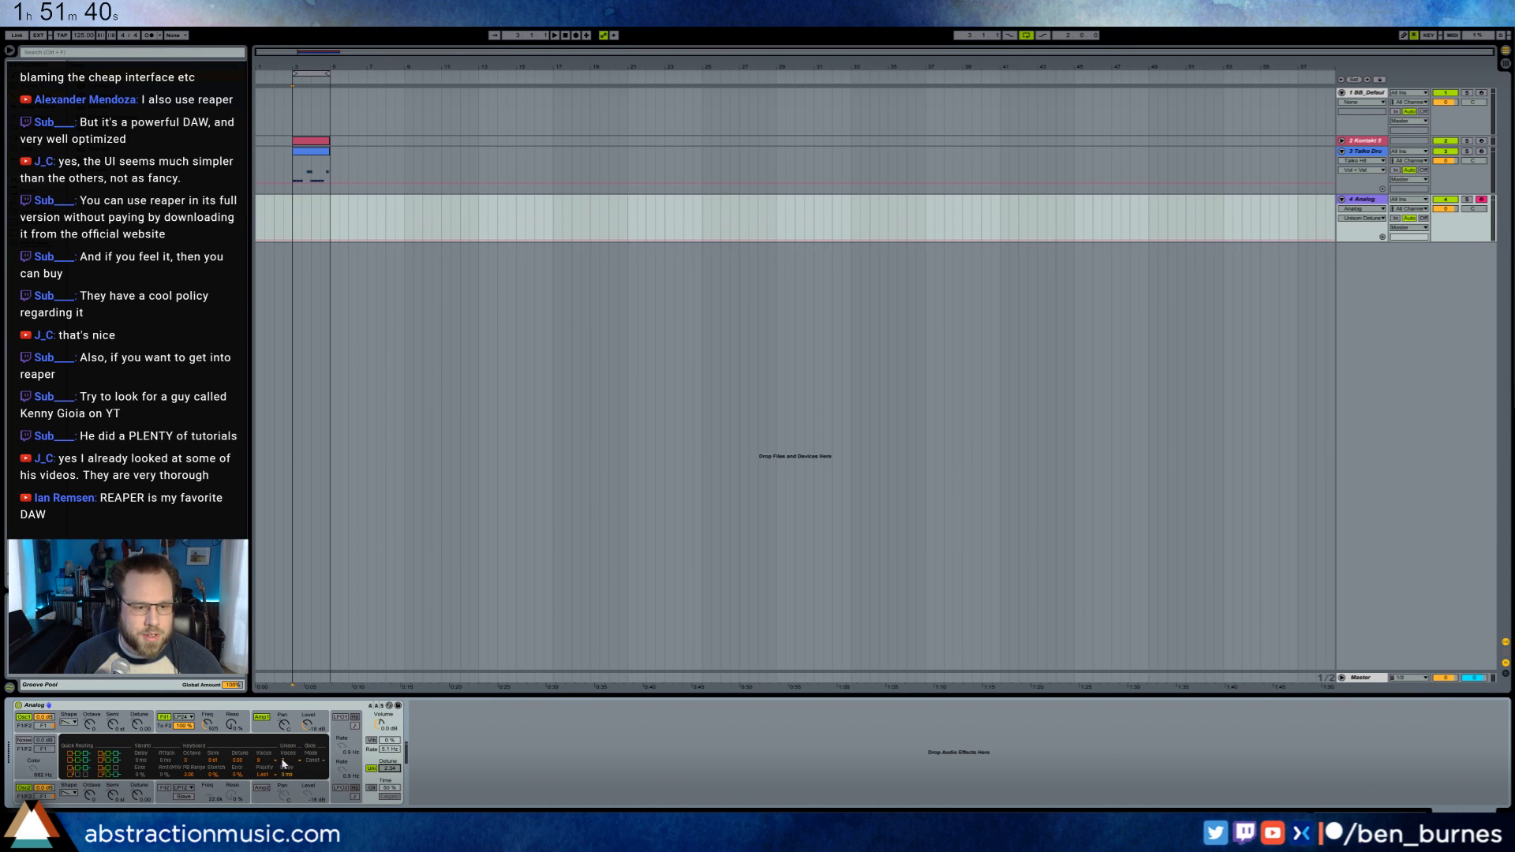
click(138, 724)
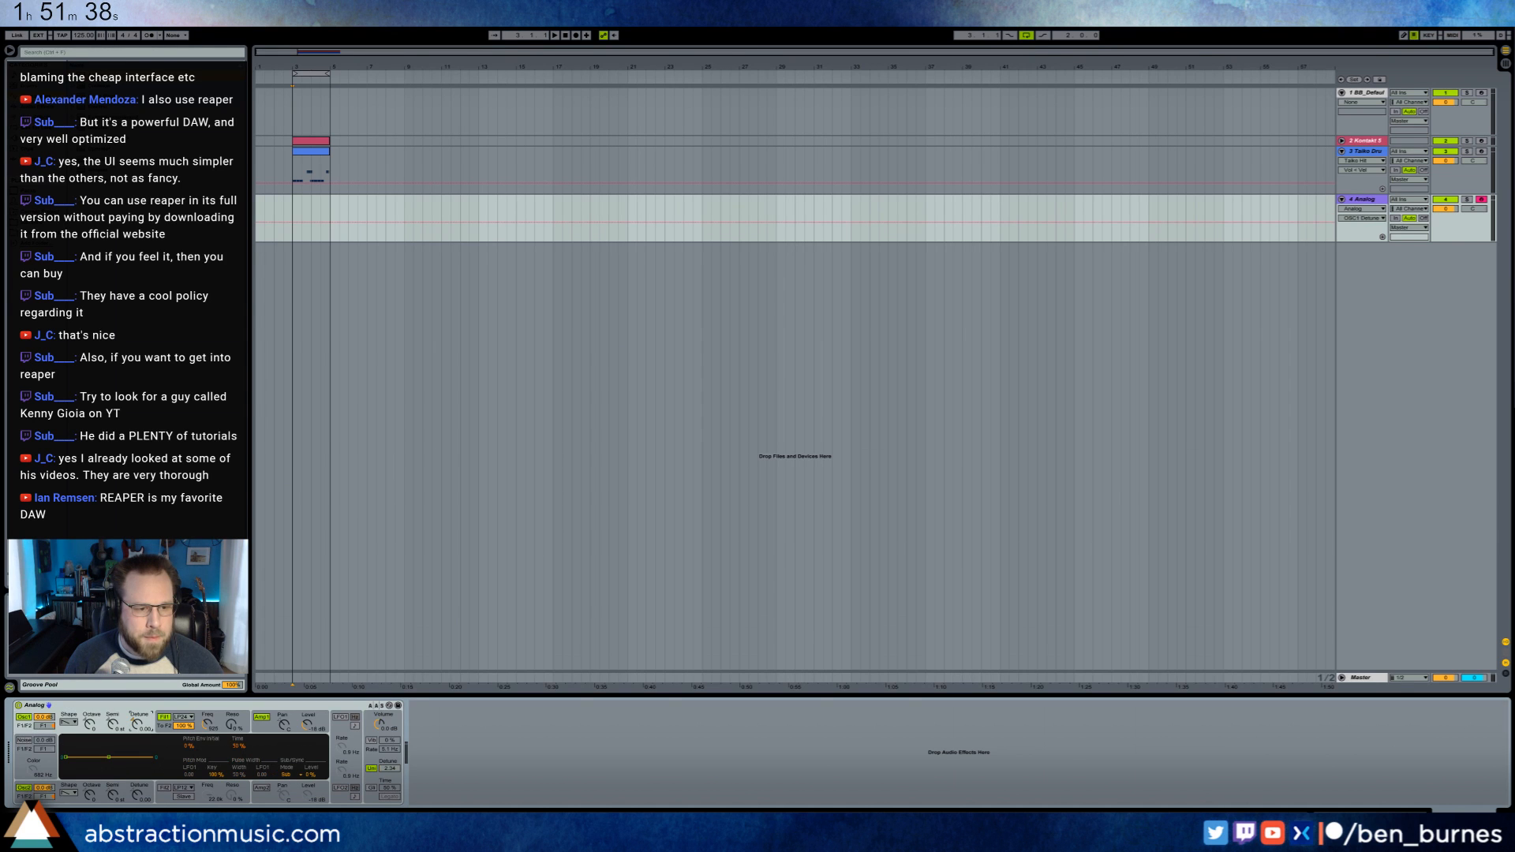
click(143, 784)
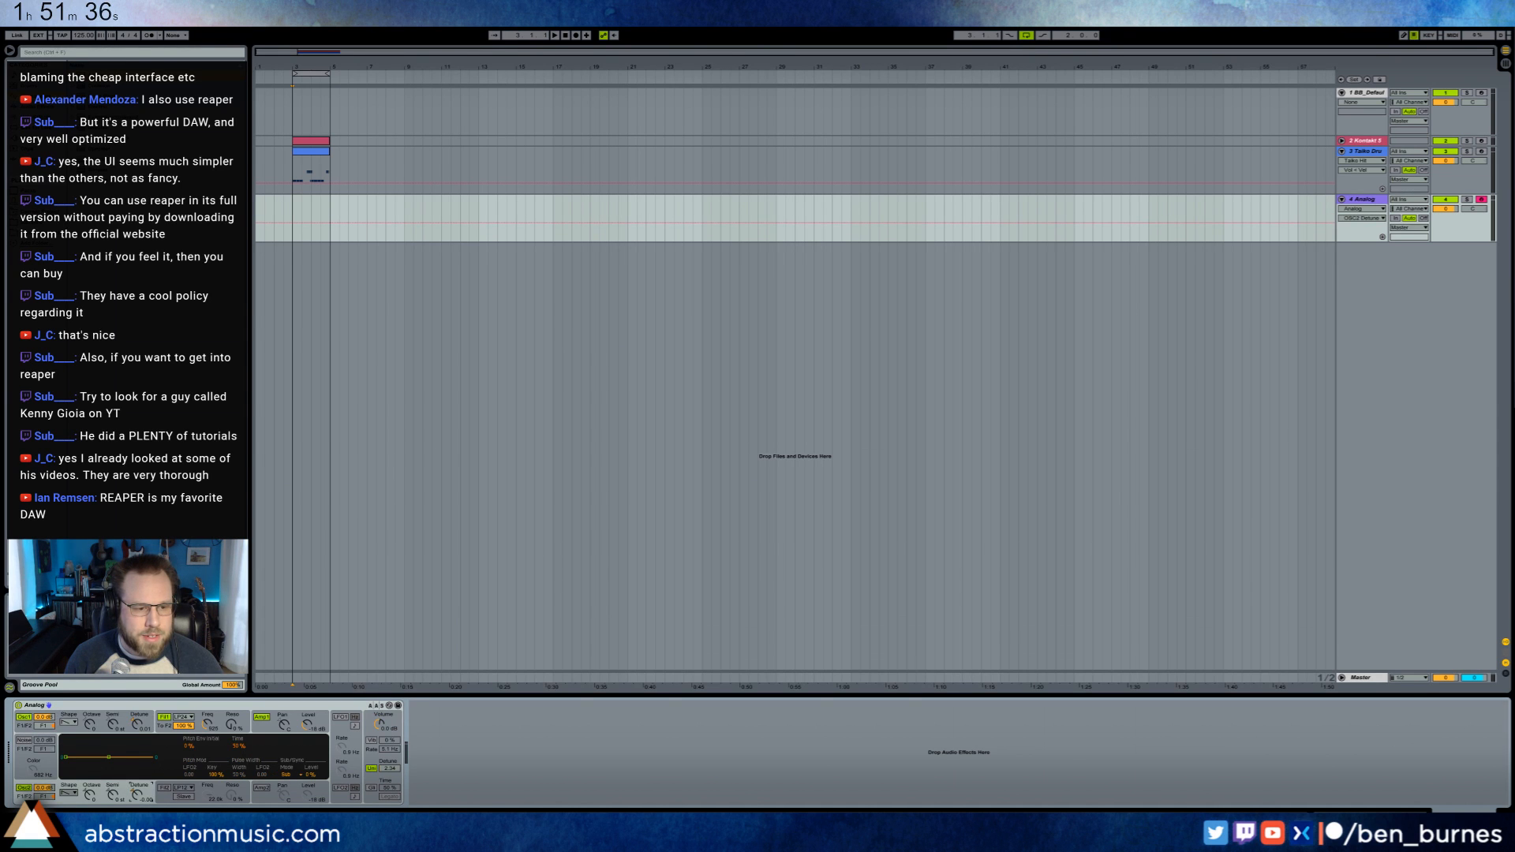
- Copy the two-bar Taiko clip onto the Analog track and open the copy for note editing
drag(324, 152, 323, 208)
double_click(320, 201)
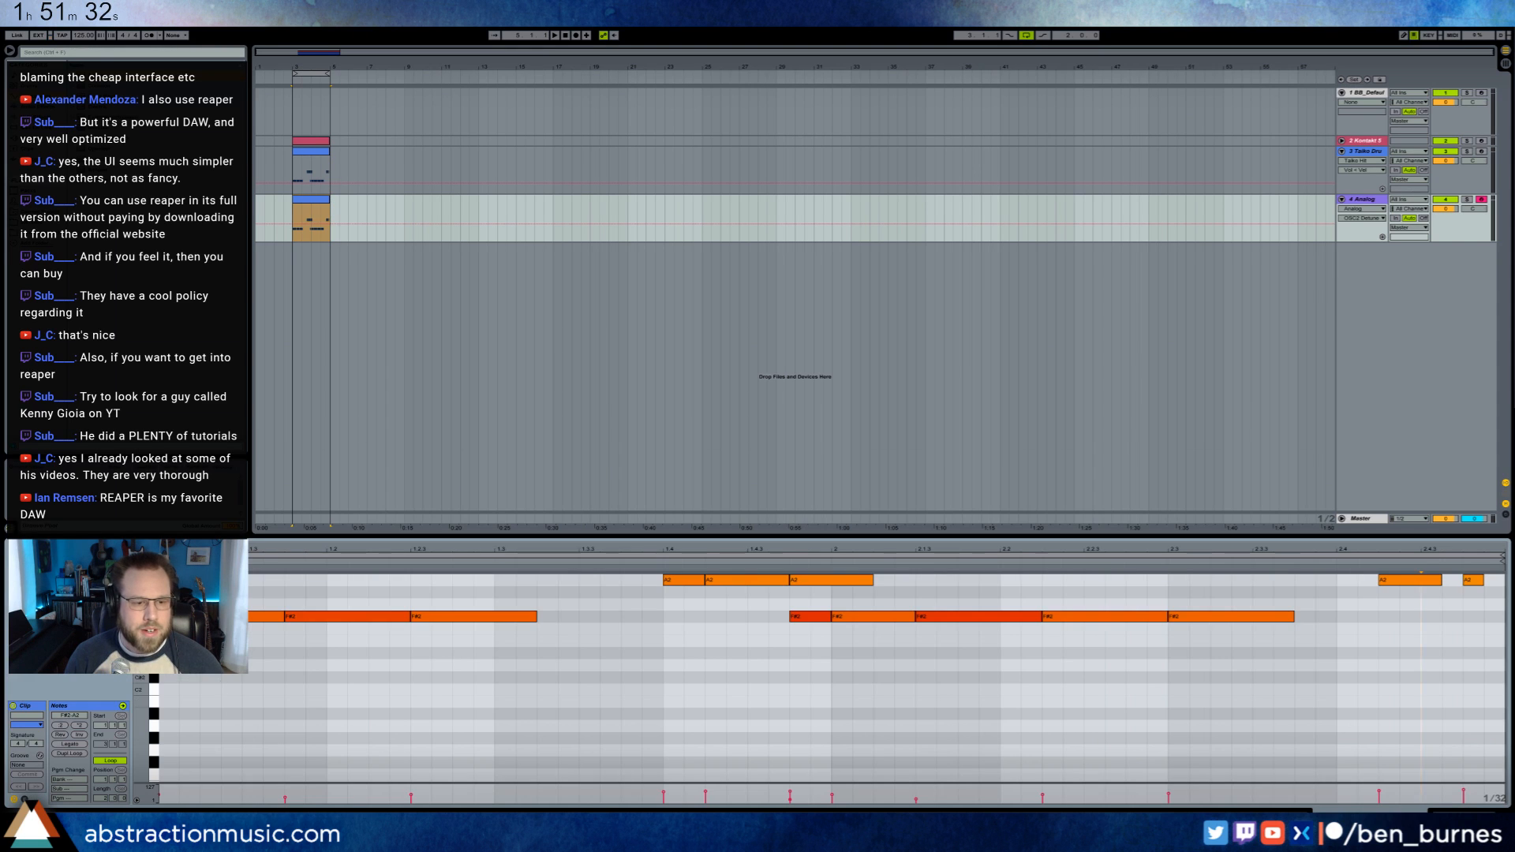
- Shorten the F#2 notes of the Analog clip to sixteenths, and delete all its A2 notes
drag(574, 680, 173, 604)
drag(539, 617, 455, 617)
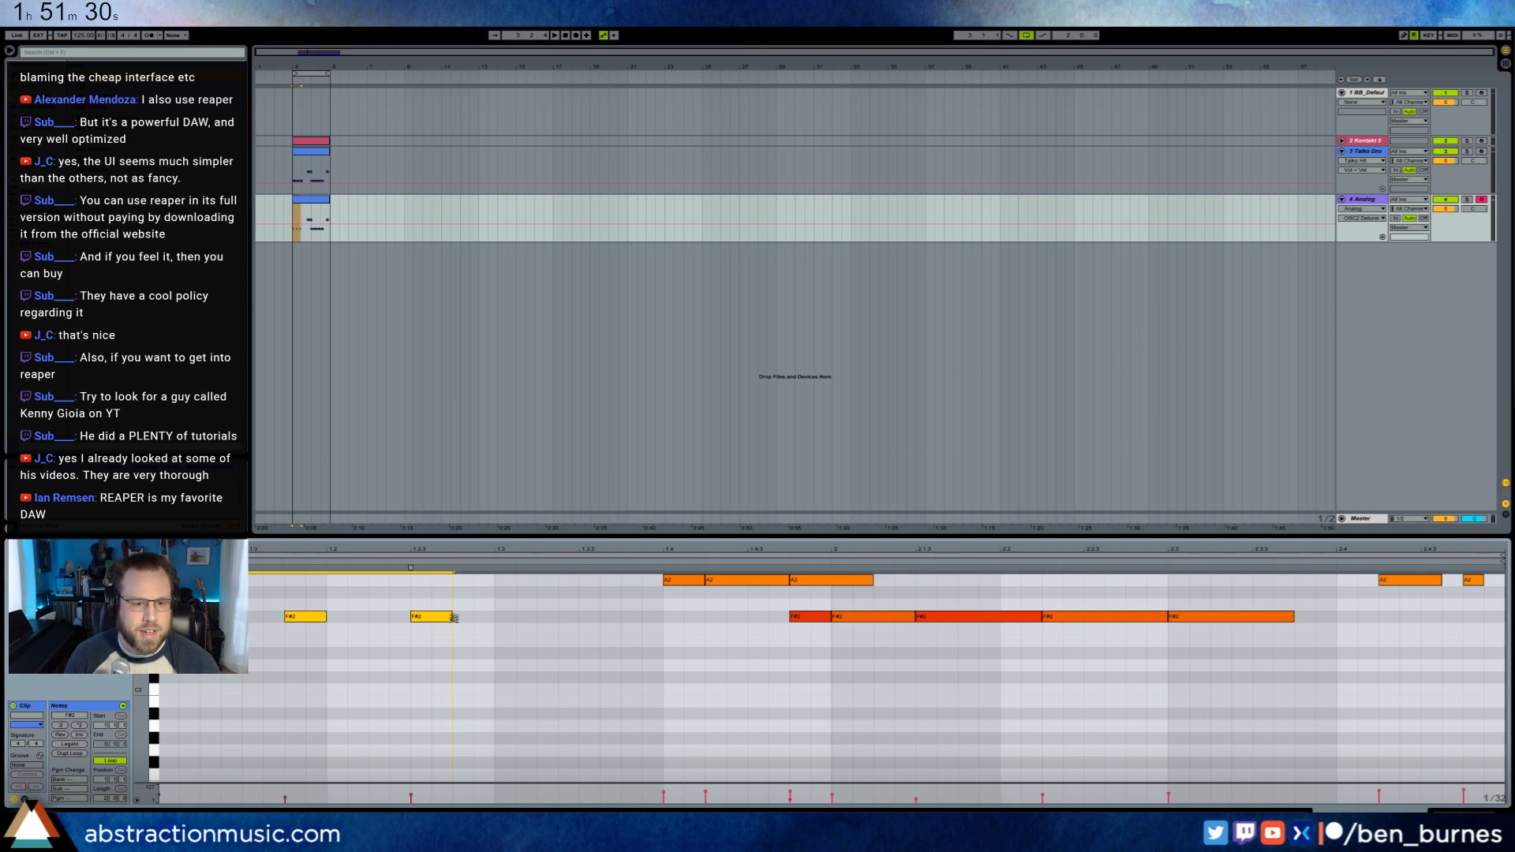
drag(846, 602, 1210, 616)
drag(651, 597, 1495, 570)
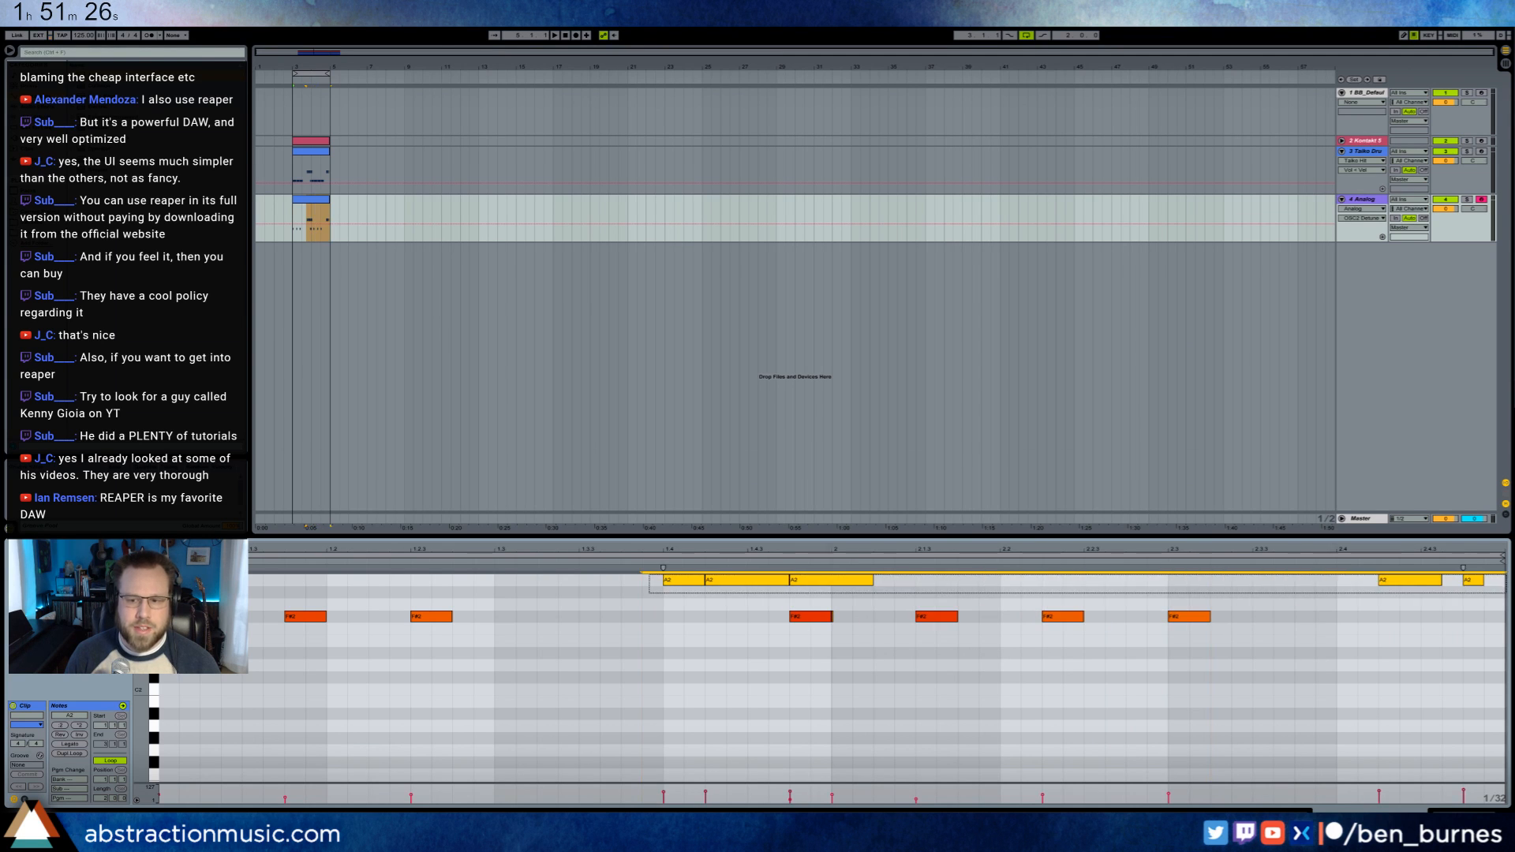
key(Delete)
- Transpose all remaining notes of the Analog clip down to G#1 while listening to the loop
drag(1258, 593, 8, 693)
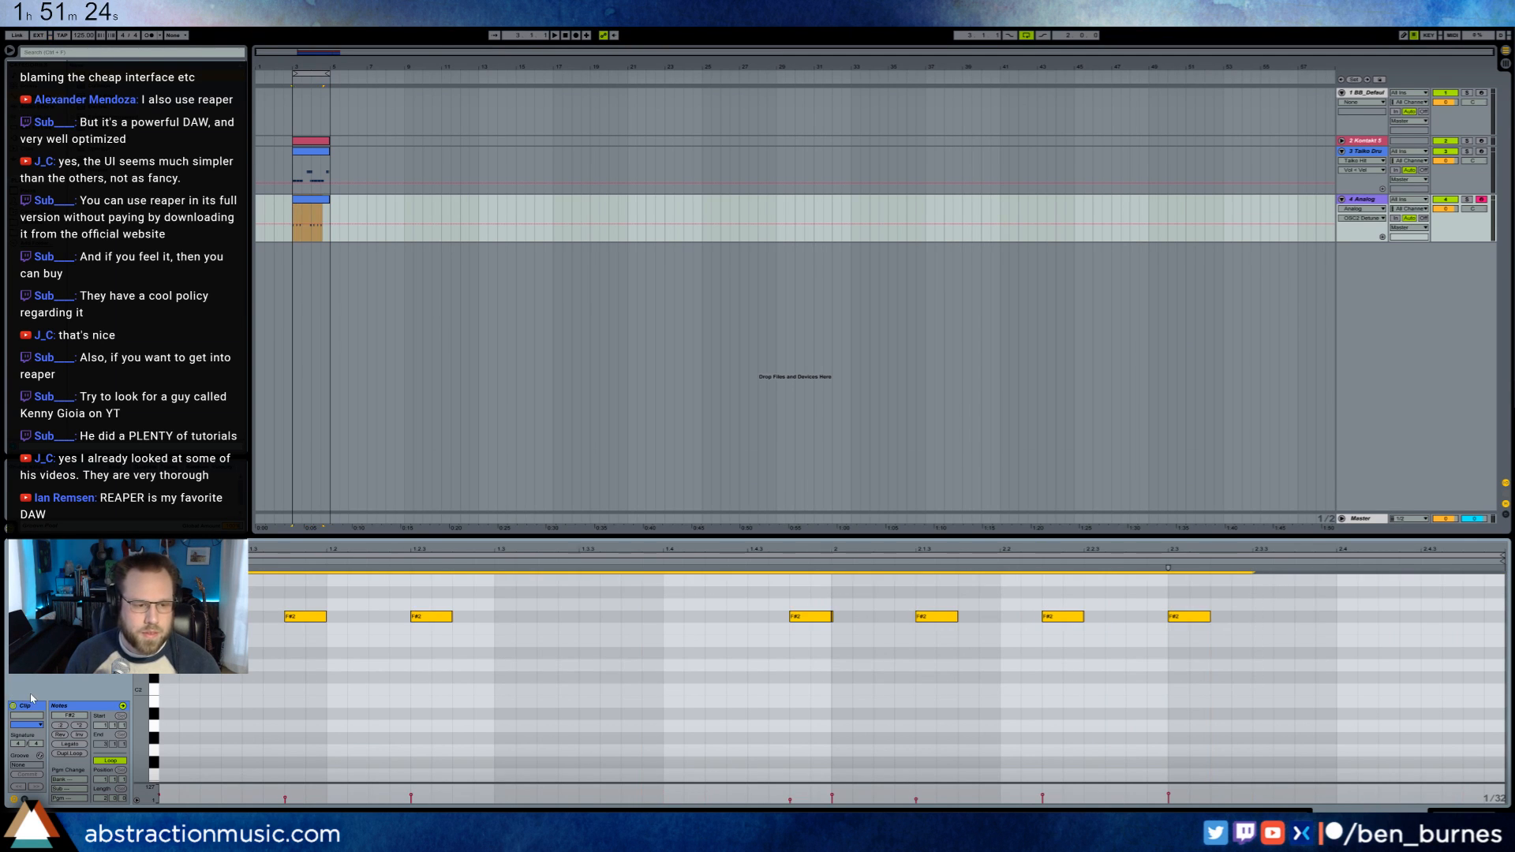
key(Down)
key(Down)
key(Down)
key(Down)
key(Down)
key(Down)
key(space)
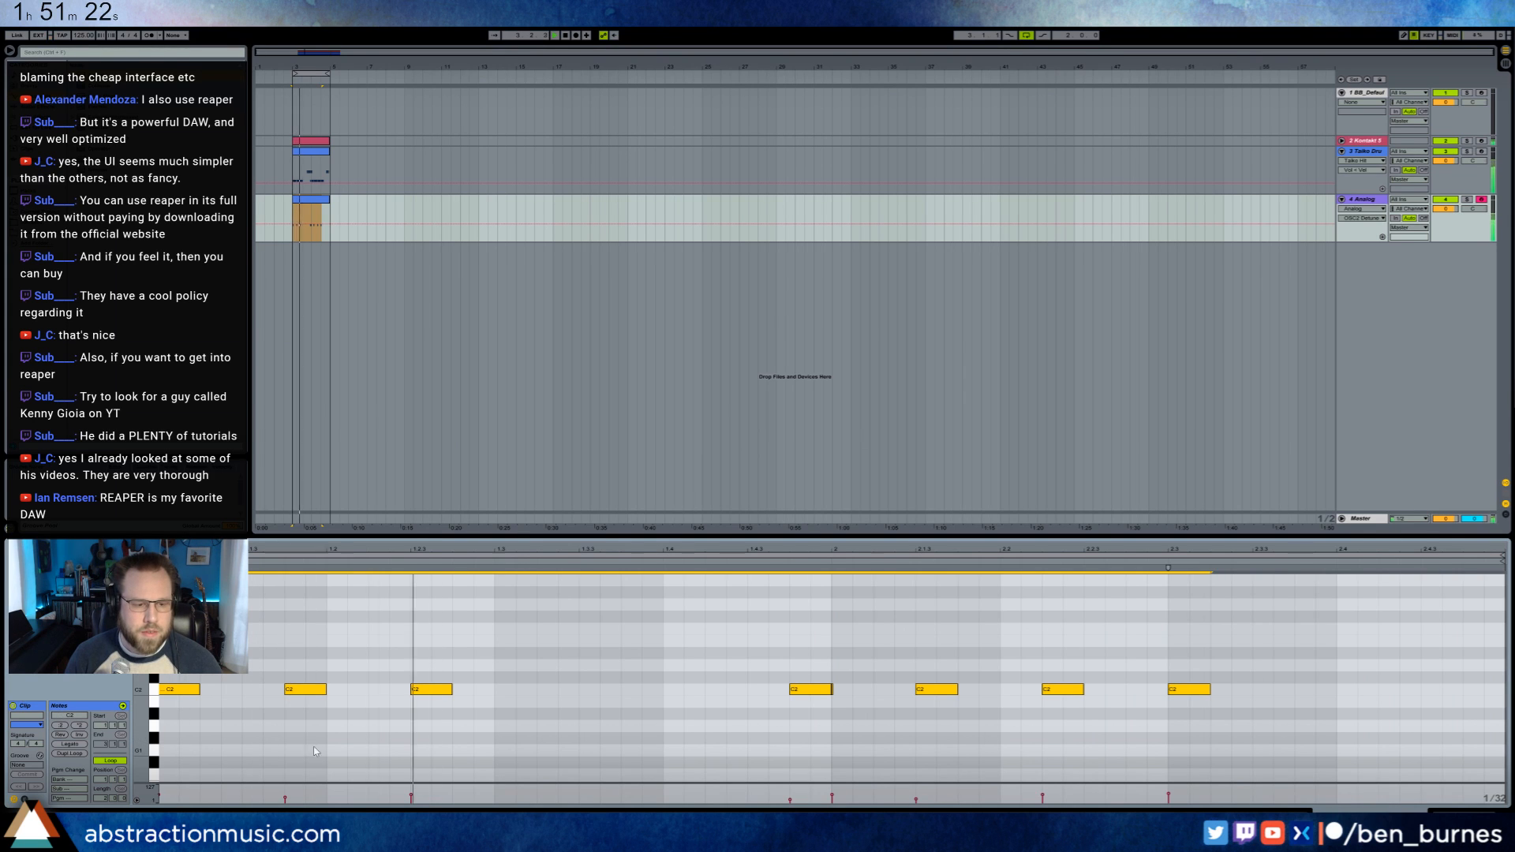
key(Down)
key(Down)
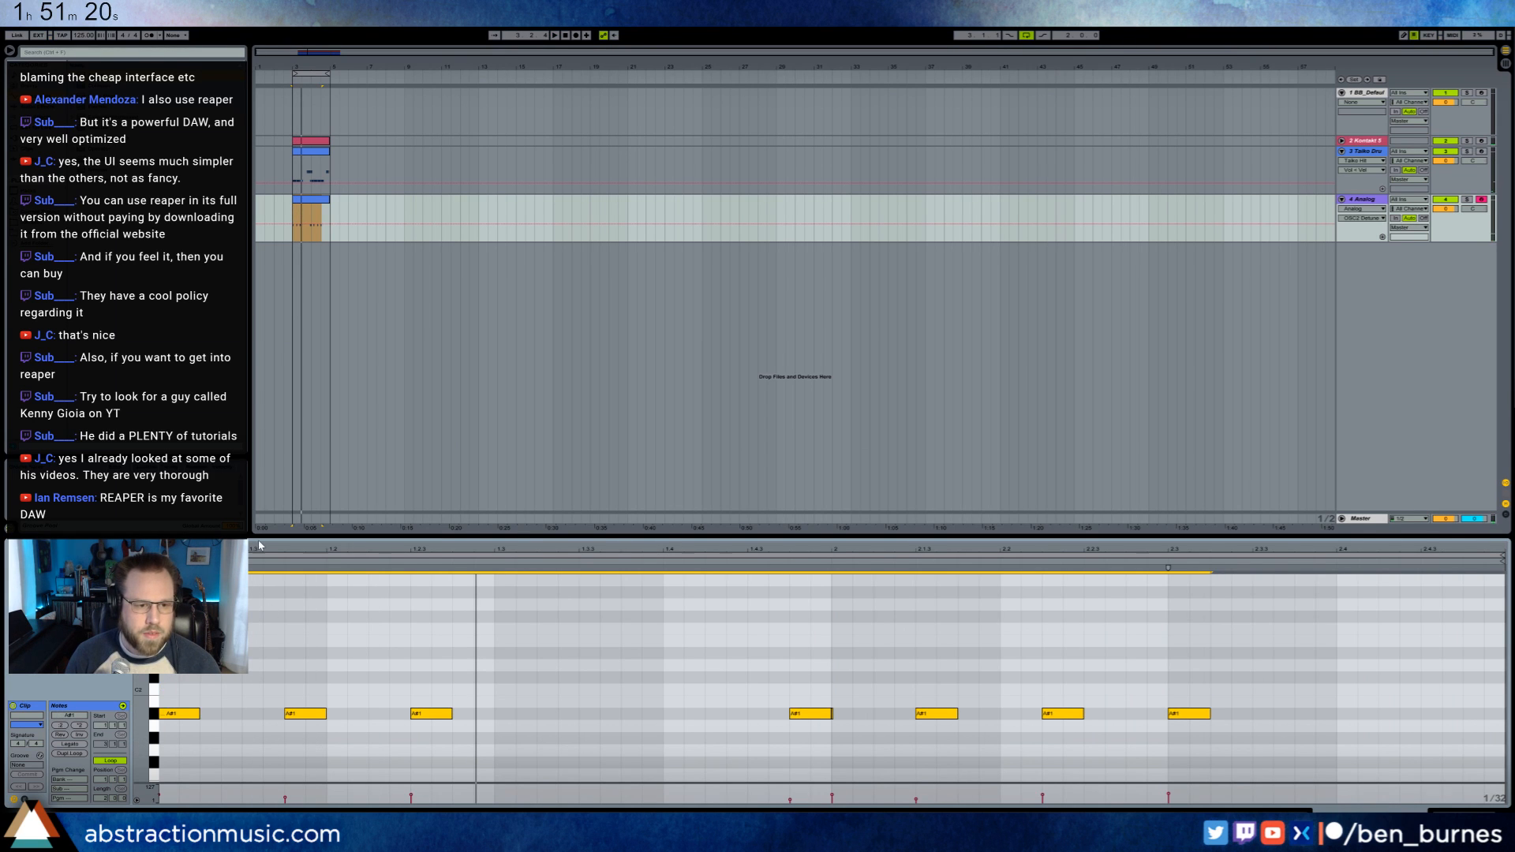
key(Down)
key(Down)
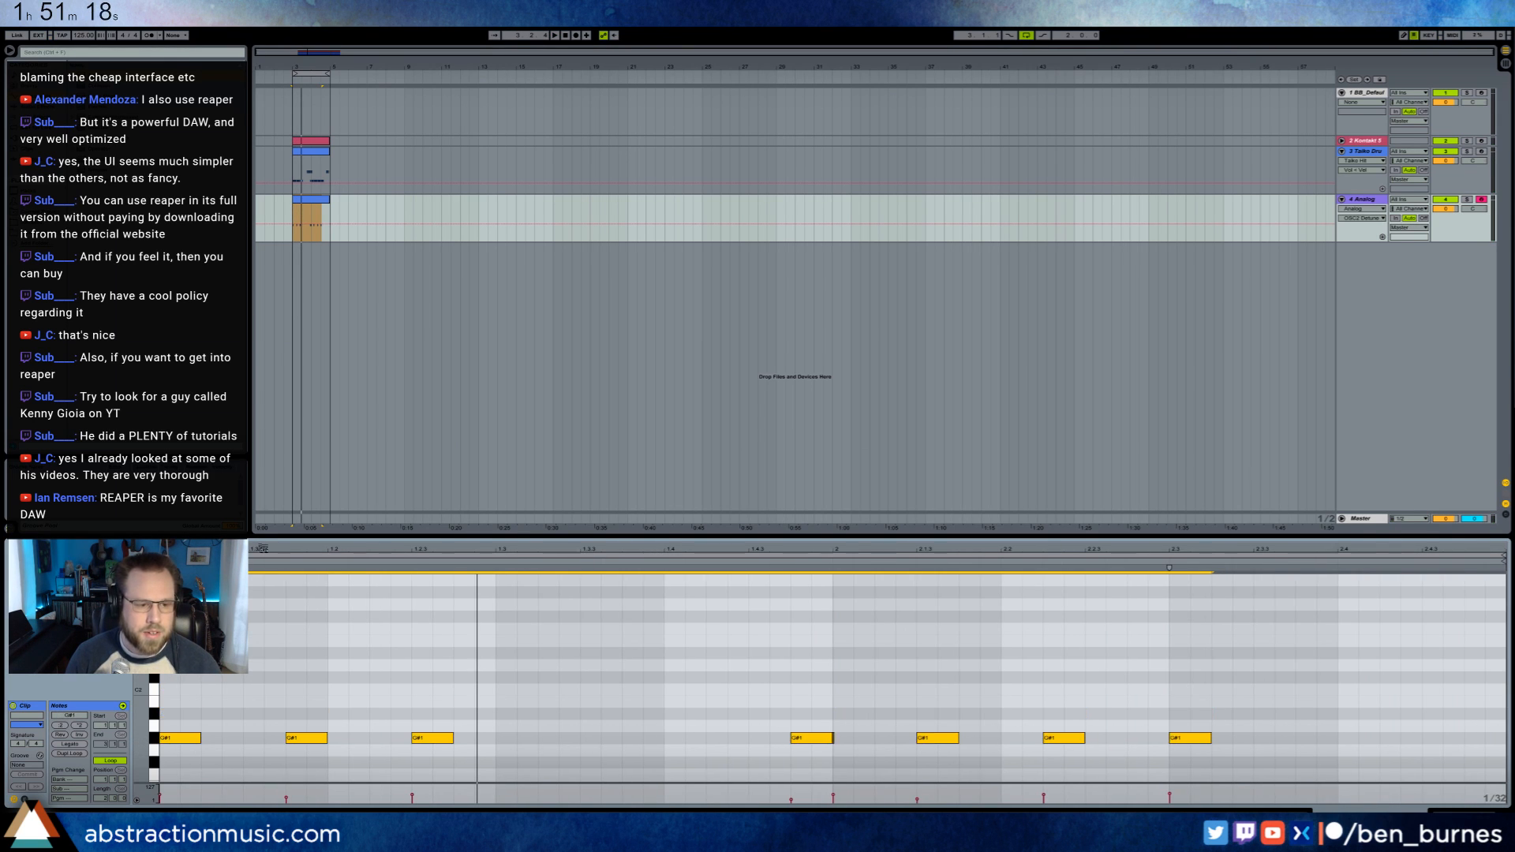
- Transpose all notes of the Analog clip down to C#1 while listening to the loop
key(space)
key(Left)
key(Right)
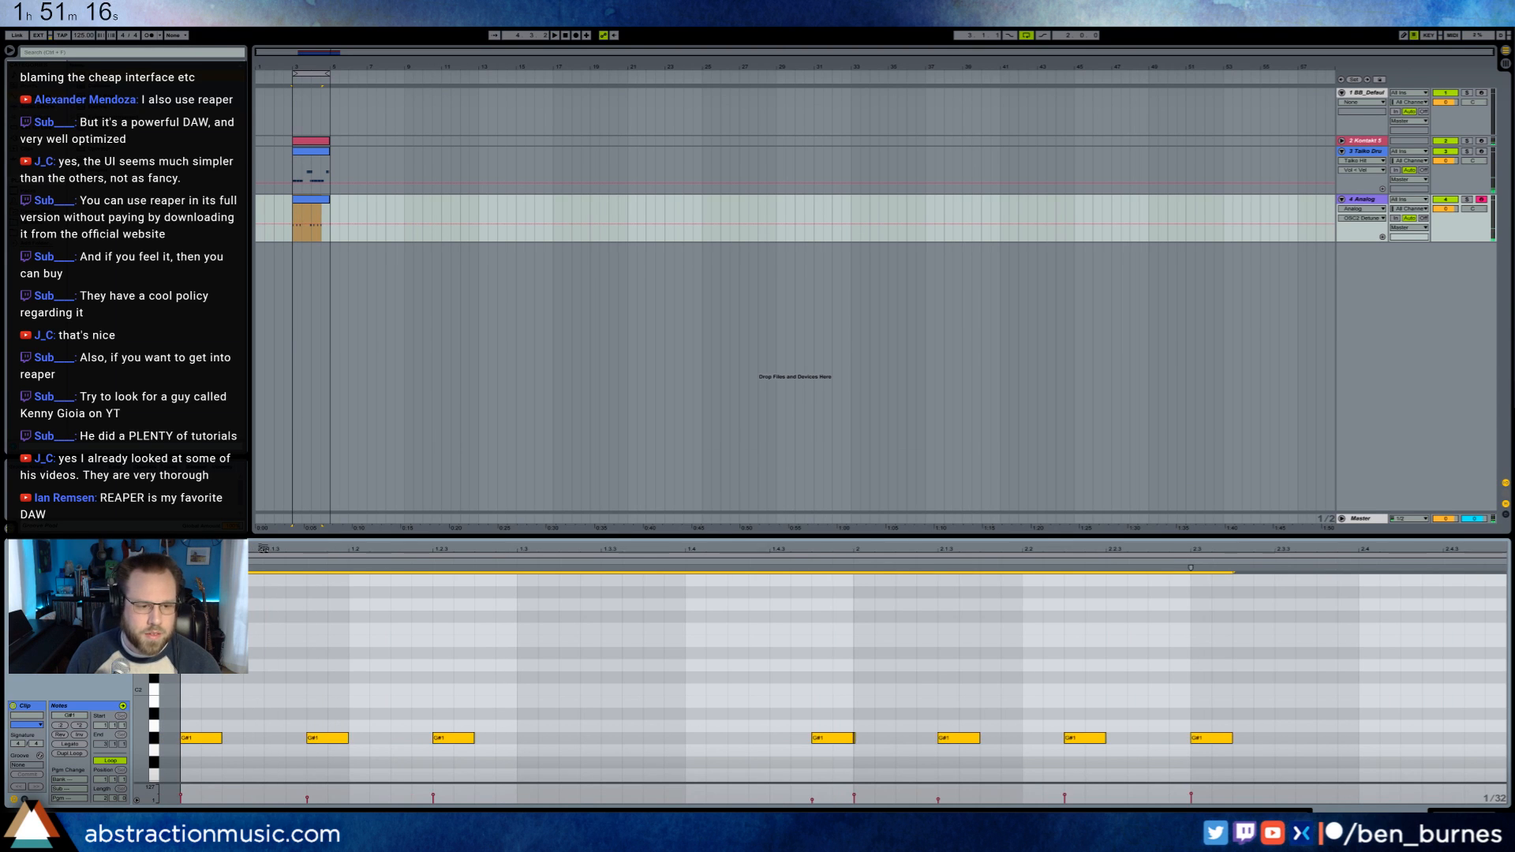
key(Down)
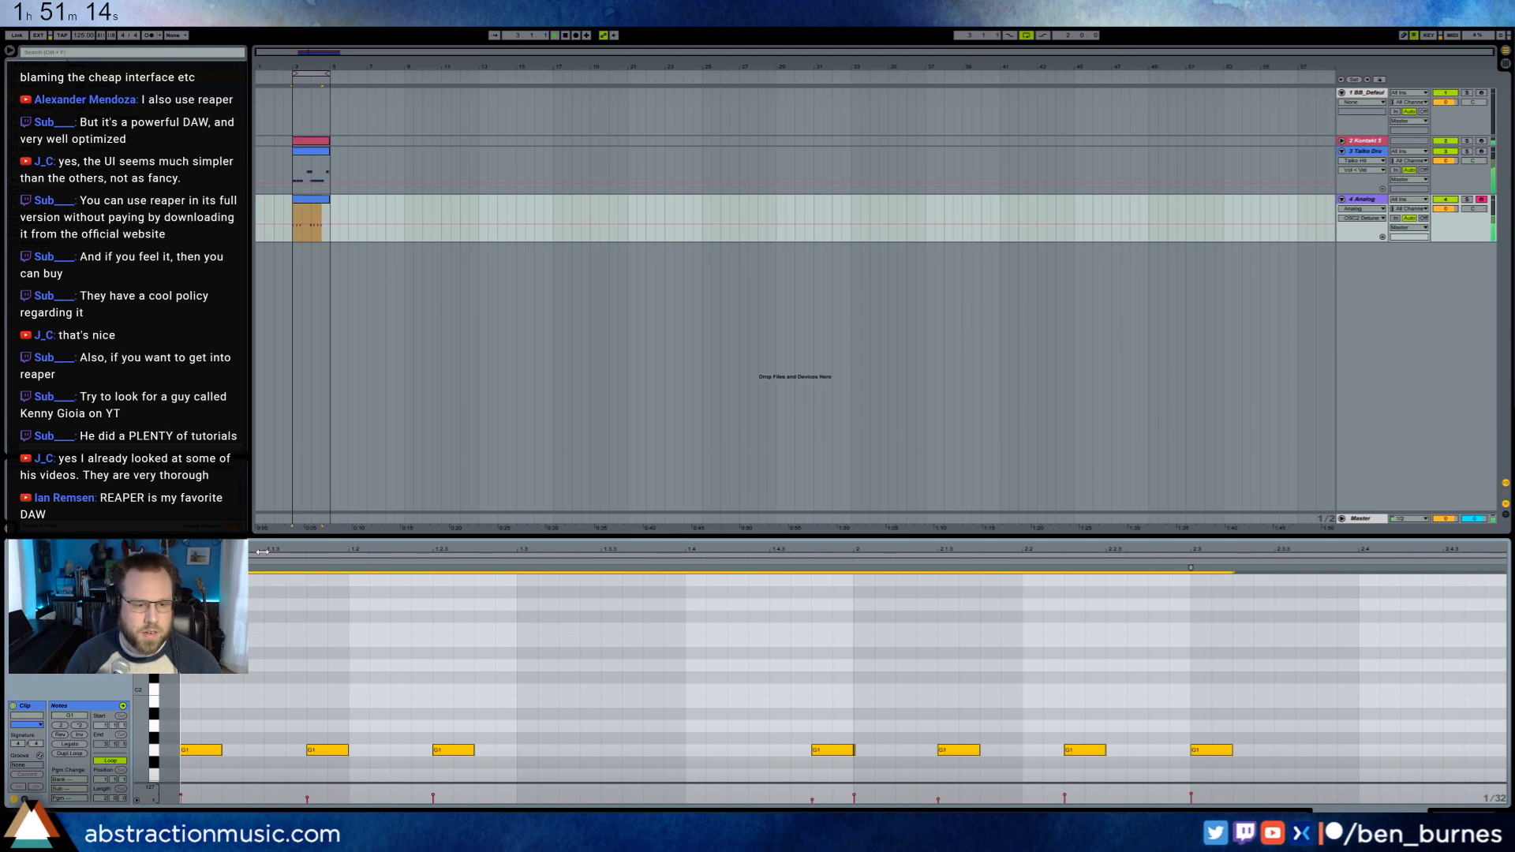
key(Down)
key(Down)
key(Down)
key(Down)
key(Down)
key(Down)
key(Down)
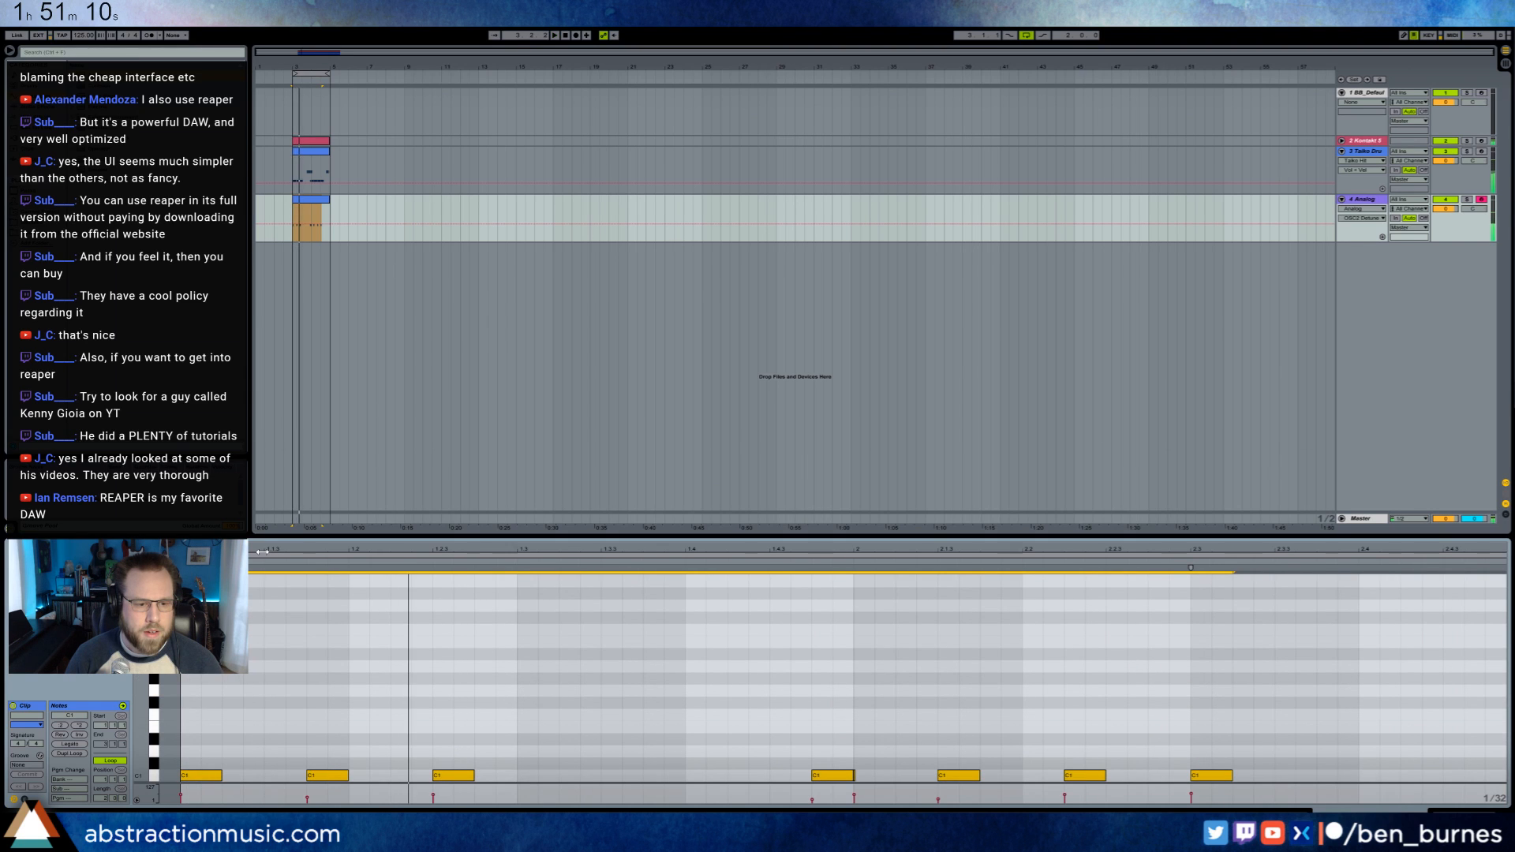
key(Up)
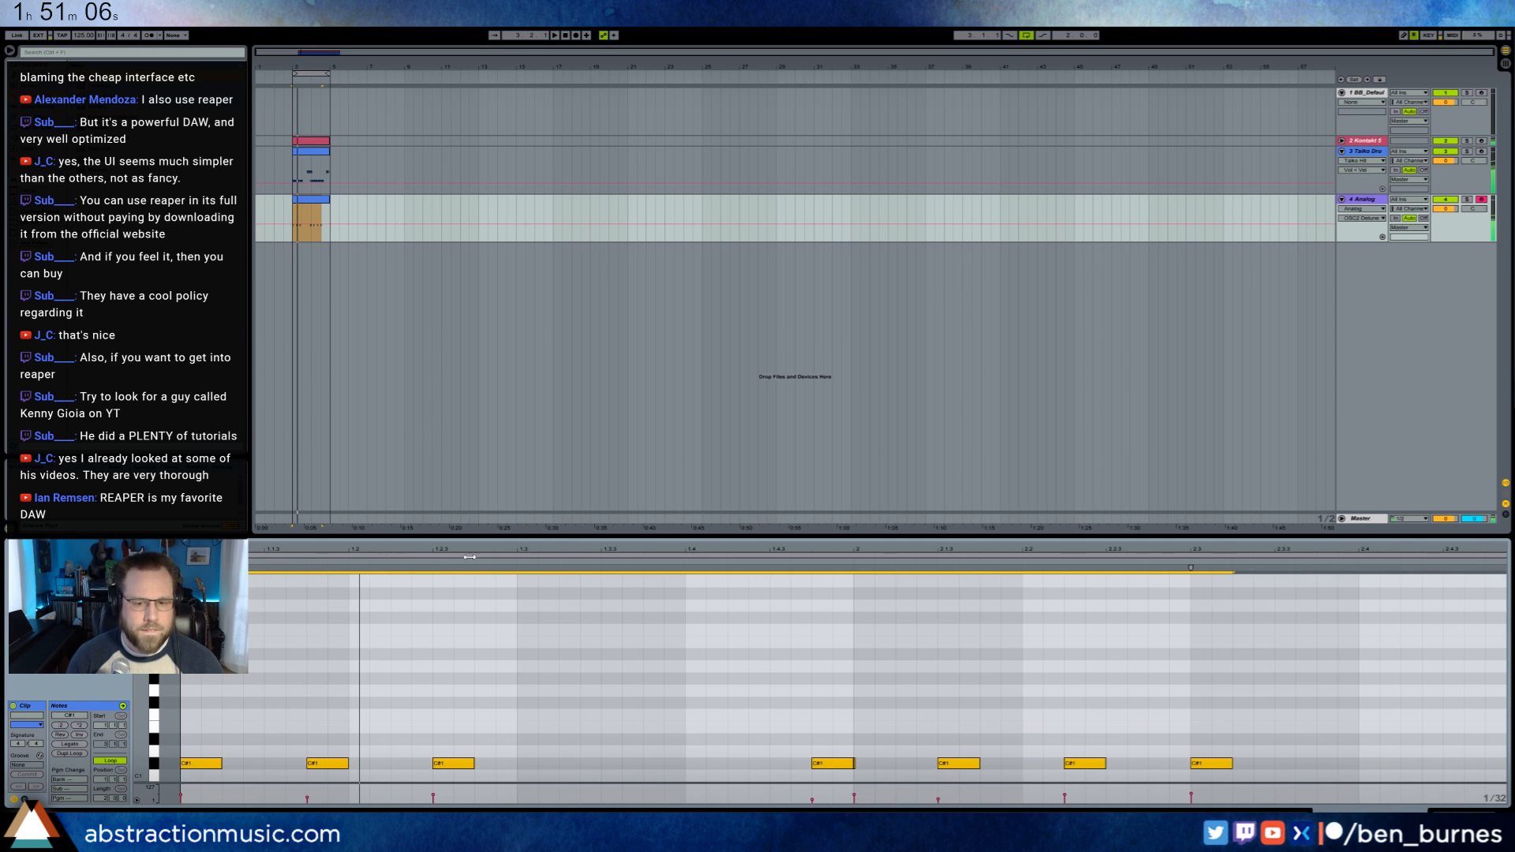
- Add a sixteenth C#1 note at the start of the Analog clip's second bar, lengthen all notes to dotted sixteenths, and play the result
click(860, 771)
drag(855, 761, 888, 769)
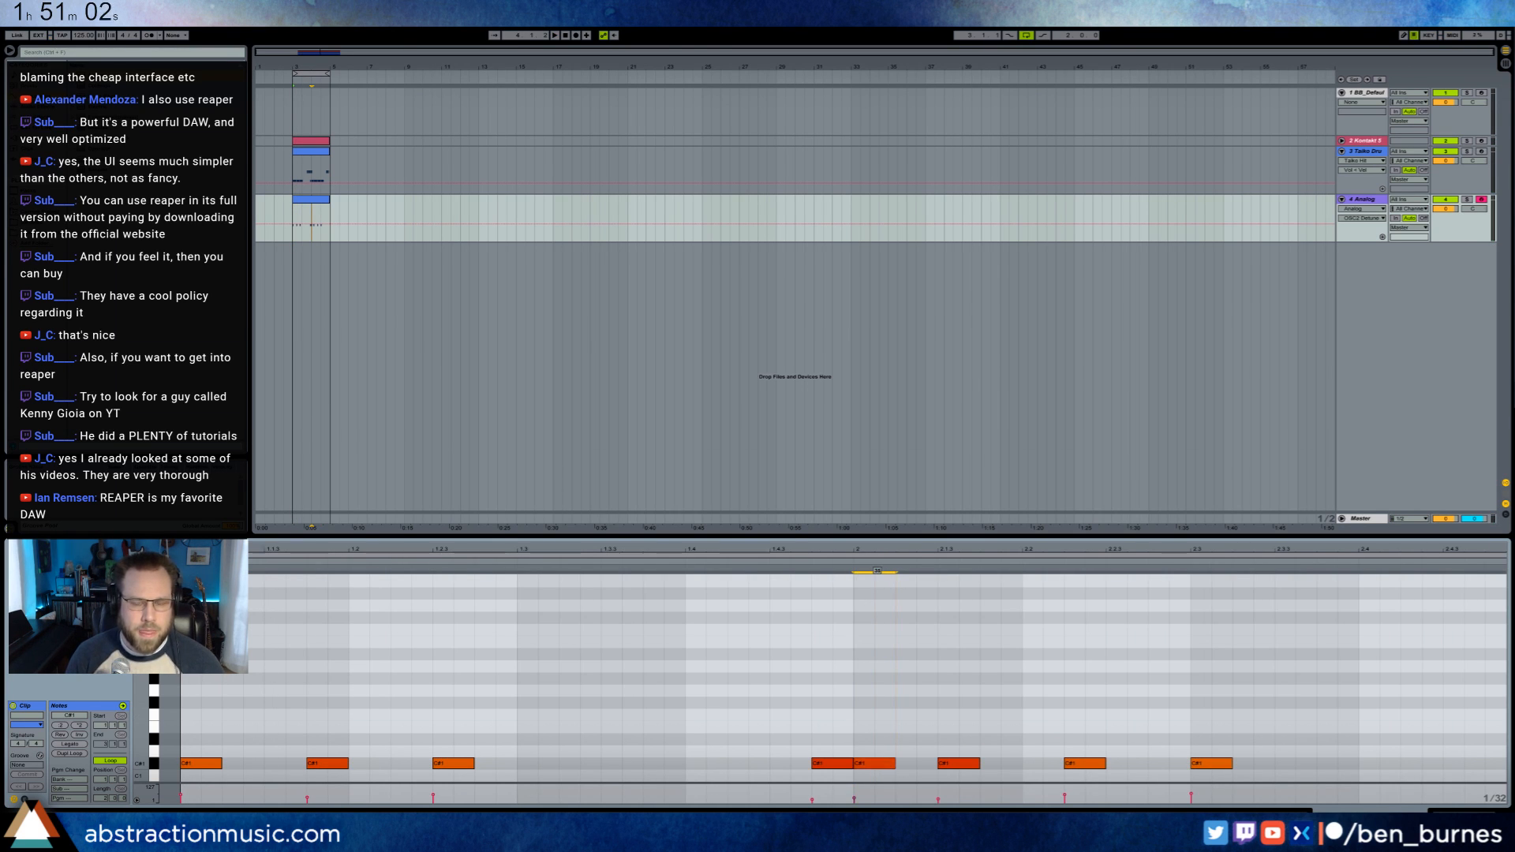
key(ctrl+a)
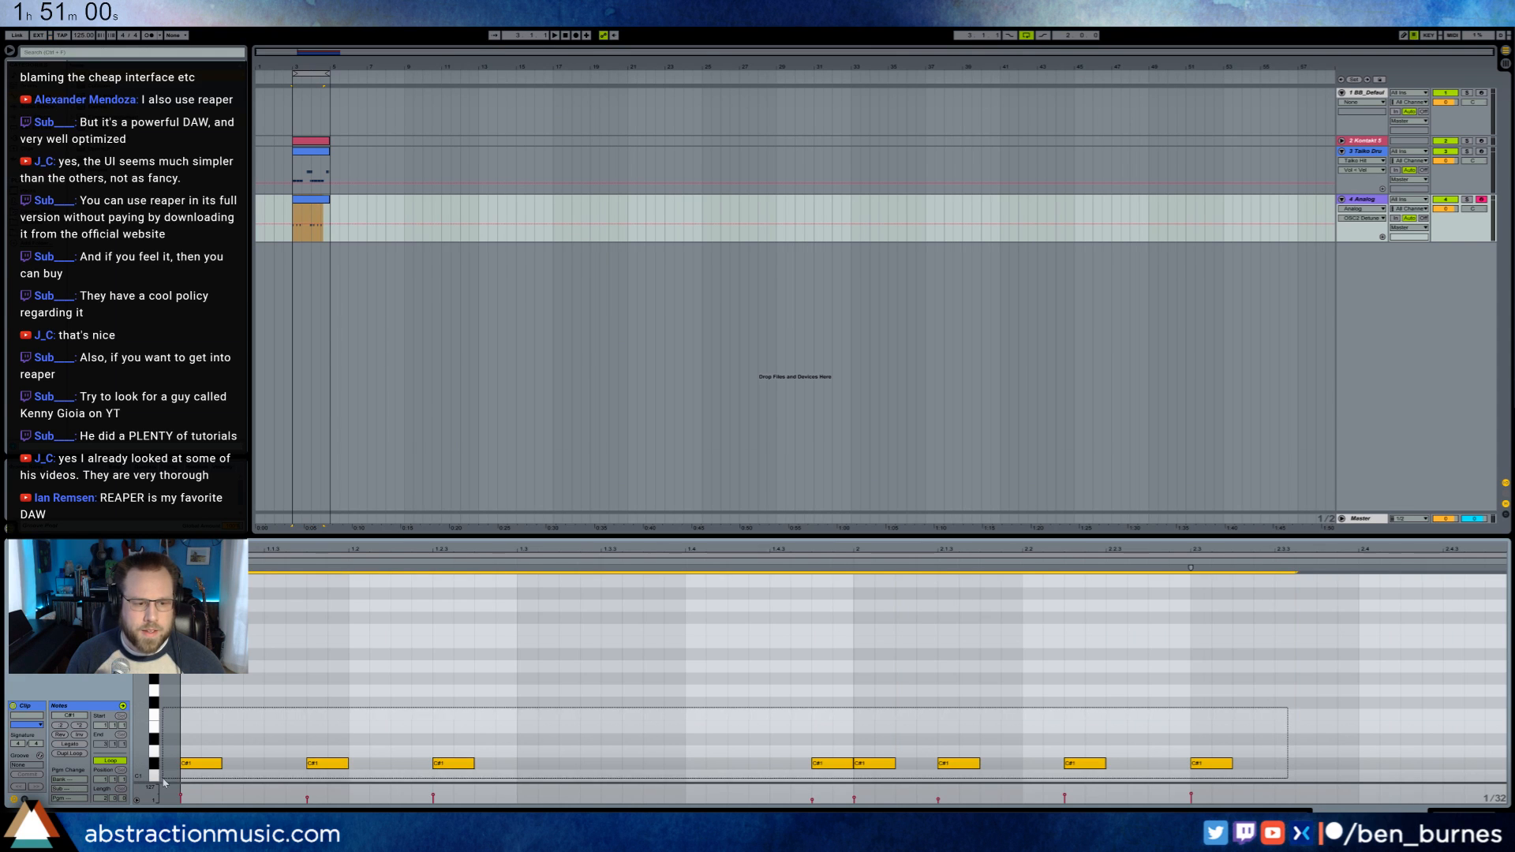
drag(223, 763, 248, 769)
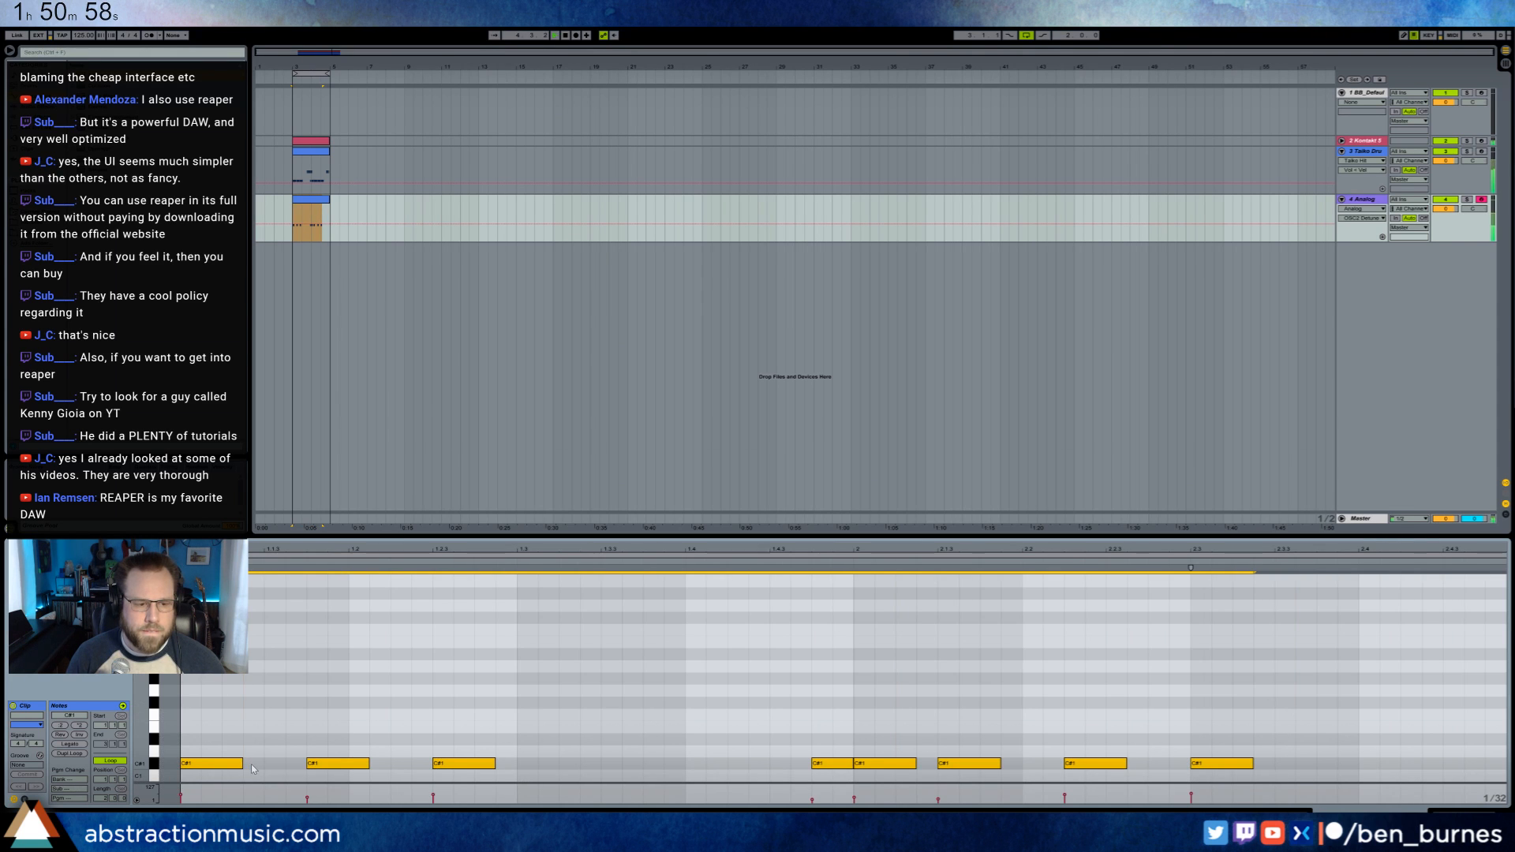
key(space)
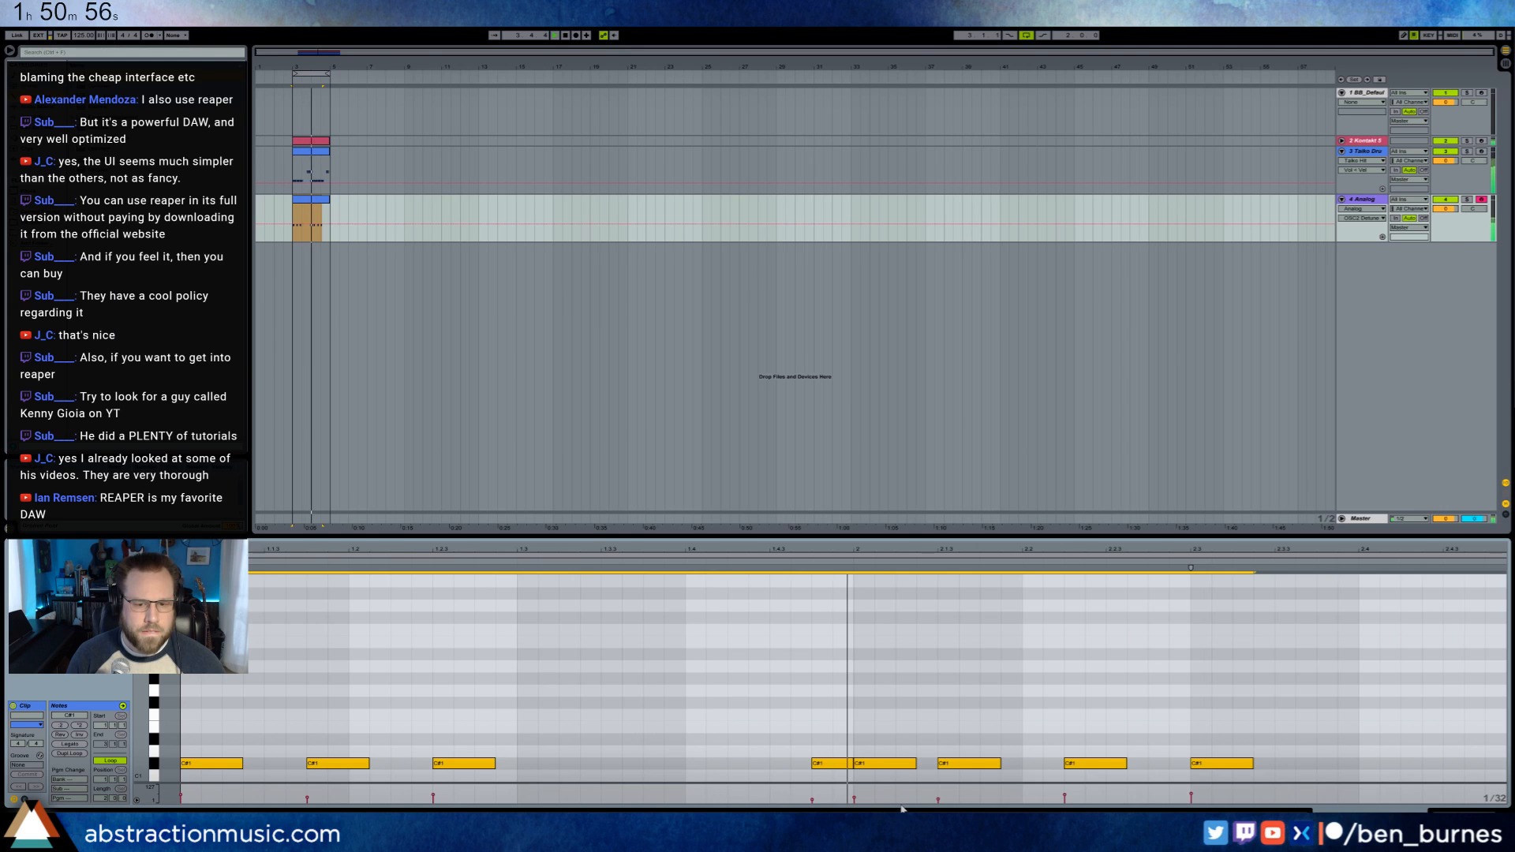
key(space)
- Add a D1 note at 2.4.3 in the Analog clip, shortened to a dotted sixteenth like the other notes
click(1369, 755)
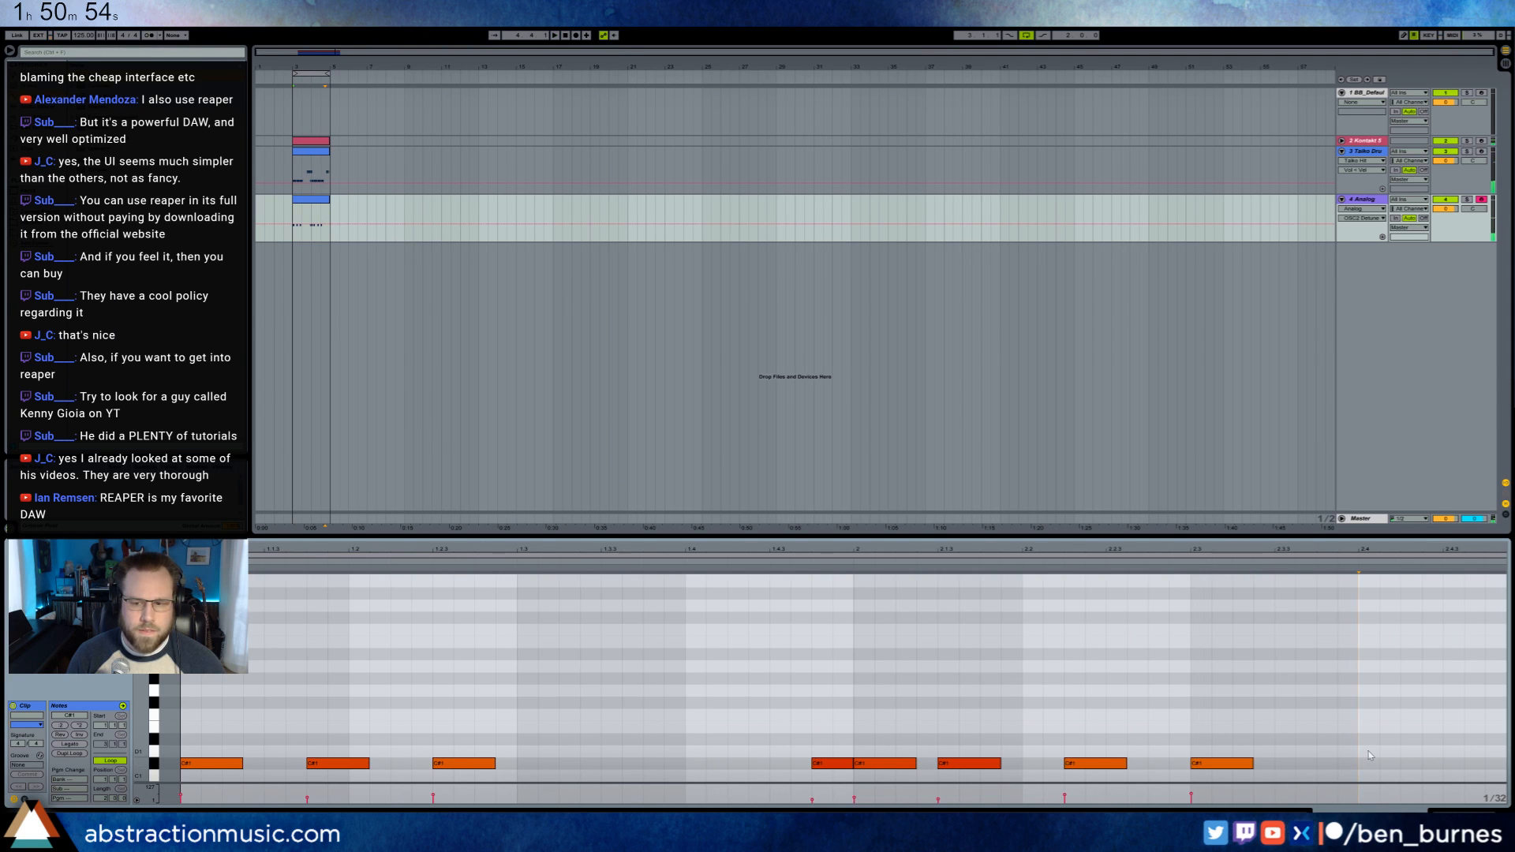
drag(1430, 755, 1495, 751)
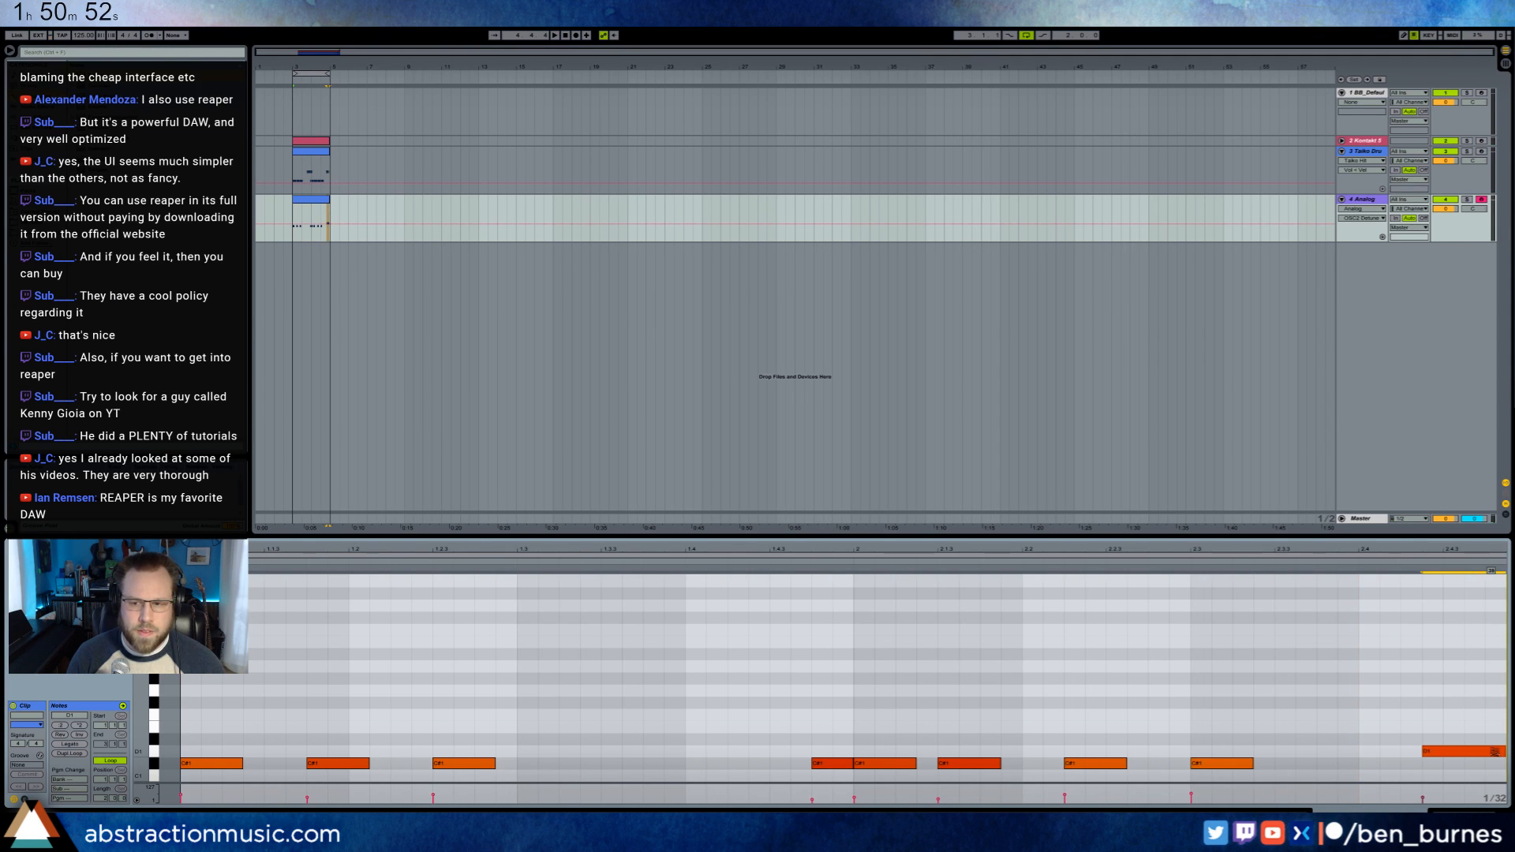
drag(1432, 544, 1432, 532)
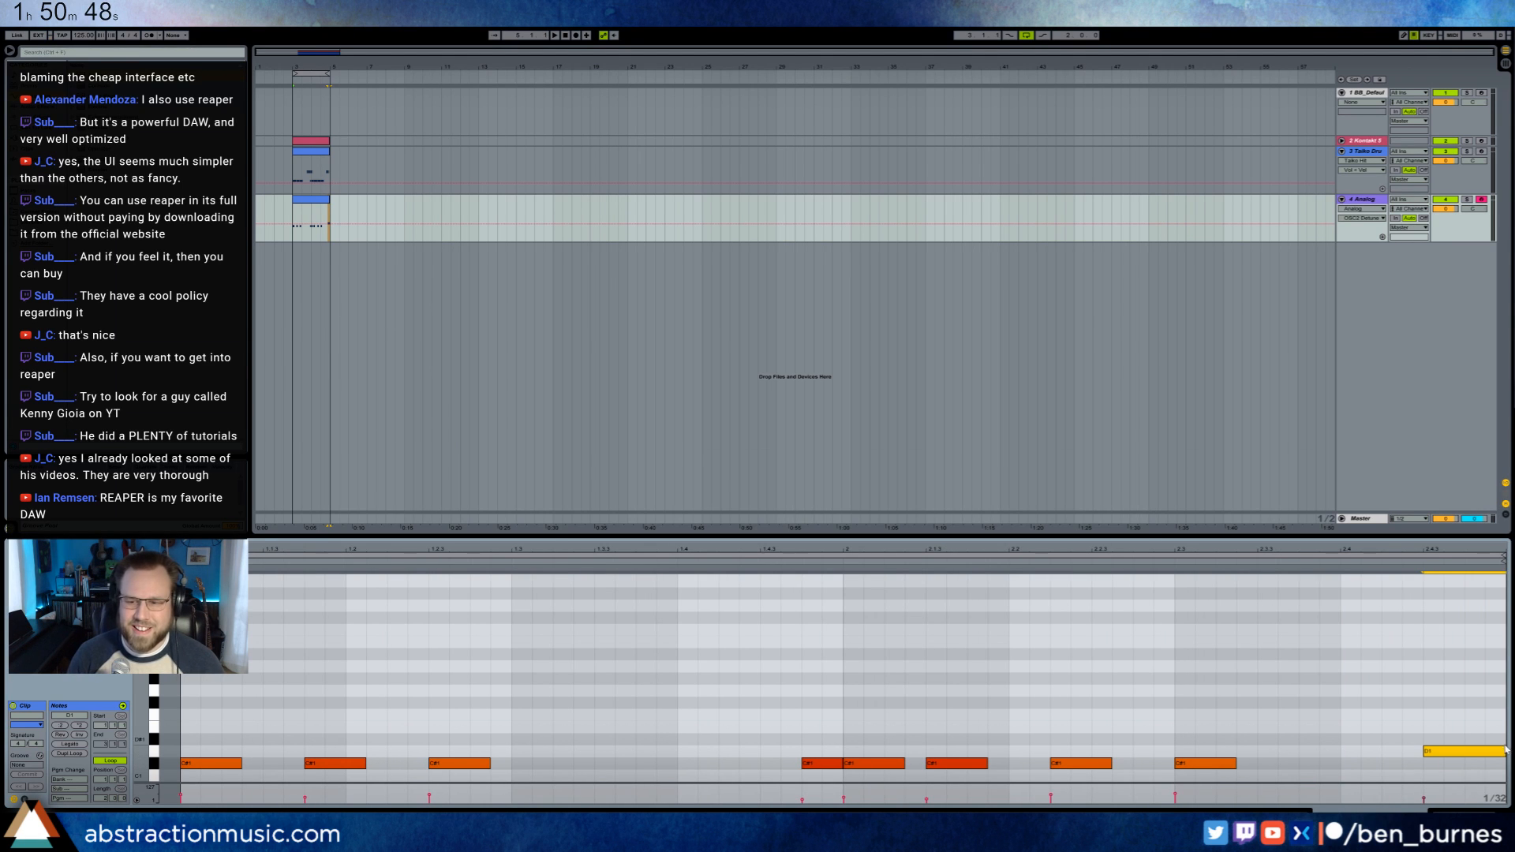
drag(1506, 751, 1485, 751)
click(1446, 714)
key(ctrl+s)
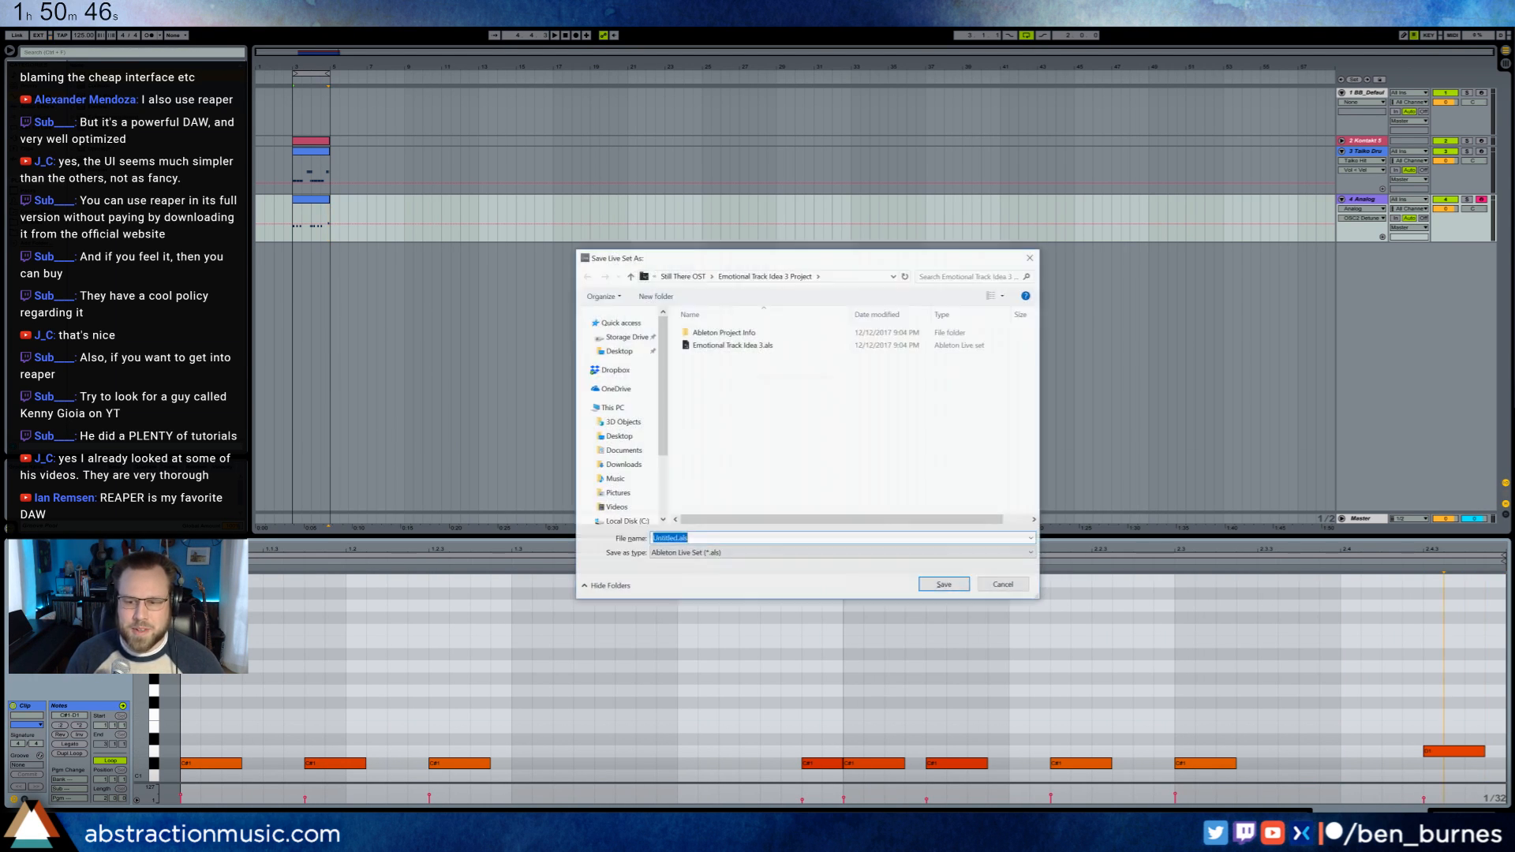
click(1003, 584)
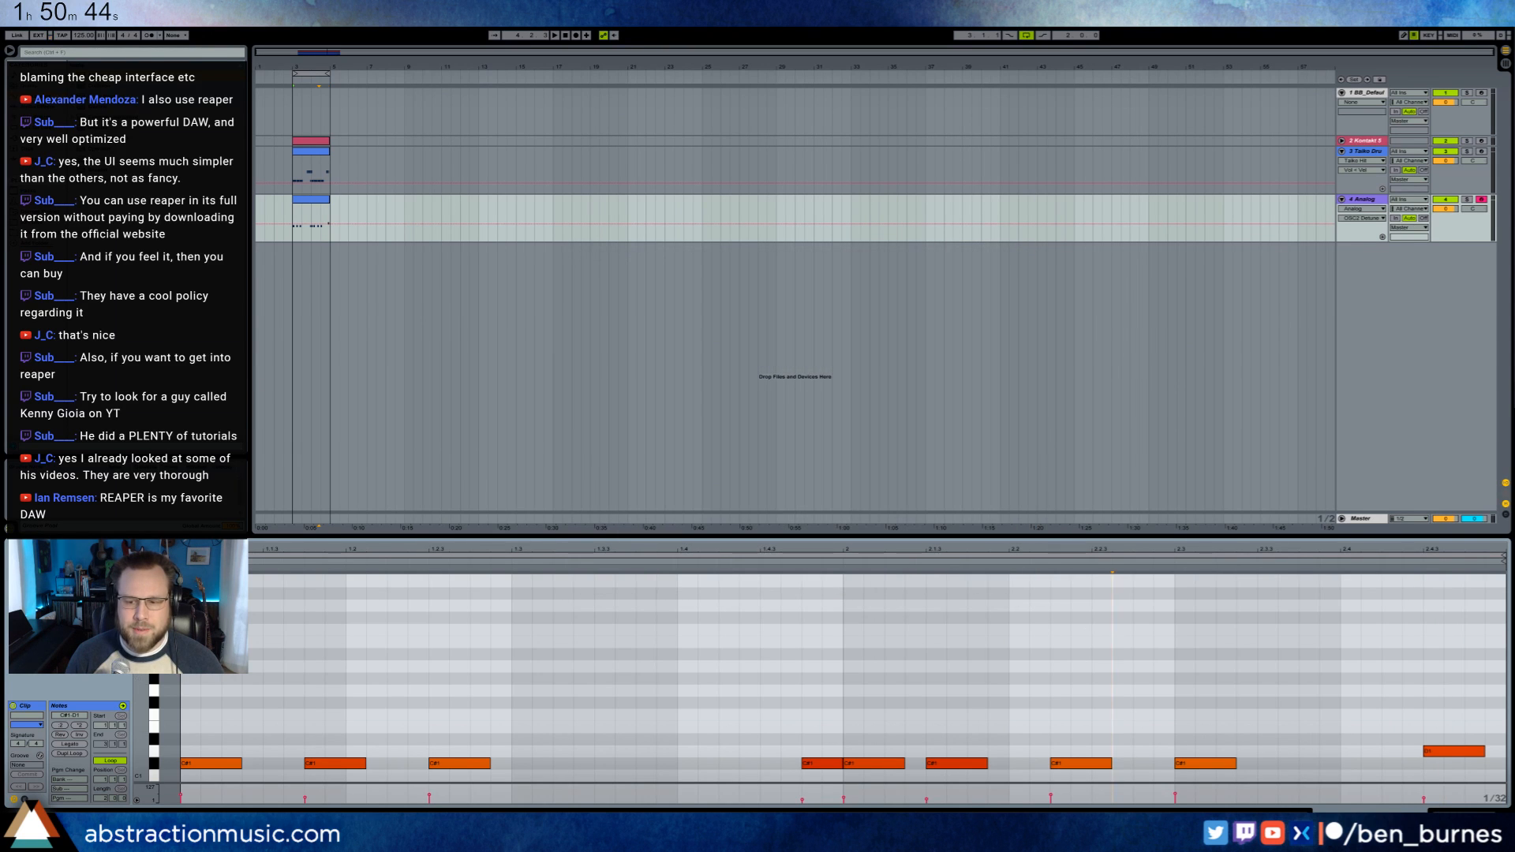
- Lower the sustain of Analog's filter 1 envelope, set filter 1's resonance to 27%, and play the loop
key(shift+Tab)
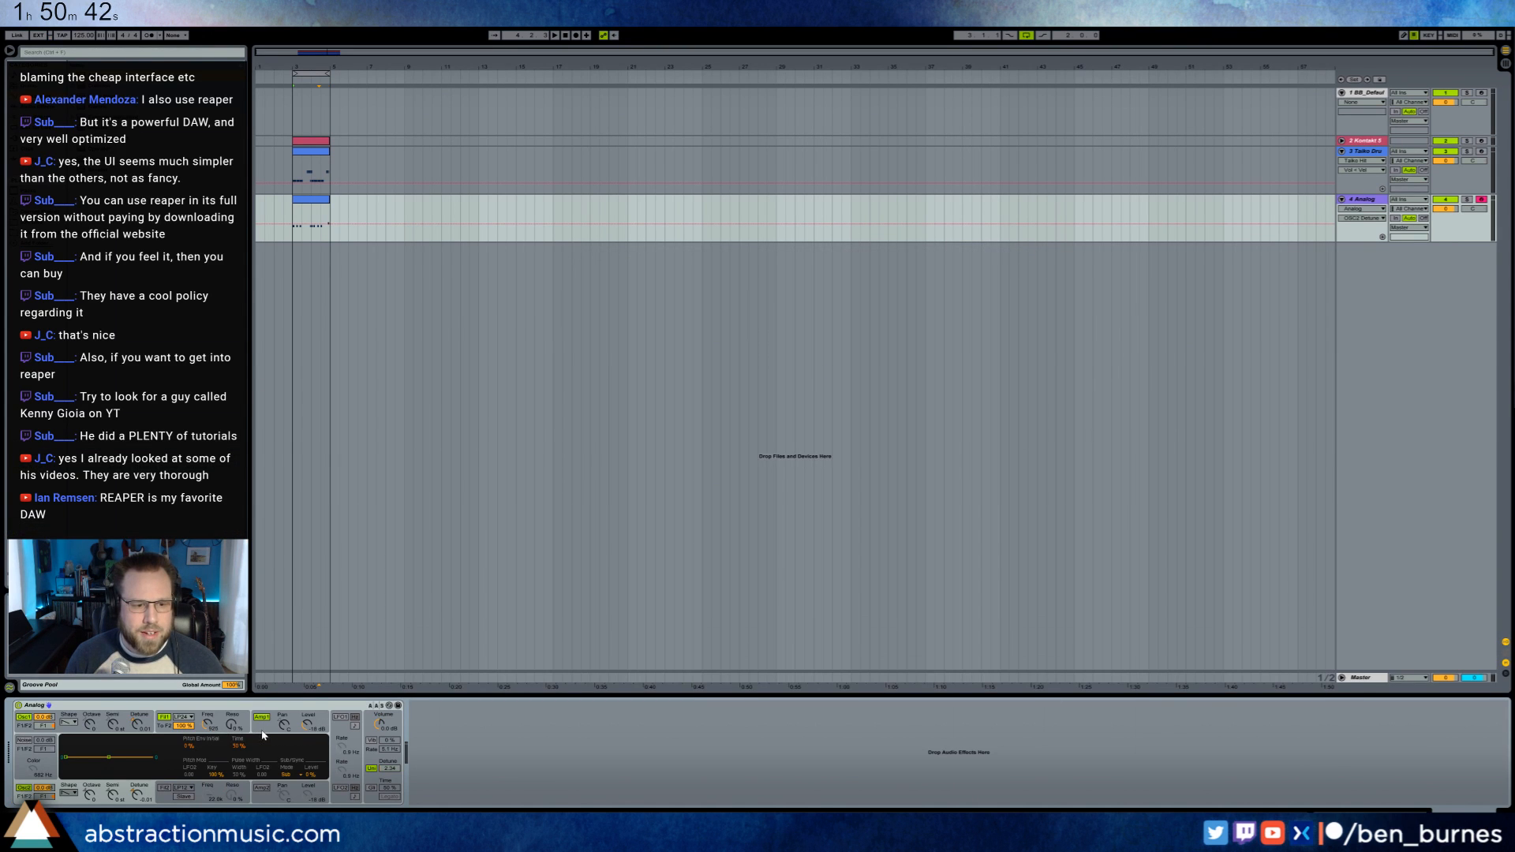
click(263, 735)
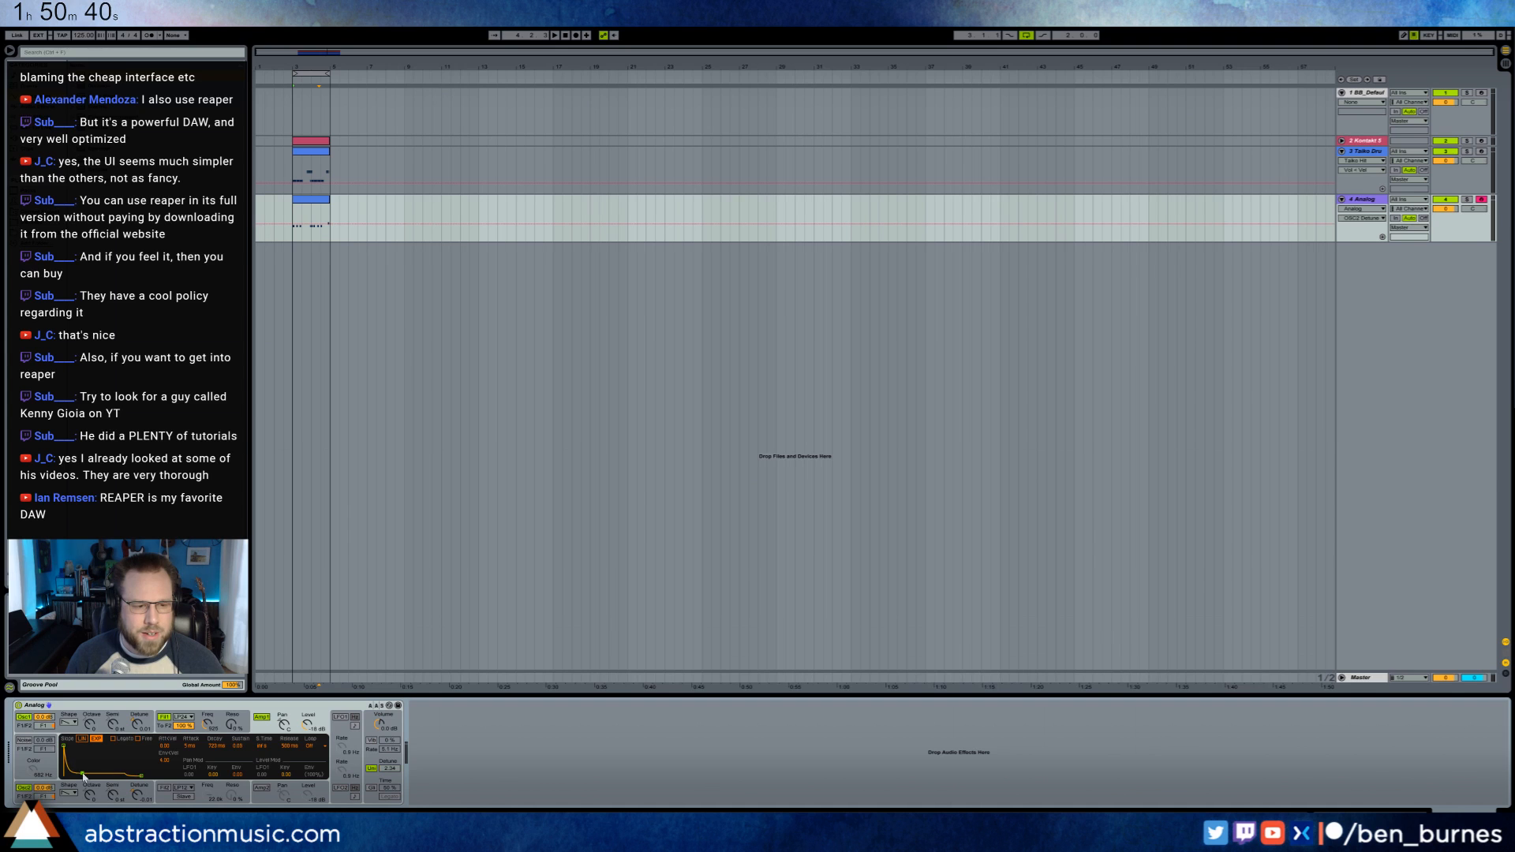
click(160, 730)
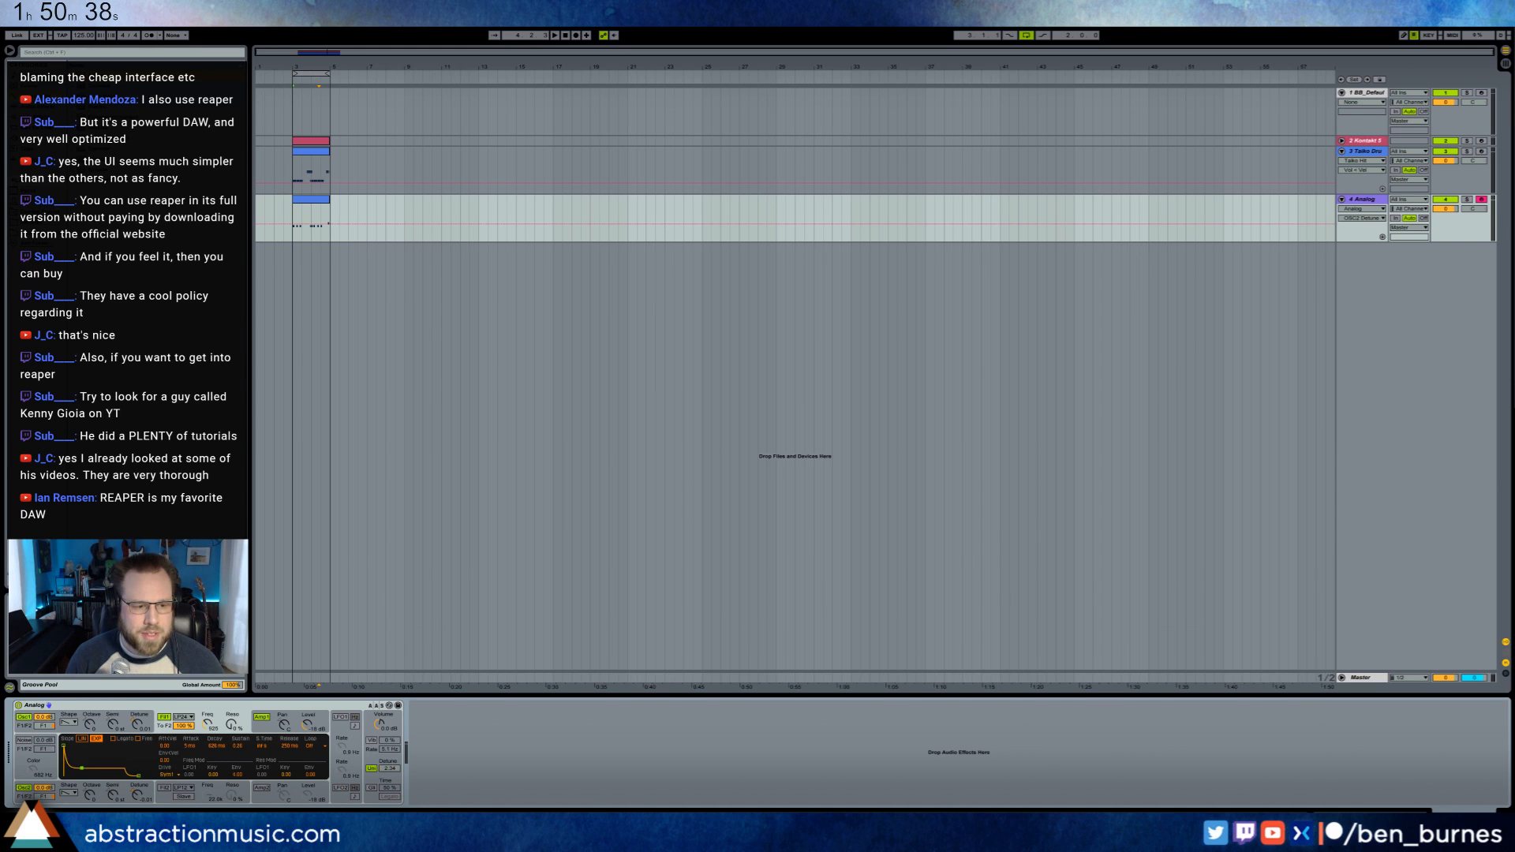
click(234, 723)
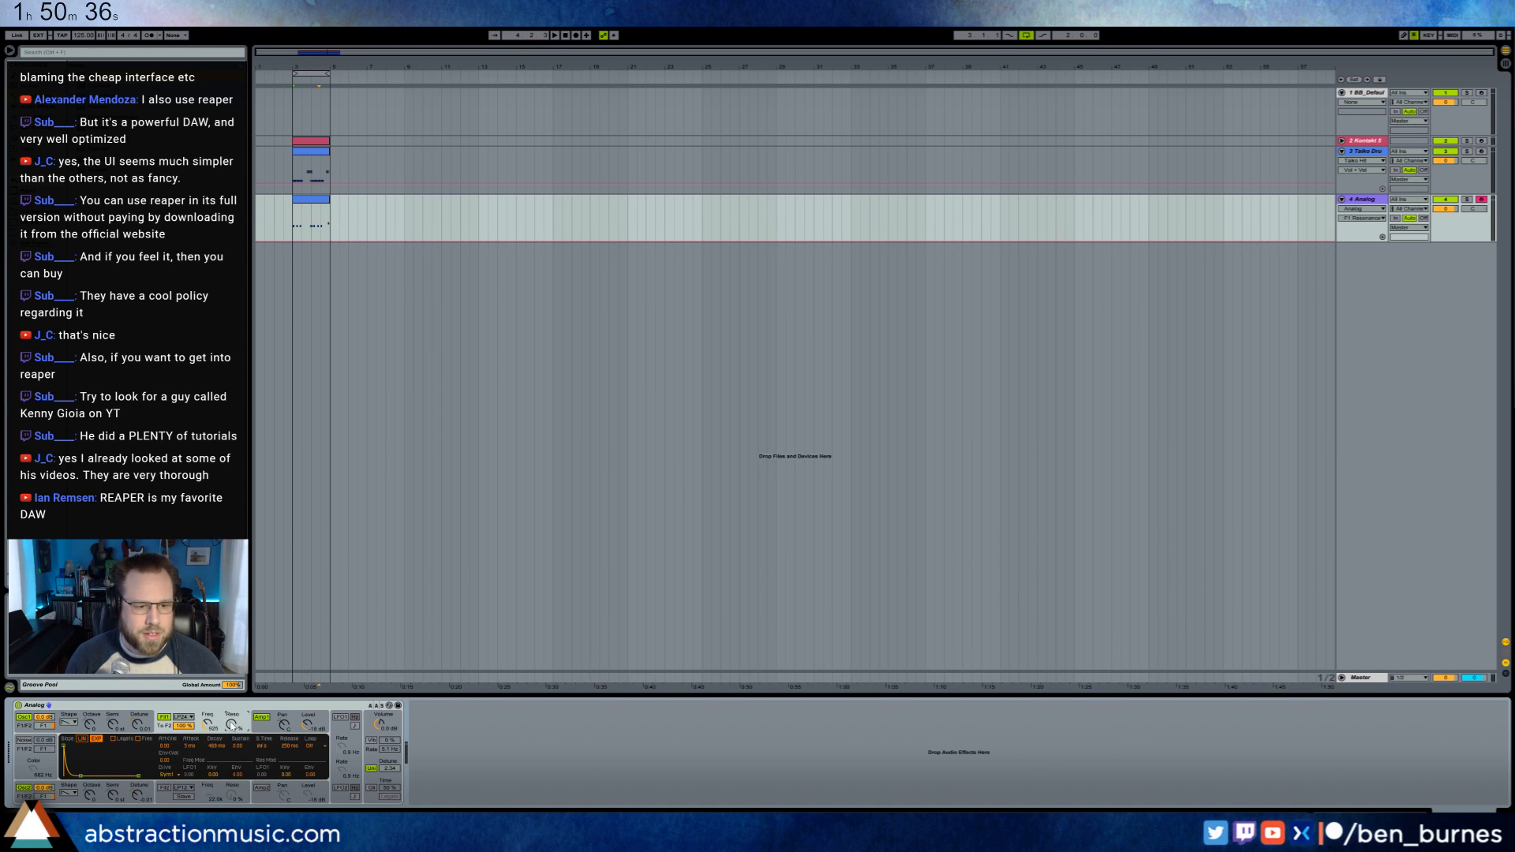
mouse_move(231, 725)
mouse_down()
mouse_move(231, 685)
mouse_move(207, 723)
mouse_move(232, 720)
mouse_move(207, 725)
mouse_move(231, 734)
mouse_up()
key(space)
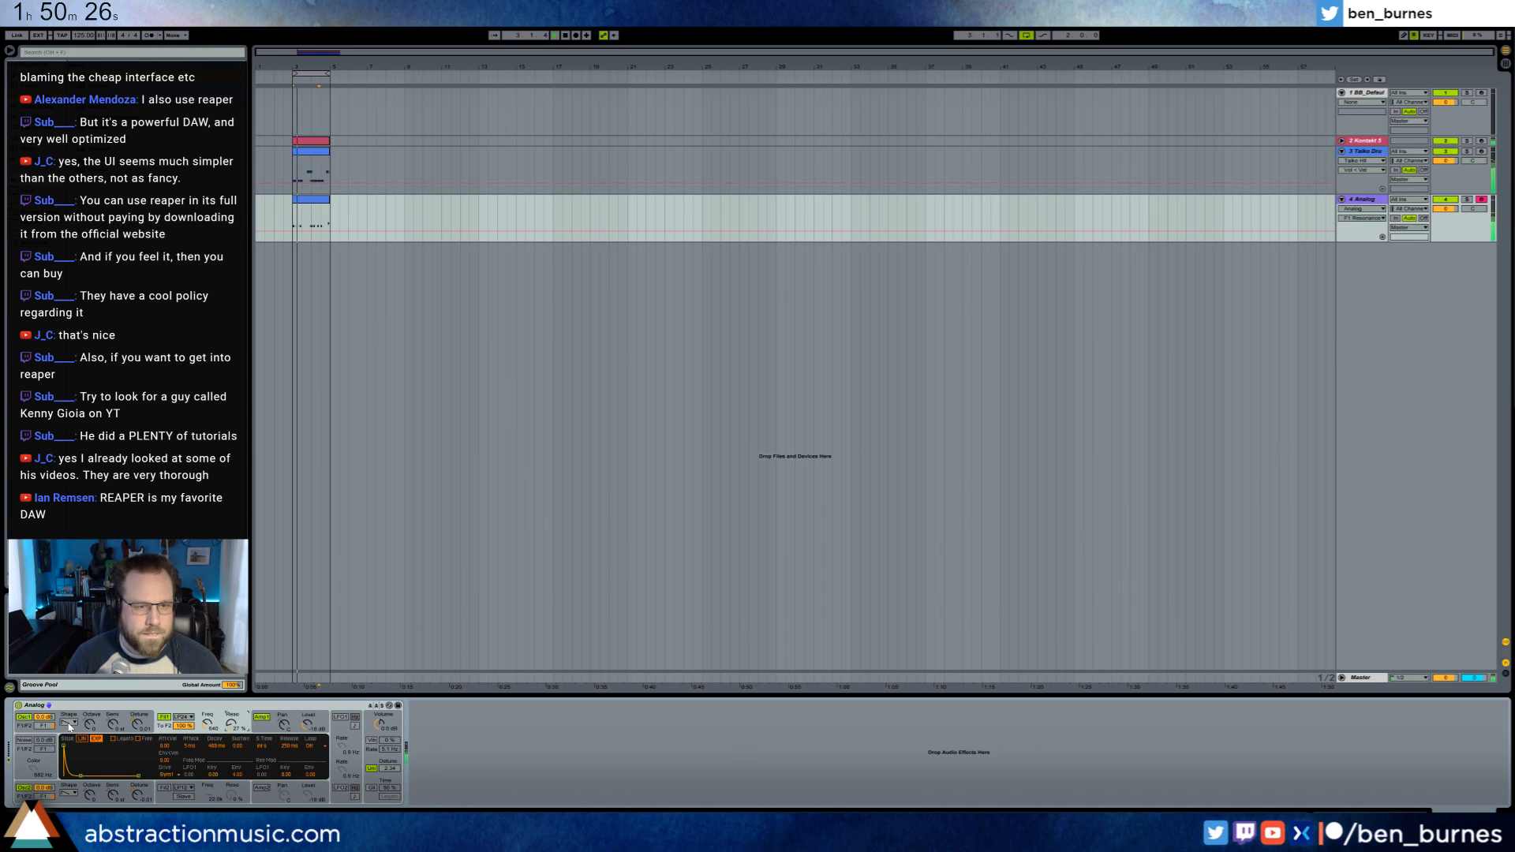
- Adjust Analog's unison detune and lengthen the decay of its amp 1 envelope
drag(394, 773, 403, 770)
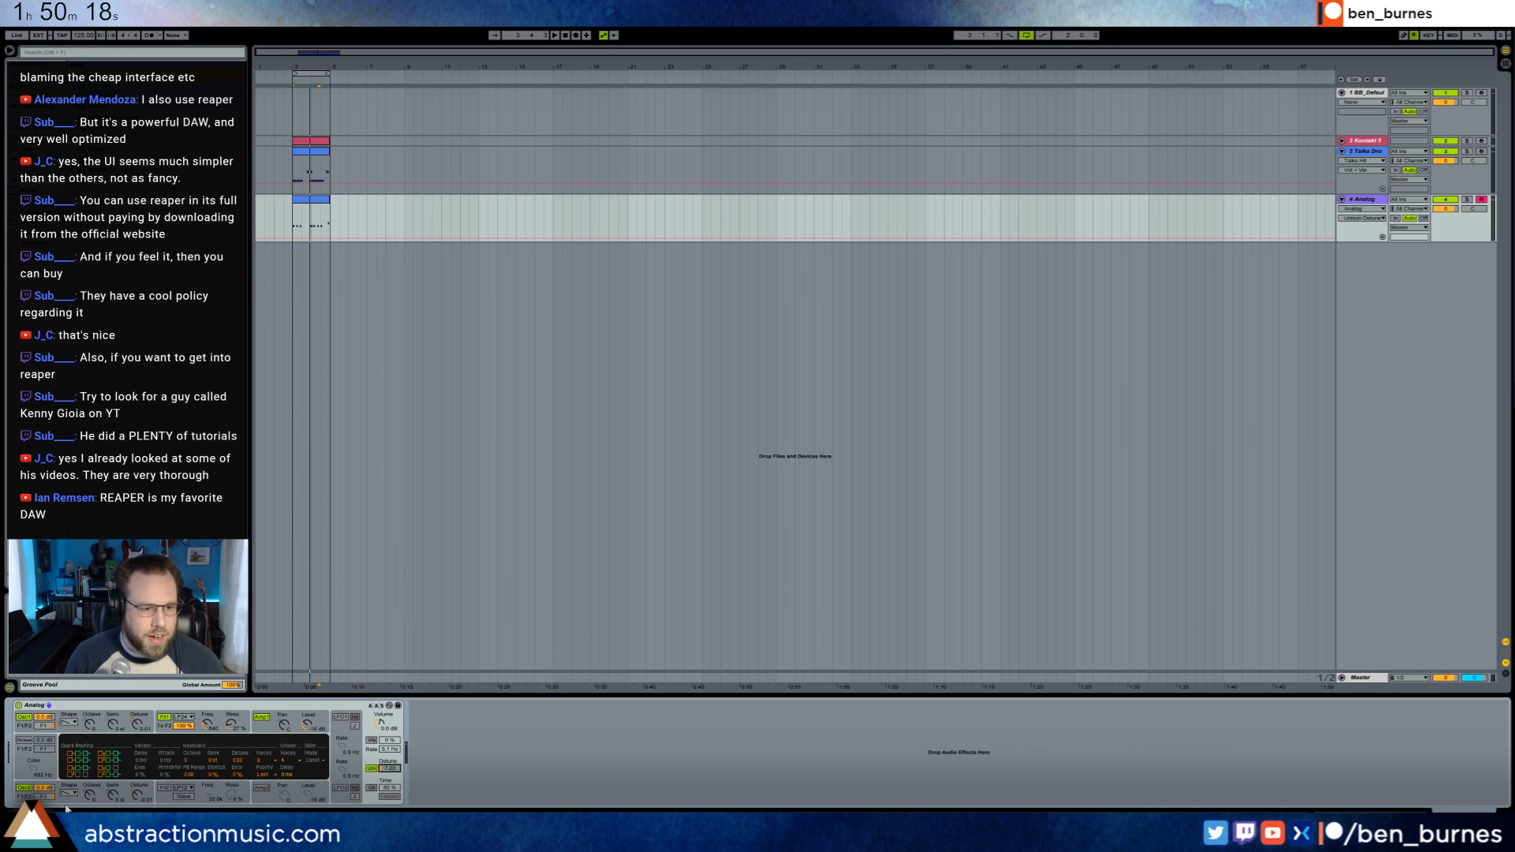
click(164, 734)
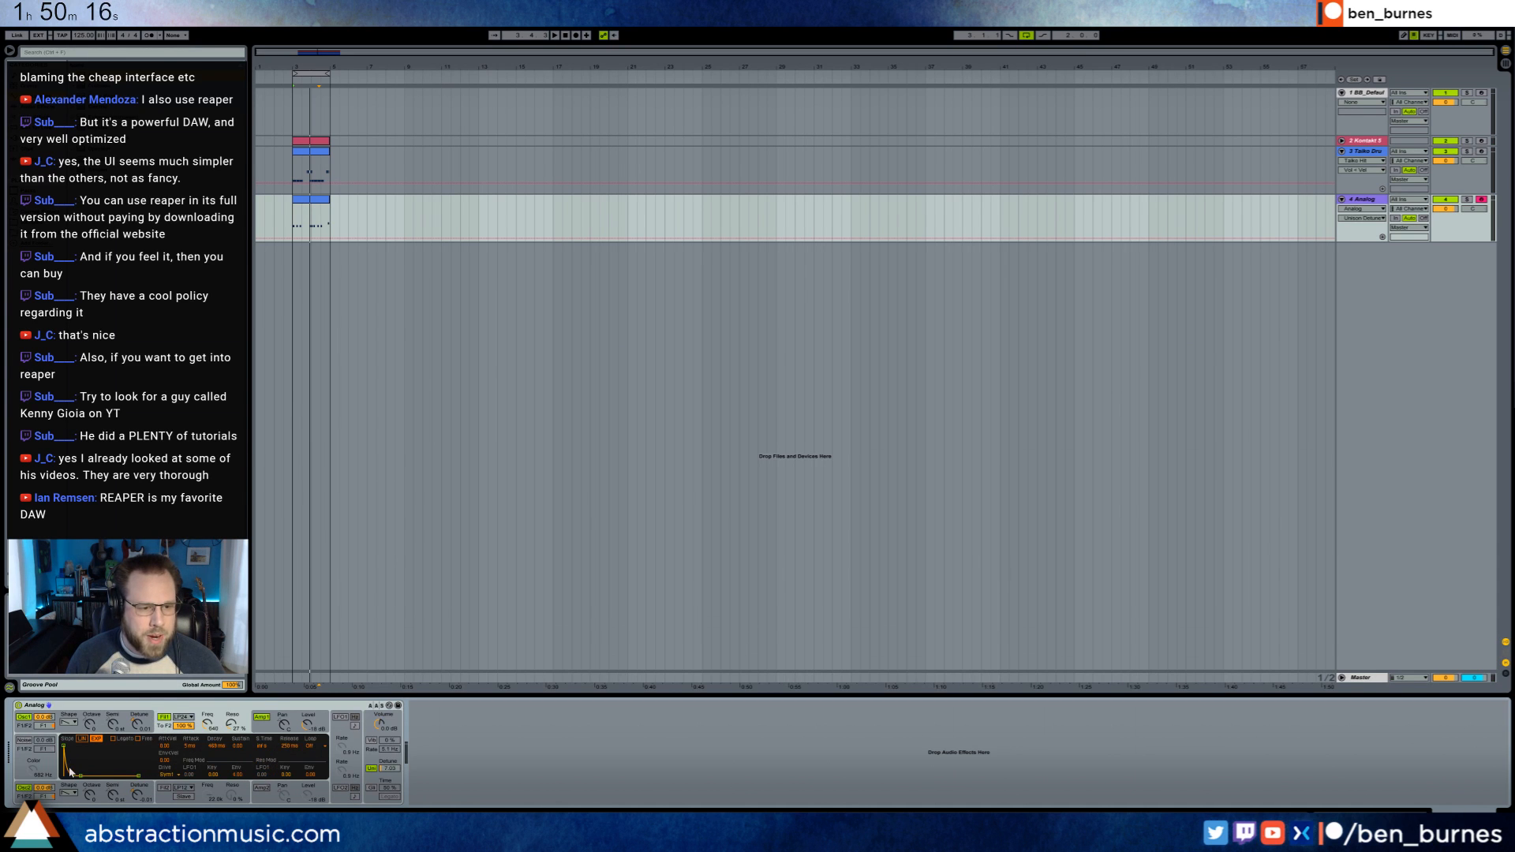
click(265, 728)
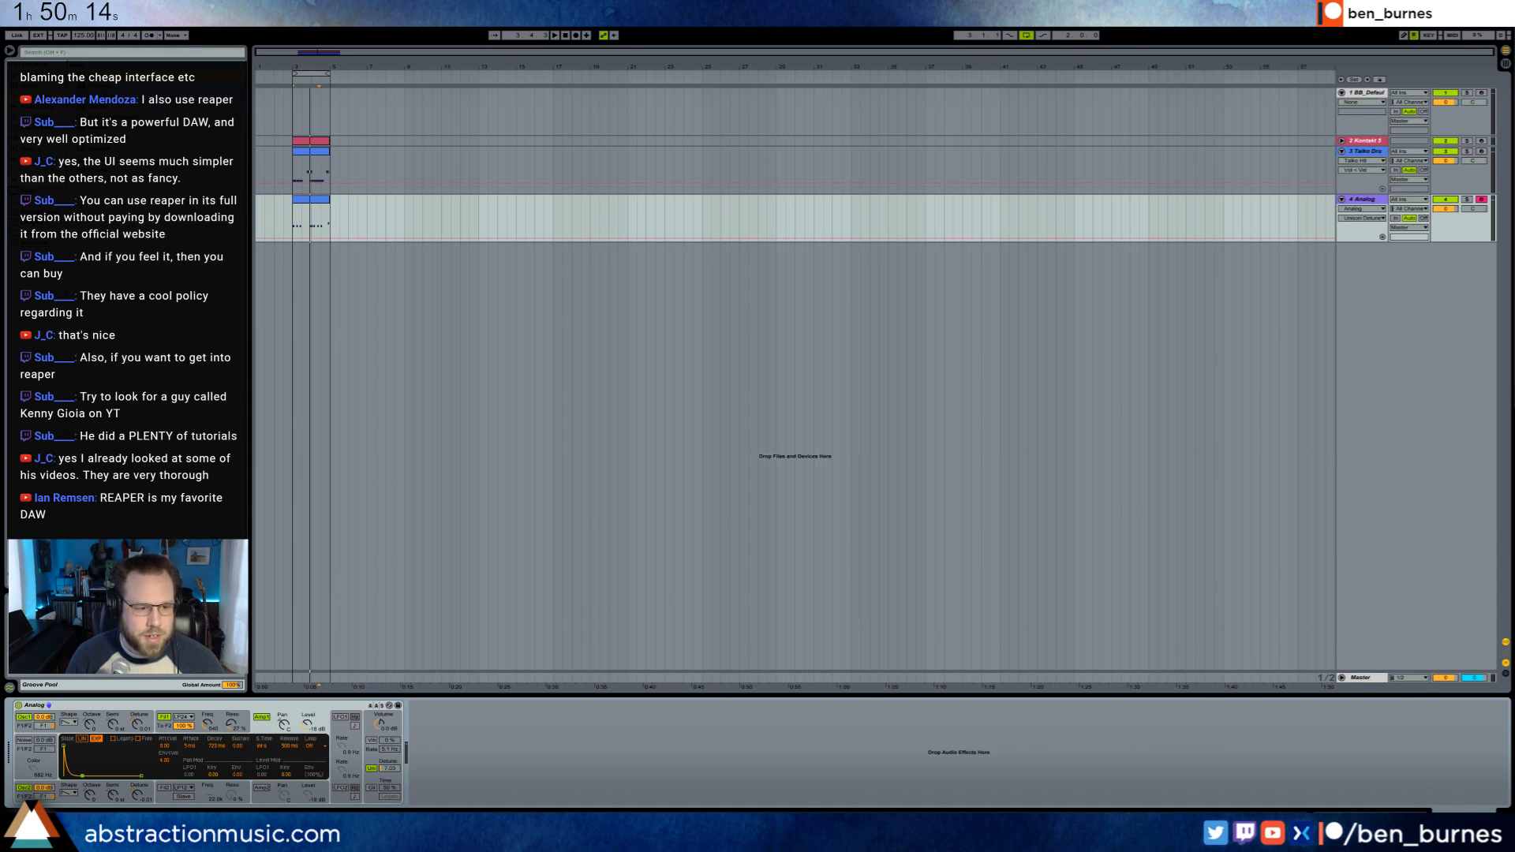
key(space)
drag(77, 777, 81, 777)
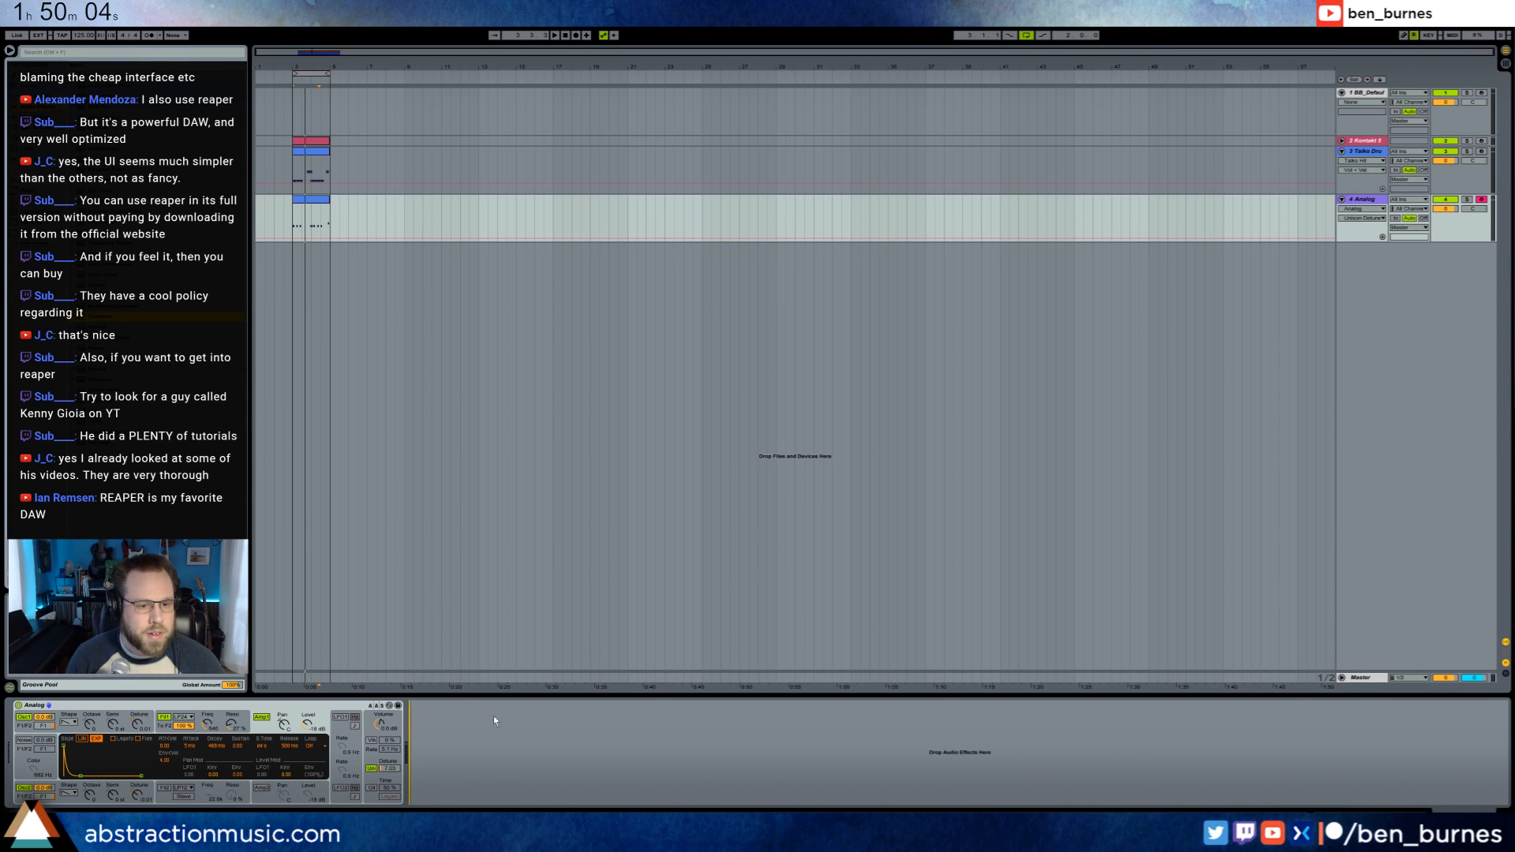
- Insert an Overdrive effect after Analog, and balance the sound with a lower track volume, a higher filter 1 frequency and less resonance
drag(481, 738, 481, 738)
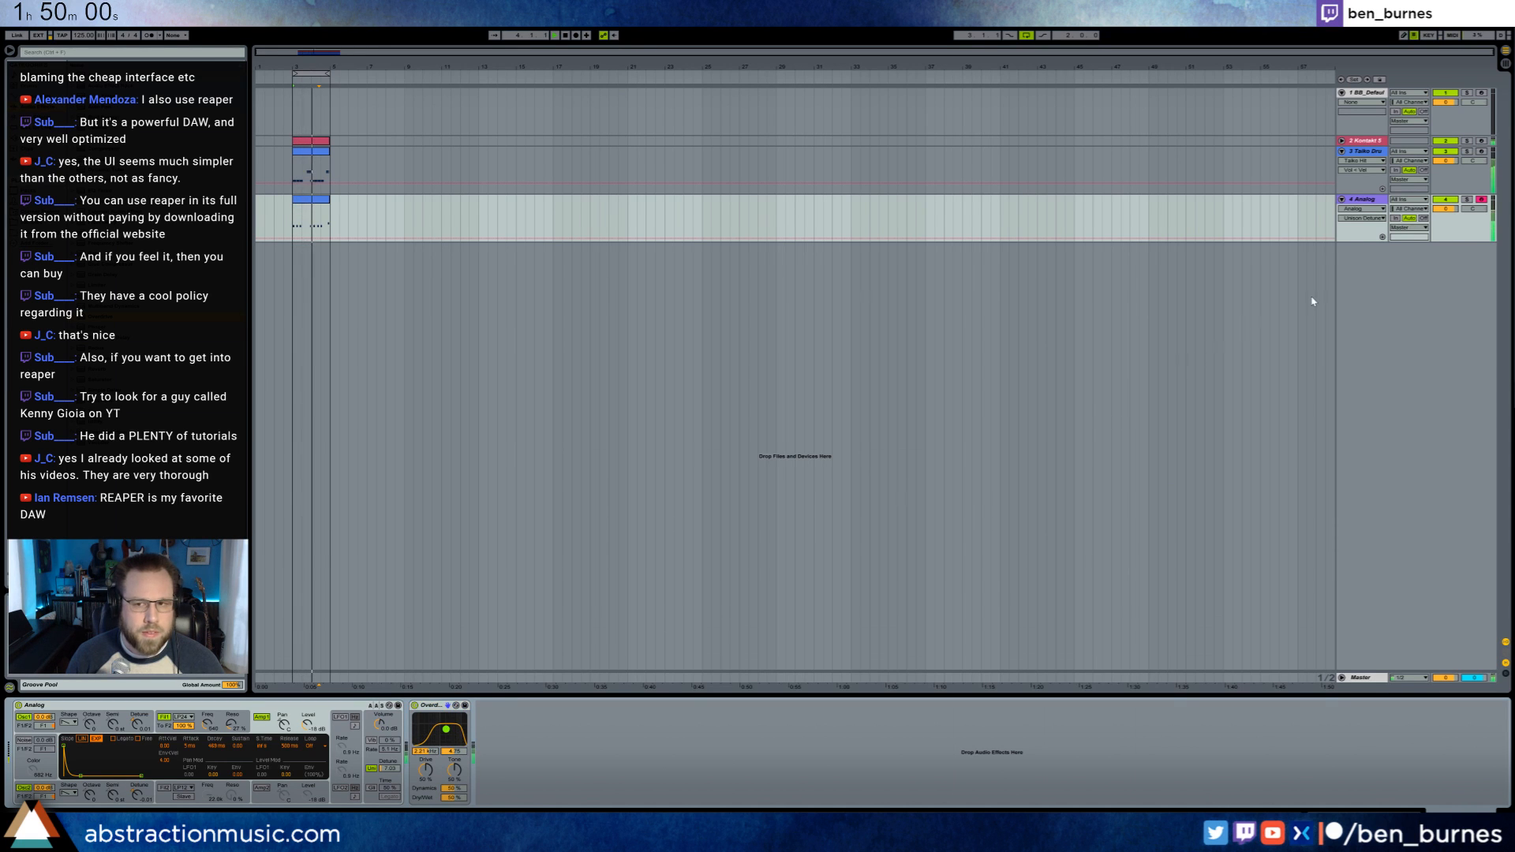
drag(1455, 209, 1455, 210)
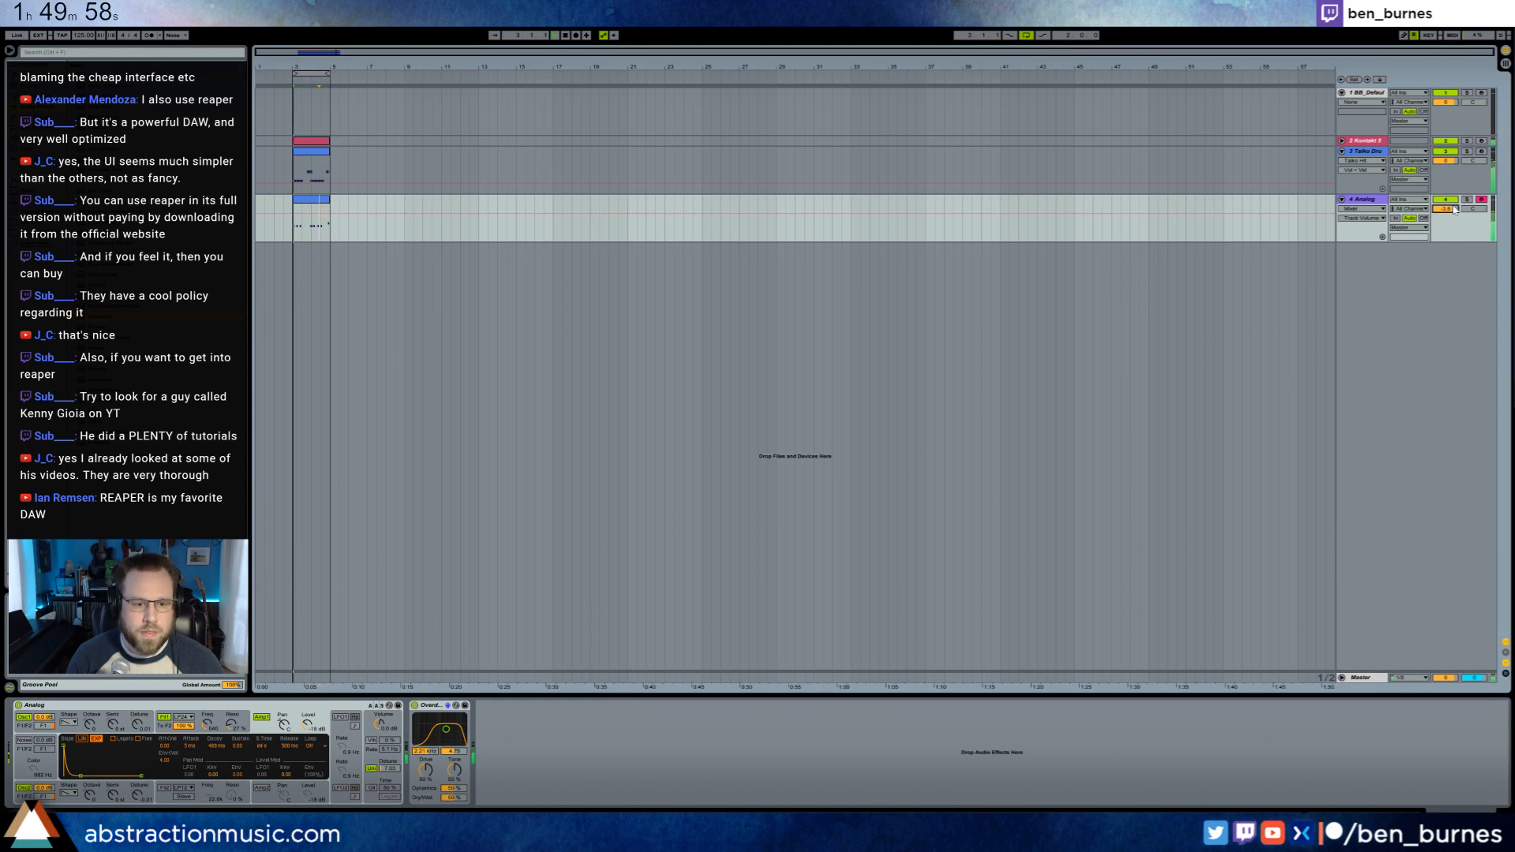
drag(207, 724, 231, 727)
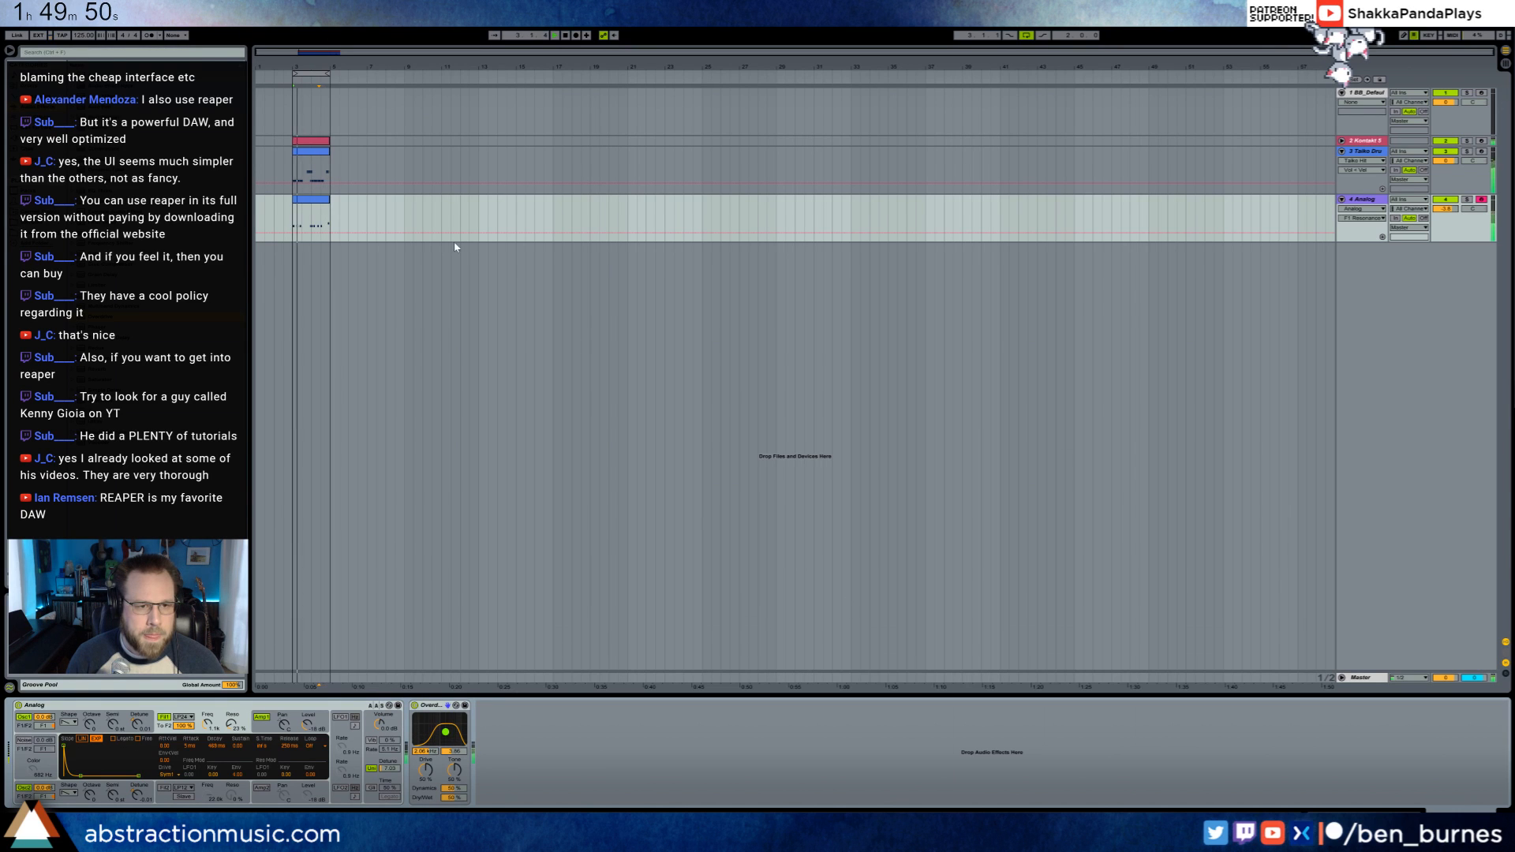
- Duplicate the Kontakt, Taiko and Analog clips right after the originals, and extend the arrangement loop to four bars, from bar 3 to bar 7
click(317, 206)
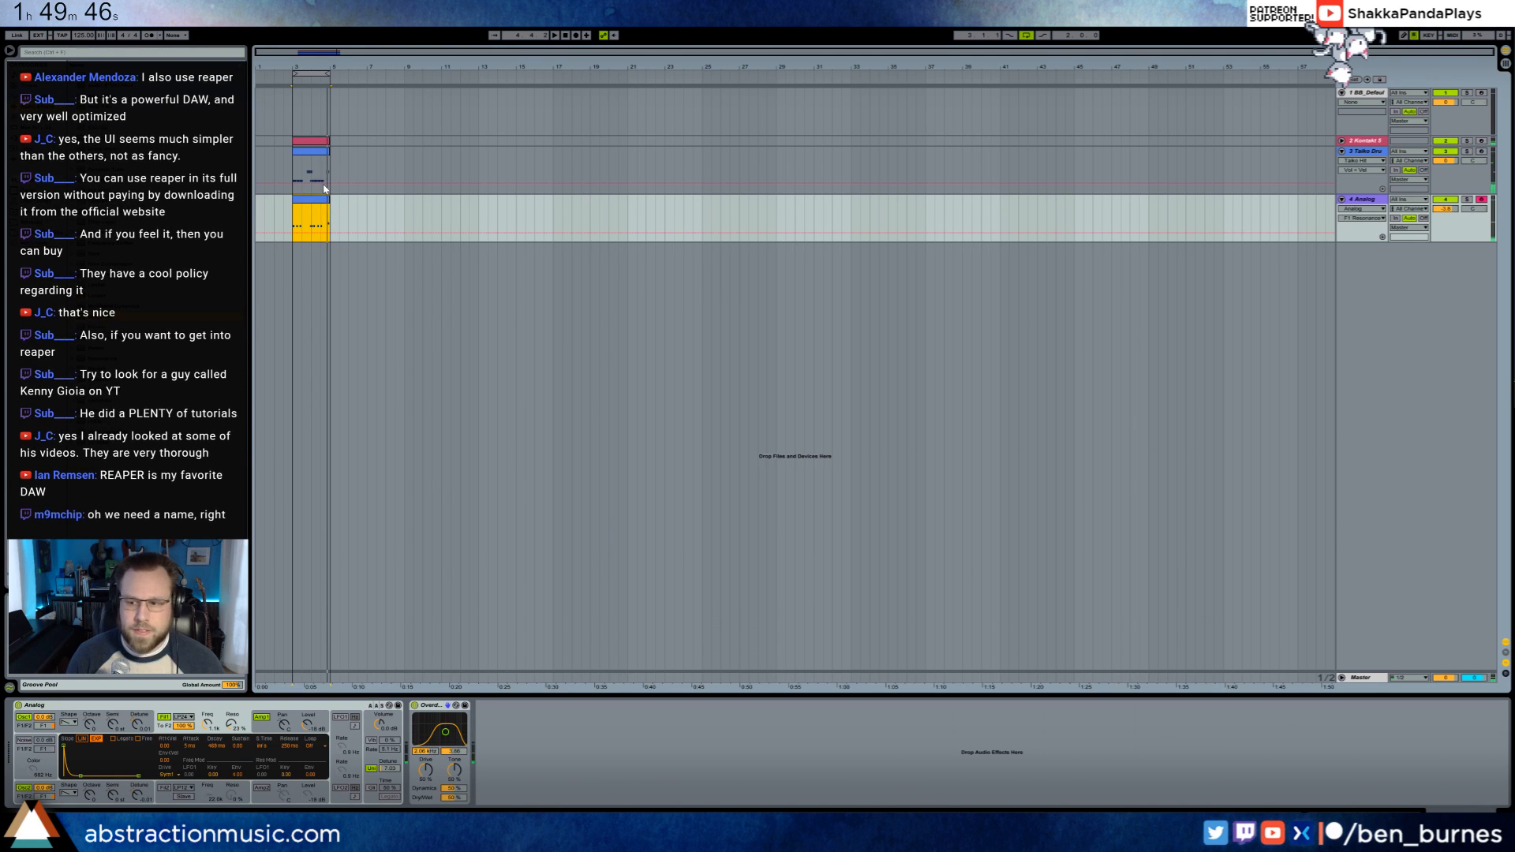
click(322, 144)
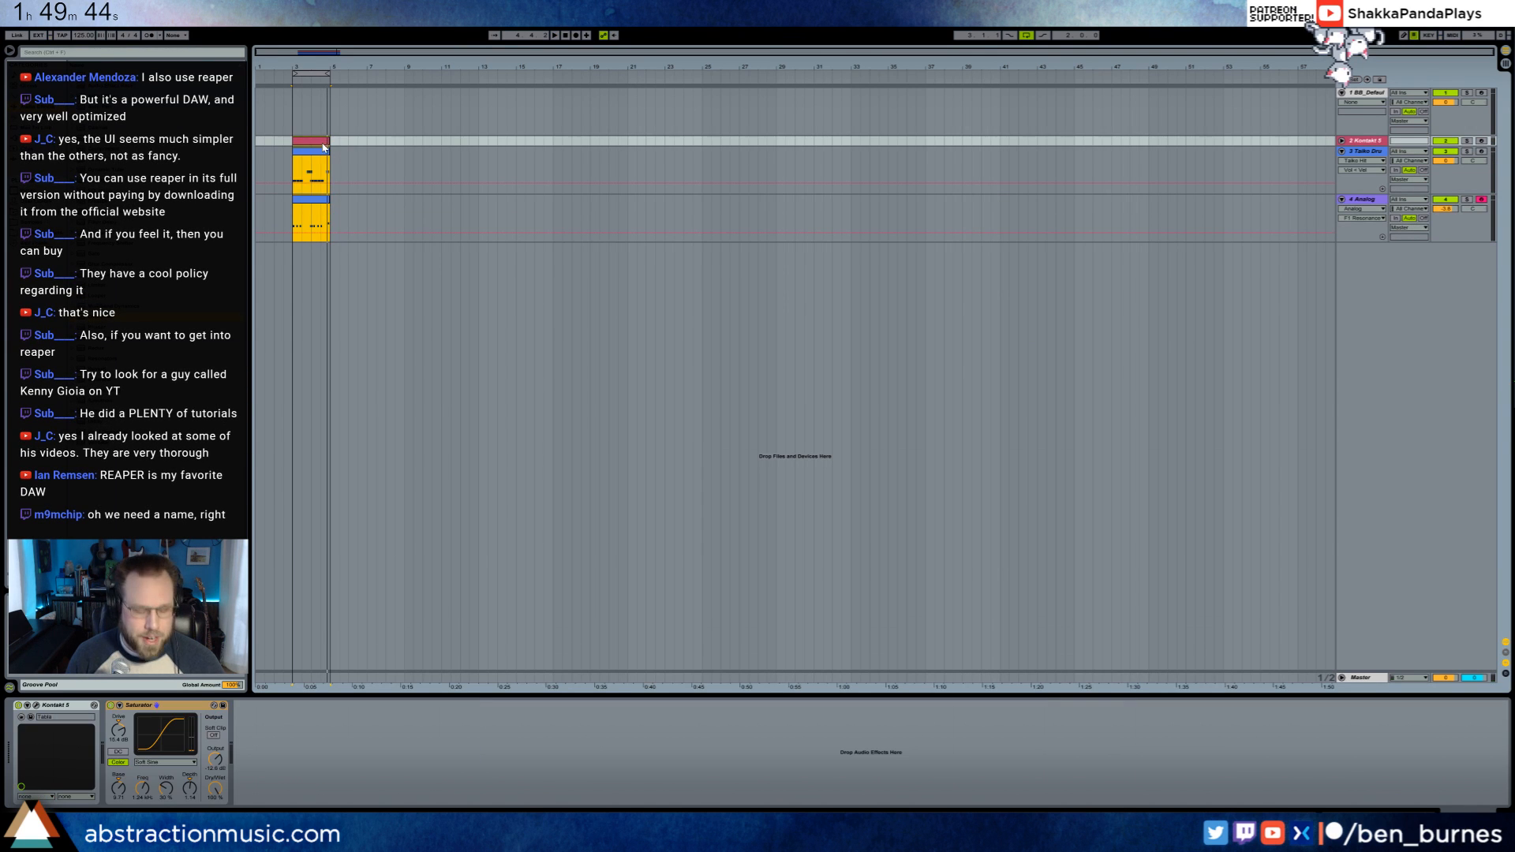
key(ctrl+d)
click(404, 169)
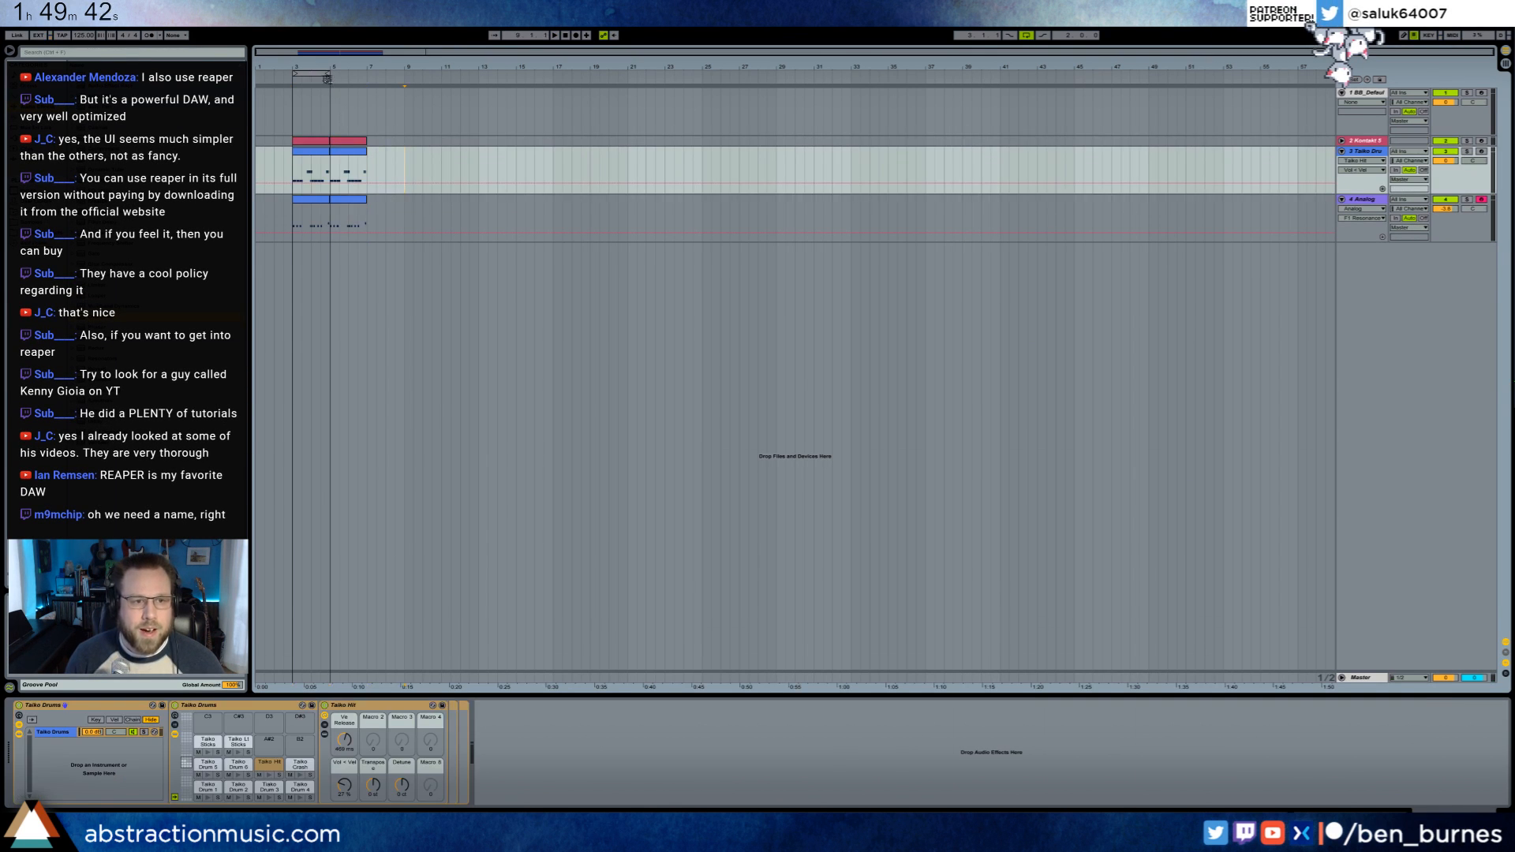
mouse_move(348, 81)
mouse_down()
mouse_move(375, 84)
mouse_move(329, 82)
mouse_move(468, 118)
mouse_up()
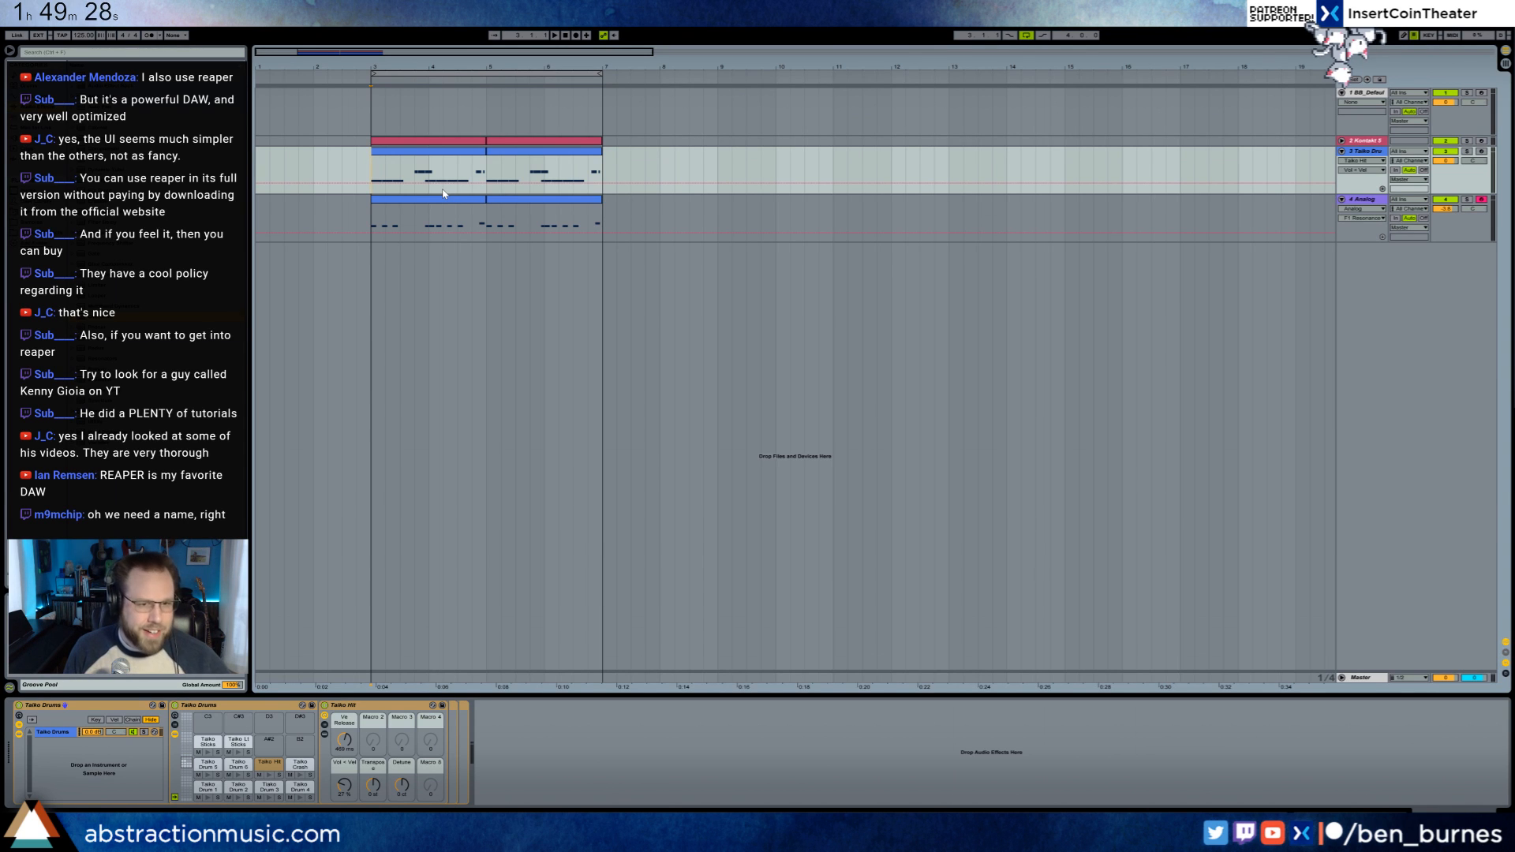
- Transpose all notes of the first Analog clip down an octave, and extend that clip over its duplicate to bar 7
click(398, 198)
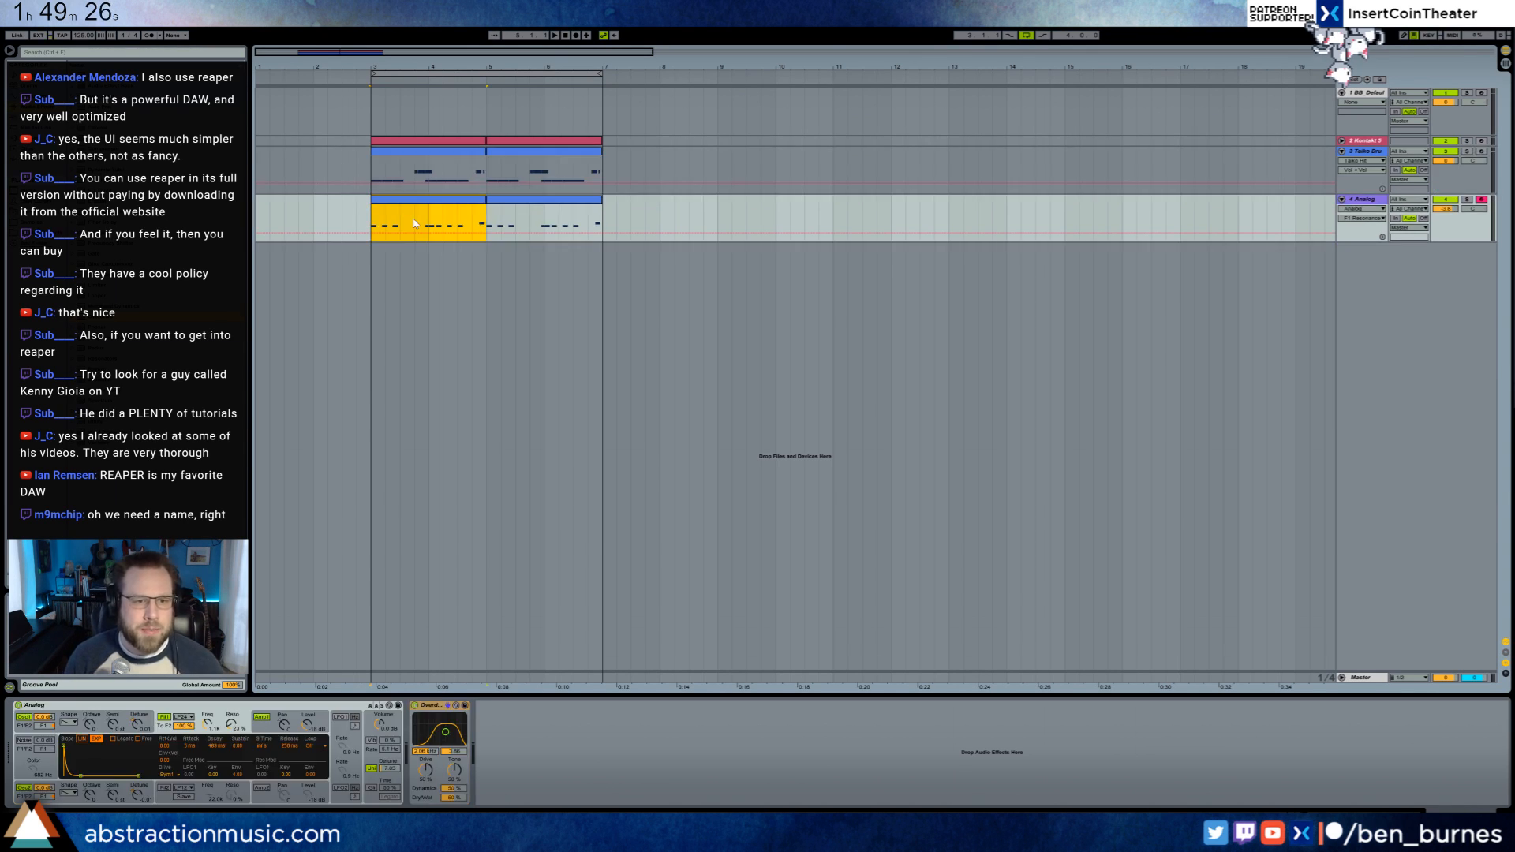
double_click(452, 200)
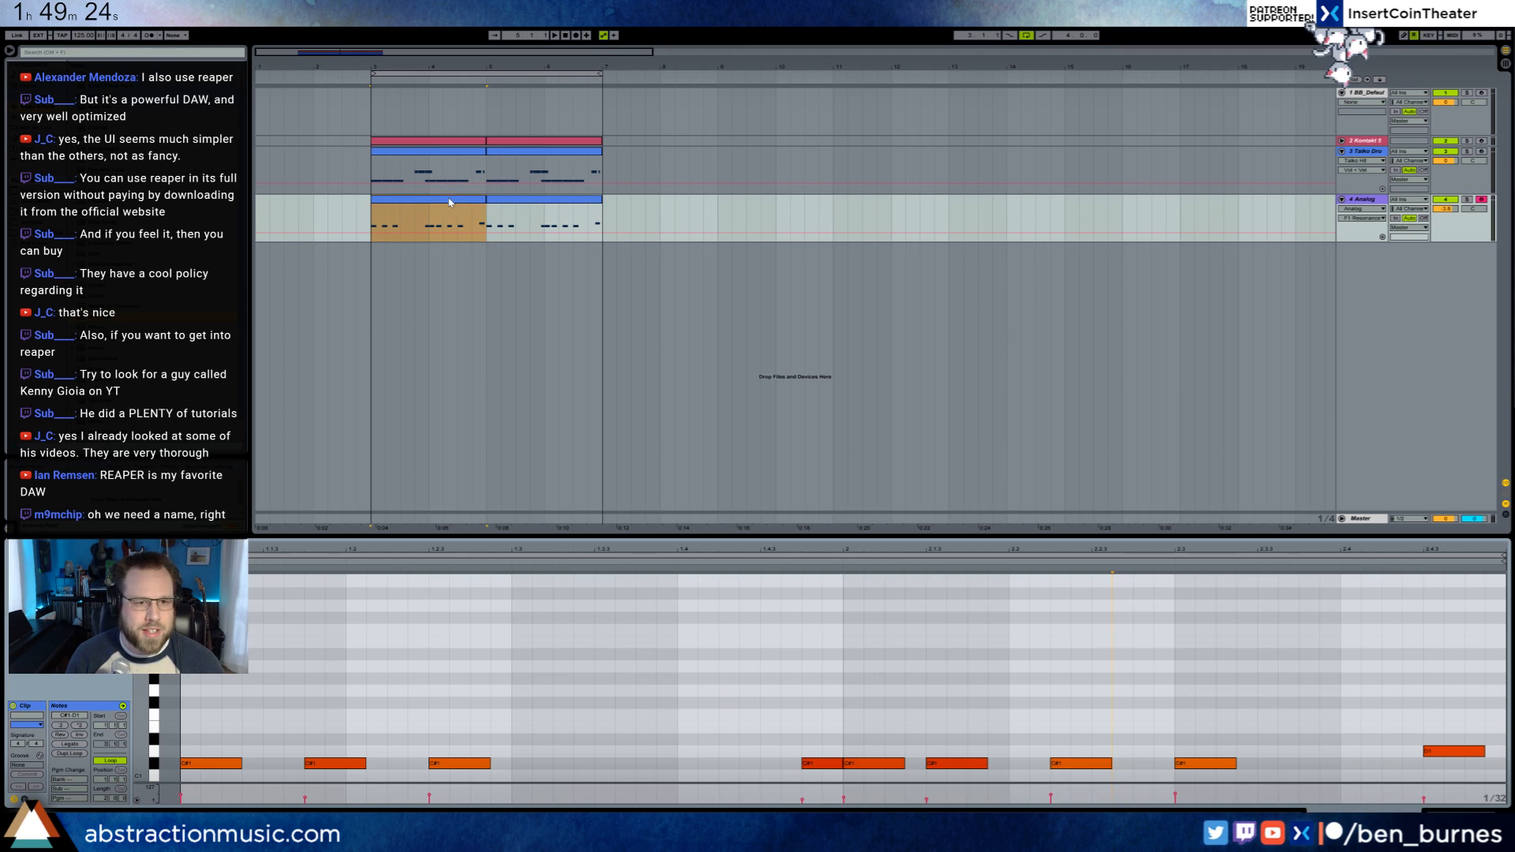
click(442, 664)
key(ctrl+a)
key(shift+Down)
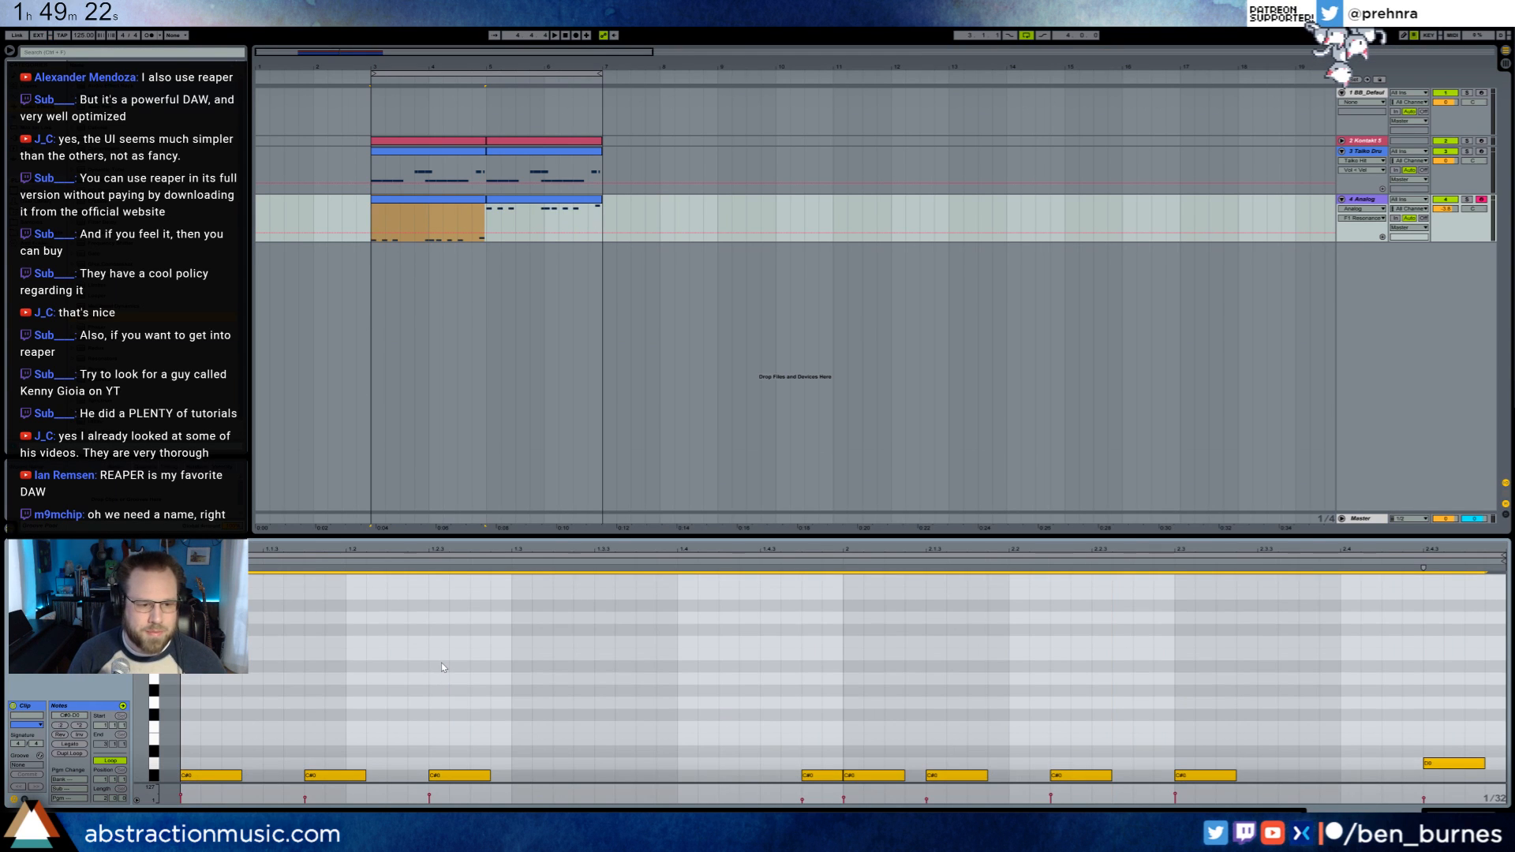
key(space)
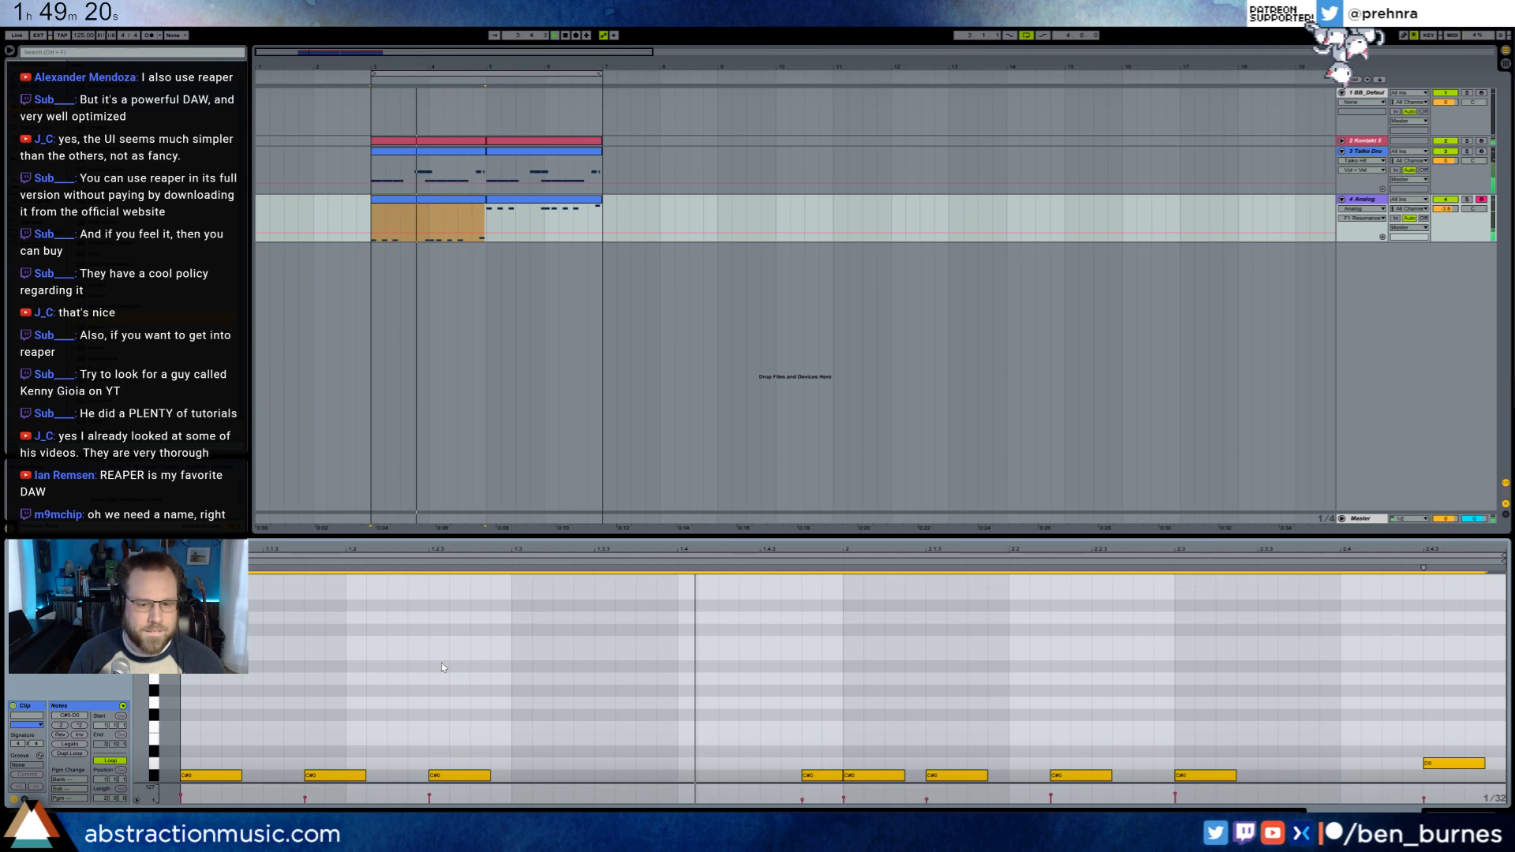
key(space)
click(462, 206)
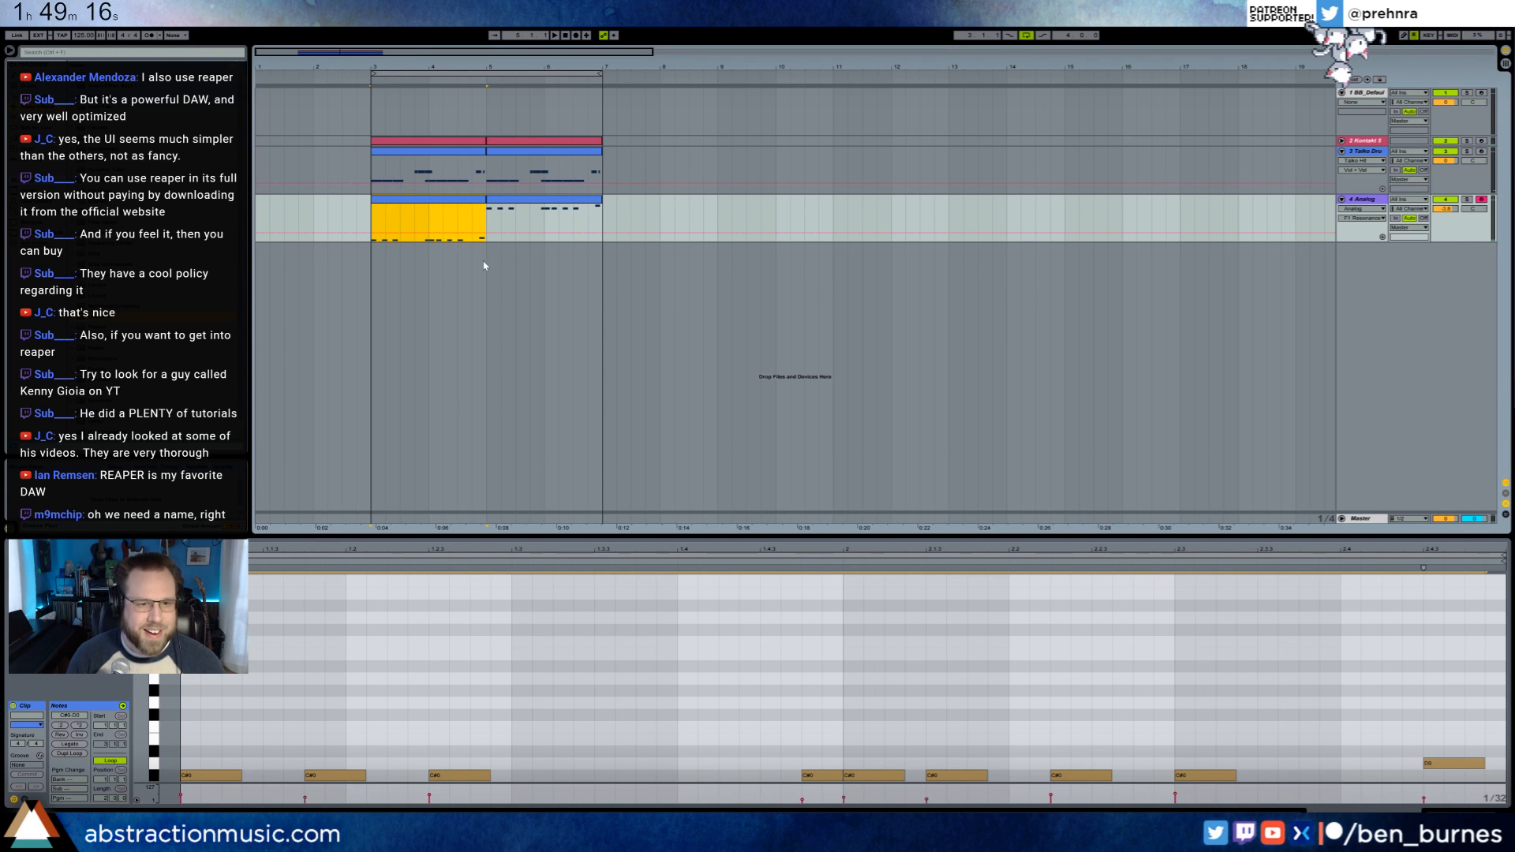
drag(485, 200, 586, 212)
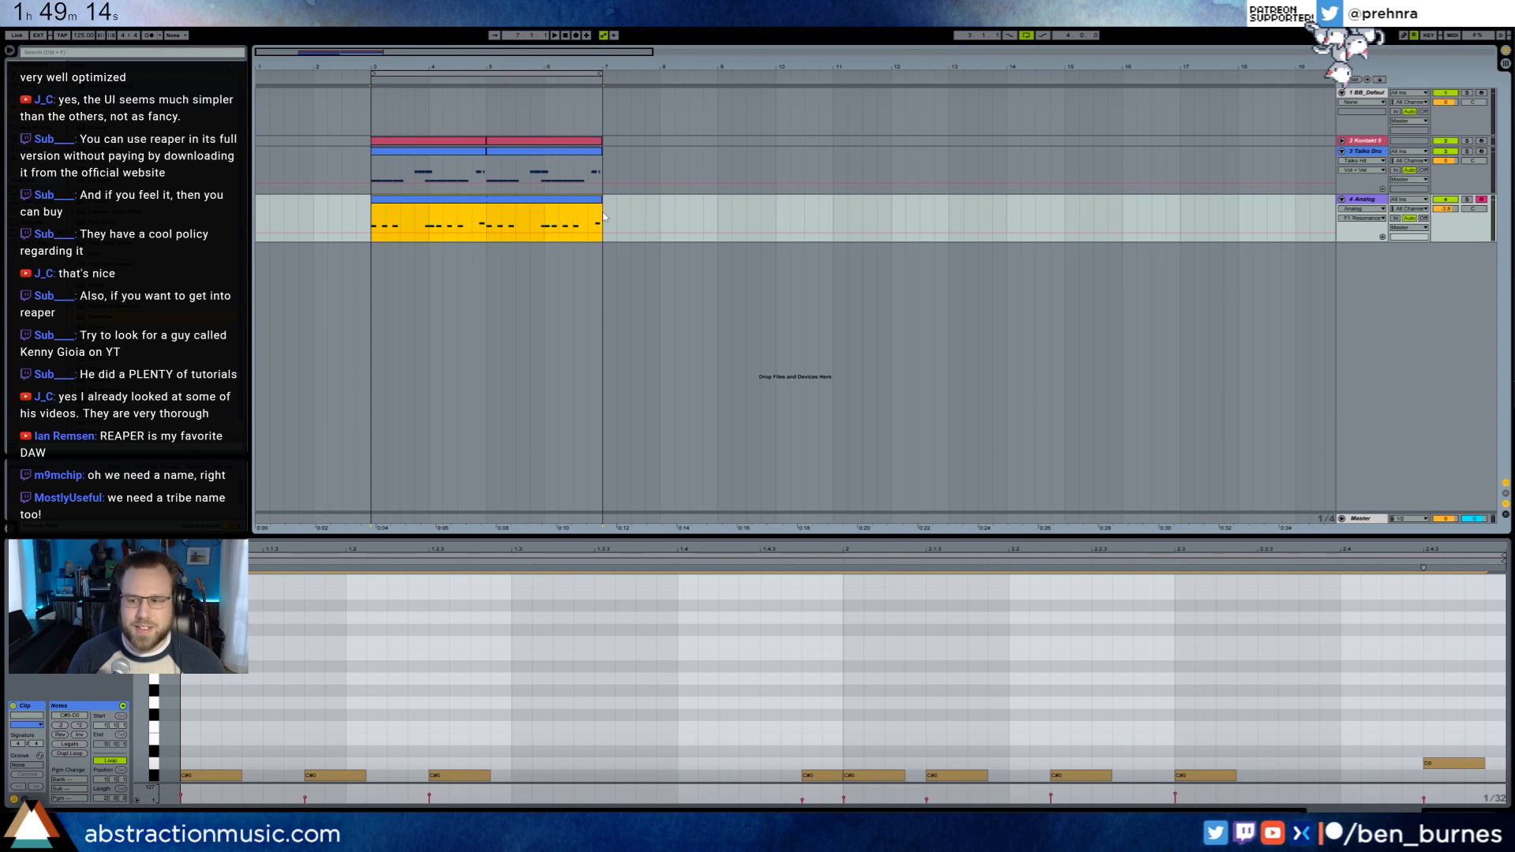
- Play the loop and lower the Taiko track's volume
key(space)
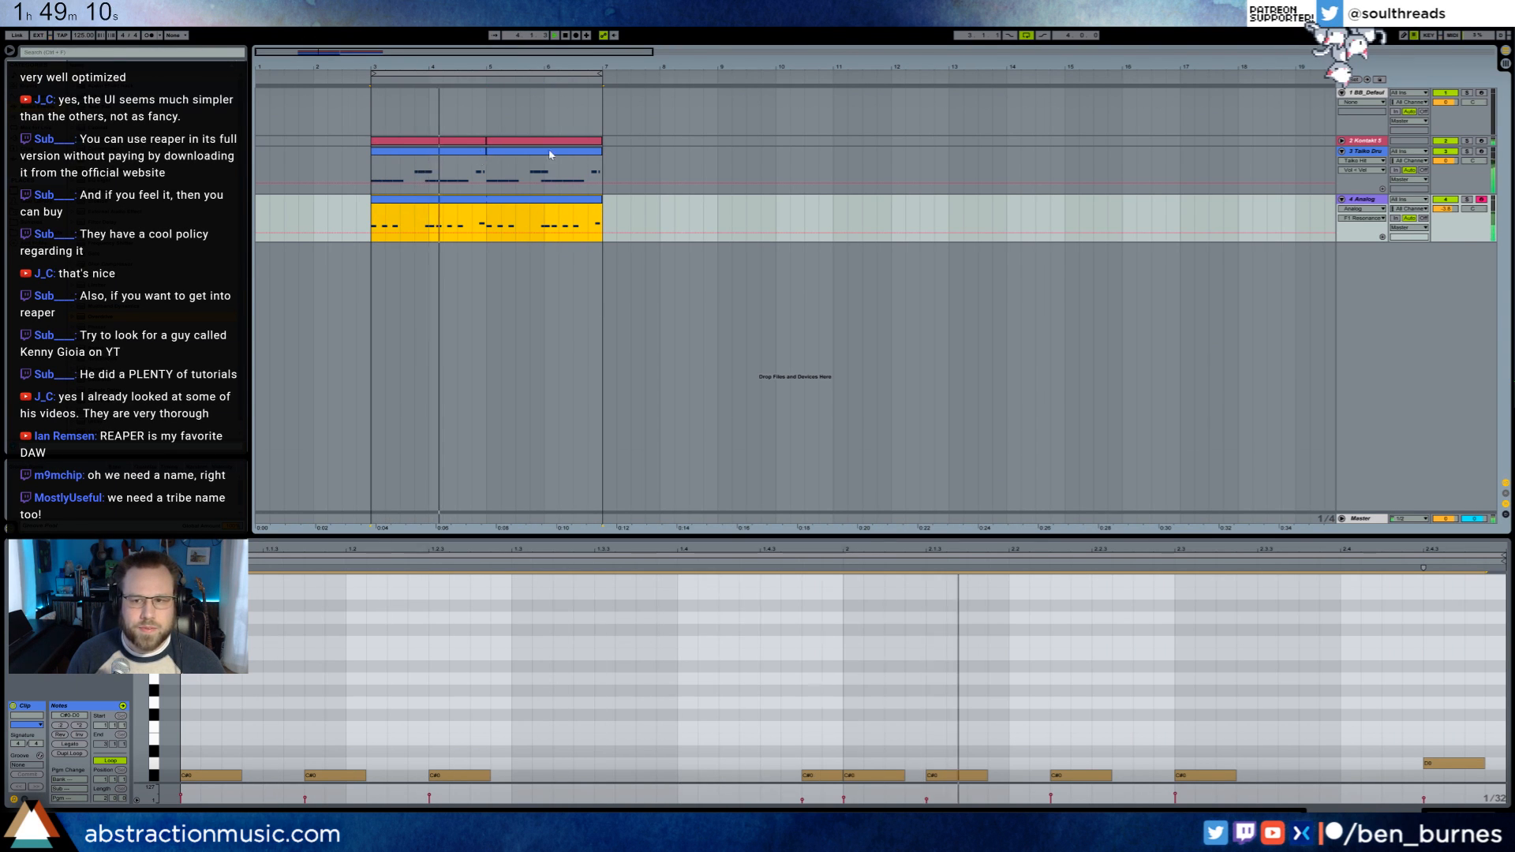
drag(1445, 161, 1446, 168)
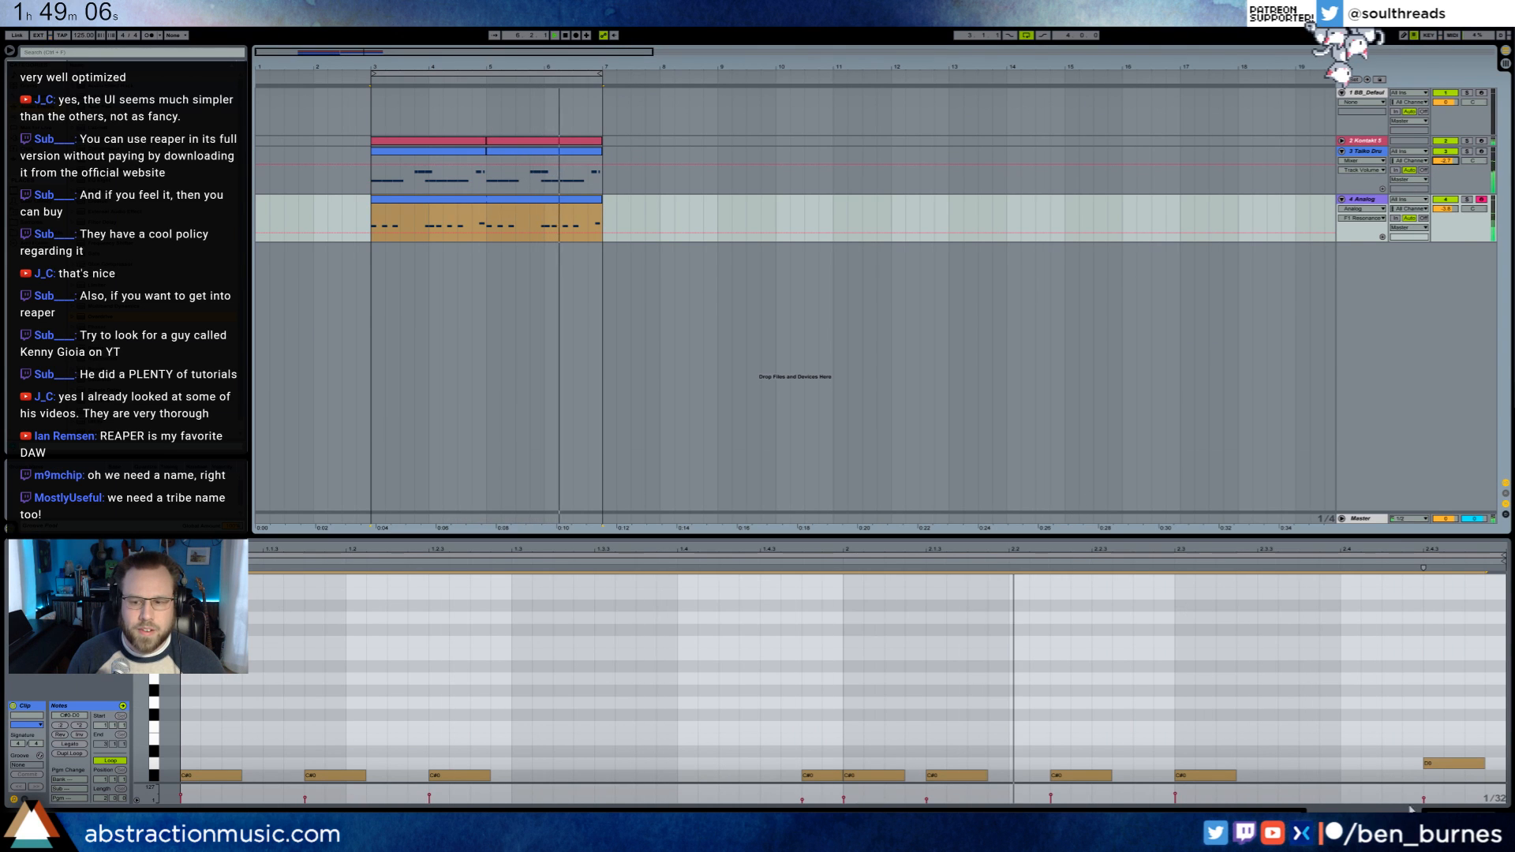
- Adjust Analog's unison detune and compare the bass with unison switched off and on
key(shift+Tab)
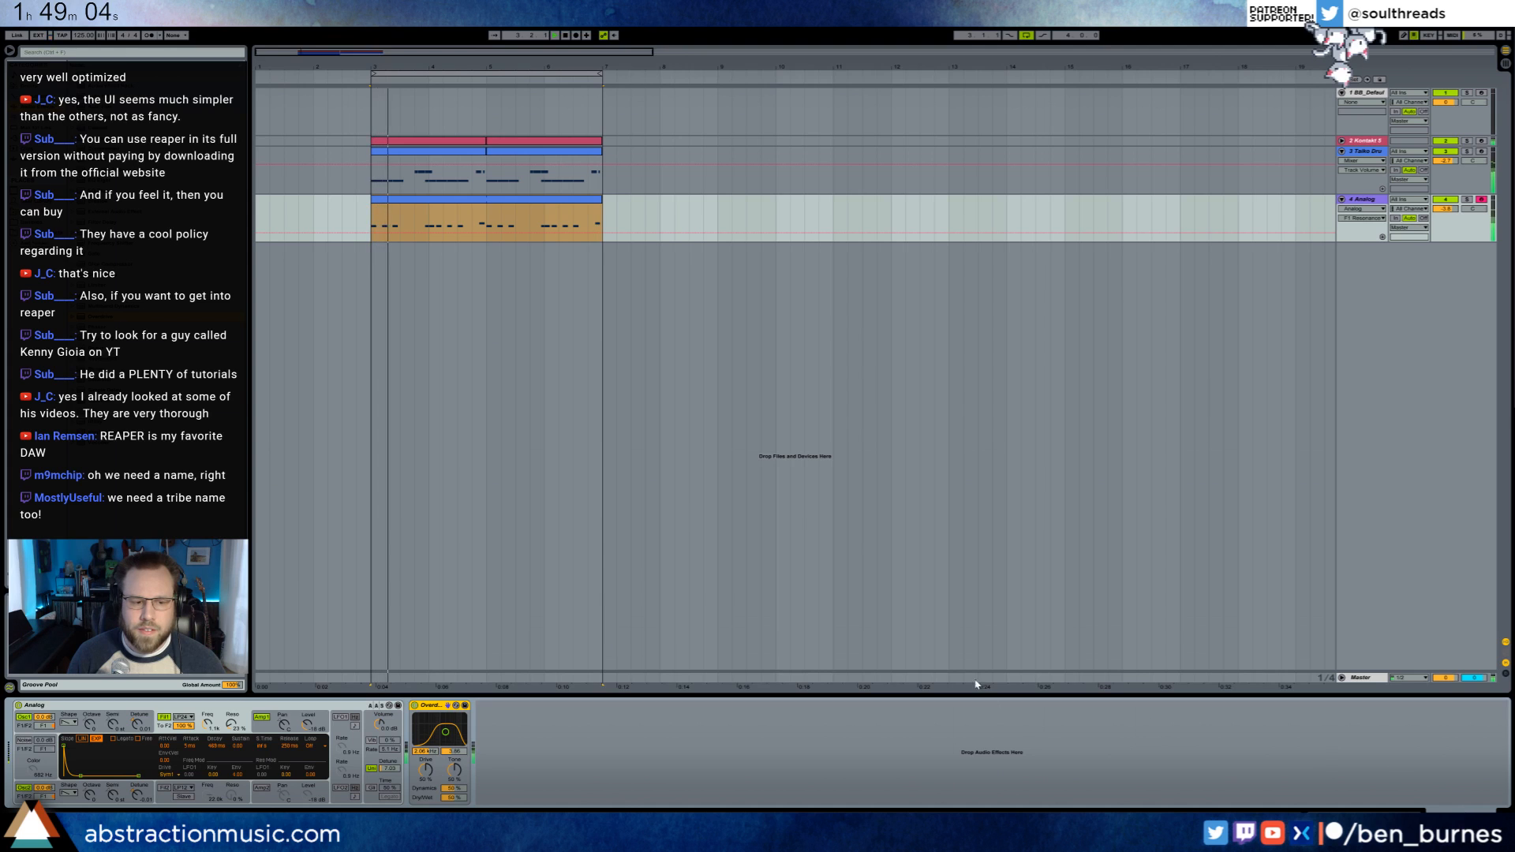
click(268, 728)
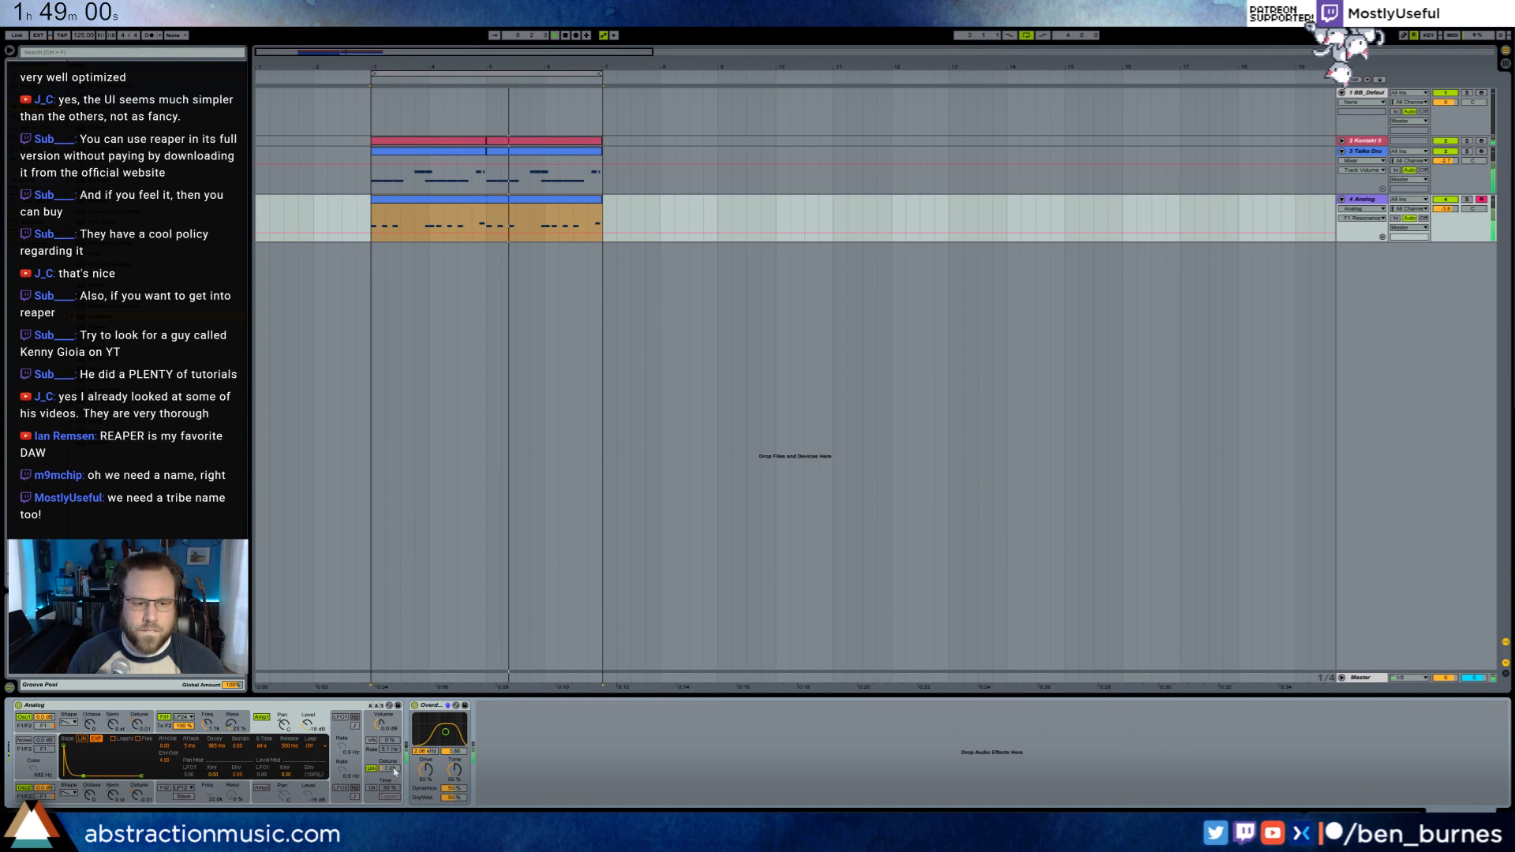
mouse_move(389, 768)
mouse_down()
mouse_move(389, 797)
mouse_move(389, 769)
mouse_up()
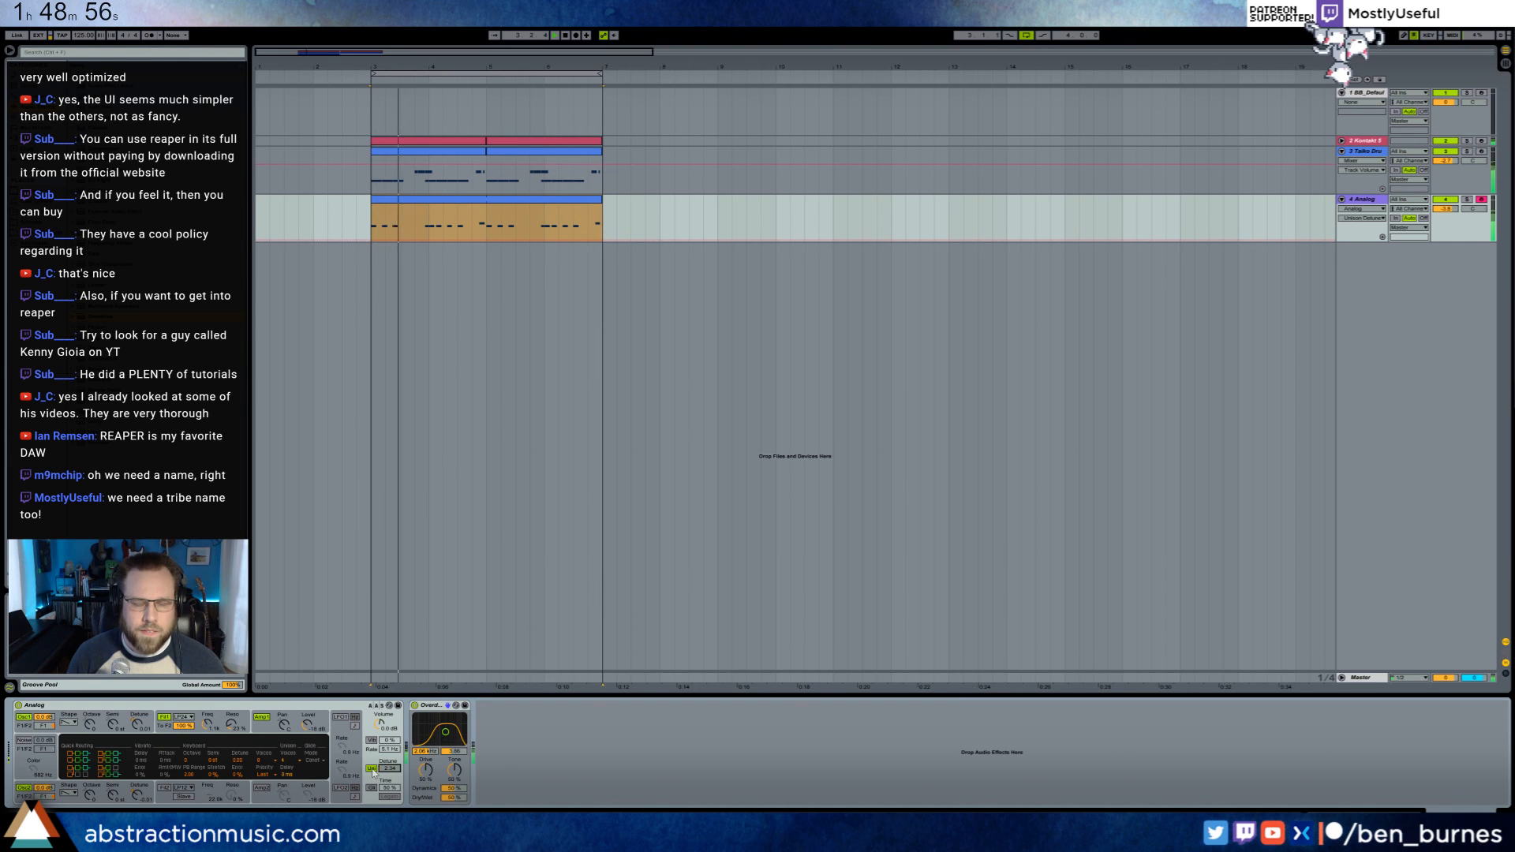
click(371, 768)
click(92, 792)
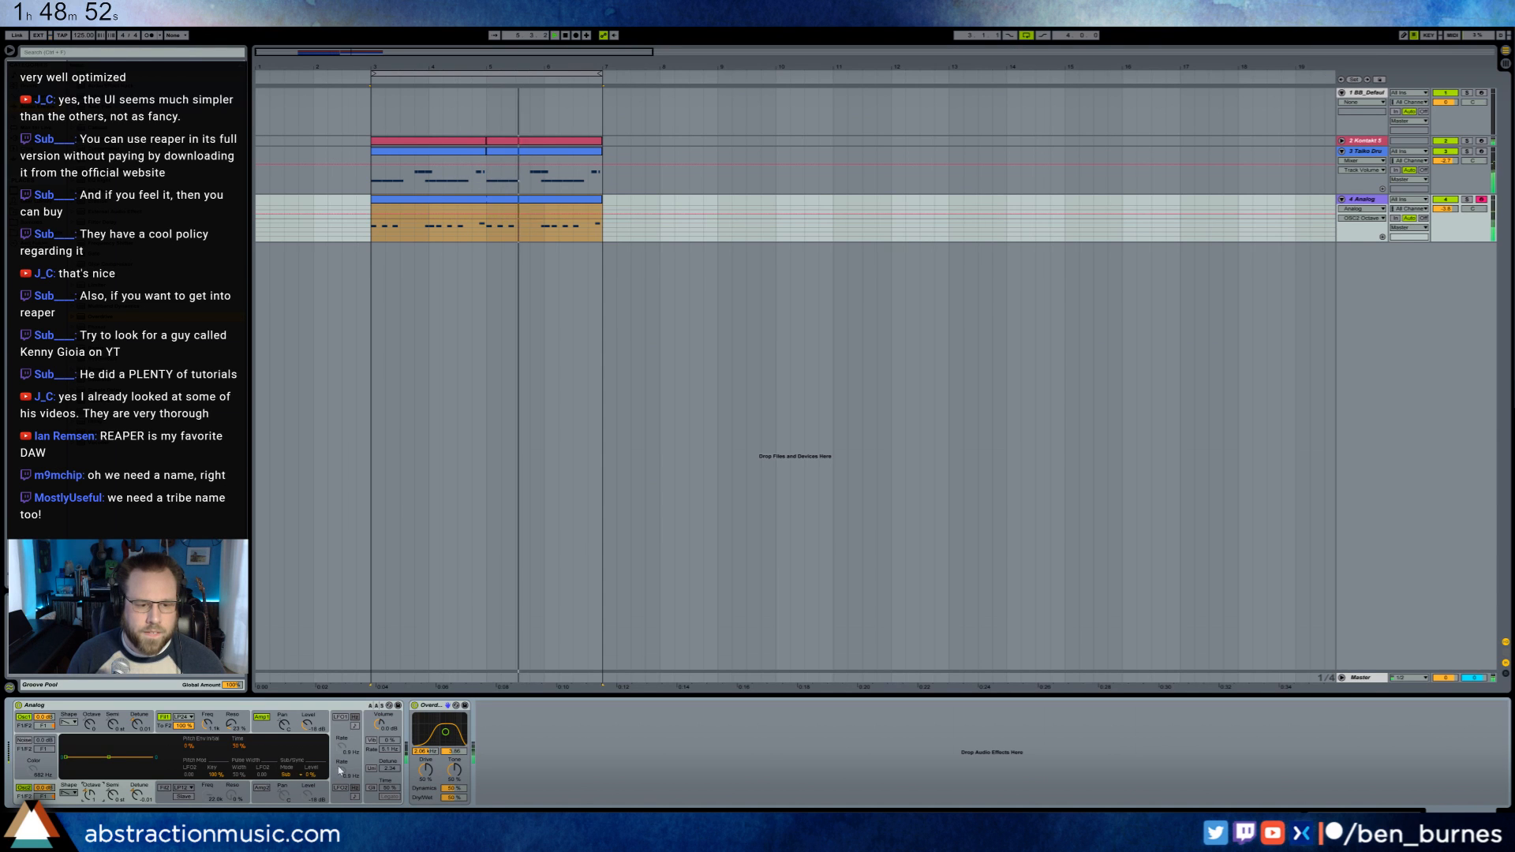
click(371, 770)
click(371, 769)
click(389, 769)
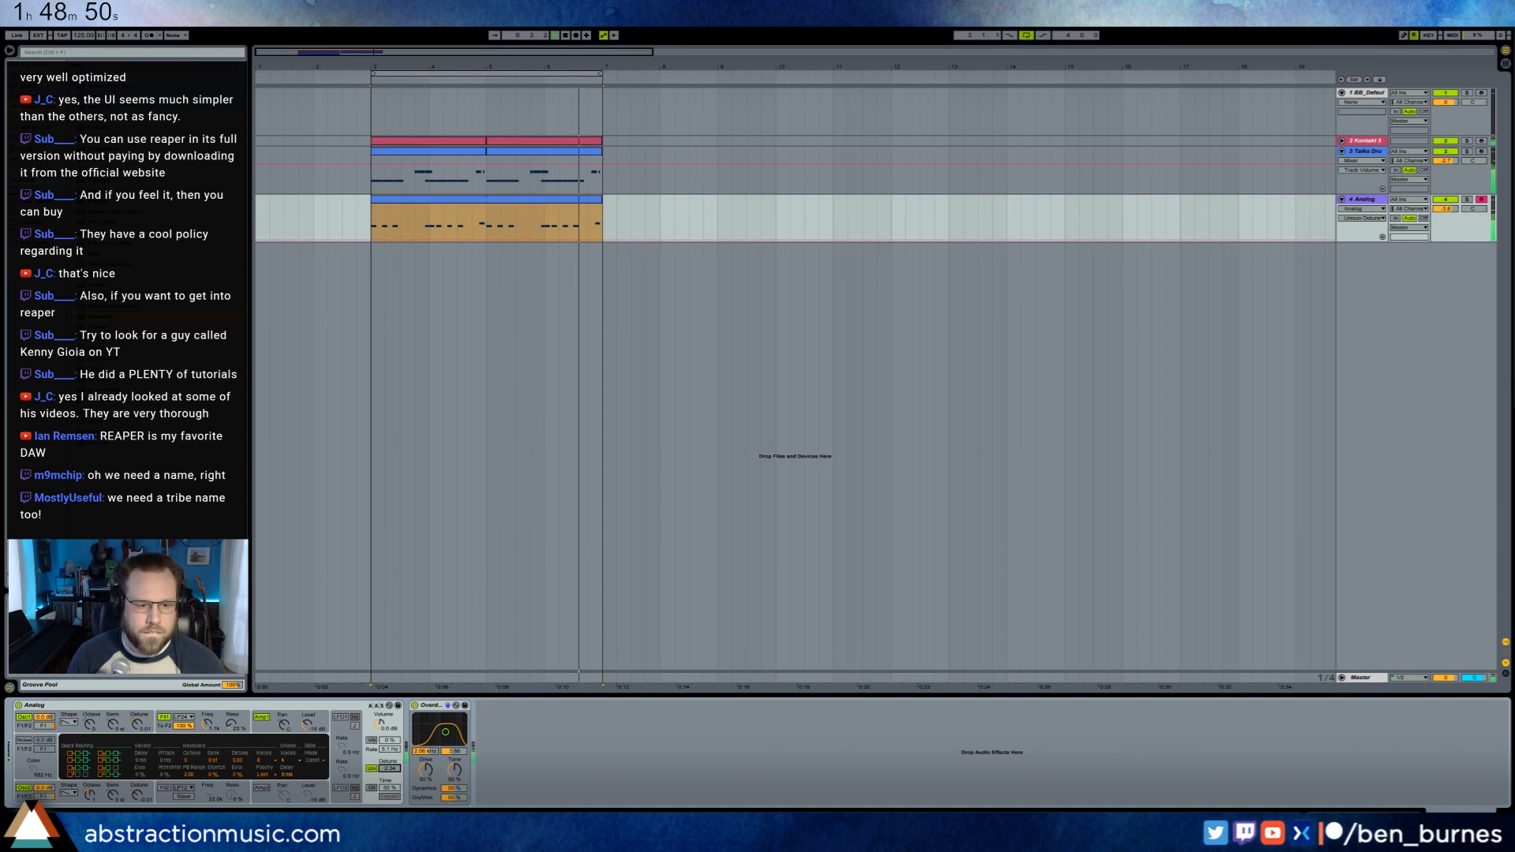
- Raise the Overdrive's filter frequency slightly, and lower the resonance and frequency of Analog's filter 1
drag(446, 734, 448, 732)
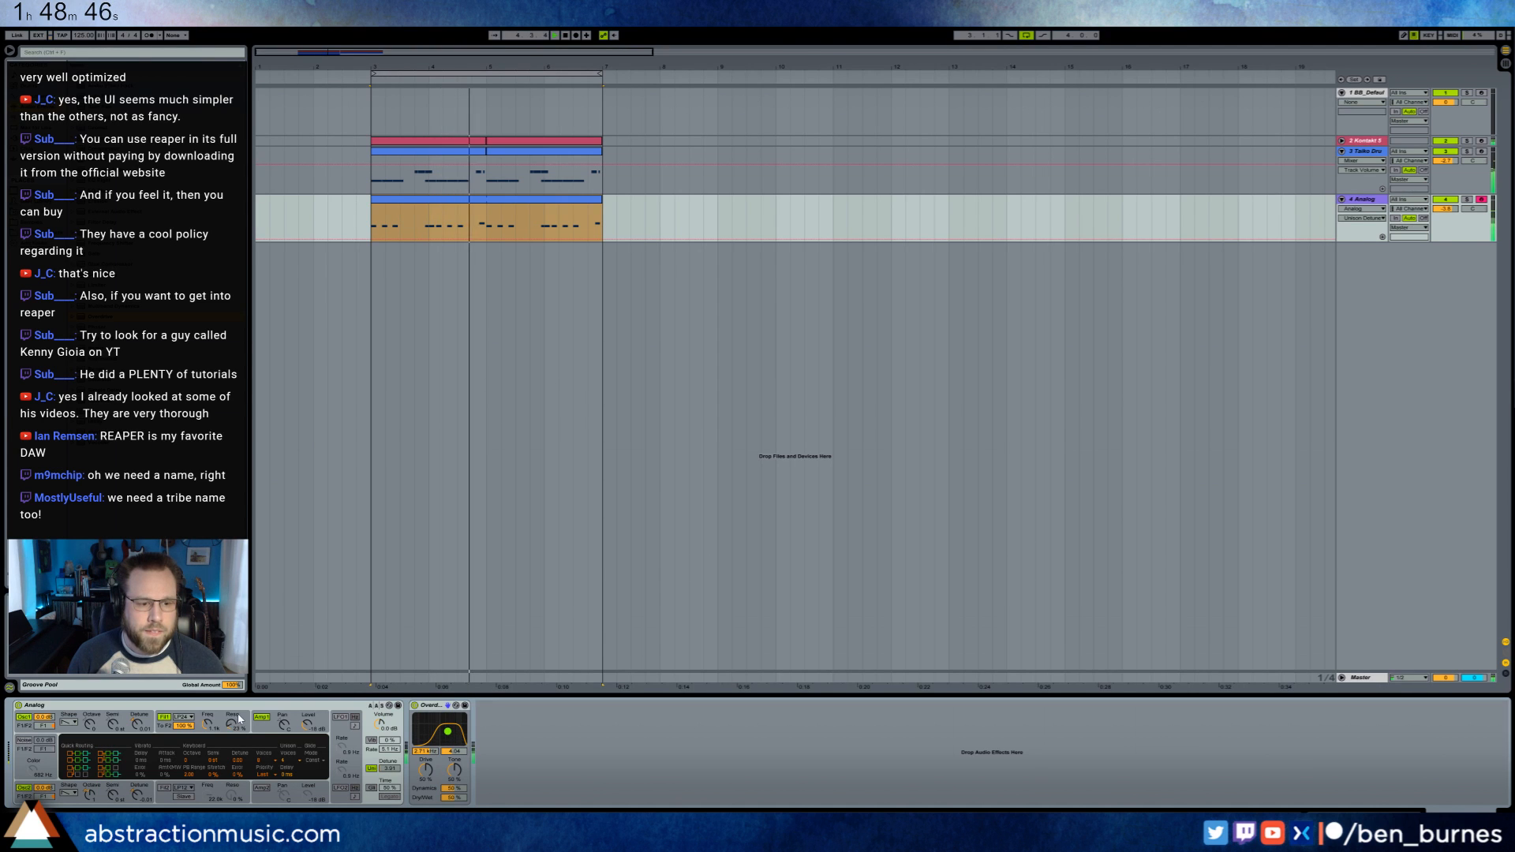
drag(232, 722, 207, 745)
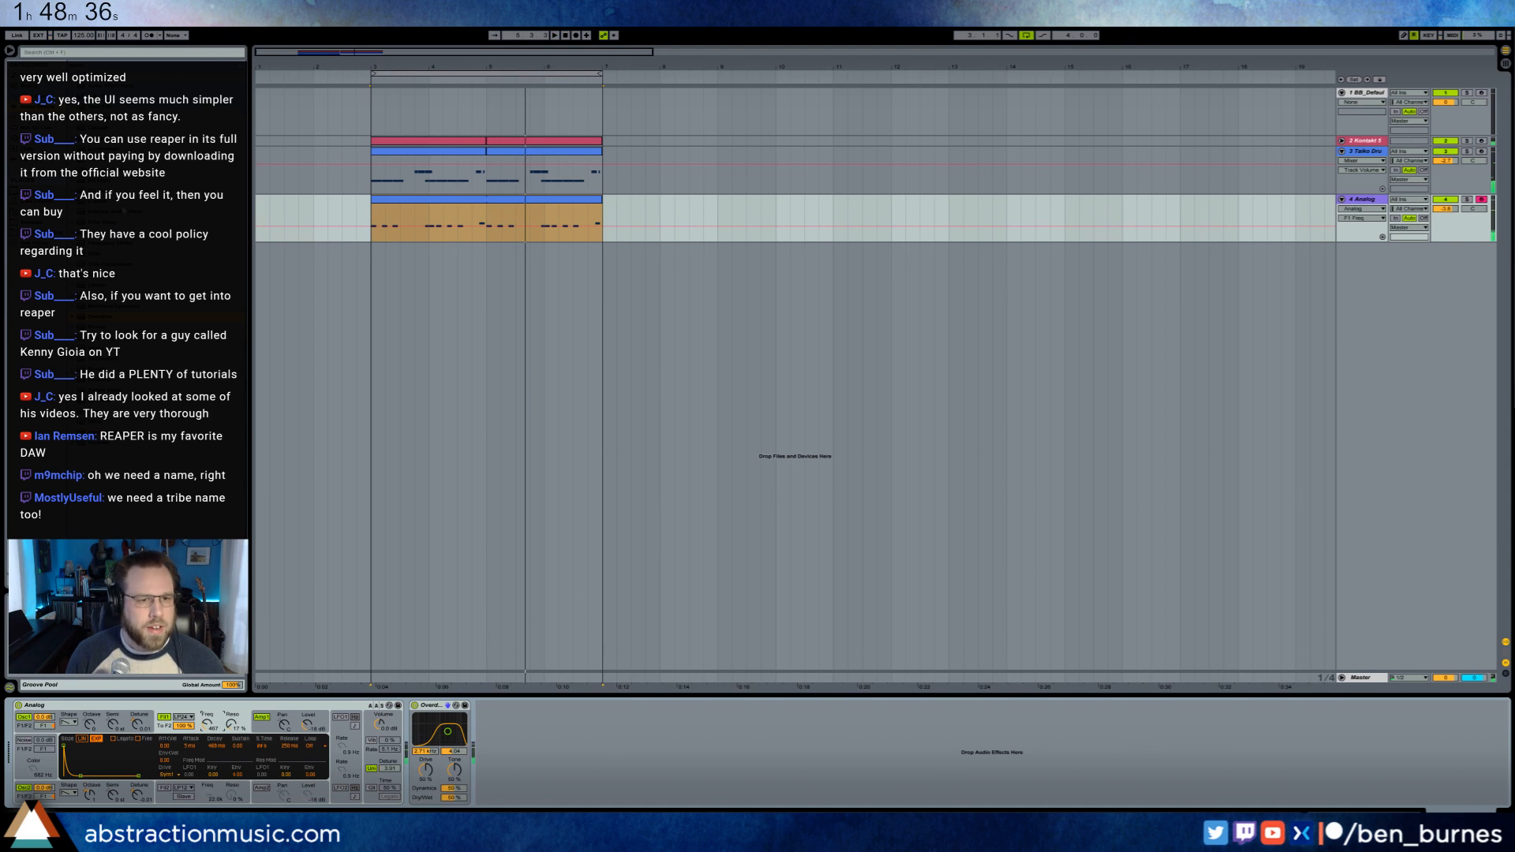
click(258, 732)
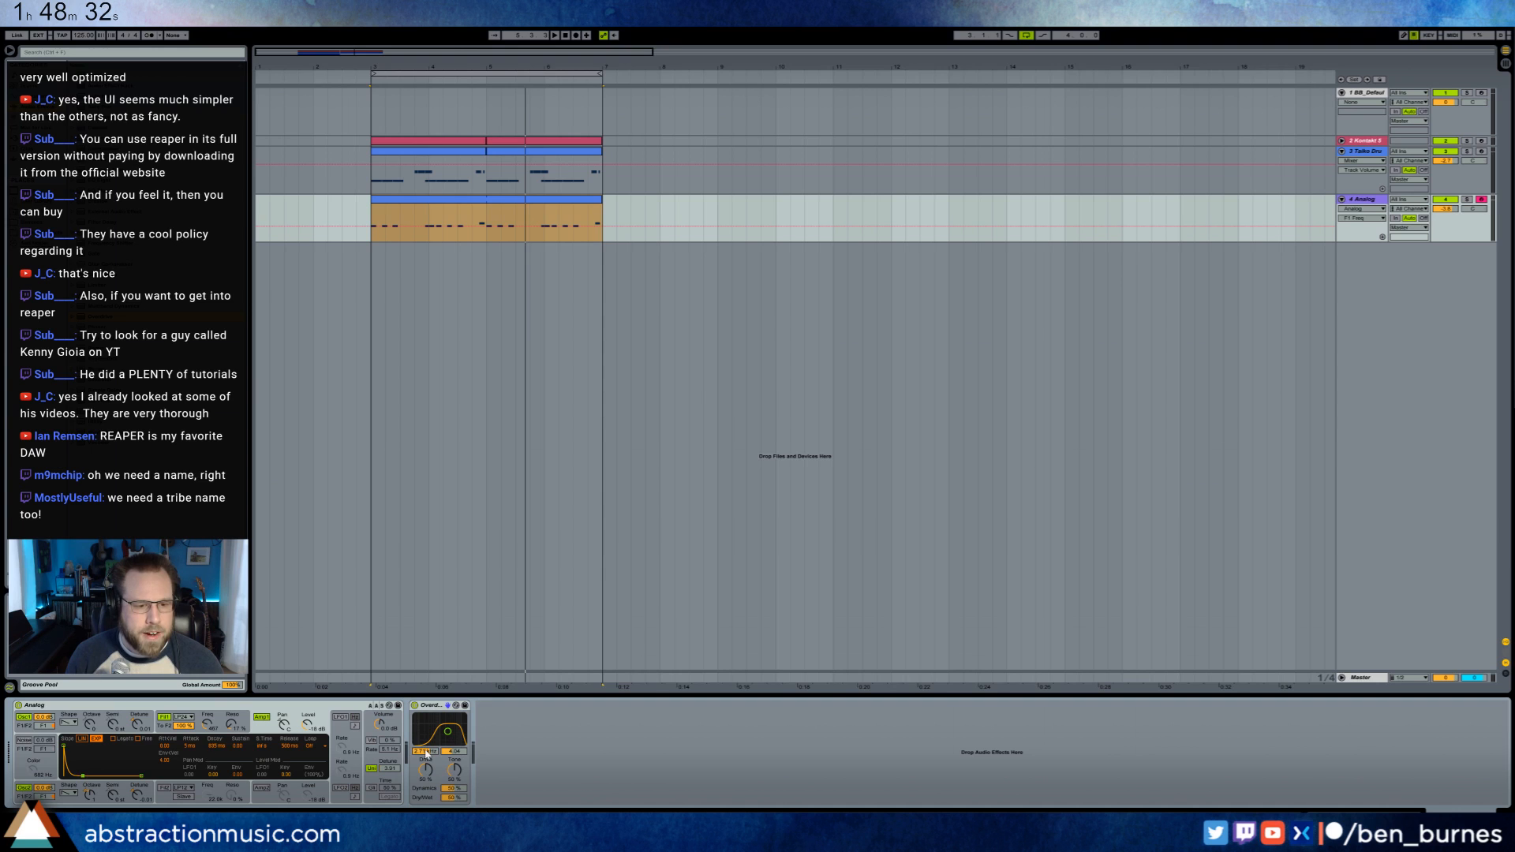
- Audition the loop, and add a rising run of C#, D, F# and G# at the end of the Analog clip's fourth bar
click(372, 219)
key(space)
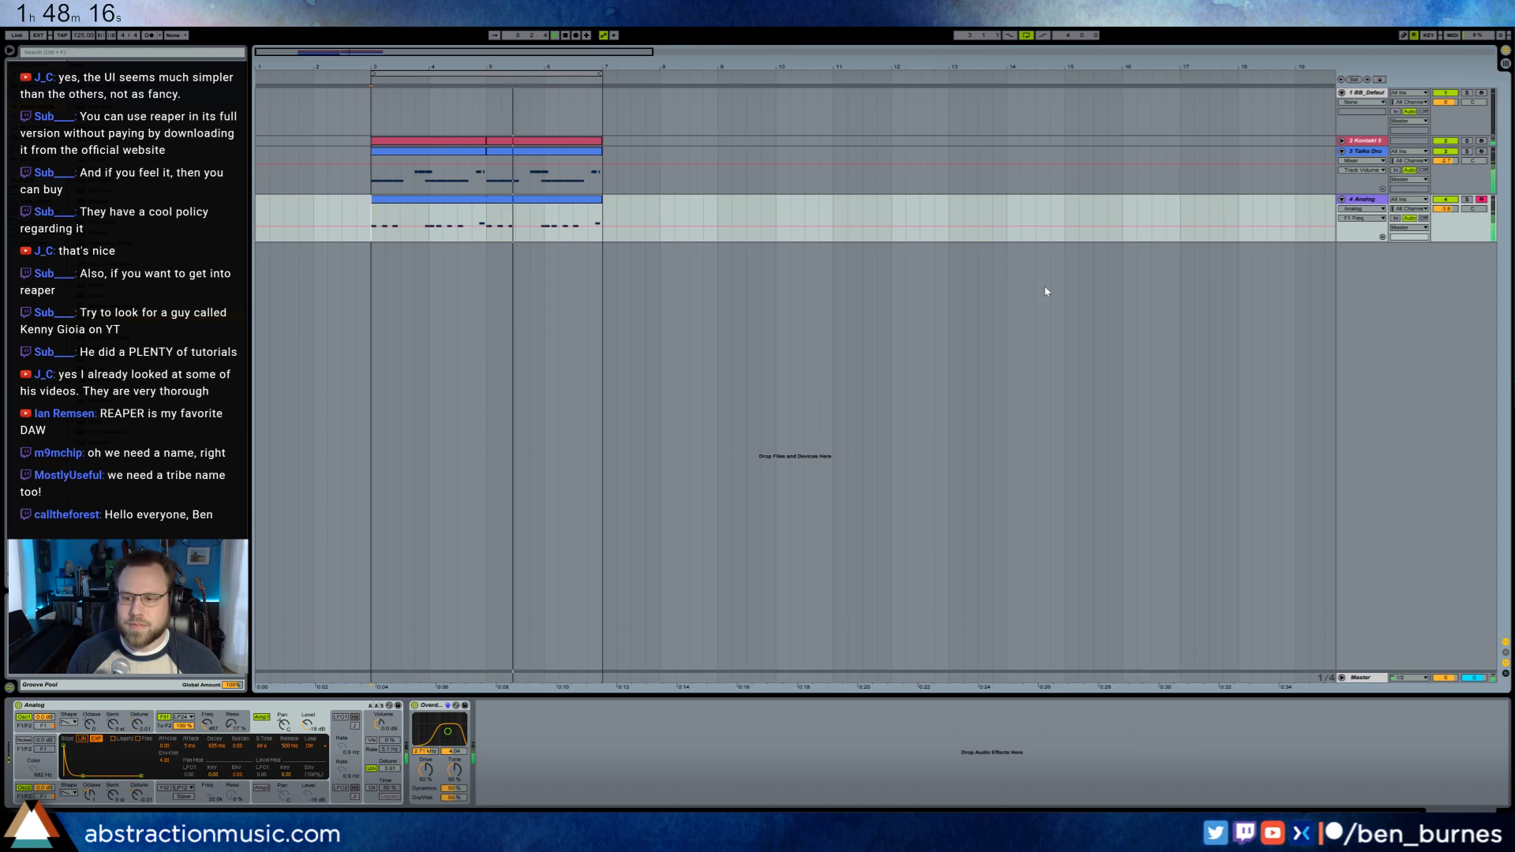
click(374, 187)
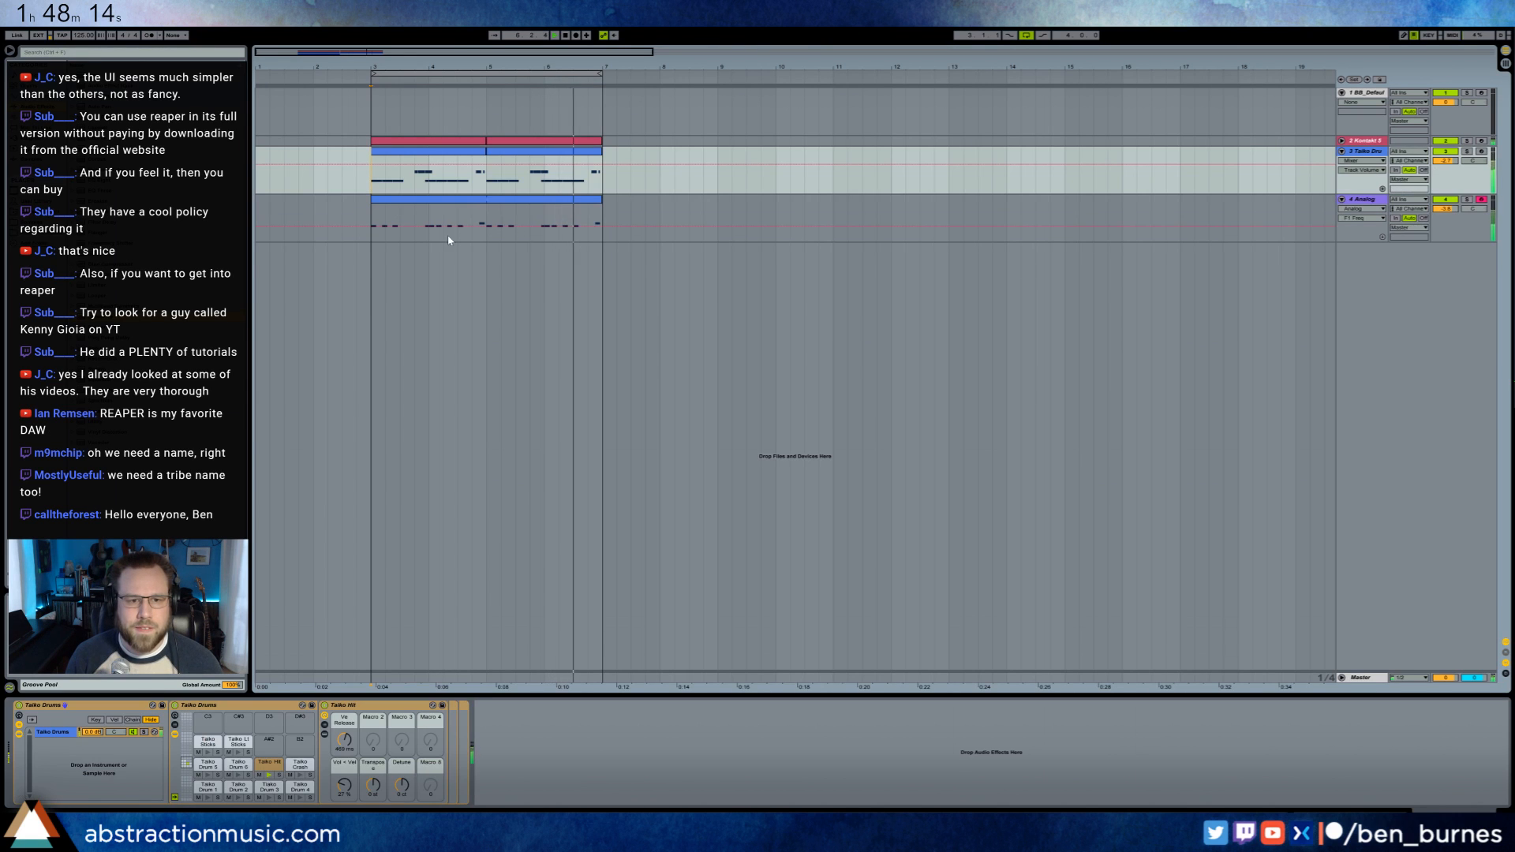
click(550, 205)
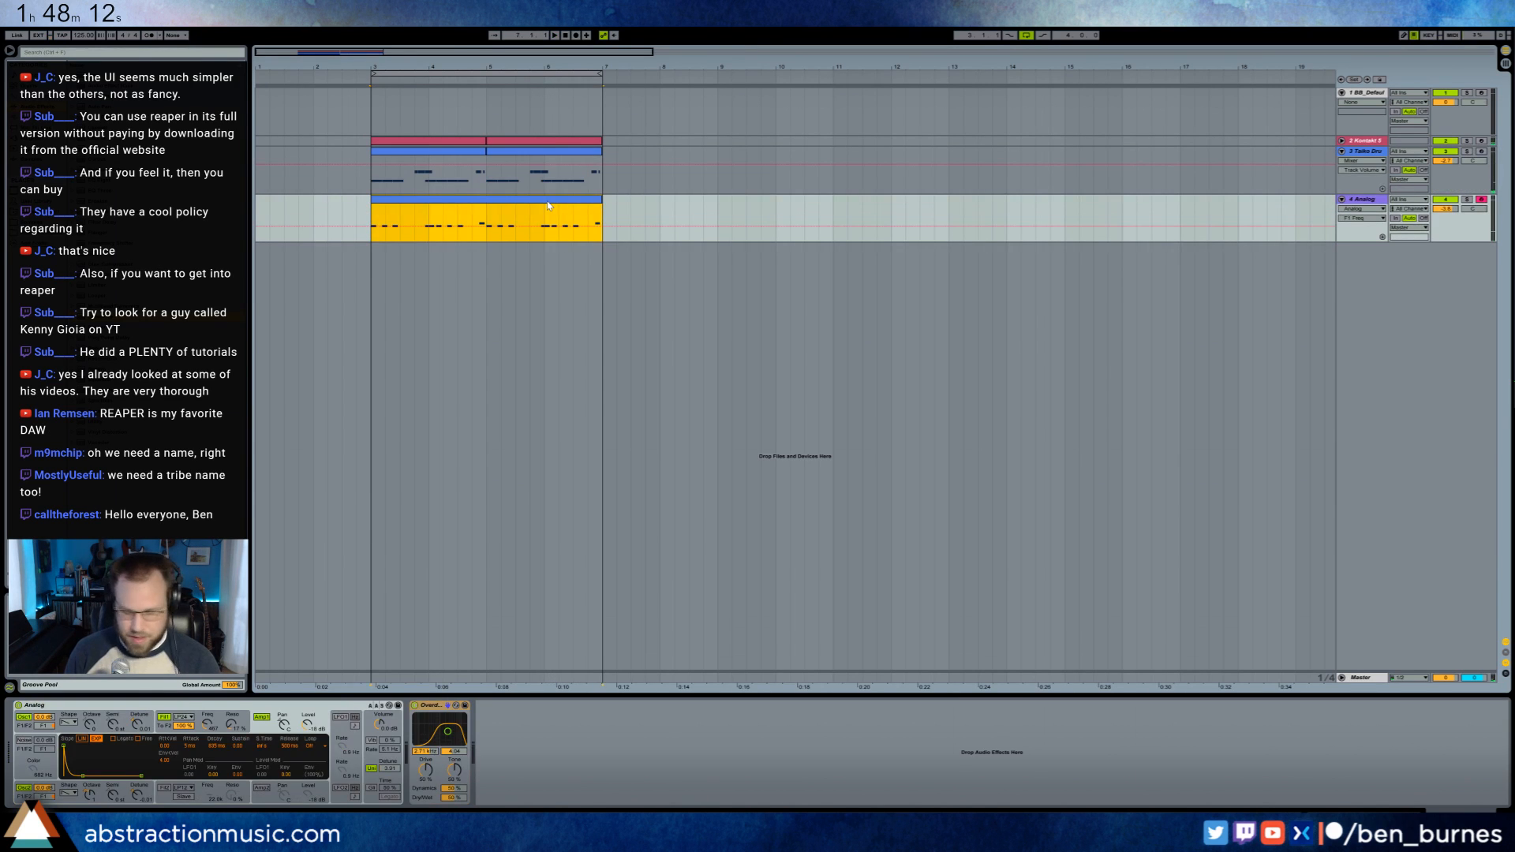
double_click(591, 206)
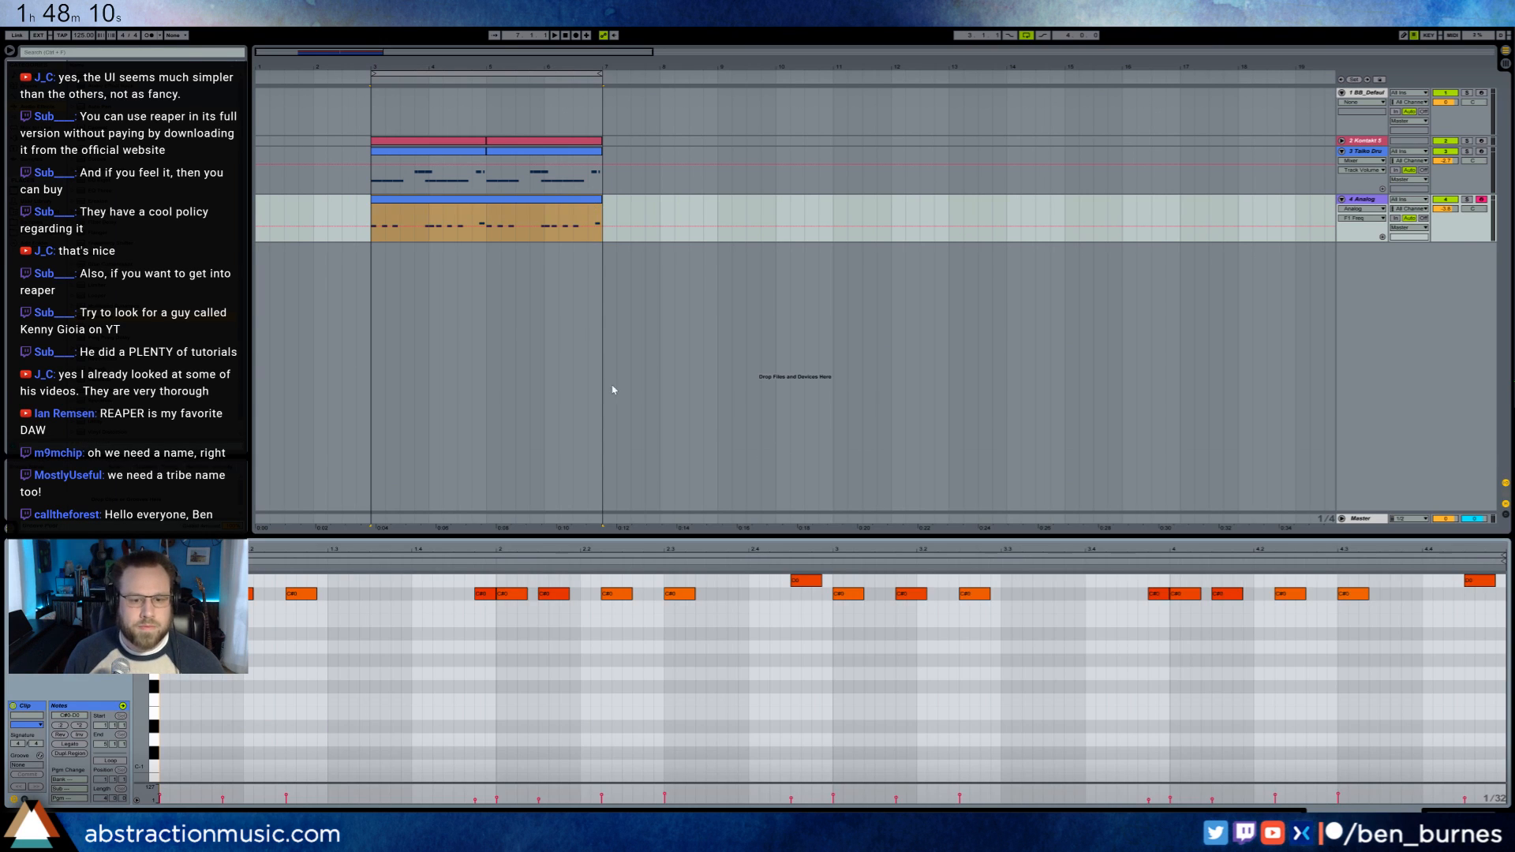
scroll(1394, 631, up, 3)
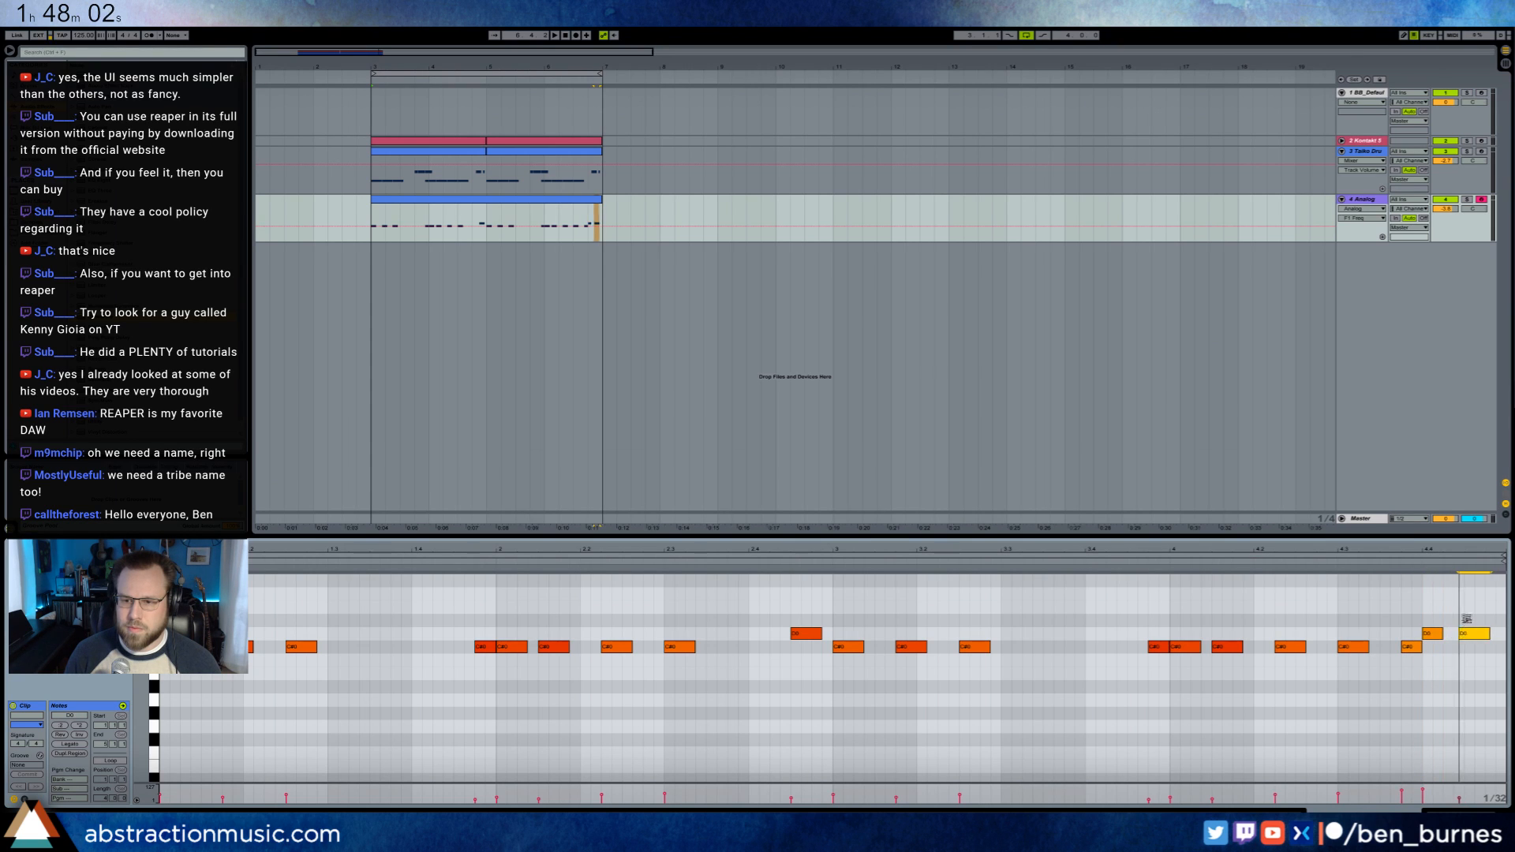
scroll(1464, 610, up, 2)
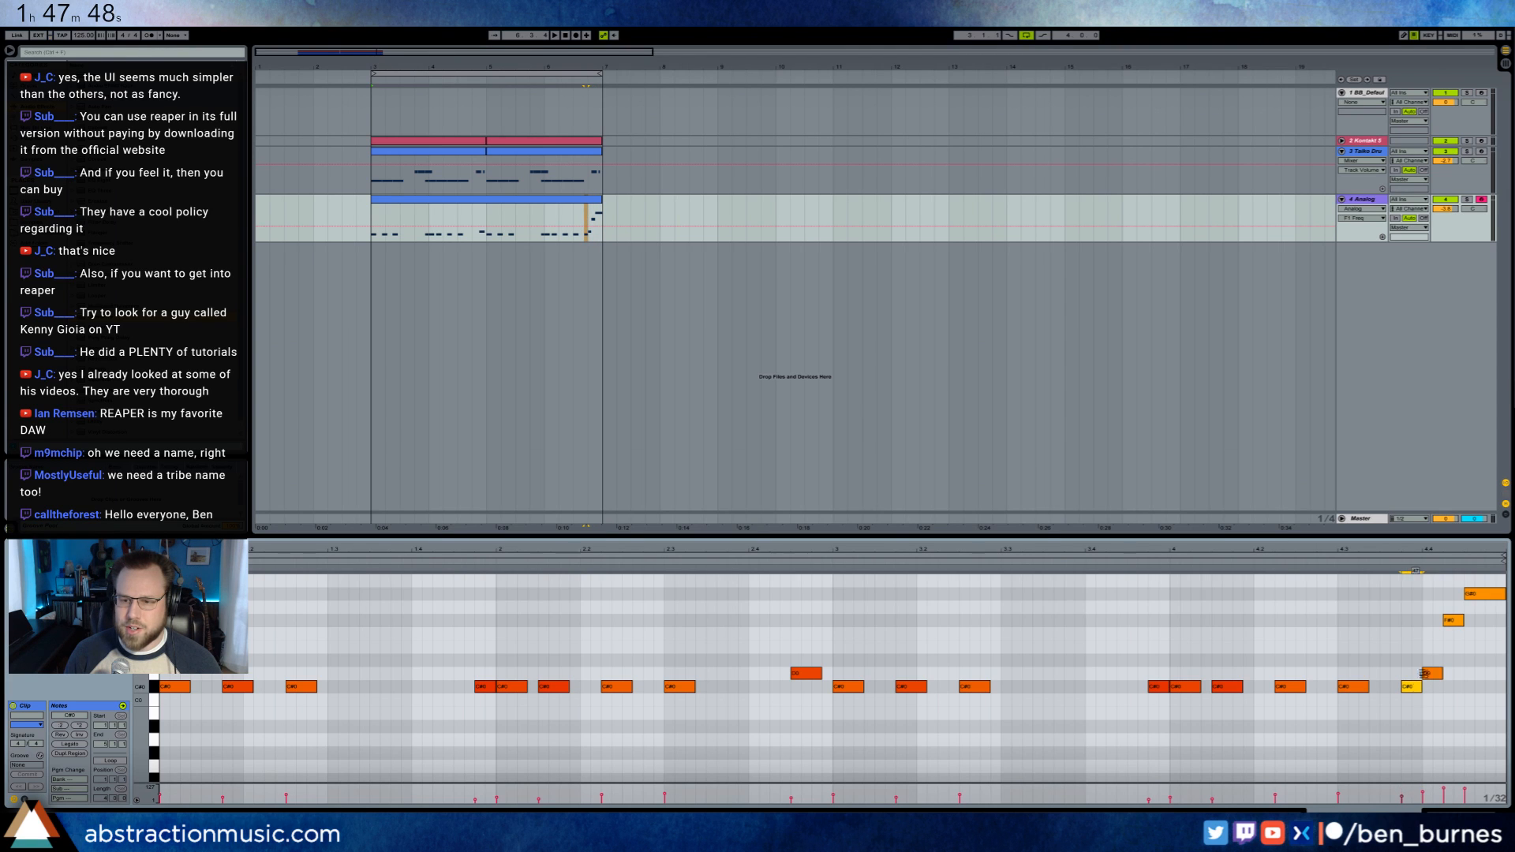
key(space)
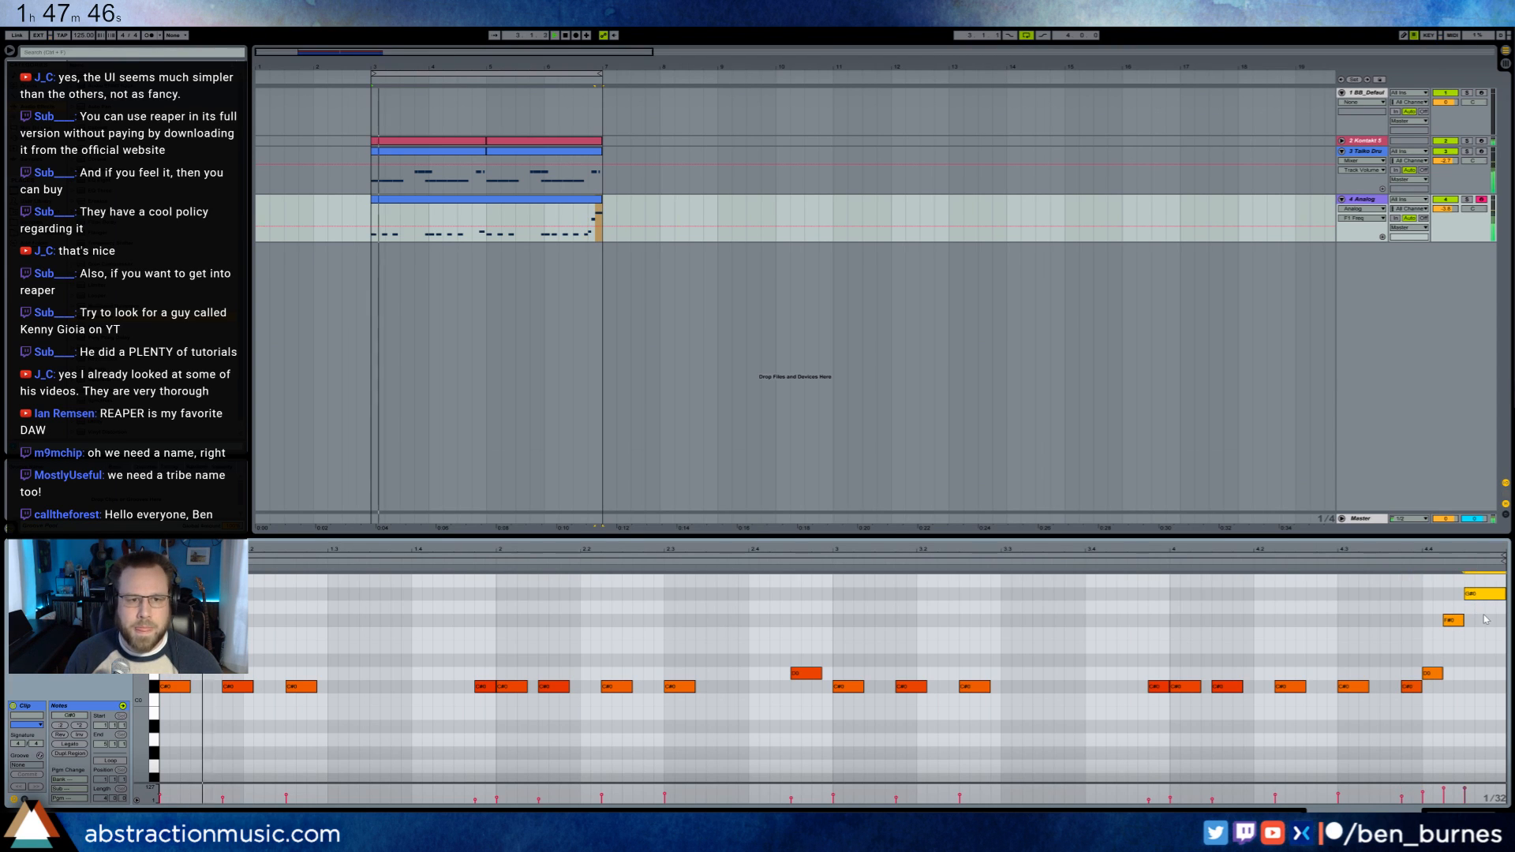
- Raise the velocity of all Analog bass notes up to the C# that starts the closing run
click(1126, 647)
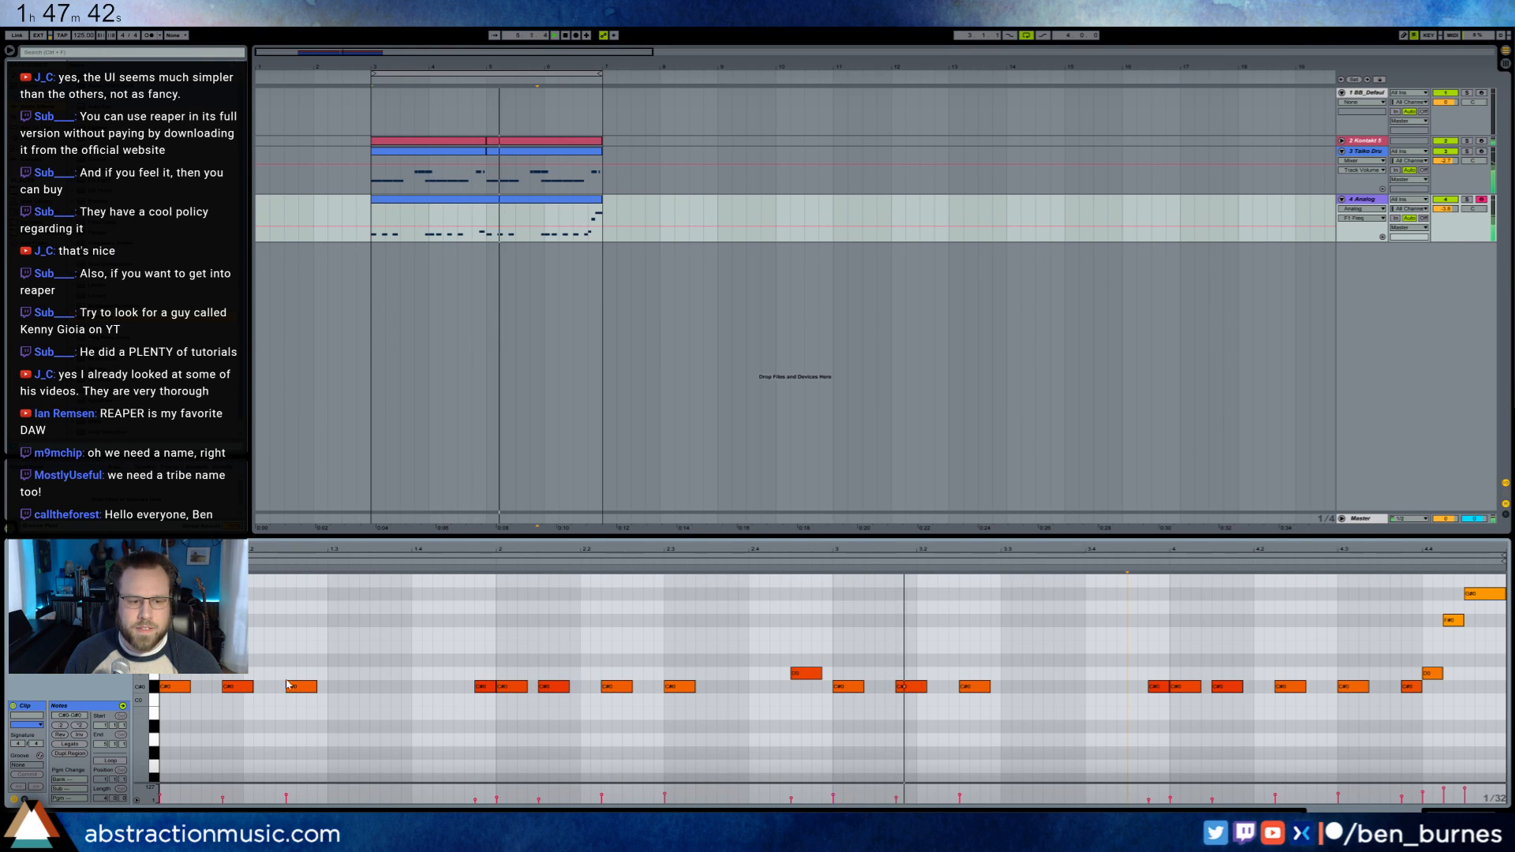
key(ctrl+a)
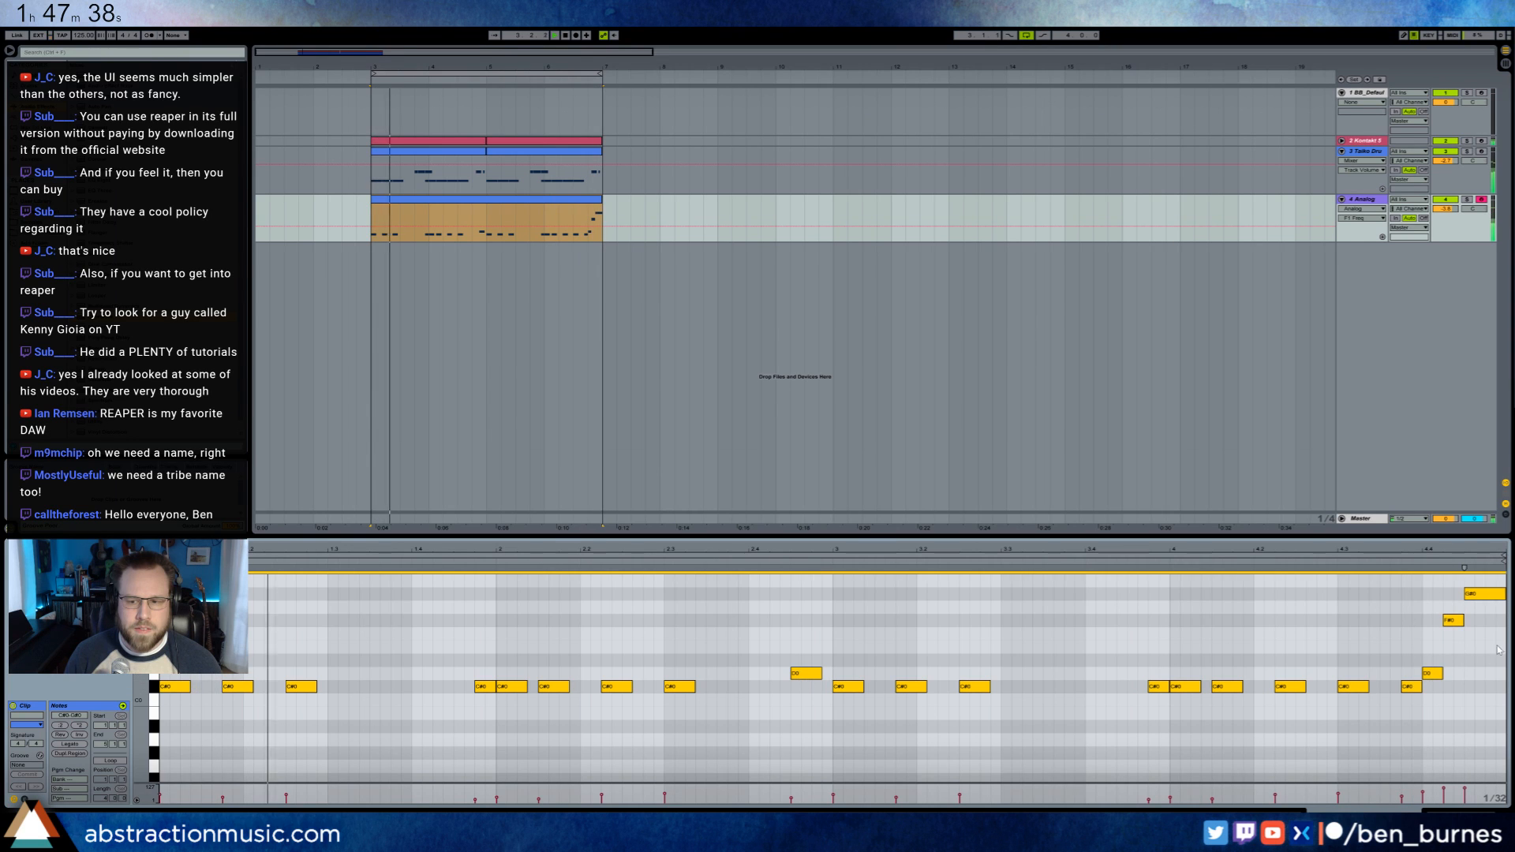
click(1448, 652)
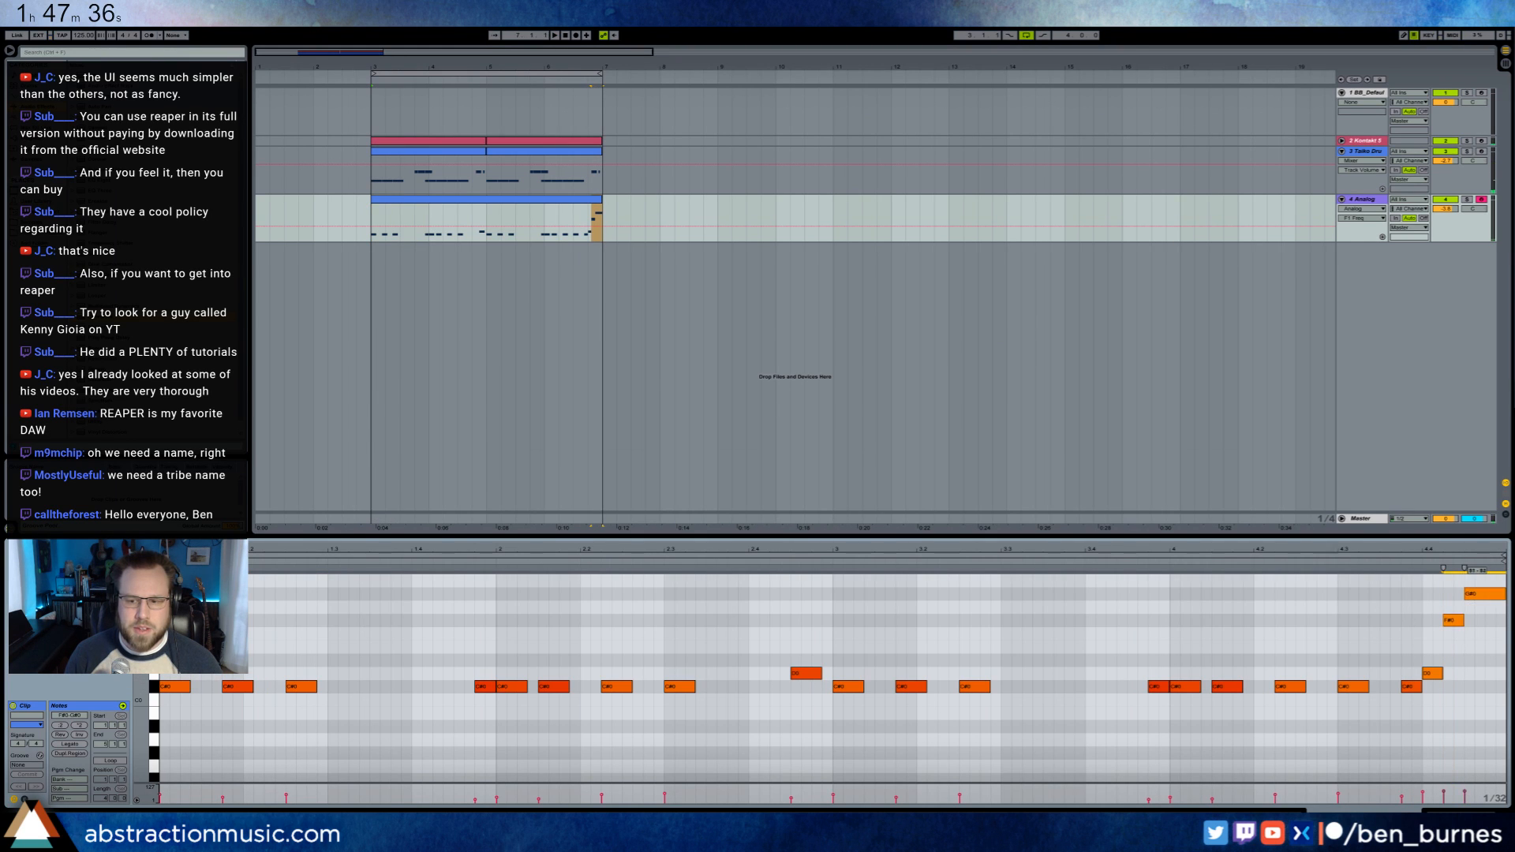
drag(1410, 638, 162, 710)
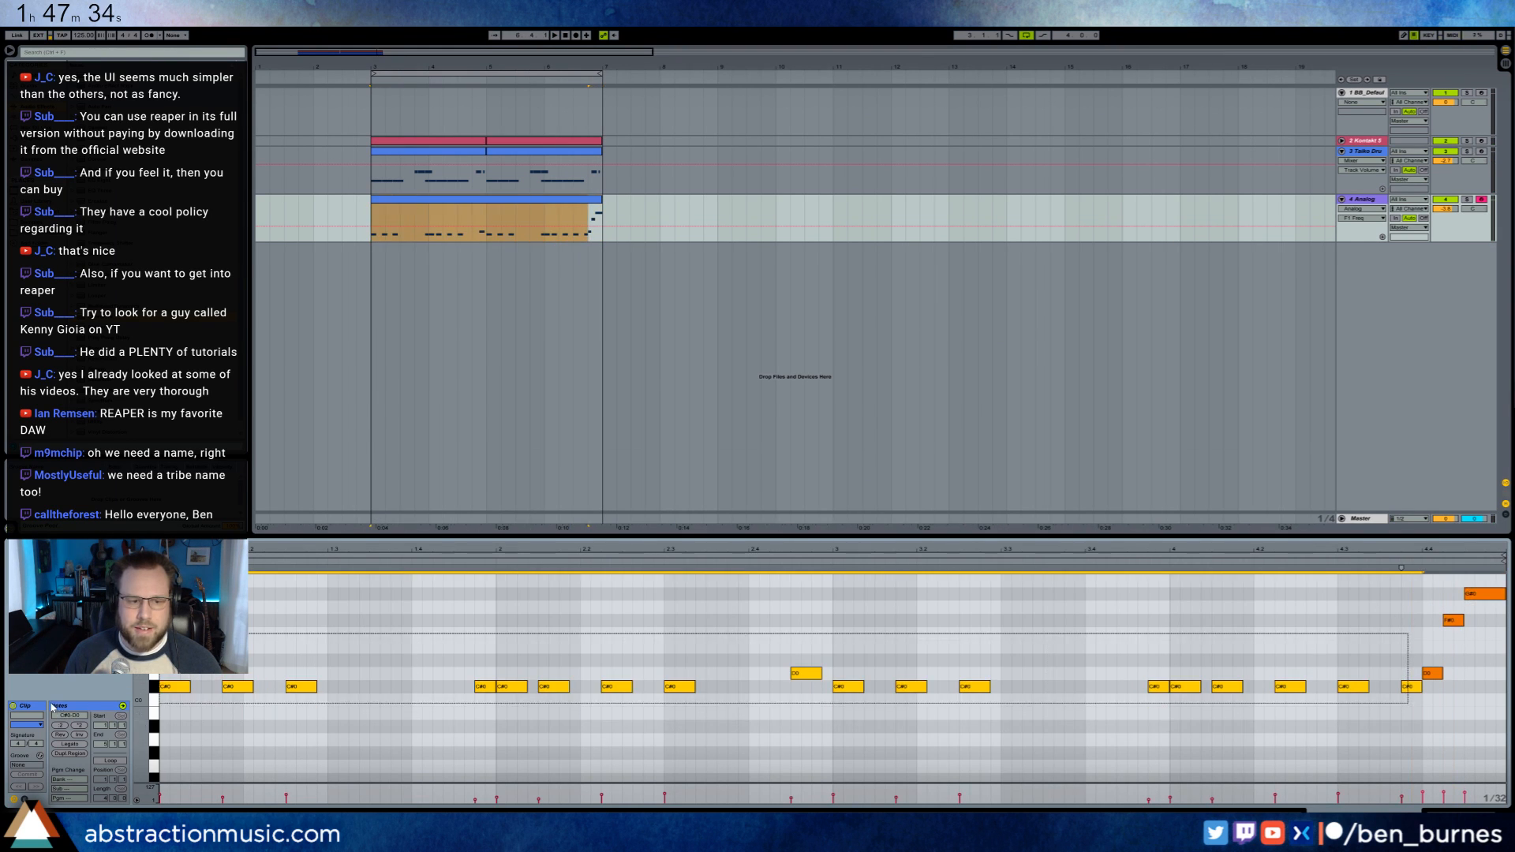
drag(287, 794, 287, 789)
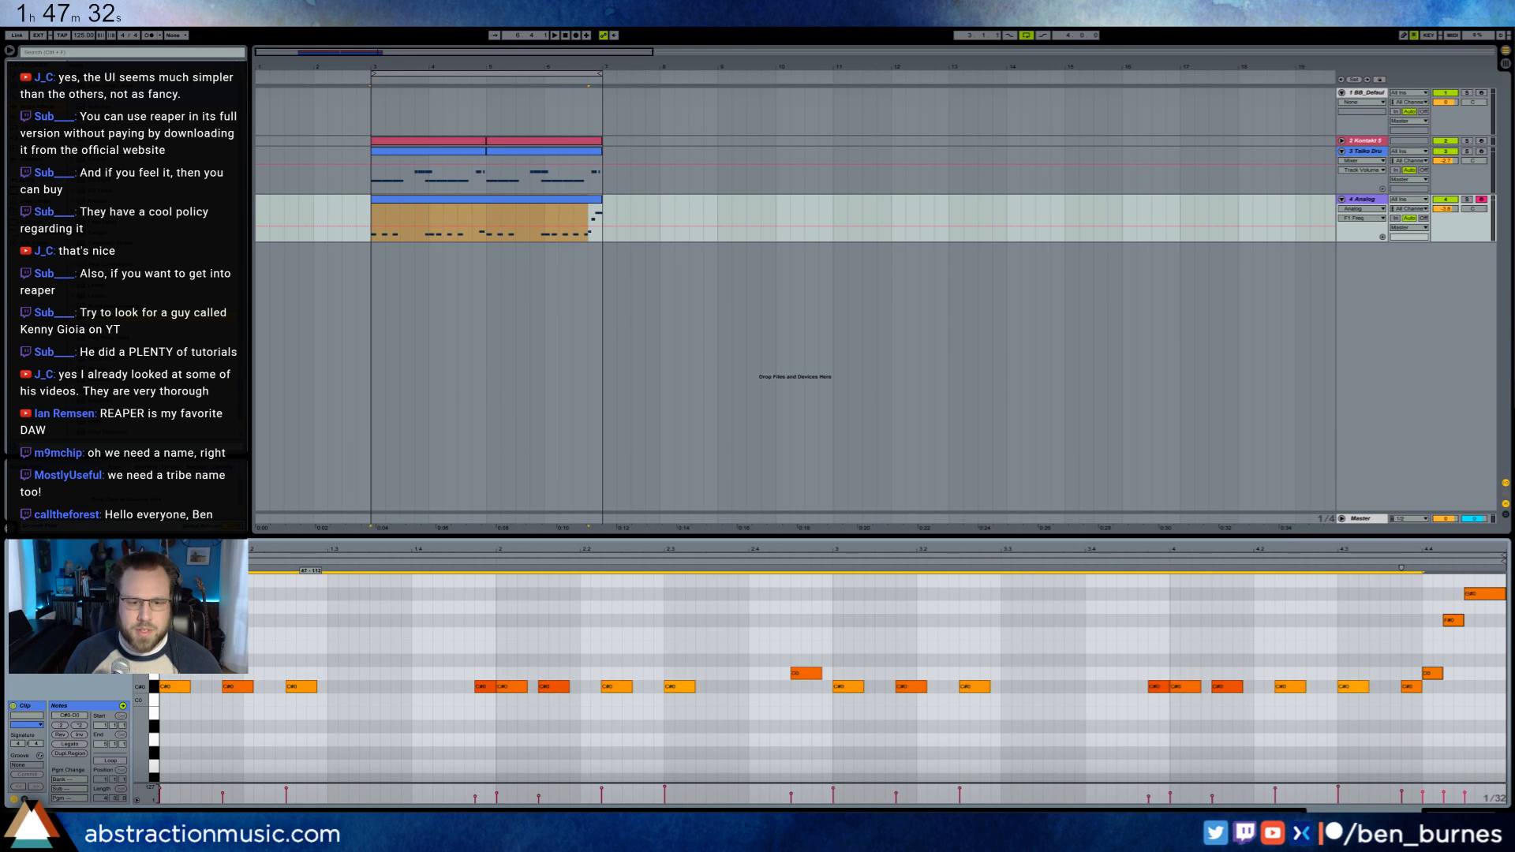
- Even out the bass velocities by adjusting the bar 2 notes, the three around the start of bar 4 and a soft bar 3 note
drag(608, 645, 691, 703)
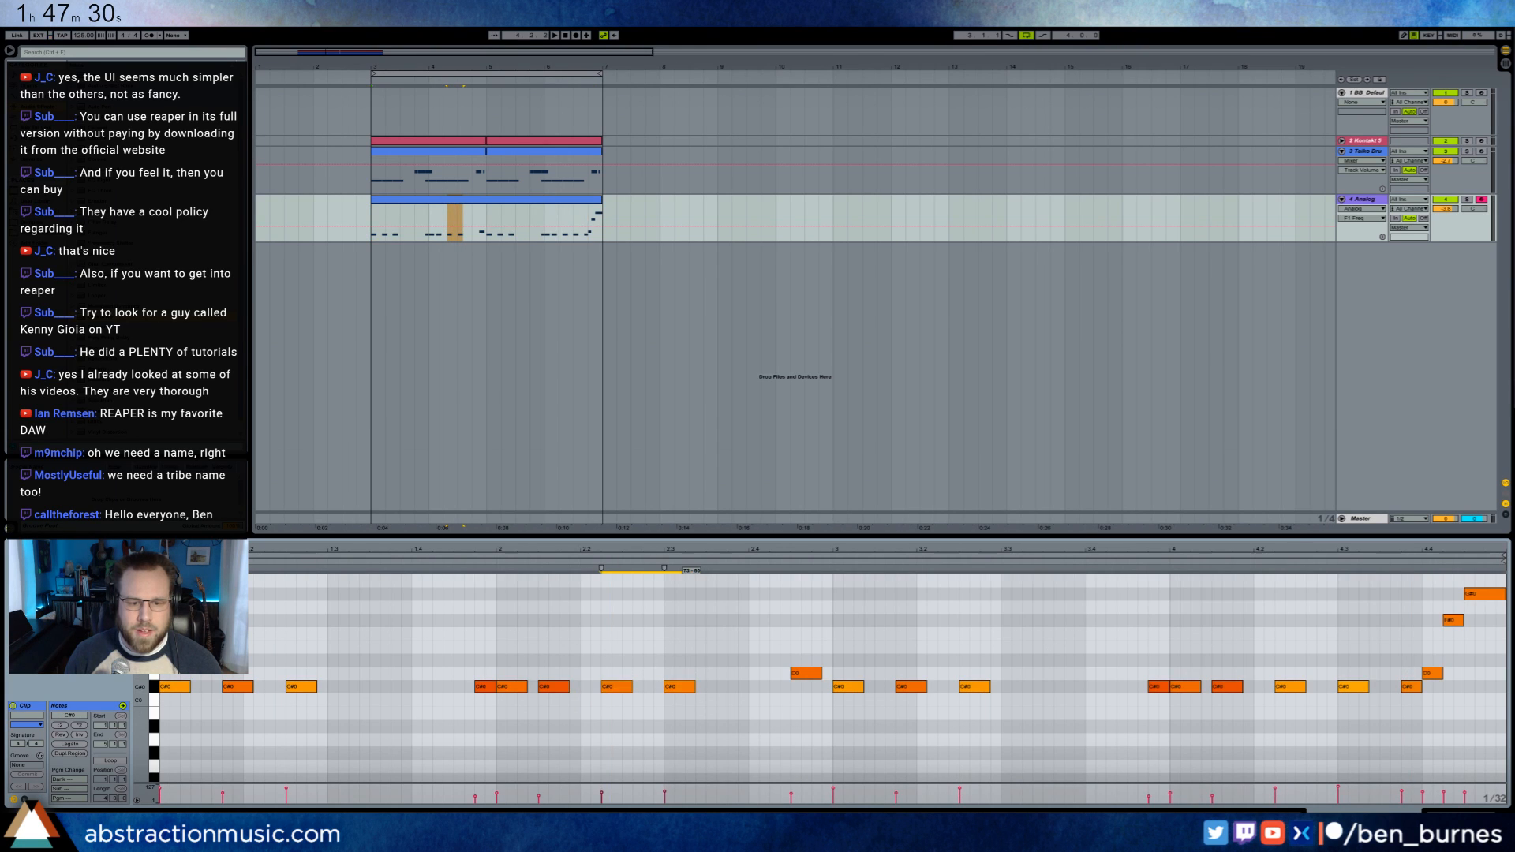
click(390, 654)
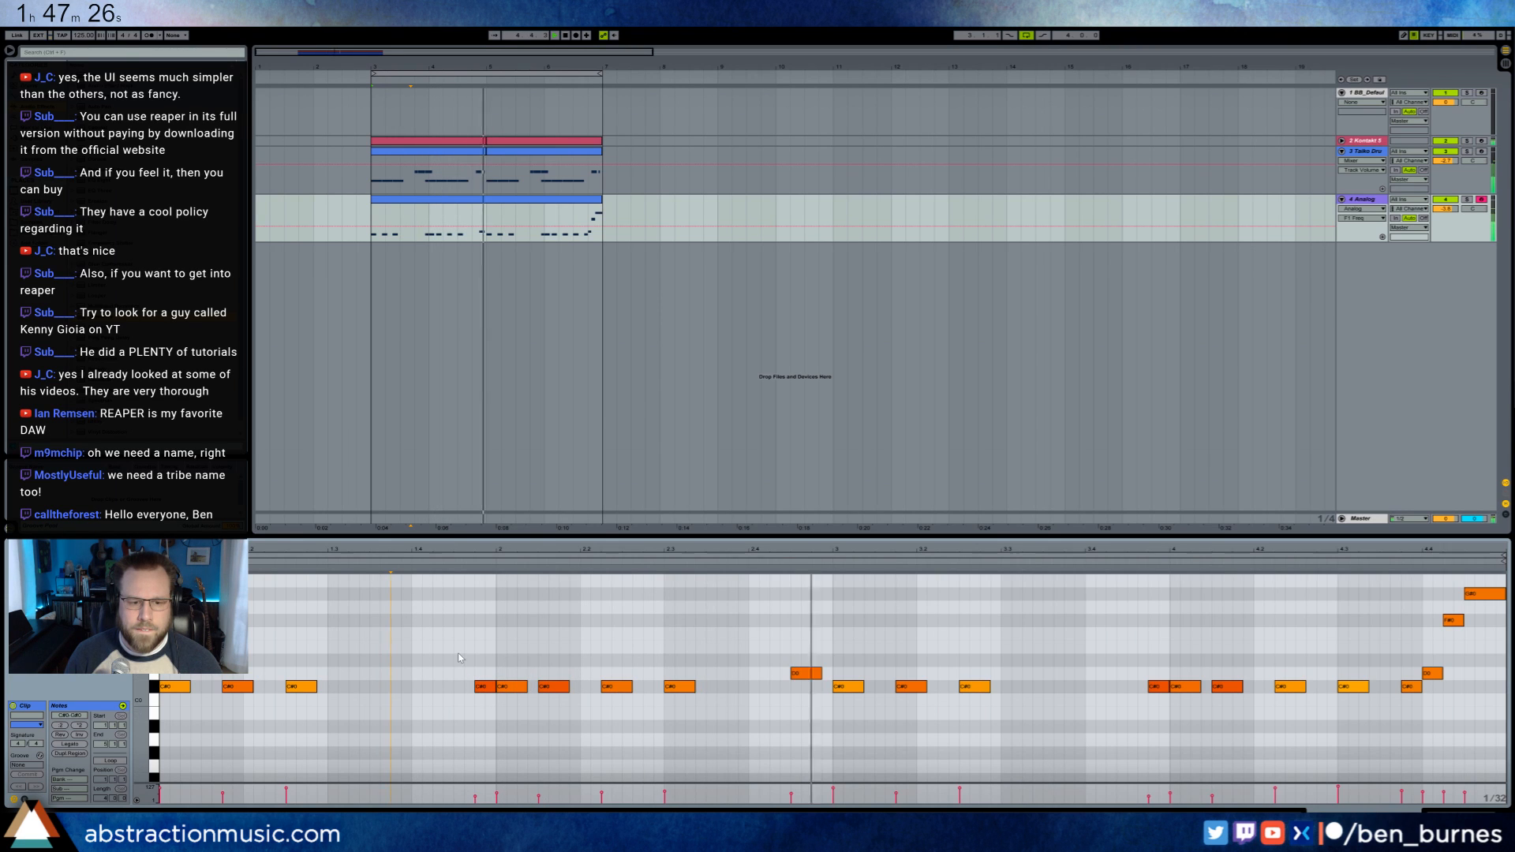
drag(458, 653, 725, 724)
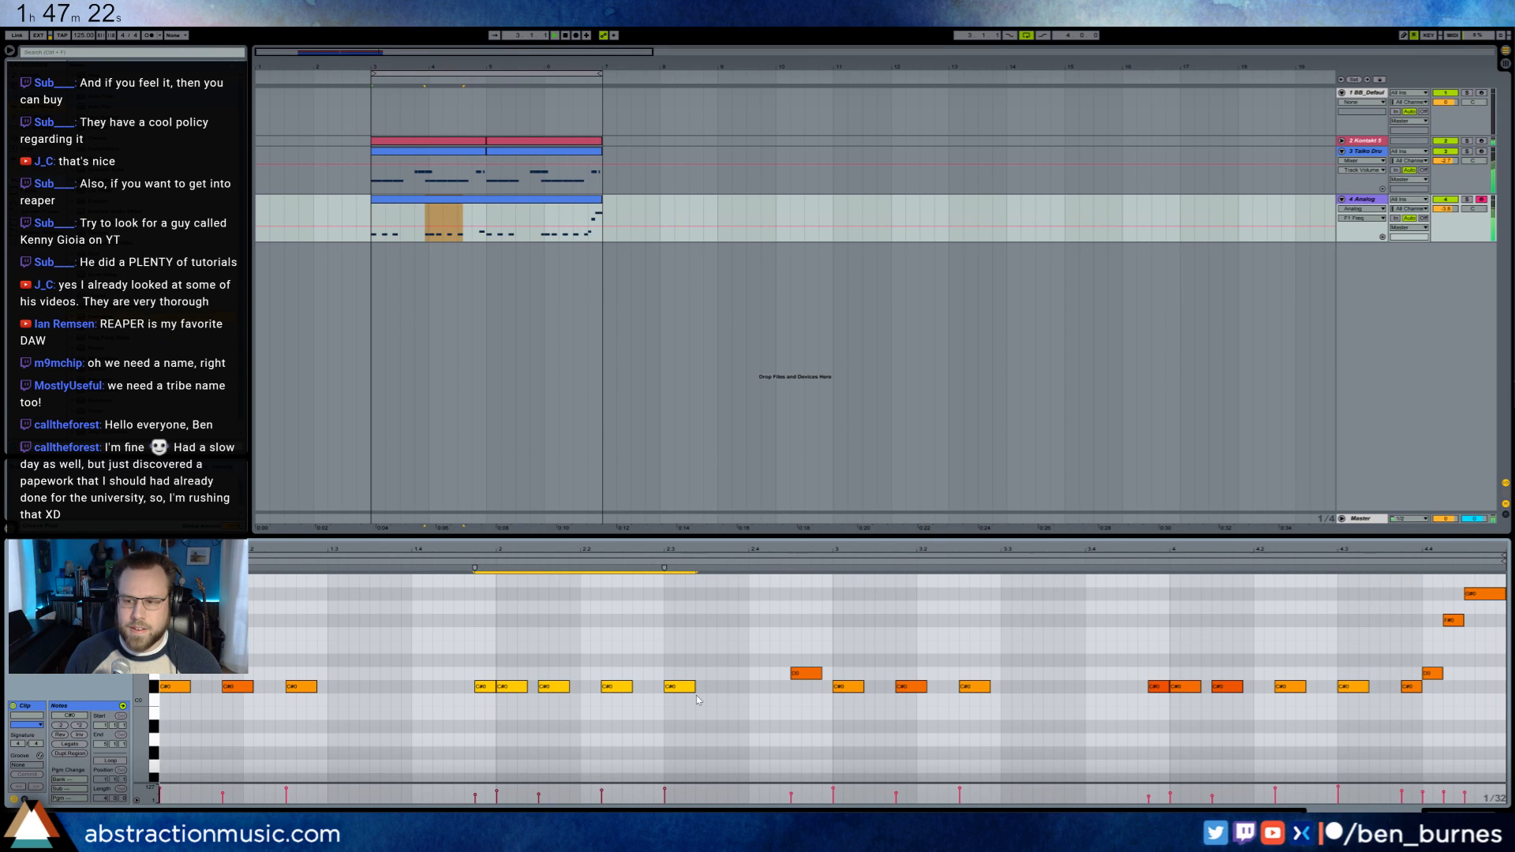
drag(1112, 655, 1211, 702)
click(1211, 702)
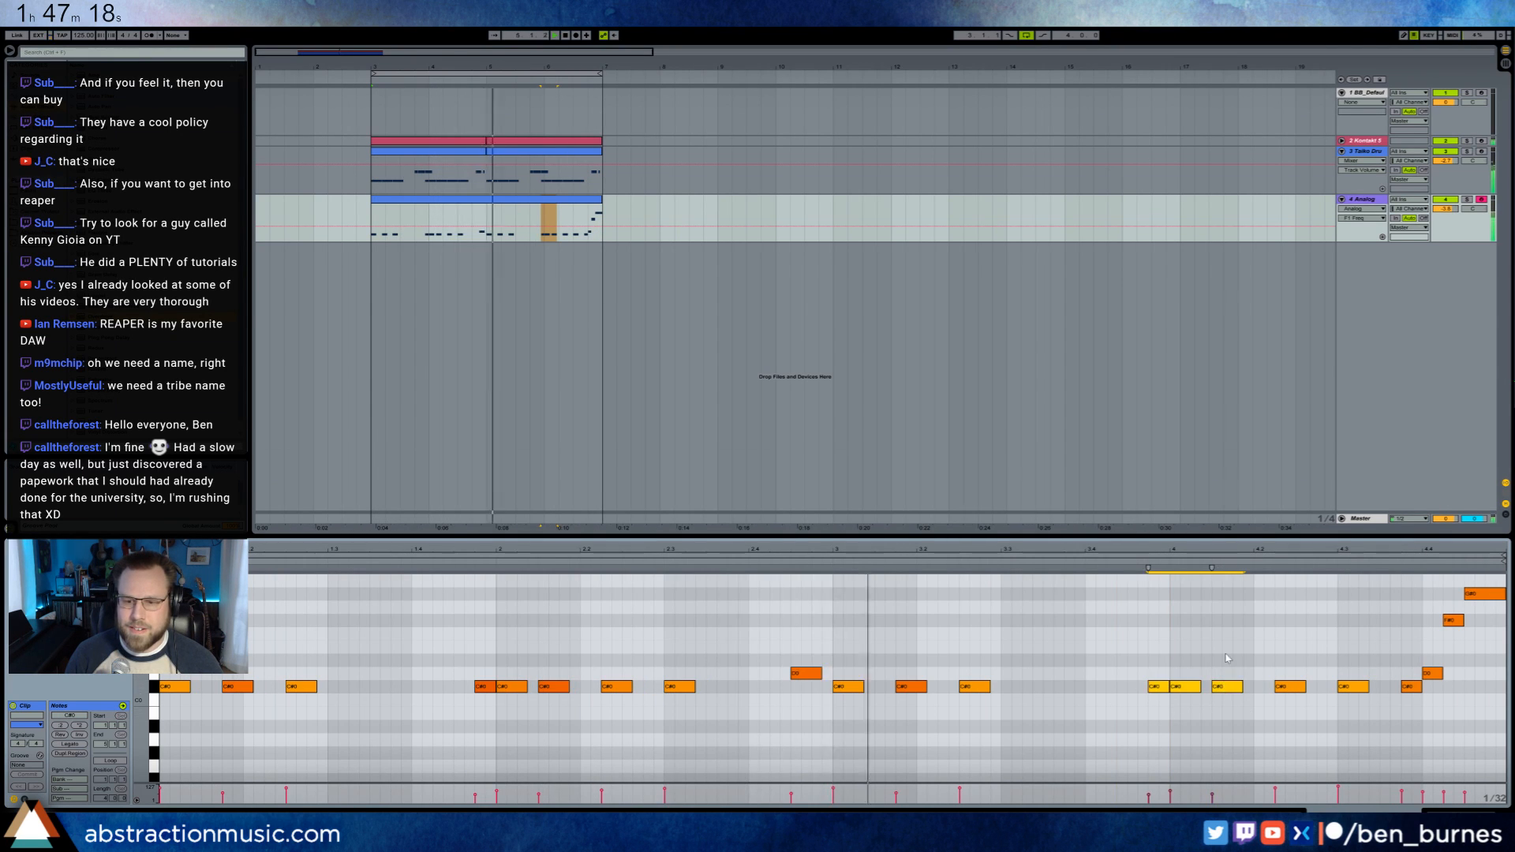
click(907, 686)
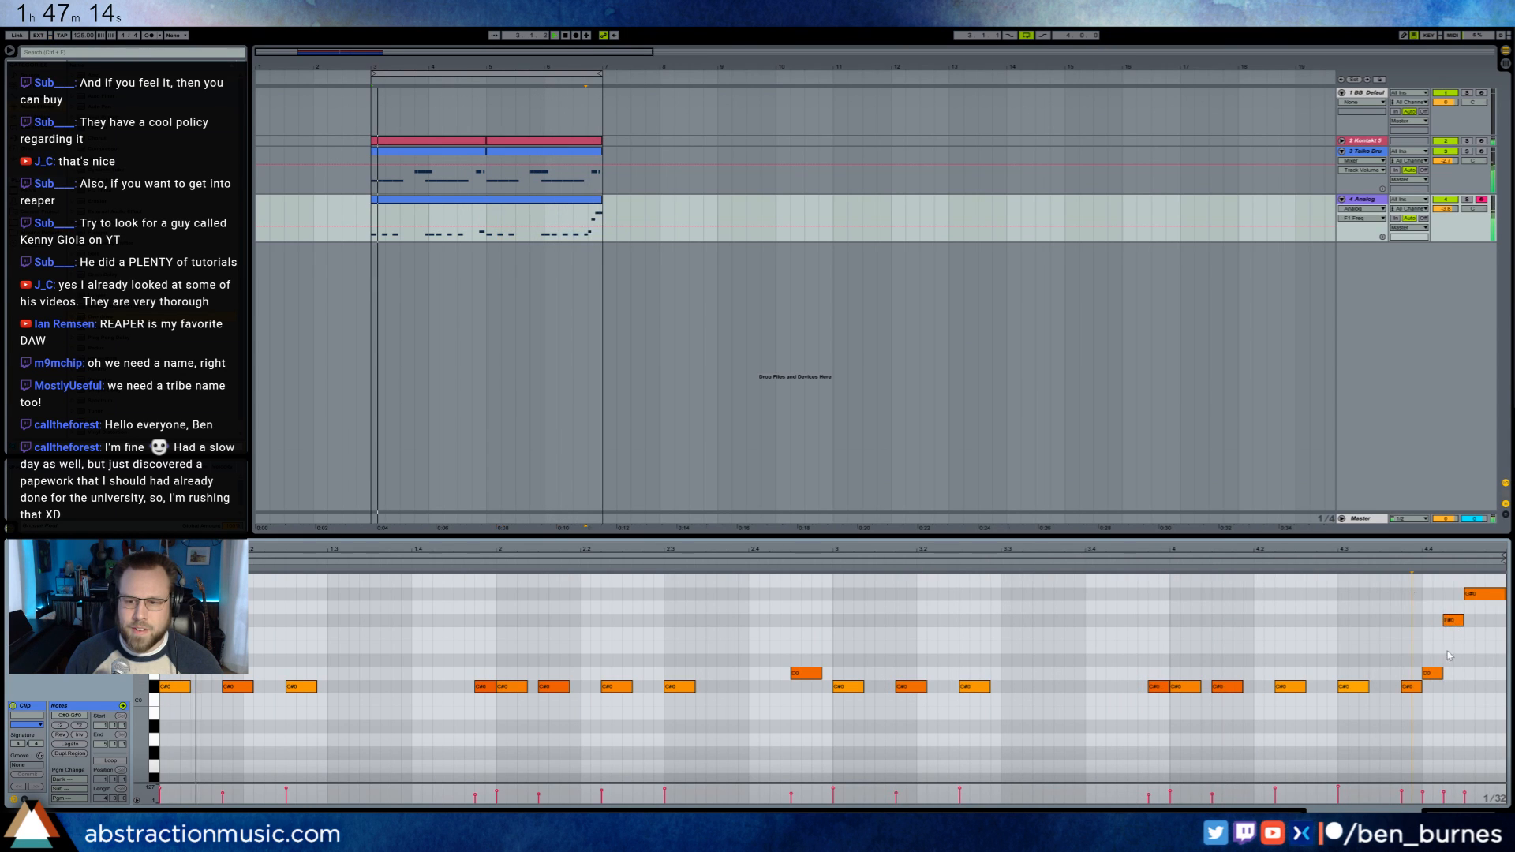
- Raise the velocity of the closing run's four notes and slightly shorten its final G#
drag(1406, 716, 1494, 586)
click(1497, 620)
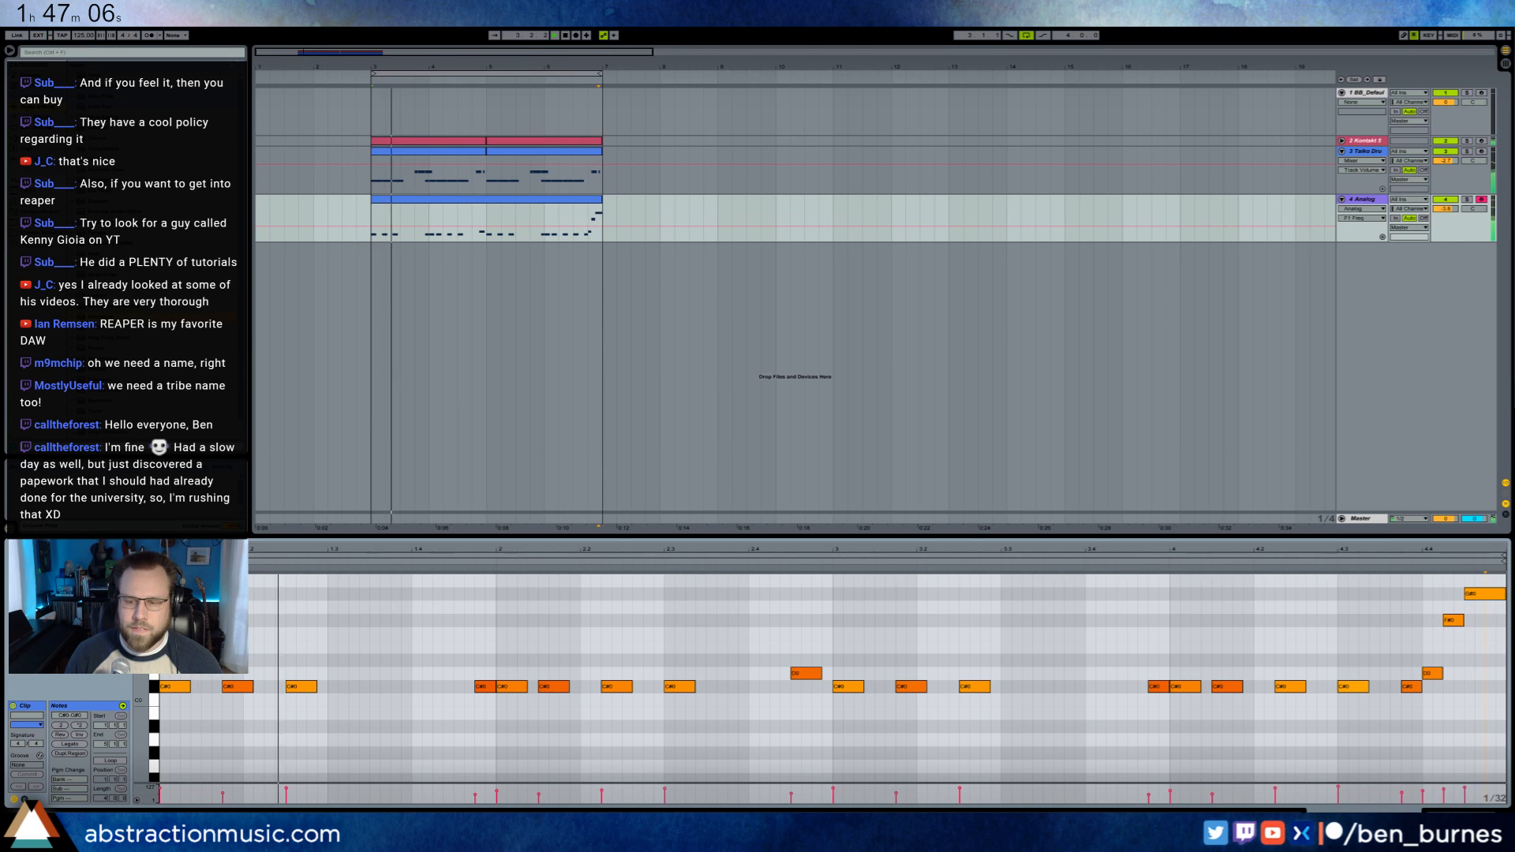
click(1498, 594)
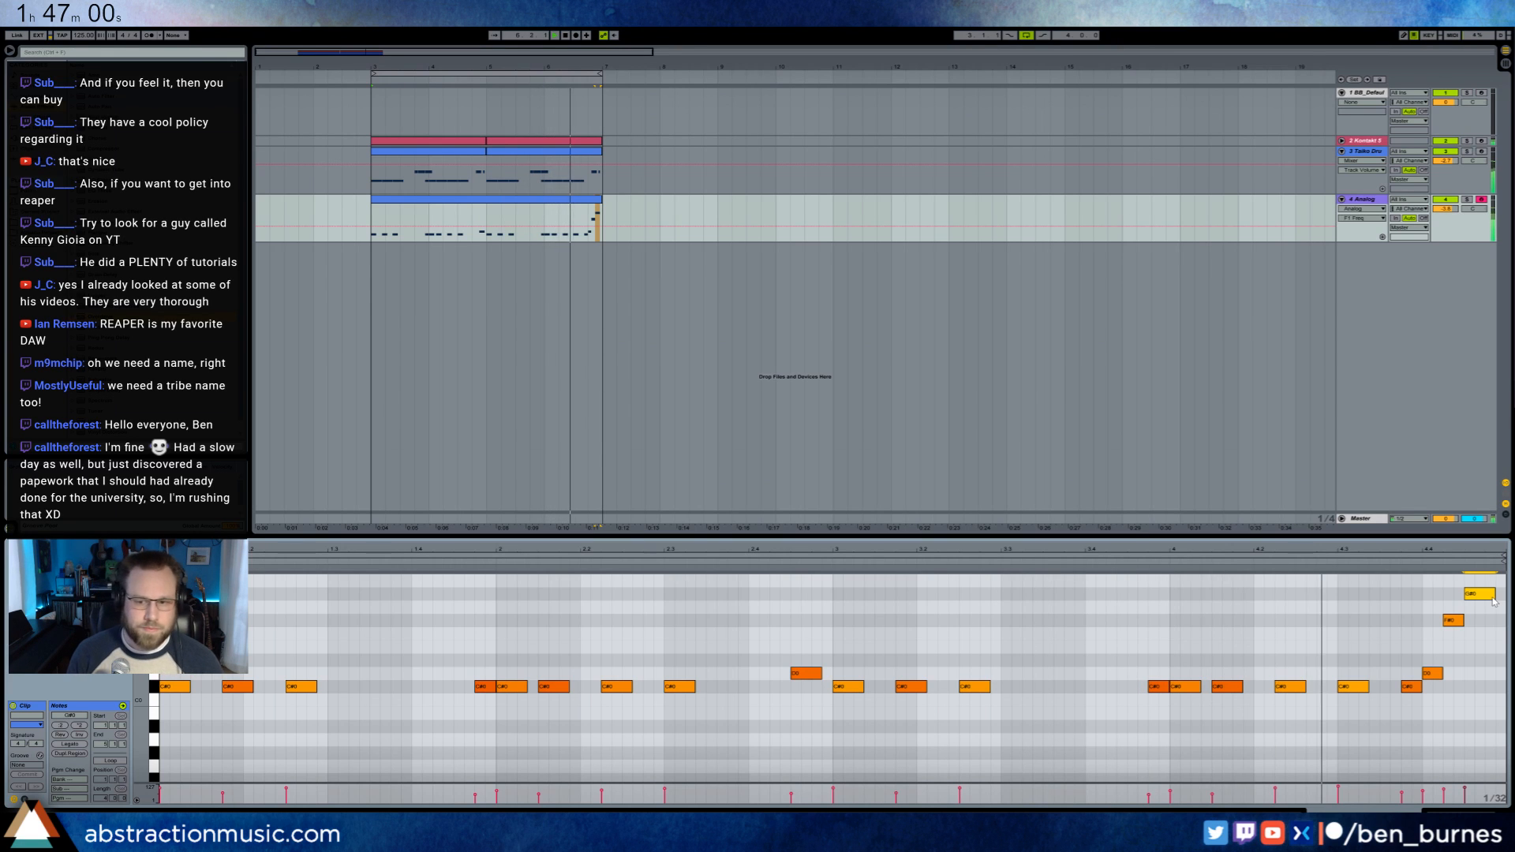
- Shorten the decay and release of Analog's amp 1 envelope
key(shift+Tab)
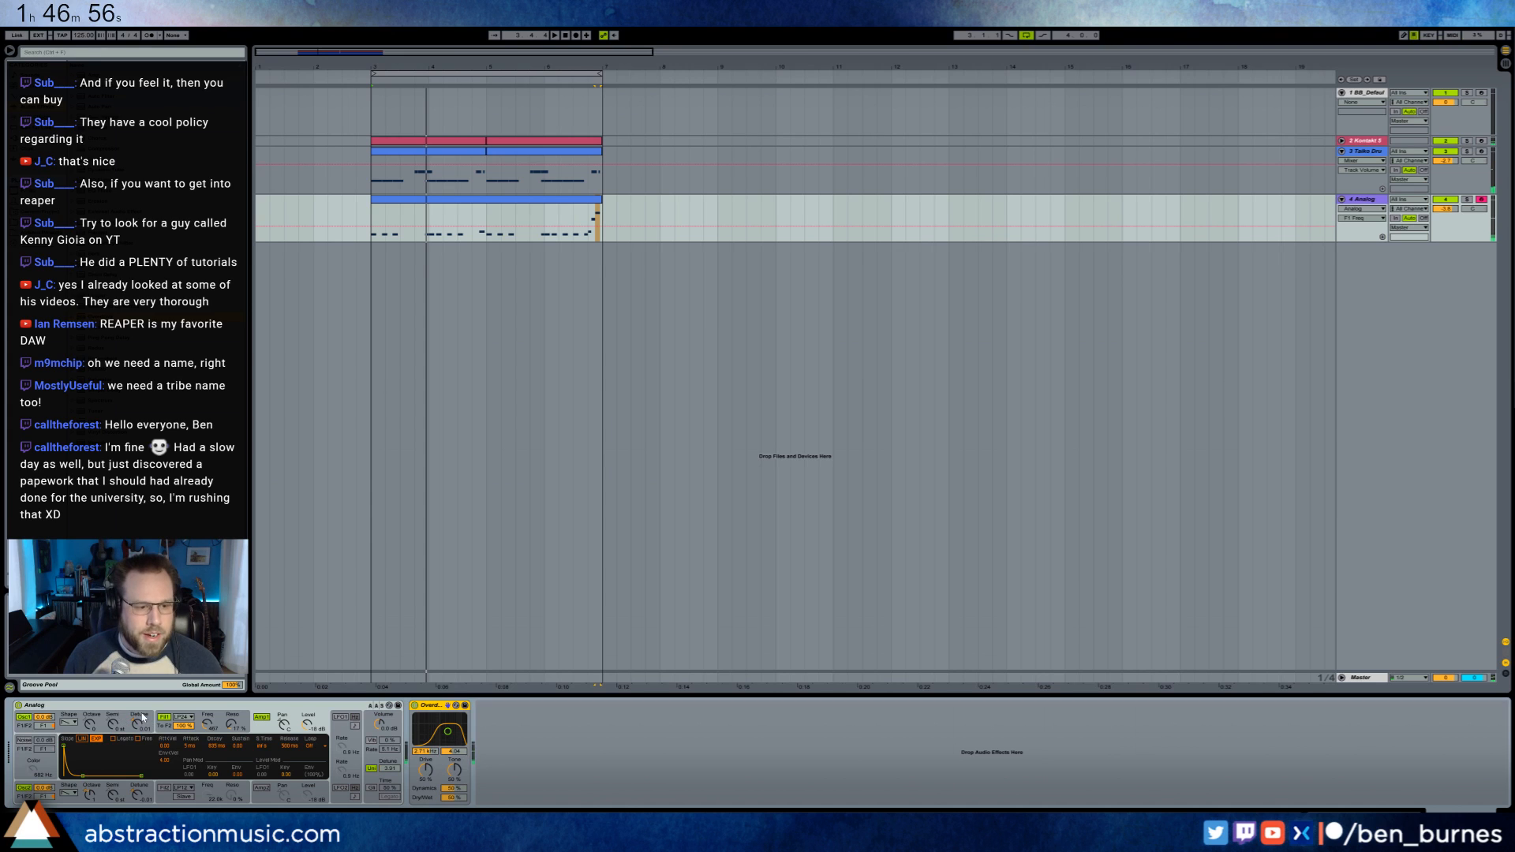
click(162, 707)
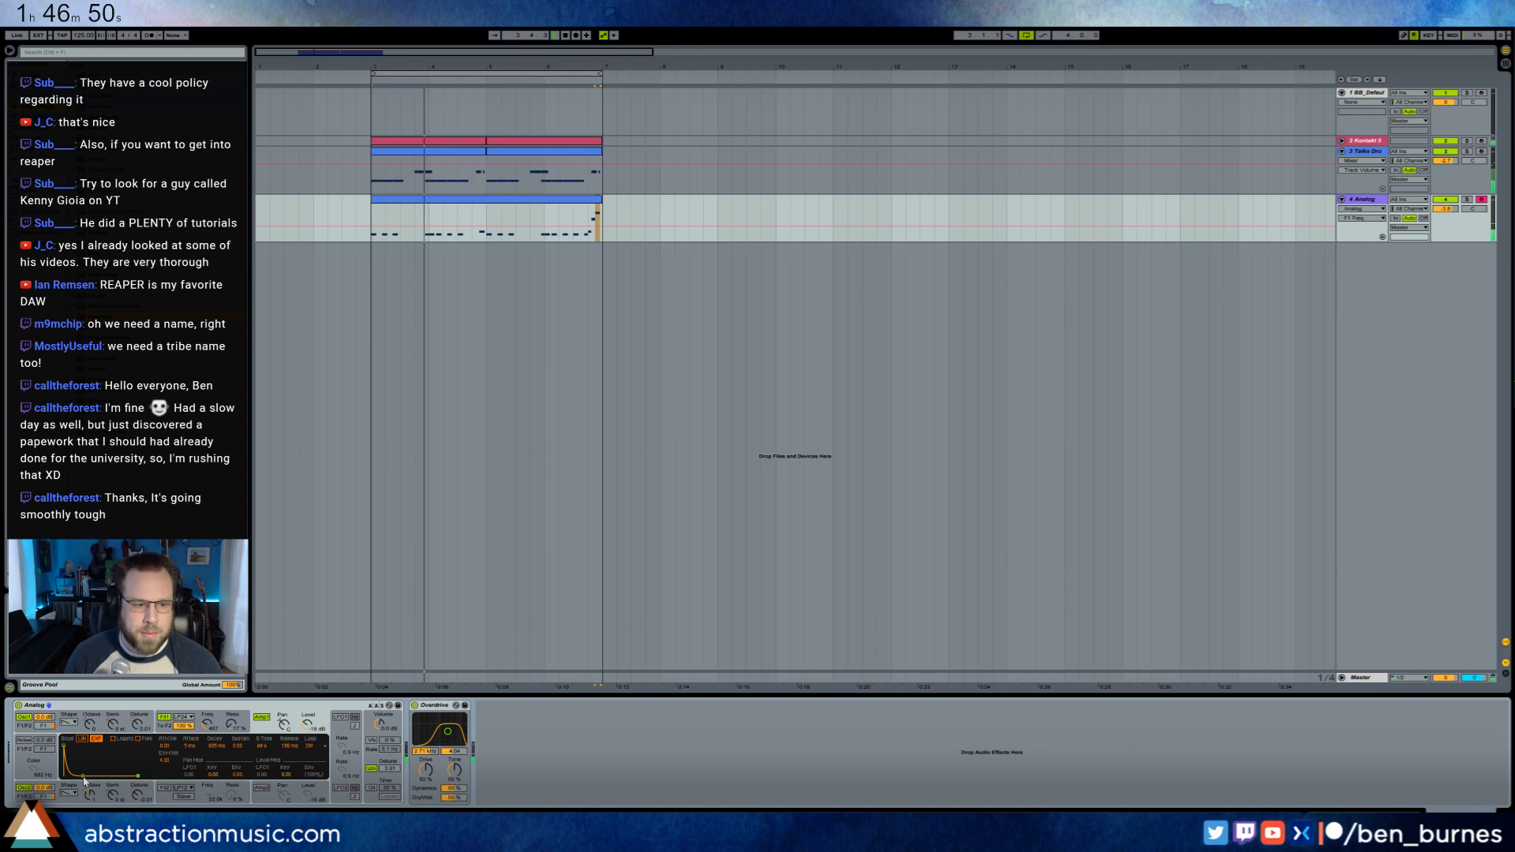
drag(84, 777, 83, 777)
- Insert a return track and load a Valhalla reverb plug-in on it
key(ctrl+alt+t)
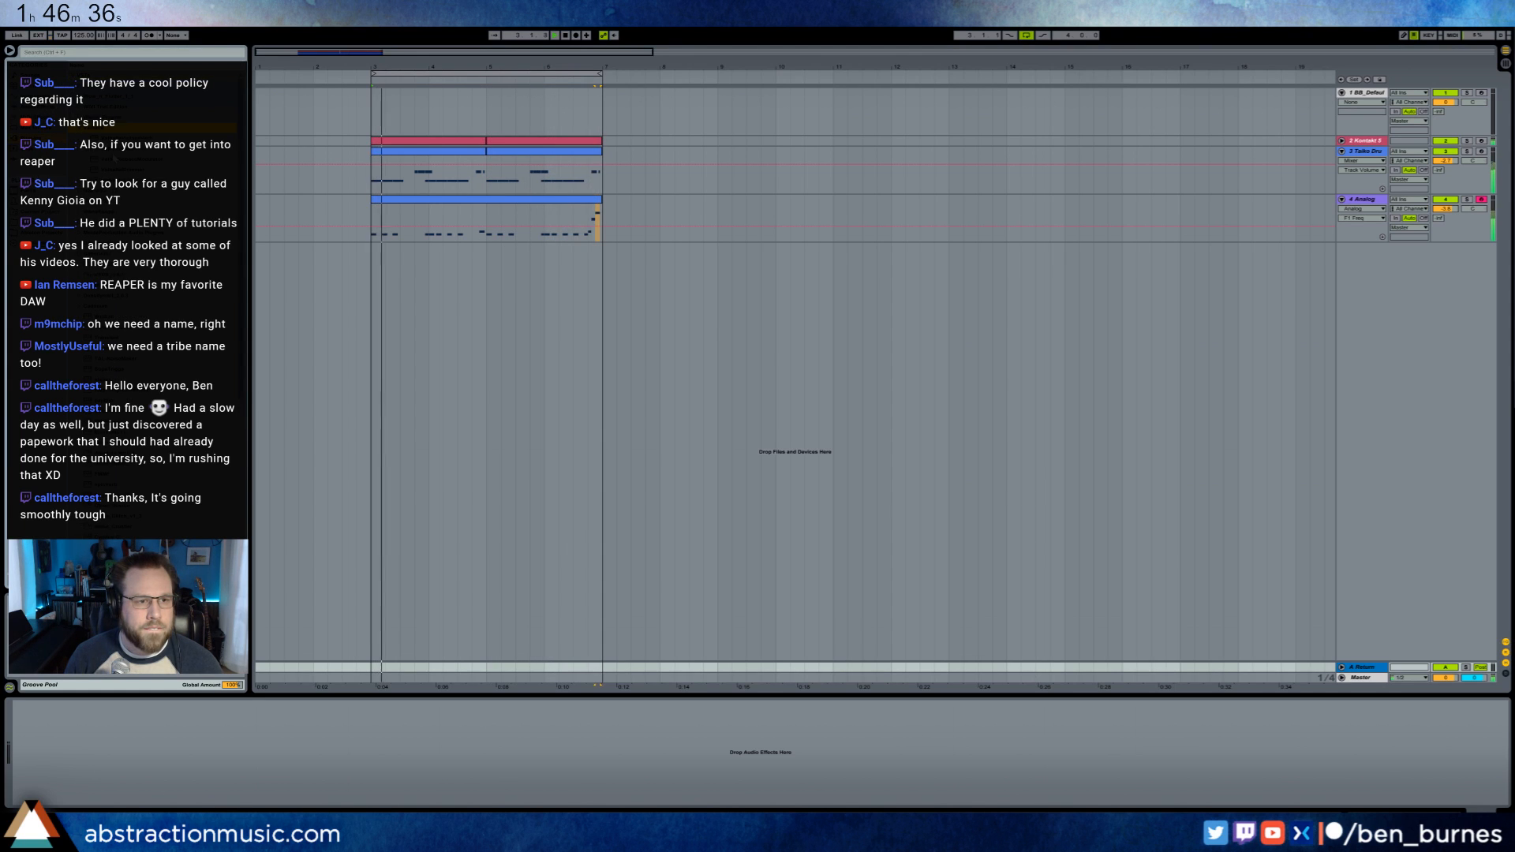
drag(158, 128, 224, 746)
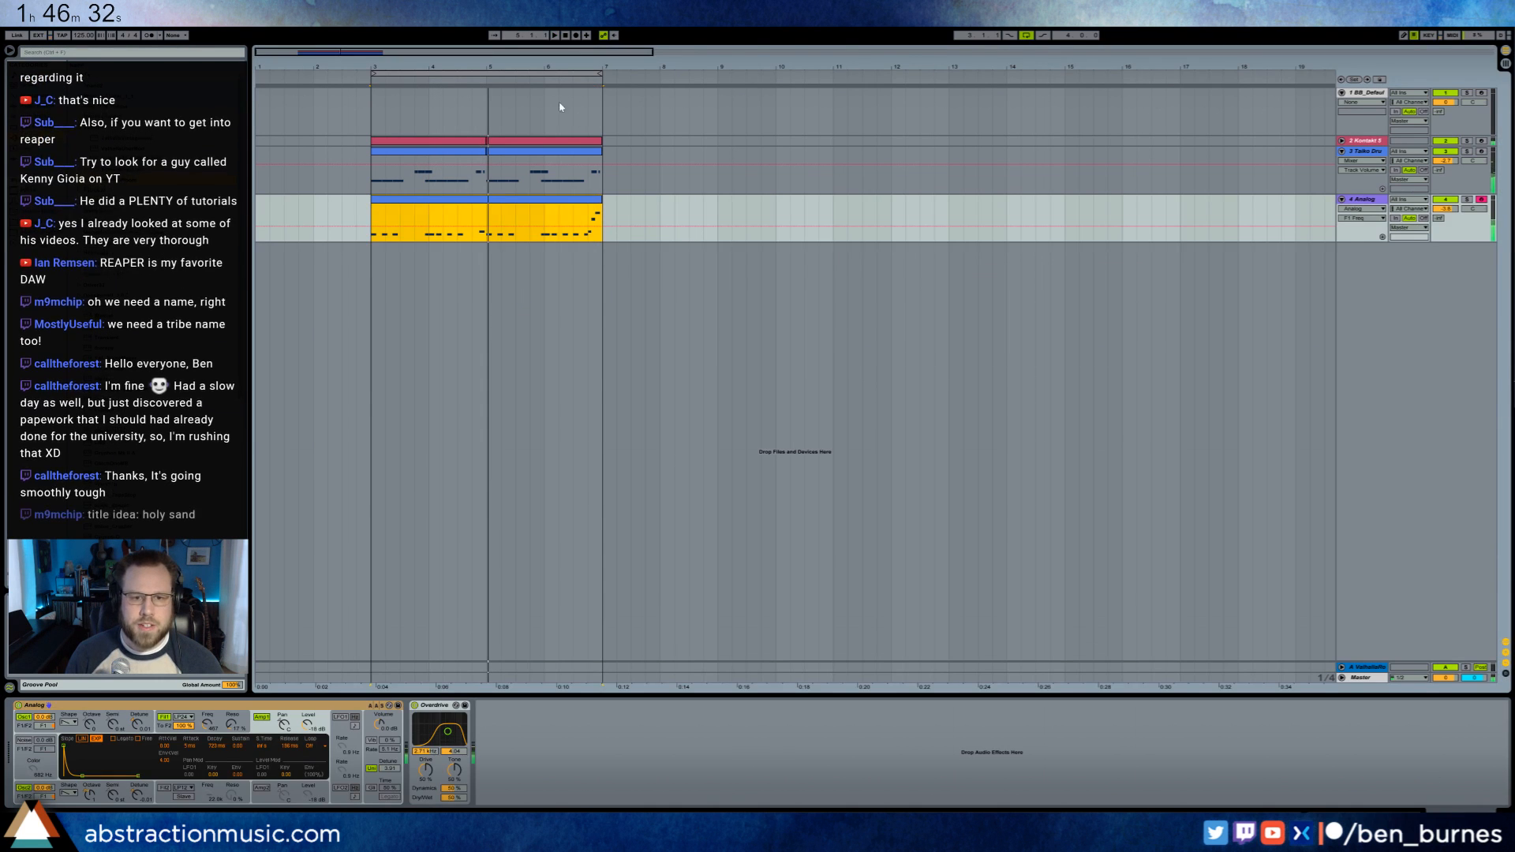
- Shift the bass clip's closing four-note run a sixteenth earlier and shorten the C# just before it to a sixteenth
double_click(594, 201)
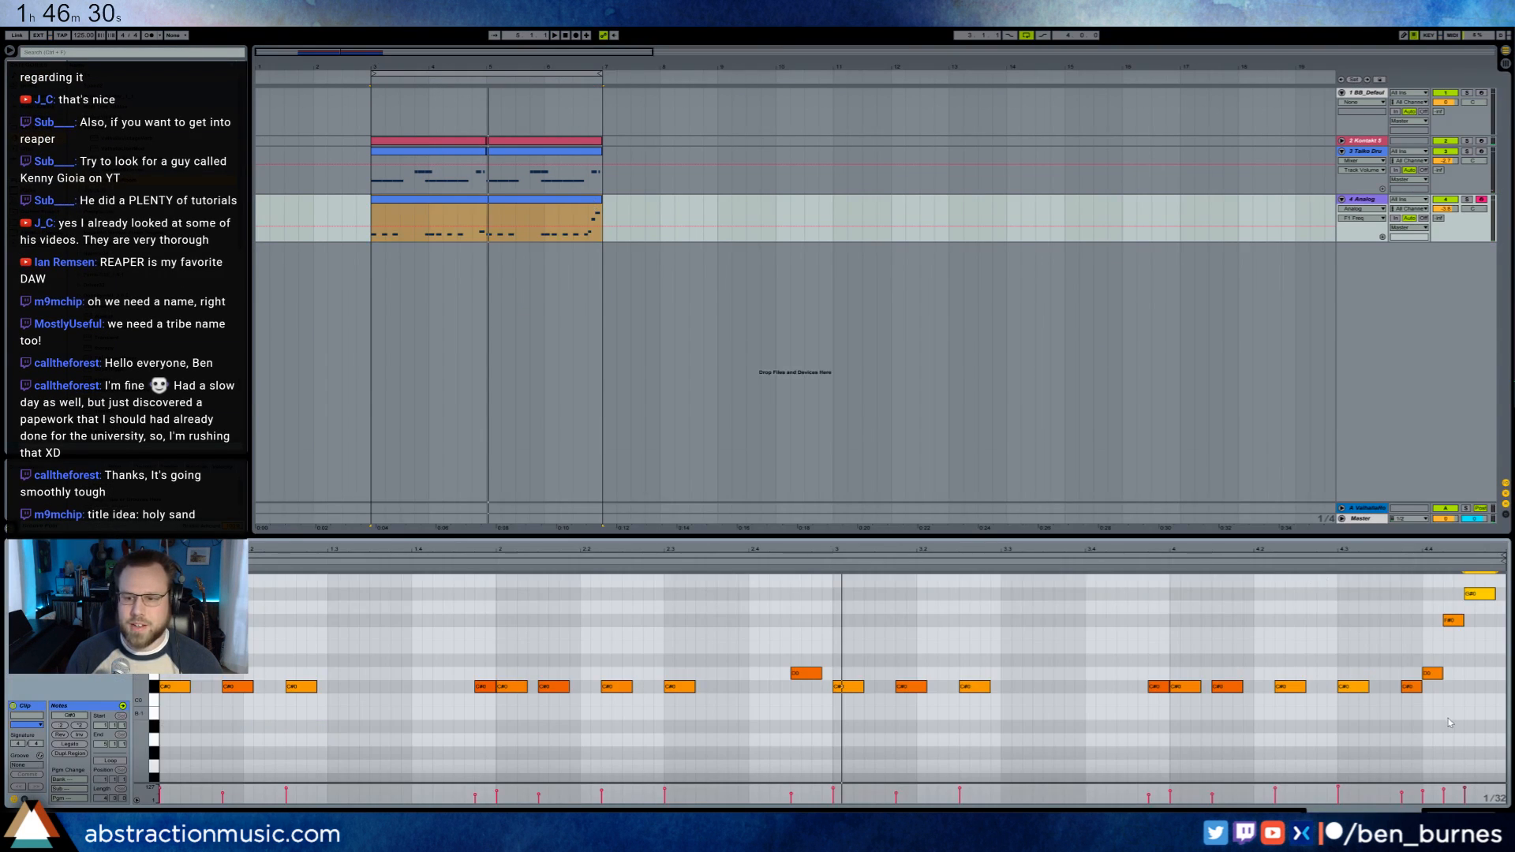
drag(1403, 718, 1496, 585)
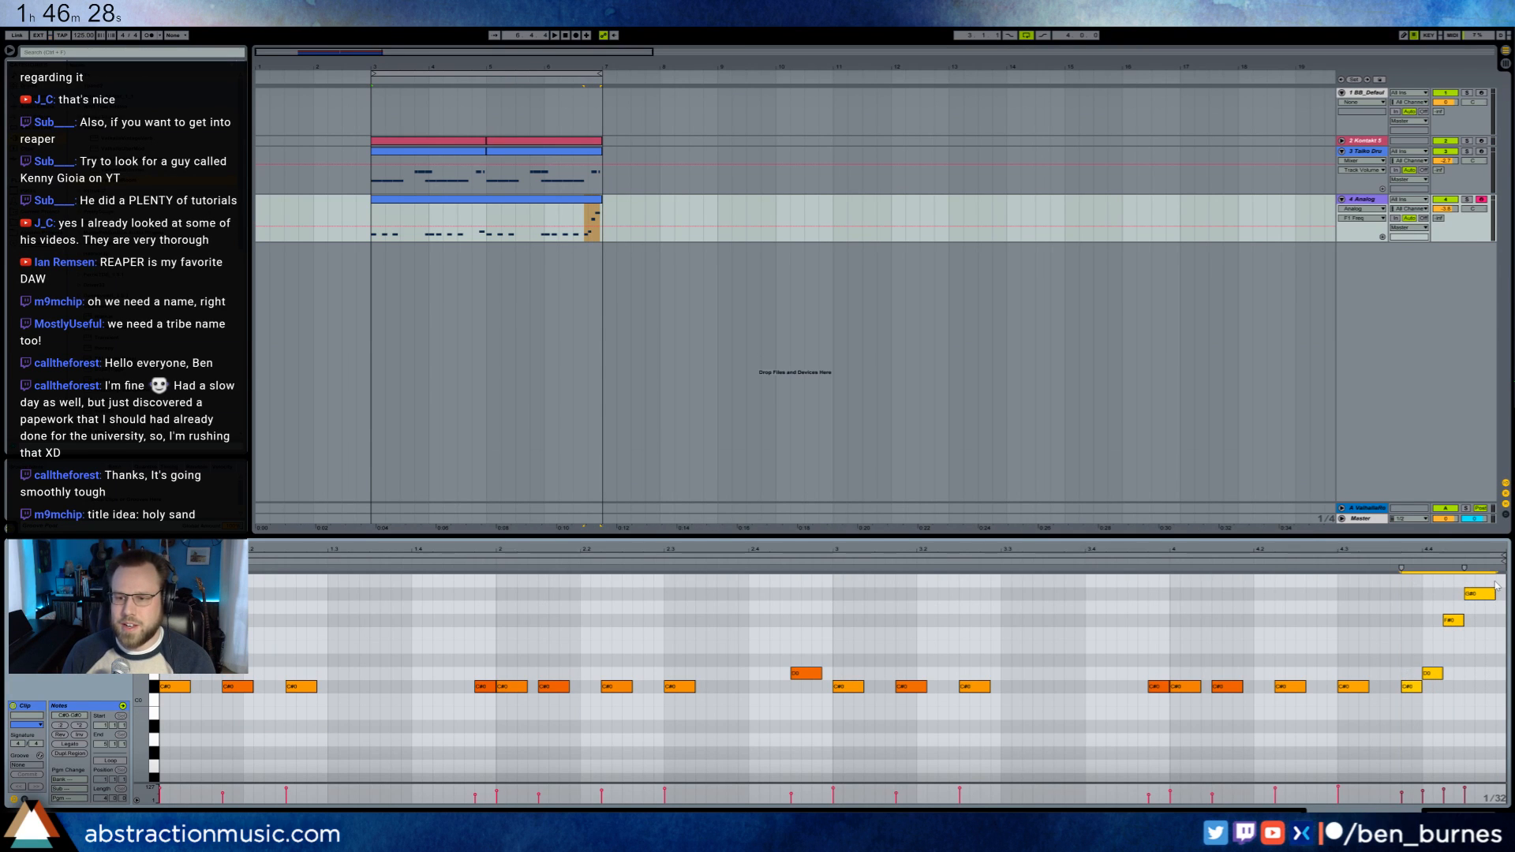
key(Left)
key(Left)
key(space)
click(1367, 687)
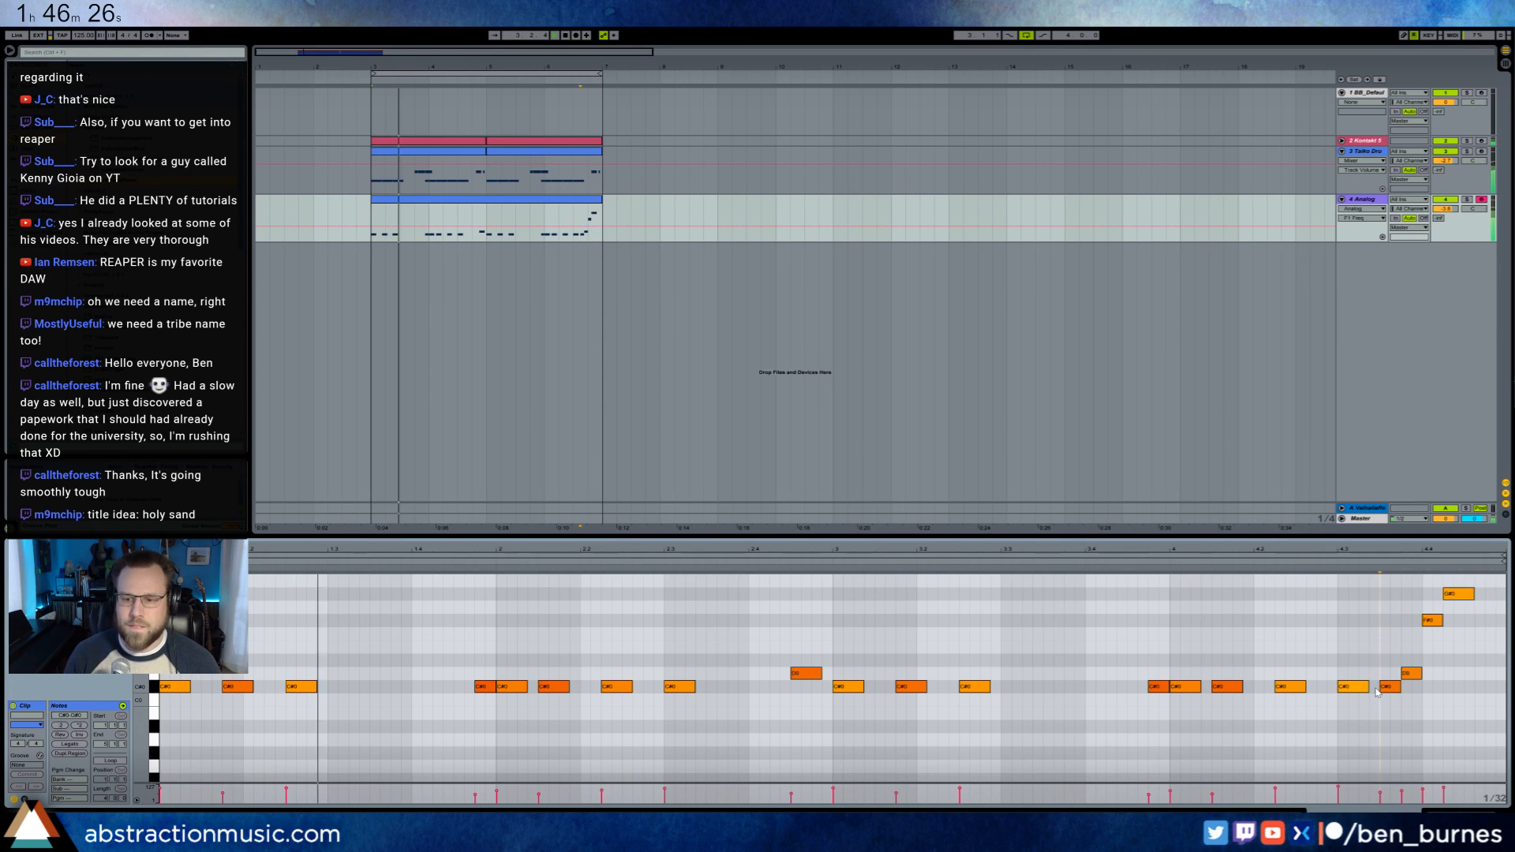
drag(1368, 686, 1358, 686)
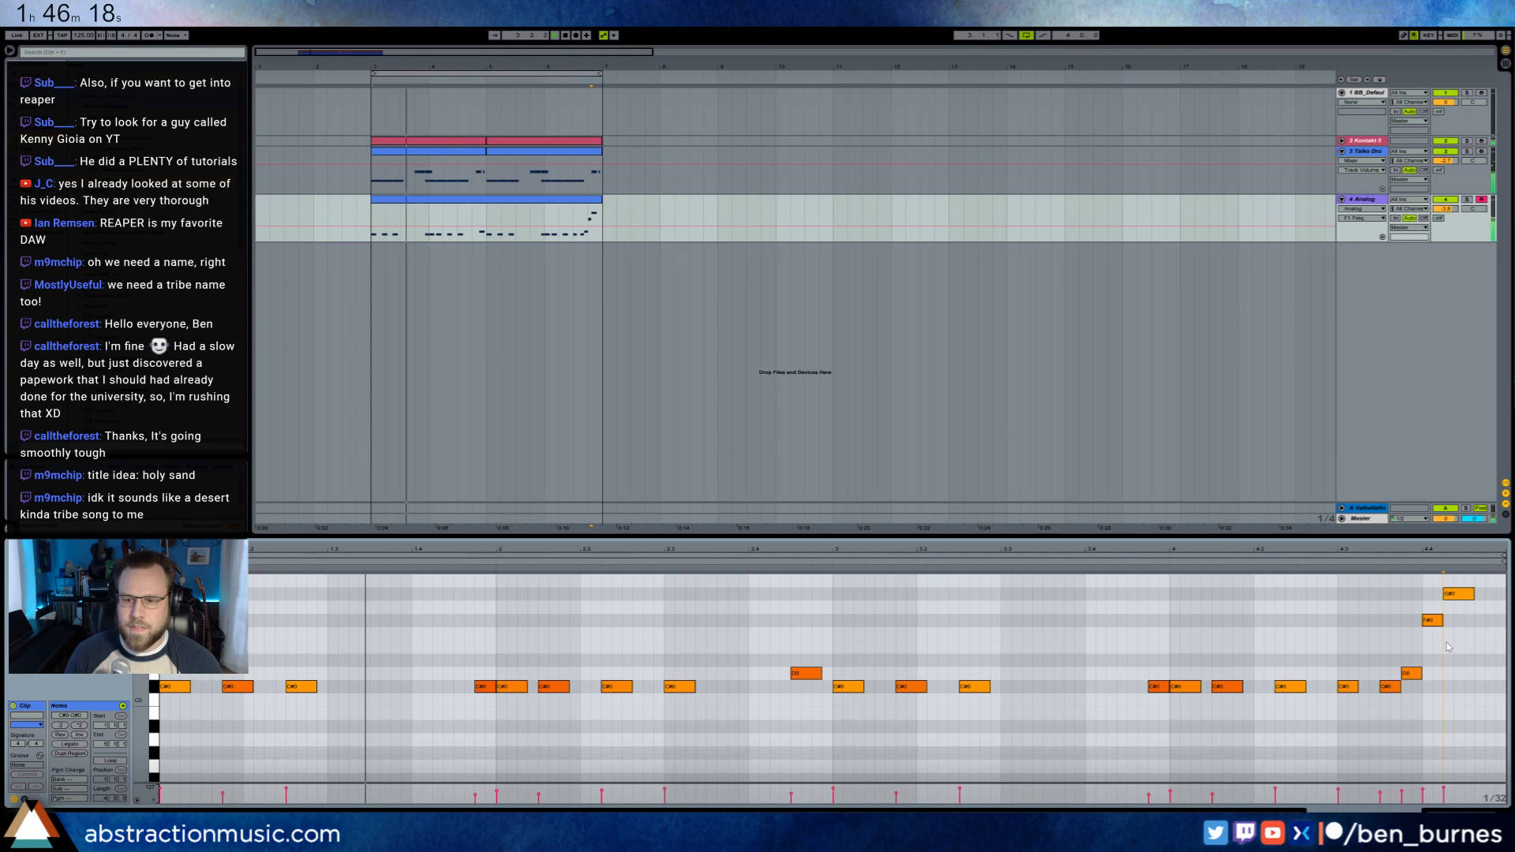
- Shorten the closing run's G# to a sixteenth, add a higher A# after it as the new last note, and replay the loop
click(1476, 598)
drag(1473, 595, 1463, 598)
scroll(1478, 643, up, 1)
scroll(1478, 643, up, 1)
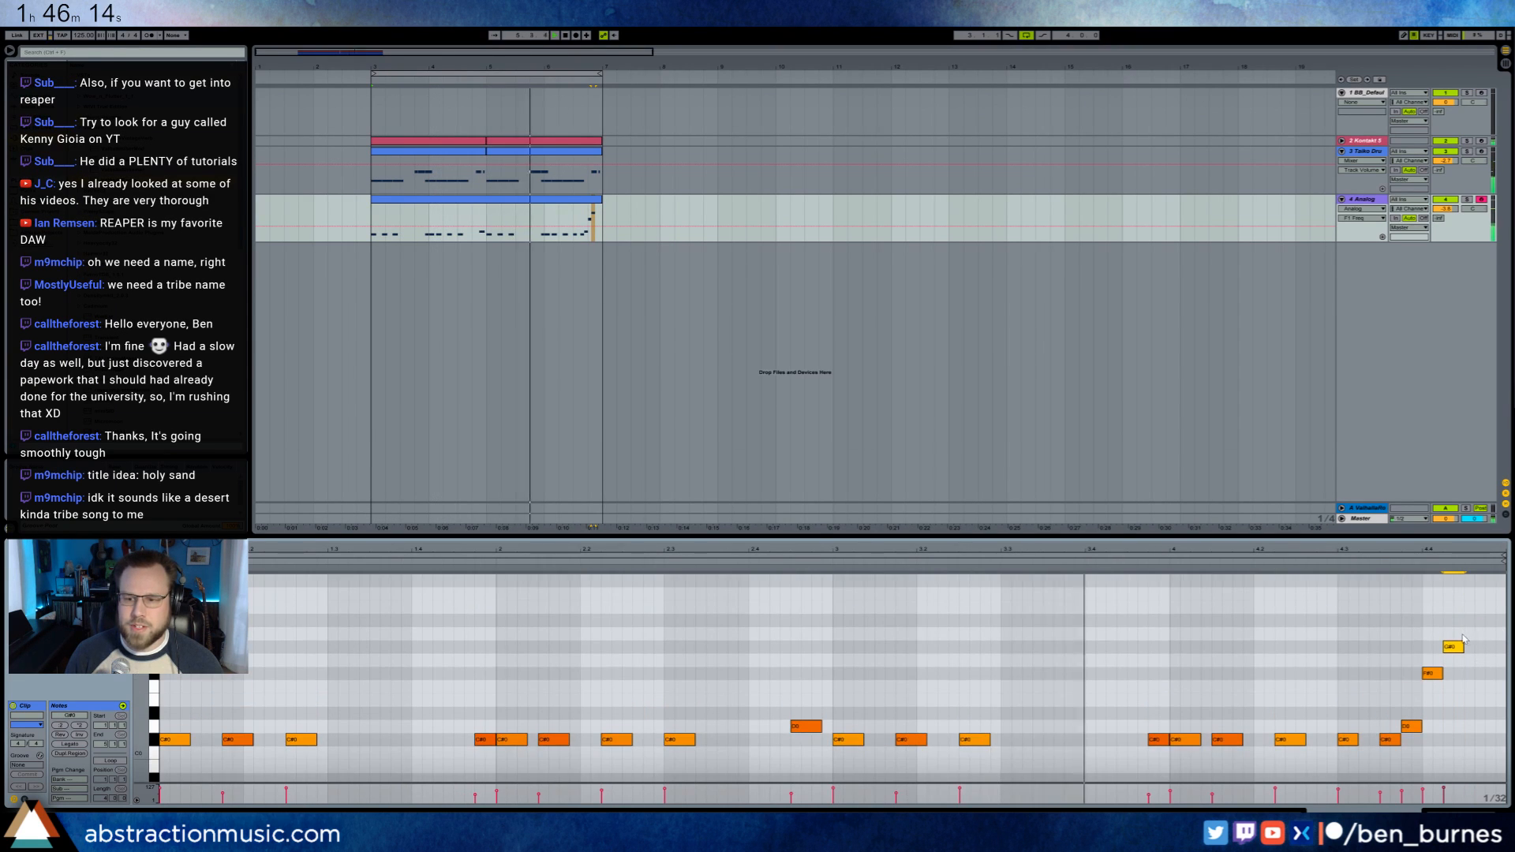
double_click(1483, 633)
drag(1489, 634, 1481, 632)
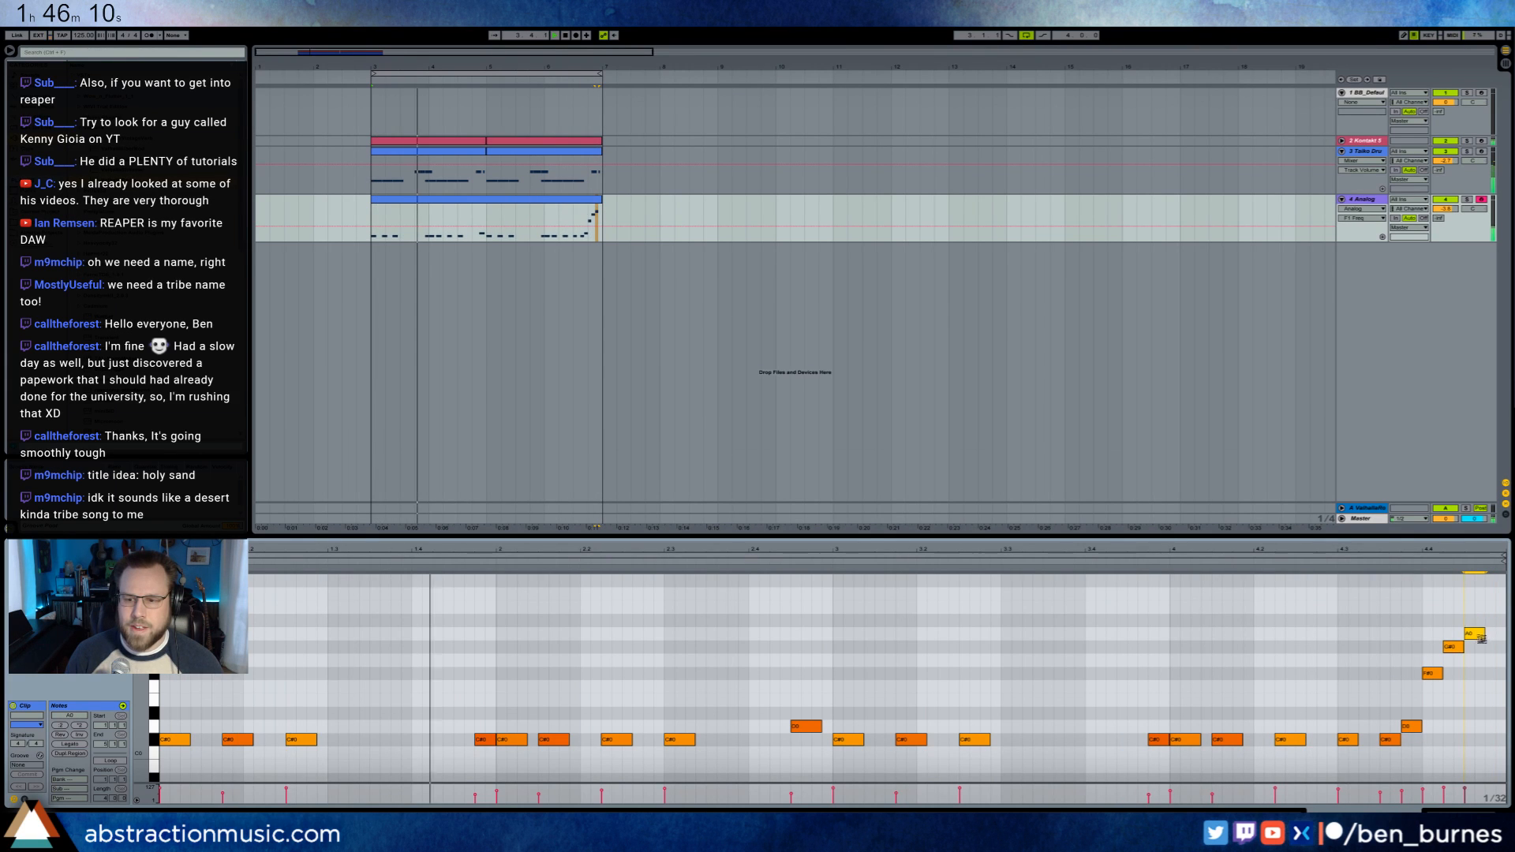
drag(1480, 633, 1495, 621)
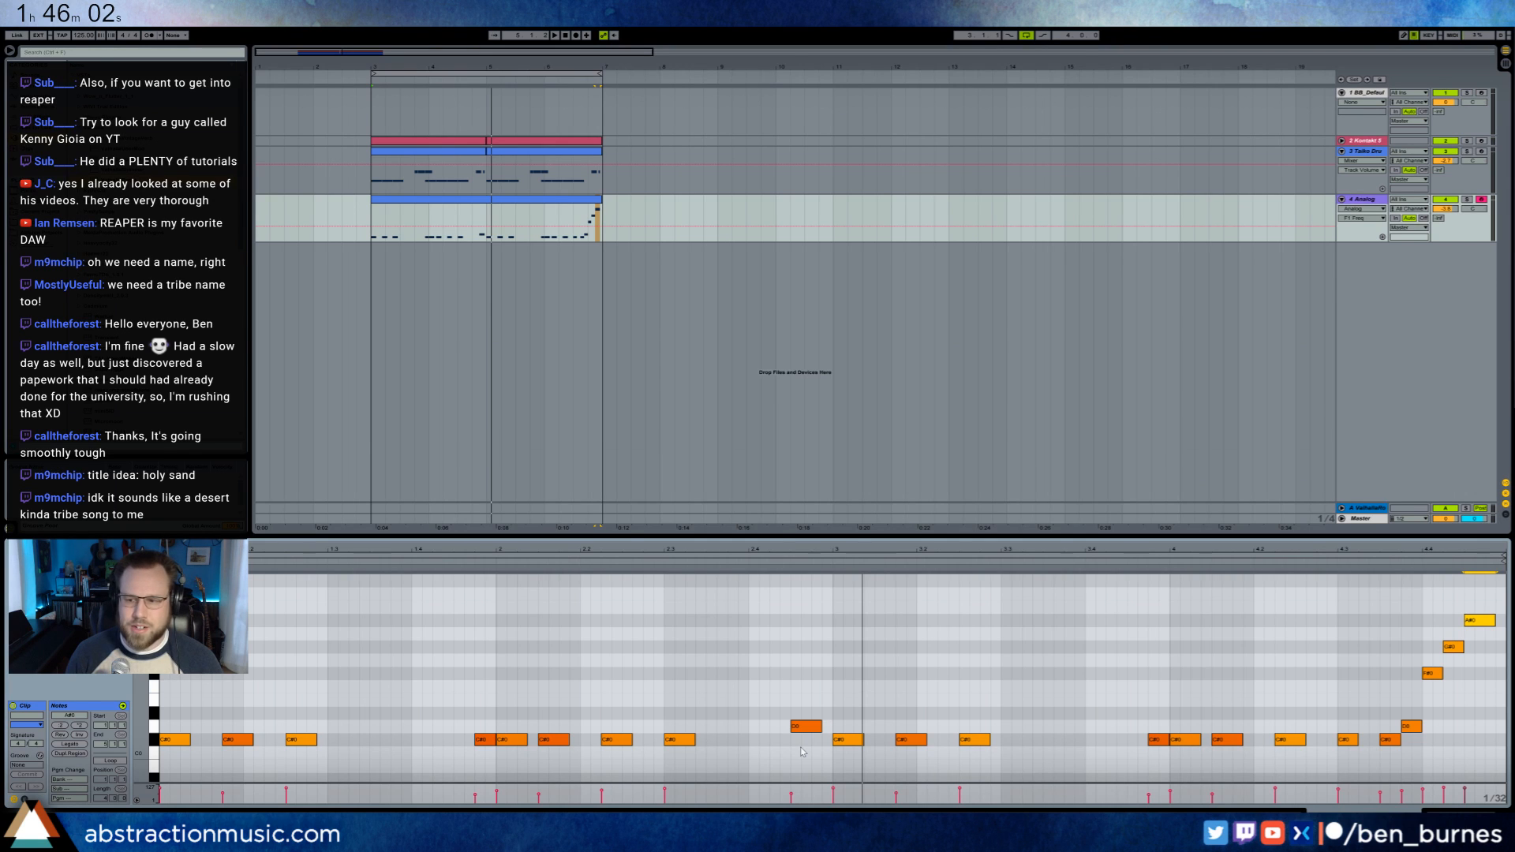
key(space)
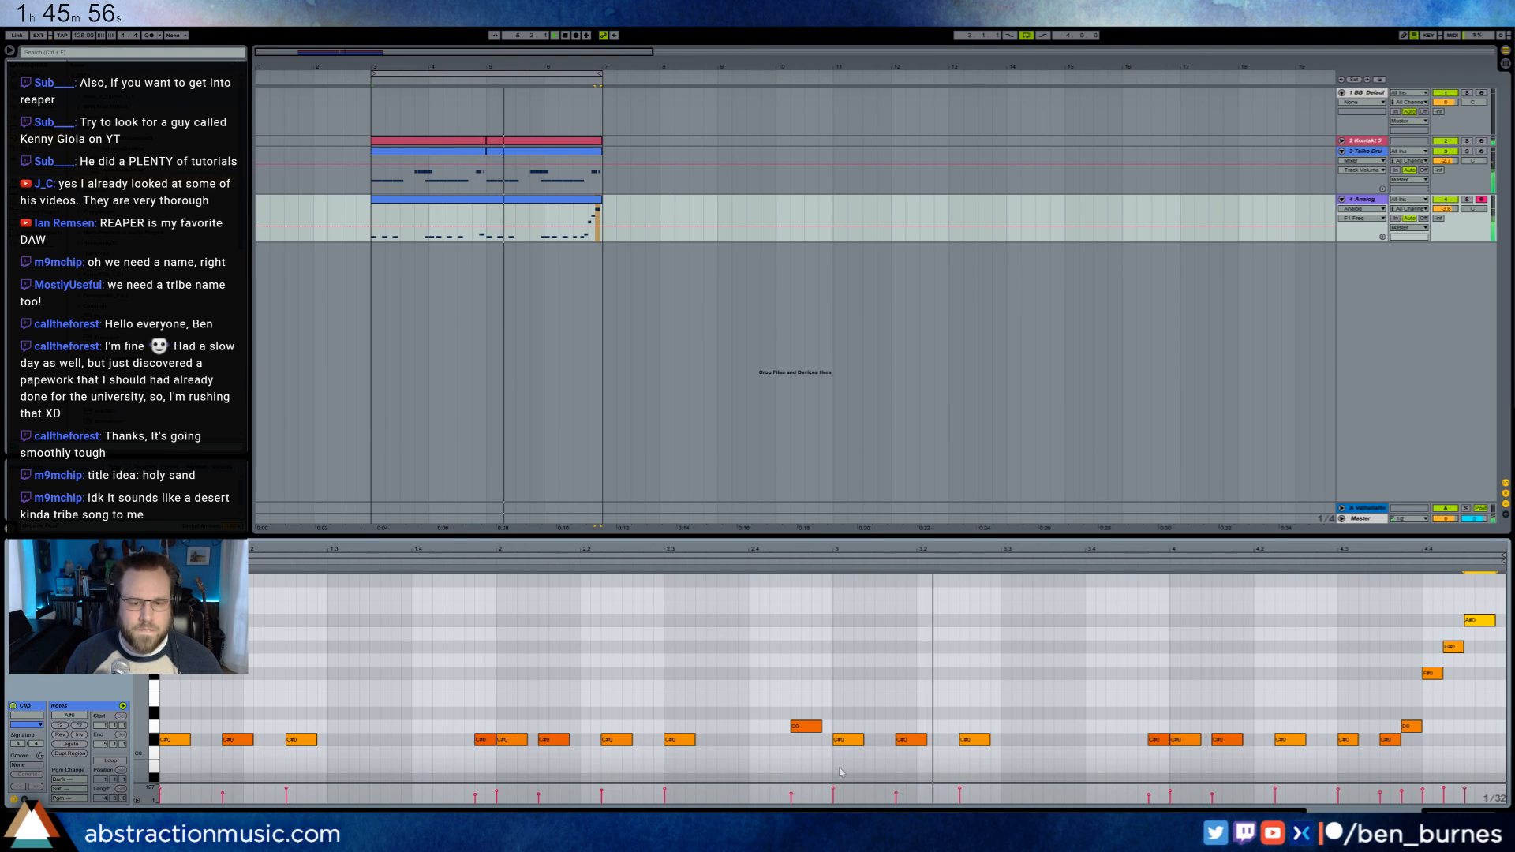
- Raise the velocity of the D before bar 3, and replace the closing run's A# by extending its G#
click(805, 726)
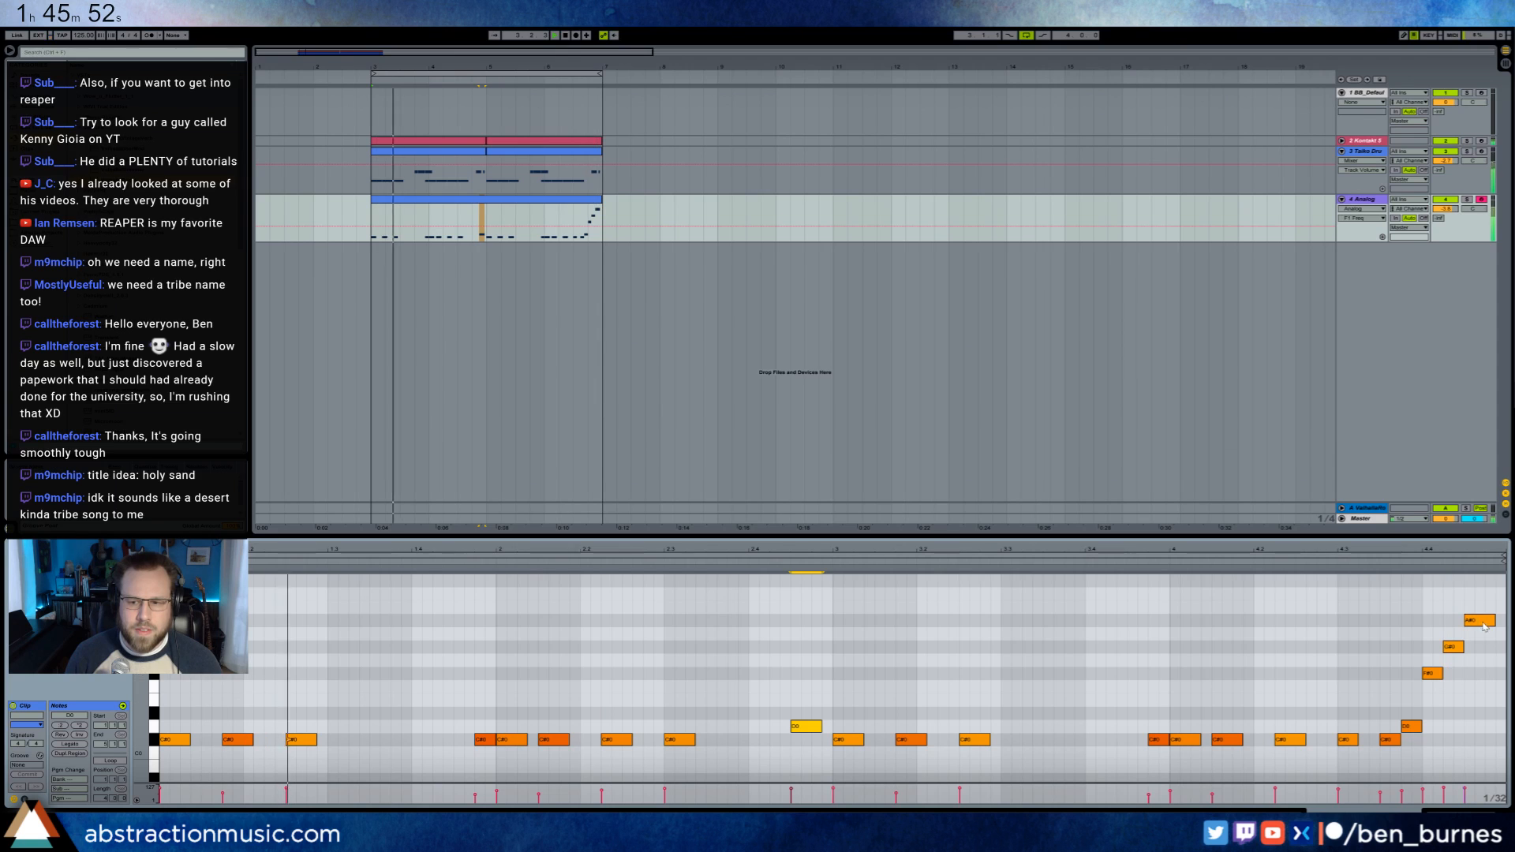
drag(1477, 621, 1484, 648)
key(Delete)
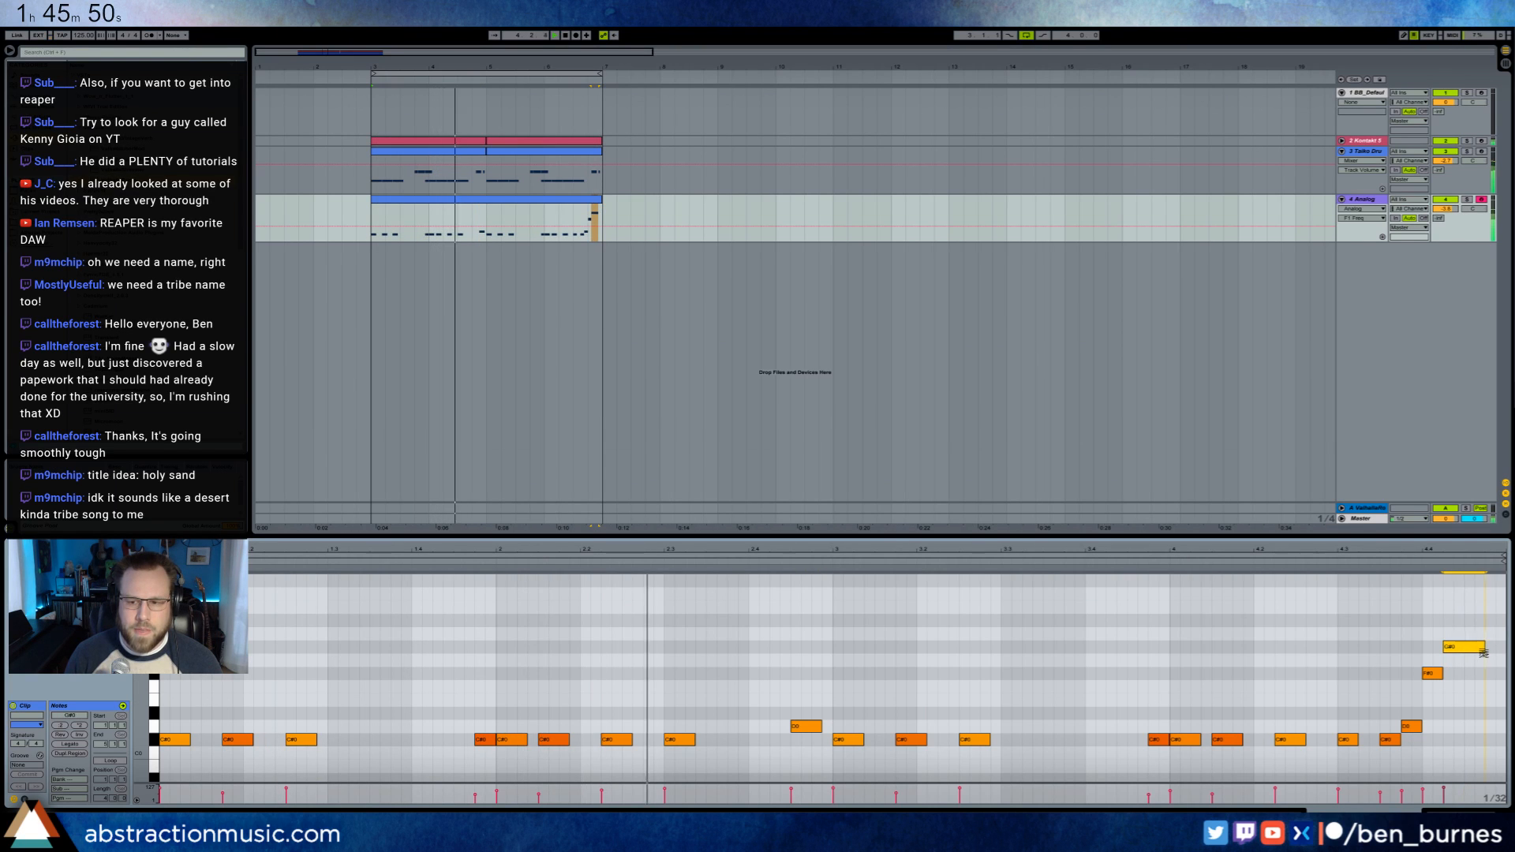
click(1041, 716)
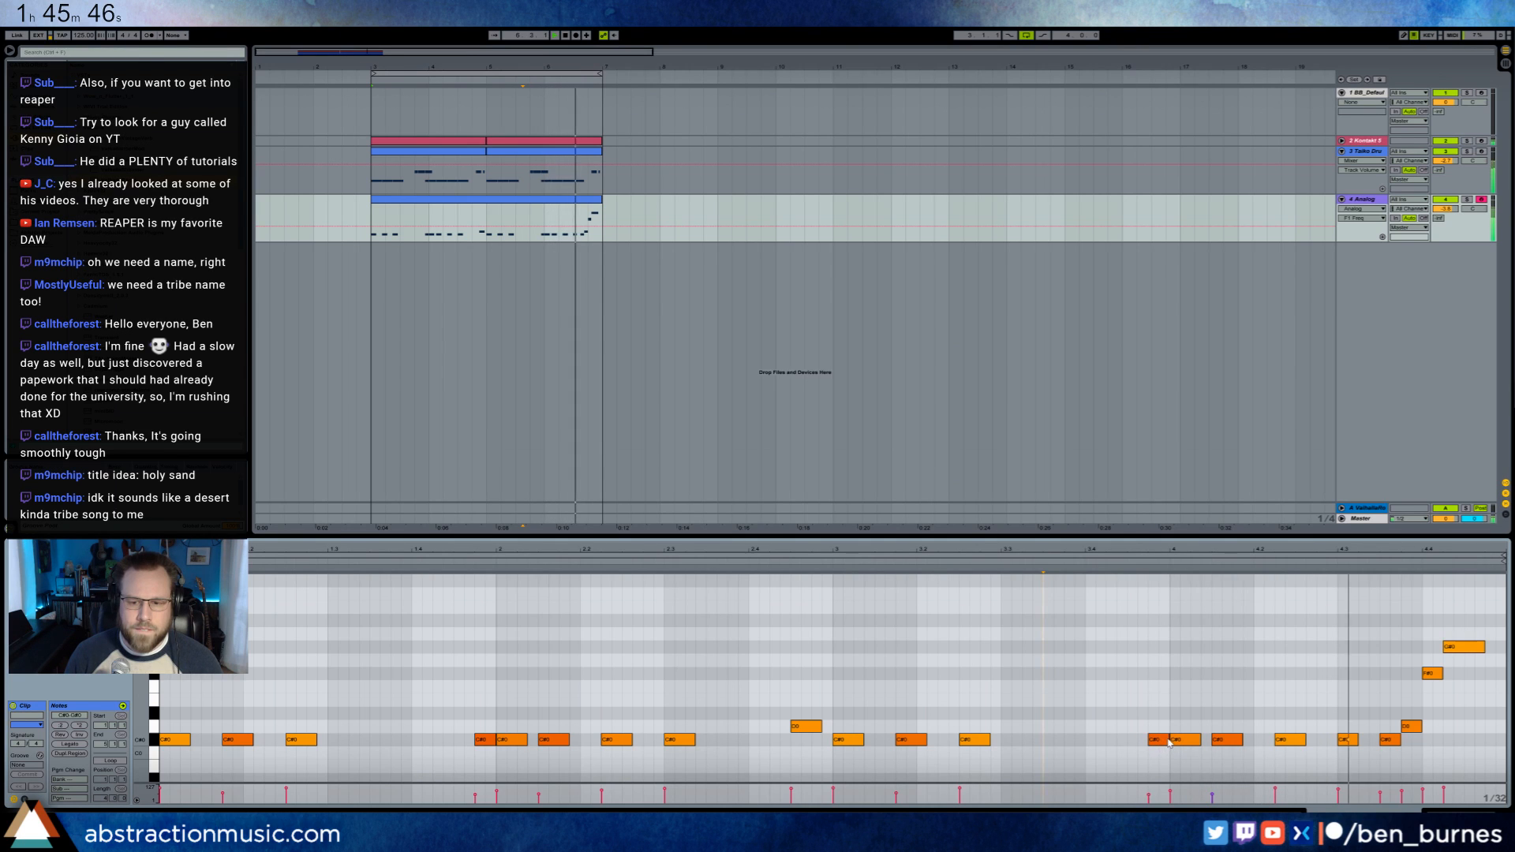
- Shorten the C# pick-up notes before bars 2 and 4 to a 32nd and slightly lengthen the C# on beat 2.3
drag(1167, 740, 1157, 740)
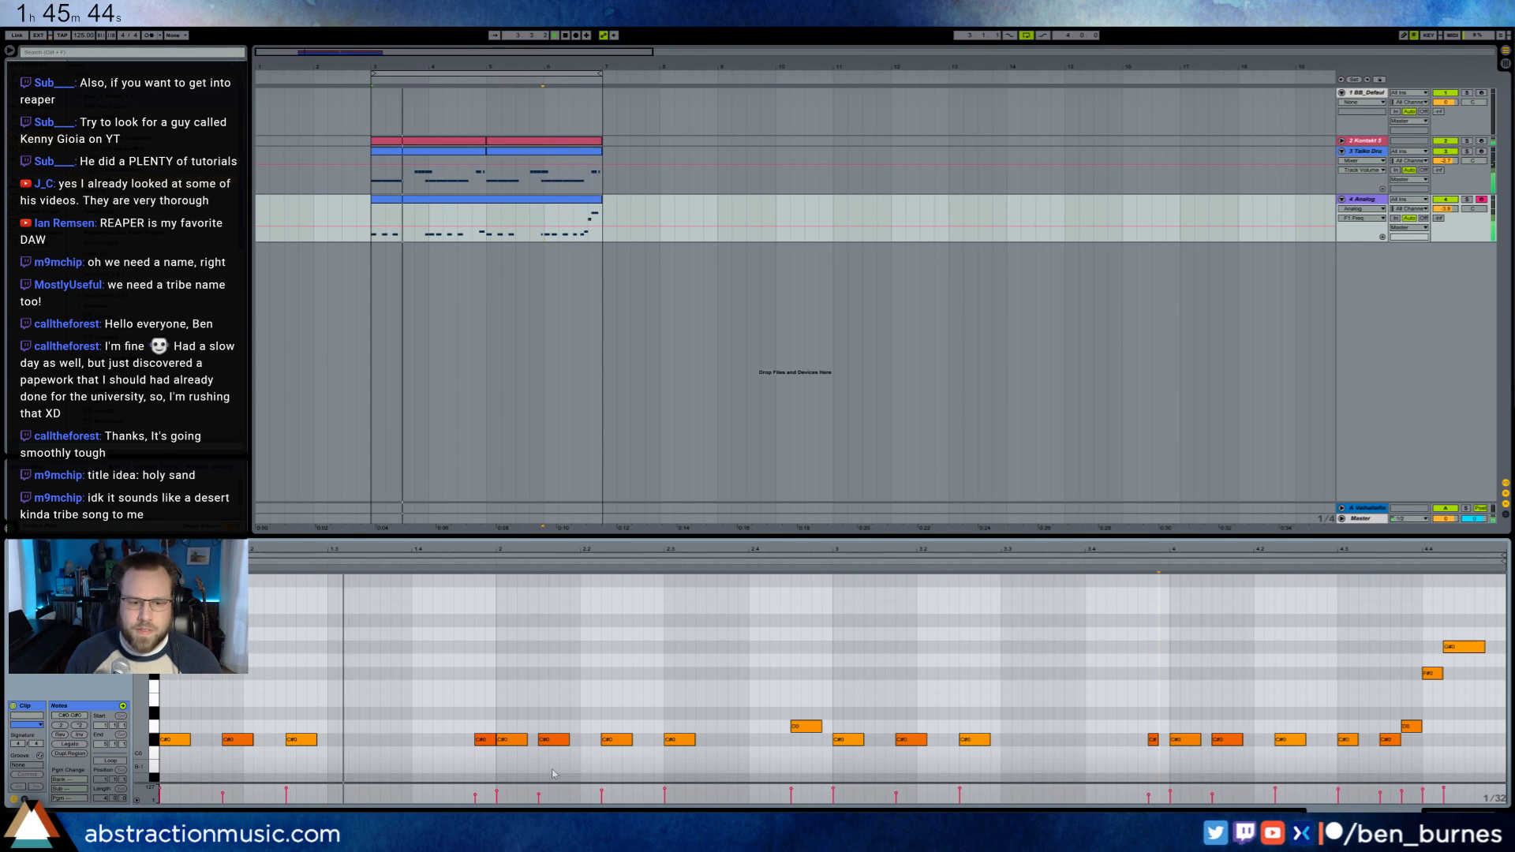
drag(495, 740, 486, 740)
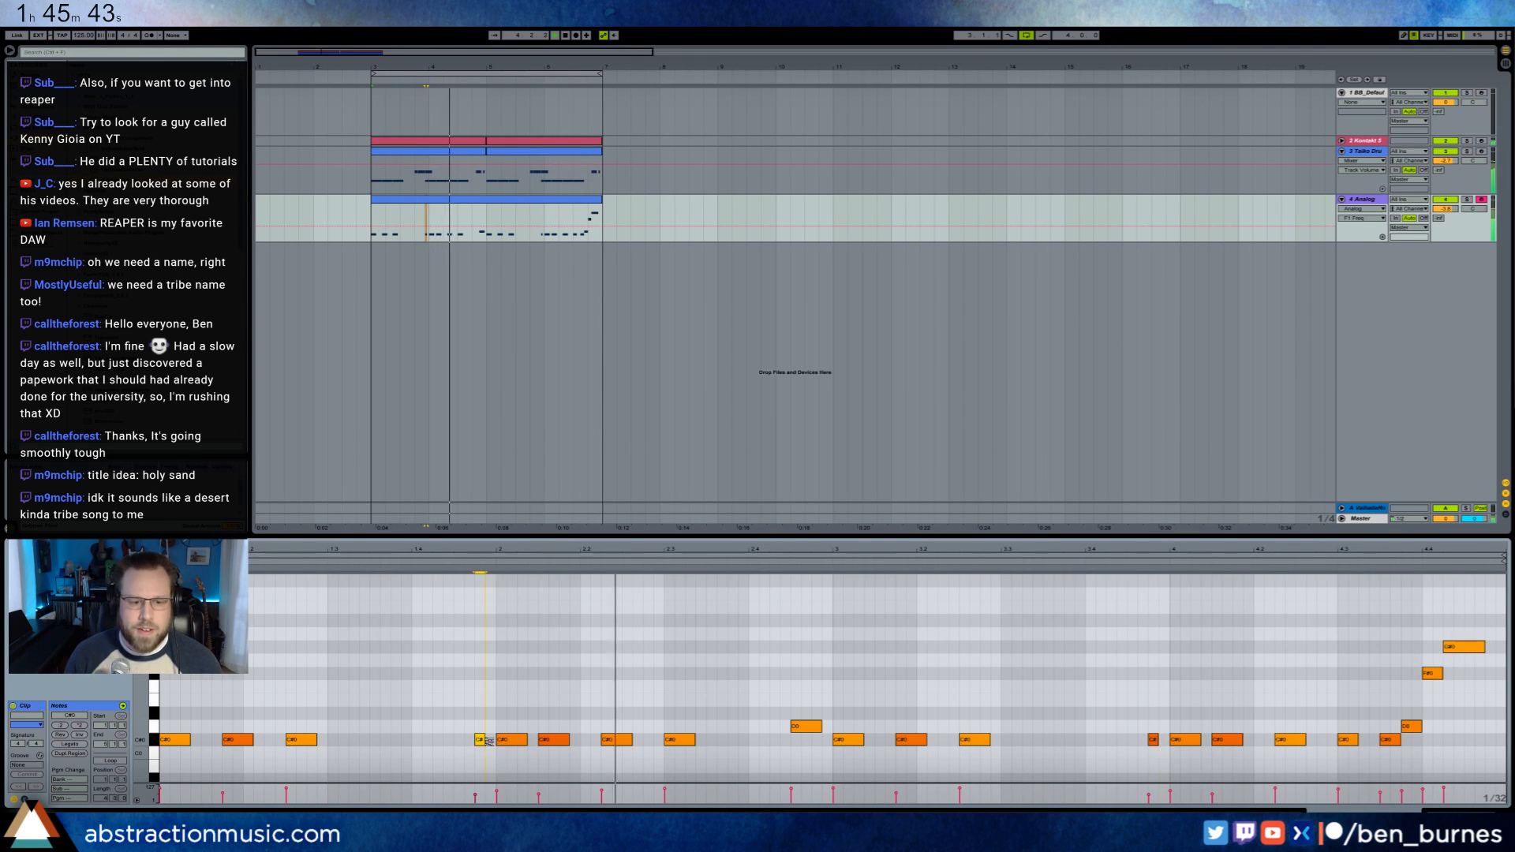
click(591, 688)
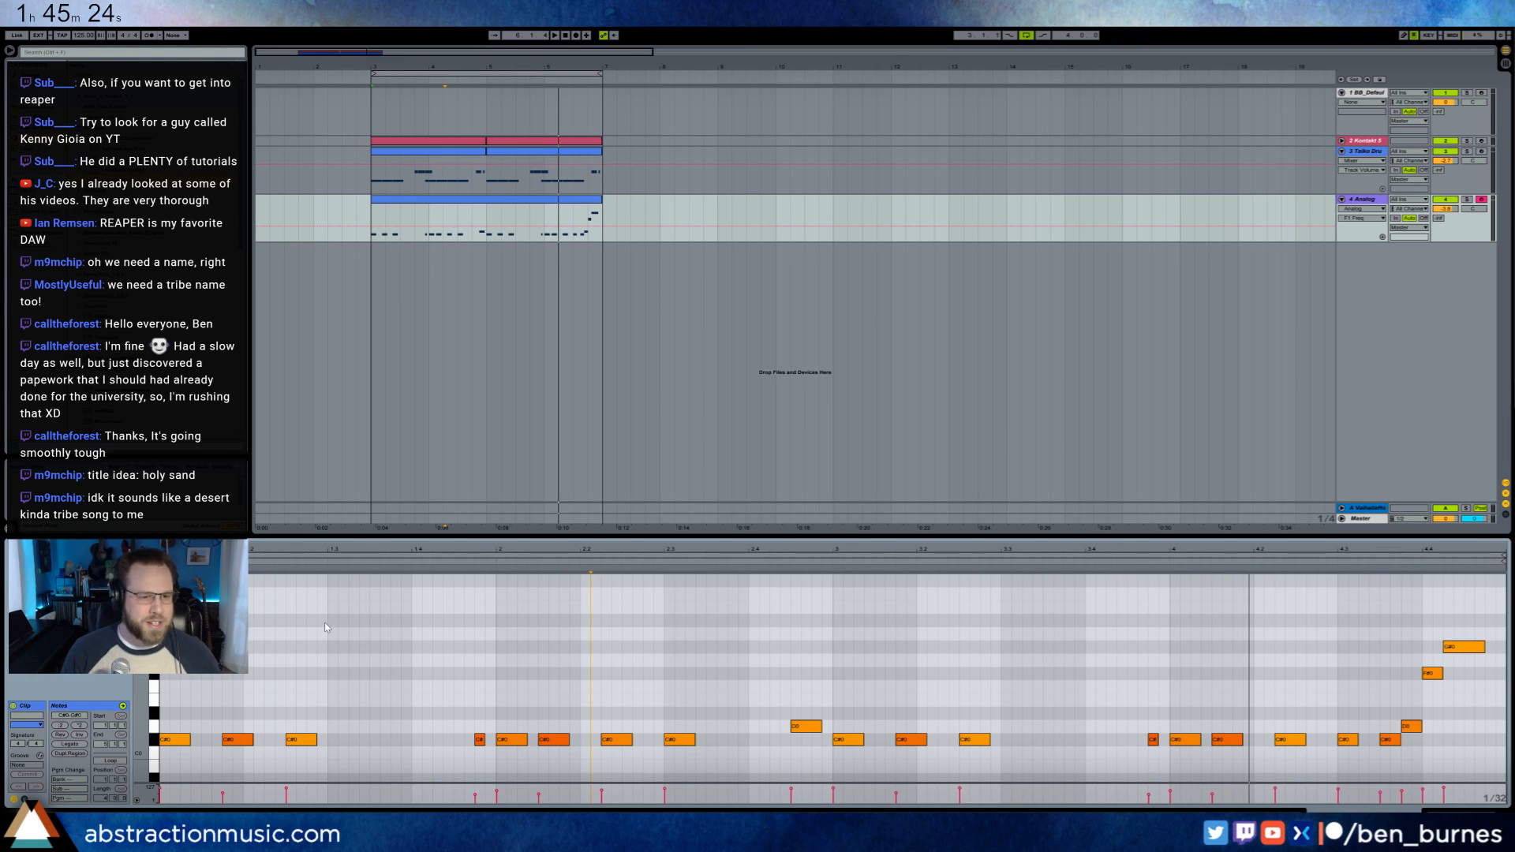
key(space)
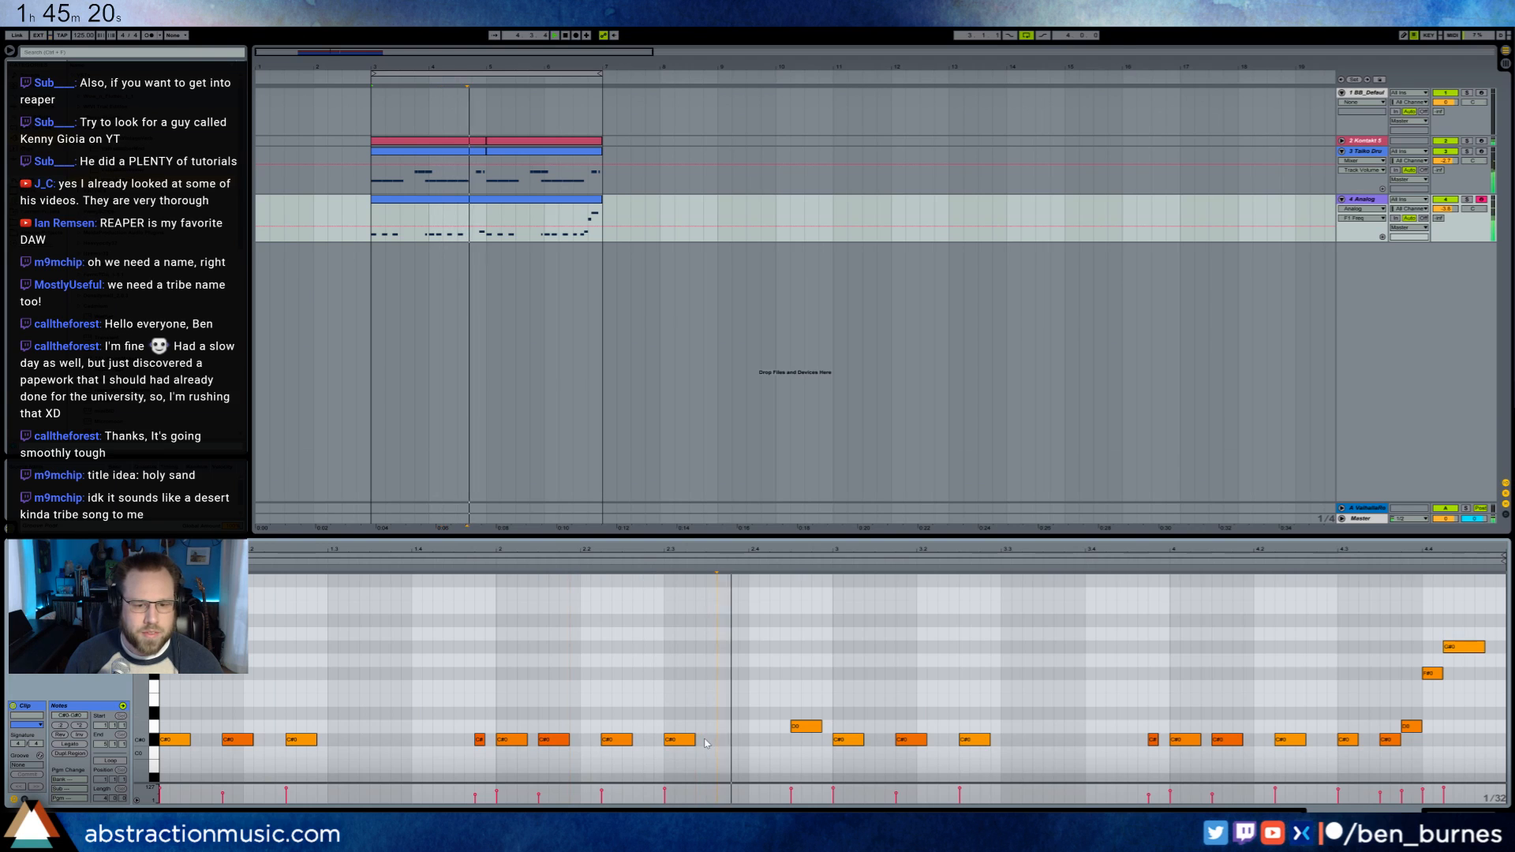
drag(697, 739, 706, 738)
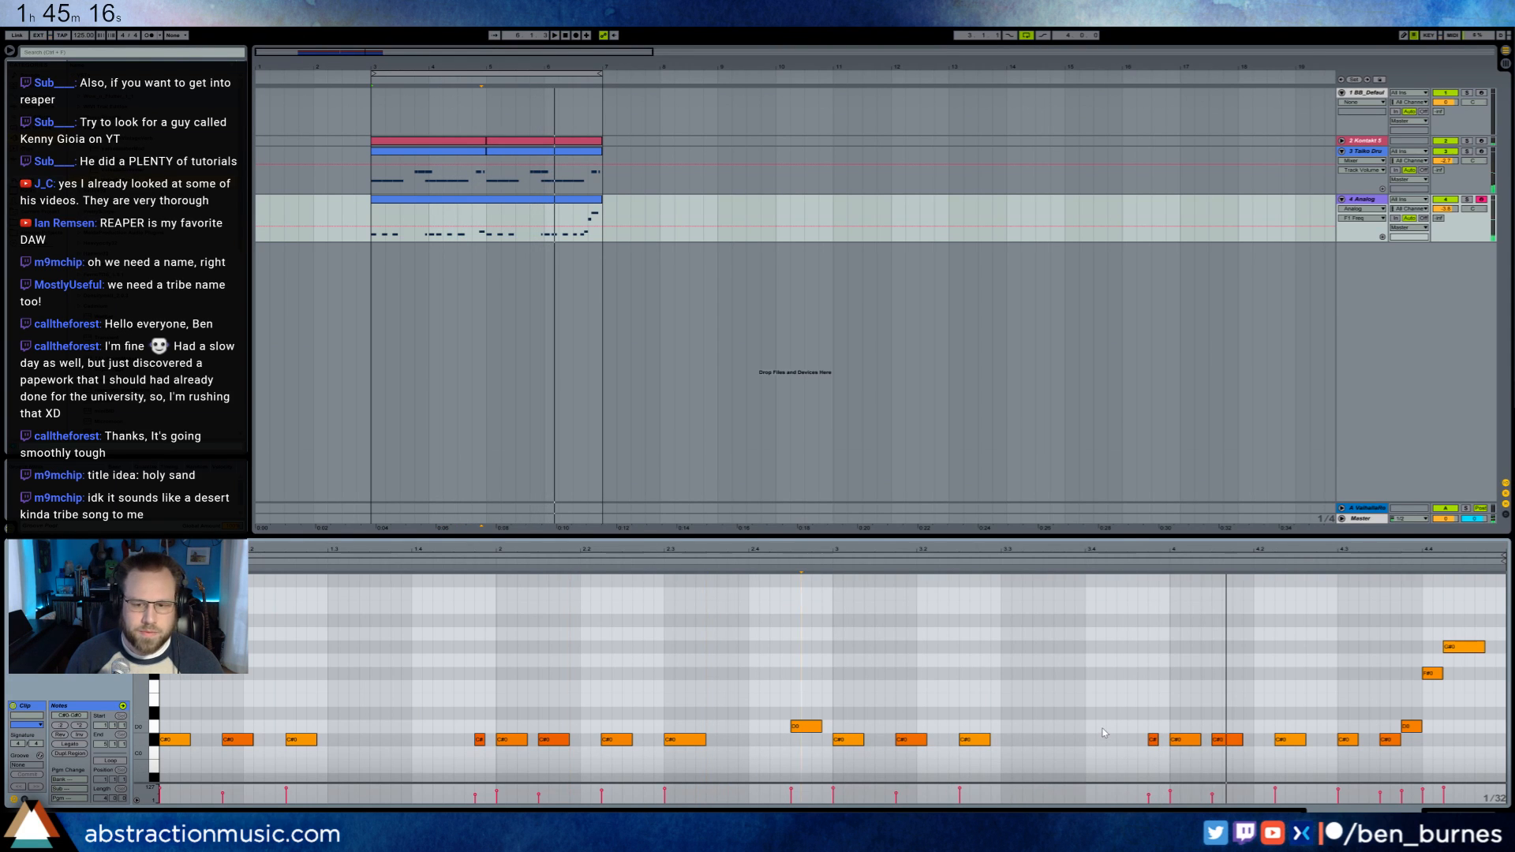
key(space)
- Draw a descending run of five 32nd notes from G# to D leading into bar 4 and lower its velocities
double_click(1101, 673)
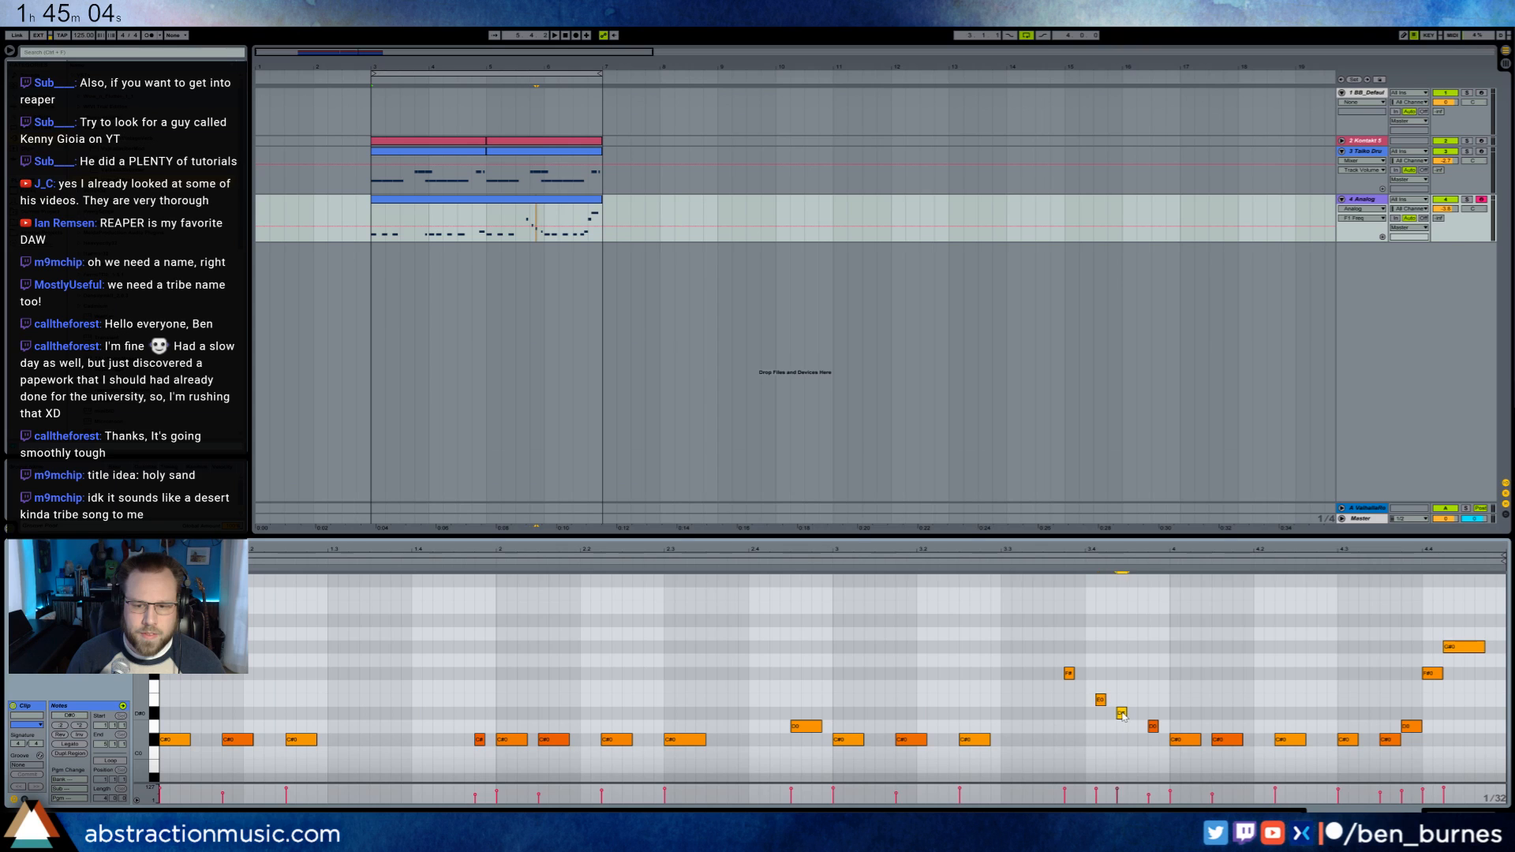
drag(1083, 684, 1120, 724)
key(Left)
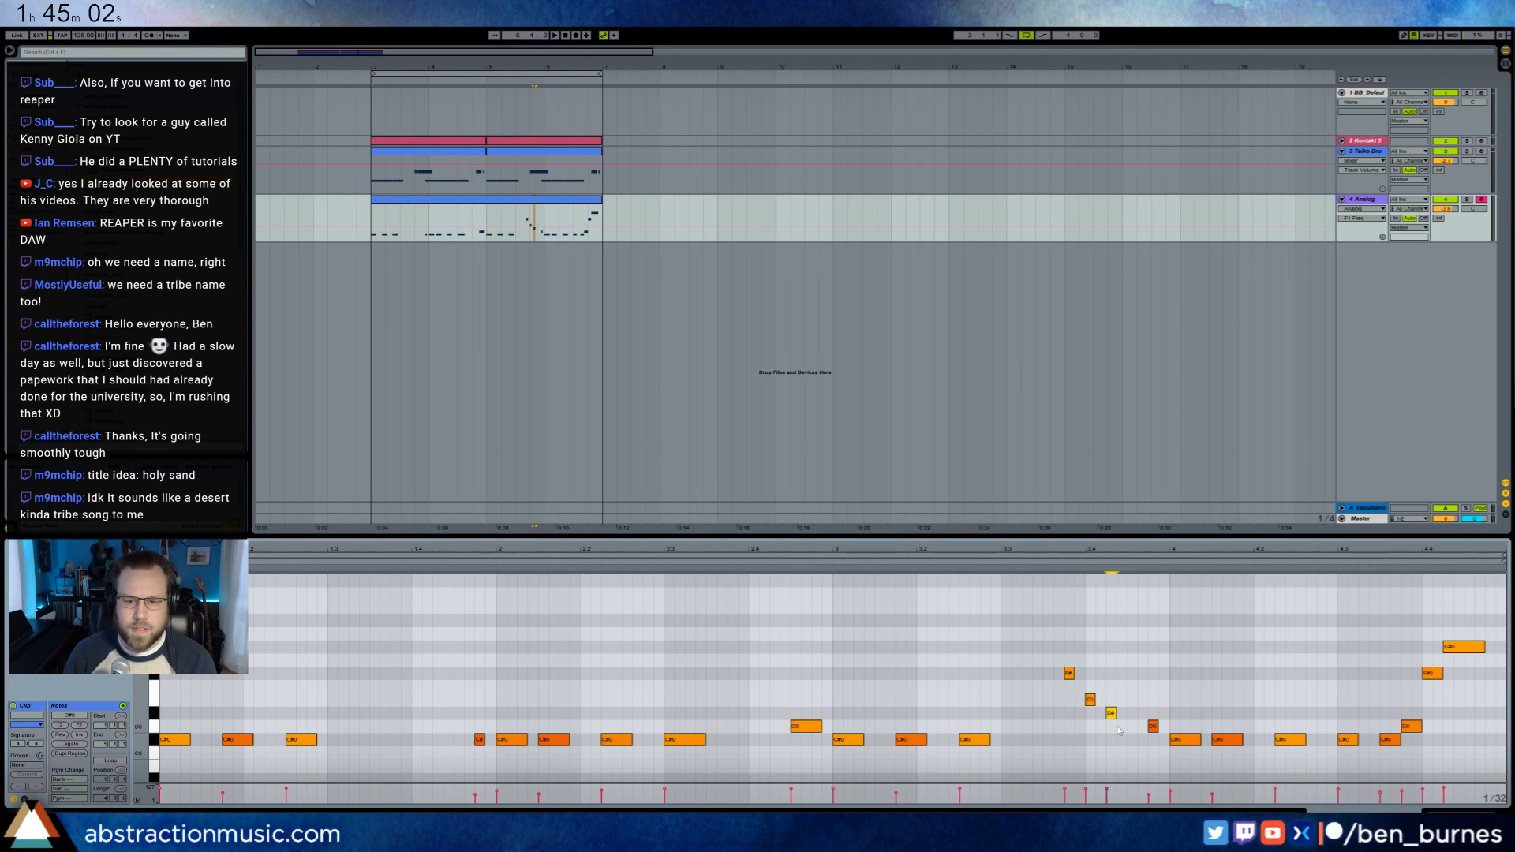
drag(1058, 659, 1115, 724)
key(Up)
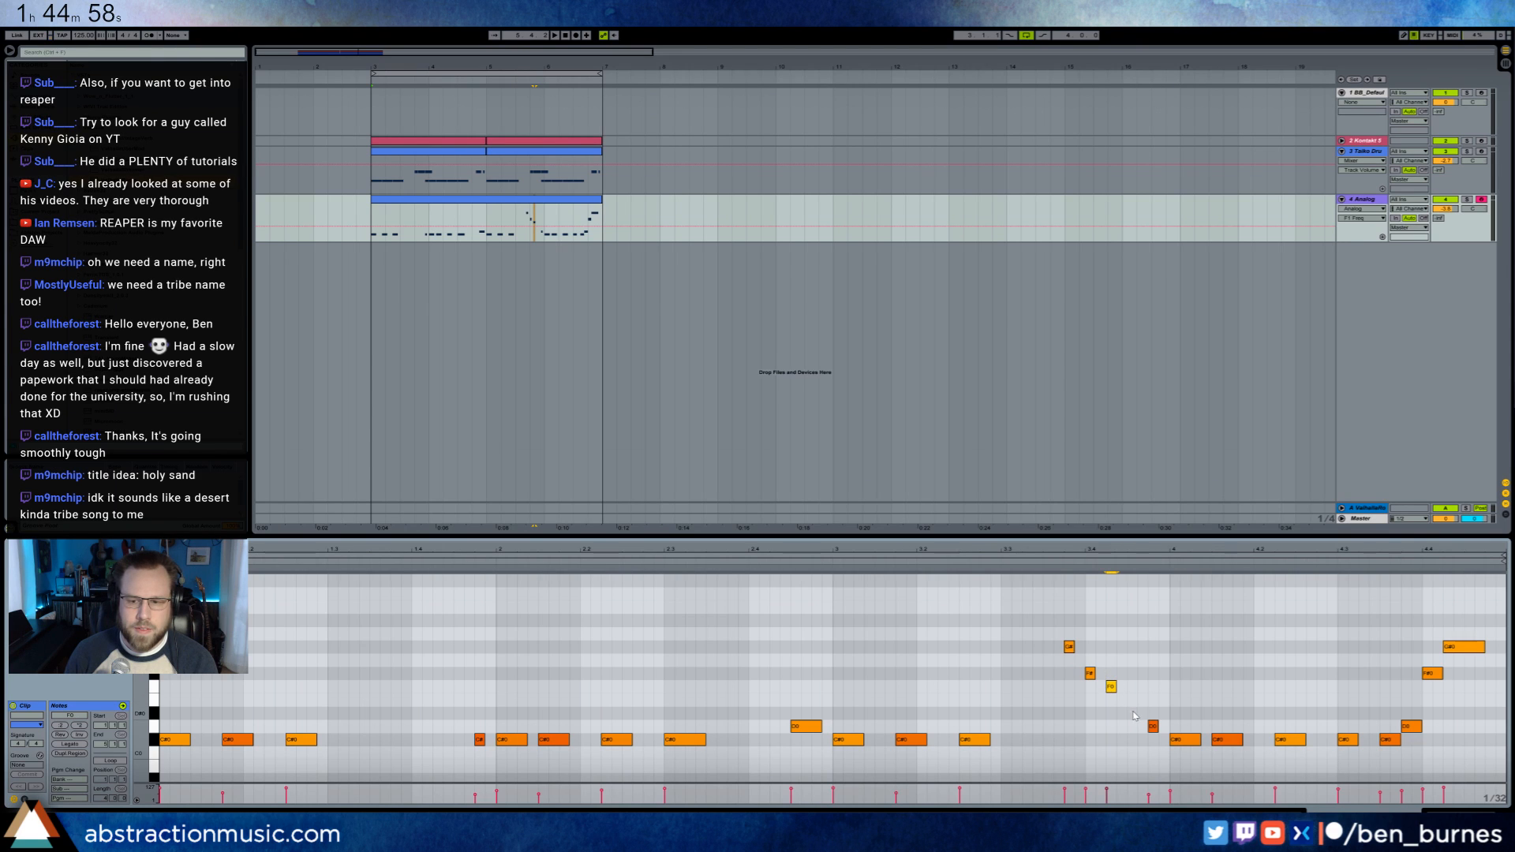
key(Up)
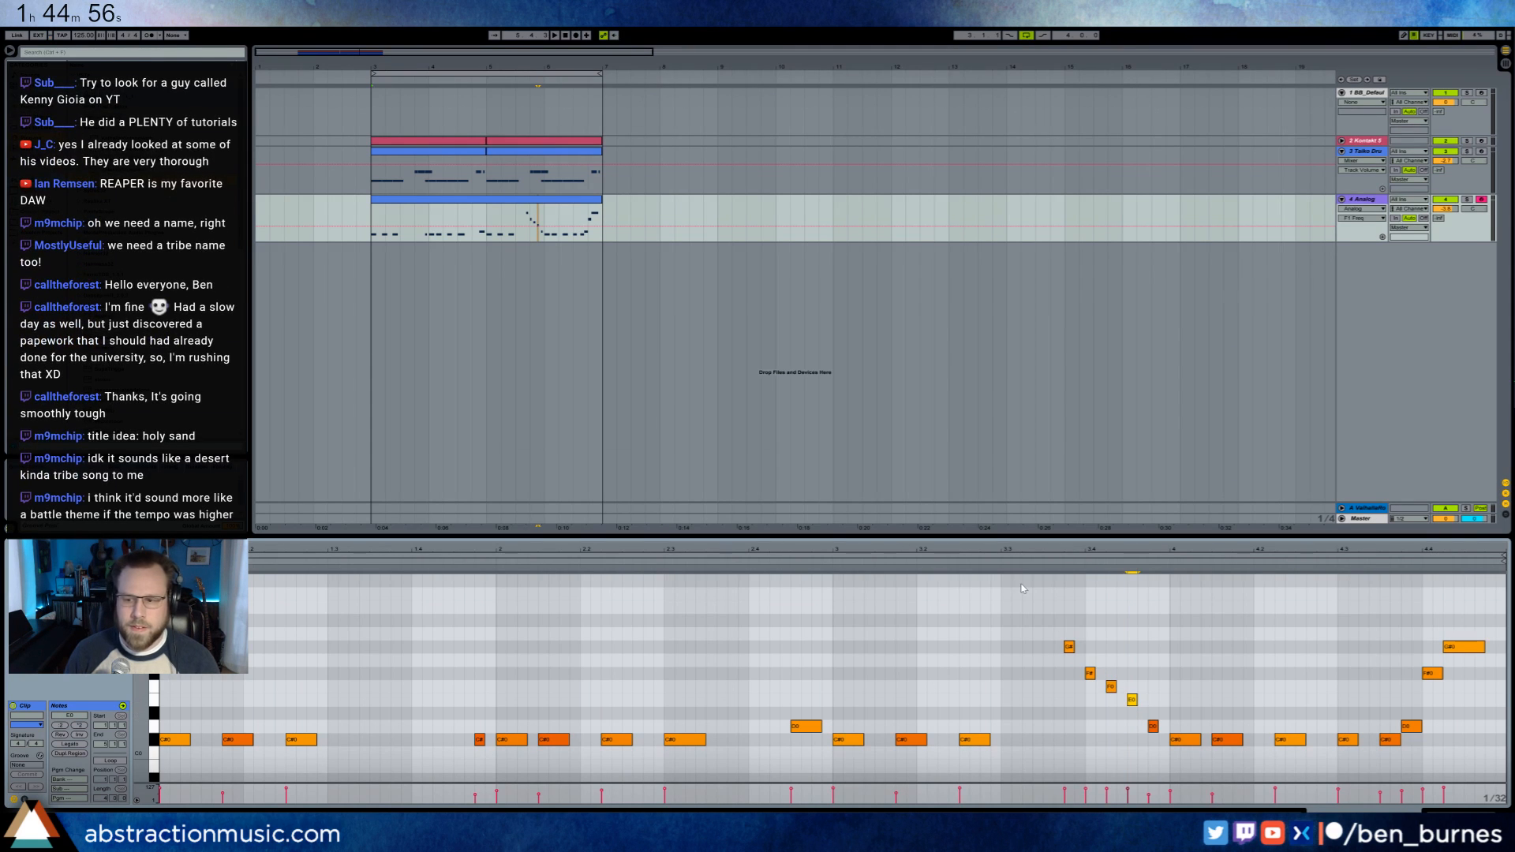
click(933, 552)
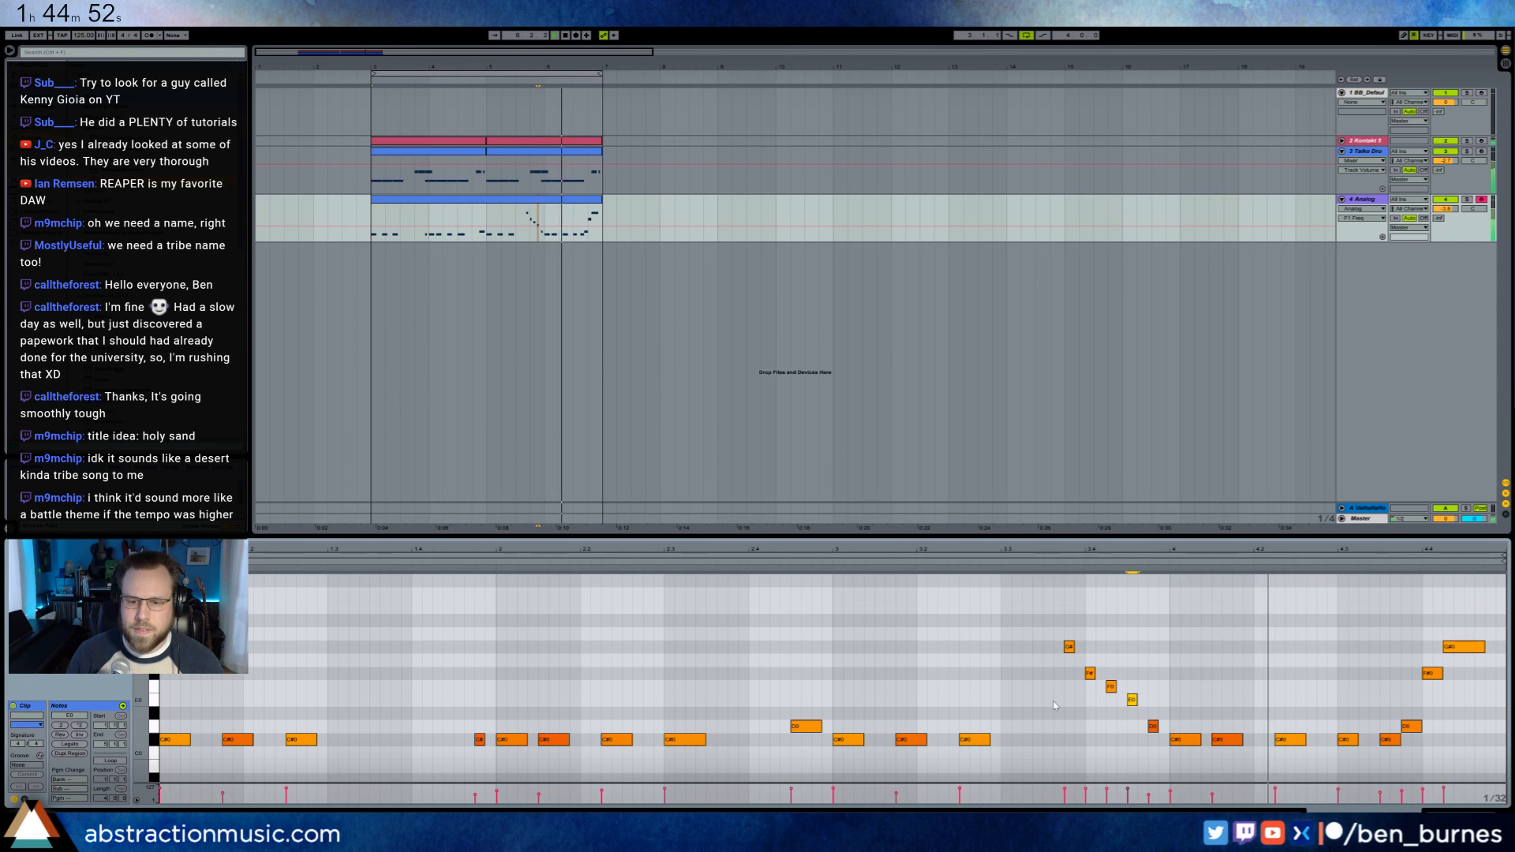
key(space)
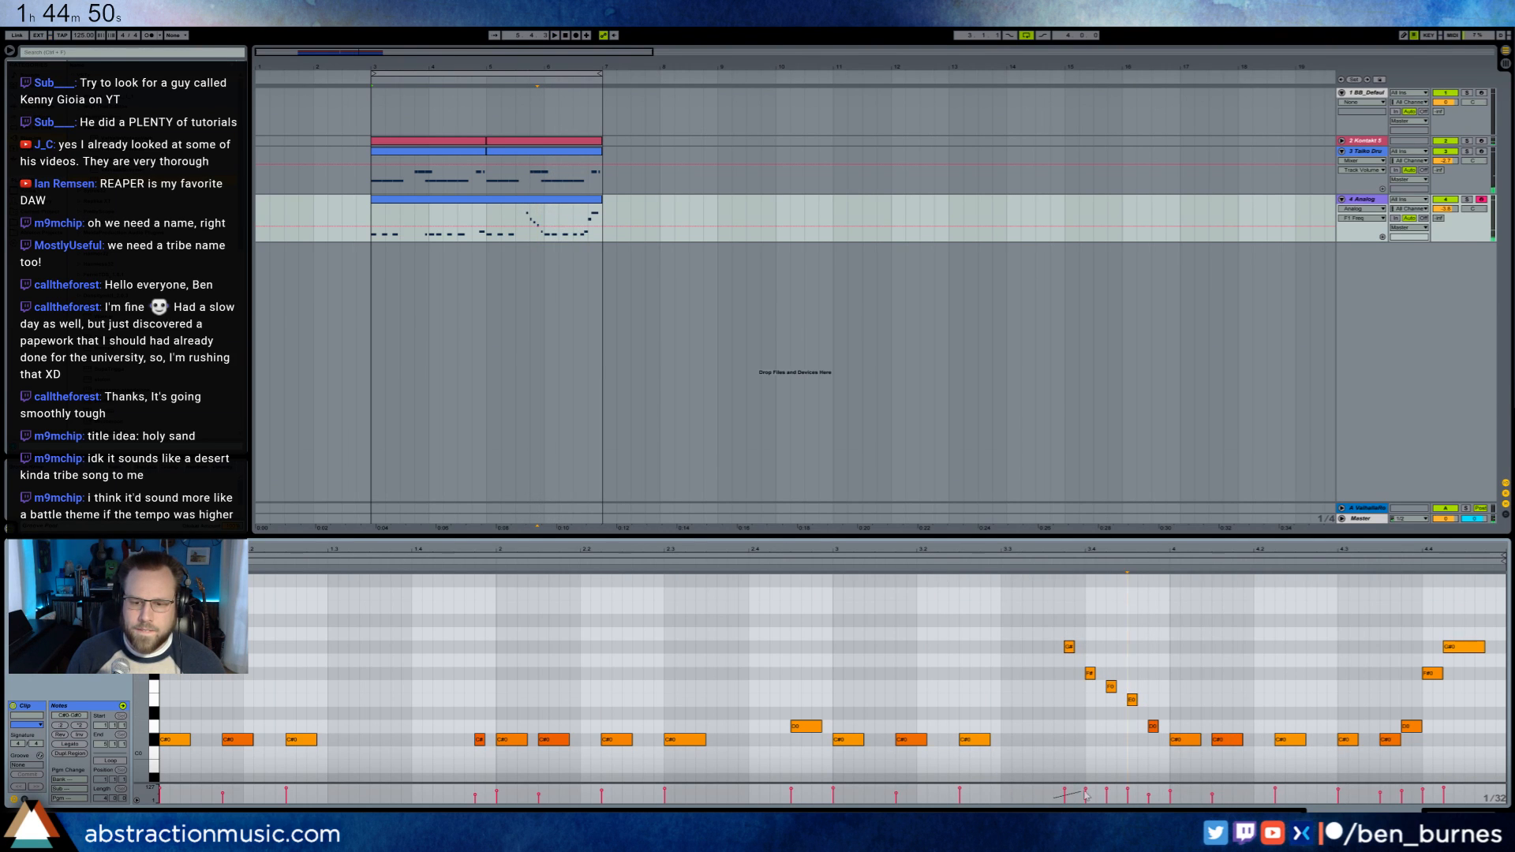
key(space)
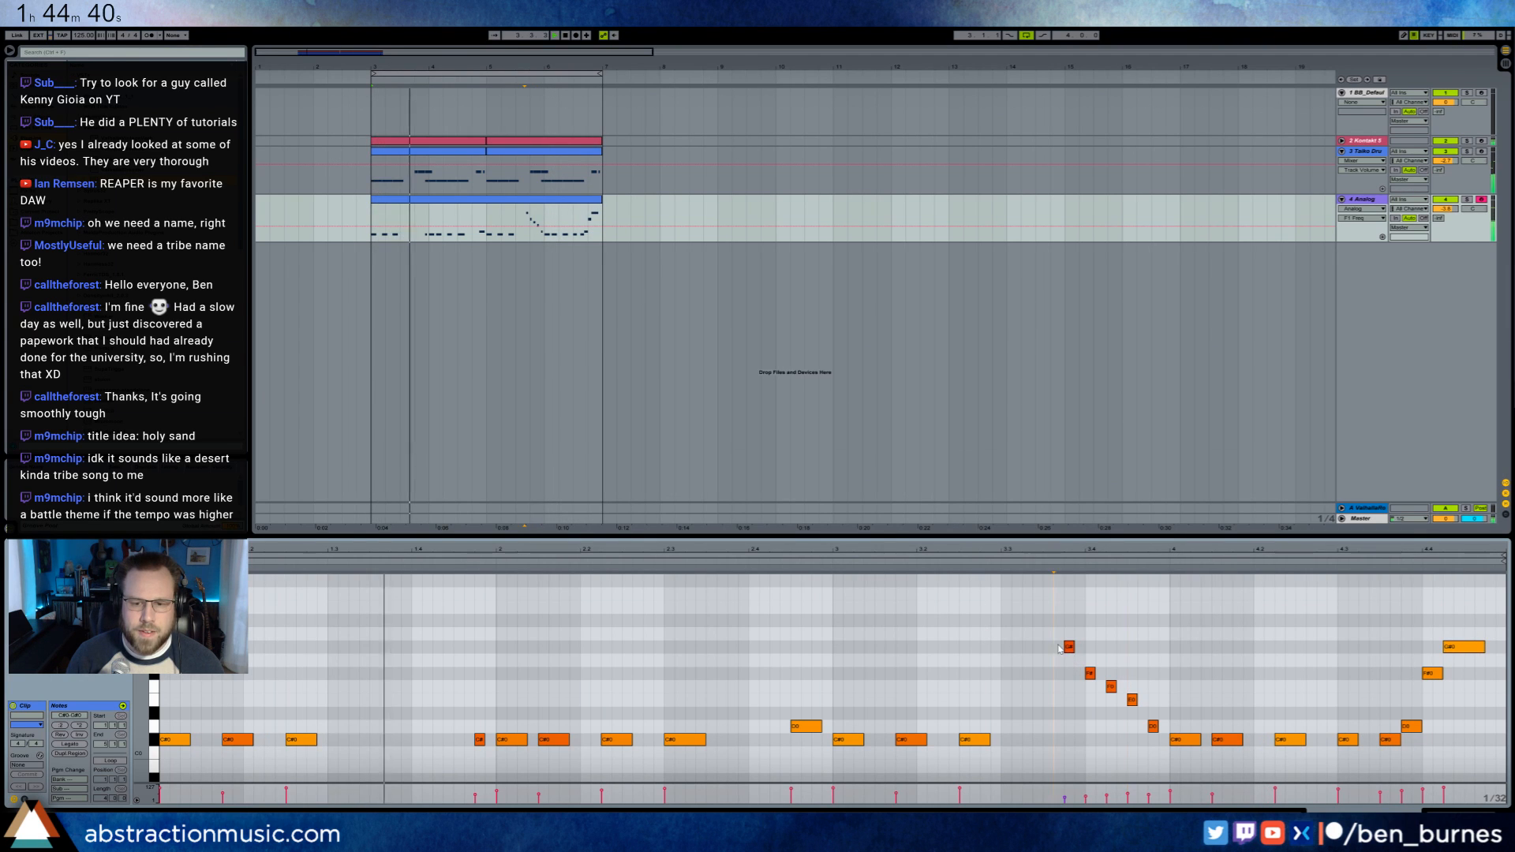
- Set the song tempo to 130 BPM
click(86, 36)
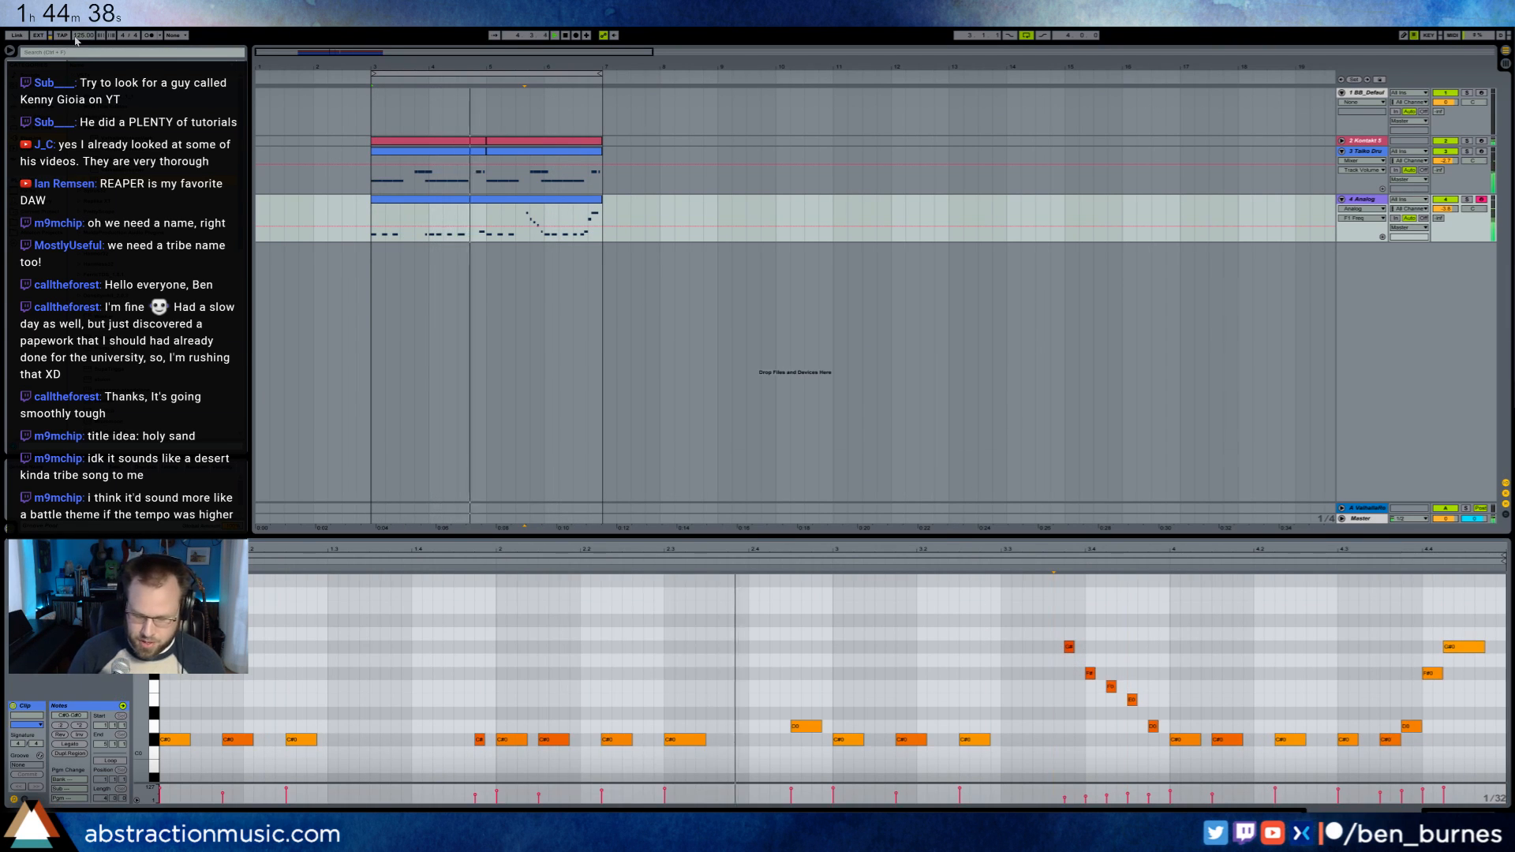
text(130)
key(Return)
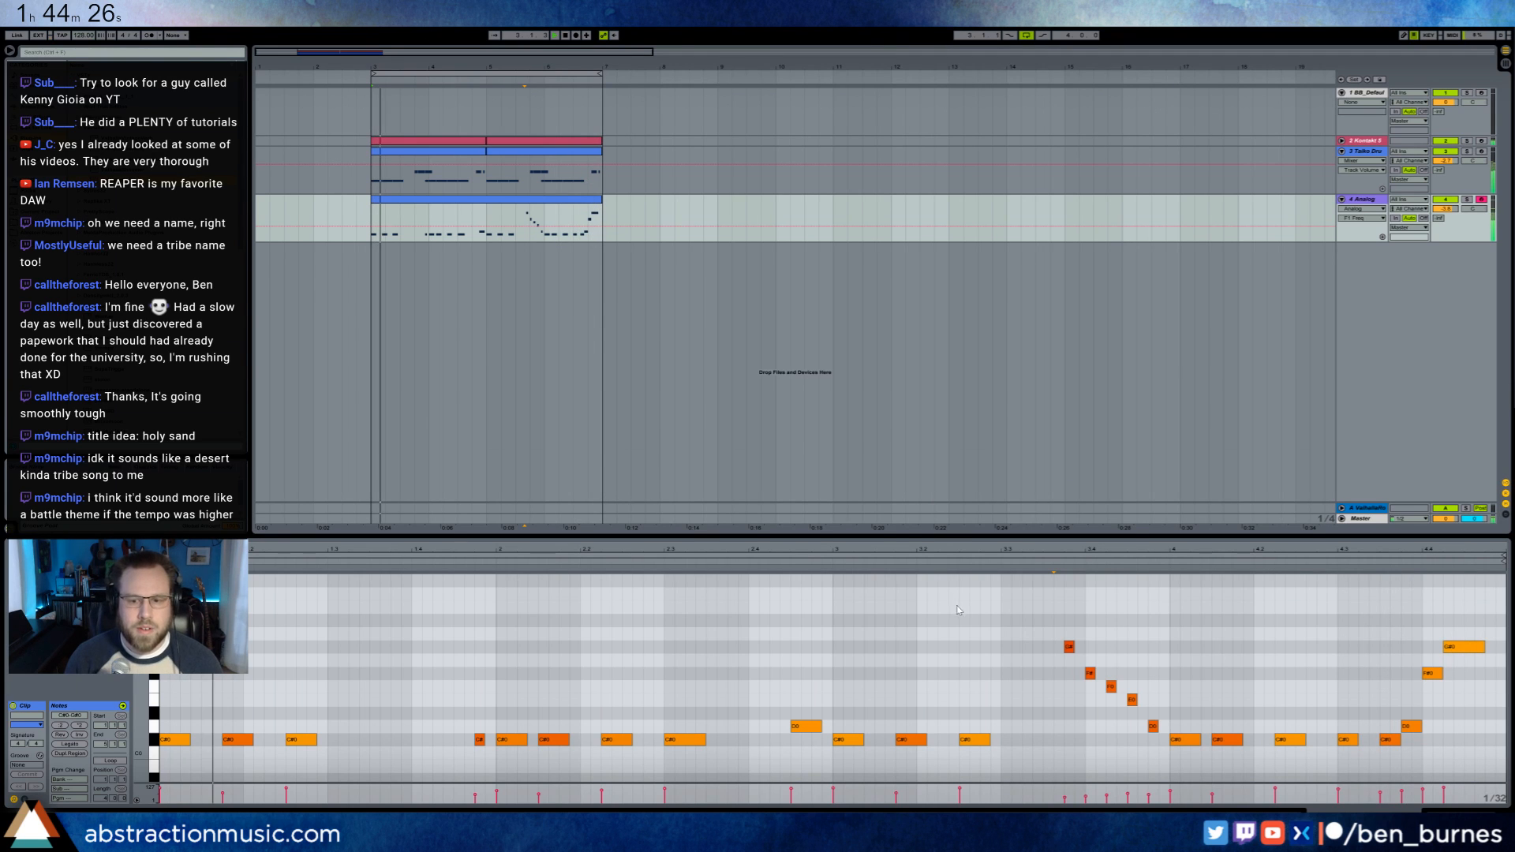
- Delete all five notes of the descending run before bar 4 and return to the Analog track's devices
drag(1033, 626, 1163, 751)
key(Delete)
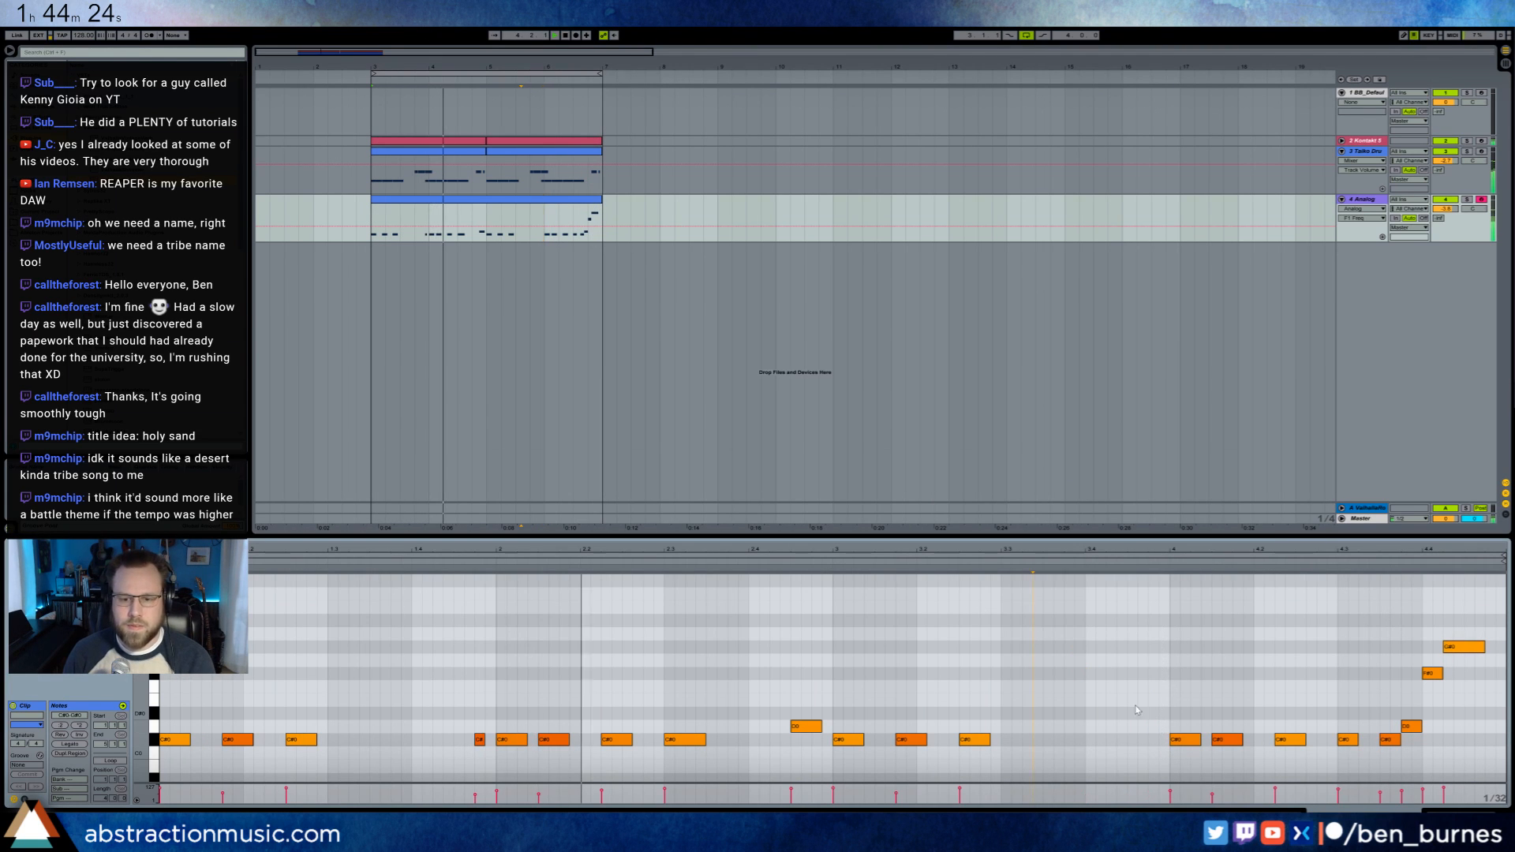
click(1434, 803)
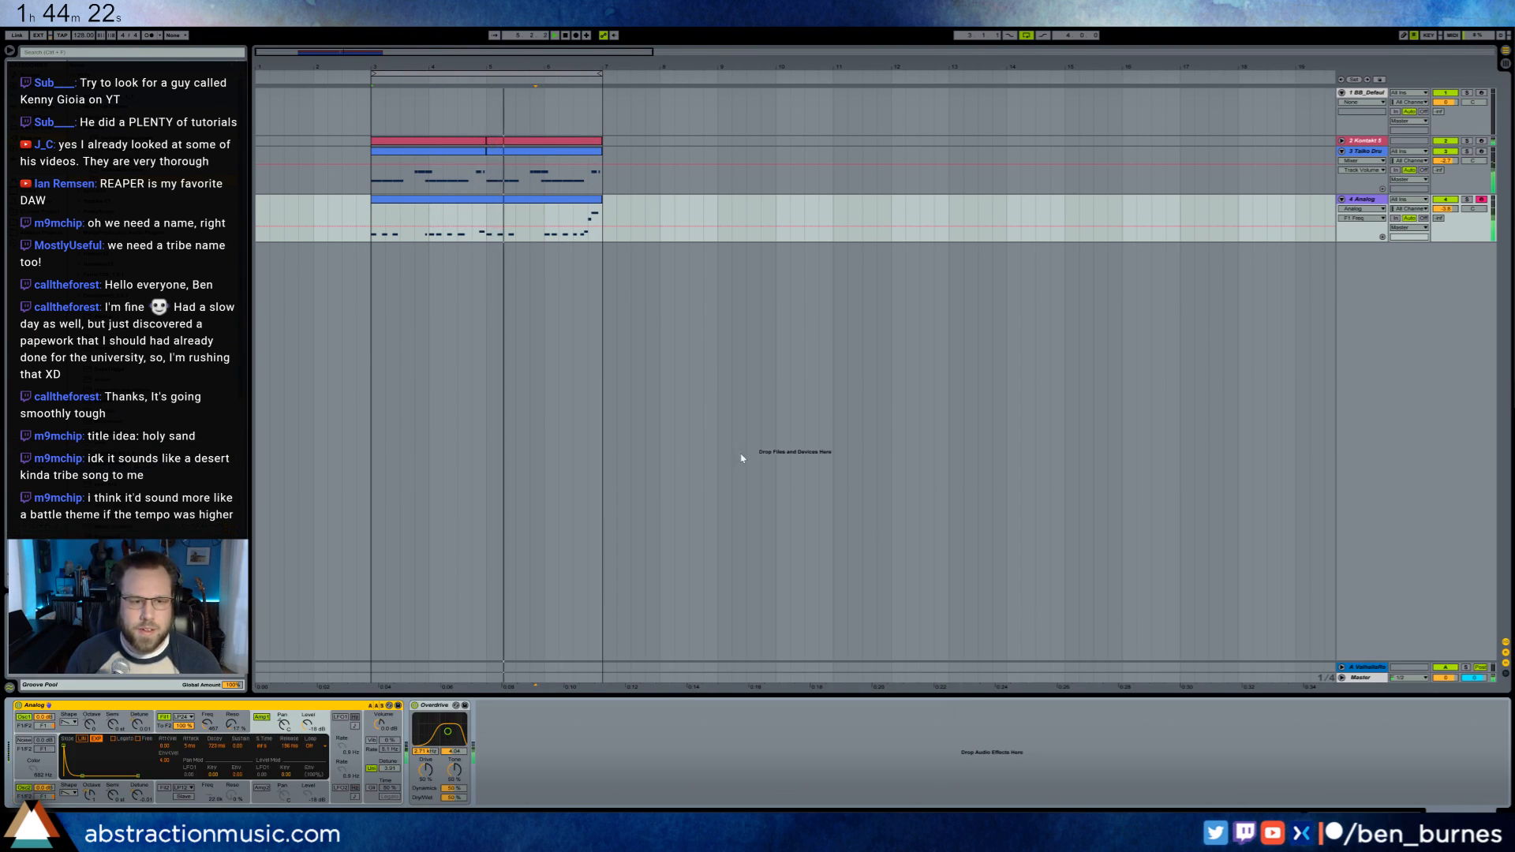
- Insert a new MIDI track below the Analog track and load an empty Drum Rack on it
click(430, 201)
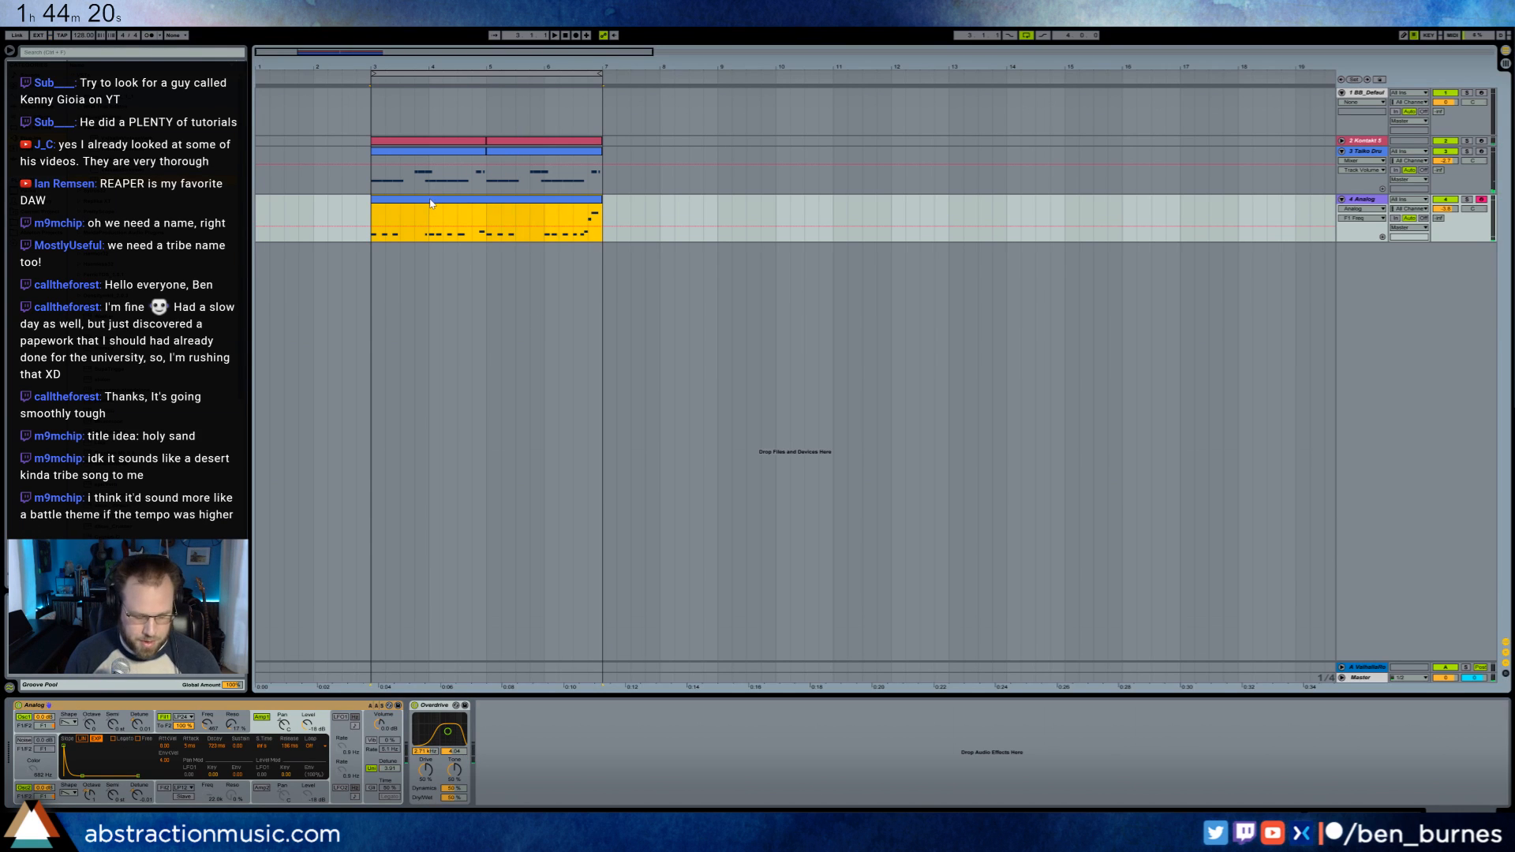
key(ctrl+shift+t)
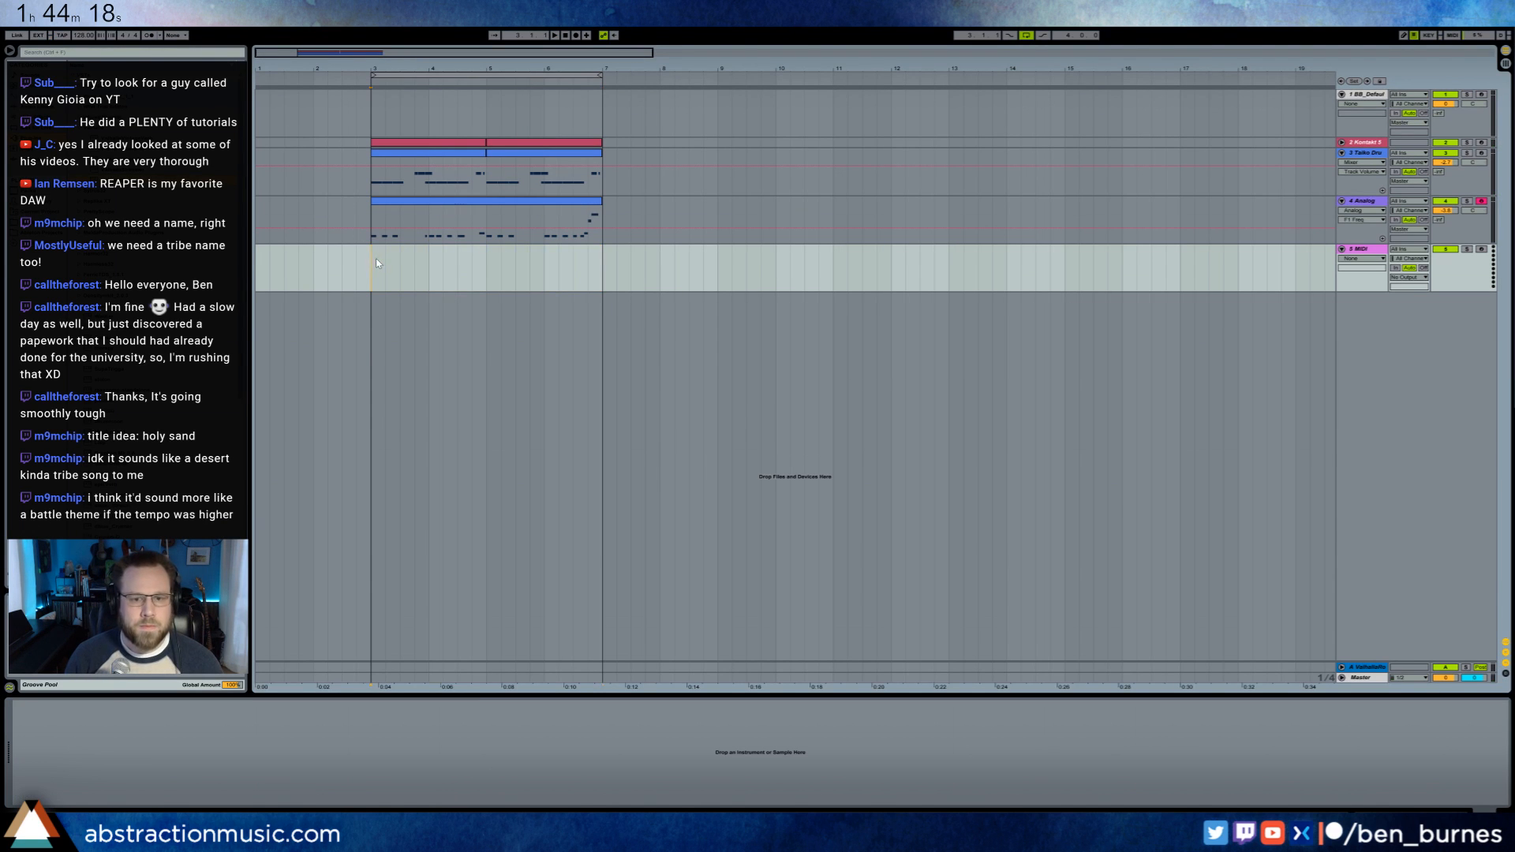
click(375, 258)
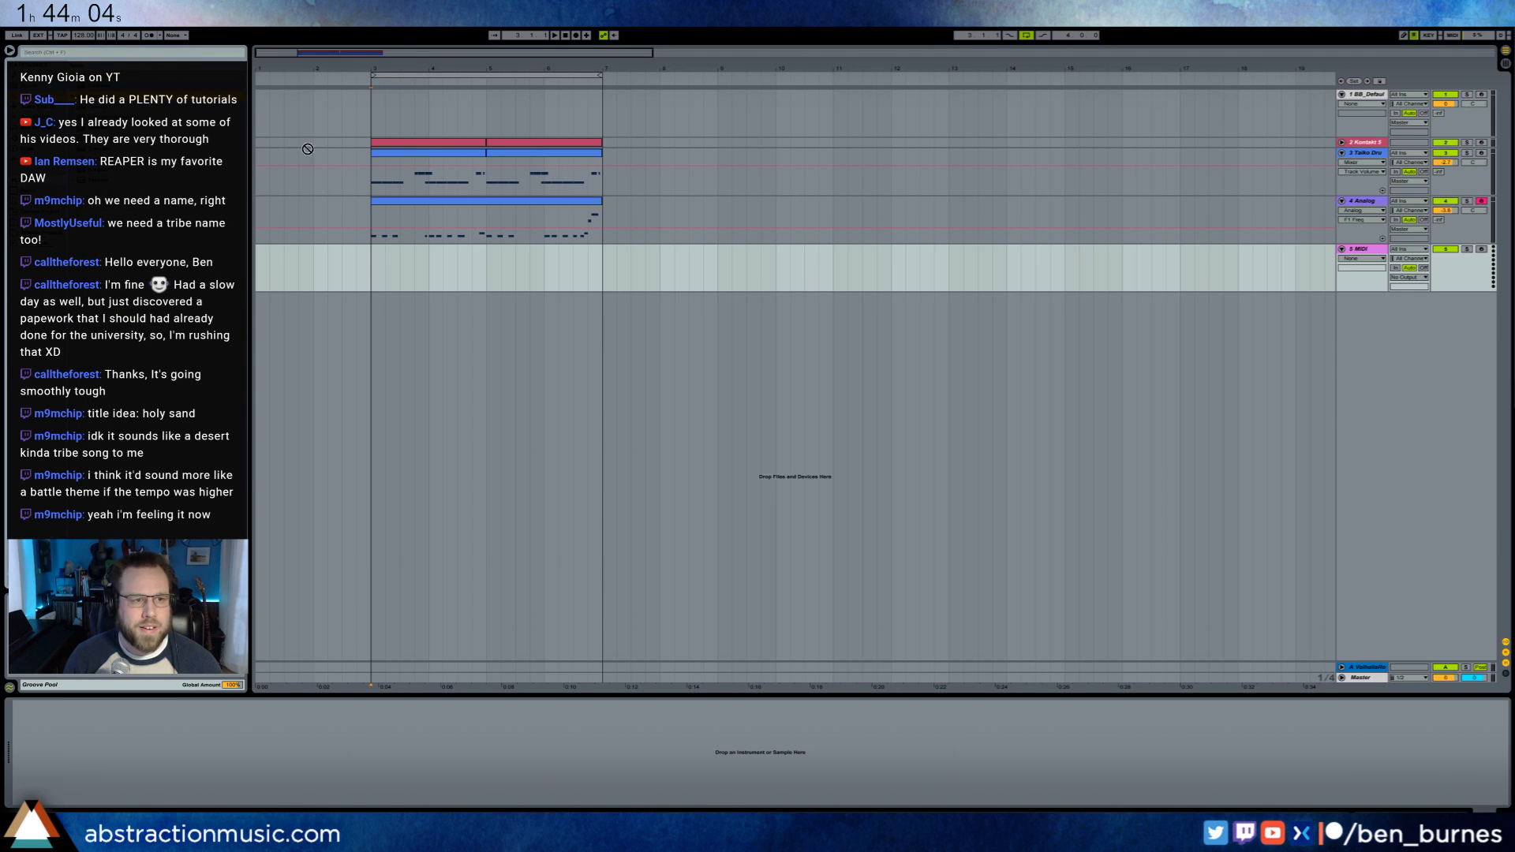
drag(463, 272, 474, 278)
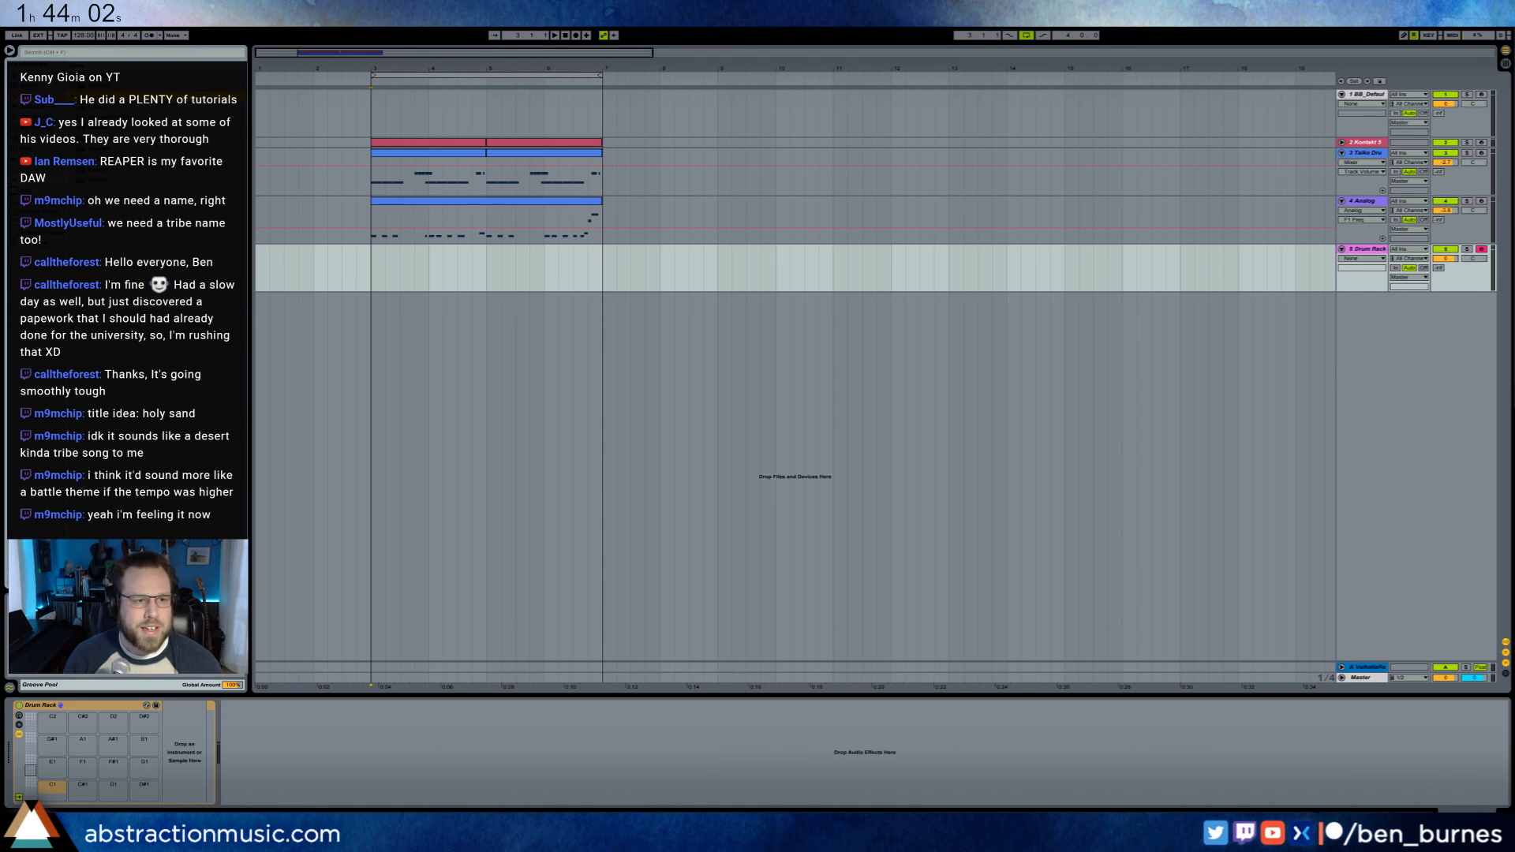
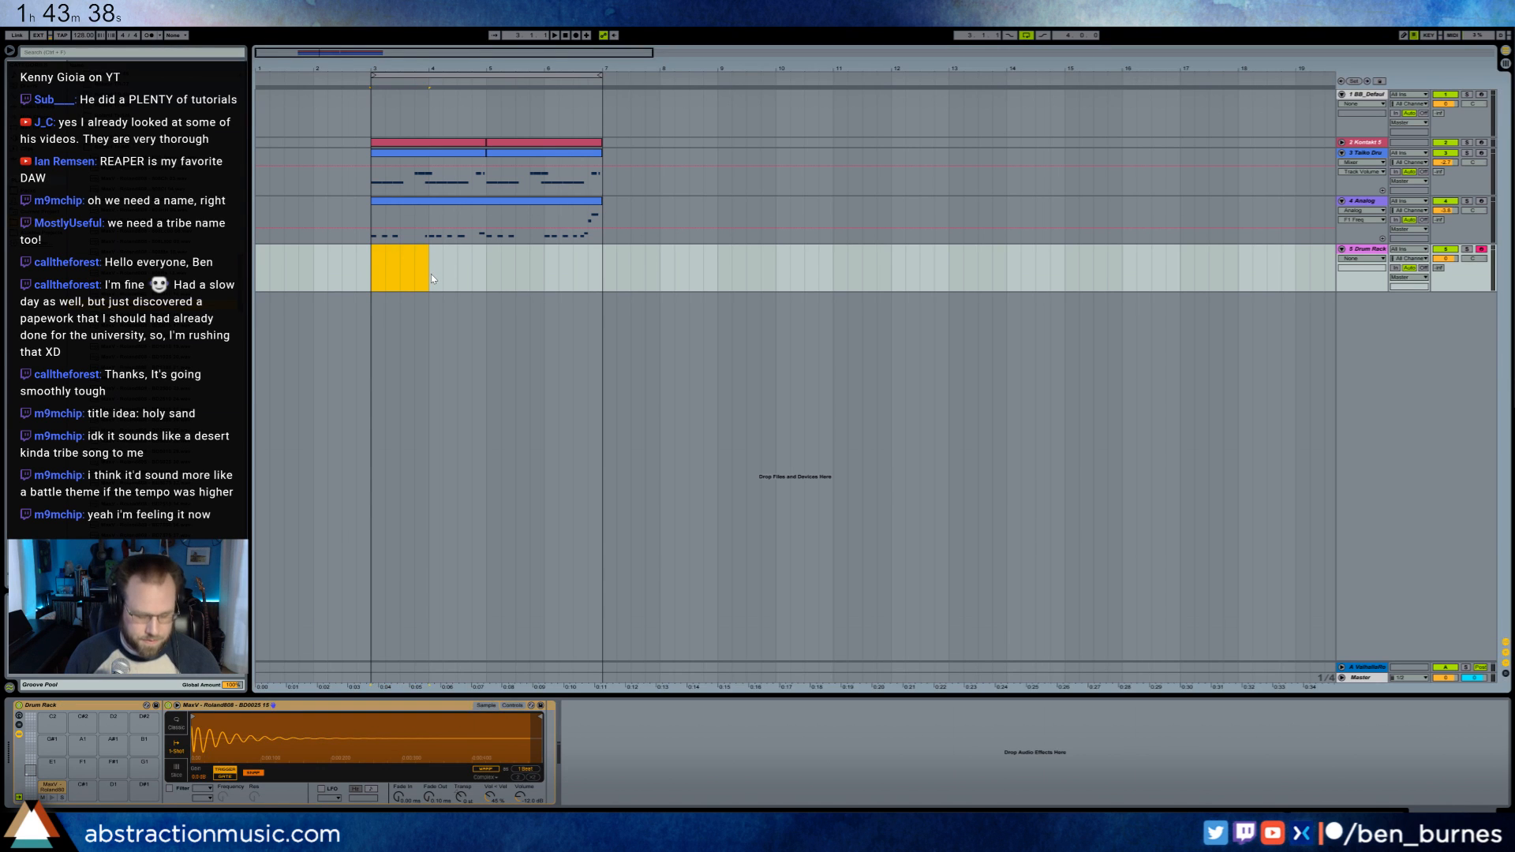
- Create a four-bar clip from bar 3 on the Drum Rack track, looping one bar of sixteenth-note kicks on all four beats
drag(457, 257, 594, 266)
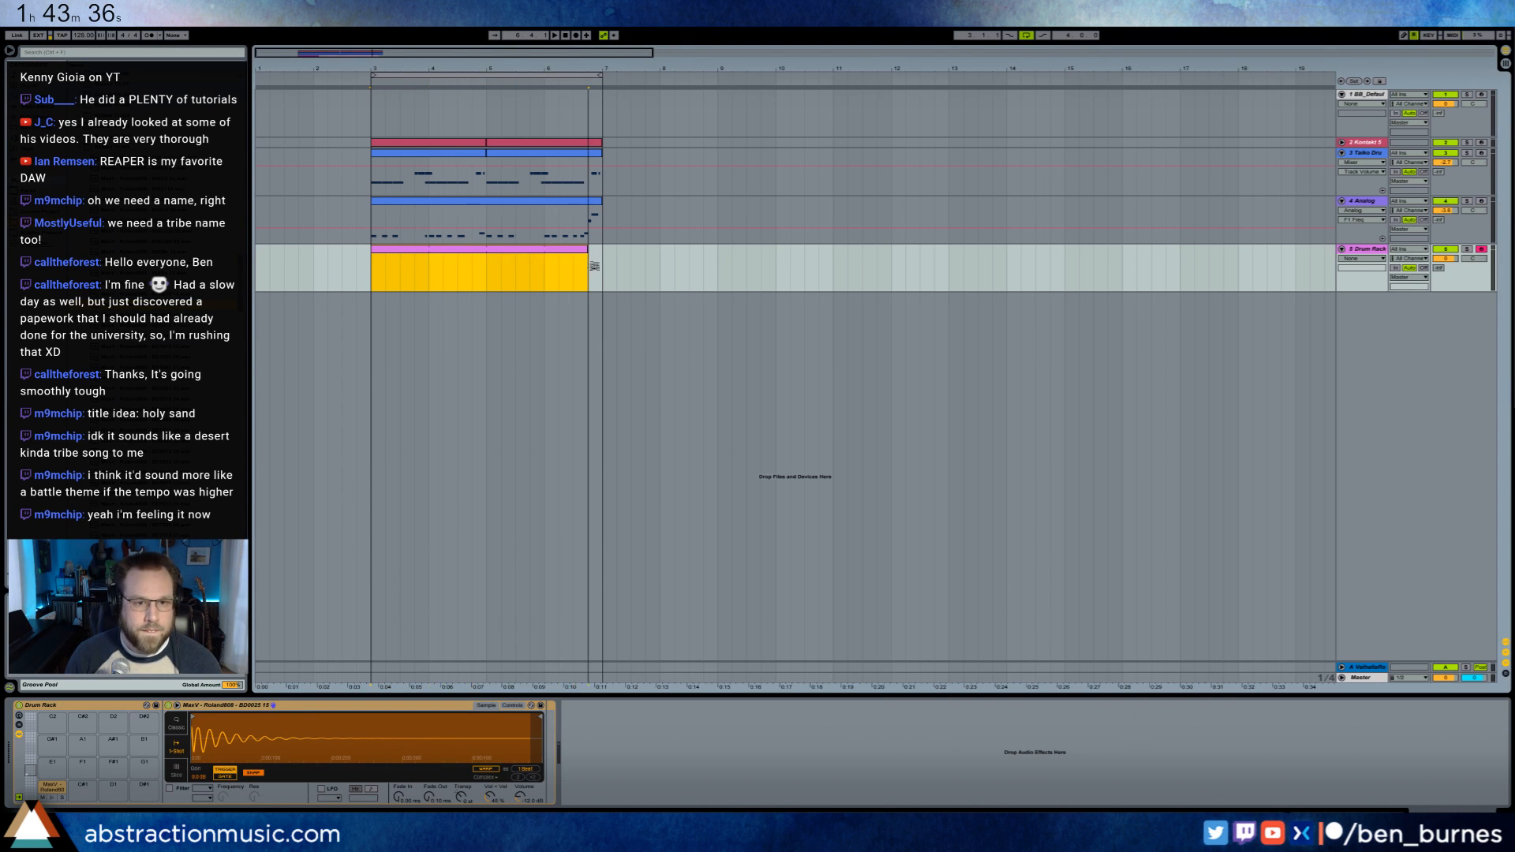
click(595, 251)
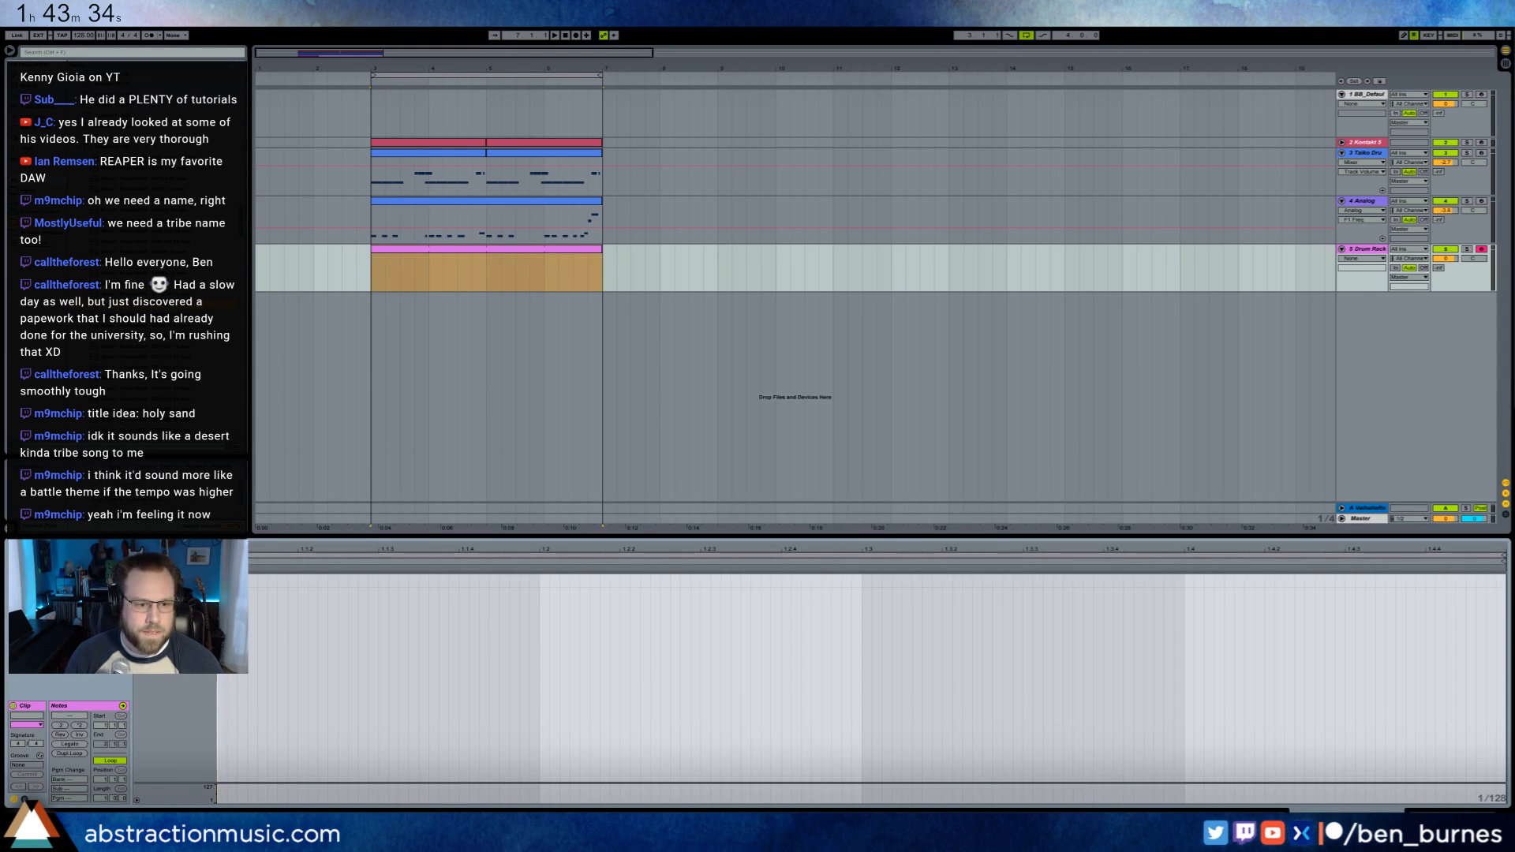
double_click(224, 580)
drag(225, 580, 302, 571)
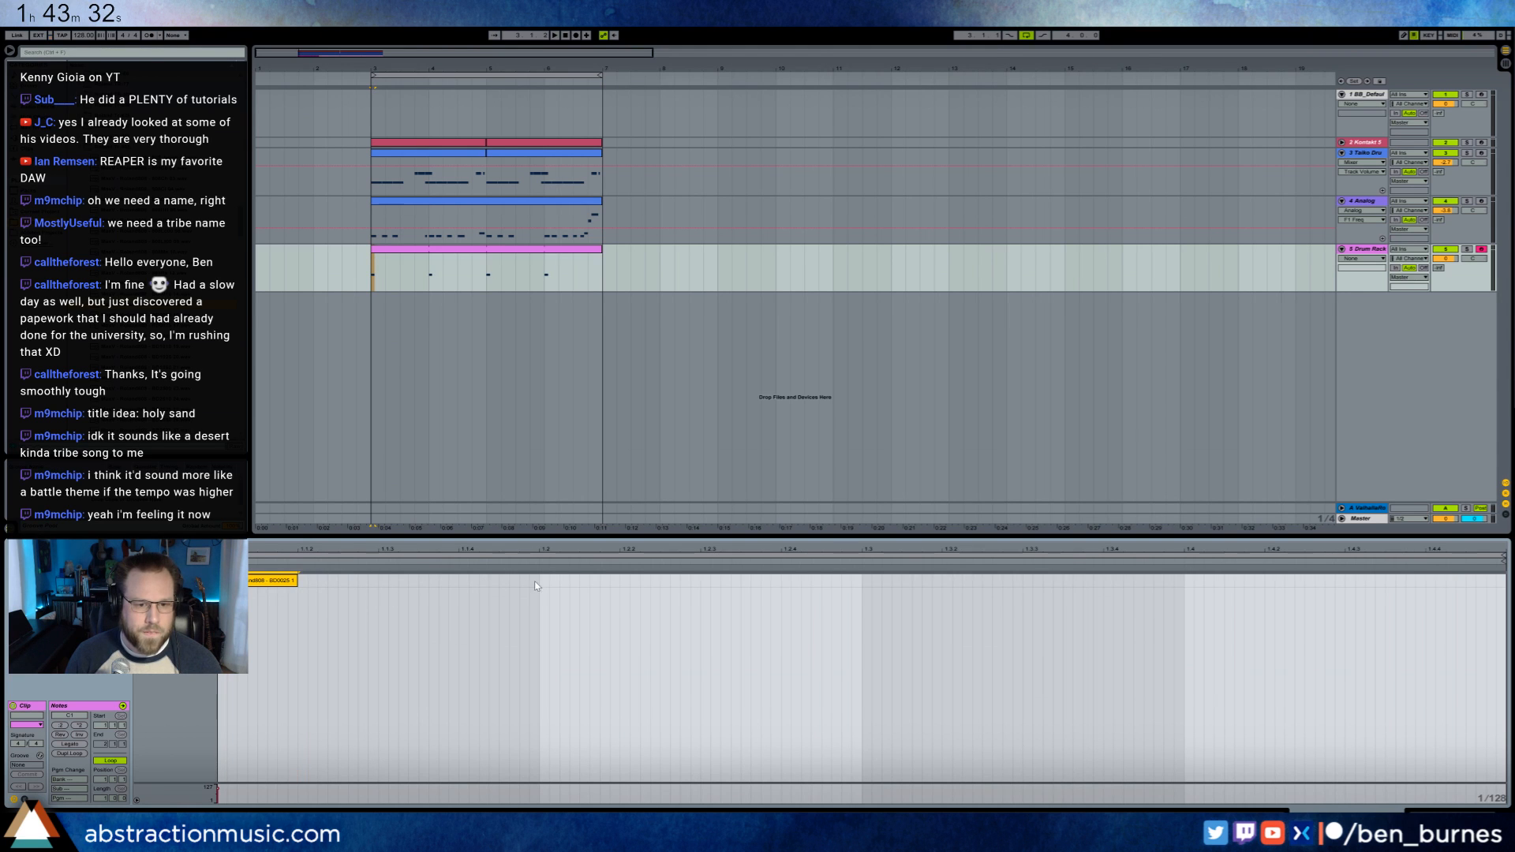
key(ctrl+d)
key(ctrl+d)
key(ctrl+d)
key(space)
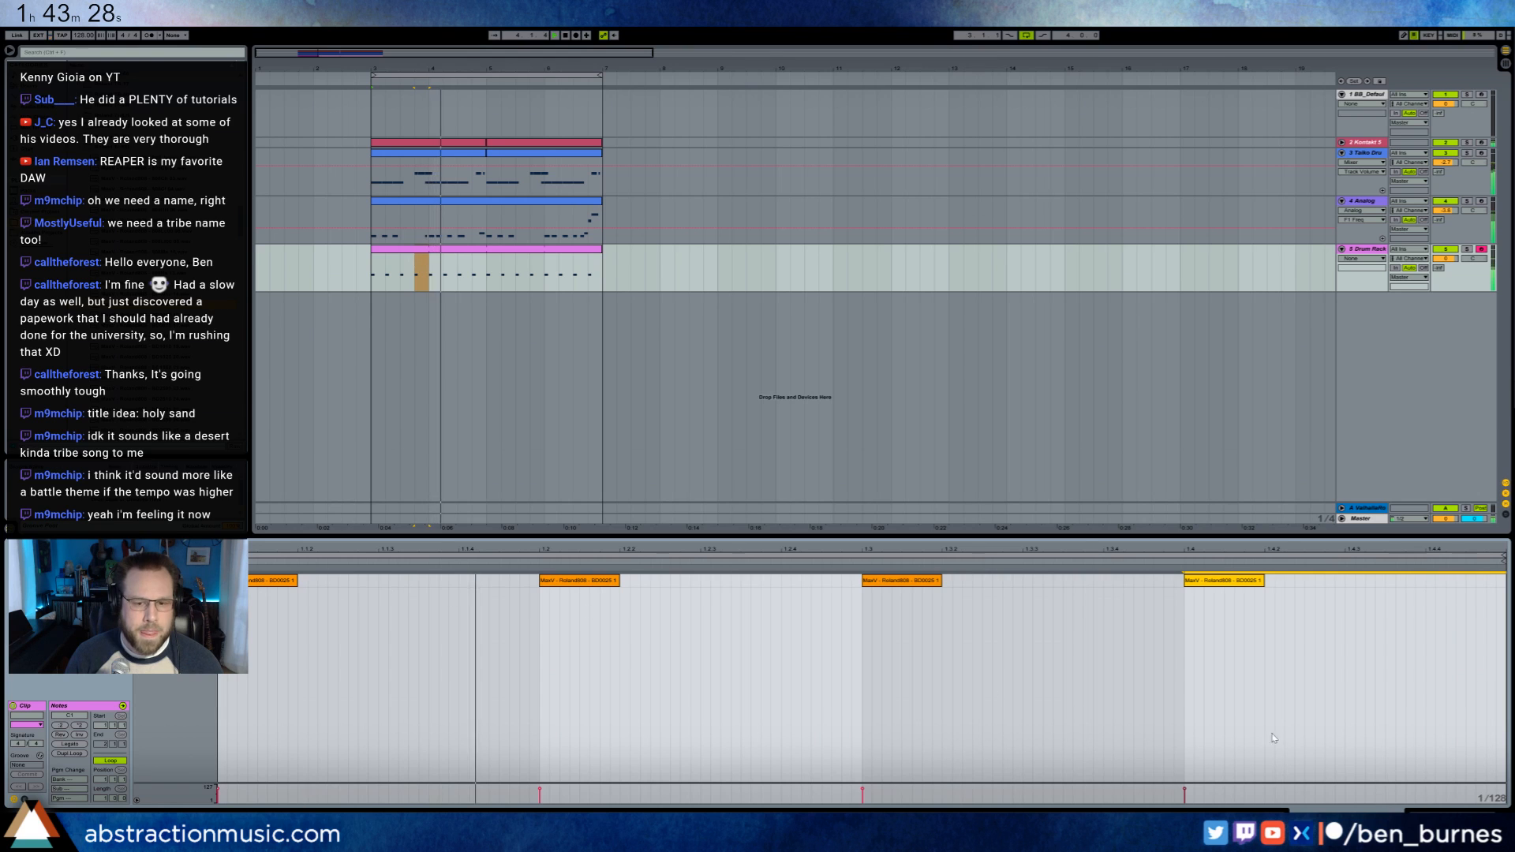
click(1435, 807)
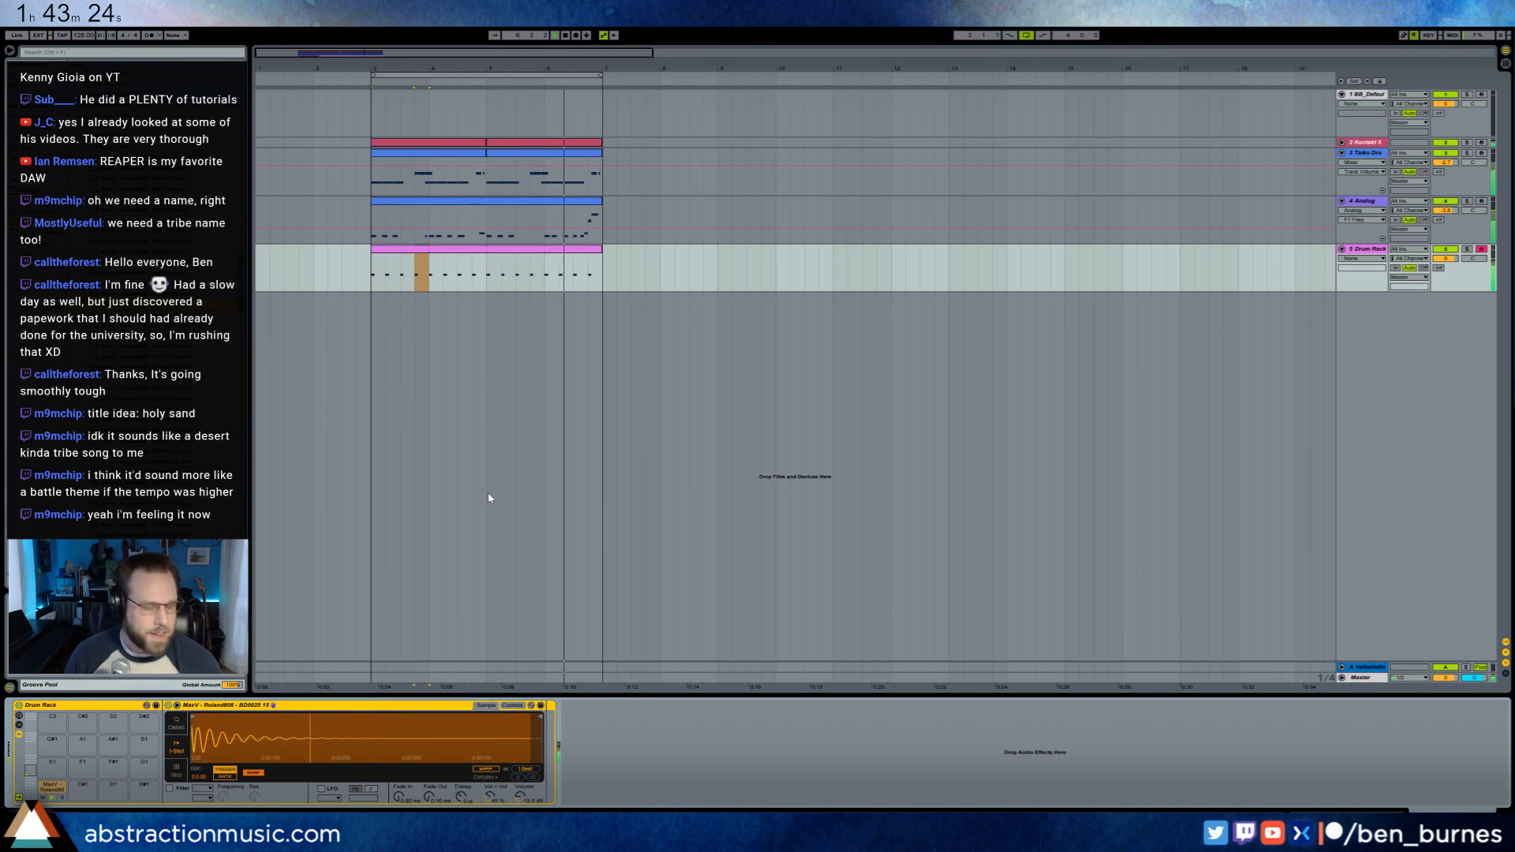
click(508, 201)
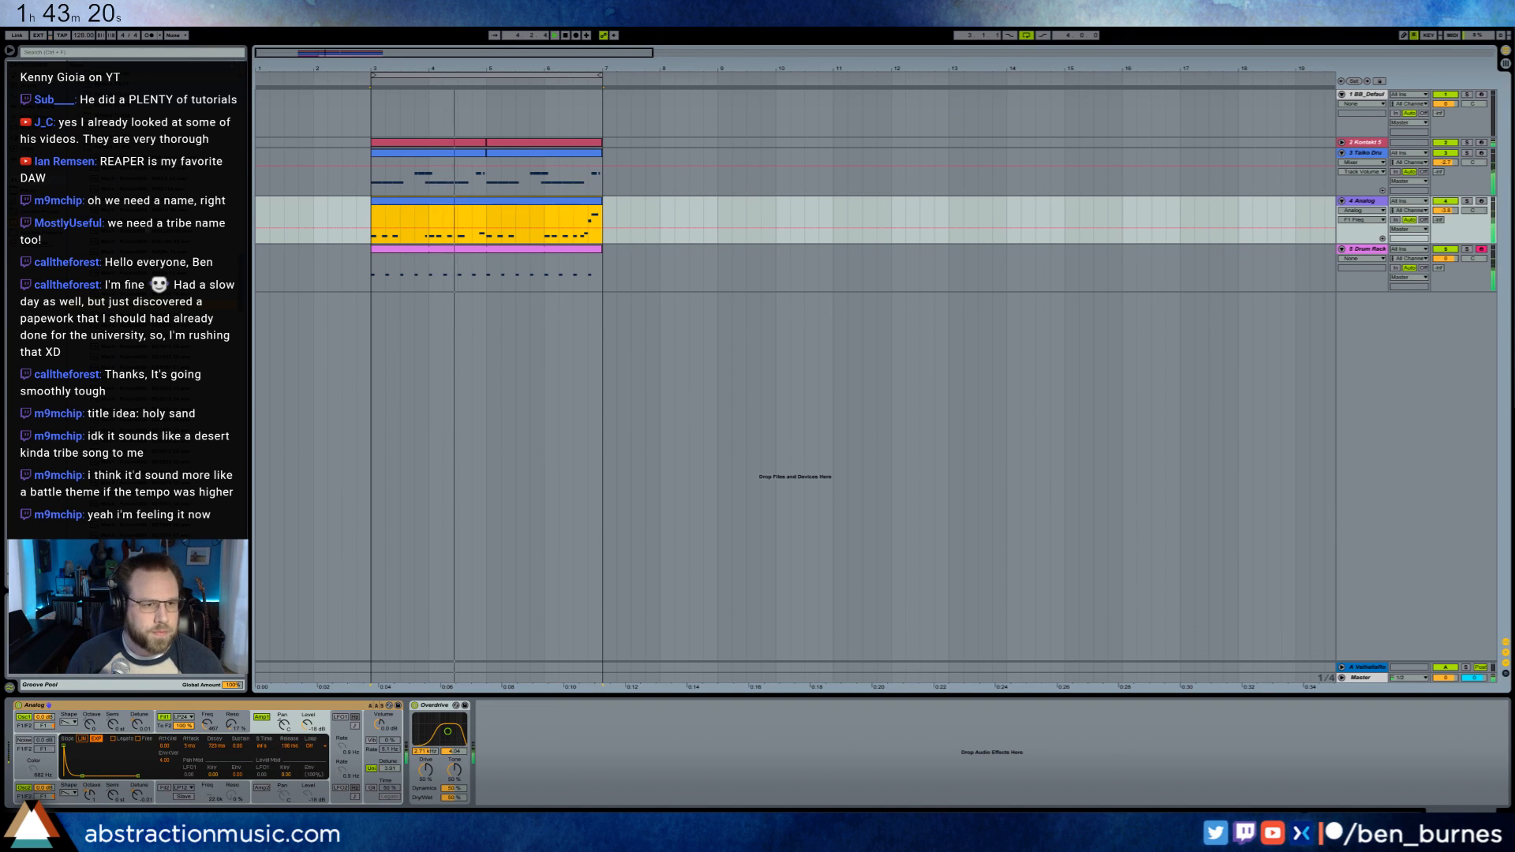
click(39, 106)
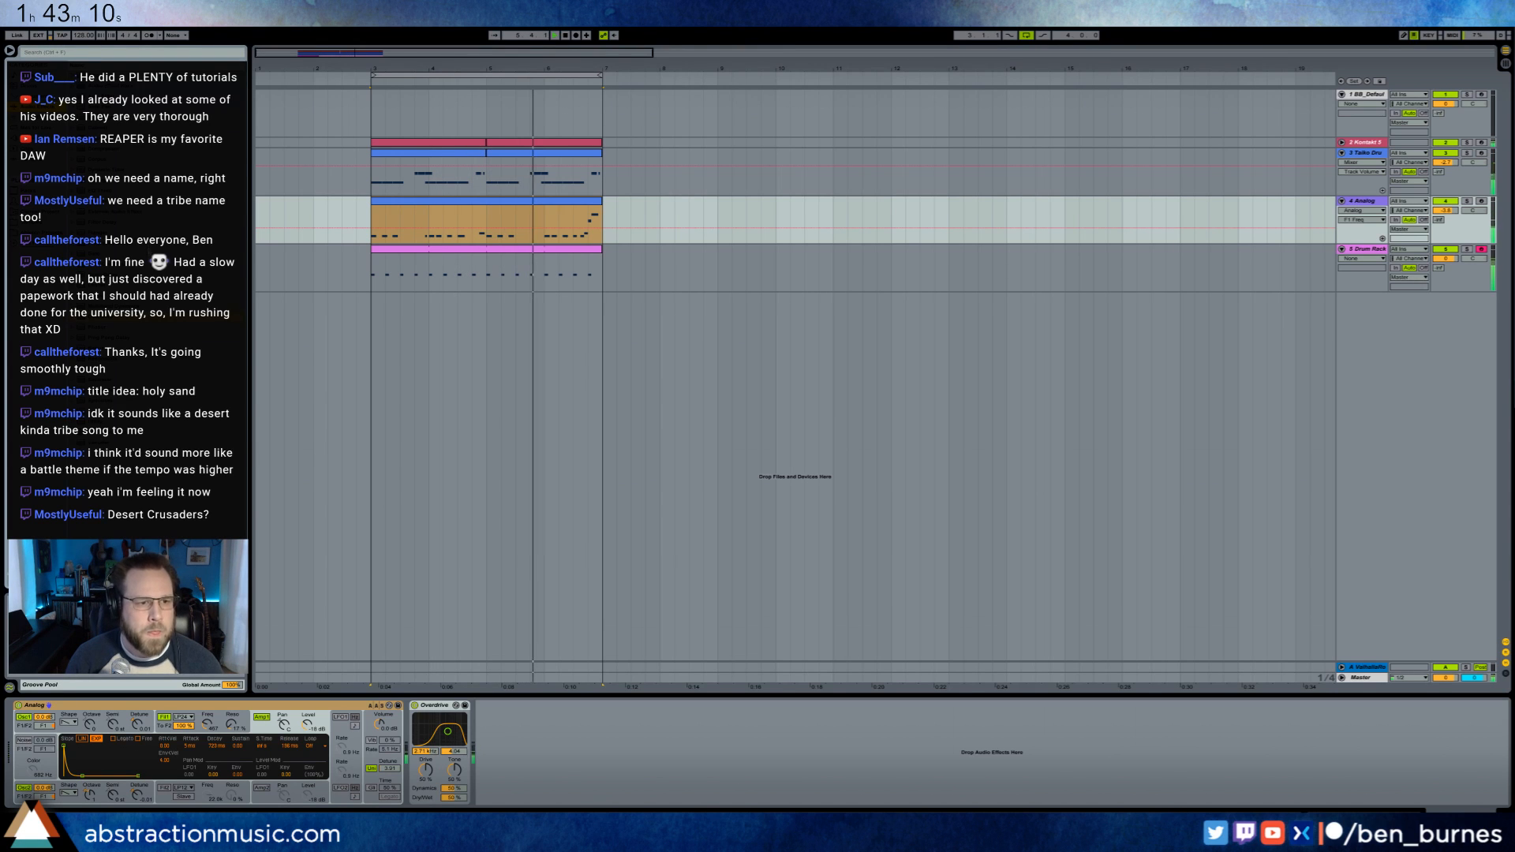
click(448, 251)
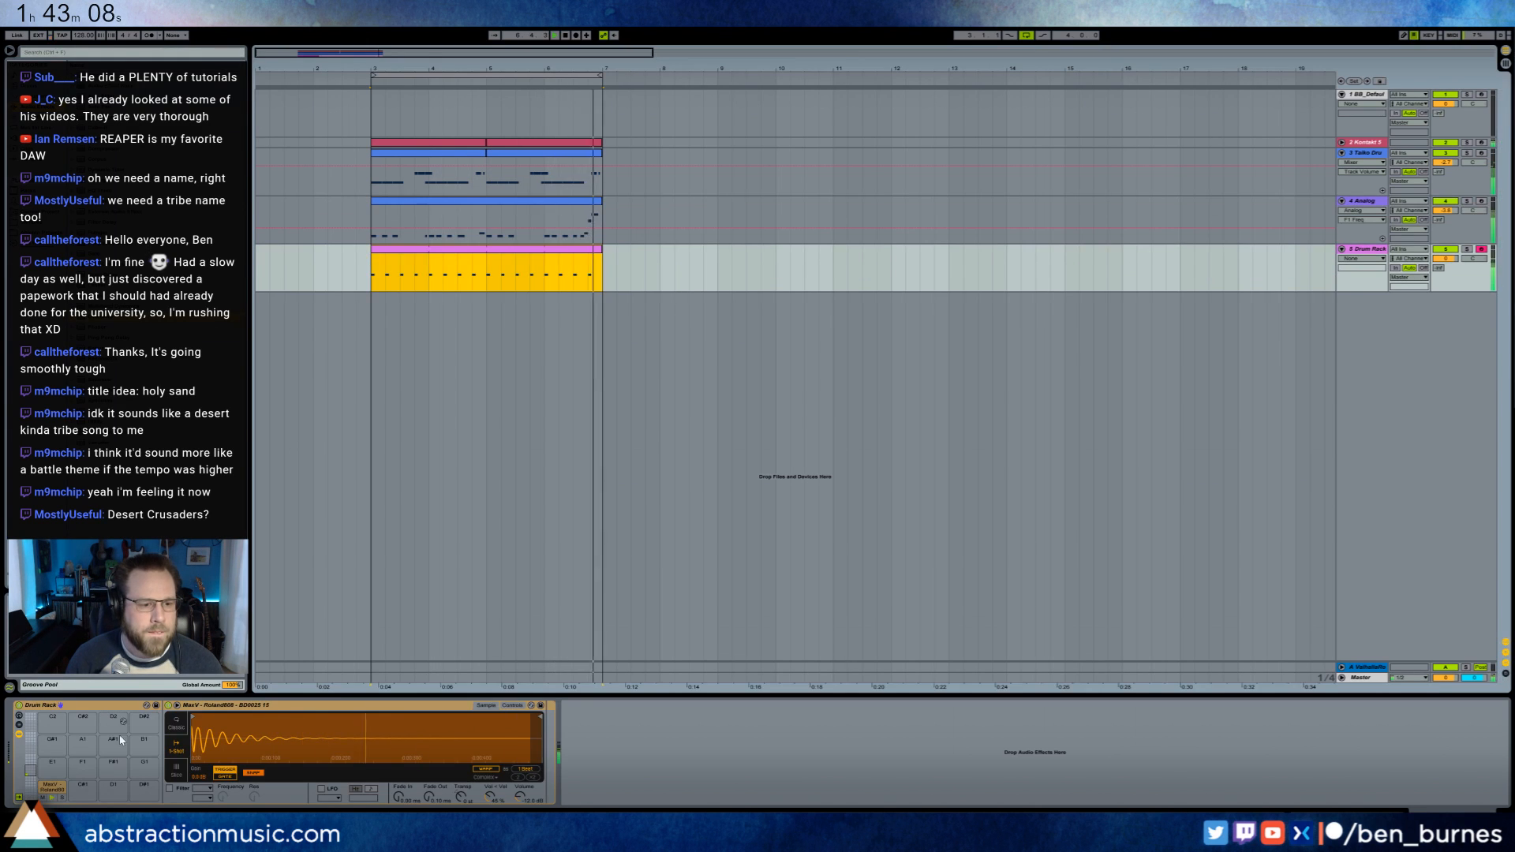
- Try shortening the Analog clip's C# on beat 4.3 and shifting the rising C#–D–F#–G# run to earlier and later positions
double_click(555, 212)
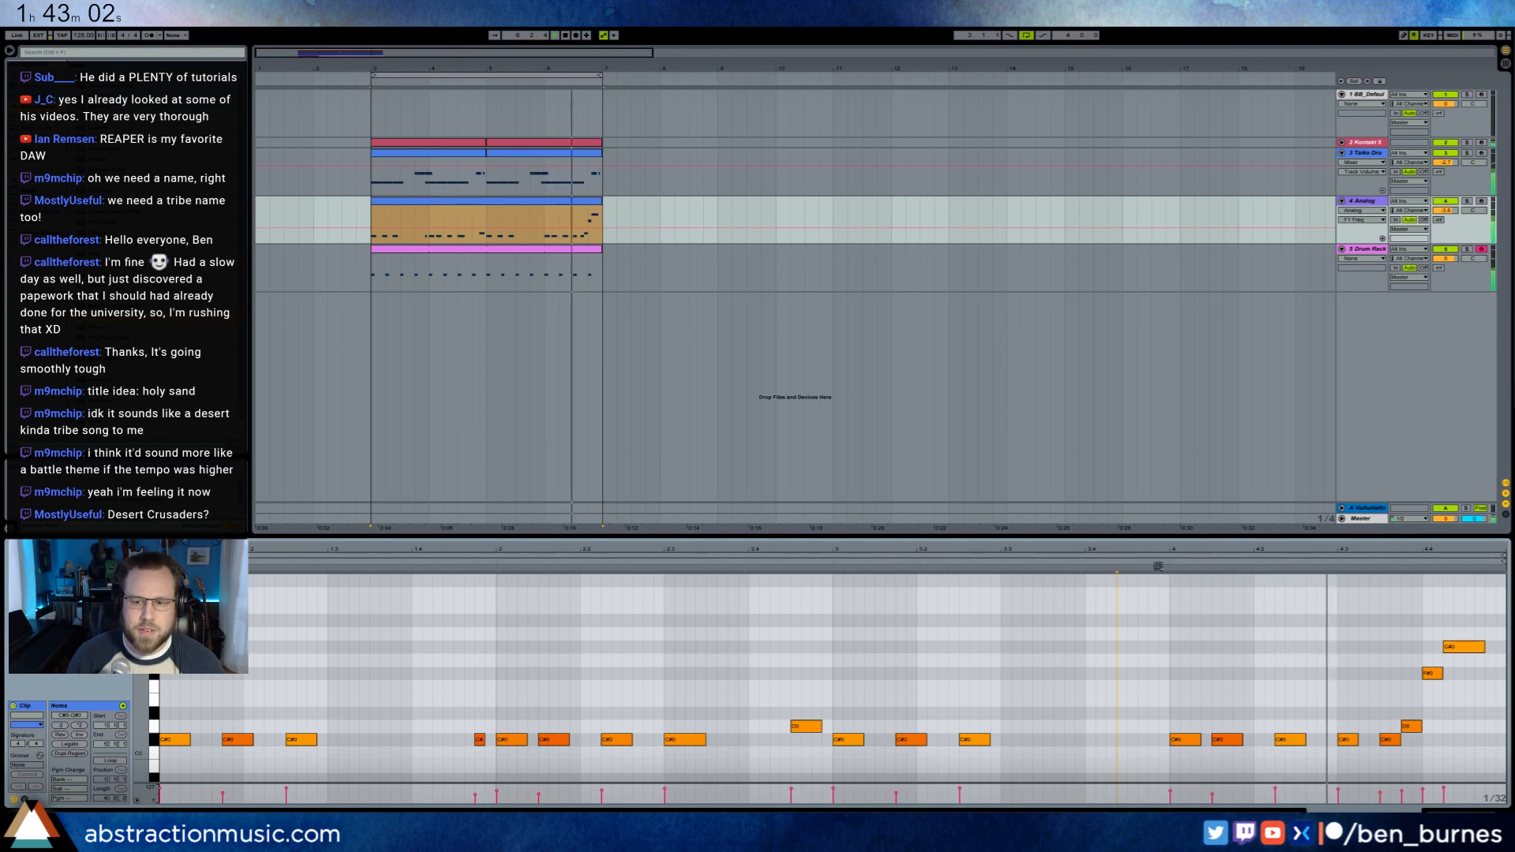
click(1358, 740)
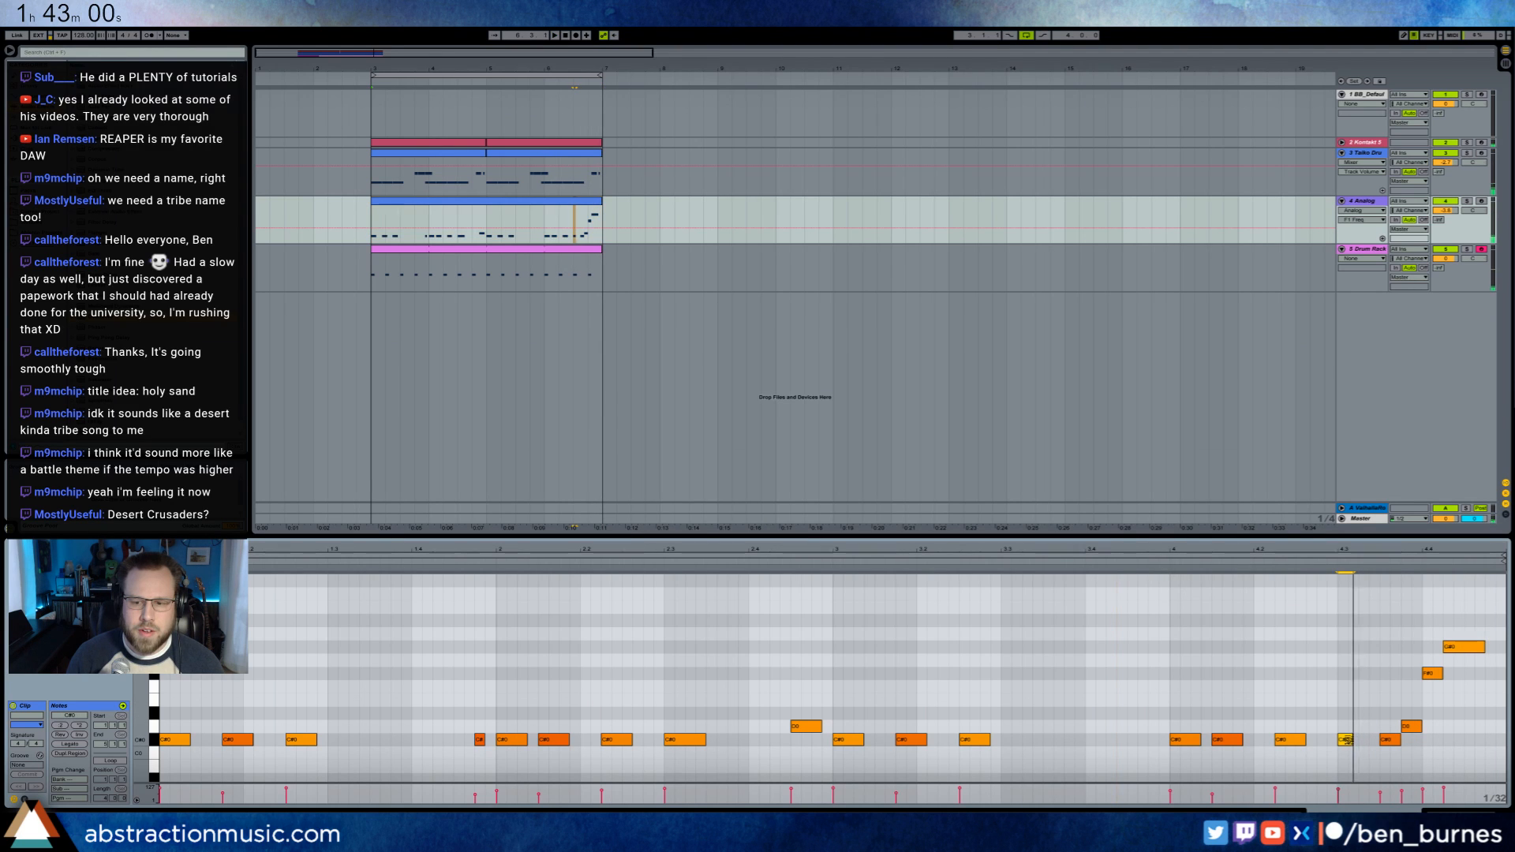
drag(1377, 625, 1469, 764)
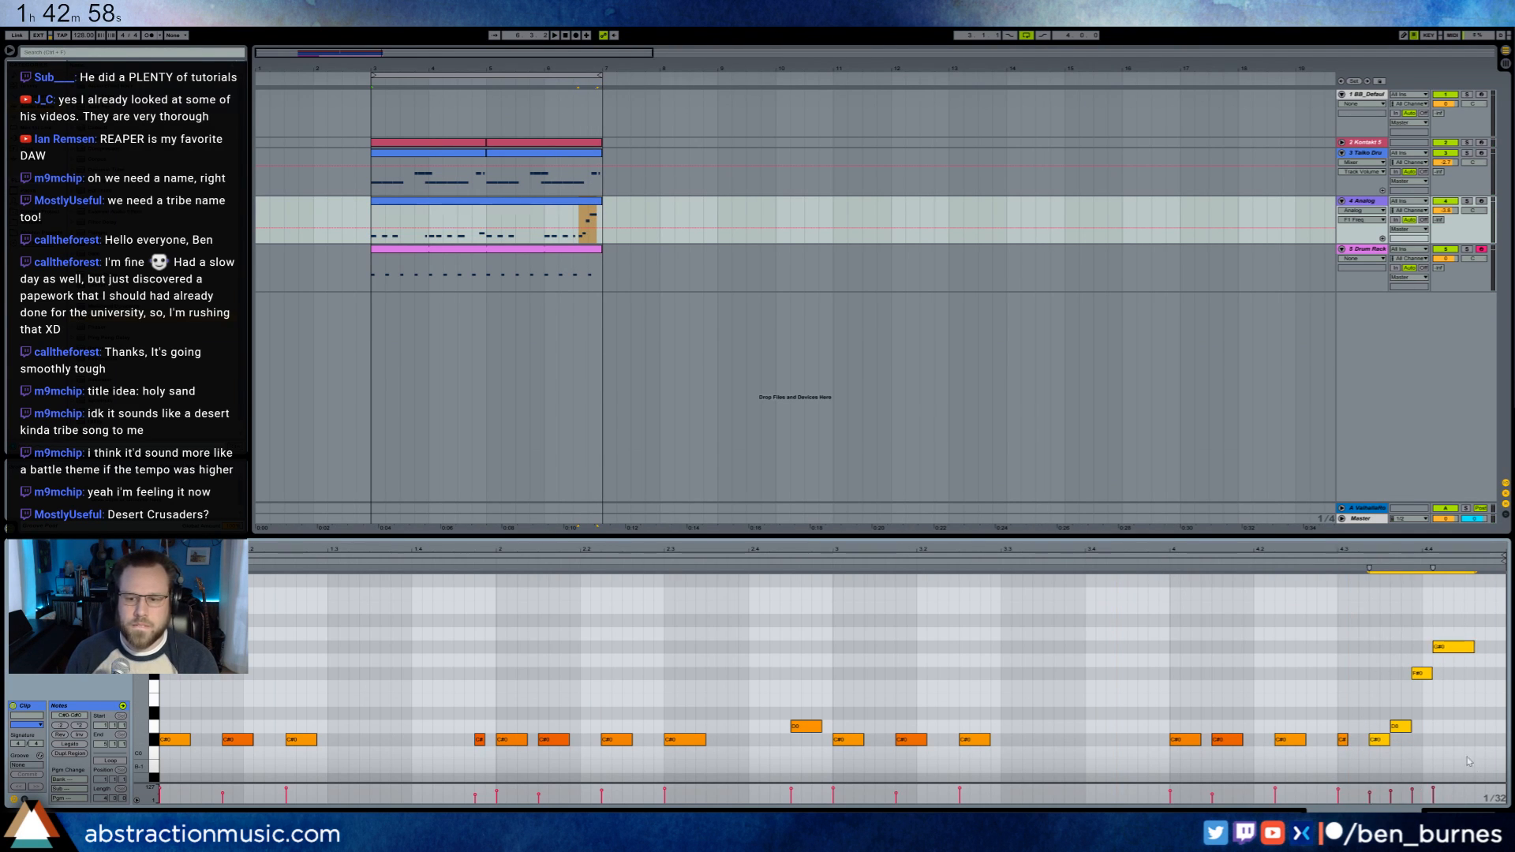
key(space)
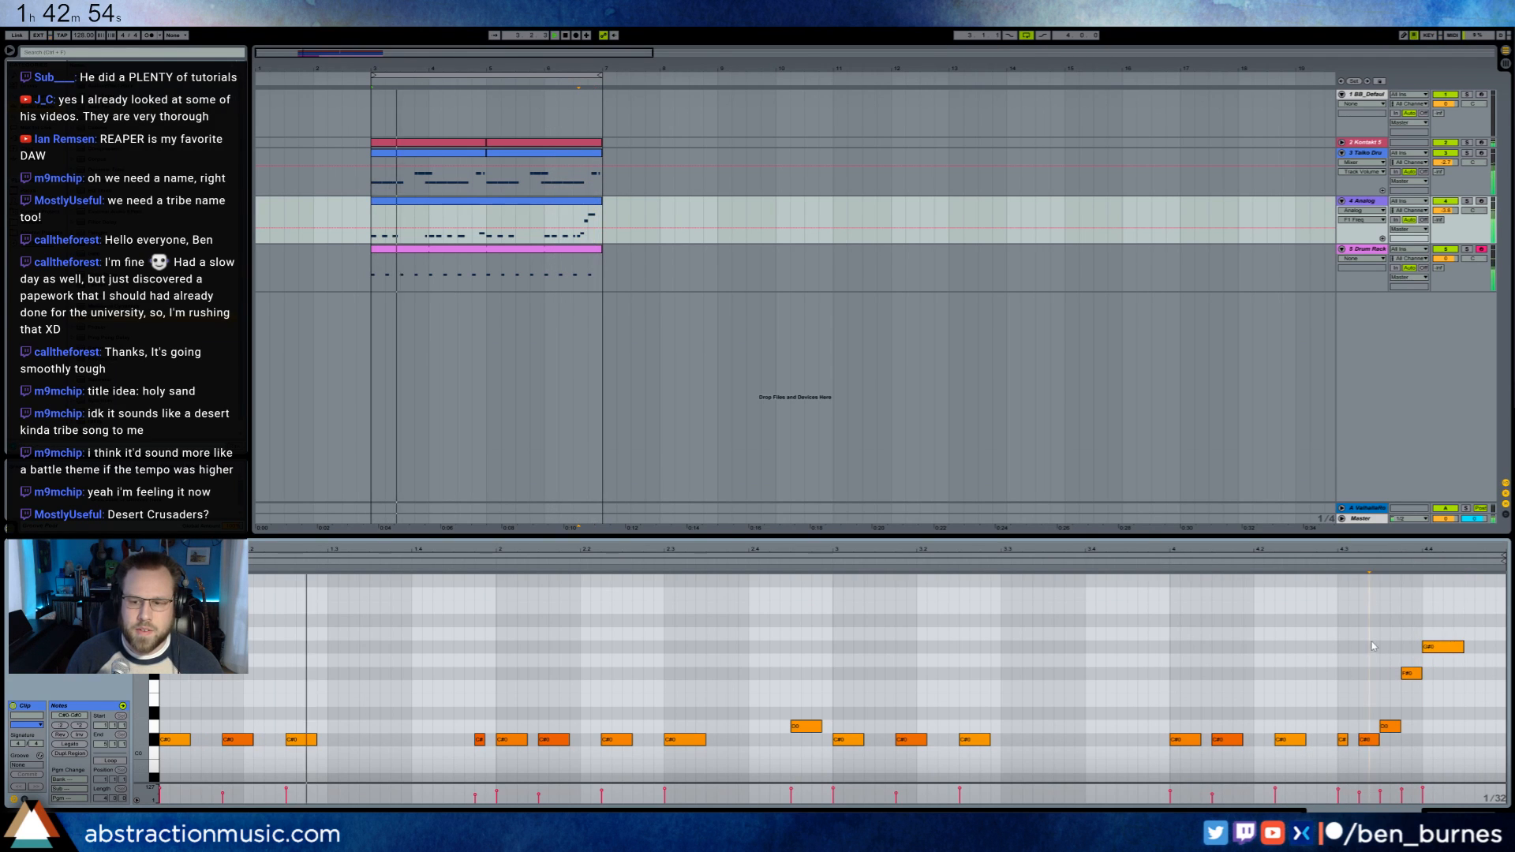
key(Right)
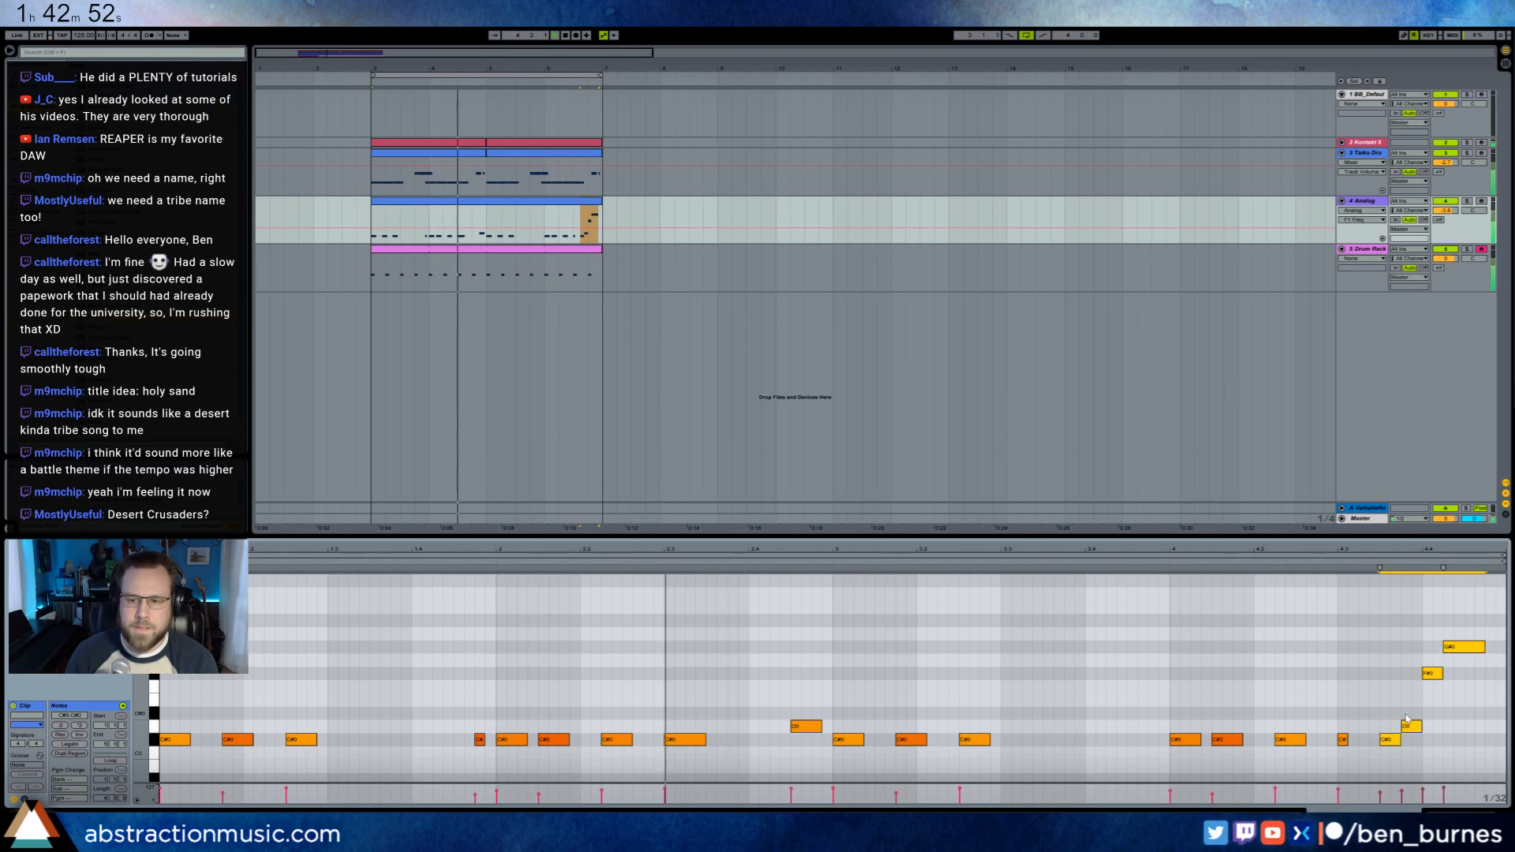
key(Right)
key(Right)
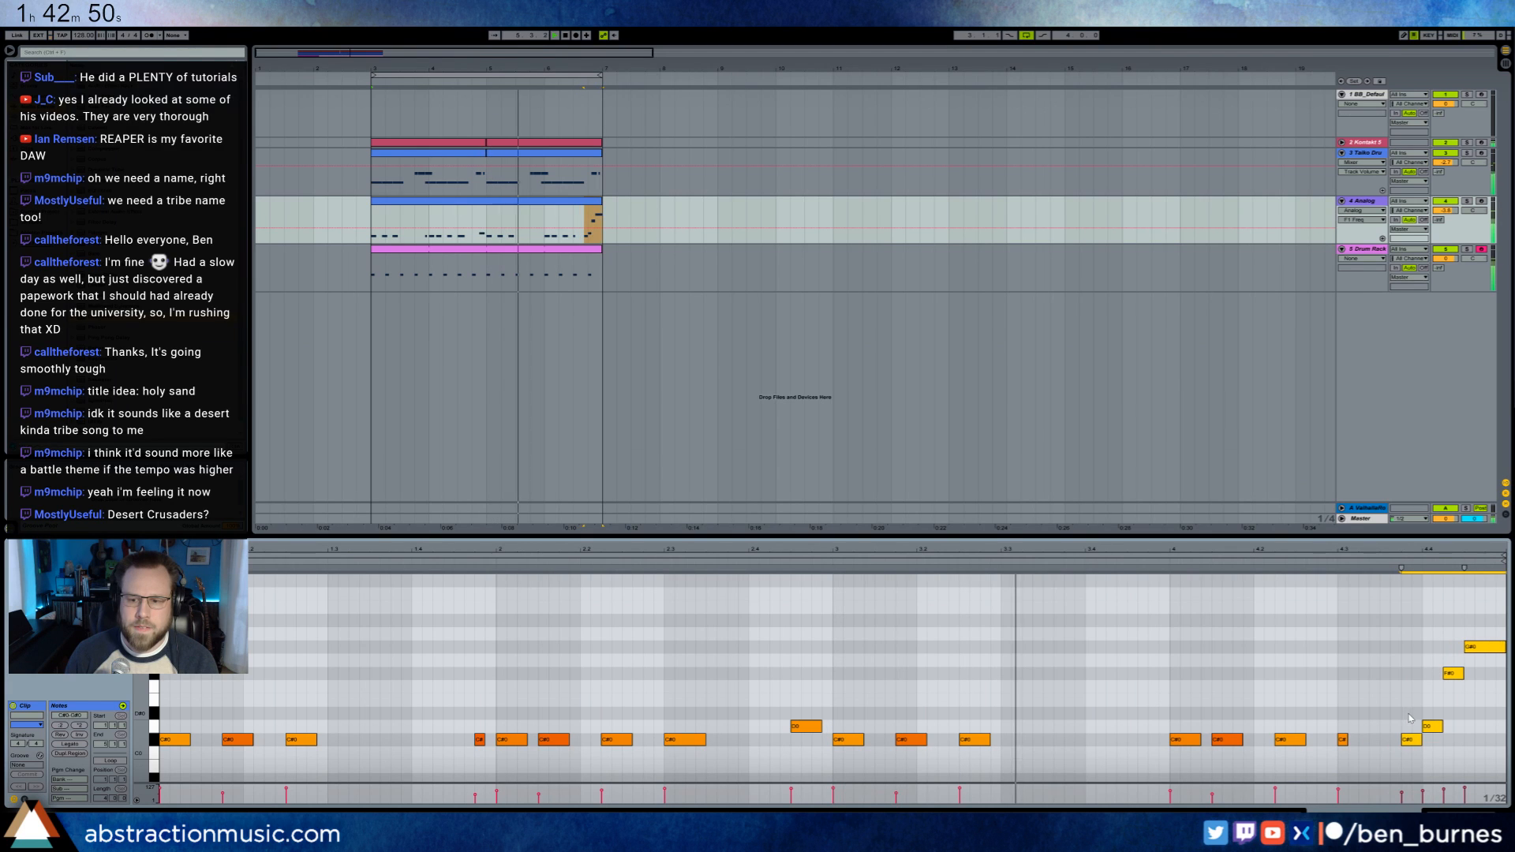
- Try moving only the run's C# and D a sixteenth earlier and adding a short F before the F#
drag(1409, 715, 1441, 762)
key(Left)
key(Left)
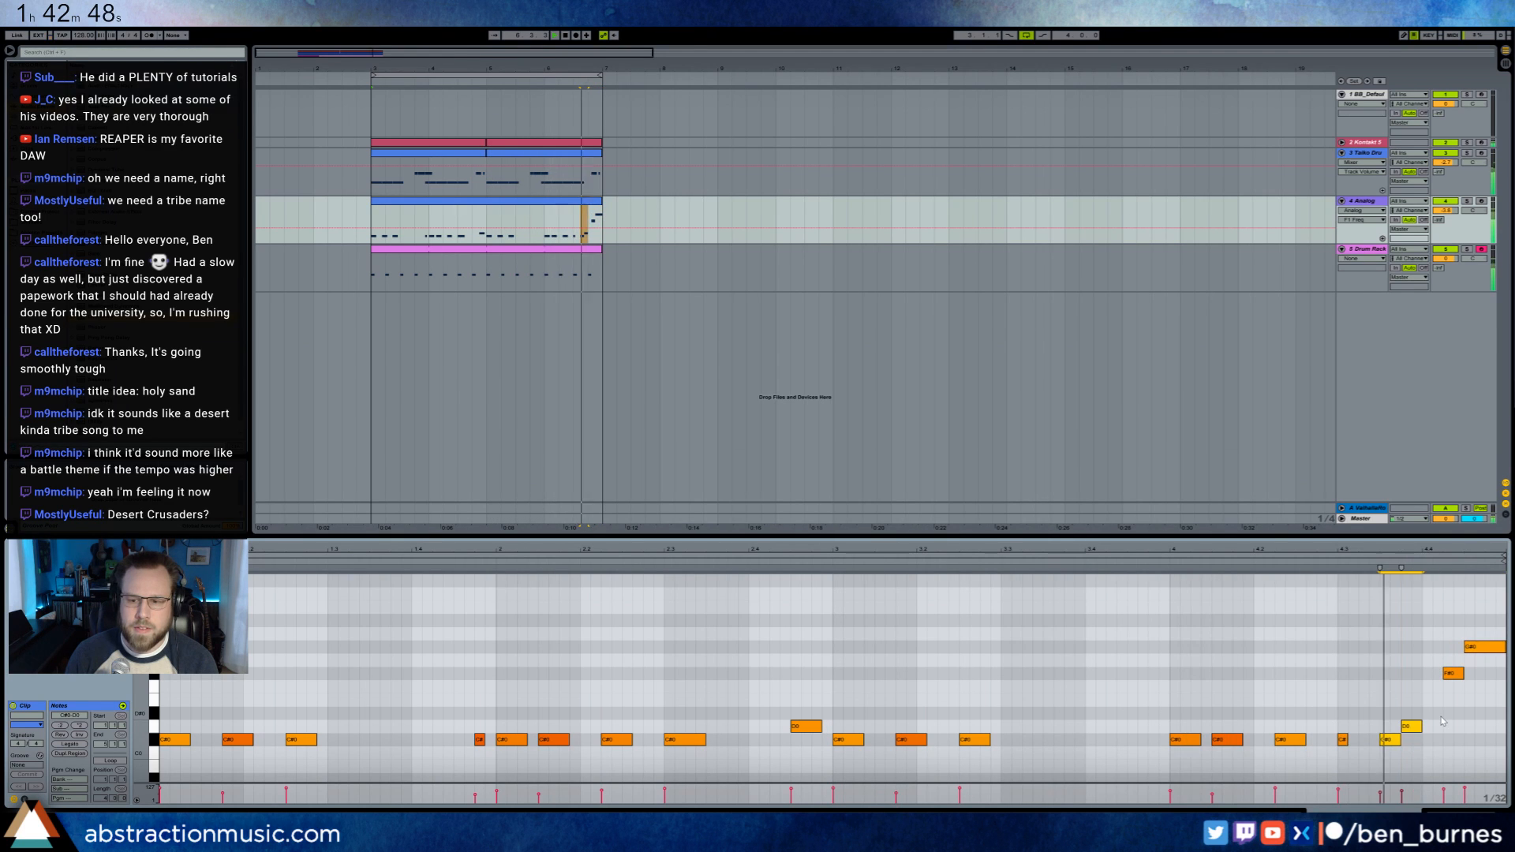
double_click(1435, 688)
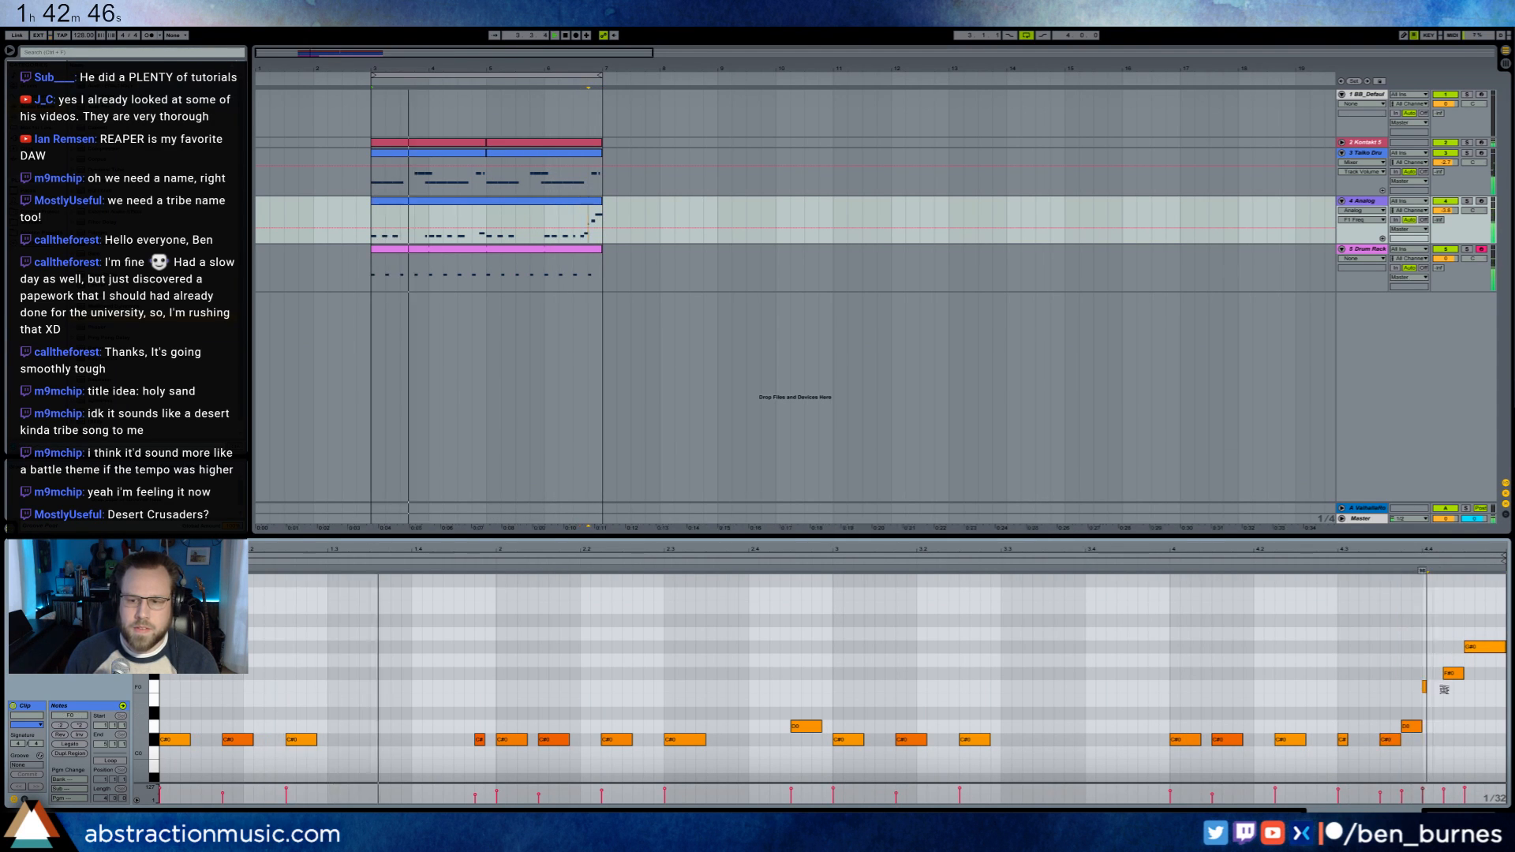
key(space)
click(1377, 562)
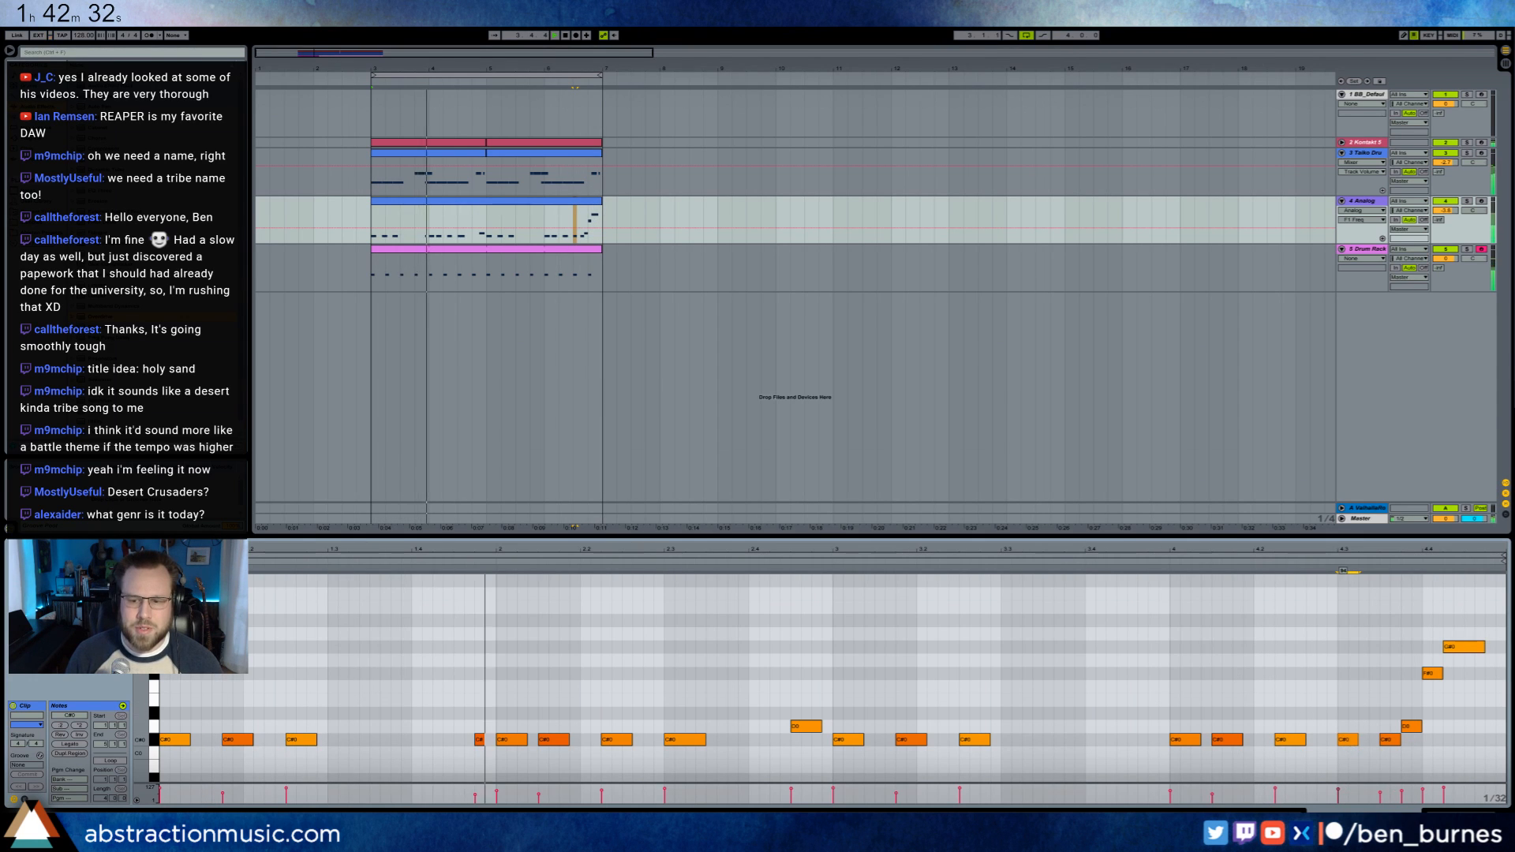
- Shorten the Analog clip's C# note on beat 4.3 to a 32nd note
drag(1356, 739, 1347, 740)
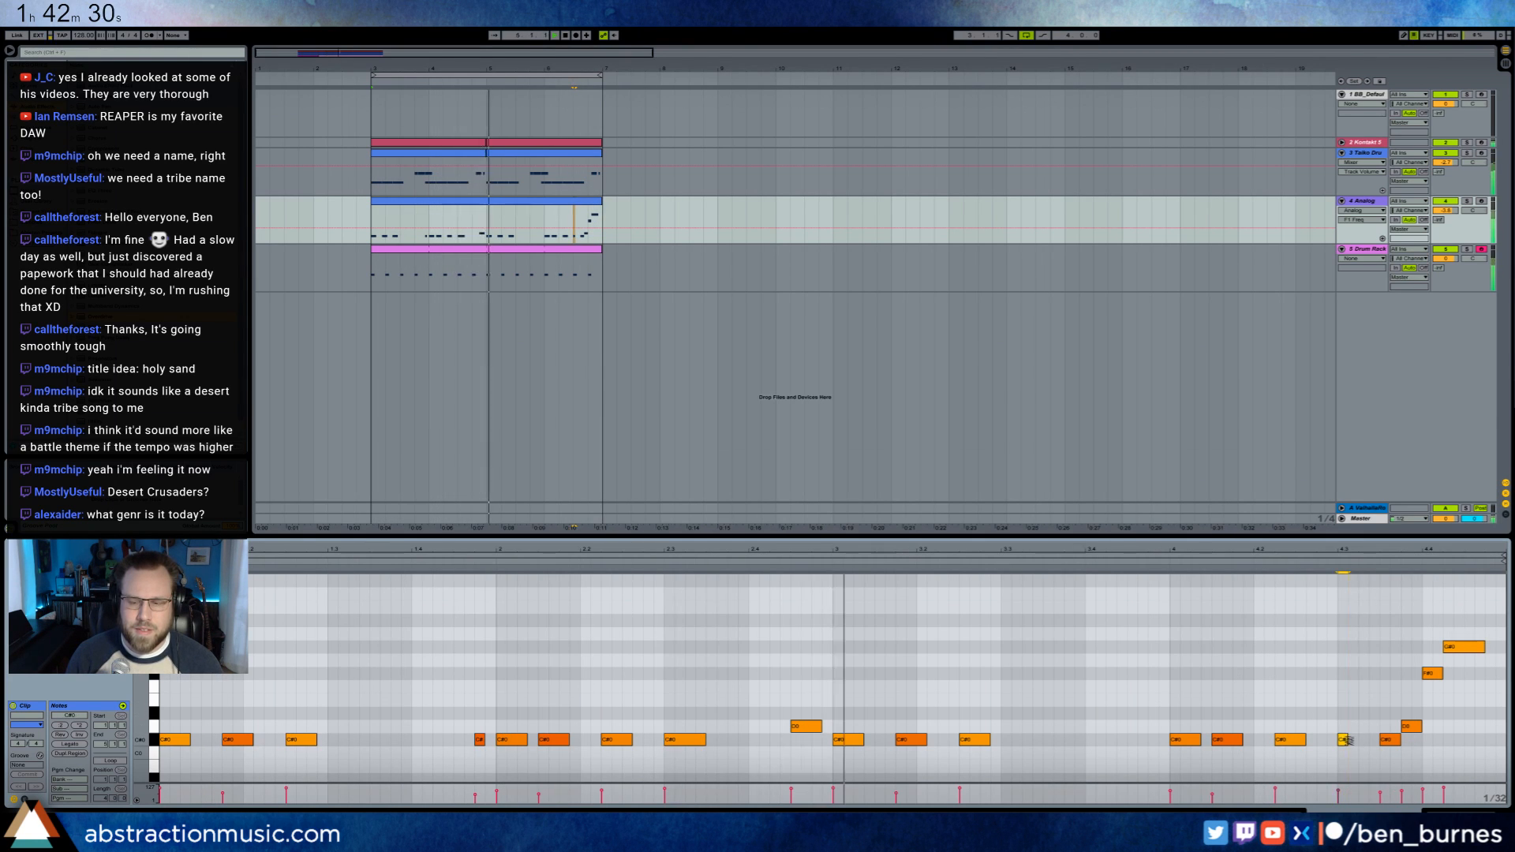
key(shift+Tab)
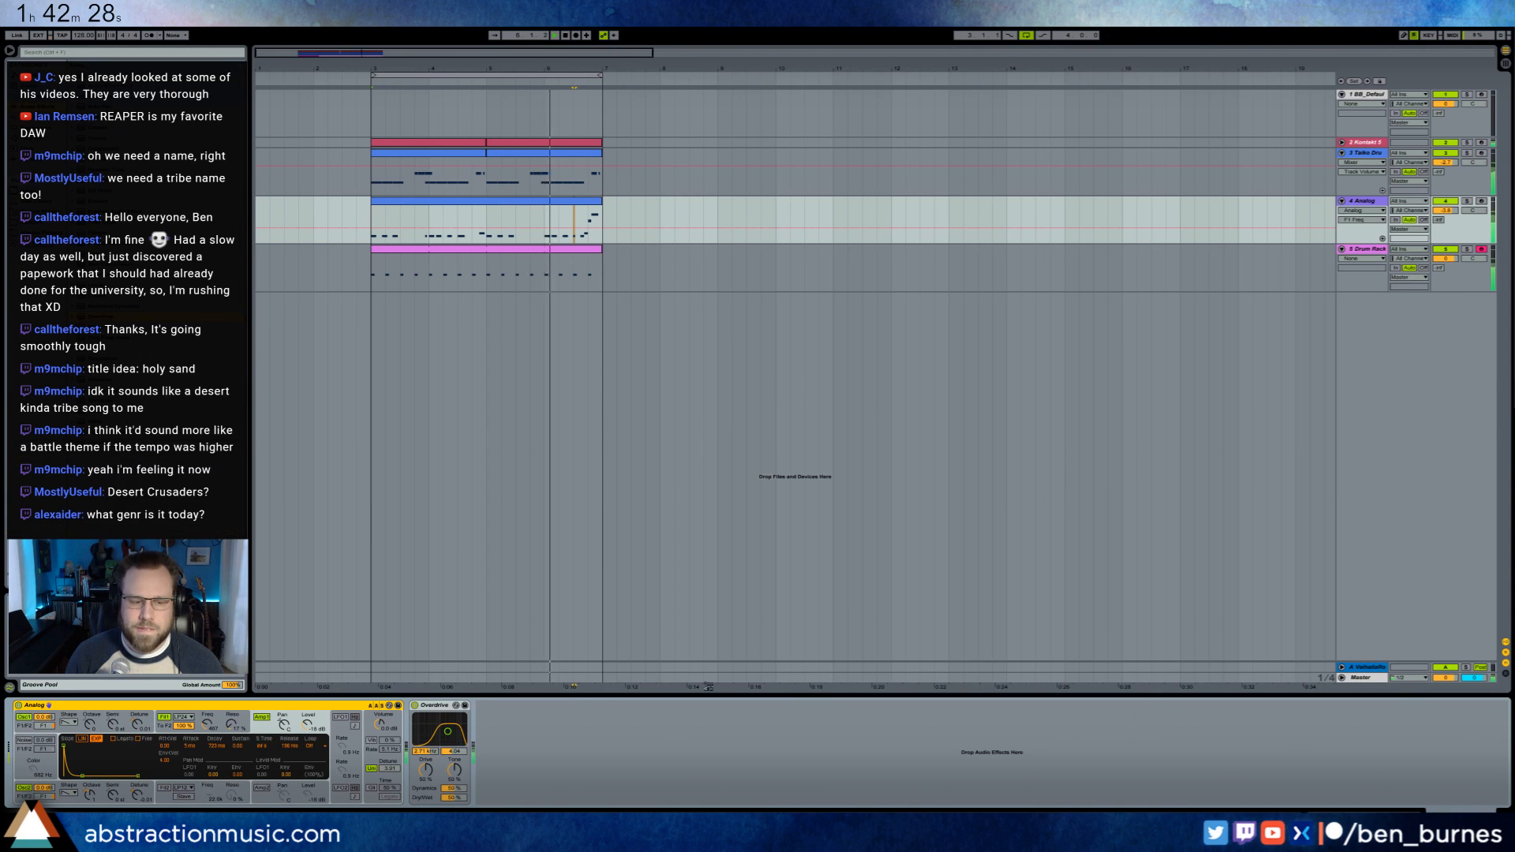
click(589, 206)
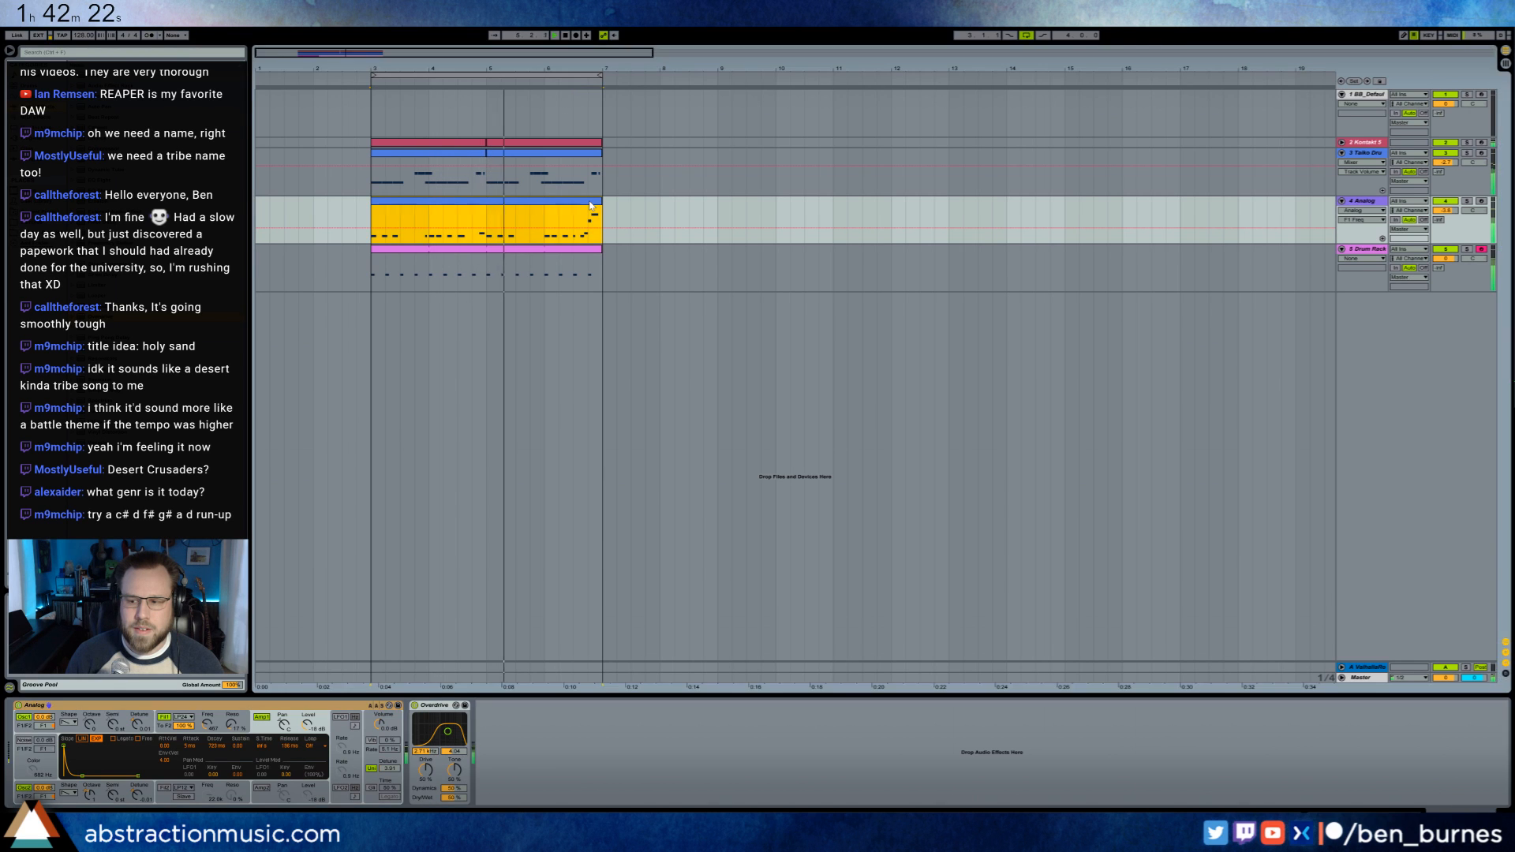
- Try moving the rising Analog run a sixteenth earlier, shortening its G#, and extending it with an A and a high D
double_click(590, 205)
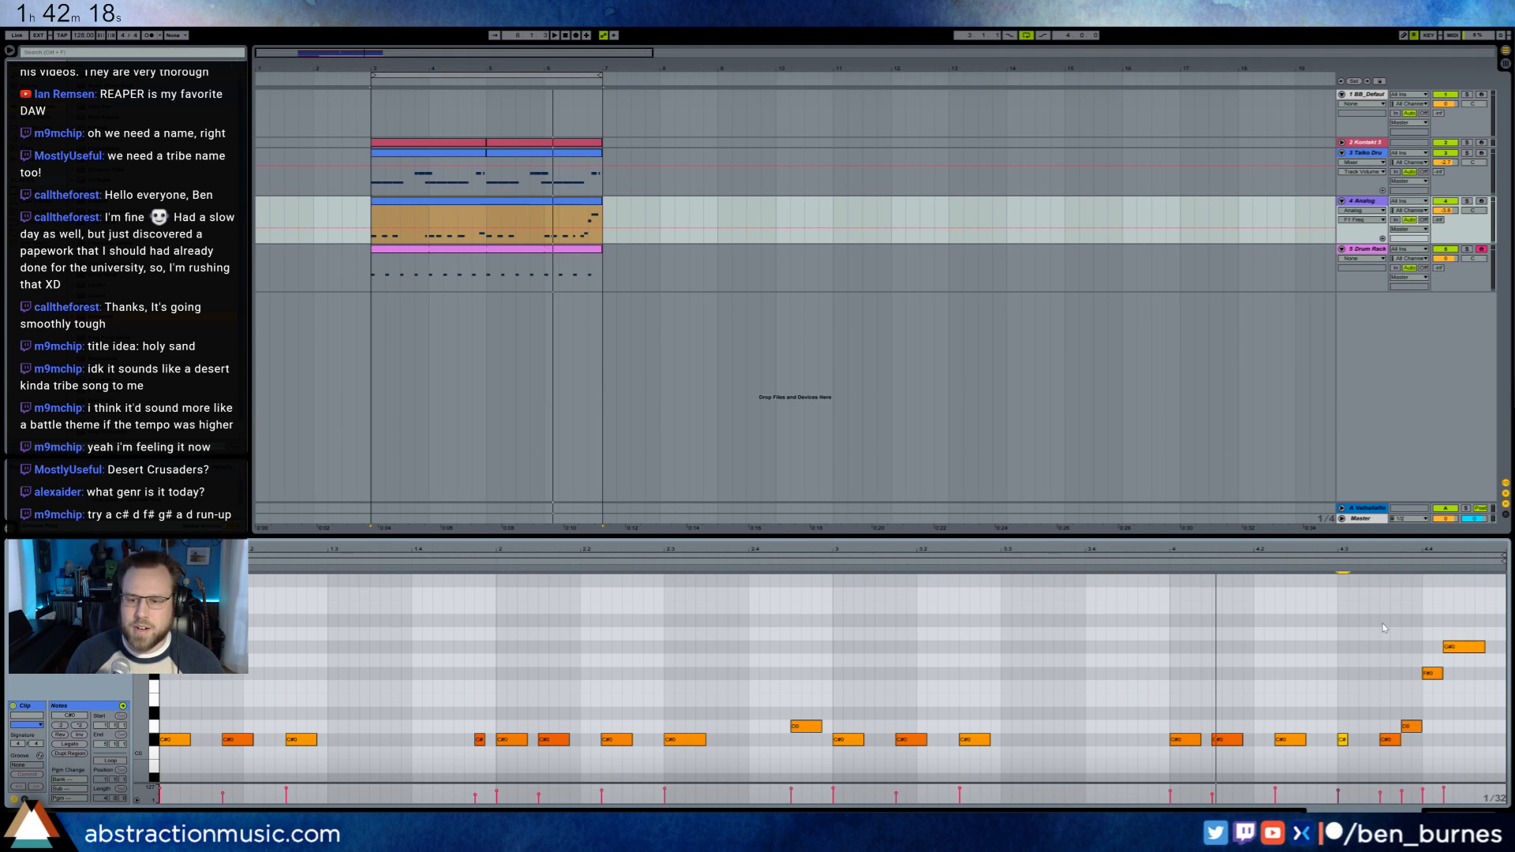
drag(1383, 628, 1481, 764)
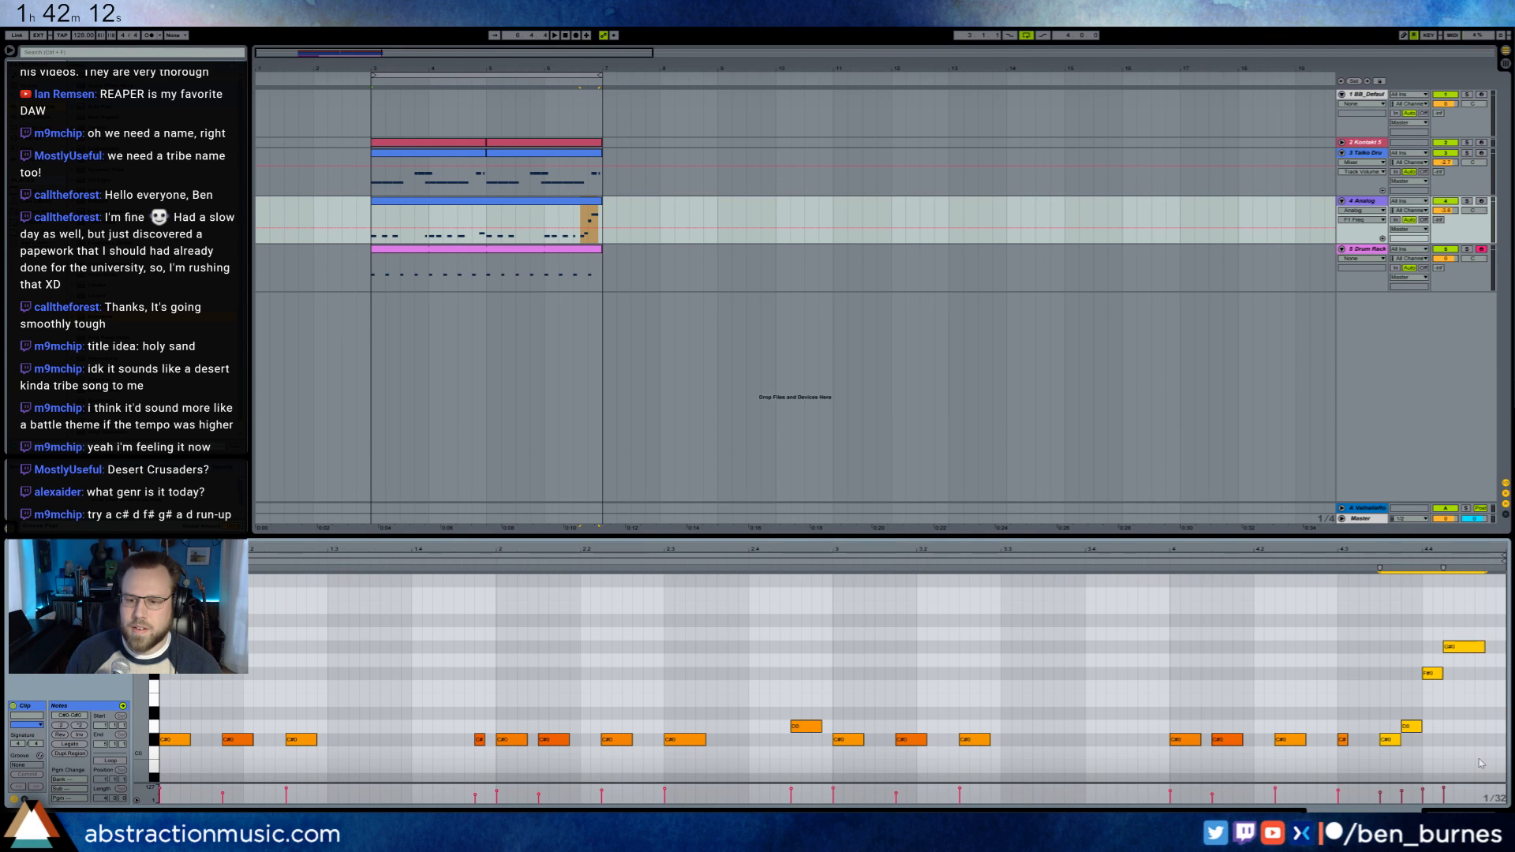
click(1471, 635)
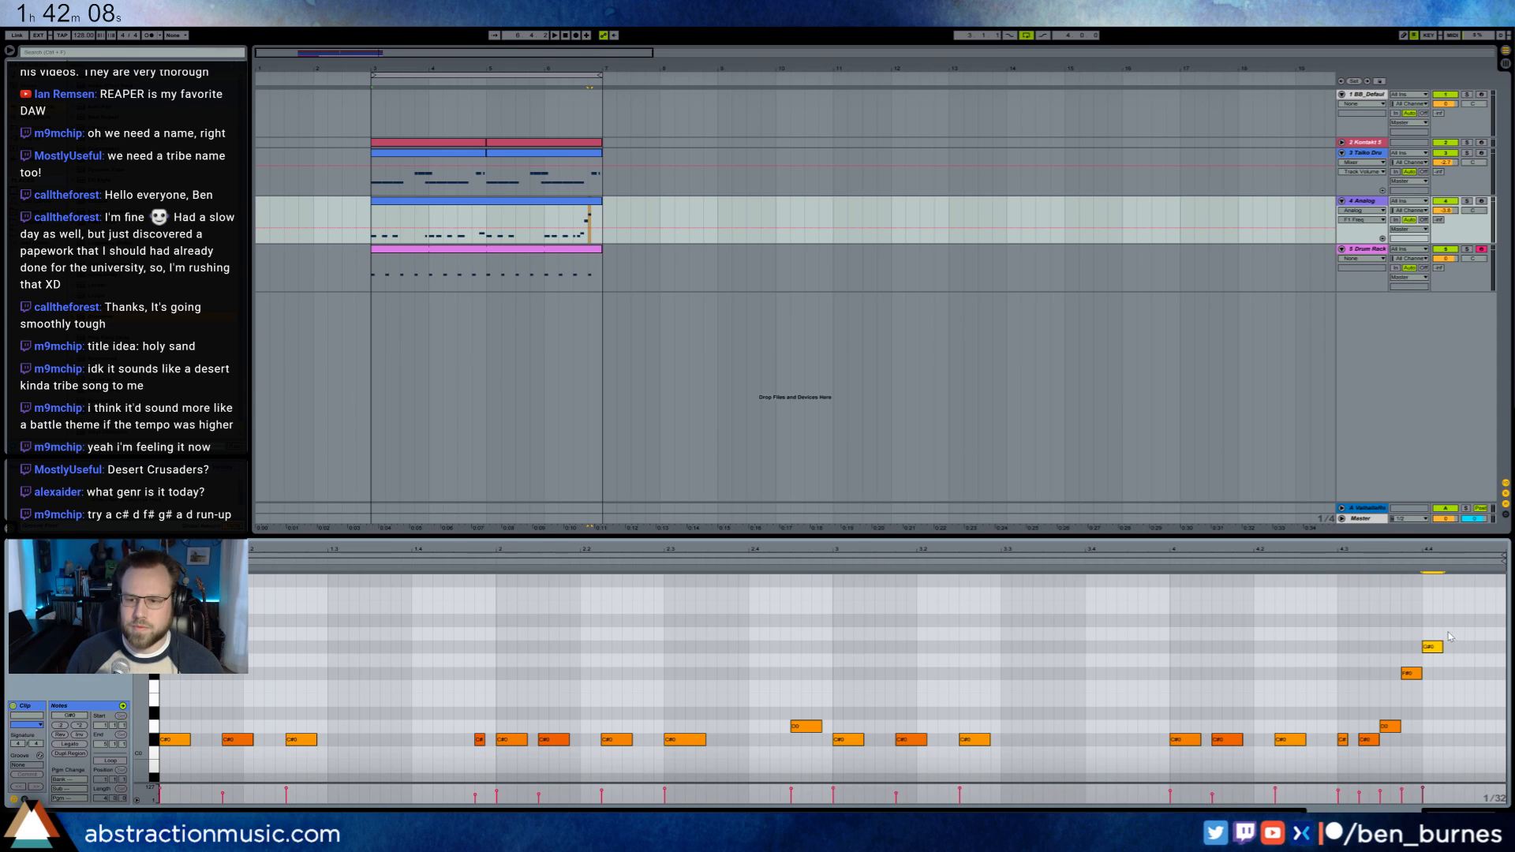
scroll(1468, 631, up, 3)
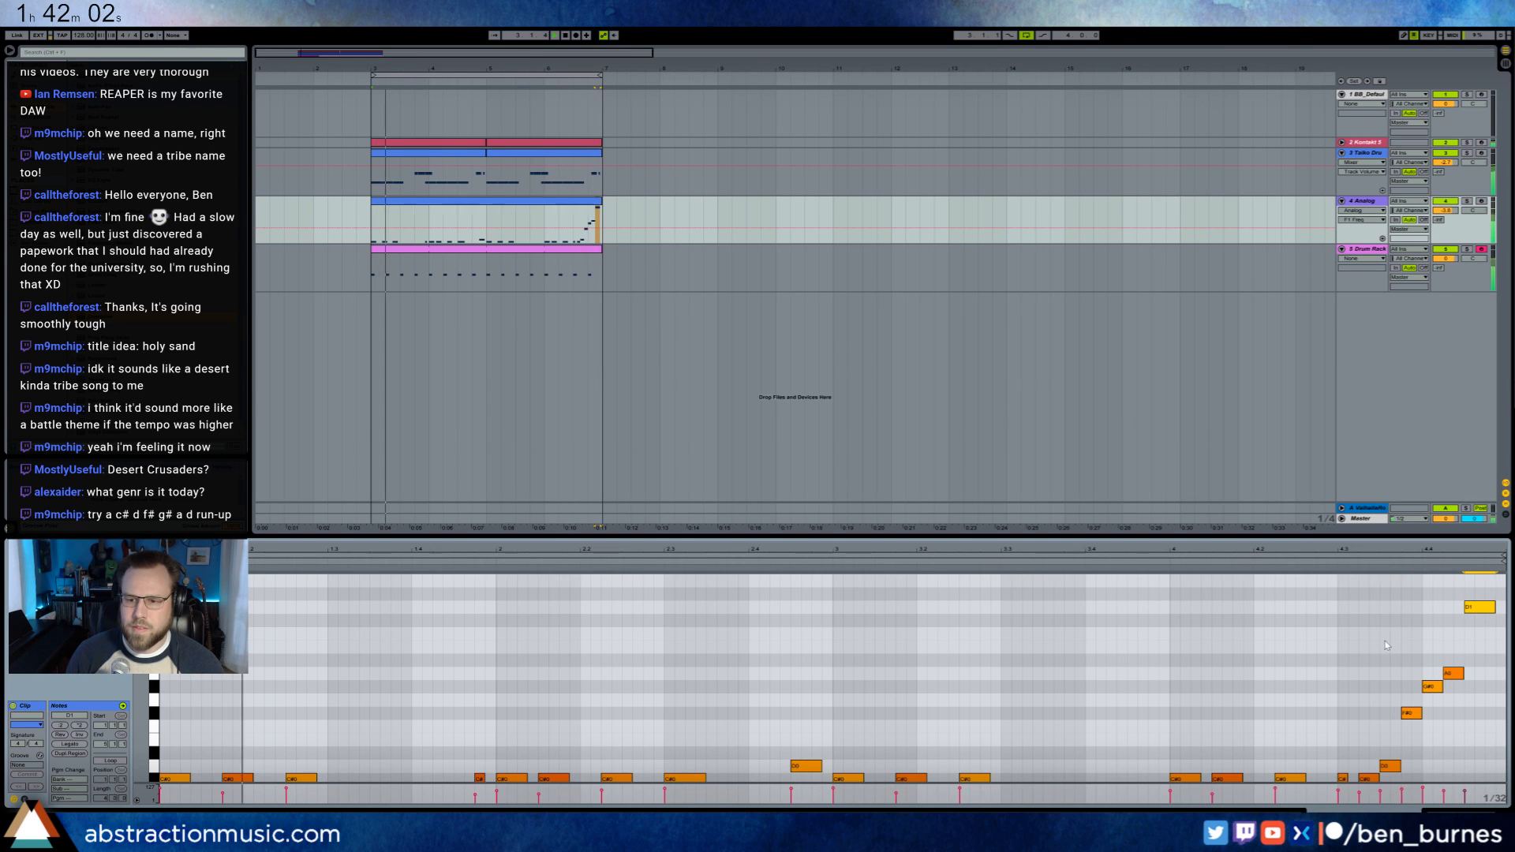
drag(1481, 671, 1481, 660)
- Delete the added A and high D, move the run a sixteenth later, and lengthen its final G# to three 32nds
key(Delete)
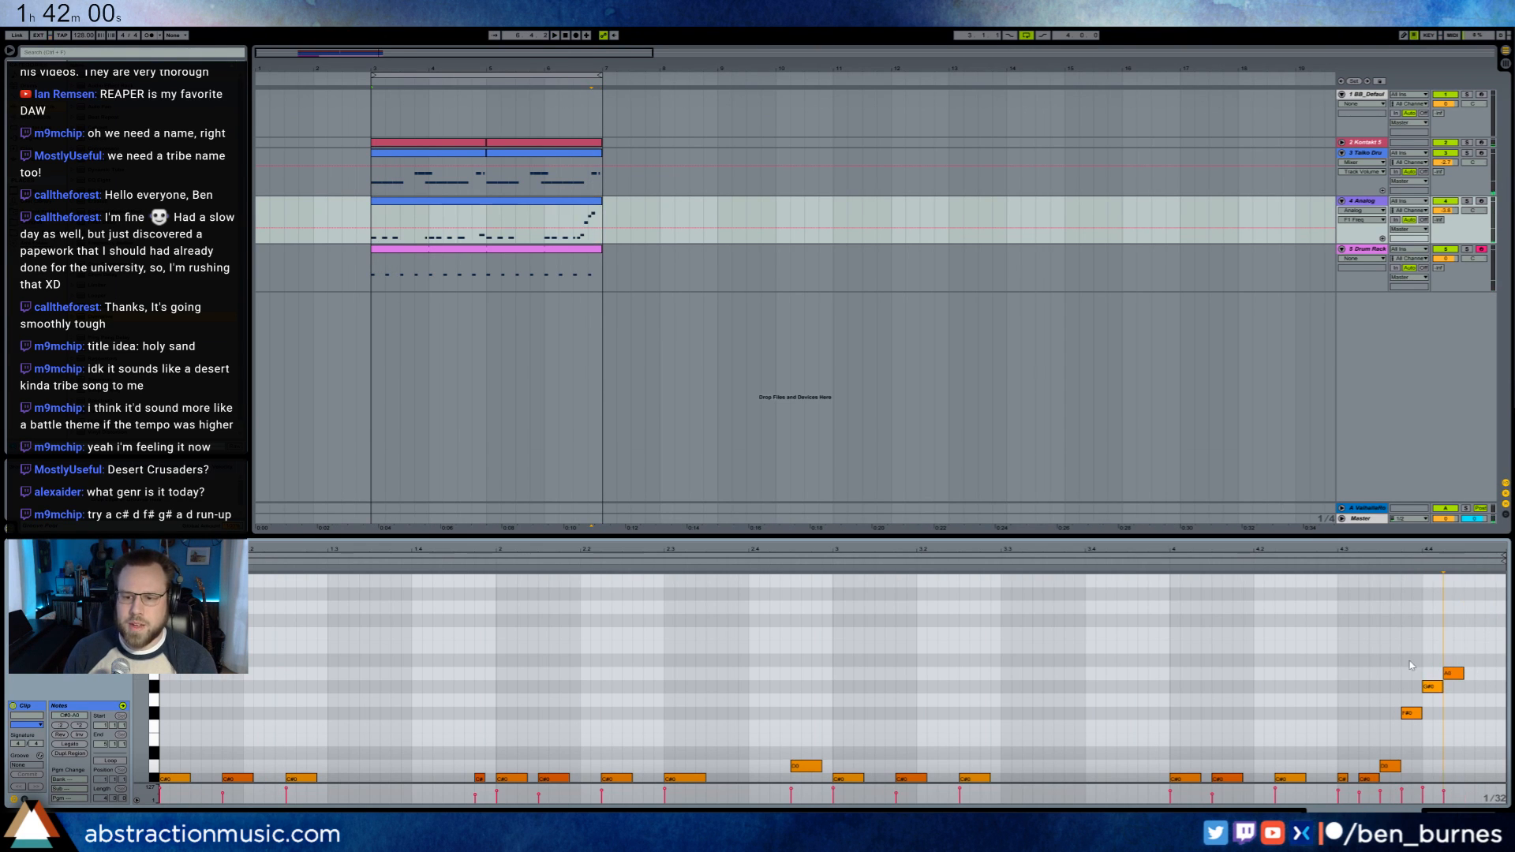
drag(1382, 643, 1446, 809)
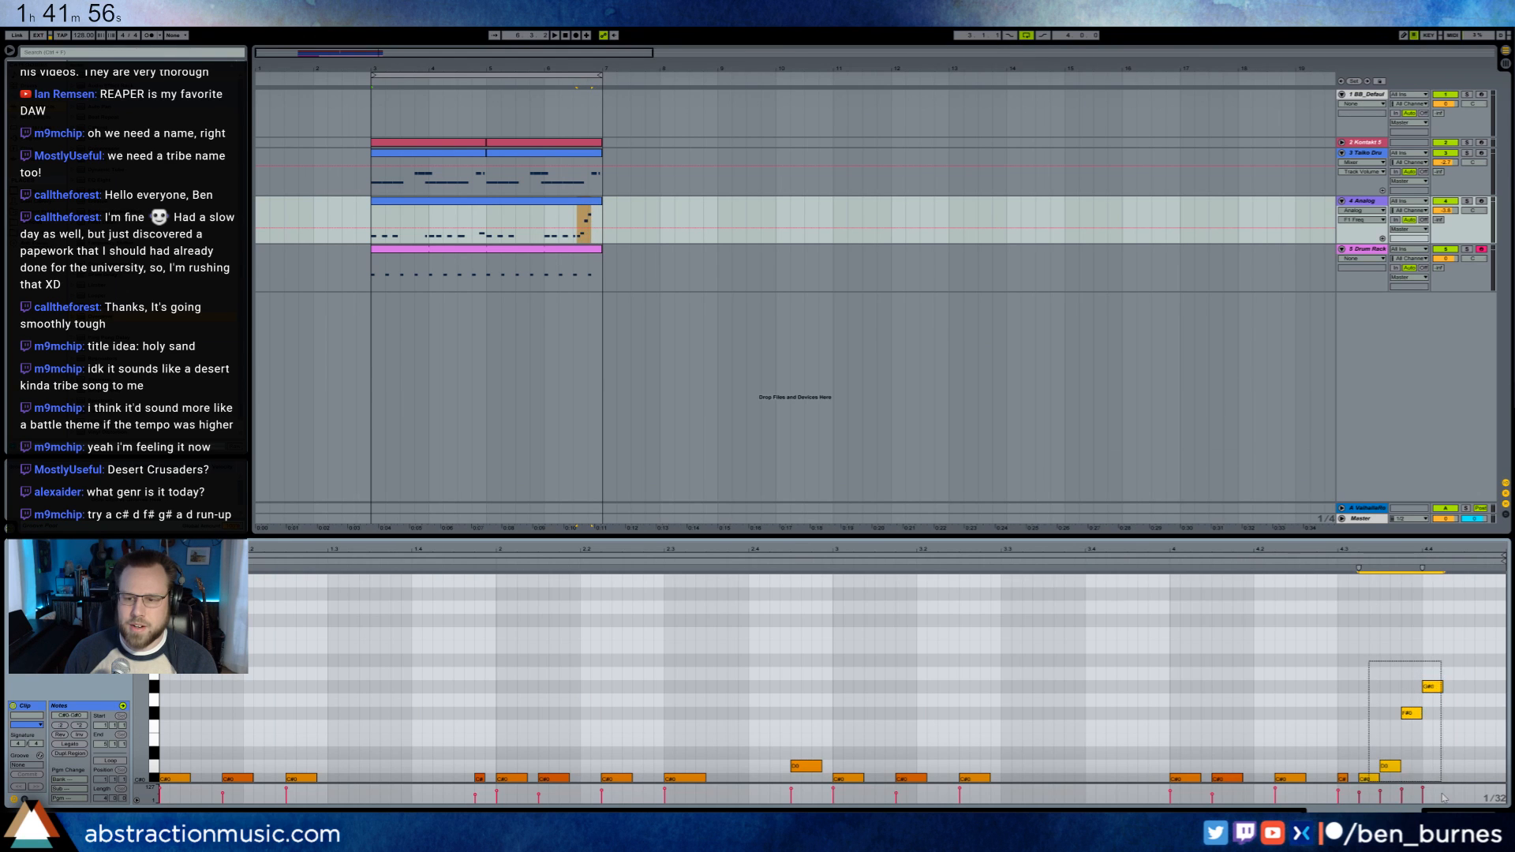
key(Right)
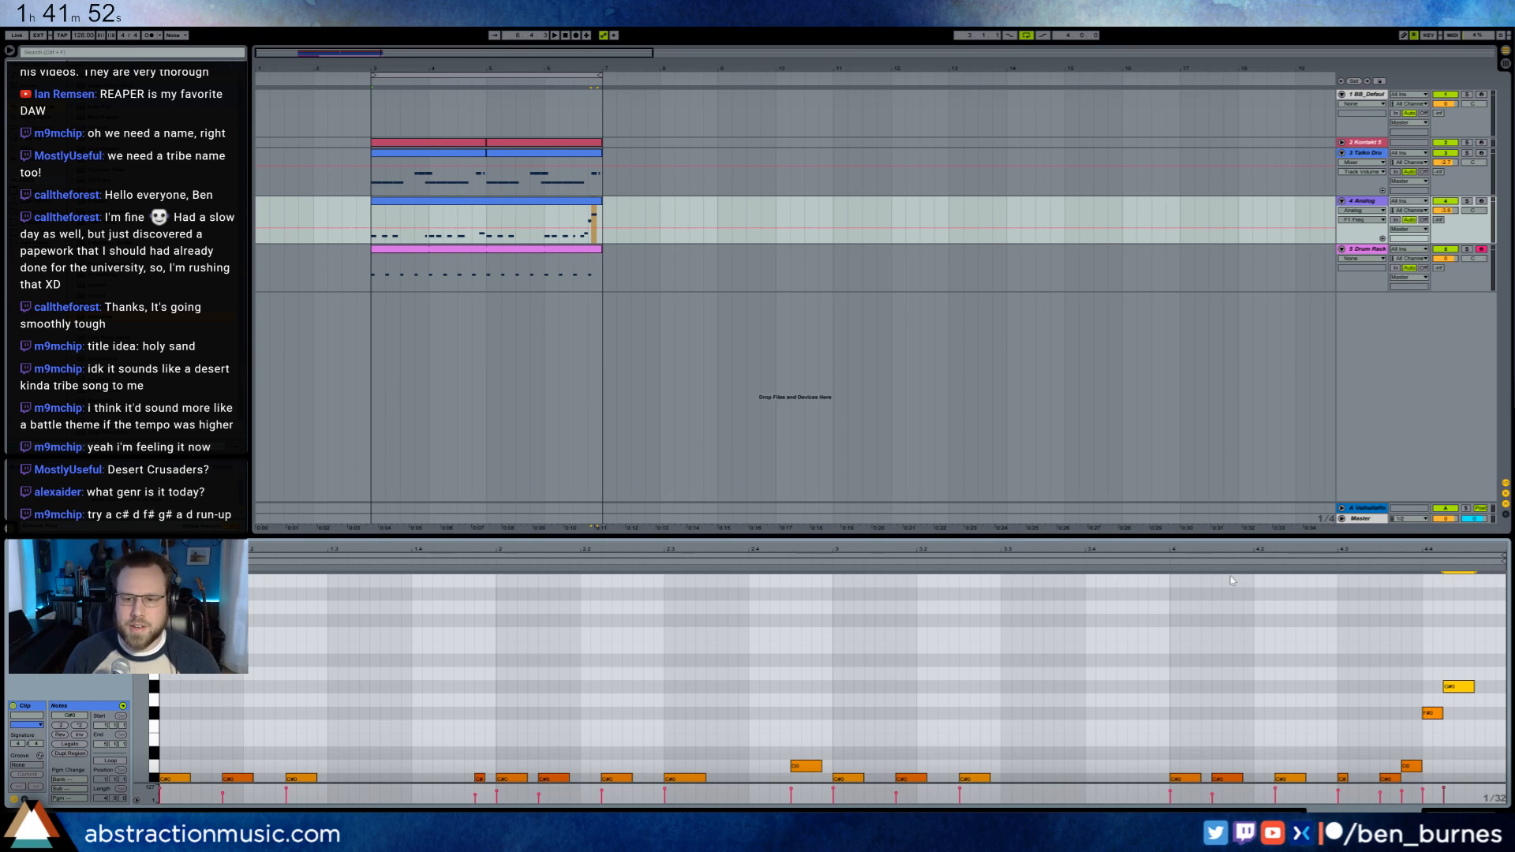
scroll(1221, 639, down, 3)
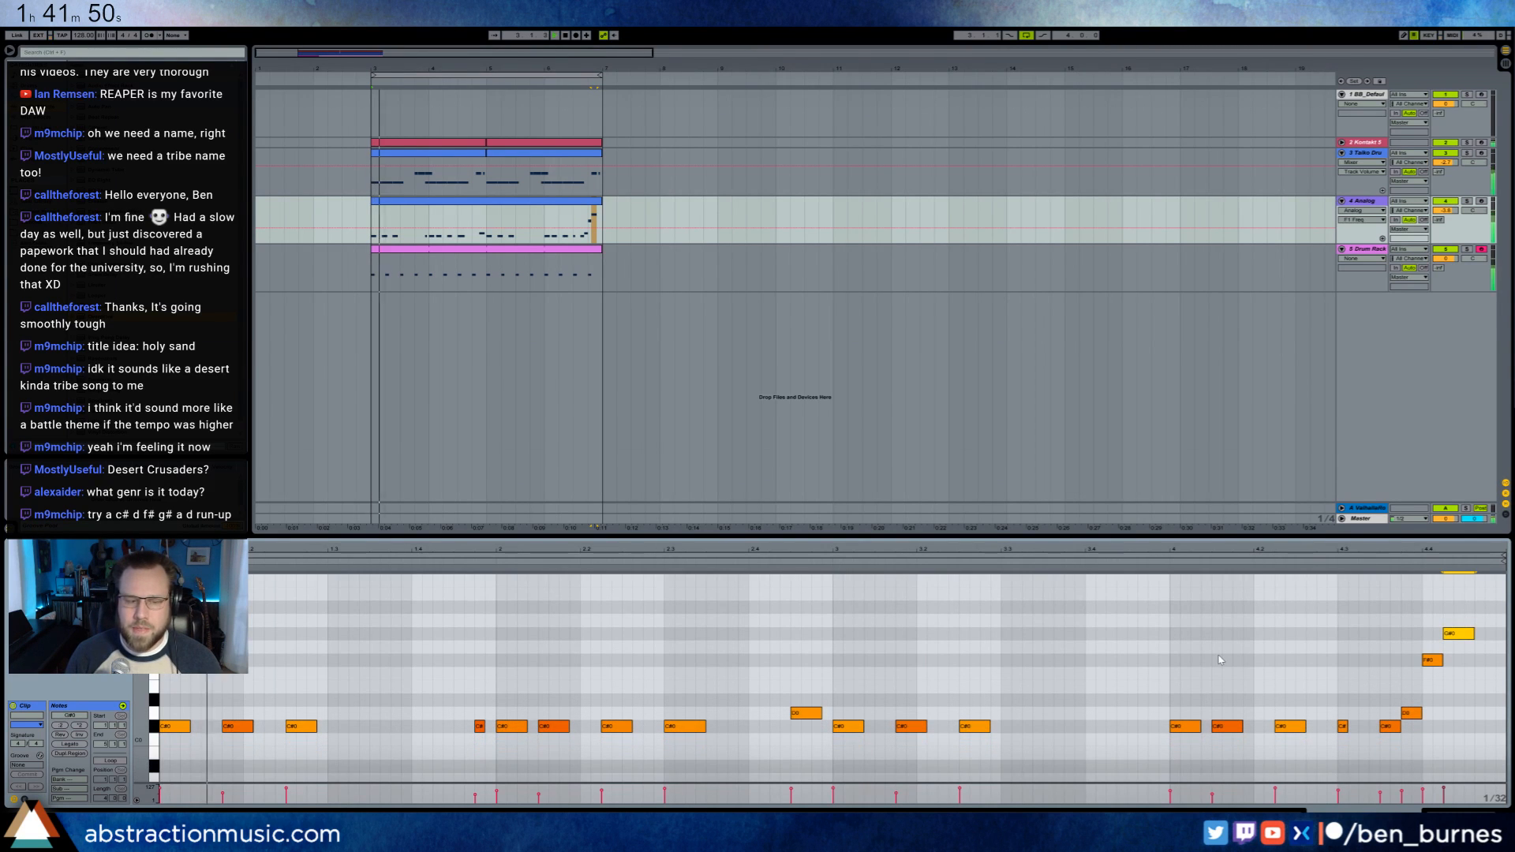
click(921, 650)
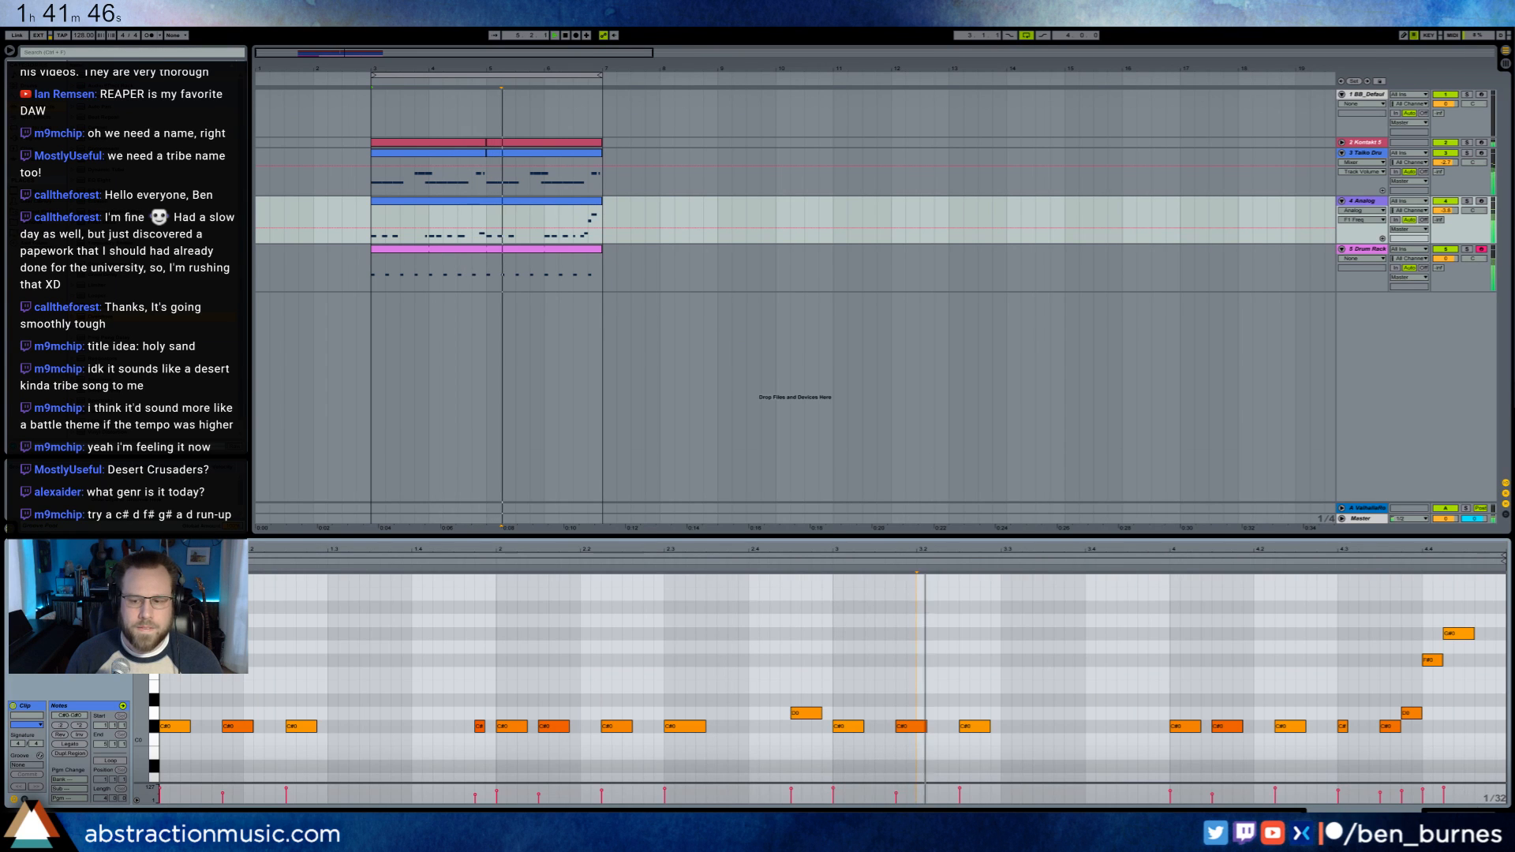
- Load the Roland808 BD1075 22 kick onto the Drum Rack's C1 pad, with the existing BD0025 kick on C#1
key(shift+Tab)
click(463, 250)
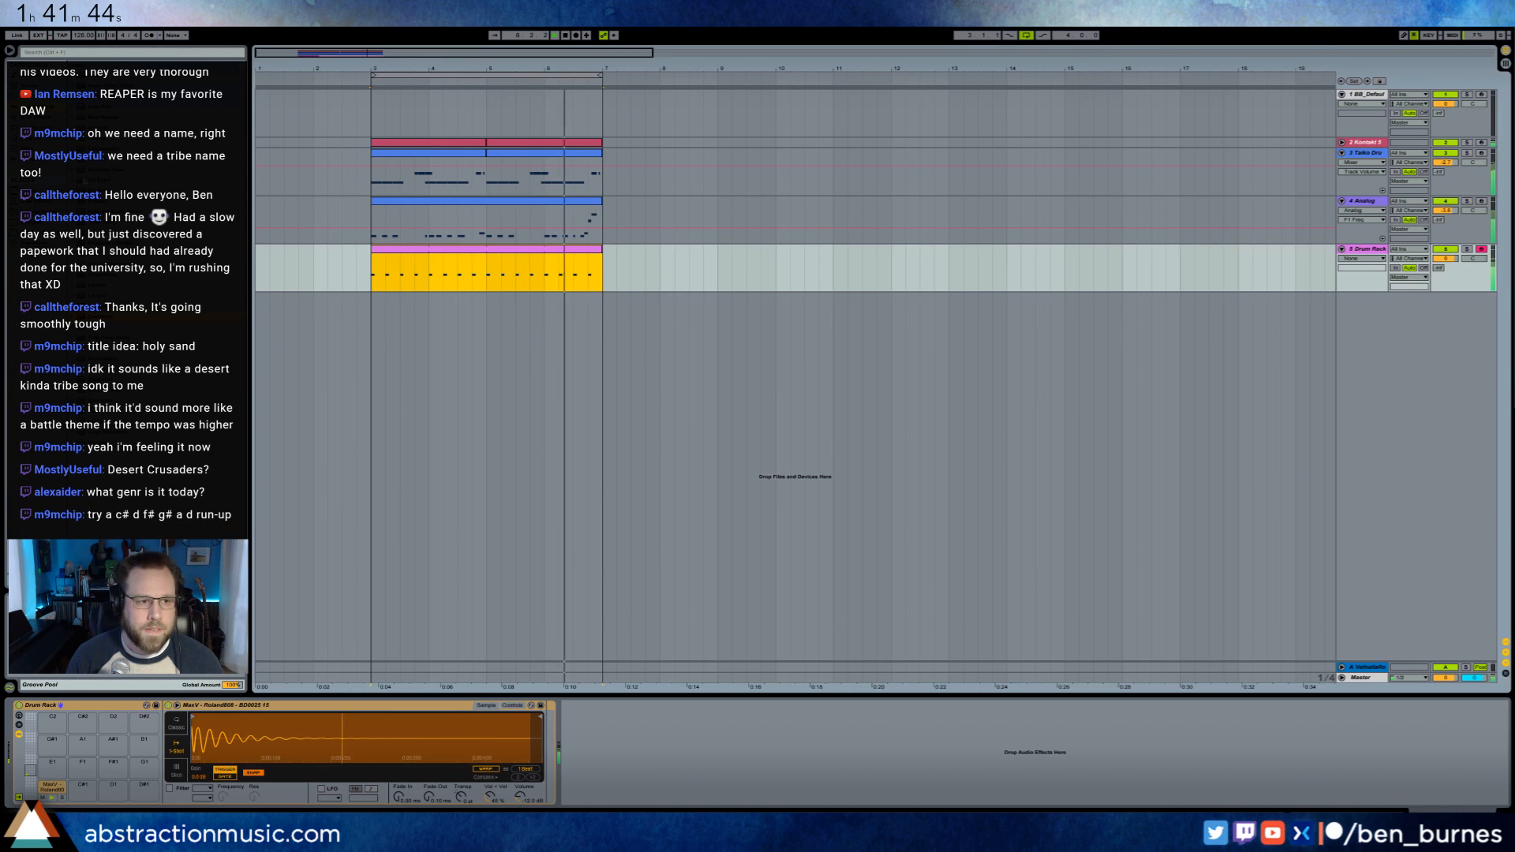
click(39, 225)
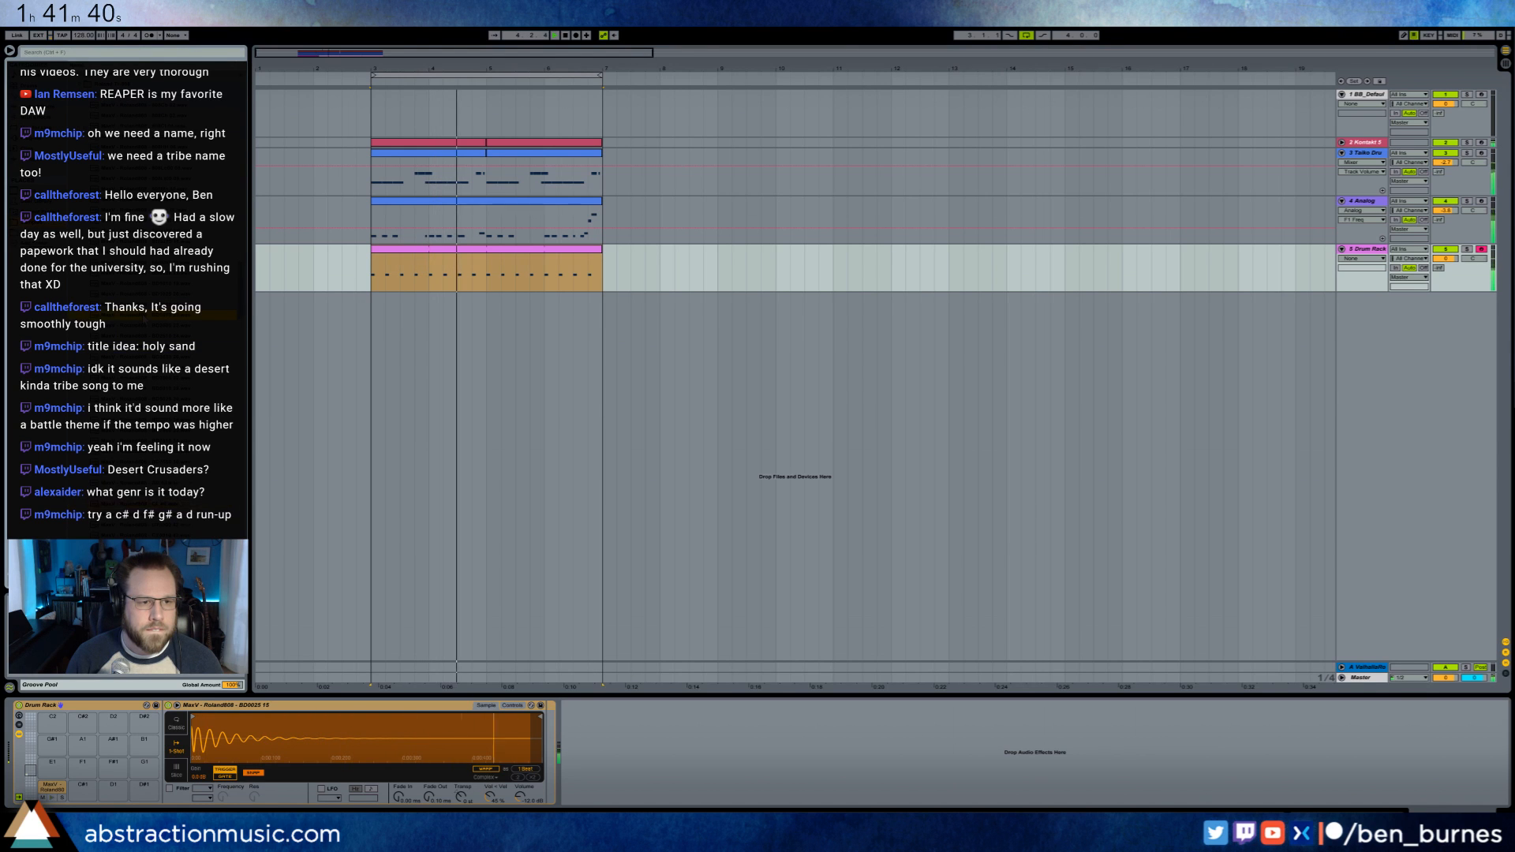
click(62, 786)
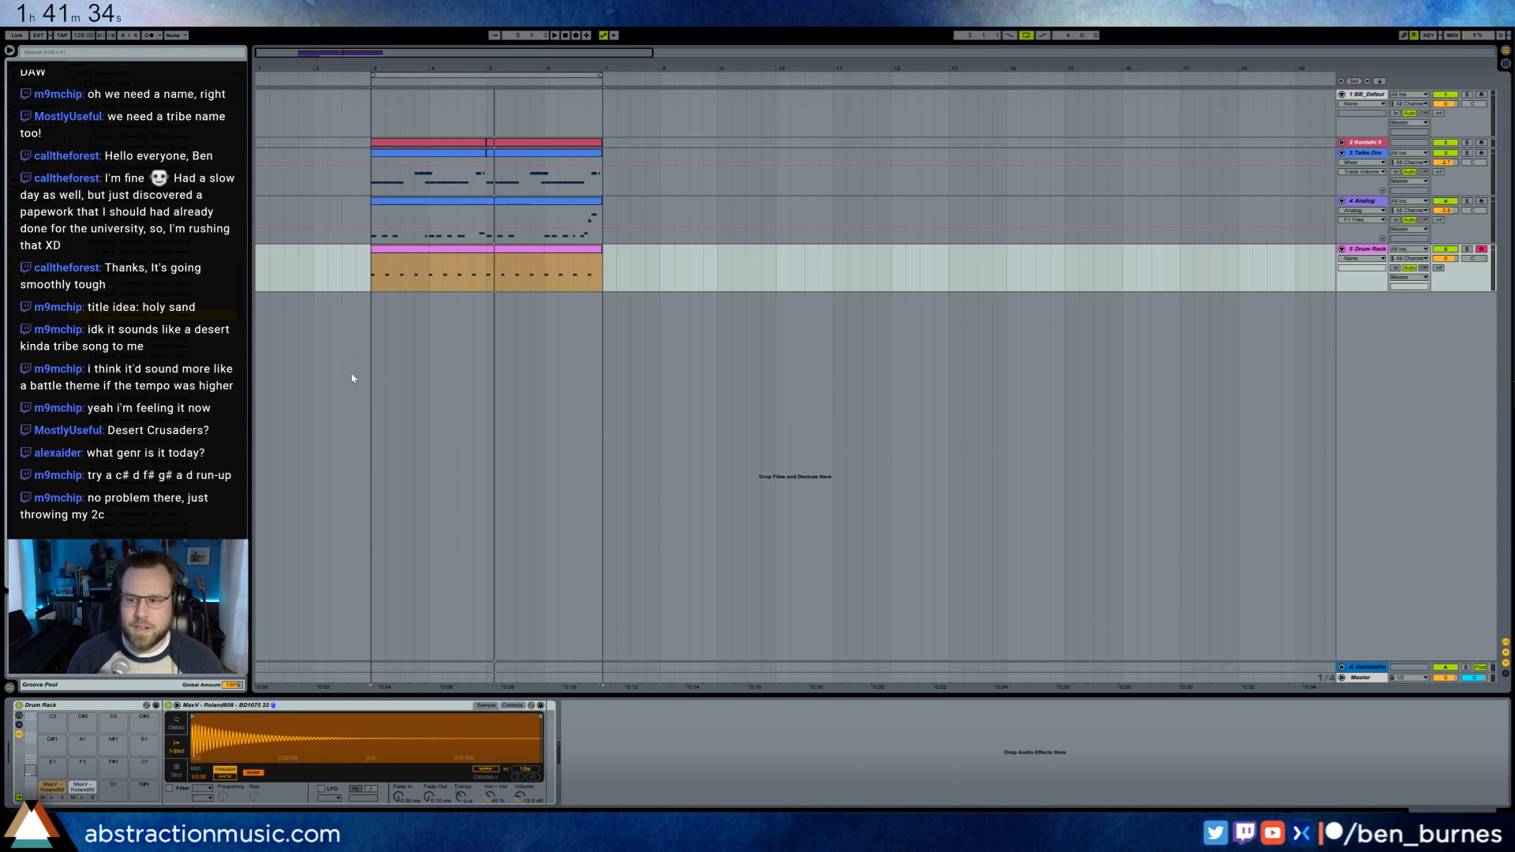
- Move the four kick notes to the BD0025 pad and add a half-beat BD1075 note on the downbeat
double_click(474, 255)
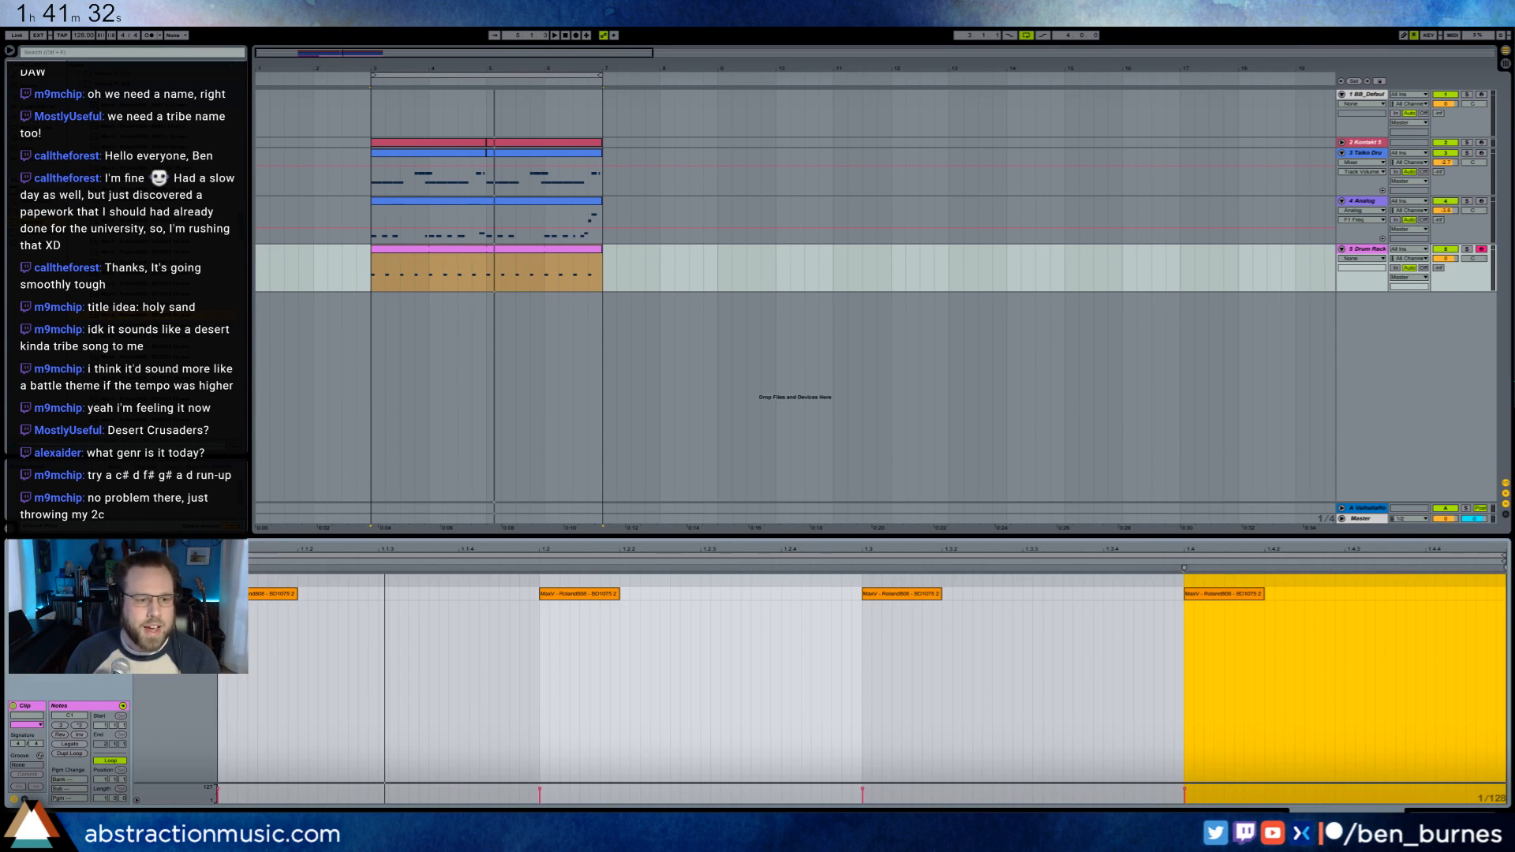
key(ctrl+a)
key(Up)
key(ctrl+z)
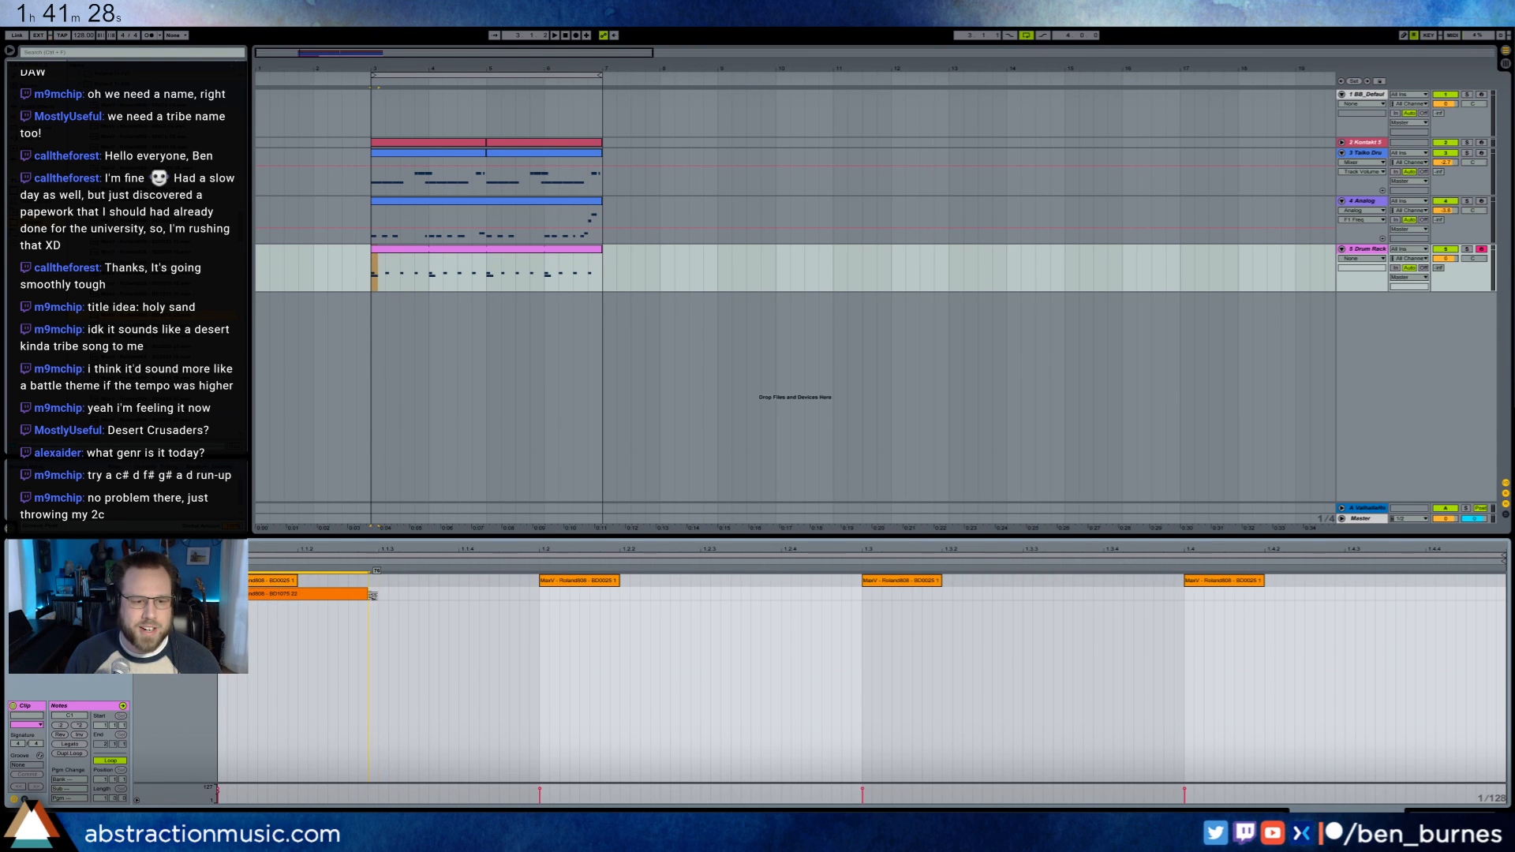
key(space)
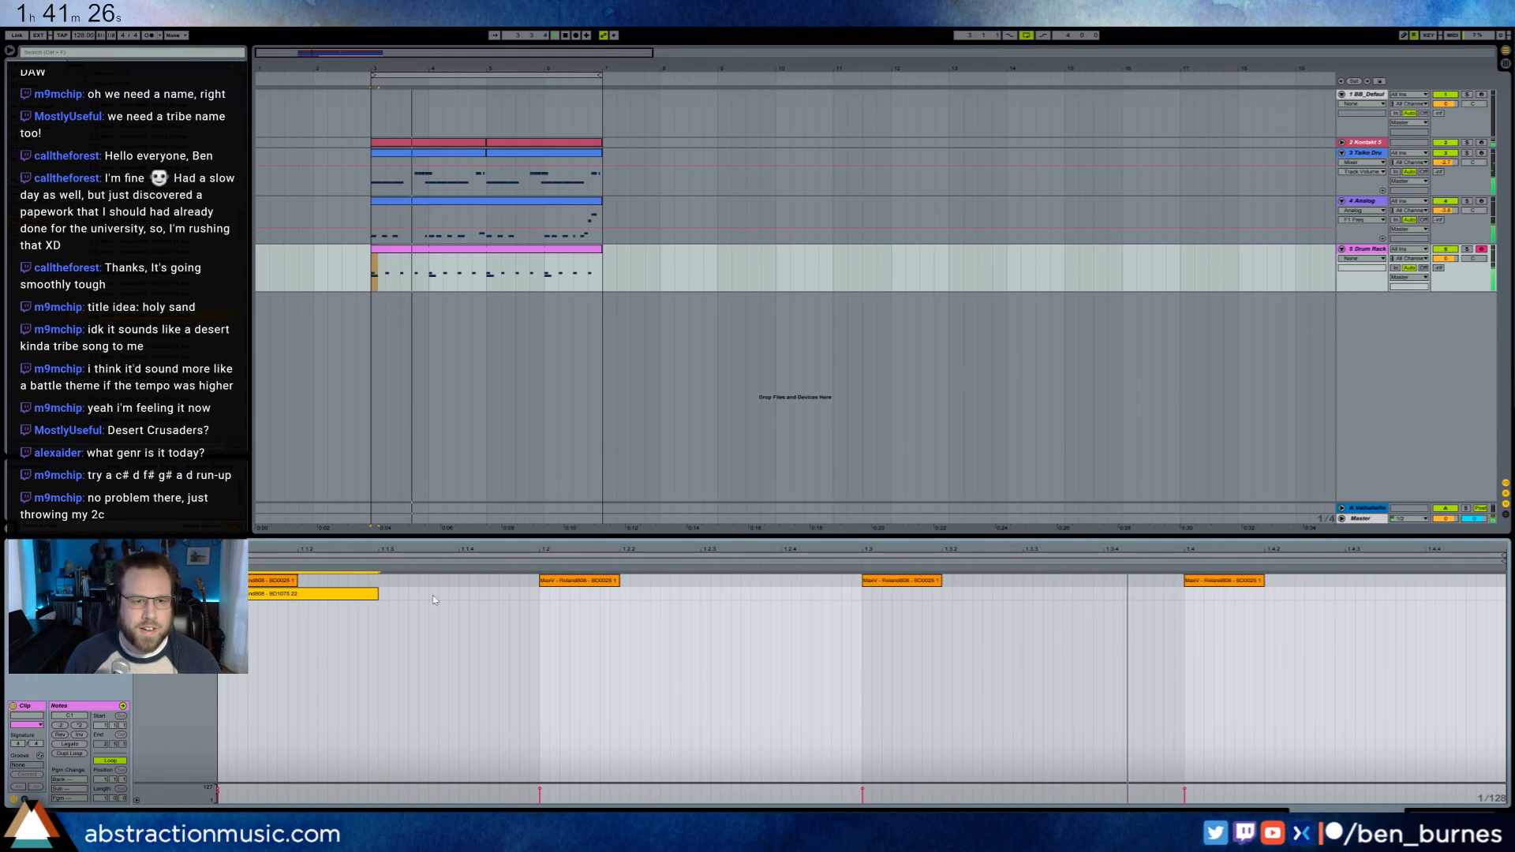
- Consolidate the repeating Drum Rack kick pattern into a four-bar clip and delete the BD1075 notes in bars 2 and 4
click(428, 250)
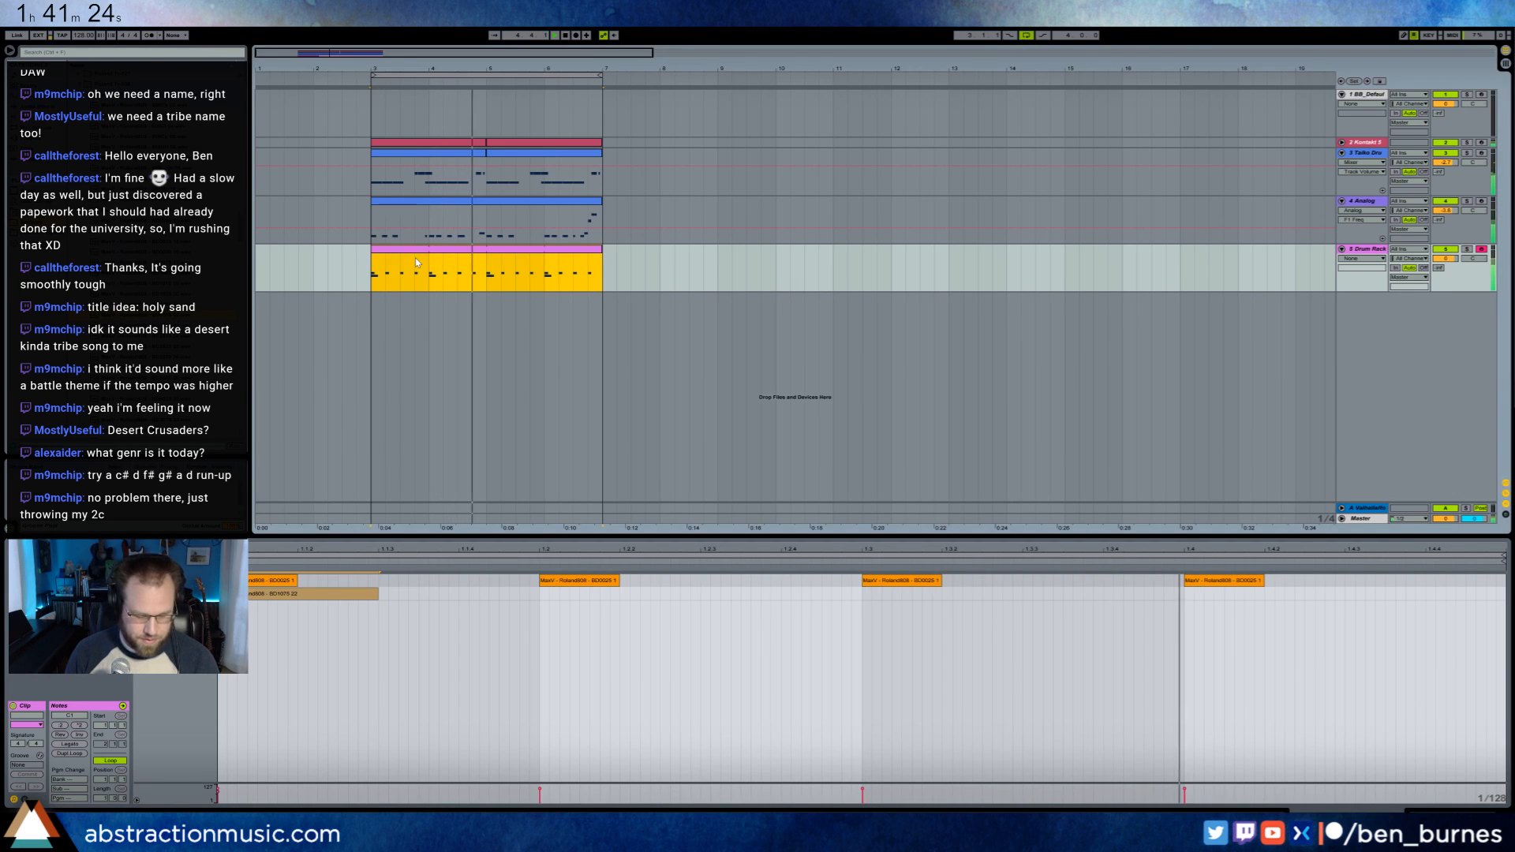
key(ctrl+j)
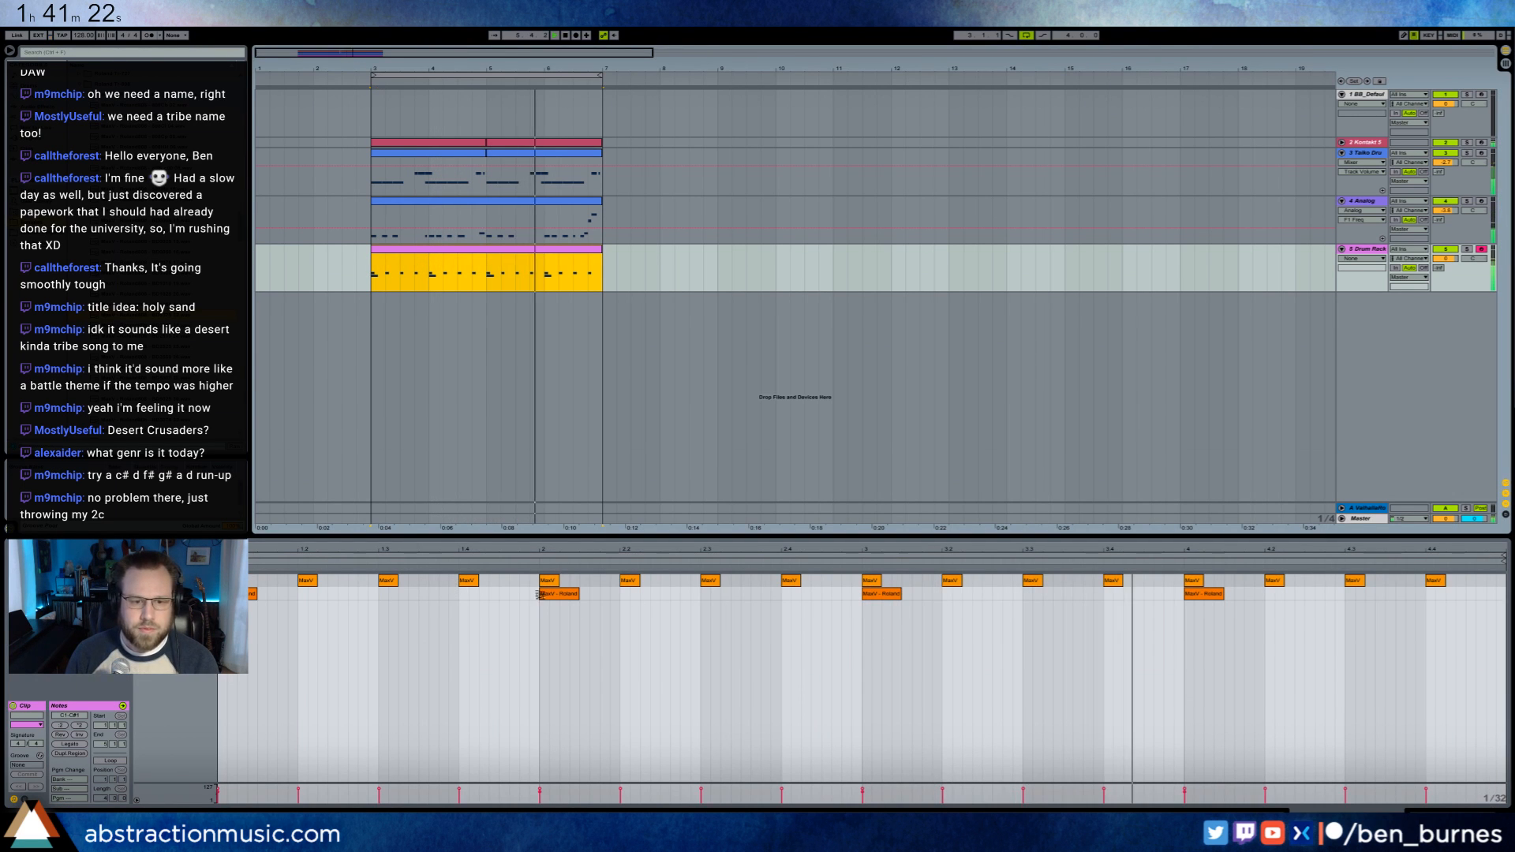
click(683, 618)
double_click(557, 594)
double_click(1202, 594)
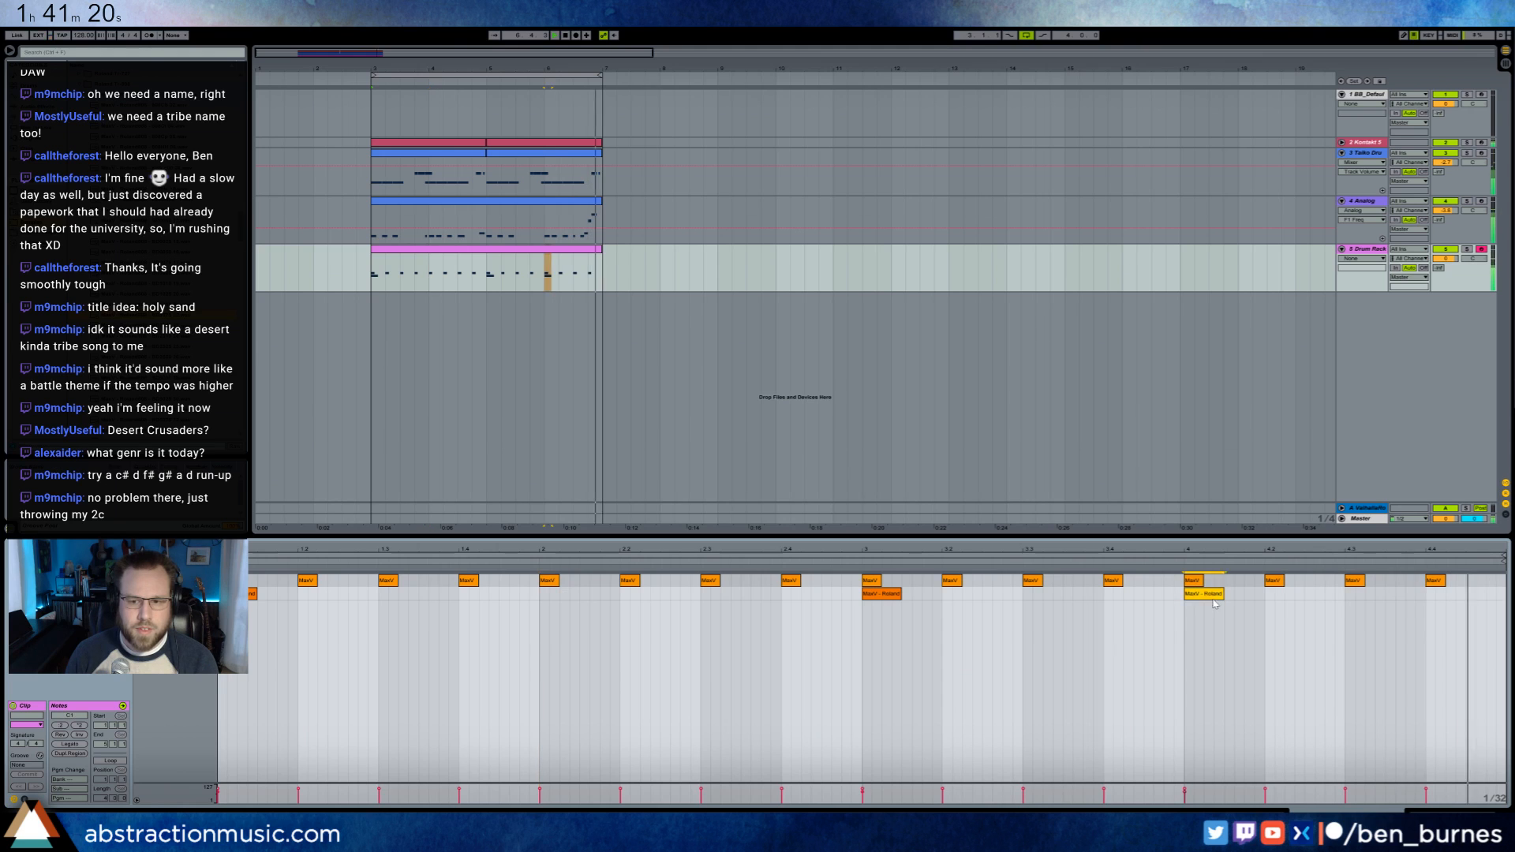
- Load the Roland808 CL 40 sample onto an empty Drum Rack pad and place its notes every dotted eighth through bar 1
key(shift+Tab)
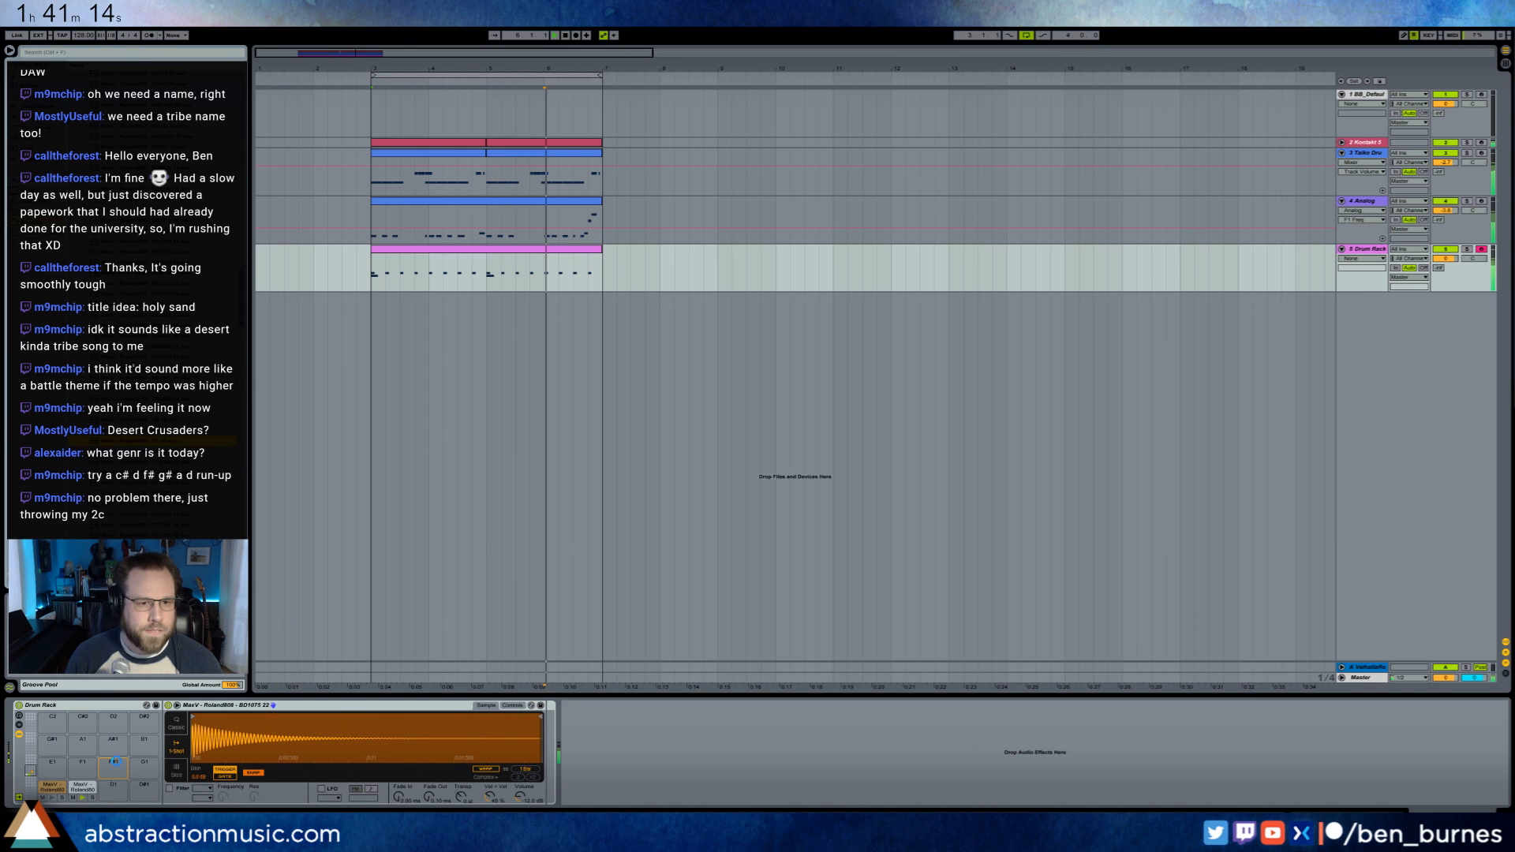
double_click(439, 255)
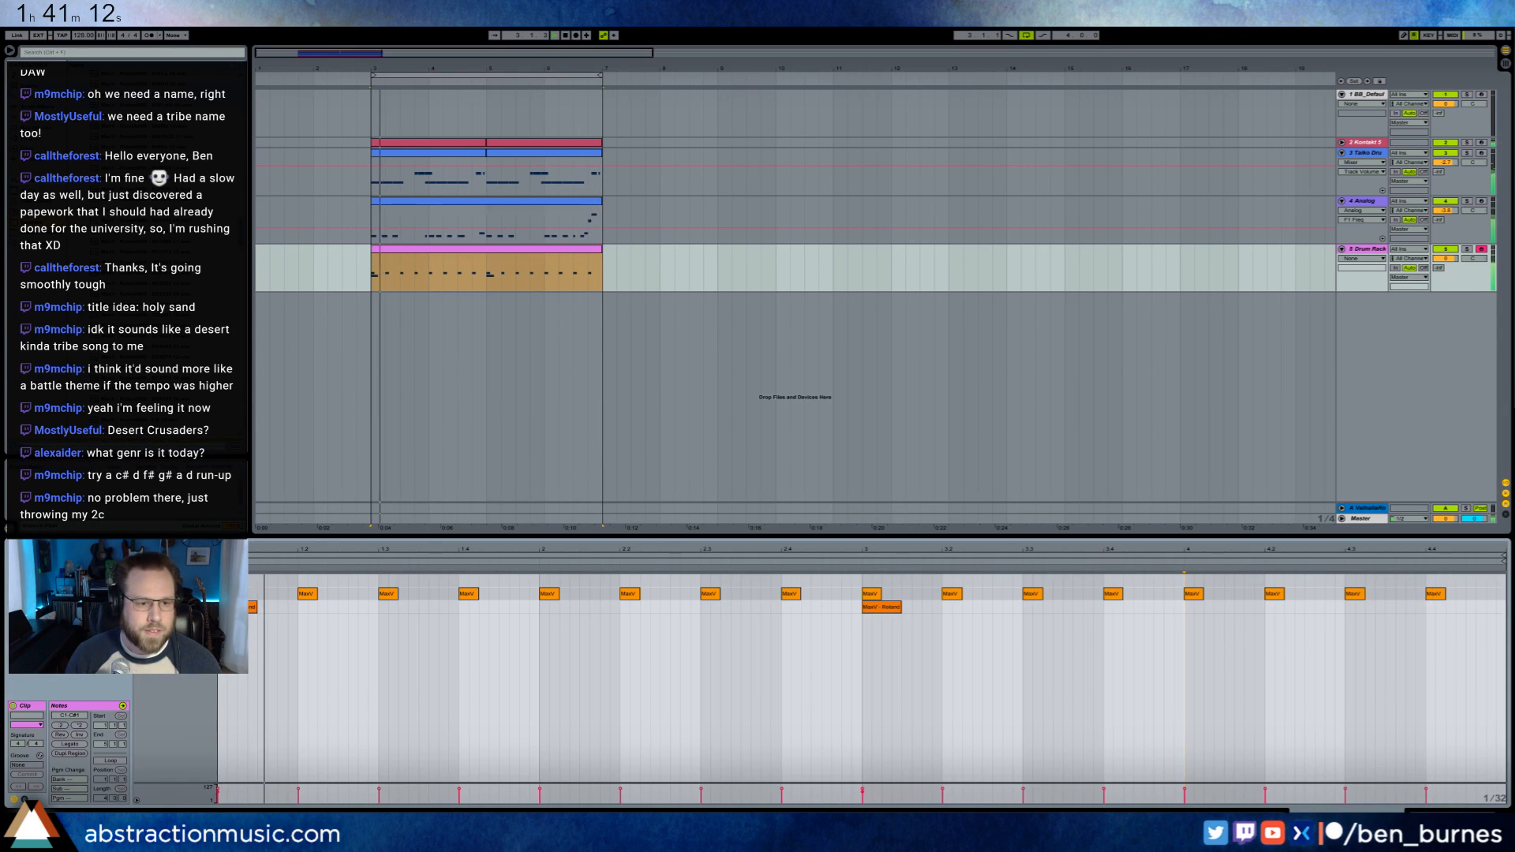
key(space)
double_click(222, 580)
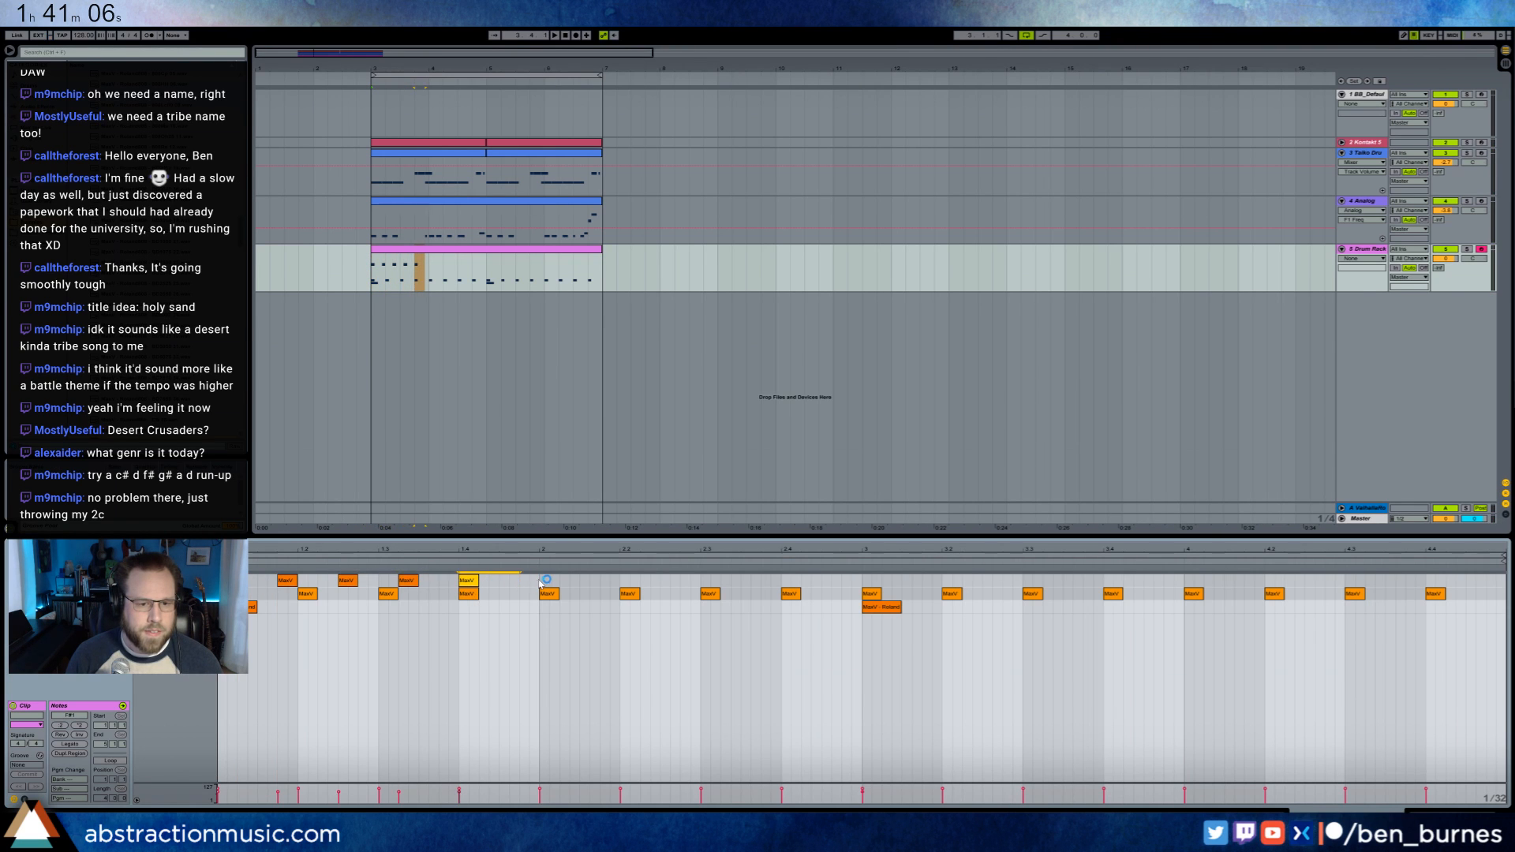
- Repeat the CL 40 pattern in bar 2 with only its first three hits, and duplicate bars 1–2 of it into bars 3–4
drag(505, 578, 221, 582)
key(ctrl+d)
click(740, 645)
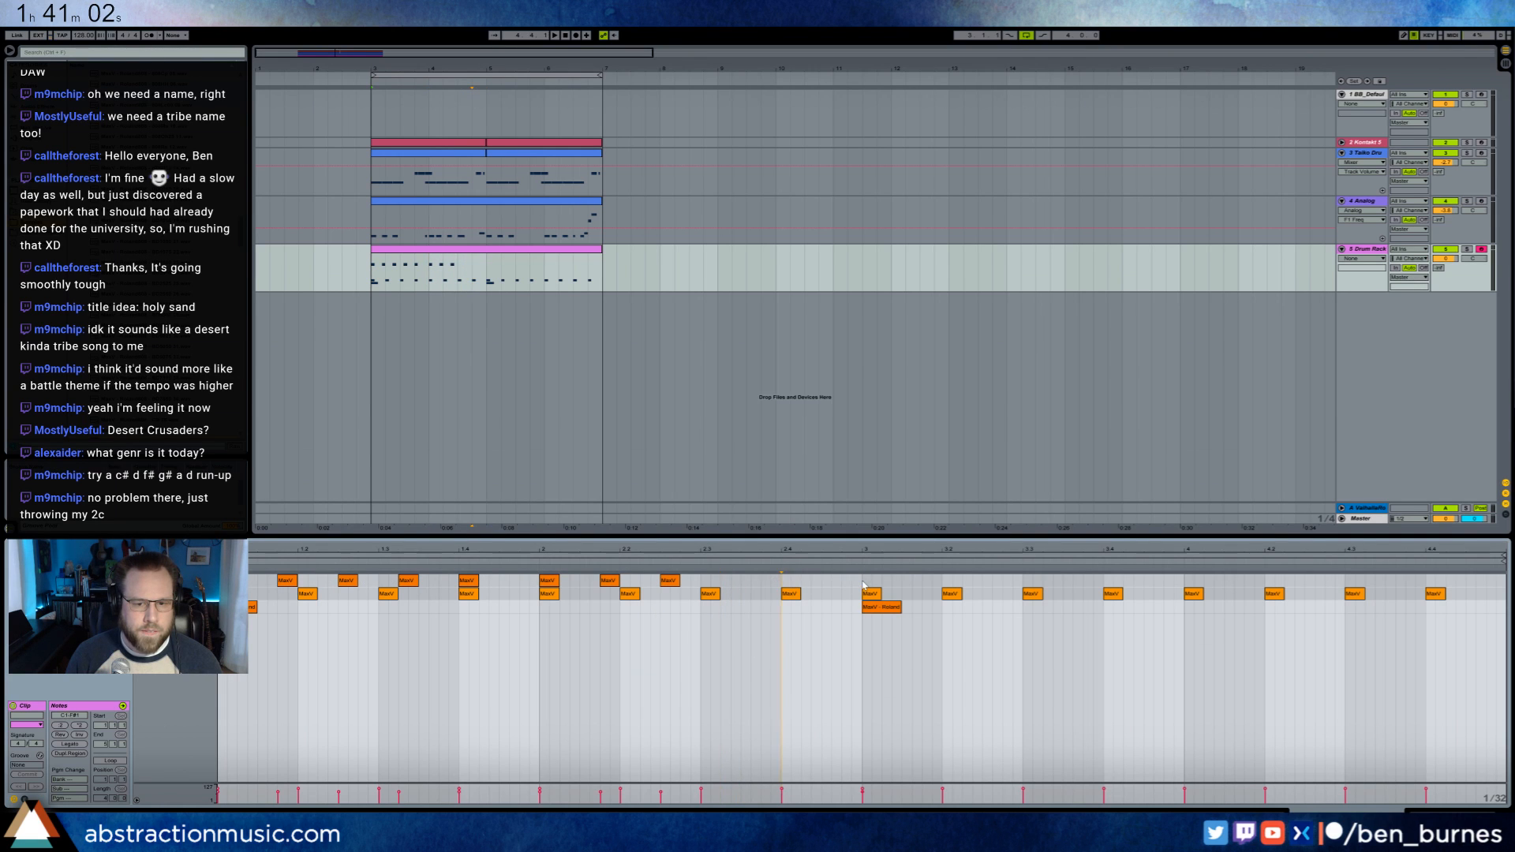
drag(486, 582, 253, 576)
key(ctrl+d)
key(space)
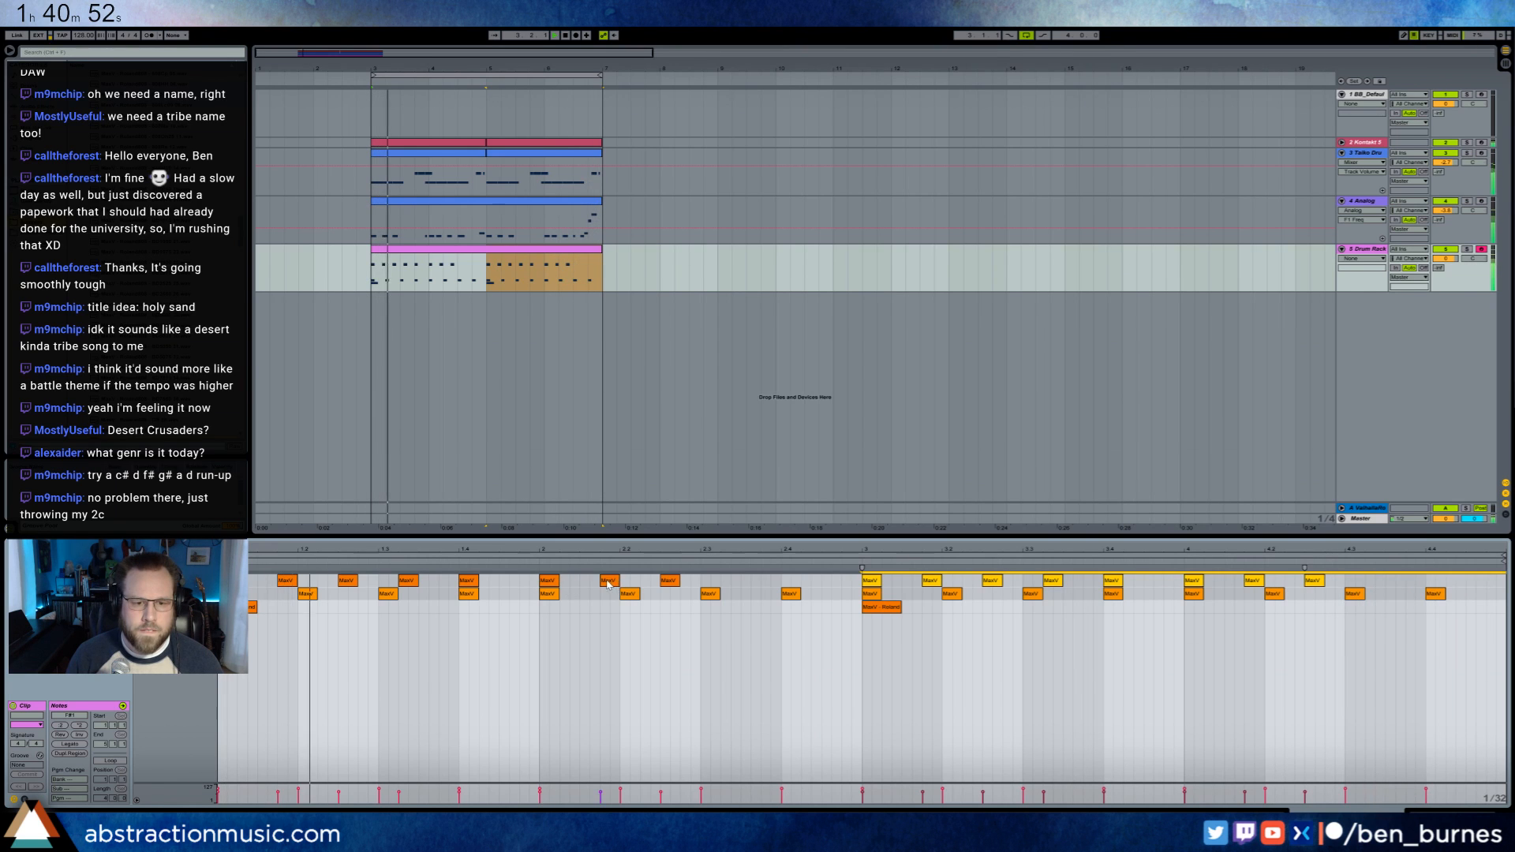
- Rearrange the CL 40 hits in bars 2 and 4 to end on beat 3, and delete the beat-4 kicks in both bars
drag(606, 581, 650, 582)
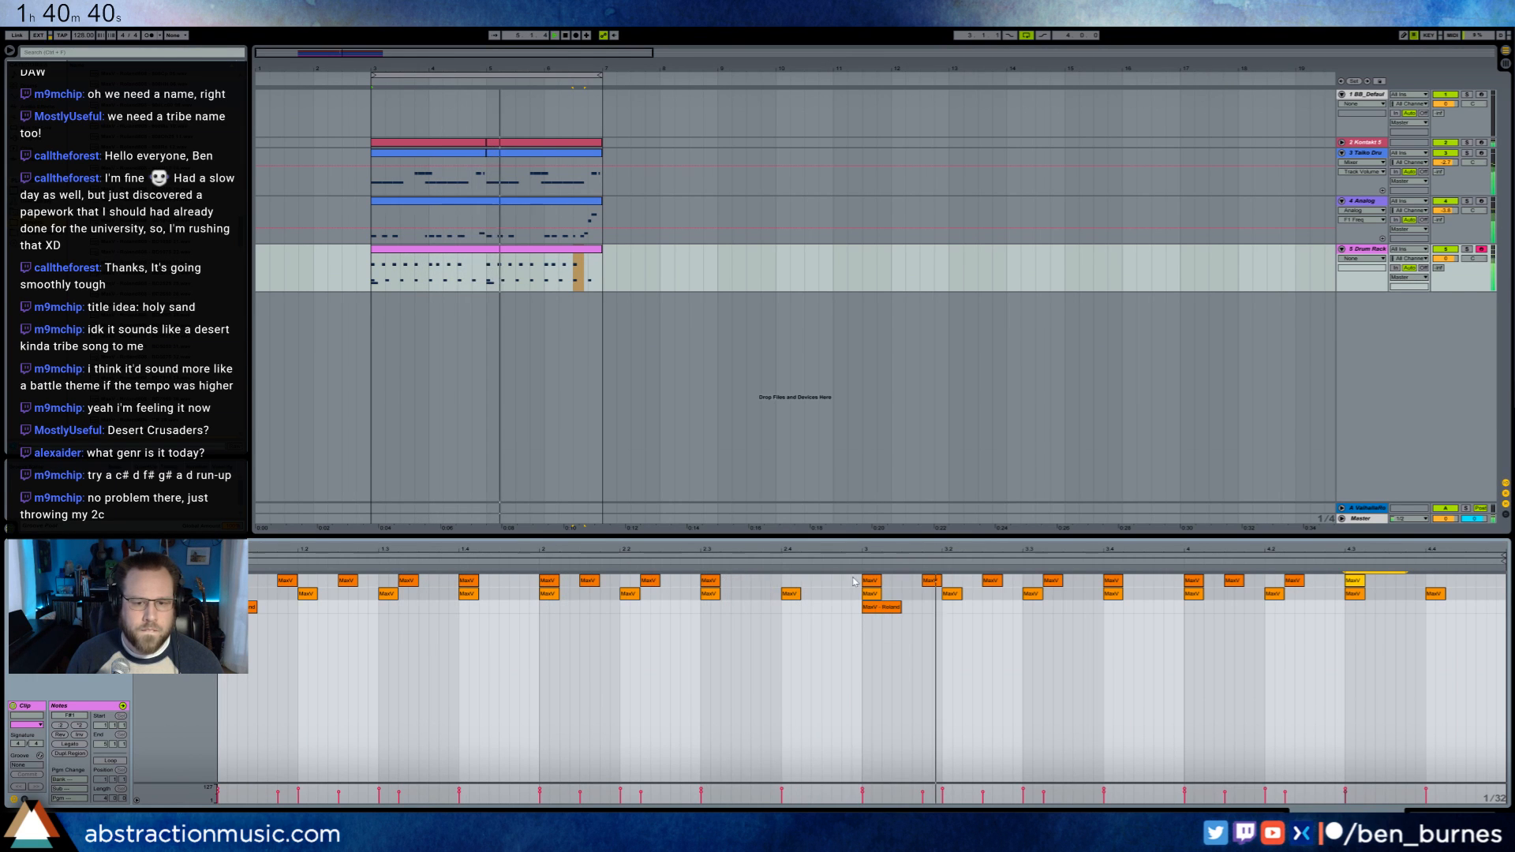
double_click(791, 594)
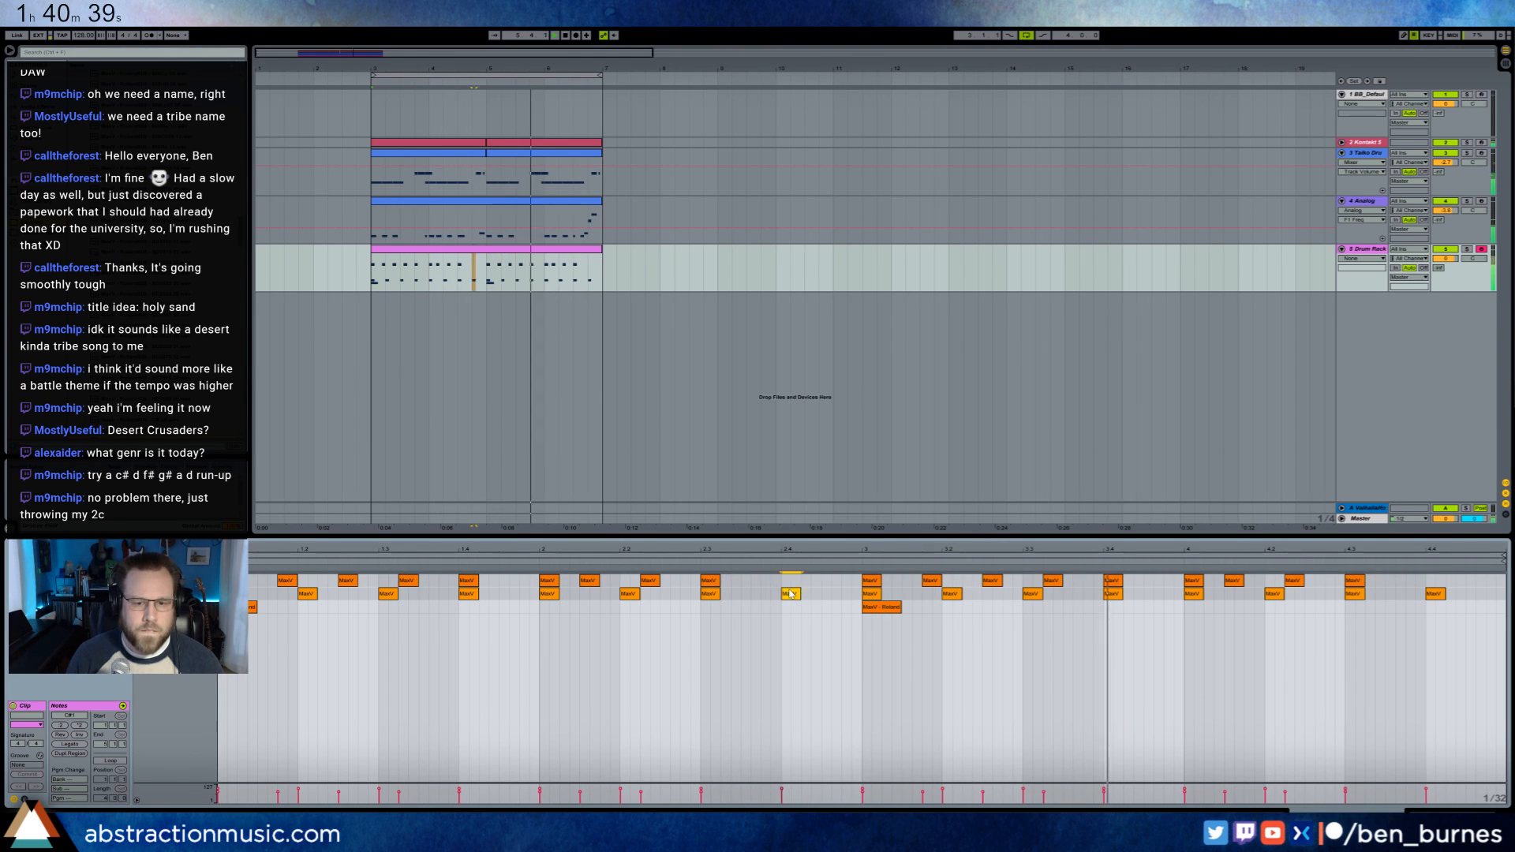
double_click(1434, 594)
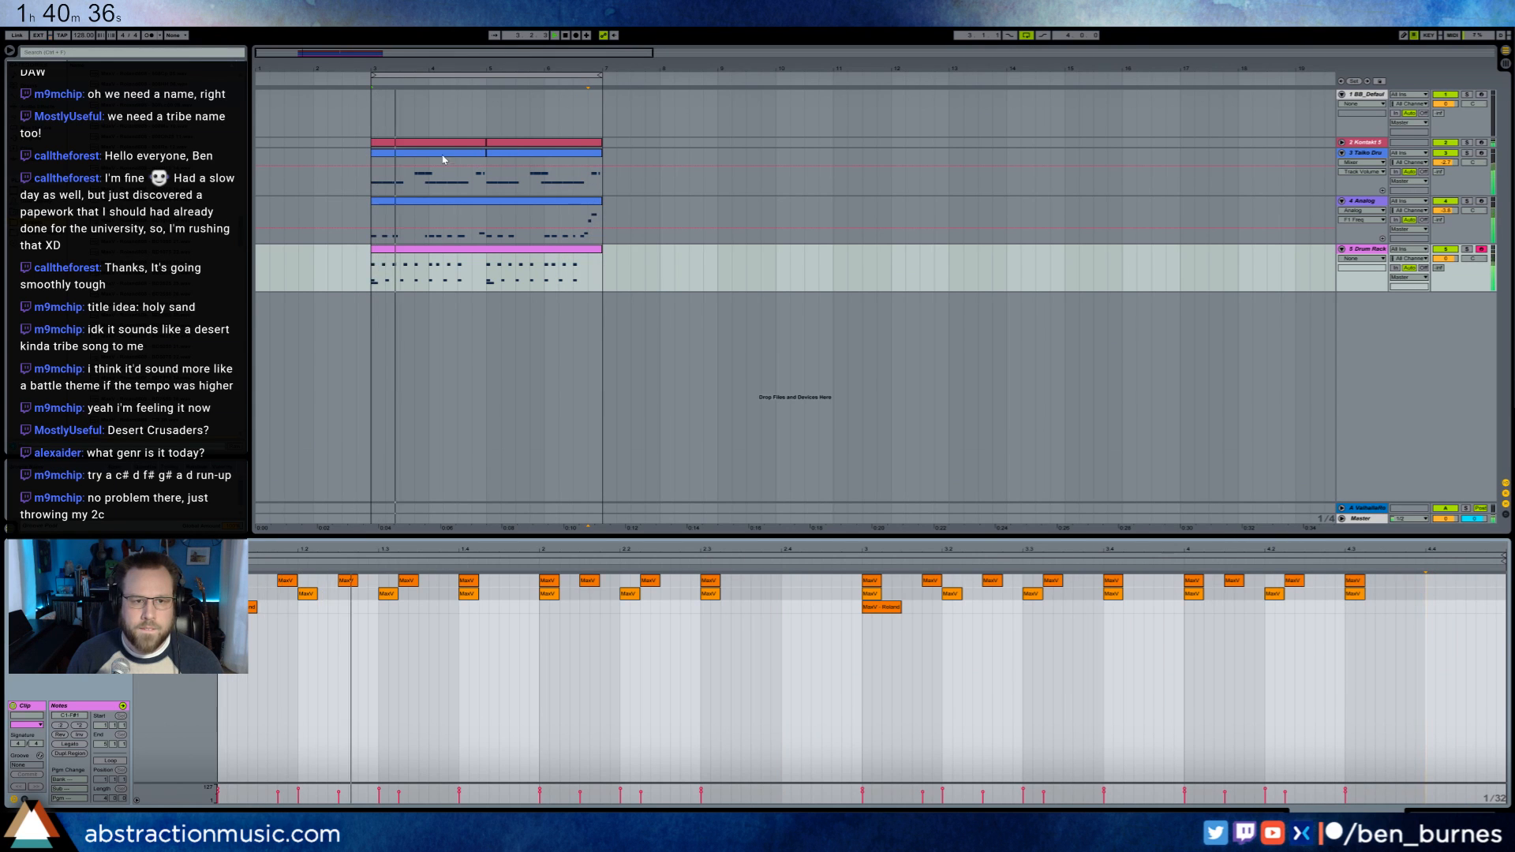
- Unfold the Kontakt 5 track and examine its two clips and device chain
click(477, 142)
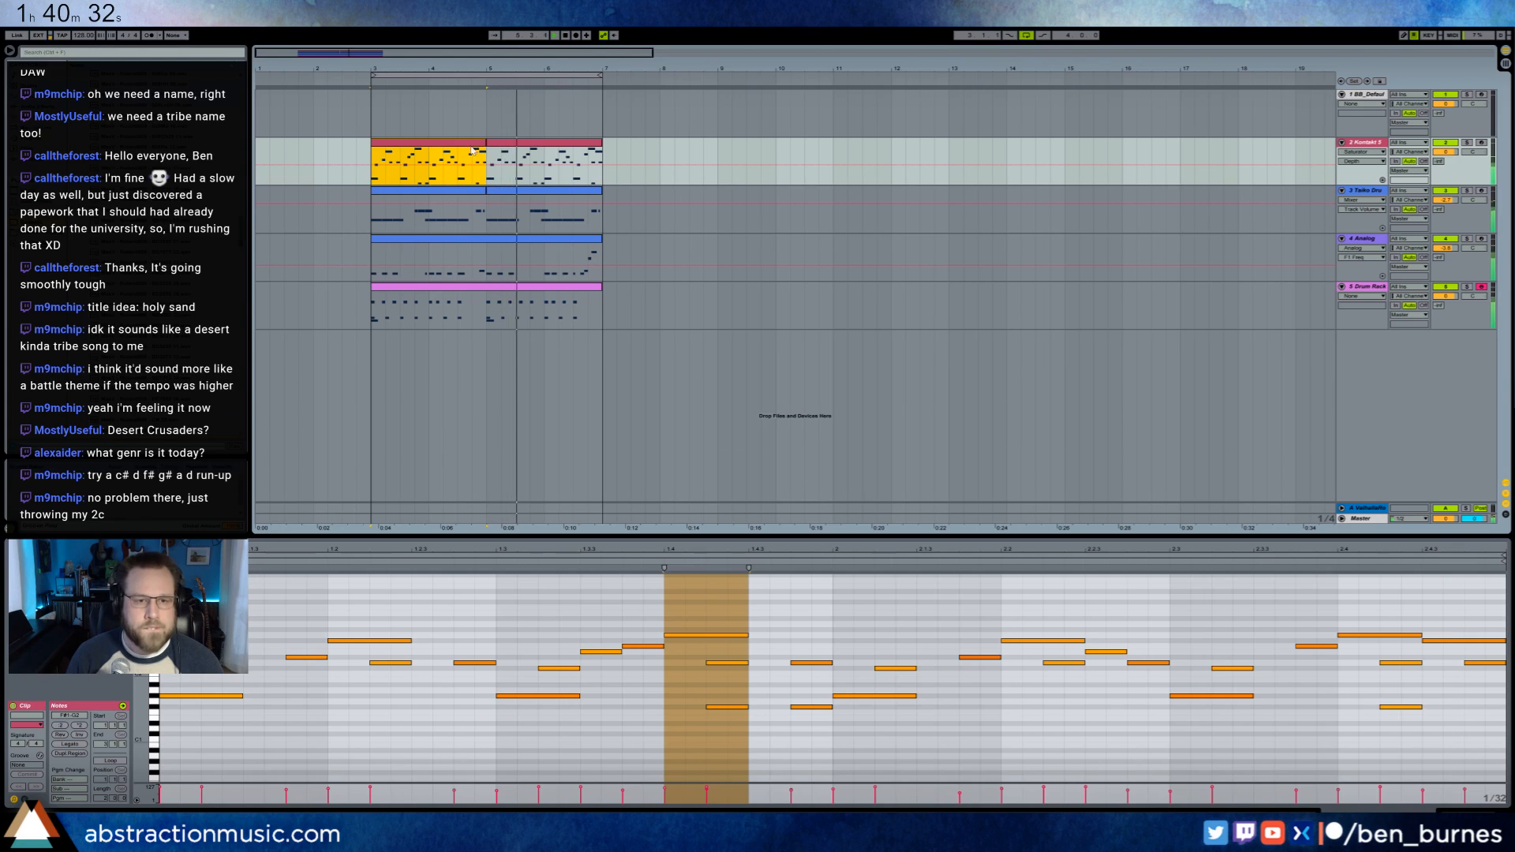
key(shift+Tab)
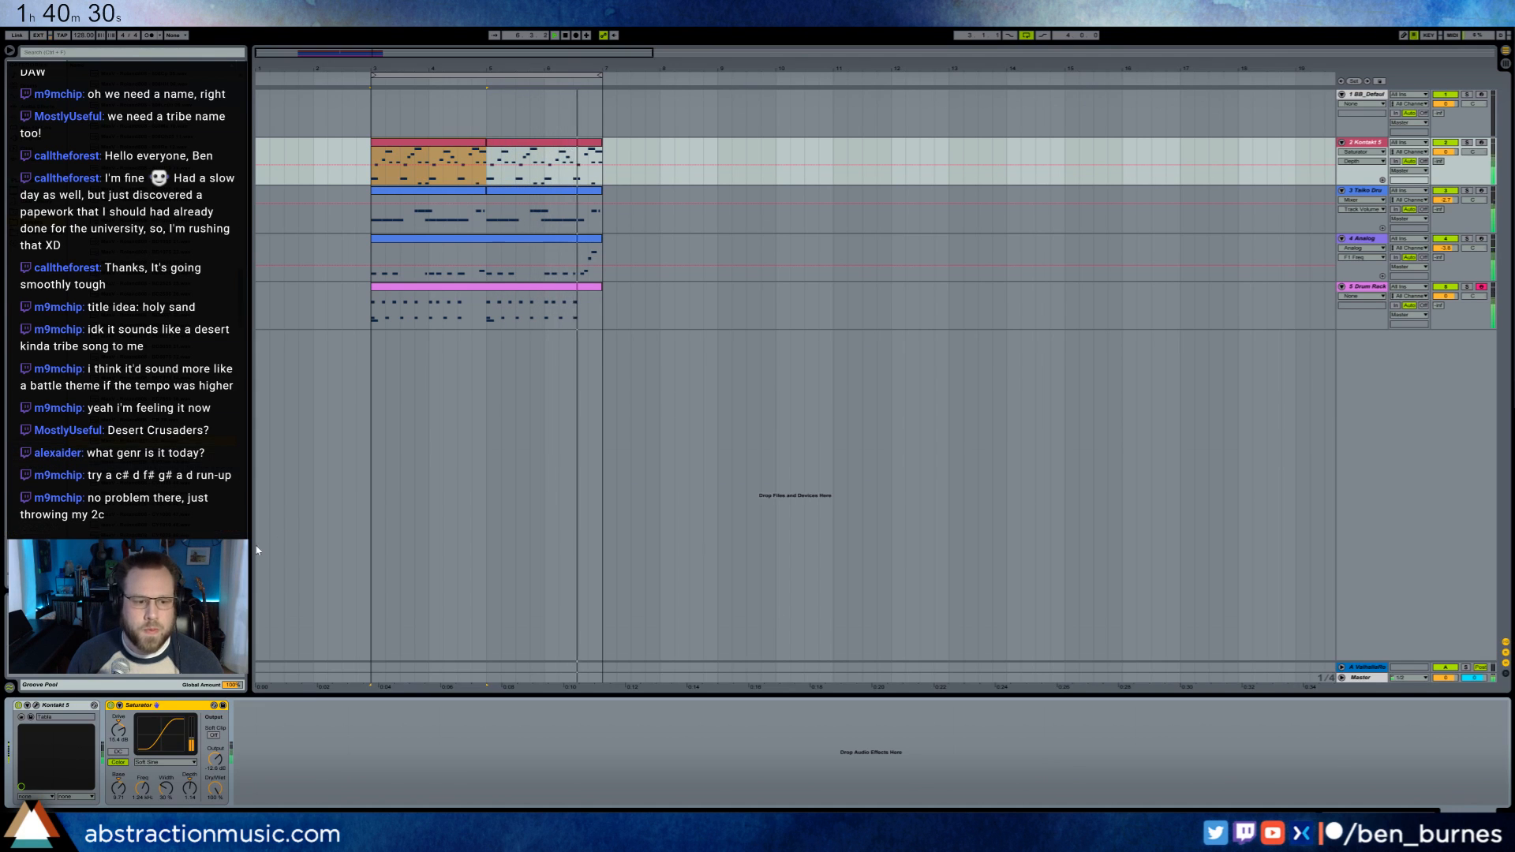
click(508, 151)
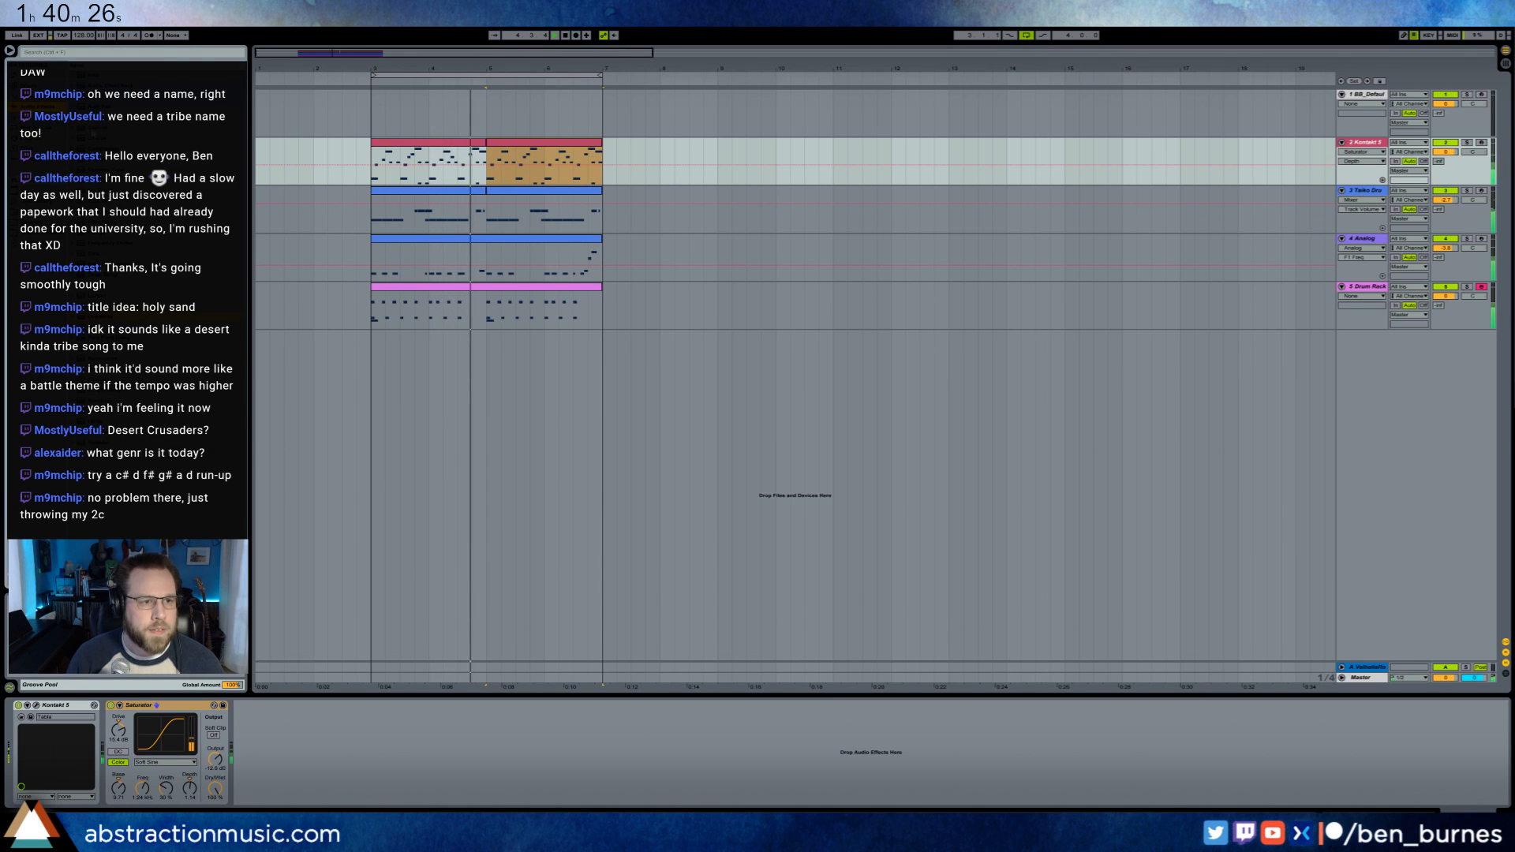
- Shorten the decay of the Analog synth's Amp 1 envelope
click(497, 243)
key(space)
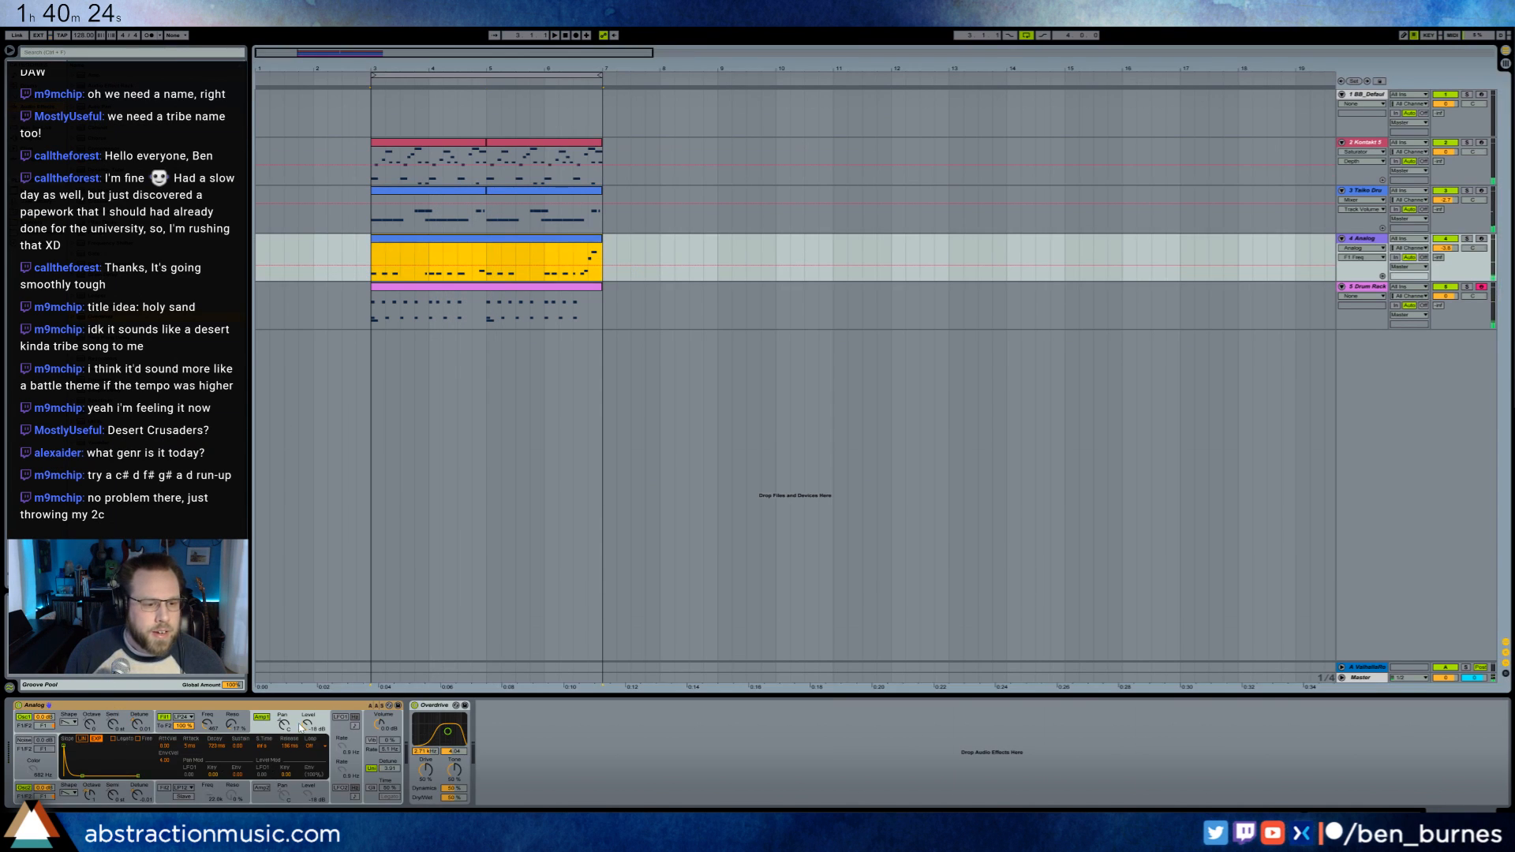
click(149, 783)
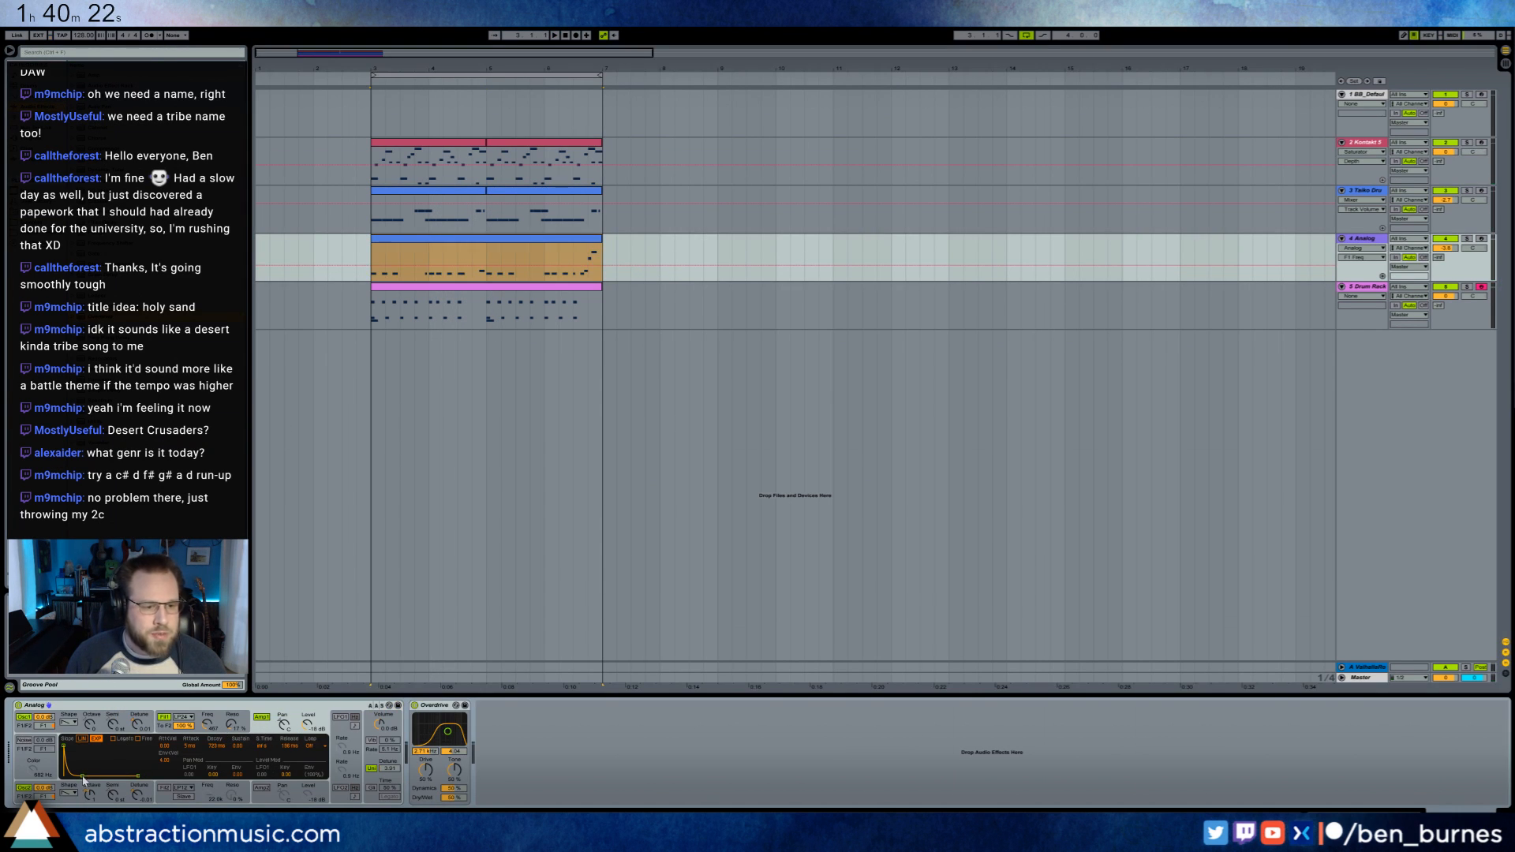
mouse_move(79, 779)
mouse_down()
mouse_move(77, 762)
mouse_move(77, 776)
mouse_up()
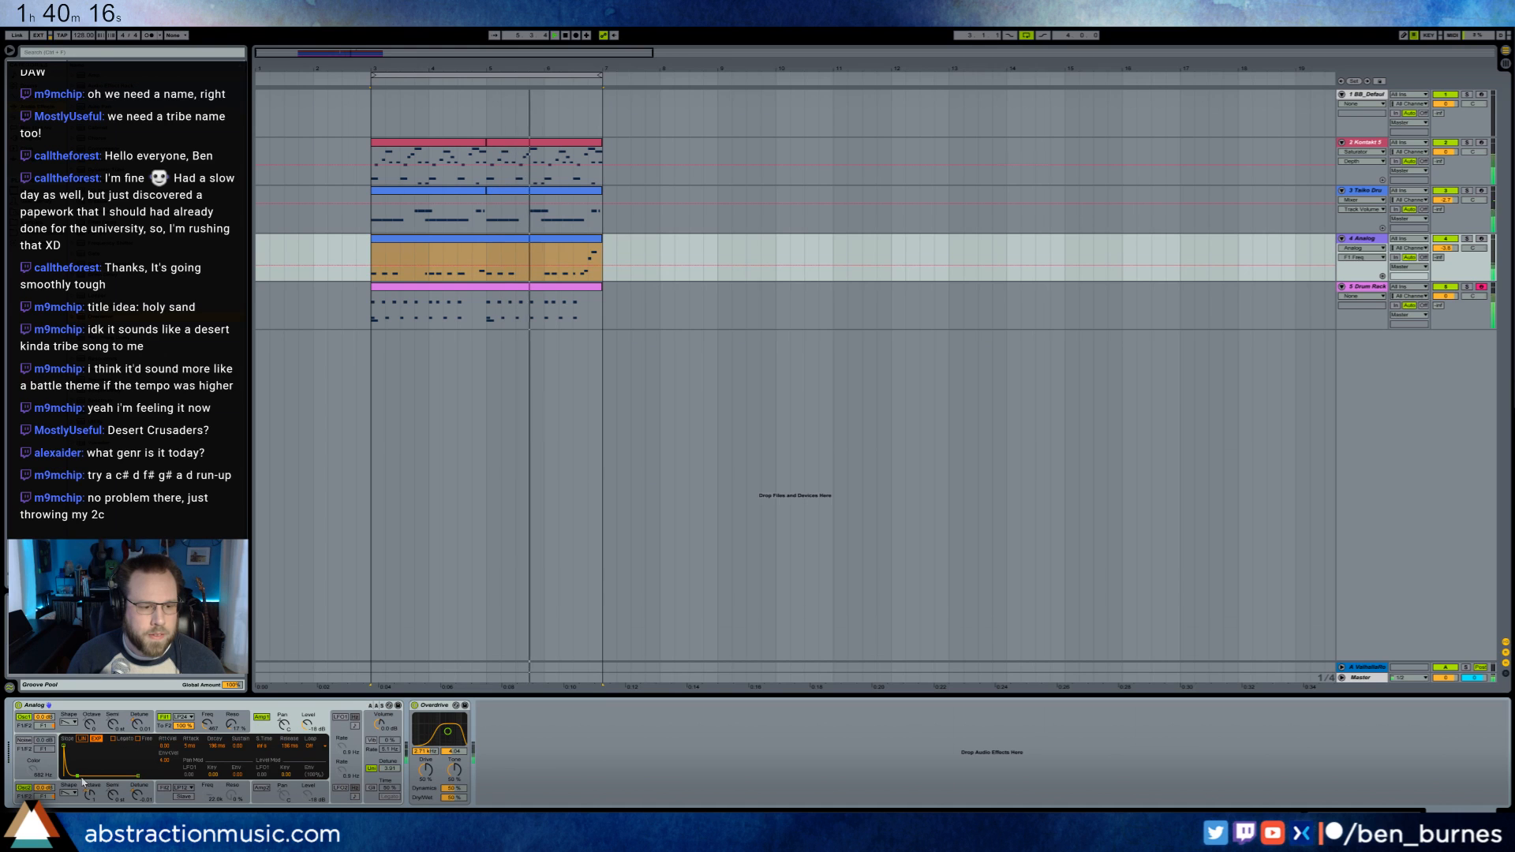
- Try transposing all notes of the Analog bass clip up one octave
double_click(524, 240)
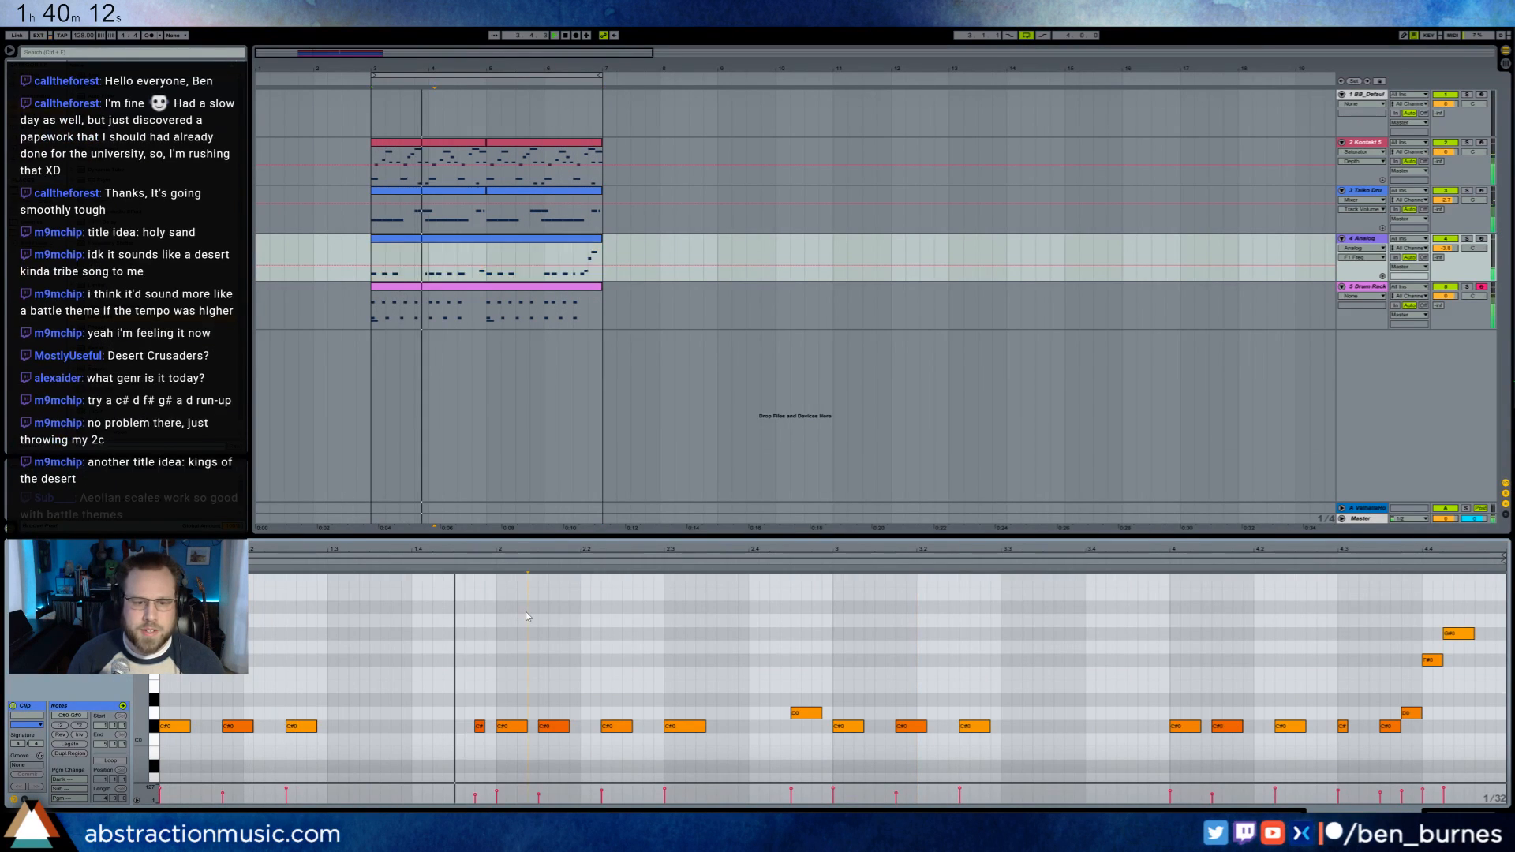
click(526, 612)
key(shift+Up)
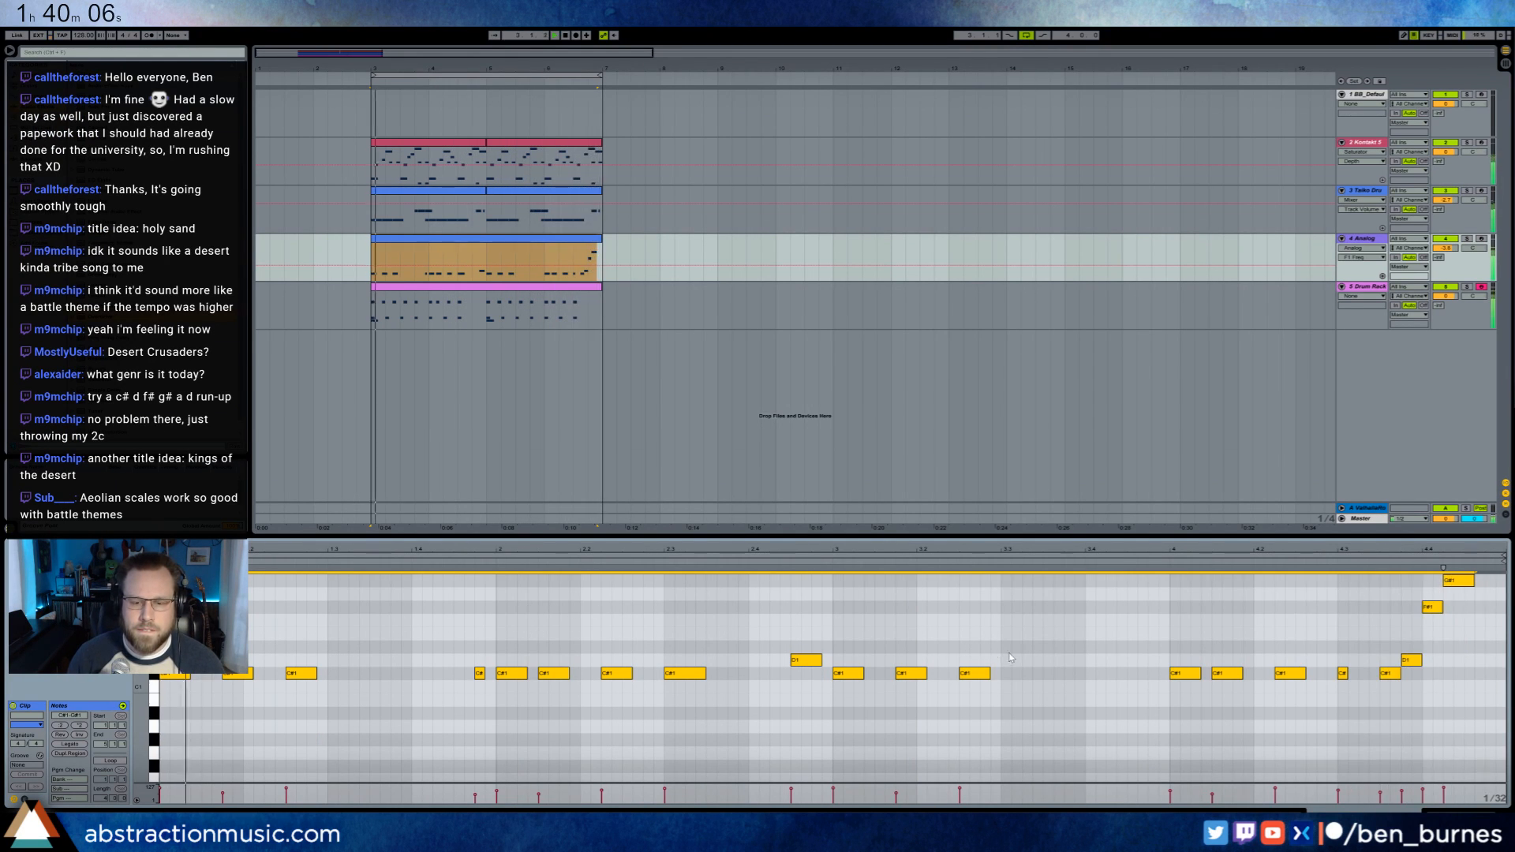
- Adjust the octave of oscillator 2 in the Analog synth
key(shift+Tab)
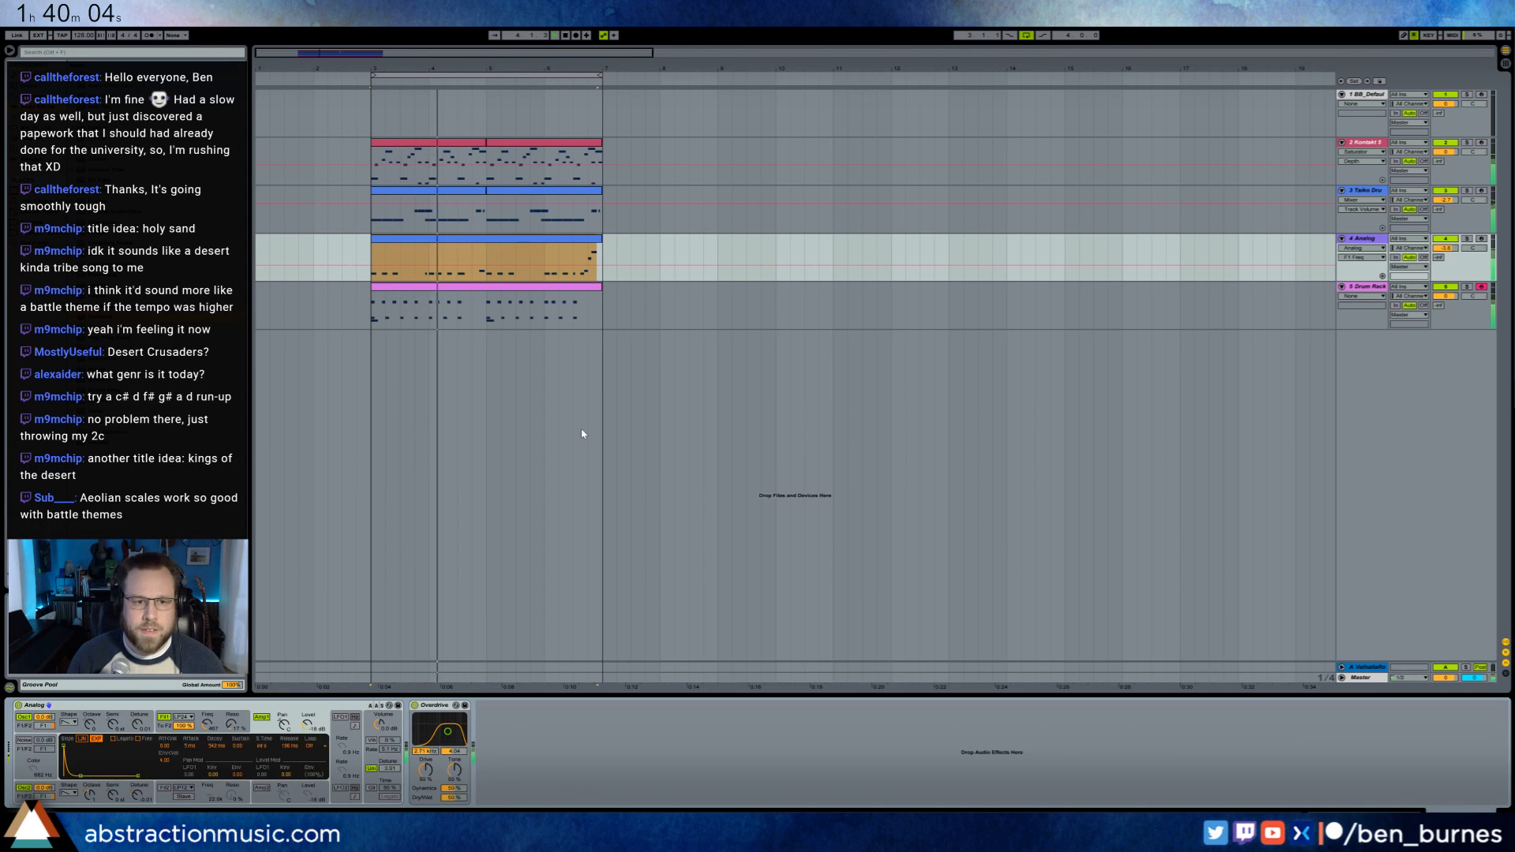
key(Down)
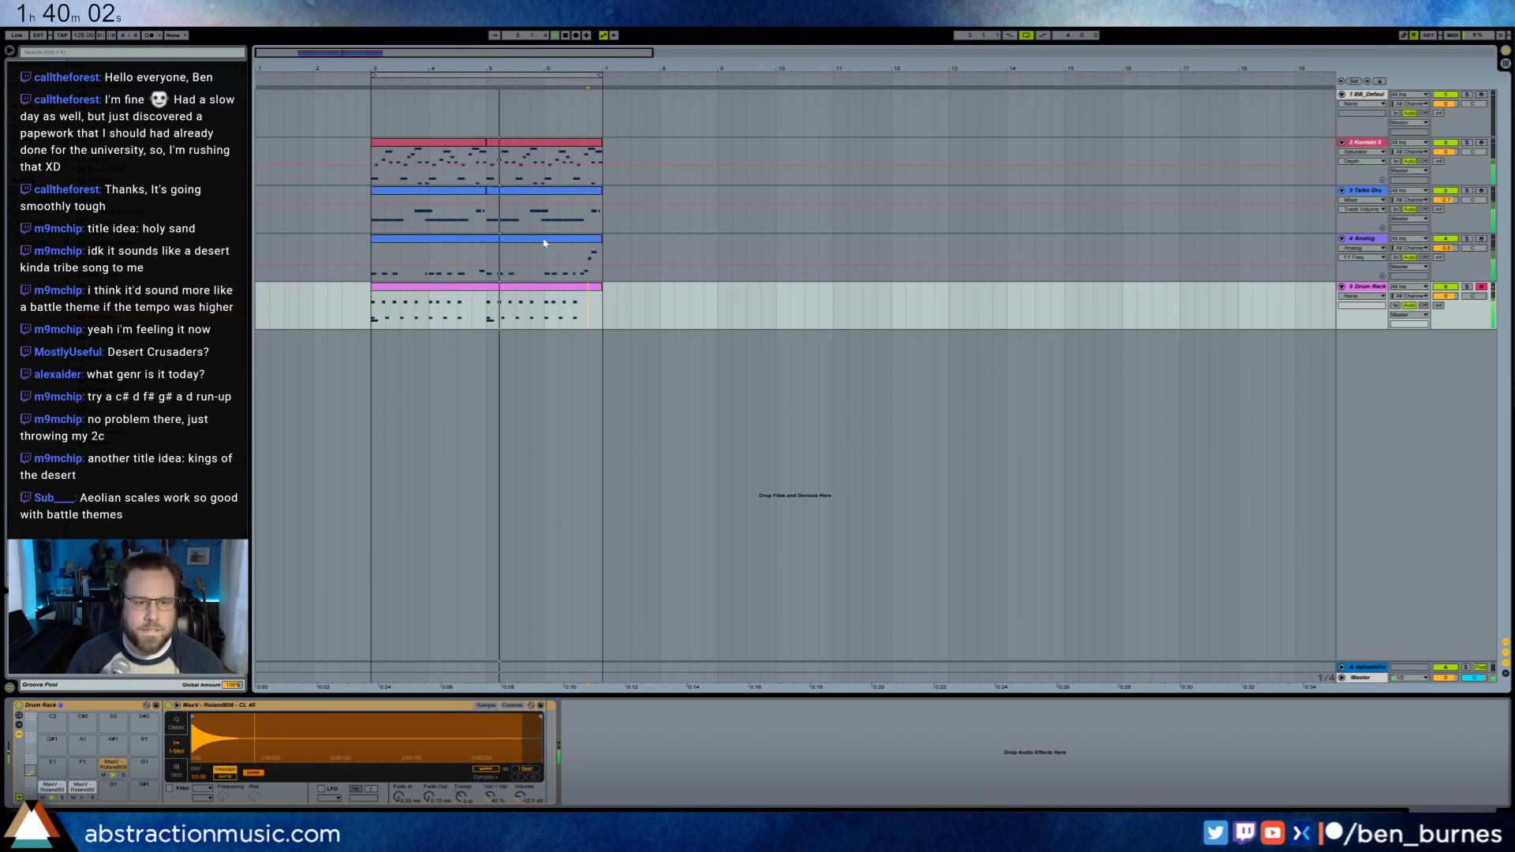
key(Up)
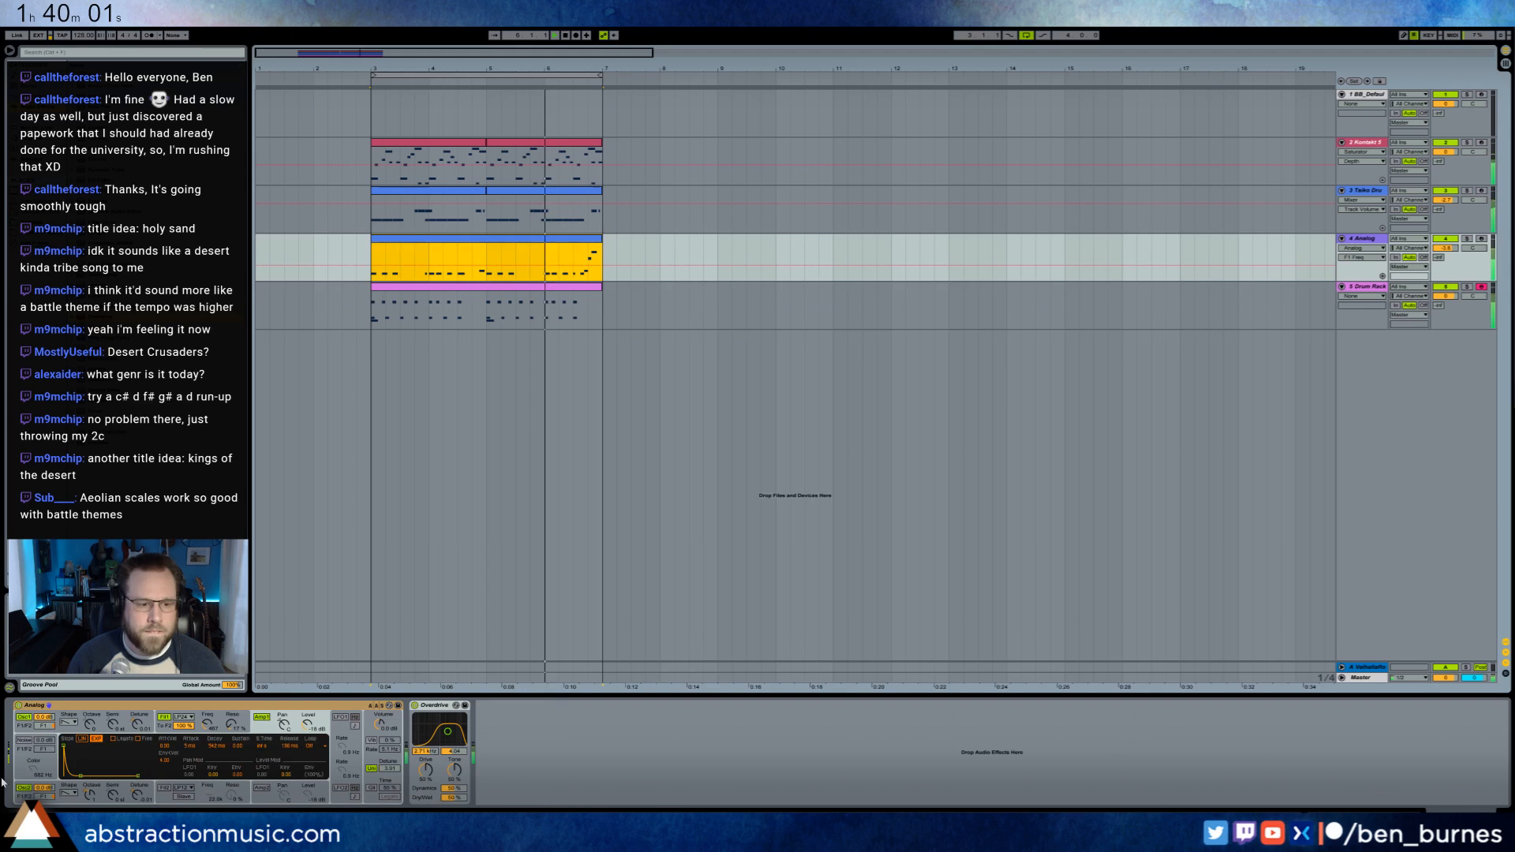
click(90, 796)
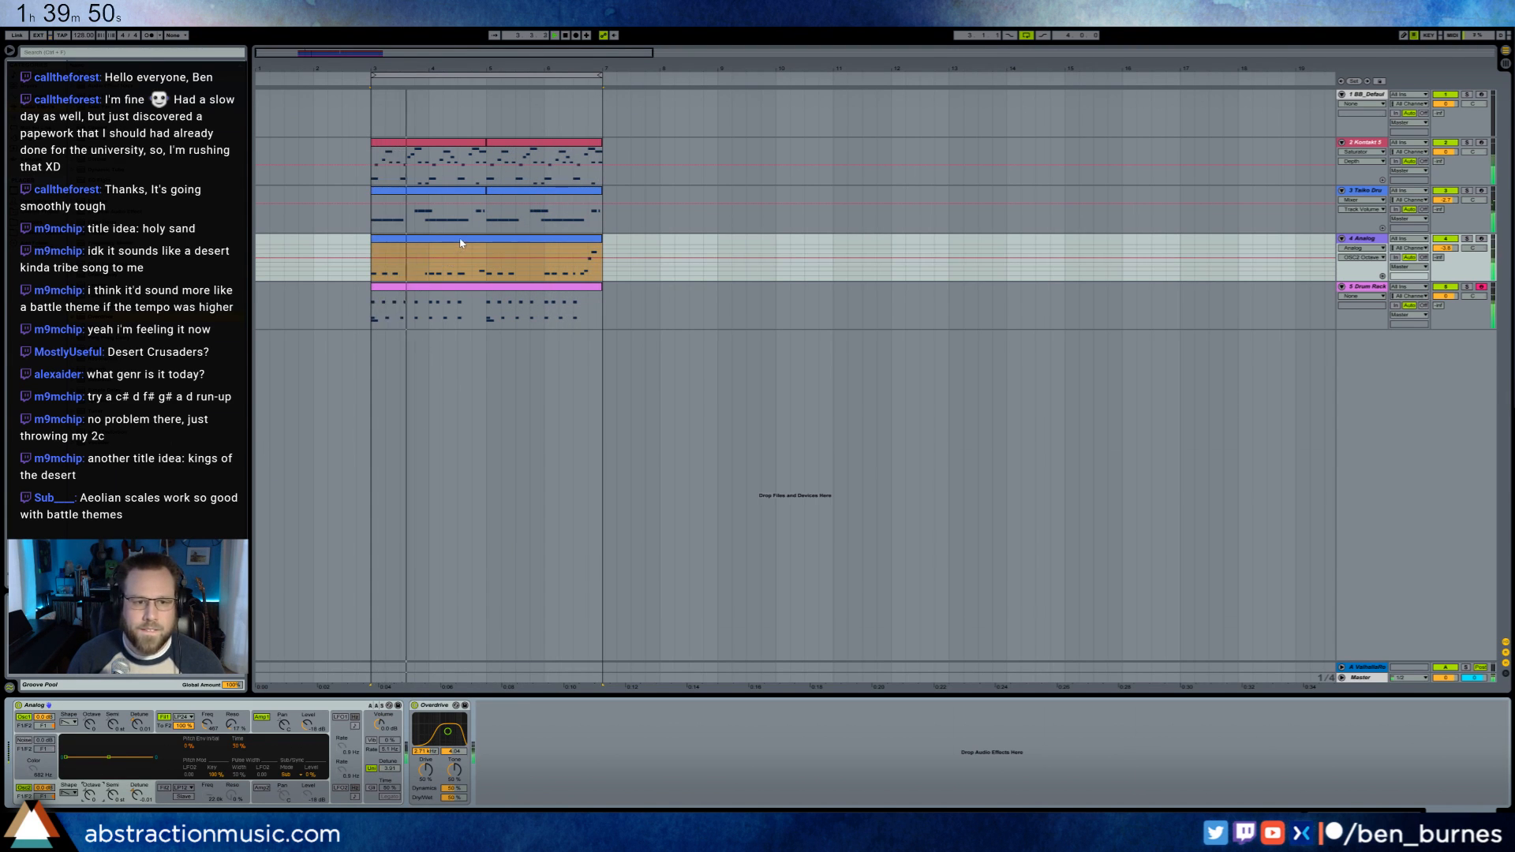
- Transpose all the Analog bass notes back down one octave and play the loop
double_click(418, 268)
key(shift+Down)
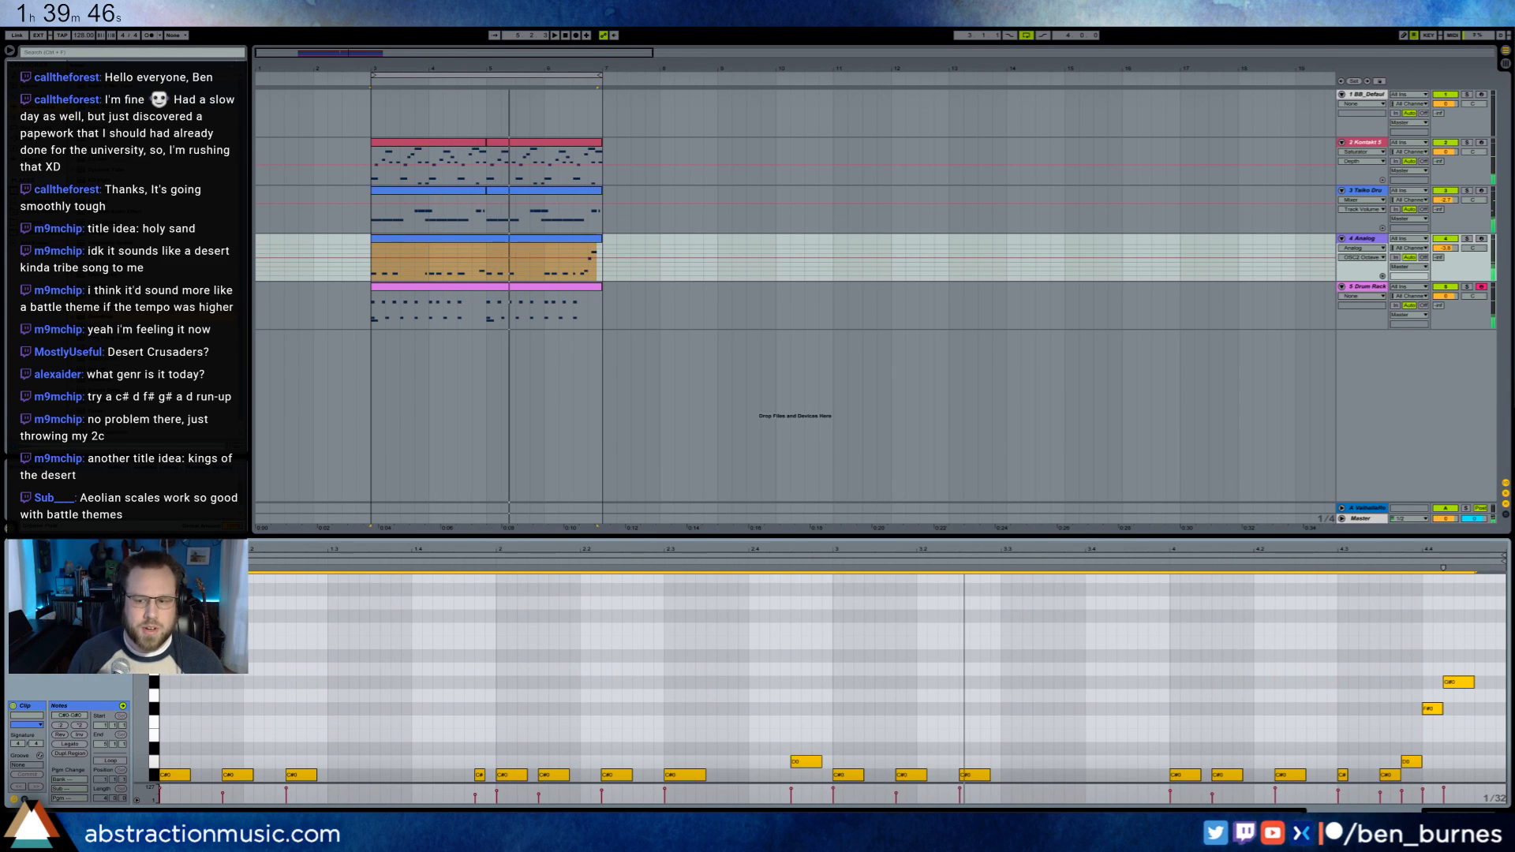
key(shift+Tab)
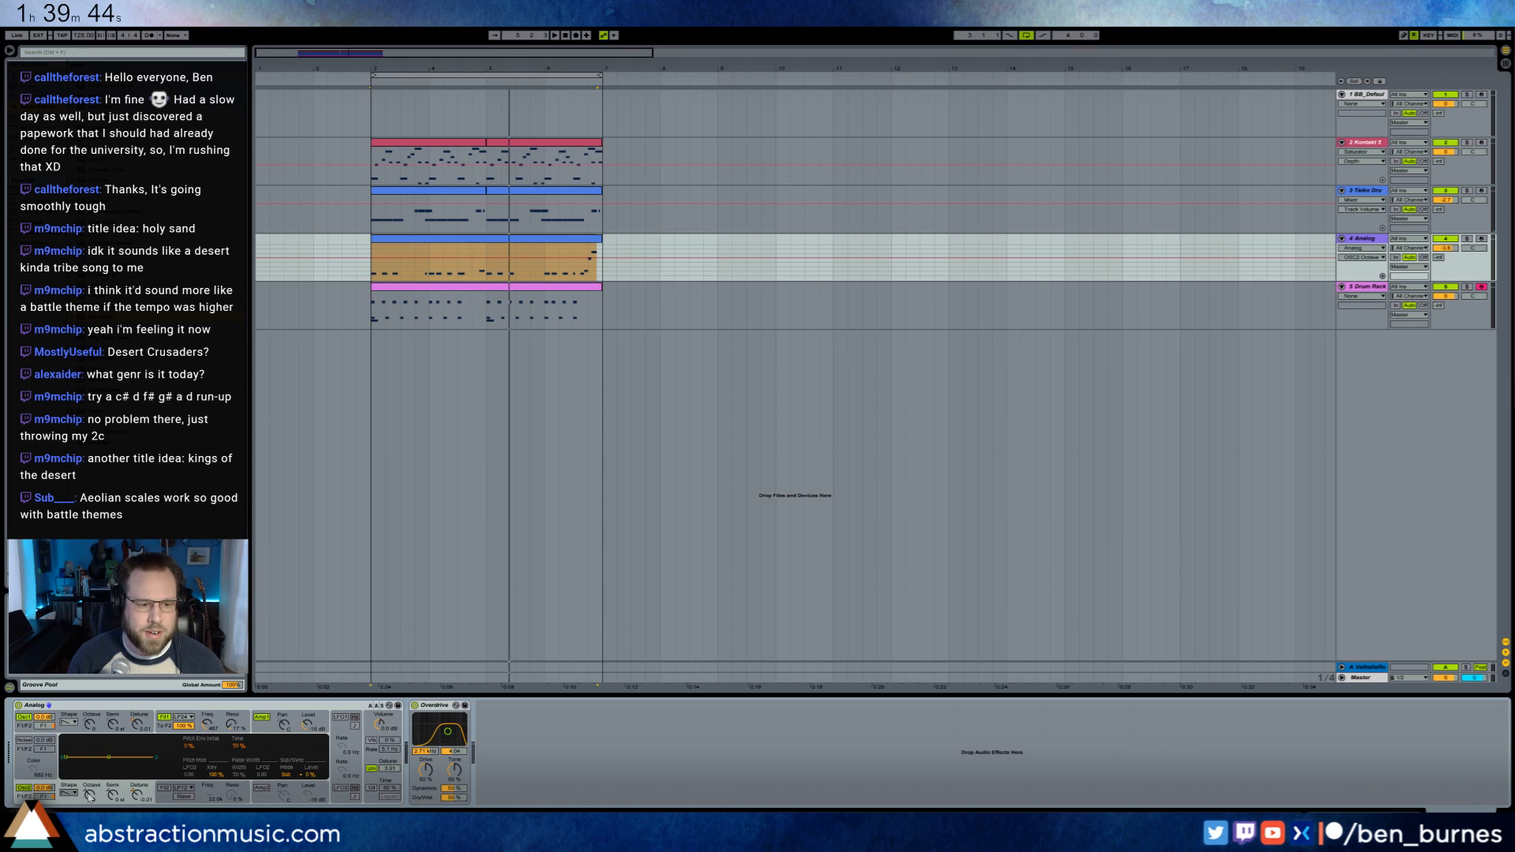
key(space)
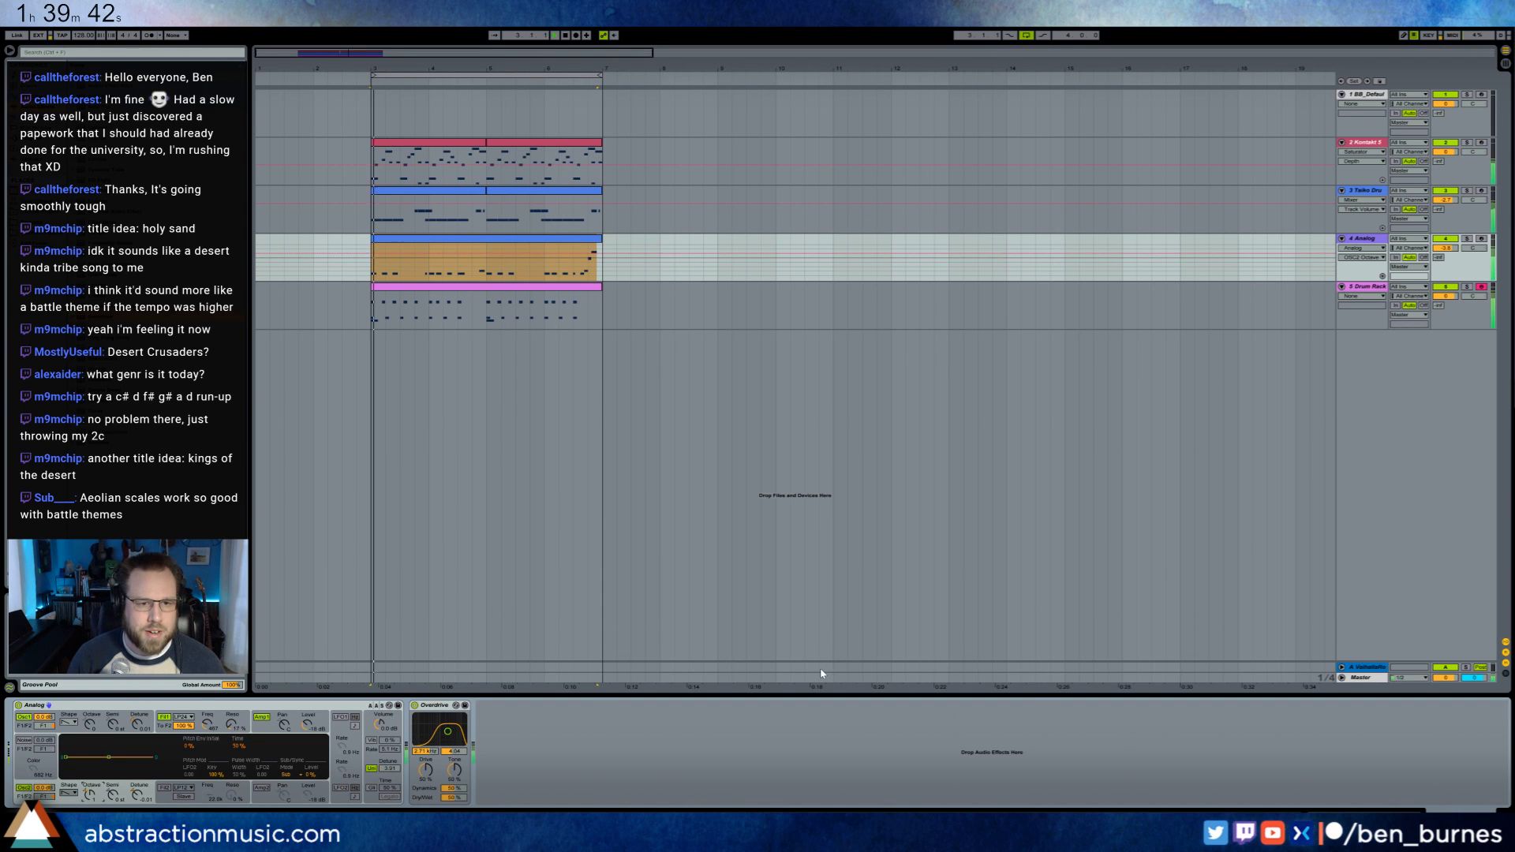
- Stop playback and save the Live Set in the 2 Hour Tracks 2017 folder as "2017-12-13 Kings of the Desert"
key(space)
click(475, 418)
key(ctrl+s)
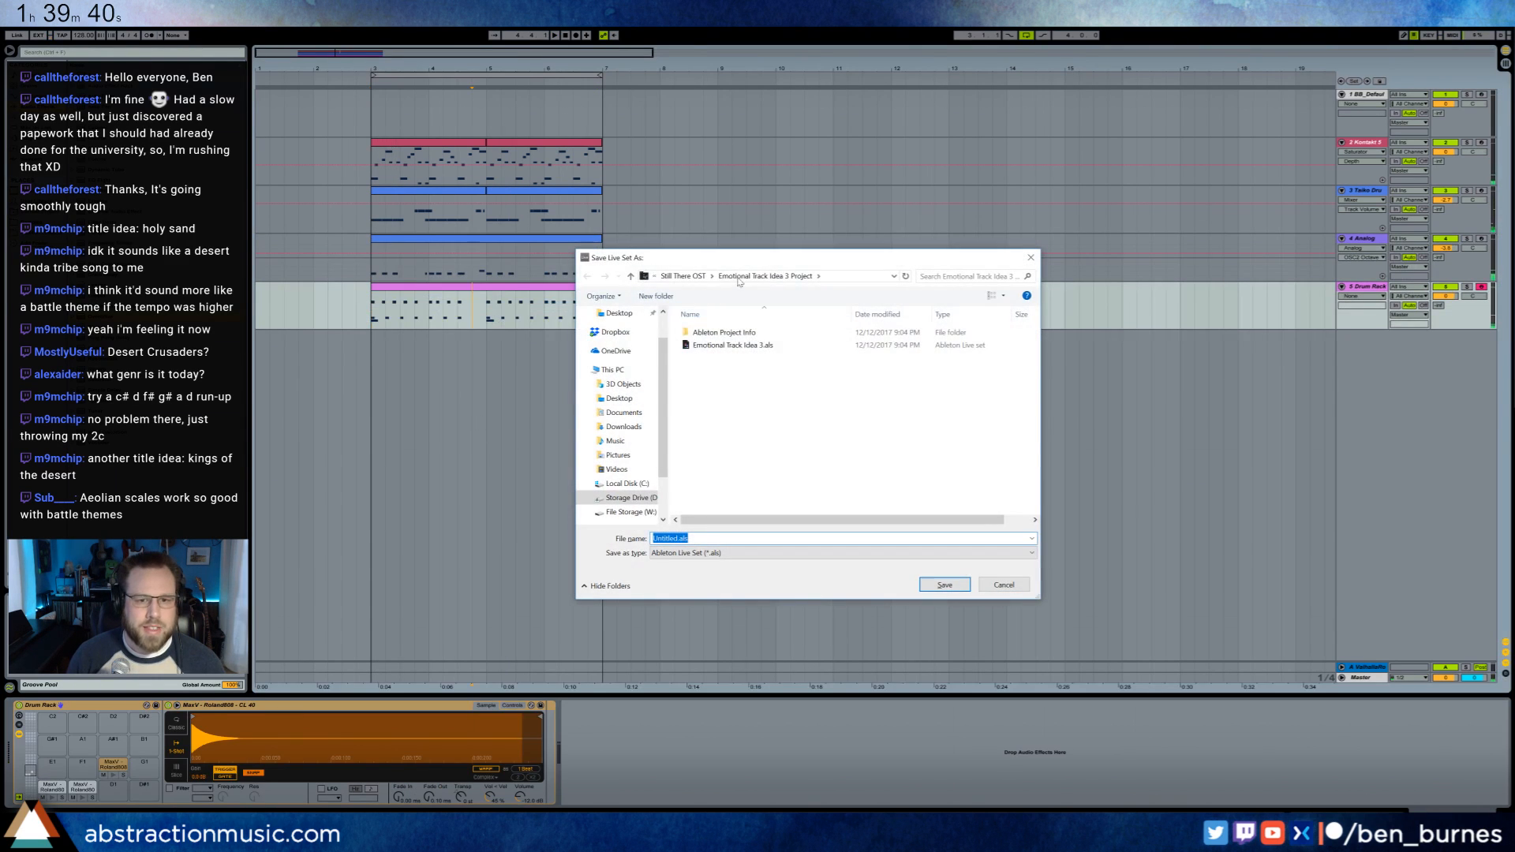
click(692, 280)
click(705, 279)
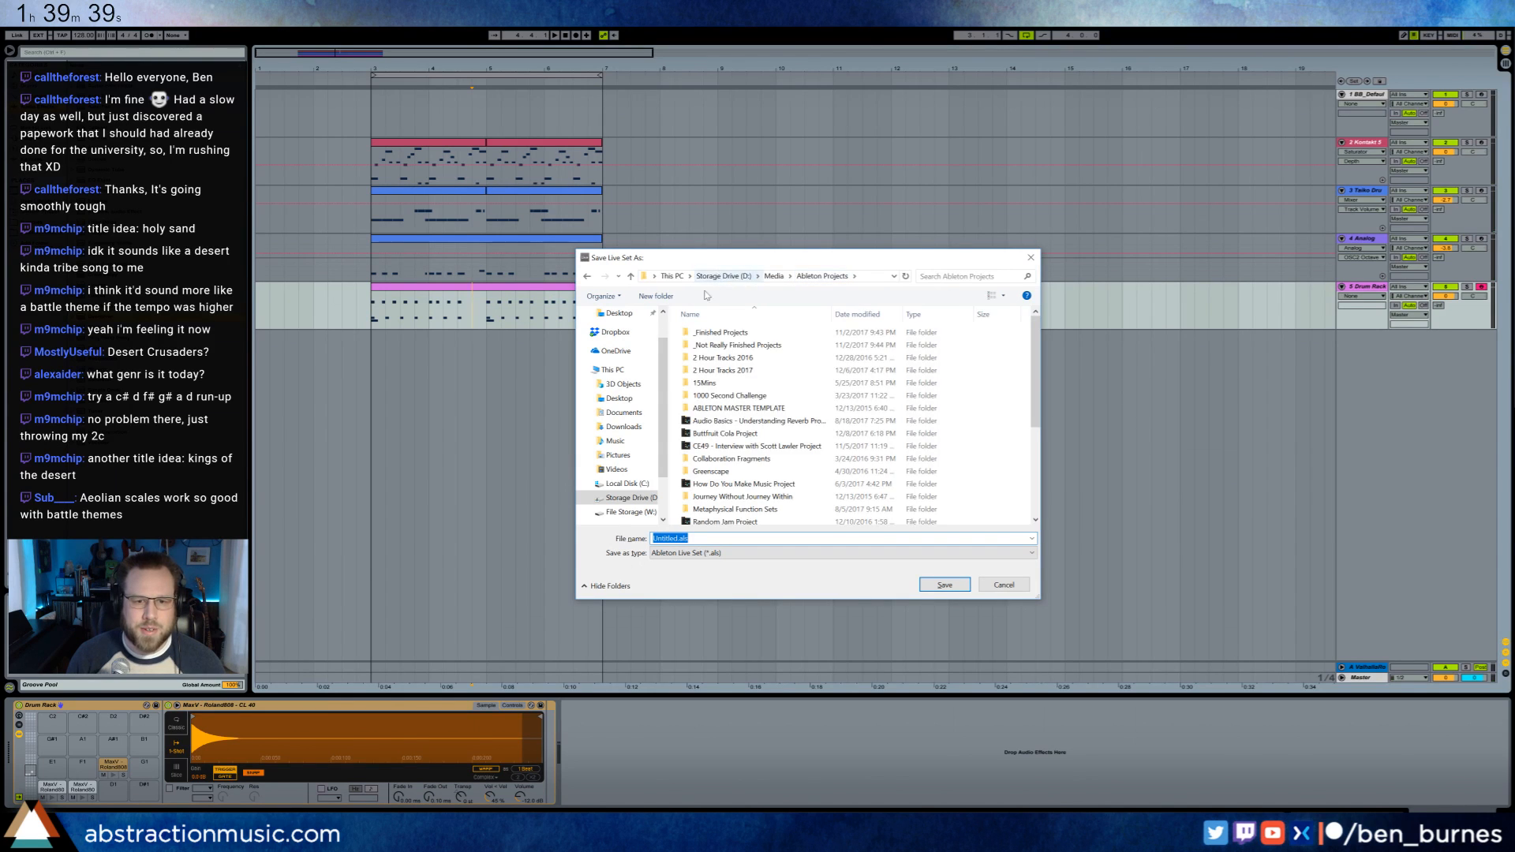
double_click(745, 375)
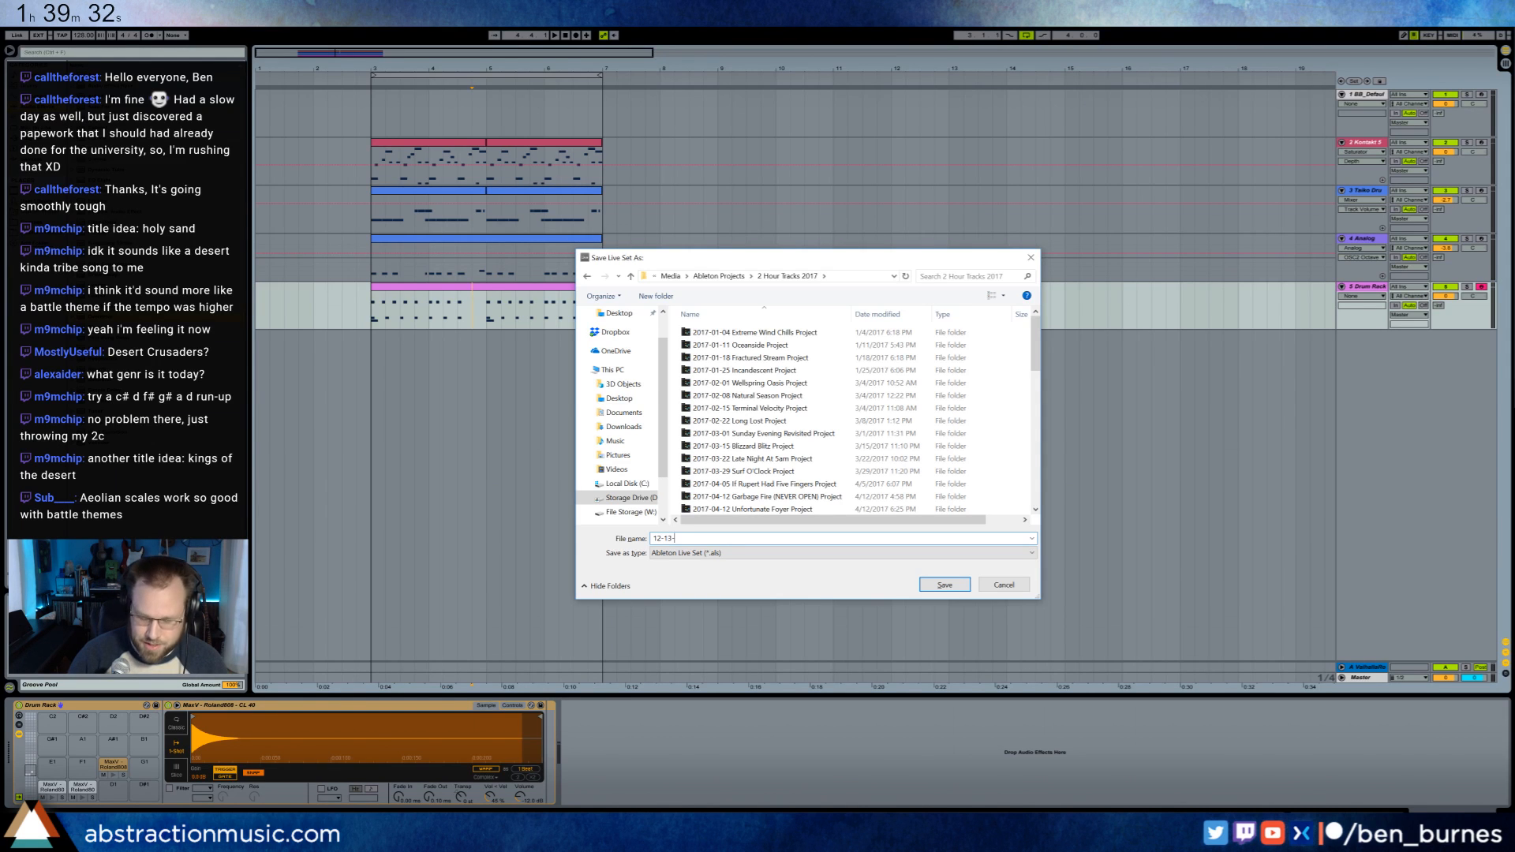
text(2017-)
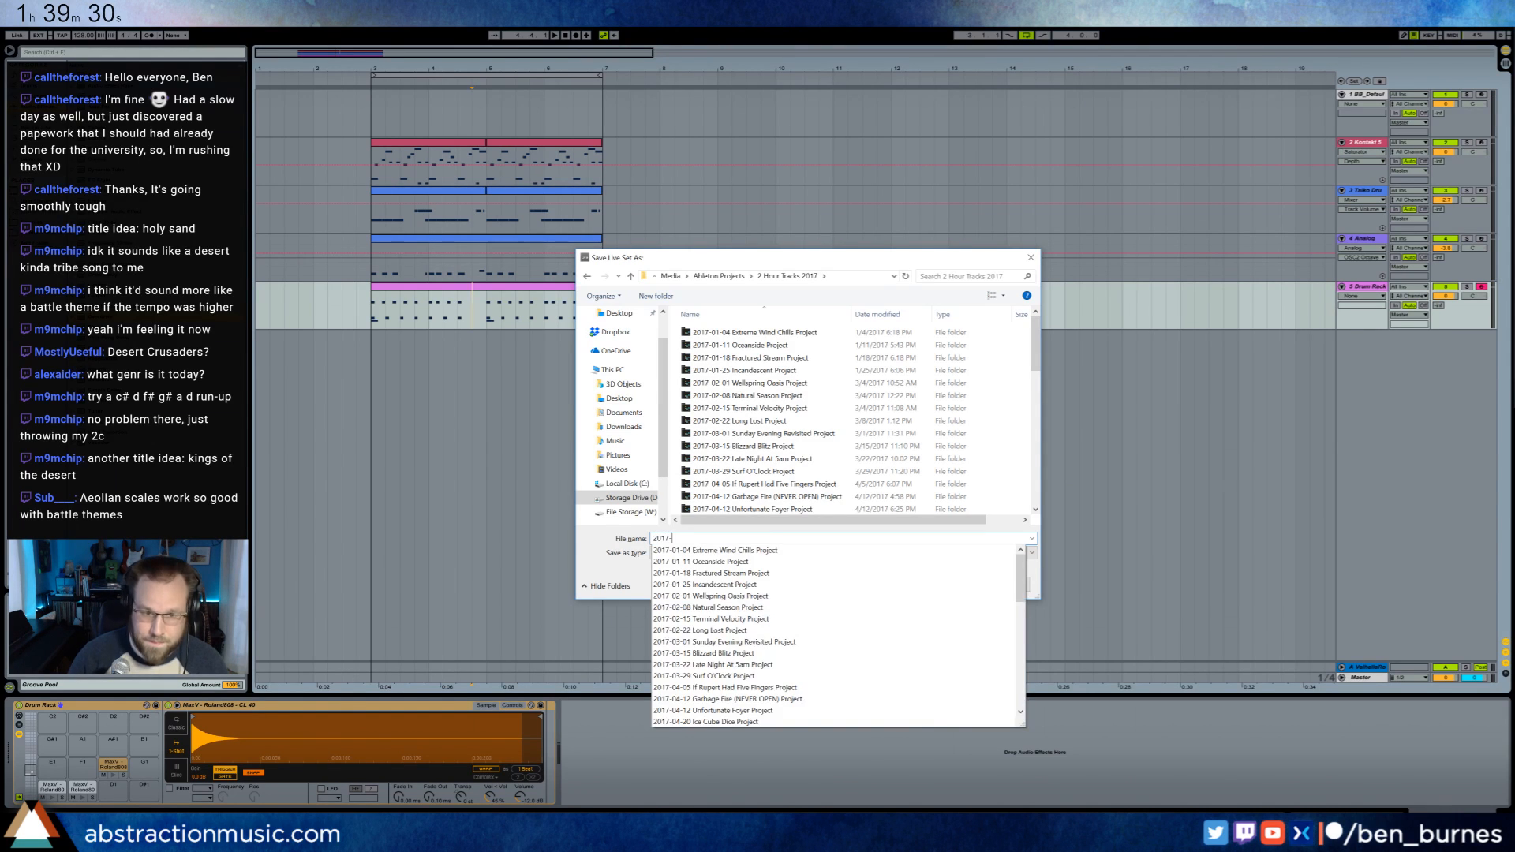
text(12-13 Kings of the Desert)
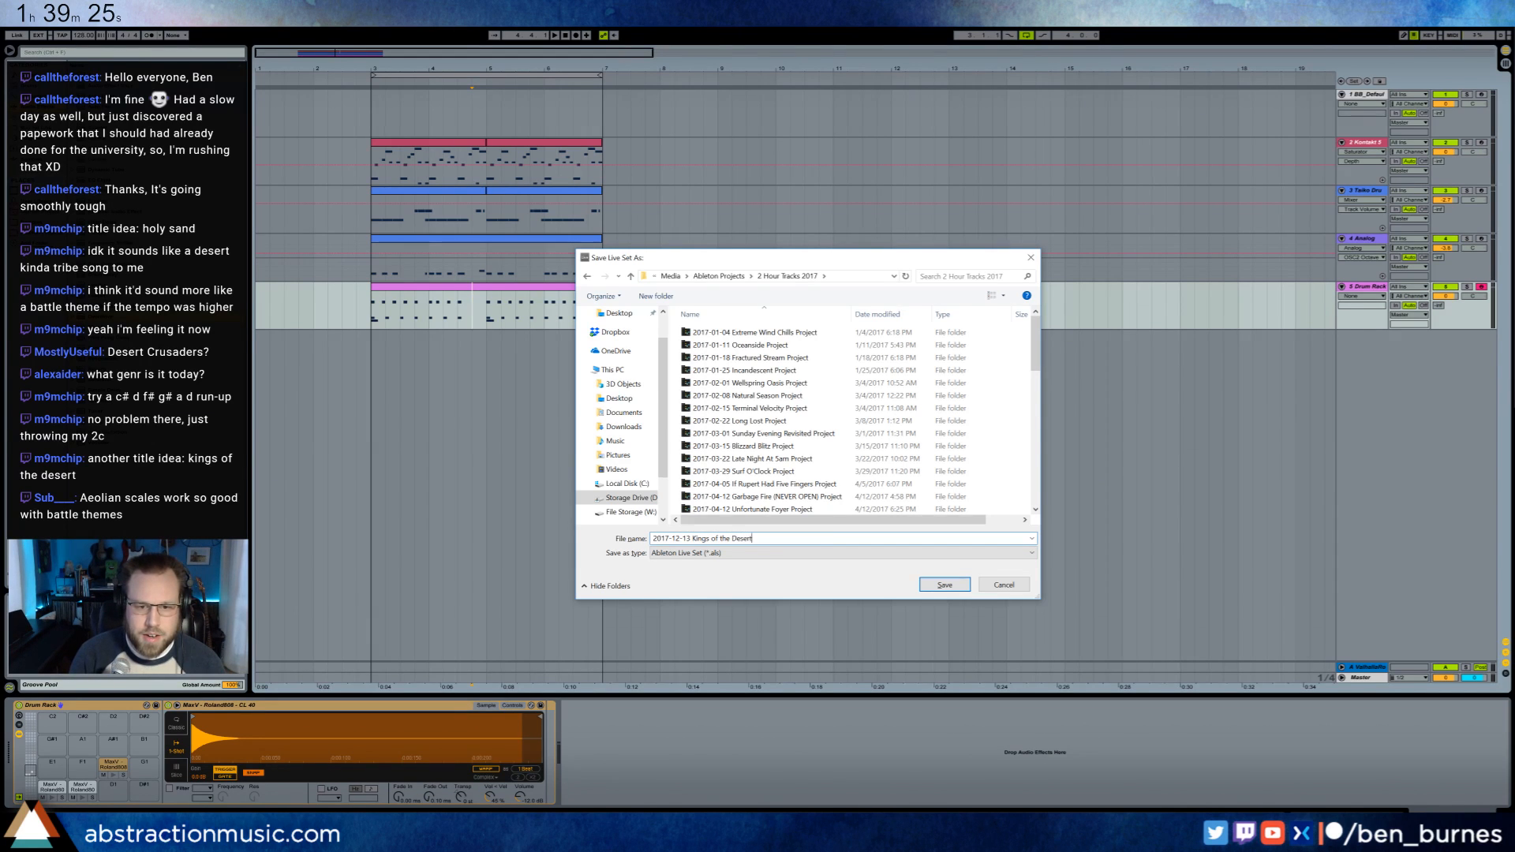
key(Return)
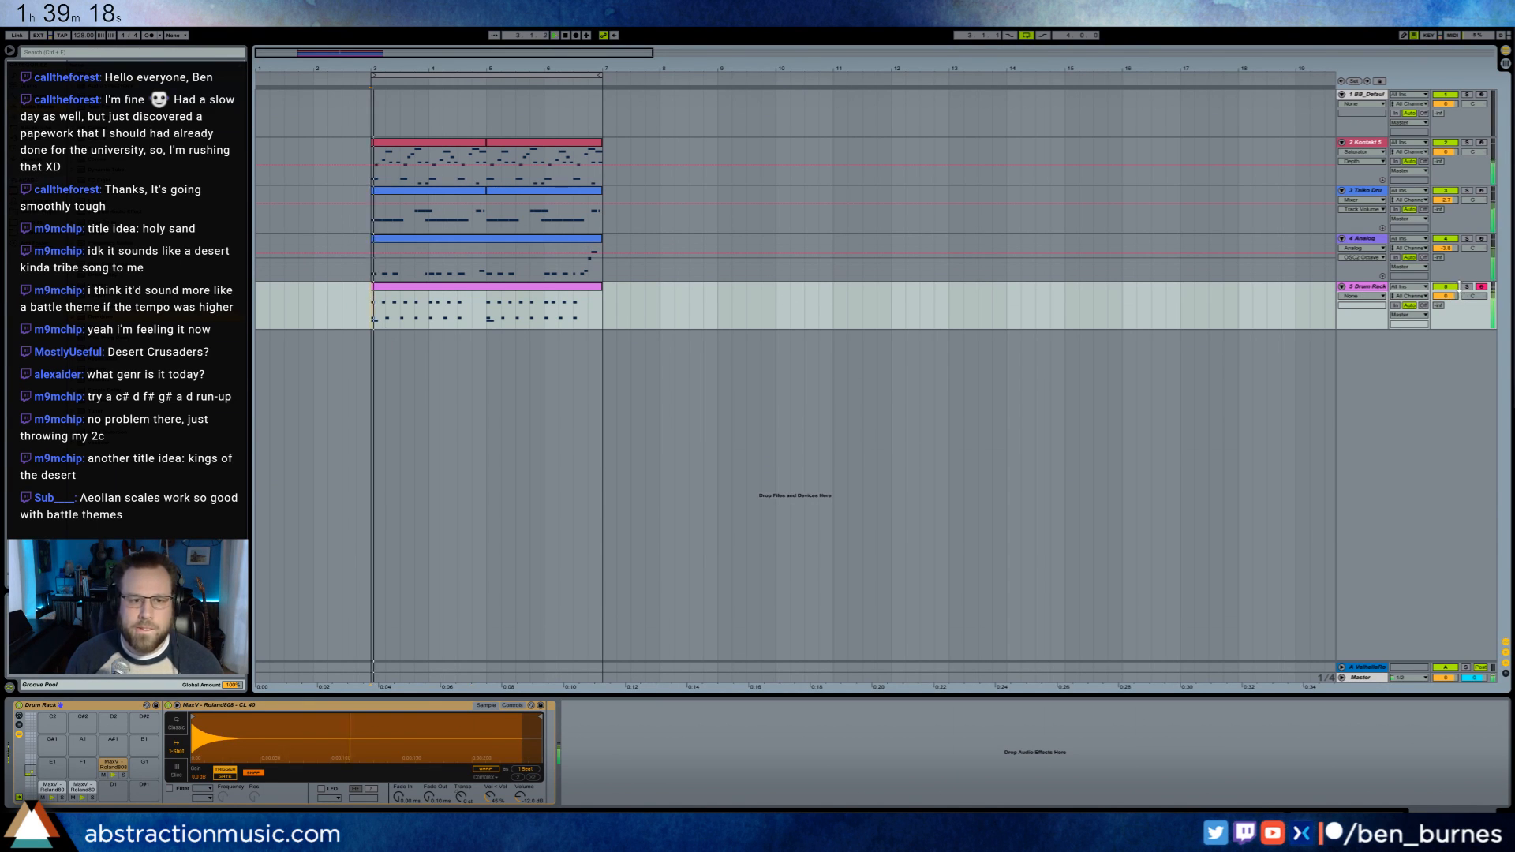
- Group the bass track's Analog synth into an Instrument Rack and add Massive as a second chain
click(498, 248)
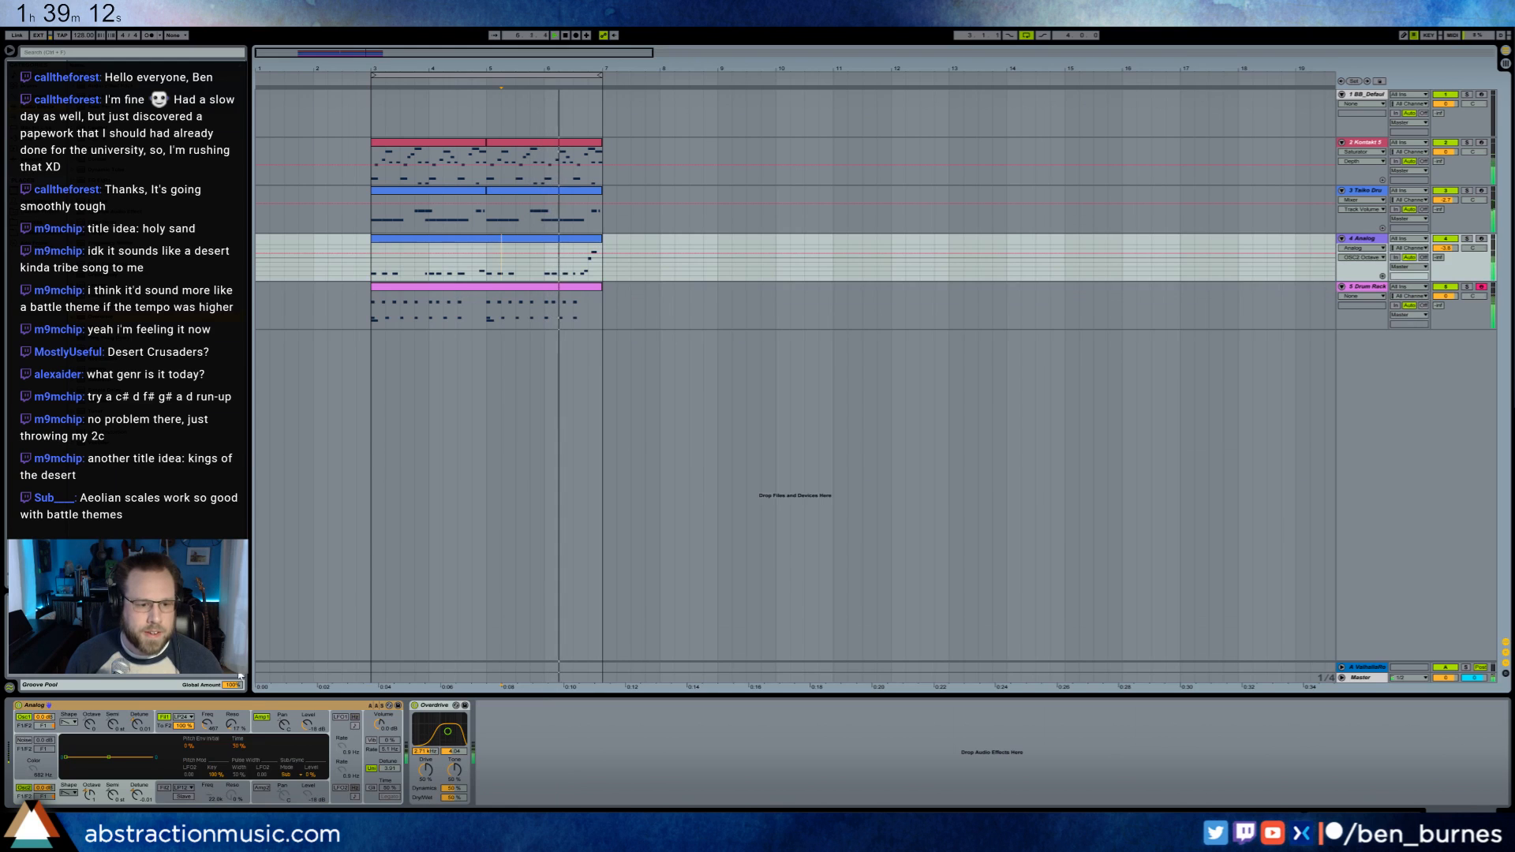
key(ctrl+g)
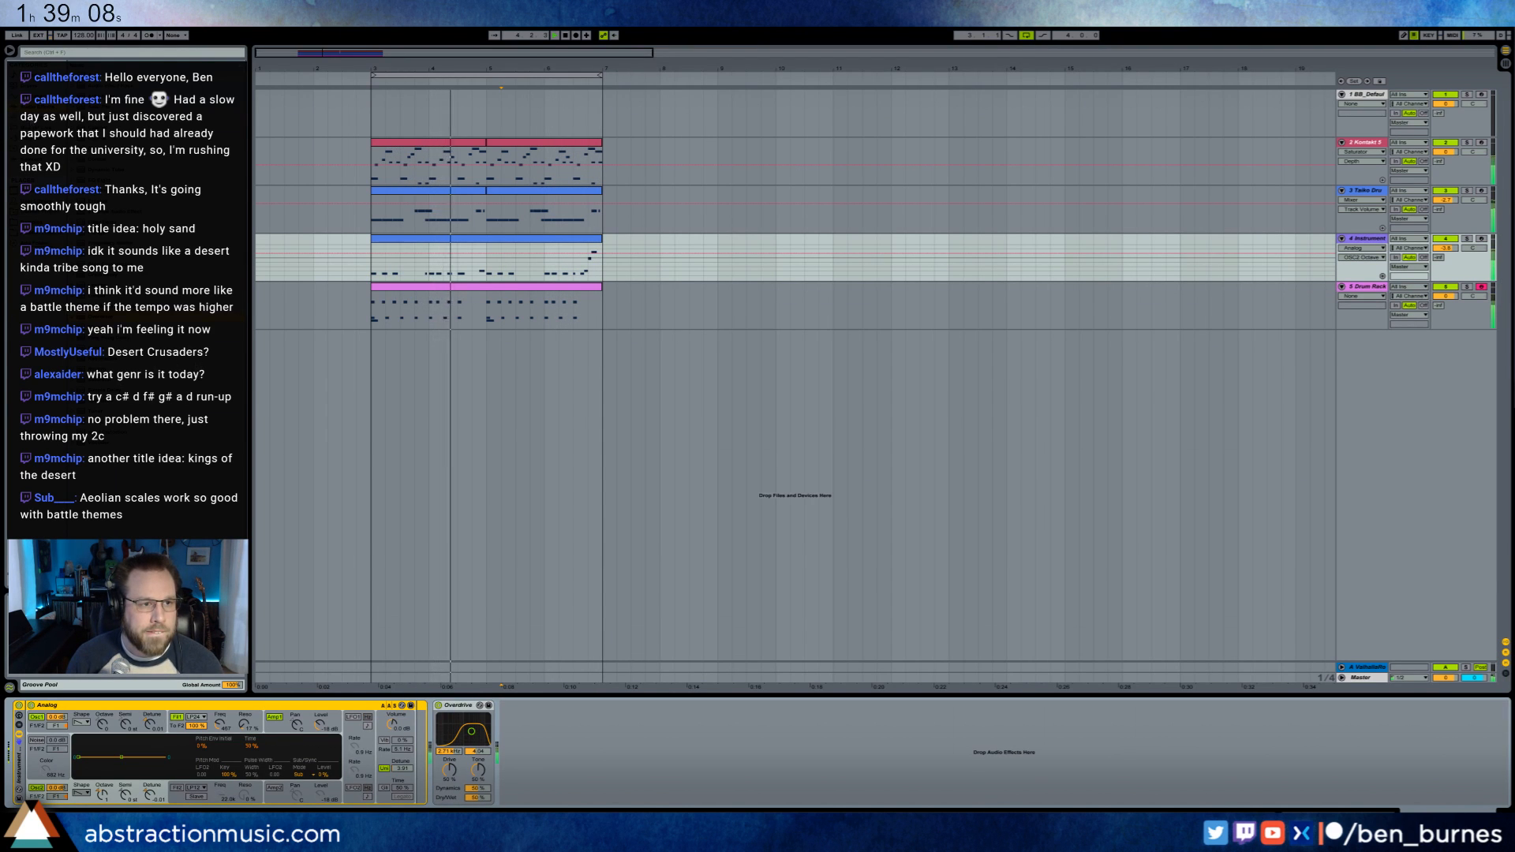
click(16, 733)
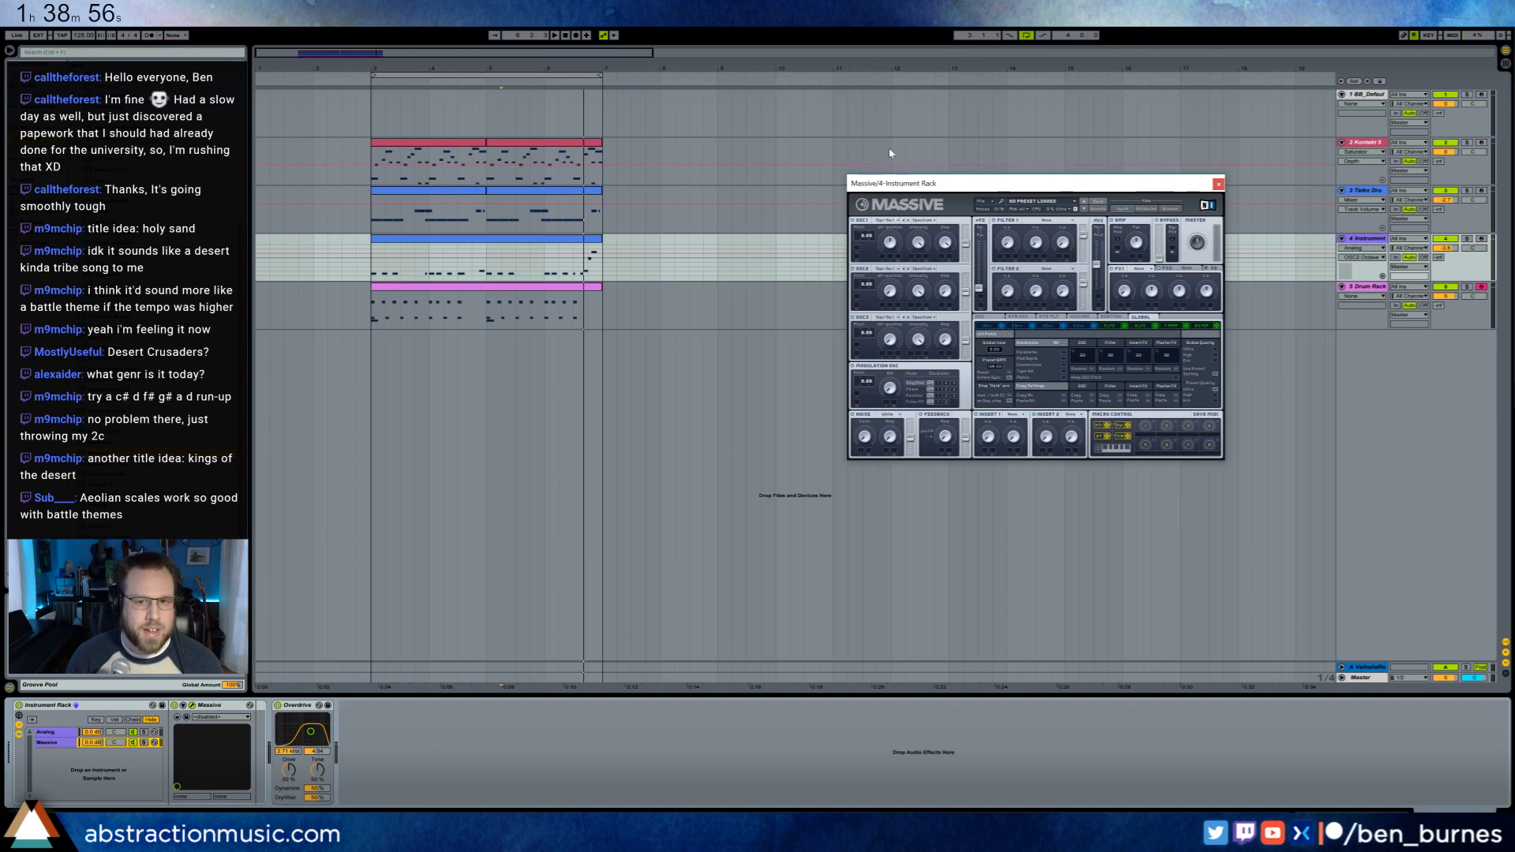
- Adjust the amplitude envelope in Massive so the sound decays away, and play the loop
drag(941, 184, 693, 352)
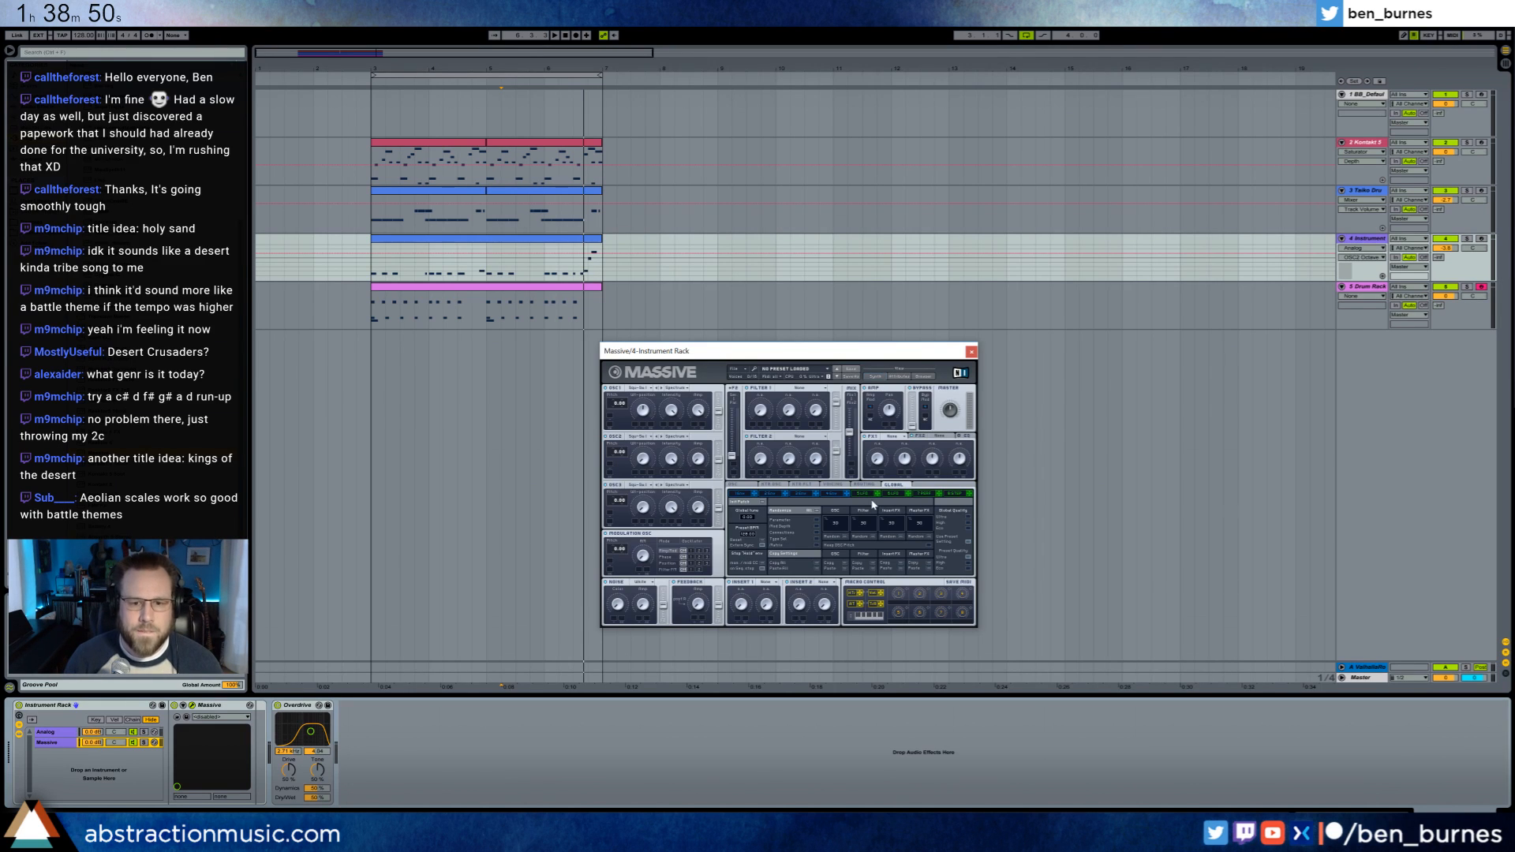
click(835, 494)
drag(957, 558, 958, 565)
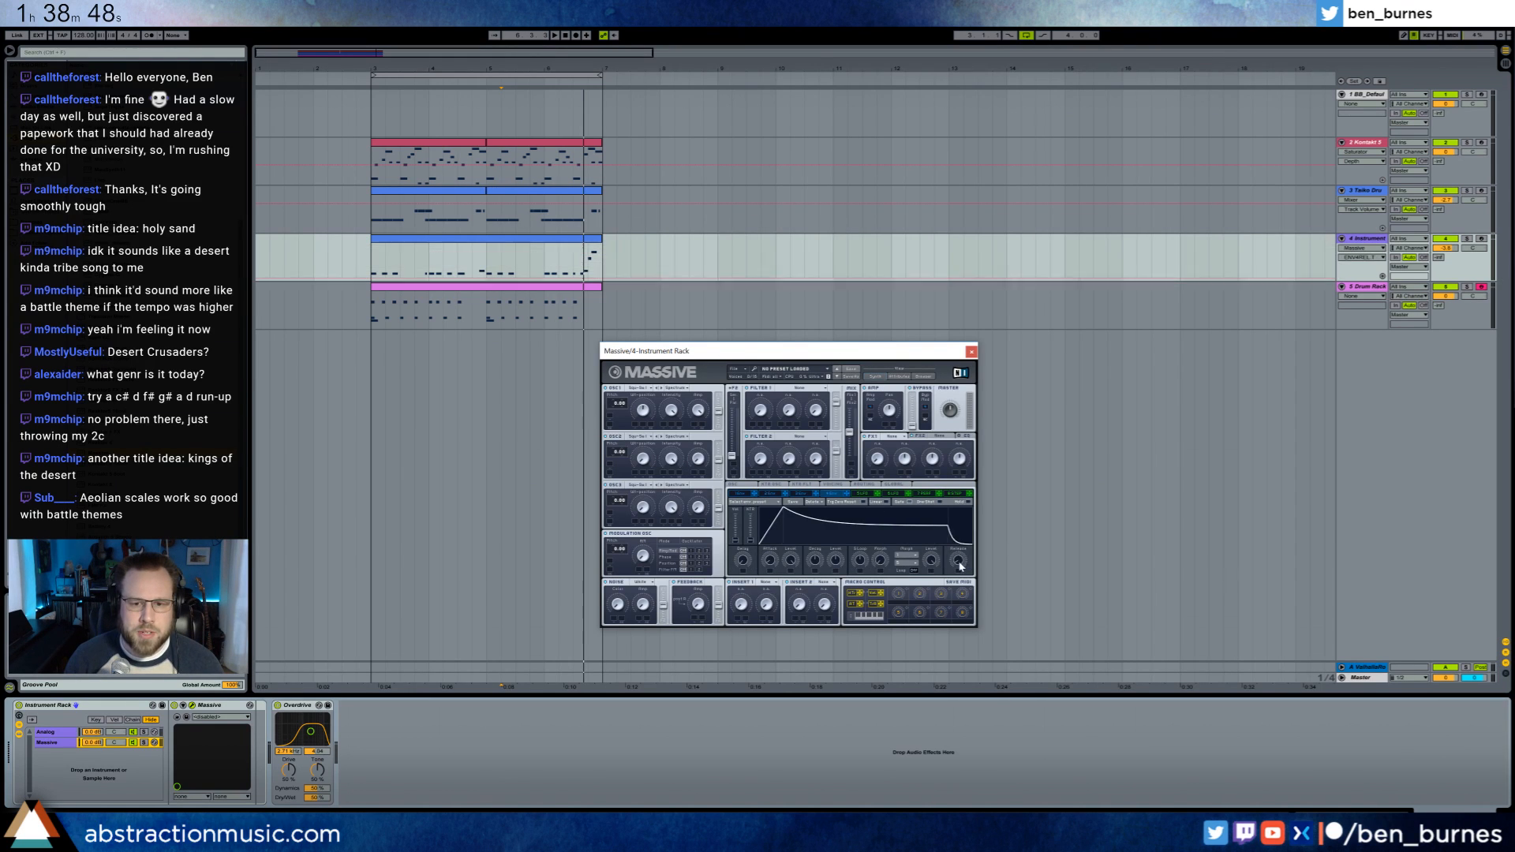
key(space)
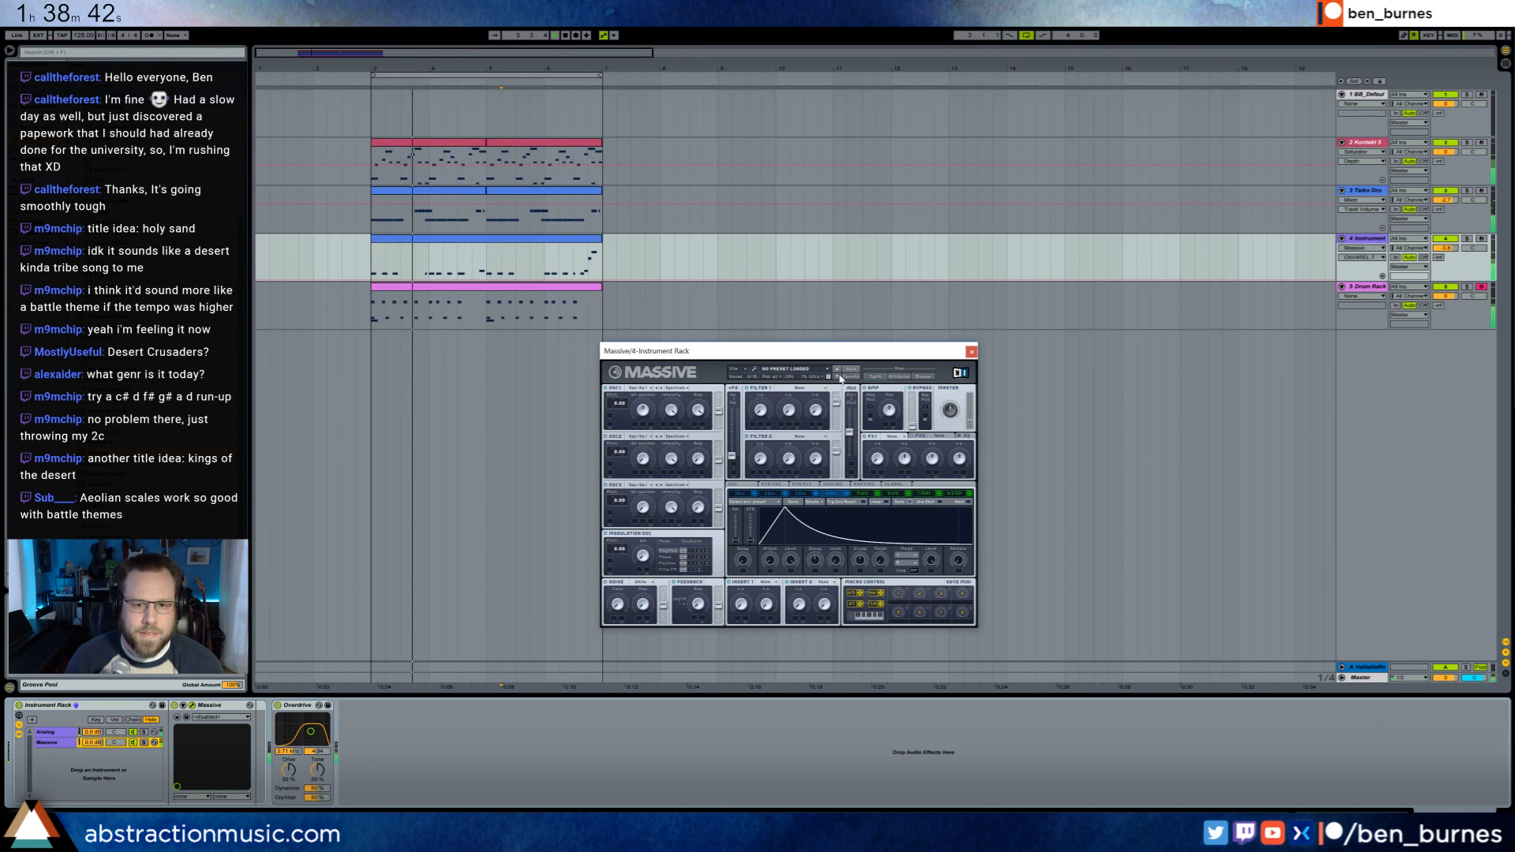
- Filter Massive's preset browser to analog basses and load the Bass Analog Solid preset
click(922, 377)
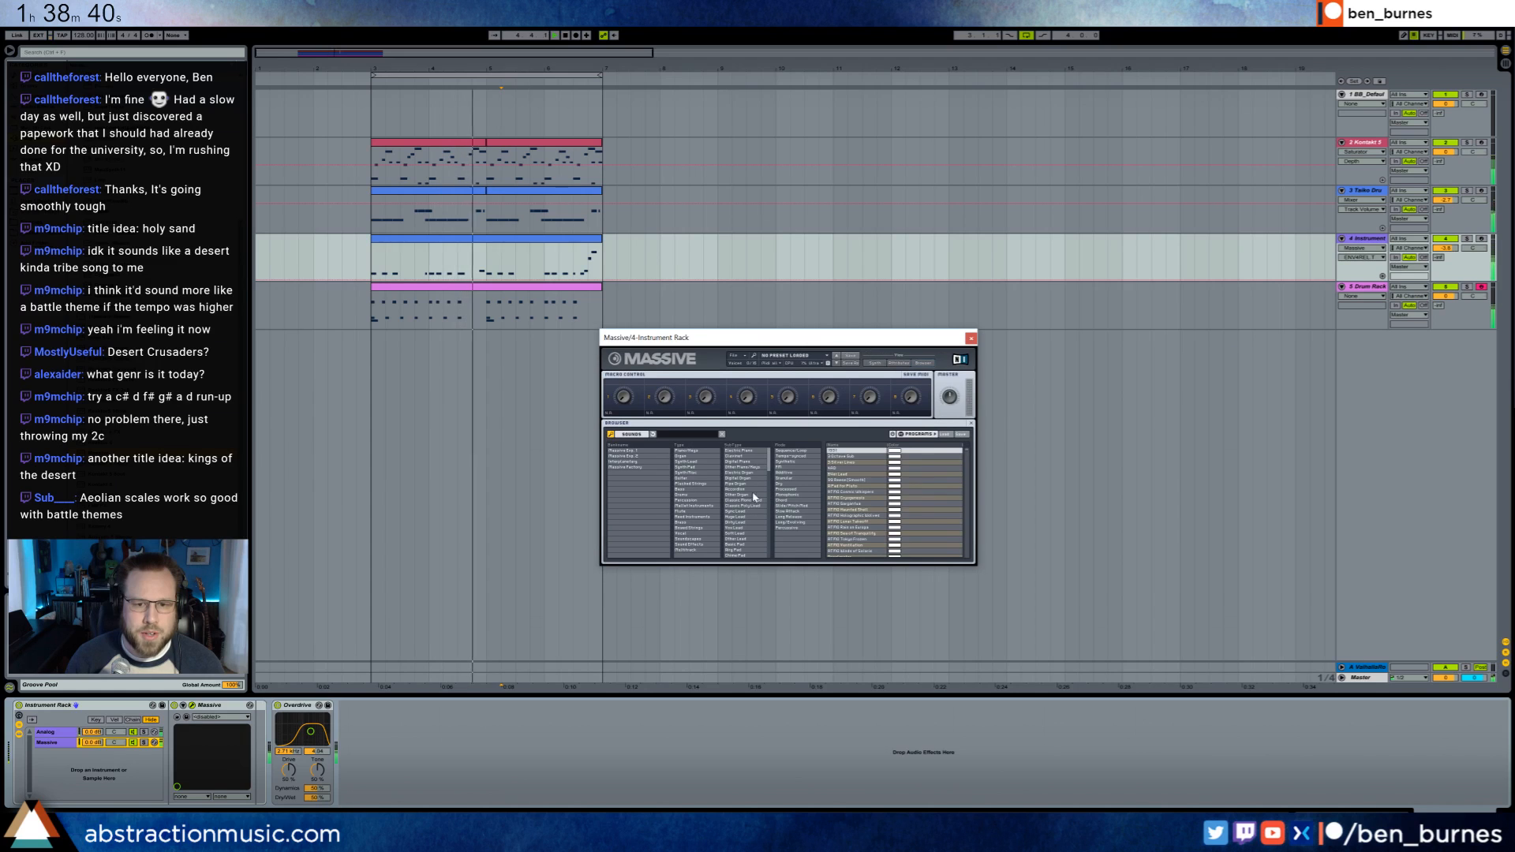
click(694, 490)
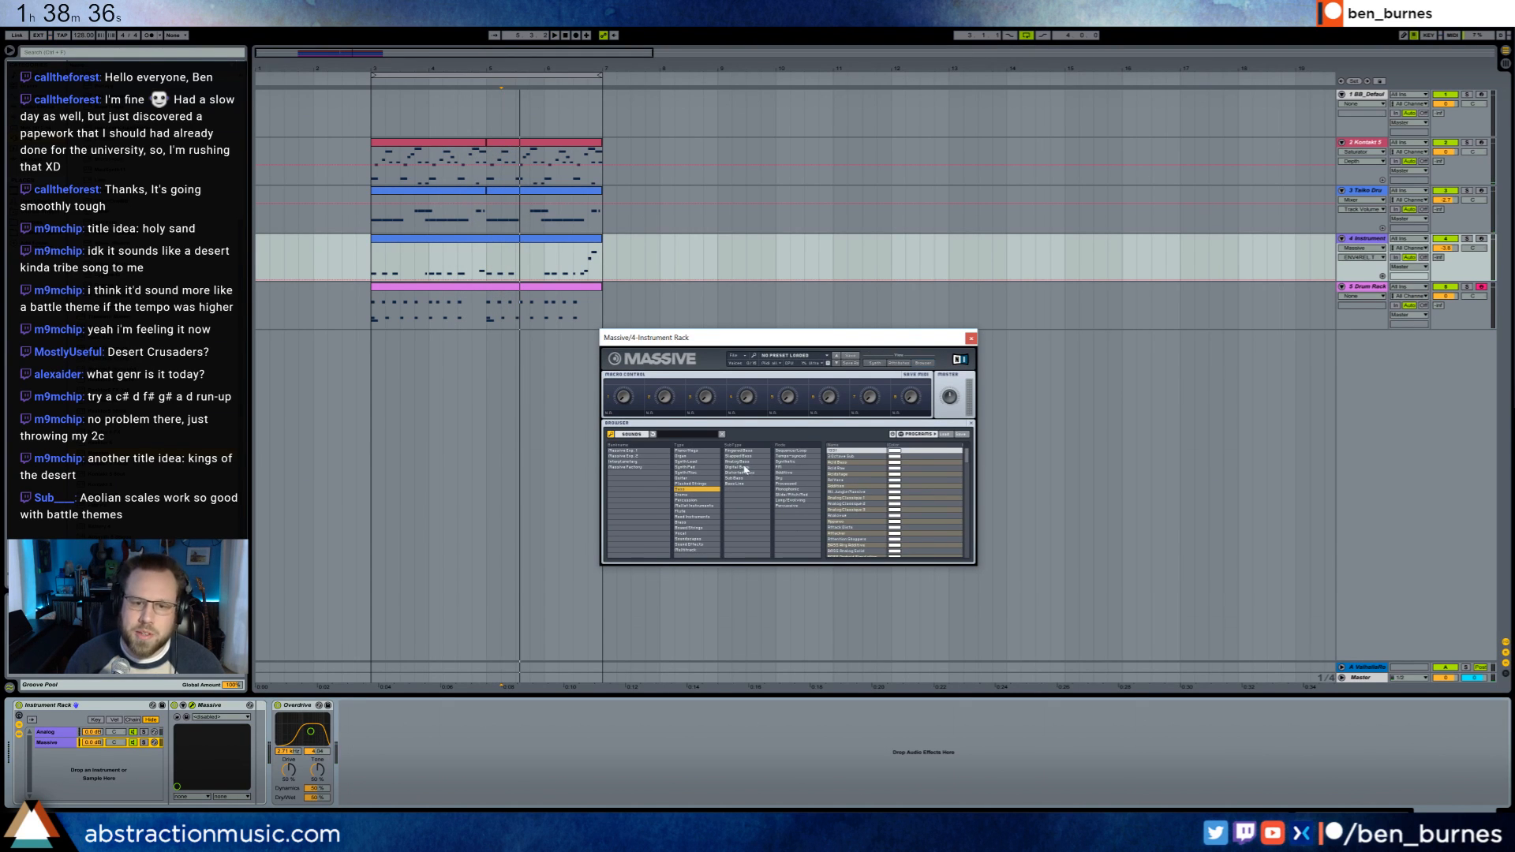
click(838, 504)
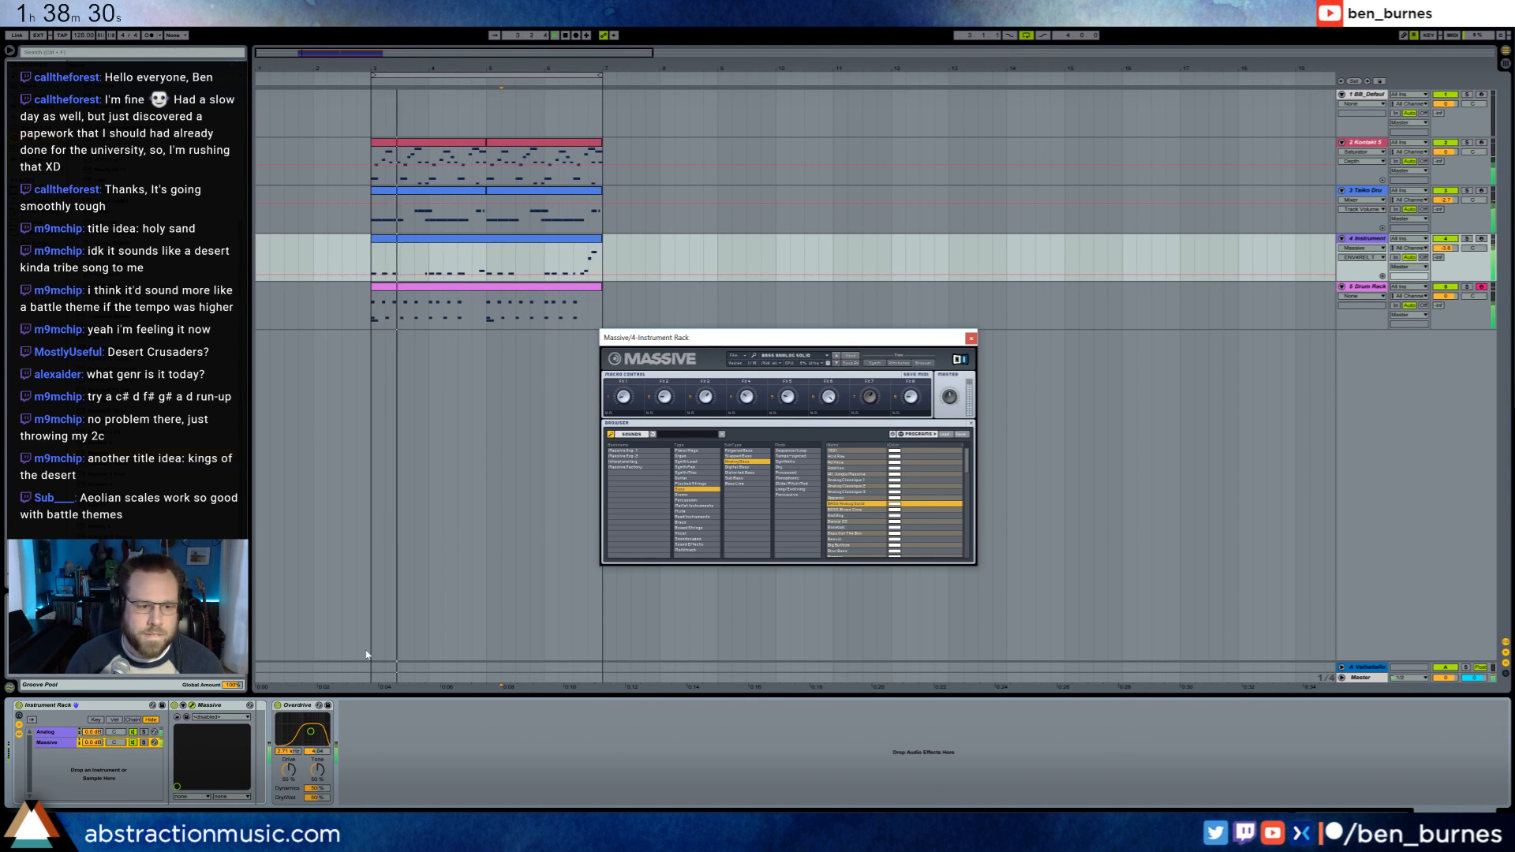
- Add a Pitch MIDI effect before Massive and try transpositions of 12, 24 and 36 semitones
click(111, 164)
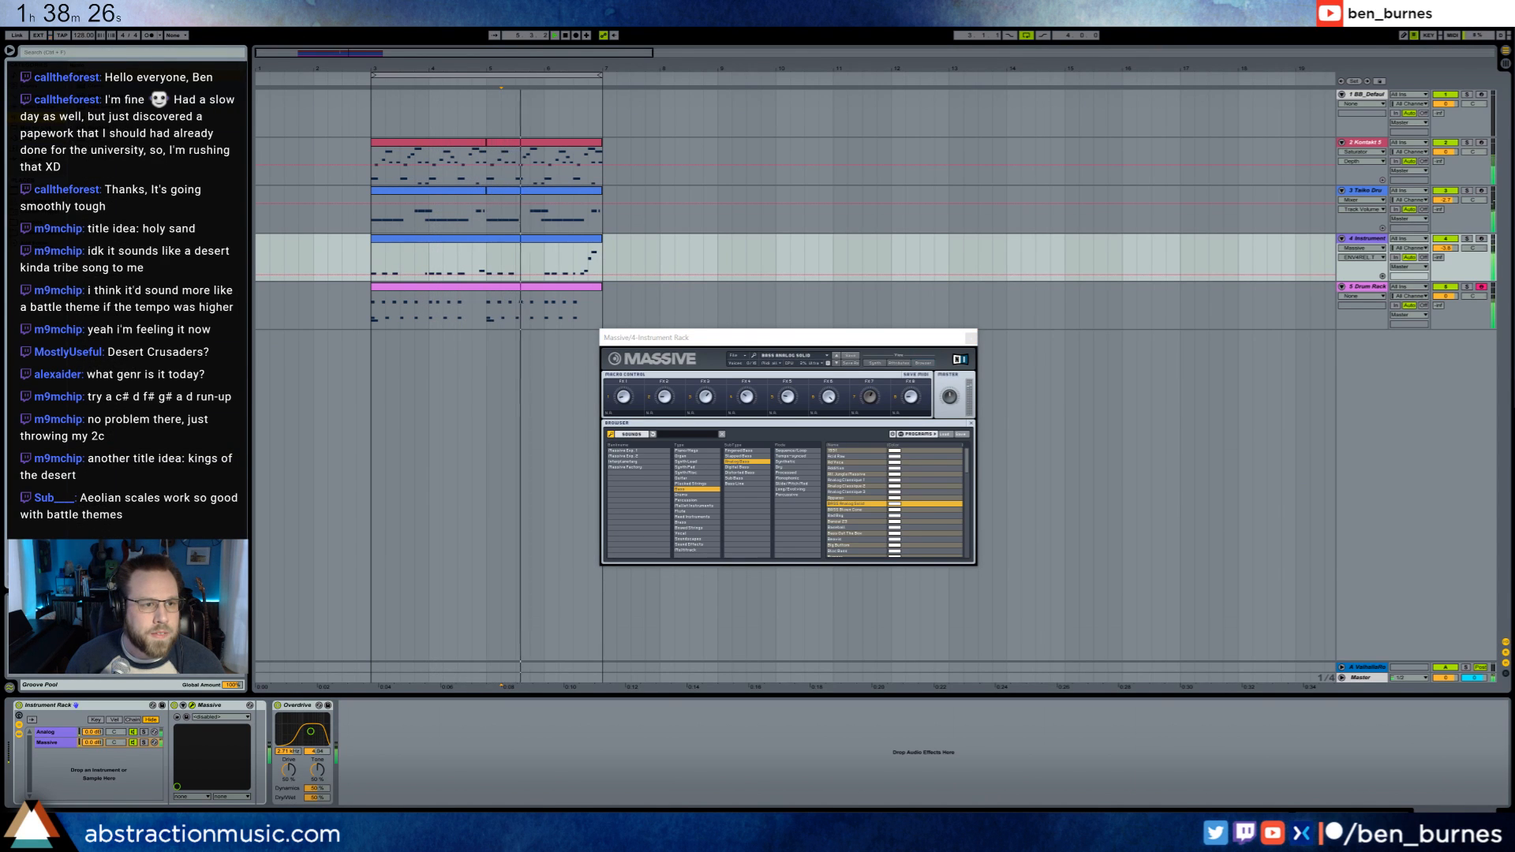
drag(88, 121, 175, 740)
click(192, 732)
text(12 st)
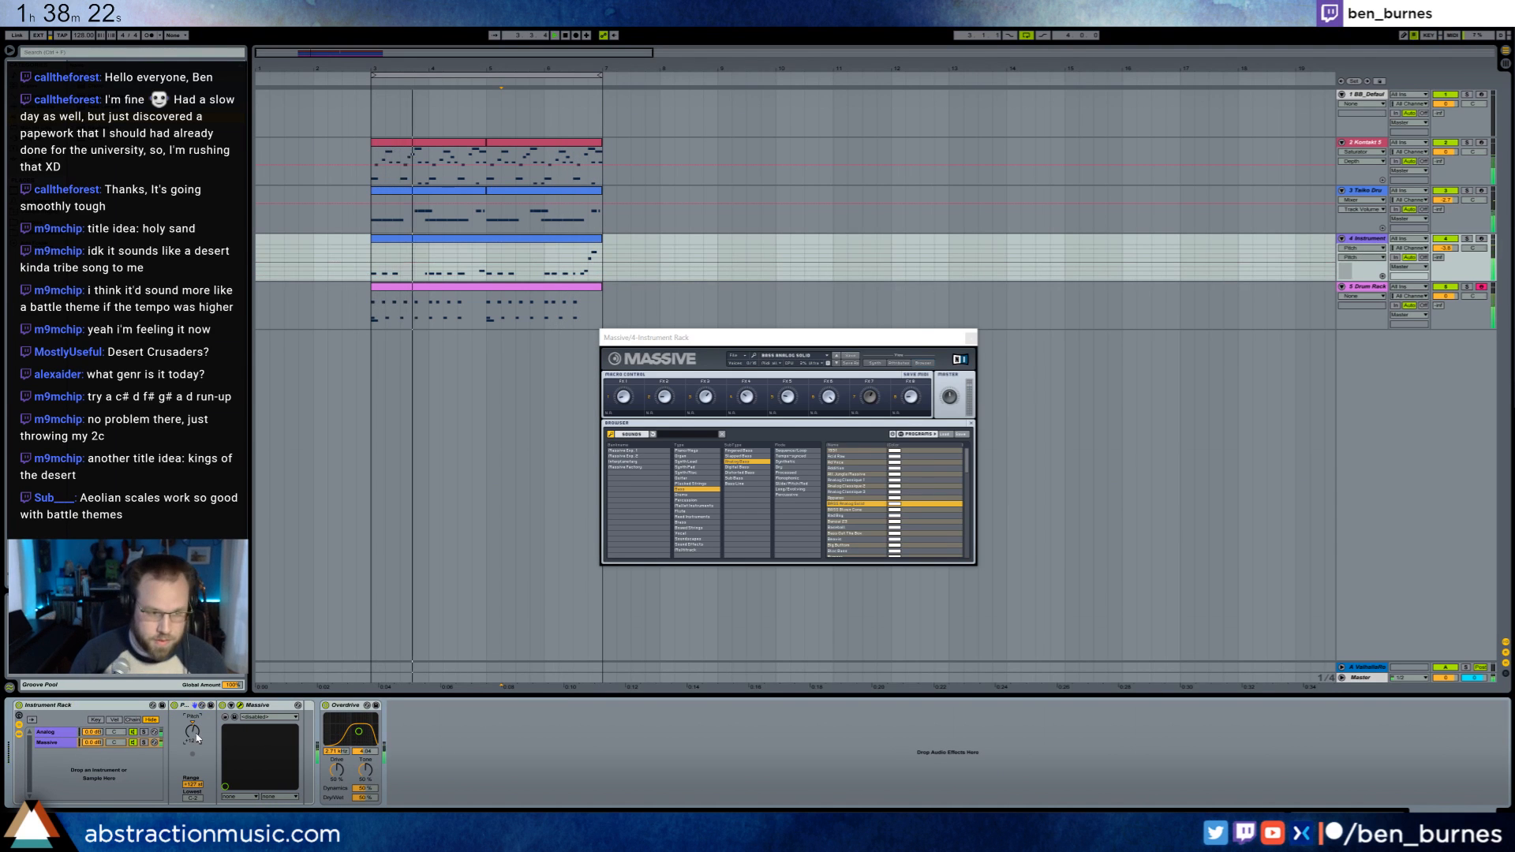
key(Return)
click(197, 734)
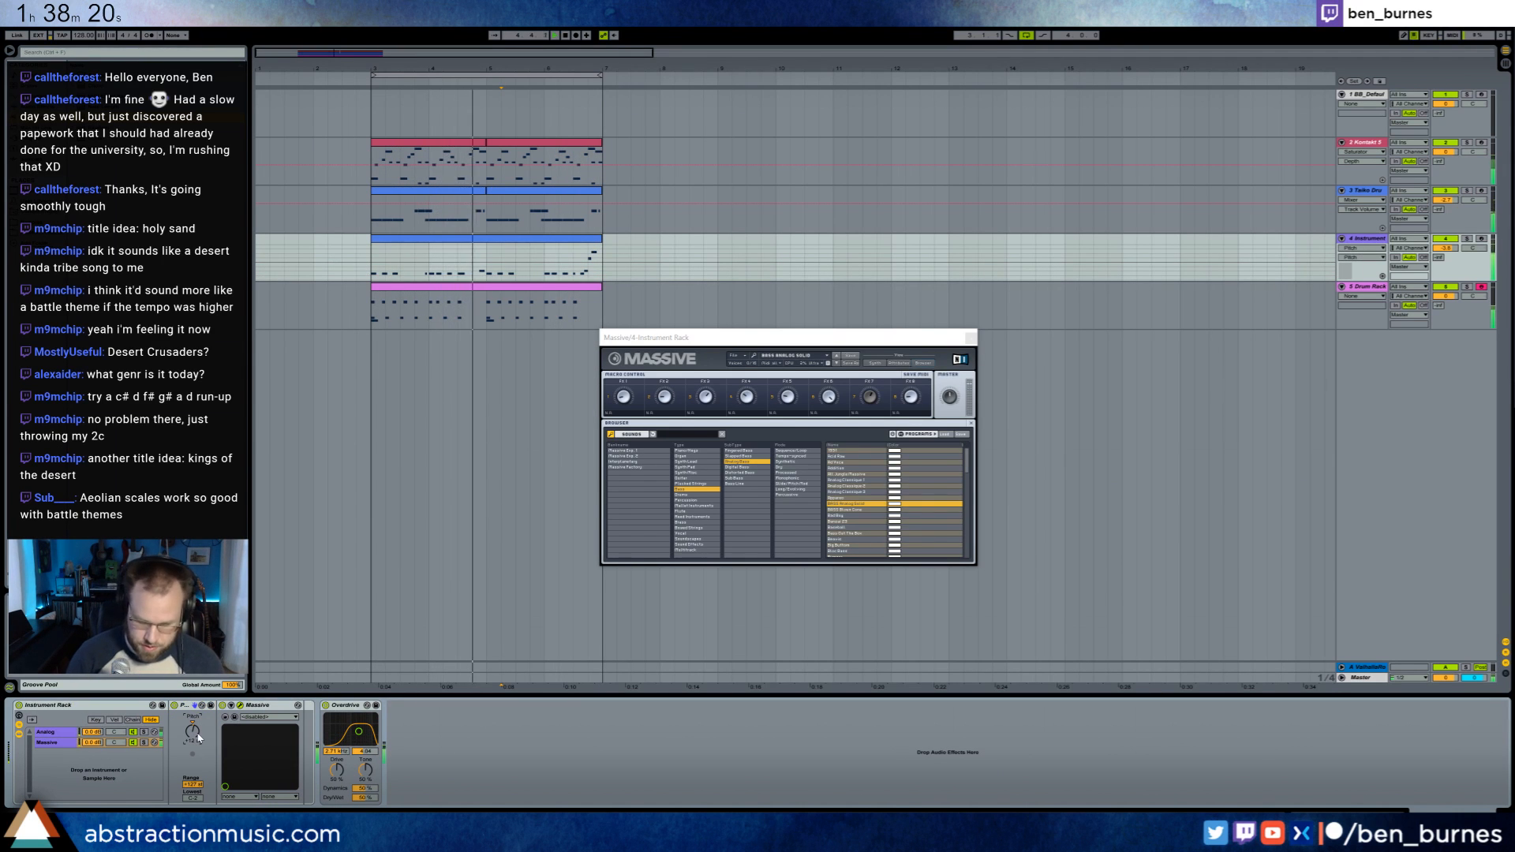
text(24)
key(Return)
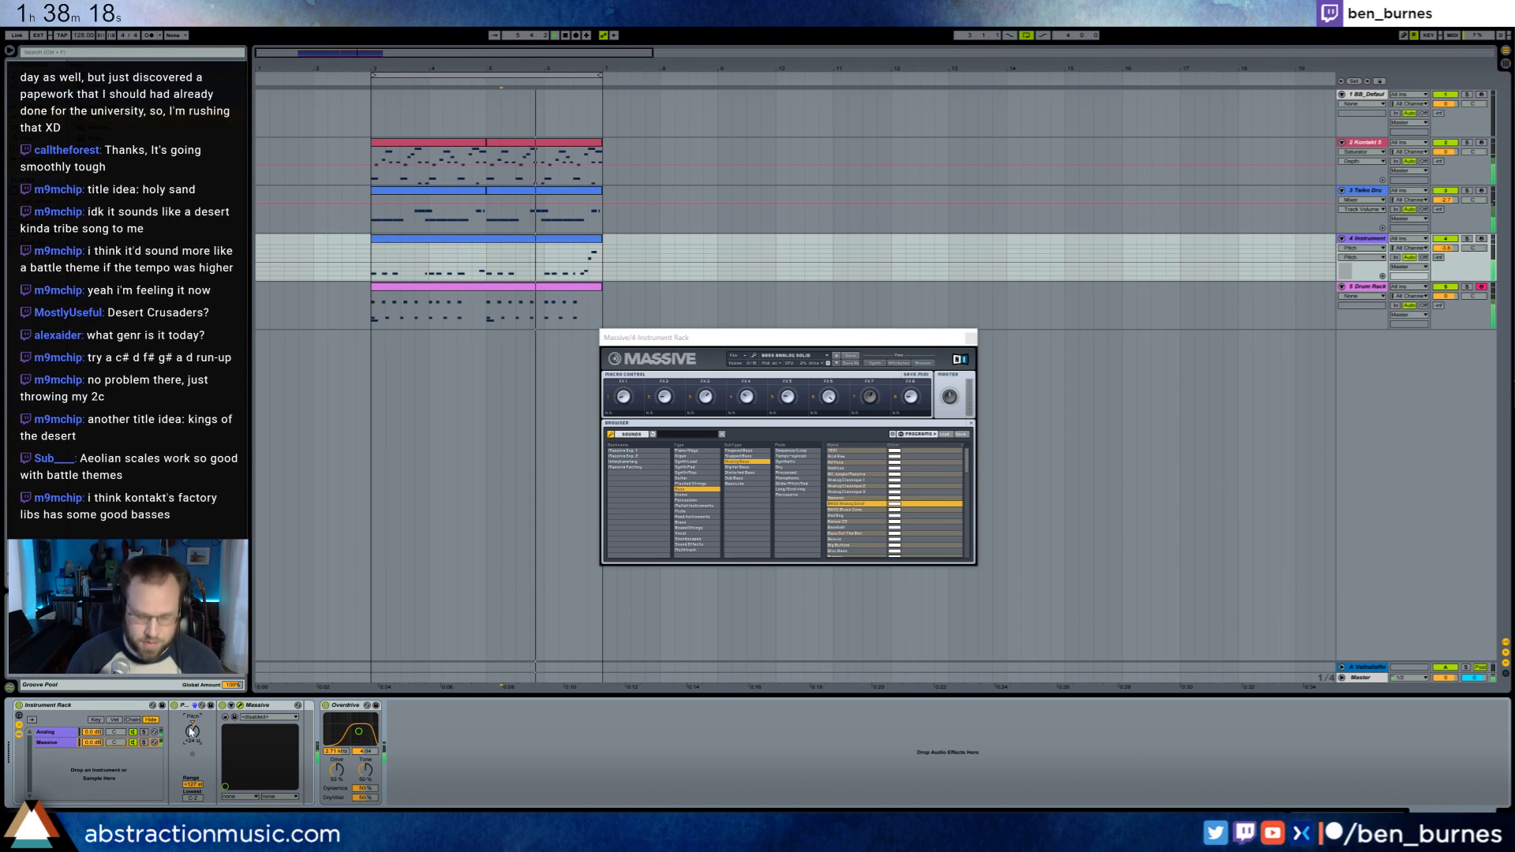
text(36)
key(Return)
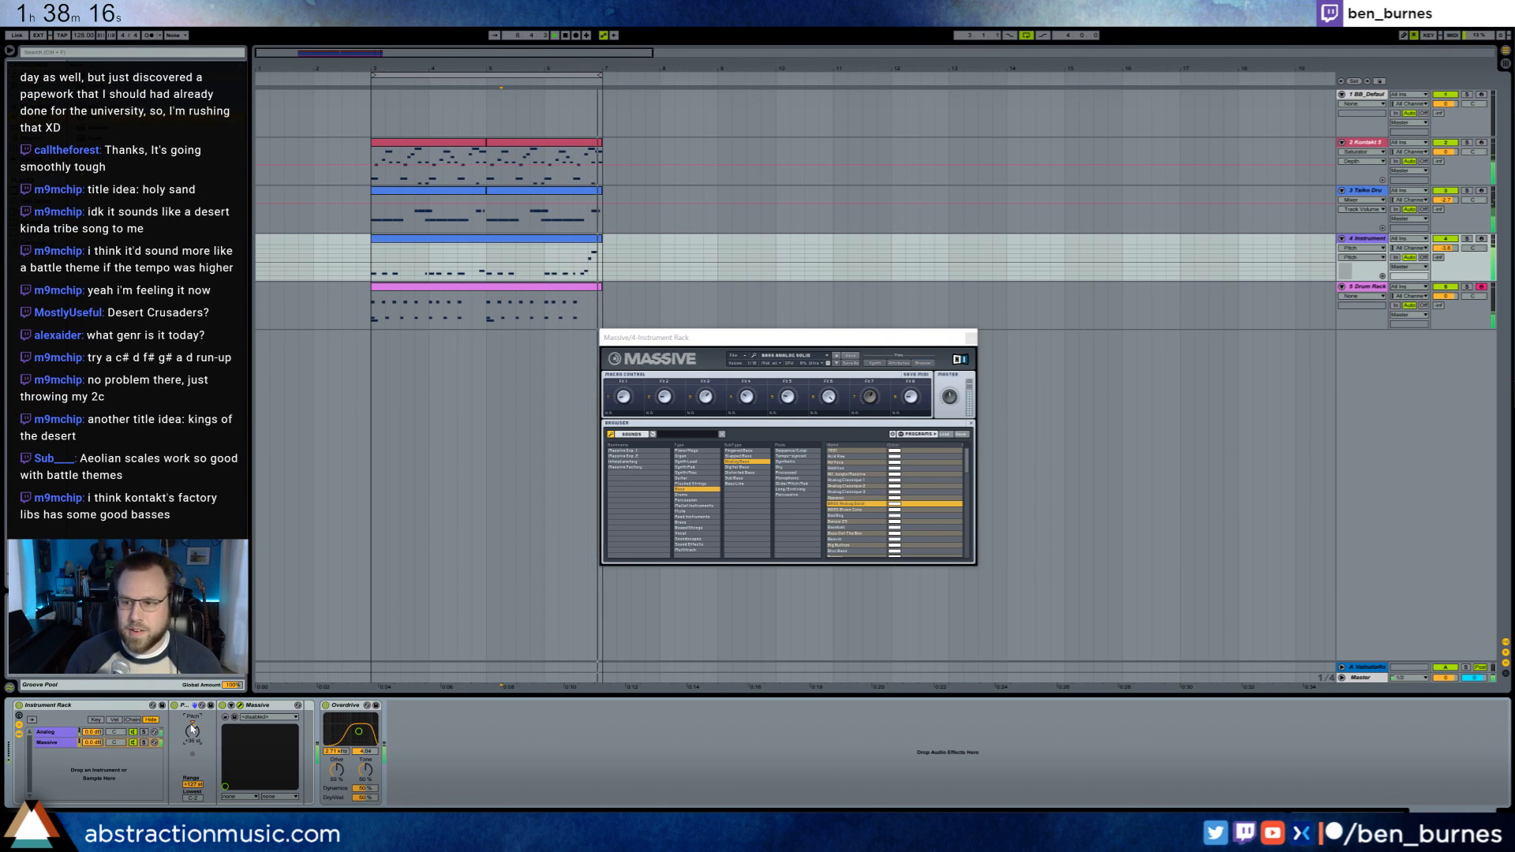
- Audition more of Massive's analog bass presets in list order, ending on Classics
click(852, 522)
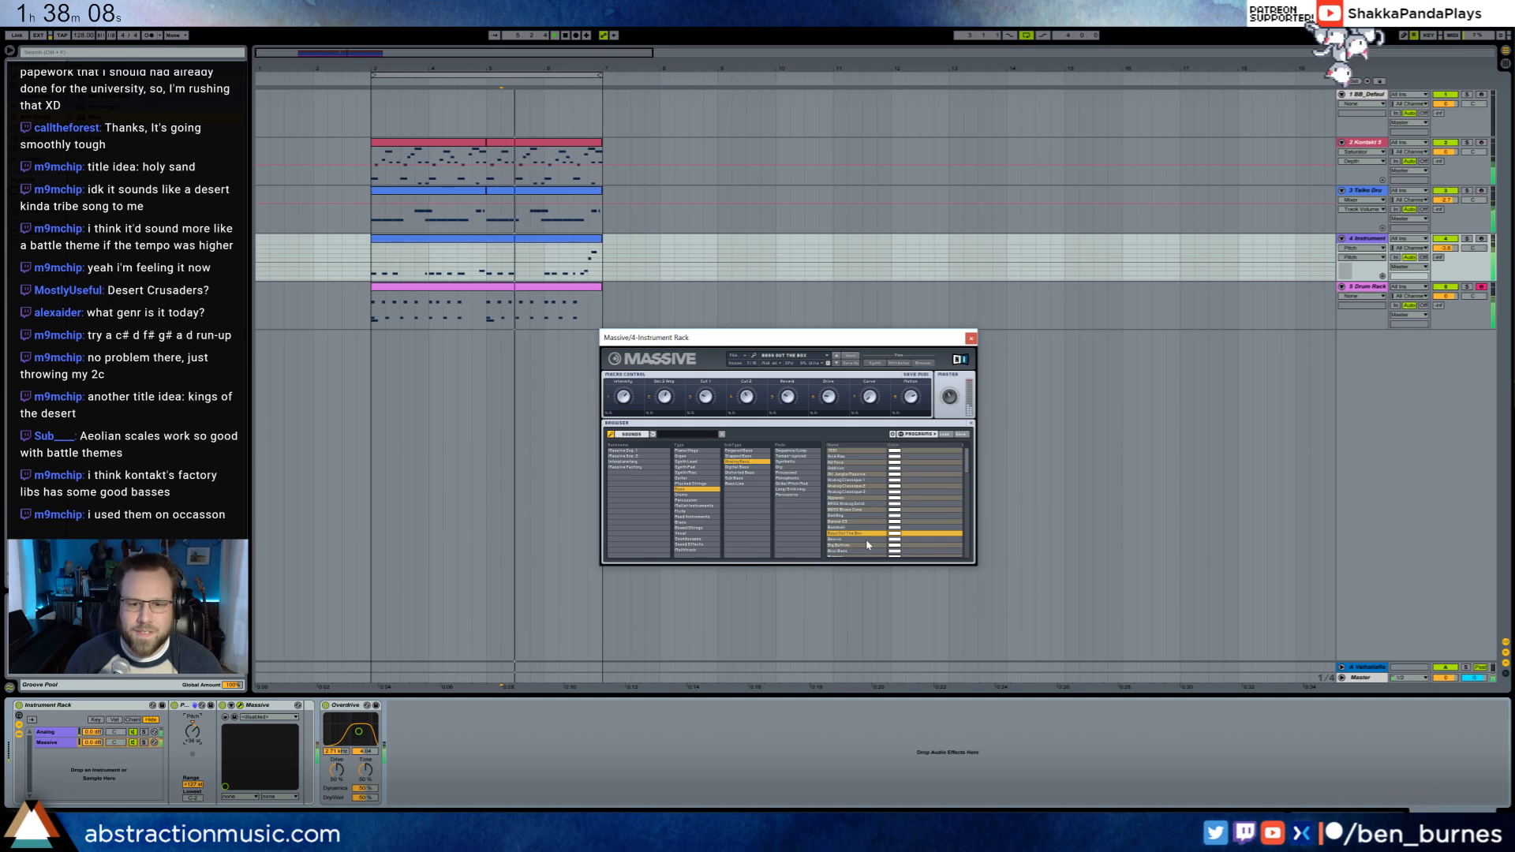
click(866, 539)
key(Down)
key(Down)
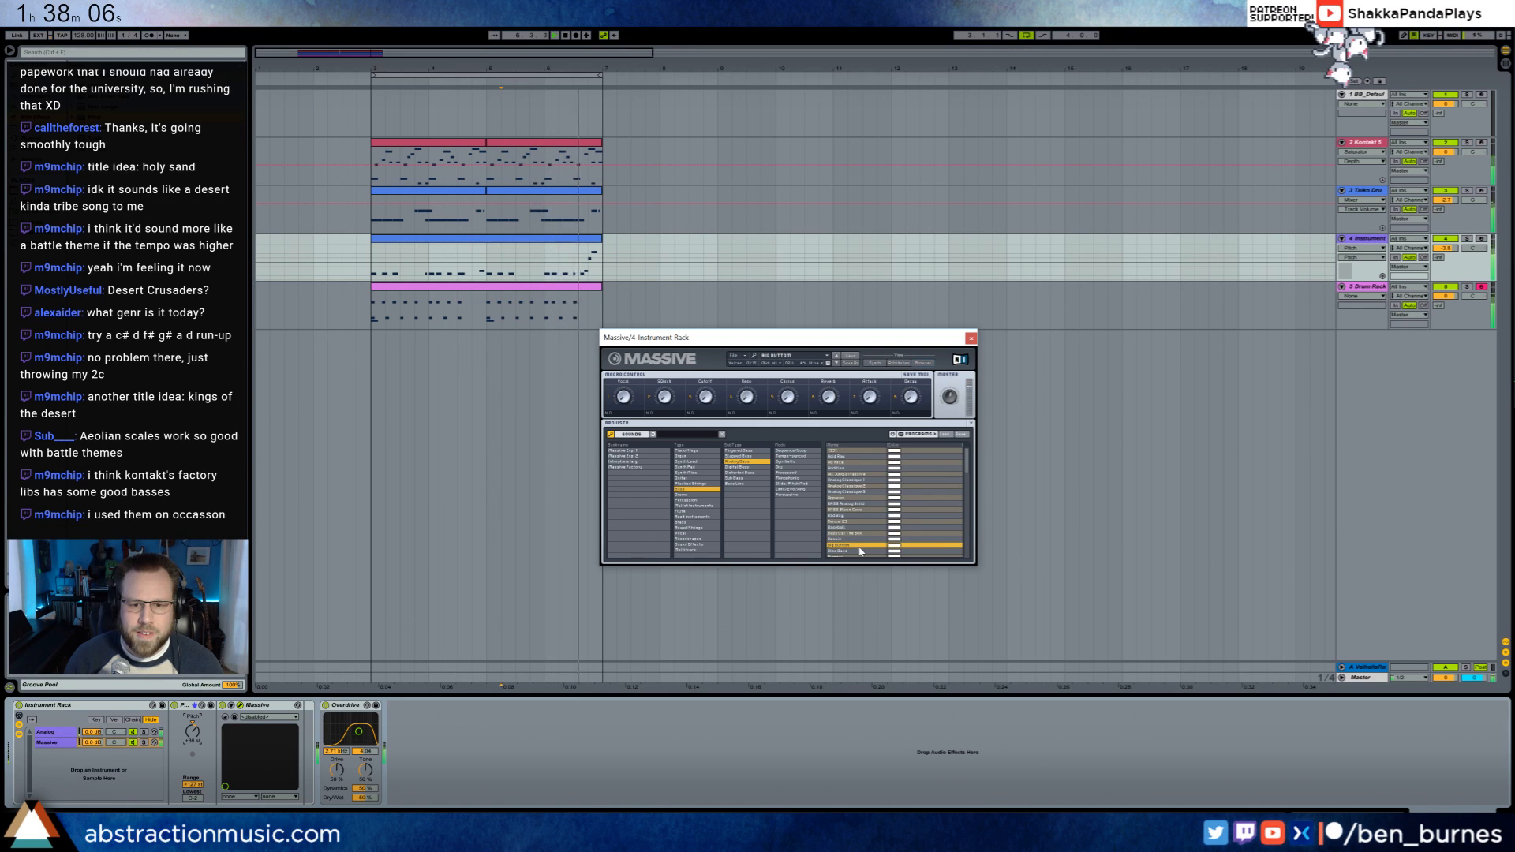
key(Down)
key(Down)
key(Down)
key(Down)
key(Down)
key(Down)
key(Down)
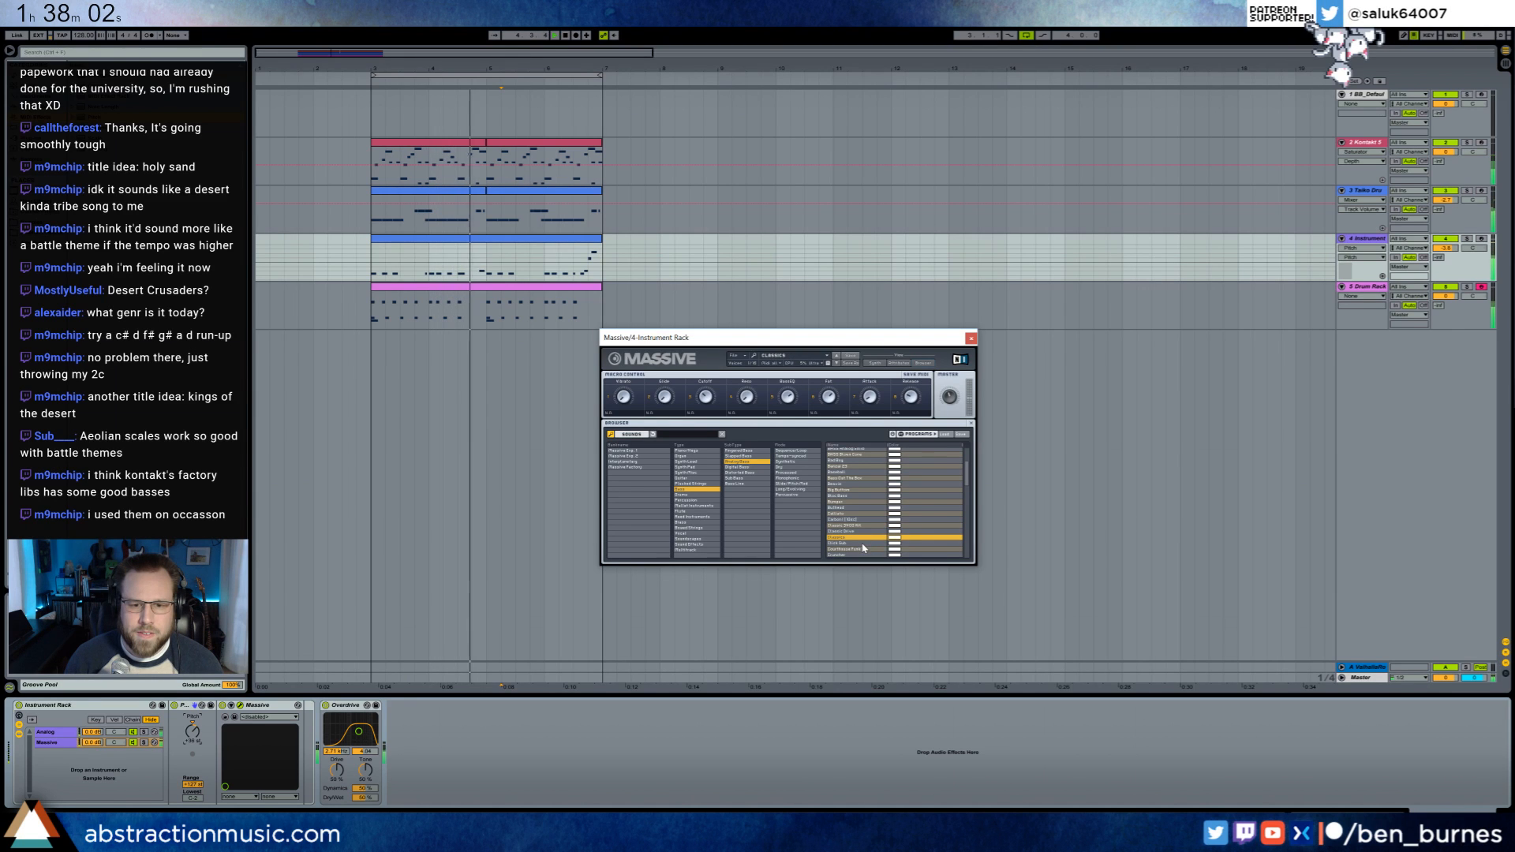
- Solo the bass track, set the Pitch effect to 24 semitones with the Massive chain soloed, and unsolo that chain
click(1466, 238)
click(144, 742)
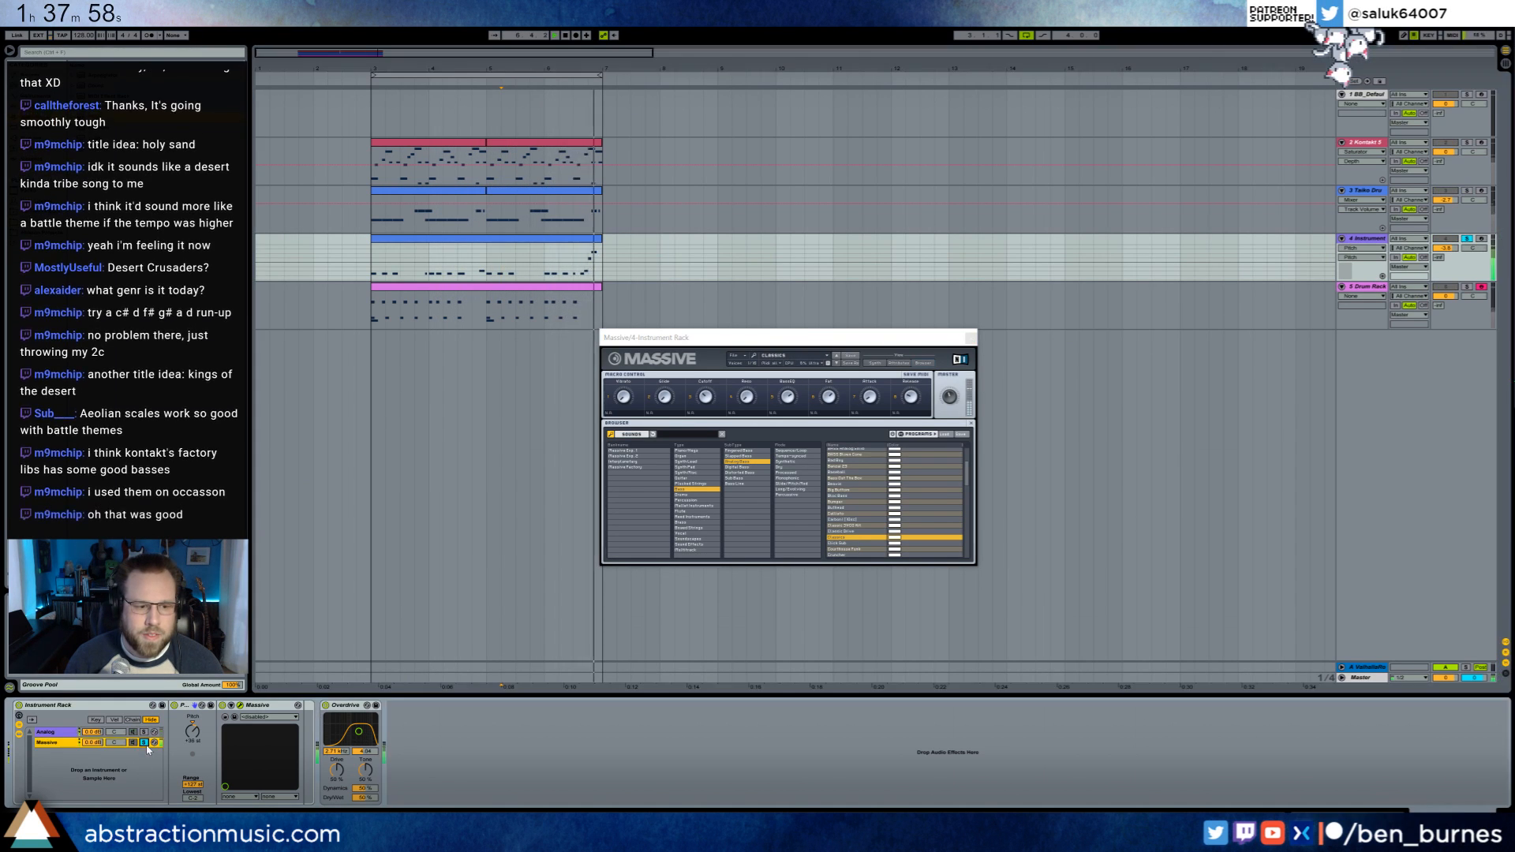
click(191, 734)
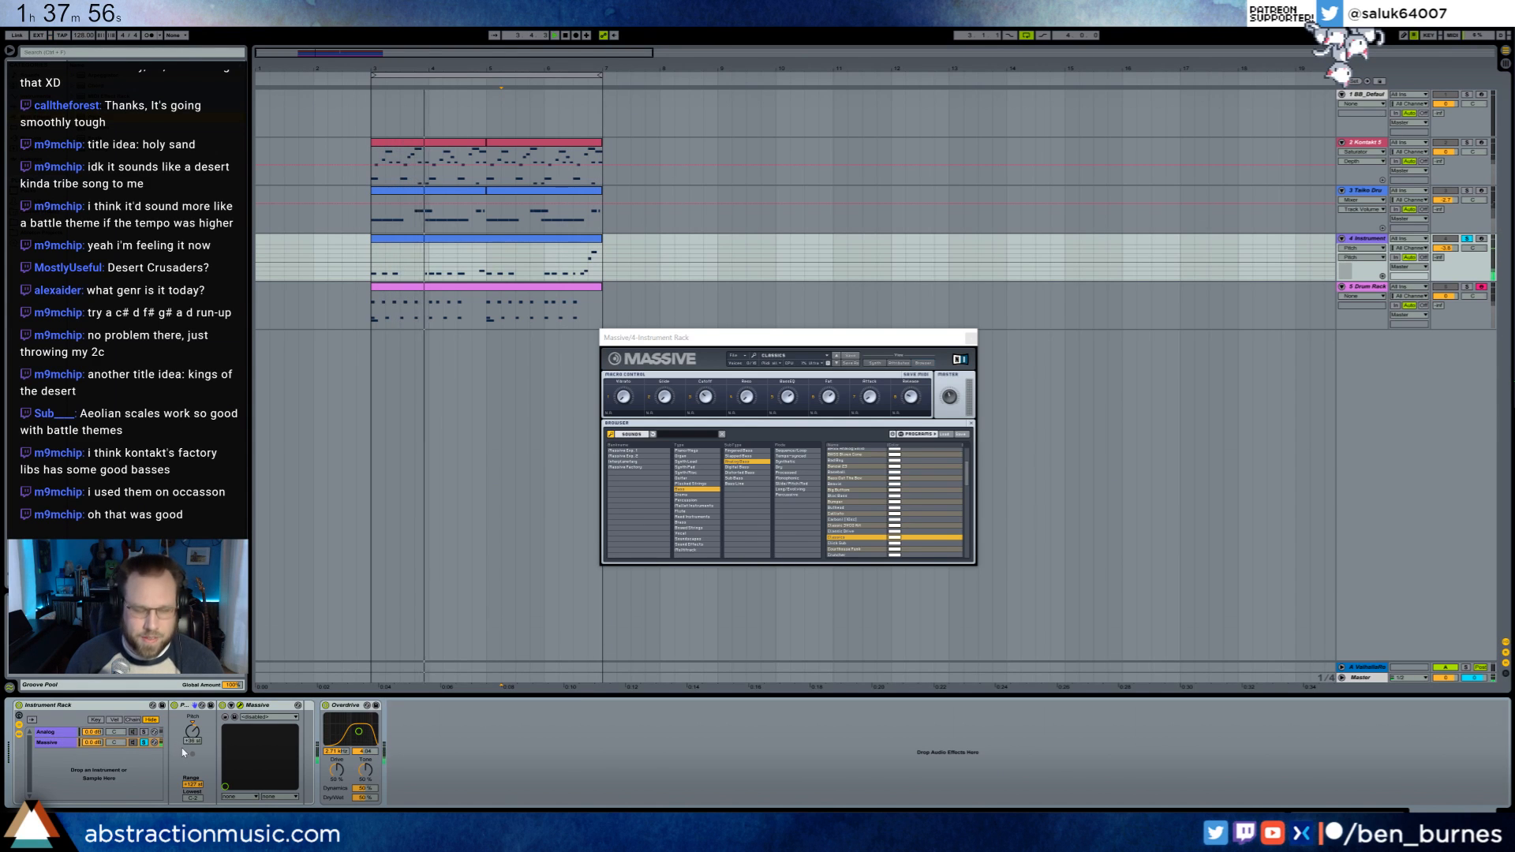
text(24)
key(Return)
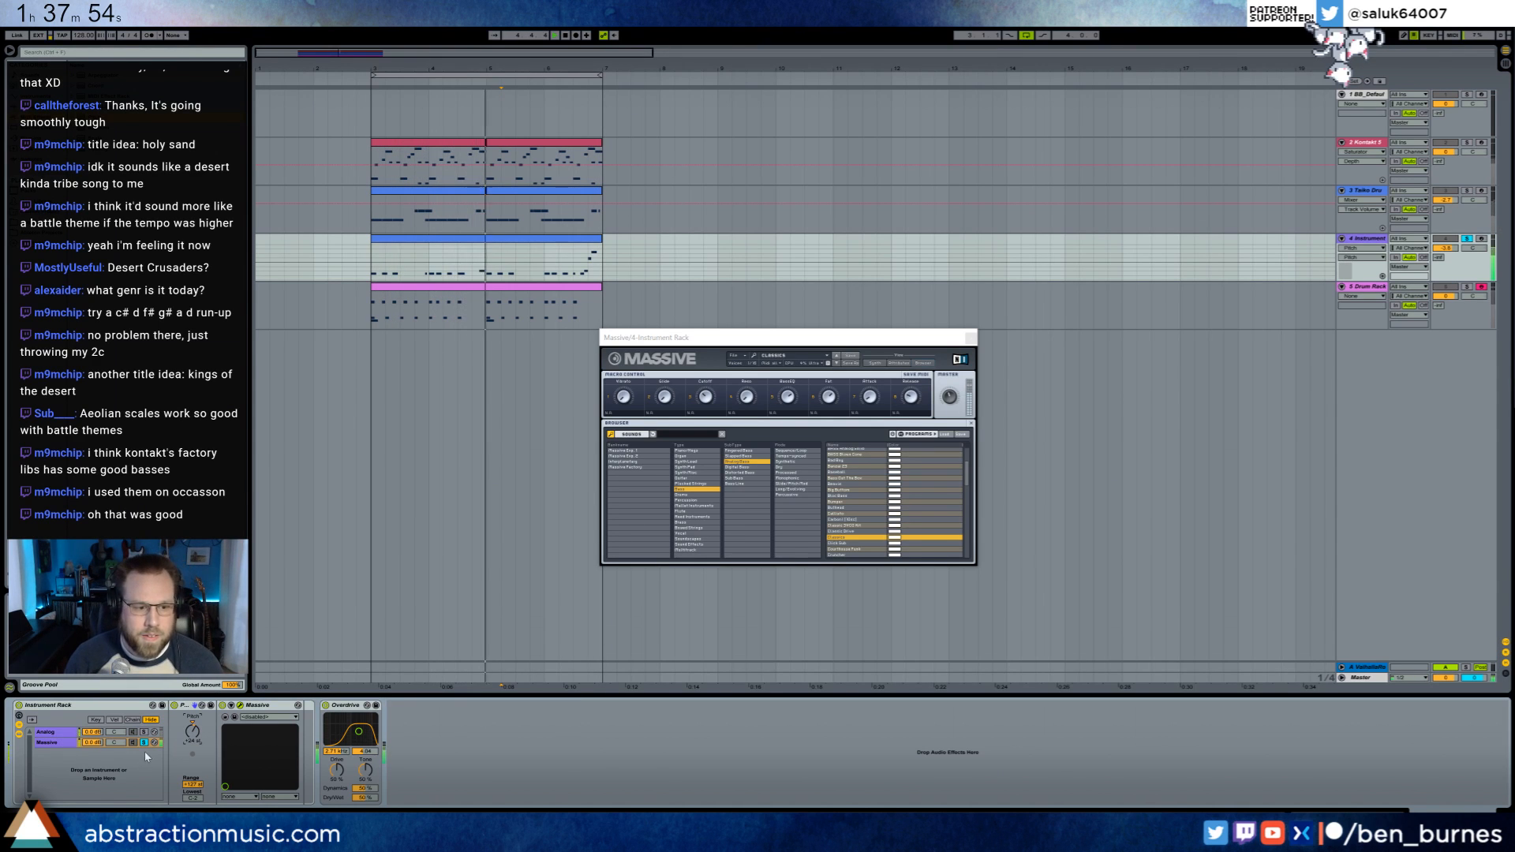
click(144, 743)
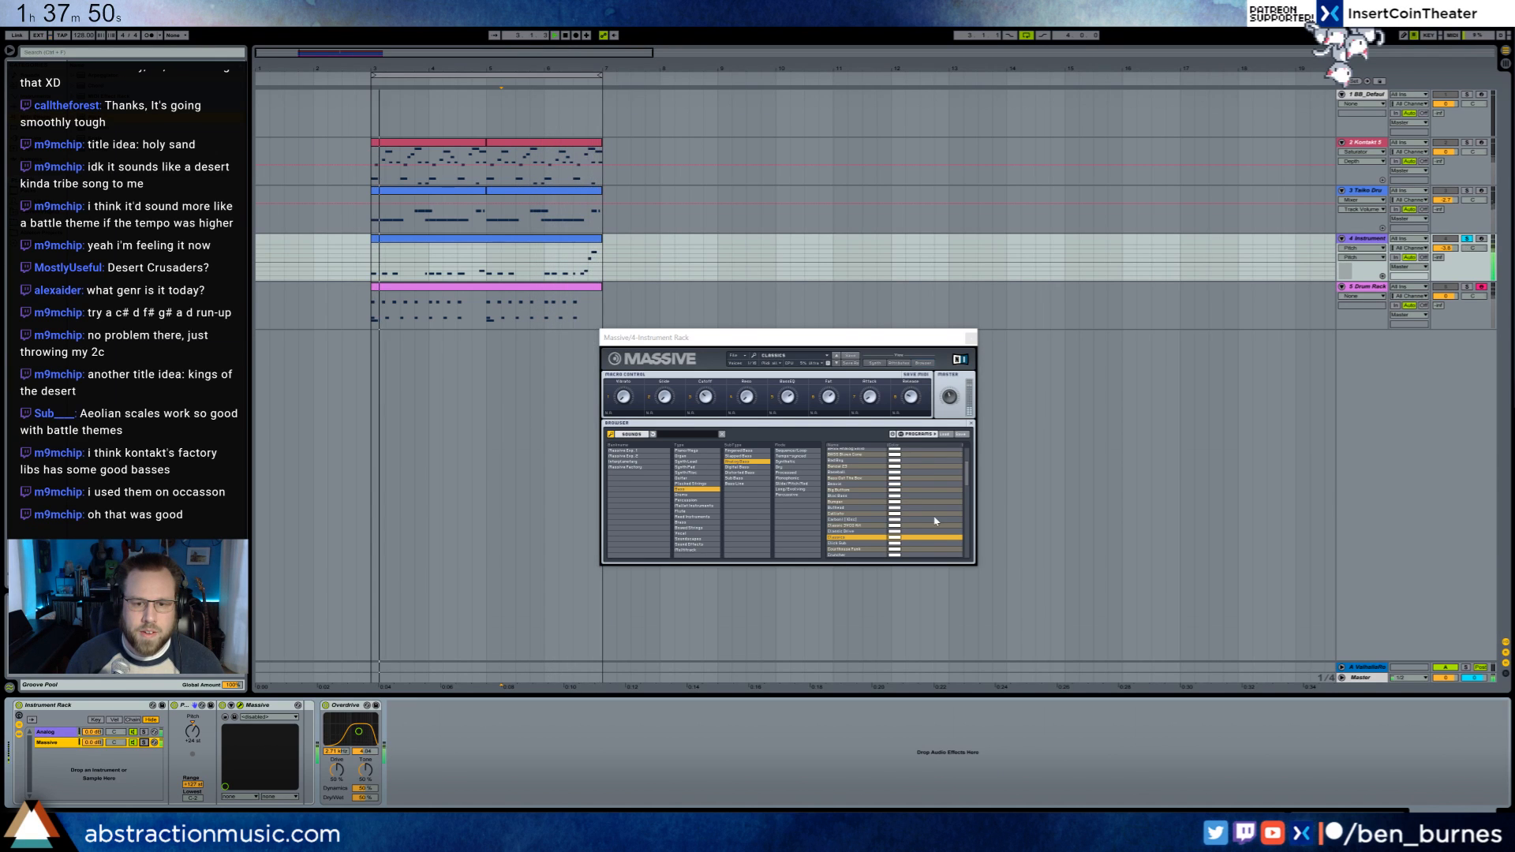
- Load the analog bass preset two entries below Classics and adjust its Cutoff and Decay macros
click(866, 544)
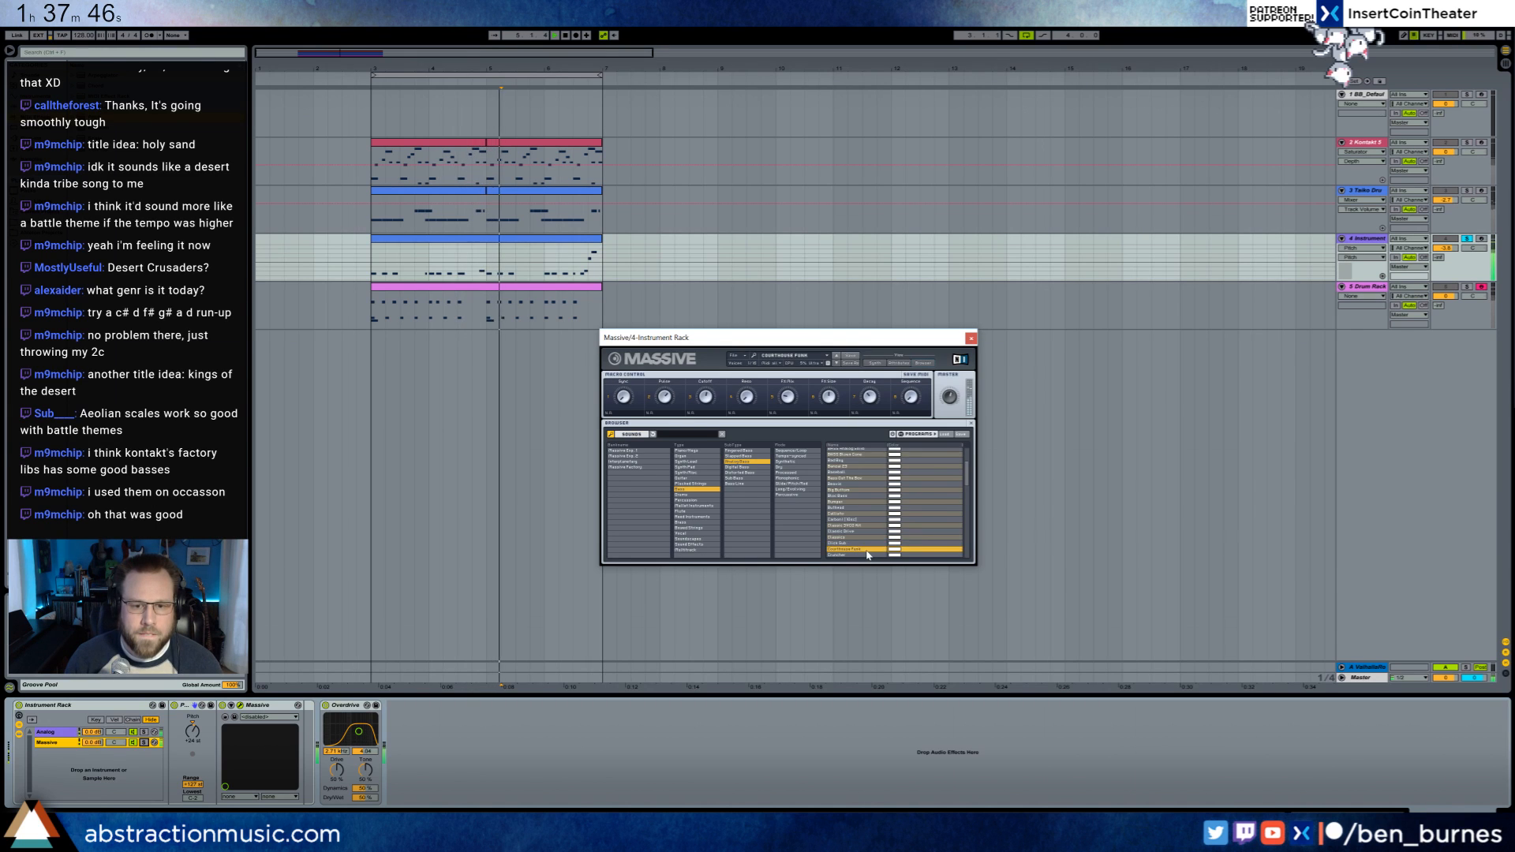
click(867, 549)
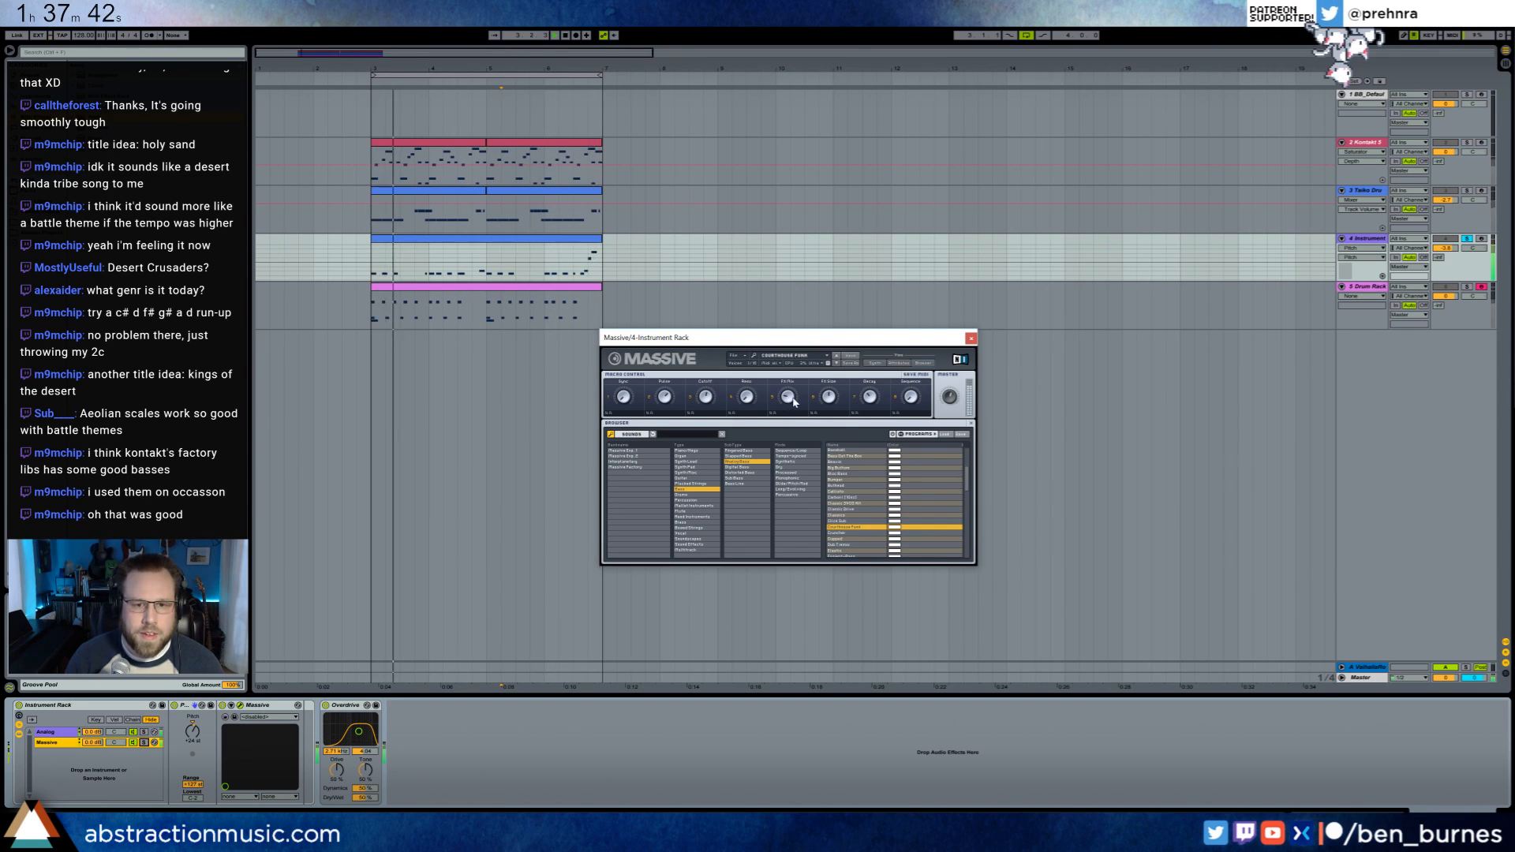
click(869, 398)
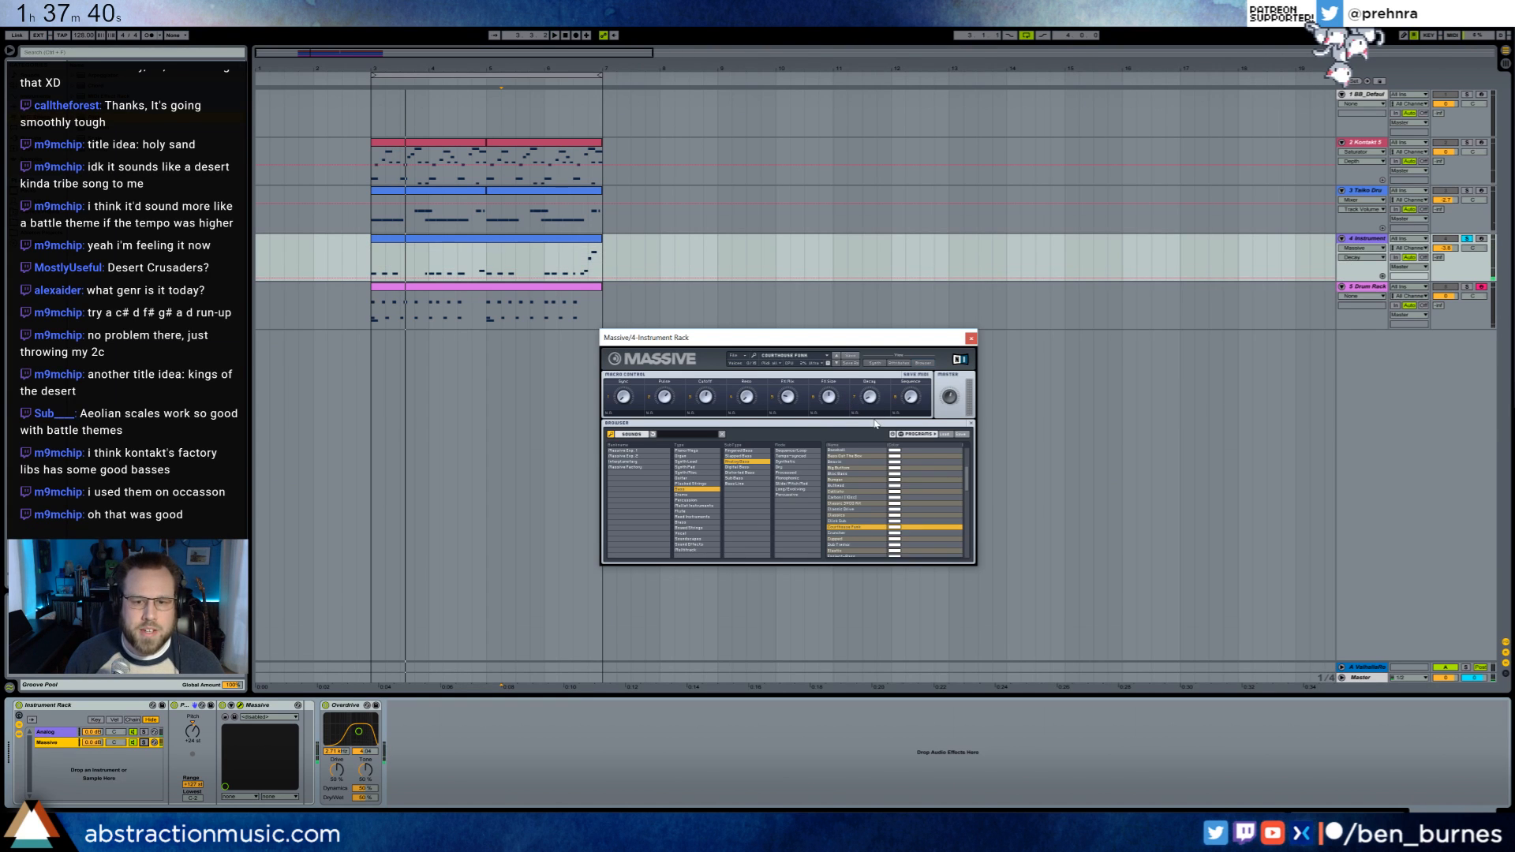
click(706, 398)
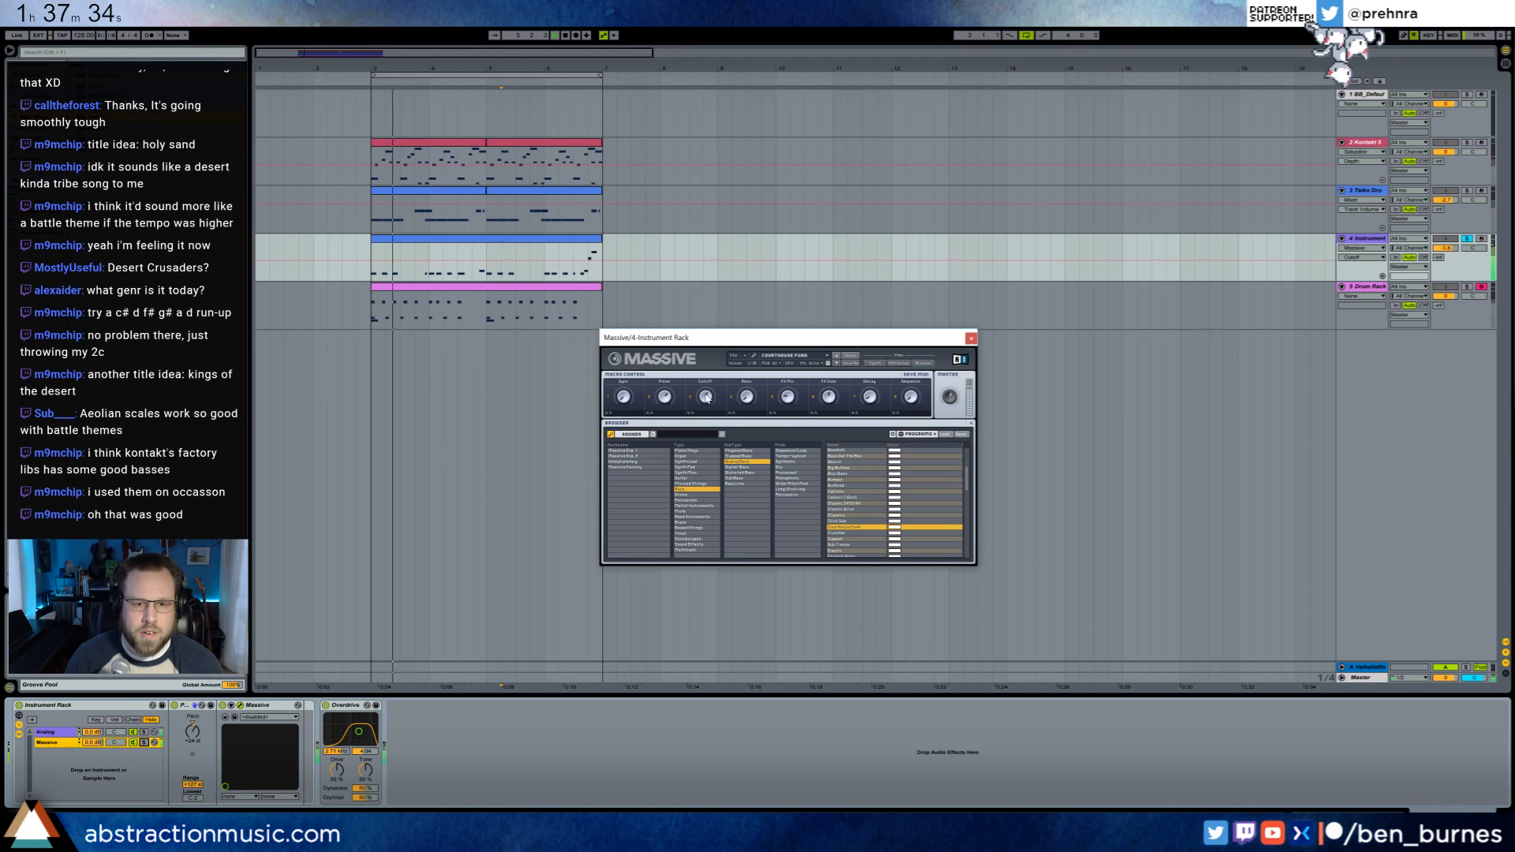
click(724, 396)
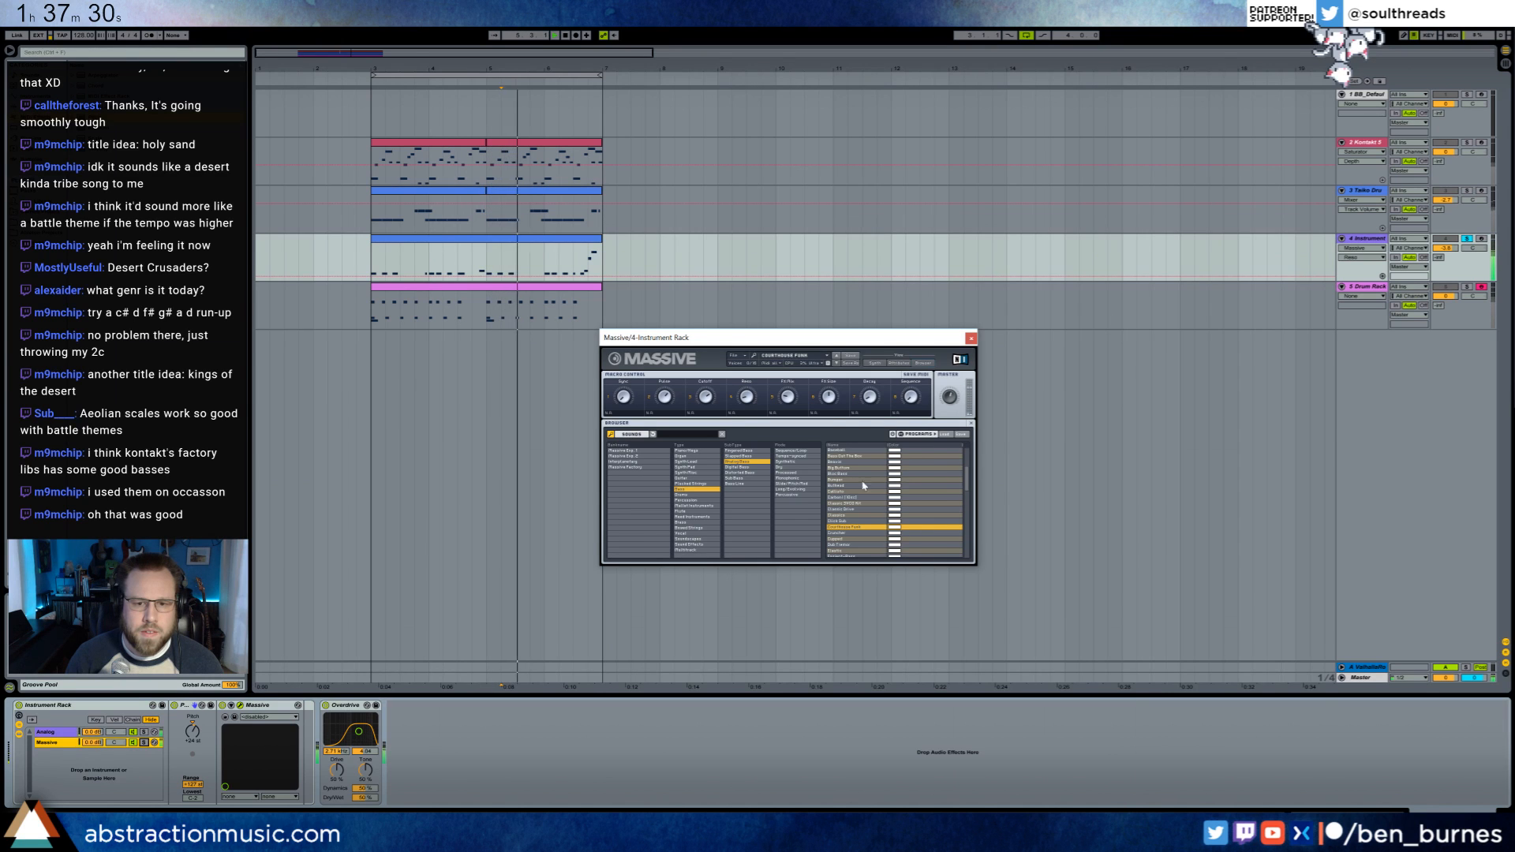
drag(869, 397, 872, 436)
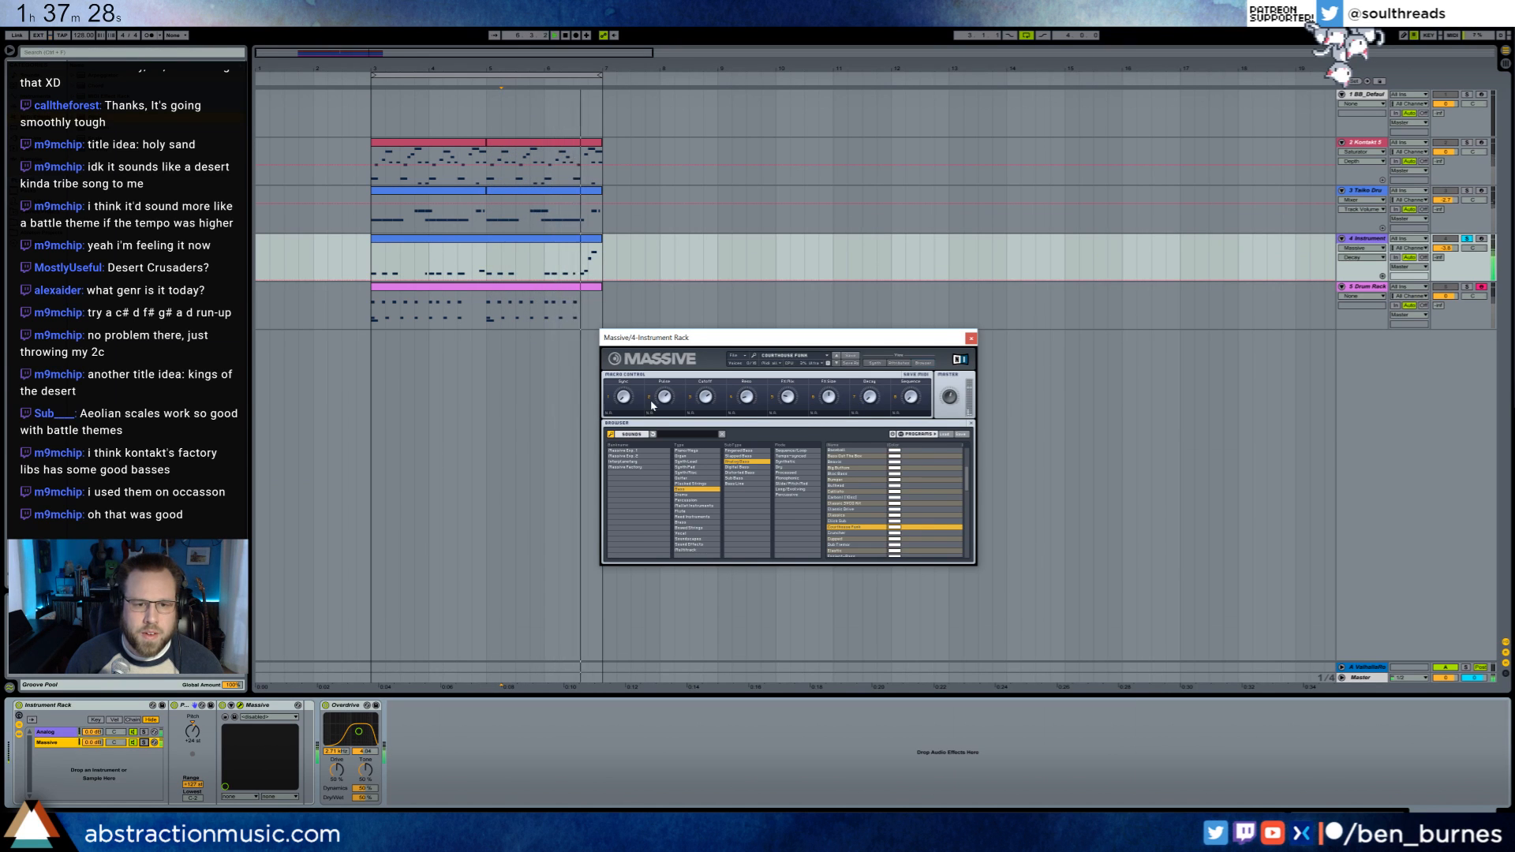
- Check the preset's second effect slot in Massive's synth view, adjust the FX Mix macro, and close the plugin window
click(875, 364)
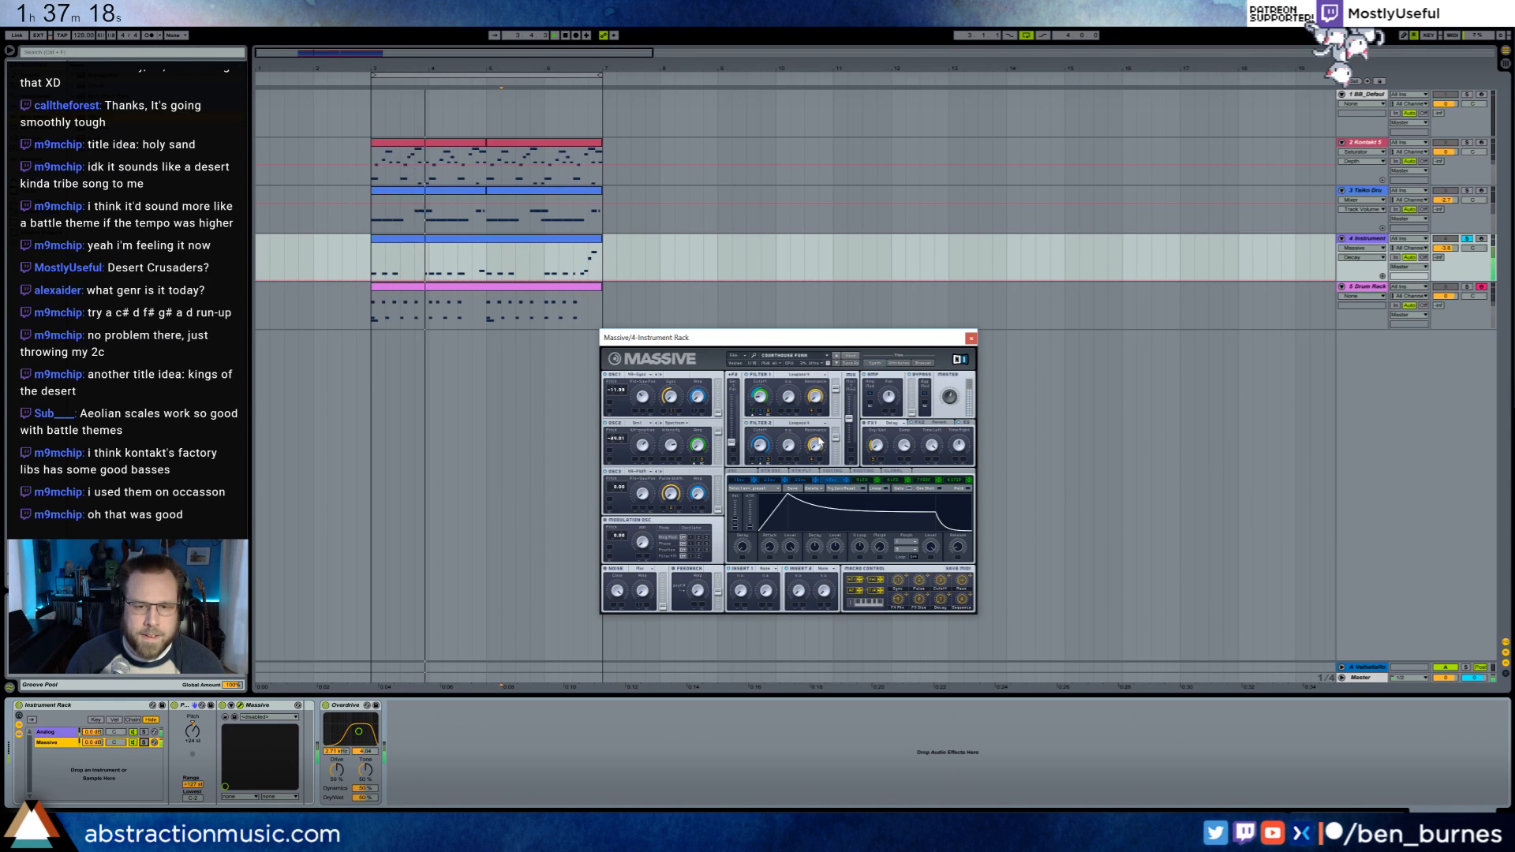
click(922, 363)
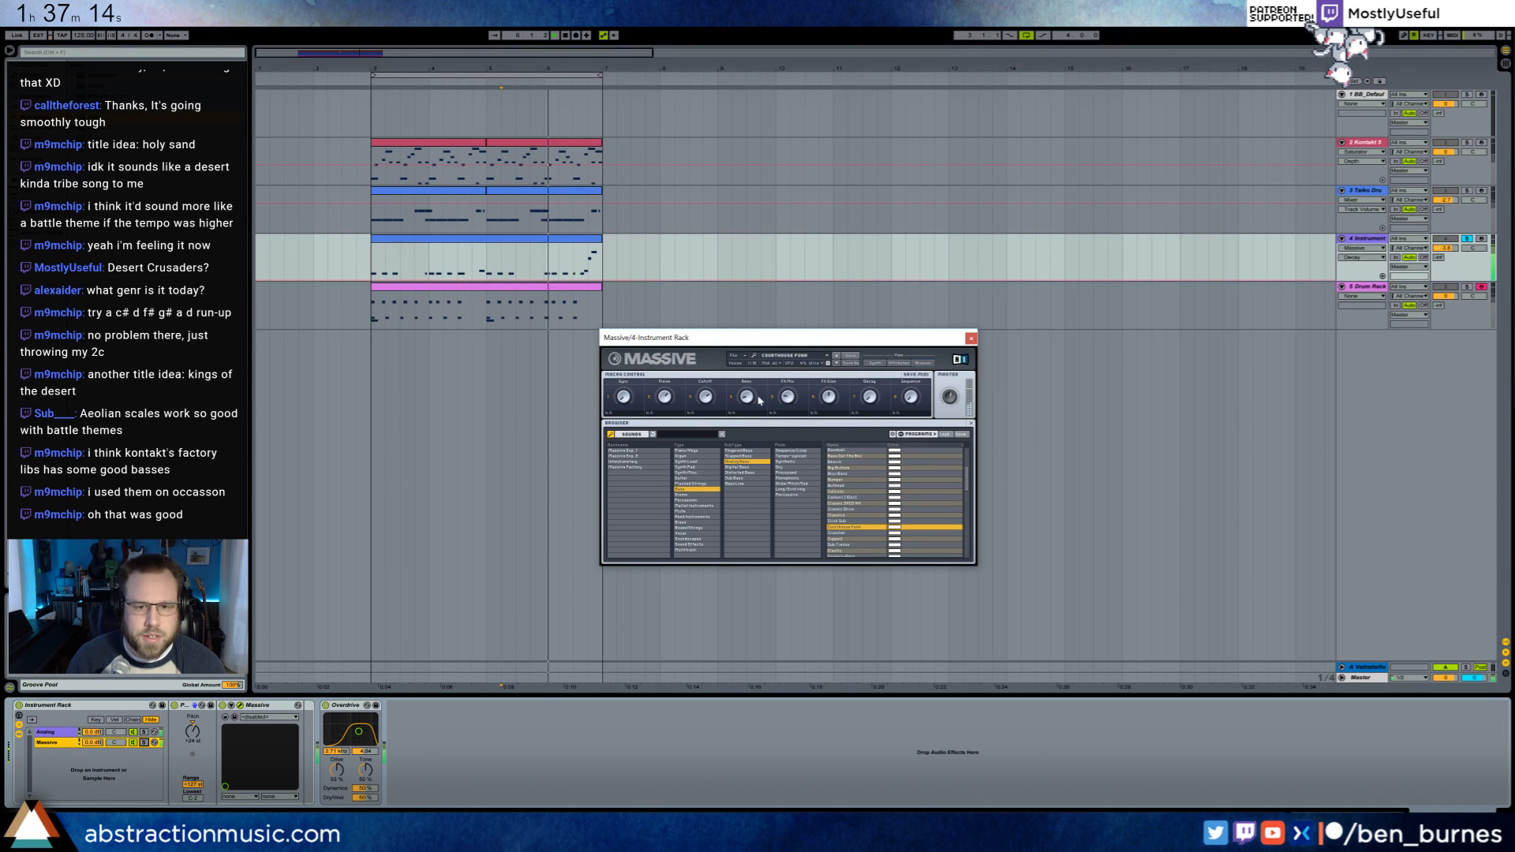
click(875, 362)
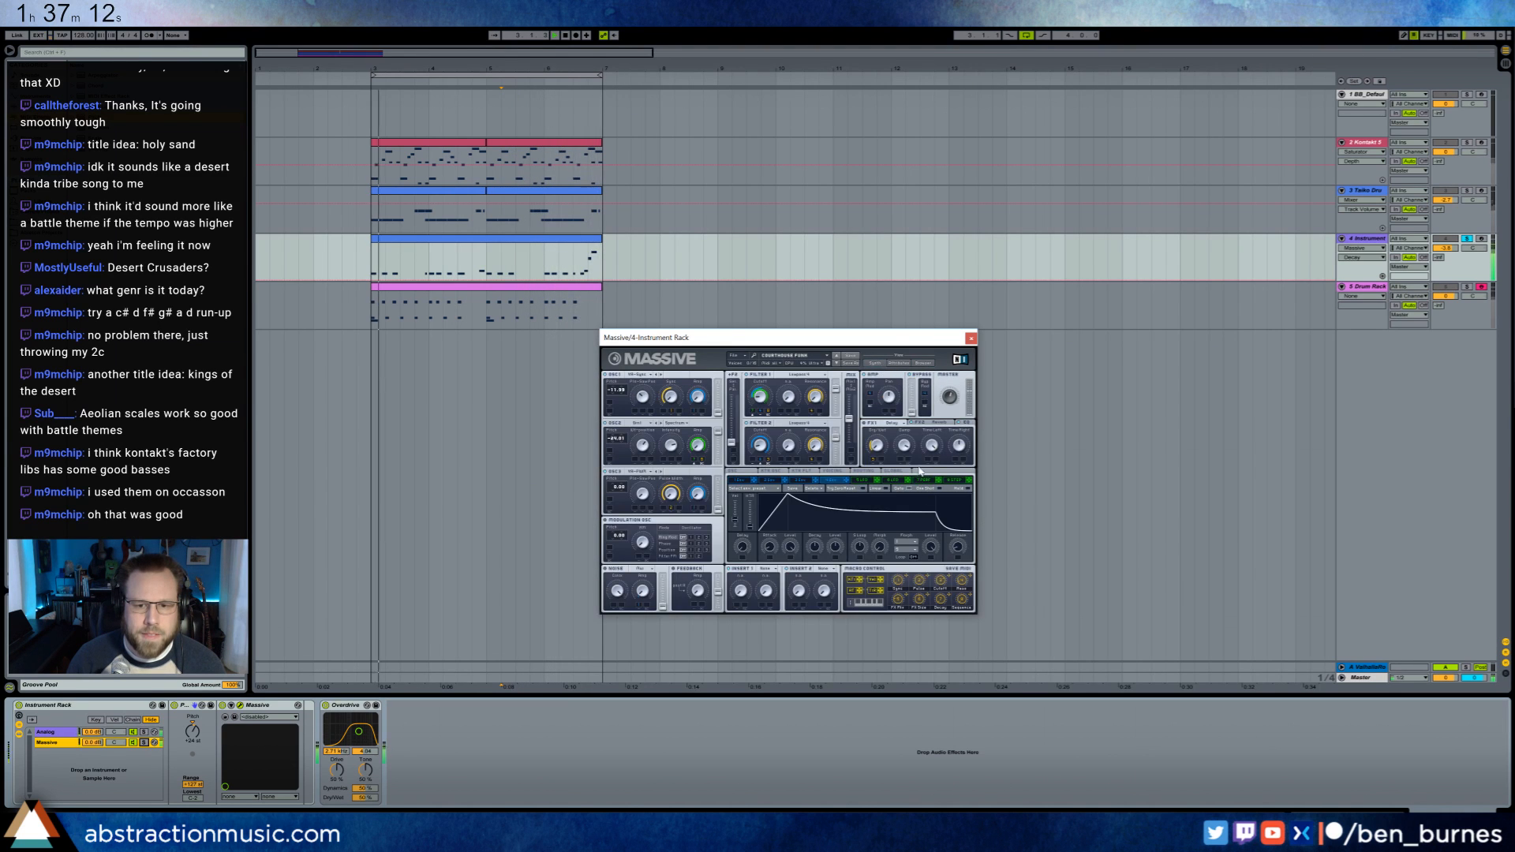
click(928, 426)
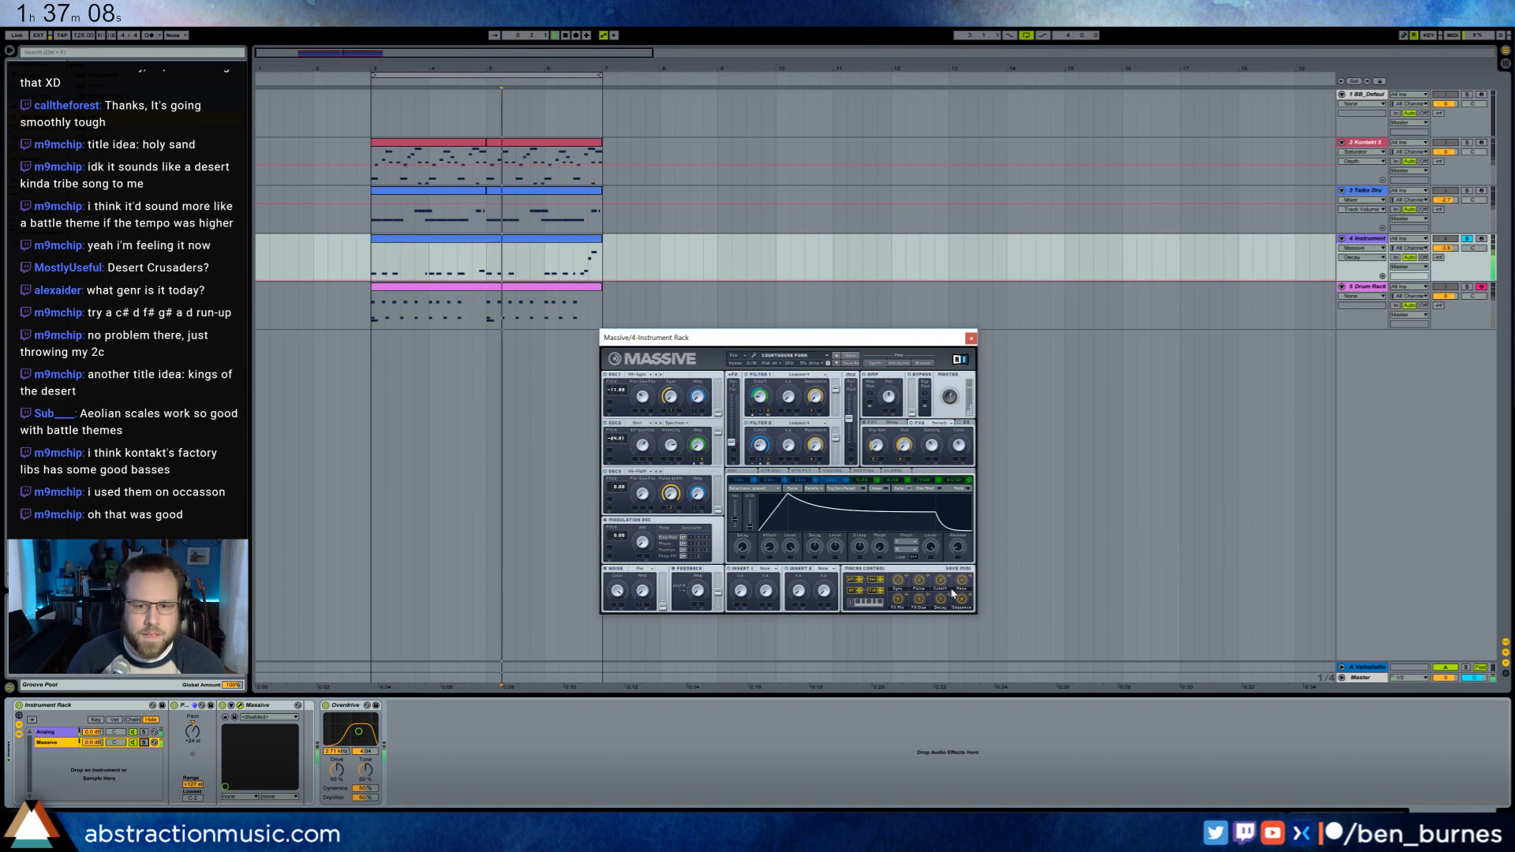
drag(961, 581, 961, 587)
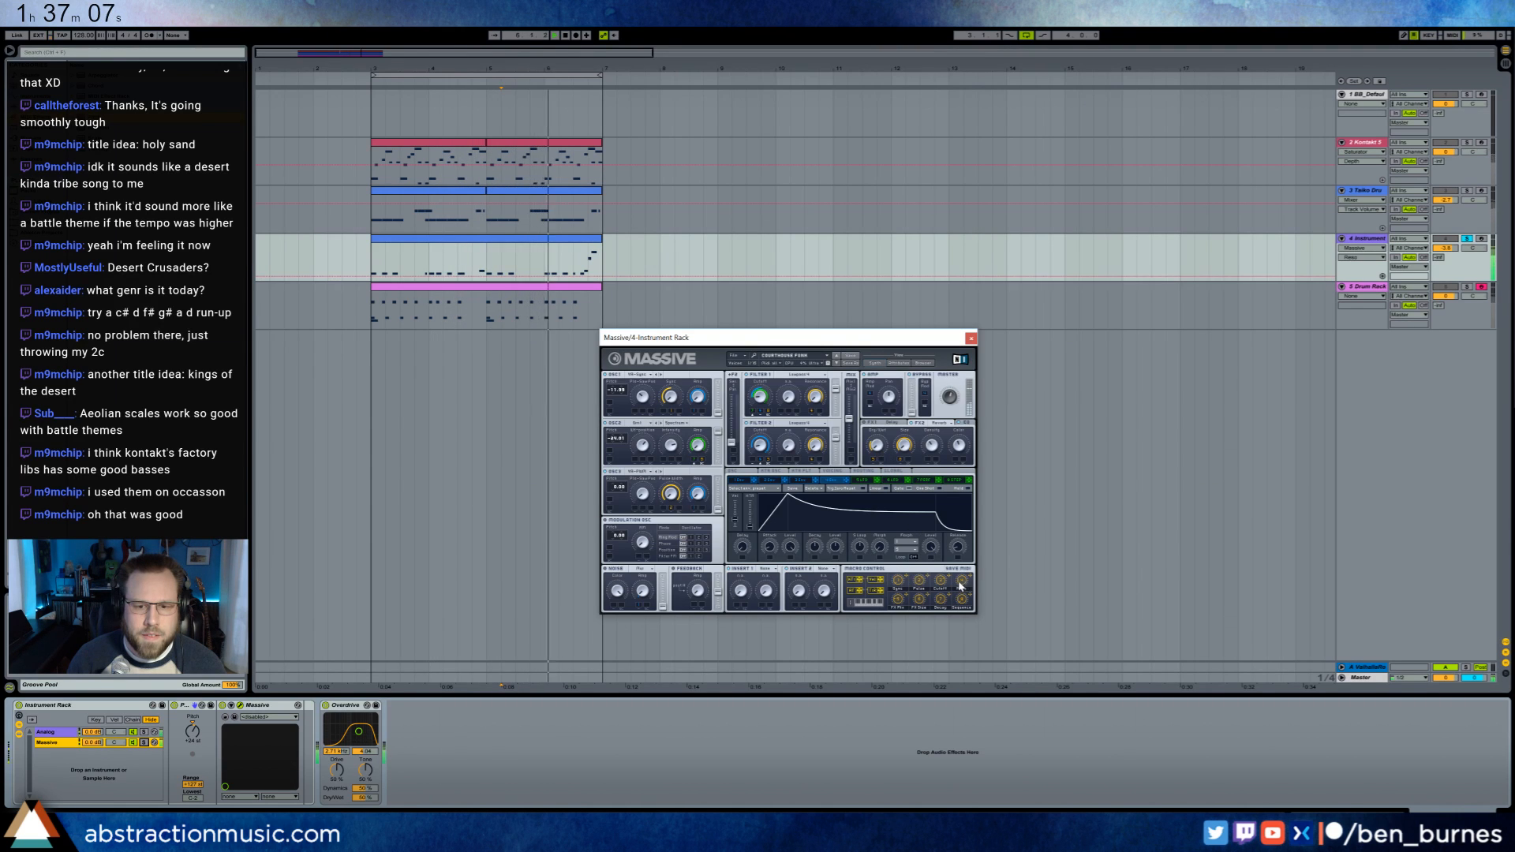
click(904, 607)
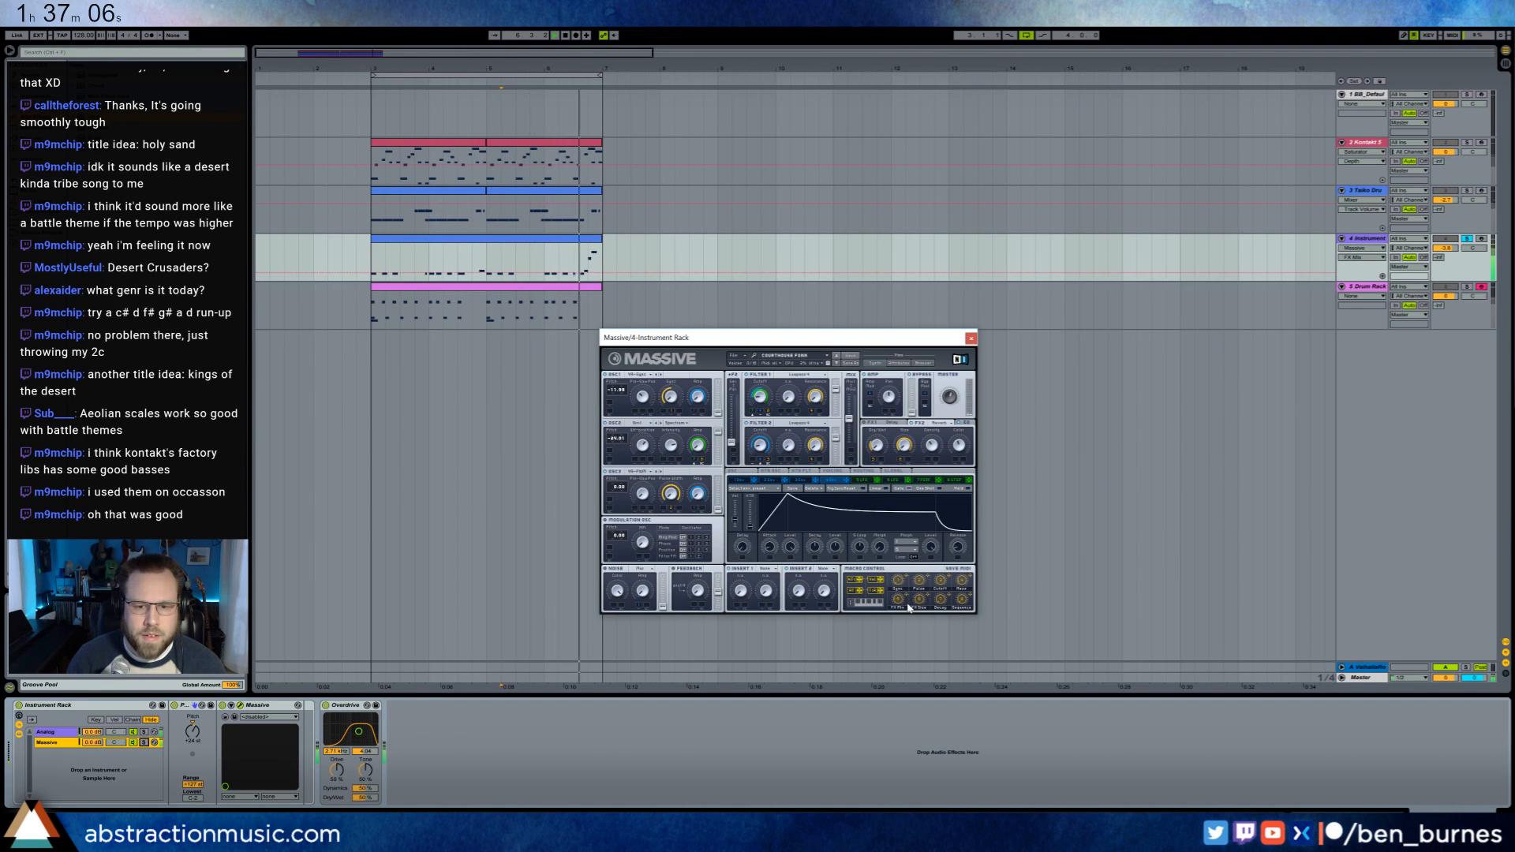
click(971, 339)
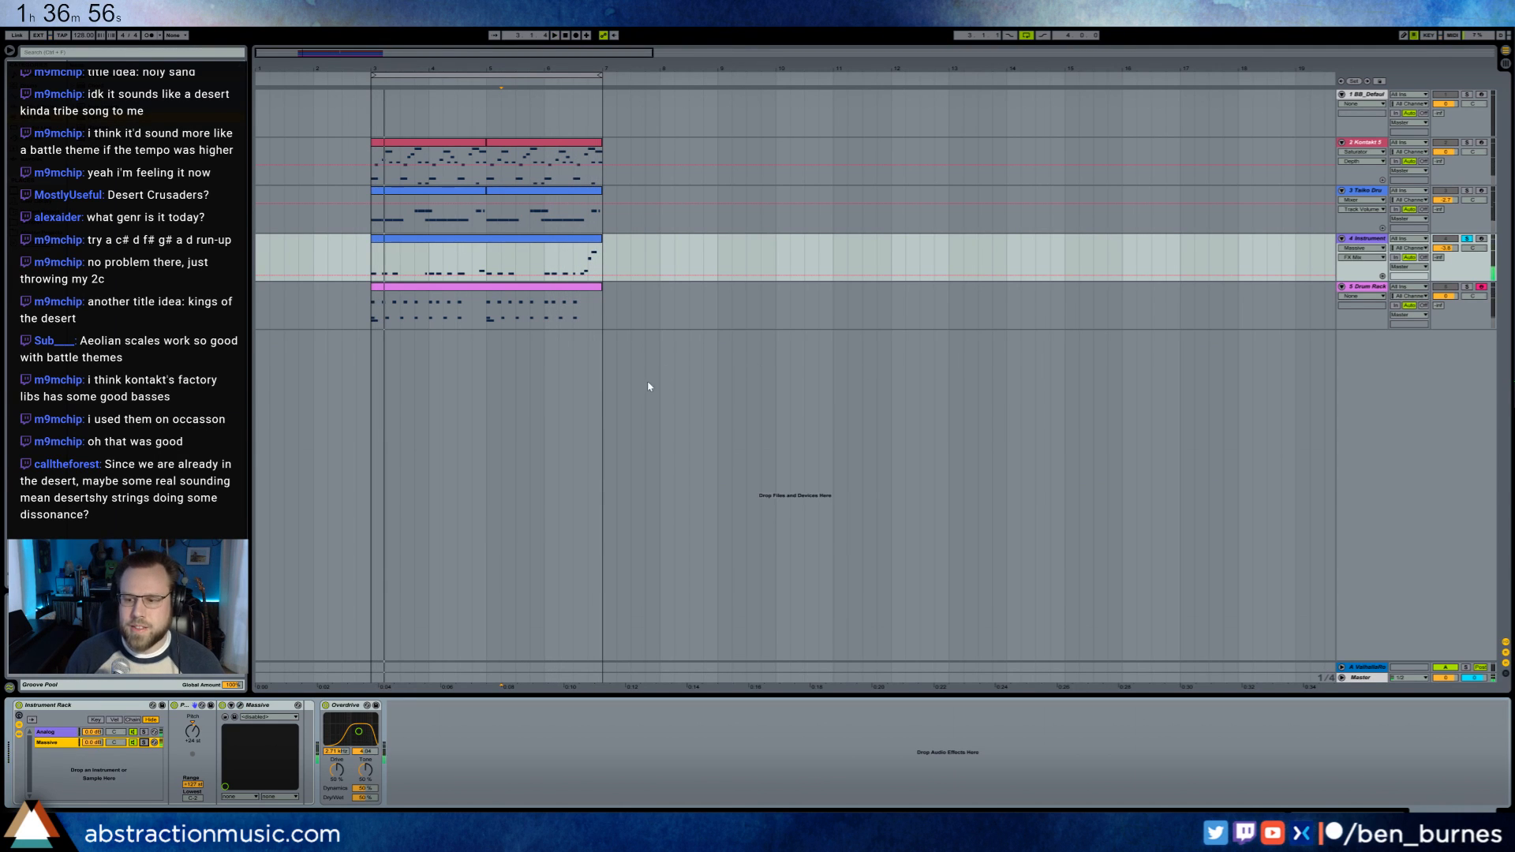
- Add a new MIDI track with Kontakt 5, search its library for "sitar" and load the Sitar instrument
click(778, 387)
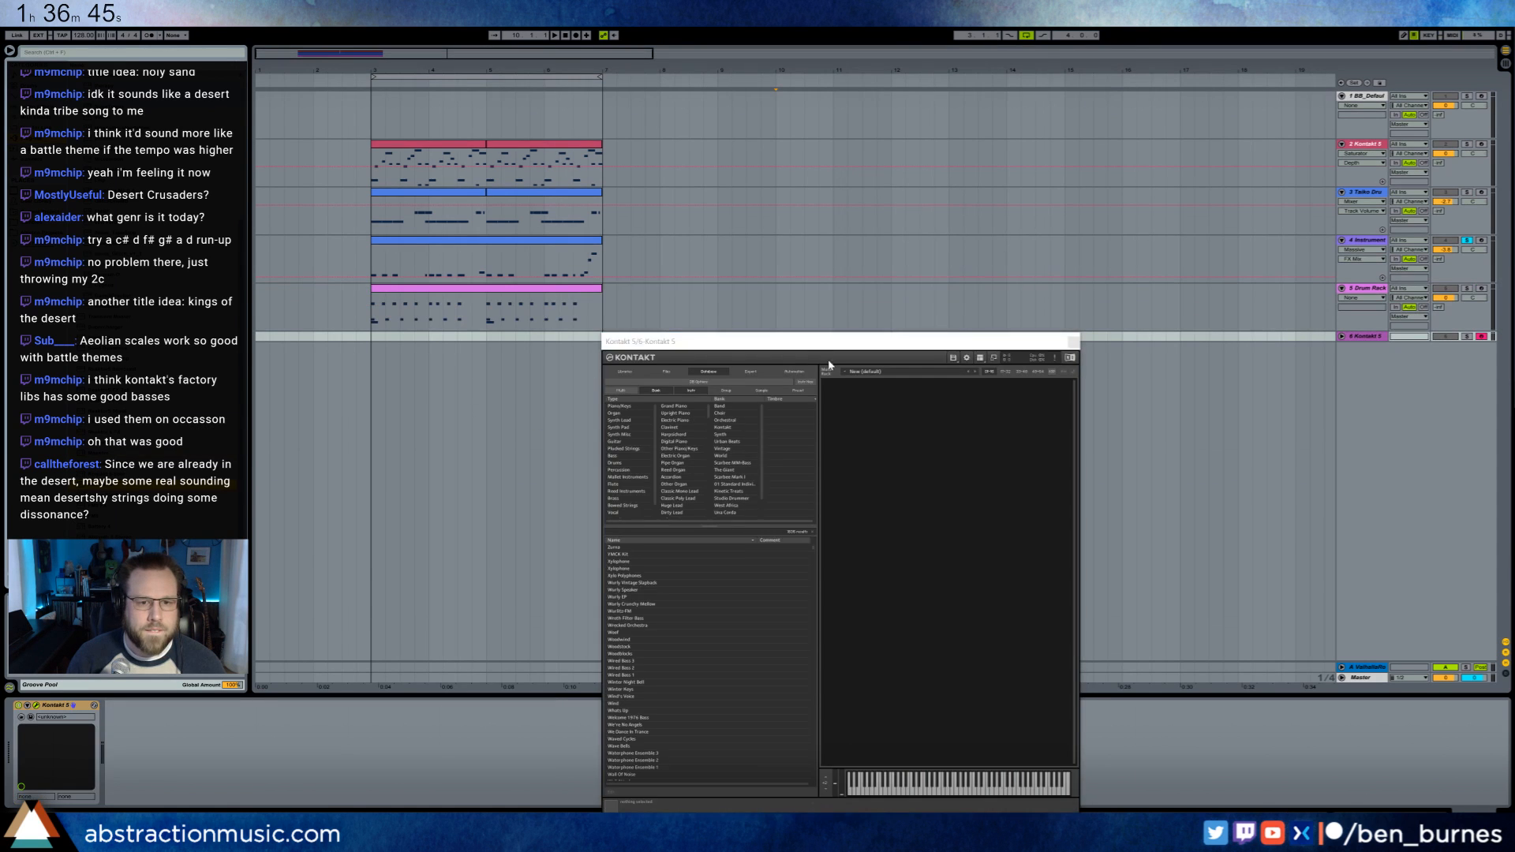
drag(795, 339, 776, 220)
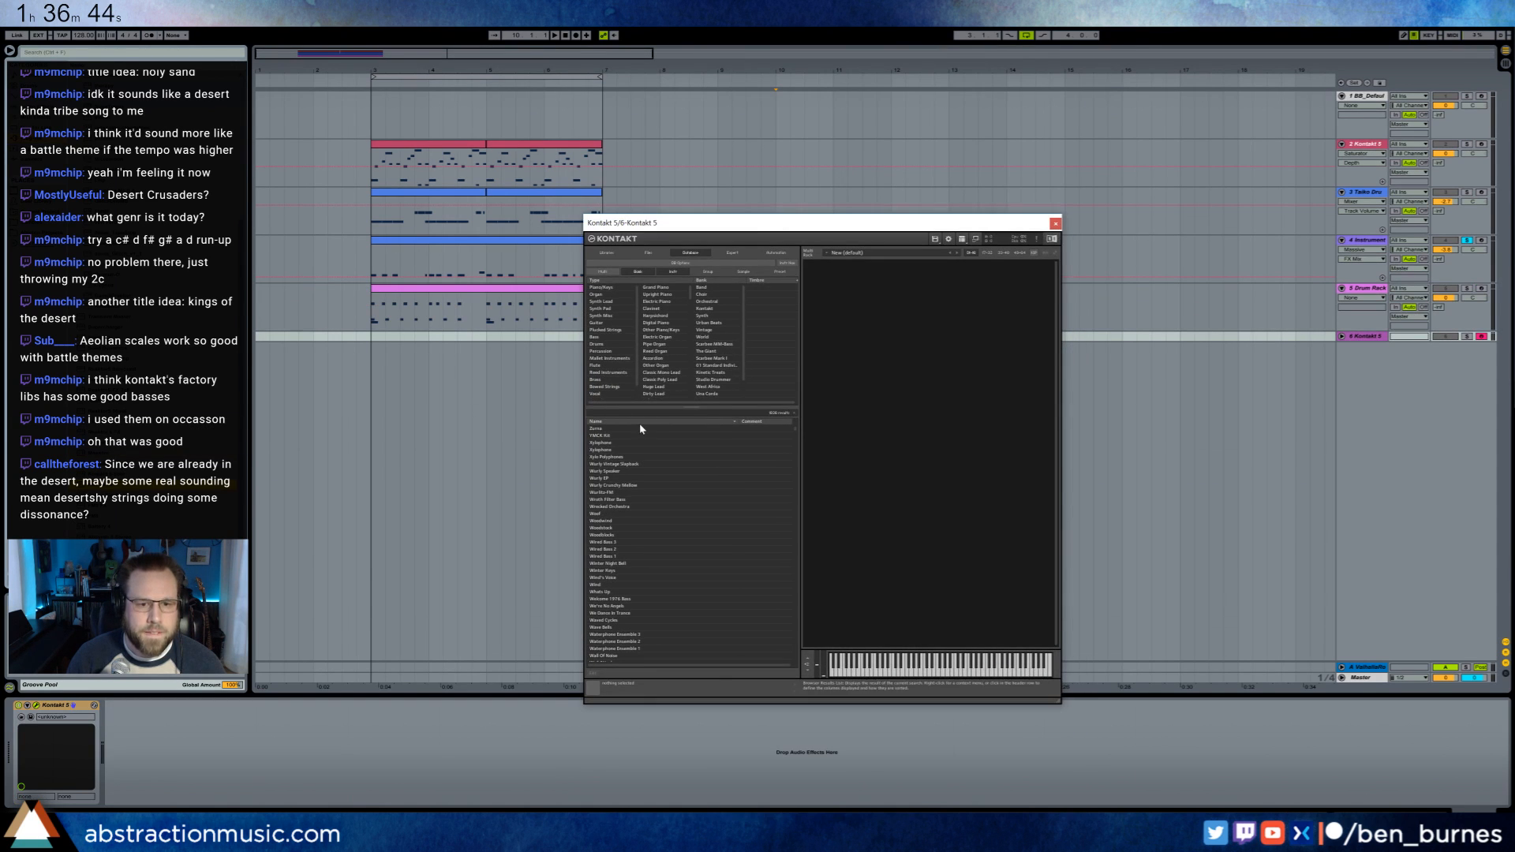
text(sitar)
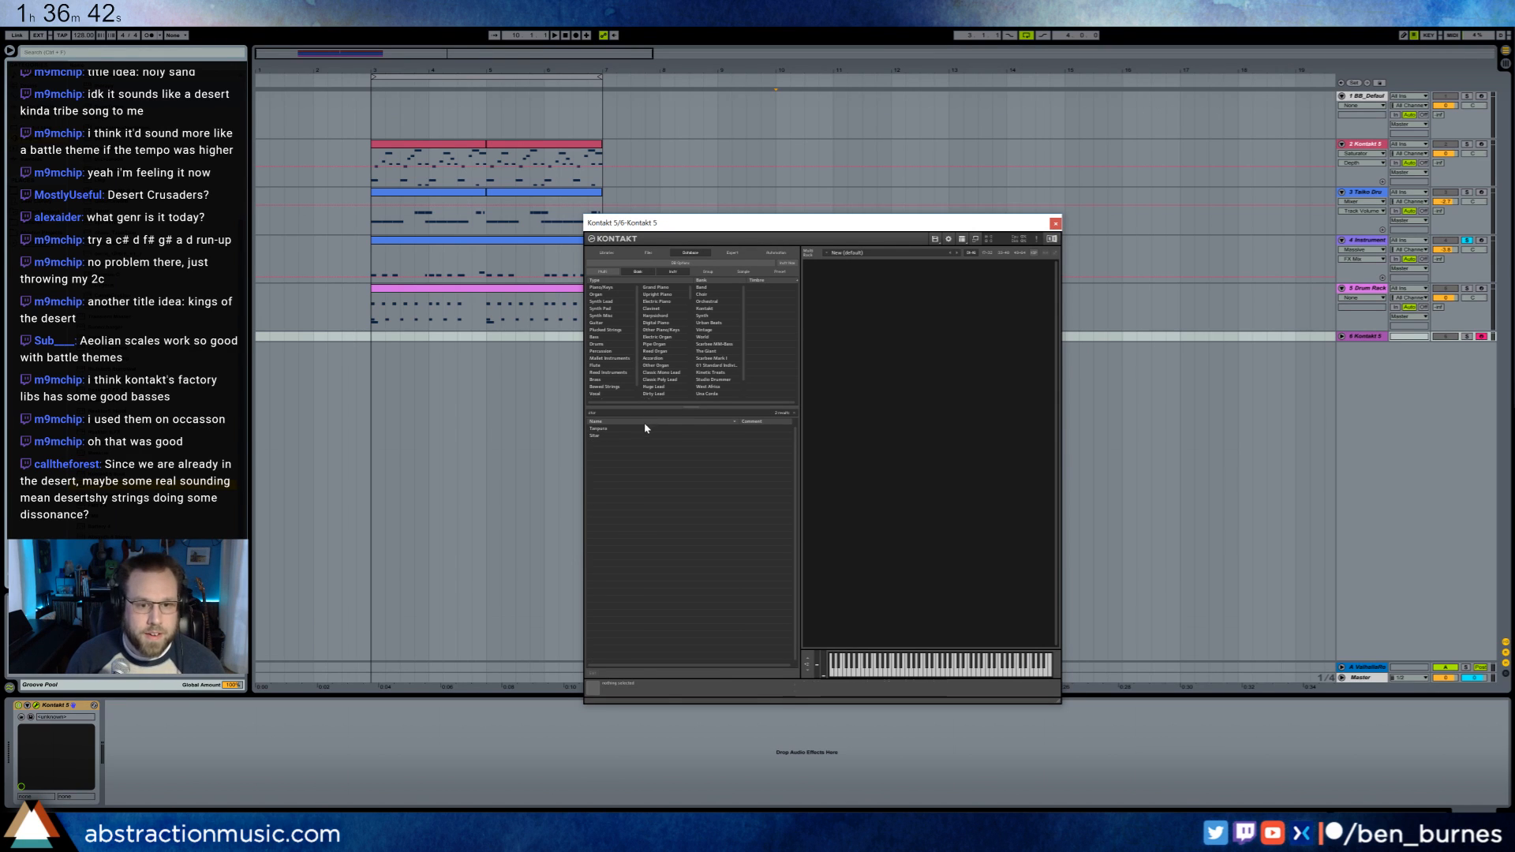
double_click(618, 437)
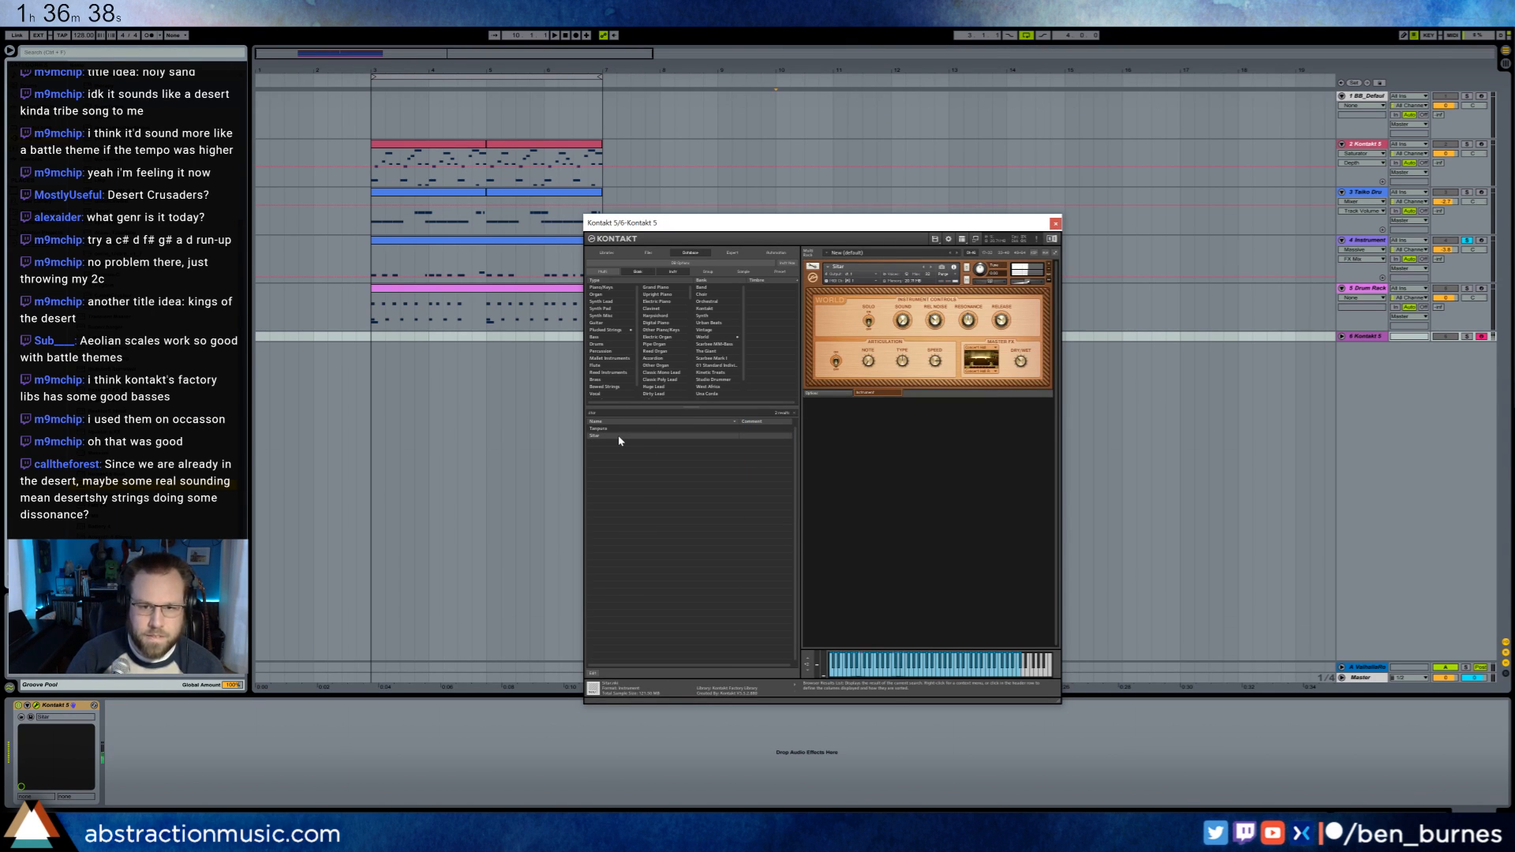
- Unsolo the bass track, replace the Sitar with the Tanpura in Kontakt, and set the insert point at the loop start
click(1466, 240)
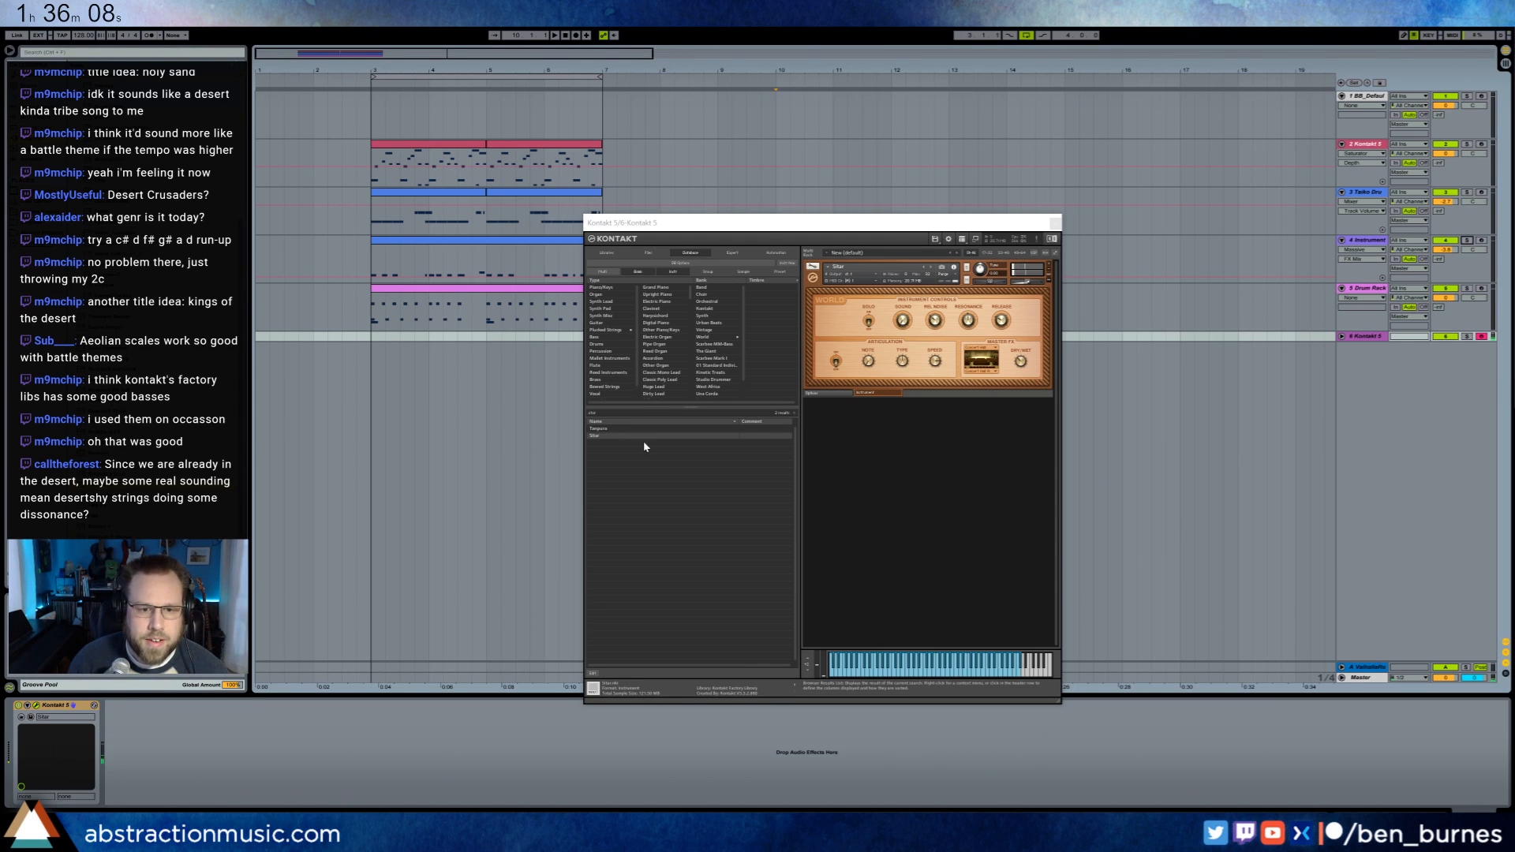
click(1048, 266)
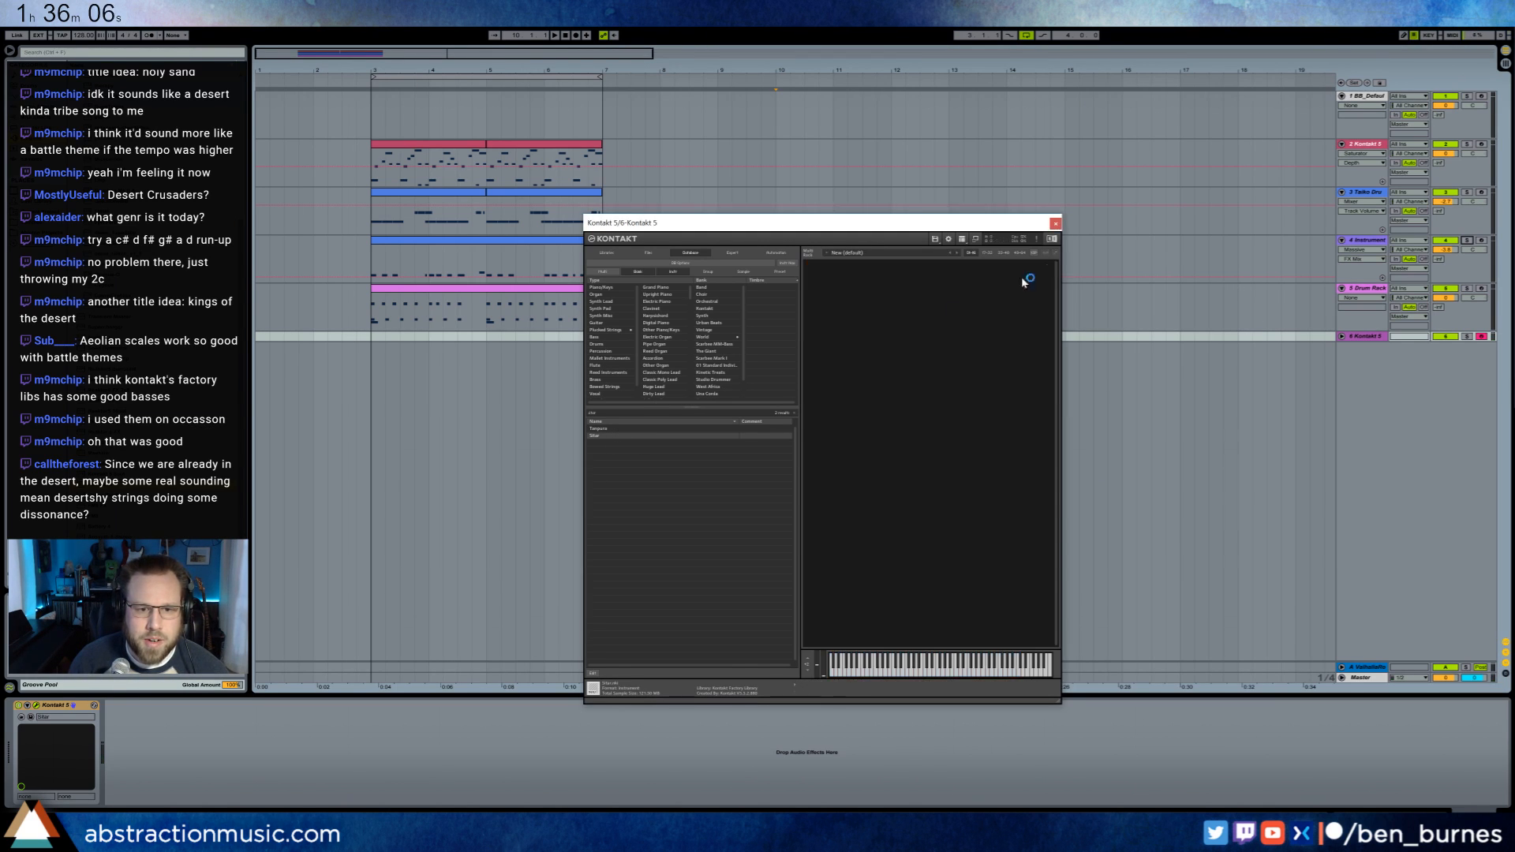
double_click(618, 429)
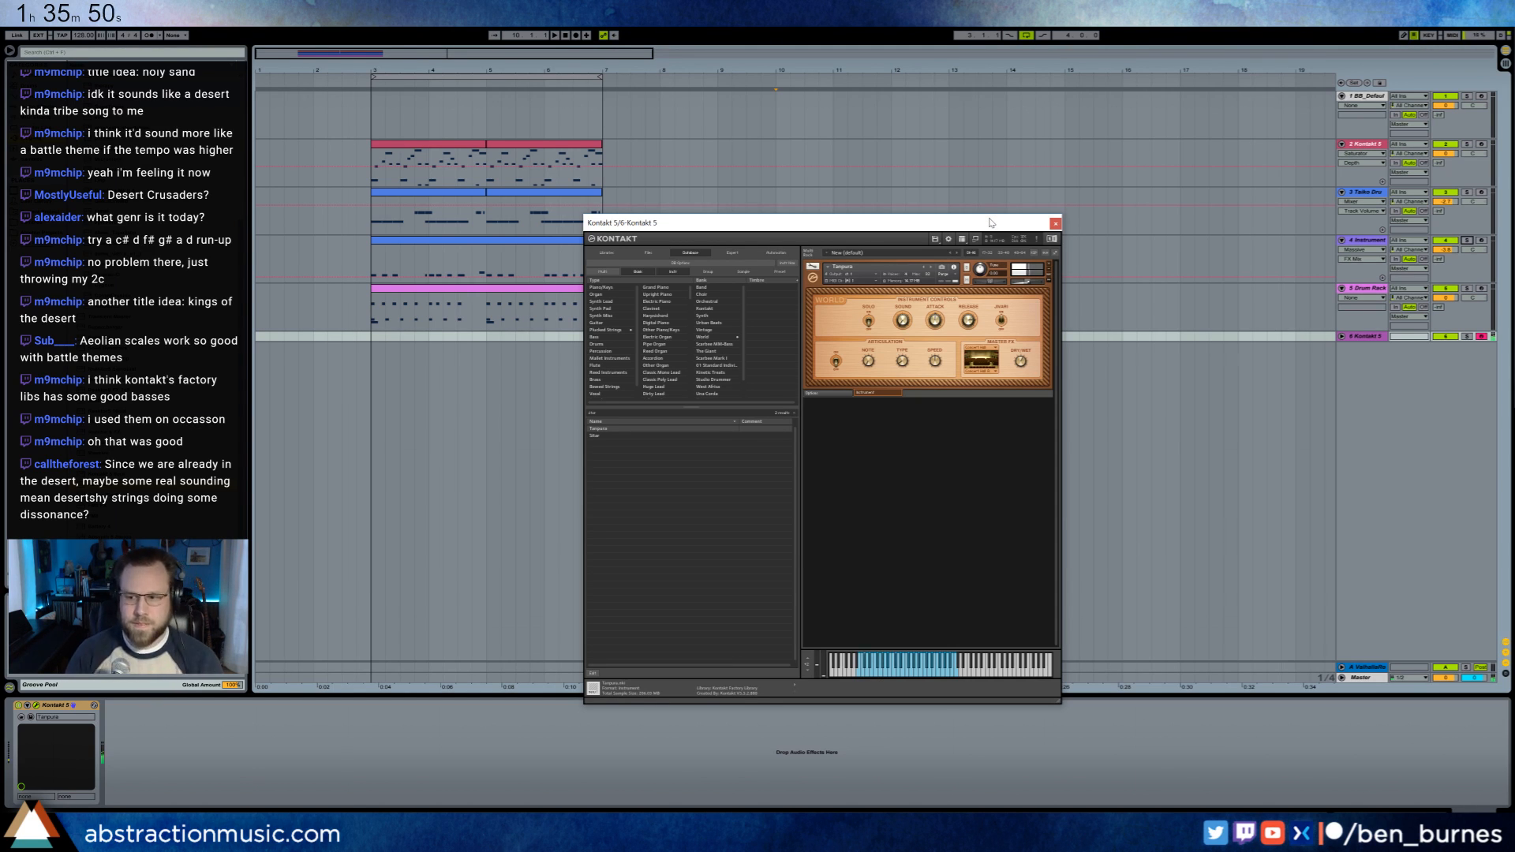
click(374, 340)
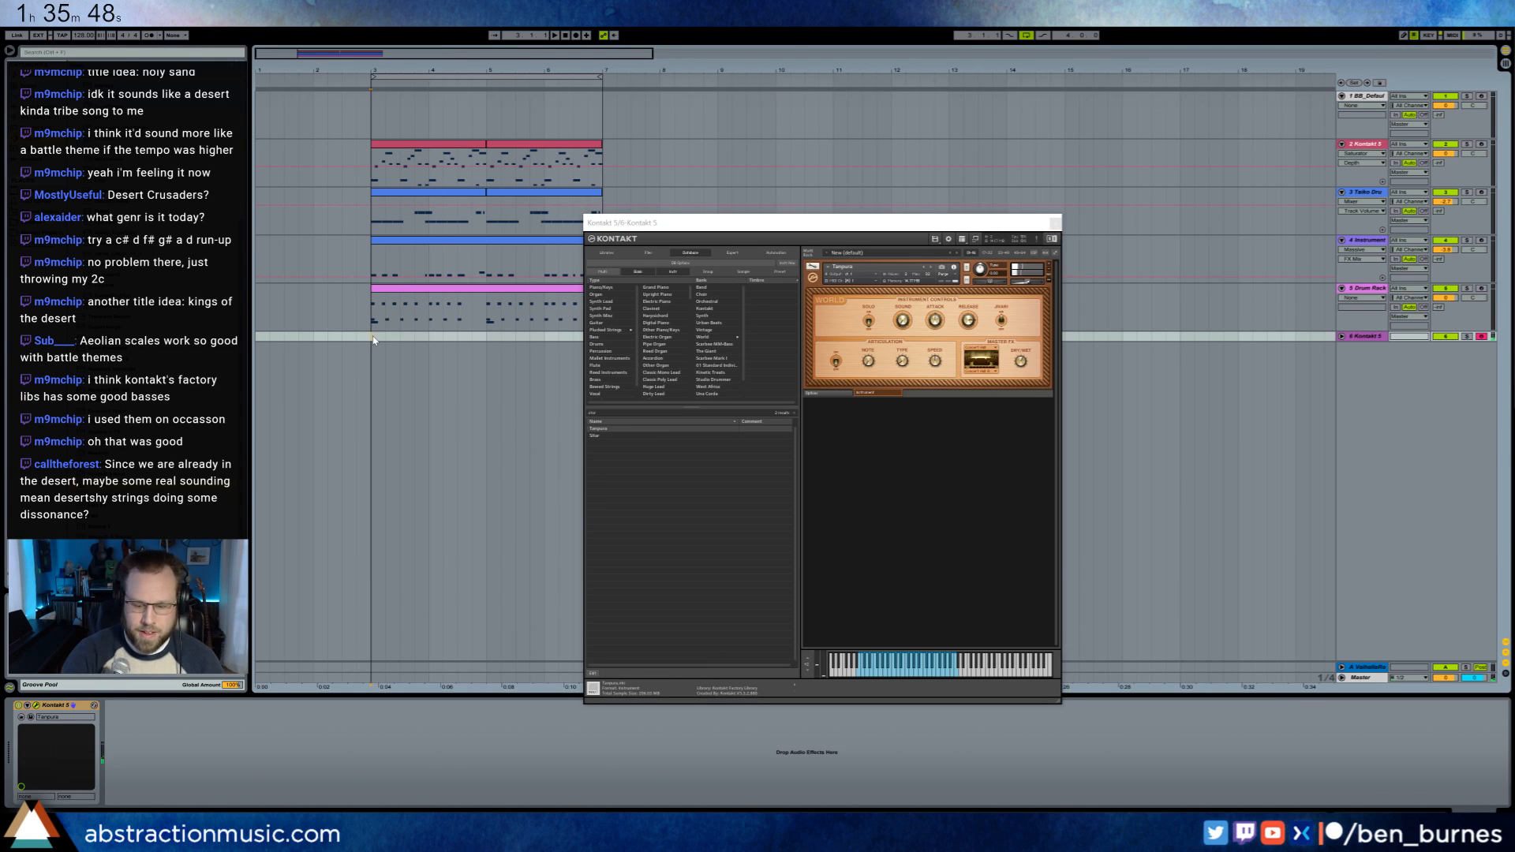
- Record a MIDI part on track 6 Kontakt over bars 3 to 7 and open the recorded clip's notes
key(F9)
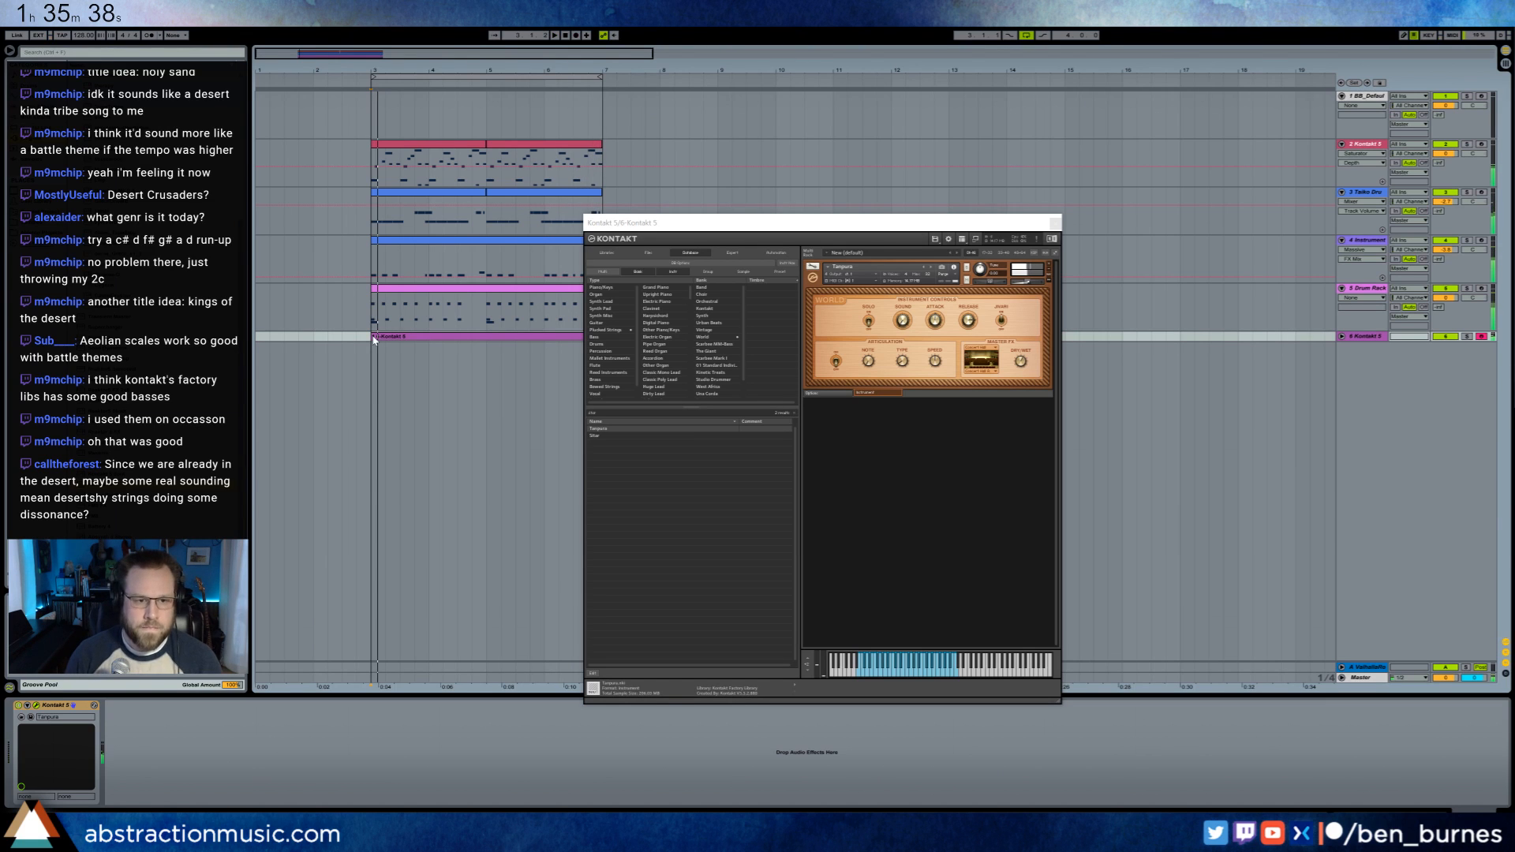
click(1055, 223)
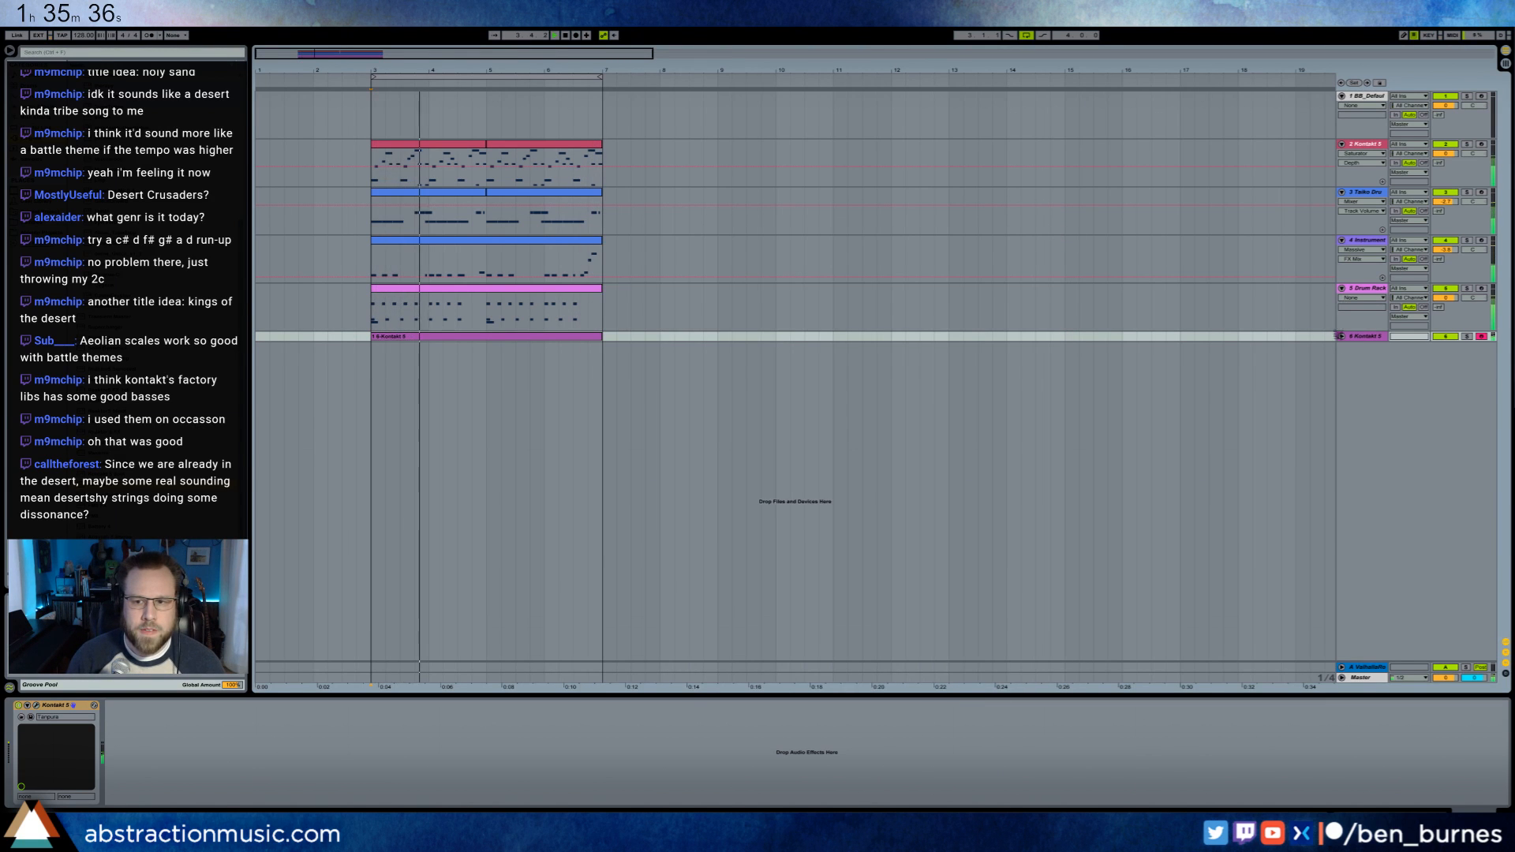
click(1340, 336)
double_click(478, 338)
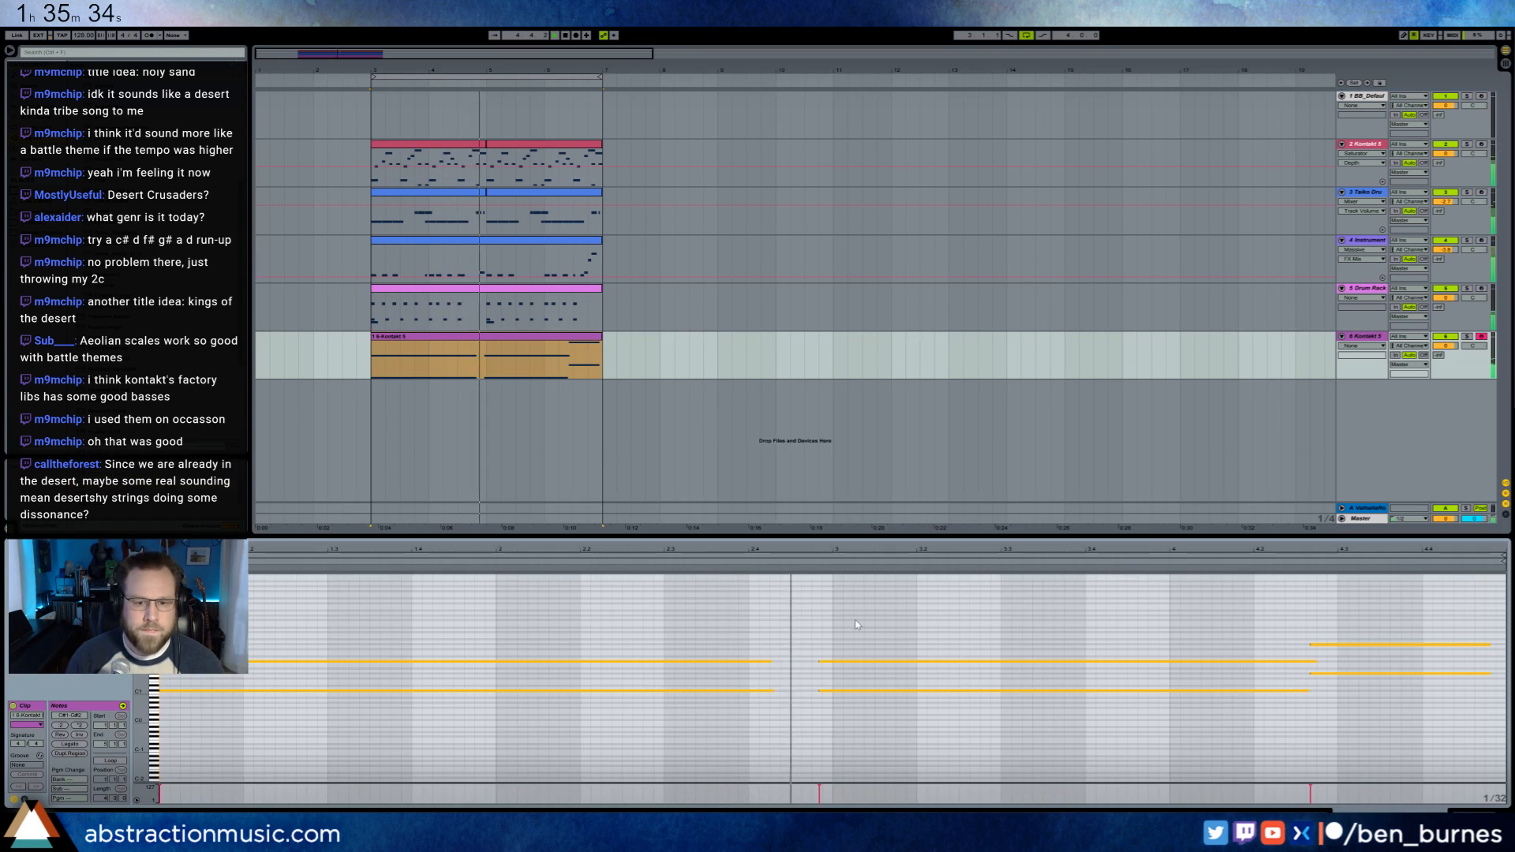
- Nudge the last chord slightly later and the middle chord slightly earlier, extending the middle chord's lower note to its end
drag(1350, 620, 1372, 714)
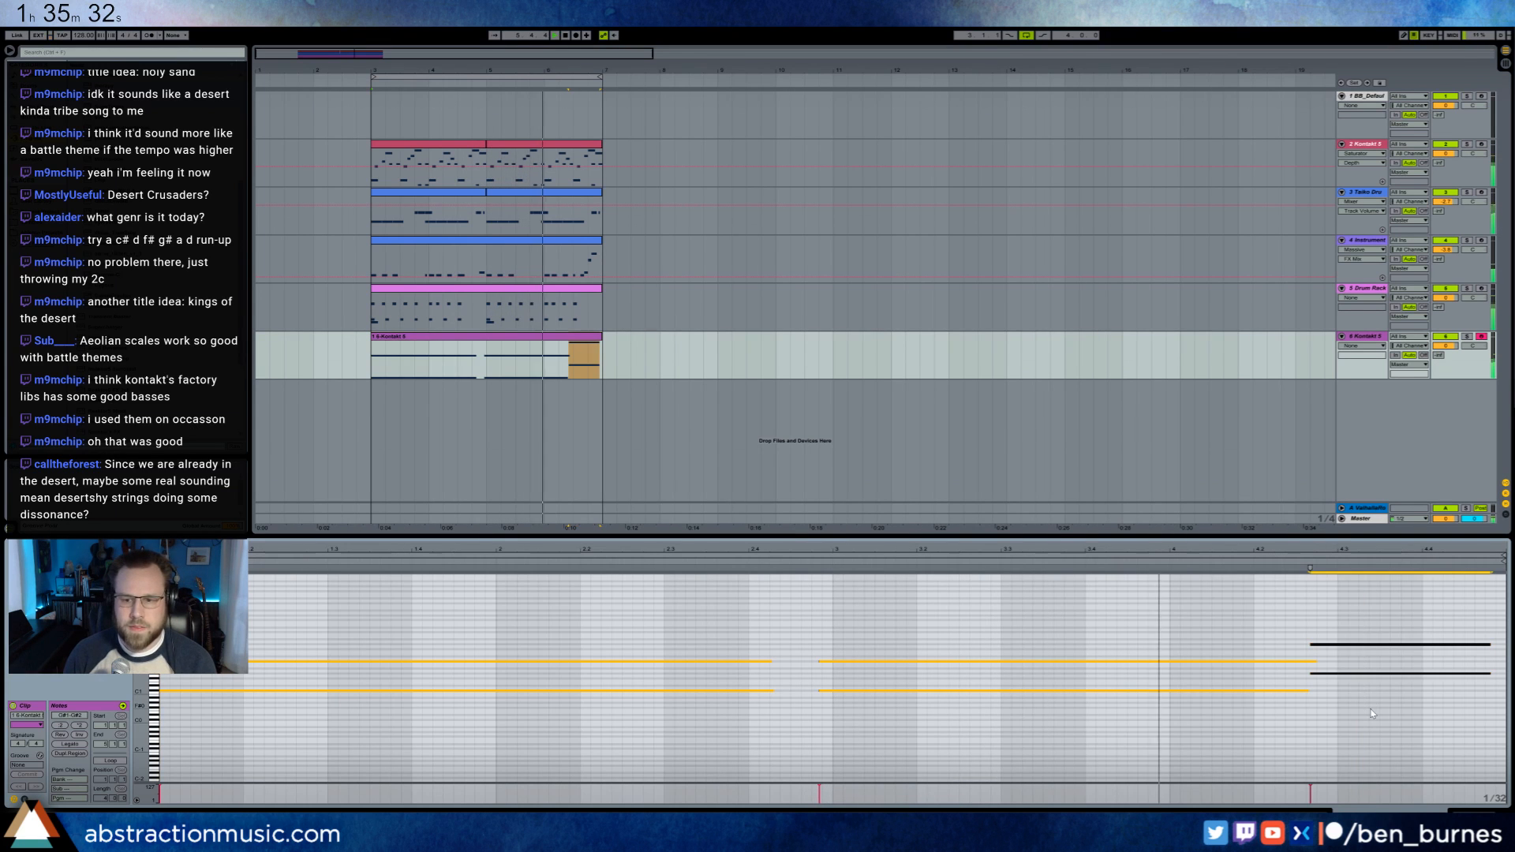
key(Right)
drag(957, 631, 968, 716)
key(Left)
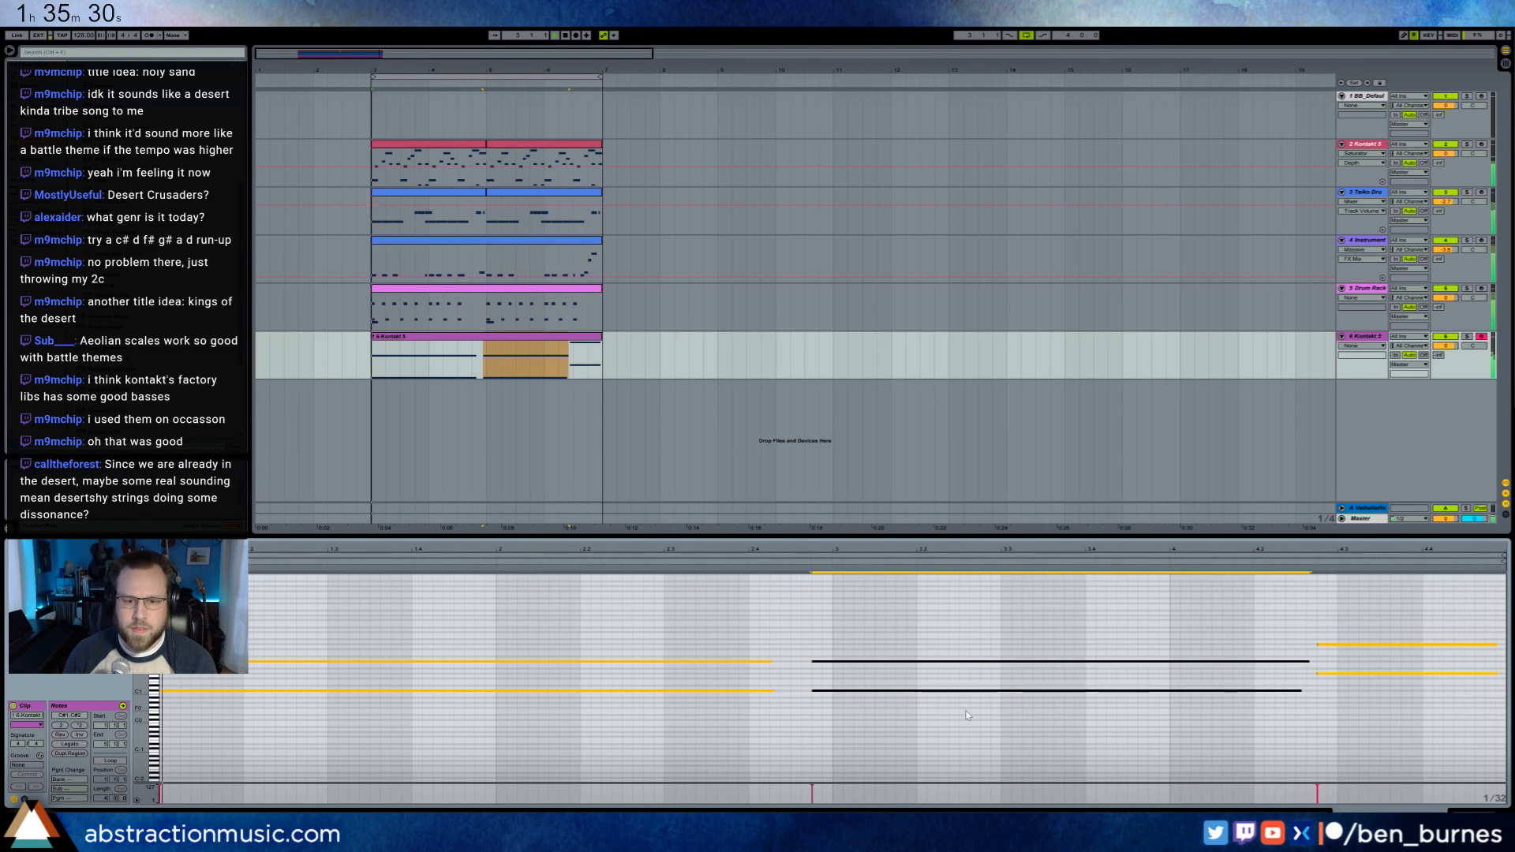
click(1325, 700)
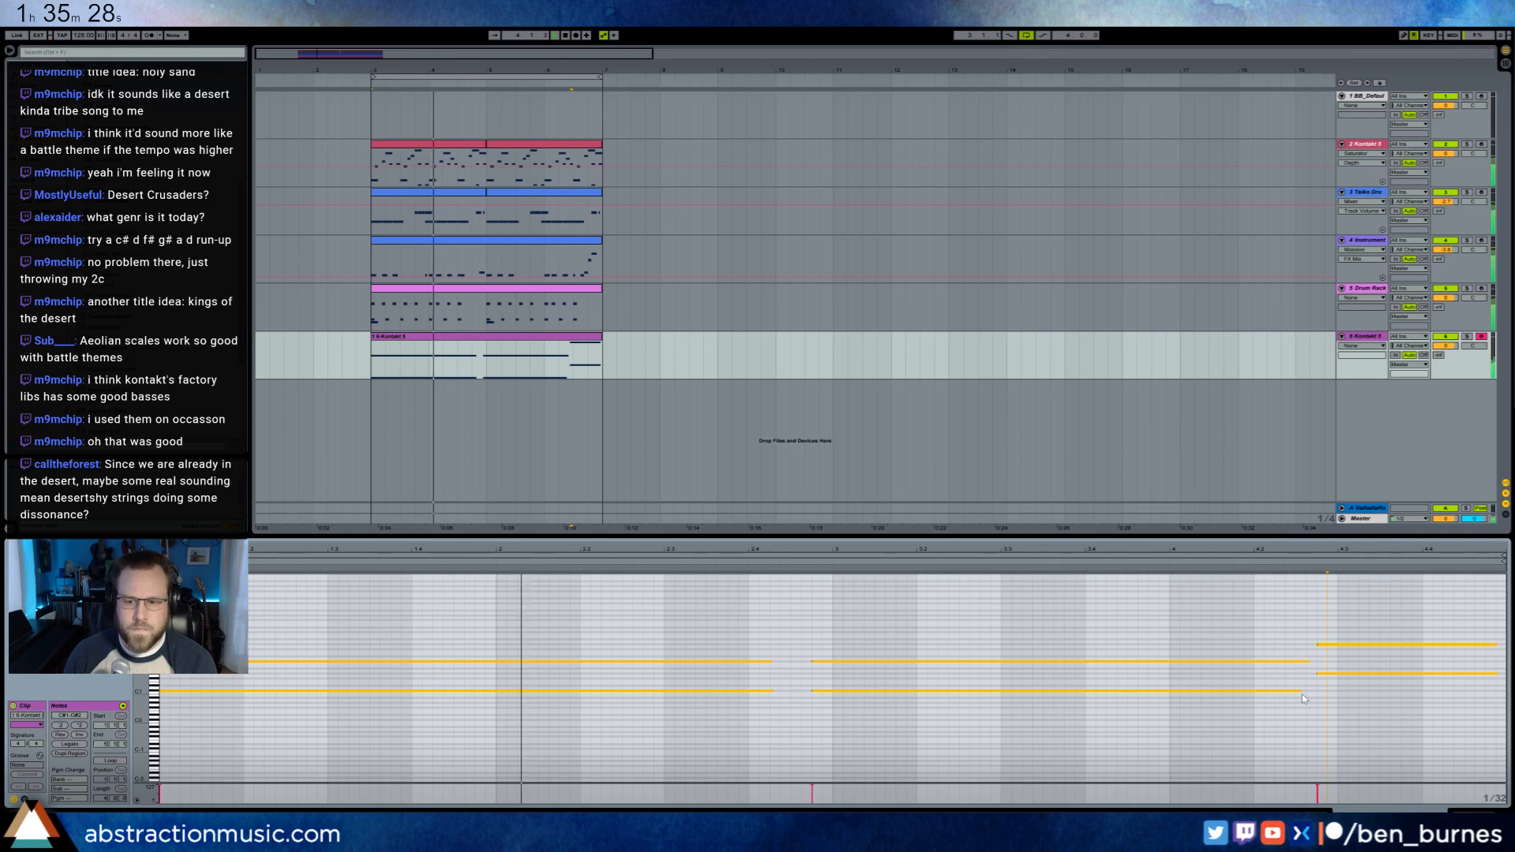
click(1298, 692)
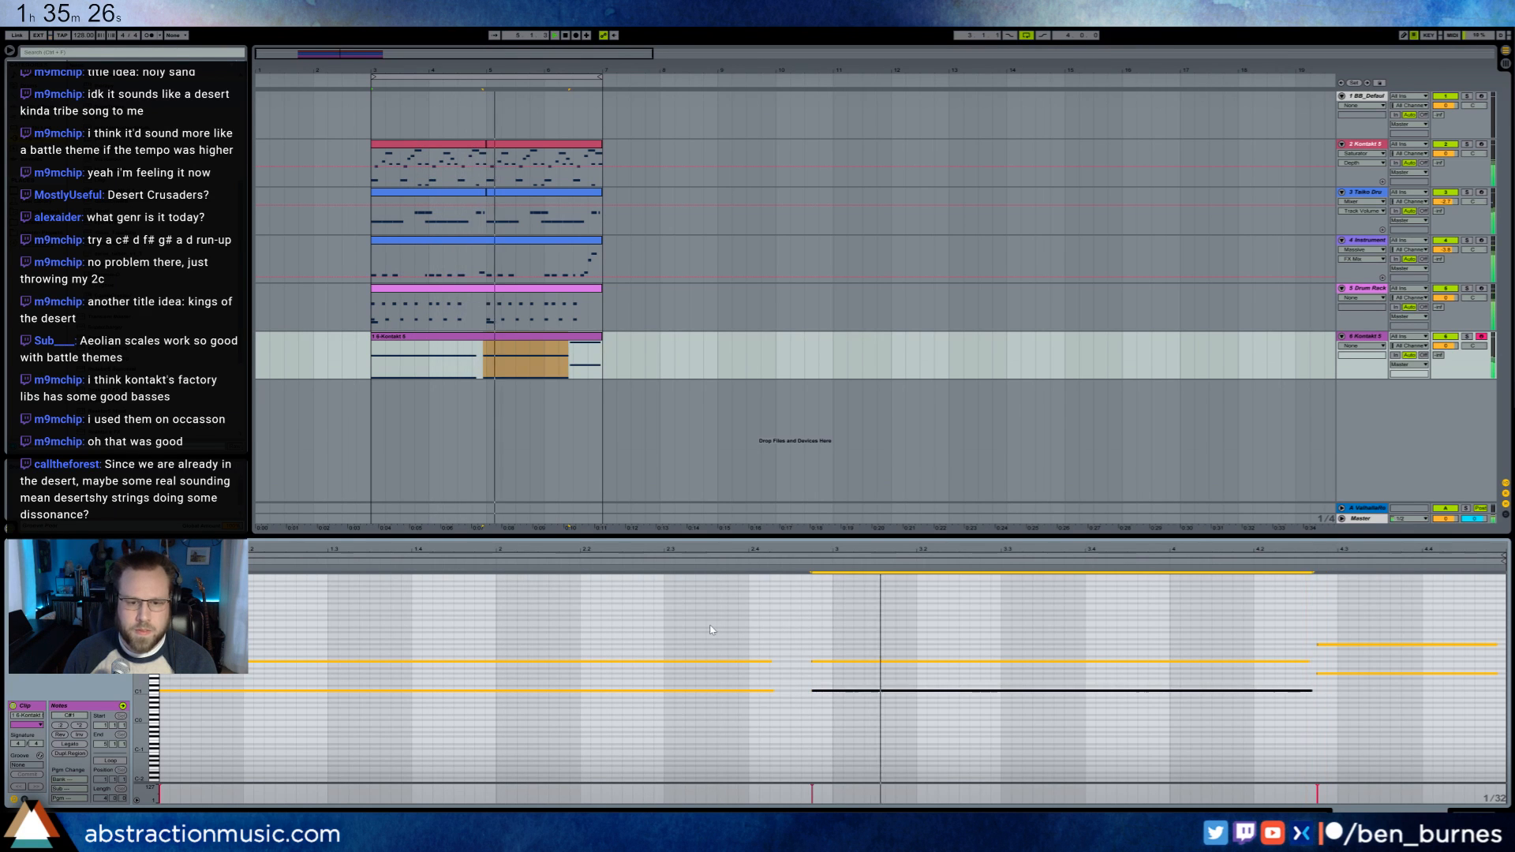
mouse_move(142, 660)
mouse_down()
mouse_move(186, 661)
mouse_move(146, 661)
mouse_up()
- Stop playback and add an Auto Pan effect after Kontakt on track 6
key(shift+Tab)
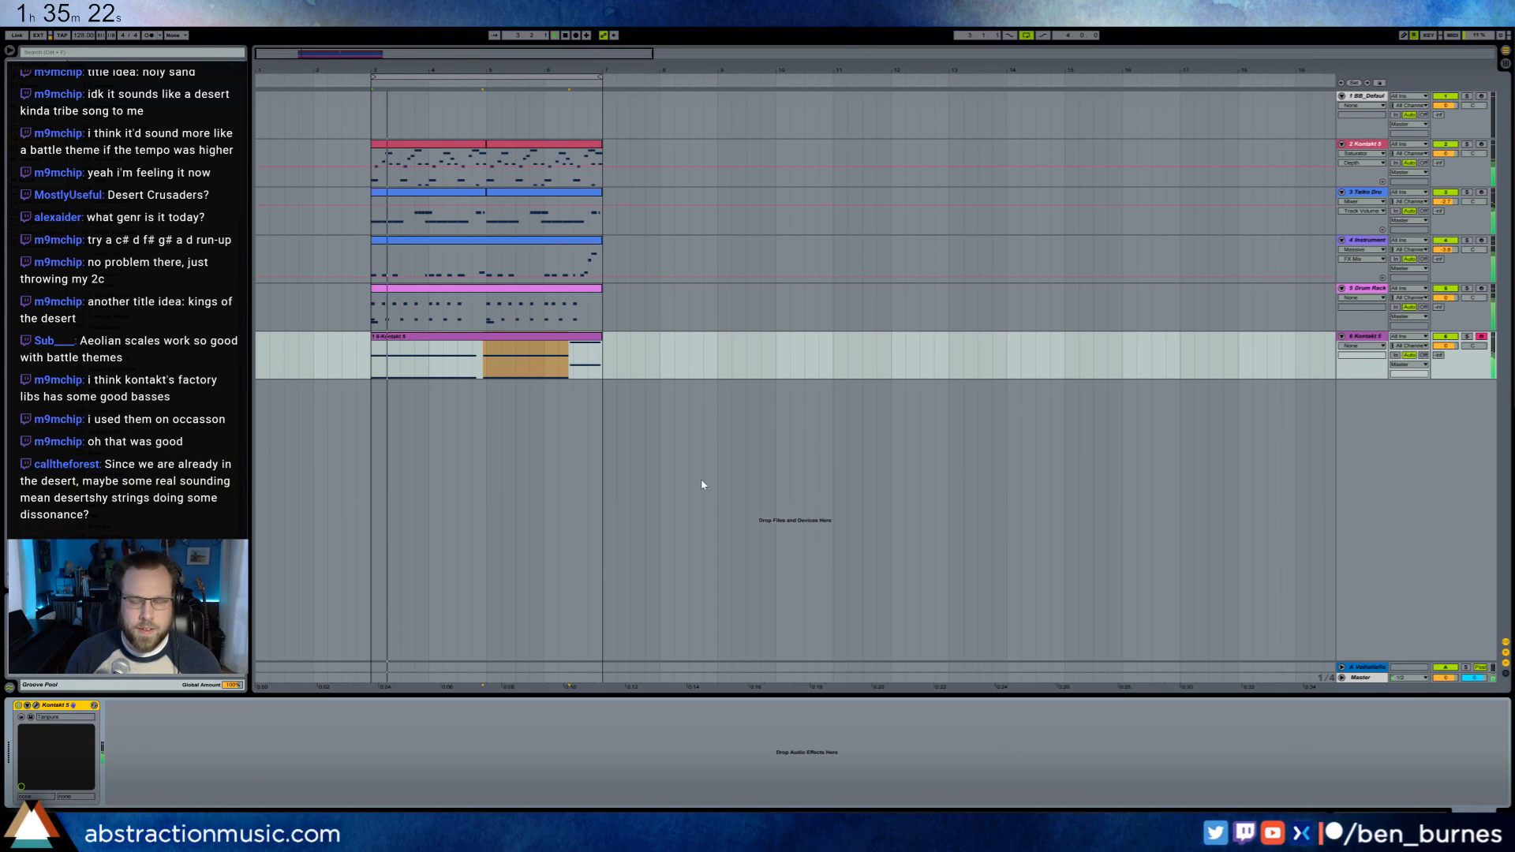
click(702, 484)
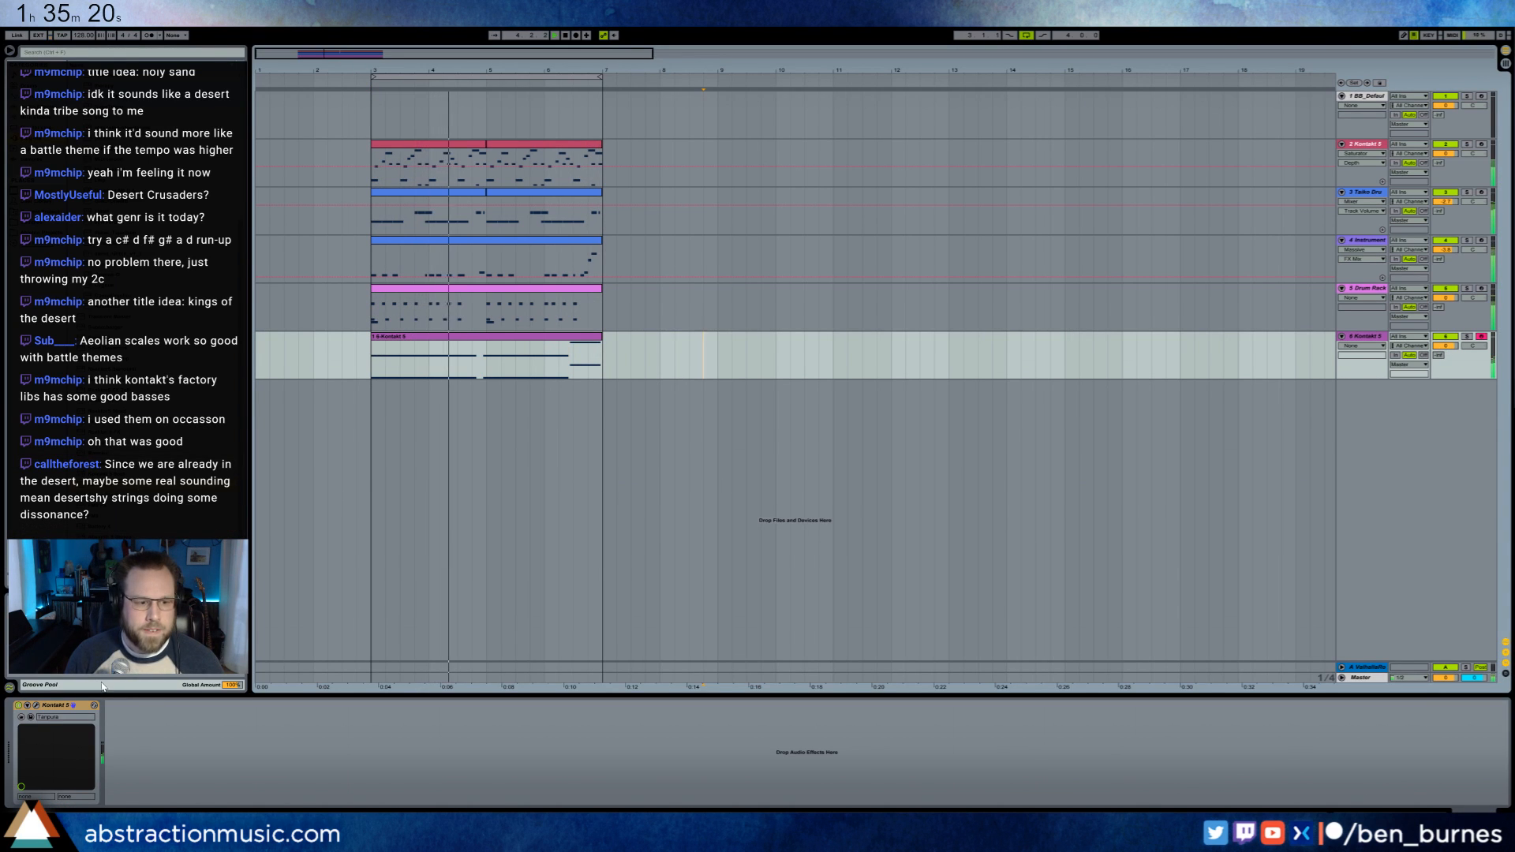
click(561, 366)
key(space)
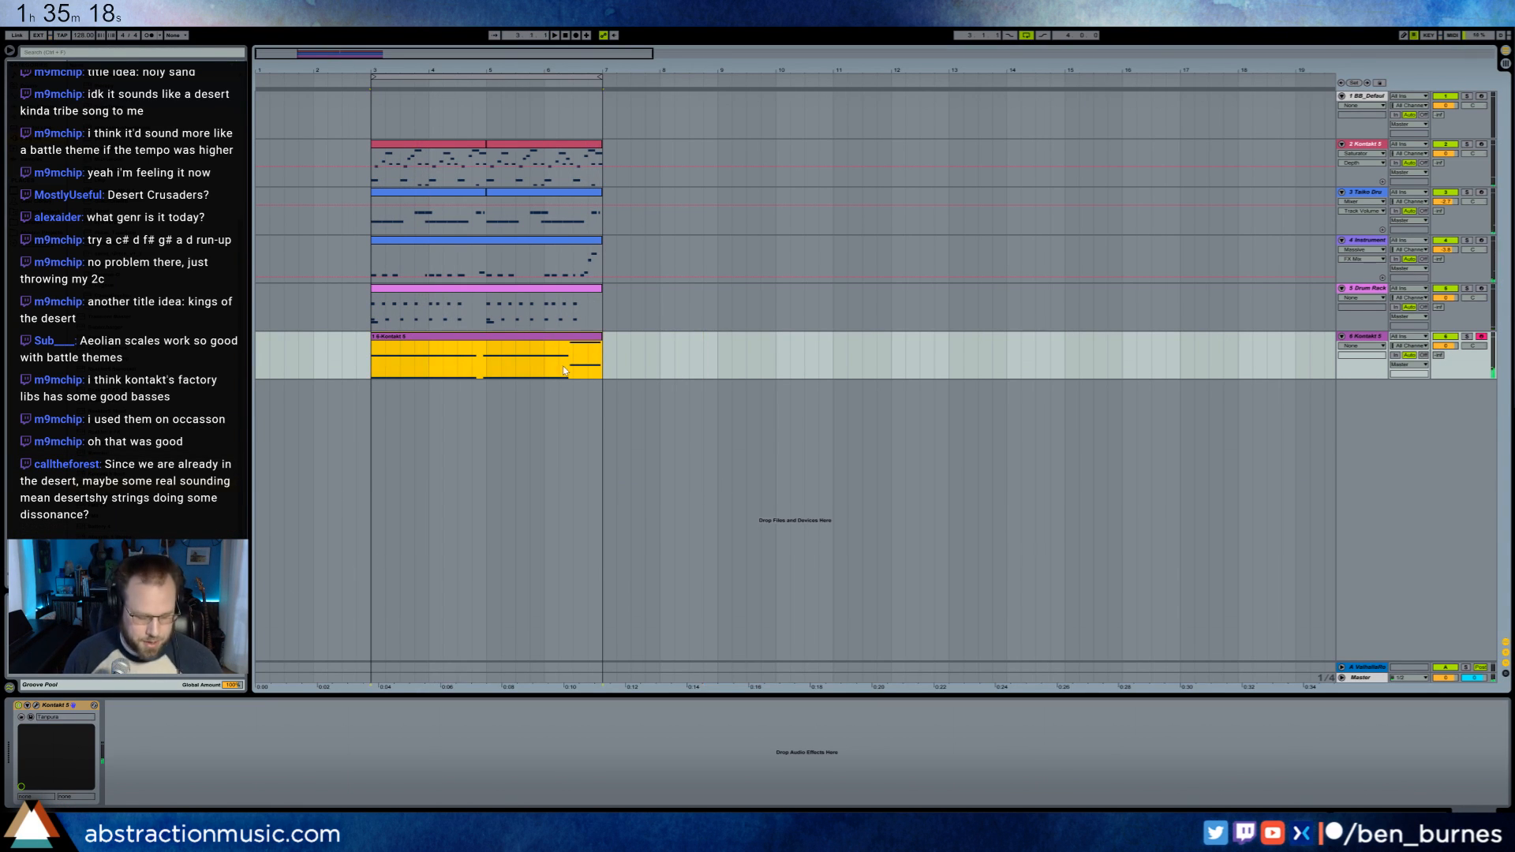
click(35, 105)
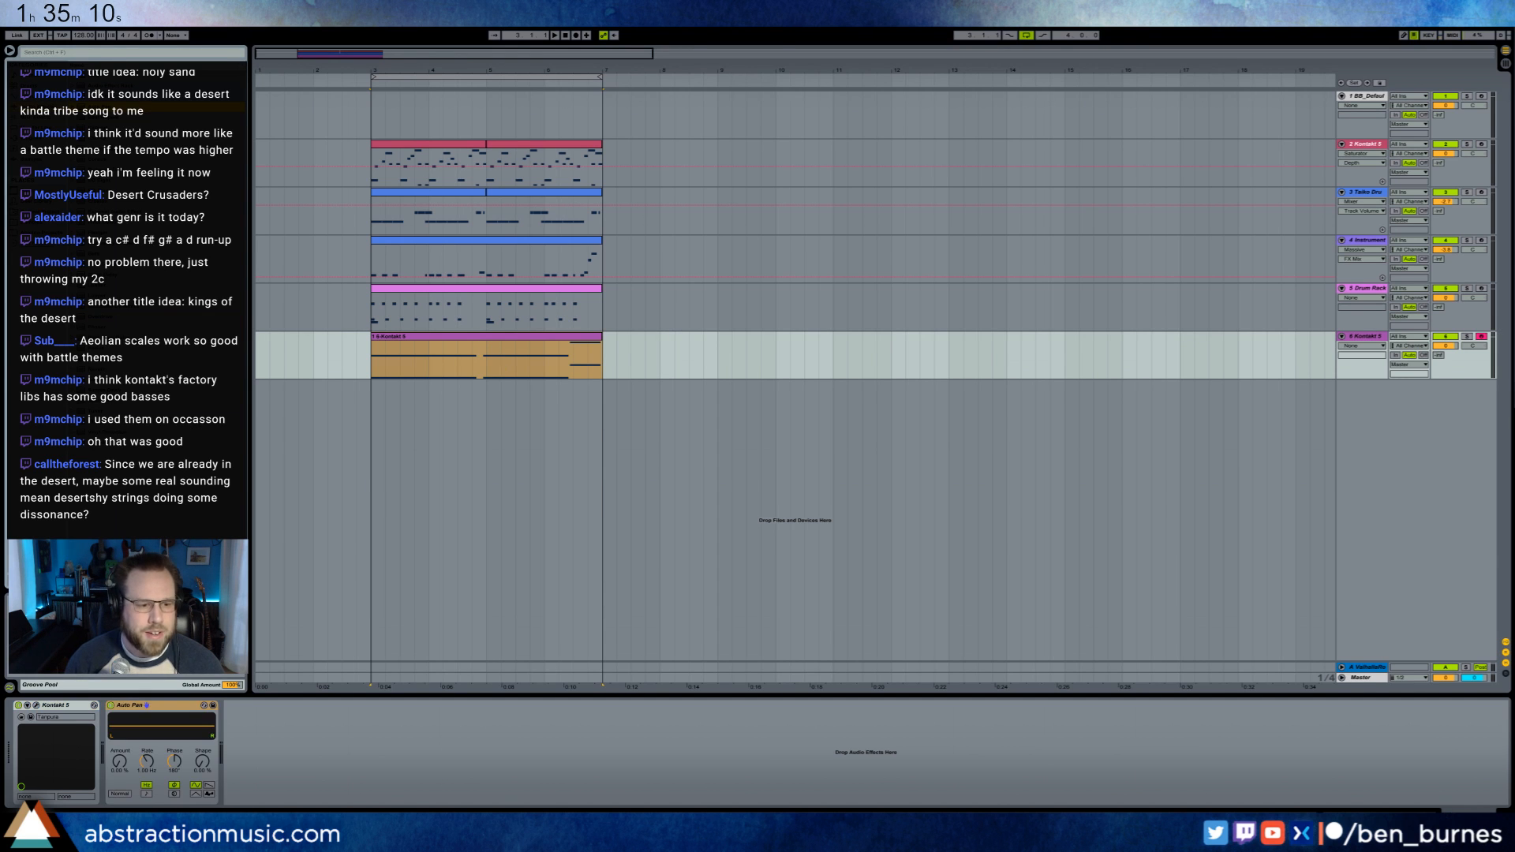
double_click(576, 341)
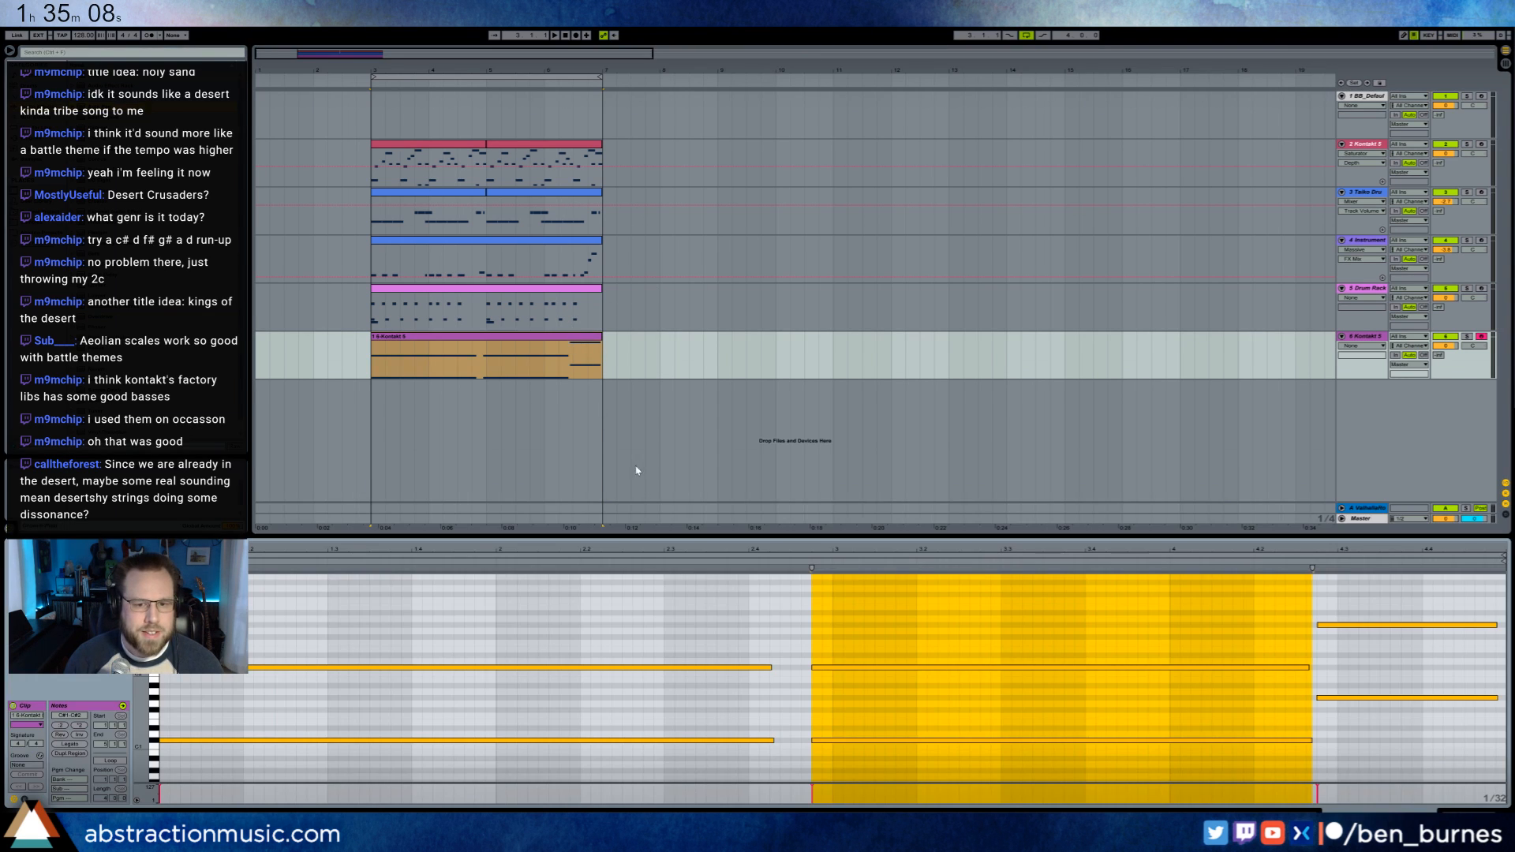
key(shift+Tab)
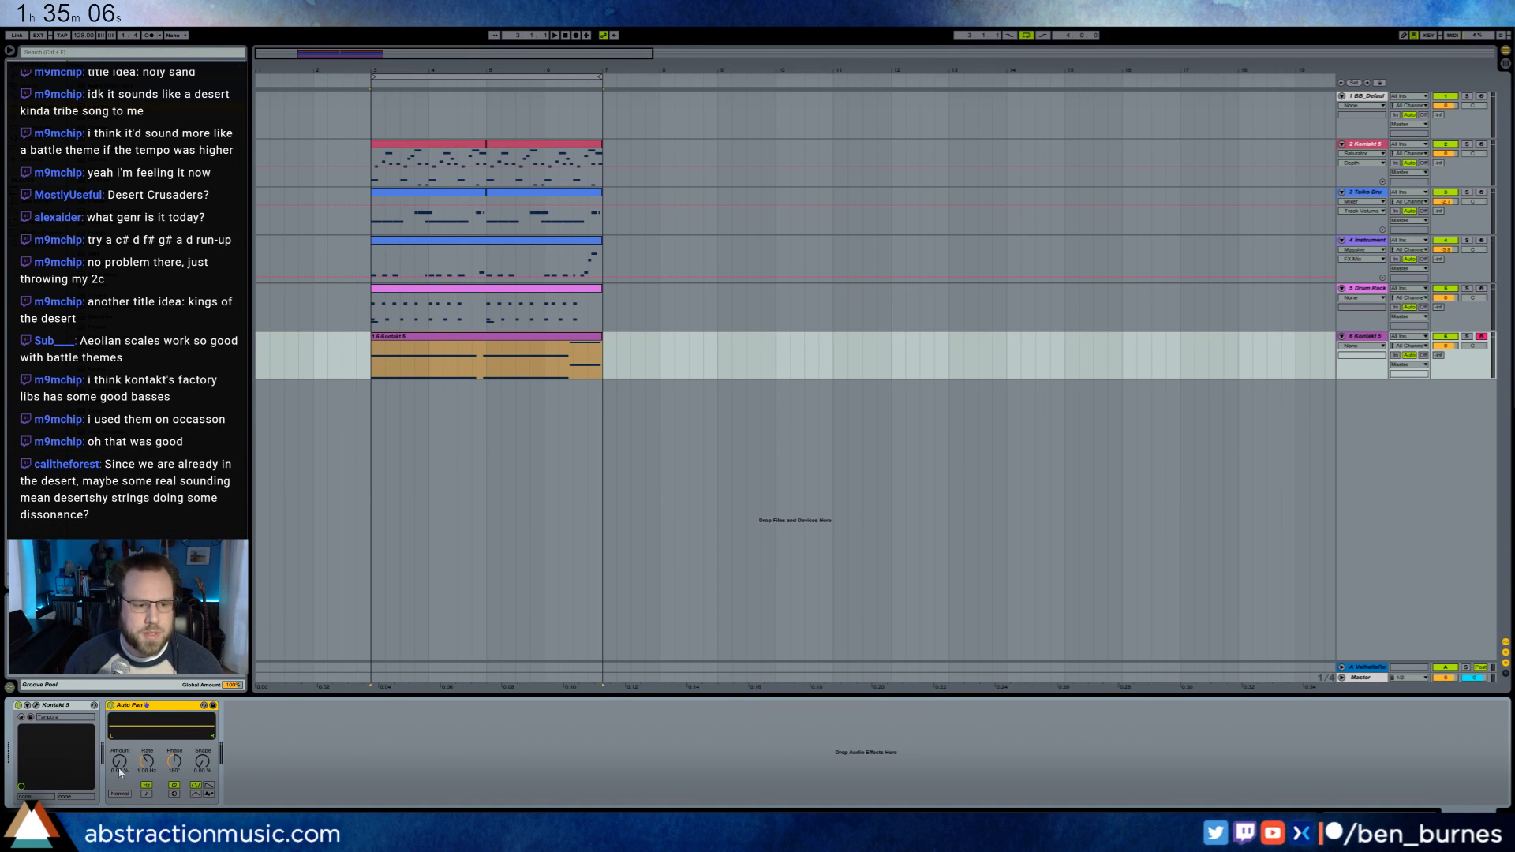
- Set Auto Pan to a tempo-synced rate, 0° phase and a different waveform, with the amount at about 70% during playback
drag(119, 760, 119, 734)
click(148, 794)
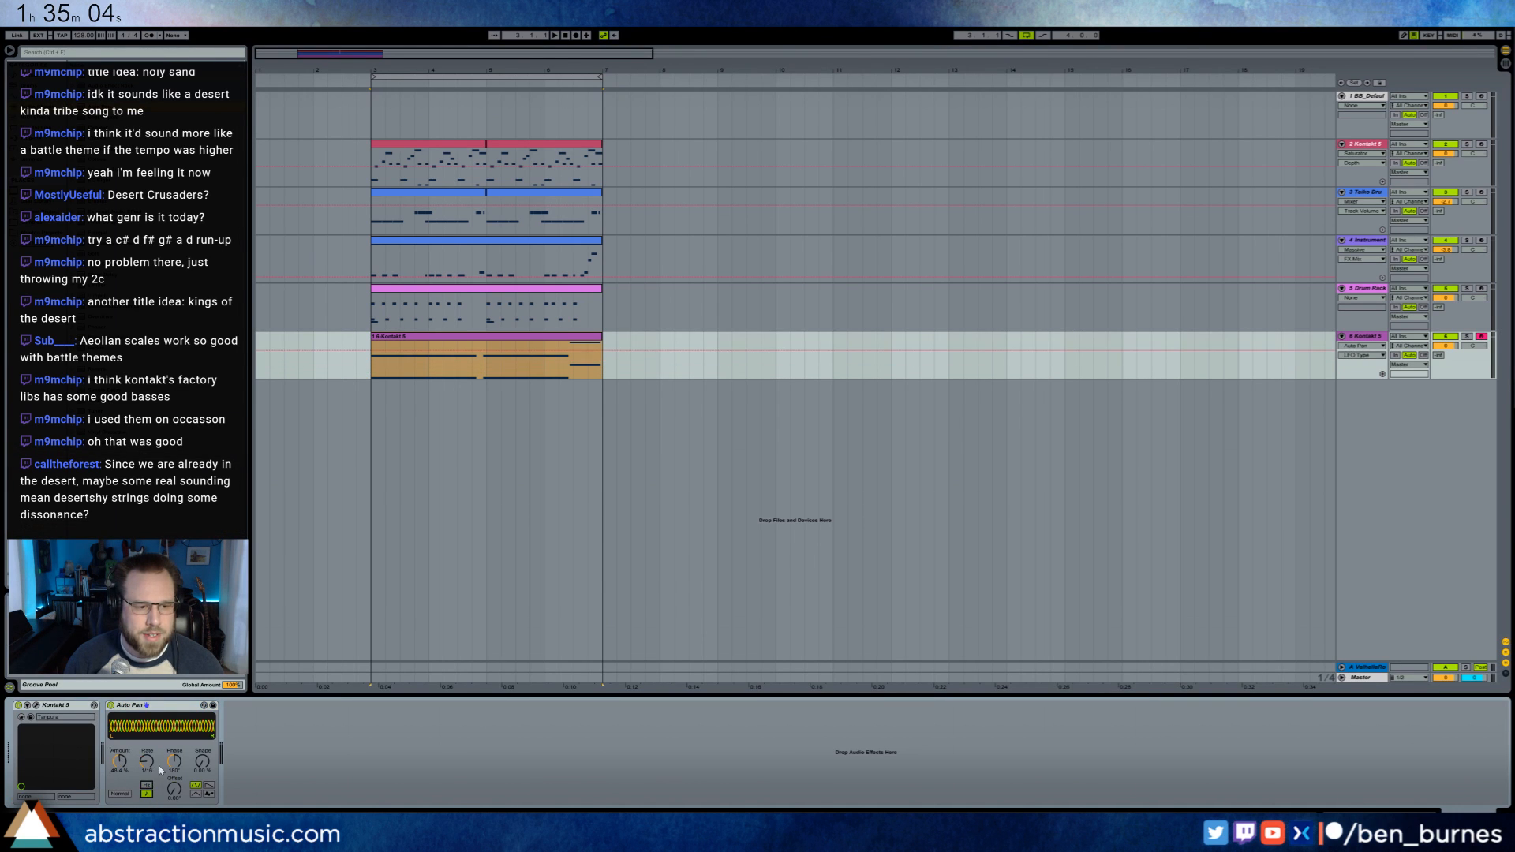
drag(147, 761, 185, 797)
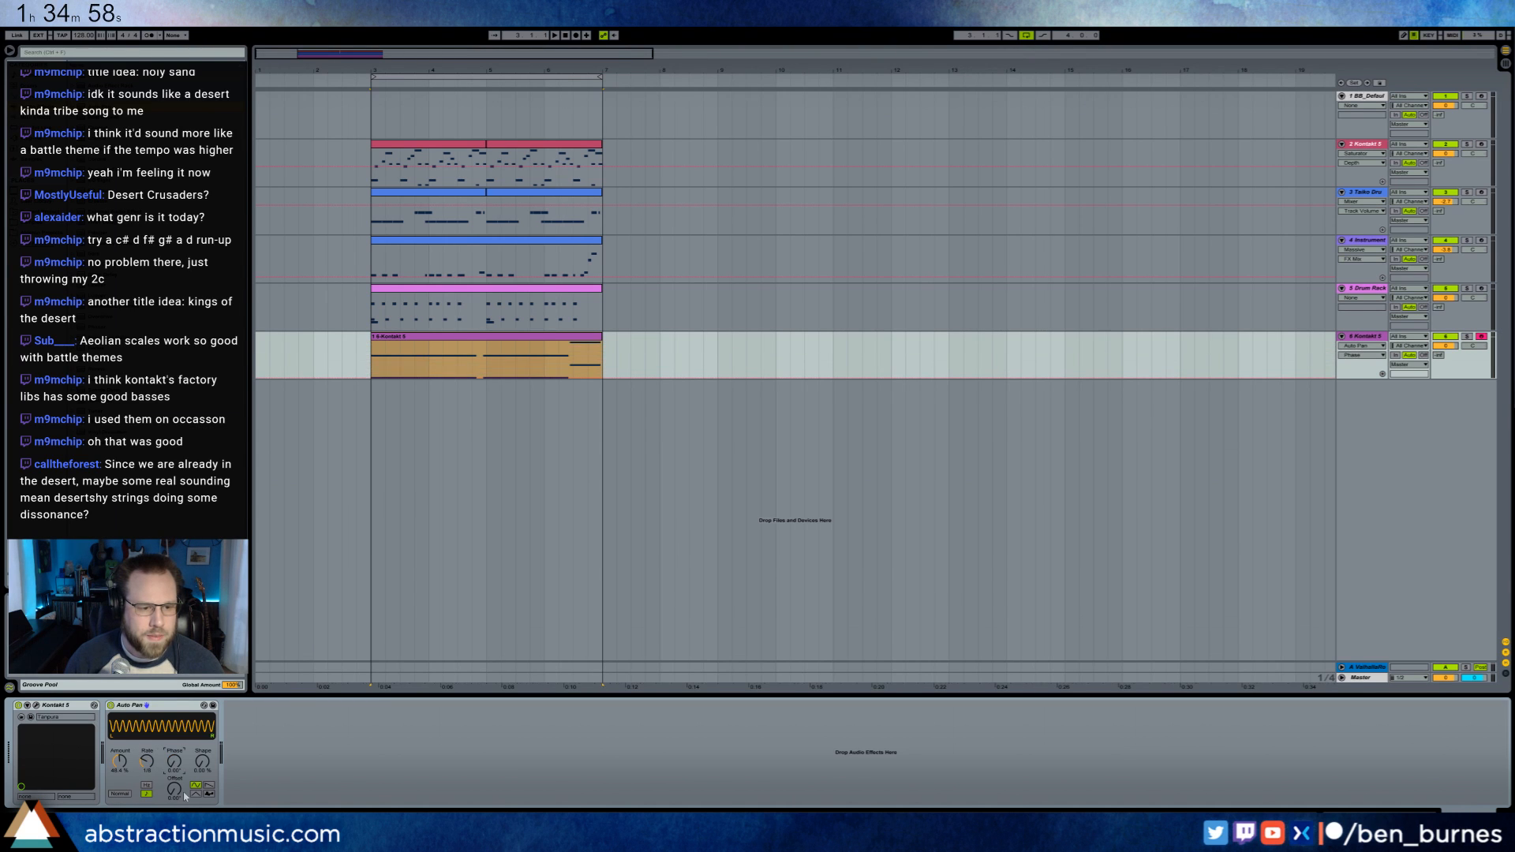
click(211, 786)
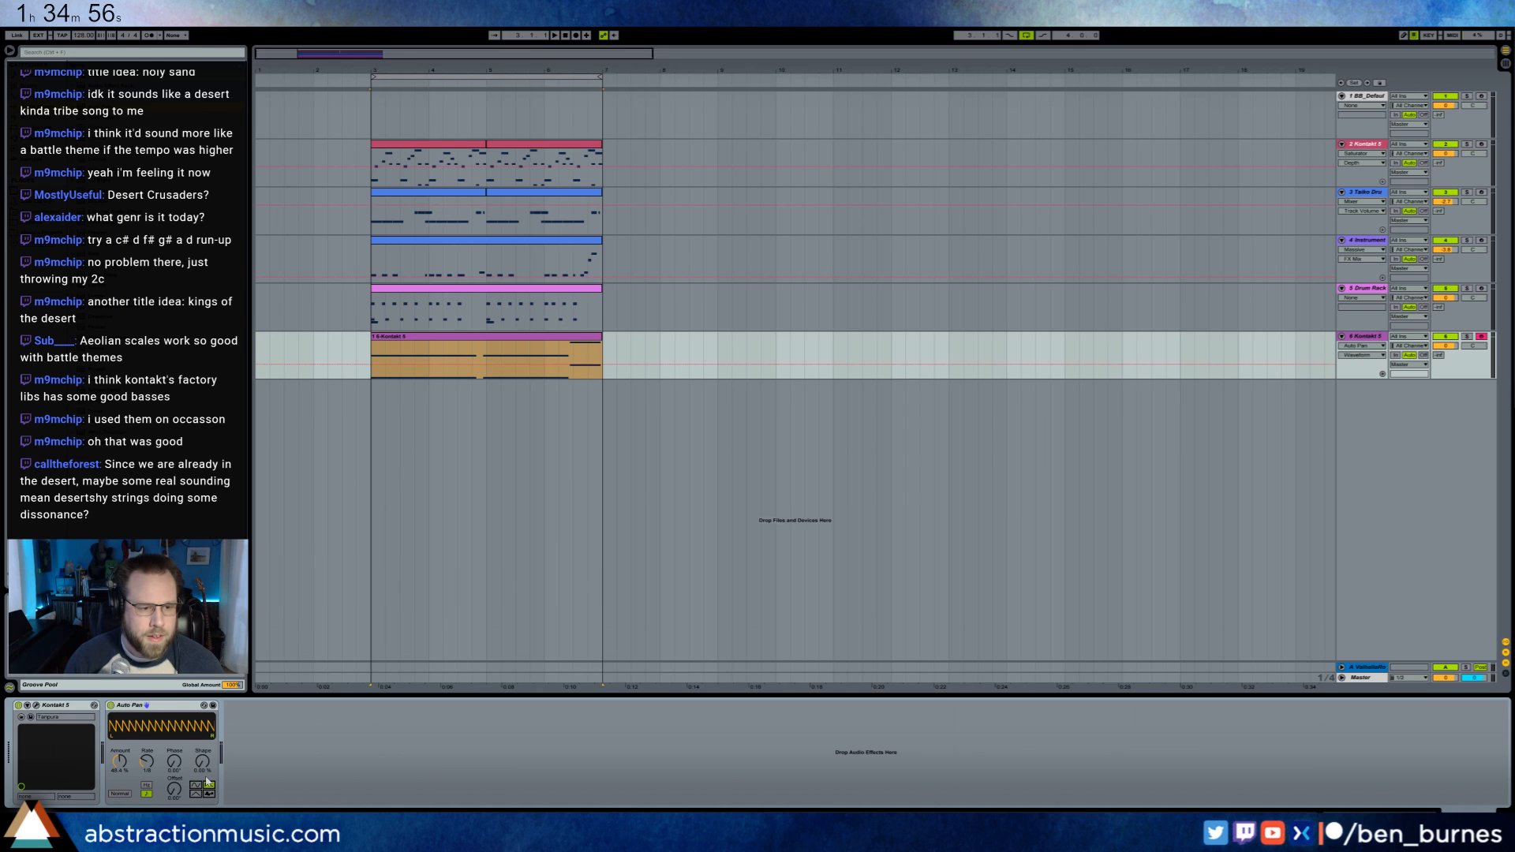
key(space)
mouse_move(119, 761)
mouse_down()
mouse_move(119, 744)
mouse_move(147, 774)
mouse_move(119, 756)
mouse_up()
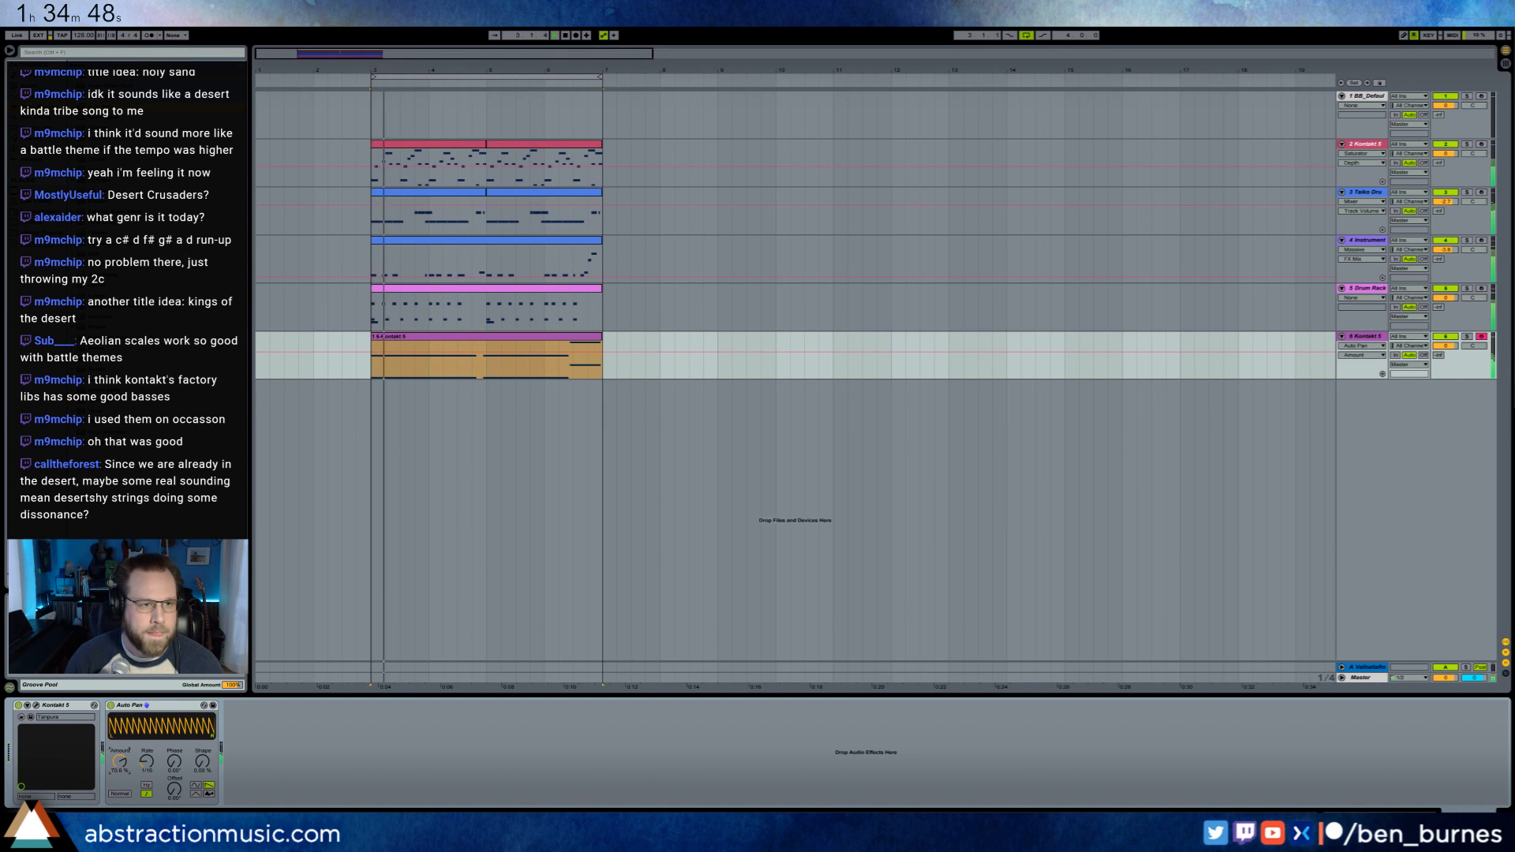
- Insert a Compressor between Kontakt and Auto Pan on track 6 and adjust its threshold
drag(150, 150, 344, 761)
drag(282, 714, 111, 711)
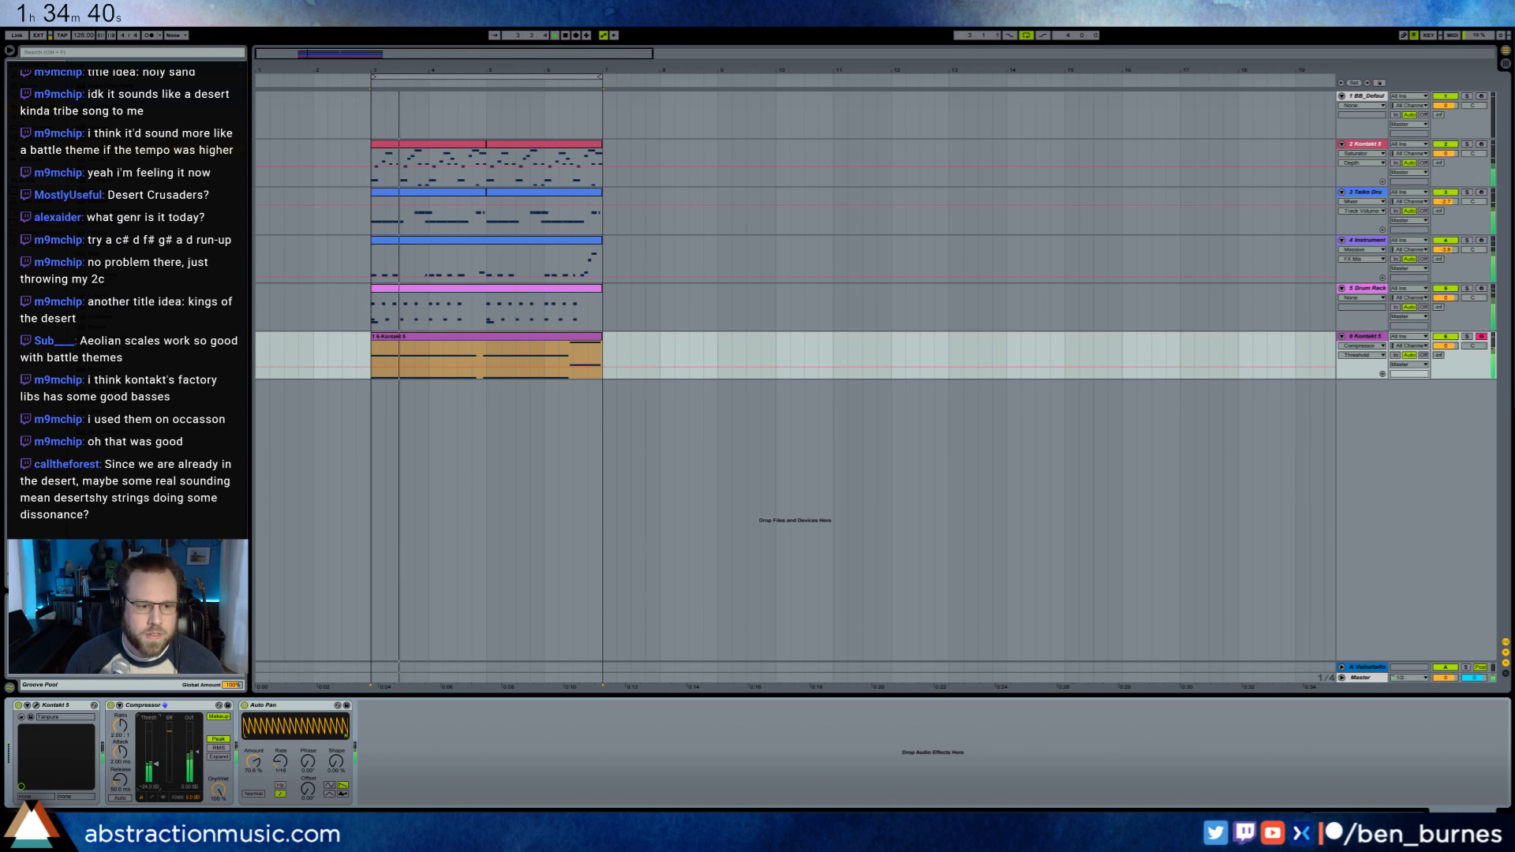
- In track 4's Instrument Rack, adjust the envelope in Massive and change the Massive chain's volume
click(513, 253)
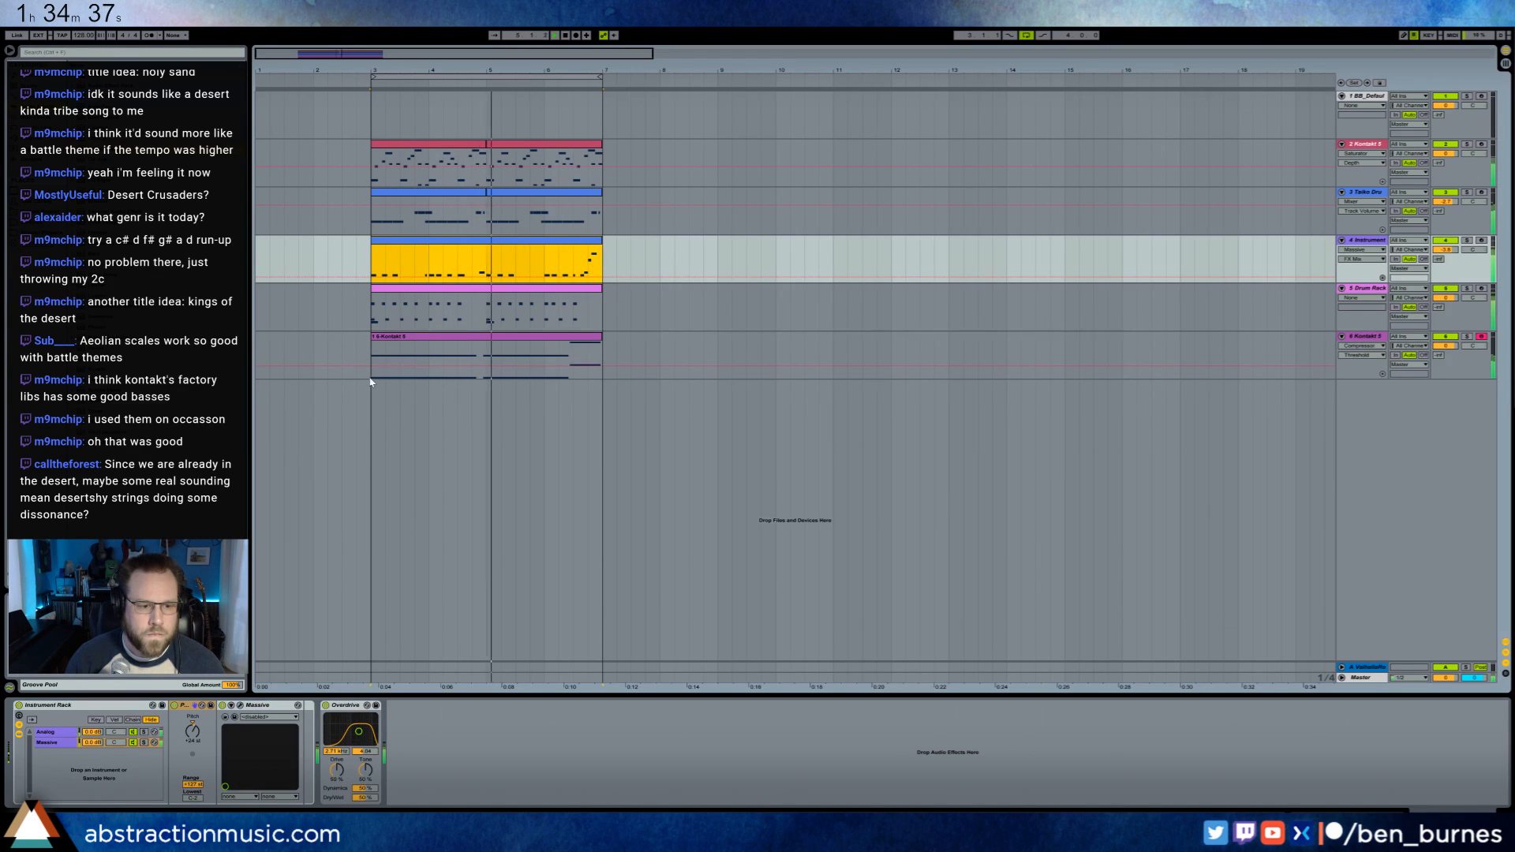
click(134, 742)
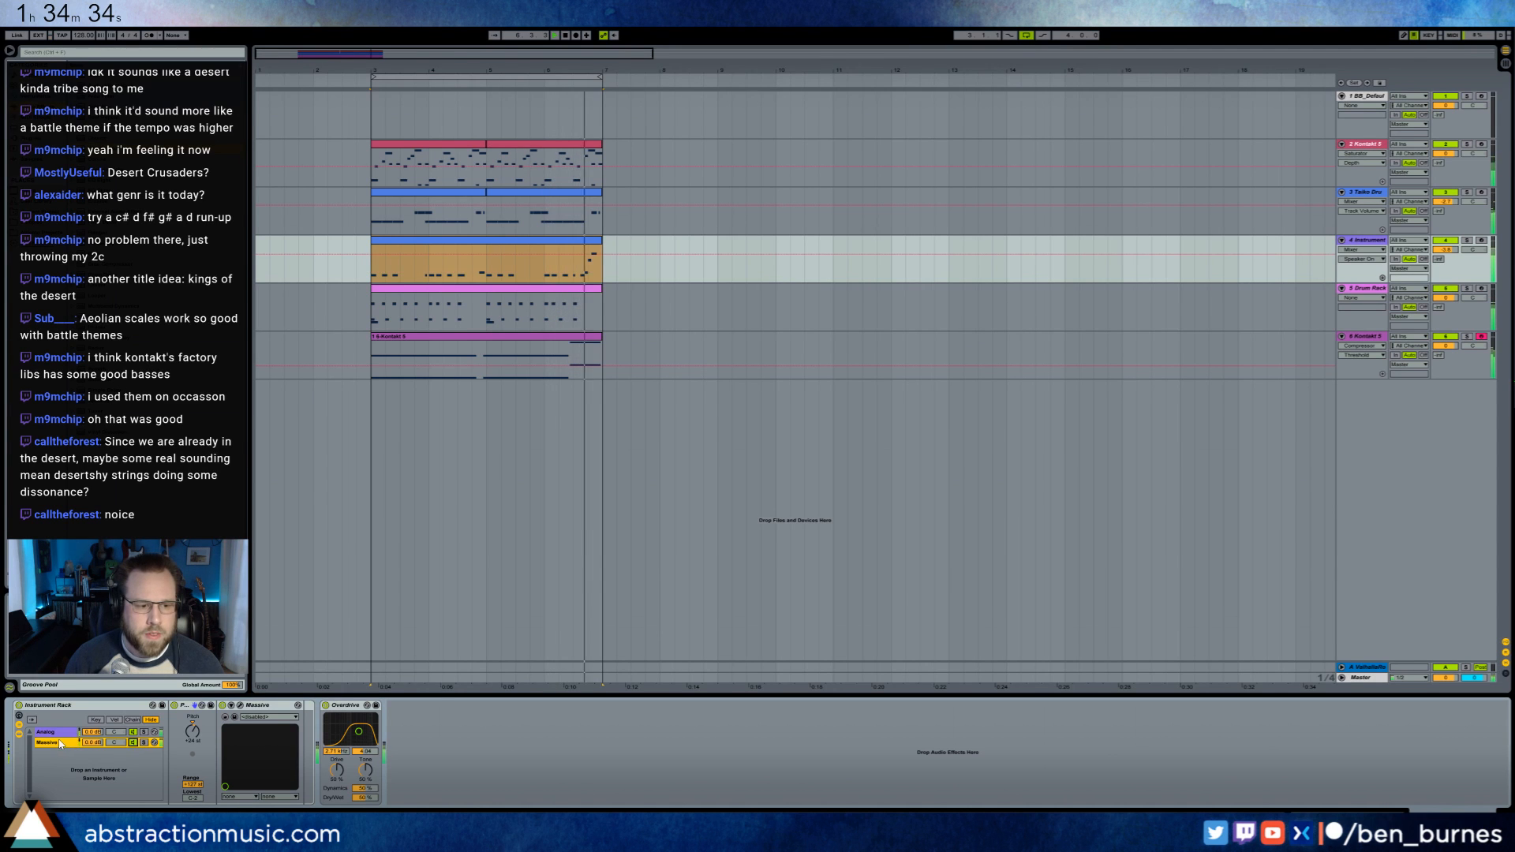
click(241, 706)
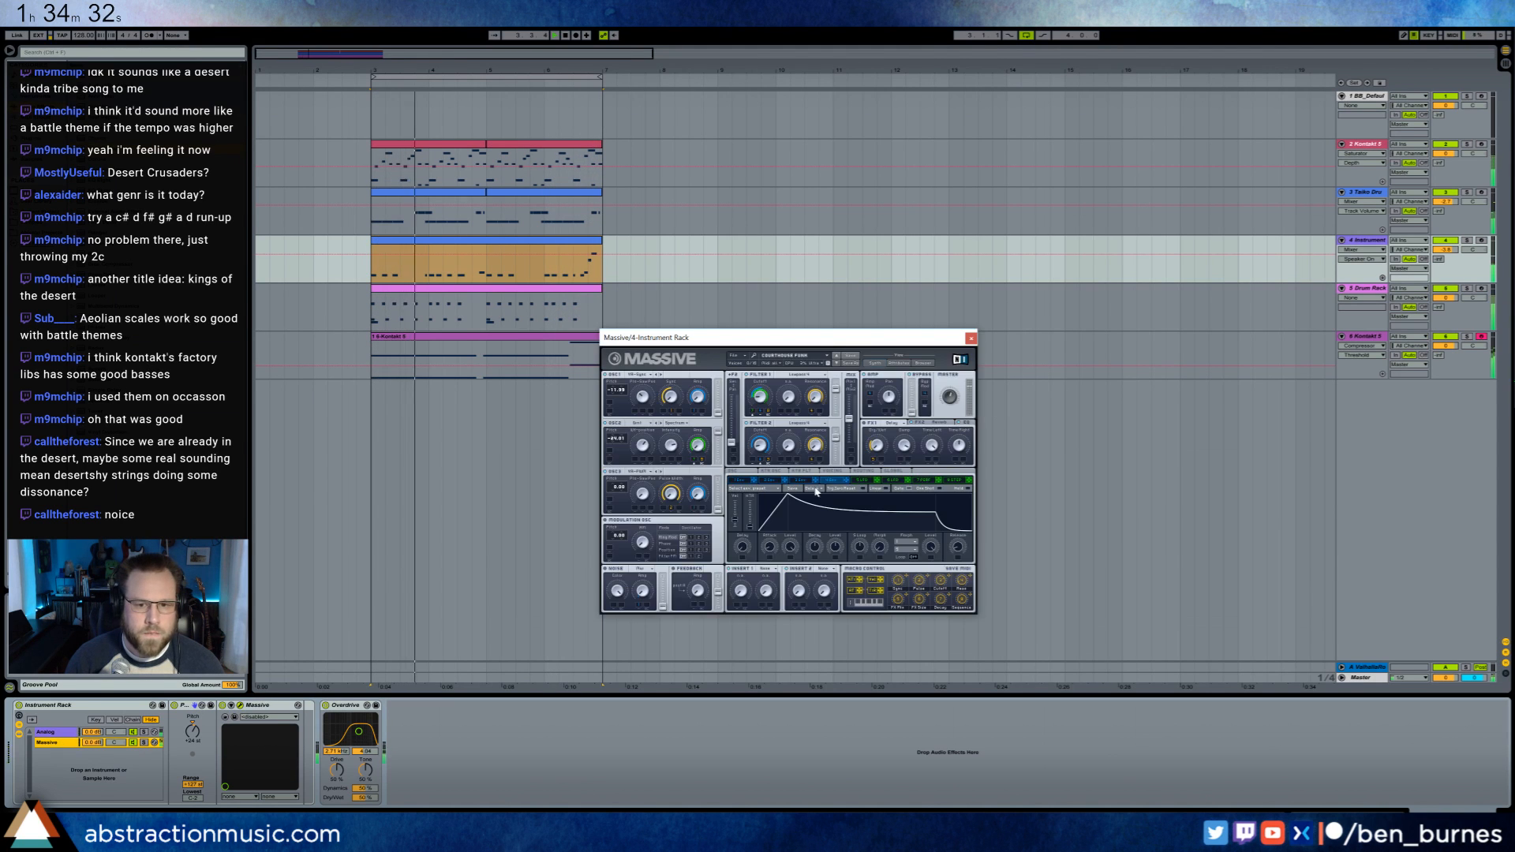
click(958, 552)
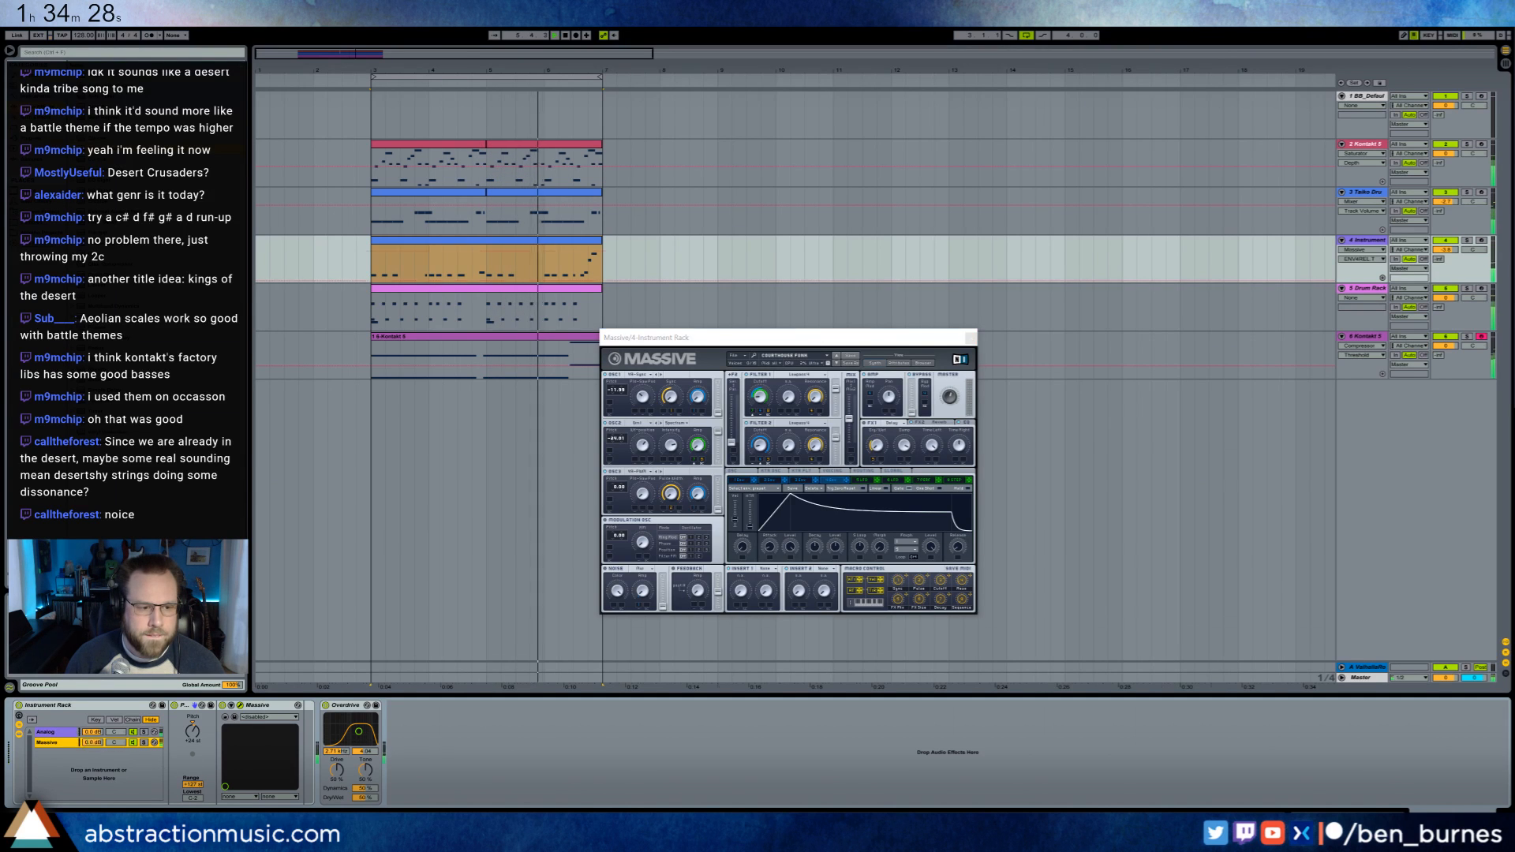
drag(92, 742, 93, 749)
click(970, 338)
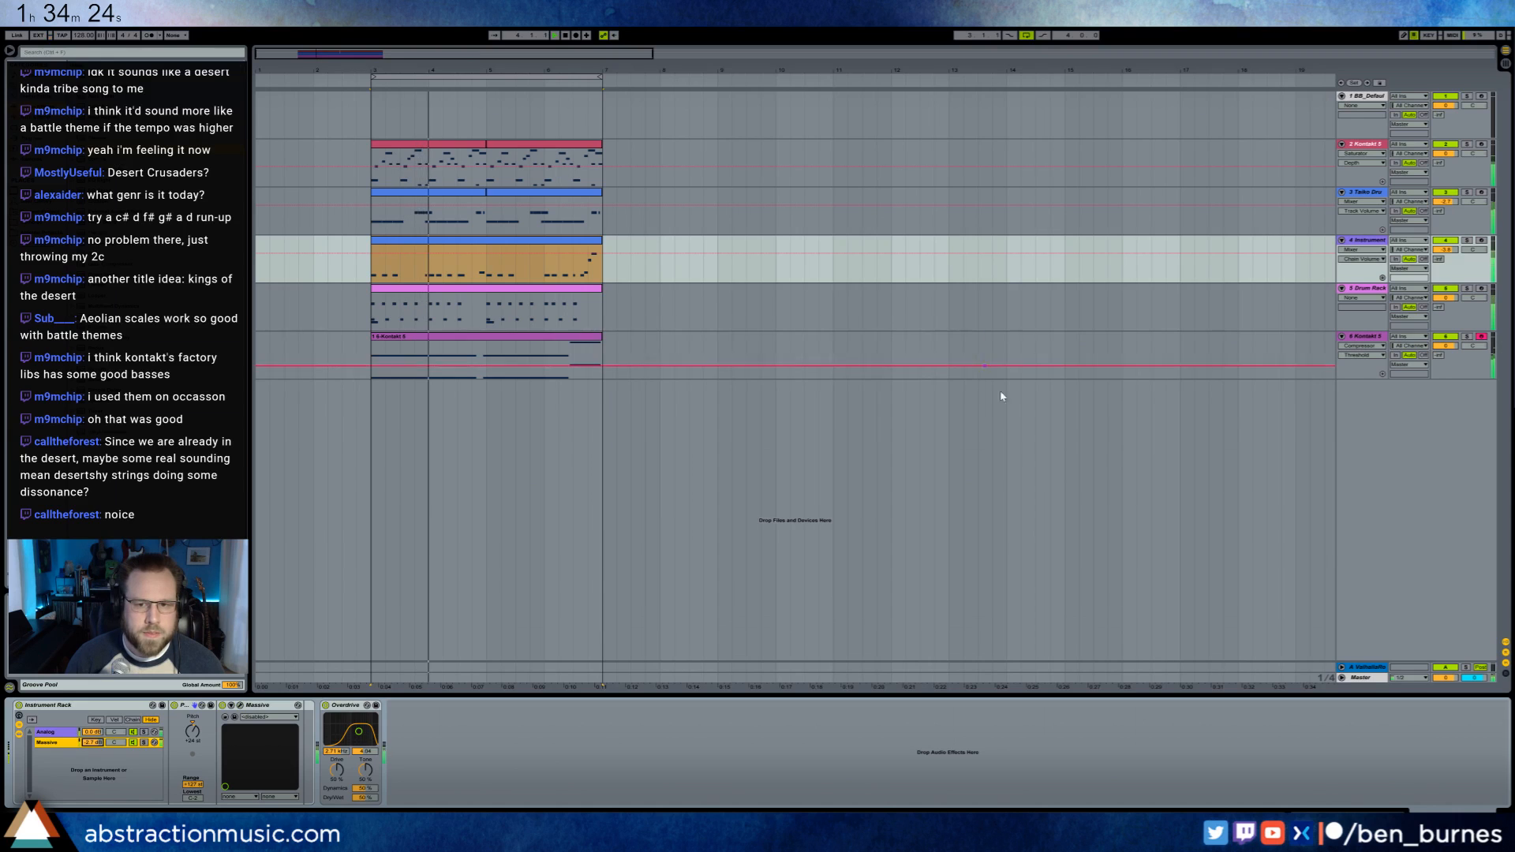
- Insert a new audio track below track 6 Kontakt and load MAutoPitch on it
click(1367, 337)
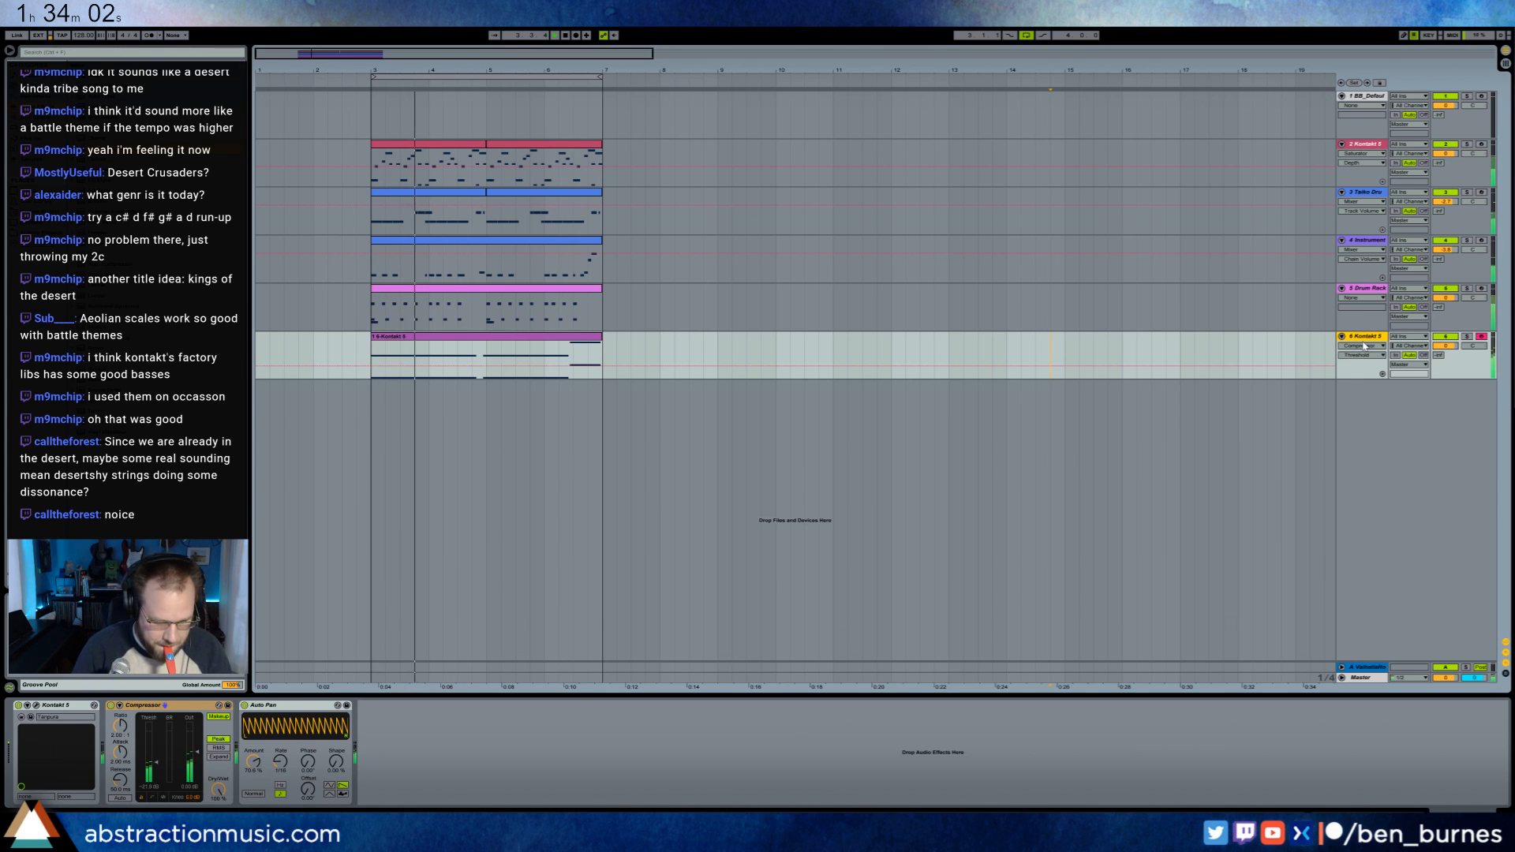
key(ctrl+t)
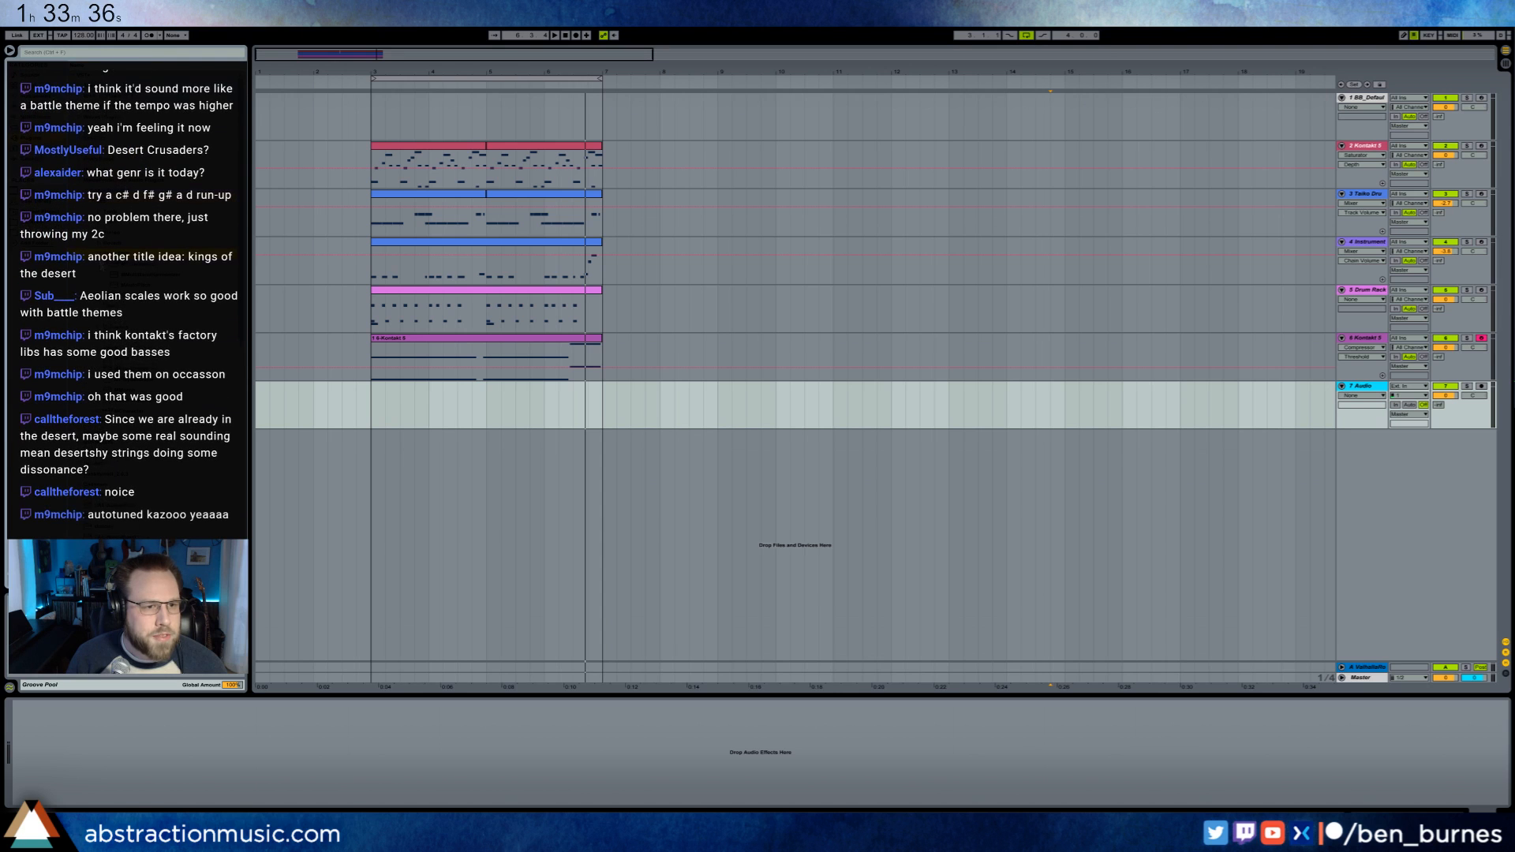
drag(451, 408, 441, 403)
drag(756, 350, 793, 238)
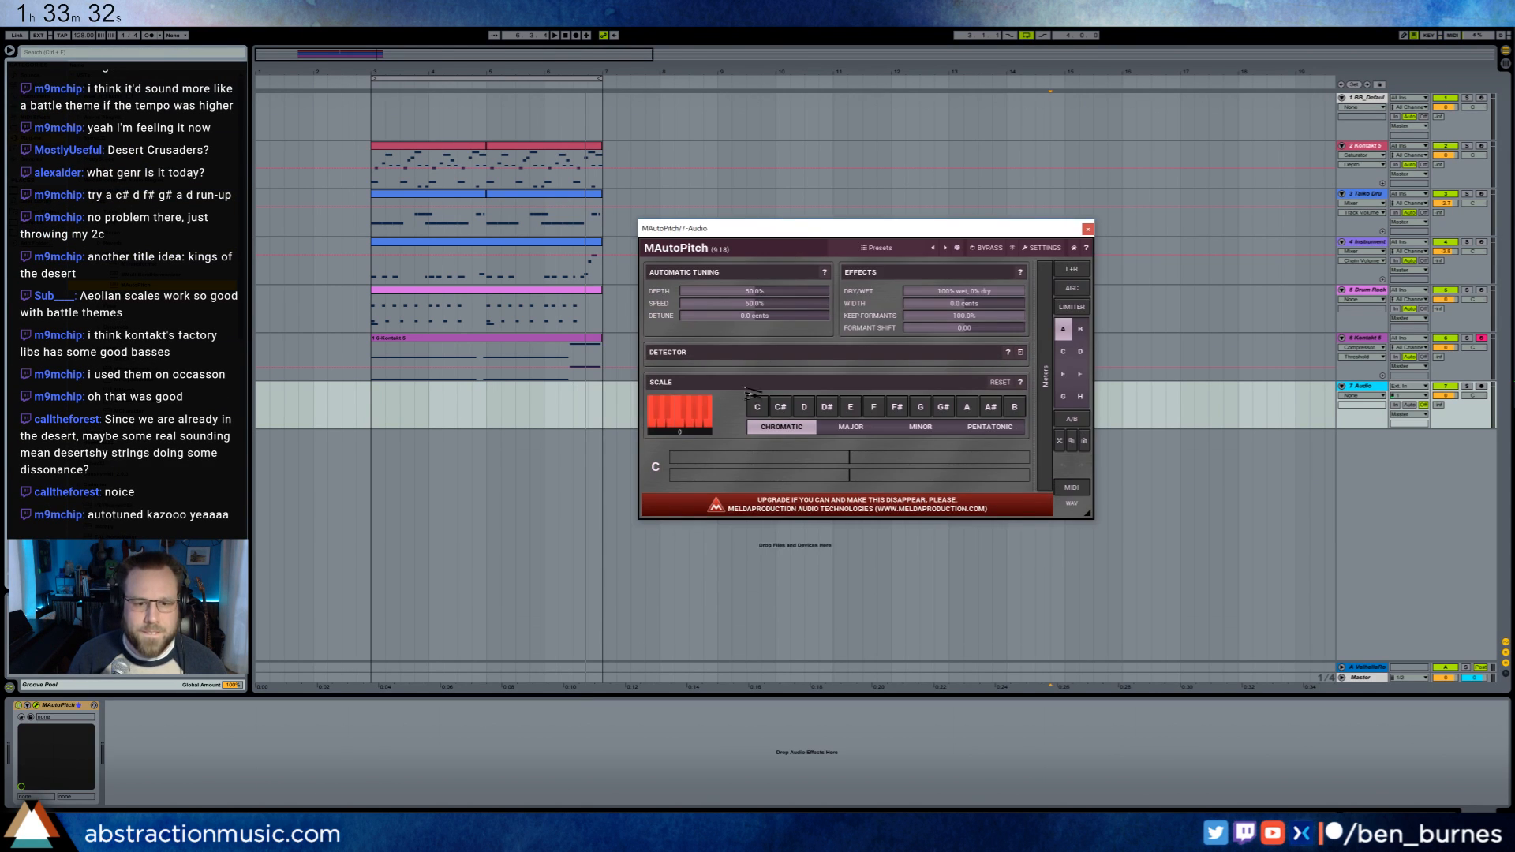
- Toggle the keys of the MAutoPitch scale to fit the song, arming track 4 to check the notes
click(651, 422)
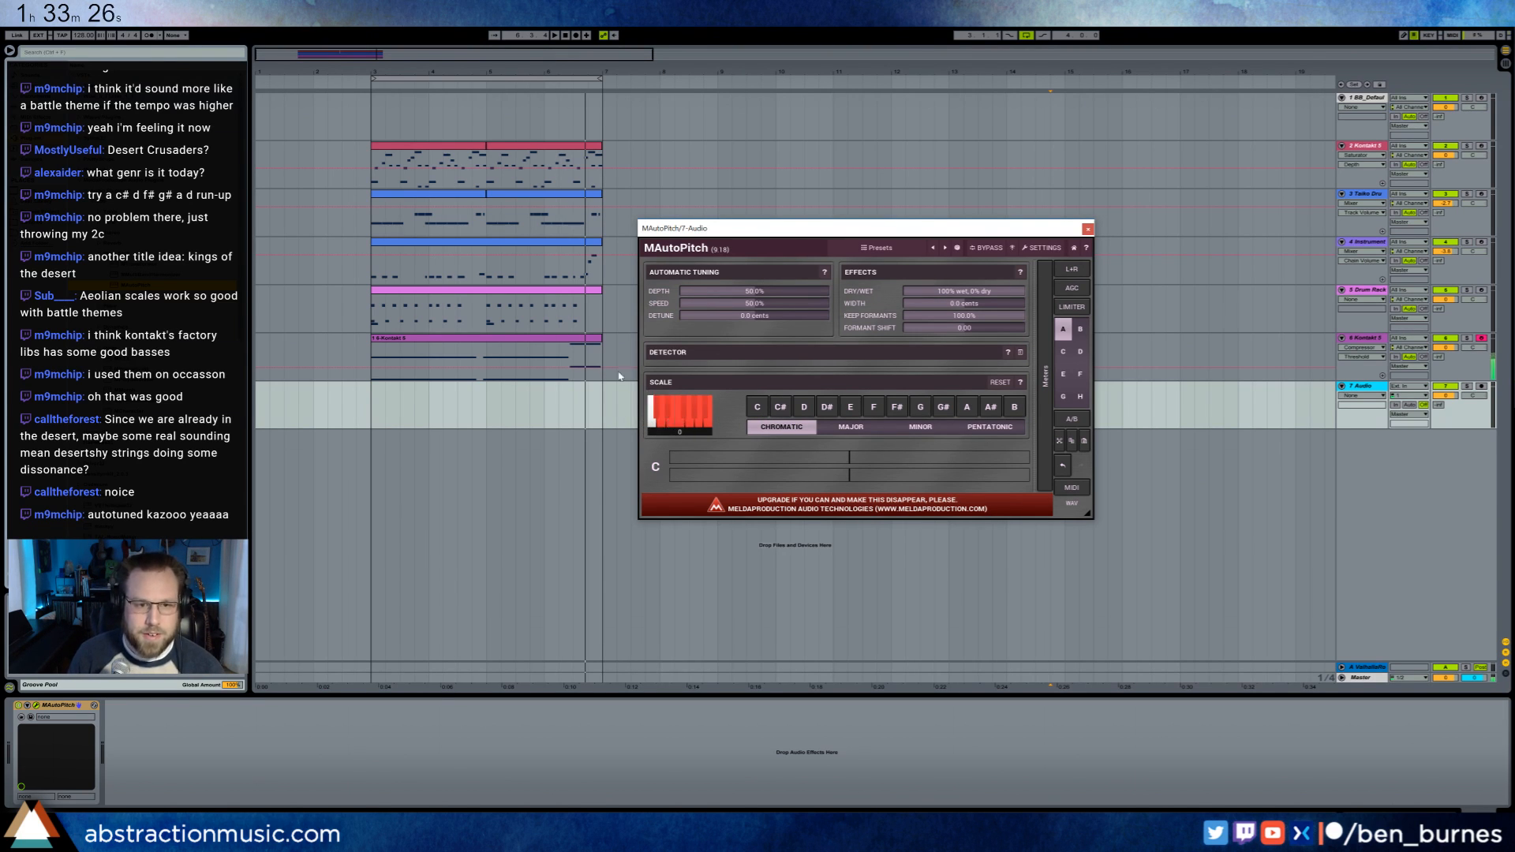
click(1482, 242)
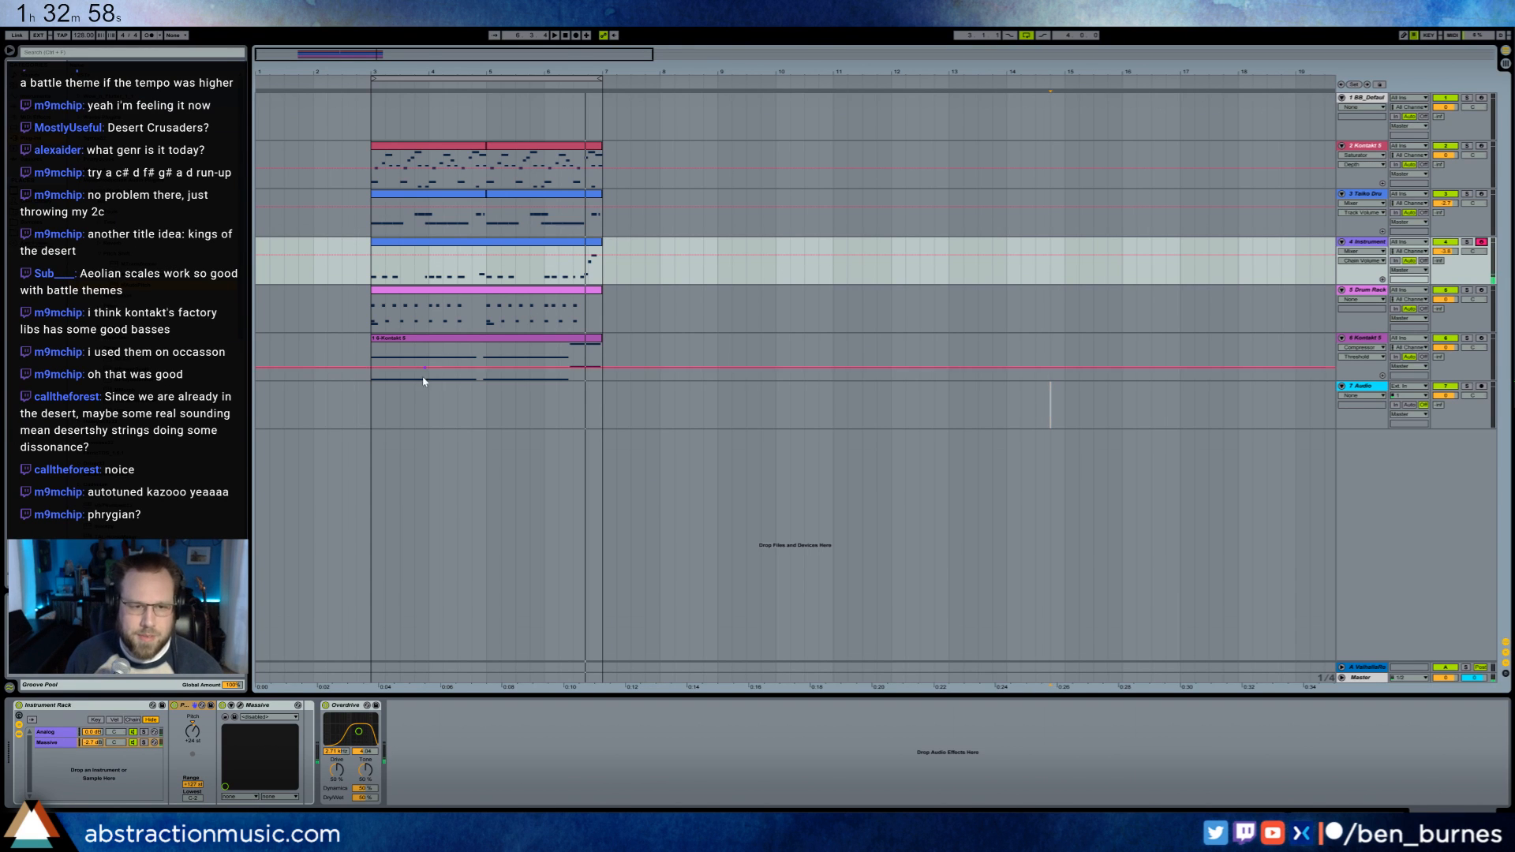
click(380, 415)
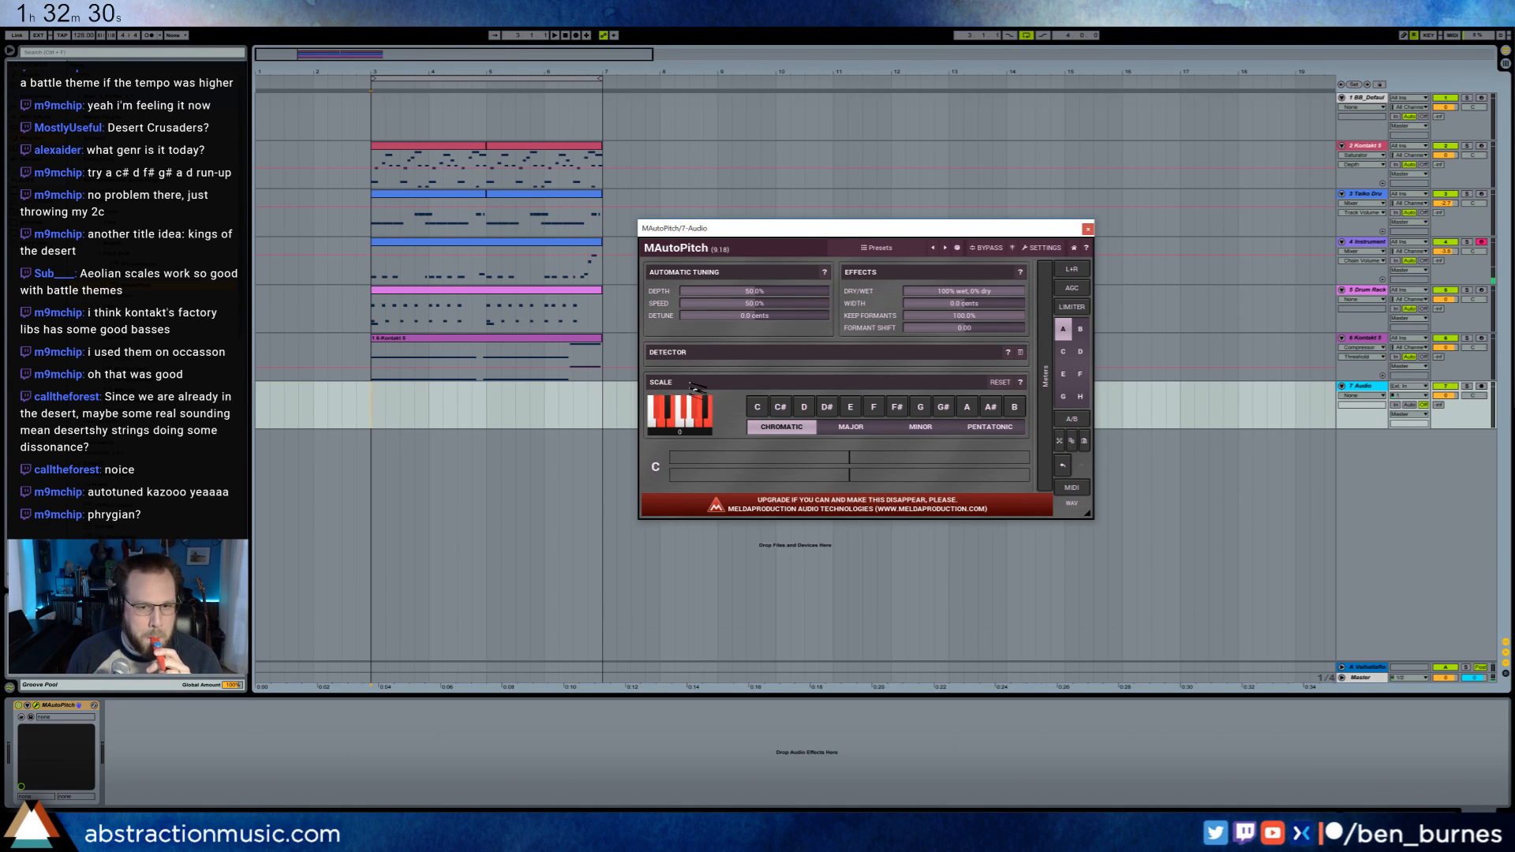
- Play the loop, arm the new audio track and record a take over bars 3 to 7
click(371, 401)
key(space)
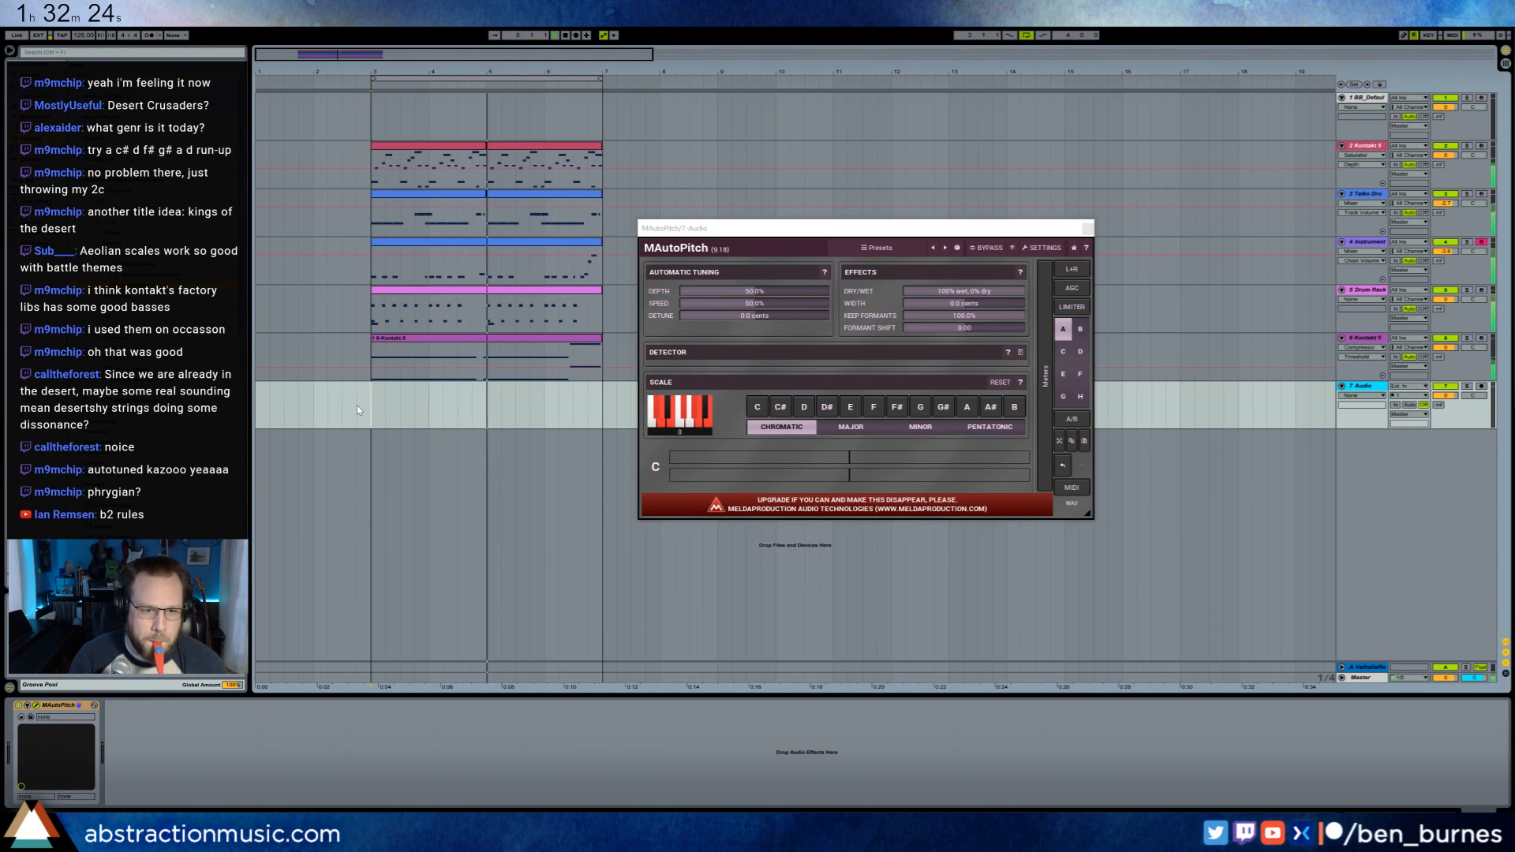
click(1482, 387)
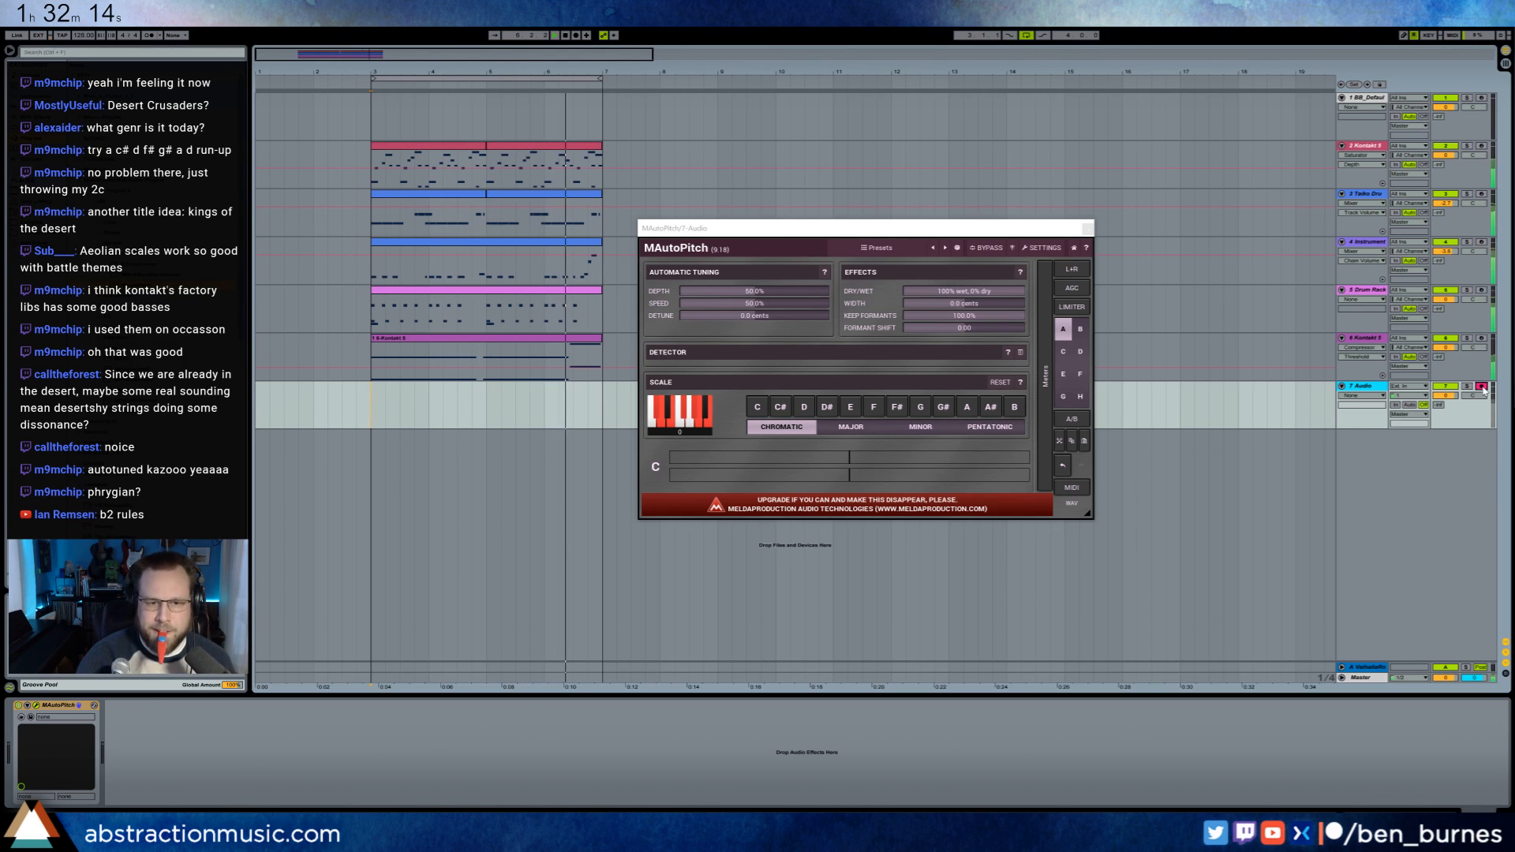
key(F9)
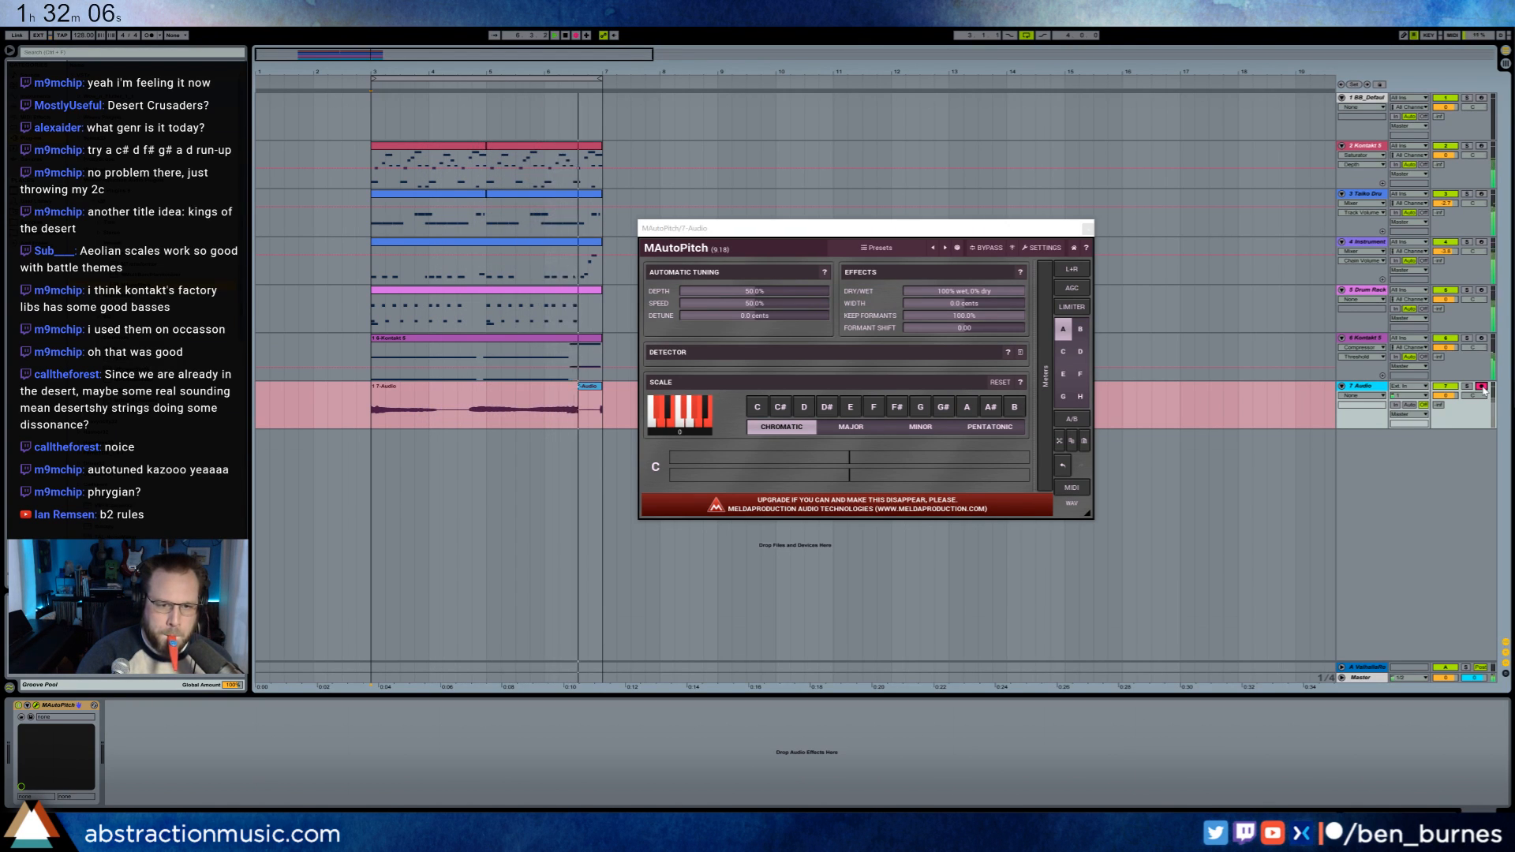
key(space)
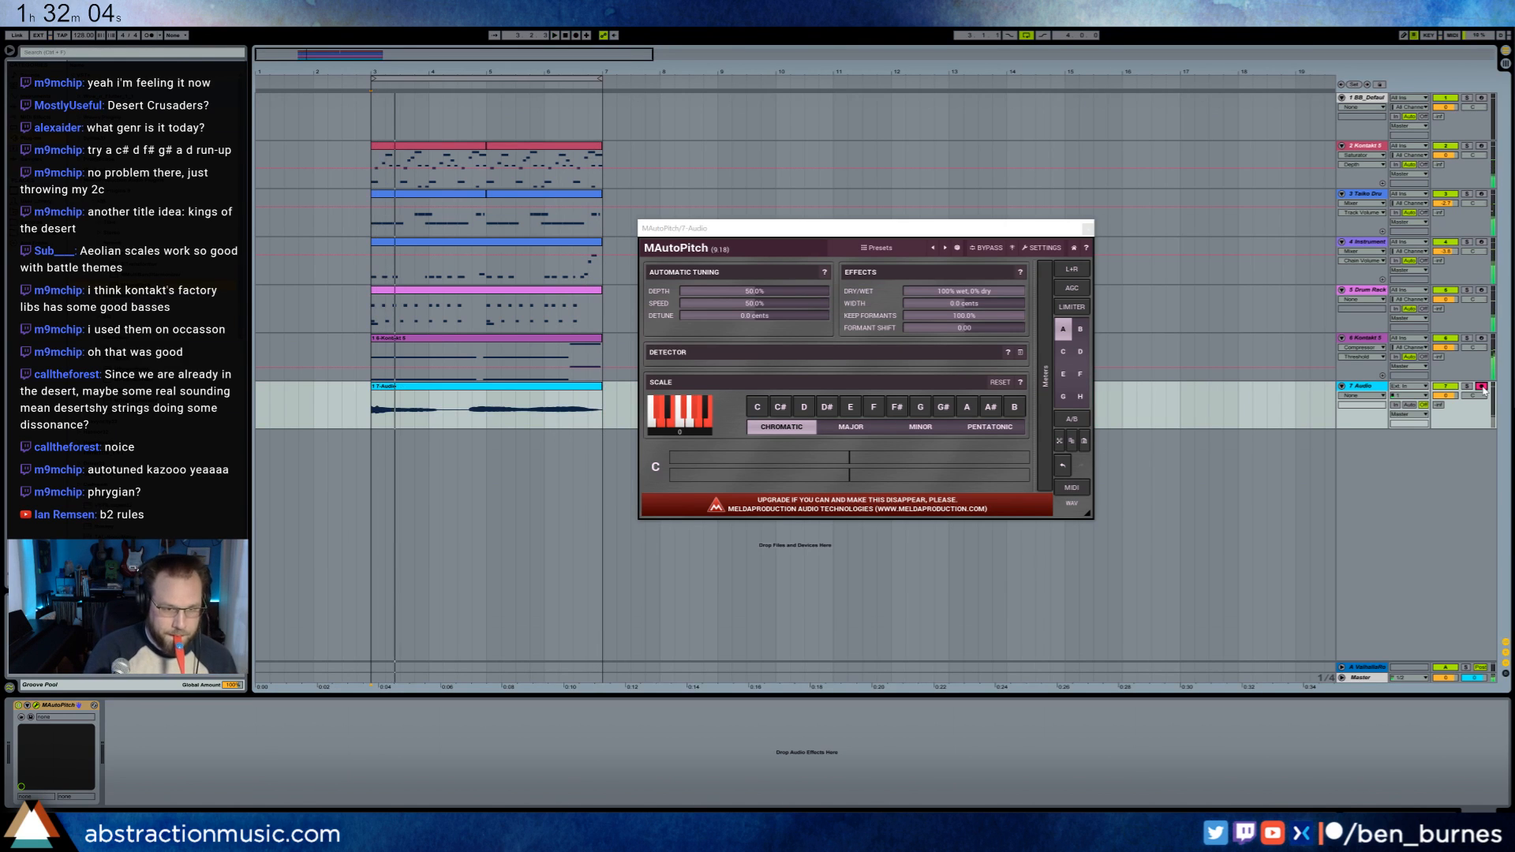
- Play back the recorded take and adjust the audio track's send to the Valhalla return
key(space)
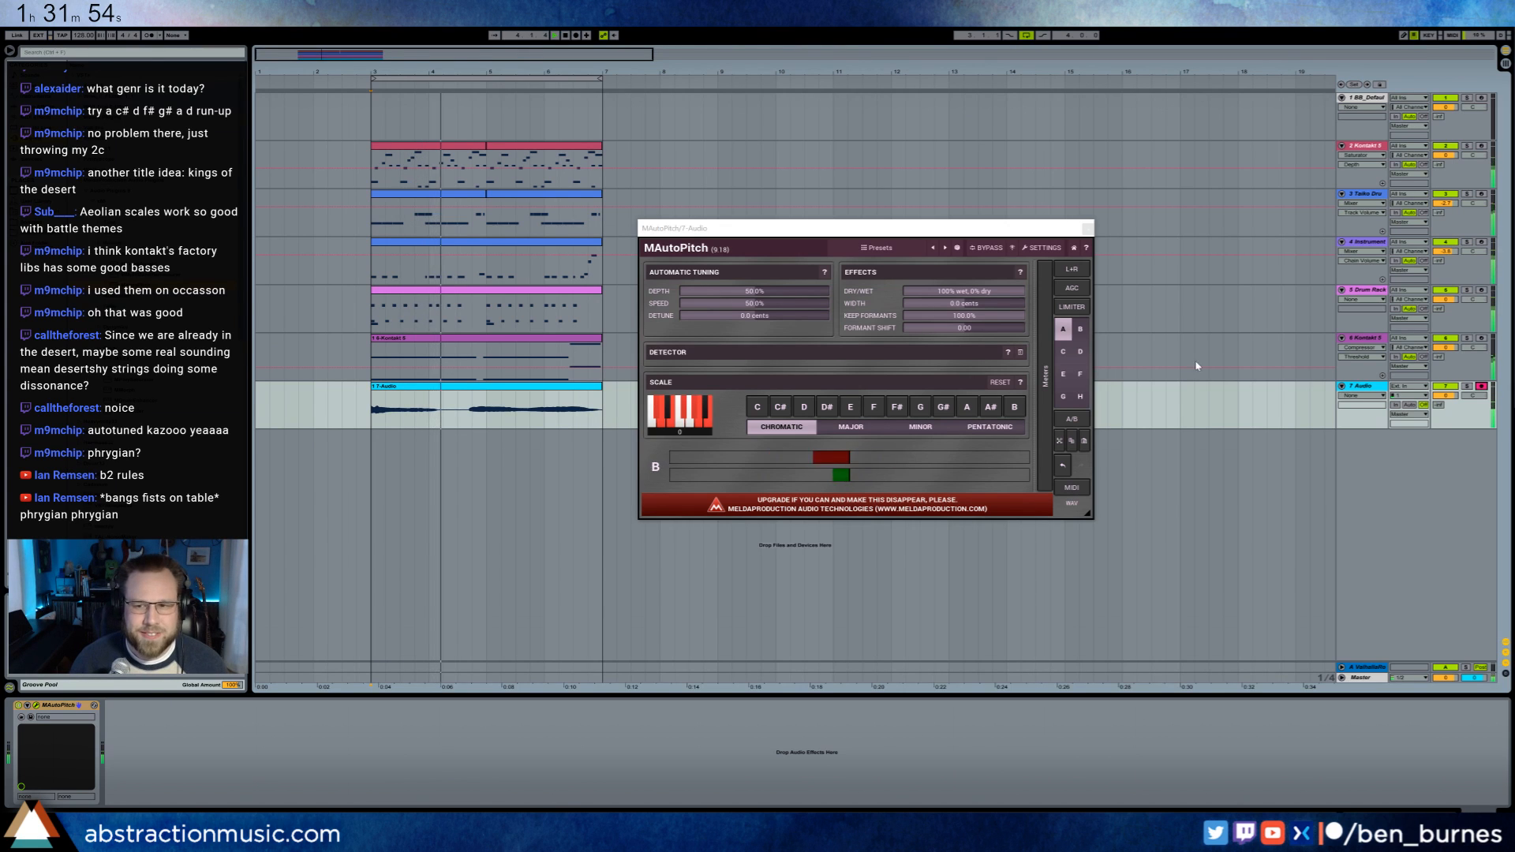
drag(1437, 406, 1435, 411)
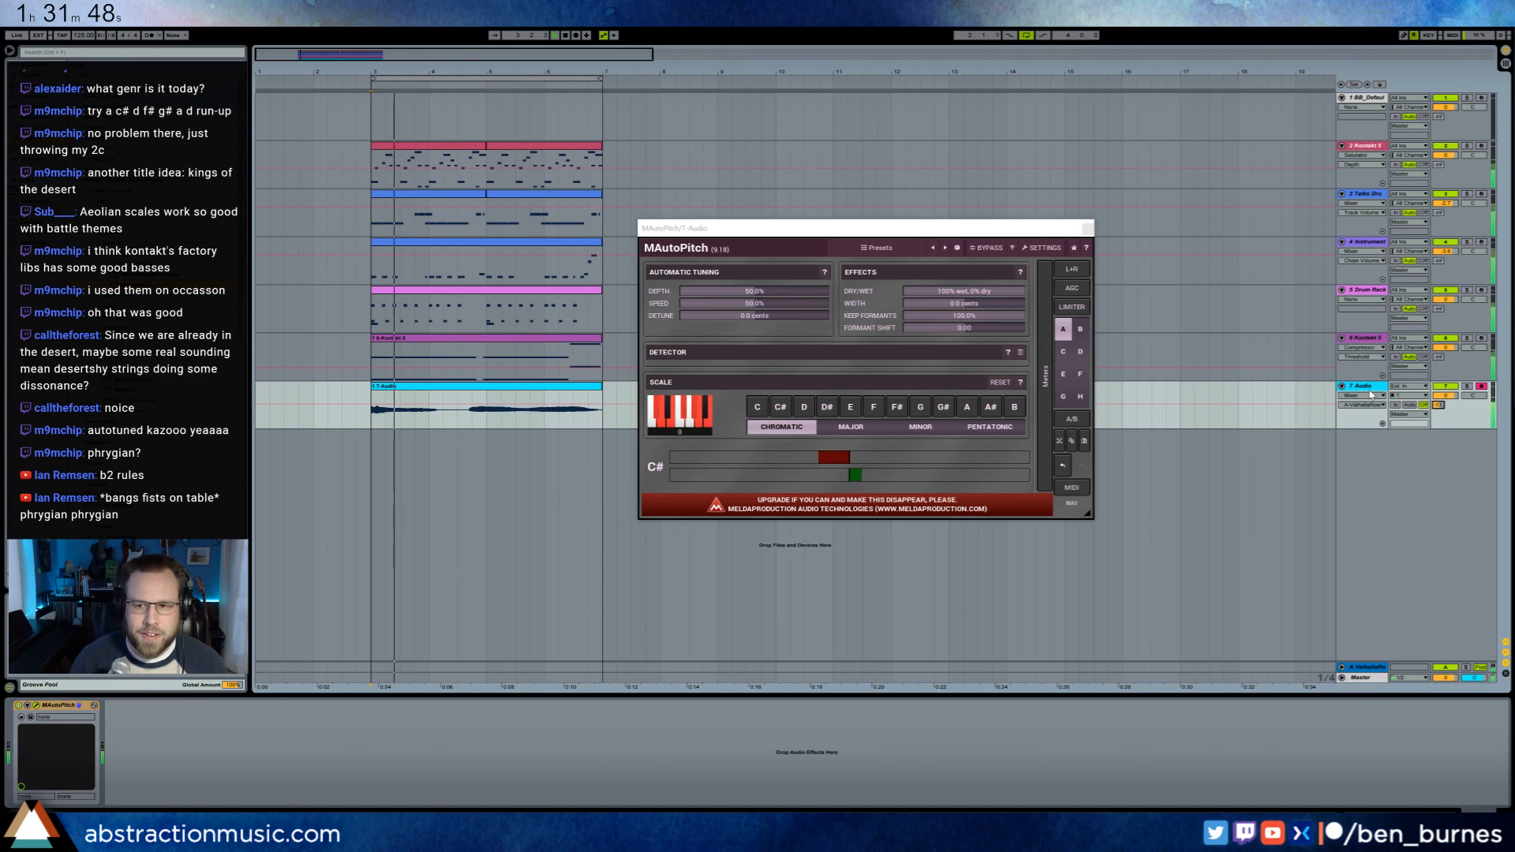
- Adjust the decay of ValhallaRoom on the return track, then adjust the reverb sends of the audio track and track 6 Kontakt
click(1341, 667)
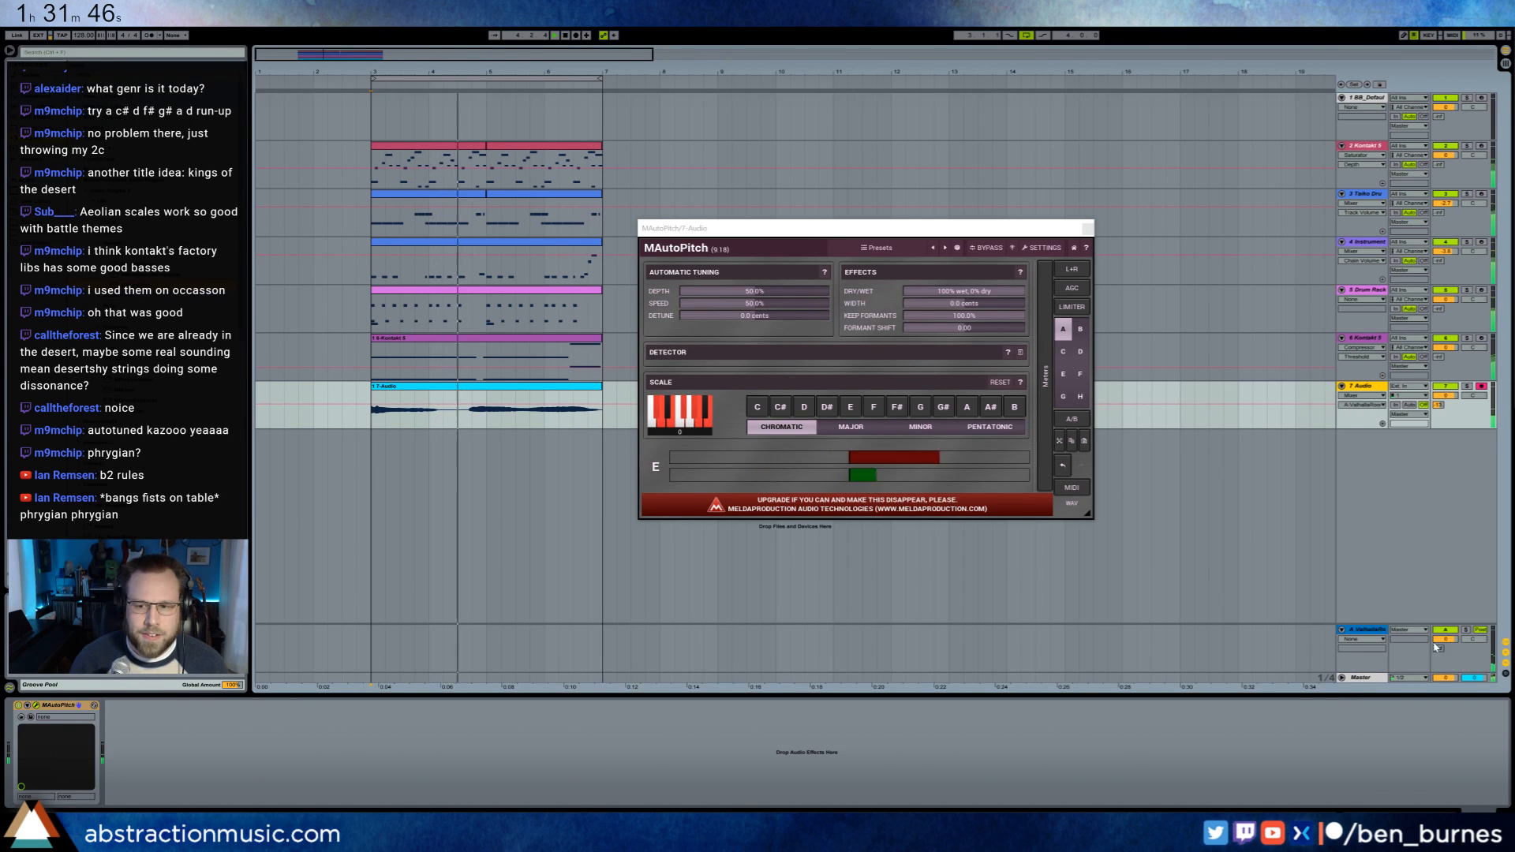
click(1374, 640)
click(1363, 655)
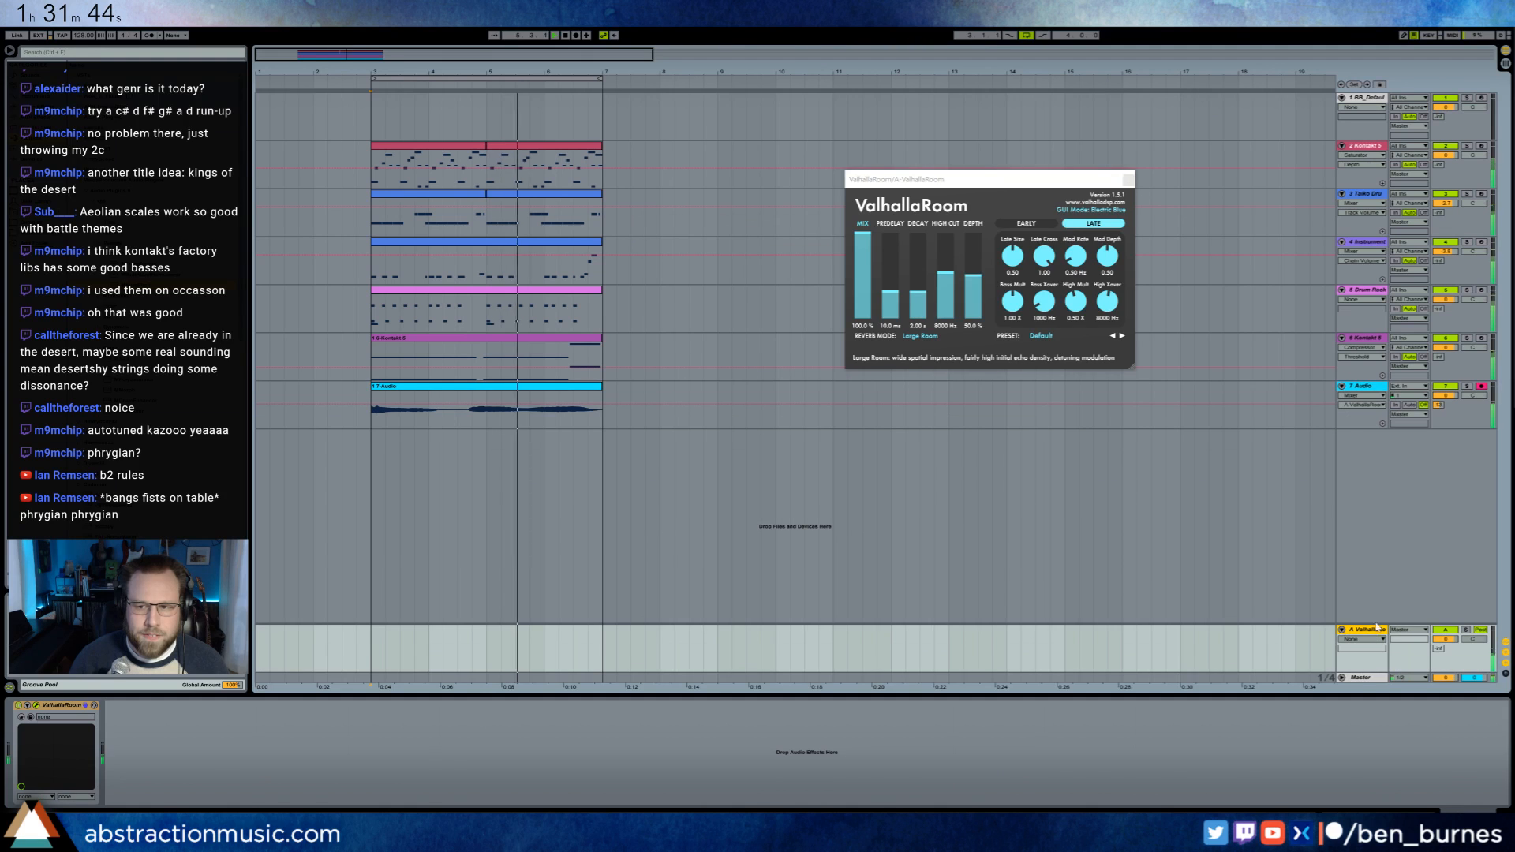
drag(918, 296, 916, 290)
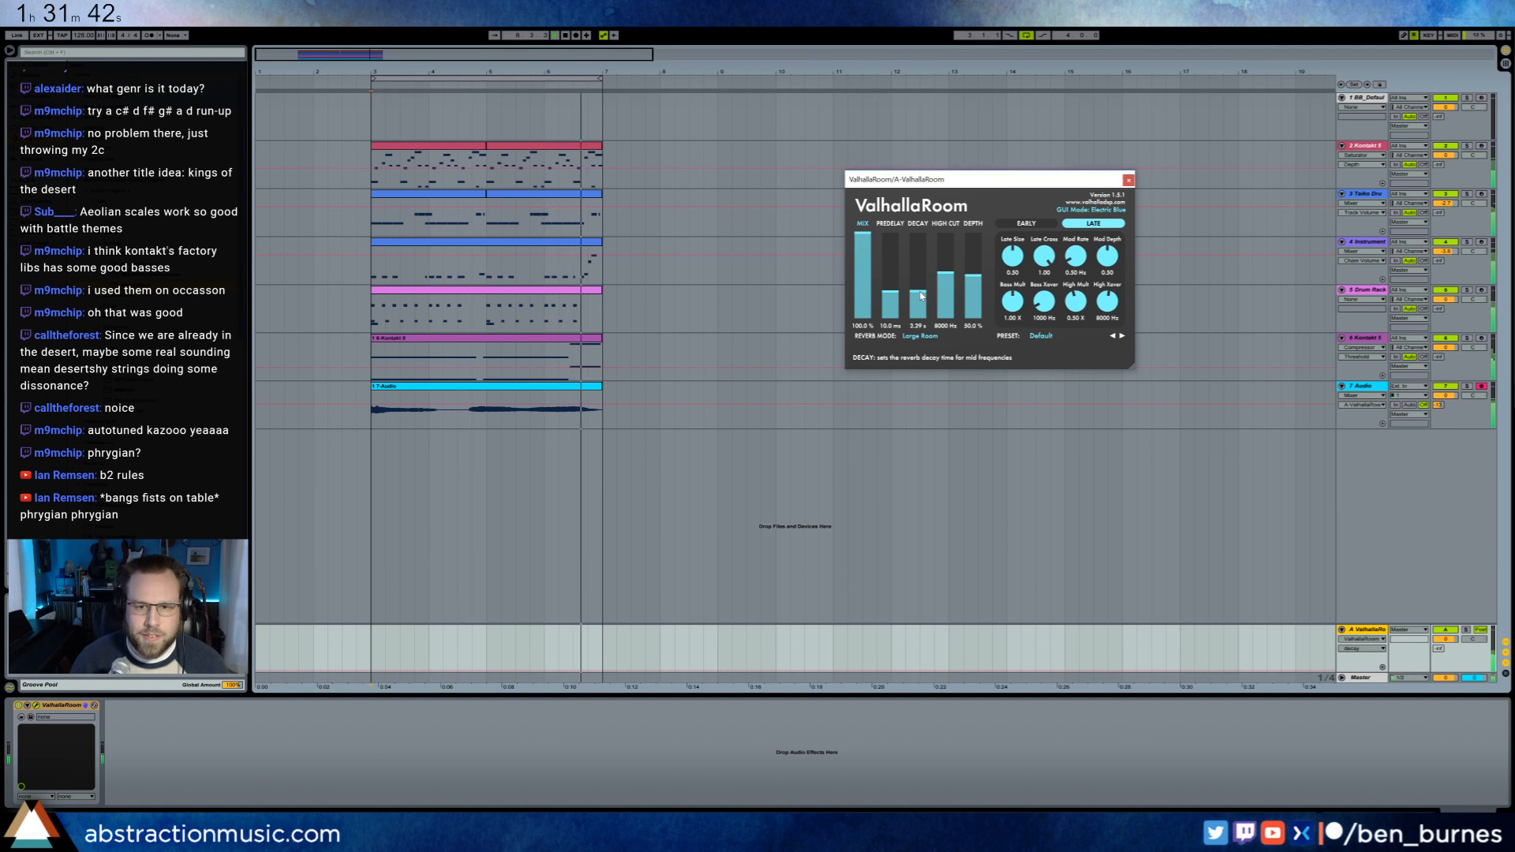
click(1438, 405)
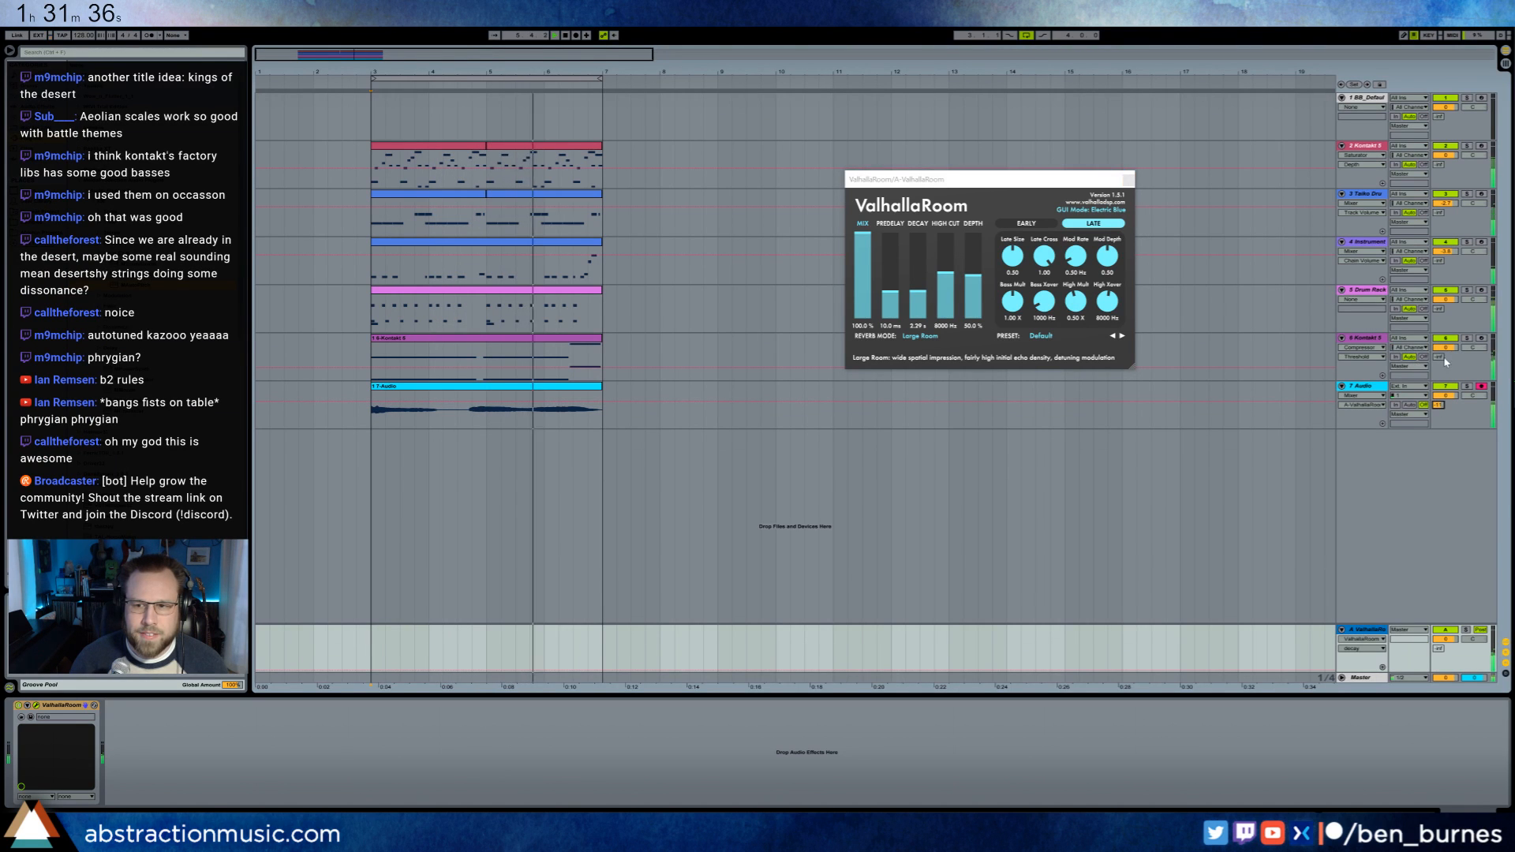
drag(1438, 356, 1438, 344)
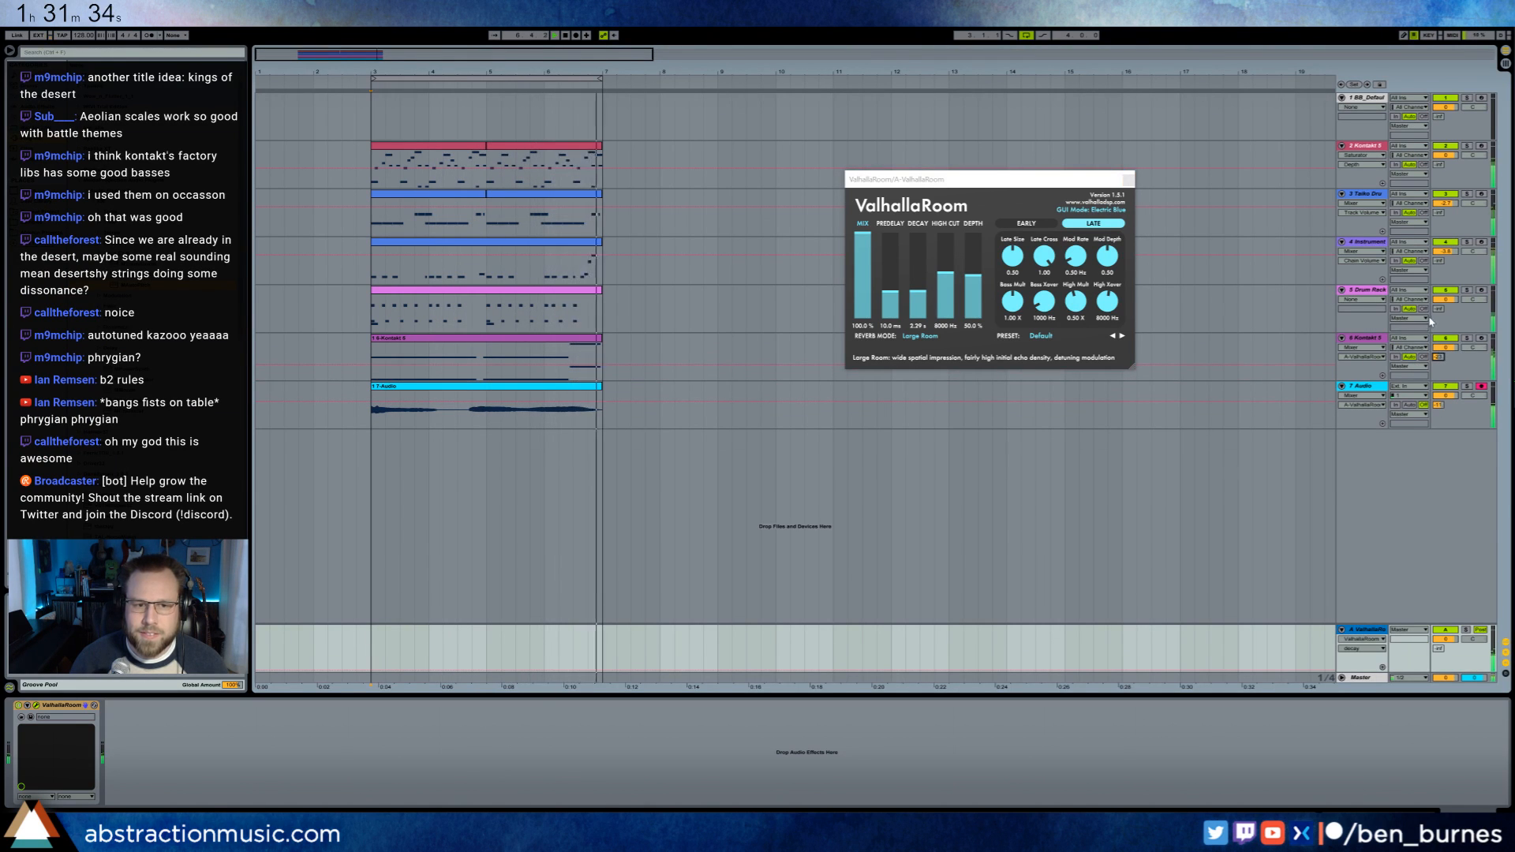
- Inspect the notes of the track 4 instrument clip and then its device chain
double_click(564, 257)
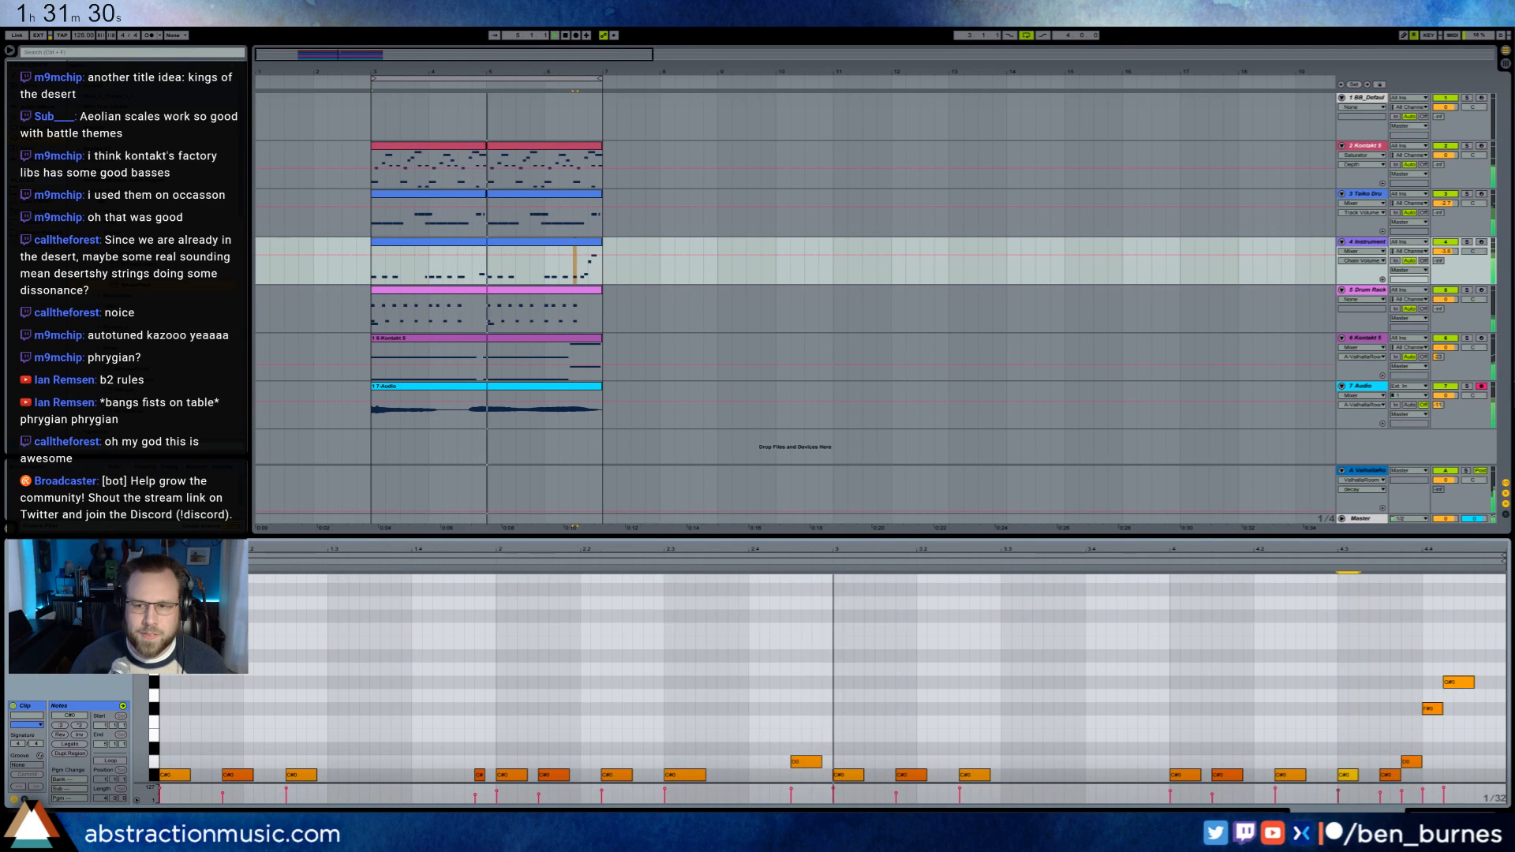
key(shift+Tab)
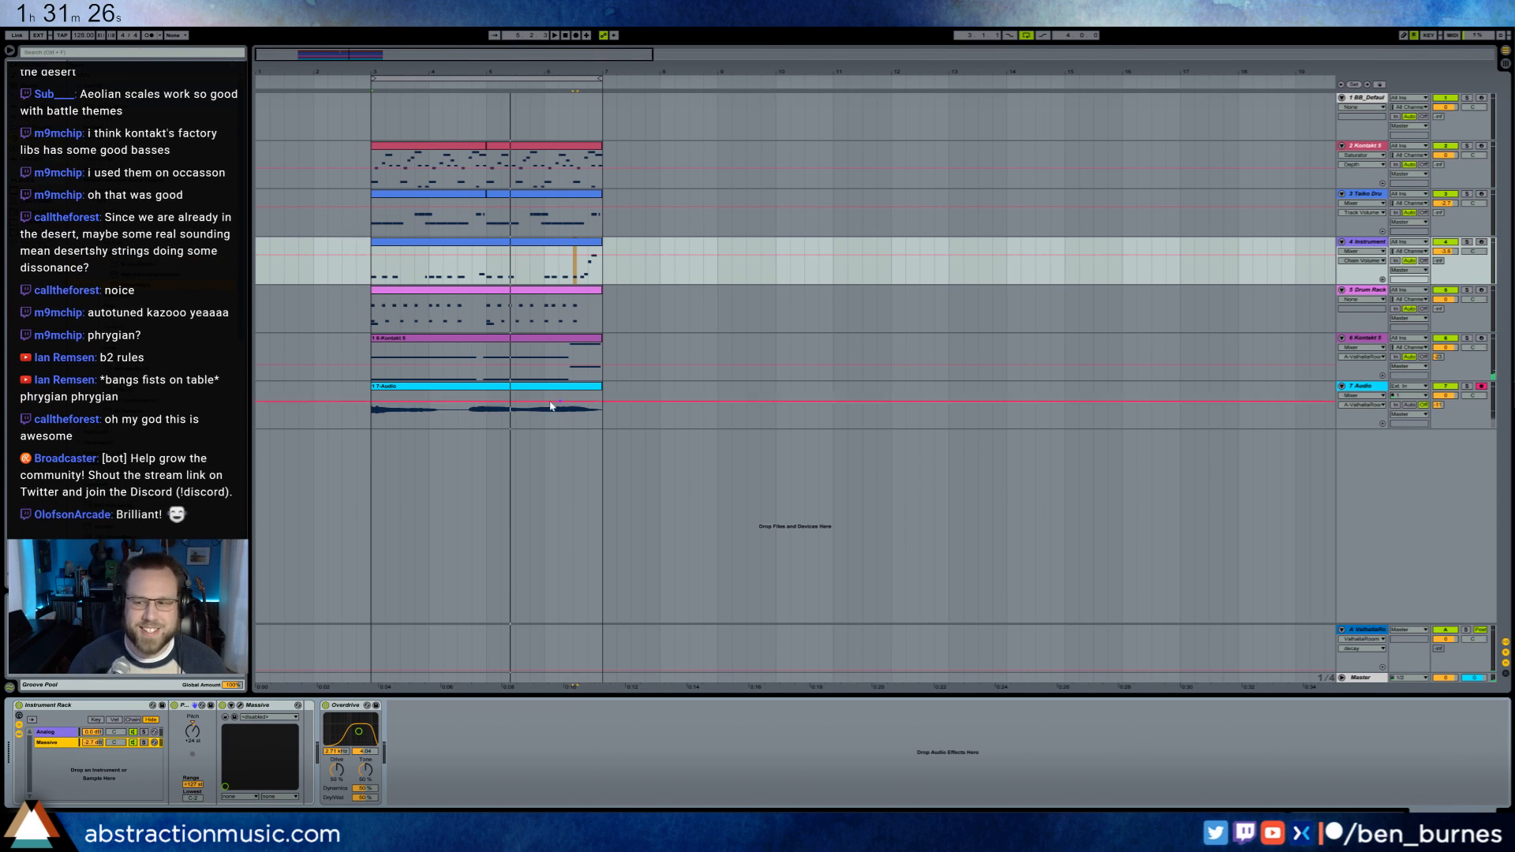
- Load Guitar Rig 5 after MAutoPitch on the audio track, list its Effects presets and start playback
click(368, 423)
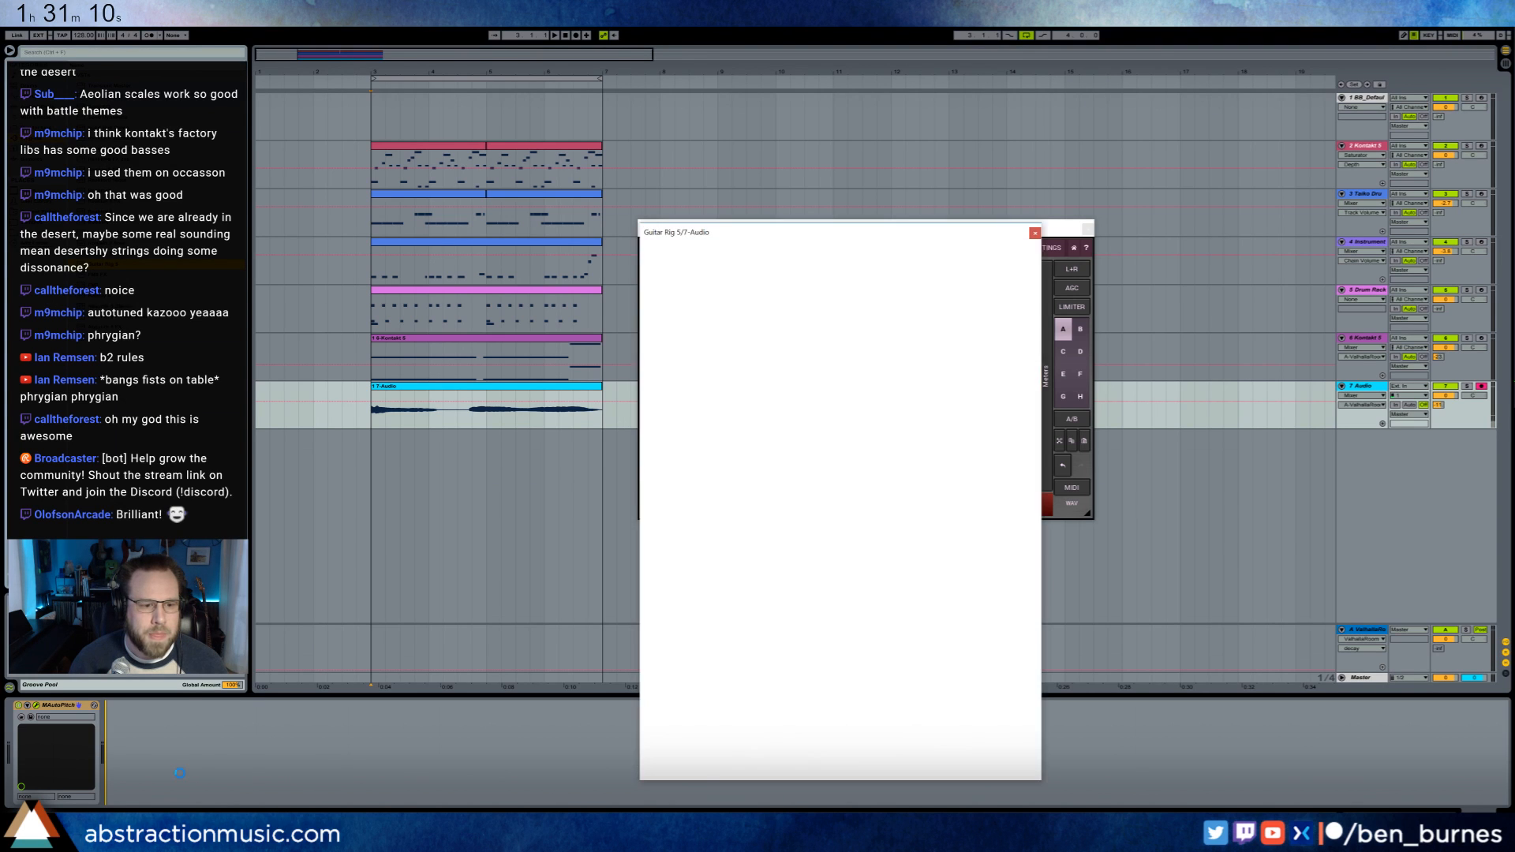
drag(836, 237, 834, 92)
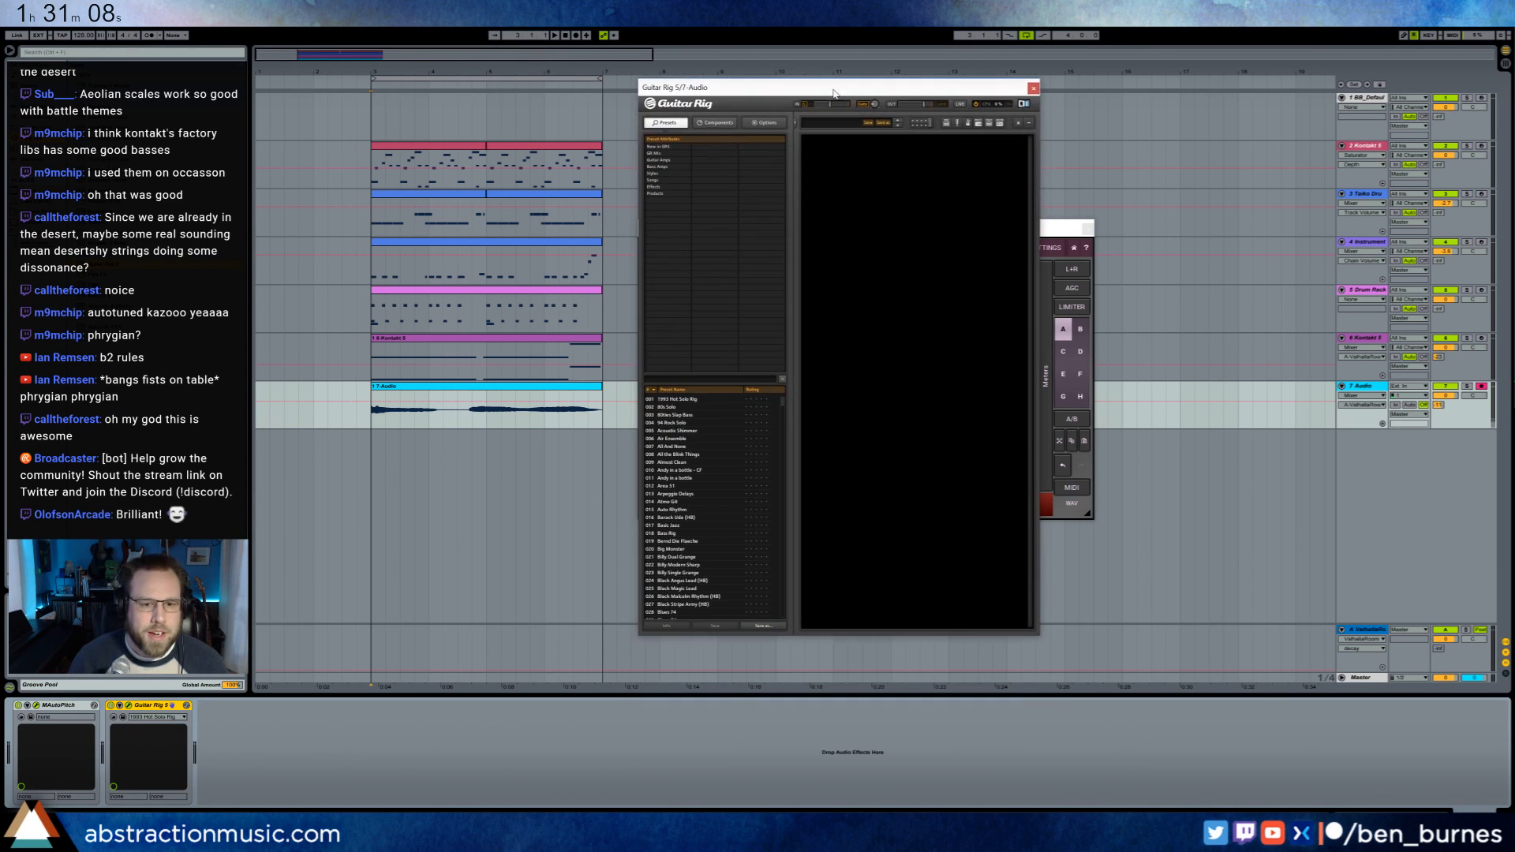
click(668, 187)
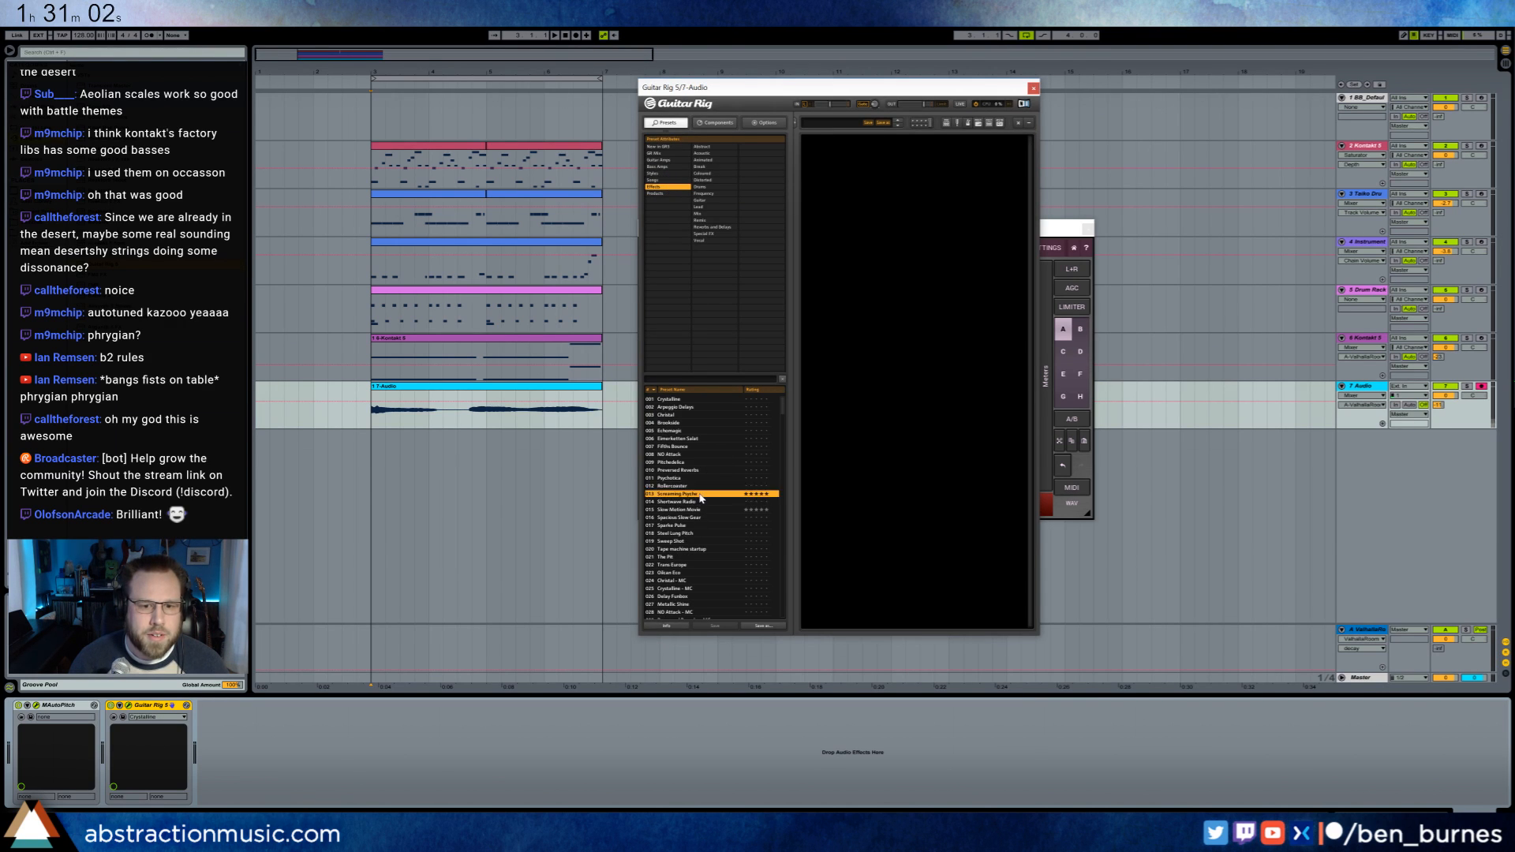
key(space)
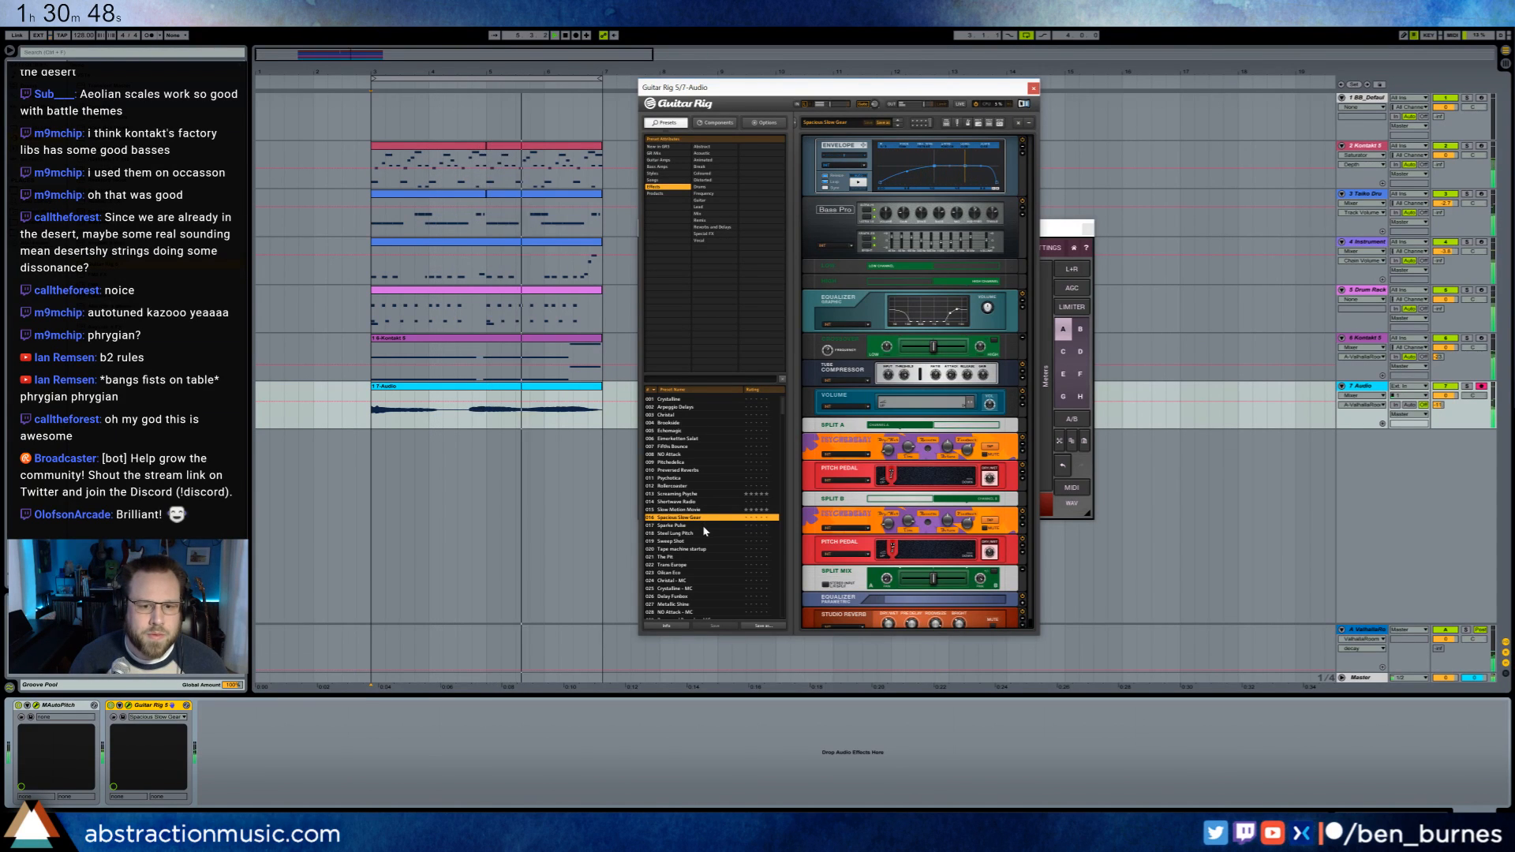
- Try the Pulsar Alpha preset in Guitar Rig, shifting the Split Mix crossfade and muting the Quad Delay
scroll(702, 523, down, 2)
scroll(703, 524, down, 2)
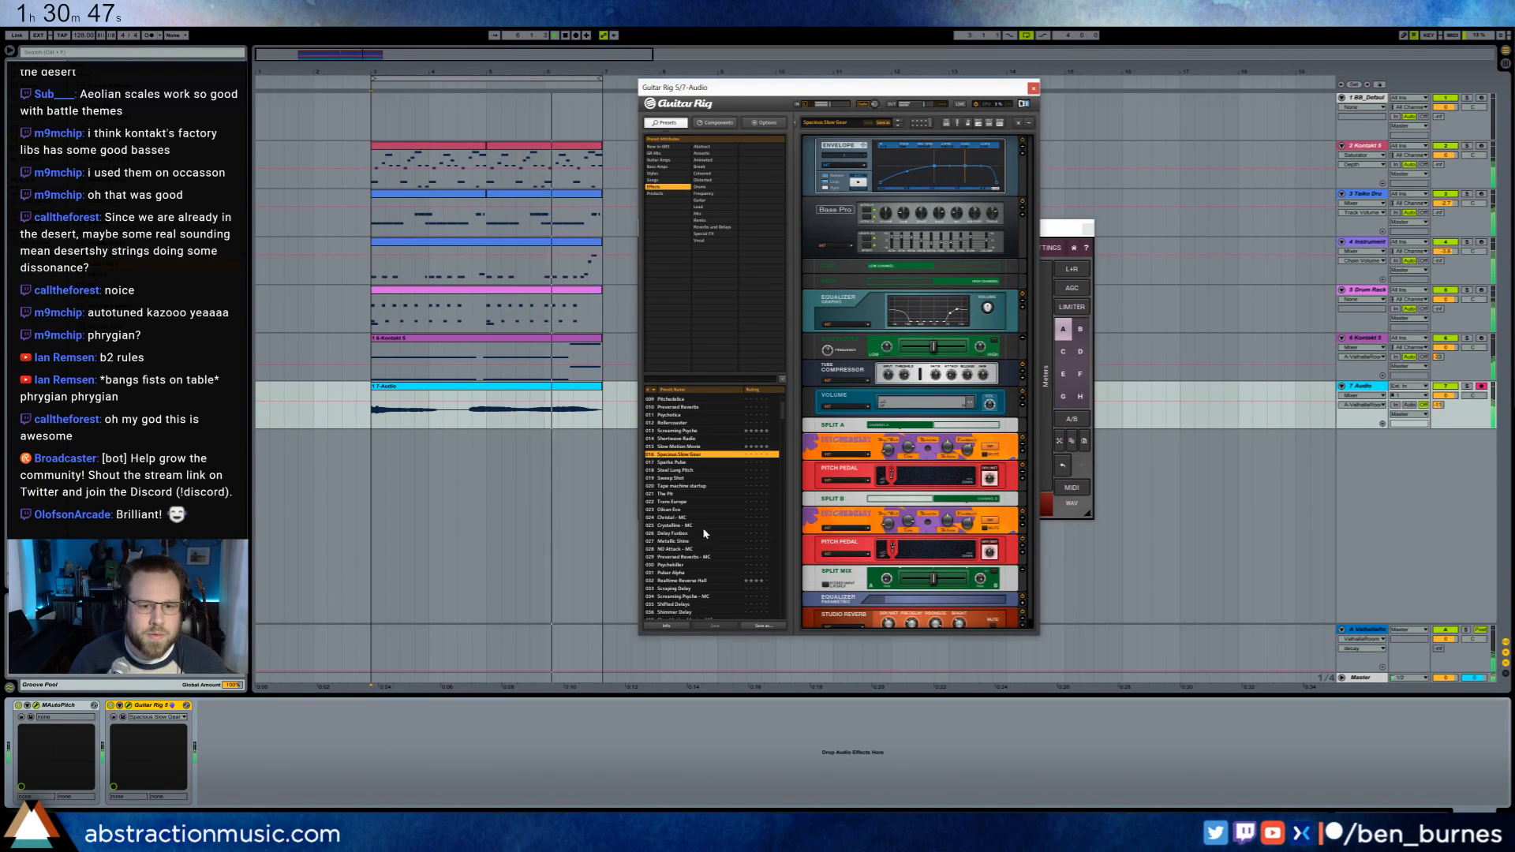
click(703, 573)
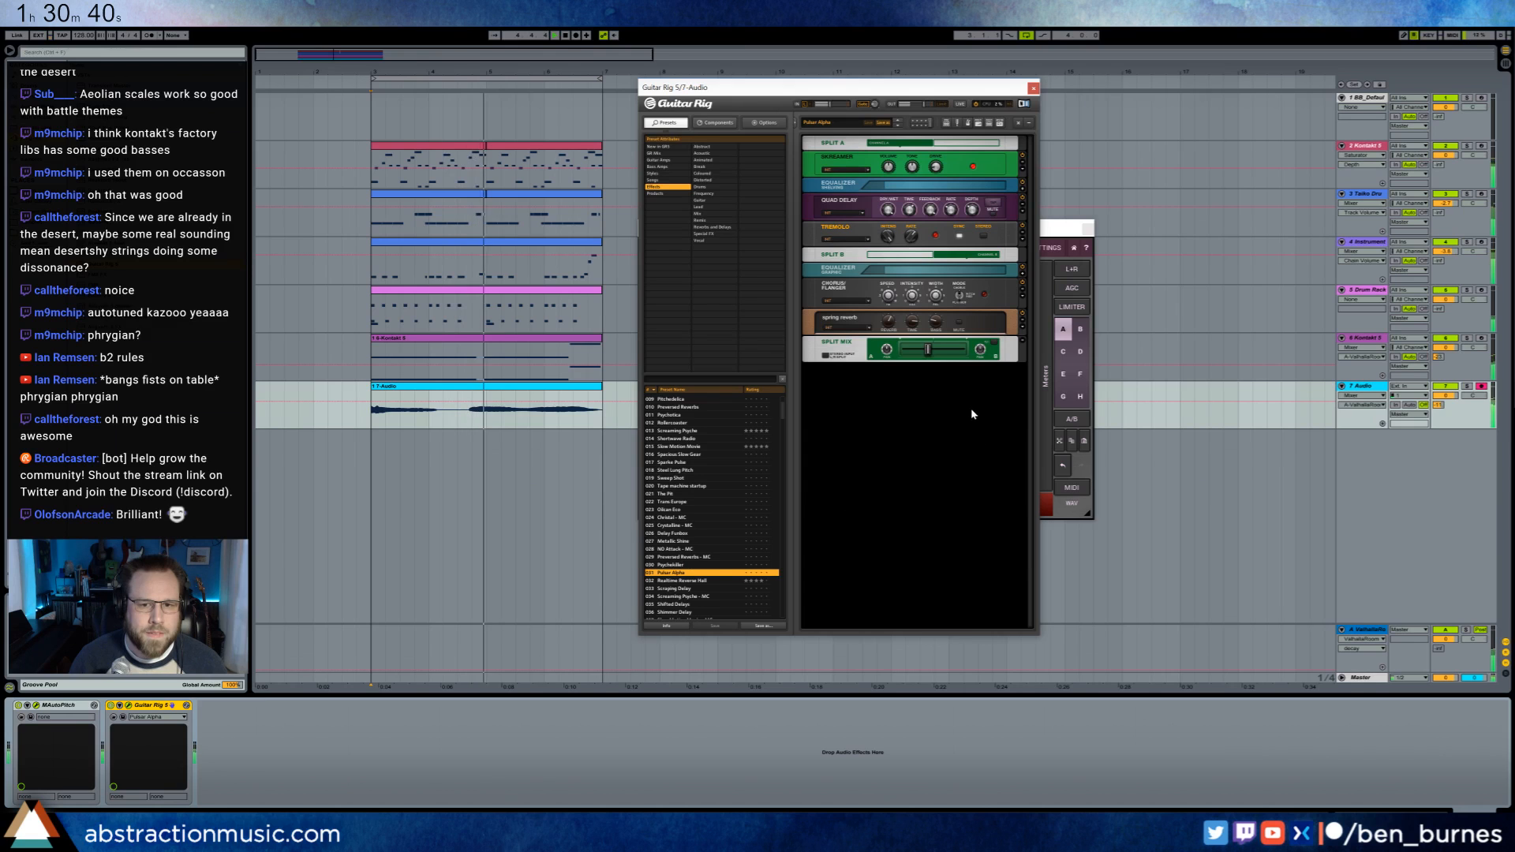
drag(930, 348, 918, 349)
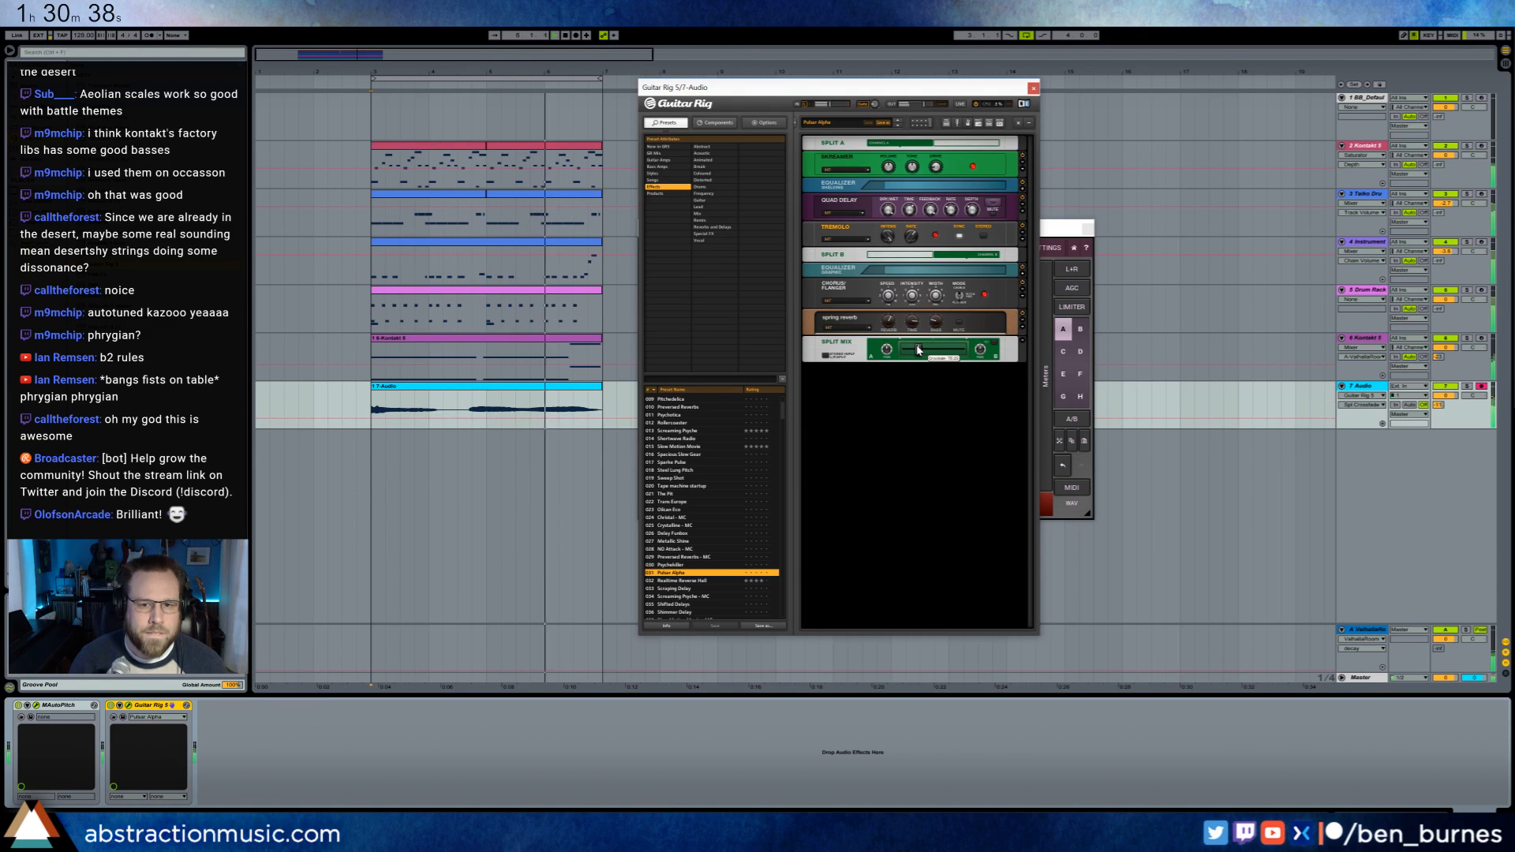
click(972, 212)
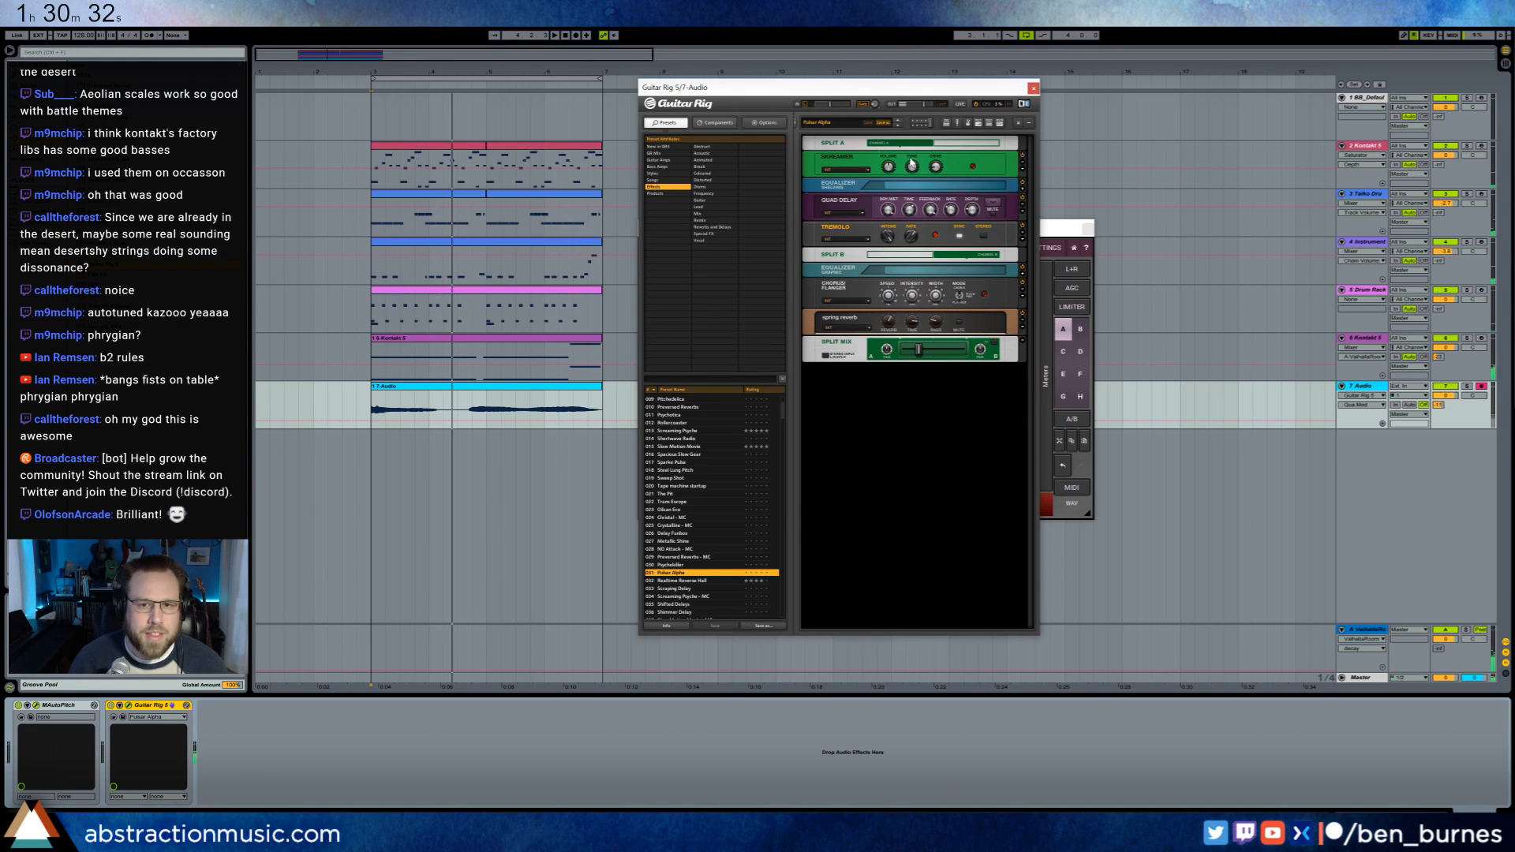
- Load the Sparkle Pad preset in Guitar Rig and adjust its Psychedelay, Ensemble and Tape Echo controls during playback
scroll(705, 584, down, 4)
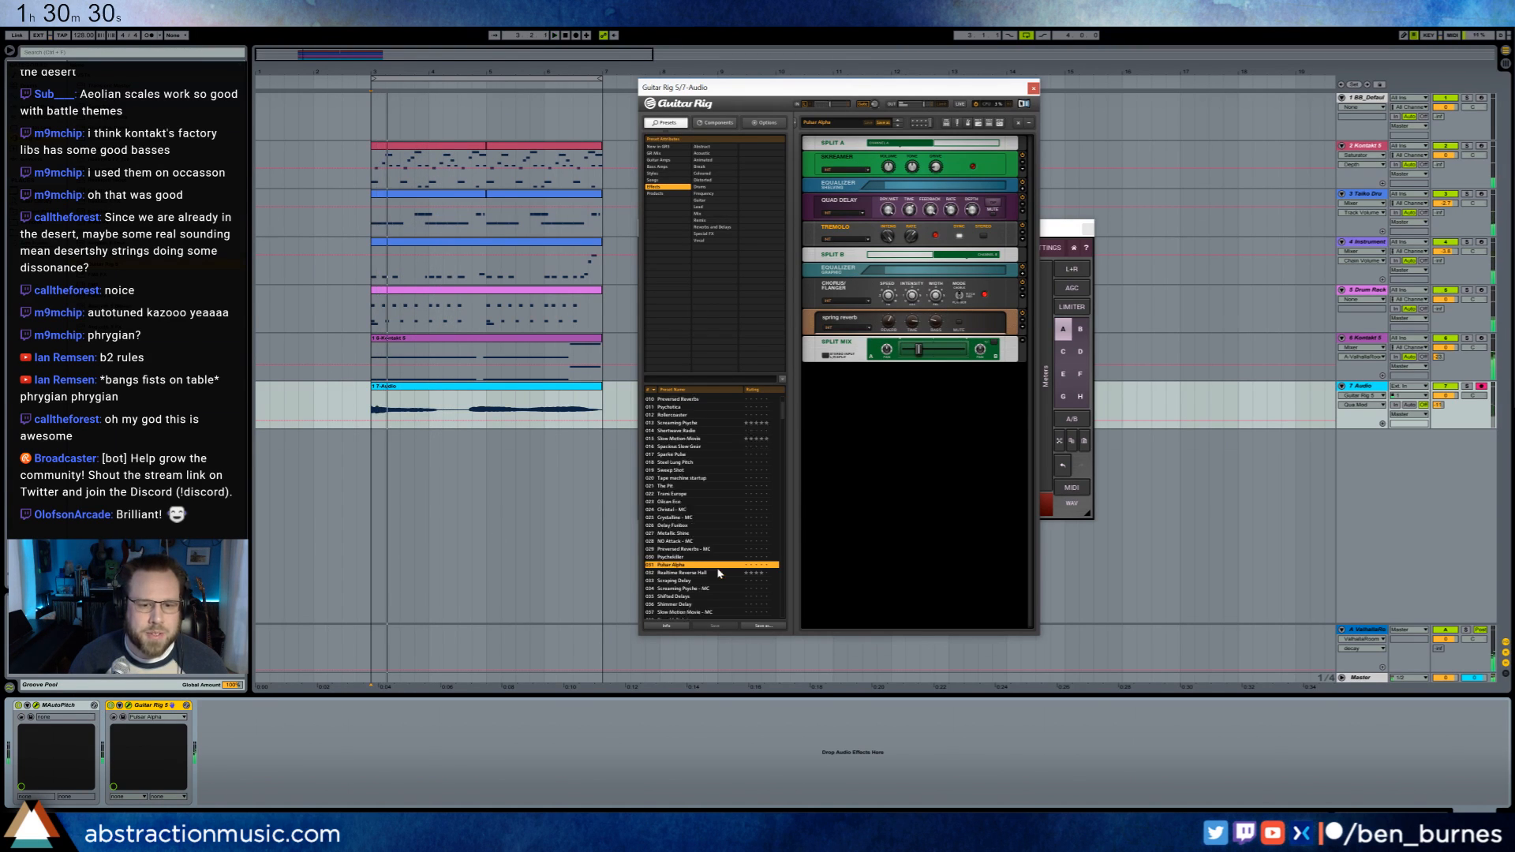
click(699, 549)
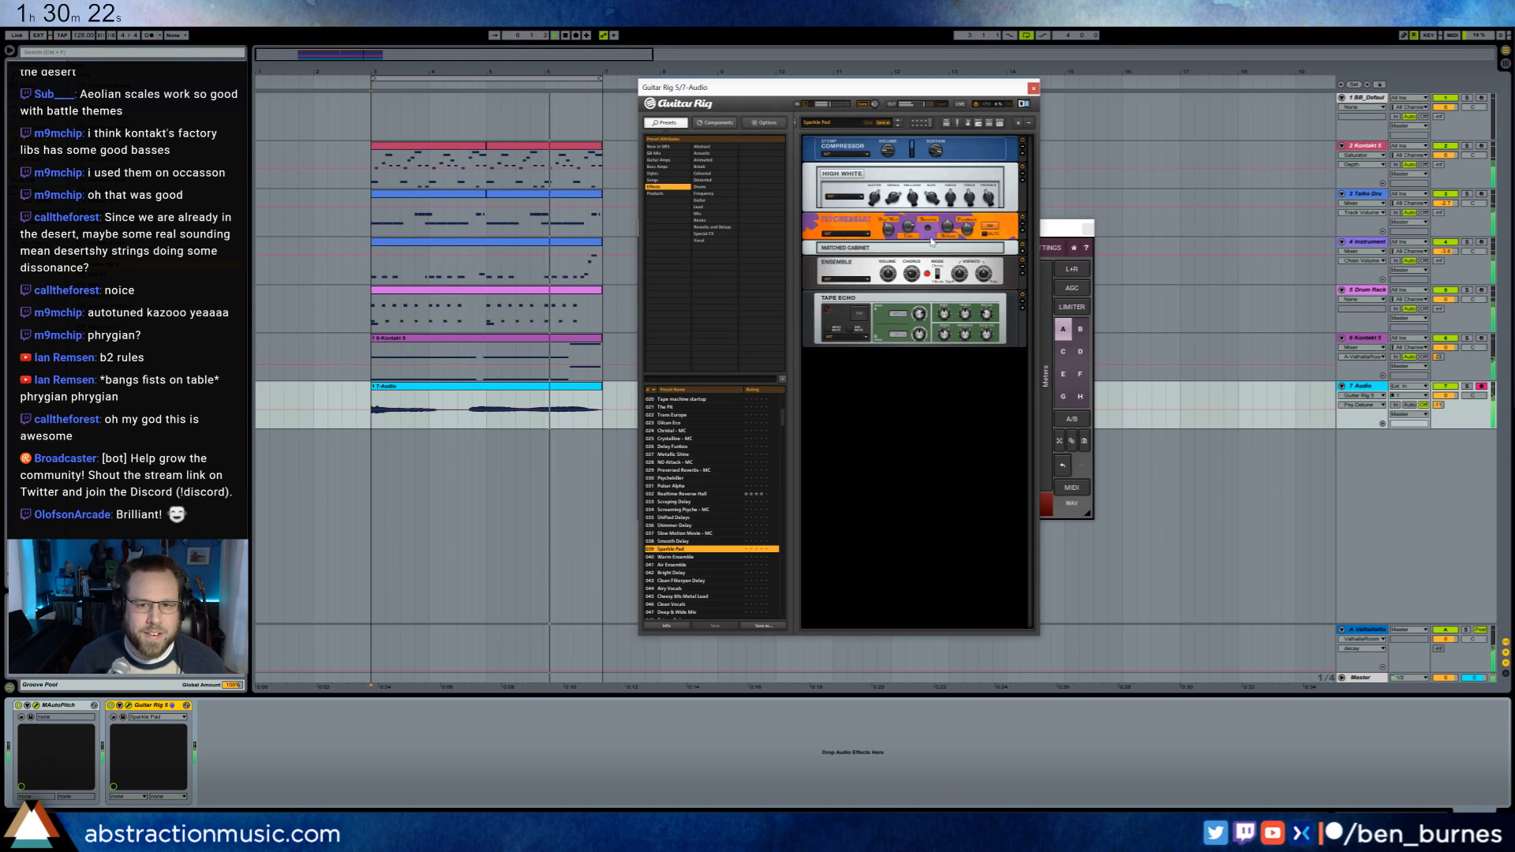
drag(889, 229, 897, 238)
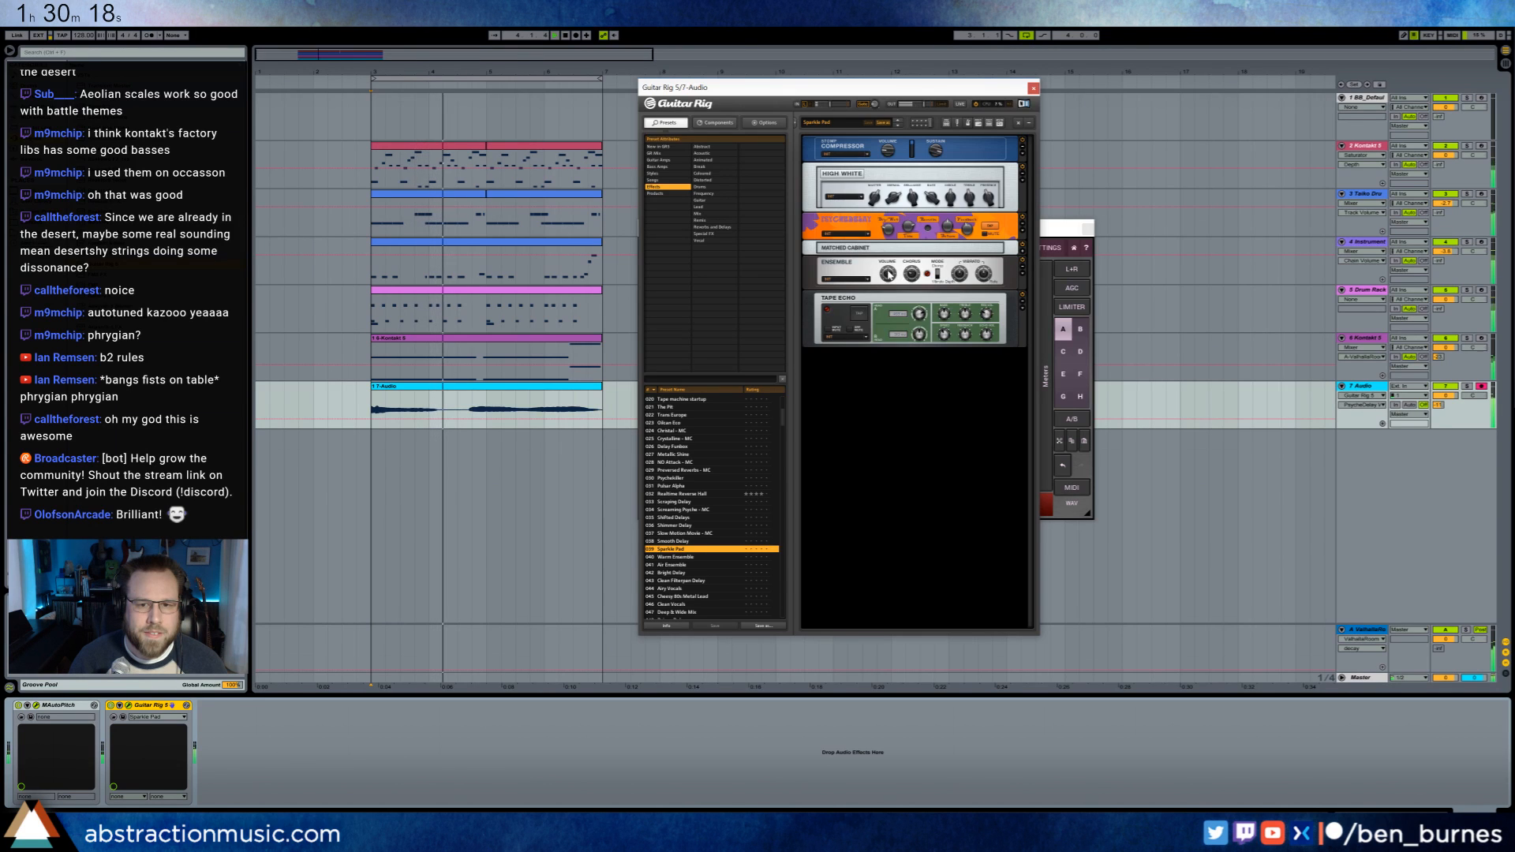
drag(887, 276, 890, 280)
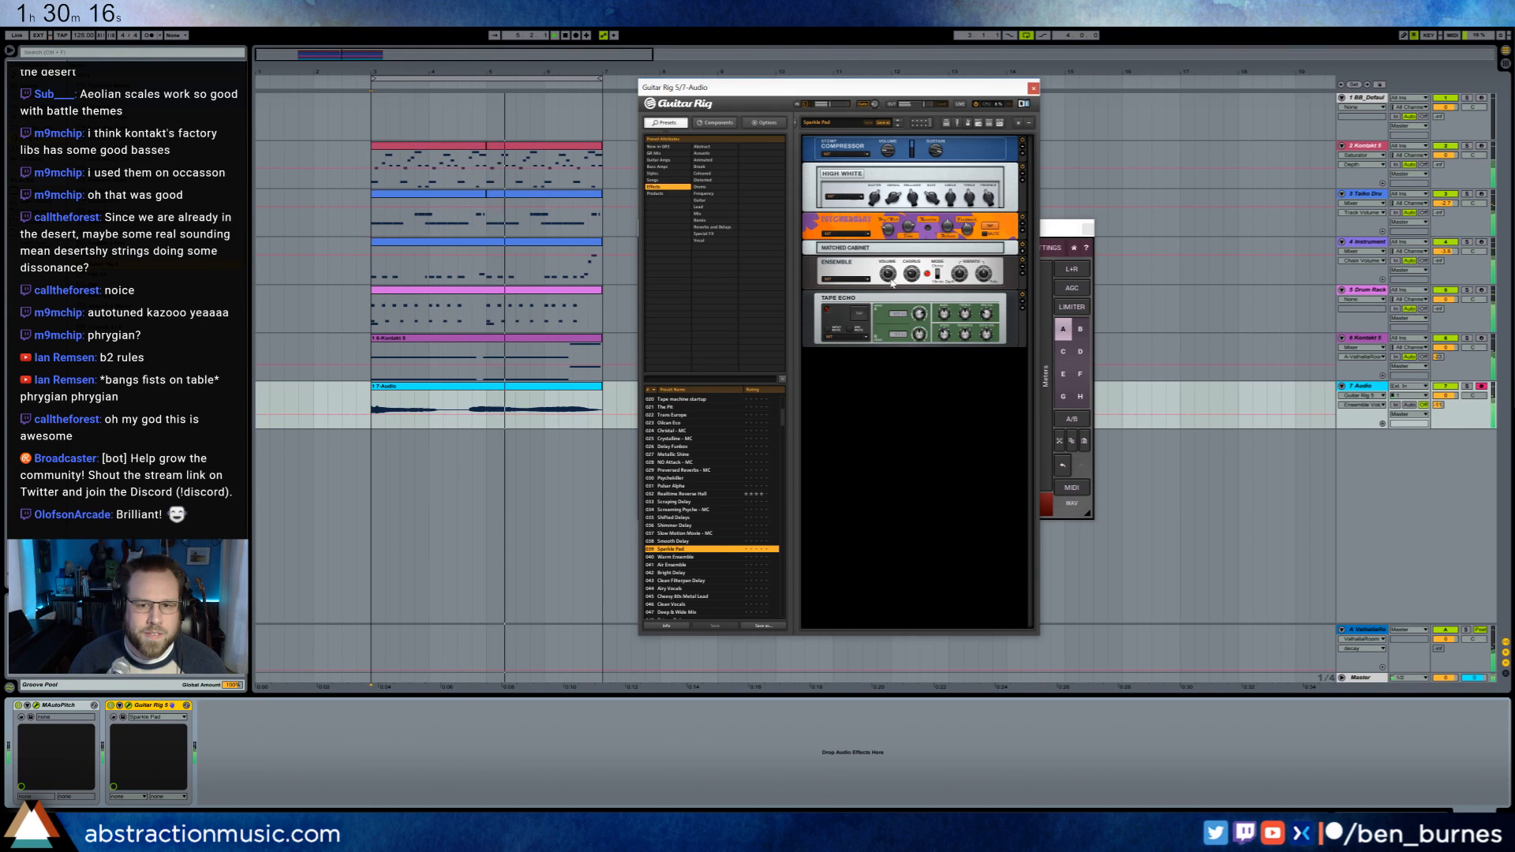
click(920, 332)
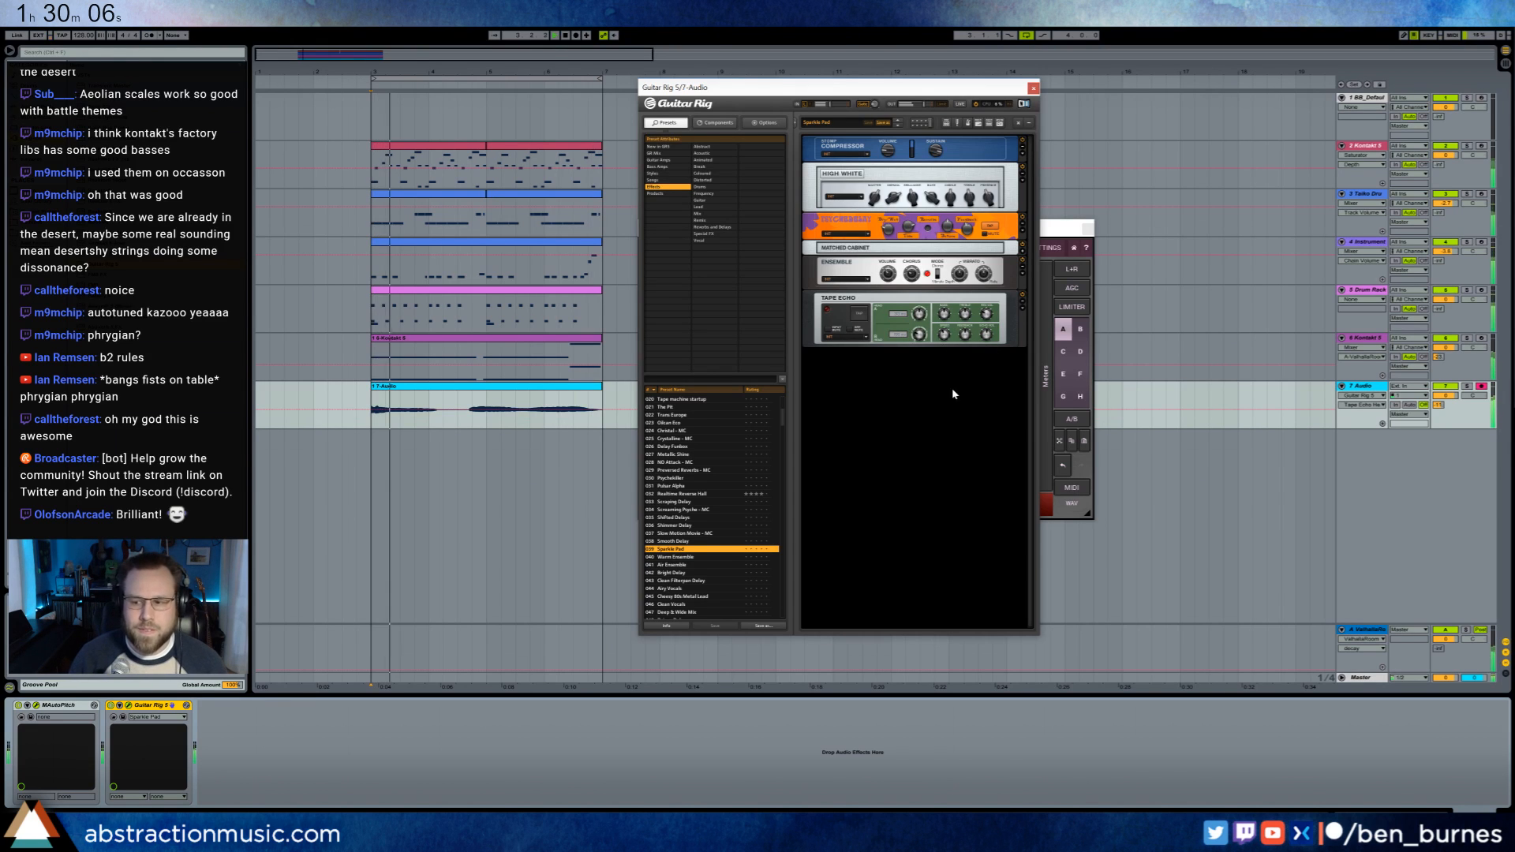
- Move the Guitar Rig and MAutoPitch windows apart and return to the arrangement
drag(1016, 88, 1338, 97)
drag(904, 228, 879, 363)
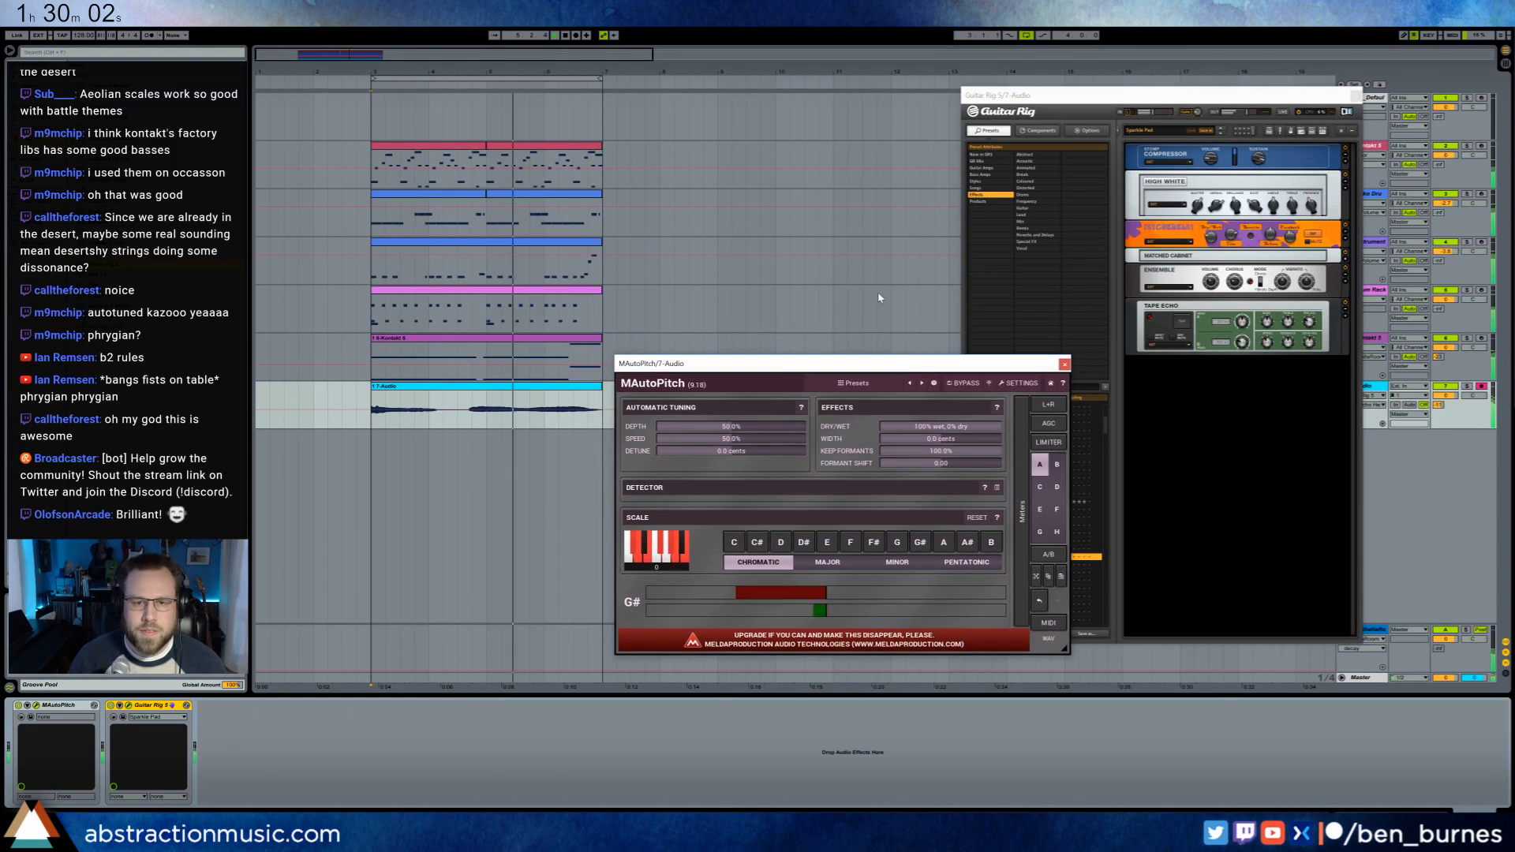
click(863, 165)
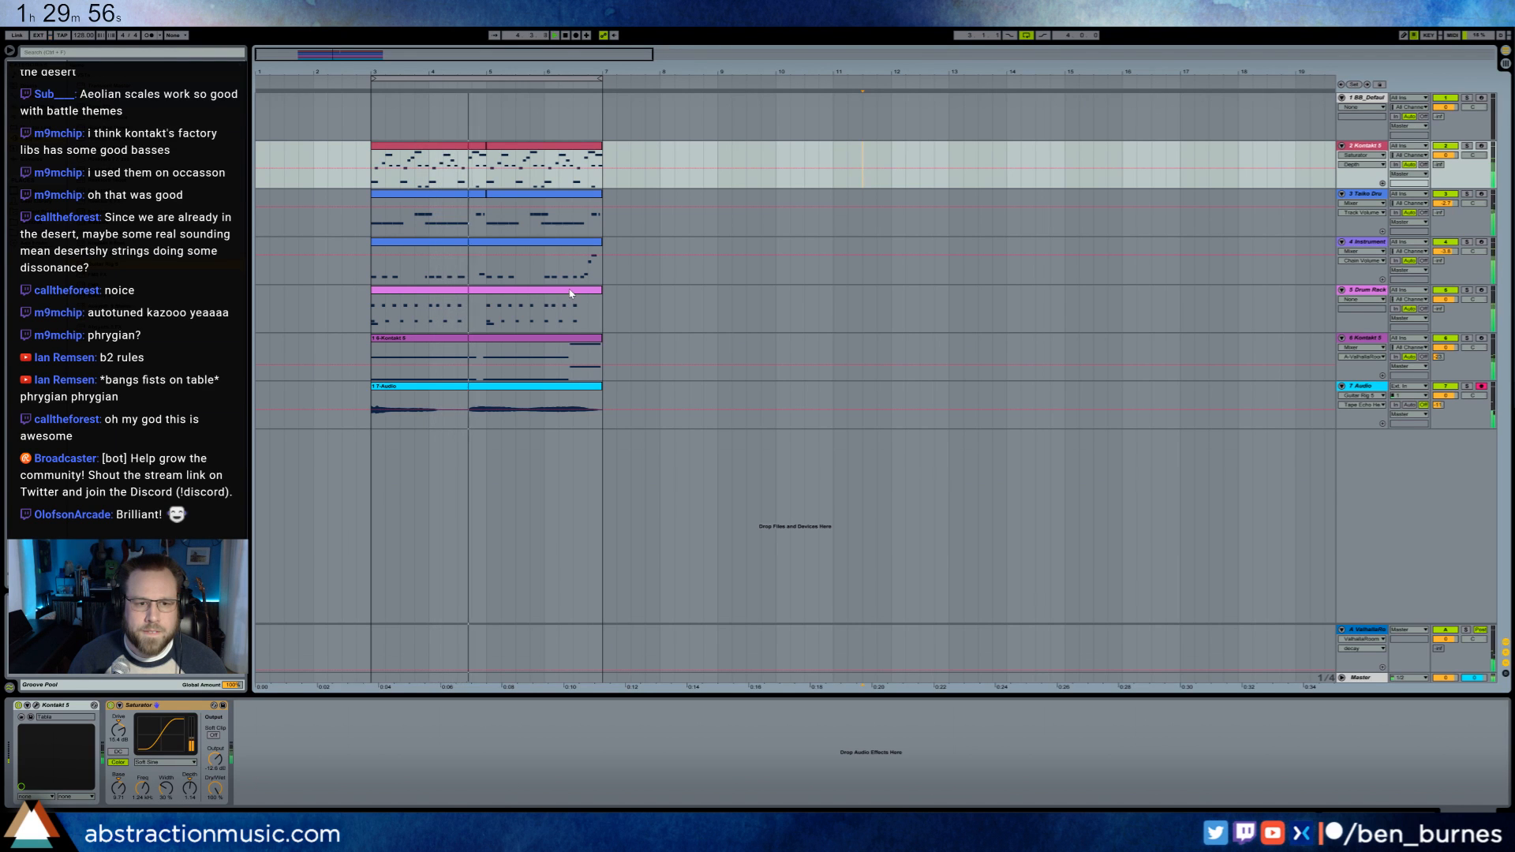
- Shorten the first pair of sustained notes in the track 6 Kontakt clip to end shortly after beat 2.3
double_click(464, 345)
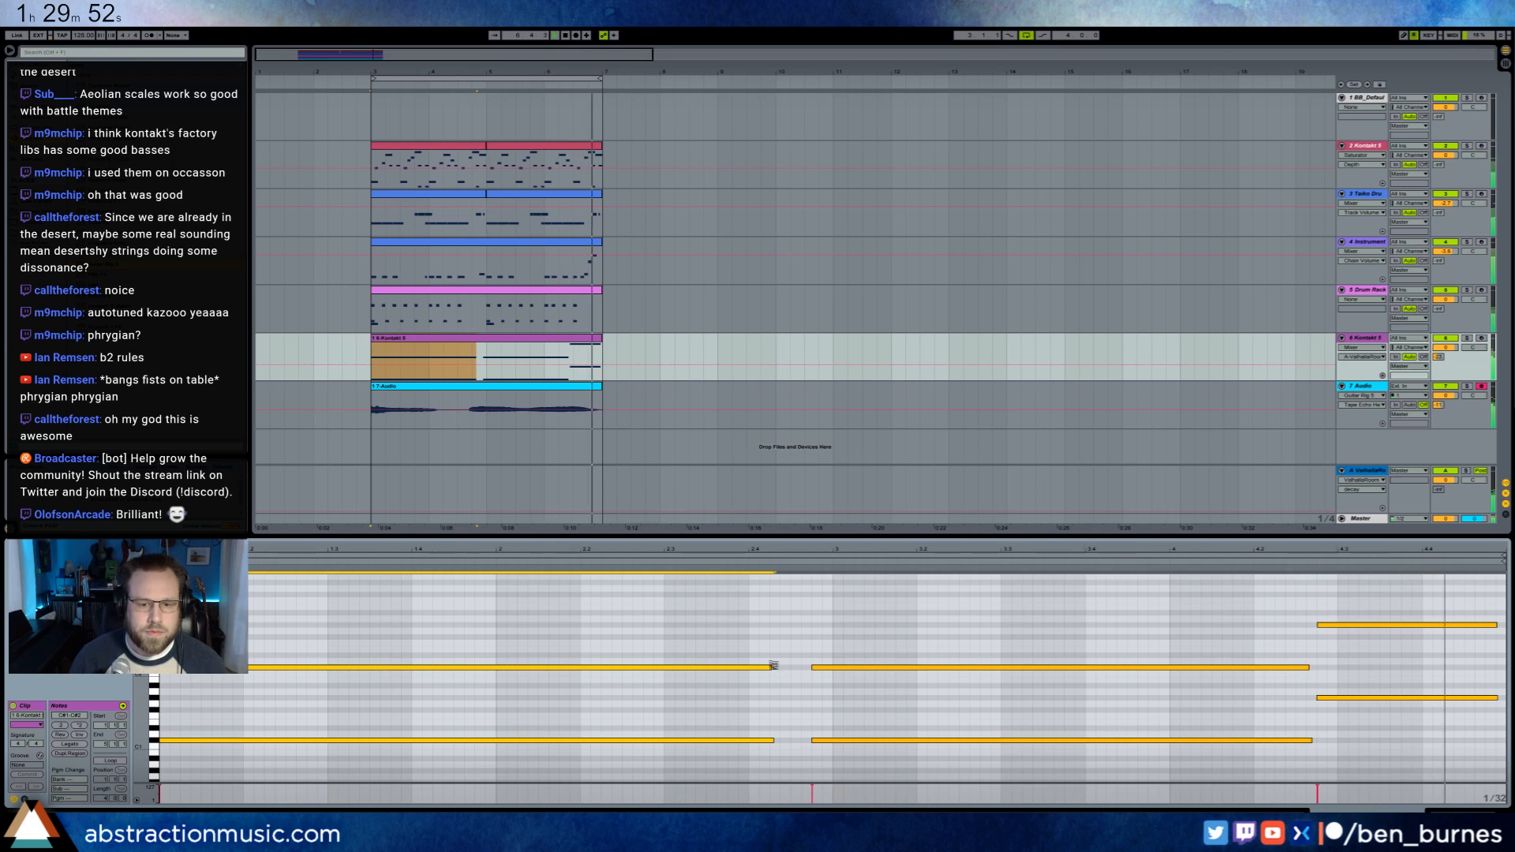
drag(770, 667, 703, 673)
click(1013, 623)
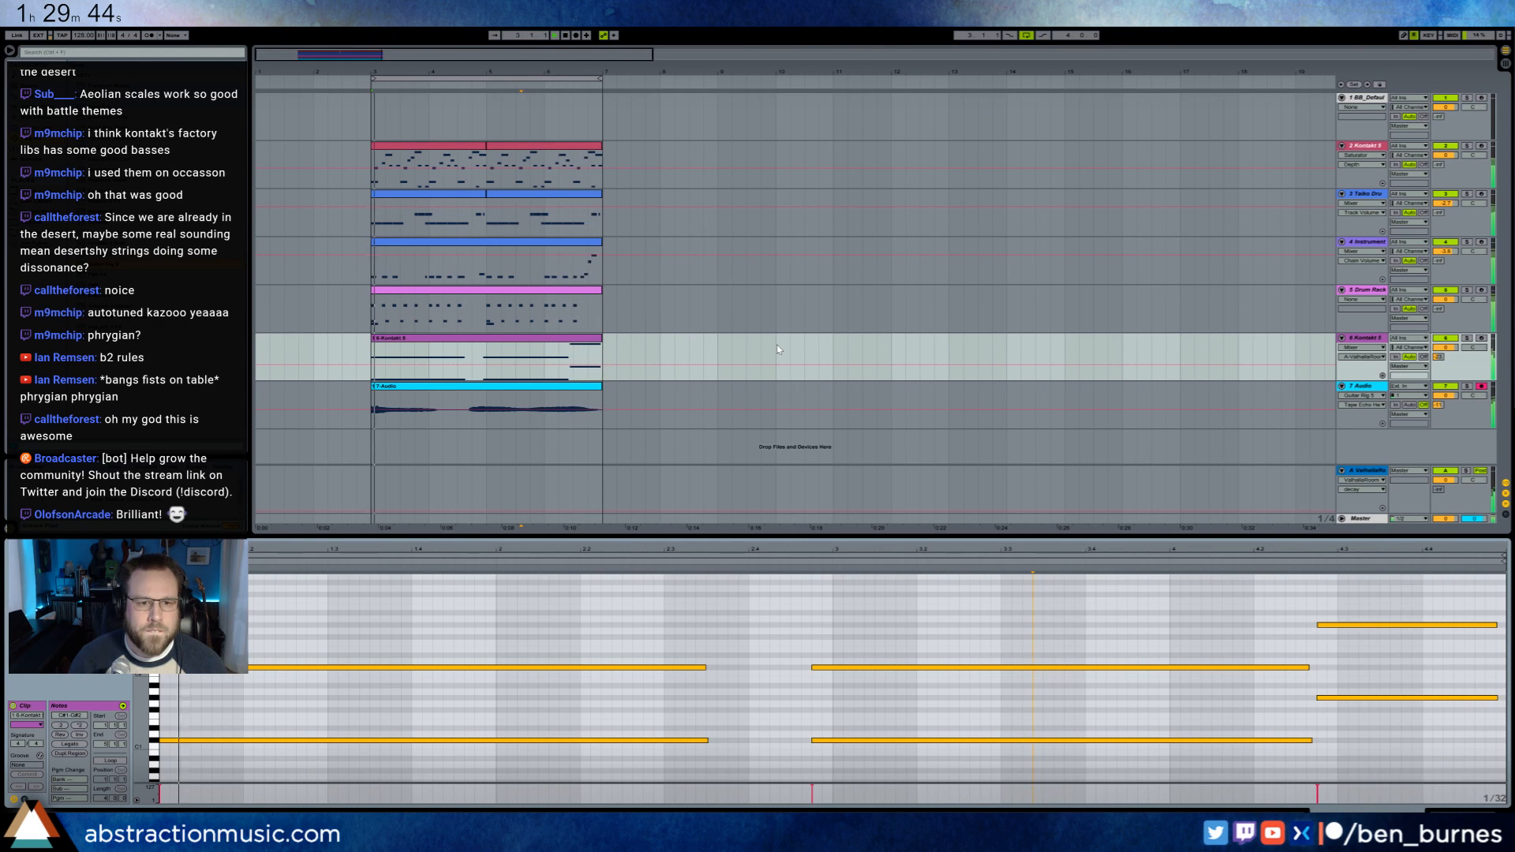
- Duplicate the clips of all tracks from bars 3 to 7 into bars 7 to 11
click(441, 187)
drag(369, 161, 610, 393)
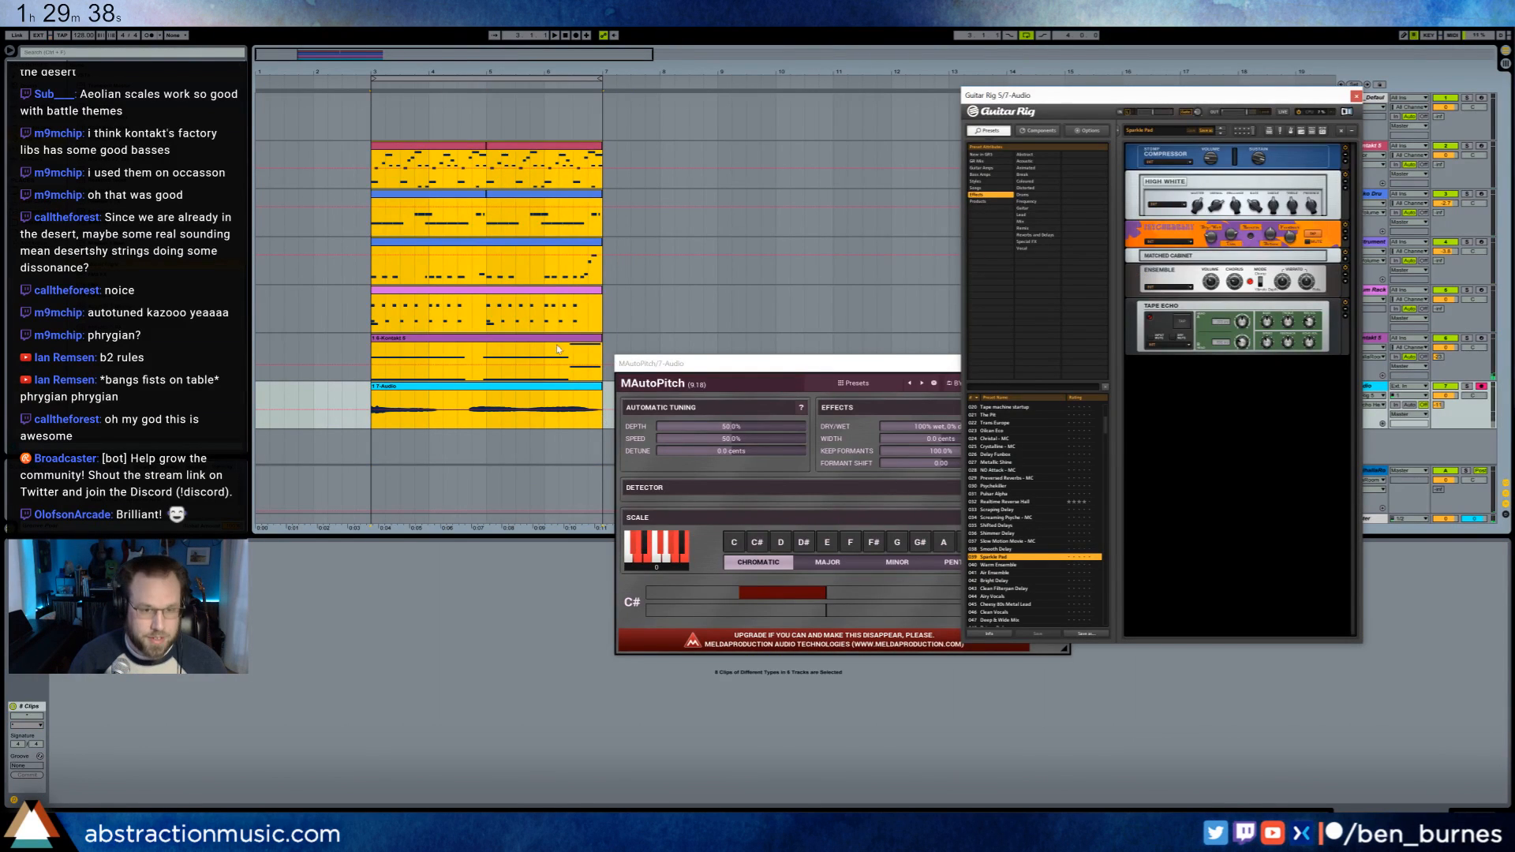
click(573, 410)
drag(600, 456, 368, 150)
key(ctrl+d)
- Adjust the Taiko Hit notes in the duplicated track 3 clip and move the loop to bars 7 to 11
click(671, 160)
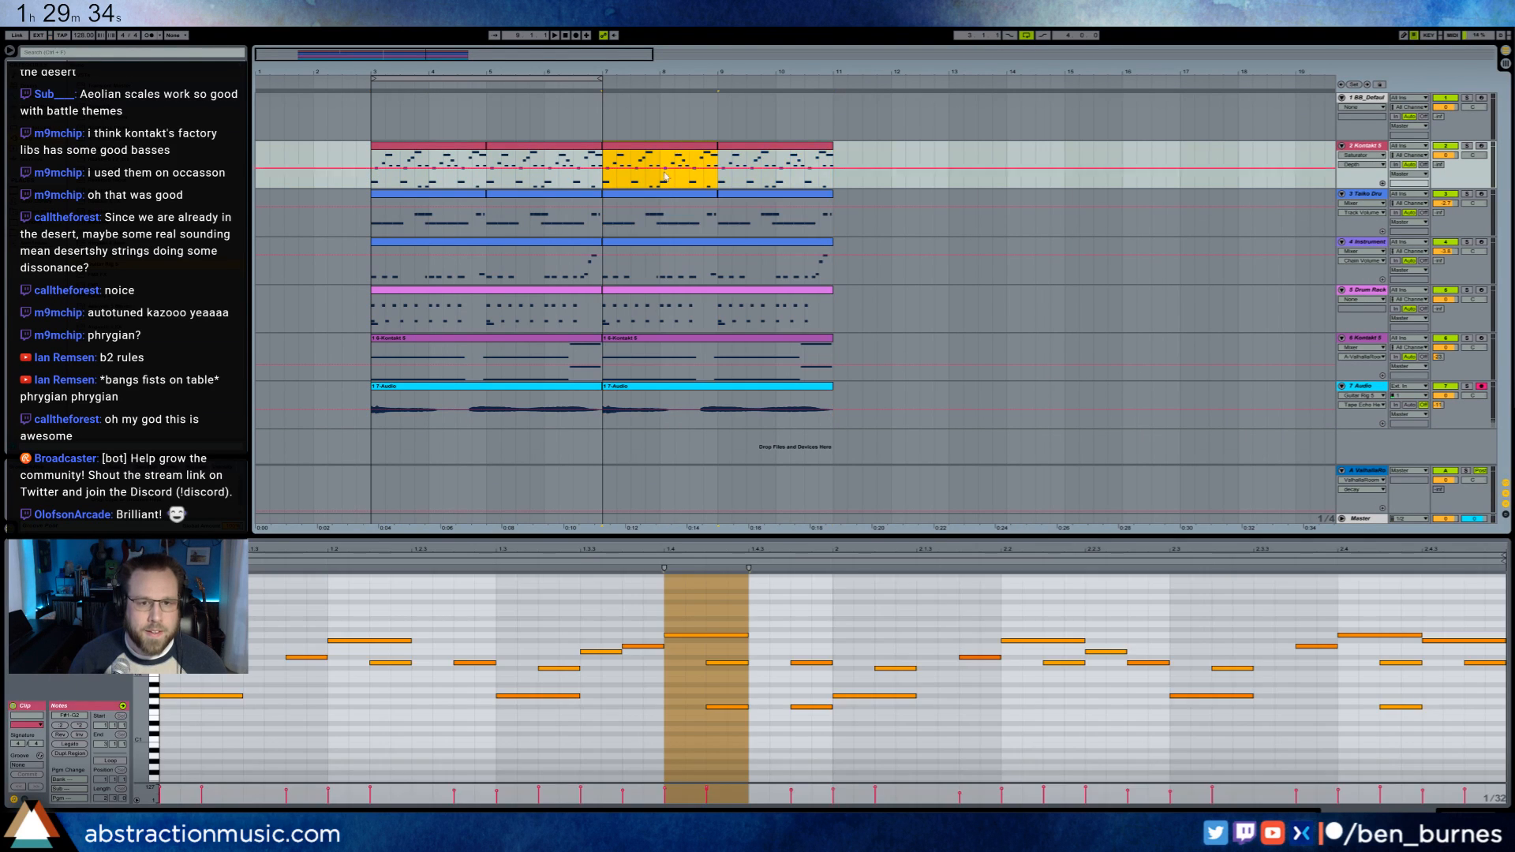
click(664, 199)
click(178, 620)
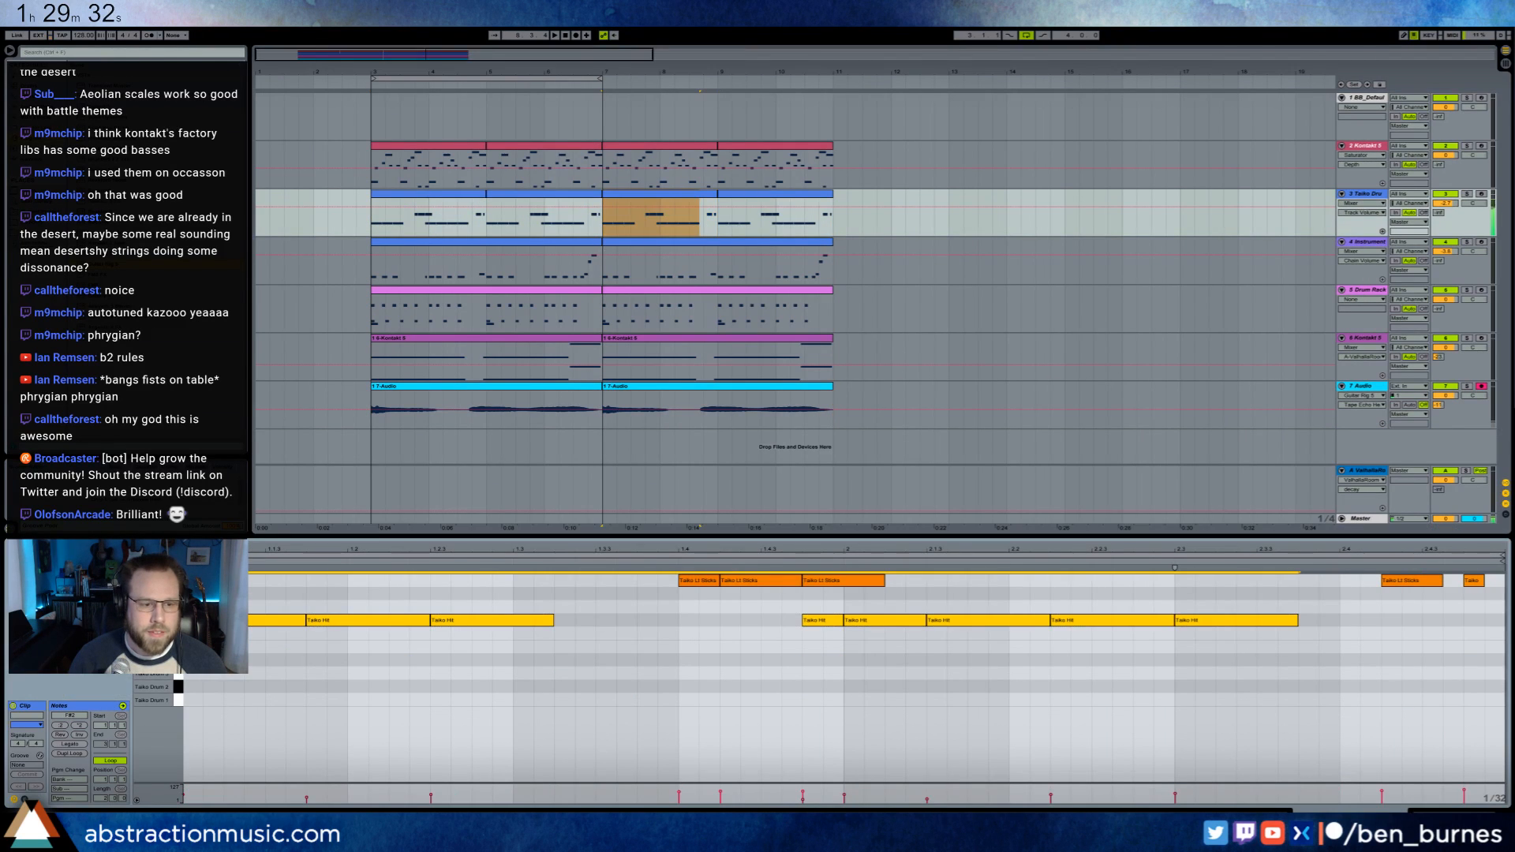
drag(277, 619, 277, 572)
drag(535, 78, 779, 75)
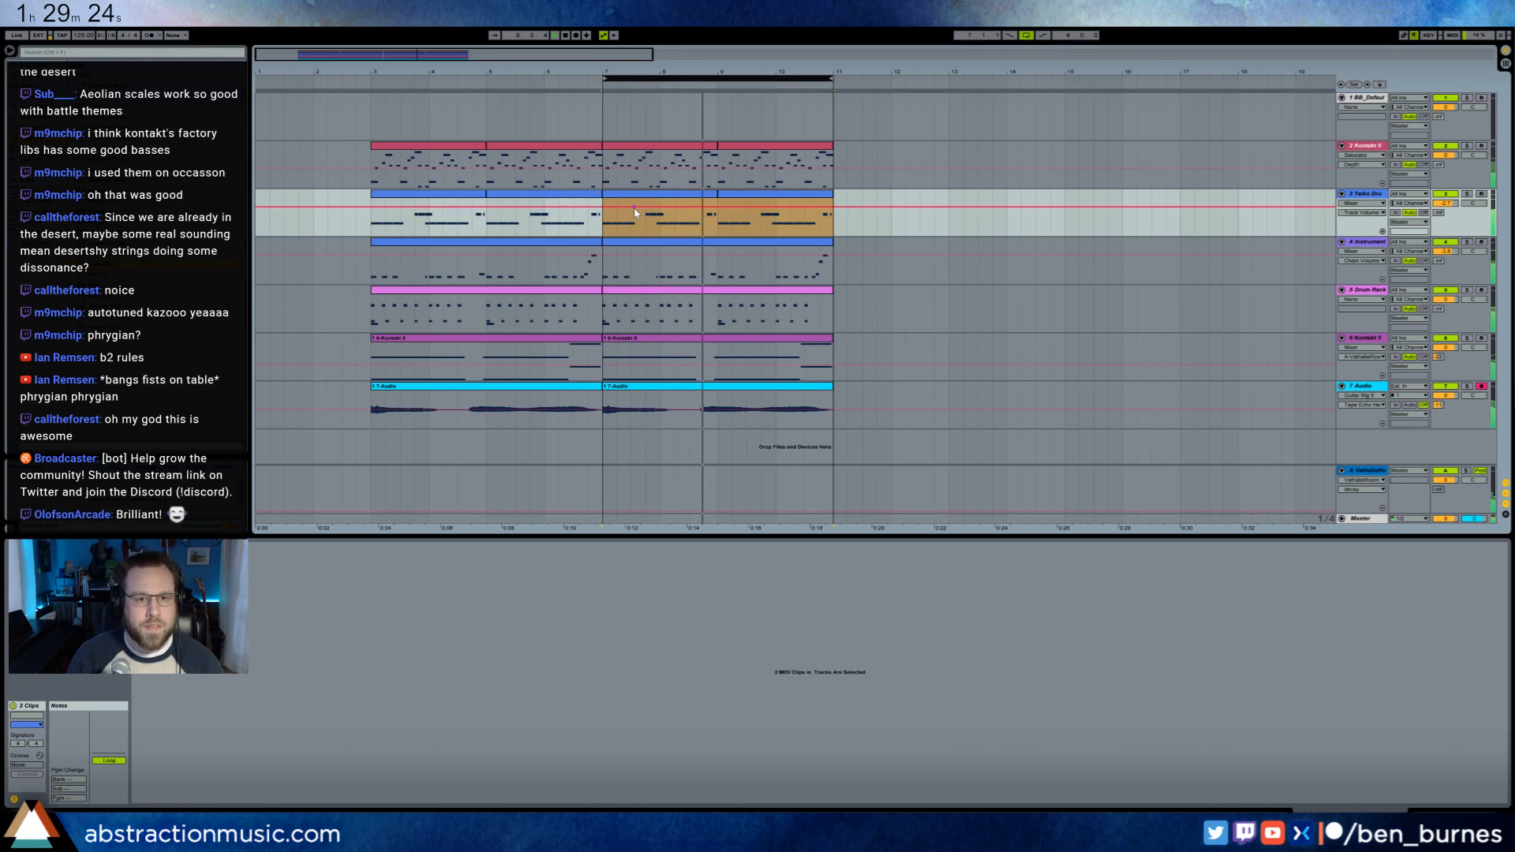
- Consolidate the track 3 Taiko clips into one clip over bars 7 to 11 and one over bars 3 to 7
click(671, 197)
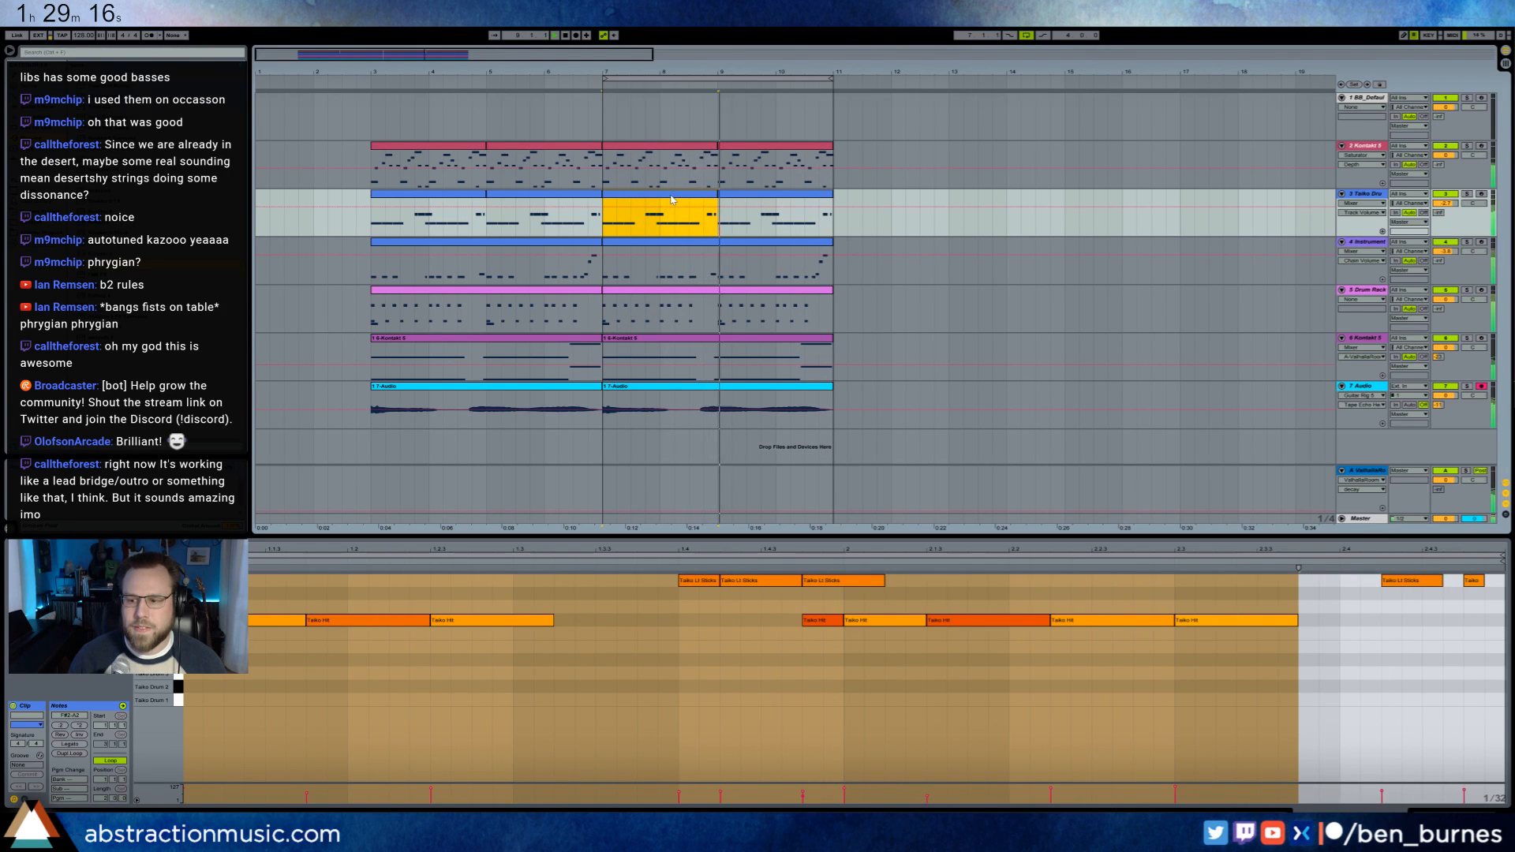
drag(713, 194, 838, 211)
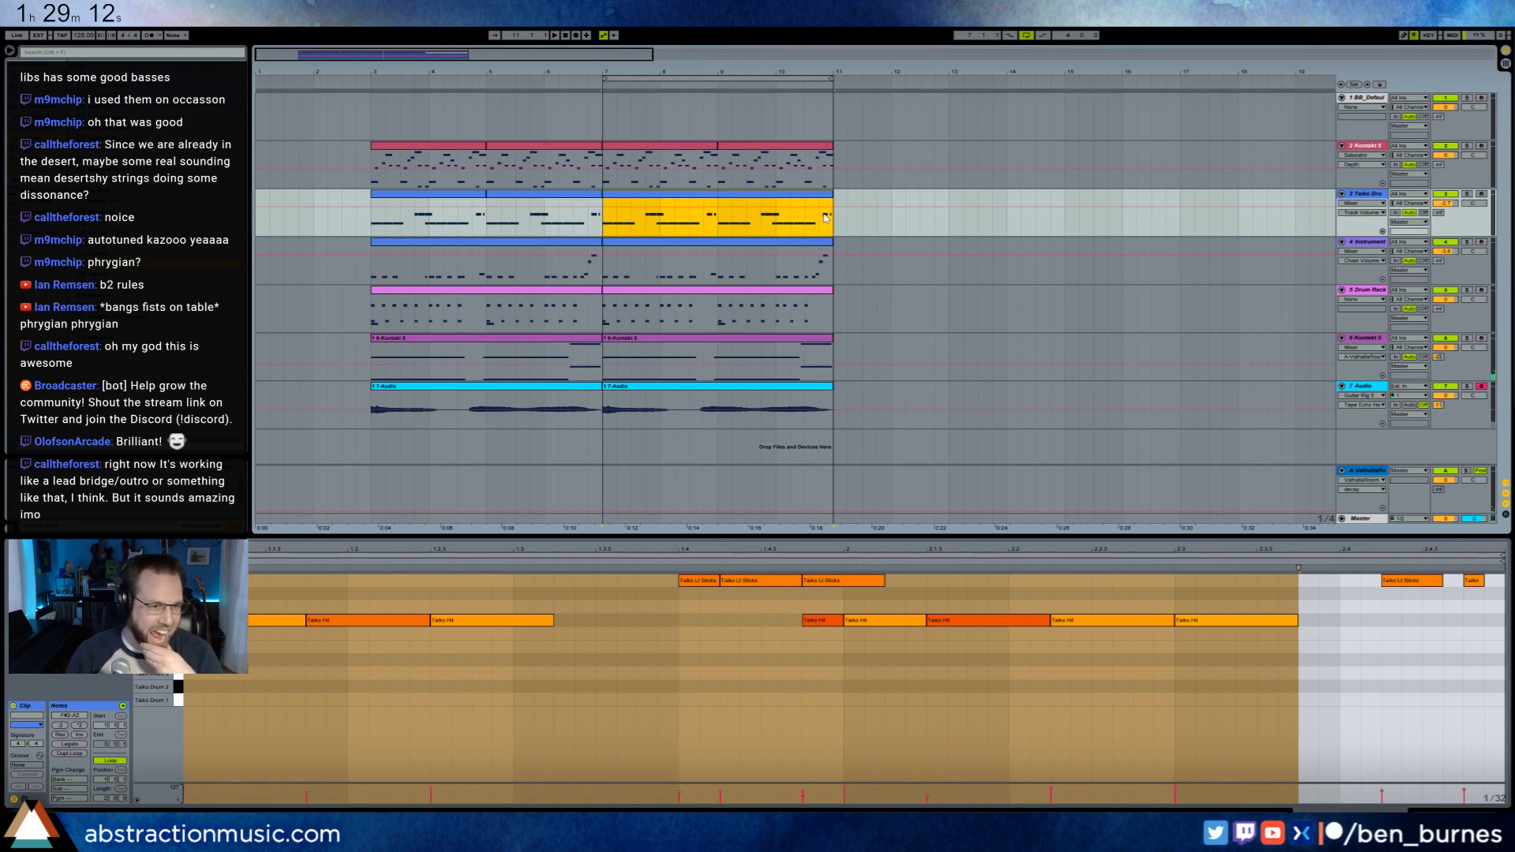
click(481, 195)
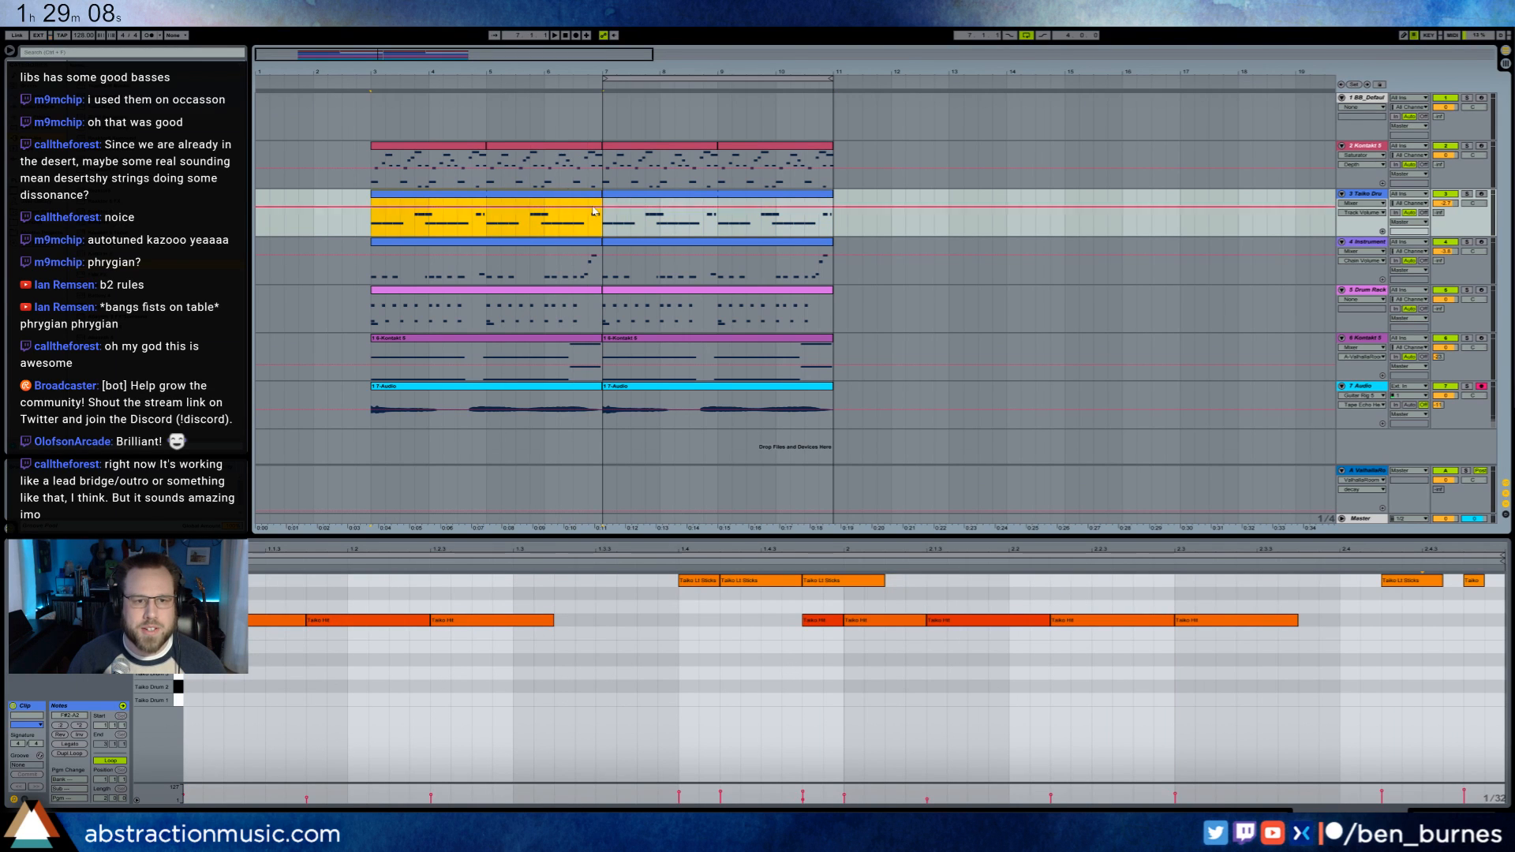
click(480, 150)
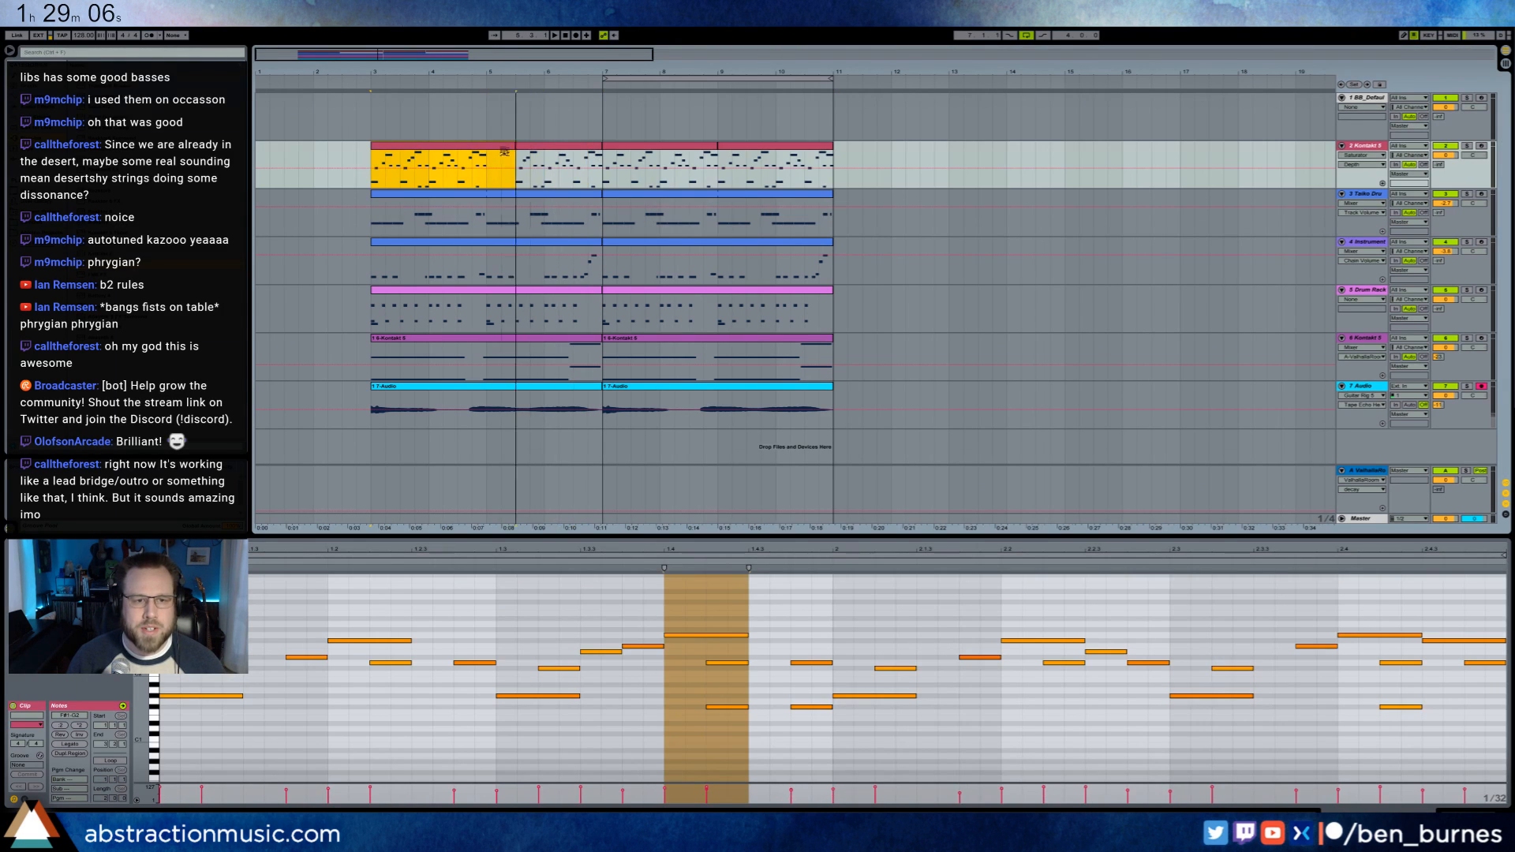
- Open the Taiko clip in bars 7 to 11 and audition the drum sounds on different keys
click(637, 212)
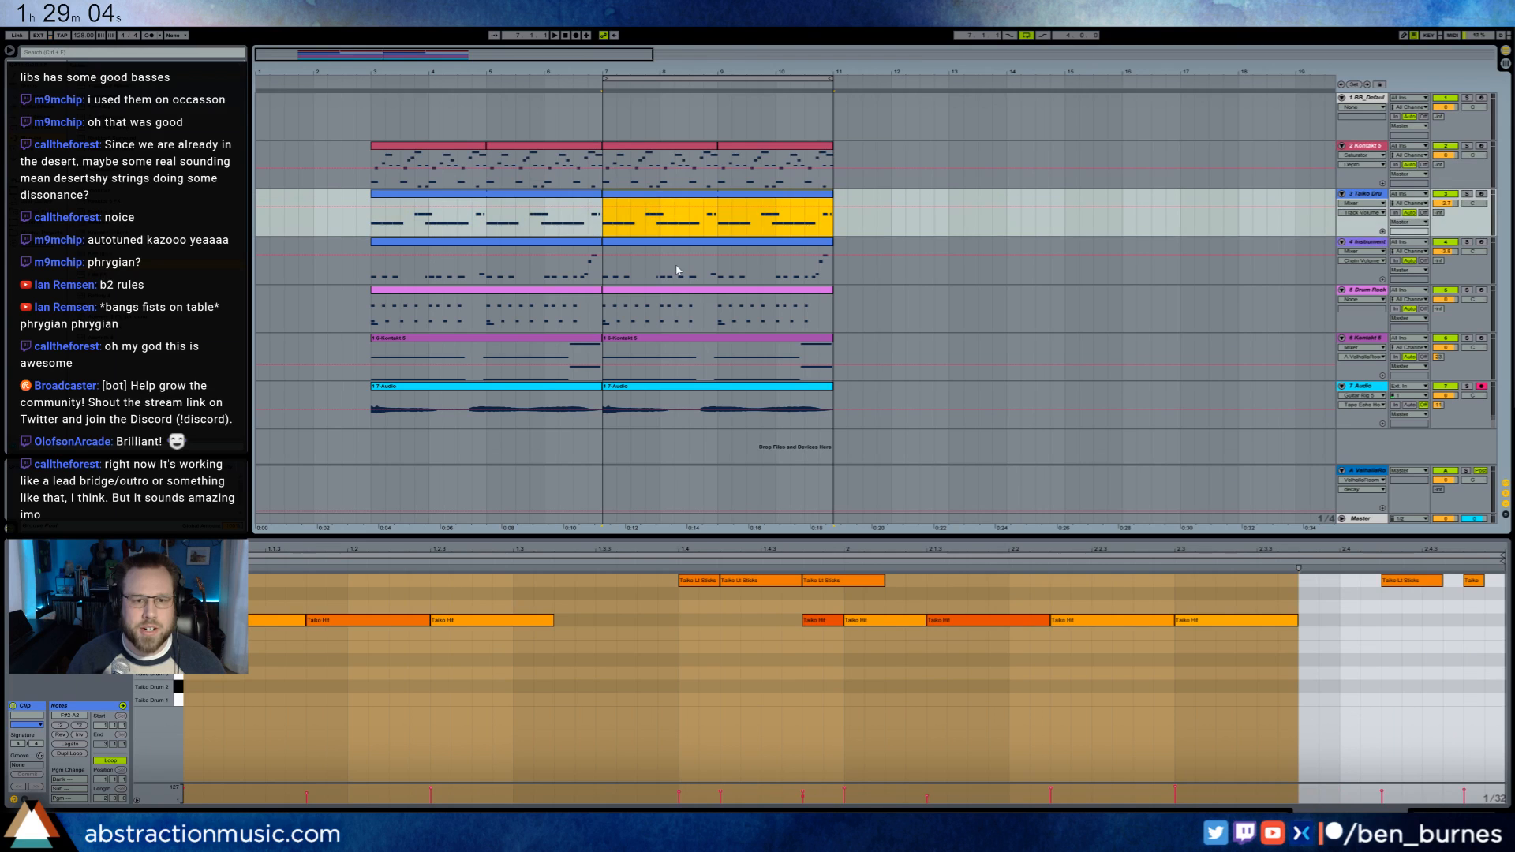
click(179, 620)
click(179, 634)
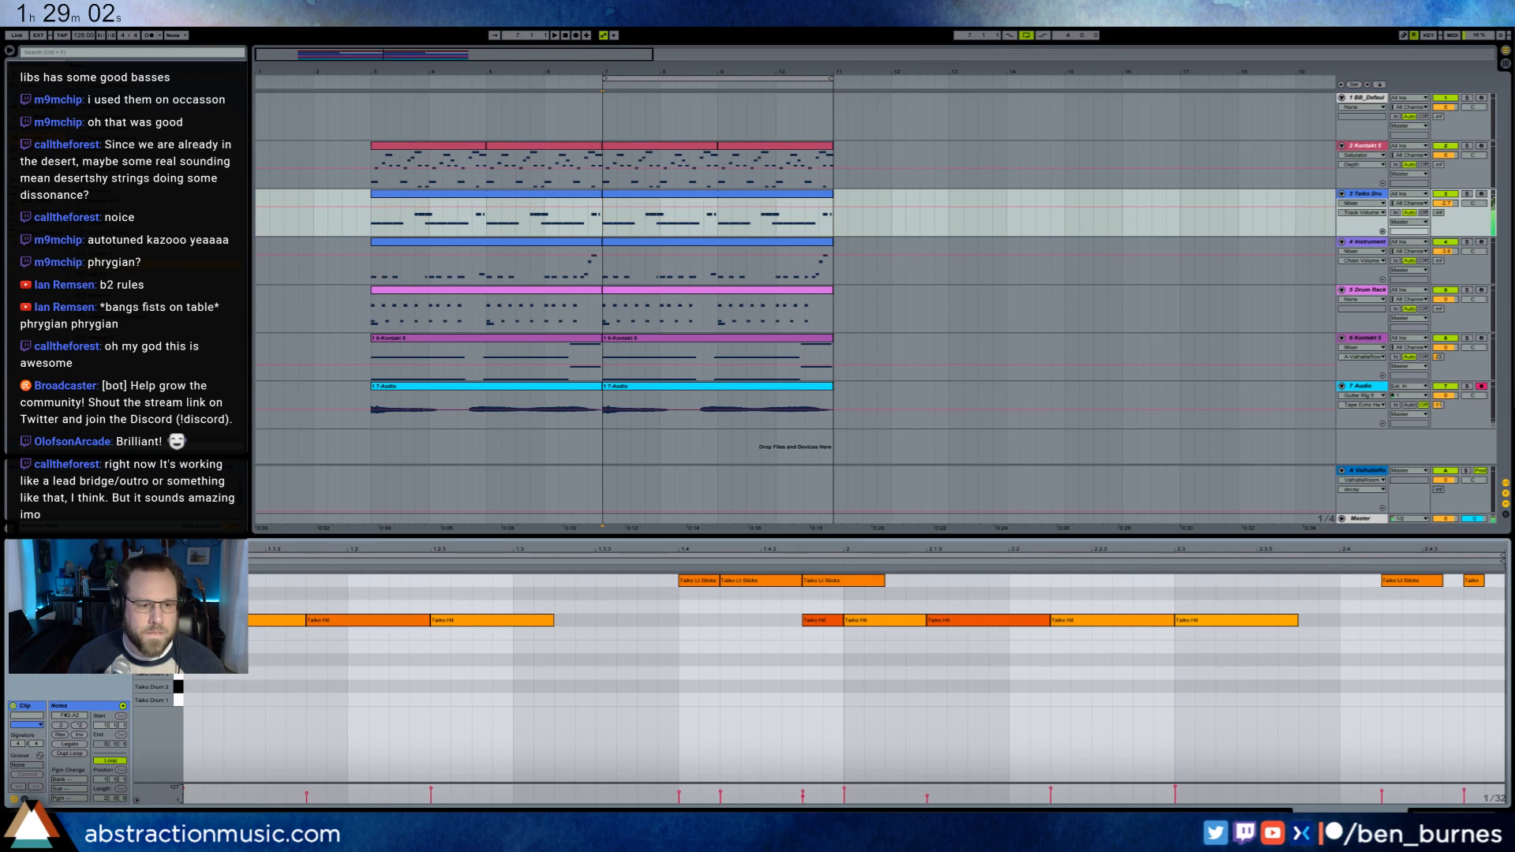
click(180, 661)
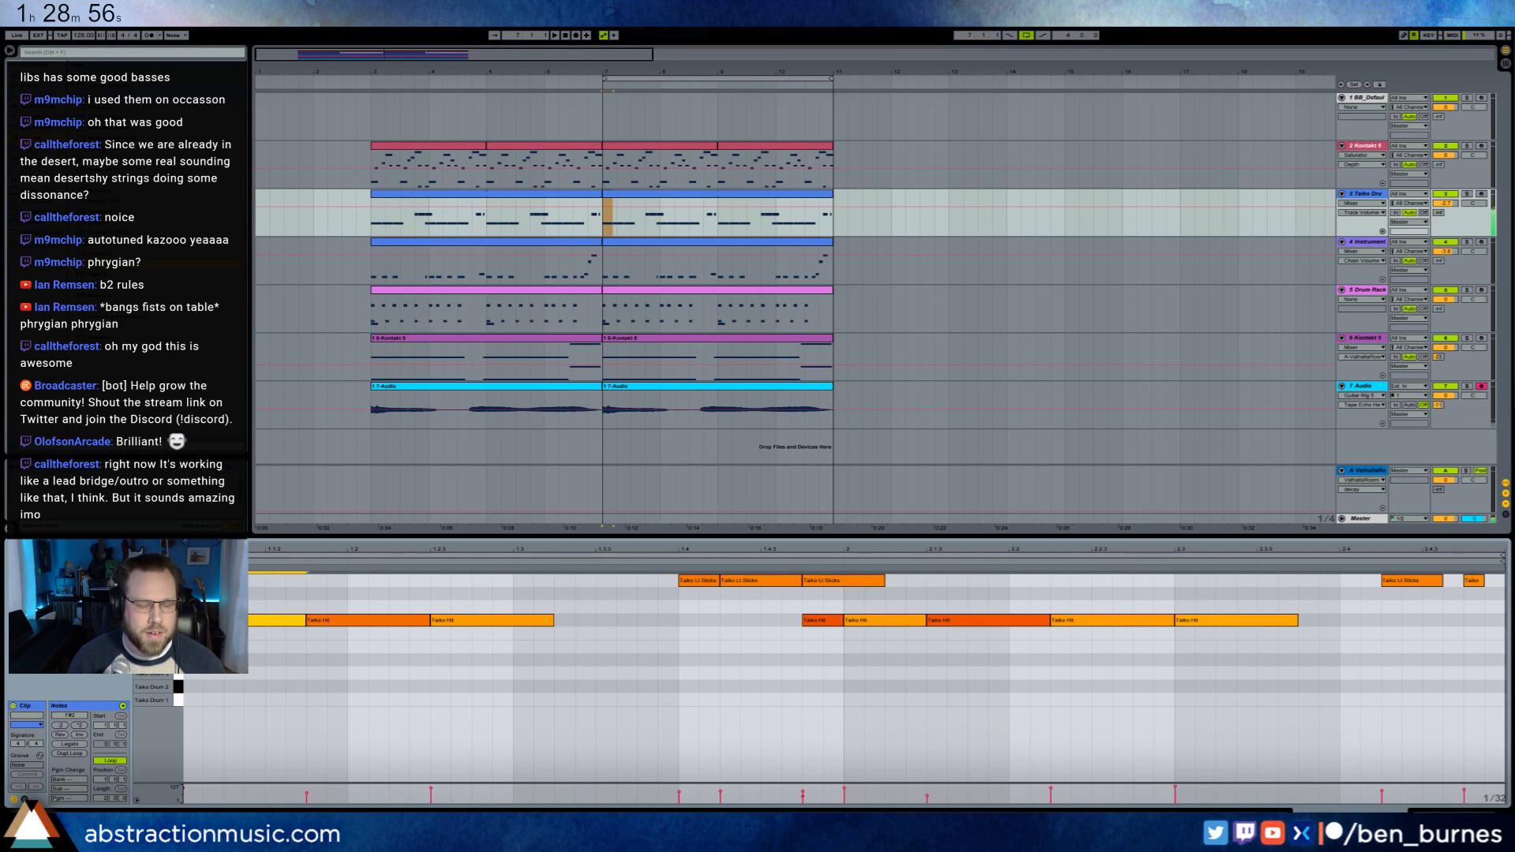
- Add a Taiko Drum 6 note under the first Taiko Hit, matching its length, duplicate it twice, and play the loop
drag(194, 634, 301, 636)
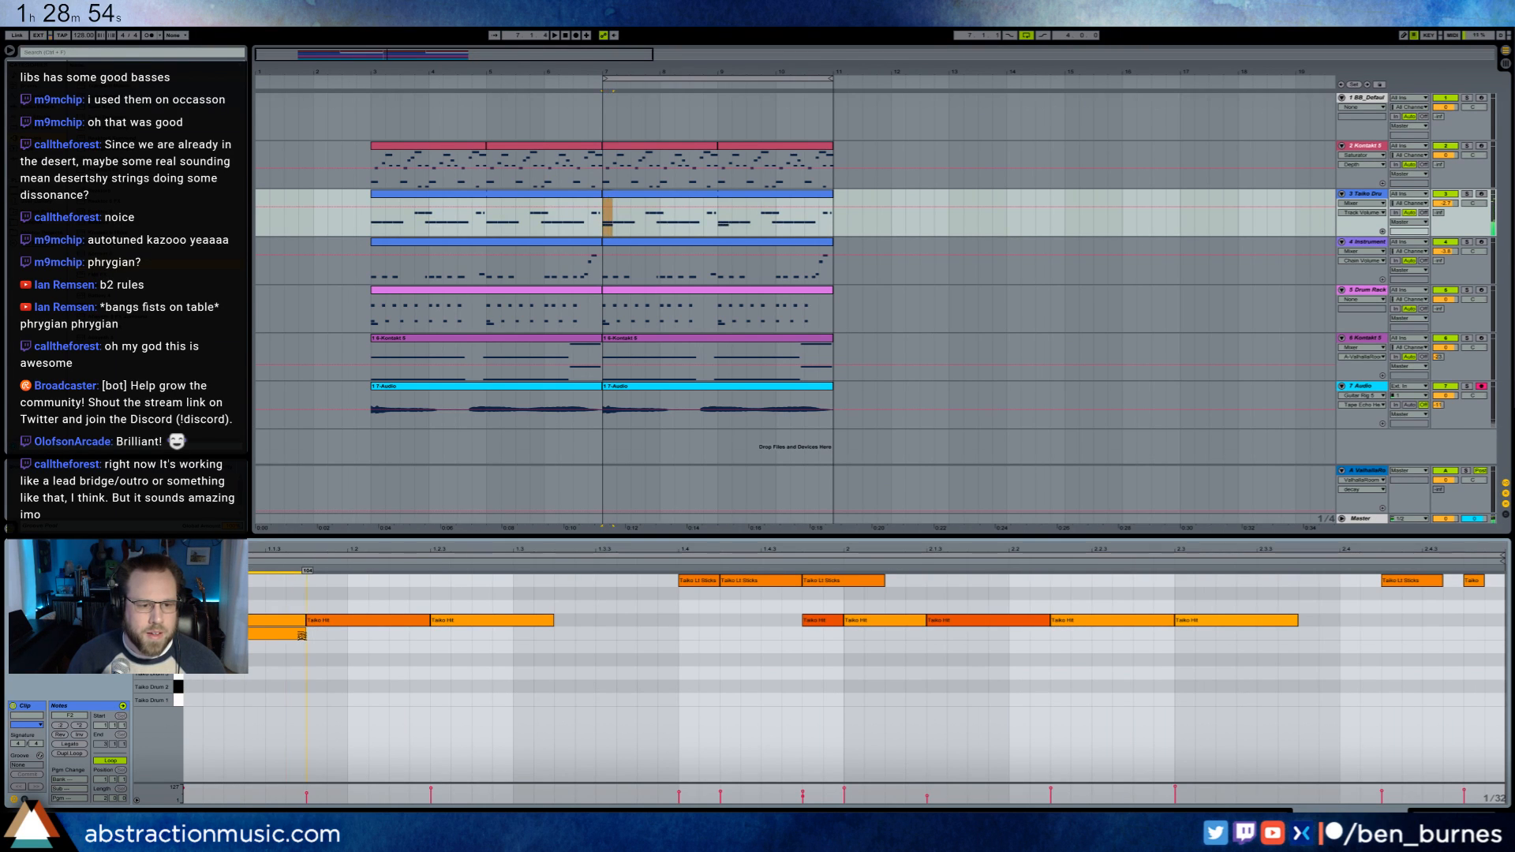
click(312, 553)
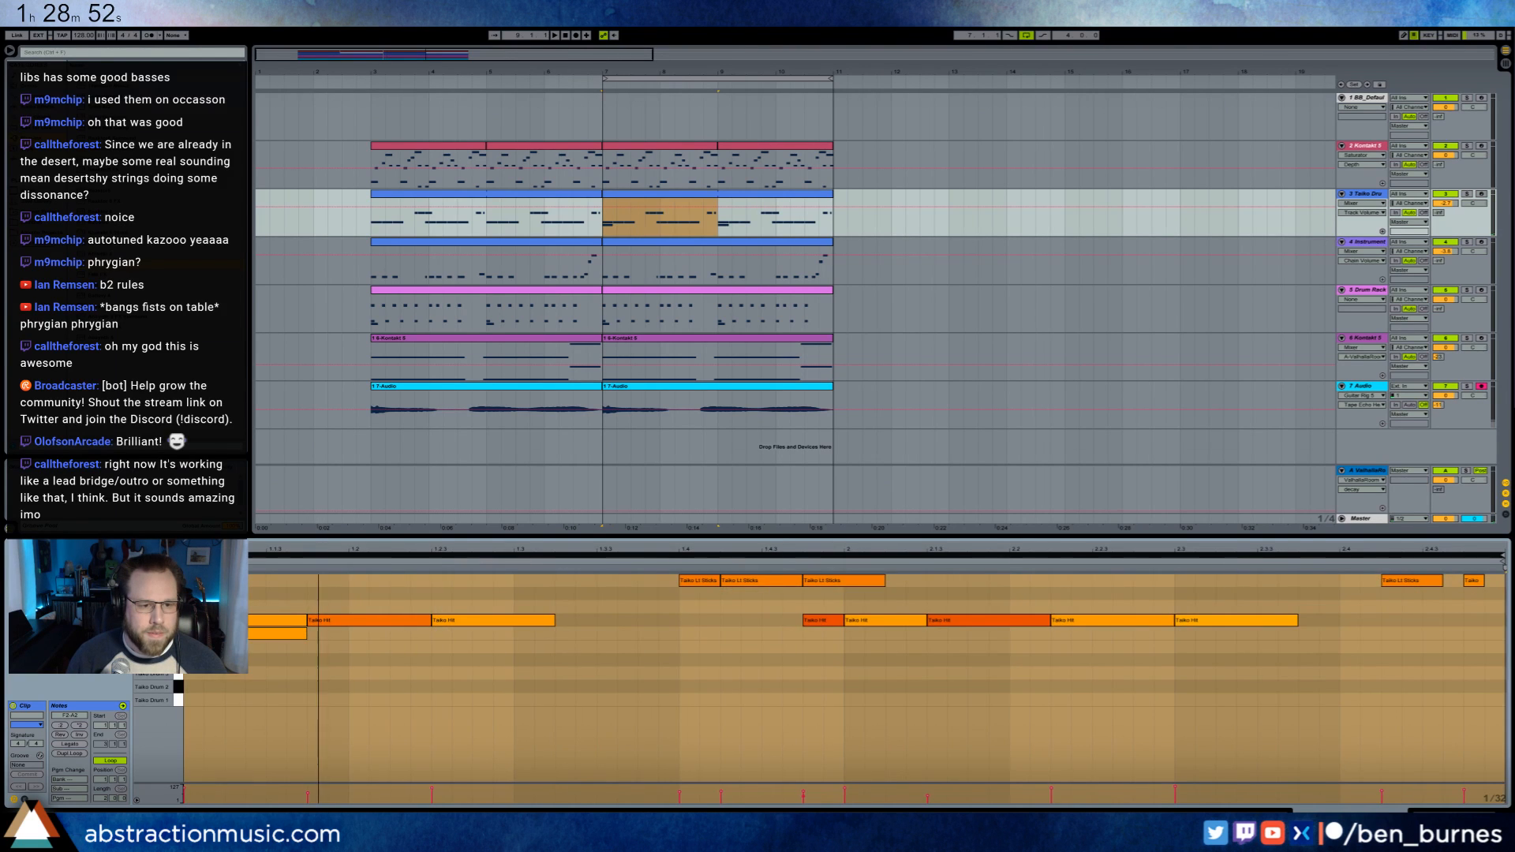
key(ctrl+d)
key(ctrl+z)
key(ctrl+z)
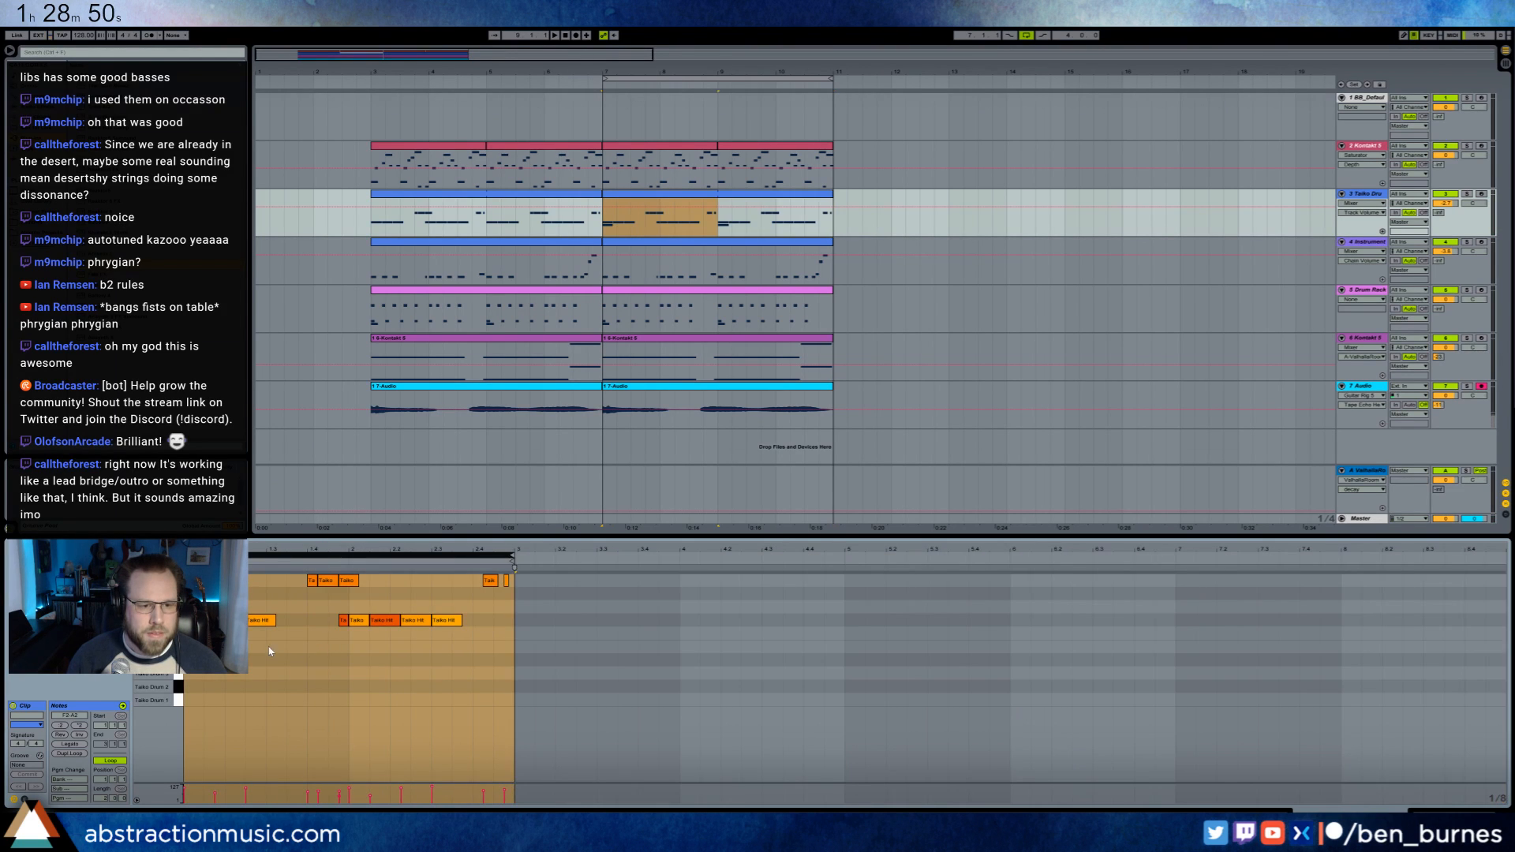
click(201, 635)
key(ctrl+d)
key(ctrl+d)
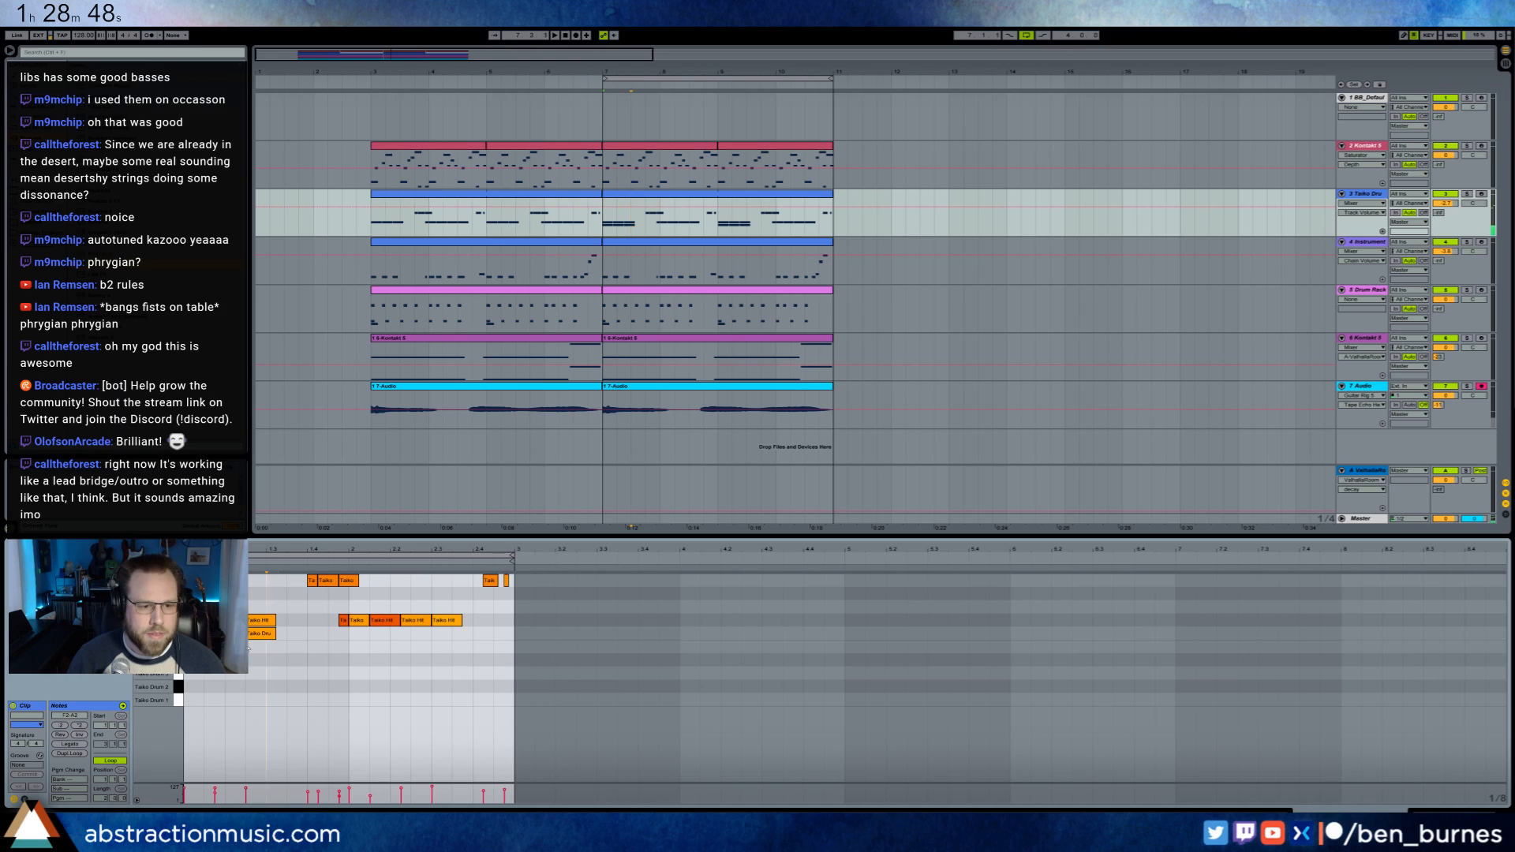
click(249, 649)
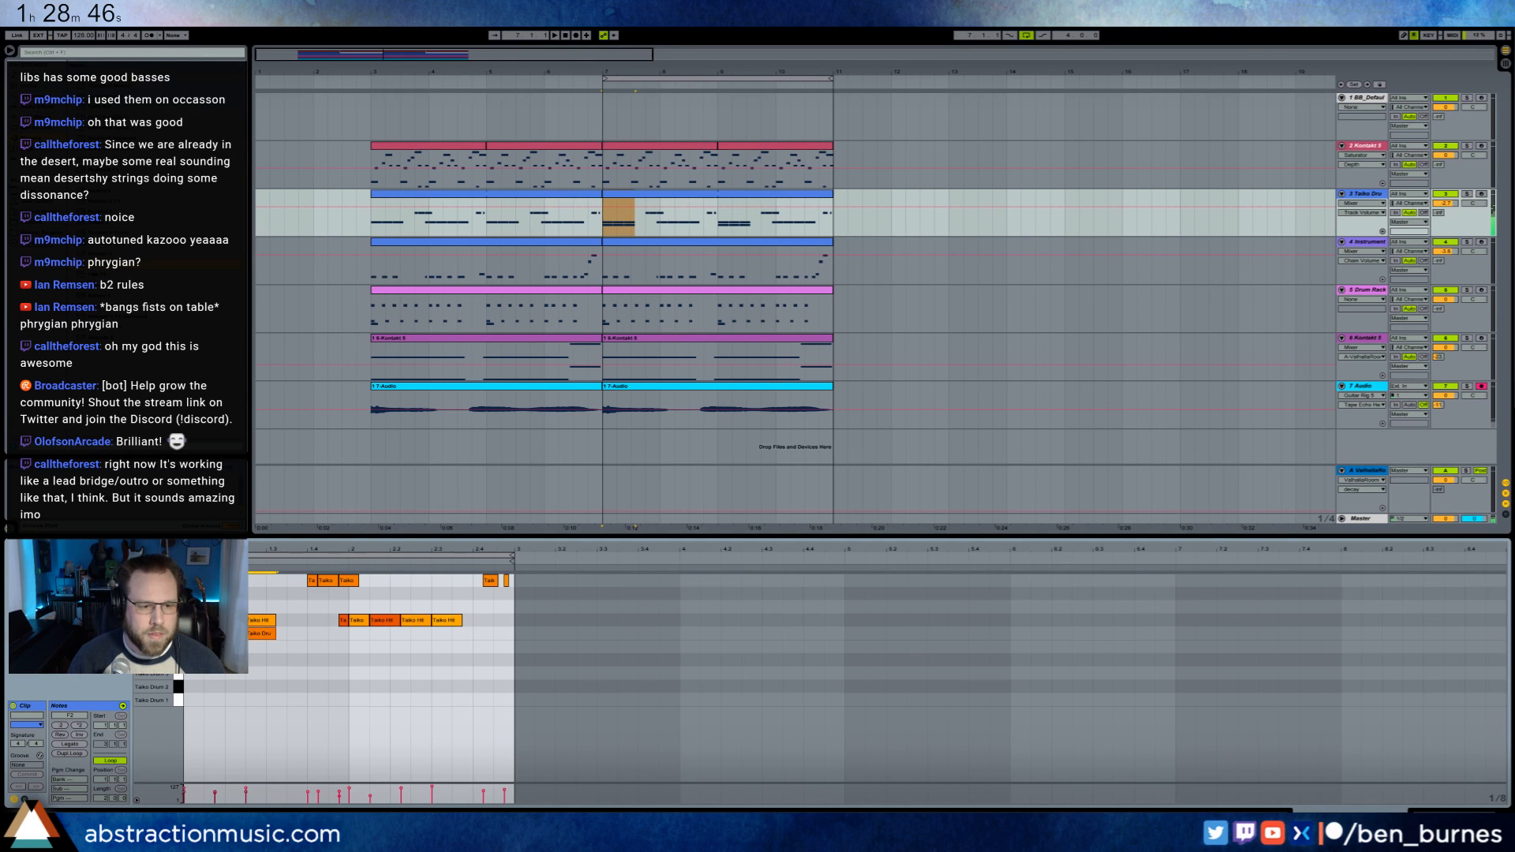
key(space)
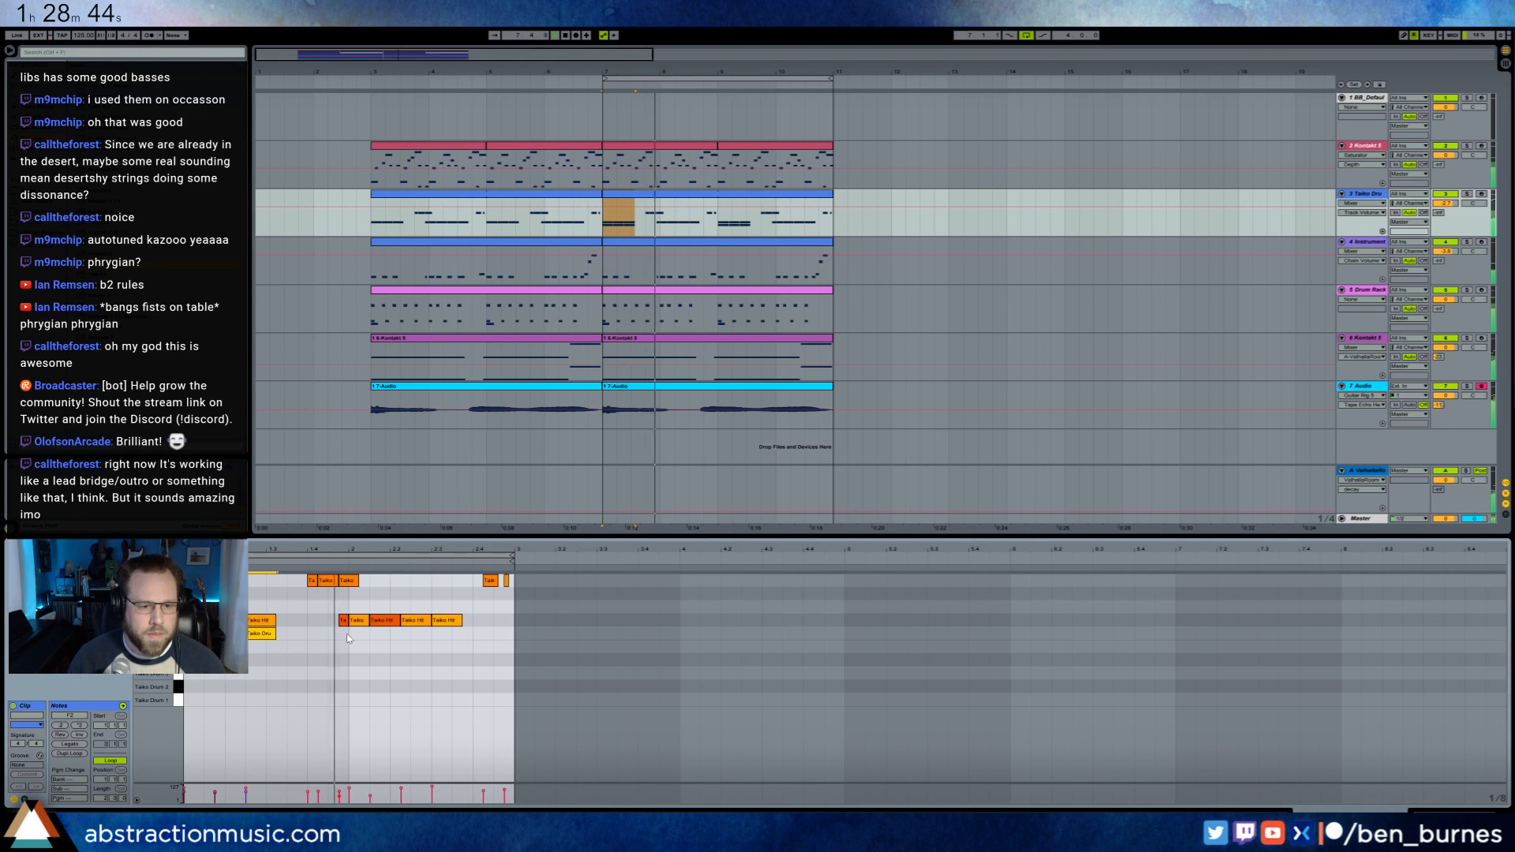
- Copy the three Taiko Drum 6 notes to the start of the clip's second bar and add a fourth after them
drag(347, 635, 187, 635)
key(ctrl+d)
click(442, 657)
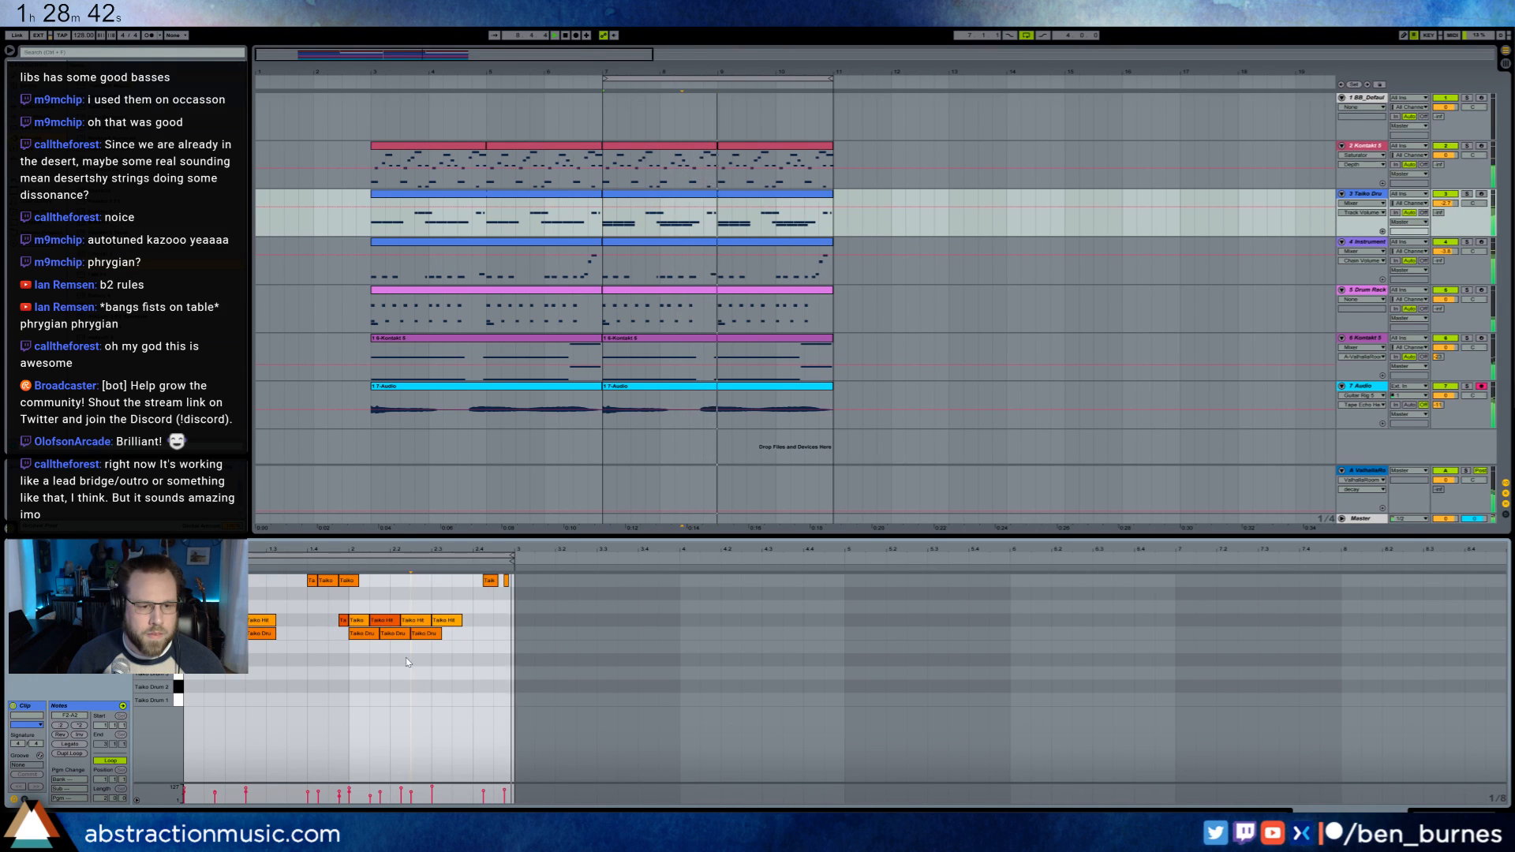
drag(442, 657, 401, 636)
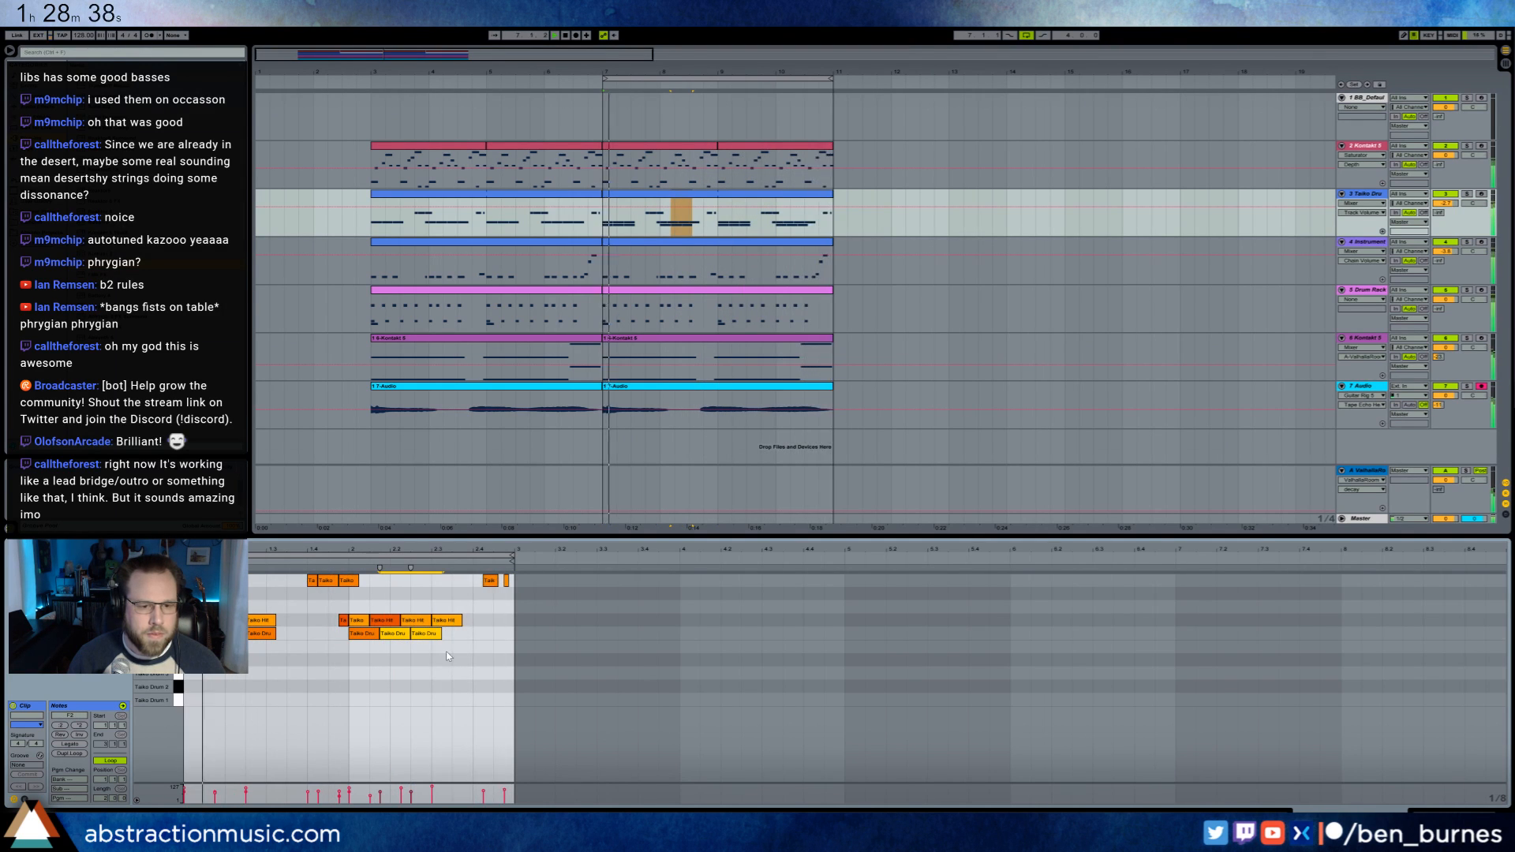
key(ctrl+d)
drag(478, 653, 366, 634)
drag(380, 791, 379, 790)
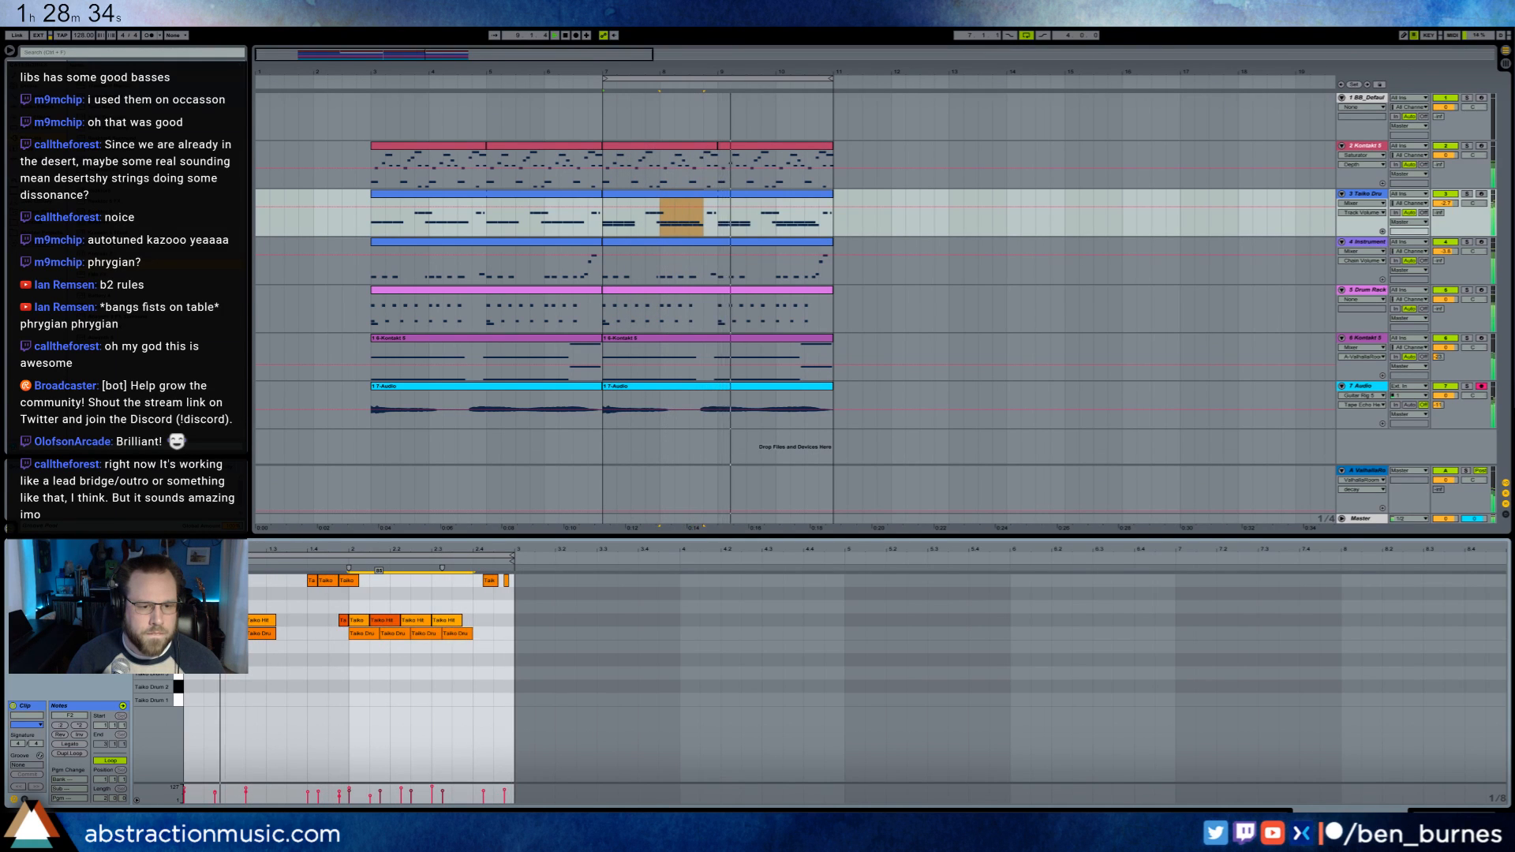
click(384, 664)
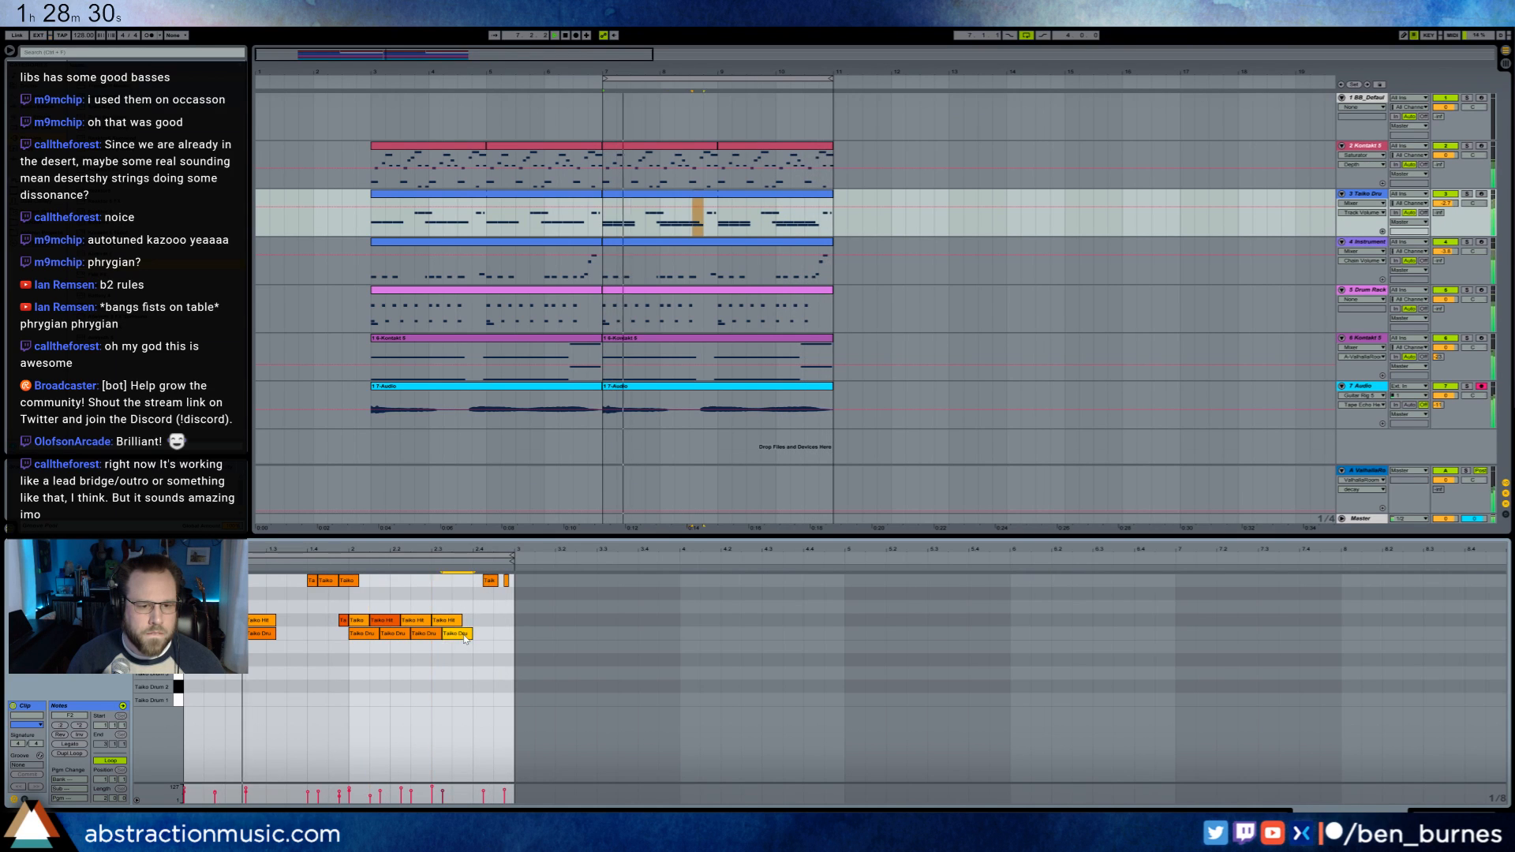
double_click(487, 634)
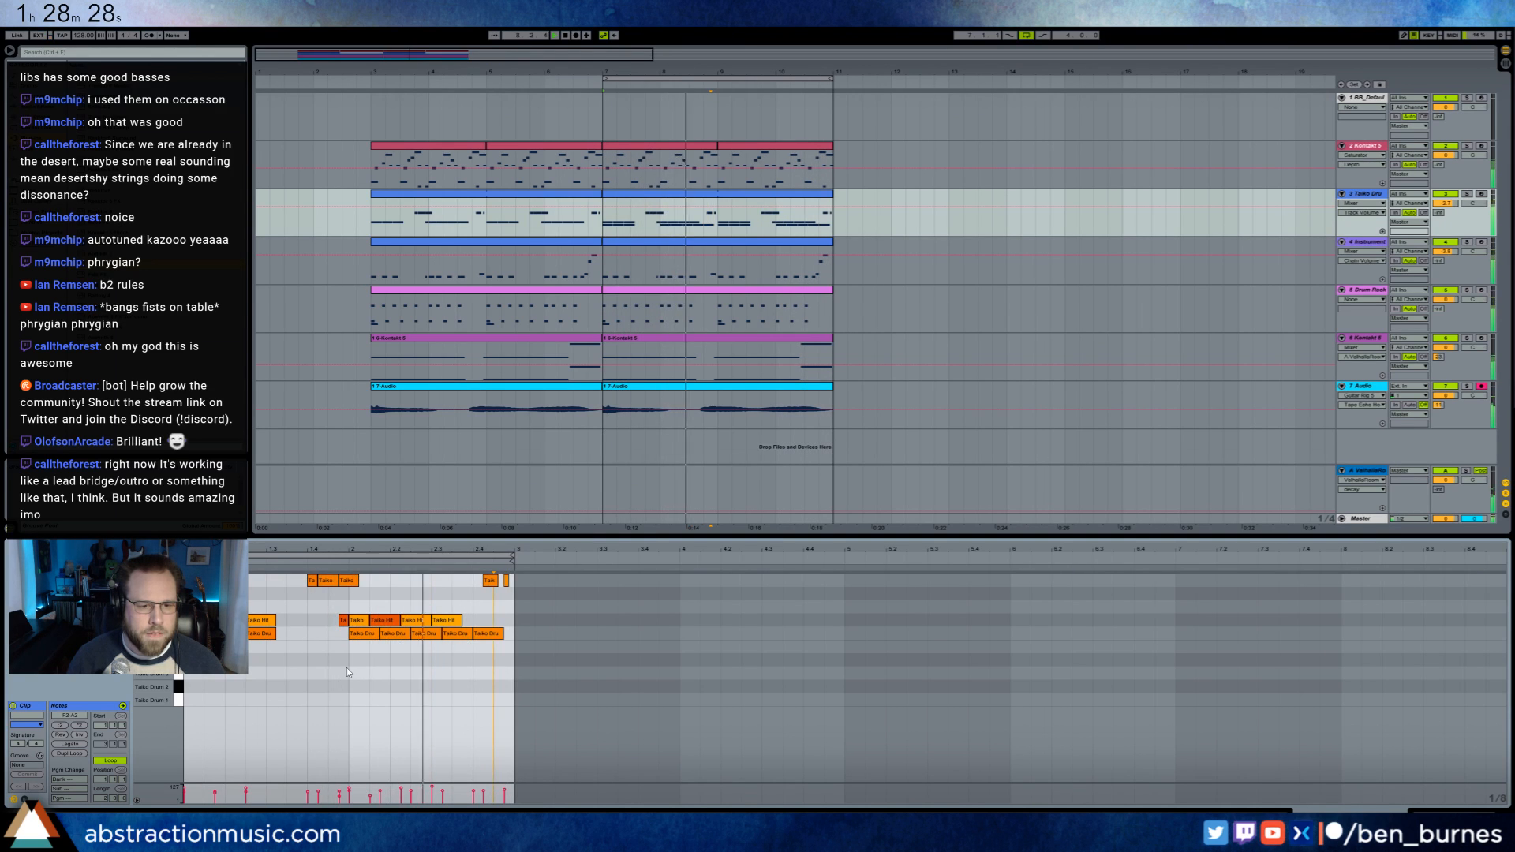
click(486, 635)
key(Delete)
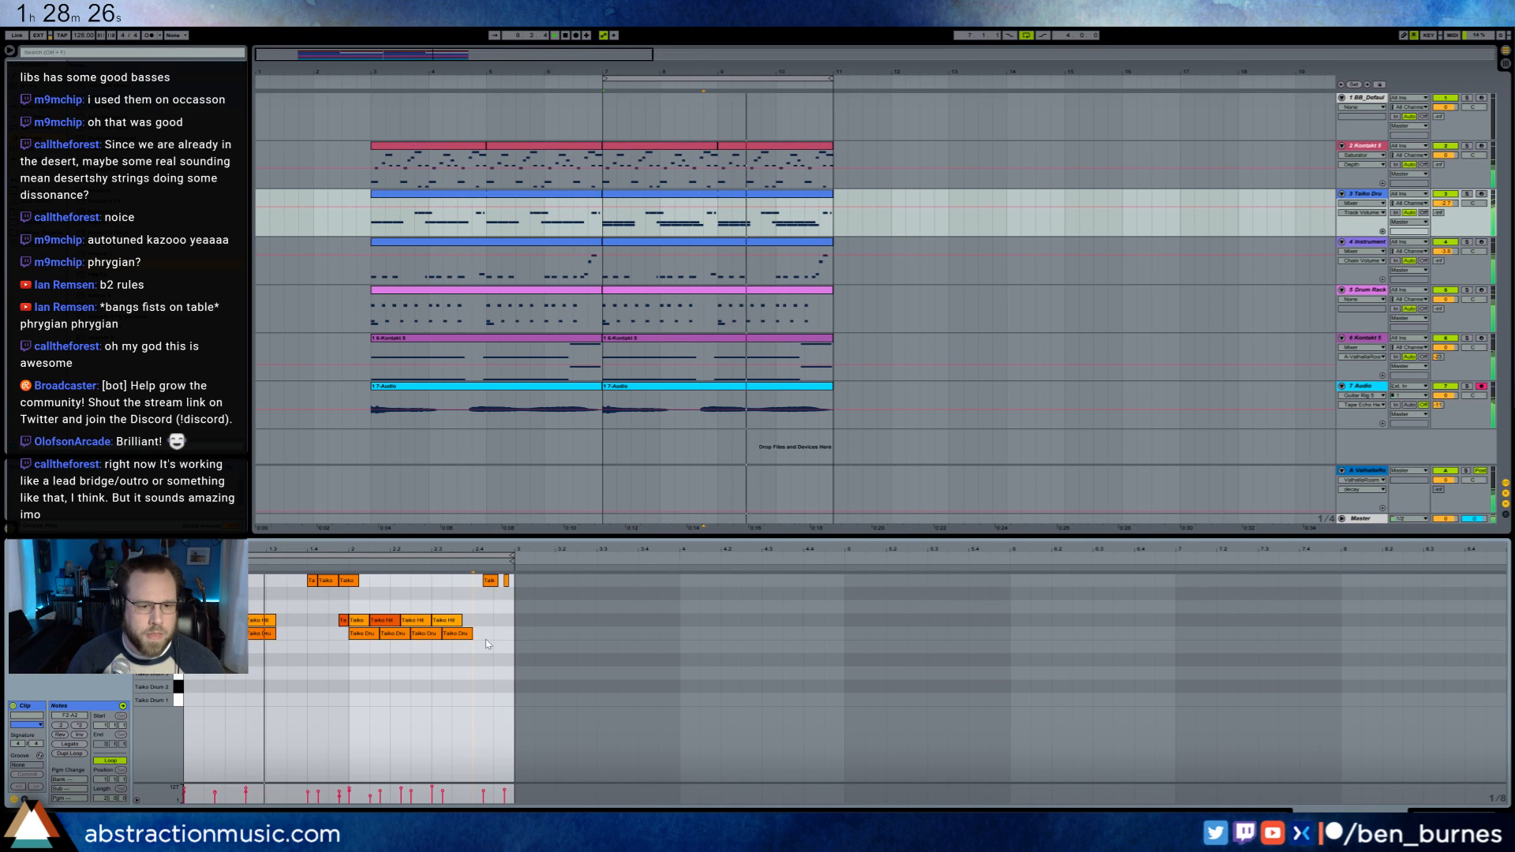
- Shift the second bar's last three Taiko Drum 6 notes earlier to line up with the Taiko Hits, and select all Taiko Drum 6 notes
key(space)
drag(489, 649, 401, 638)
key(Left)
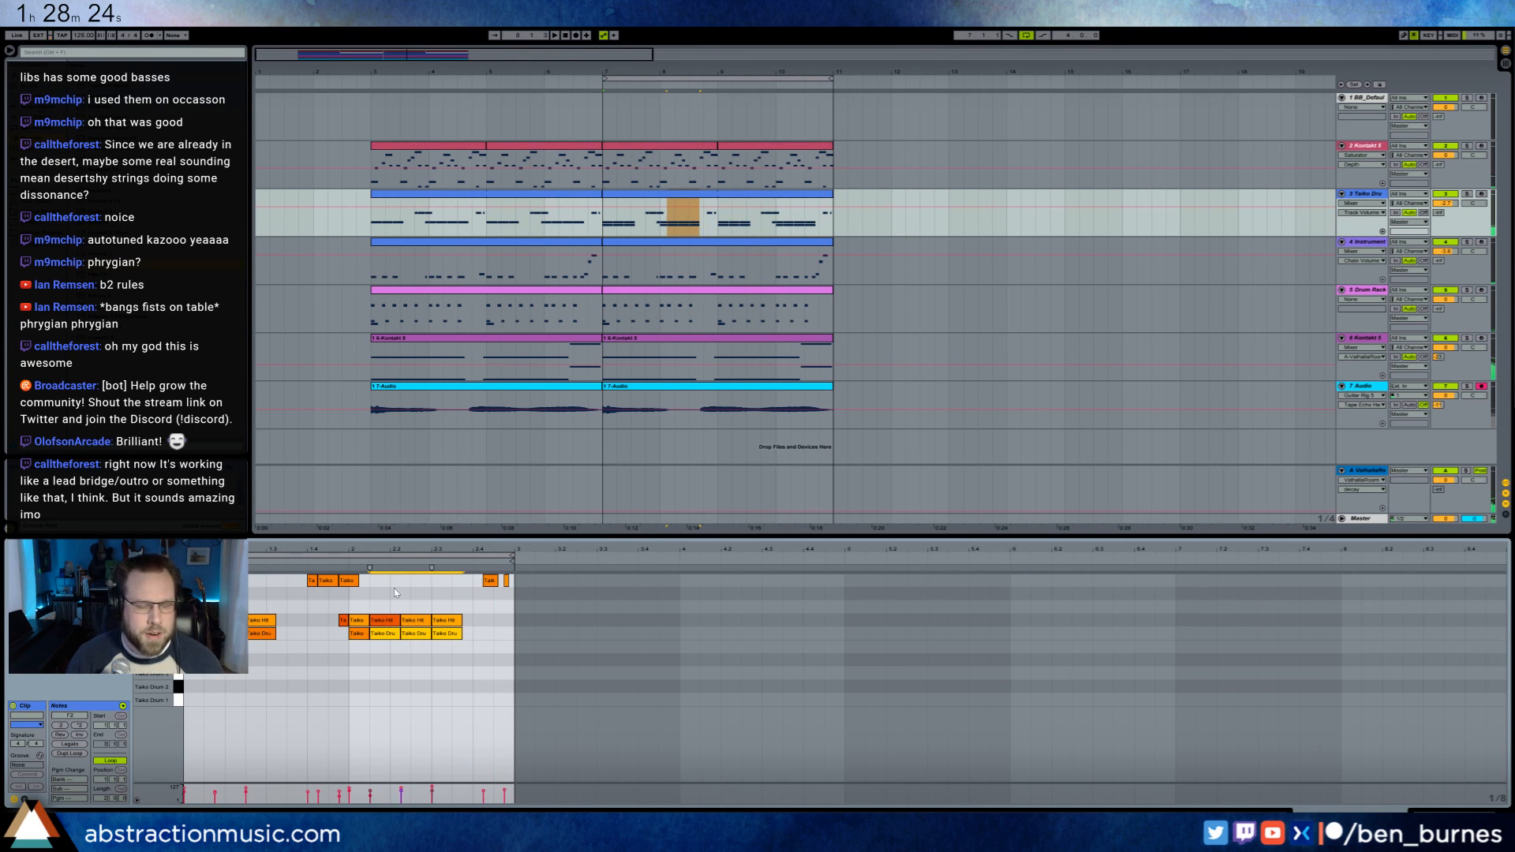
drag(383, 550, 561, 549)
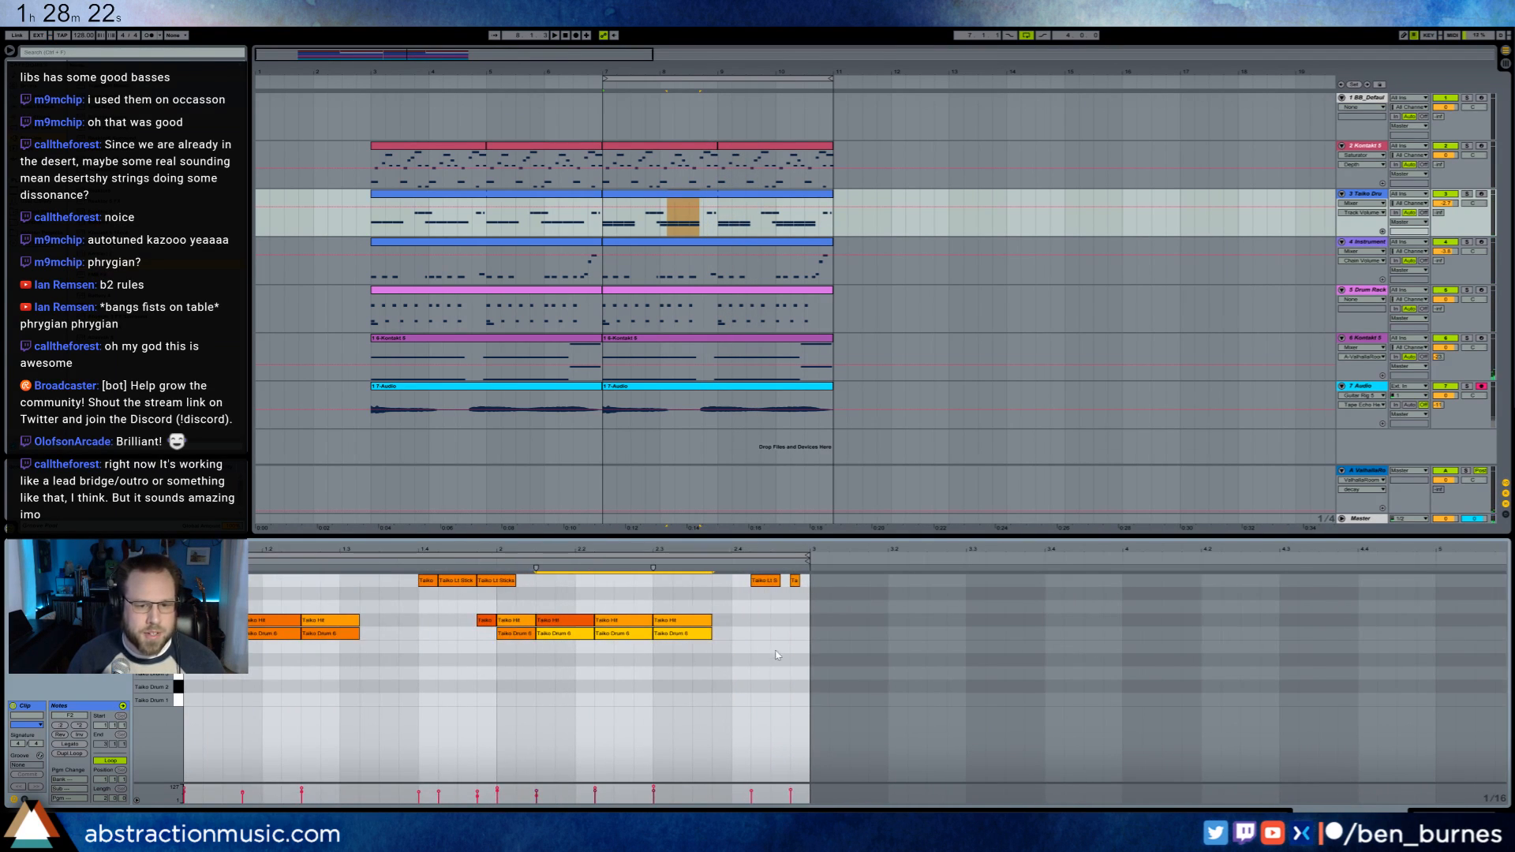
drag(766, 645, 211, 622)
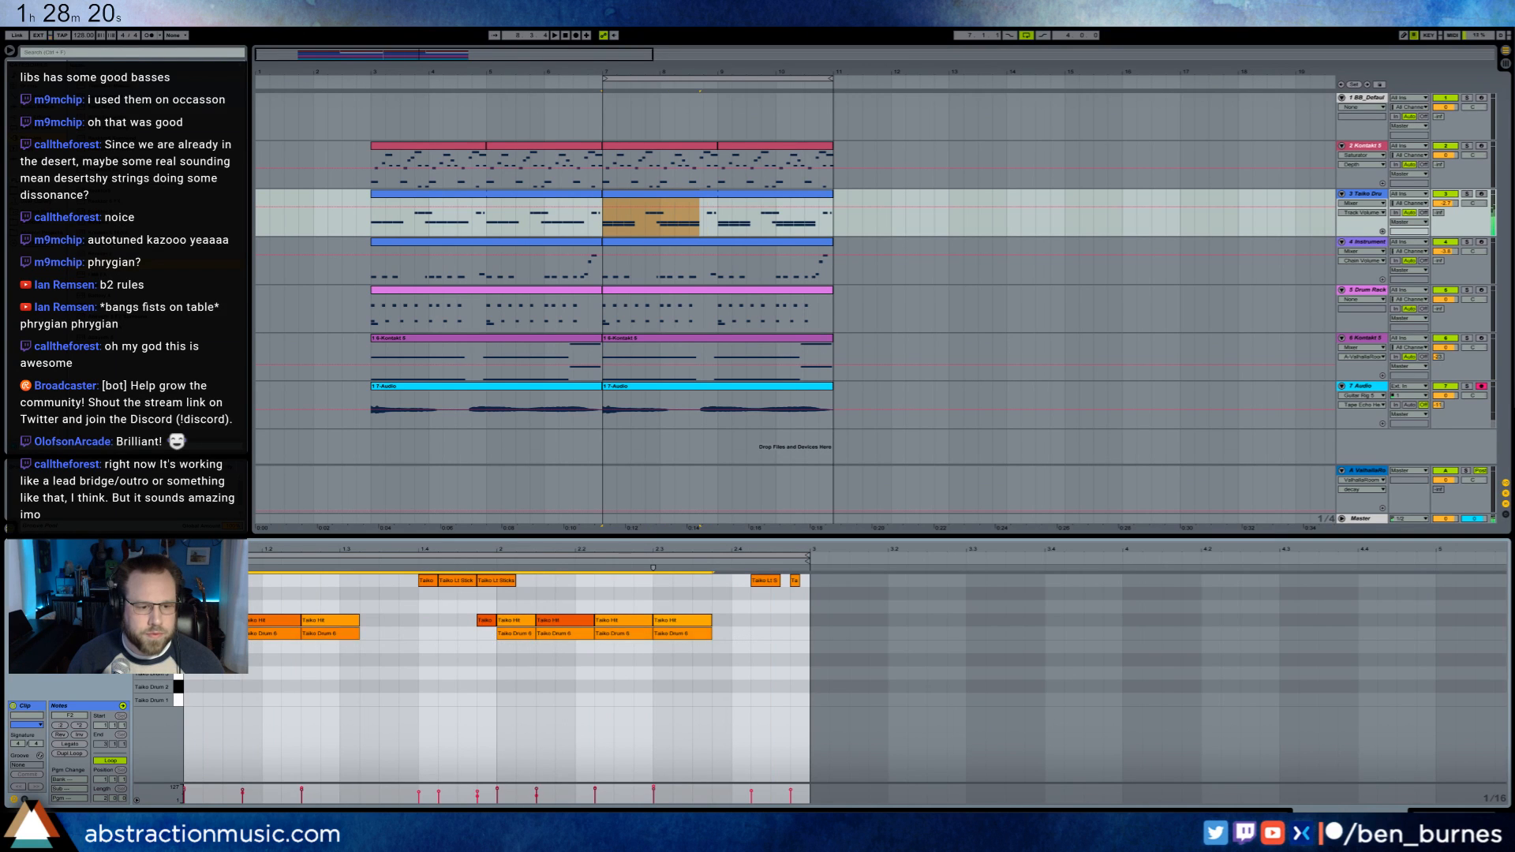
- Add an Auto Filter set to high-pass and place it in the Taiko Drum 6 chain of the Taiko drum rack
key(shift+Tab)
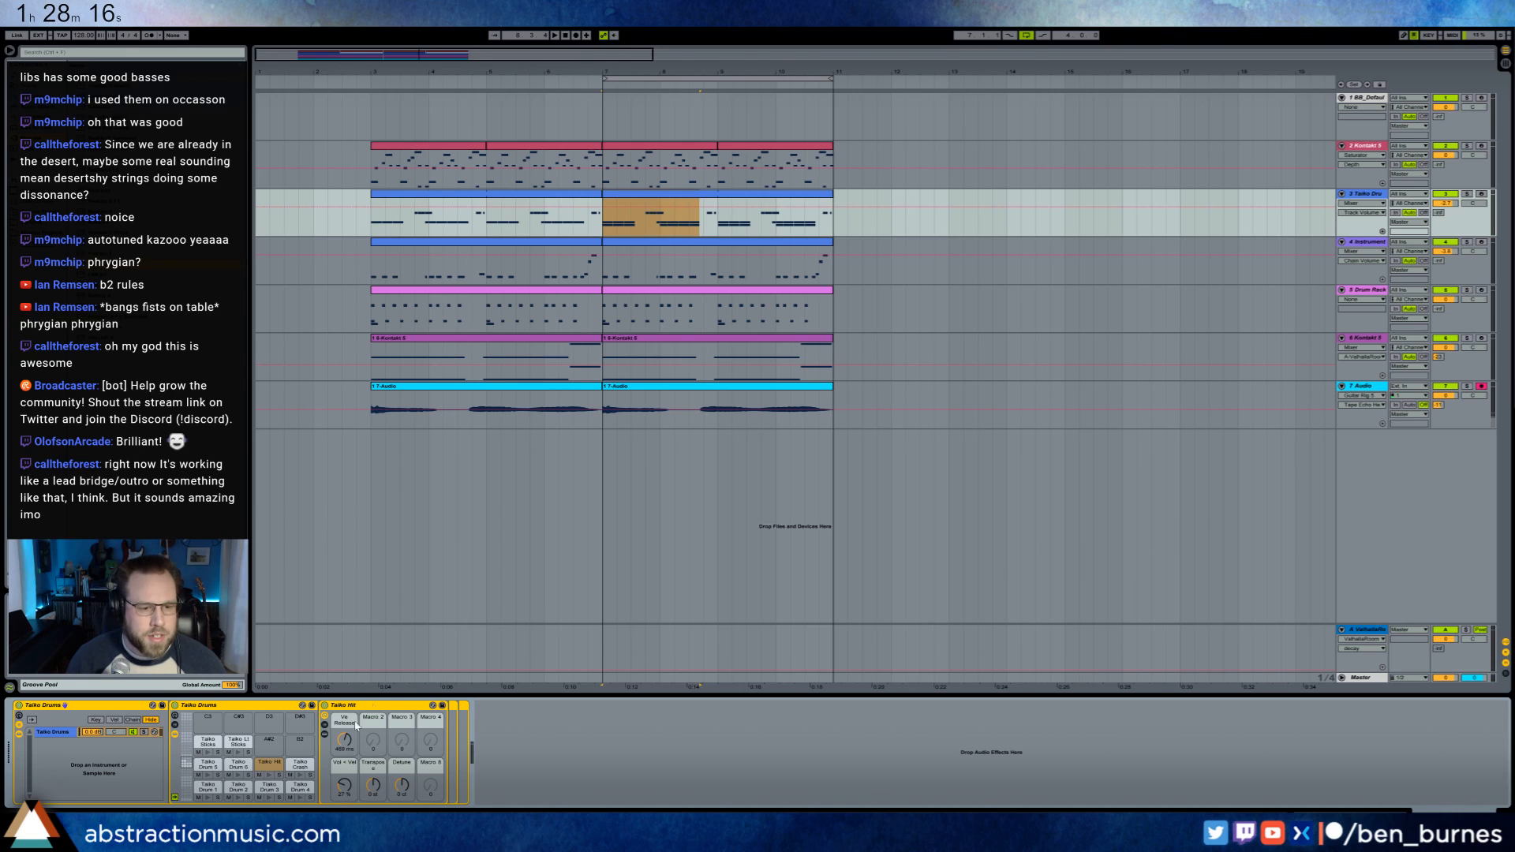
click(33, 109)
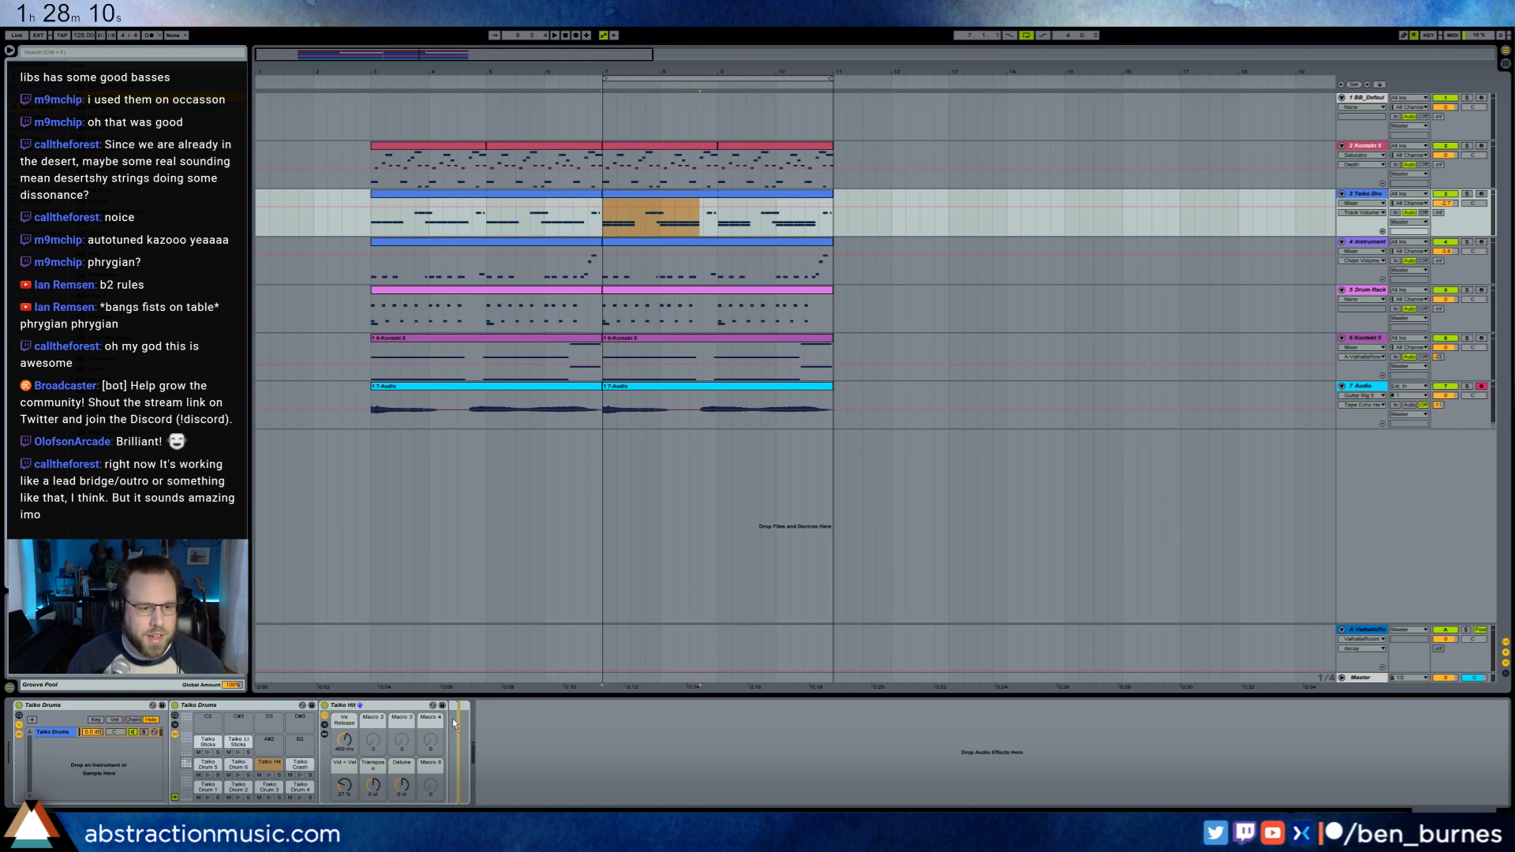
drag(452, 718, 452, 718)
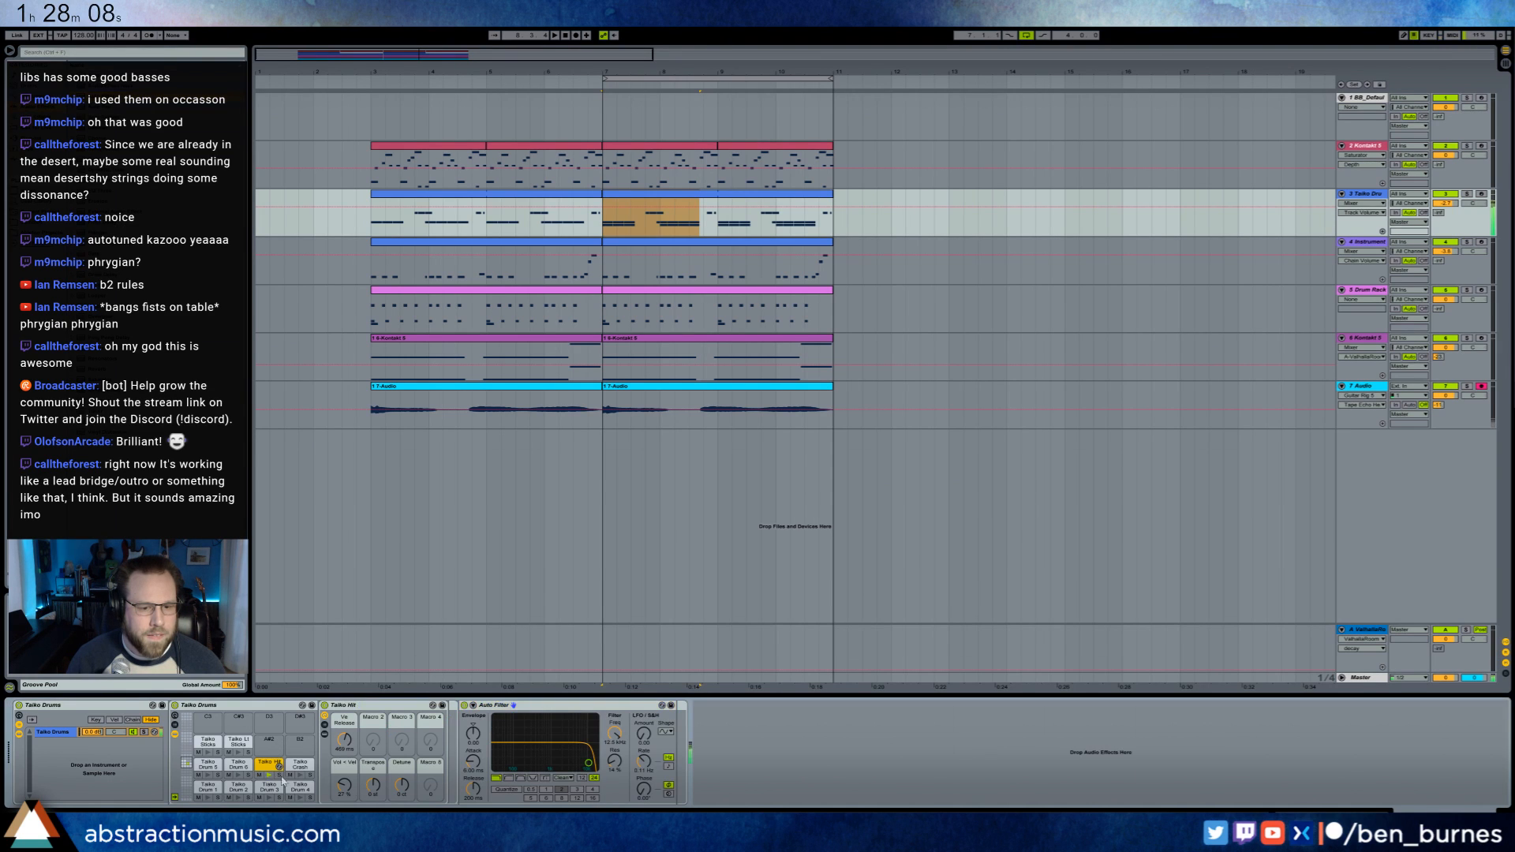
click(509, 778)
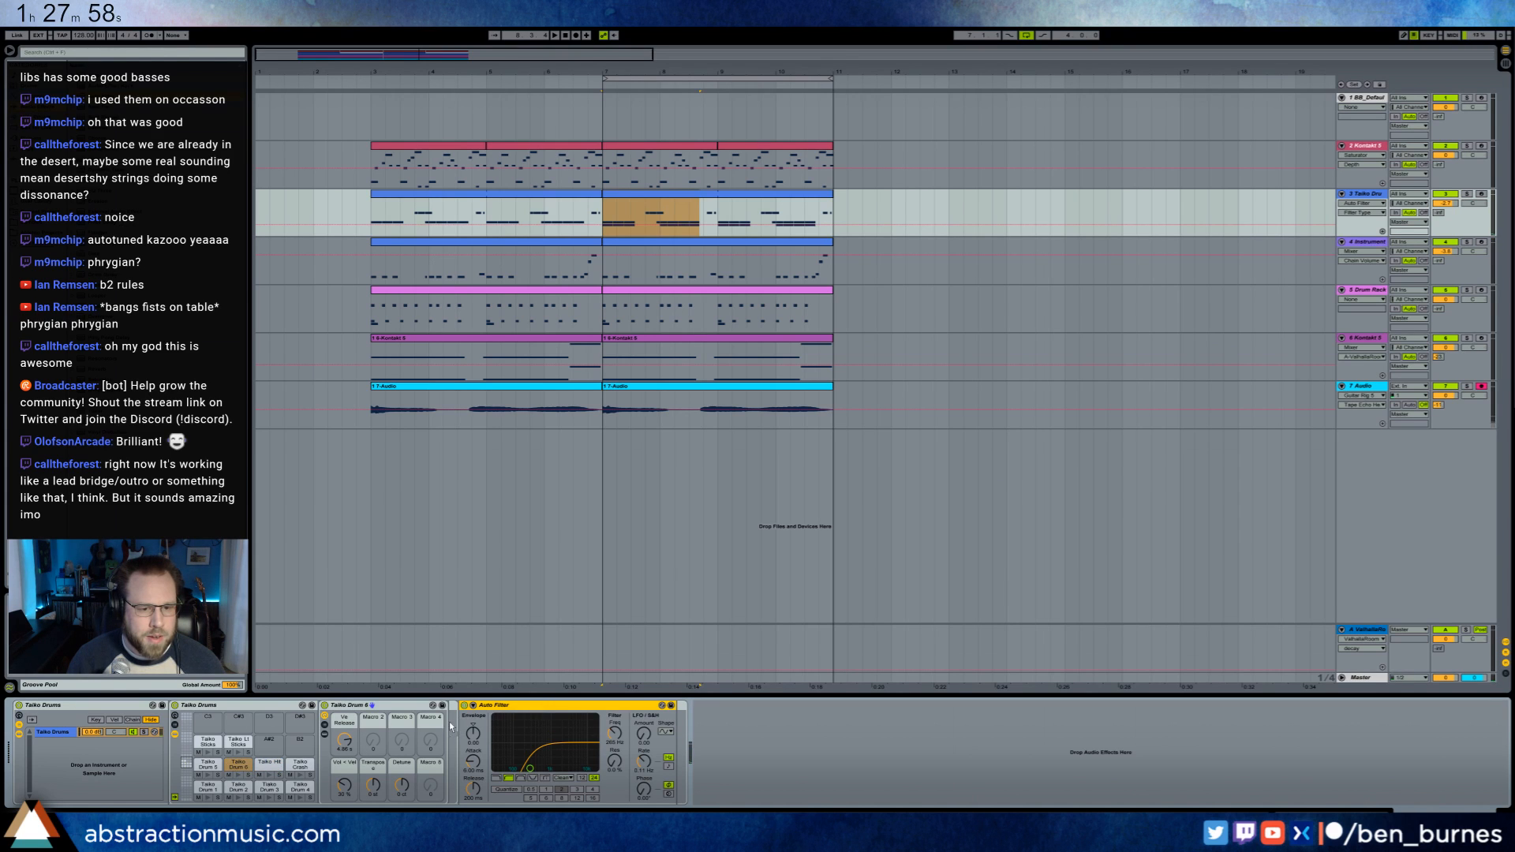
drag(449, 721, 441, 722)
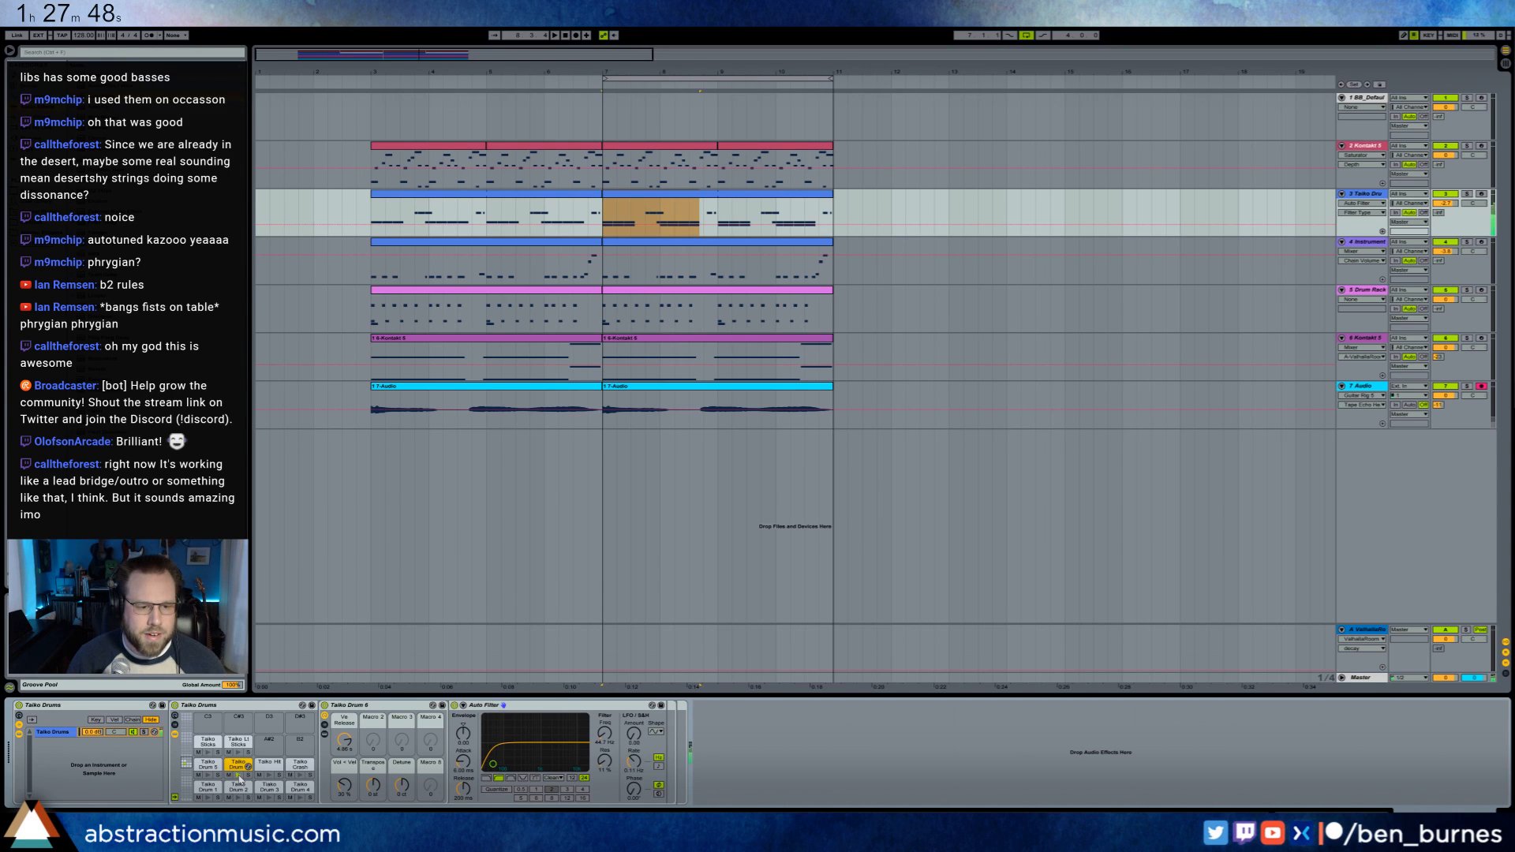
- Lengthen the last Taiko Drum 6 note of each group in the Taiko clip while the loop plays
key(space)
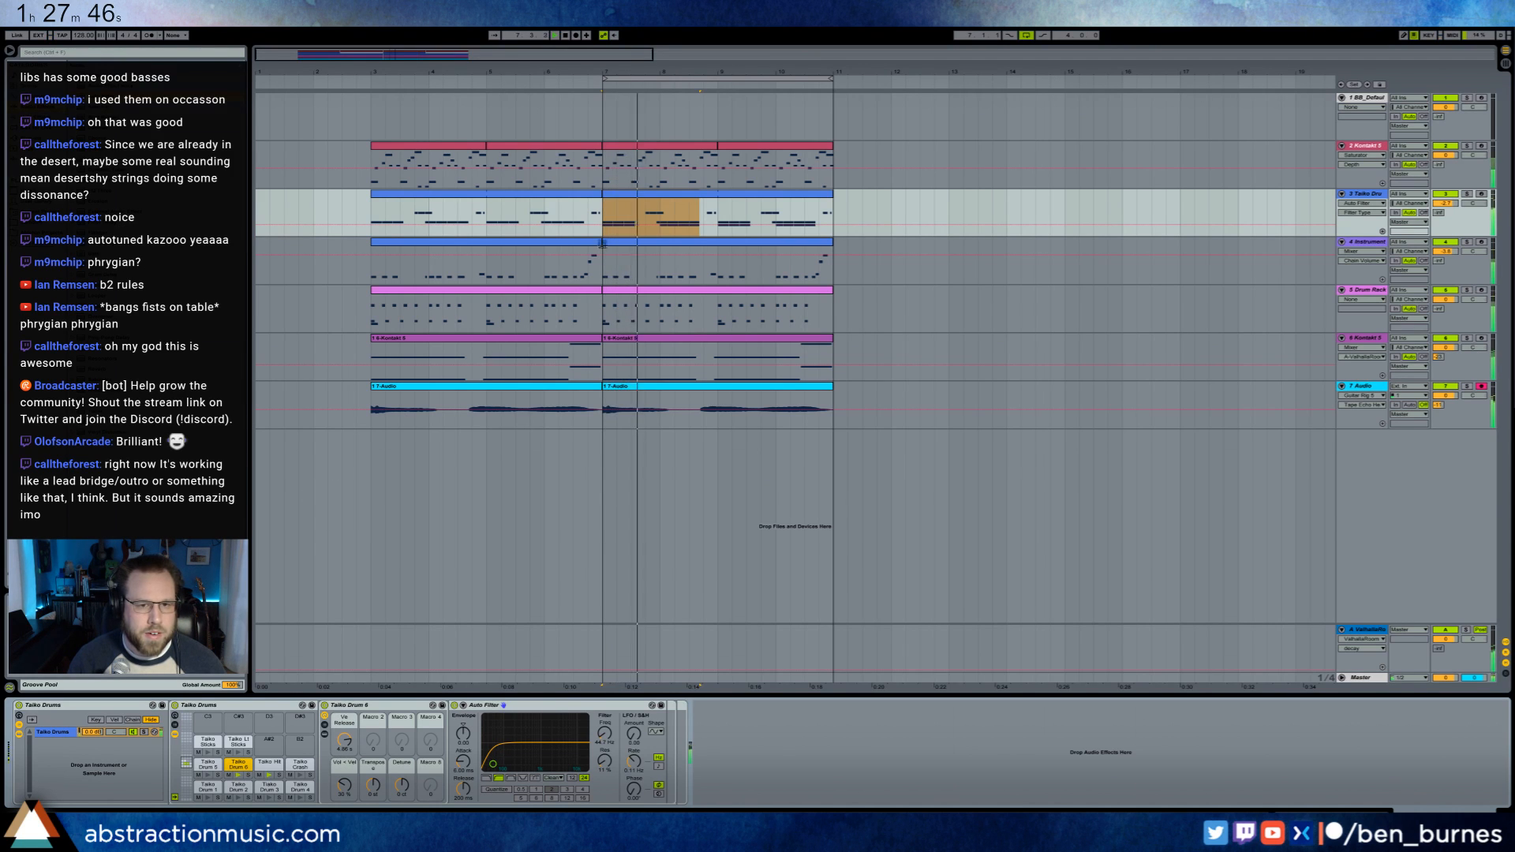
double_click(640, 194)
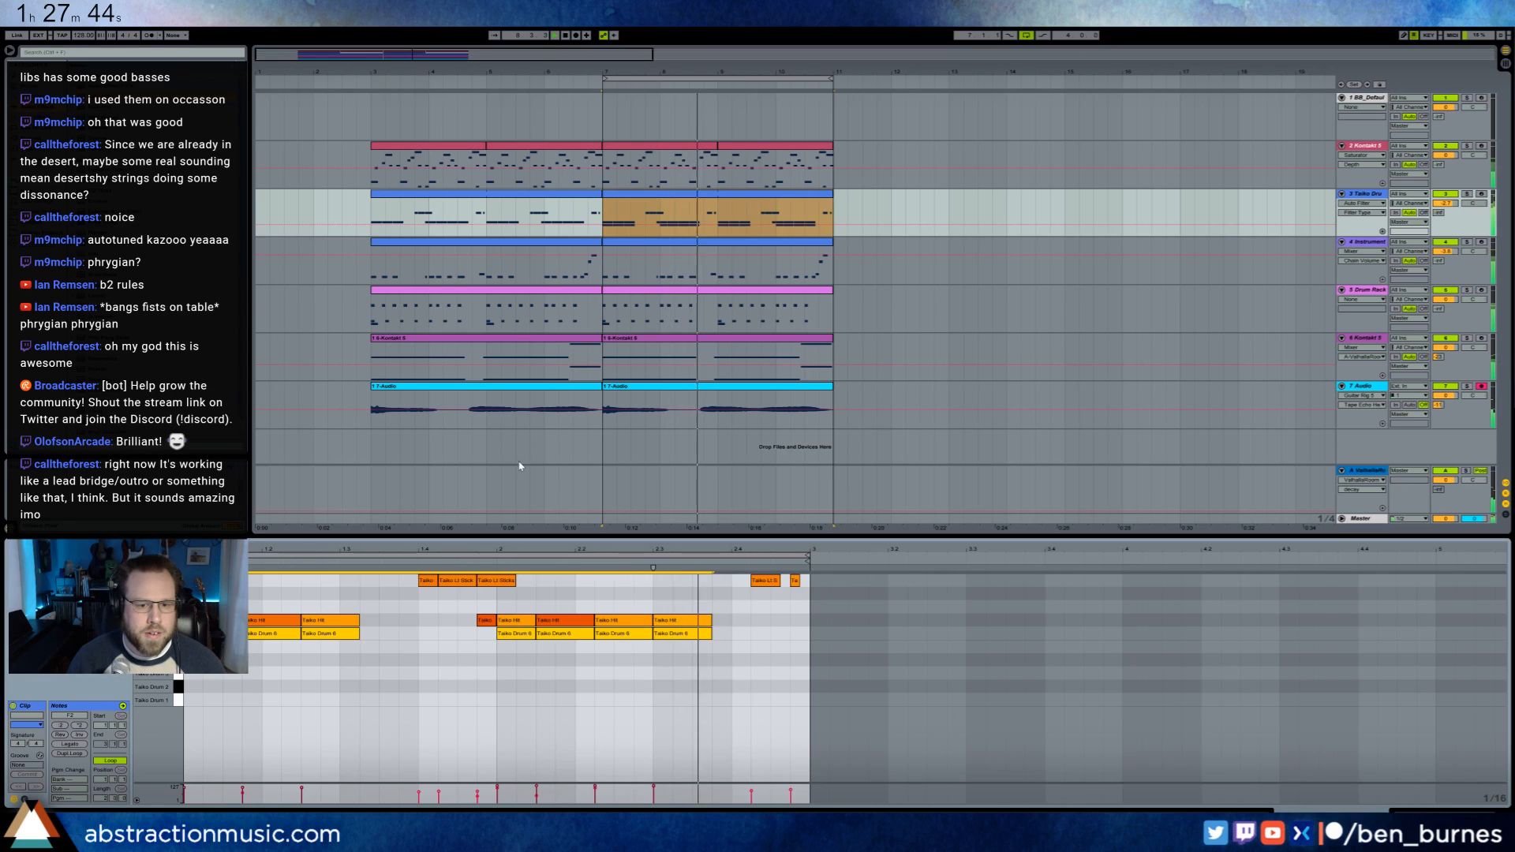
click(456, 657)
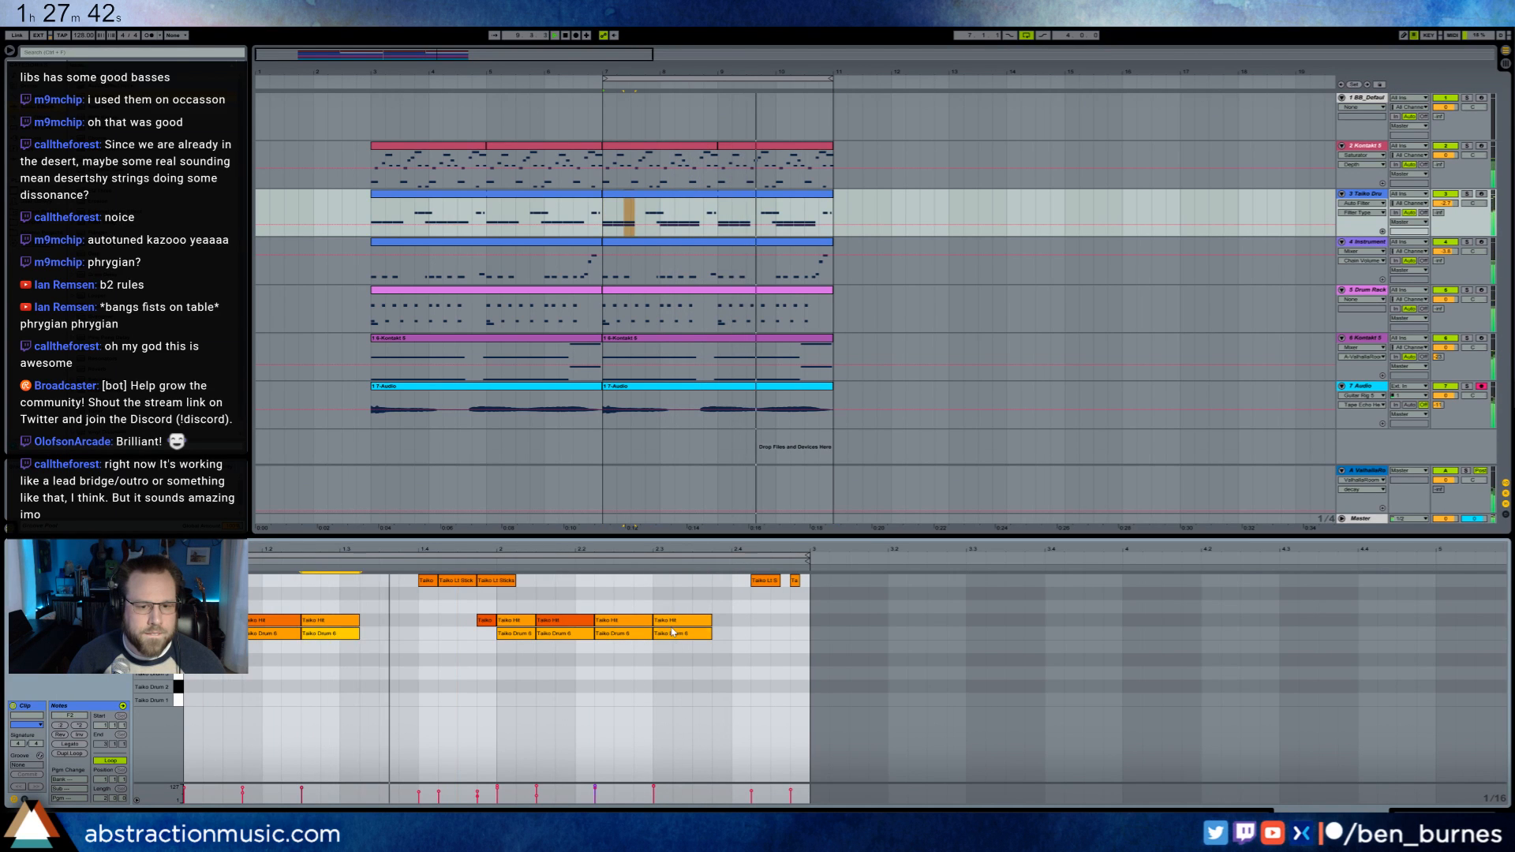
click(710, 636)
shift+click(355, 635)
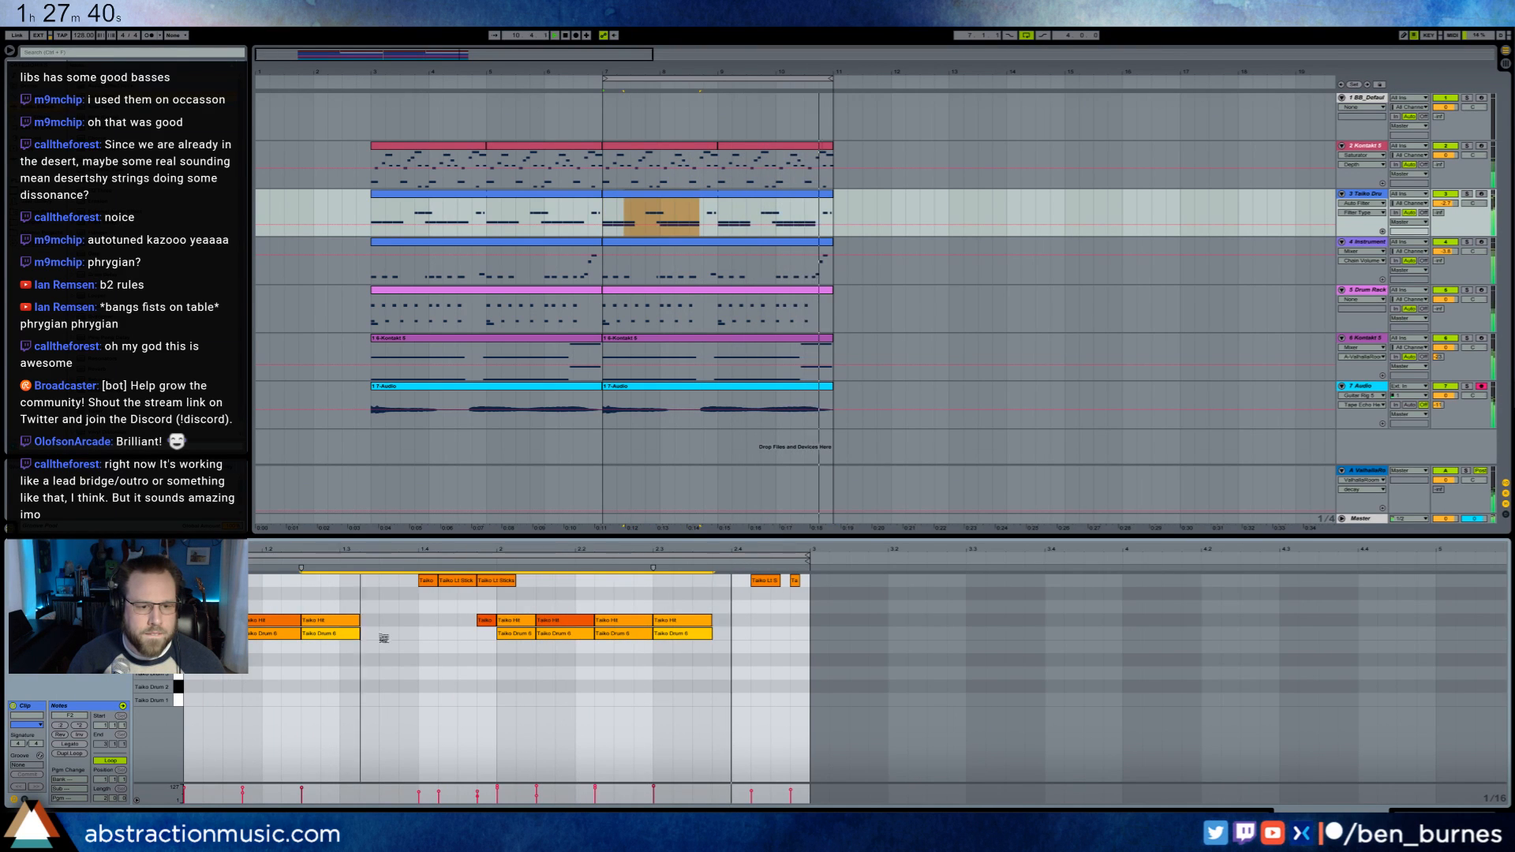
drag(358, 635, 404, 642)
click(771, 655)
key(space)
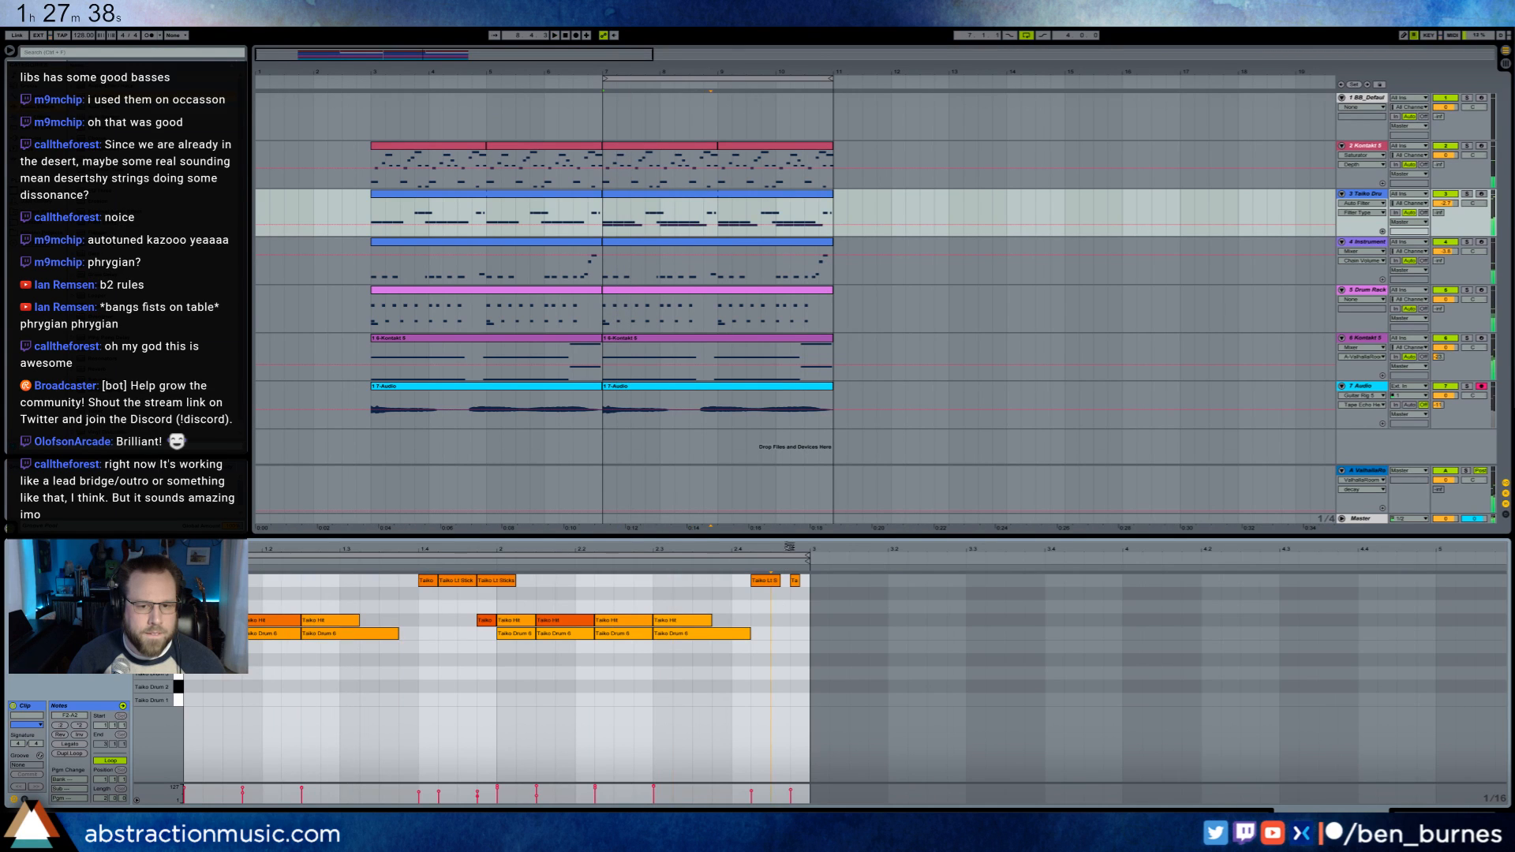
- Build a roll of short Taiko Li Sticks notes at the end of the clip's second bar and select the roll
drag(789, 546, 789, 572)
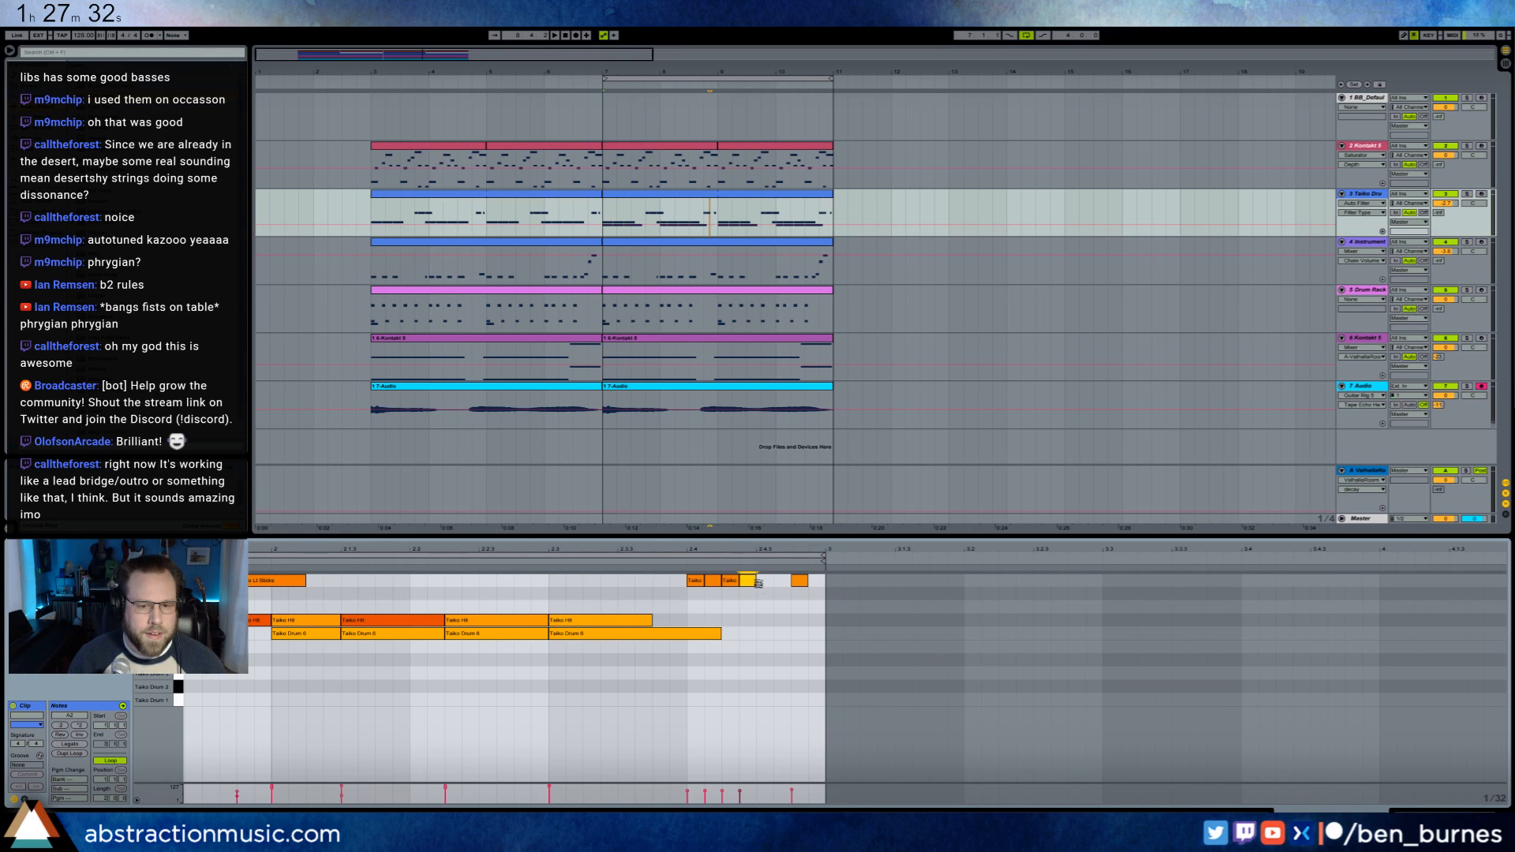
click(675, 563)
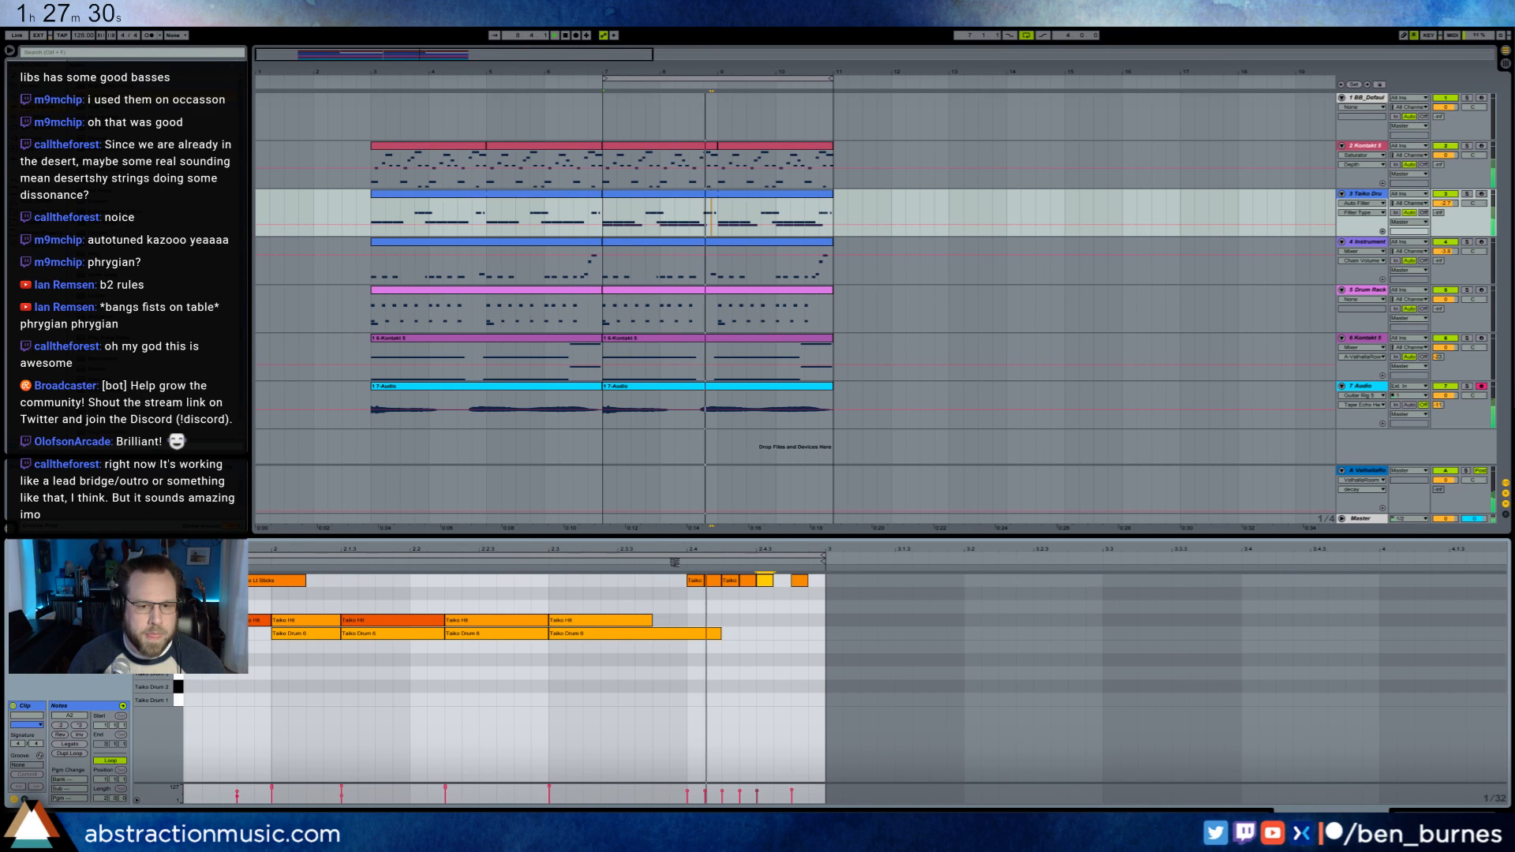
click(679, 583)
key(space)
drag(680, 585, 799, 581)
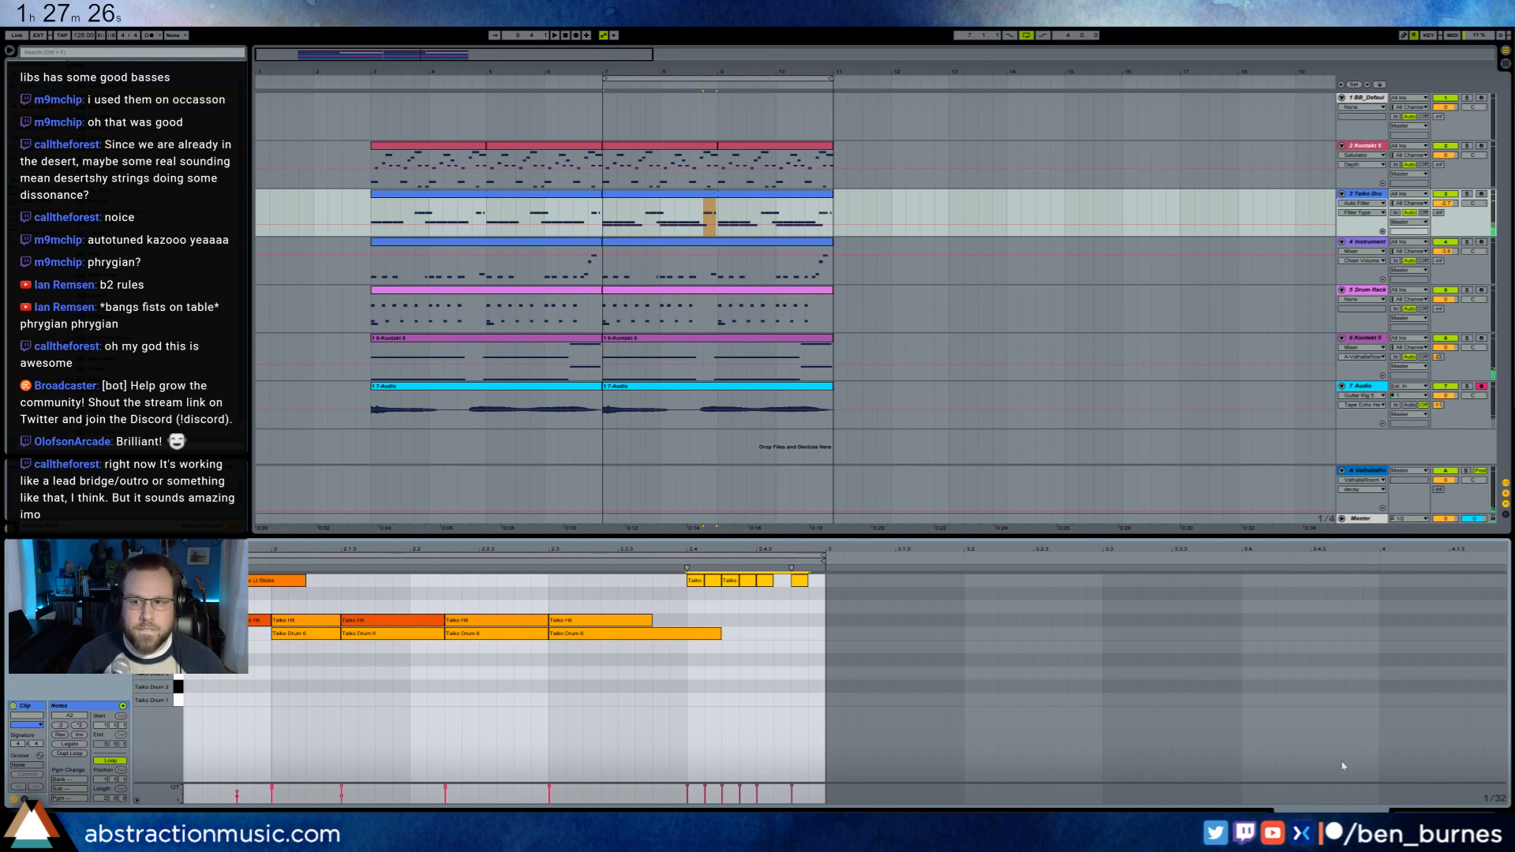
- Play the loop and show the Taiko Li Sticks chain in the drum rack
key(shift+Tab)
key(space)
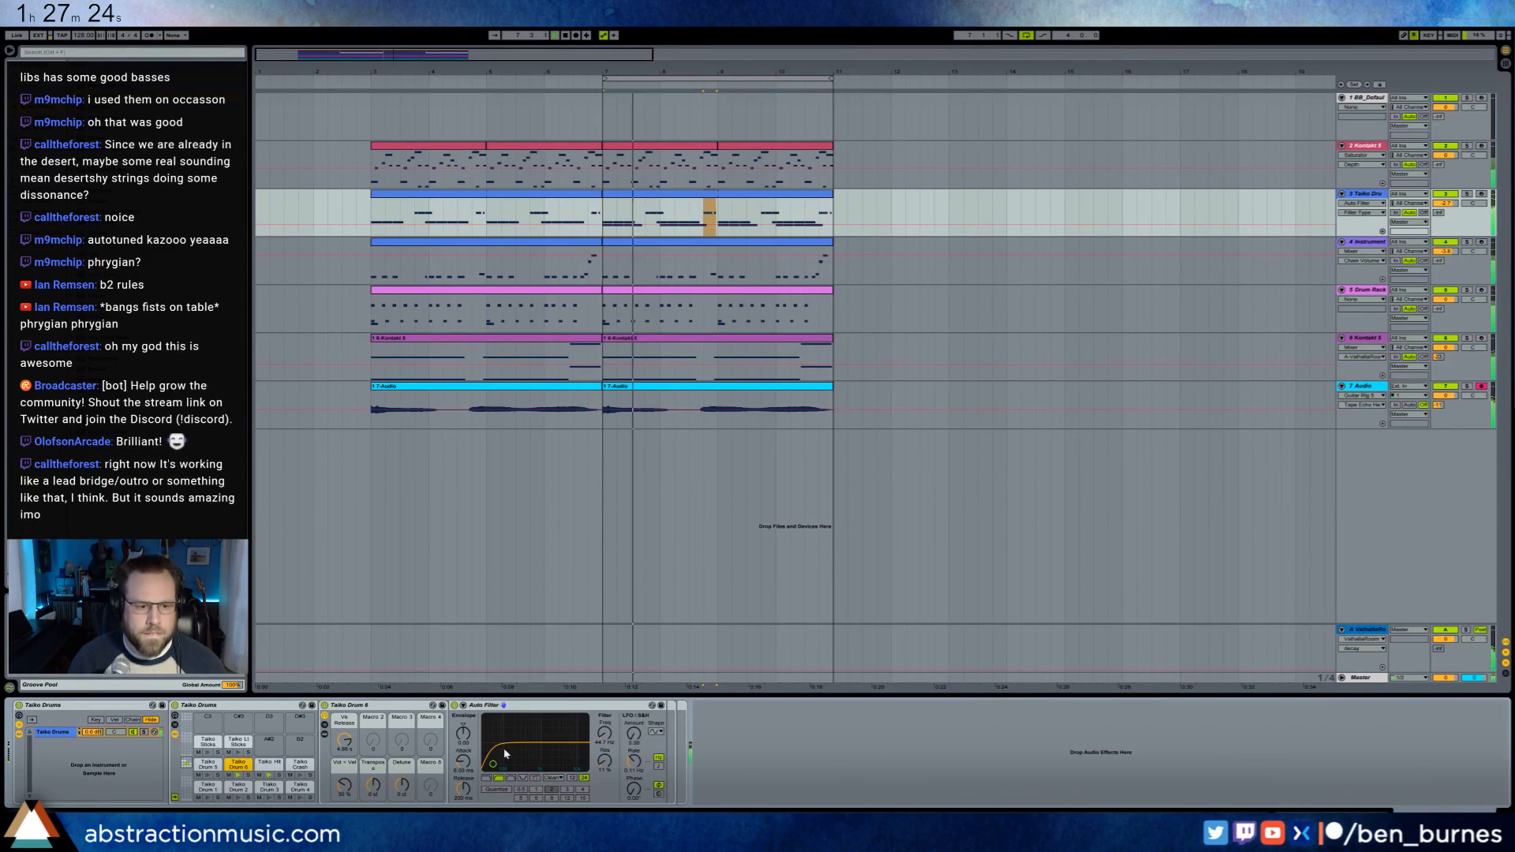
click(240, 746)
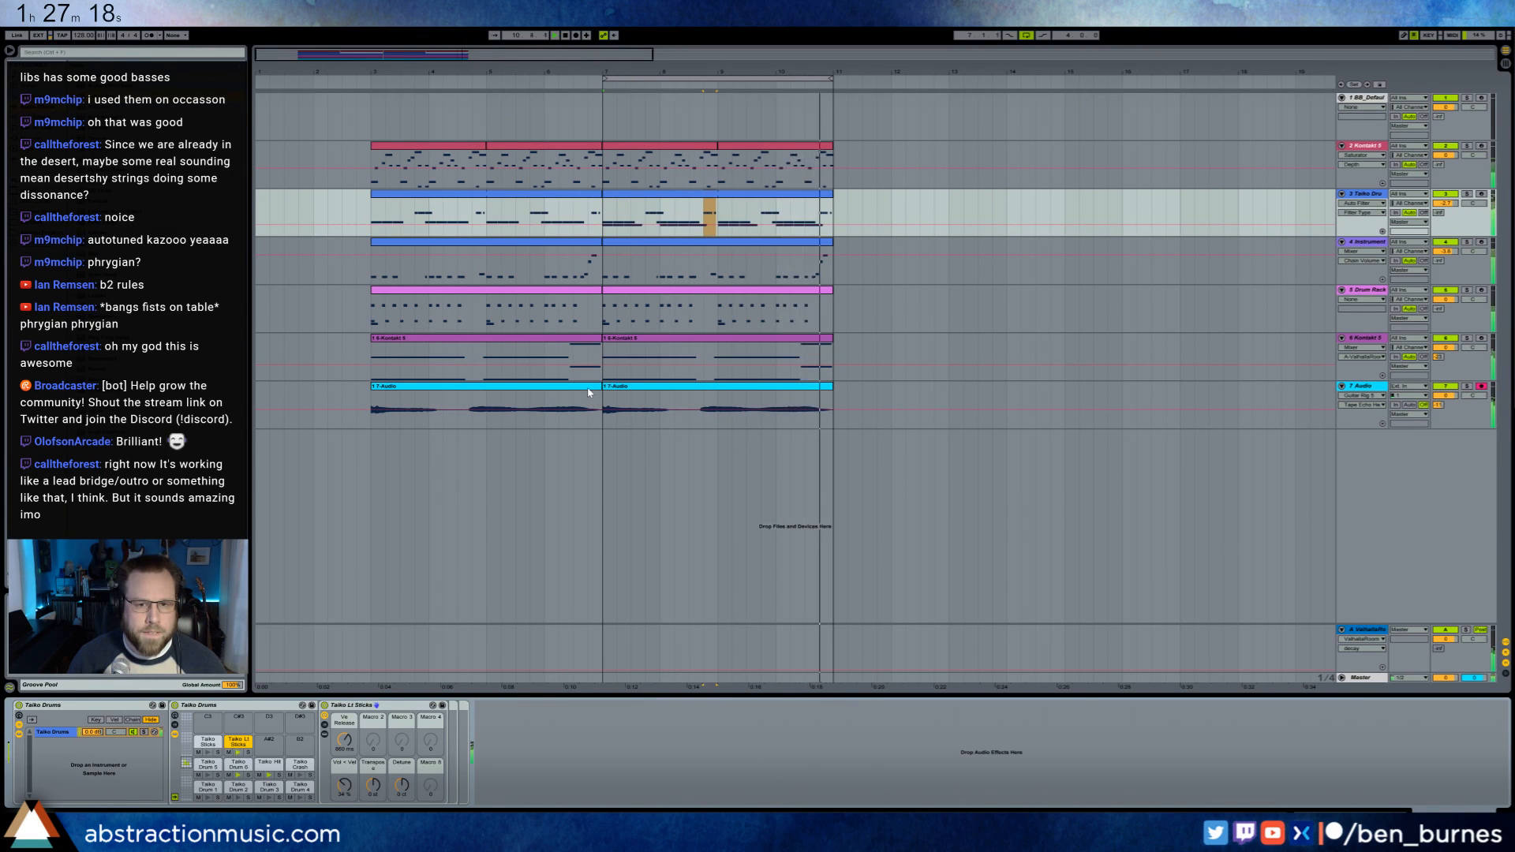
- Consolidate the Taiko clip over bars 7 to 11 and thin its first Taiko Li Sticks roll to four spaced notes
click(763, 194)
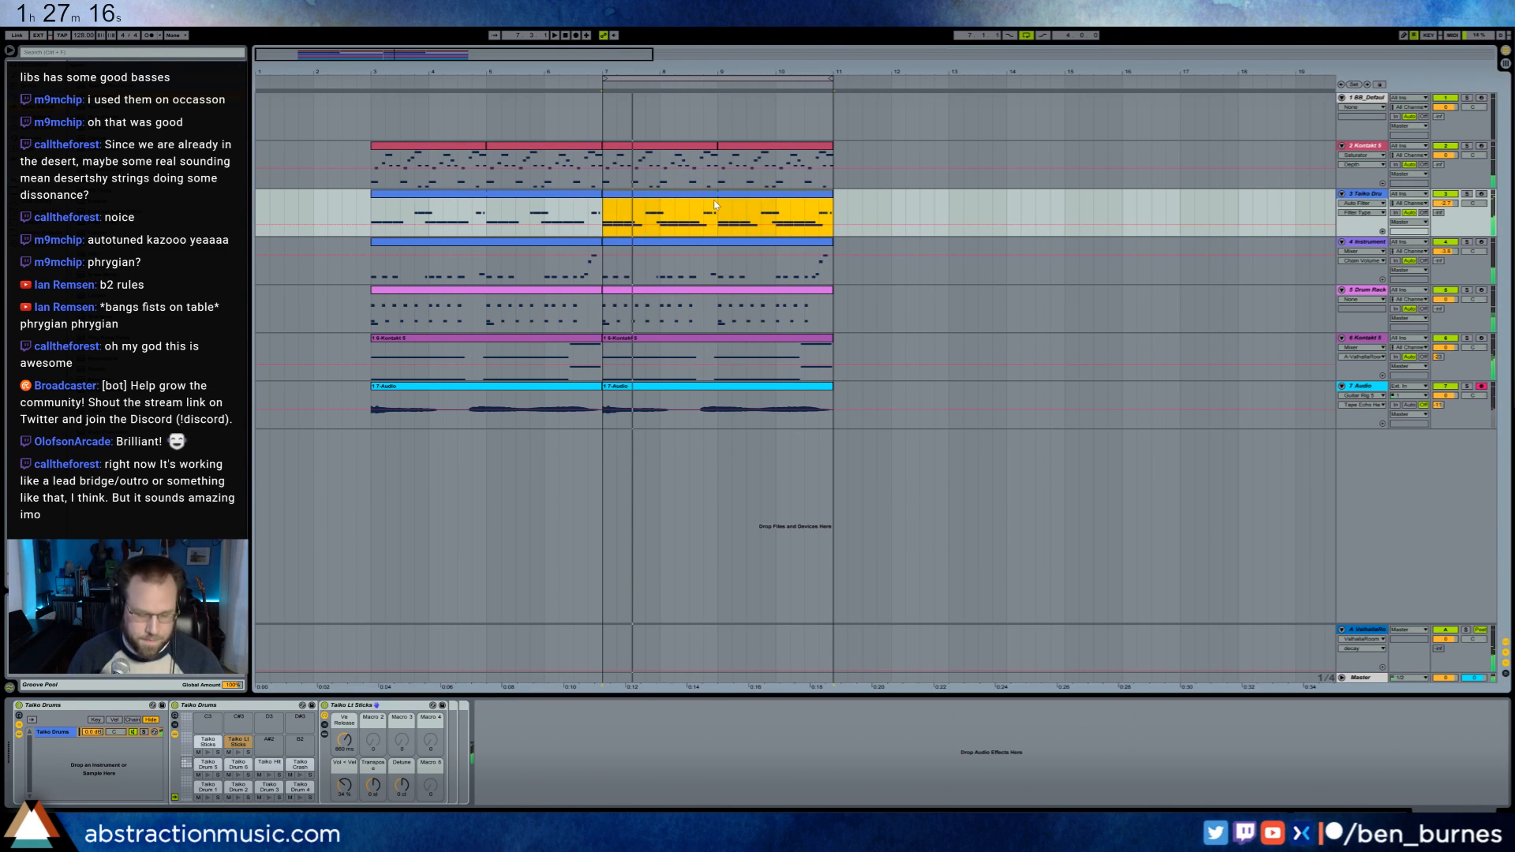
double_click(726, 198)
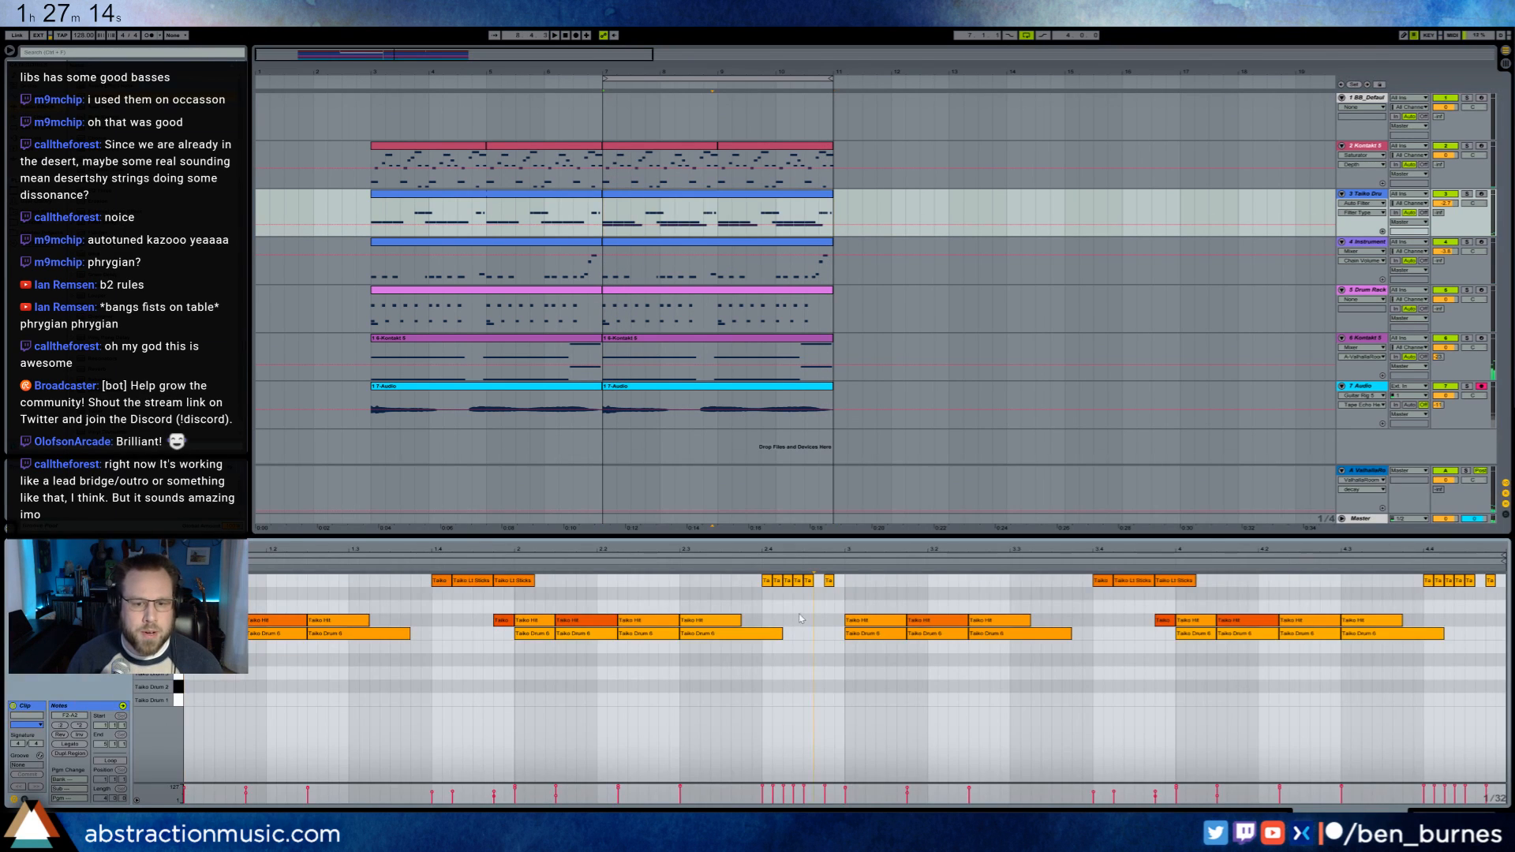
drag(779, 587, 792, 582)
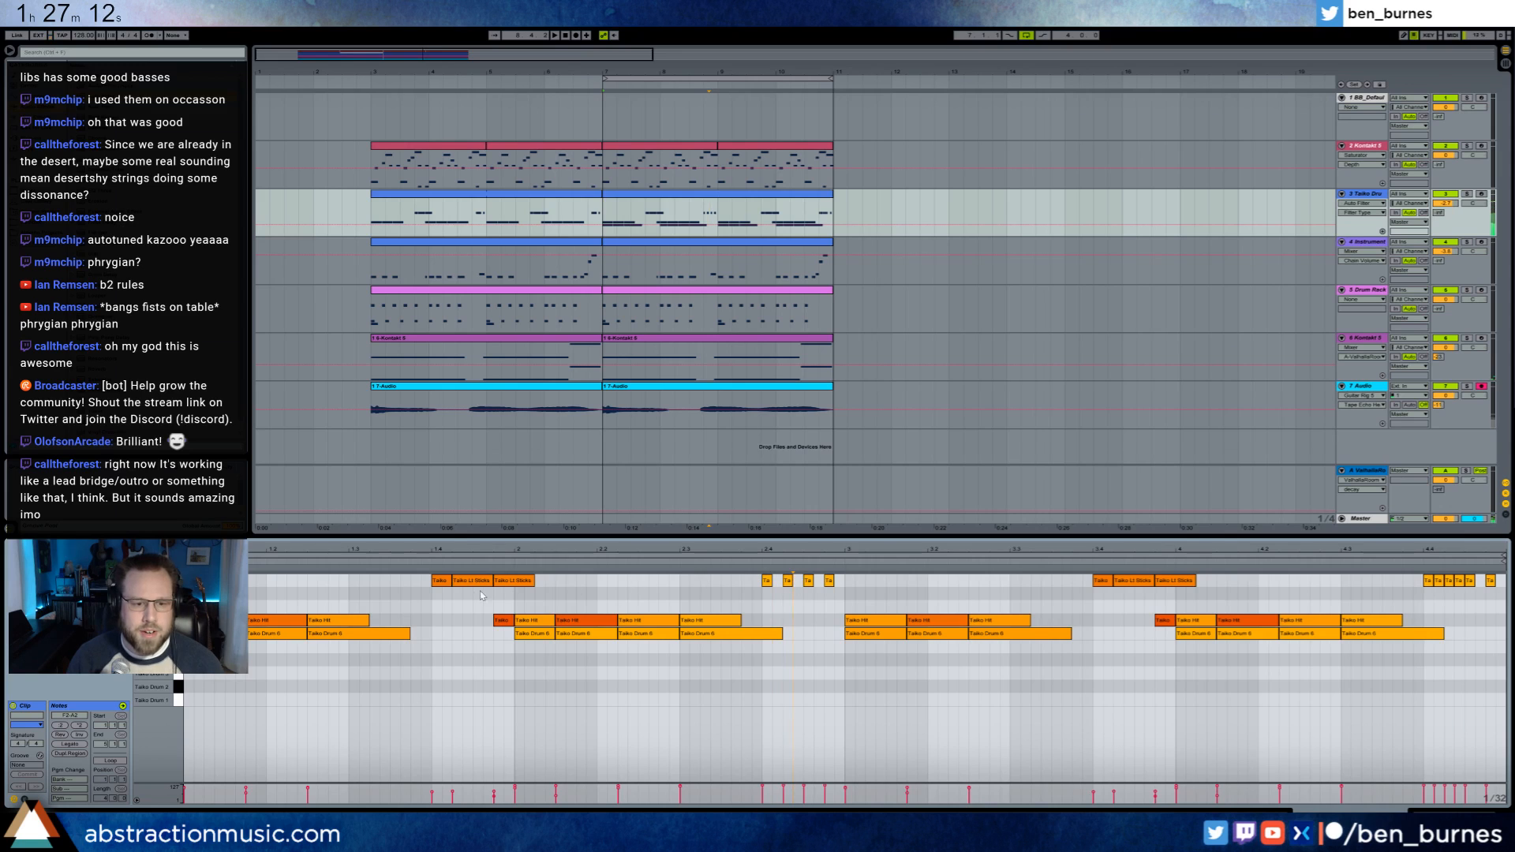
- Add a short Taiko Li Sticks note just before the first bar's three-note sticks group and play the loop
shift+click(478, 582)
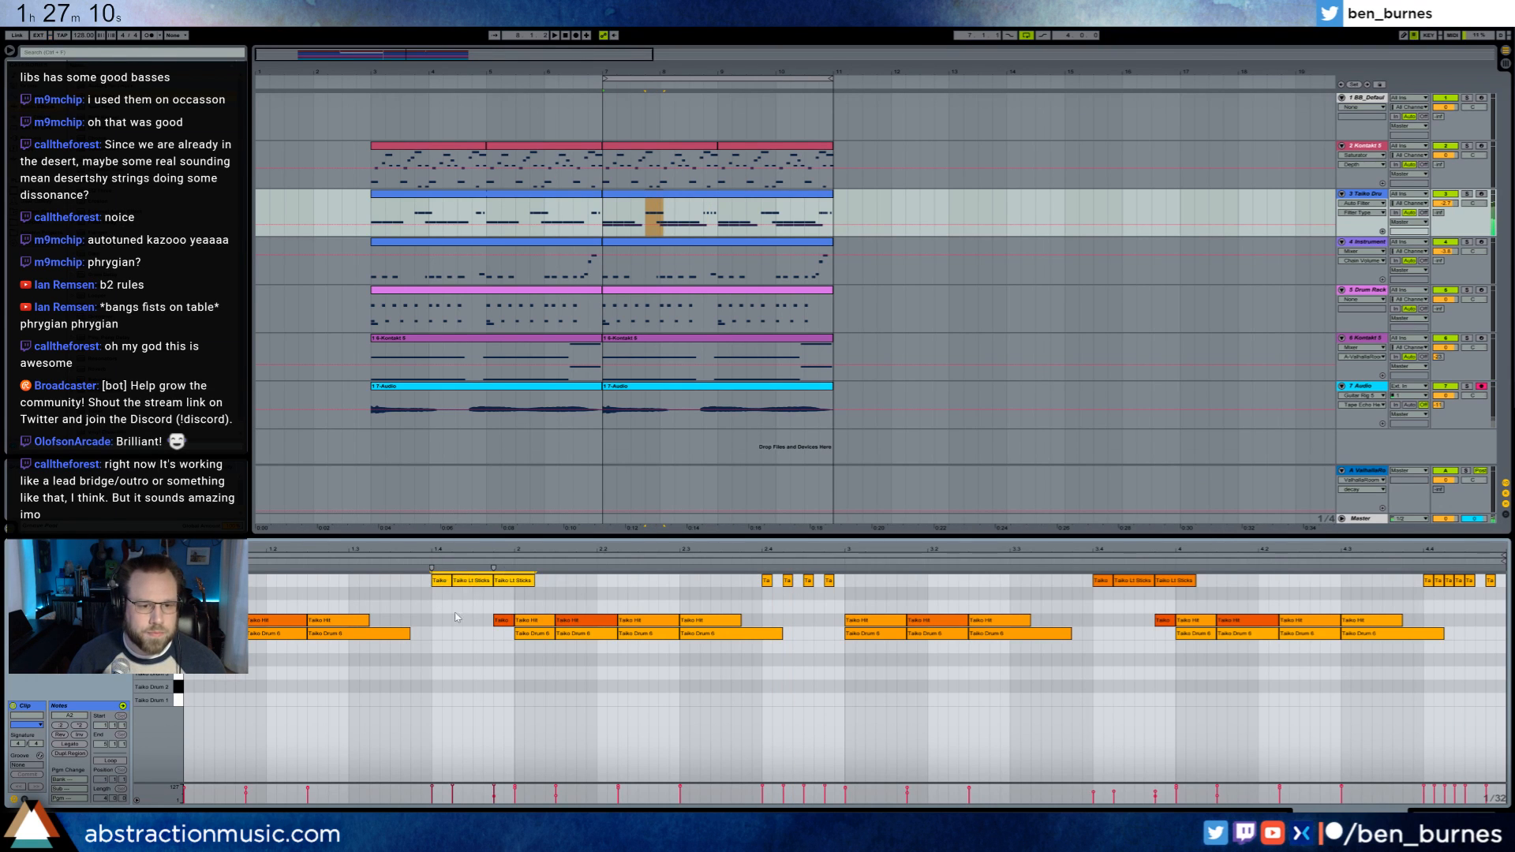
click(455, 617)
key(space)
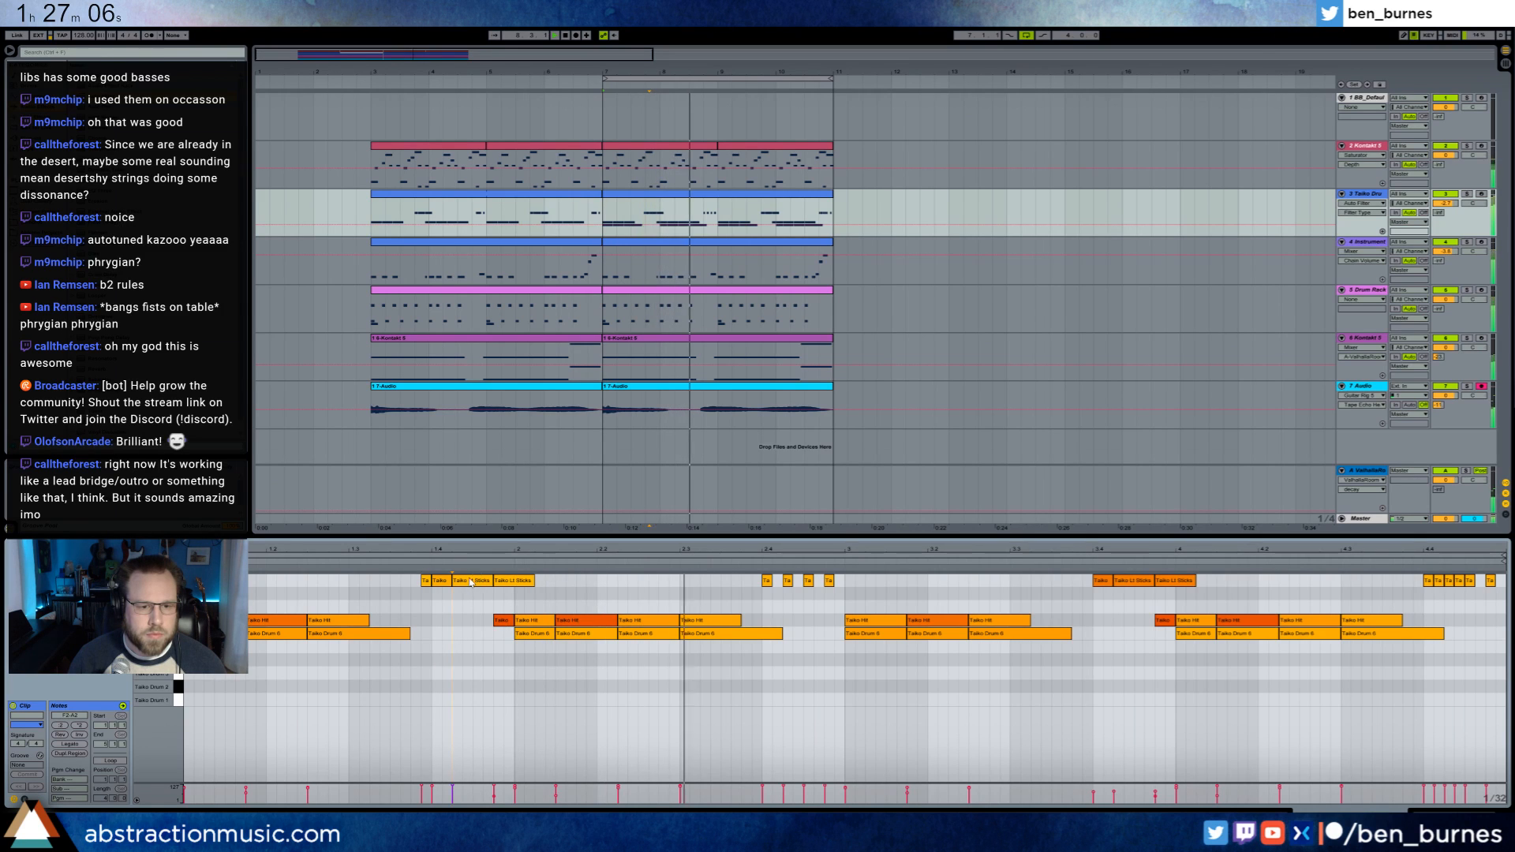
- Replace the third Taiko Li Sticks note leading into the clip's second bar with a shorter, later-starting note and select the group
double_click(477, 582)
double_click(477, 582)
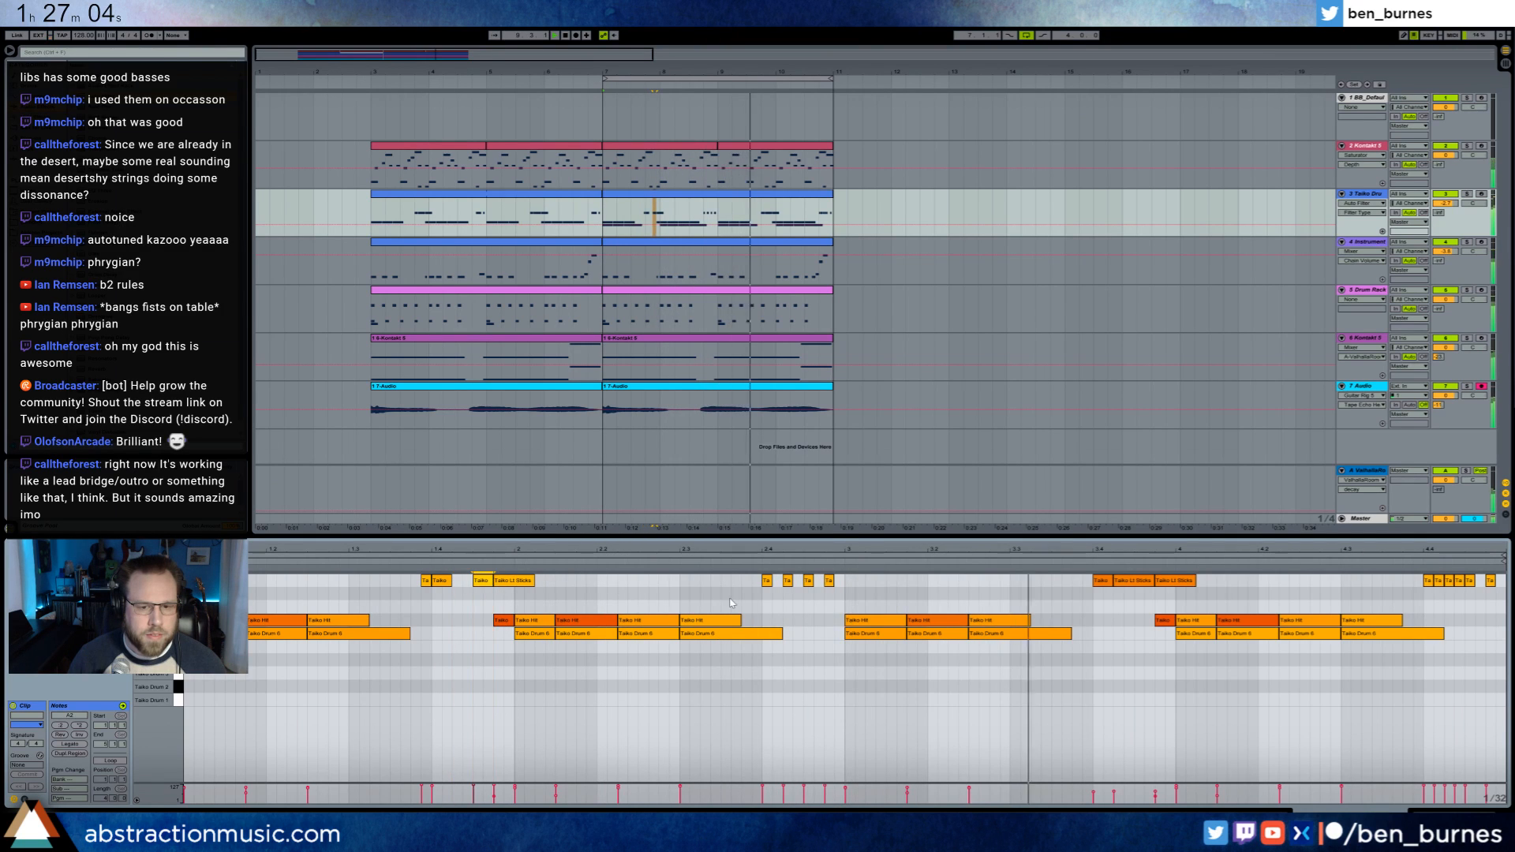
drag(399, 589, 578, 578)
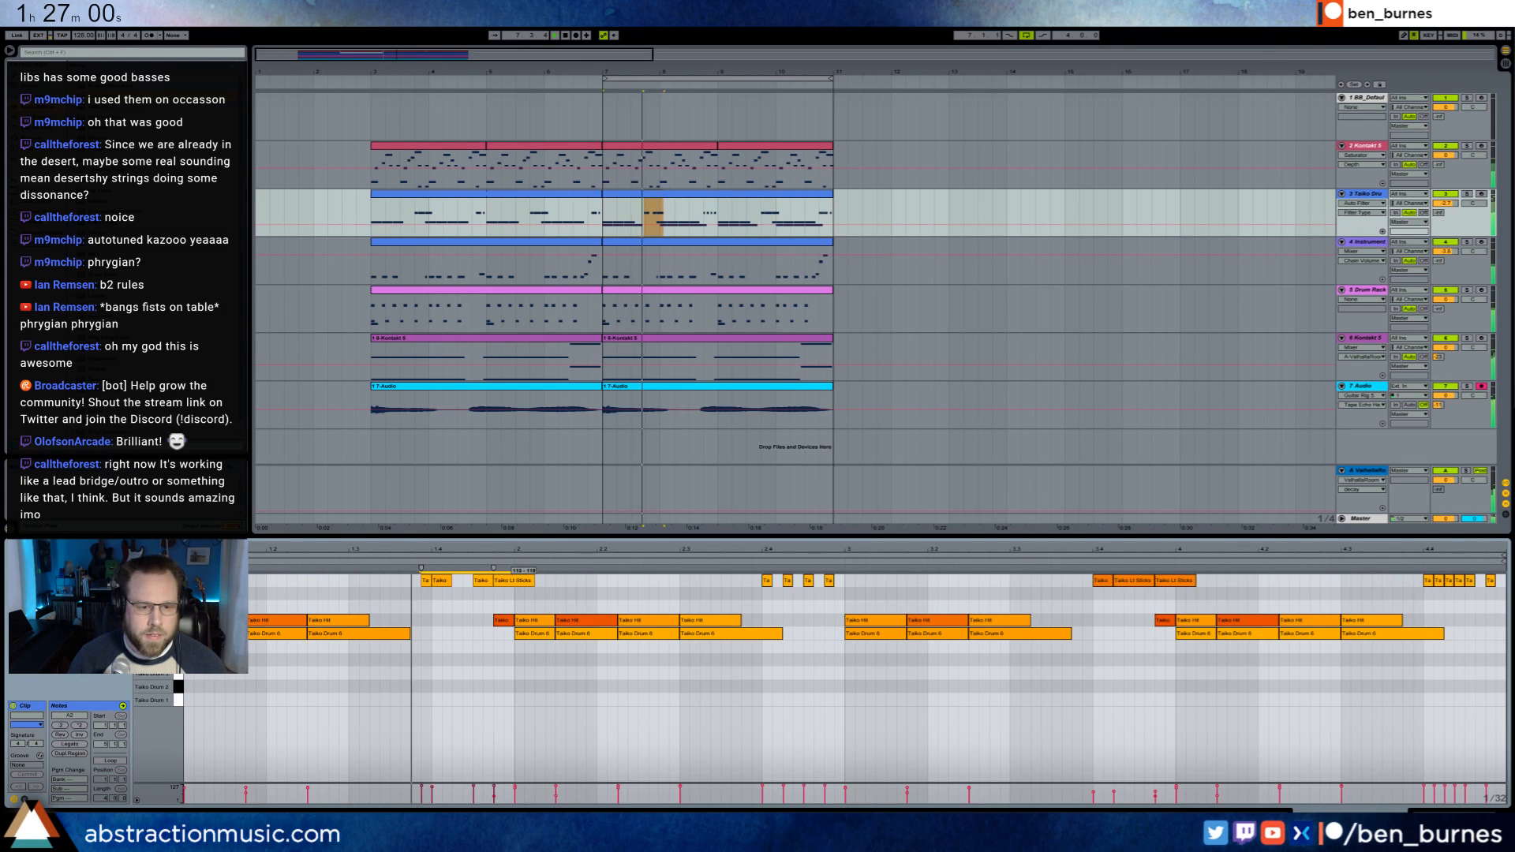
- Extend the Taiko Li Sticks roll at the end of the clip's second bar with an additional short note just before bar 3
click(734, 590)
drag(739, 593, 839, 582)
click(825, 615)
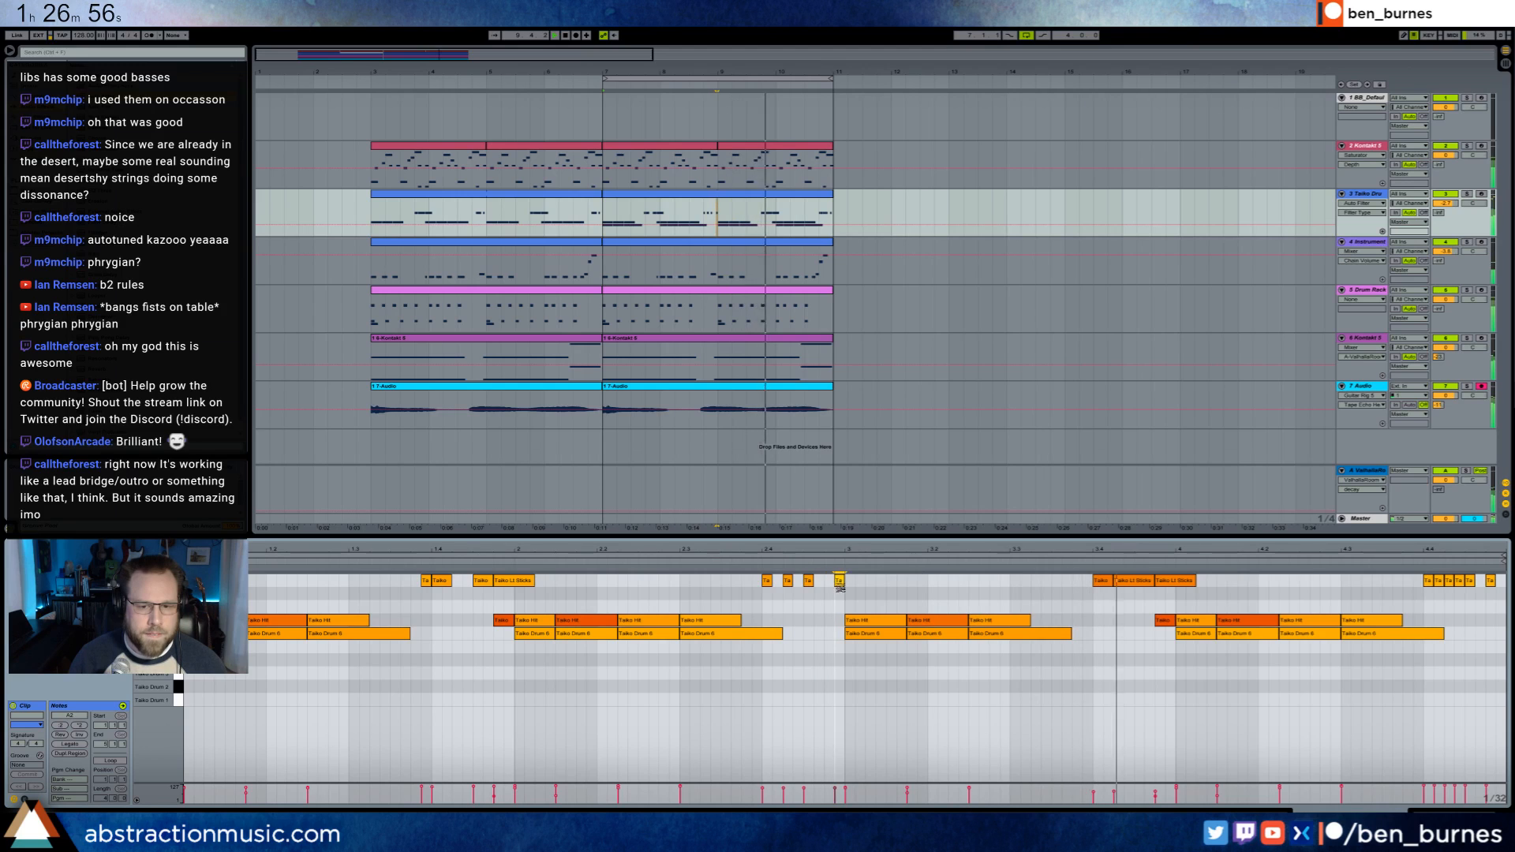
click(827, 583)
double_click(828, 583)
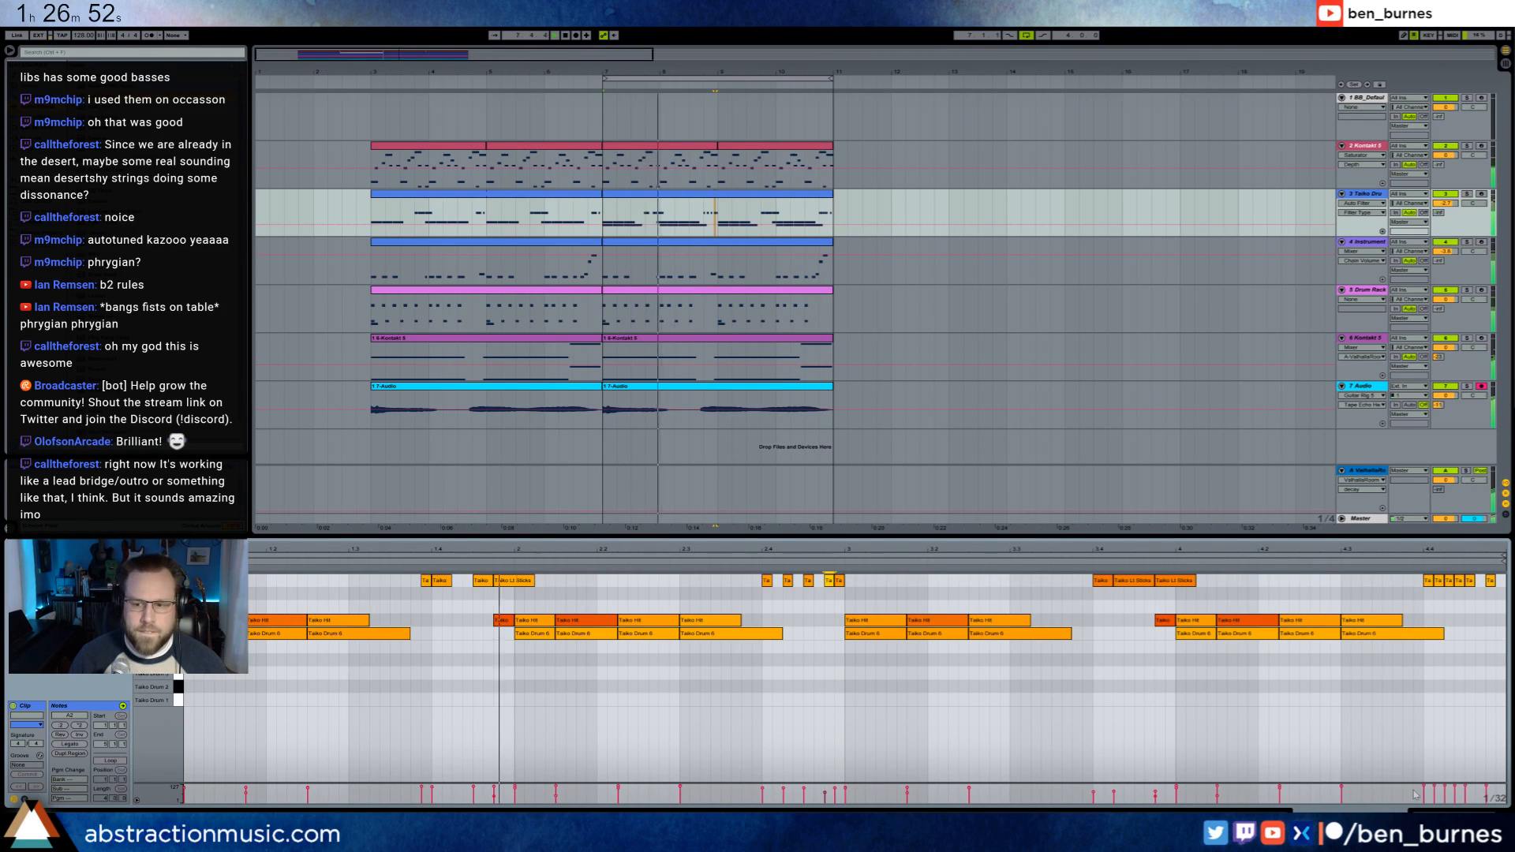
- Draw velocity changes under the clip's final sticks roll and the first sticks group, and stop playback
drag(1412, 790, 1487, 791)
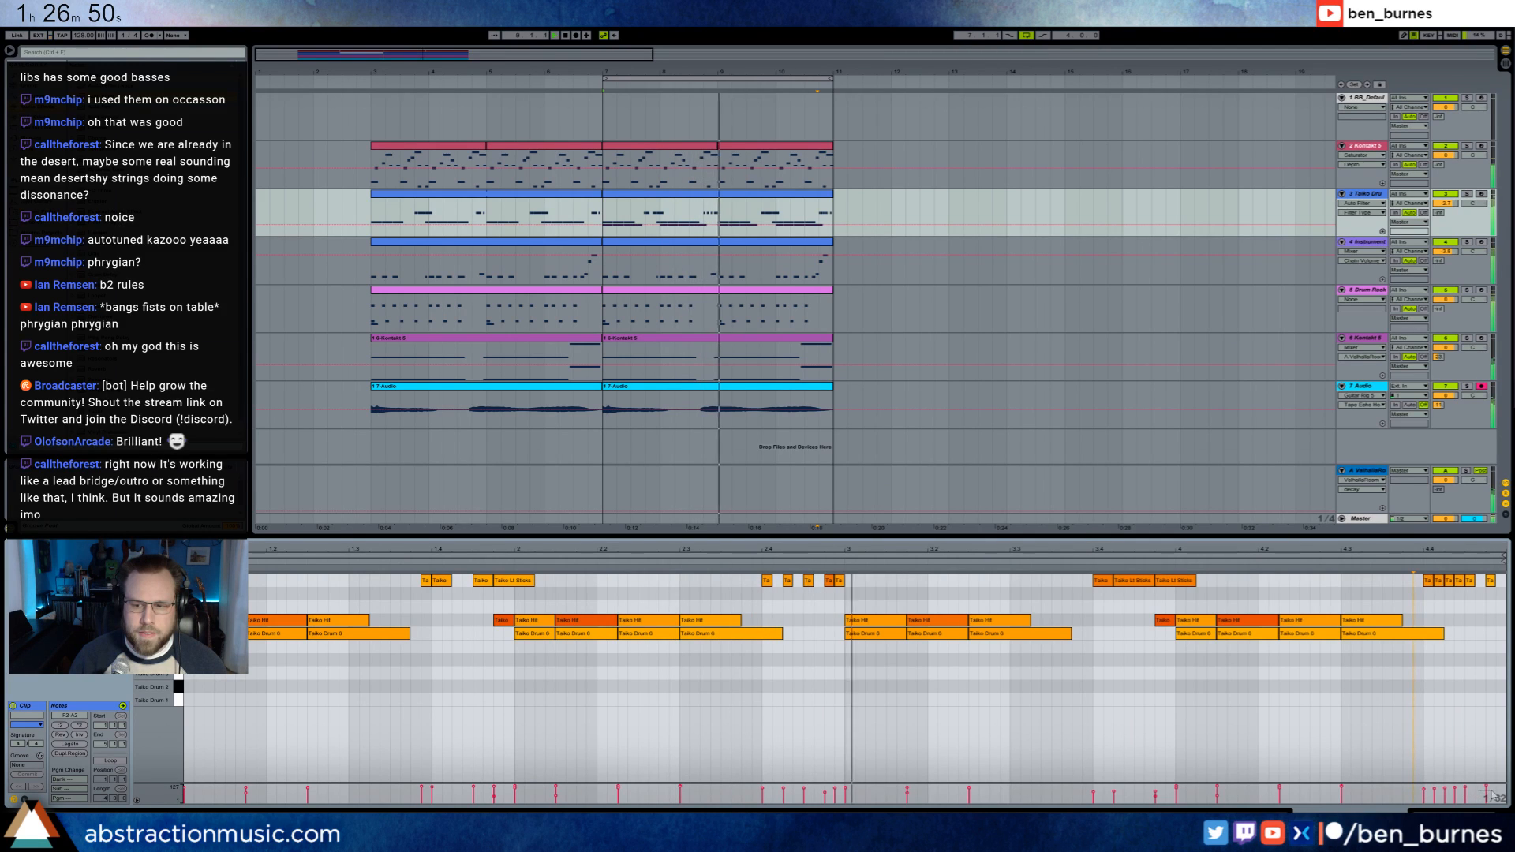
click(537, 588)
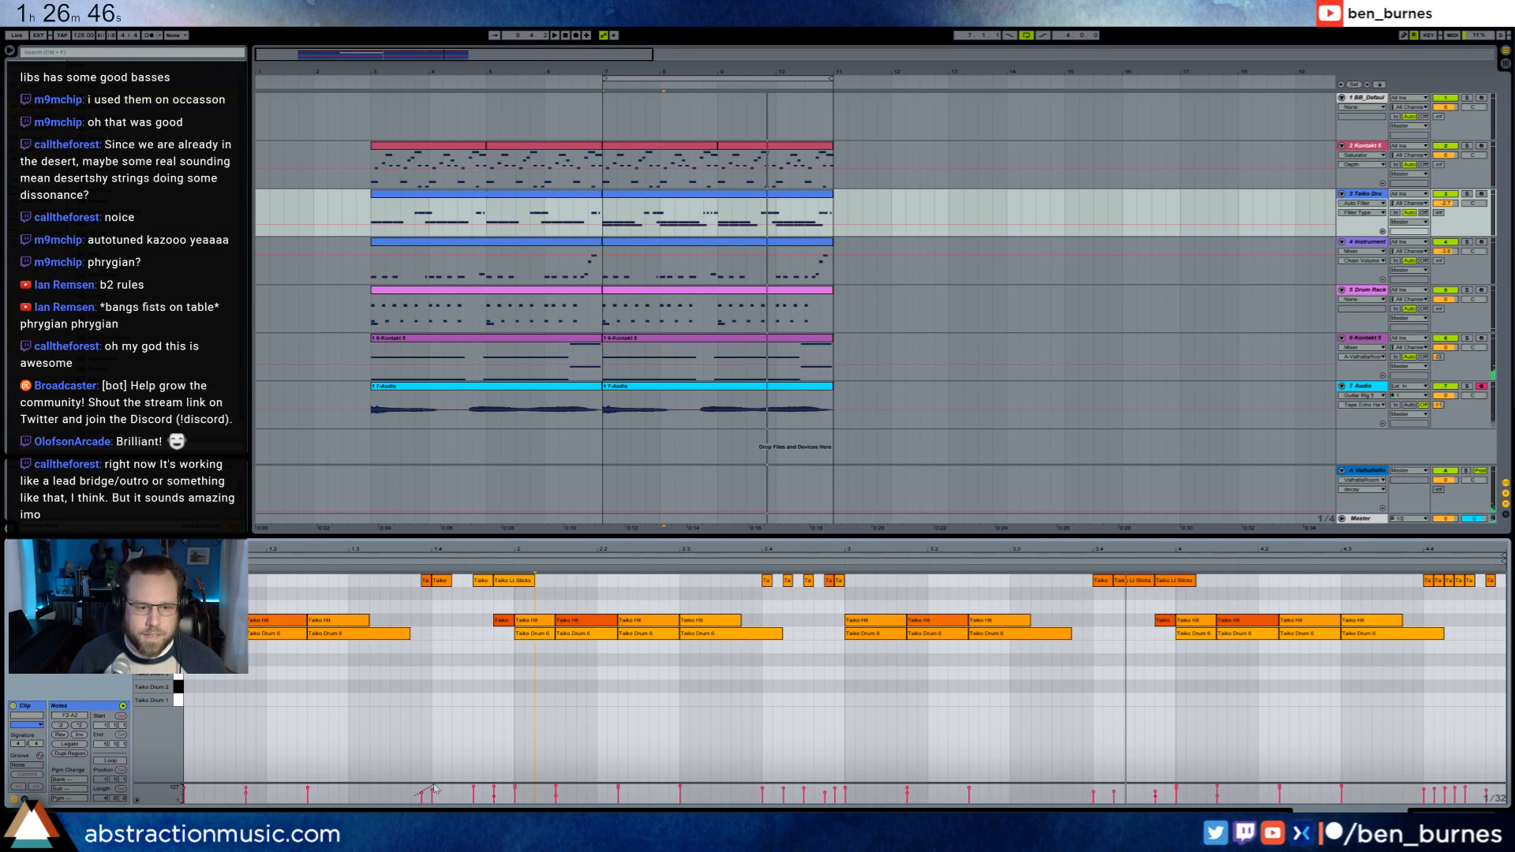
click(478, 587)
key(space)
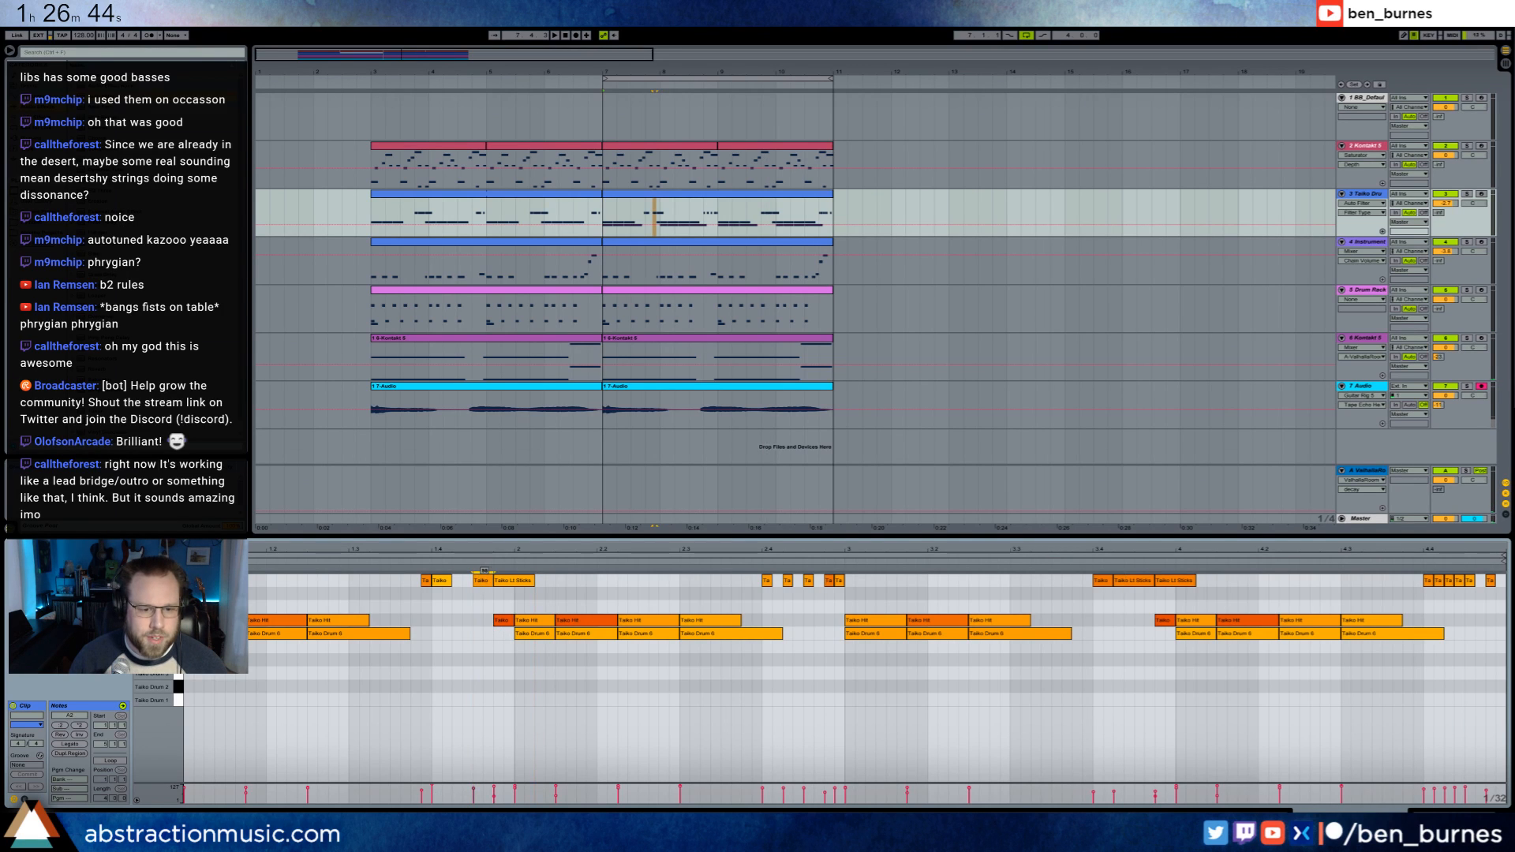
drag(505, 578, 505, 580)
click(483, 580)
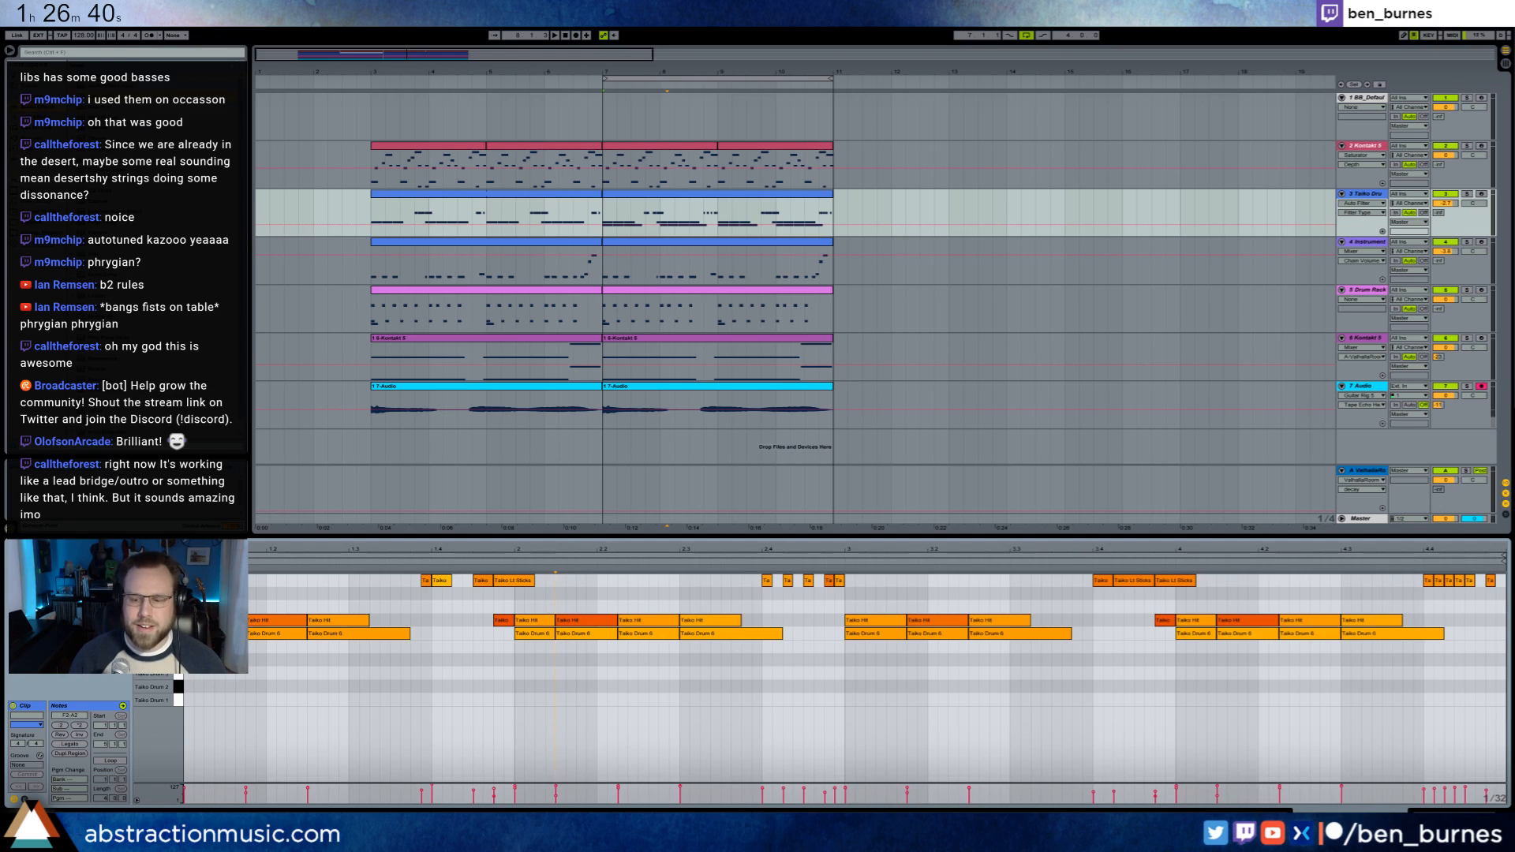
- Delete the first kazoo audio clip over bars 3 to 7 and play the section without it
key(shift+Tab)
click(374, 207)
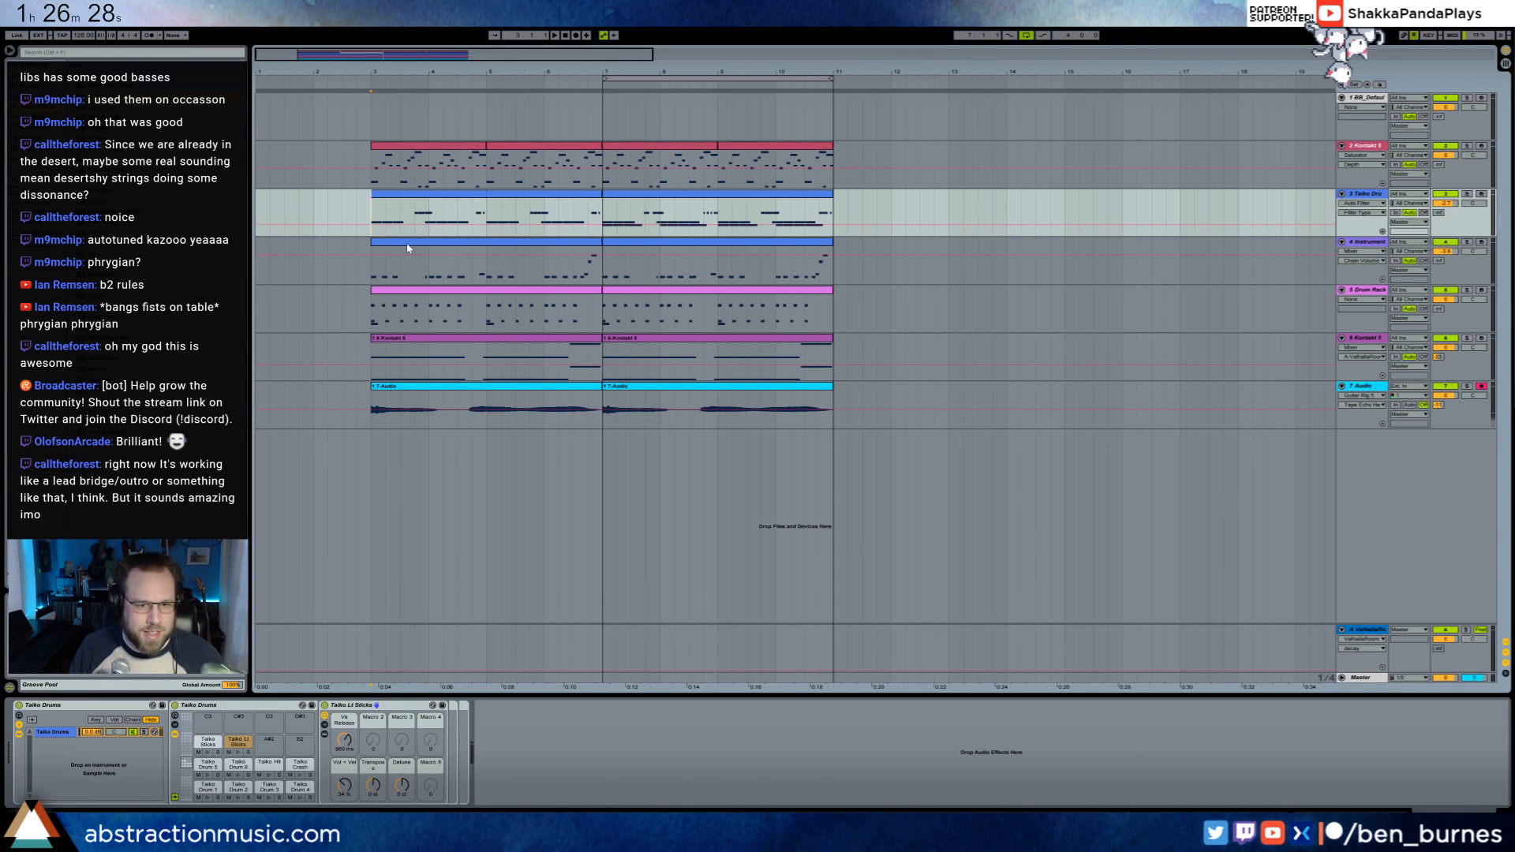
click(369, 161)
click(466, 391)
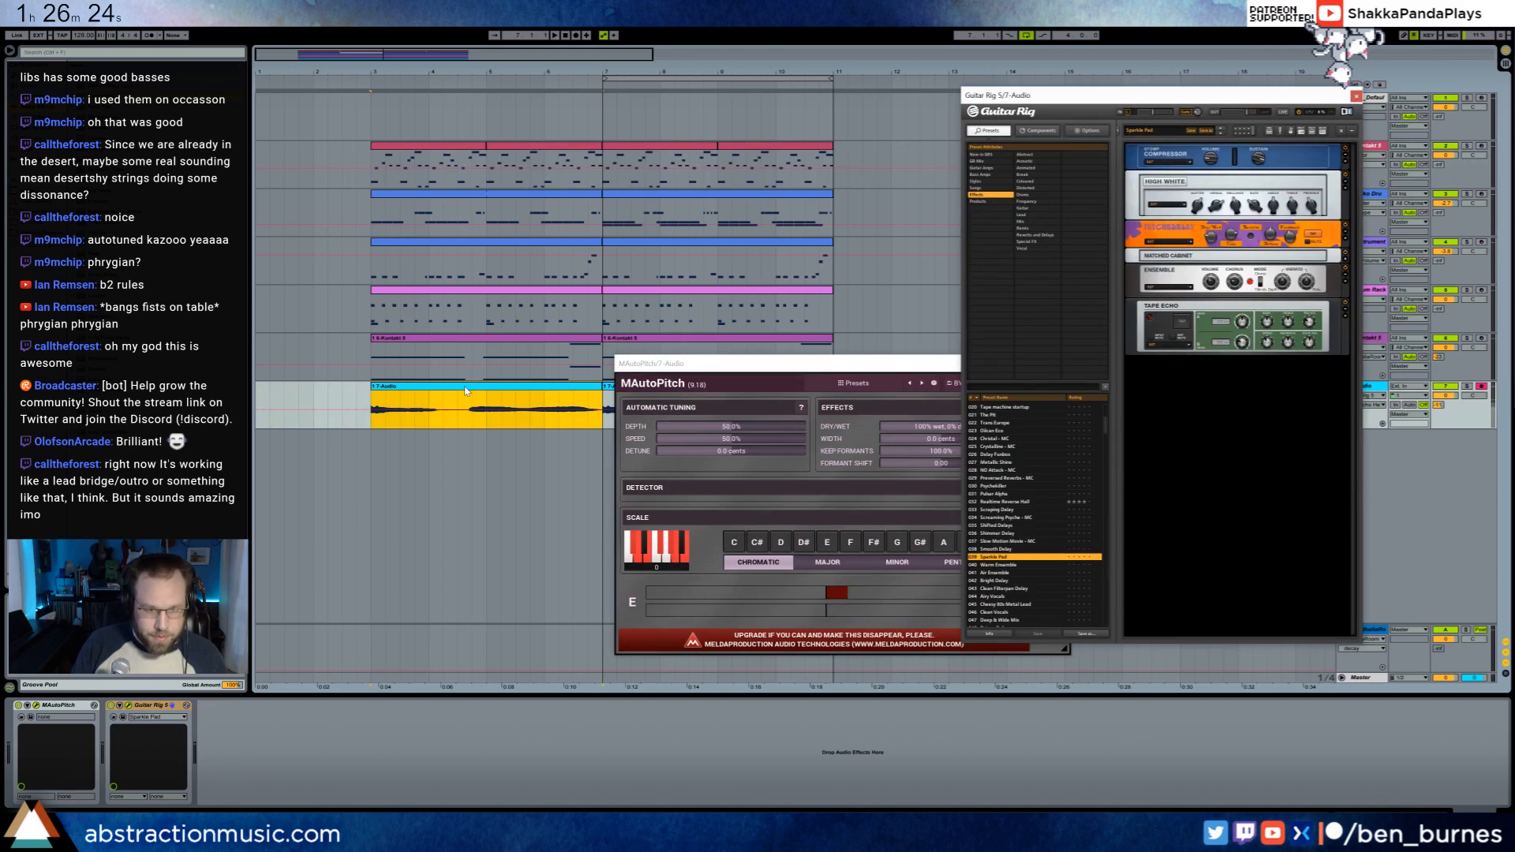
drag(581, 421, 677, 415)
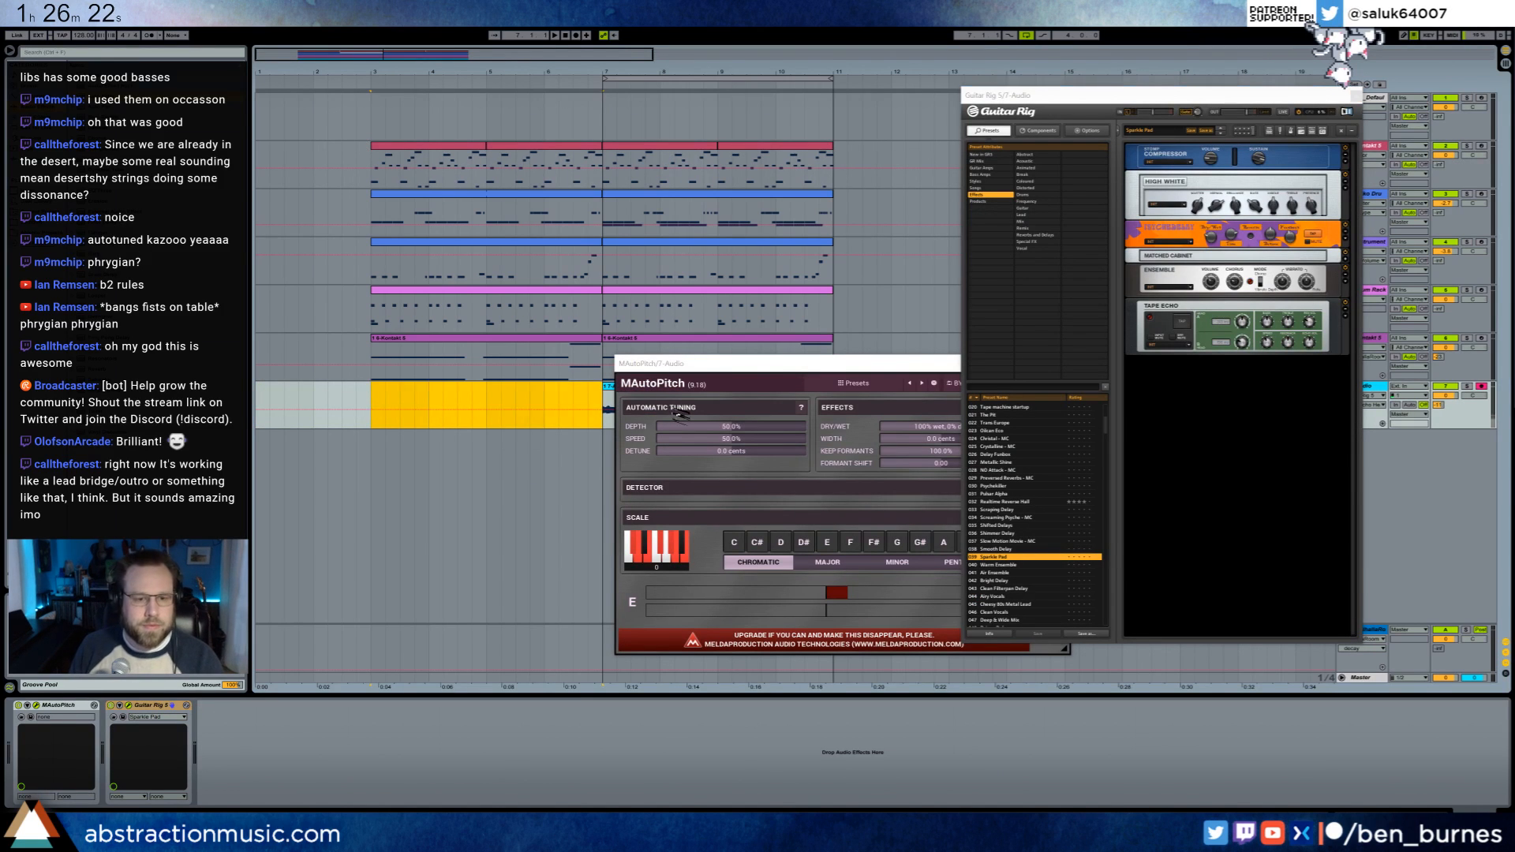
click(369, 354)
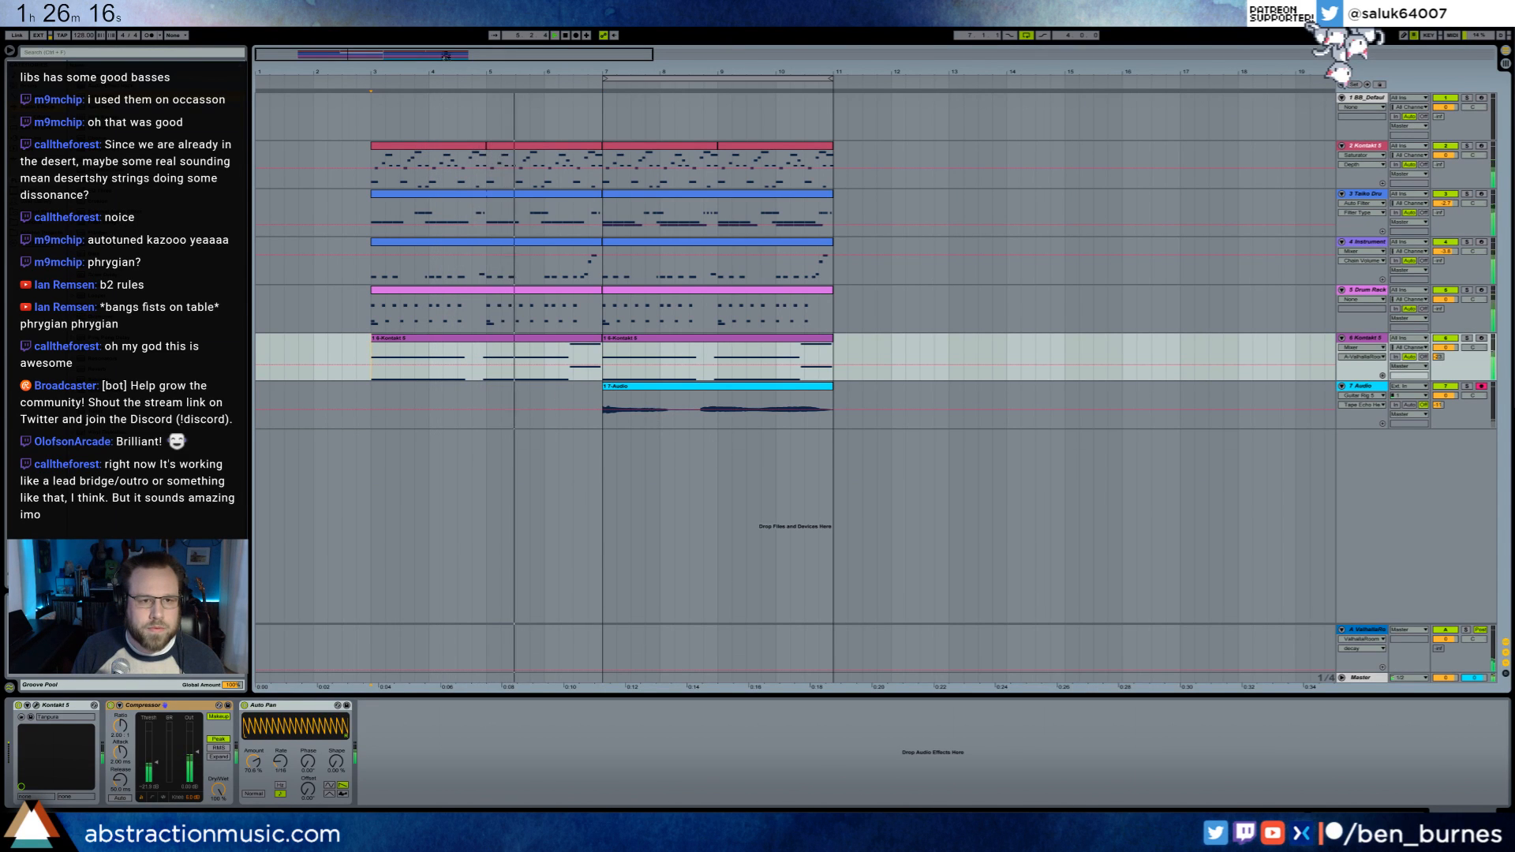
key(space)
- Move all clips in bars 3 to 11 four bars later so that they start at bar 7
scroll(561, 218, down, 4)
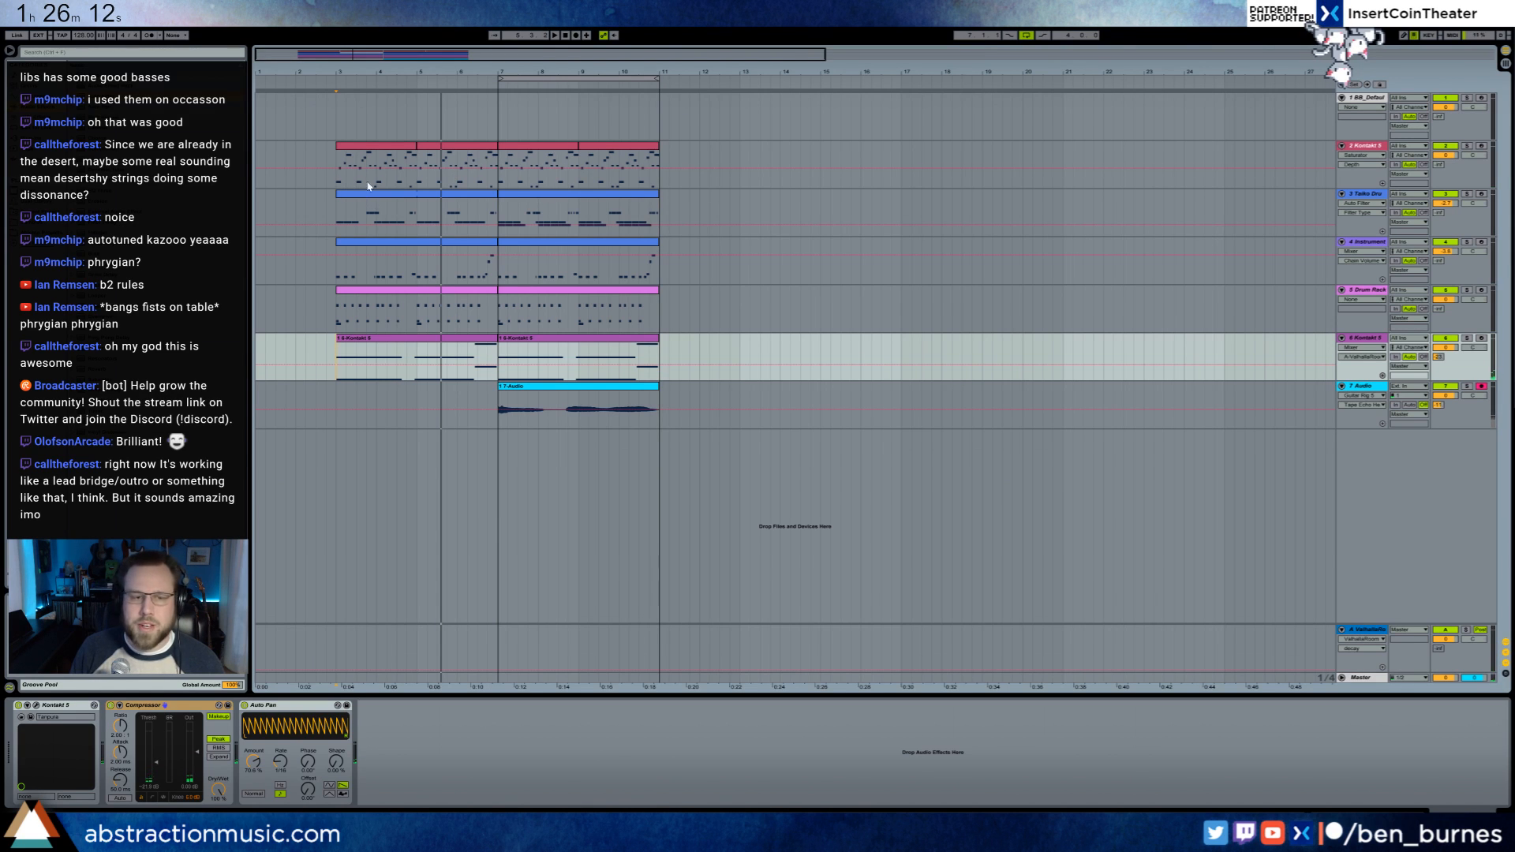
drag(334, 187, 660, 406)
ctrl+drag(542, 148, 706, 159)
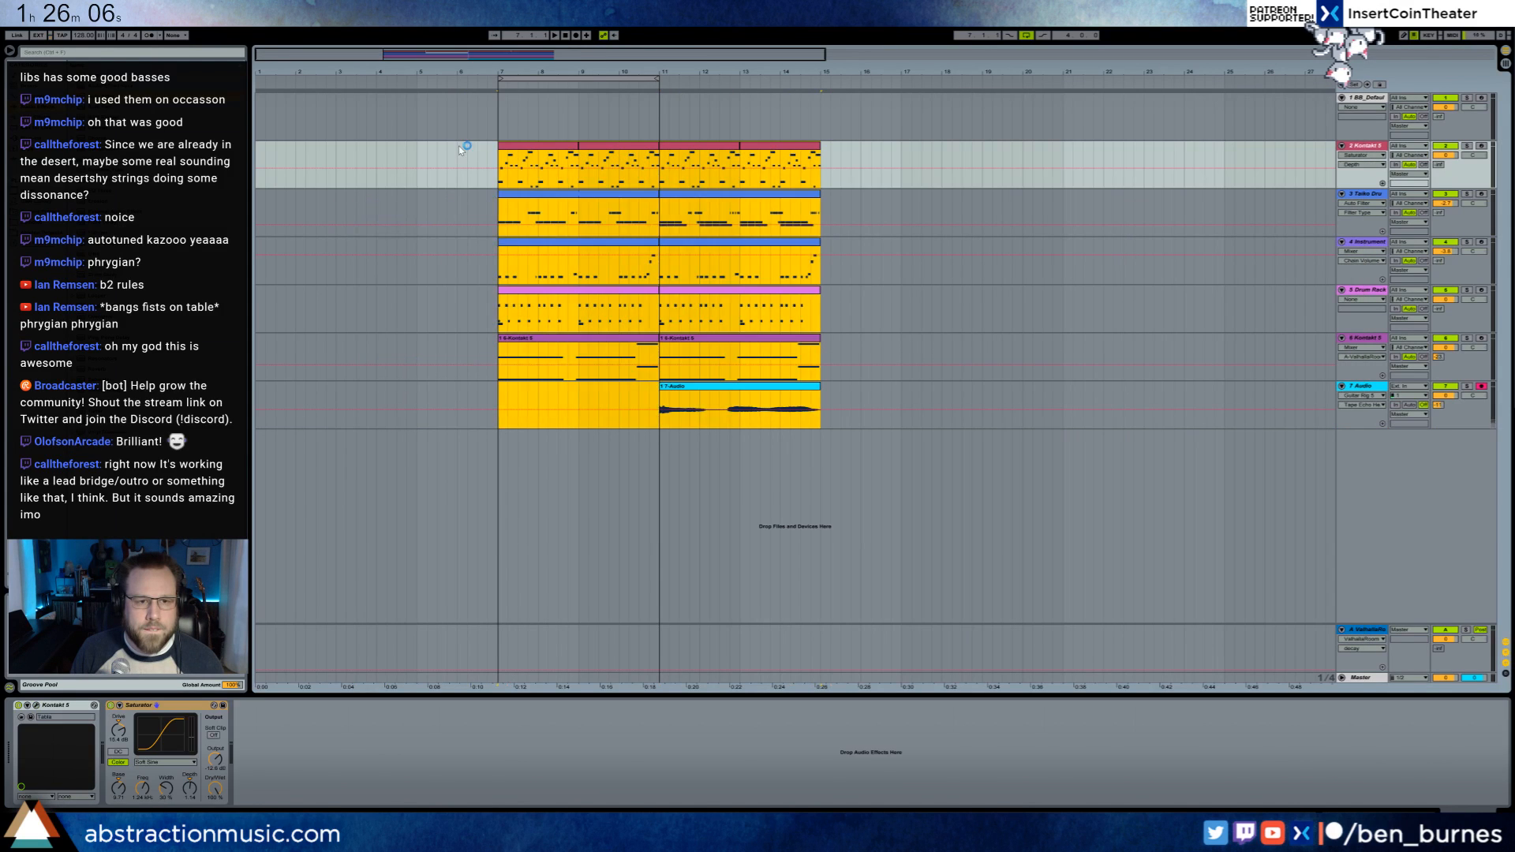
- Copy the upper Kontakt, Taiko and Drum Rack clips from bars 7 to 11 back to bar 3 and play from there
click(466, 148)
ctrl+click(621, 195)
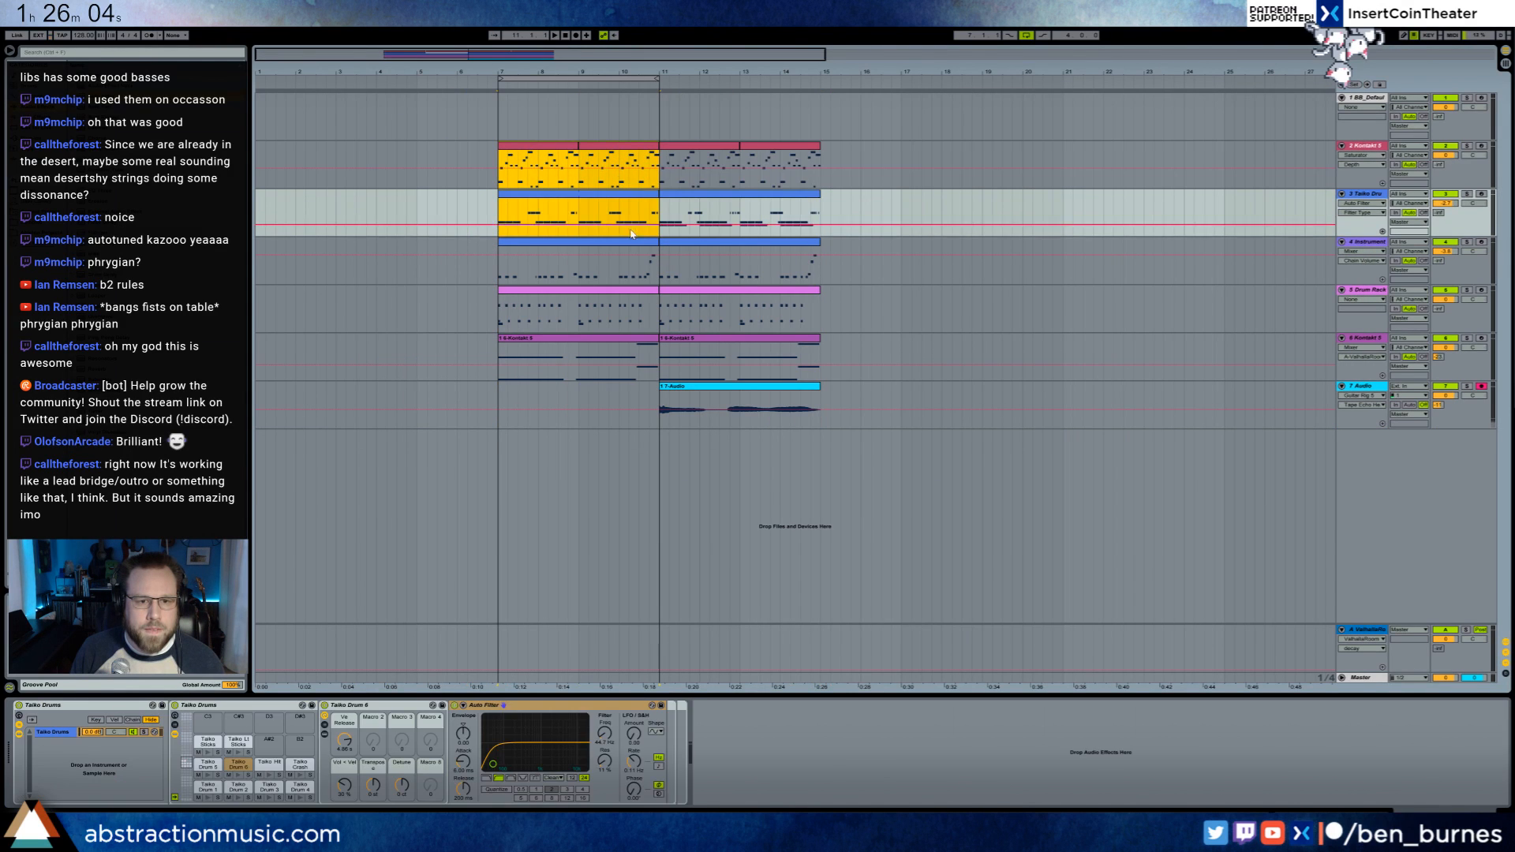
ctrl+click(610, 290)
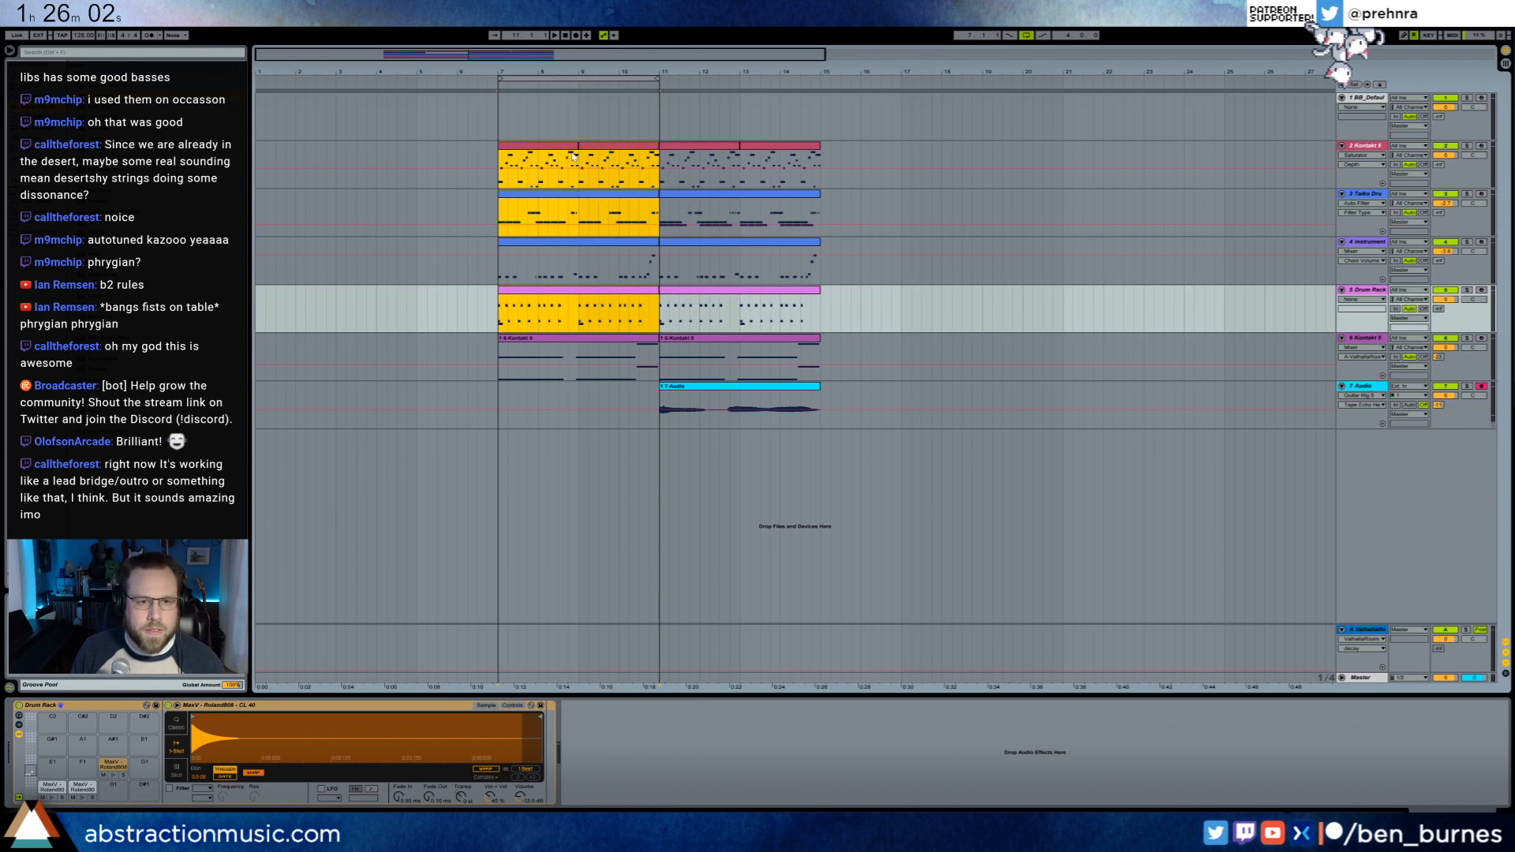
drag(485, 151, 397, 154)
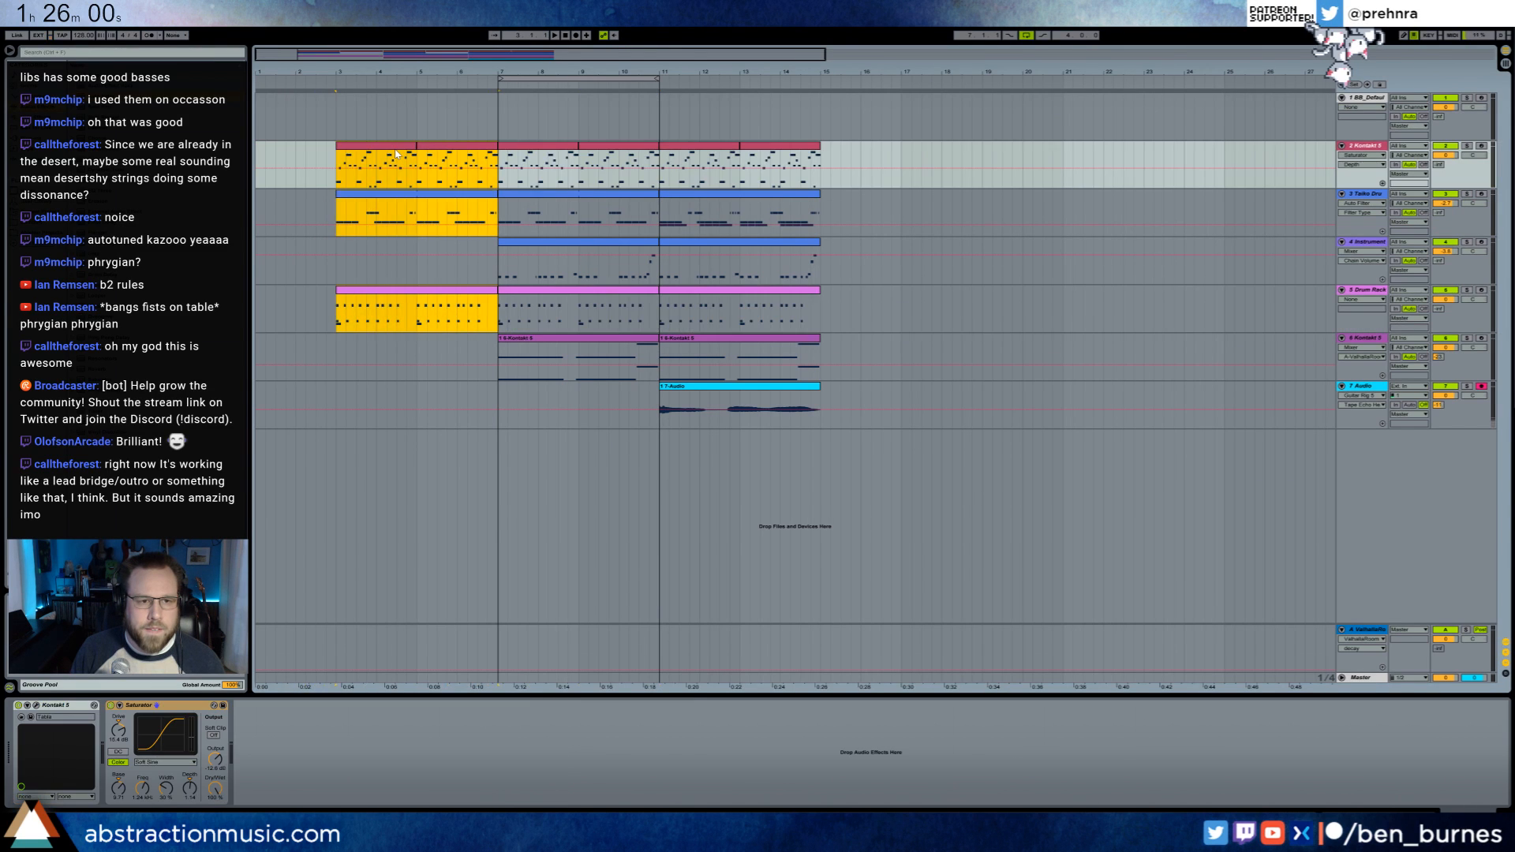
key(space)
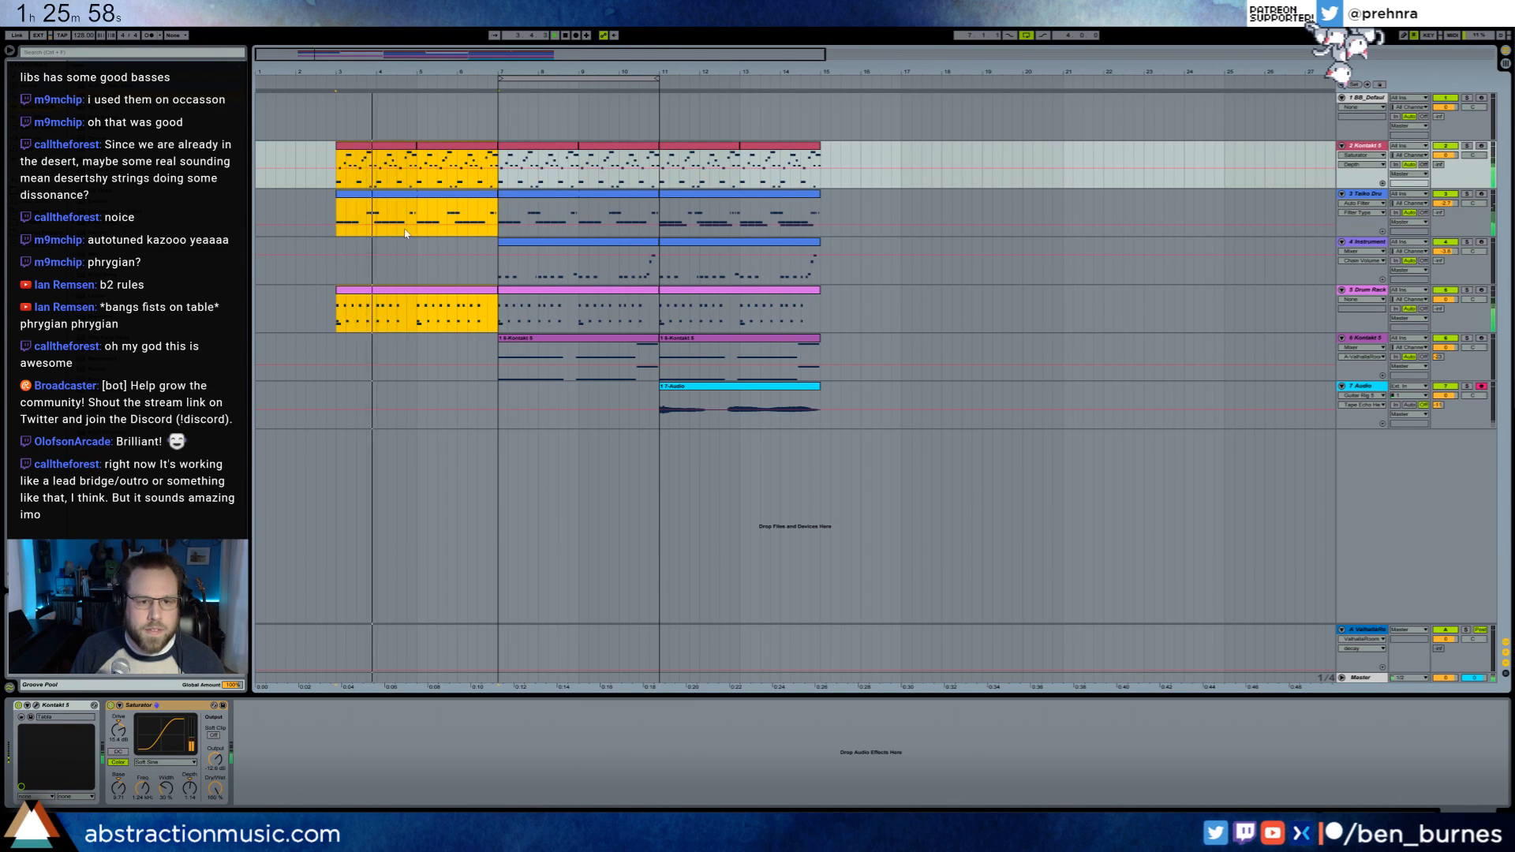
- Copy the lower Kontakt track's first clip to bar 3 and deactivate the Taiko clip over bars 3 to 7
click(477, 345)
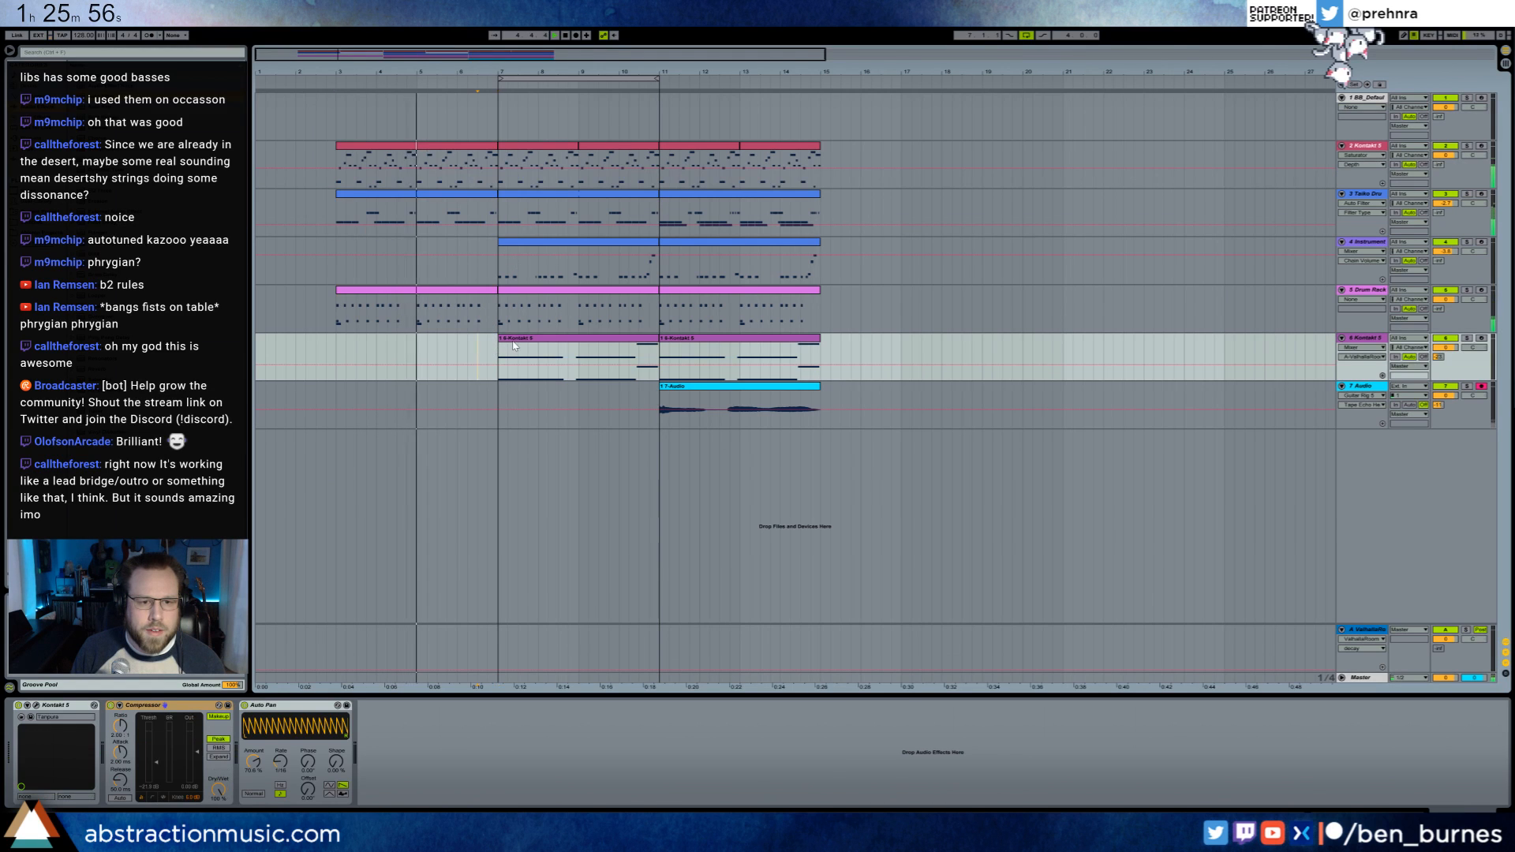
drag(513, 345, 361, 338)
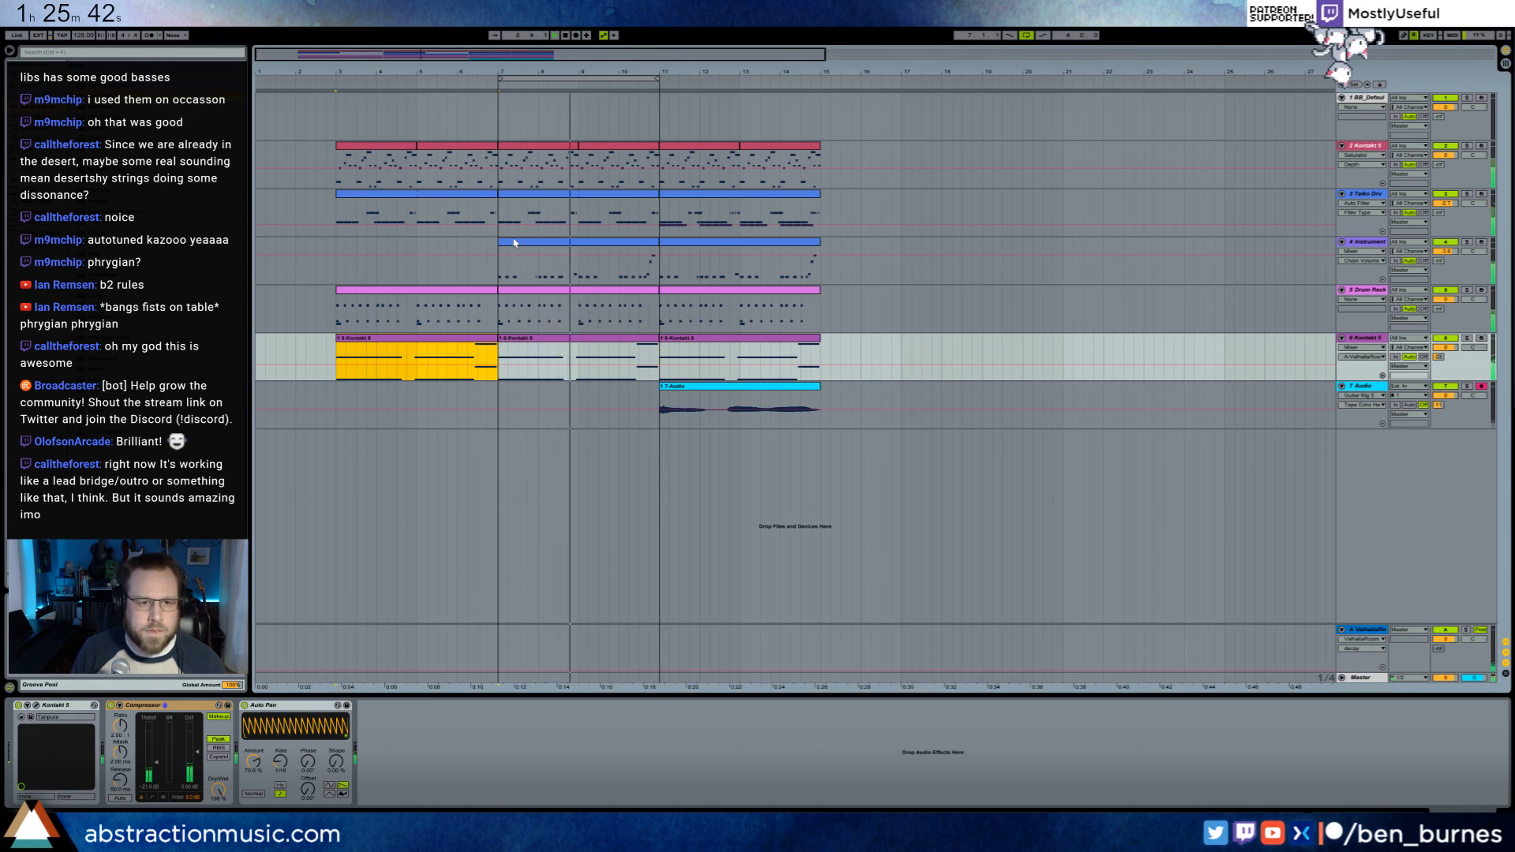
click(437, 196)
key(0)
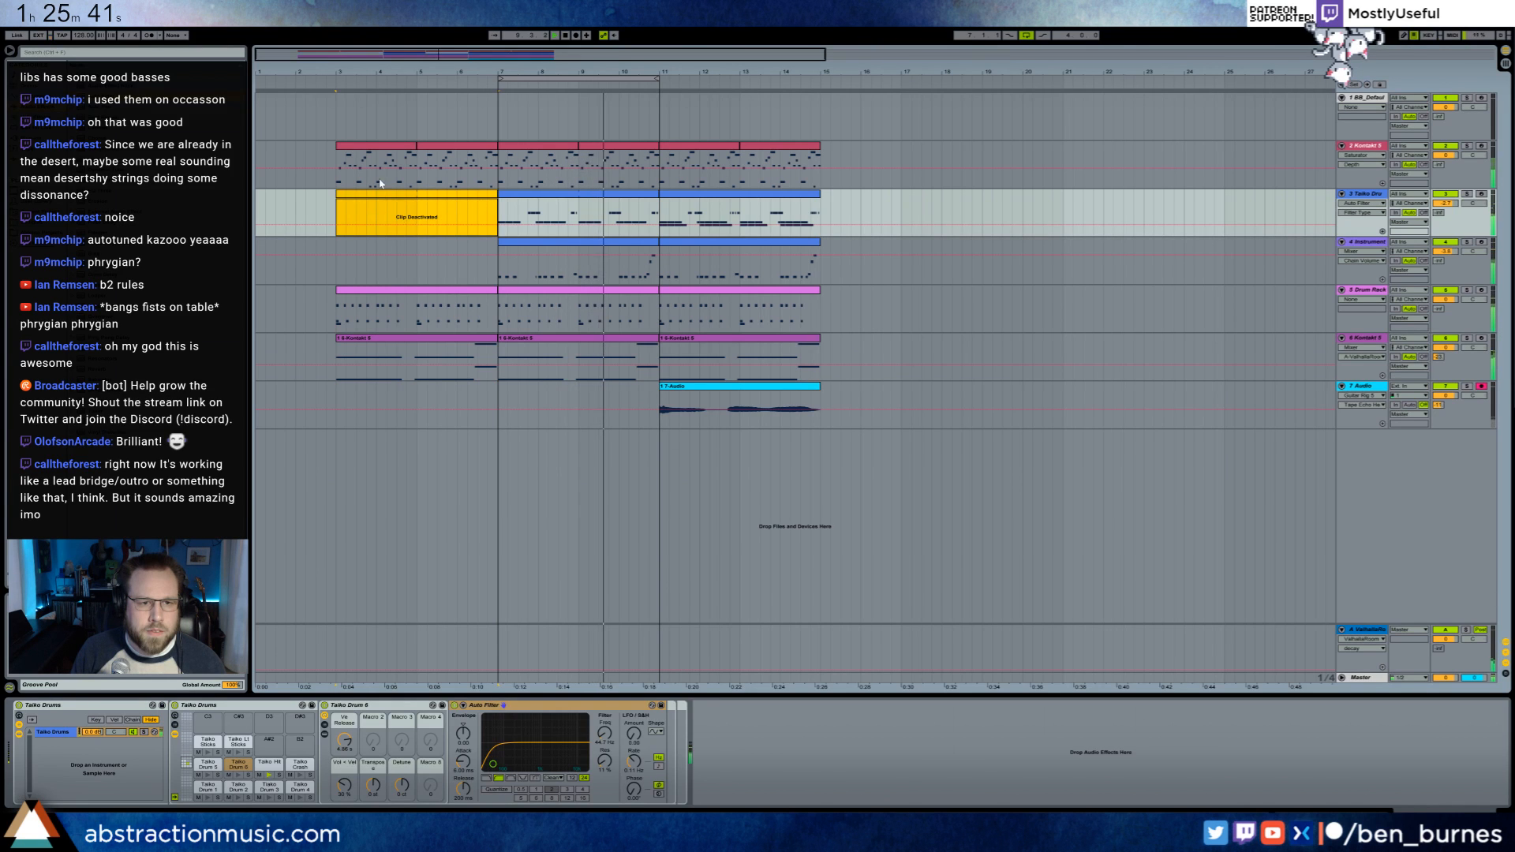
click(336, 161)
- Lower the volume of the lower Kontakt track and add a resonant low-pass Auto Filter after its Auto Pan
click(383, 349)
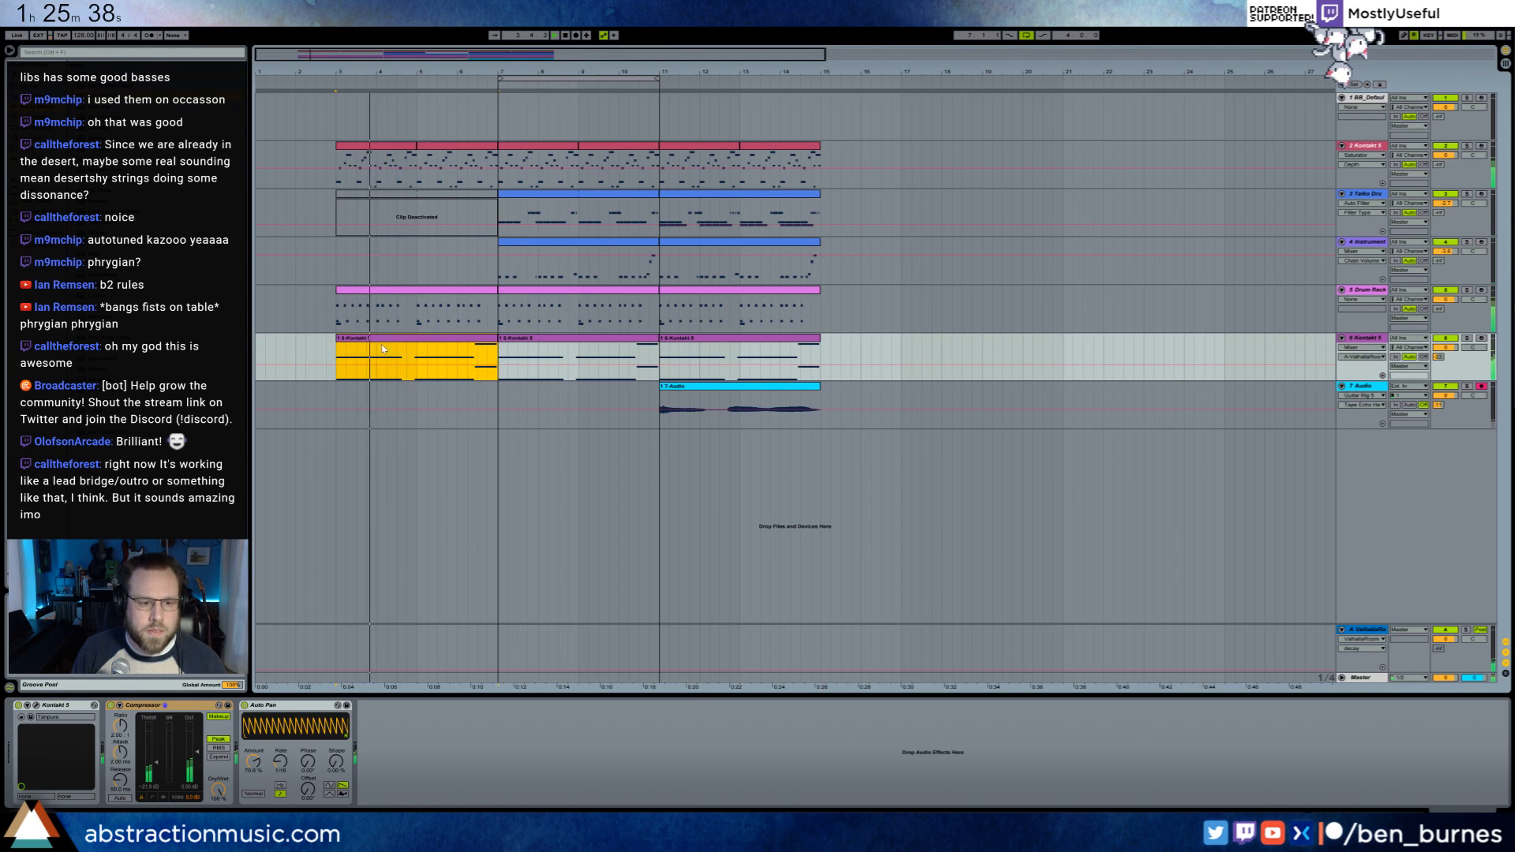
drag(1452, 355, 1453, 370)
key(space)
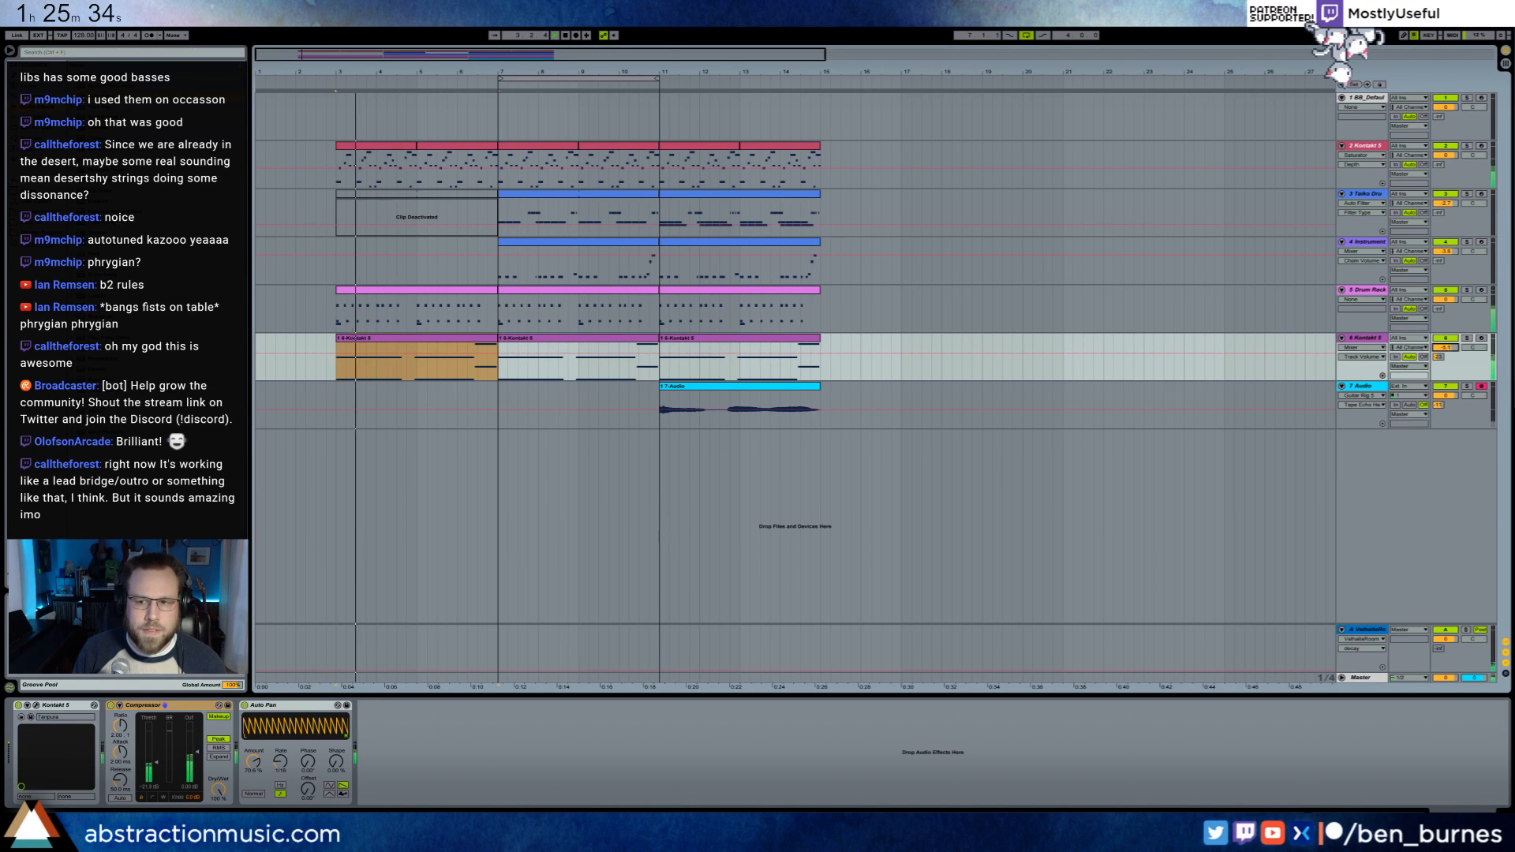
click(505, 753)
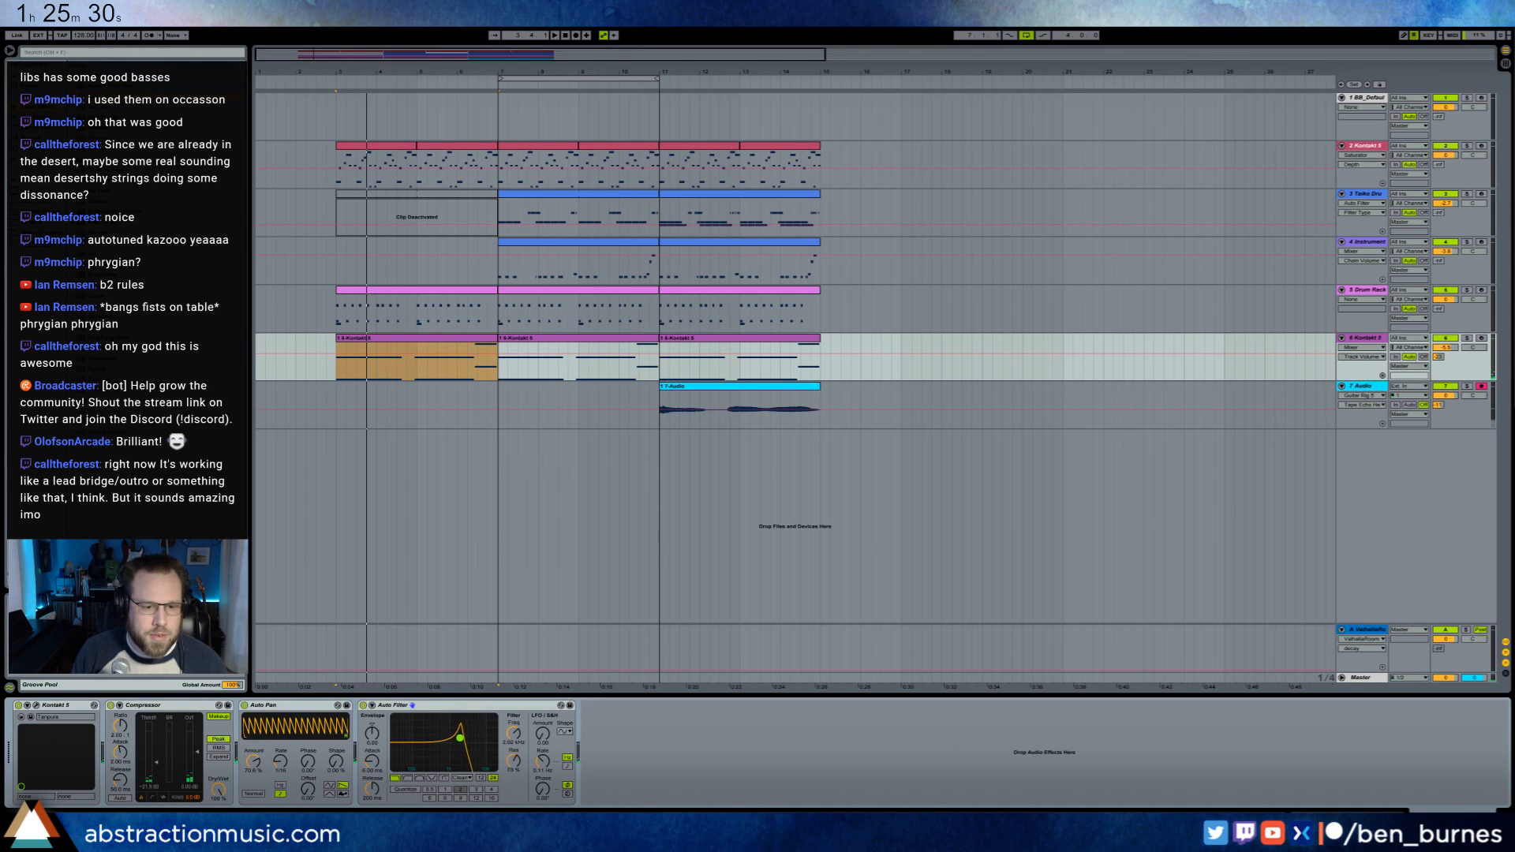
key(space)
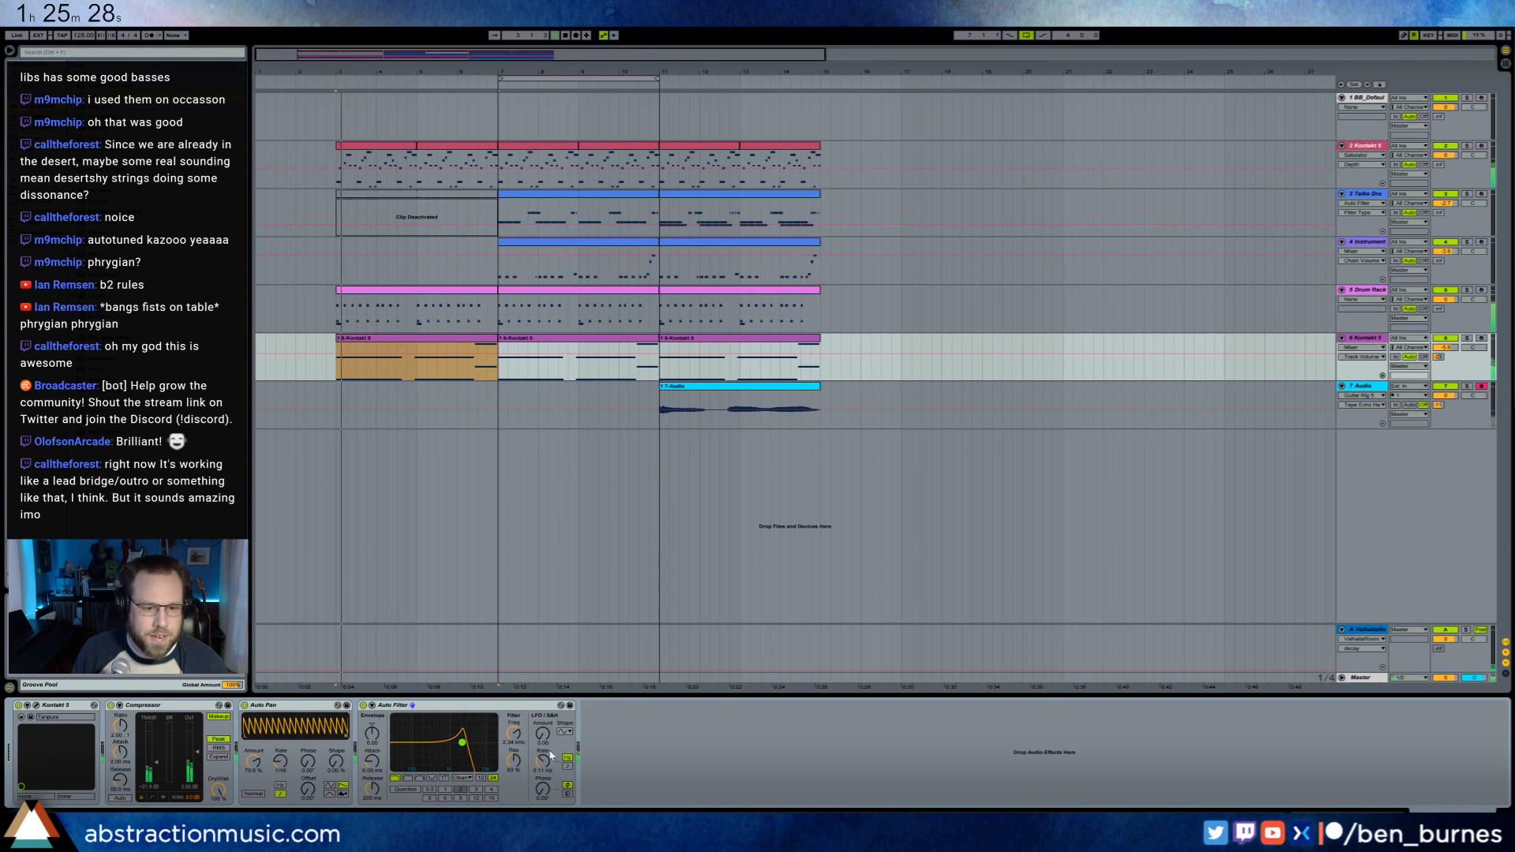
- Raise the Auto Filter's LFO amount and rate, sync it to tempo, change its waveform and enable beat quantization
drag(543, 734, 543, 683)
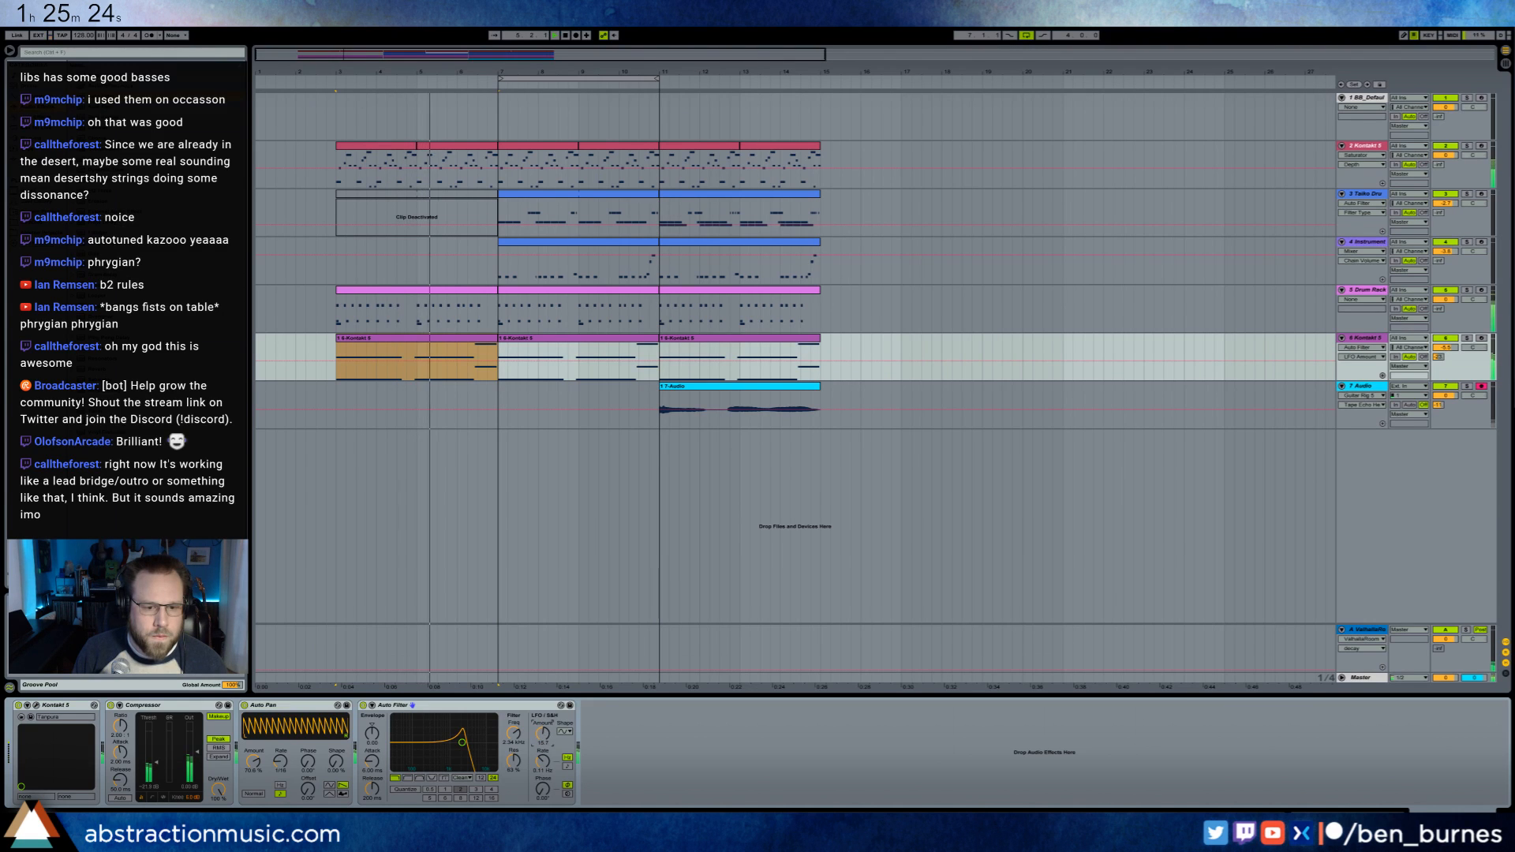
drag(543, 762, 542, 749)
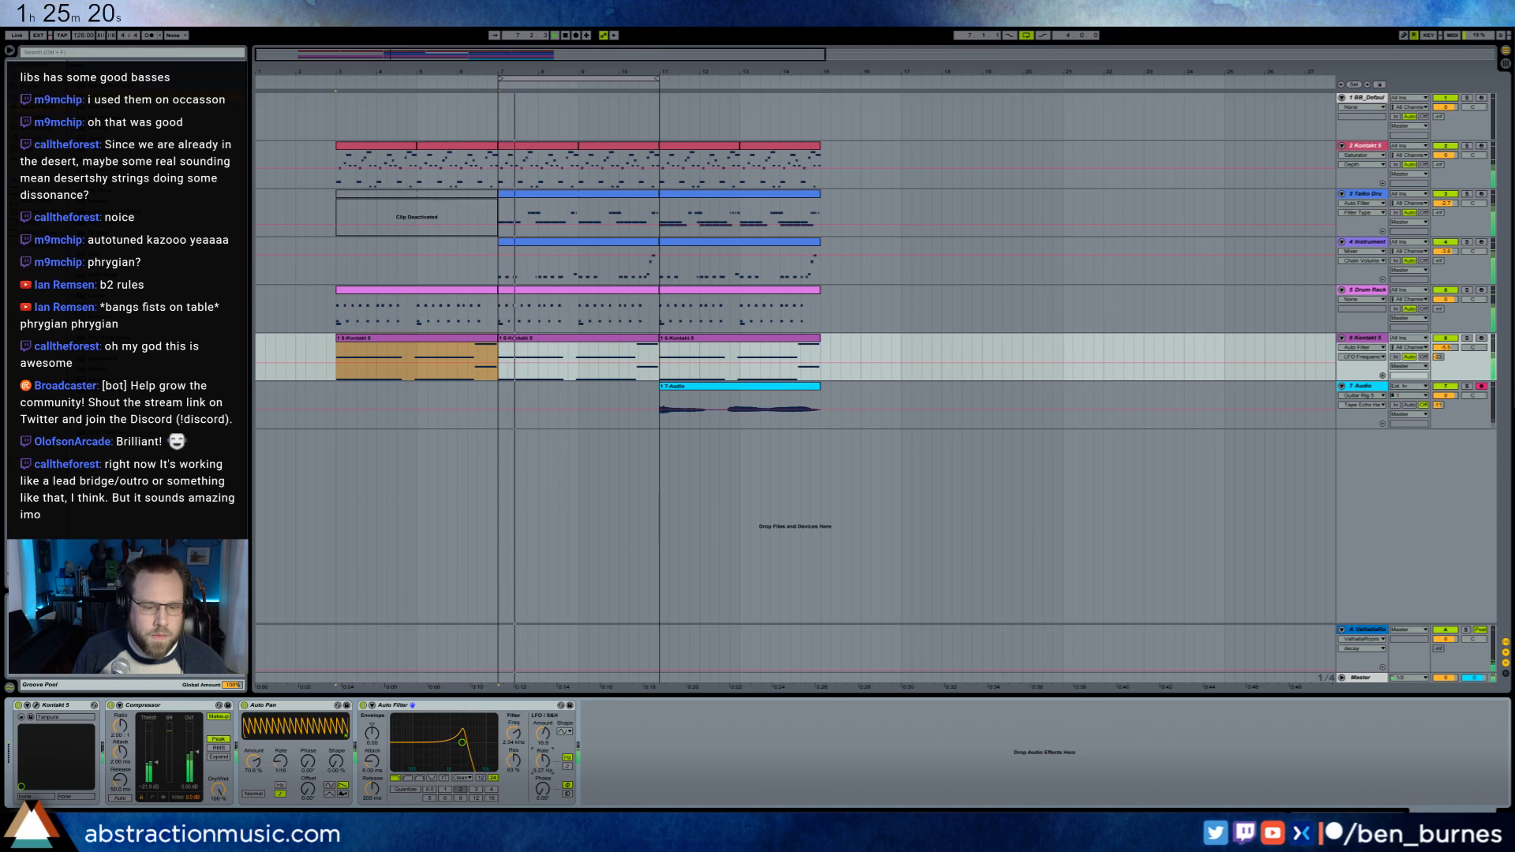
click(566, 758)
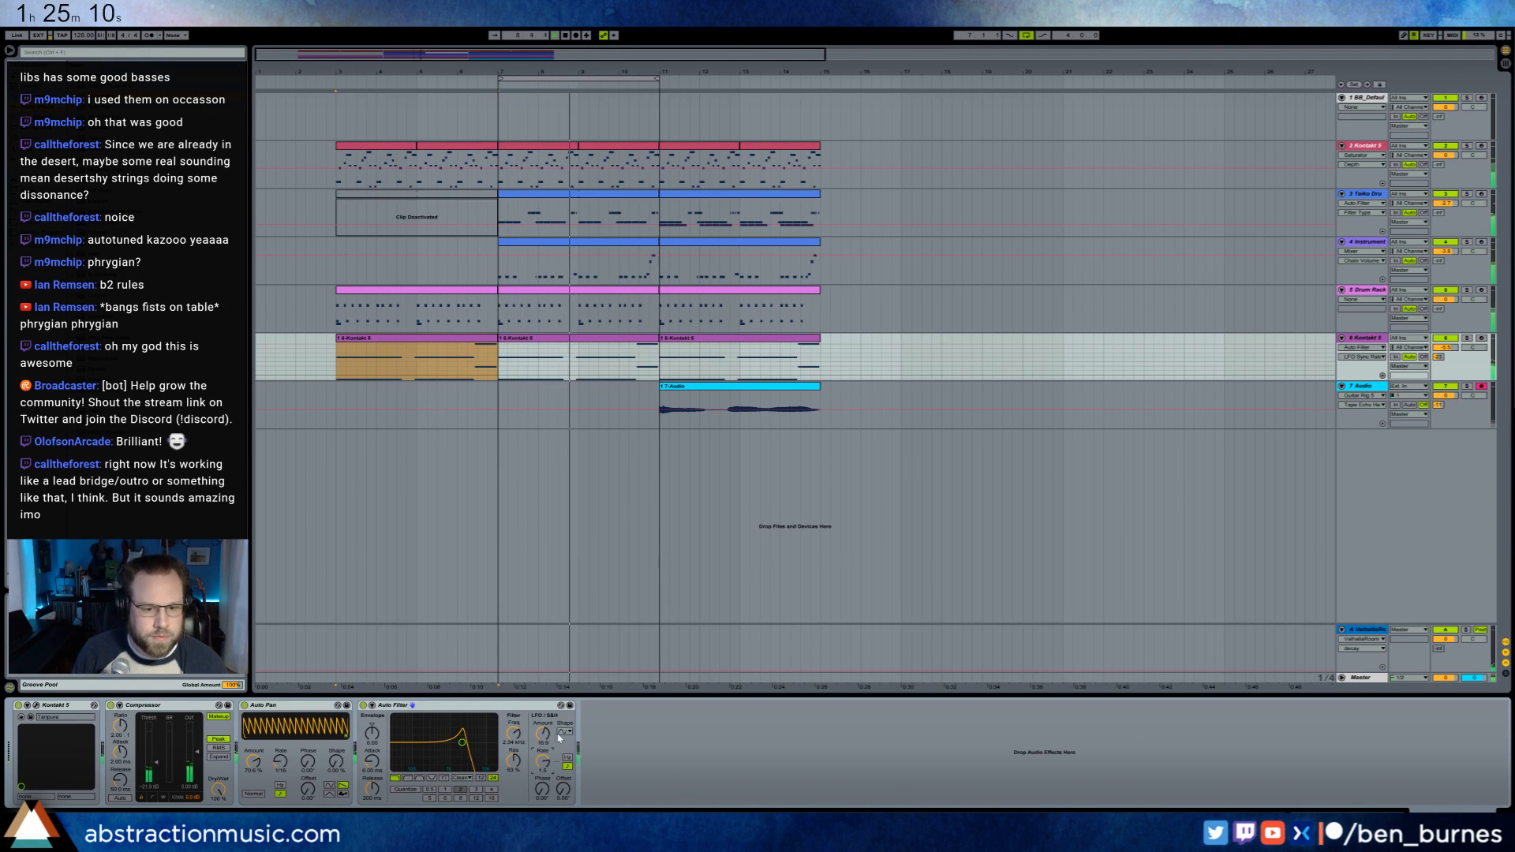
click(562, 732)
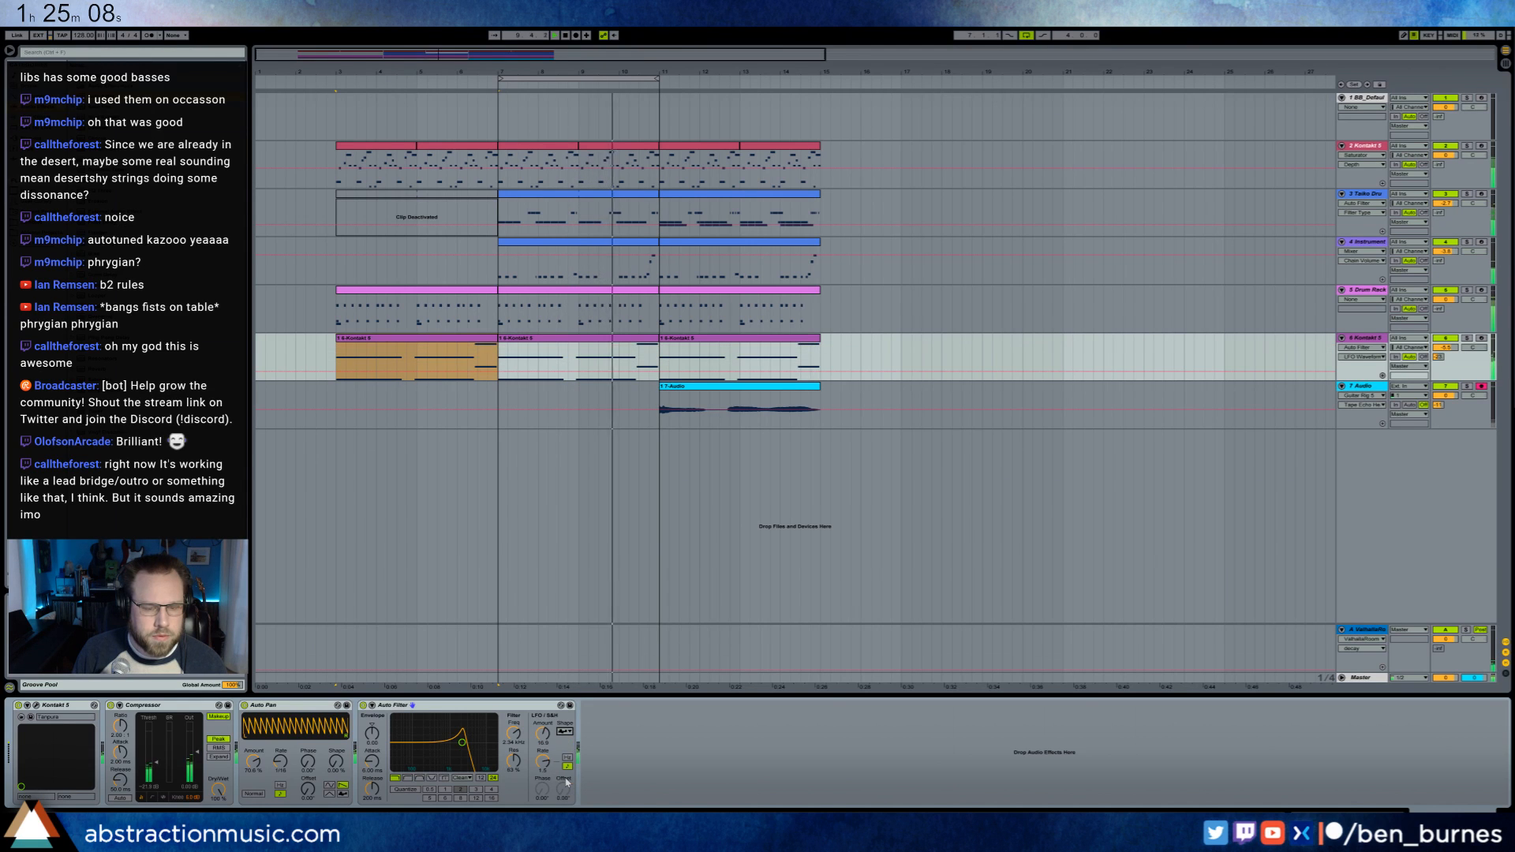
click(406, 790)
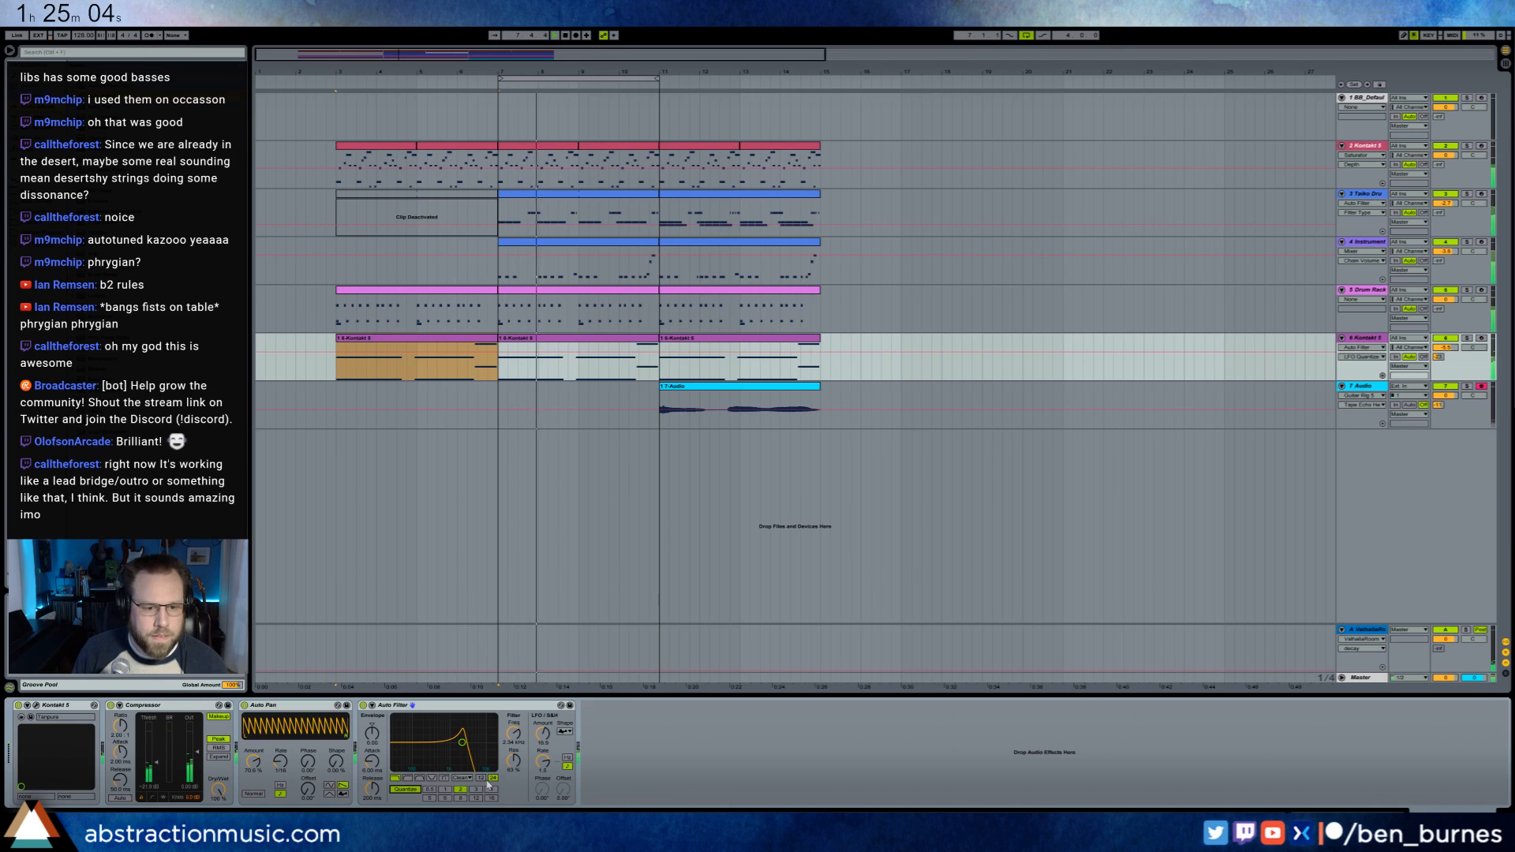
click(430, 789)
- Solo the lower Kontakt track, play it from bar 3, and adjust the Auto Filter's LFO rate and beat quantization value
click(1466, 338)
key(space)
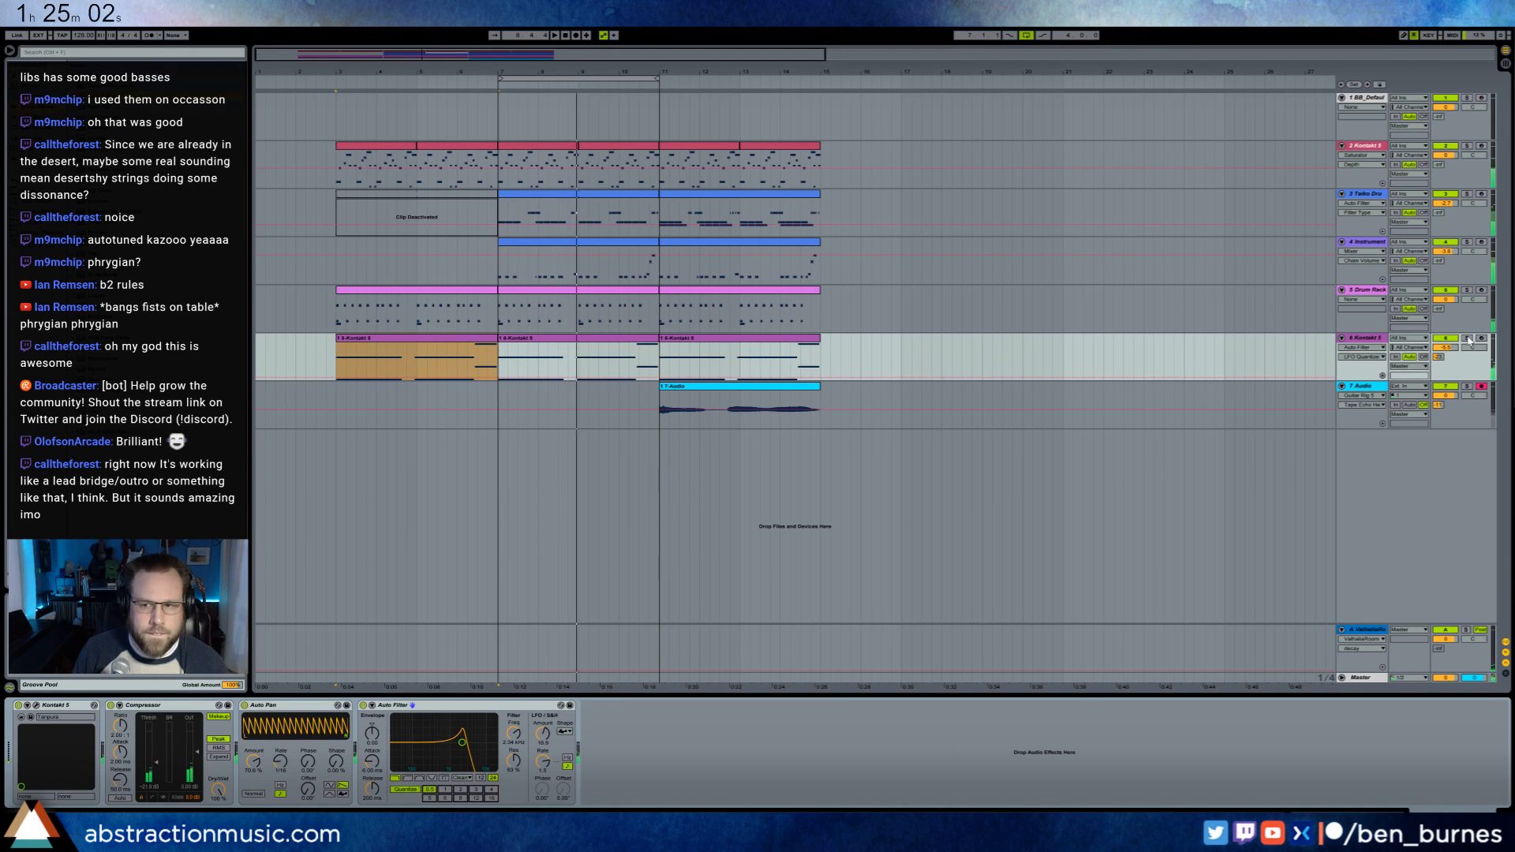
click(438, 362)
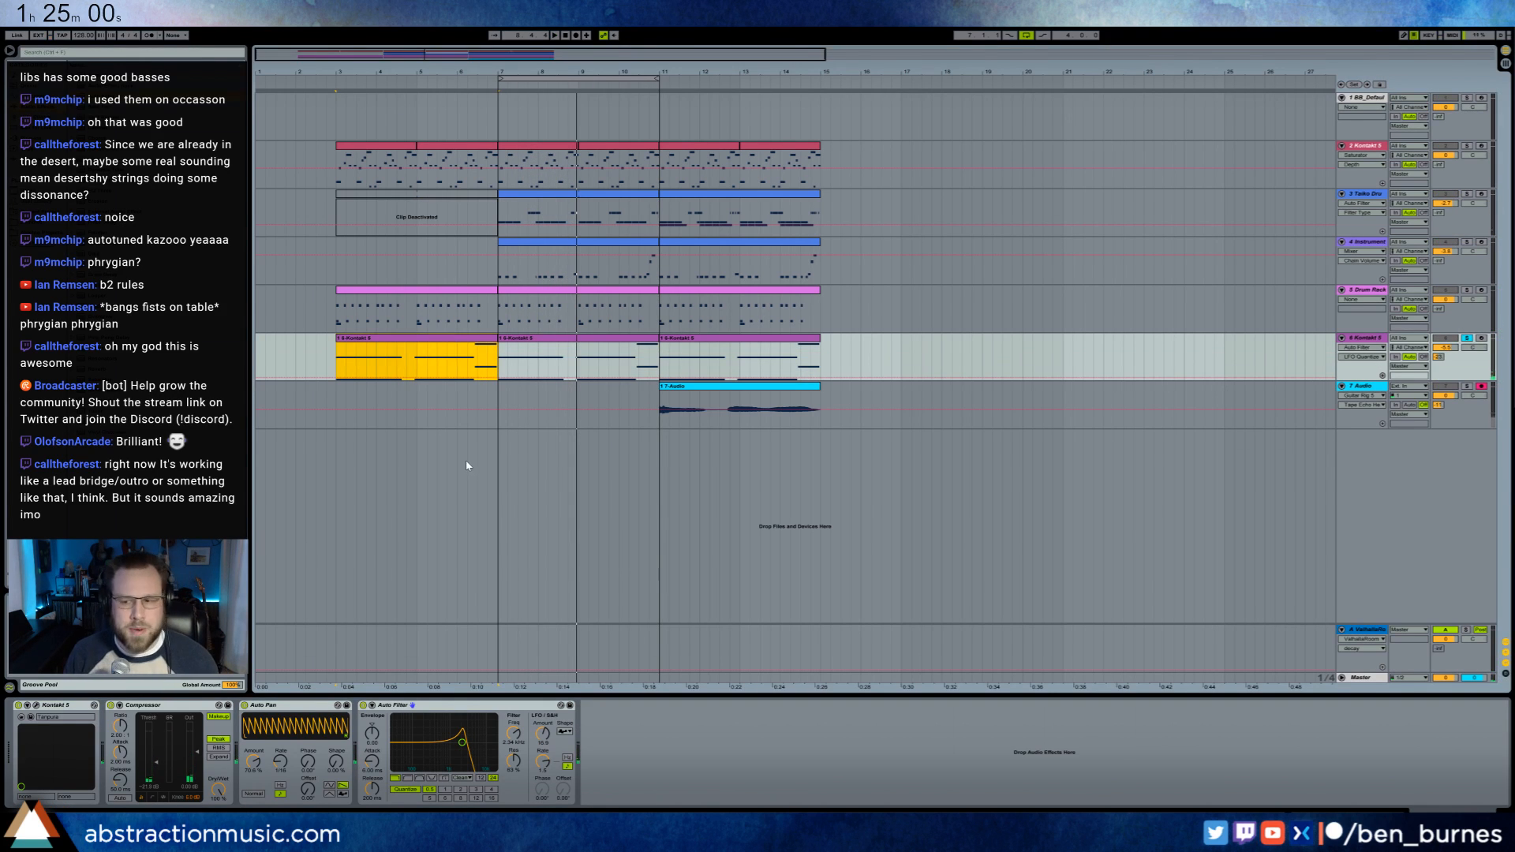
key(space)
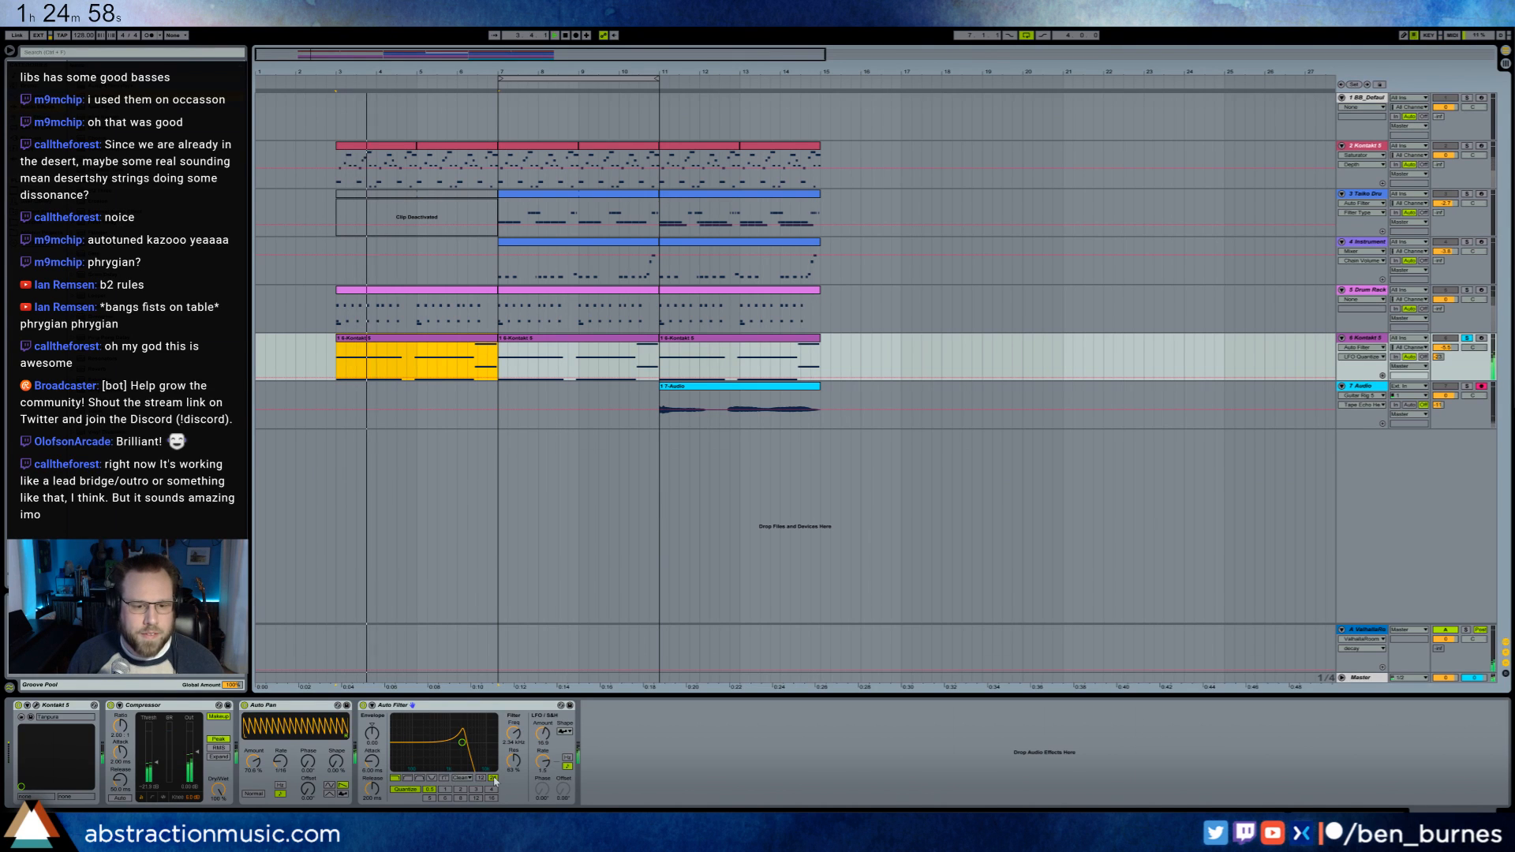
mouse_move(544, 763)
mouse_down()
mouse_move(545, 783)
mouse_move(543, 766)
mouse_up()
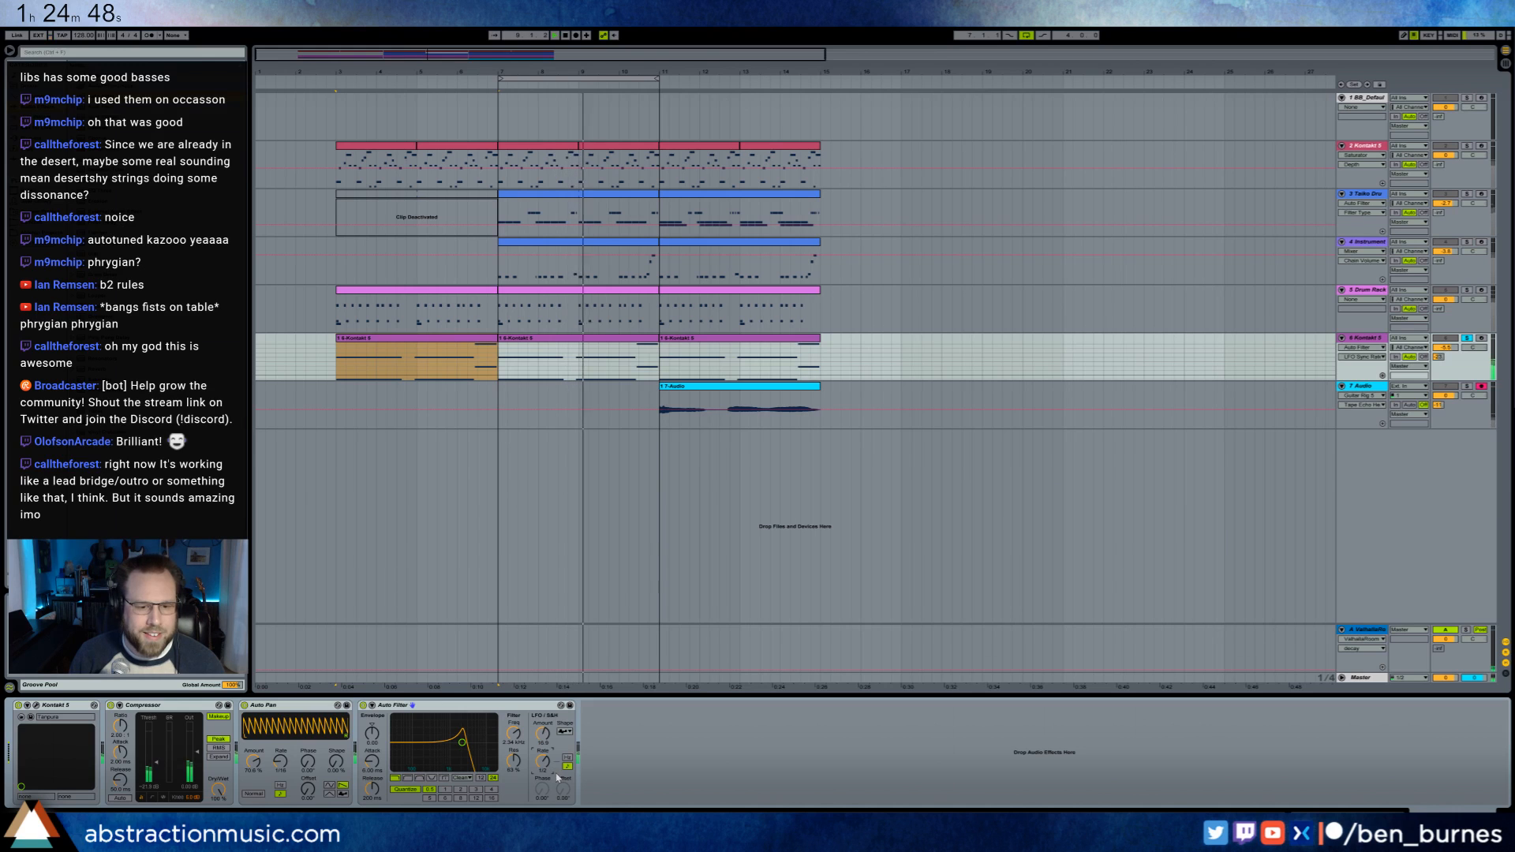
click(445, 790)
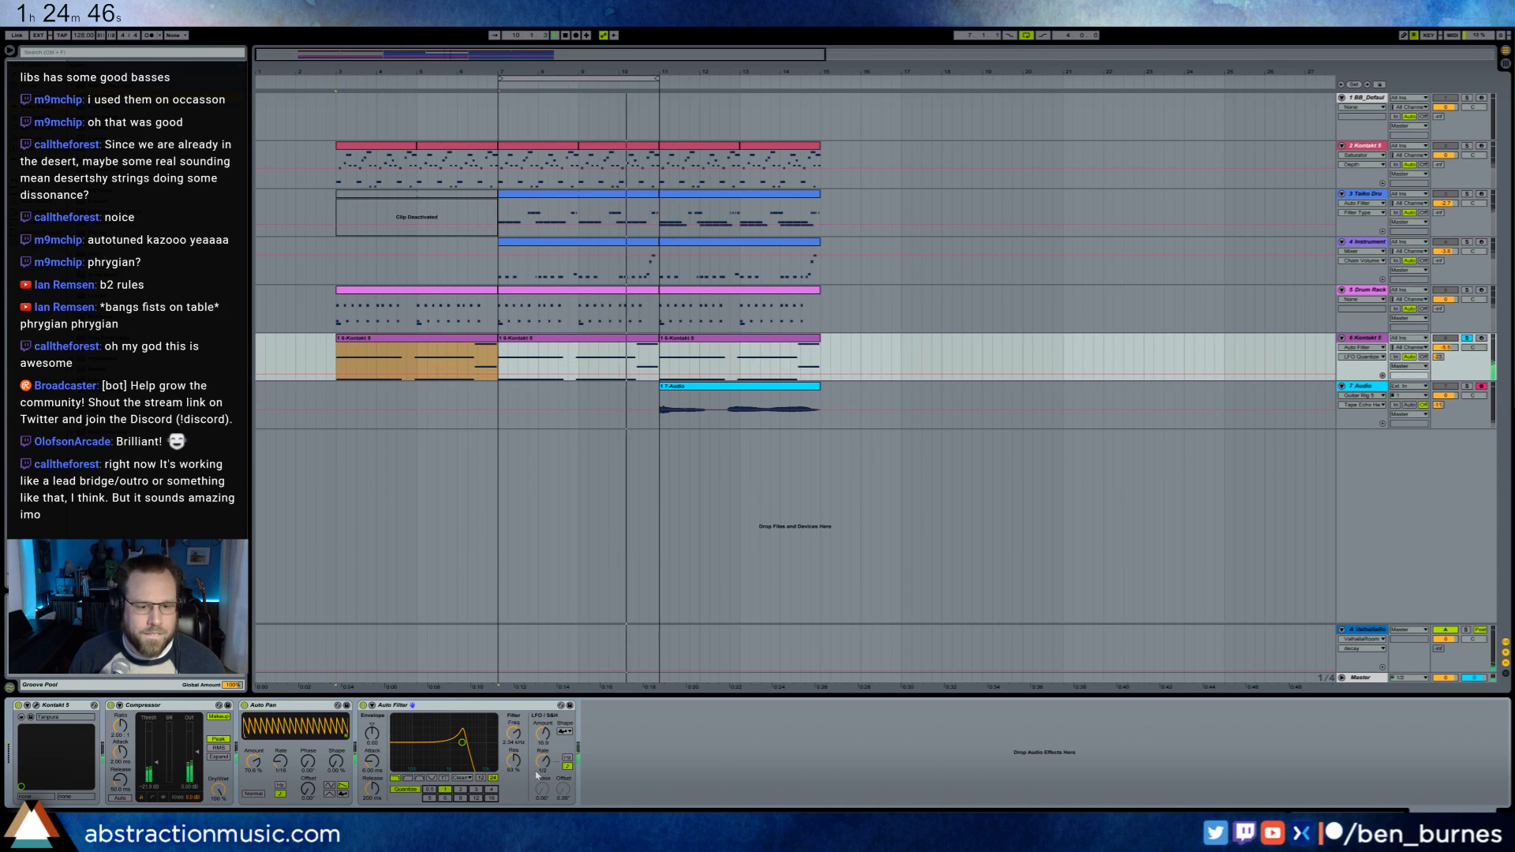
click(548, 770)
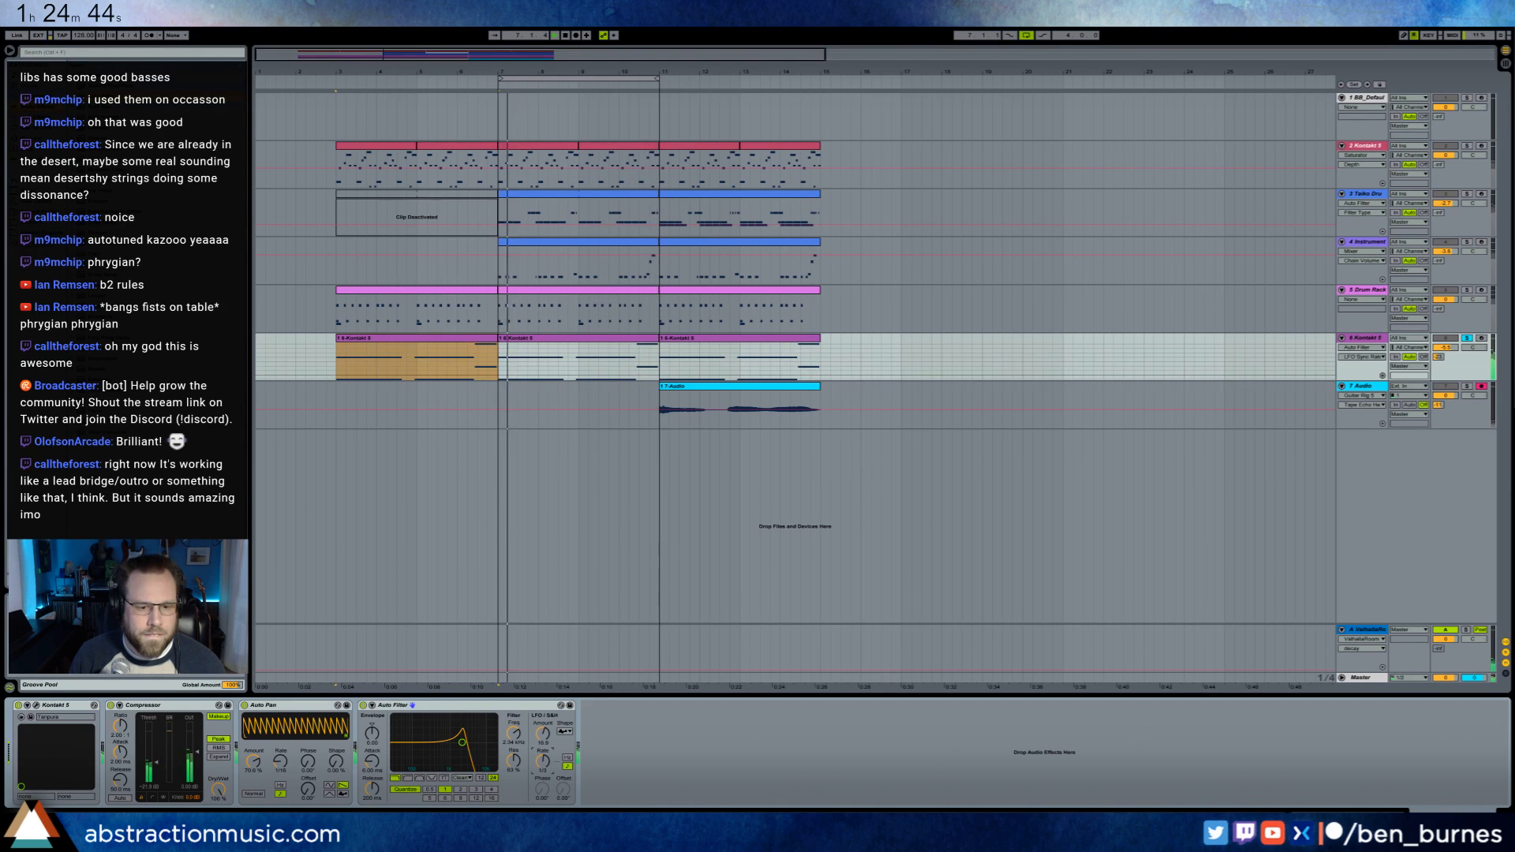
drag(543, 763, 544, 772)
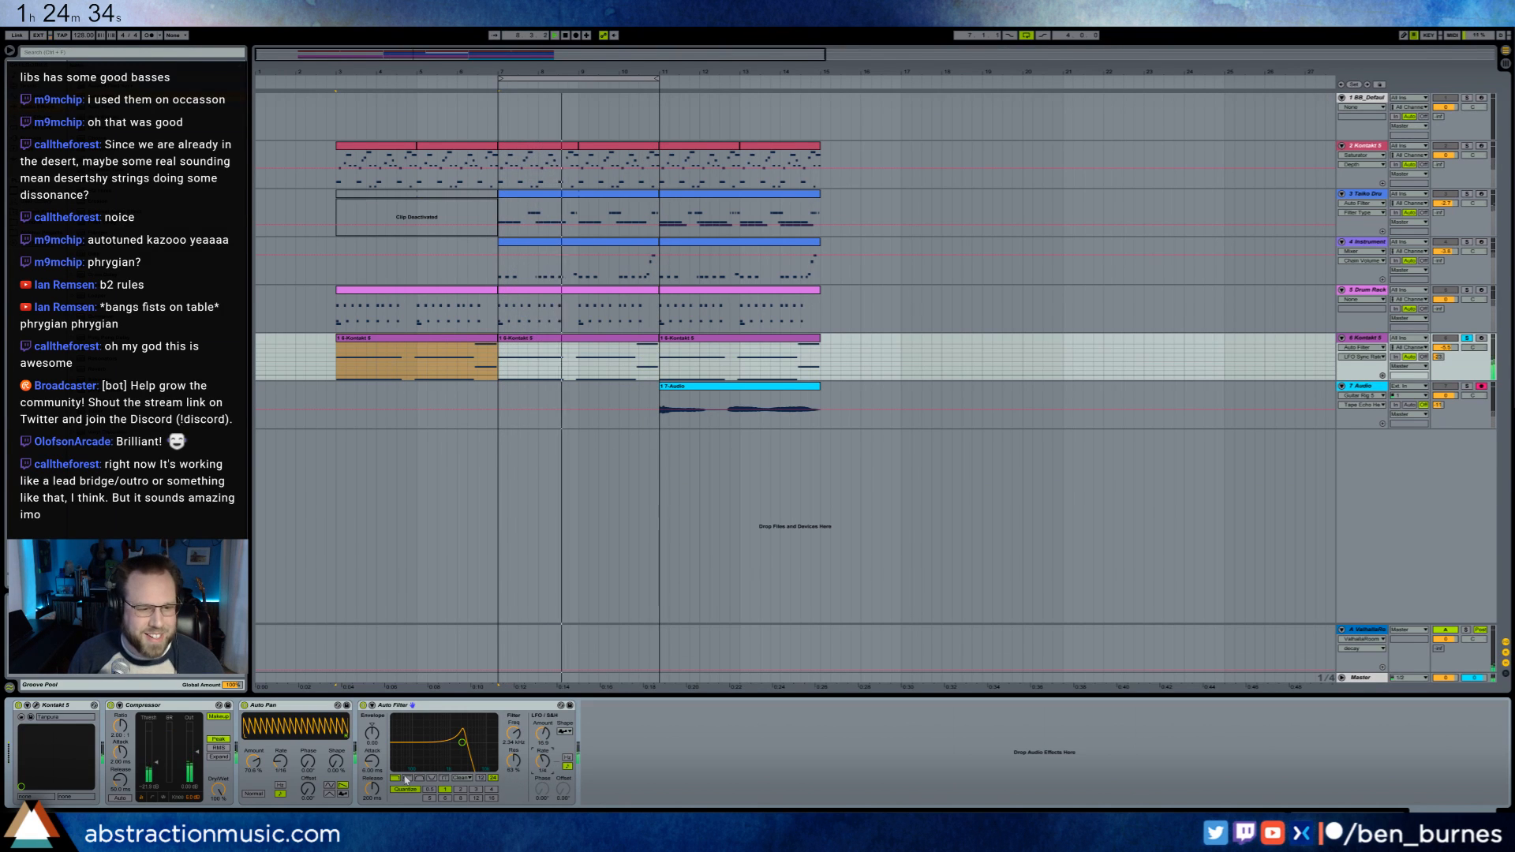
- Slightly lower the lower Kontakt track's Compressor threshold, raise its Auto Filter cutoff, and unsolo the track
drag(157, 762, 156, 764)
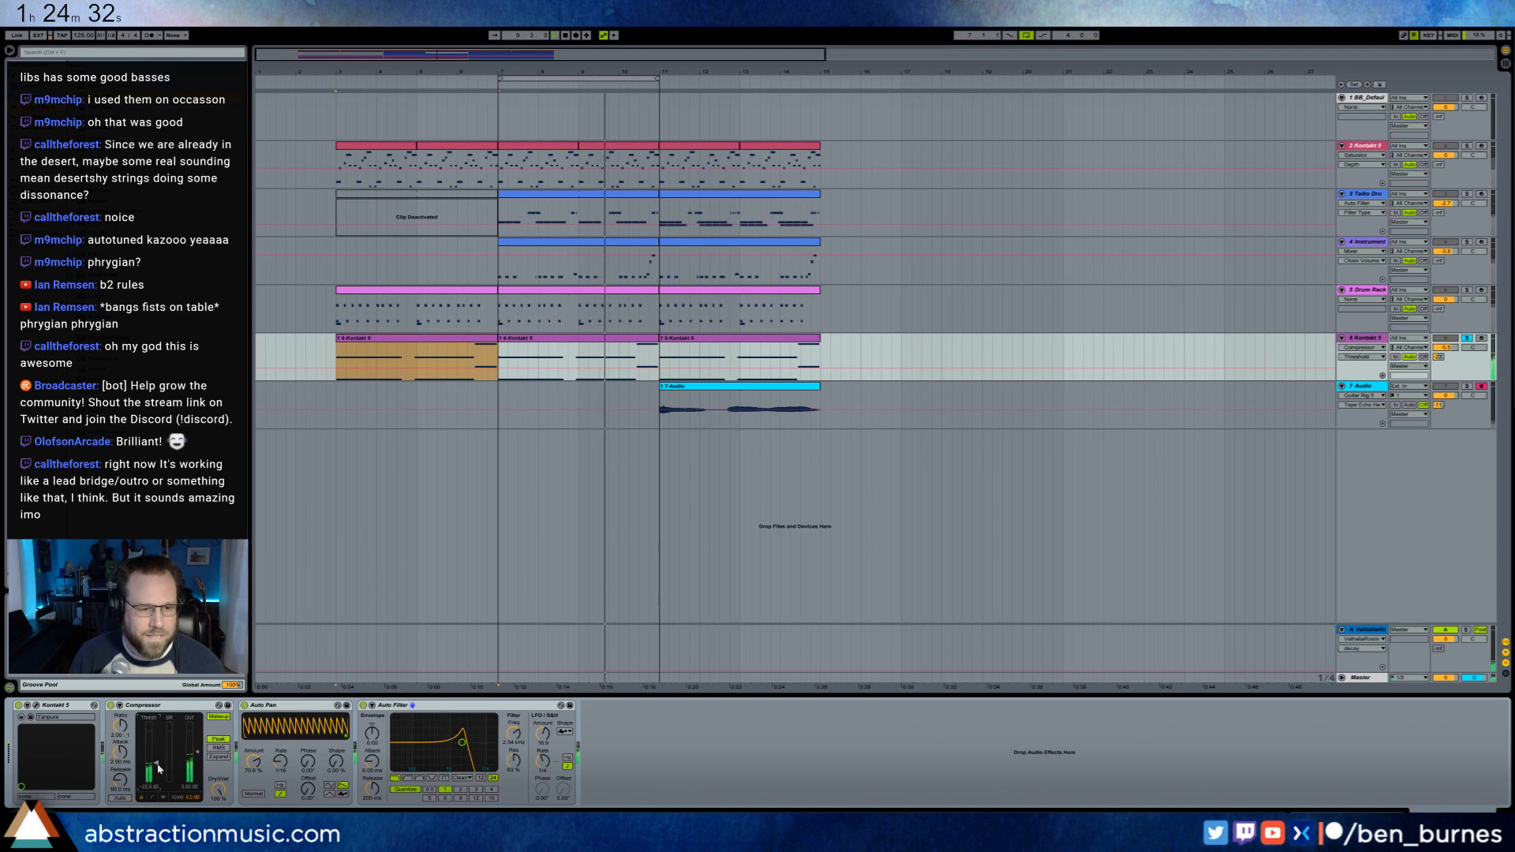
drag(463, 743, 470, 743)
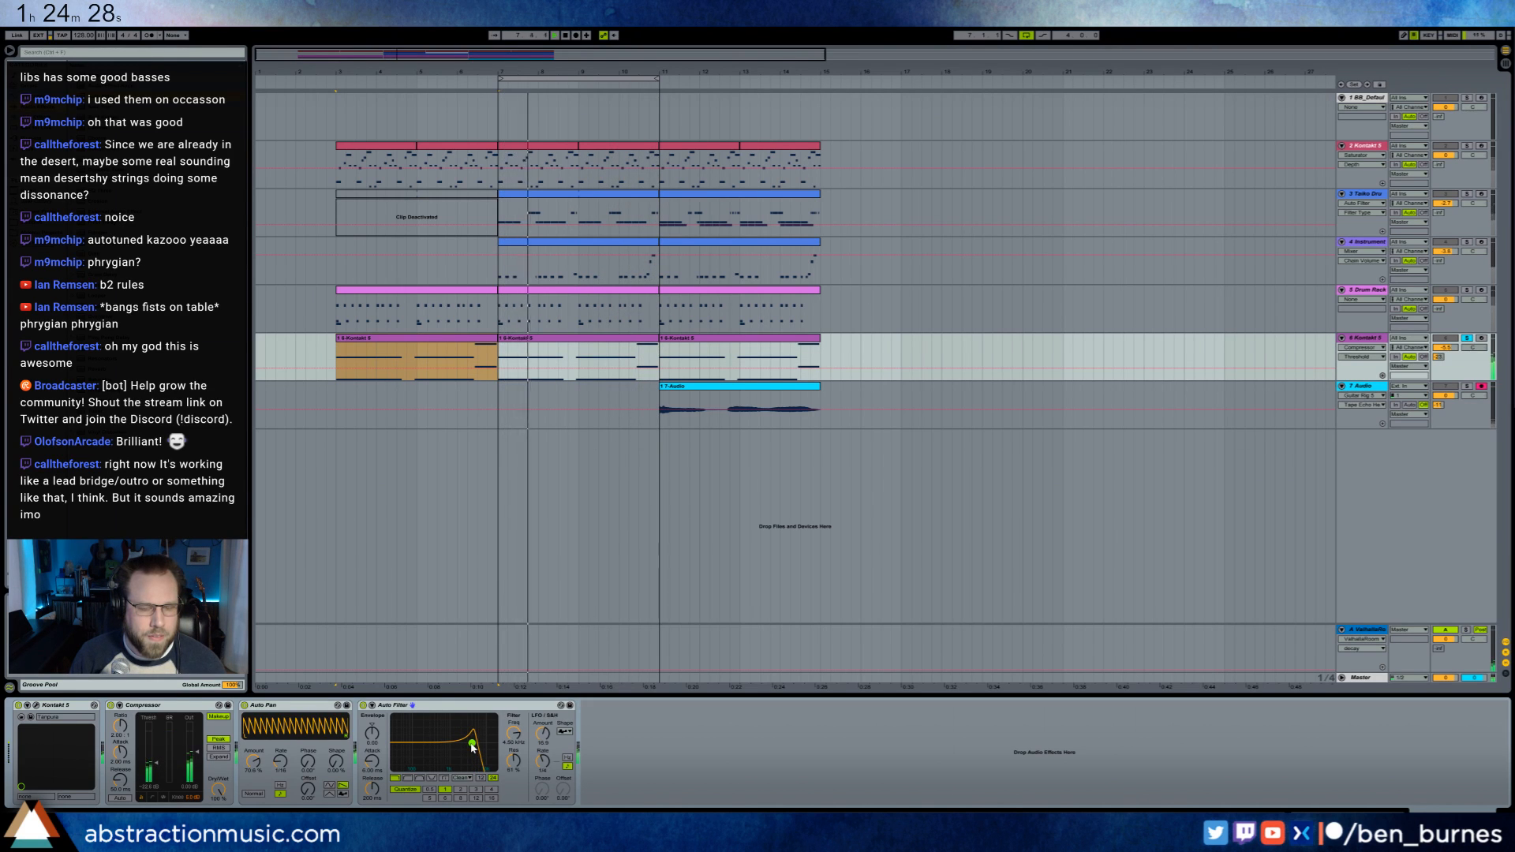
click(1467, 339)
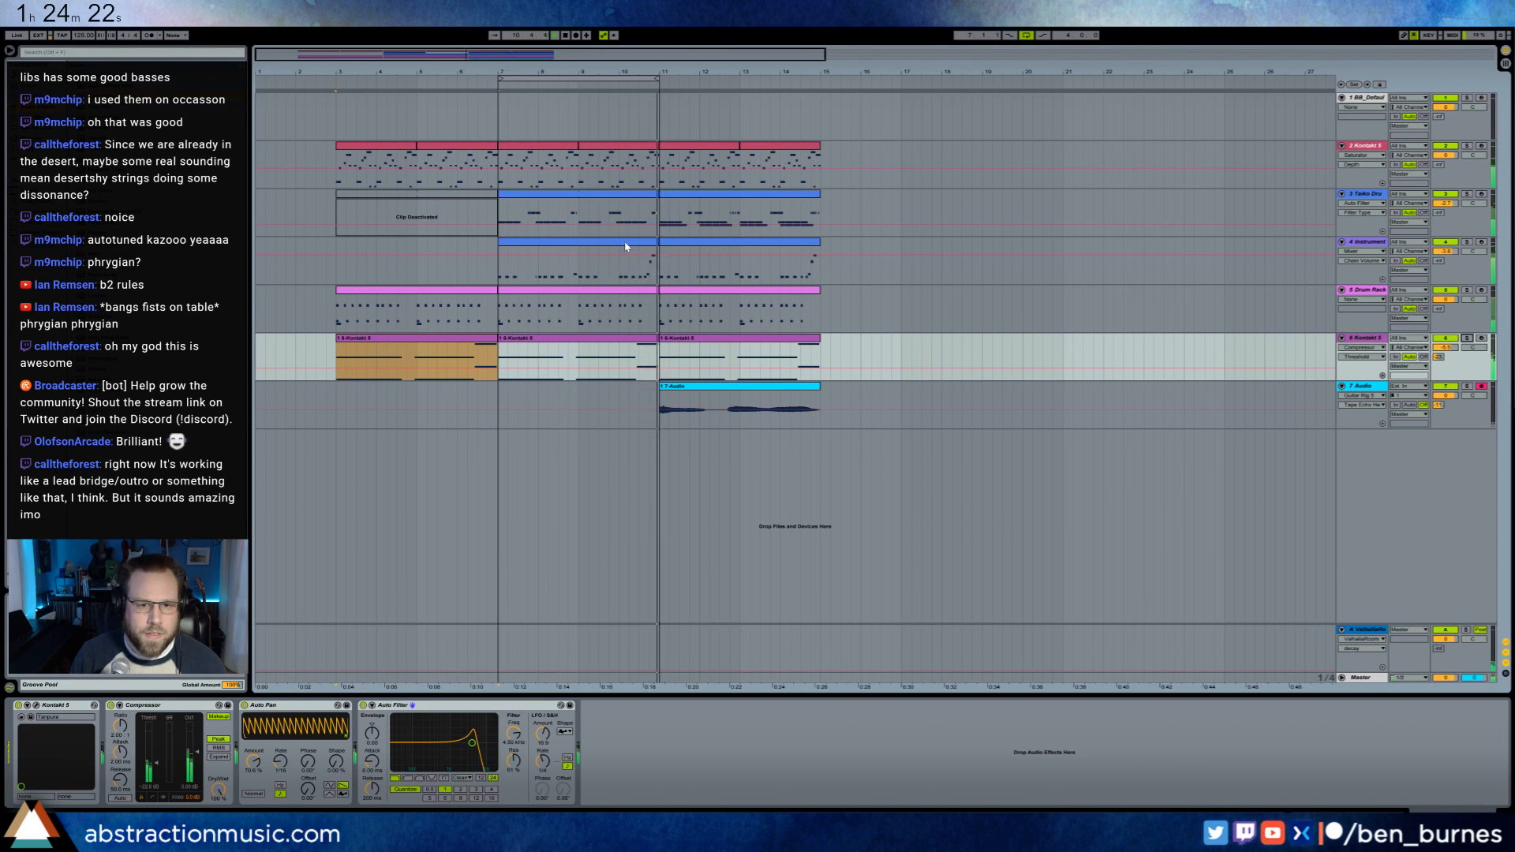
- Move the loop region to bars 11 to 15 and open the Taiko clip's notes there
drag(633, 77, 794, 76)
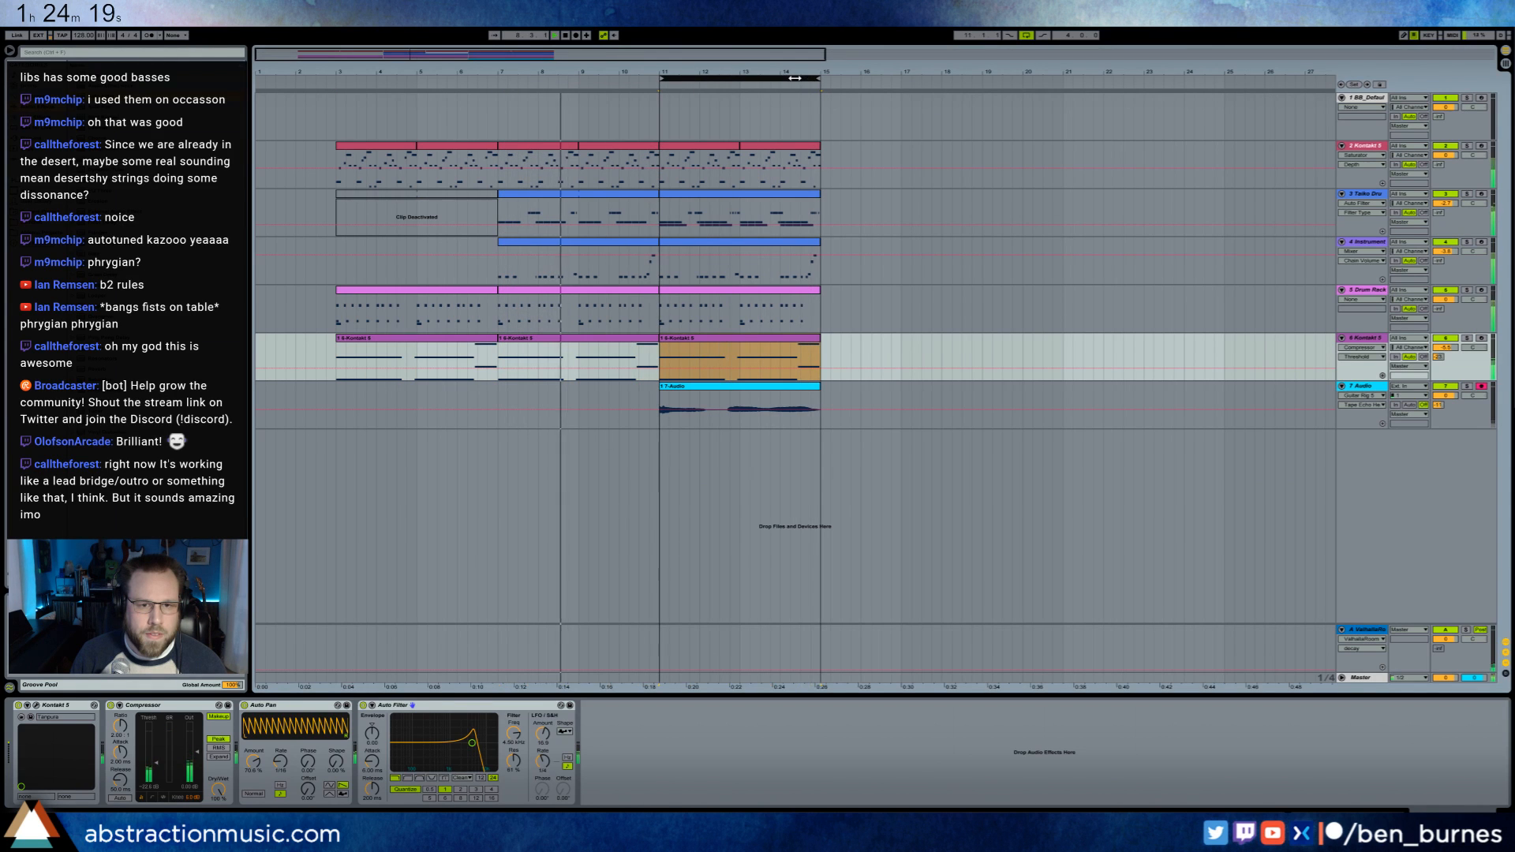
double_click(761, 199)
drag(483, 655, 749, 647)
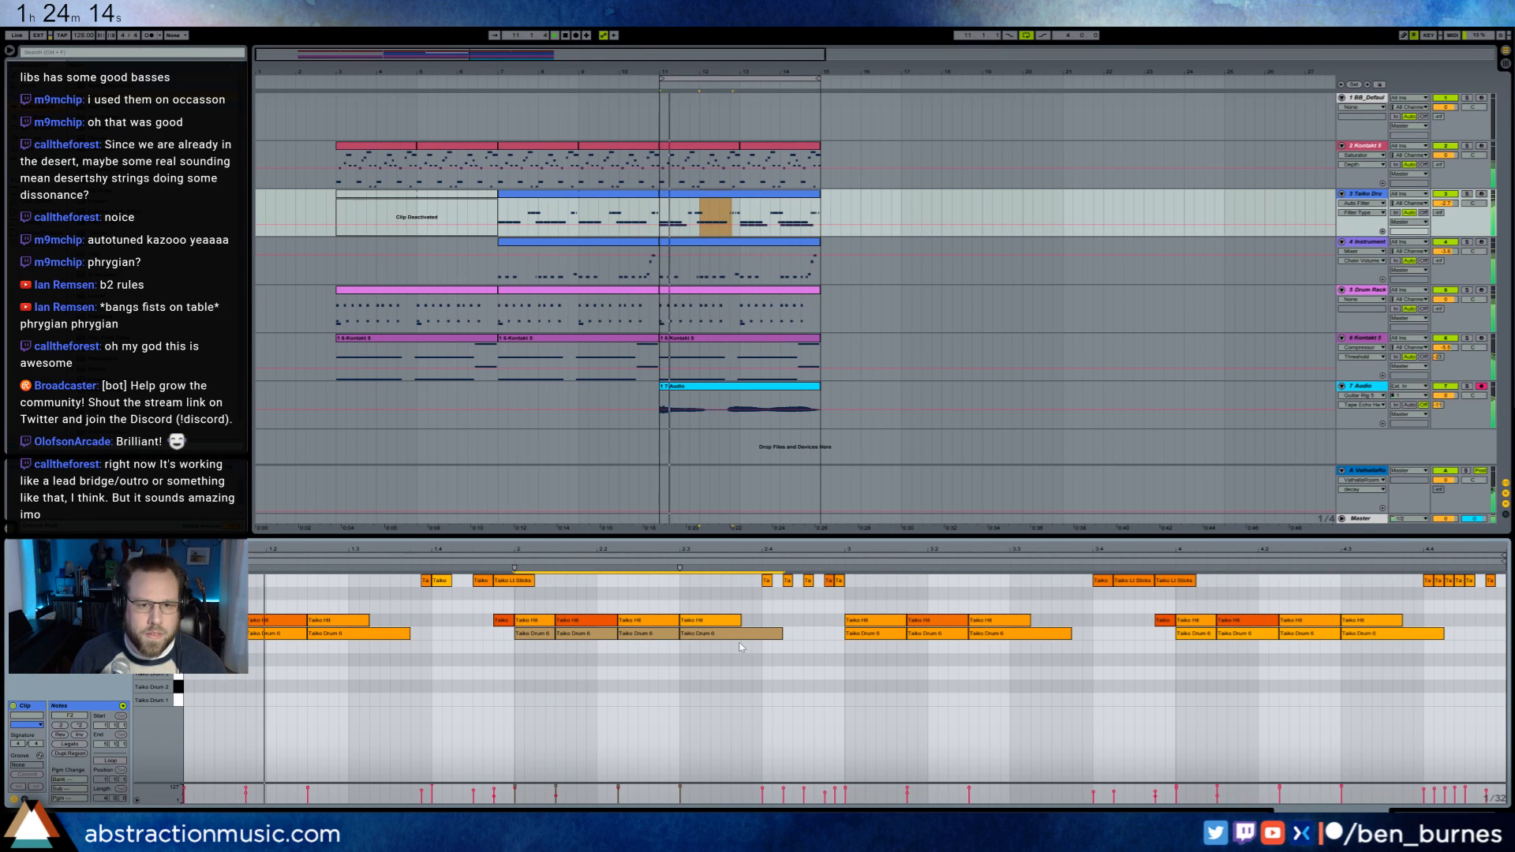
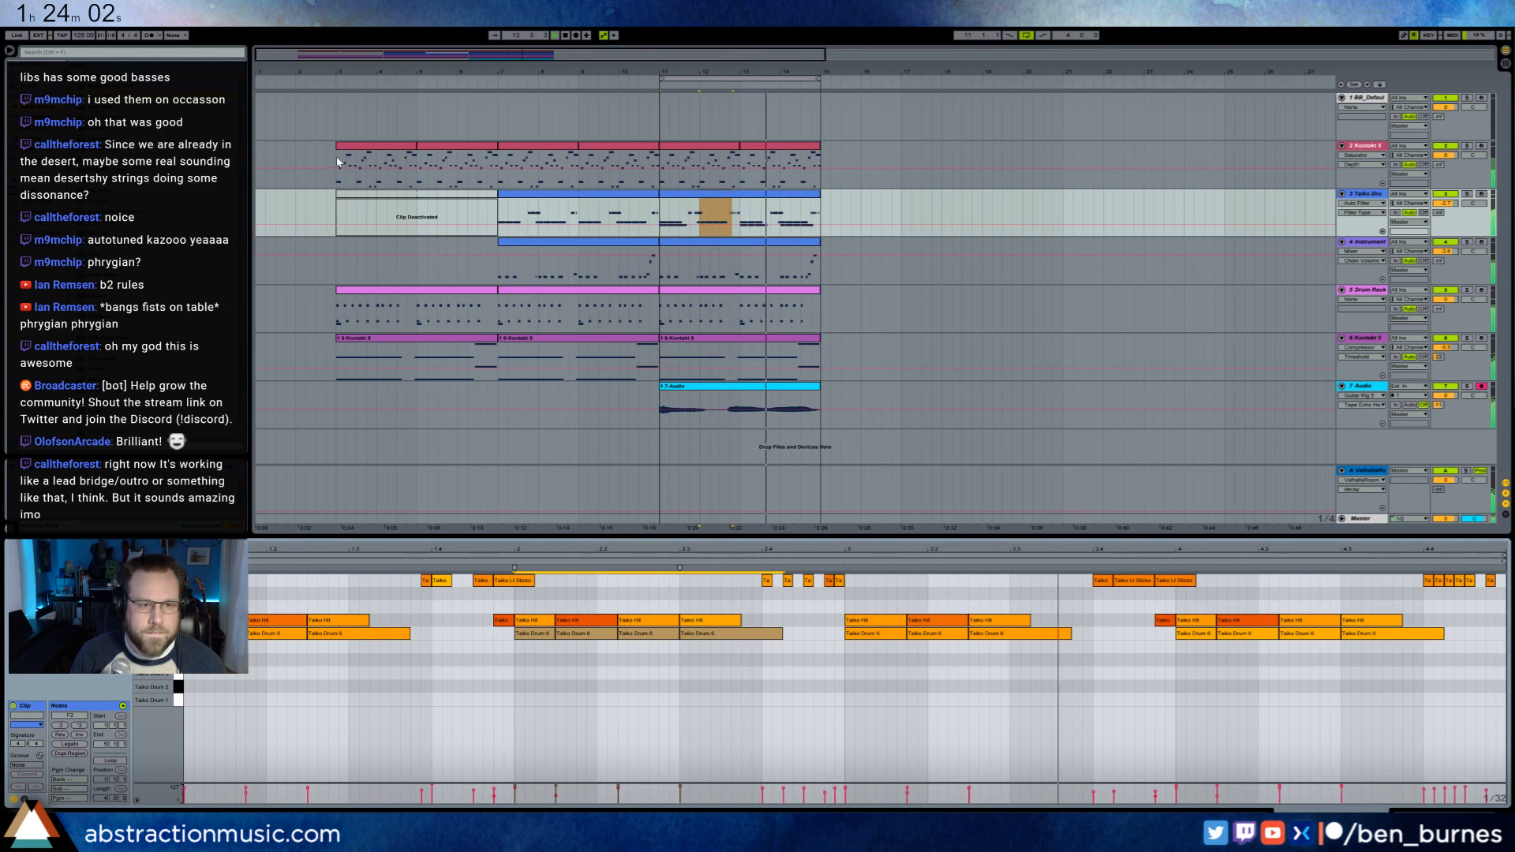
- Play from bar 3, open the Drum Rack clip and add a second-row hit just before bar 4 of the clip
click(351, 180)
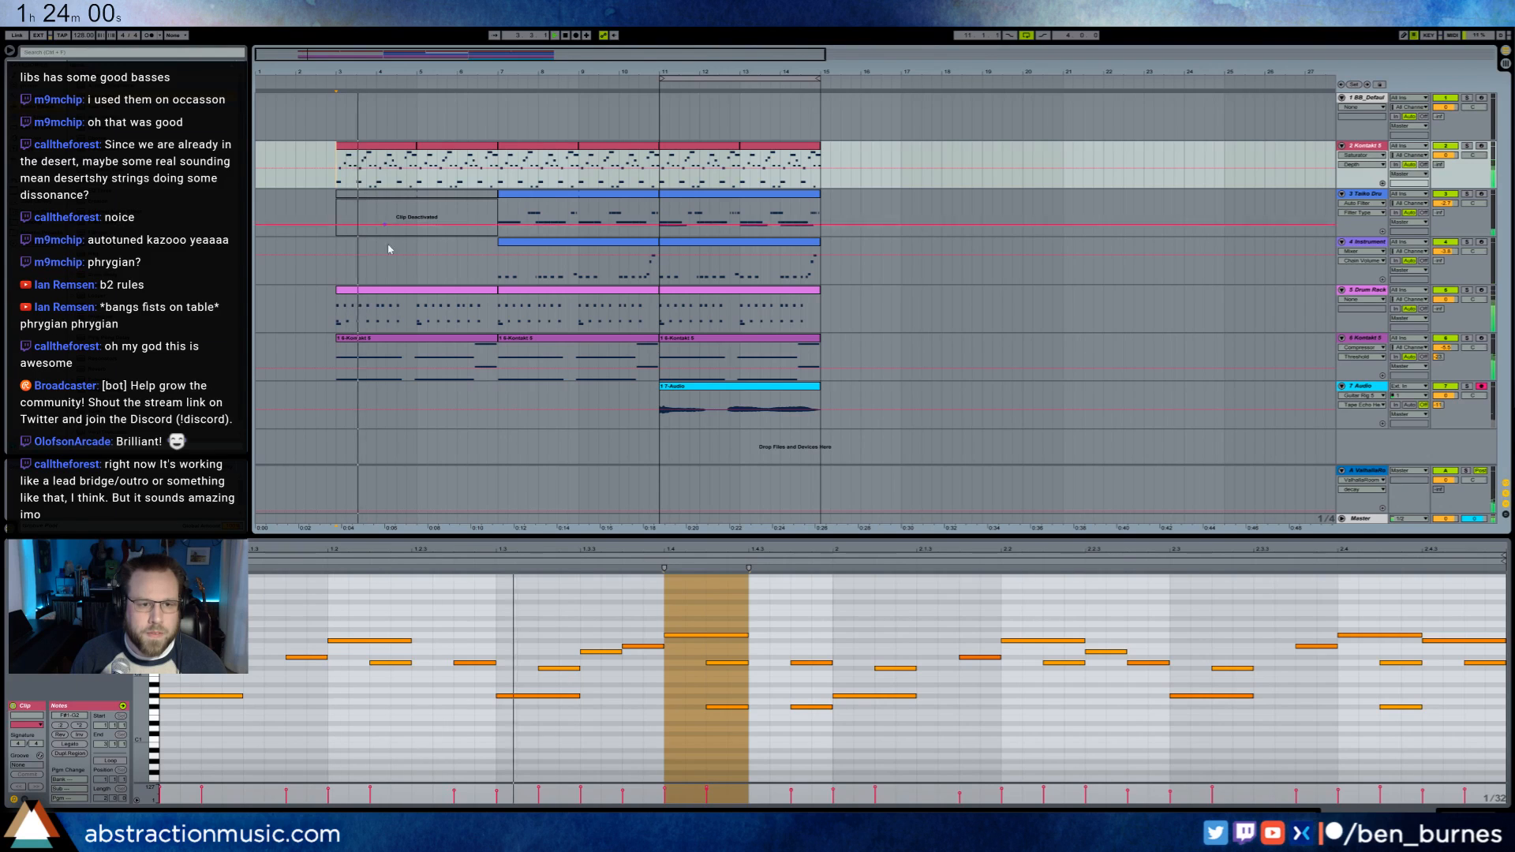
click(353, 314)
click(618, 671)
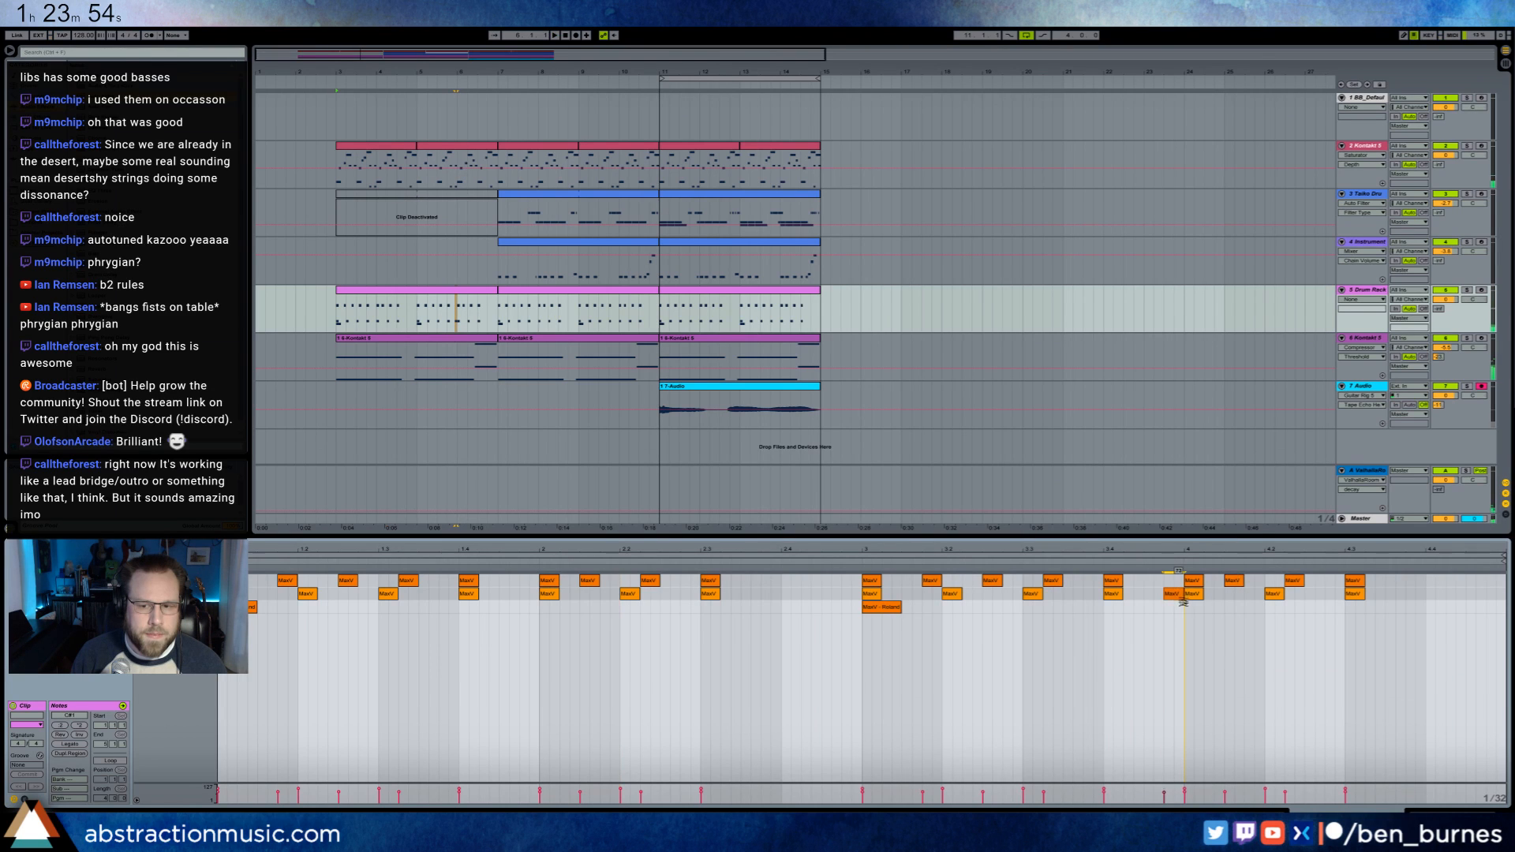
key(space)
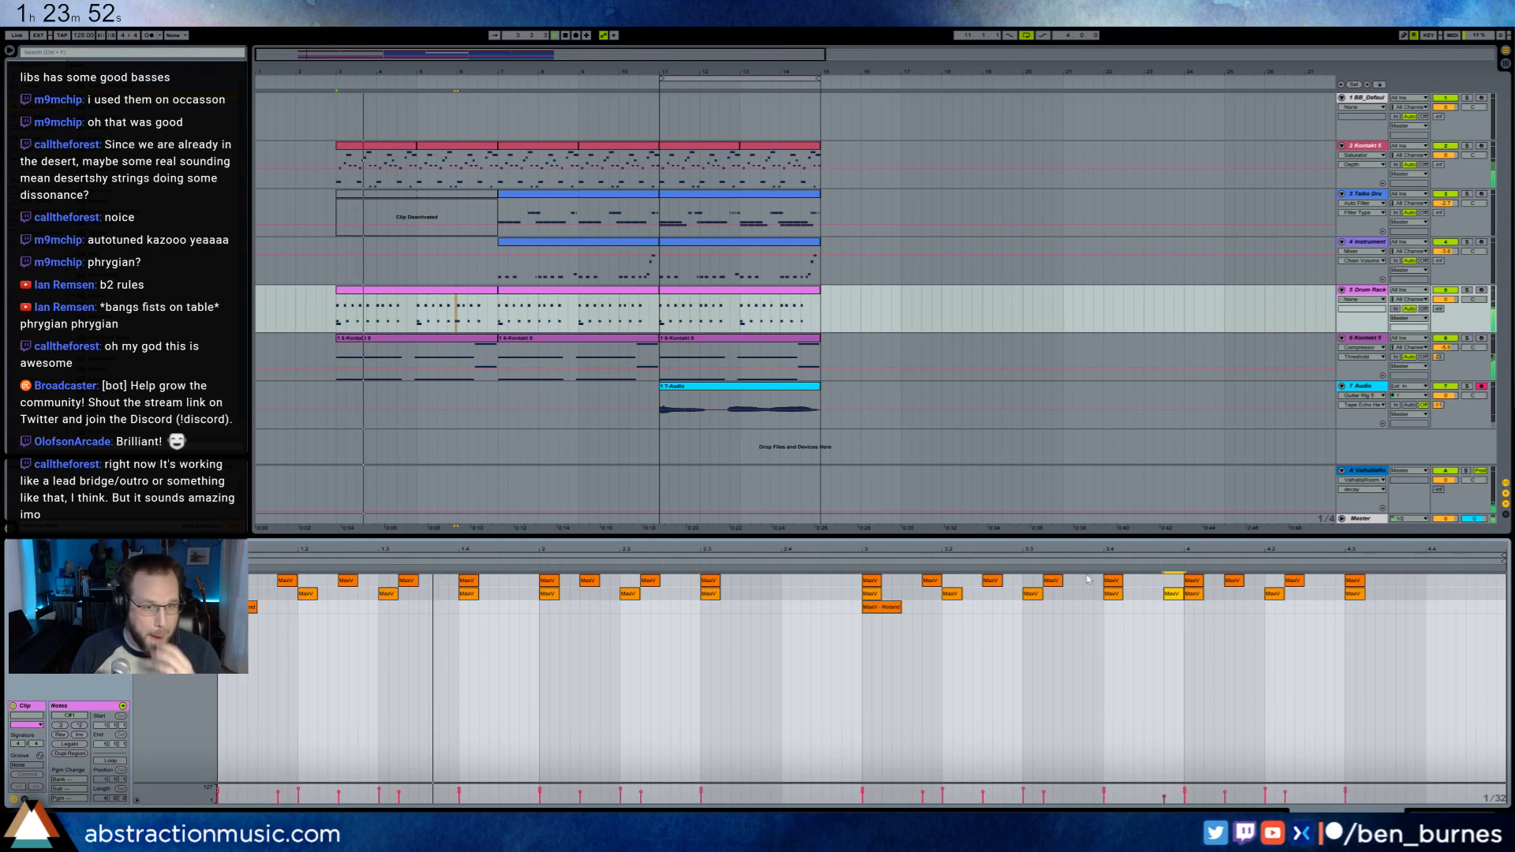
- Extend the edited Drum Rack clip from bar 3 through to bar 15 and turn on its looping
click(532, 326)
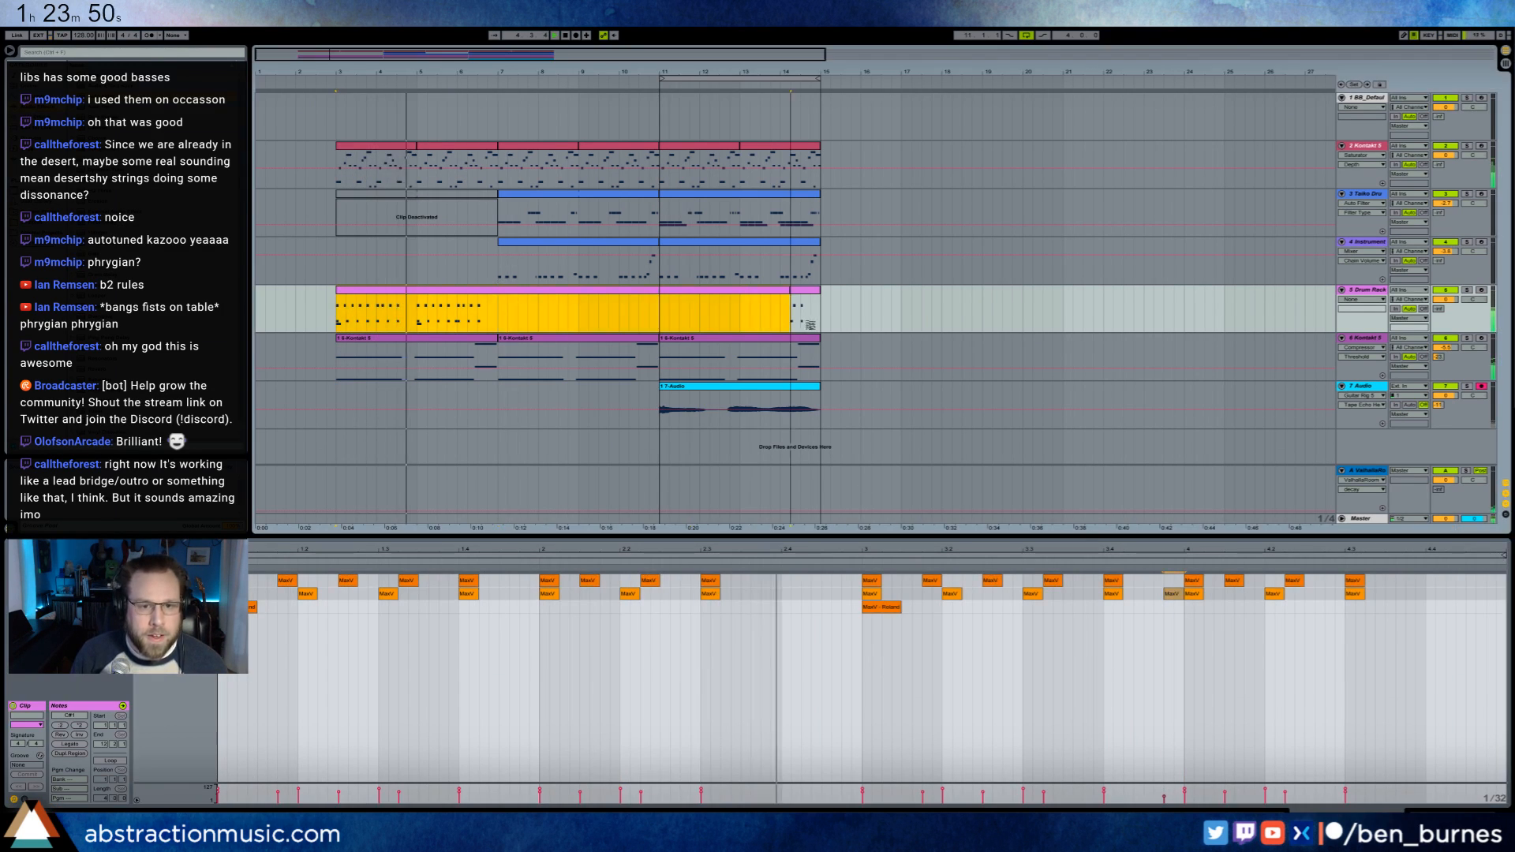
drag(532, 327, 823, 310)
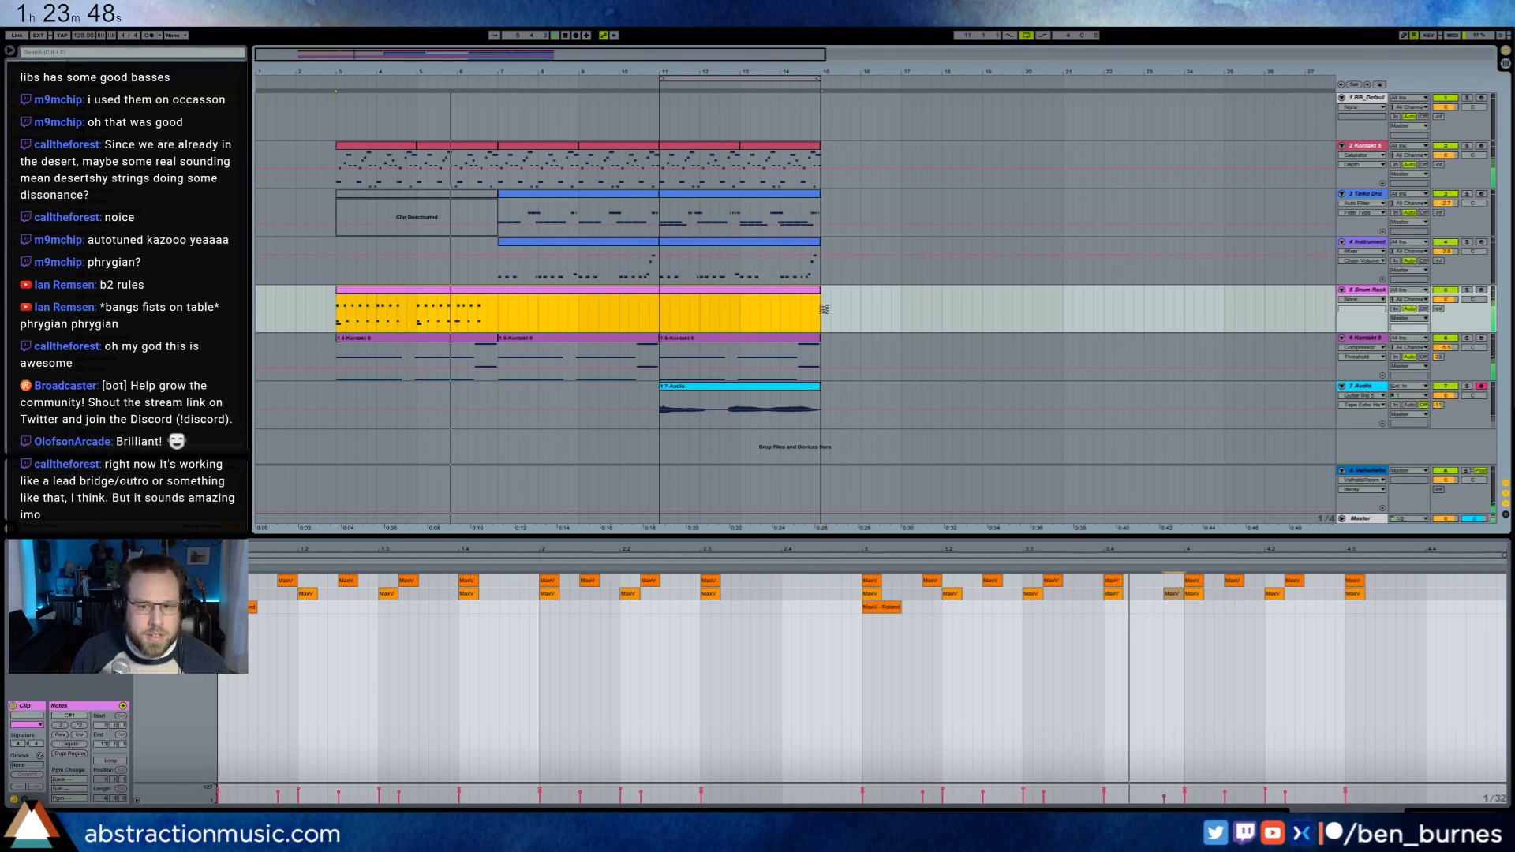
click(109, 761)
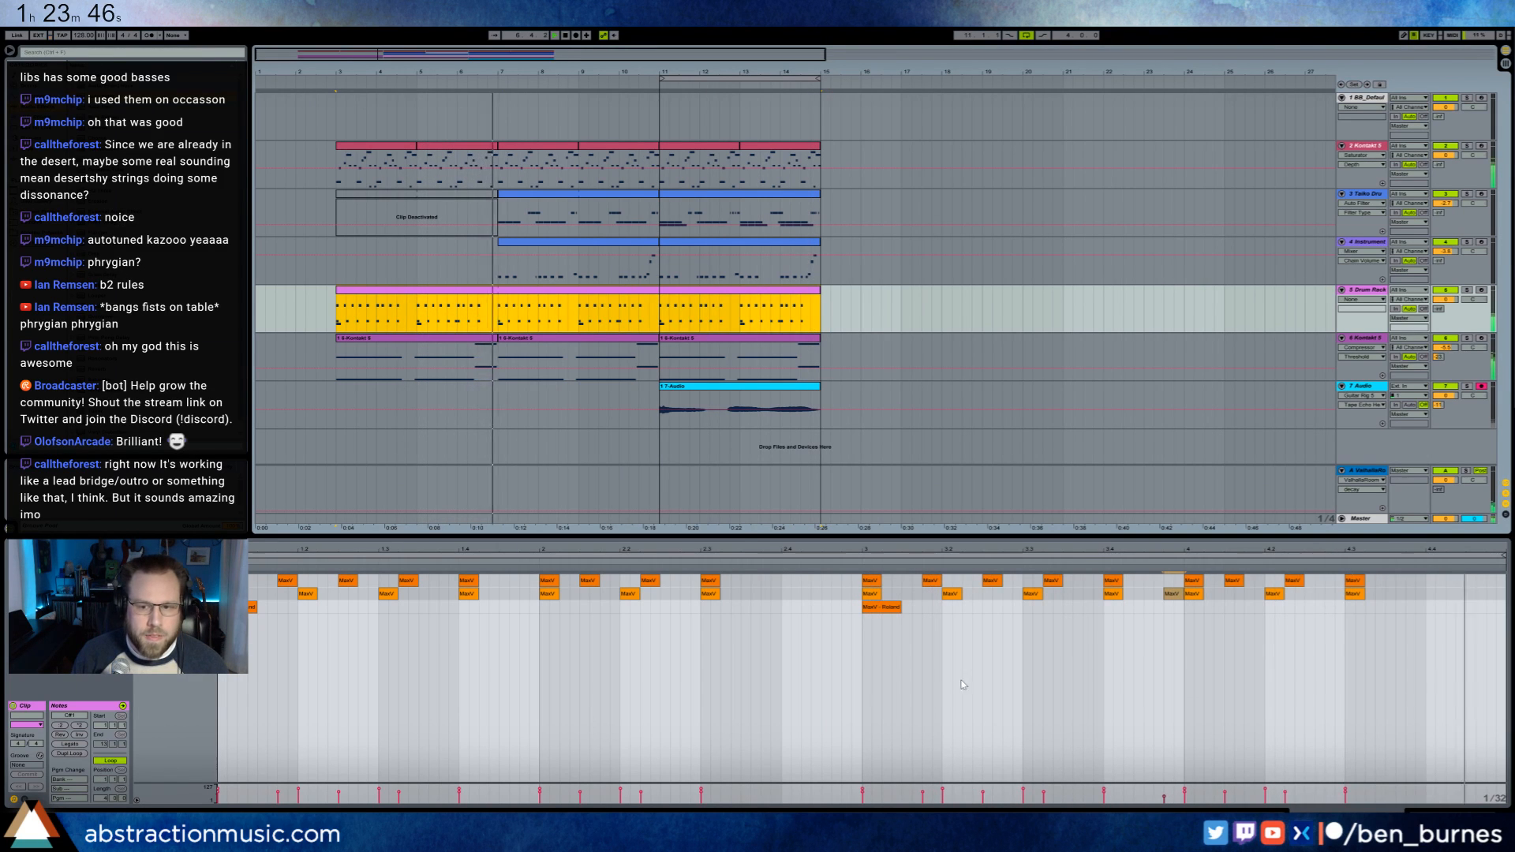
- Rework the second-row hits in the Drum Rack clip's fourth bar, adding off-beat hits and a pickup at the end
click(1003, 680)
drag(1274, 593, 1301, 553)
double_click(1294, 594)
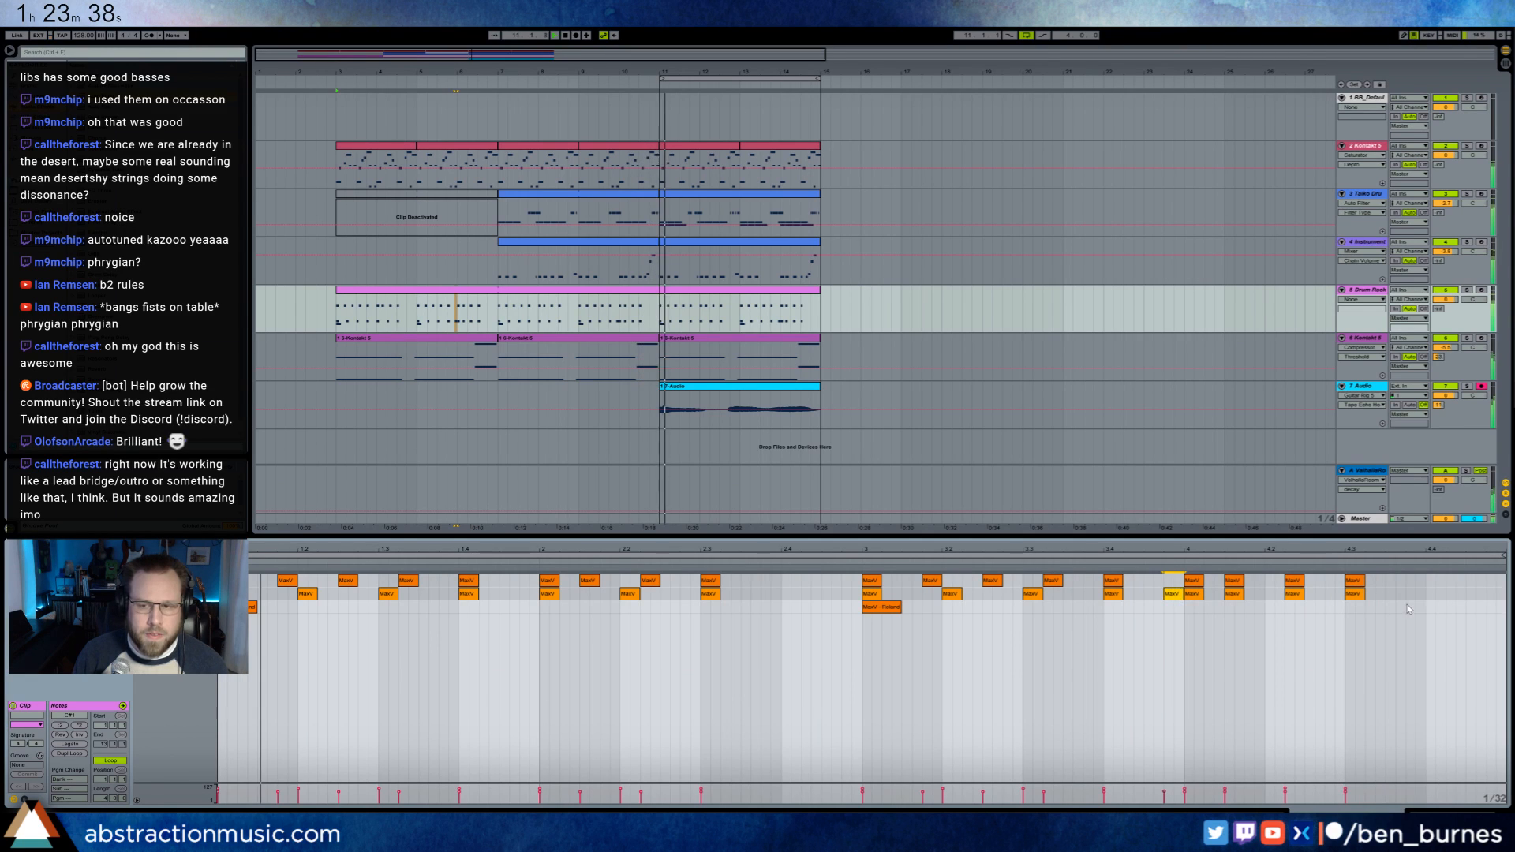
click(1426, 617)
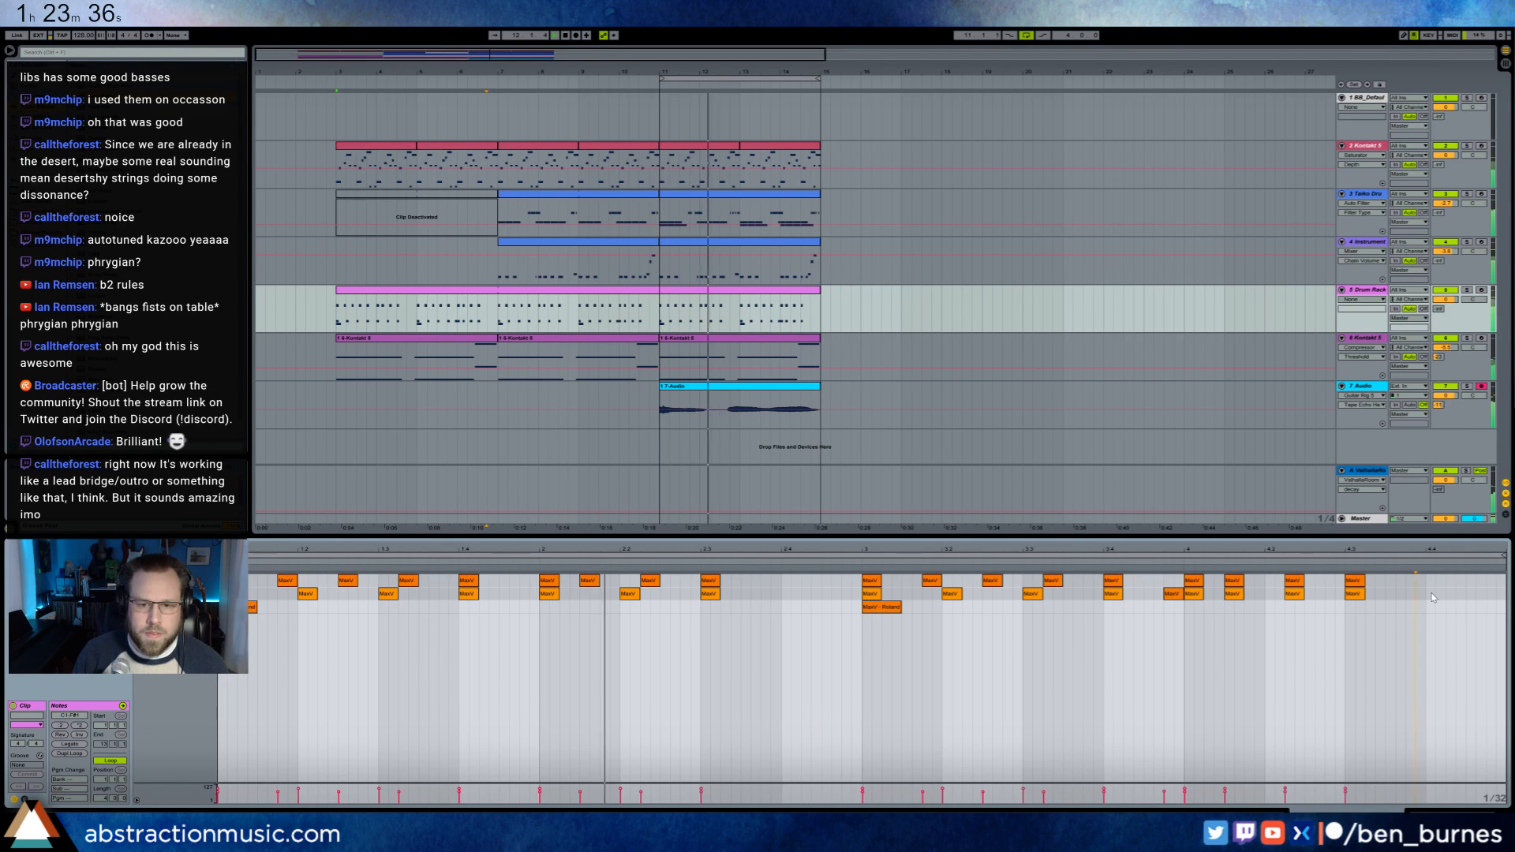
double_click(1469, 592)
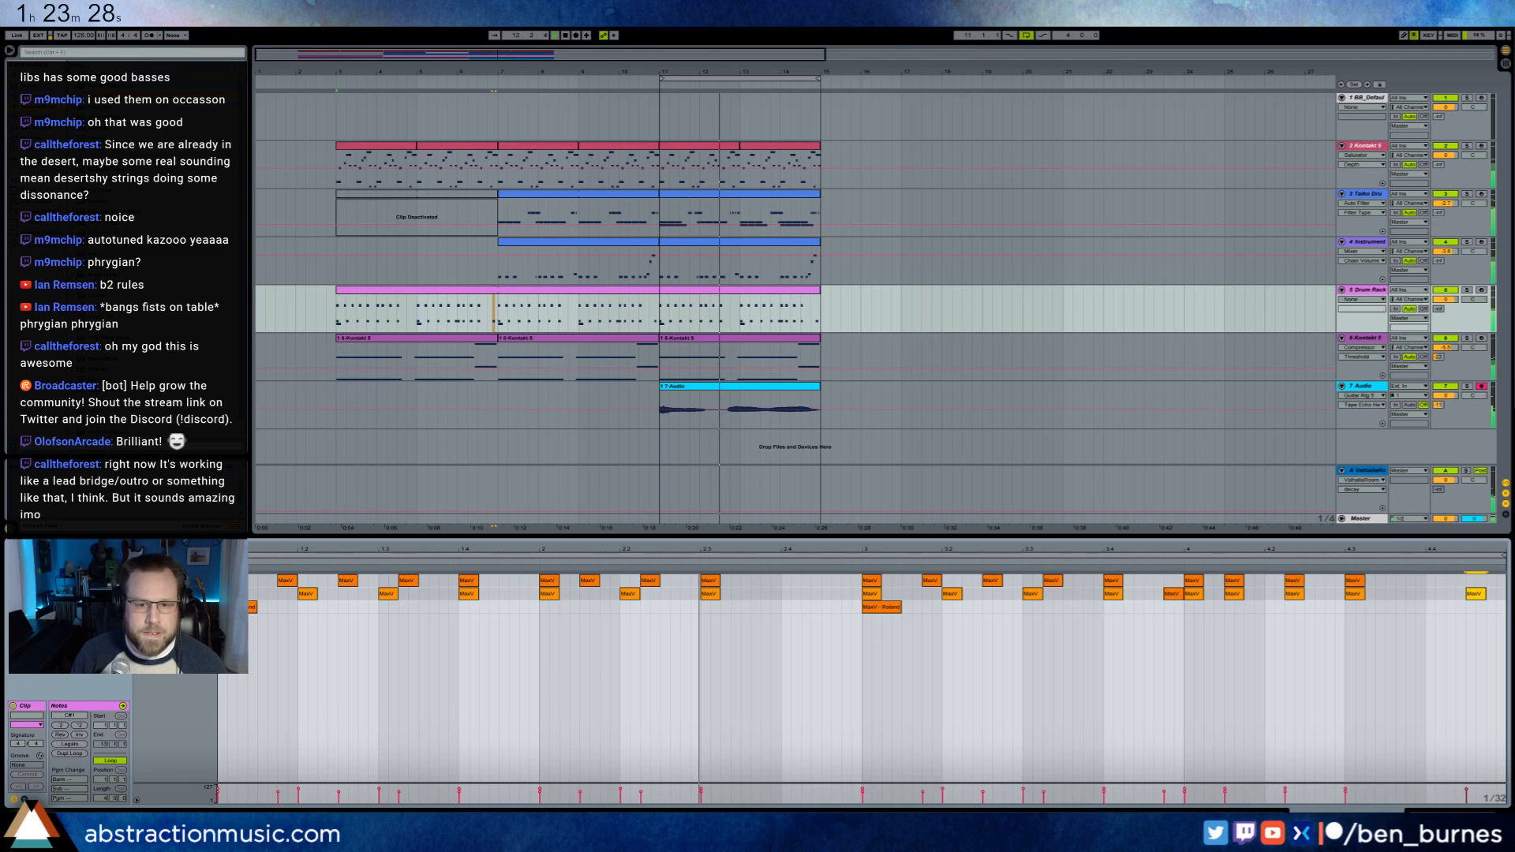
- Add an EQ Eight after the Overdrive on the Instrument track and switch off its default bands
key(shift+Tab)
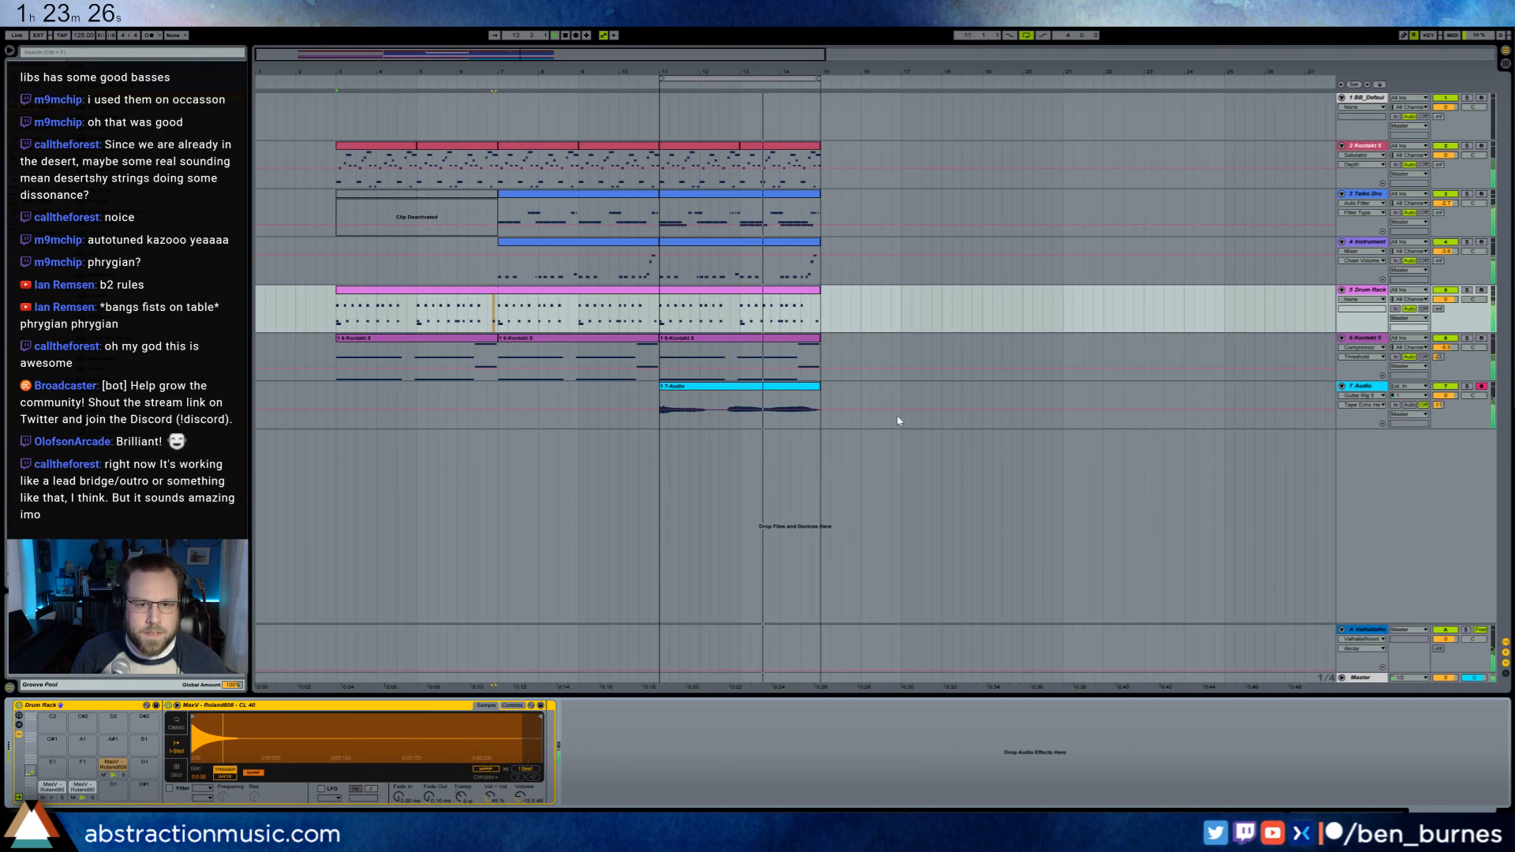
click(651, 245)
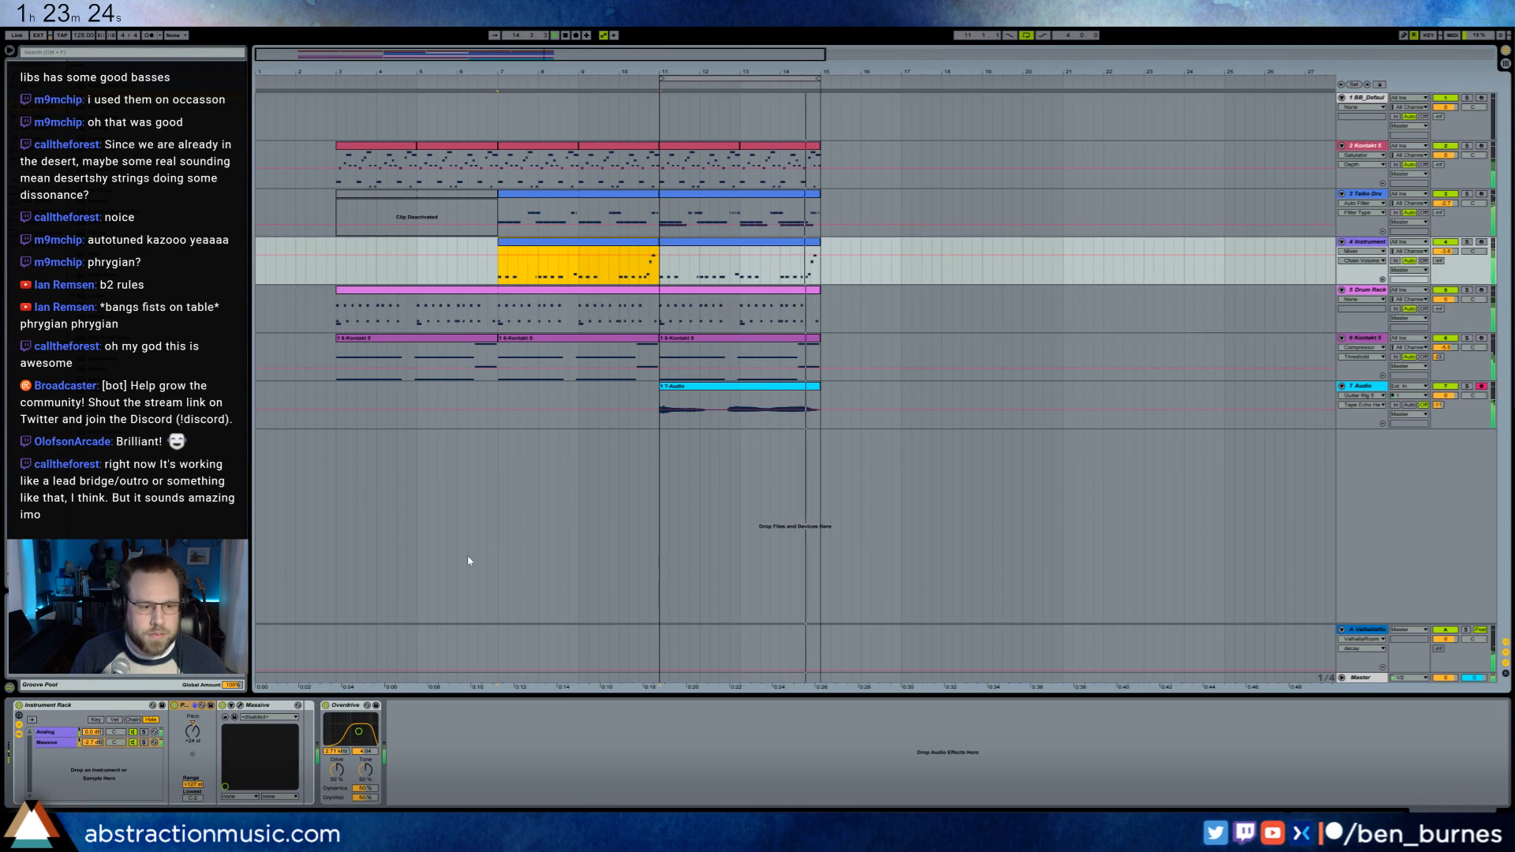
click(404, 721)
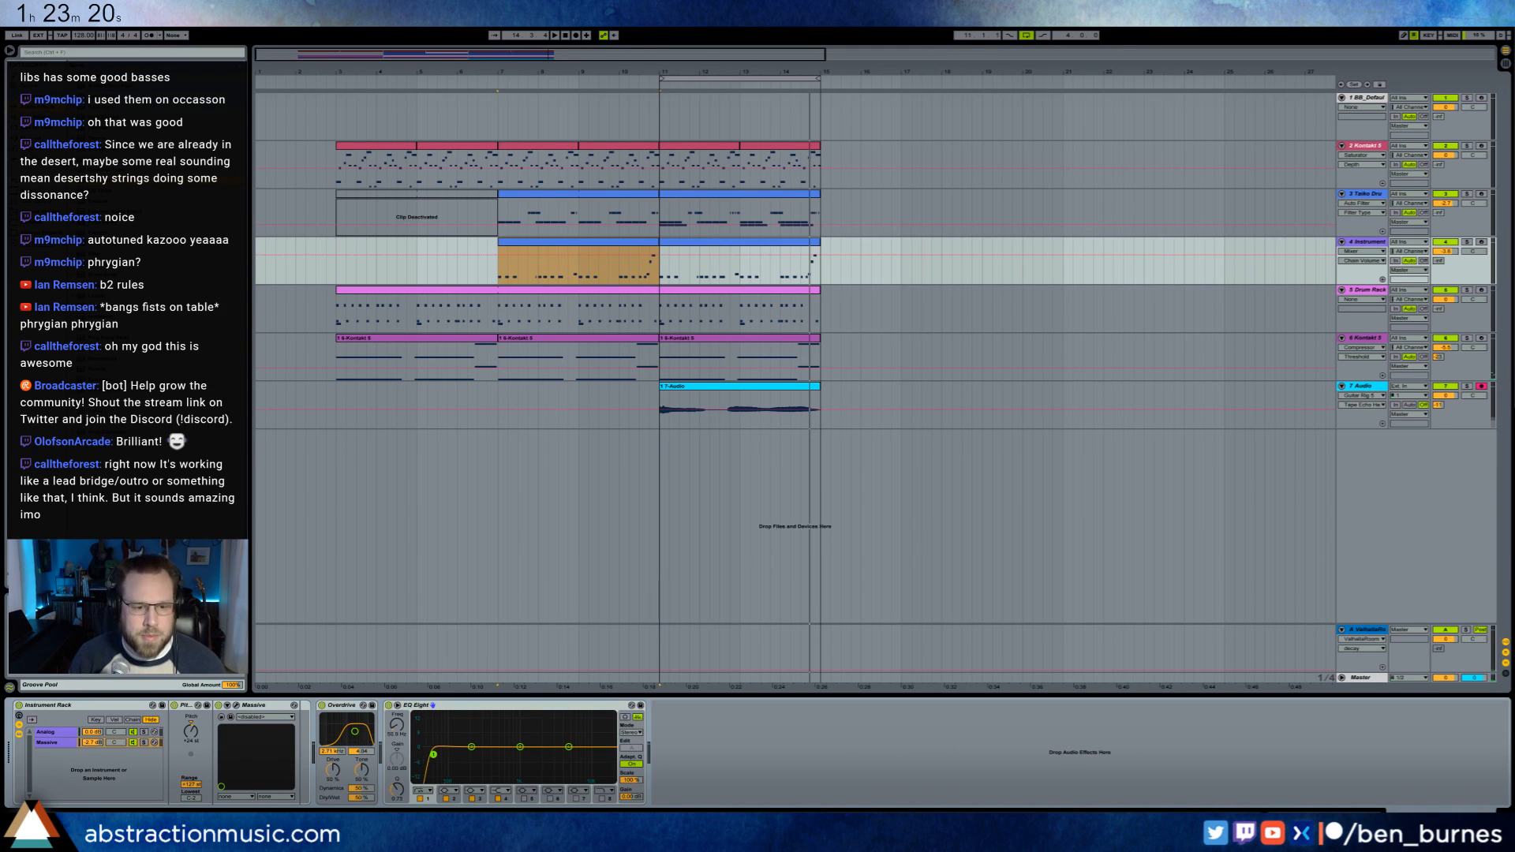
click(420, 799)
click(446, 798)
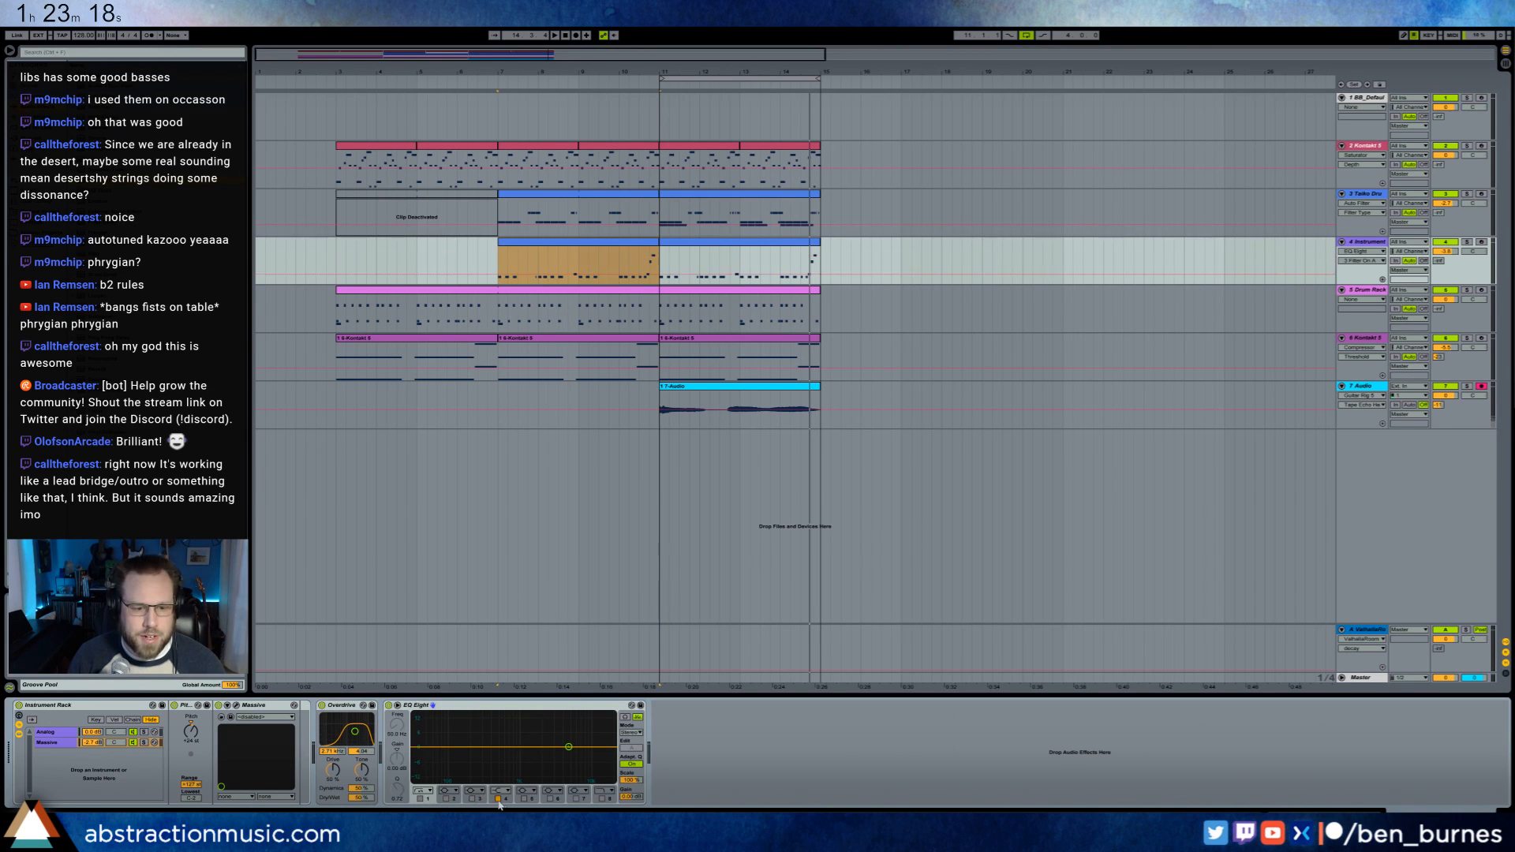
- Play from bar 11 and shape the EQ Eight with a low cut on band 1 and a slight boost on band 3
click(663, 261)
key(space)
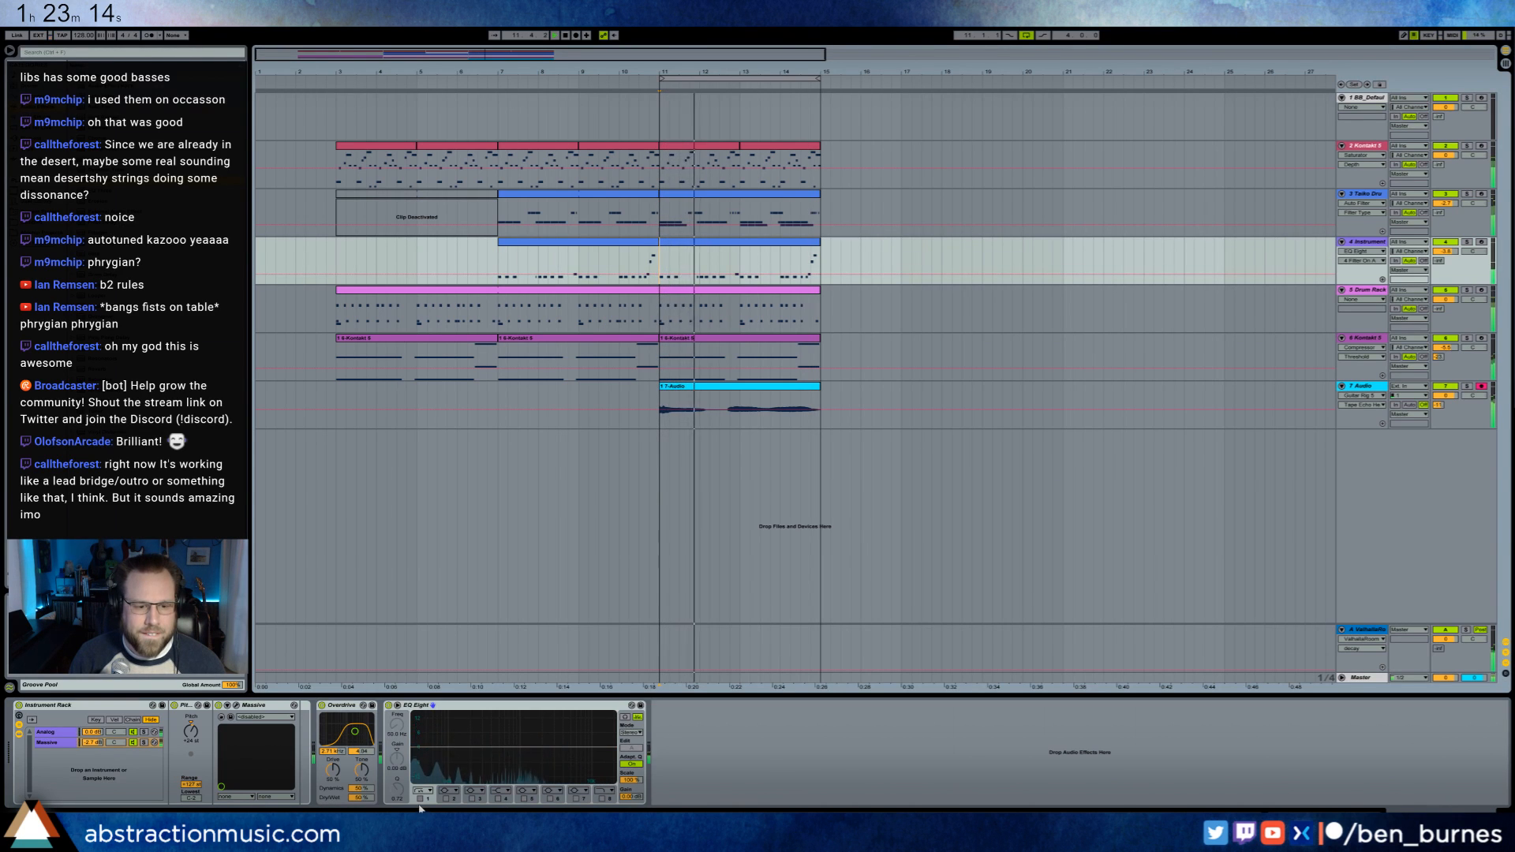
drag(430, 756, 427, 763)
click(473, 798)
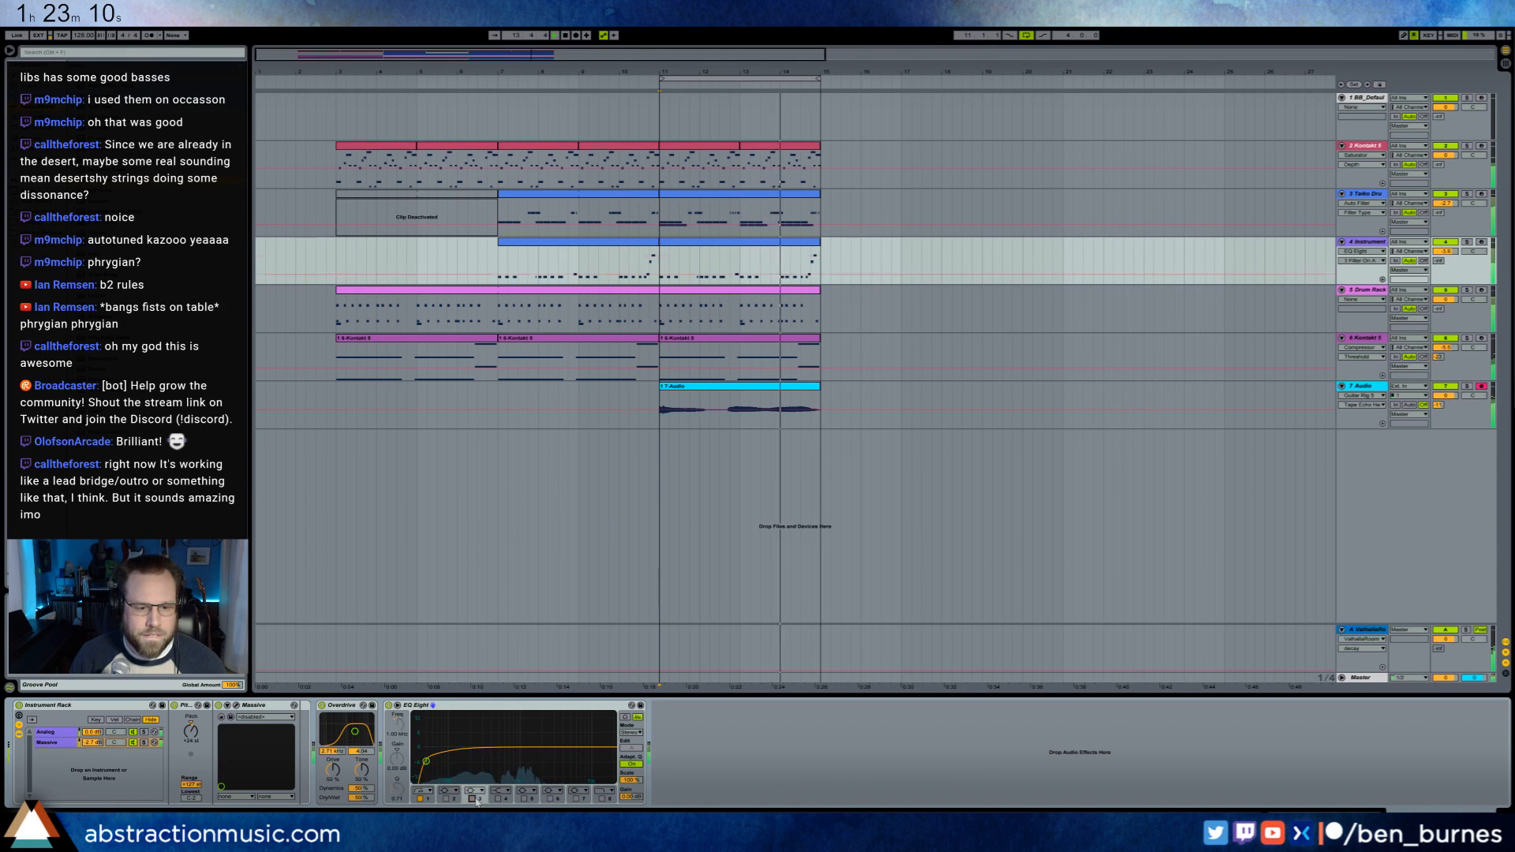
drag(520, 747, 525, 743)
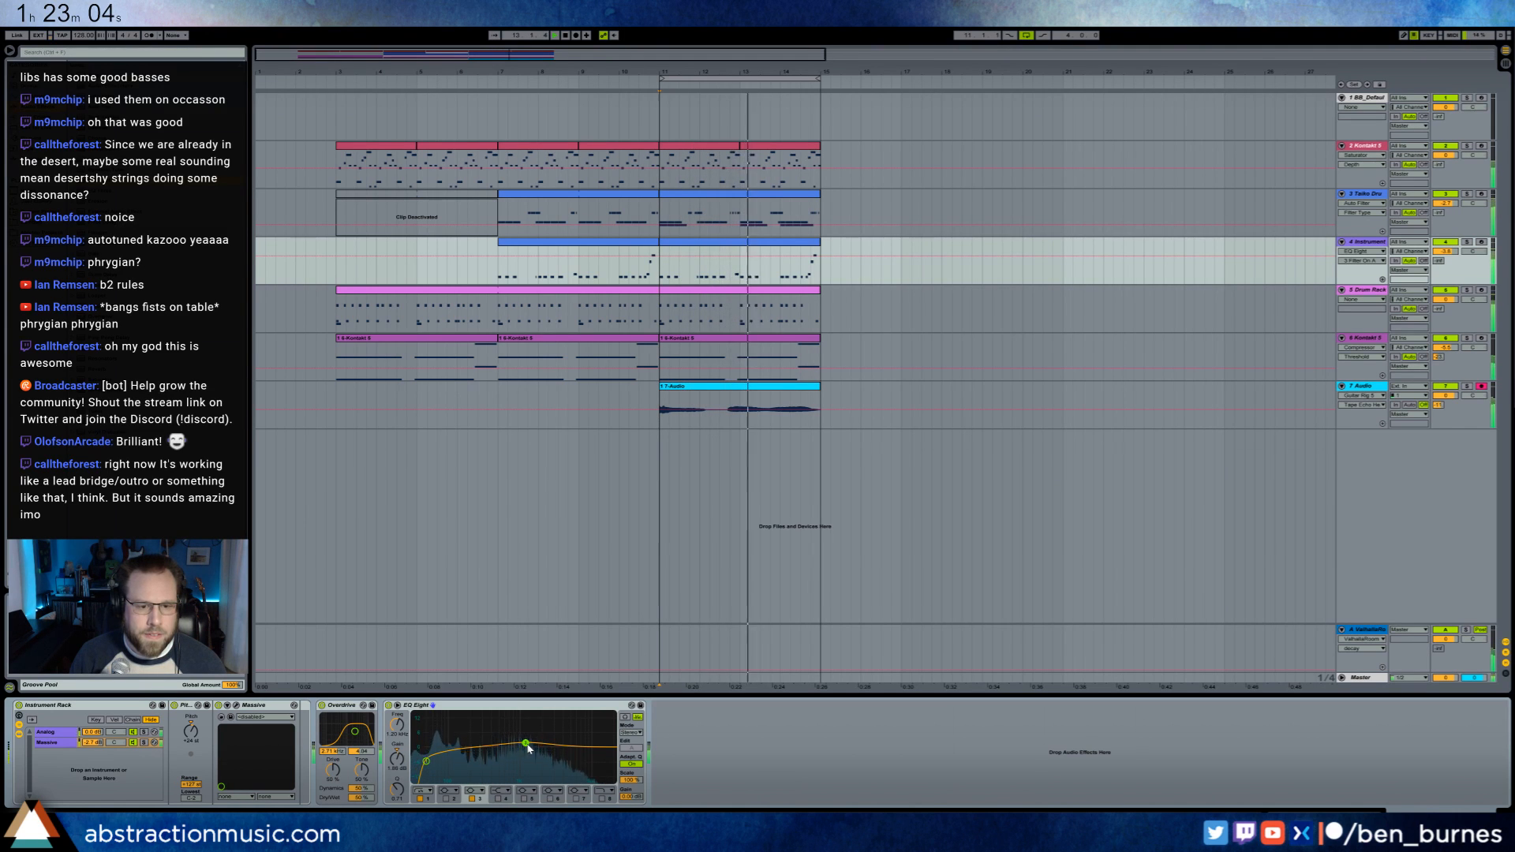
mouse_move(426, 760)
mouse_down()
mouse_move(471, 762)
mouse_move(425, 768)
mouse_move(437, 764)
mouse_up()
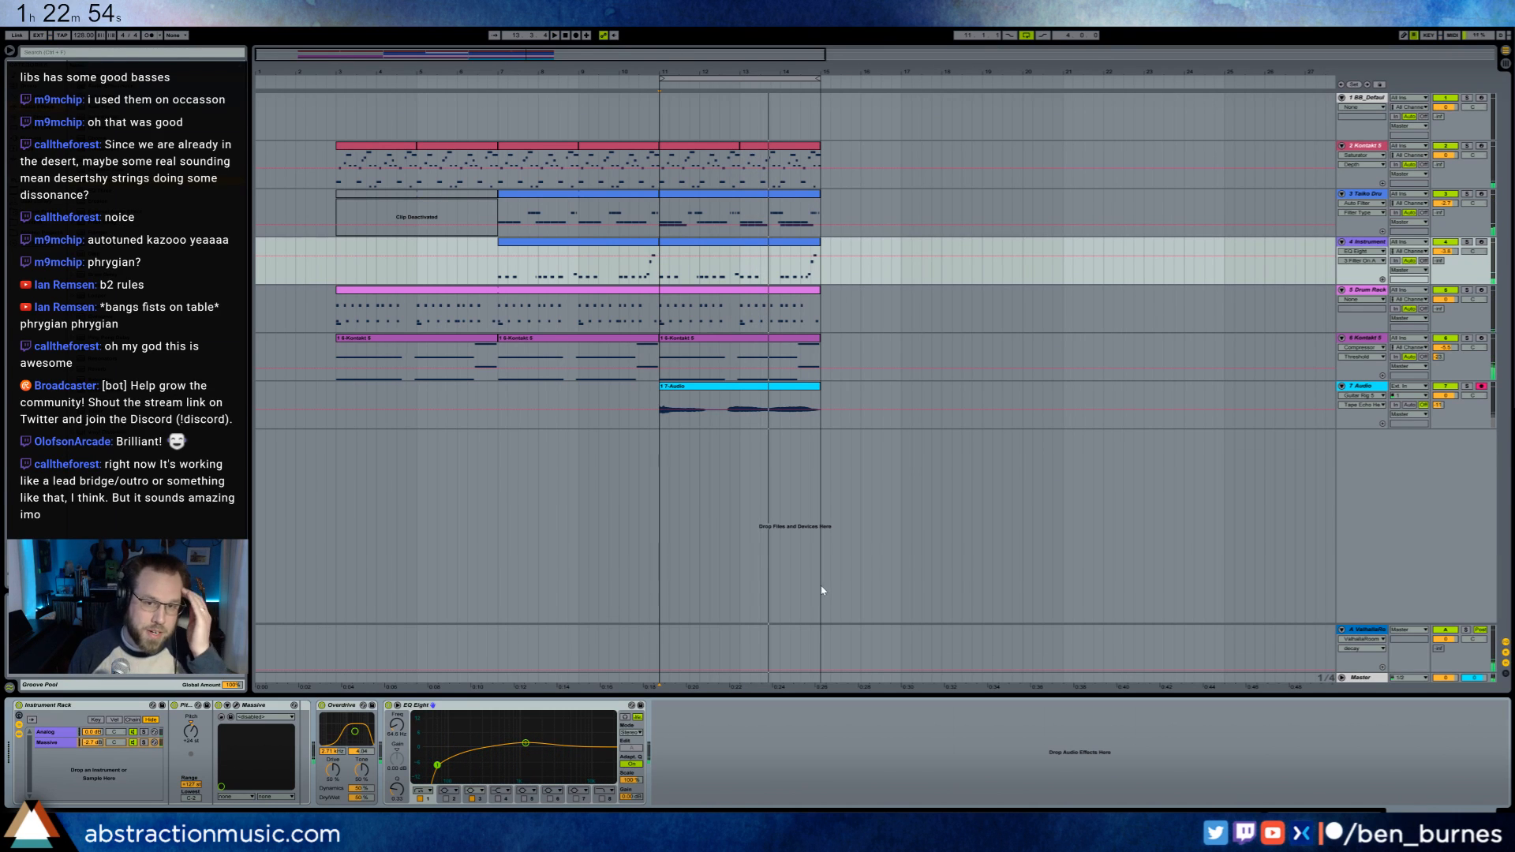
- Add a new MIDI track loaded with Massive directly below the Instrument track
click(1359, 243)
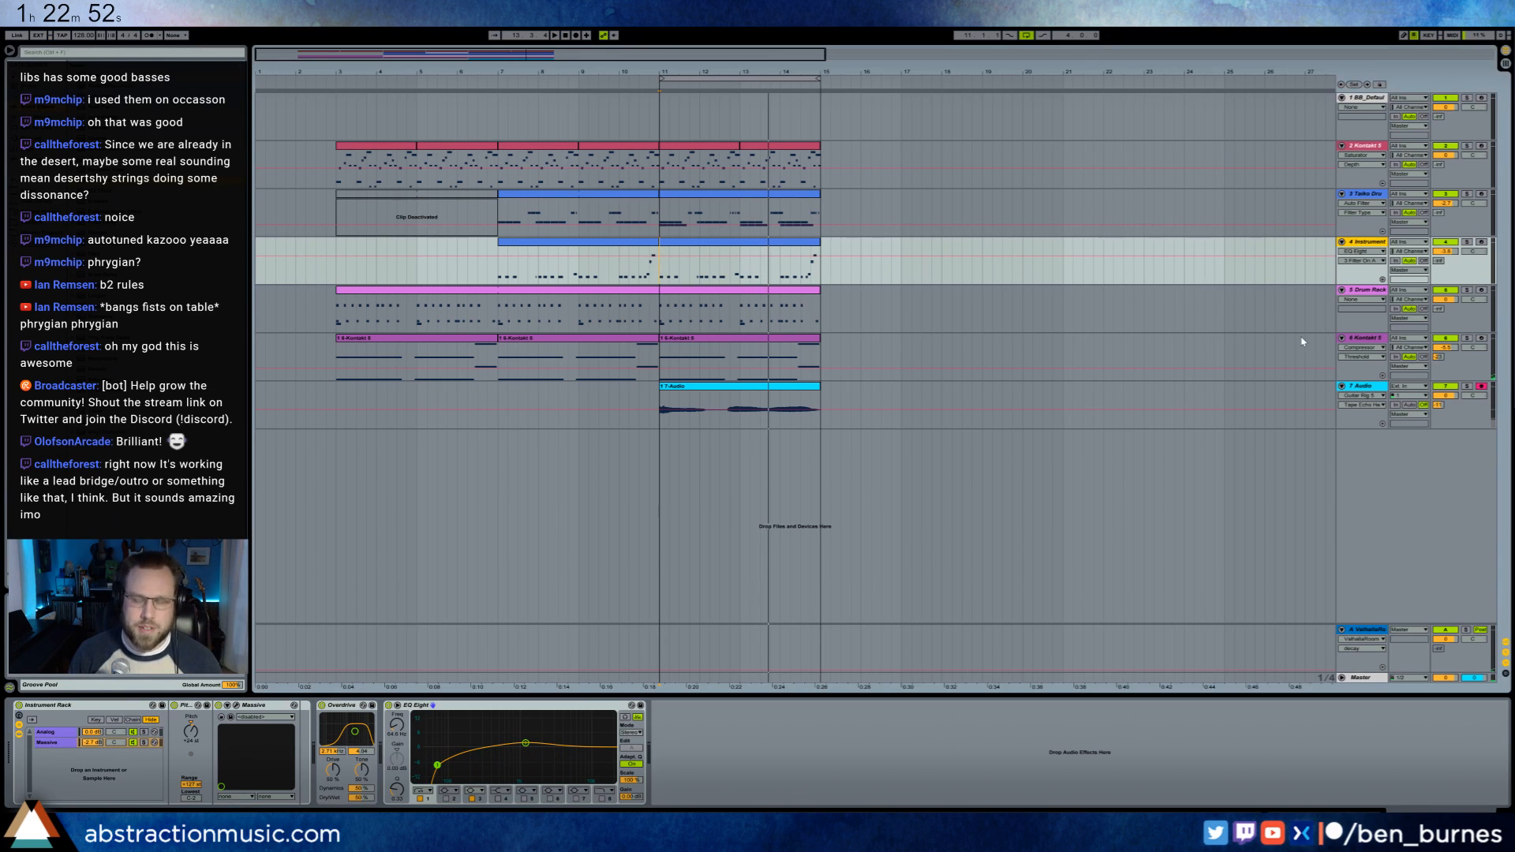
key(ctrl+shift+t)
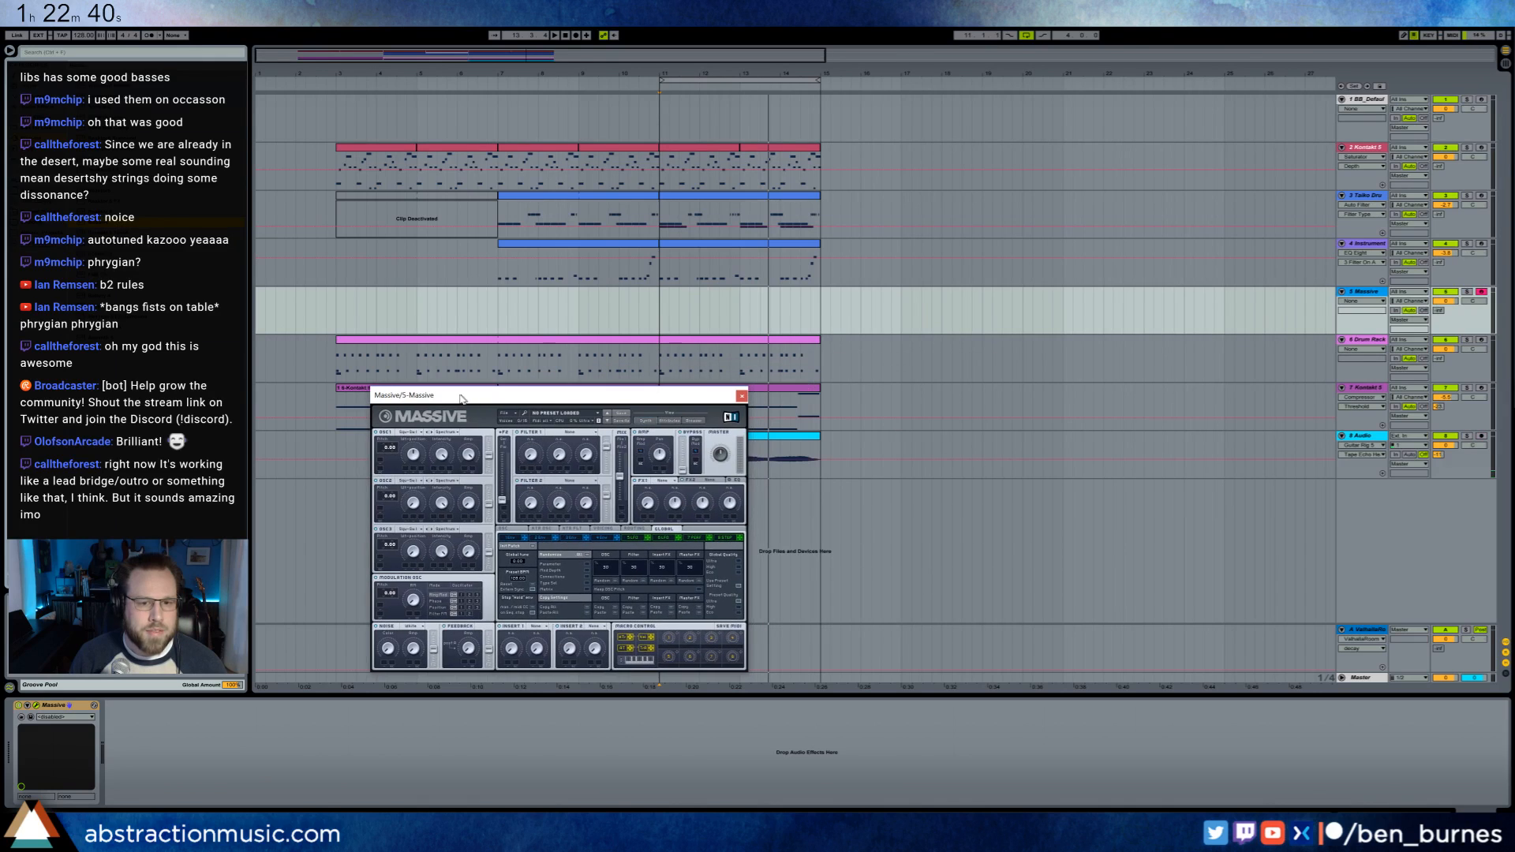
- Adjust oscillator 1's wavetable position in Massive and pick a different wavetable for oscillator 2
click(411, 456)
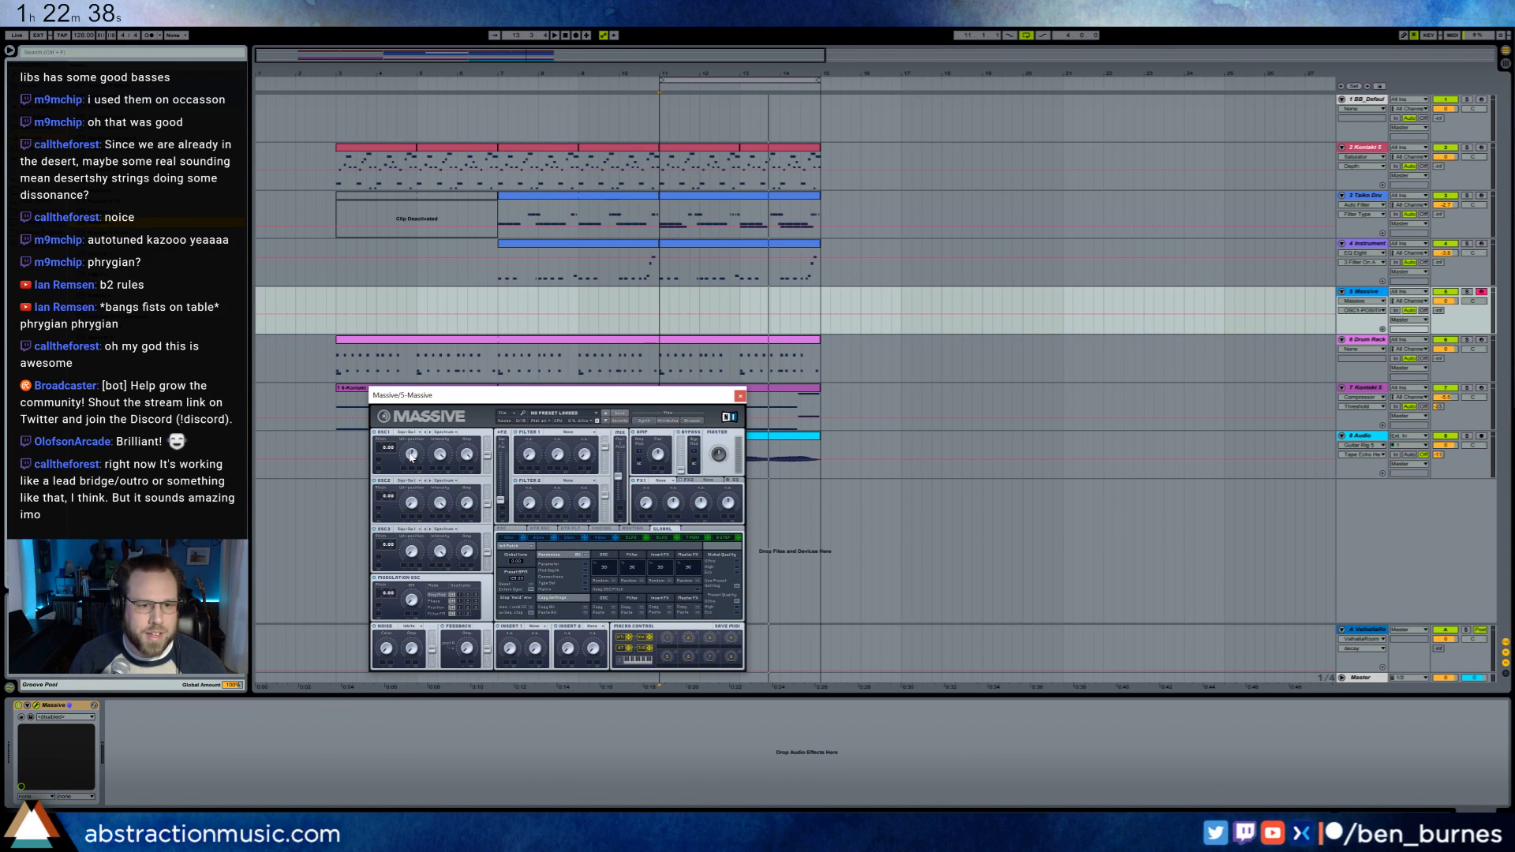
drag(412, 456, 408, 450)
click(412, 503)
click(406, 481)
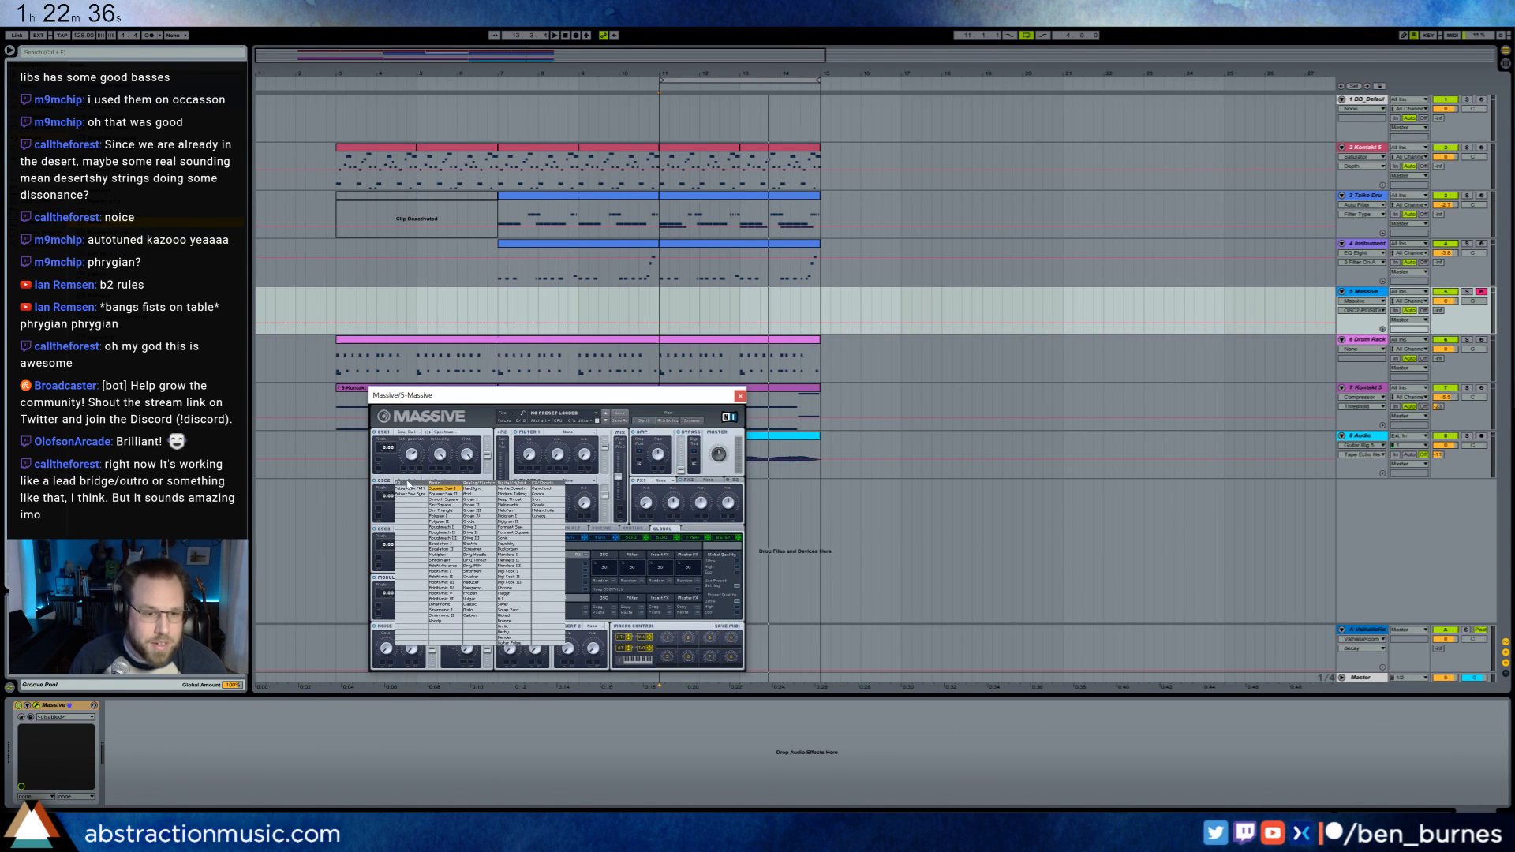
click(485, 584)
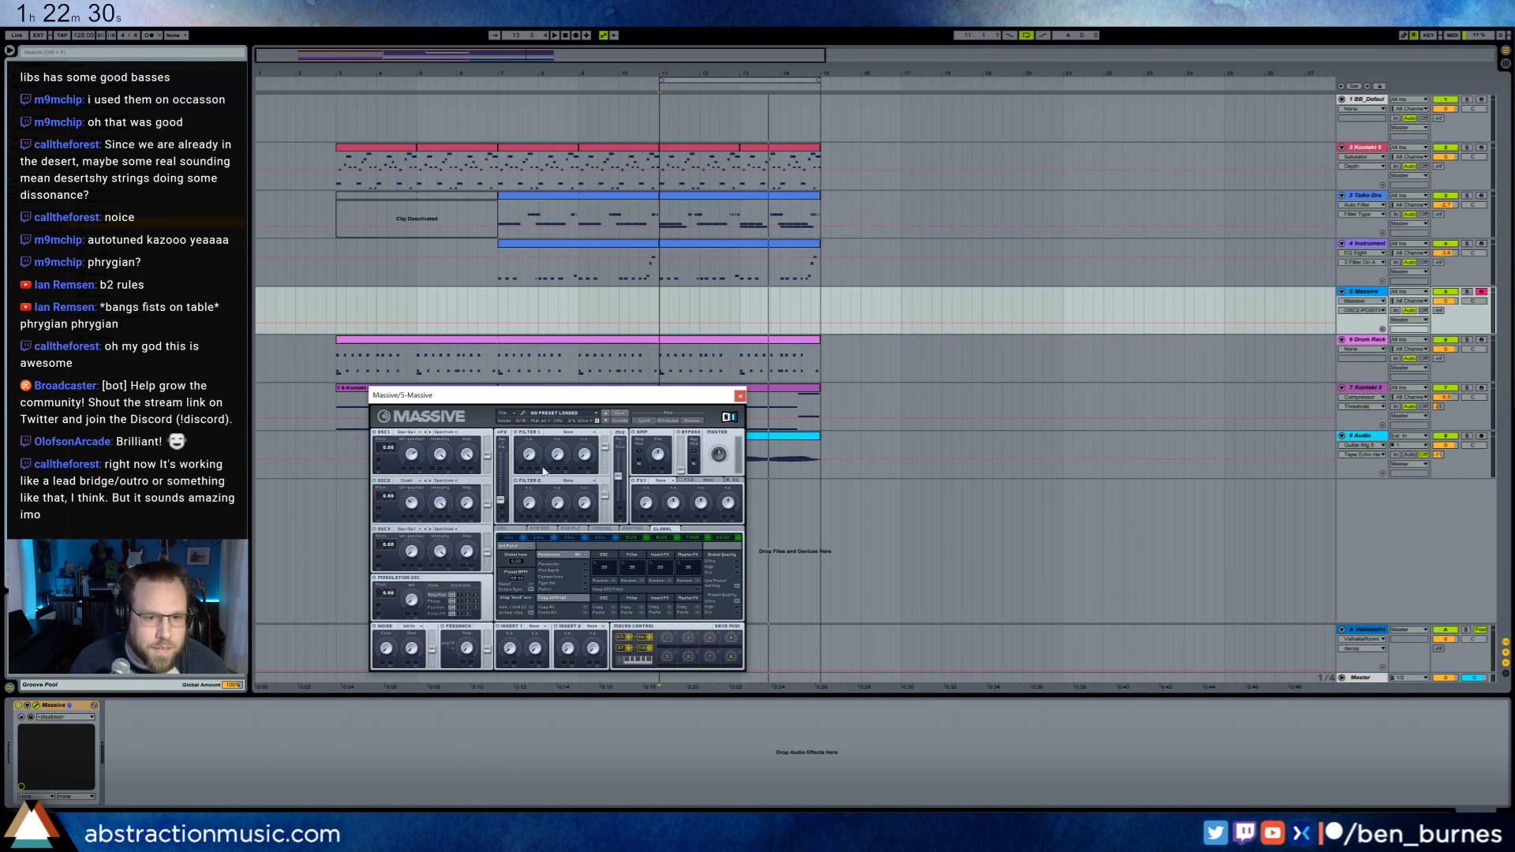
- Set Massive's Filter 1 to a lowpass type, then adjust the filter routing and send oscillator 2 towards Filter 1
click(573, 433)
click(565, 442)
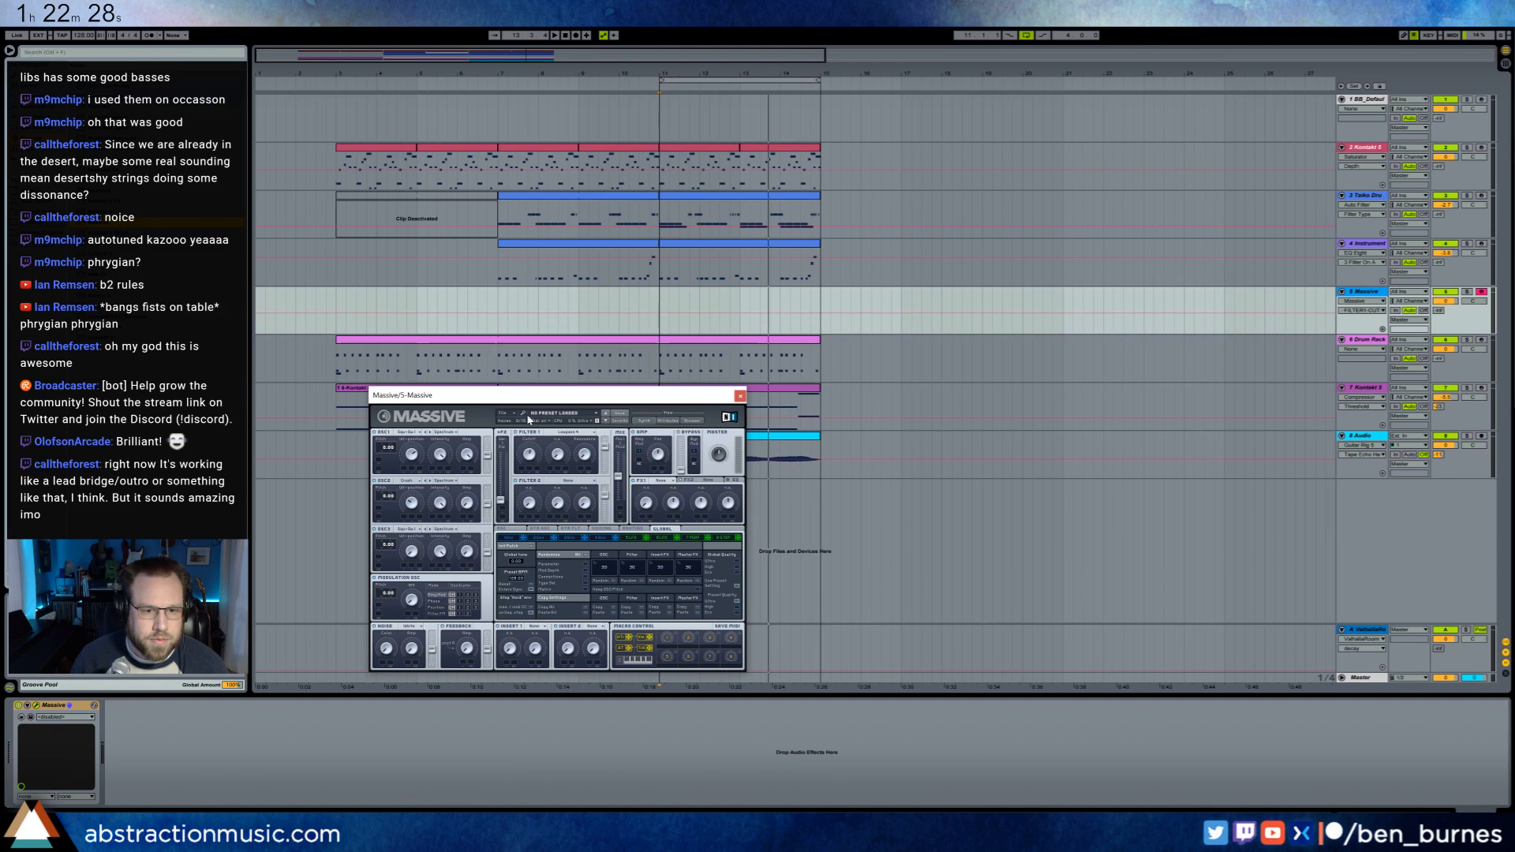
drag(506, 502, 497, 412)
drag(488, 505, 489, 443)
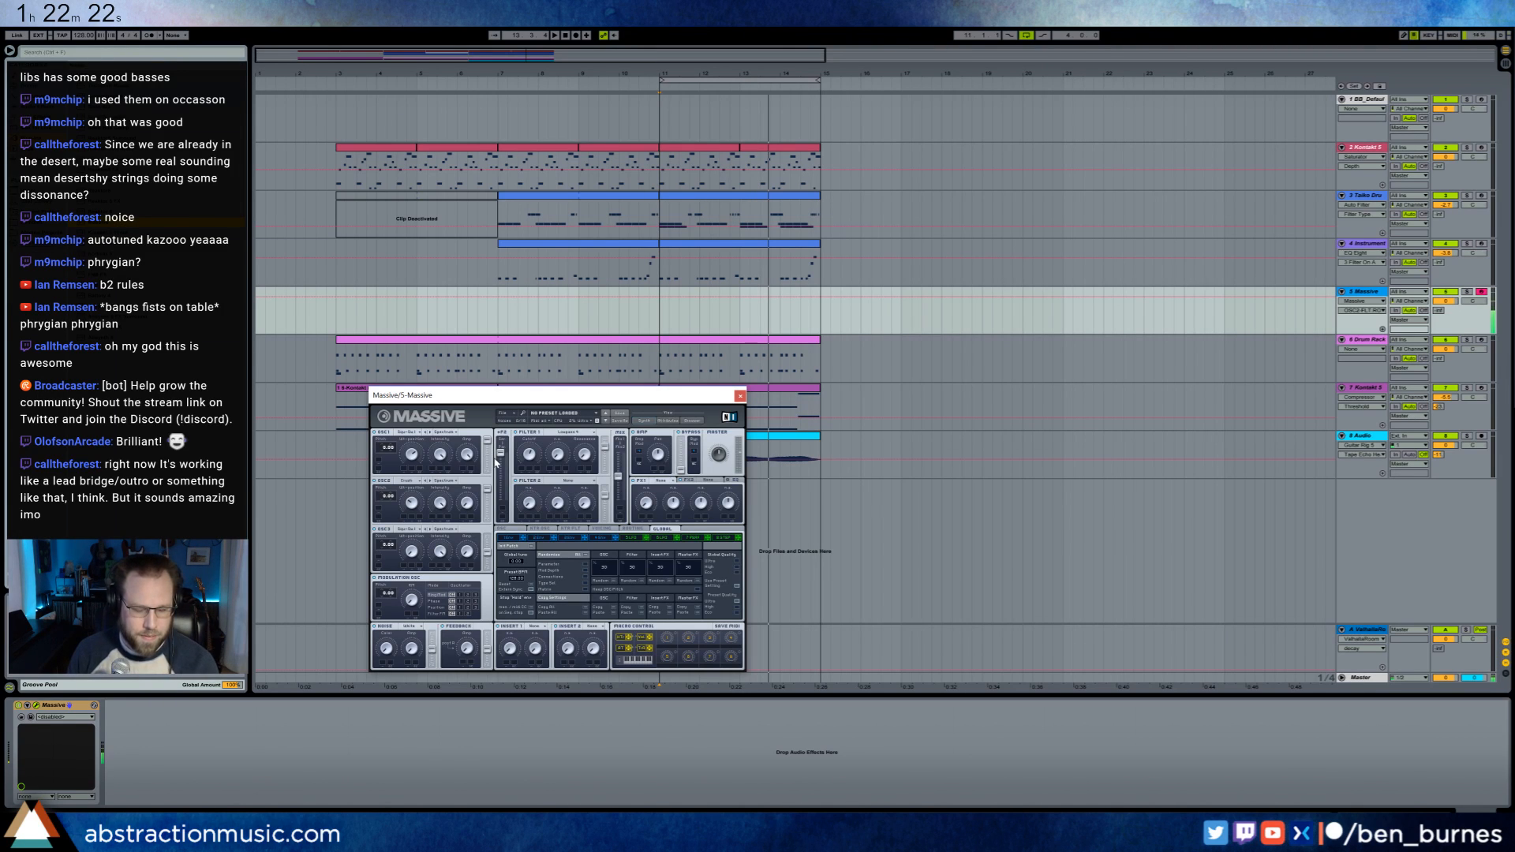
- Load a shaper effect into Massive's Insert 1 and reshape Envelope 4's sustain and release stages
click(534, 627)
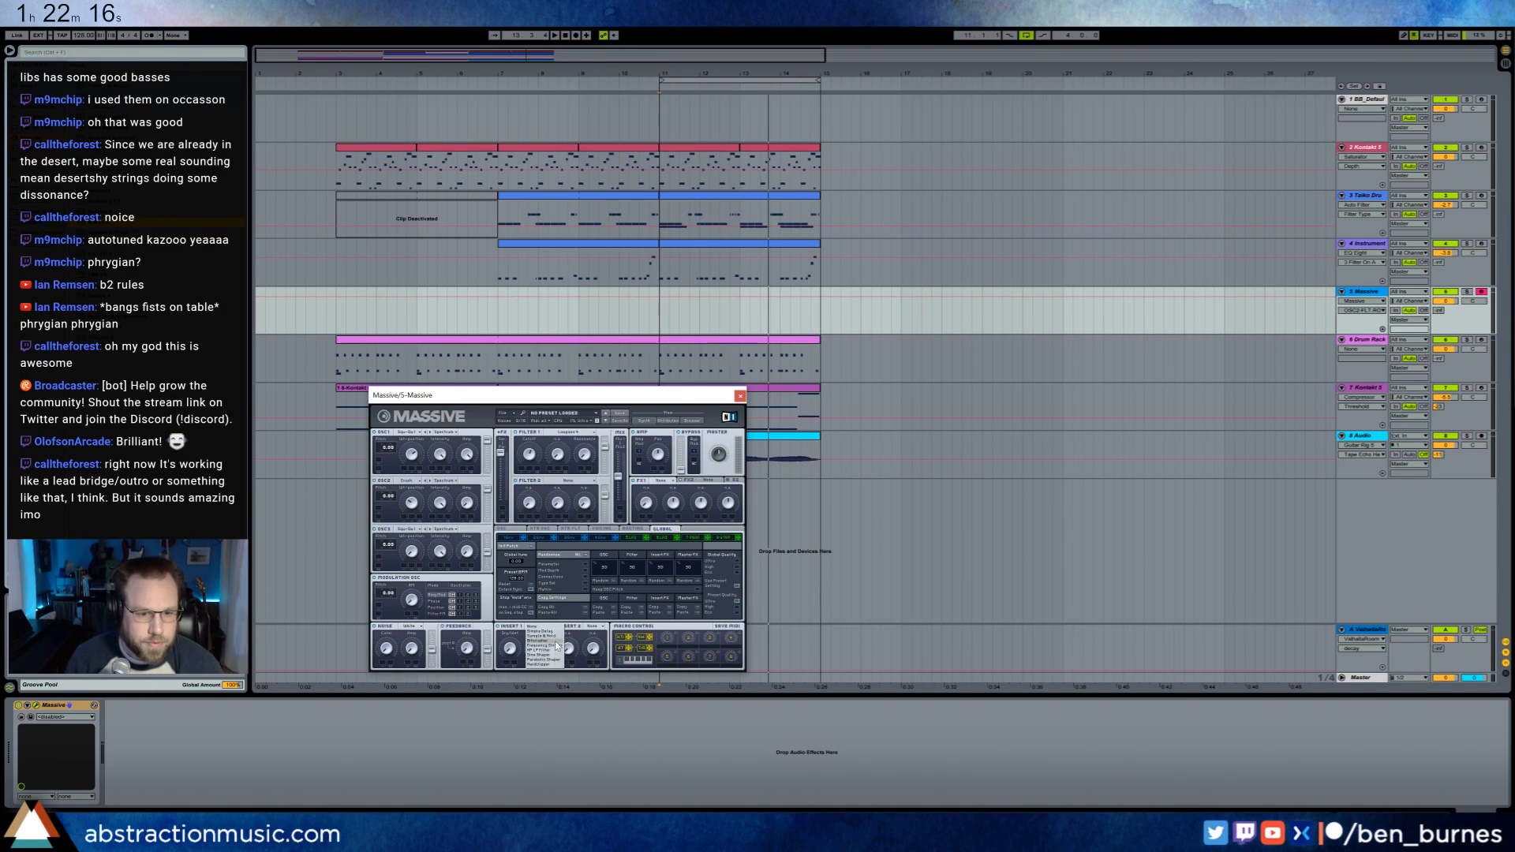
click(556, 656)
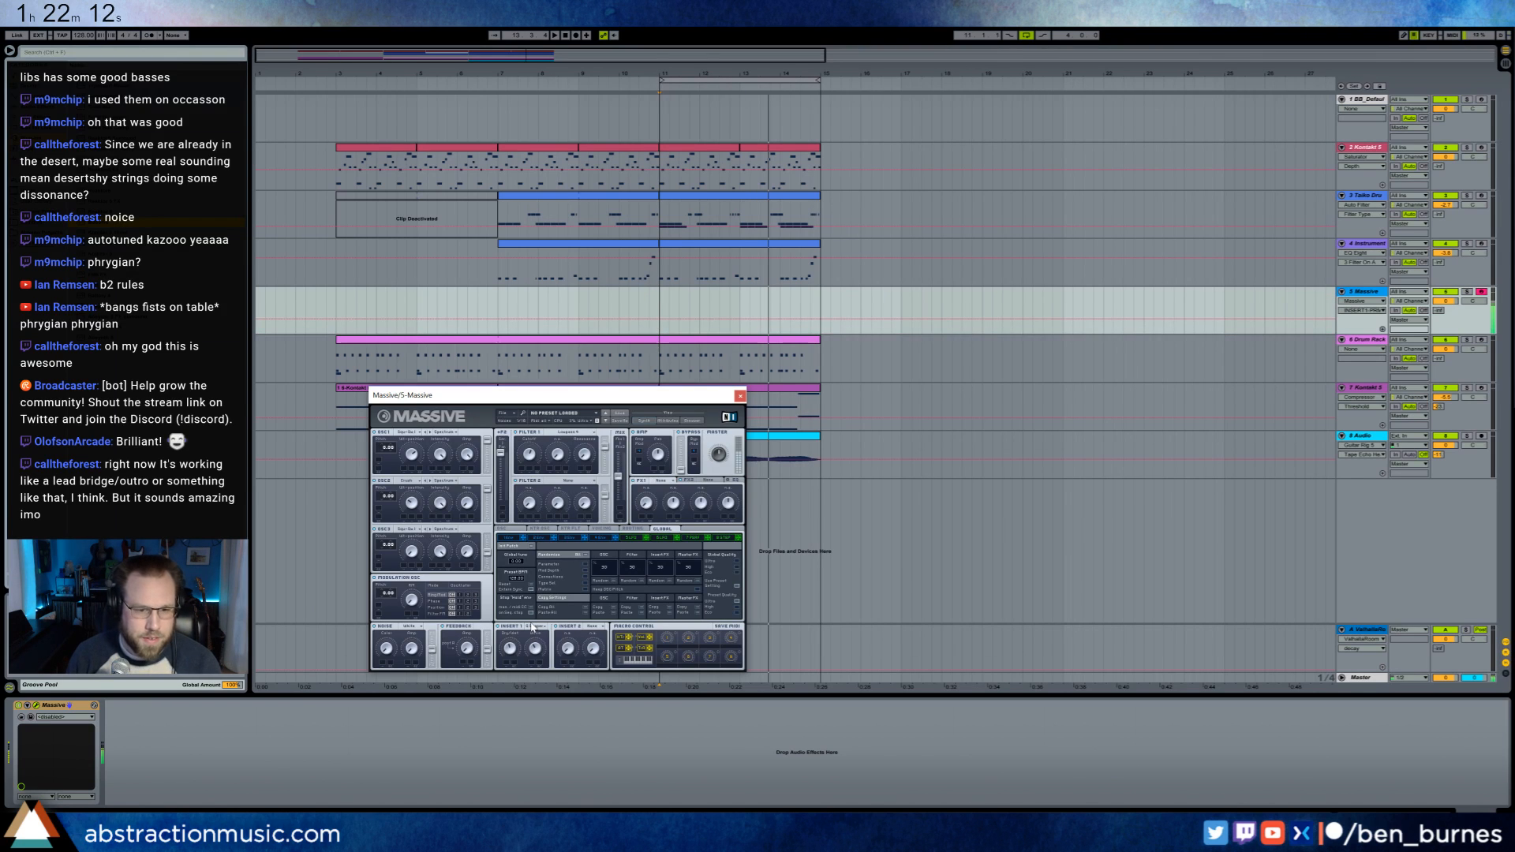
click(605, 540)
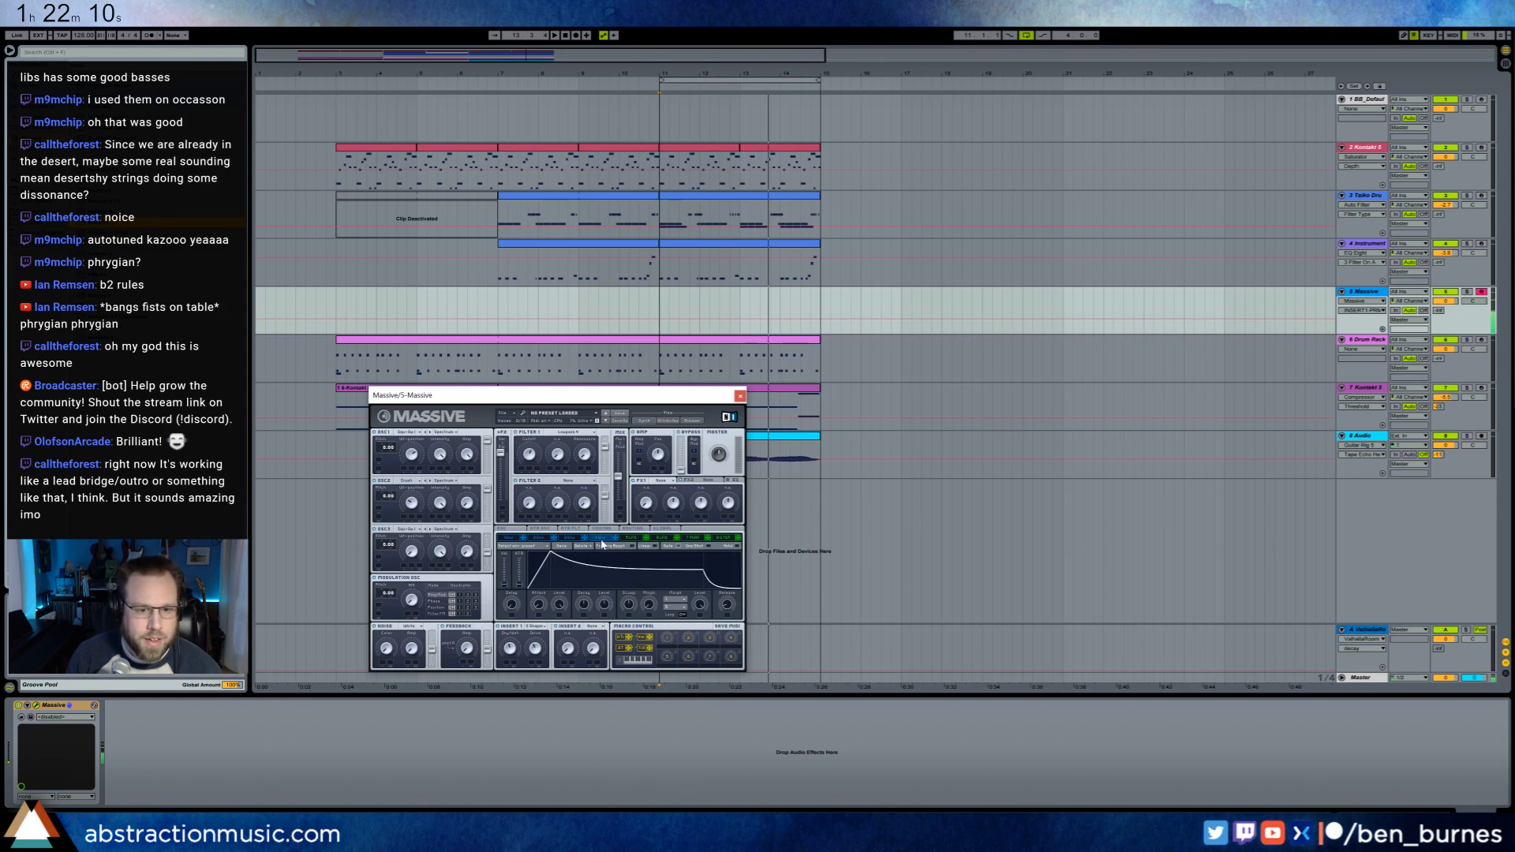
mouse_move(702, 569)
mouse_down()
mouse_move(684, 557)
mouse_move(723, 589)
mouse_up()
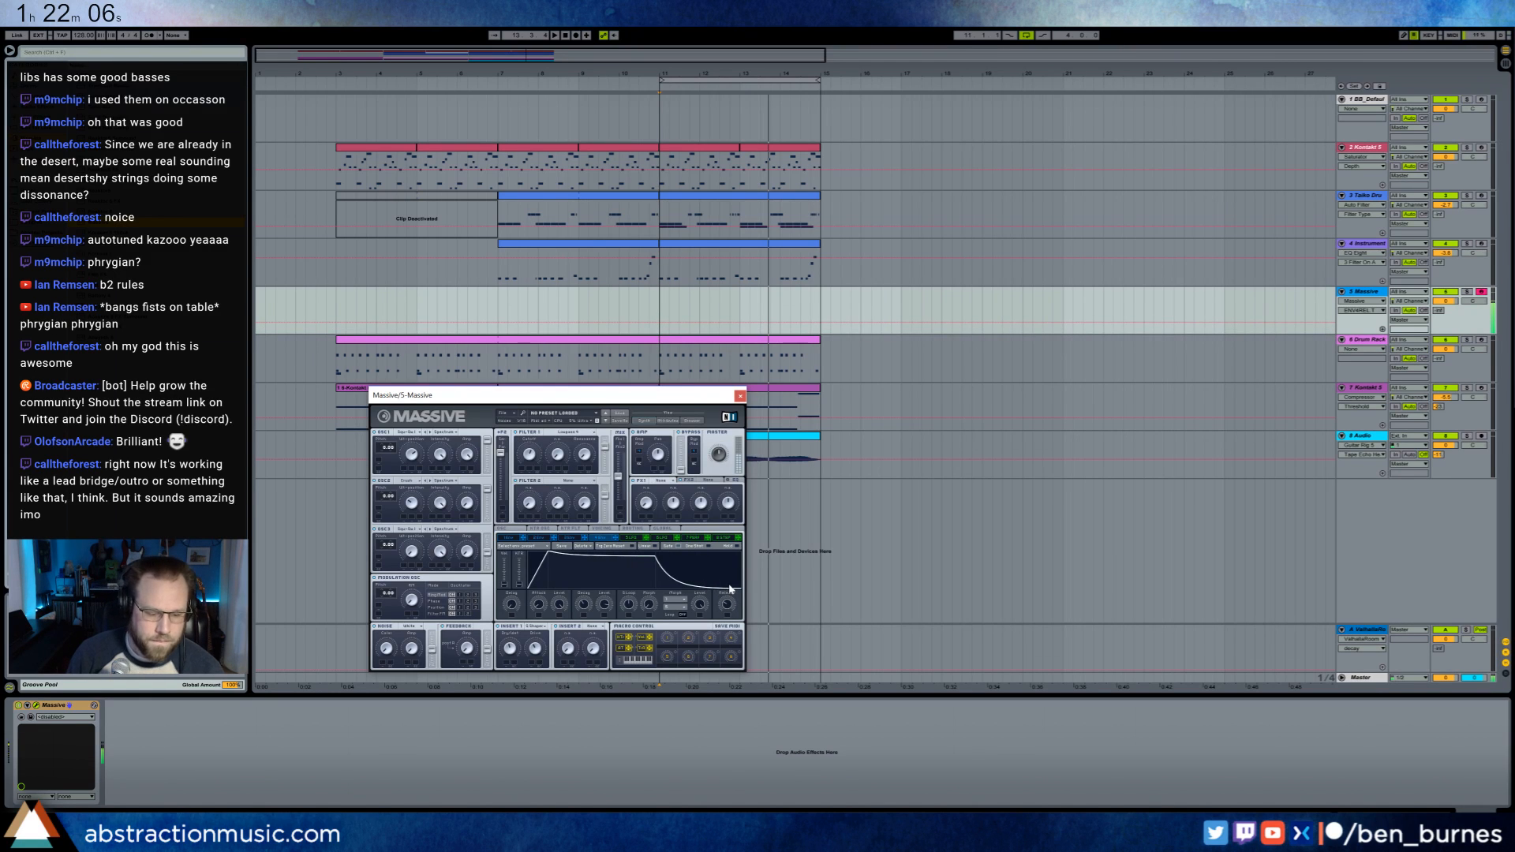
- Change the pitchbend range on Massive's oscillator page and shorten Envelope 4's release
click(503, 530)
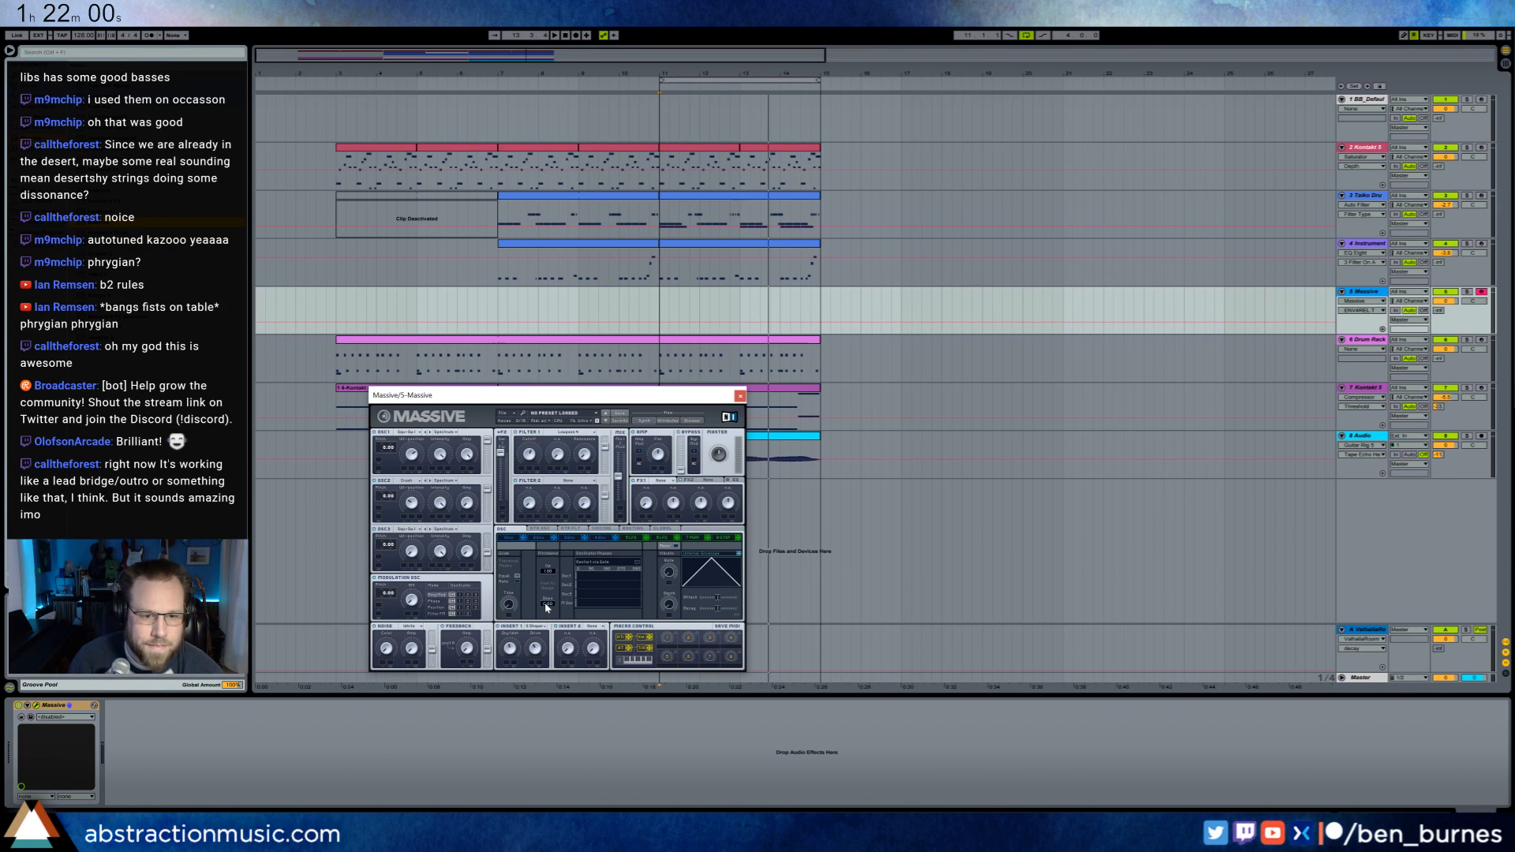
drag(545, 602, 548, 610)
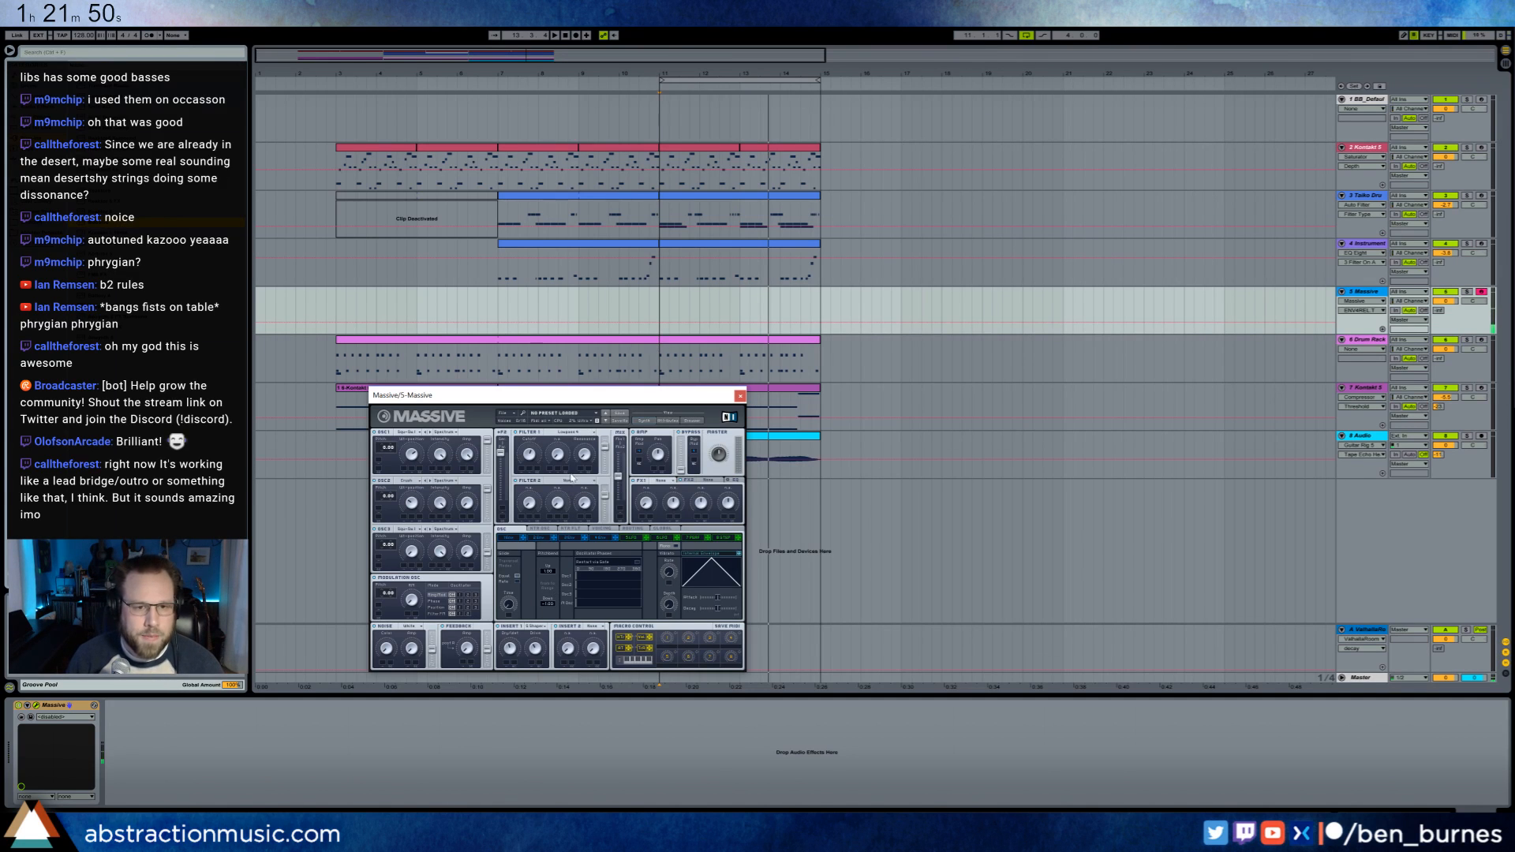
click(517, 296)
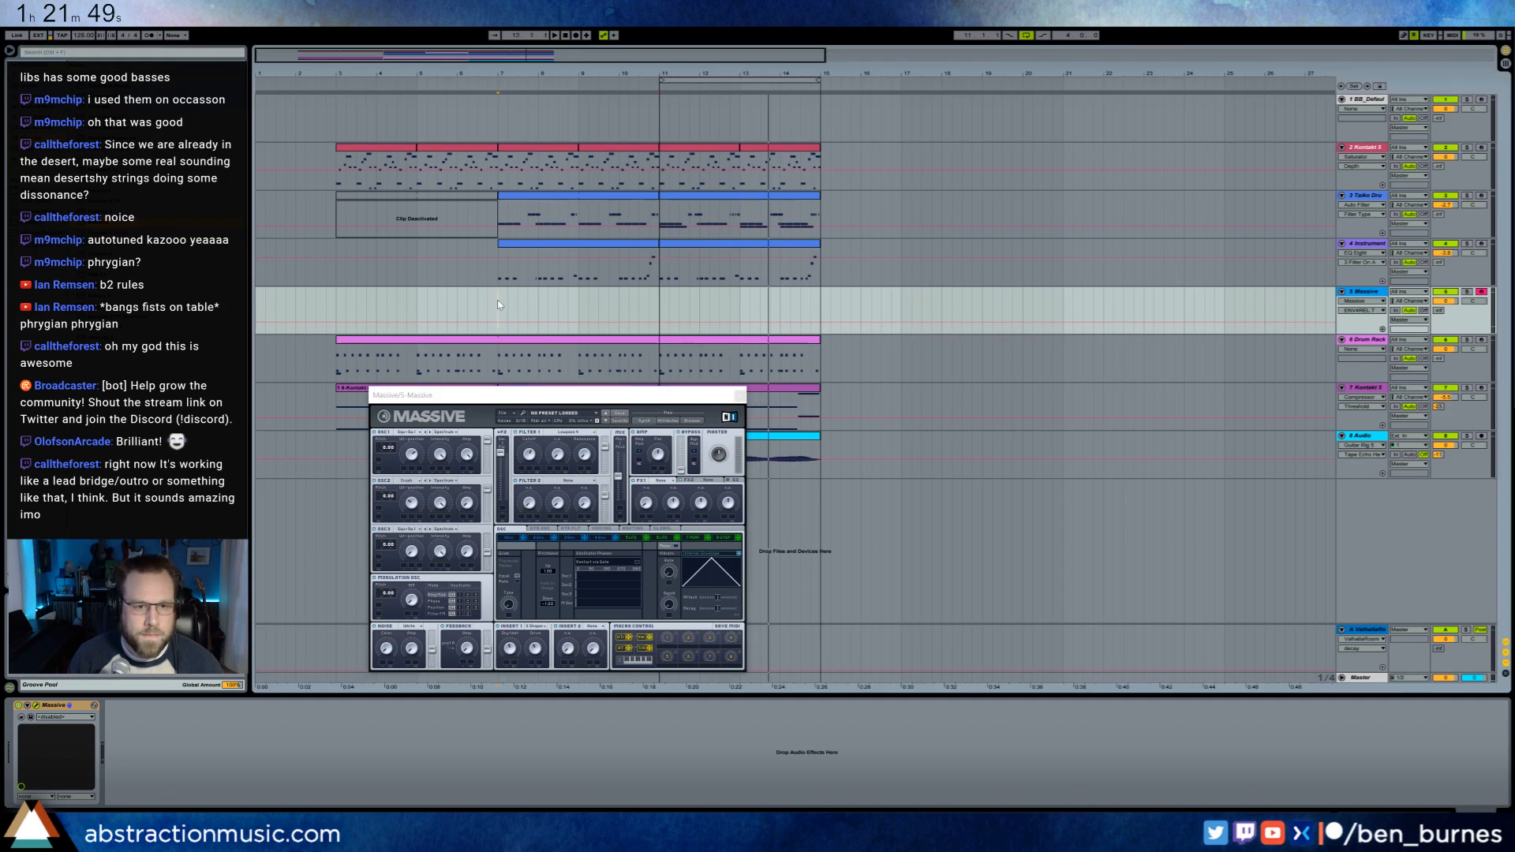
click(600, 540)
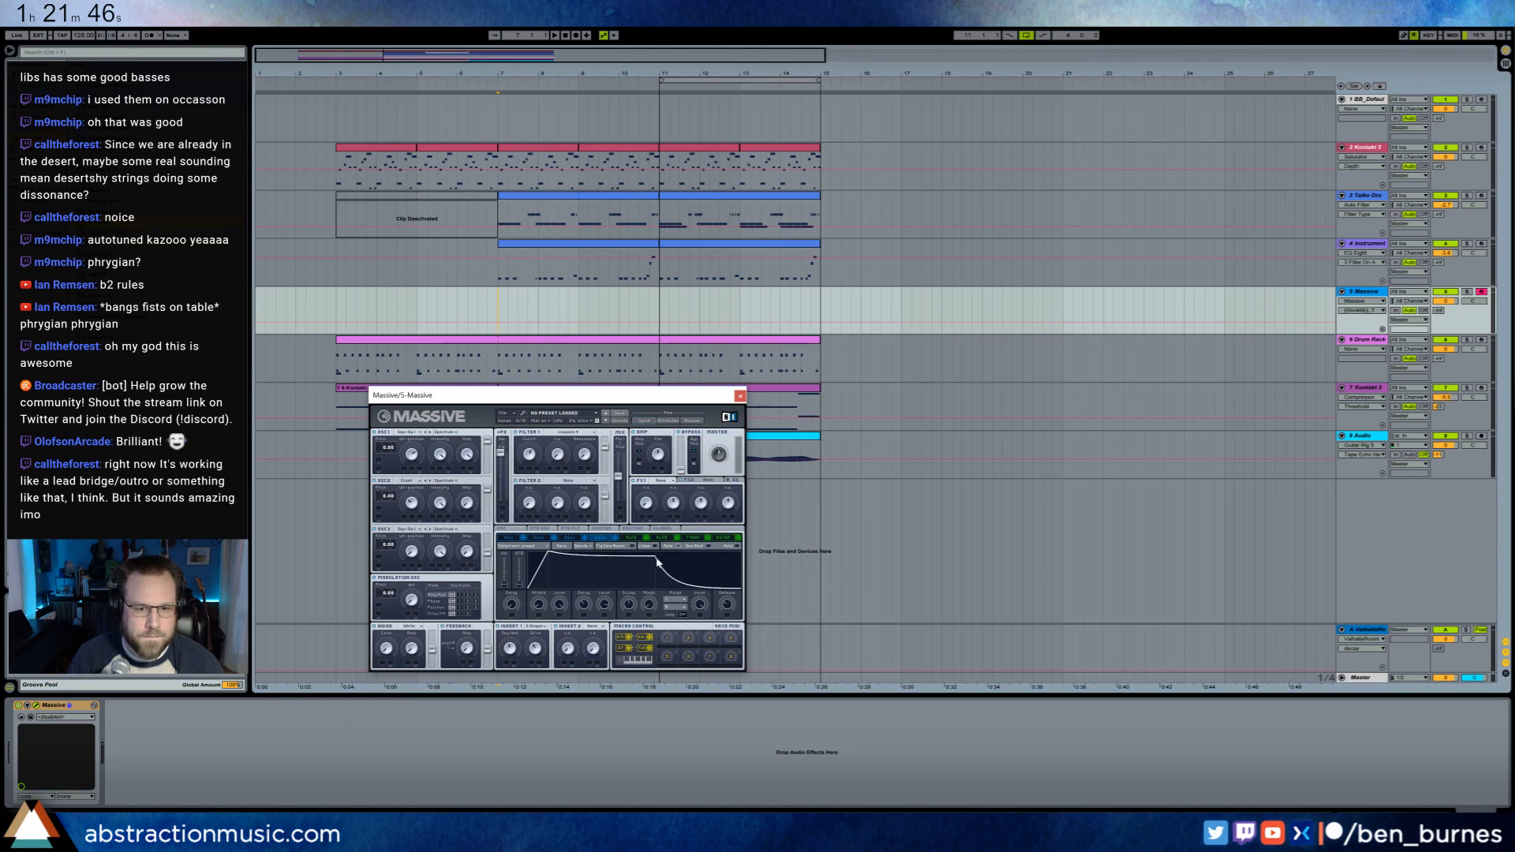
drag(725, 607, 748, 677)
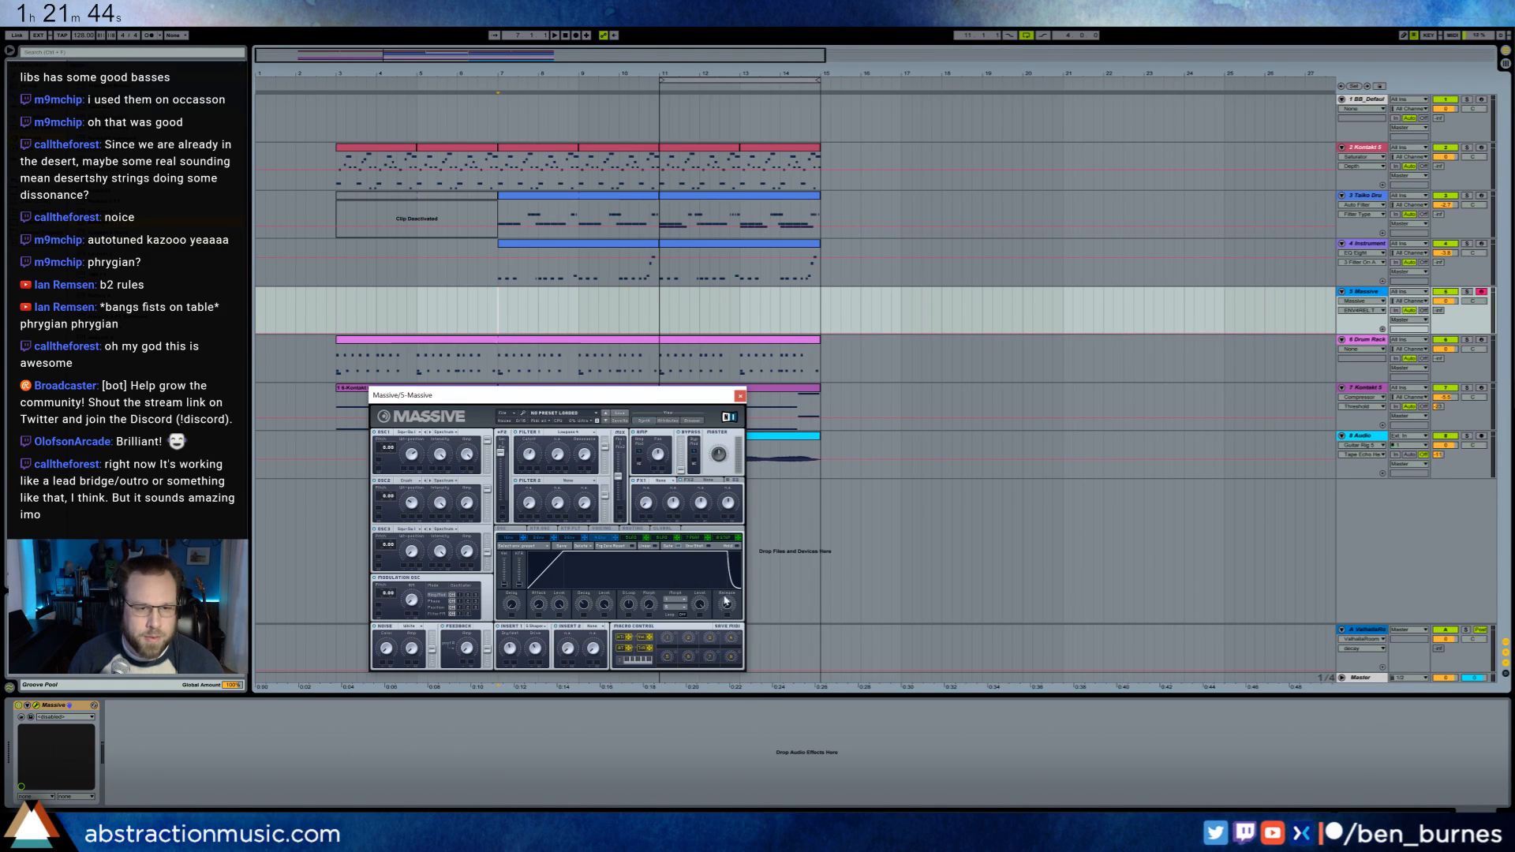
- Copy the Instrument clip's opening notes to the Massive track at bar 7, repeat them every two bars up to bar 13, and play
drag(499, 276, 592, 296)
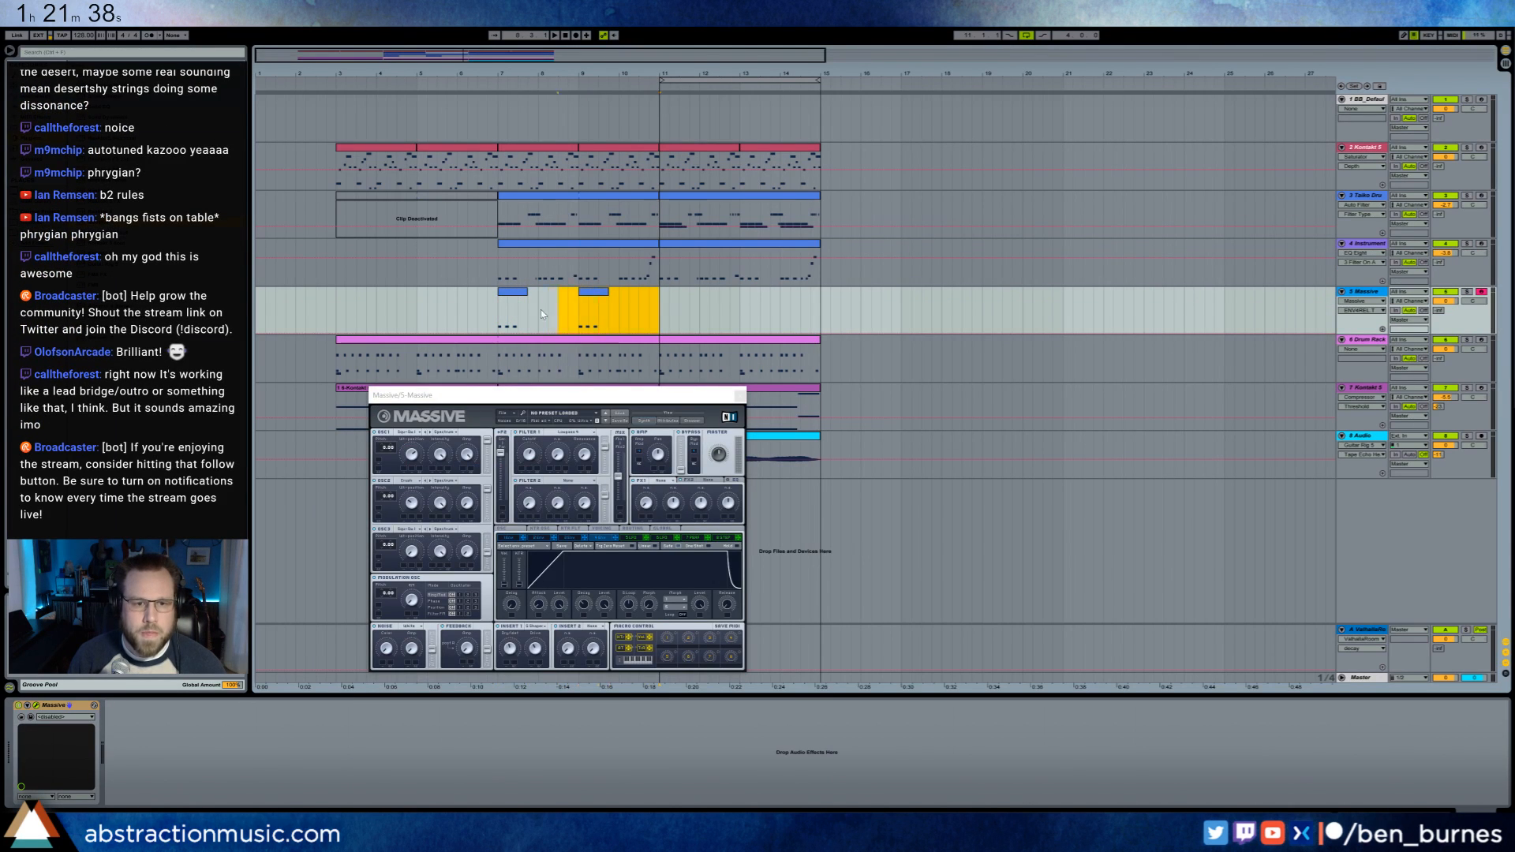
key(ctrl+d)
click(496, 306)
key(space)
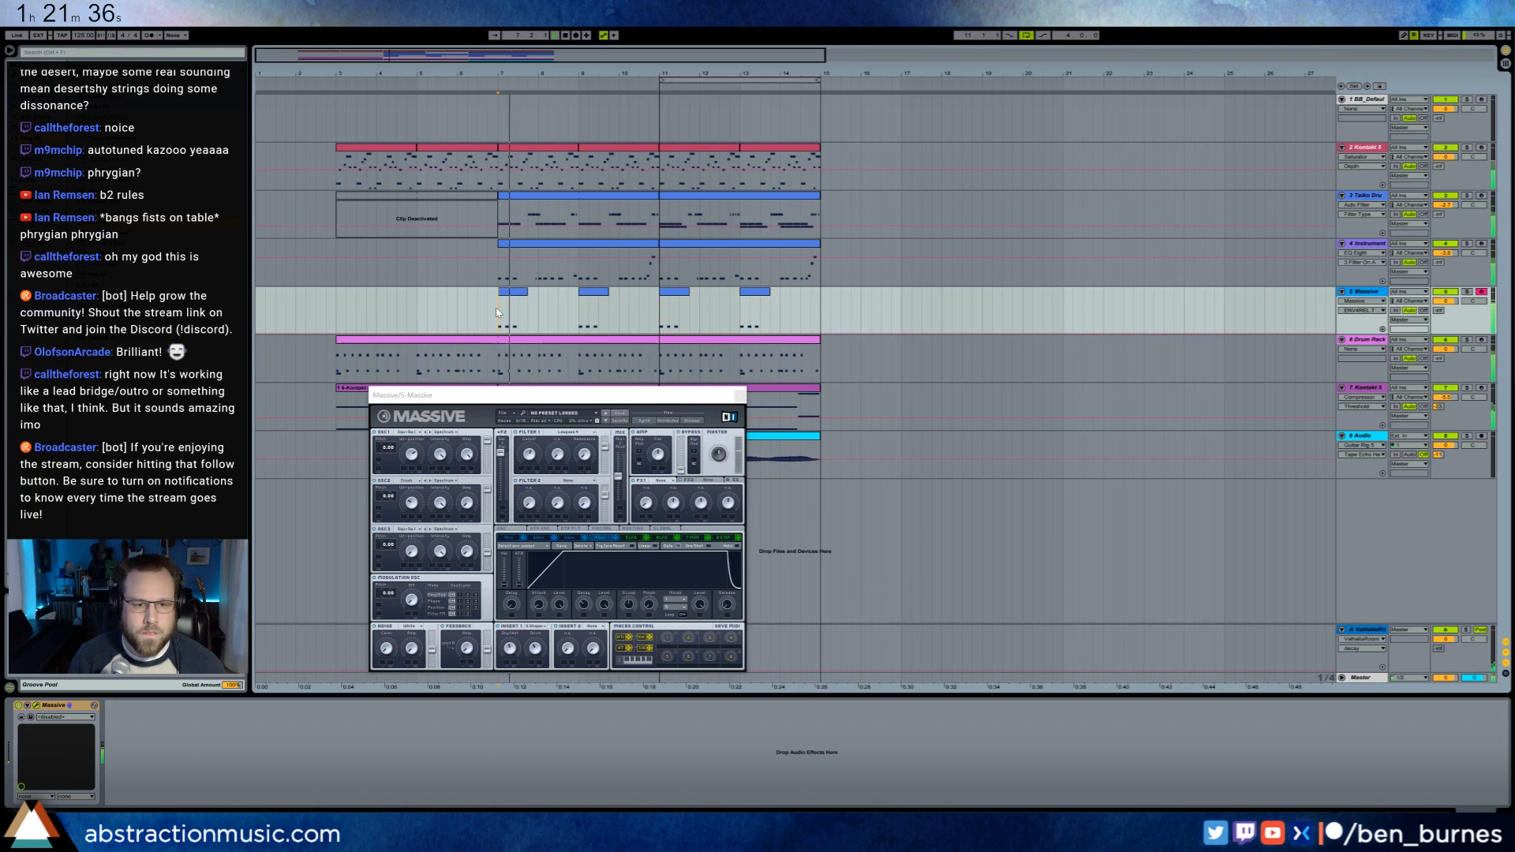
key(space)
- Transpose the bar 7 Massive clip's notes up an octave to C#1 and delete all notes after the first three
double_click(509, 296)
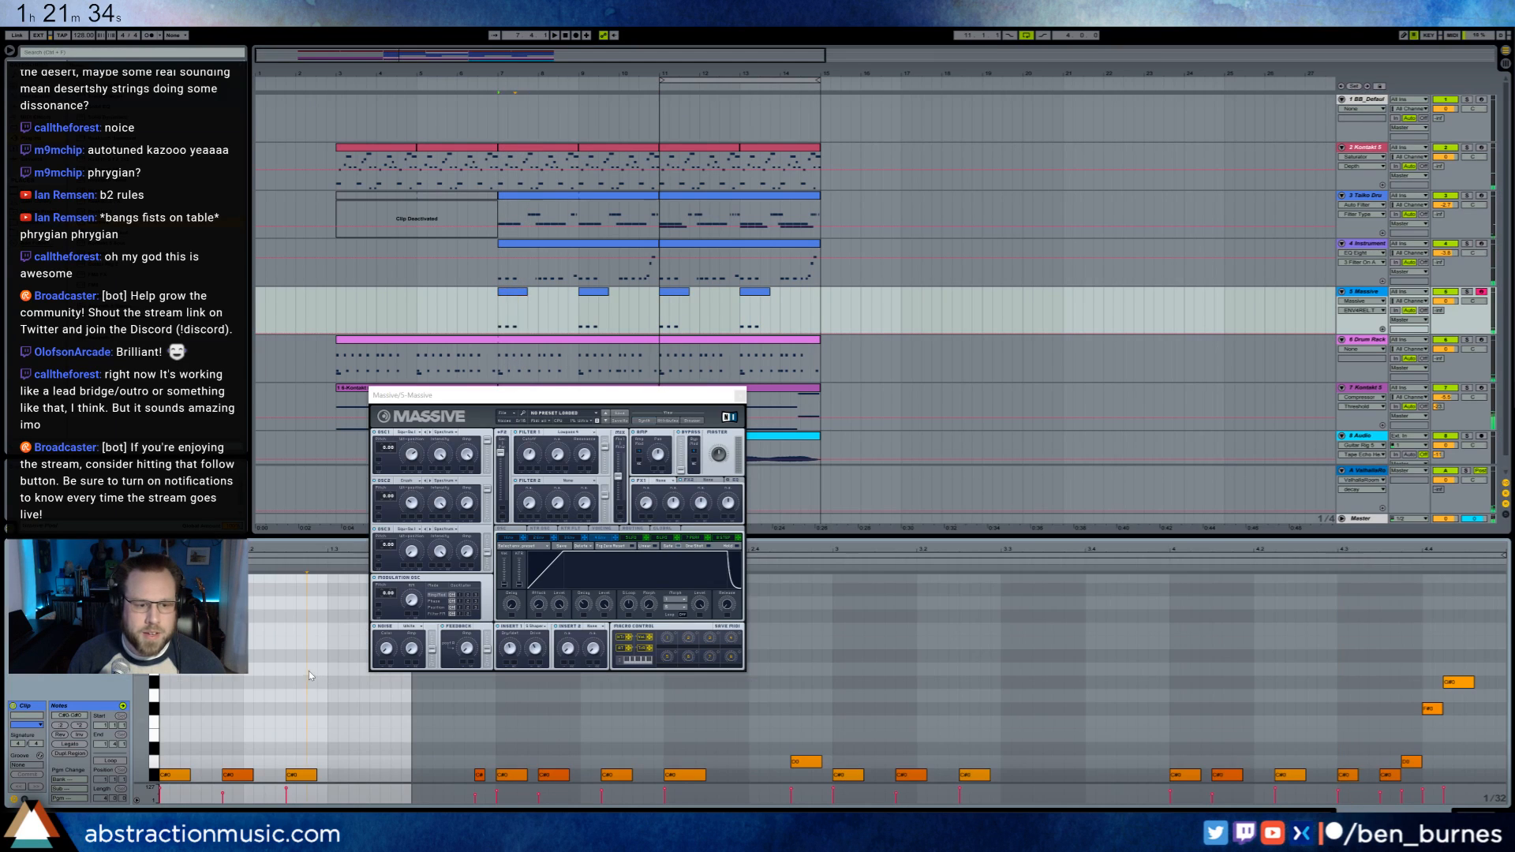
key(shift+Up)
key(space)
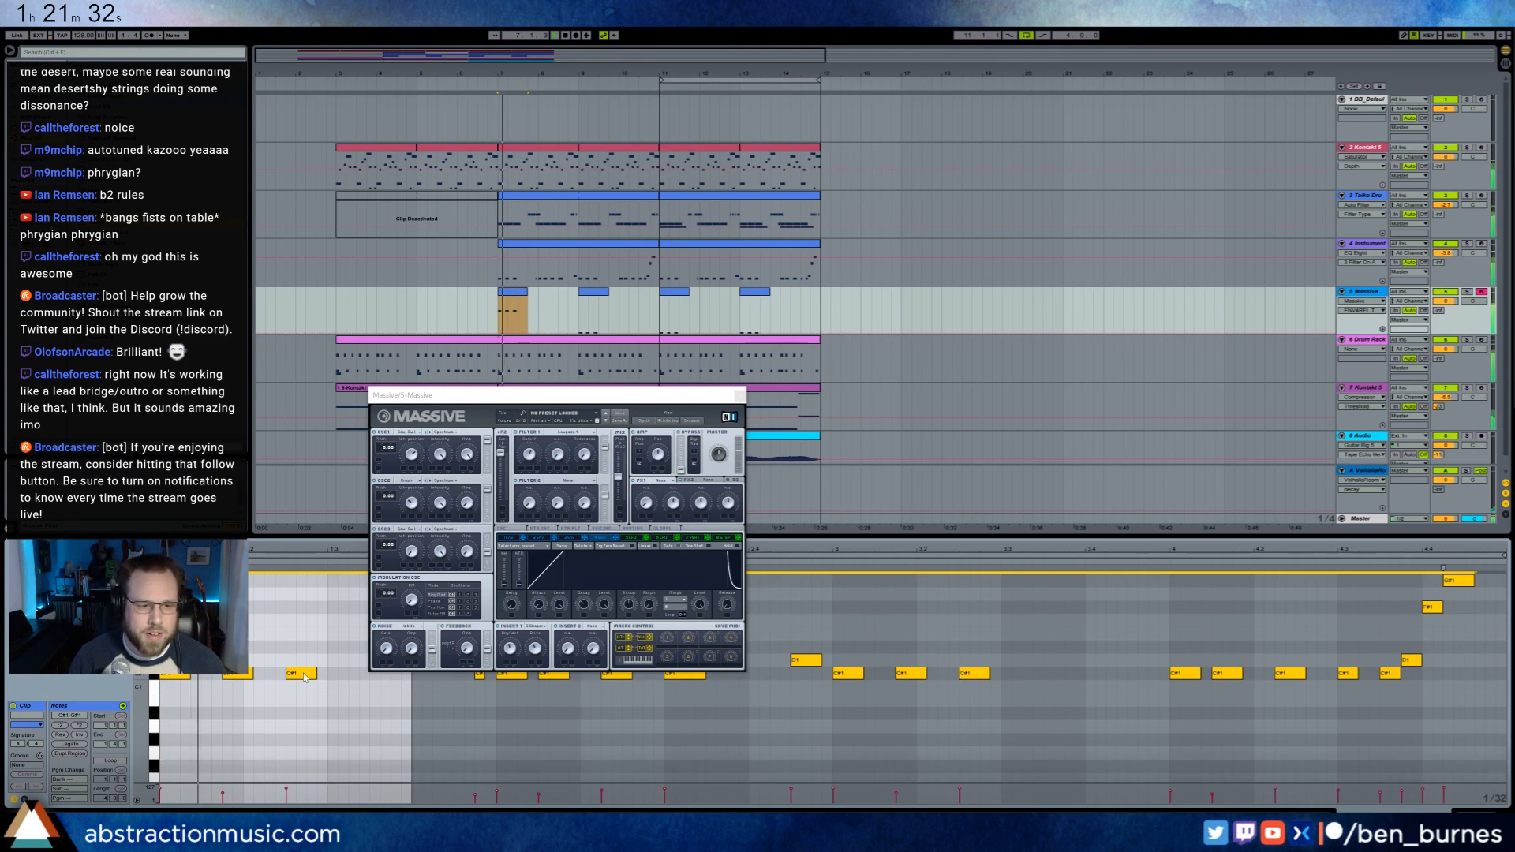
drag(429, 719, 1504, 521)
key(space)
key(Delete)
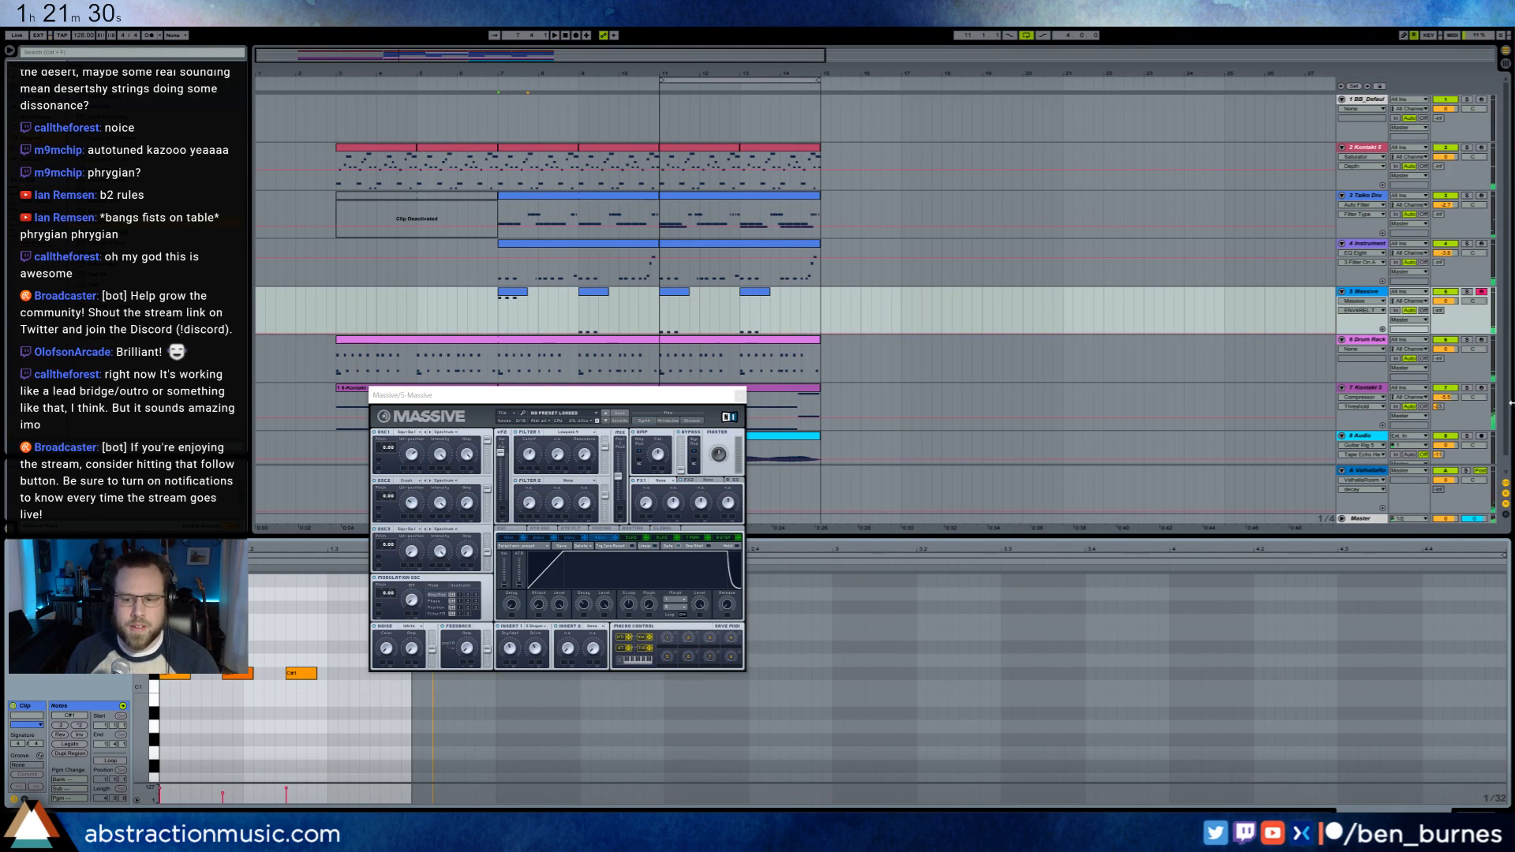
- Extend the Massive clip from bar 7 to bar 15, loop it with a length of 2 bars, and play it
click(526, 245)
drag(525, 293, 821, 298)
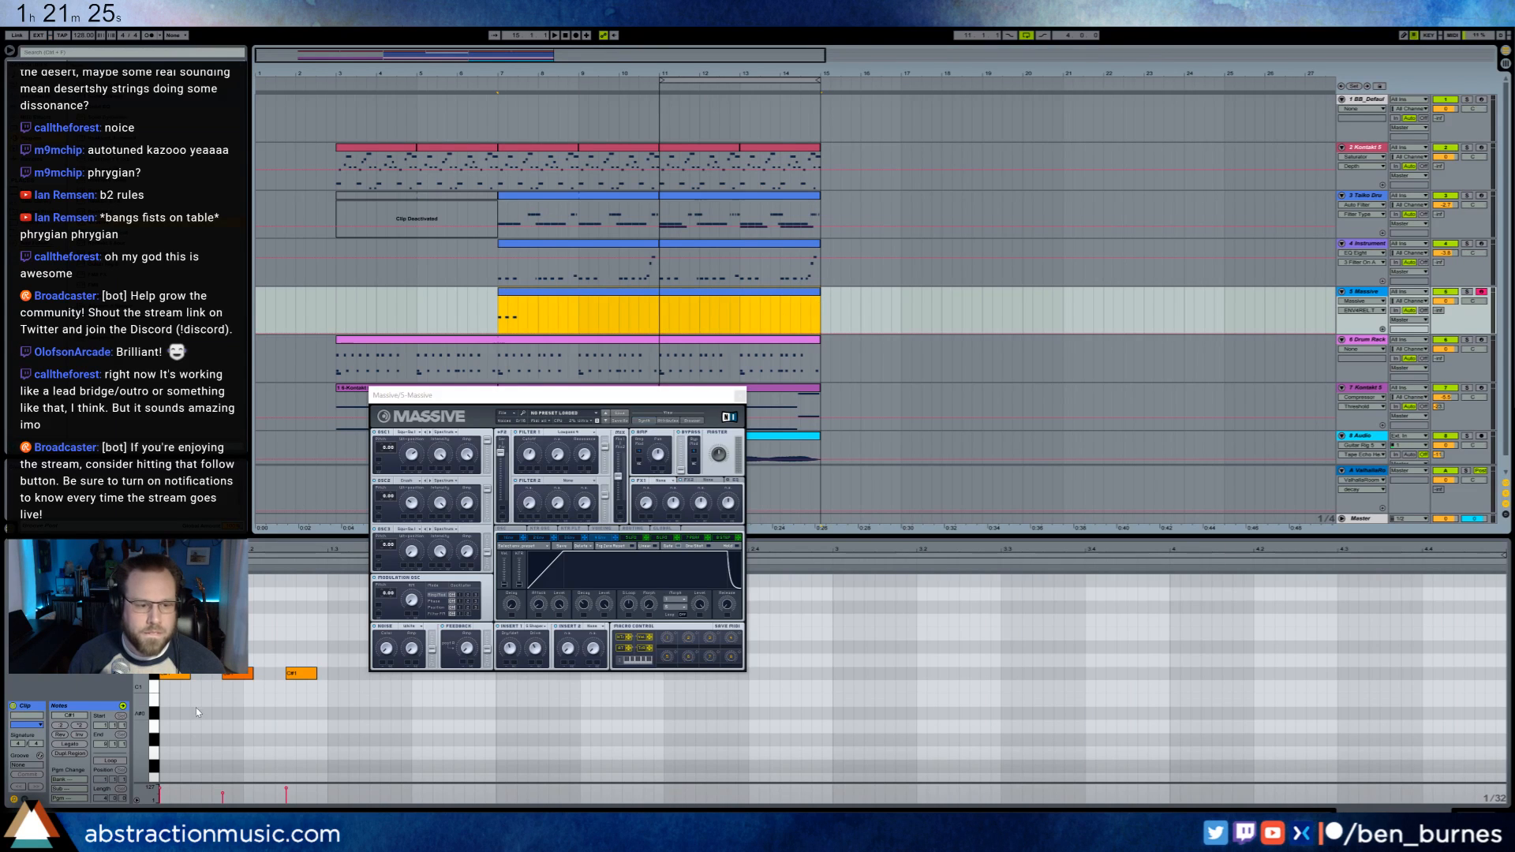
click(121, 760)
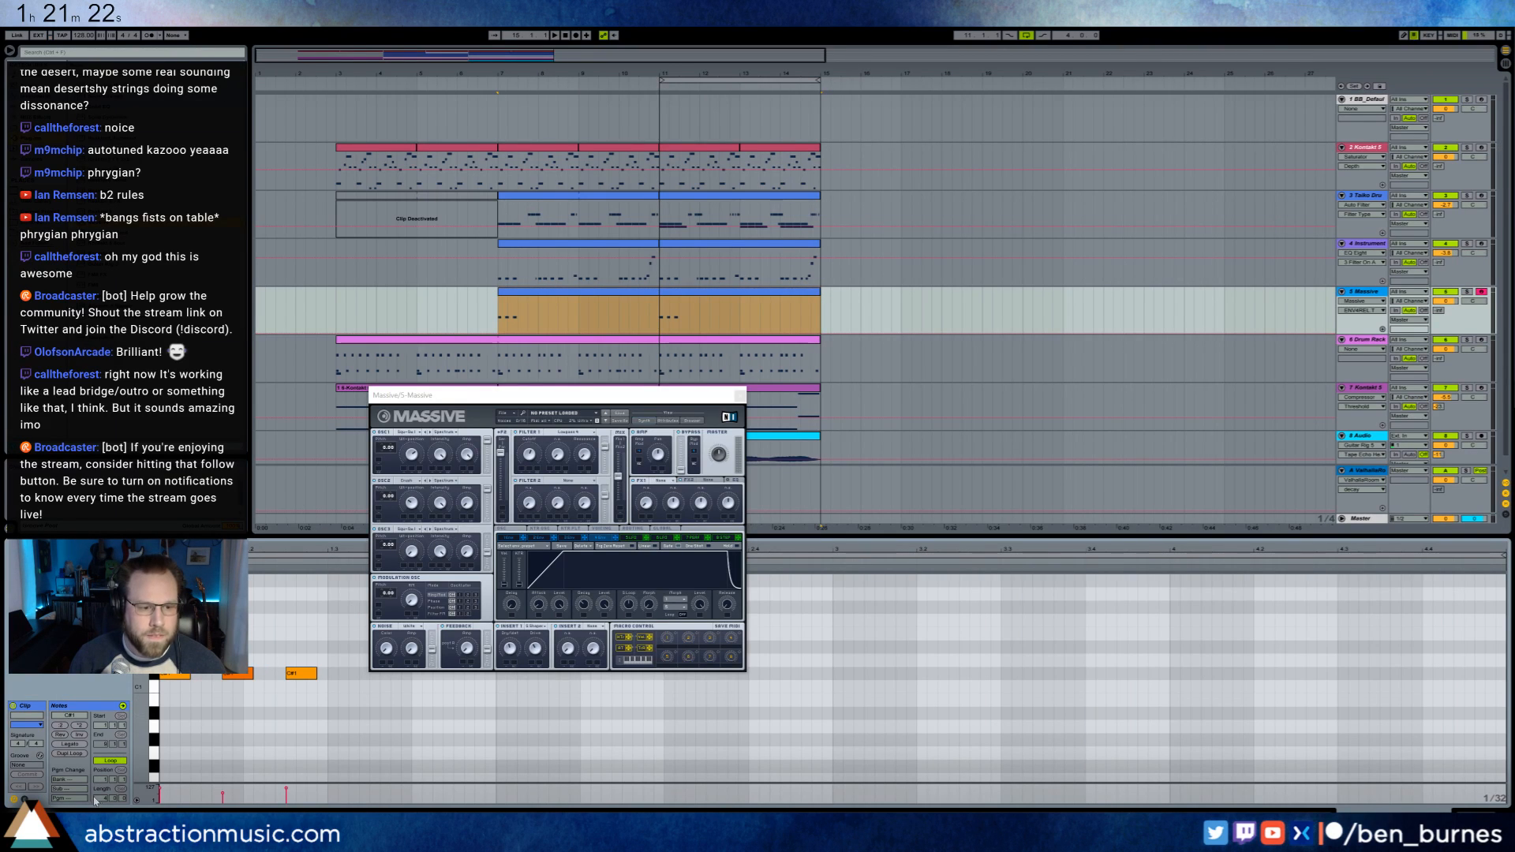
text(2)
key(Return)
key(space)
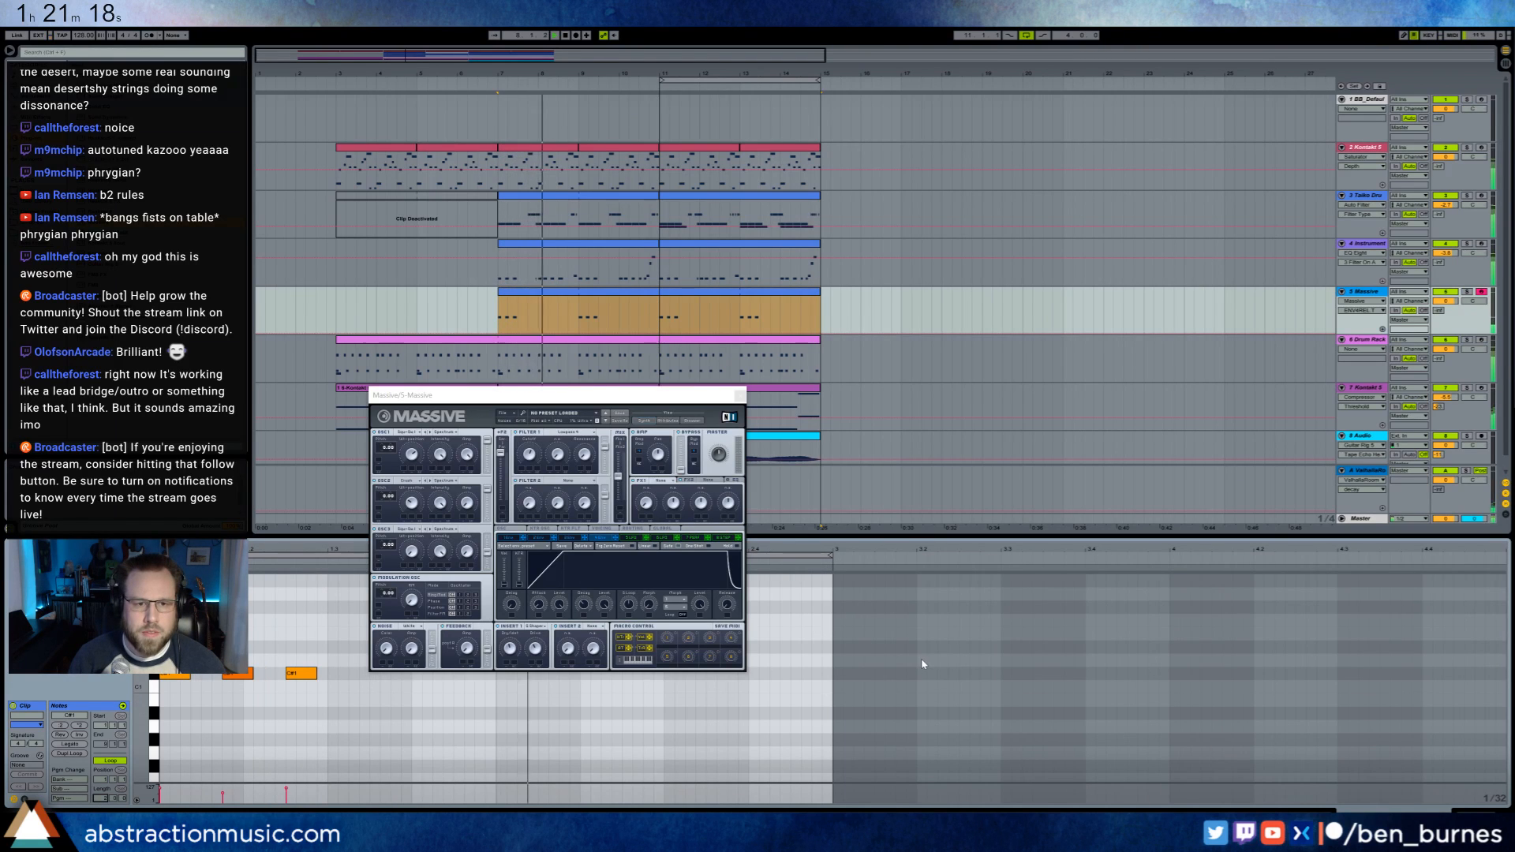
click(1471, 817)
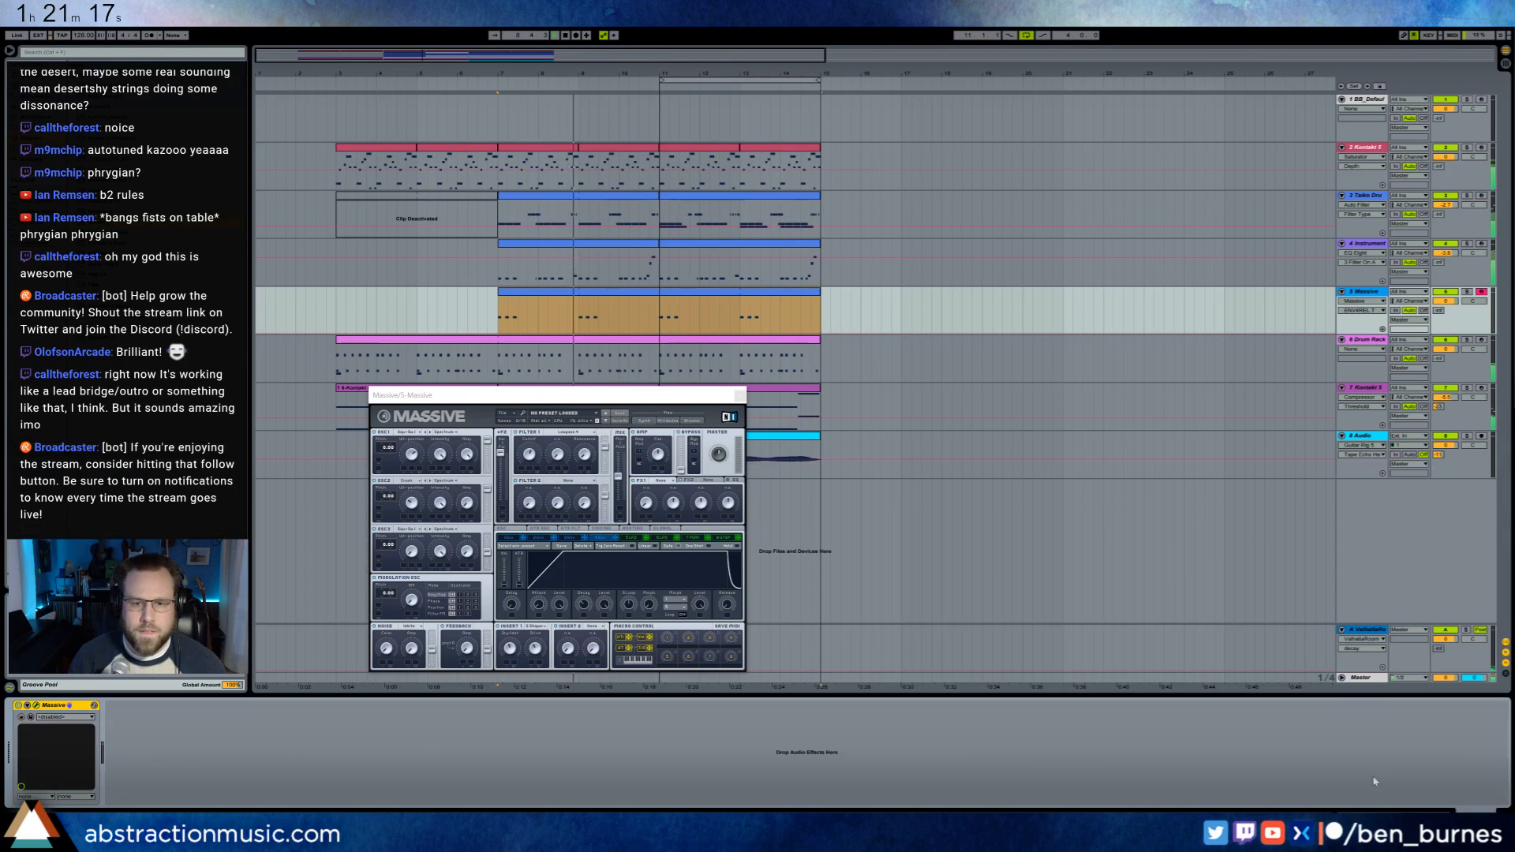
- Adjust Filter 1's cutoff and resonance in Massive during playback and replay the section from bar 7
click(591, 400)
drag(591, 400, 556, 388)
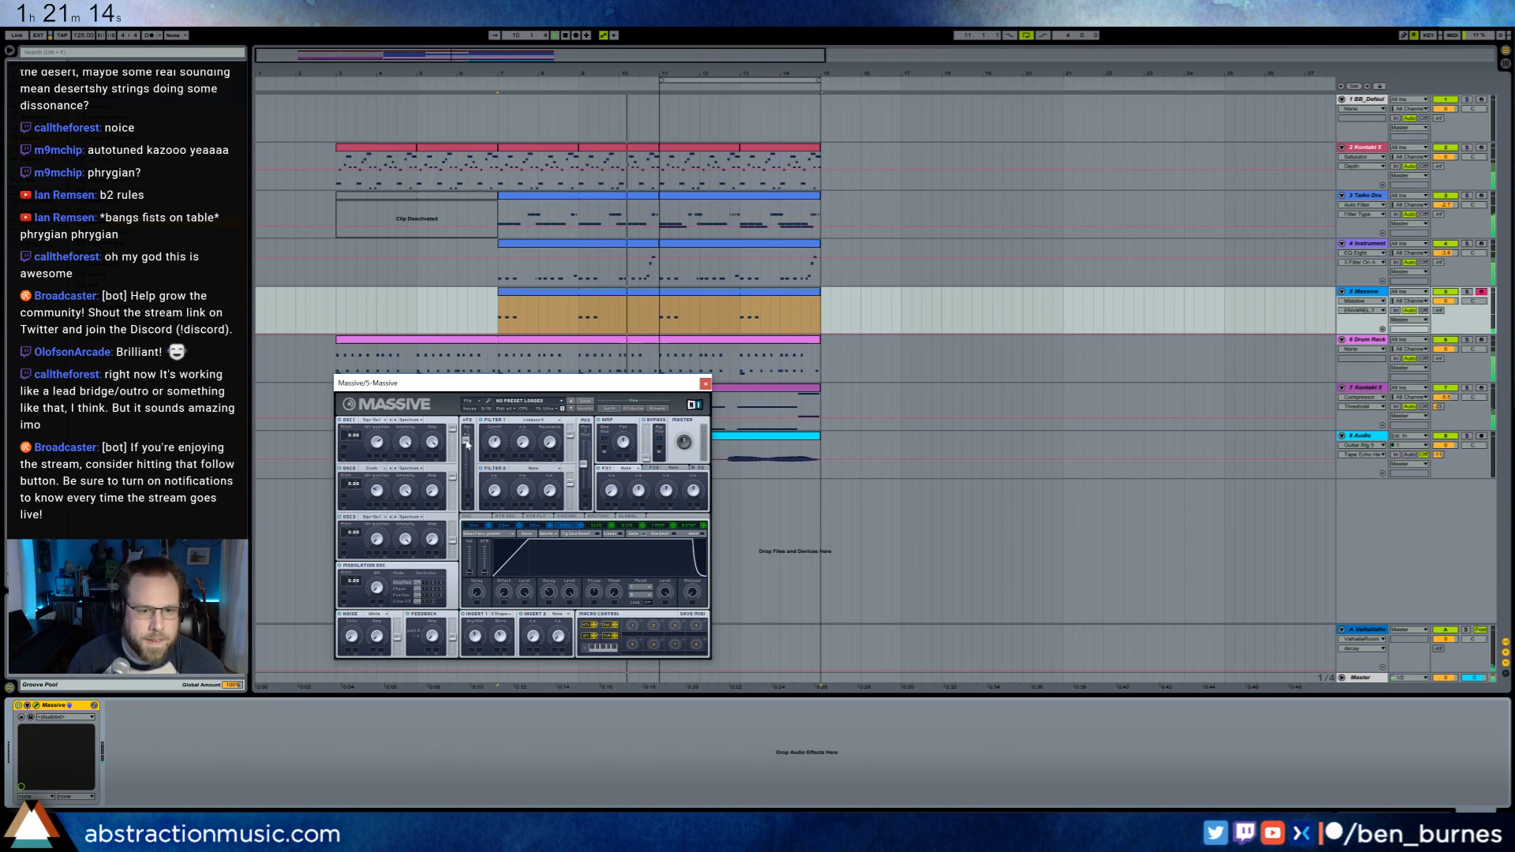
drag(494, 442, 546, 444)
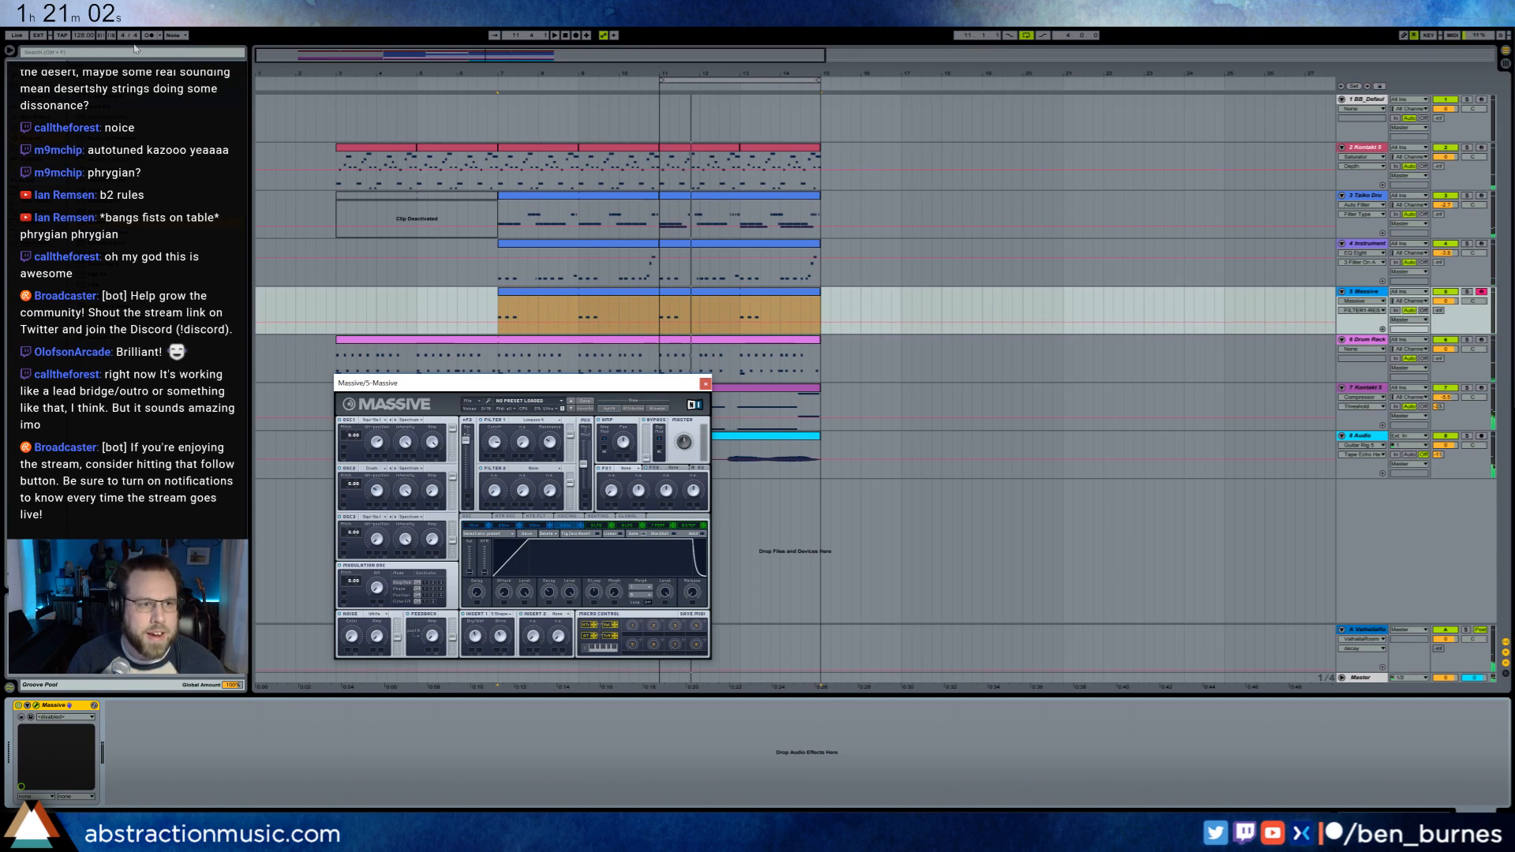
click(493, 188)
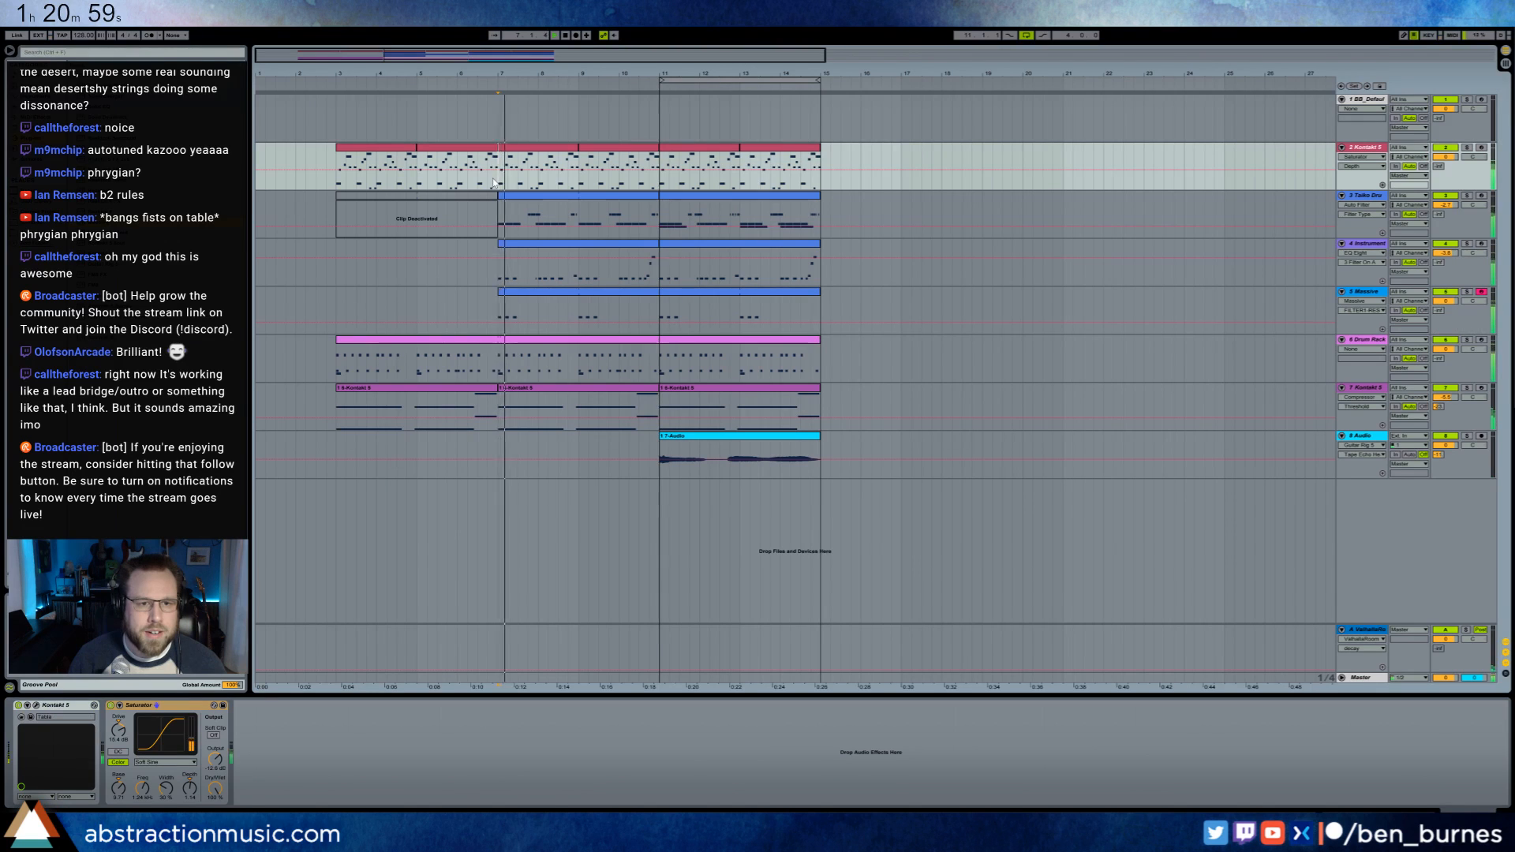
click(555, 333)
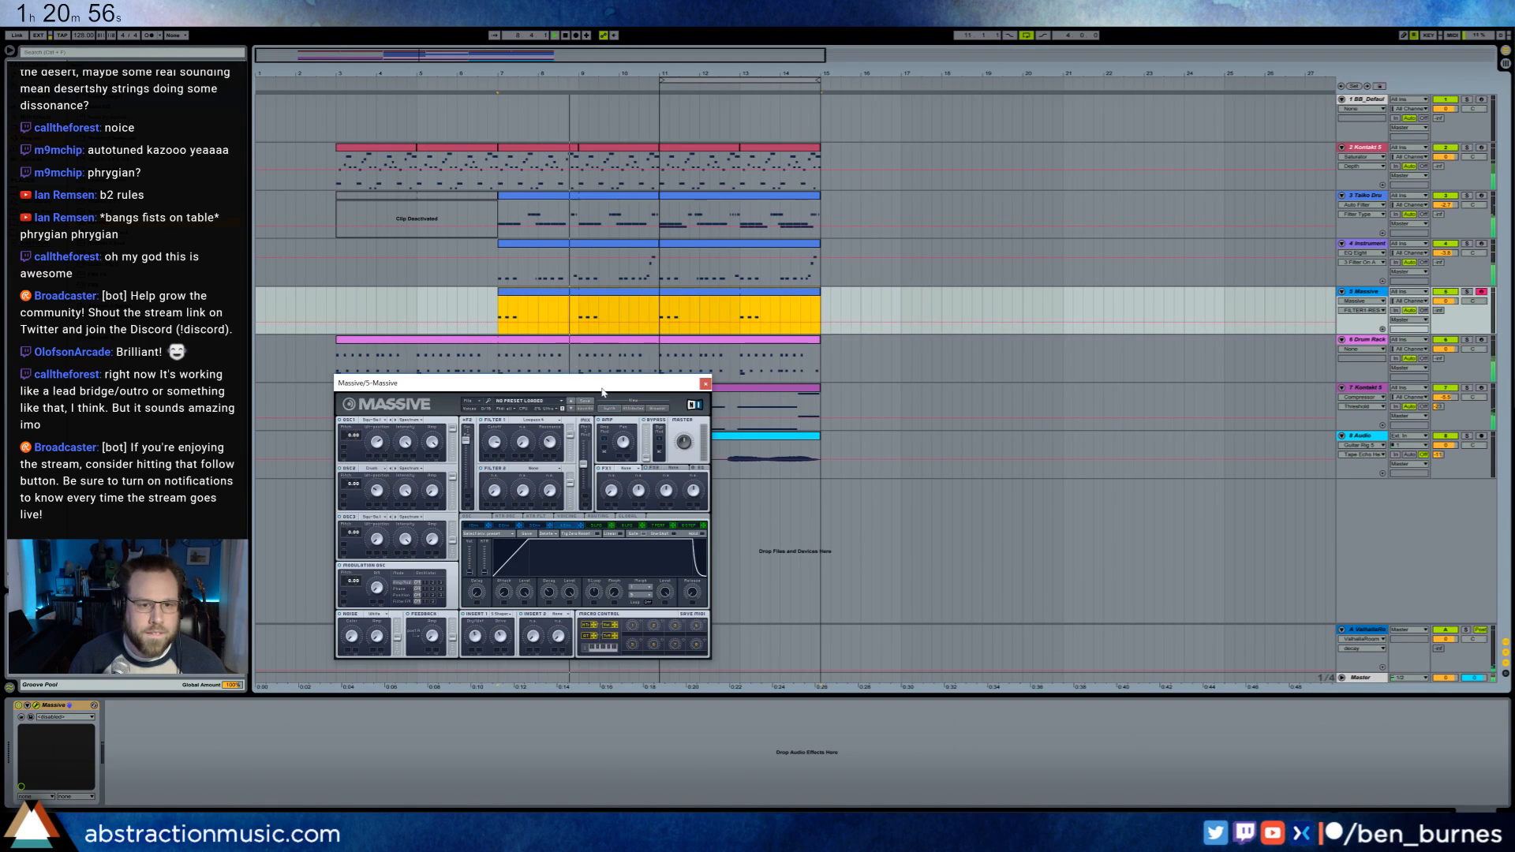
- Adjust the Saturator's output on the upper Kontakt 5 track and add a Transient Master after it with adjusted sustain and gain
click(585, 167)
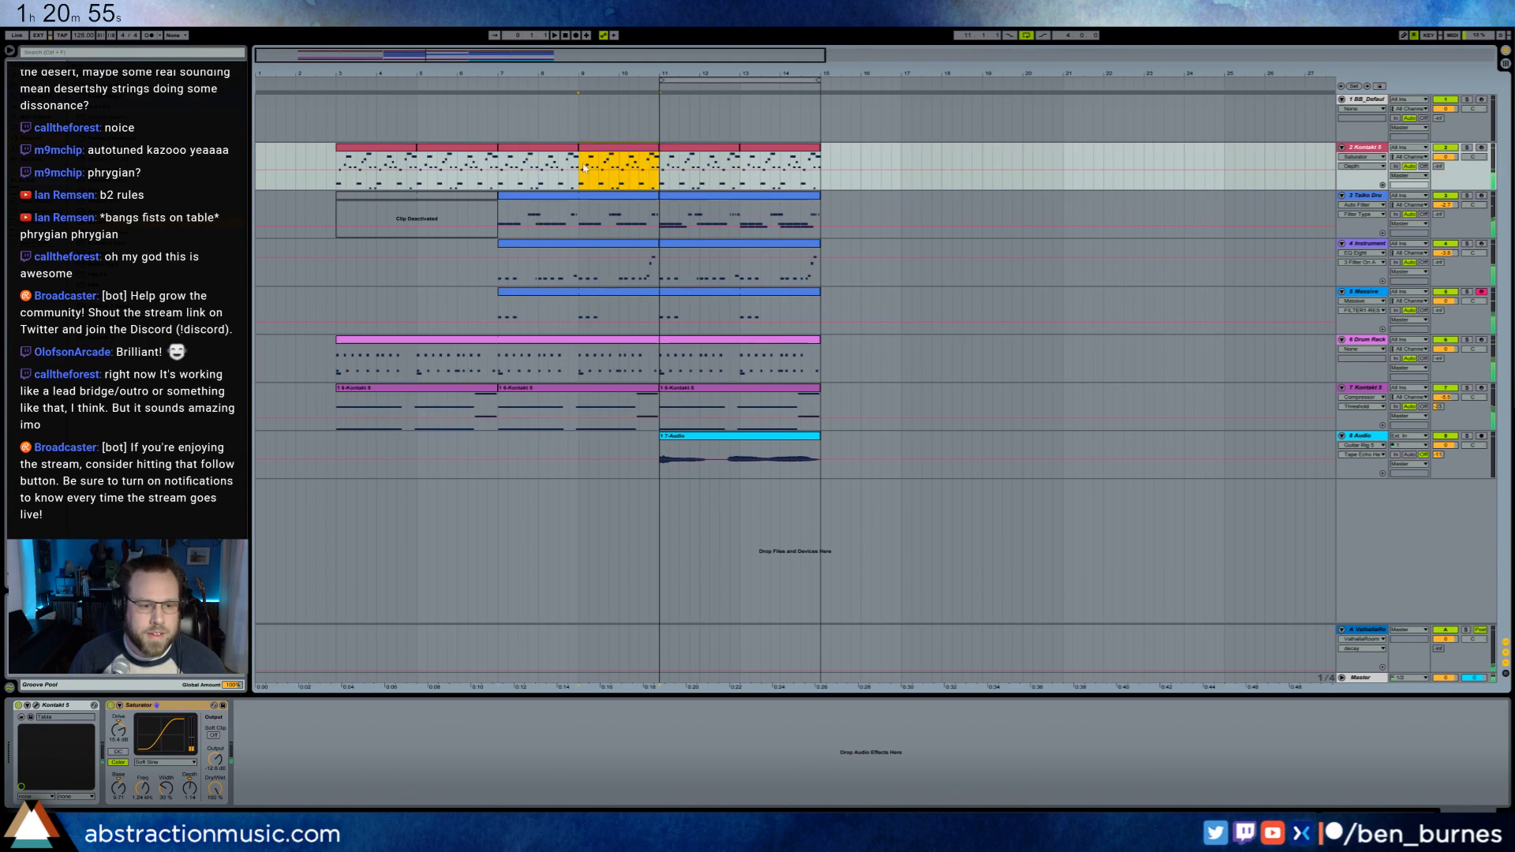
click(213, 759)
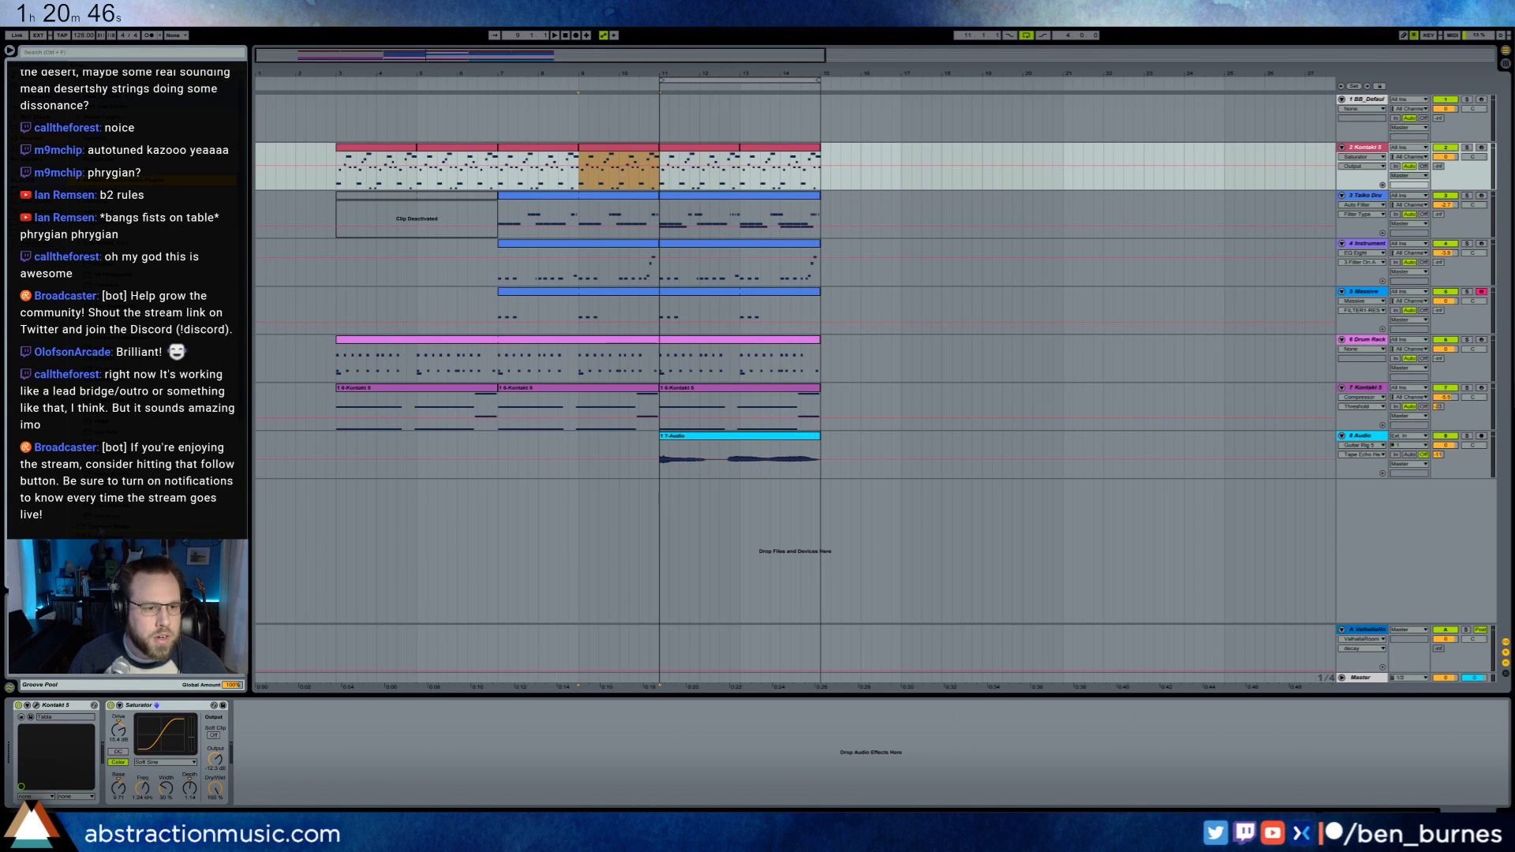
drag(100, 529, 305, 768)
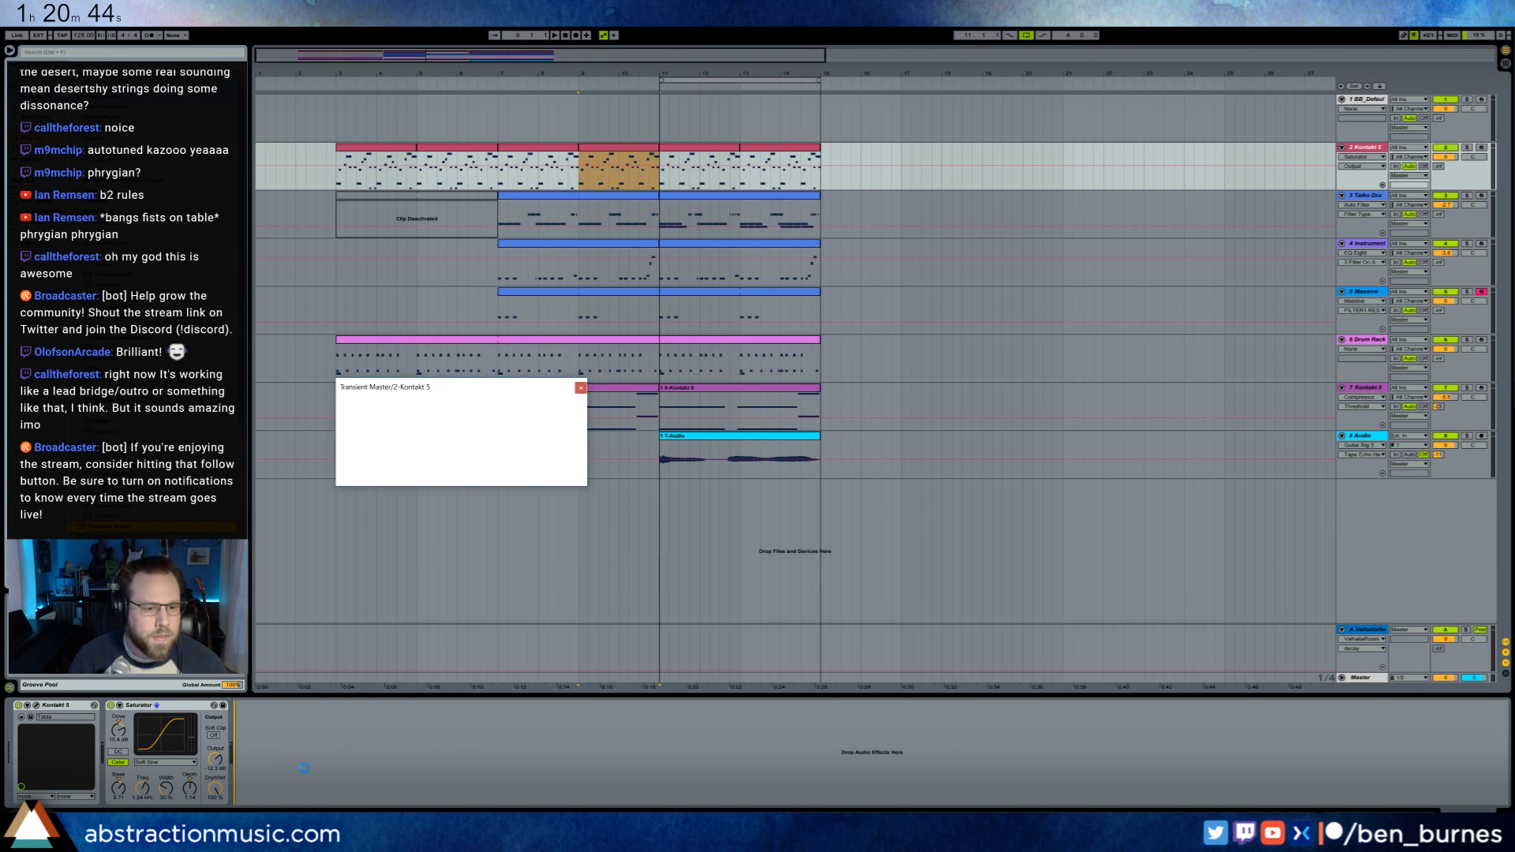
drag(452, 452, 517, 497)
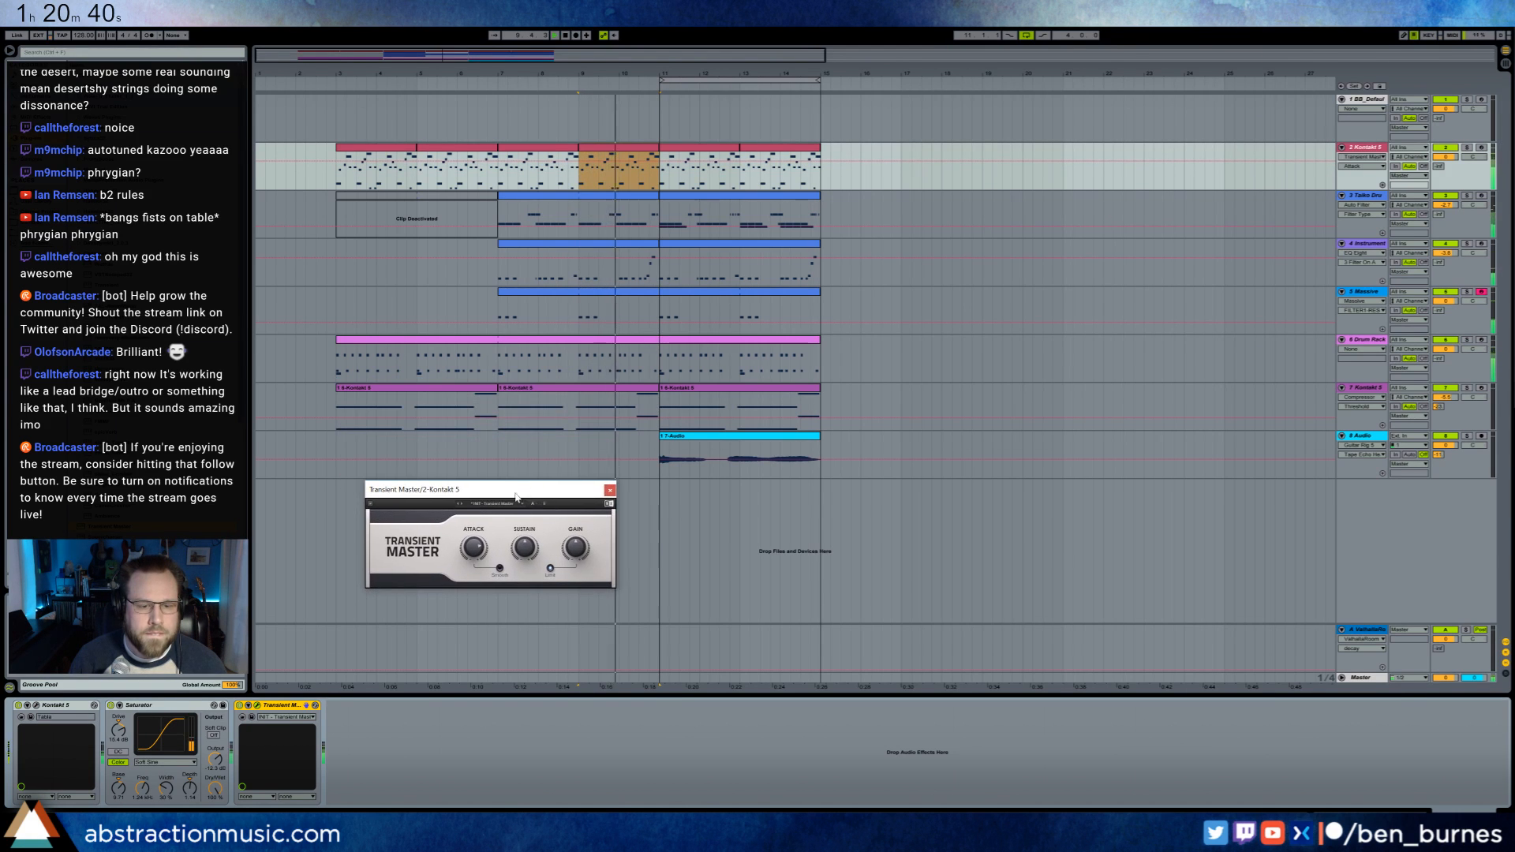
click(523, 547)
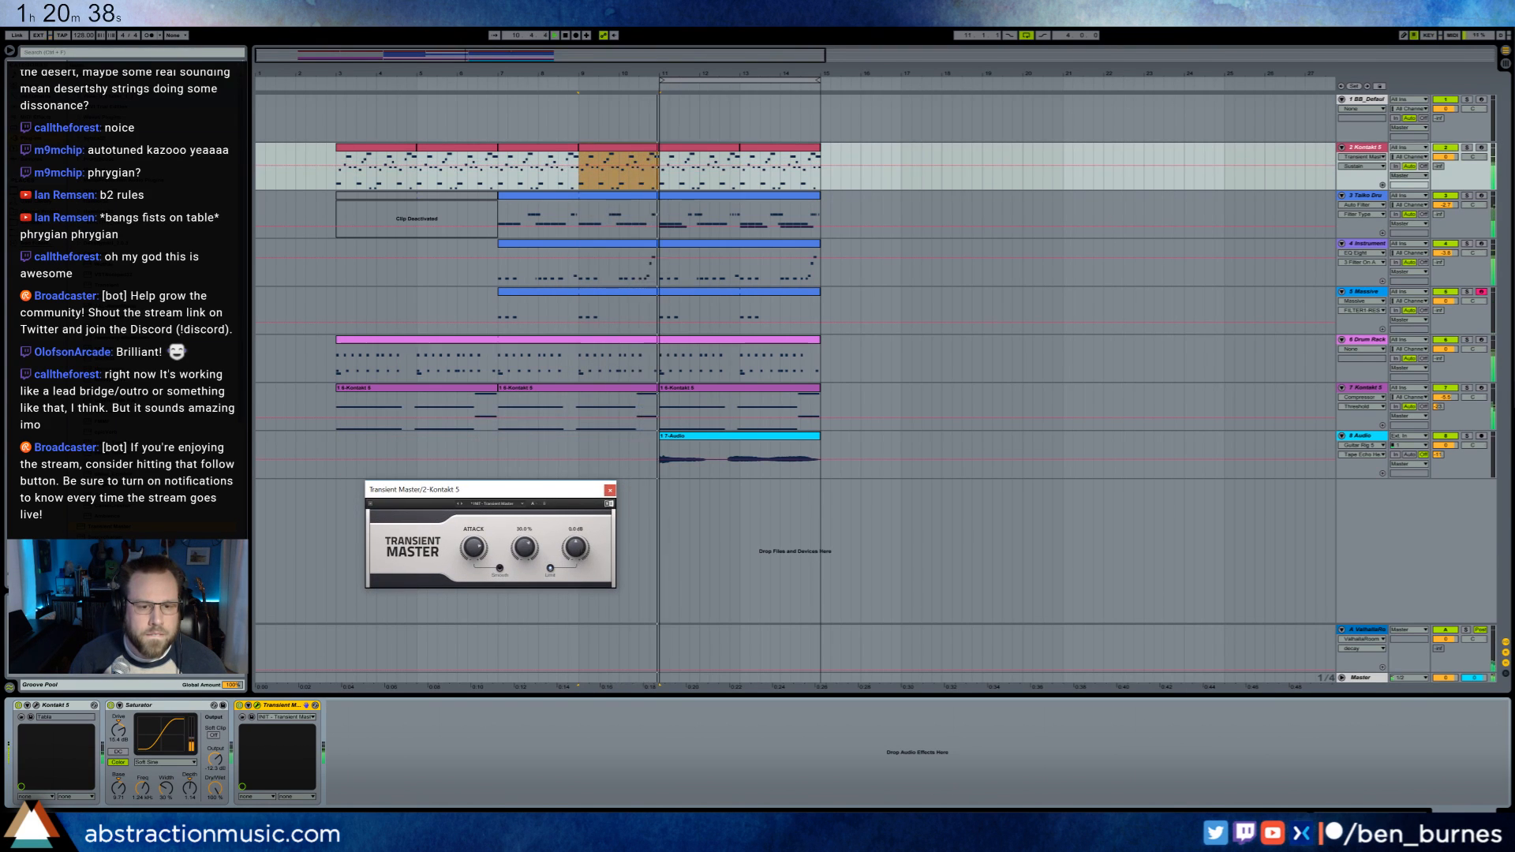
click(610, 489)
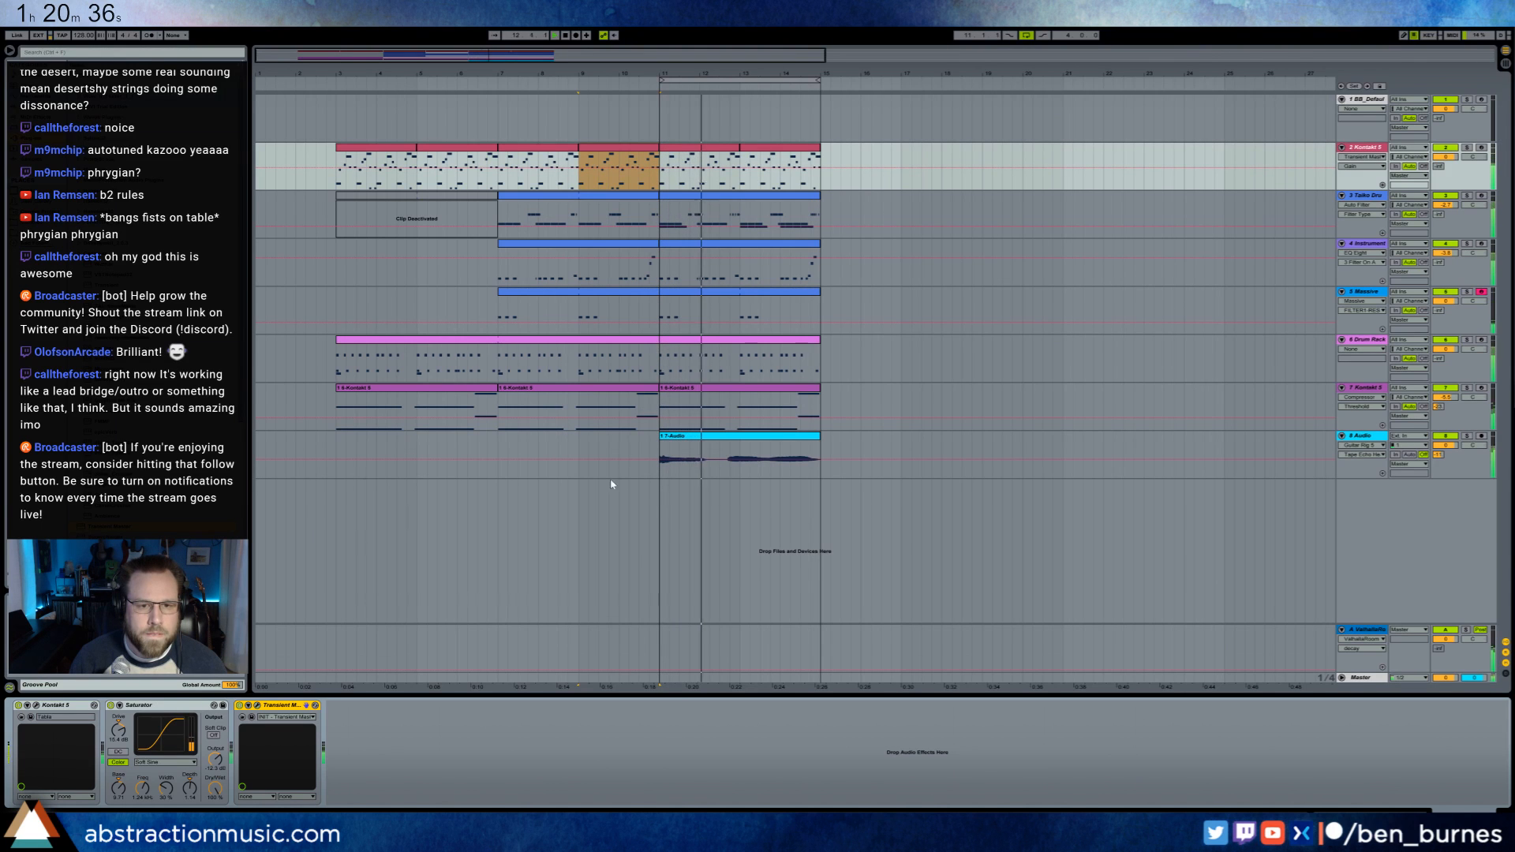
- Balance the Massive track's volume against the playing mix and stop playback
drag(1444, 301, 1443, 315)
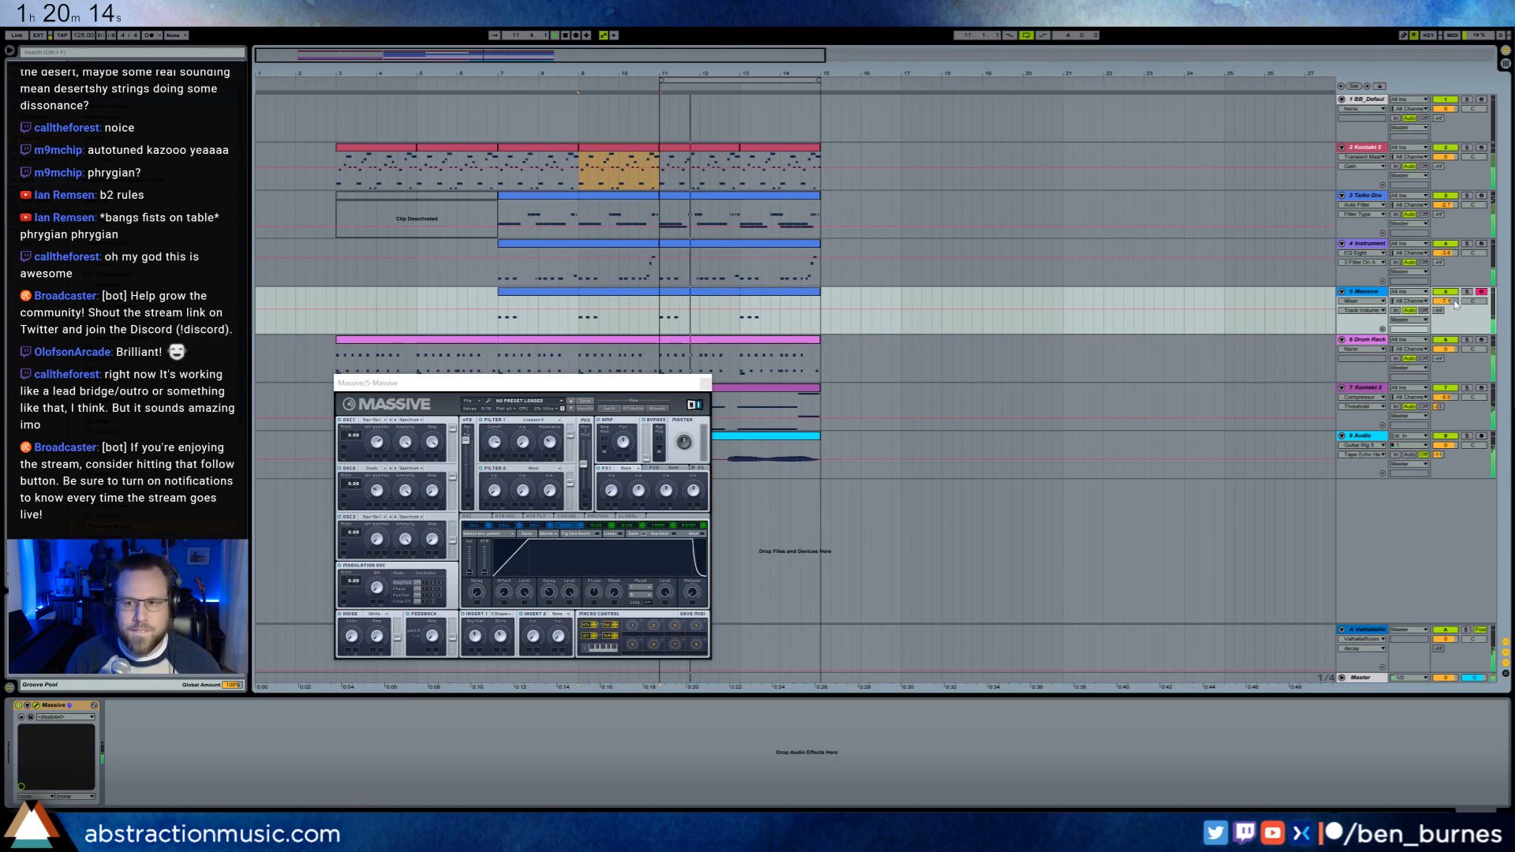
drag(1455, 301, 1454, 289)
key(space)
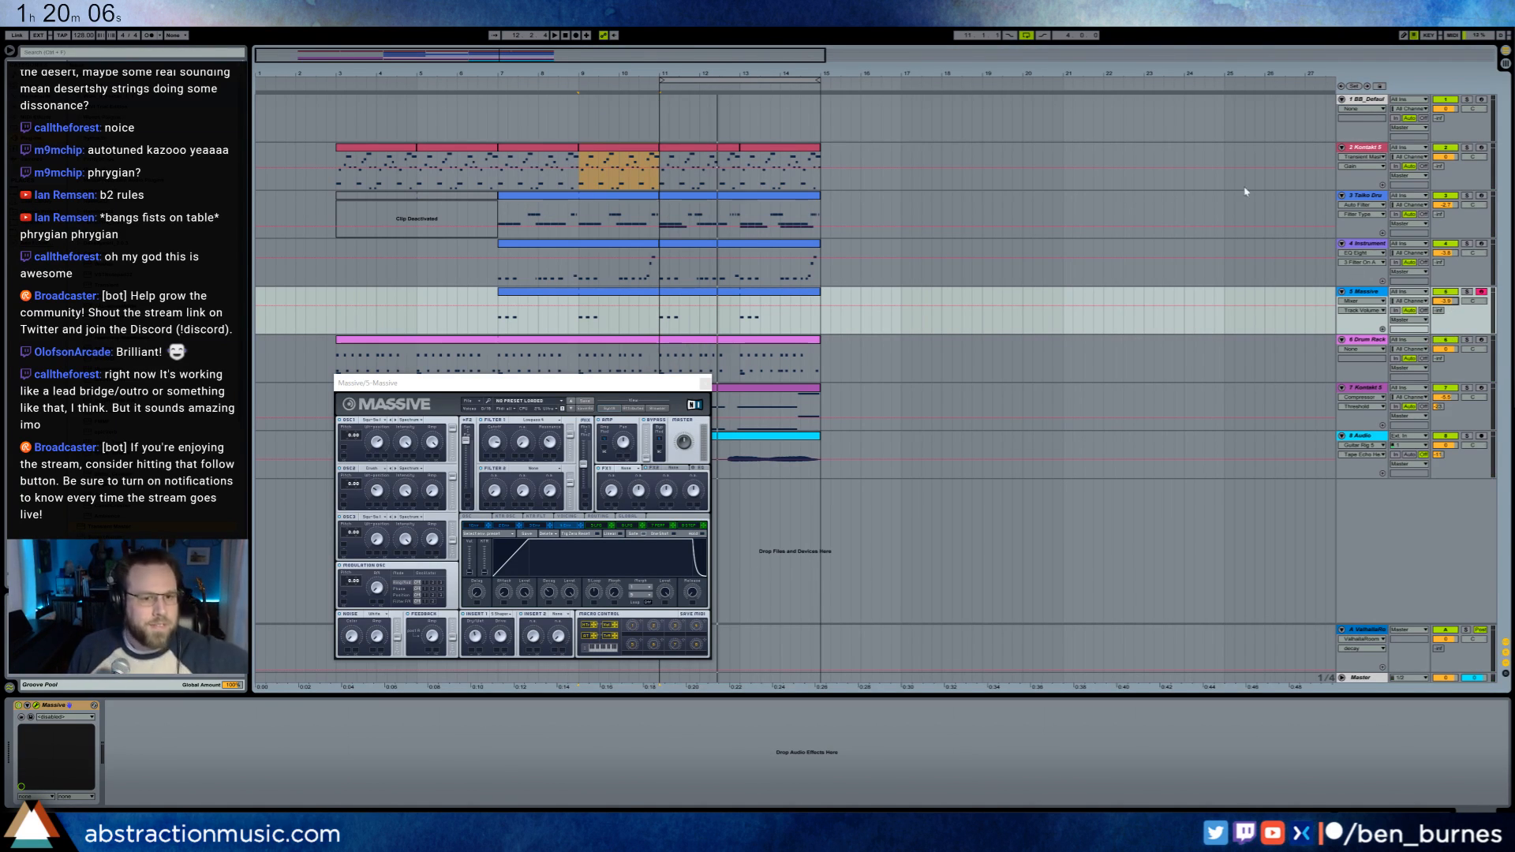
- Play the arrangement and lower the Audio track's volume
key(space)
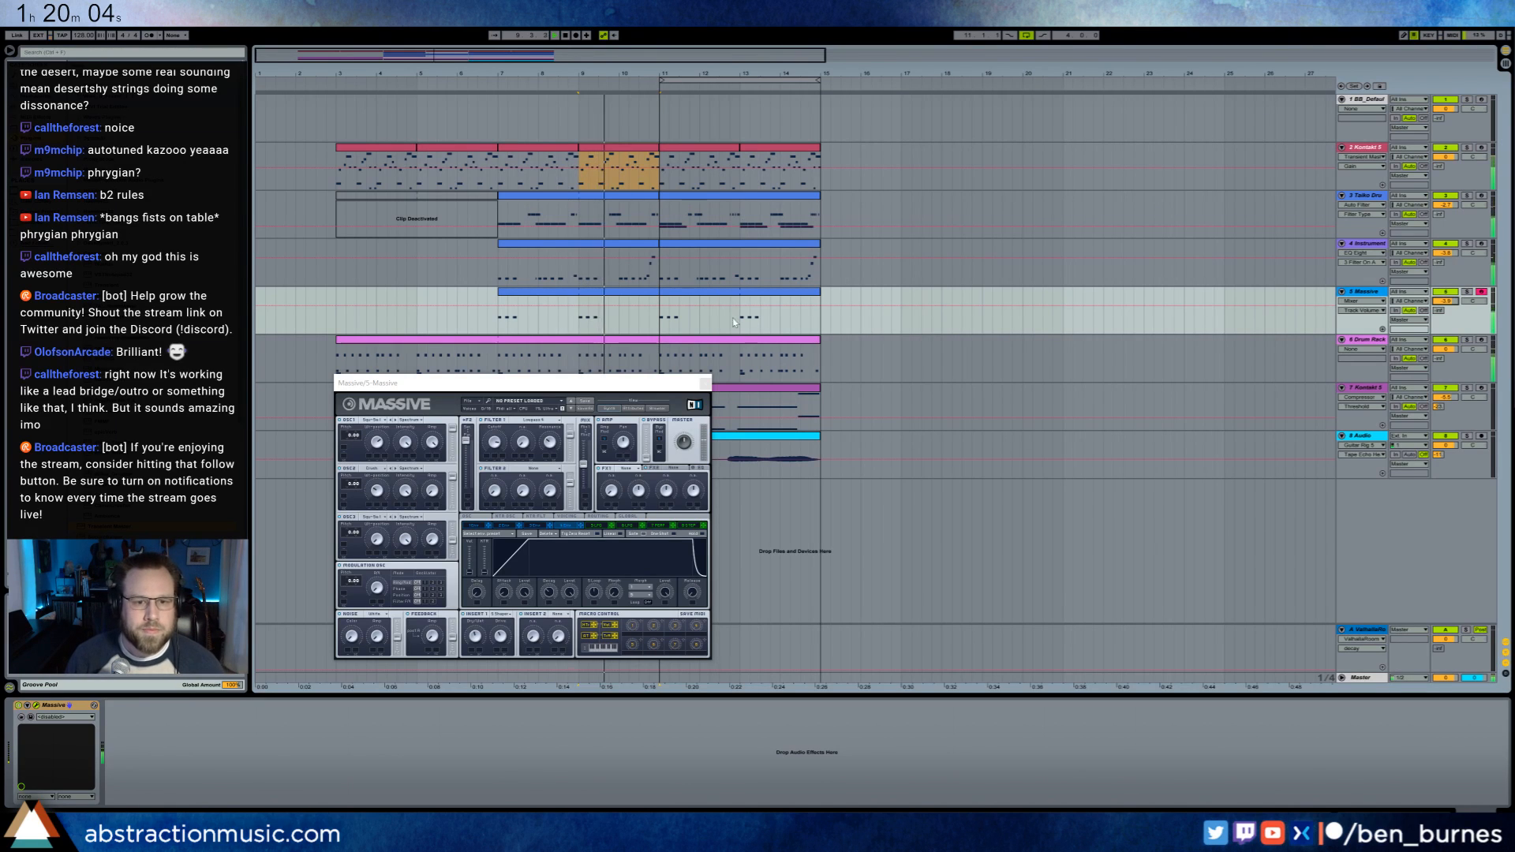
drag(1447, 446, 1447, 473)
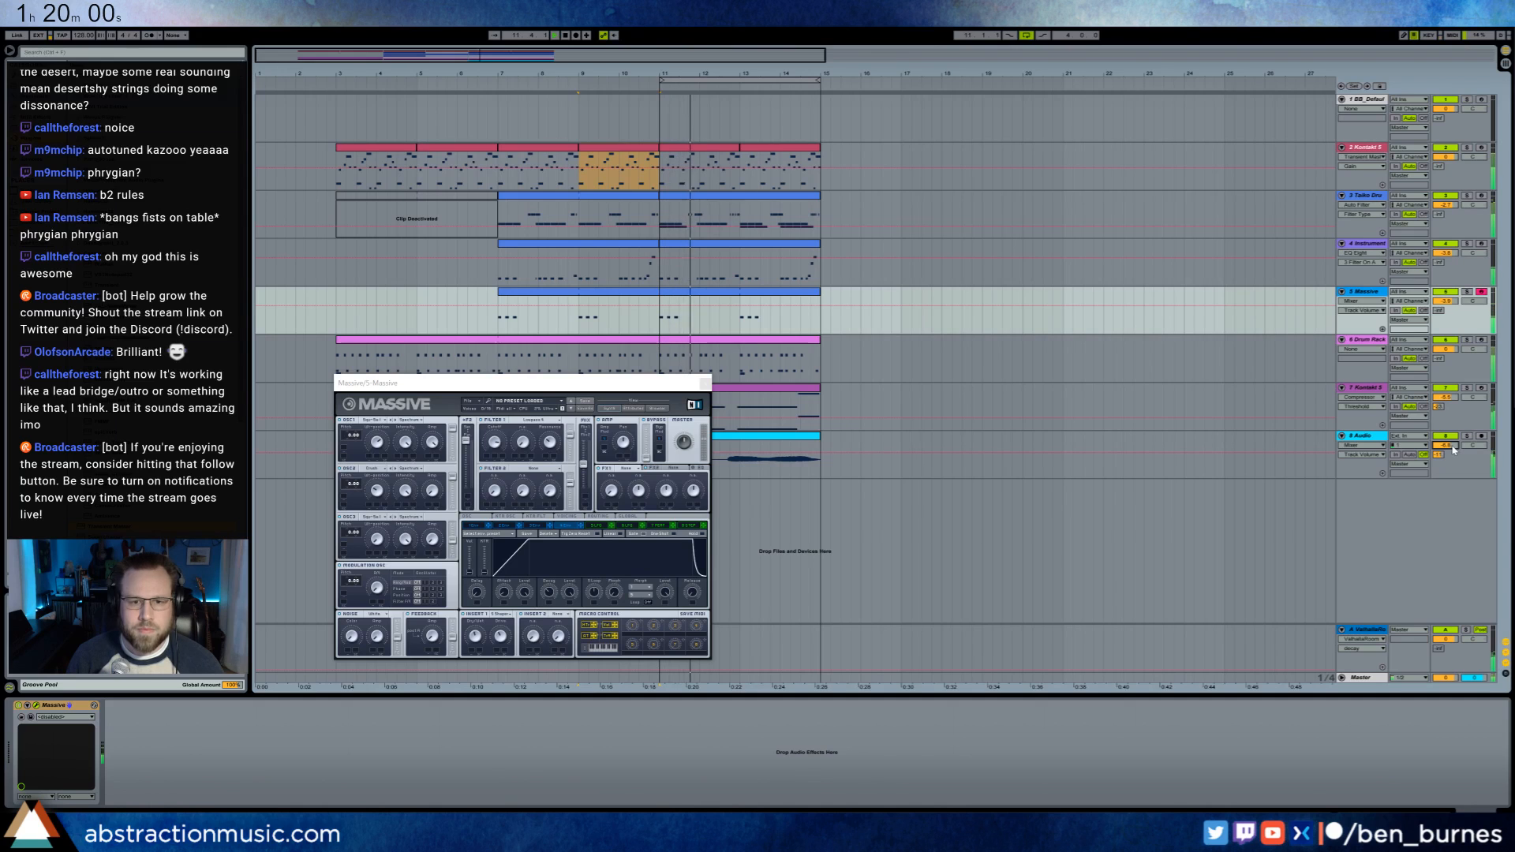
- Move the Massive window clear of the arrangement, separate the Massive clip at bar 11, and open bars 11 to 15 for note editing
drag(659, 385, 1211, 375)
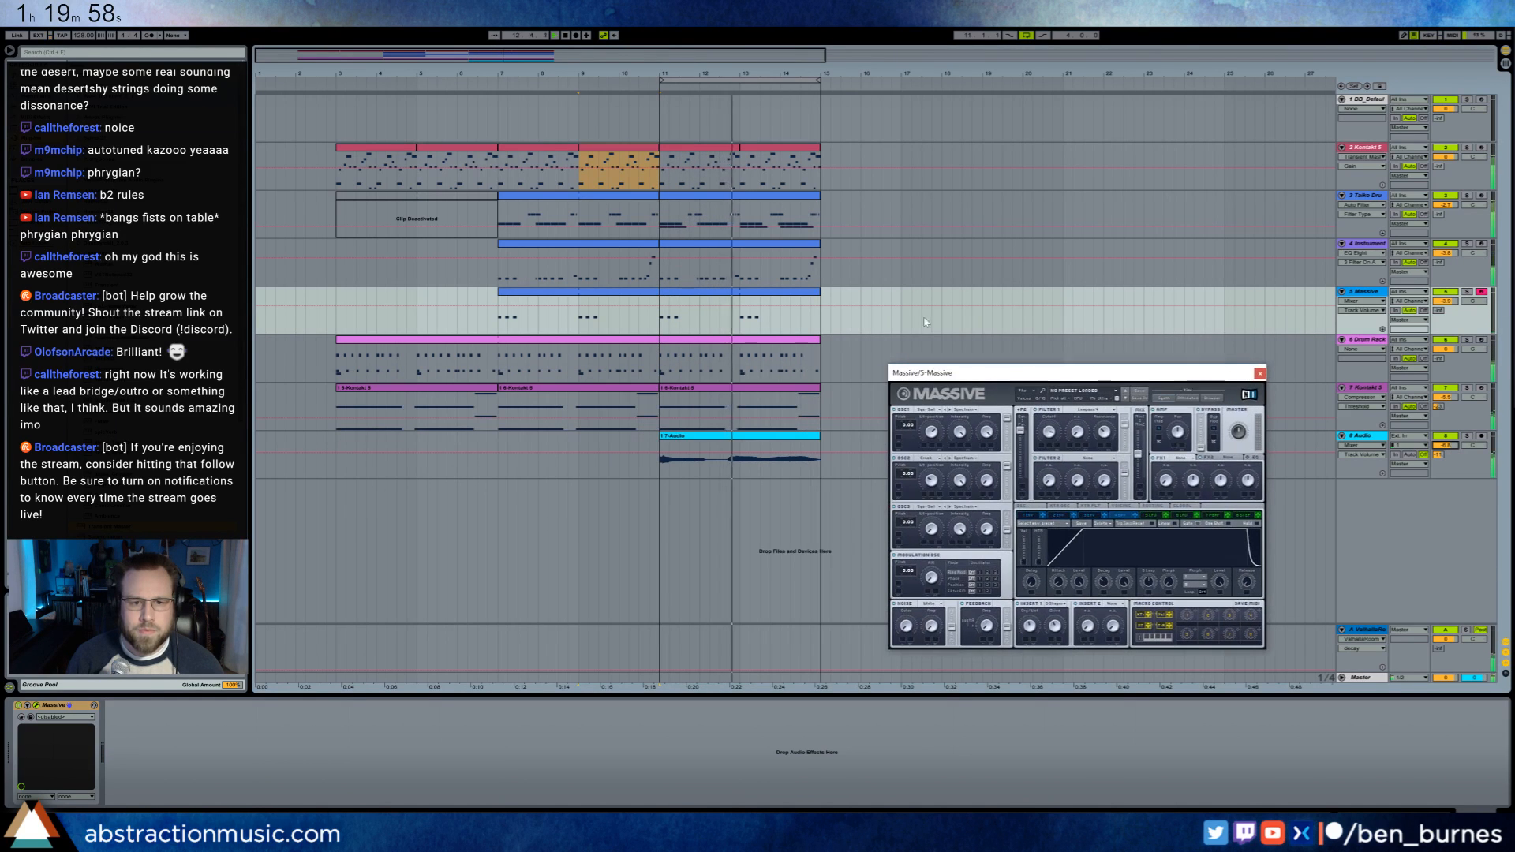
drag(659, 315, 827, 331)
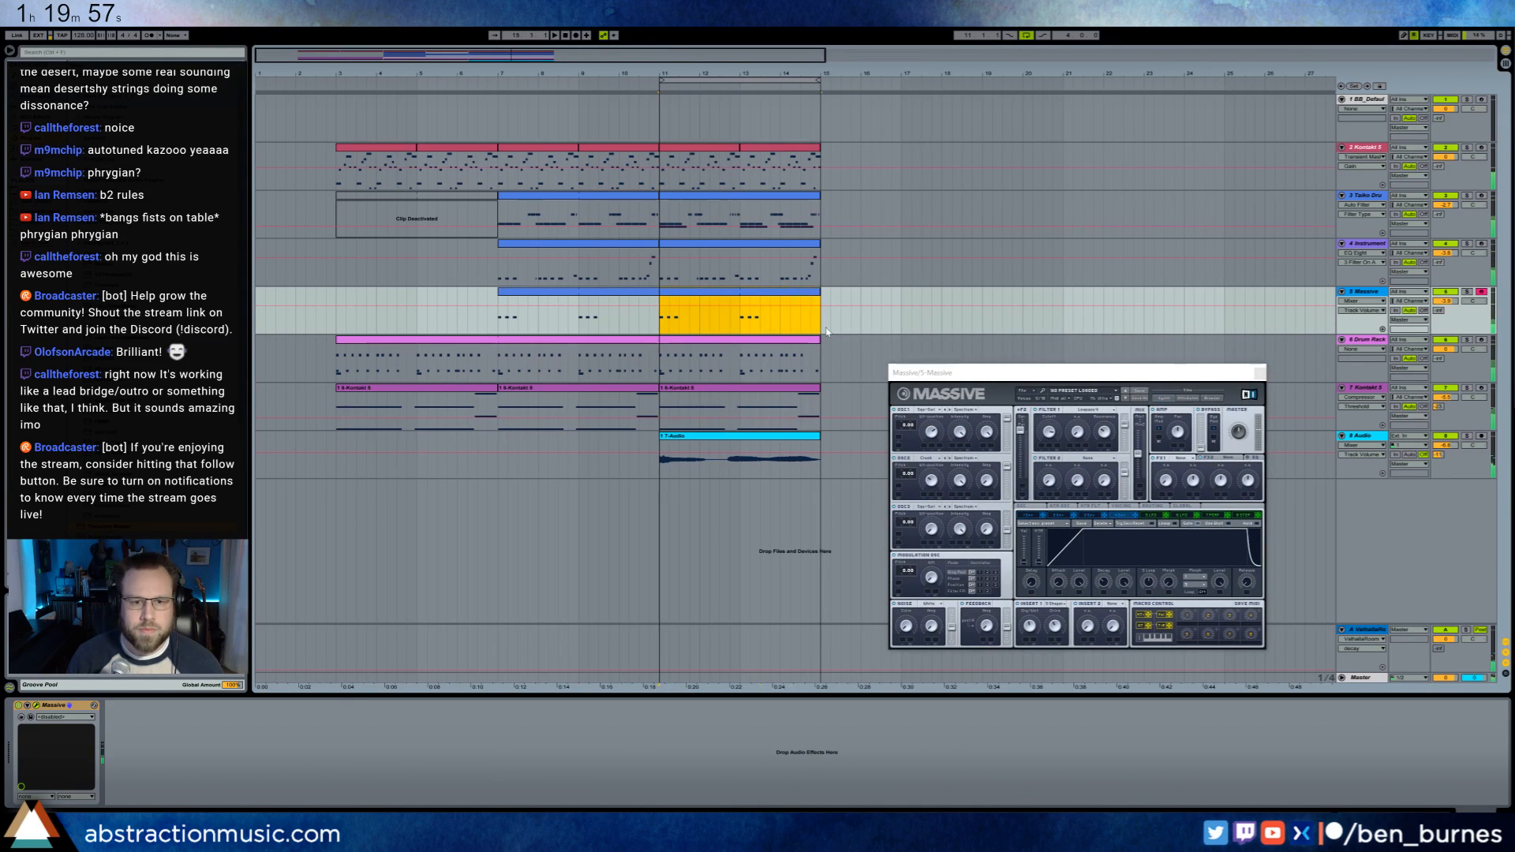
double_click(754, 300)
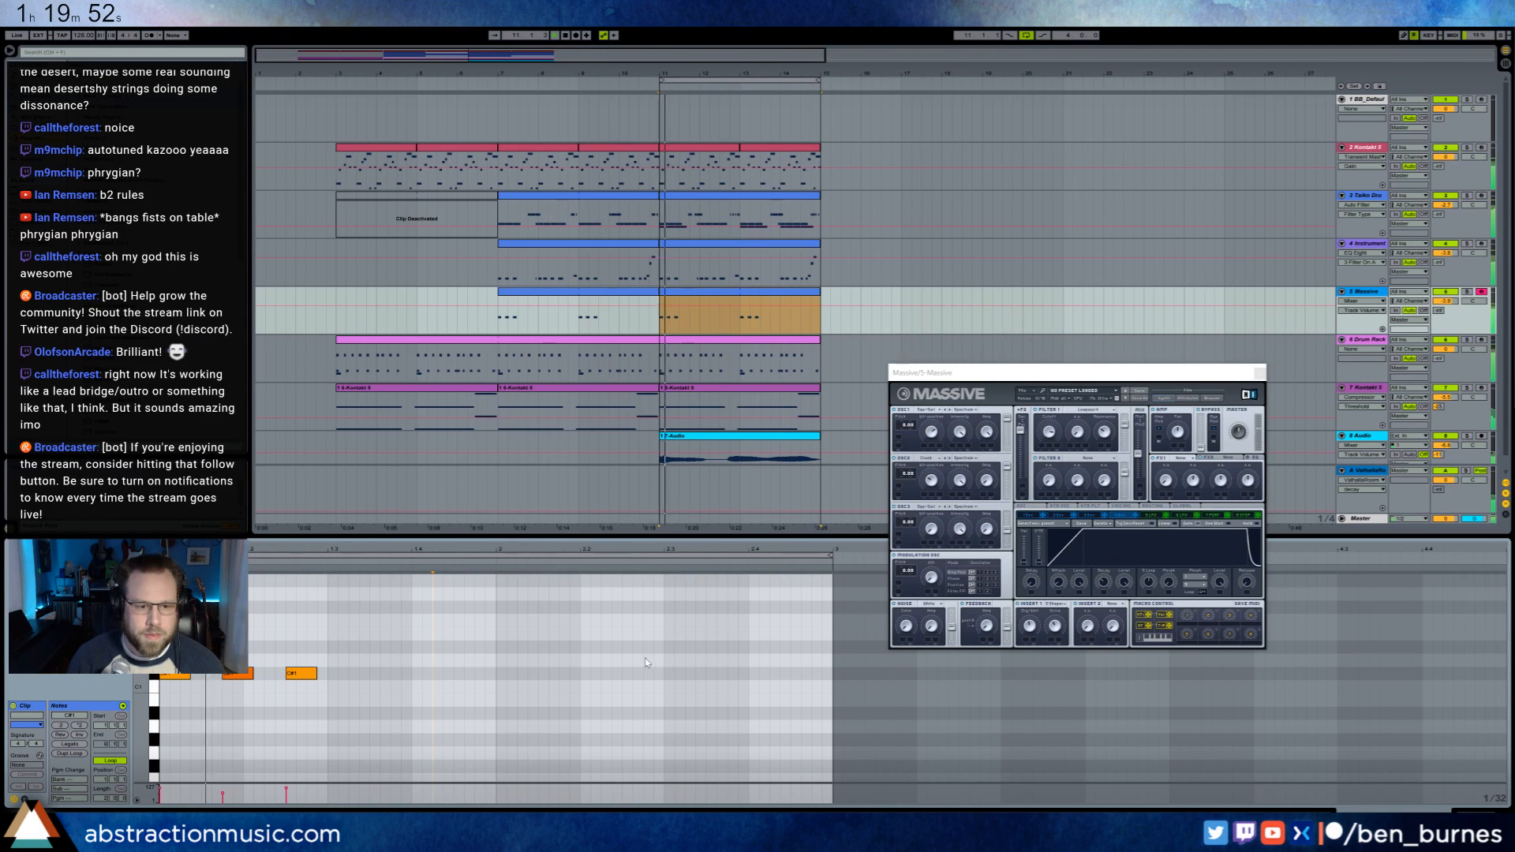
double_click(500, 660)
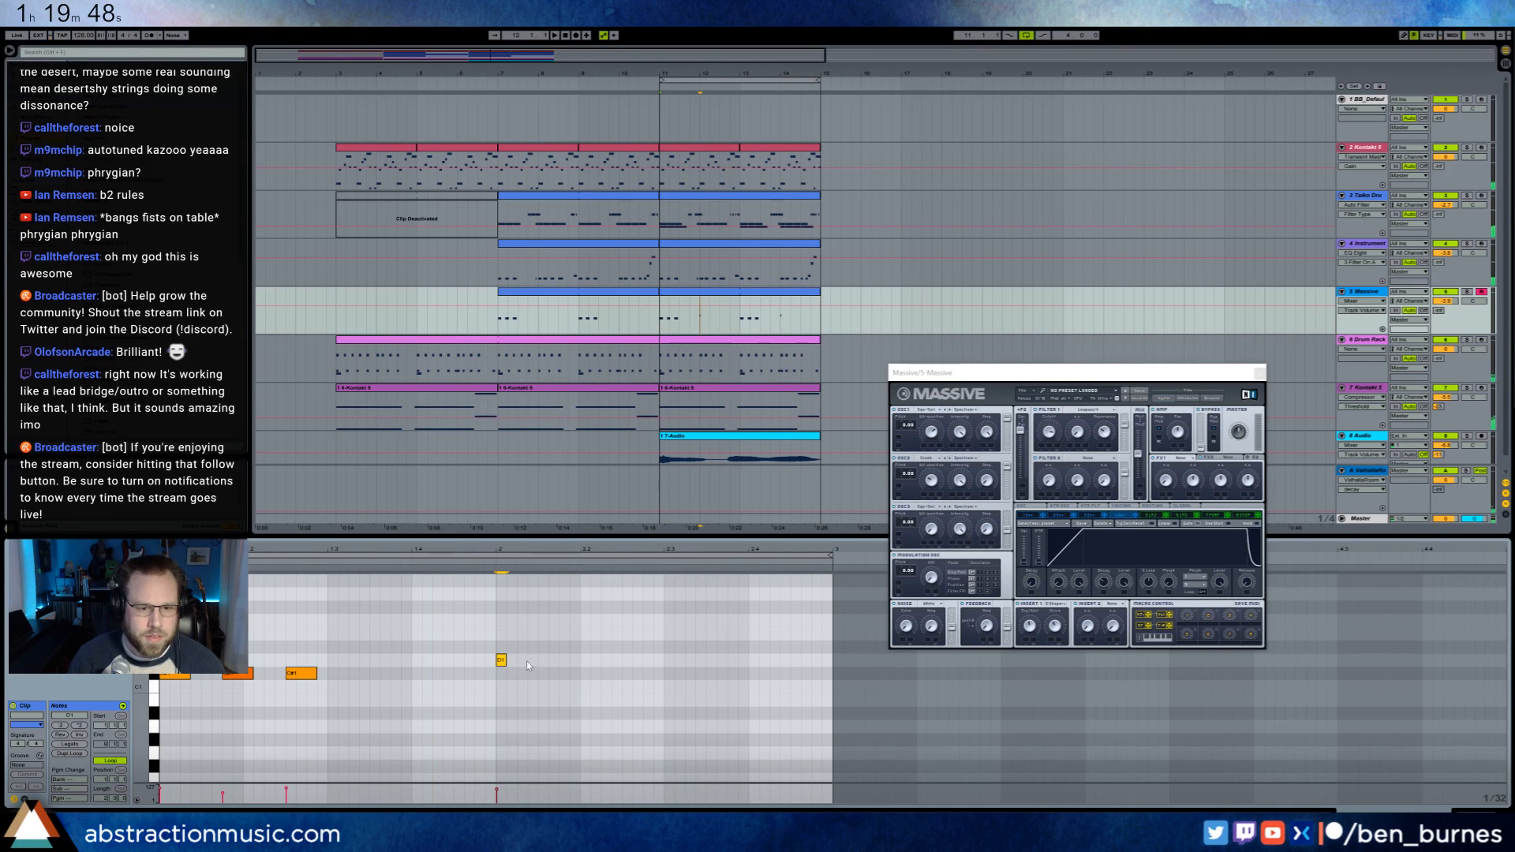
double_click(527, 660)
drag(528, 659, 538, 660)
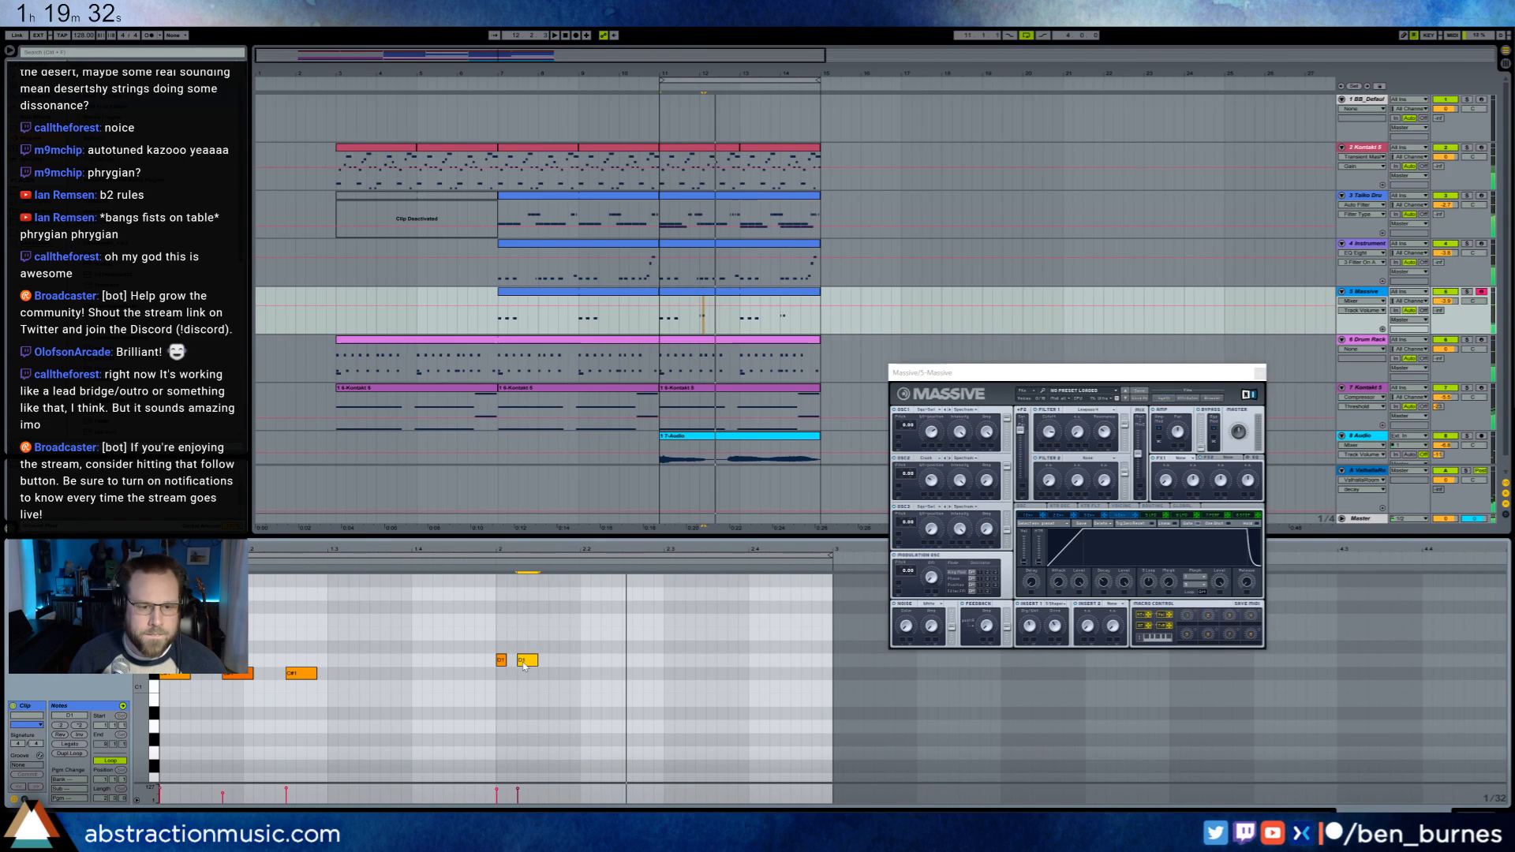
key(Delete)
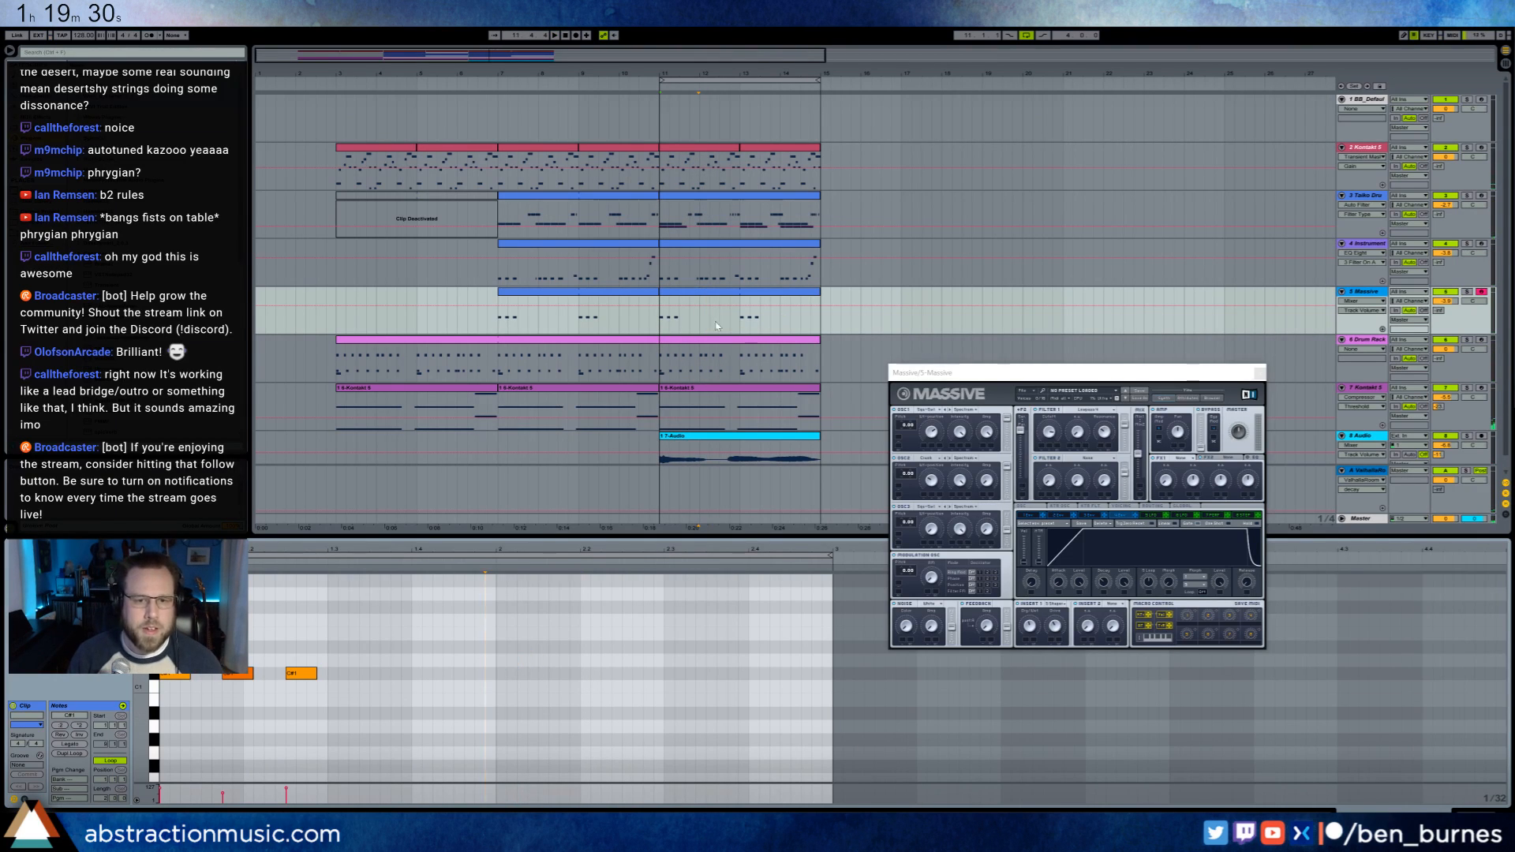
- Add a short and a longer D1 note just after the start of the pattern's second bar and repeat the pair twice
double_click(518, 659)
double_click(542, 658)
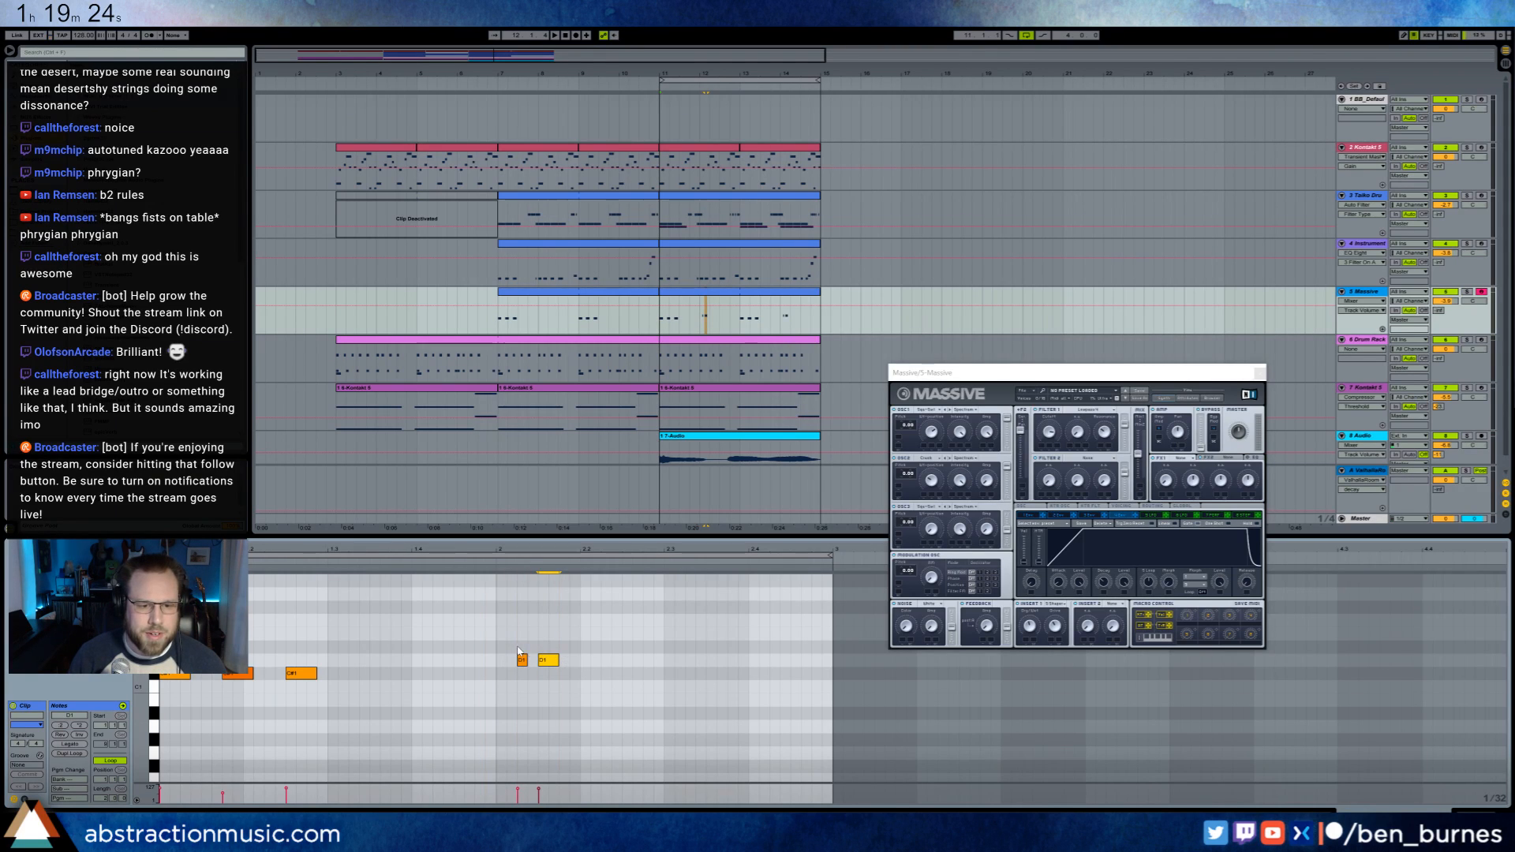
key(ctrl+d)
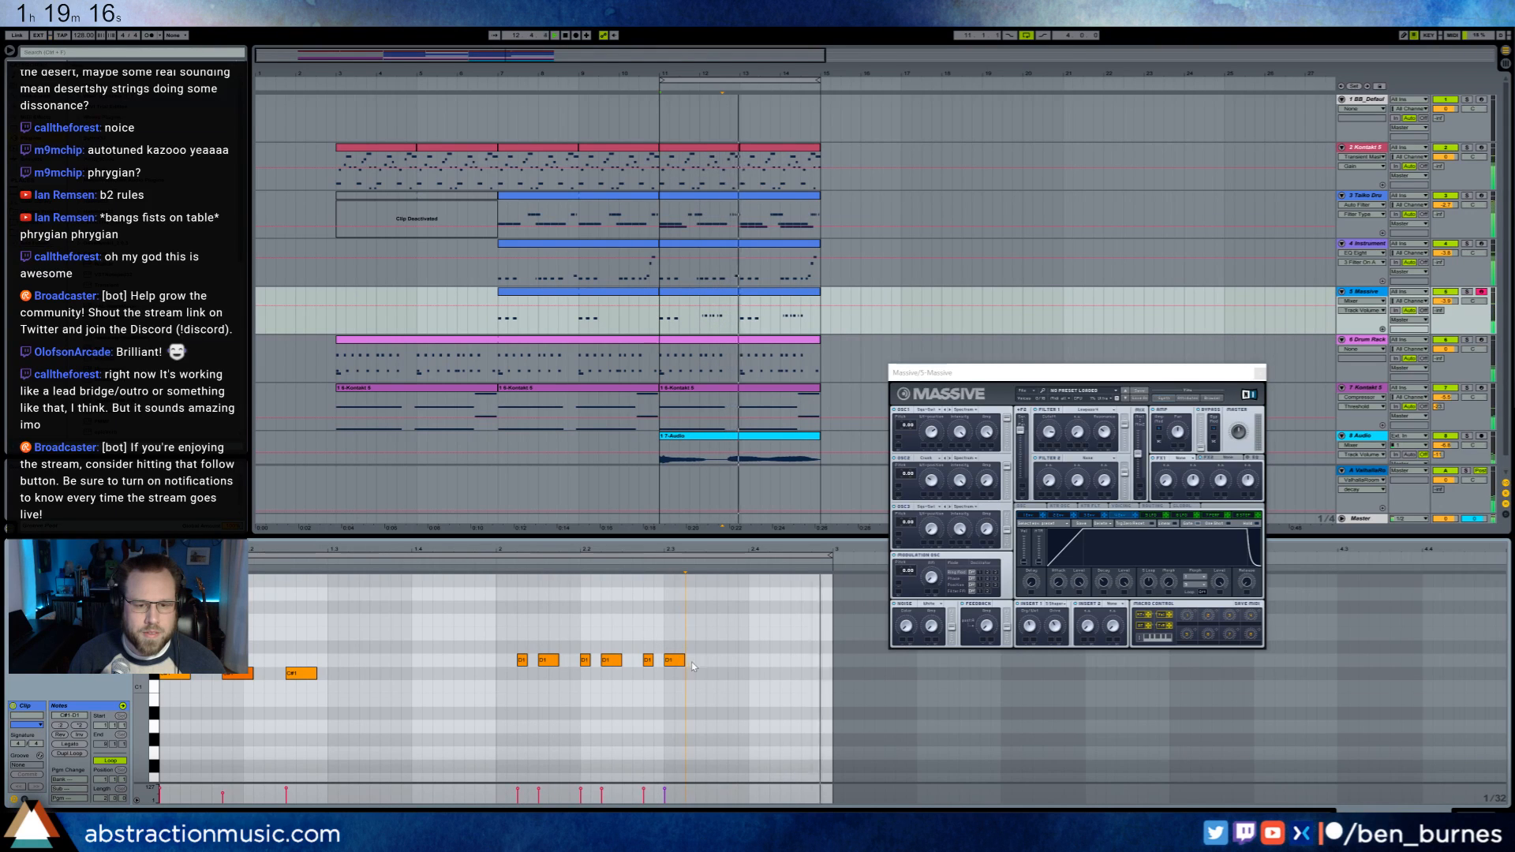
- Deactivate the Instrument track's clip at bars 11 to 15
click(760, 248)
key(0)
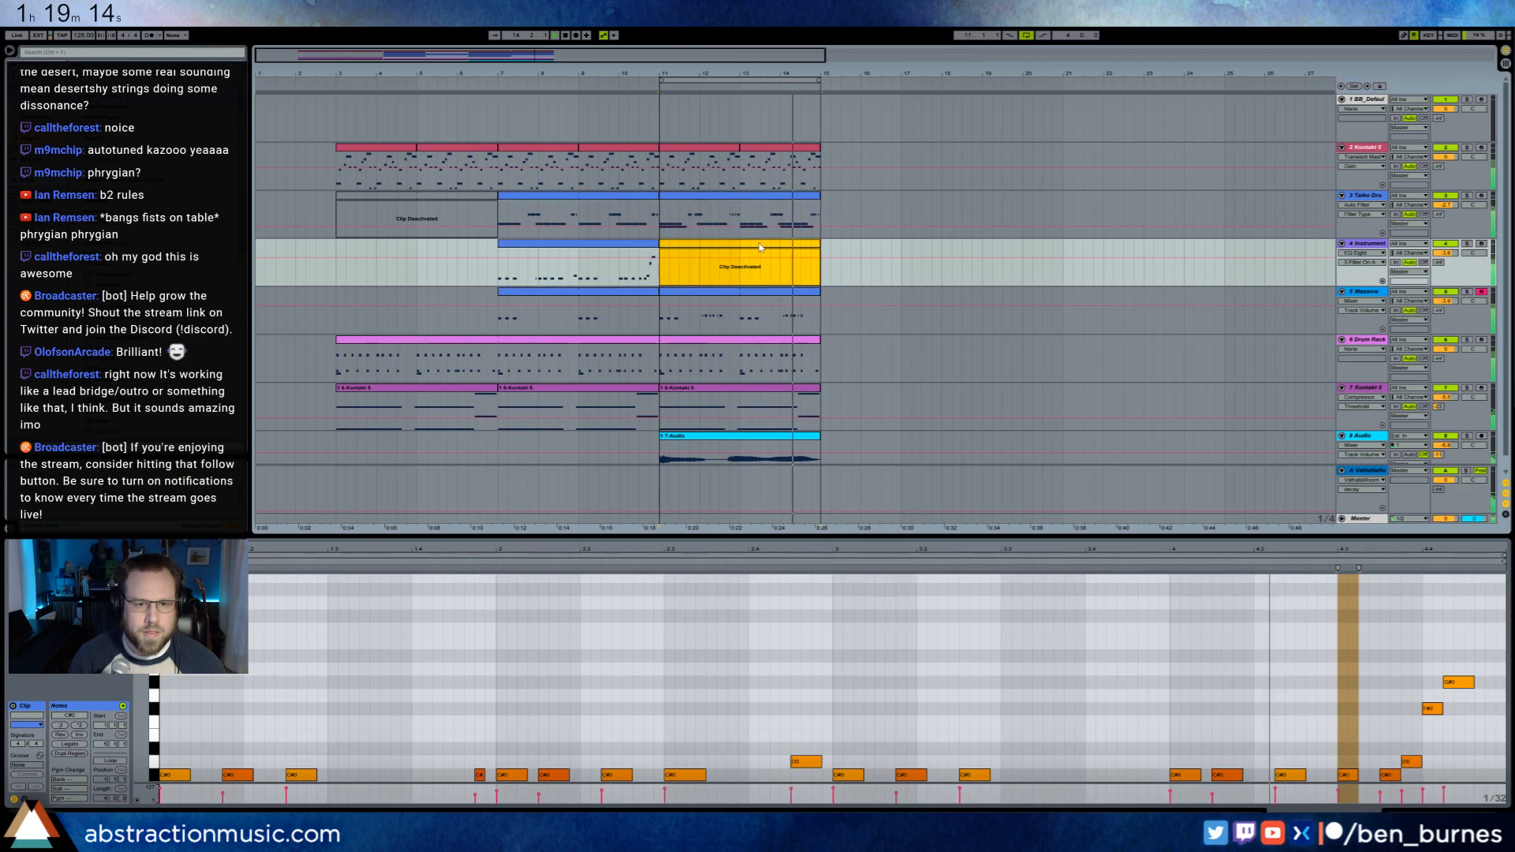
- Adjust Filter 1's cutoff in Massive and raise the Massive track's volume while the section plays
click(744, 294)
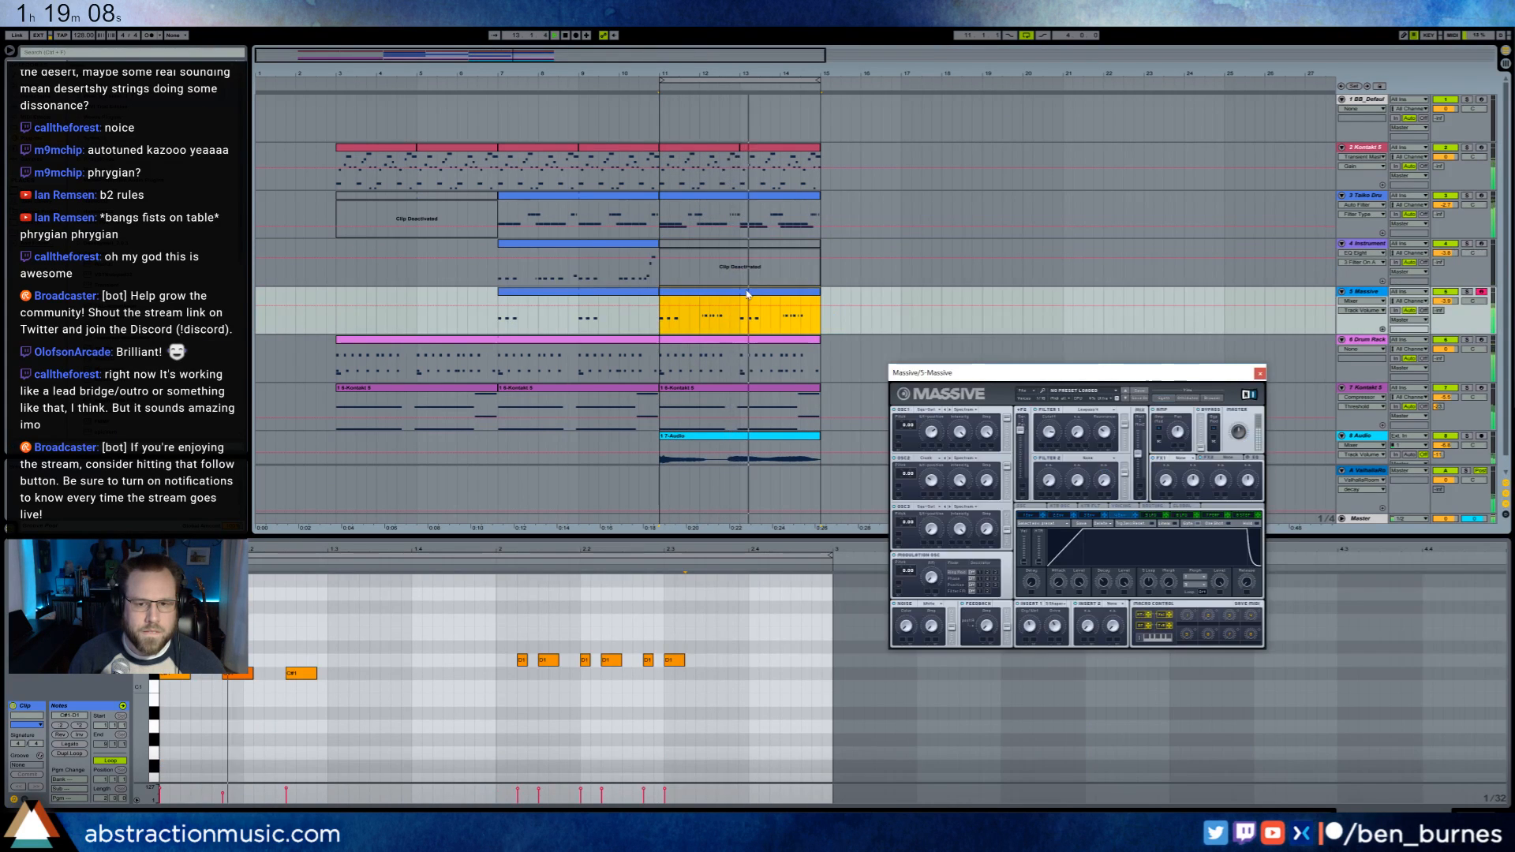
click(1048, 432)
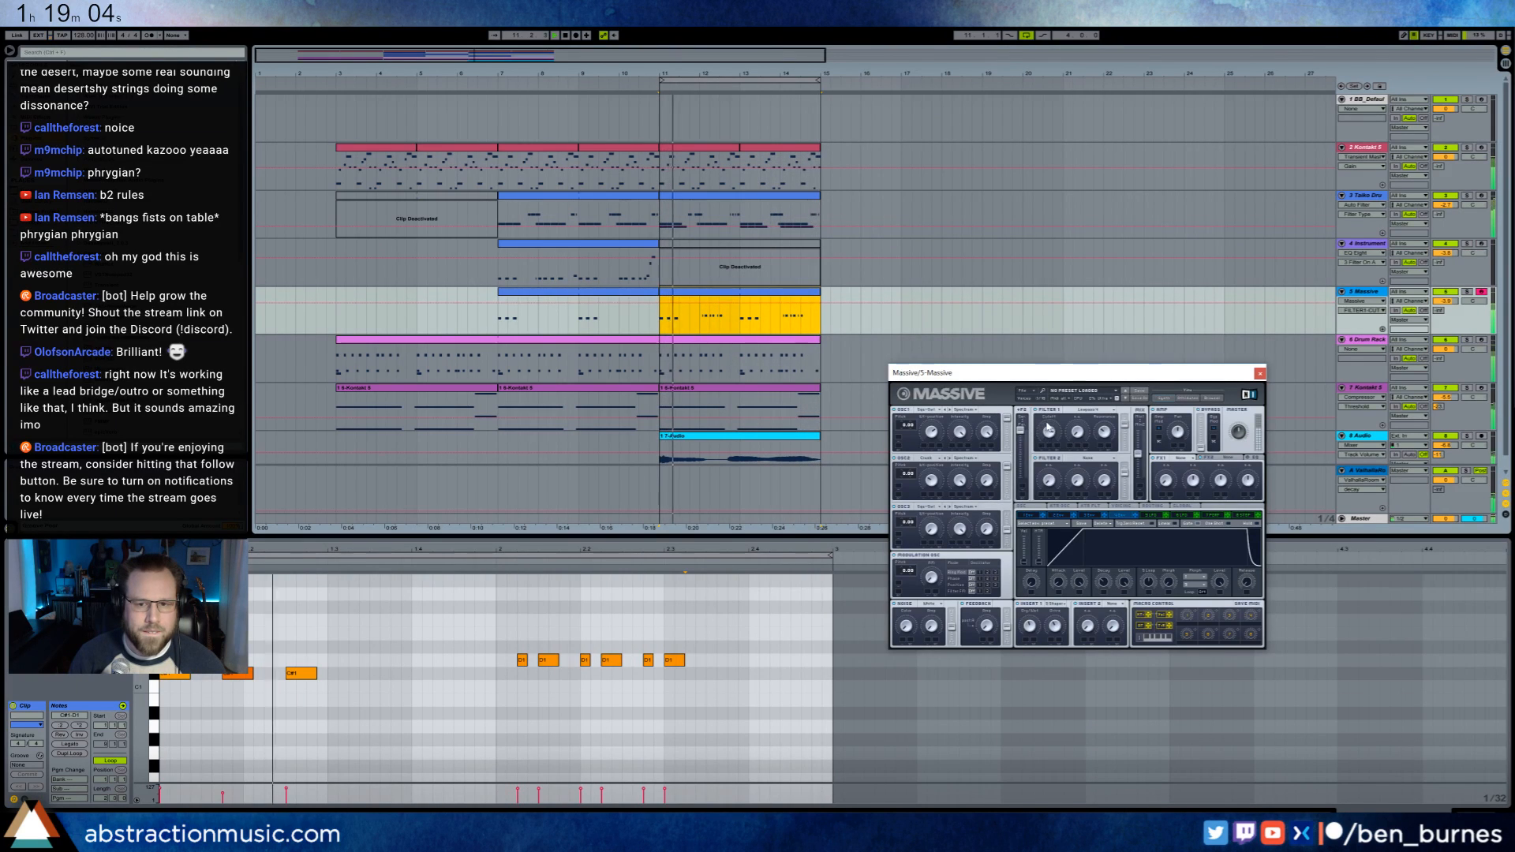
drag(1445, 300, 1446, 292)
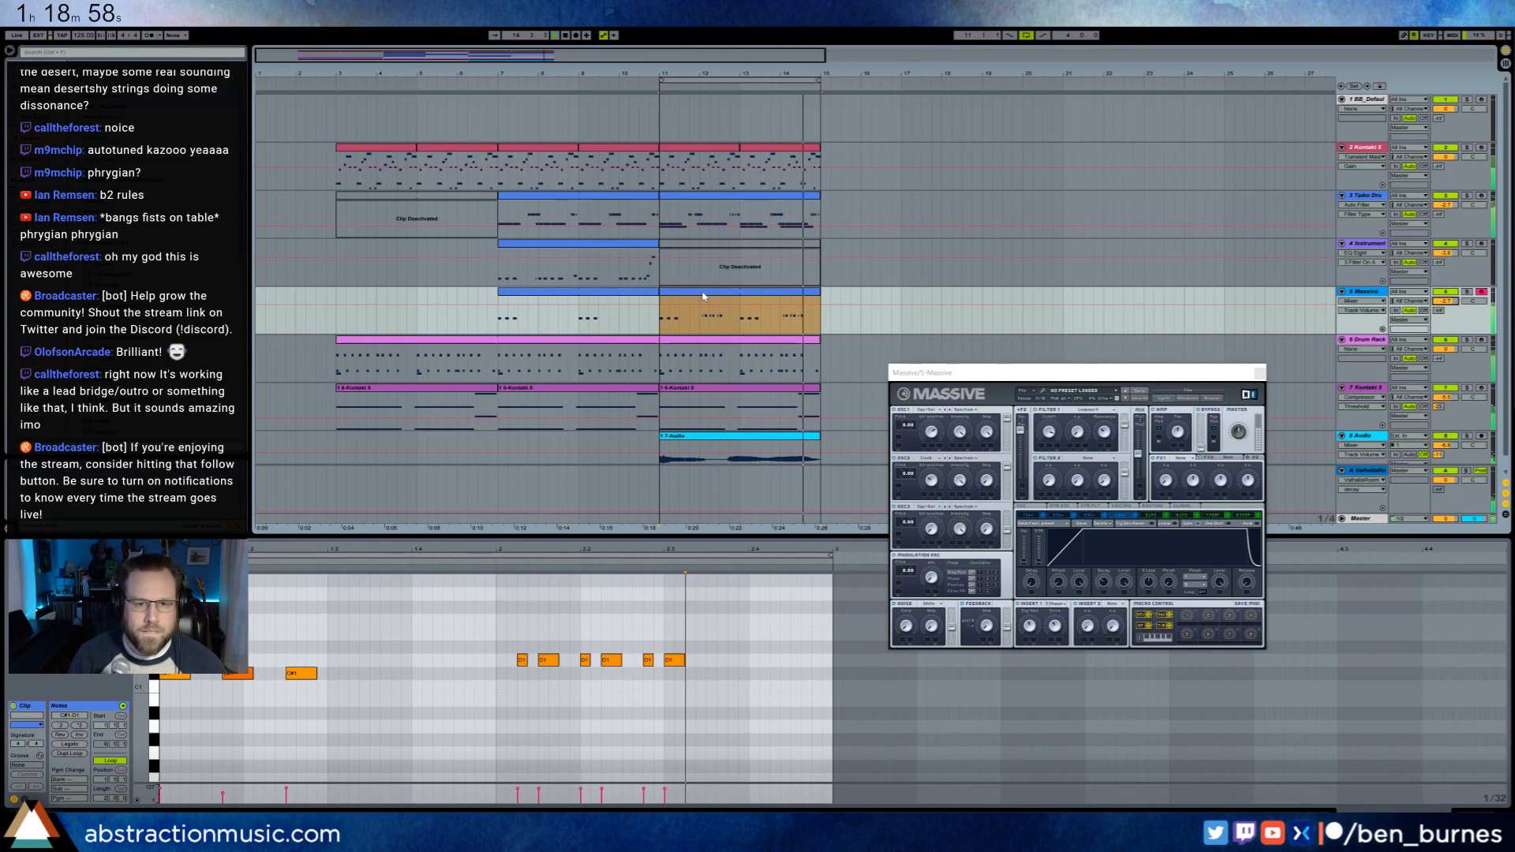
- Move the edited Massive clip from bar 11 to bar 21 and extend the bar 7 clip to bar 15
drag(691, 296, 1097, 302)
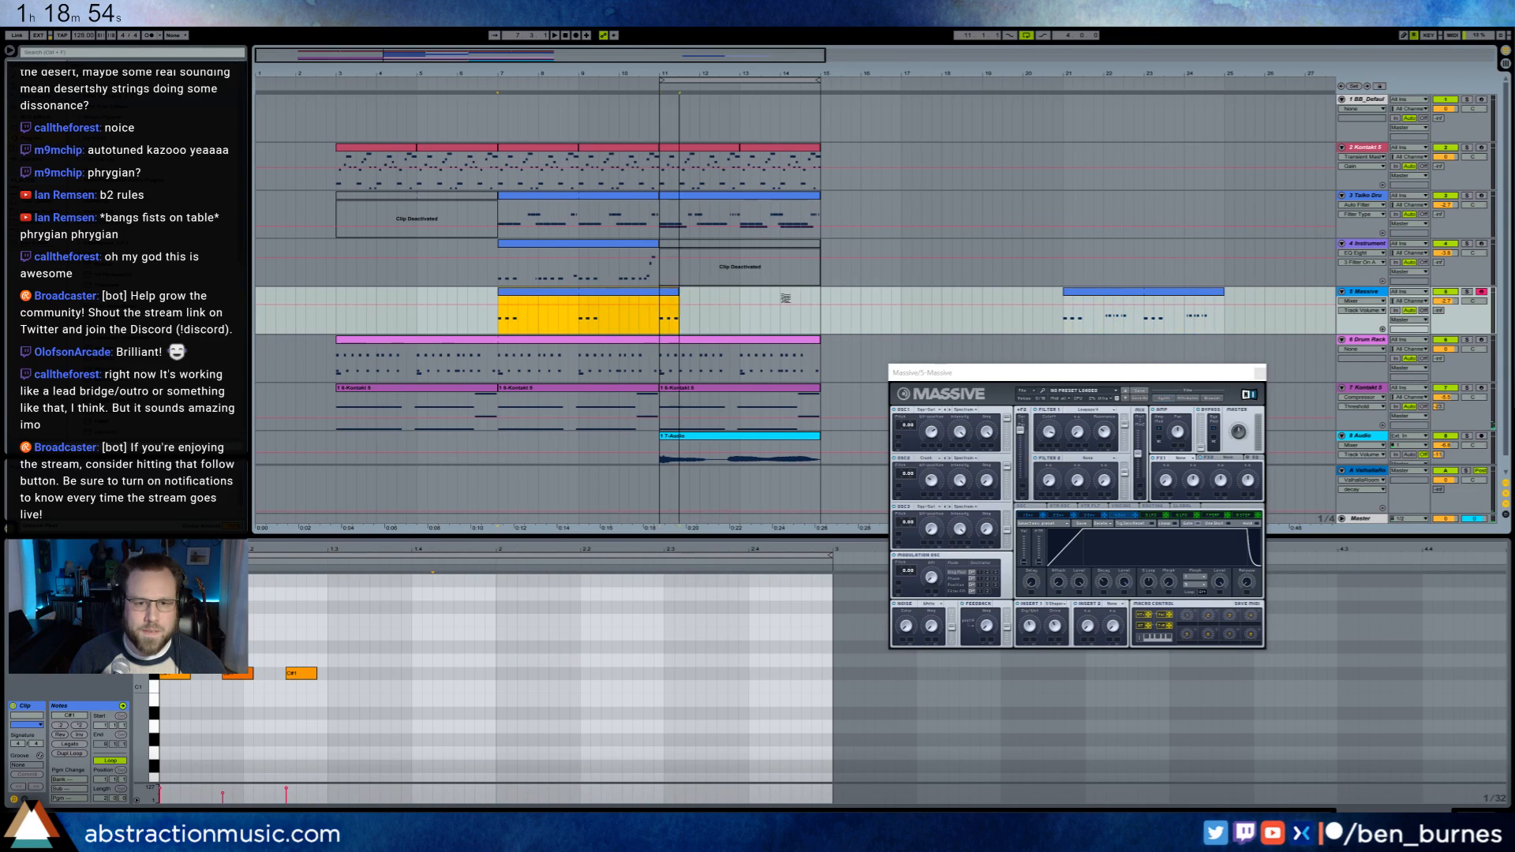
shift+click(824, 297)
- Reactivate the Instrument track's clip at bars 11 to 15
click(796, 250)
key(0)
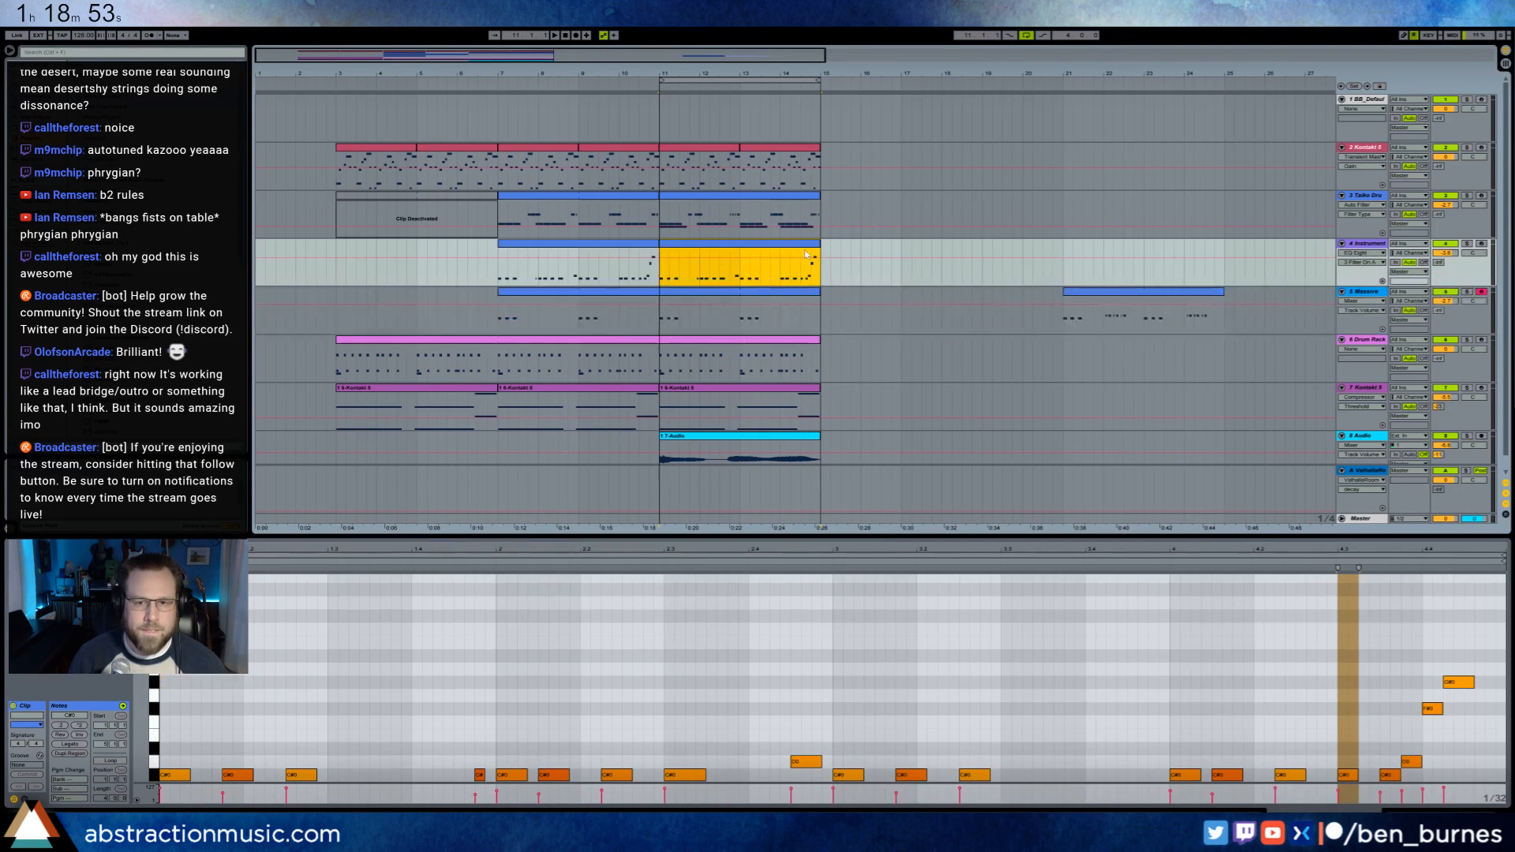
- Add an ascending run of F#1, G#1, A1 and a longer D2 after the D1 notes in the Massive clip at bar 21
click(1093, 292)
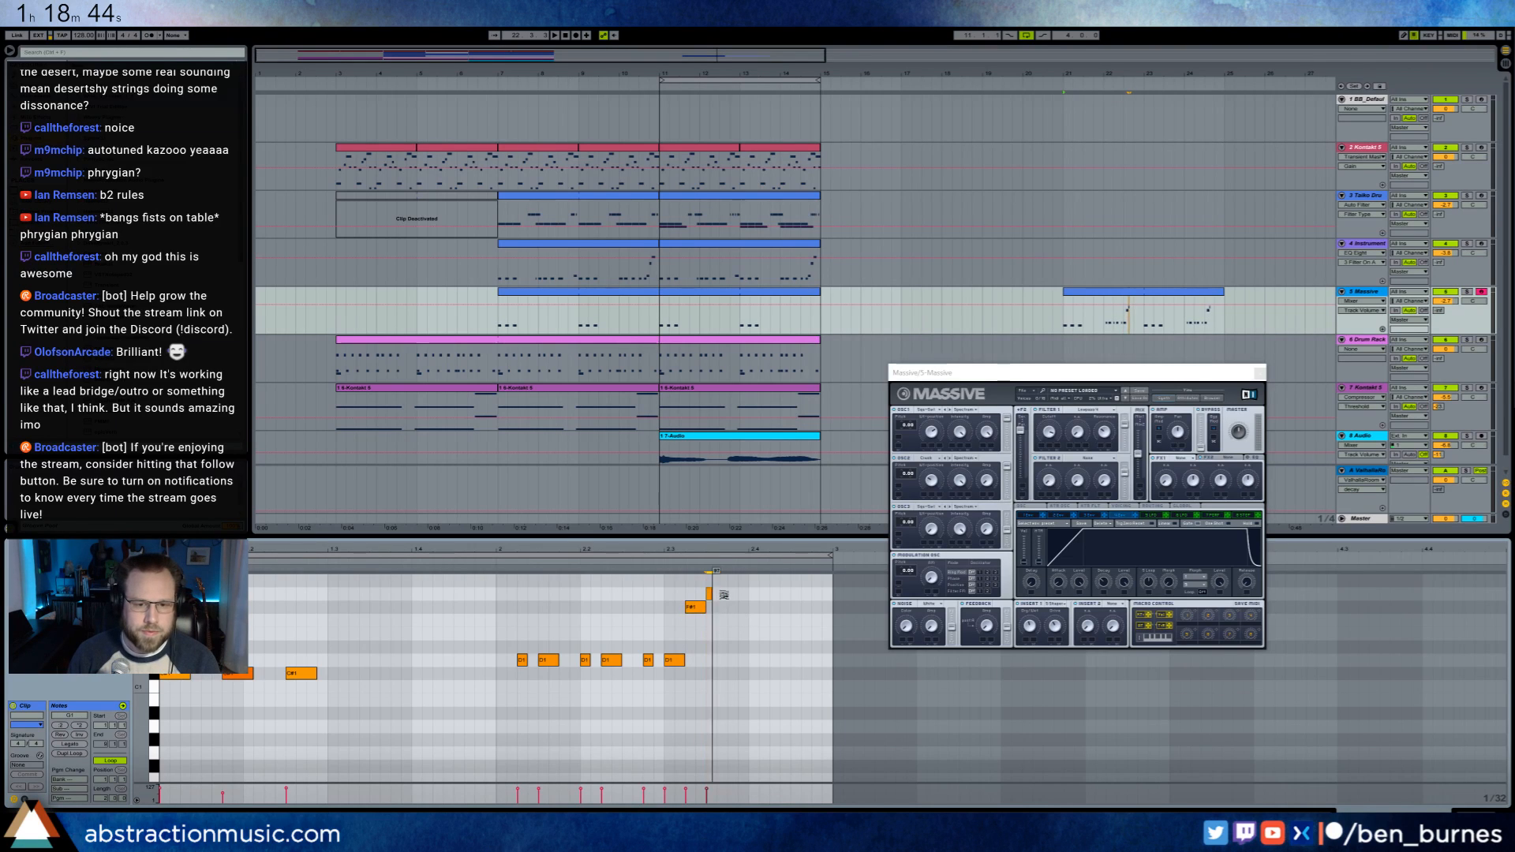
scroll(742, 620, up, 2)
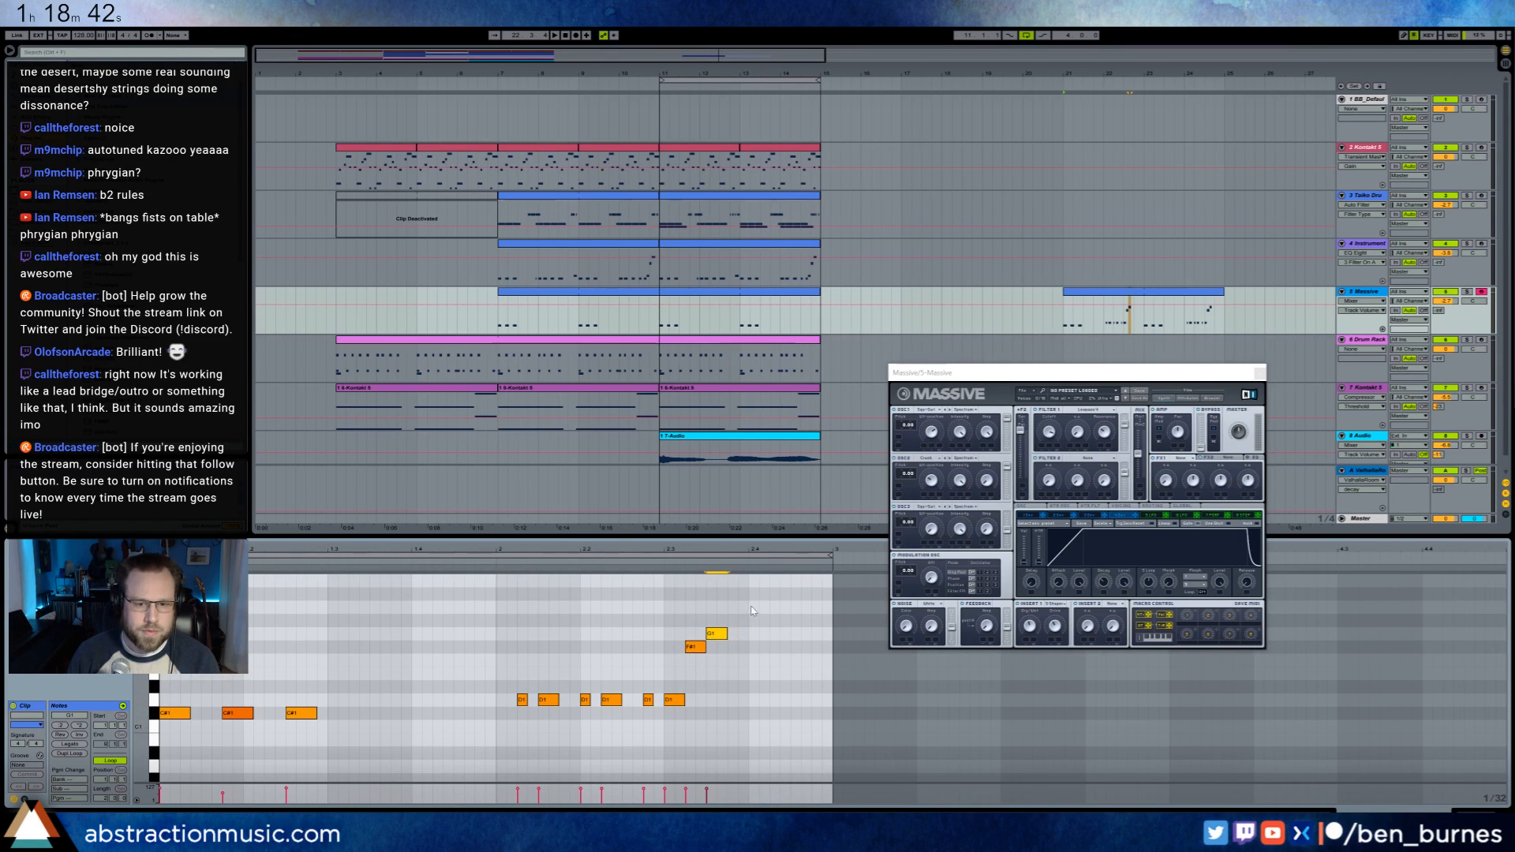
double_click(733, 610)
scroll(749, 615, up, 3)
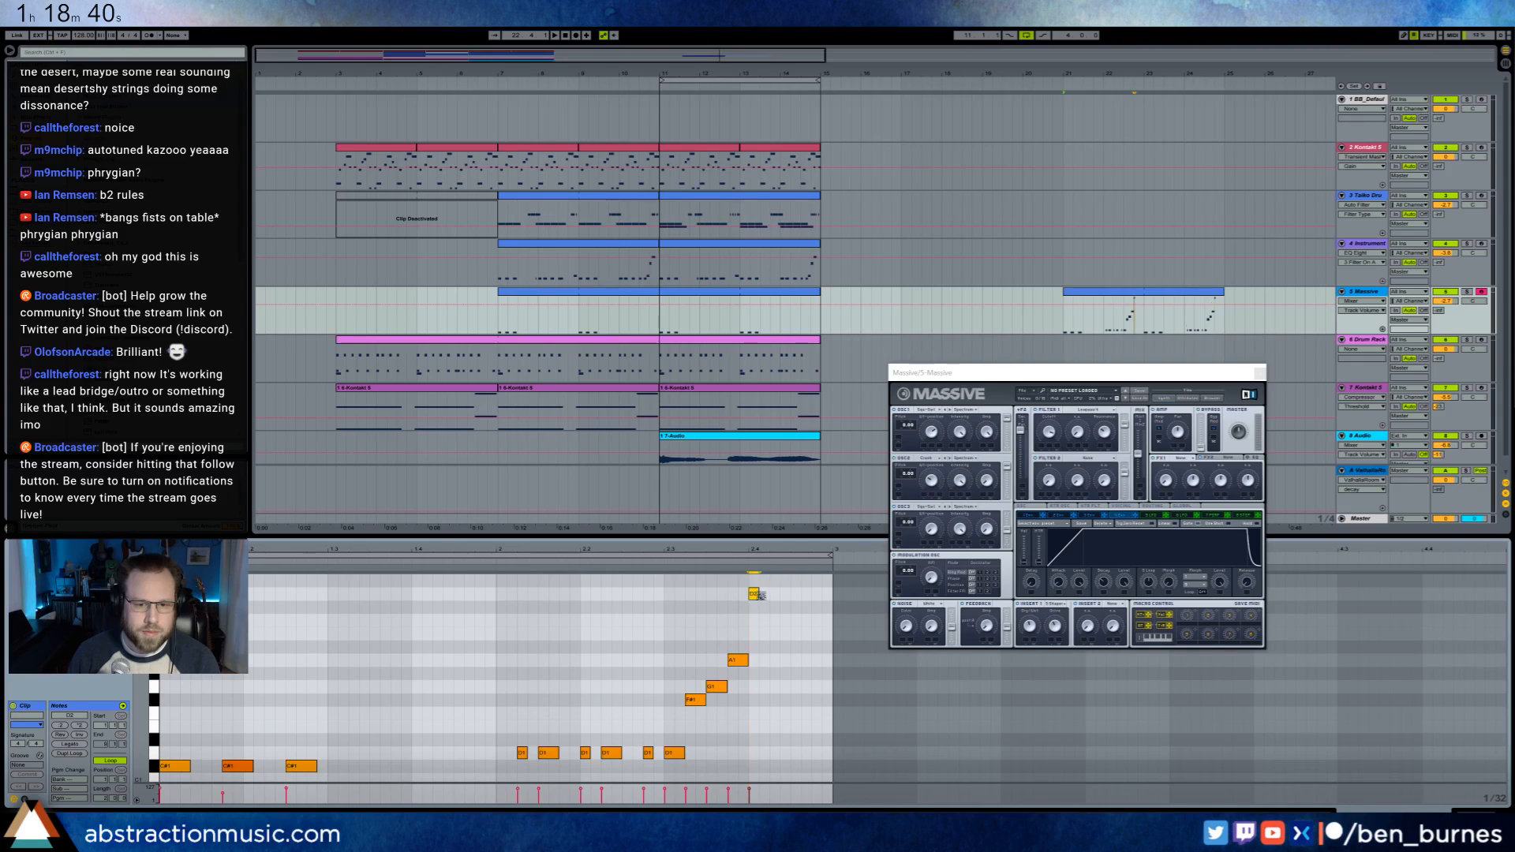
scroll(754, 663, down, 3)
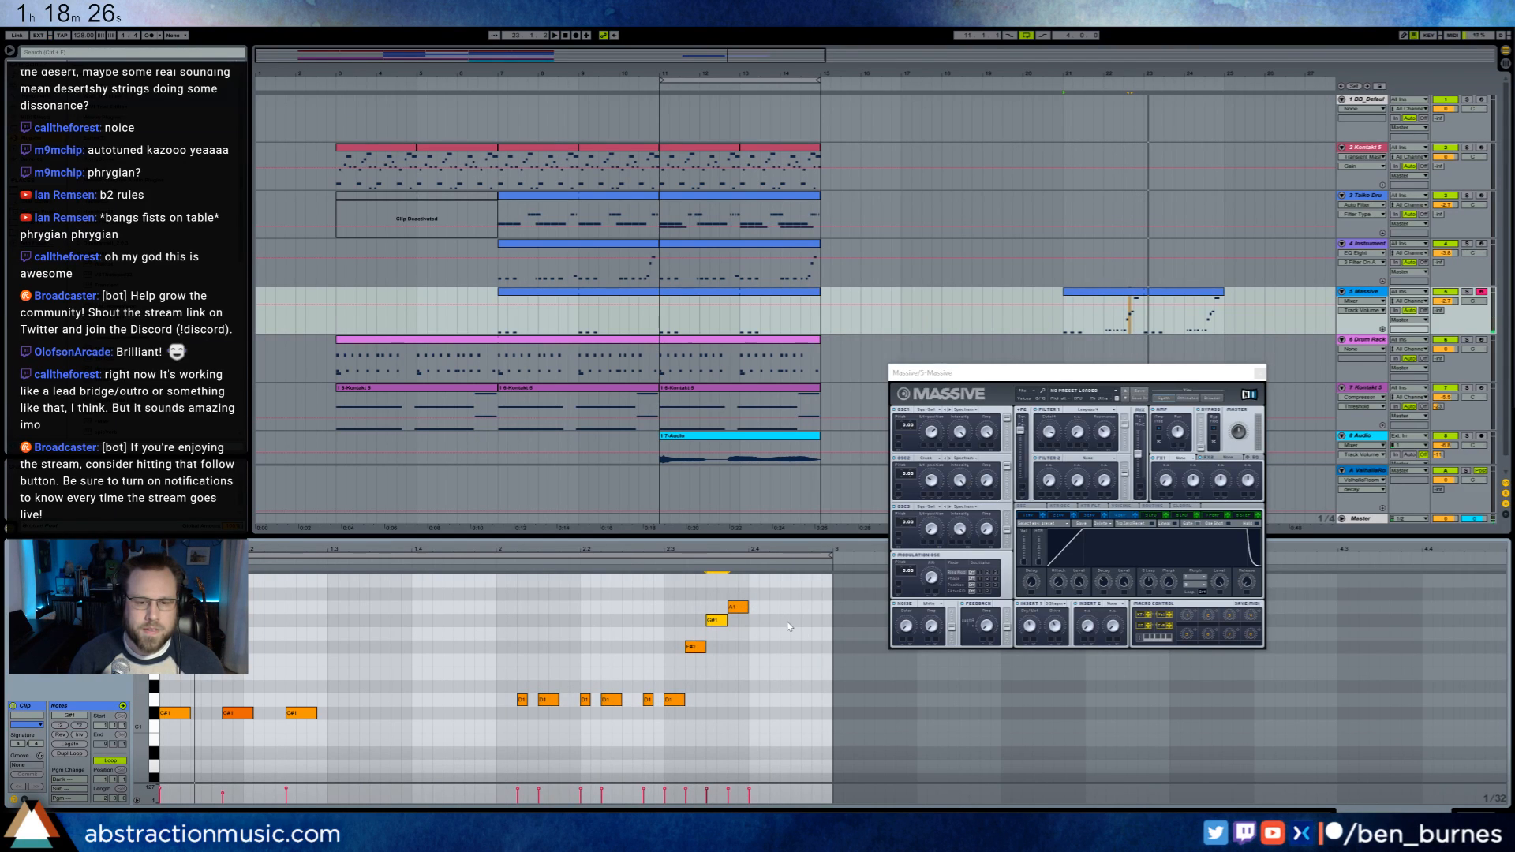
scroll(787, 622, up, 1)
click(794, 598)
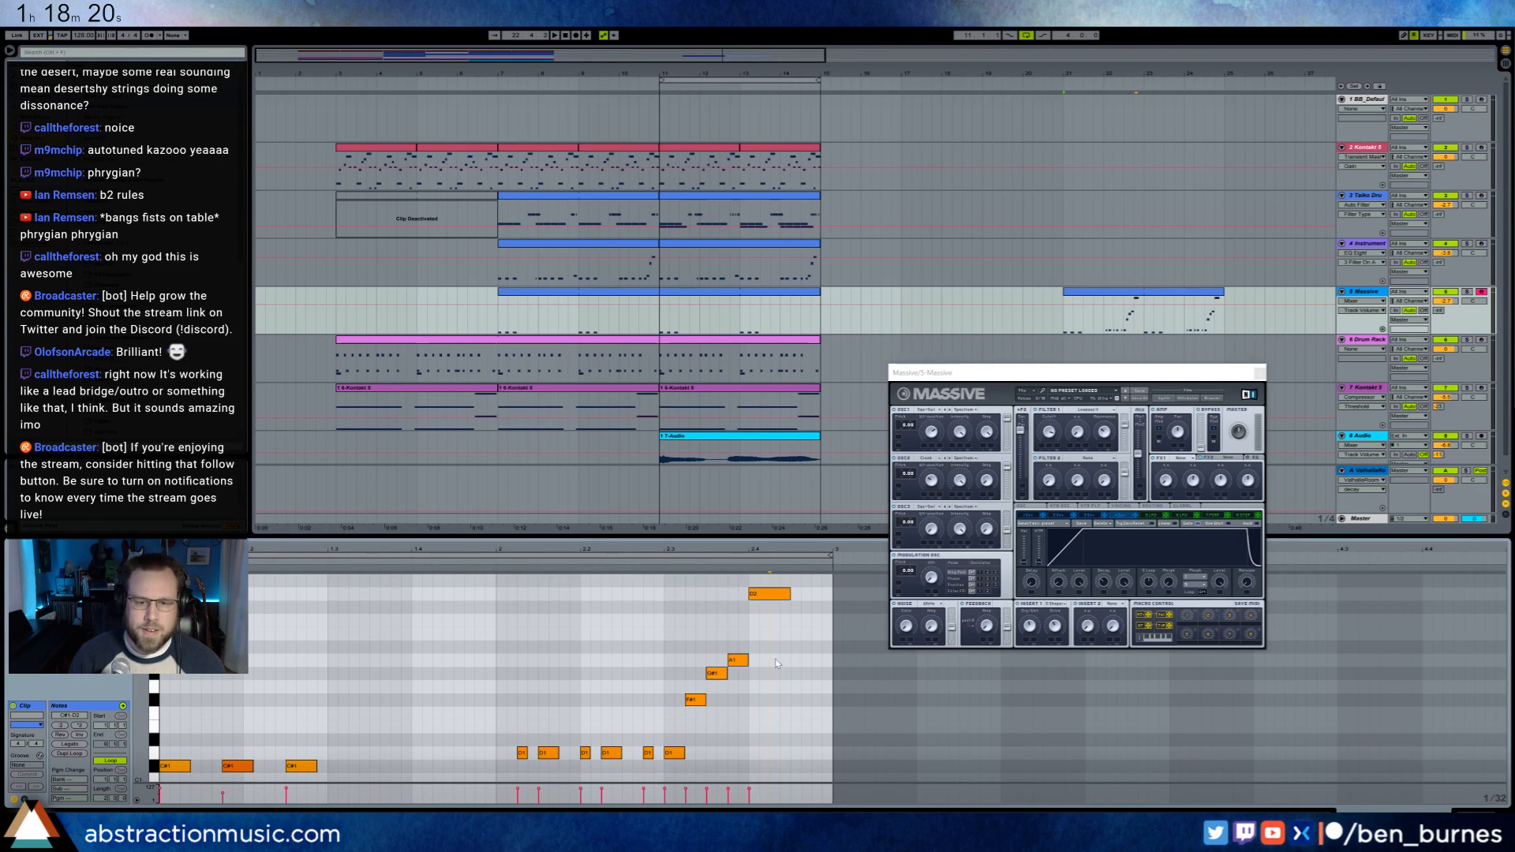
scroll(777, 664, down, 1)
- Play the Massive clip at bar 21 and adjust Oscillator 2's knobs in Massive
click(1174, 298)
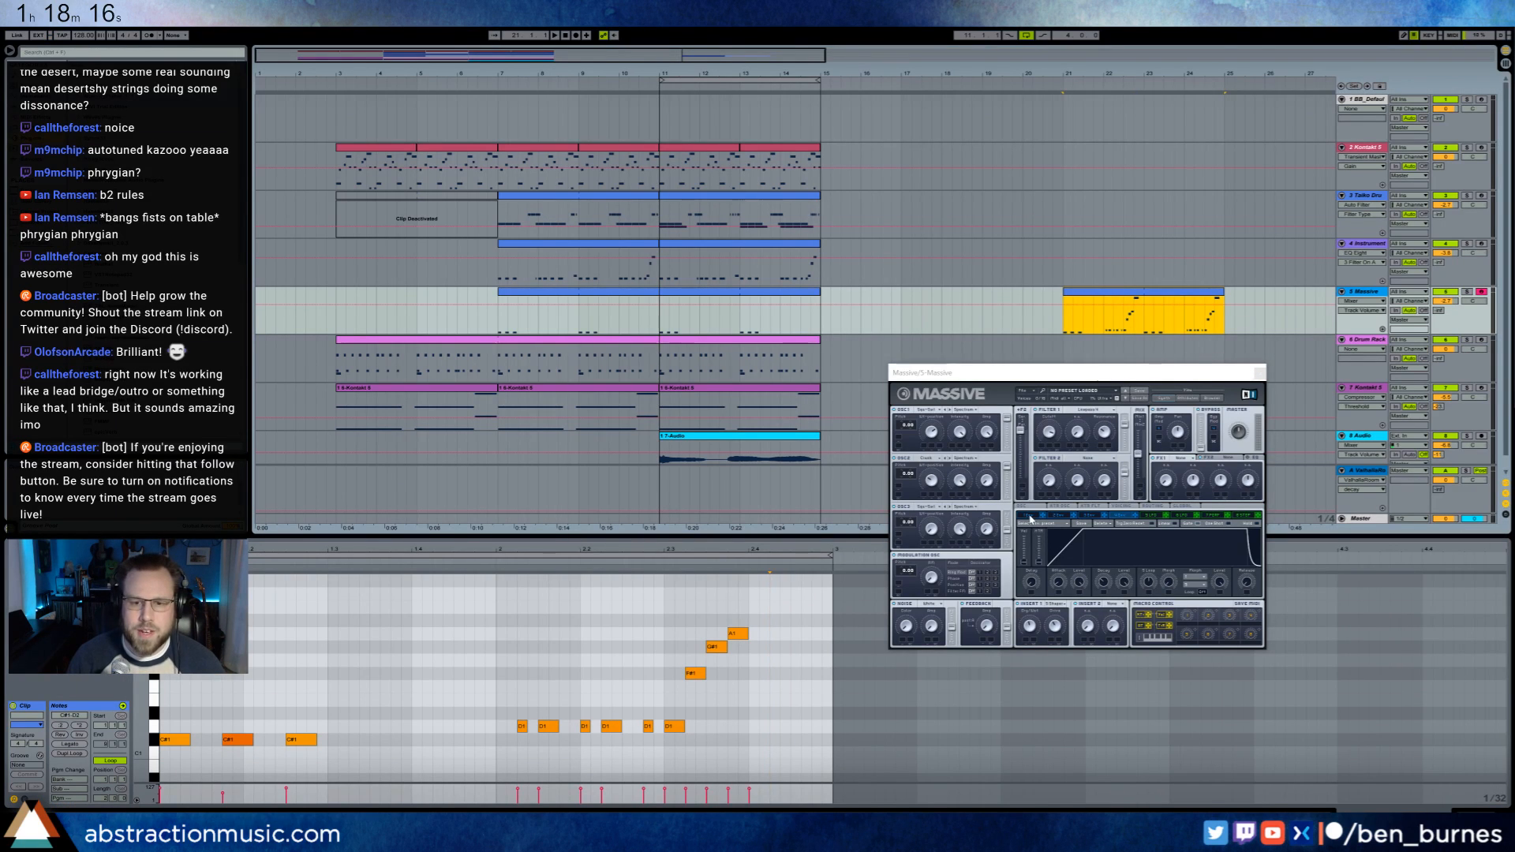
click(986, 479)
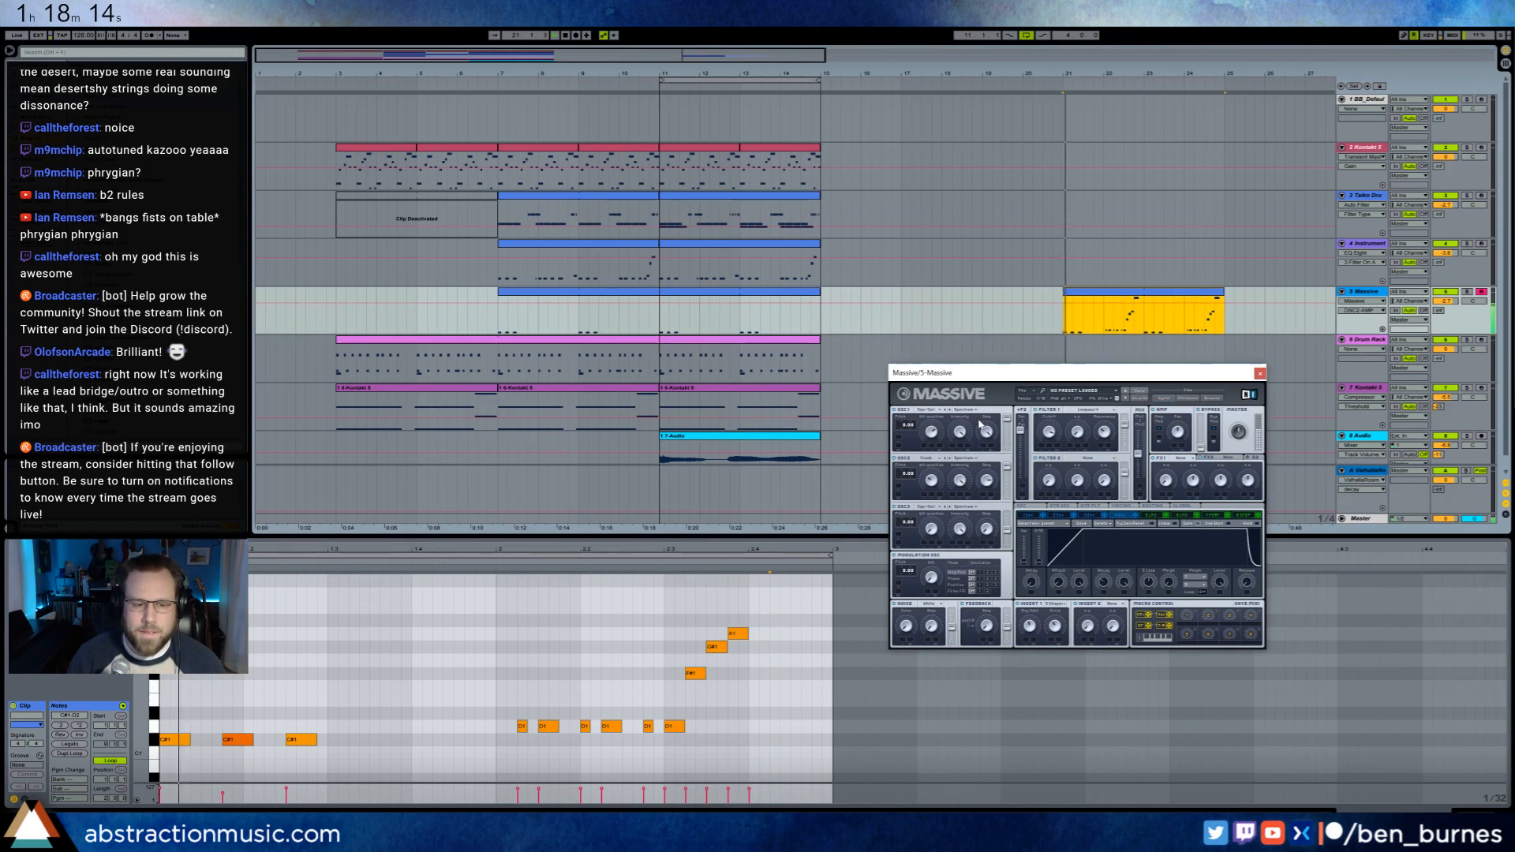
click(960, 482)
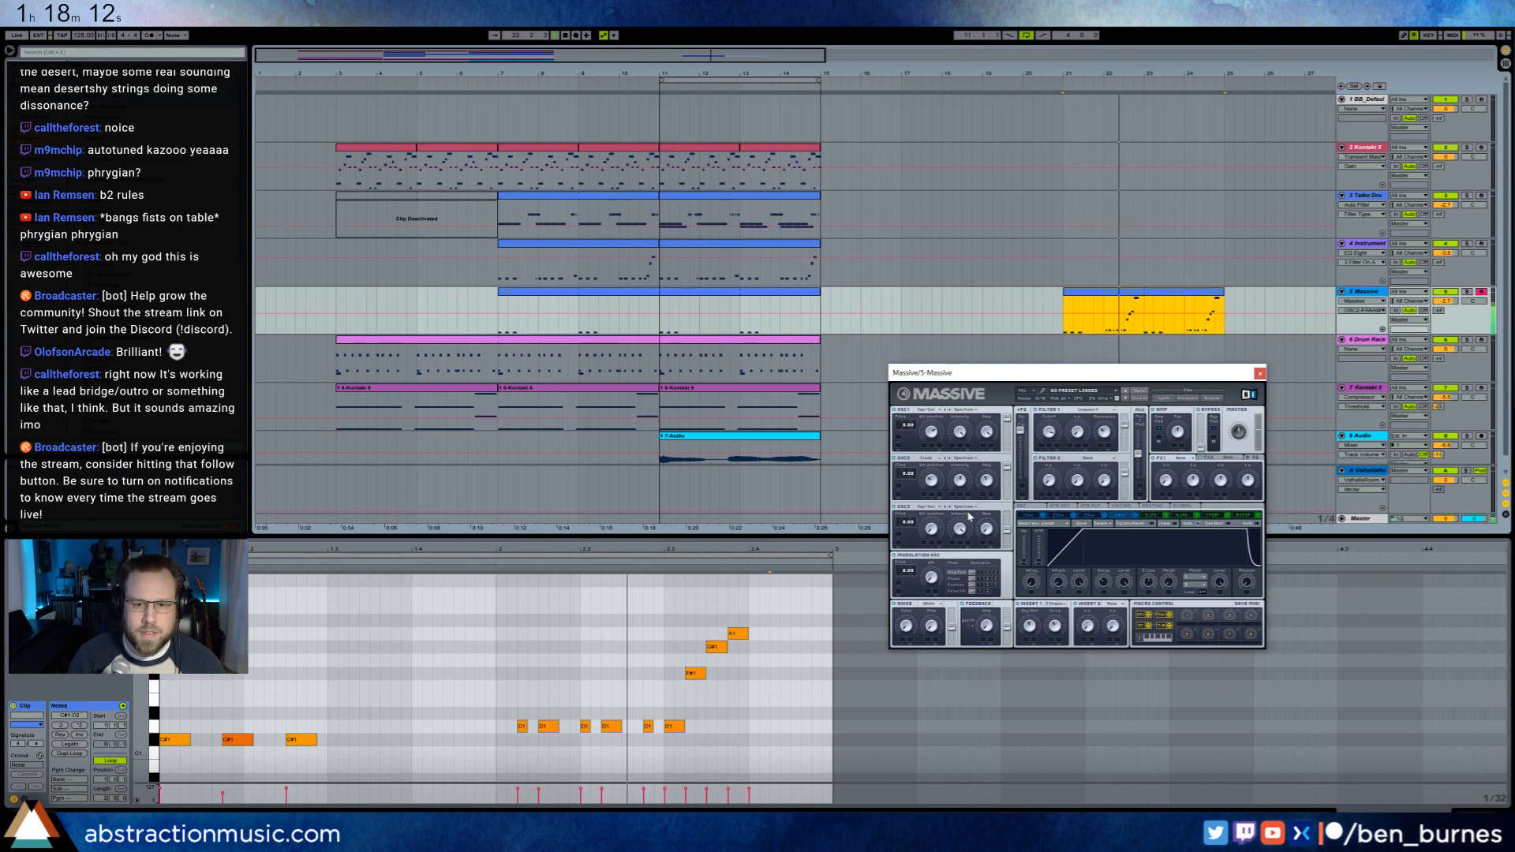
- Enable and adjust the unison pitch spread in Massive's Voicing settings, auditioning the clip, and close the plugin window
click(1182, 508)
click(1034, 507)
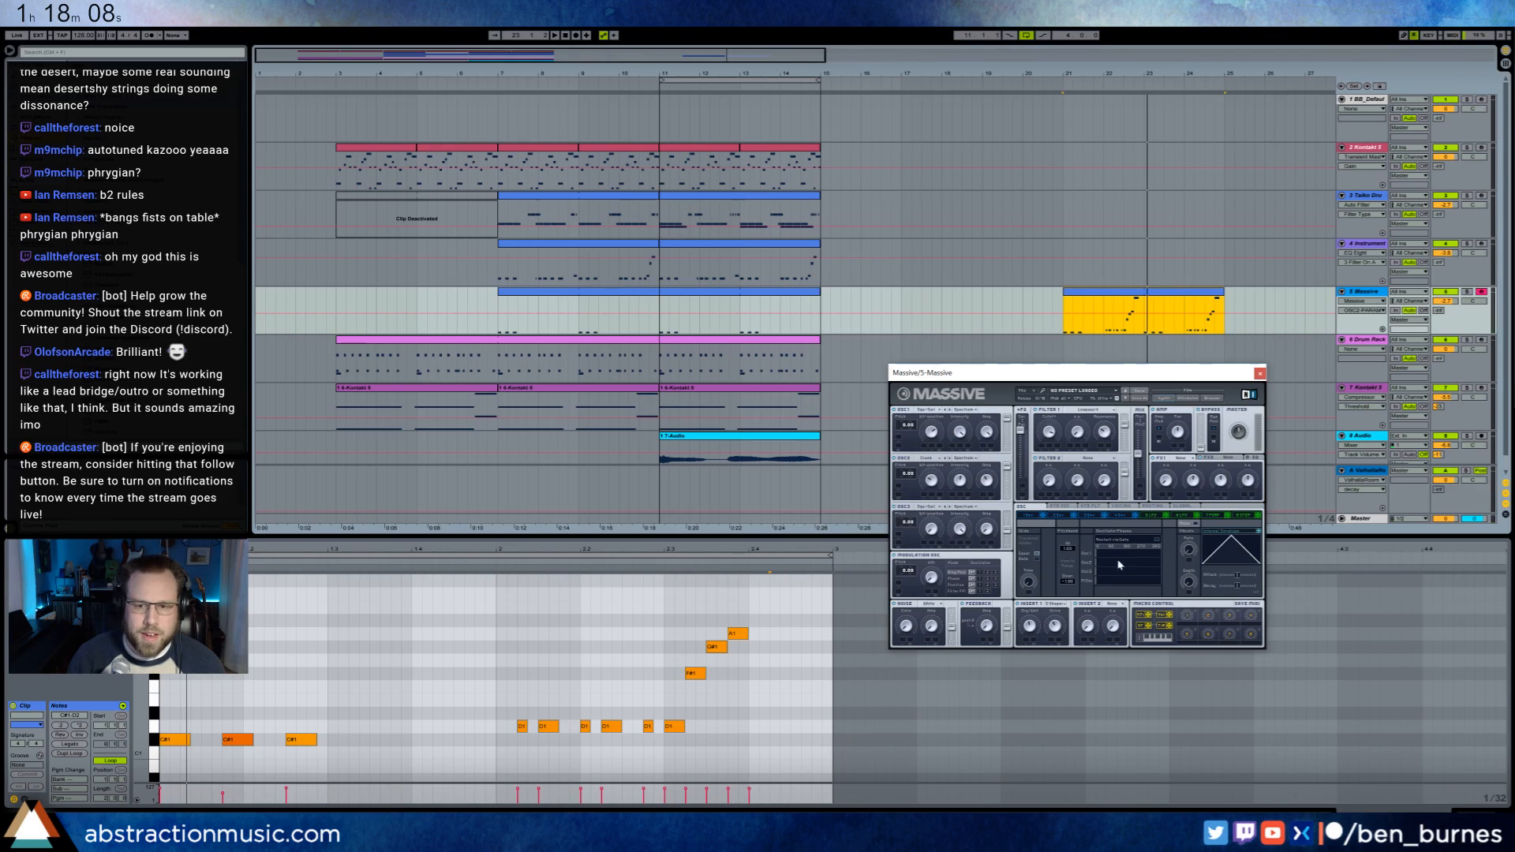
click(1112, 509)
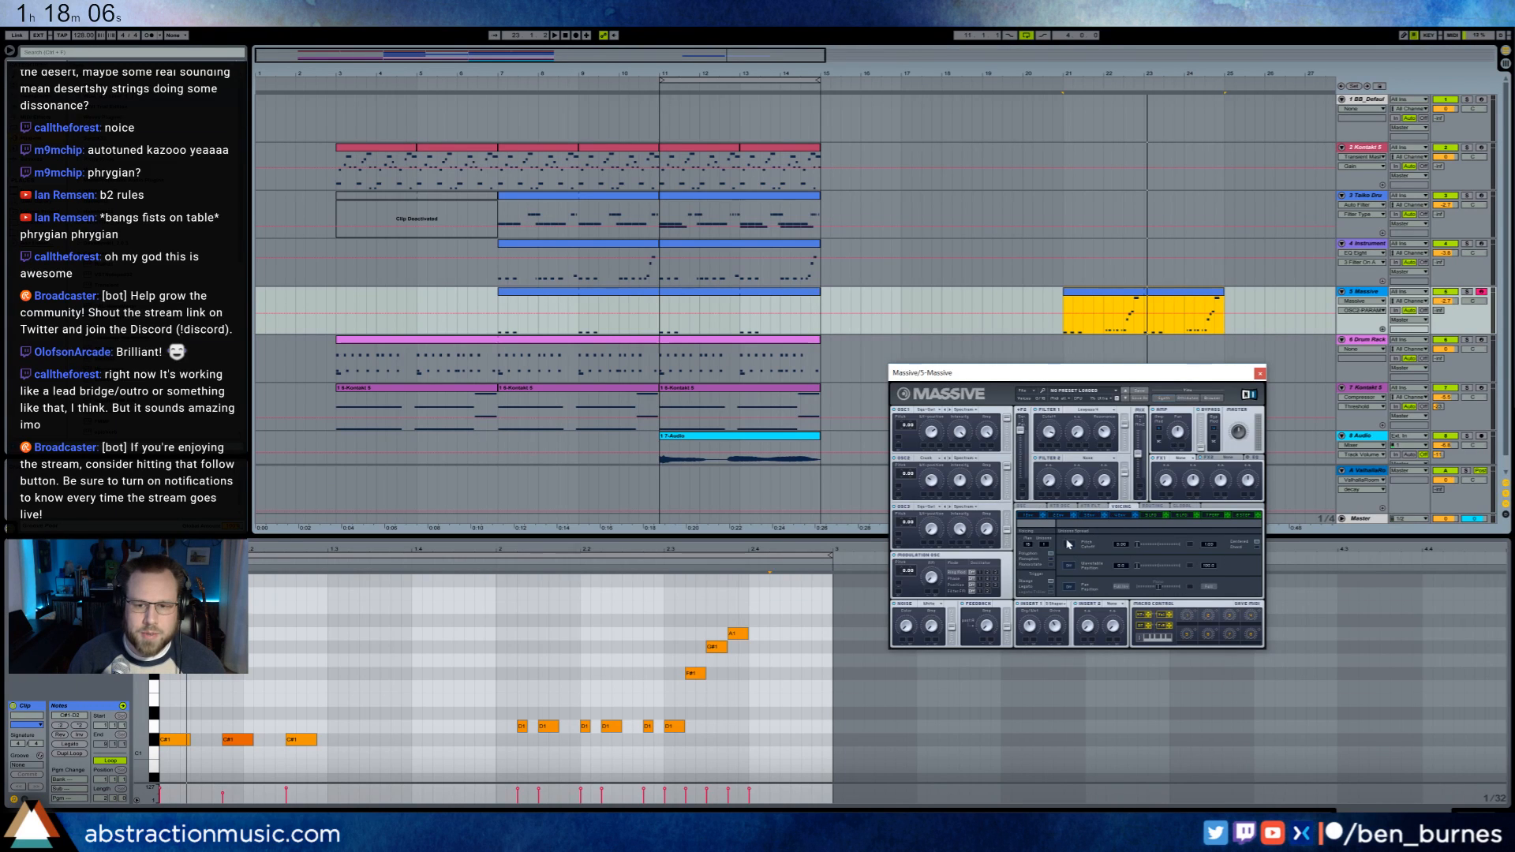
key(space)
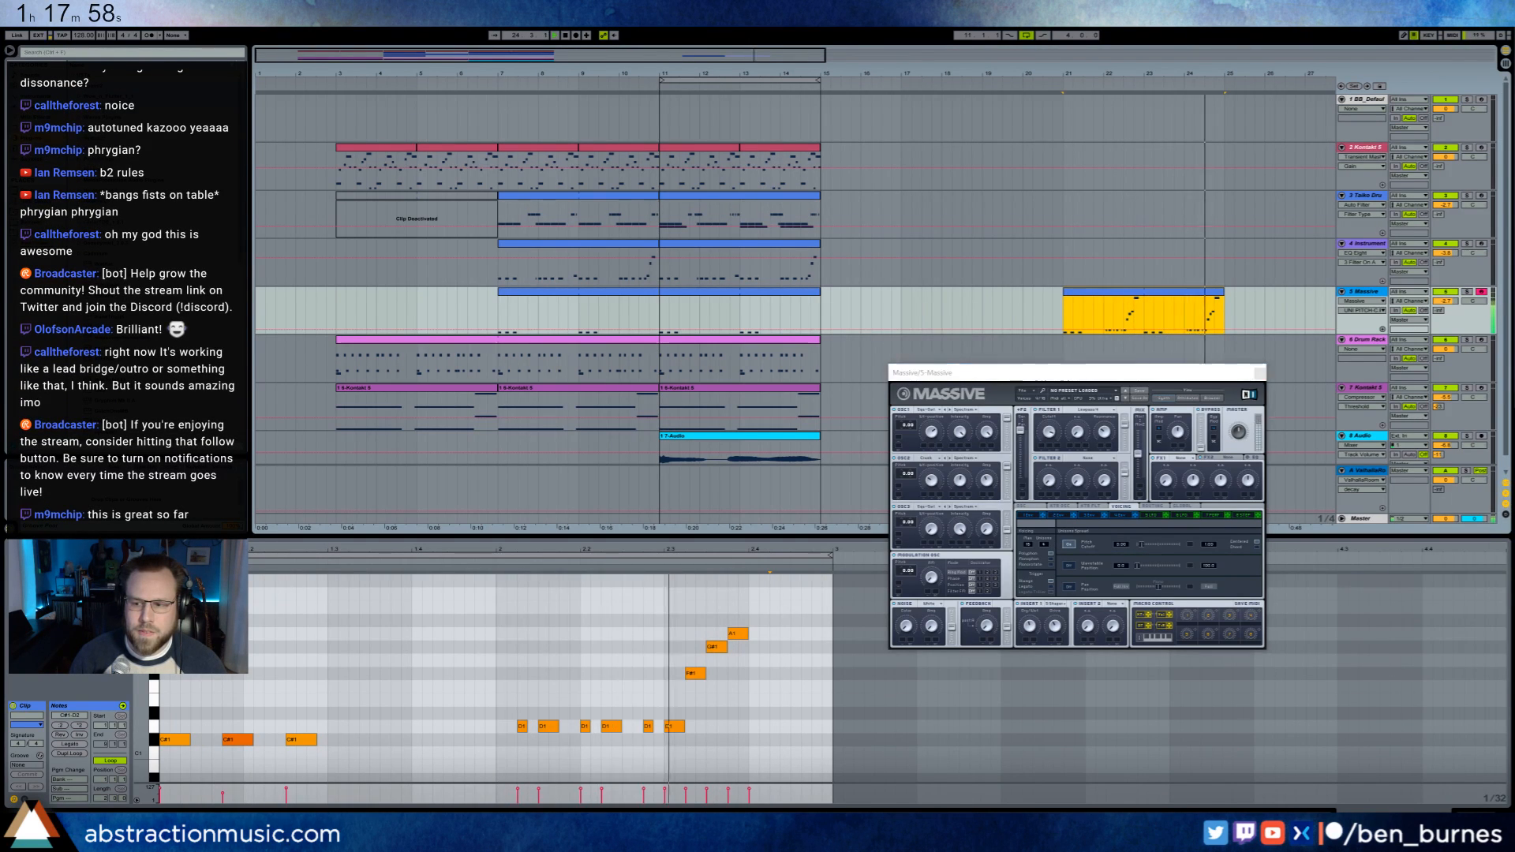
click(598, 643)
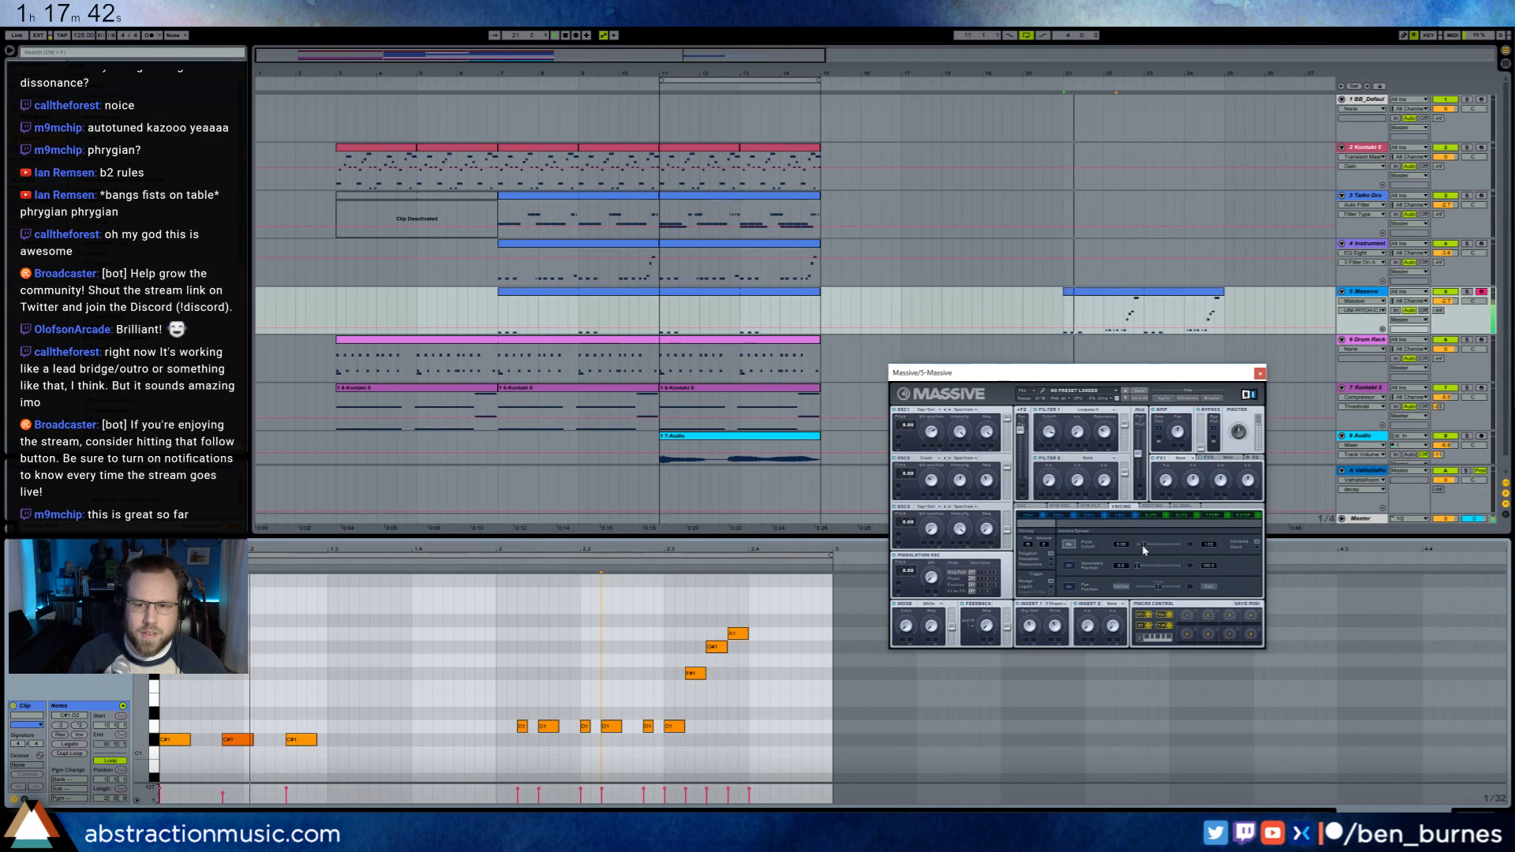
click(1260, 373)
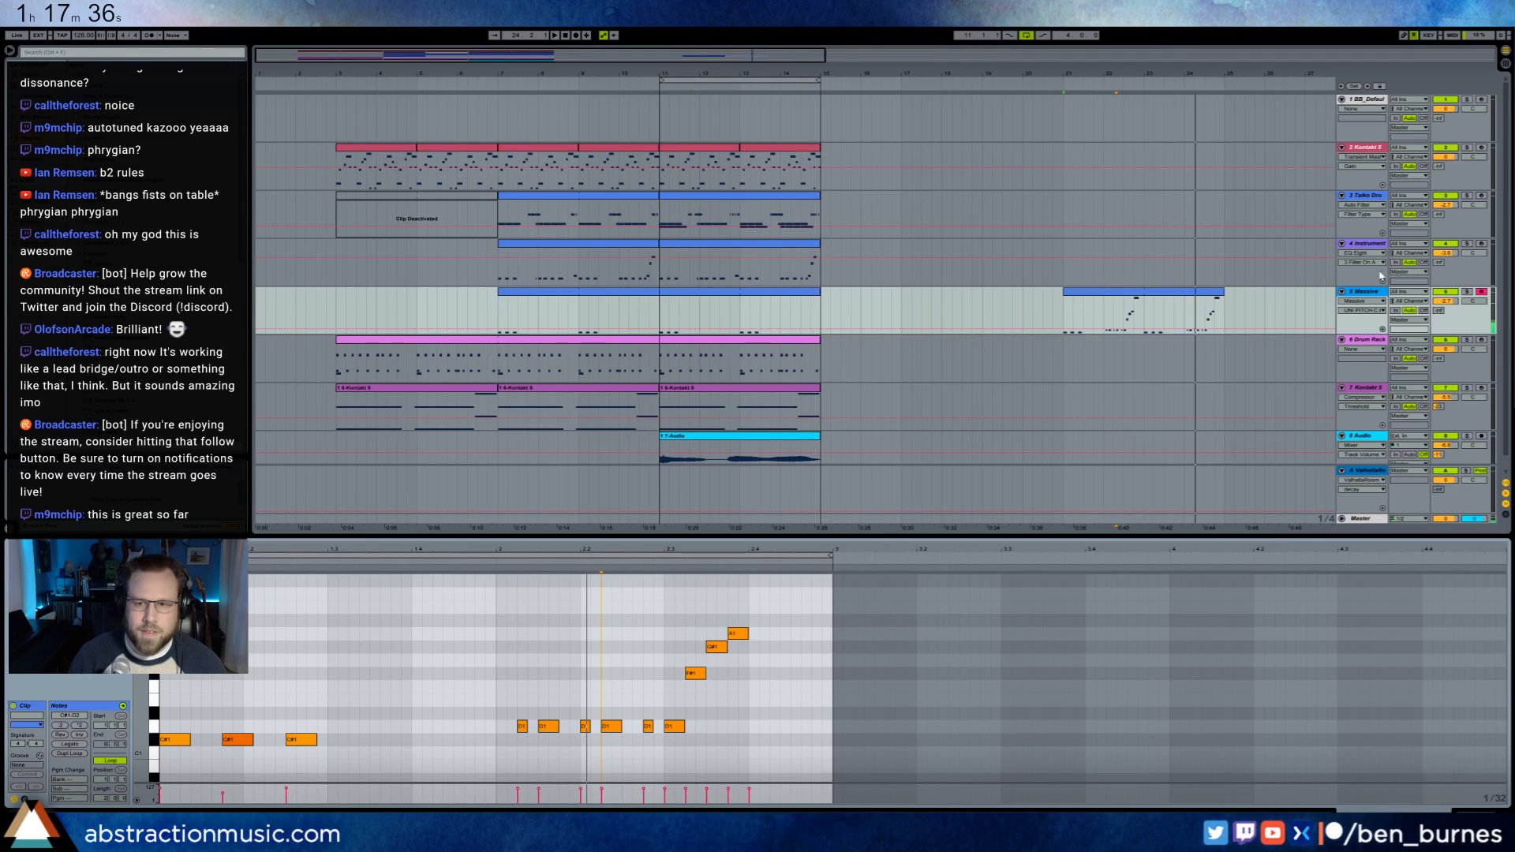
- Add a D1 note near the end of the two-bar pattern in the Massive clip at bar 7 and audition it
click(498, 310)
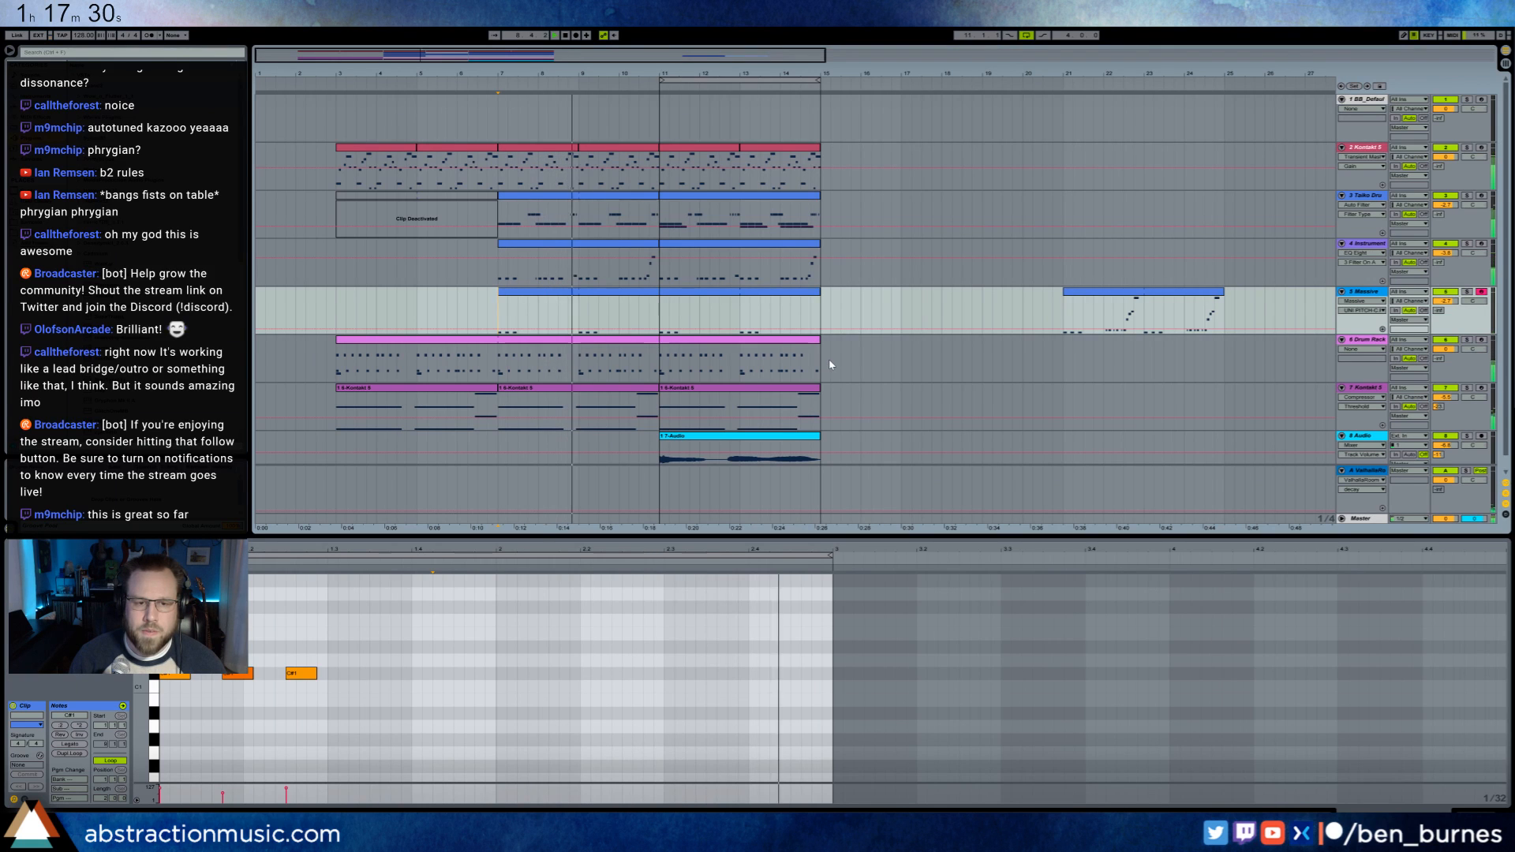
double_click(795, 660)
key(space)
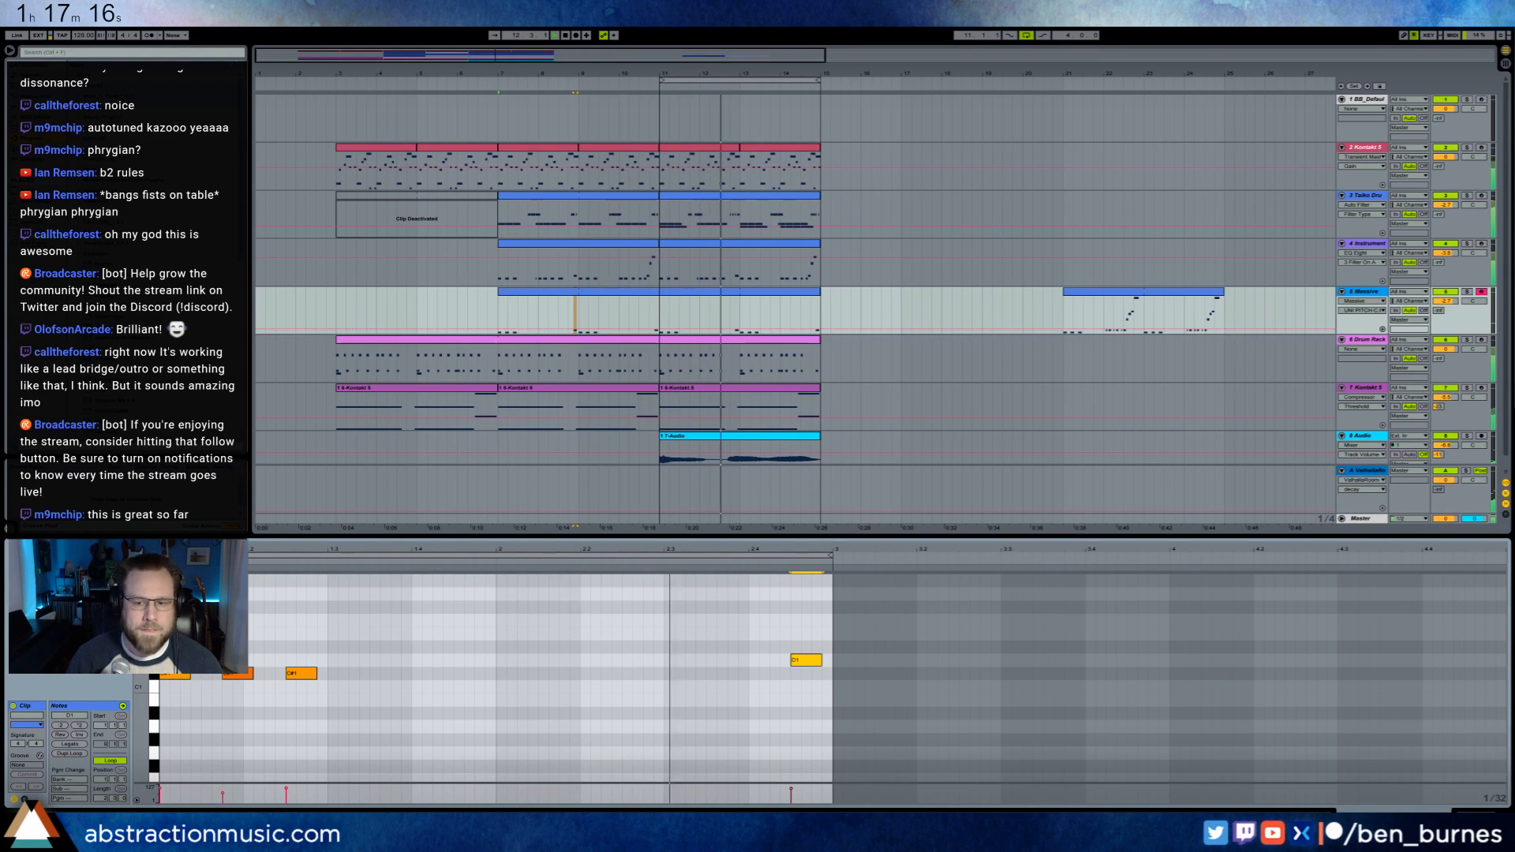
click(809, 685)
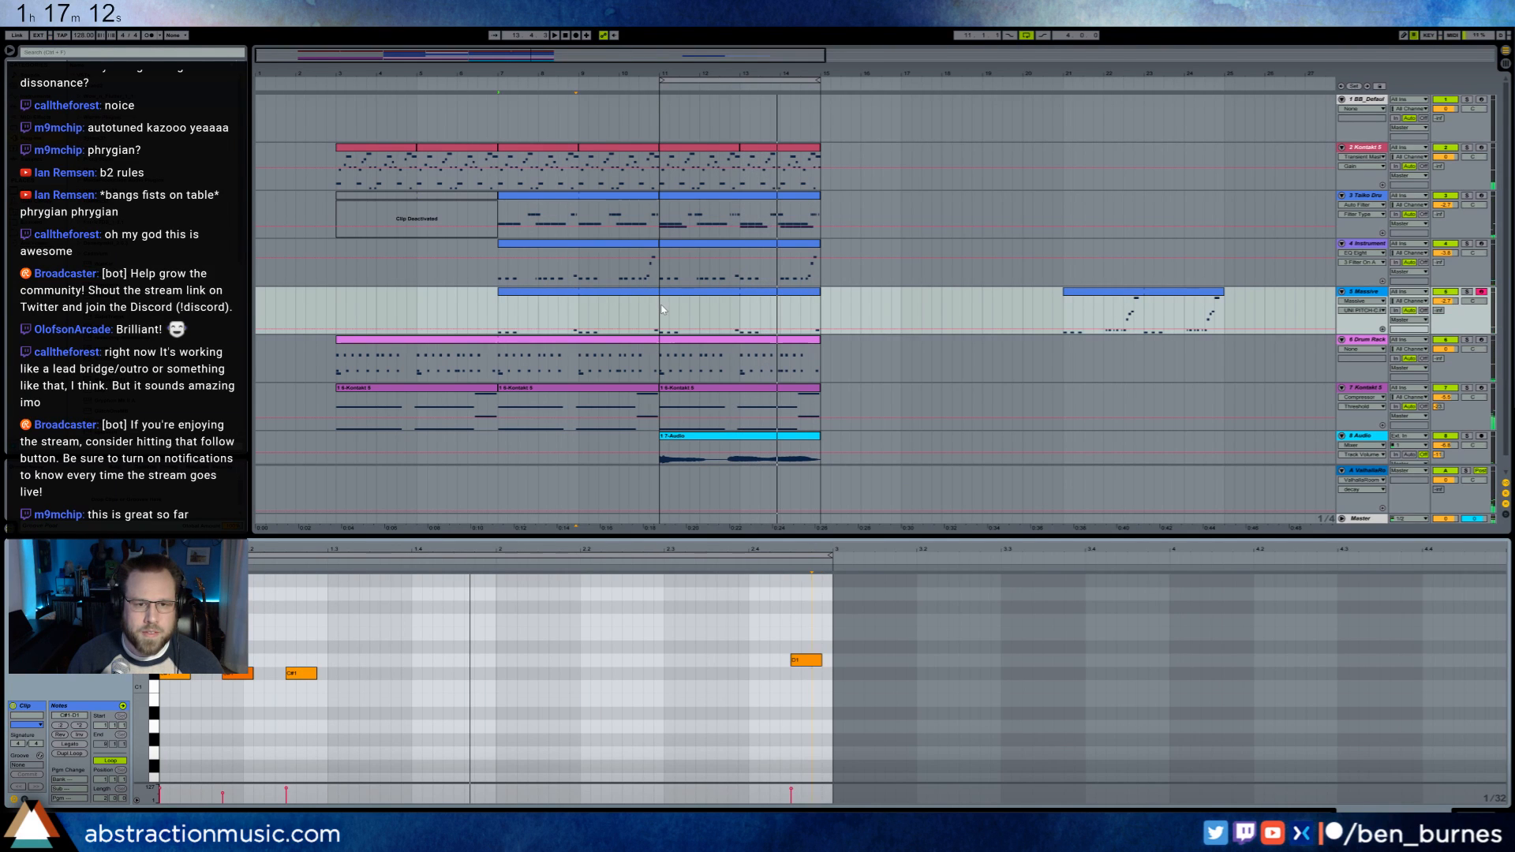
- Separate the Massive clip at bar 11 and place two more D1 notes before the final D1 in its pattern
key(space)
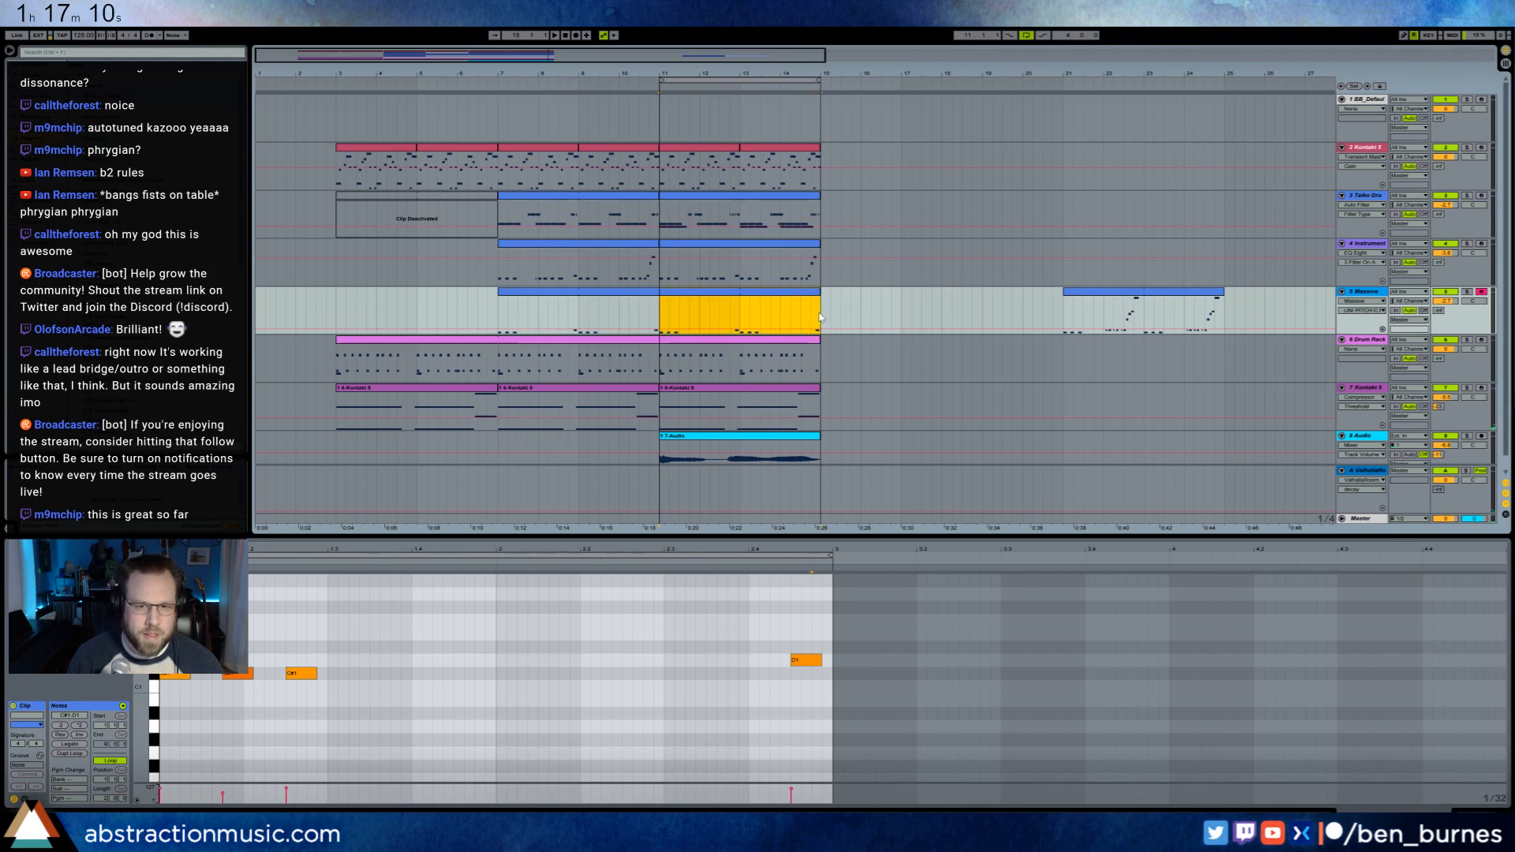
click(726, 689)
key(space)
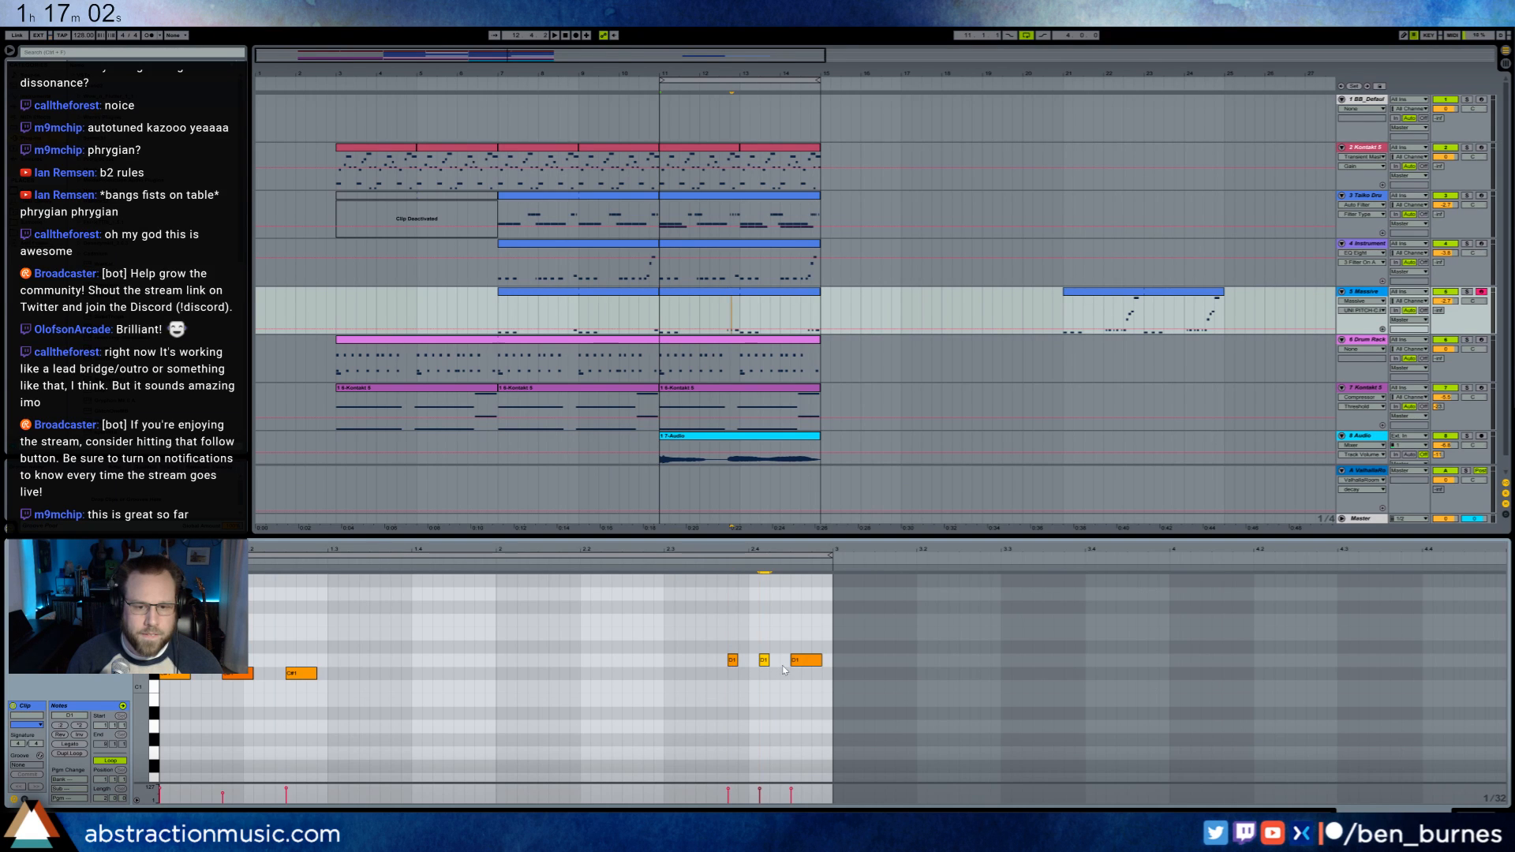
key(space)
click(768, 711)
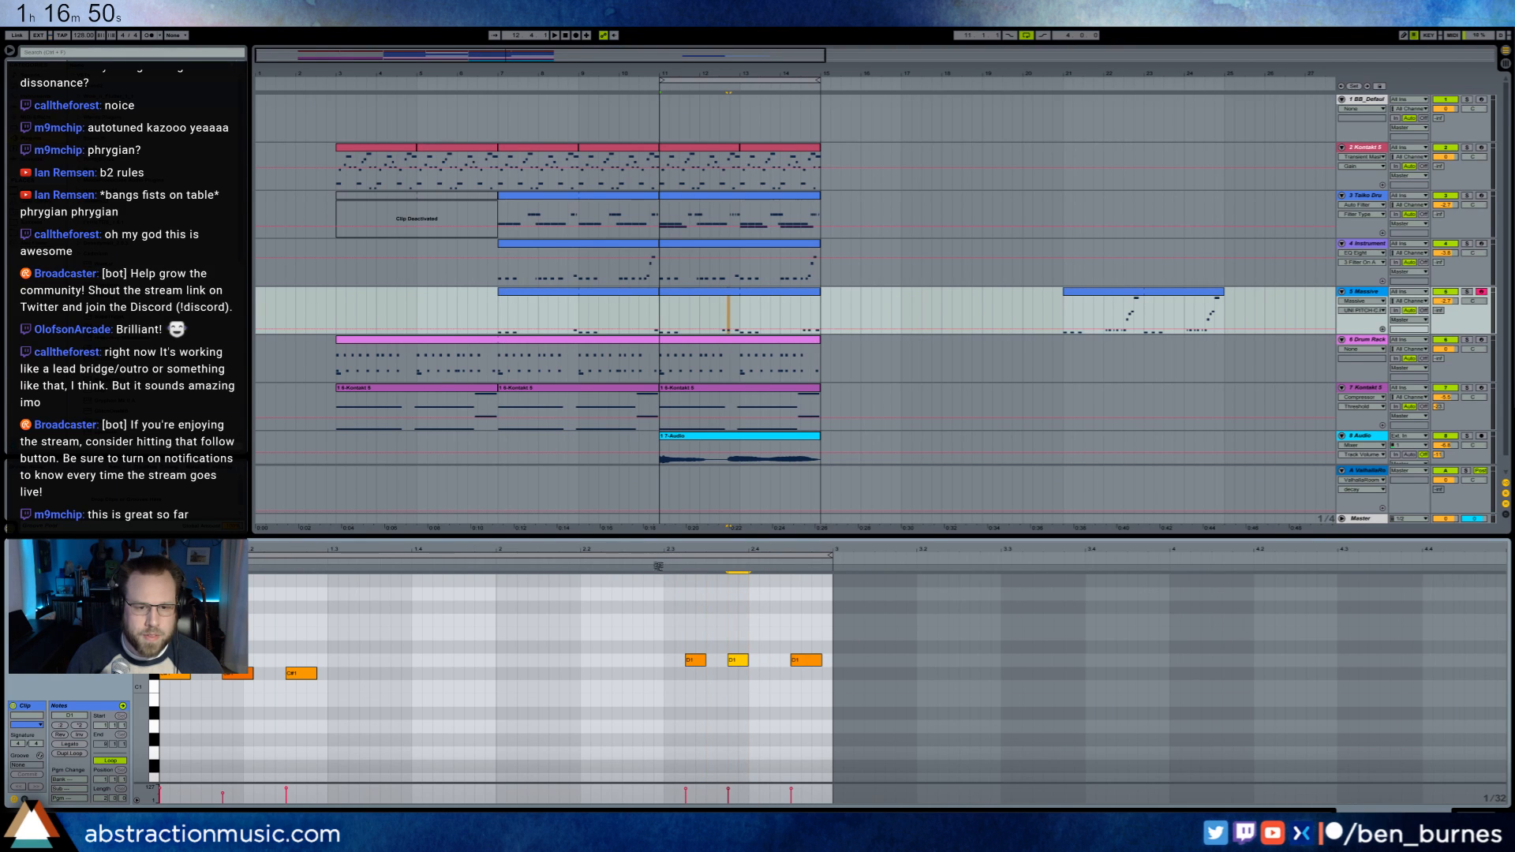
- Shorten the two added D1 notes near the pattern's end and consolidate the Massive clip spanning bars 11 to 15
mouse_move(684, 640)
mouse_down()
mouse_move(753, 682)
mouse_move(738, 661)
mouse_up()
click(748, 643)
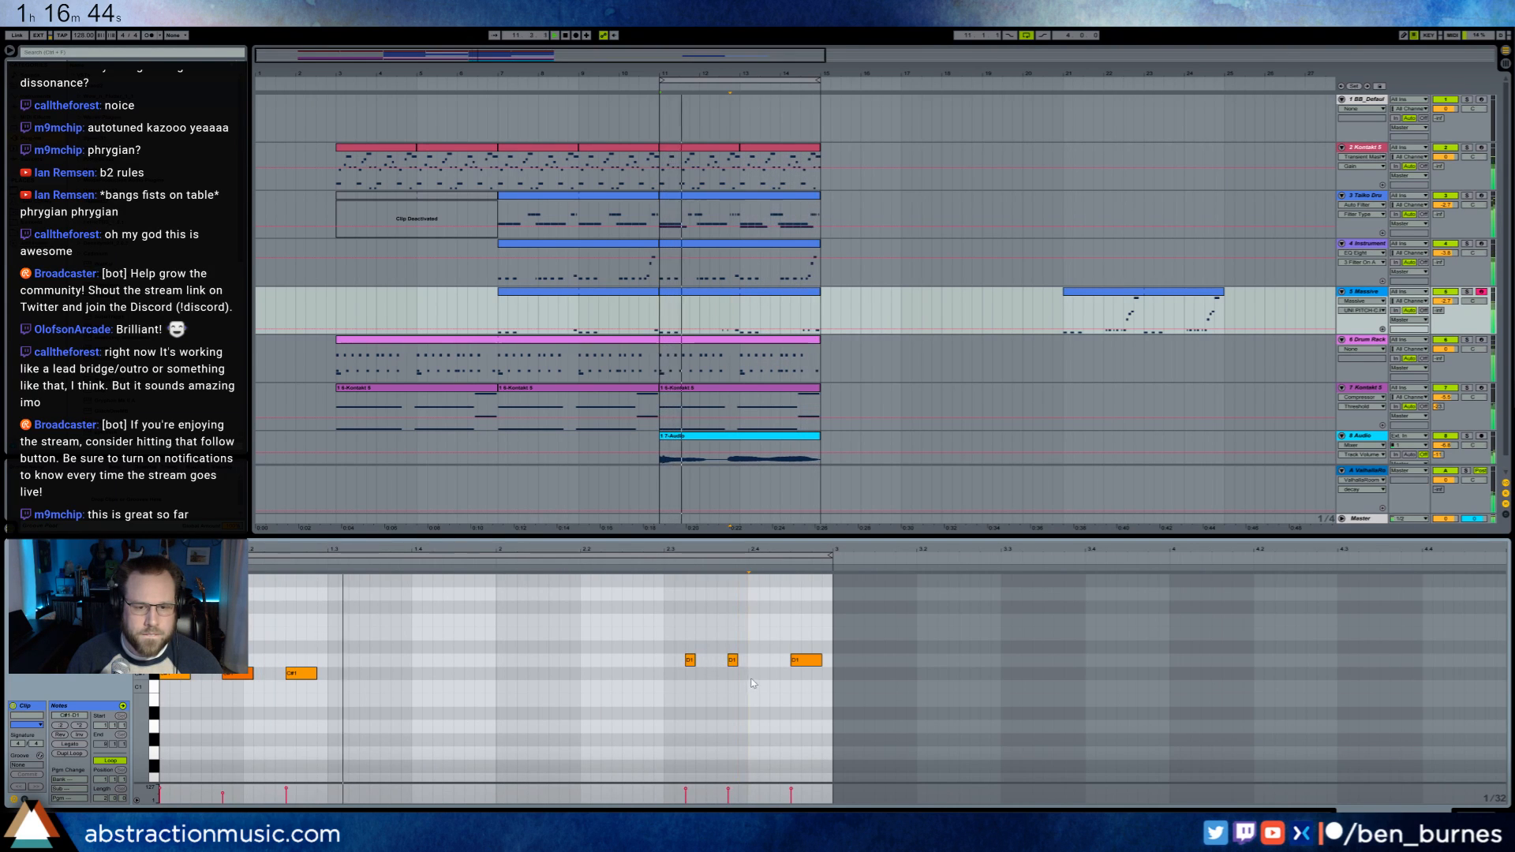
click(697, 292)
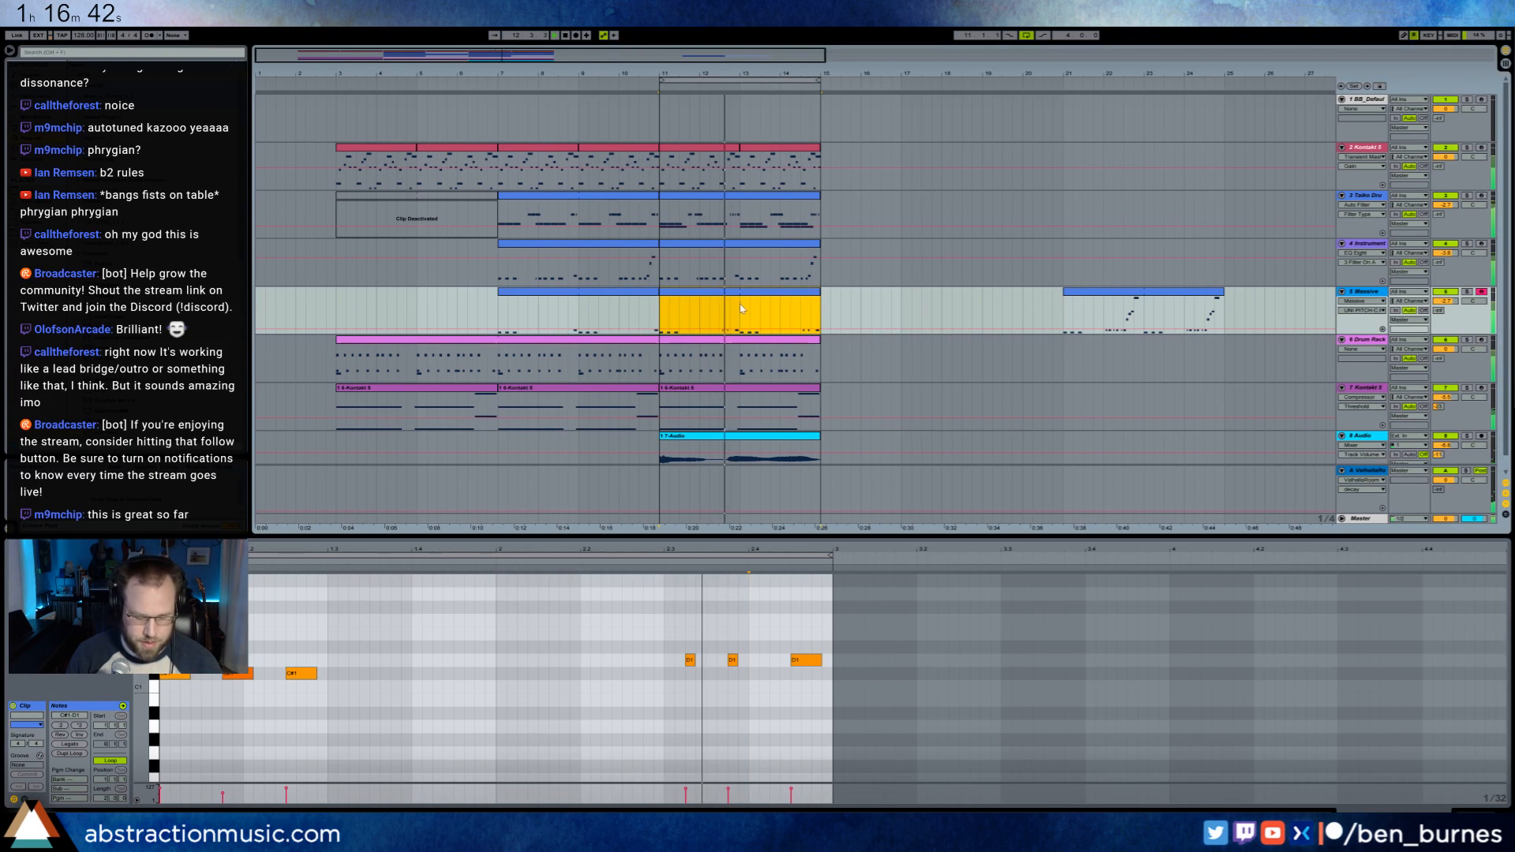
key(ctrl+j)
- Remove the two short D1 notes from the first pattern repeat and add another short D1 before the second repeat's final note
scroll(737, 618, up, 2)
drag(668, 606, 750, 677)
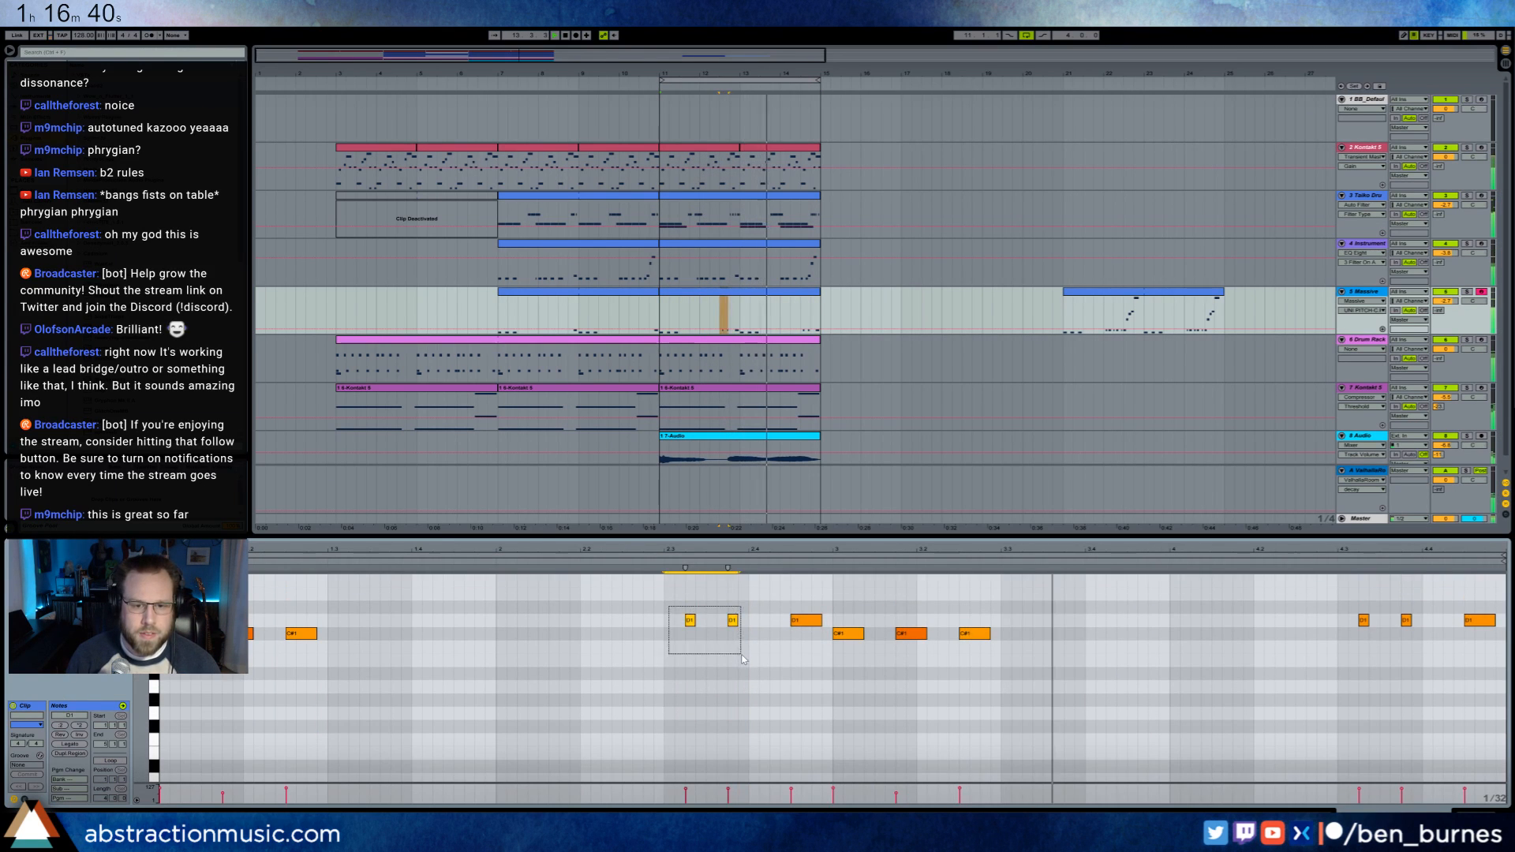
key(Delete)
double_click(1436, 620)
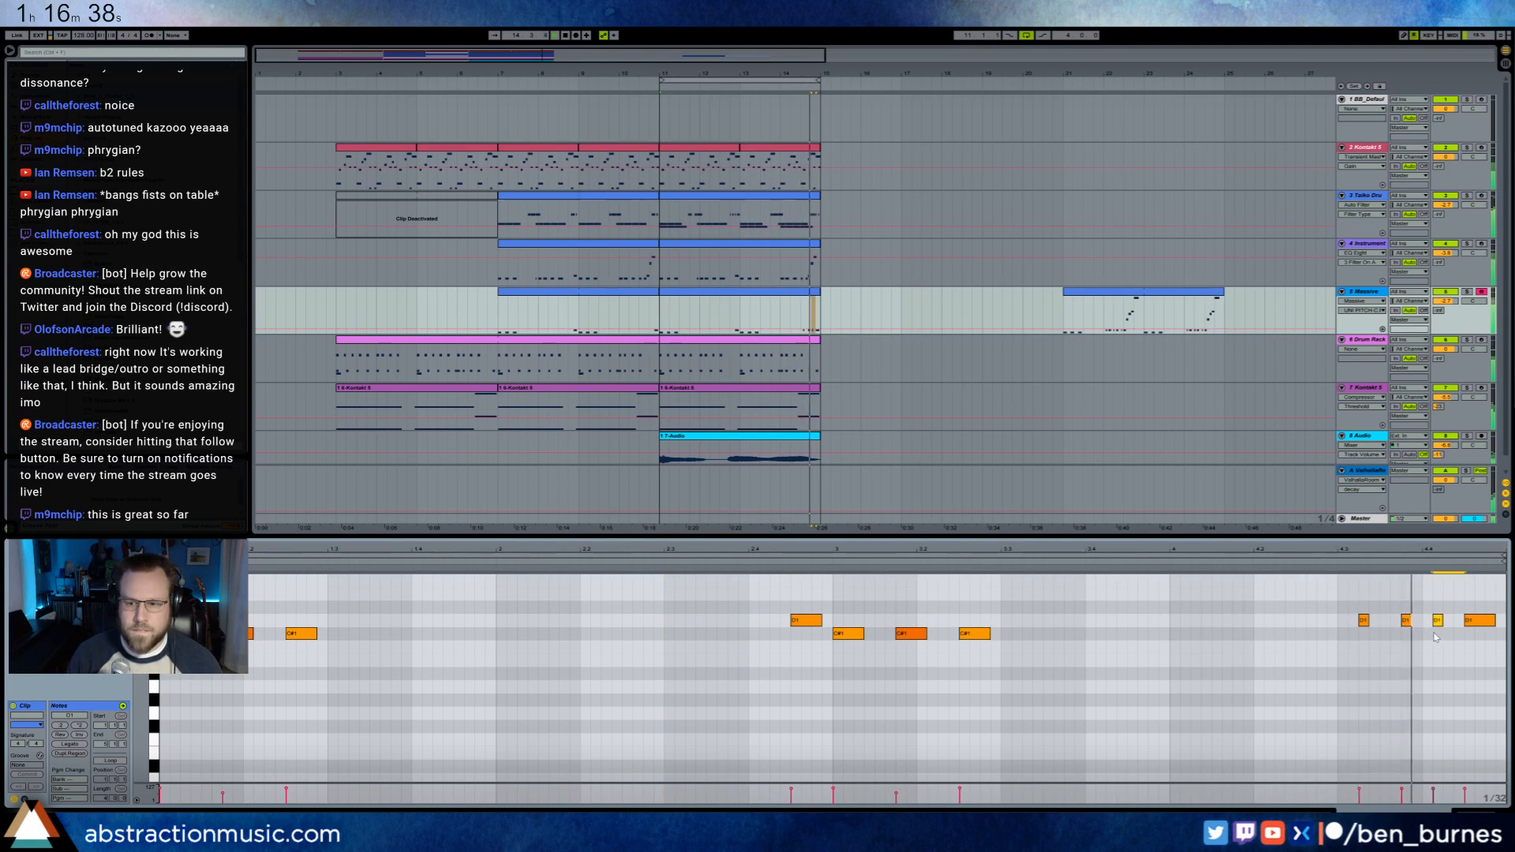
key(Right)
click(1413, 647)
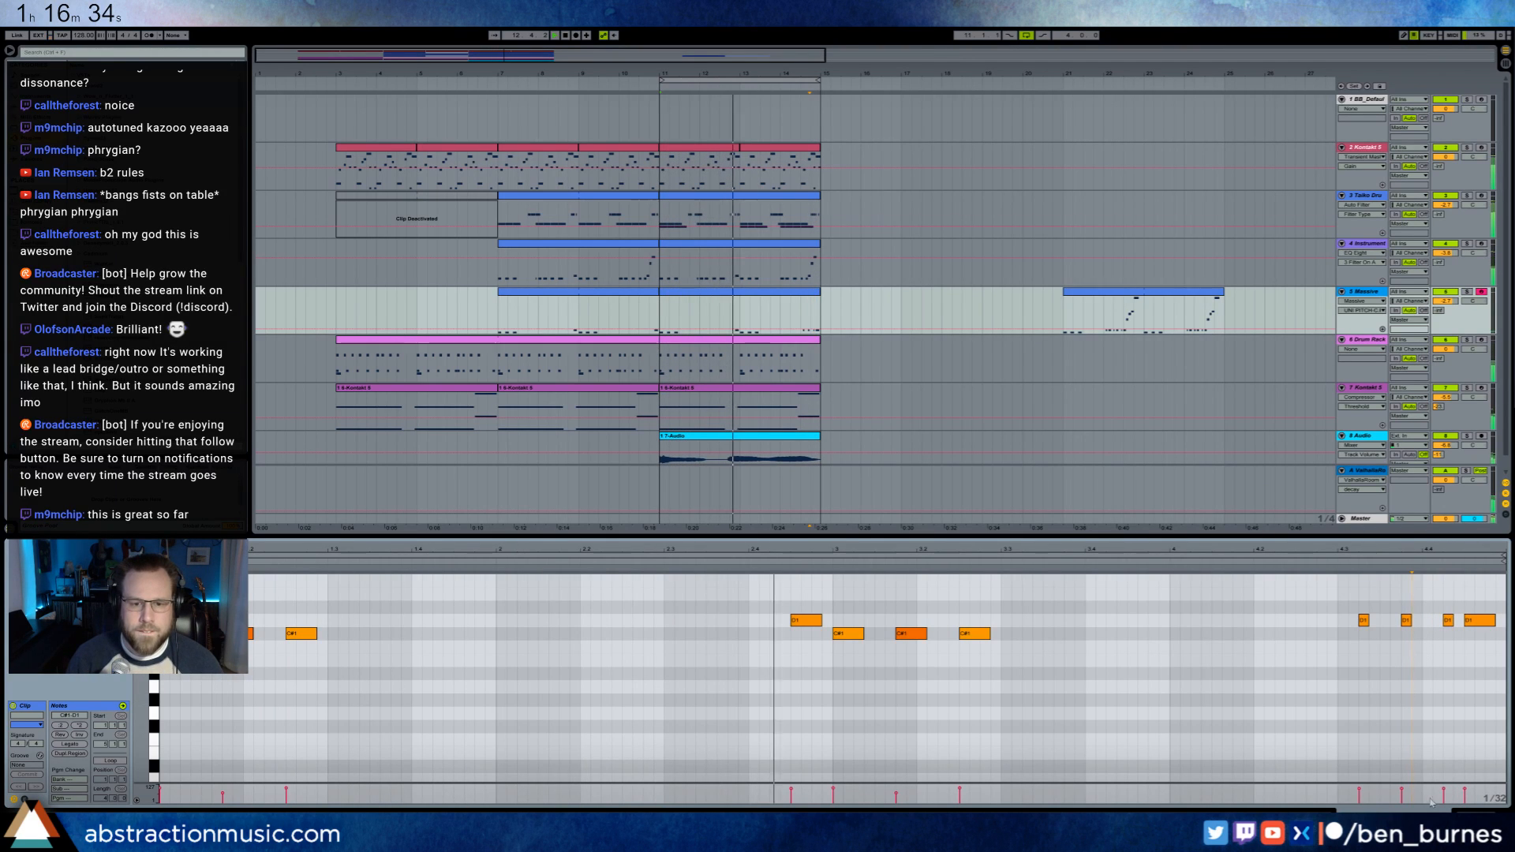
- Transpose the last three D1 notes in the bar 11 Massive clip up to E1
click(900, 718)
click(1474, 817)
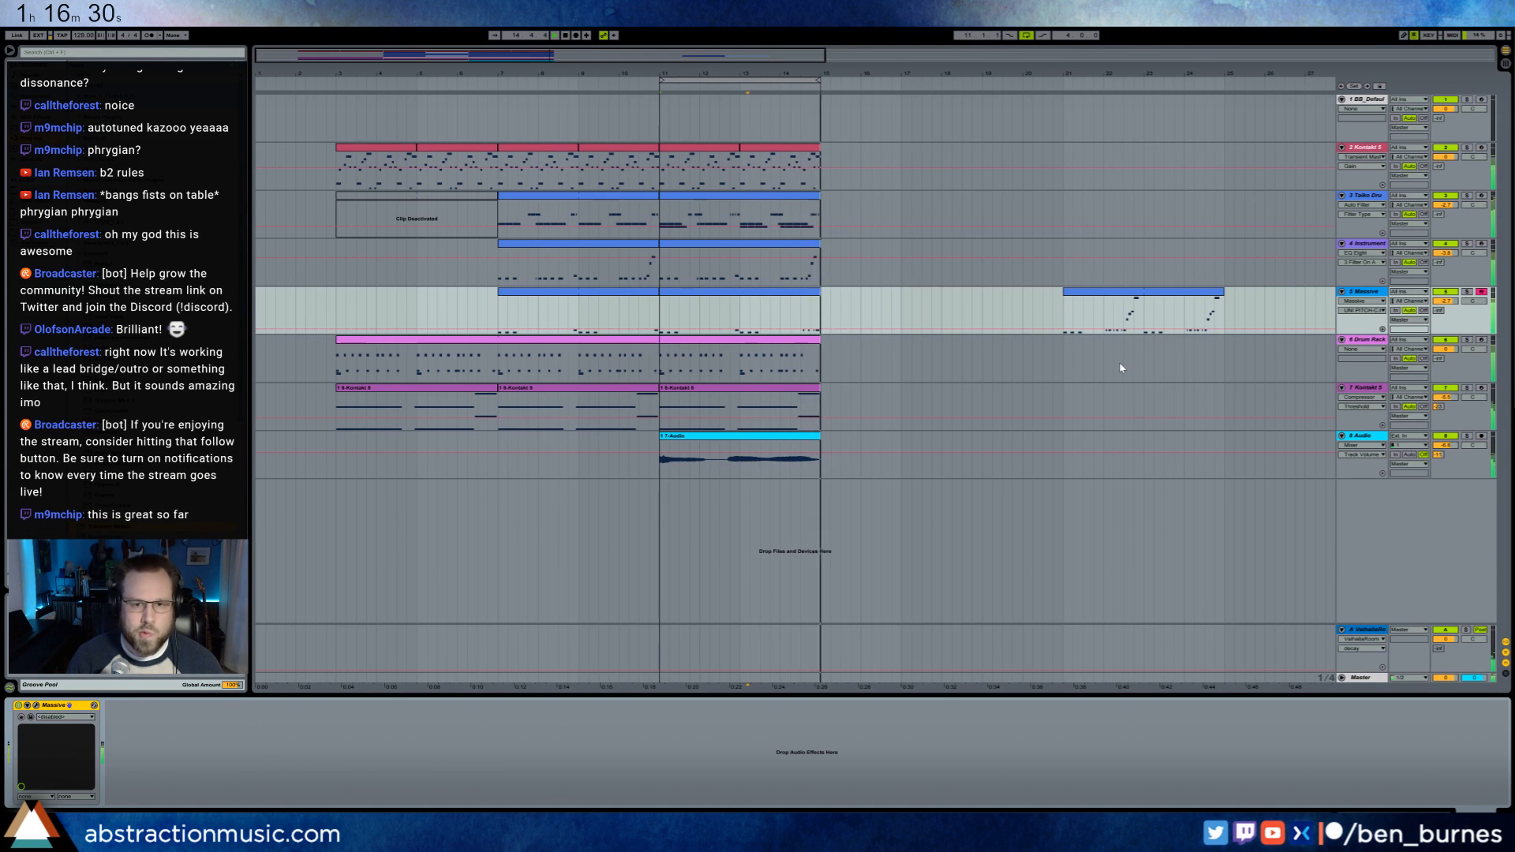
double_click(762, 292)
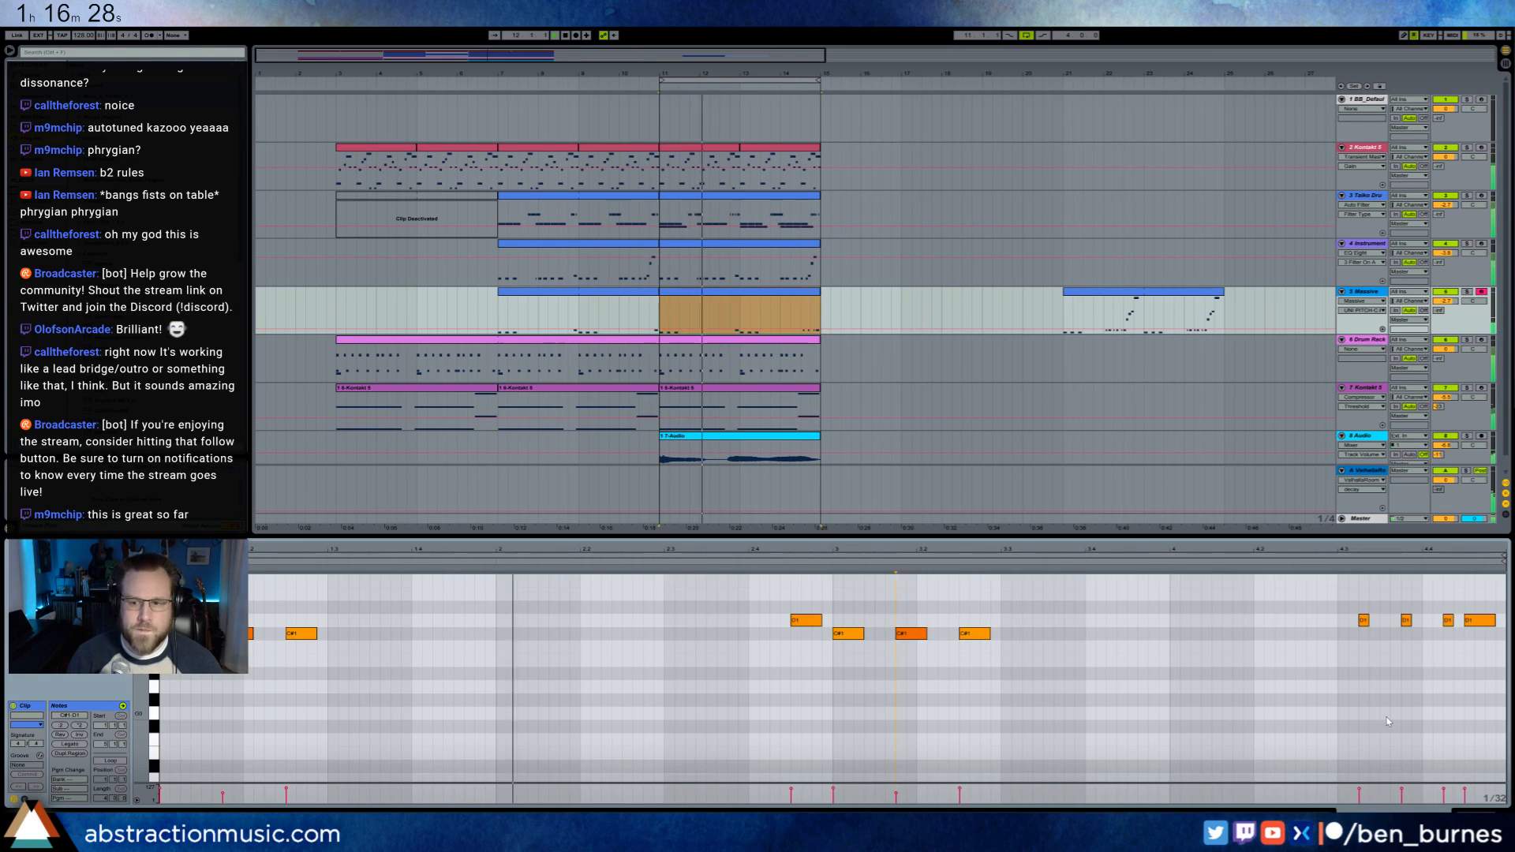
click(1373, 671)
scroll(1396, 647, up, 1)
drag(1402, 628, 1467, 670)
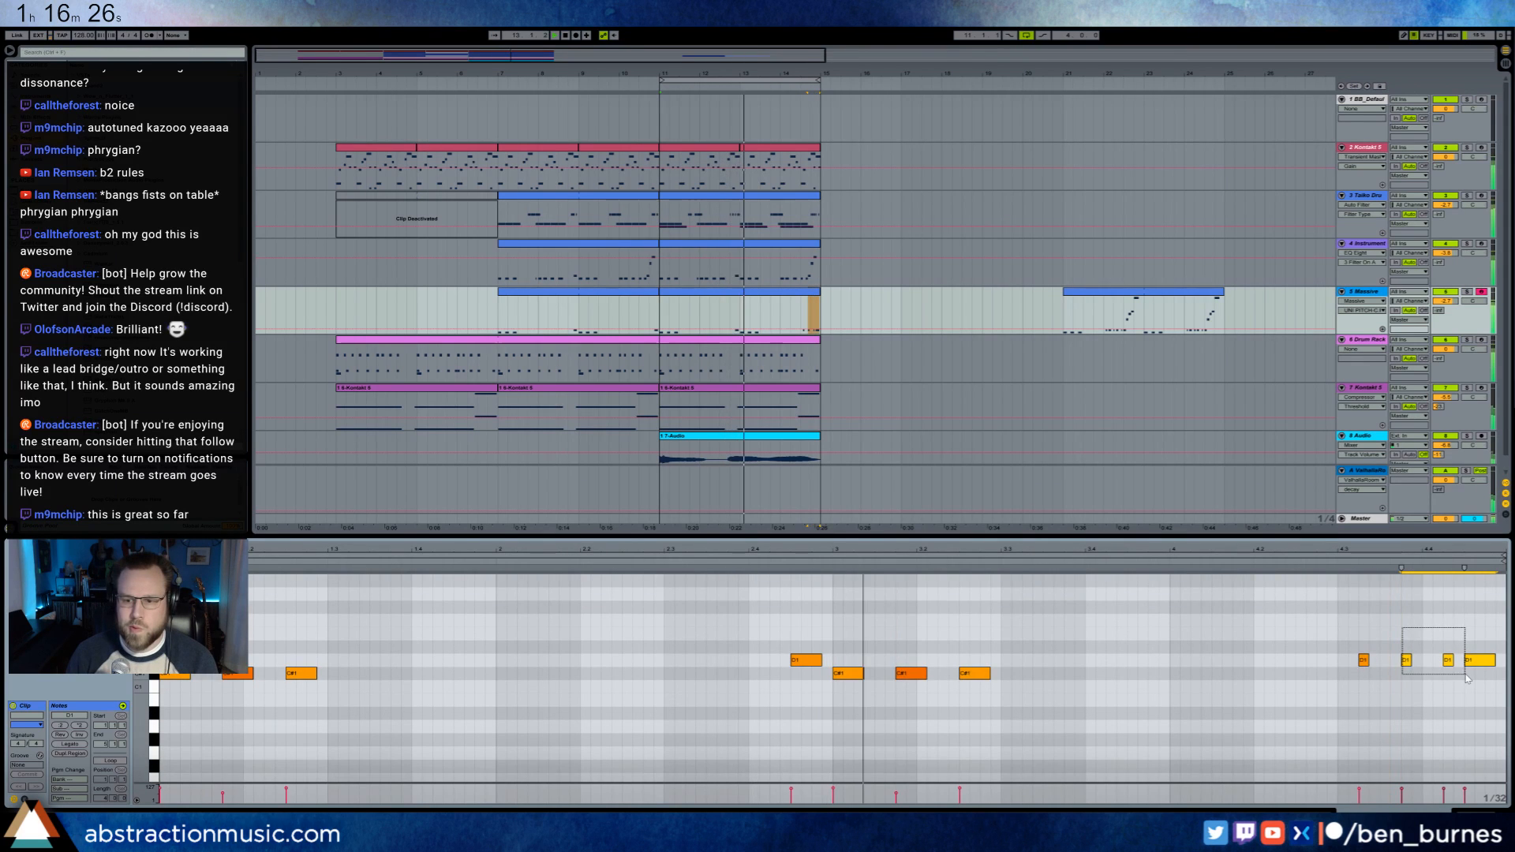
key(Up)
key(Up)
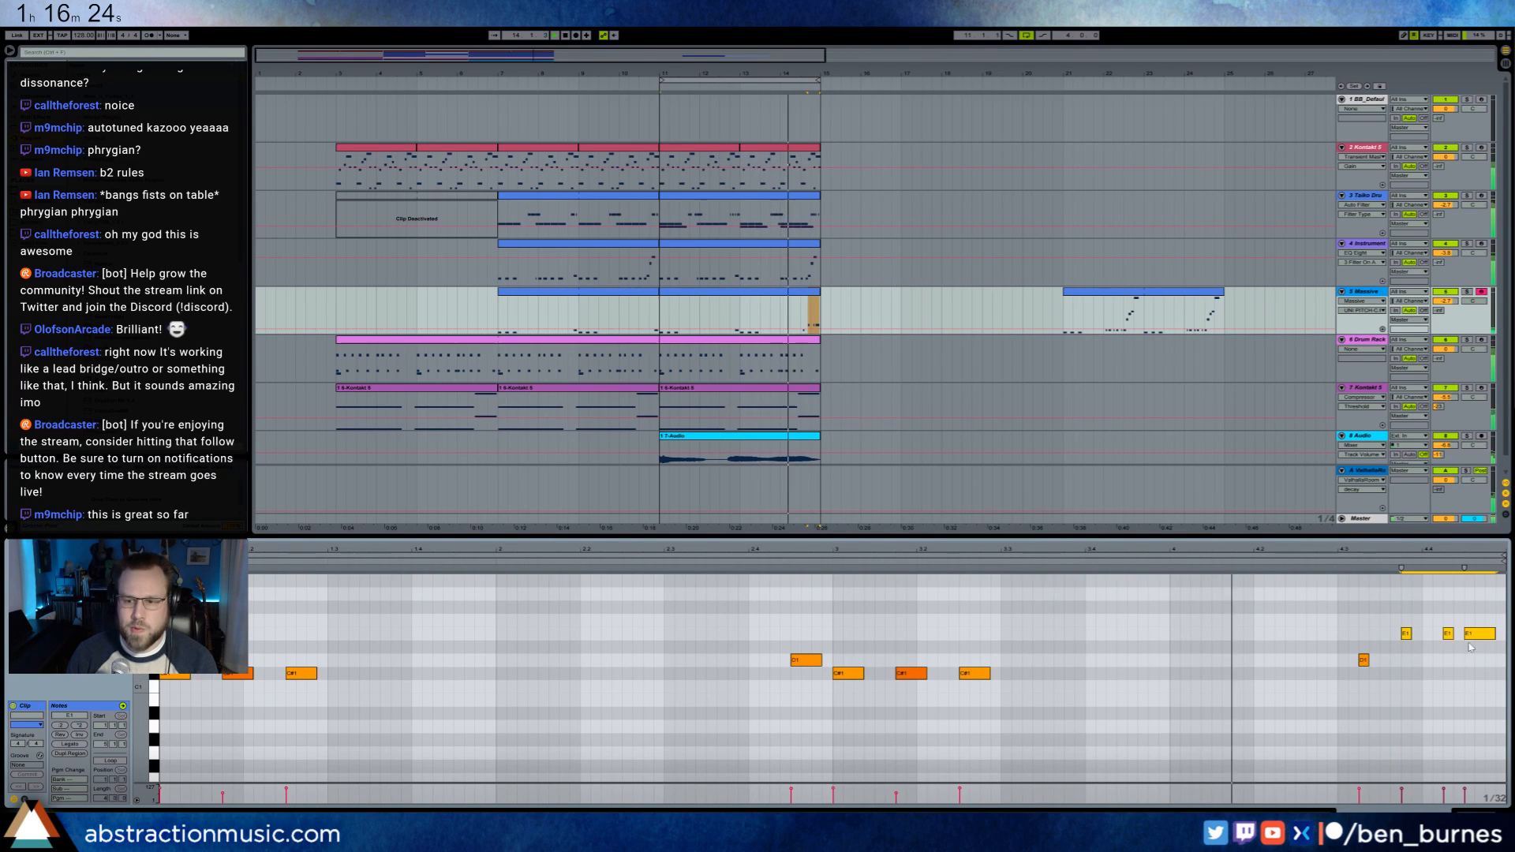
- Try the final note of the bar 11 Massive clip at D1, then set its pitch to F#1
click(1480, 634)
key(Down)
key(Down)
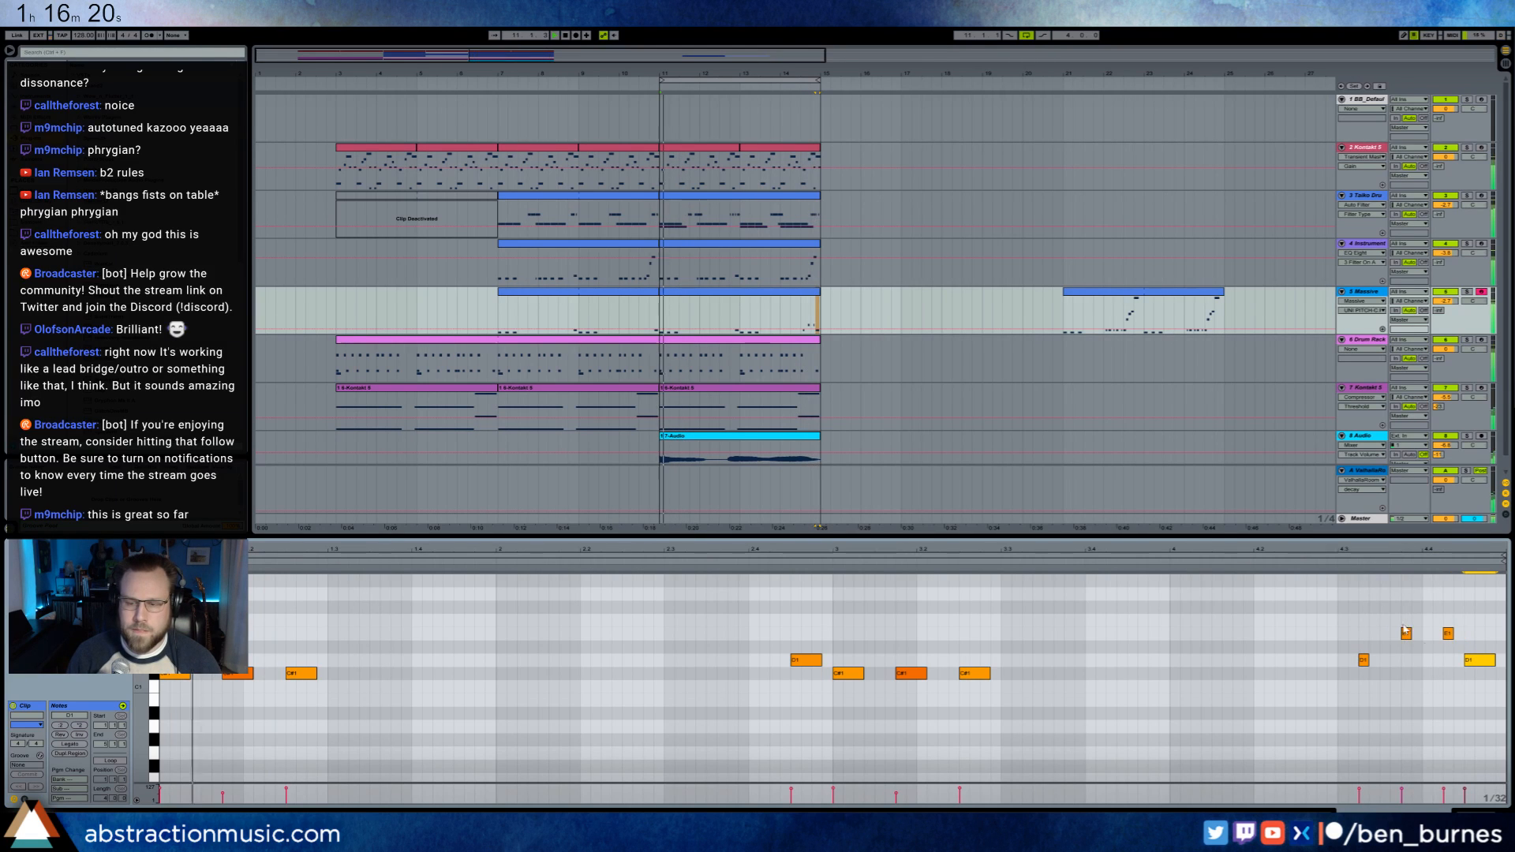
key(Up)
key(Up)
key(Up)
key(Up)
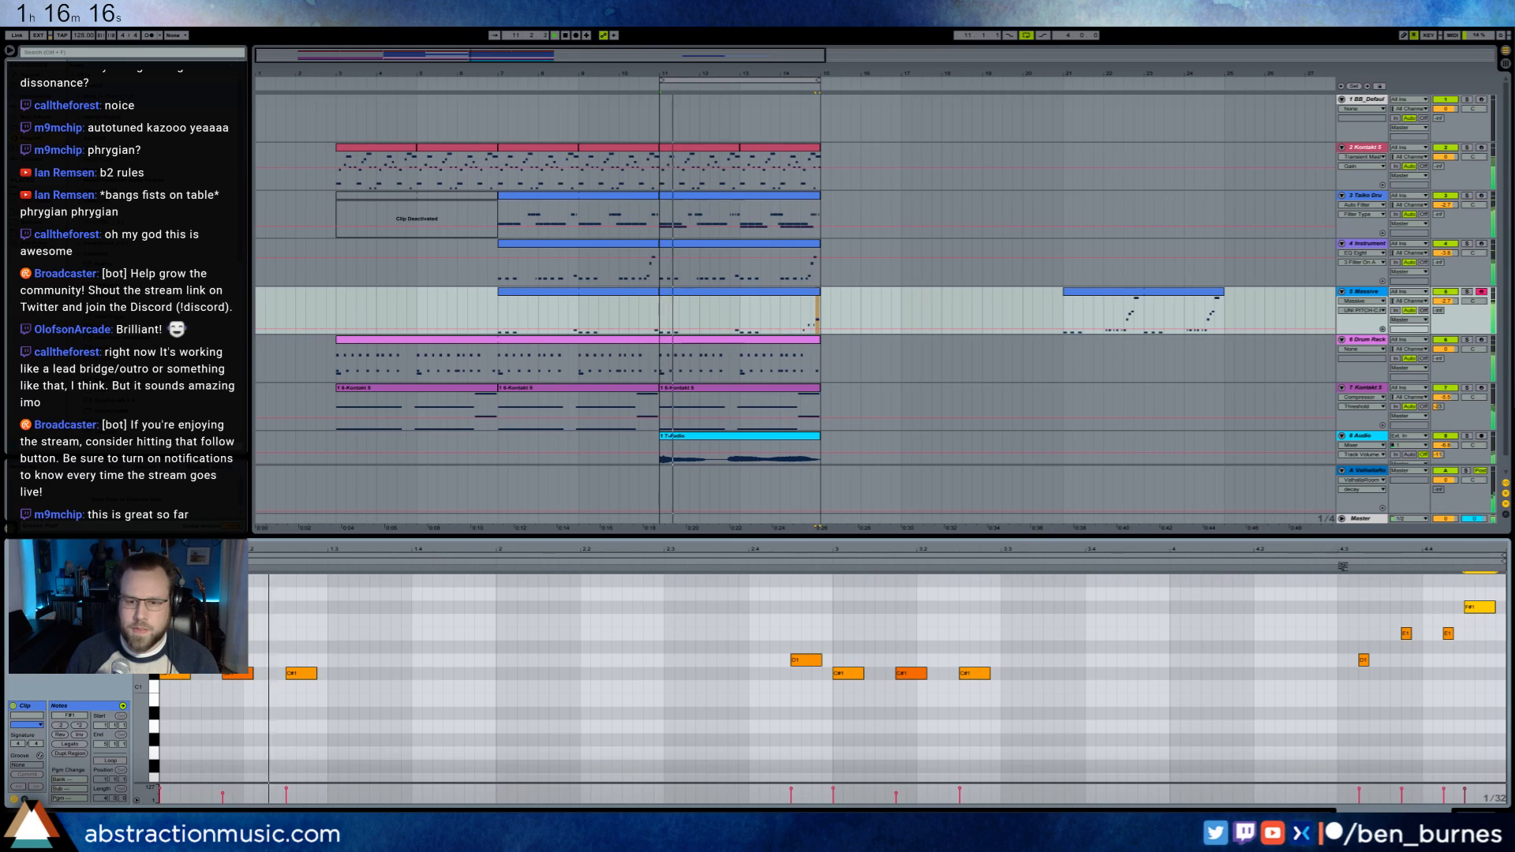
- Hide the note editor and play the arrangement from bar 3
key(shift+Tab)
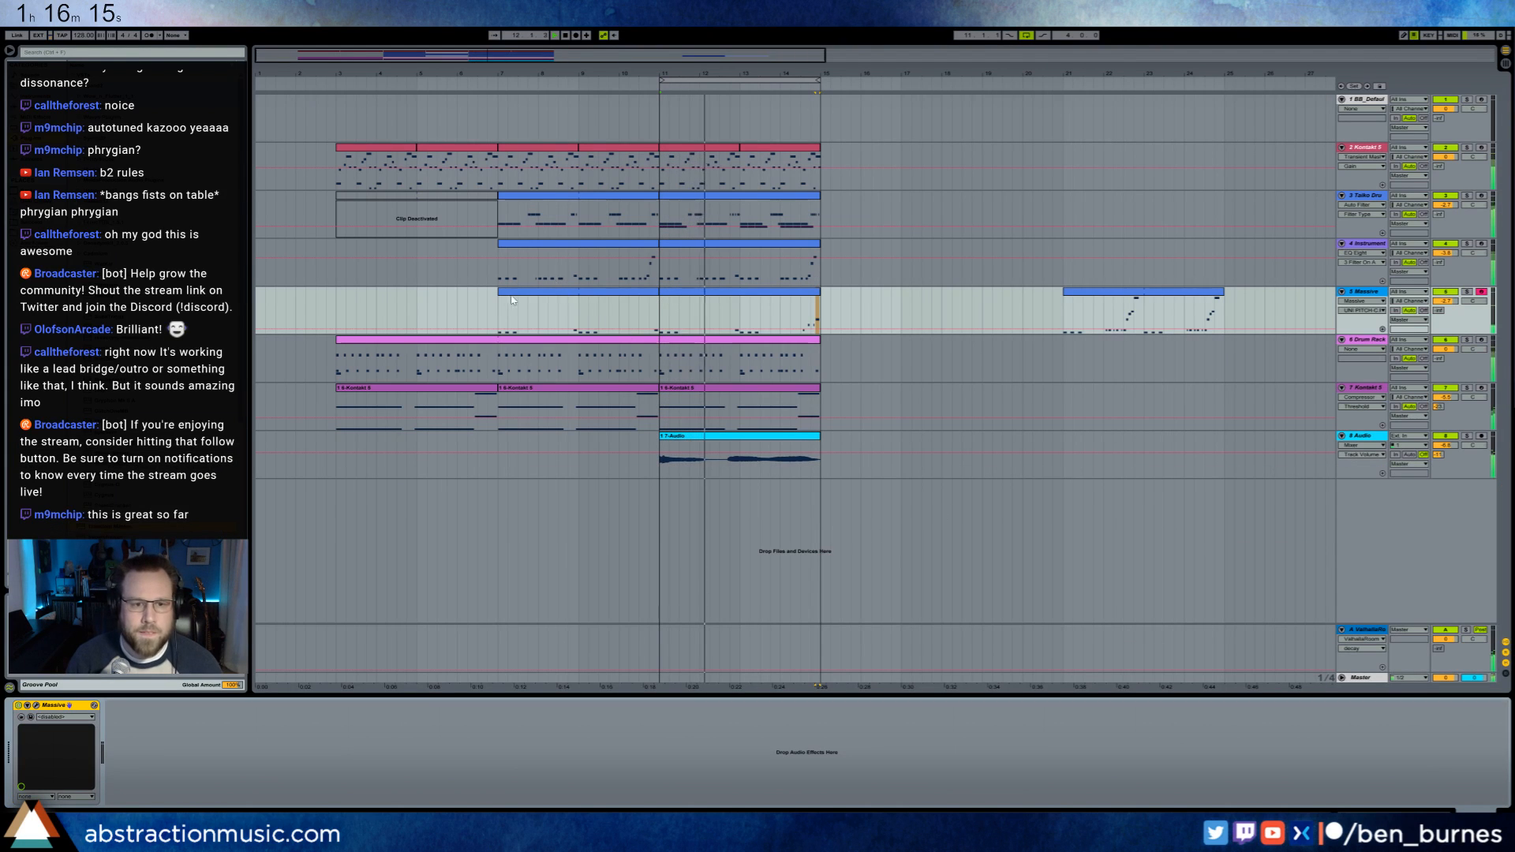
click(336, 306)
key(space)
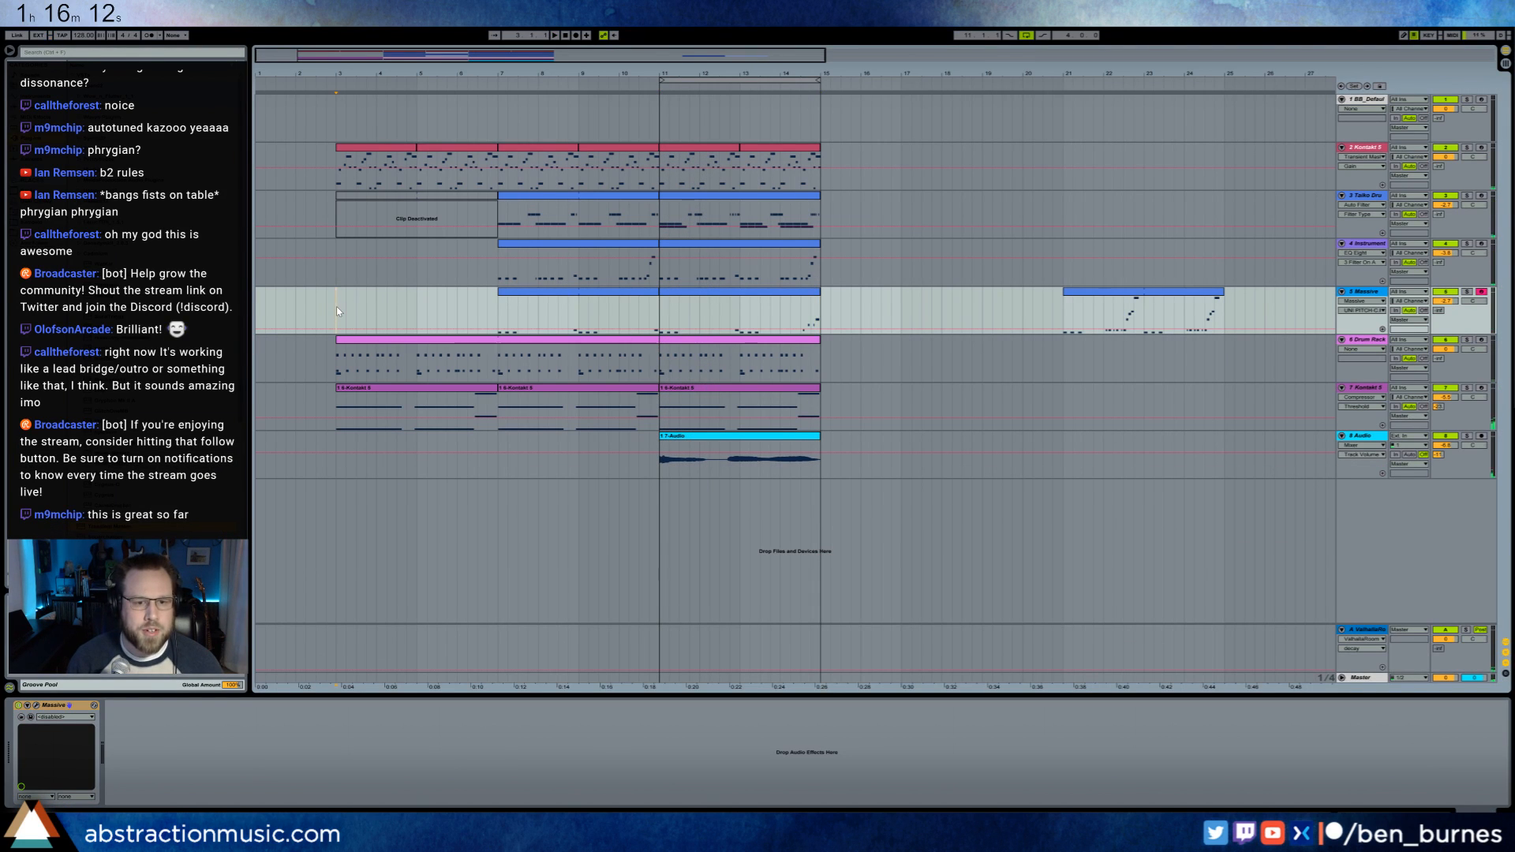
key(space)
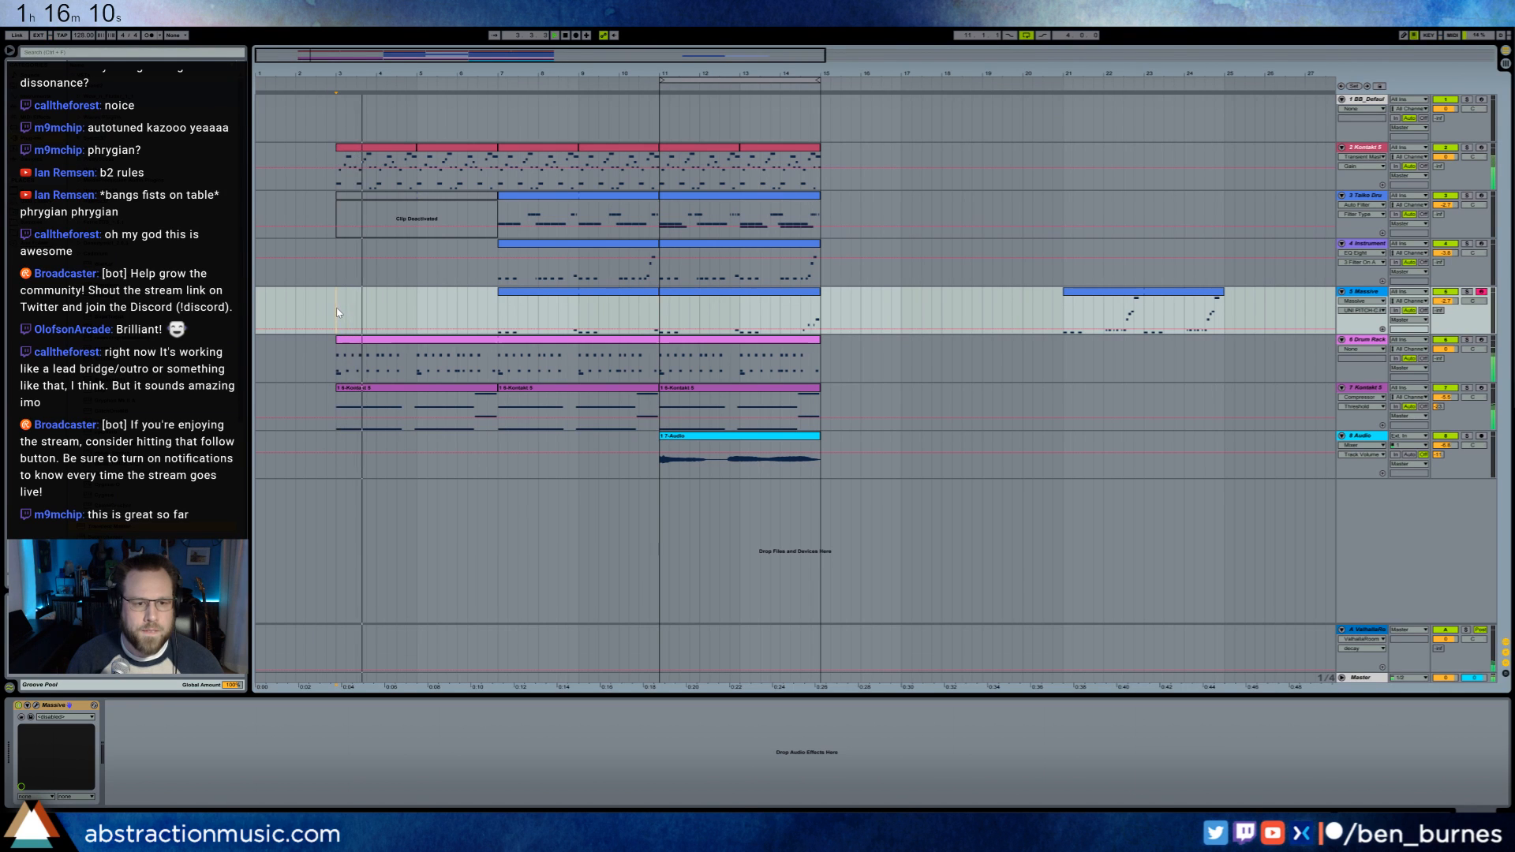
- Automate the Auto Filter frequency on the 7 Kontakt 5 track, ramping upward from bar 3 to bar 7
click(1297, 390)
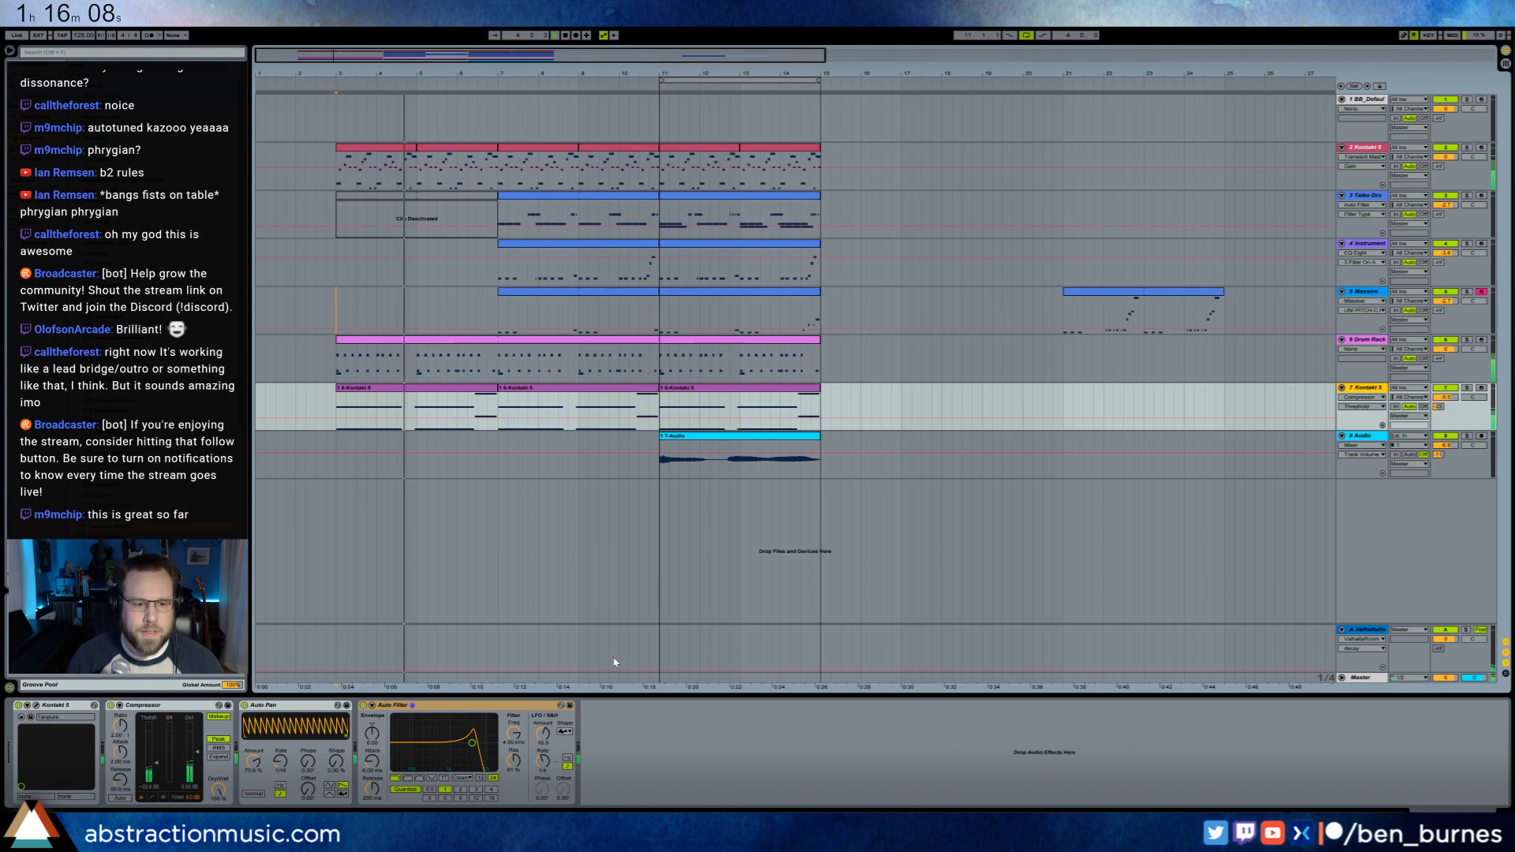
click(483, 754)
click(472, 502)
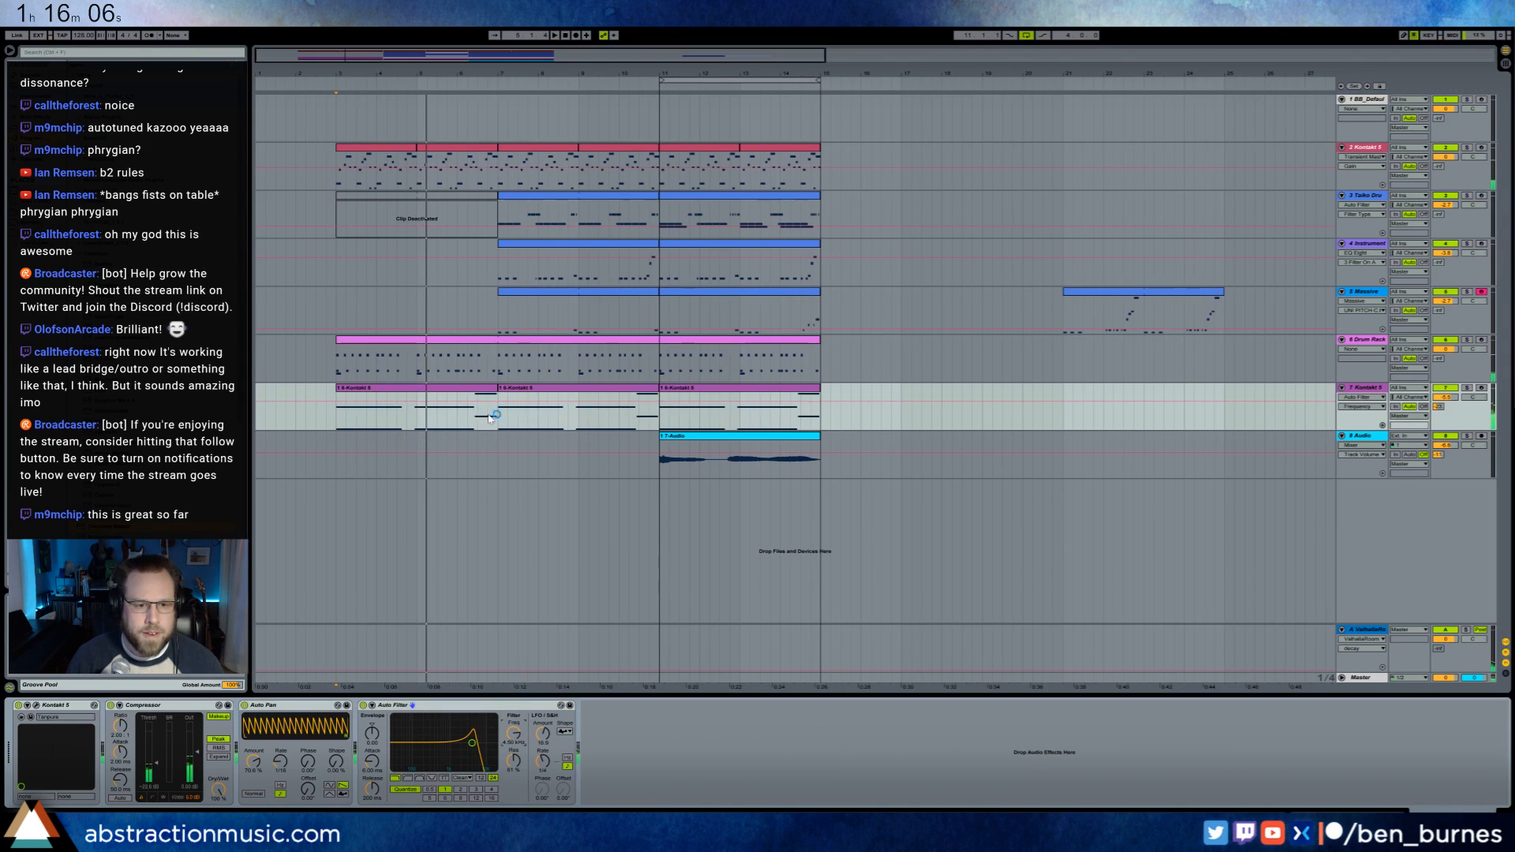
drag(498, 421, 334, 429)
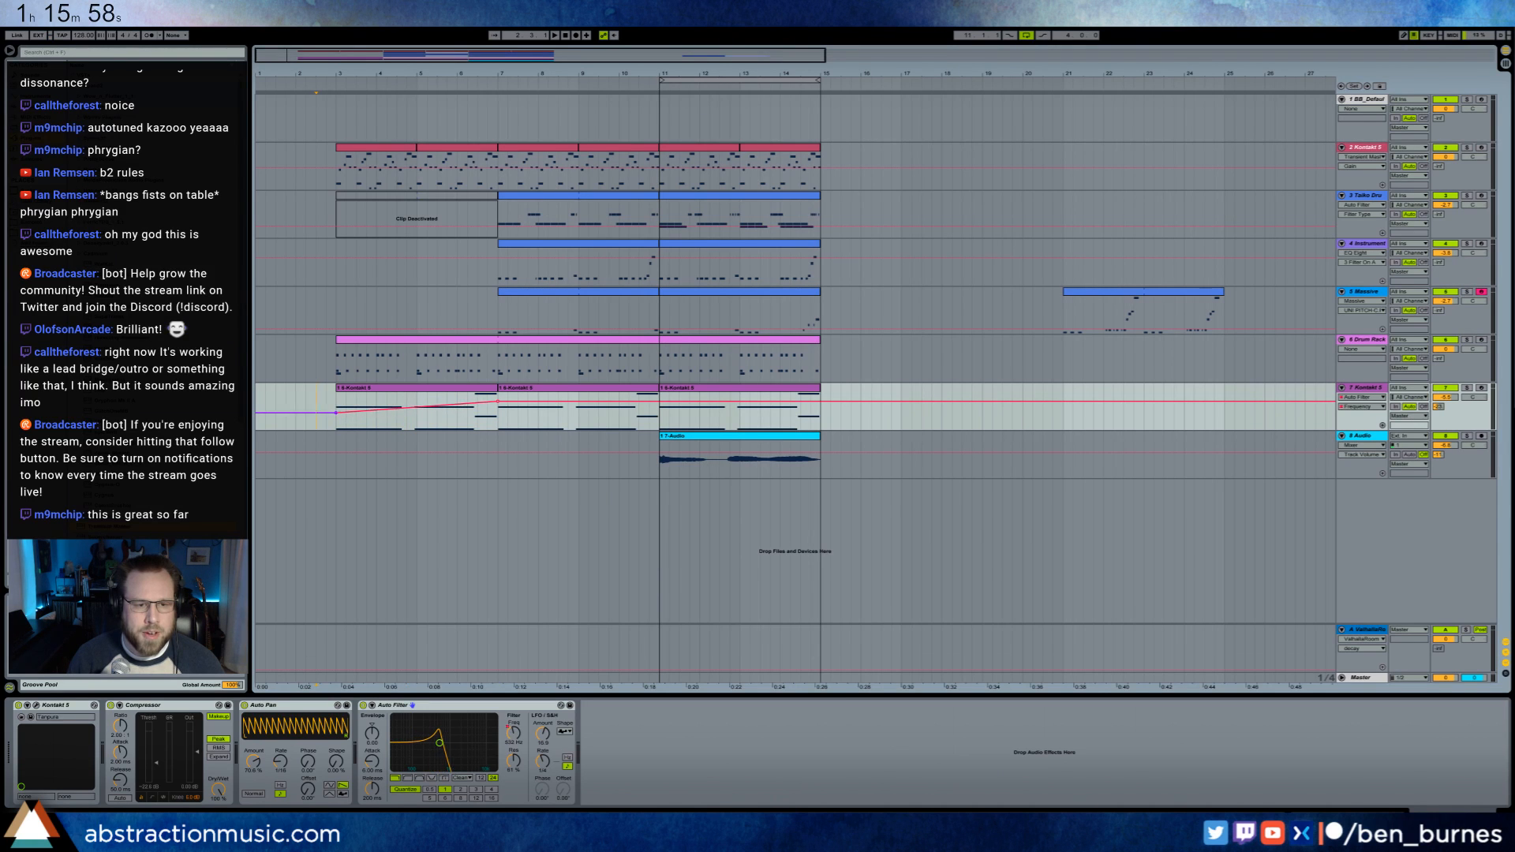
- Record a kazoo take on the audio track from bar 3 and trim its end to just before bar 7
click(338, 469)
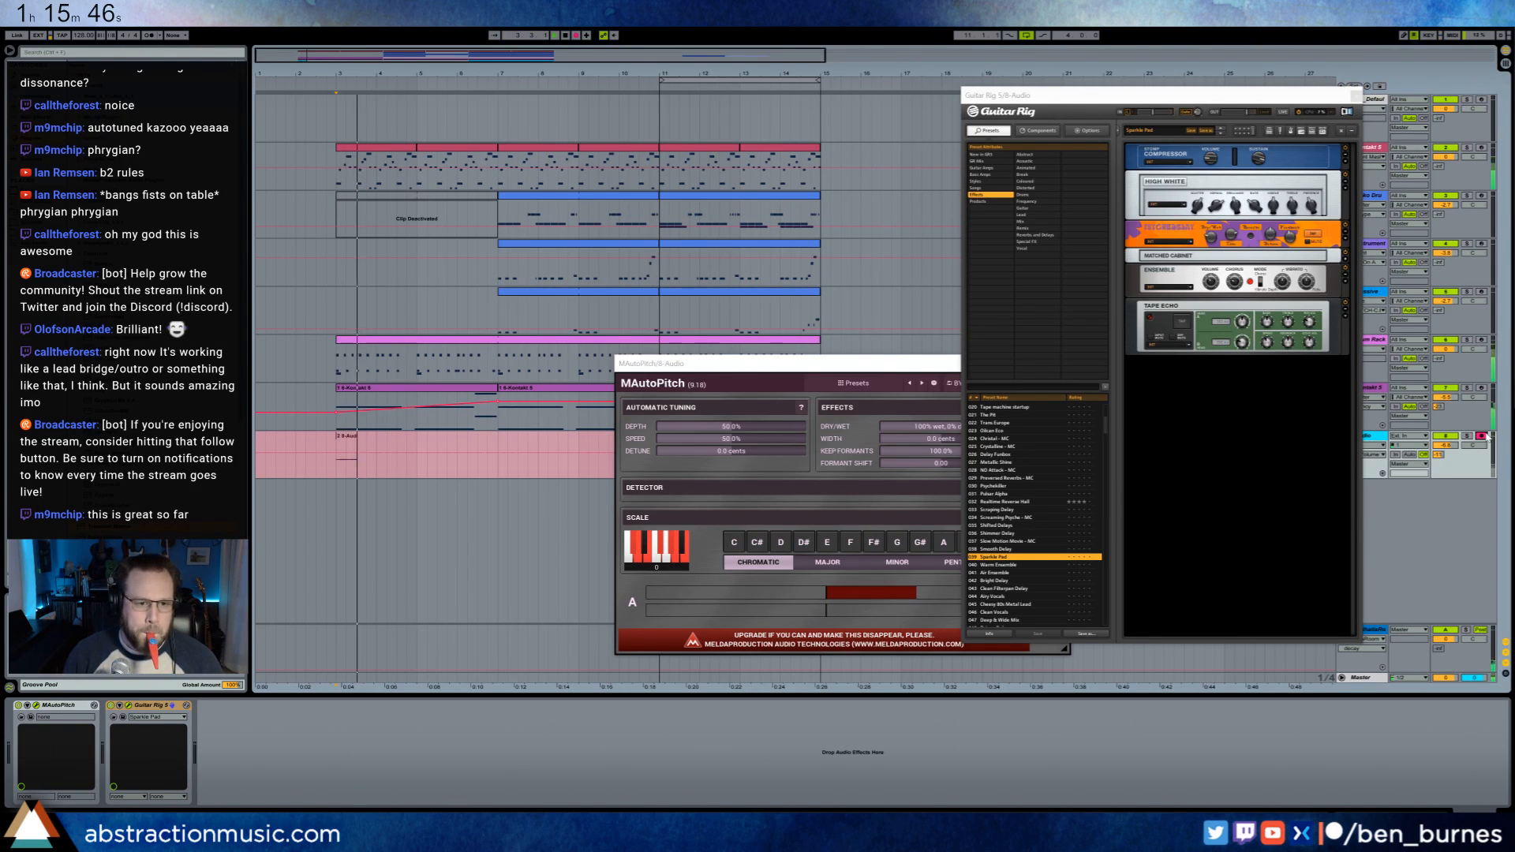
key(space)
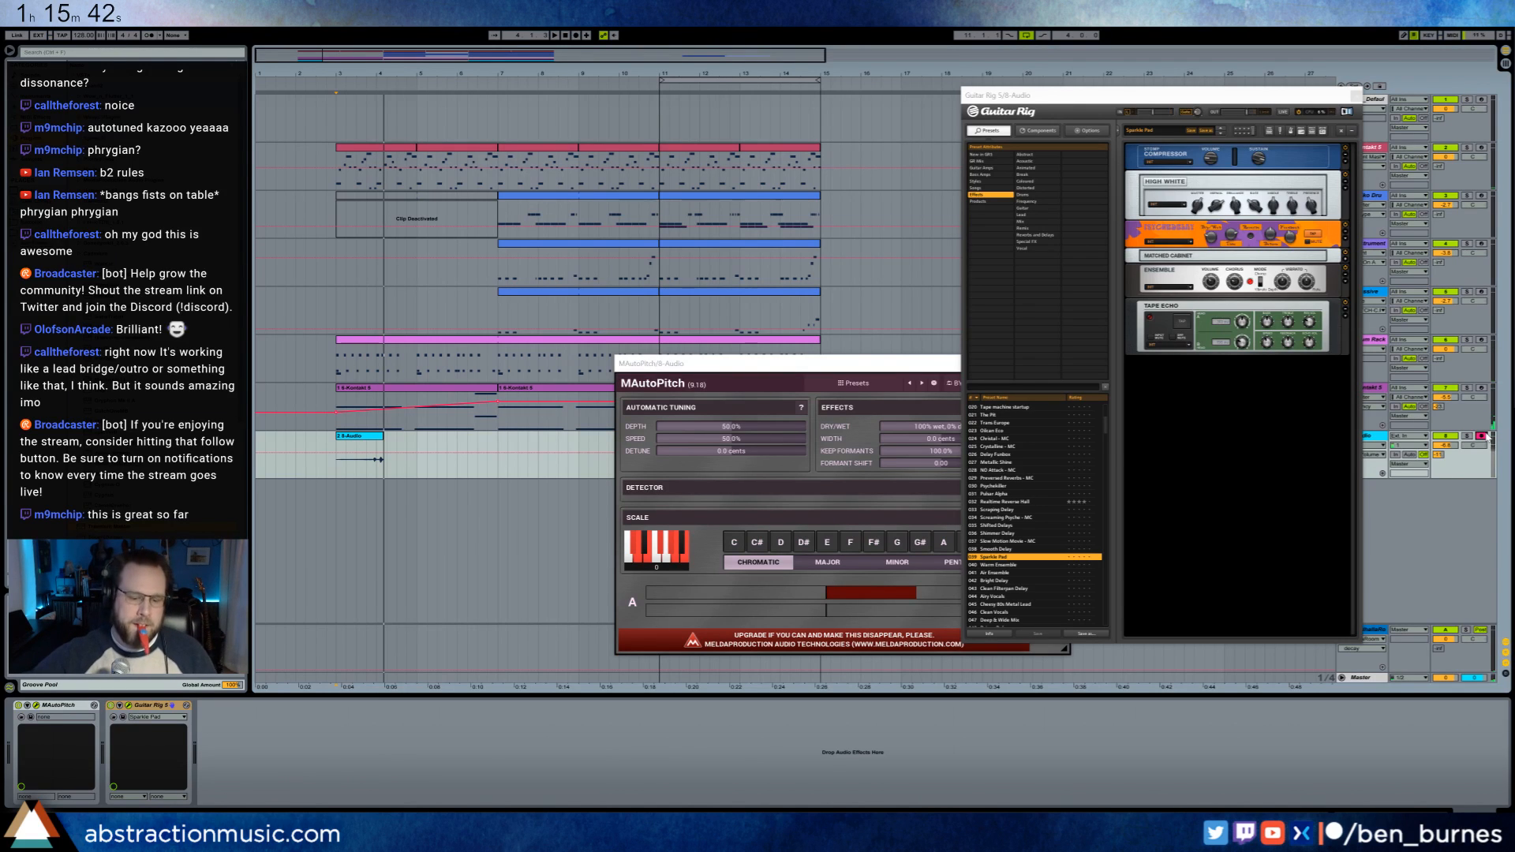
key(F9)
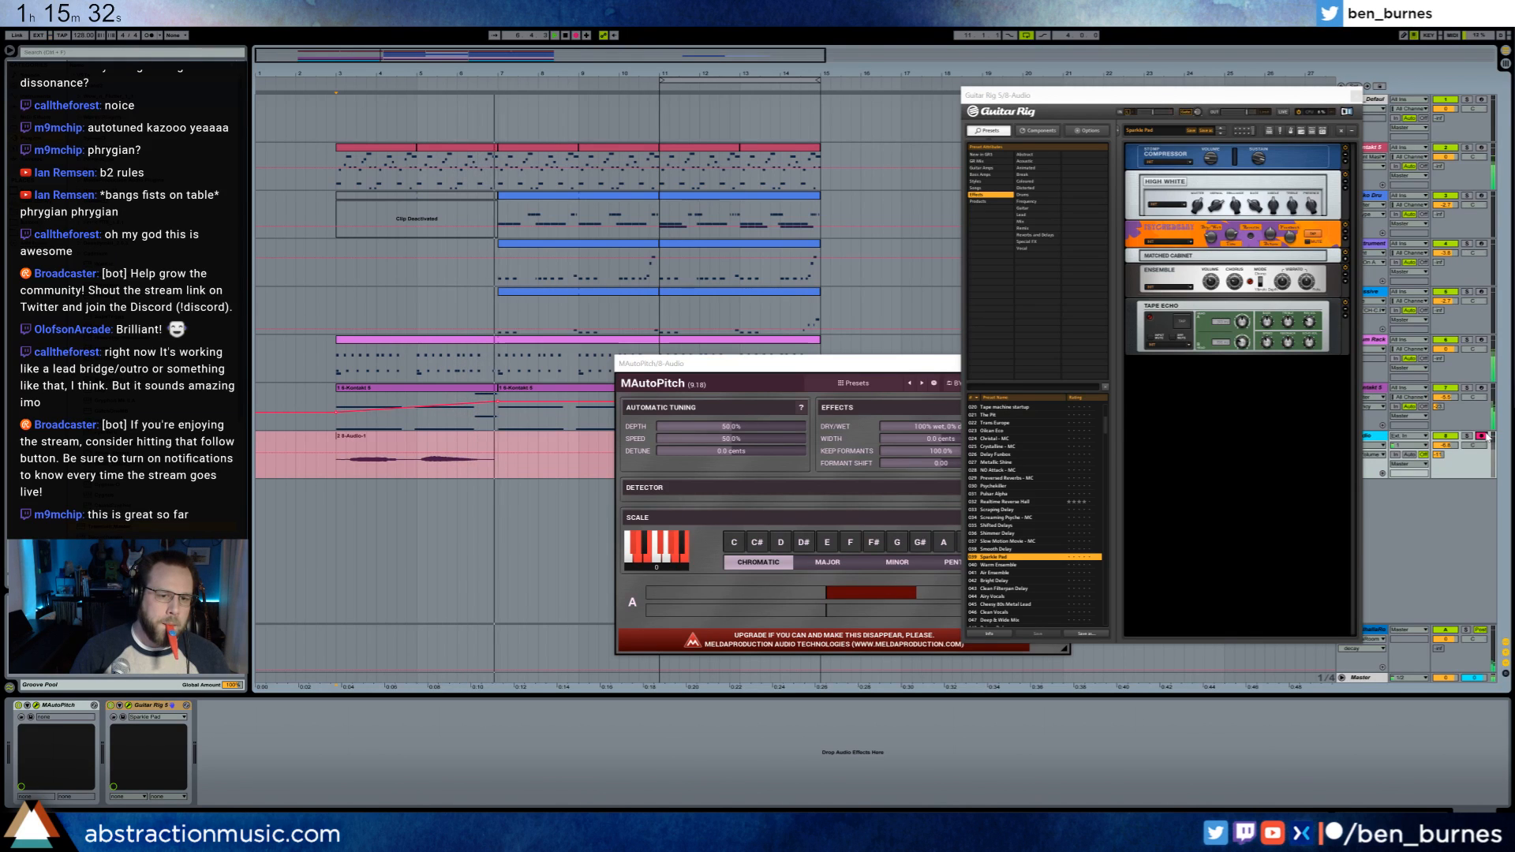
key(space)
key(space)
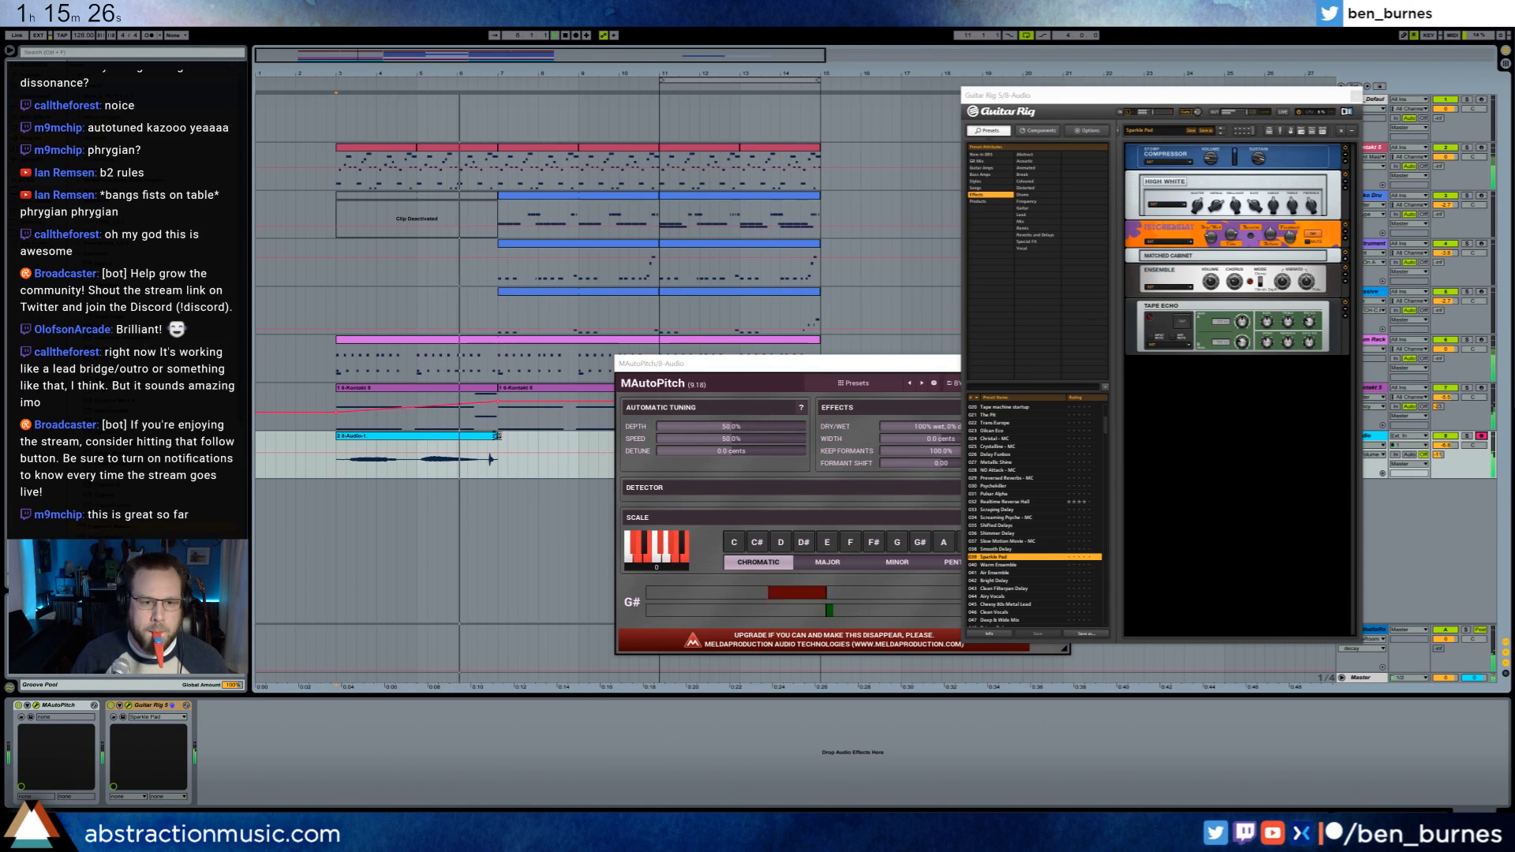
drag(498, 436, 488, 436)
- Record a second kazoo take on the audio track from bar 7, play it back, and close the MAutoPitch window
click(500, 464)
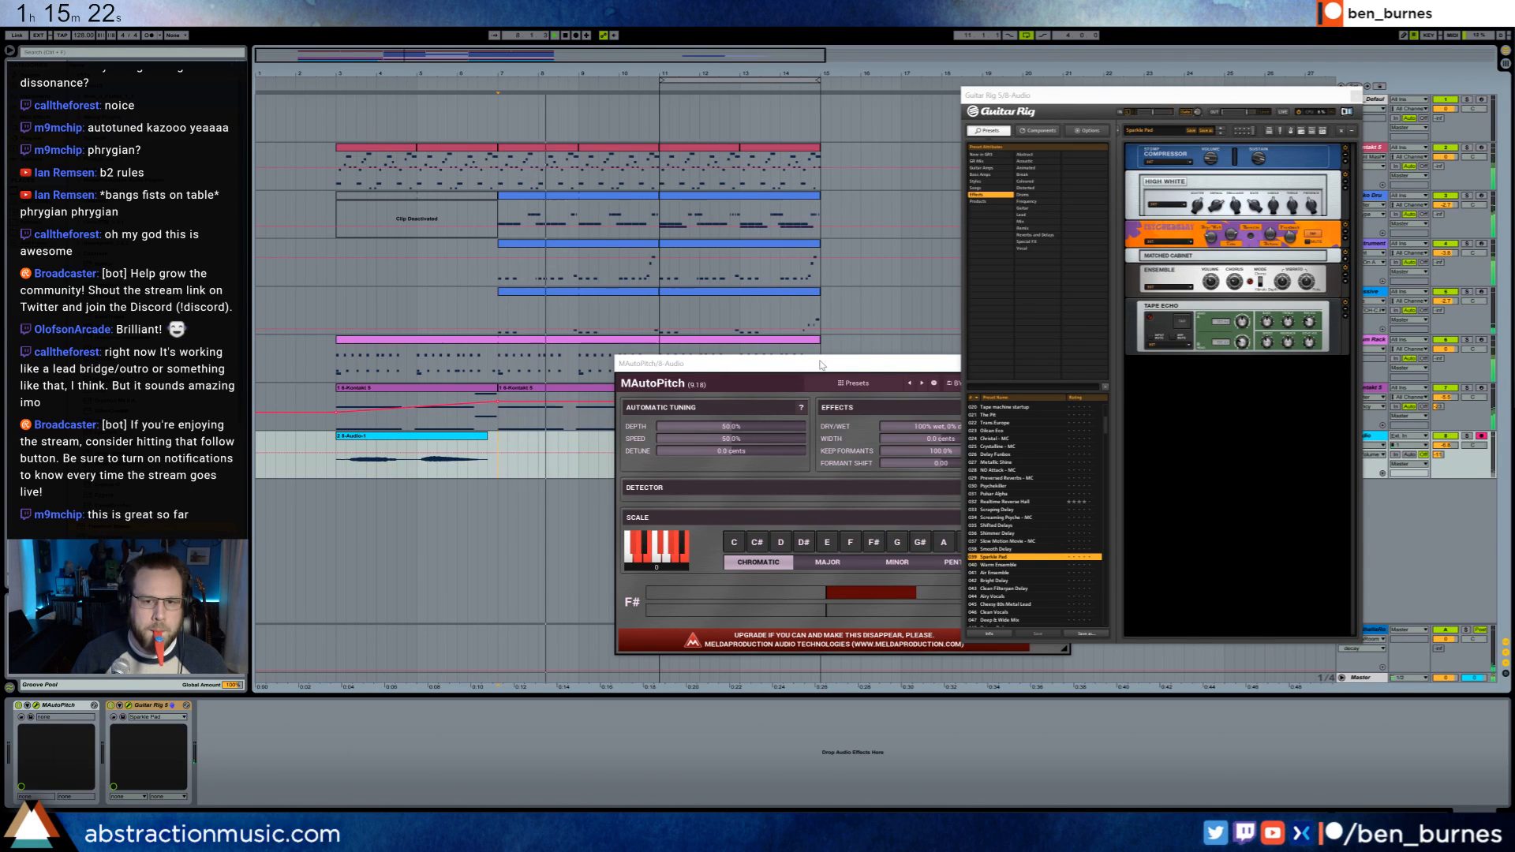
drag(821, 364, 984, 363)
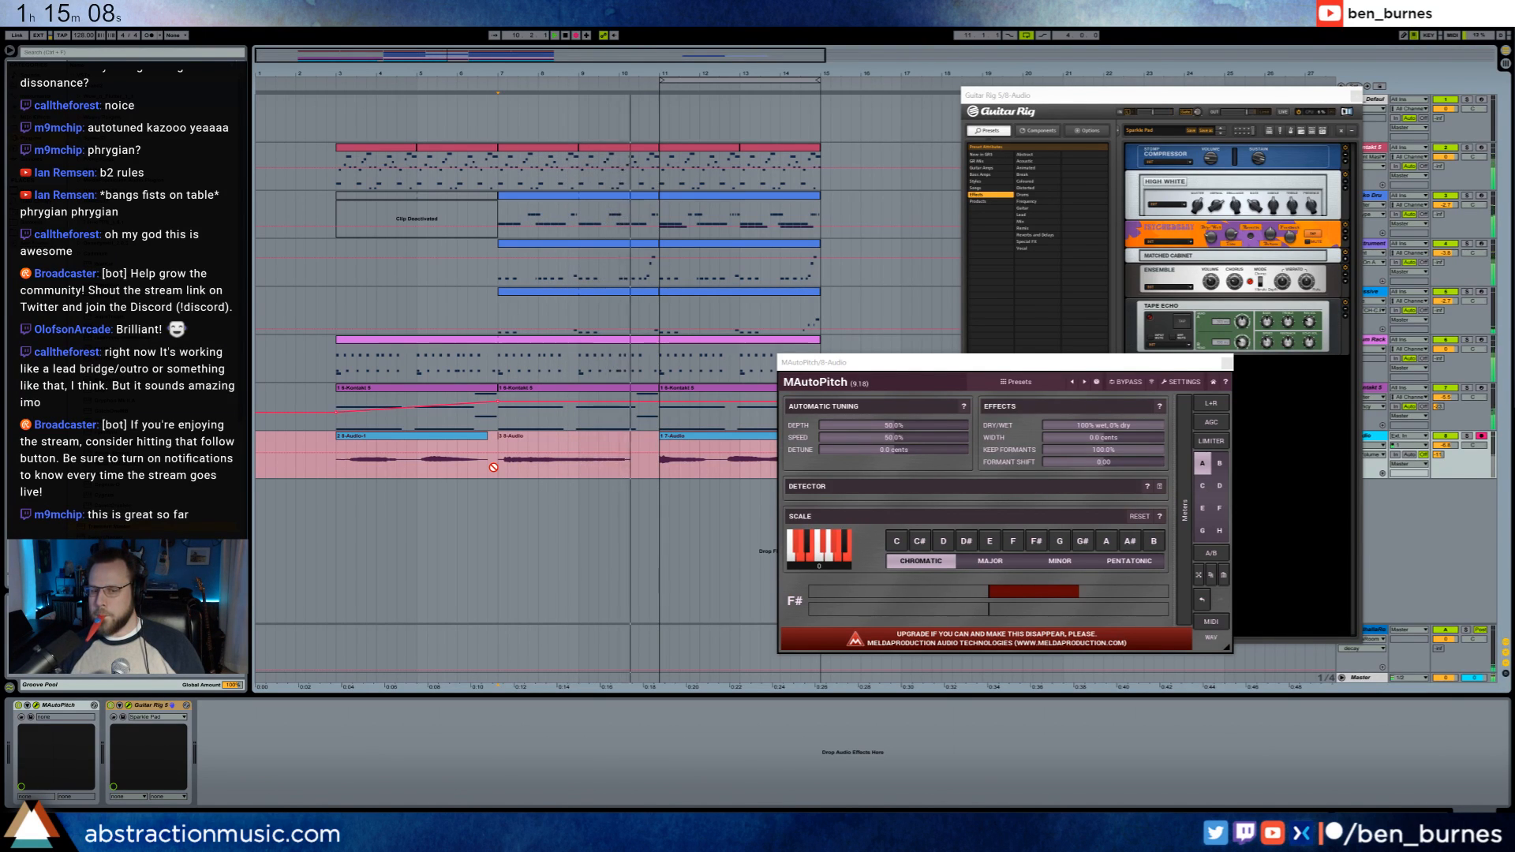
key(space)
key(space)
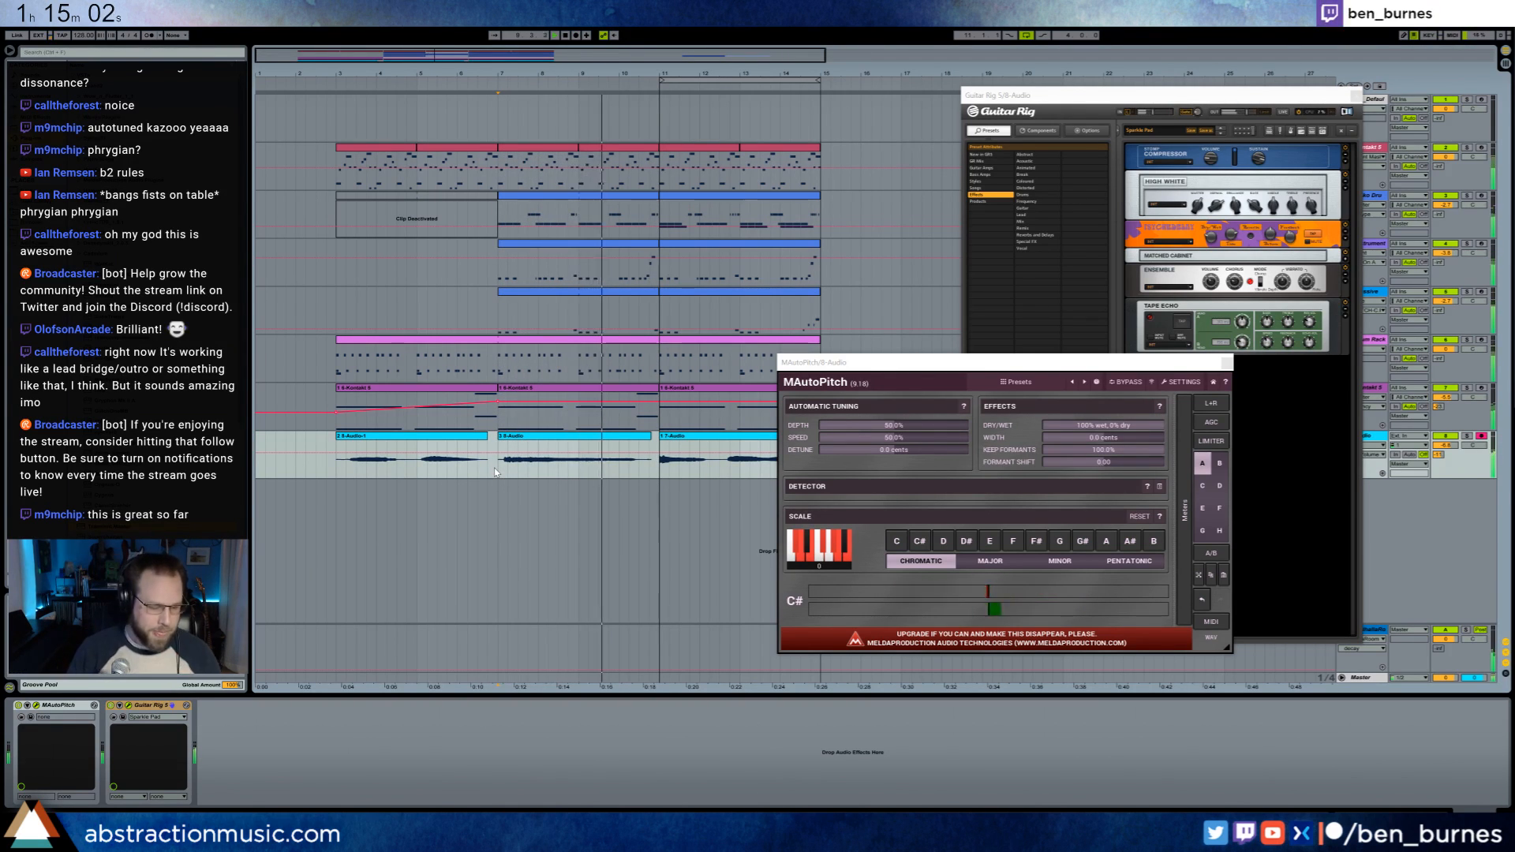
click(1225, 363)
drag(1146, 95, 1066, 112)
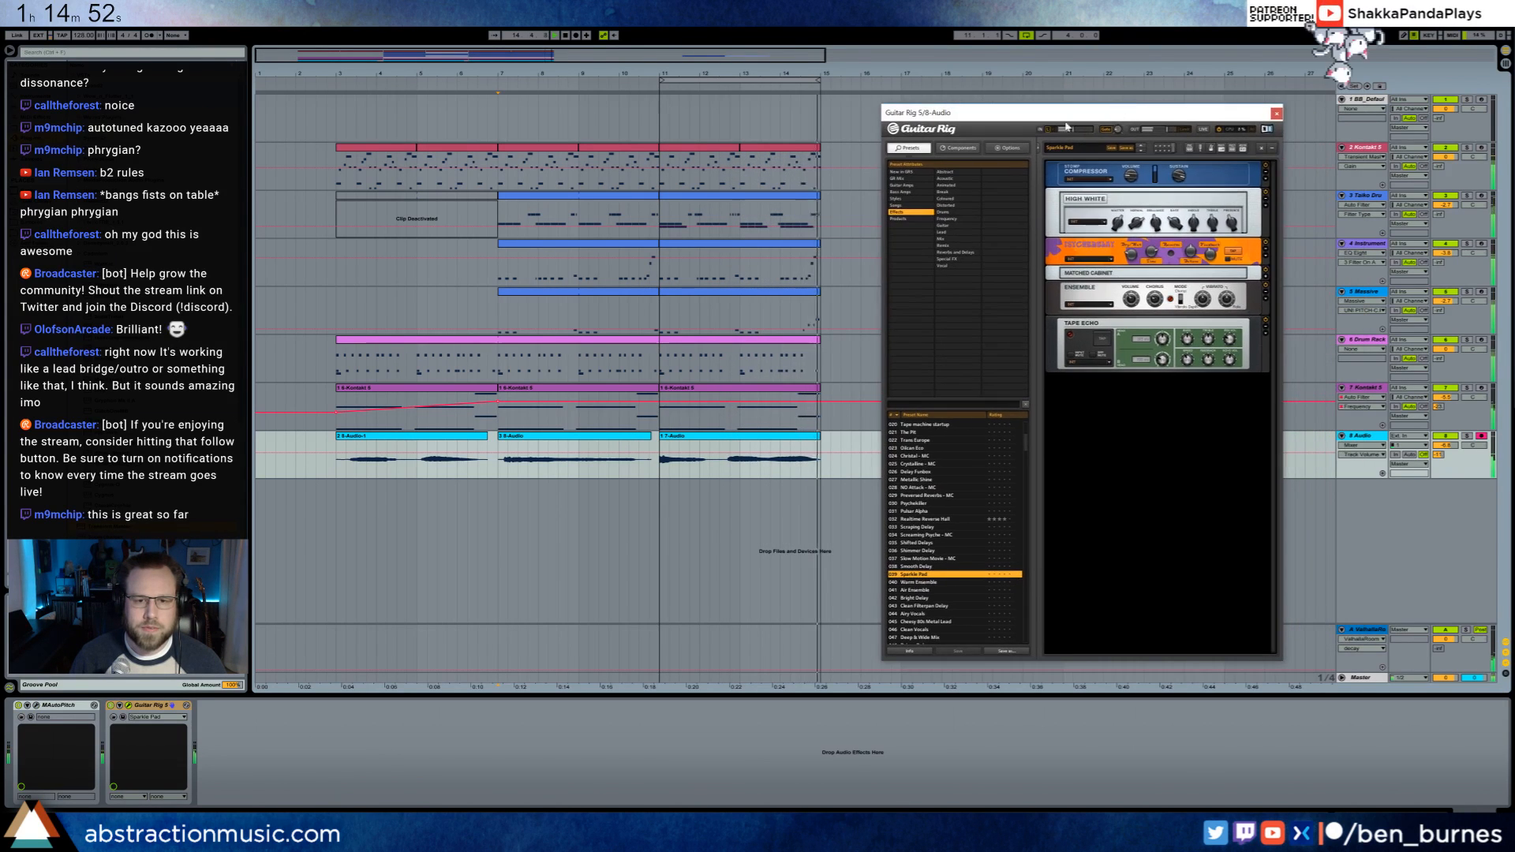
- Duplicate the bars 11 to 15 section of all tracks from Kontakt 5 kazoo backing down to 7 Kontakt 5, excluding the audio track
click(315, 163)
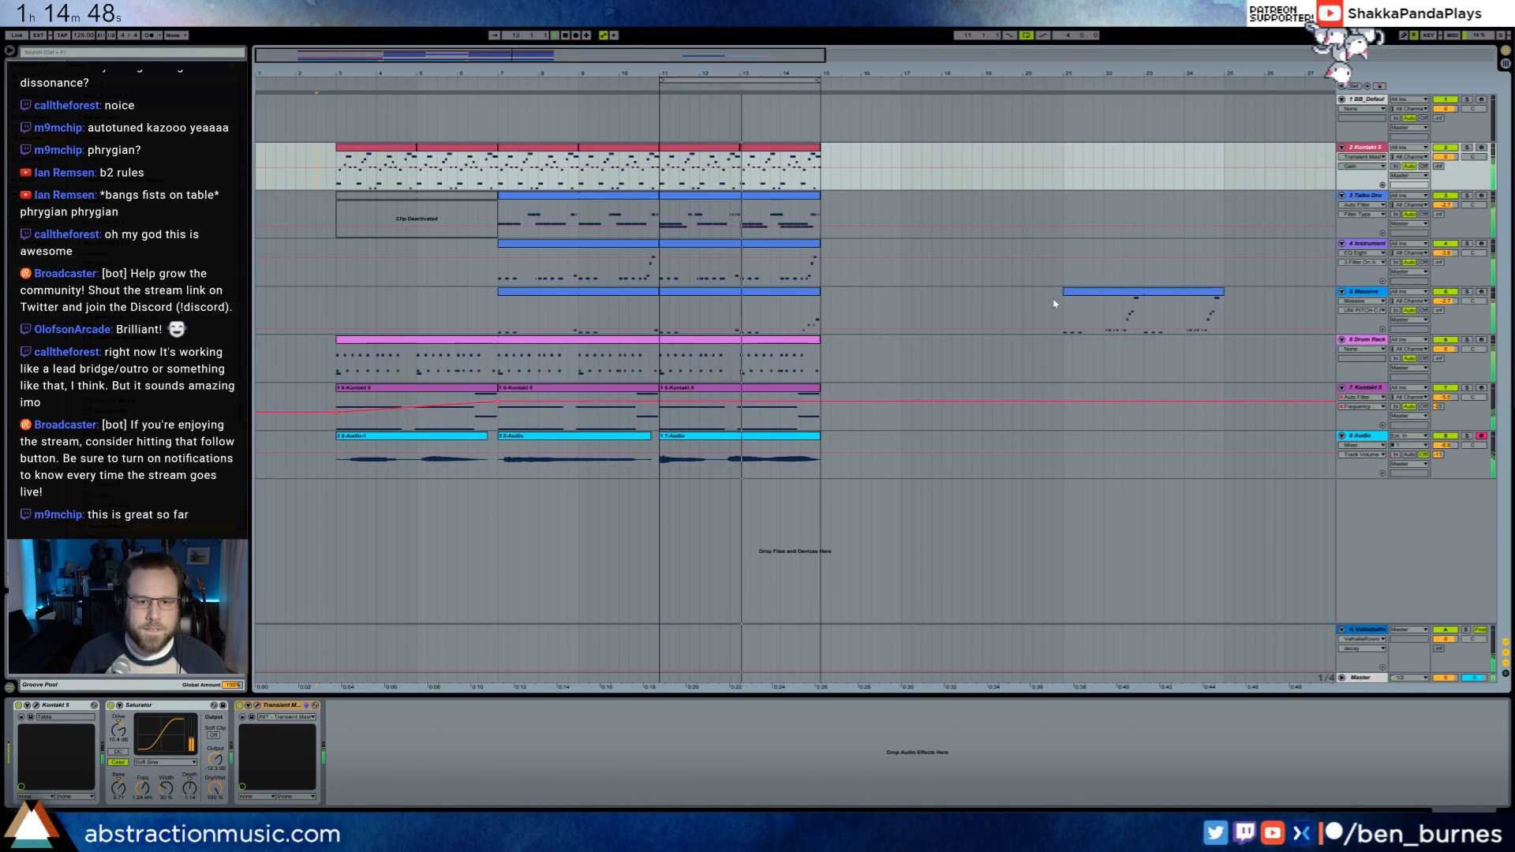
click(752, 444)
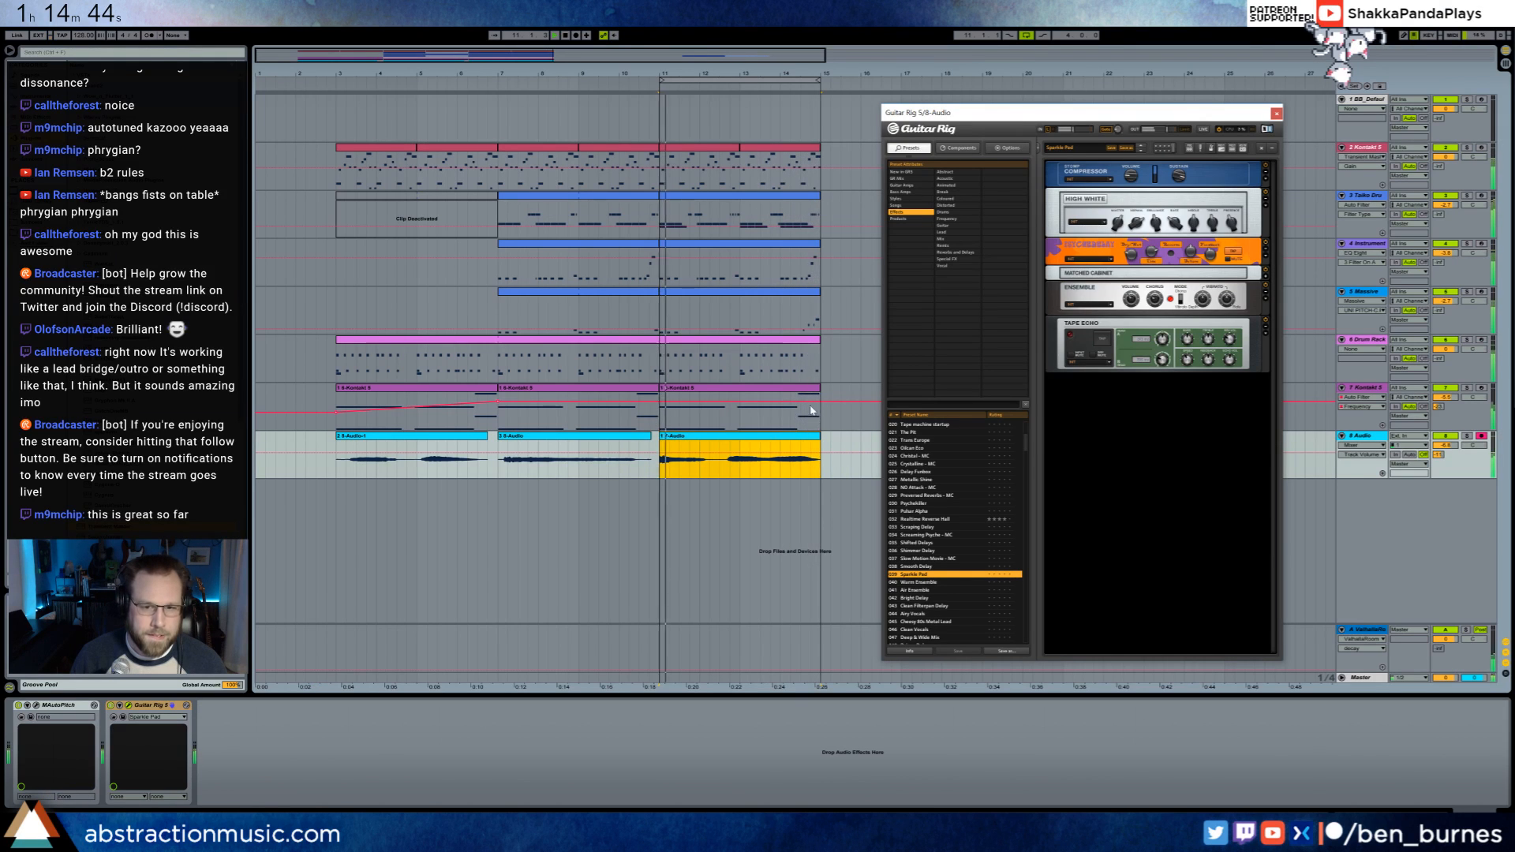
drag(661, 414, 821, 175)
key(ctrl+d)
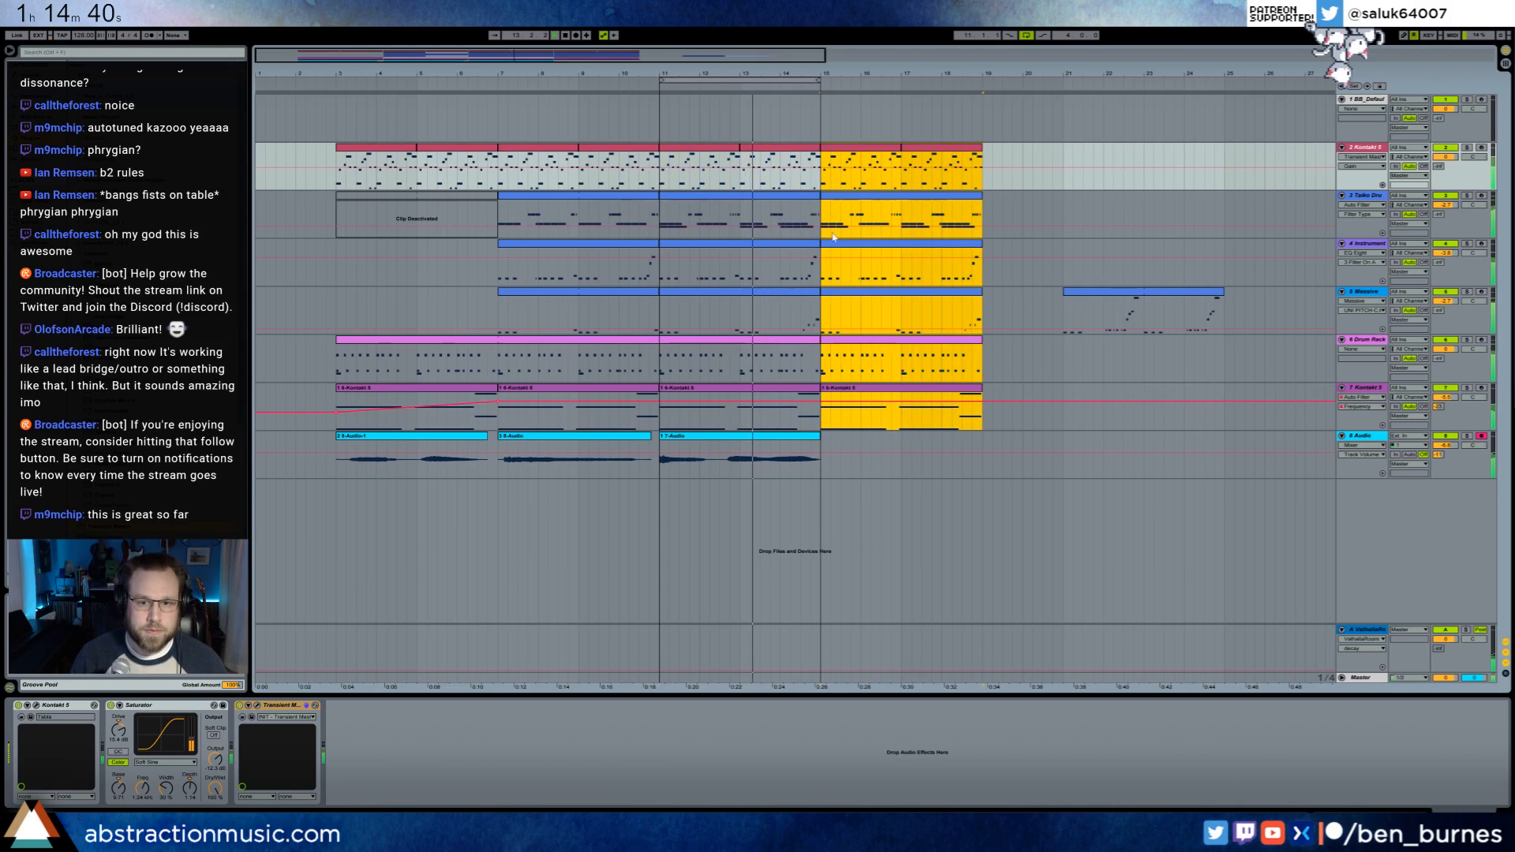
- Record a kazoo take on the audio track from bar 15 and trim its end to just before bar 19
click(825, 470)
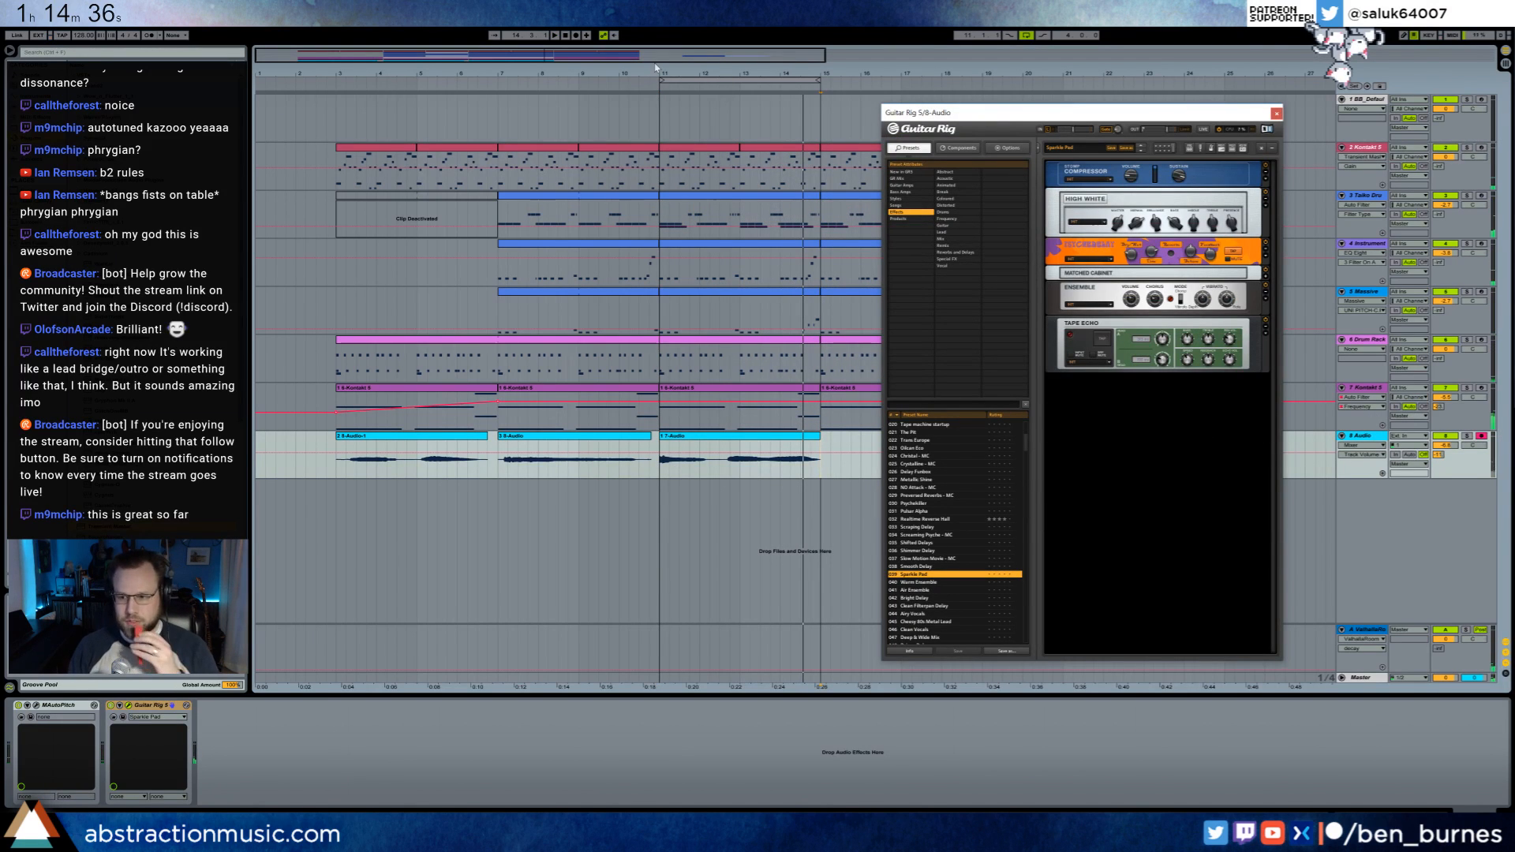
key(F9)
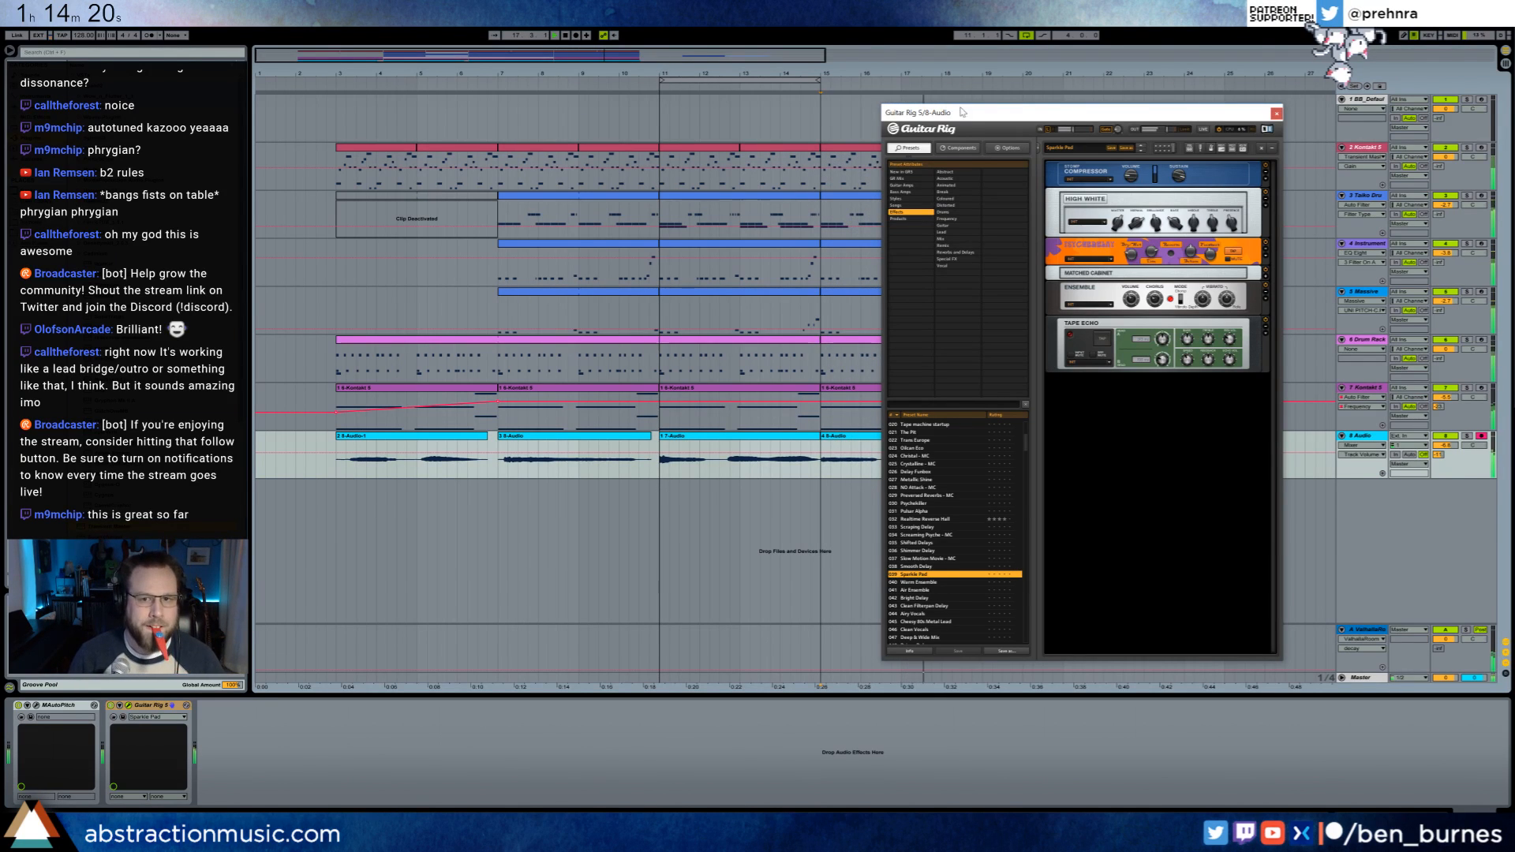
drag(963, 111, 1093, 115)
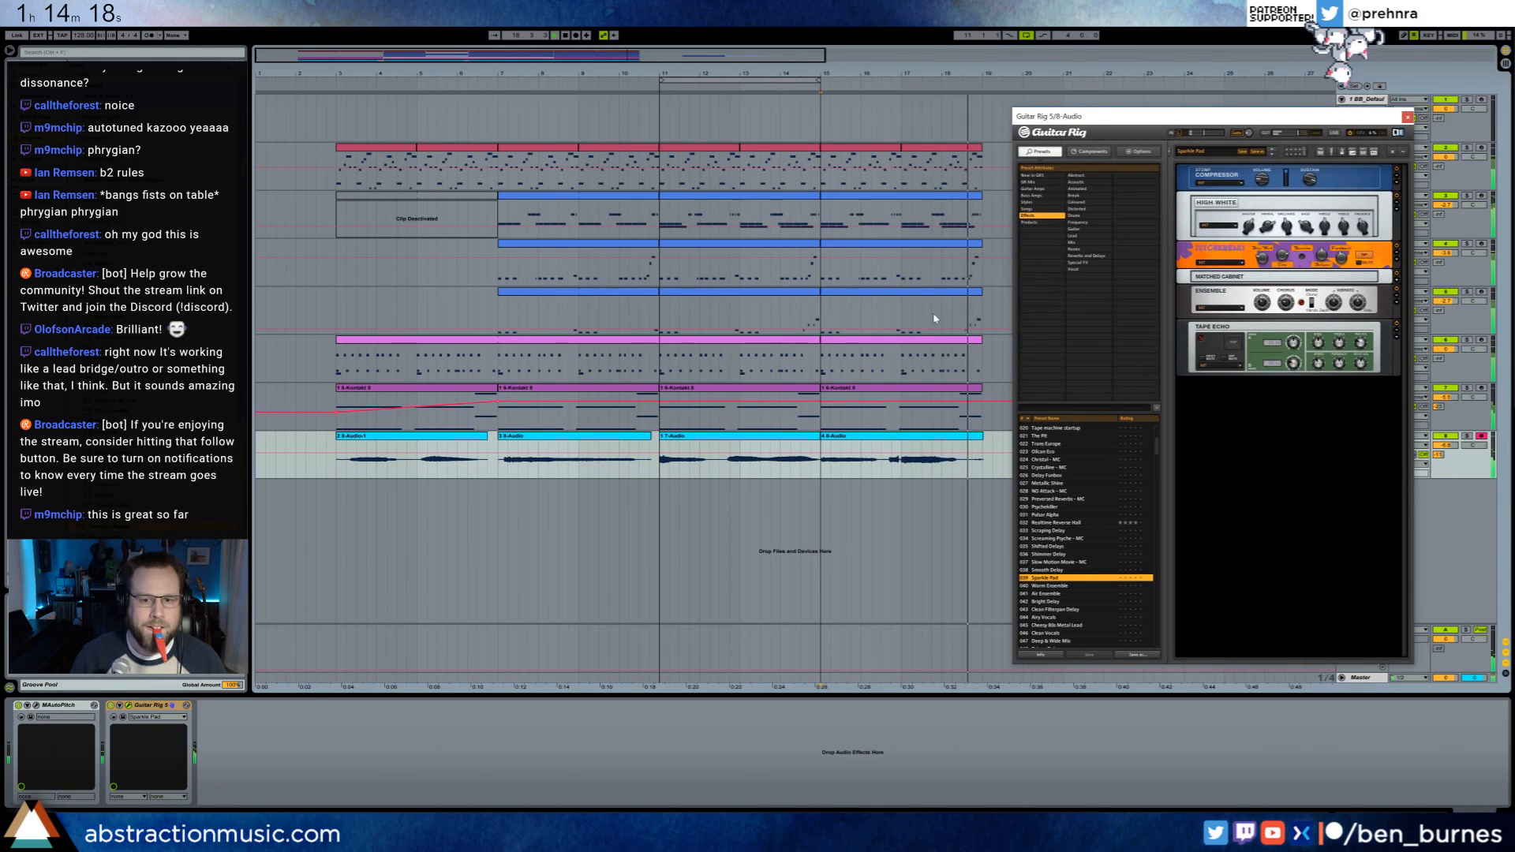
drag(983, 446, 972, 445)
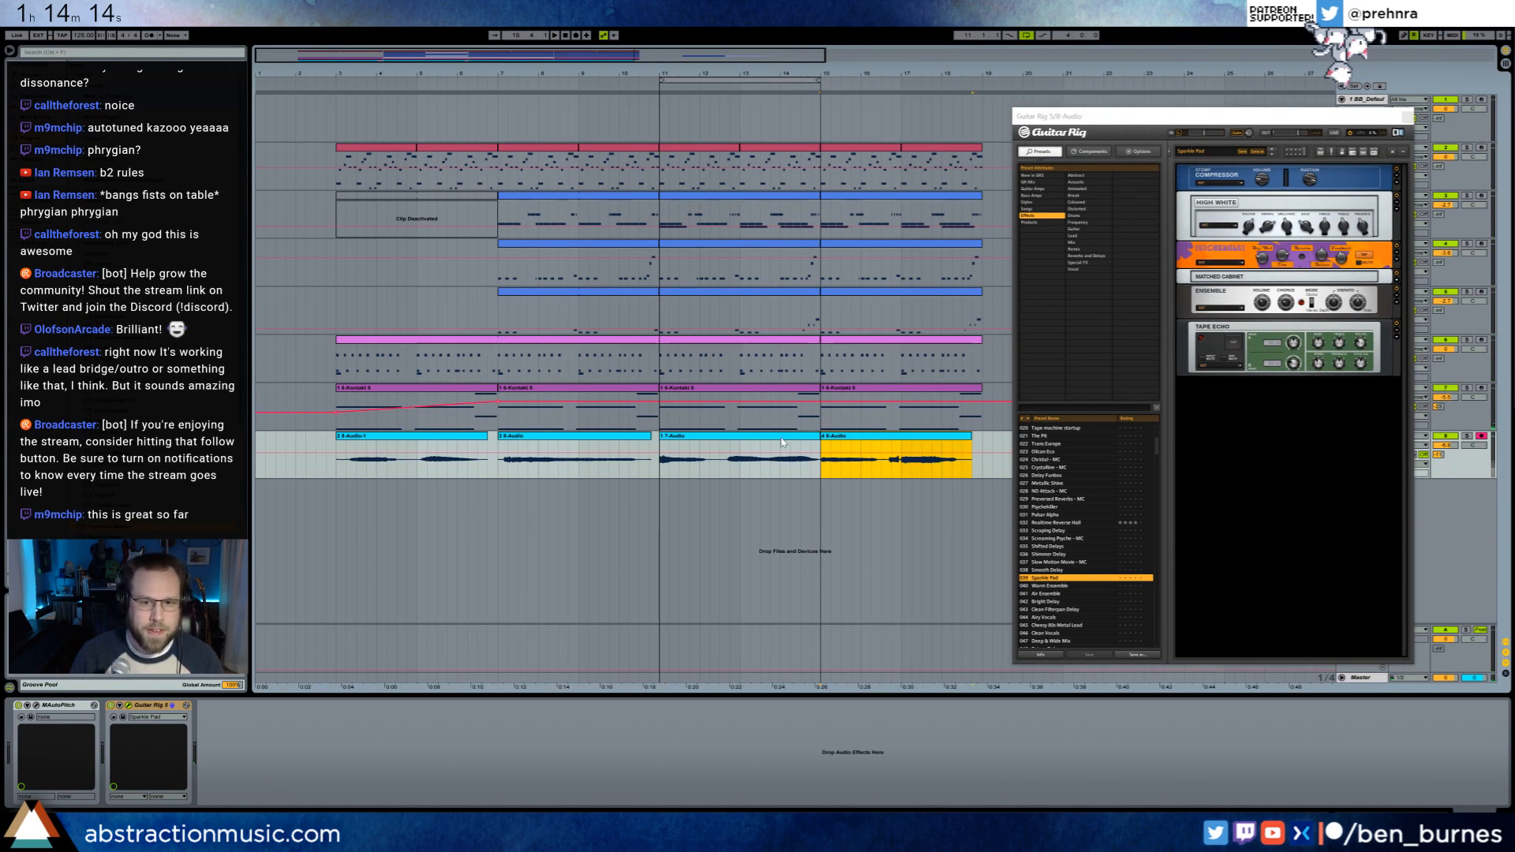
- Swap the kazoo takes at bars 11 and 15 on the audio track and play from bar 11
drag(860, 443, 699, 442)
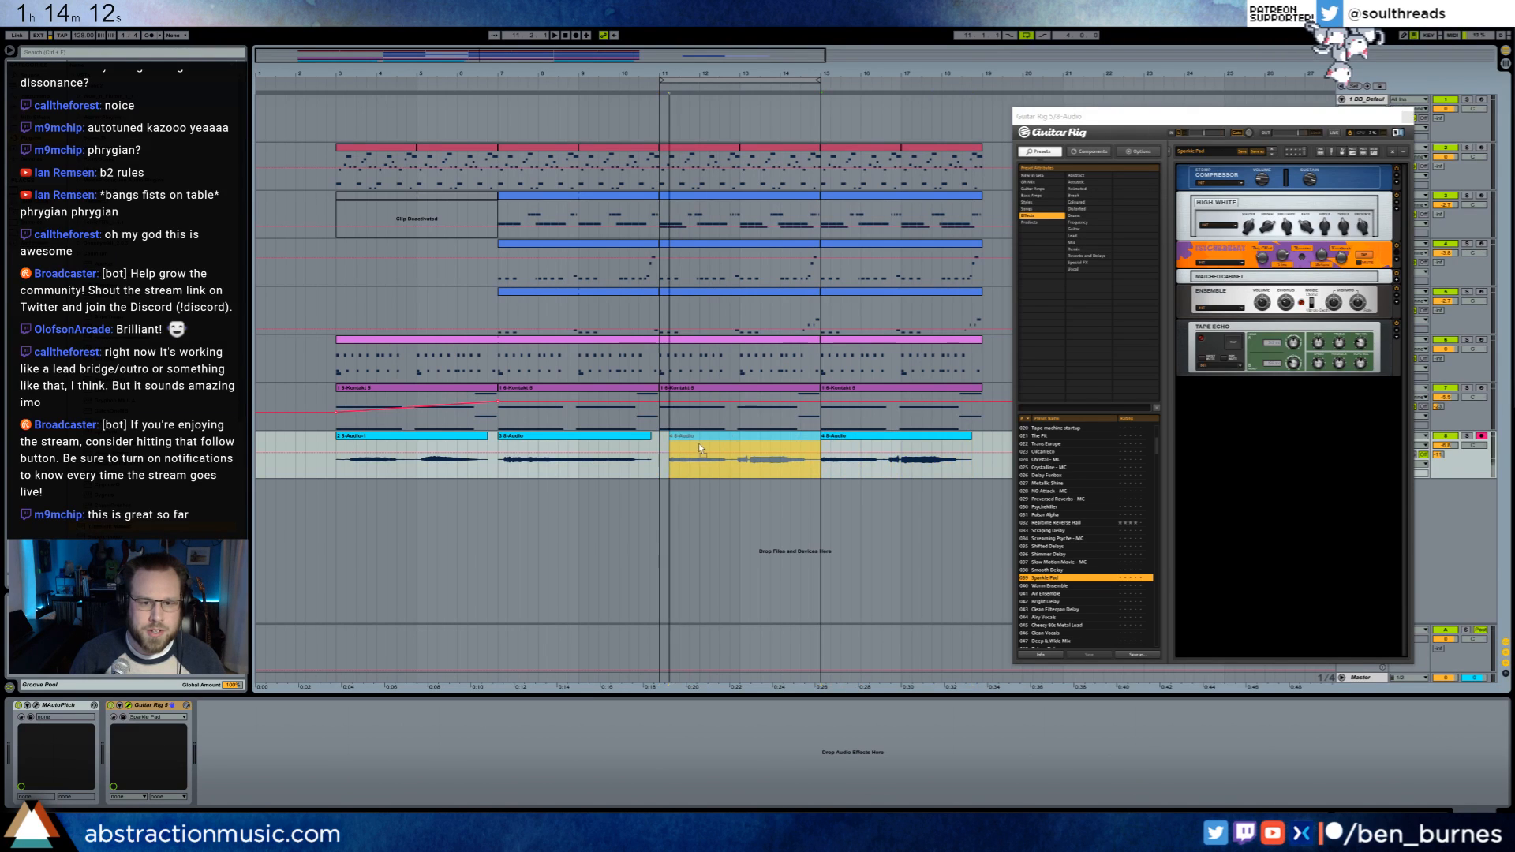
click(821, 464)
key(ctrl+v)
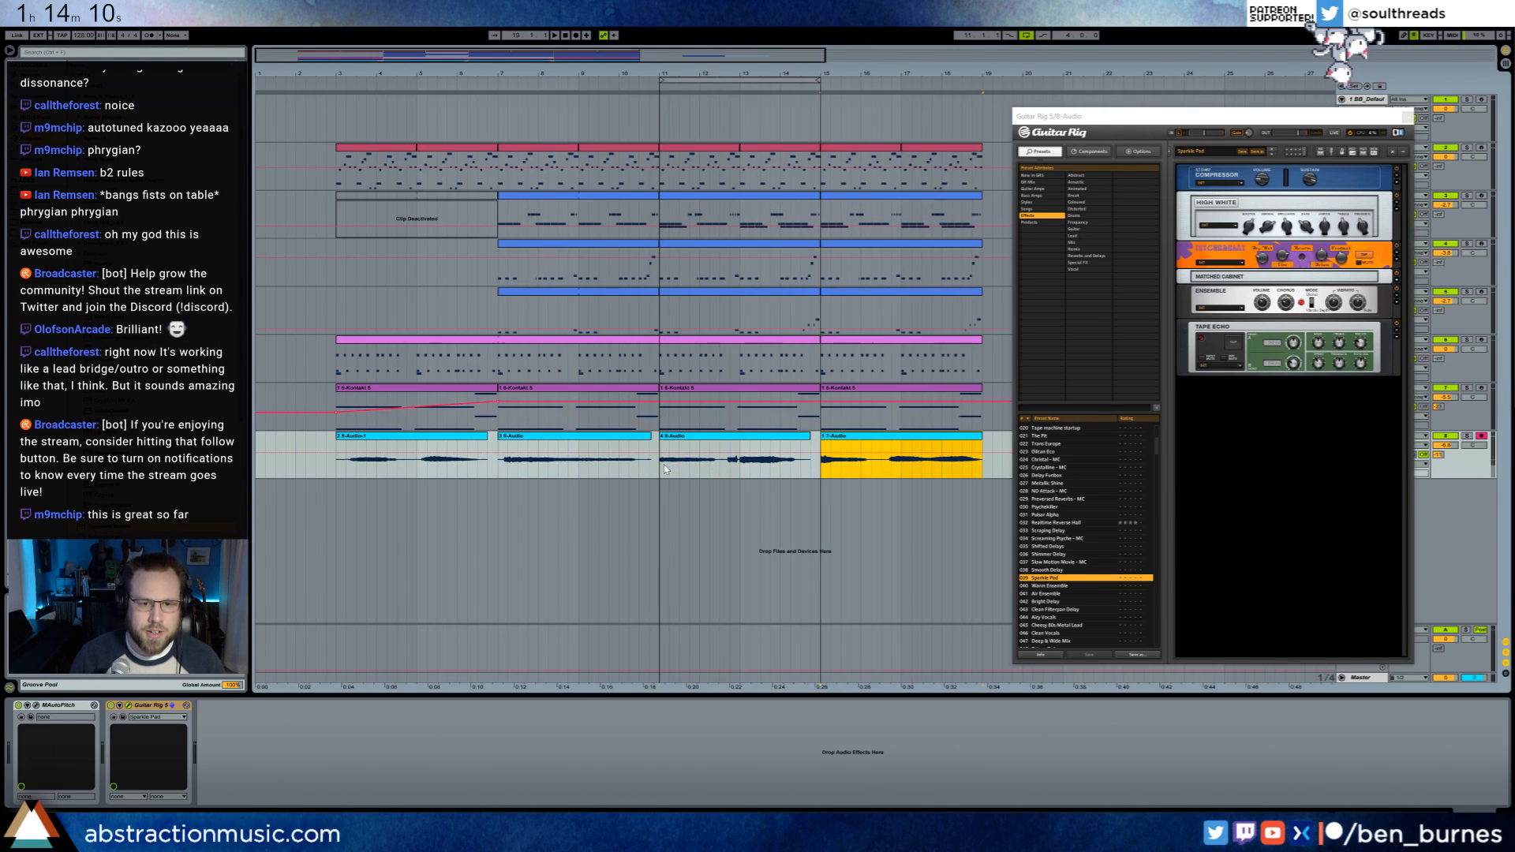
click(664, 466)
key(space)
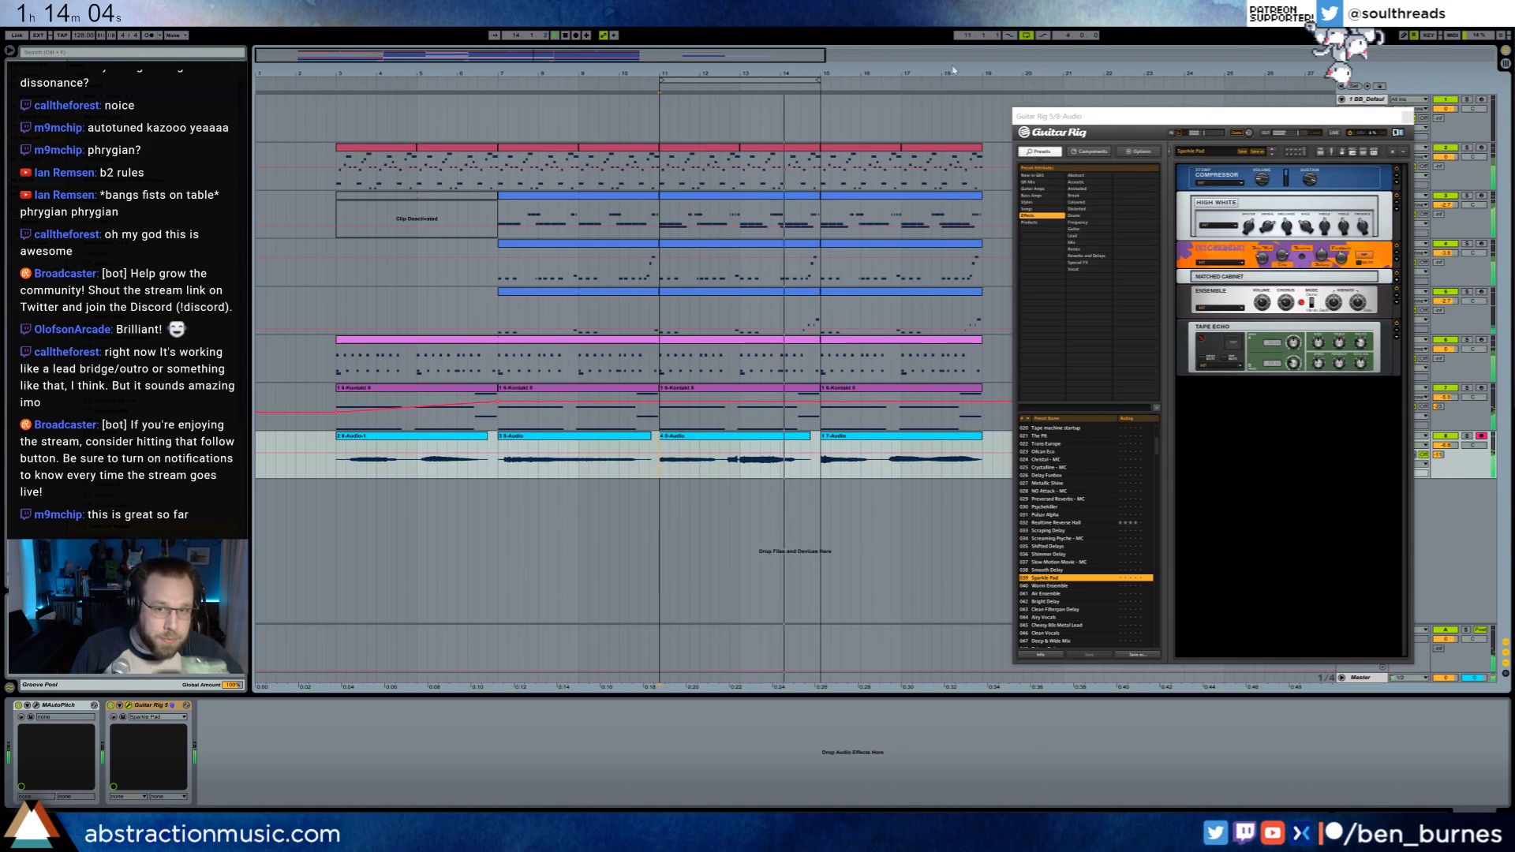
- Extend the loop to bar 19 and swap the kazoo takes at bars 11 and 15 on the audio track
drag(818, 79, 981, 80)
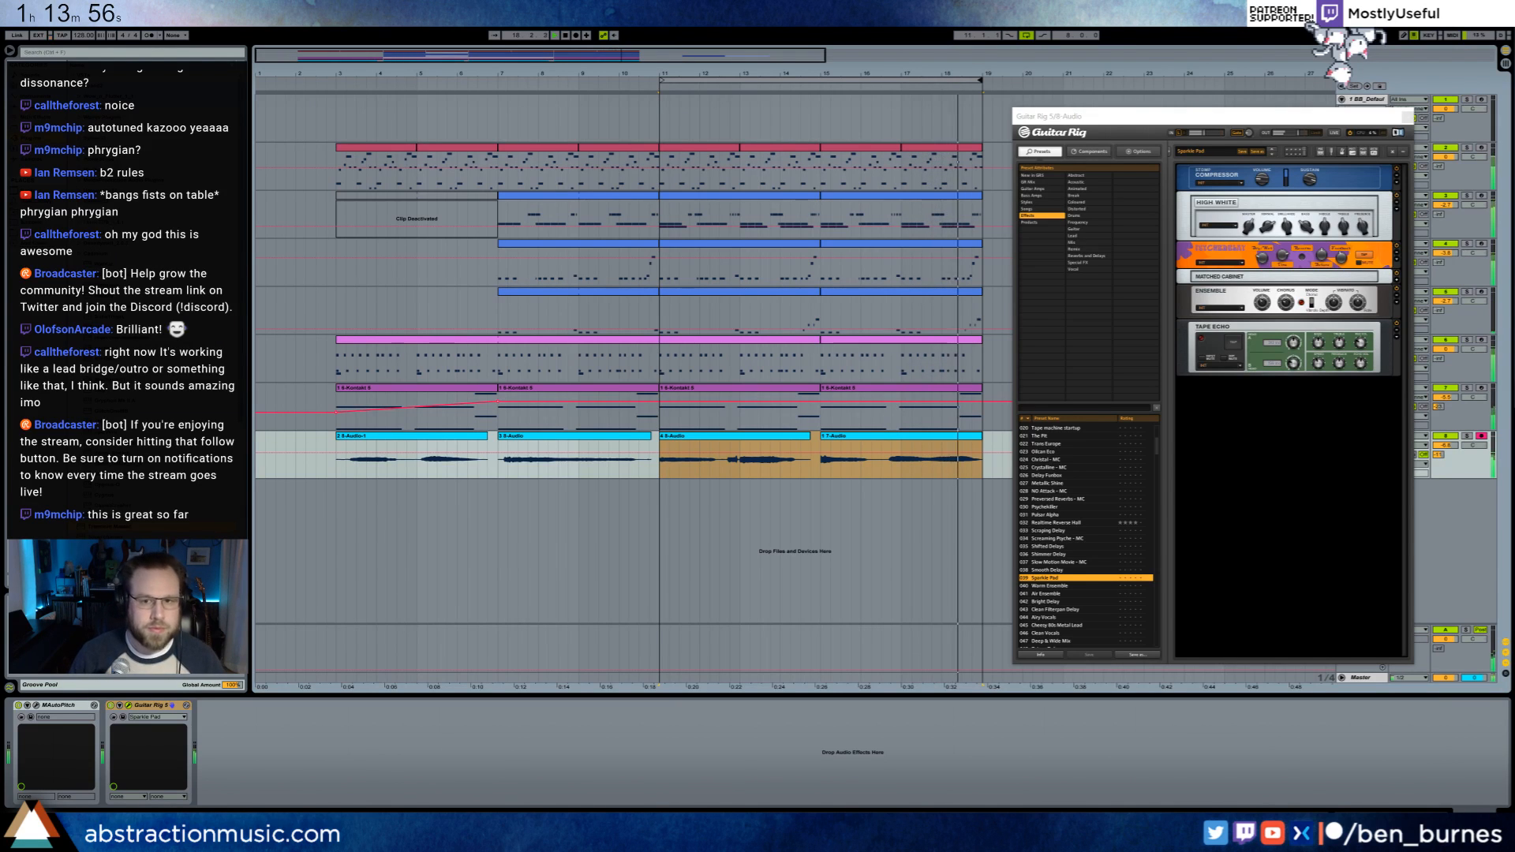
click(786, 437)
key(space)
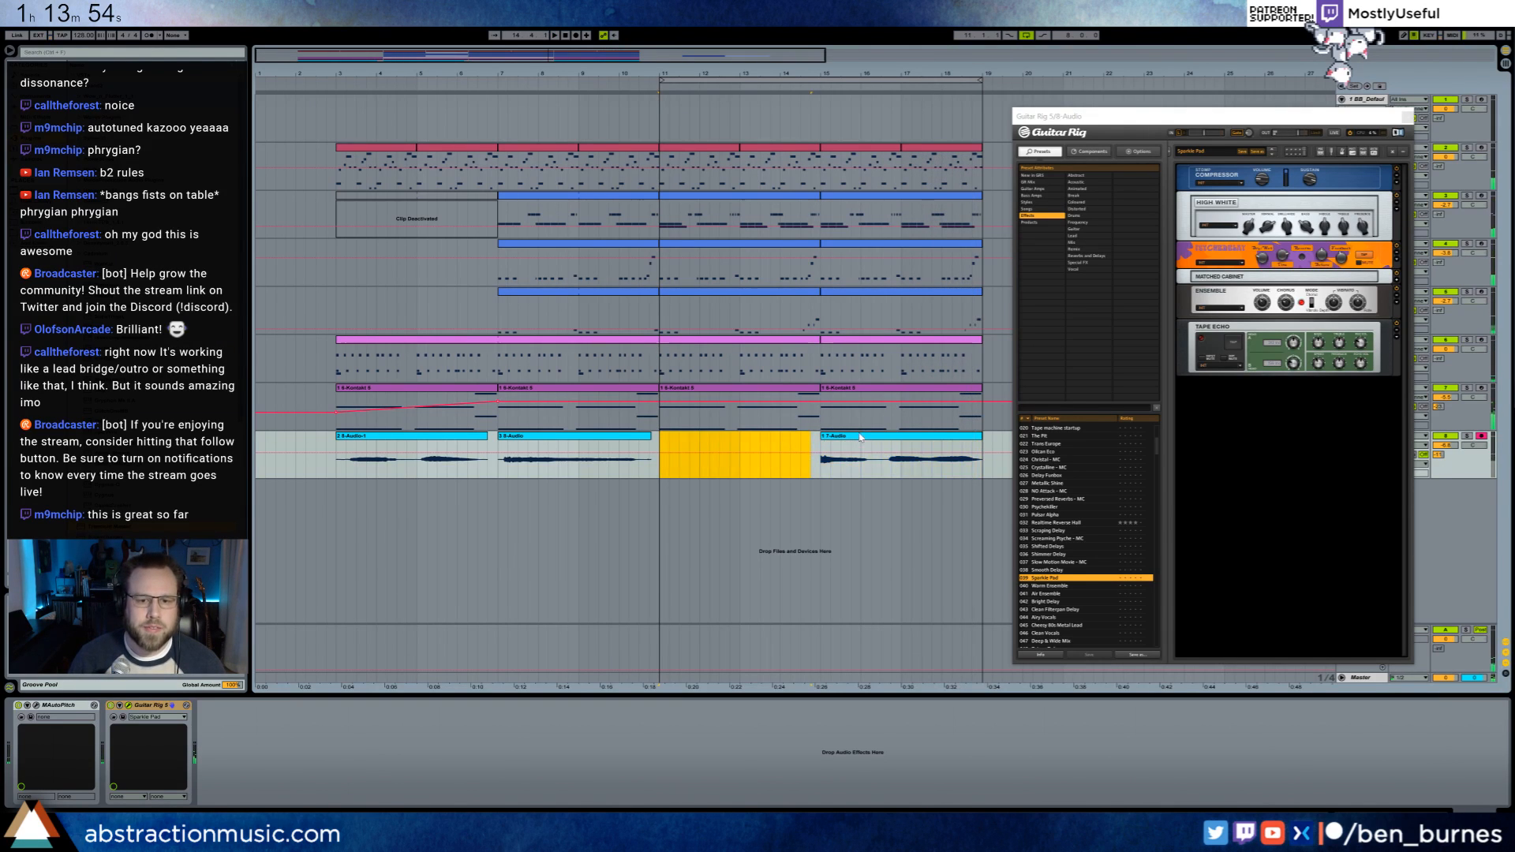
drag(860, 437, 716, 445)
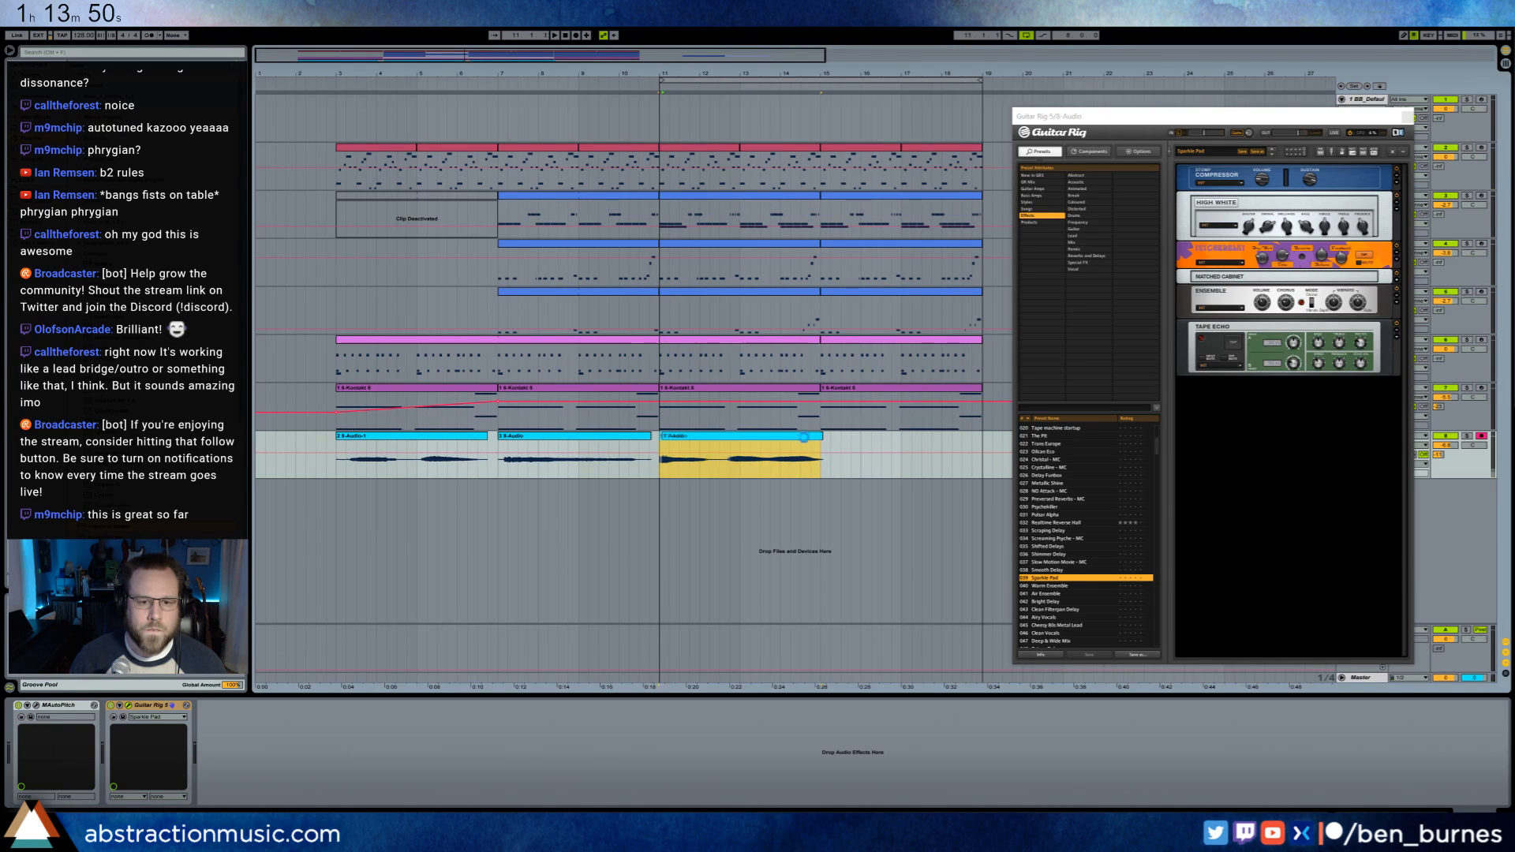
key(ctrl+v)
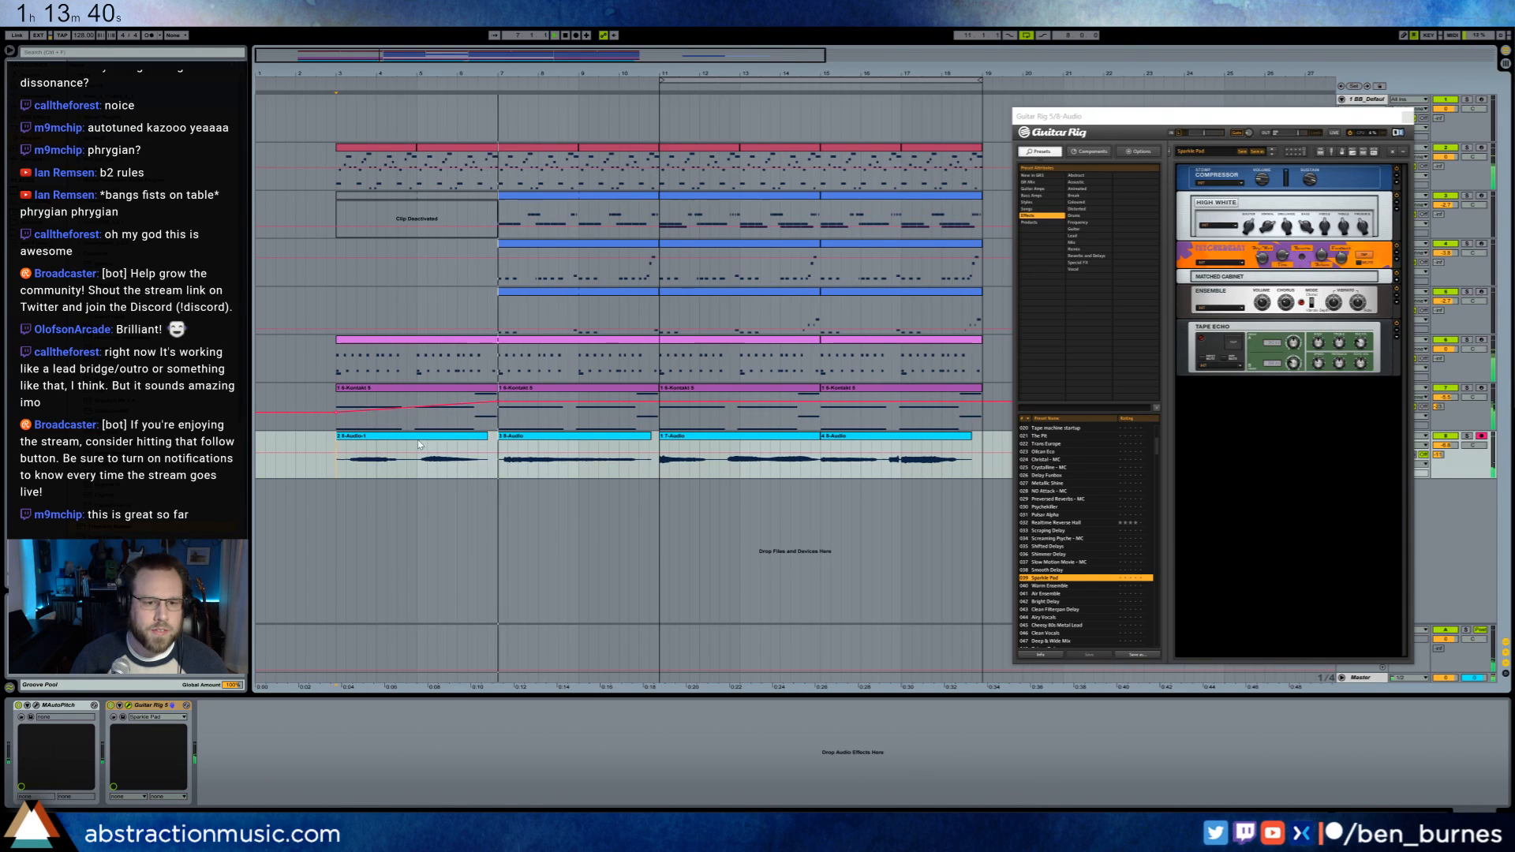
- Select the kazoo take at bar 3, close the Guitar Rig window, and stop playback
click(478, 436)
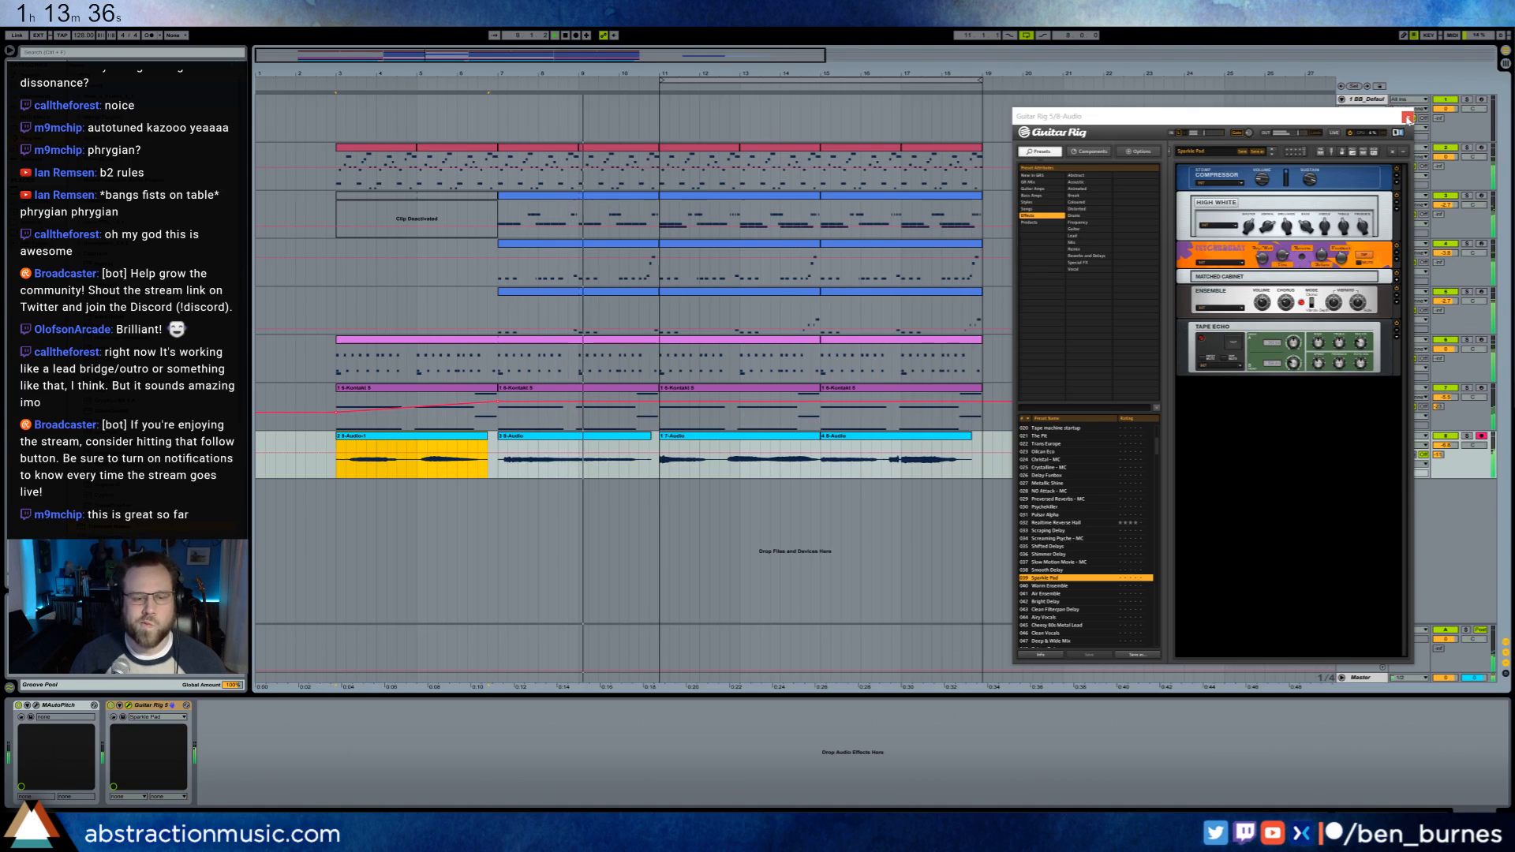
click(1407, 118)
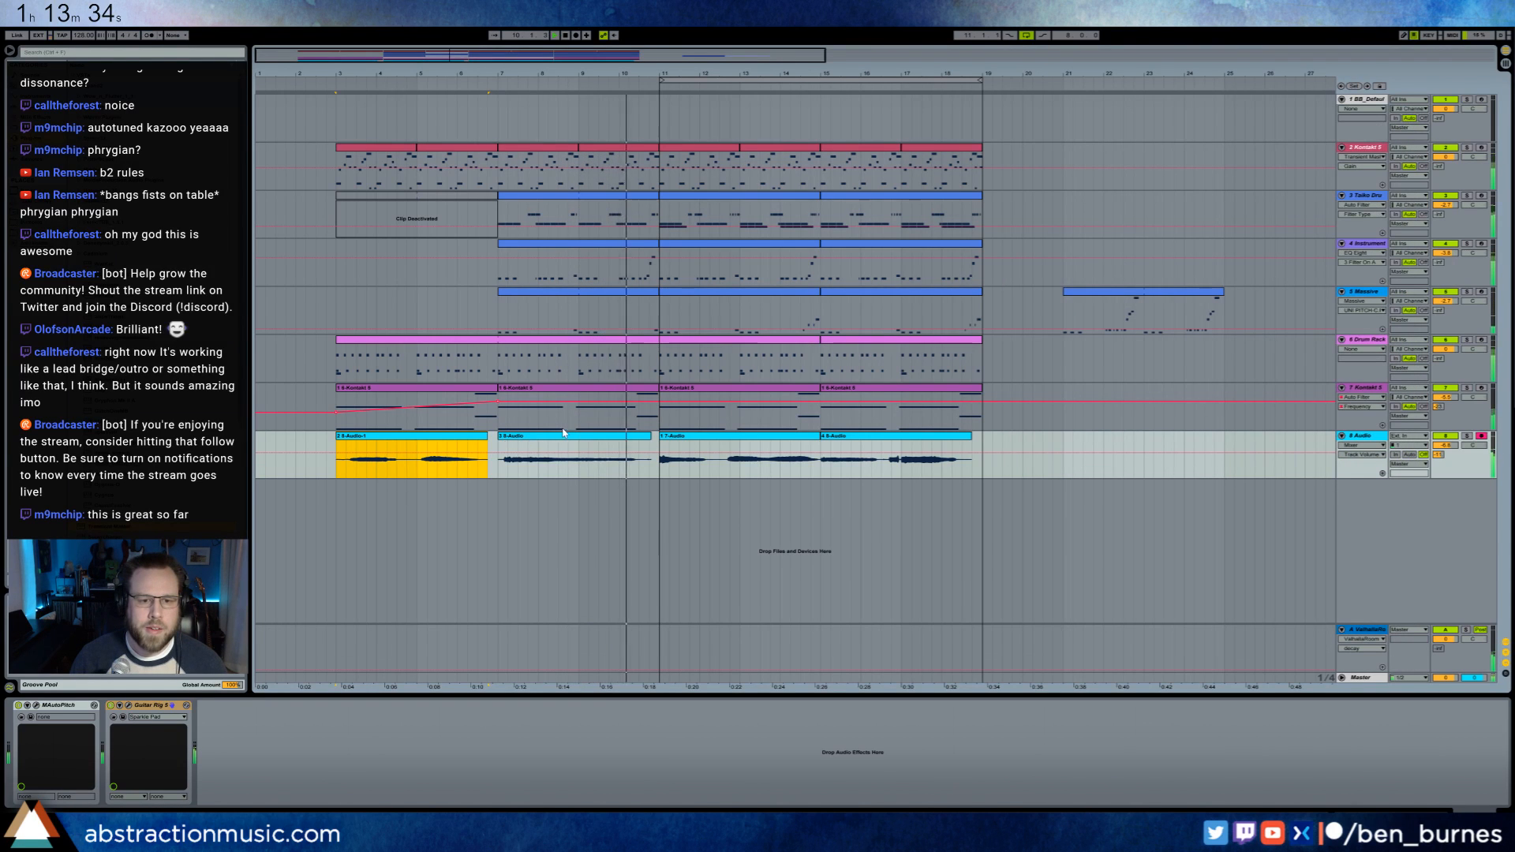
key(space)
- Trim the start of the bar 7 kazoo take to bar 8 and give it a short fade-in and a fade-out
drag(651, 436, 641, 438)
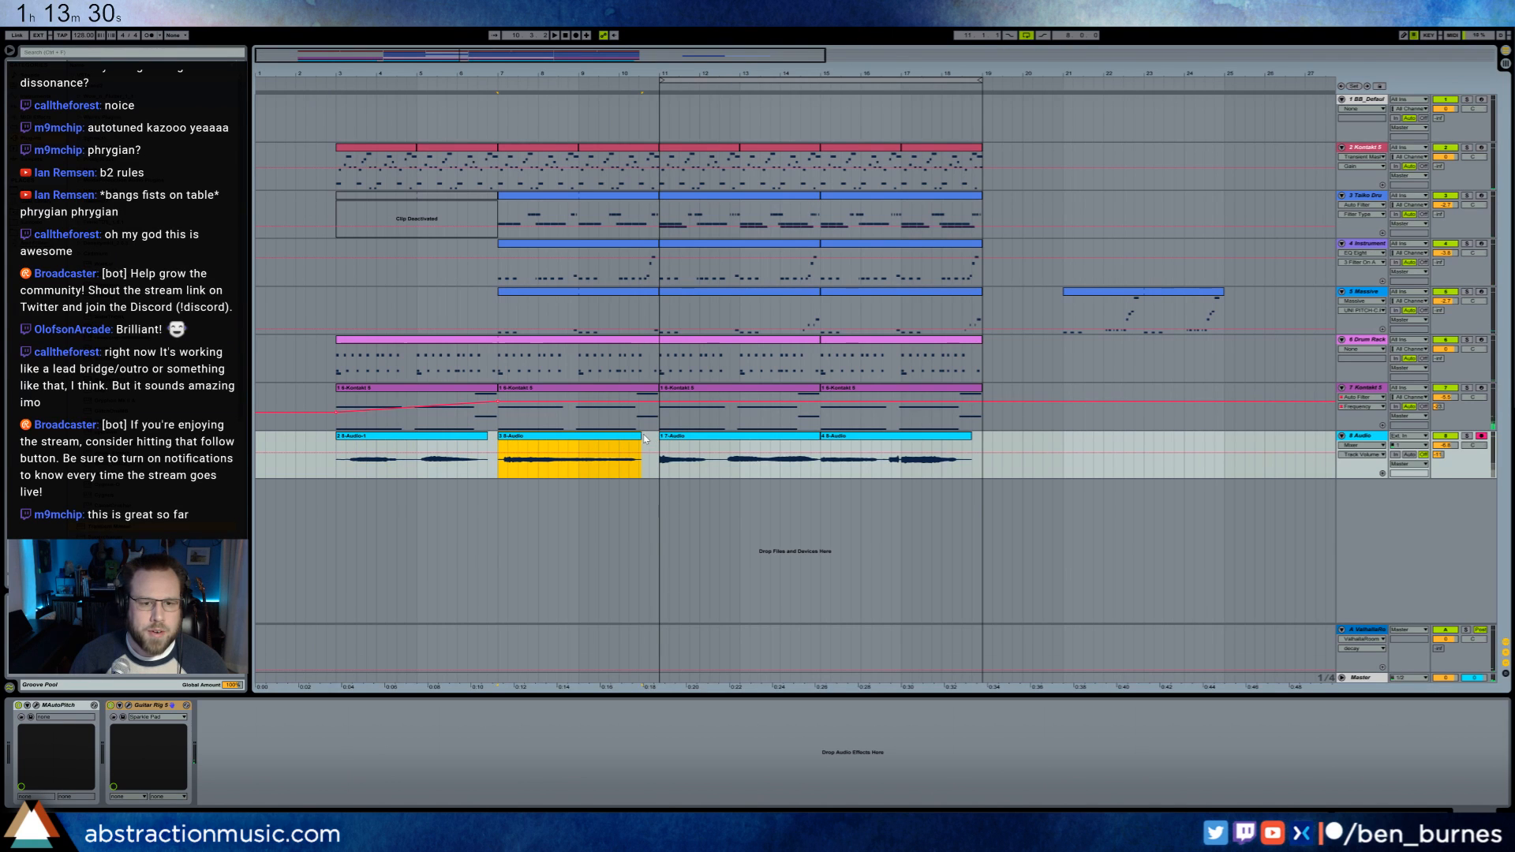
mouse_move(639, 436)
mouse_down()
mouse_move(612, 439)
mouse_move(633, 438)
mouse_up()
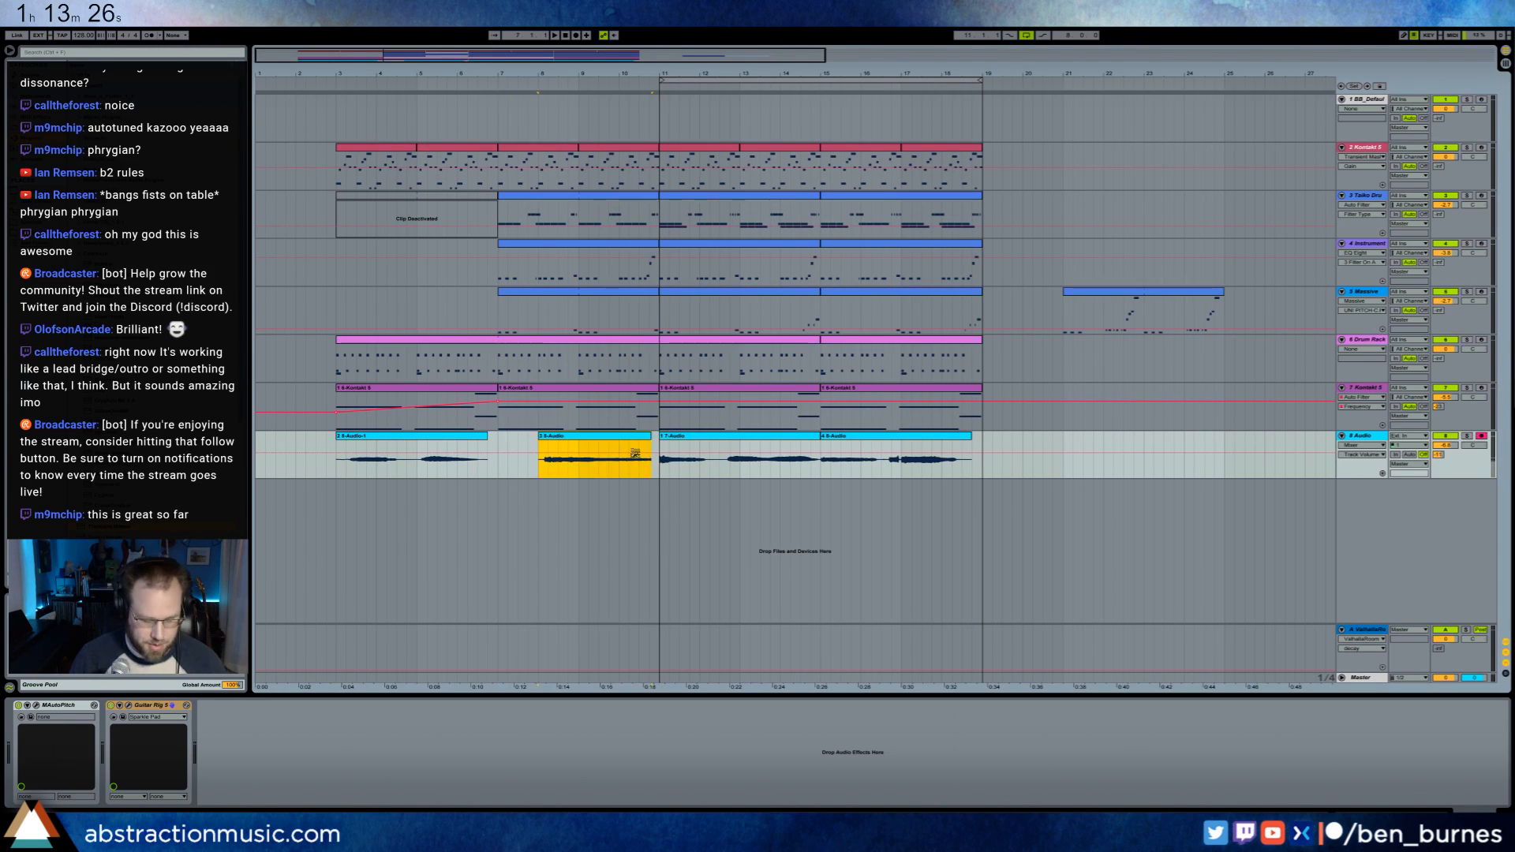
key(ctrl+alt+f)
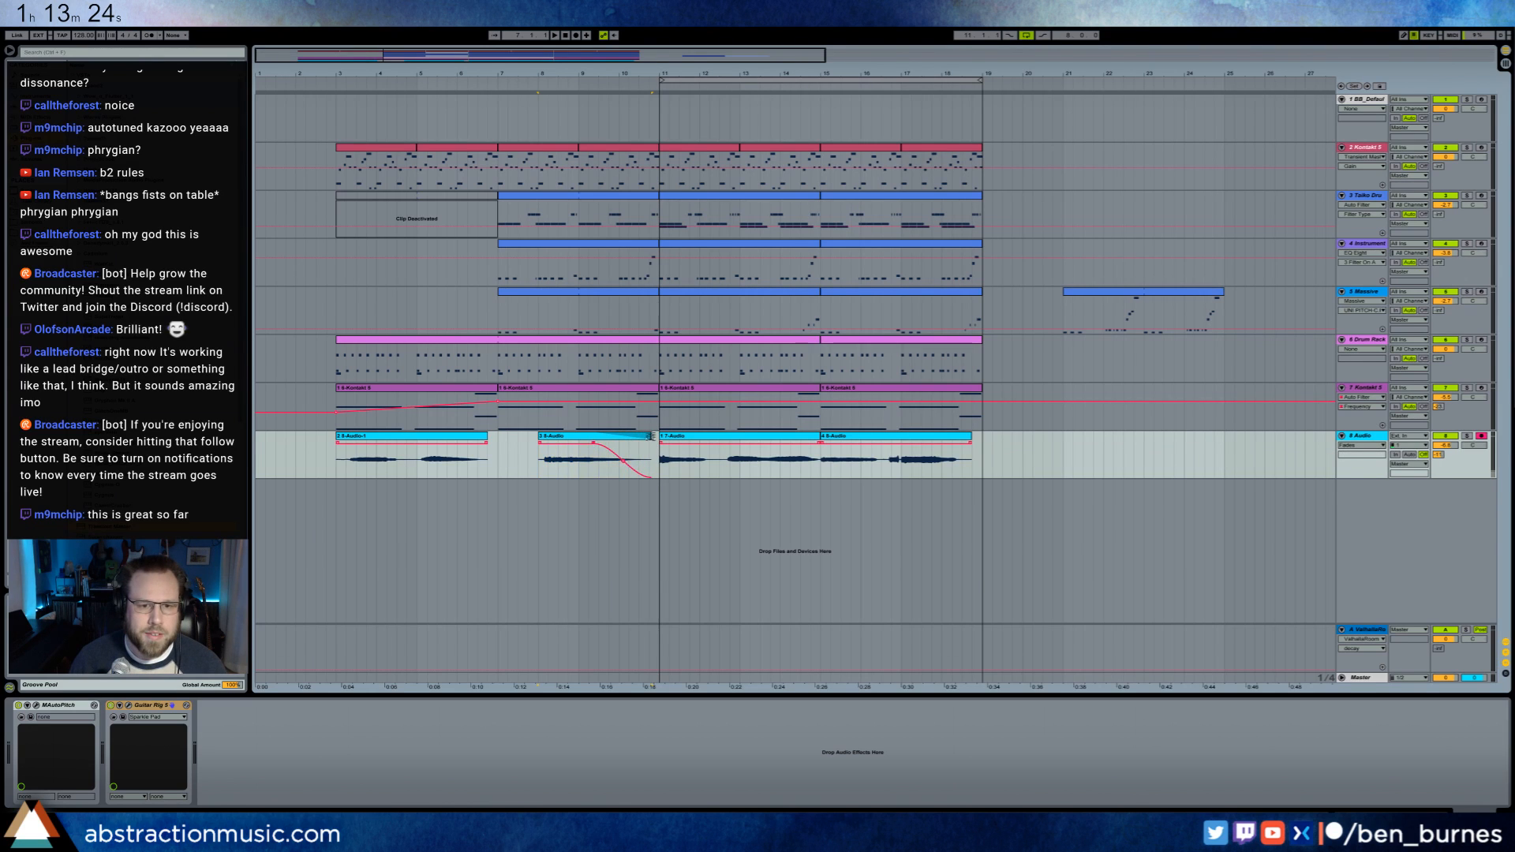
drag(627, 443, 556, 442)
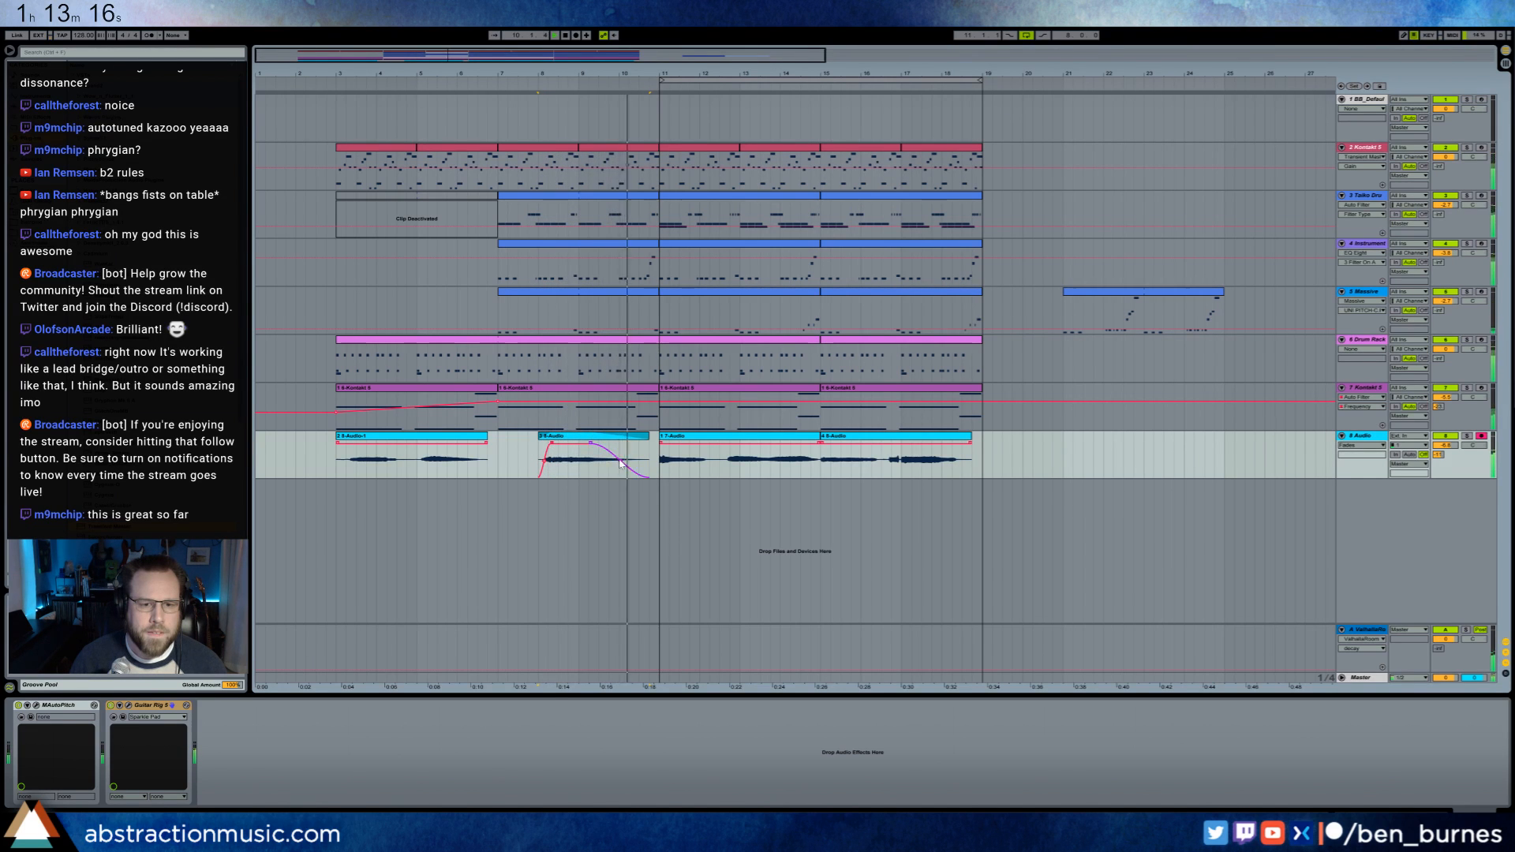
drag(593, 447, 620, 447)
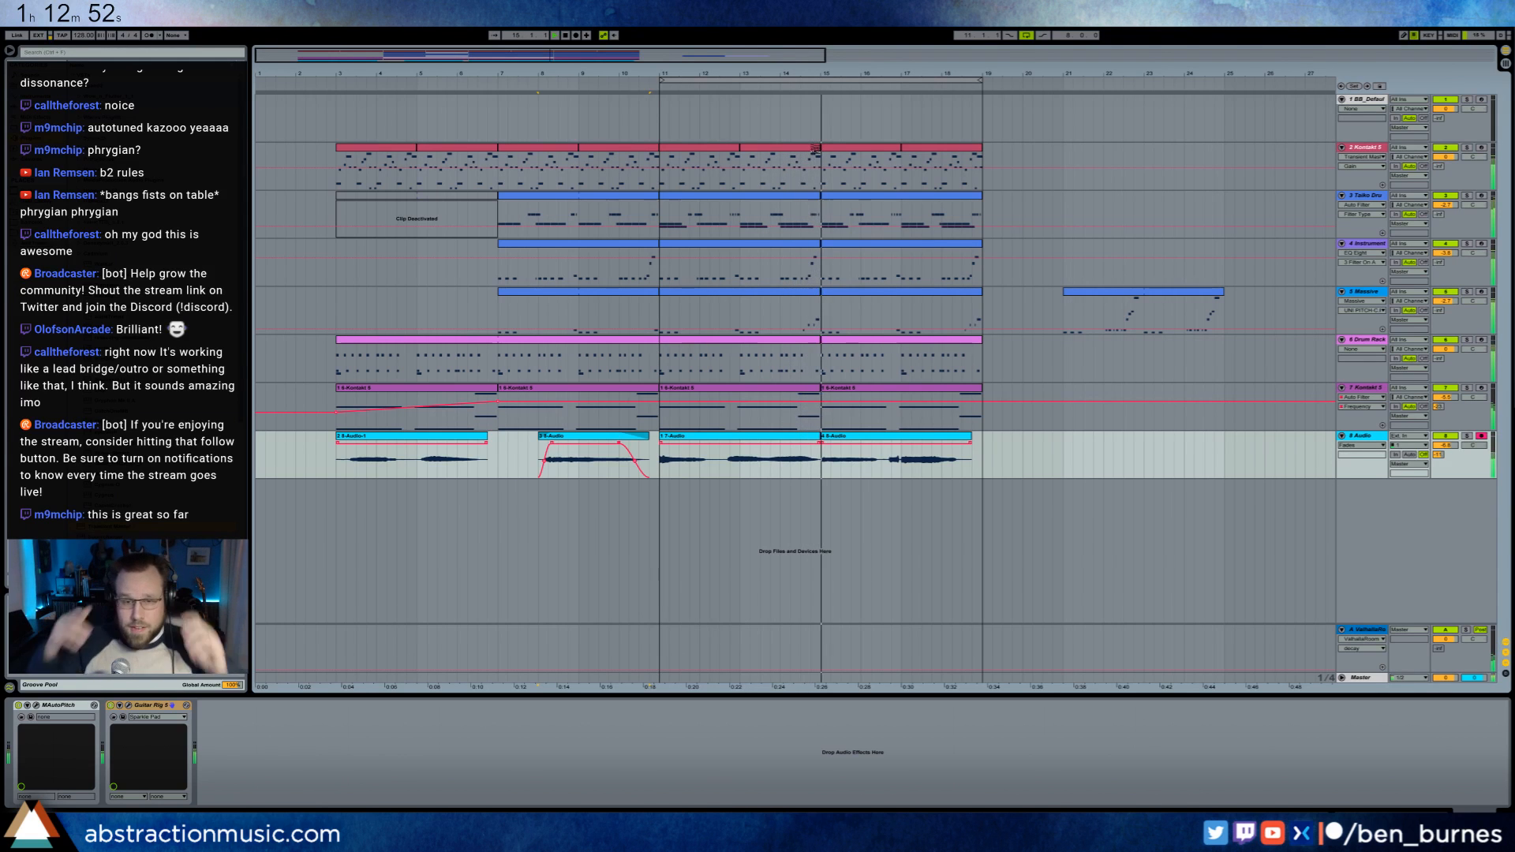
- Move the spare Massive clip from bar 21 to bar 19 and duplicate the last Drum Rack and 7 Kontakt 5 clips to bar 19
drag(671, 55, 765, 54)
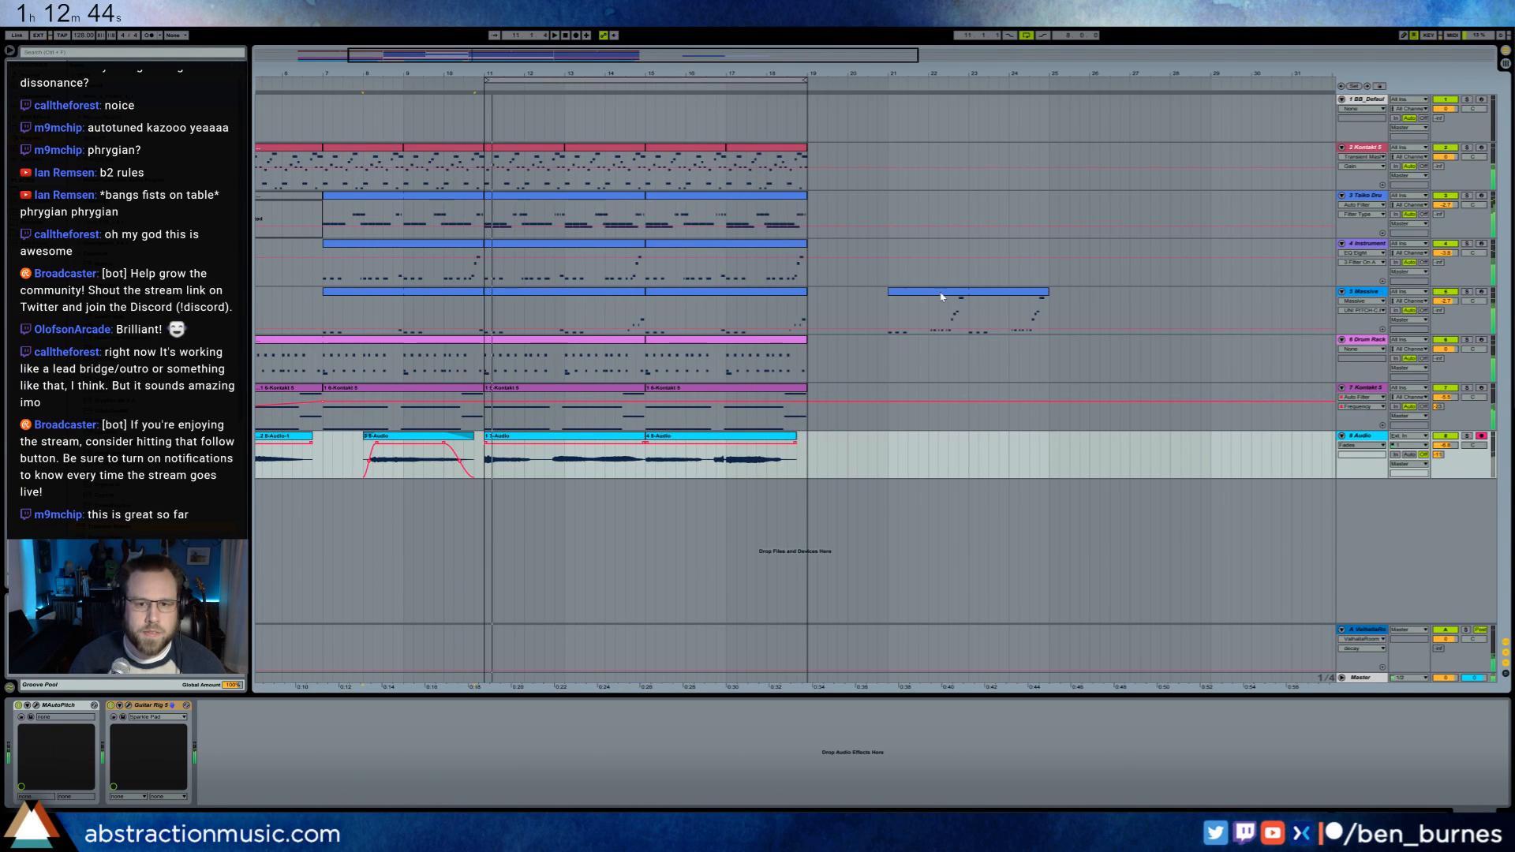
drag(940, 295, 859, 297)
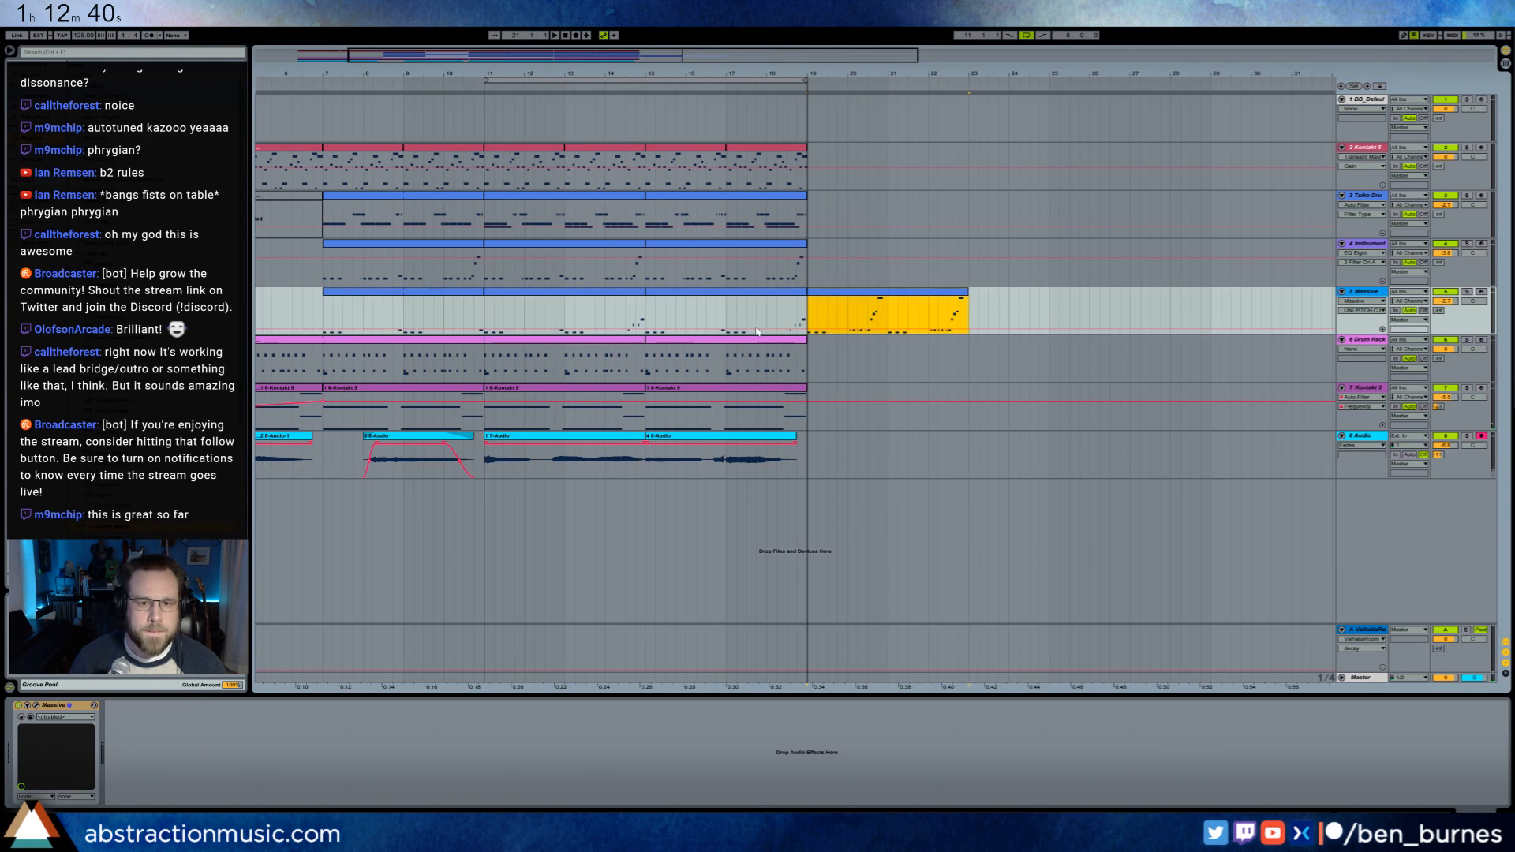
click(696, 339)
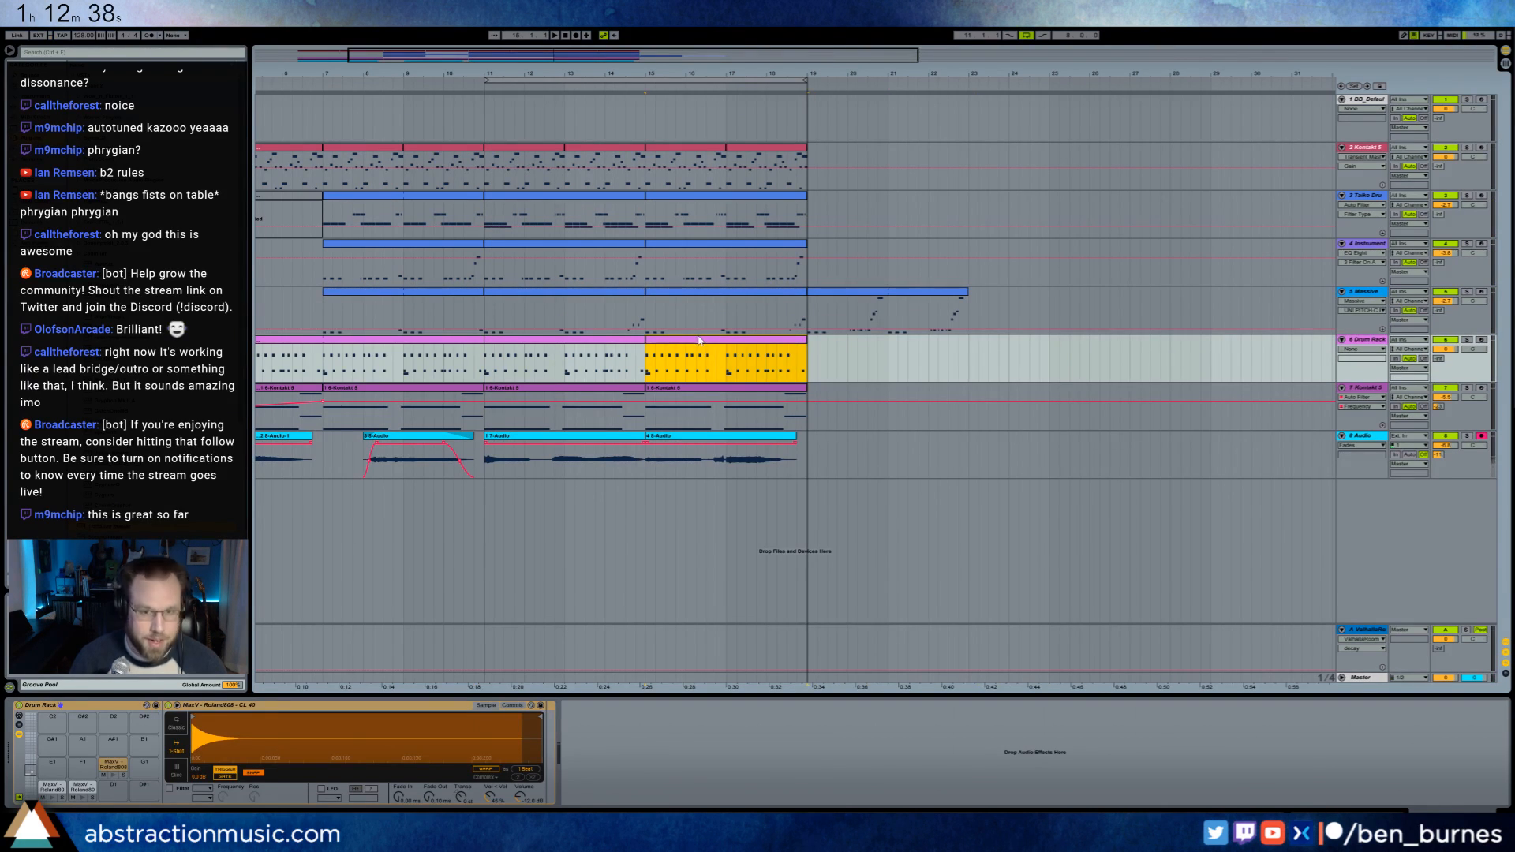
key(ctrl+d)
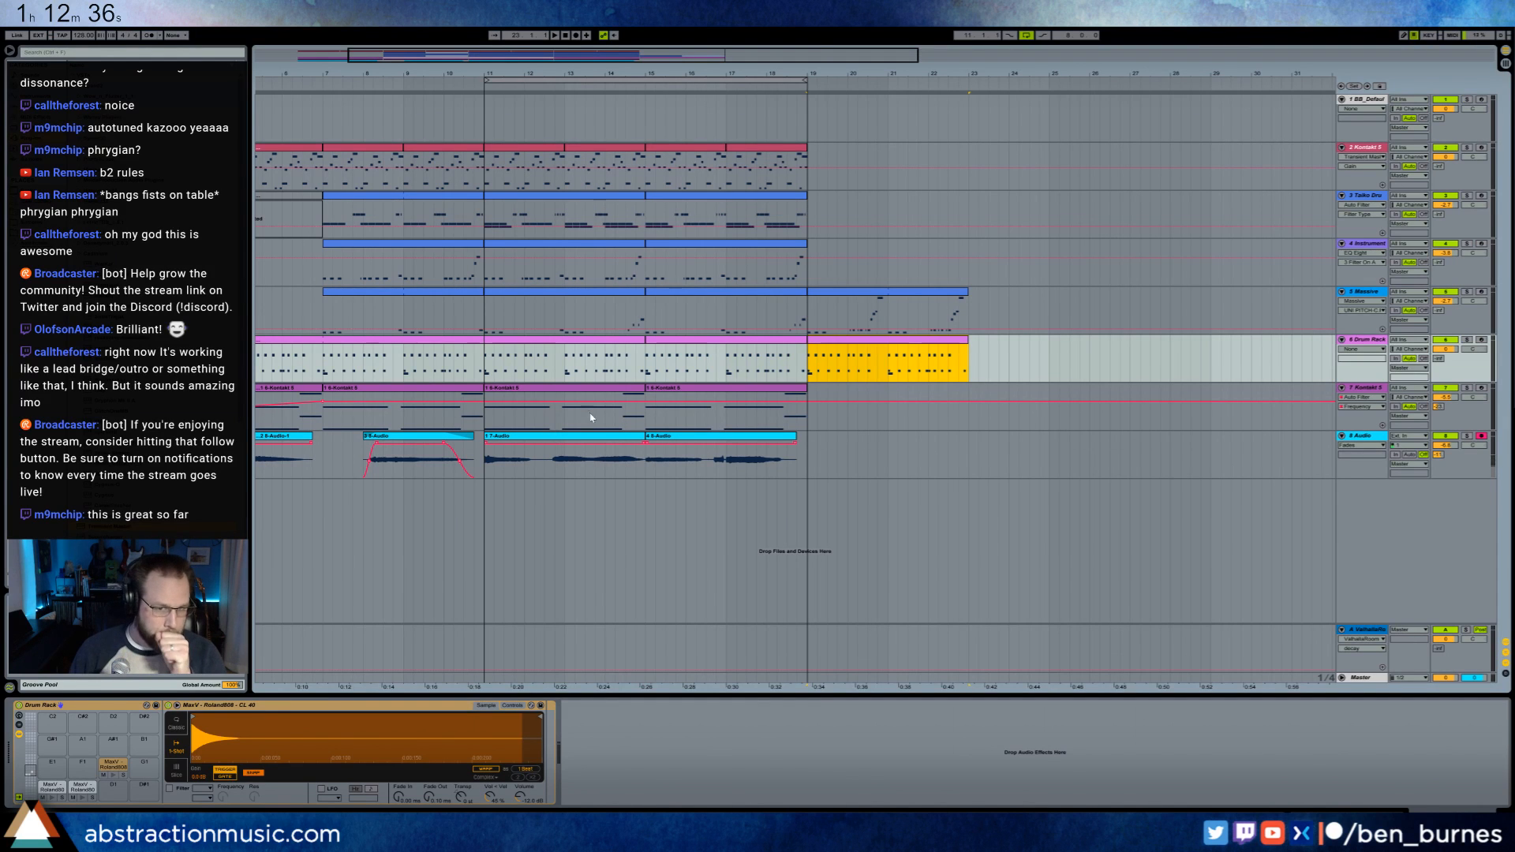
click(676, 389)
key(ctrl+d)
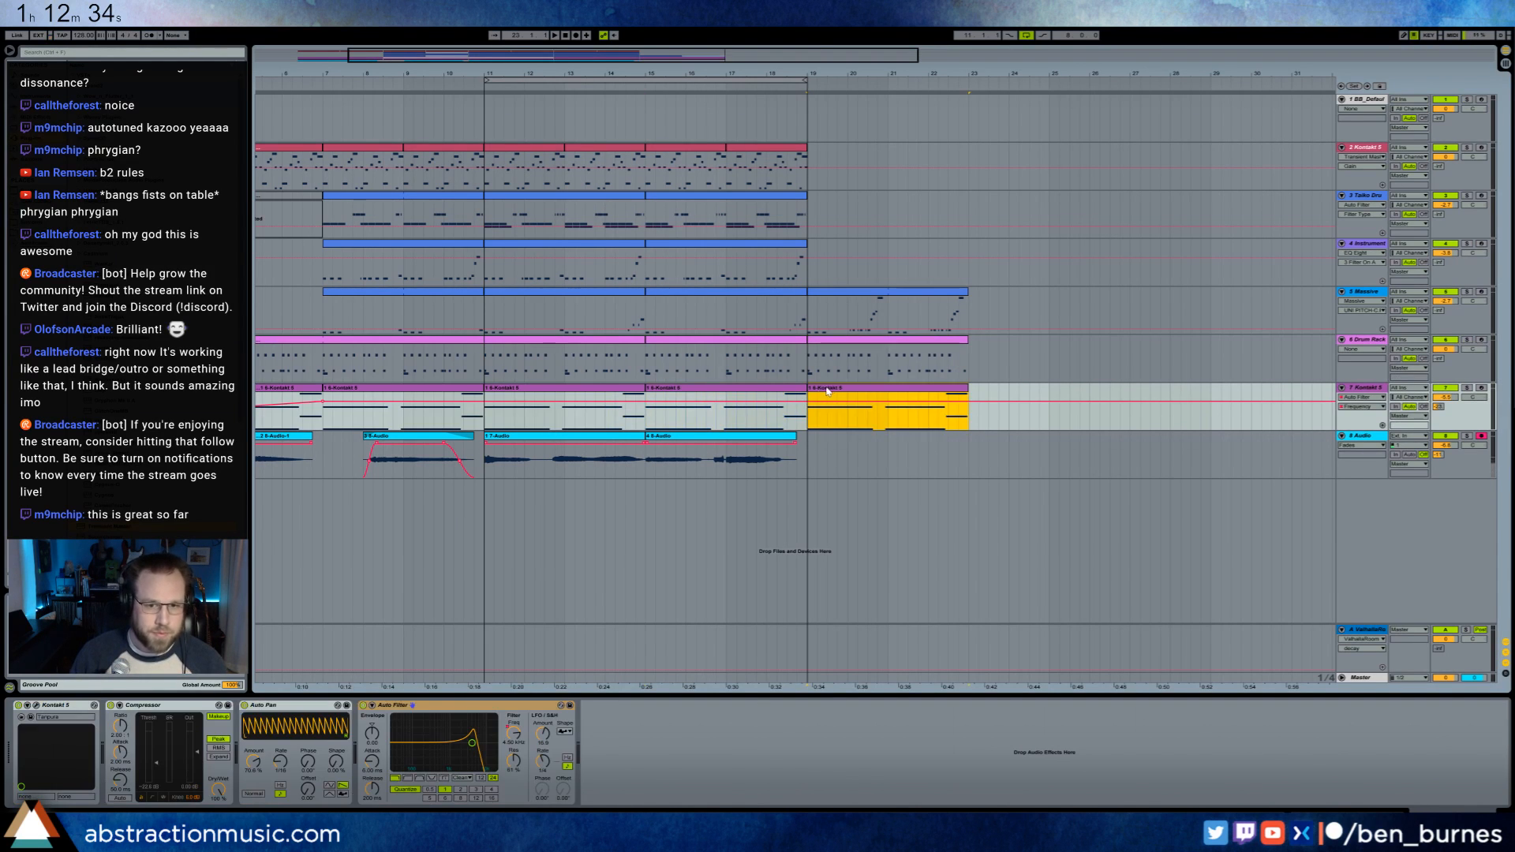
- Remove the upper notes from the 7 Kontakt 5 clip at bar 19, keeping only the lower line
double_click(829, 391)
drag(720, 632, 1424, 682)
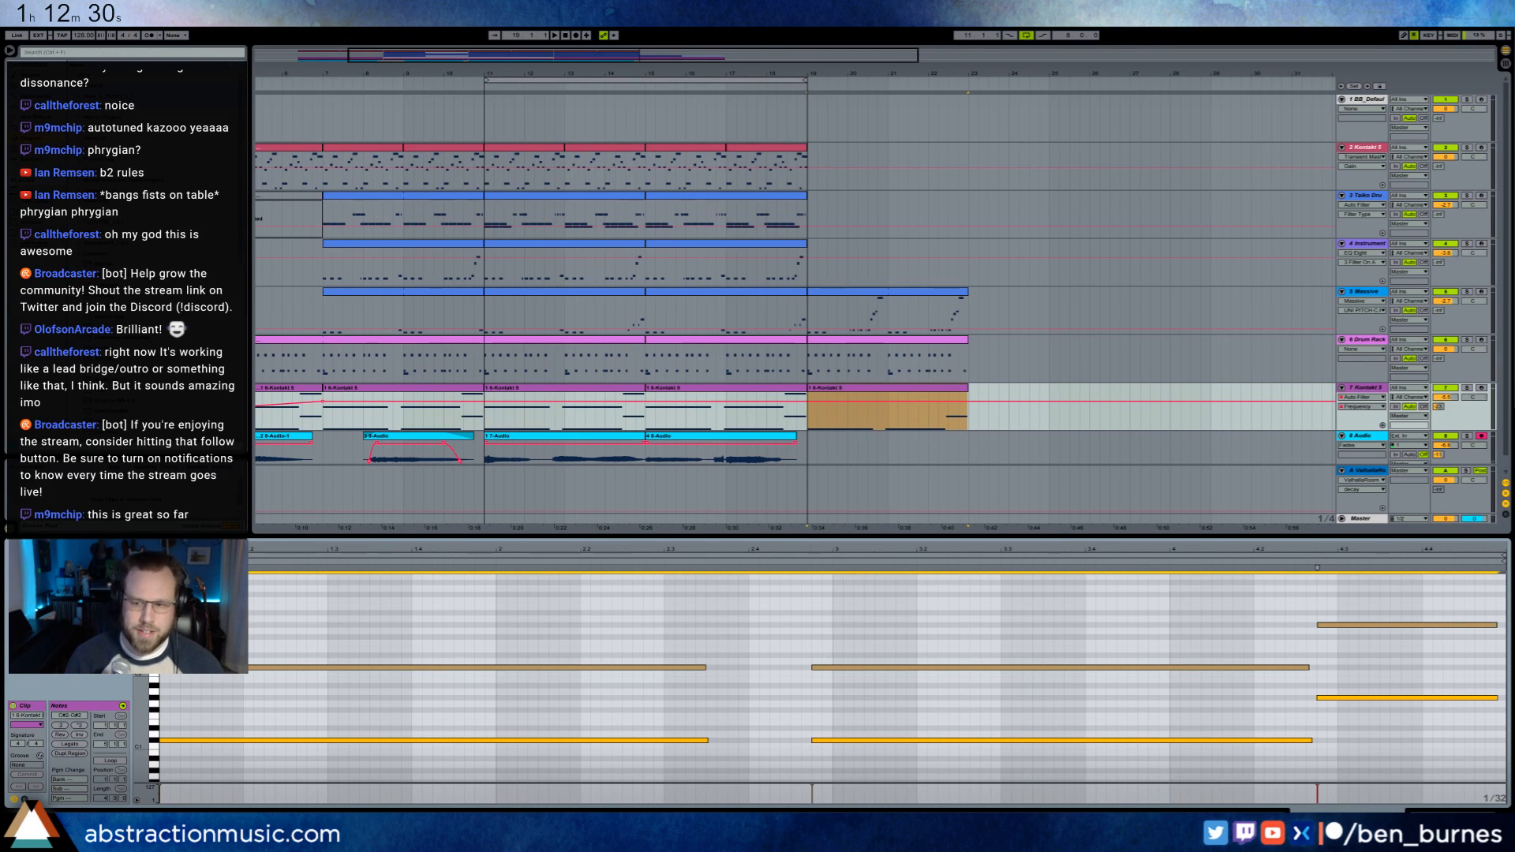
key(shift+Tab)
- Set the loop to the Massive clip at bars 19 to 23 and play it
click(694, 244)
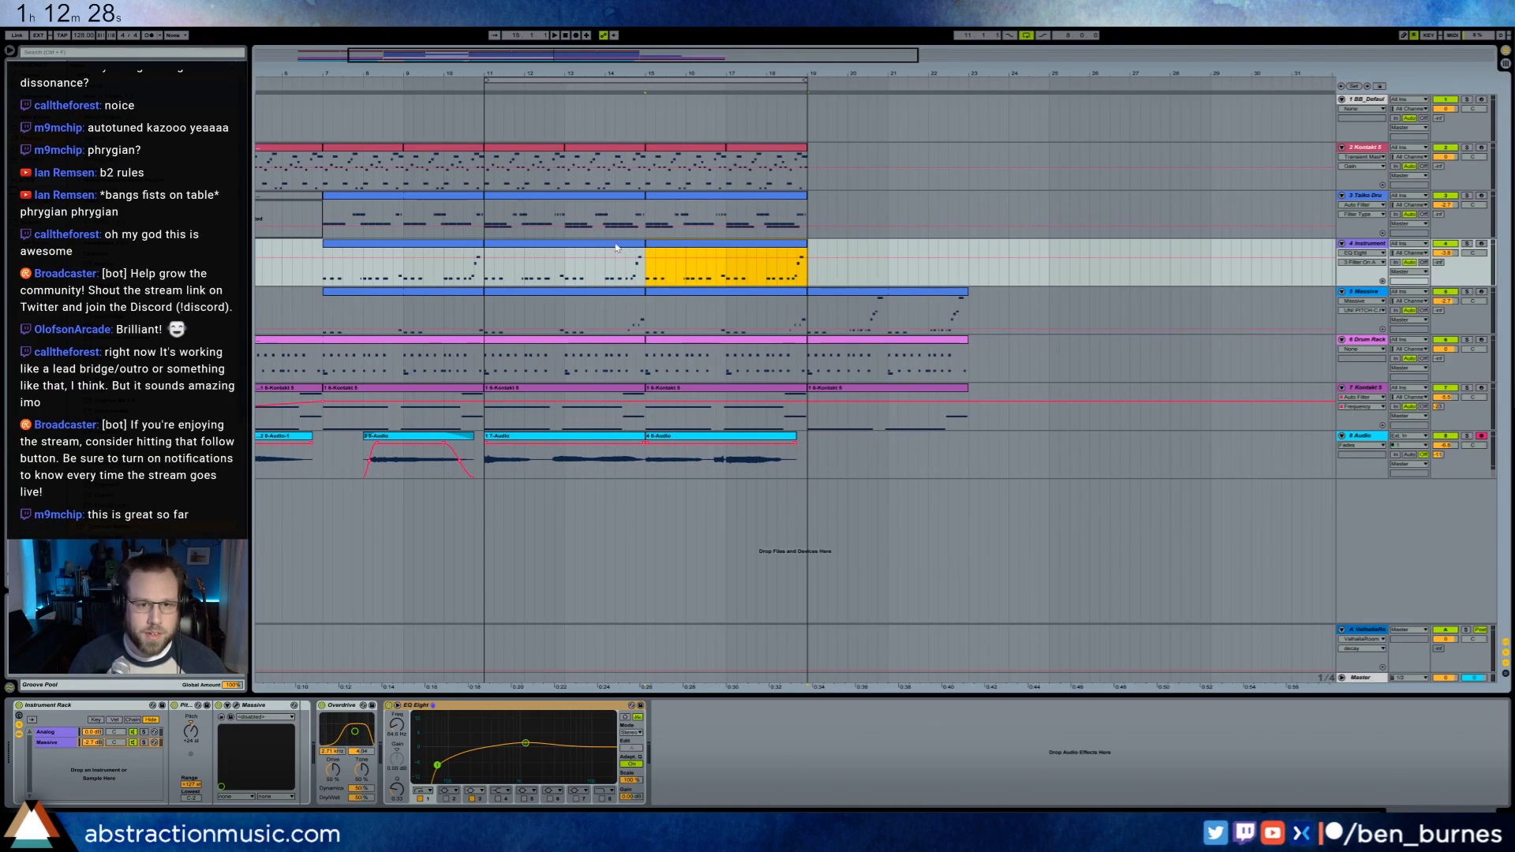
click(873, 300)
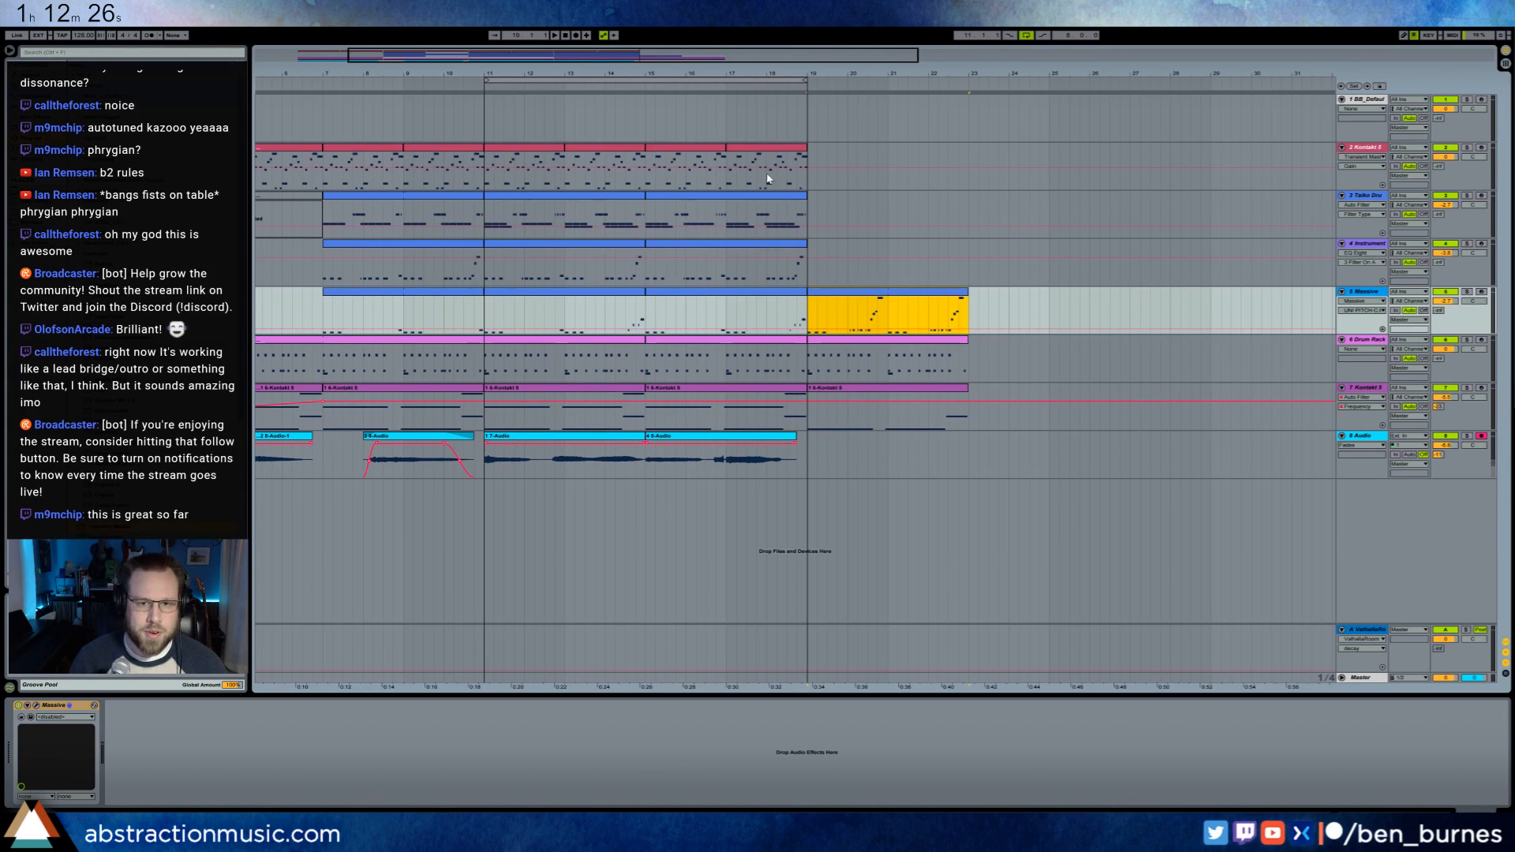
key(ctrl+l)
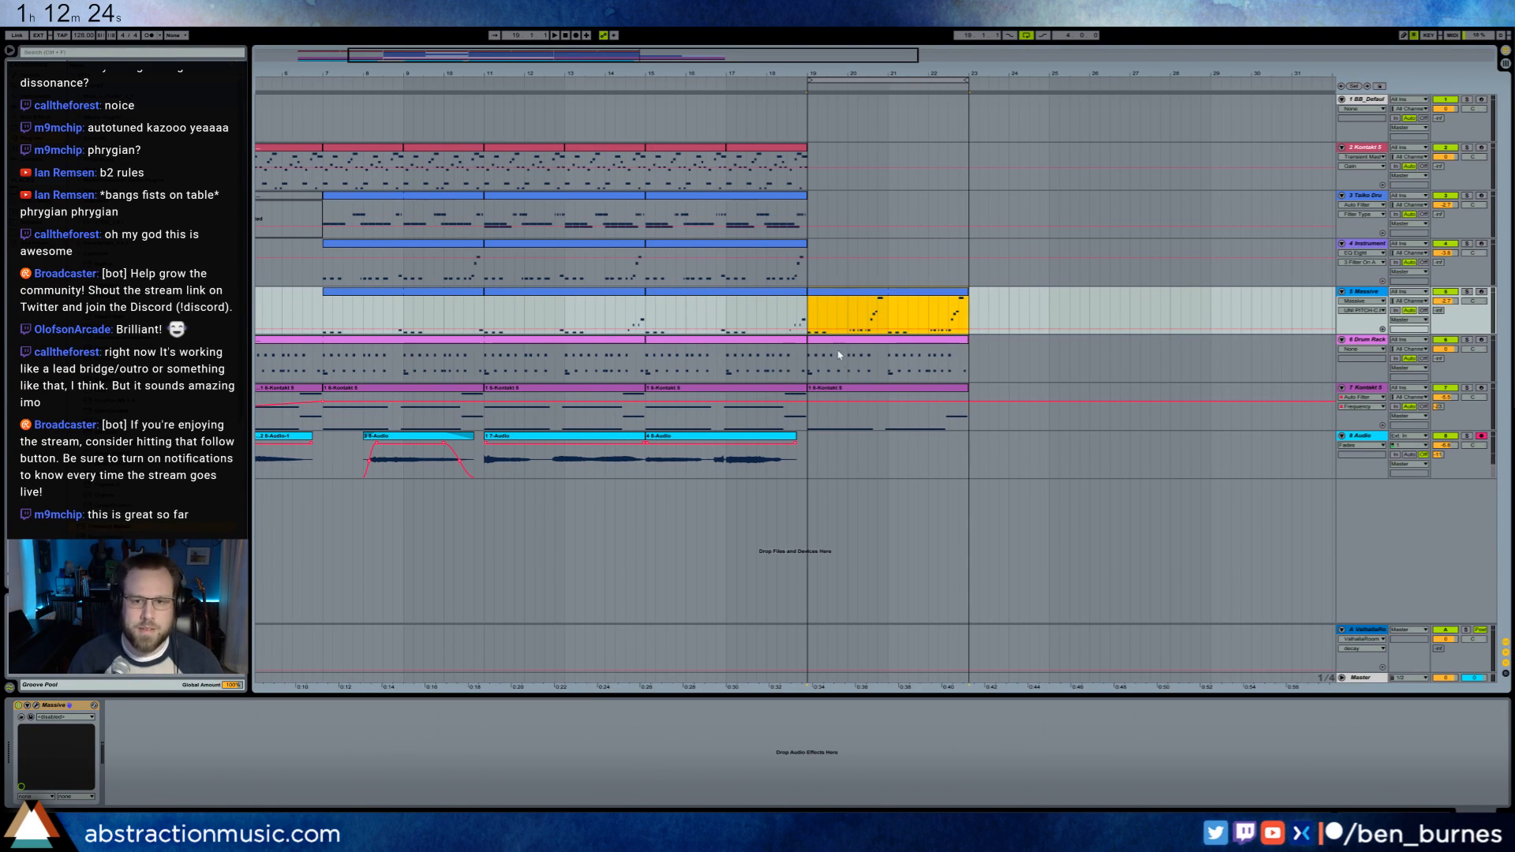
key(space)
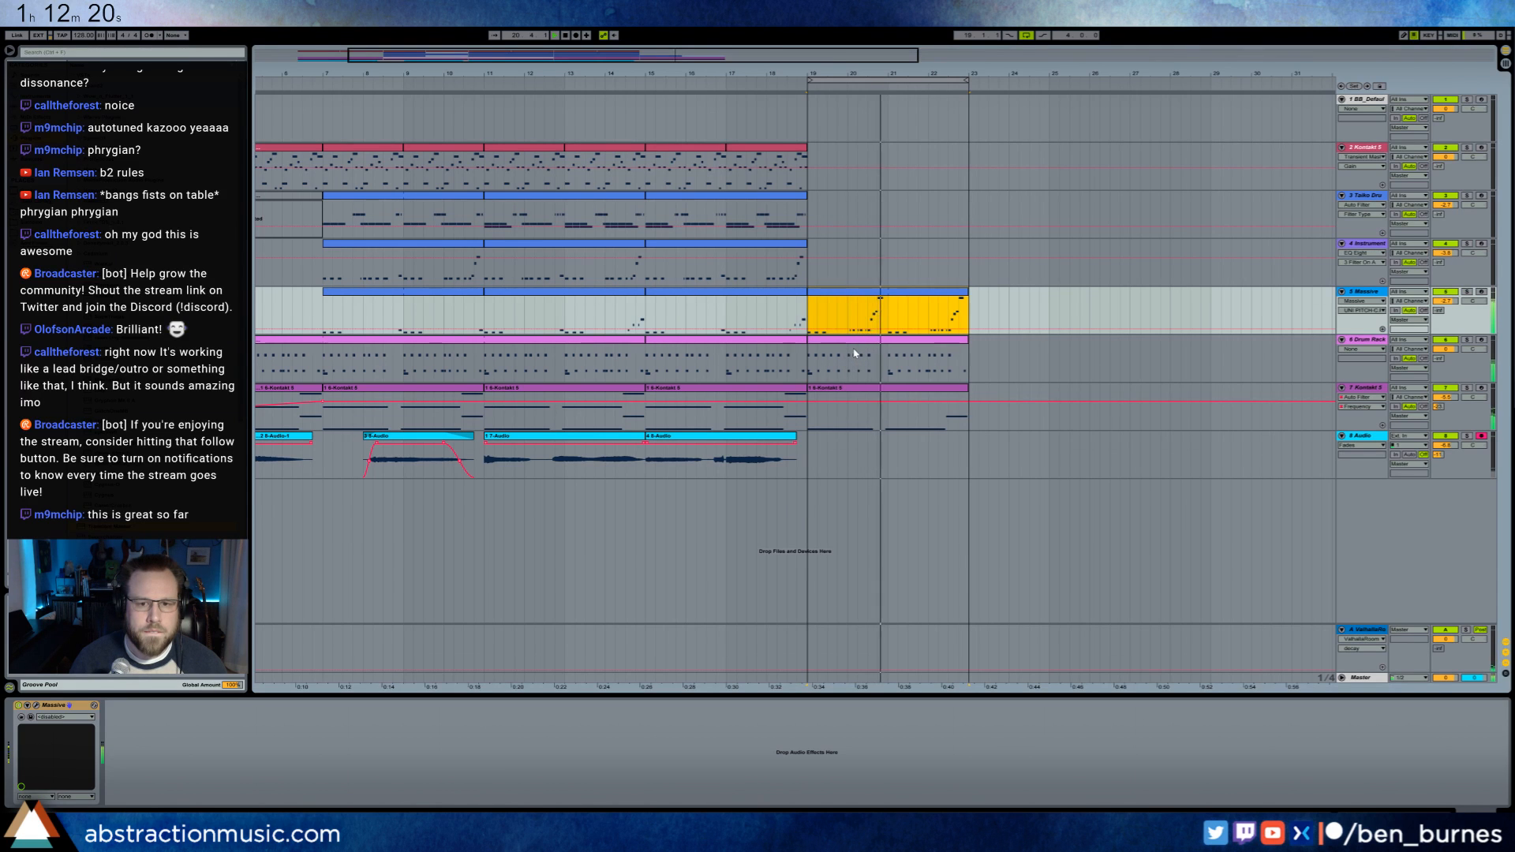
- Replace the ascending run in the second bar of the bar 19 Massive clip with two low notes and play it back
double_click(896, 297)
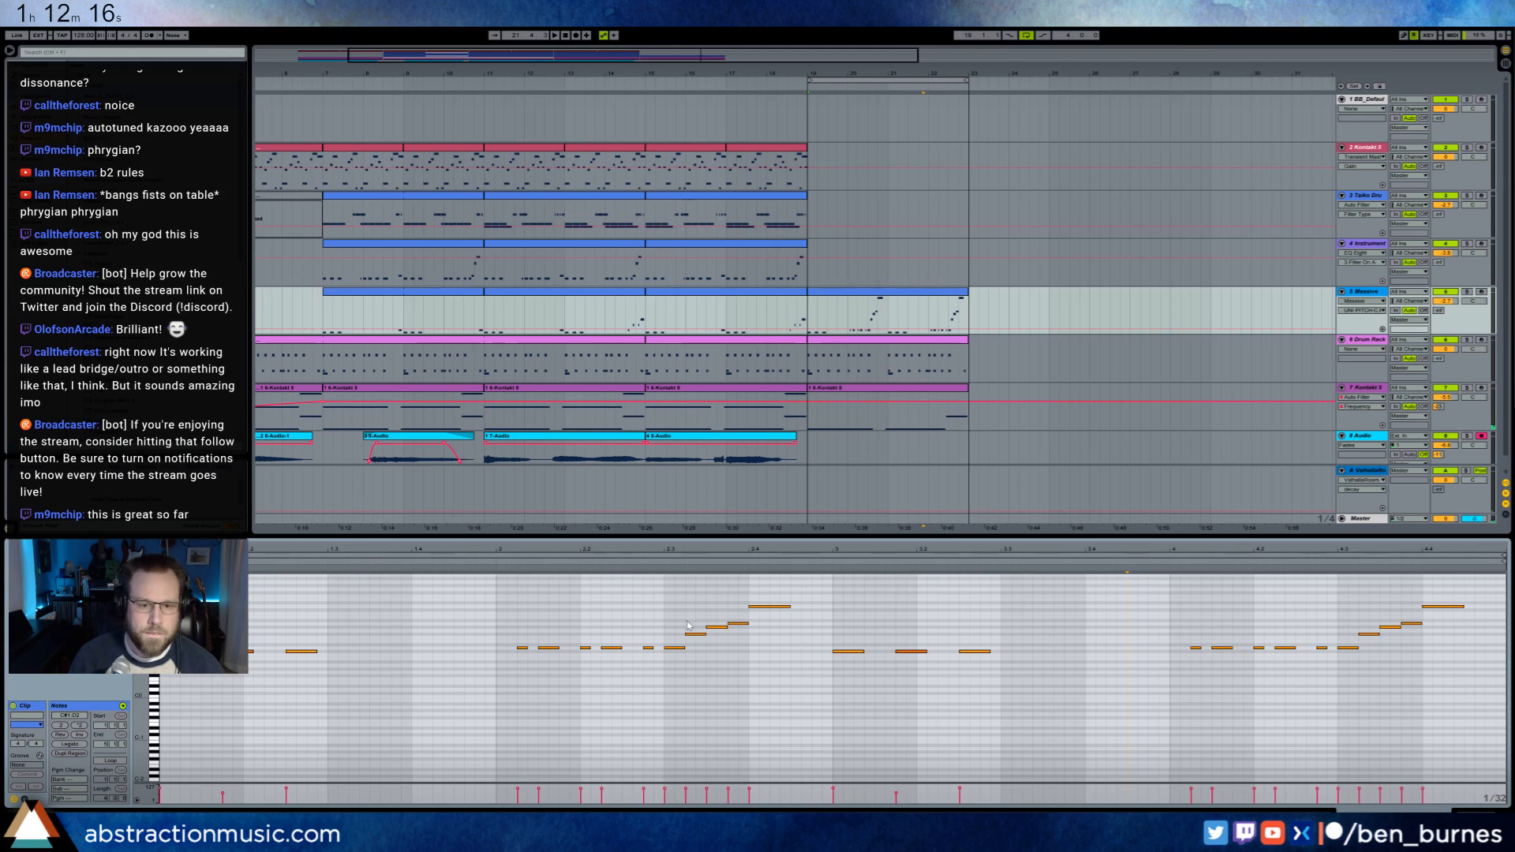
drag(141, 624, 175, 663)
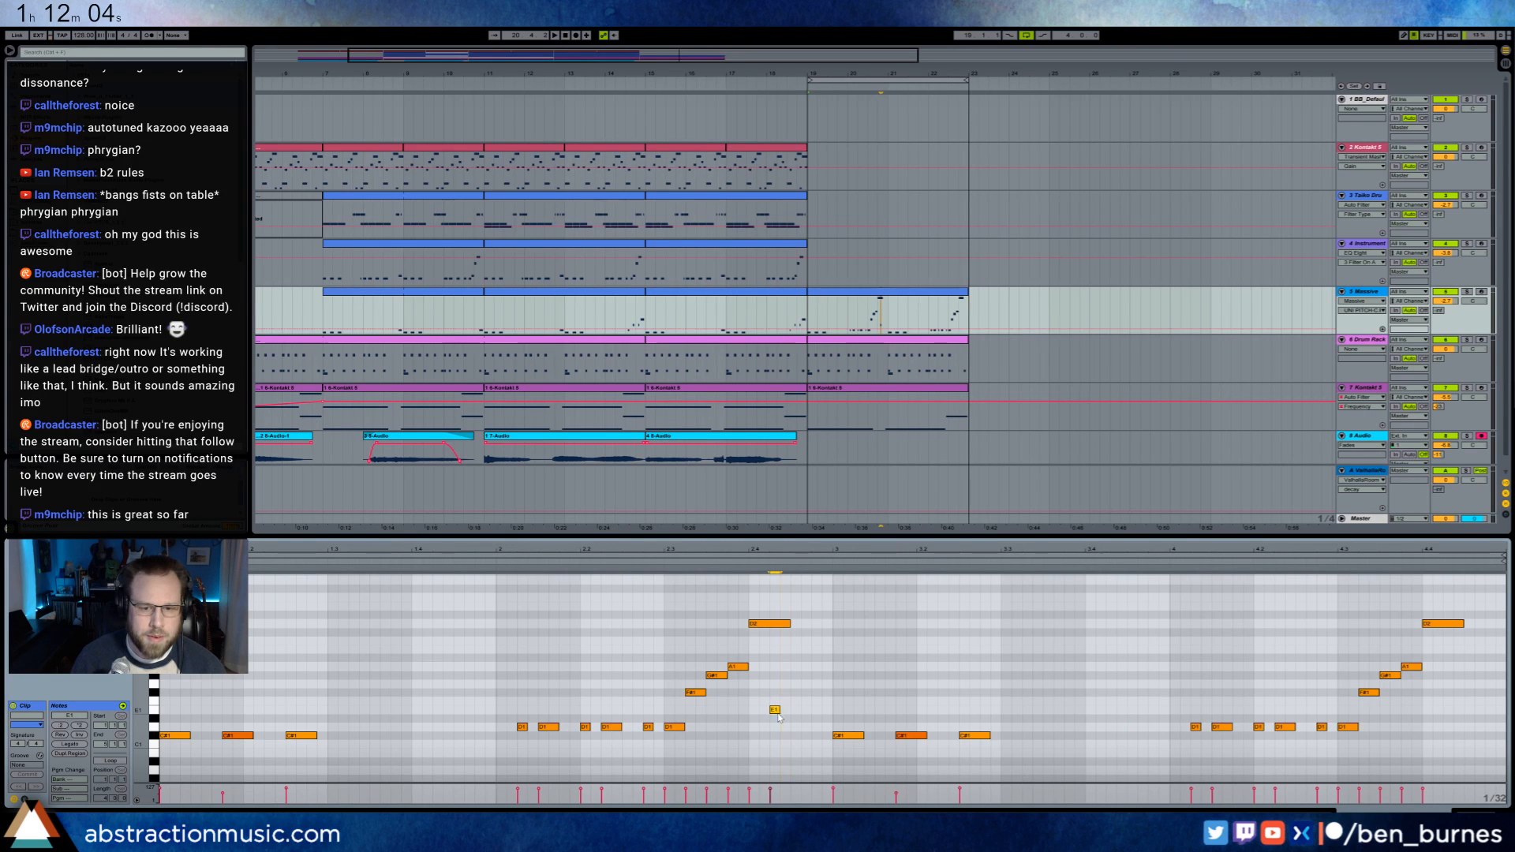
drag(665, 596, 790, 705)
key(Delete)
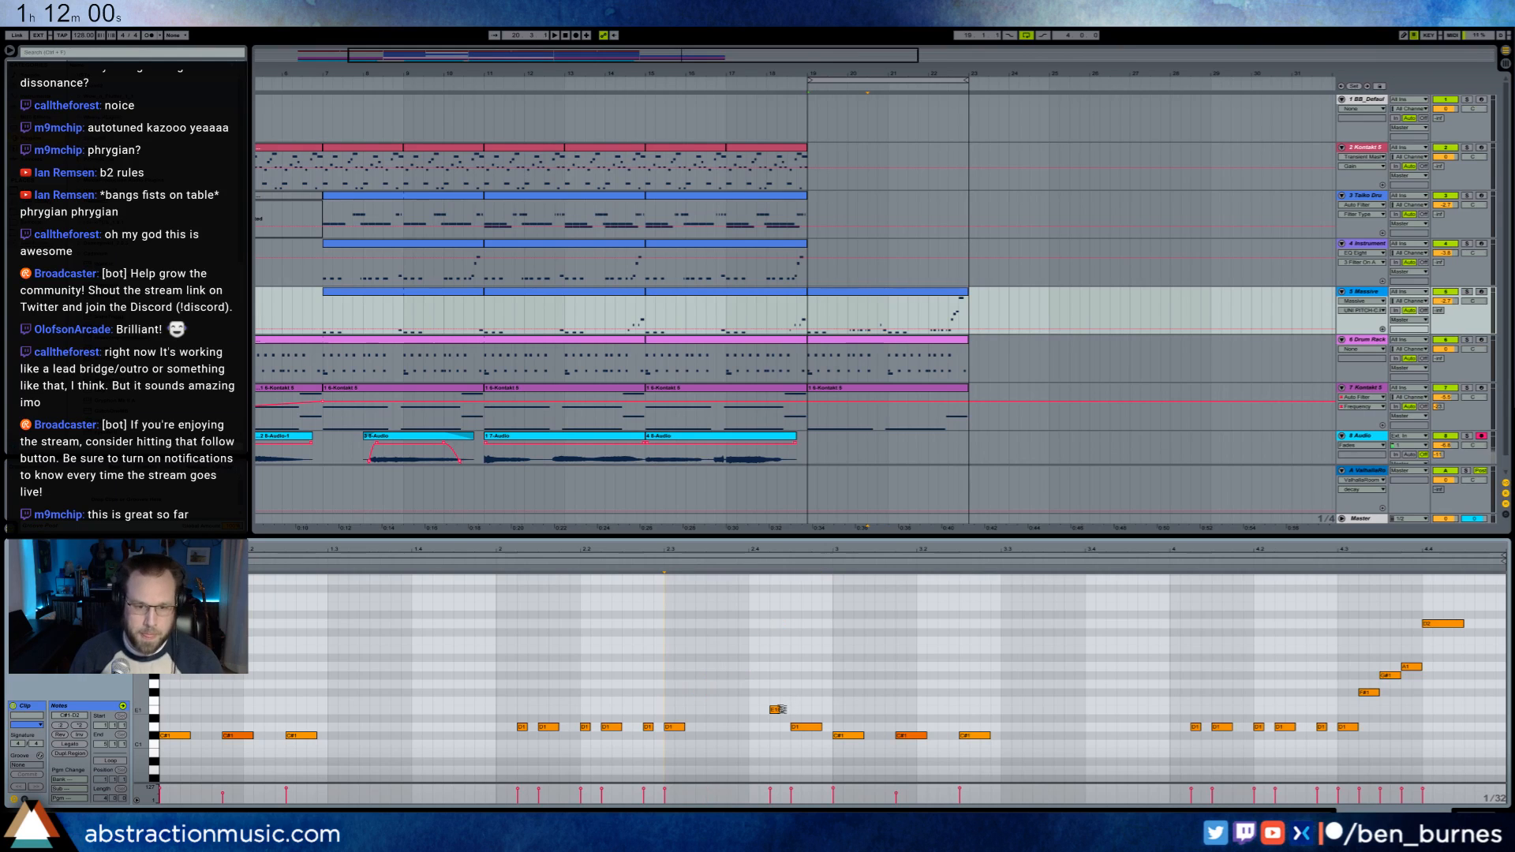
key(space)
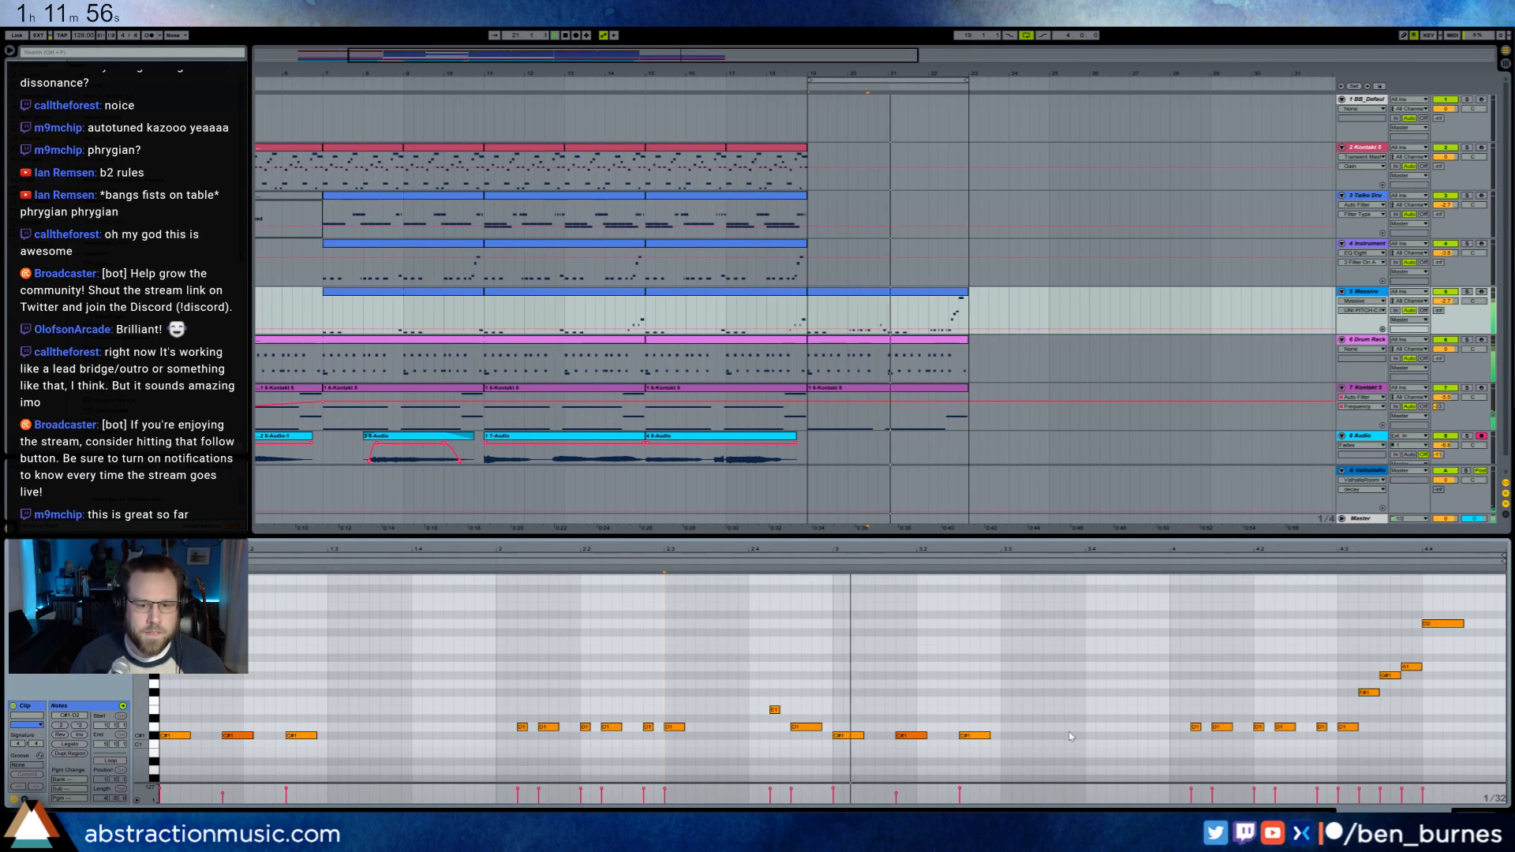
key(shift+Tab)
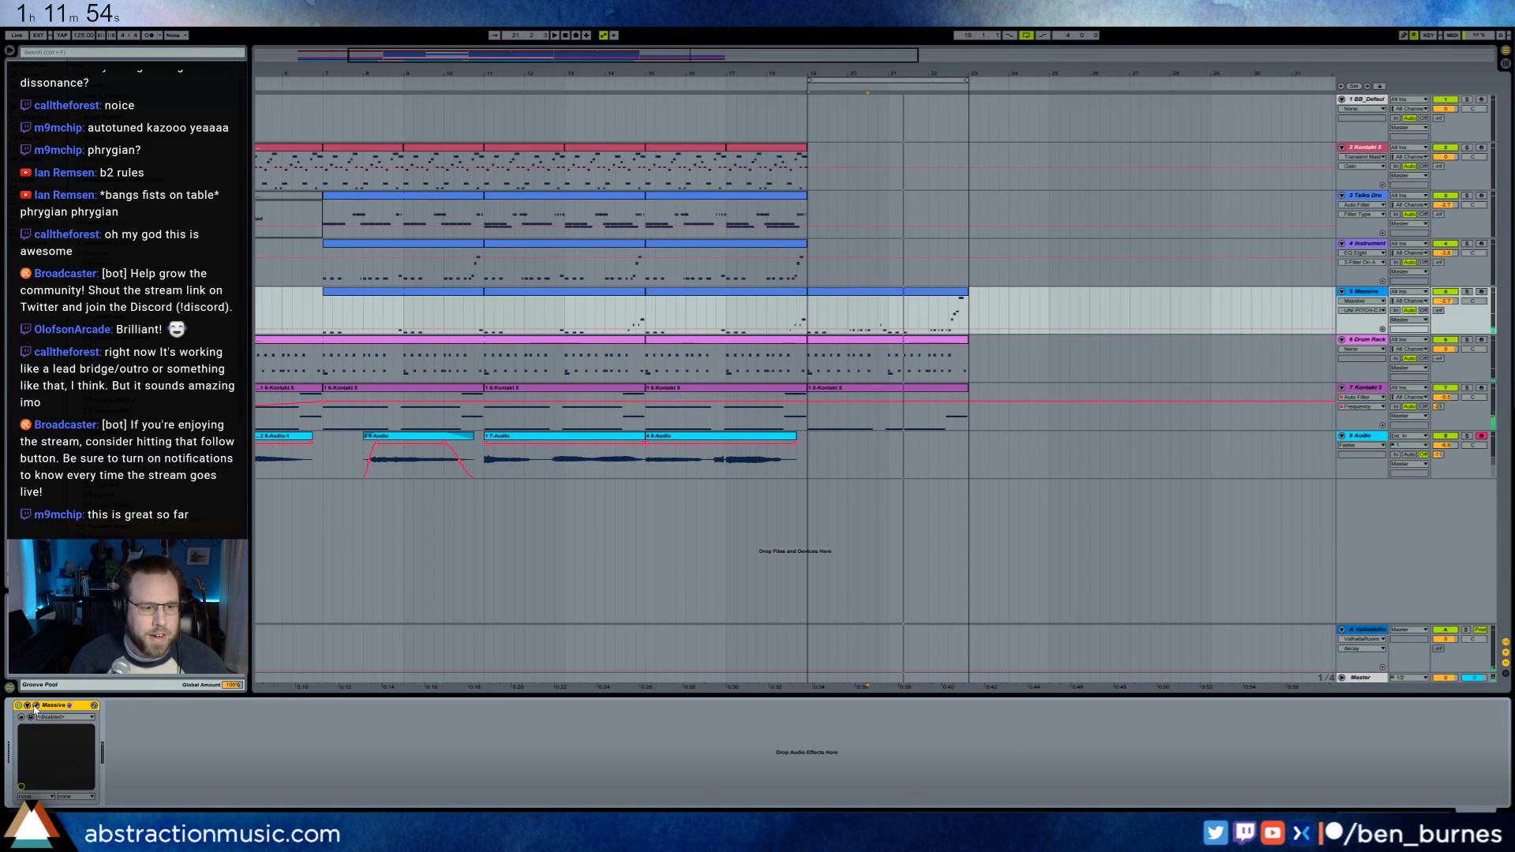
- Open the Massive synth on track 5 and load a Chorus effect into its FX1 slot
click(35, 705)
drag(974, 379, 799, 399)
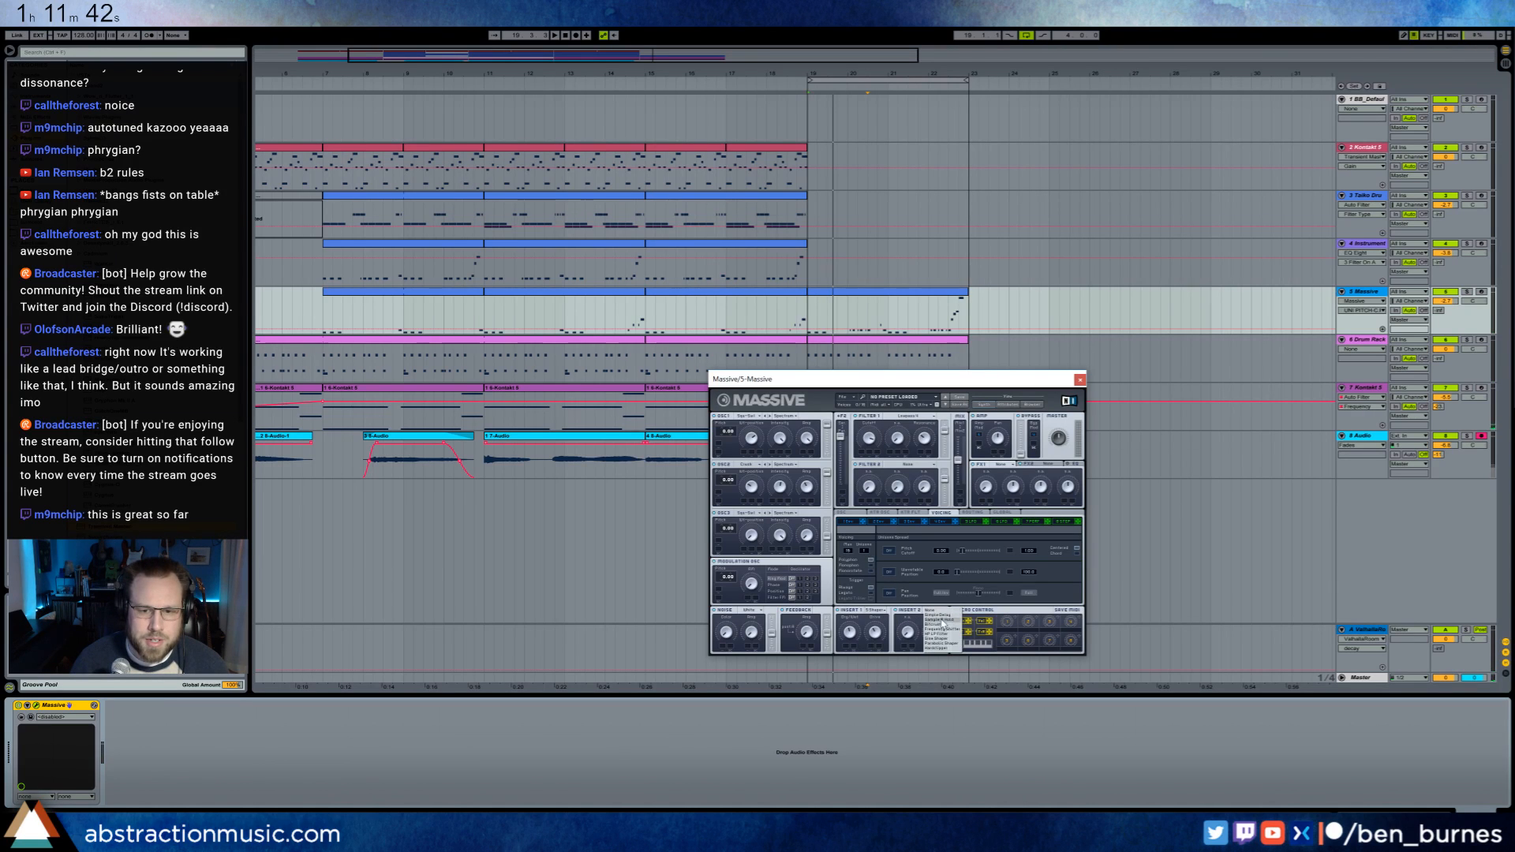
click(1004, 470)
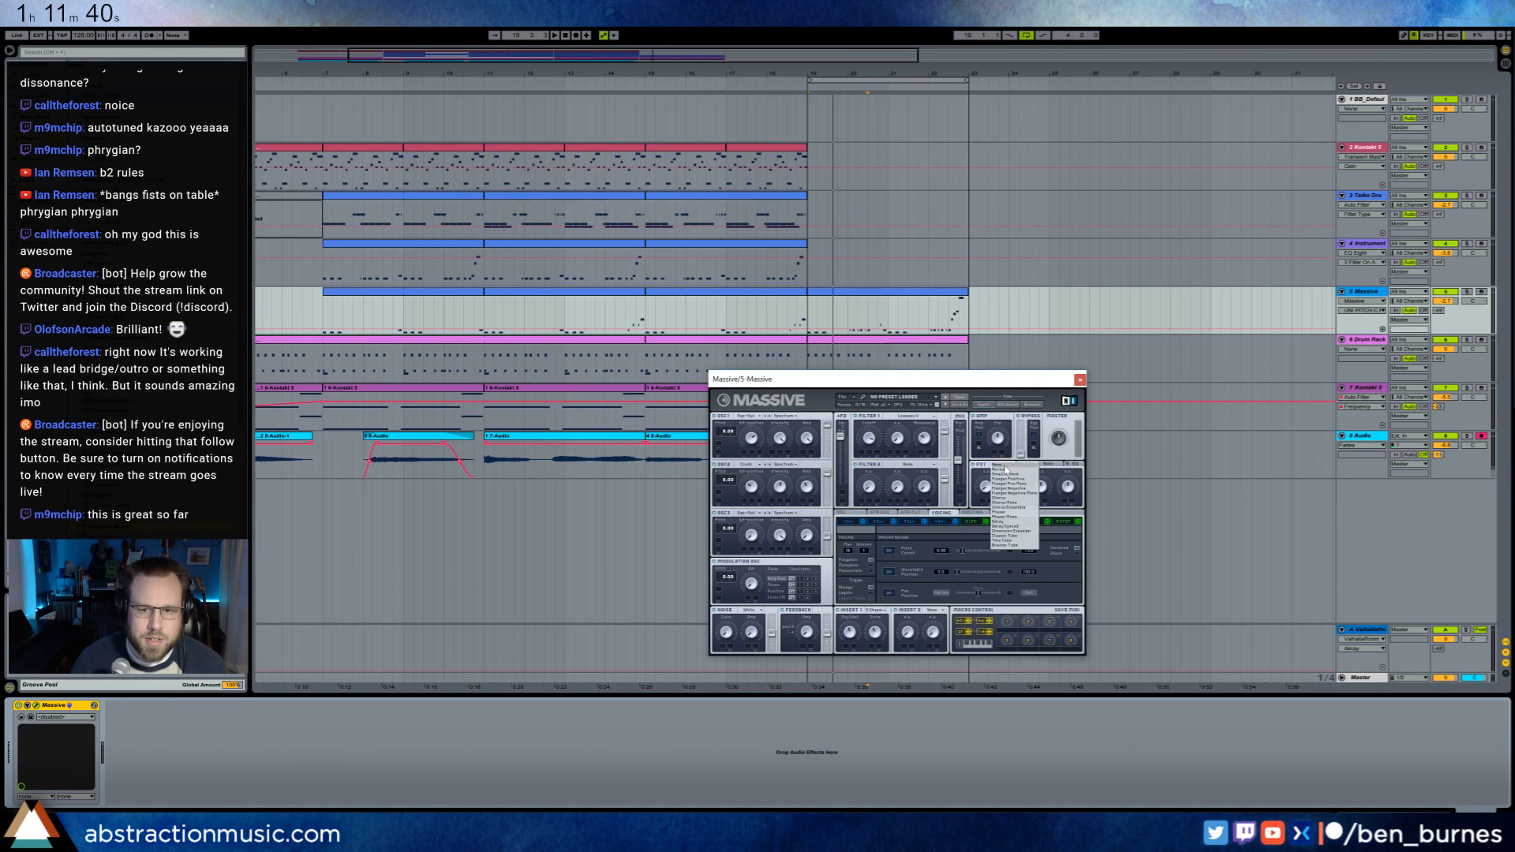
click(1017, 499)
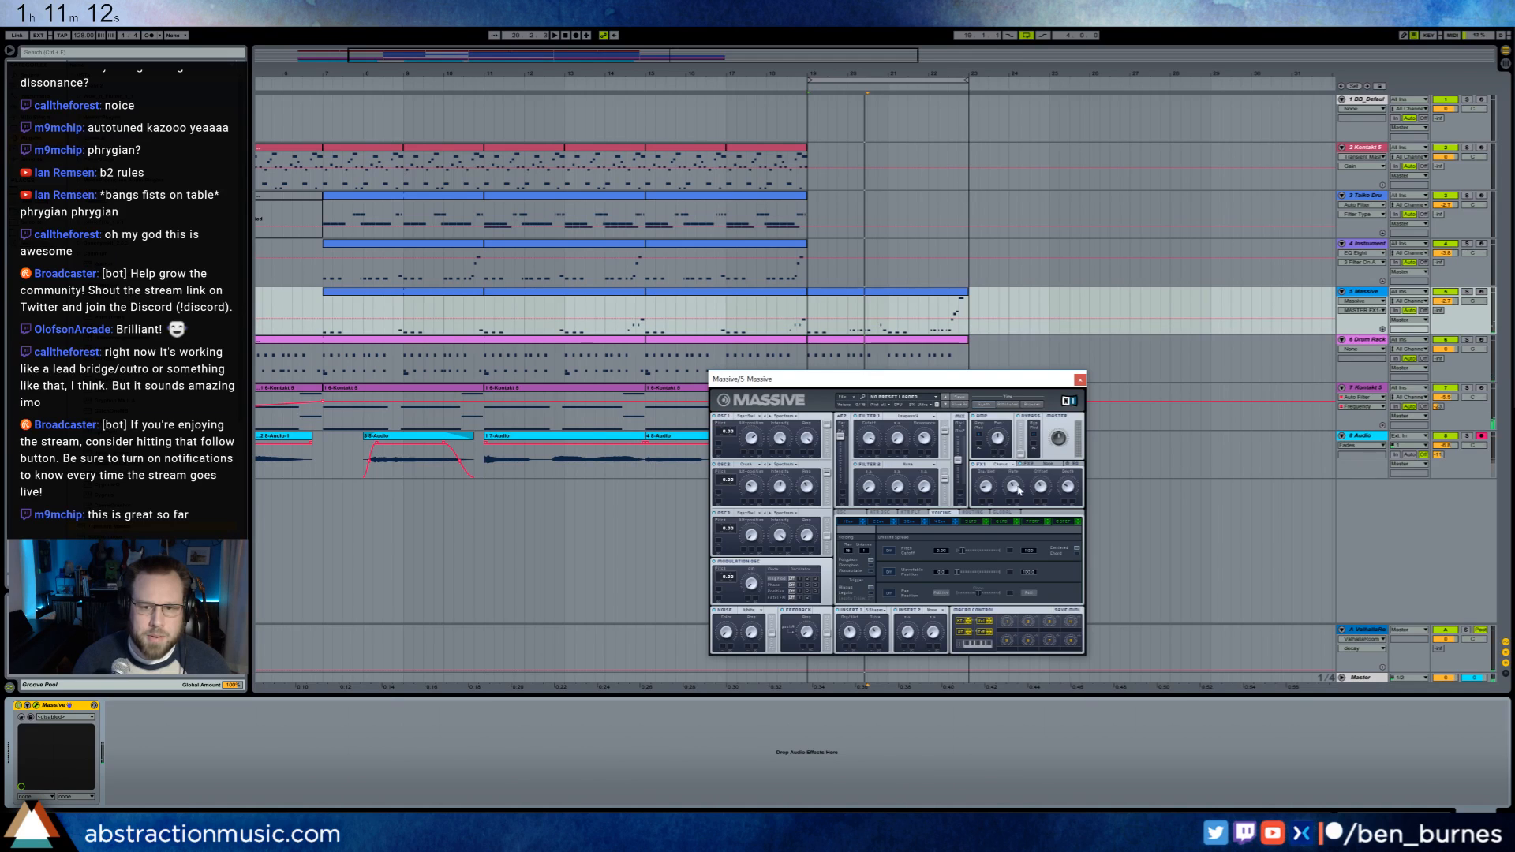
- Set Massive's oscillator 2 wavetable to Squ-Sw I, then adjust its wavetable position and the FX1 dry/wet amount
click(731, 498)
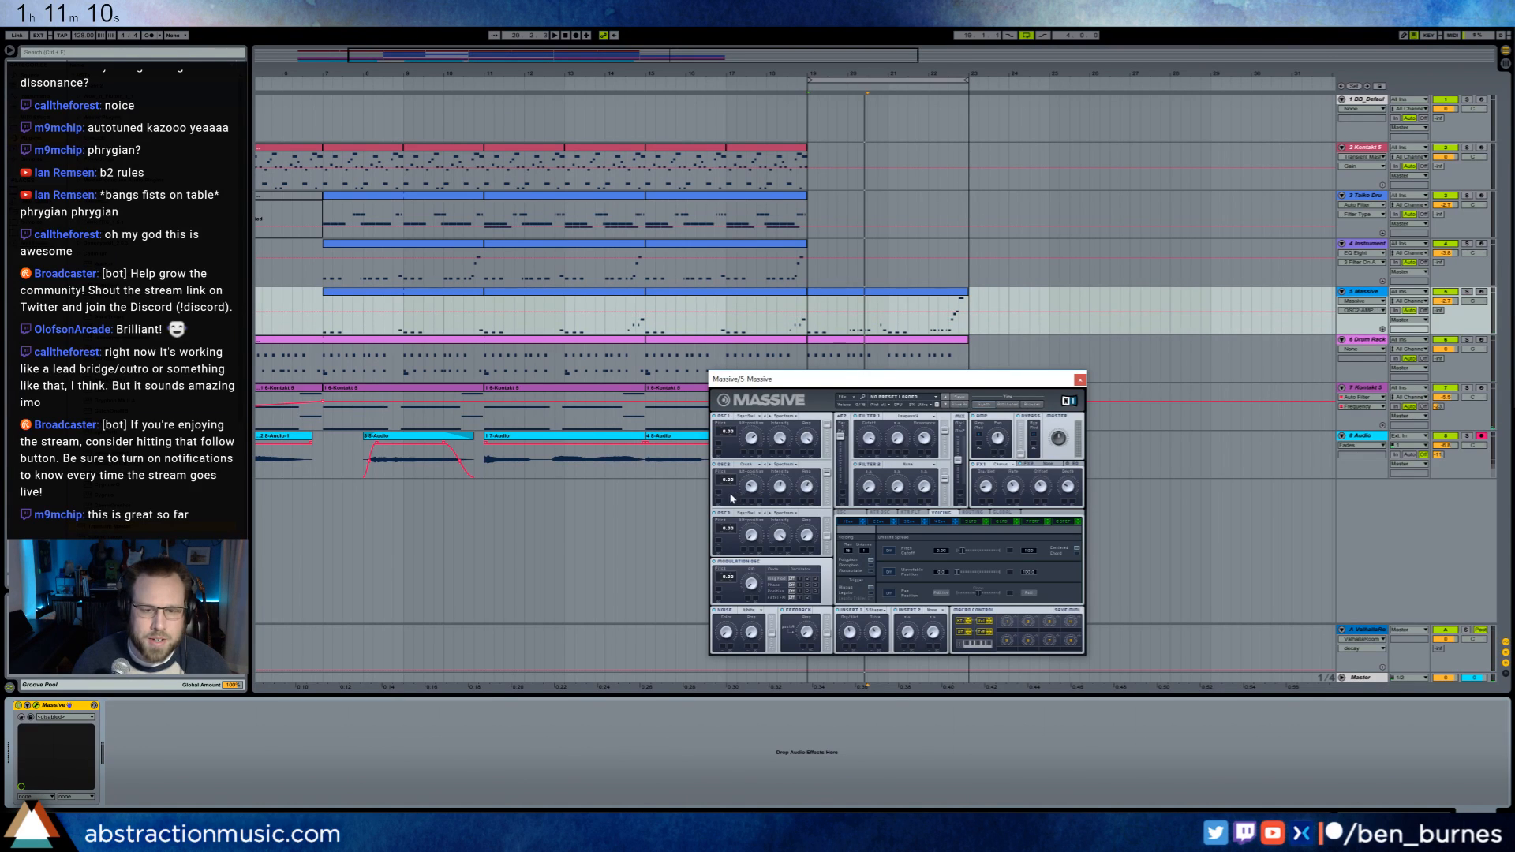
click(753, 488)
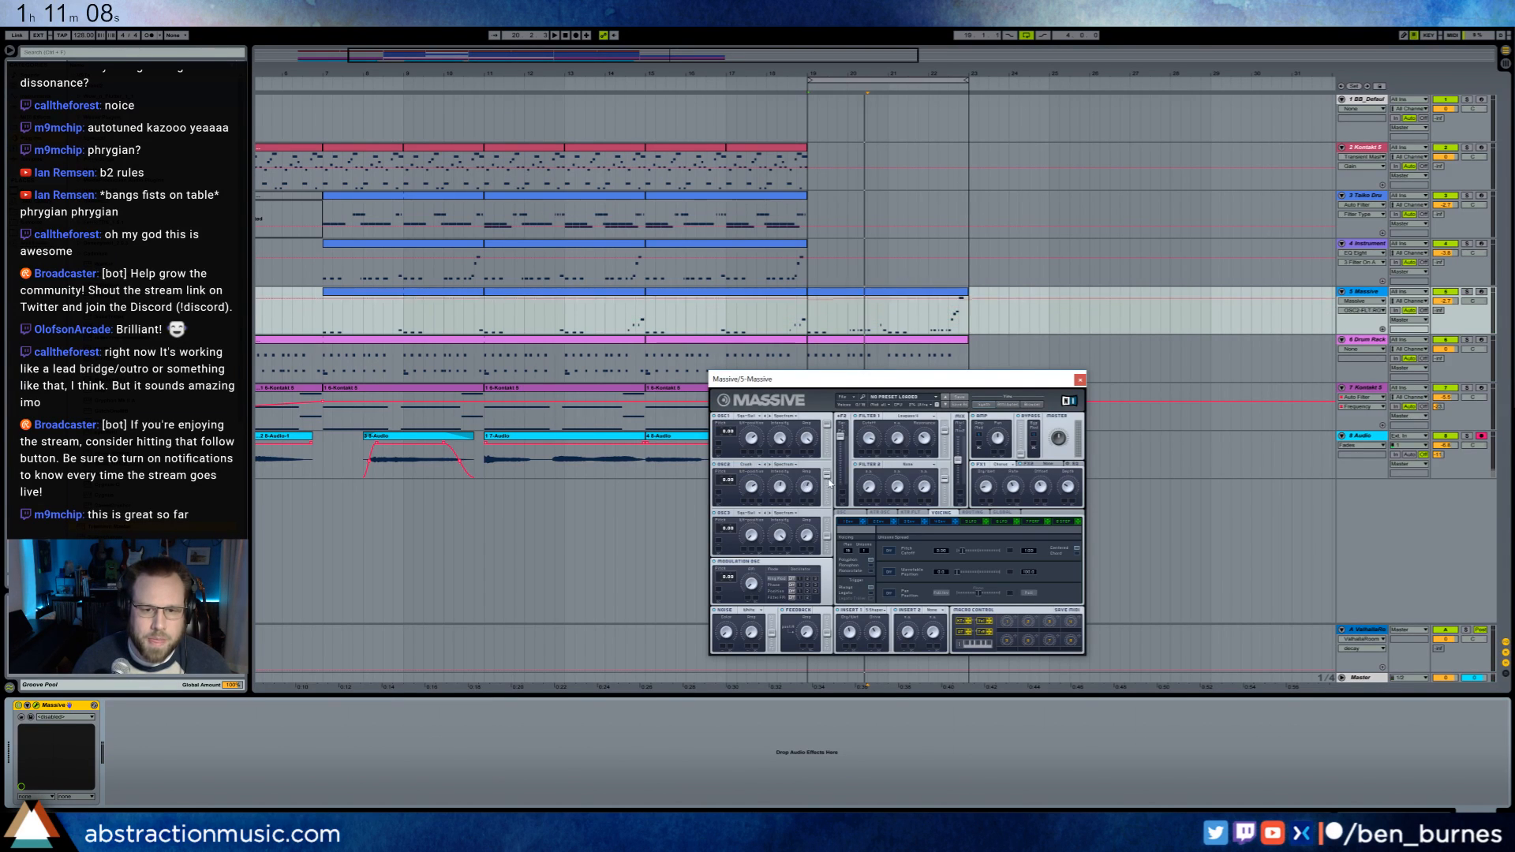
click(752, 465)
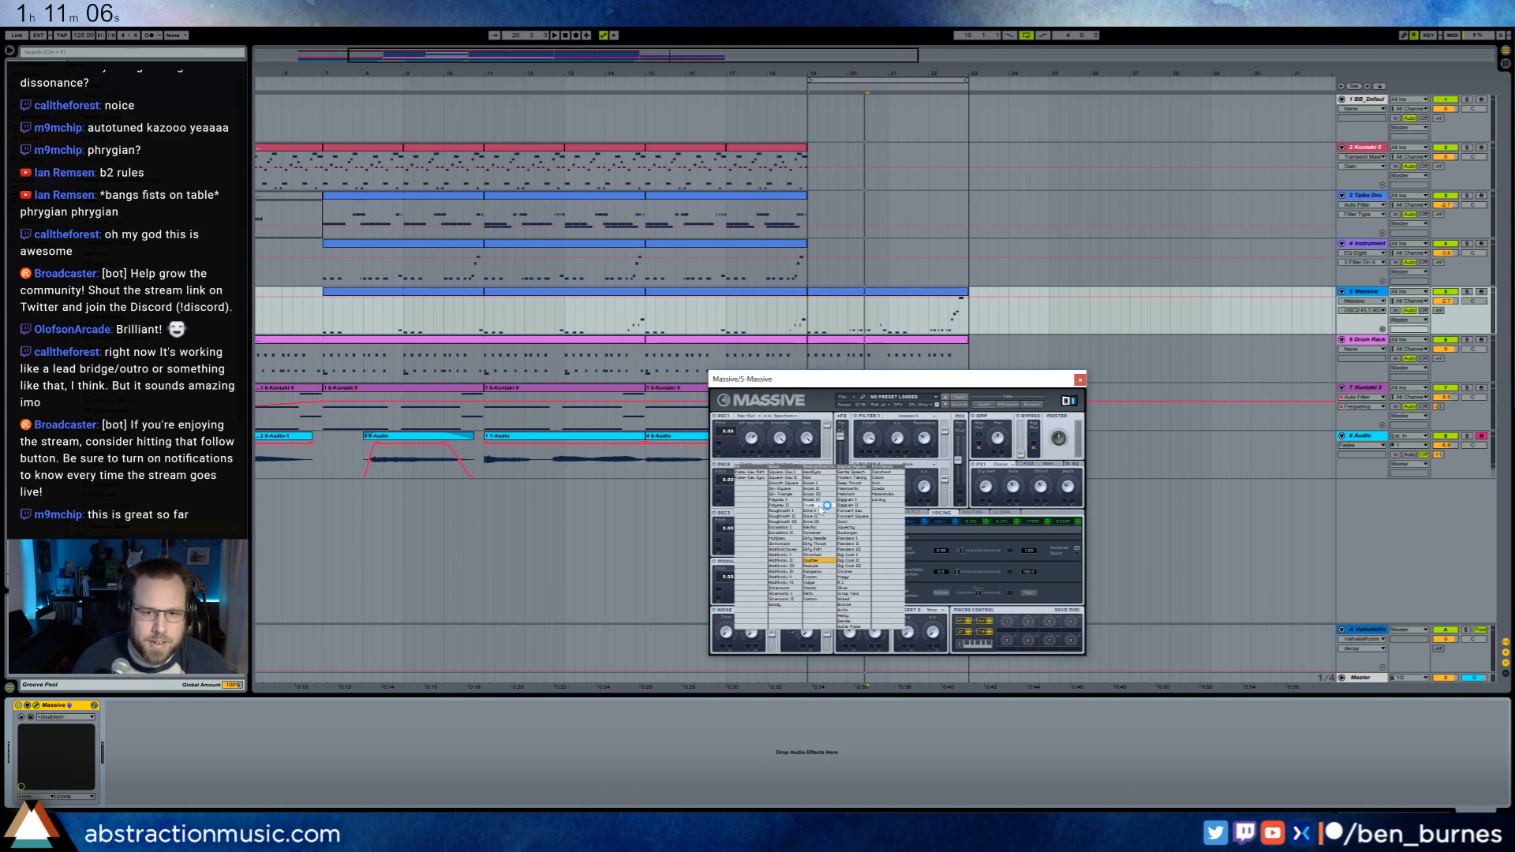
click(796, 479)
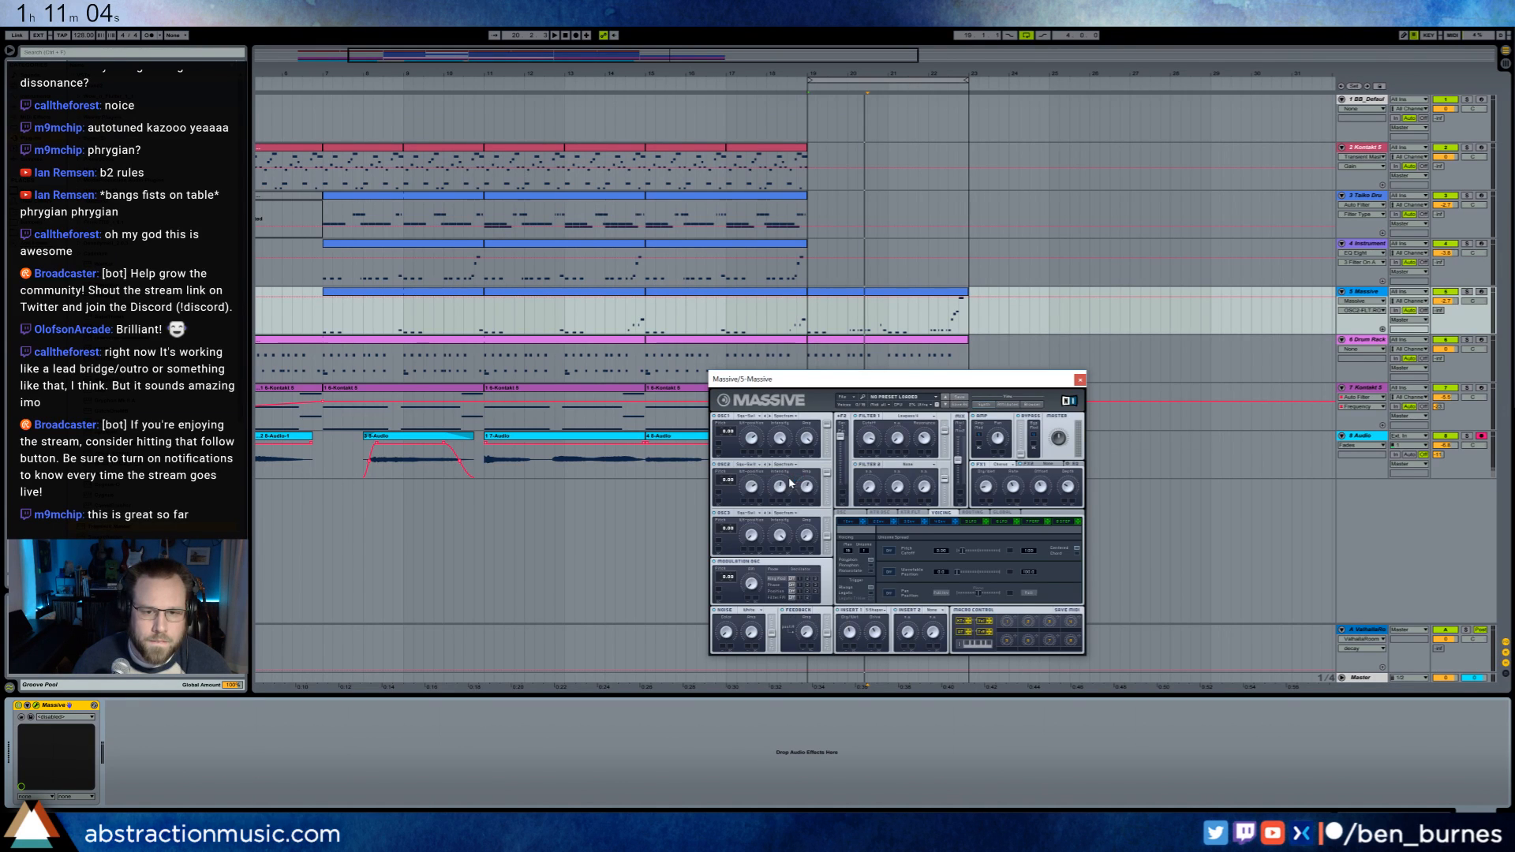
click(752, 486)
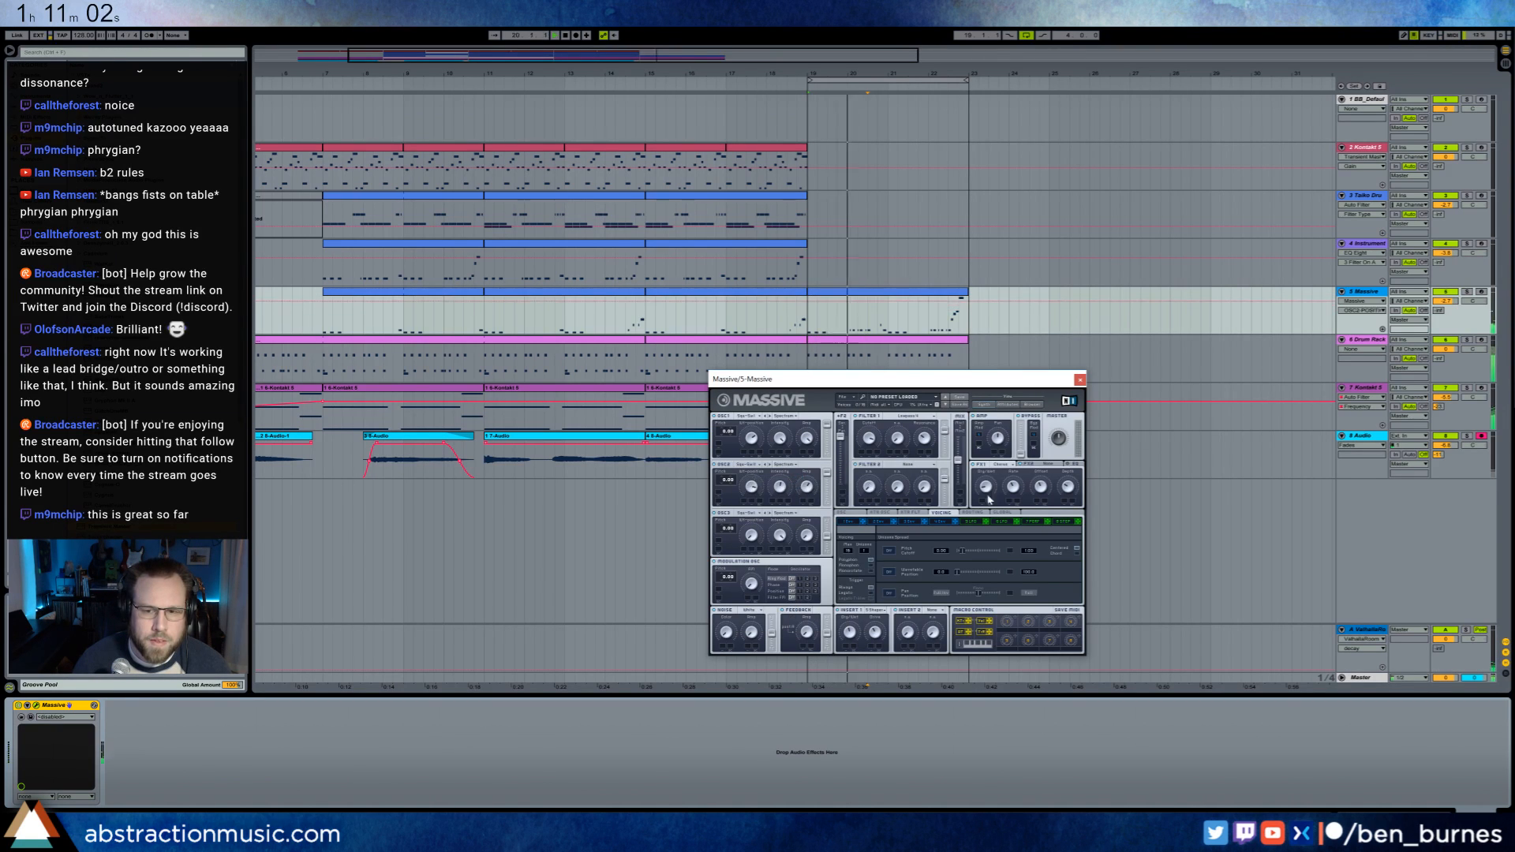
click(986, 487)
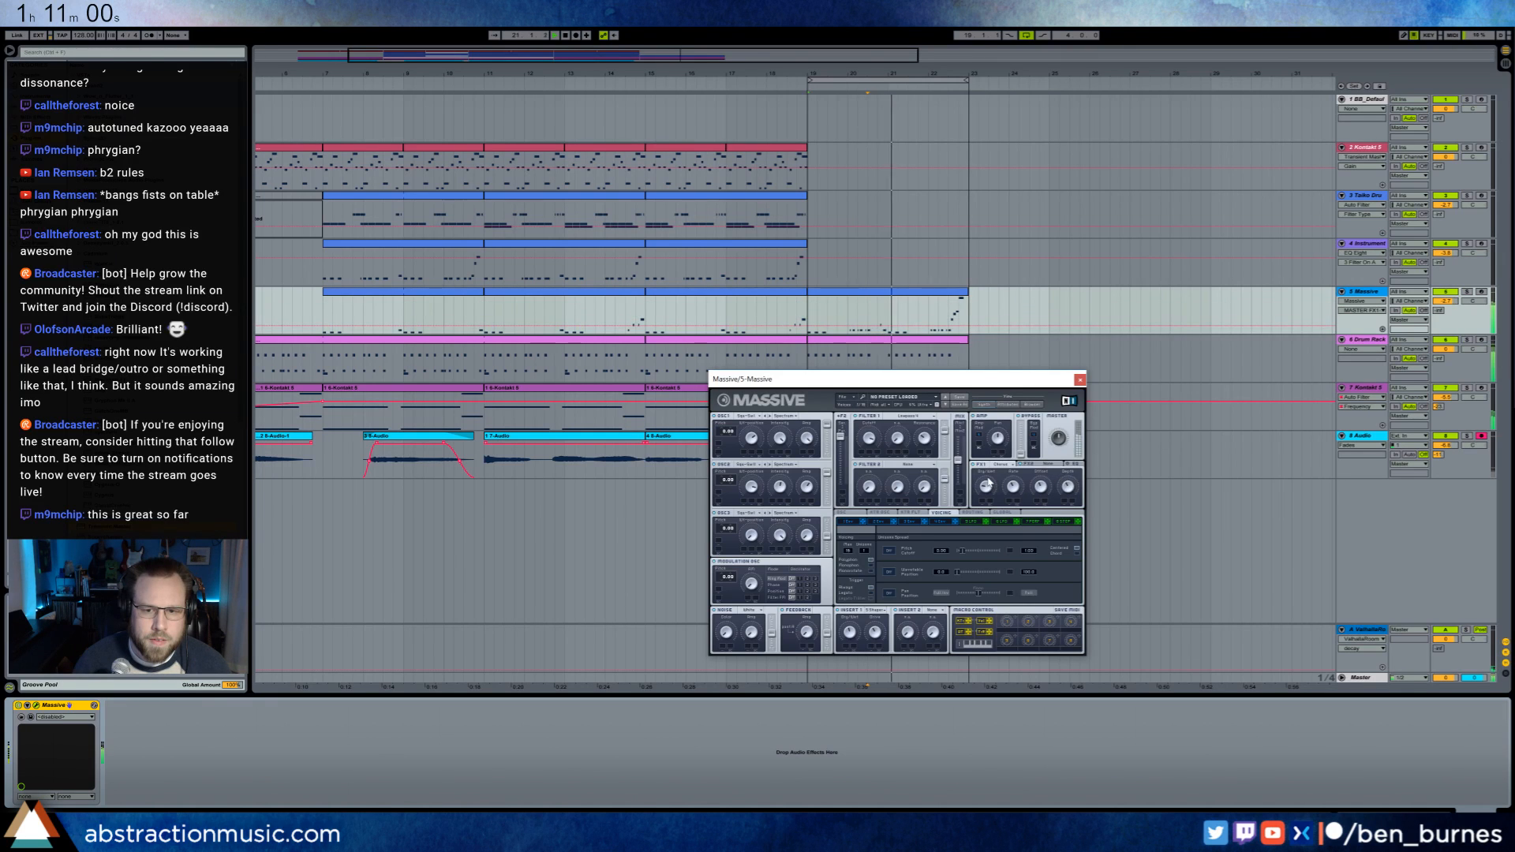
- Adjust the wavetable positions of Massive's oscillators 1 and 2
click(752, 440)
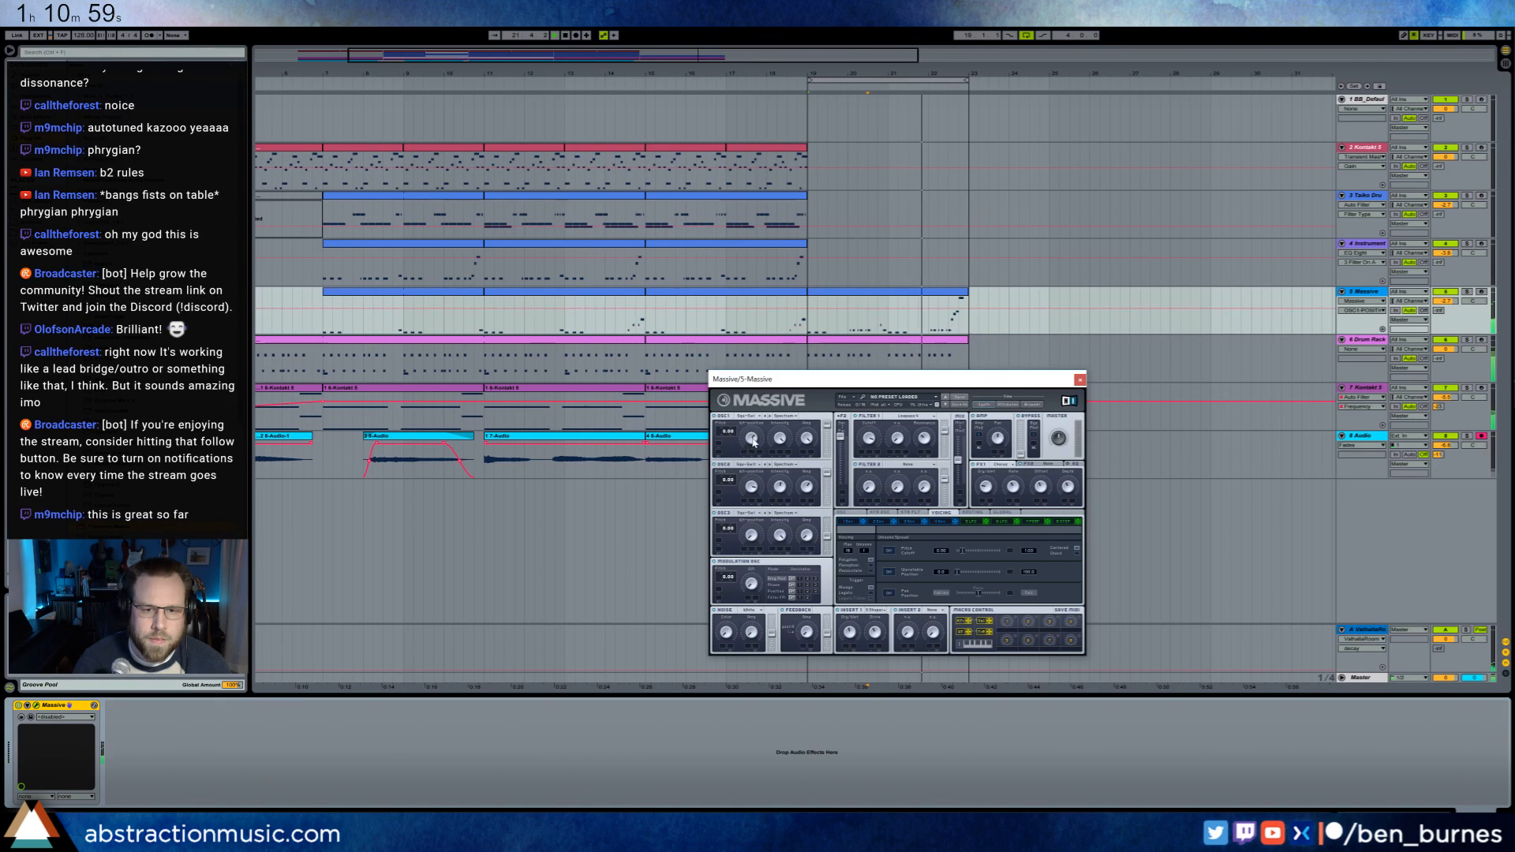
click(752, 487)
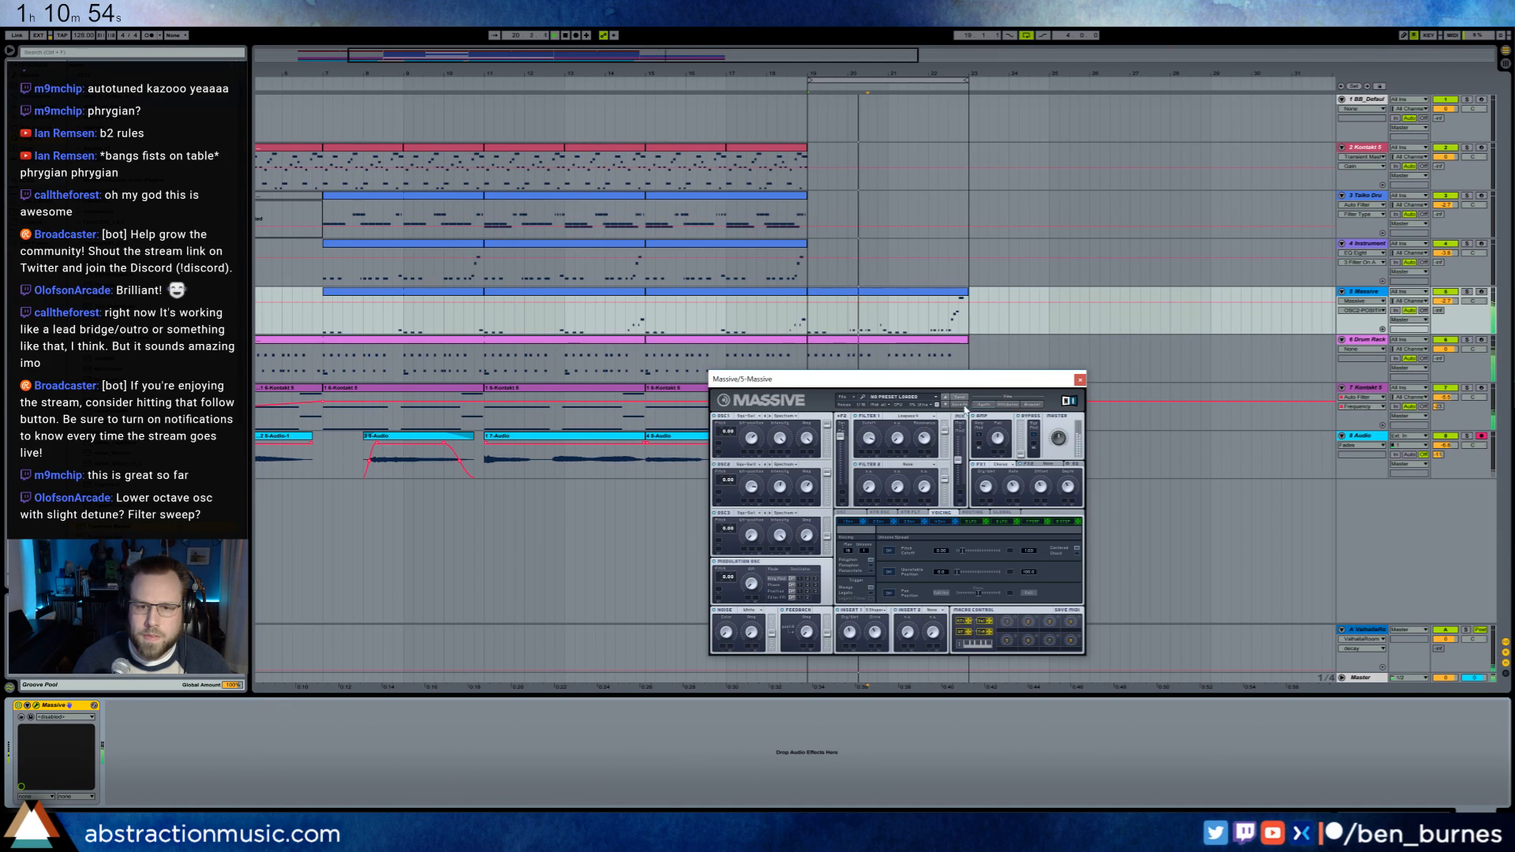
drag(931, 382, 854, 395)
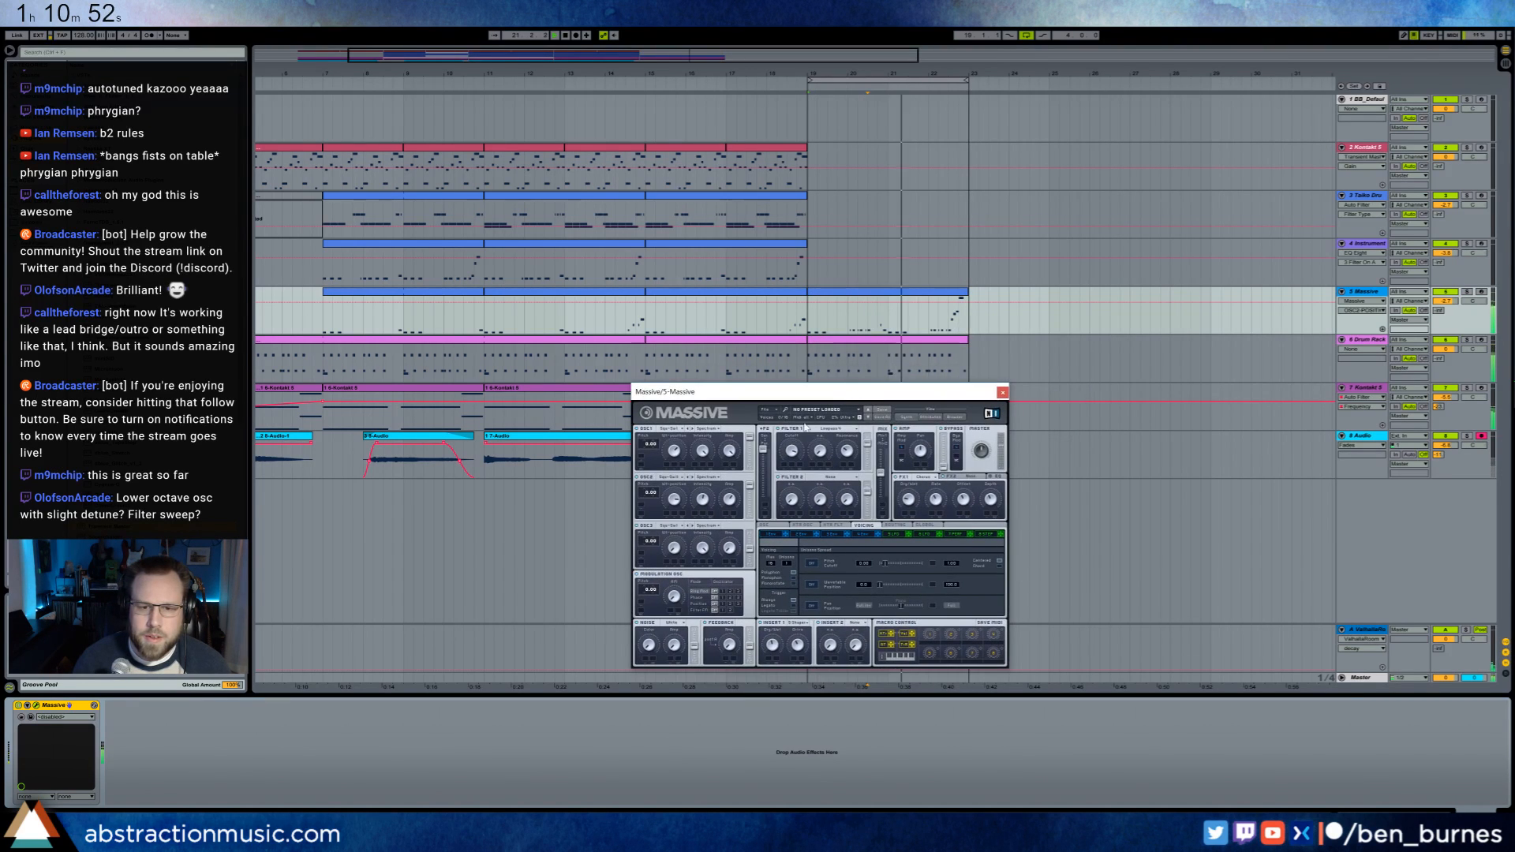
- Tune the cutoff and resonance of Massive's Filter 1 while the bar 19 loop plays
click(793, 452)
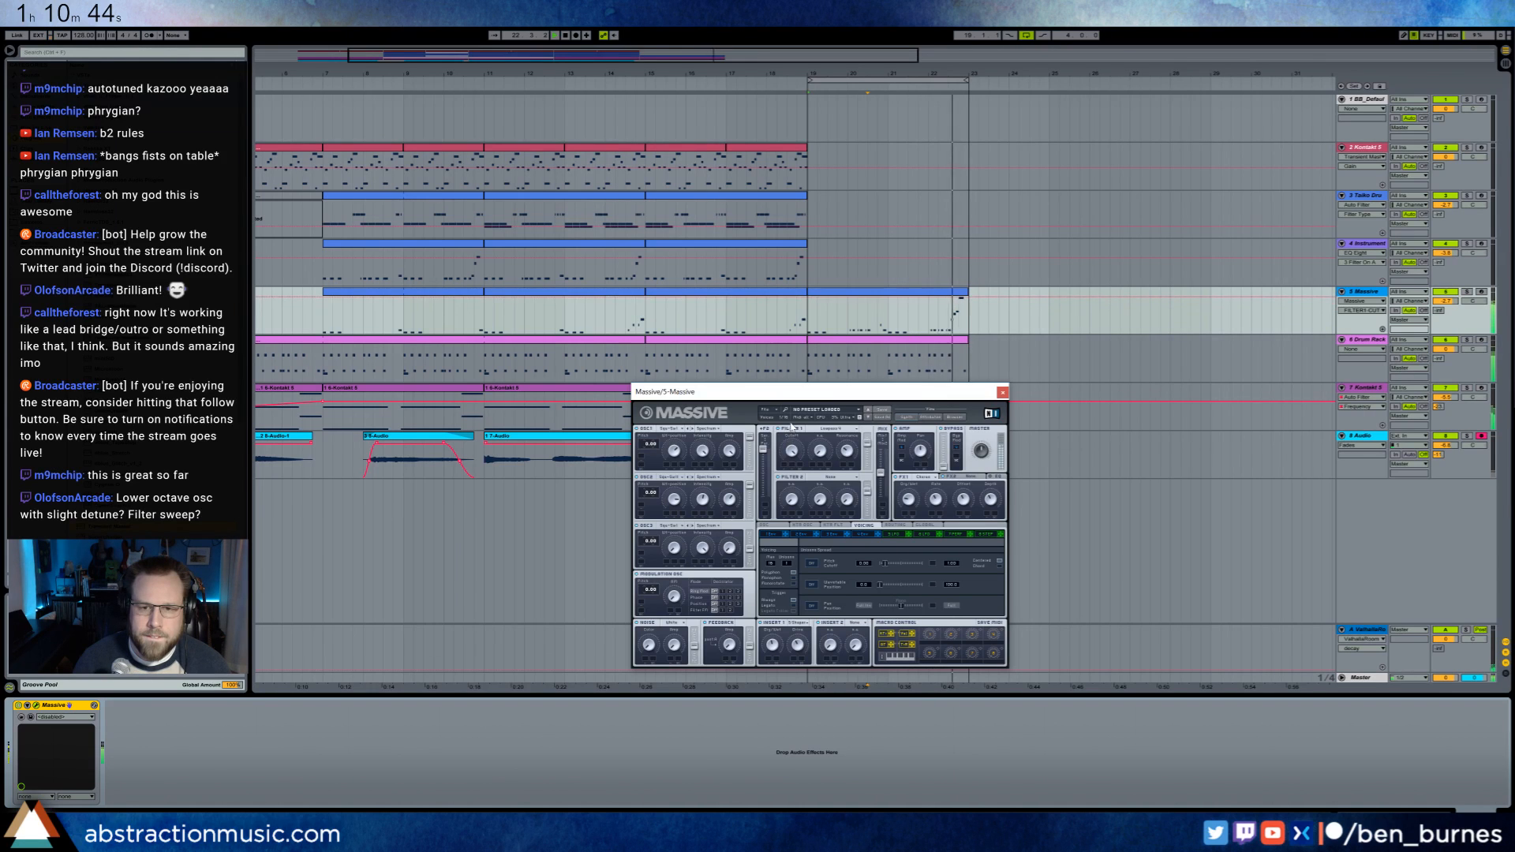
drag(793, 421, 792, 435)
click(847, 450)
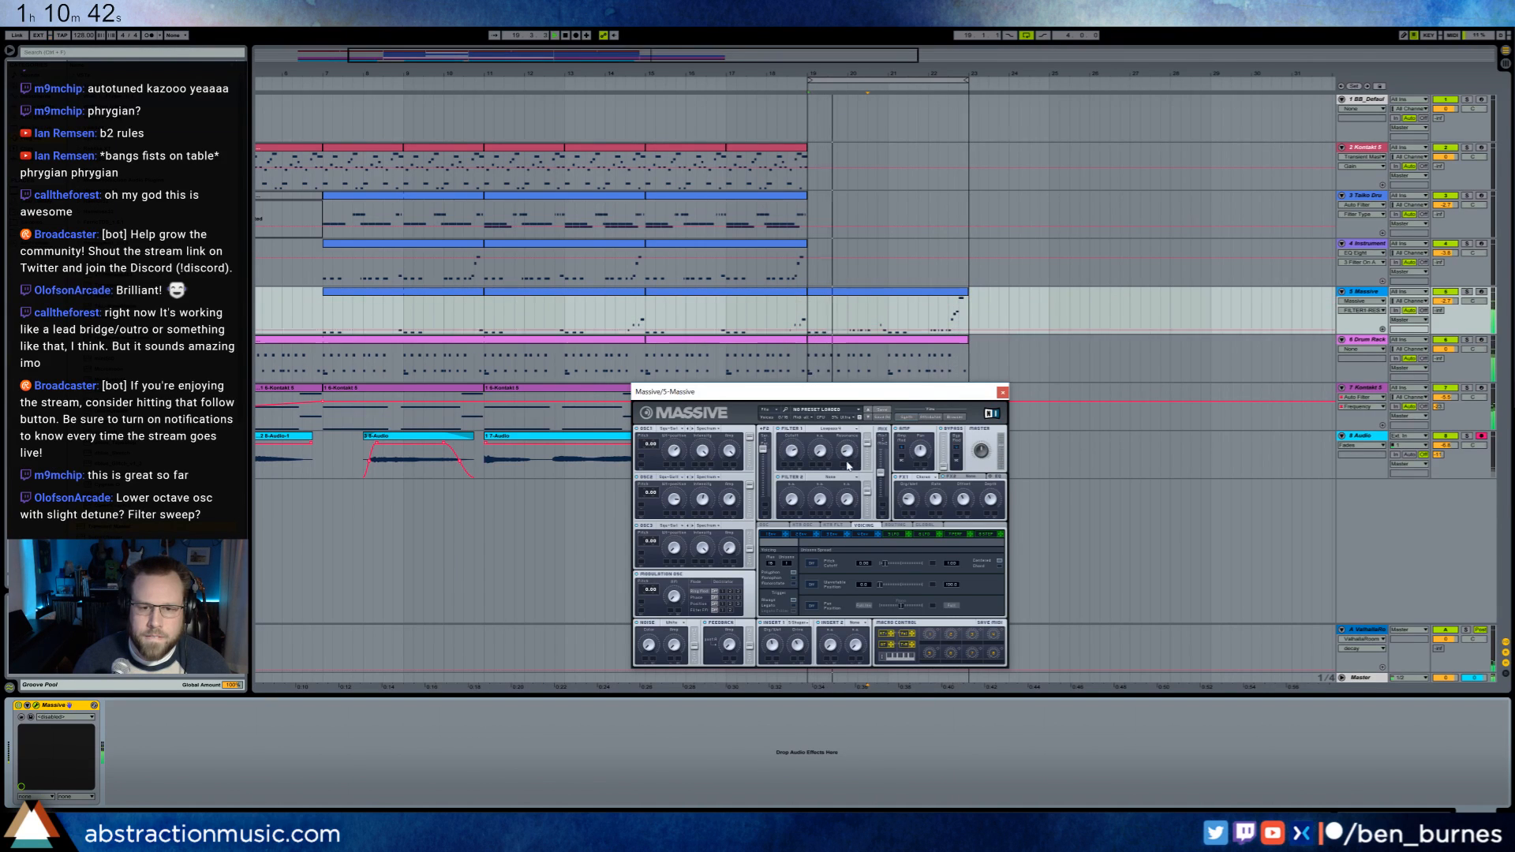
click(792, 448)
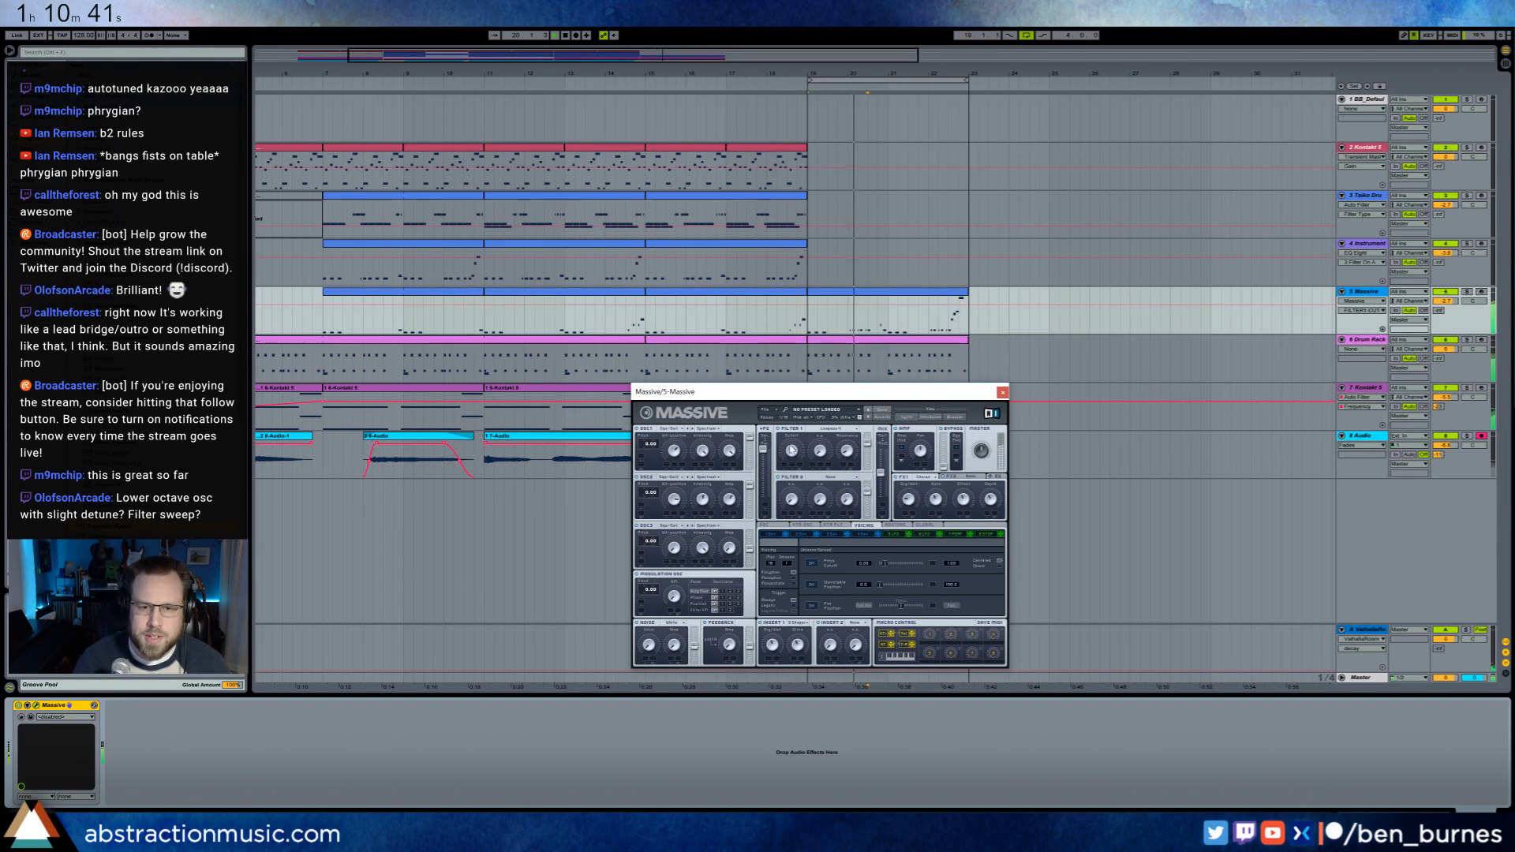
click(845, 448)
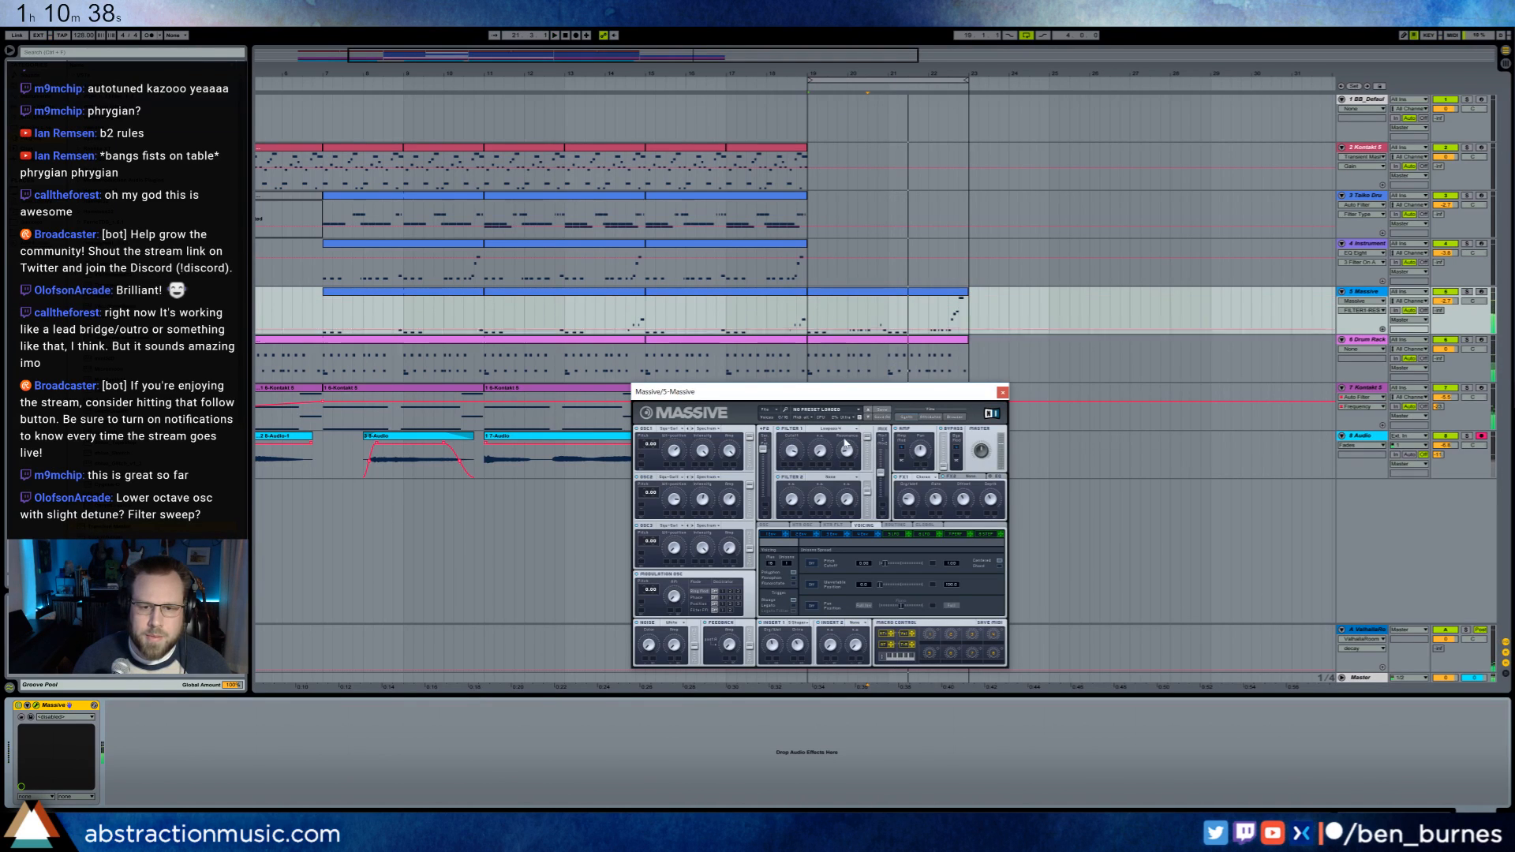
drag(844, 439, 800, 458)
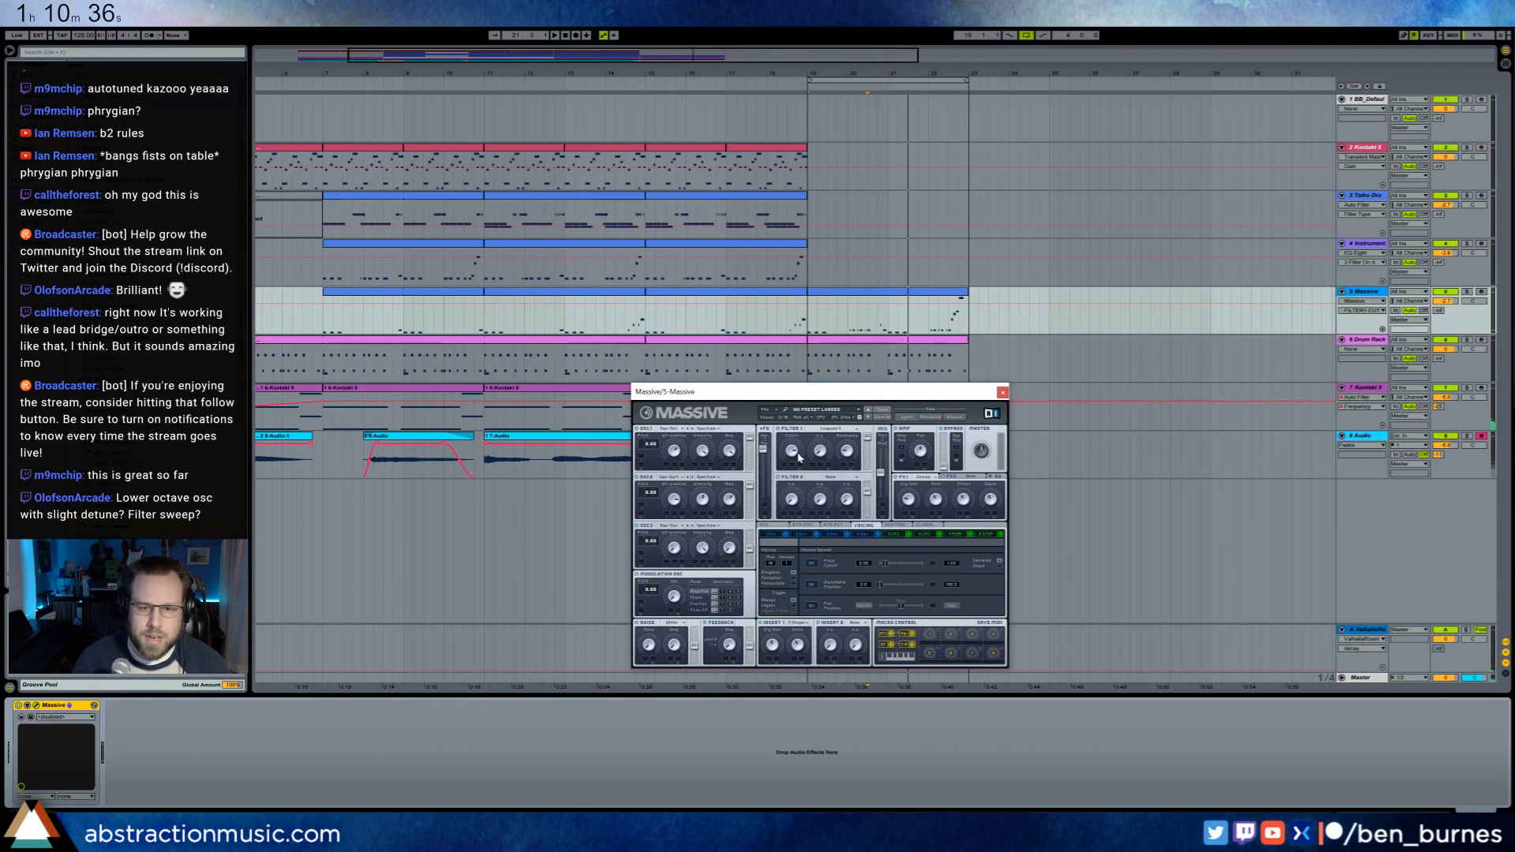
key(space)
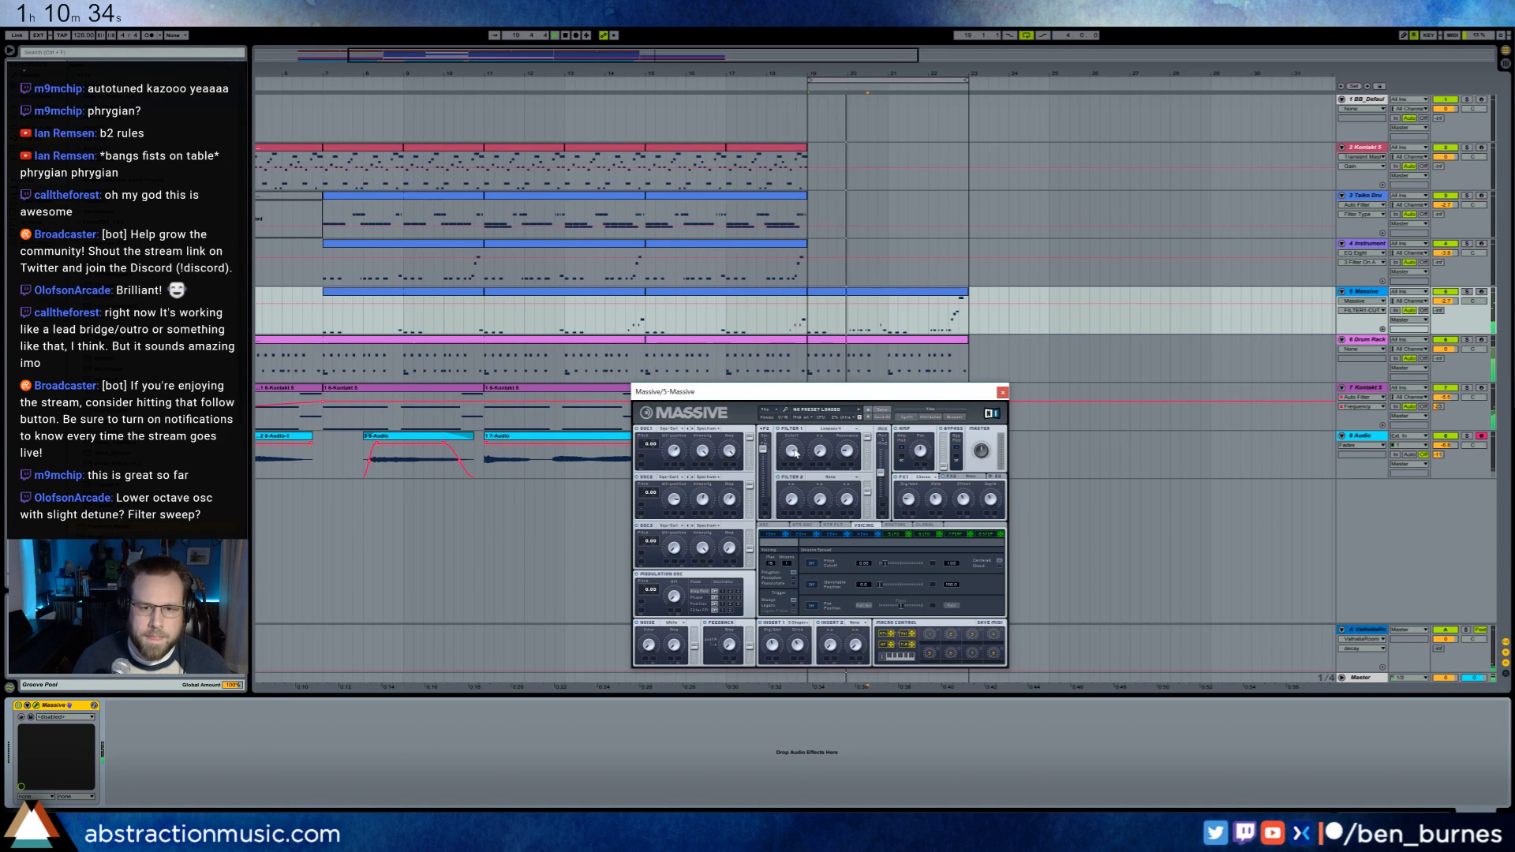
drag(795, 452, 795, 445)
click(849, 454)
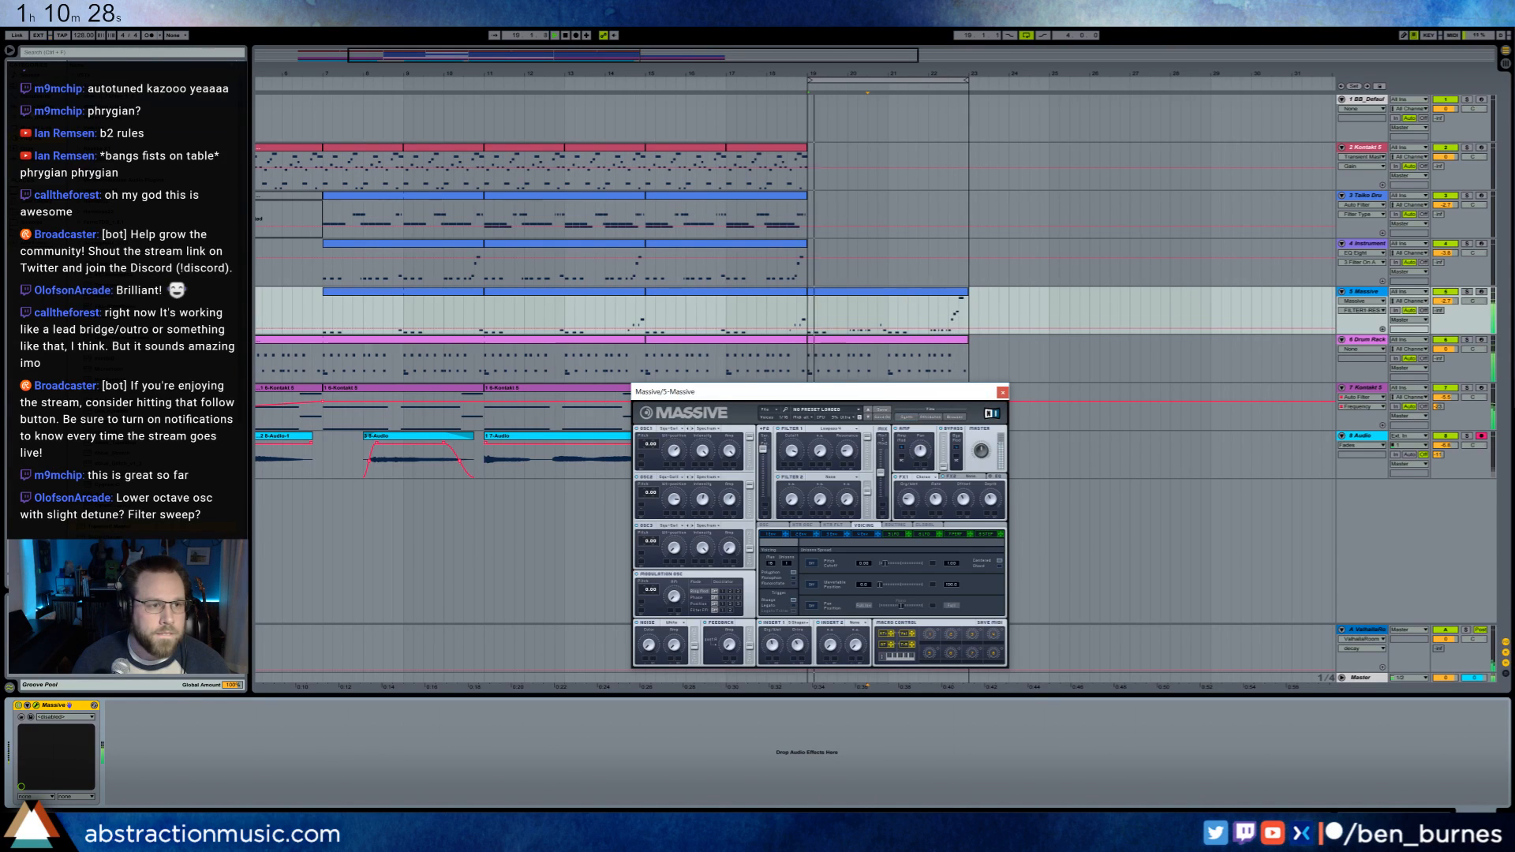
- Add an EQ Eight after Massive, lower its low-cut frequency, widen a mid-range dip and adjust the high band
click(36, 106)
drag(302, 755, 282, 779)
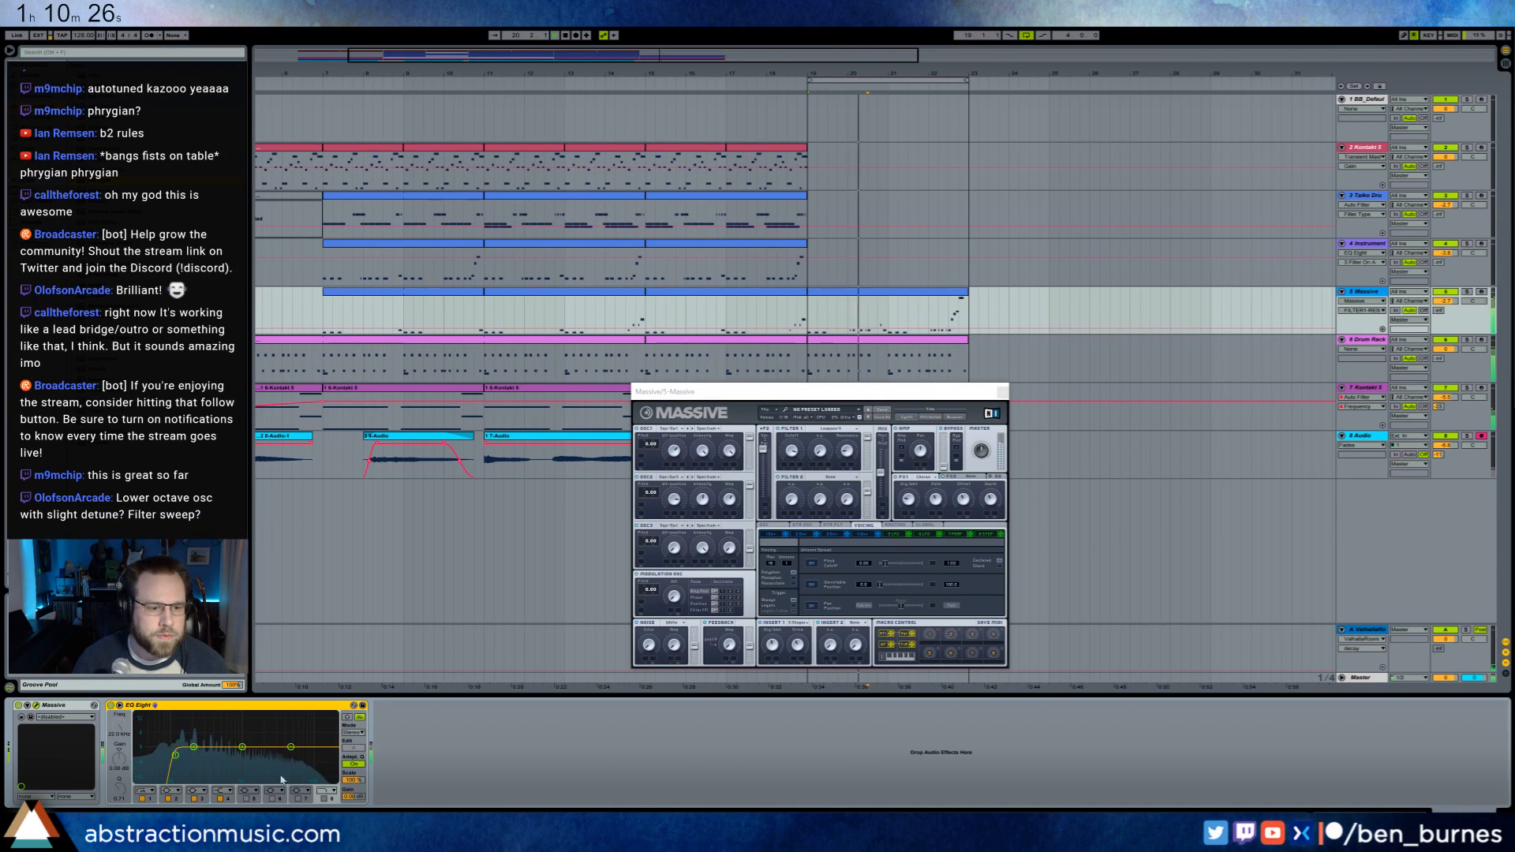
drag(177, 766, 149, 762)
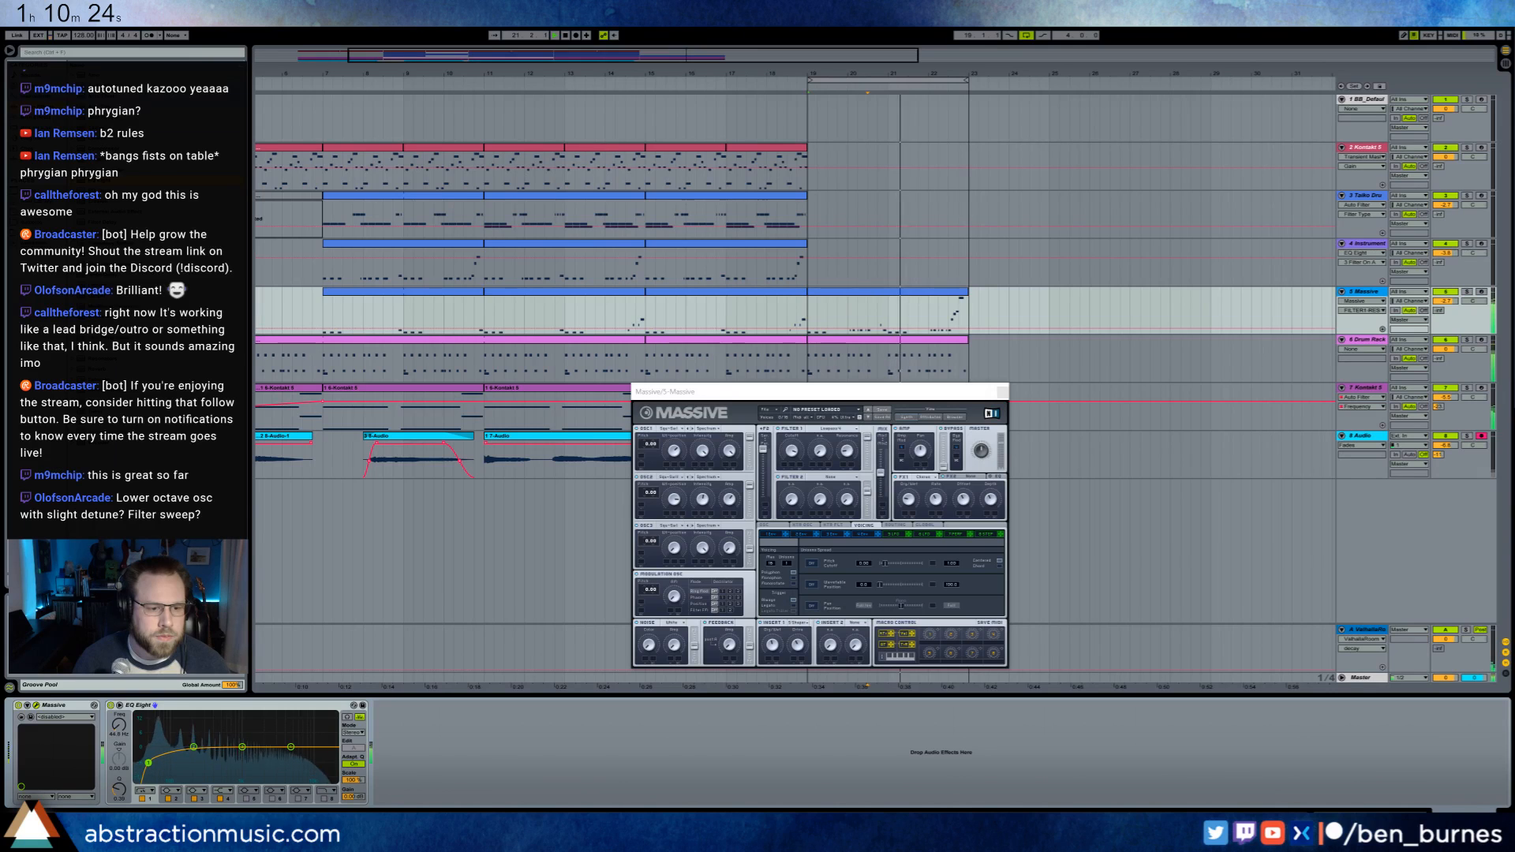
drag(242, 747, 236, 761)
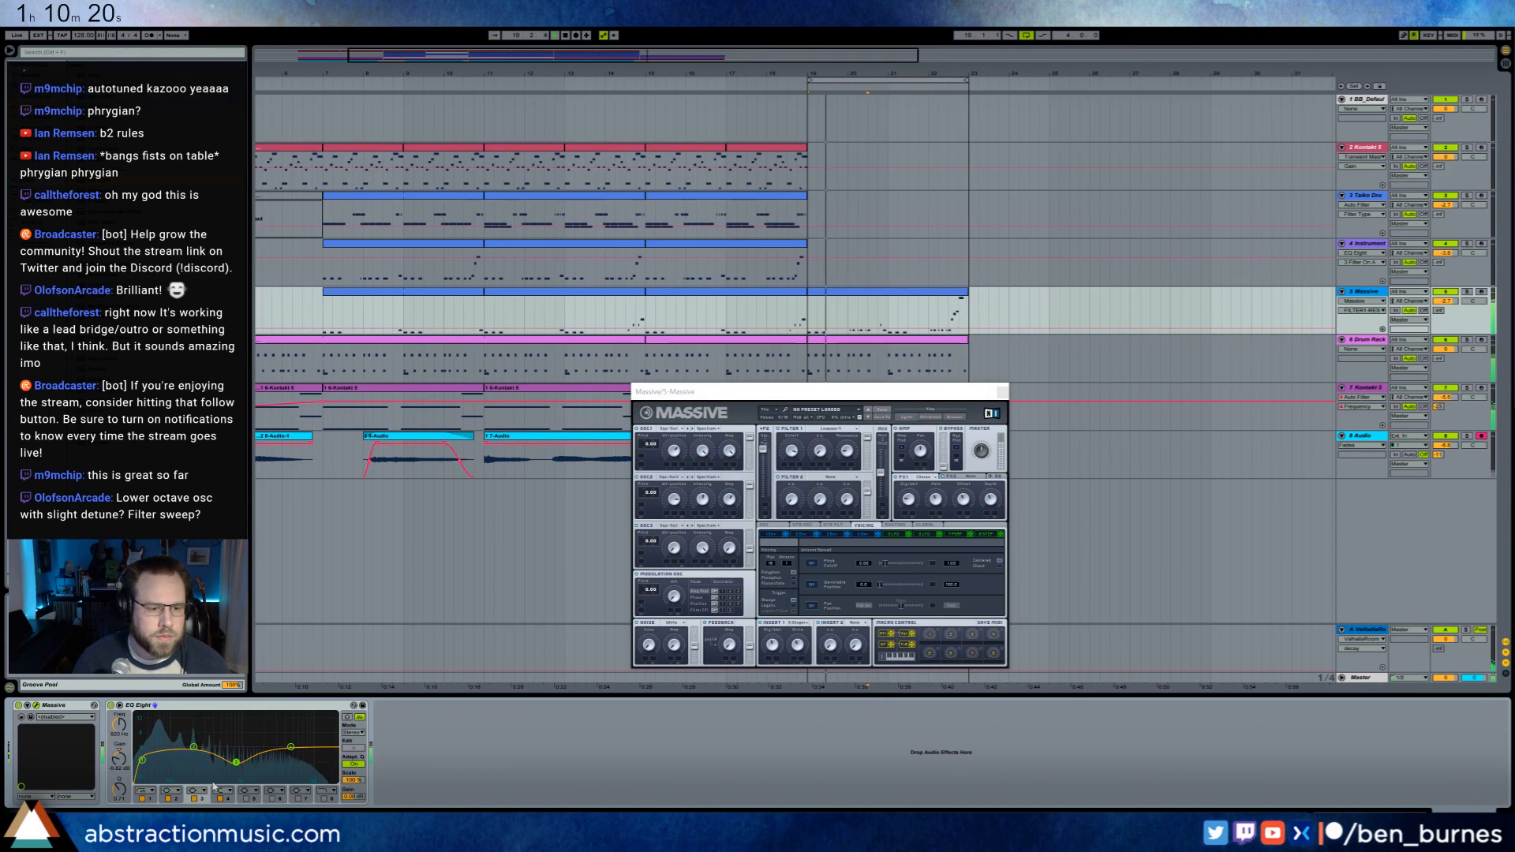
drag(236, 763, 228, 759)
drag(119, 789, 119, 796)
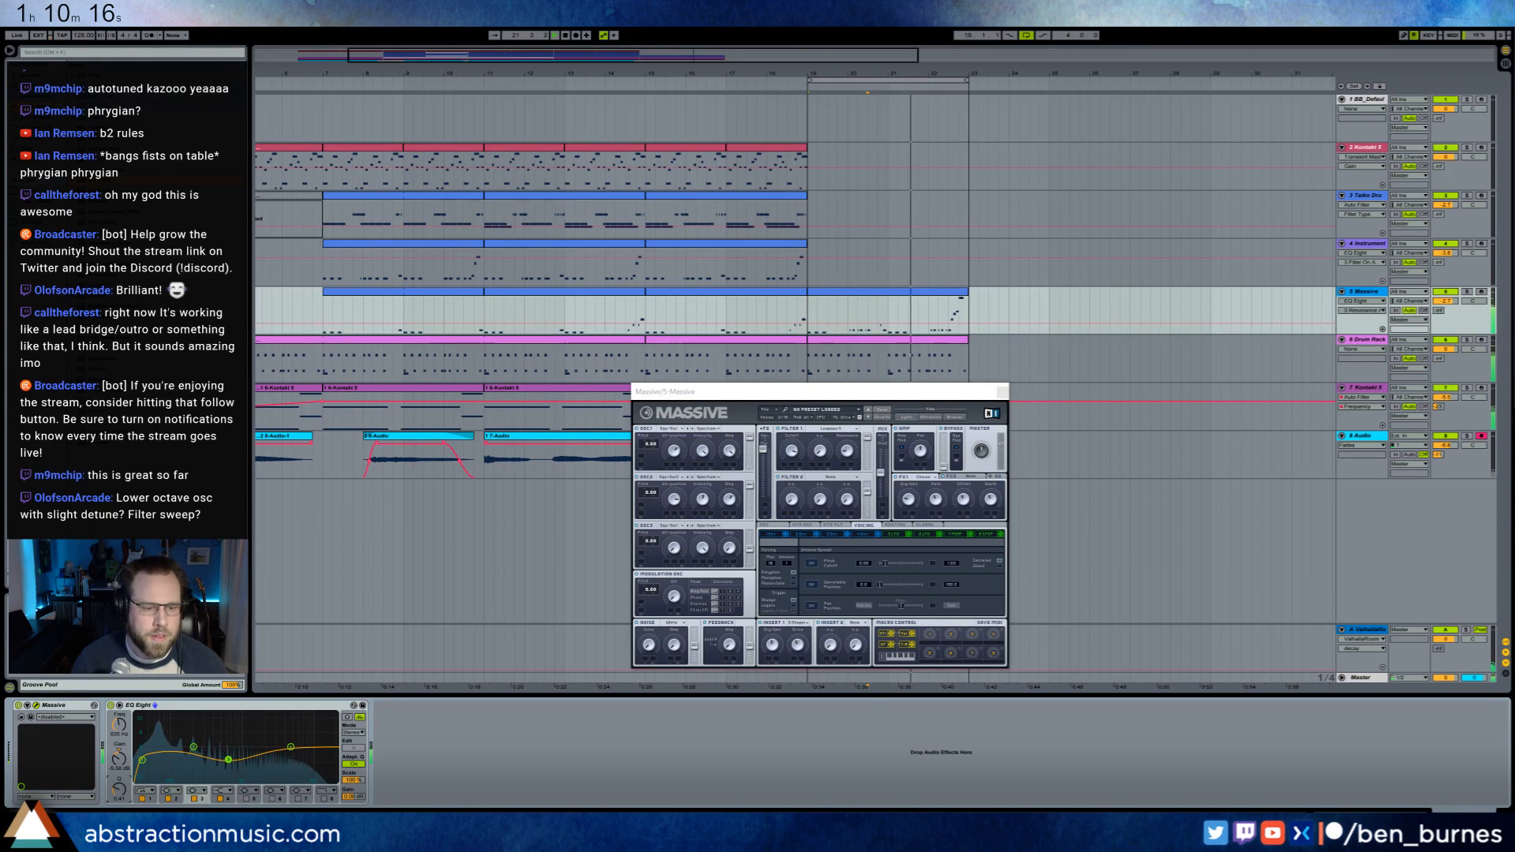
click(291, 747)
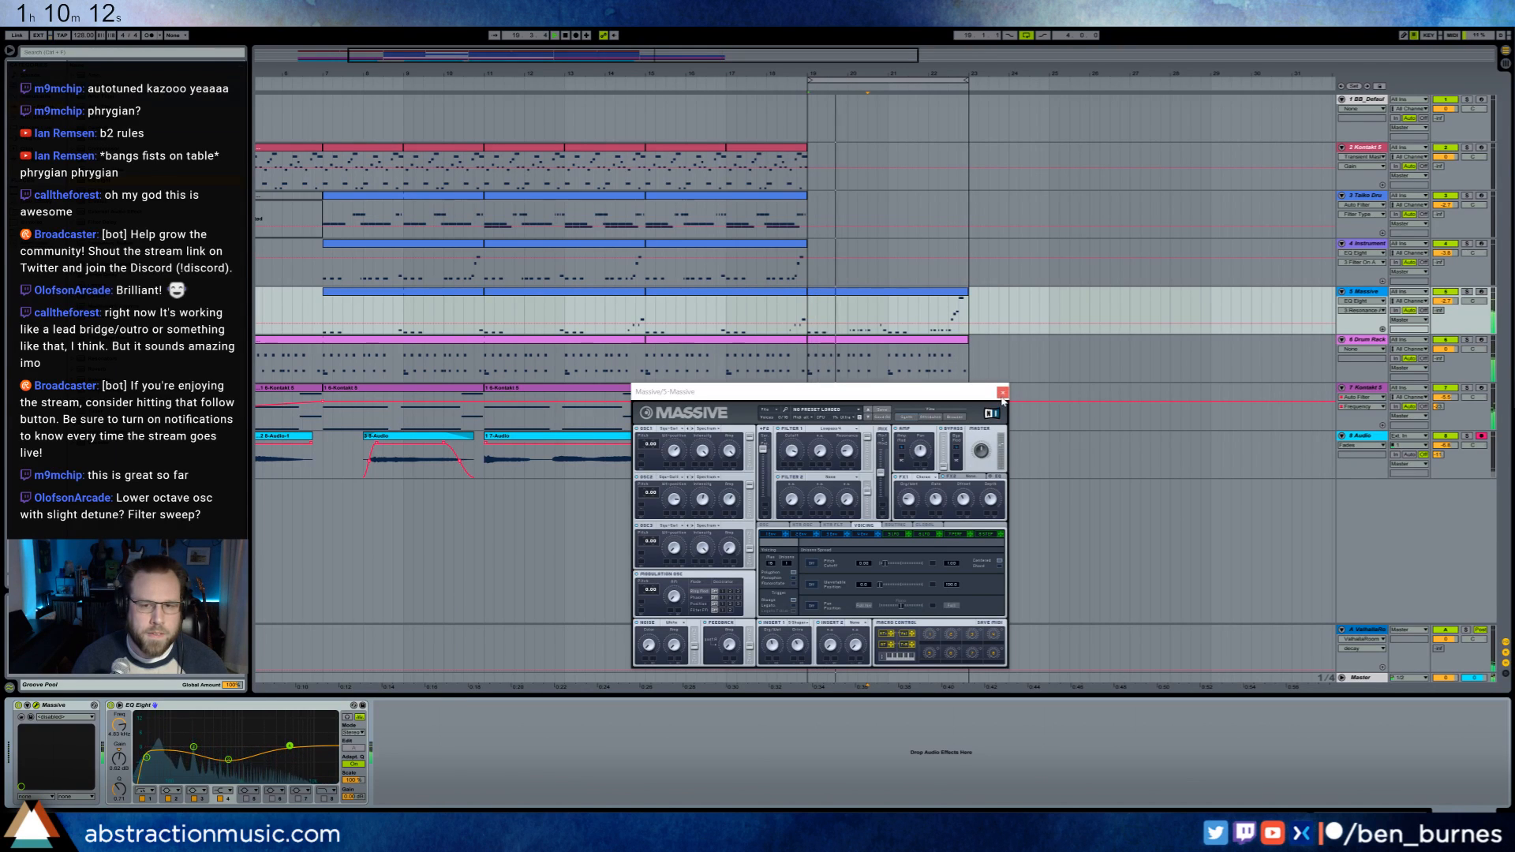
- Close the Massive window, raise track 5's send to the ValhallaRoom return and play the arrangement from bar 7
click(1002, 393)
drag(1438, 311, 1438, 264)
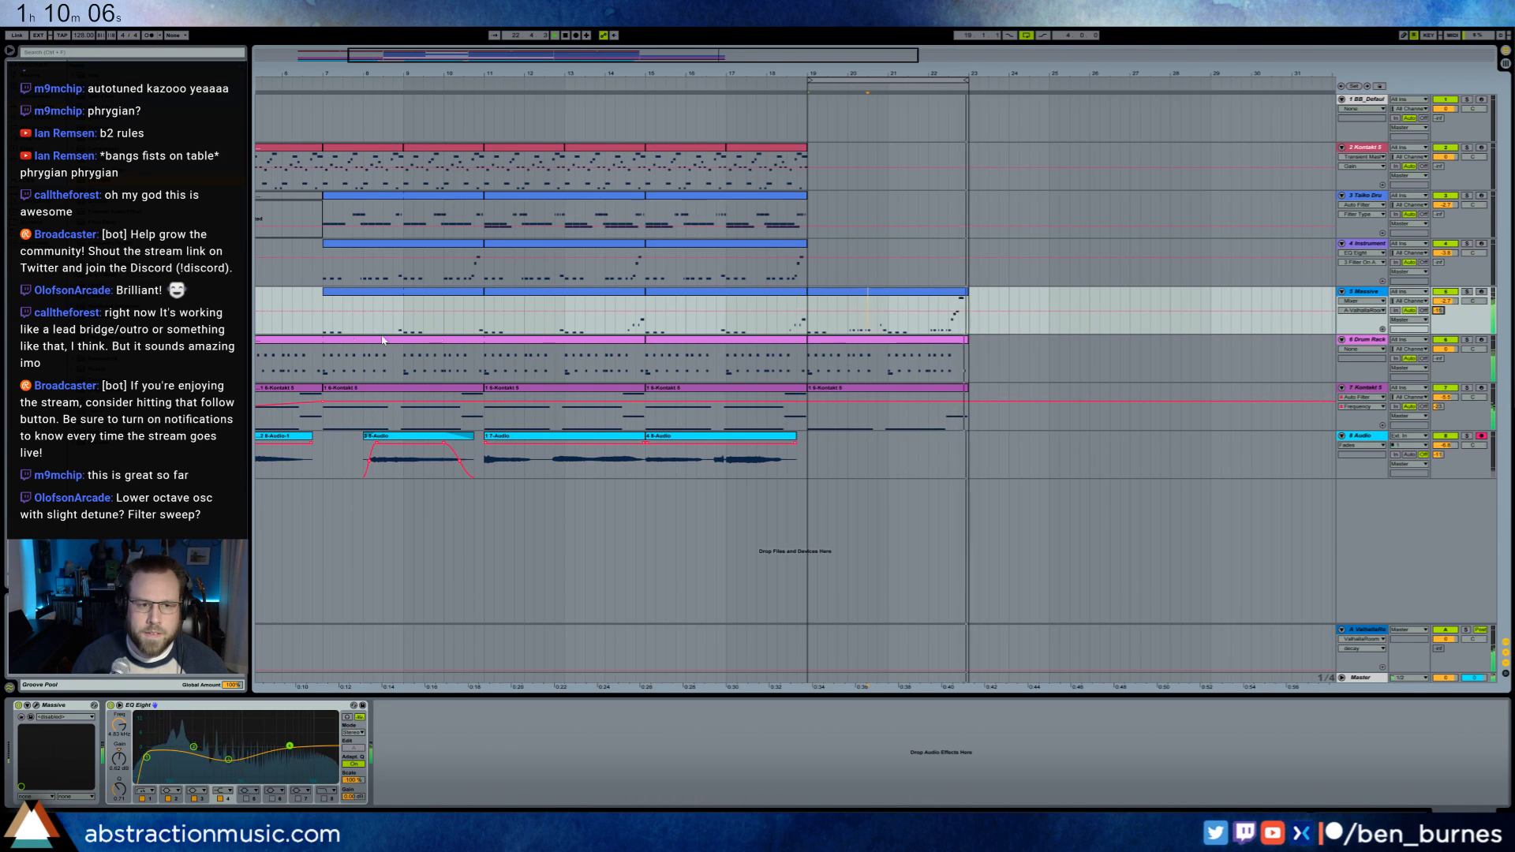
click(322, 319)
key(space)
key(space)
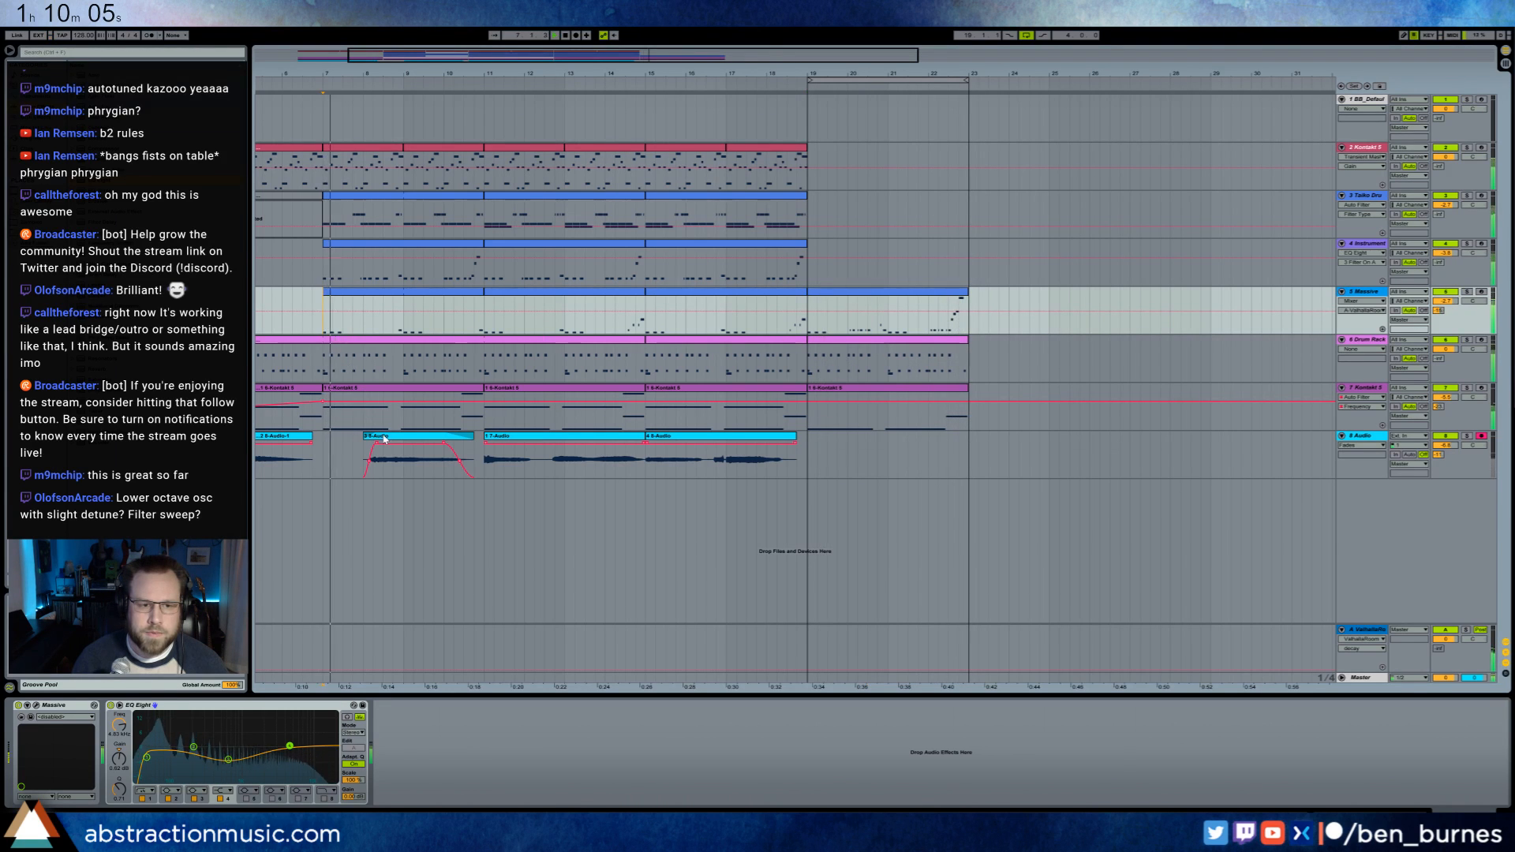
- Copy the first kazoo audio clip from bar 3 to bar 19 on track 8
click(306, 436)
scroll(426, 410, left, 5)
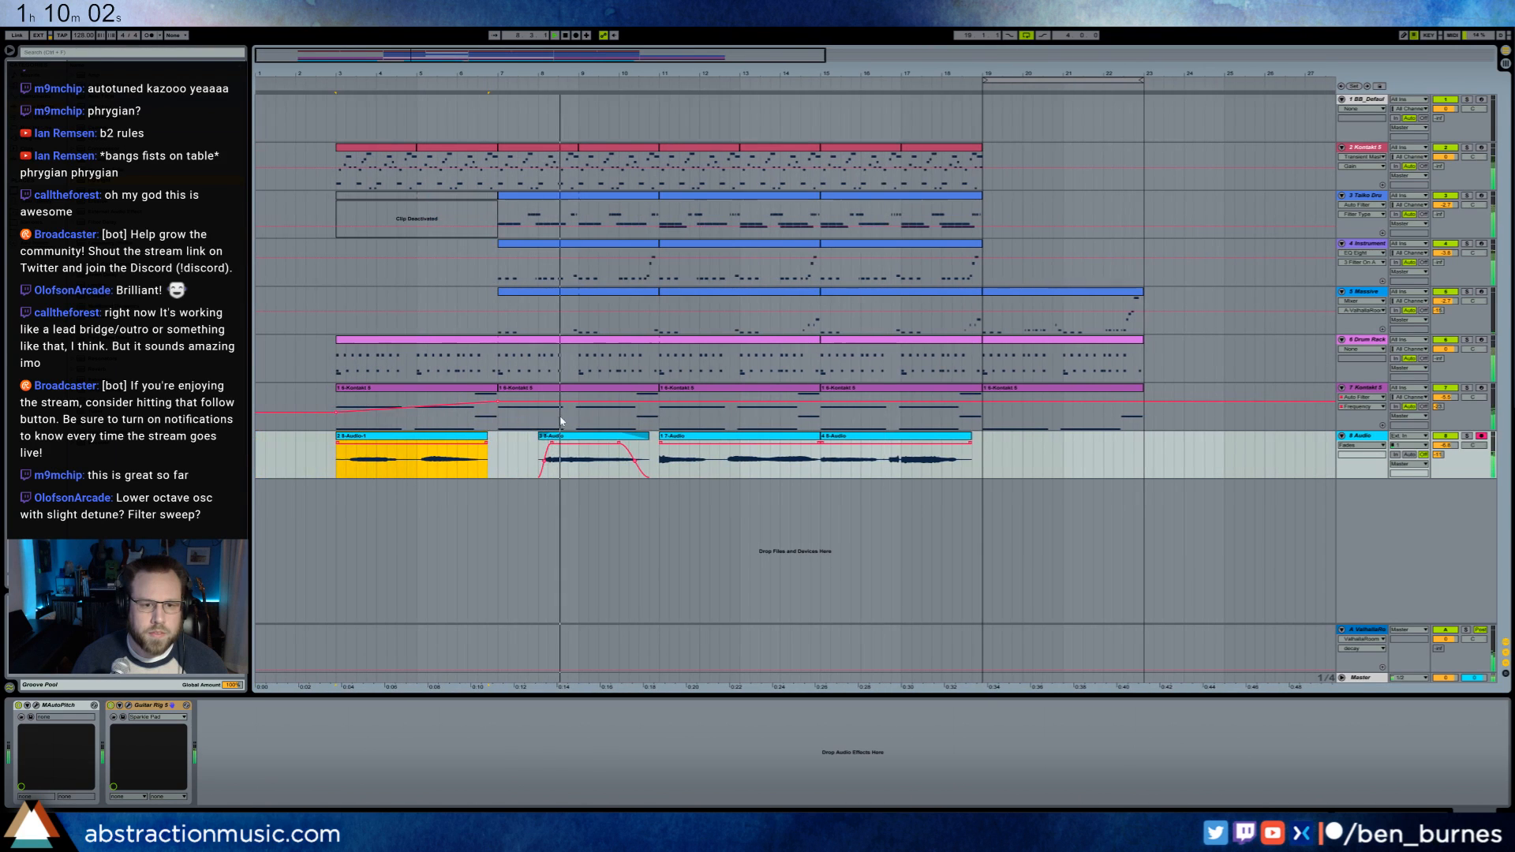
click(986, 459)
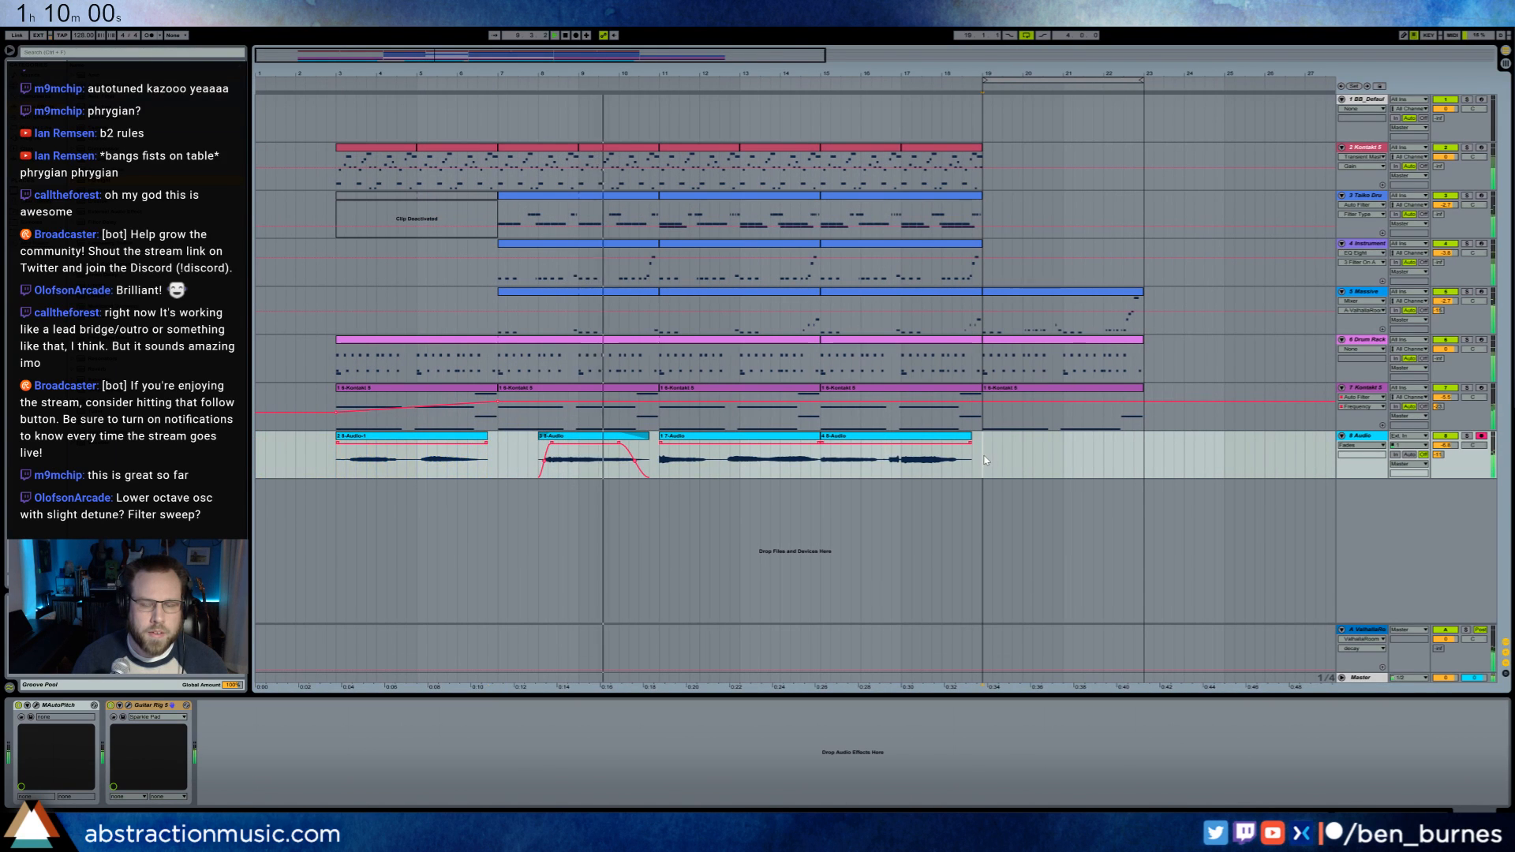
key(ctrl+v)
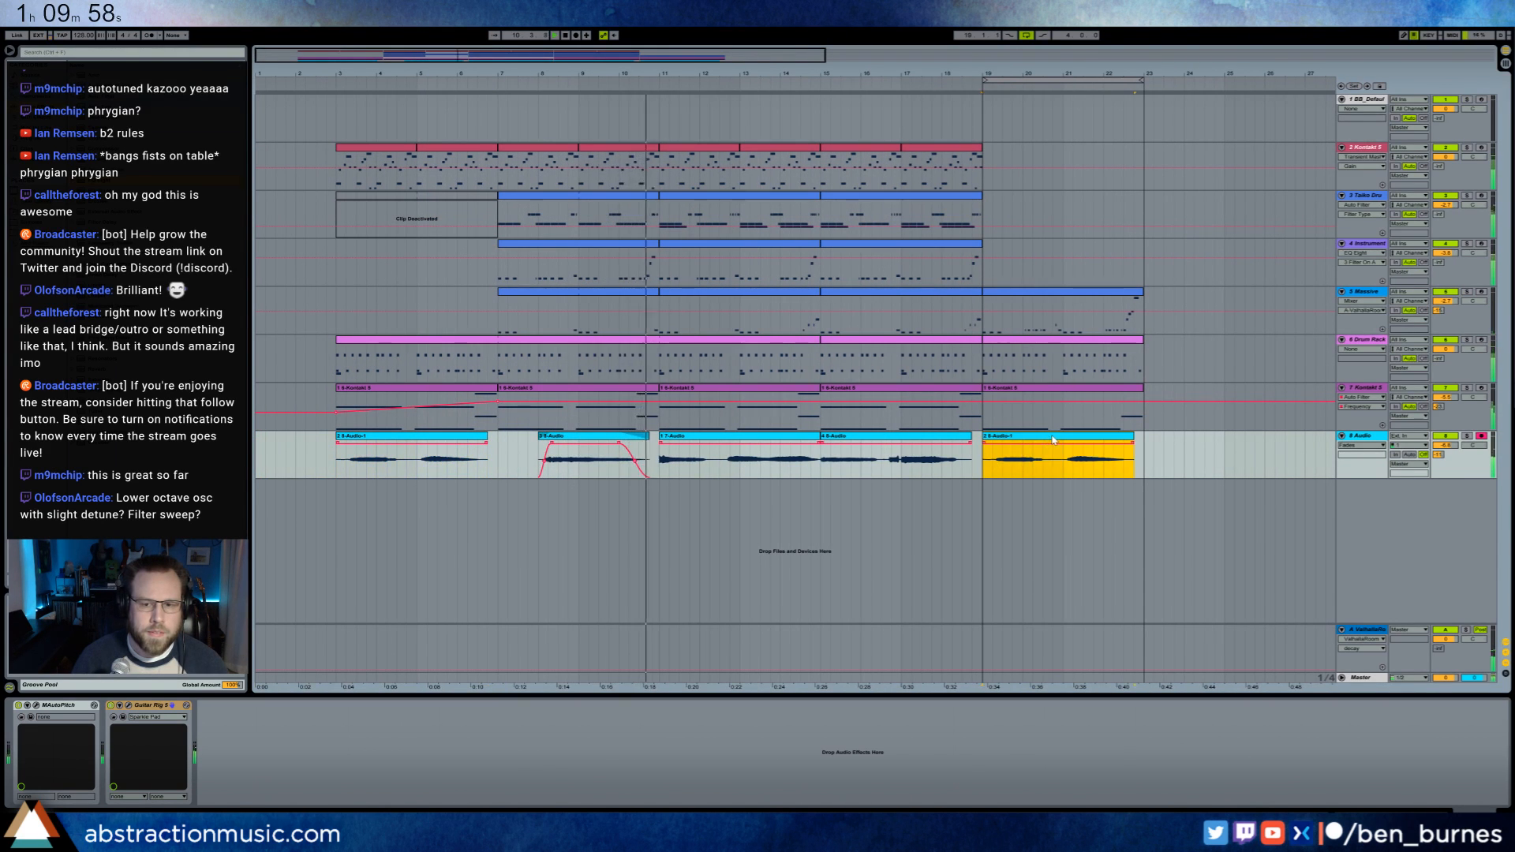
- Lower the gain of the bar 19 kazoo clip, trim its start and give it a fade-in and fade-out
key(shift+Tab)
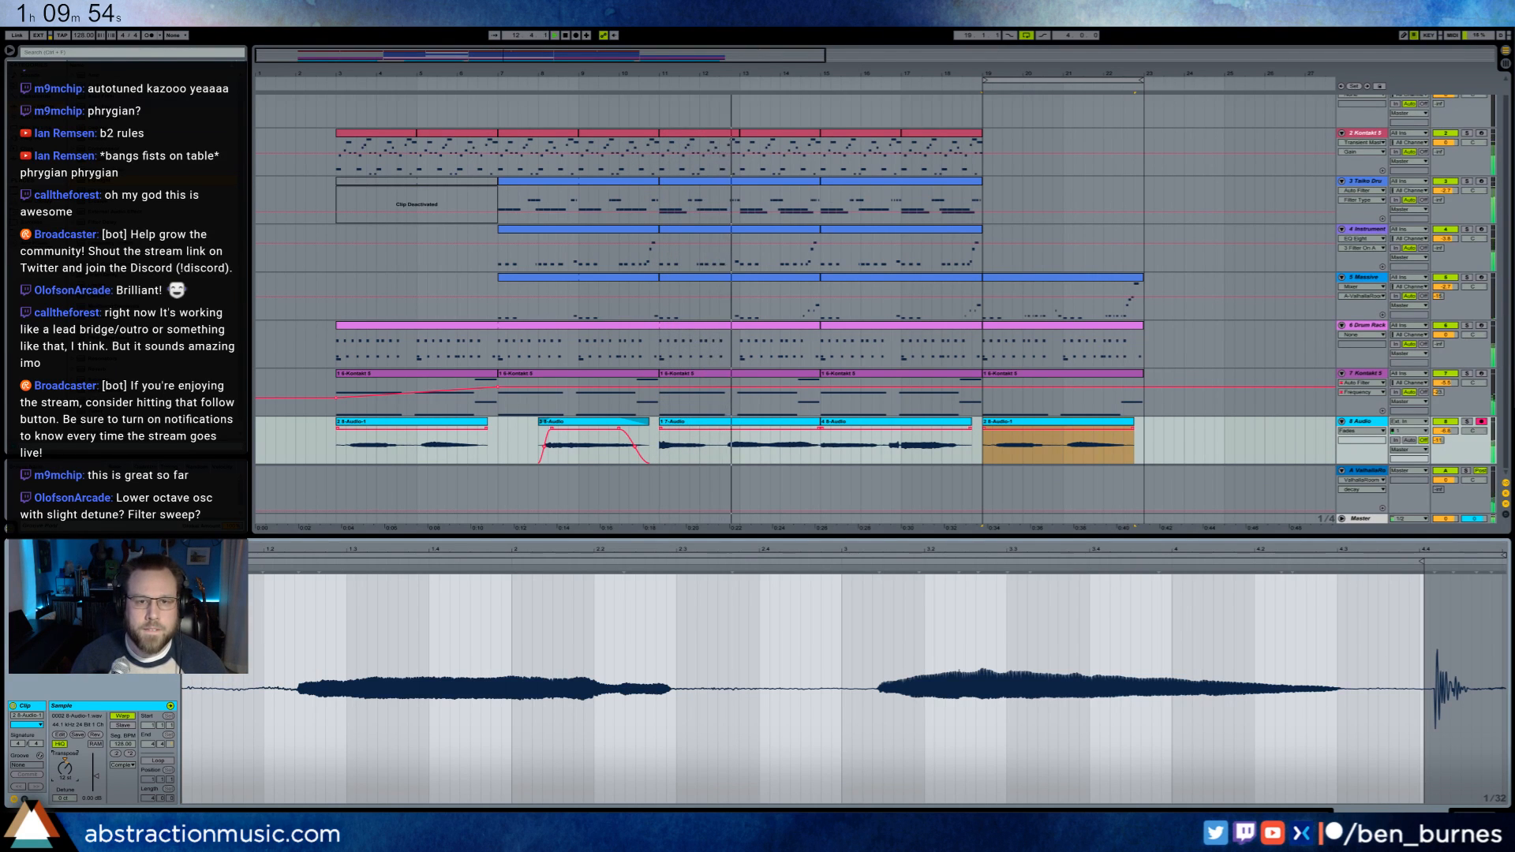
drag(732, 460, 527, 460)
drag(97, 781, 97, 793)
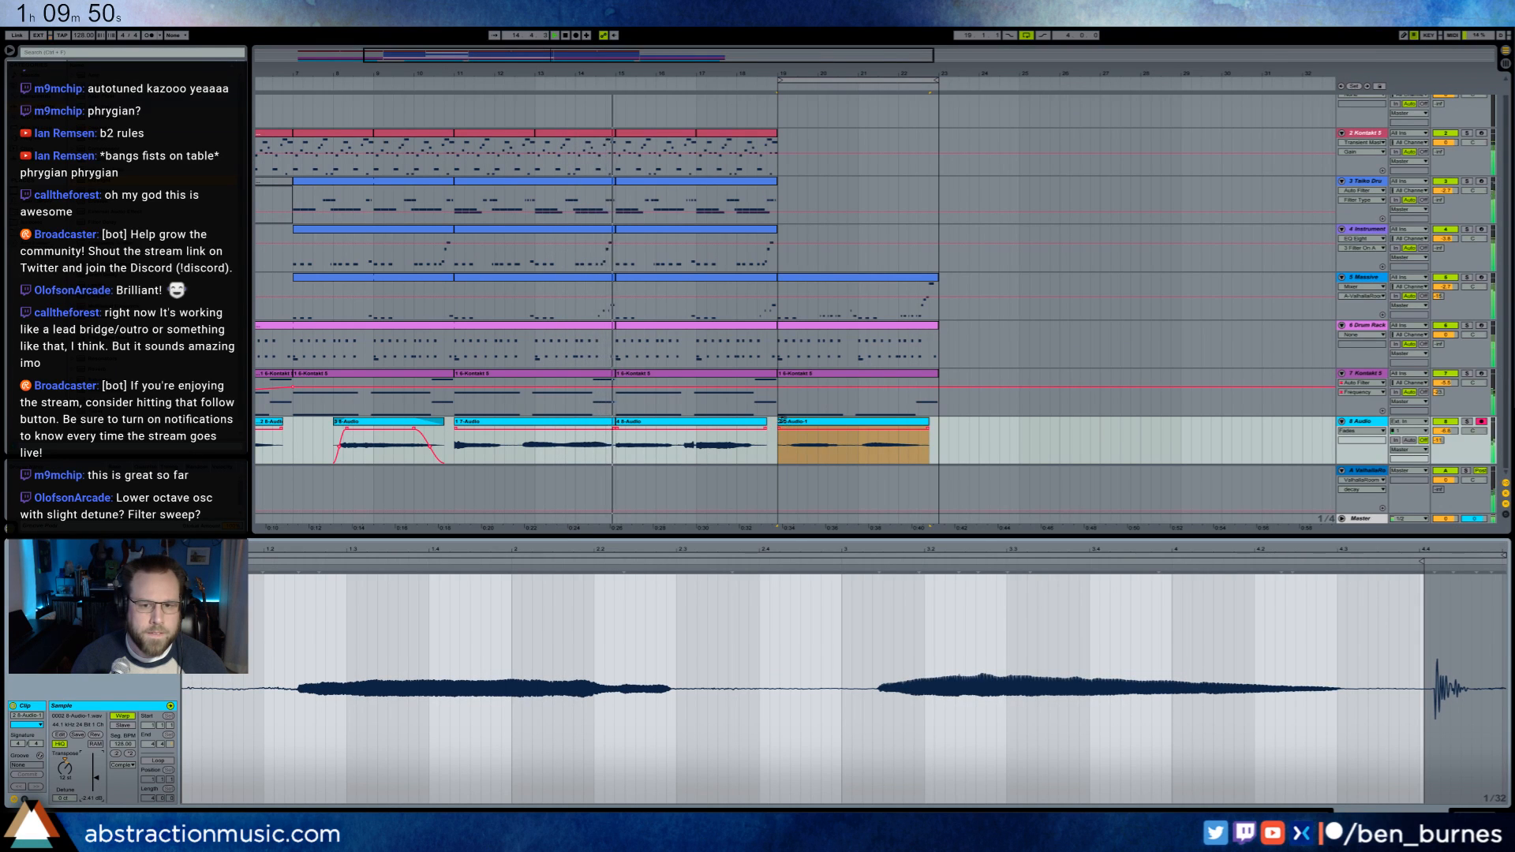
drag(786, 423, 796, 423)
drag(928, 428, 896, 428)
drag(788, 429, 796, 429)
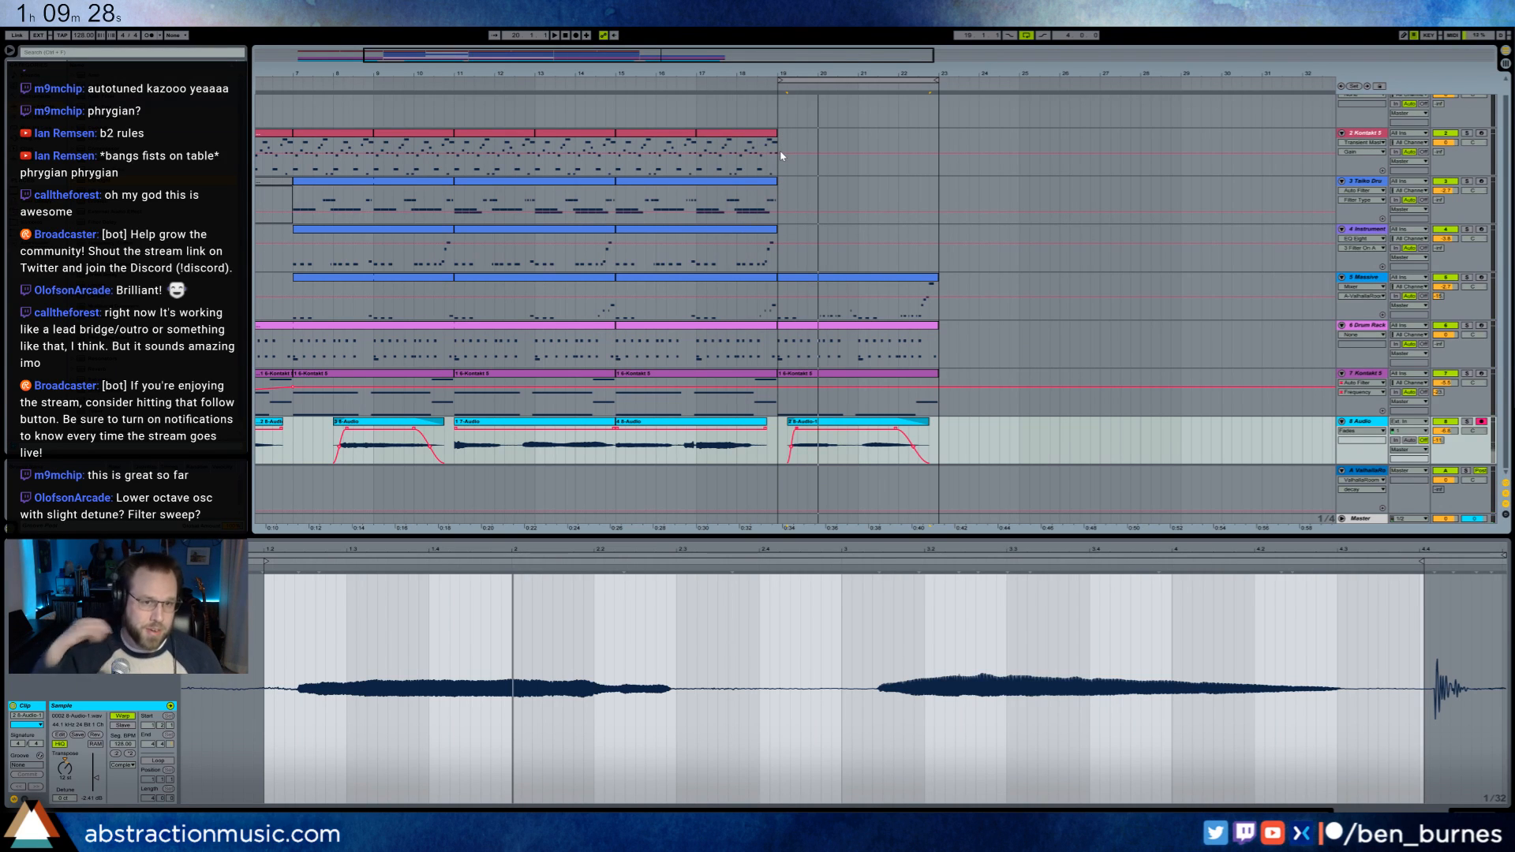
- Move the clips of all tracks in bars 19 to 23 so the section starts at bar 27
drag(455, 168, 777, 449)
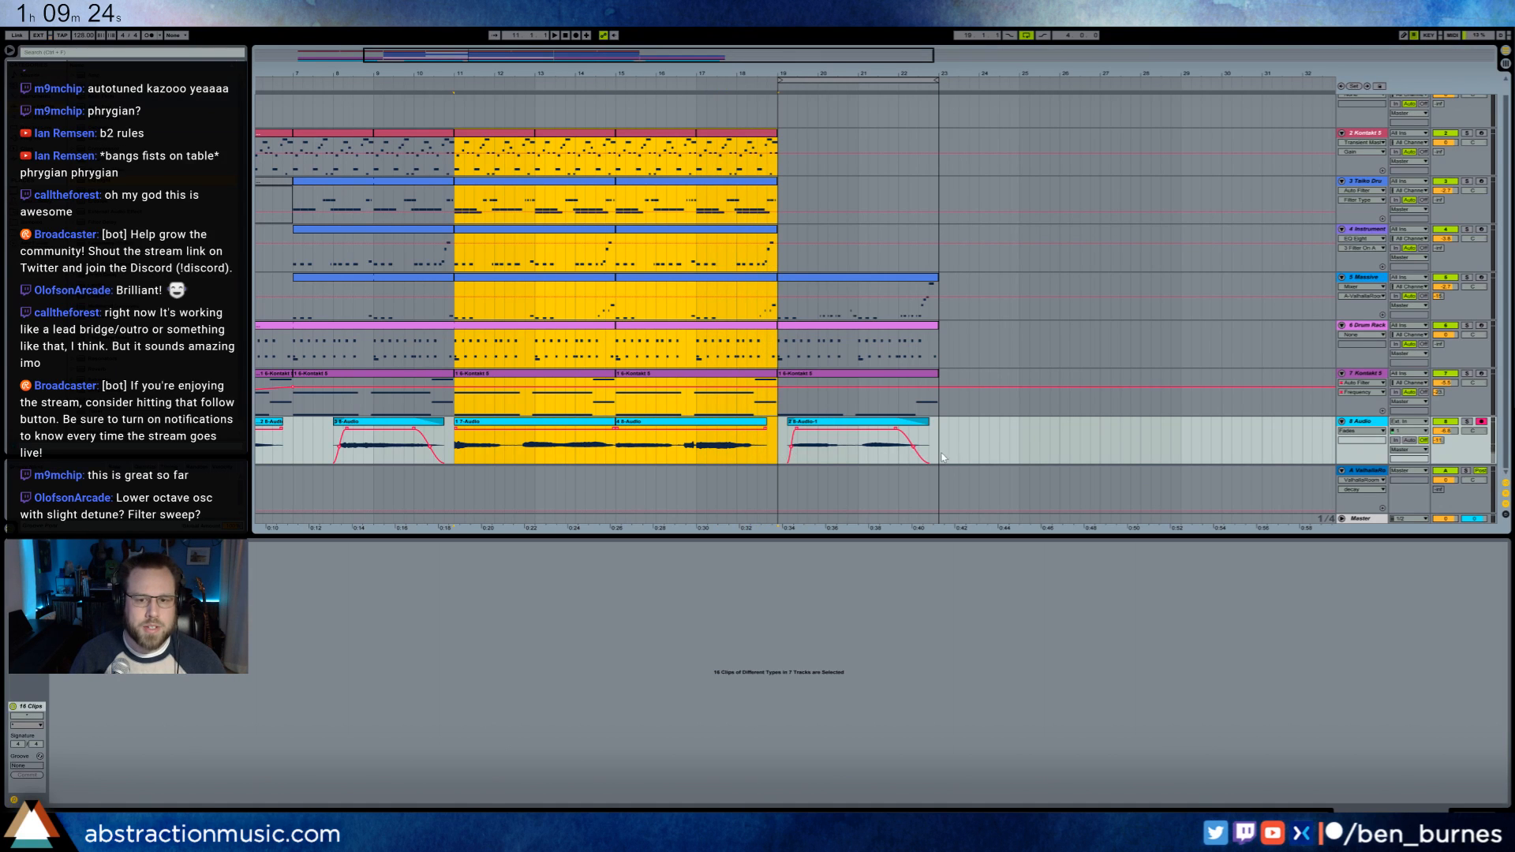
drag(942, 458, 779, 150)
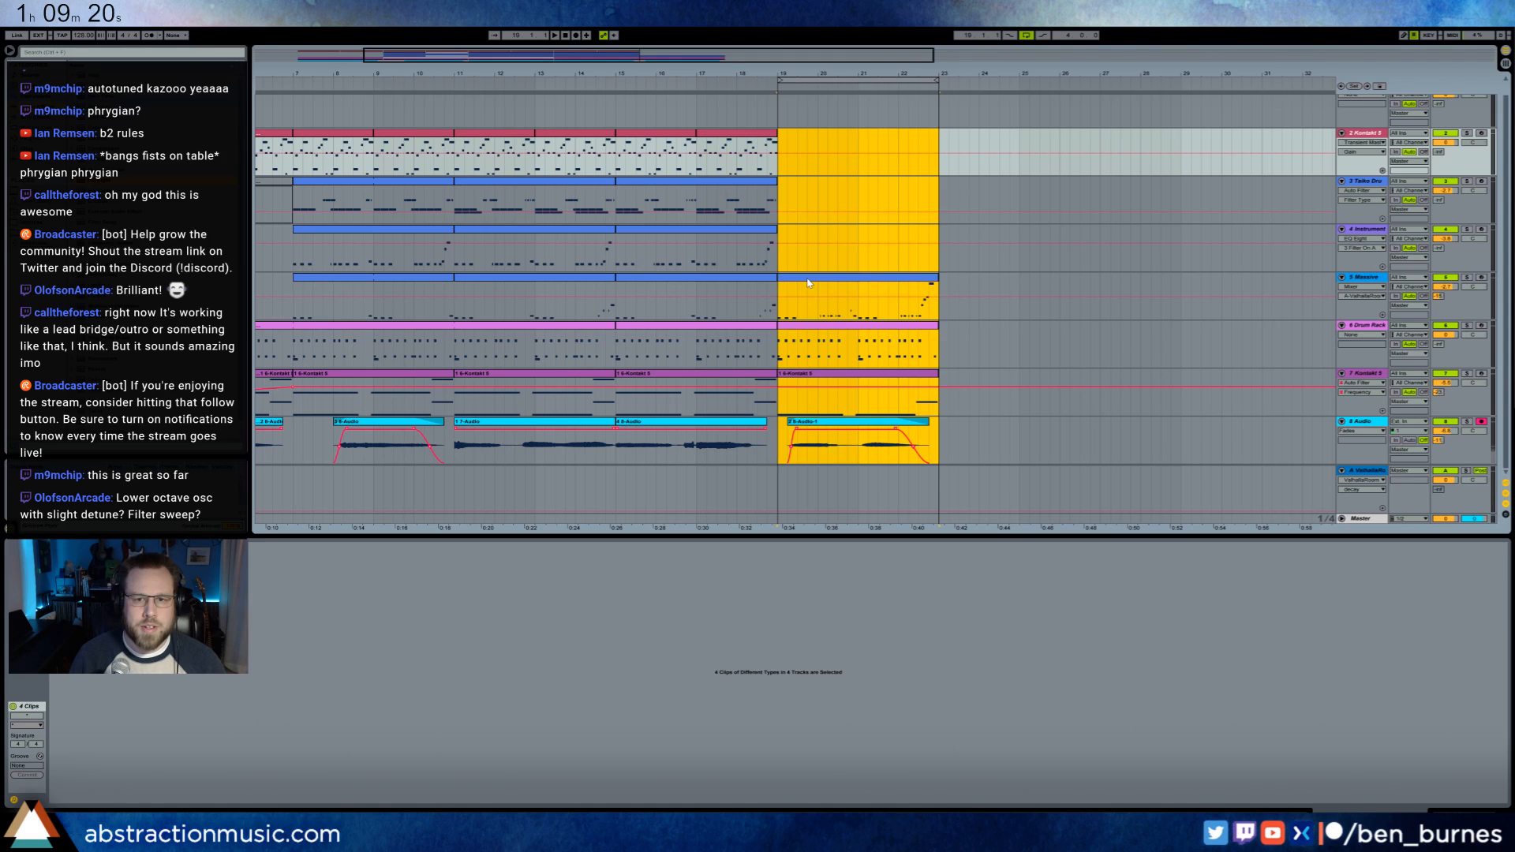
drag(809, 282, 1223, 290)
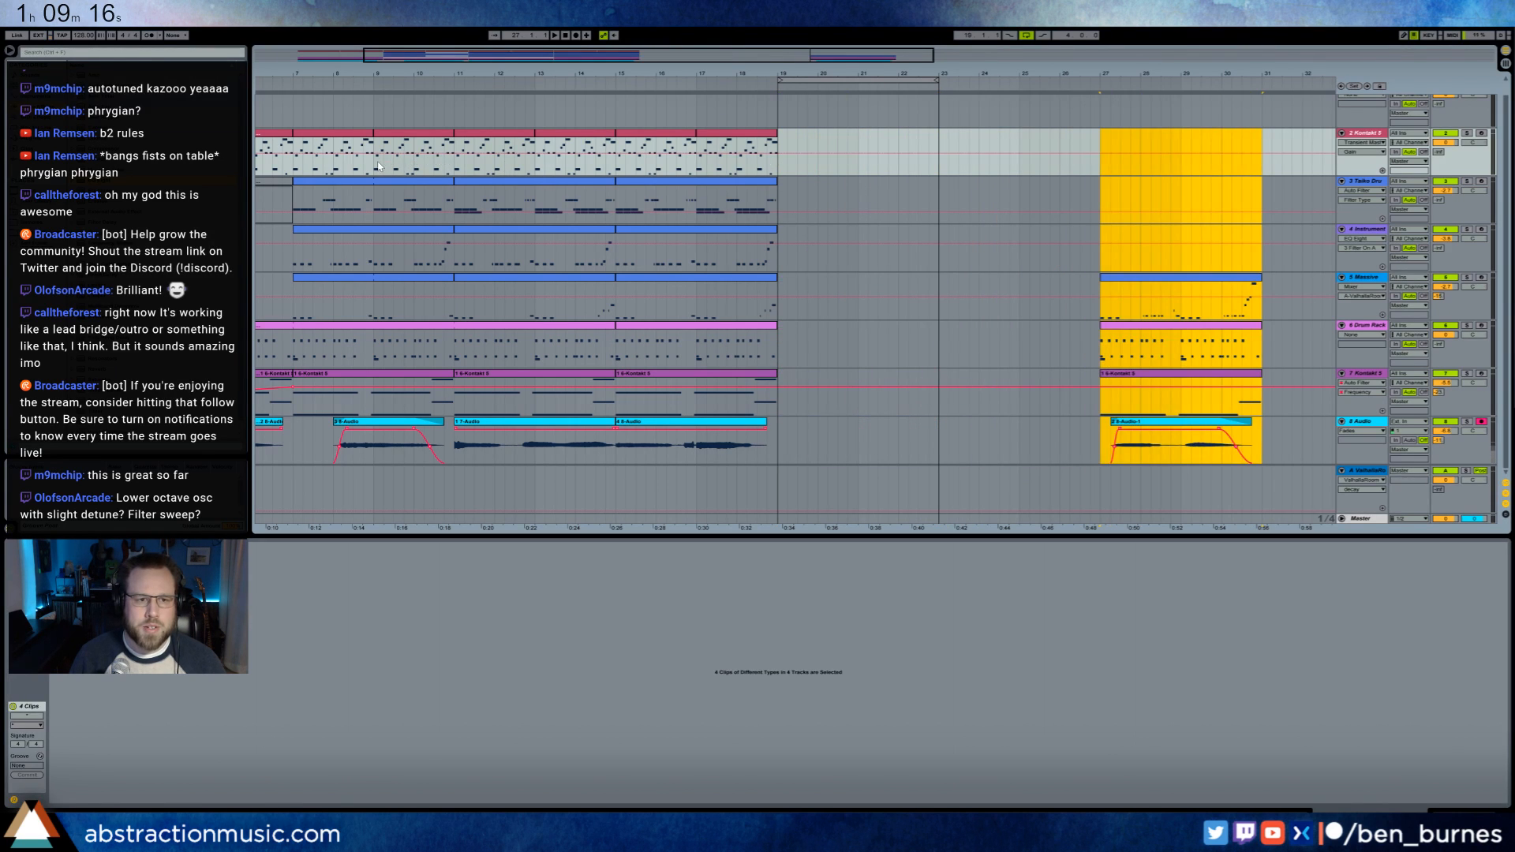
- Duplicate the bars 11 to 19 section on all tracks into the gap from bar 19 to bar 27
drag(297, 163, 775, 437)
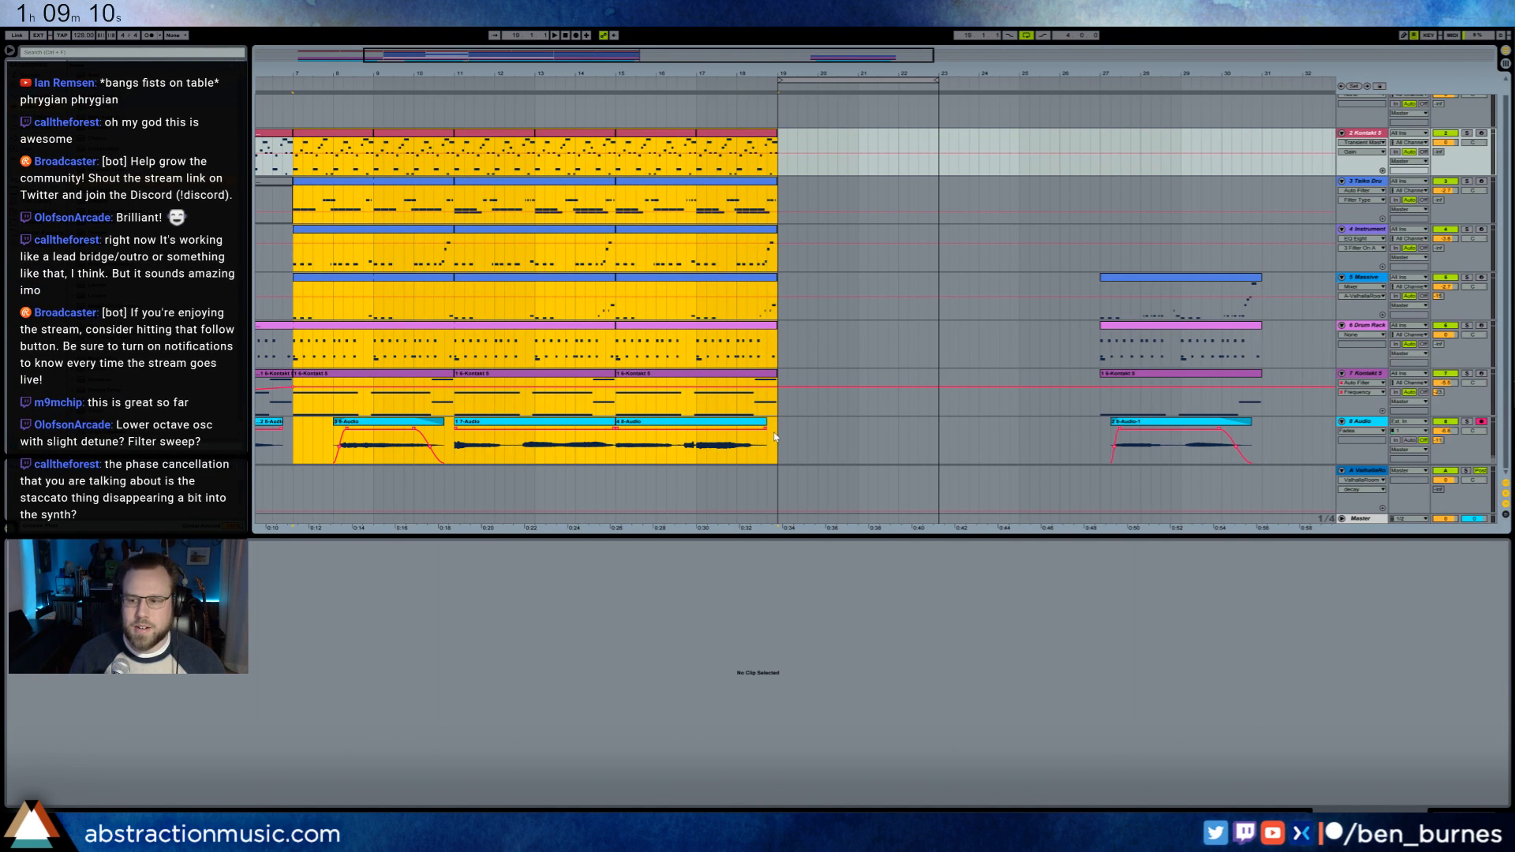
drag(774, 436, 774, 436)
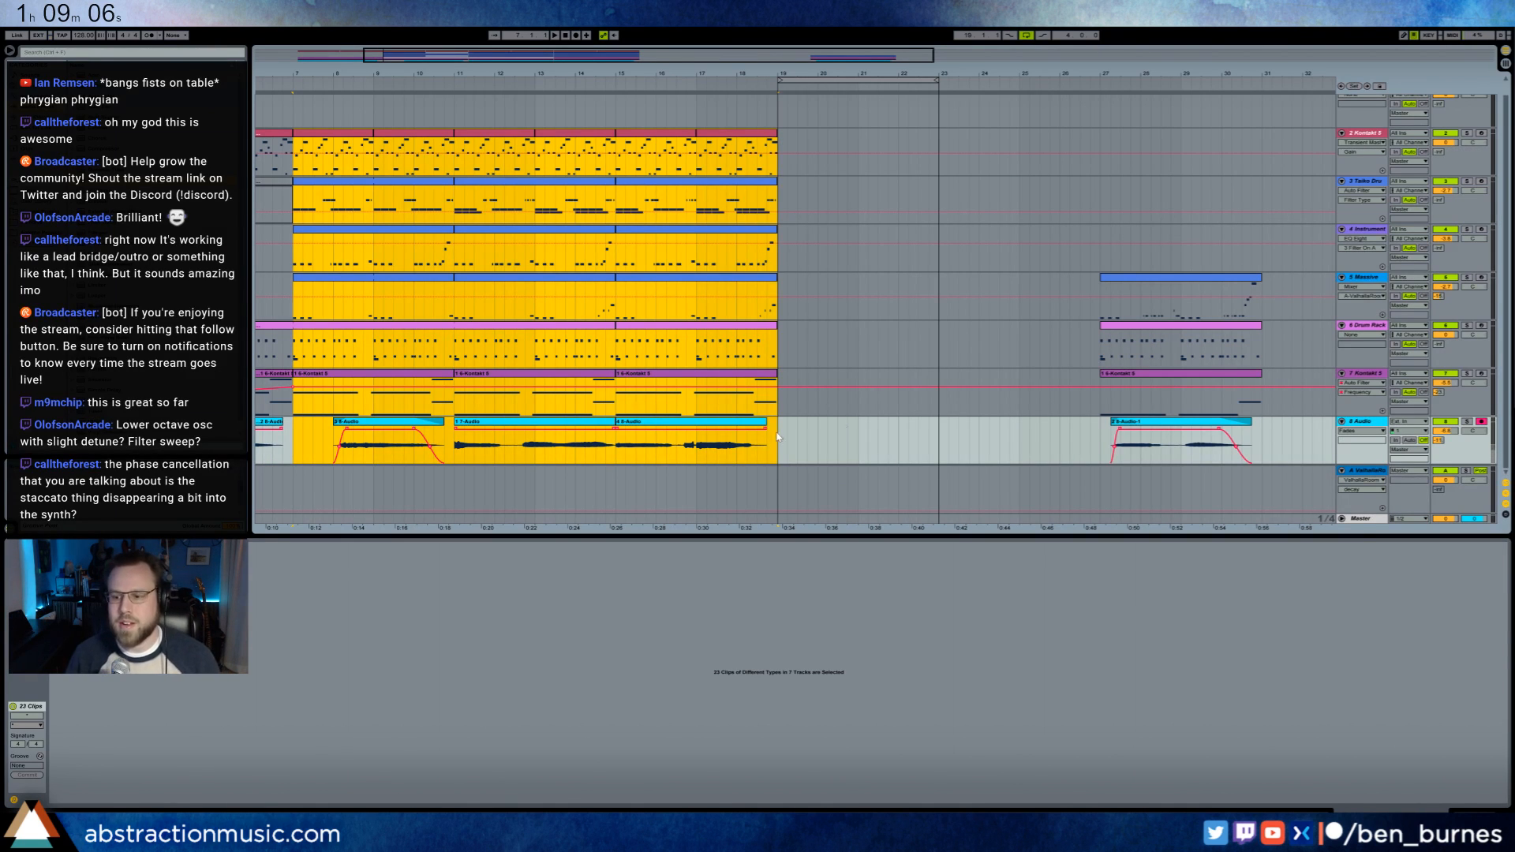
drag(815, 53, 825, 45)
drag(446, 168, 740, 452)
key(ctrl+d)
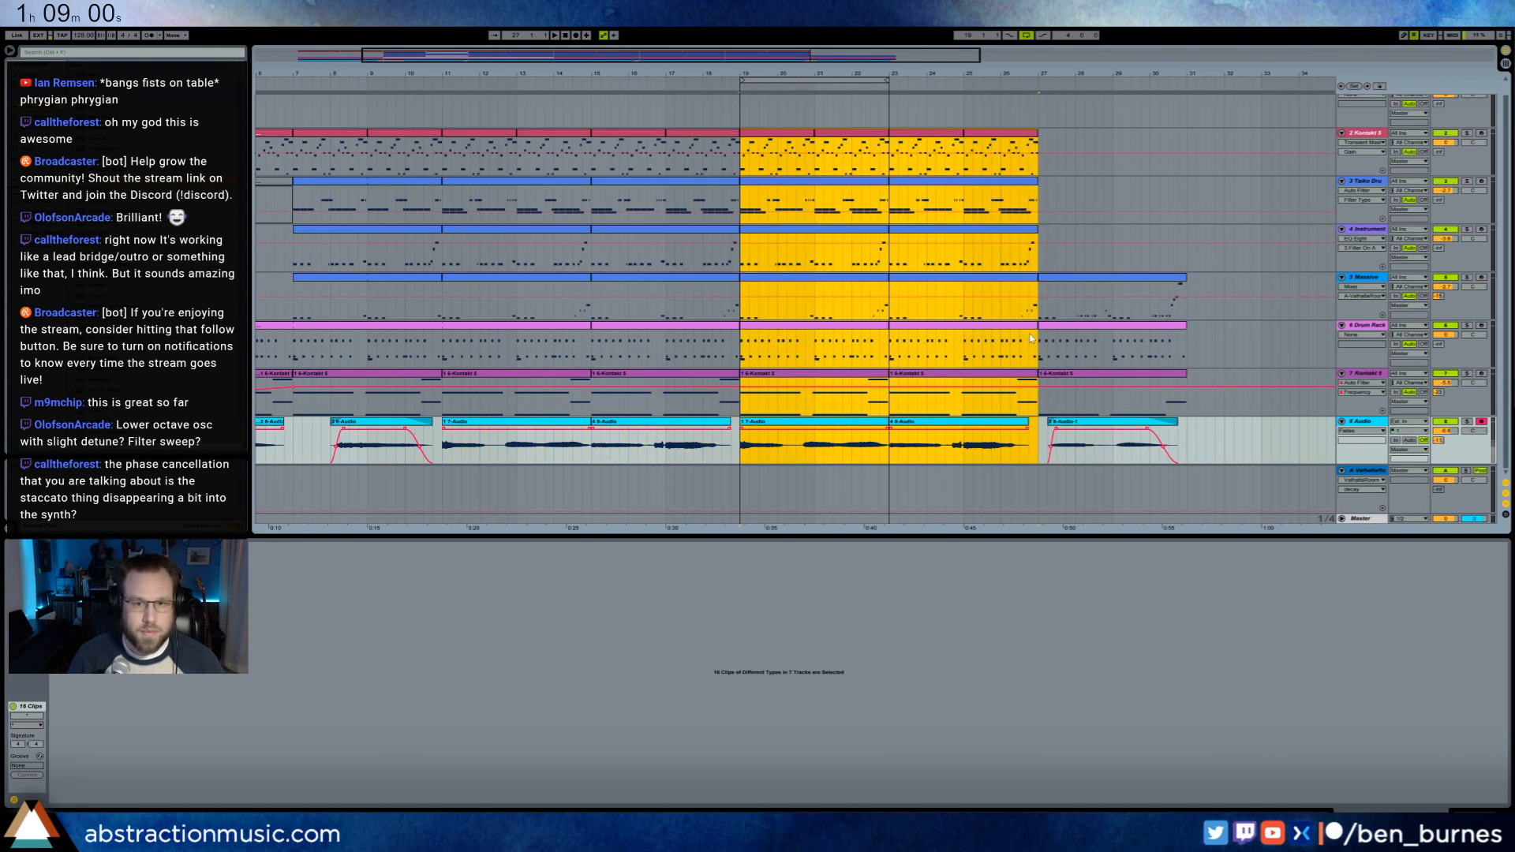
- Move the loop to the Massive clip at bars 27 to 31 and reopen the Massive synth window
click(1077, 285)
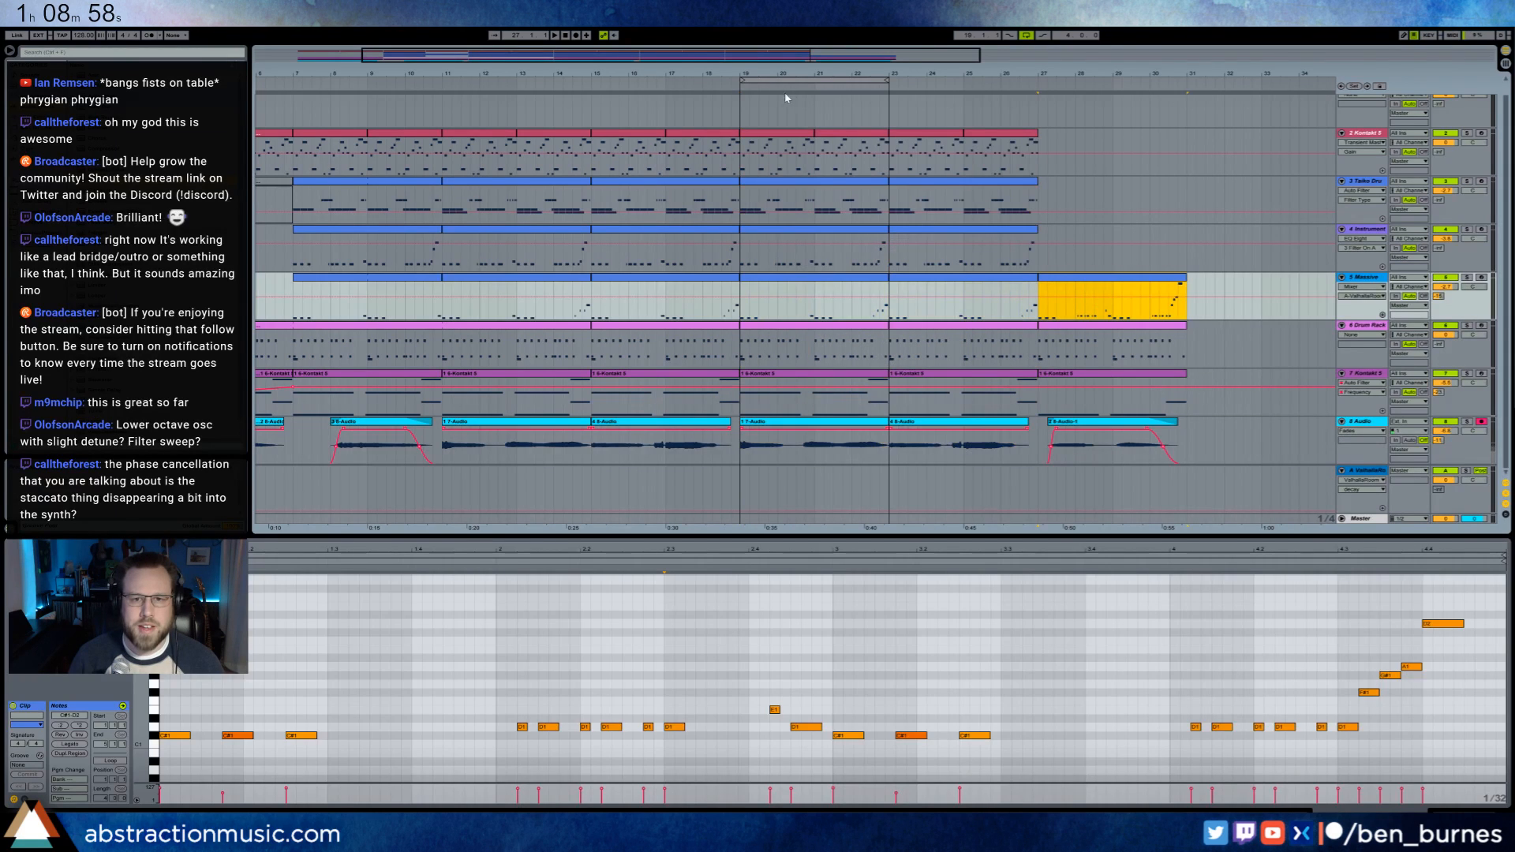
drag(800, 79, 1105, 95)
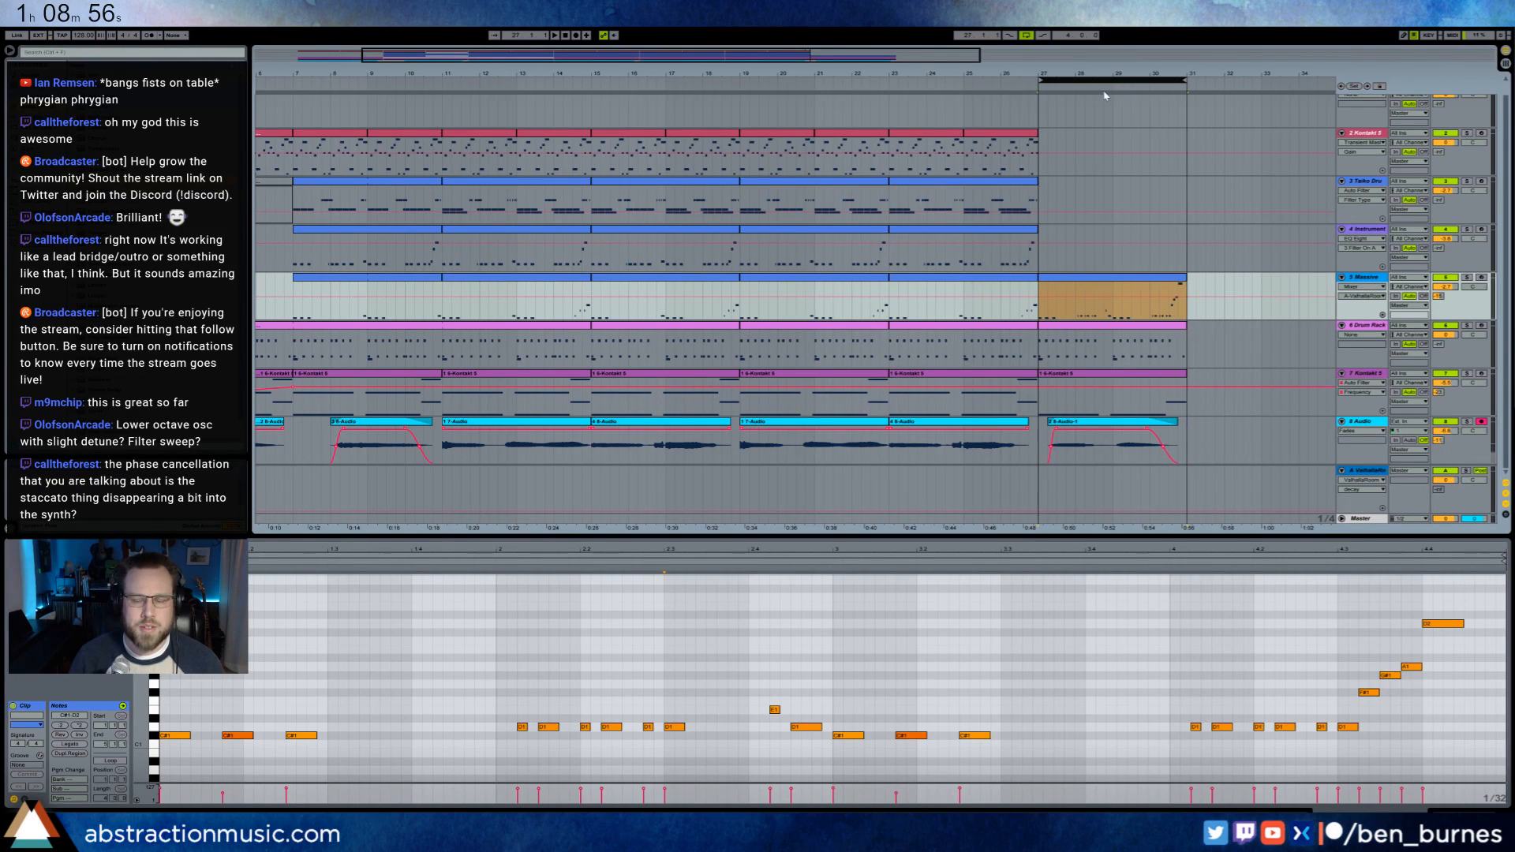
key(shift+Tab)
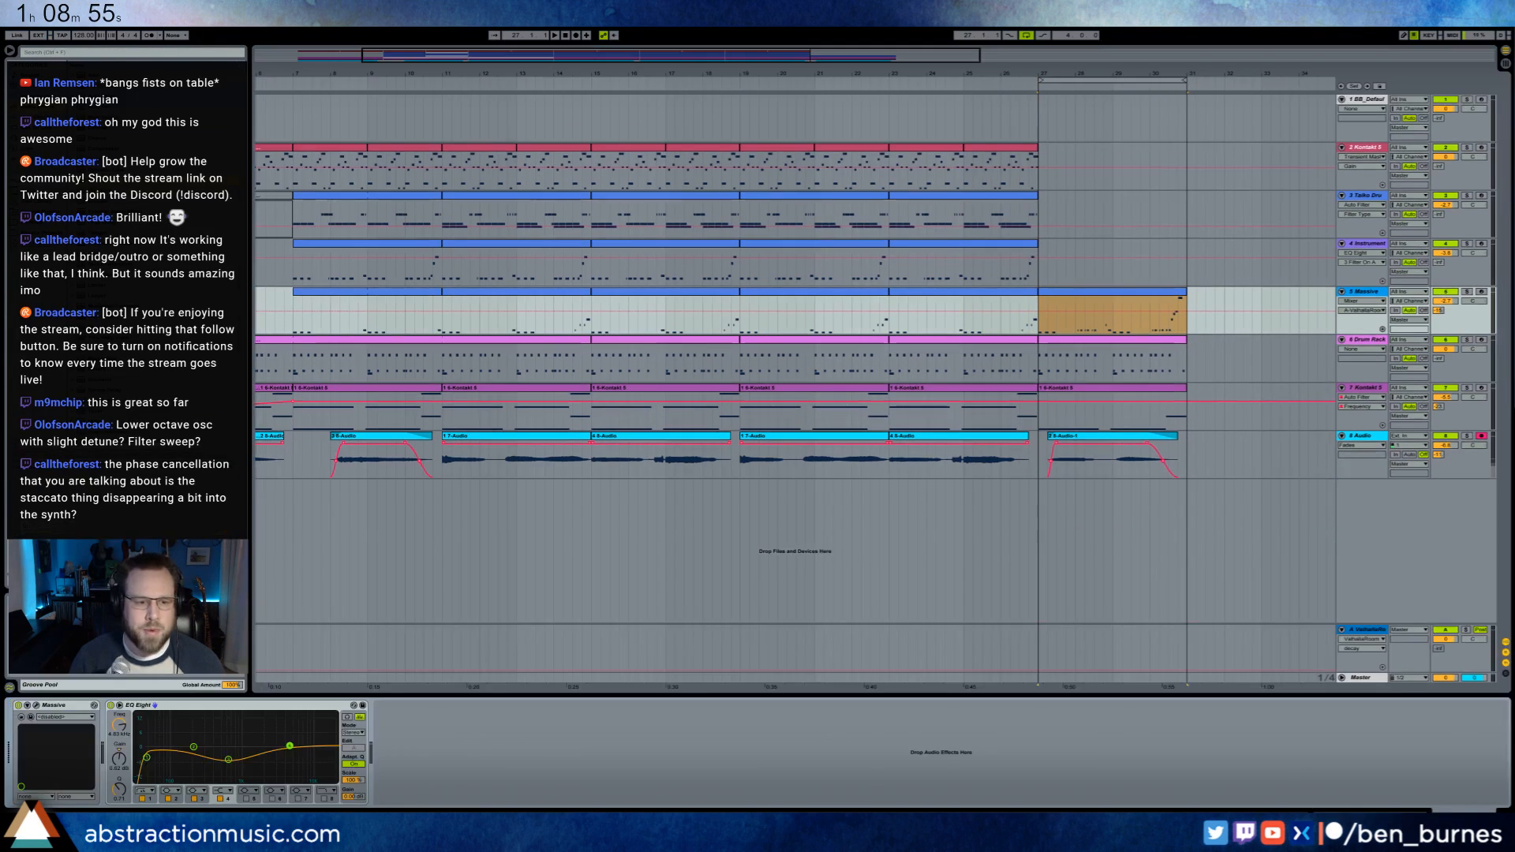
click(38, 706)
drag(819, 393, 645, 375)
- Reshape Massive's EQ Eight by removing the mid dip, cutting the high band, adjusting the low cut and lowering the low-mid band
drag(226, 761, 228, 749)
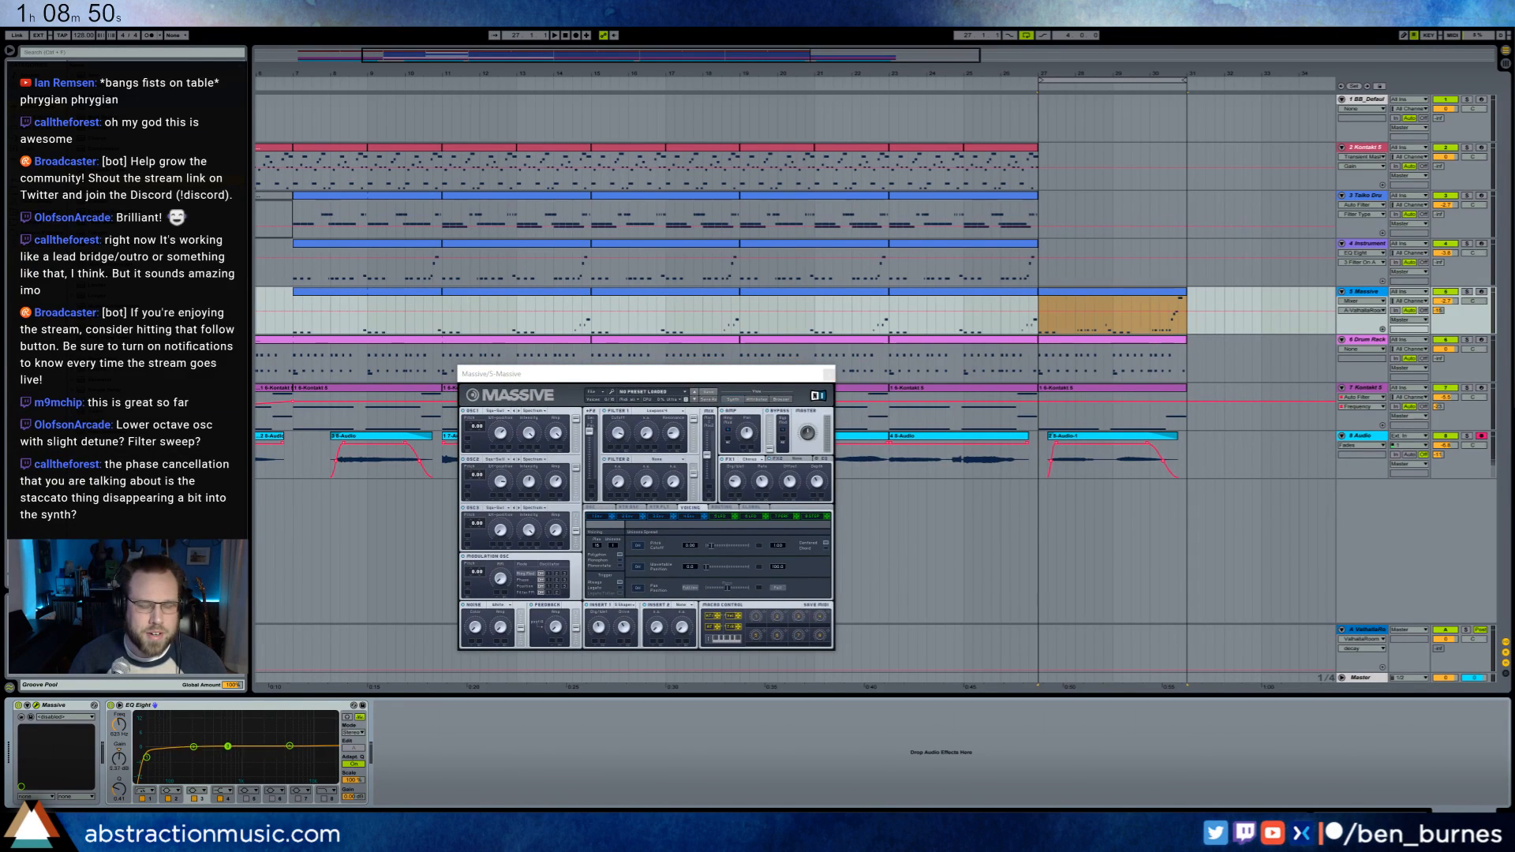
drag(138, 763, 154, 764)
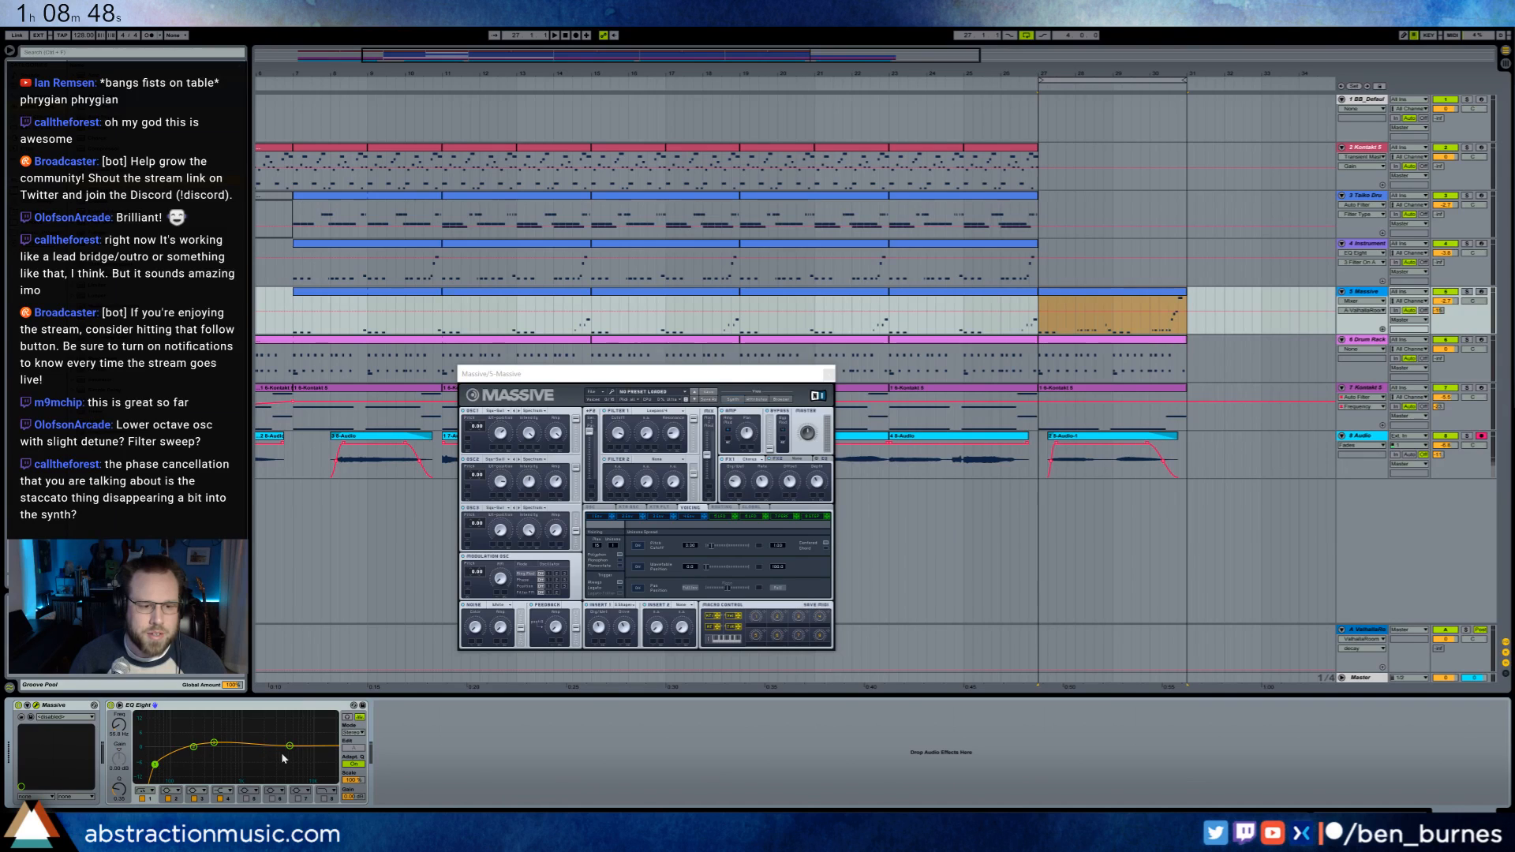
drag(290, 746, 287, 754)
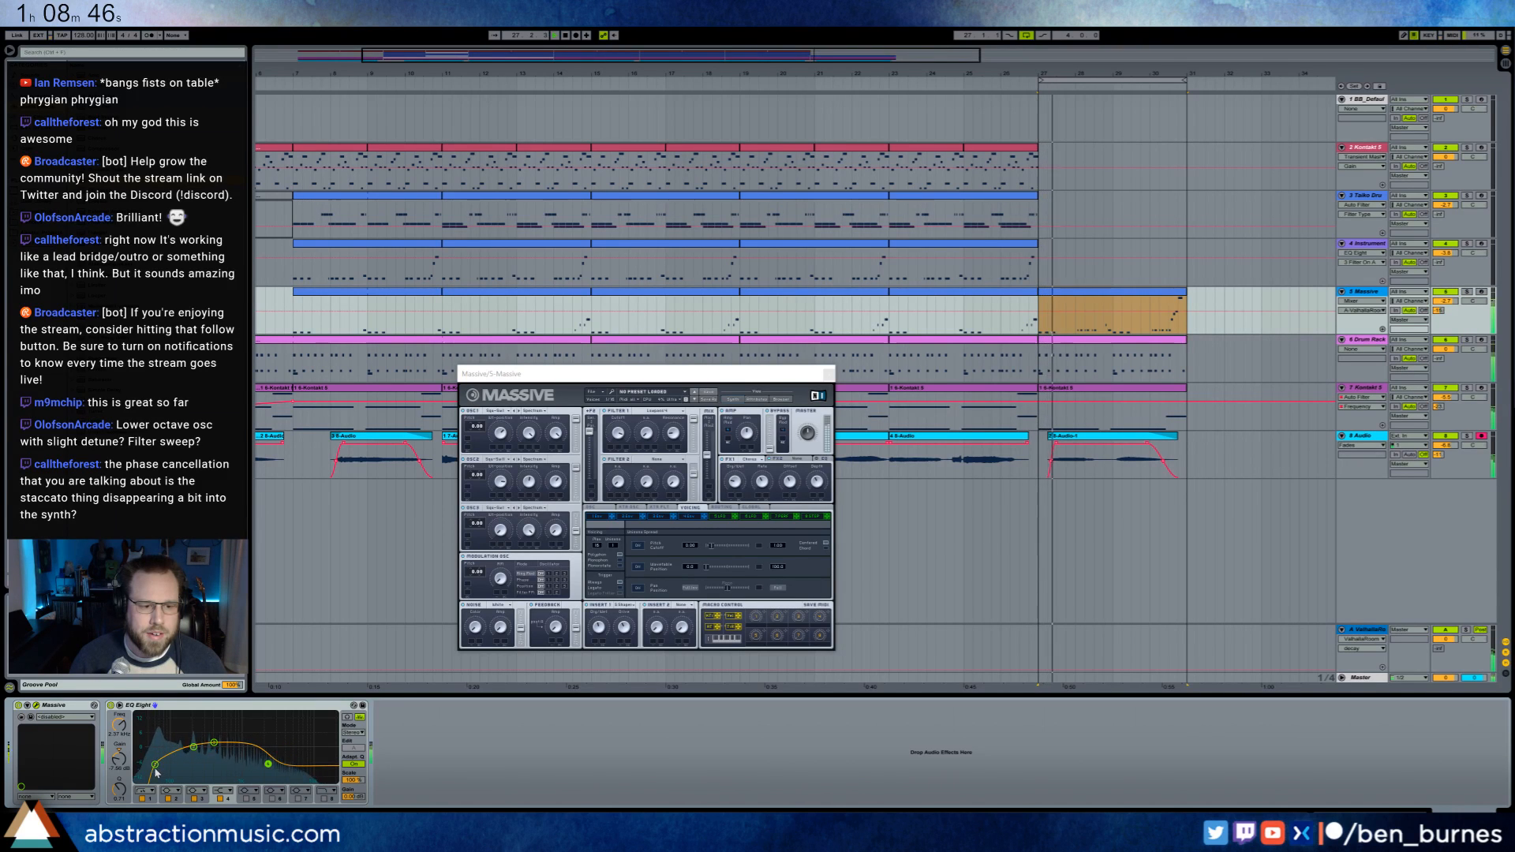
drag(155, 765, 189, 757)
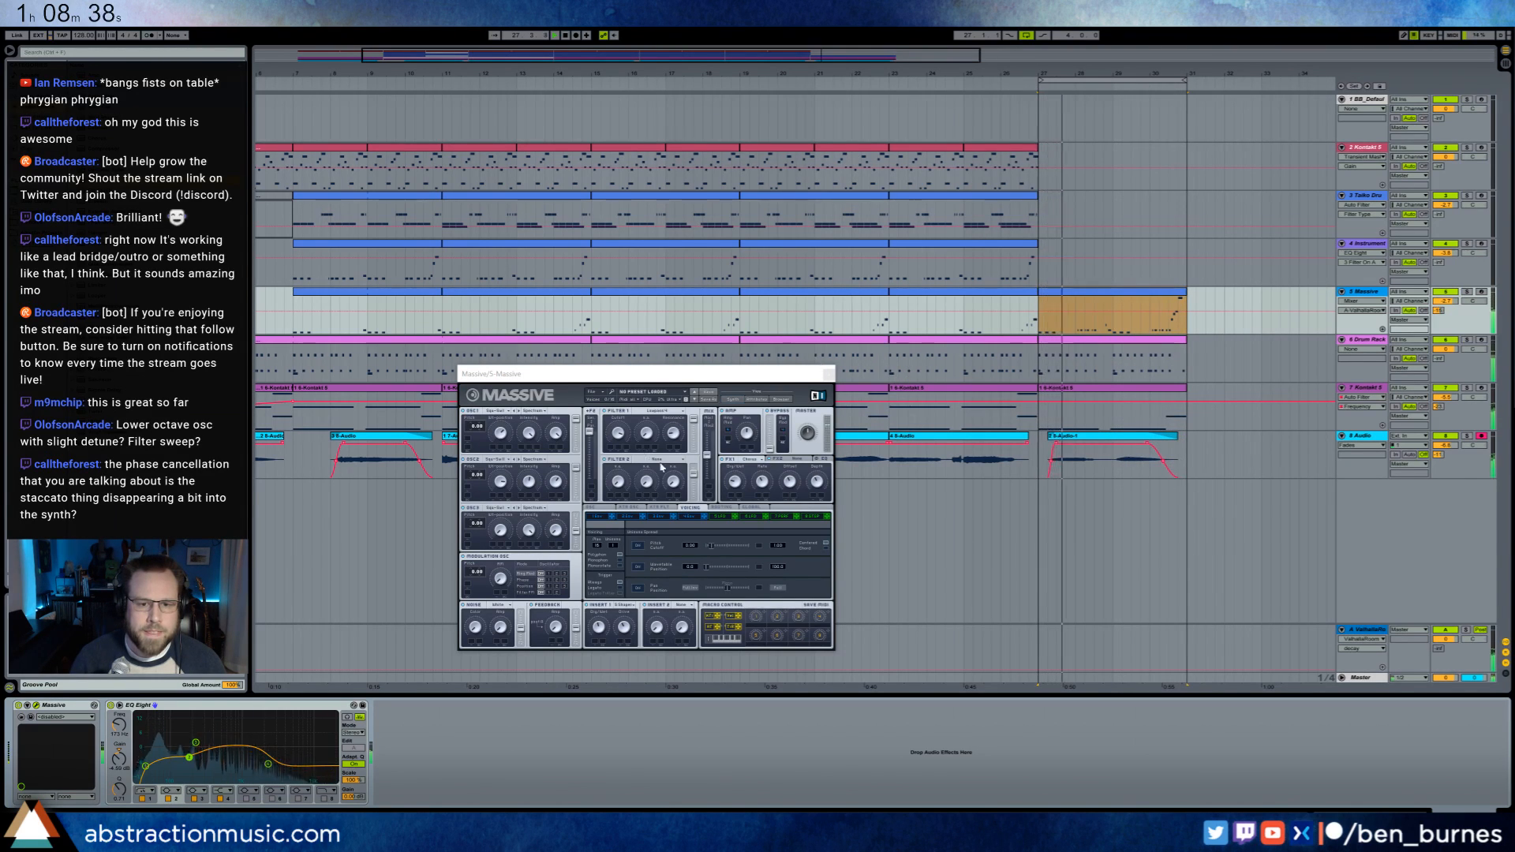
- Increase Massive's FX1 dry/wet amount, play the arrangement from bar 7 and close the synth window
drag(736, 484, 739, 474)
click(293, 309)
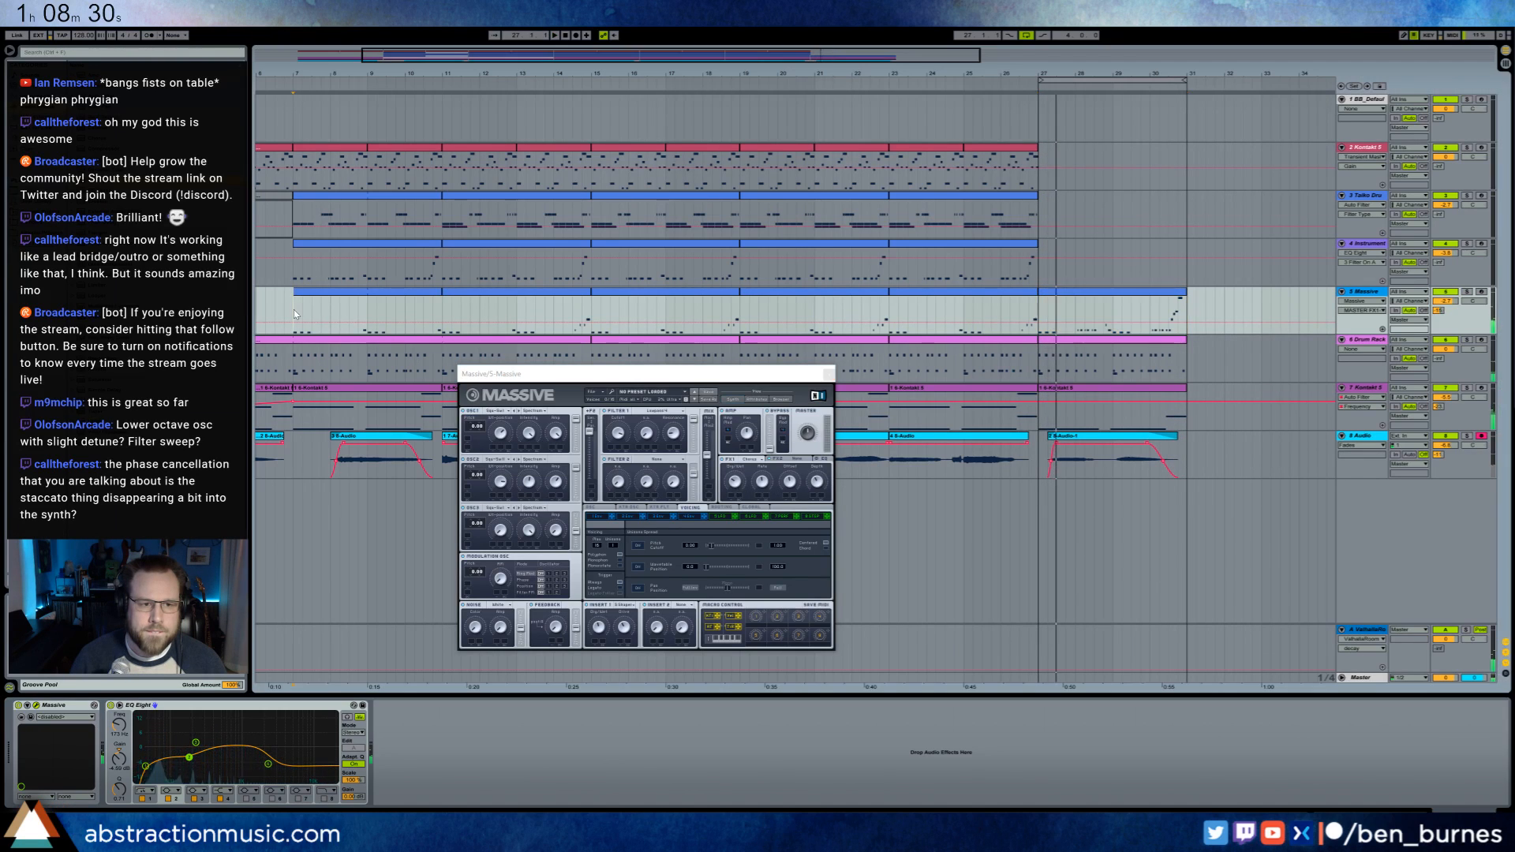
click(829, 376)
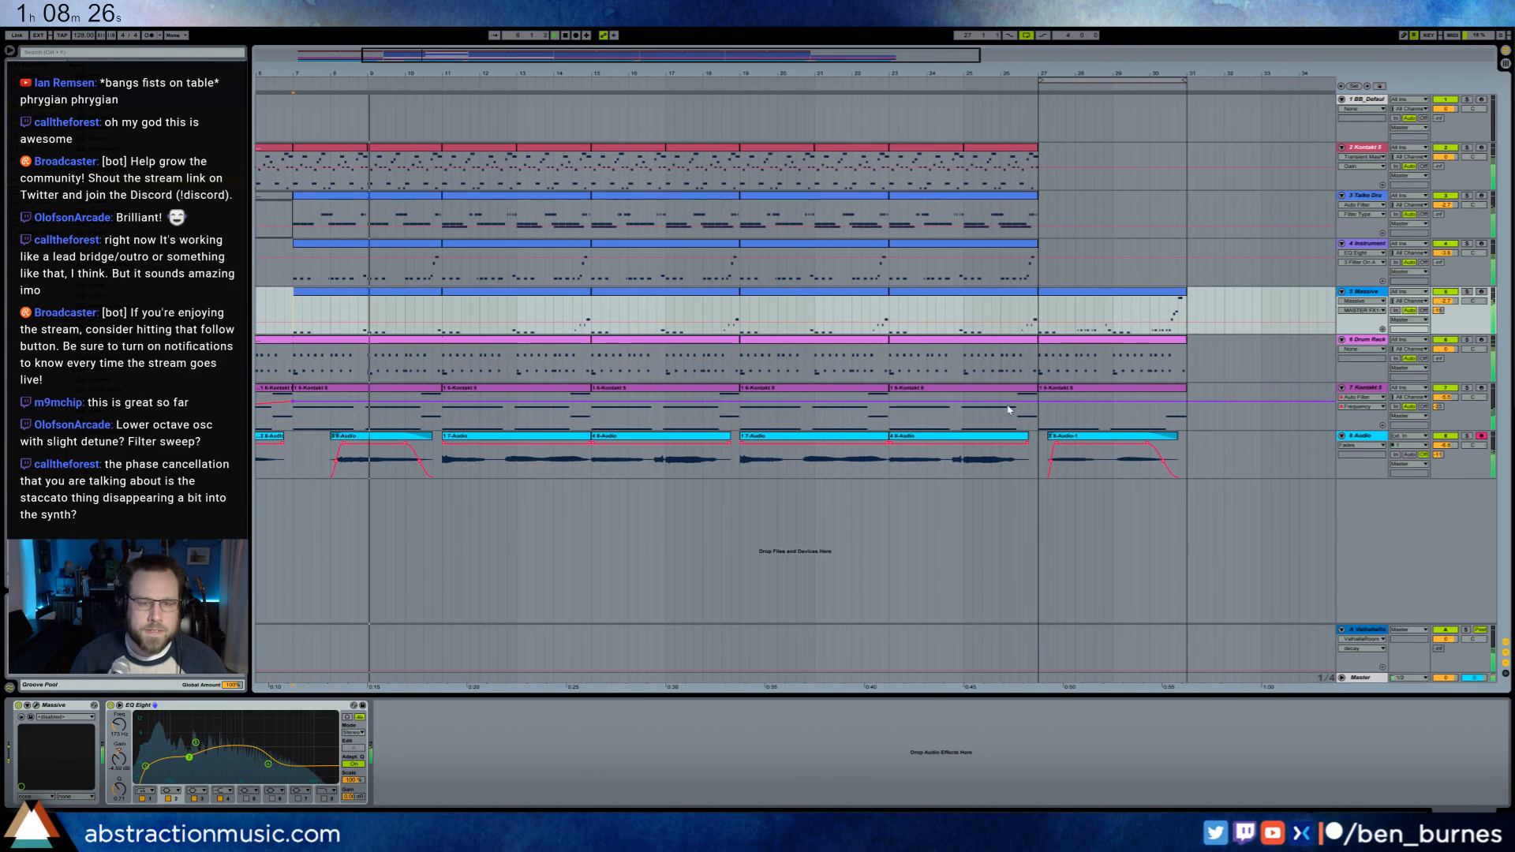
- Delete the two audio clips between bars 19 and 27 on the audio track
click(870, 436)
shift+click(908, 437)
key(Delete)
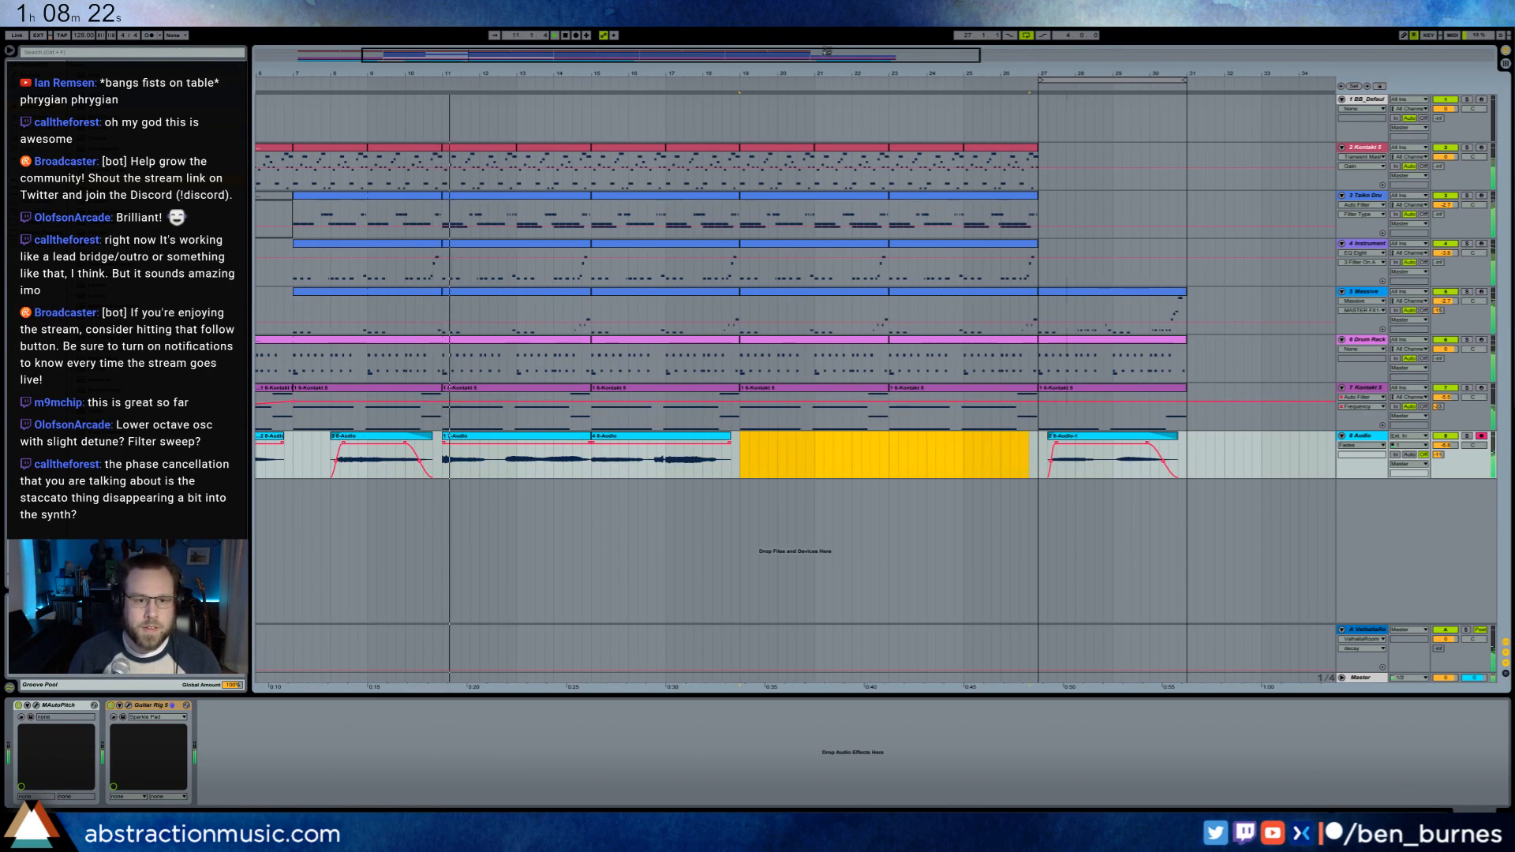
- Copy the audio clip that starts at bar 11 to bar 19 on the same track
scroll(531, 263, left, 3)
click(396, 435)
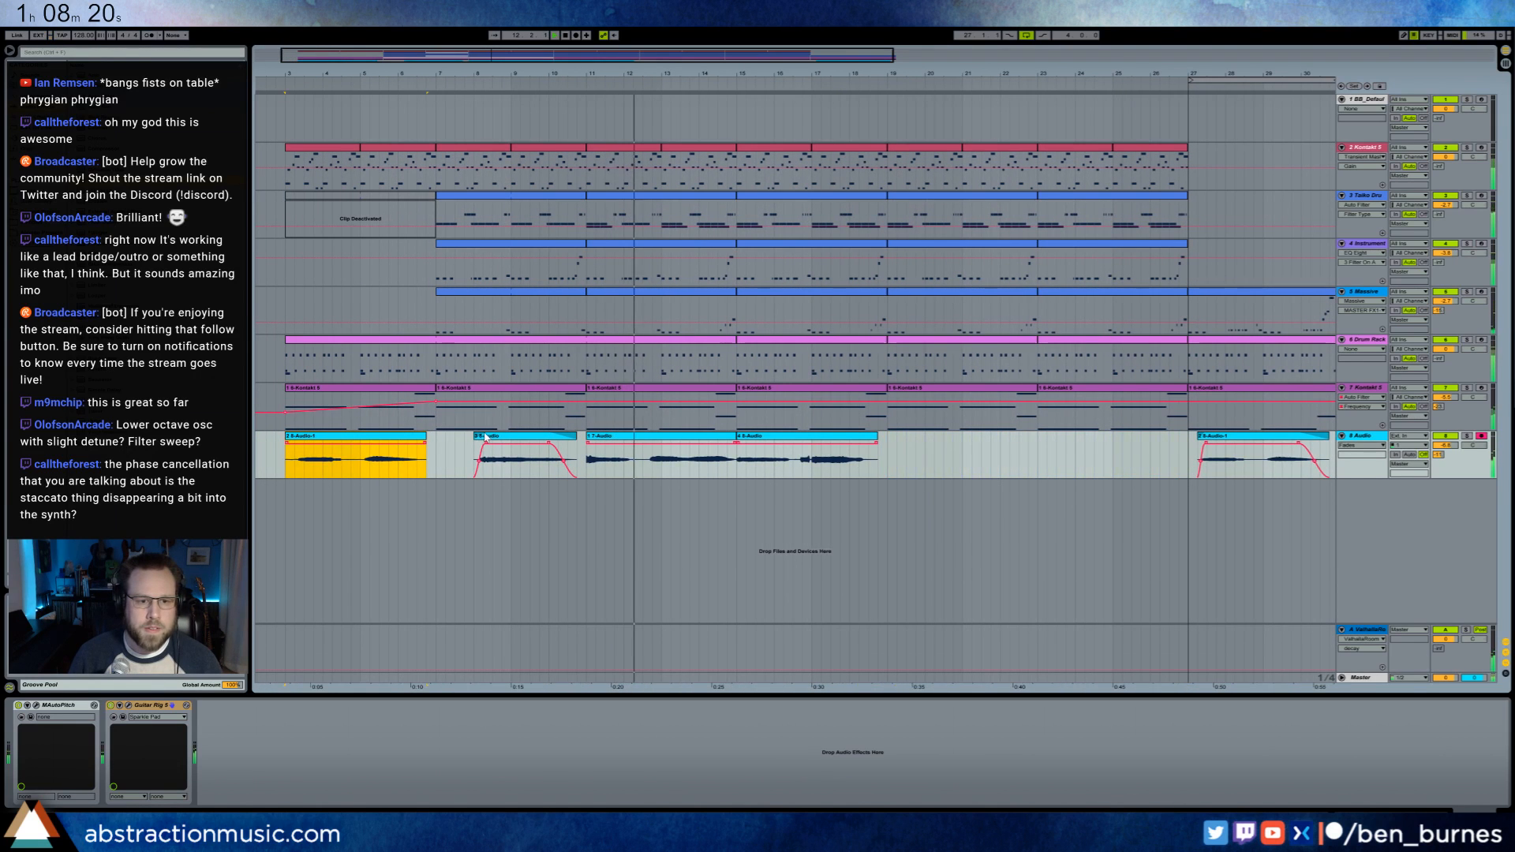
shift+click(521, 436)
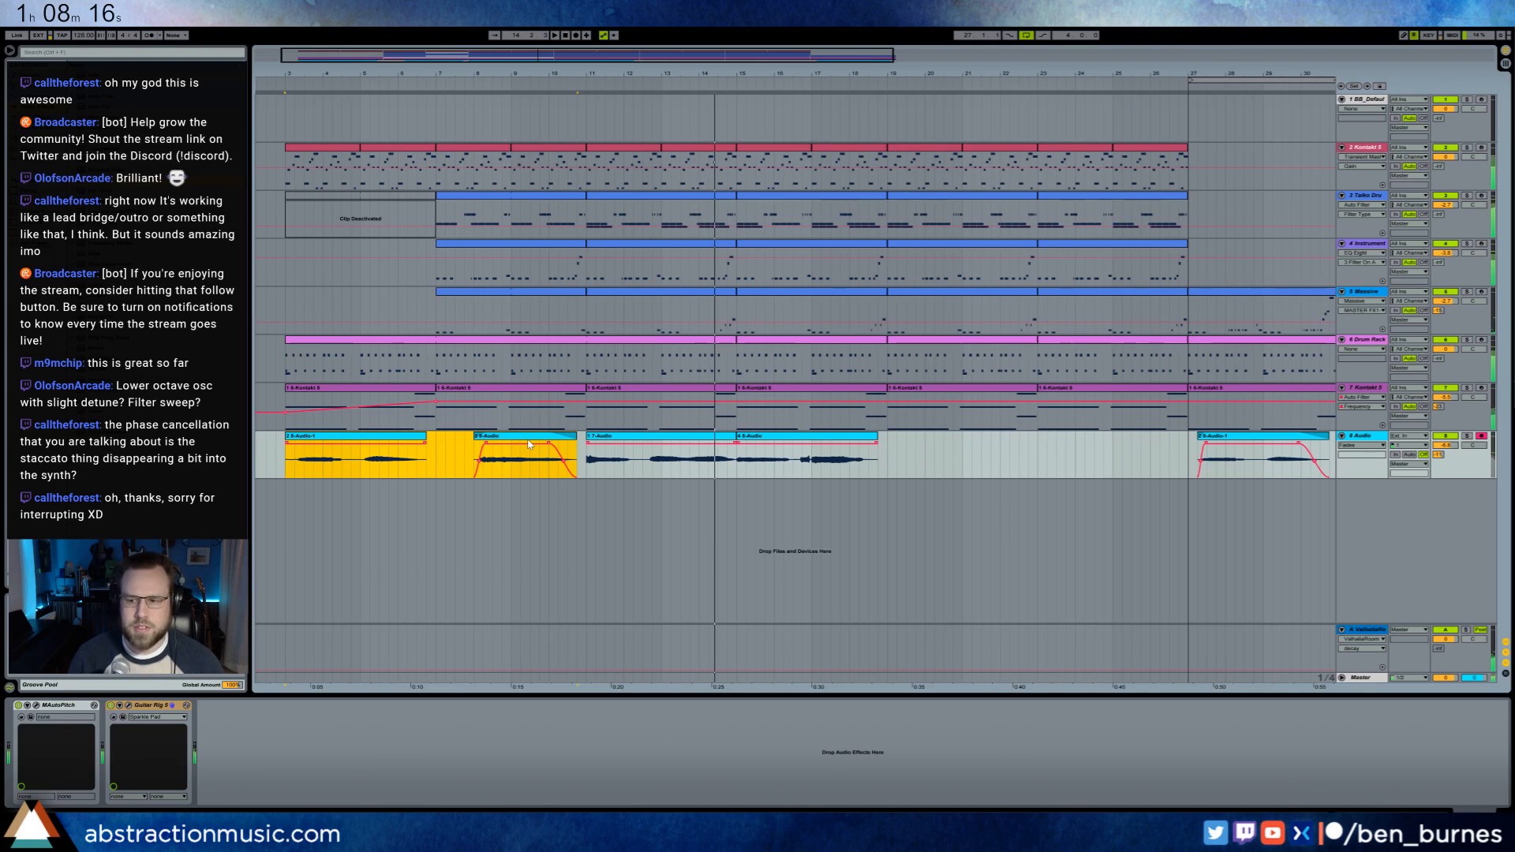
click(631, 439)
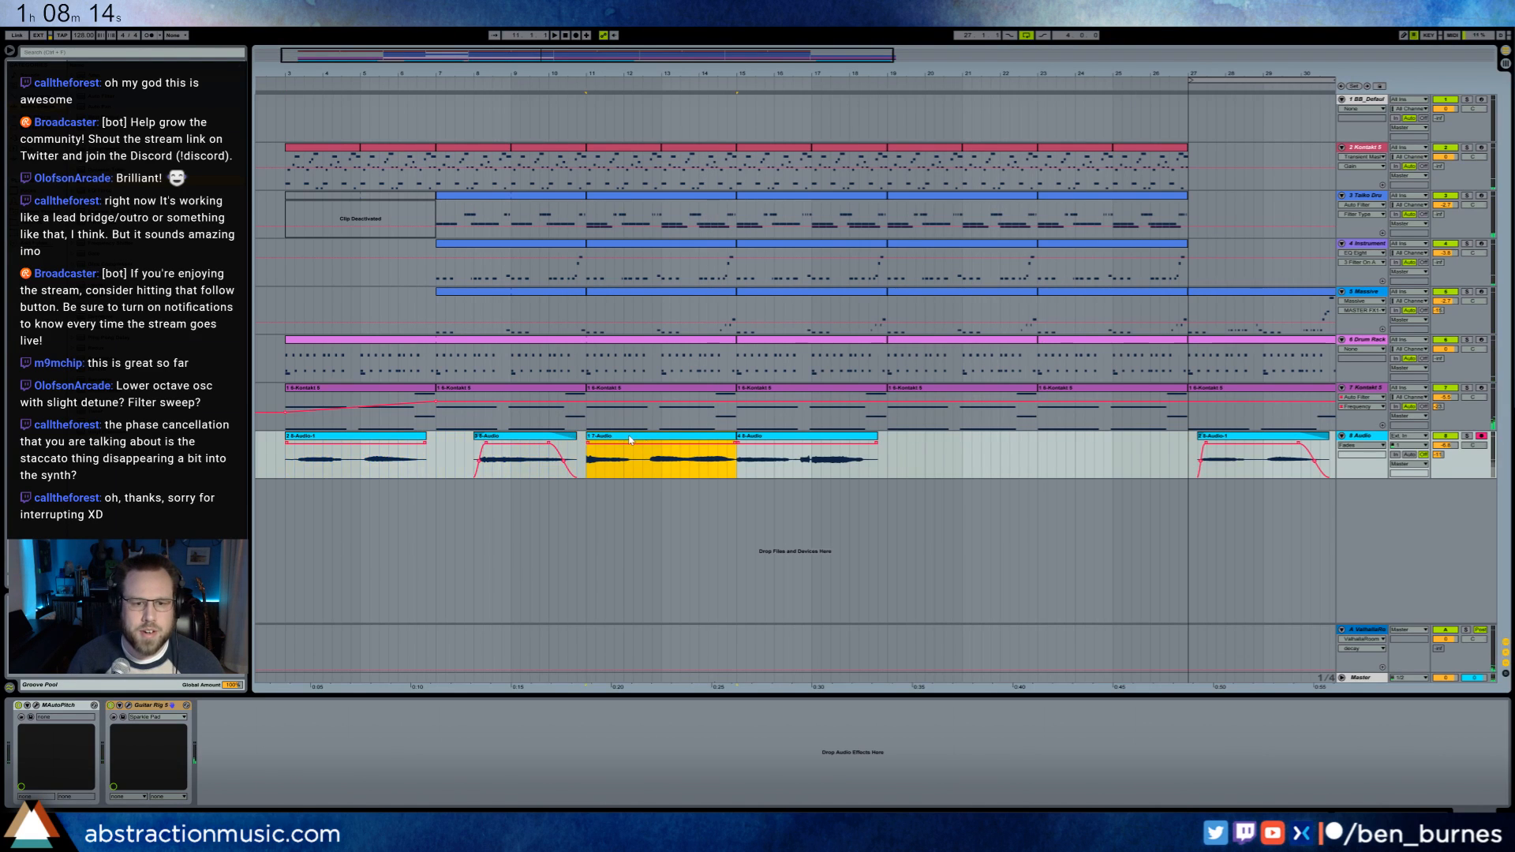
click(892, 464)
key(ctrl+v)
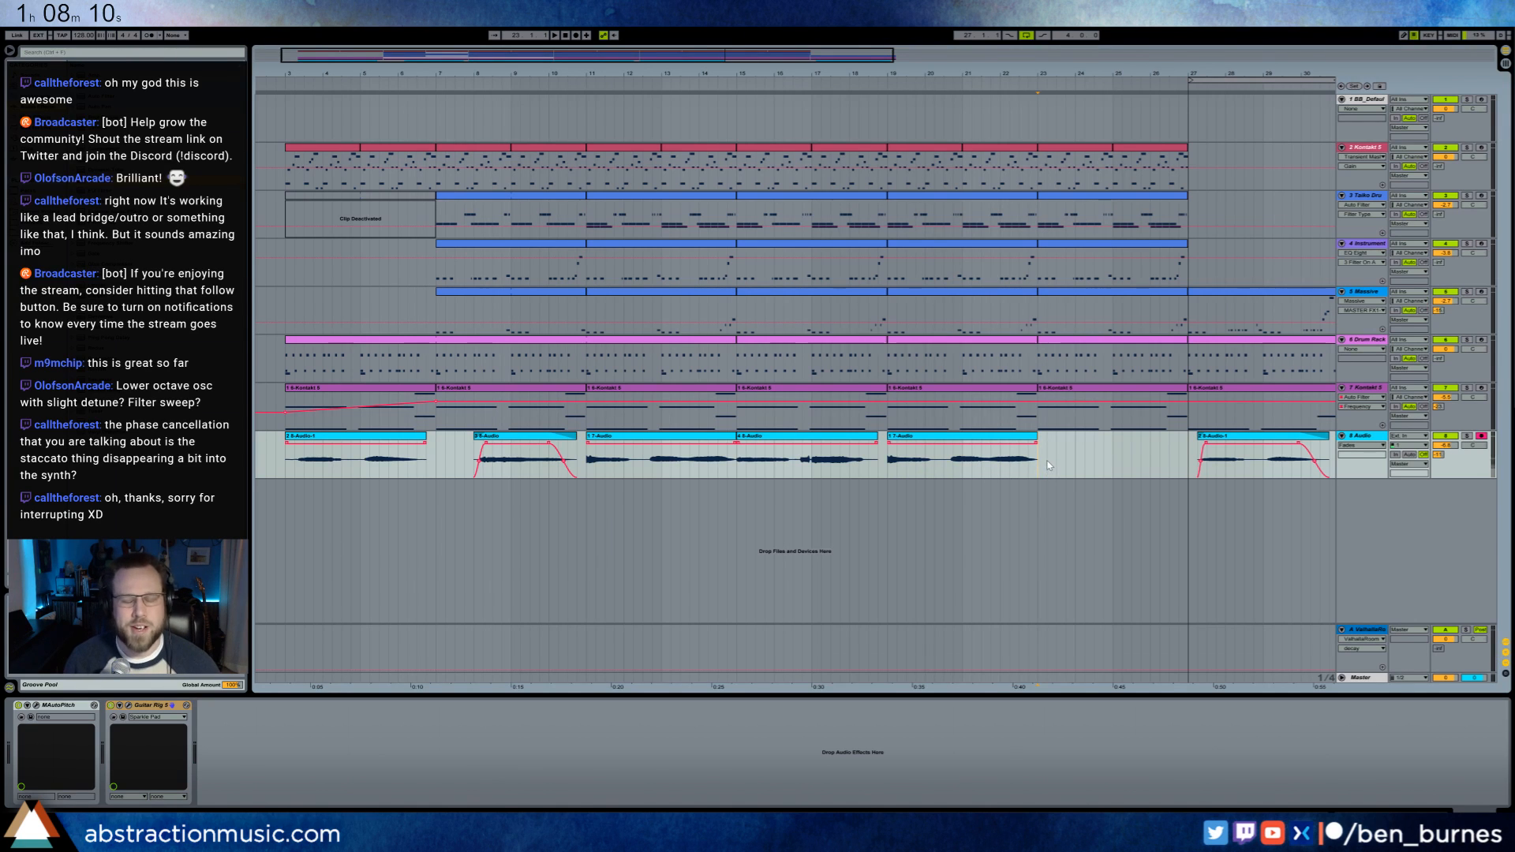
- Recolor the Kontakt clips on track 2 between bars 19 and 27 red
click(890, 356)
drag(793, 56, 862, 55)
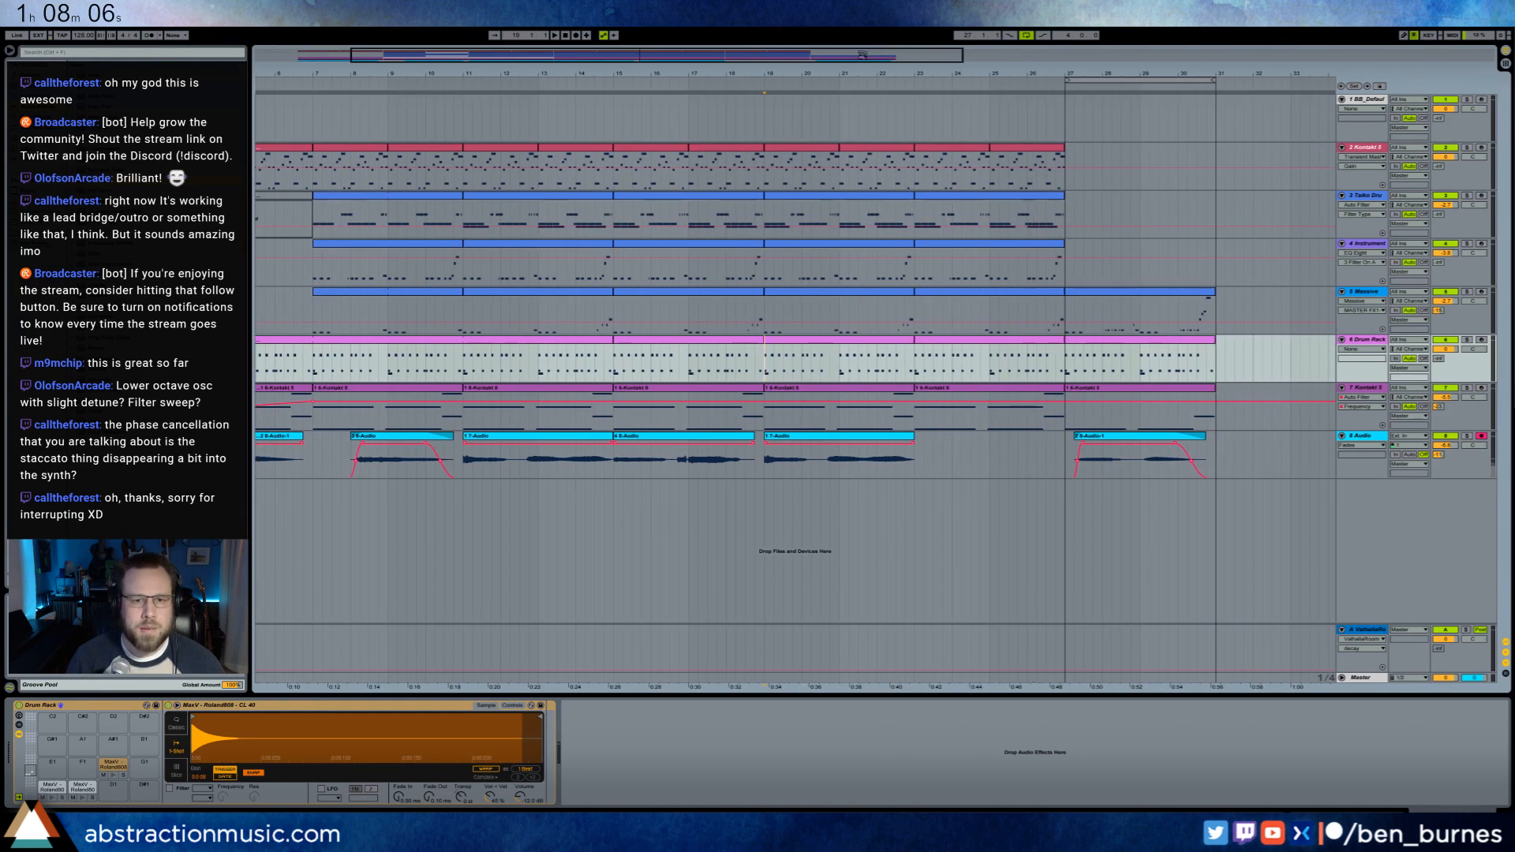
drag(766, 181, 1089, 194)
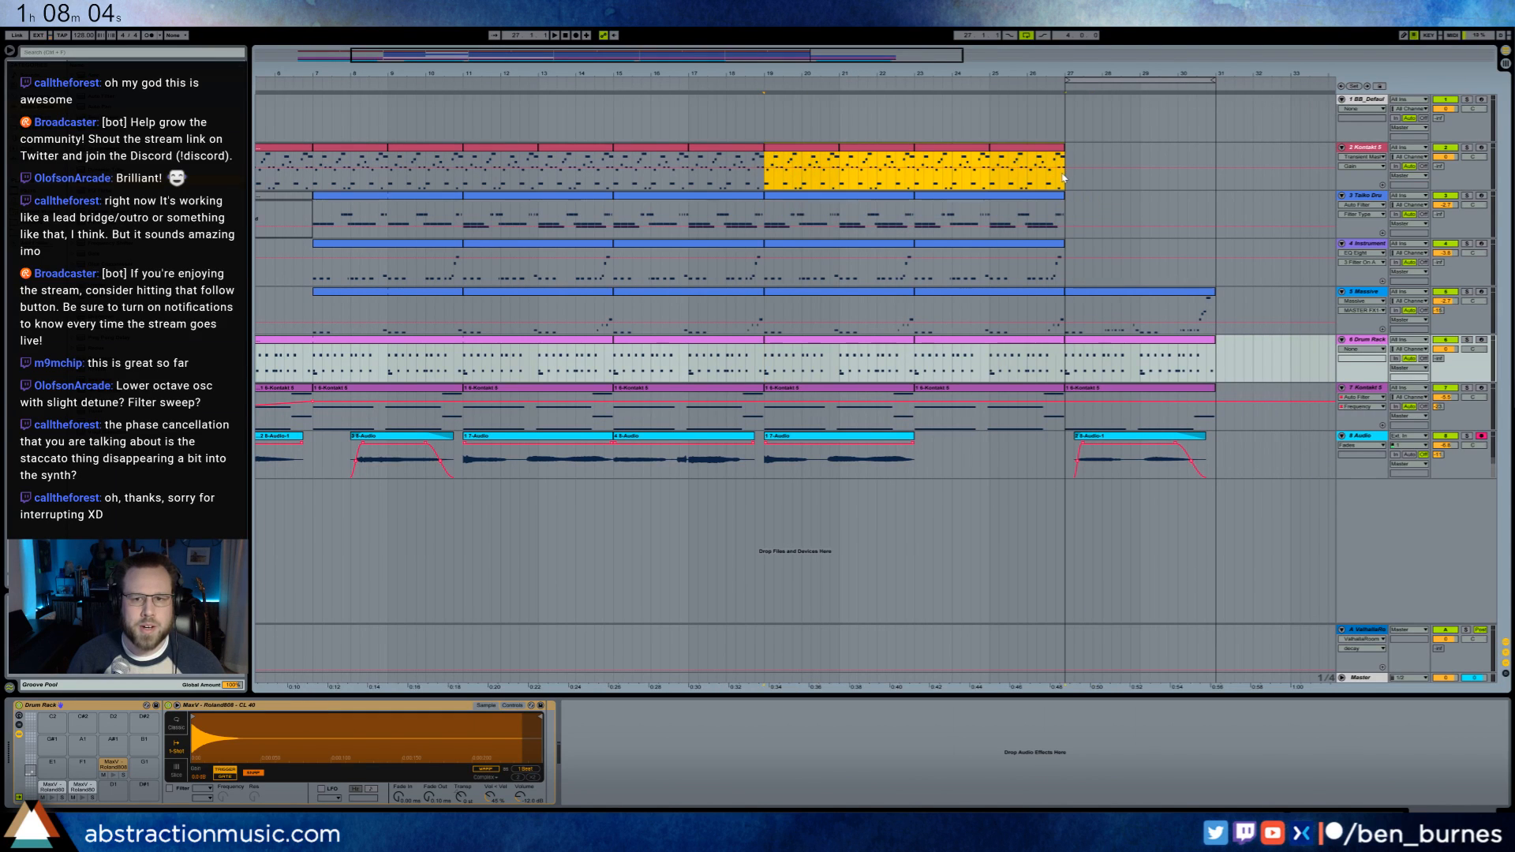
right_click(1051, 150)
click(1059, 291)
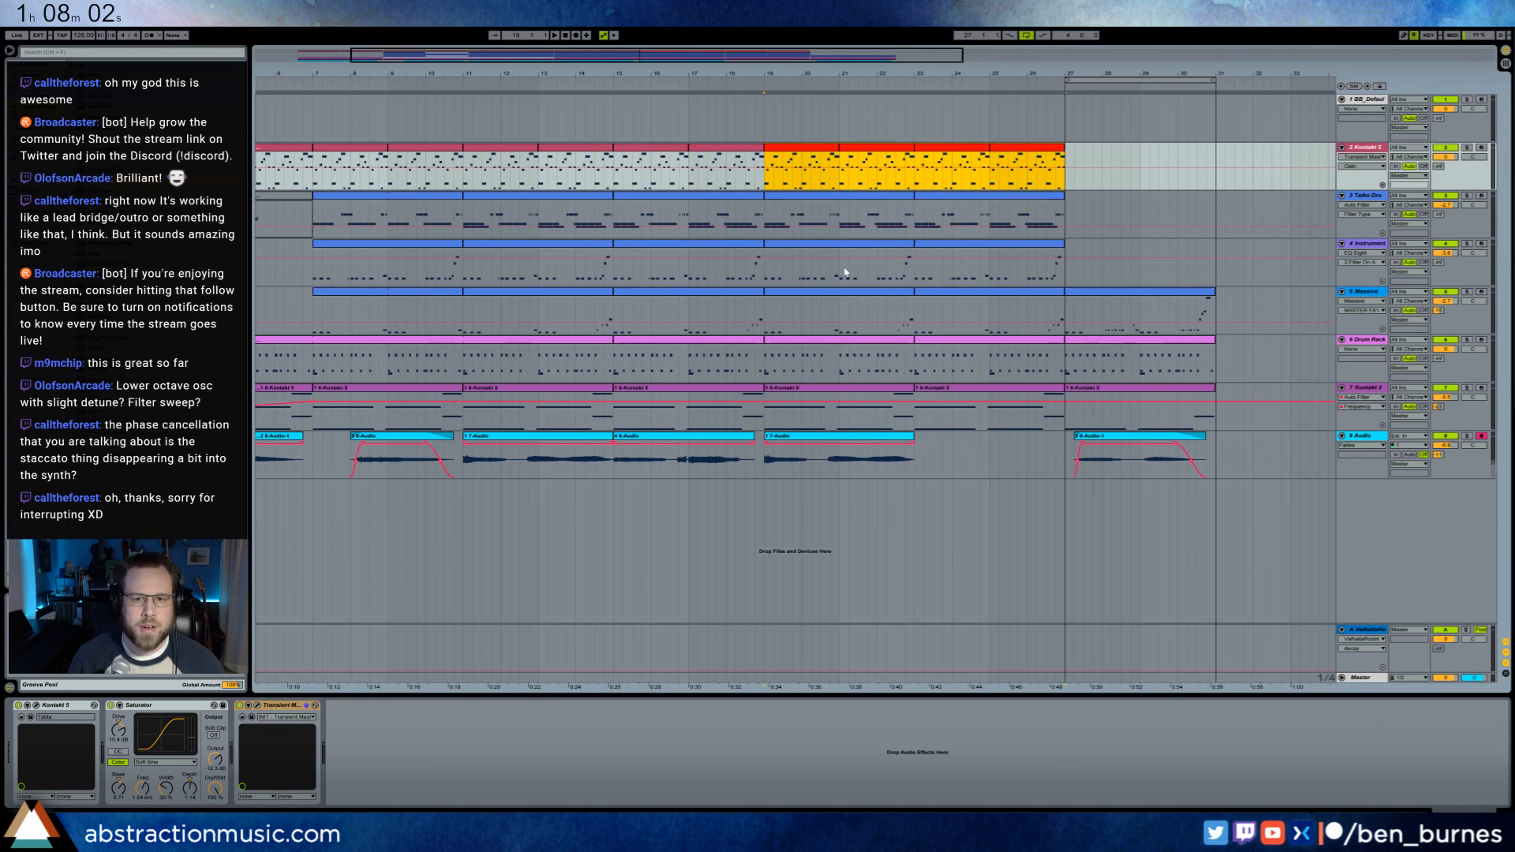
- Recolor the Taiko track's clips between bars 19 and 27 red
click(771, 235)
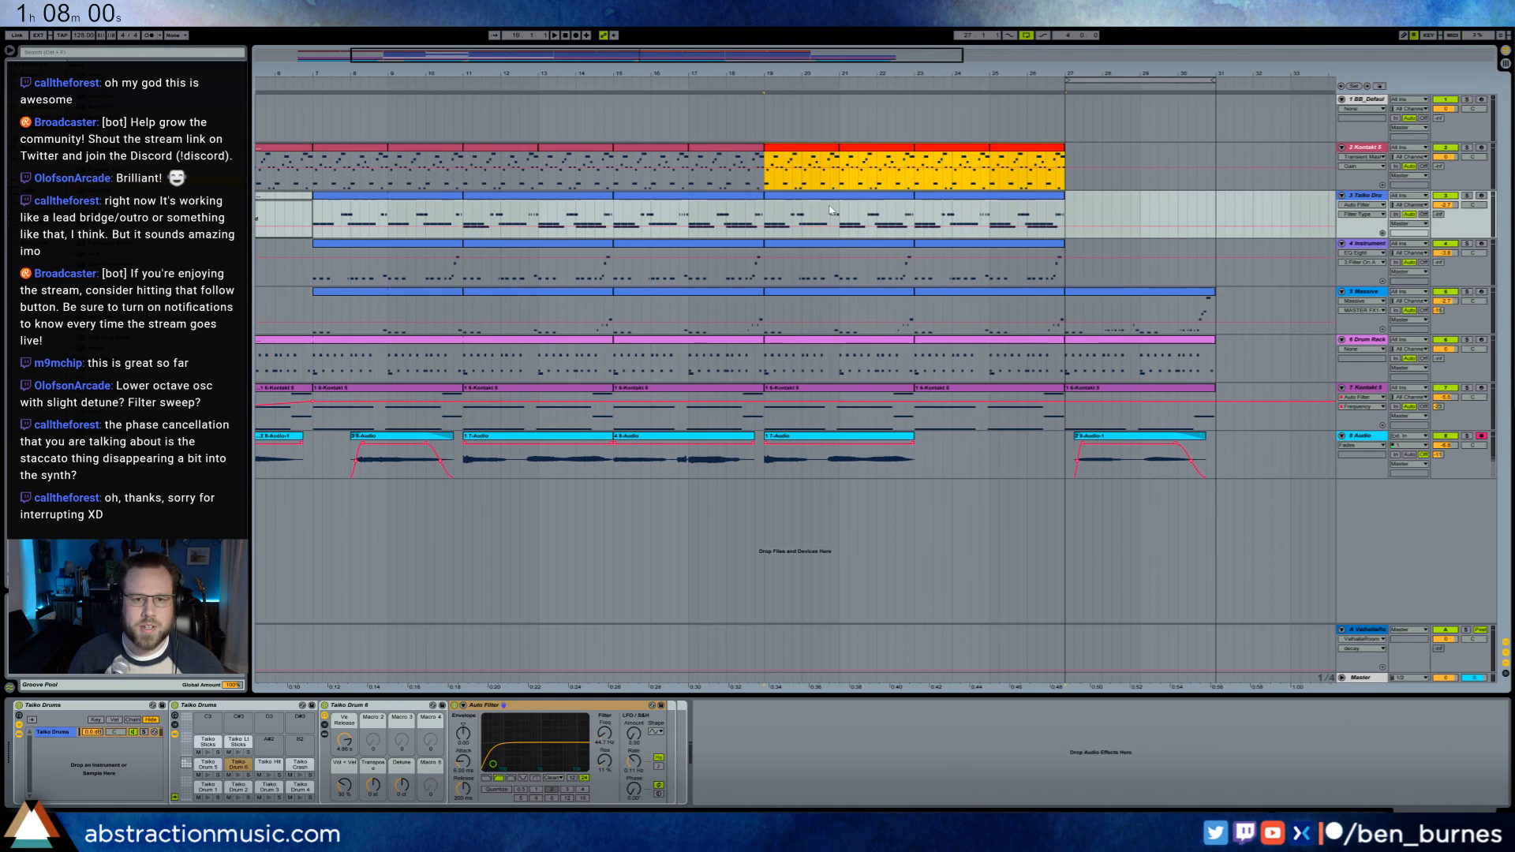
drag(765, 217, 1065, 209)
right_click(933, 202)
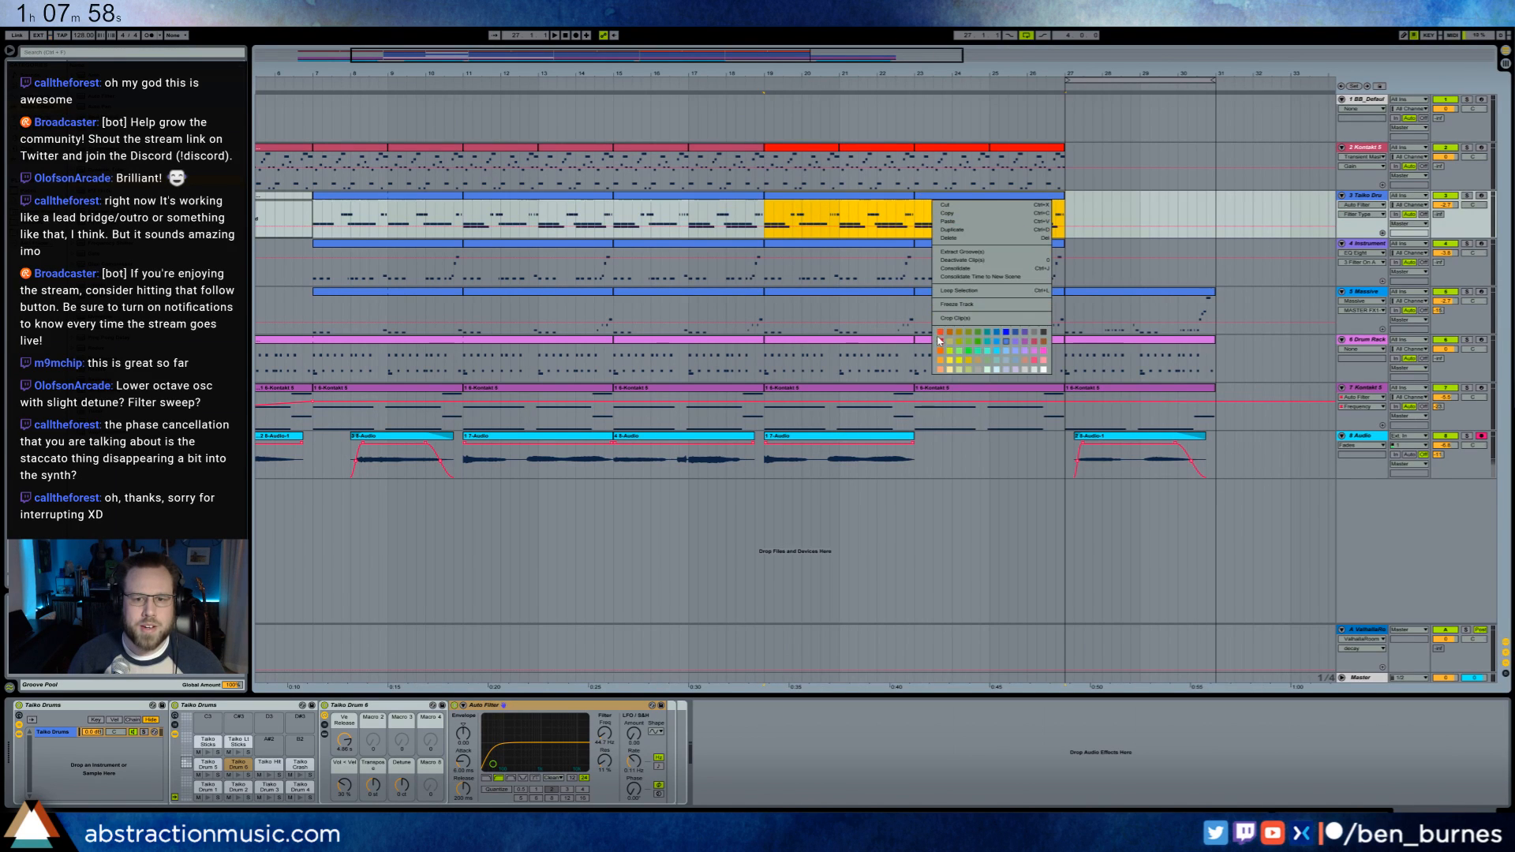
click(939, 339)
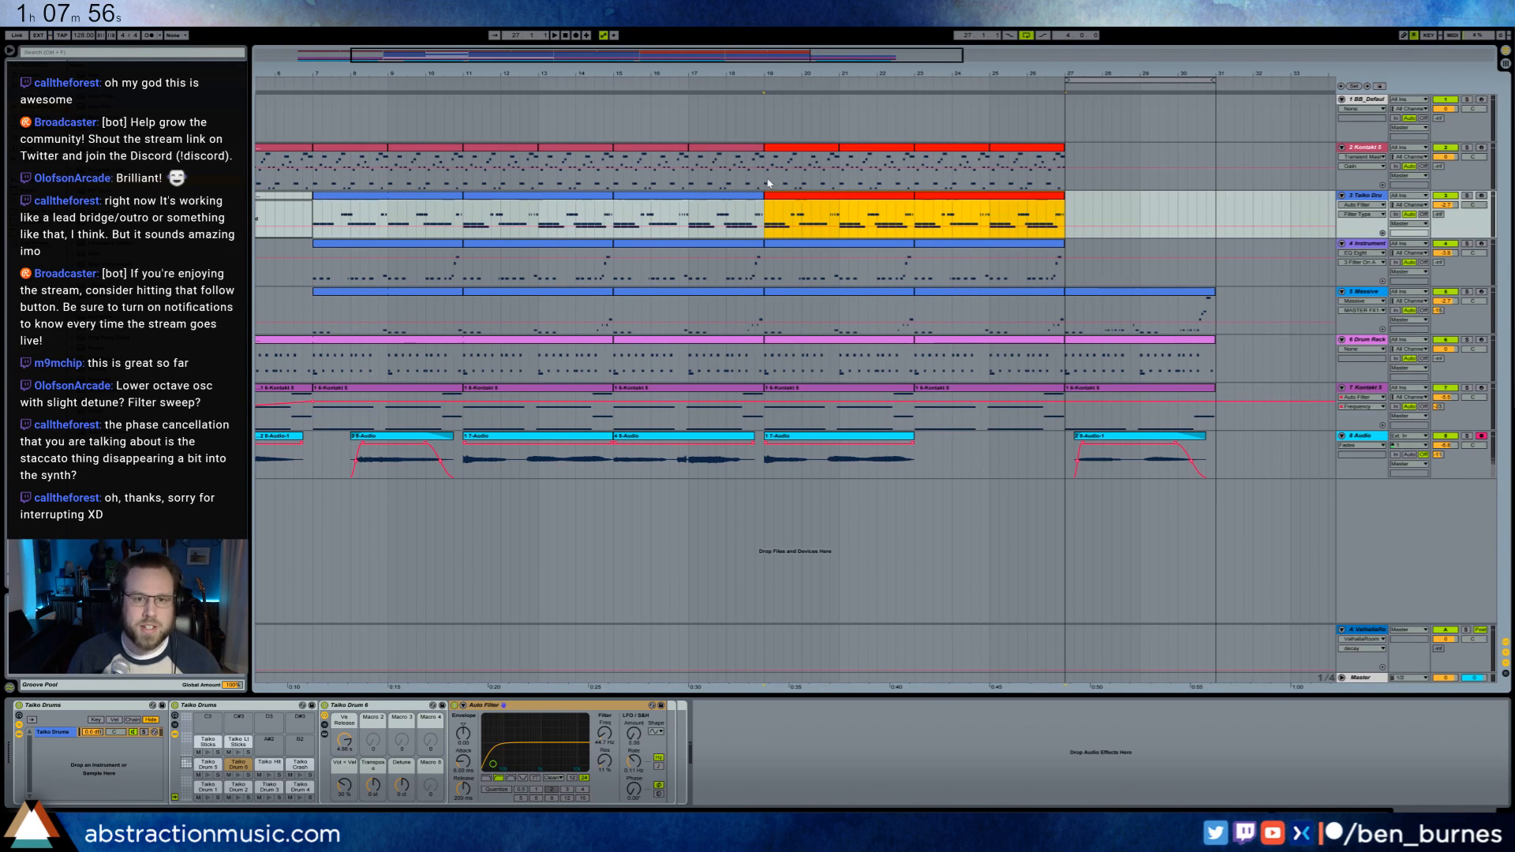
drag(768, 183, 1063, 484)
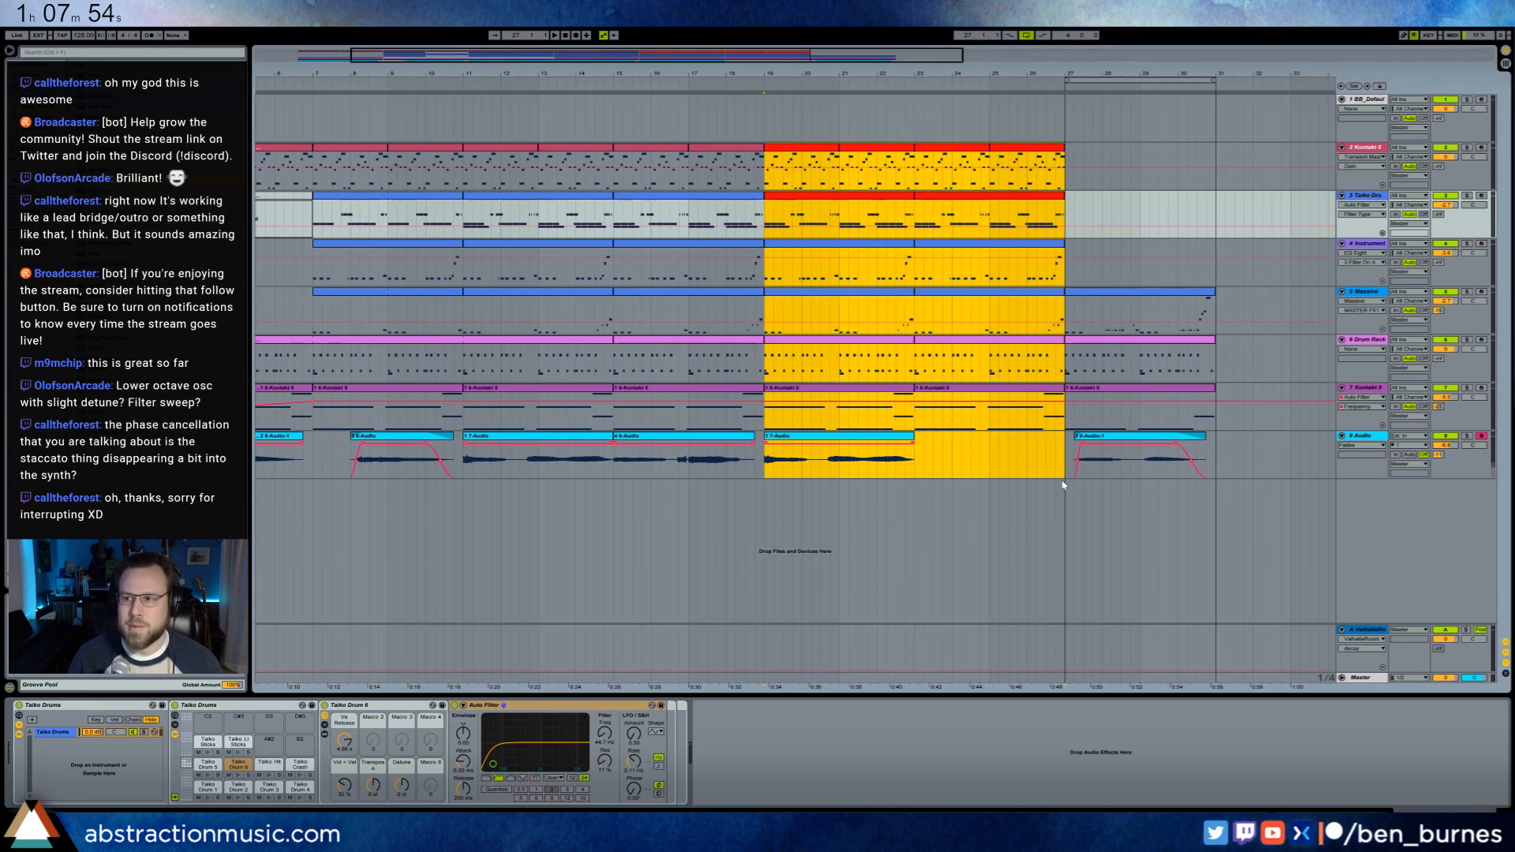
click(1018, 470)
- Copy the Taiko clip from bar 15 to bar 27 and play the new section
mouse_move(792, 57)
mouse_down()
mouse_move(735, 56)
mouse_move(713, 22)
mouse_move(712, 46)
mouse_move(776, 67)
mouse_up()
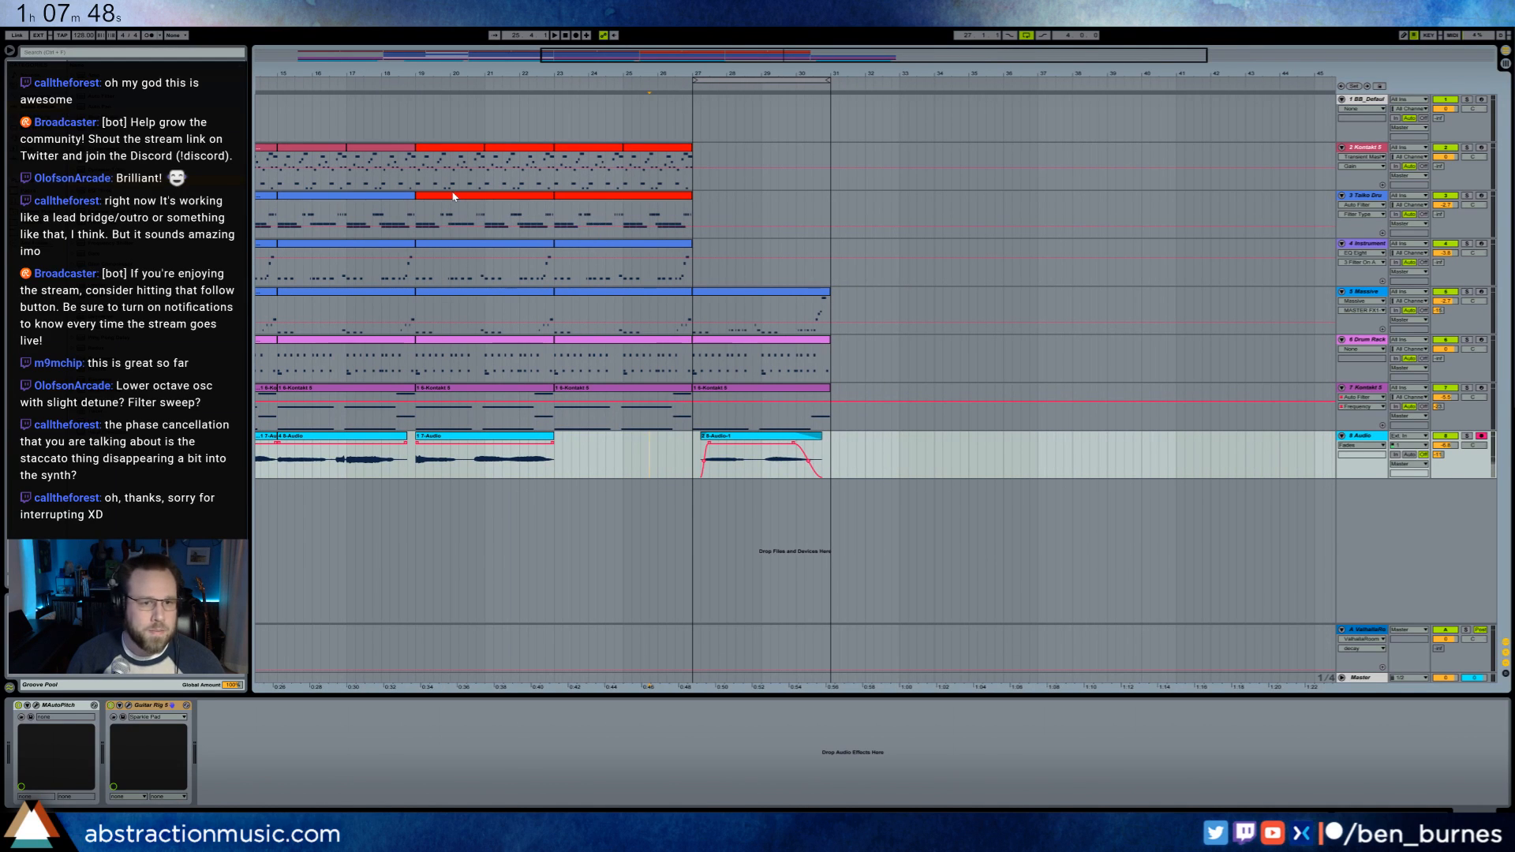
click(415, 196)
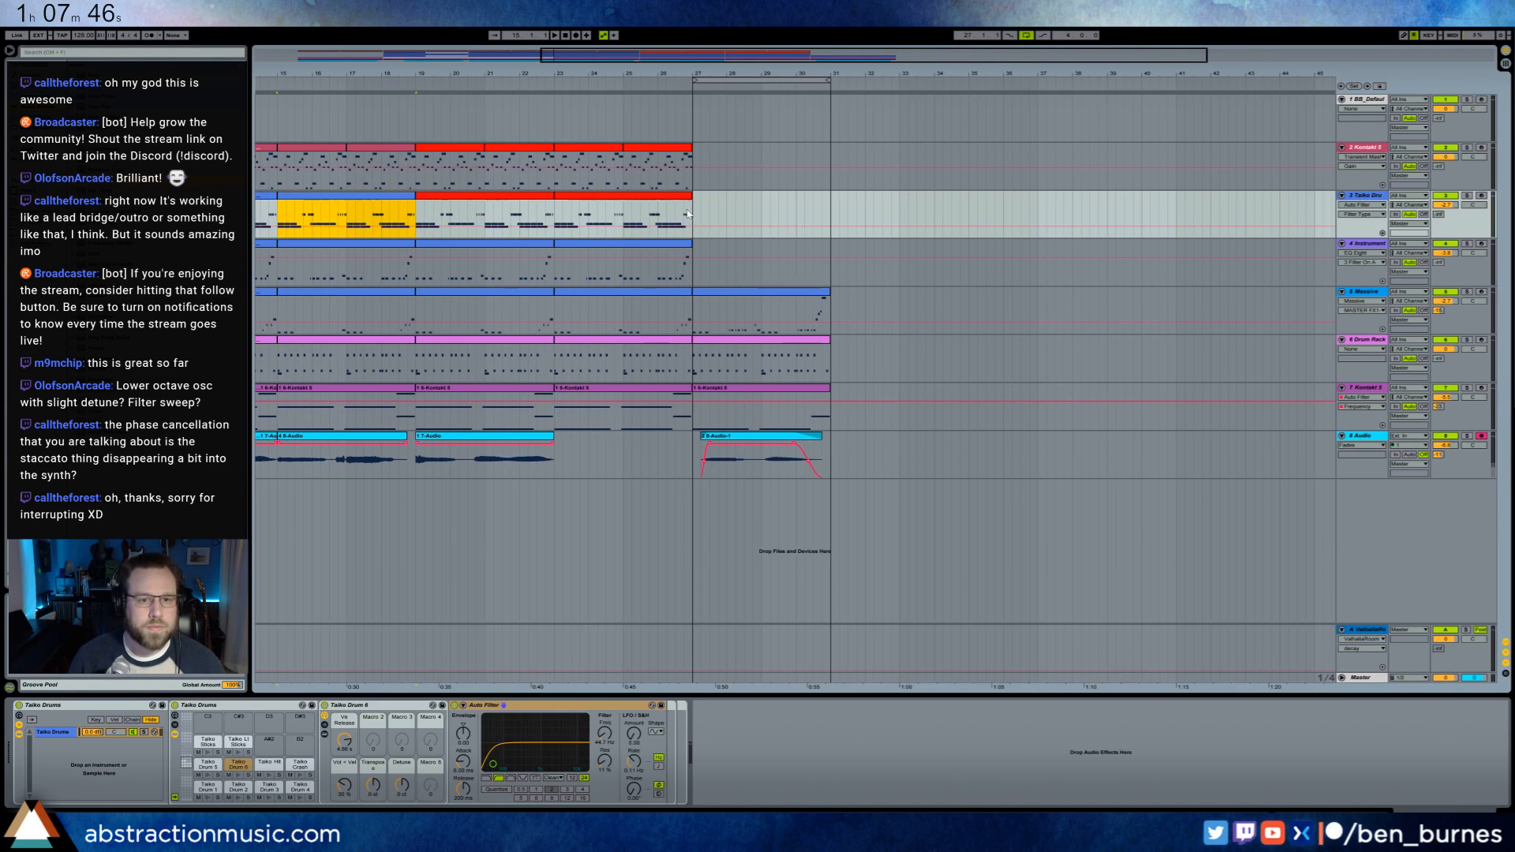
click(692, 212)
key(ctrl+v)
key(space)
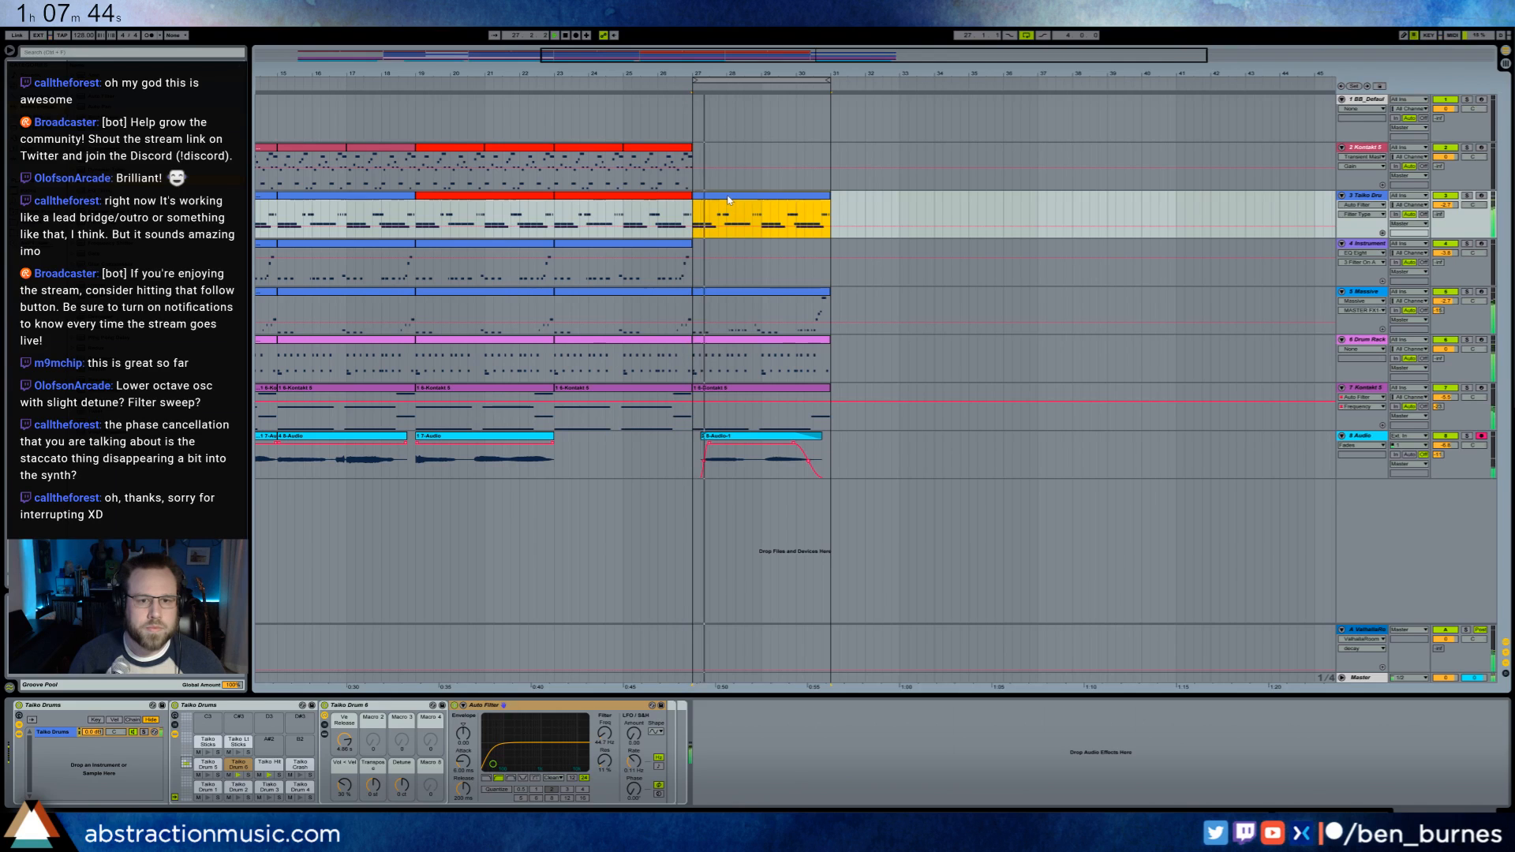
- Open the copied Taiko clip and fill the gaps in the first bar's upper stick row with duplicated notes
double_click(725, 196)
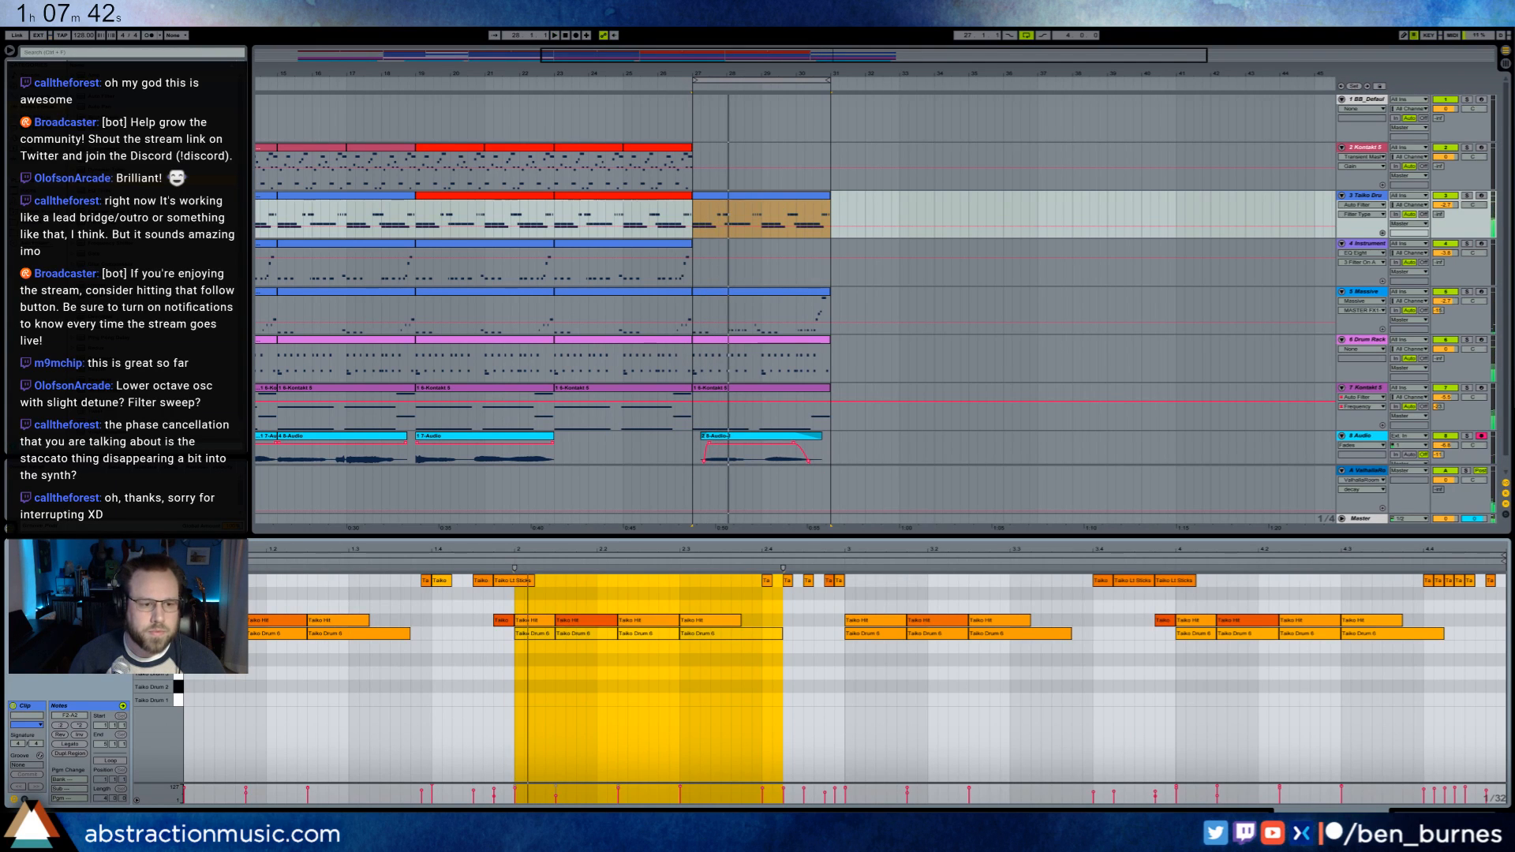
key(space)
key(space)
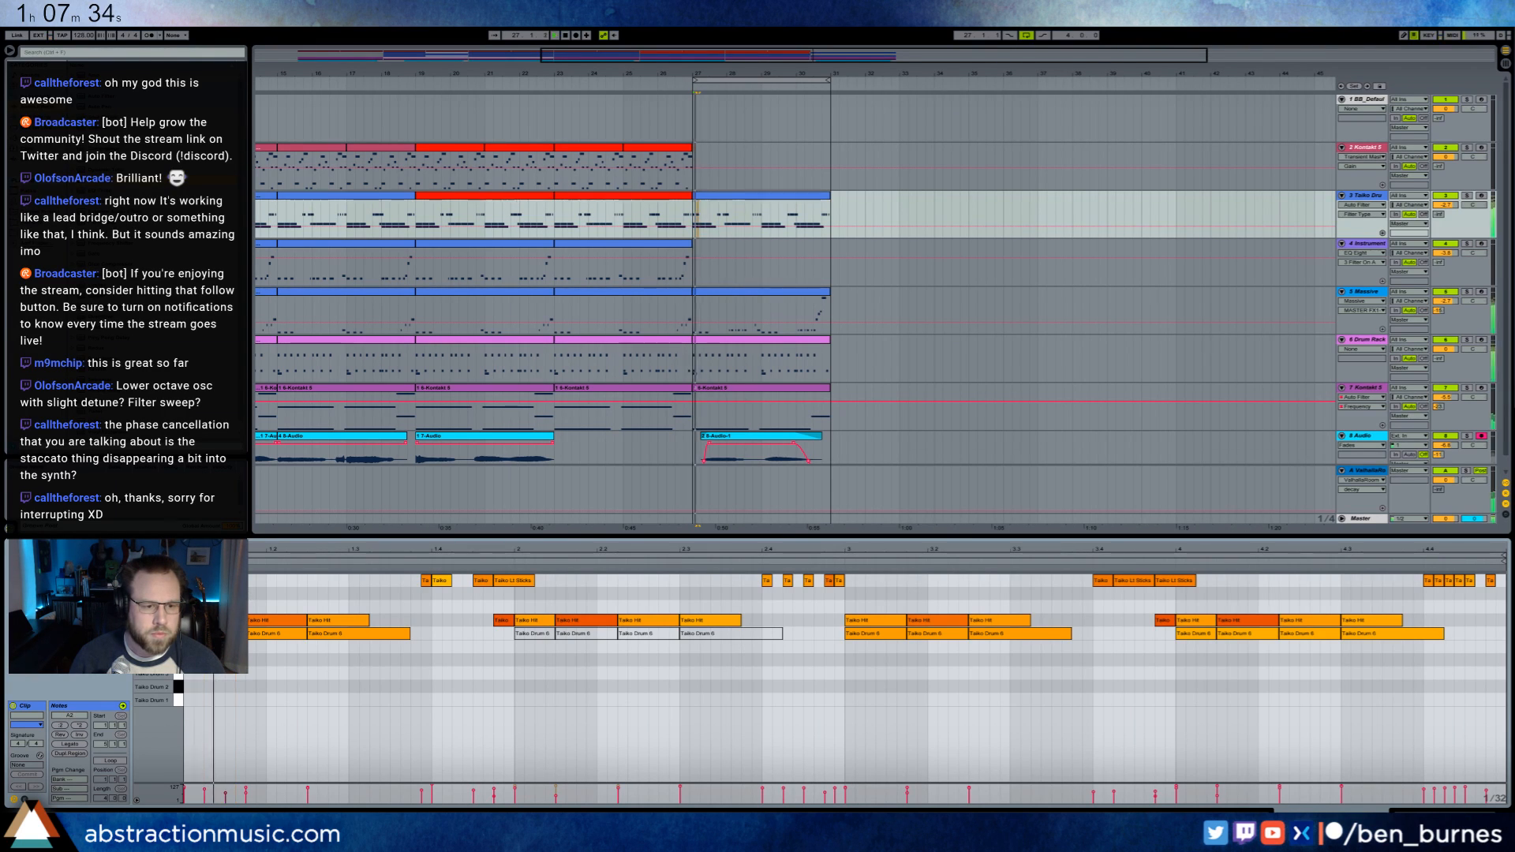
key(ctrl+d)
key(ctrl+d)
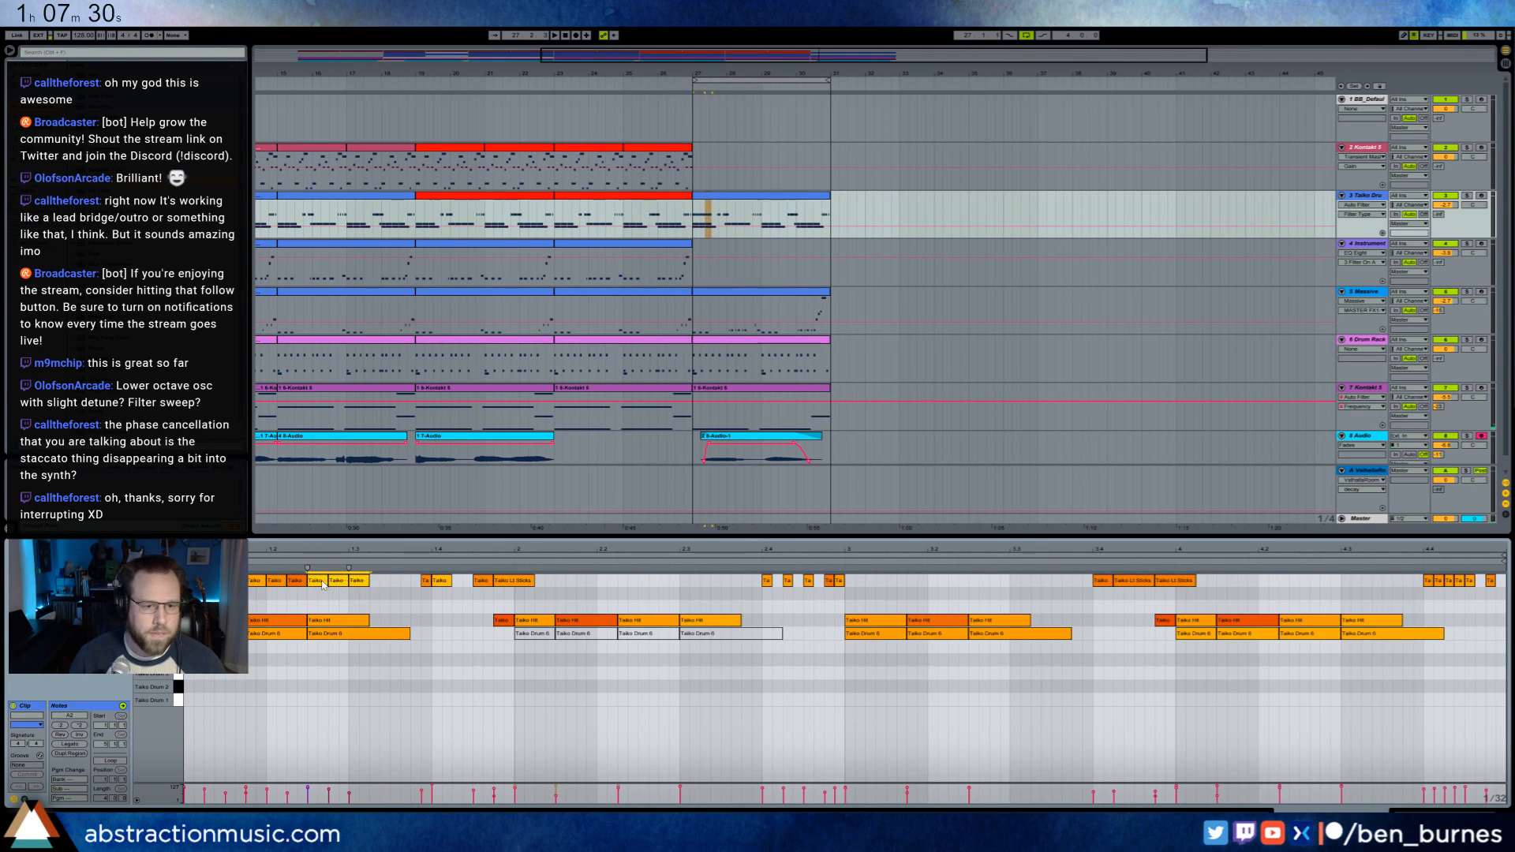
key(ctrl+d)
click(416, 603)
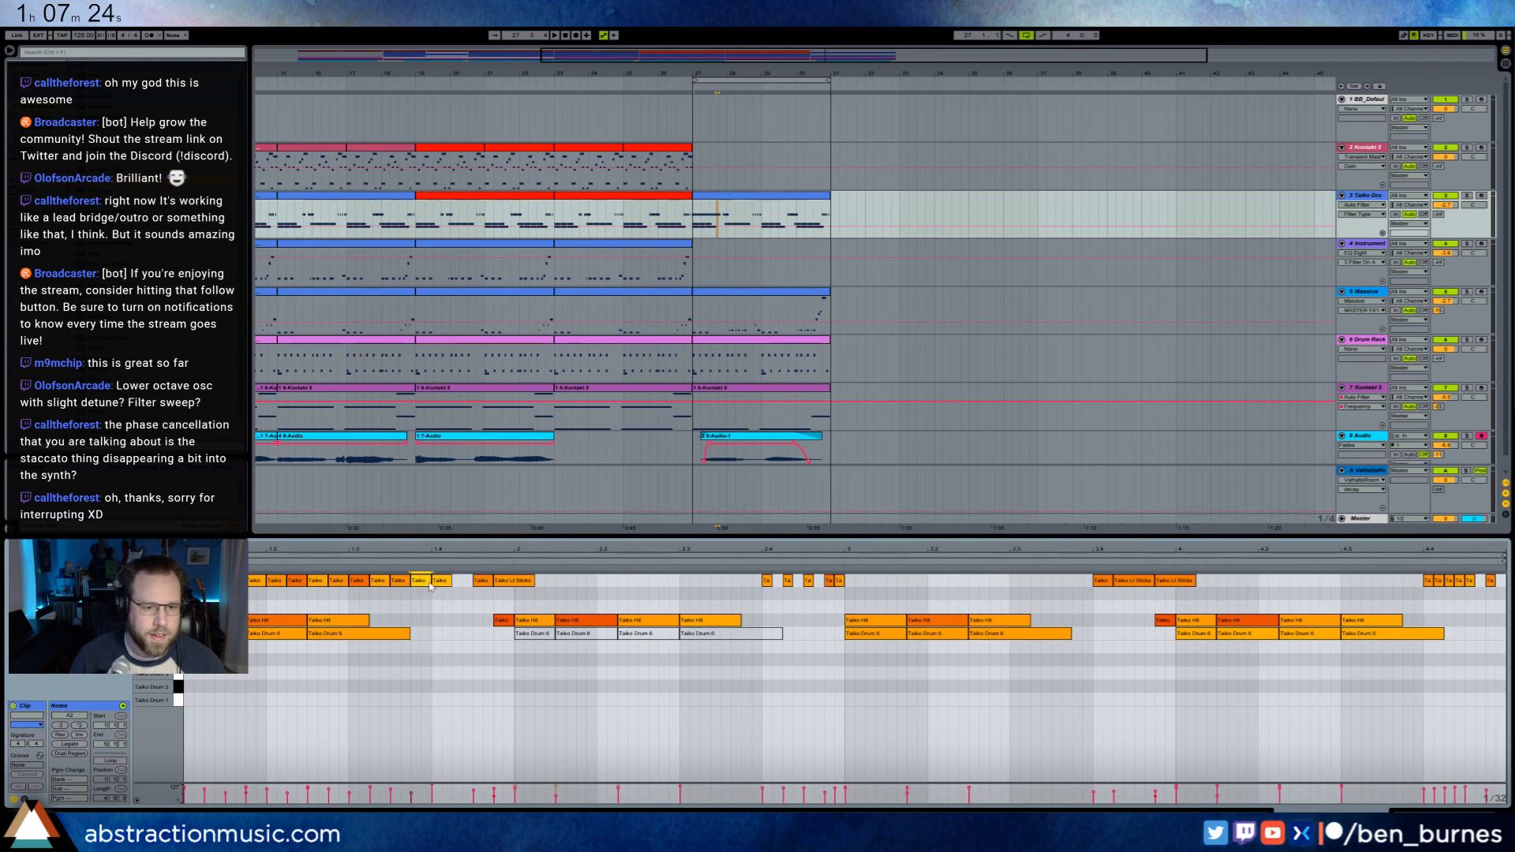
key(space)
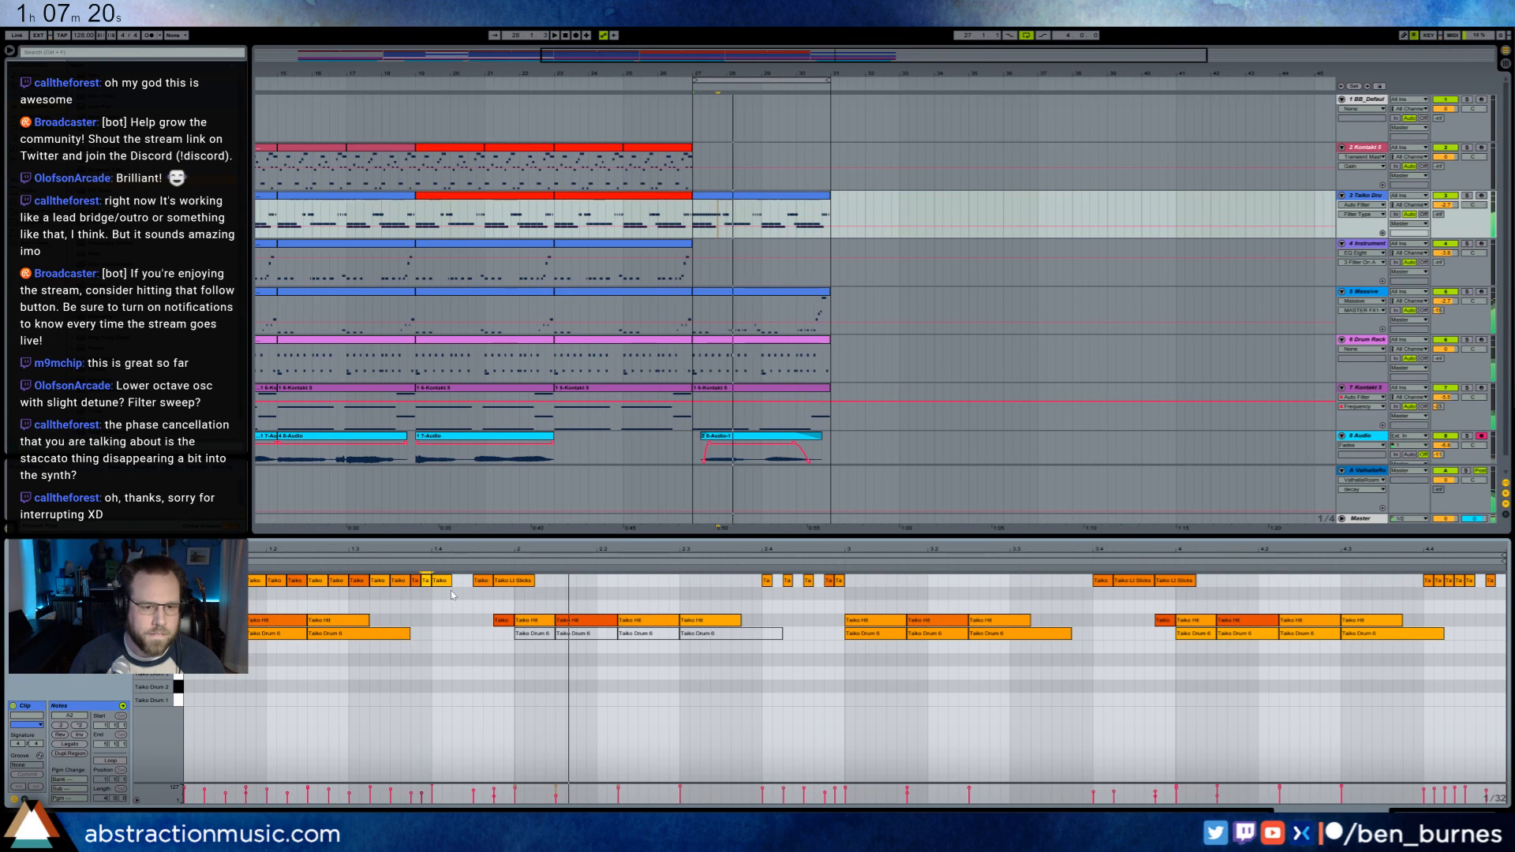
click(394, 580)
key(space)
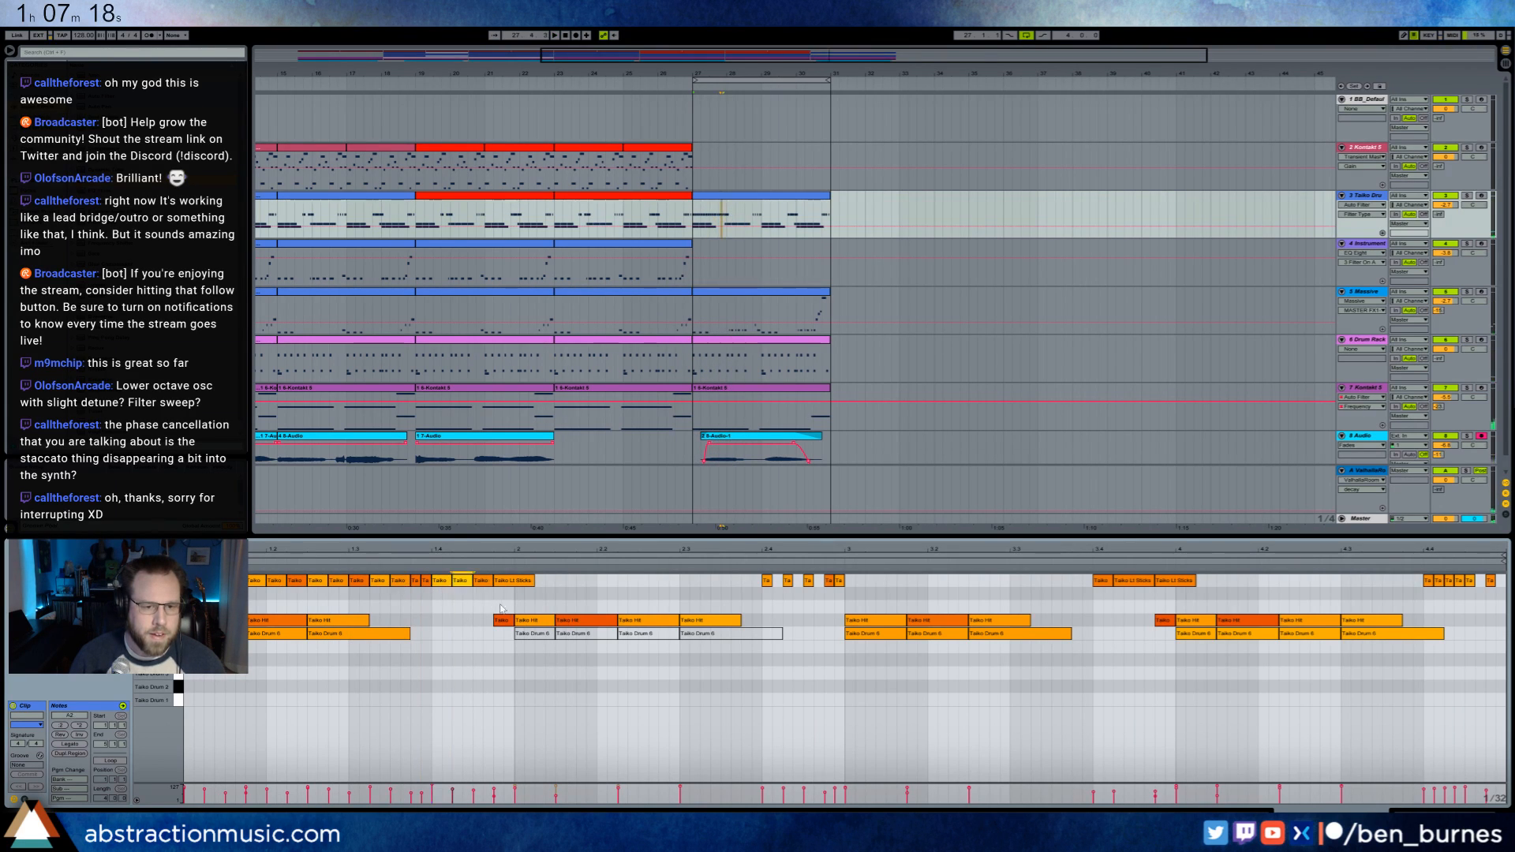
- Duplicate the first bar's stick pattern into the second bar of the Taiko clip and touch up individual notes
drag(535, 580, 199, 580)
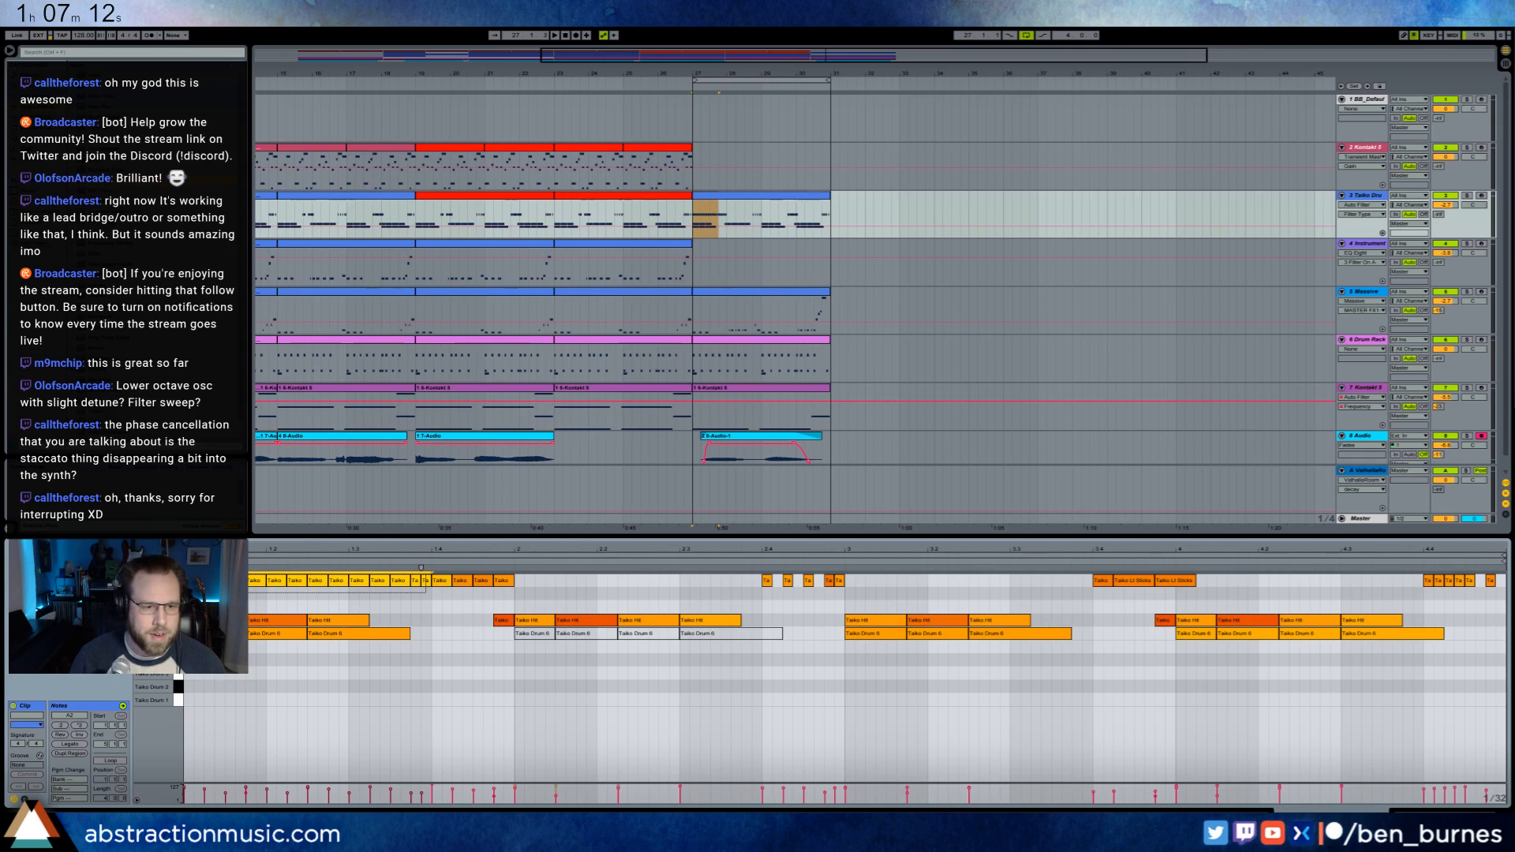
key(ctrl+d)
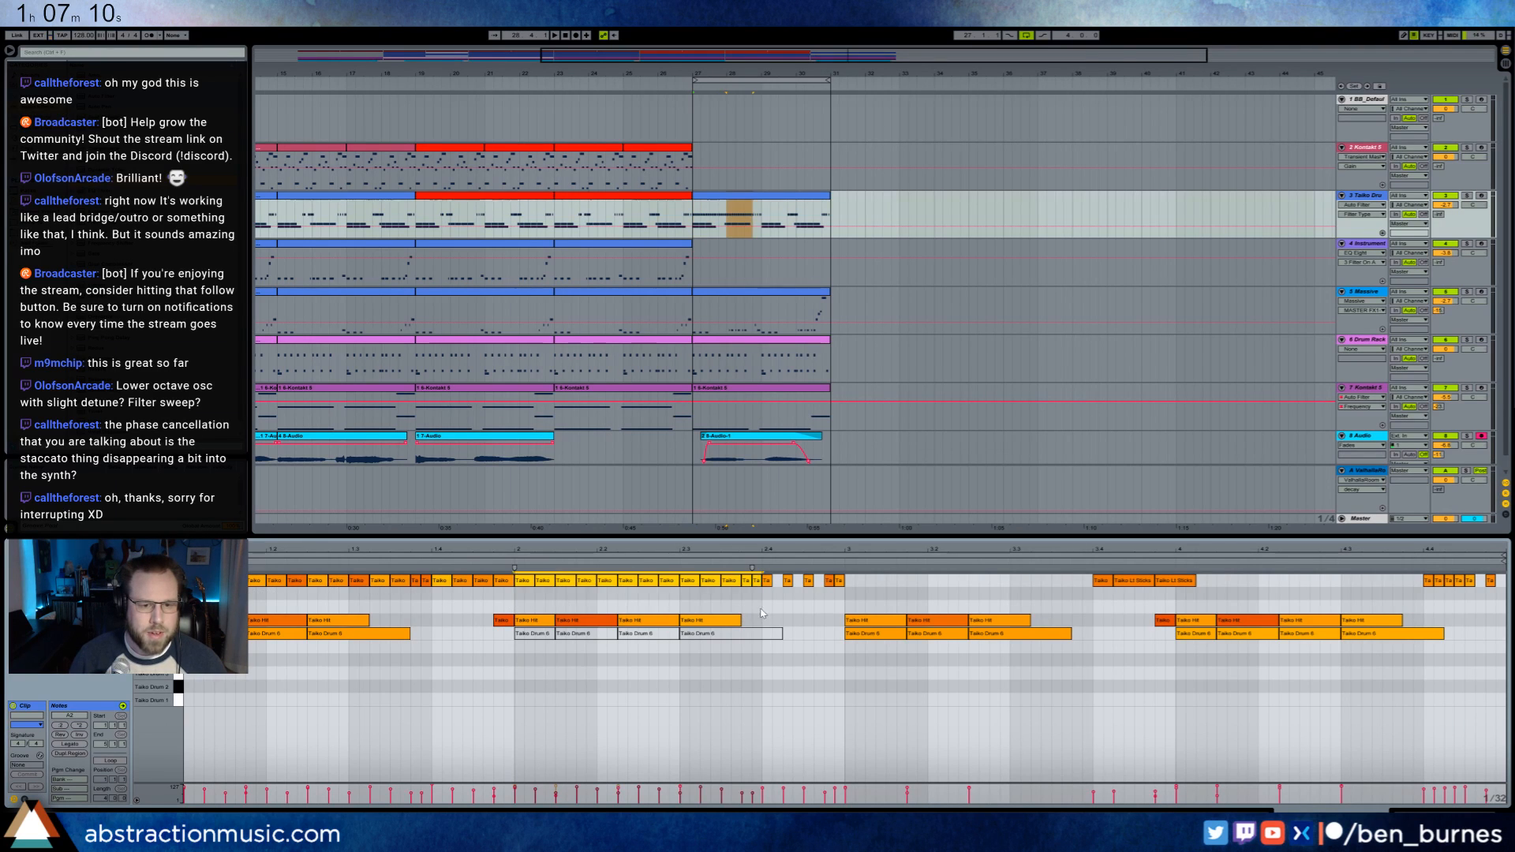
click(563, 581)
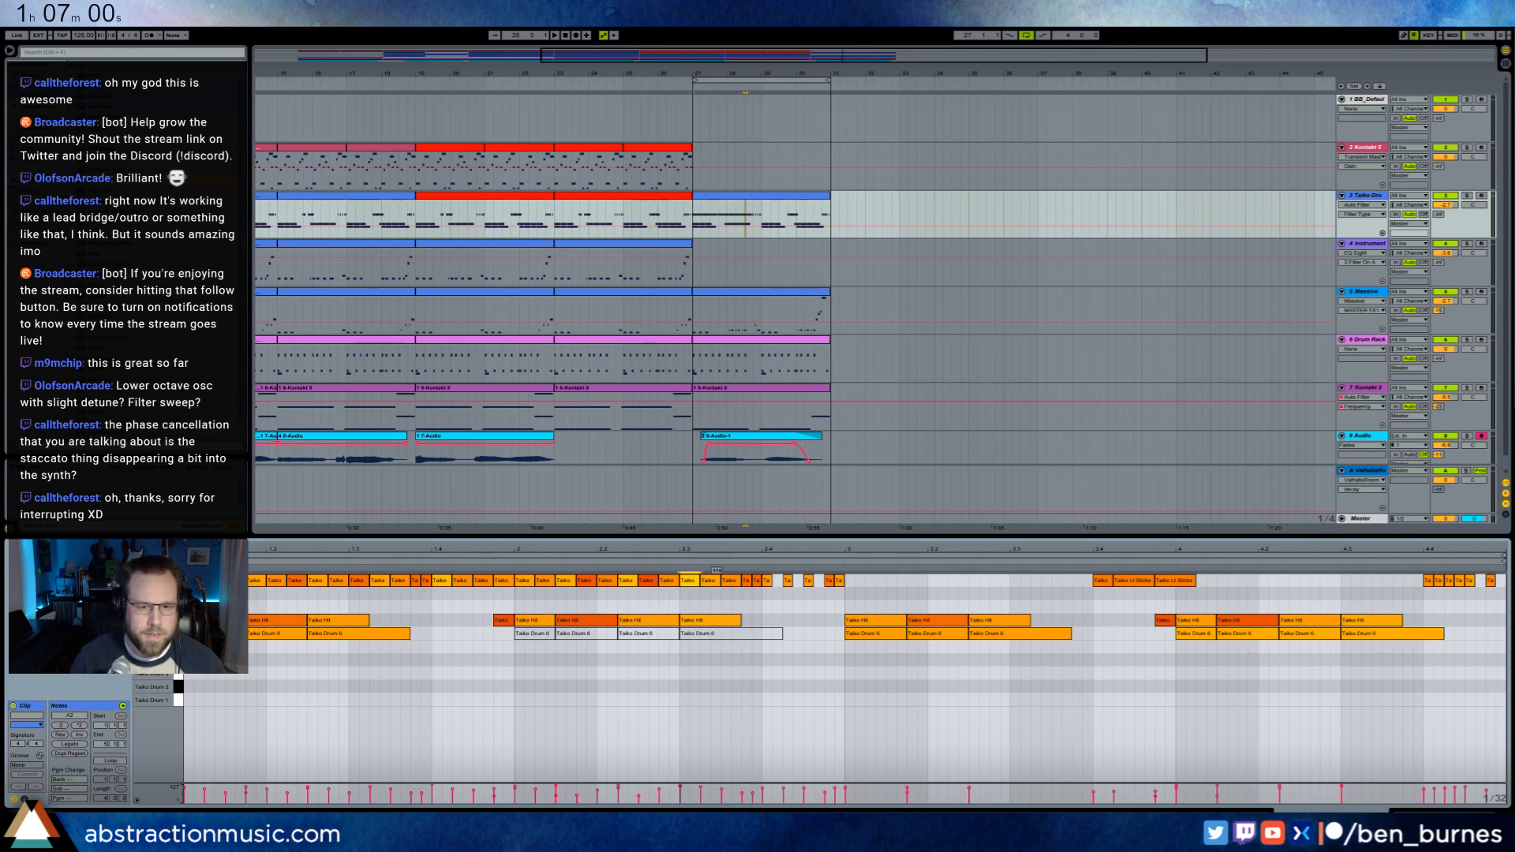
key(space)
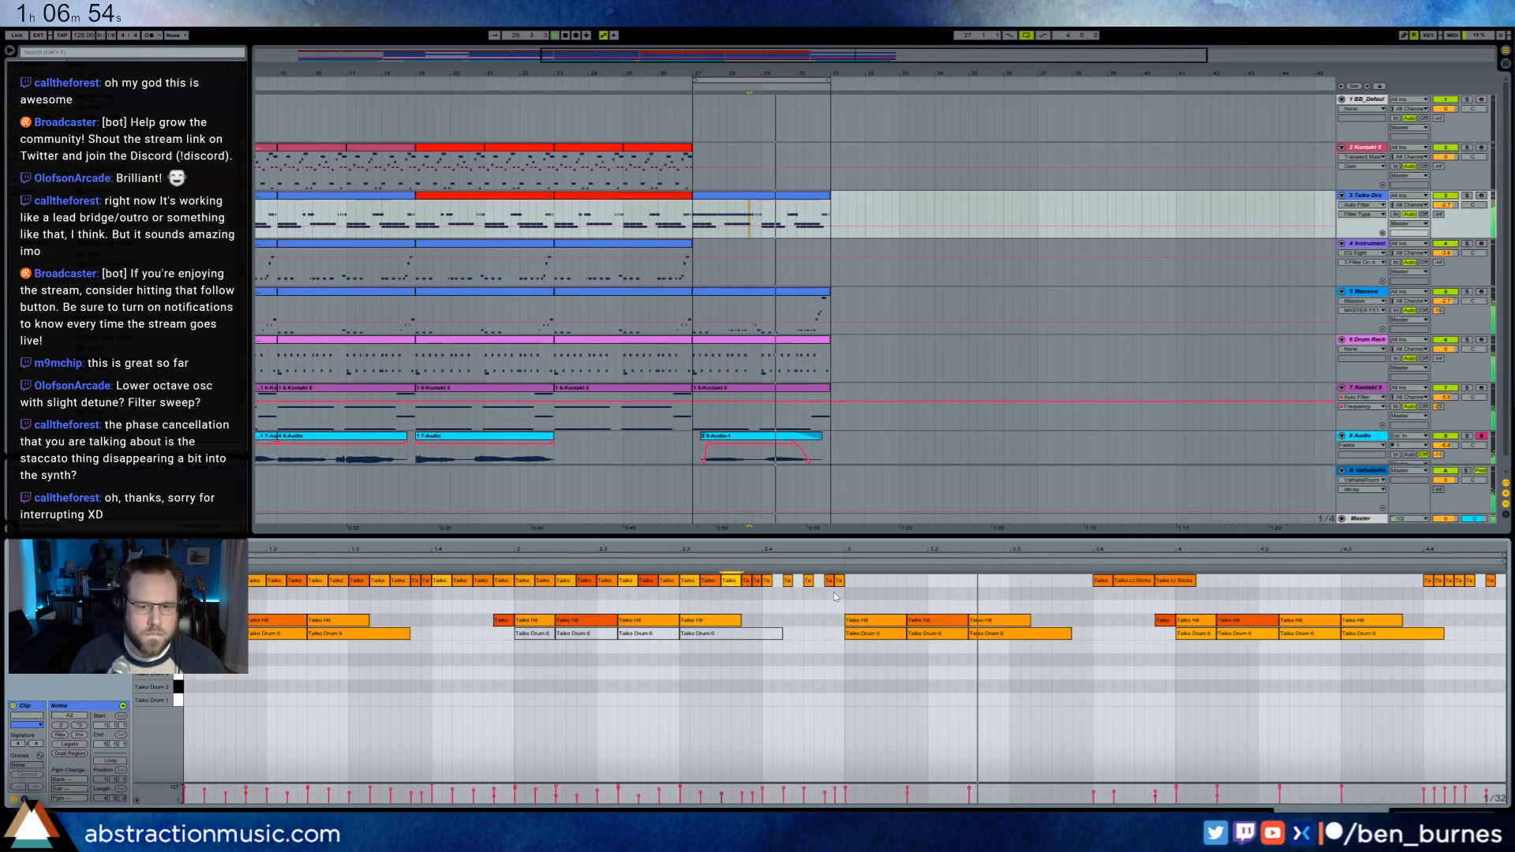
drag(831, 582, 819, 582)
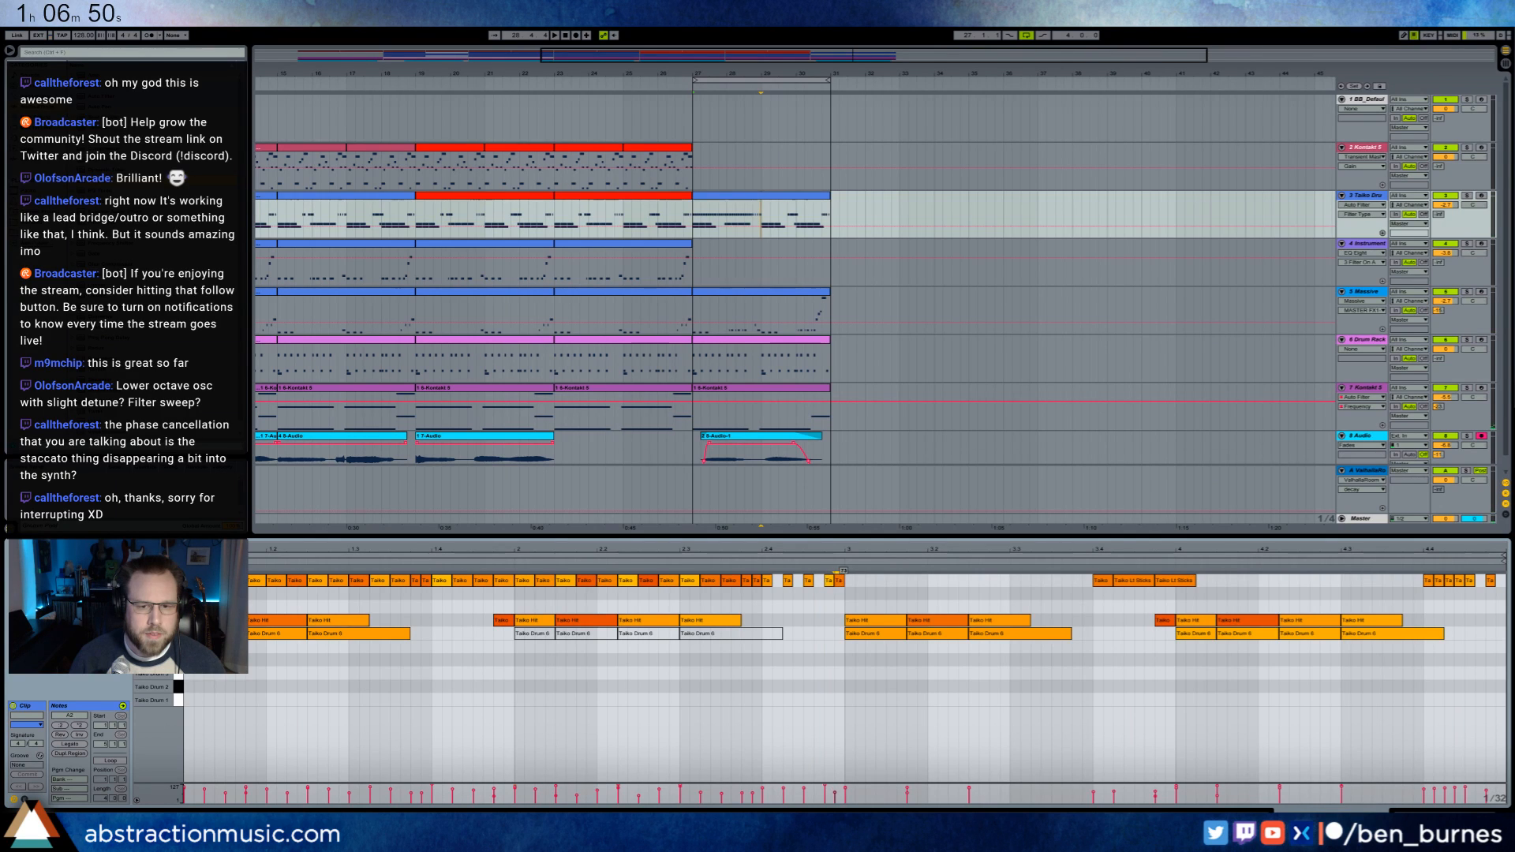
- Duplicate the stick pattern of the first two bars into bars 3 and 4 of the Taiko clip and play it
drag(758, 591, 183, 564)
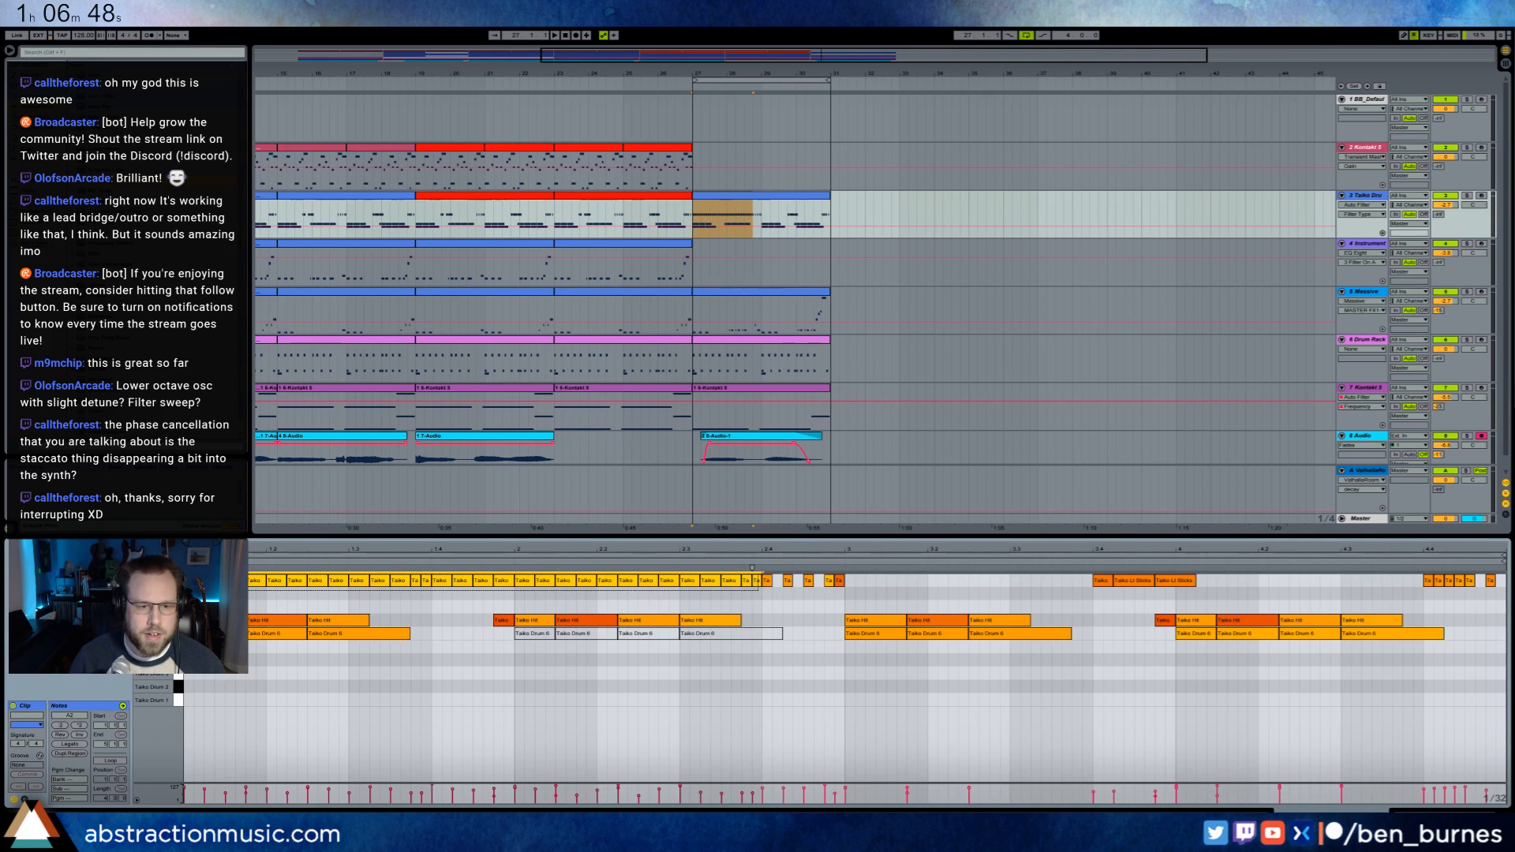
key(ctrl+d)
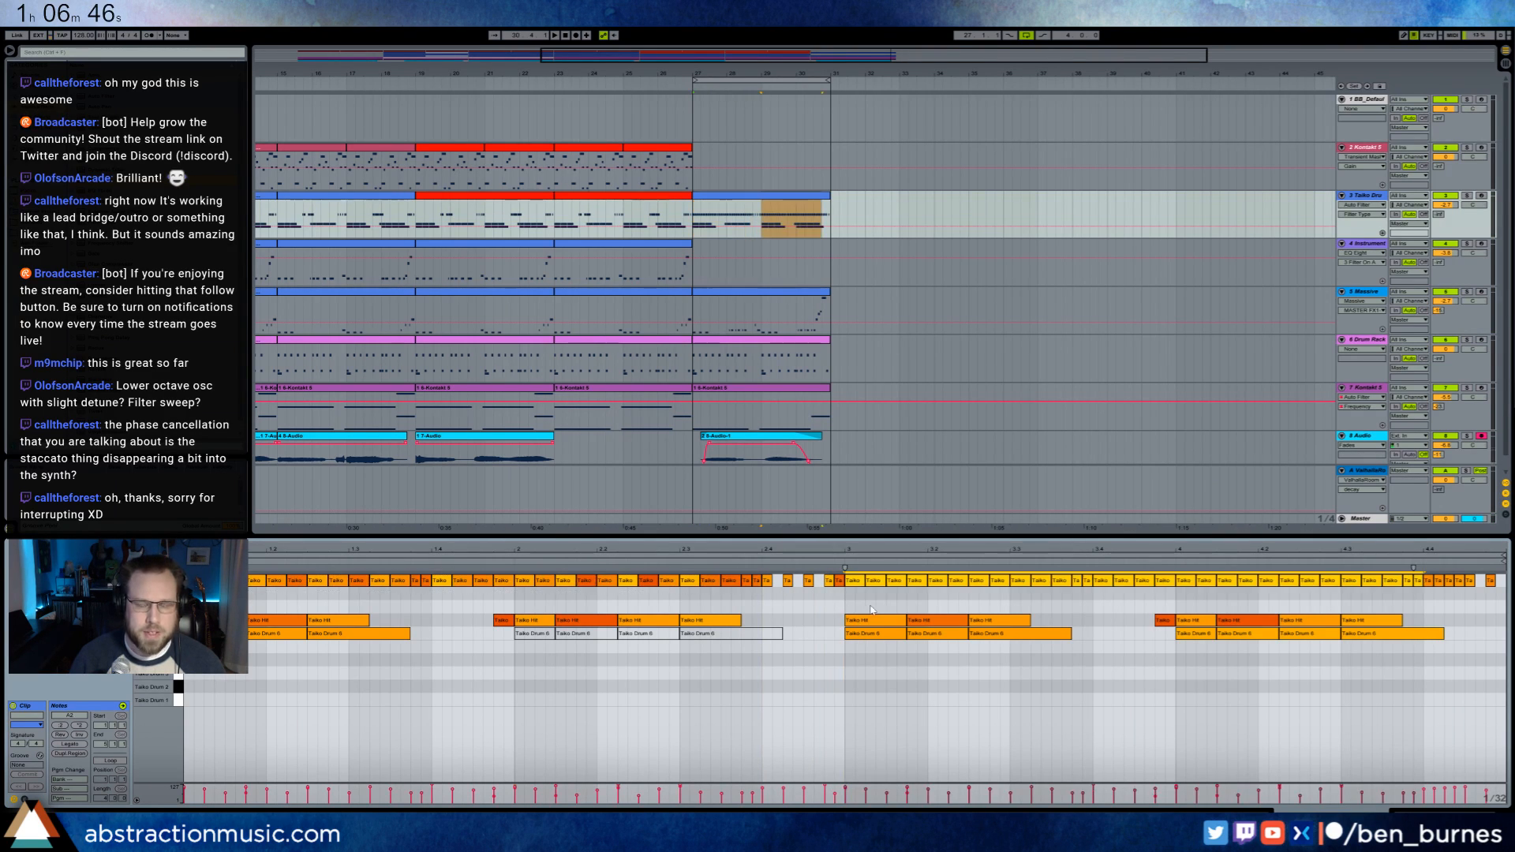
key(space)
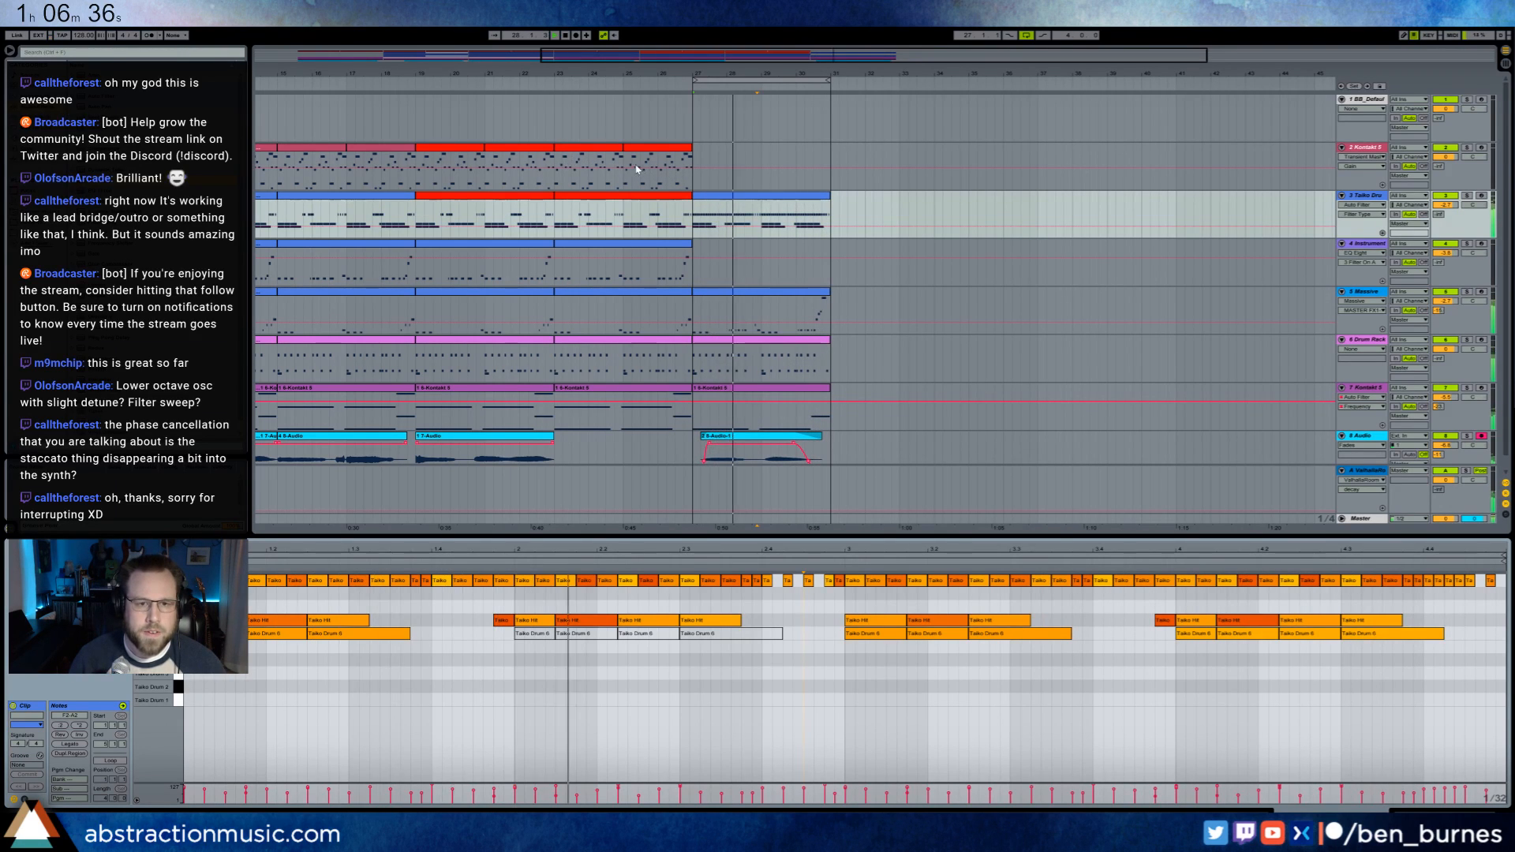
- Copy the Kontakt clip at bar 17 on track 2 to bar 27 and audition it with the track soloed
click(379, 148)
key(space)
key(ctrl+v)
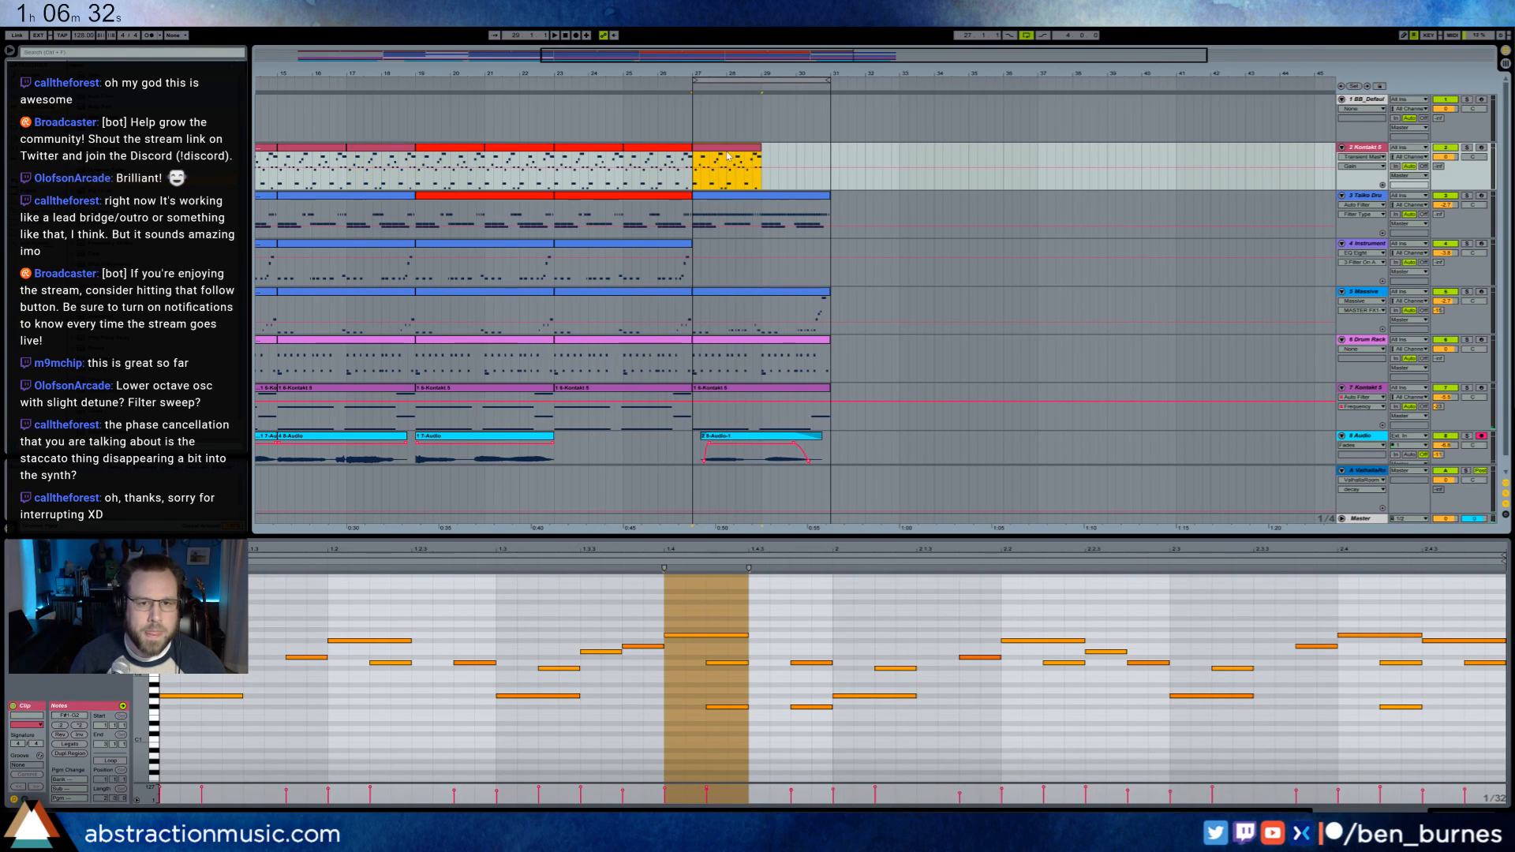
click(1467, 147)
key(space)
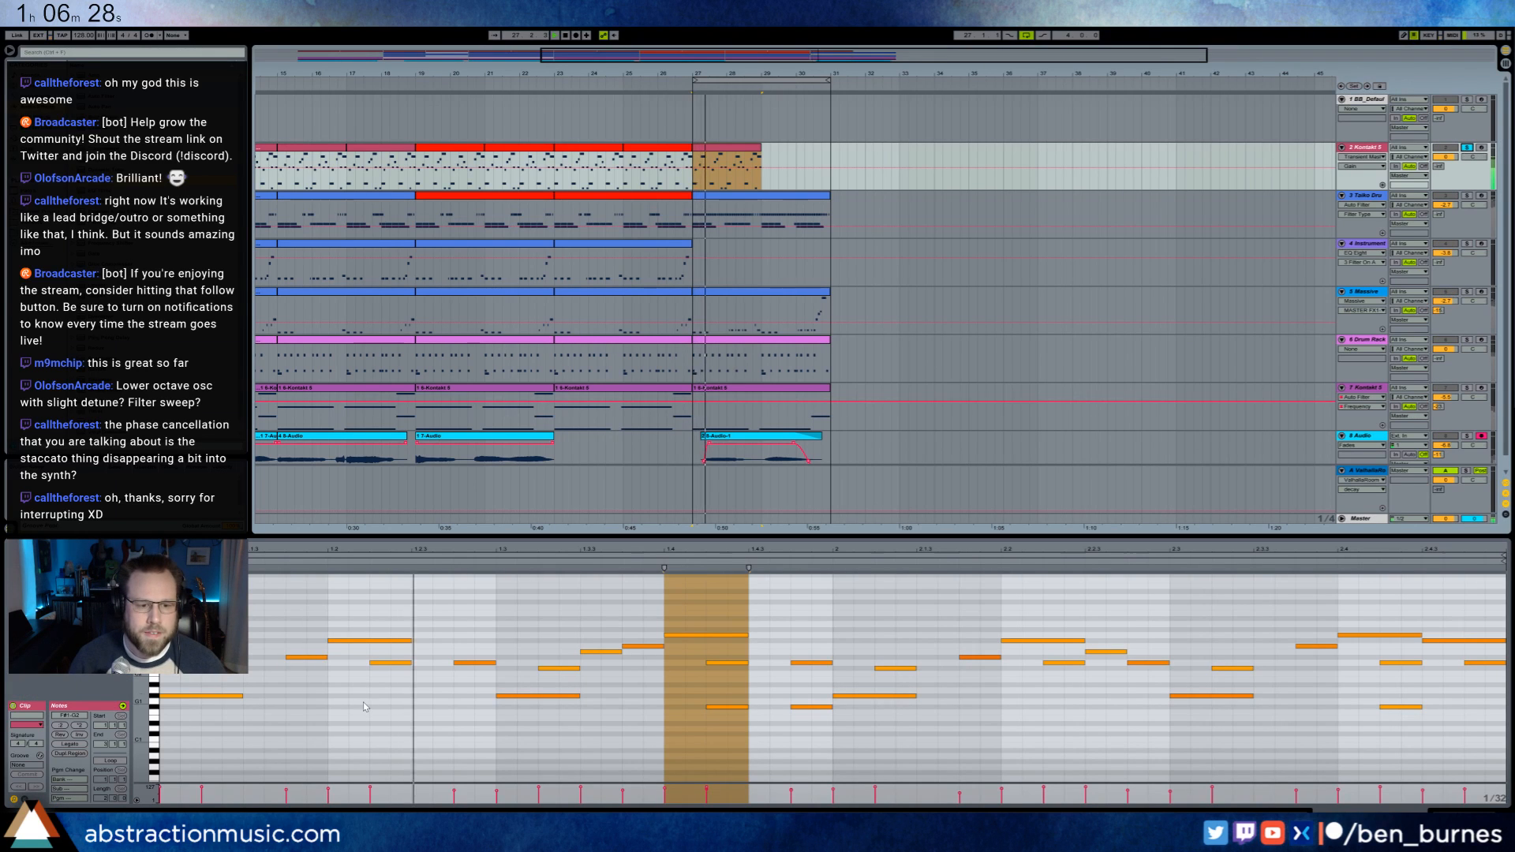
- Place another upper note just before beat 1.2 in the Kontakt clip's first bar and audition it, keeping the note on beat 1.2
click(335, 641)
drag(346, 647, 268, 649)
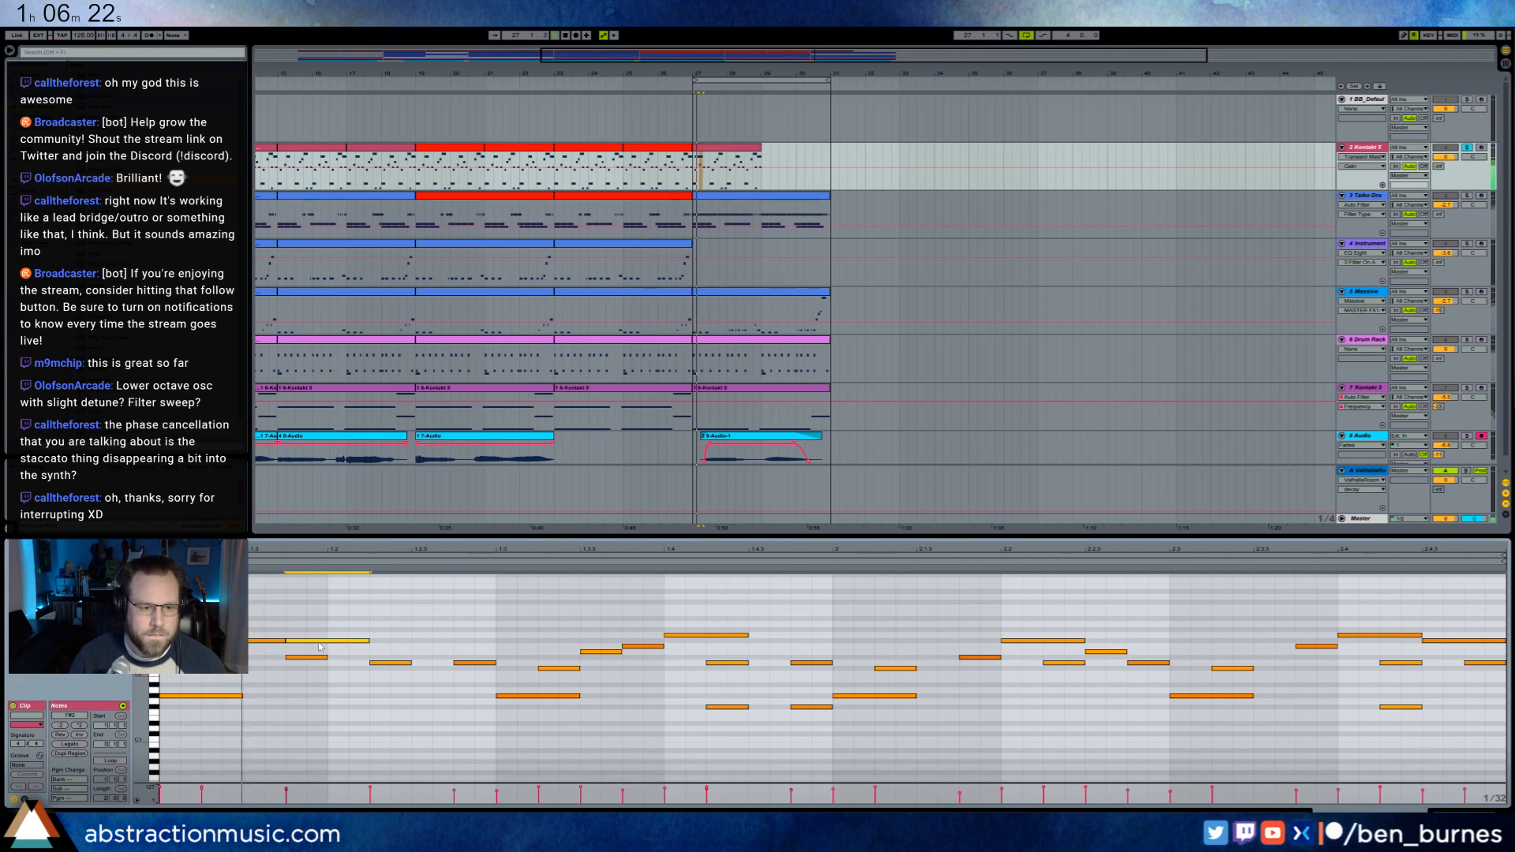
click(306, 624)
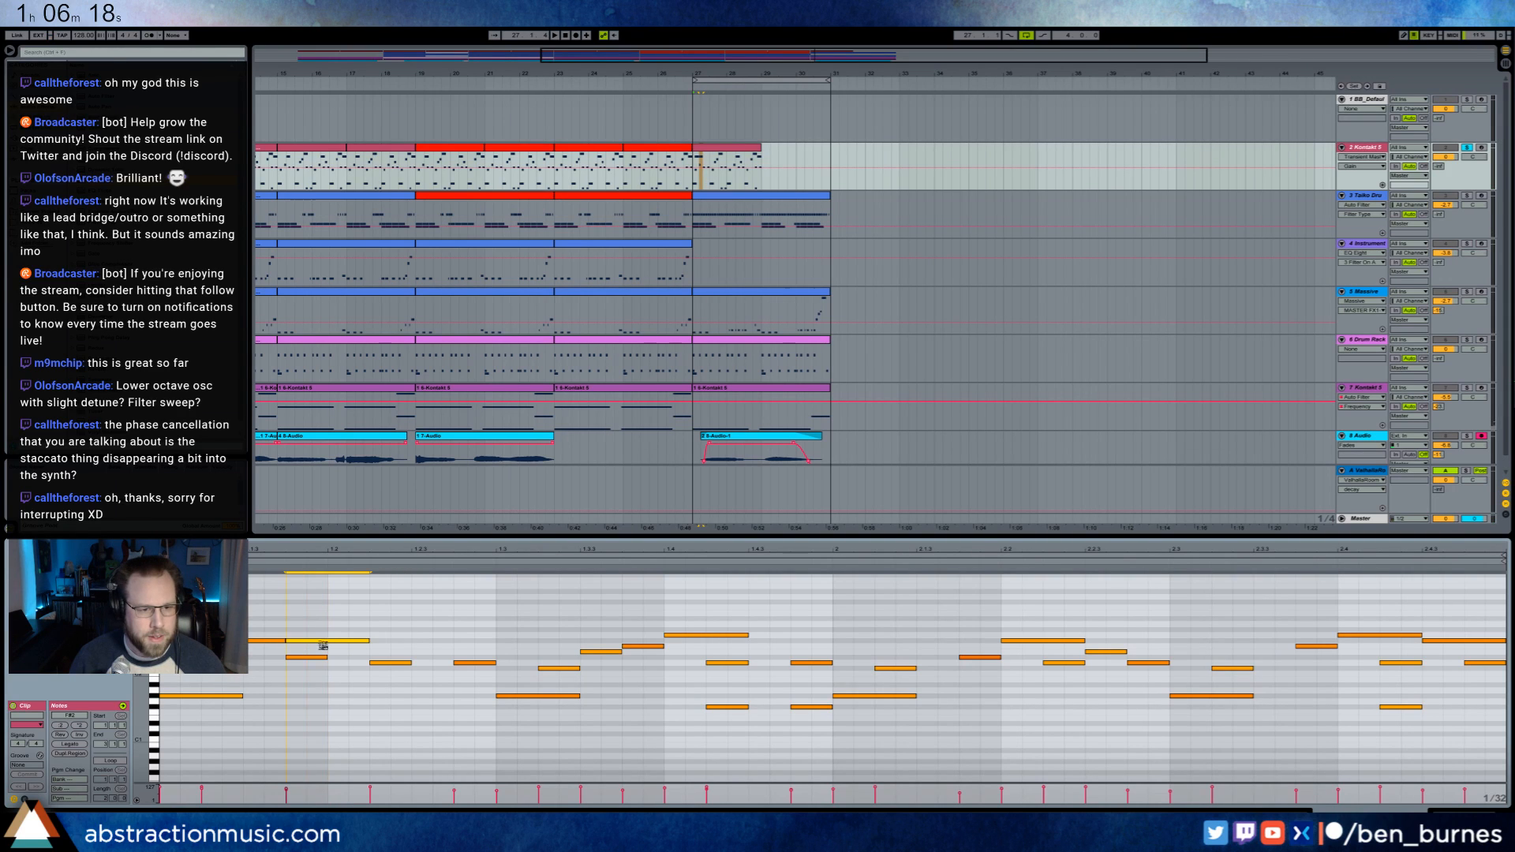
drag(322, 645, 360, 643)
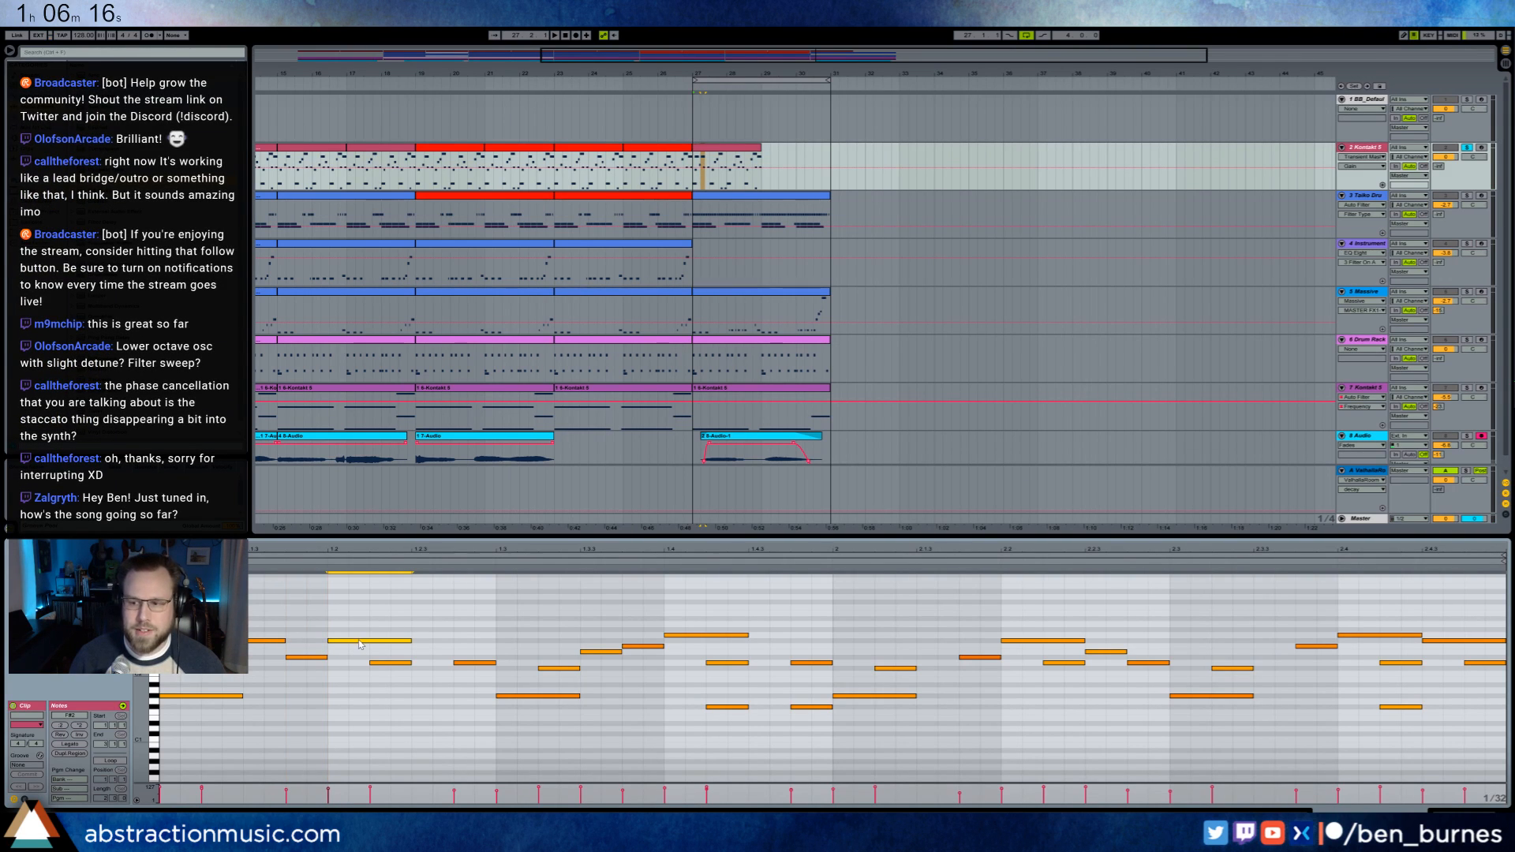
click(234, 689)
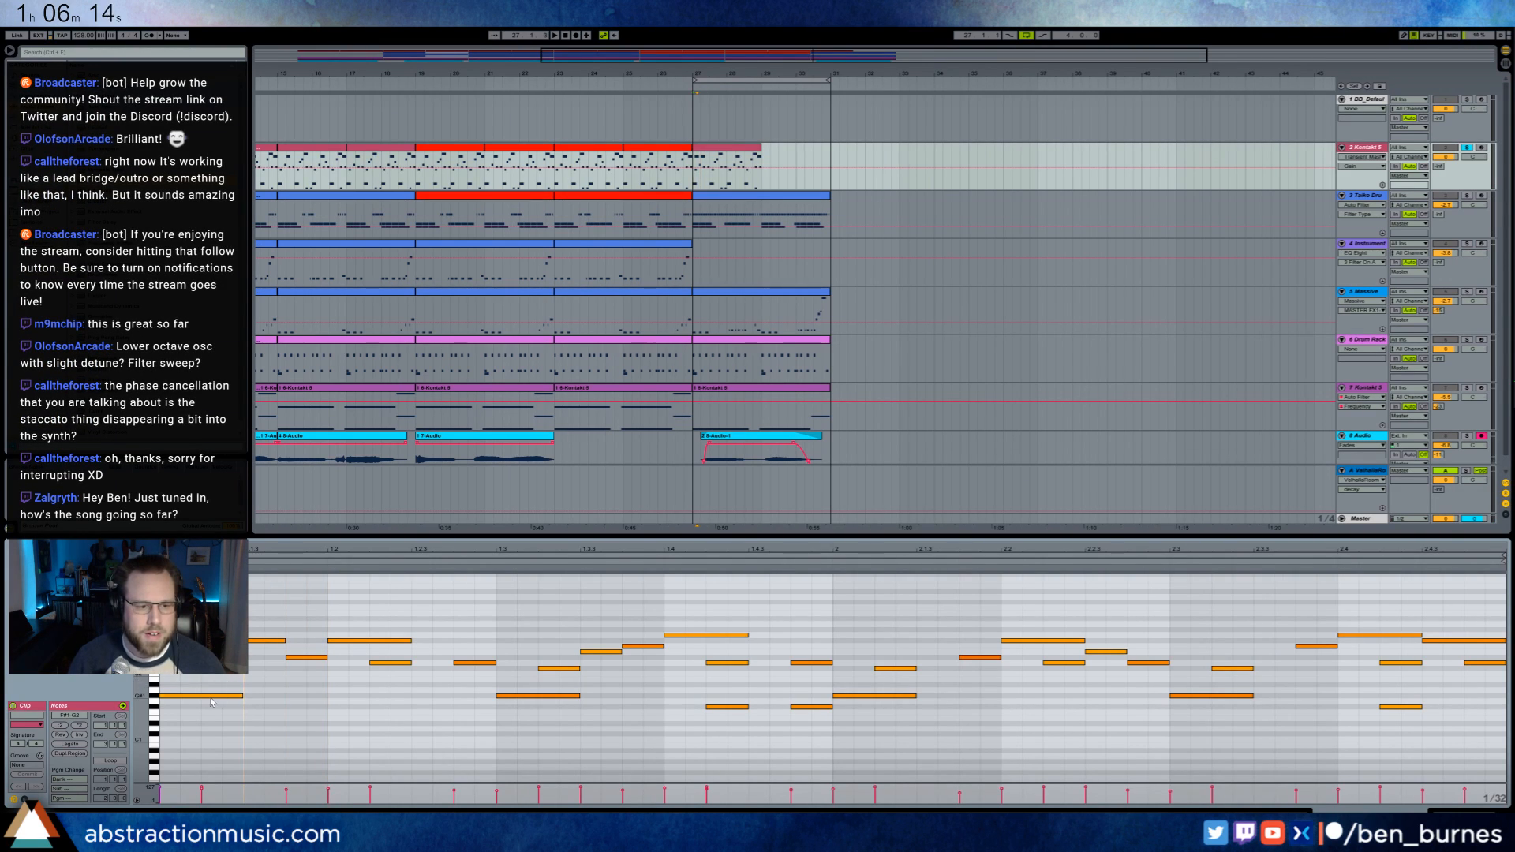
click(211, 697)
key(space)
key(space)
- Copy the upper note on beat 1.2 three sixteenths later in the Kontakt clip and play the result
drag(346, 609, 445, 641)
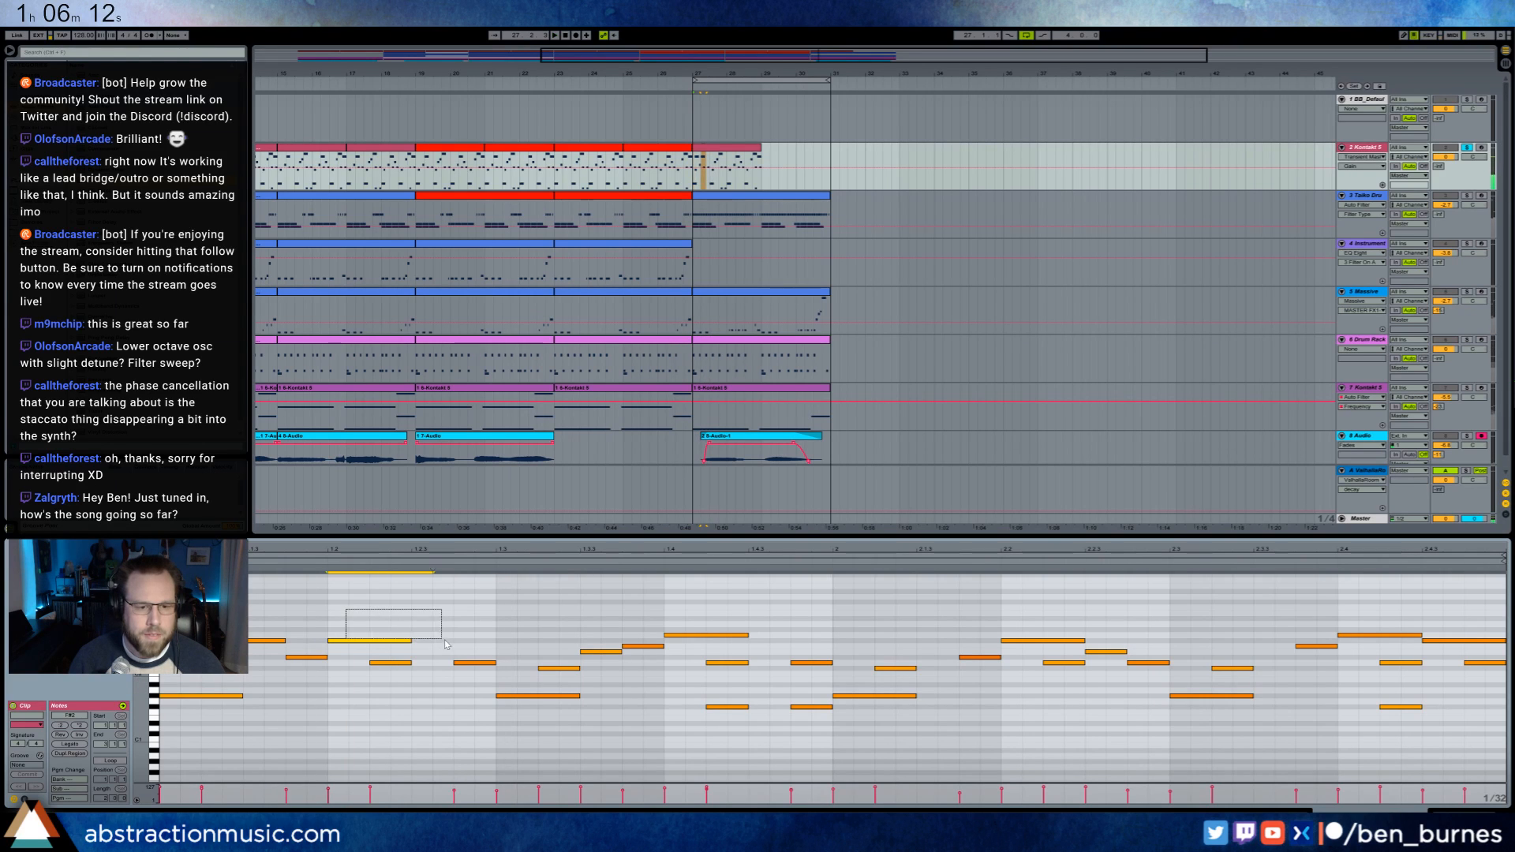
key(Right)
key(Right)
key(Right)
key(space)
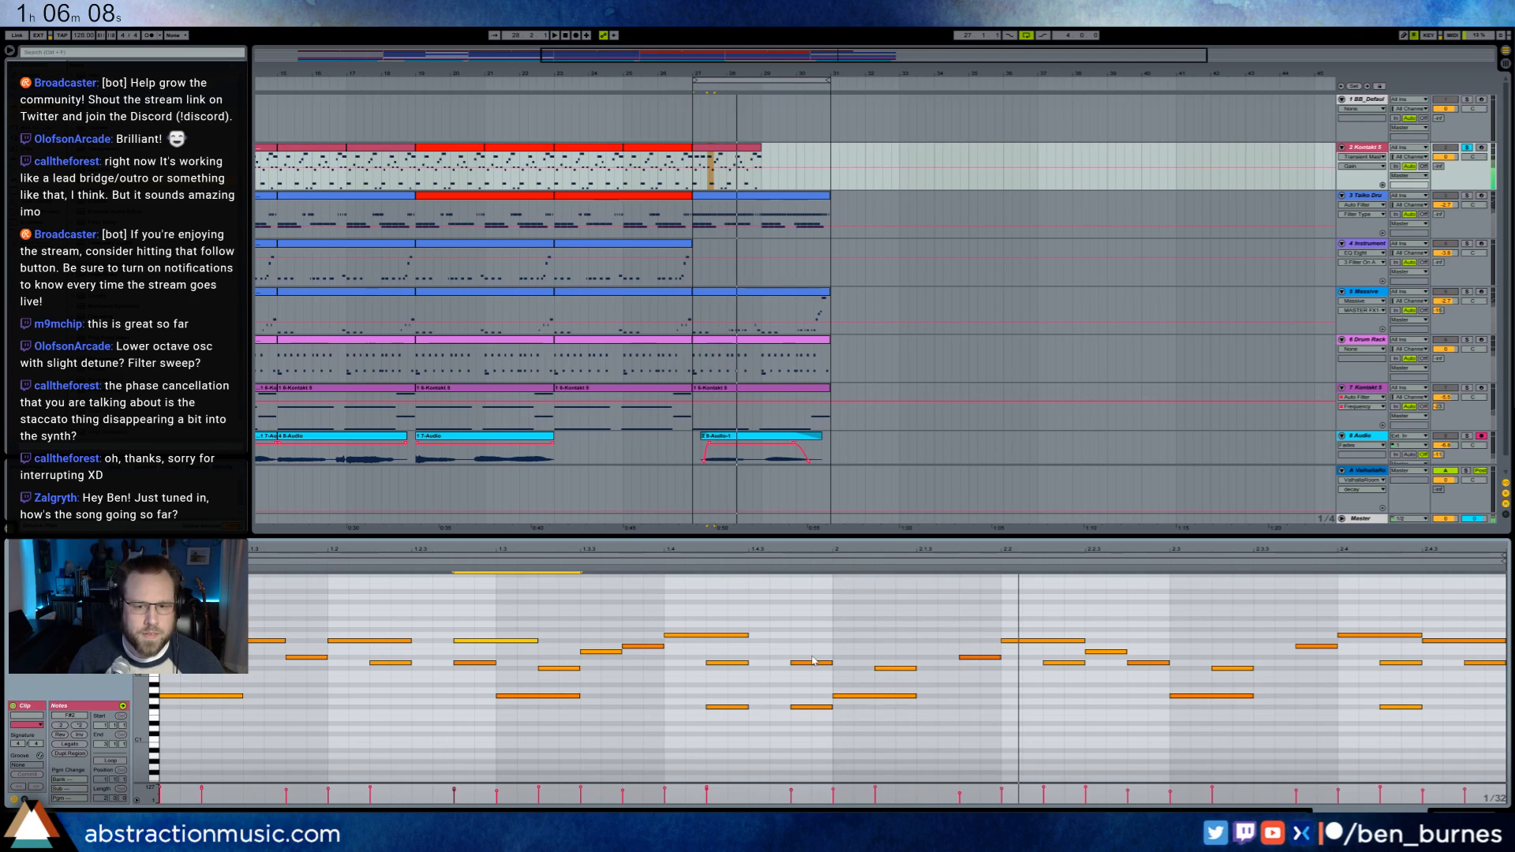
- Shift the second bar's upper note to 2.1.2, repeat it every three sixteenths at 2.2 and 2.2.4, and play the pattern
click(874, 638)
key(space)
drag(1018, 643, 931, 642)
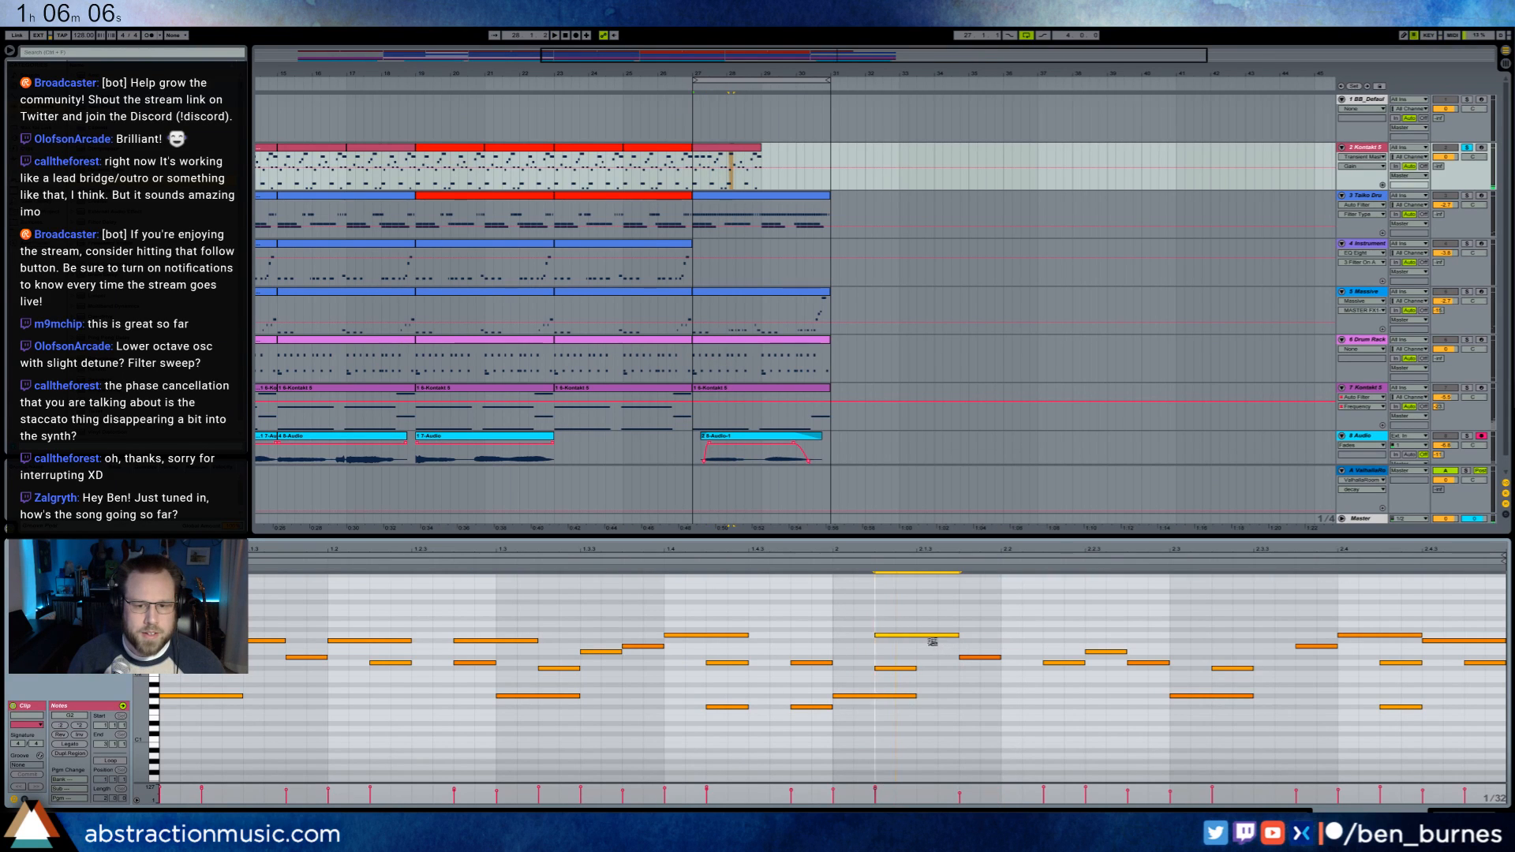
click(932, 636)
key(ctrl+d)
key(ctrl+d)
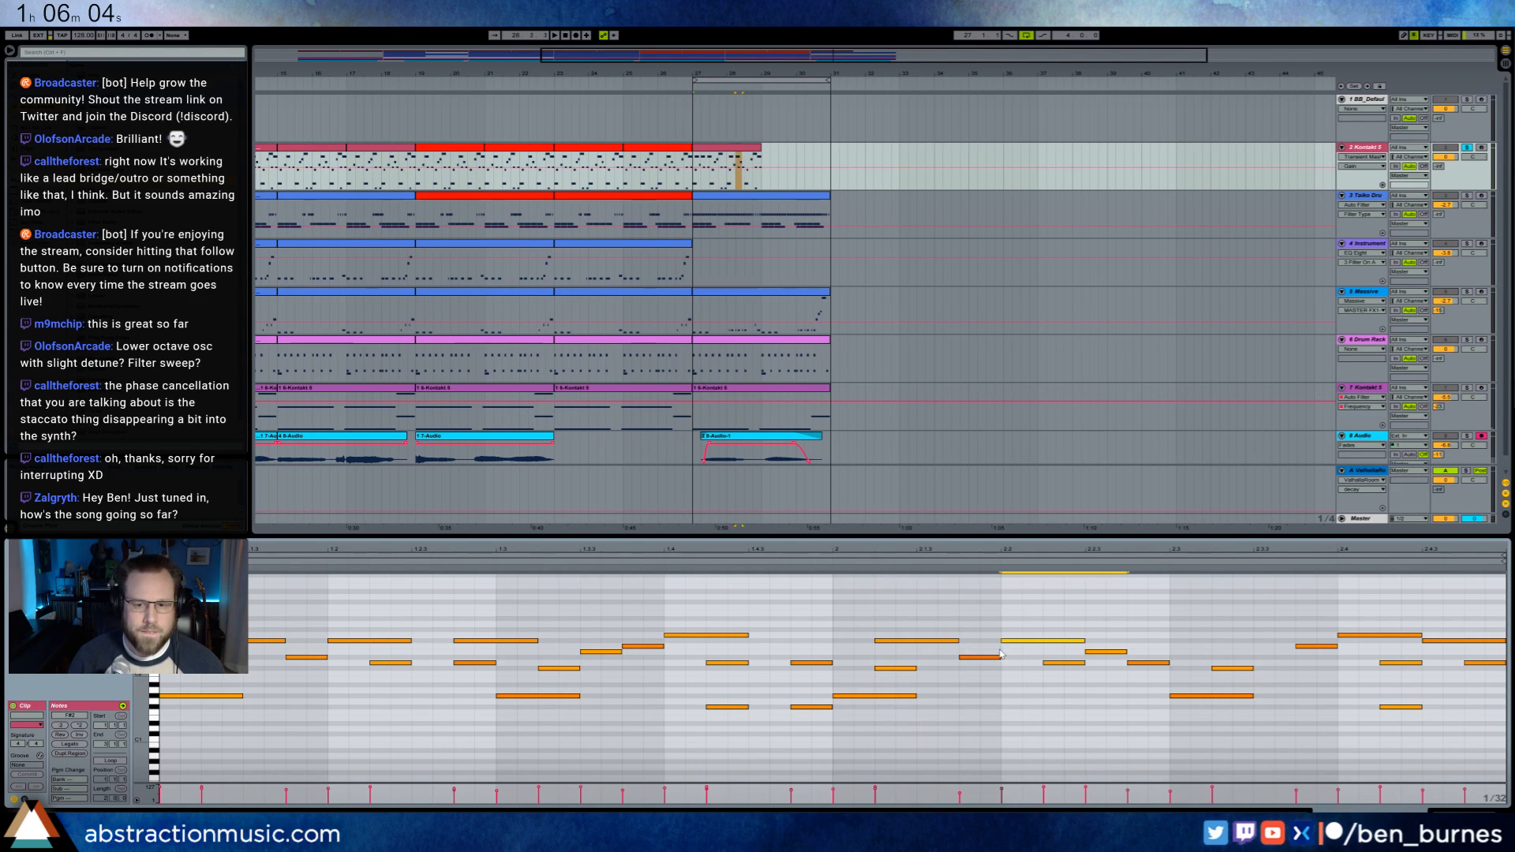
key(space)
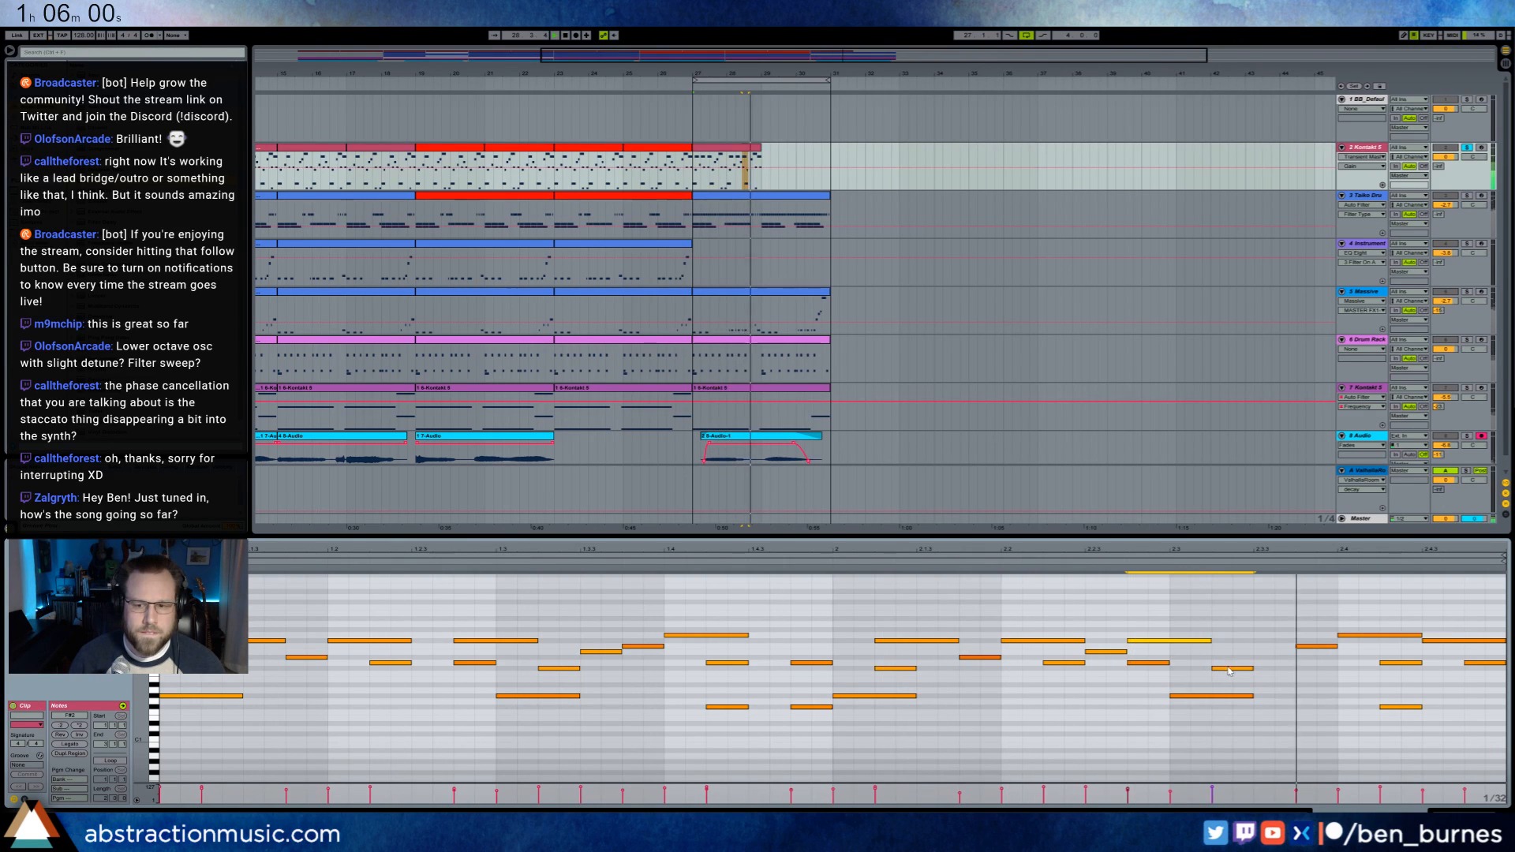
key(space)
click(601, 742)
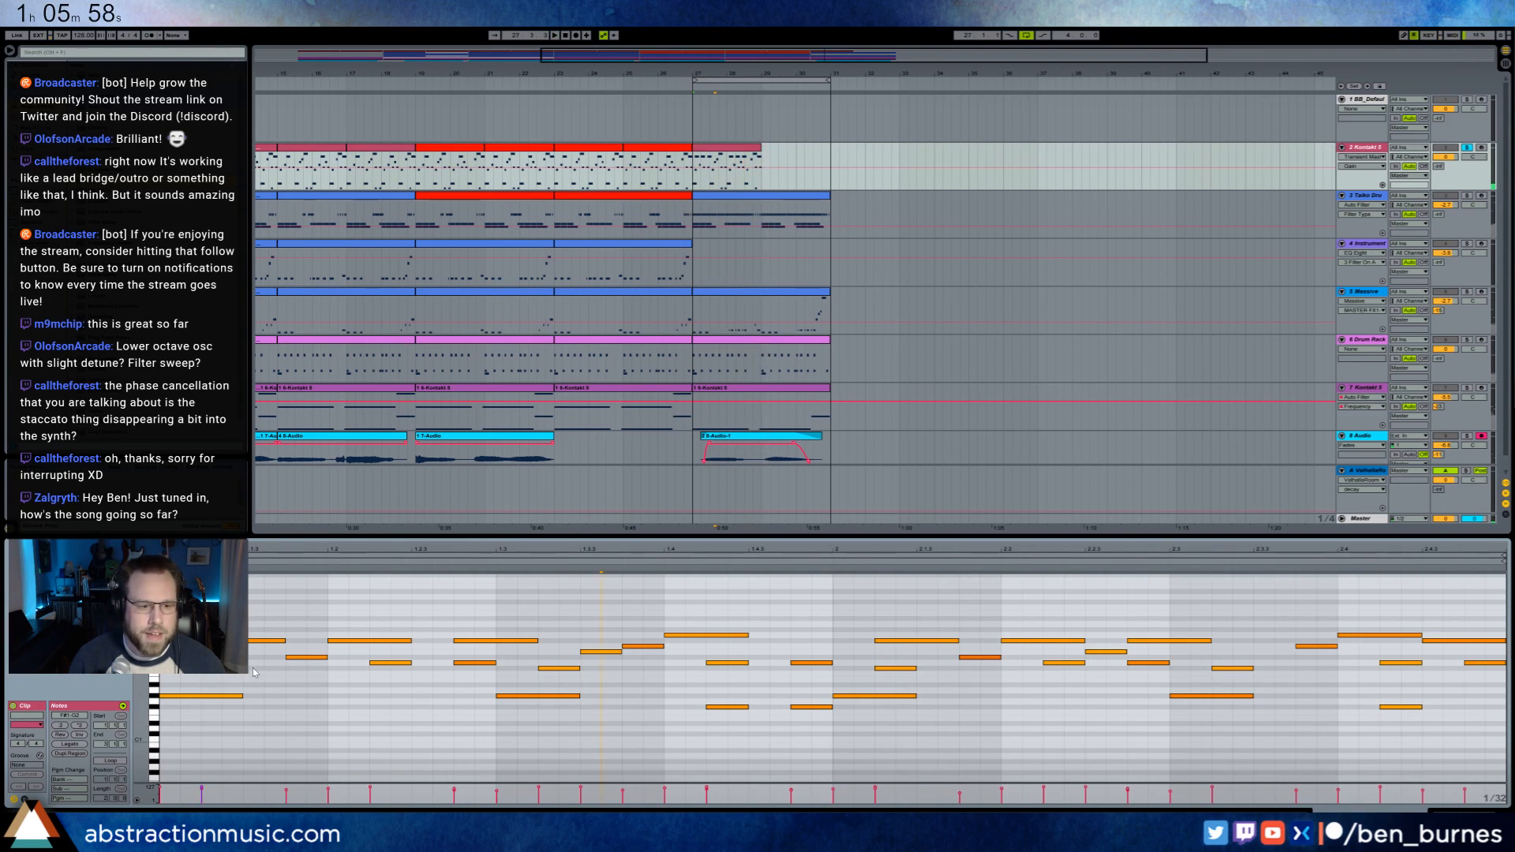
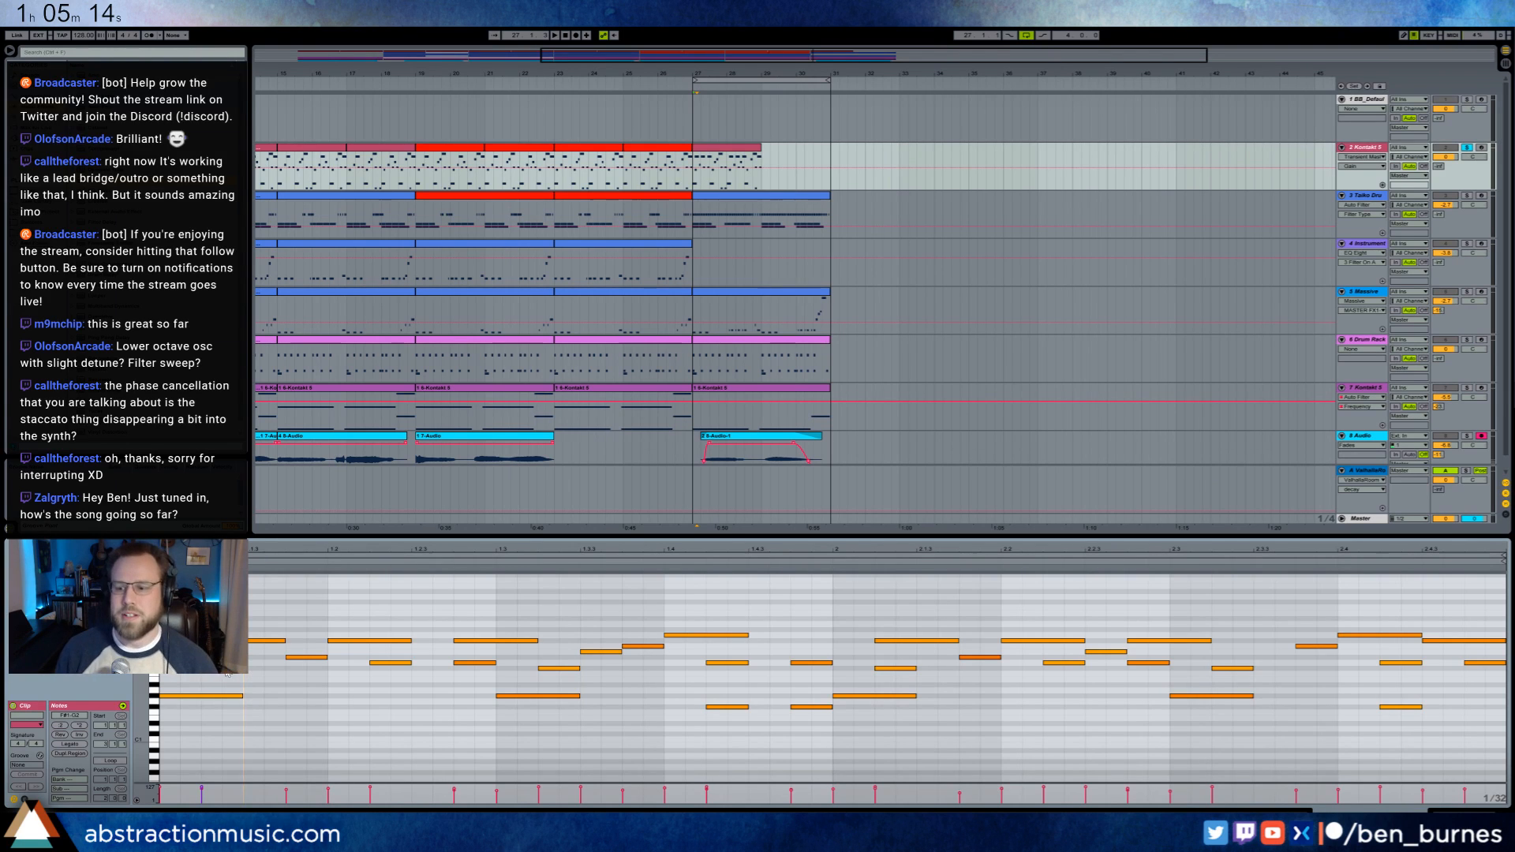
- Unsolo track 2, extend its Kontakt clip at bar 27 to bar 31 and turn on the clip's loop
click(621, 88)
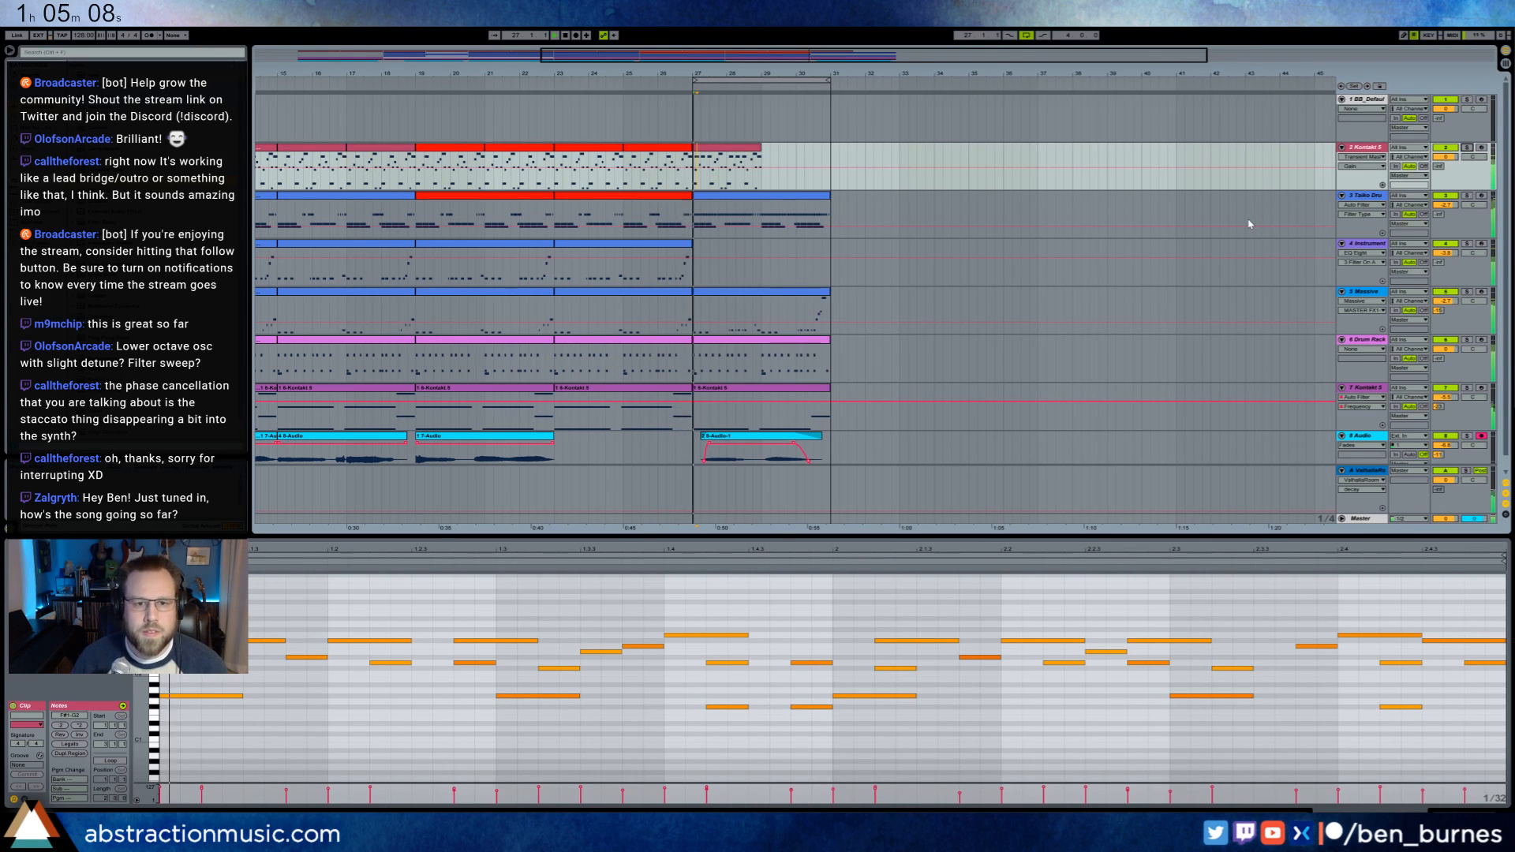
click(752, 161)
key(ctrl+d)
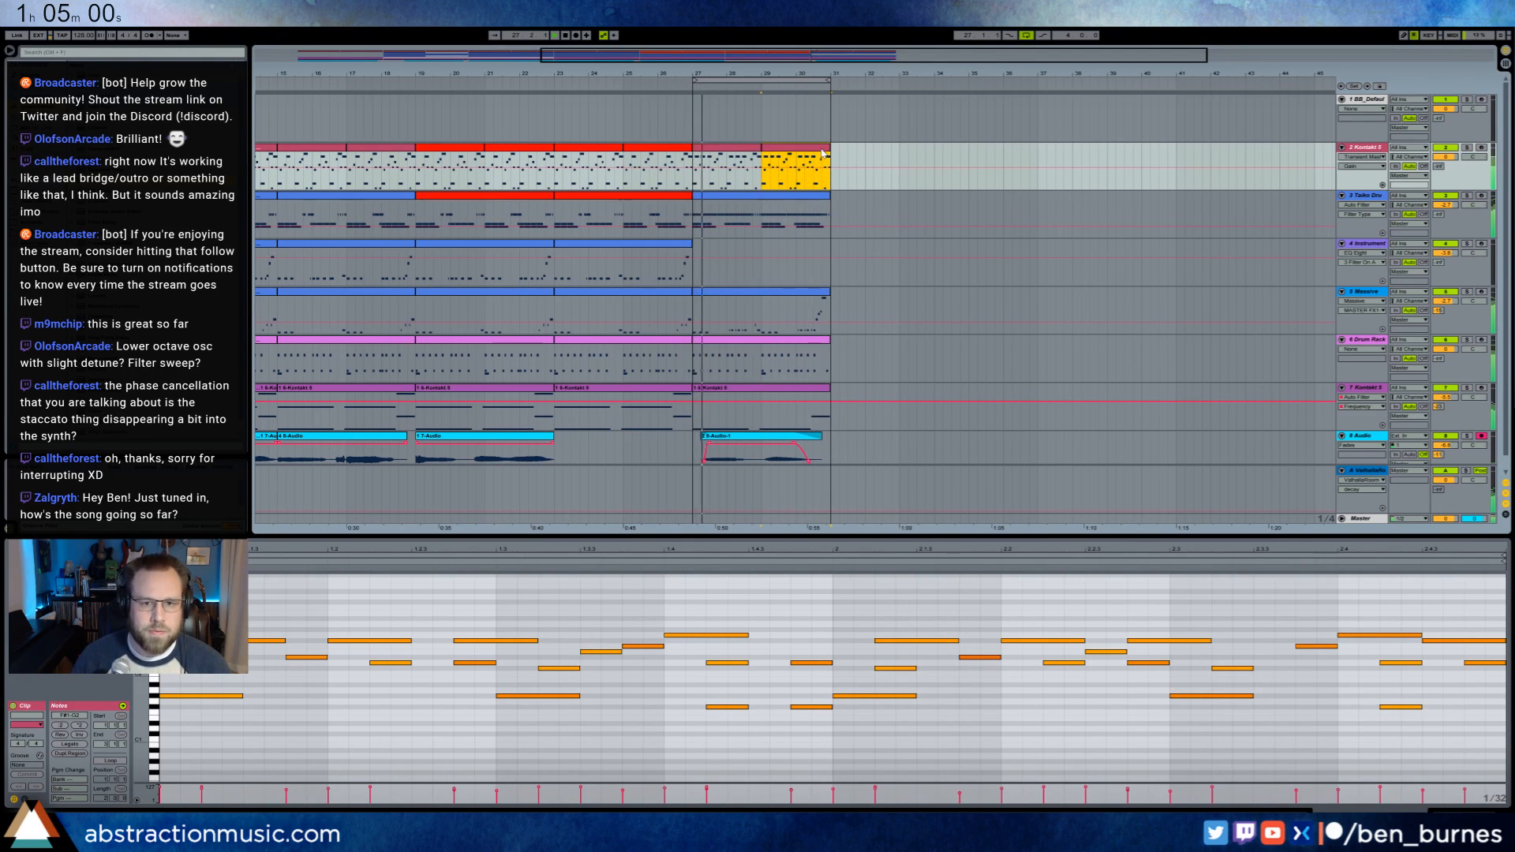
click(750, 152)
drag(762, 154, 830, 156)
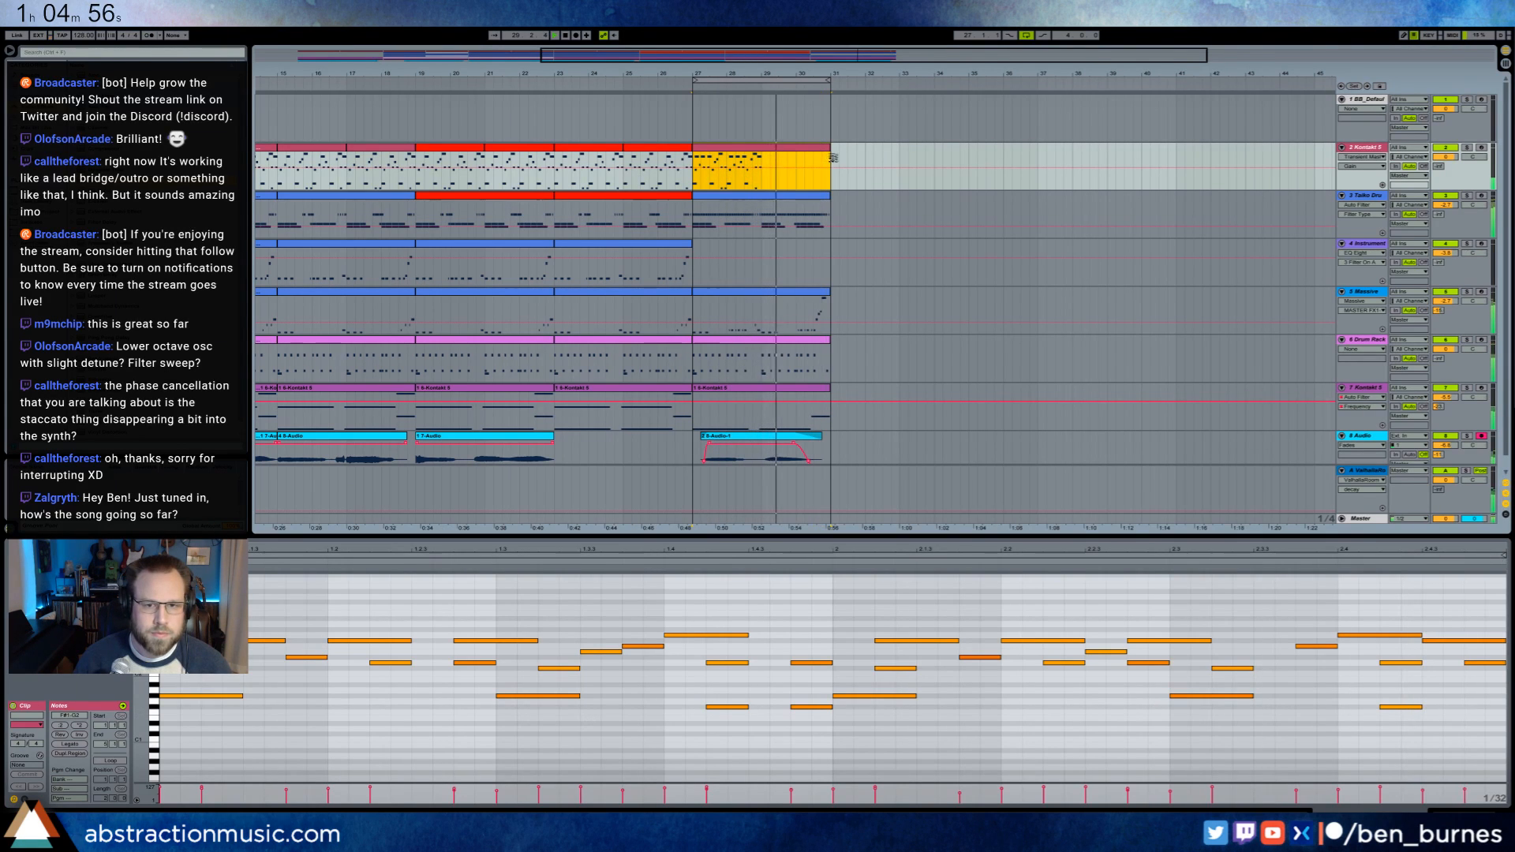
click(110, 761)
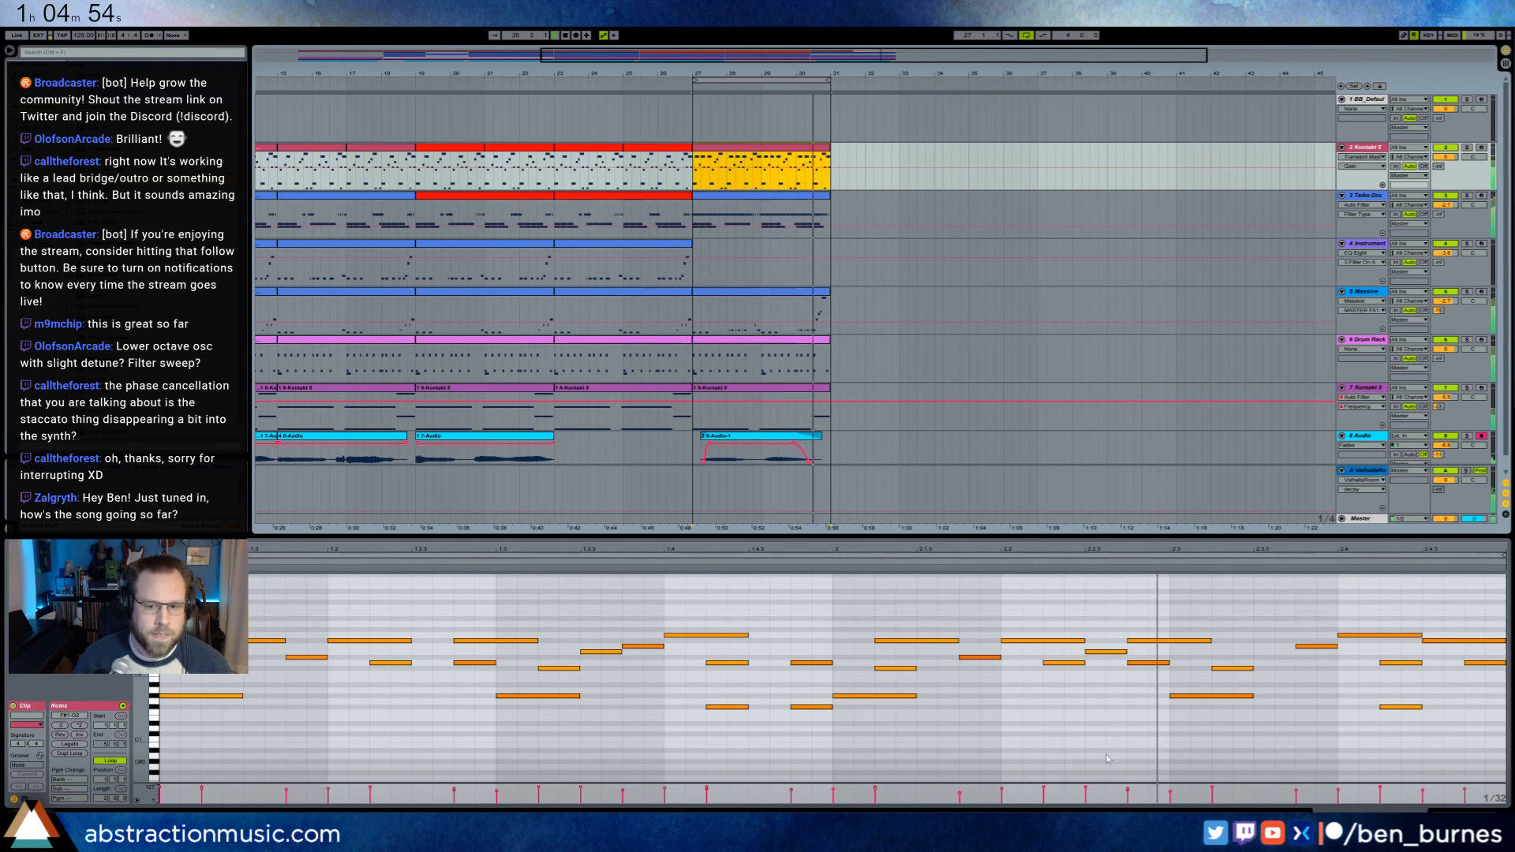
- Fill the middle-voice gap after 1.4.2 with a duplicated note, and add a slightly lower note at 2.4 repeated over the following sixteenths
click(746, 663)
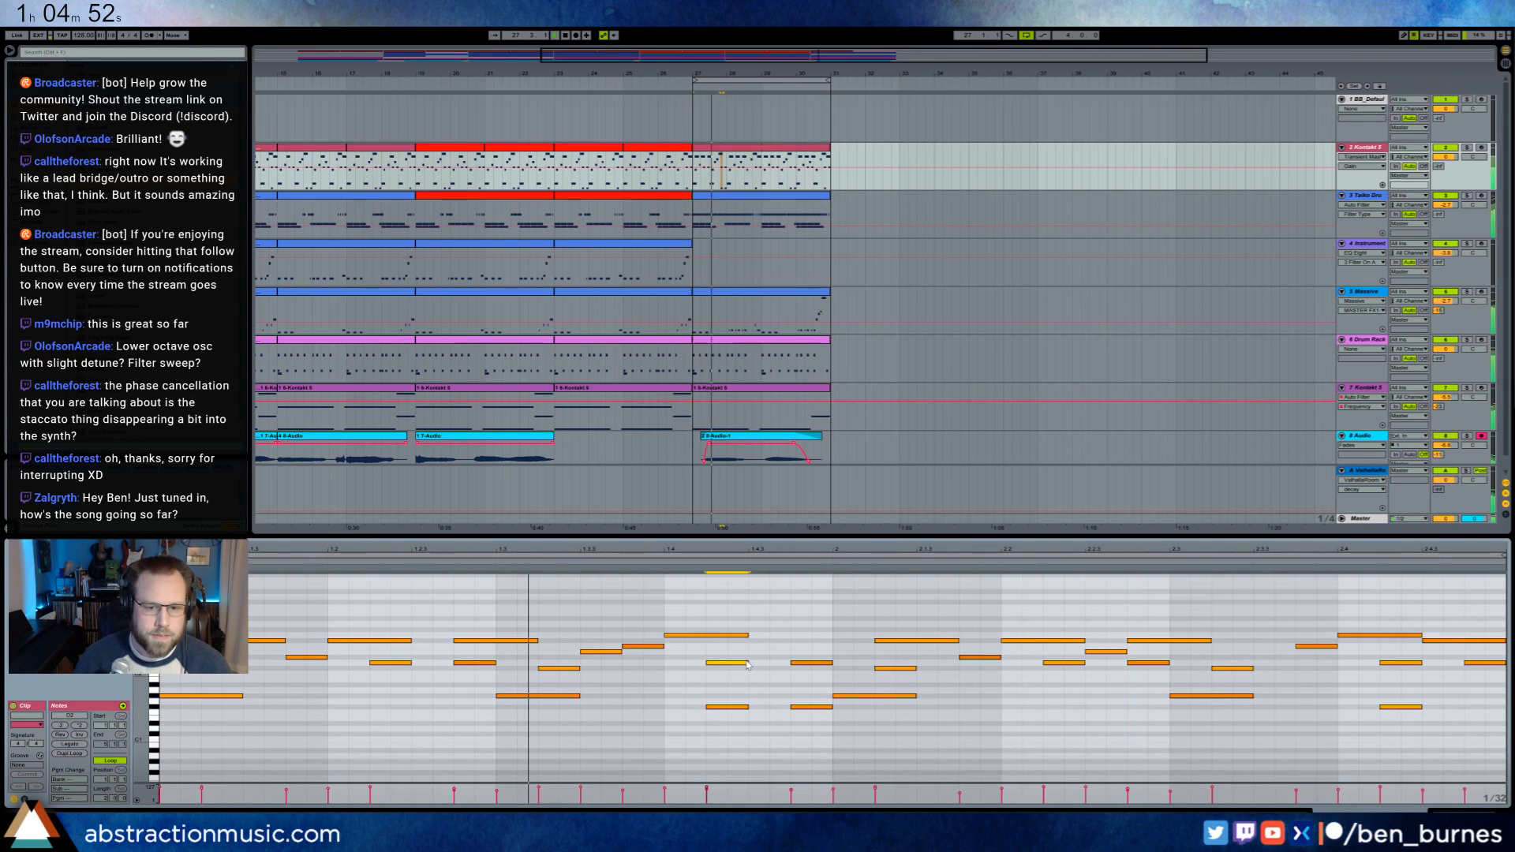
key(ctrl+d)
key(ctrl+d)
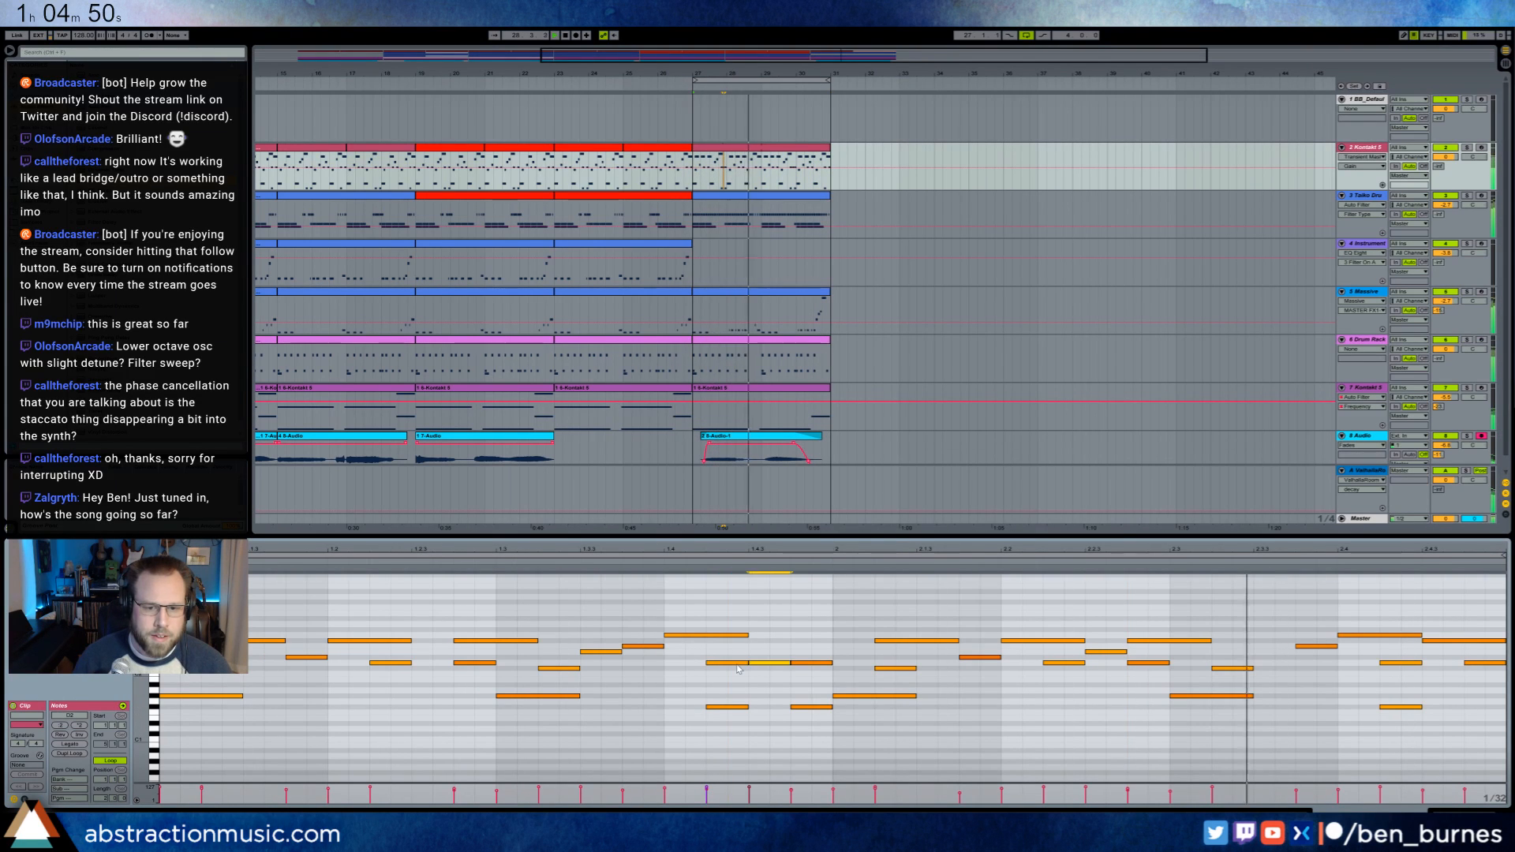
click(772, 664)
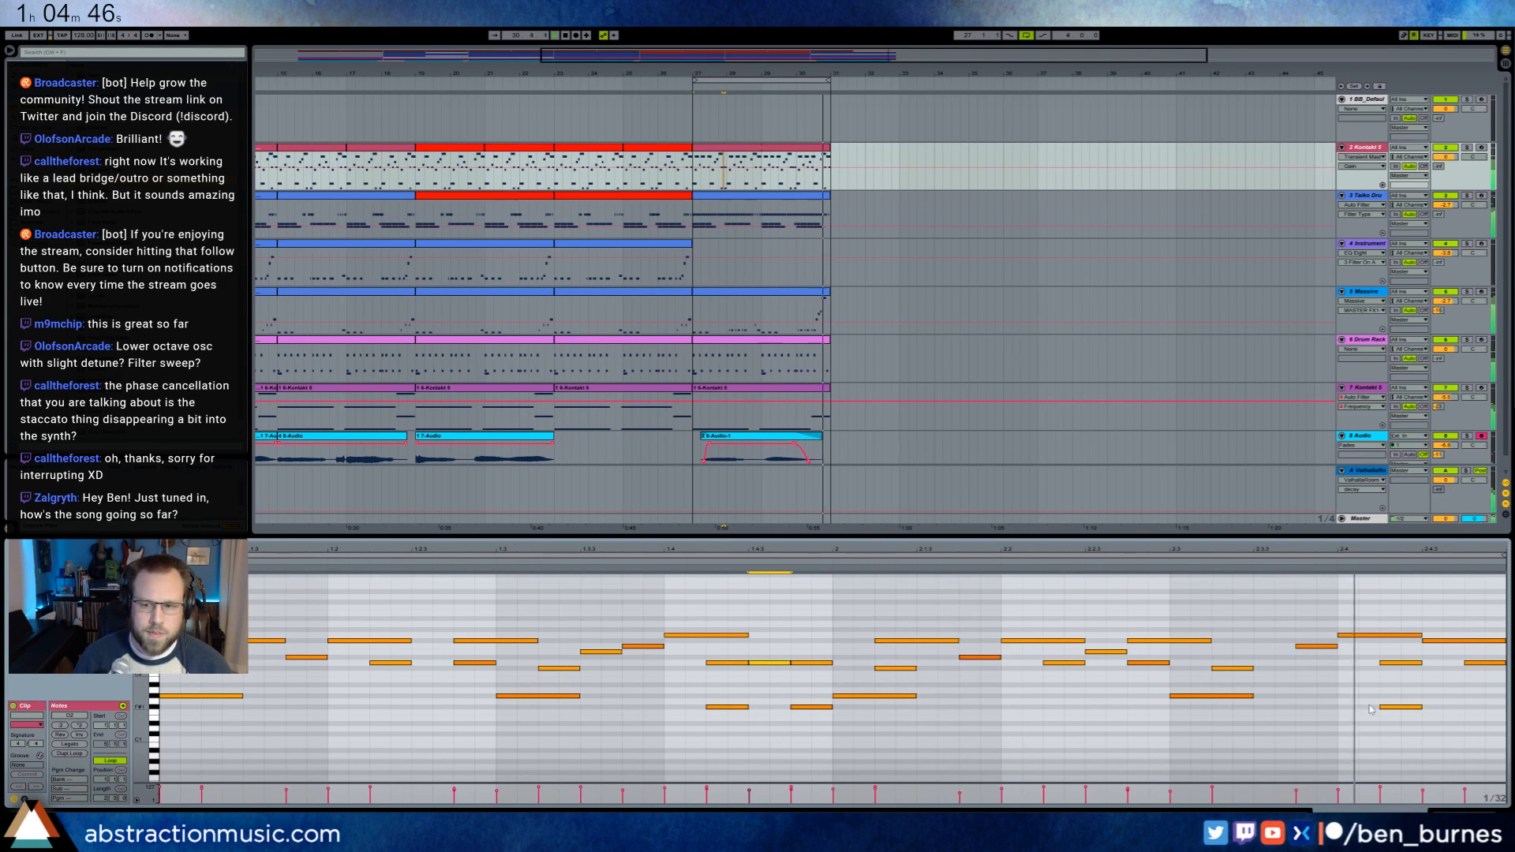
double_click(1347, 669)
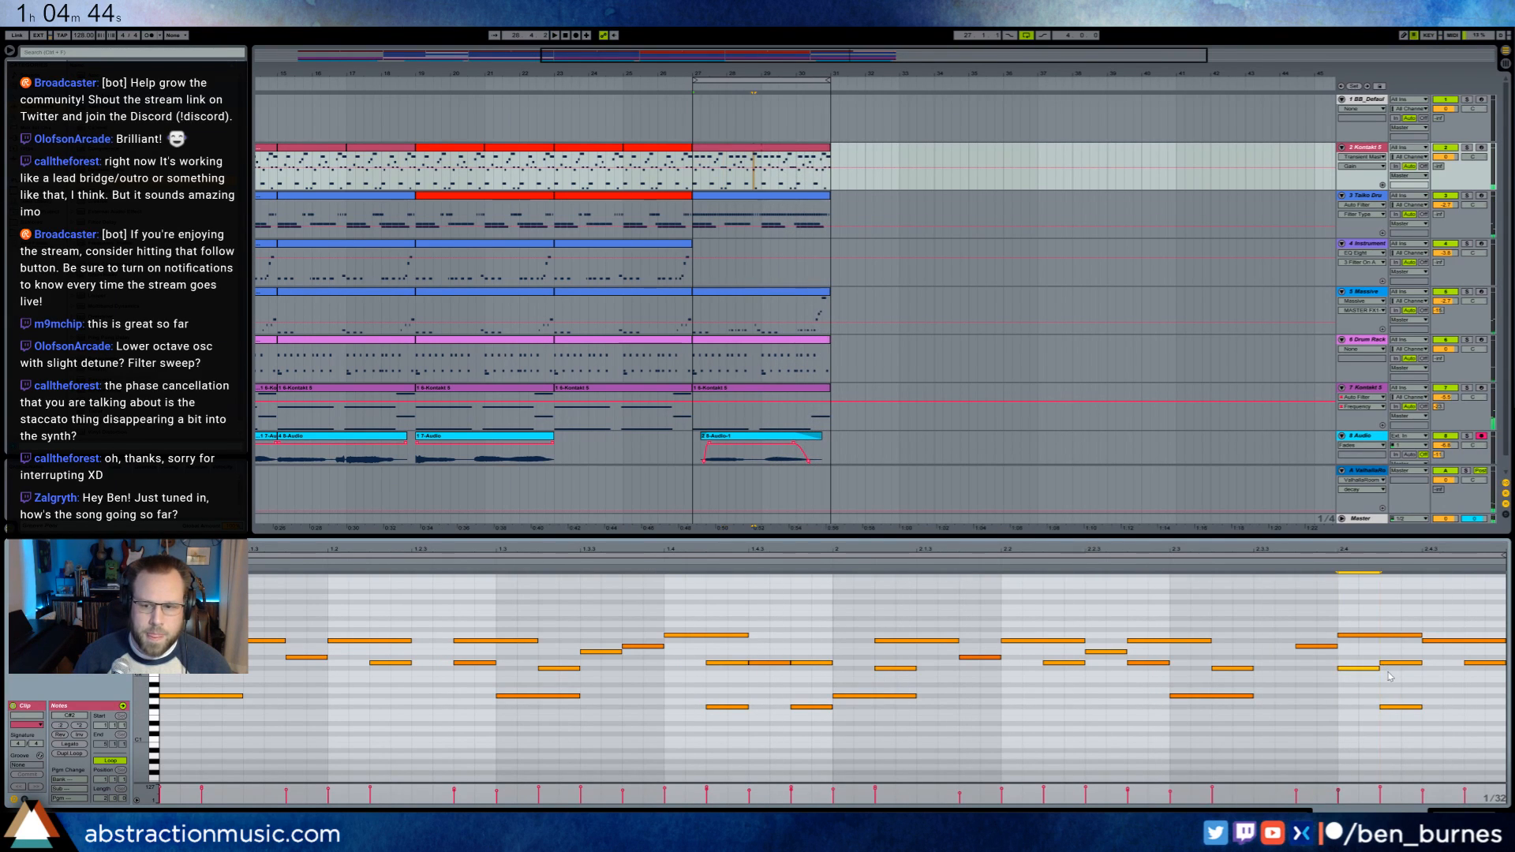
key(ctrl+d)
key(ctrl+d)
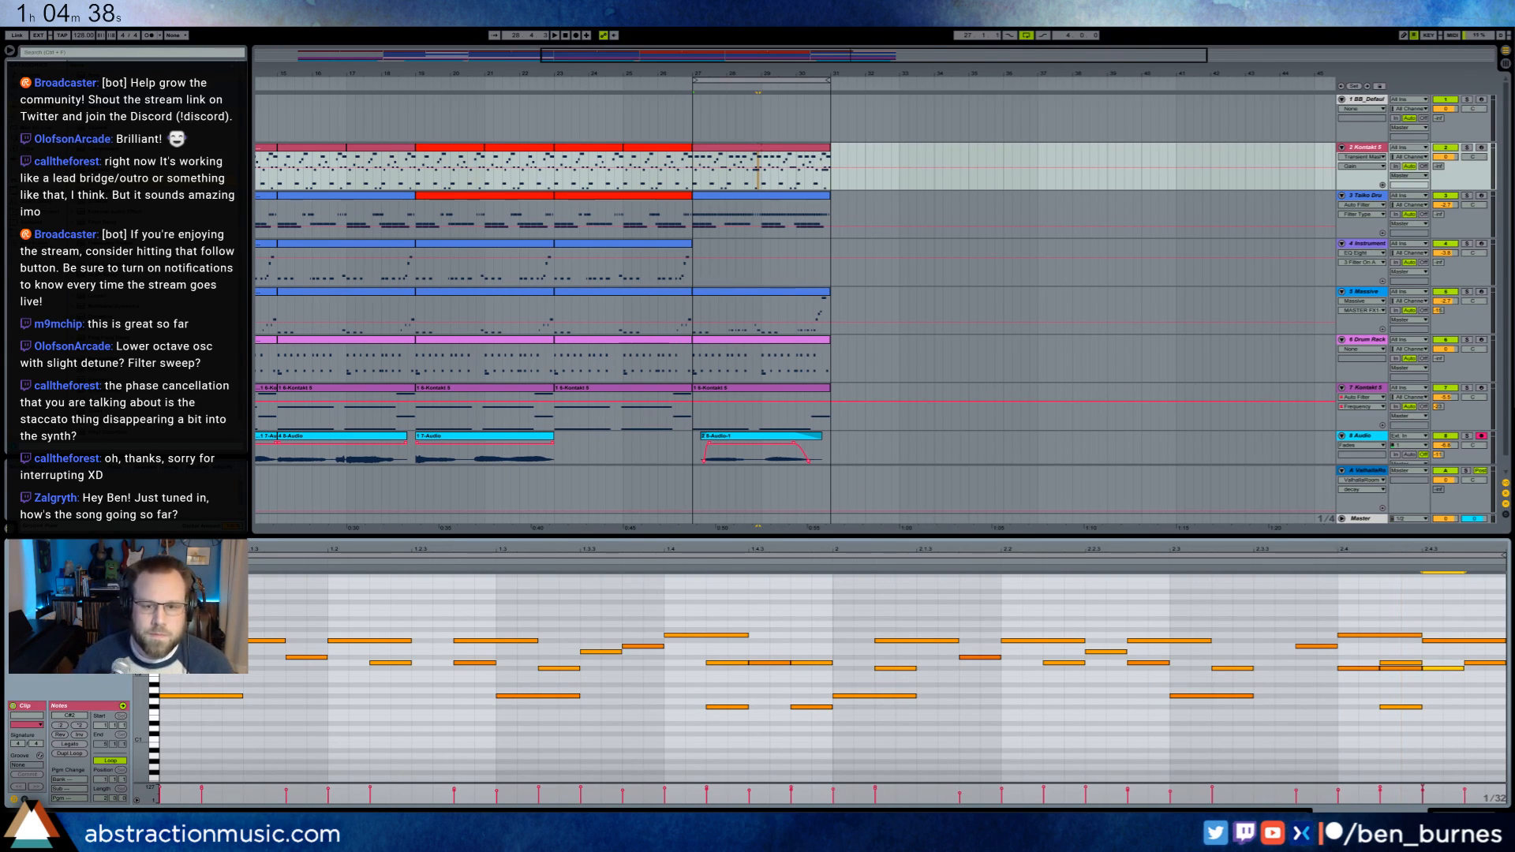
- Open the Taiko clip at bar 27 and deactivate all notes in the Taiko Drum 6 row
key(shift+Tab)
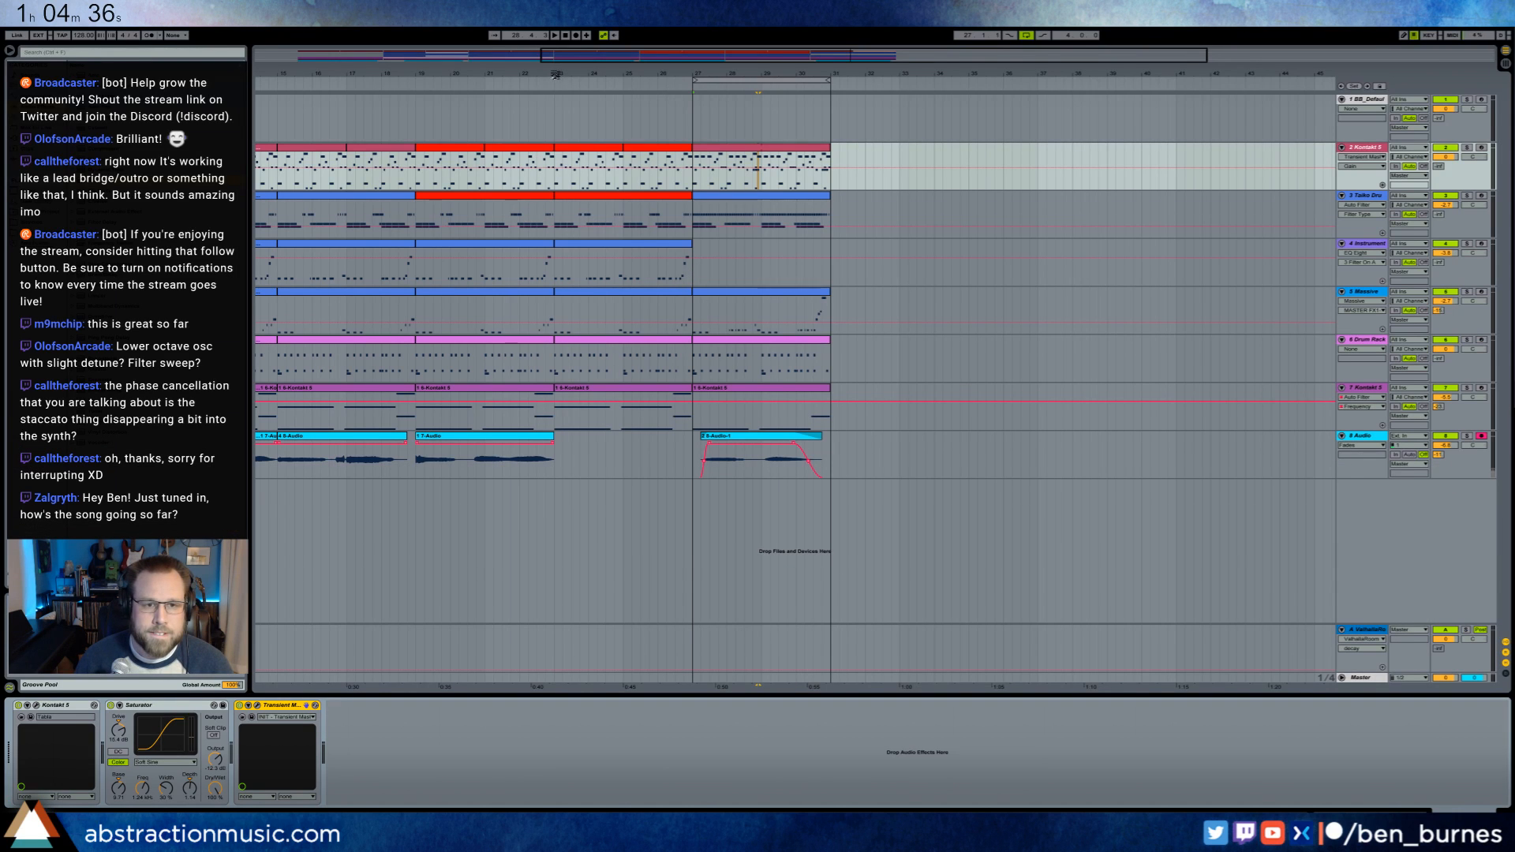
click(711, 347)
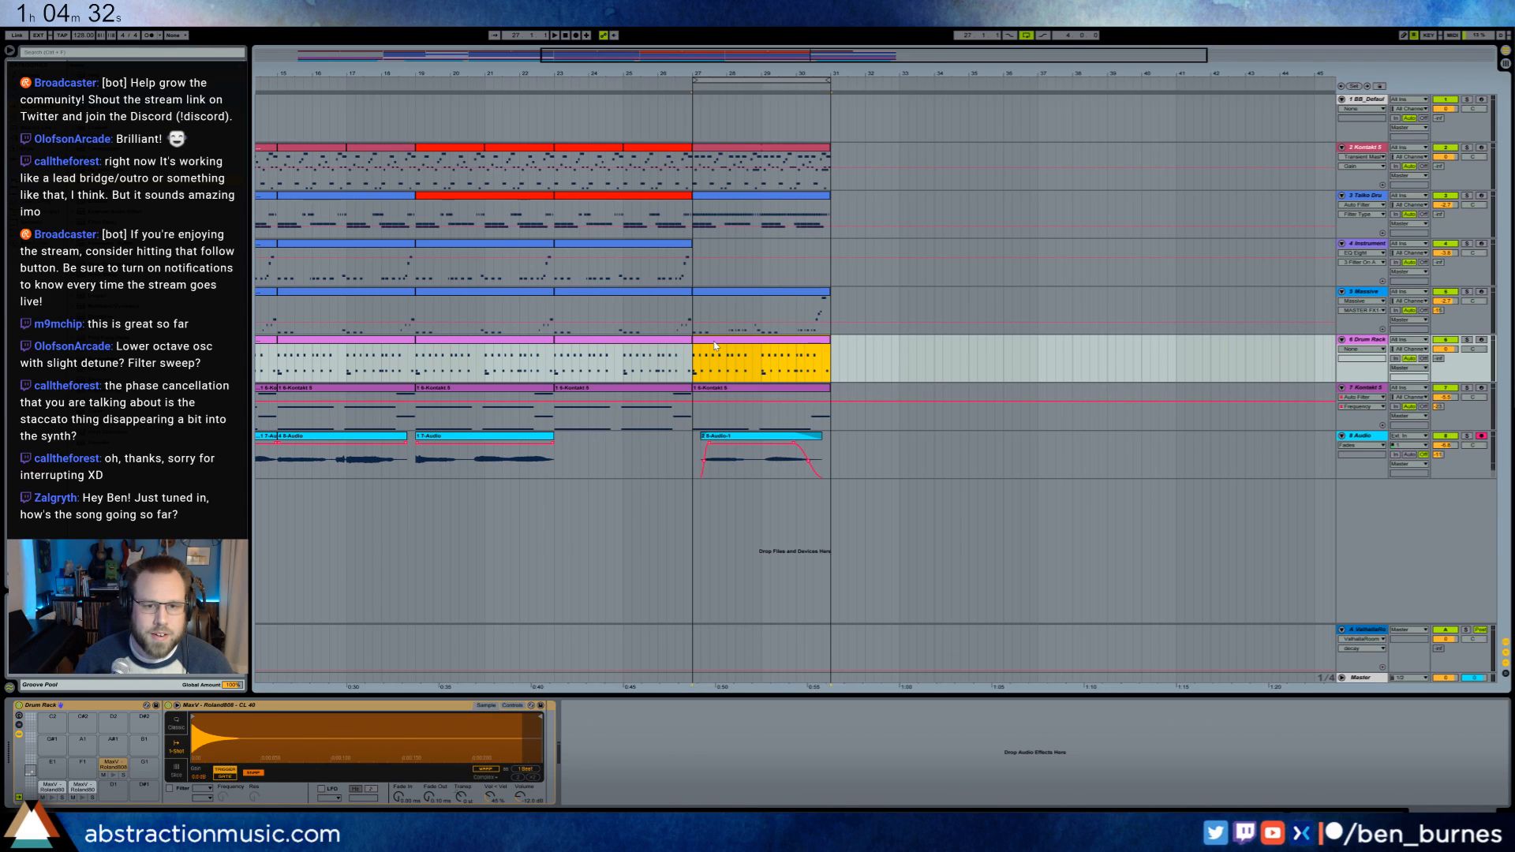
double_click(749, 202)
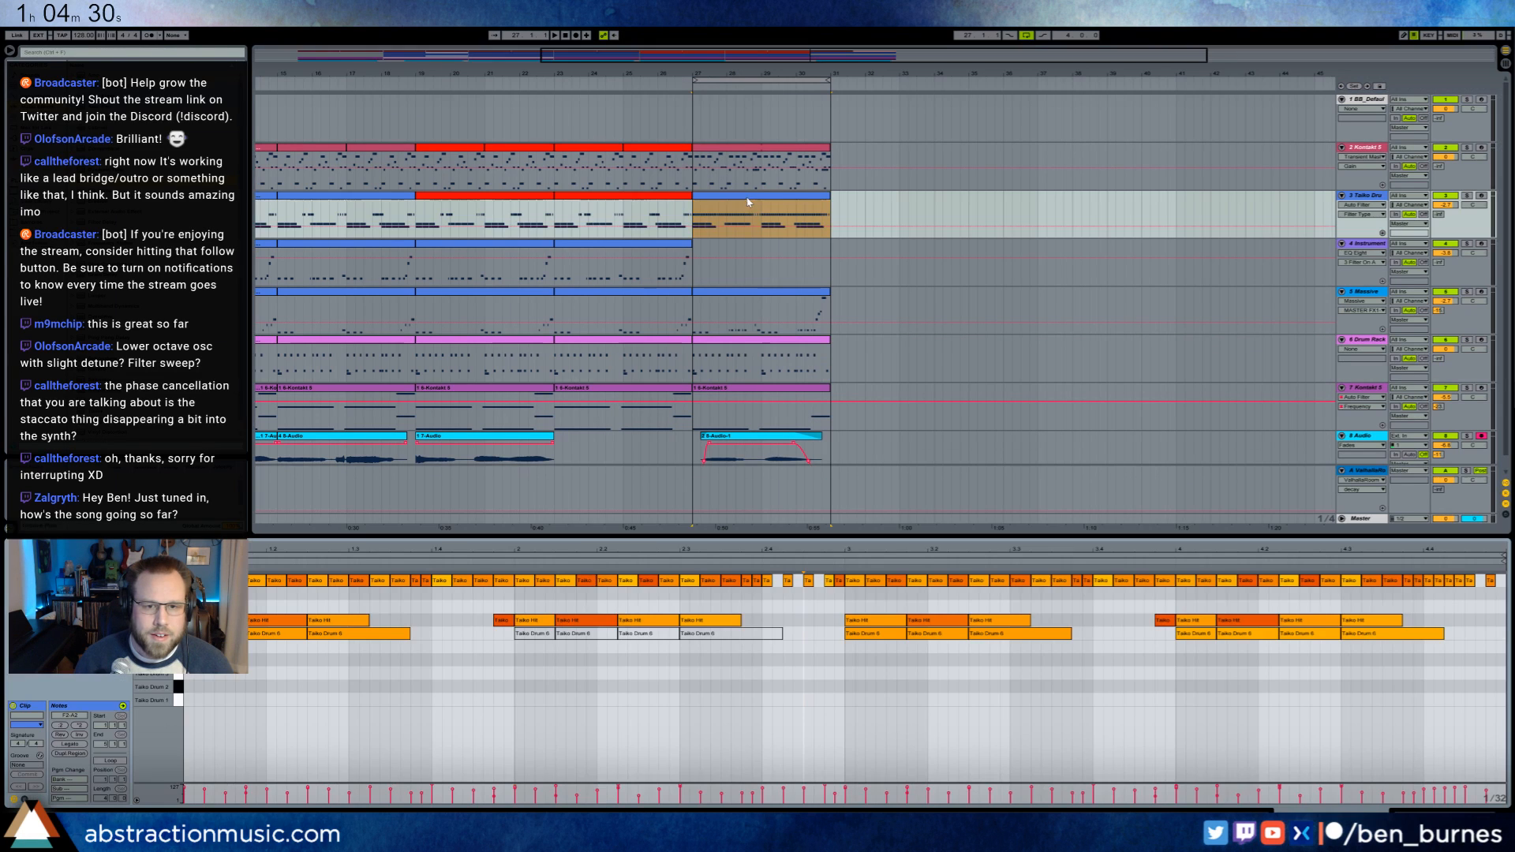
click(178, 634)
key(0)
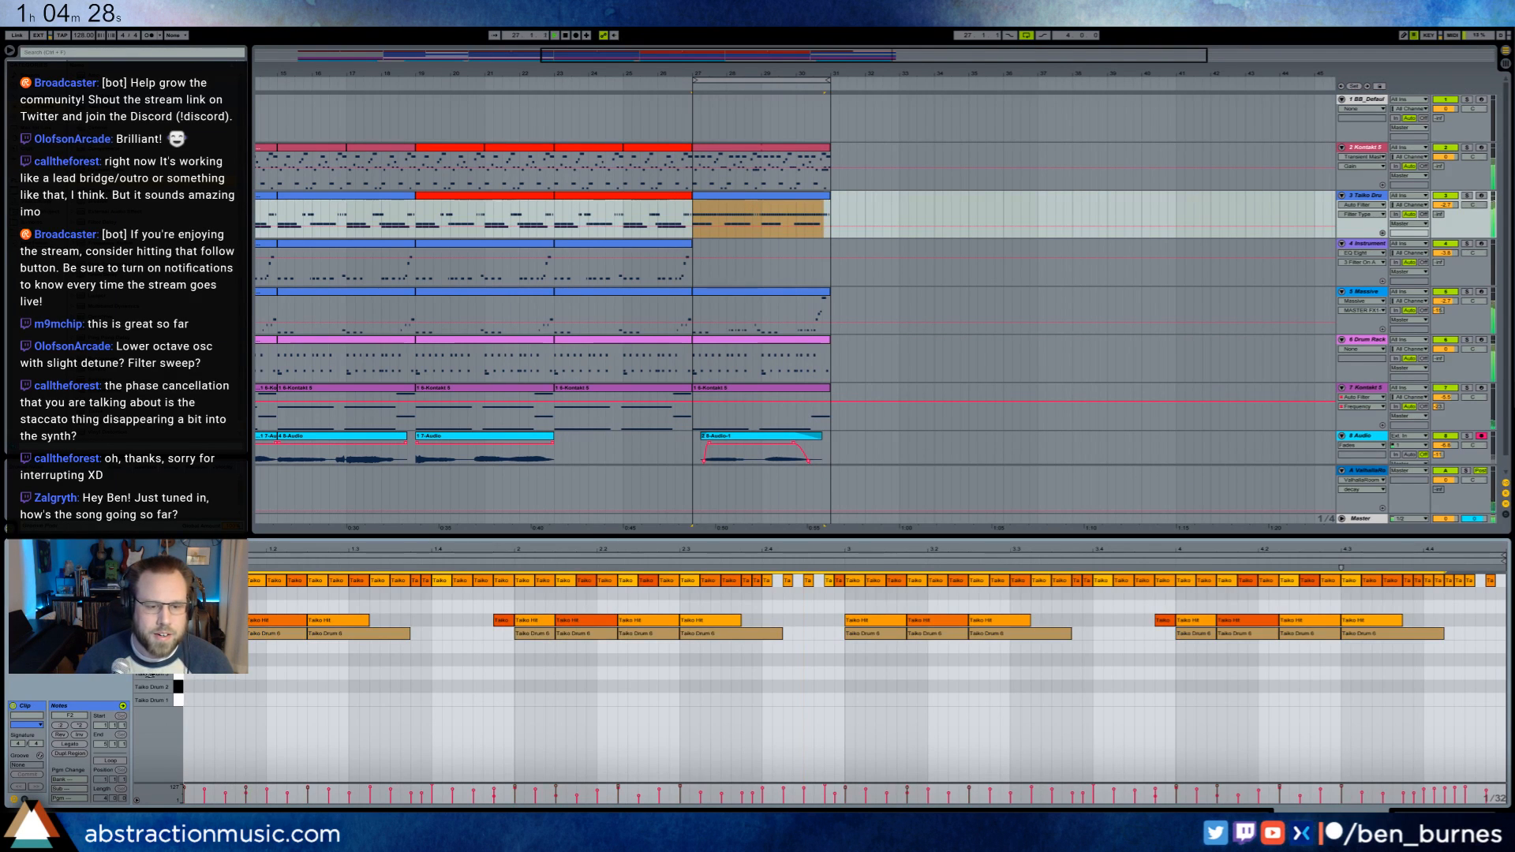
- Audition the section with the Taiko Hit row deactivated, and reactivate its notes
click(178, 620)
key(0)
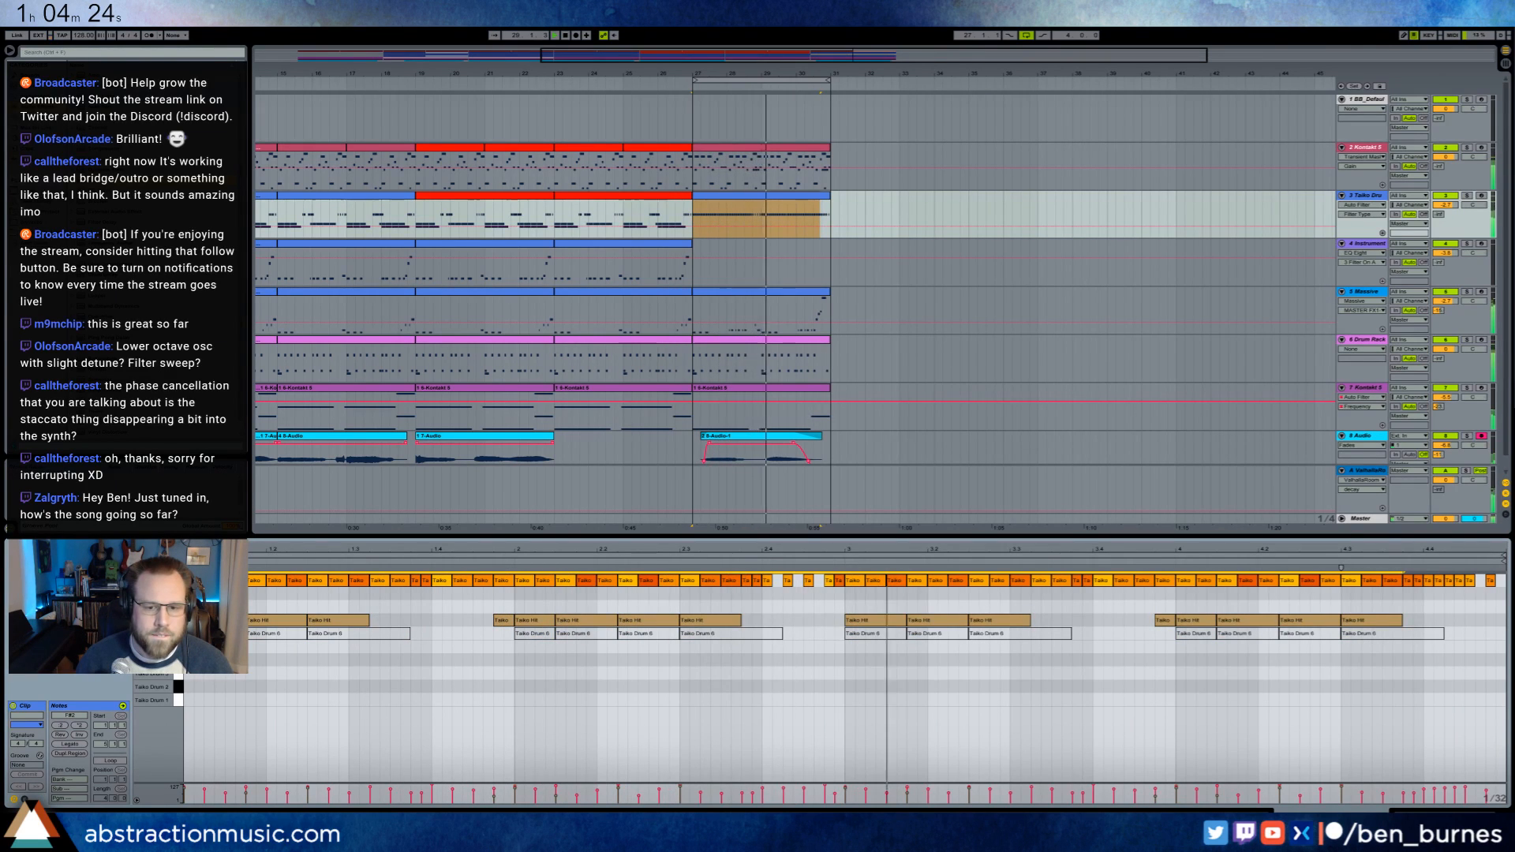
key(0)
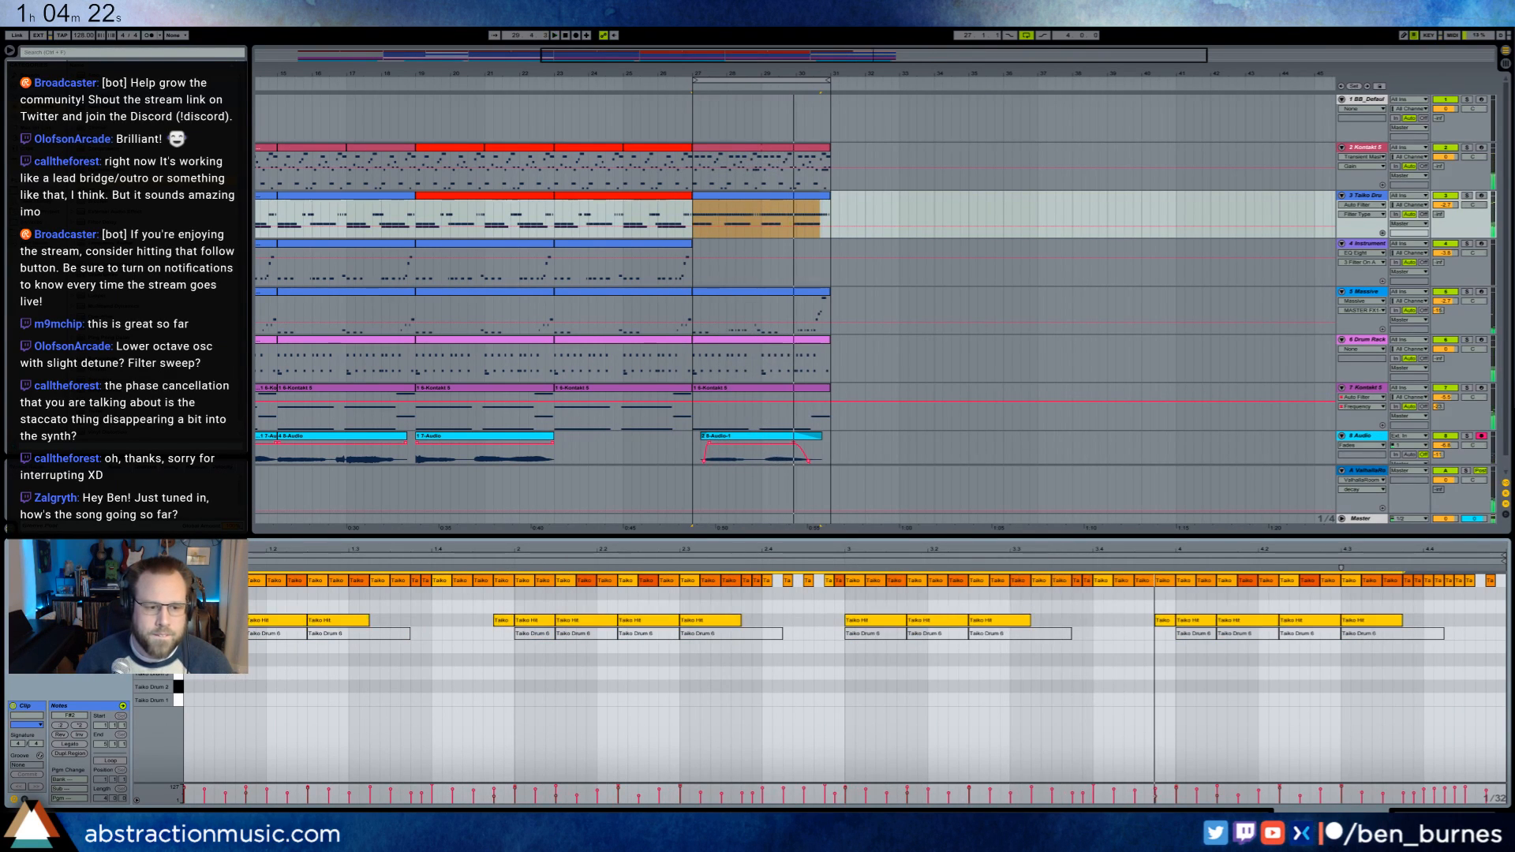
- Try thinning out the Taiko Hit row by deleting individual notes around the first two bars, and undo the deletions
click(266, 649)
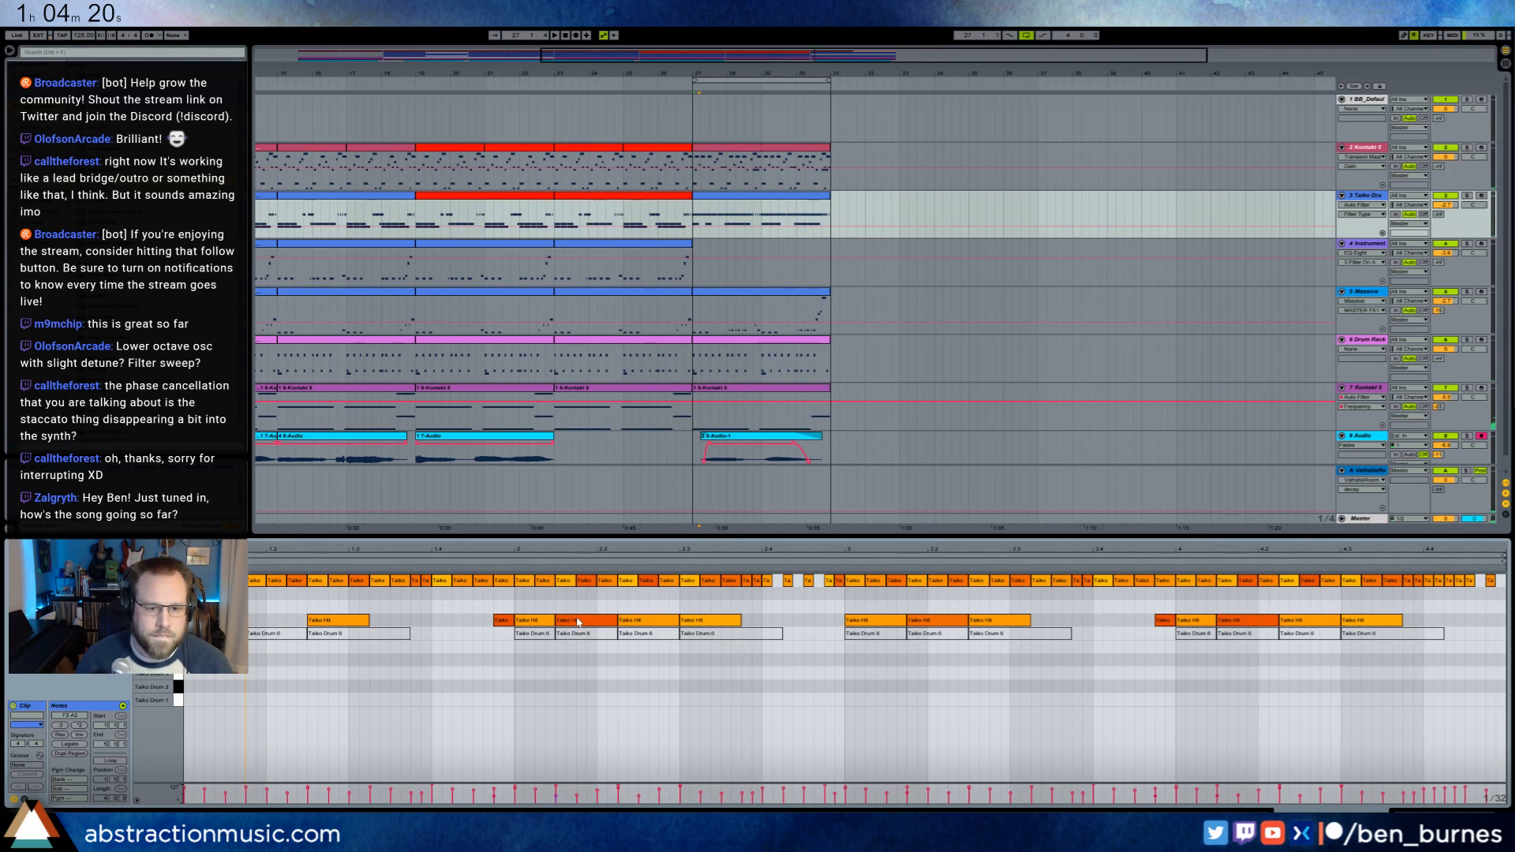
key(Delete)
key(space)
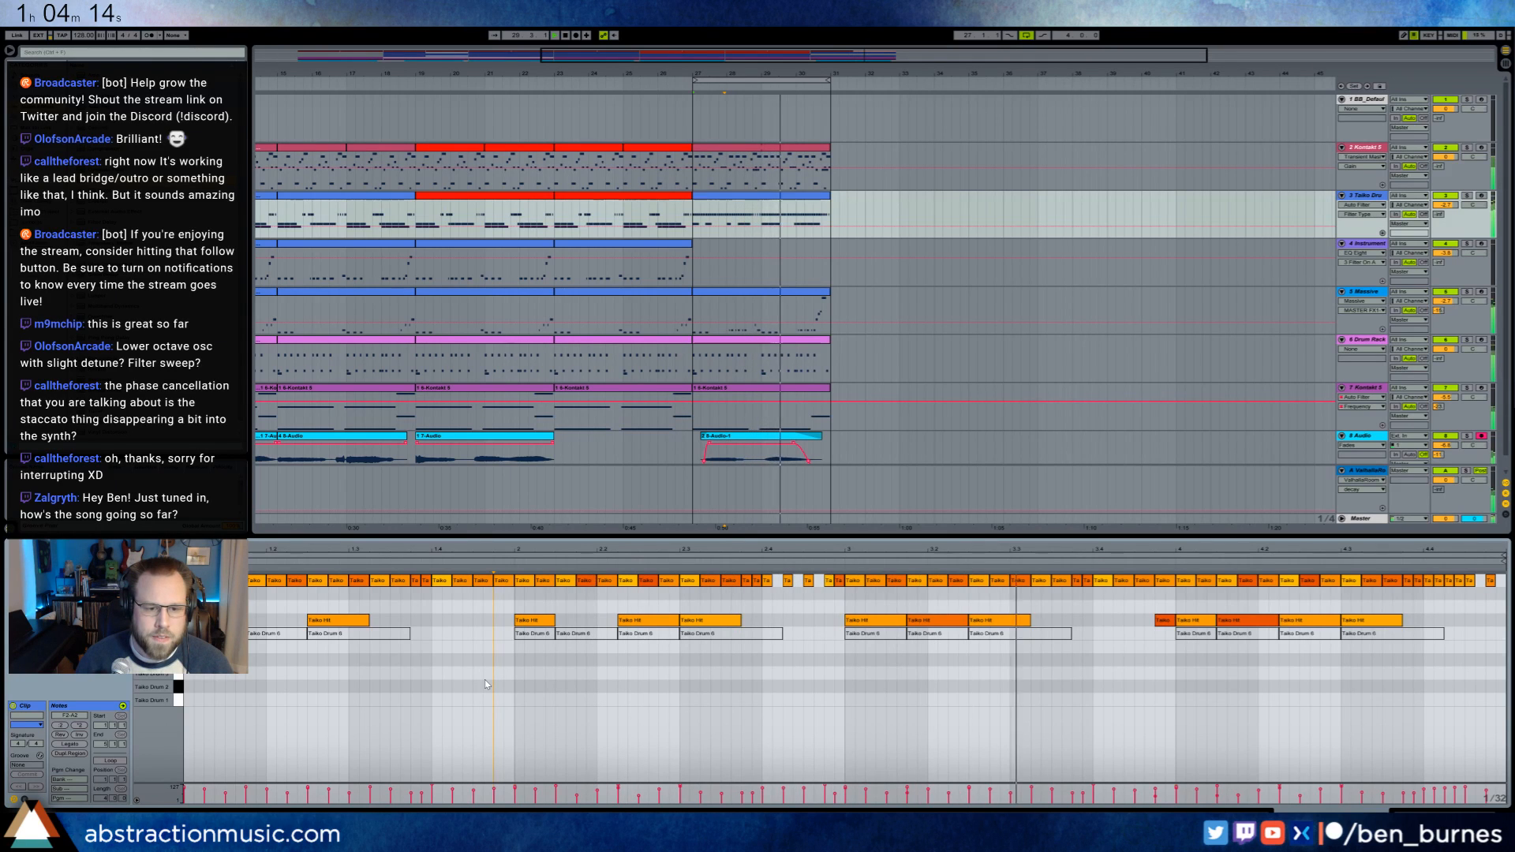
key(ctrl+z)
key(ctrl+z)
key(ctrl+z)
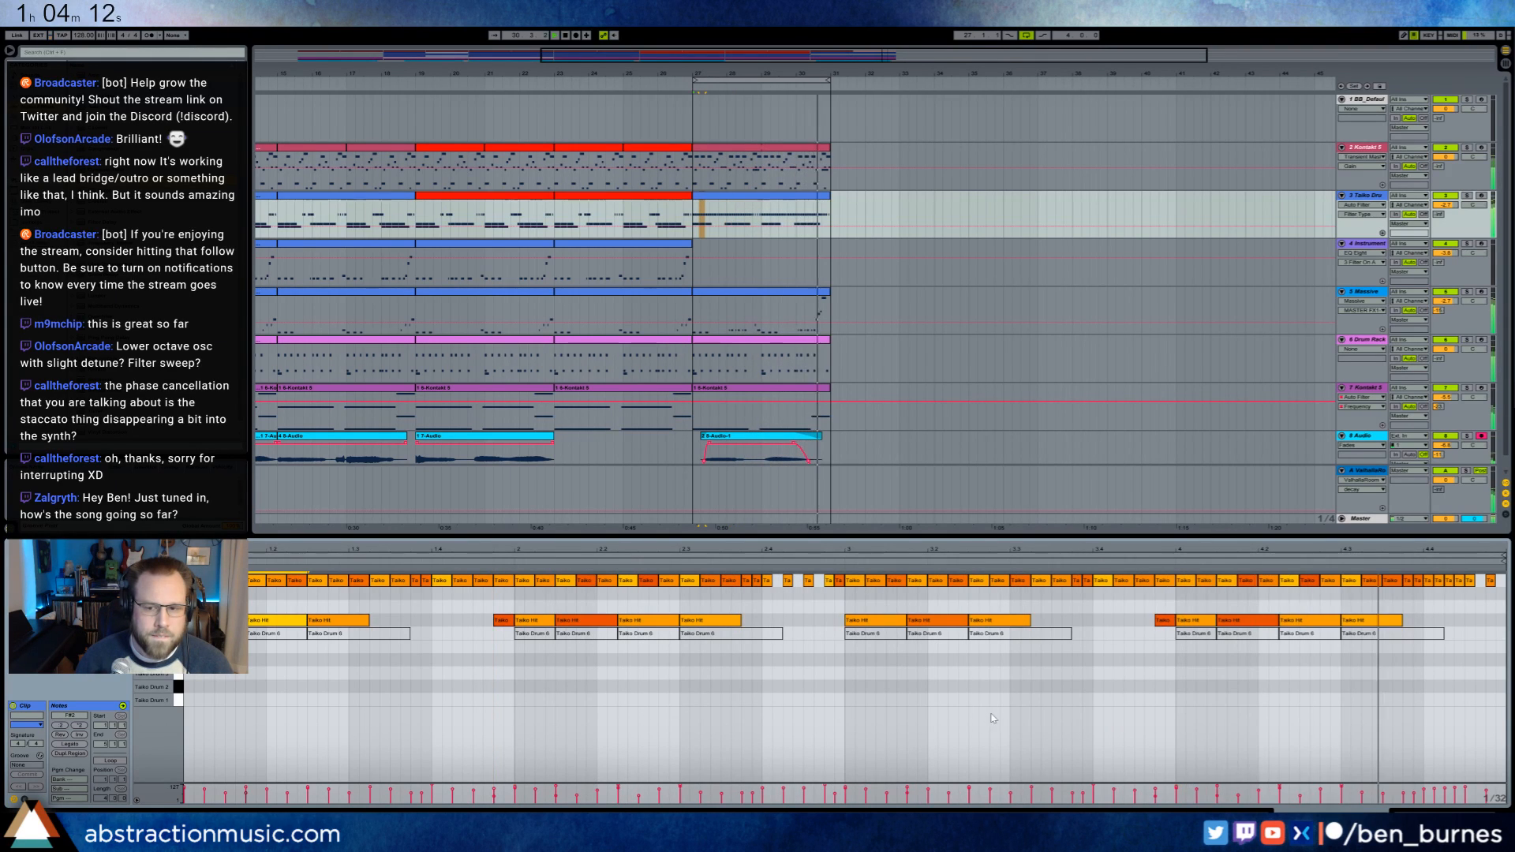
- Raise the velocity of the closing Taiko Hit notes in each group across the four-bar clip
click(262, 621)
drag(330, 621, 330, 606)
drag(650, 621, 711, 637)
drag(1001, 623, 1000, 637)
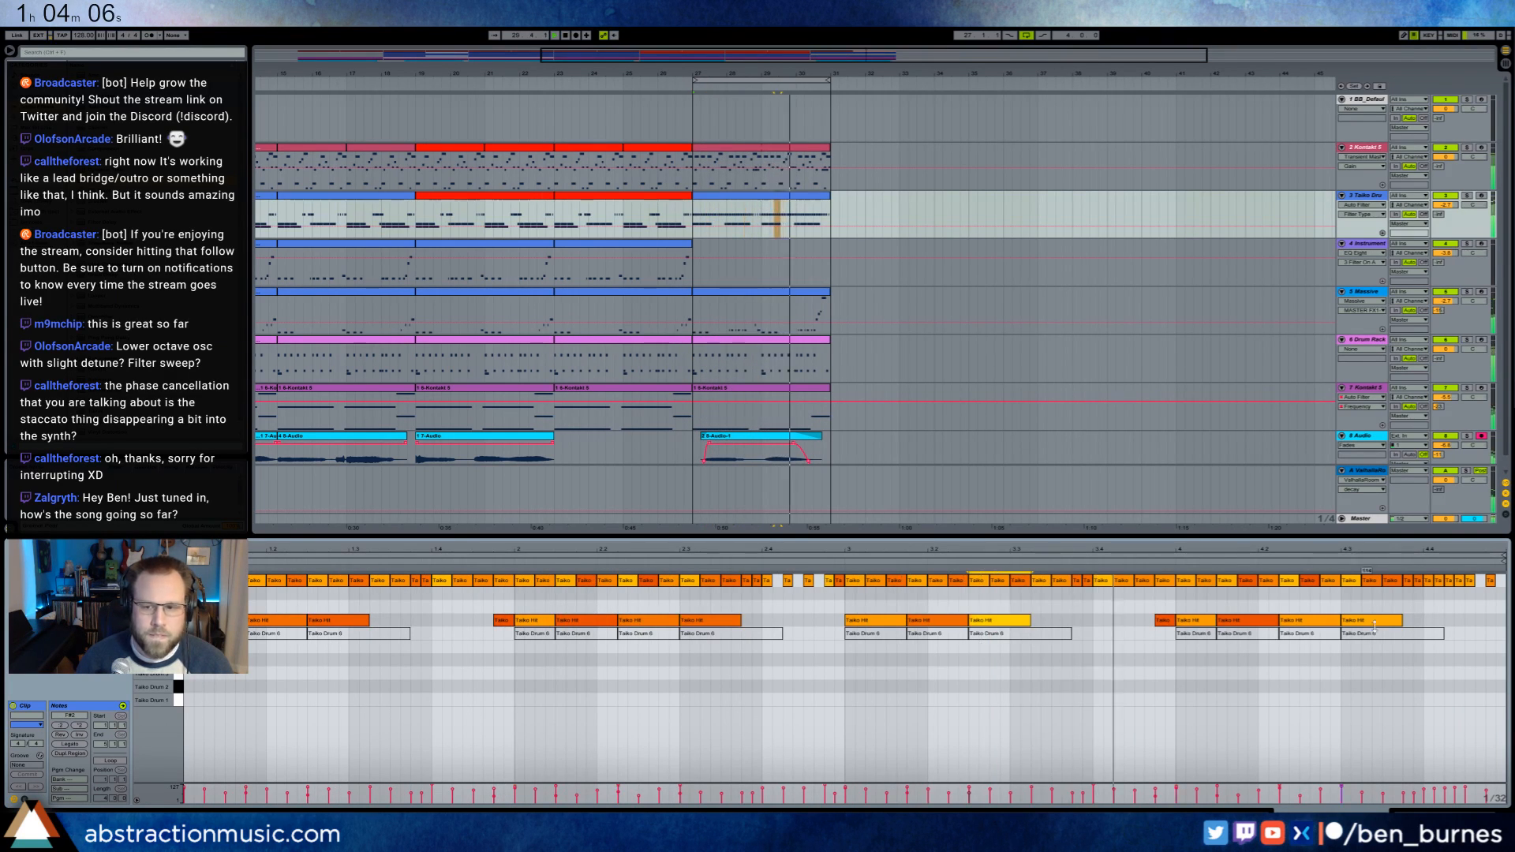
drag(1345, 616, 1345, 621)
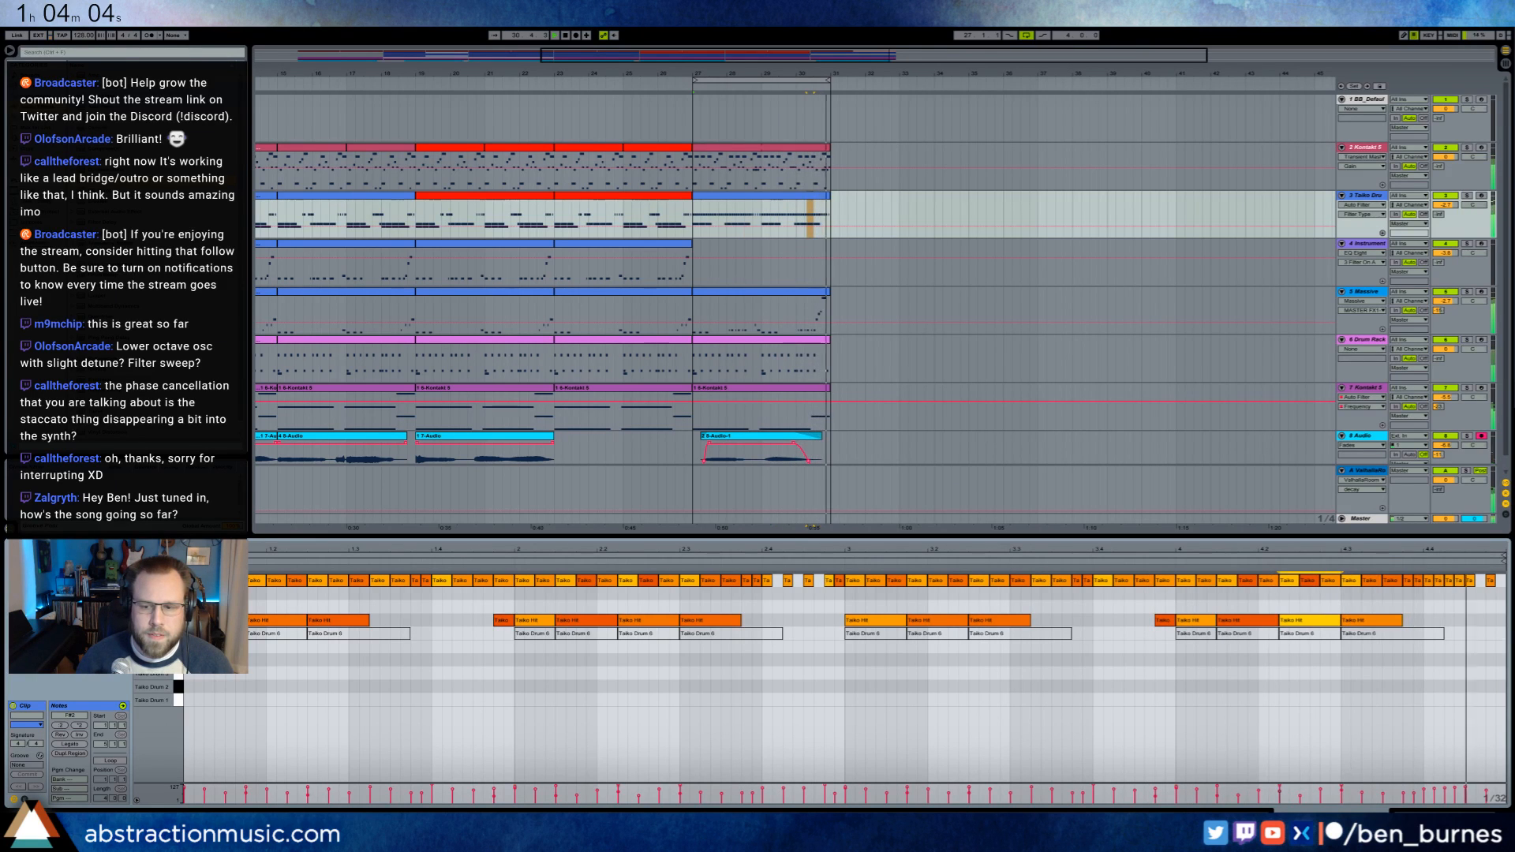
- Move the section at bars 27 to 31 on all tracks to bar 19, replacing the clips there
key(shift+Tab)
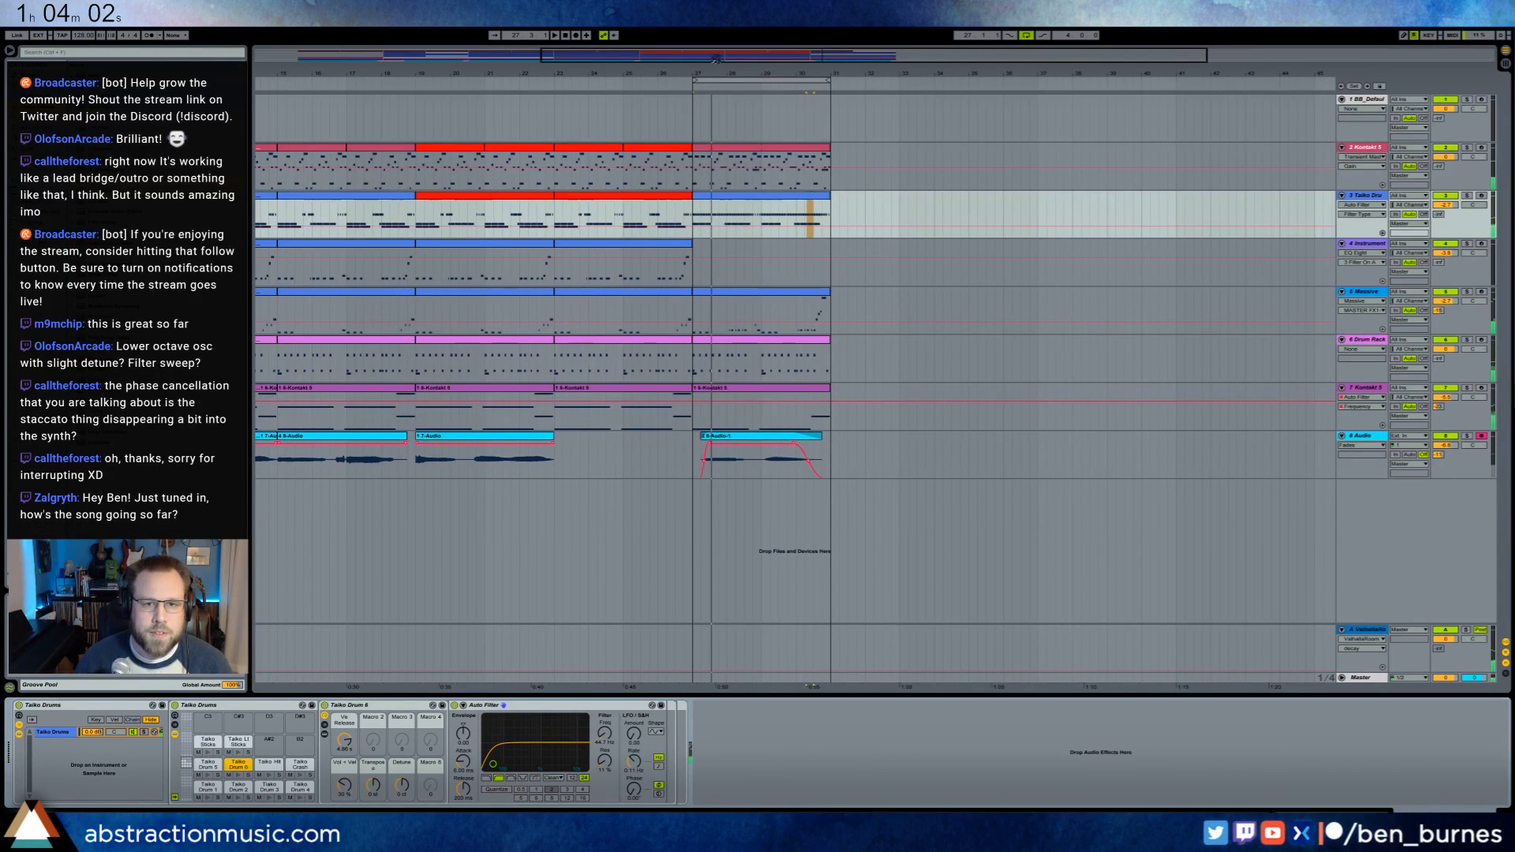
drag(716, 59, 568, 70)
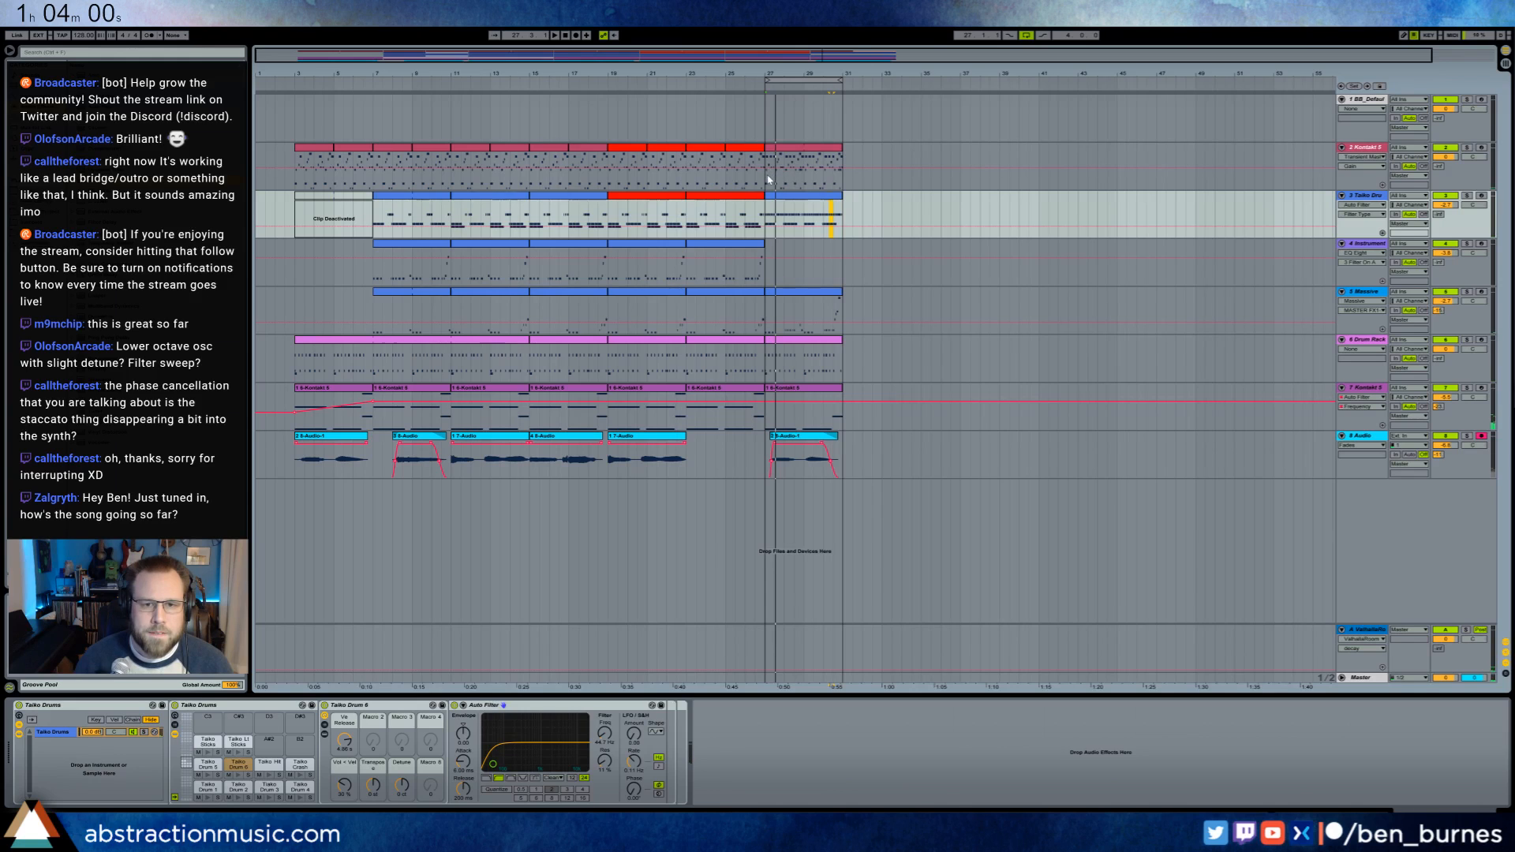
drag(765, 179, 843, 462)
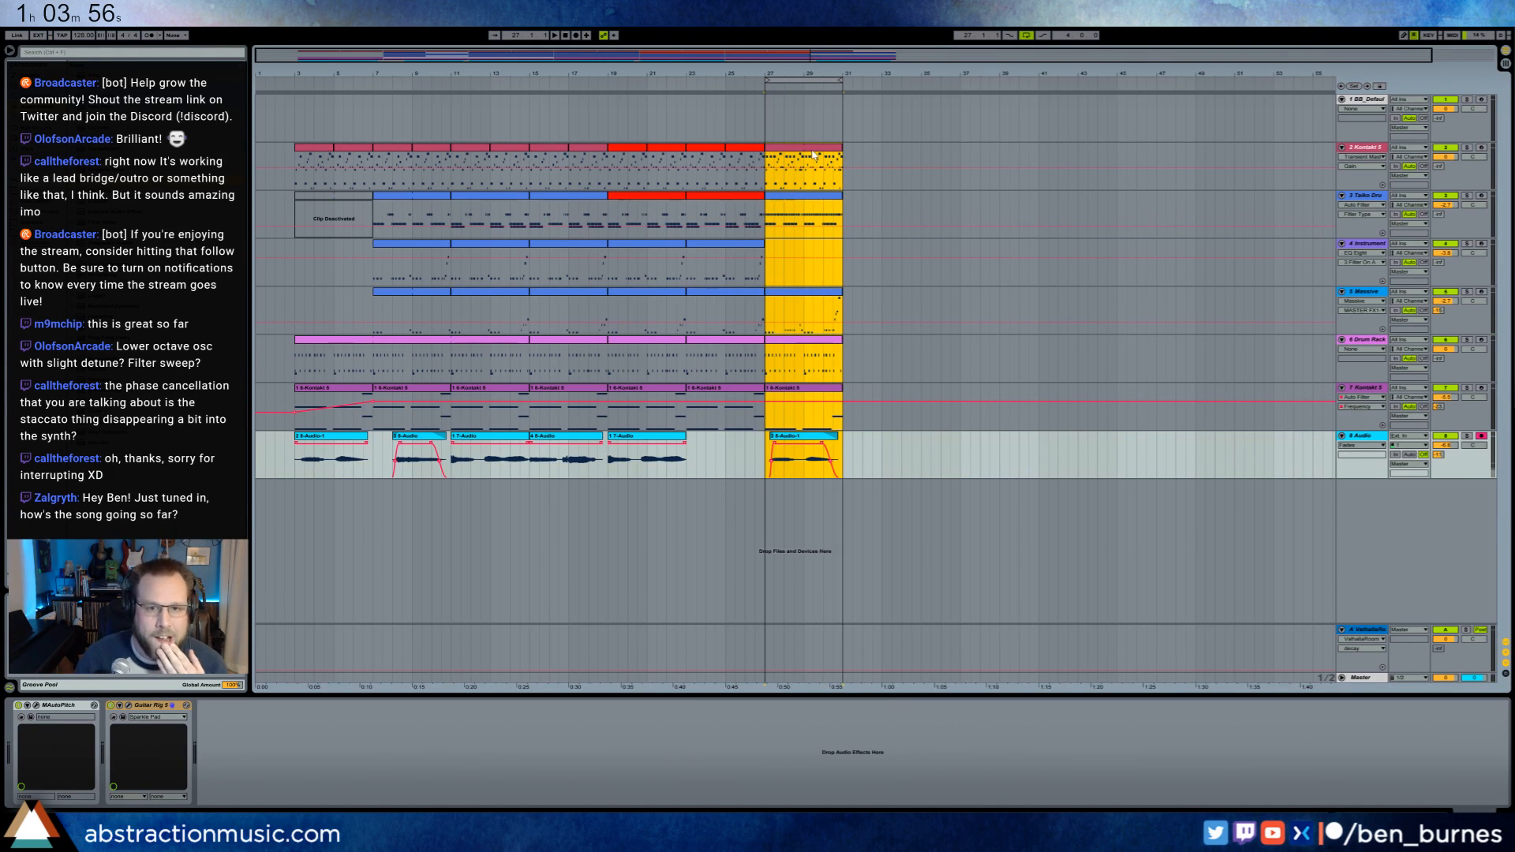
drag(805, 154, 774, 422)
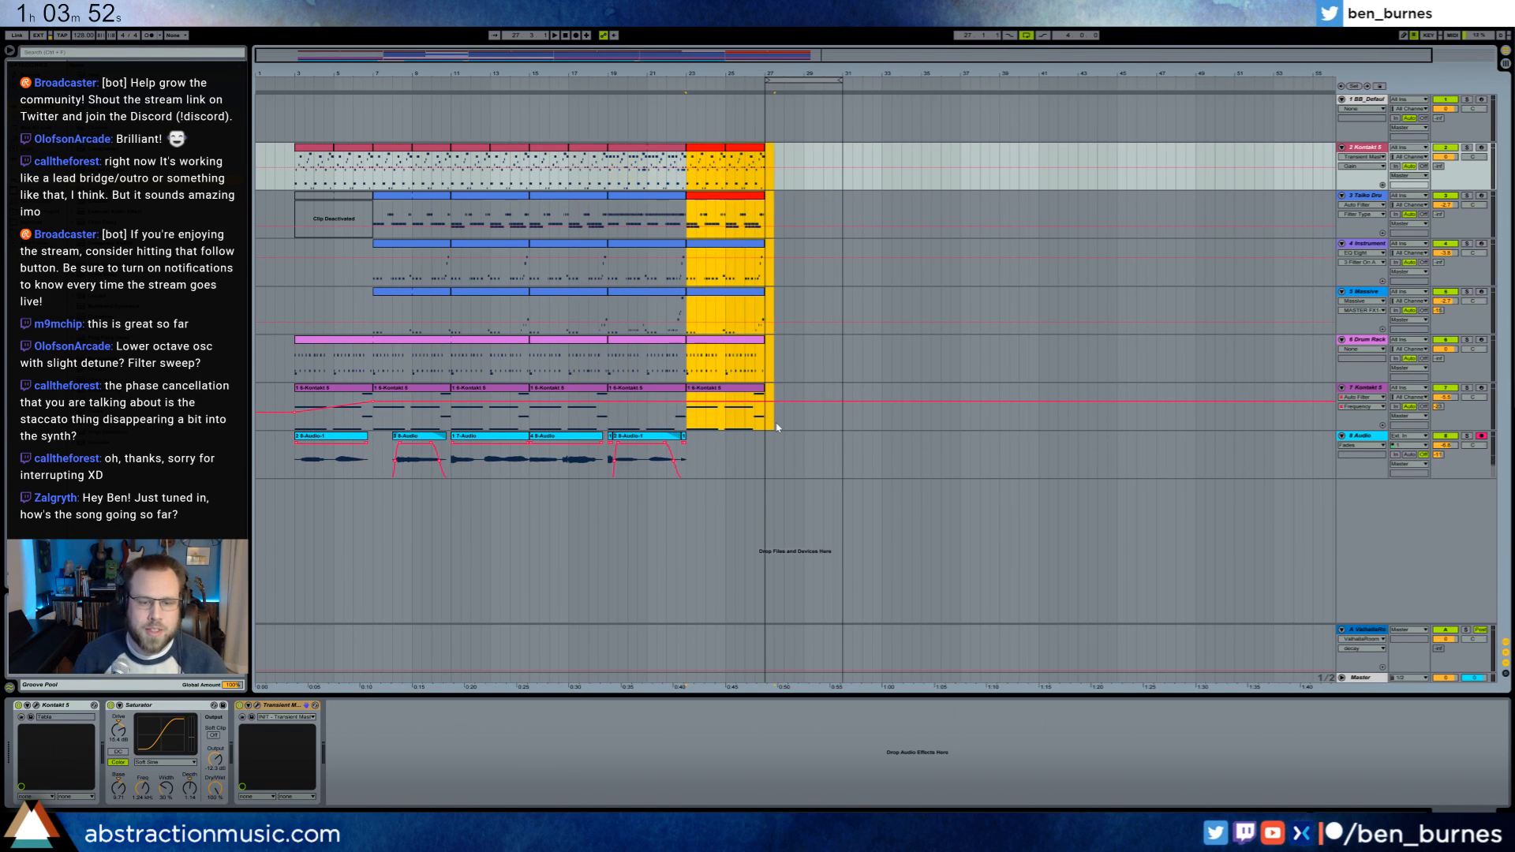
- Replace the clips at bars 23 to 27 with a duplicate of bars 19 to 23, and remove the duplicated audio clip
key(Delete)
drag(607, 179, 687, 443)
key(ctrl+d)
click(684, 444)
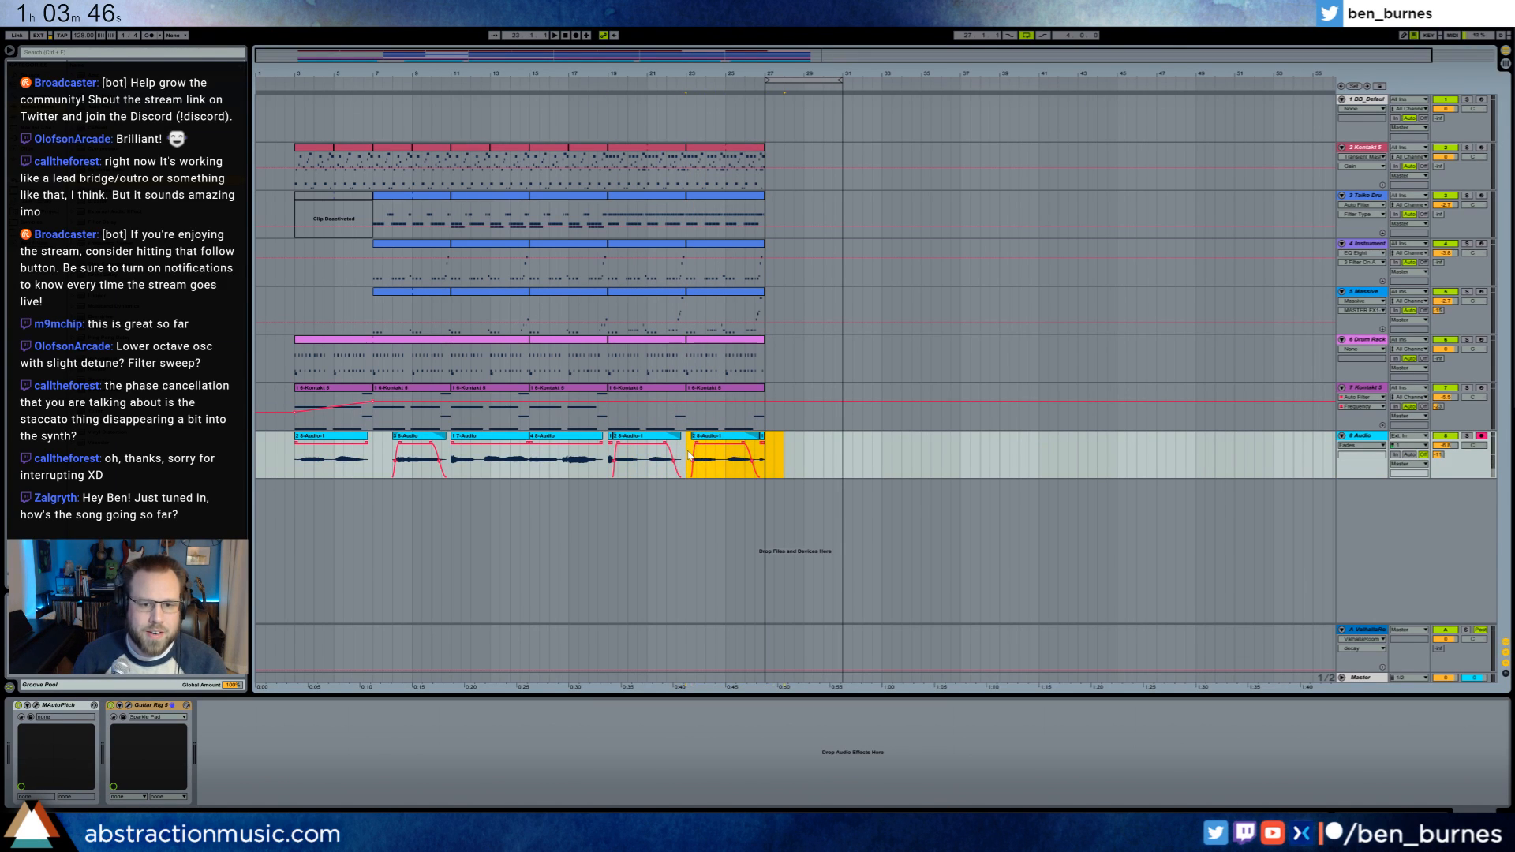
drag(454, 184, 763, 454)
click(743, 454)
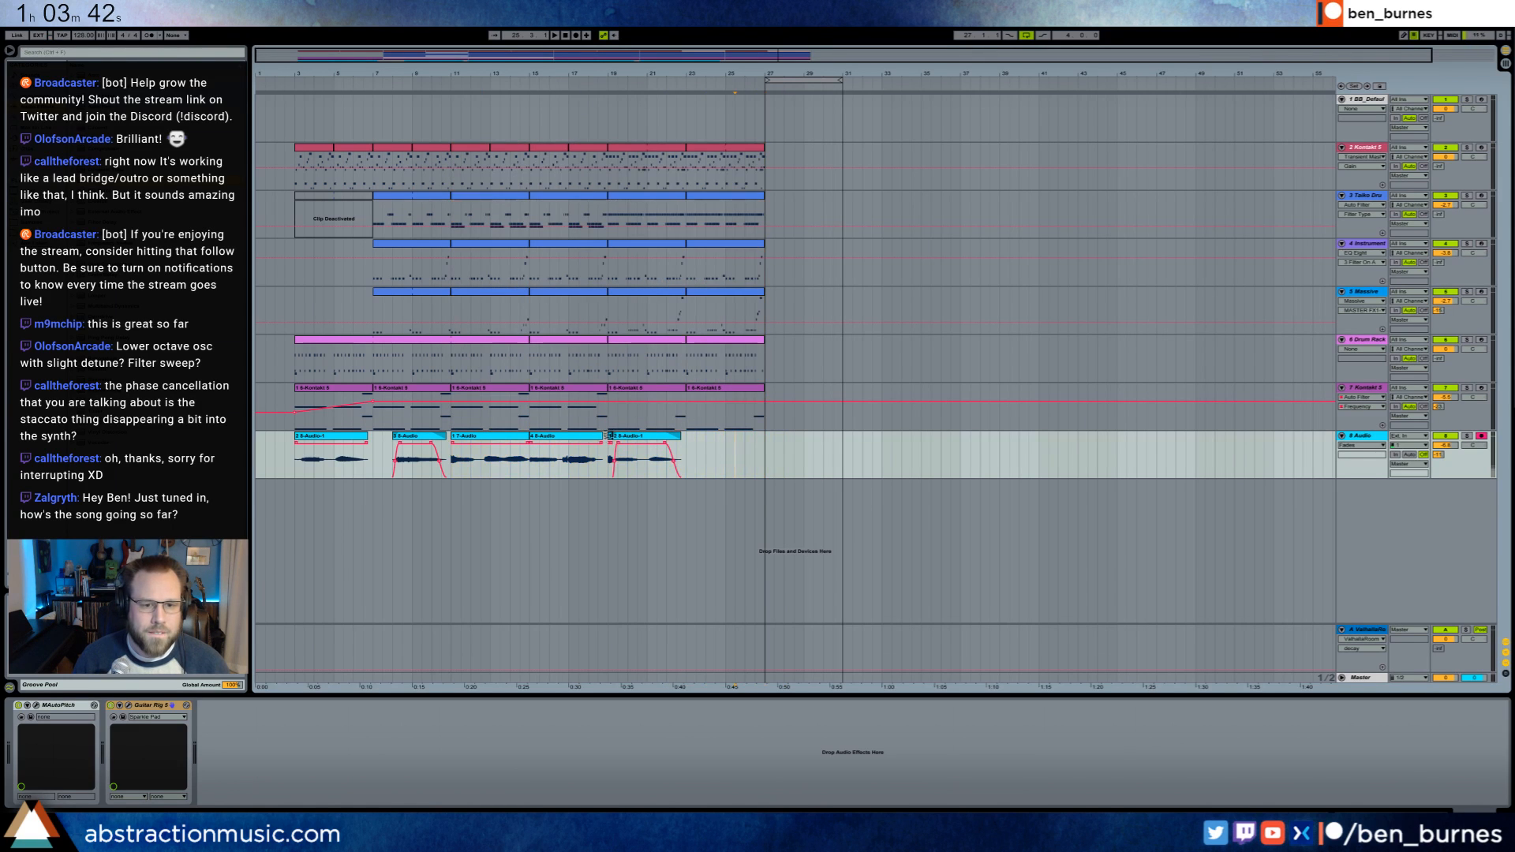
- Copy the audio clip at bar 11 to bar 23 on the Audio track and transpose the copy by 12 semitones
click(446, 90)
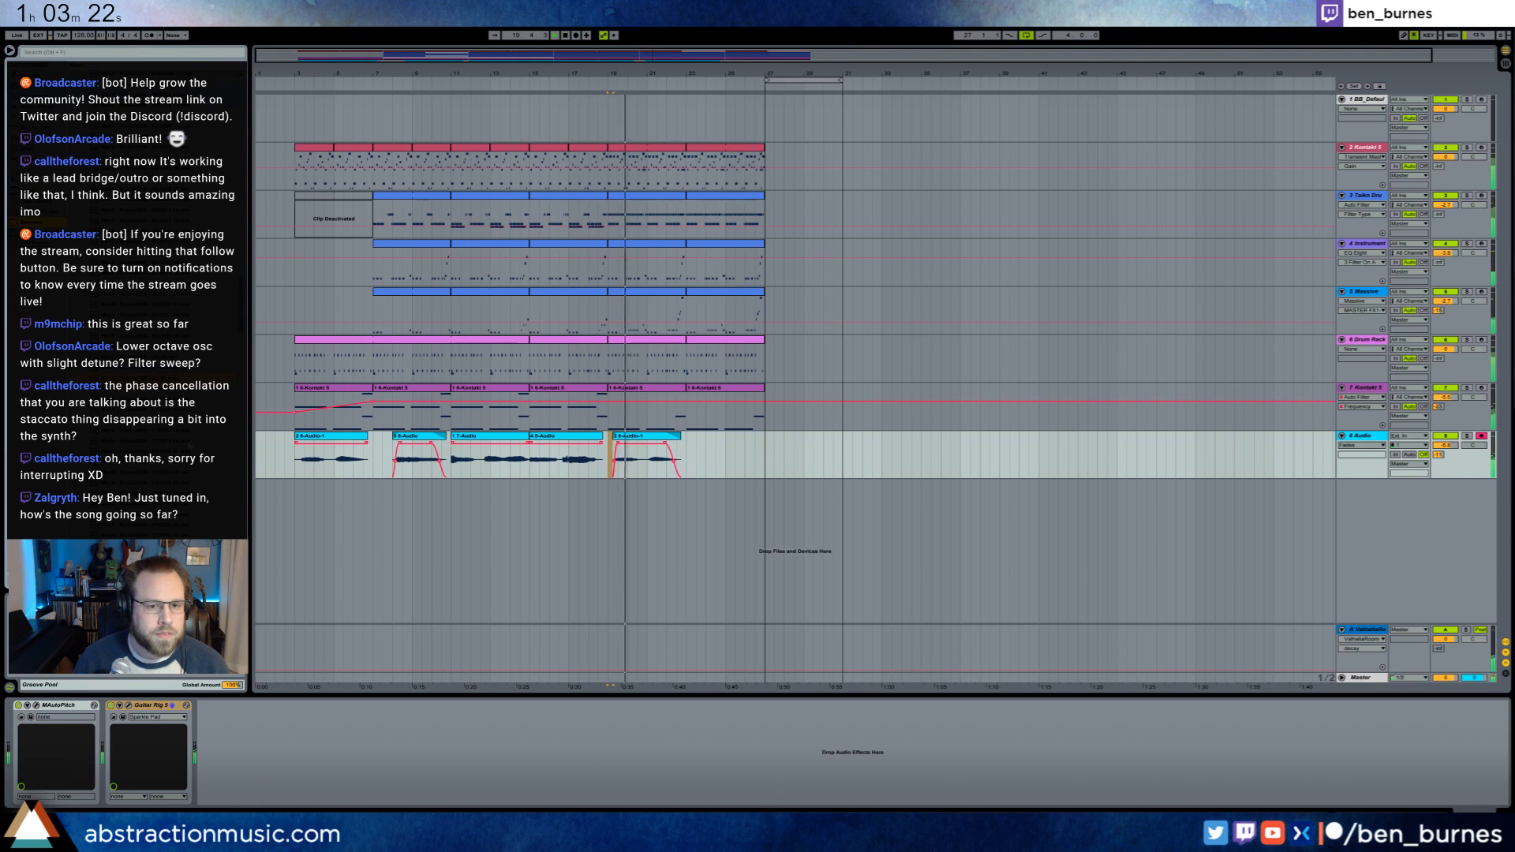
click(510, 437)
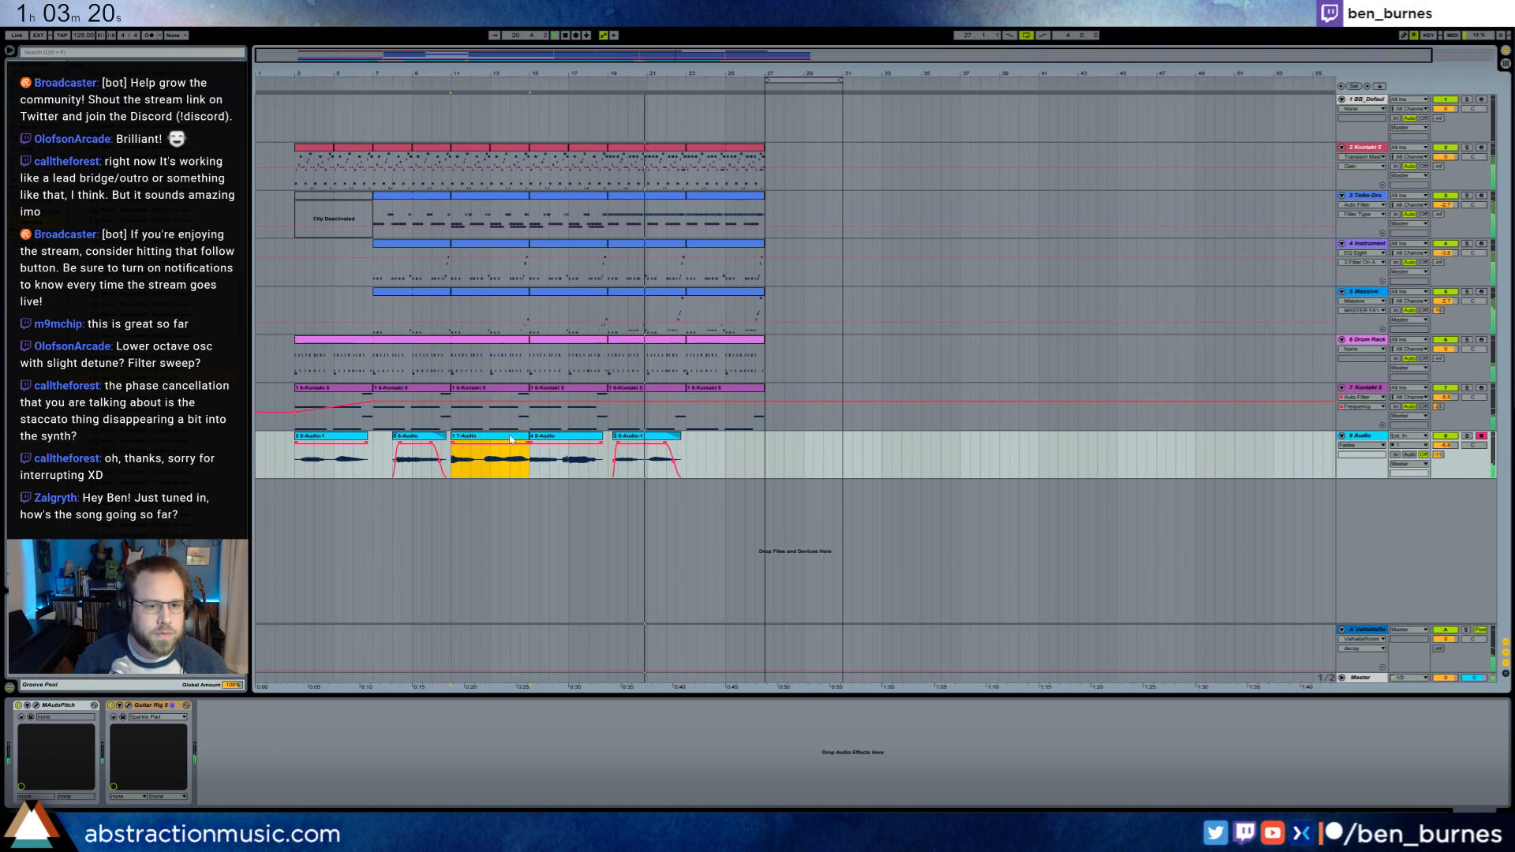
click(687, 452)
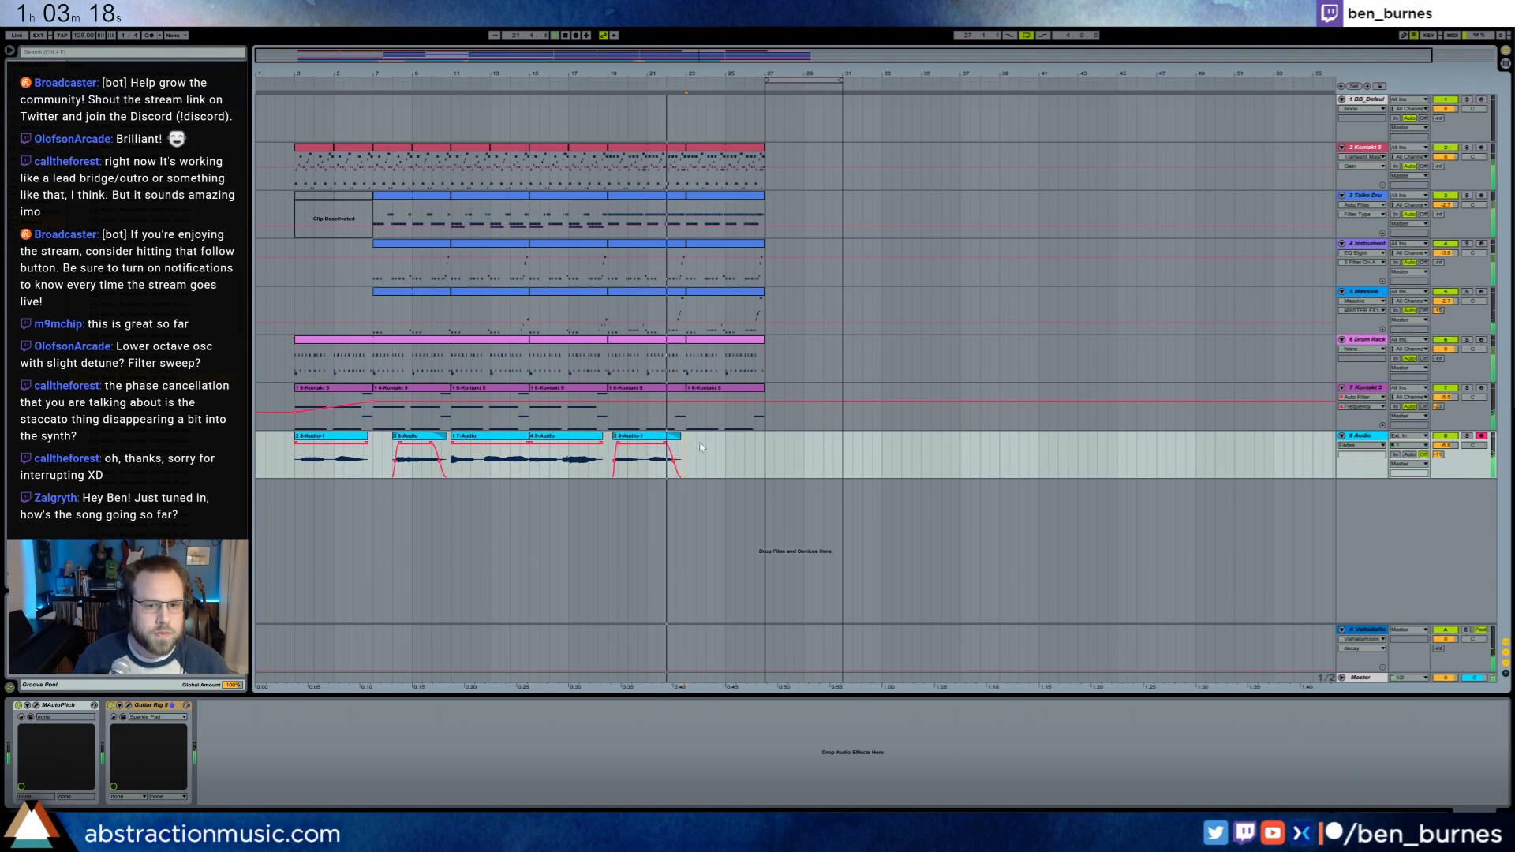
key(ctrl+v)
double_click(702, 437)
click(65, 775)
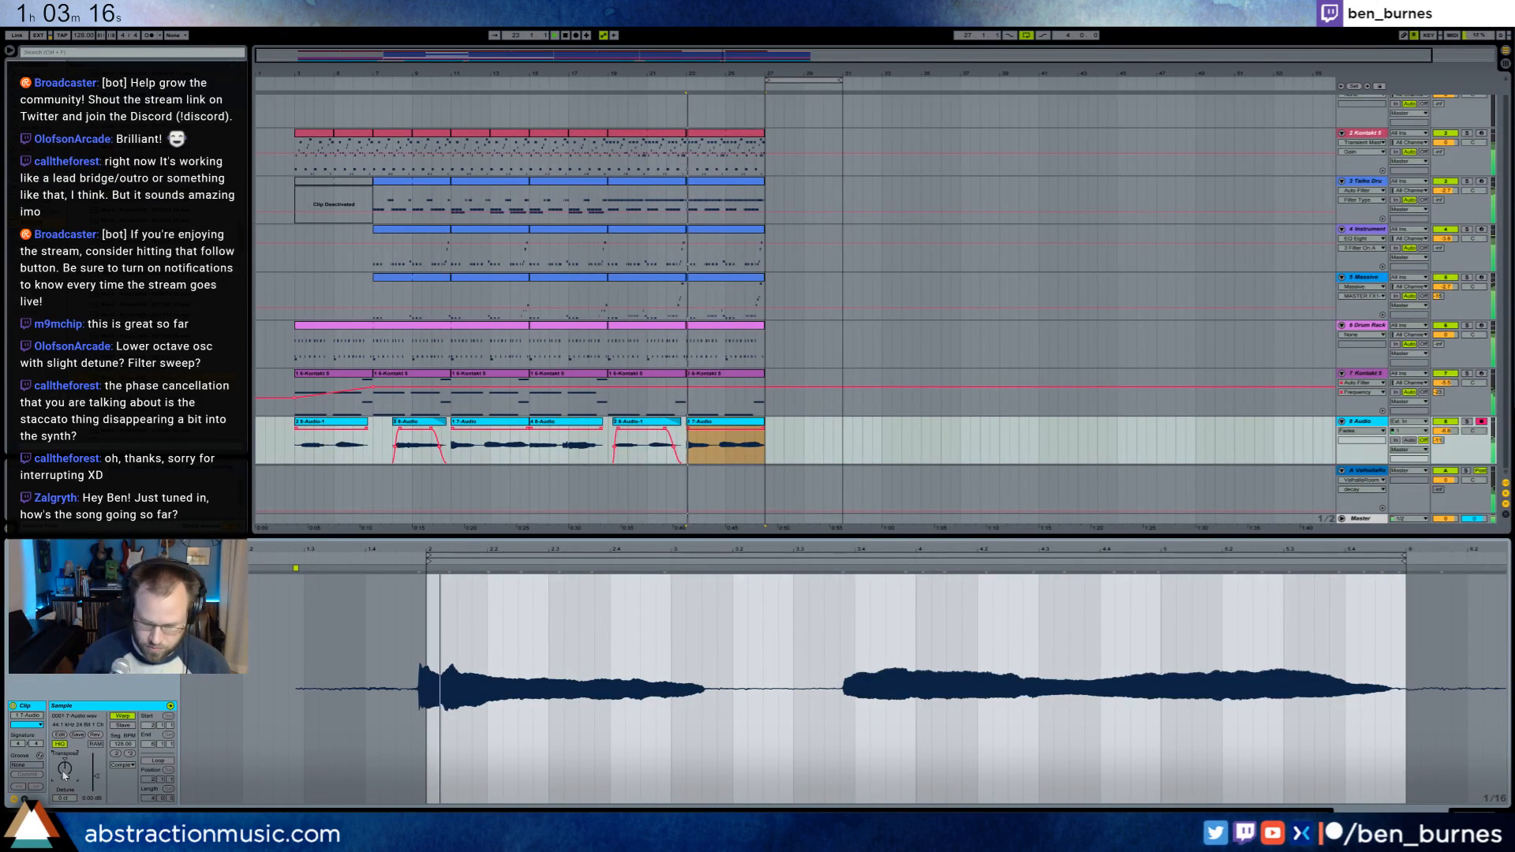
text(12)
key(Return)
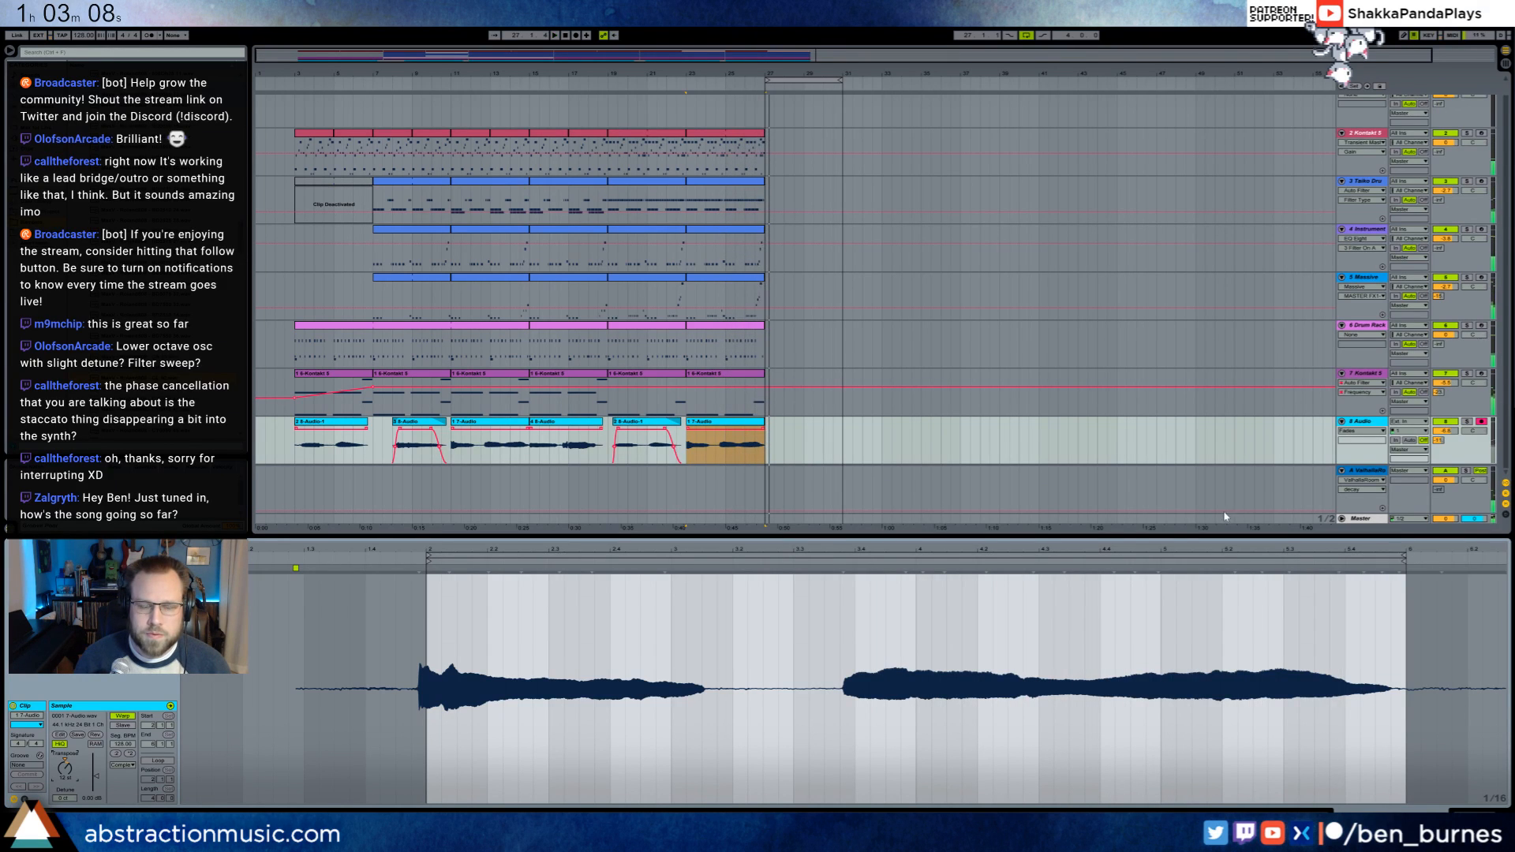
- Show the Transposition Modulation envelope of the audio clip at bar 23
mouse_move(779, 55)
mouse_down()
mouse_move(780, 118)
mouse_move(804, 118)
mouse_up()
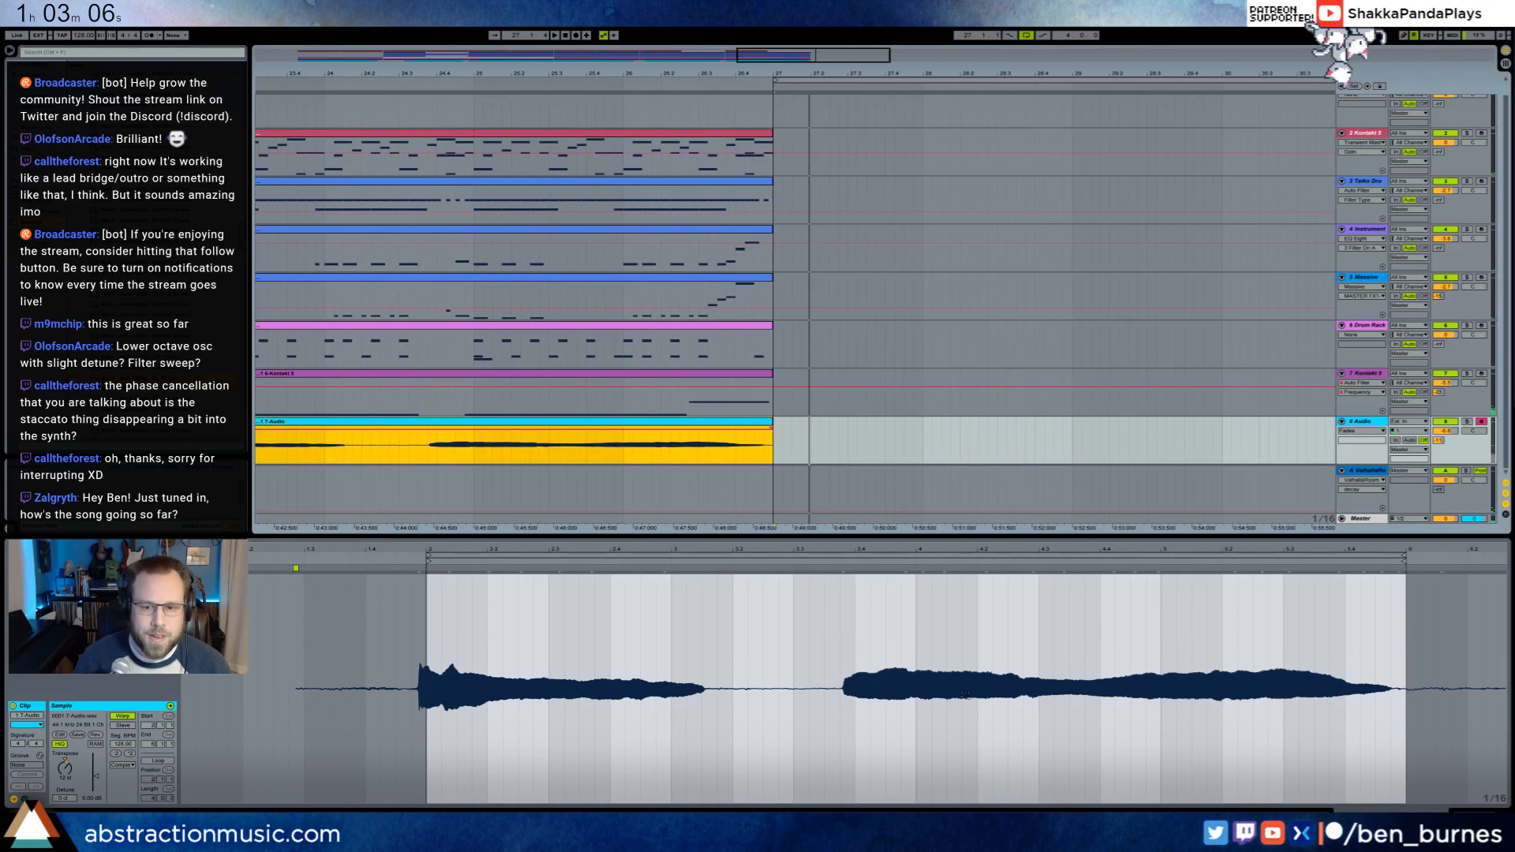
click(1027, 648)
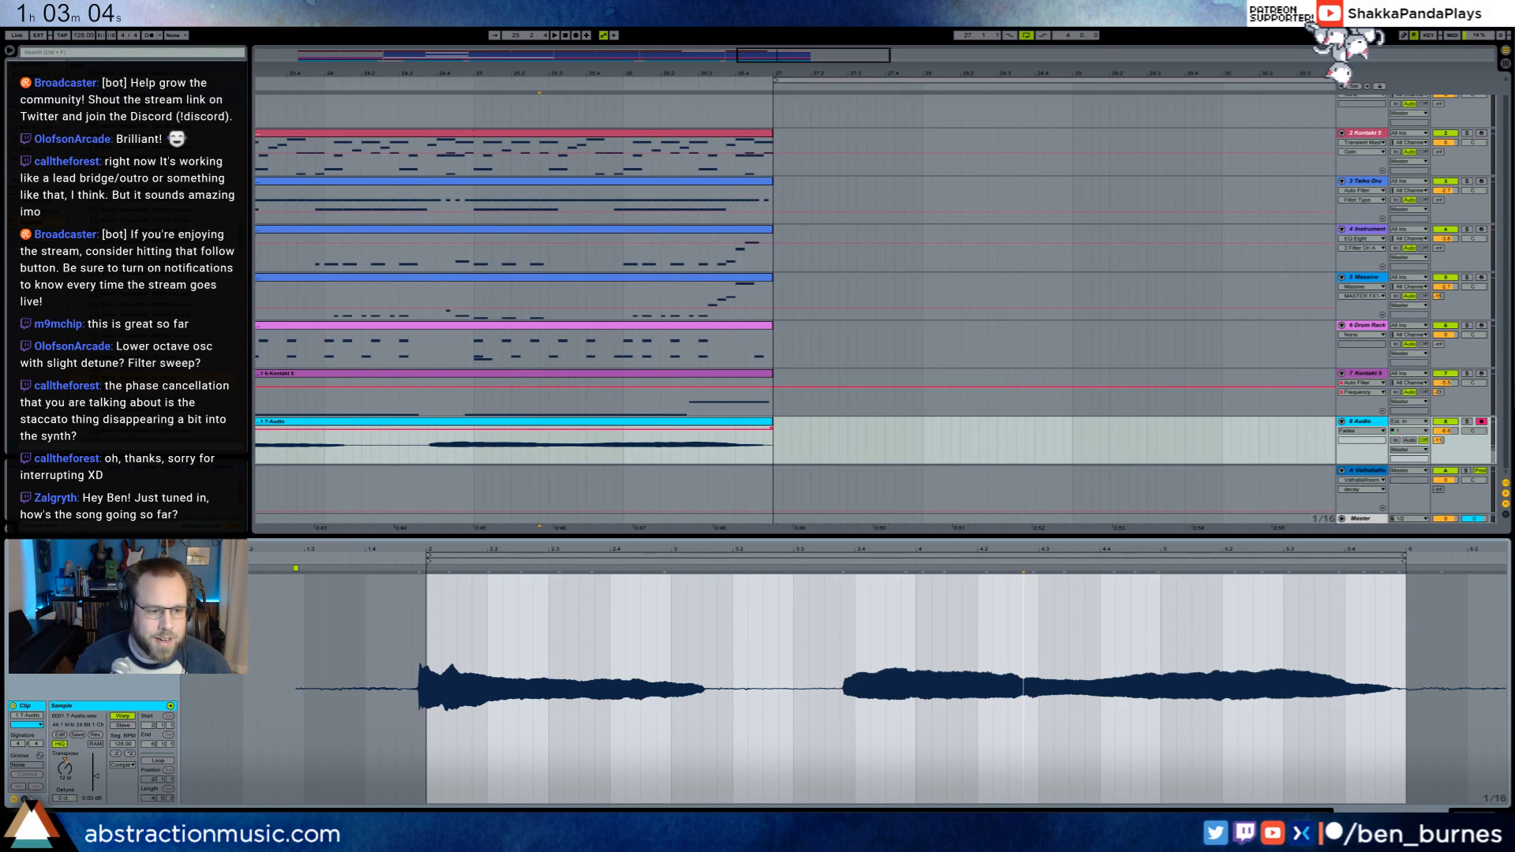
click(25, 799)
click(190, 726)
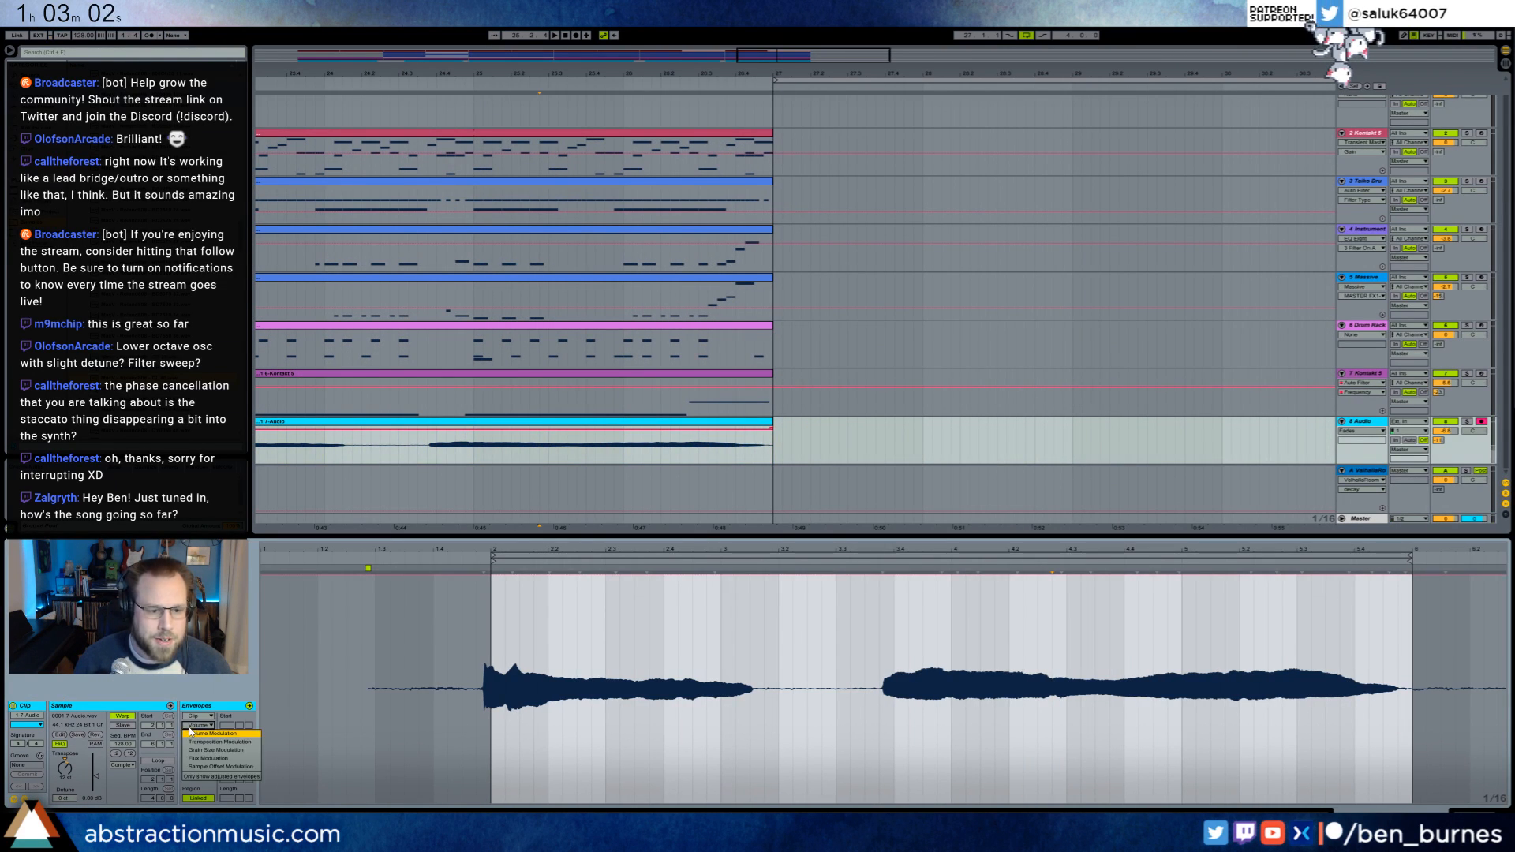
click(242, 743)
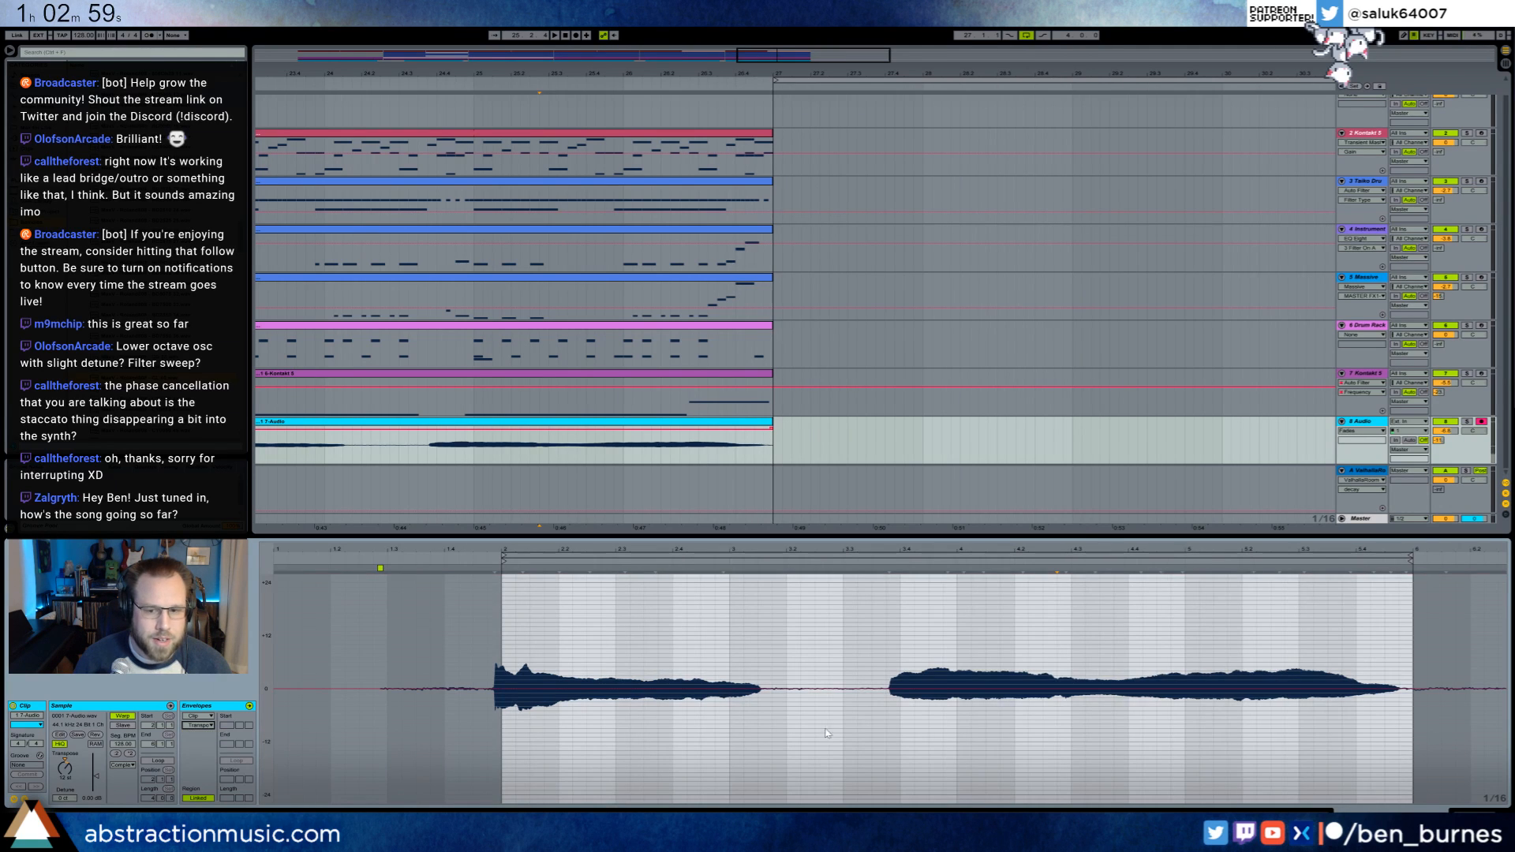
- Draw the transposition envelope stepping down about 5 and then about 7 semitones late in the clip's second phrase, and audition it
click(888, 565)
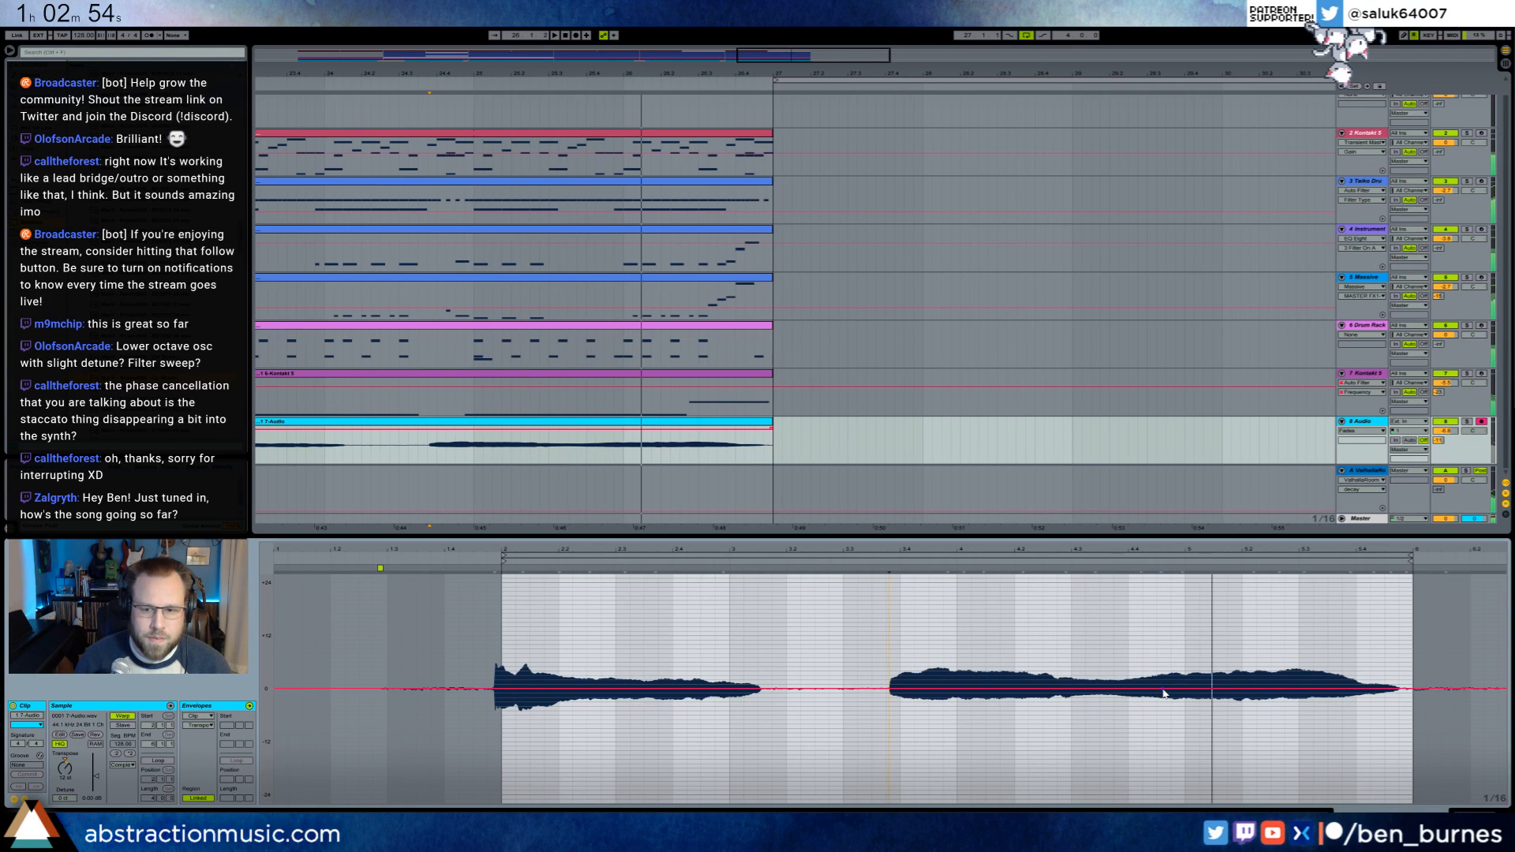
drag(1163, 692, 1183, 701)
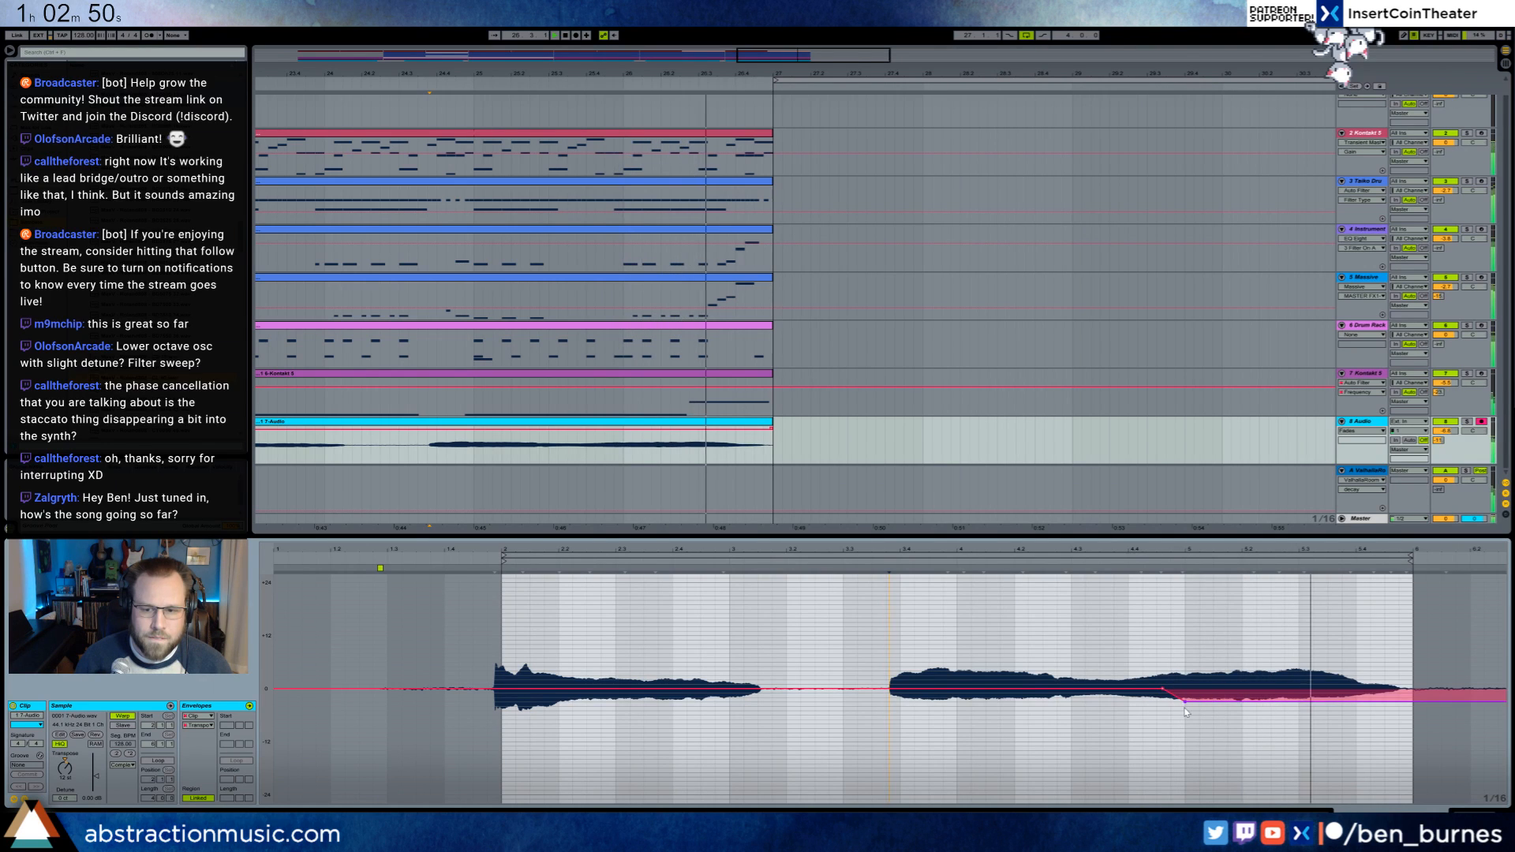
drag(1184, 708, 1185, 712)
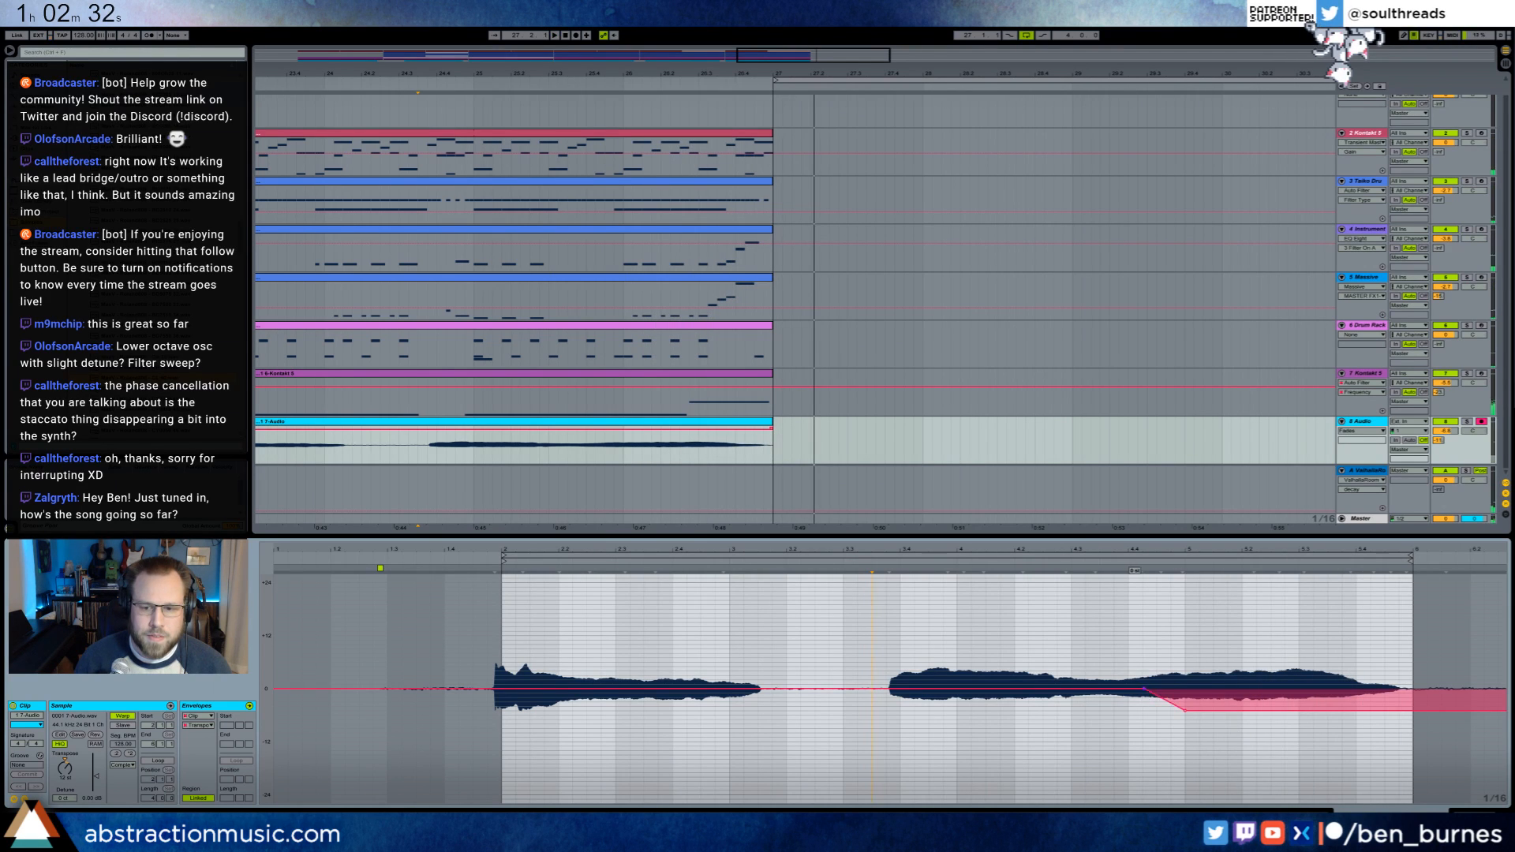
mouse_move(1144, 688)
mouse_down()
mouse_move(1181, 689)
mouse_move(1165, 689)
mouse_up()
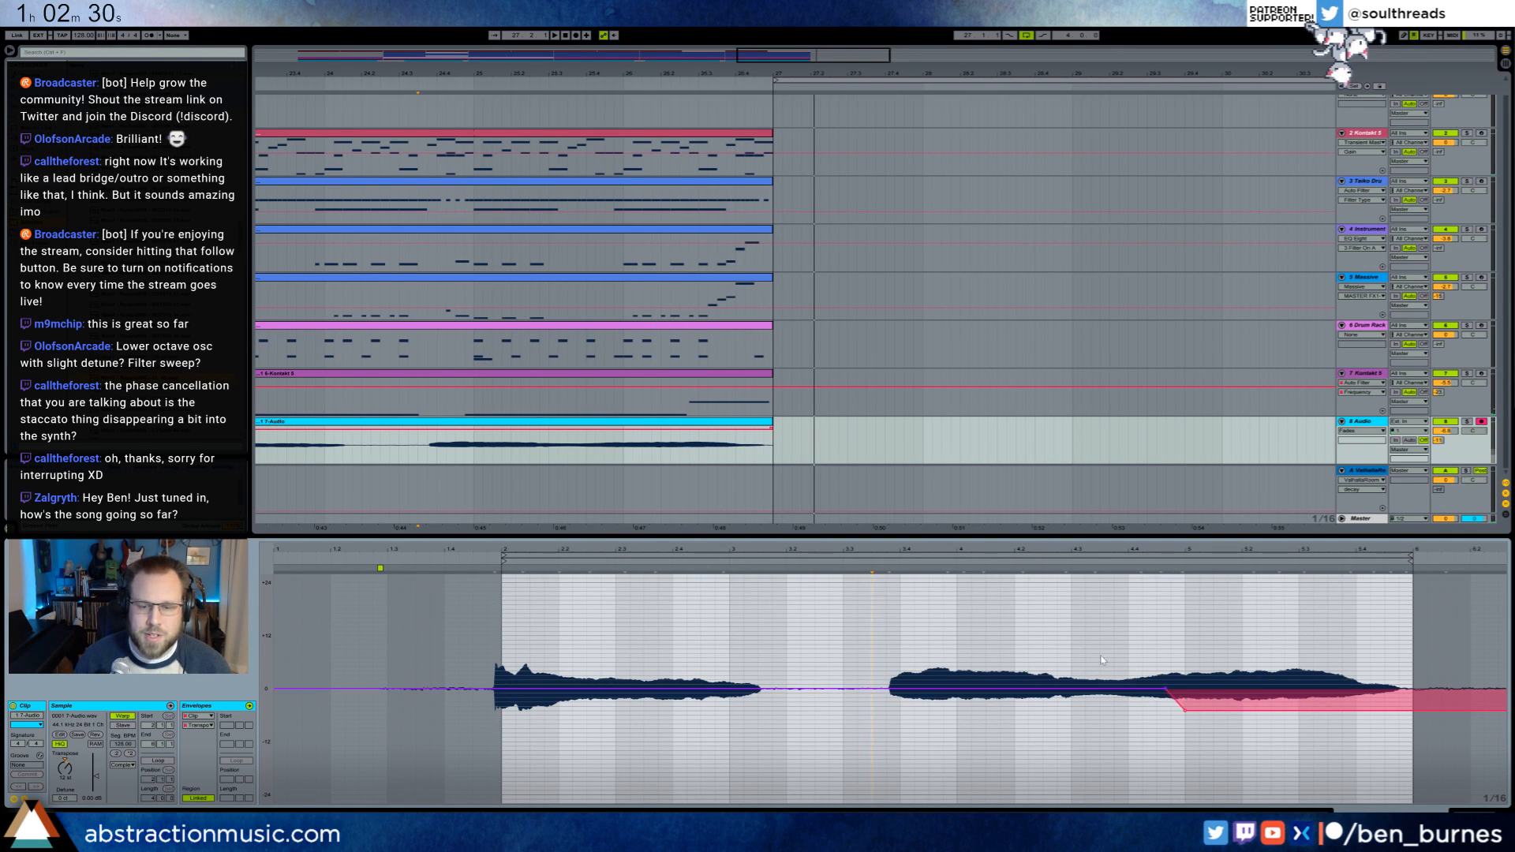
key(space)
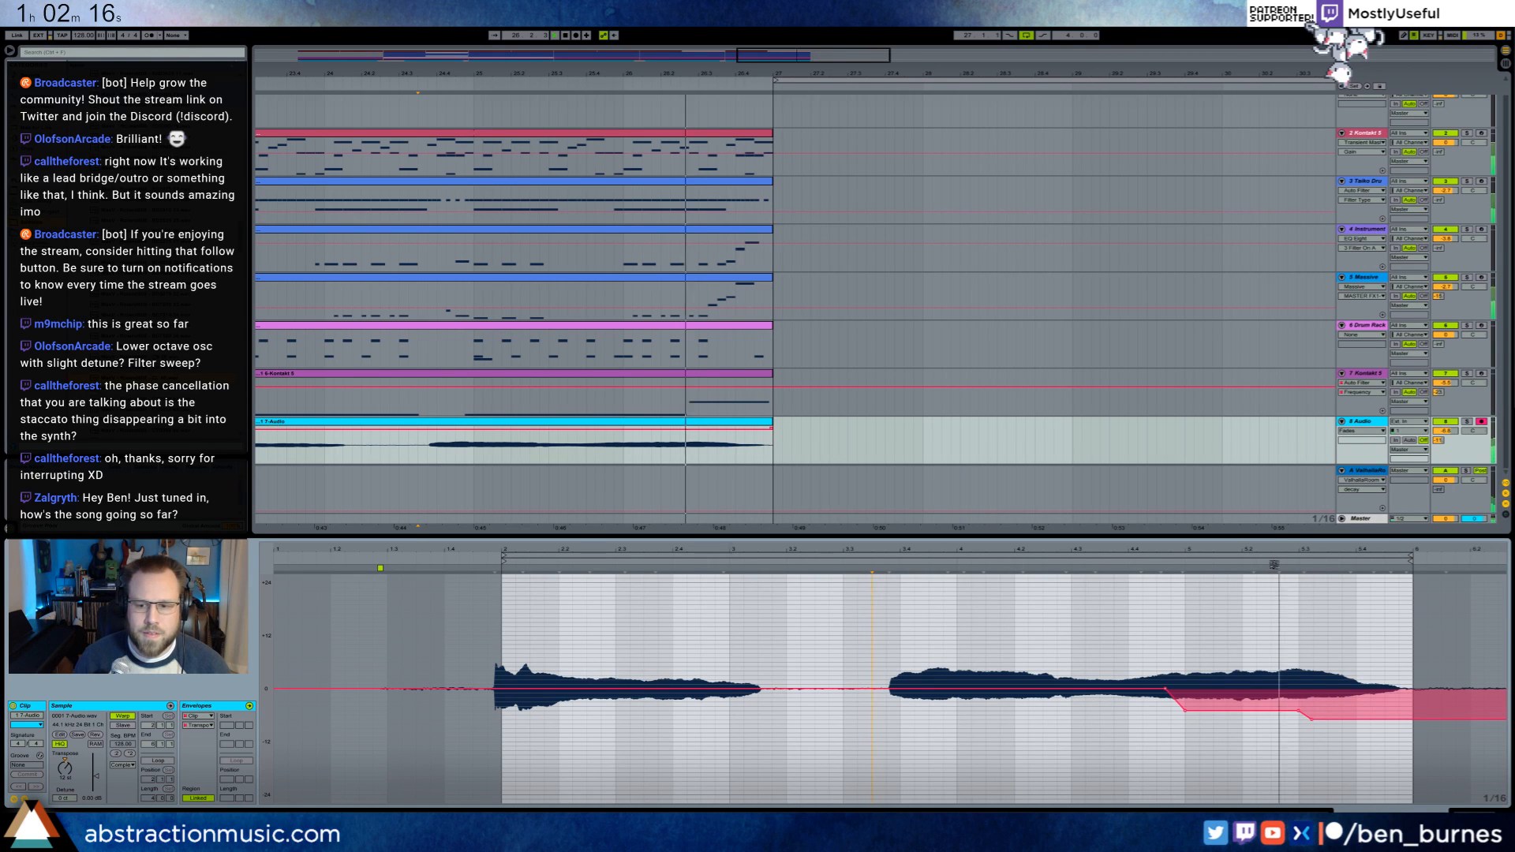
click(1468, 809)
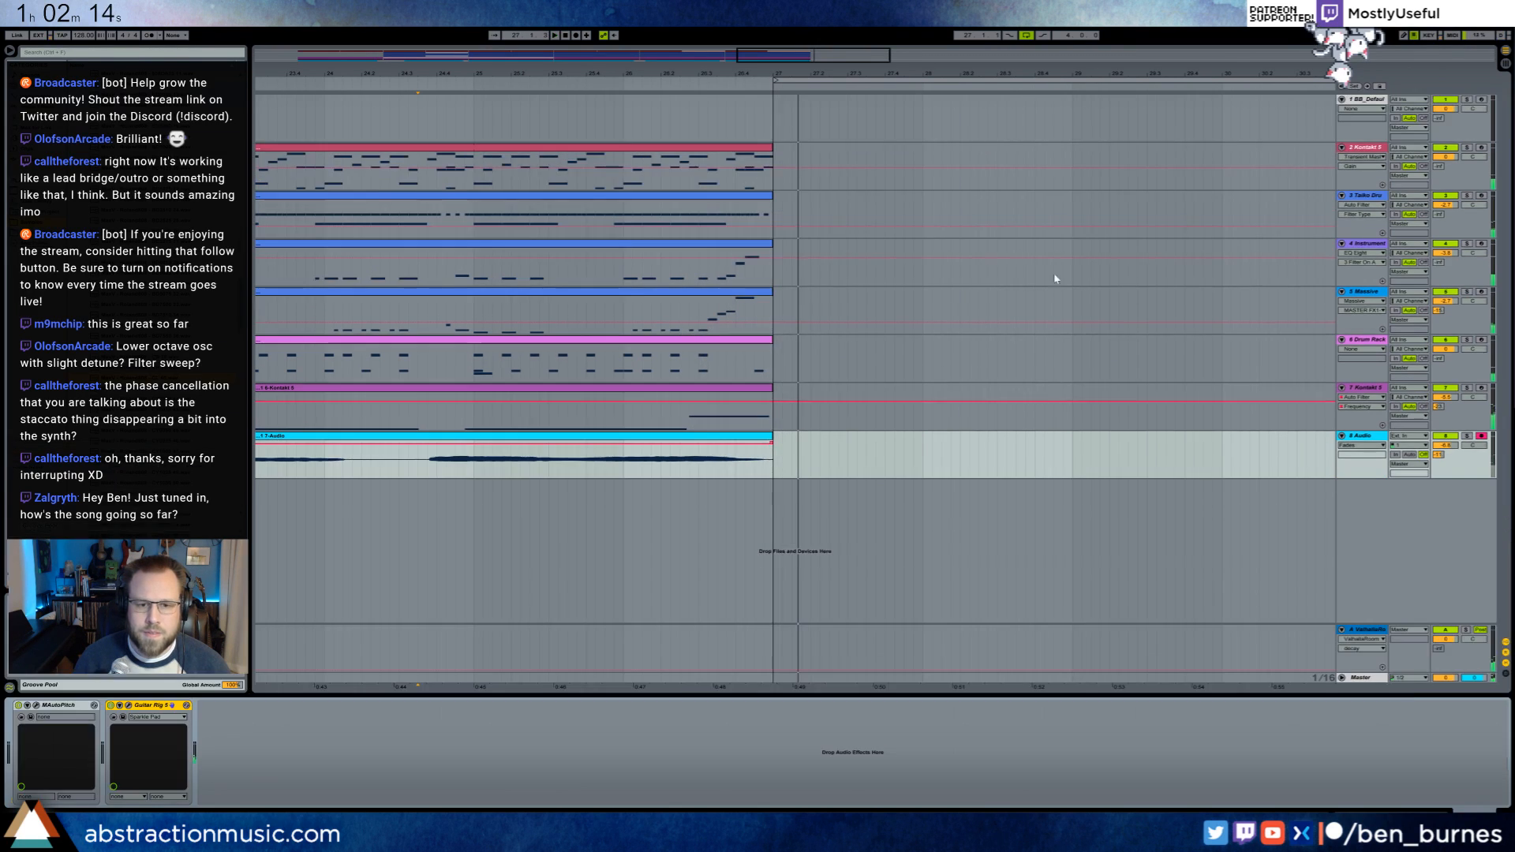
- Shift the whole arrangement to start at bar 7, and copy its first four bars on all tracks to bar 3
drag(802, 52, 669, 61)
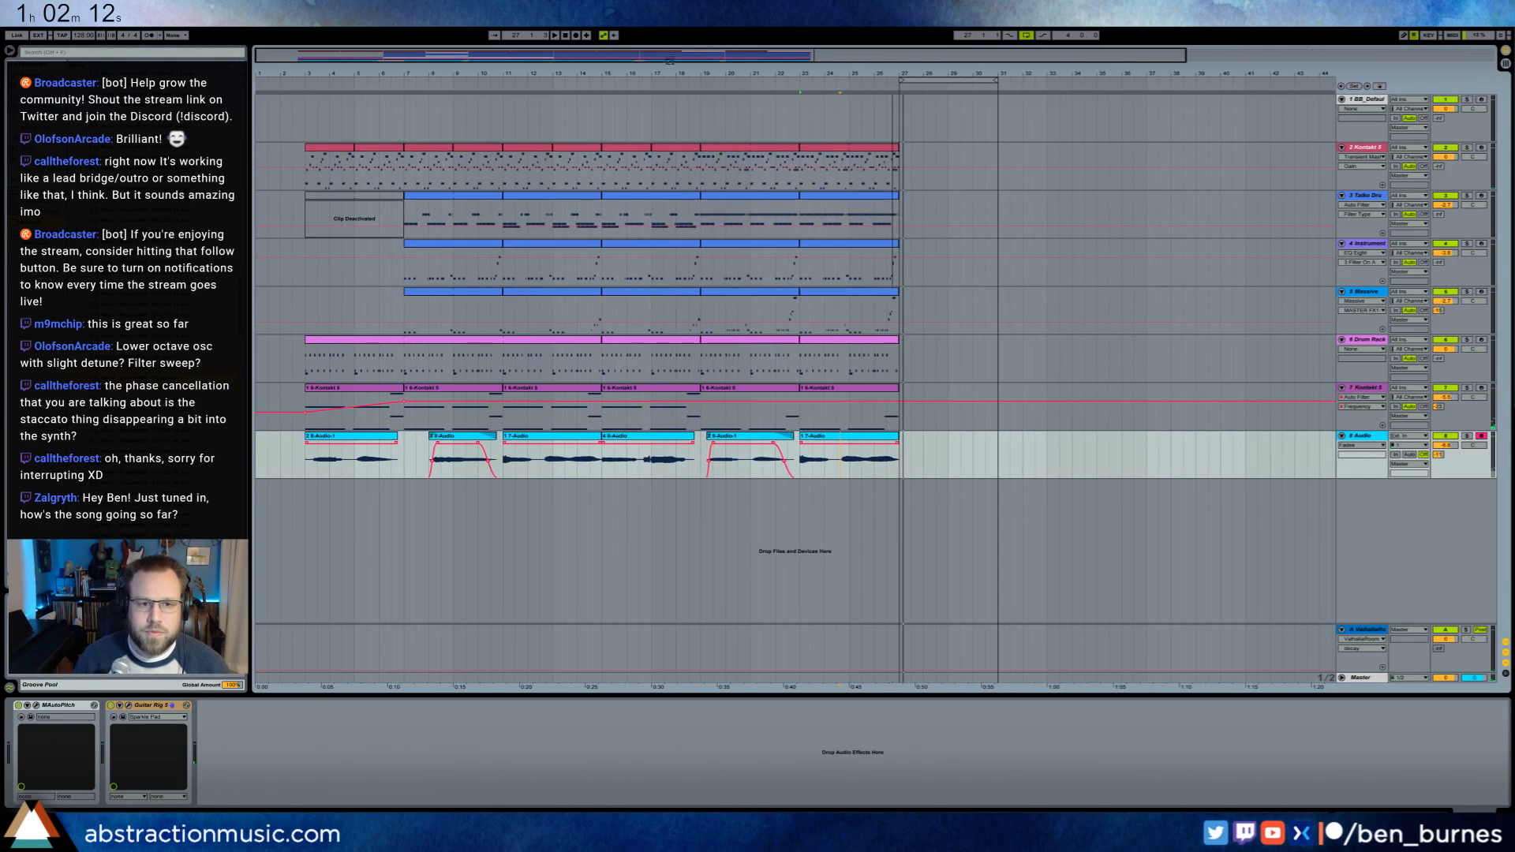
click(303, 86)
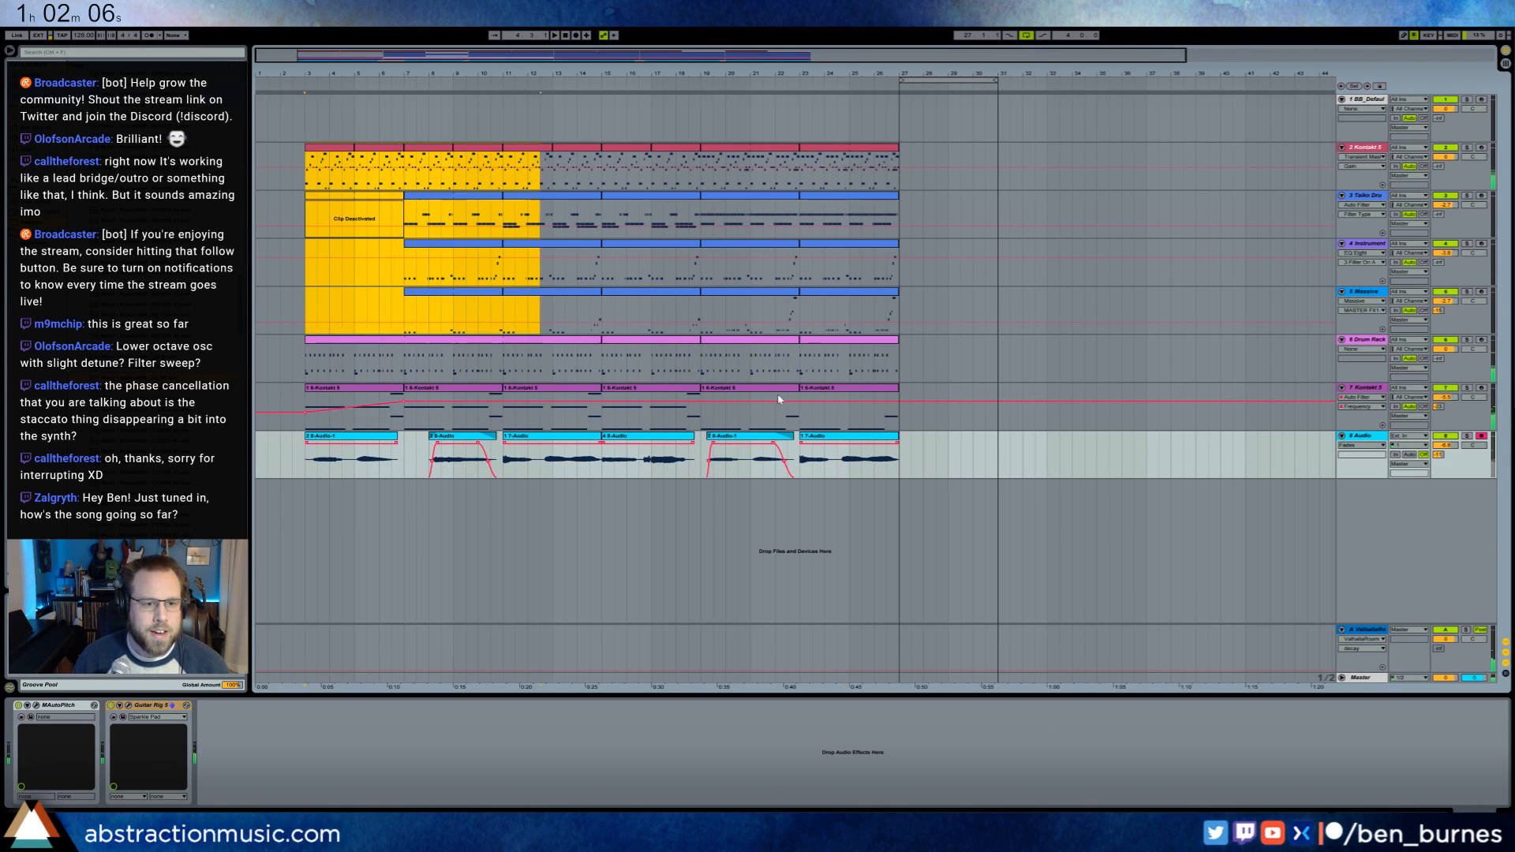
drag(305, 177, 899, 471)
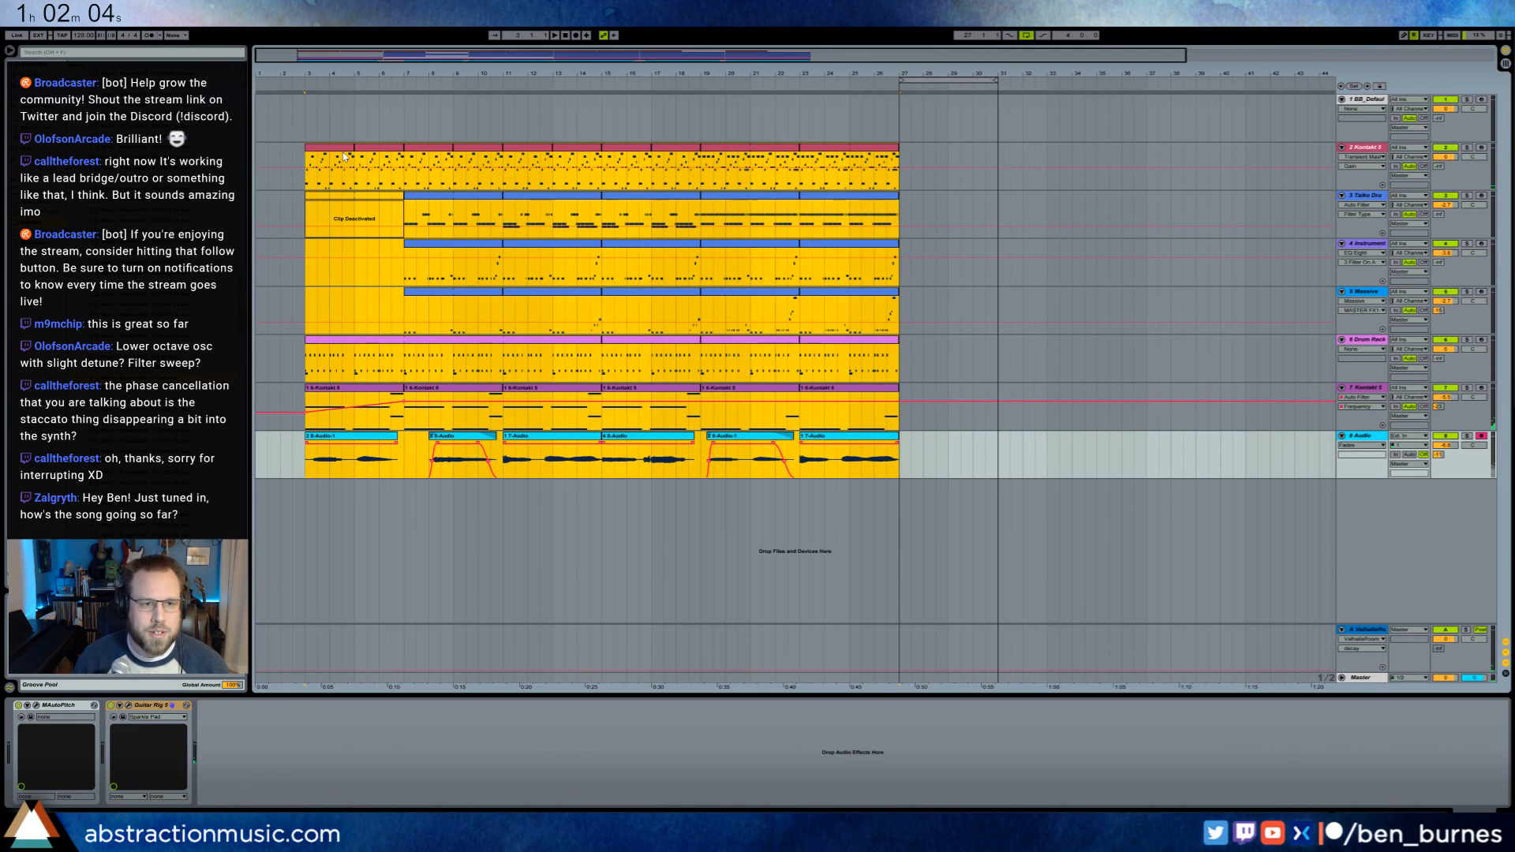
drag(336, 152, 504, 444)
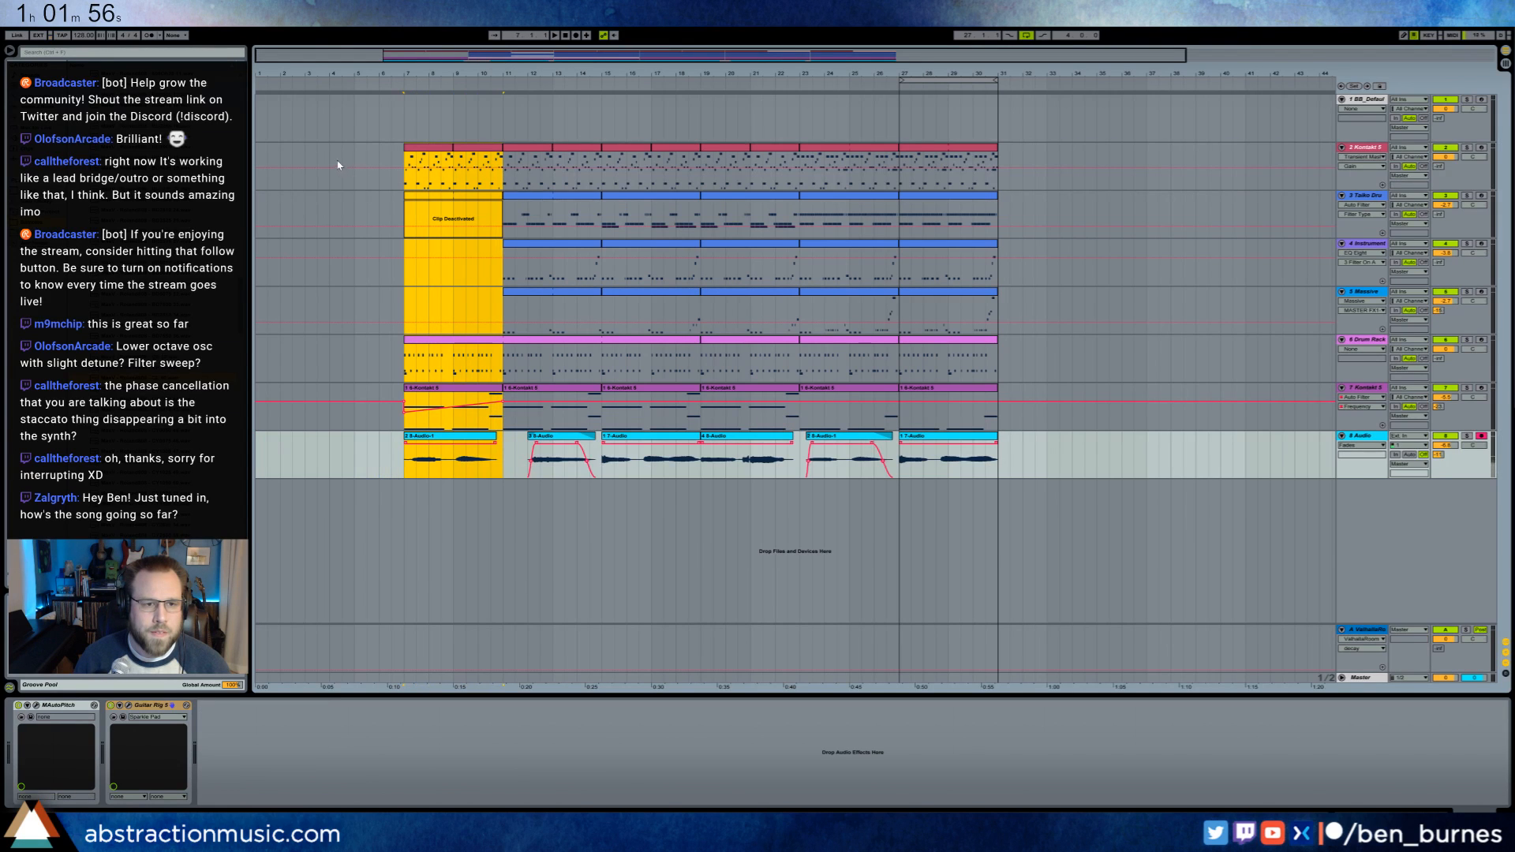
click(309, 156)
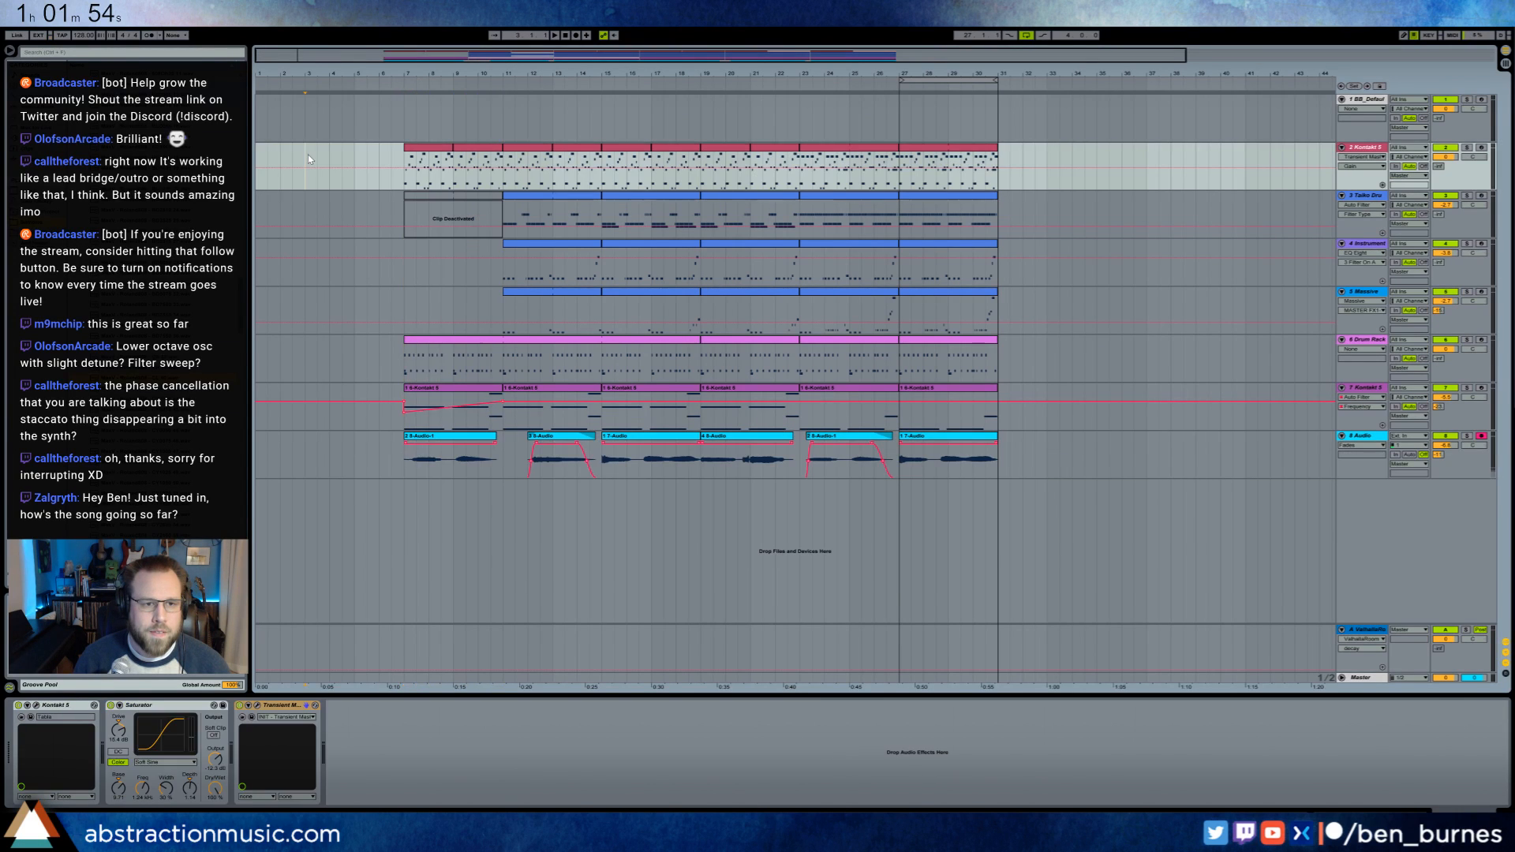
key(ctrl+v)
- Smooth the second Kontakt track's filter frequency automation into one ramp over bars 3 to 11, and delete the audio clip at bar 3
click(404, 404)
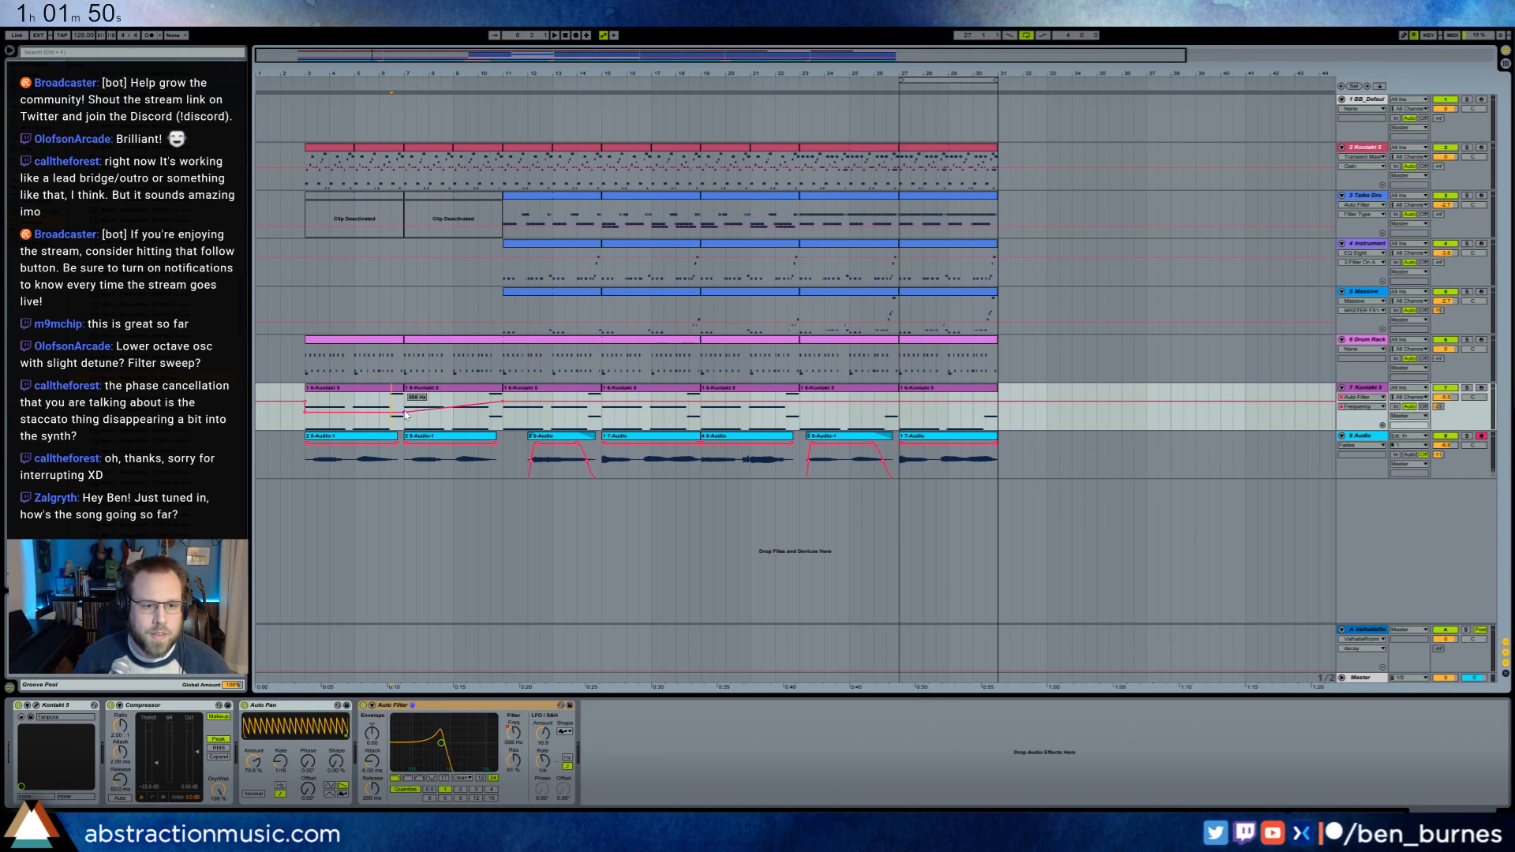
click(388, 439)
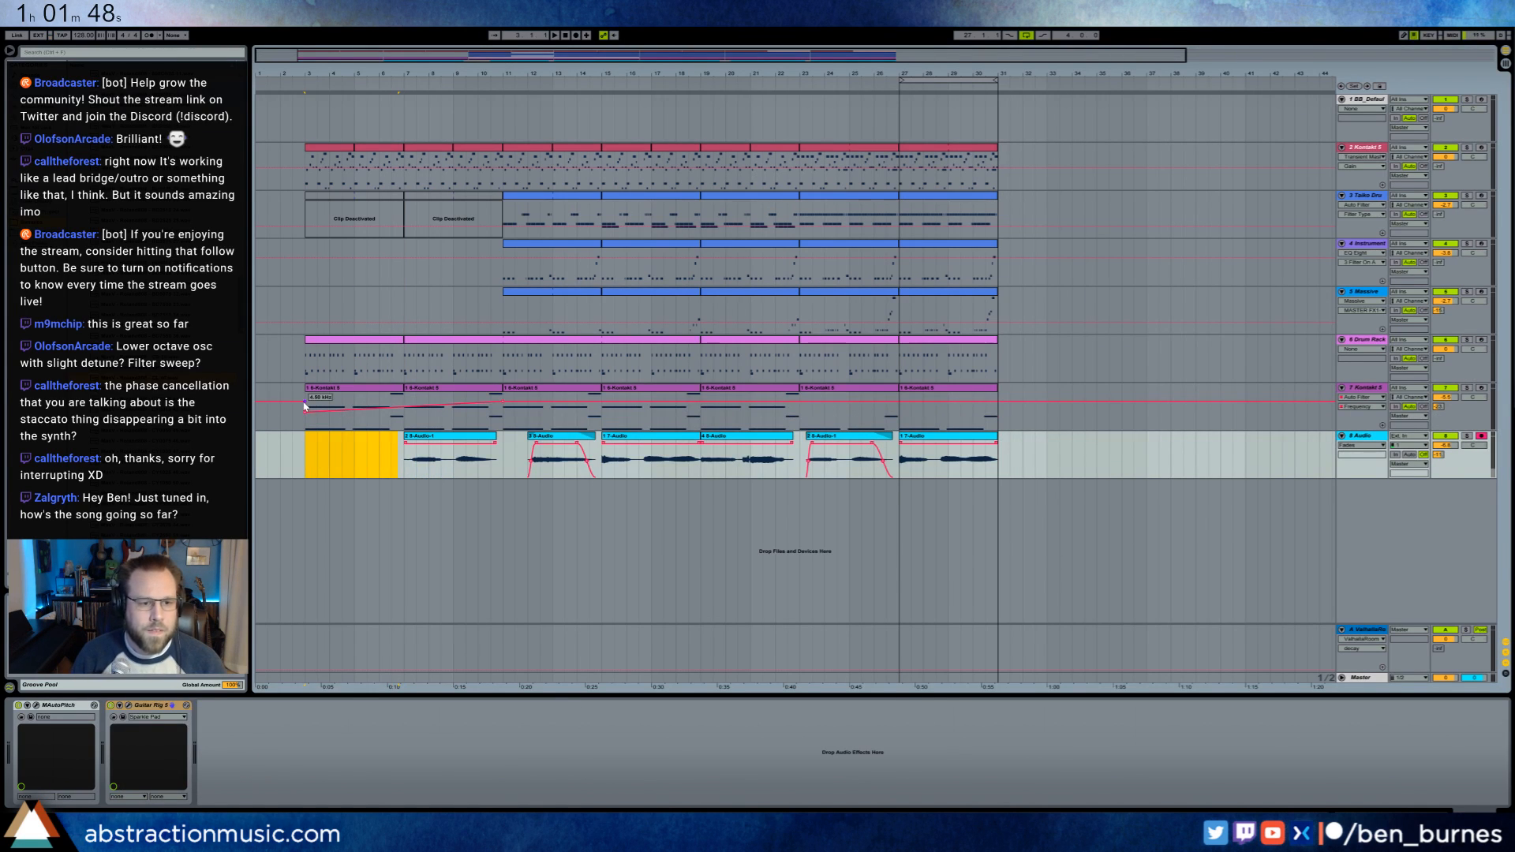
key(Delete)
- Audition the new intro with the Drum Rack clip at bar 3 deactivated, and reactivate the clip
click(361, 340)
key(space)
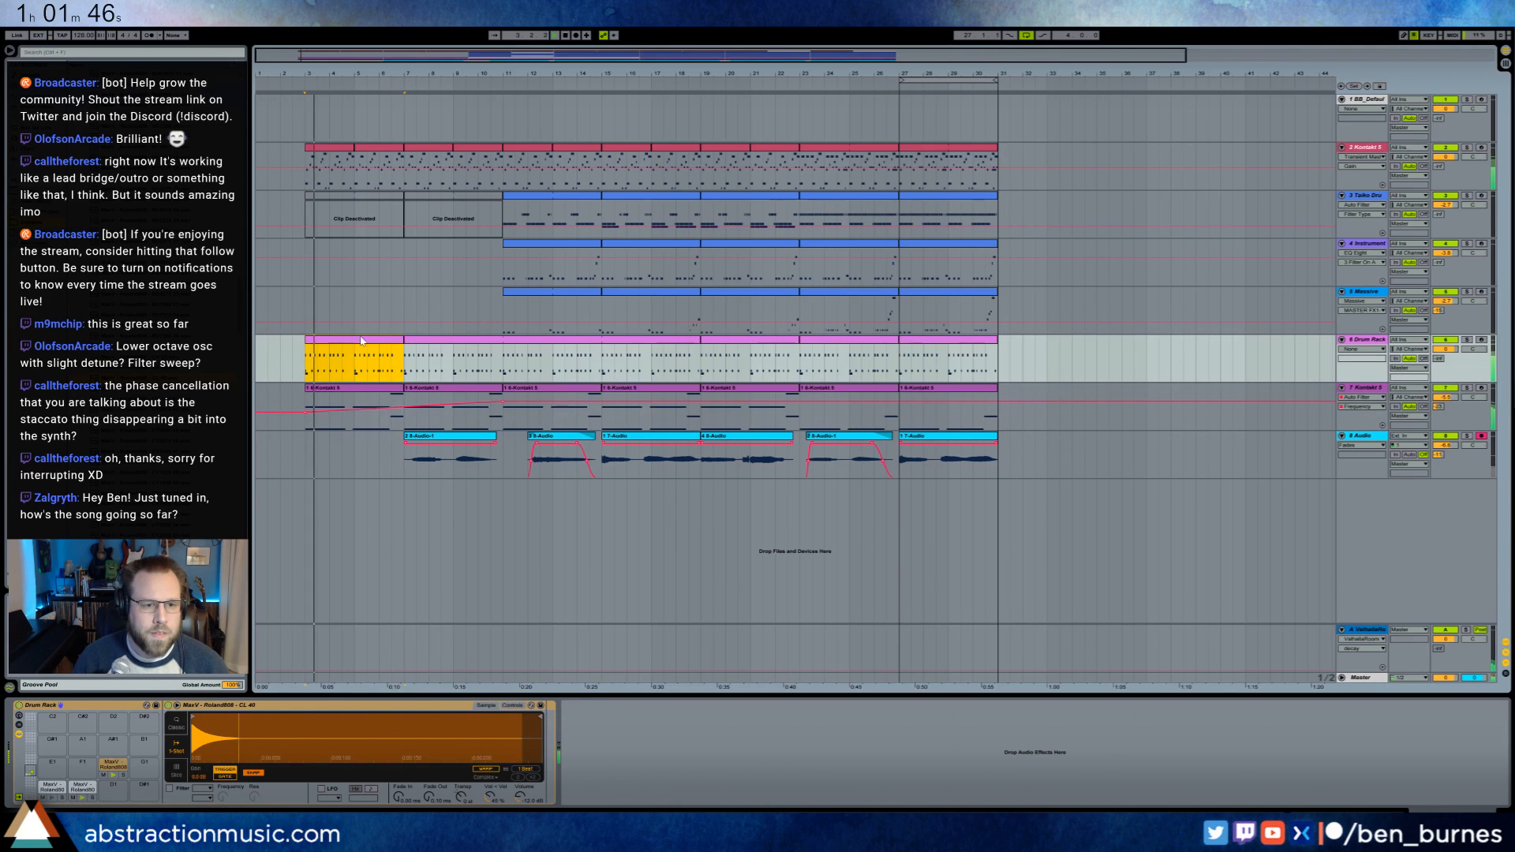
key(0)
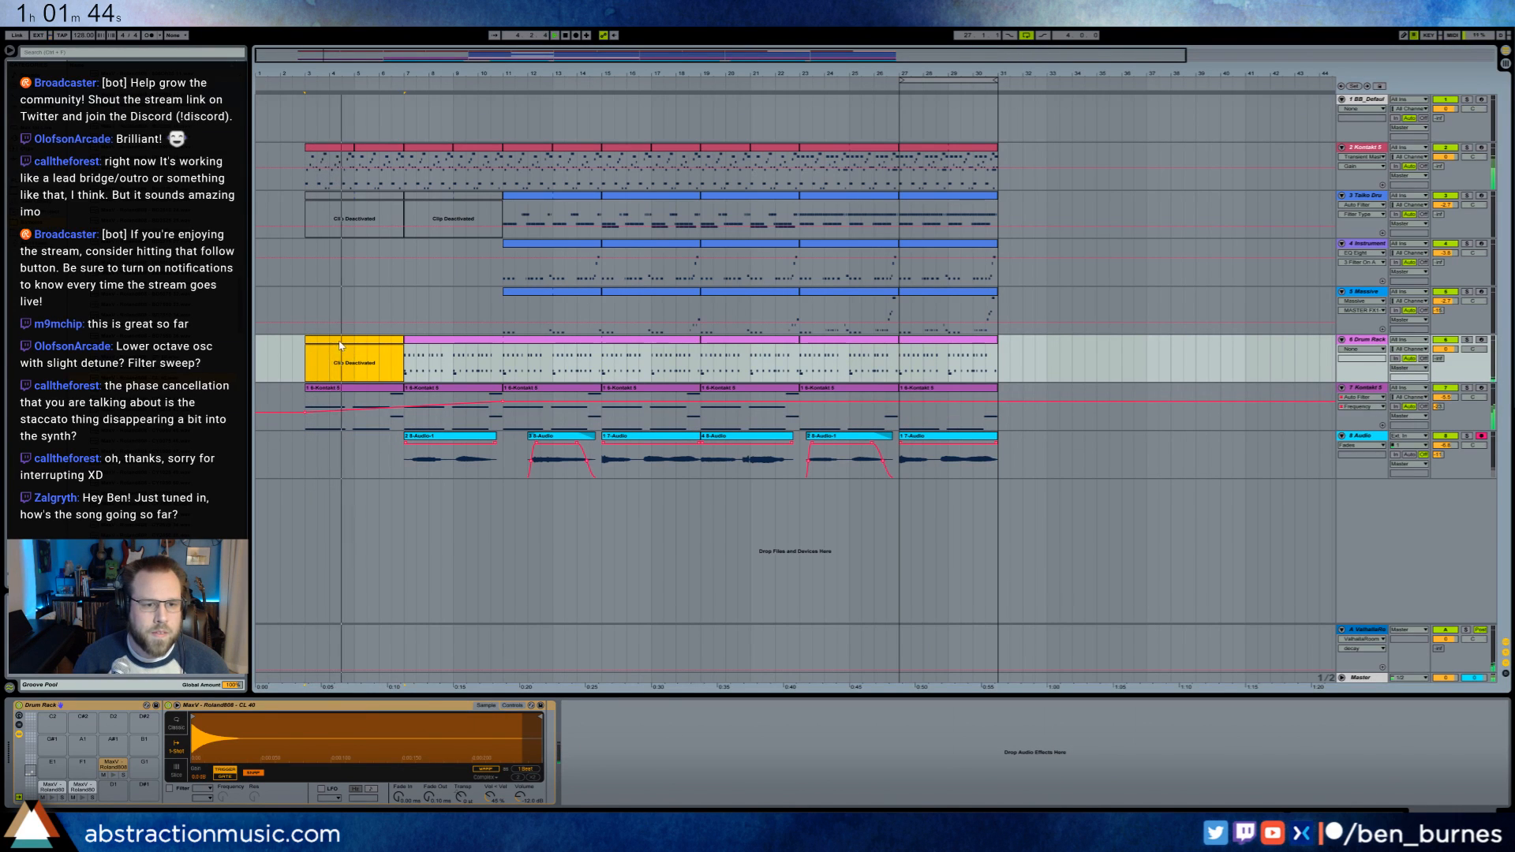
key(0)
- Deactivate all notes in the middle drum row of the Drum Rack clip at bar 3, and play the intro
double_click(339, 342)
key(space)
click(403, 667)
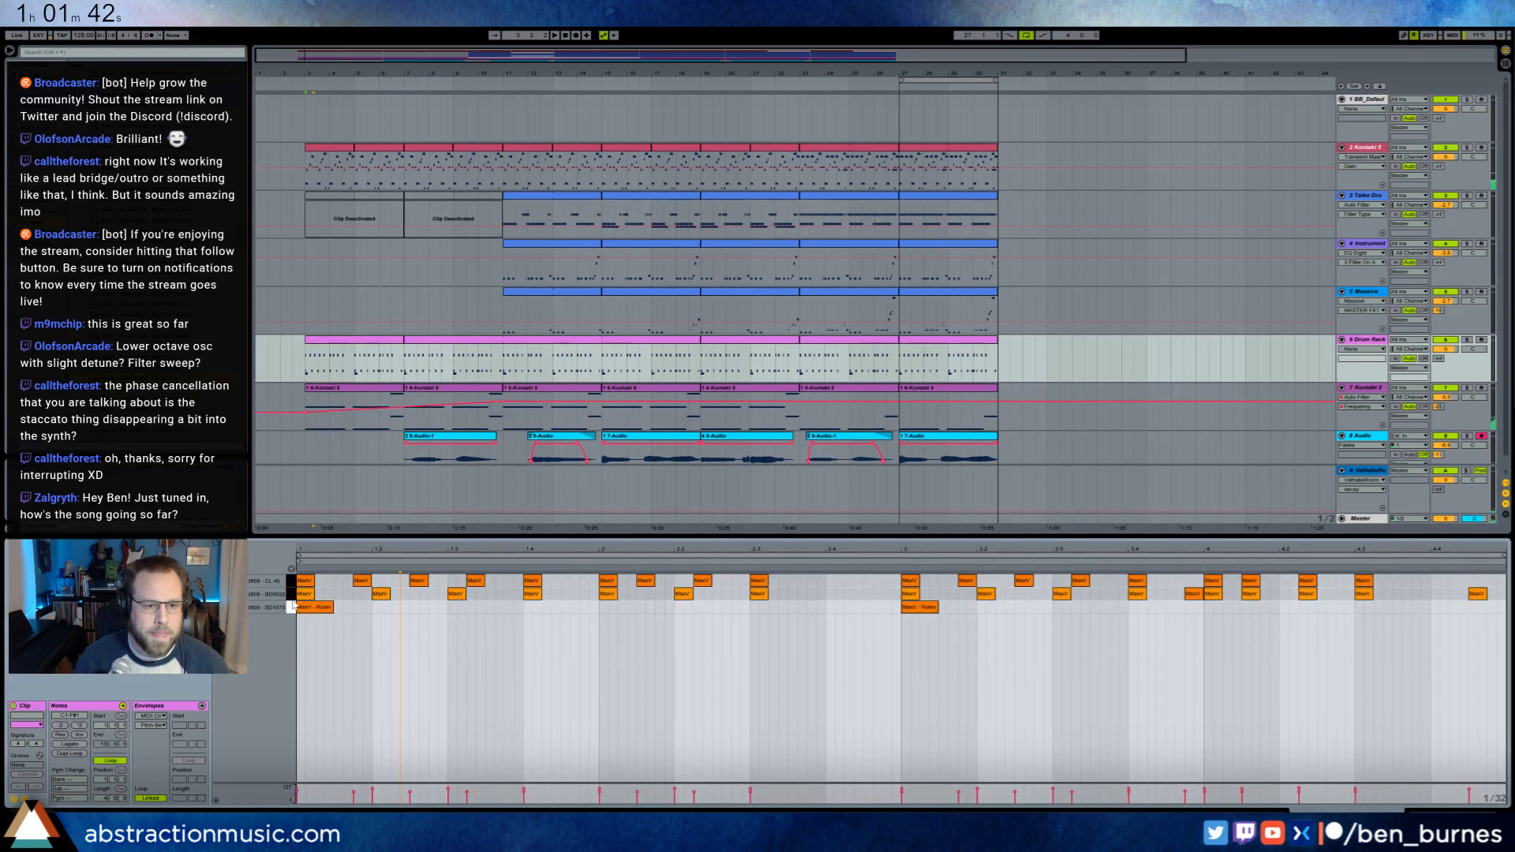
click(291, 595)
key(0)
key(space)
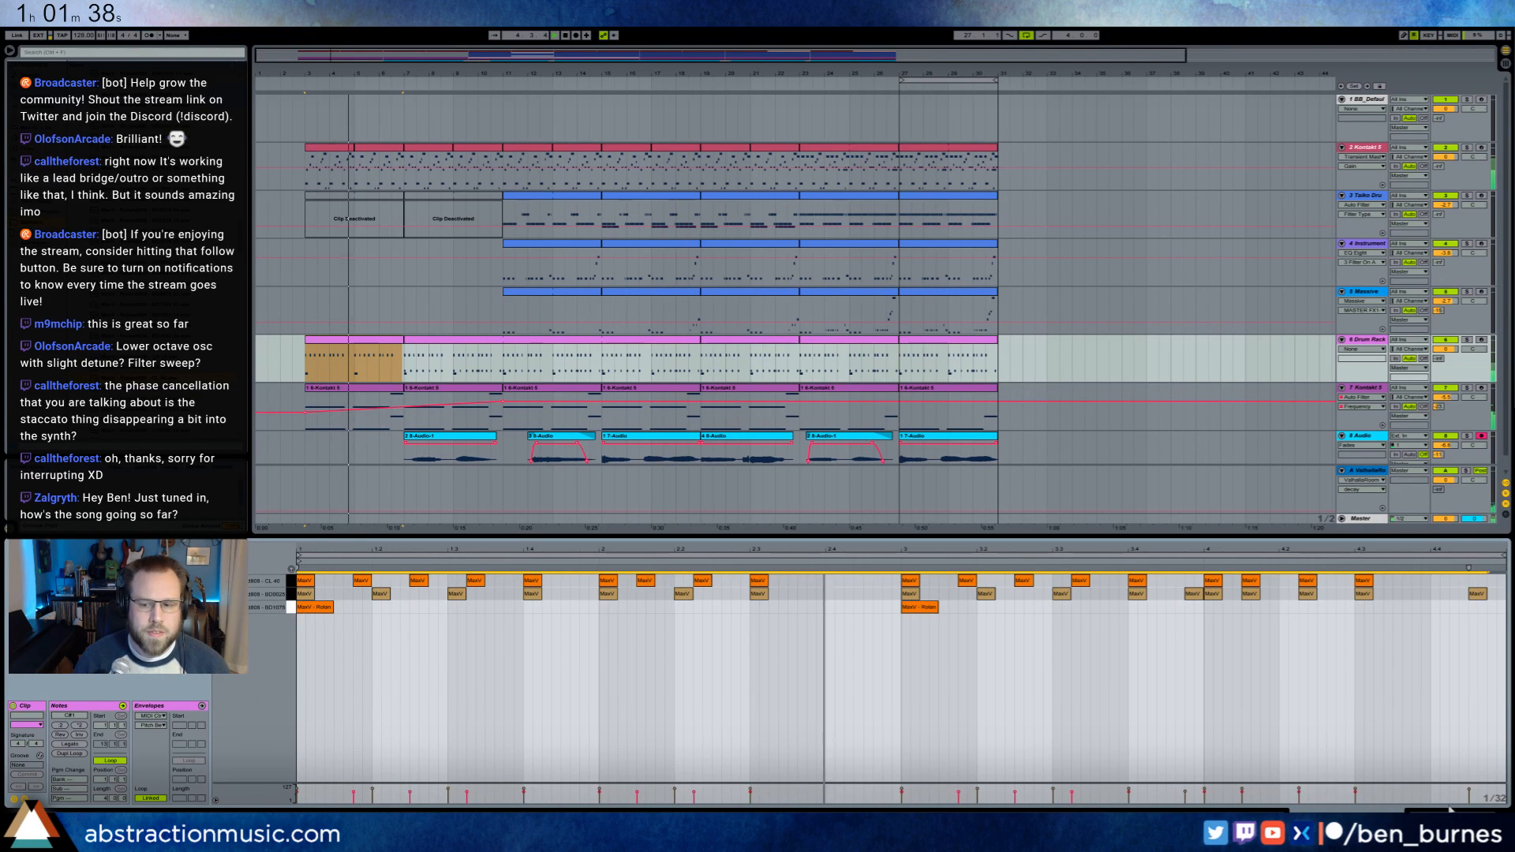
- Lower the Auto Filter resonance on the second Kontakt track, and trim the start of the audio clip at bar 7
click(355, 394)
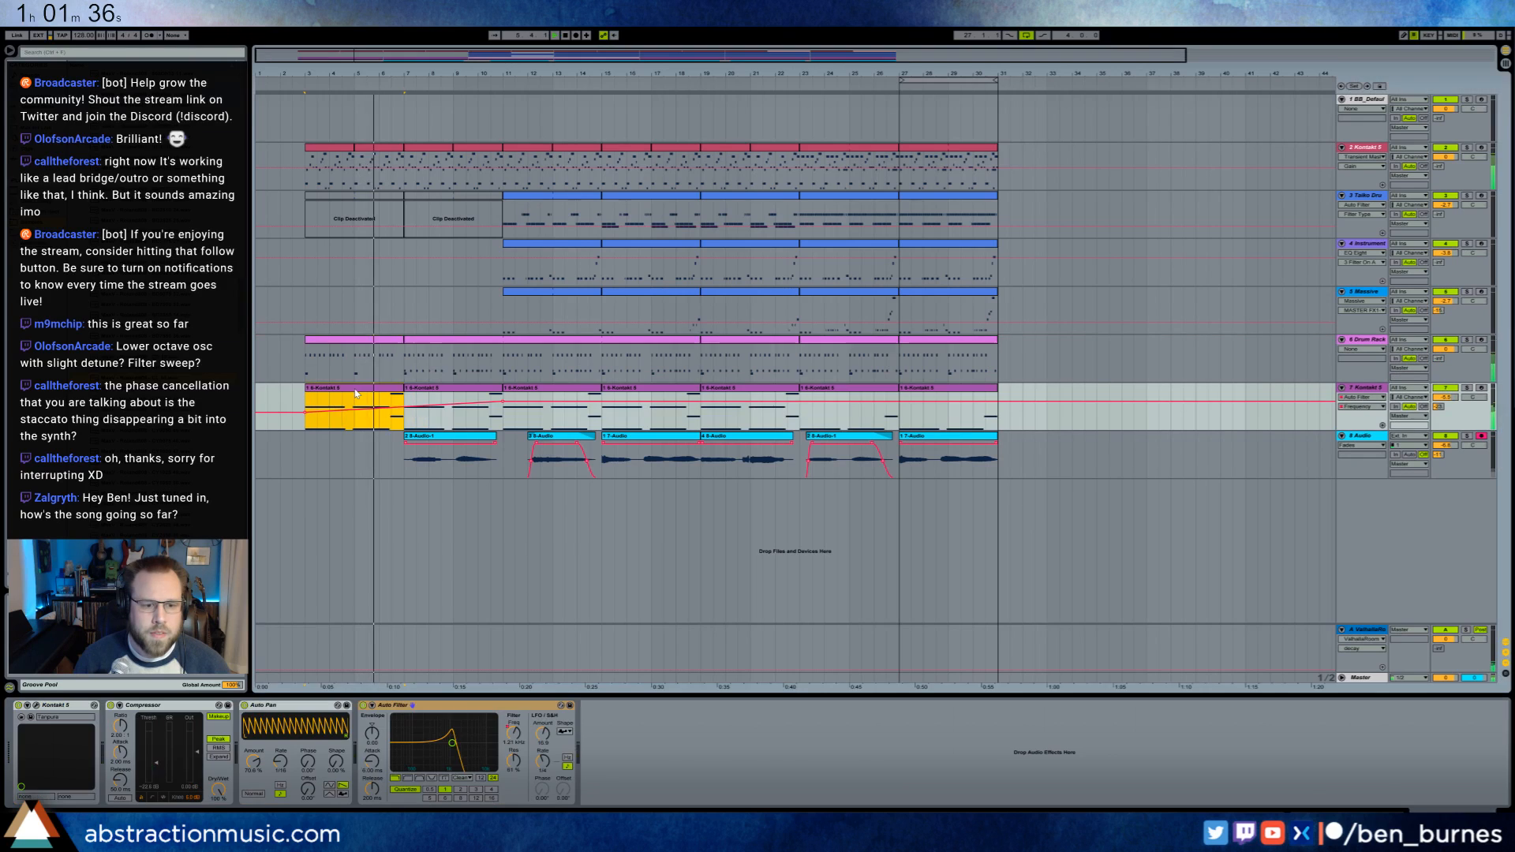
drag(513, 761, 514, 779)
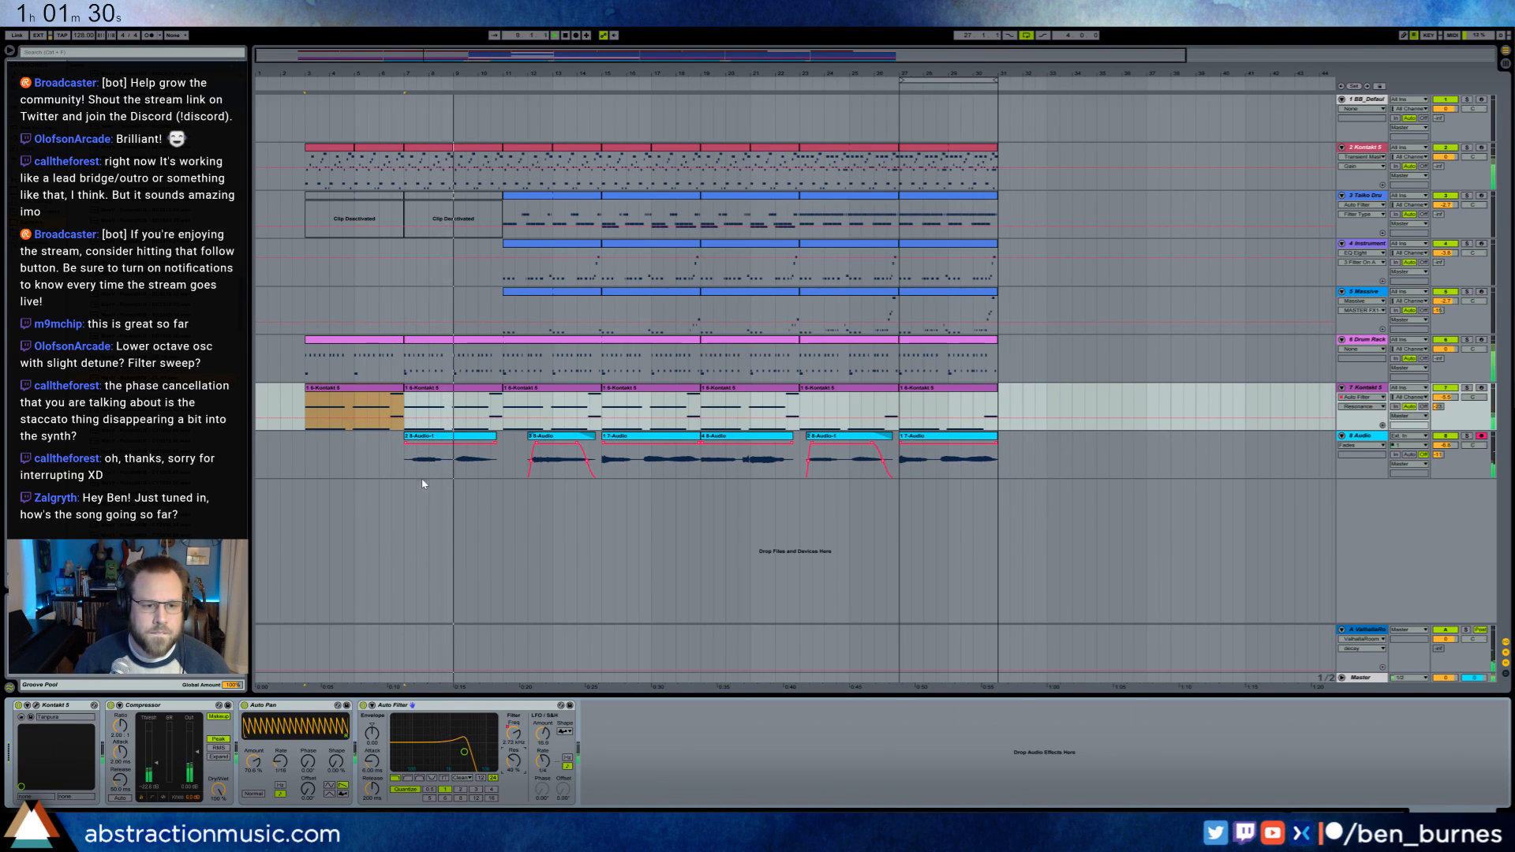
click(409, 436)
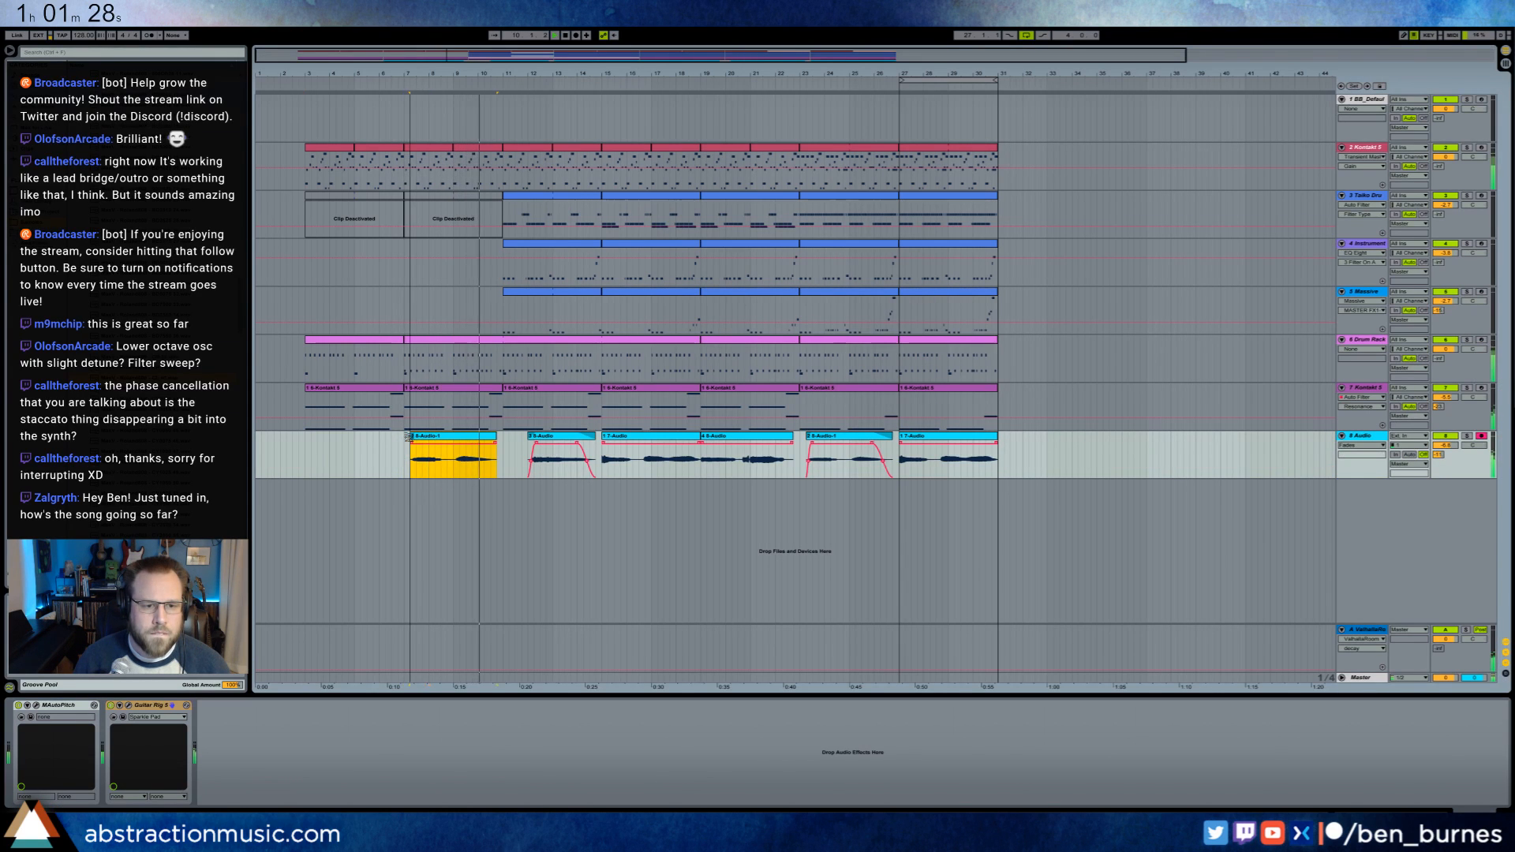
click(545, 569)
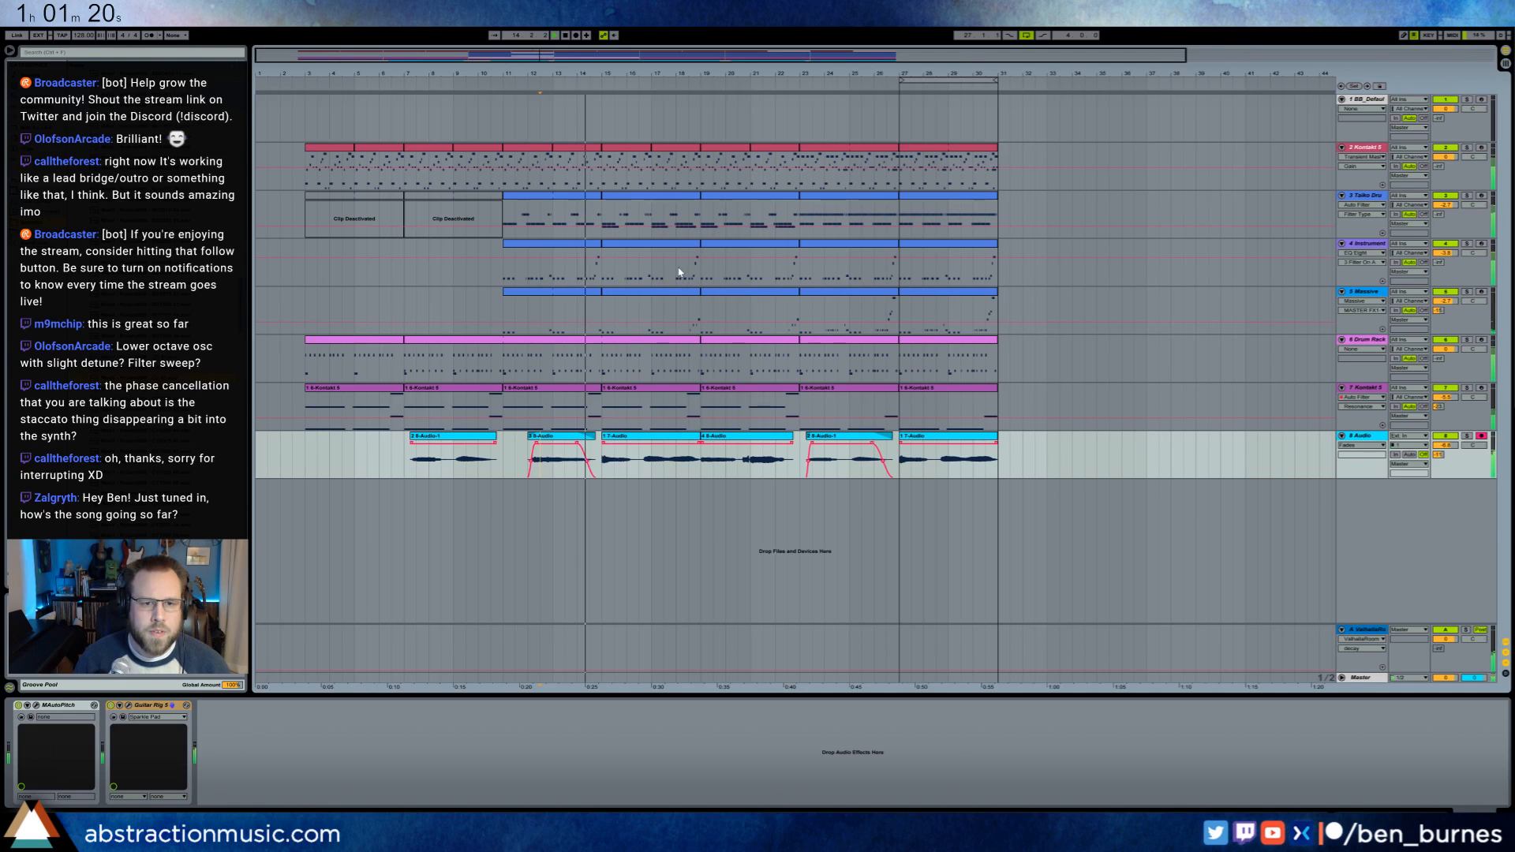
- Audition the first Kontakt track's clip at bar 13, and add four low sixteenth notes across its last beat
drag(692, 73, 1037, 118)
click(745, 147)
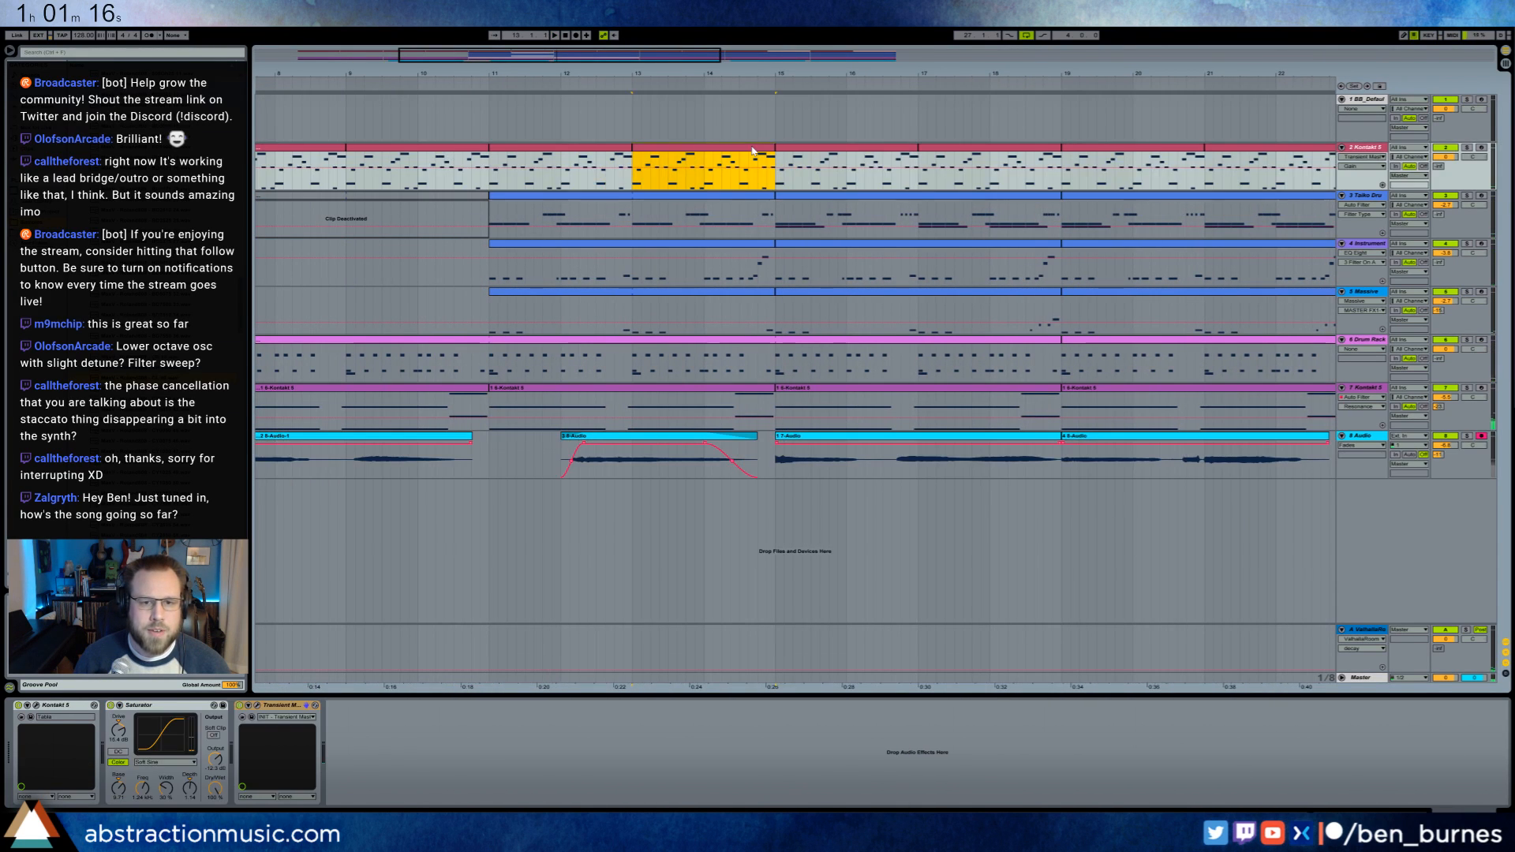
double_click(751, 151)
click(1308, 723)
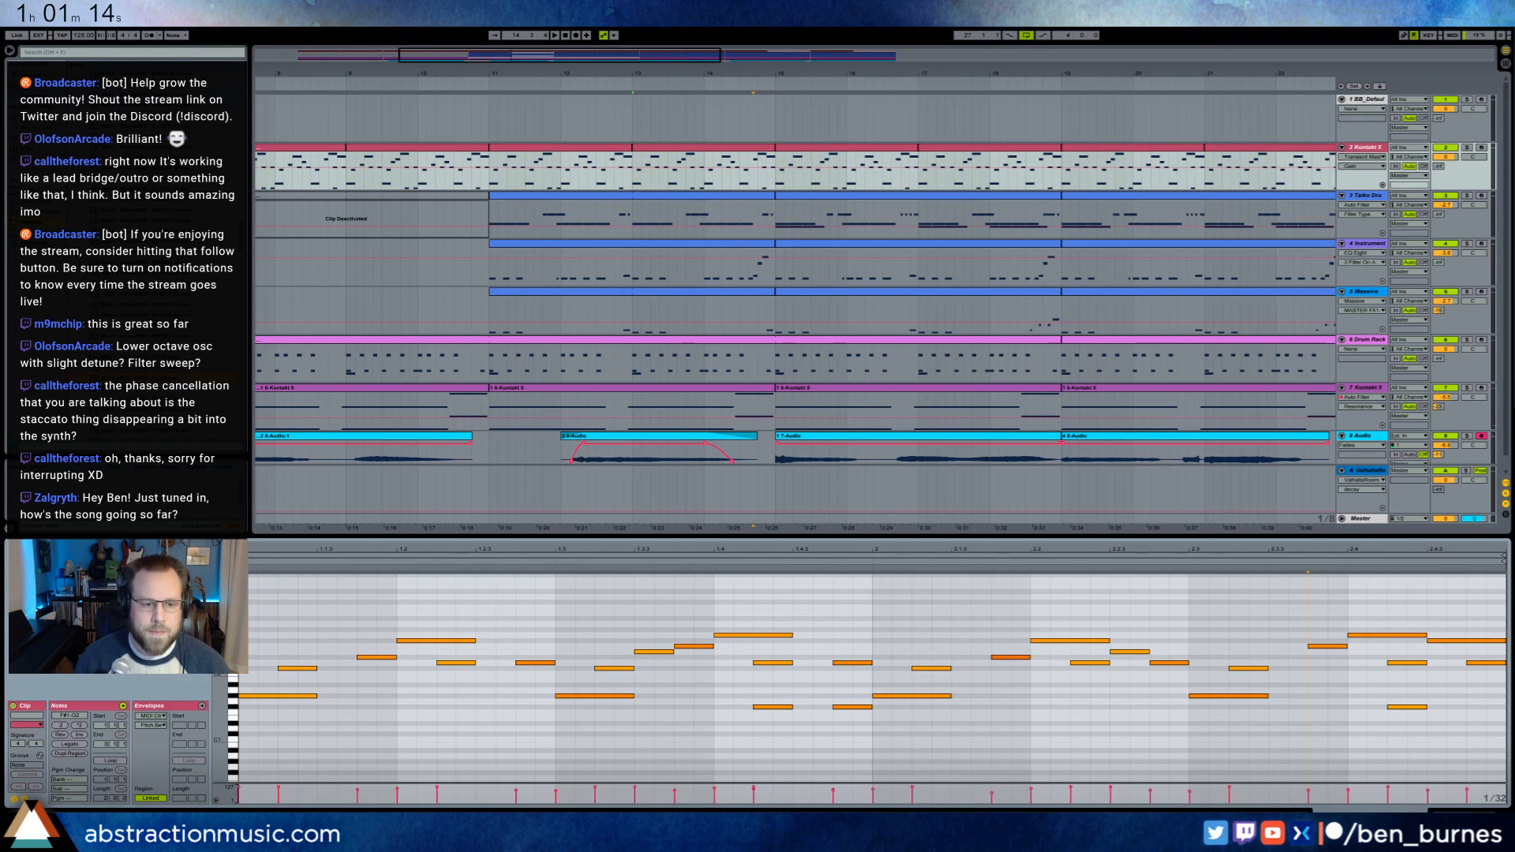
key(space)
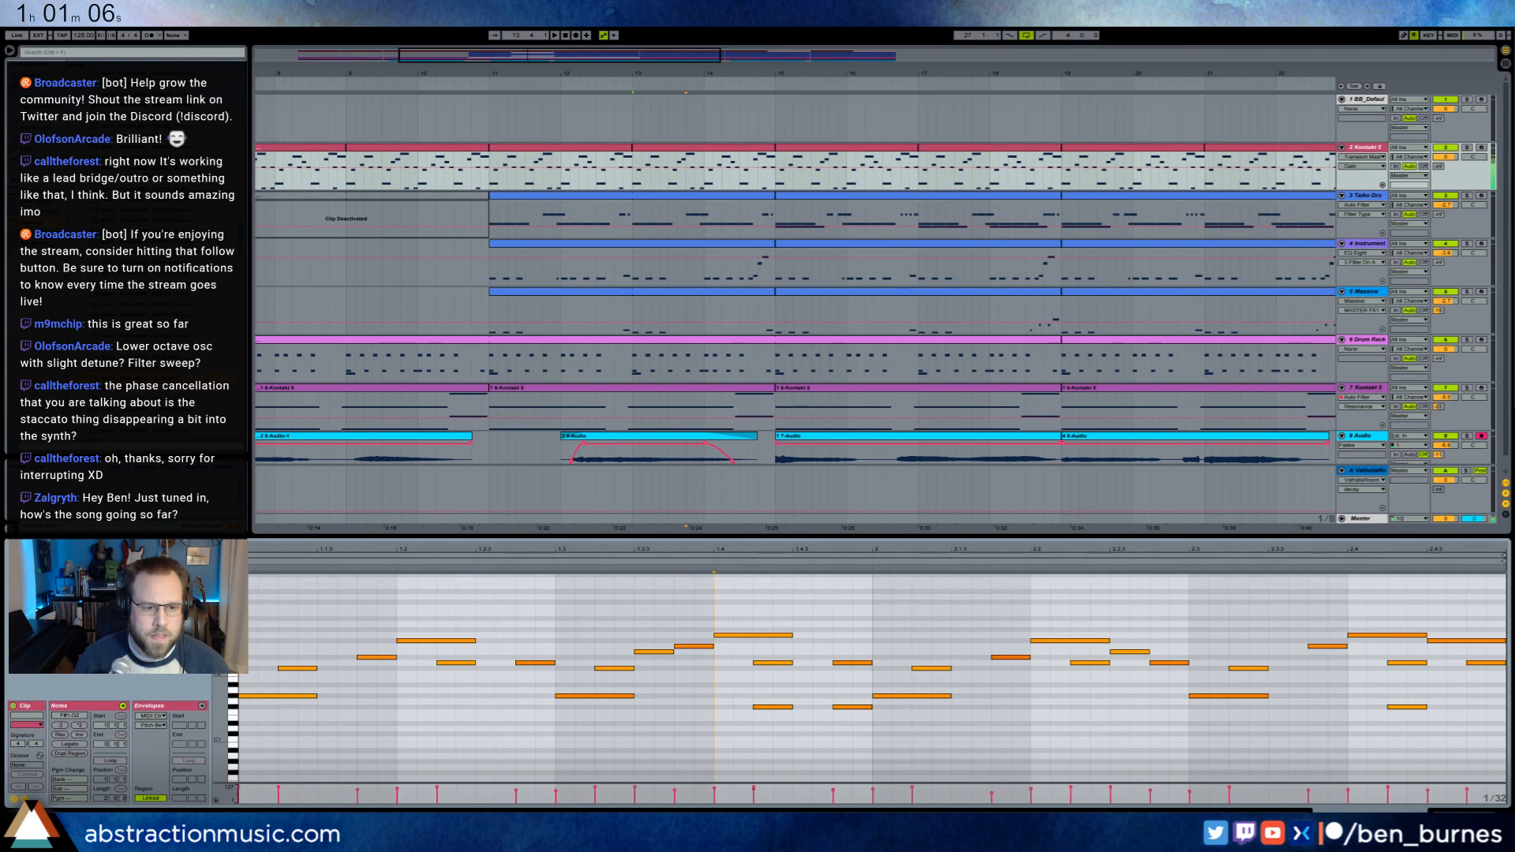
scroll(868, 678, up, 3)
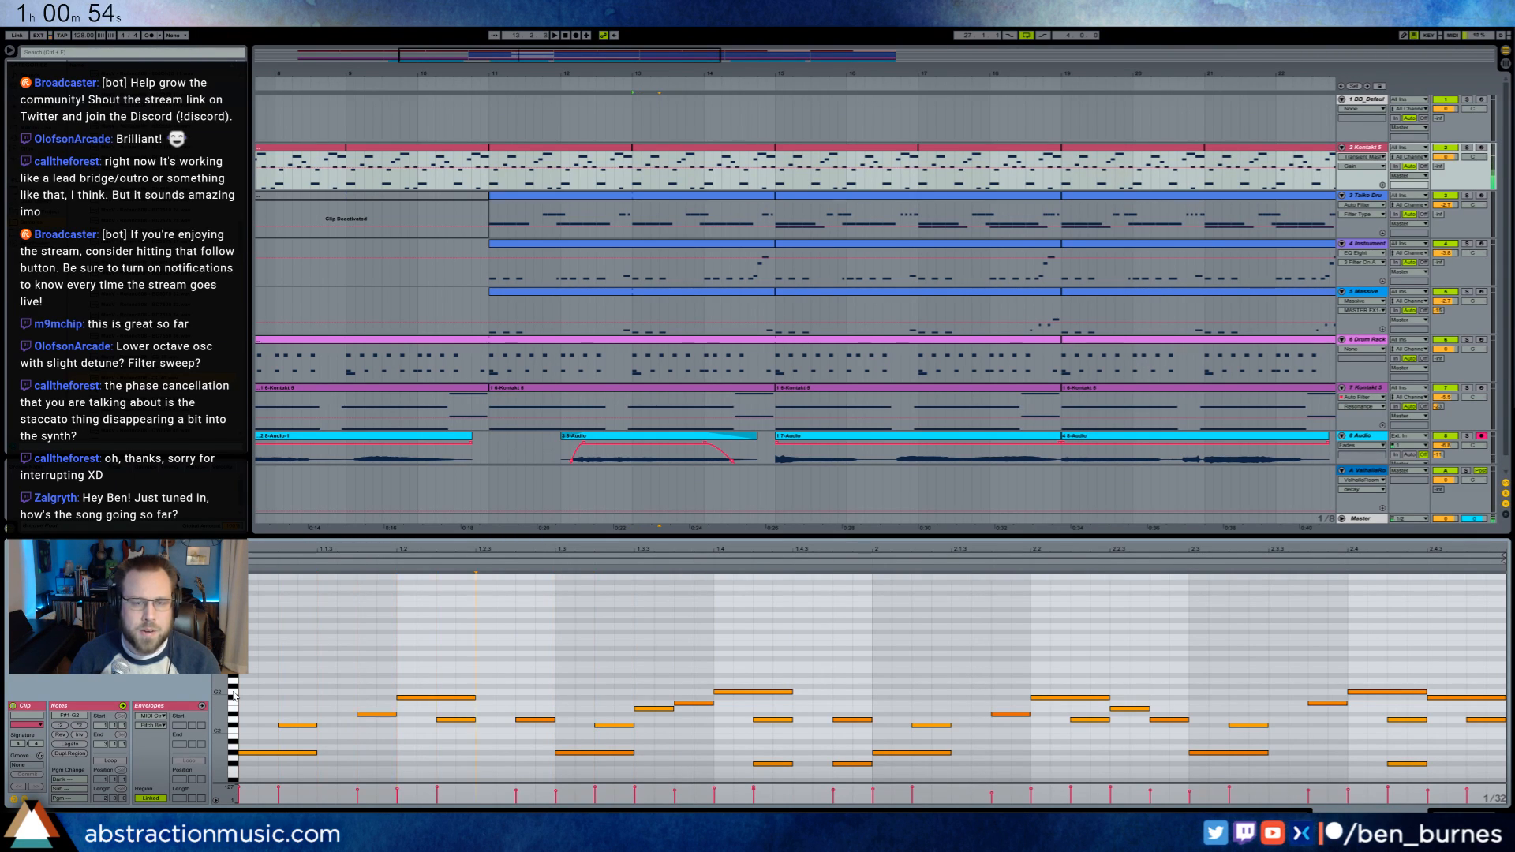
scroll(621, 642, down, 2)
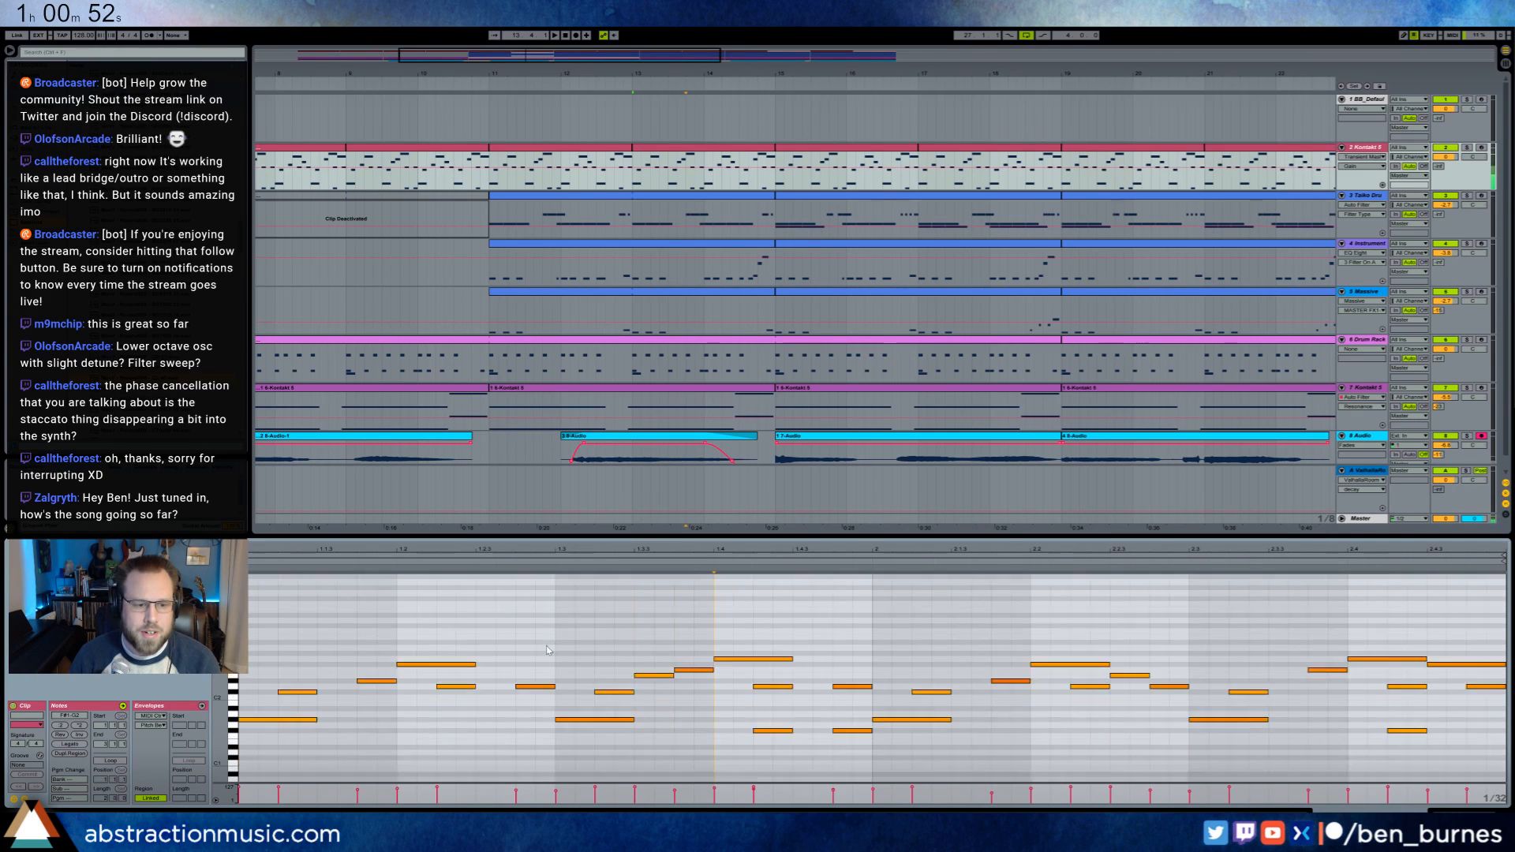
key(space)
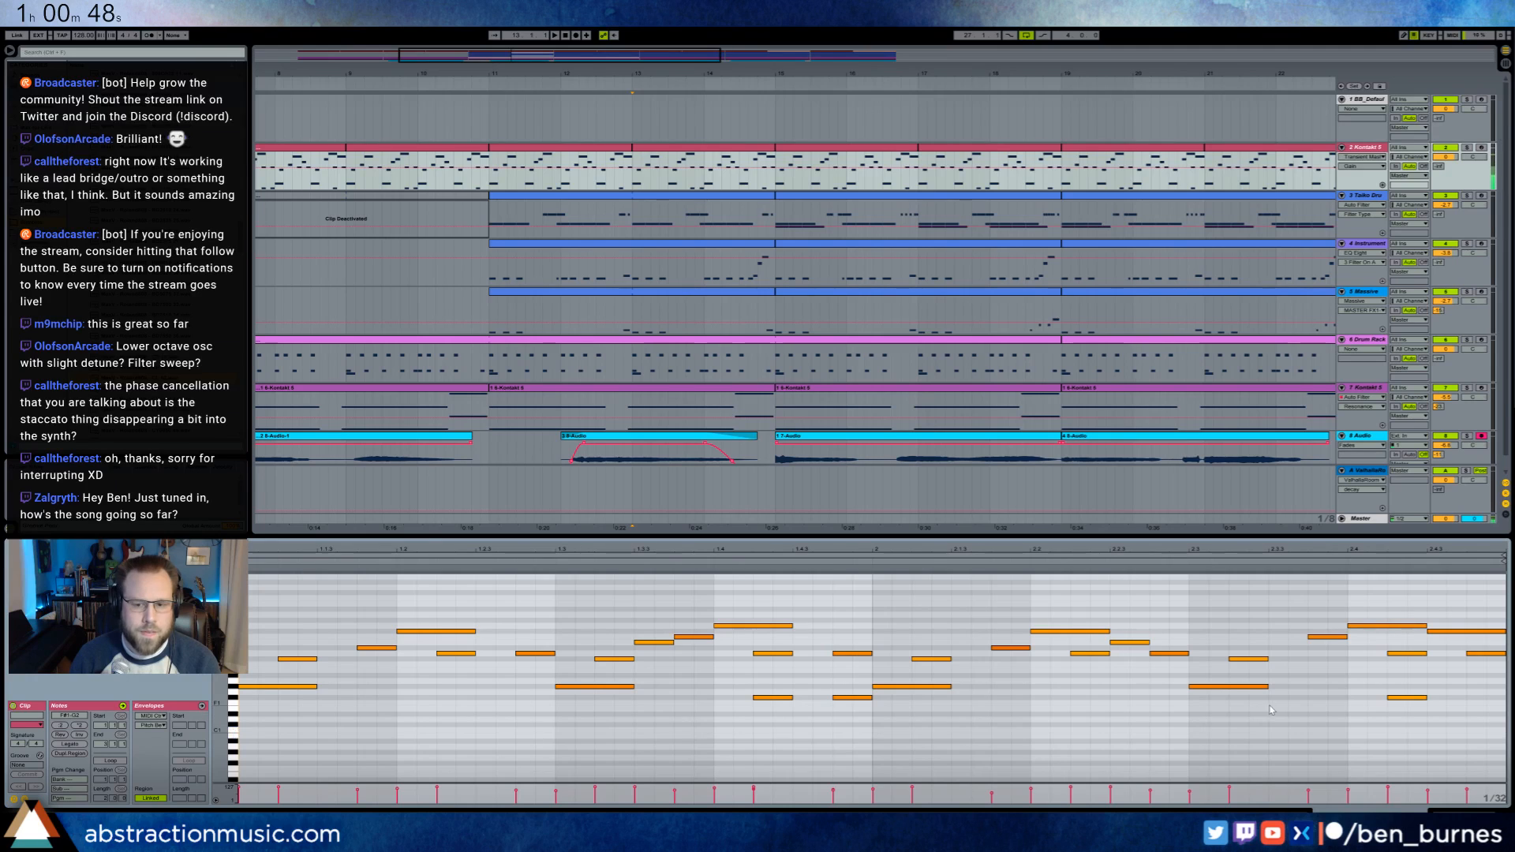
double_click(1353, 731)
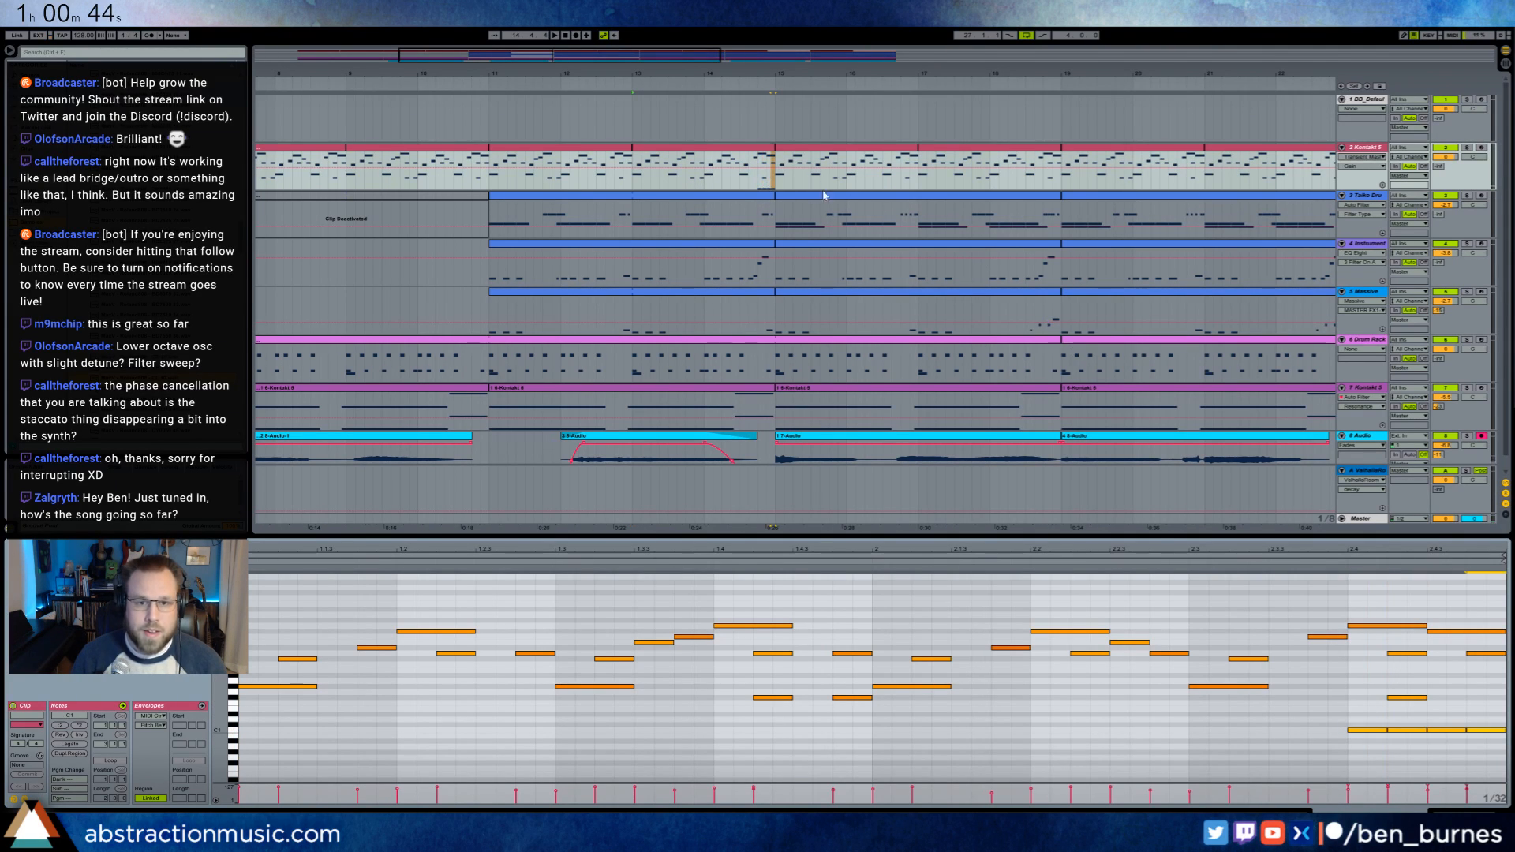
- Shorten the last notes of the second Kontakt track's clip at bar 11 so they end before beat 4.4
click(769, 392)
drag(1478, 596, 1474, 732)
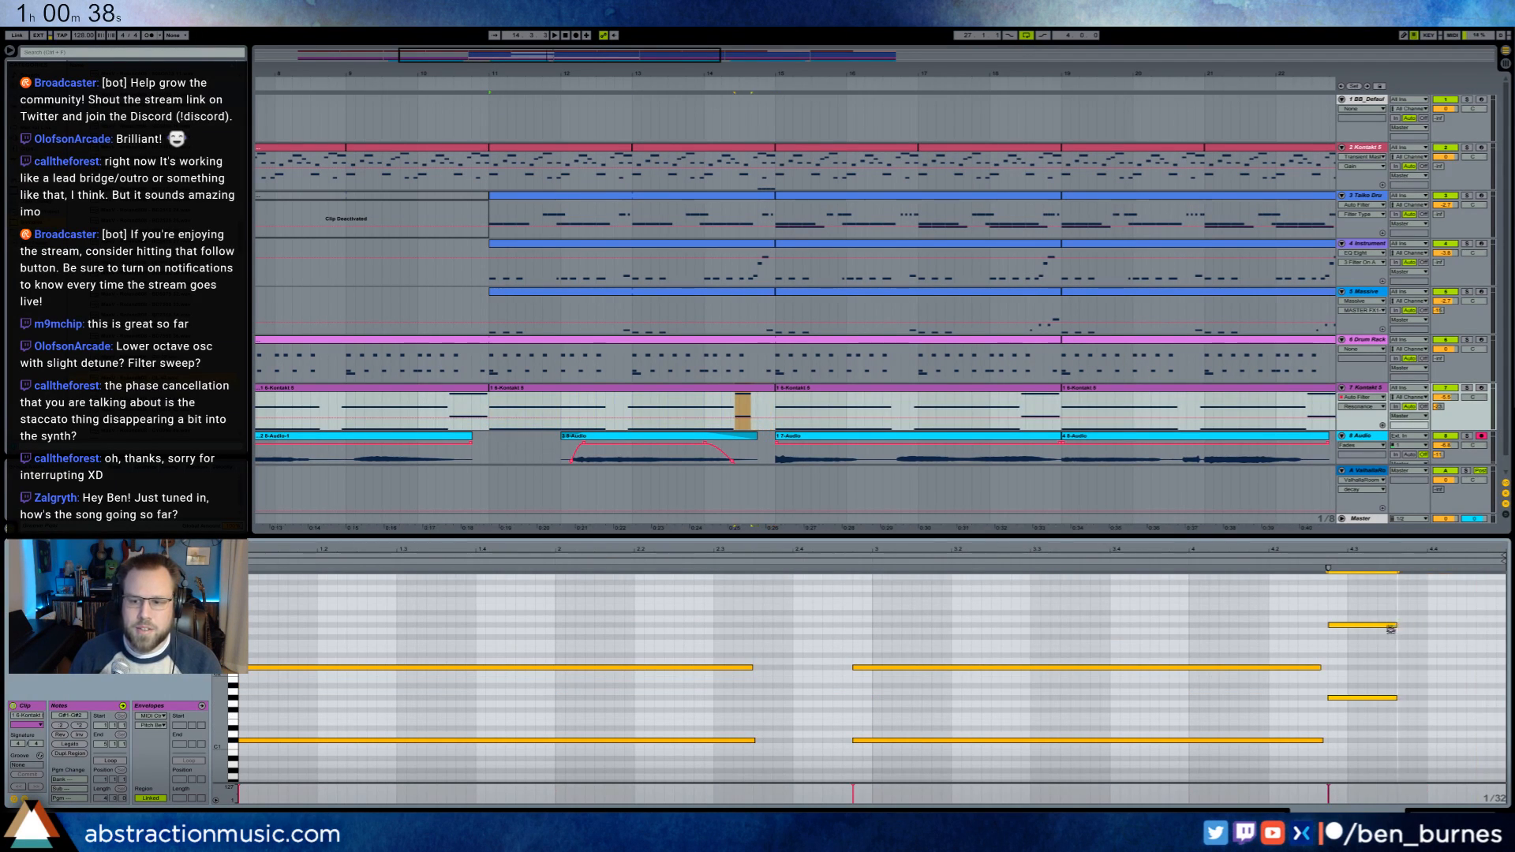
click(769, 347)
- Build a stick fill in the Taiko clip at bar 11: two thirty-seconds, then four sixteenths on beat 4 of its second bar, with adjusted velocities
click(769, 199)
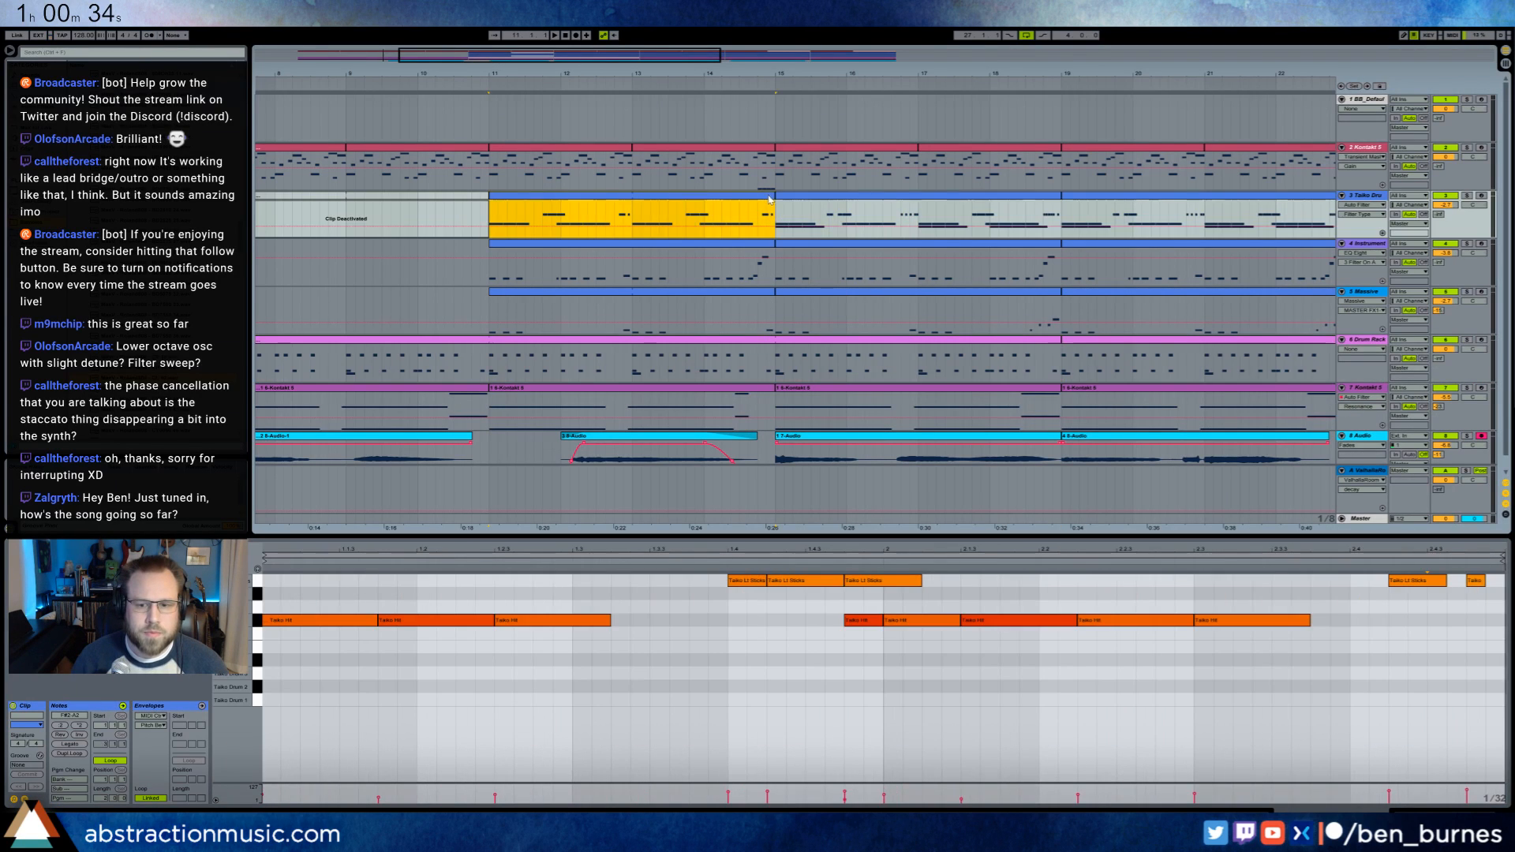
click(1428, 665)
drag(1413, 584, 1379, 581)
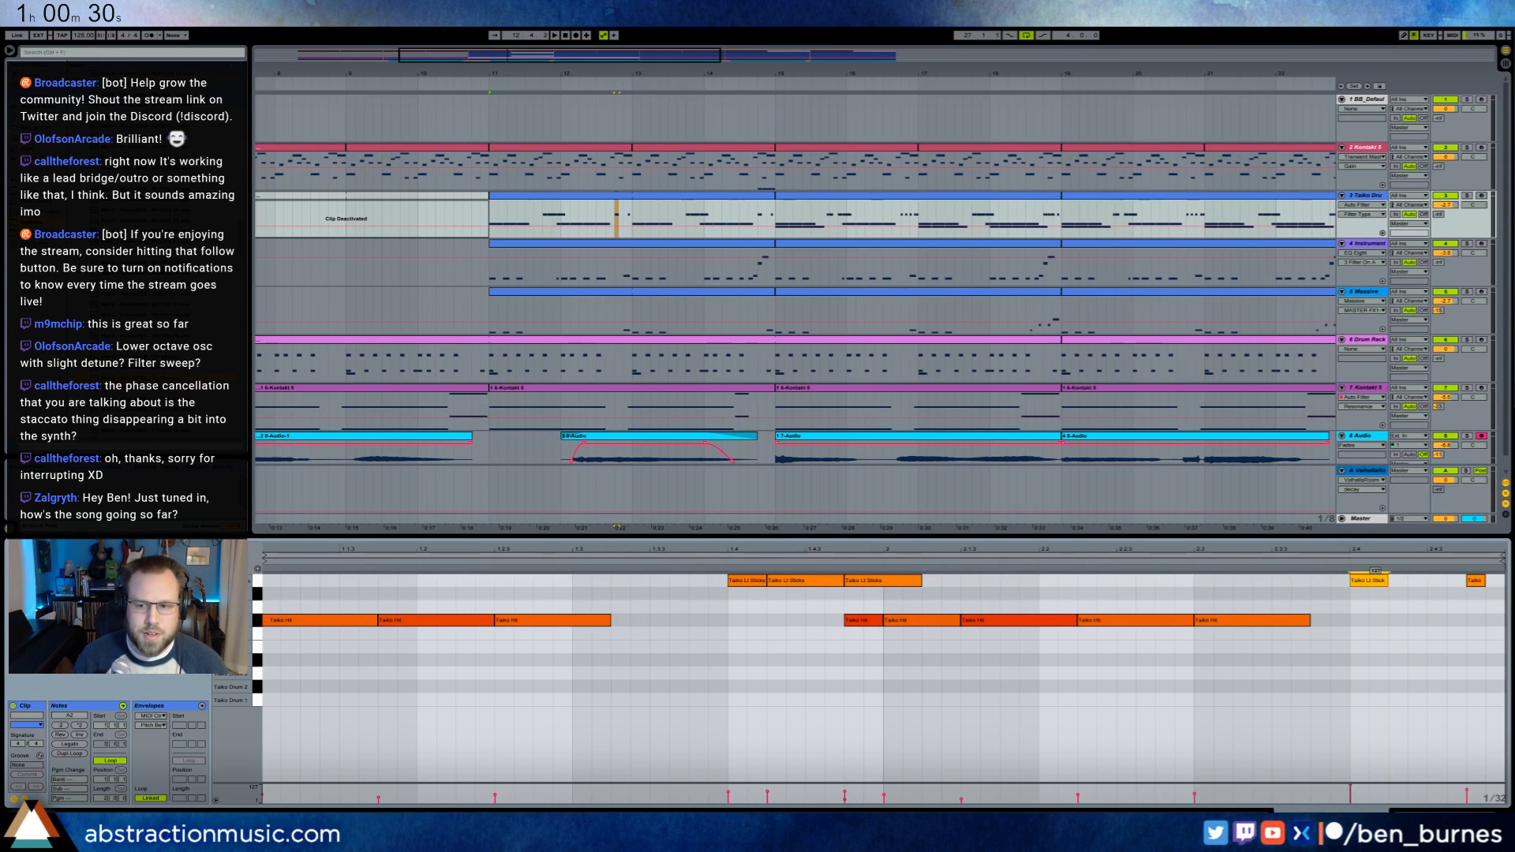
key(ctrl+d)
key(ctrl+d)
key(ctrl+d)
key(space)
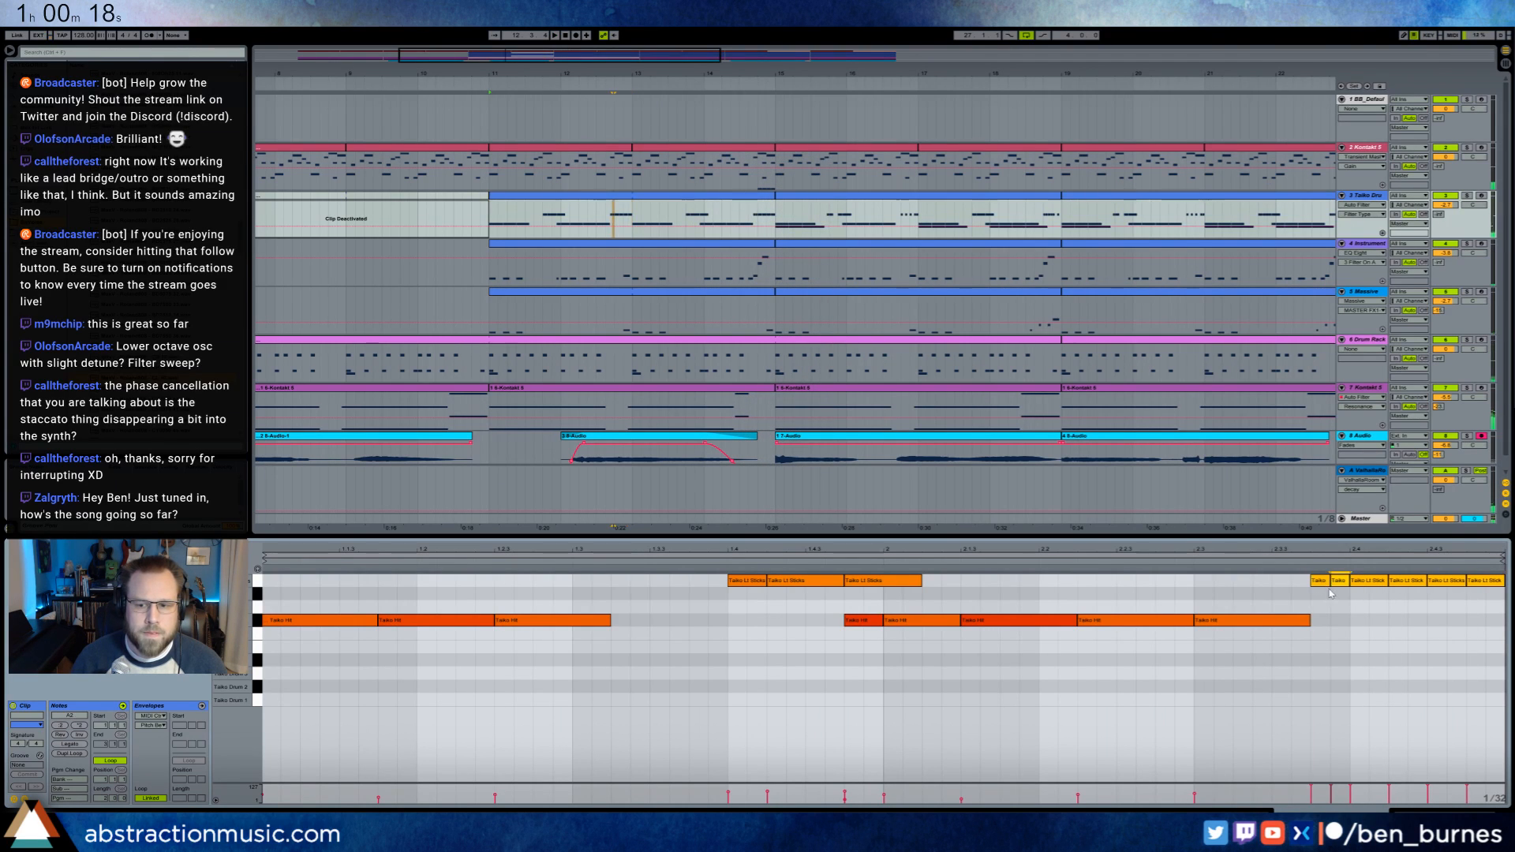
click(1337, 581)
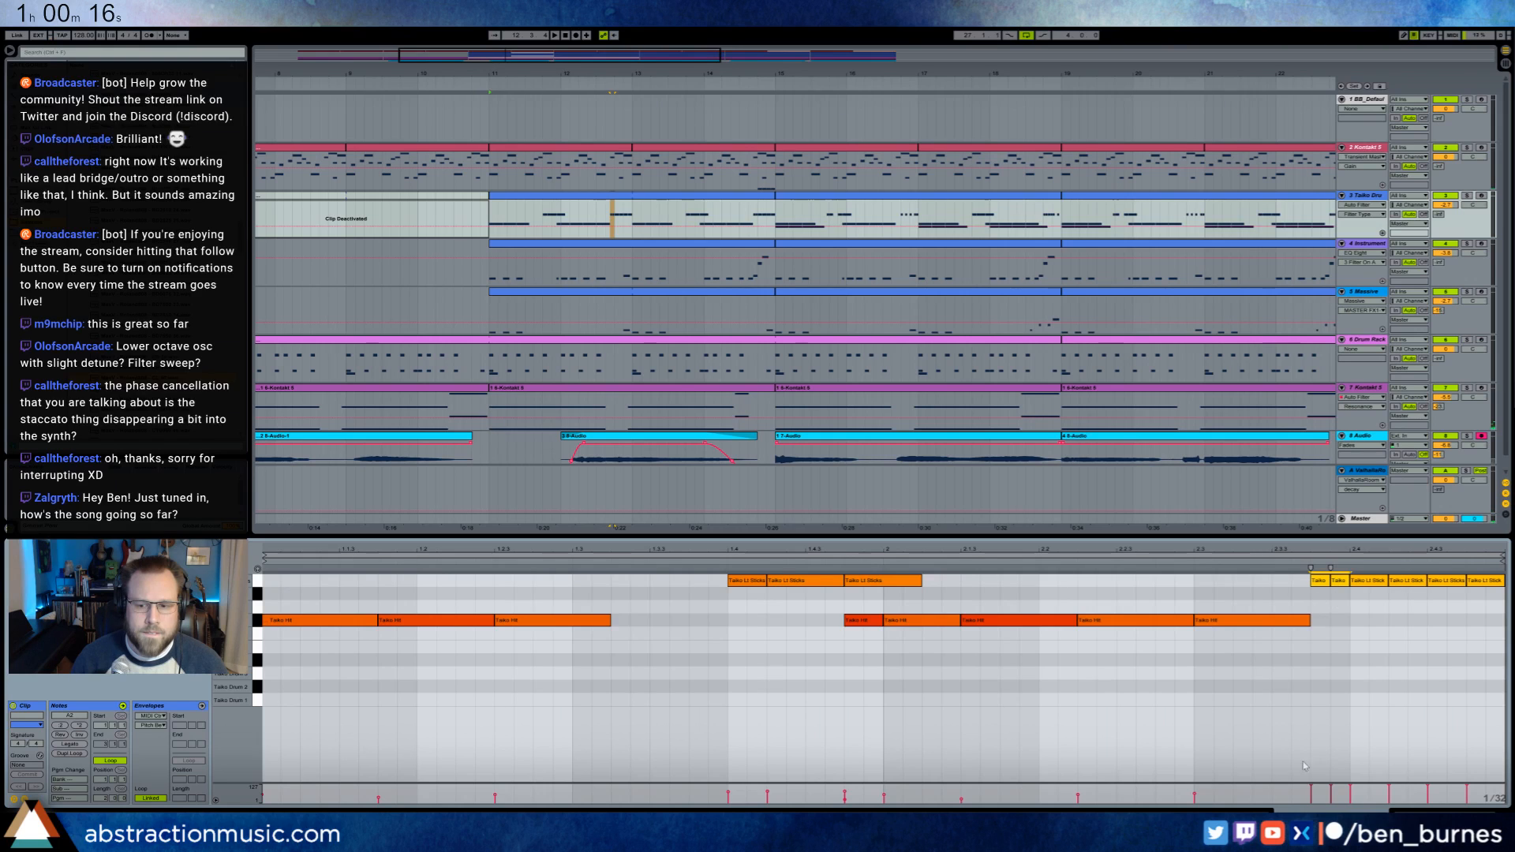
drag(1304, 797, 1338, 787)
- Add two low thirty-second notes ahead of the closing run in the first Kontakt track's bar 13 clip, and play the transition
click(604, 149)
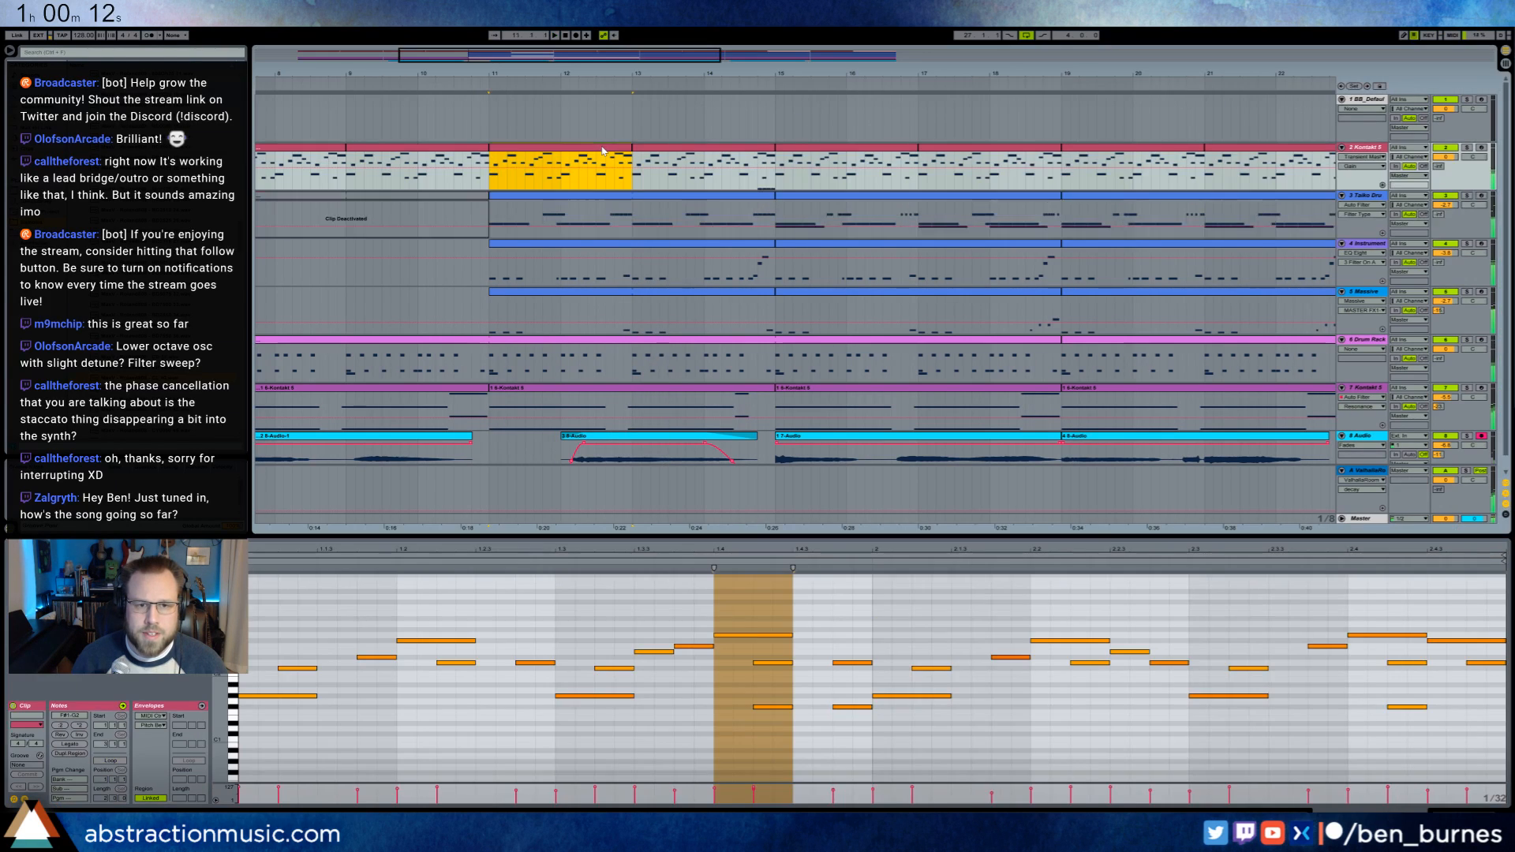
click(1328, 623)
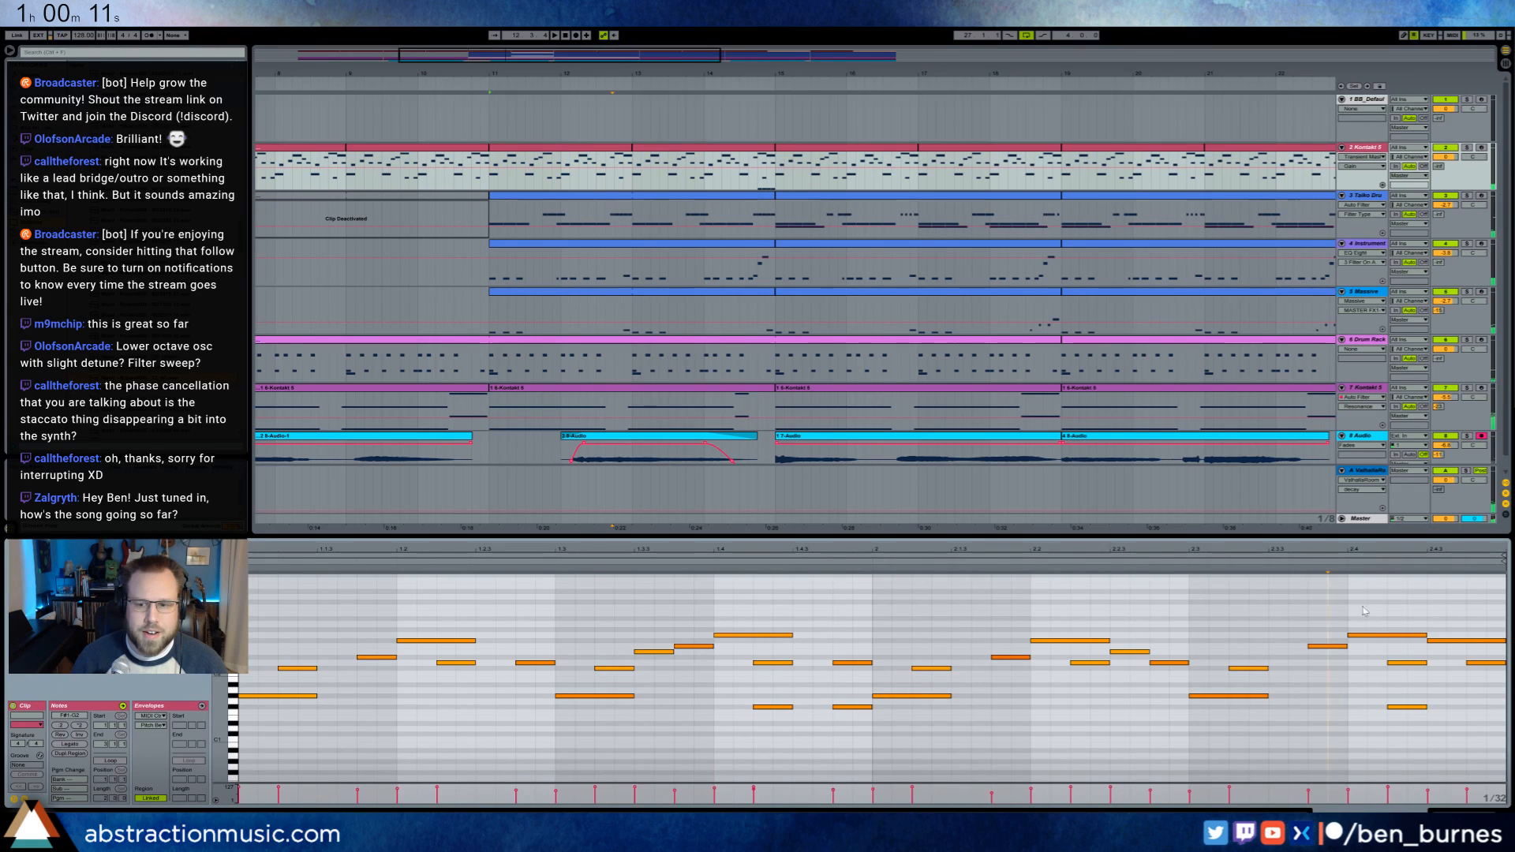
click(704, 154)
click(1332, 725)
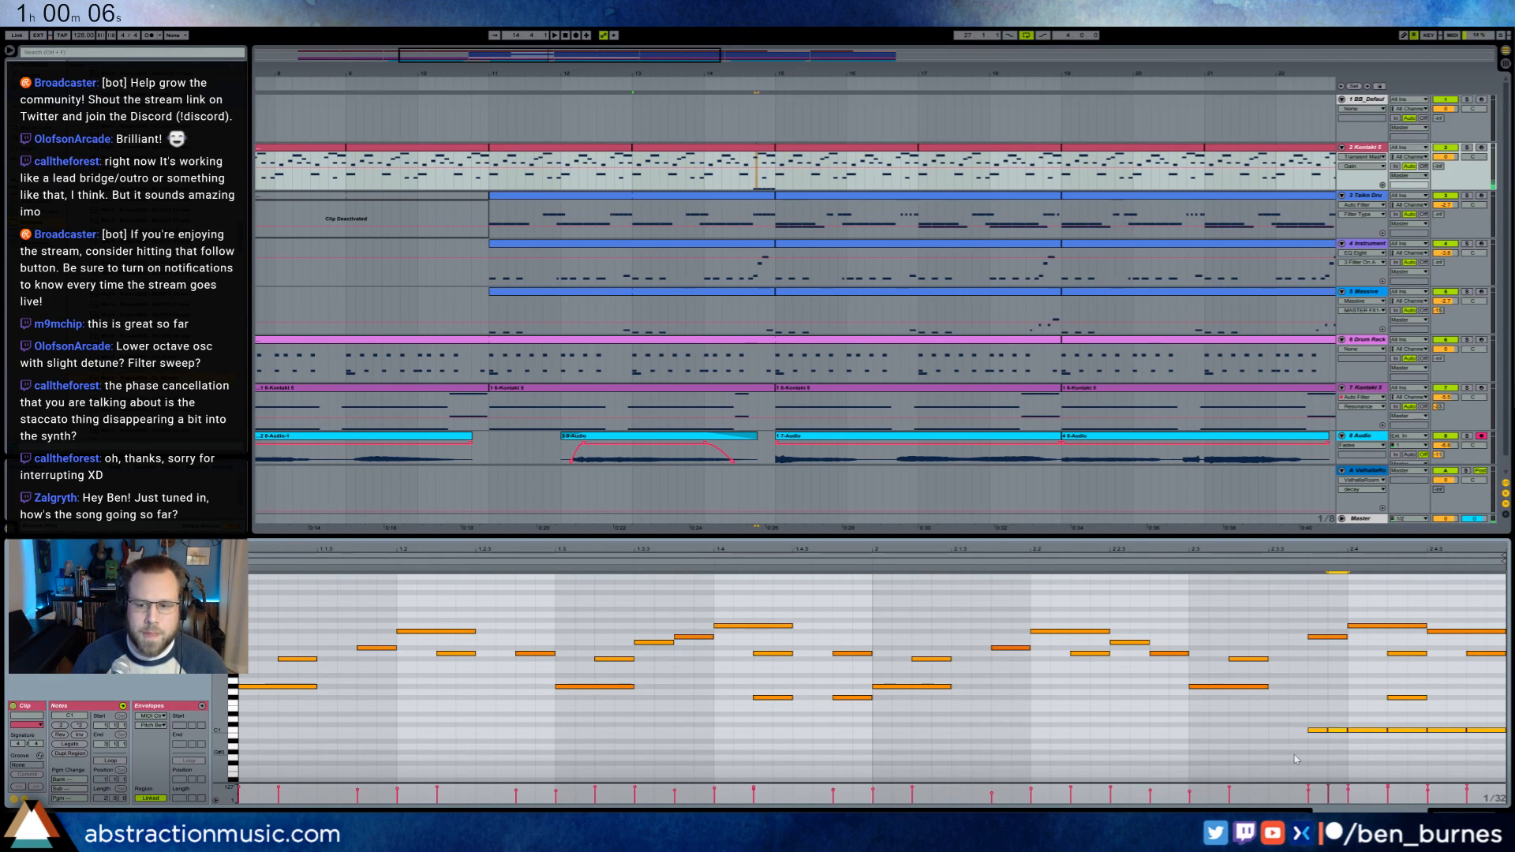
drag(1346, 733, 1470, 757)
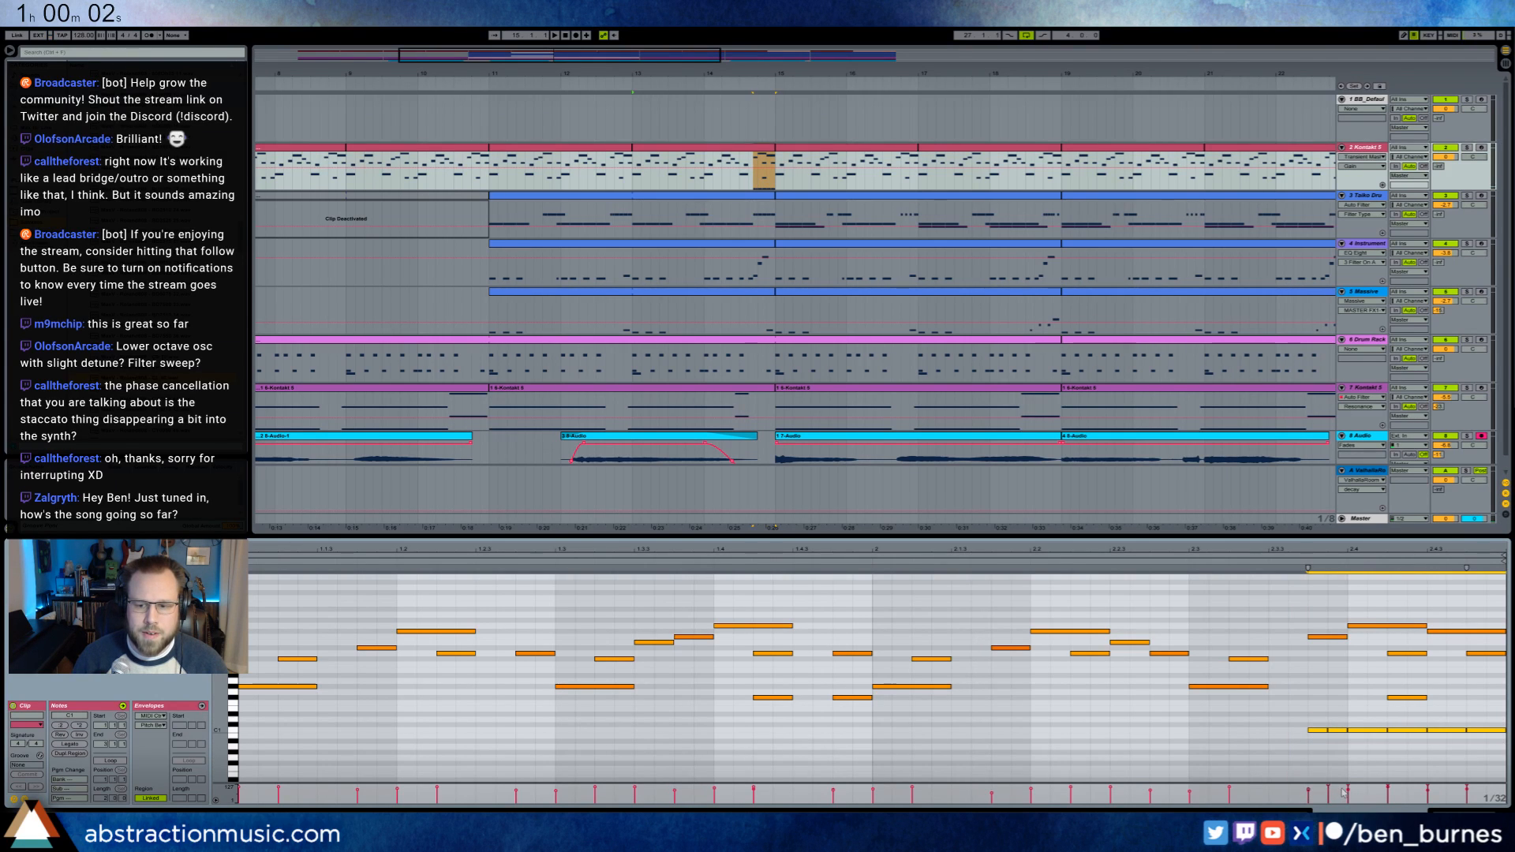
key(space)
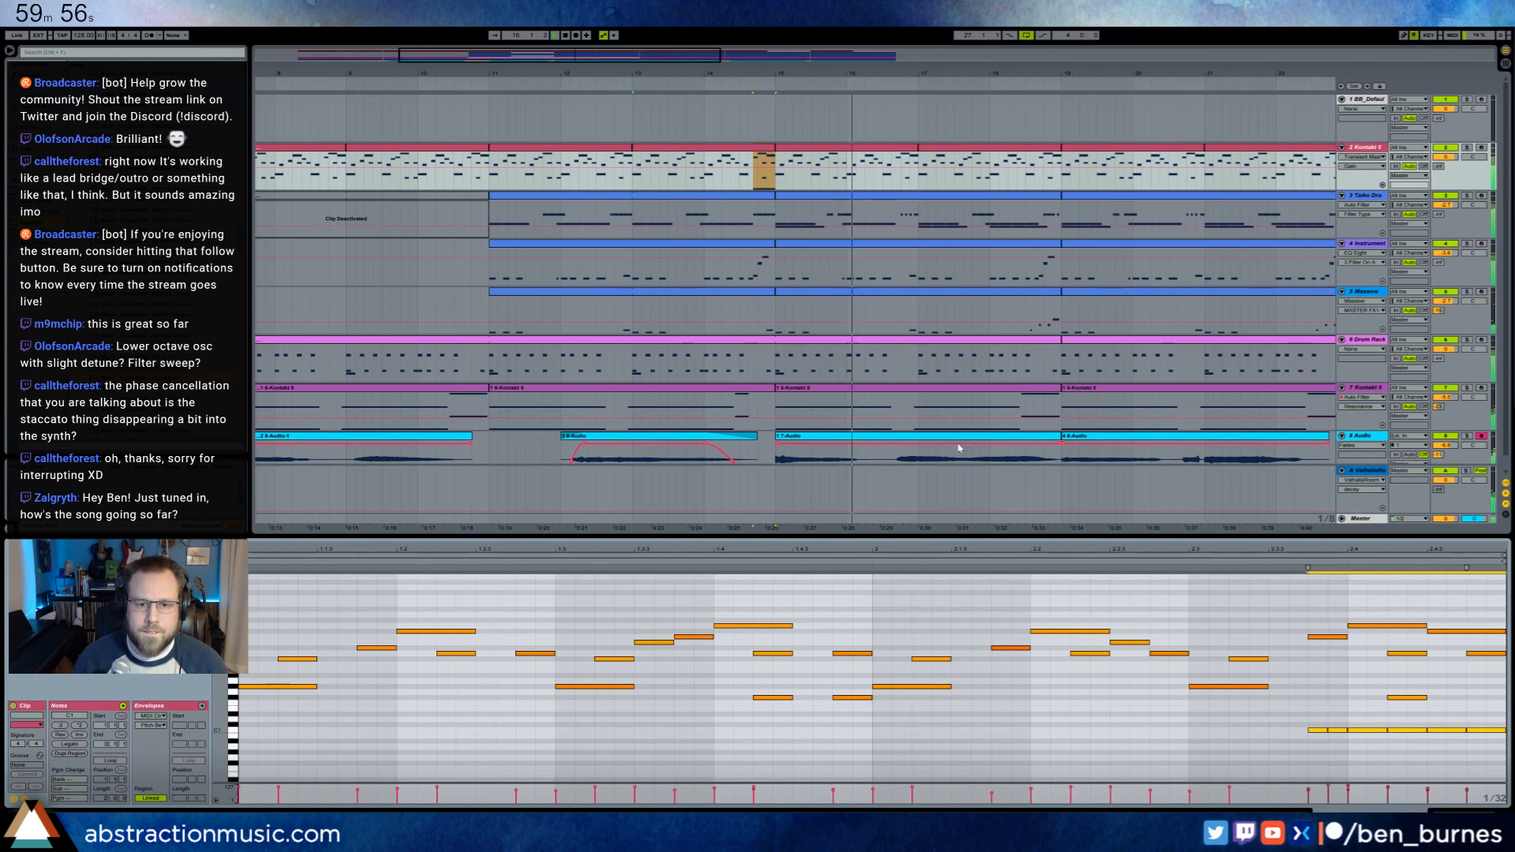
key(space)
- Open the Drum Rack clip at bar 11, and add another drum sound to the rack
click(766, 340)
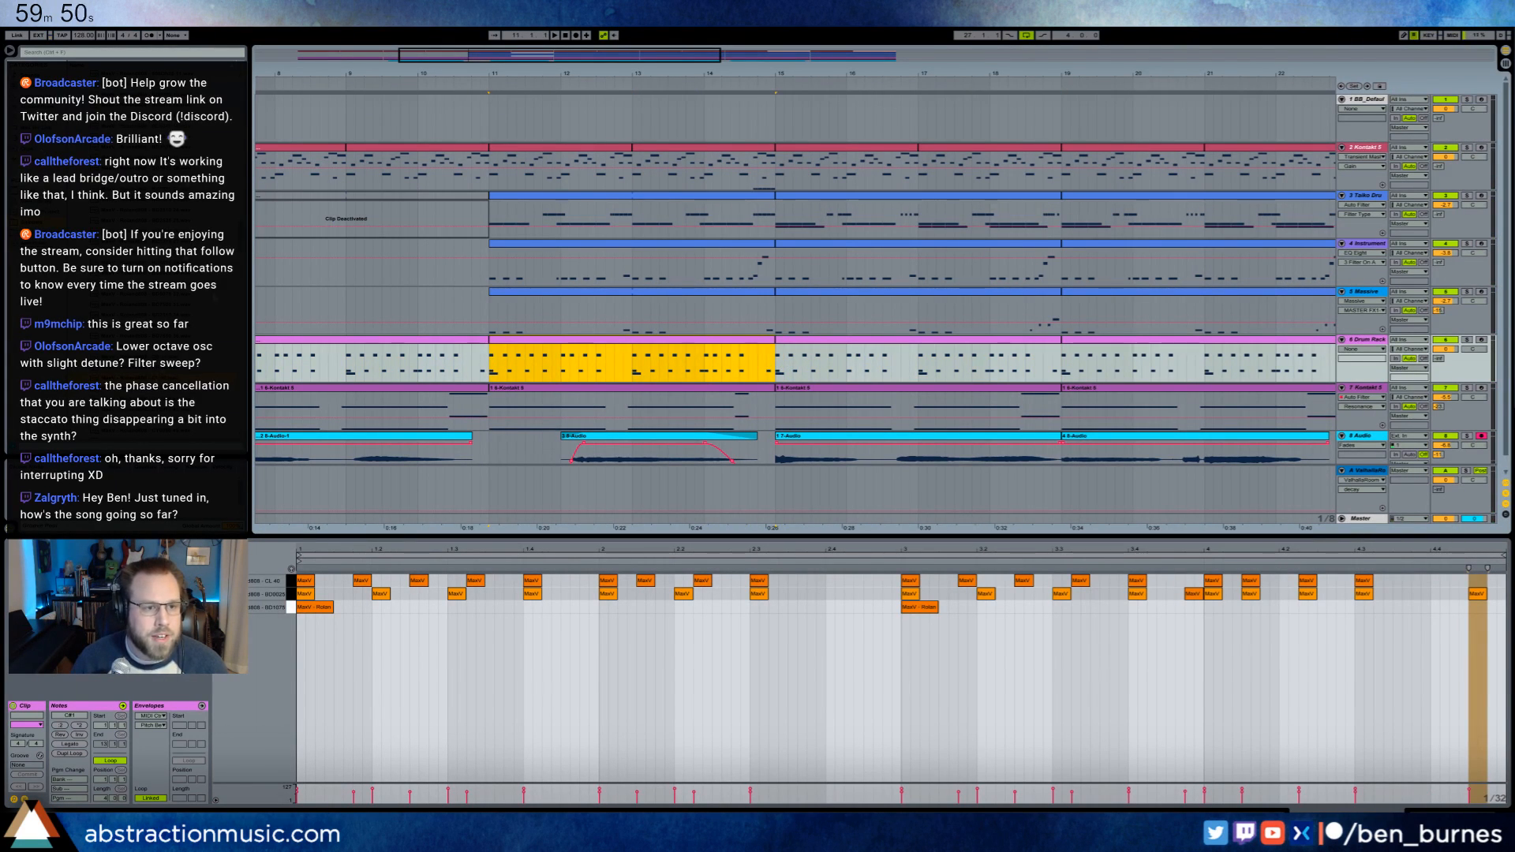
key(alt+Tab)
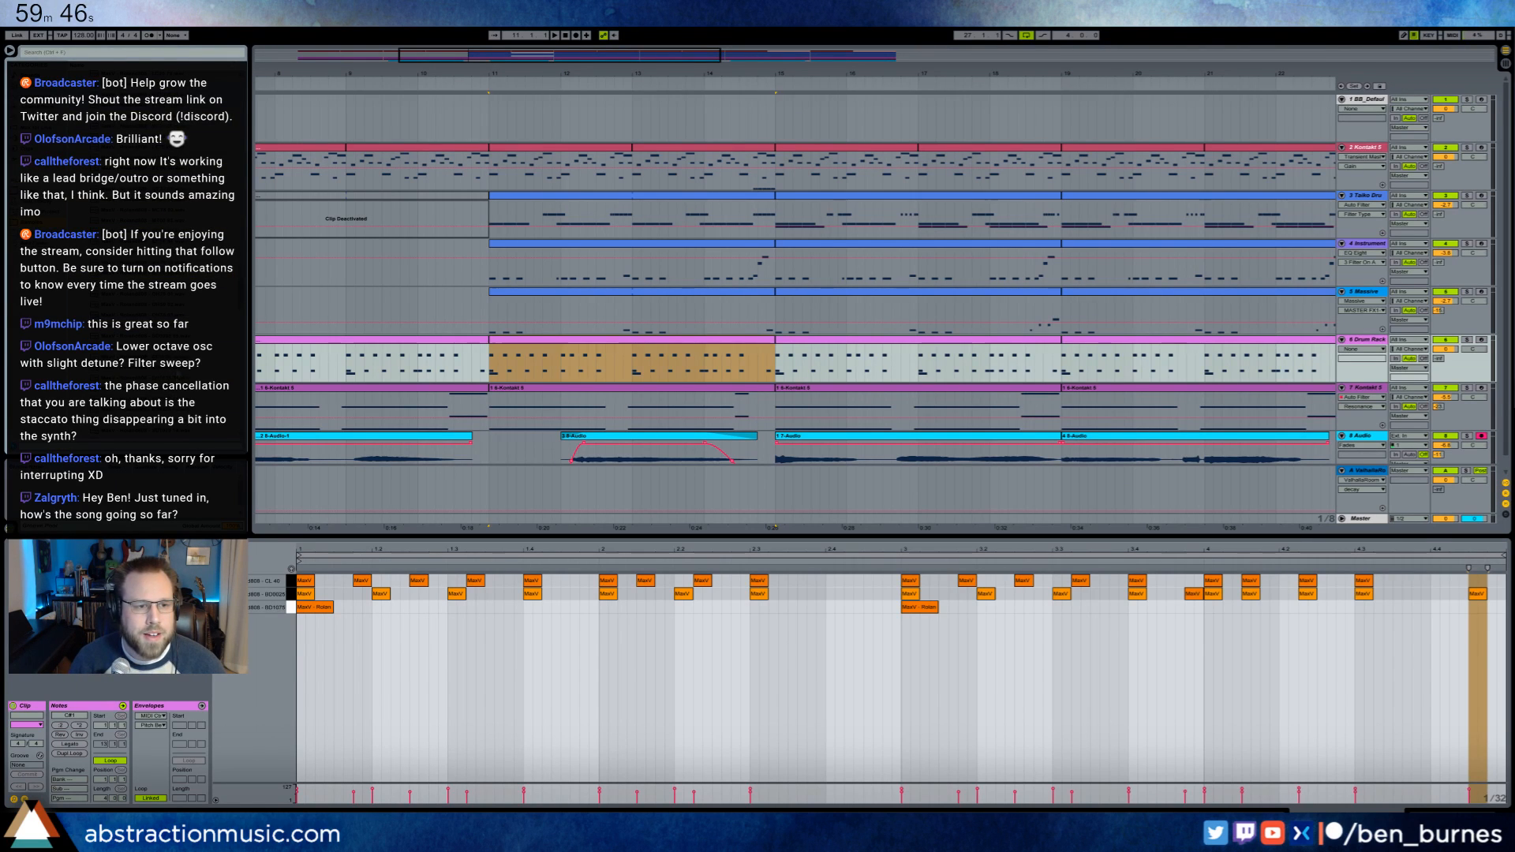
key(shift+Tab)
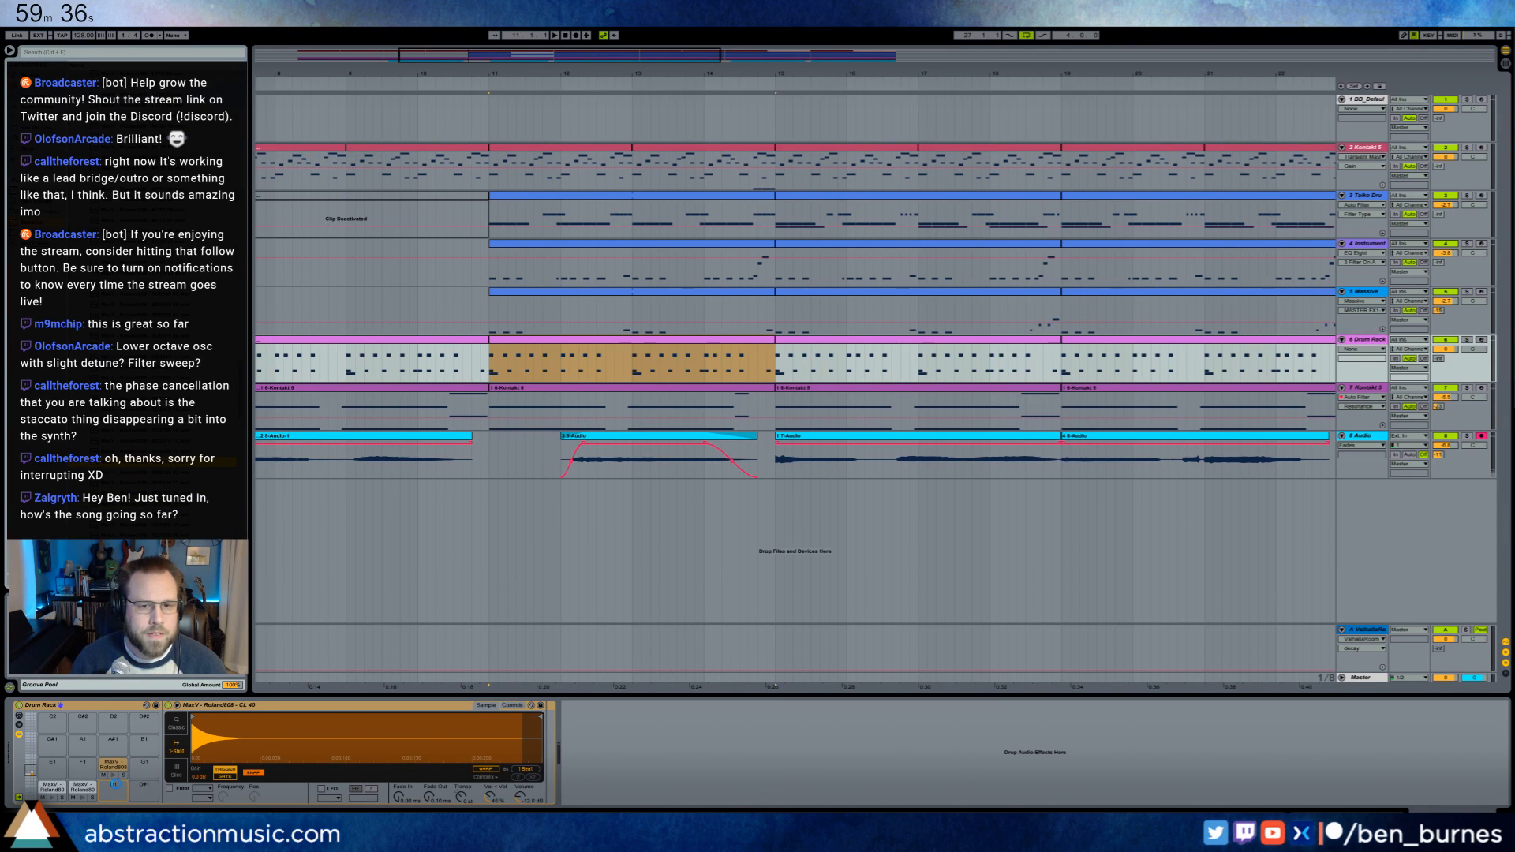
- Program four sixteenth hits of the newly added sound on beat 4.4 of the Drum Rack clip at bar 11, and audition them
double_click(764, 345)
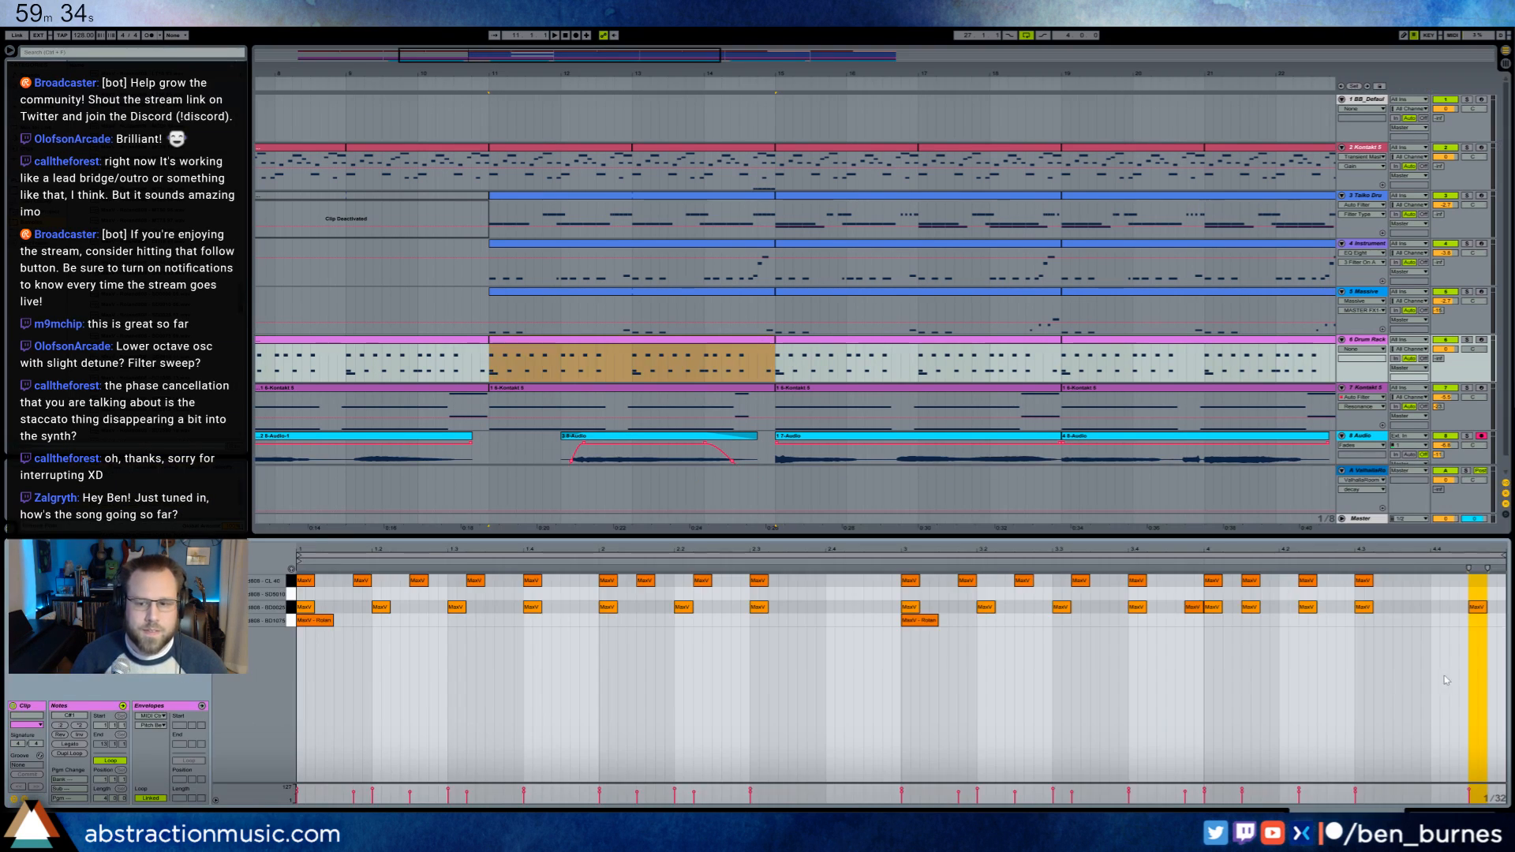
click(1432, 604)
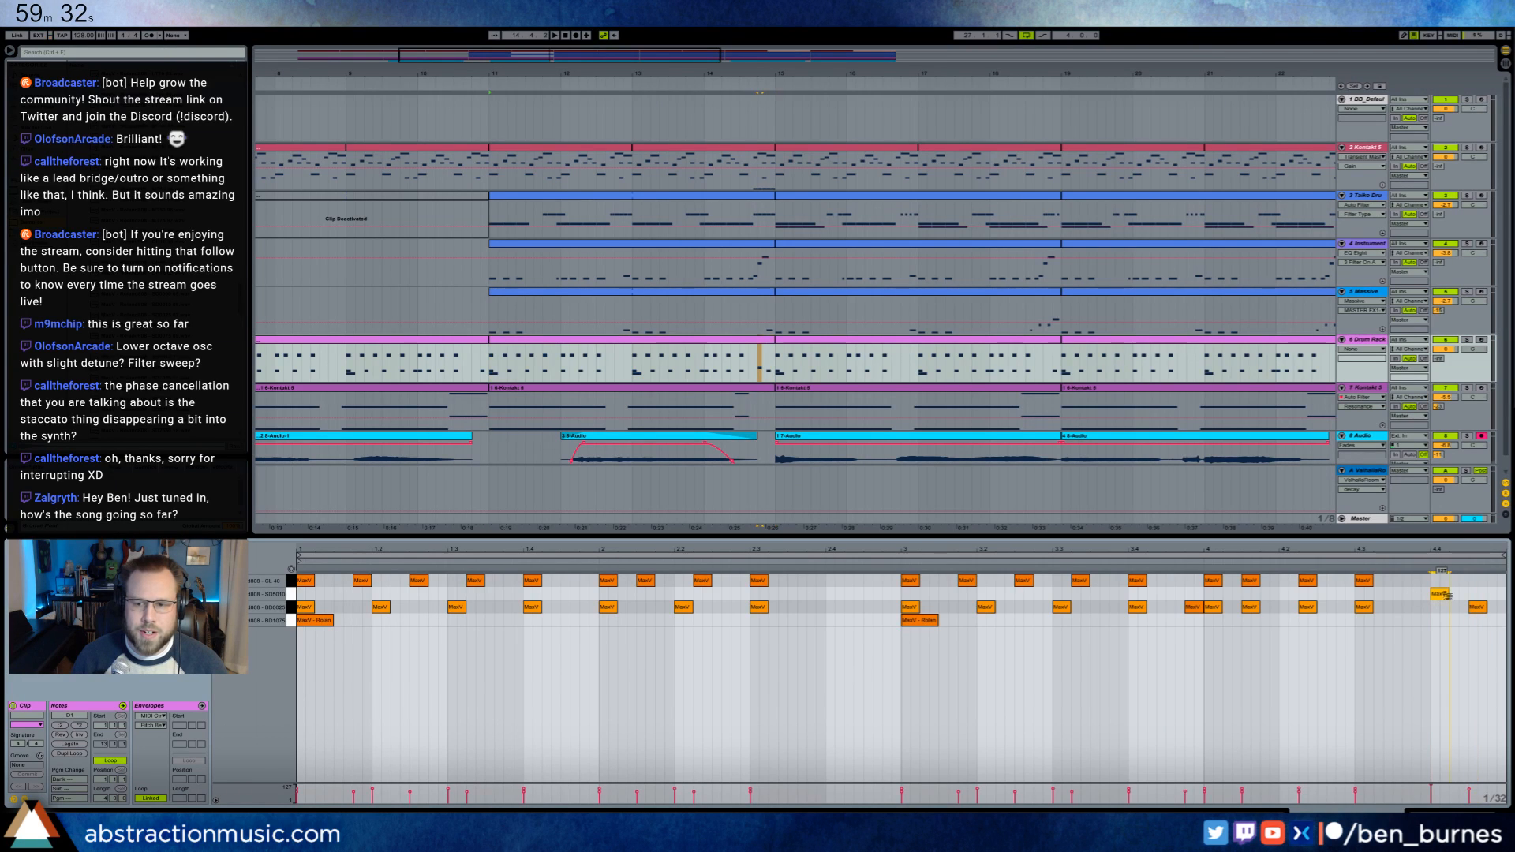
key(space)
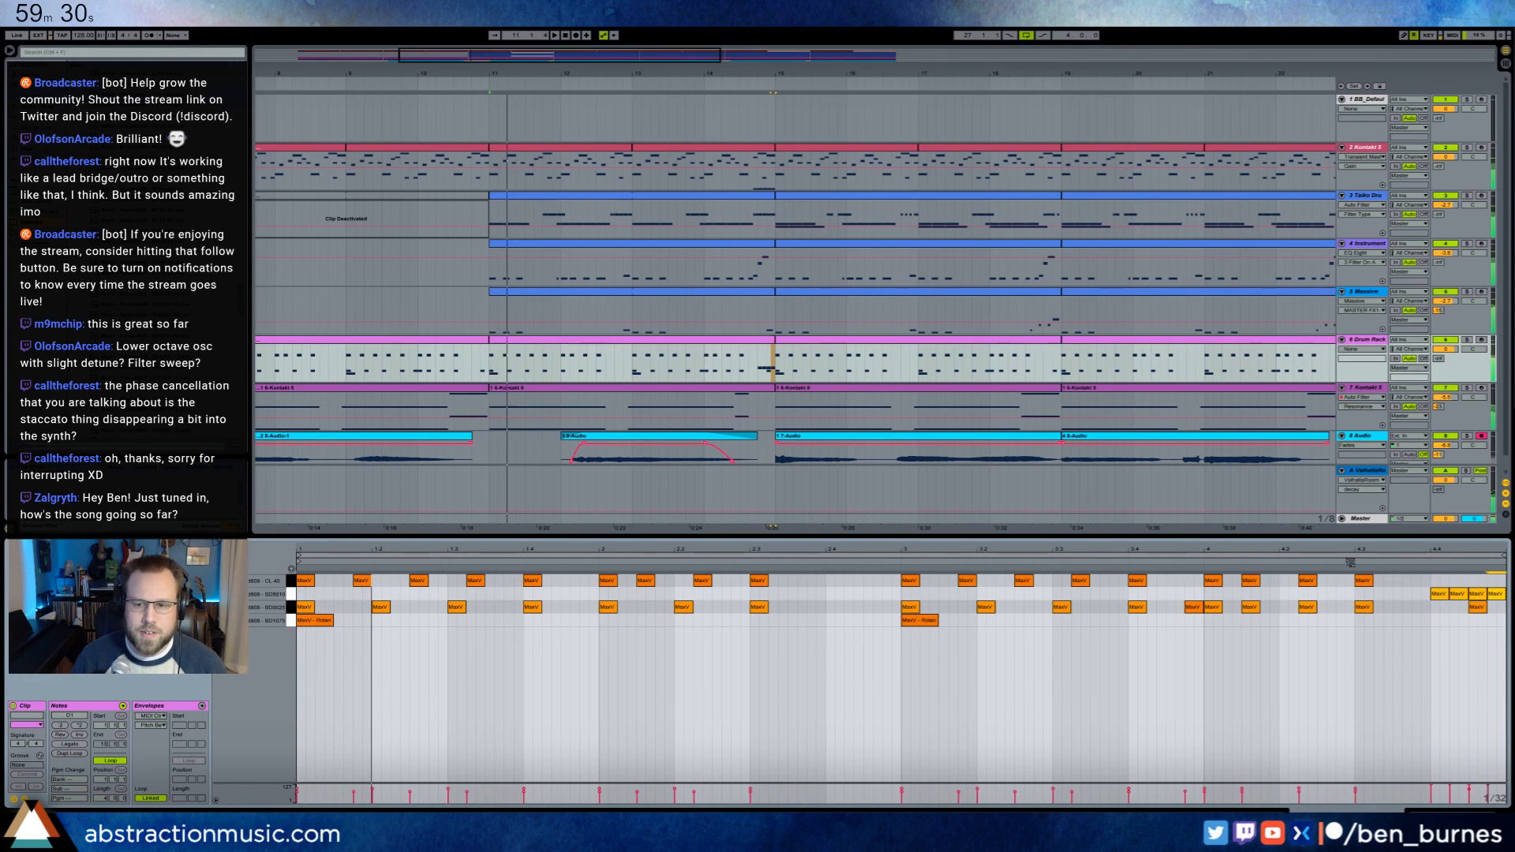
key(space)
drag(1398, 592, 1450, 595)
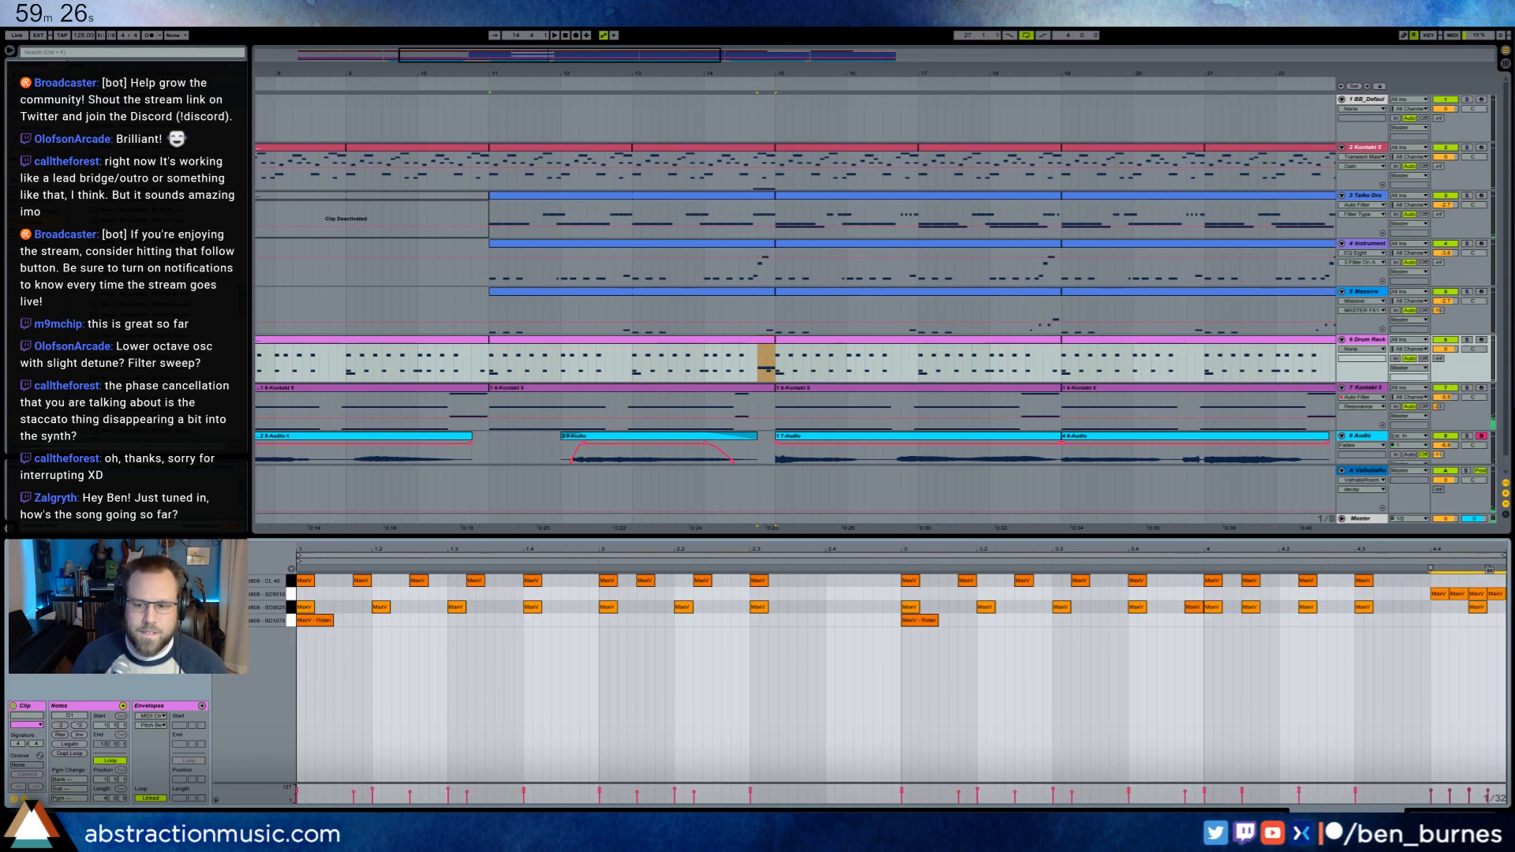
- Add the new sound on beats 2 and 4 of bars 1 and 3 in the bar 15 Drum Rack clip, and extend the clip to bar 31
click(862, 349)
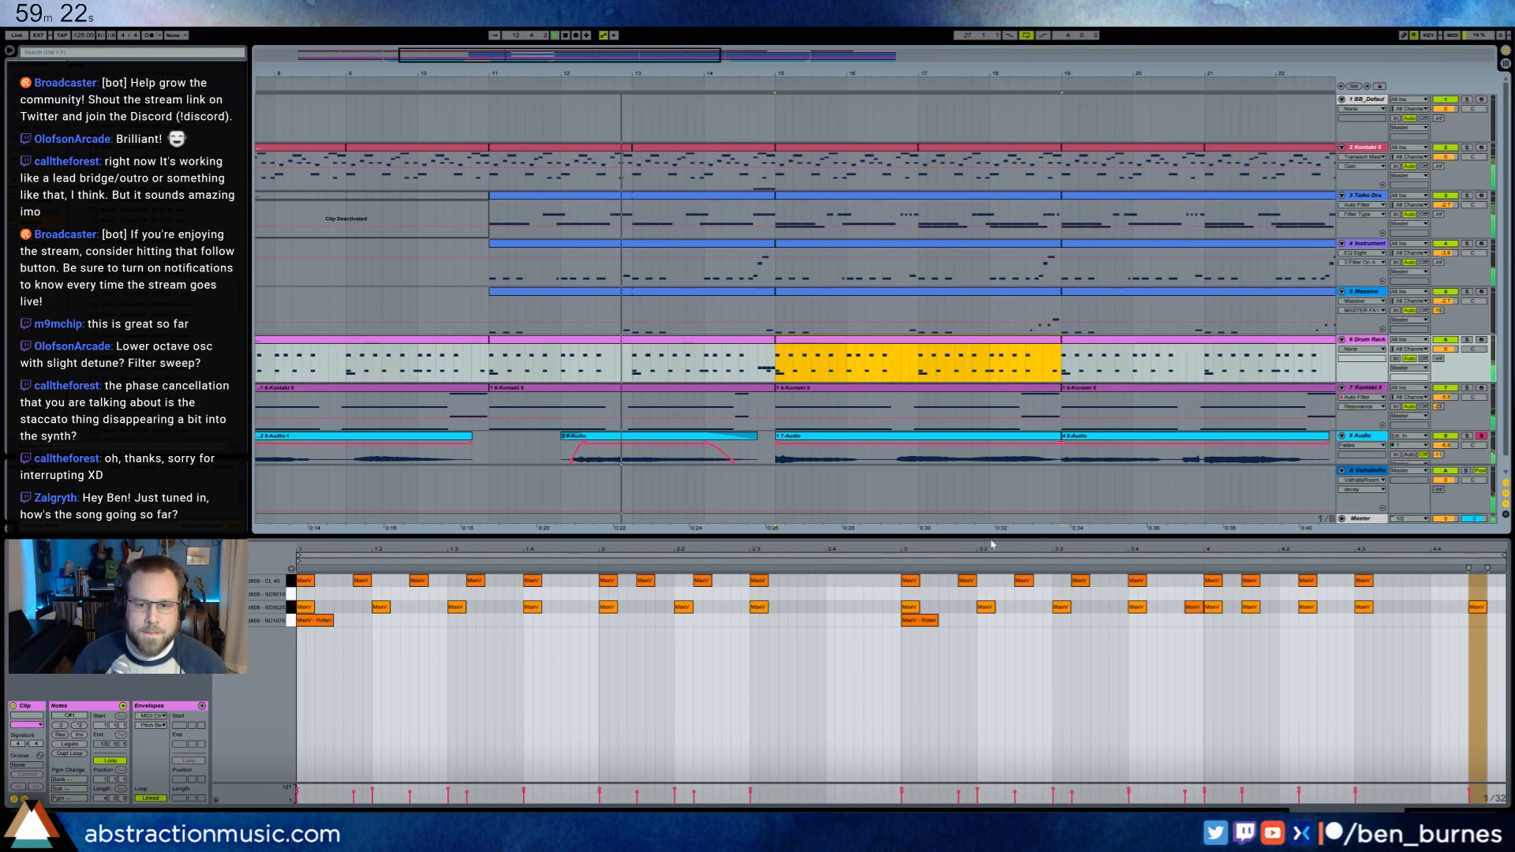
double_click(381, 594)
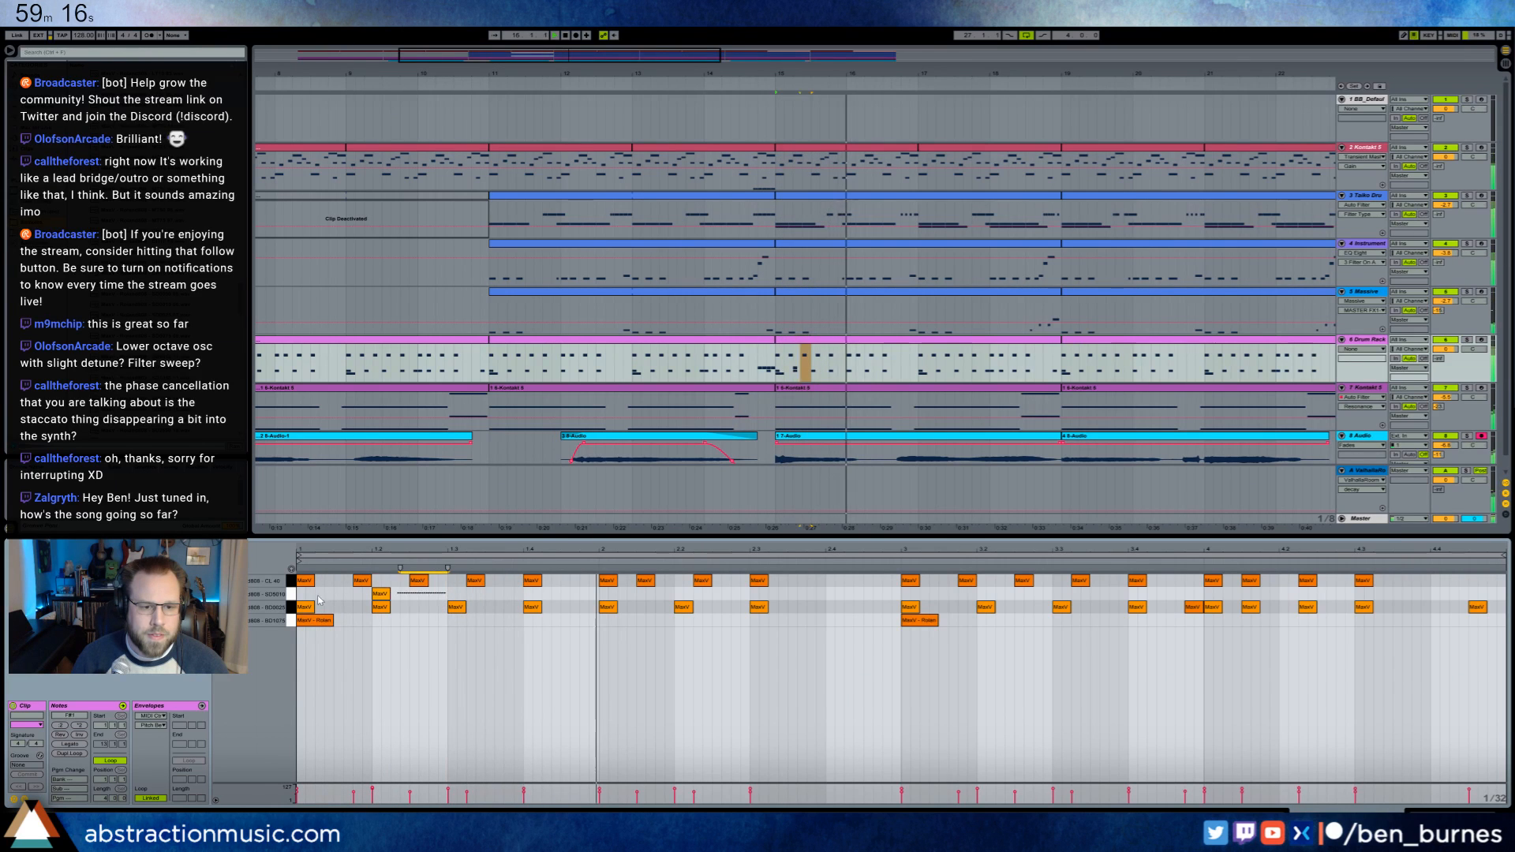
drag(446, 597, 305, 597)
key(ctrl+d)
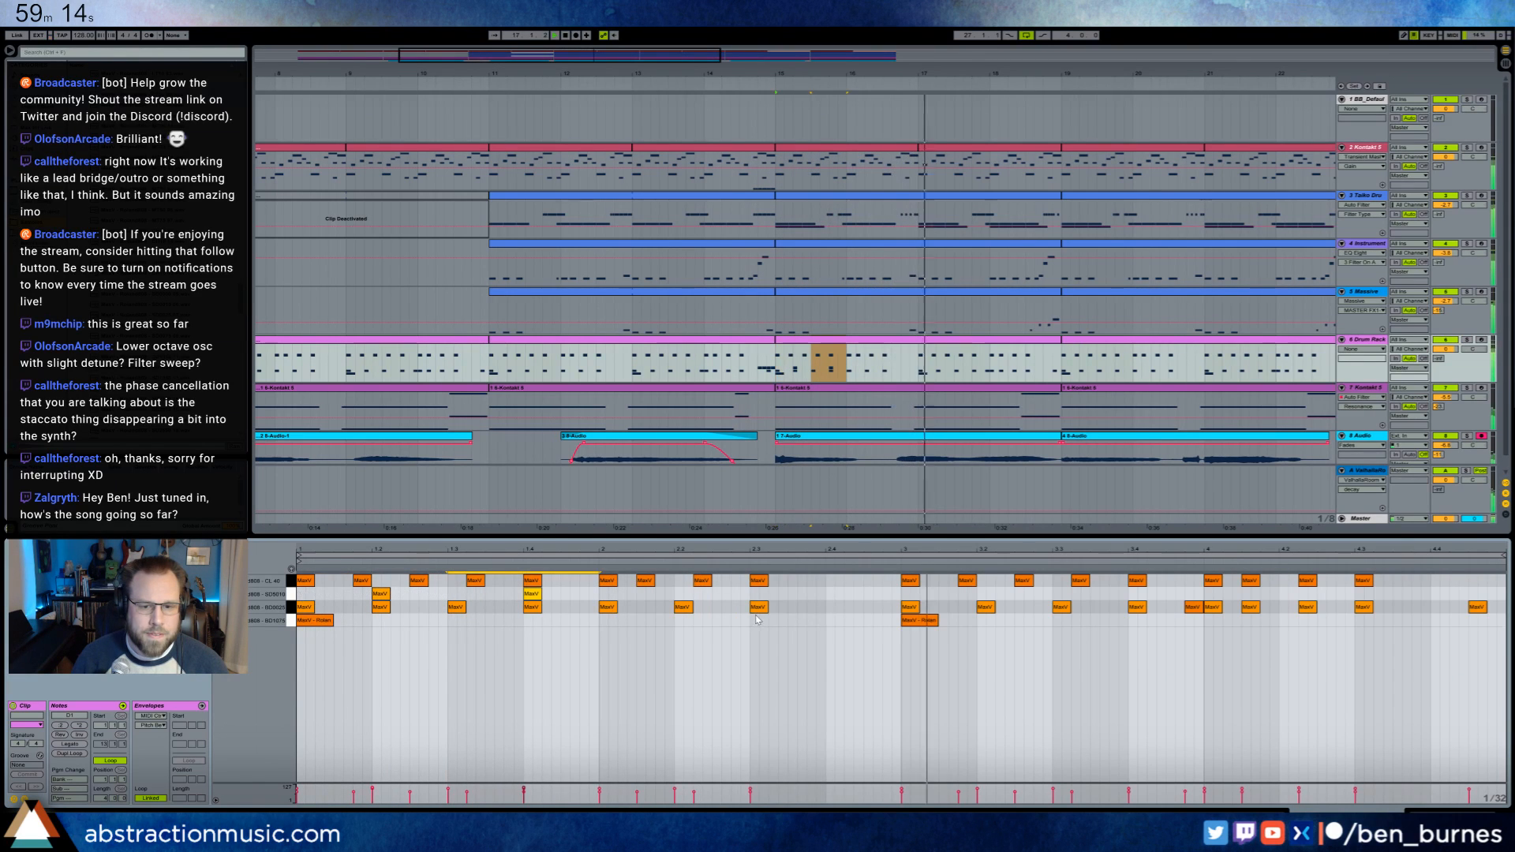
drag(900, 594, 300, 598)
key(ctrl+d)
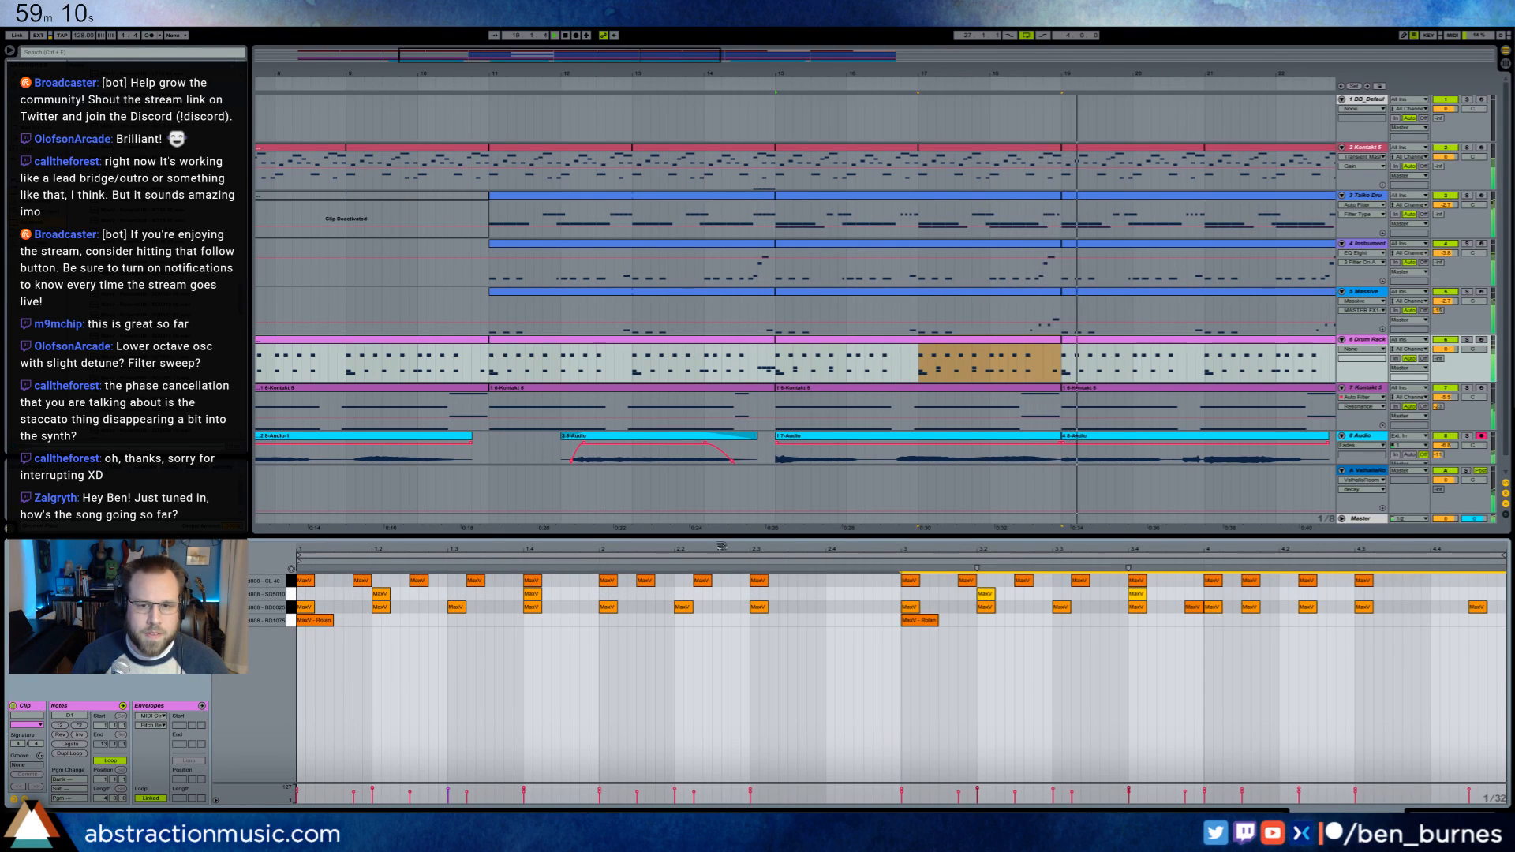
drag(794, 55, 921, 76)
drag(623, 339, 1143, 339)
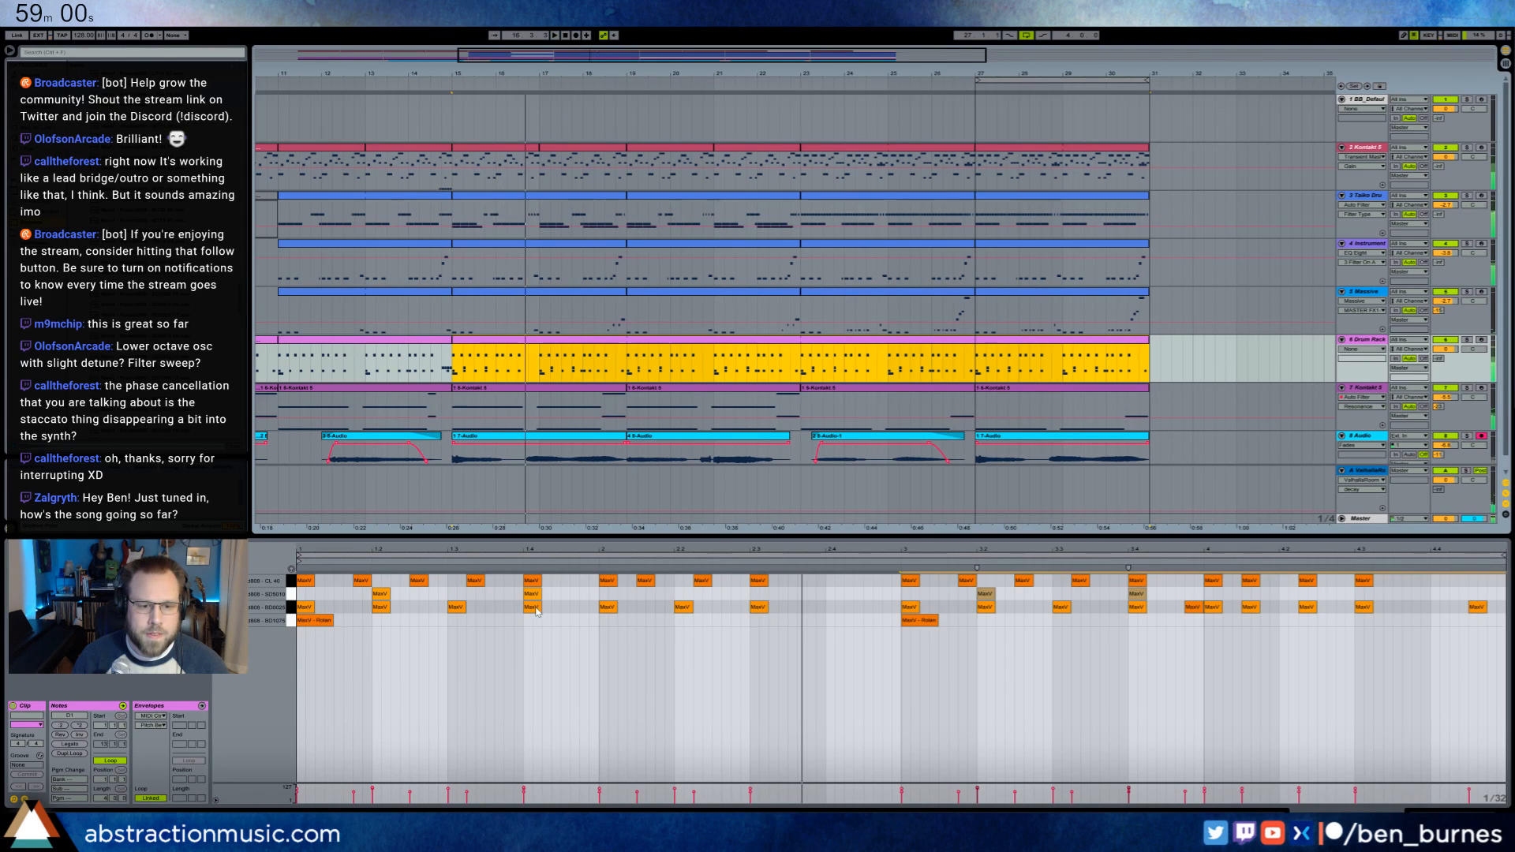
- Move the third-row drum note at beat 1.4 one sixteenth later in the Drum Rack clip at bar 15, and play it
double_click(580, 608)
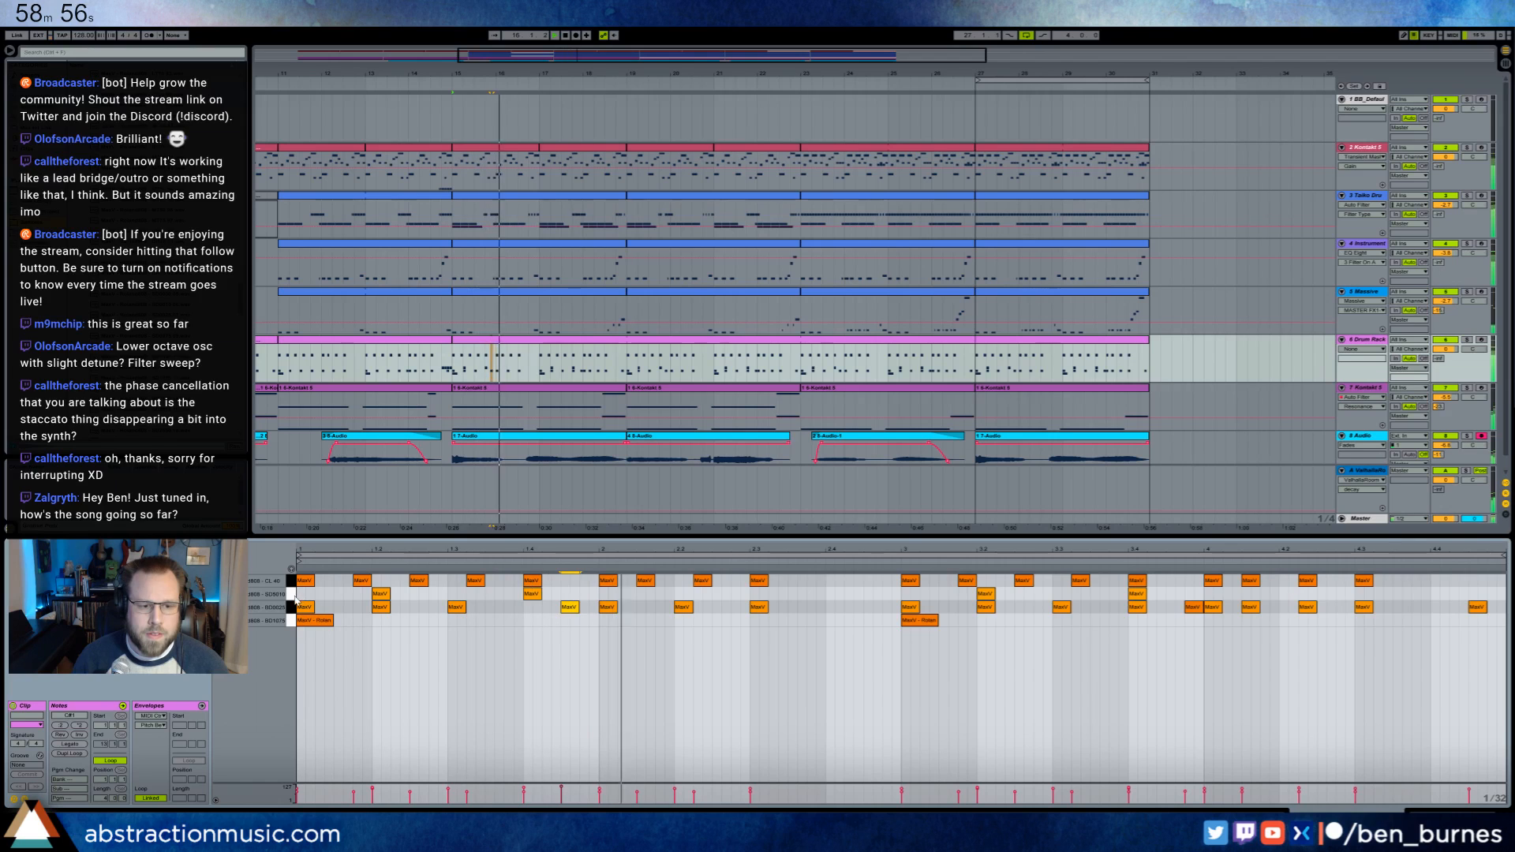
click(293, 598)
key(space)
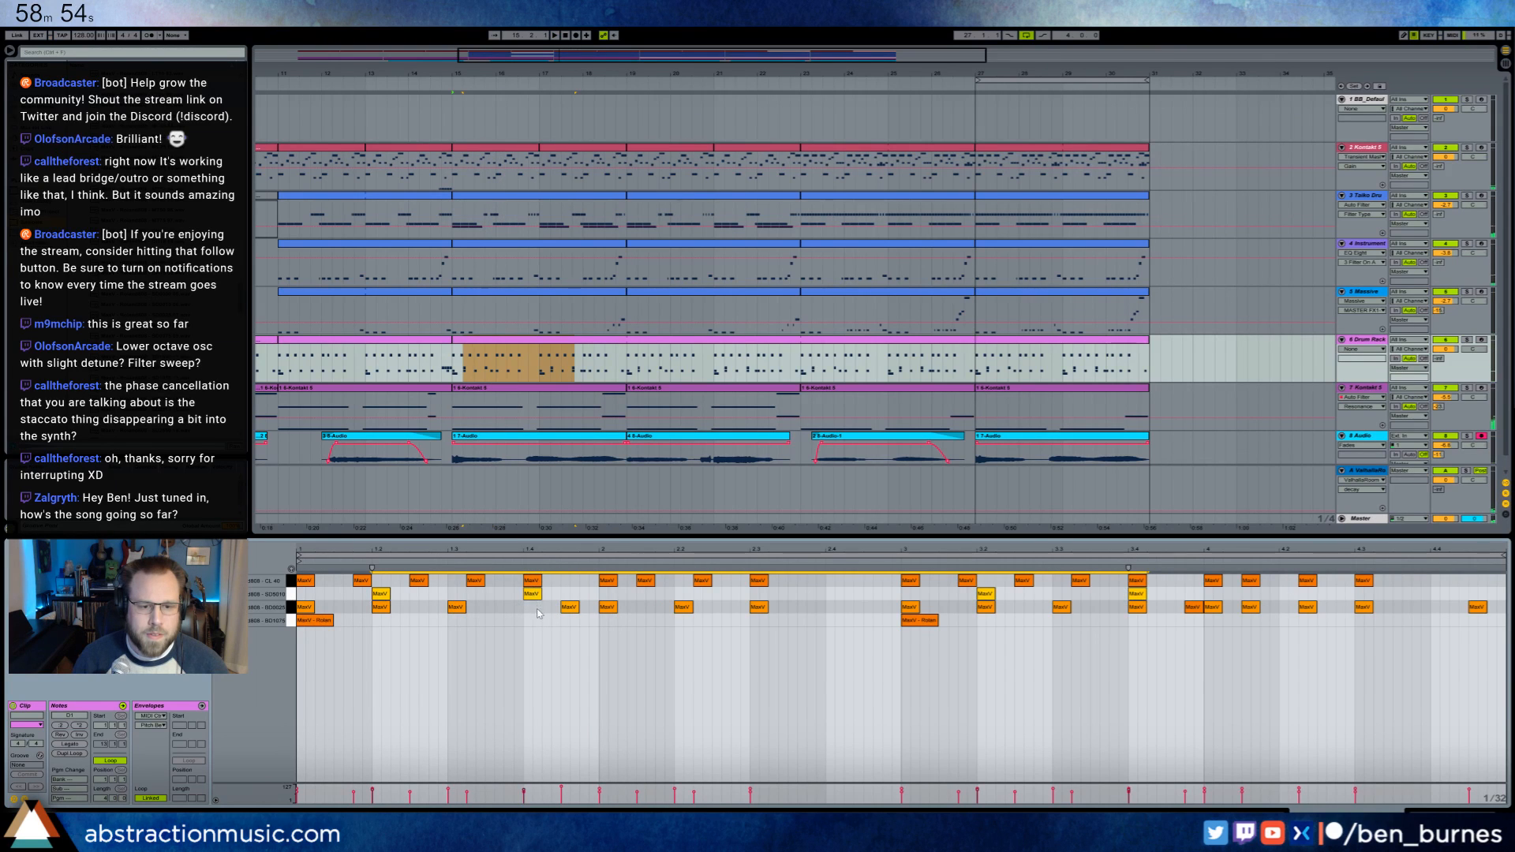
click(565, 607)
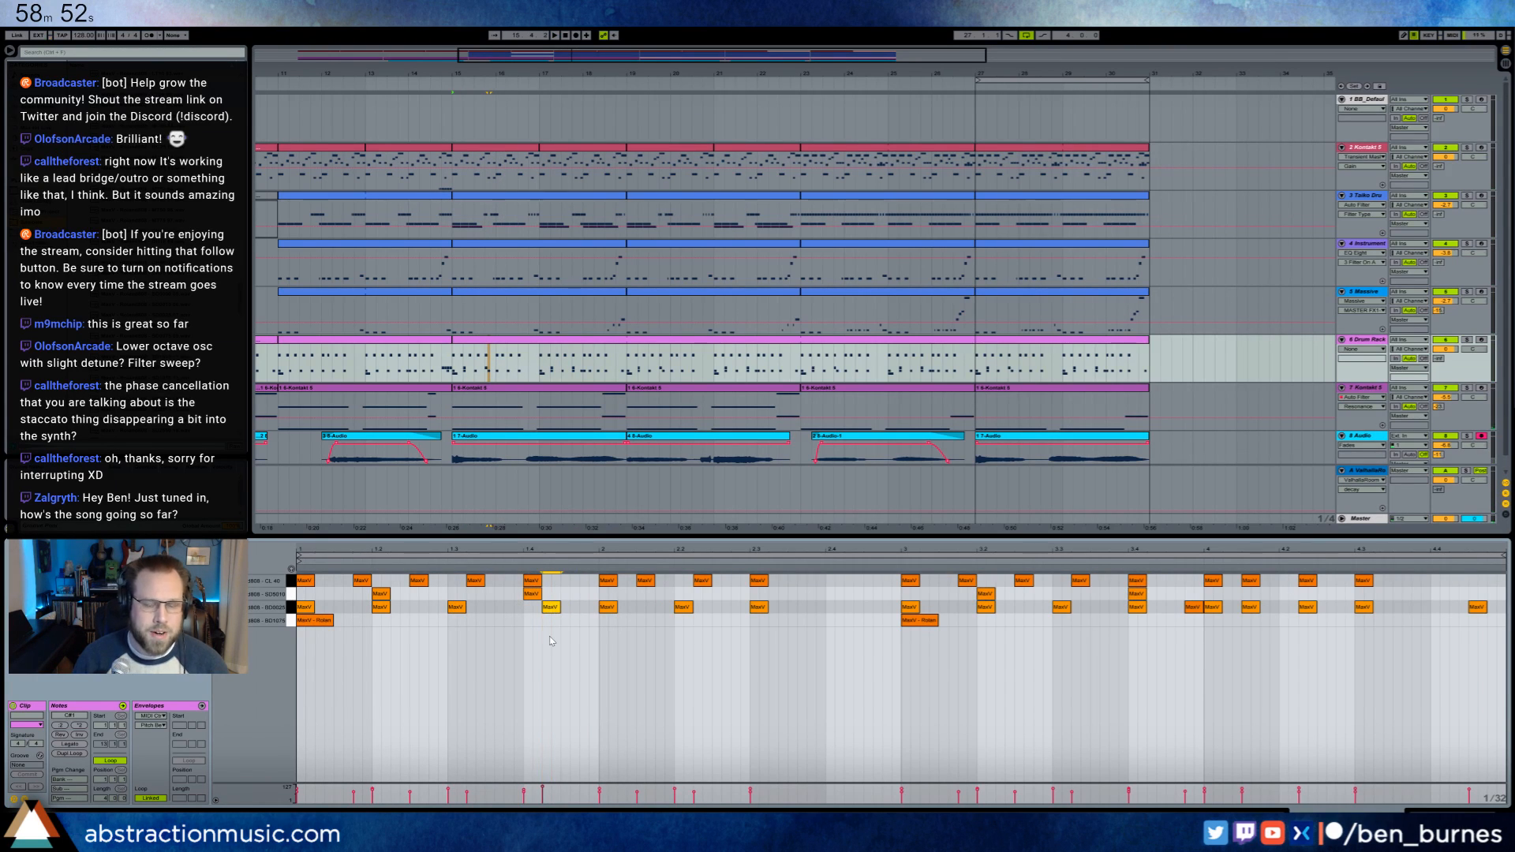
key(space)
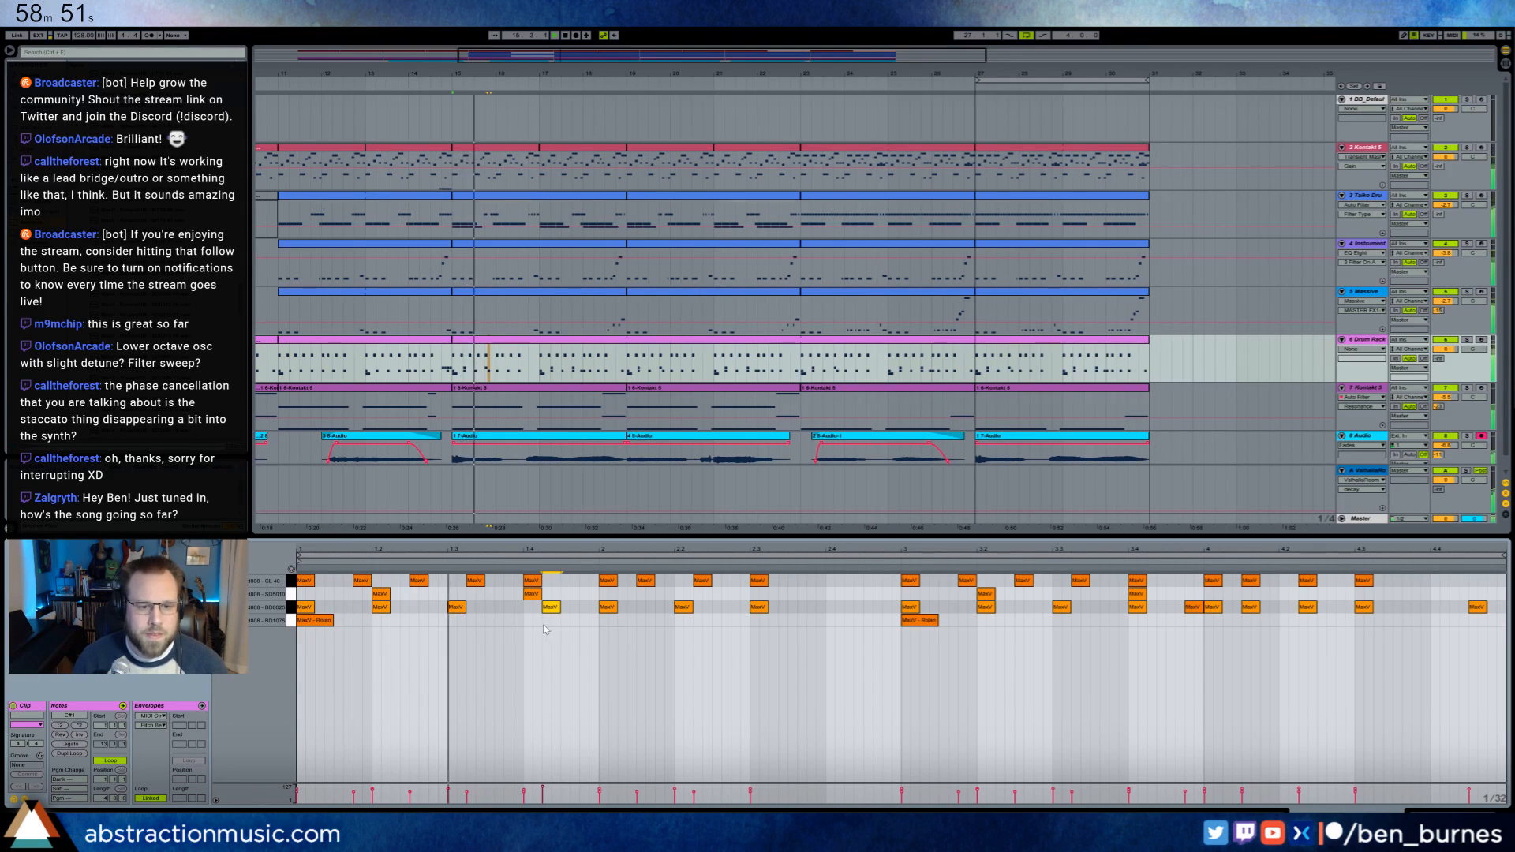
- Move the third-row drum note at beat 3.4 one sixteenth later in the same Drum Rack clip
click(292, 594)
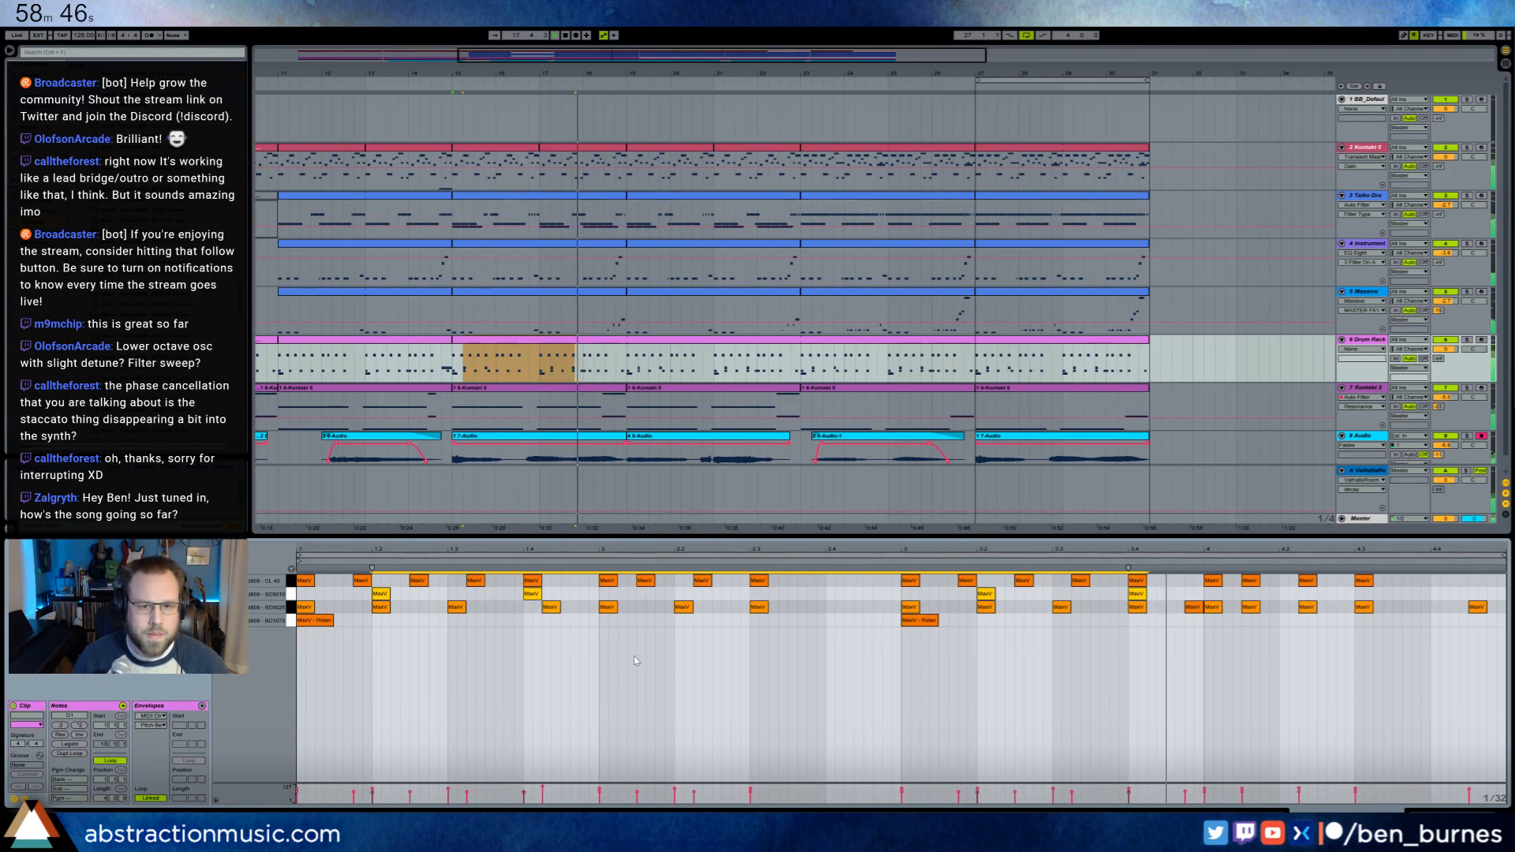
click(1250, 665)
drag(1138, 610, 1157, 610)
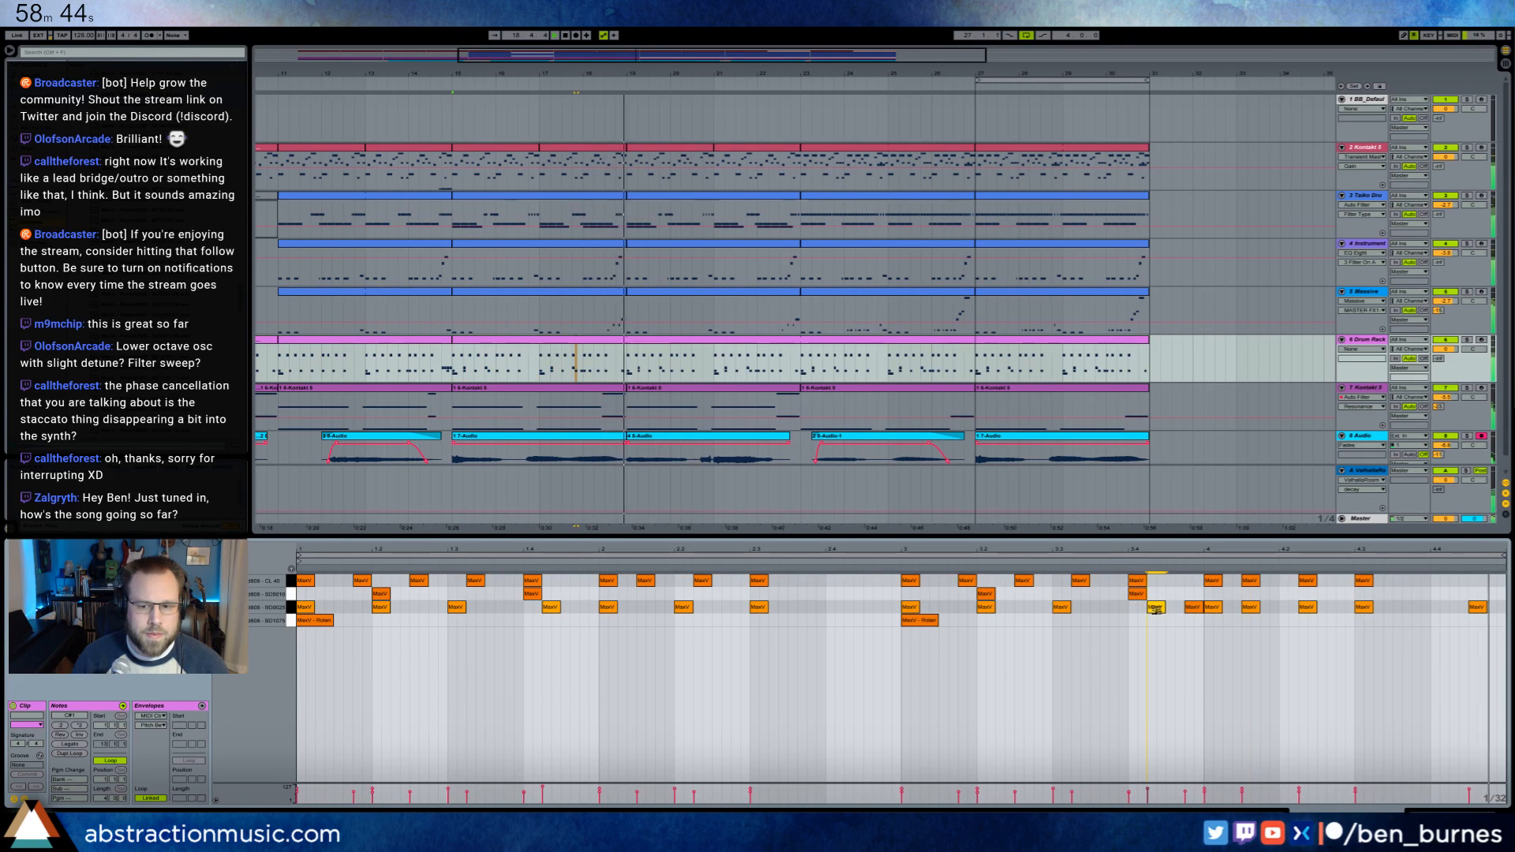
- Add second-row drum hits on the second and fourth sixteenths of beat 4.4 in the bar 15 Drum Rack clip, and play from bar 15
double_click(1459, 593)
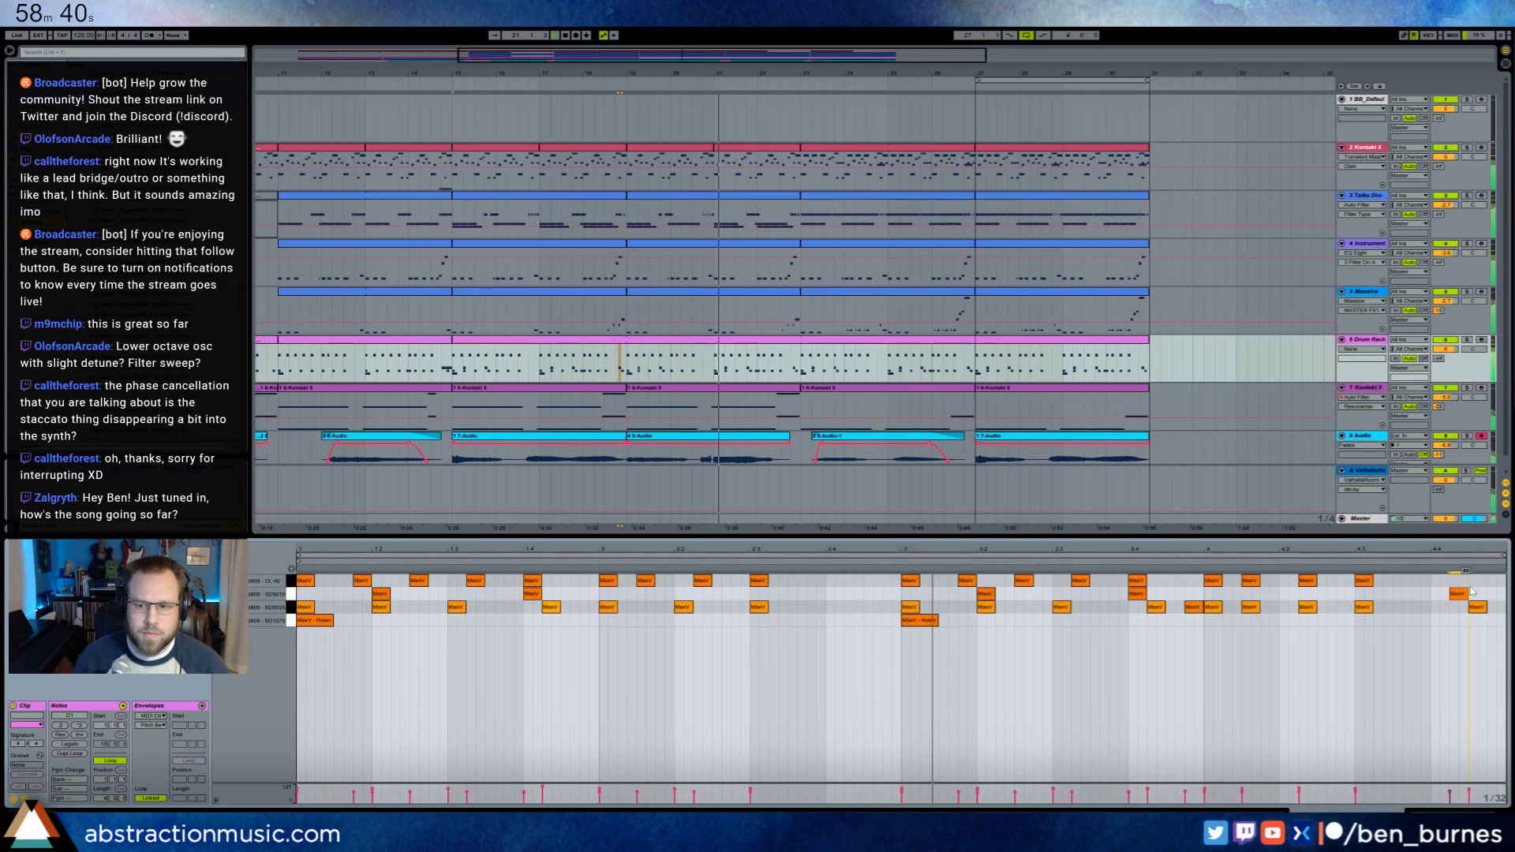
double_click(1496, 594)
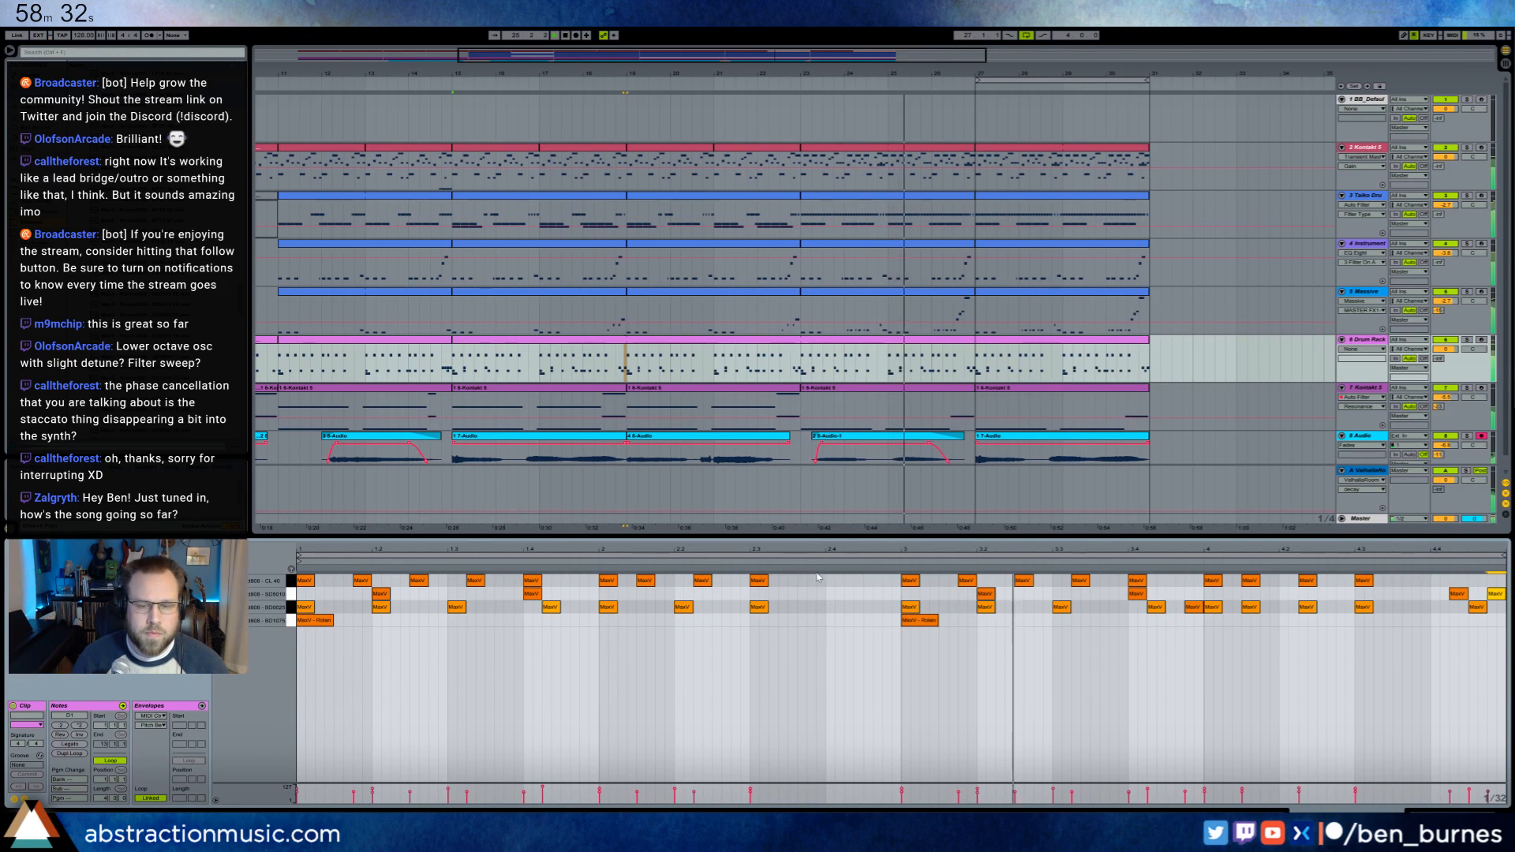
click(461, 361)
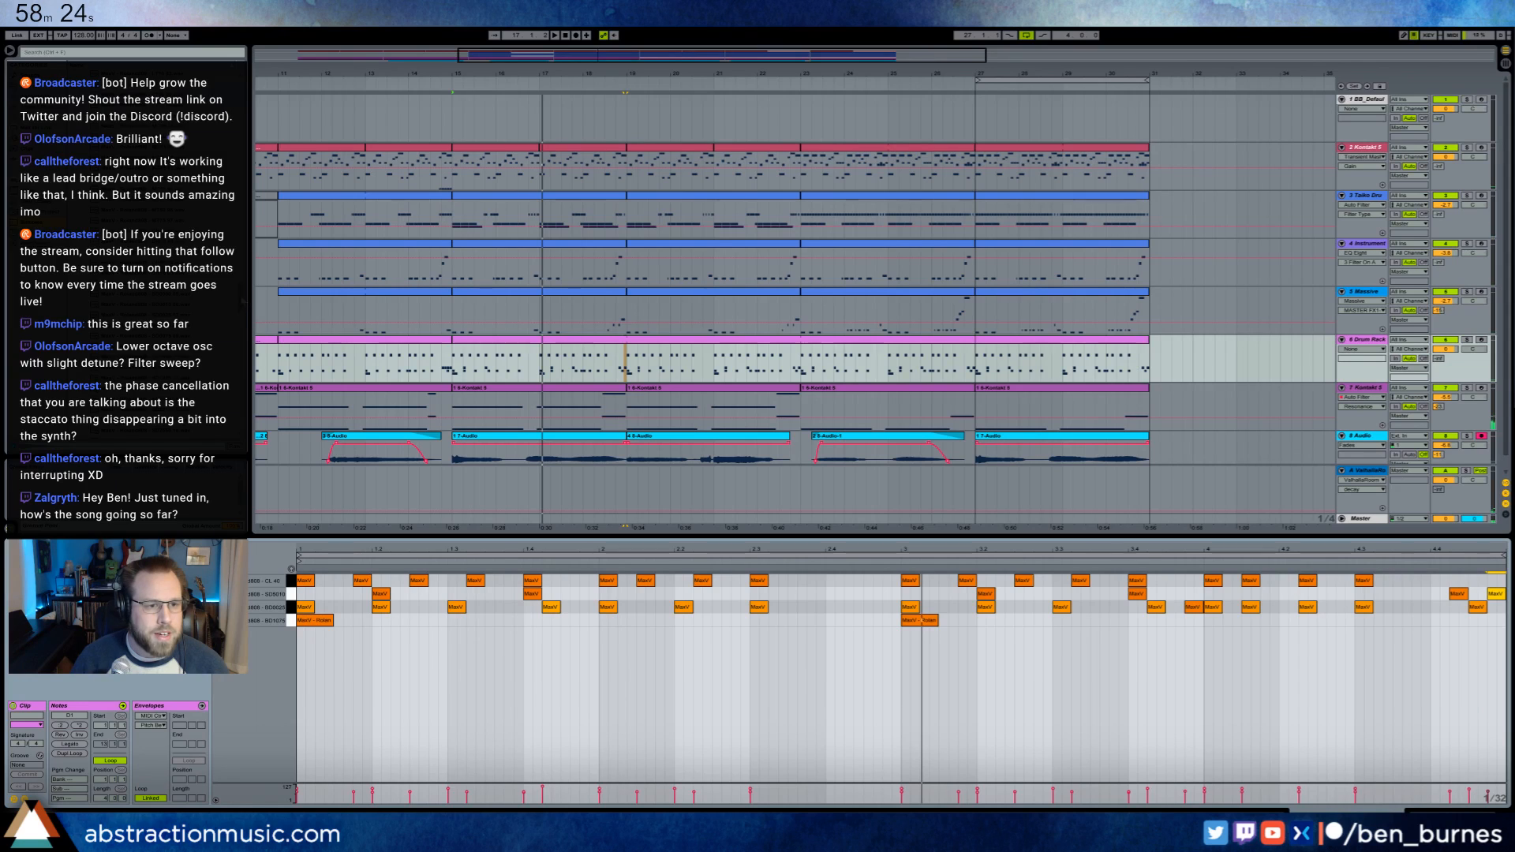
- Find a clap sample, load VEH2 Claps 045 into the Drum Rack, and place a clap hit on beat 2.4 of the bar 15 clip
click(63, 53)
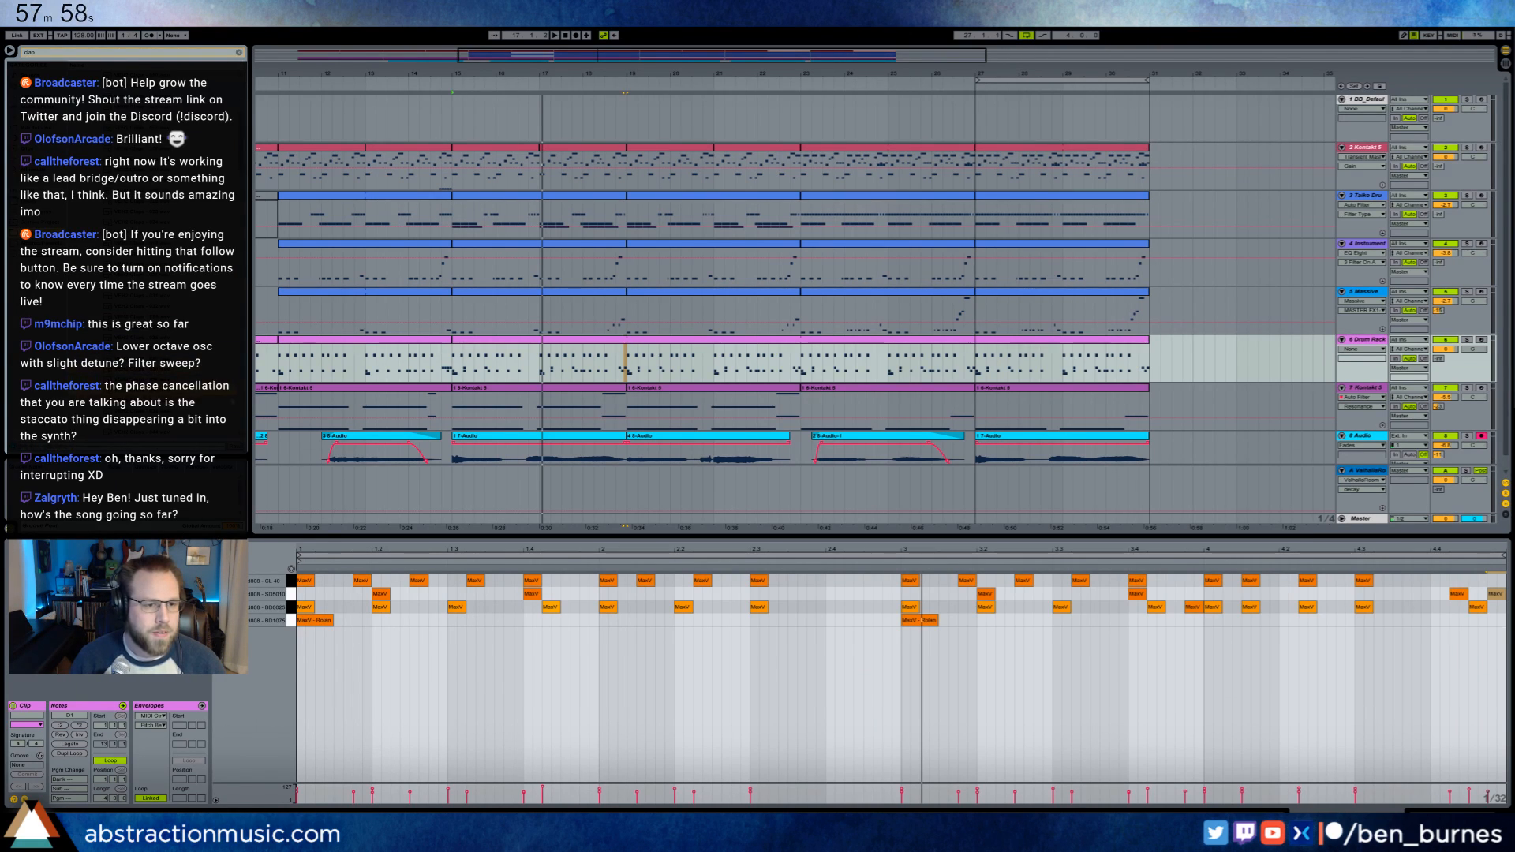
key(shift+Tab)
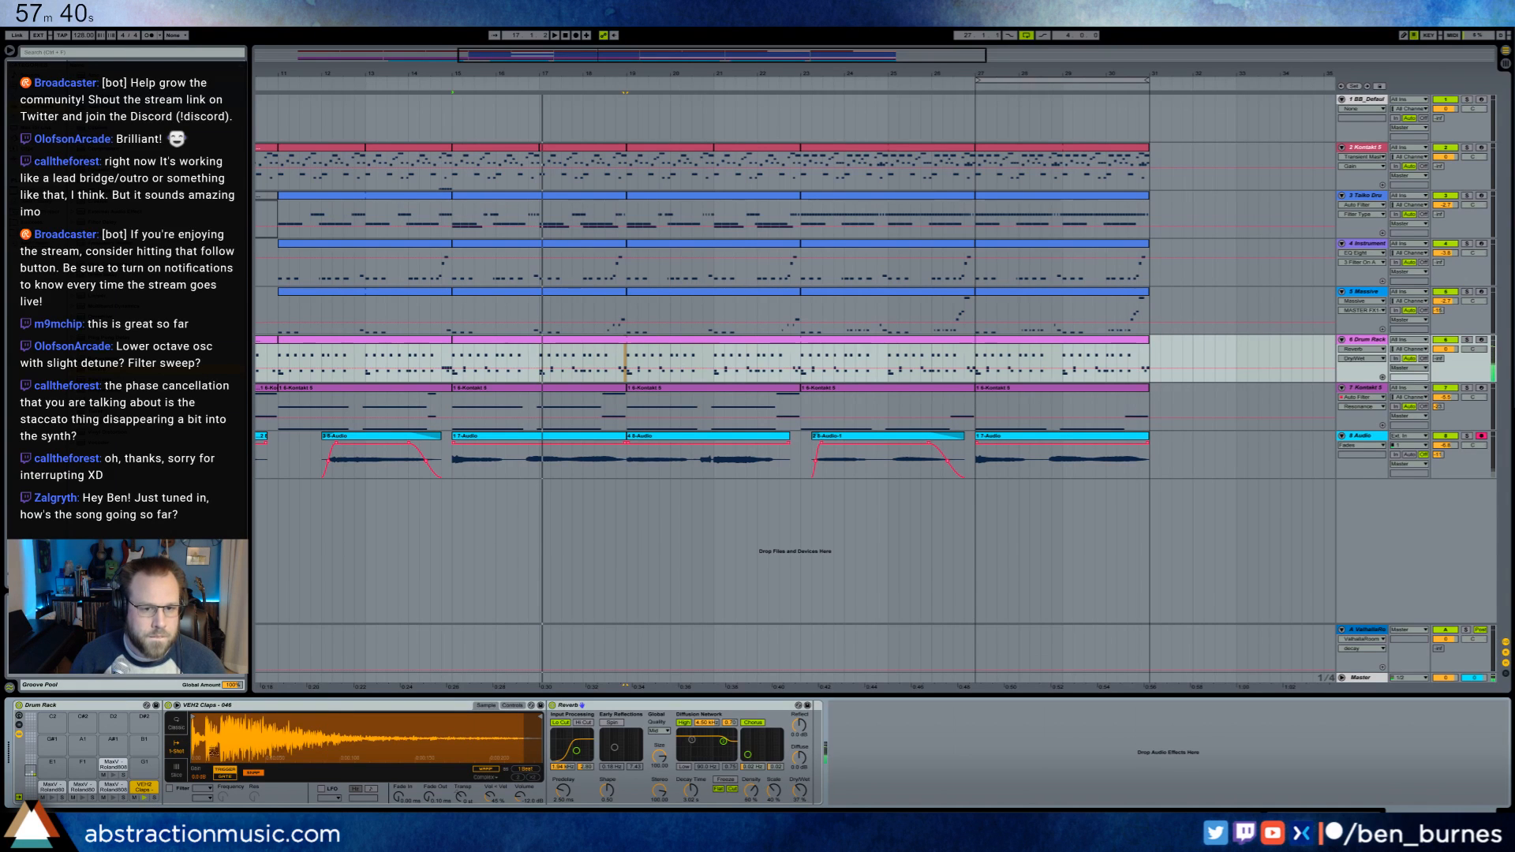
double_click(587, 345)
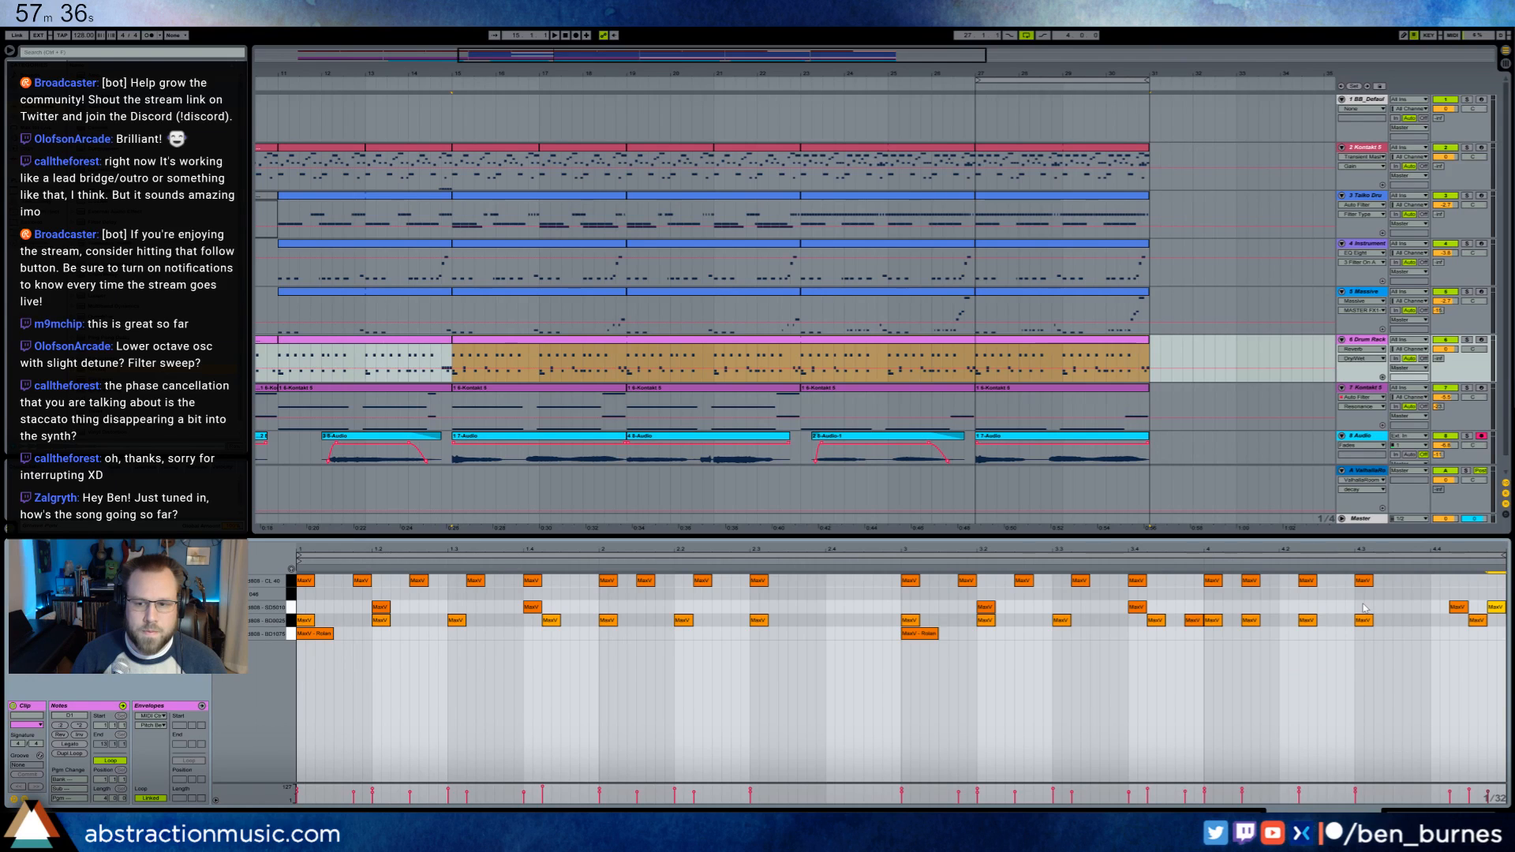
click(1399, 609)
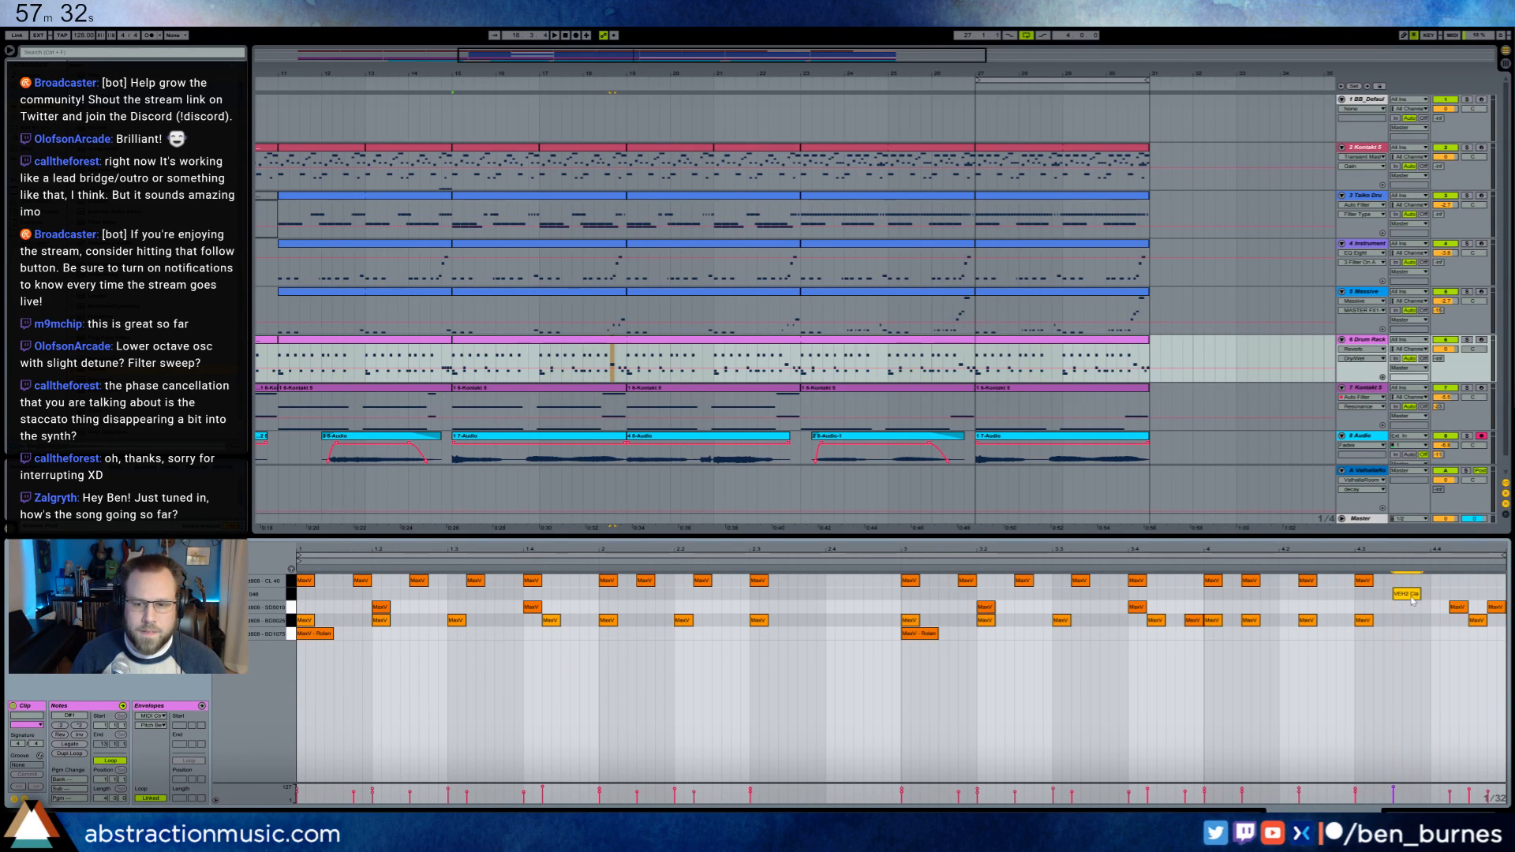
key(space)
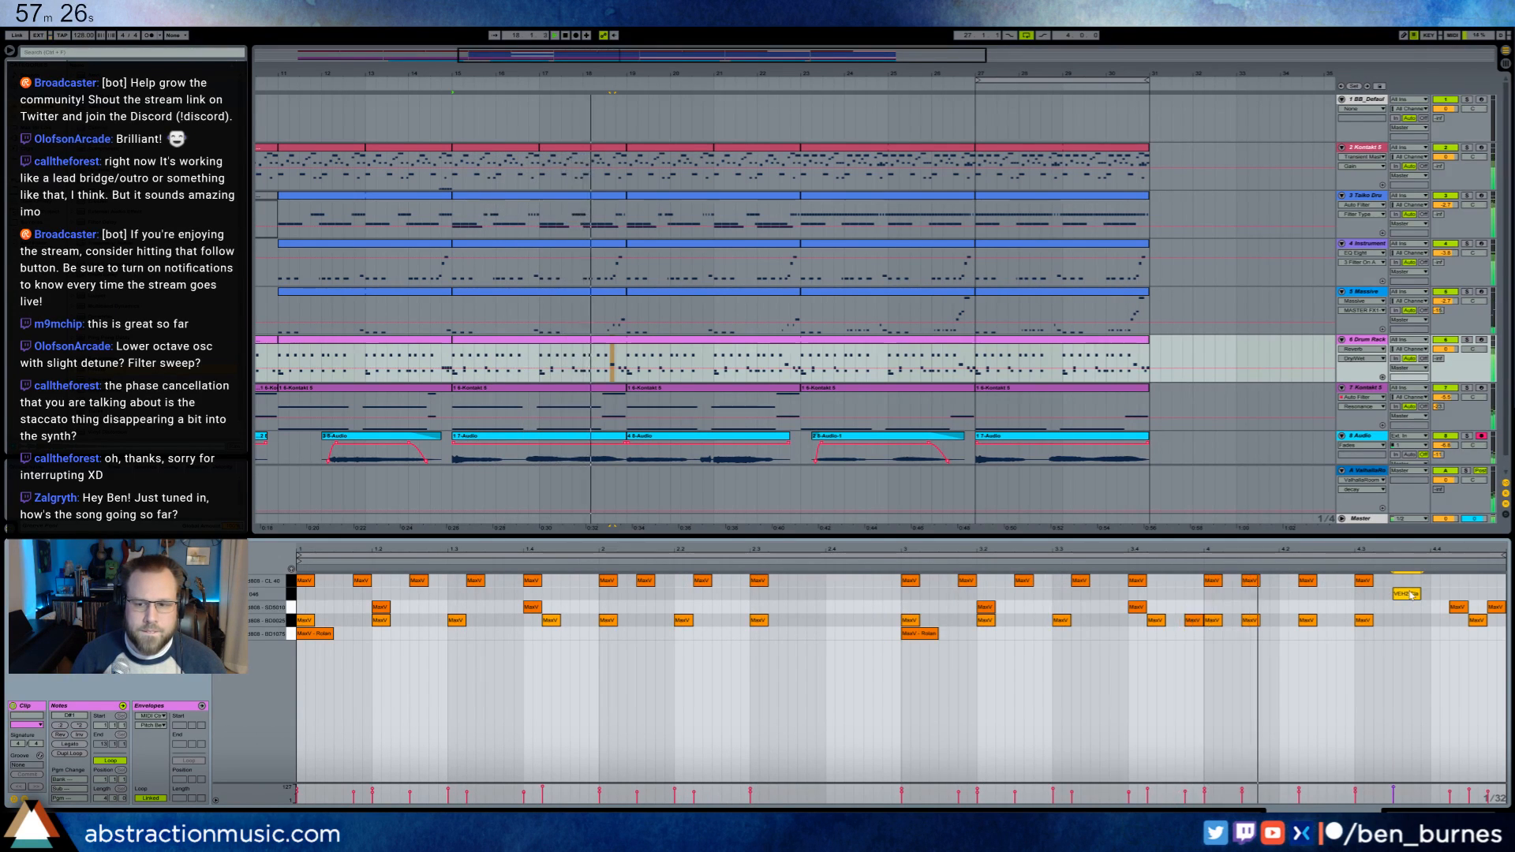
drag(1410, 595, 974, 608)
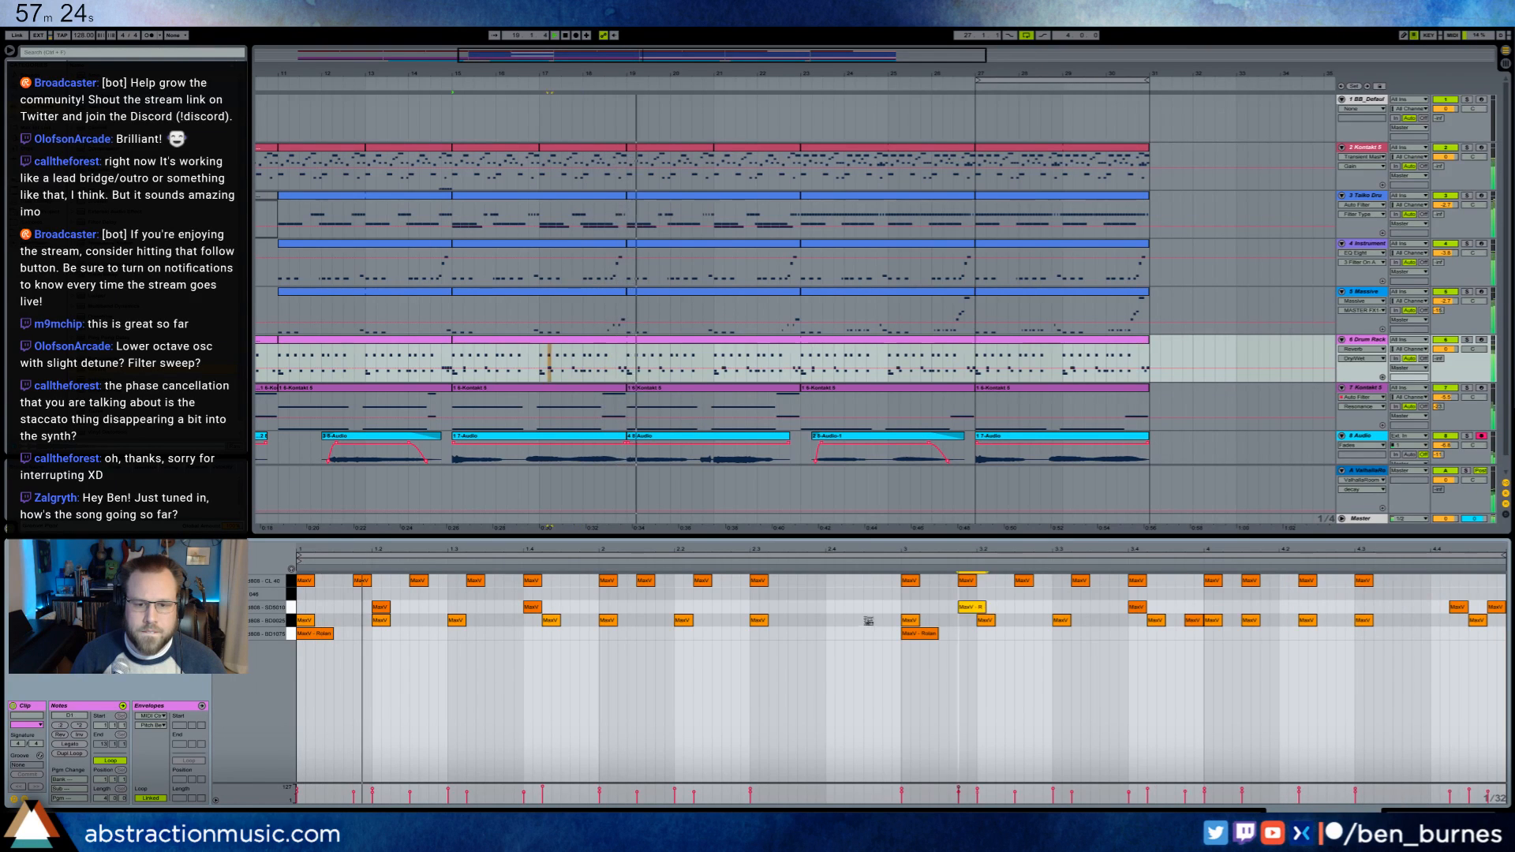
drag(868, 621, 829, 596)
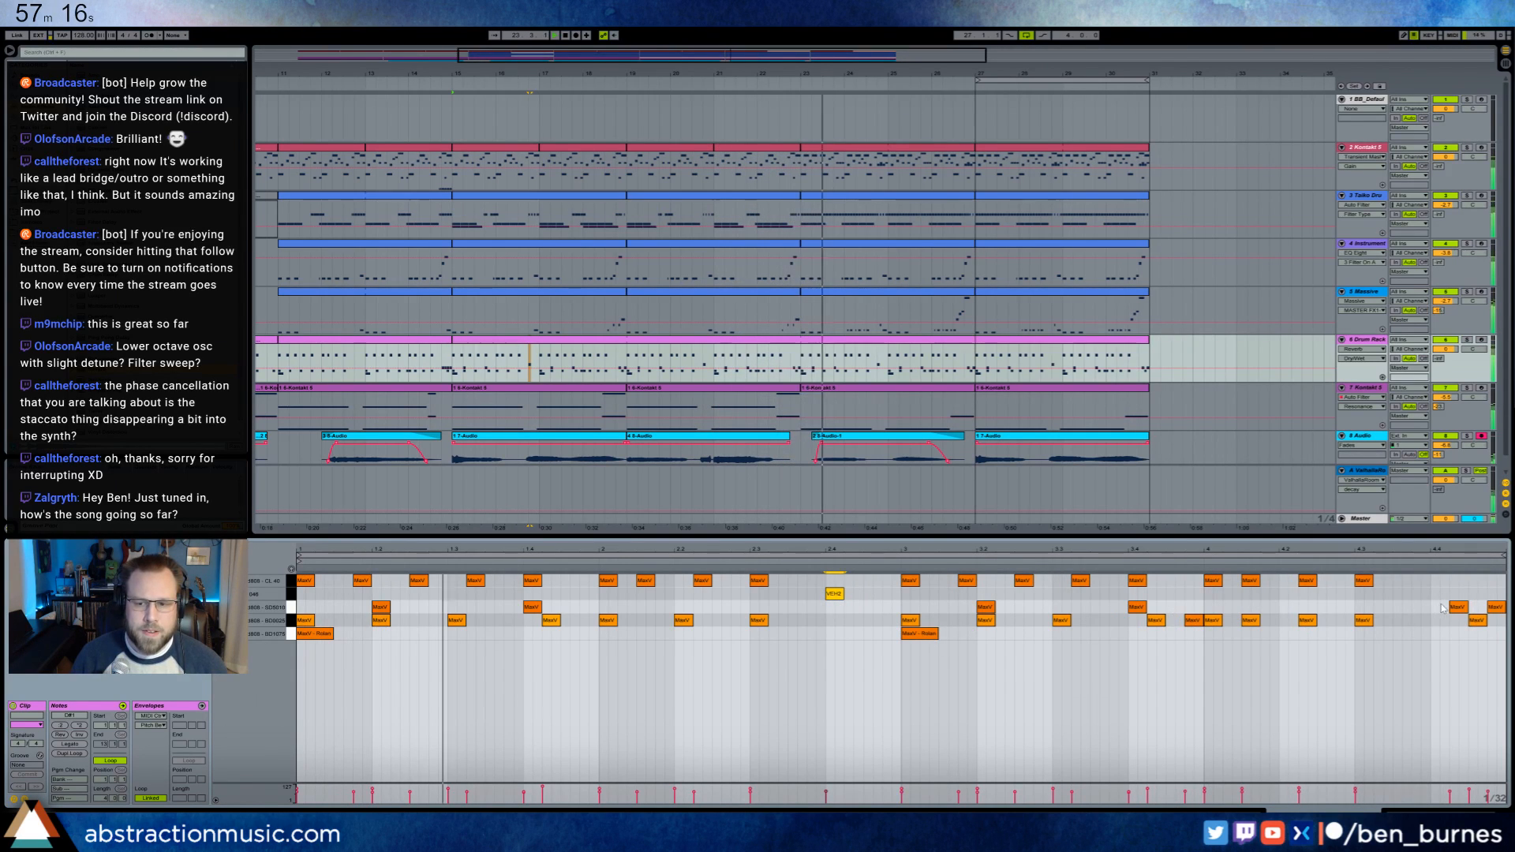
- Move the clap at beat 2.4 one sixteenth later and add a second clap on the second sixteenth of beat 4.4
key(shift+Tab)
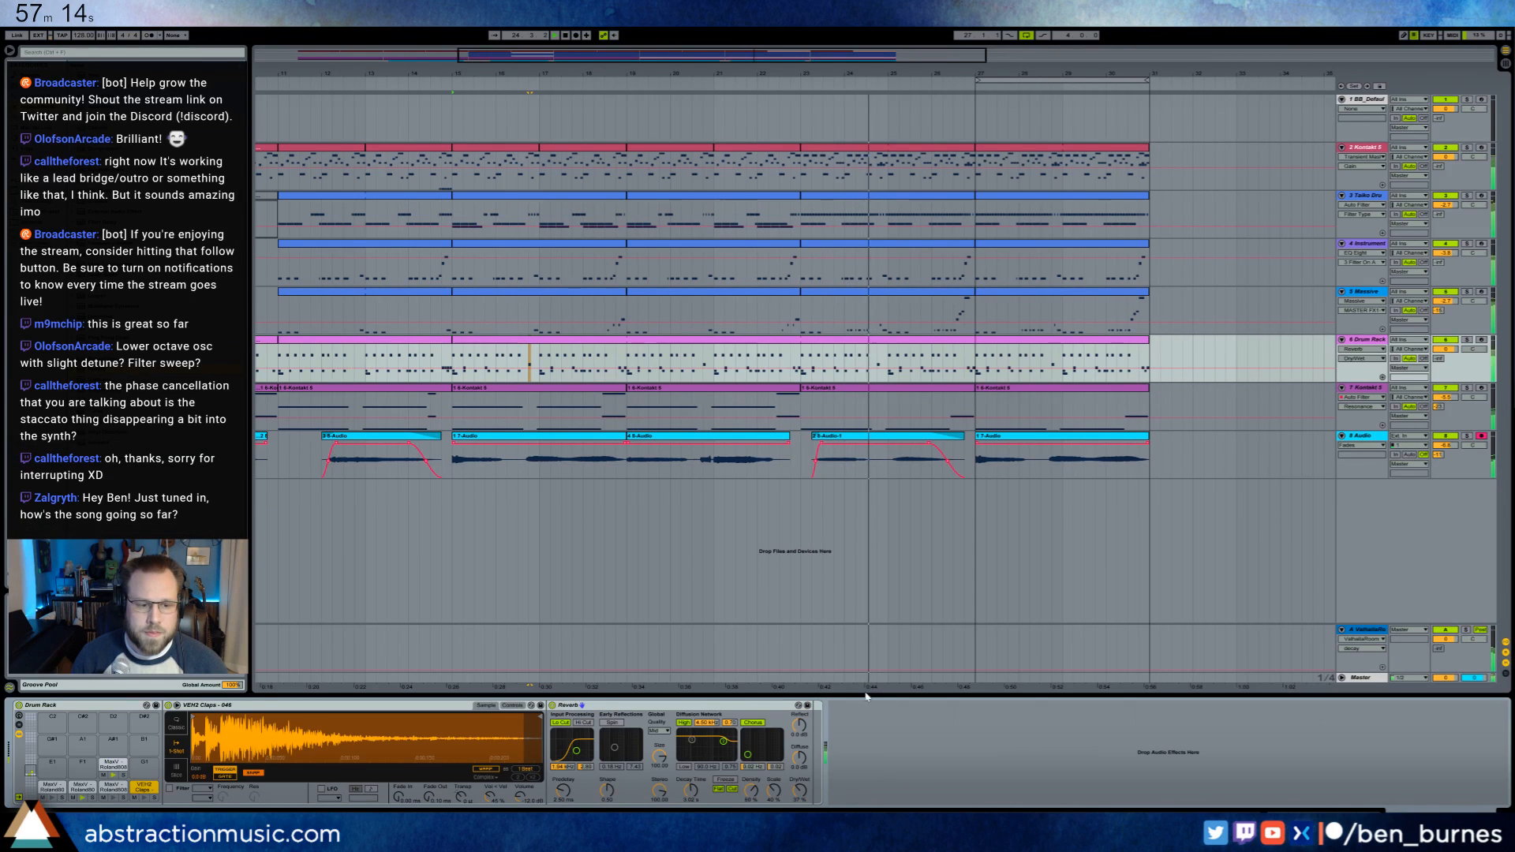
double_click(902, 348)
drag(833, 597, 848, 598)
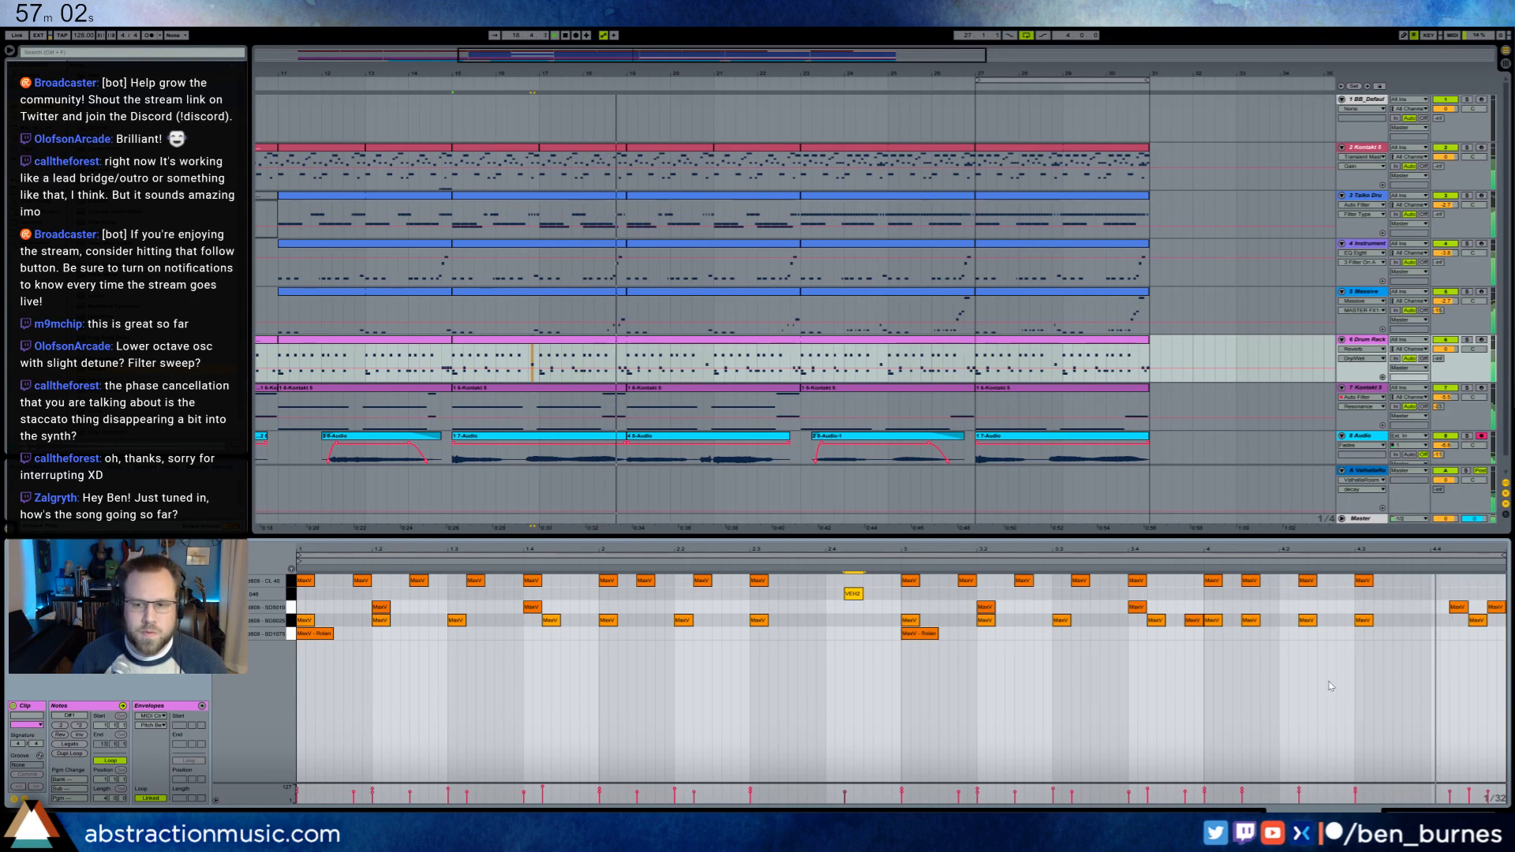
double_click(1458, 594)
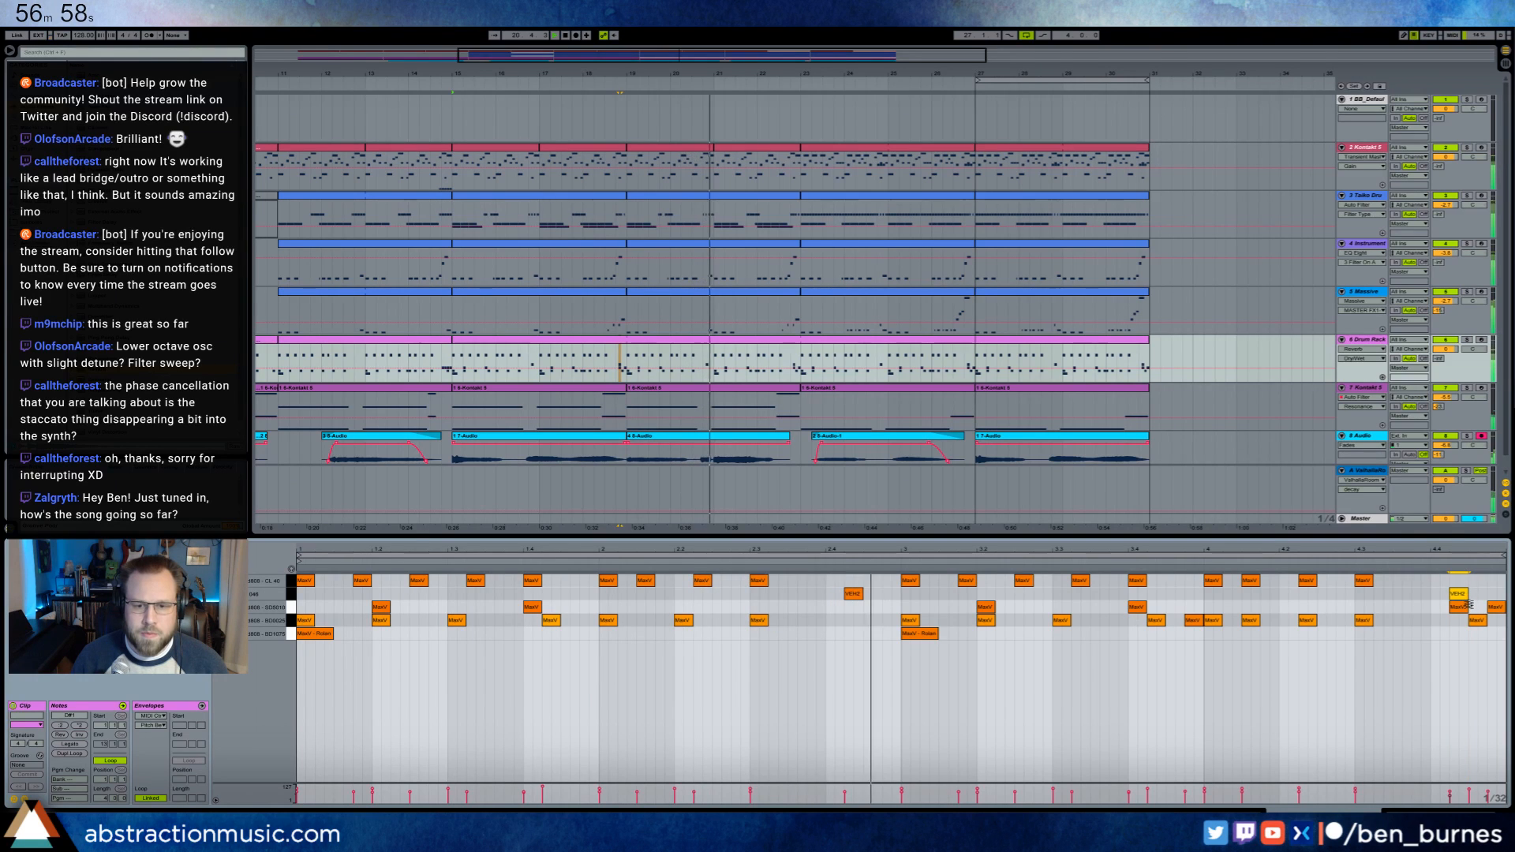
click(854, 594)
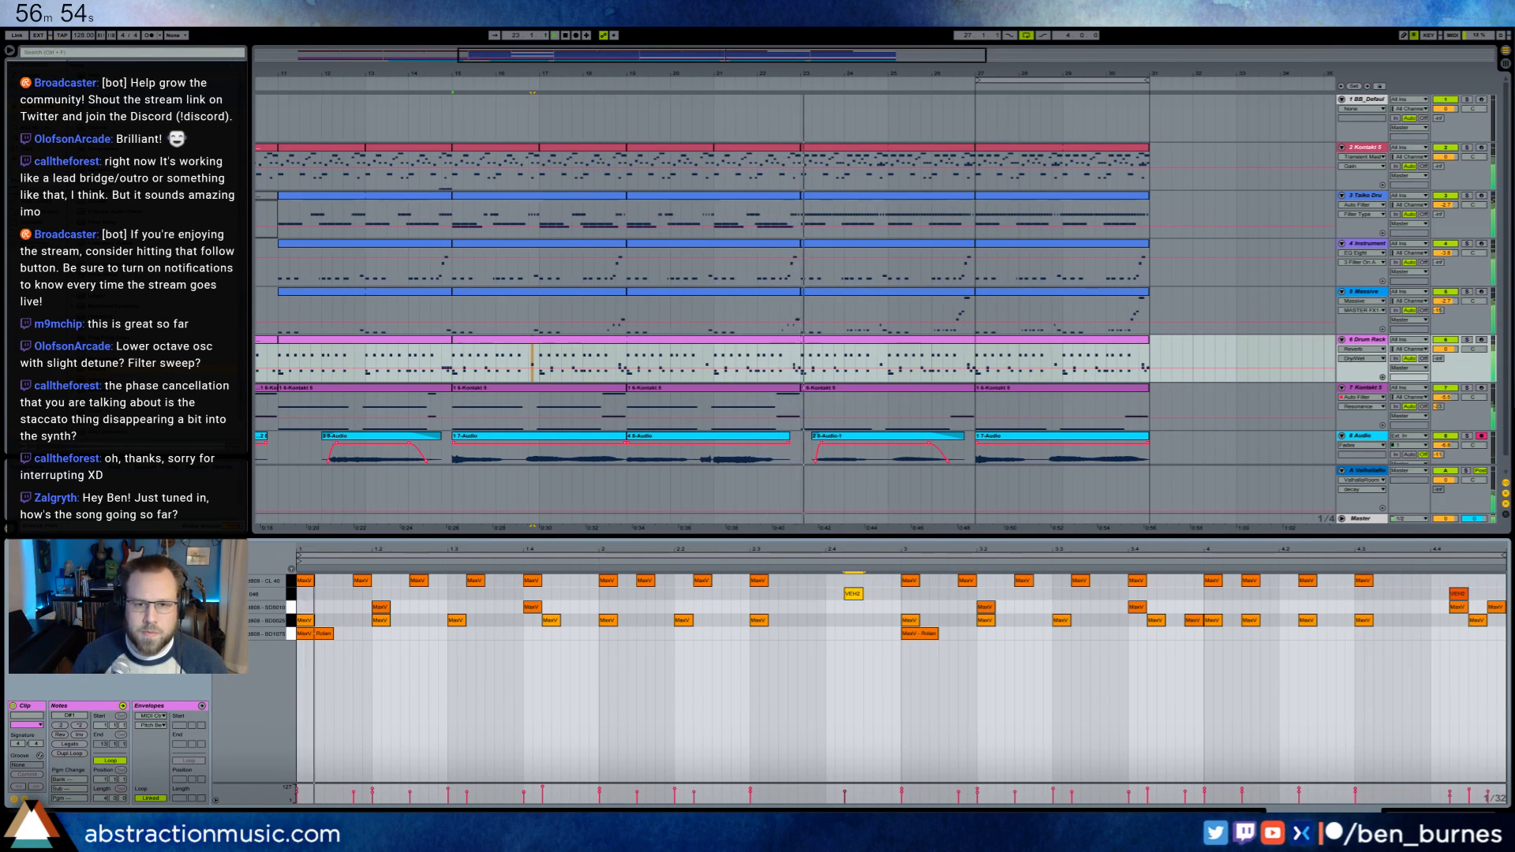
- Split the Drum Rack clip at bar 23 and open the part from bar 23 to 31 for note editing
click(1484, 815)
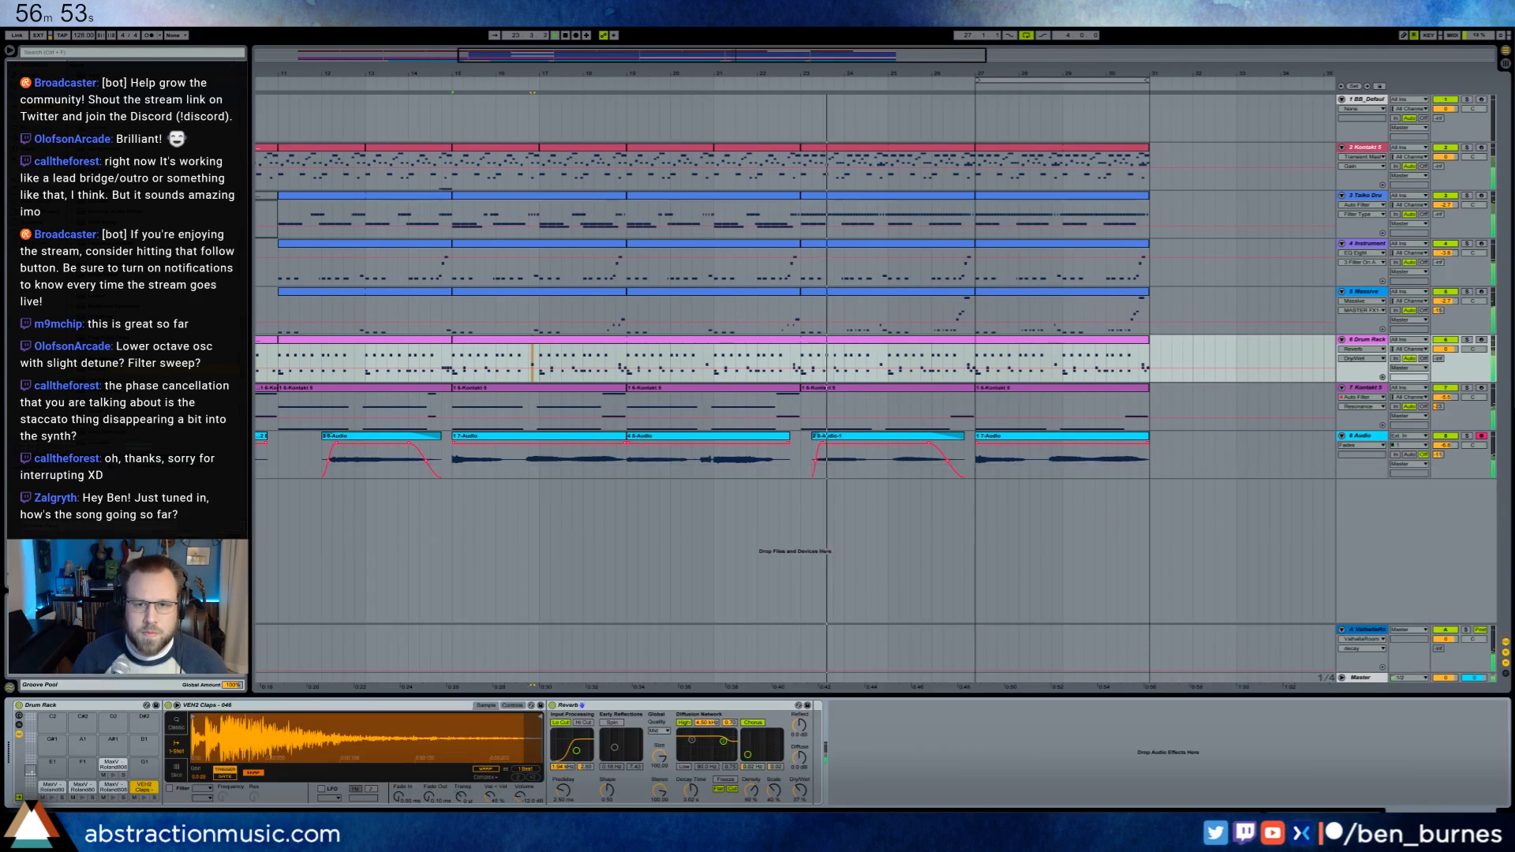
click(885, 343)
drag(801, 367, 1149, 376)
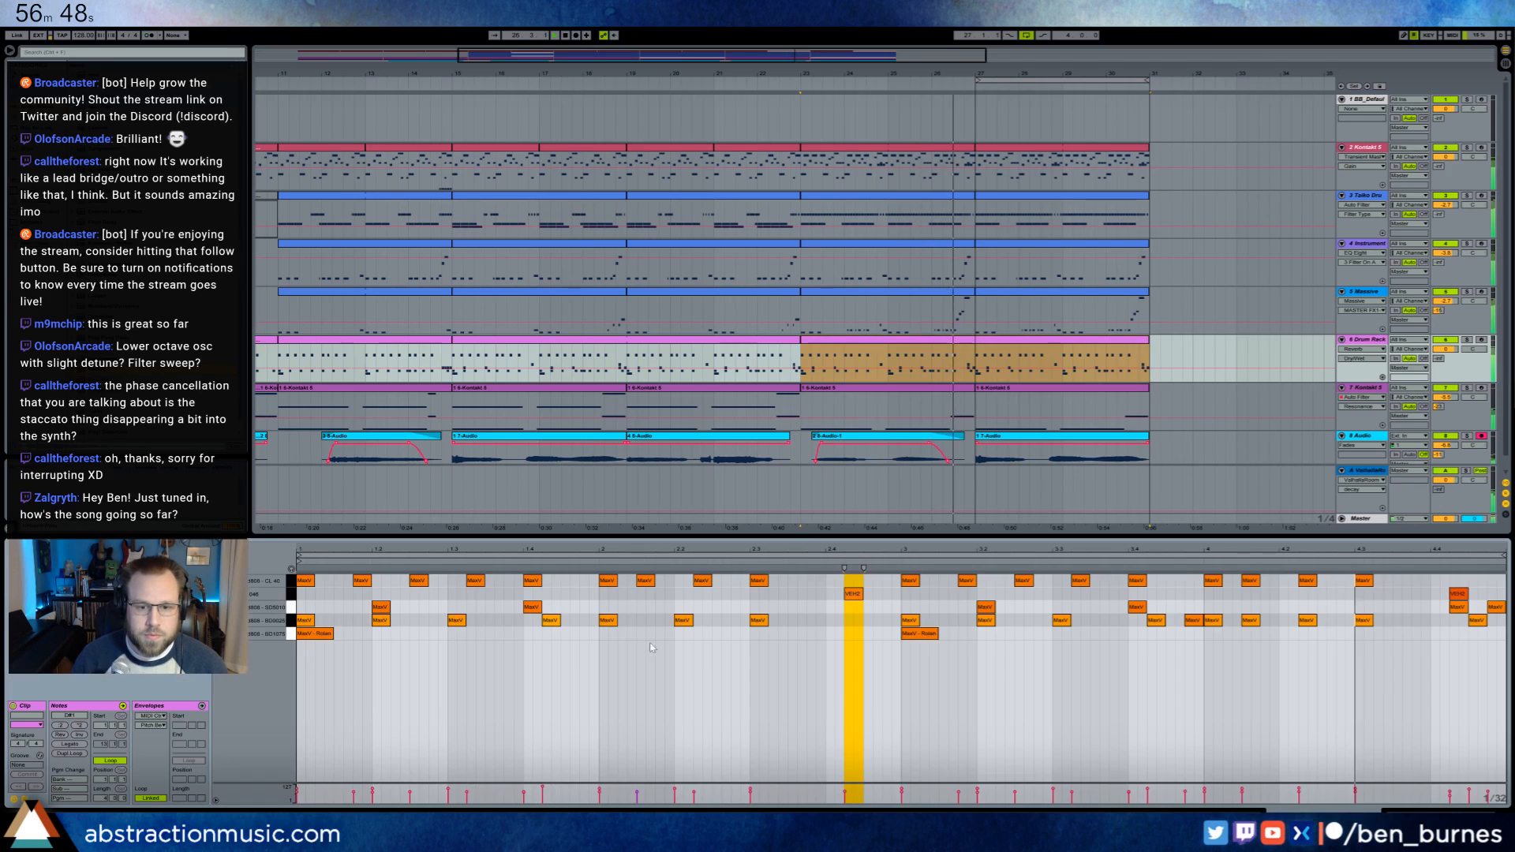
key(shift+Tab)
- Extend the loop start back to bar 23 and try a third-row drum hit one sixteenth after beat 2.1, playing the result
double_click(683, 607)
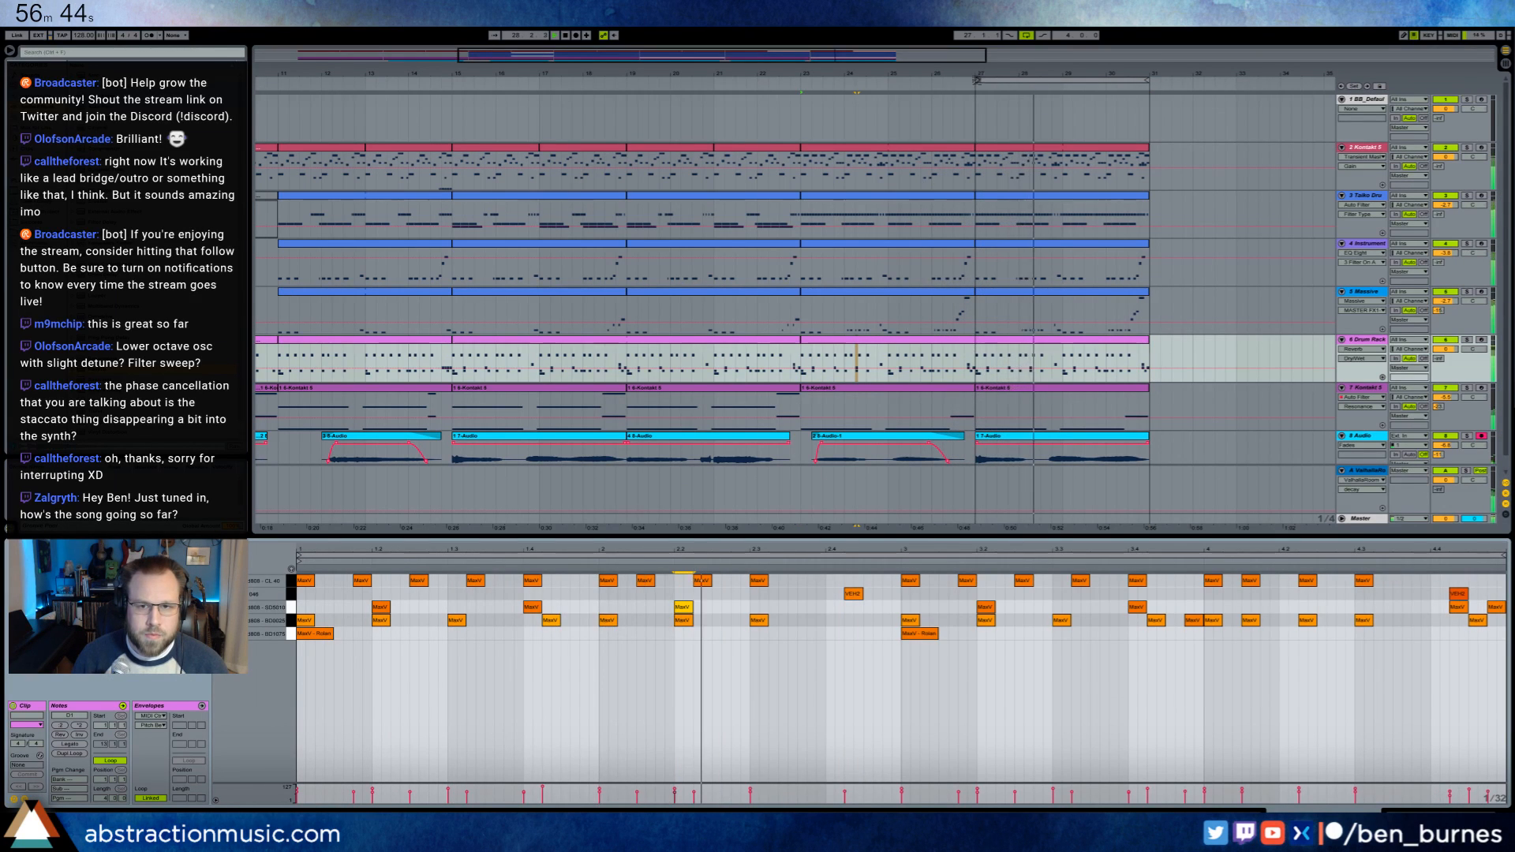
drag(978, 80, 803, 101)
click(669, 612)
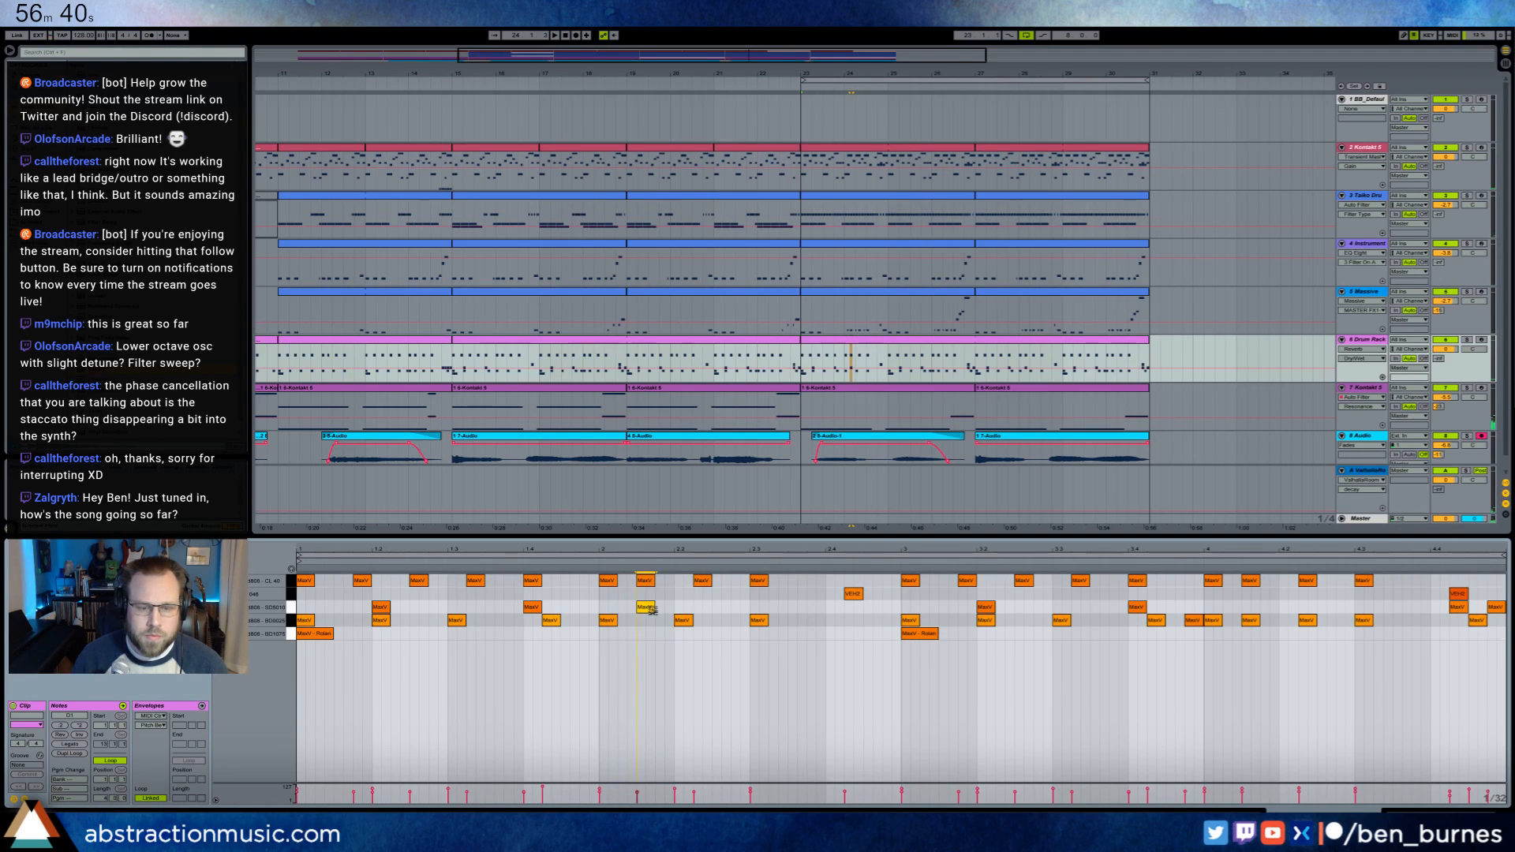
drag(649, 609, 632, 610)
key(space)
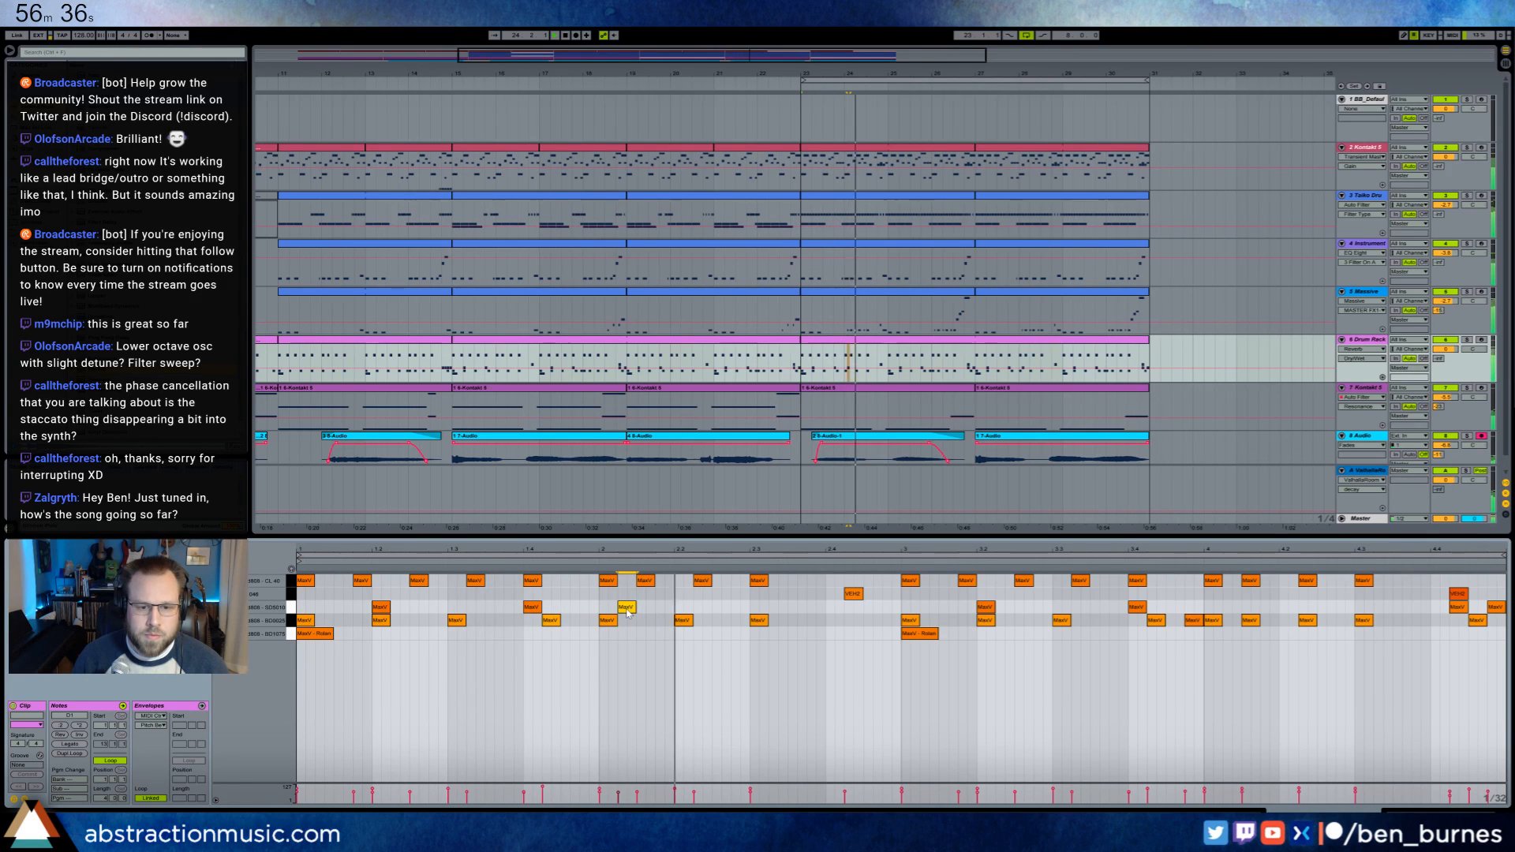
- Try alternating third- and fourth-row drum hits around beat 2.2 of the bar 23 Drum Rack clip, nudging them by sixteenths
drag(628, 610, 671, 625)
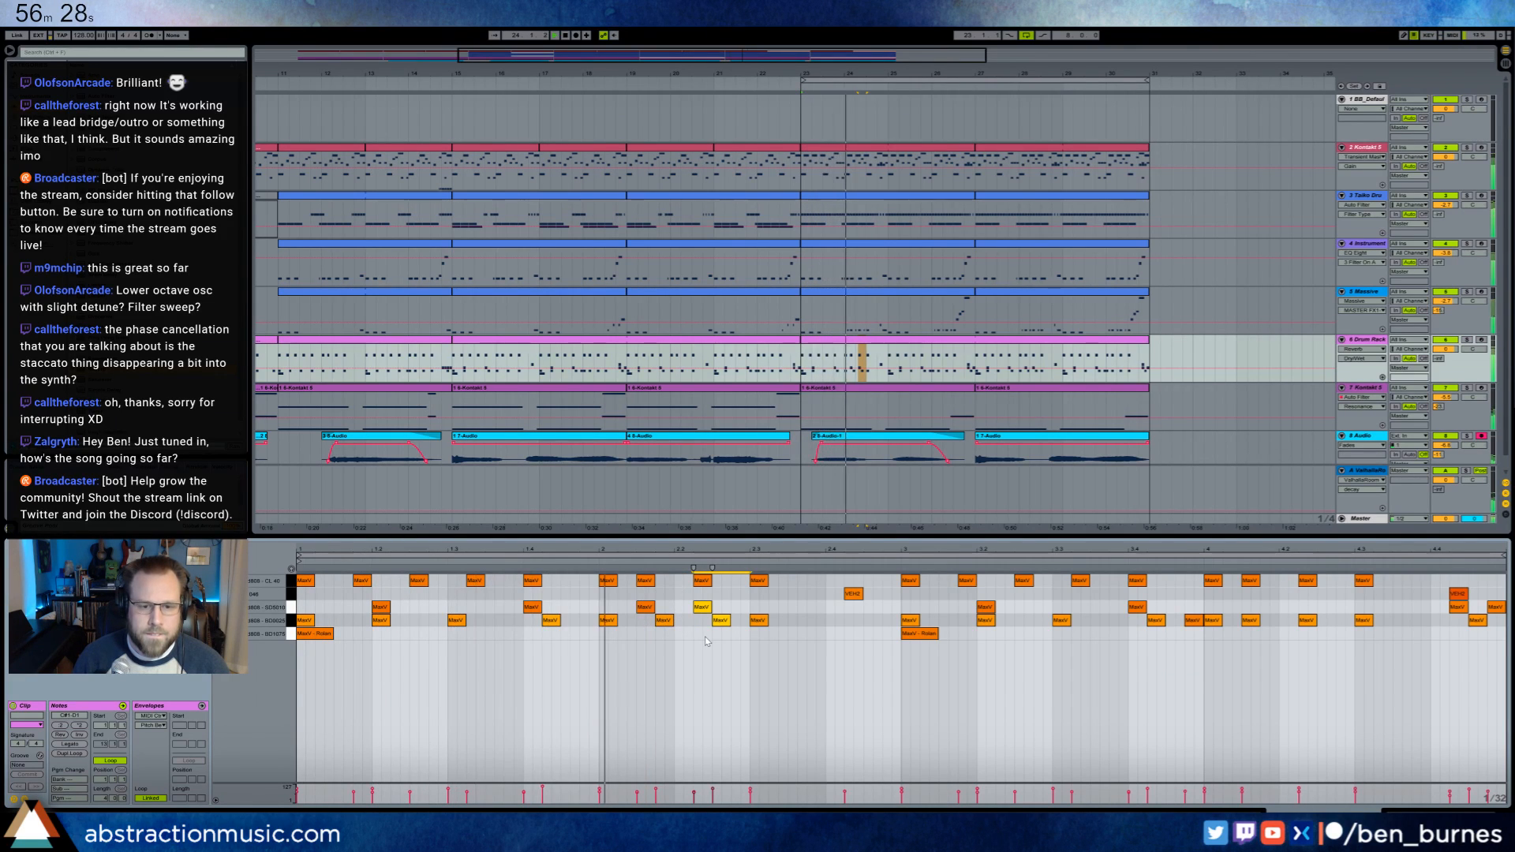
click(647, 606)
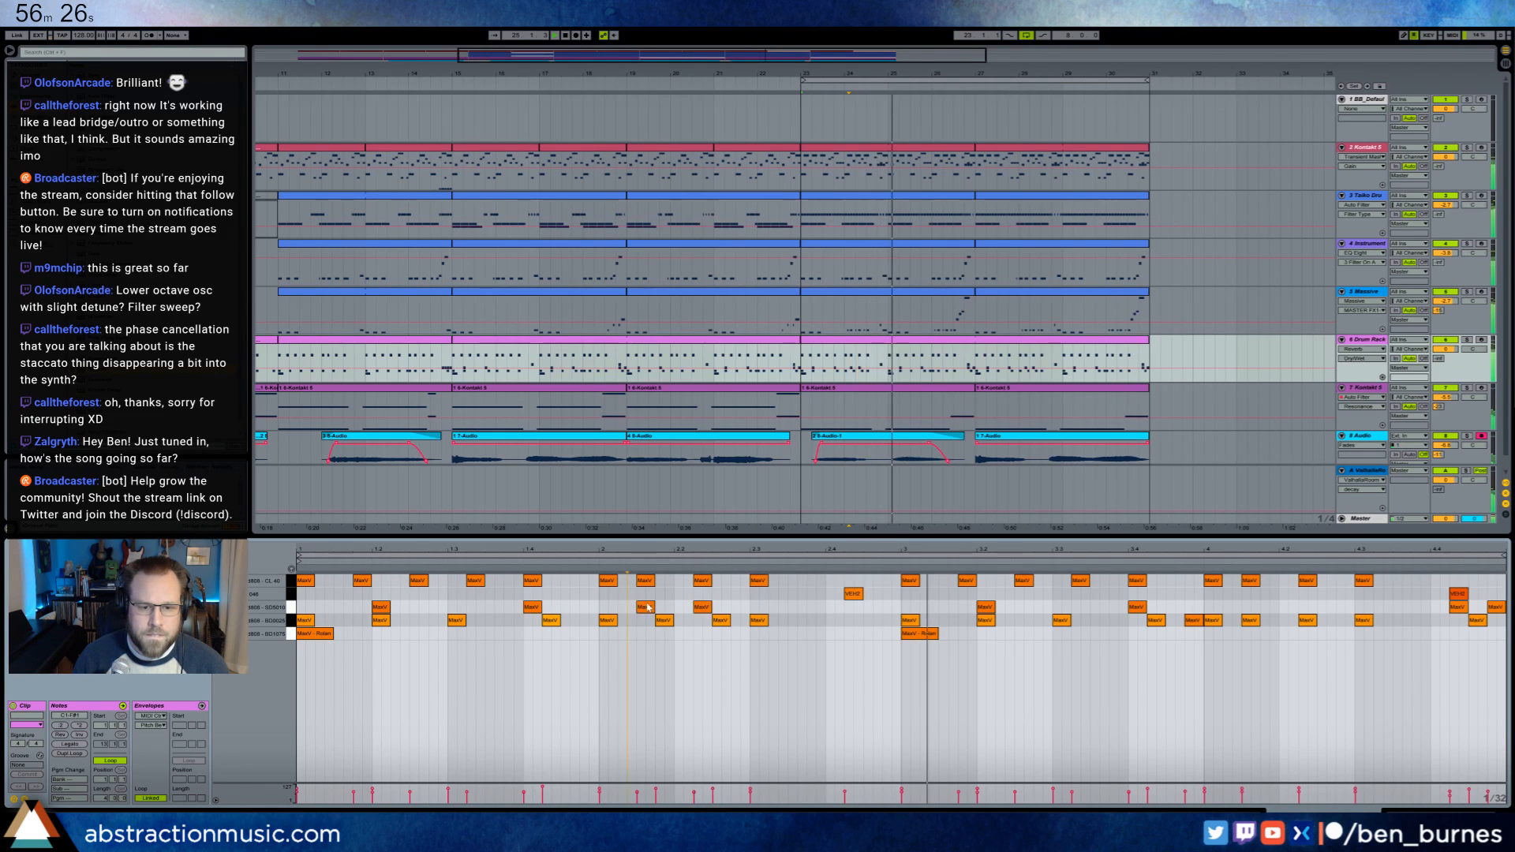
mouse_move(647, 606)
mouse_down()
mouse_move(713, 612)
mouse_move(665, 624)
mouse_up()
key(Right)
key(Right)
key(Left)
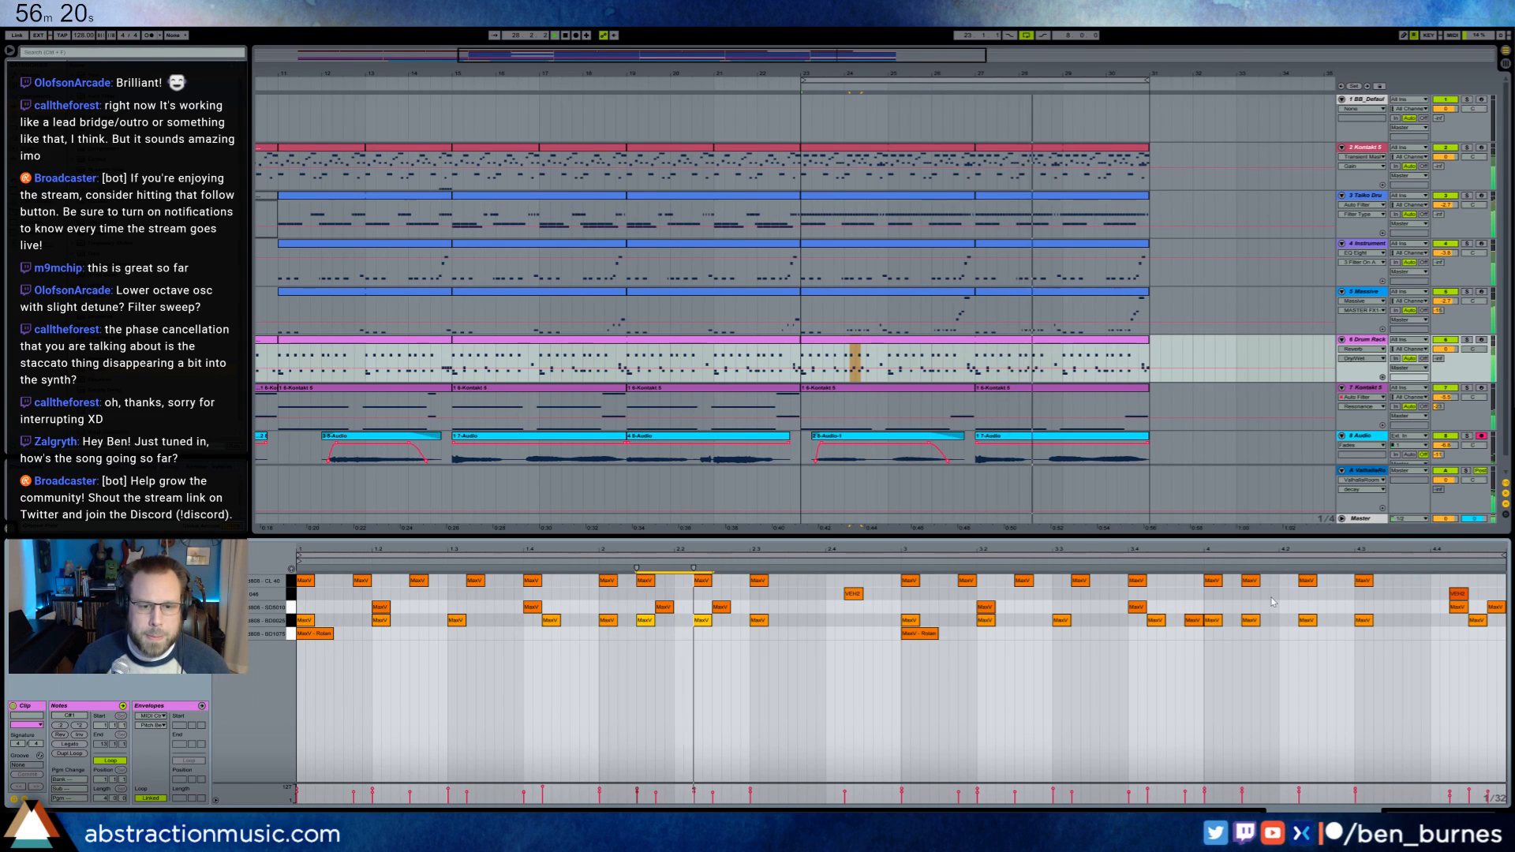
- Remove the extra third-row hit on beat 2.3 and add a third-row hit on beat 4.2 in the bar 23 Drum Rack clip
drag(670, 608, 760, 609)
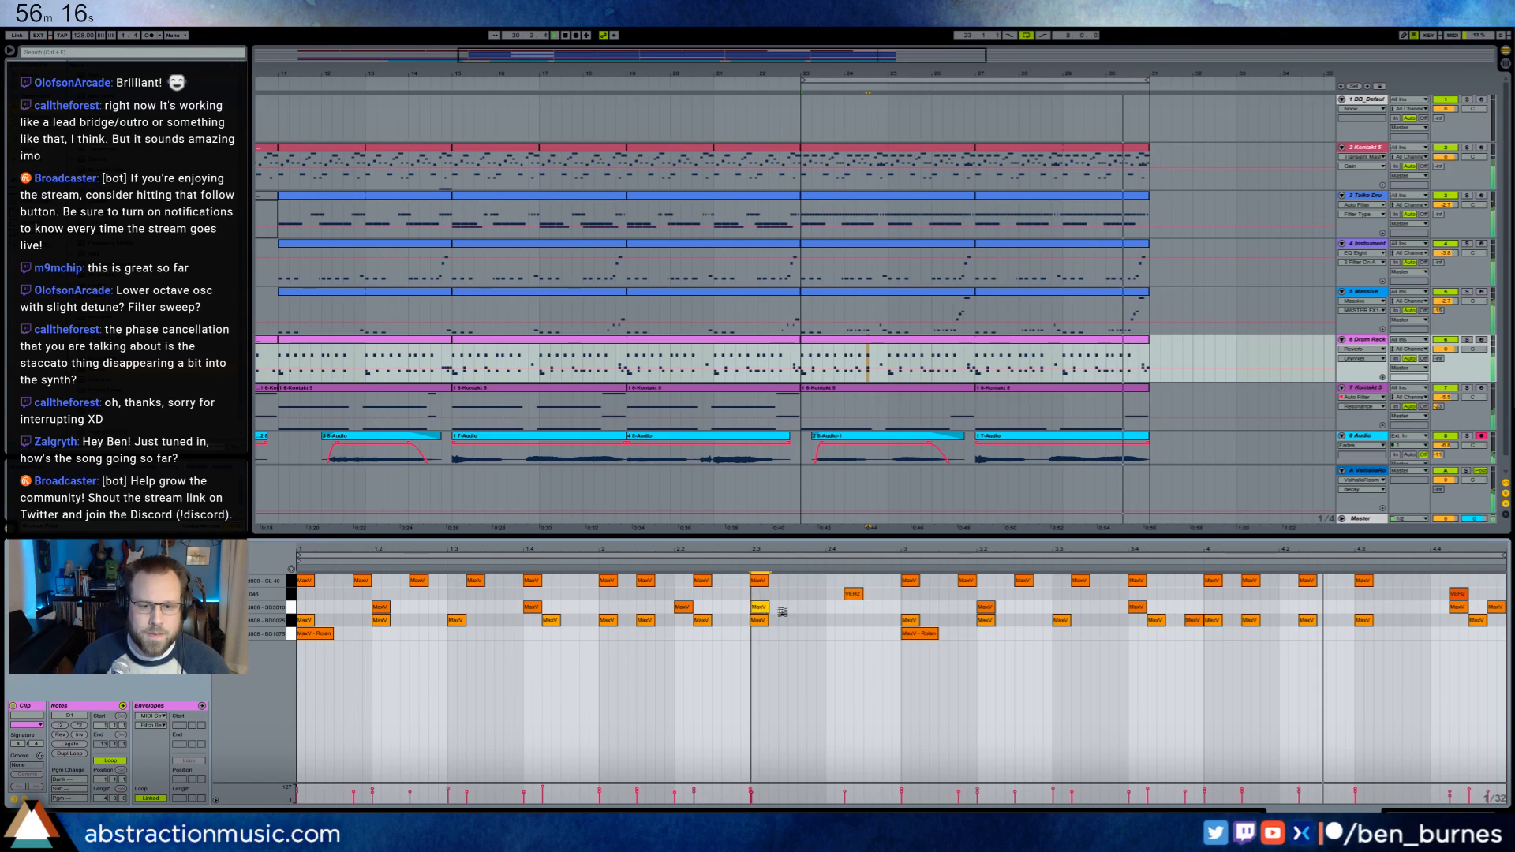
key(Delete)
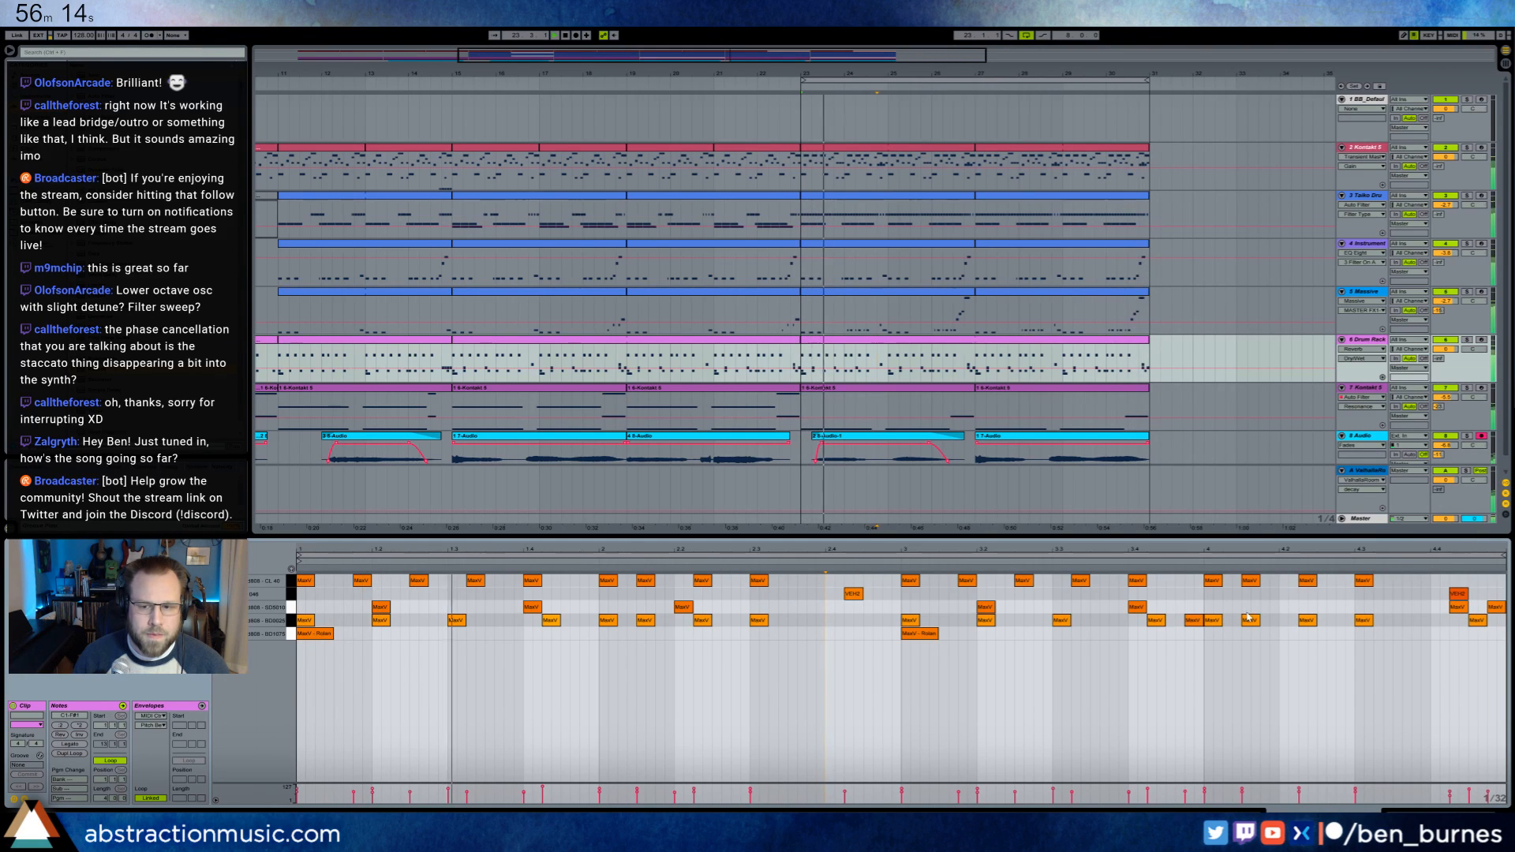
double_click(1286, 607)
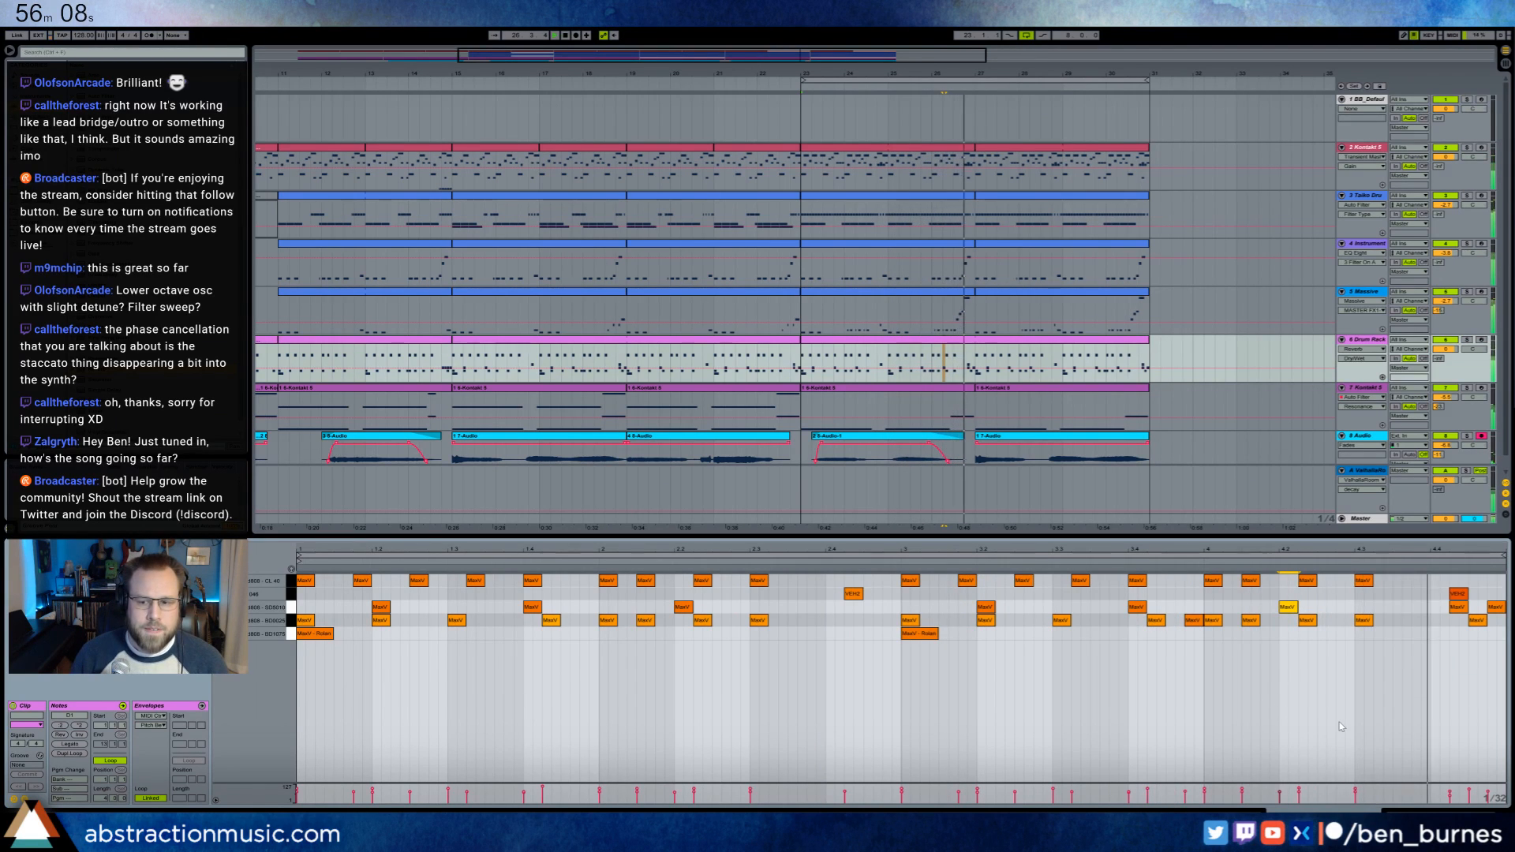
- Duplicate the short rising run at the end of the Massive clip at bar 27 and transpose the copy up an octave
key(shift+Tab)
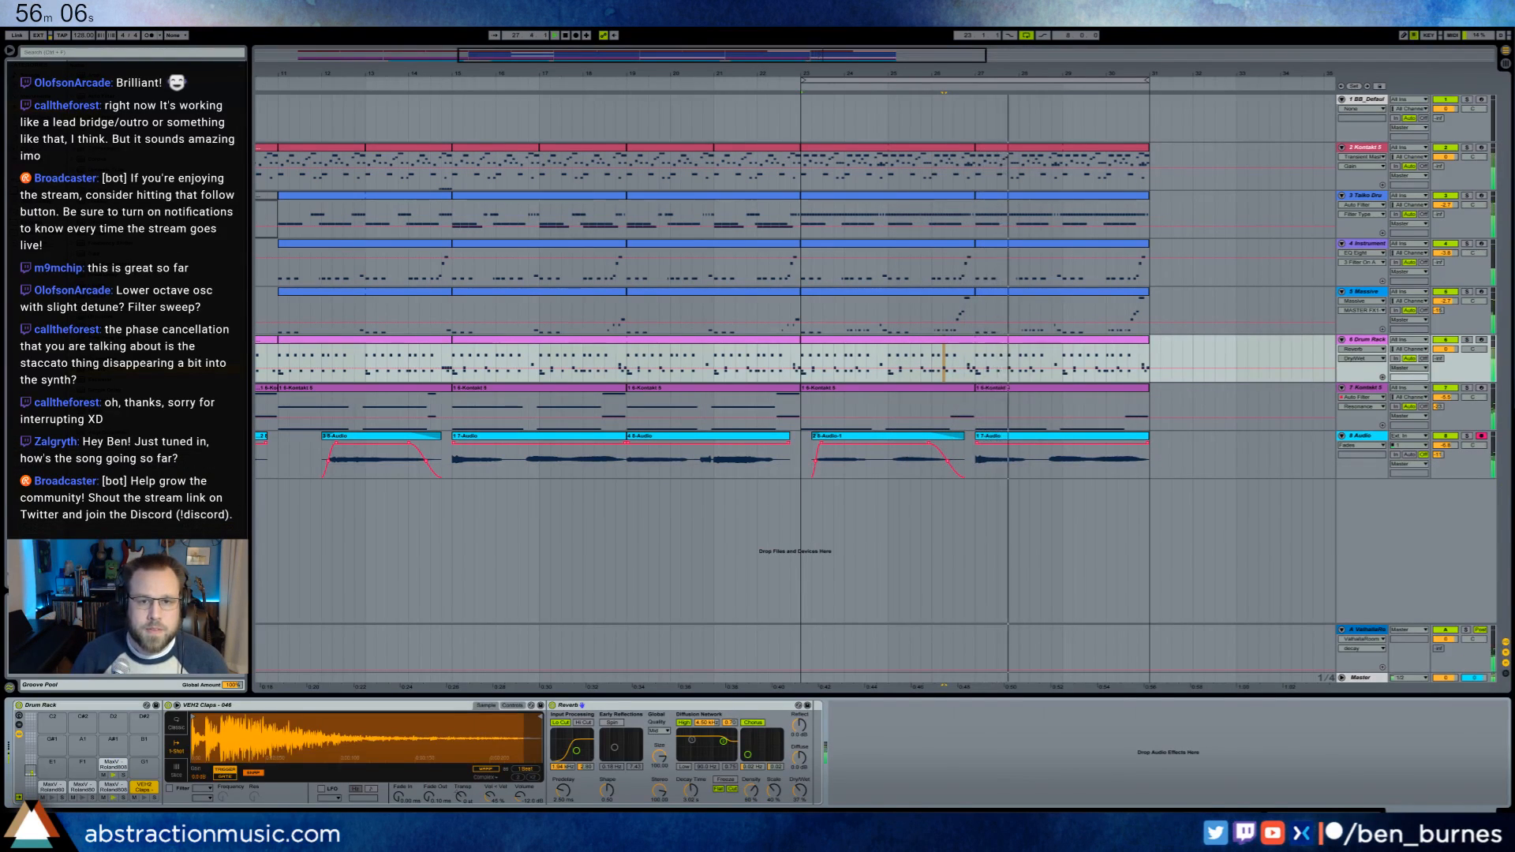
drag(813, 56, 795, 50)
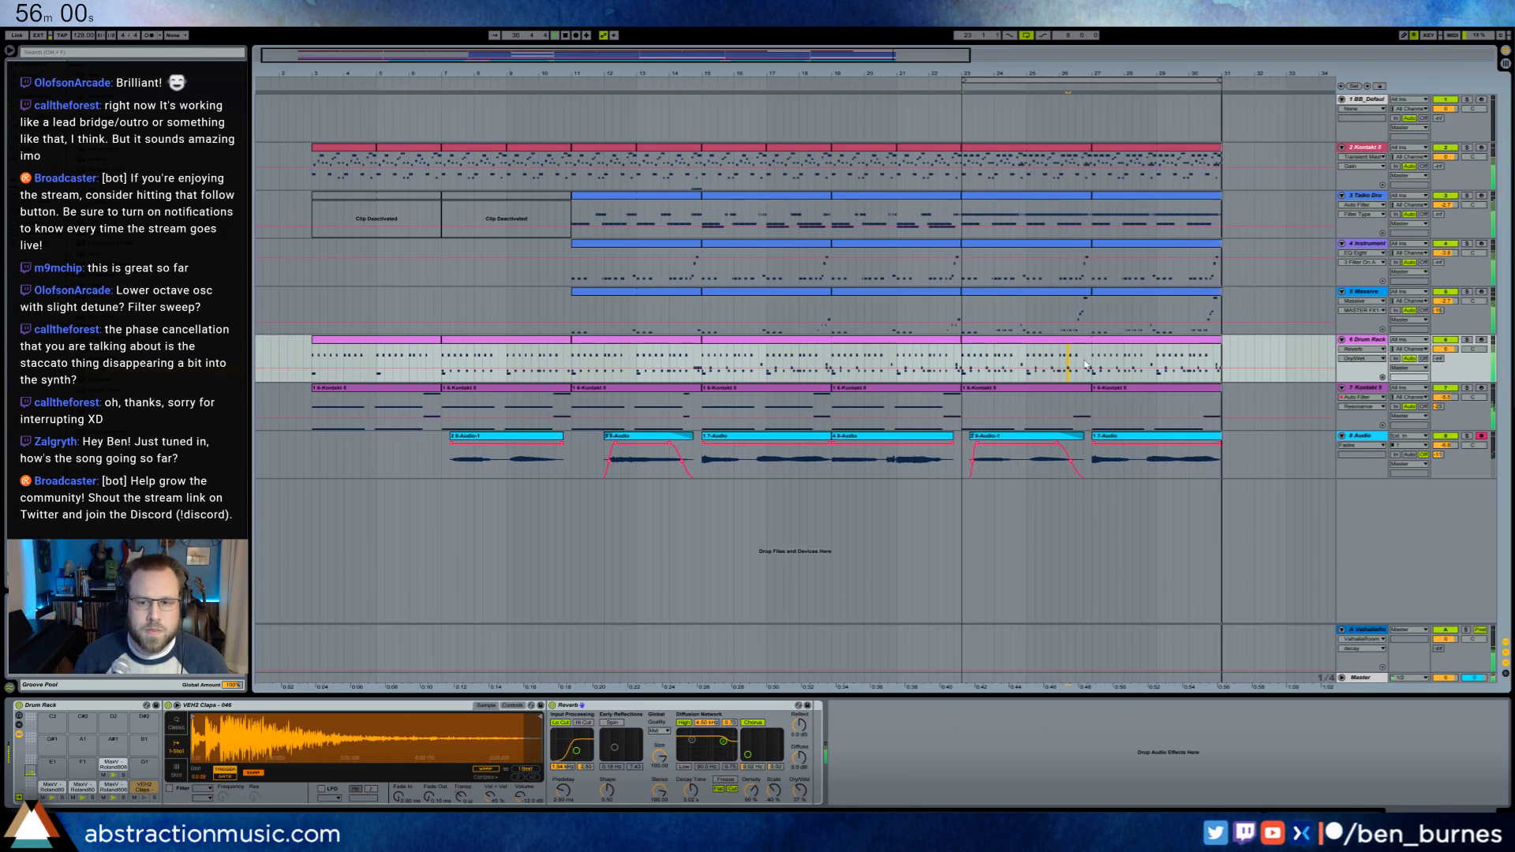
double_click(1190, 294)
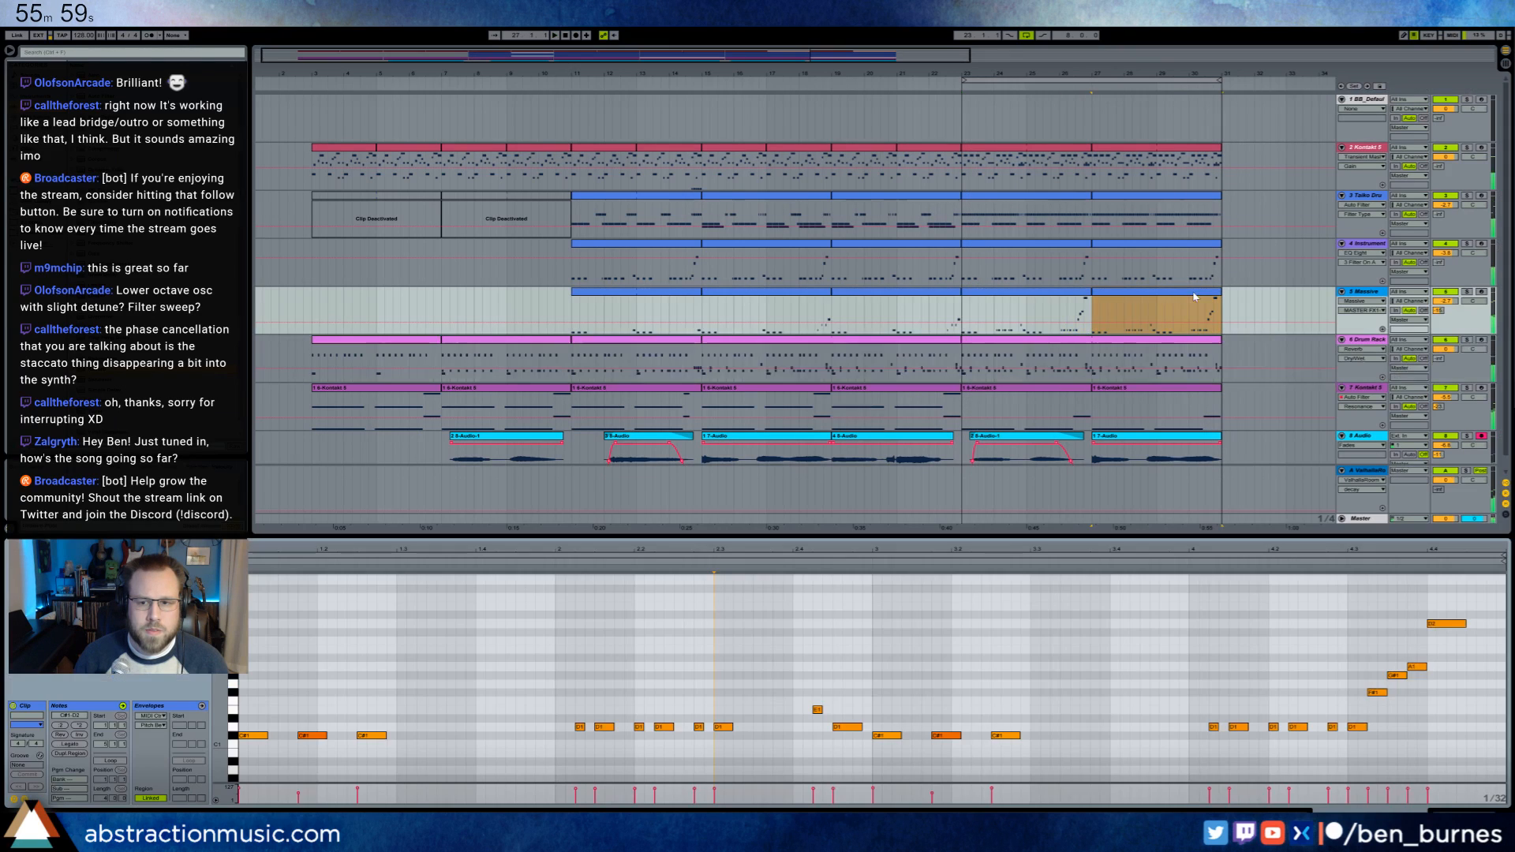
click(1366, 659)
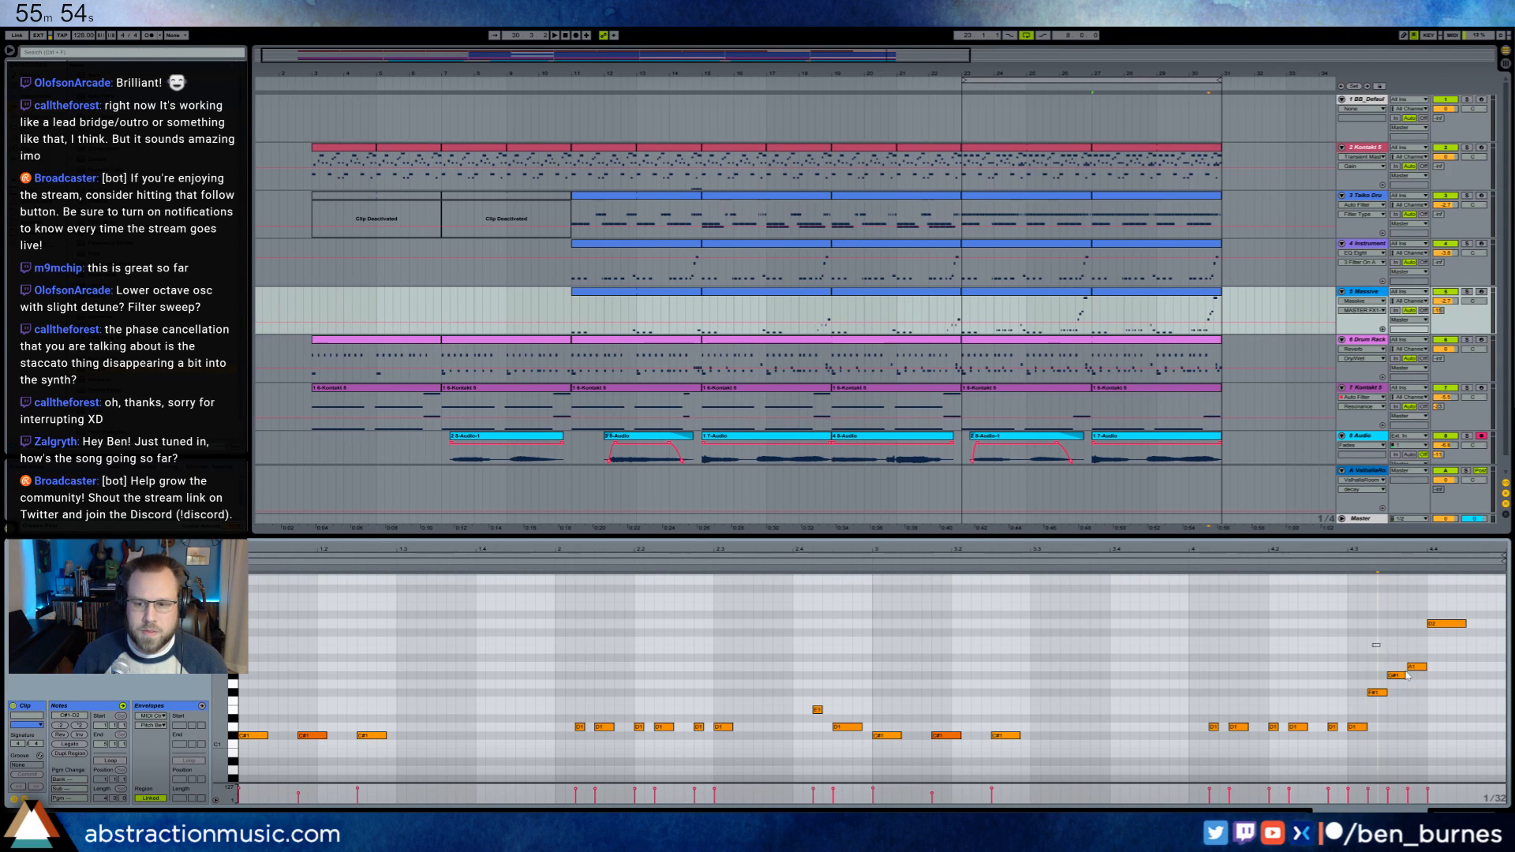
key(ctrl+d)
key(shift+Up)
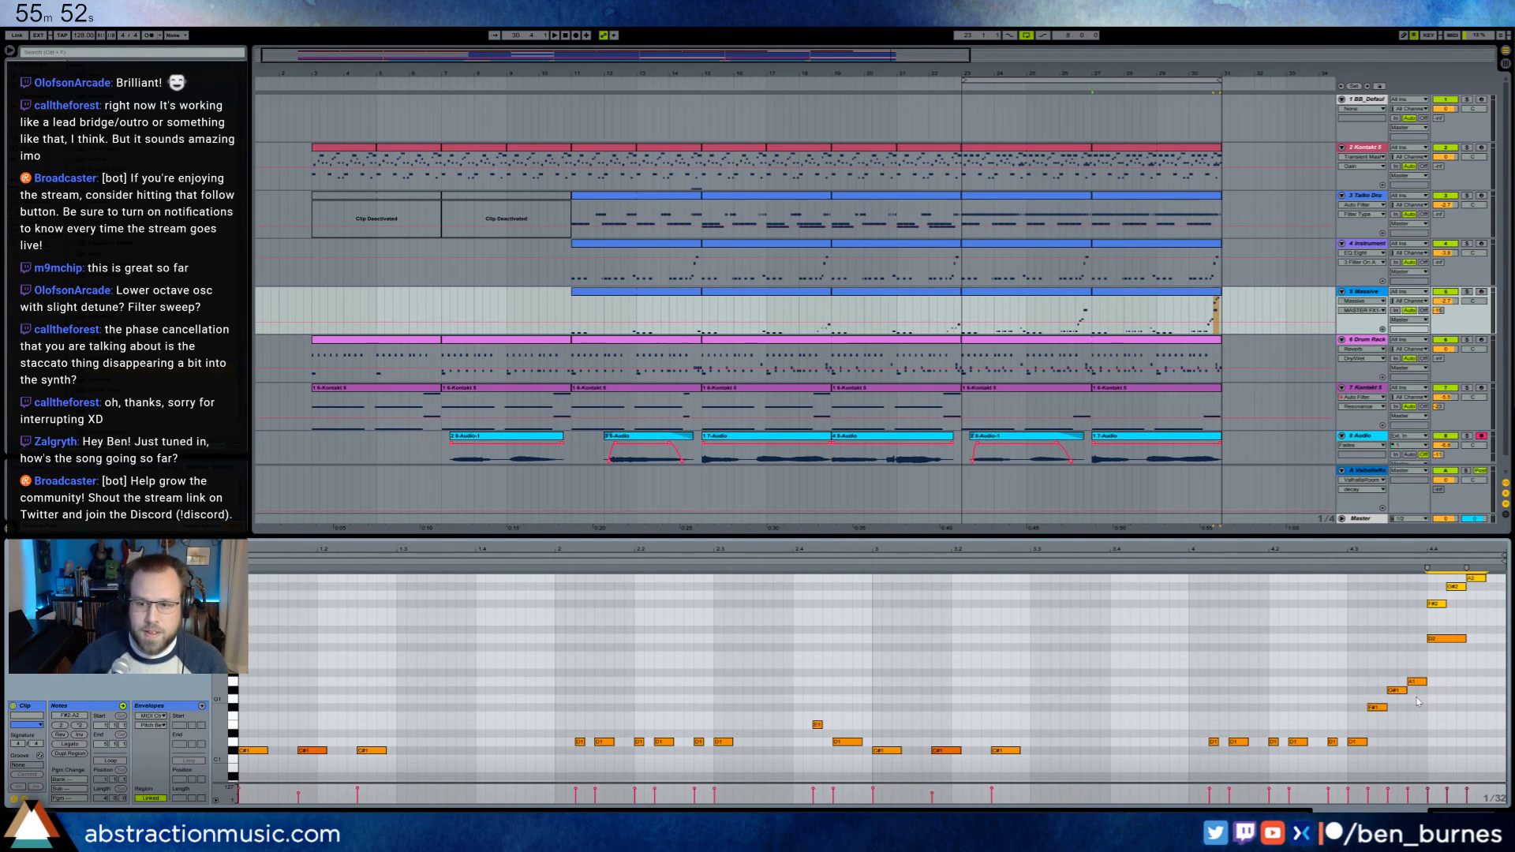
- Lower the copied notes and rearrange them so the rising run continues in sixteenths to the end of the Massive clip
key(Down)
key(Down)
key(Down)
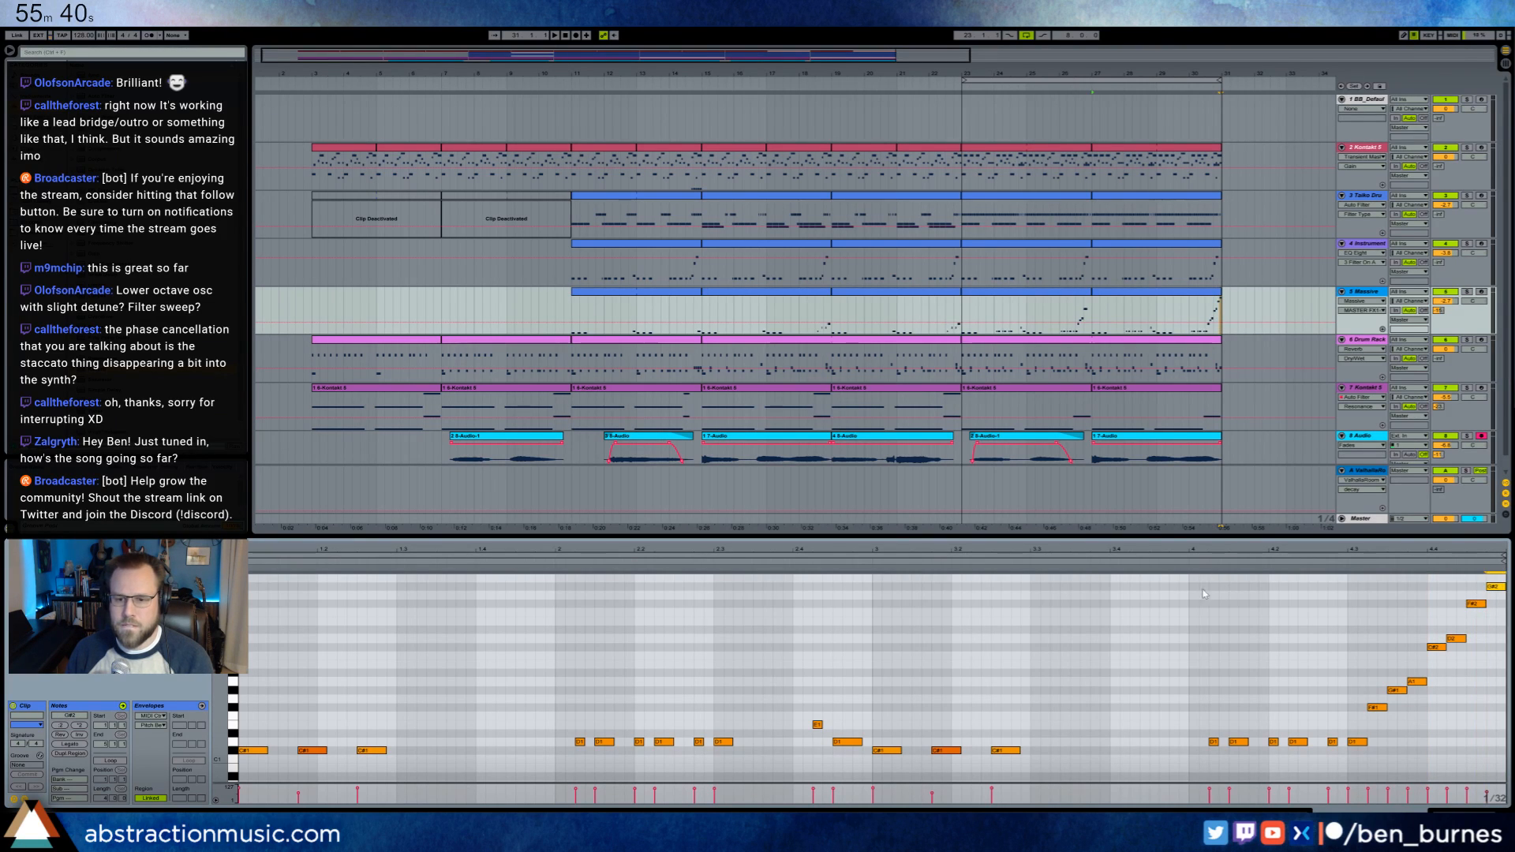
- Play the looped section from bar 23 to 31 to hear the extended Massive run in the arrangement
click(1181, 562)
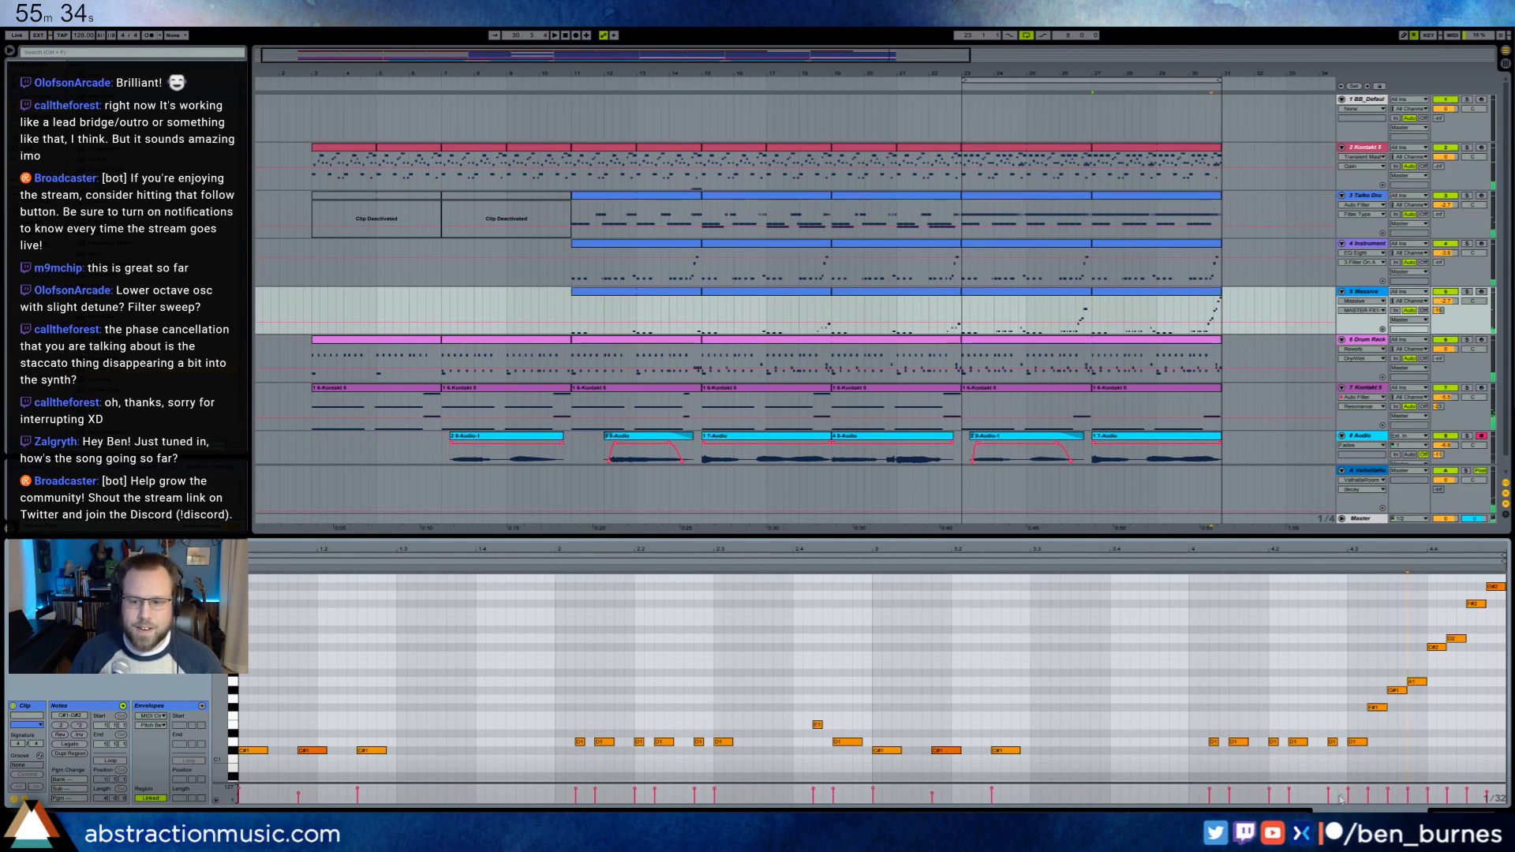
key(space)
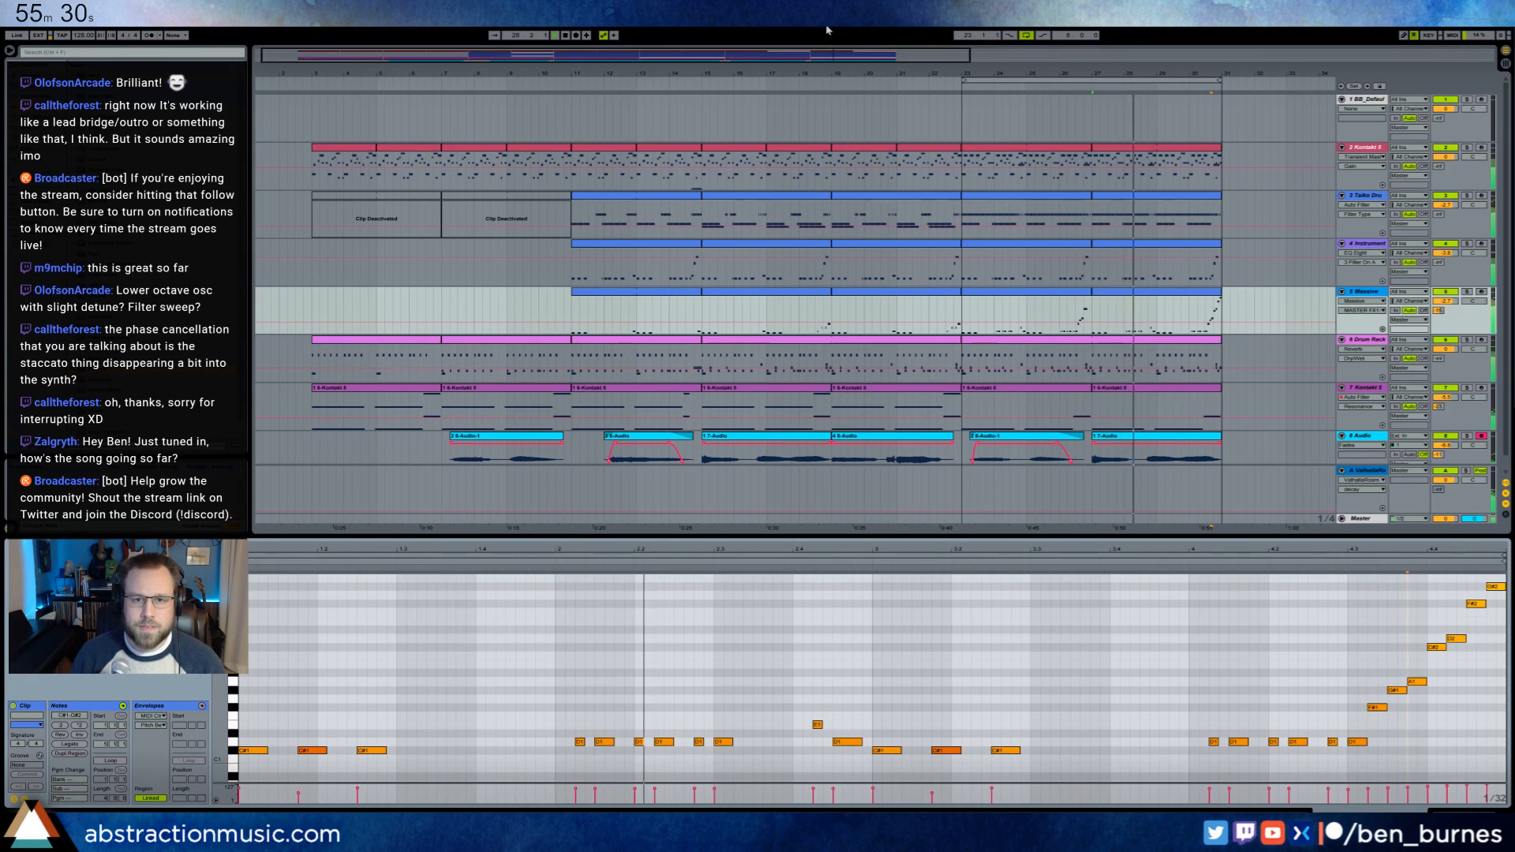
drag(831, 53, 1018, 50)
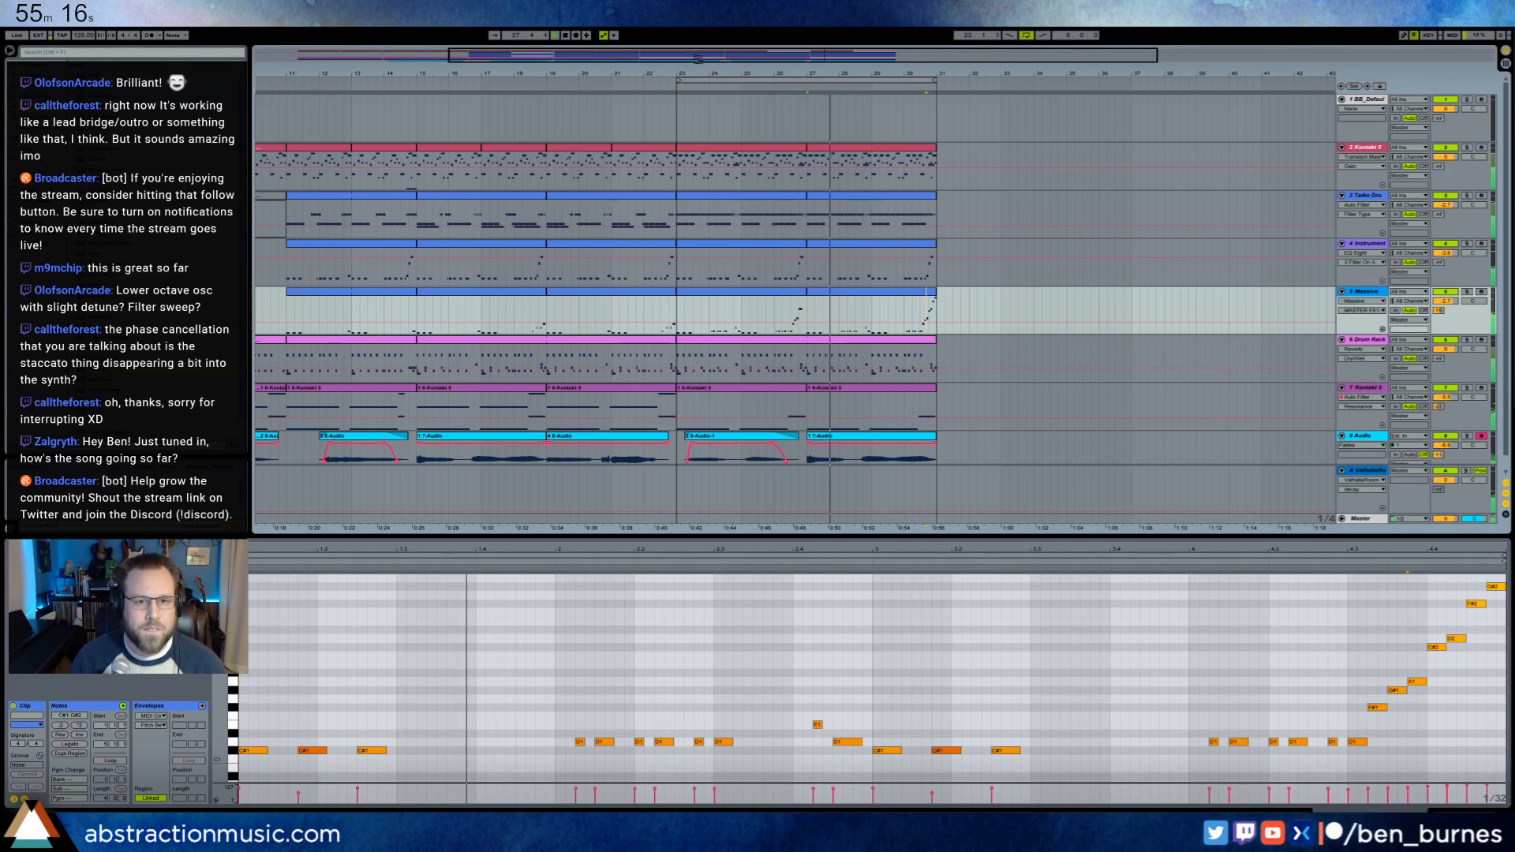
drag(631, 73, 682, 60)
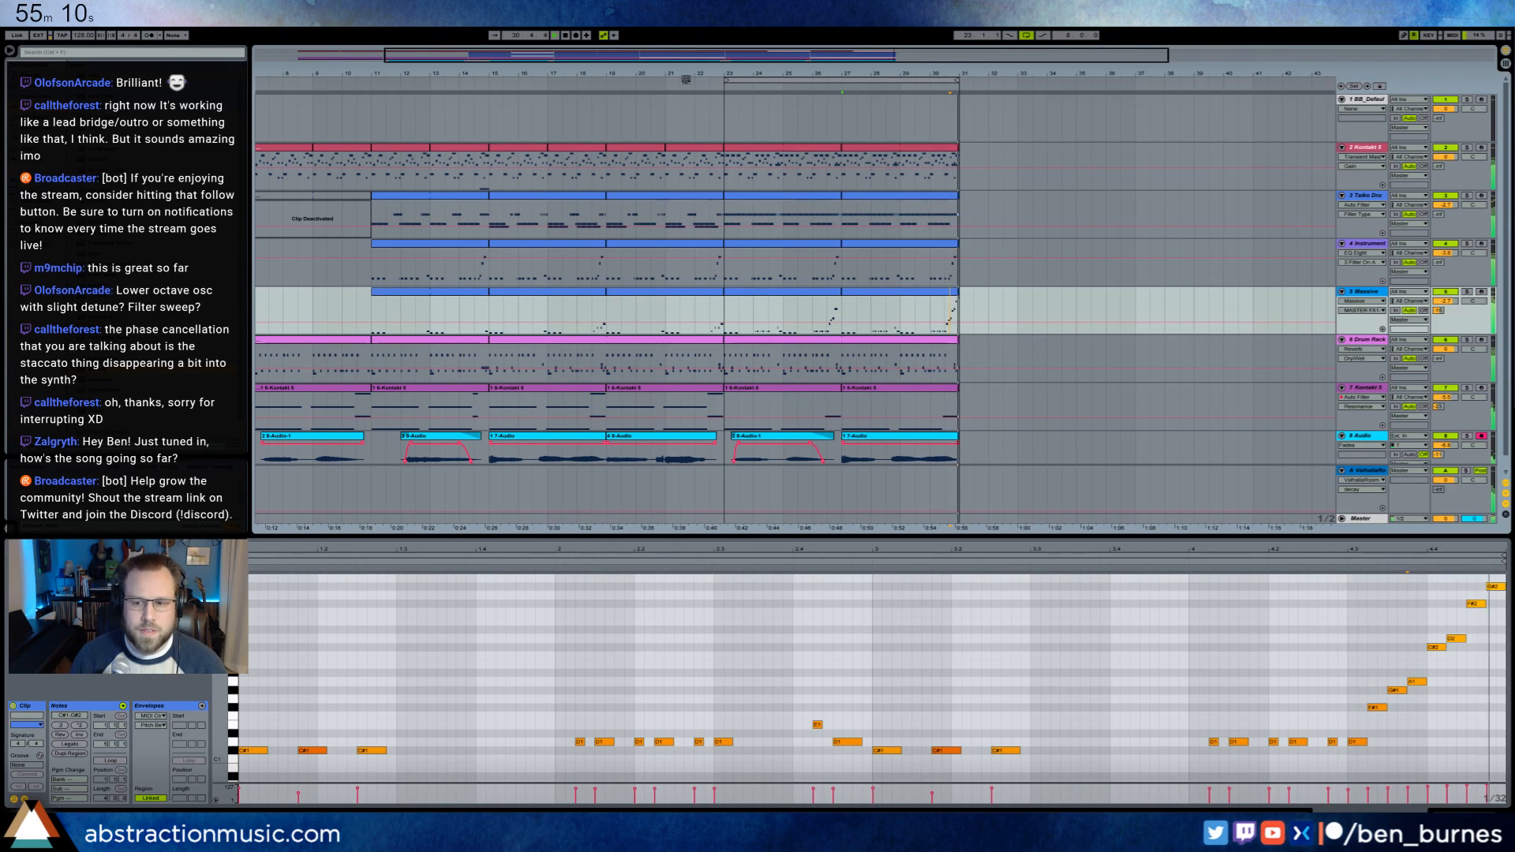
- Duplicate the bar 27 Kontakt clip to bar 31 and copy the bar 23 Massive clip to bar 31
click(789, 152)
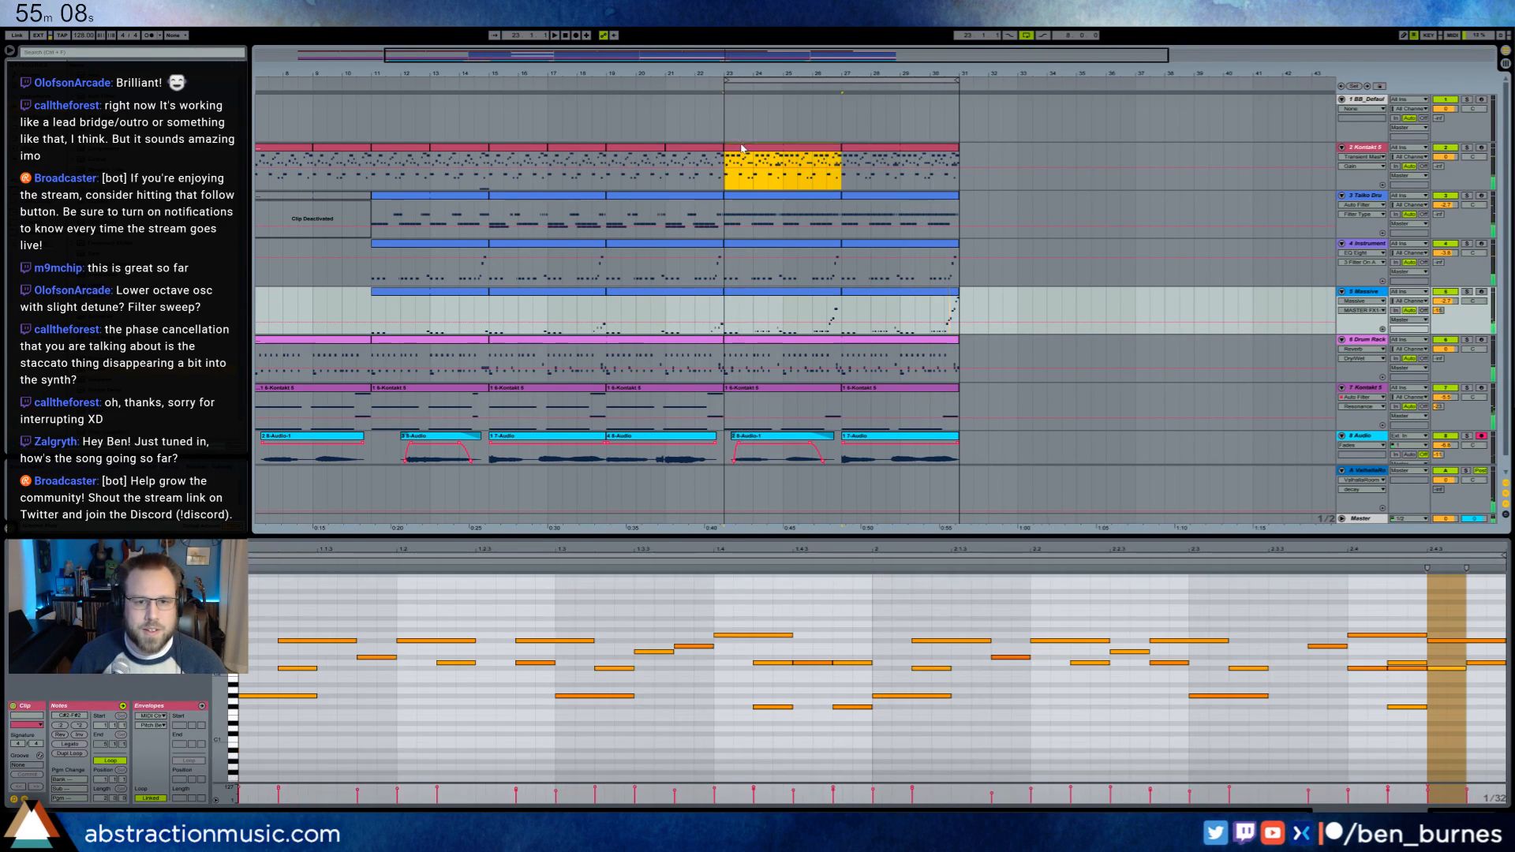
click(894, 152)
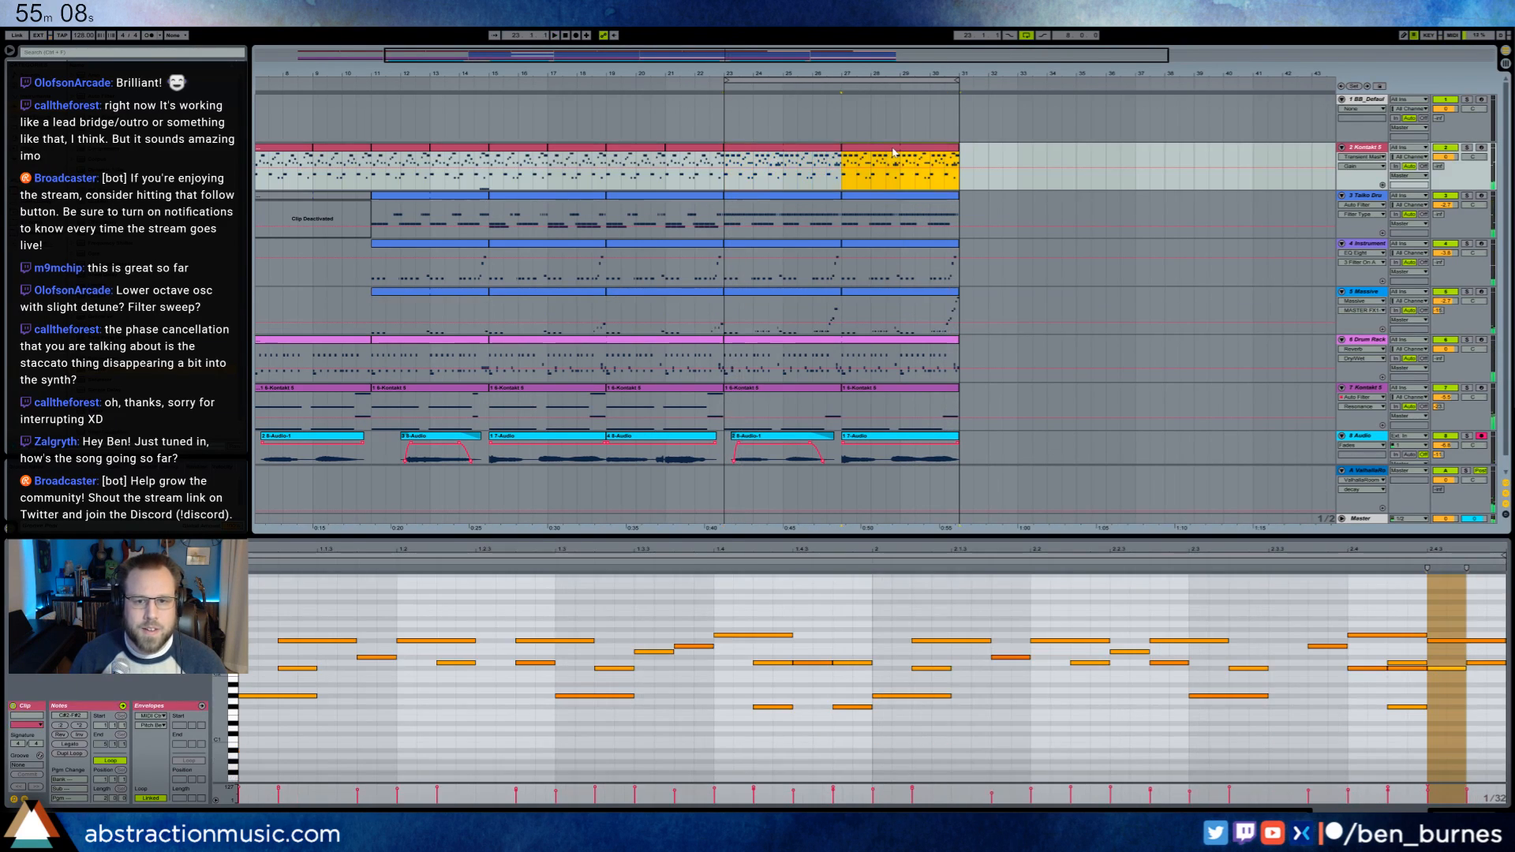
click(759, 298)
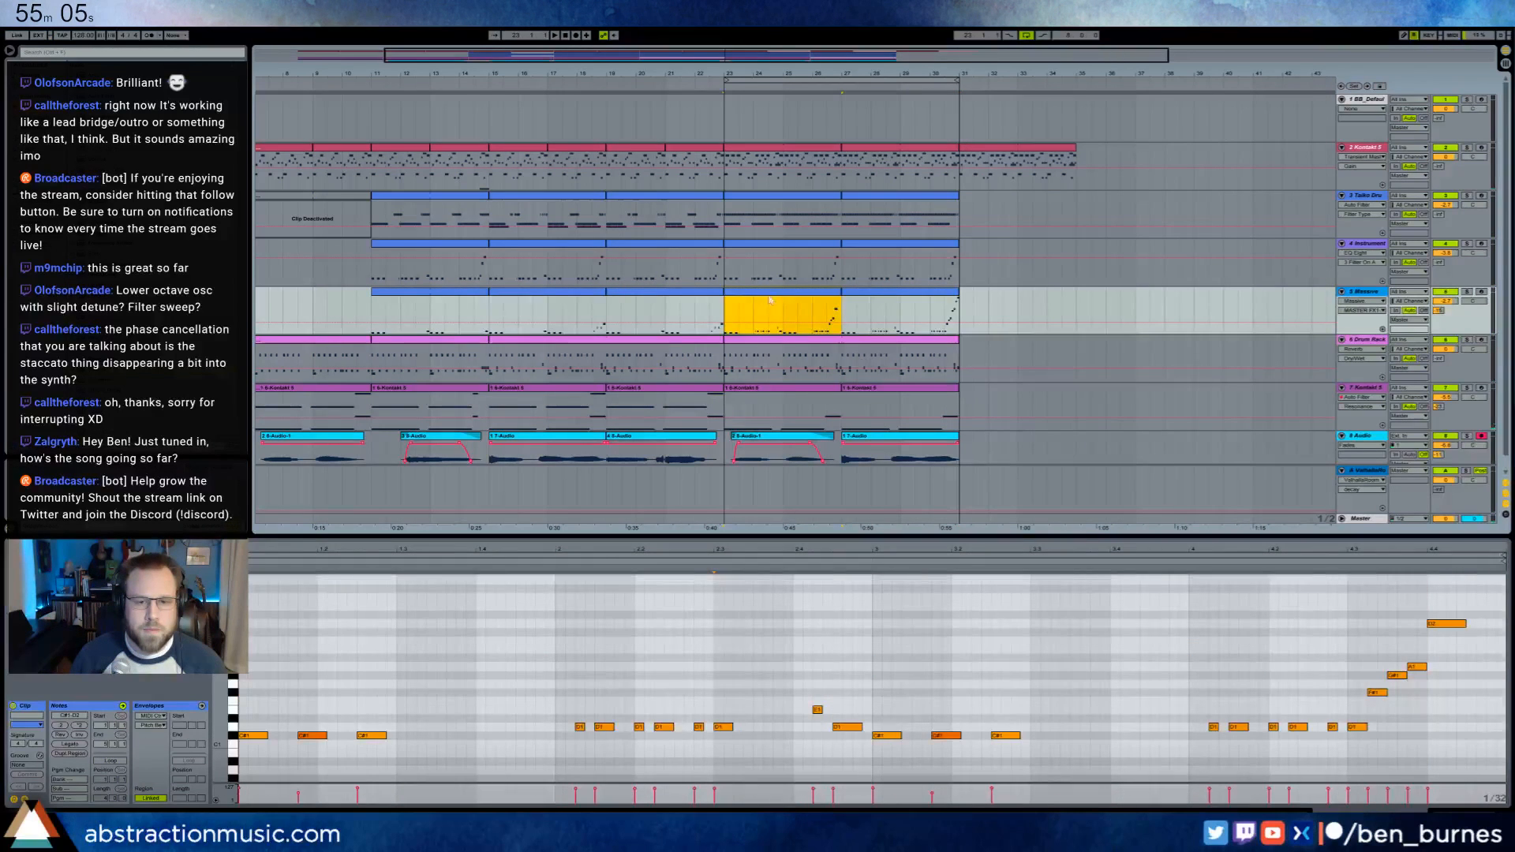
click(961, 304)
key(ctrl+v)
- Deactivate the notes from bar 2 to beat 2.4 and the closing run in the Massive copy, and loop bars 31 to 35 for playback
drag(539, 686, 811, 760)
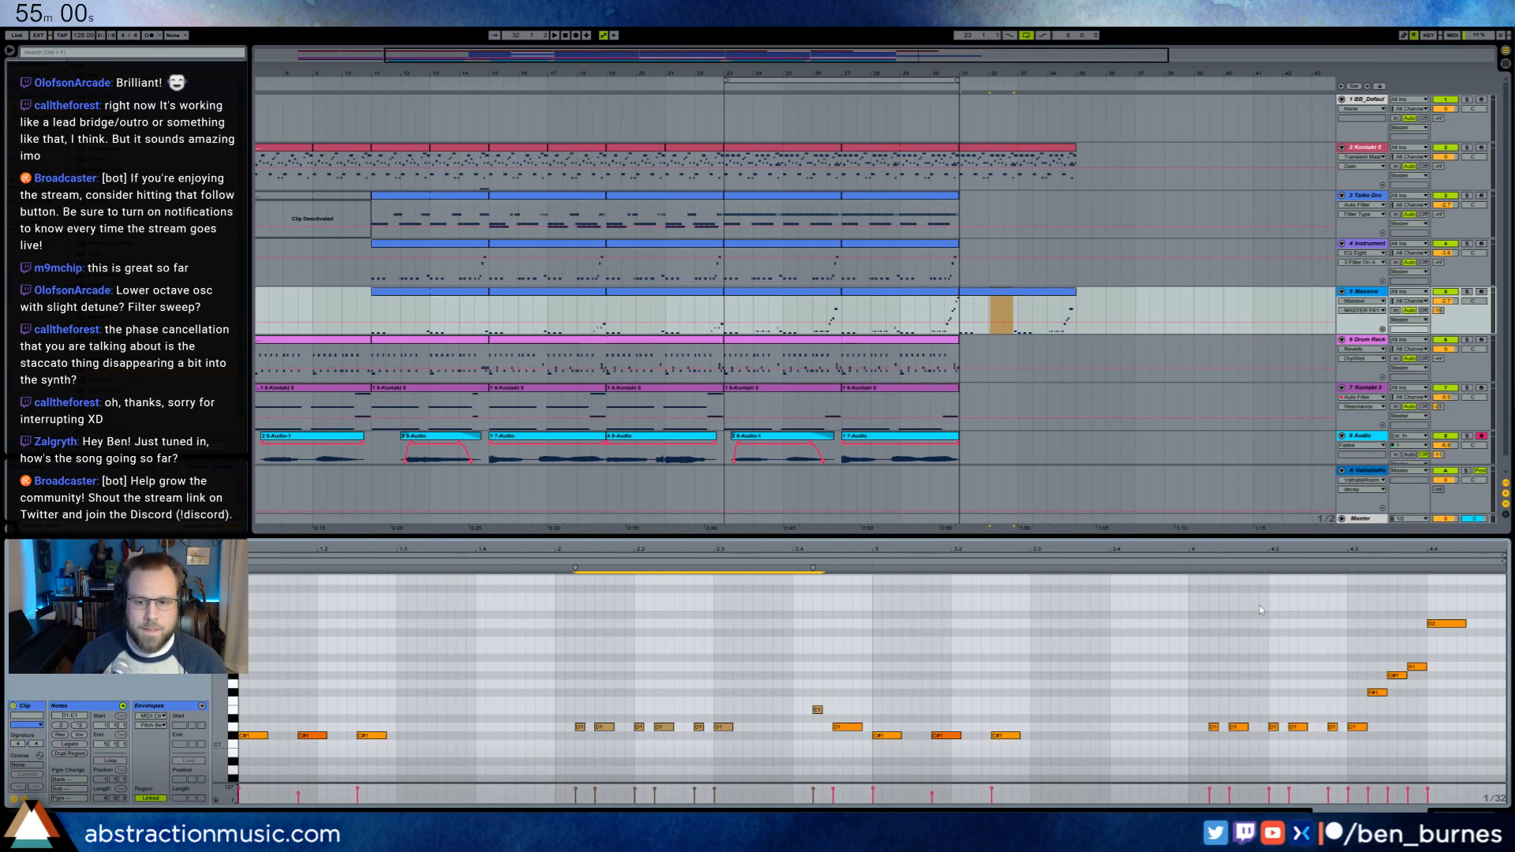
drag(1211, 627, 1408, 749)
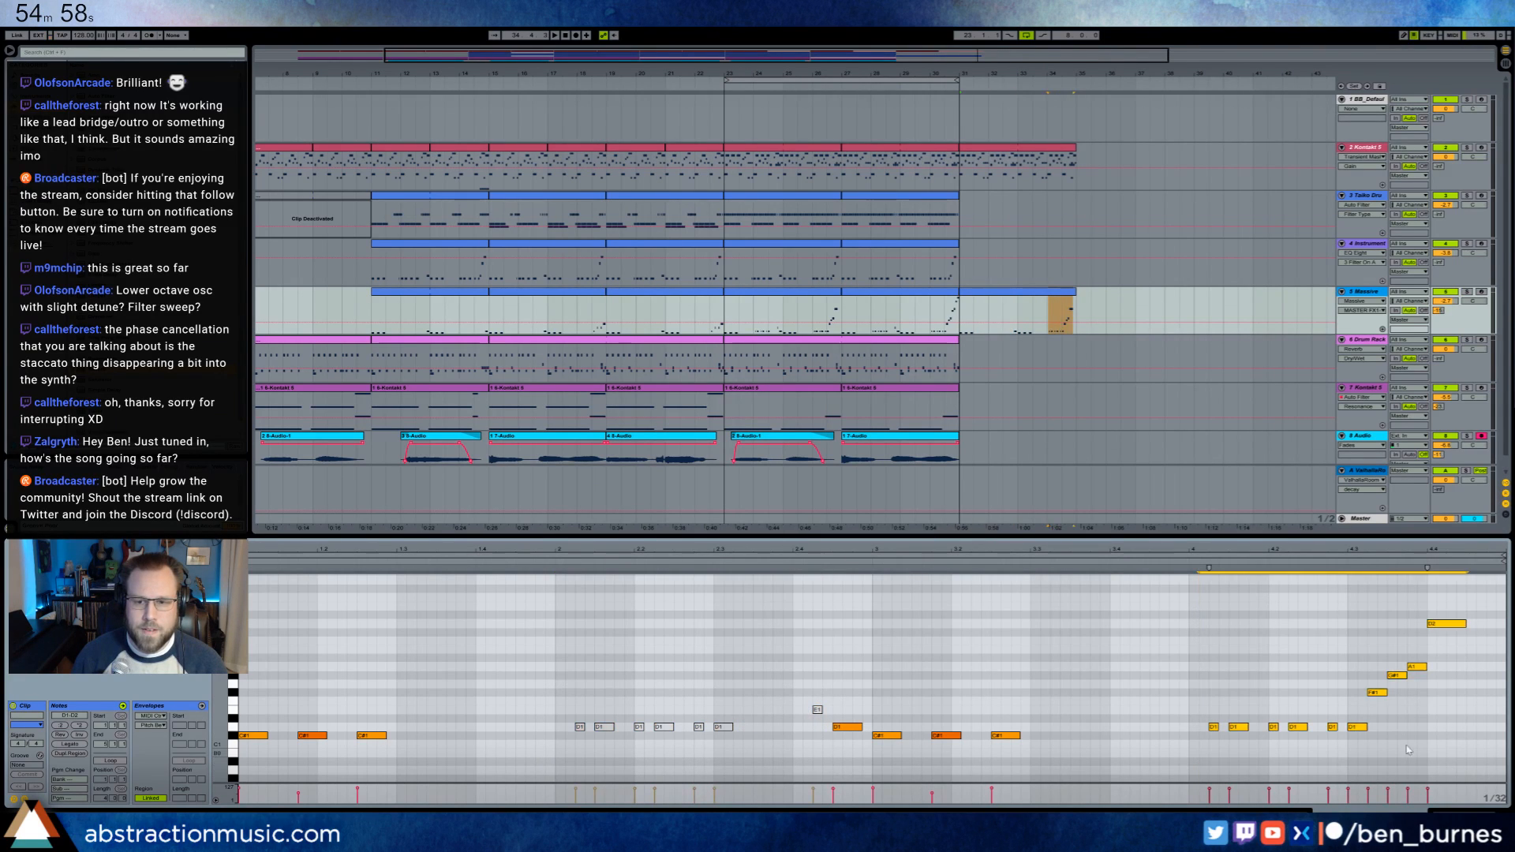
click(985, 301)
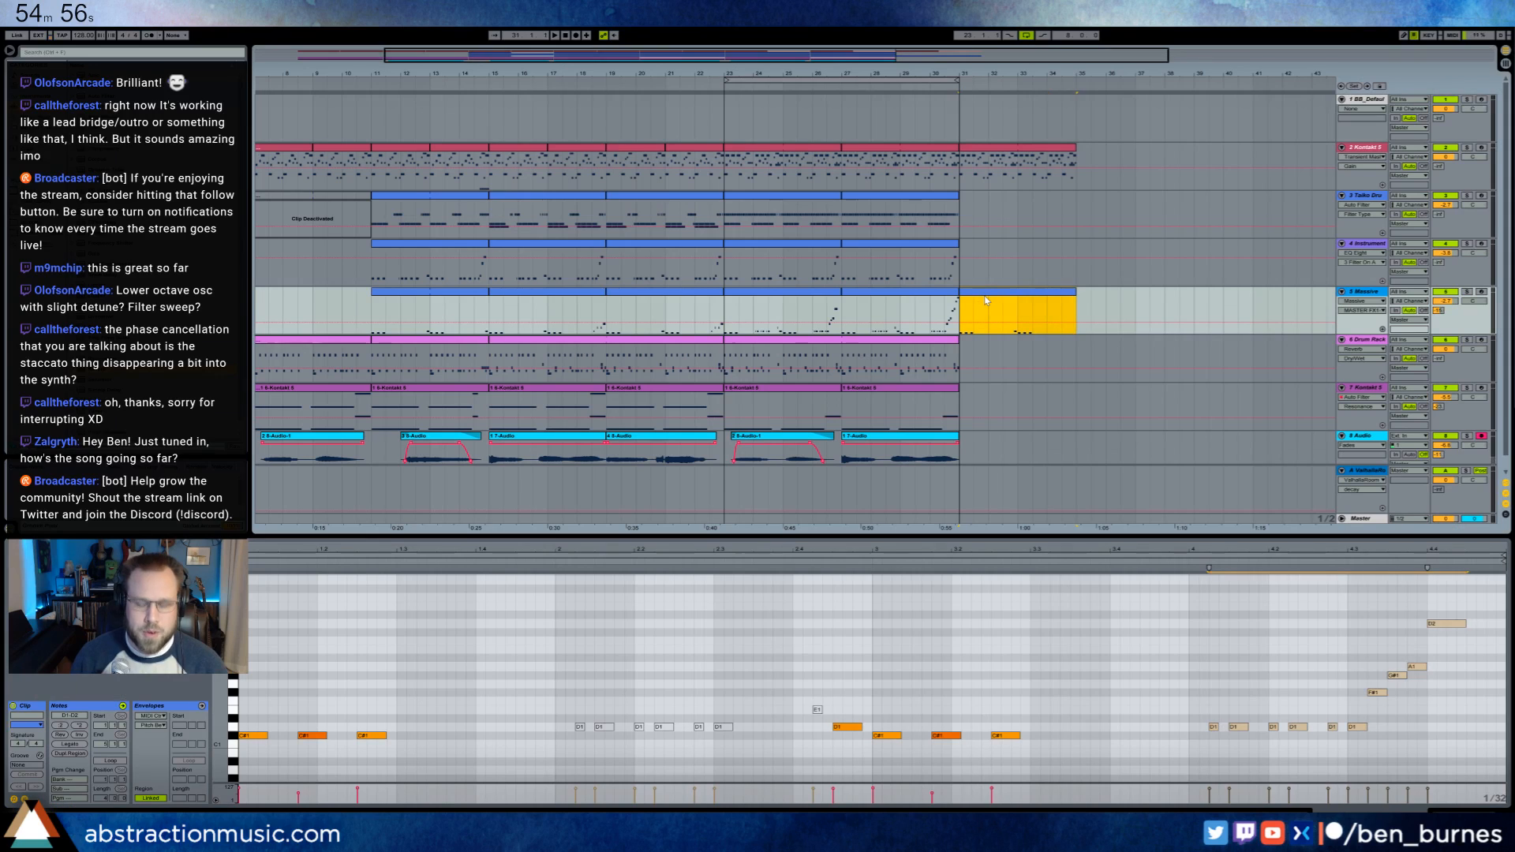
key(ctrl+l)
key(space)
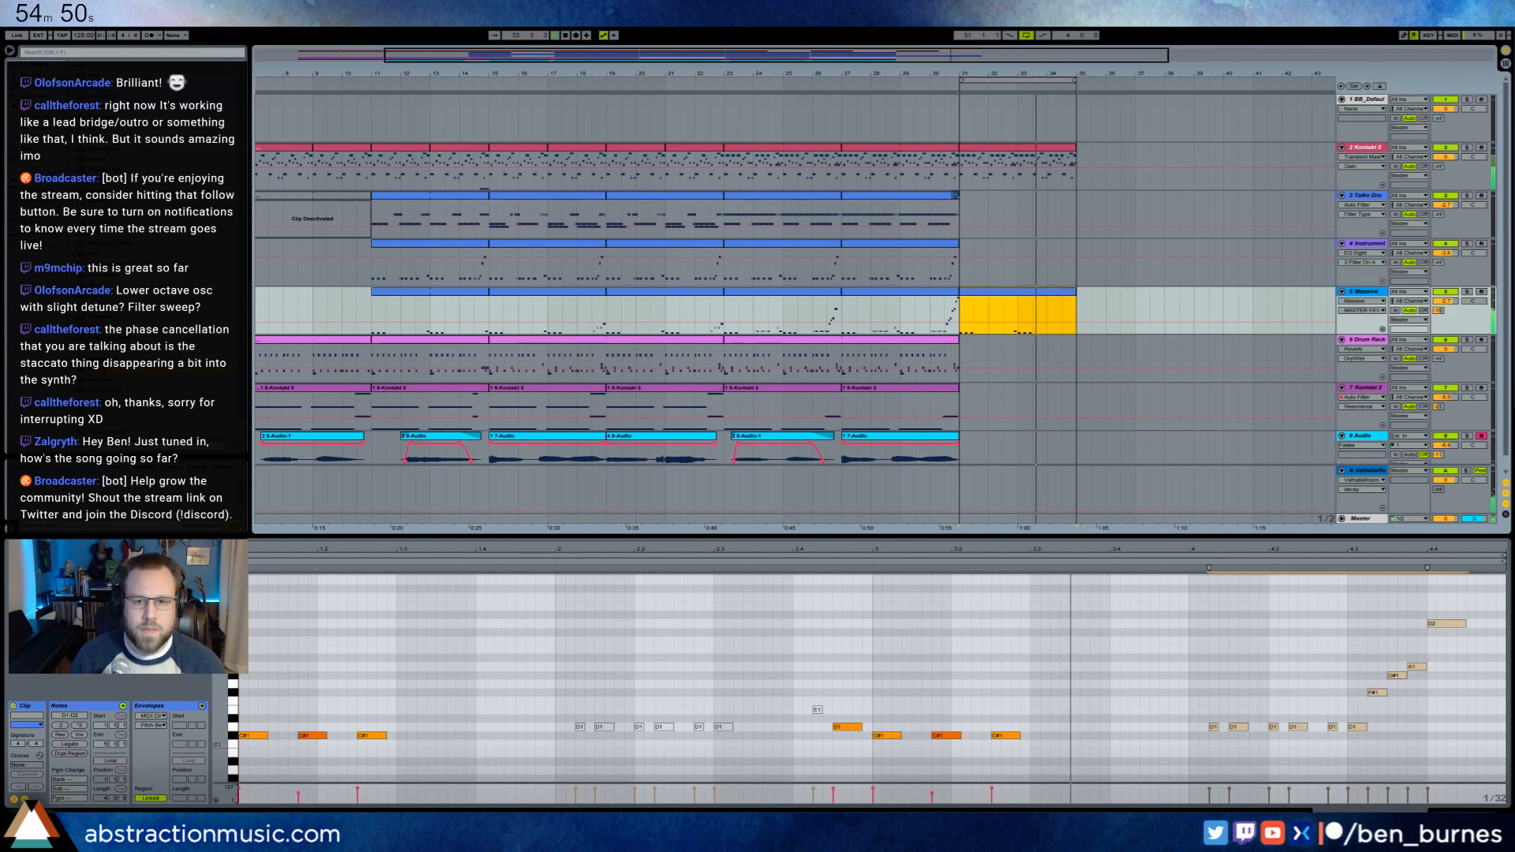
- Copy the bar 23 Taiko clip to bar 31 and play the loop
click(768, 202)
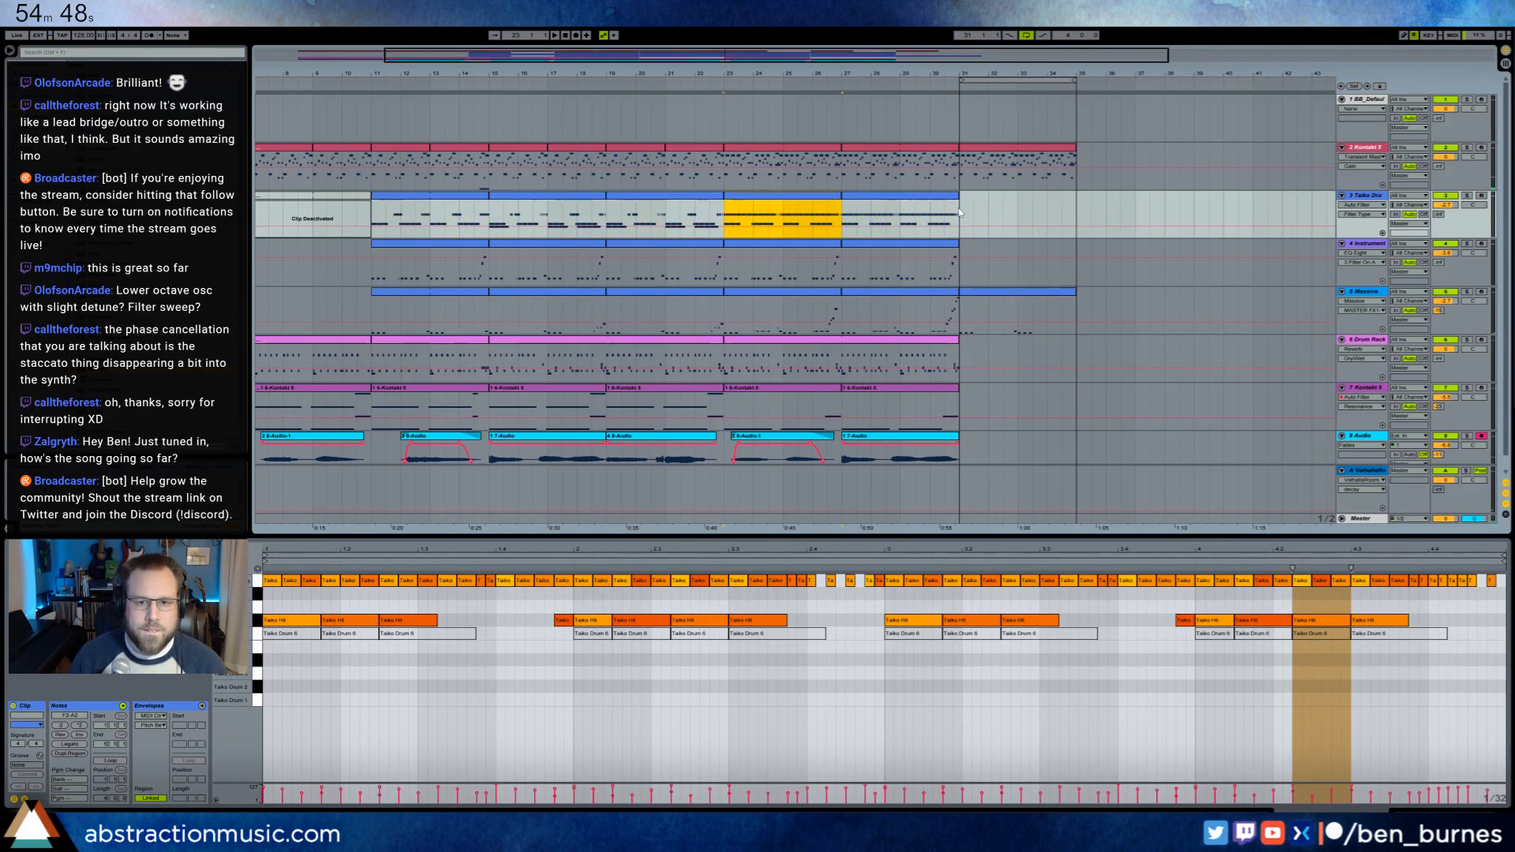
click(961, 212)
key(ctrl+v)
key(space)
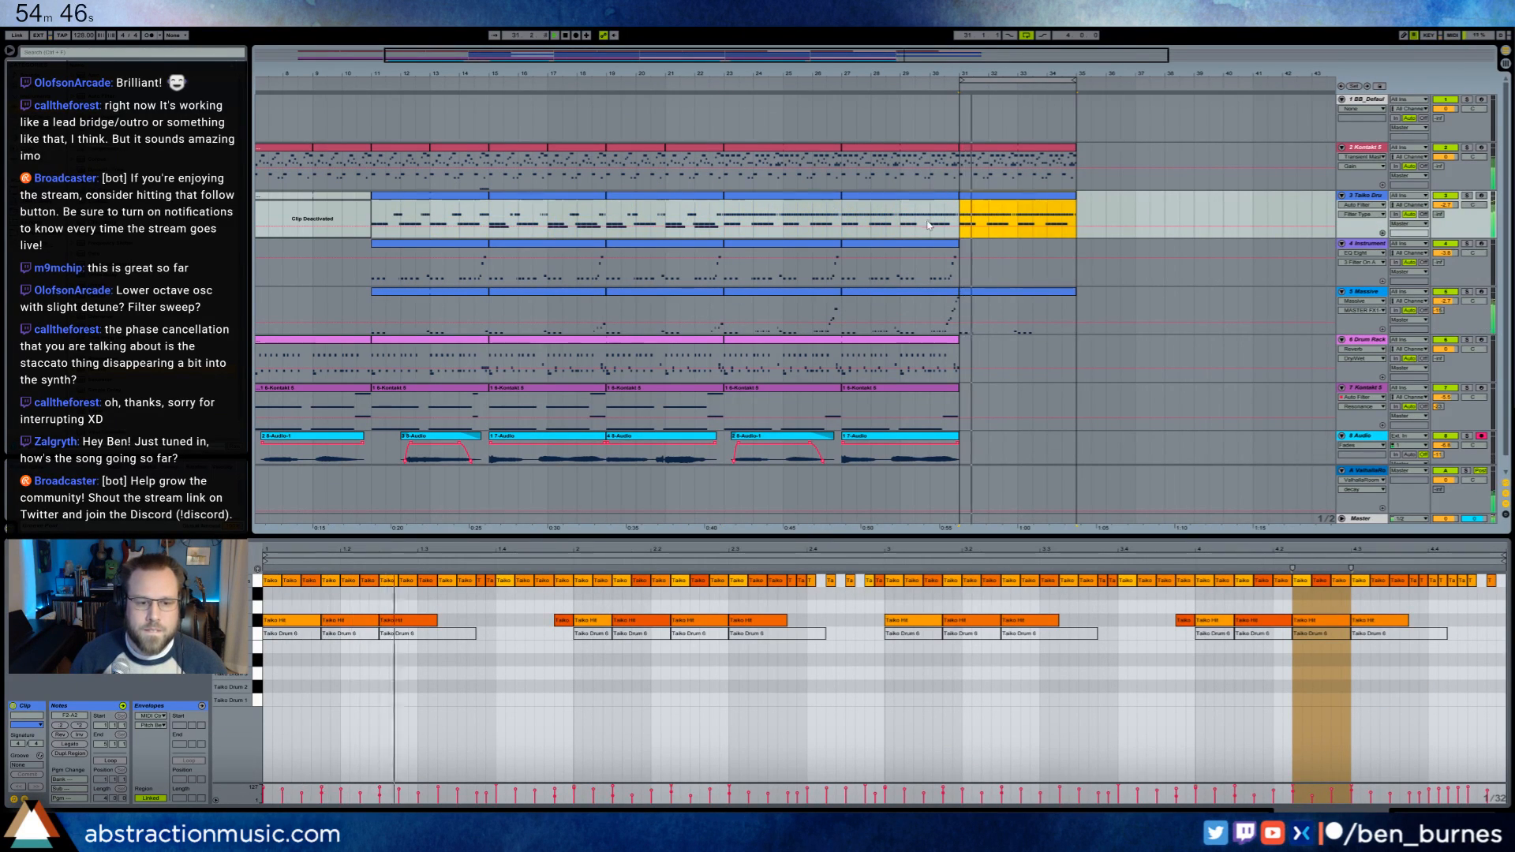
- Replace the Taiko clip at bar 31 with a copy of the sparser bar 11 clip and play the loop
key(space)
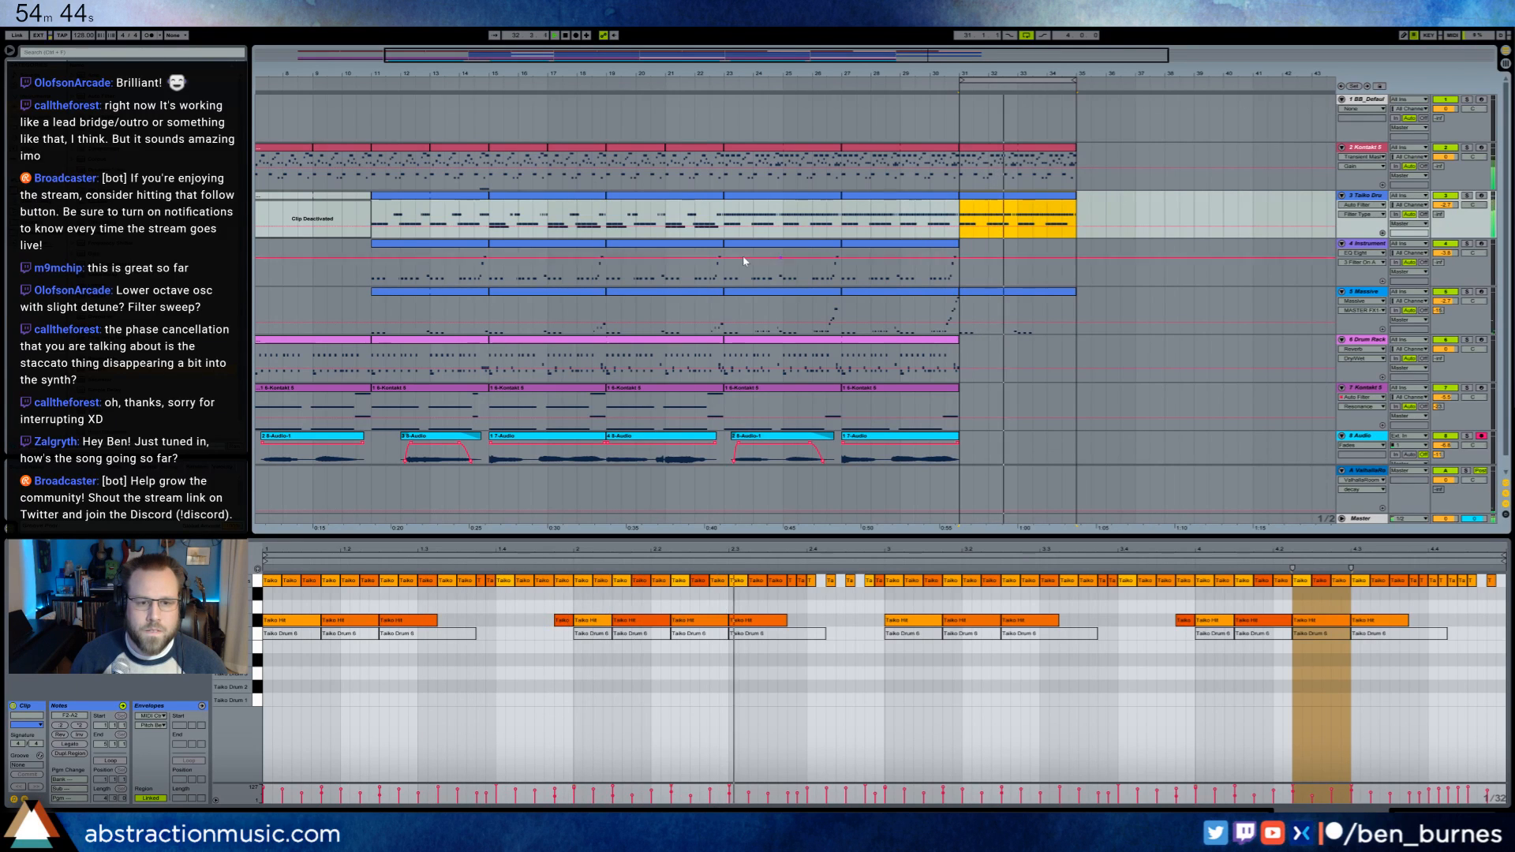
click(454, 198)
click(968, 207)
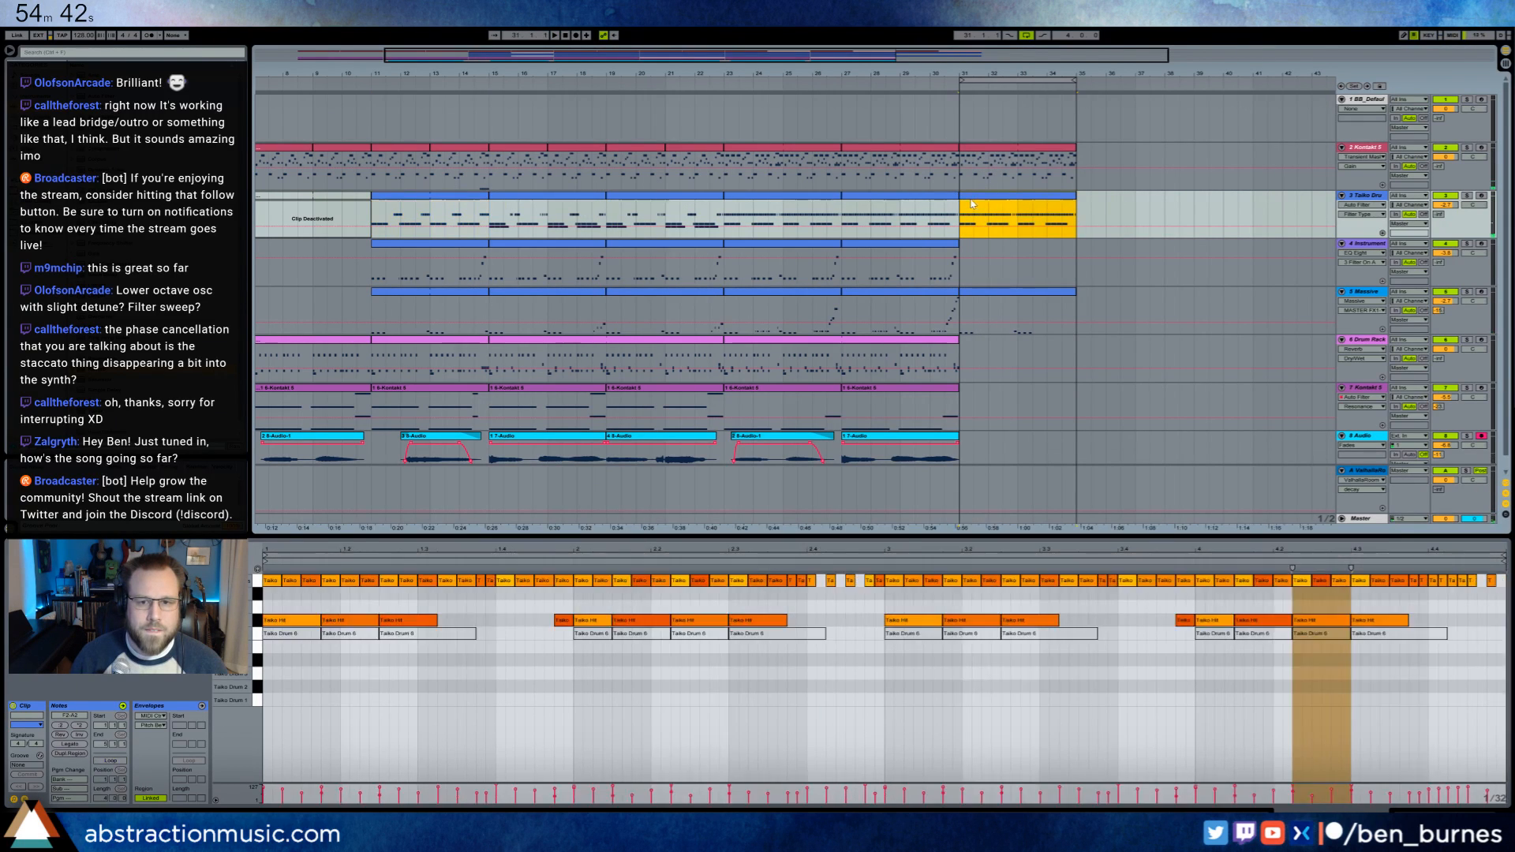
key(space)
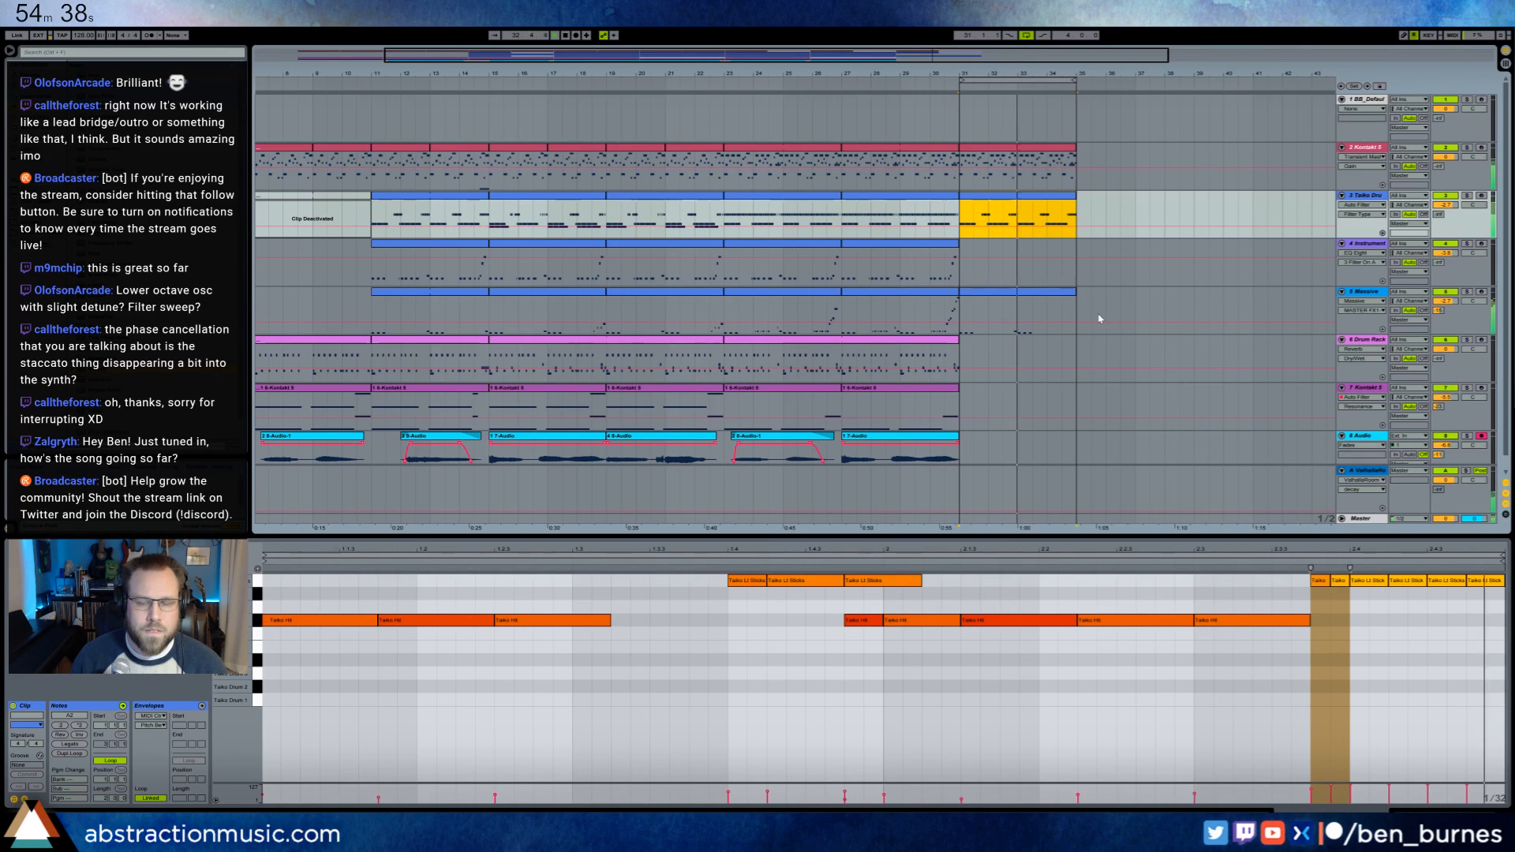
- Examine the stick notes at beat 2.4 of the bar 31 Taiko clip and the track's devices
click(1310, 604)
drag(1310, 604, 1484, 586)
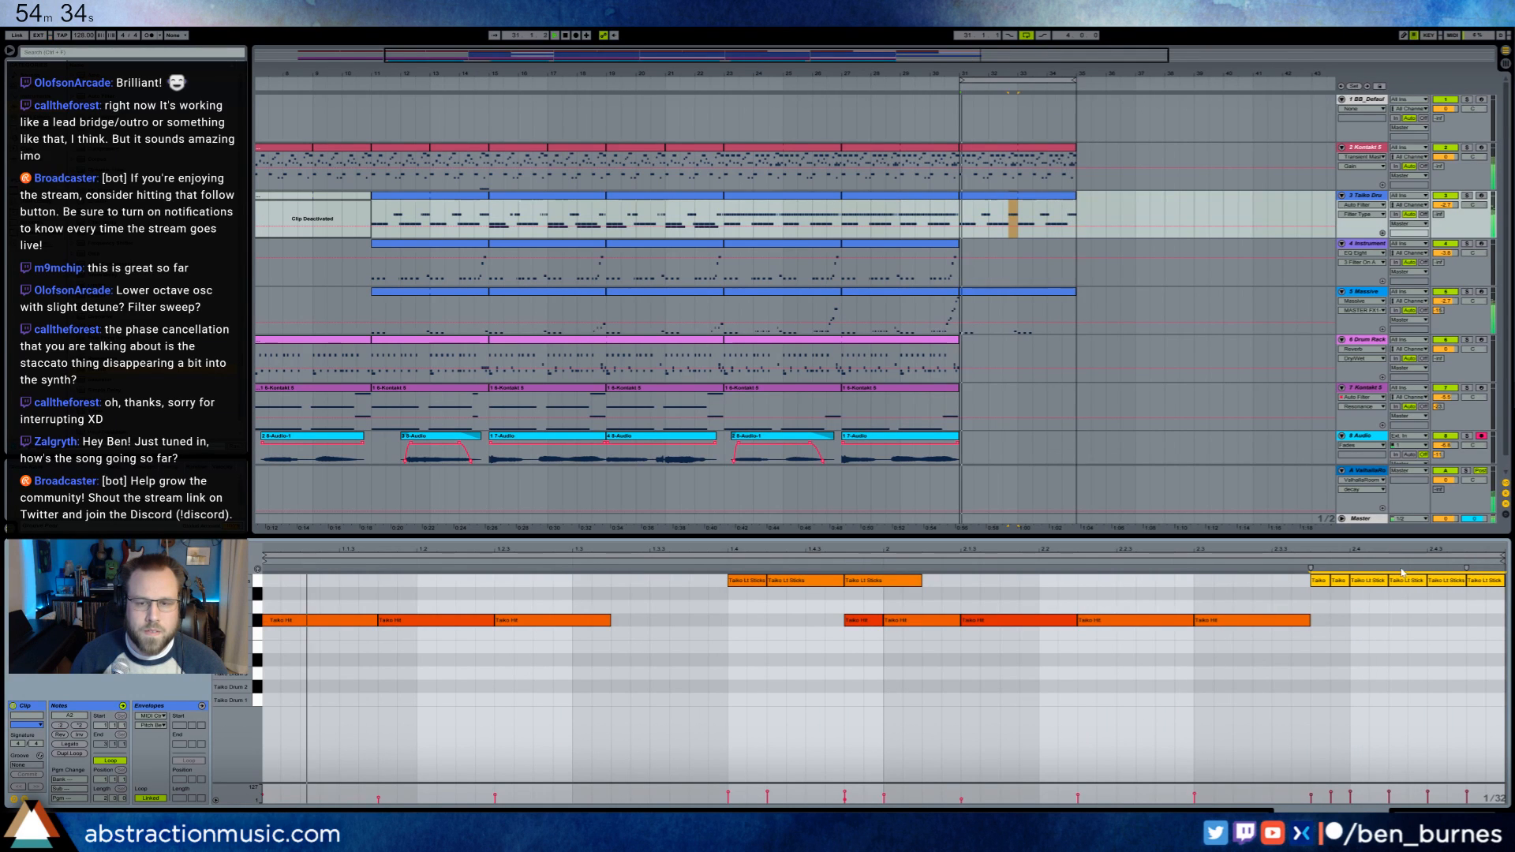
click(1408, 601)
key(shift+Tab)
key(space)
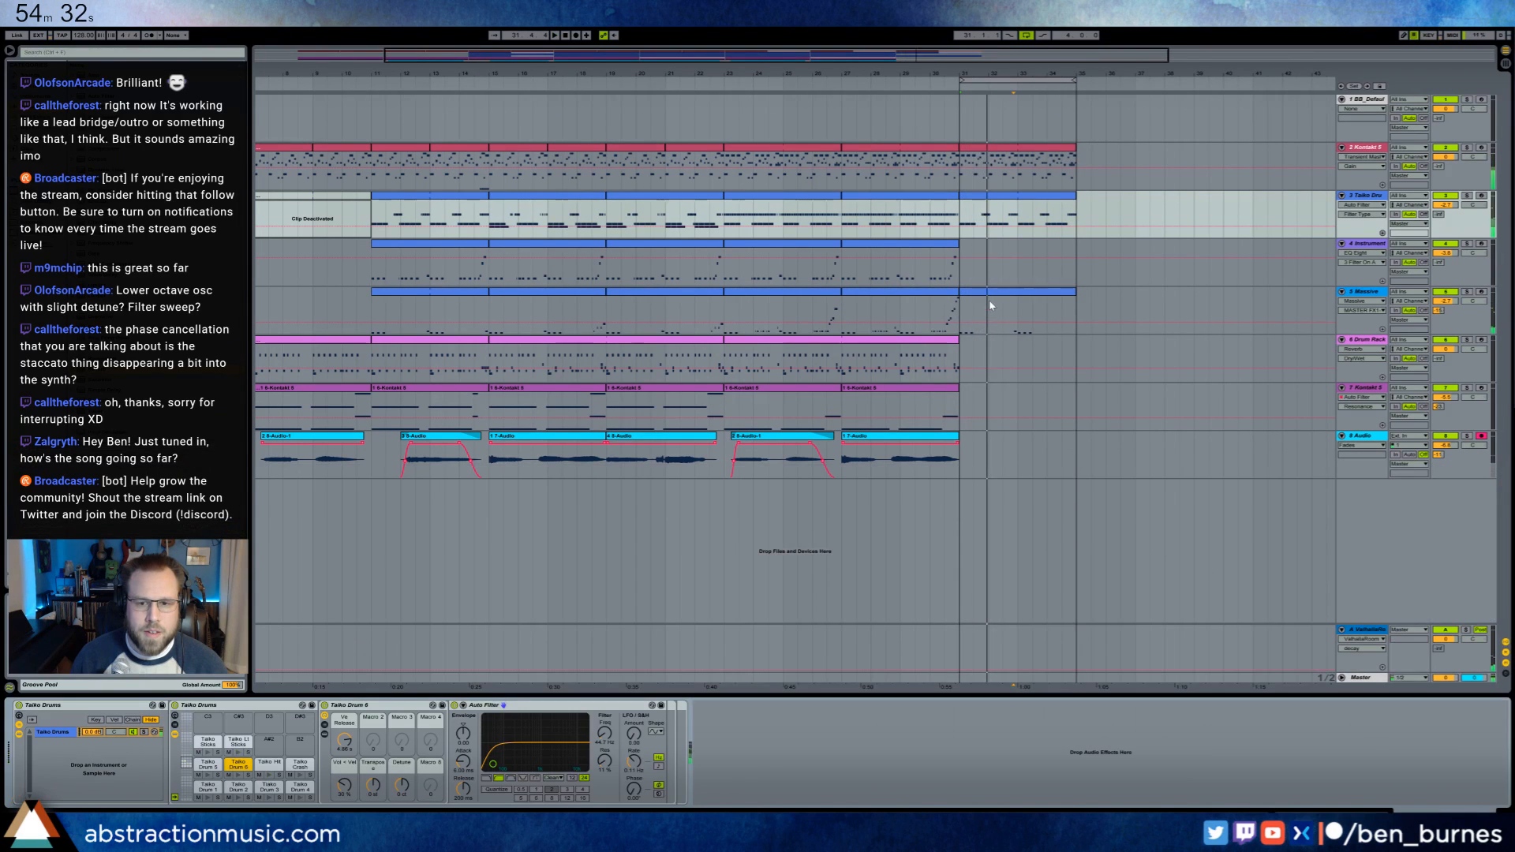
- Try raising the opening note and the two notes around bar 3 an octave in the bar 31 Massive clip, and delete that clip
double_click(988, 292)
click(348, 738)
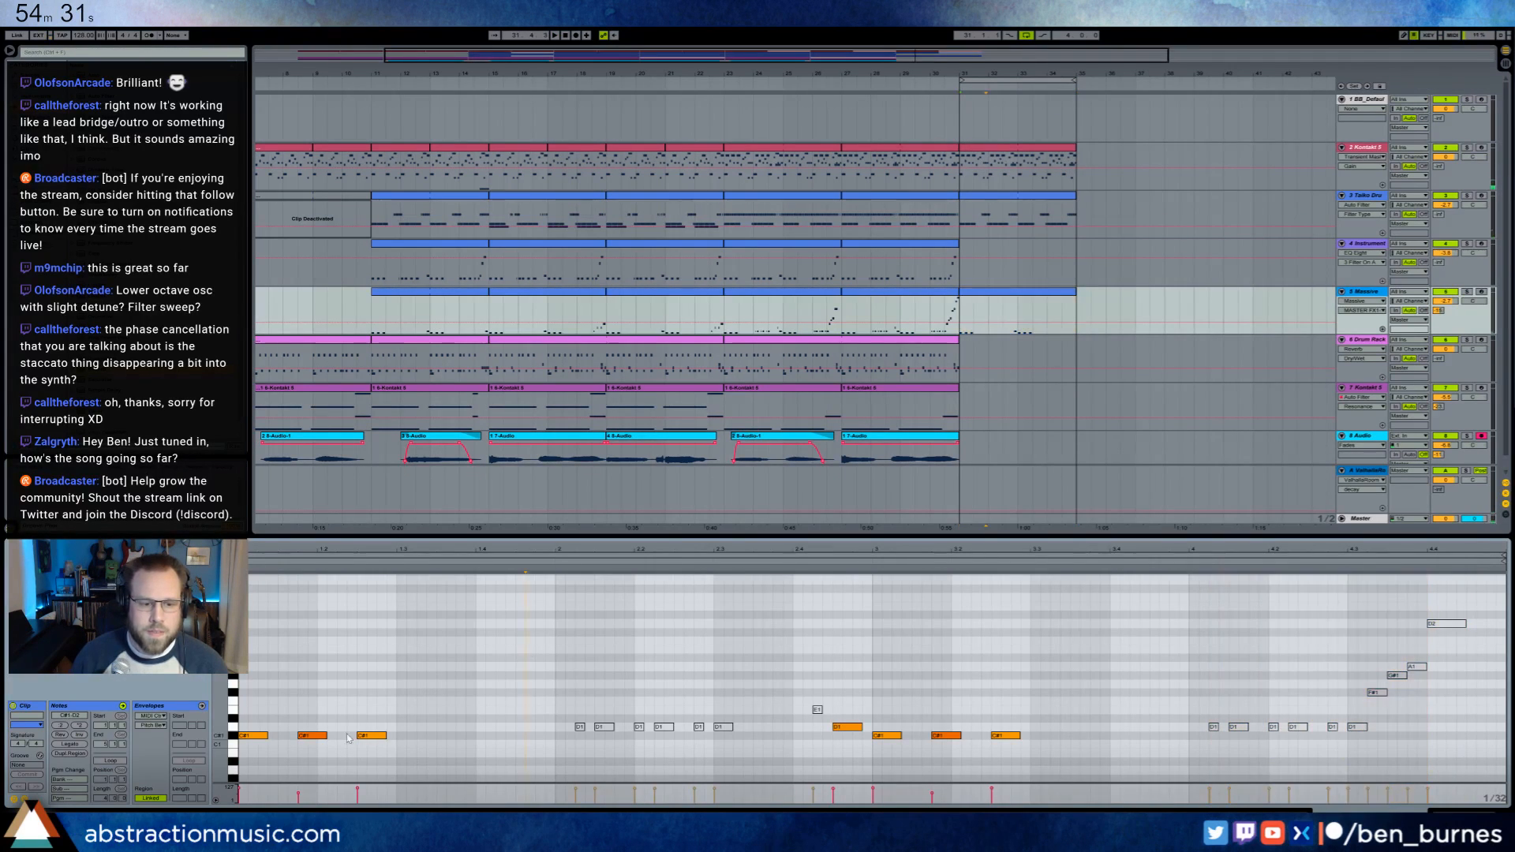
click(258, 736)
key(shift+Up)
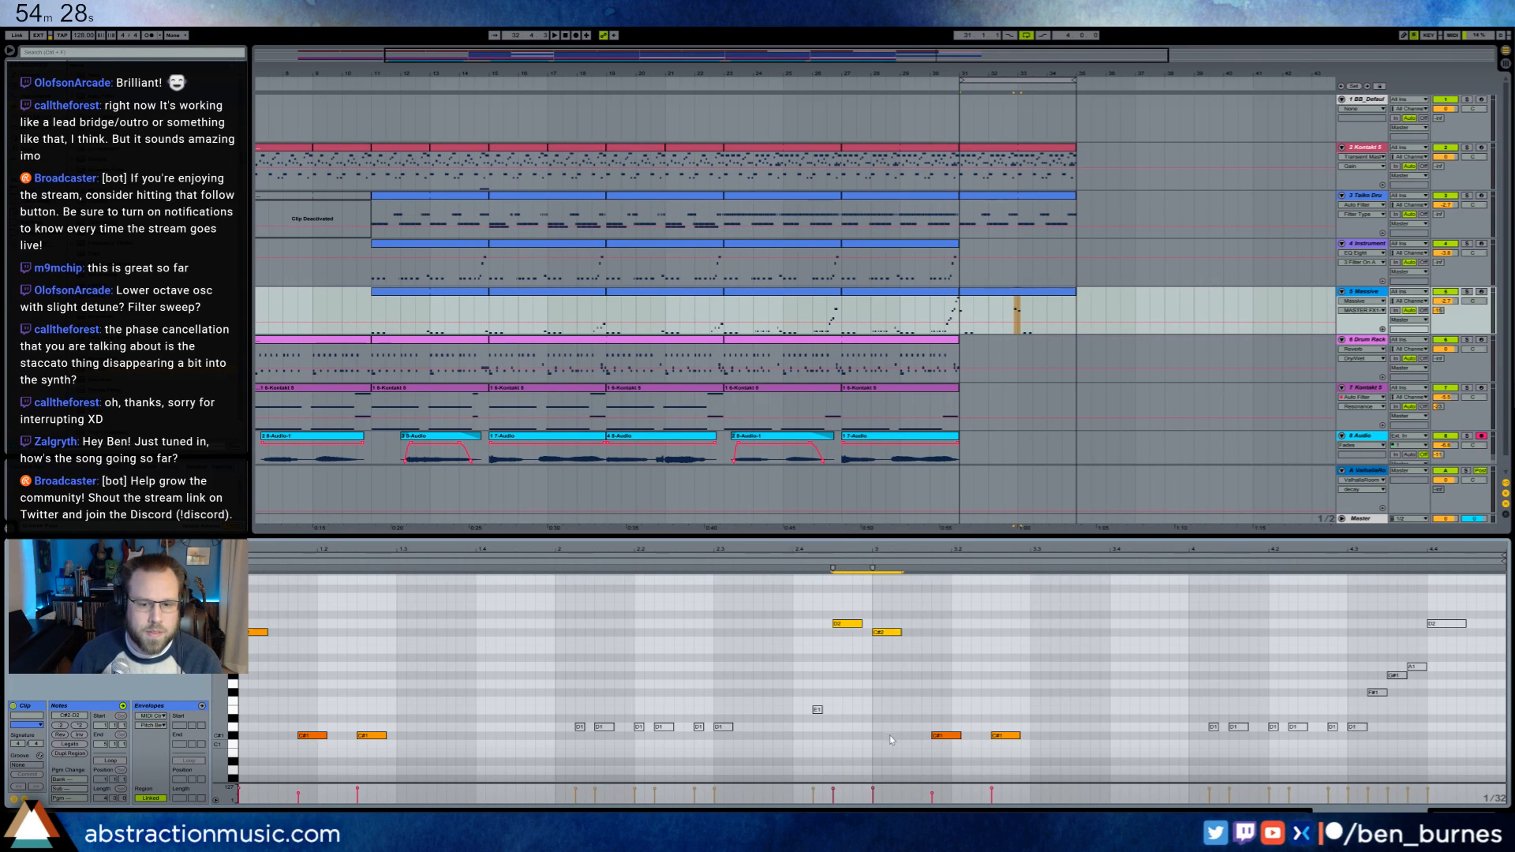
key(space)
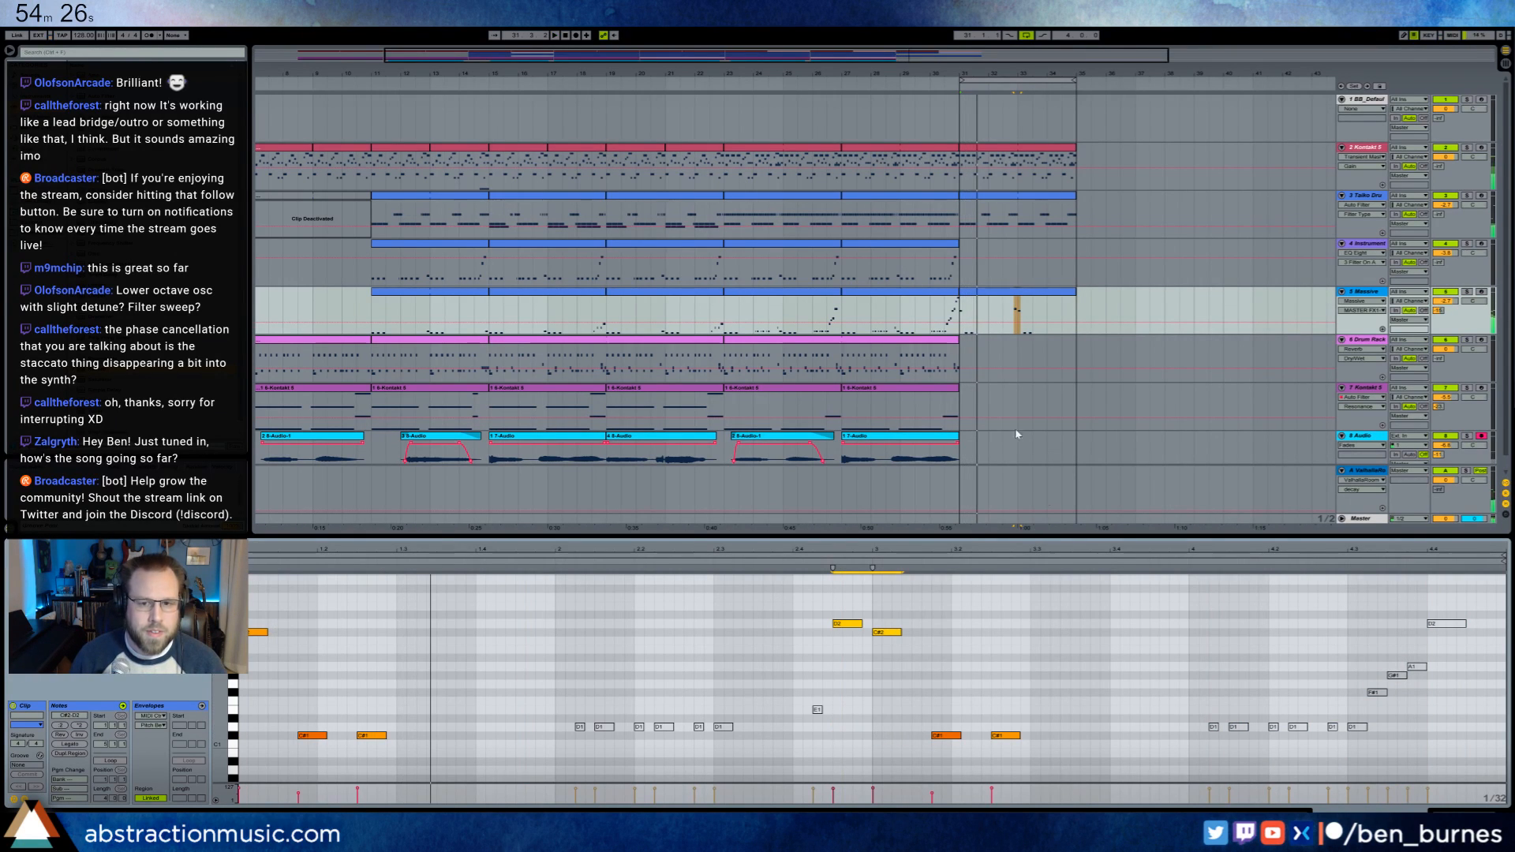
click(995, 300)
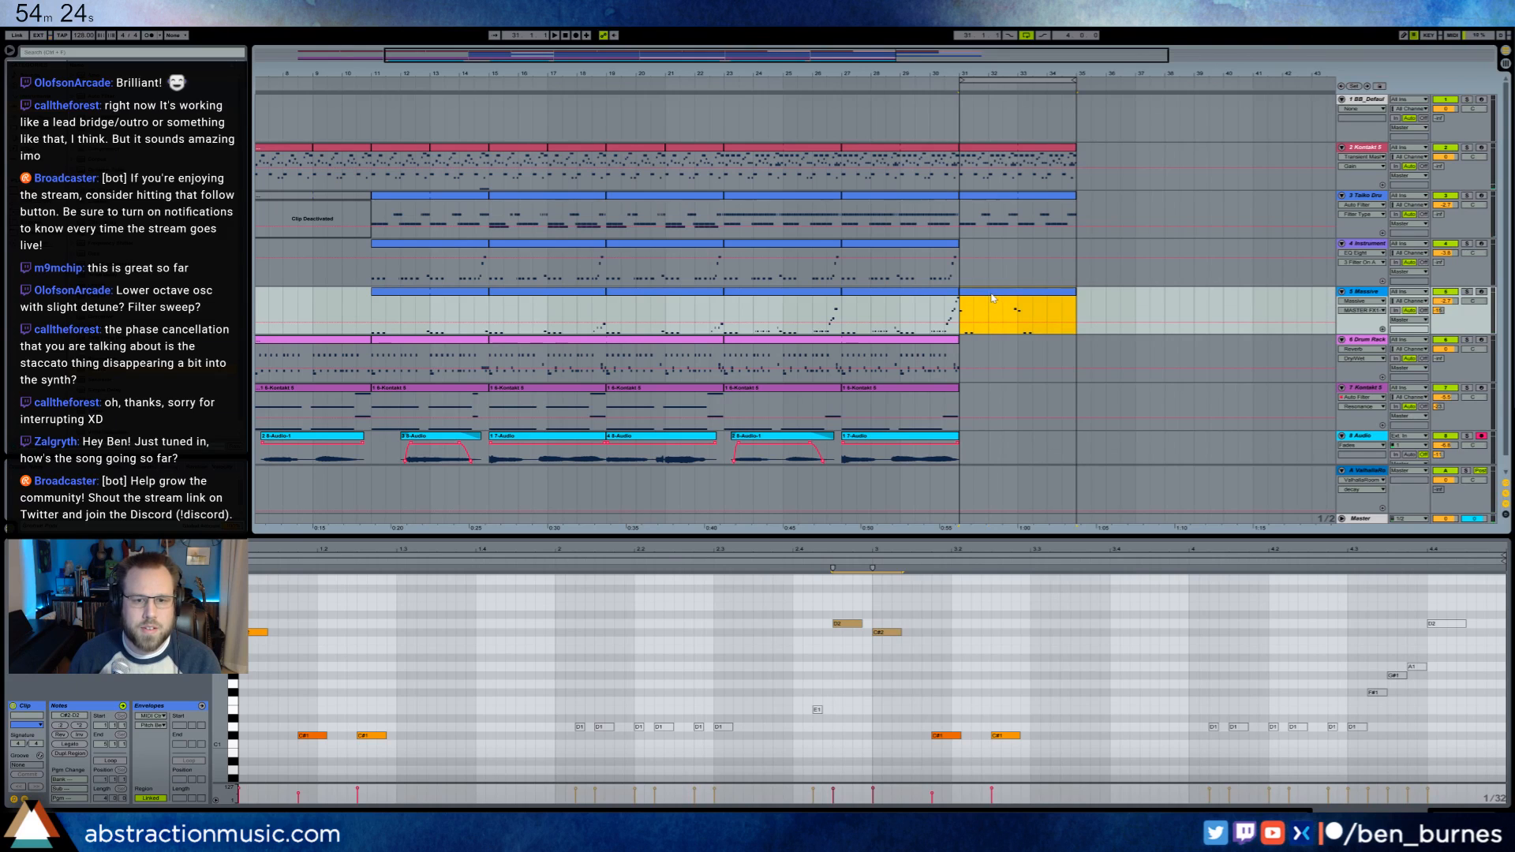
key(Delete)
- Deactivate the two Instrument track clips from bar 23 to 31 and play the arrangement
click(783, 253)
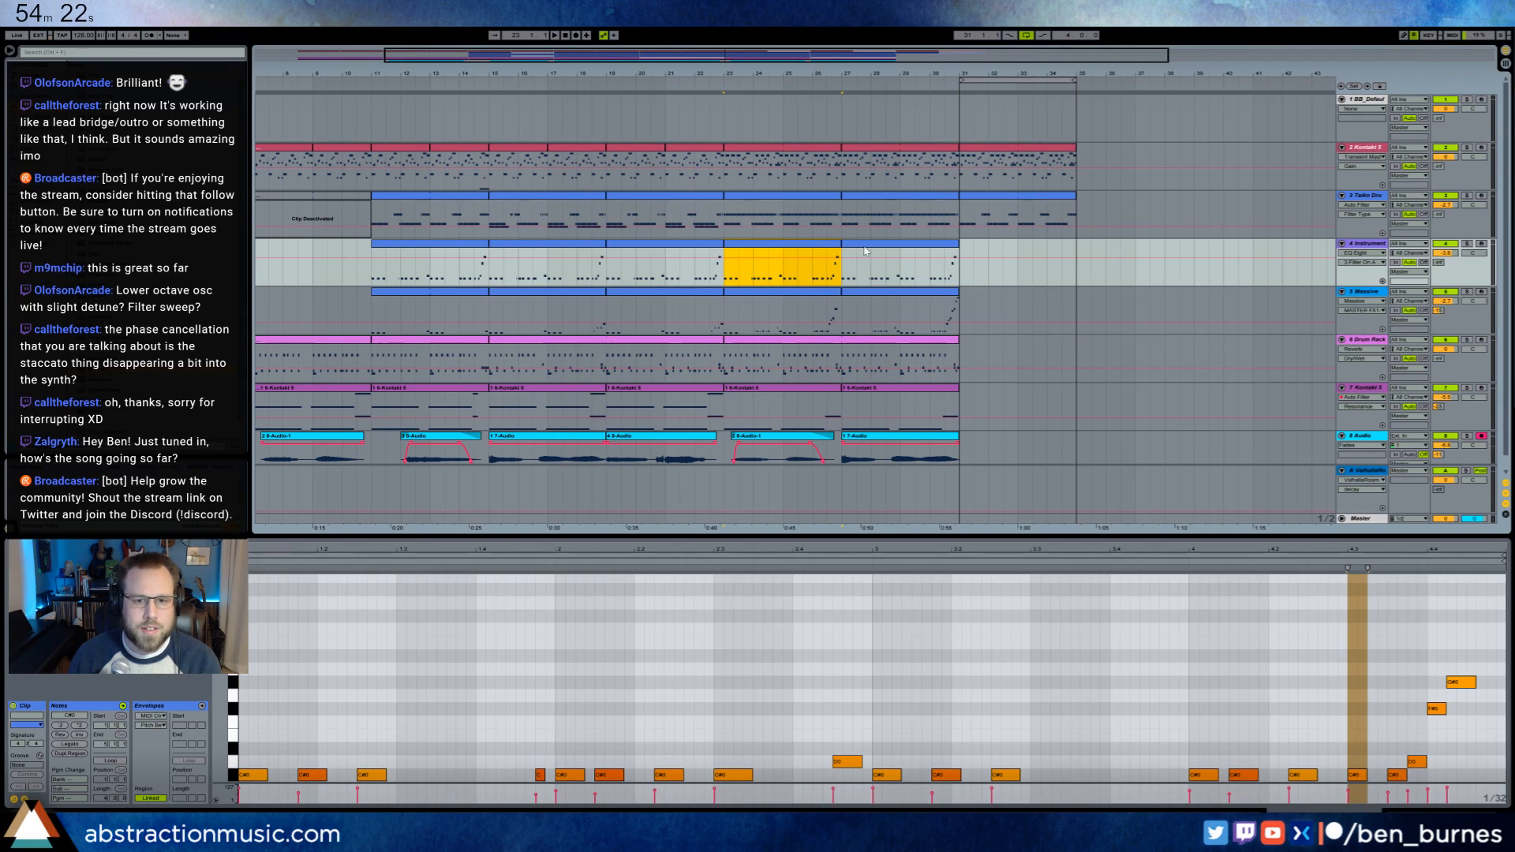
shift+click(826, 253)
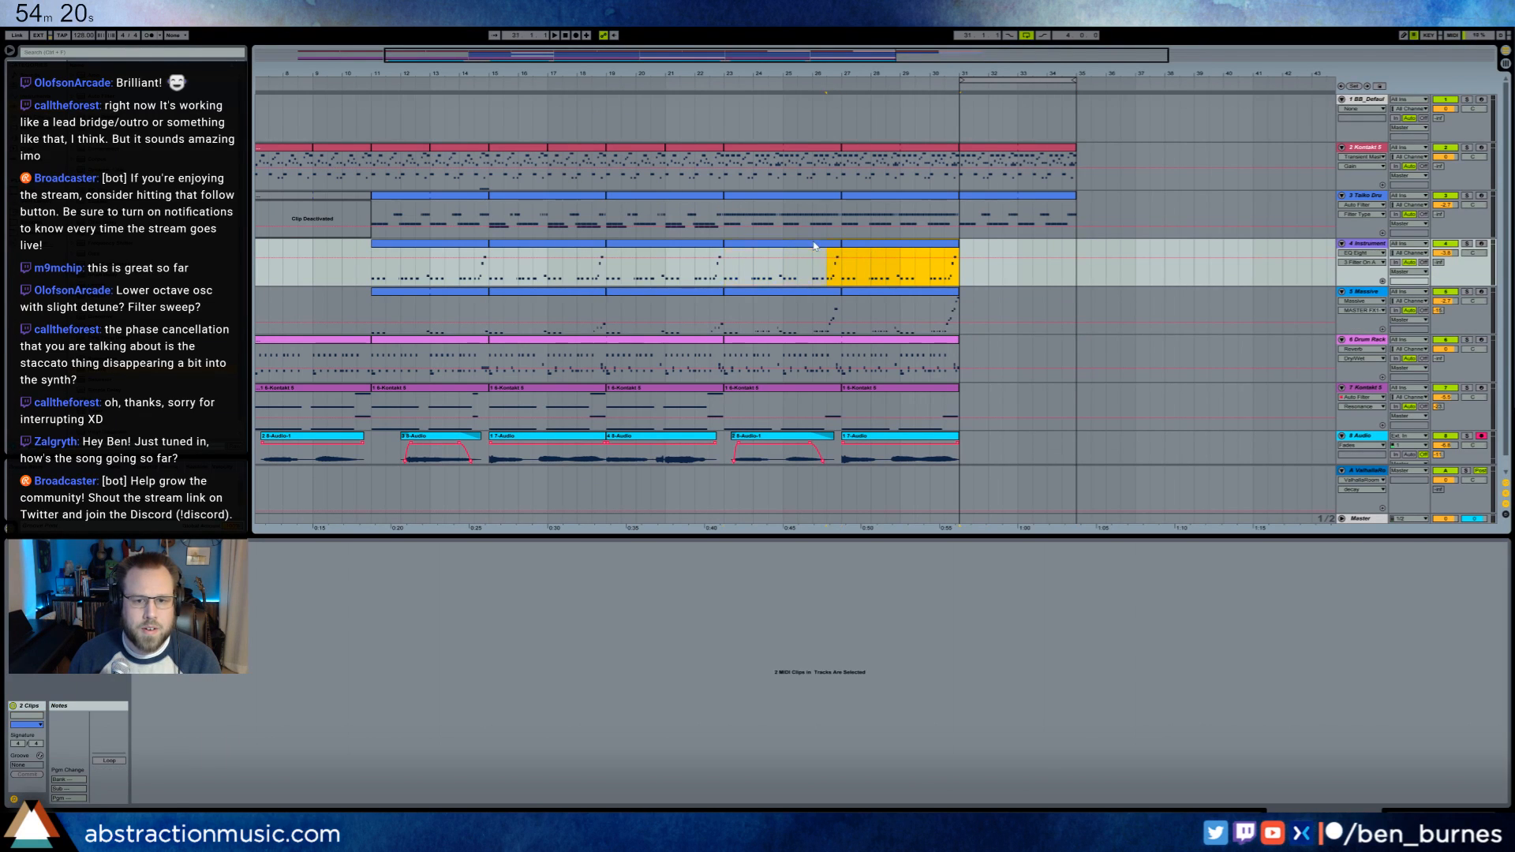
key(0)
click(722, 276)
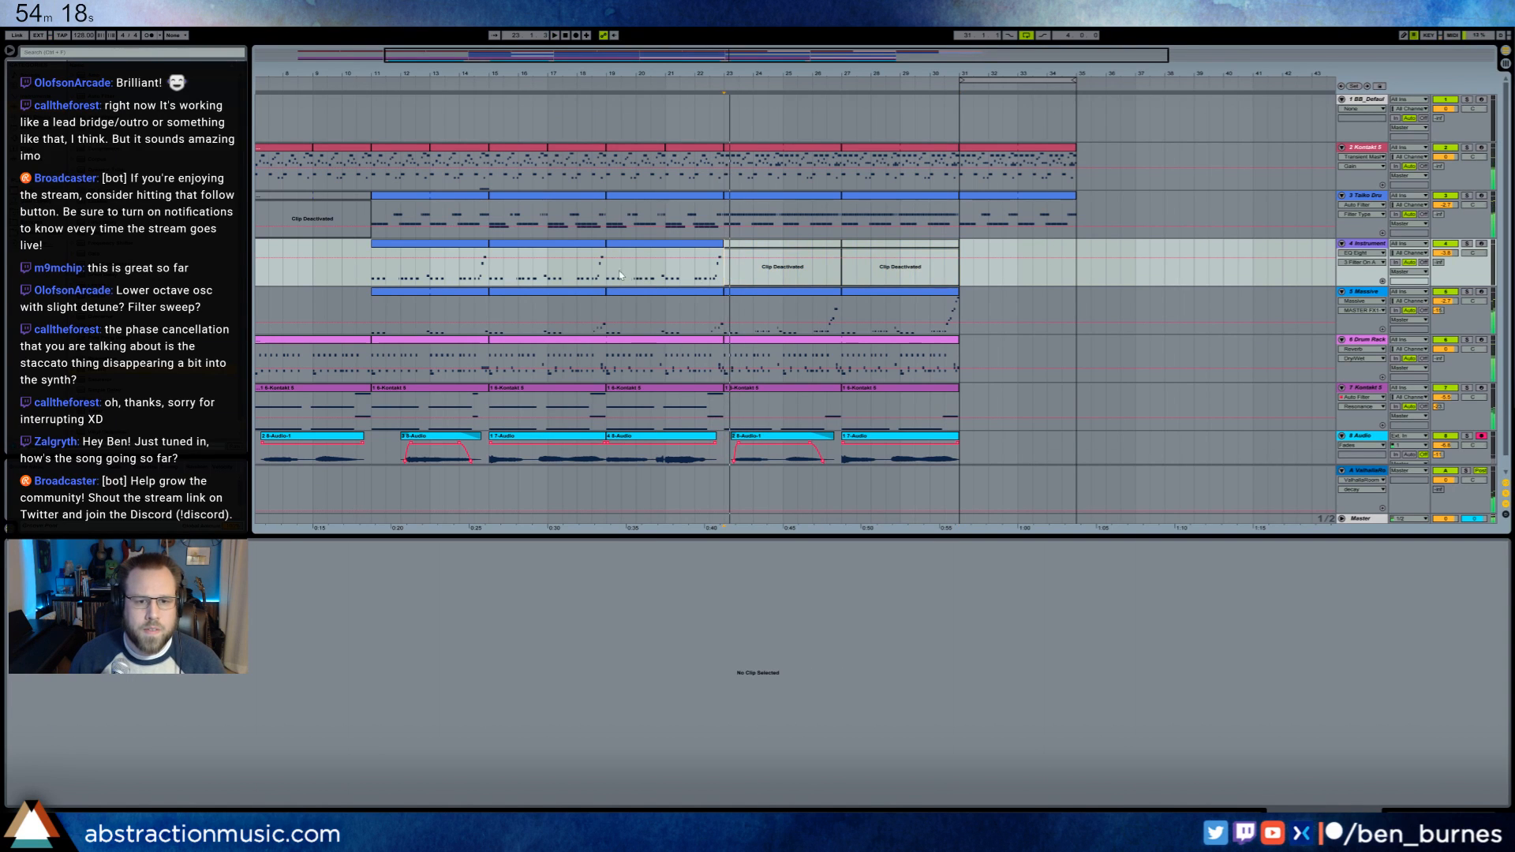
key(space)
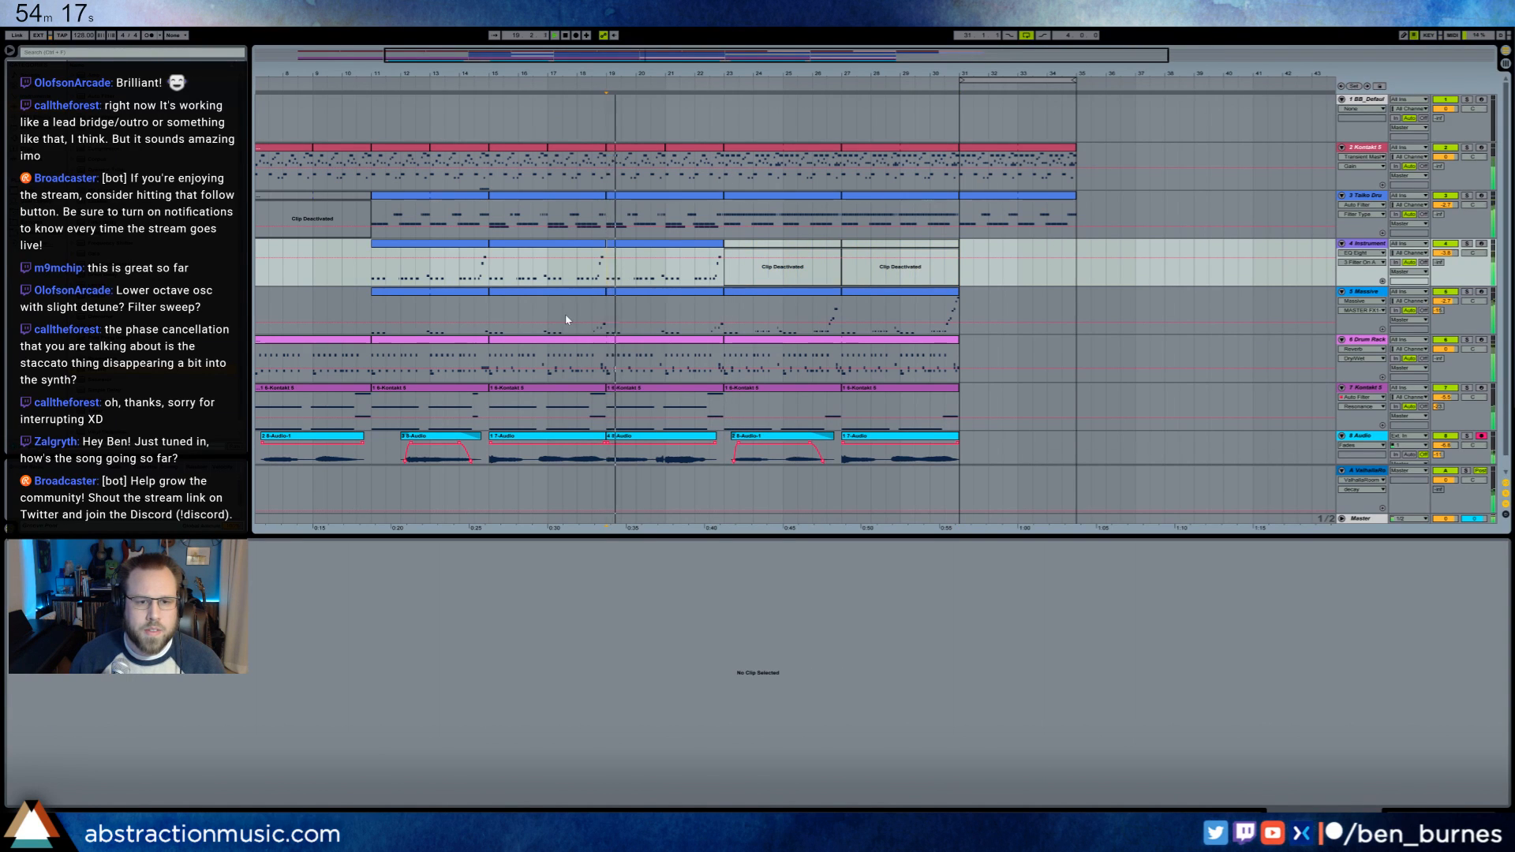
- Copy the first half bar of the bar 11 Instrument clip to bars 31 and 33 and listen to the result
click(465, 252)
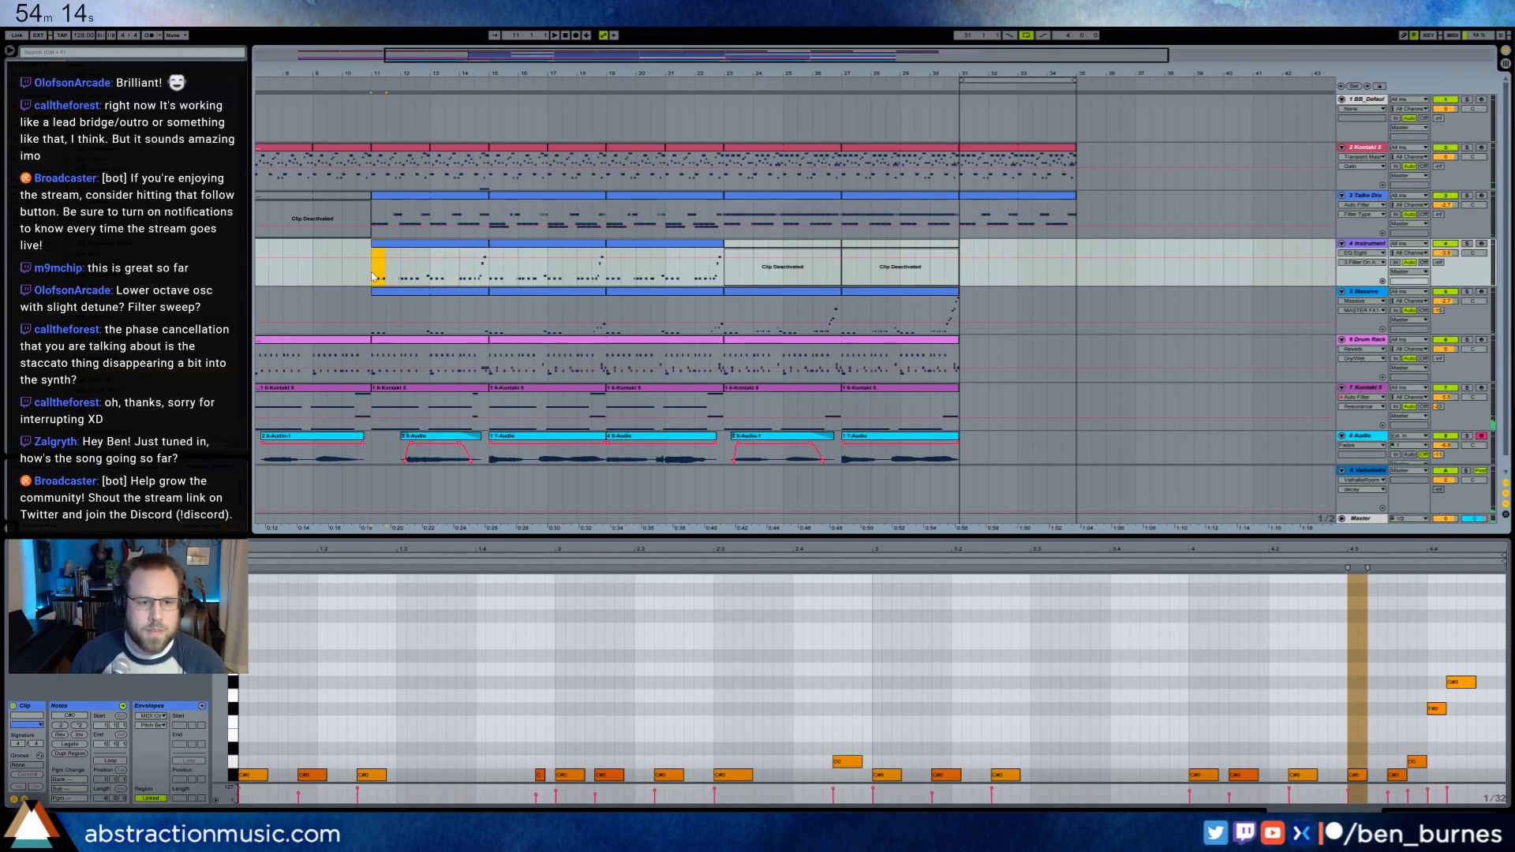
click(961, 281)
key(ctrl+v)
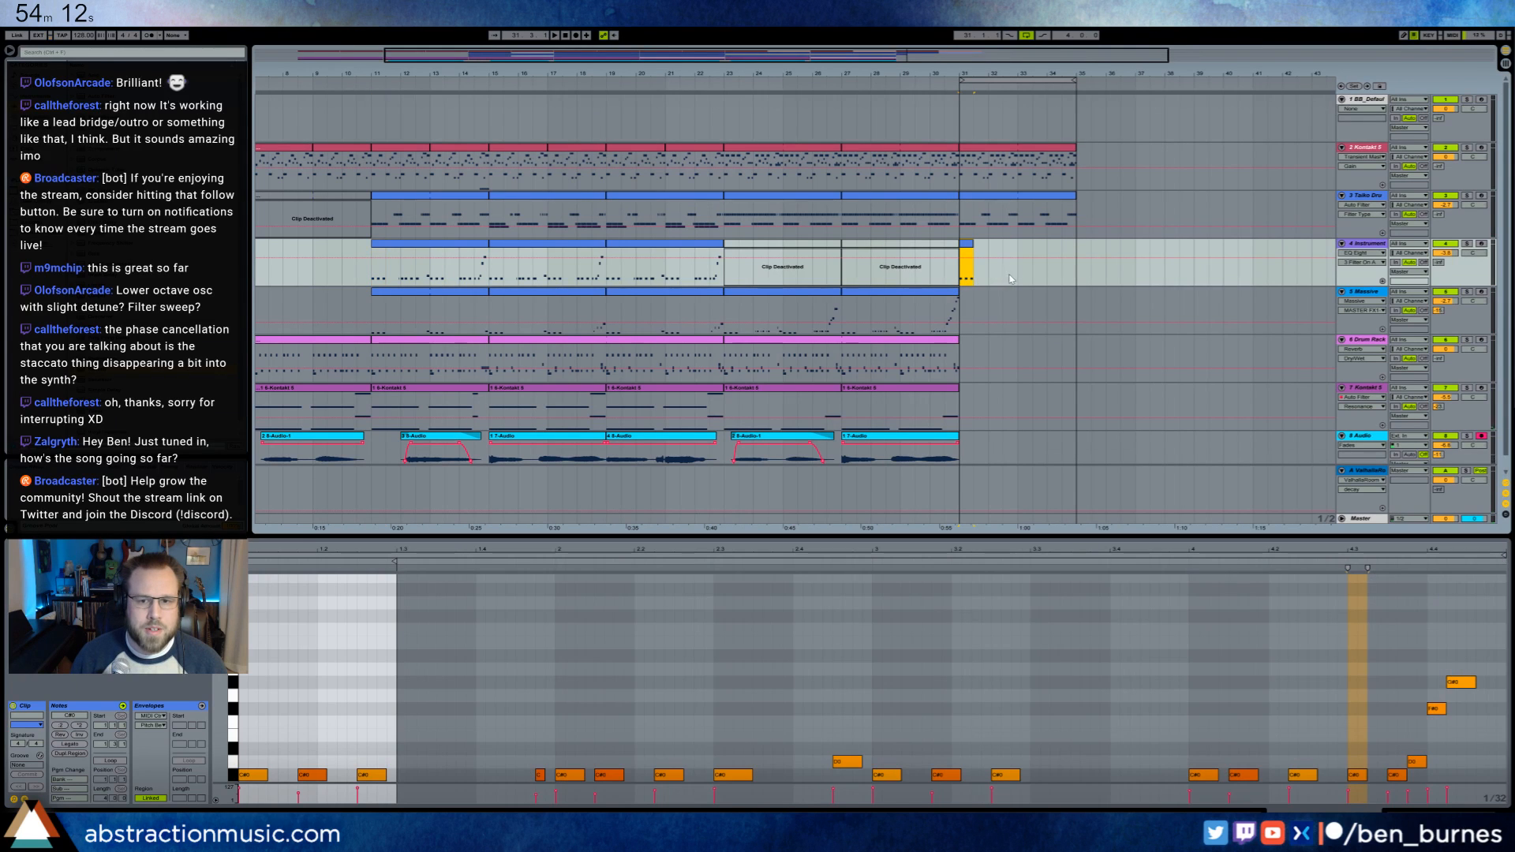
click(1009, 276)
key(ctrl+d)
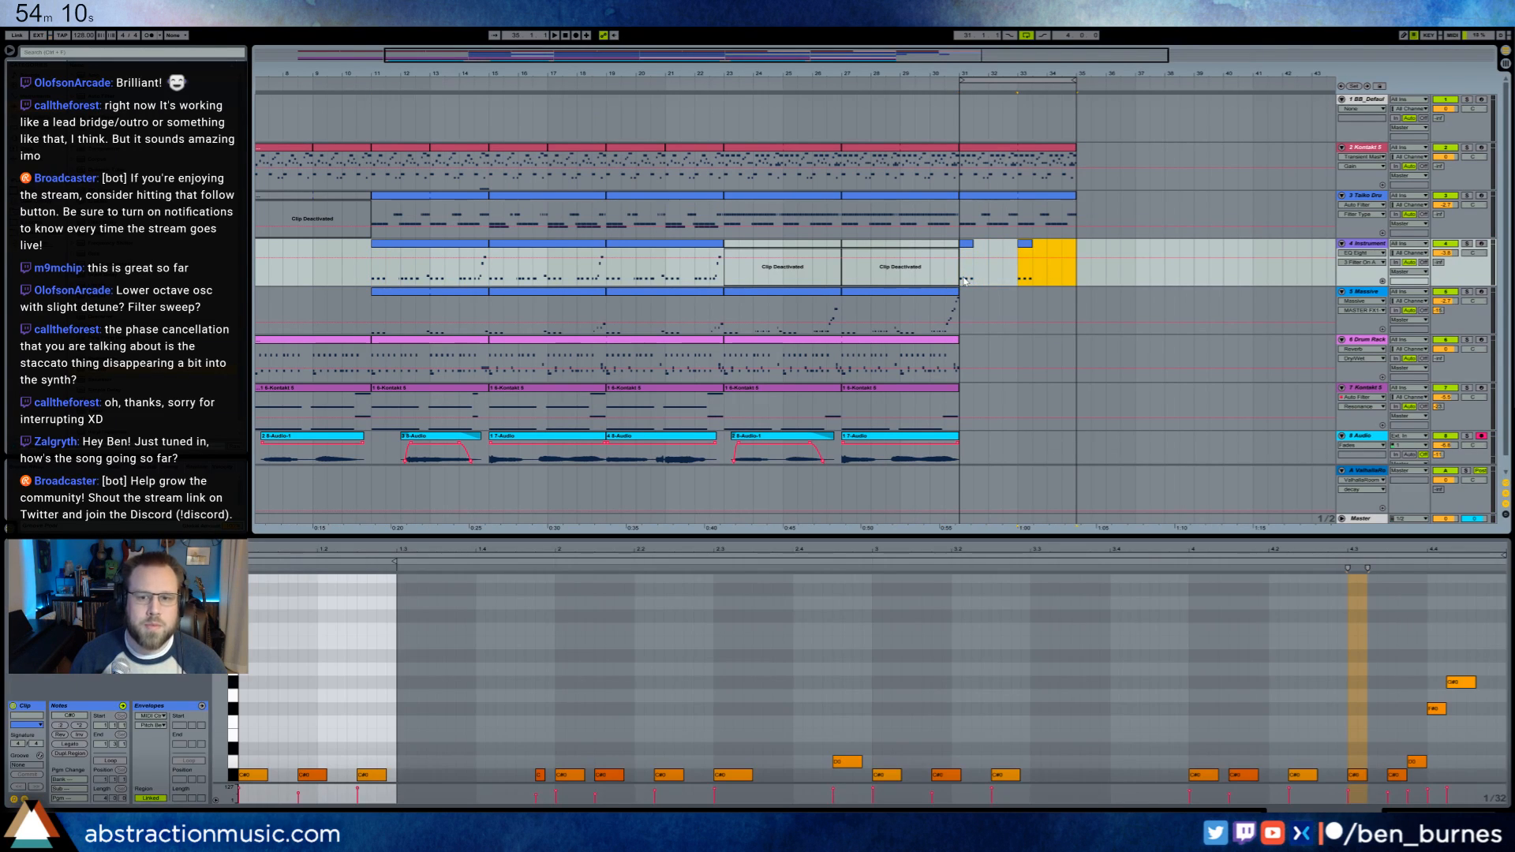
click(962, 281)
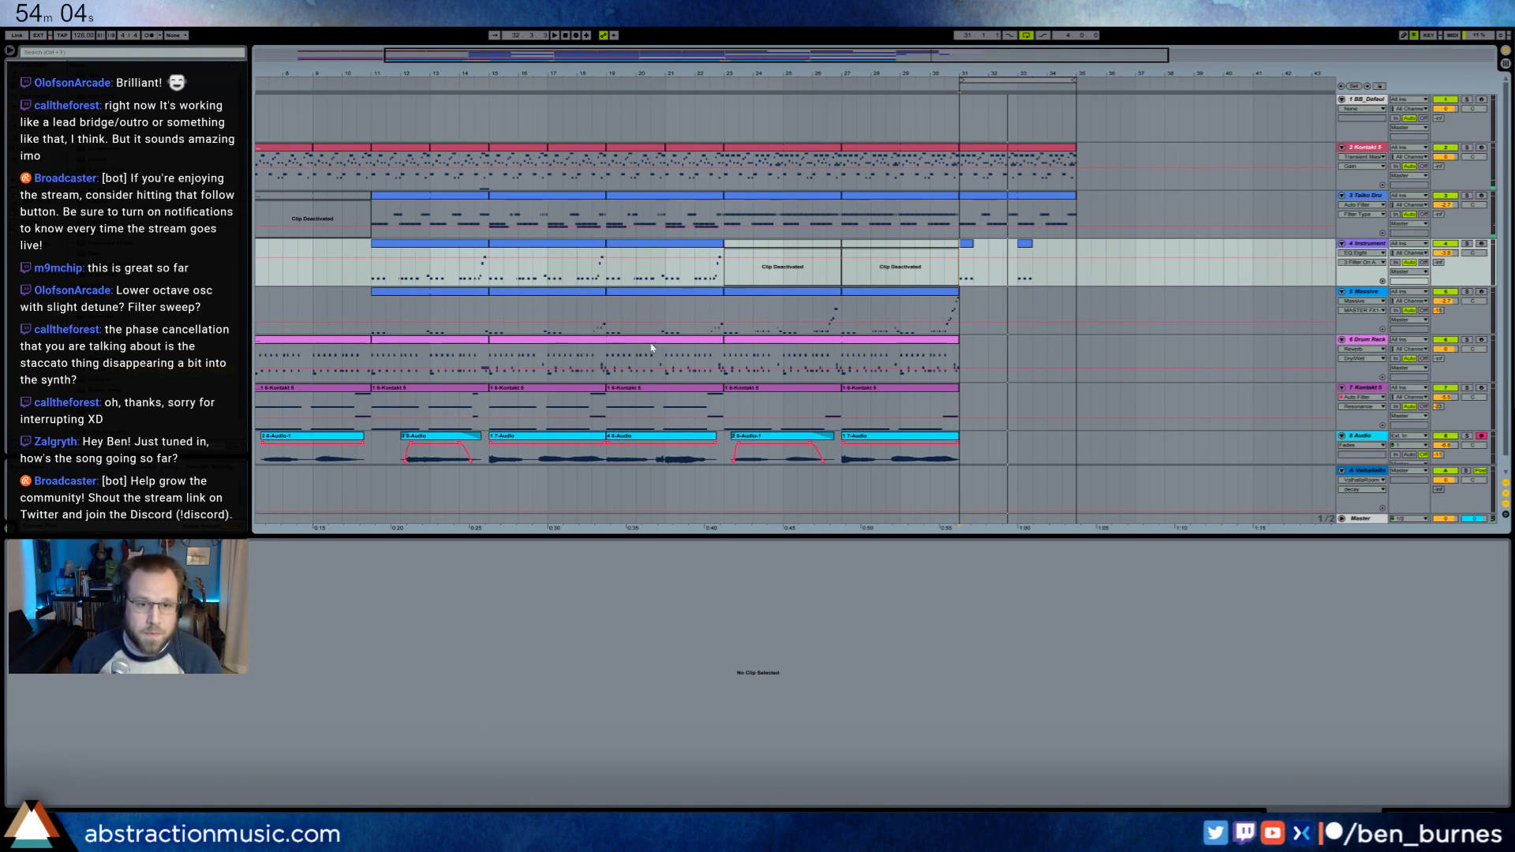
- Duplicate the bar 23 Drum Rack clip to bar 31 and shorten the copy to end at bar 35
click(432, 343)
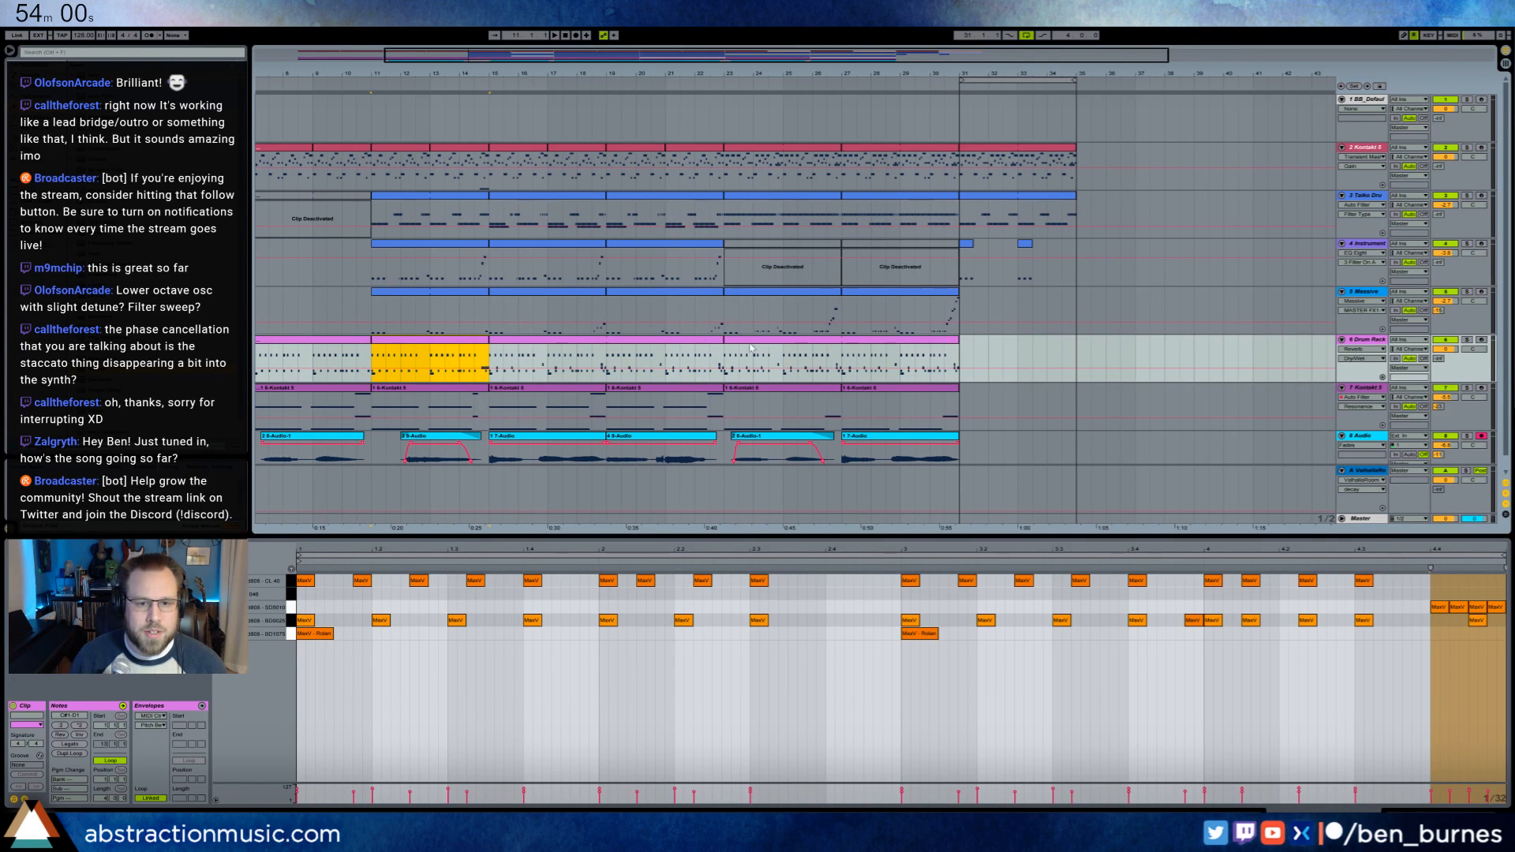
click(897, 360)
key(ctrl+d)
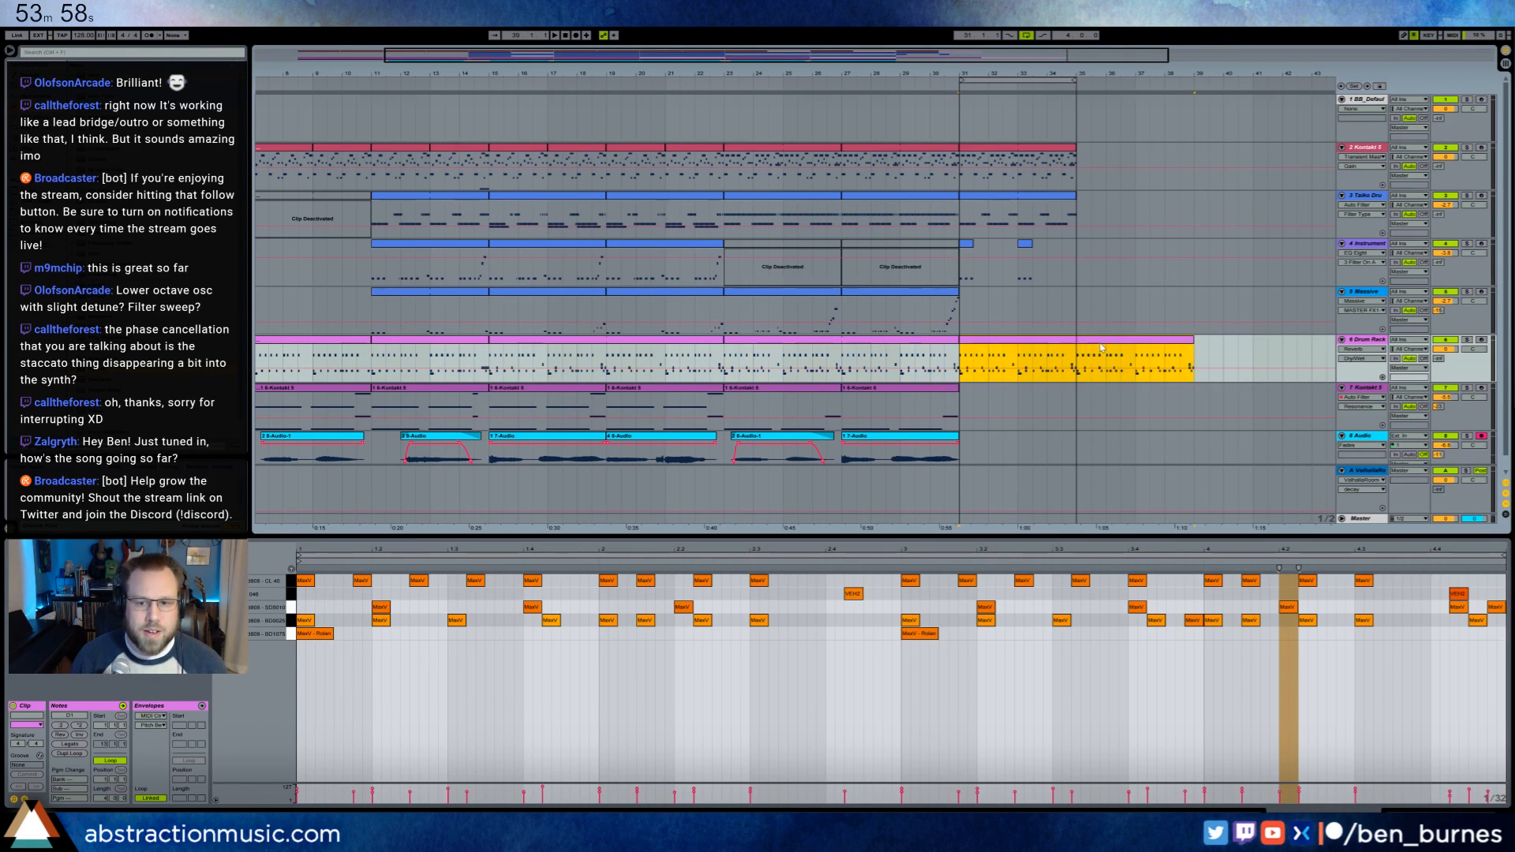
click(541, 691)
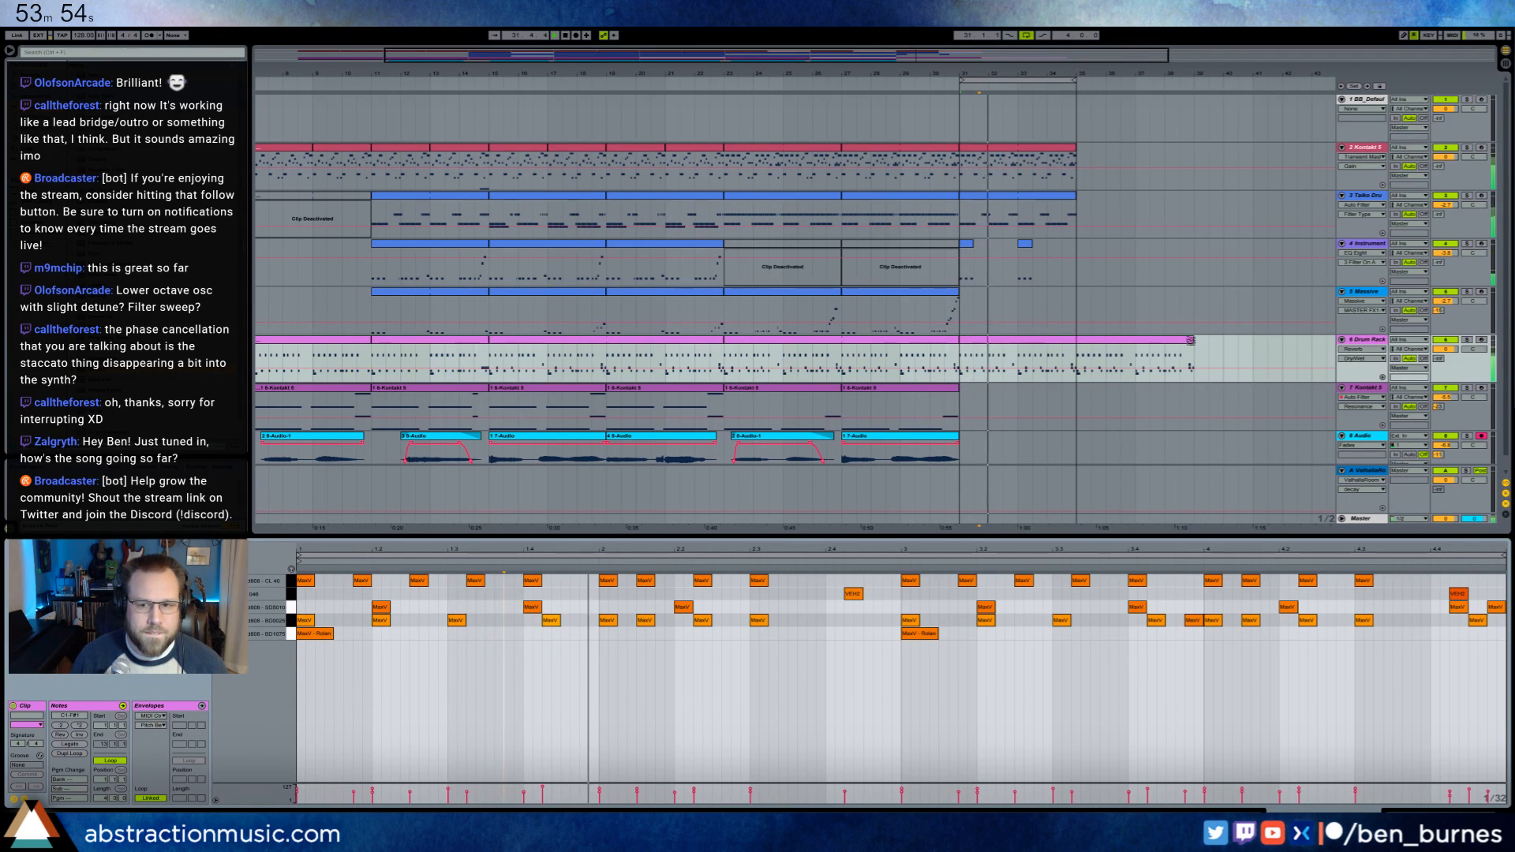
drag(1192, 341, 1077, 354)
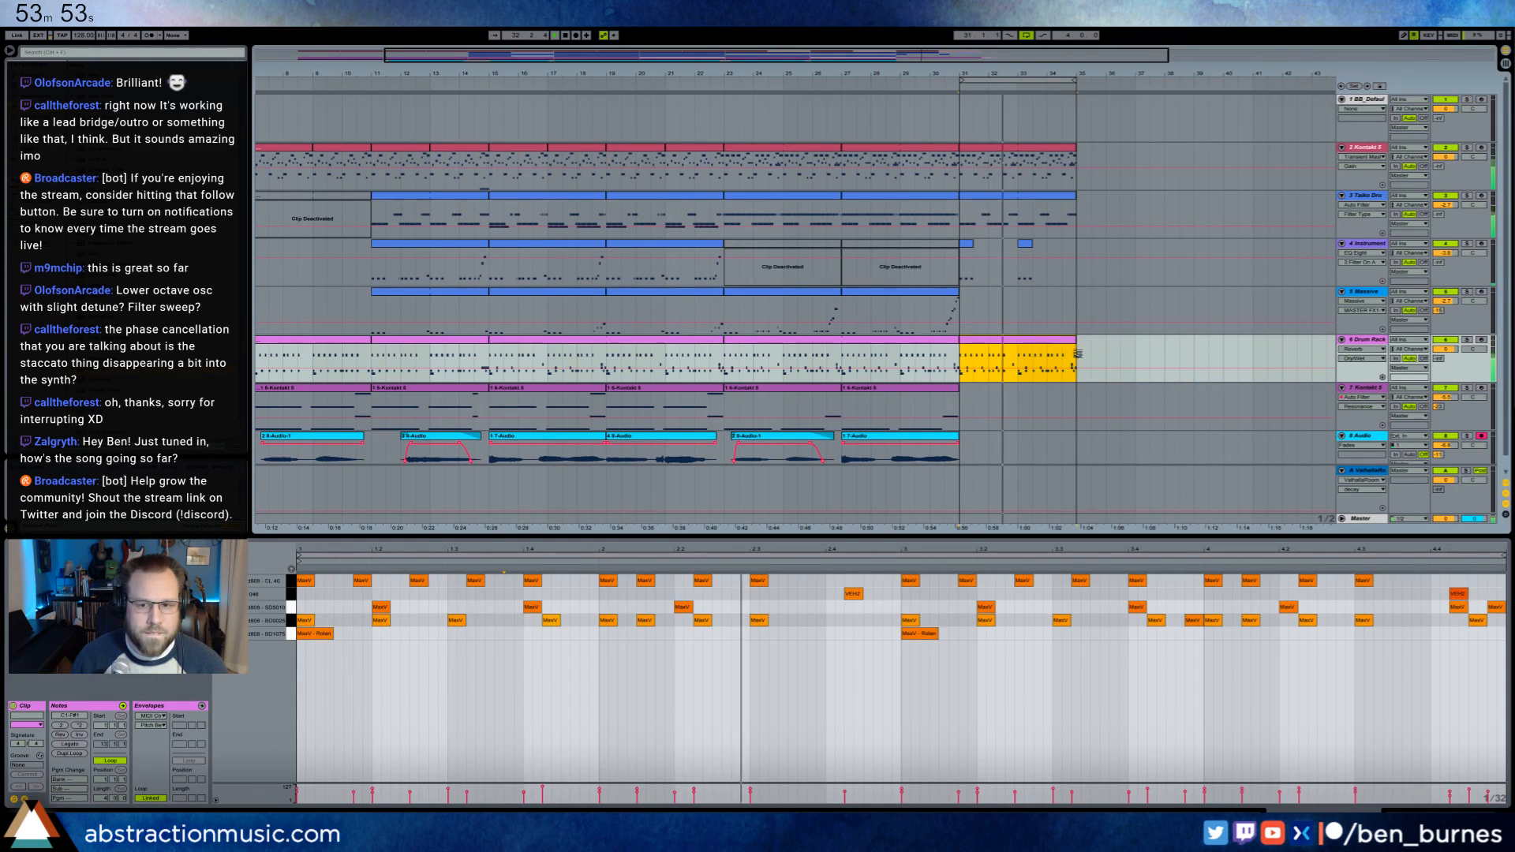
- Add a fill around beat 2.4 of the bar 31 Drum Rack clip with two fourth-row hits, one third-row hit and one top-row hit
click(818, 652)
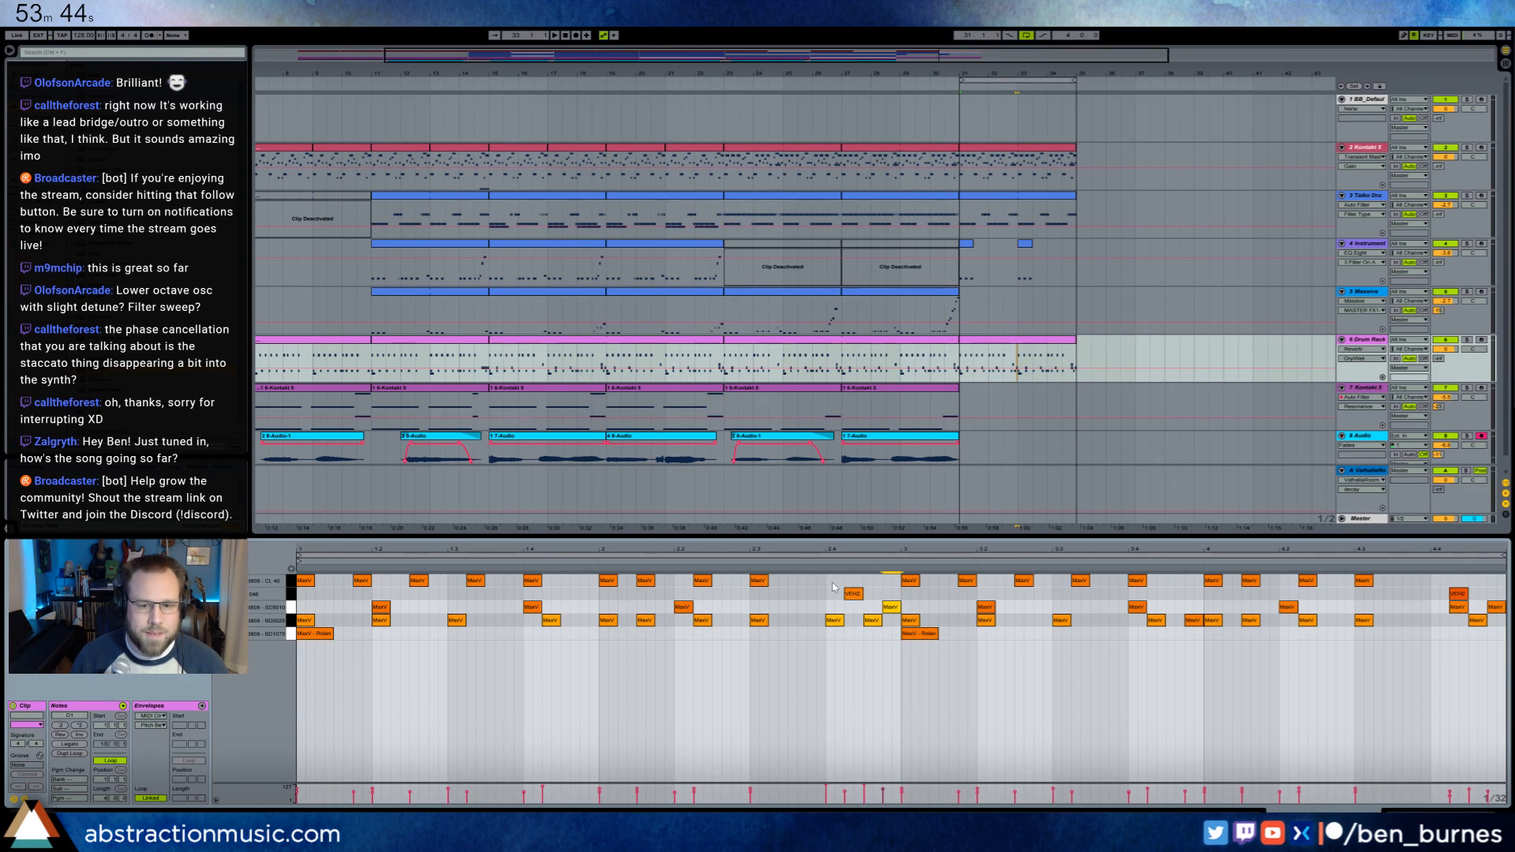
drag(837, 584, 870, 583)
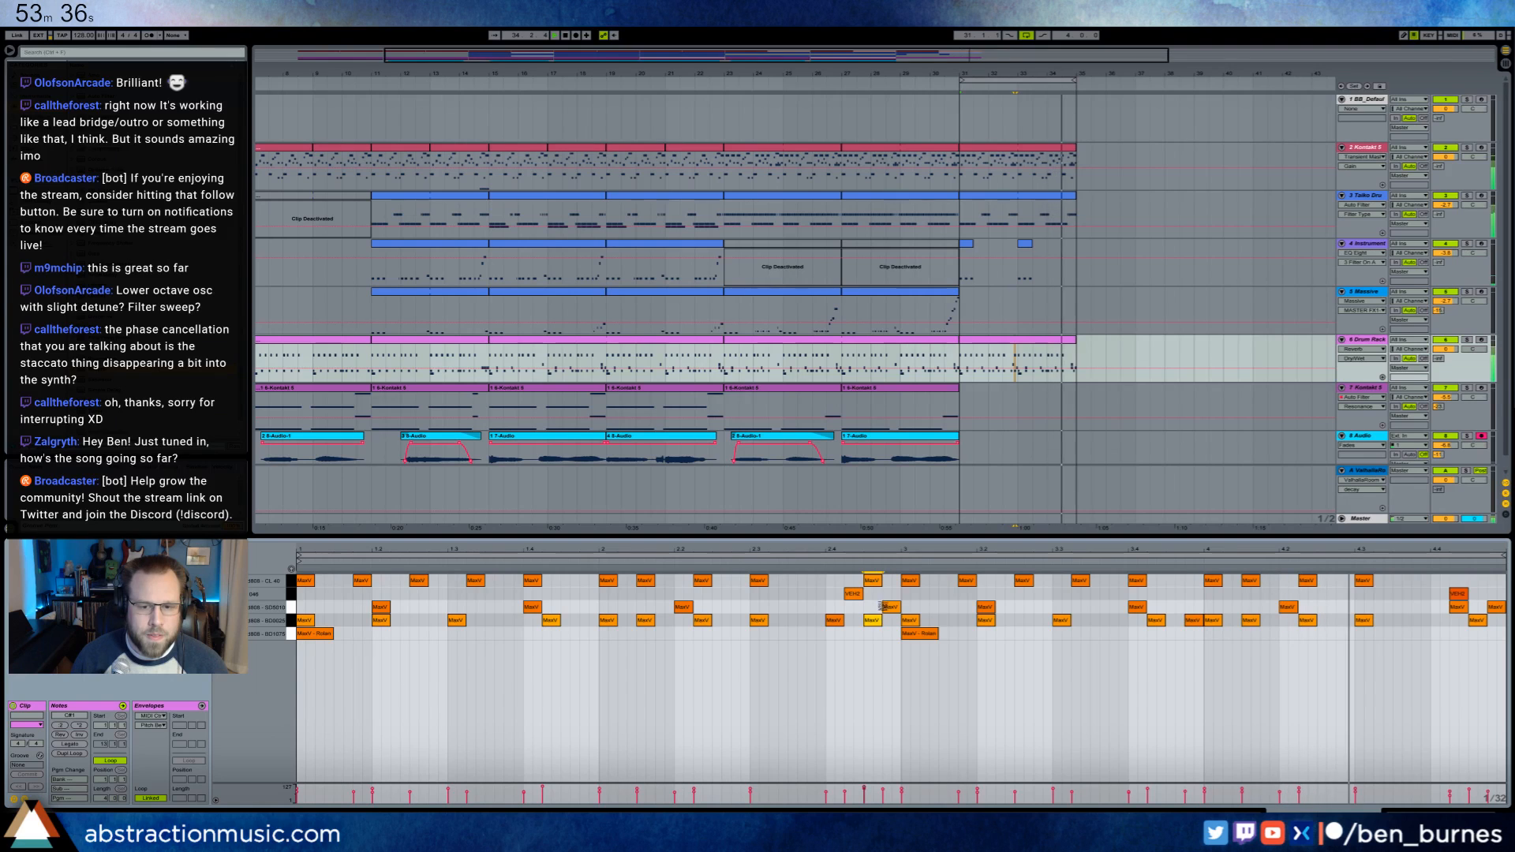
drag(873, 581, 851, 582)
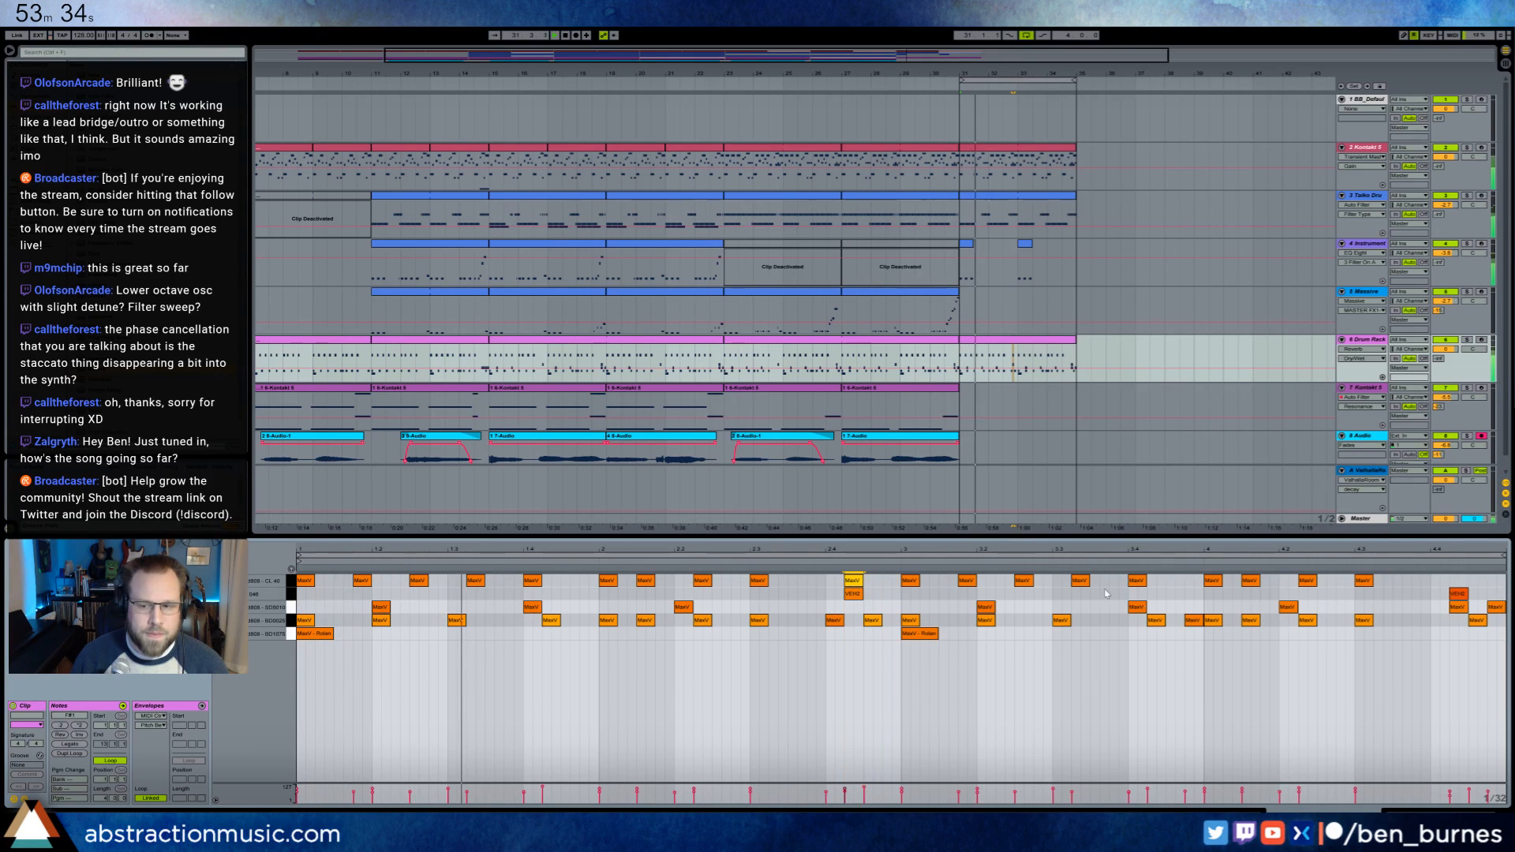
- Deactivate the Taiko clip and the short Instrument clips from bar 31 to 35 and play the loop
click(1036, 211)
key(0)
drag(1053, 267, 964, 273)
click(960, 345)
key(space)
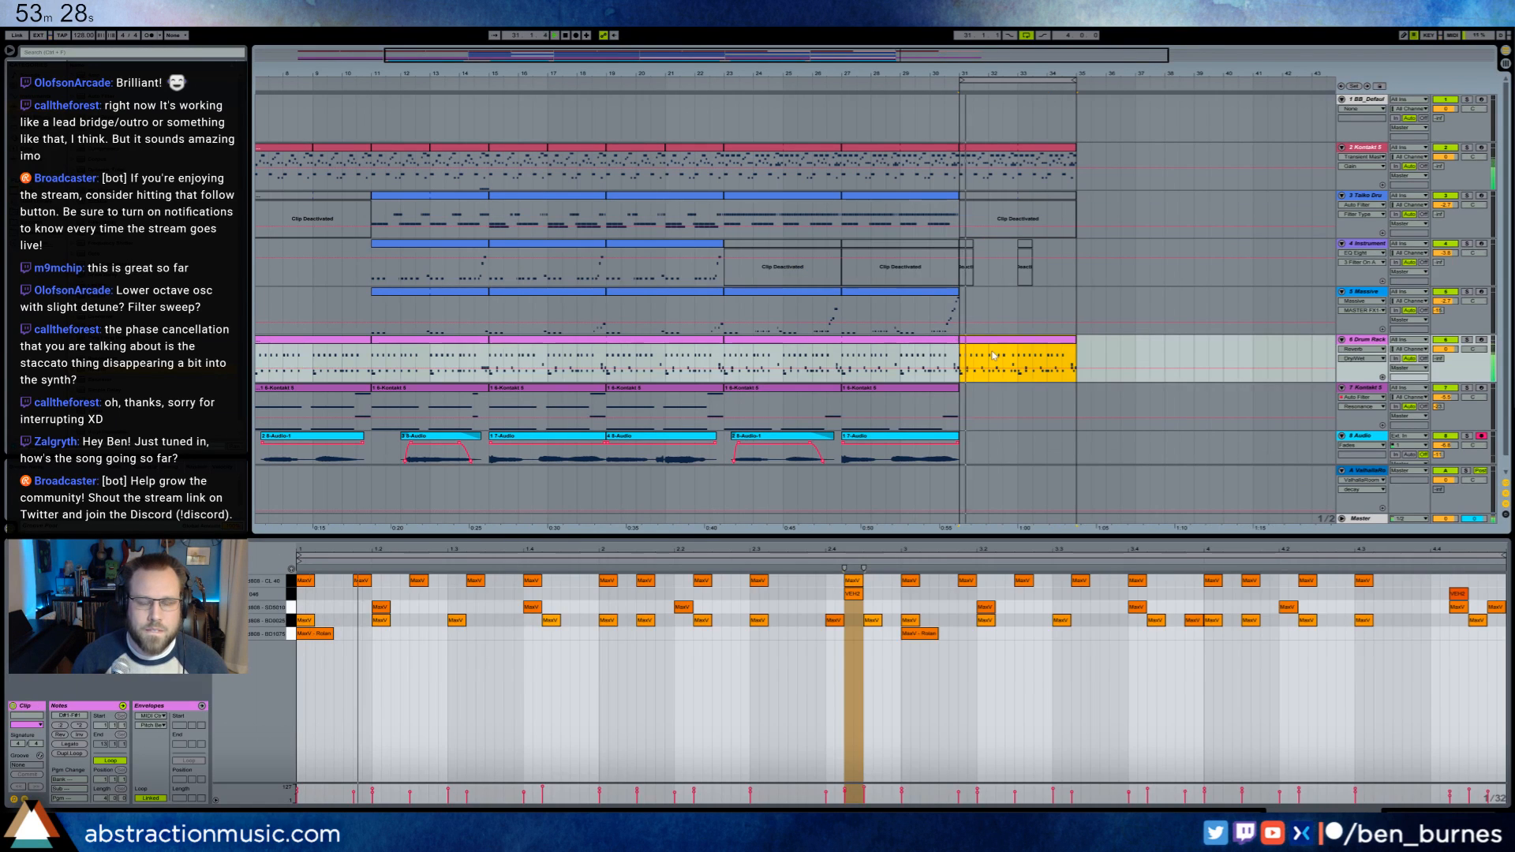
- Reactivate the two short Instrument clips at bars 31 and 33 and extend the bar 31 clip to bar 35
click(965, 246)
click(979, 249)
click(1026, 247)
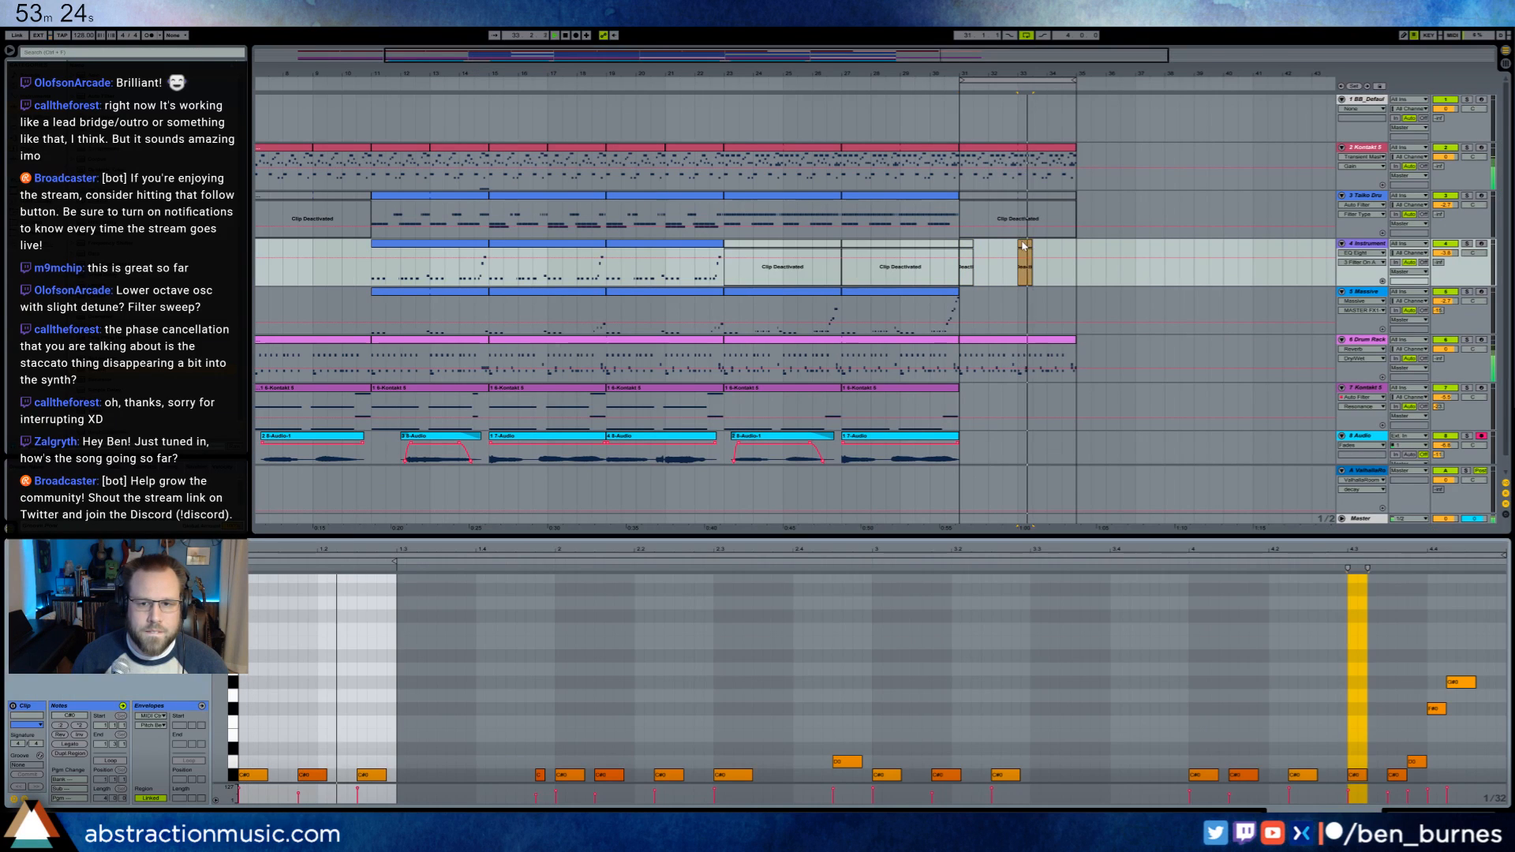
click(966, 249)
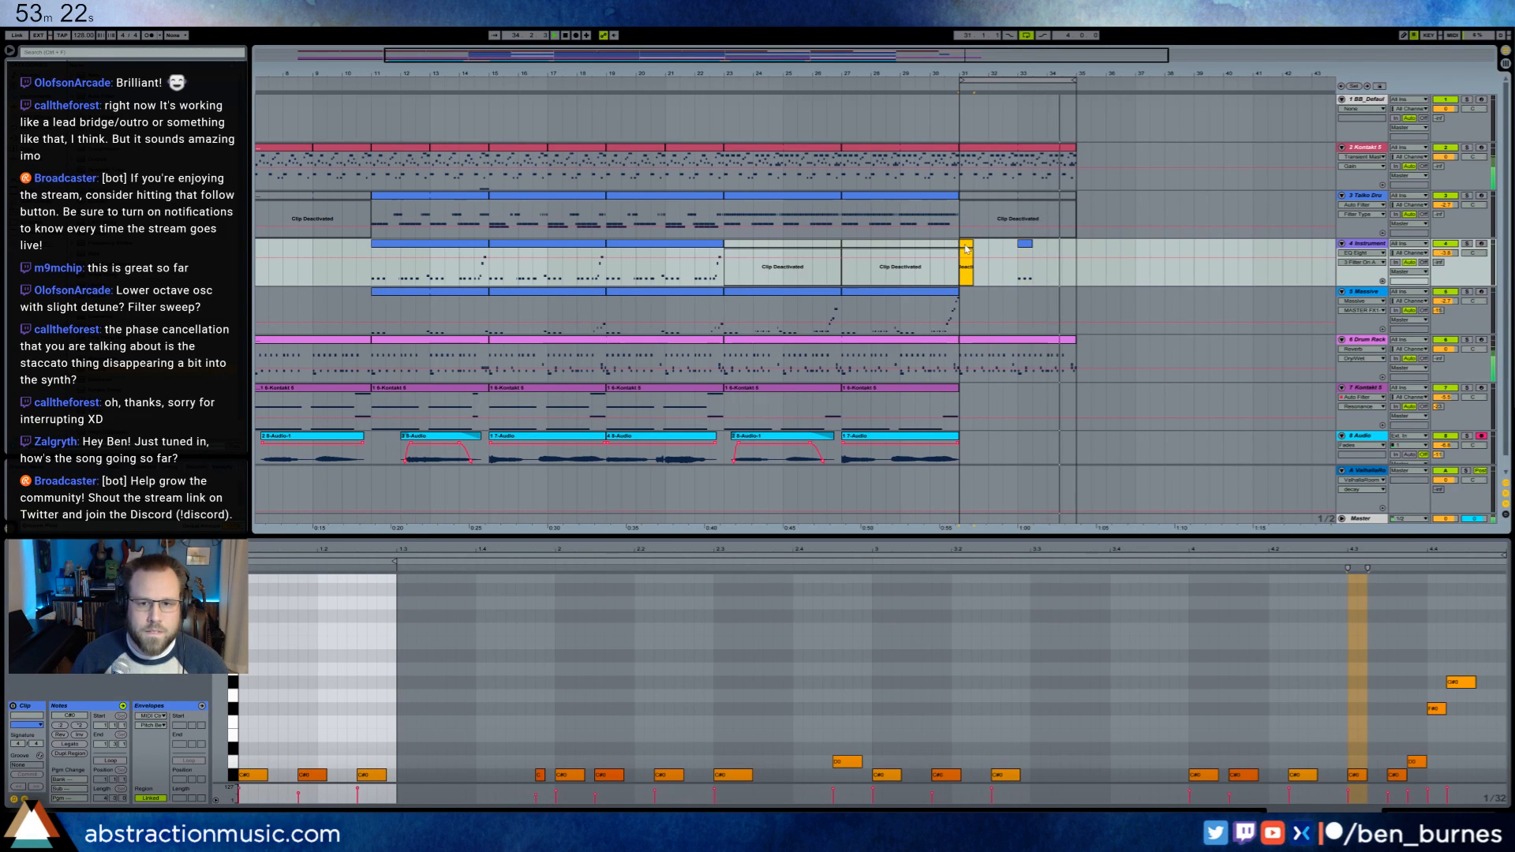
drag(973, 249, 1076, 255)
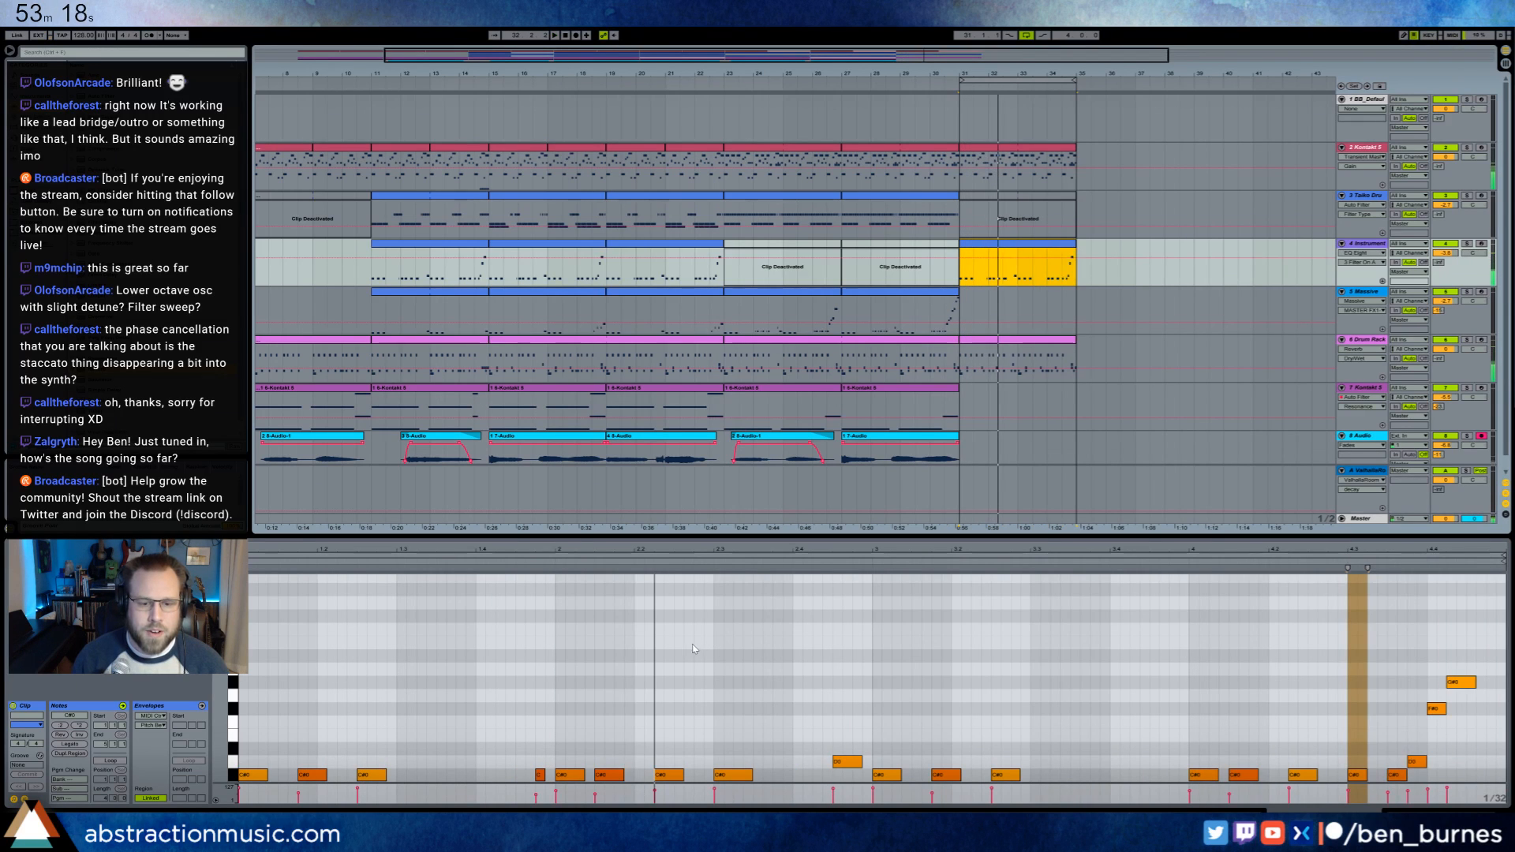
- Thin the bar 31 Instrument clip to three-note groups at its first and third bars, shorten the pickup note before the second, and play it
click(722, 765)
drag(490, 783, 821, 667)
key(Delete)
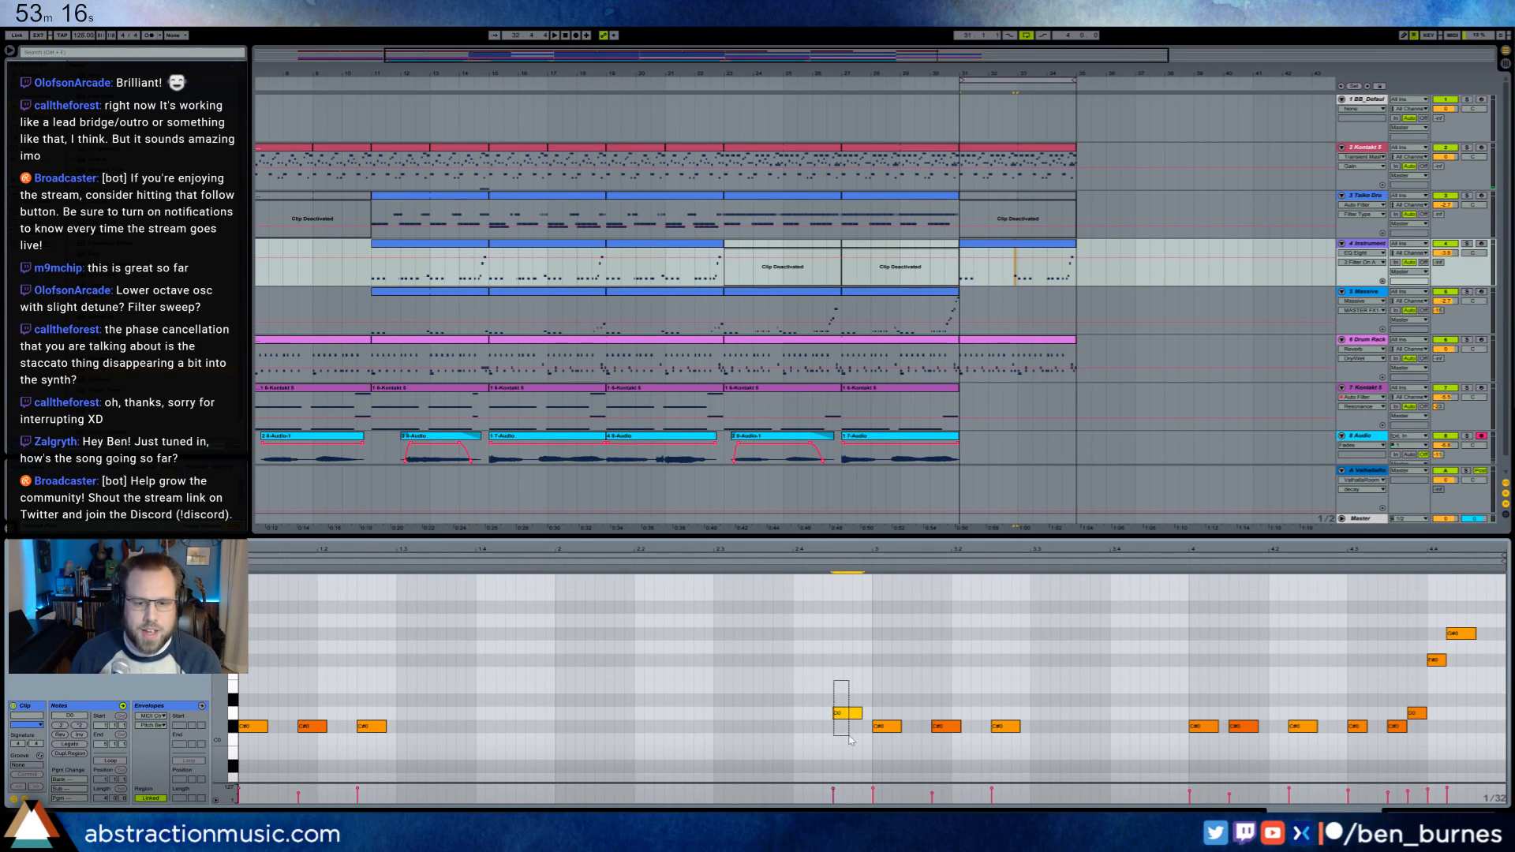
drag(1141, 601, 1477, 777)
key(Delete)
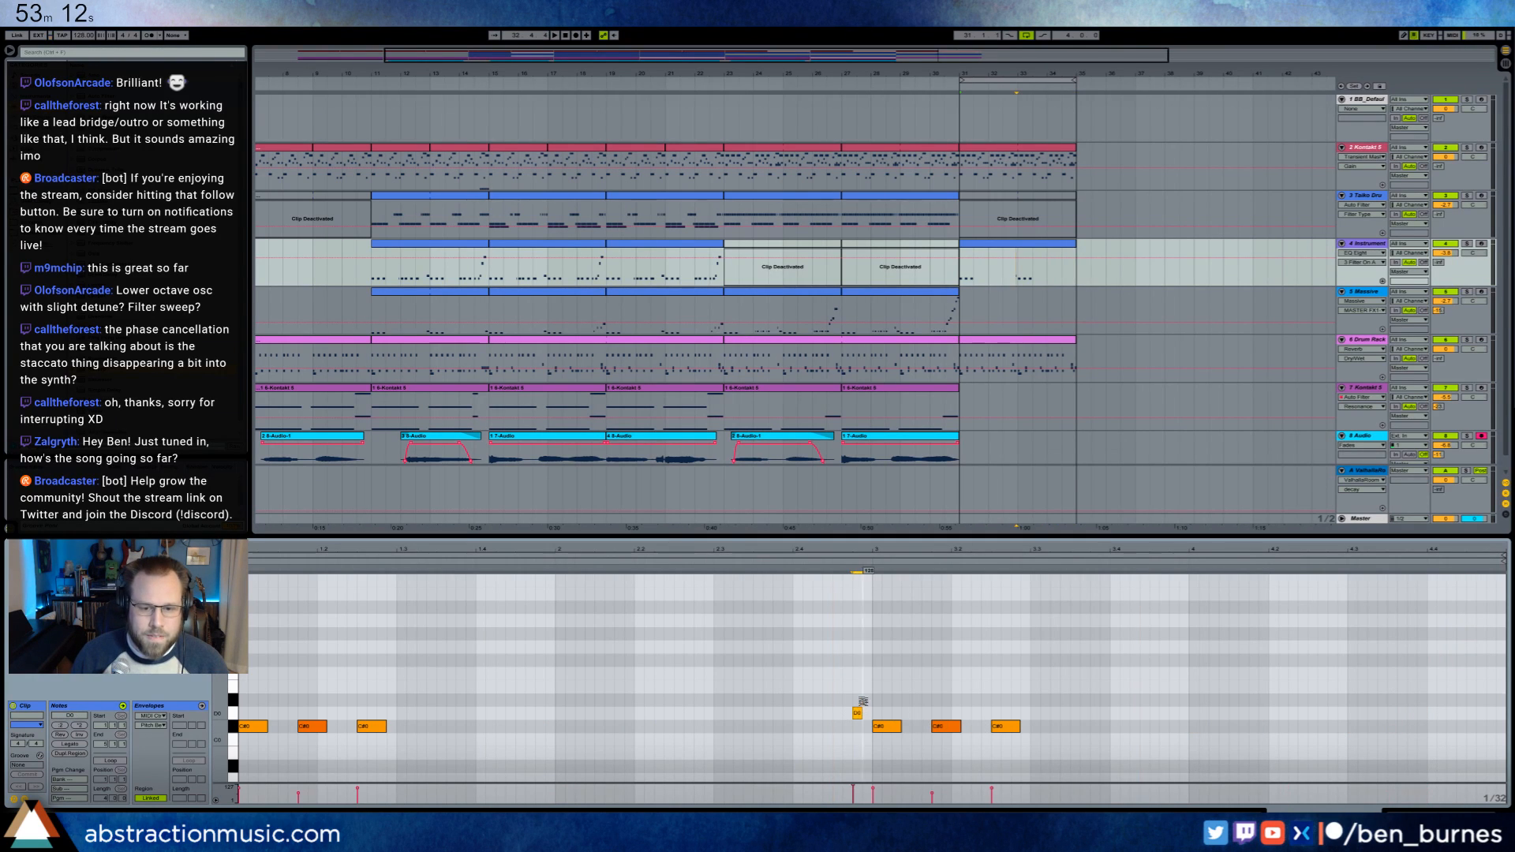
key(space)
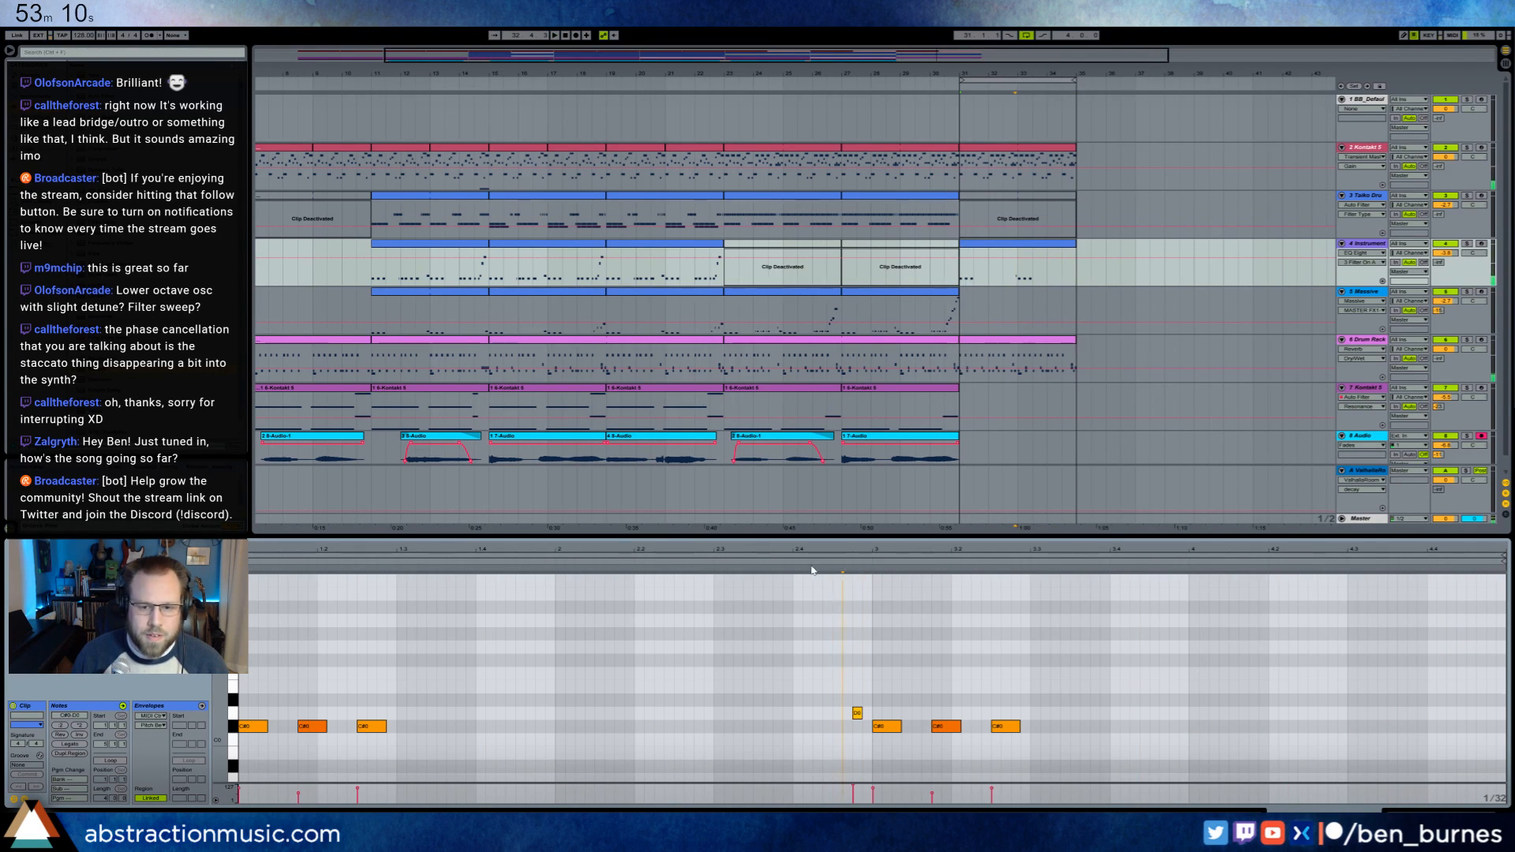
click(810, 553)
click(822, 569)
click(858, 714)
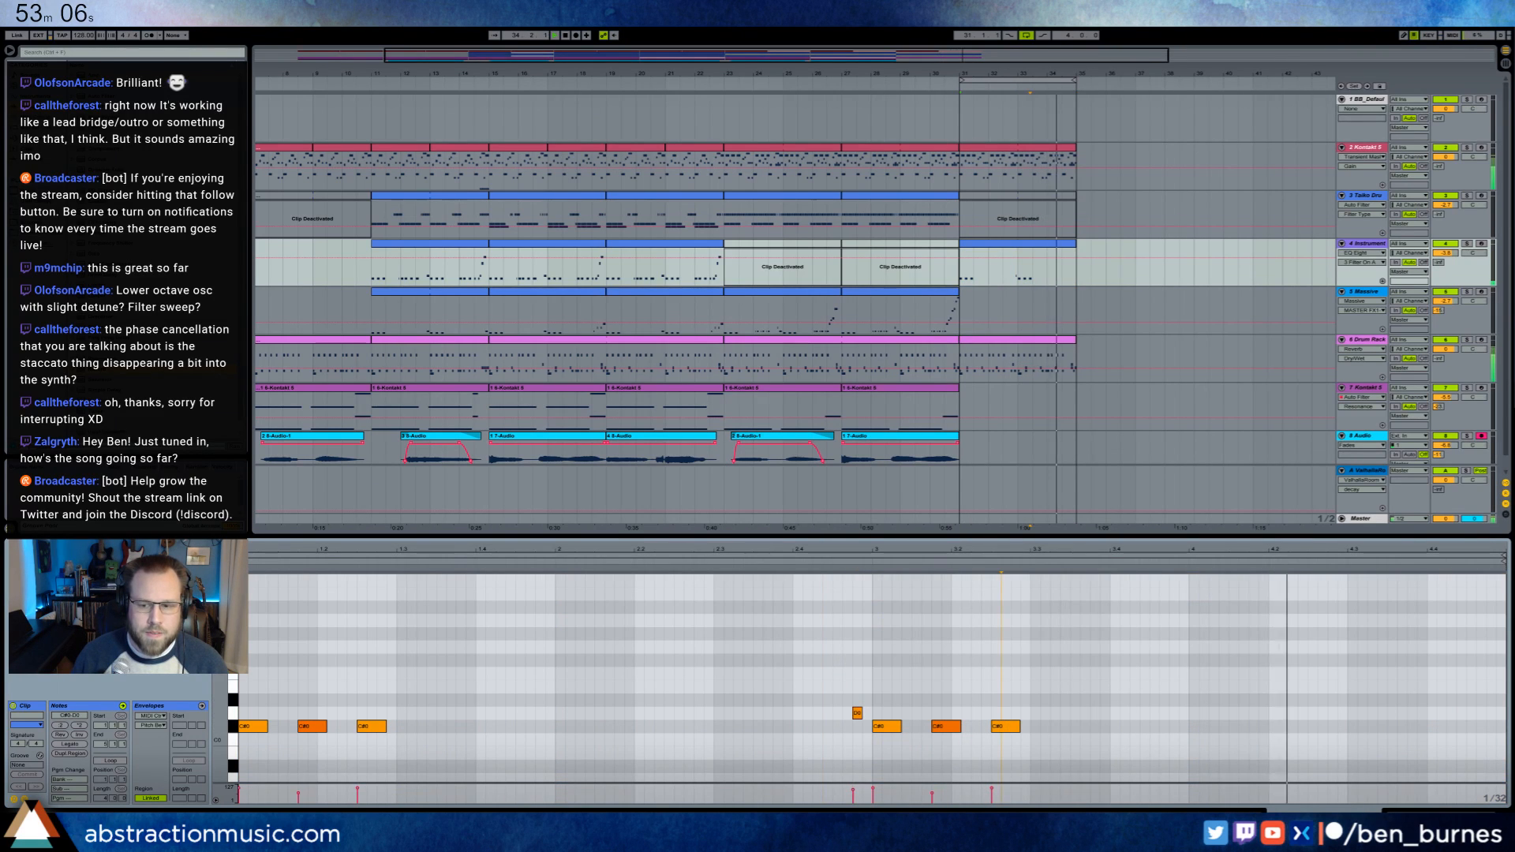
- Replace the track 2 Kontakt 5 clip from bar 31 to 35 with a copy of that track's bar 7–11 clips
key(shift+Tab)
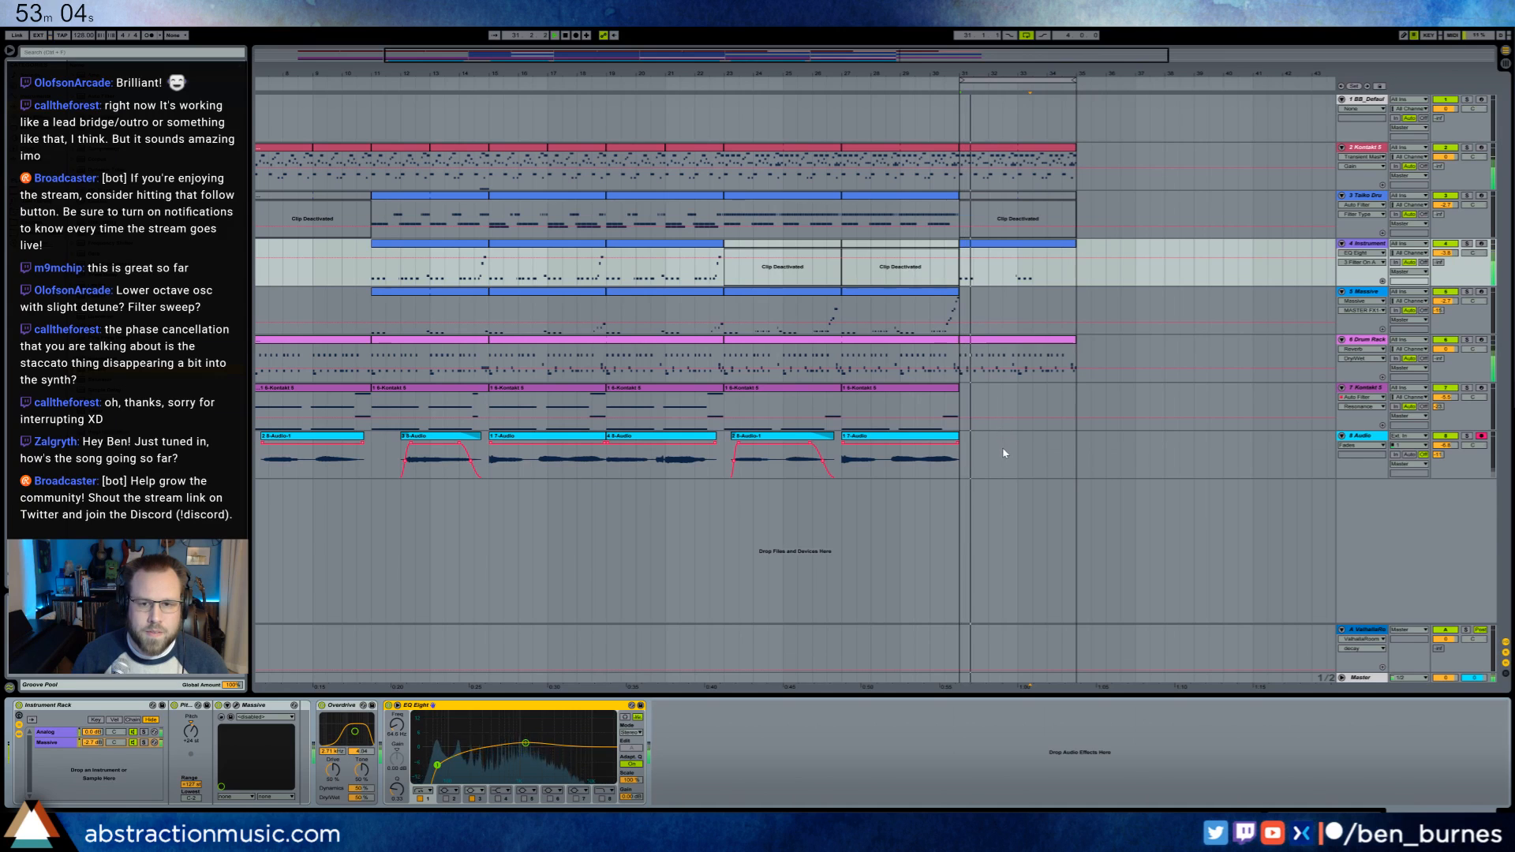
click(1026, 359)
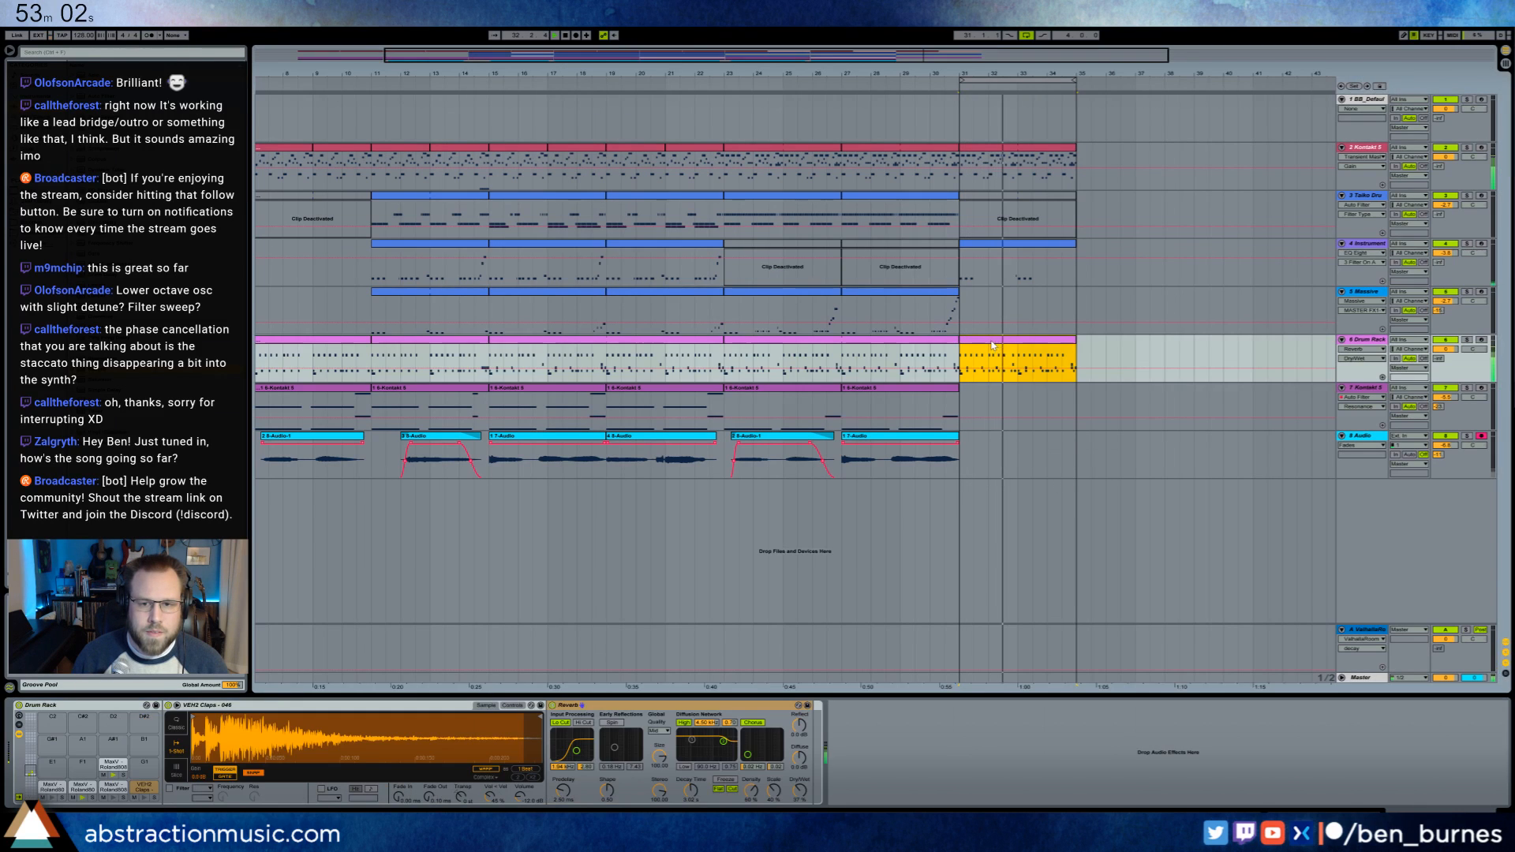
click(1022, 150)
click(461, 149)
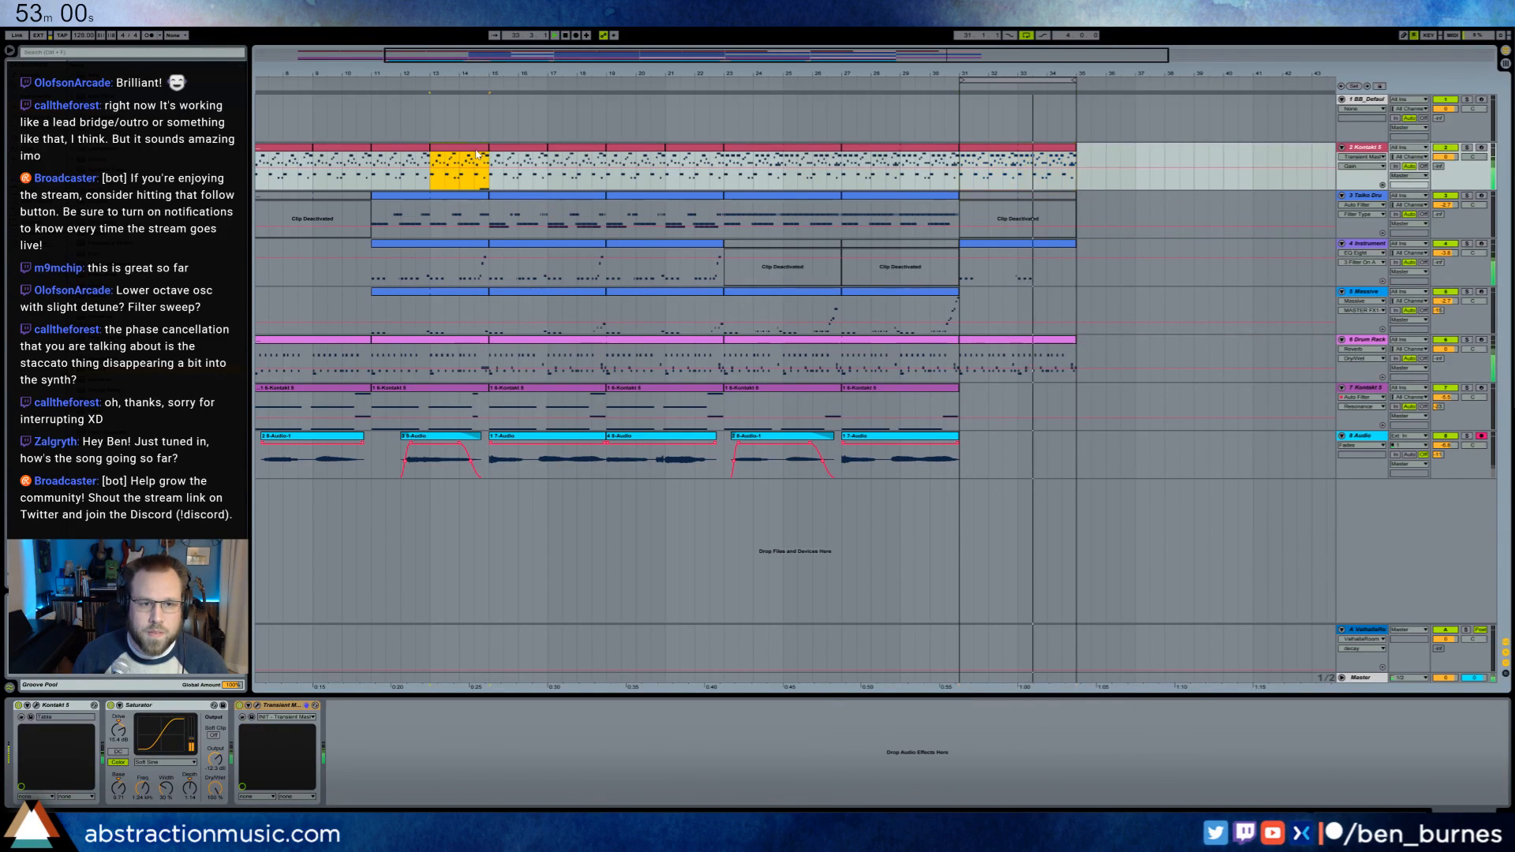
shift+click(511, 150)
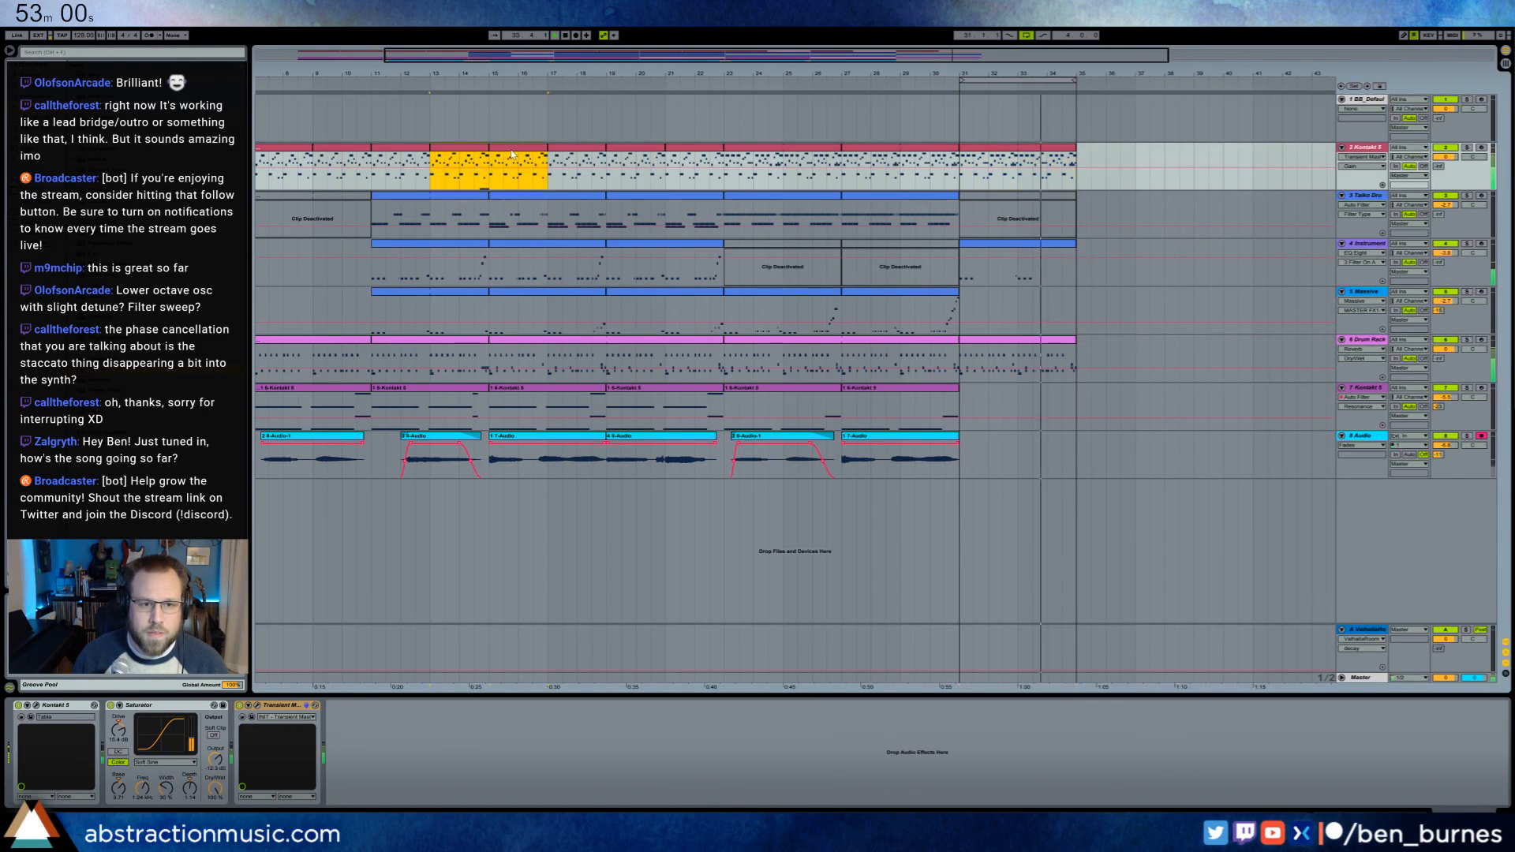
click(401, 166)
click(360, 150)
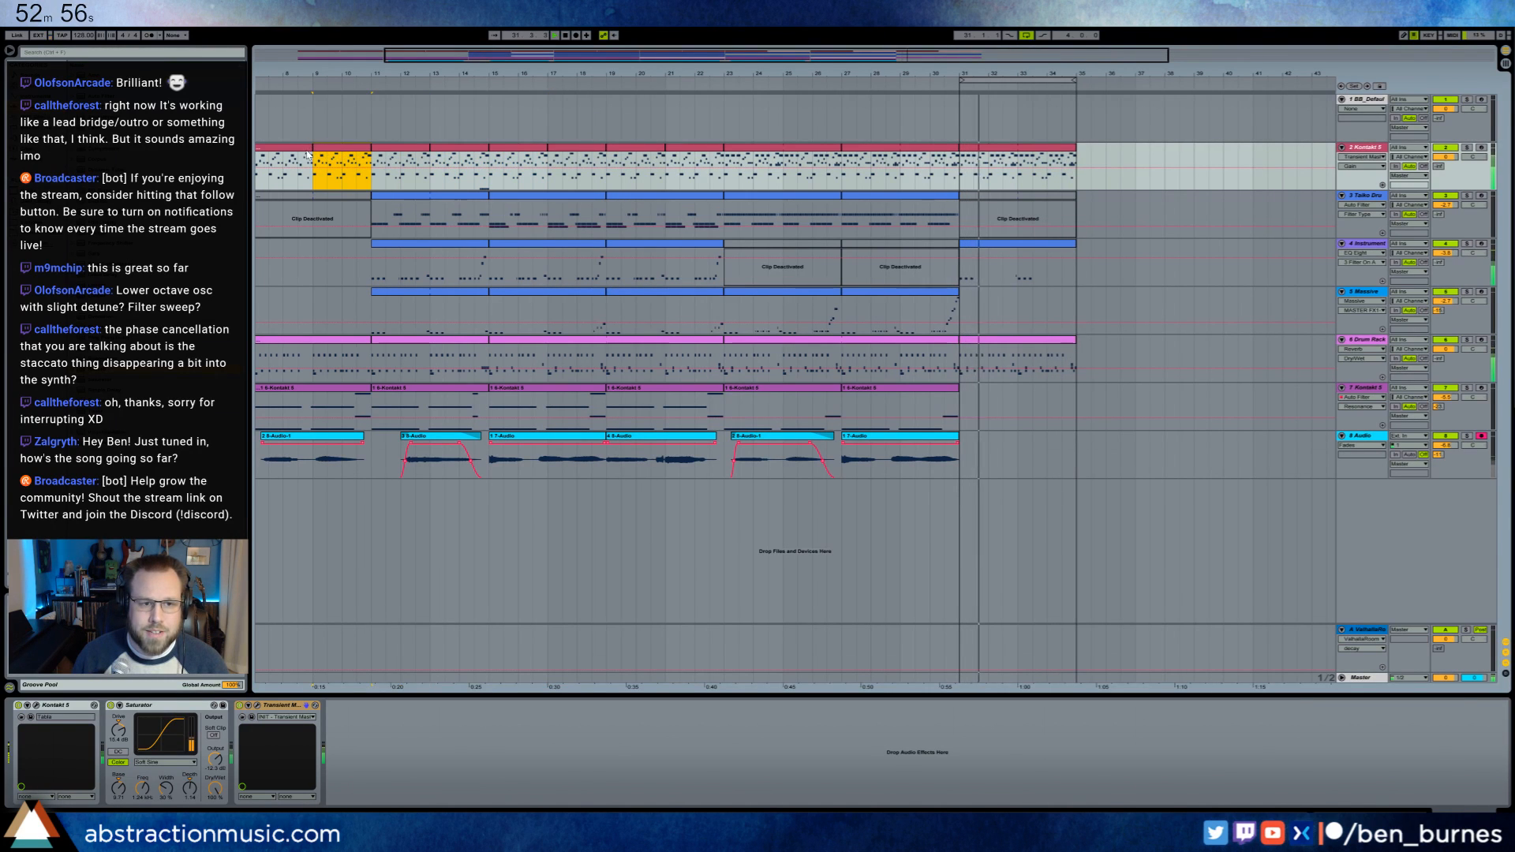
shift+click(304, 149)
click(1018, 166)
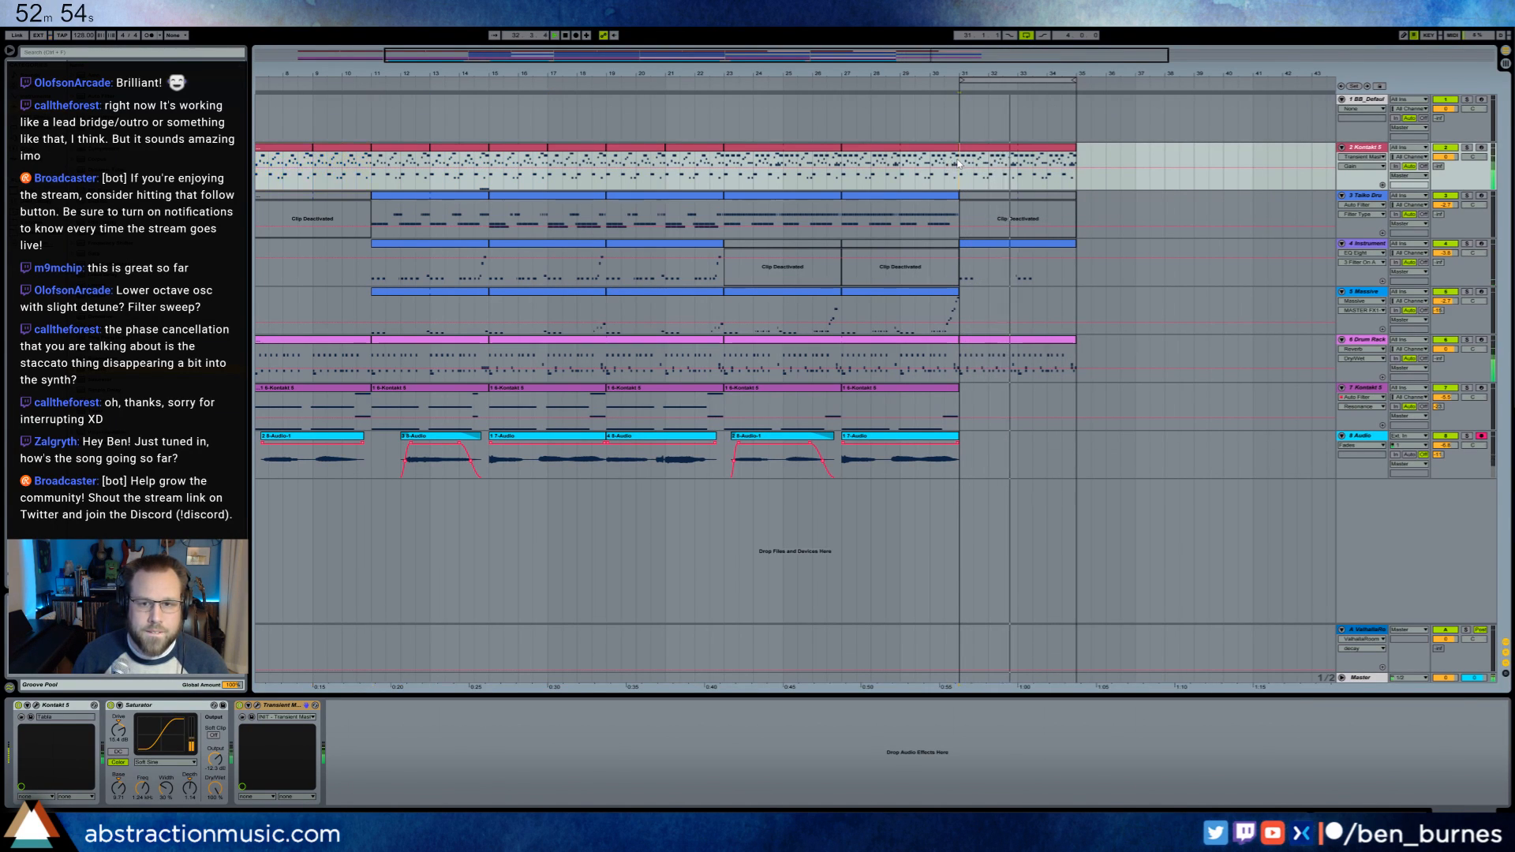
click(1023, 149)
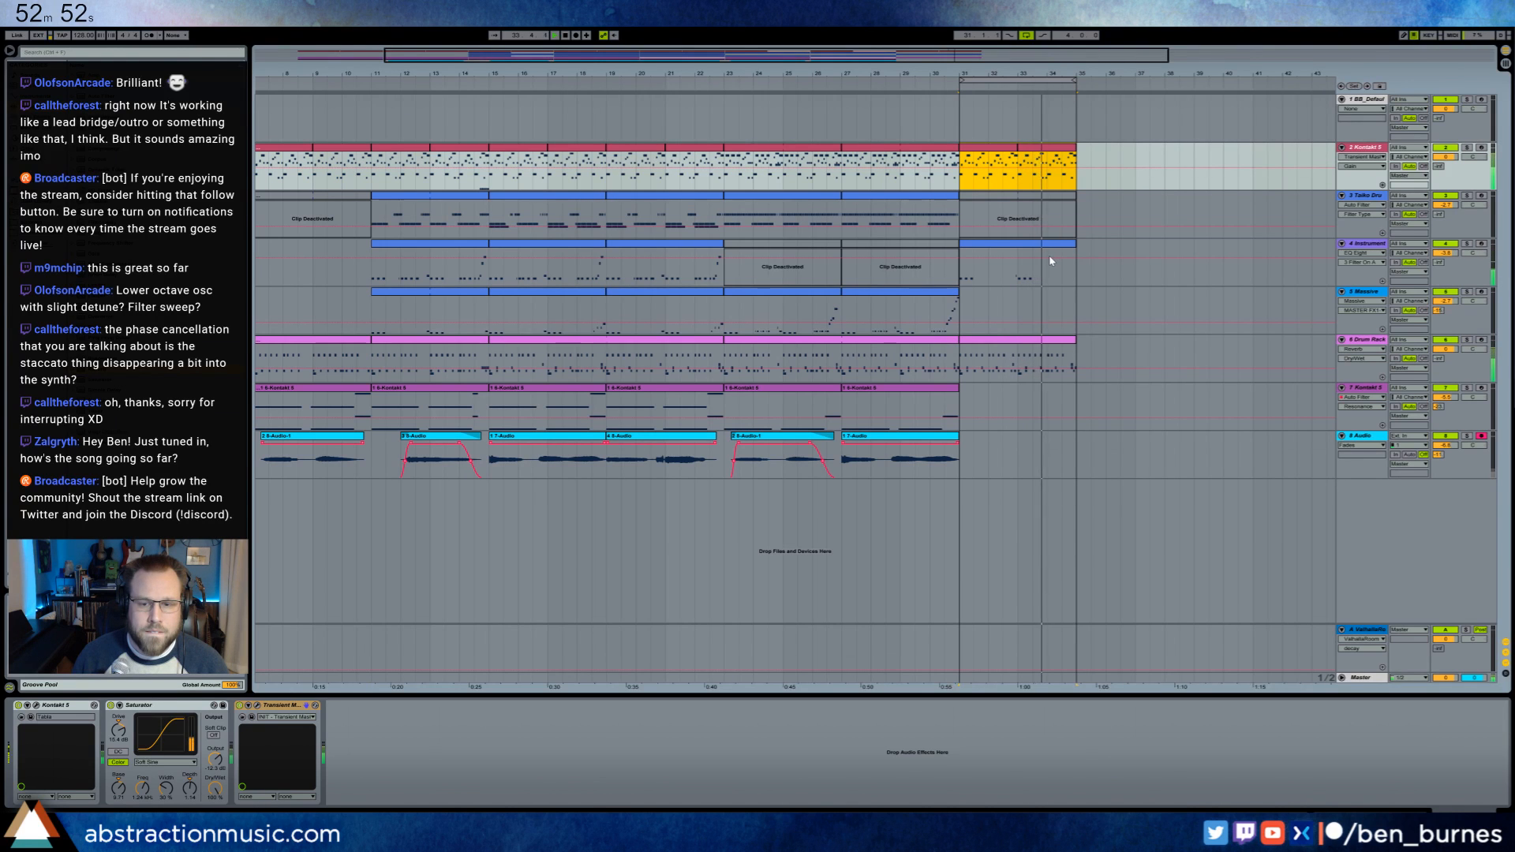
- Delete the clap near beat 4.4 of the bar 31 Drum Rack clip and thin the hits around beats 3.4 to 4.2
double_click(1055, 341)
click(1458, 594)
key(Delete)
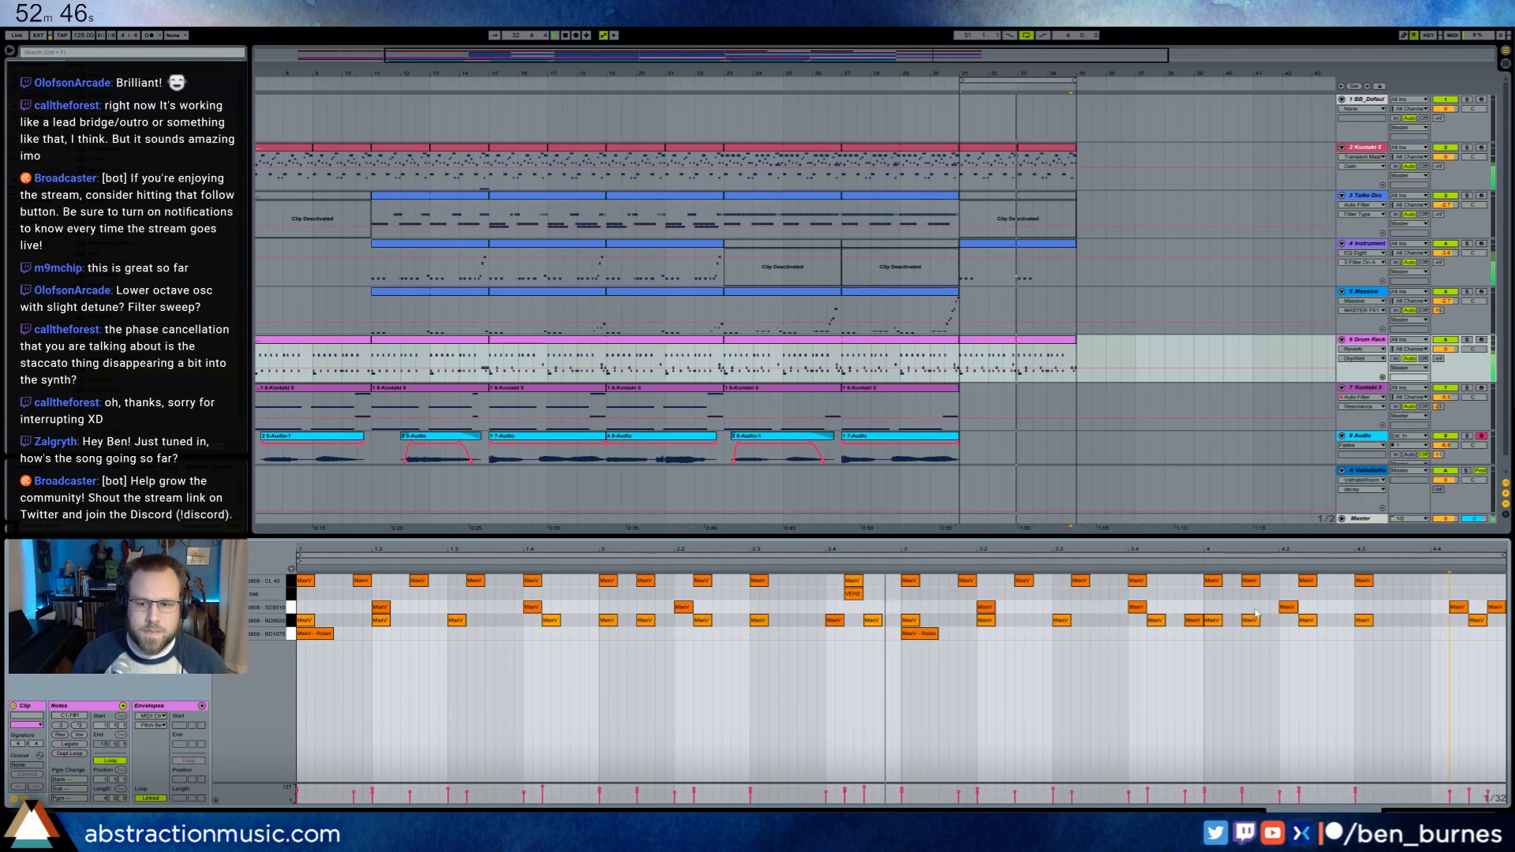
double_click(1193, 621)
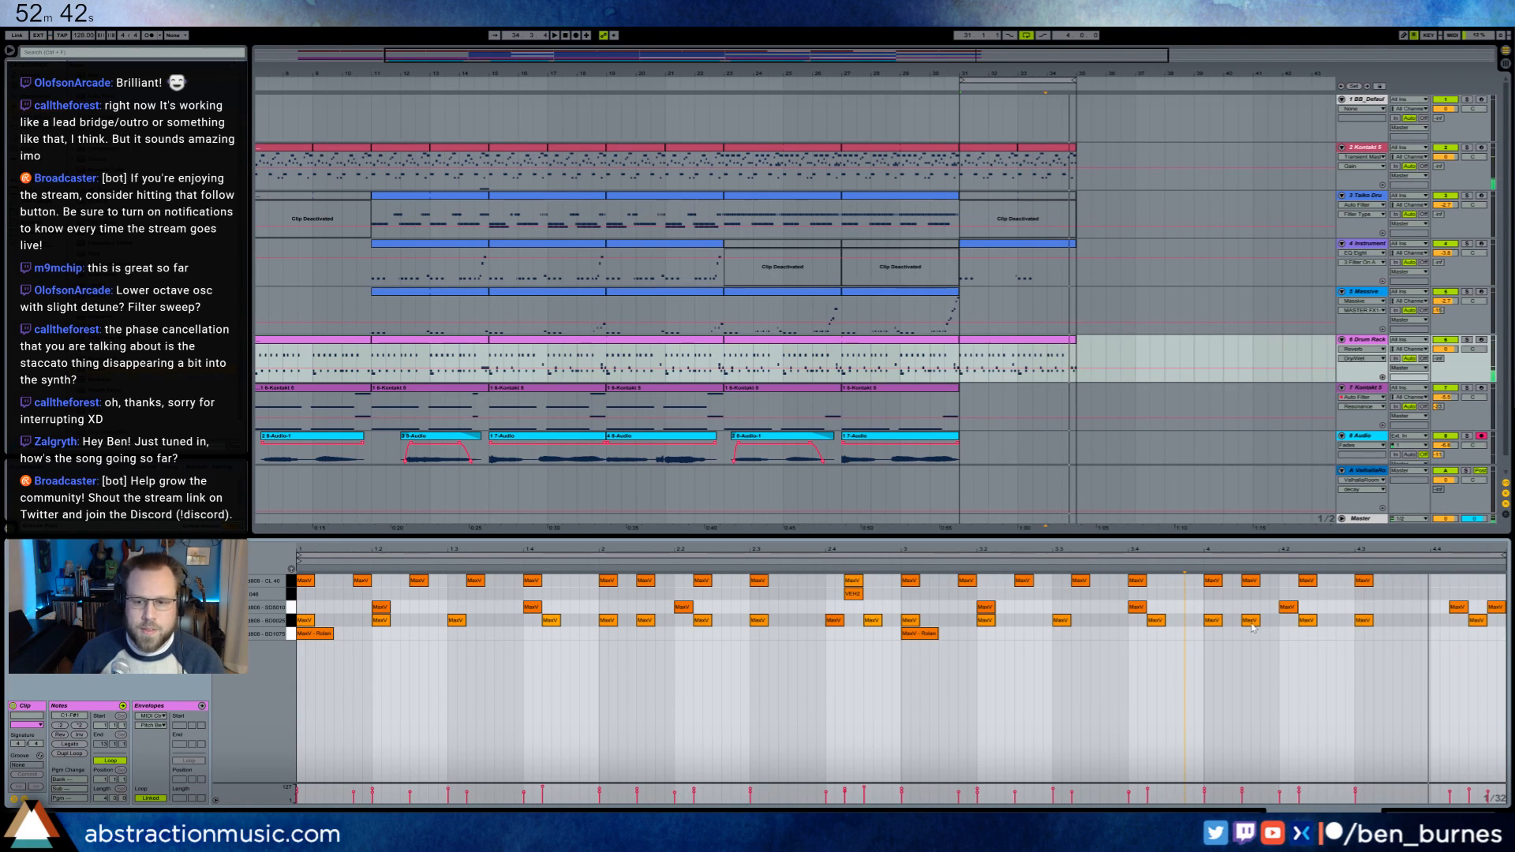
drag(1302, 622, 1291, 624)
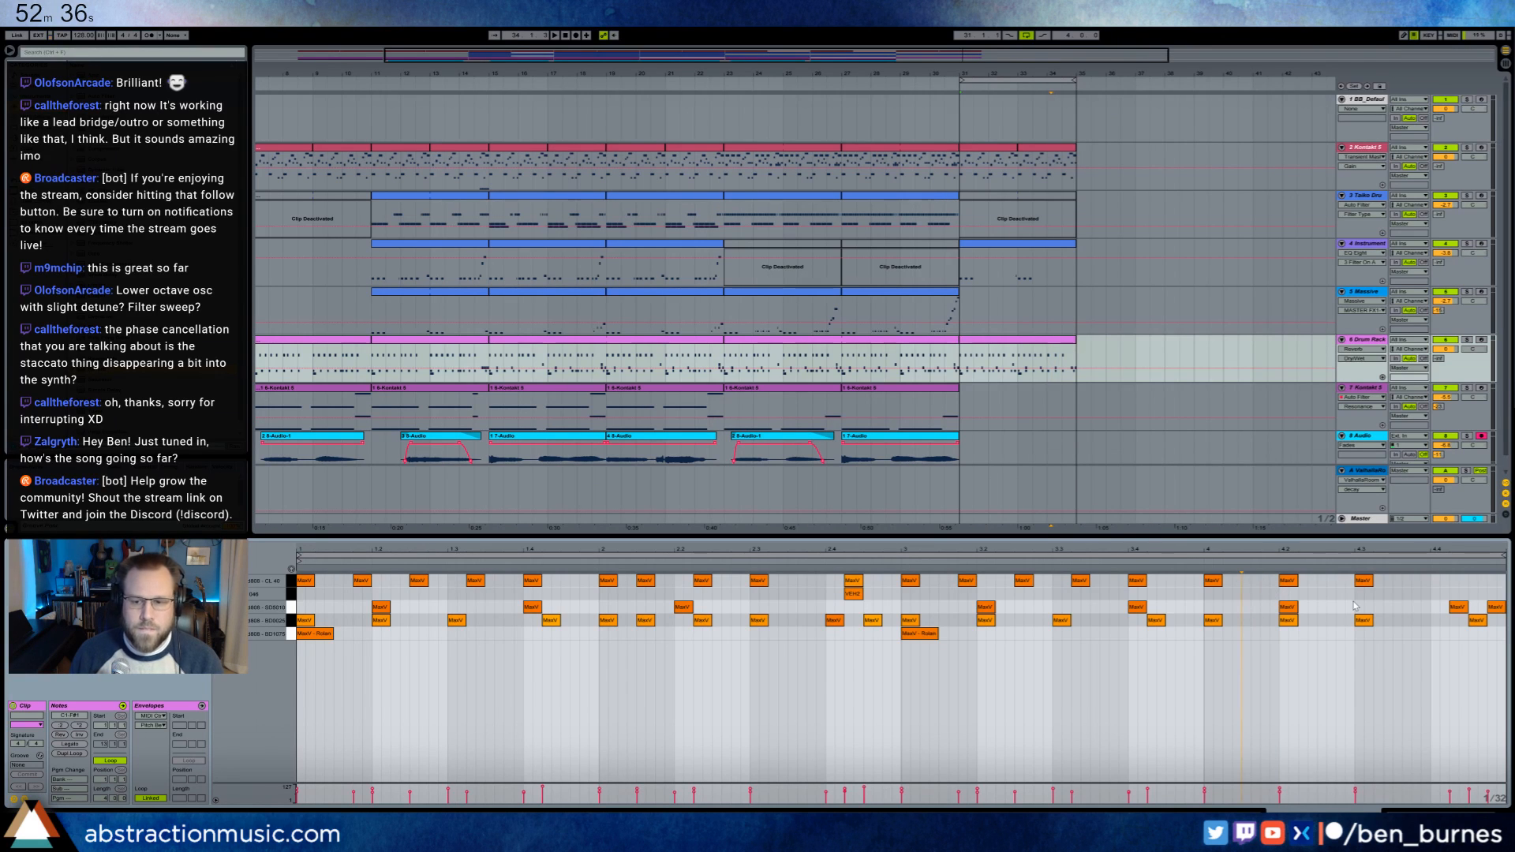
- Try lowering the velocities of all notes in the bar 31 Instrument clip
click(1017, 245)
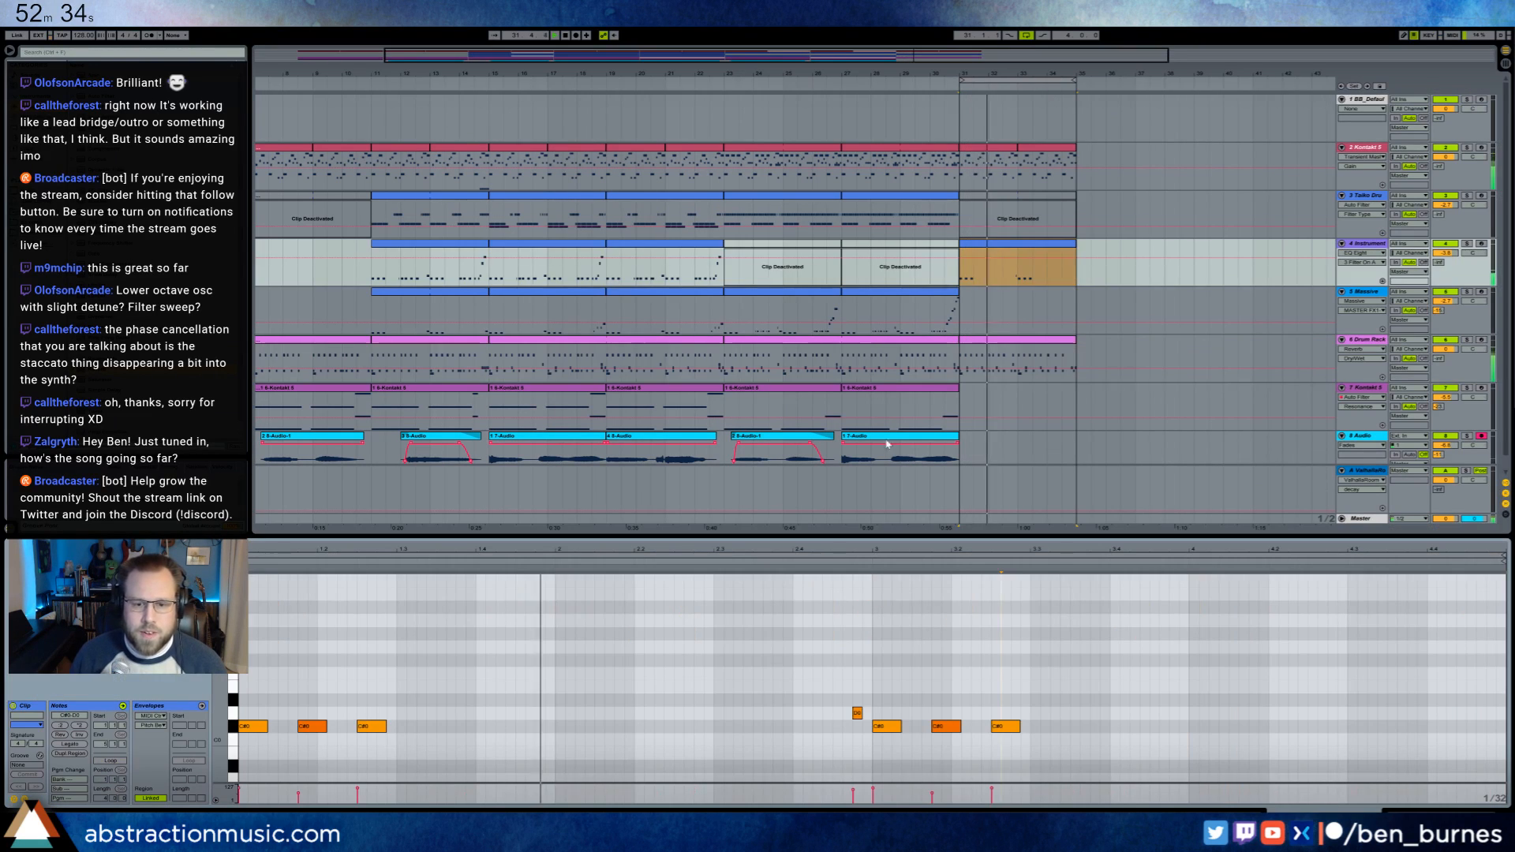
click(783, 659)
key(space)
drag(1132, 659, 252, 746)
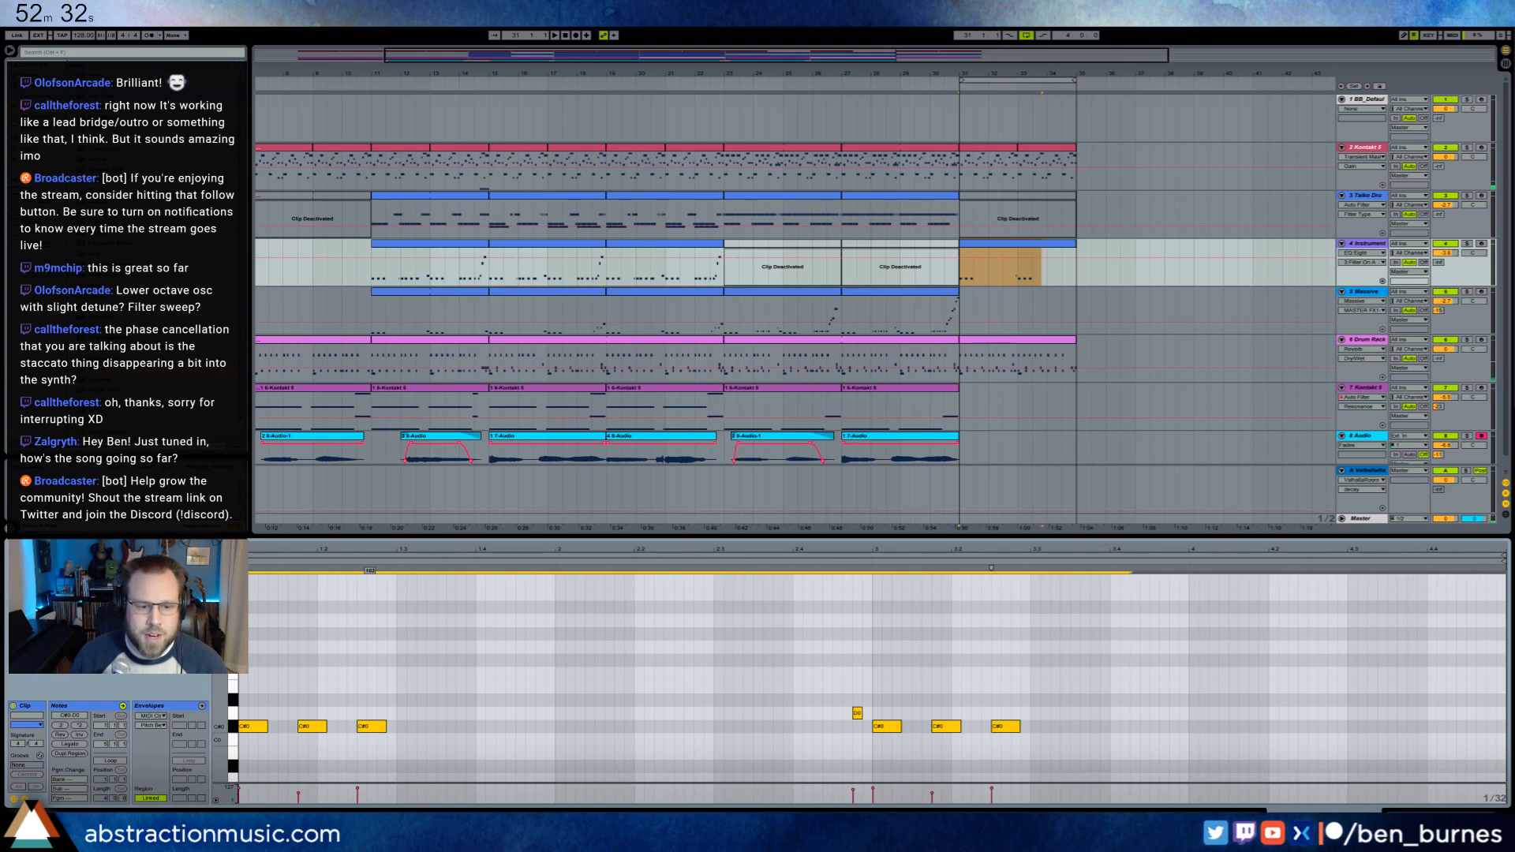
drag(358, 788, 358, 795)
click(535, 659)
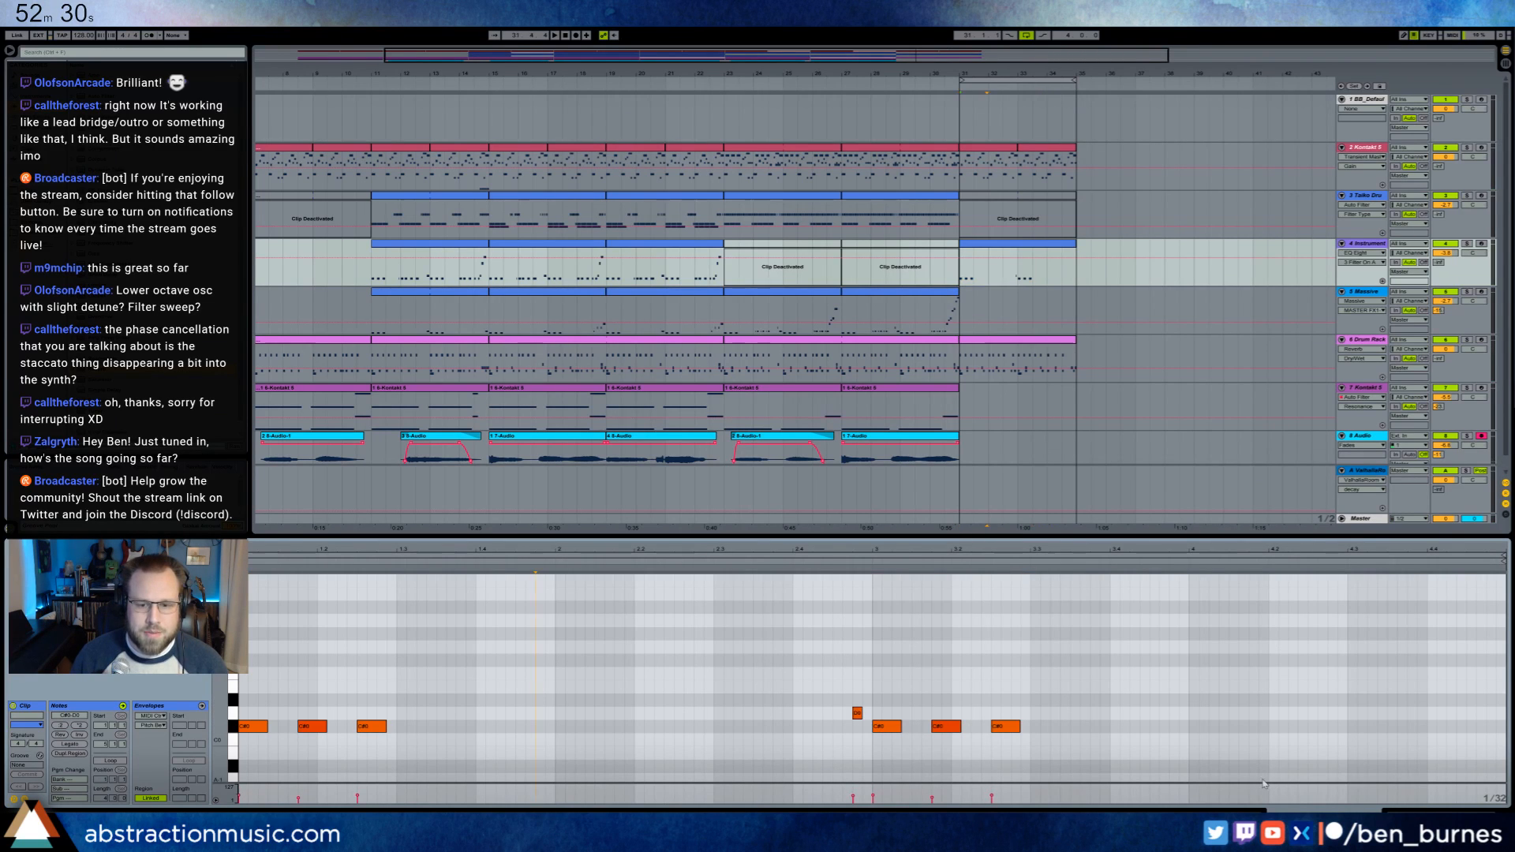
key(ctrl+a)
key(shift+Tab)
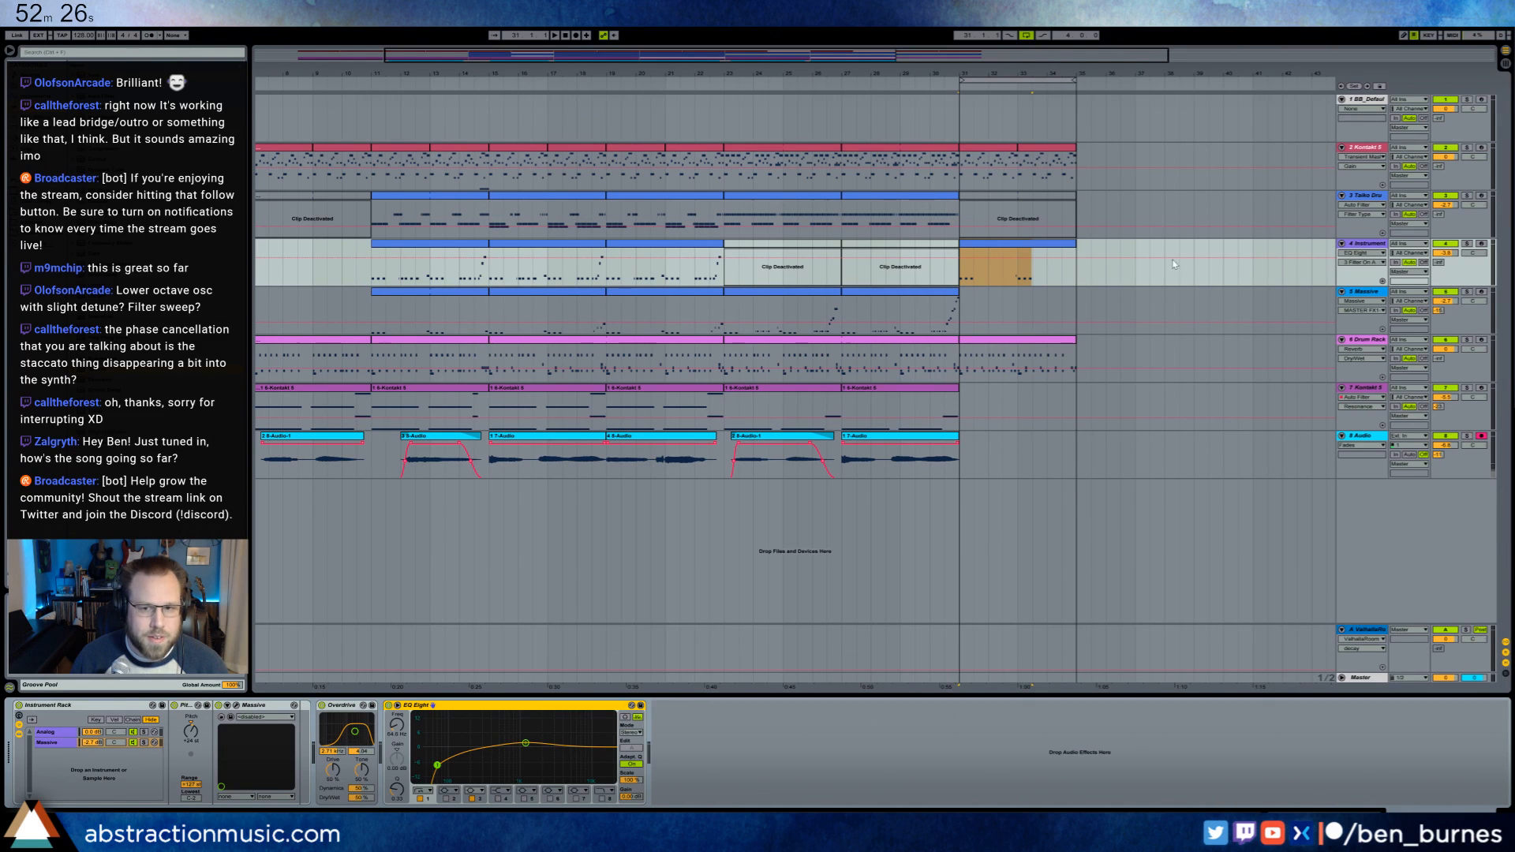
- Move the bar 31 Instrument clip down to the Massive track and open that track's Massive synth
click(1002, 247)
drag(1007, 287, 996, 298)
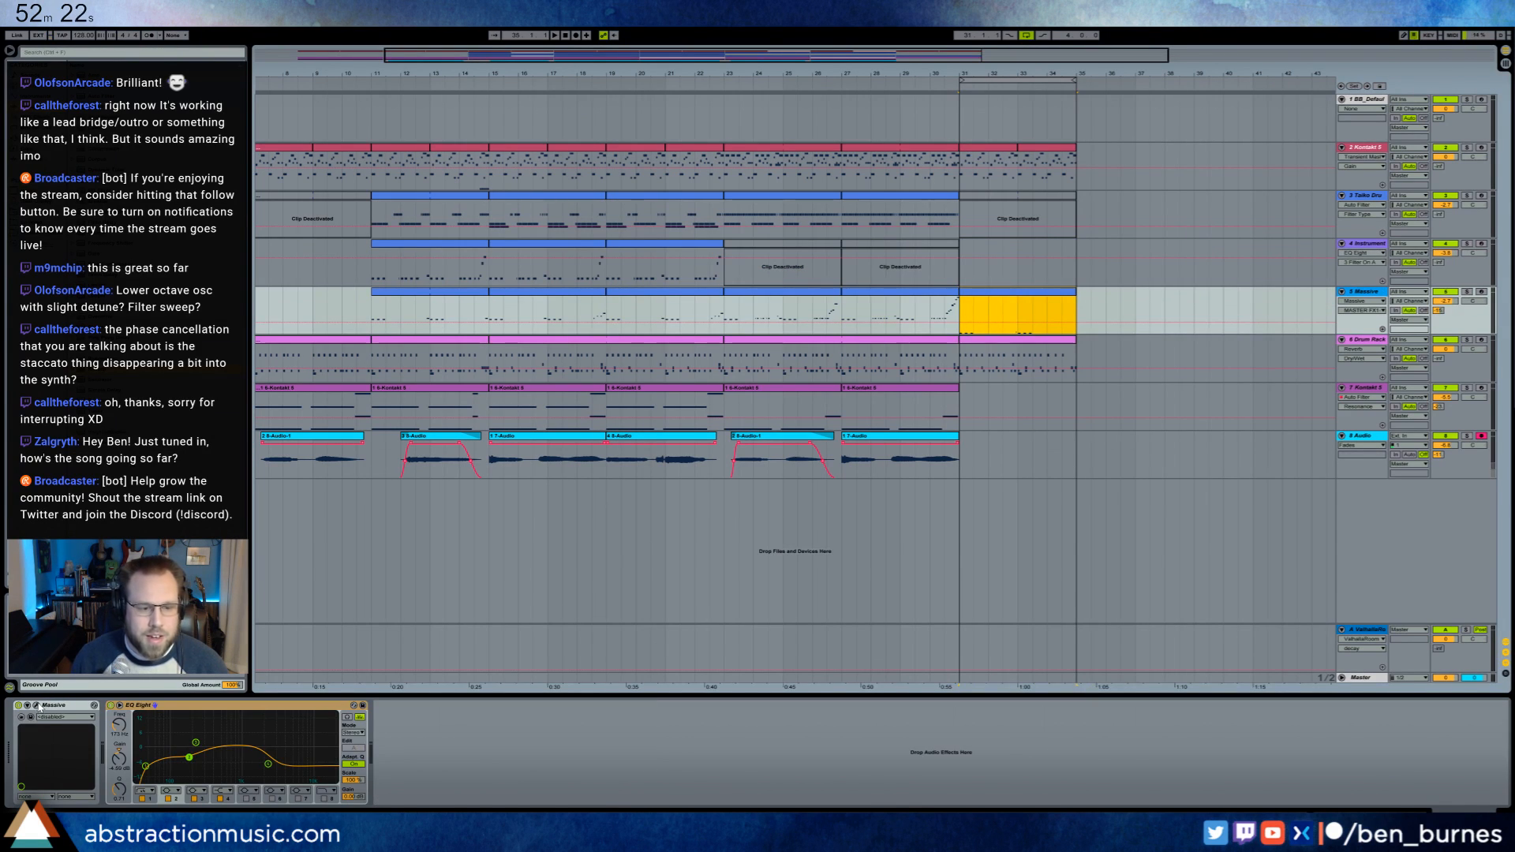
click(36, 705)
- Lower the Massive track's Filter 1 cutoff automation from bar 31 onward and play the transition from bar 30
click(619, 434)
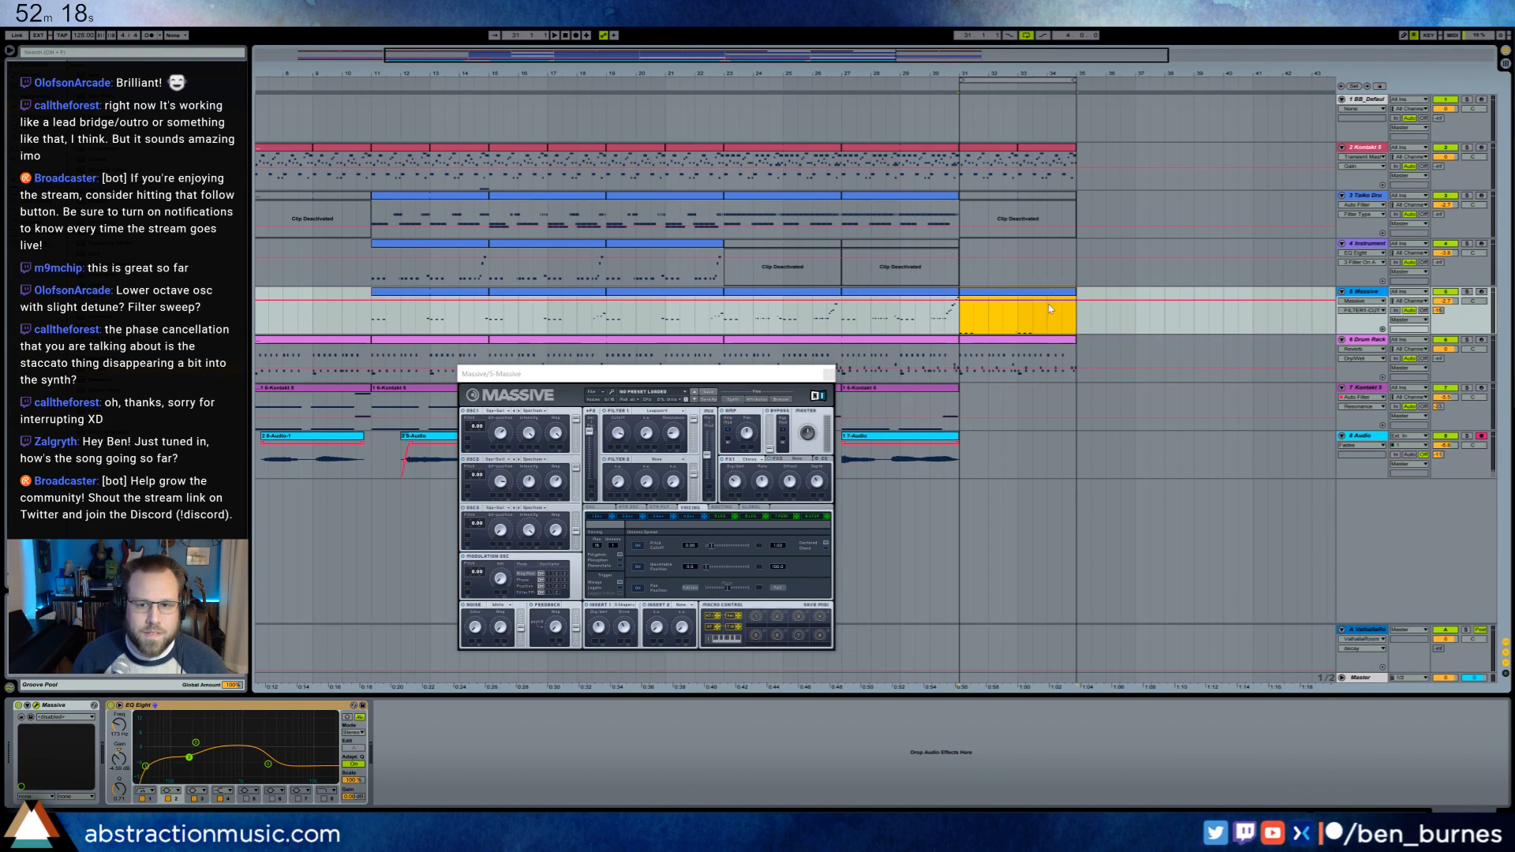
drag(1040, 301, 1040, 313)
key(space)
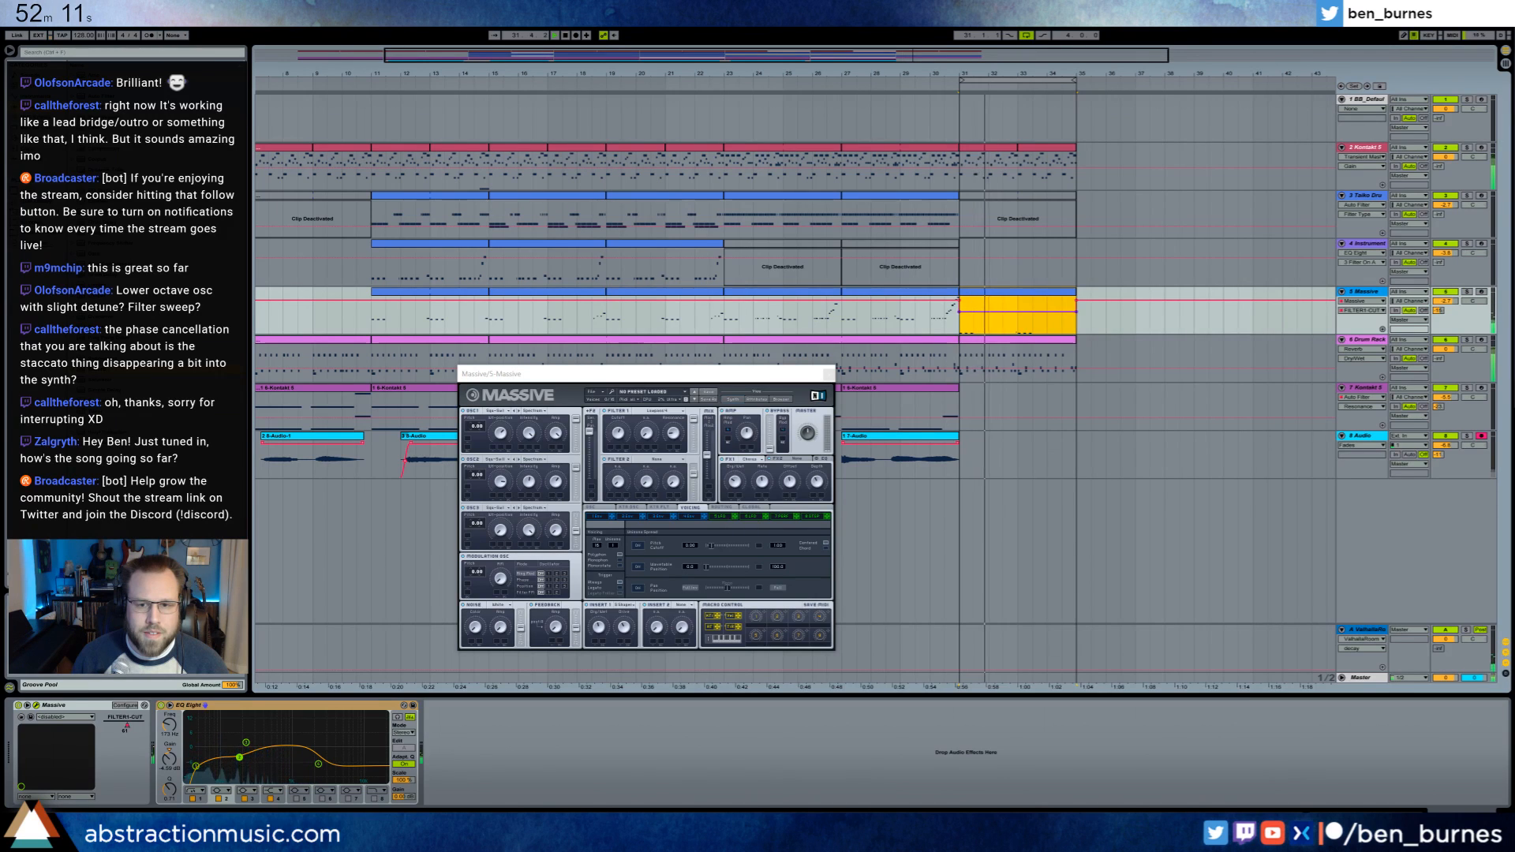
click(1077, 302)
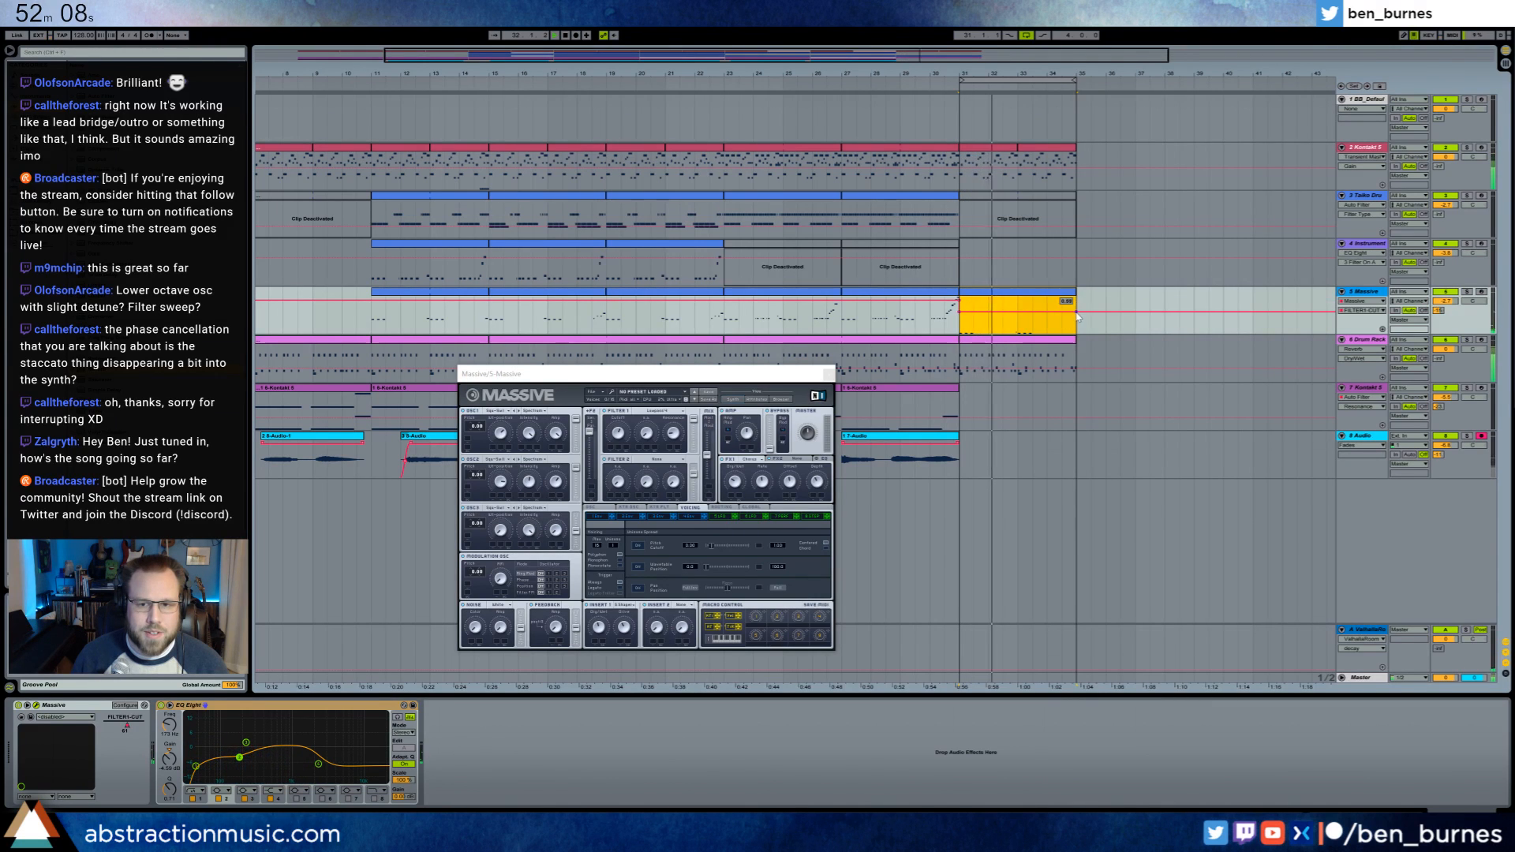
click(945, 326)
key(space)
key(space)
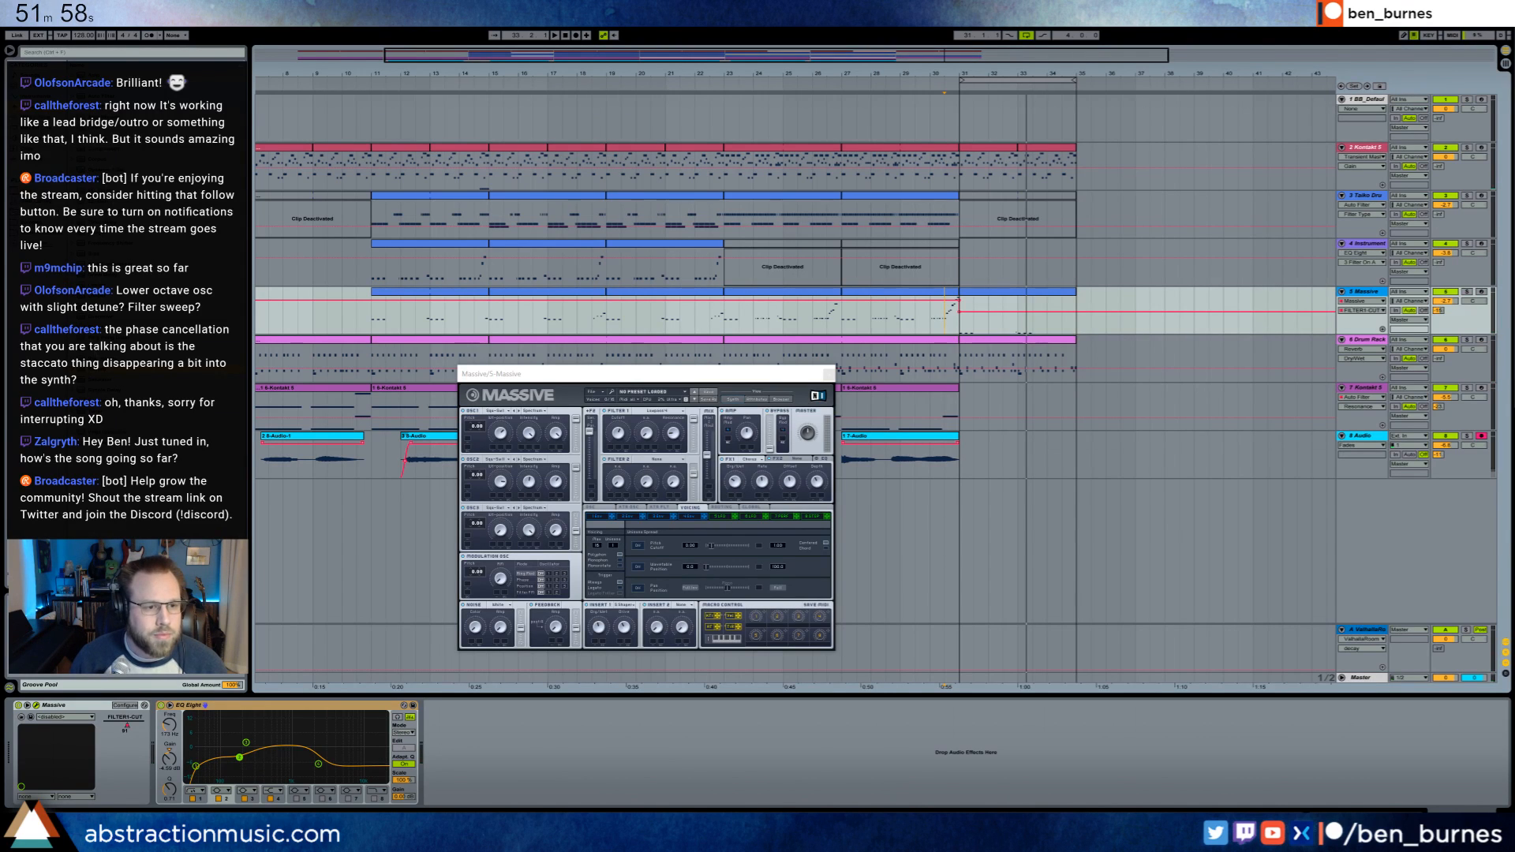
- Add a Ping Pong Delay to the Massive track and place it after EQ Eight
mouse_move(181, 338)
mouse_down()
mouse_move(151, 727)
mouse_move(212, 763)
mouse_move(202, 797)
mouse_move(173, 804)
mouse_move(199, 803)
mouse_up()
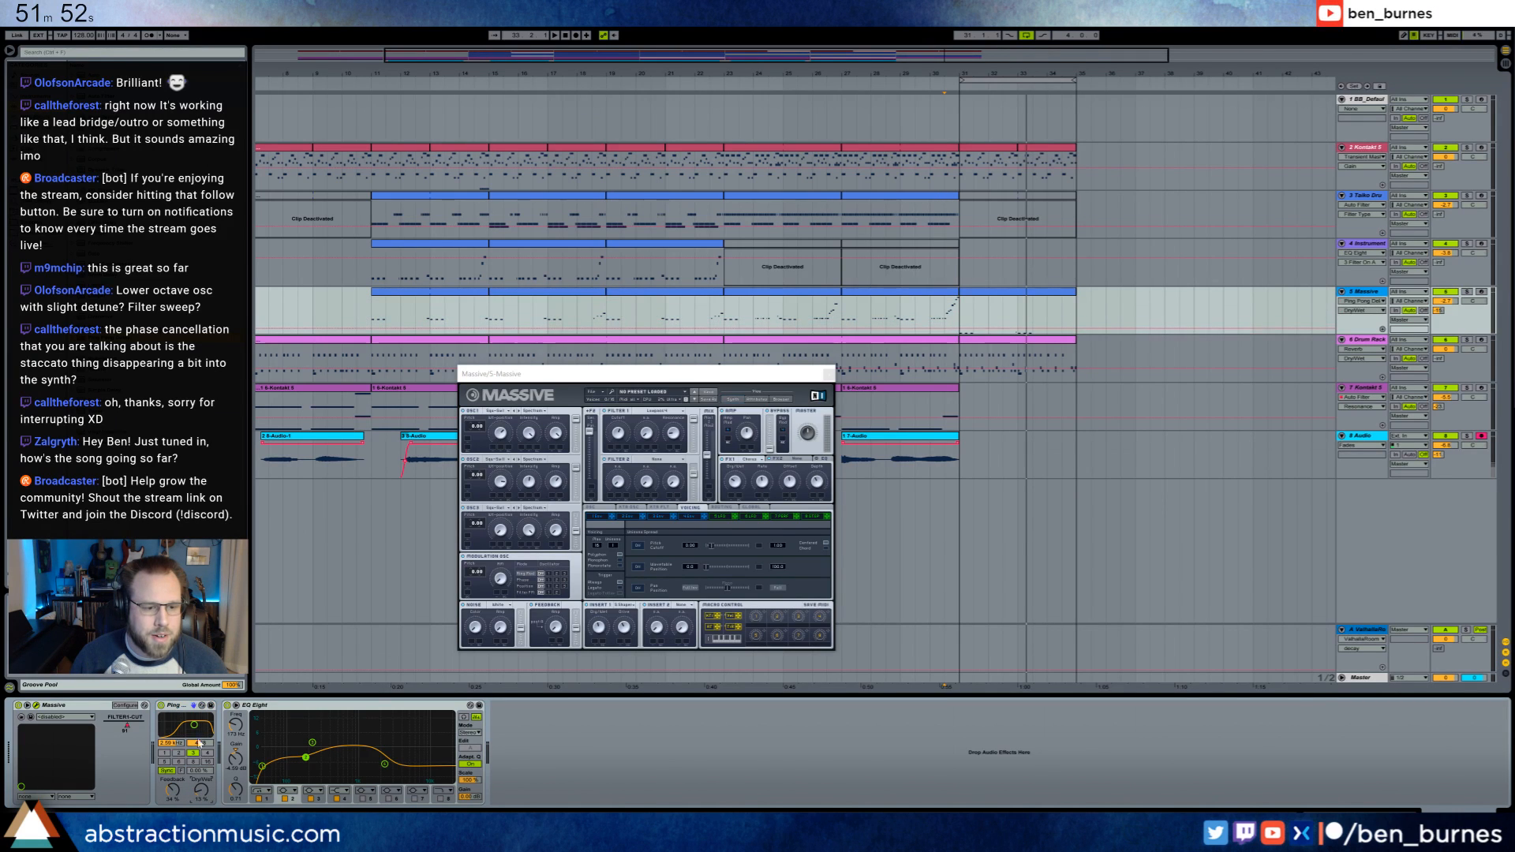
key(space)
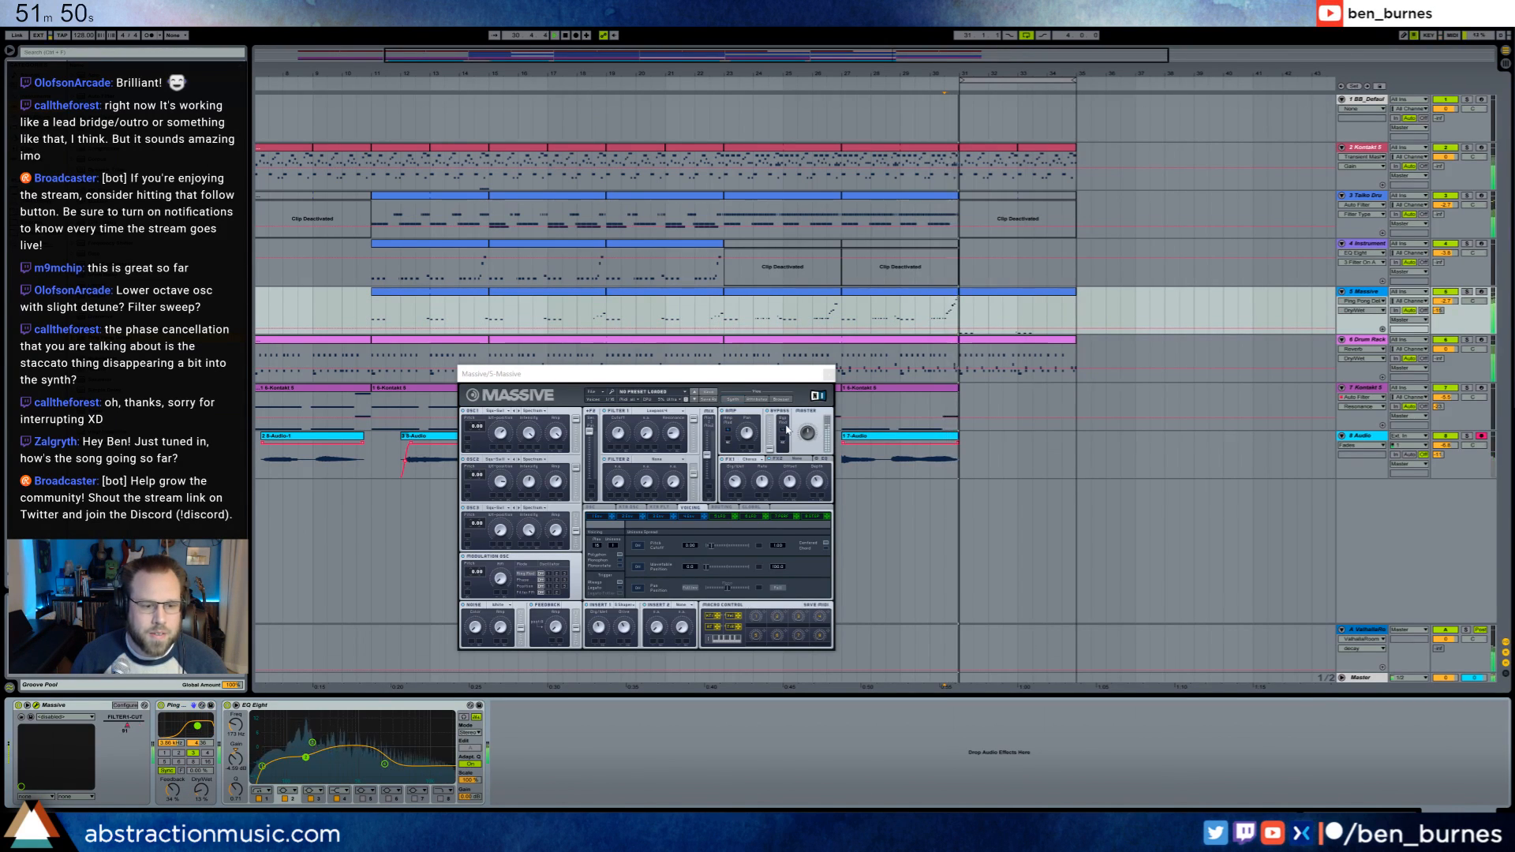
drag(175, 704, 497, 726)
- Adjust the Ping Pong Delay's Dry/Wet amount and play the transition into bar 31
drag(471, 792, 454, 797)
click(439, 792)
key(space)
key(space)
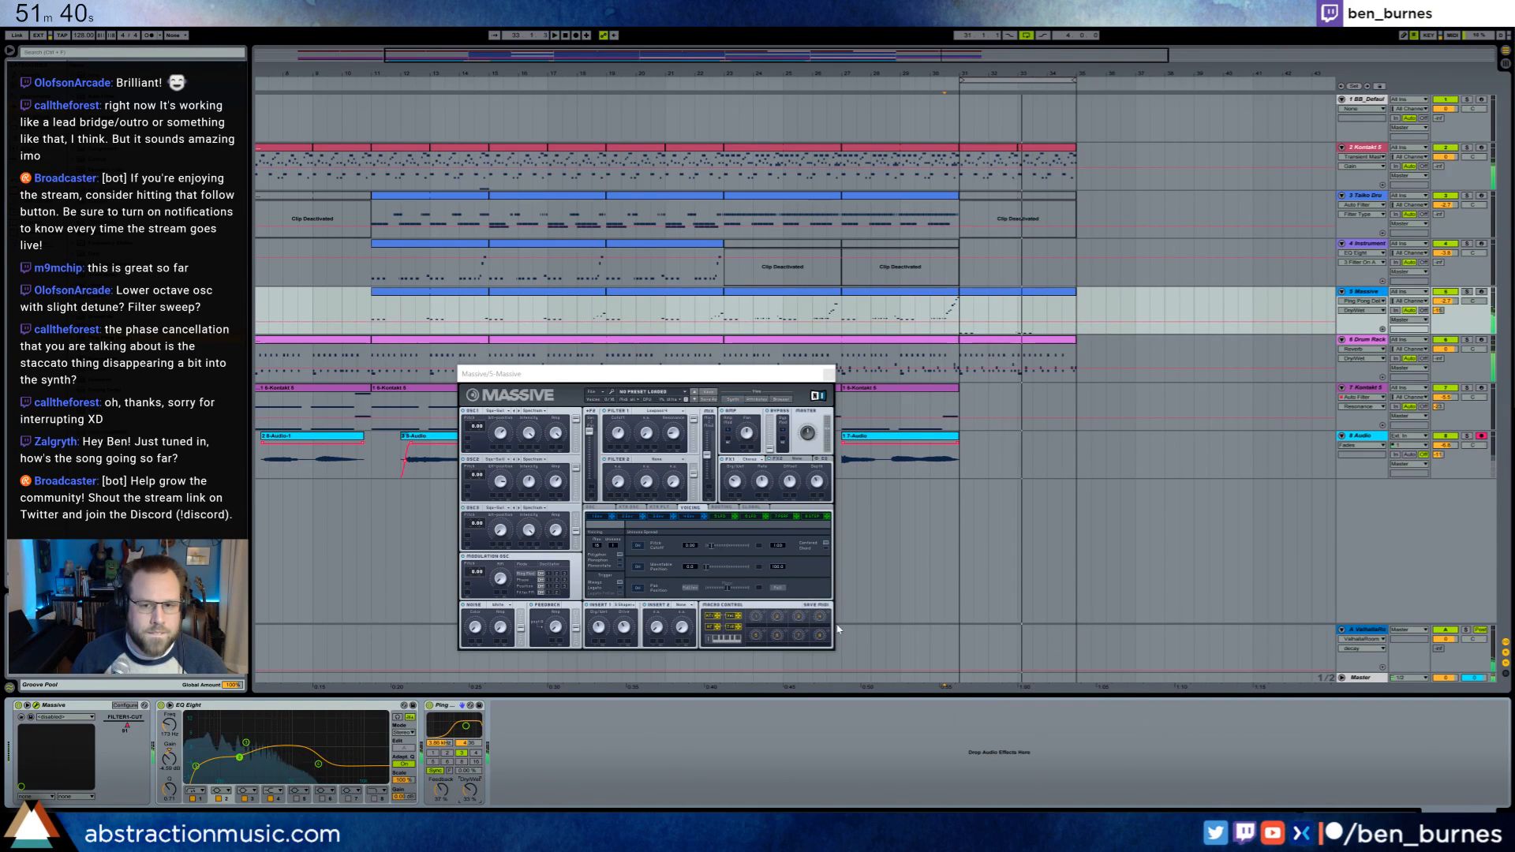
- Try a longer beat division on the Ping Pong Delay and fine-tune its Dry/Wet amount during playback
key(space)
key(space)
click(448, 761)
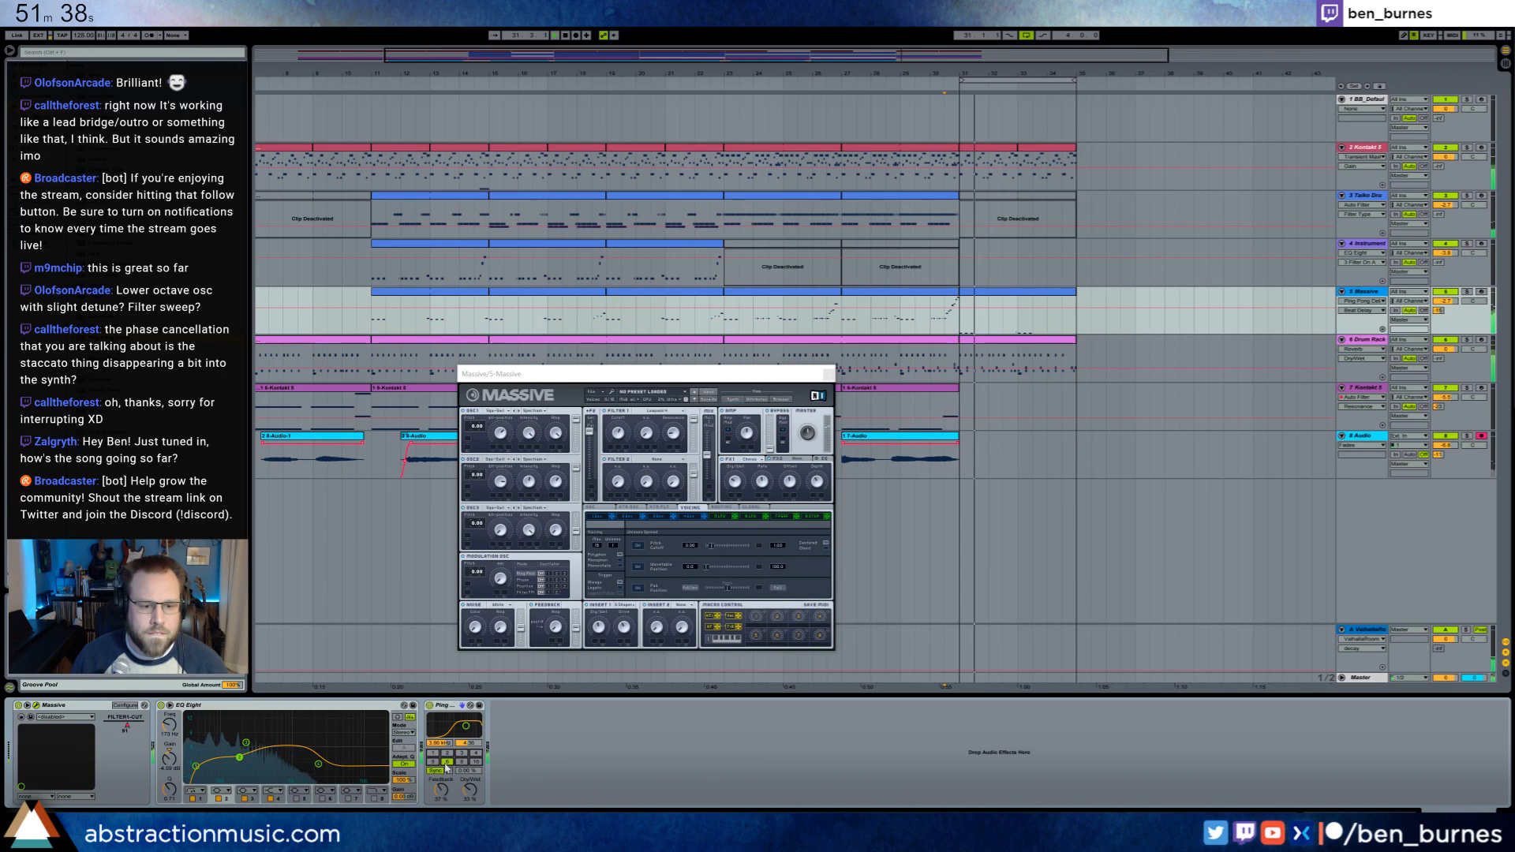
key(space)
key(space)
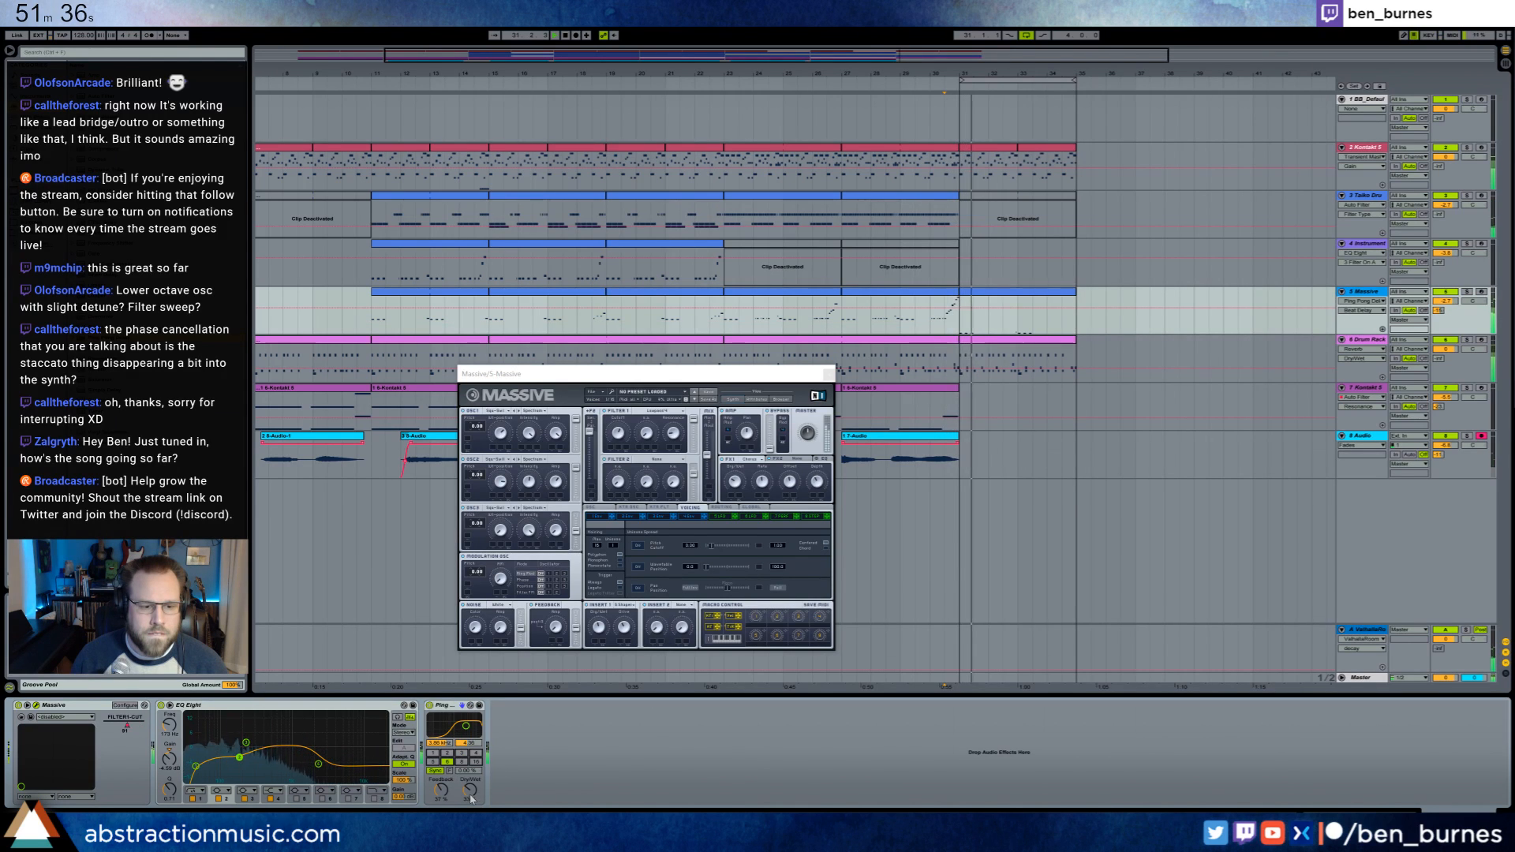
drag(470, 790, 470, 799)
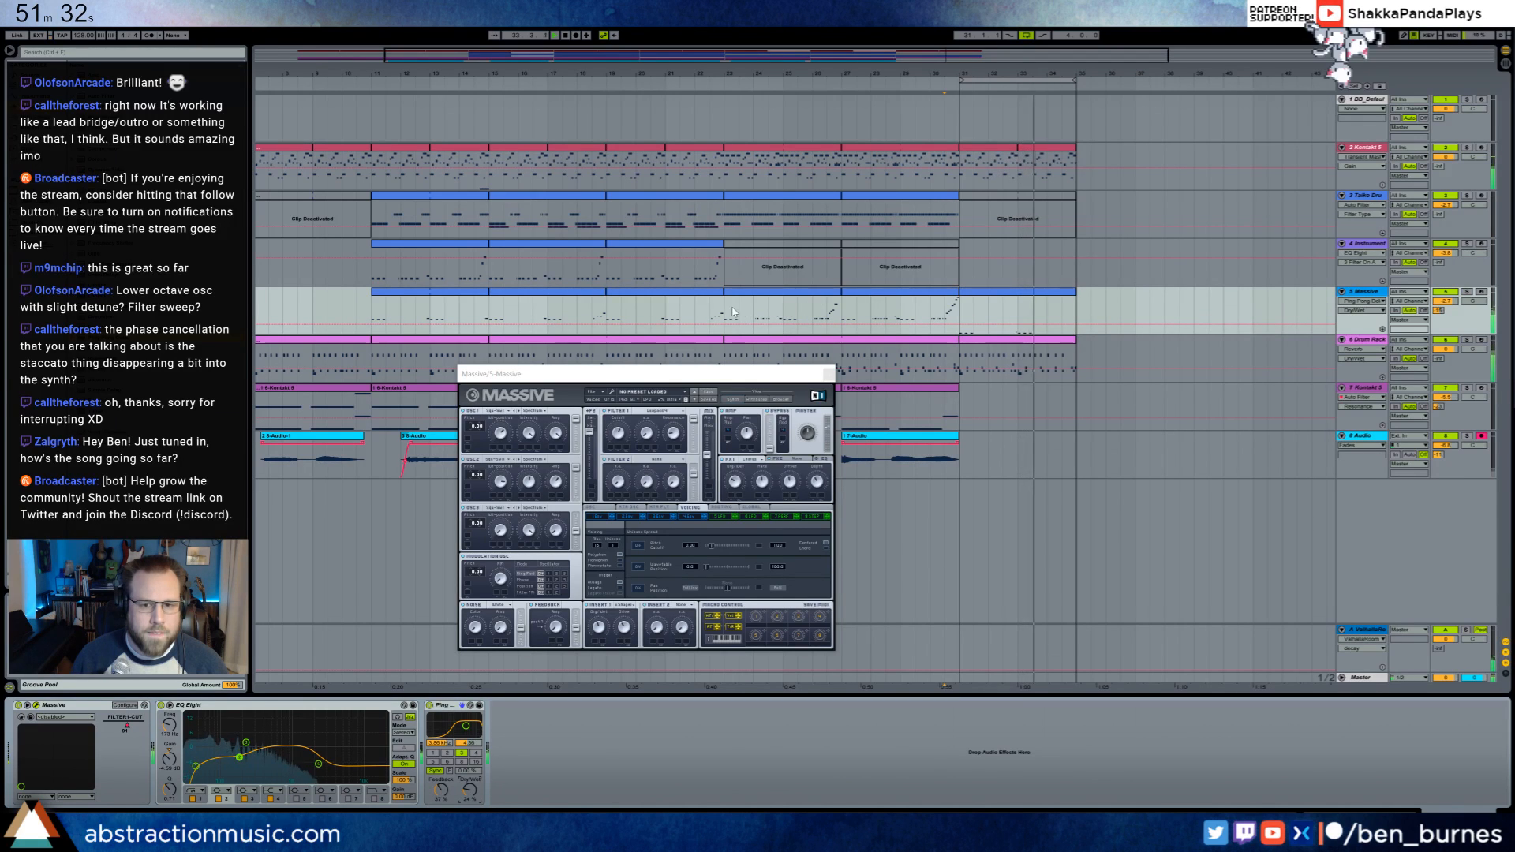
- Add a higher note near beat 4.4 of the bar 31 Massive clip and extend it to the clip's end
double_click(1025, 298)
click(1472, 665)
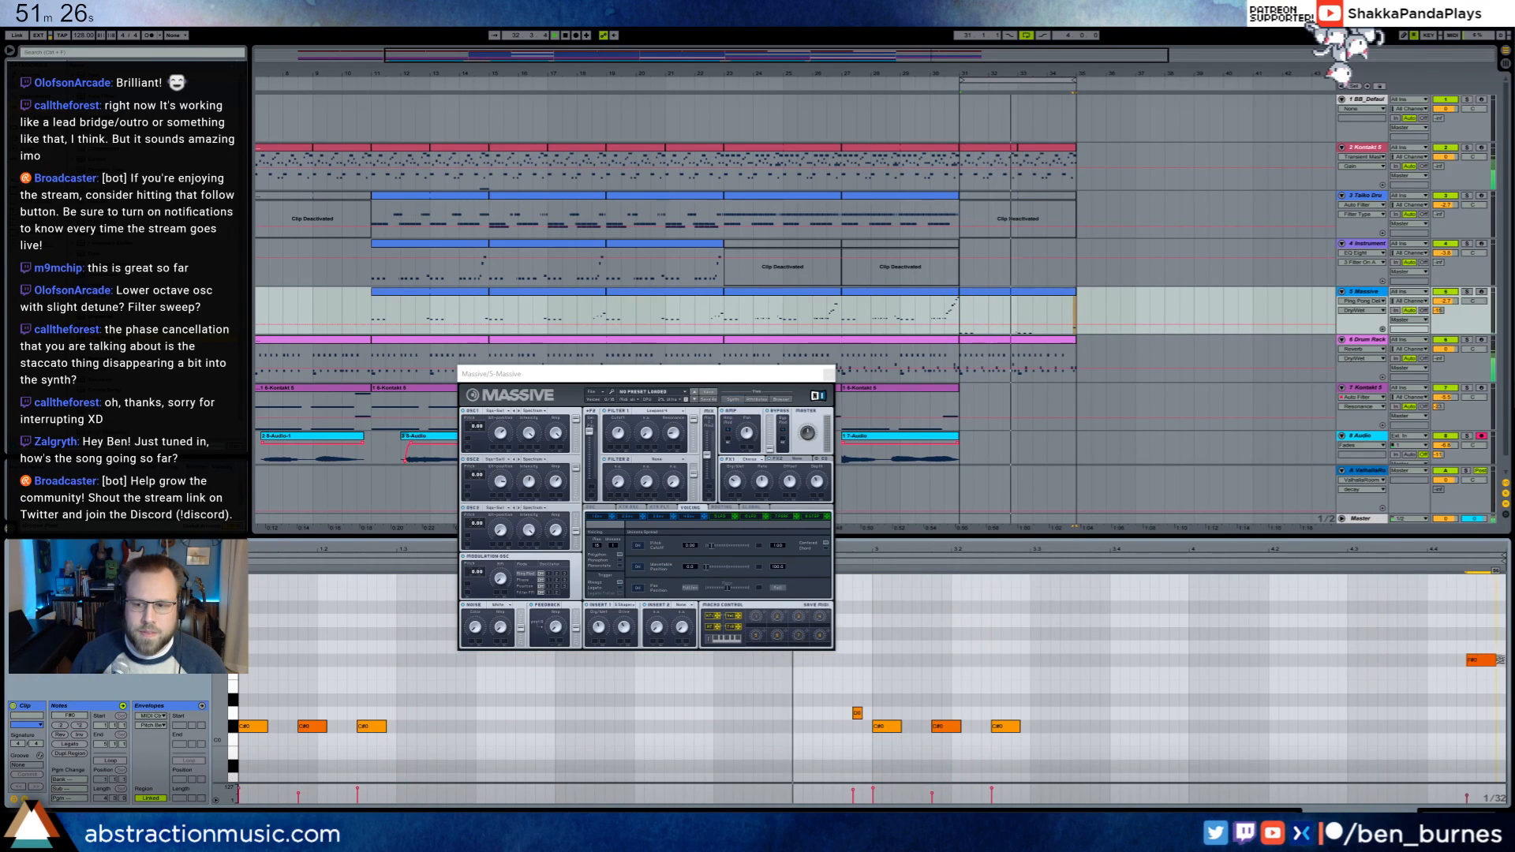
double_click(1472, 661)
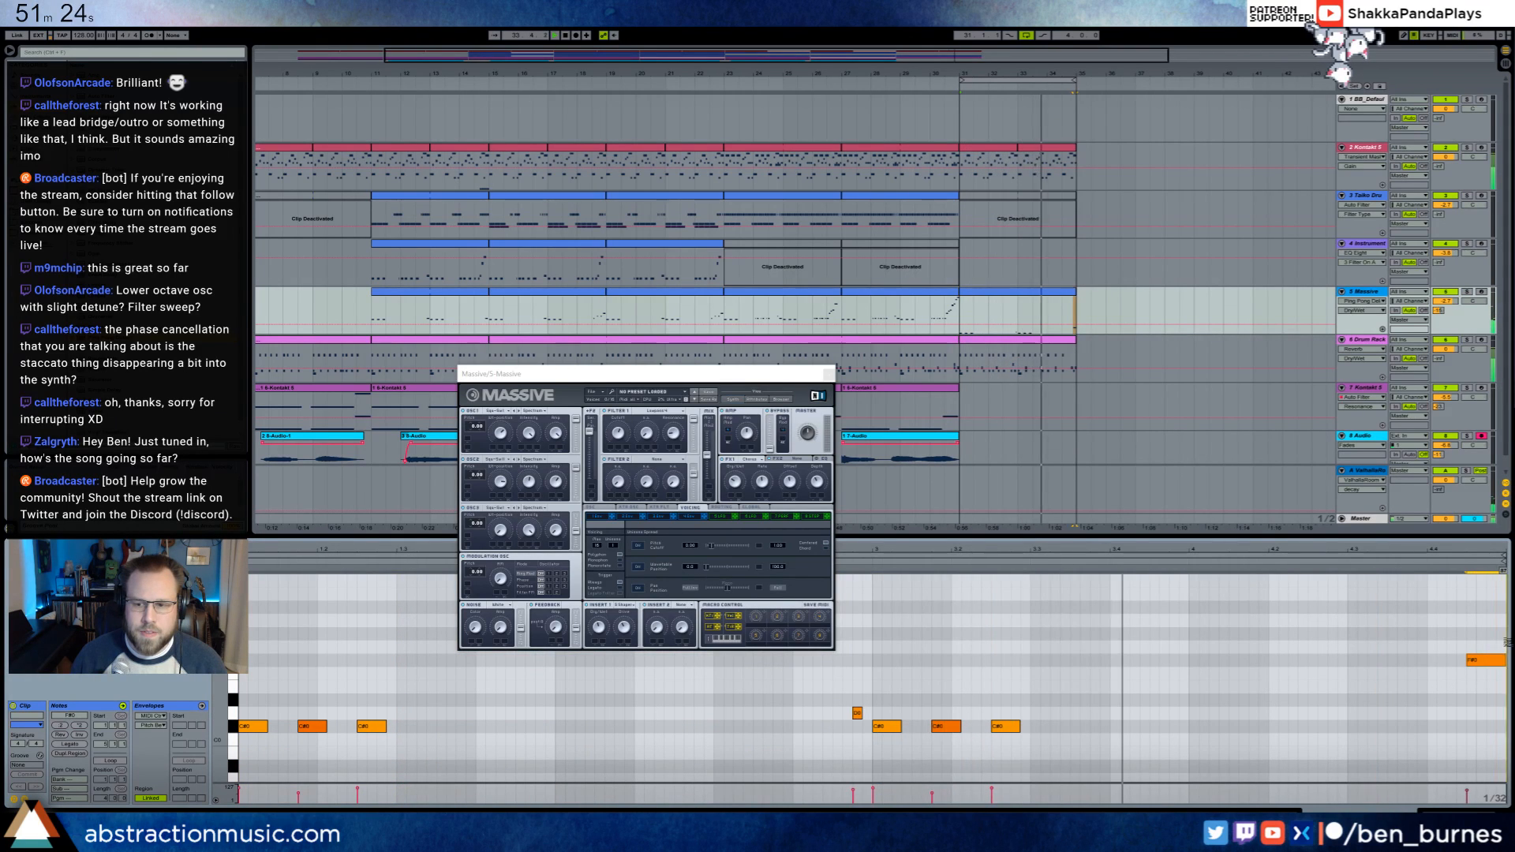
drag(1499, 641, 1506, 643)
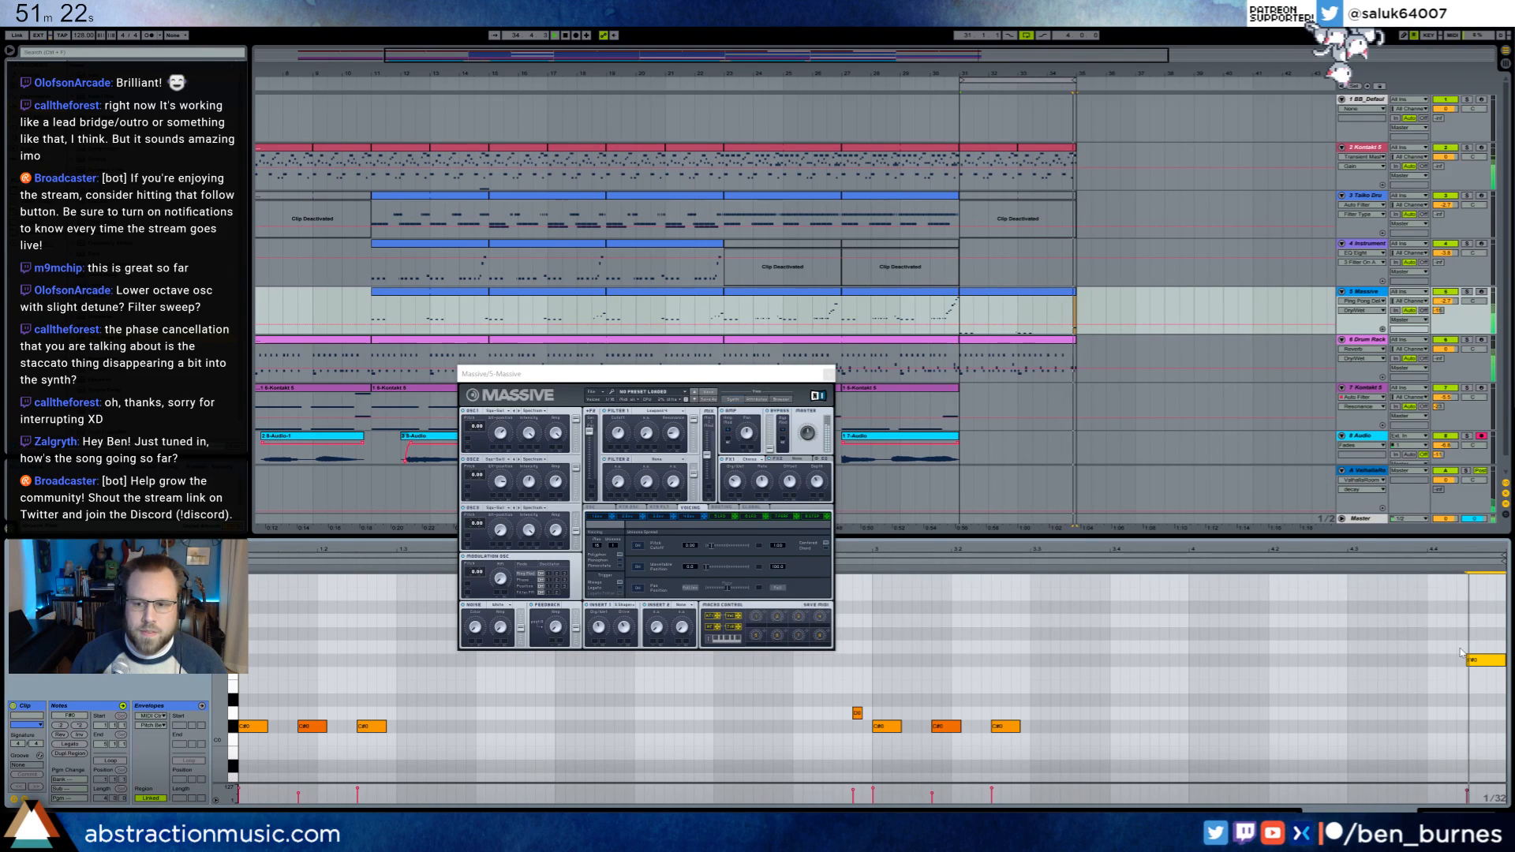
- Close the Massive window, then raise the velocity of the highest notes in the bar 31 clip on the first Kontakt track and audition them
click(829, 374)
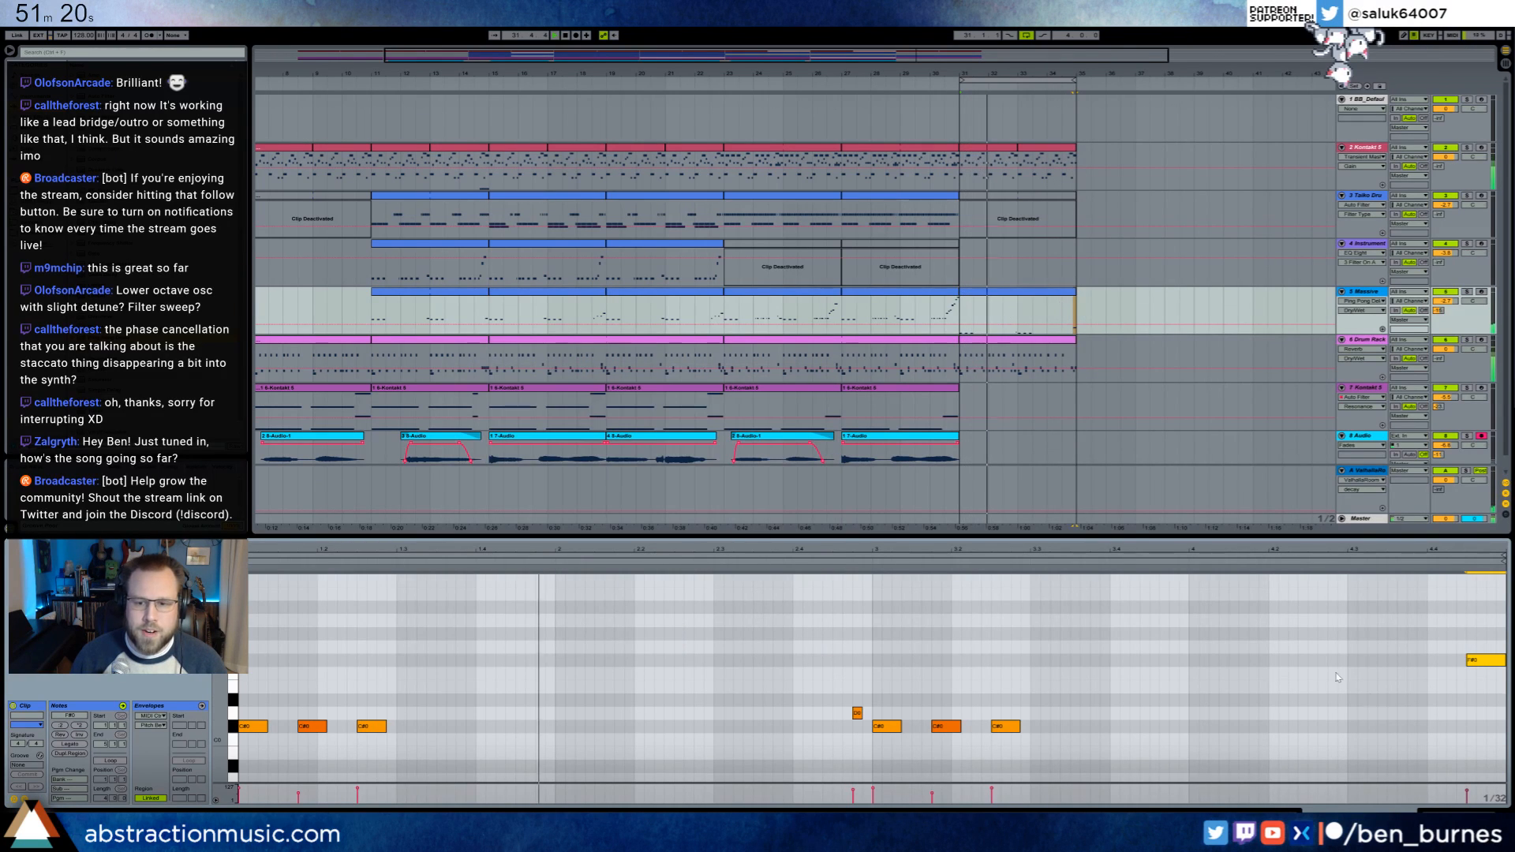
key(space)
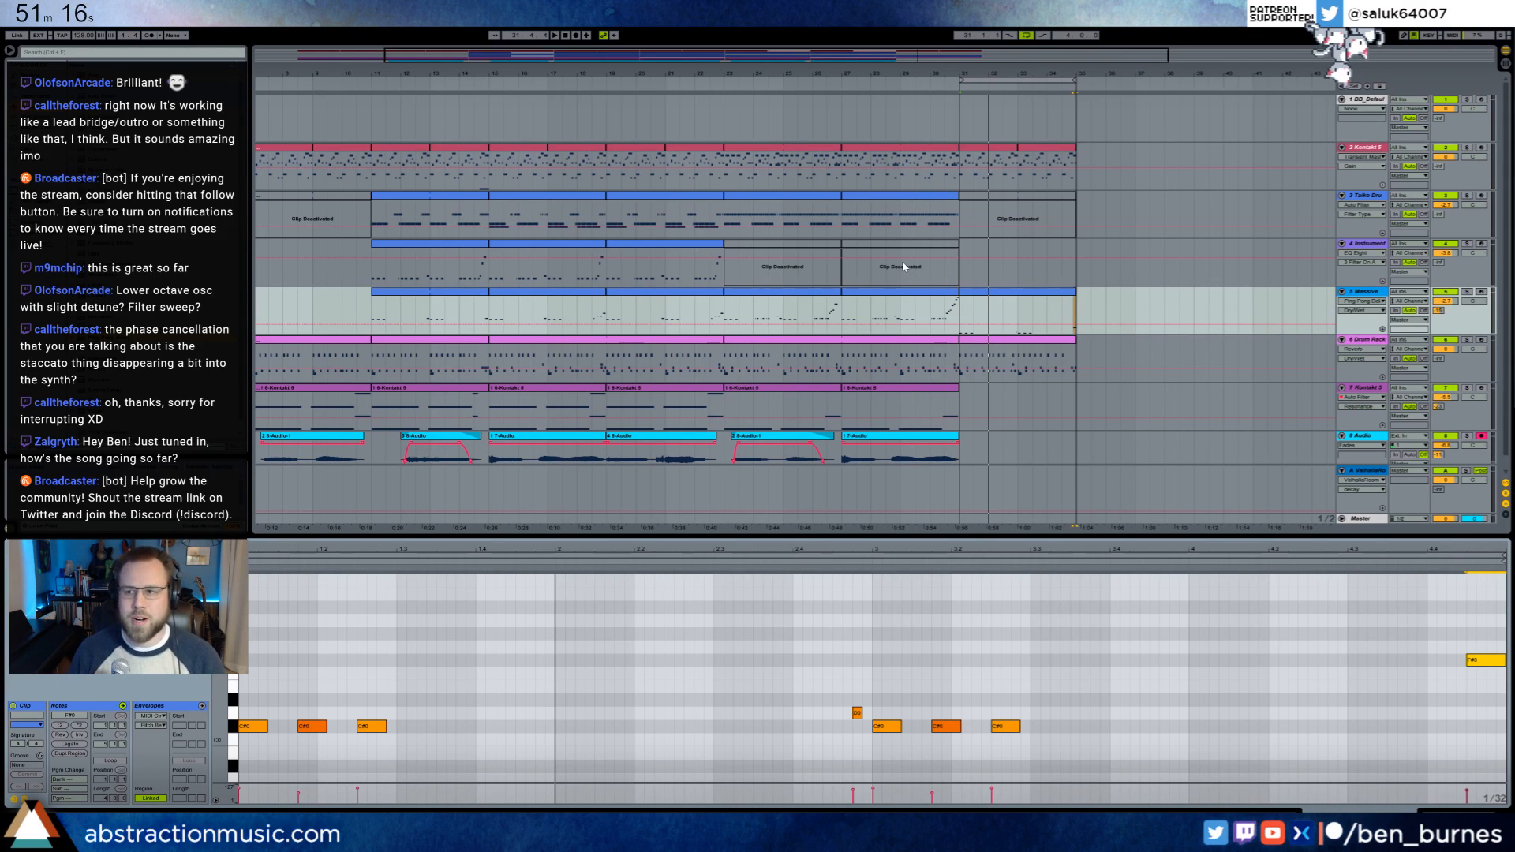
click(1003, 147)
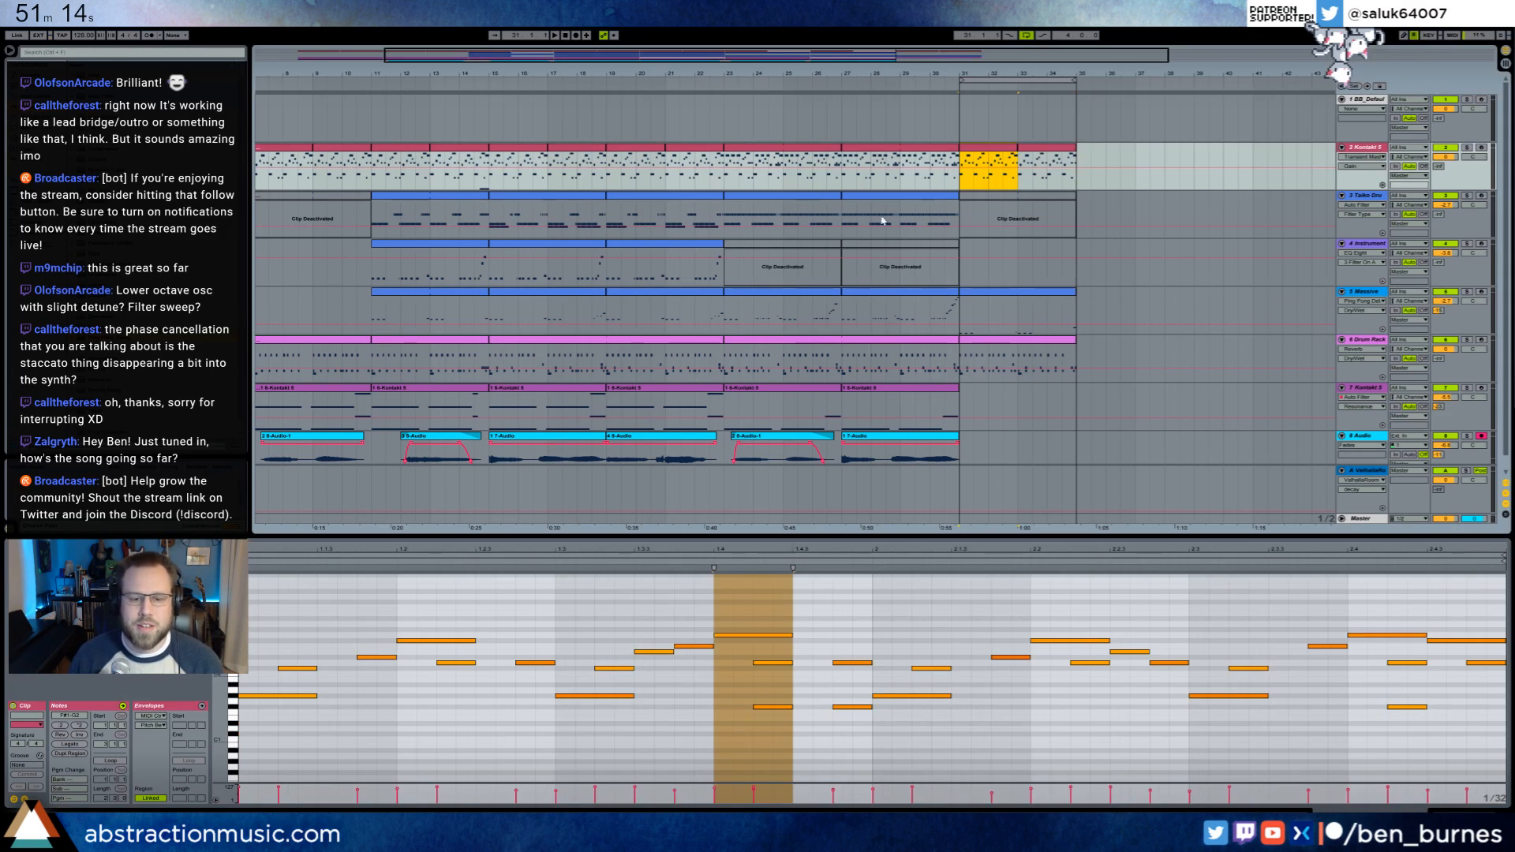
drag(425, 612, 1440, 645)
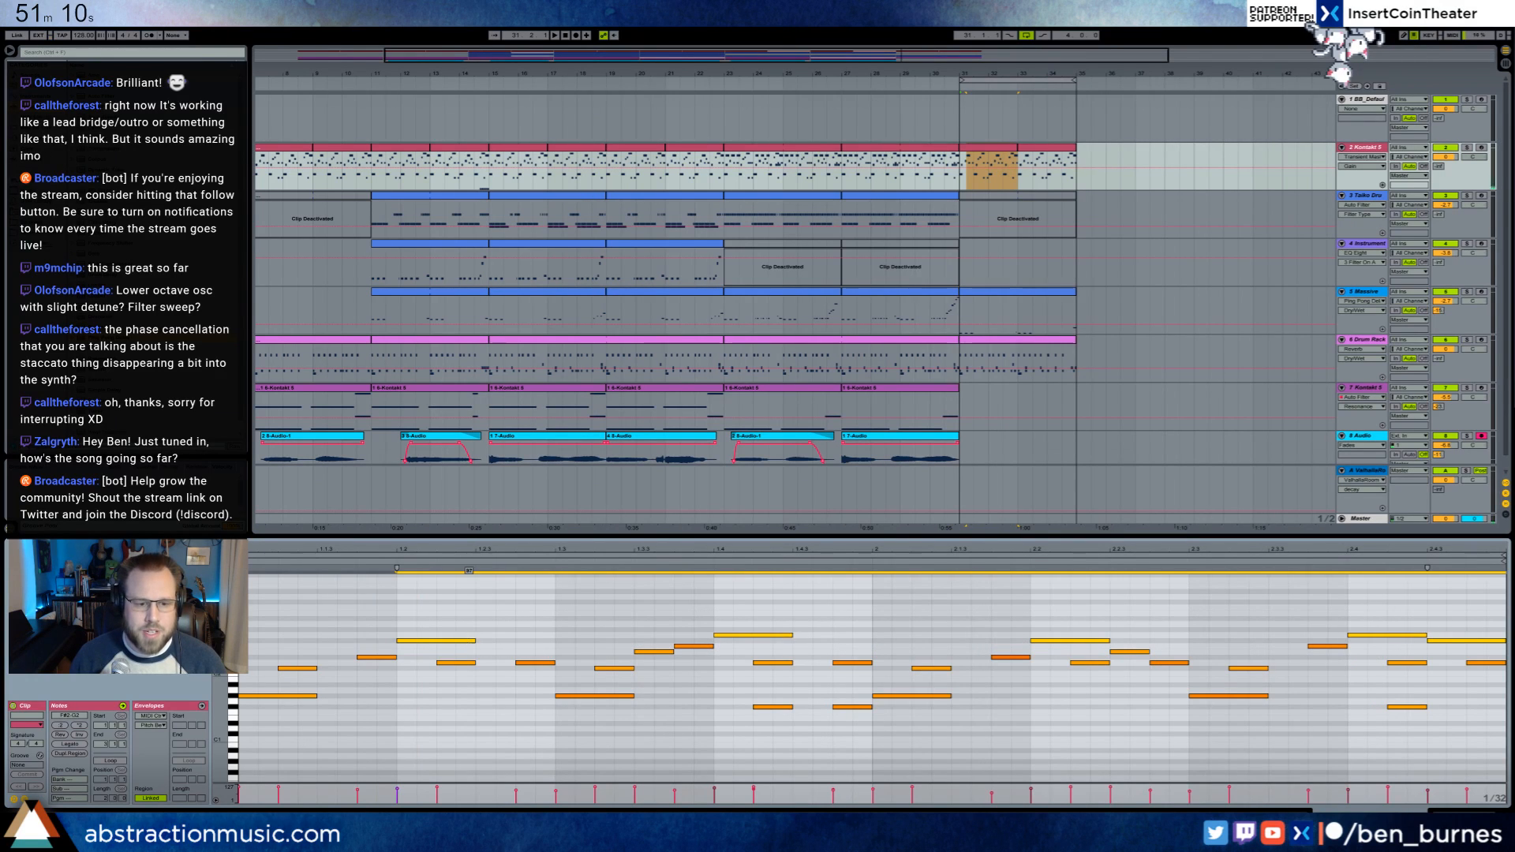
key(space)
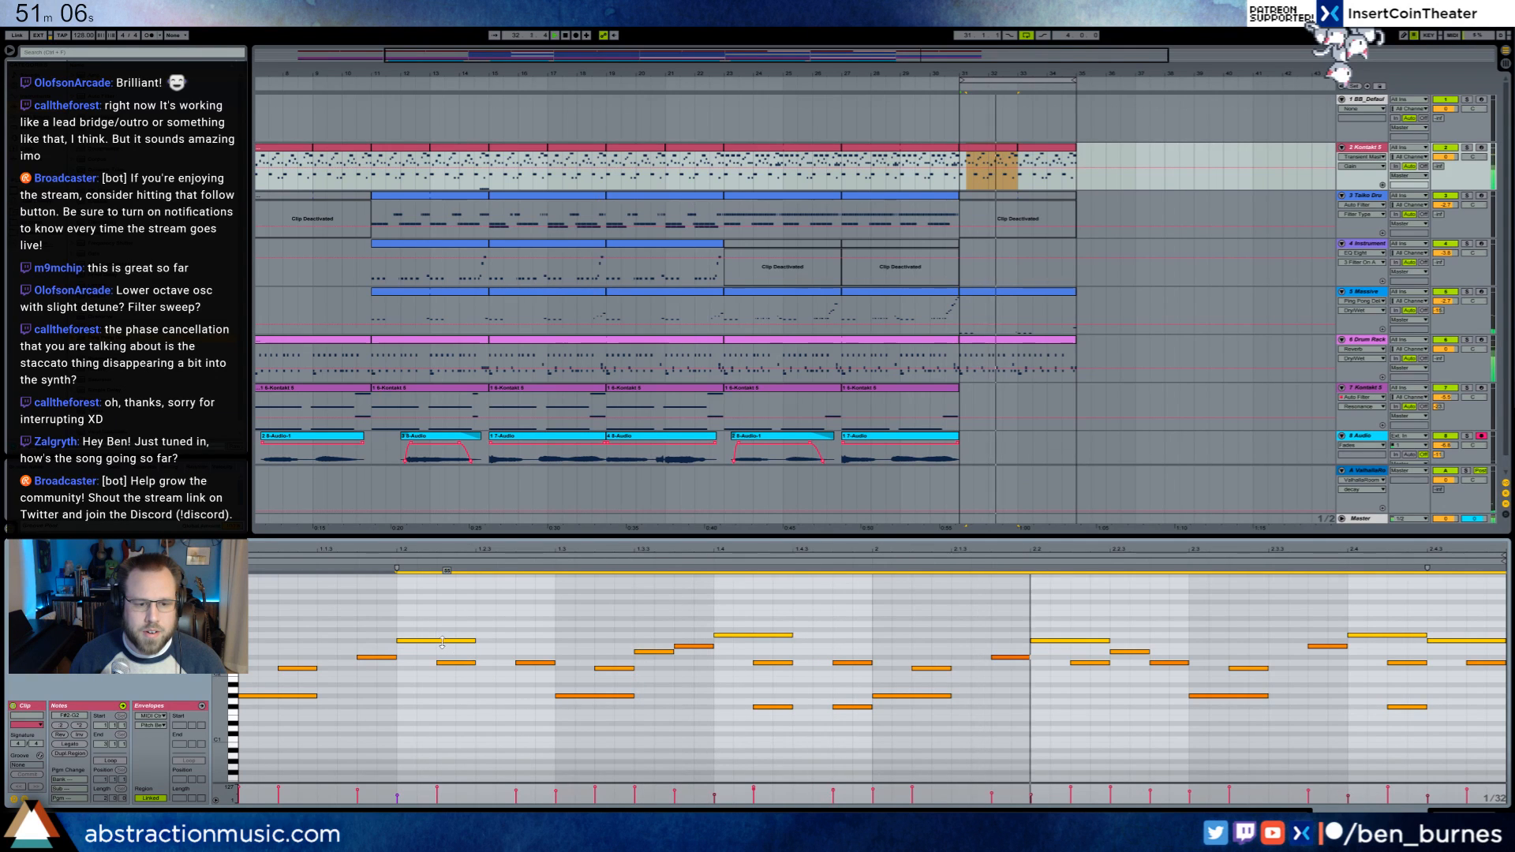
click(695, 734)
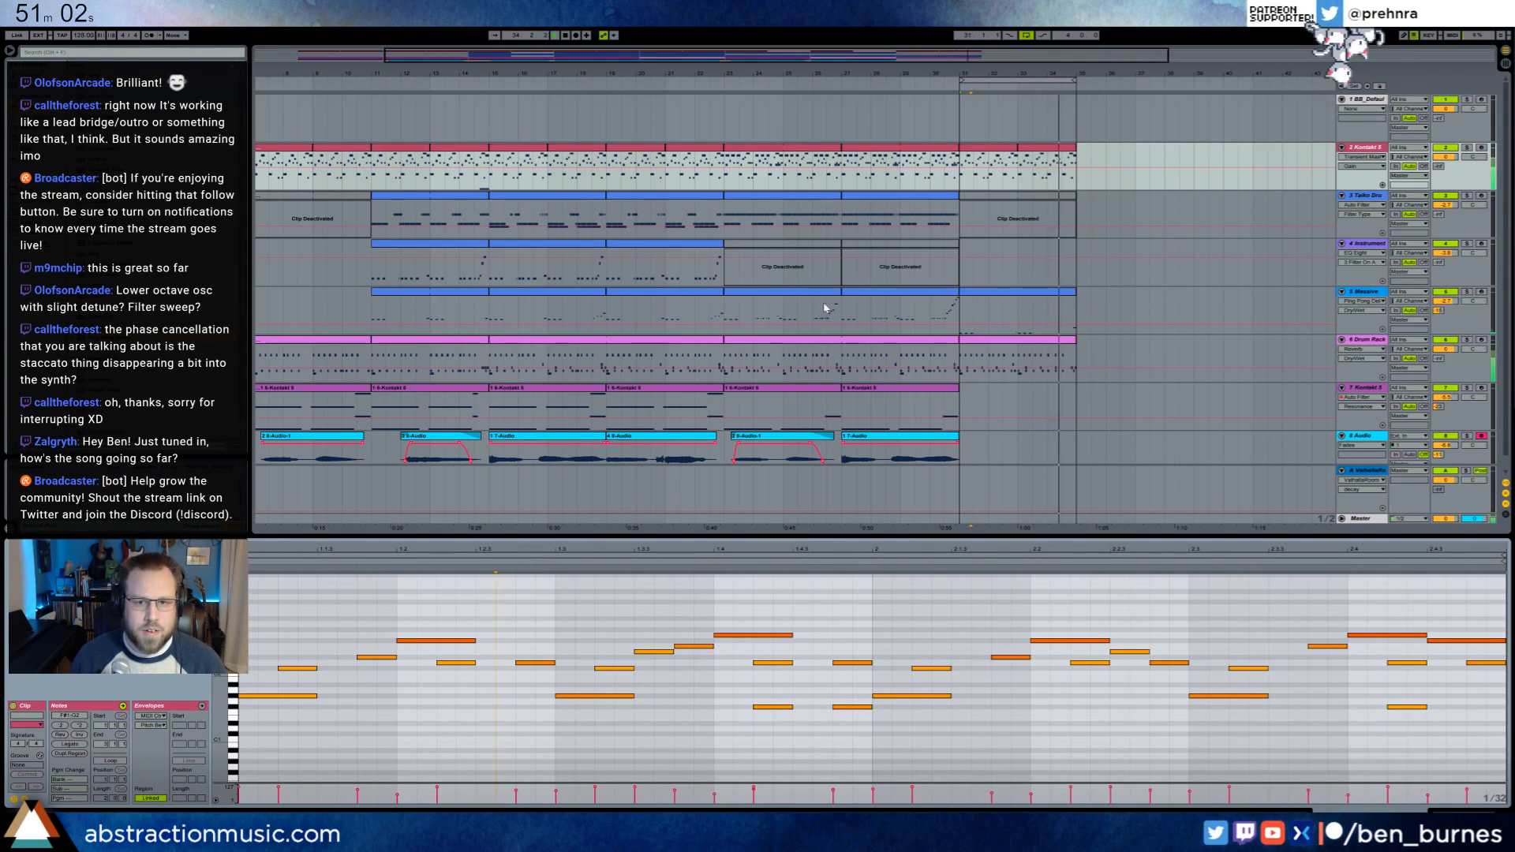
- Extend the edited bar 31 Kontakt clip over the following clip to bar 35 and enable its loop
click(1016, 148)
drag(1018, 147, 1076, 148)
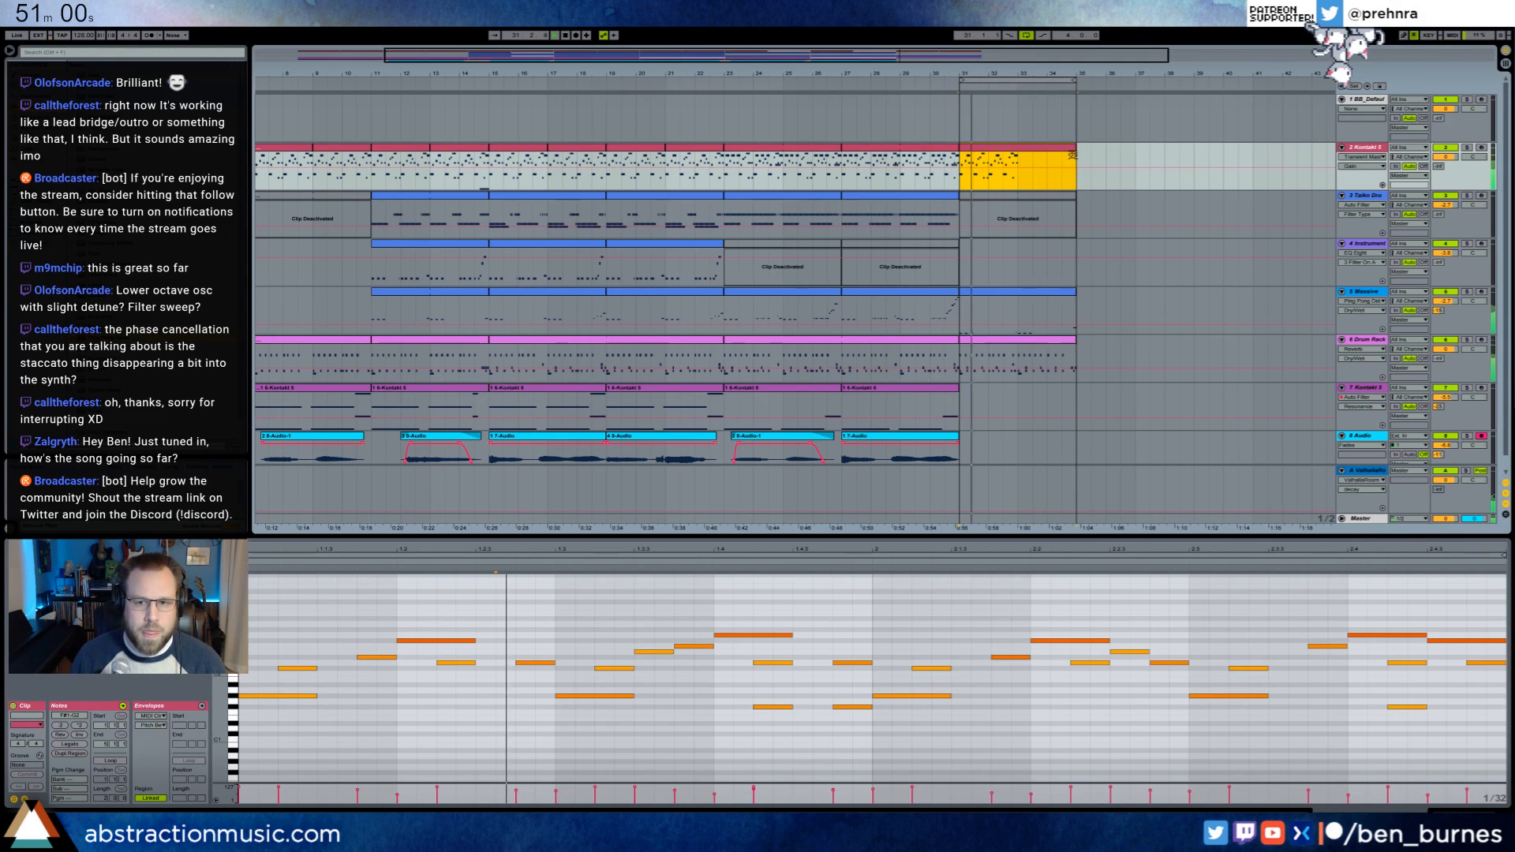
click(110, 761)
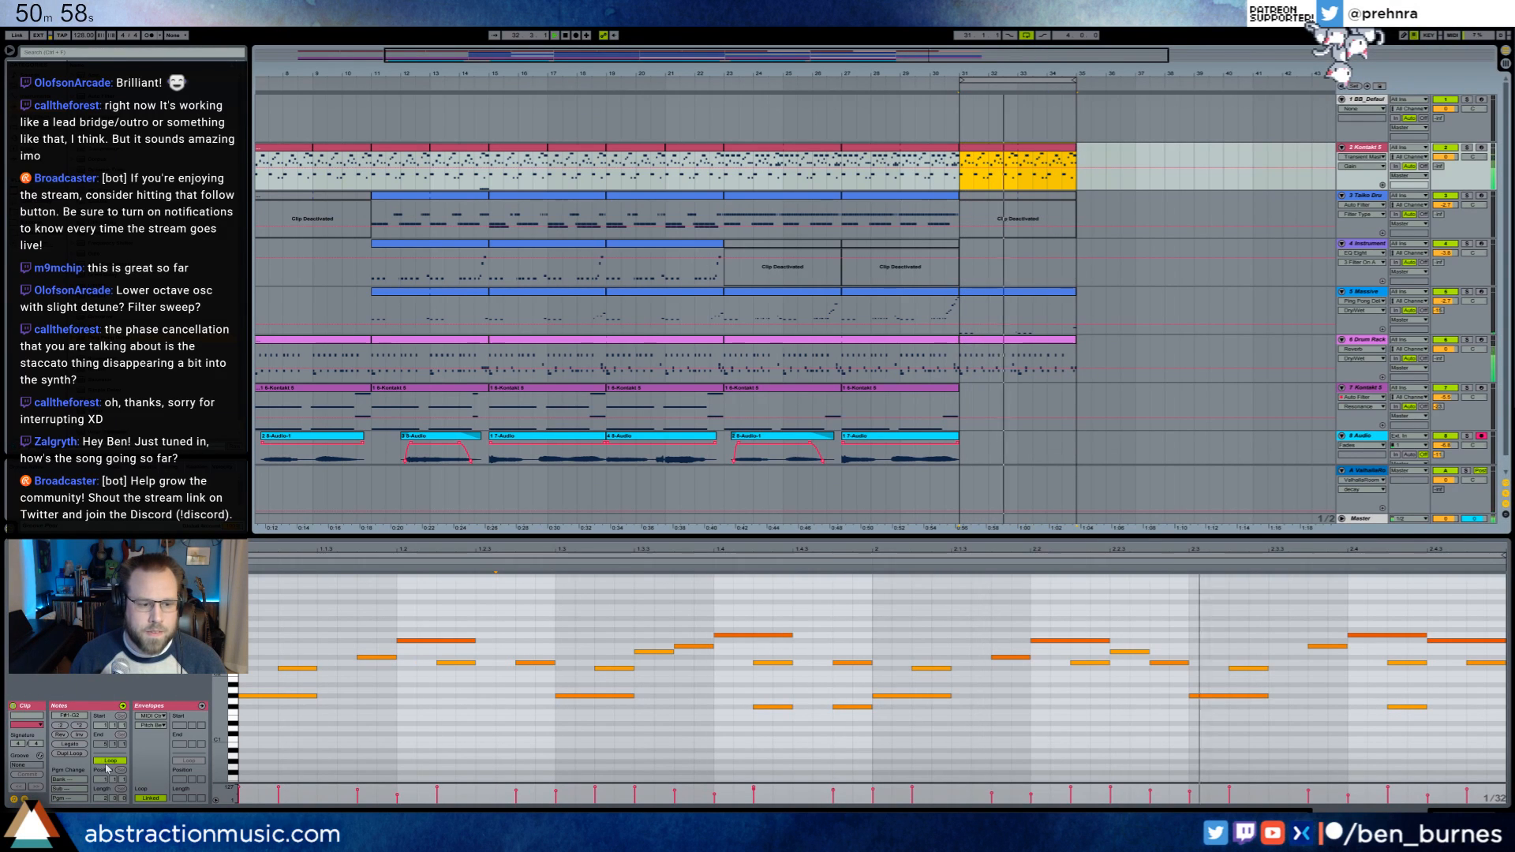
- Load the Roland808 CYT973 66 cymbal sample into the Drum Rack and move it to the C2 pad
key(shift+Tab)
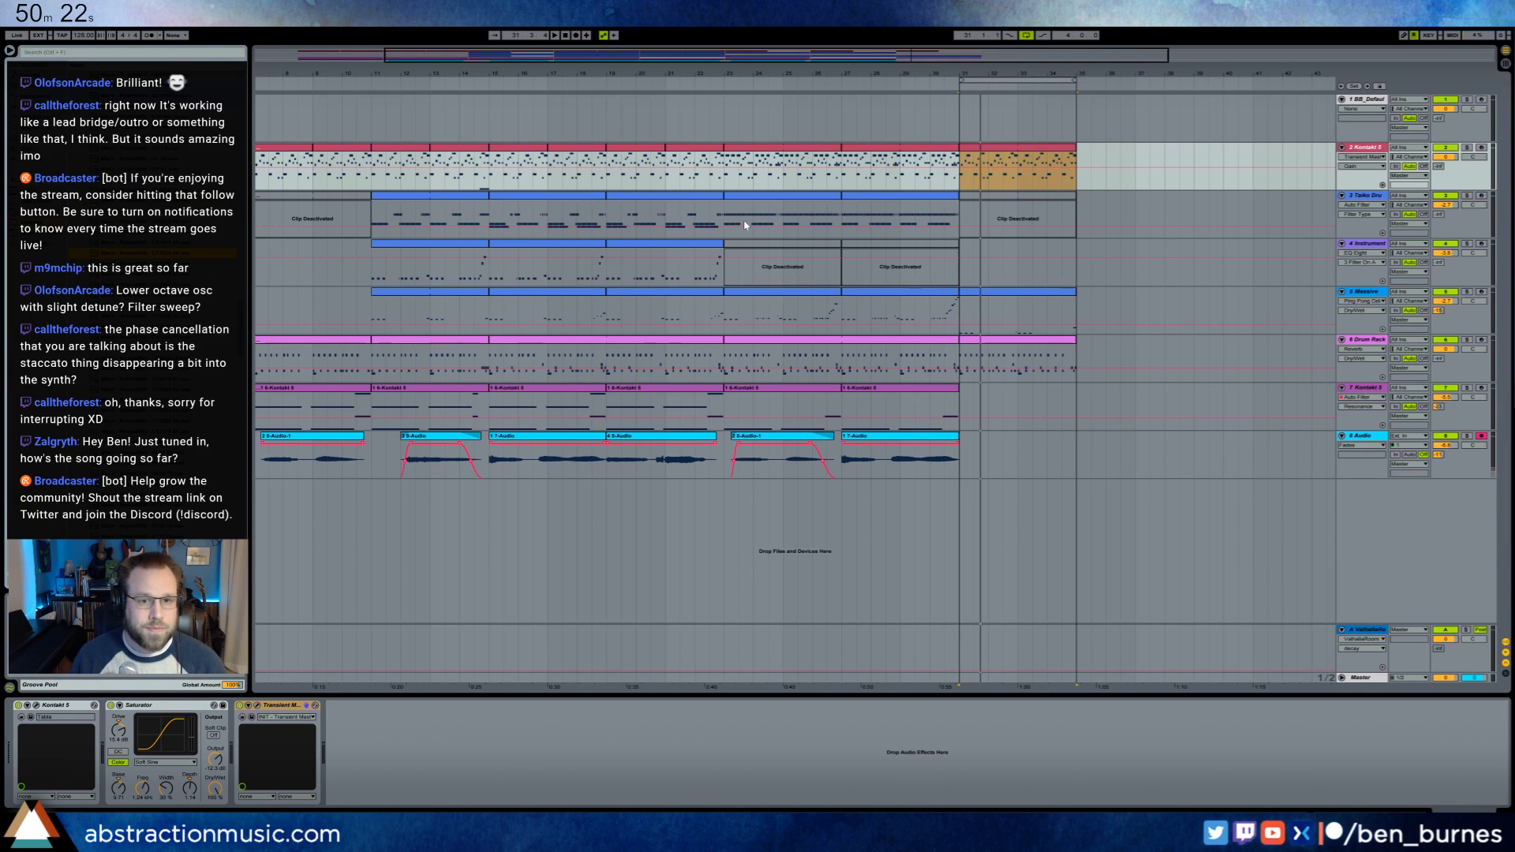
click(995, 346)
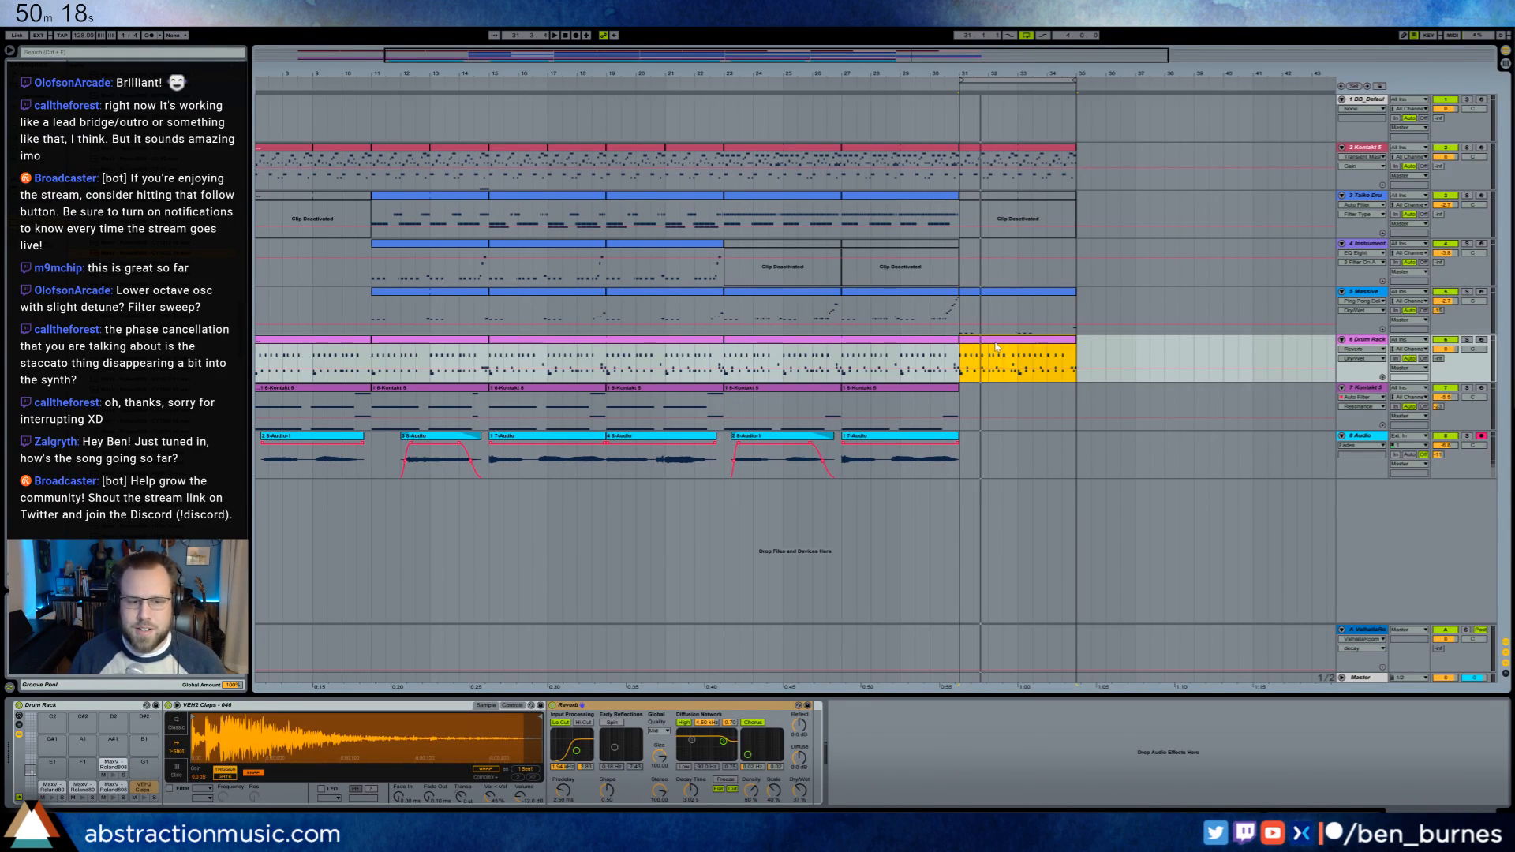
click(162, 316)
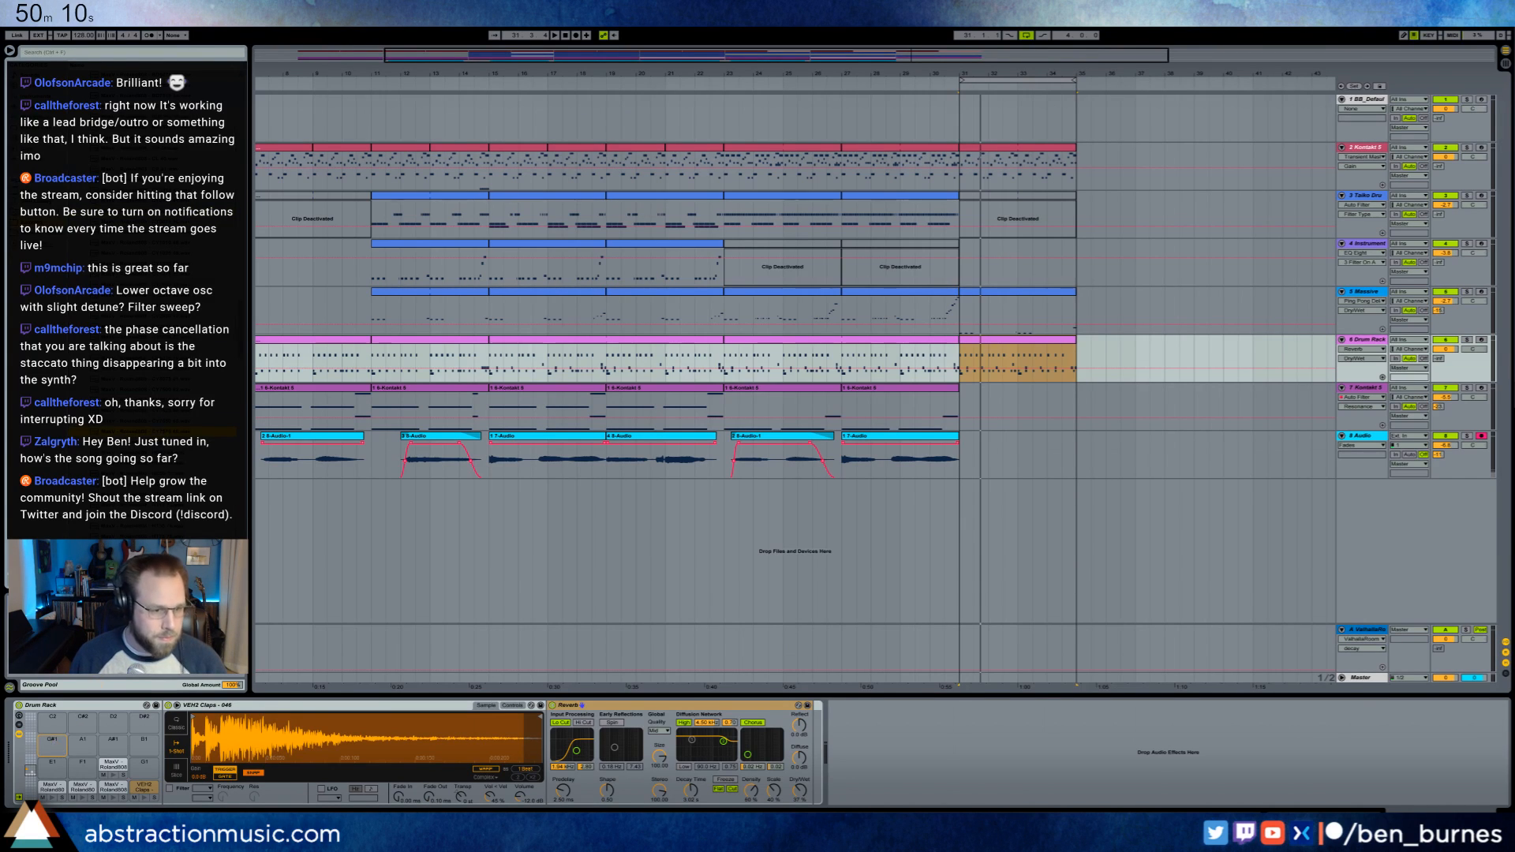
drag(54, 741, 52, 744)
click(50, 744)
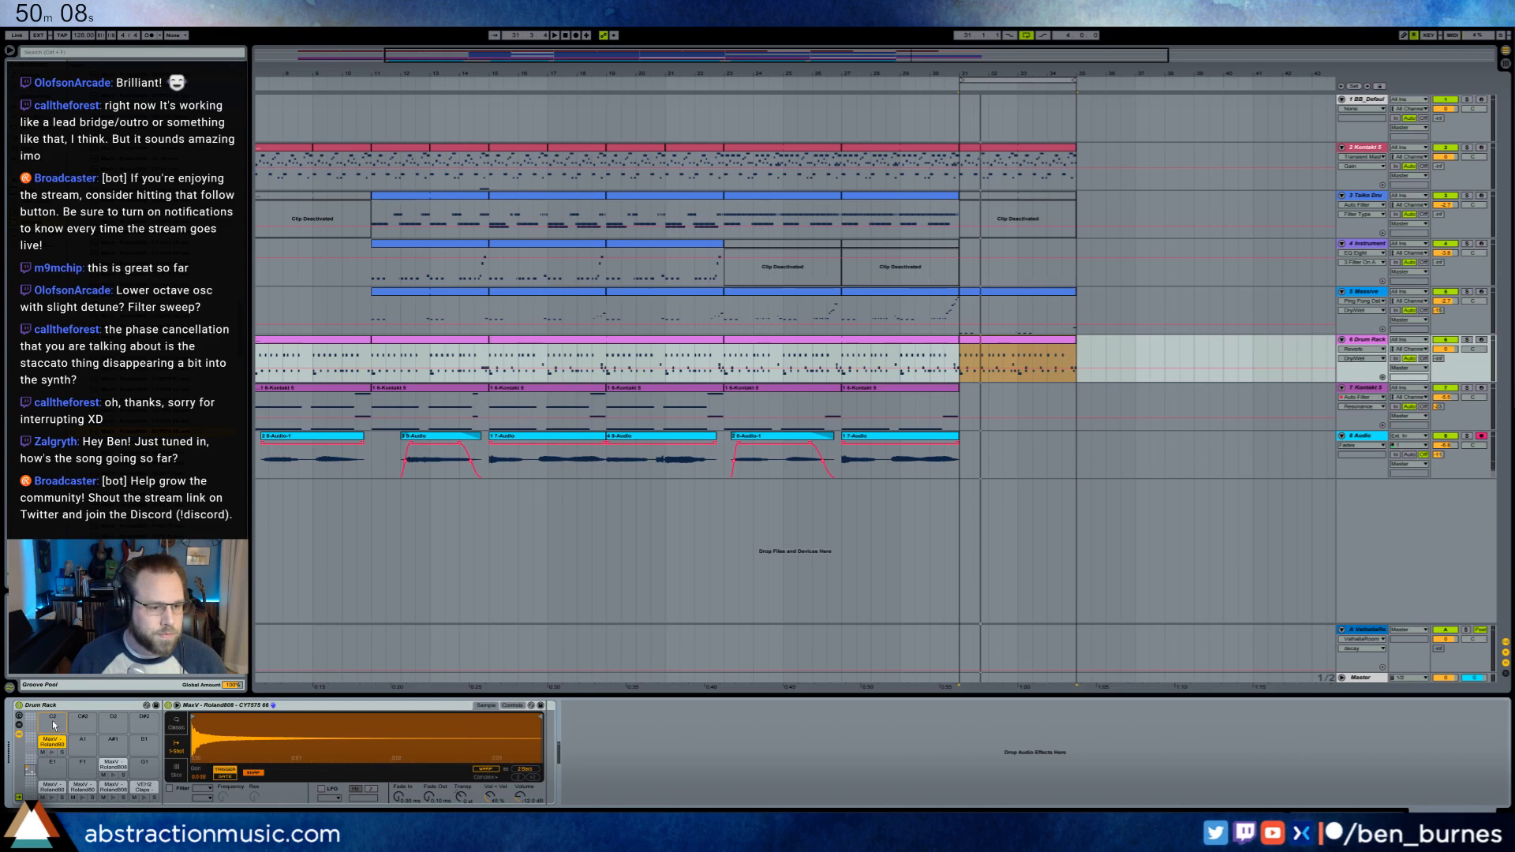
click(150, 368)
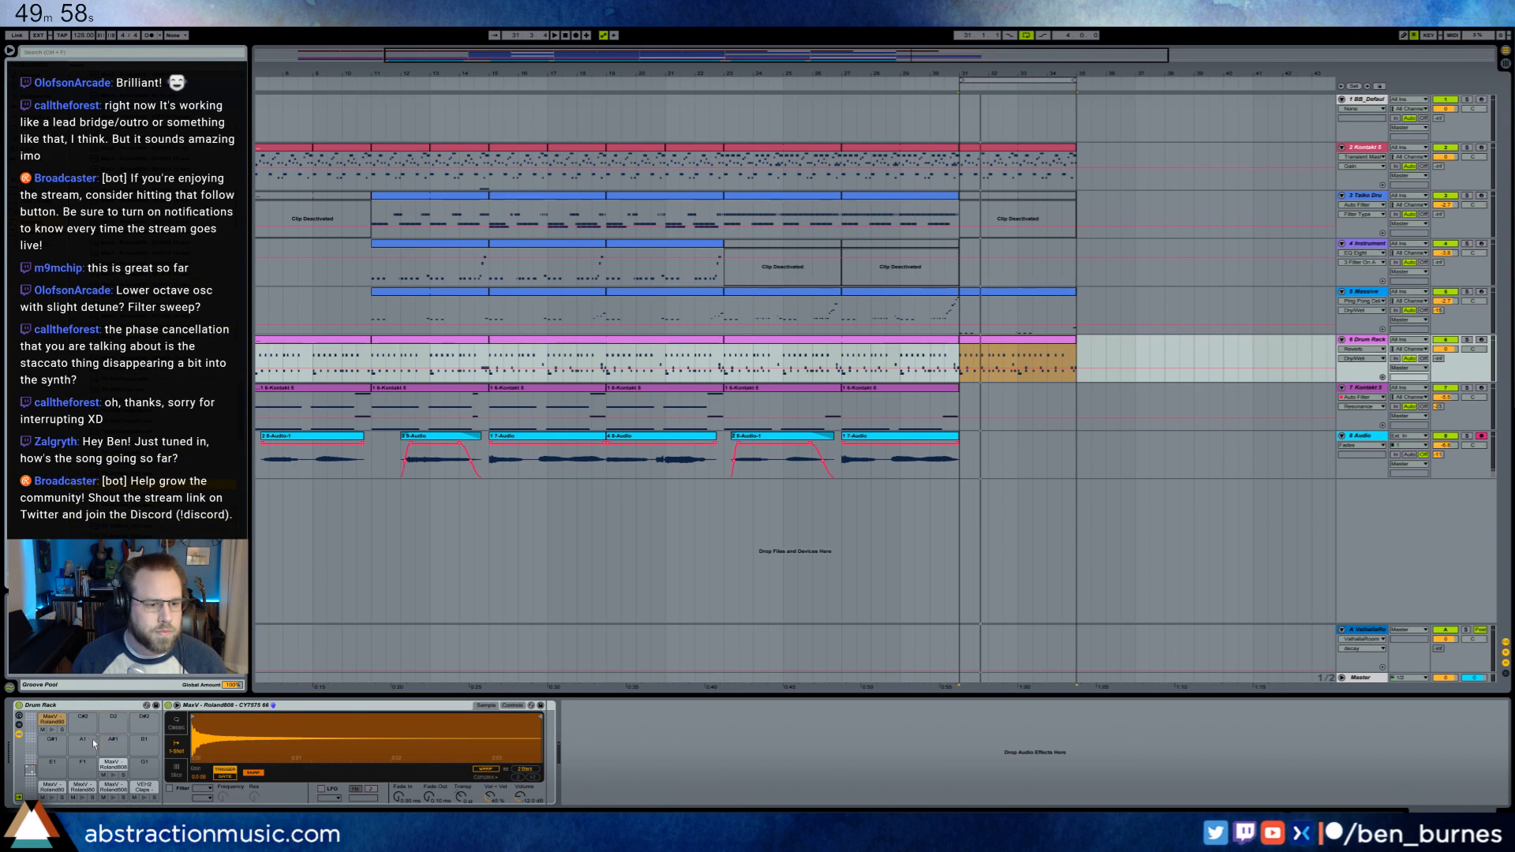
- Add TR-808 hat notes at the start of the bar 31 drum clip and duplicate them across its first bar
double_click(973, 344)
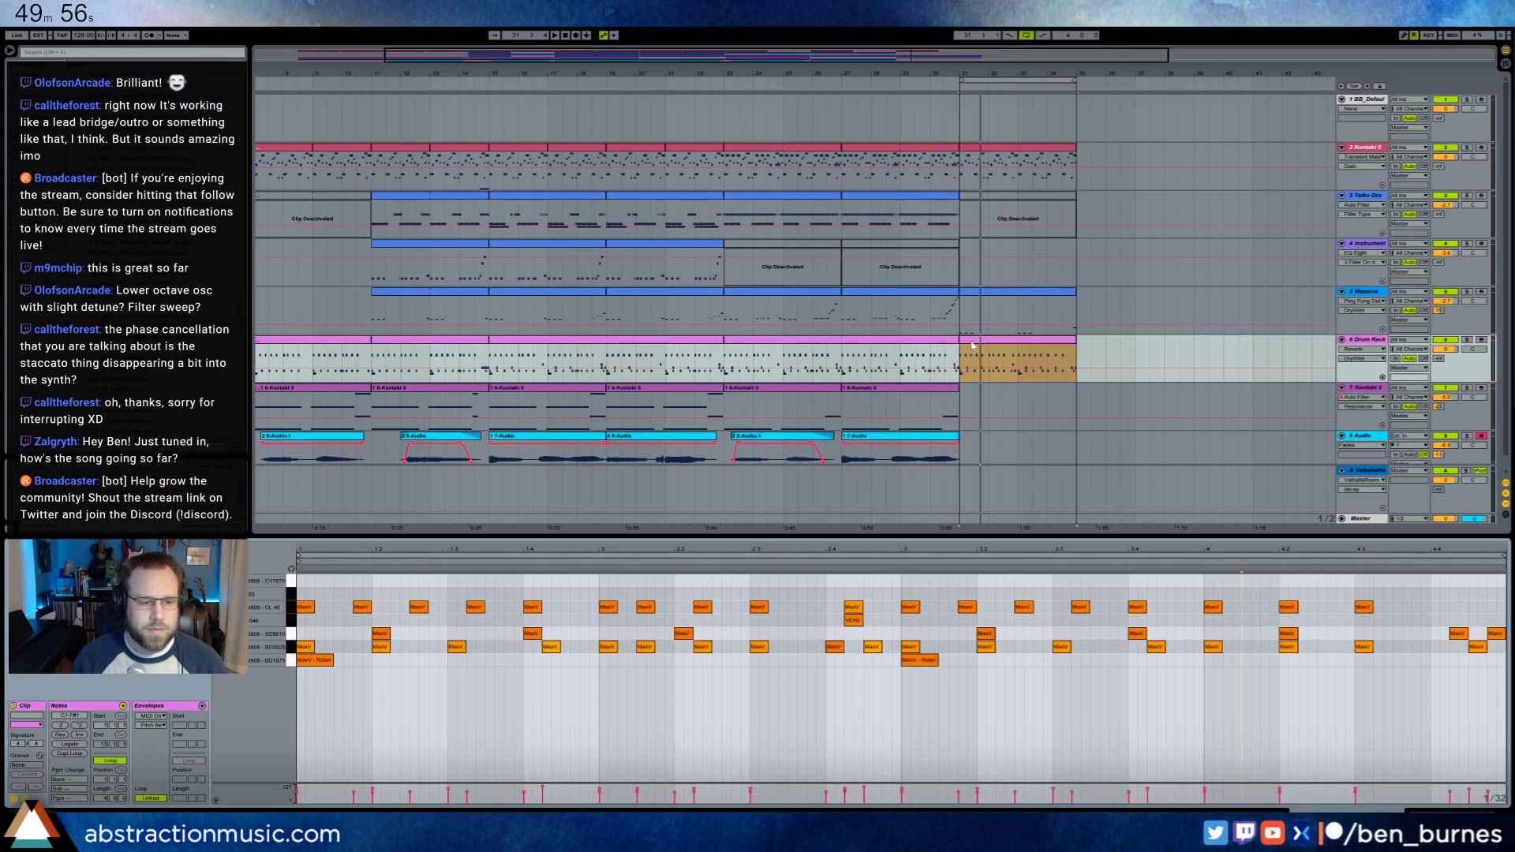
double_click(303, 593)
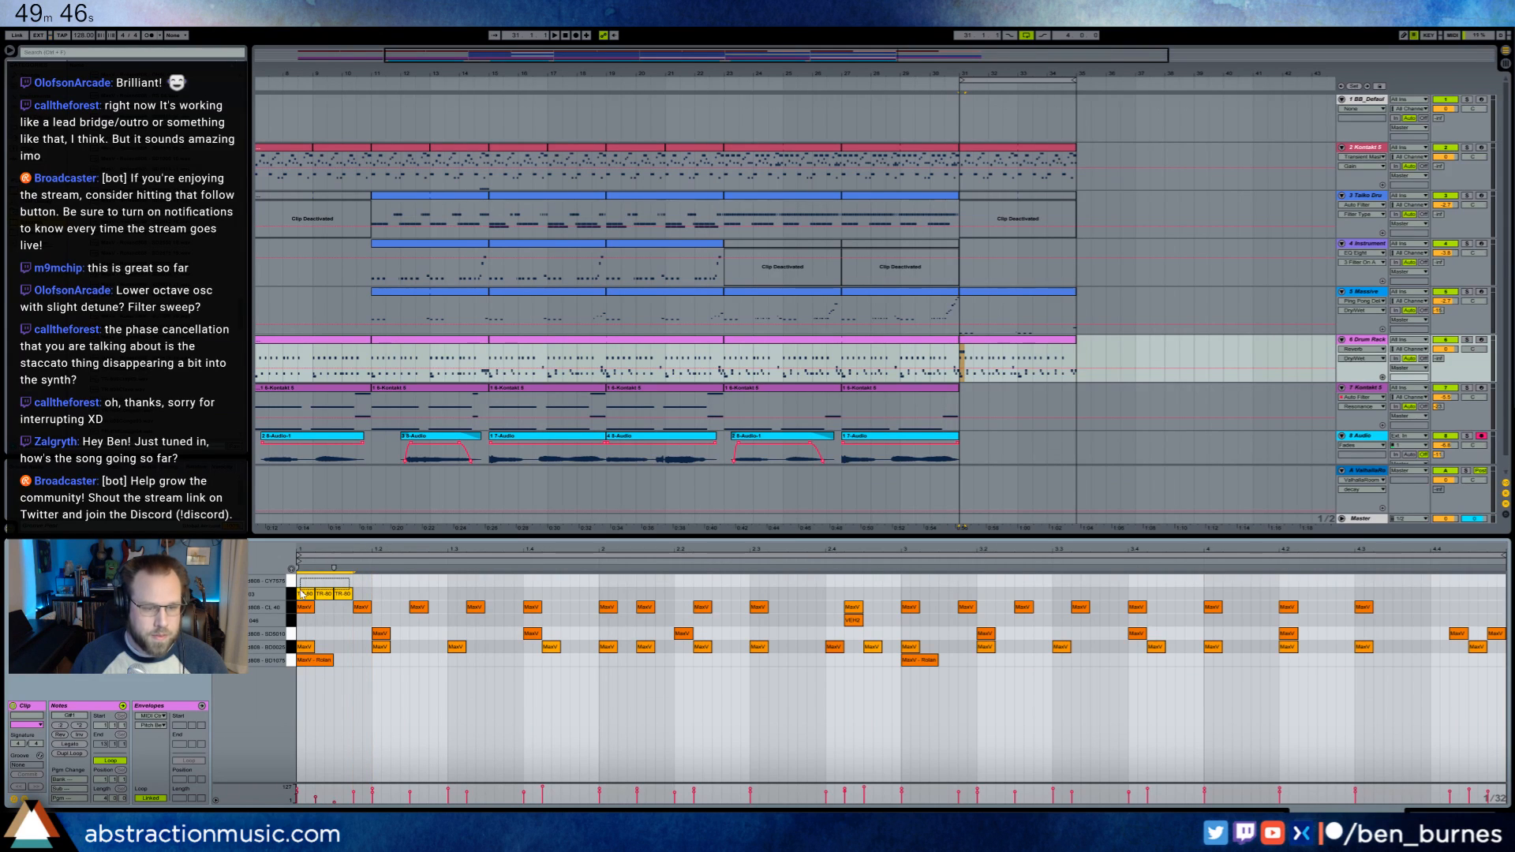
key(ctrl+d)
key(ctrl+d)
key(ctrl+d)
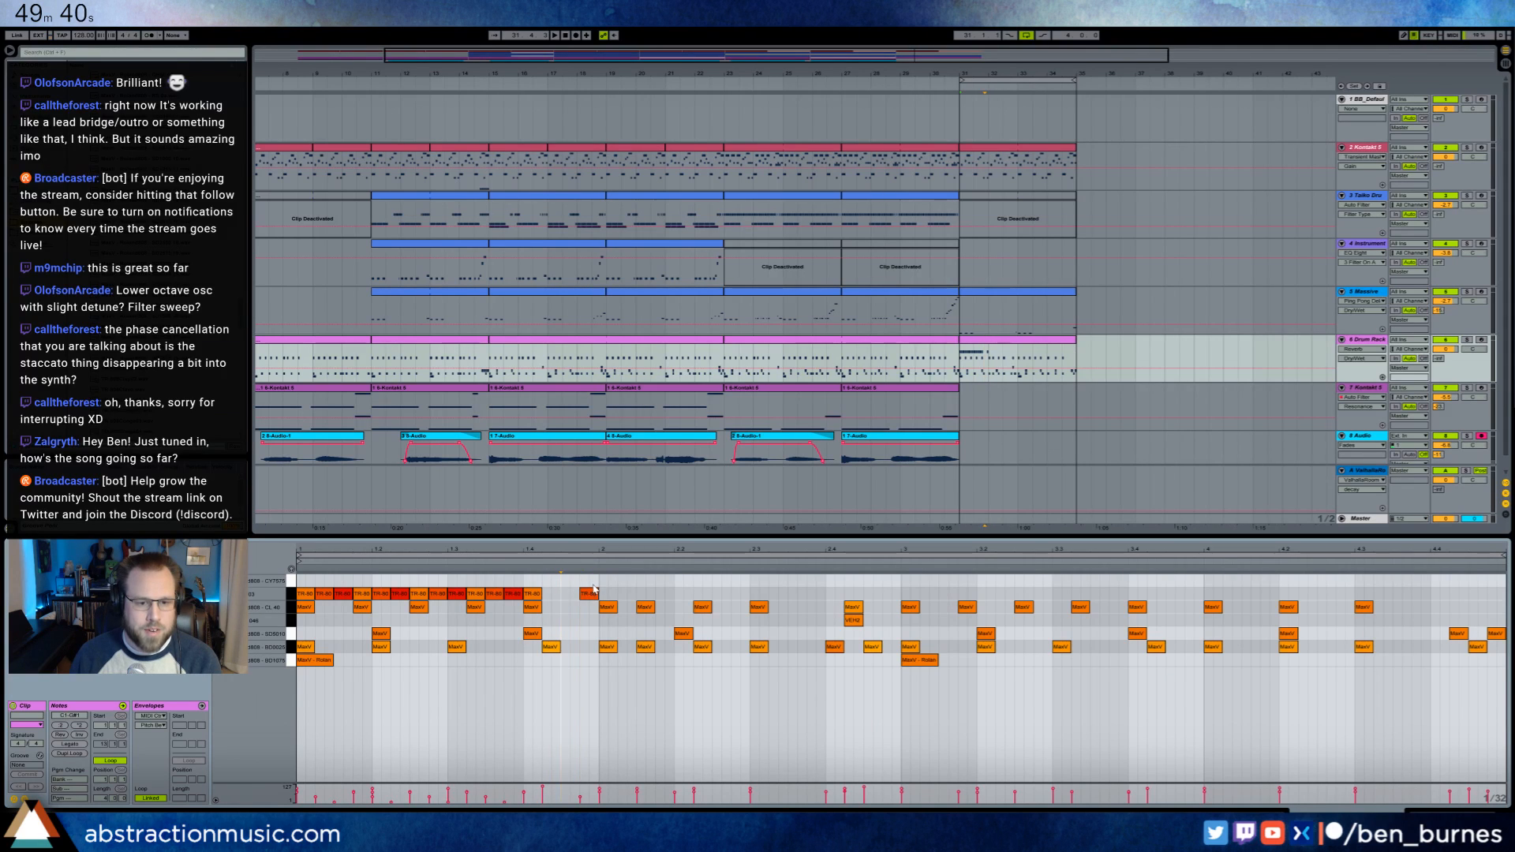
- Duplicate the first bar's TR-808 hat pattern across the remaining three bars of the drum clip
drag(596, 586, 310, 597)
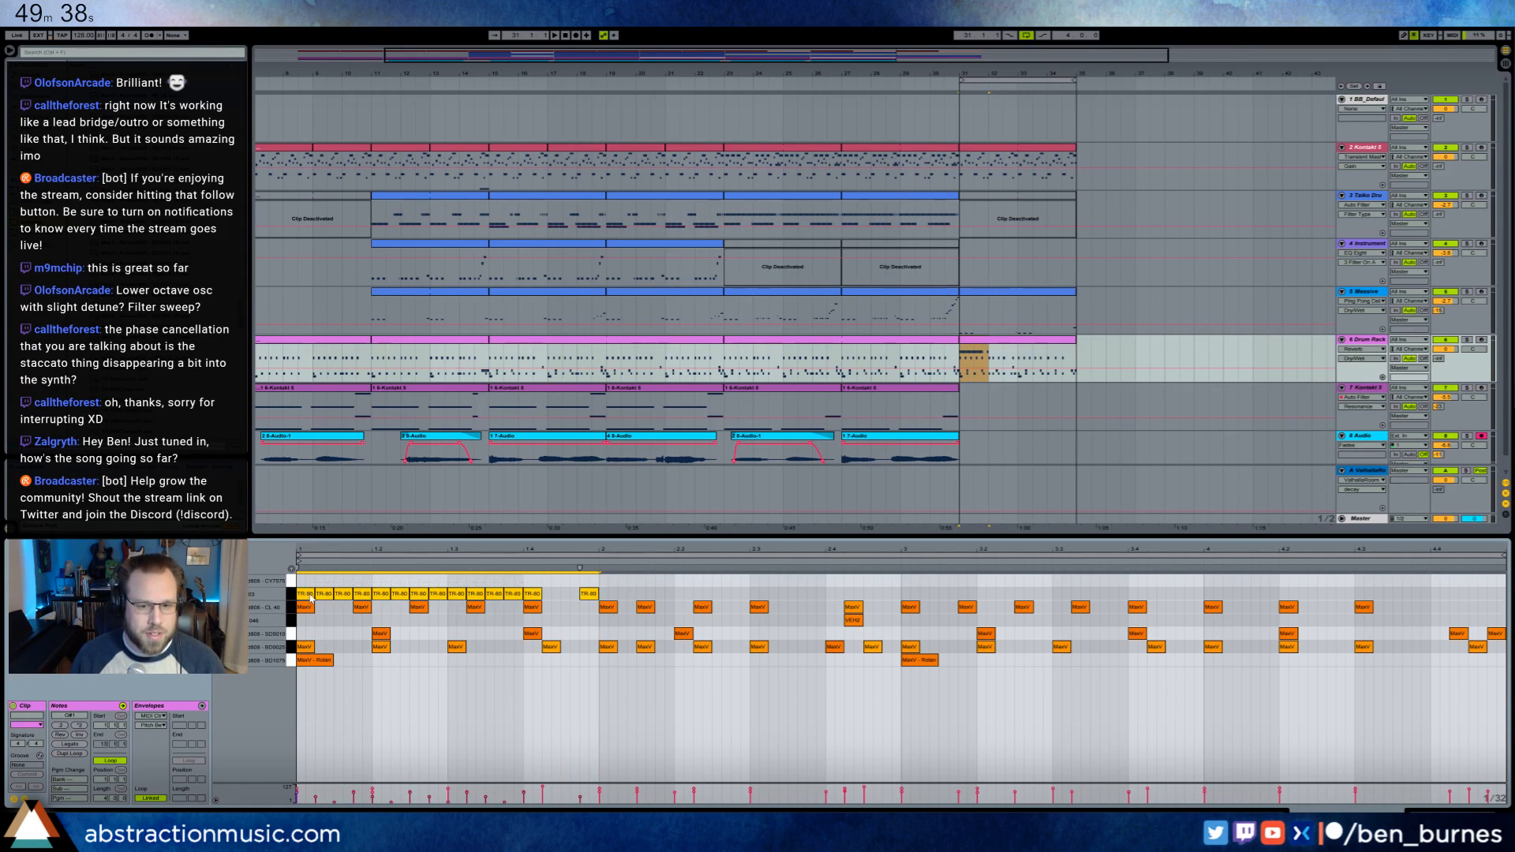
key(ctrl+d)
key(ctrl+d)
key(ctrl+d)
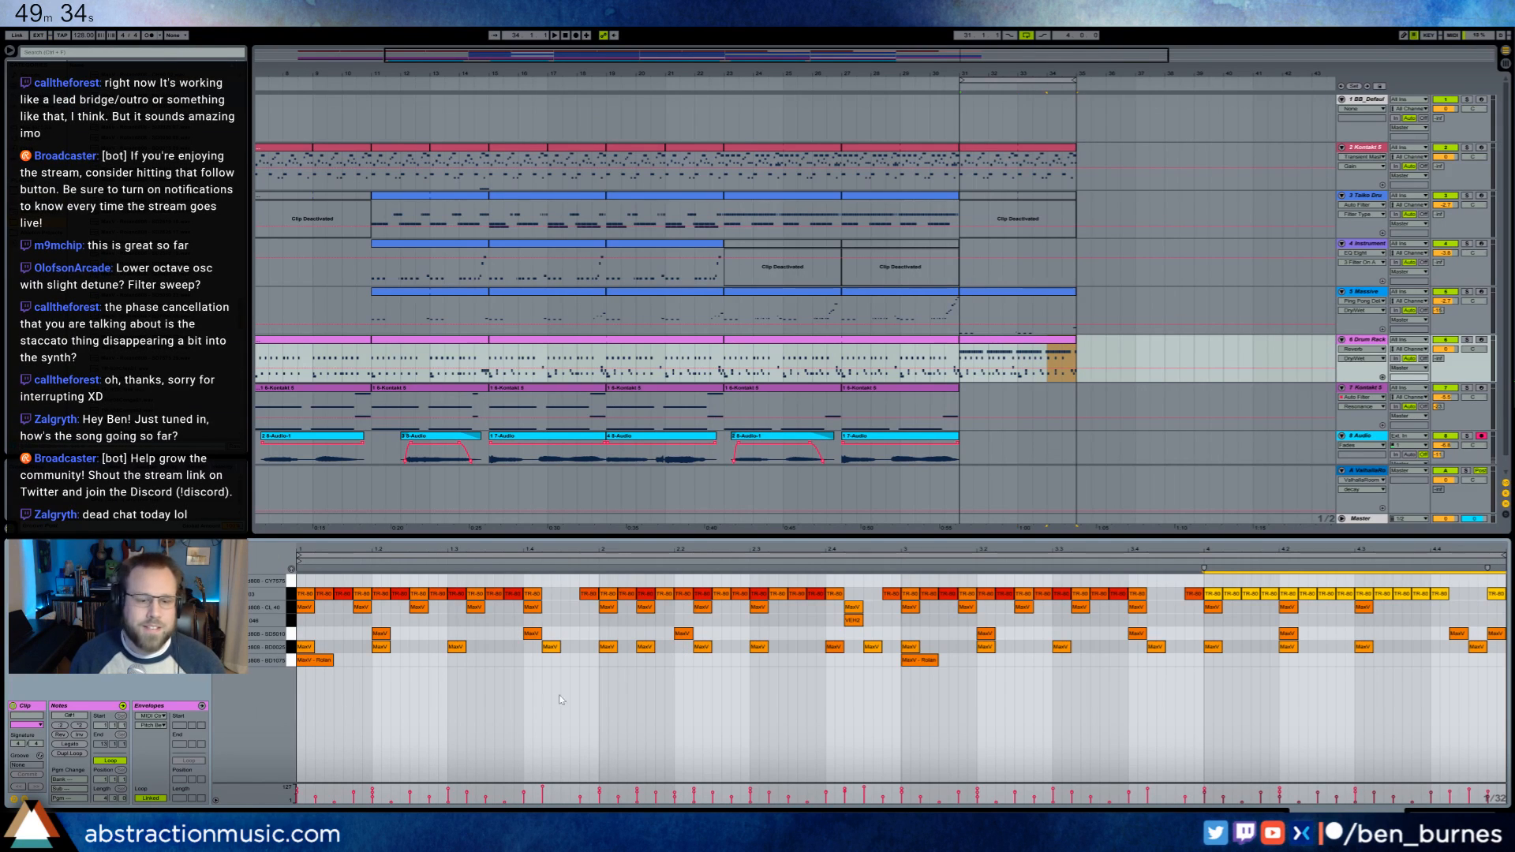
- Add a long cymbal note at the drum clip's start, duplicate it to bar 3, and shift the copy half a beat later
double_click(304, 582)
drag(304, 581, 376, 584)
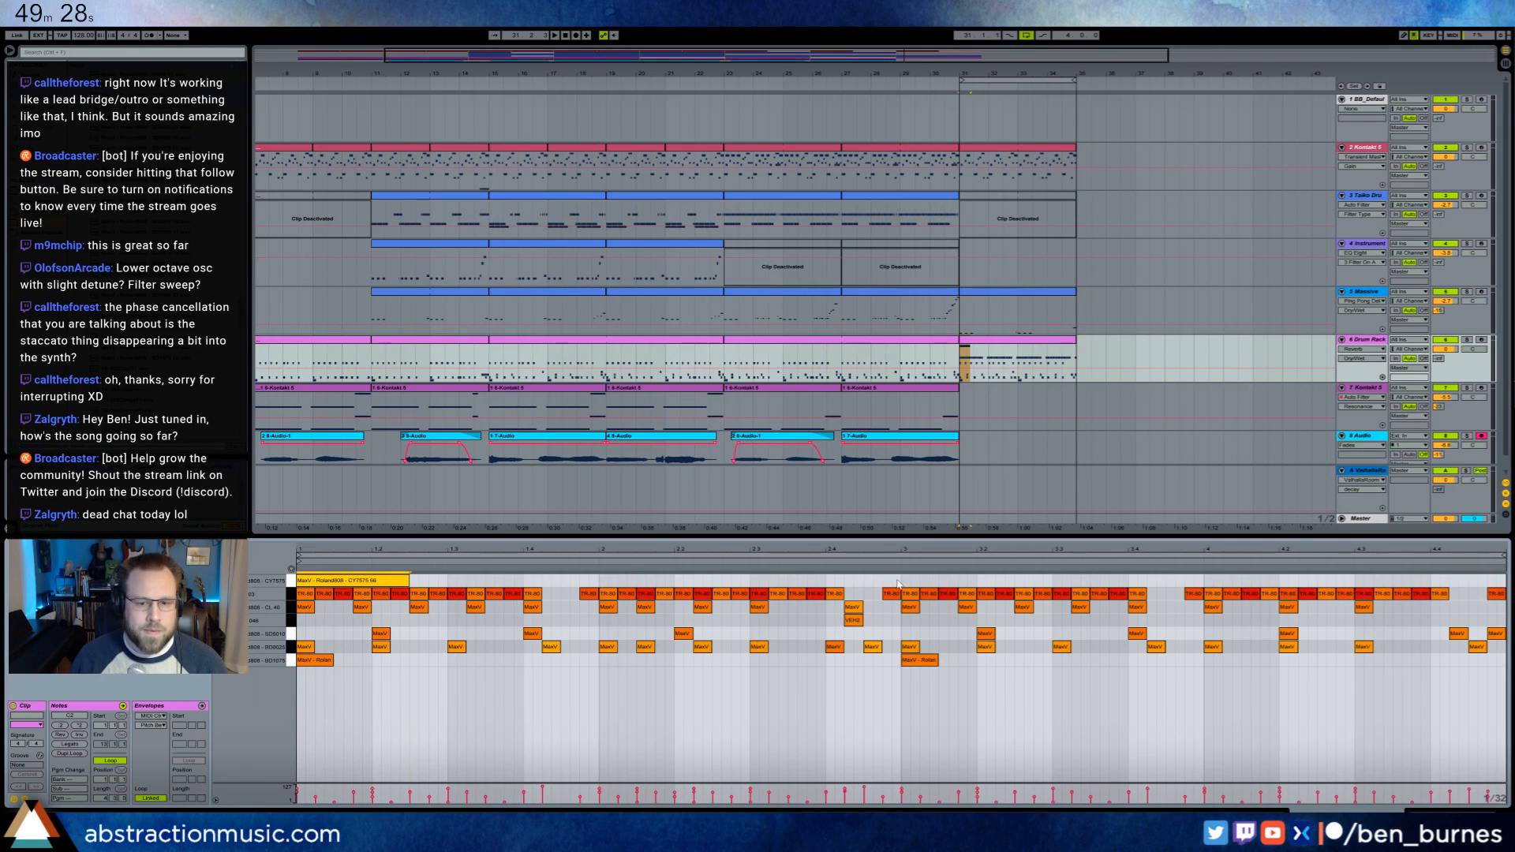
drag(898, 585, 322, 577)
key(ctrl+d)
key(space)
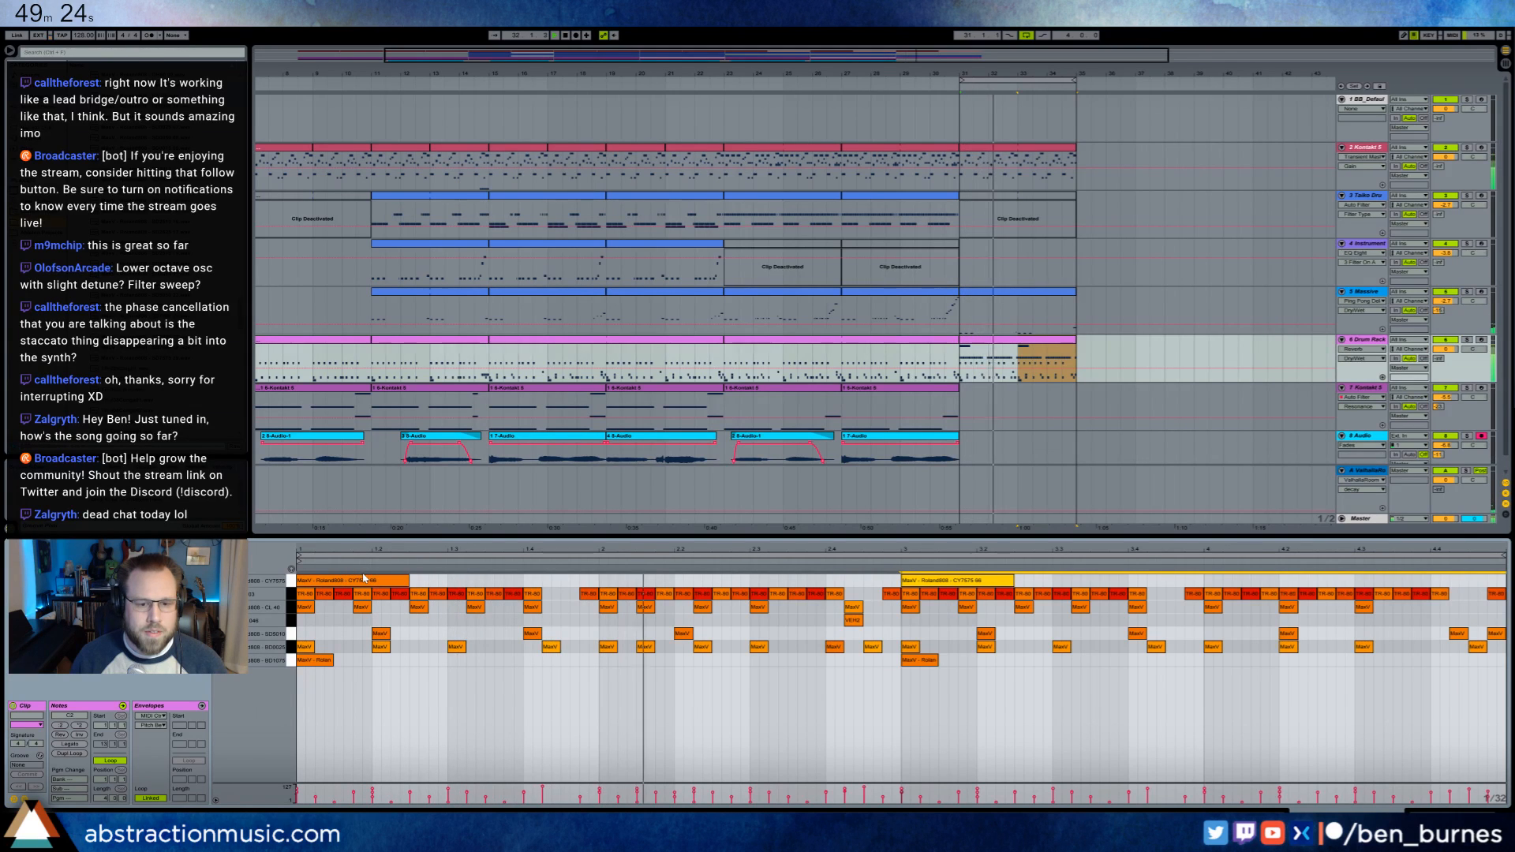
click(787, 694)
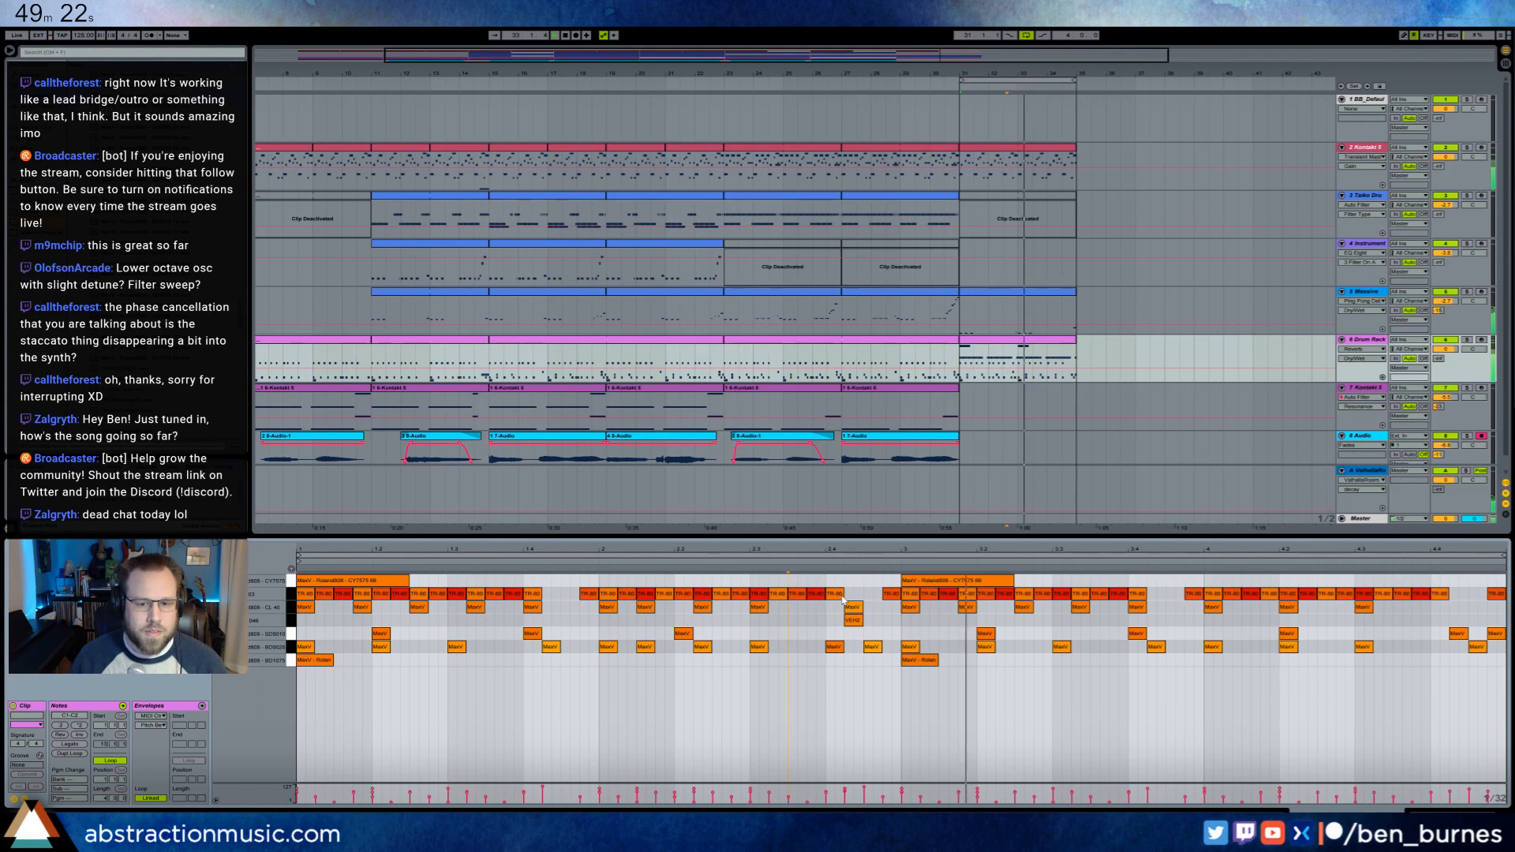
drag(921, 582, 958, 584)
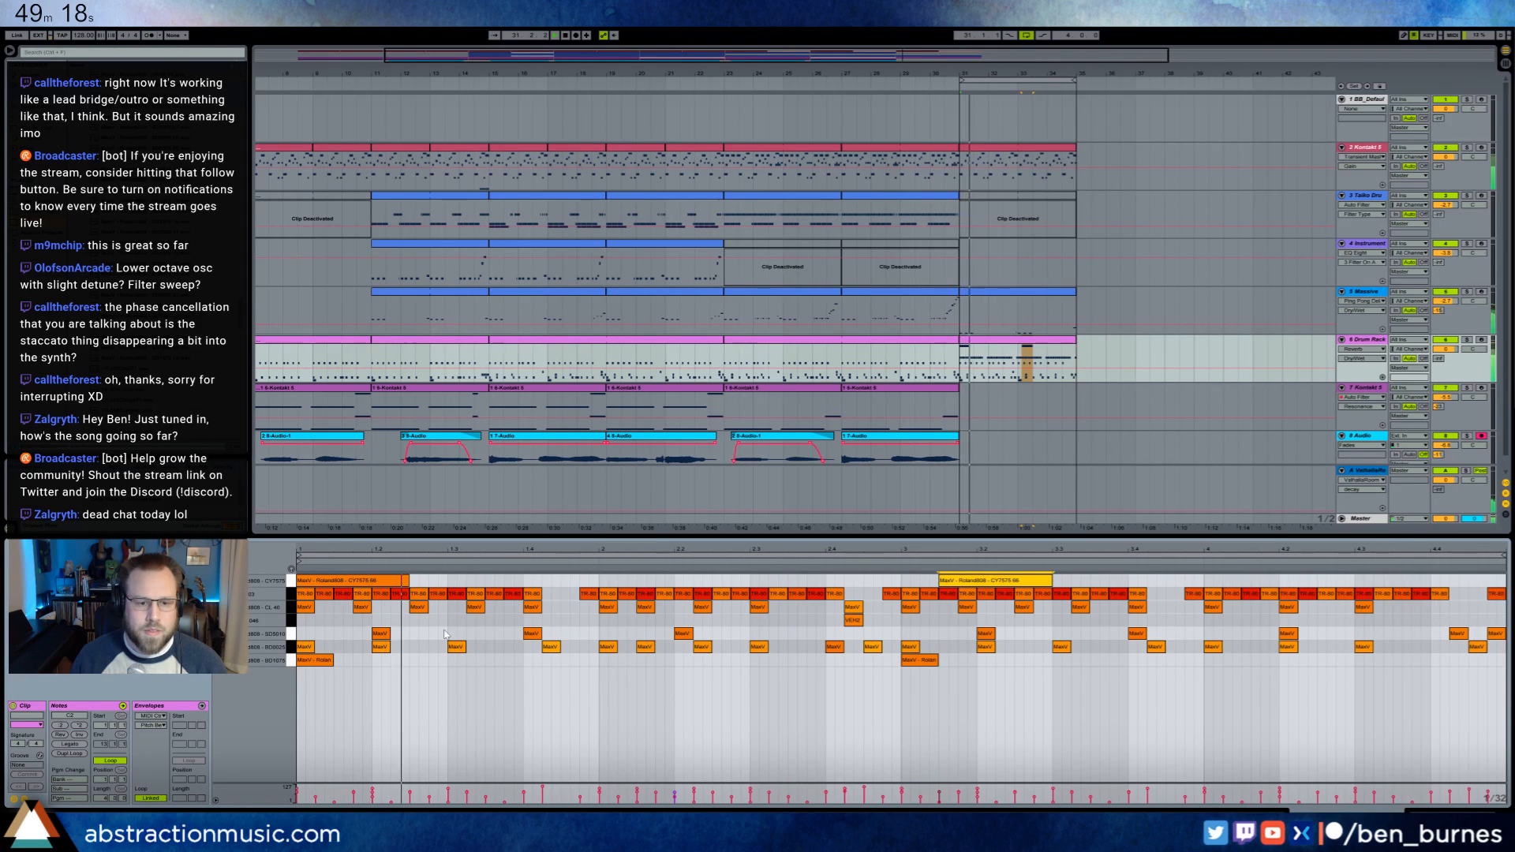
- Shorten the TR-808 hat sample's end, lengthen its fade-out, and lower its volume in the Drum Rack
key(shift+Tab)
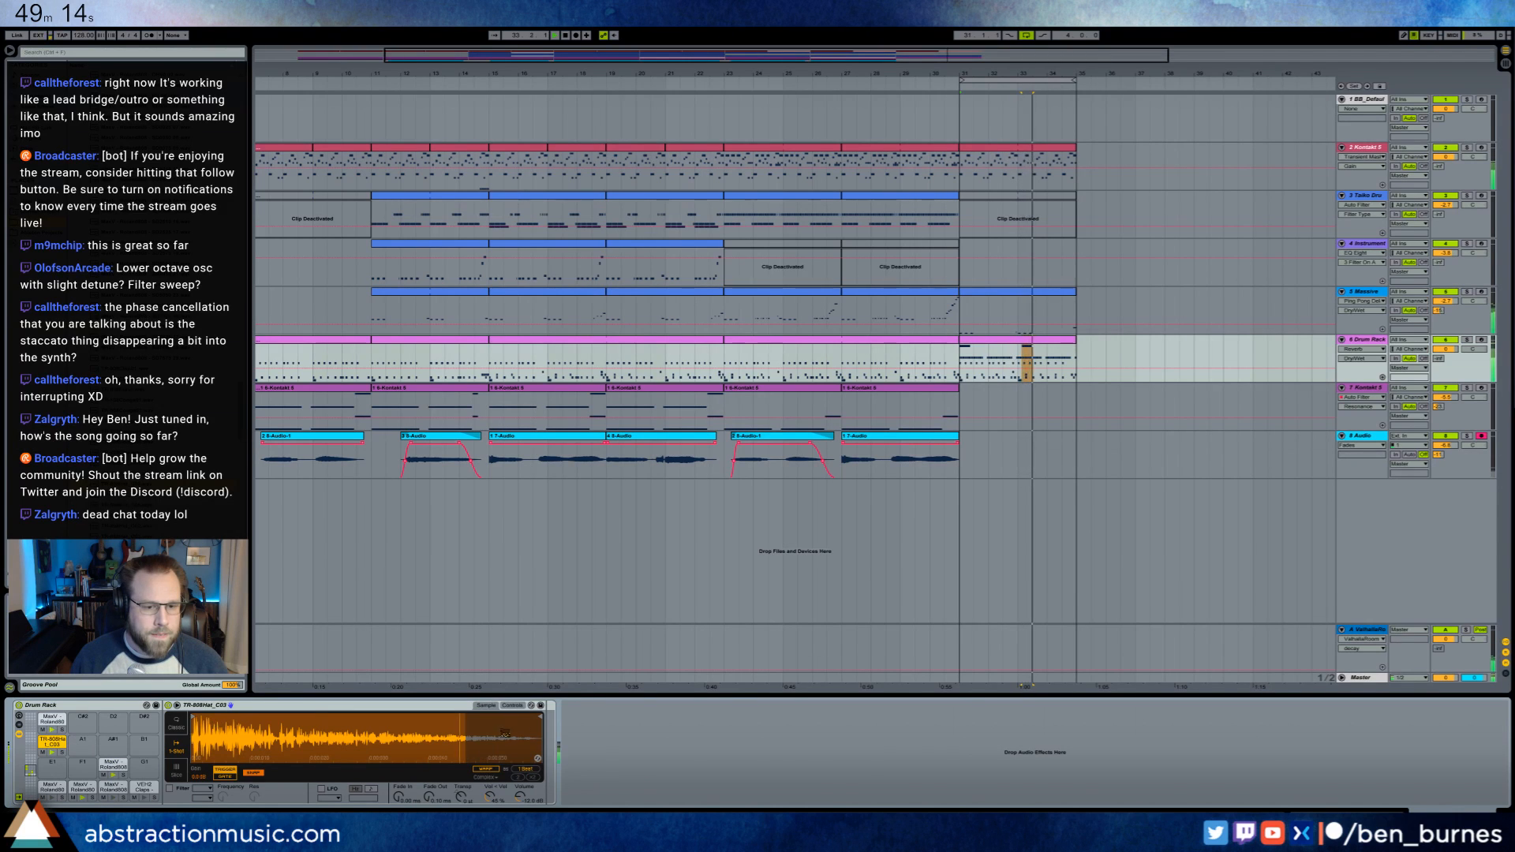
drag(541, 718, 488, 718)
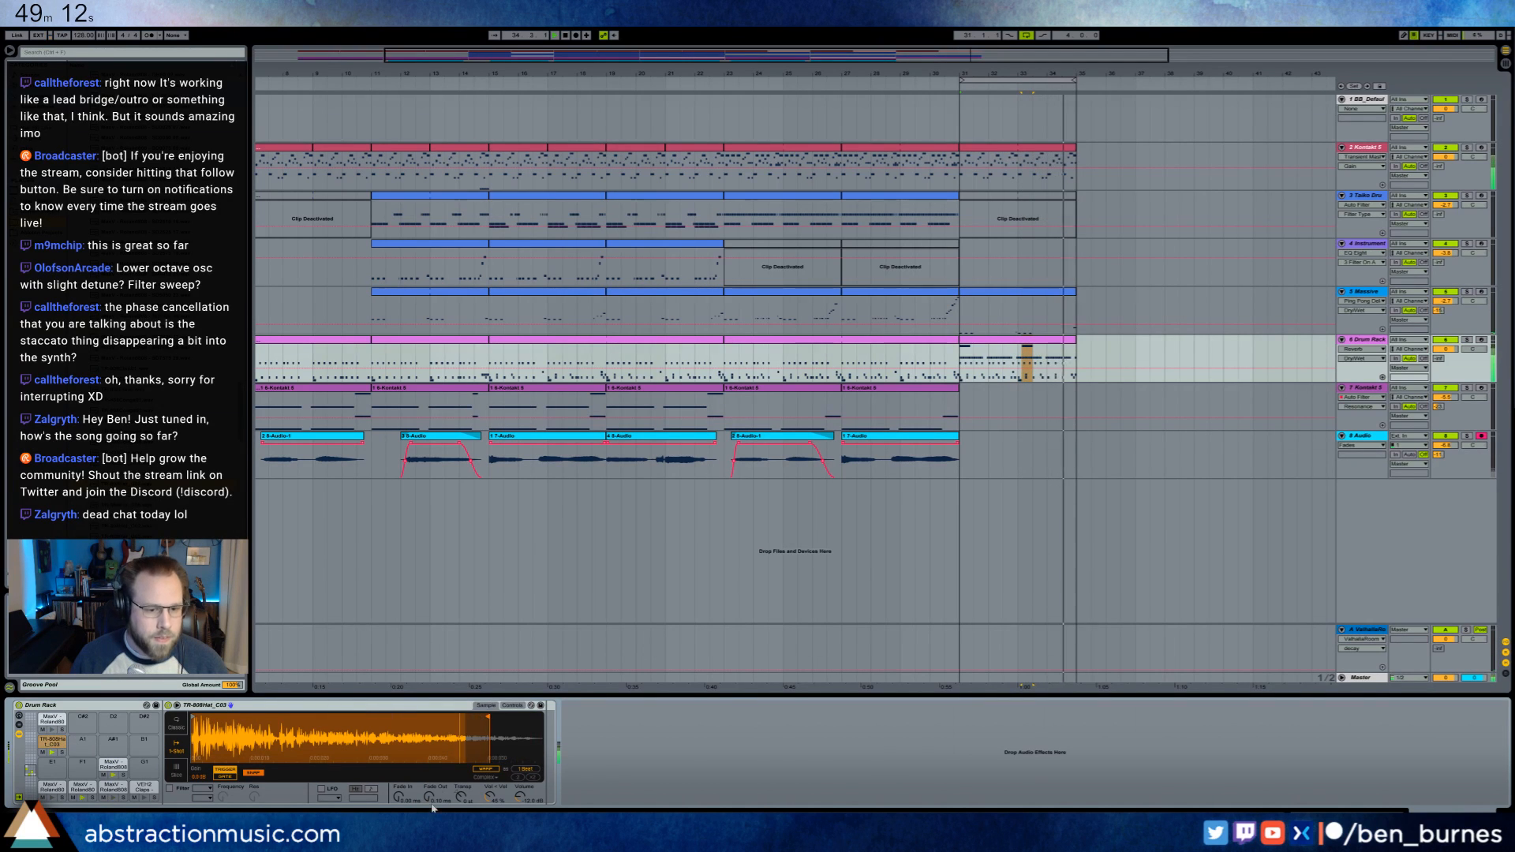
drag(432, 806, 432, 781)
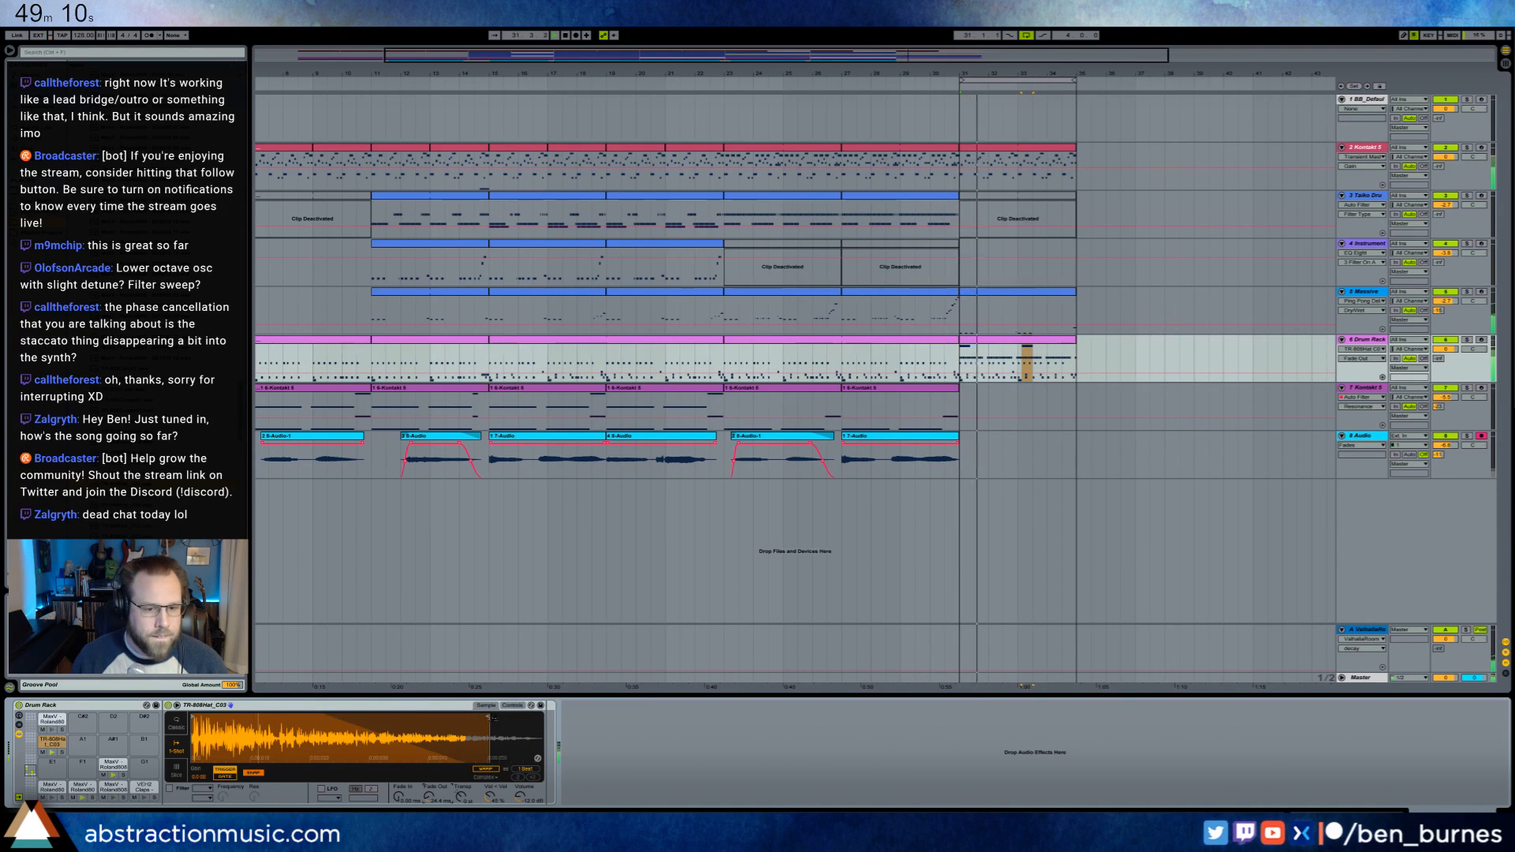
drag(490, 717, 405, 717)
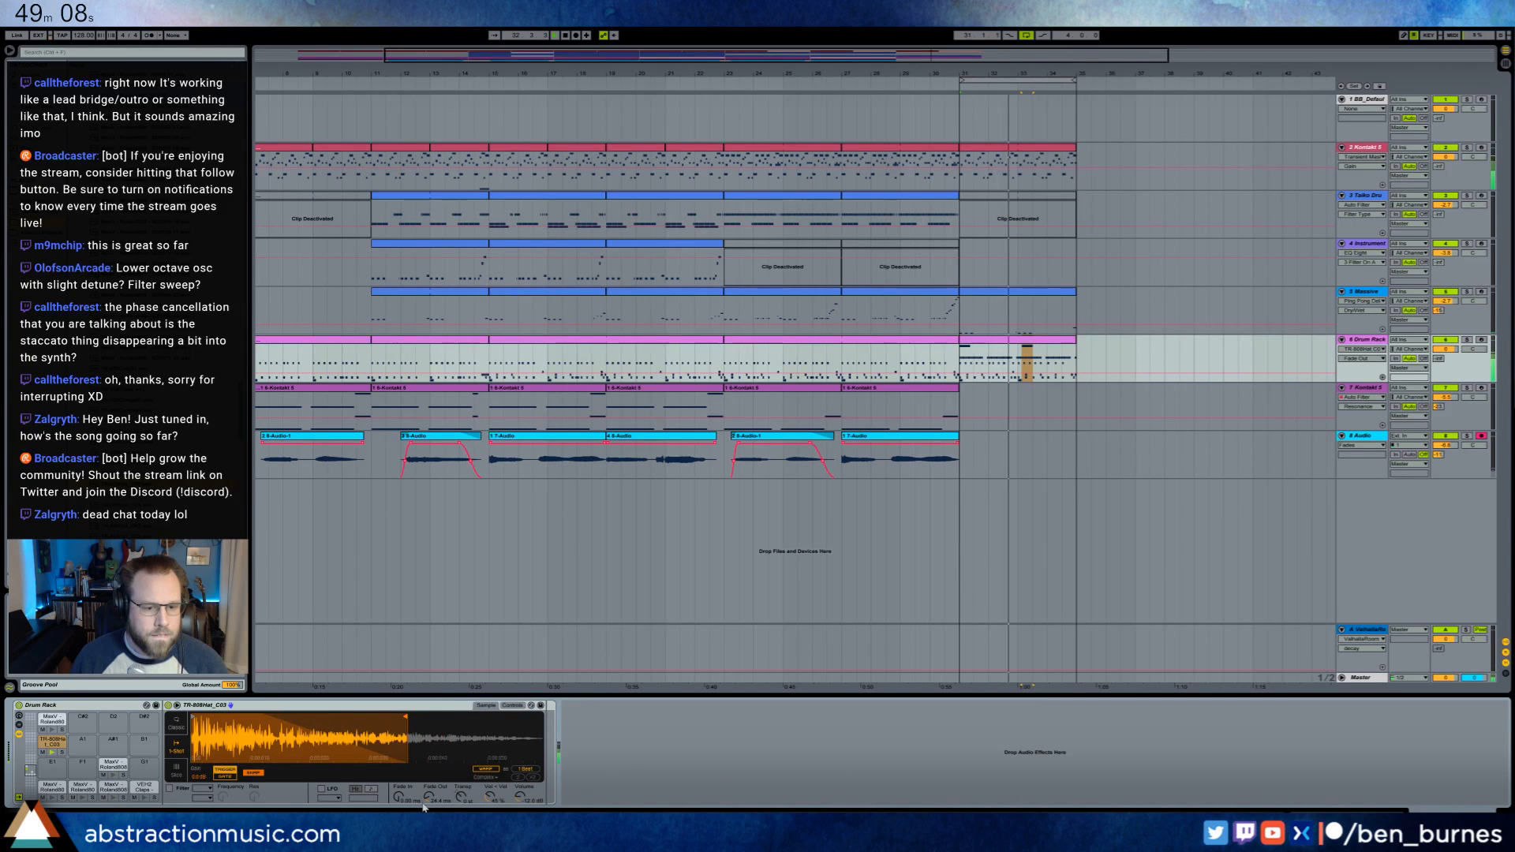
drag(520, 797, 520, 807)
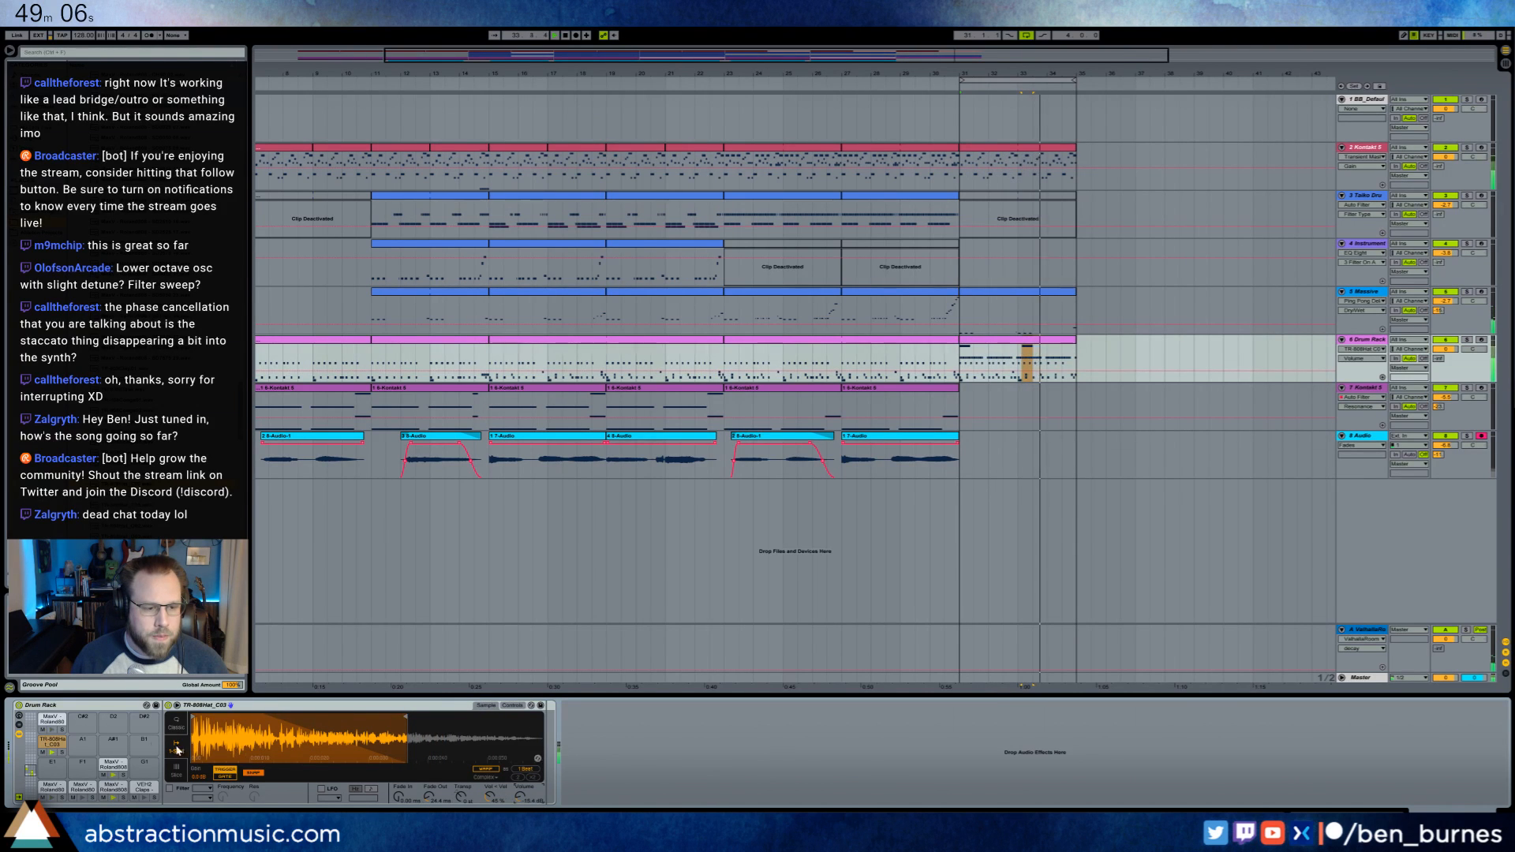
- Lower the CYT973 66 cymbal sample's volume and adjust the velocity of both cymbal notes in the bar 31 drum clip
click(52, 719)
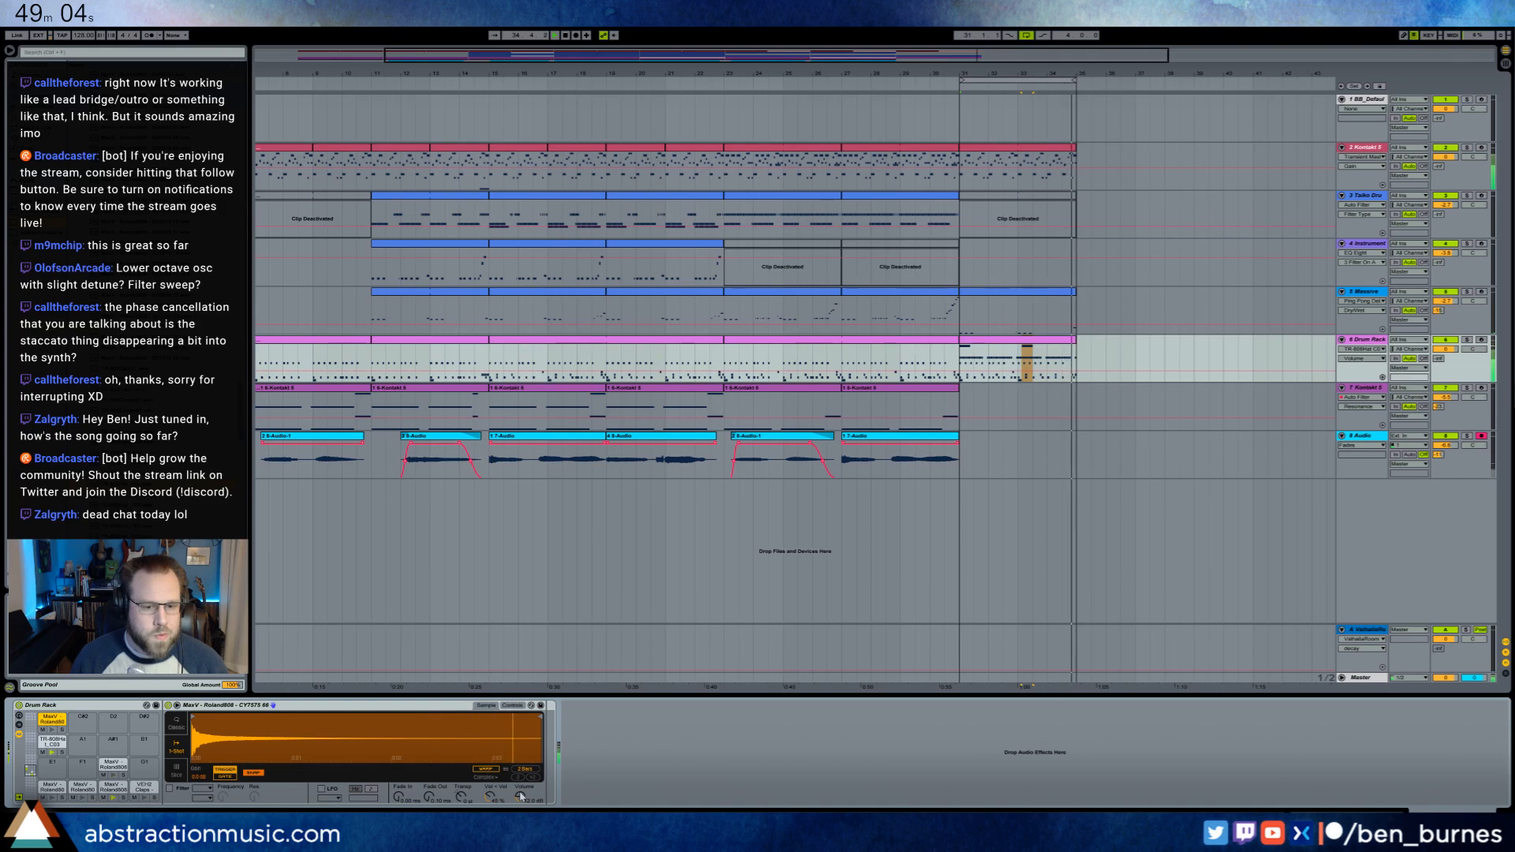
drag(520, 797, 520, 815)
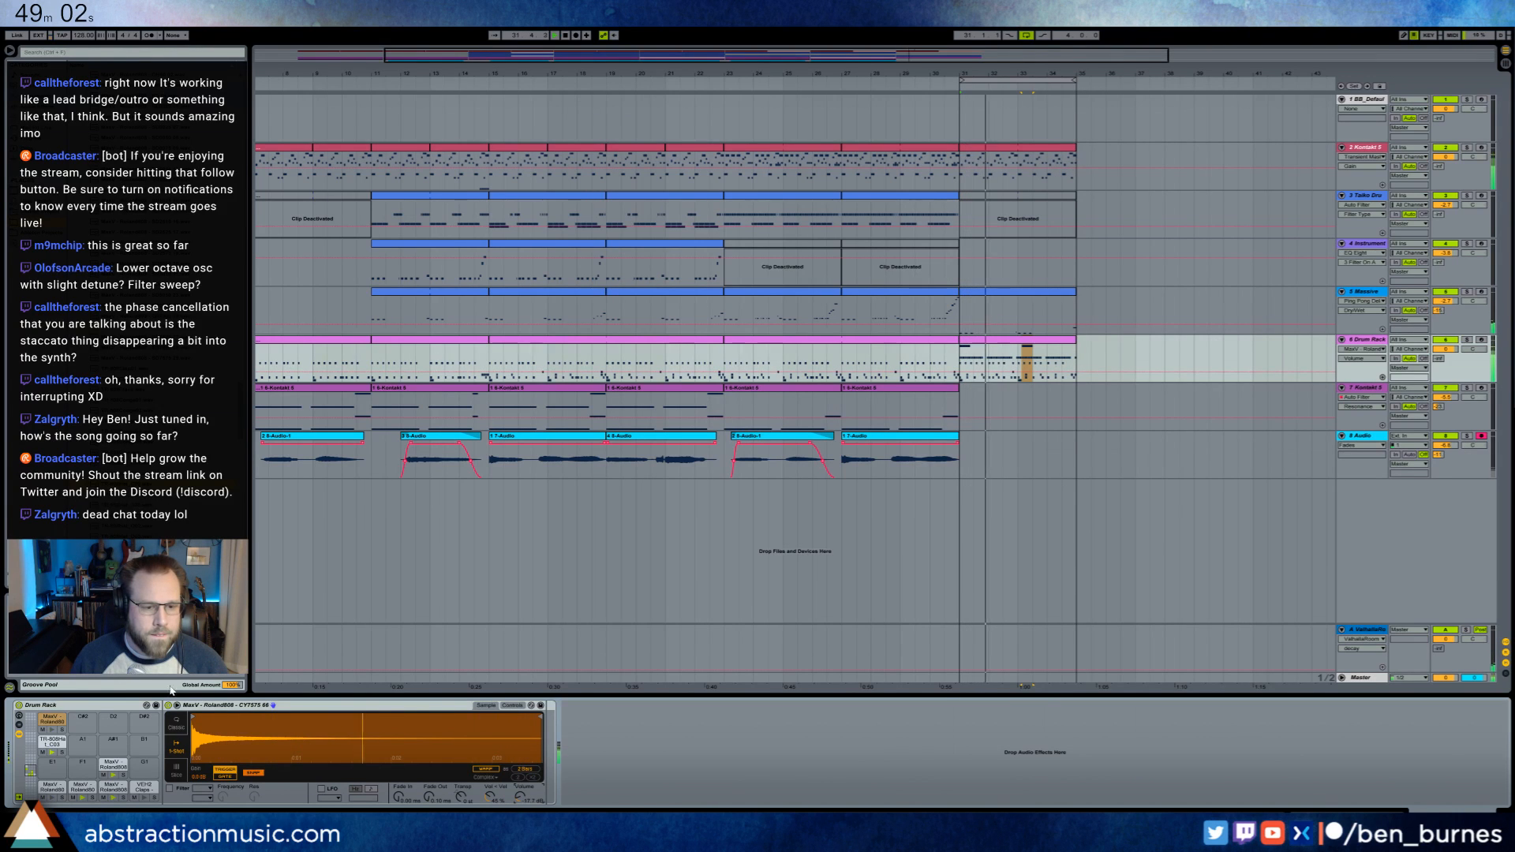
double_click(1058, 340)
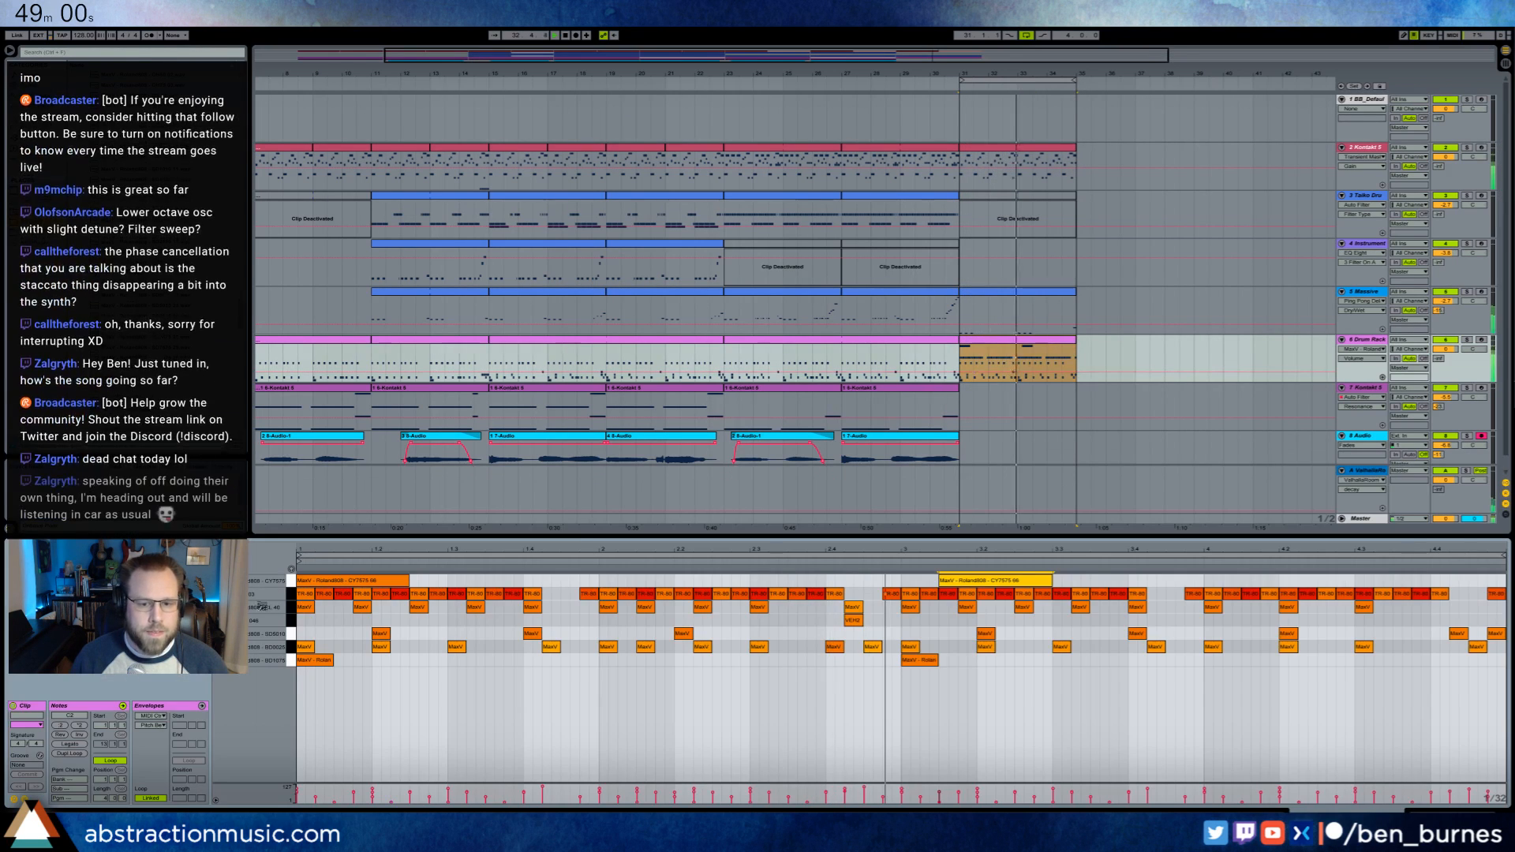
shift+click(310, 583)
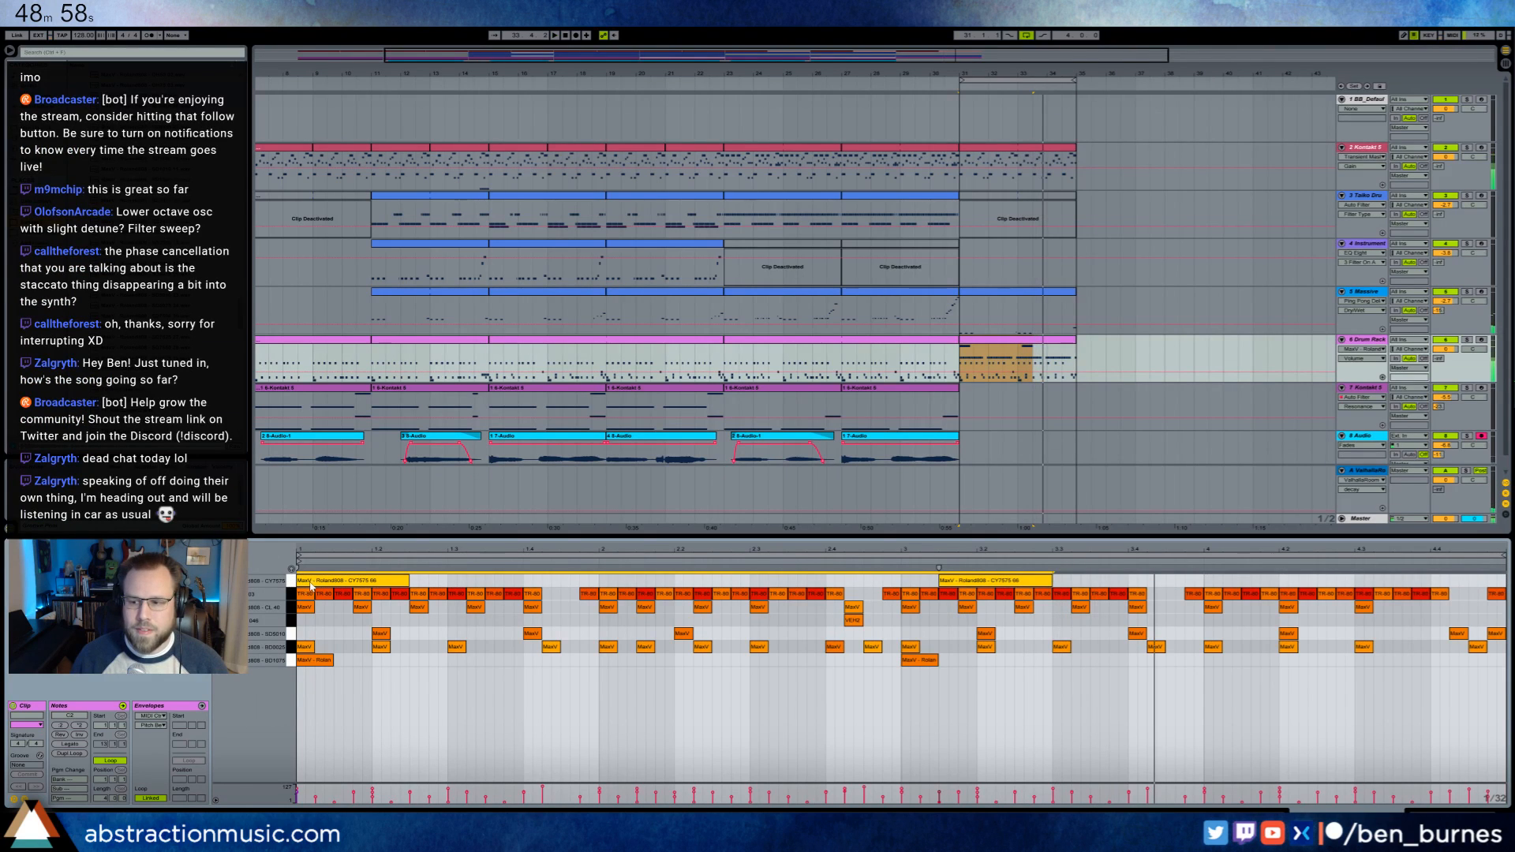
drag(387, 581, 387, 588)
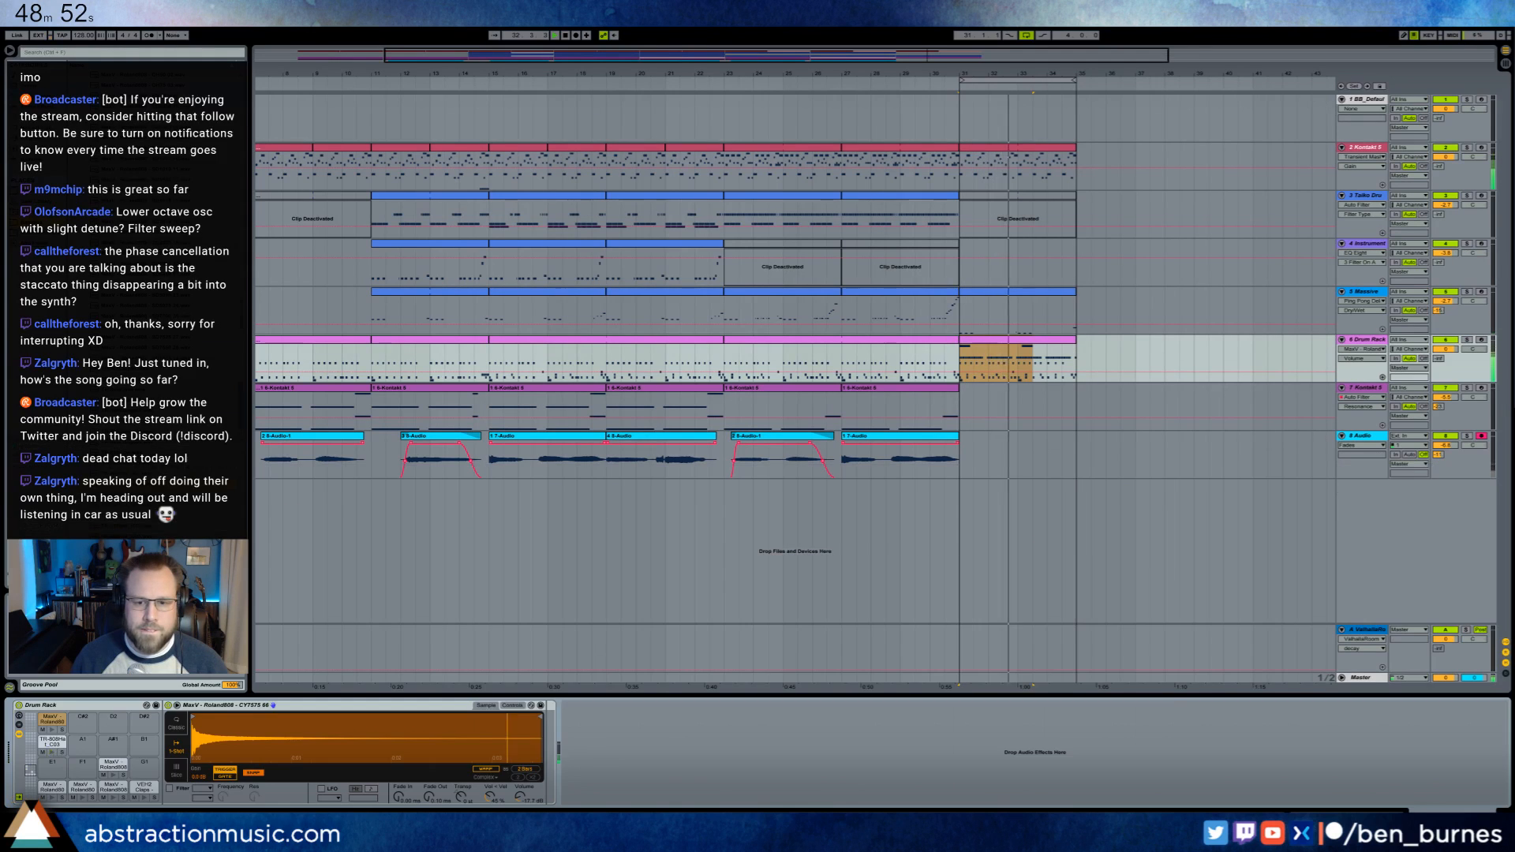
key(shift+Tab)
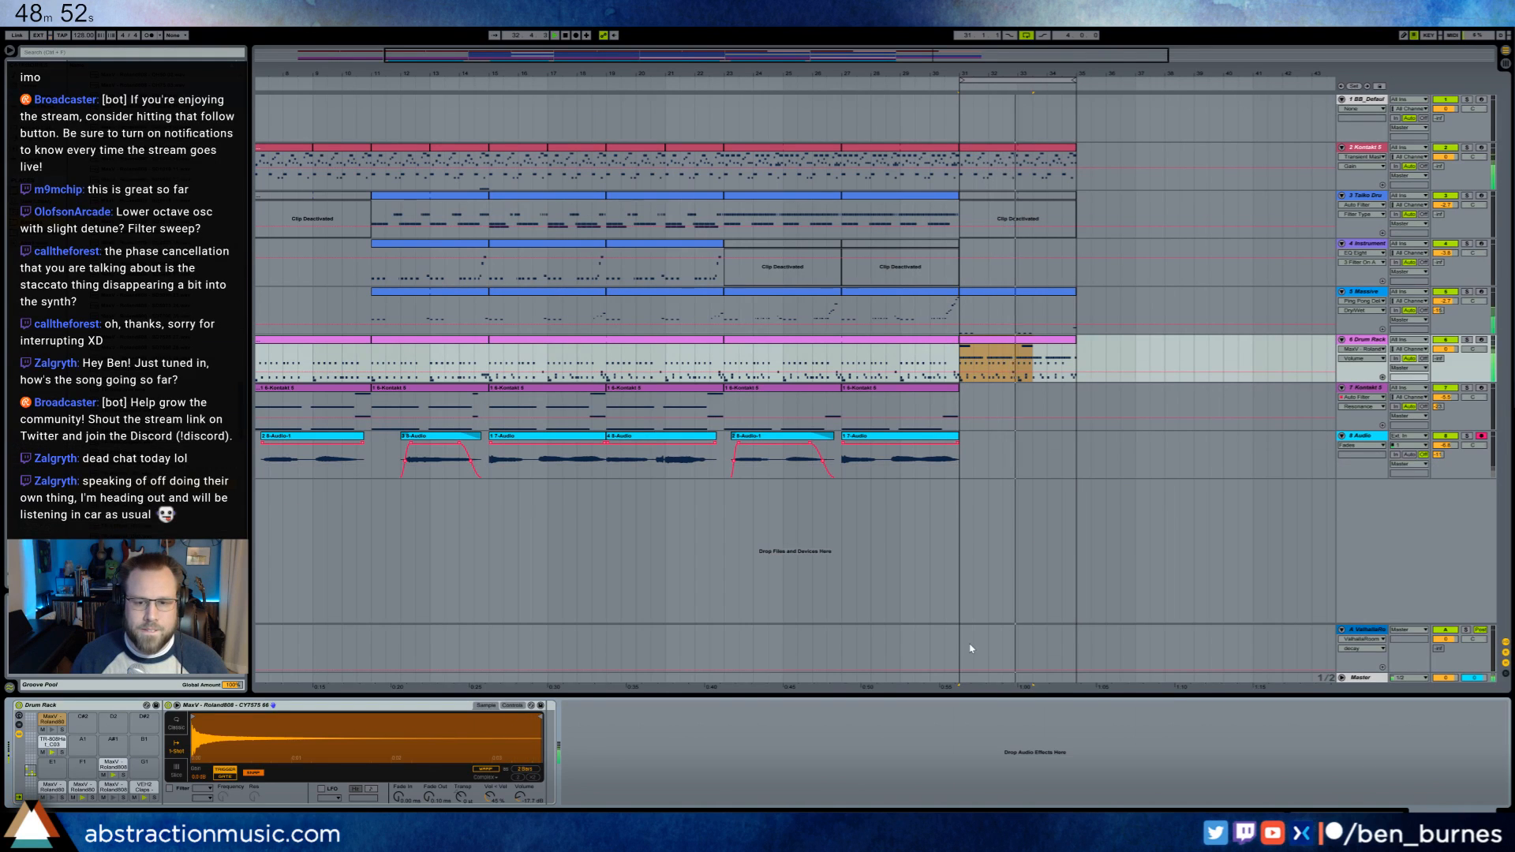
- Arm the purple Kontakt track below the Drum Rack and play the section from bar 31
click(961, 410)
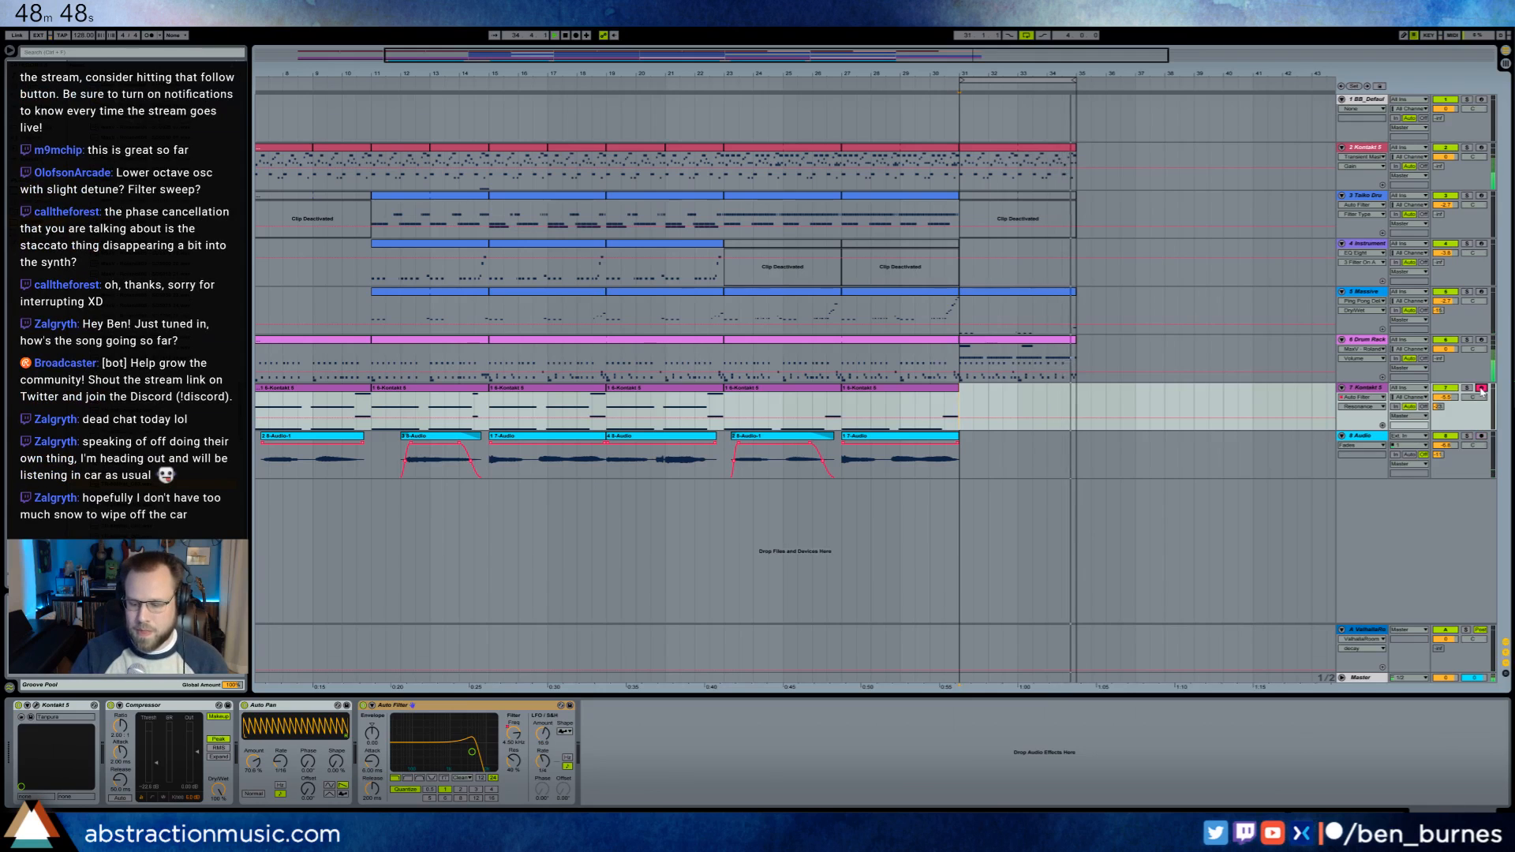
click(1481, 388)
key(space)
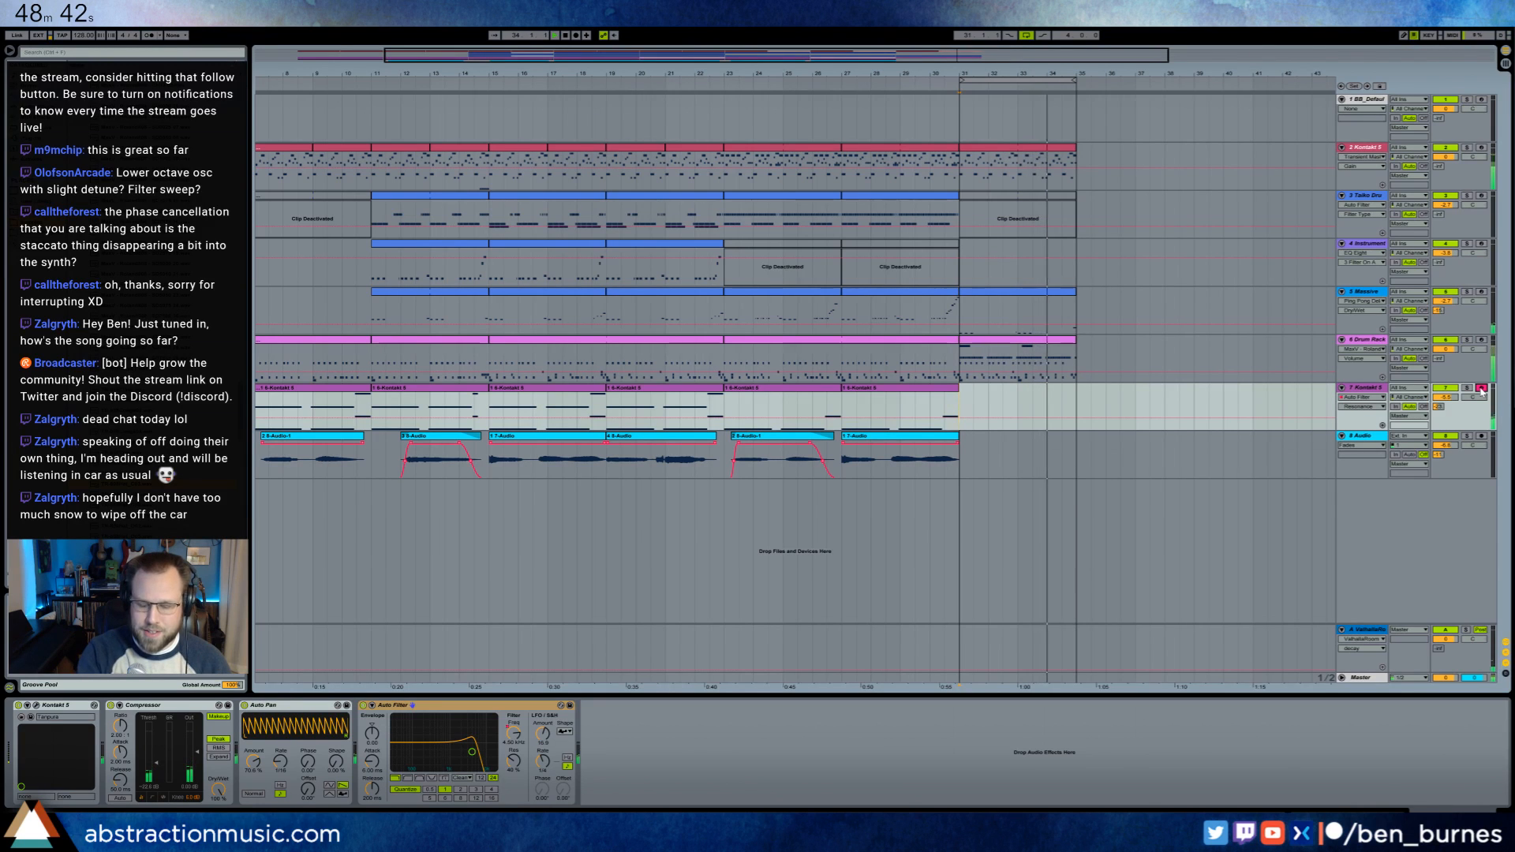
- Record a sustained chord part on the armed purple Kontakt track over bars 31–35, deleting the first take and recording it again
key(F9)
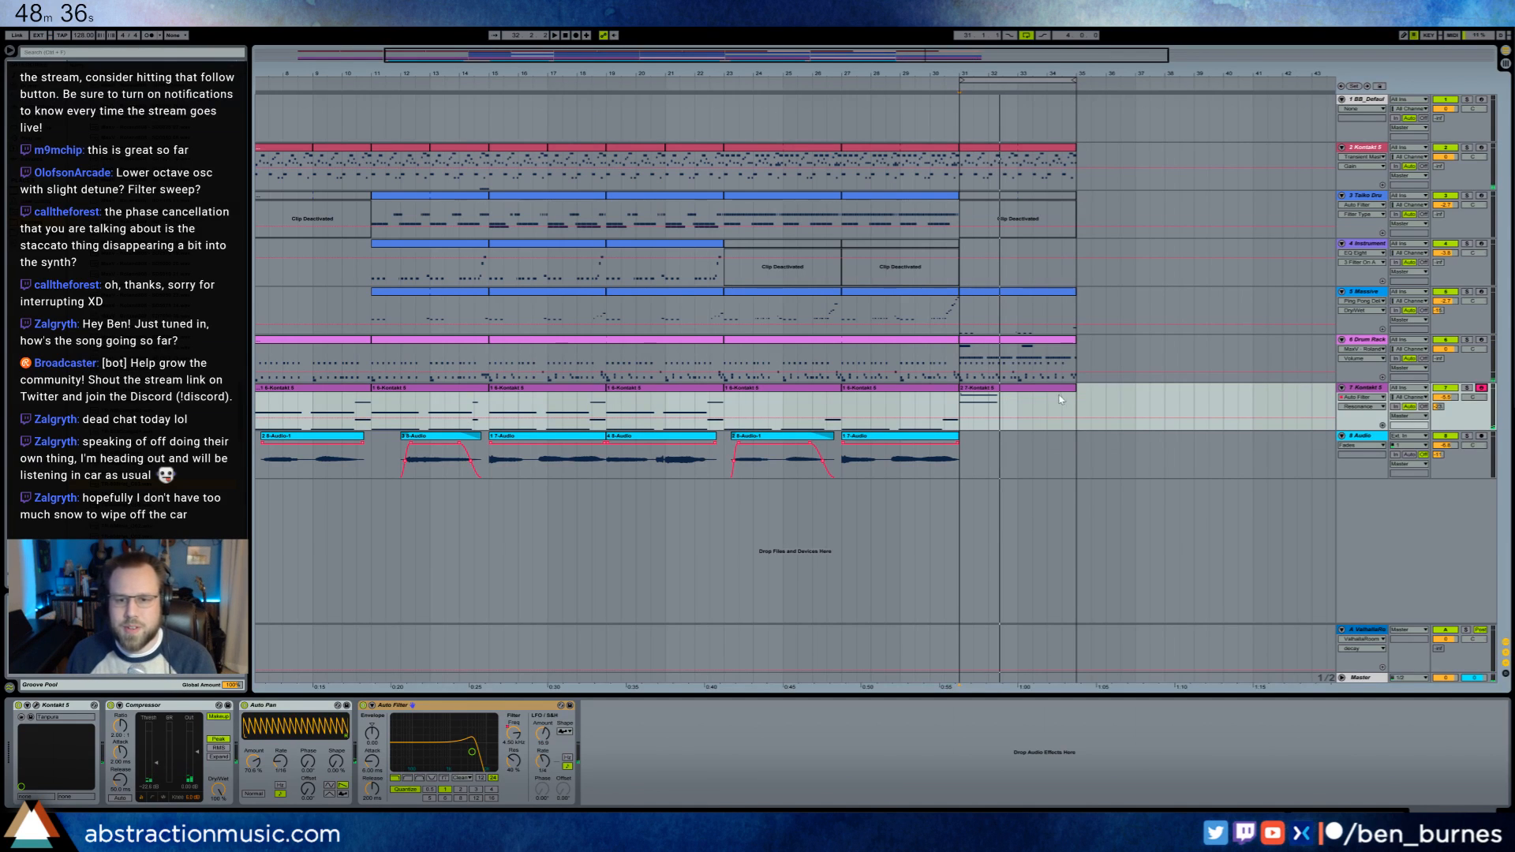
drag(1067, 401, 970, 409)
key(Delete)
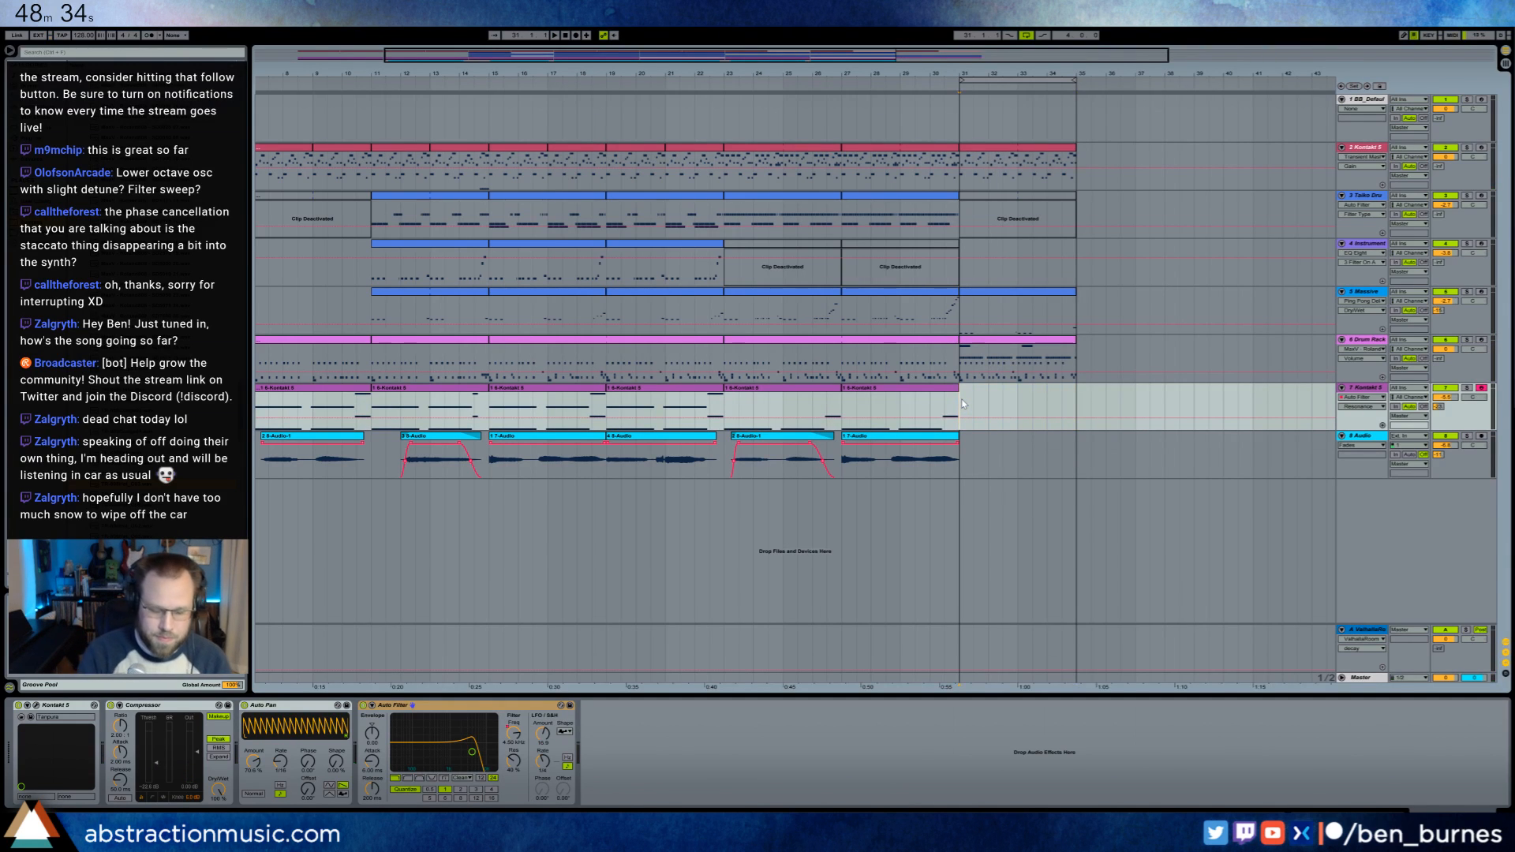
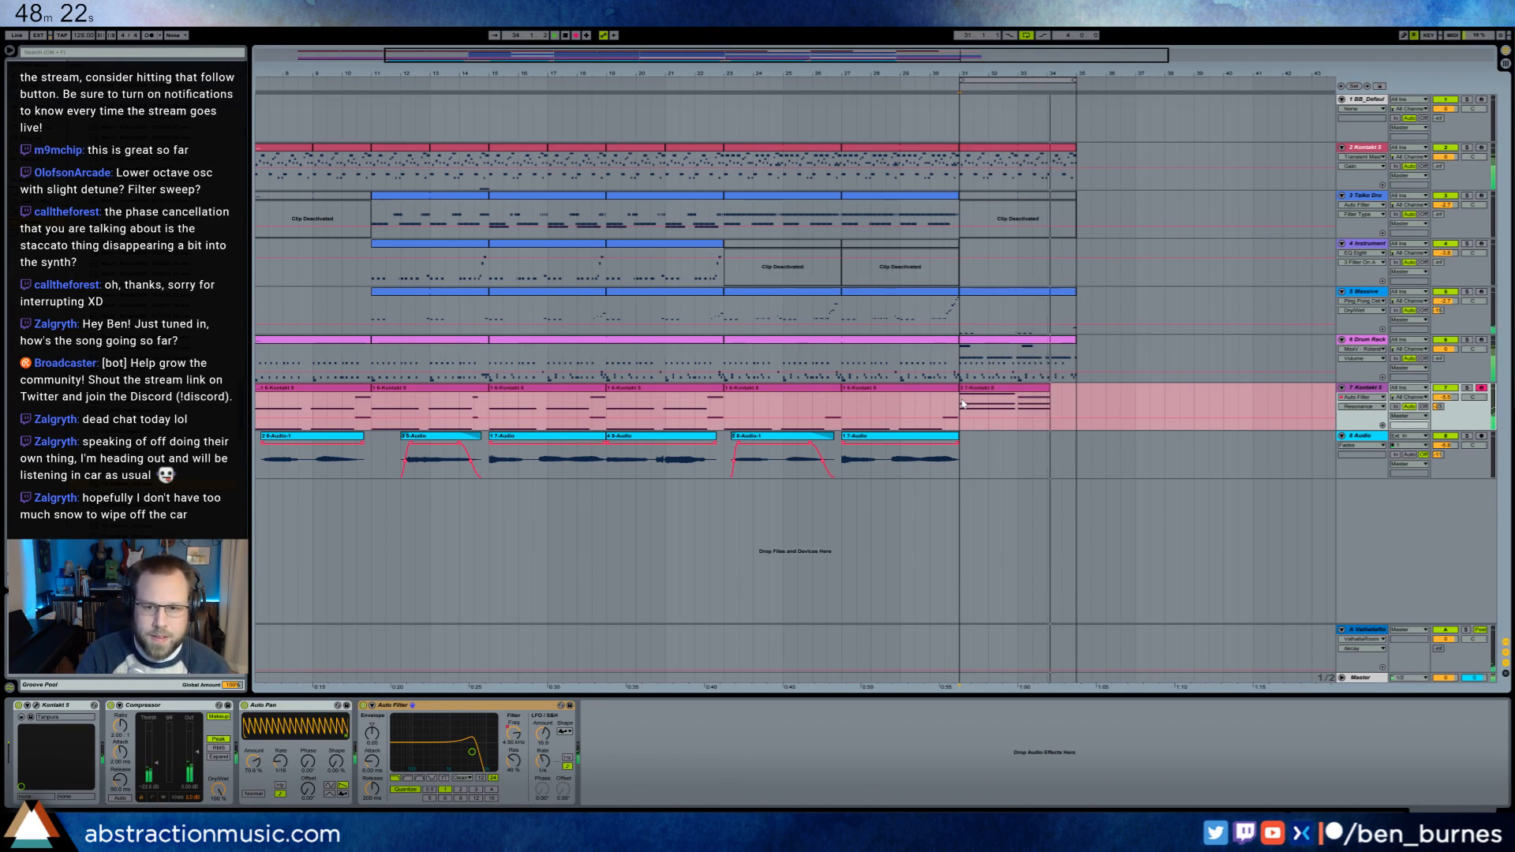
key(space)
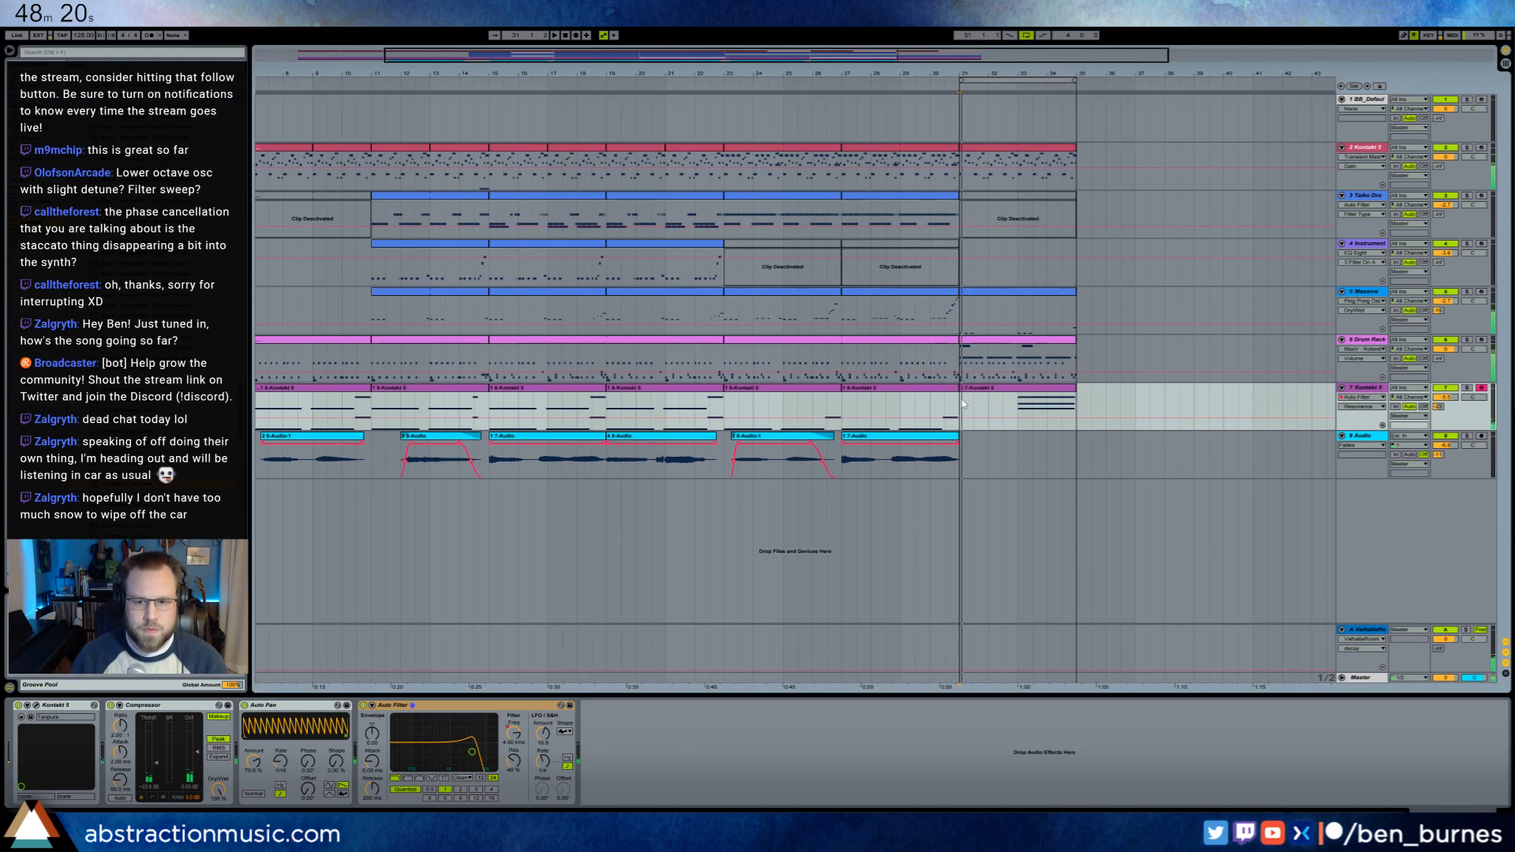
- Lower the top note of the first chord in the newly recorded bar 31 clip by one semitone
double_click(964, 403)
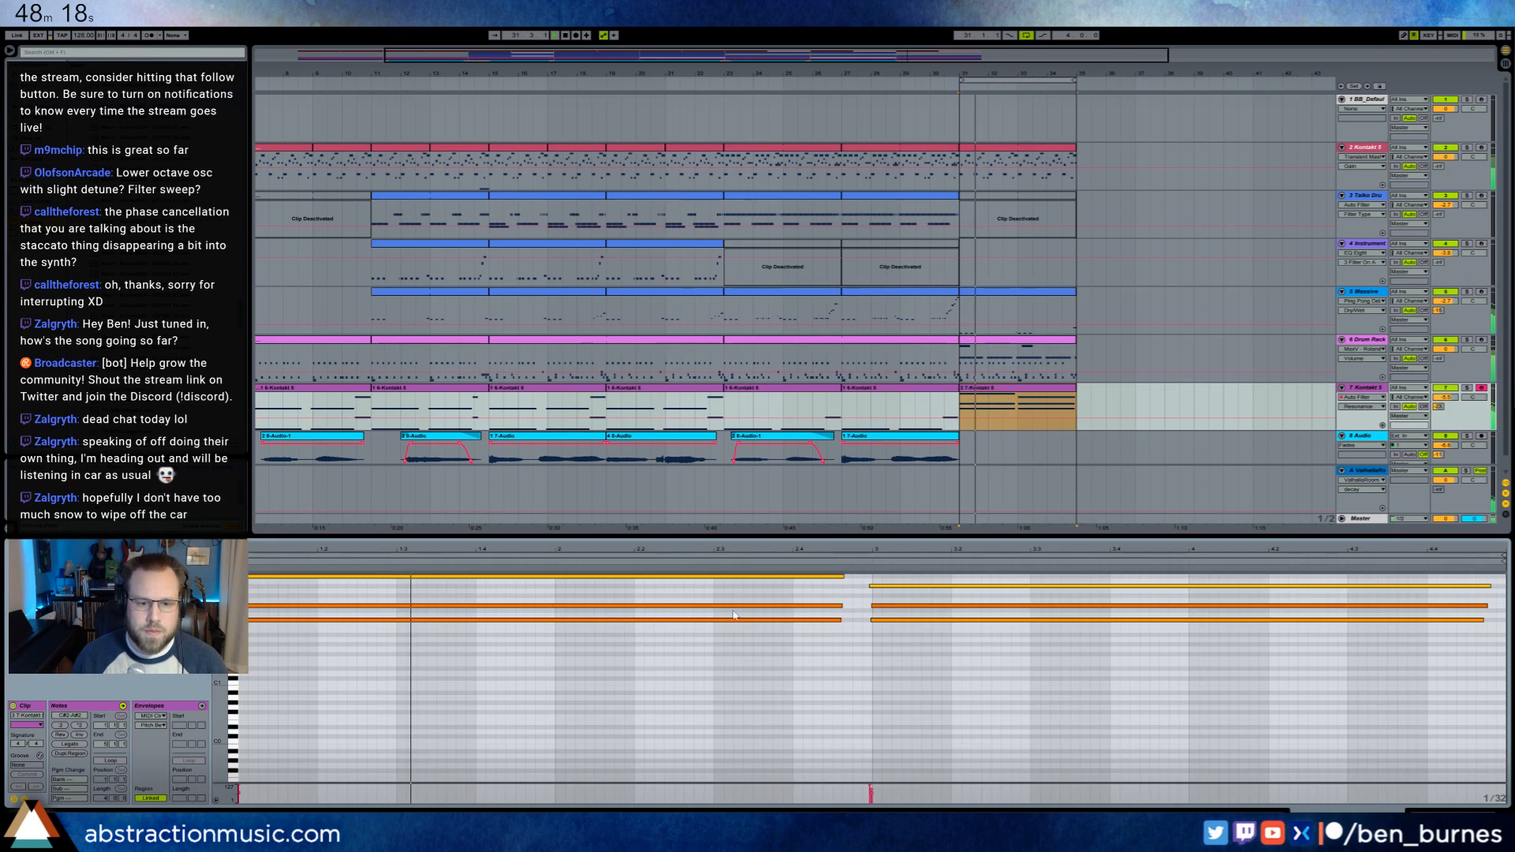
scroll(703, 652, up, 2)
click(718, 635)
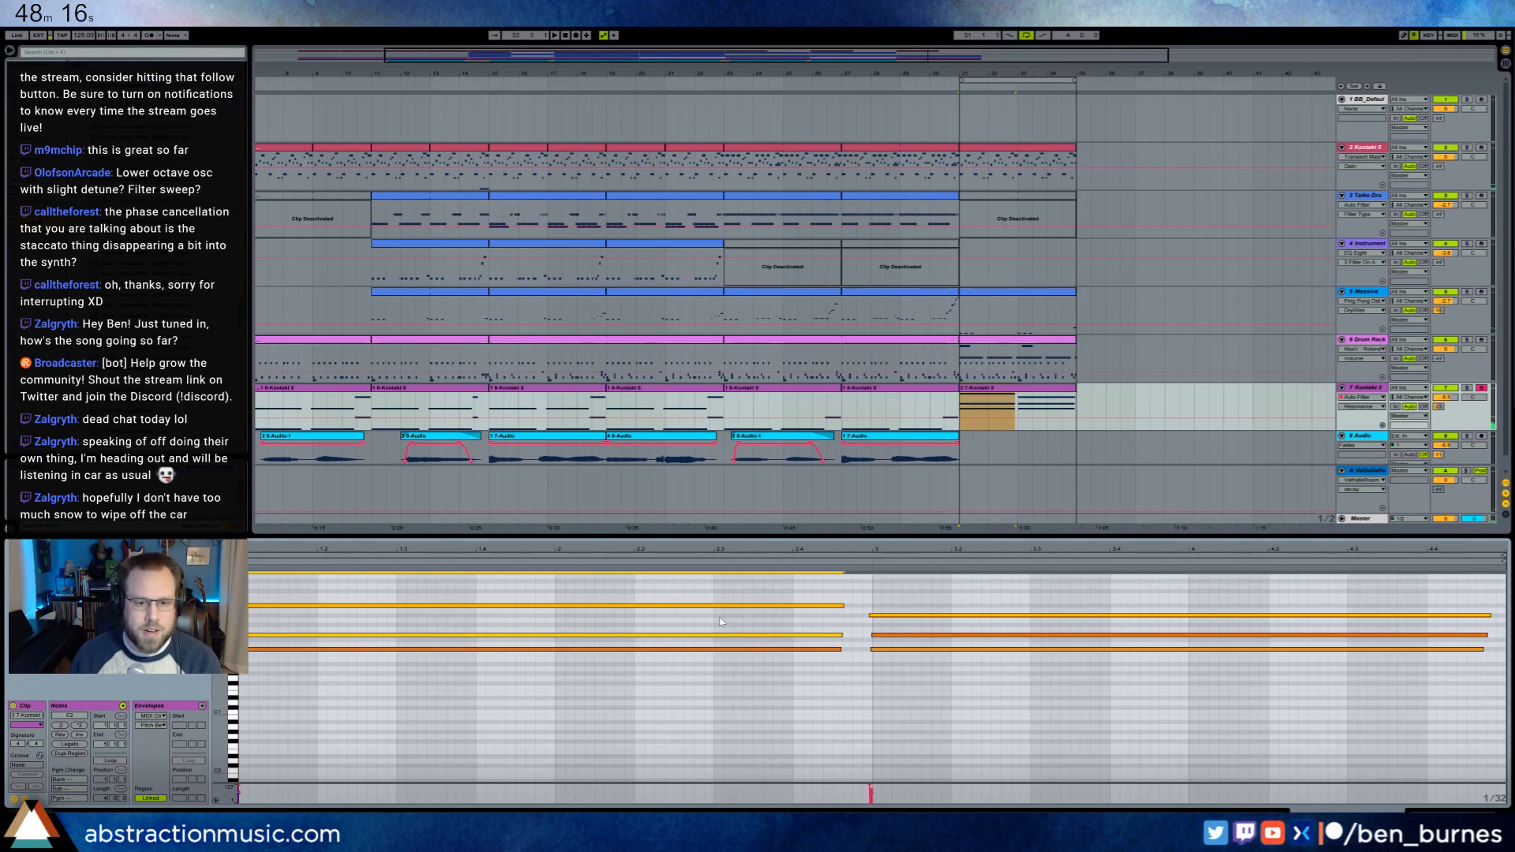
click(723, 606)
key(Down)
key(Down)
key(Up)
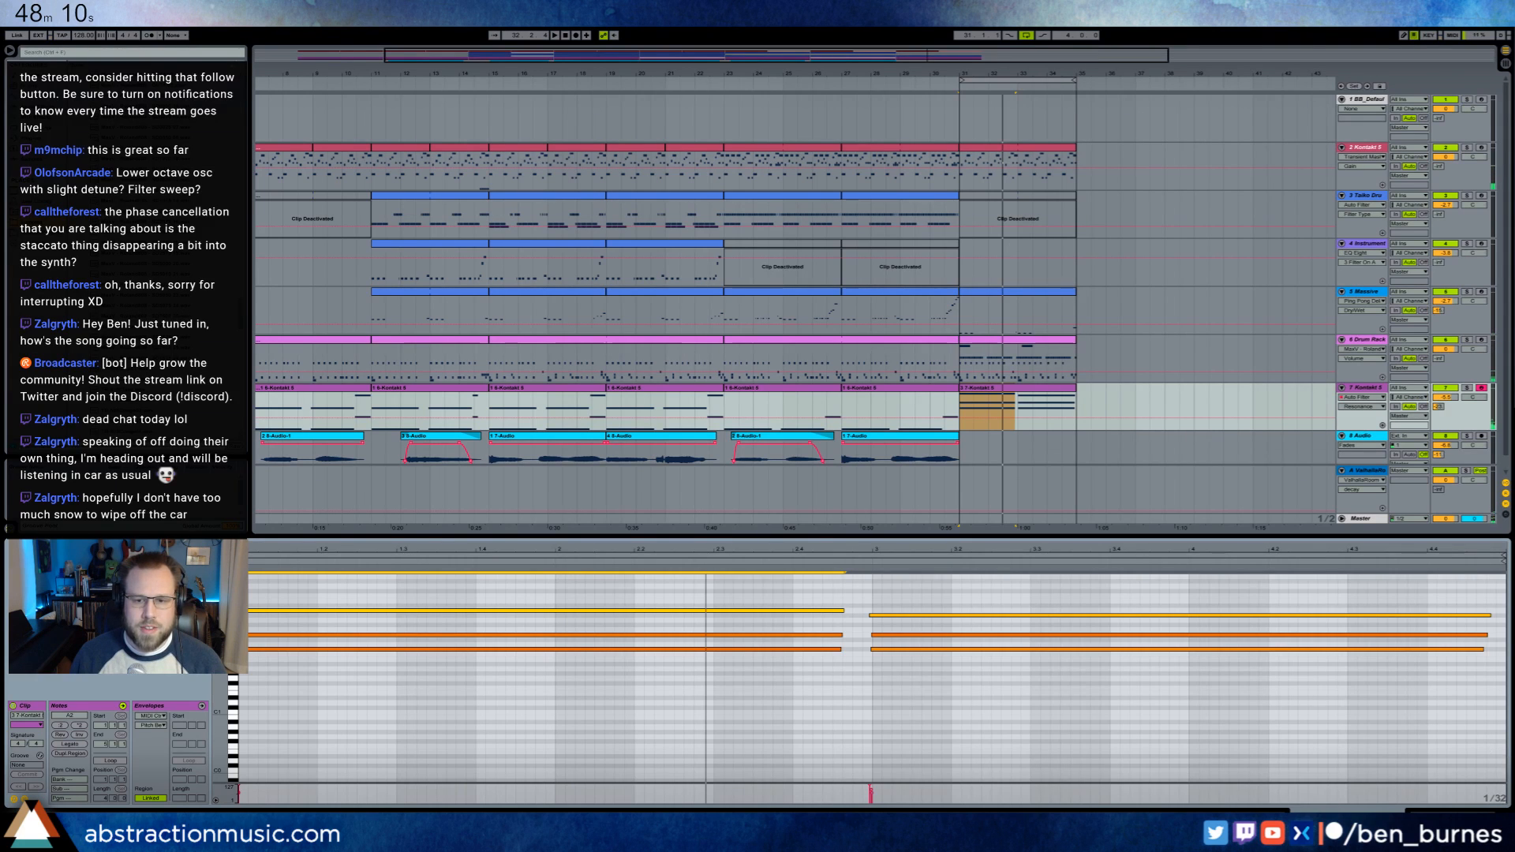
- Insert a new MIDI track below the purple Kontakt track and move the bar 31 chord clip onto it
key(shift+Tab)
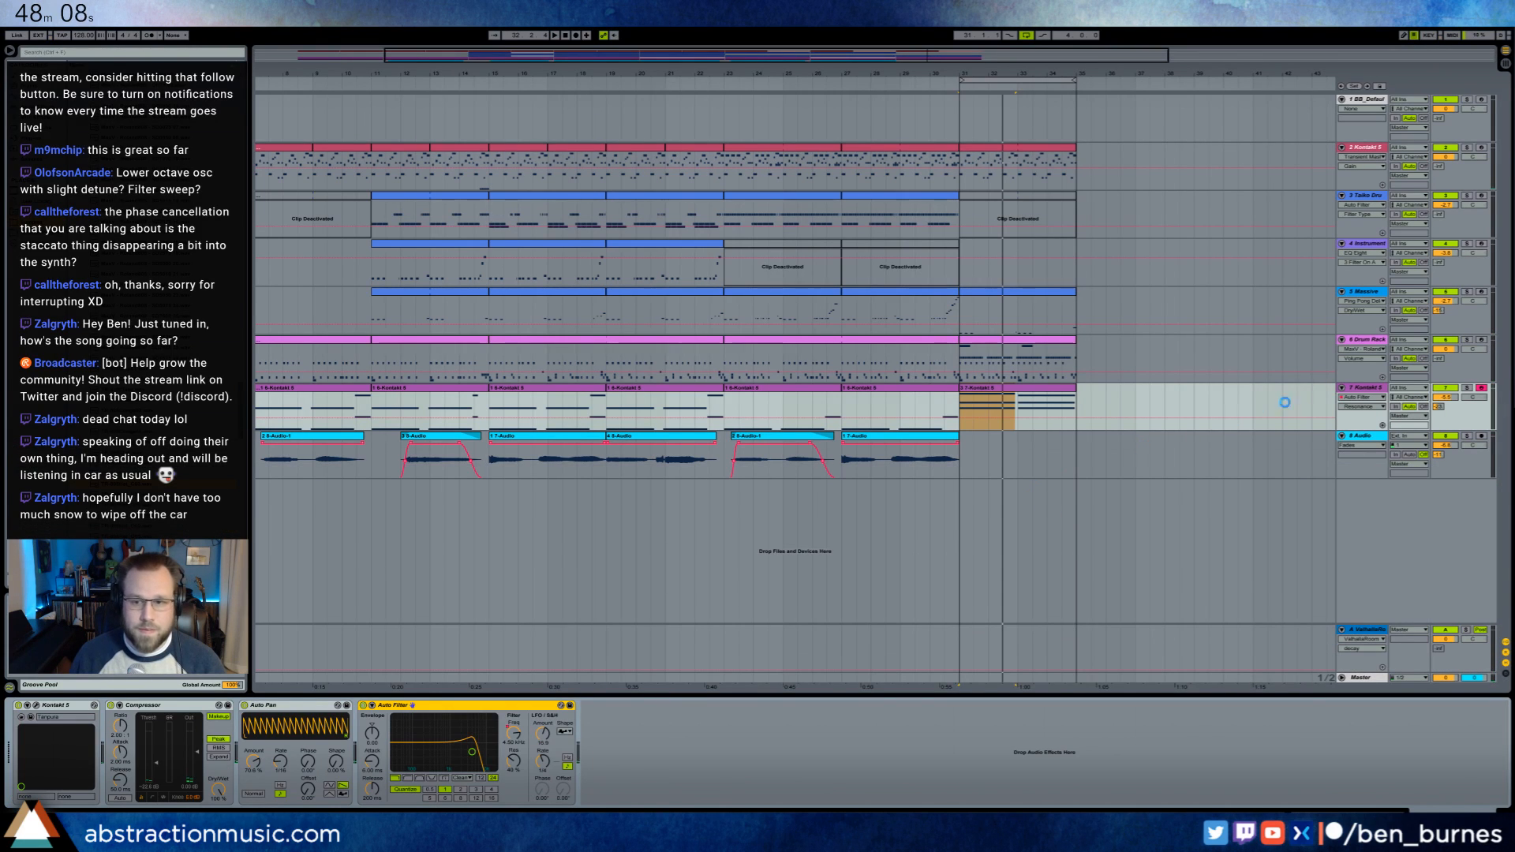
click(1362, 393)
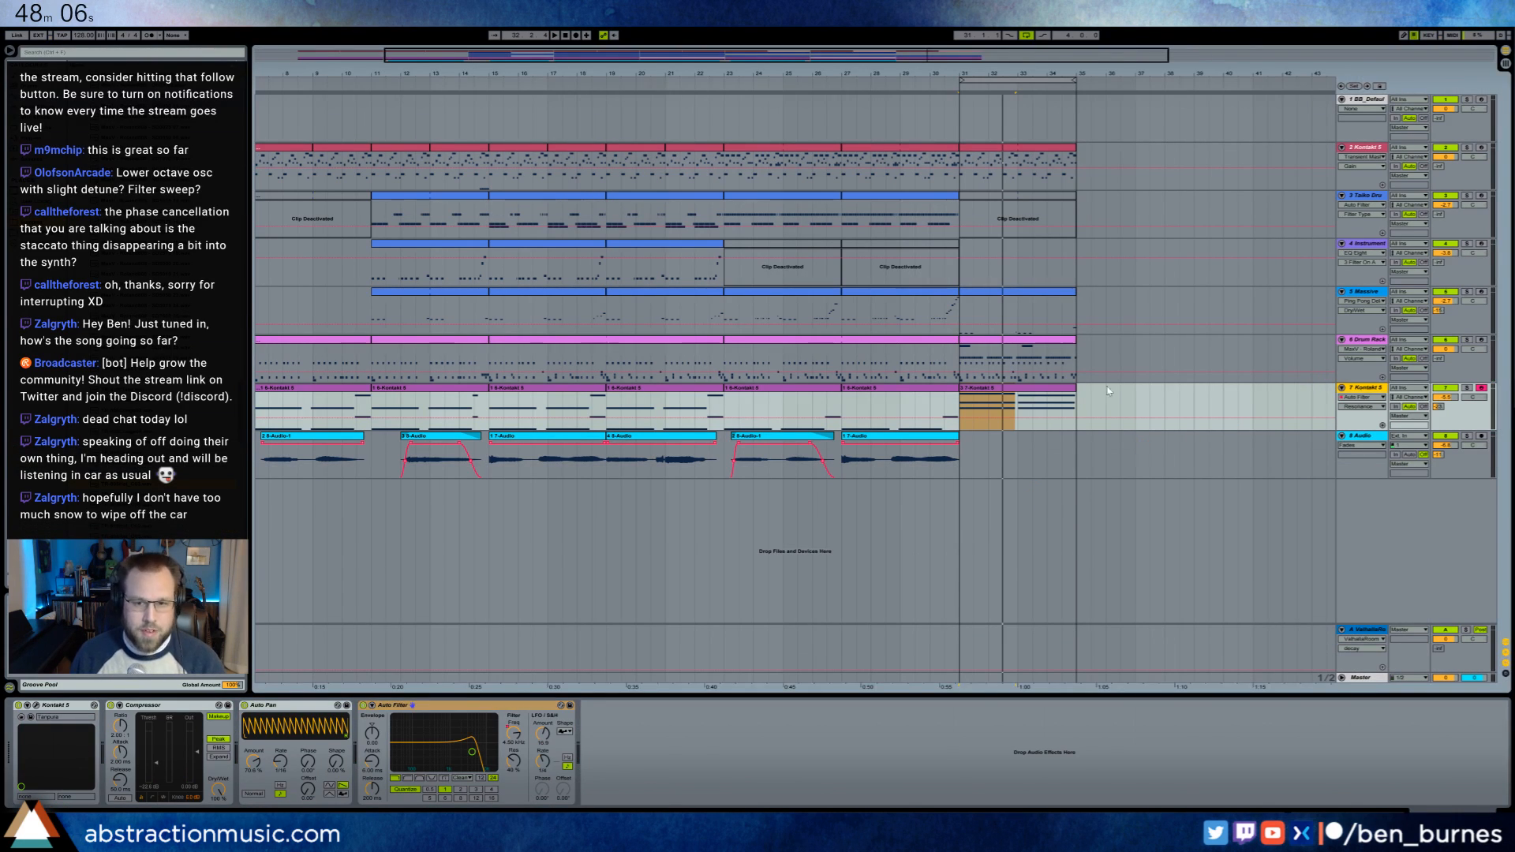
key(ctrl+shift+t)
drag(984, 392, 984, 442)
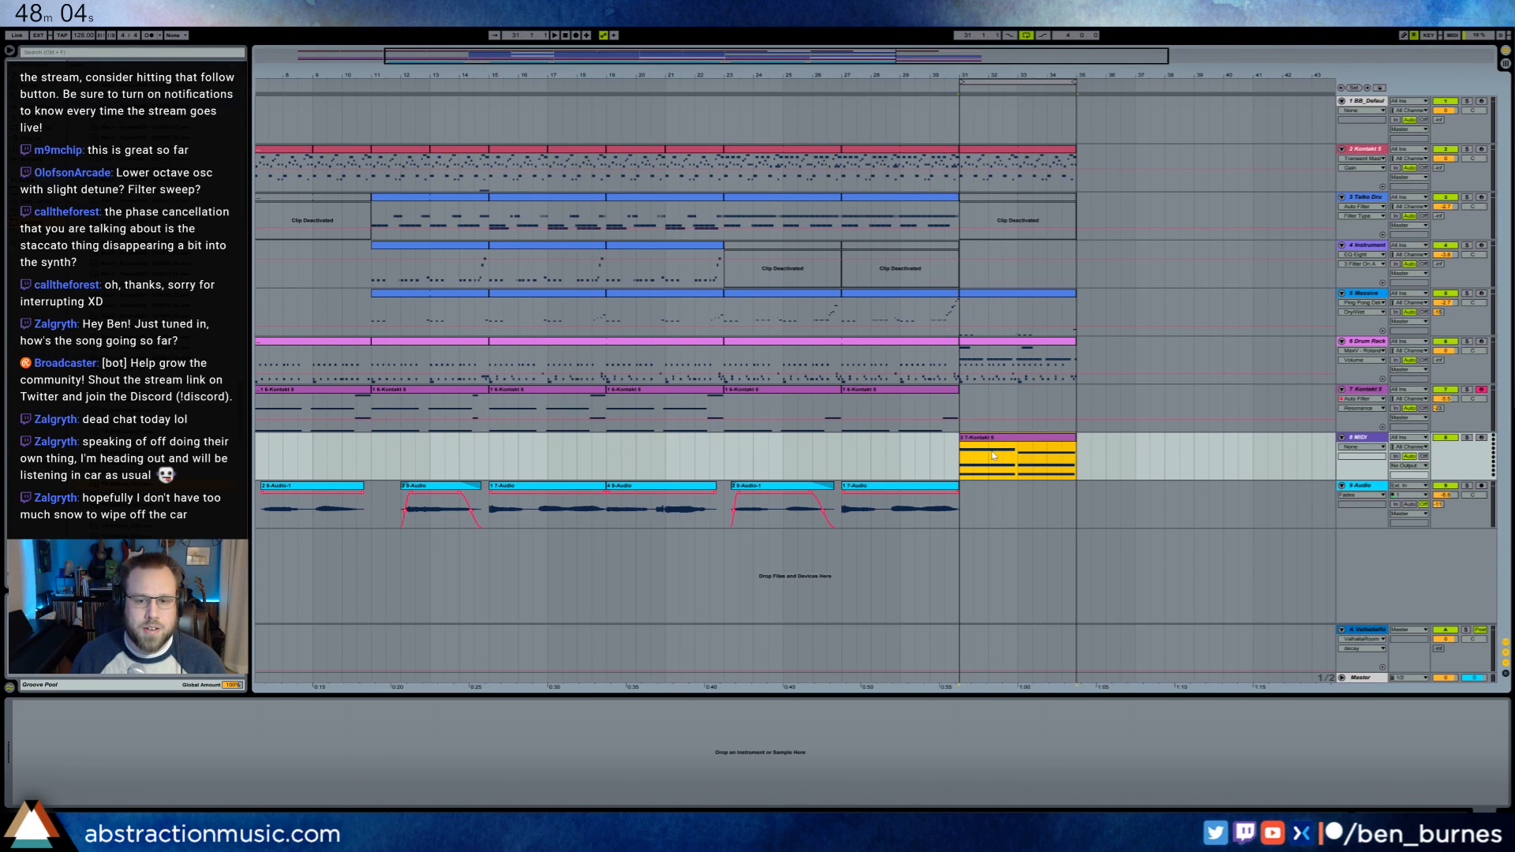
- Load the Analog instrument on the new MIDI track and turn on its unison
click(39, 93)
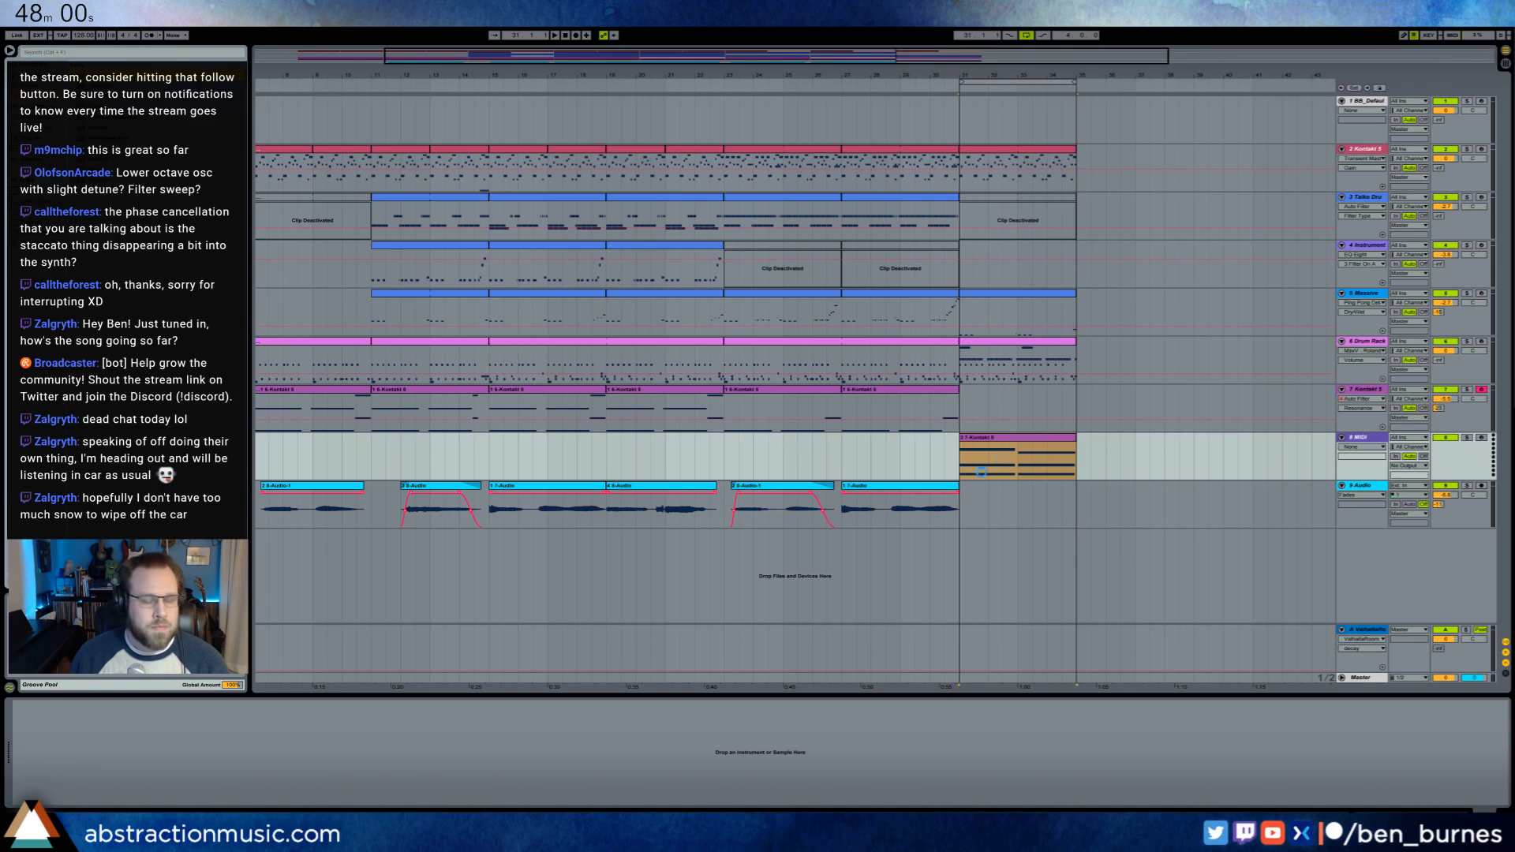
click(163, 734)
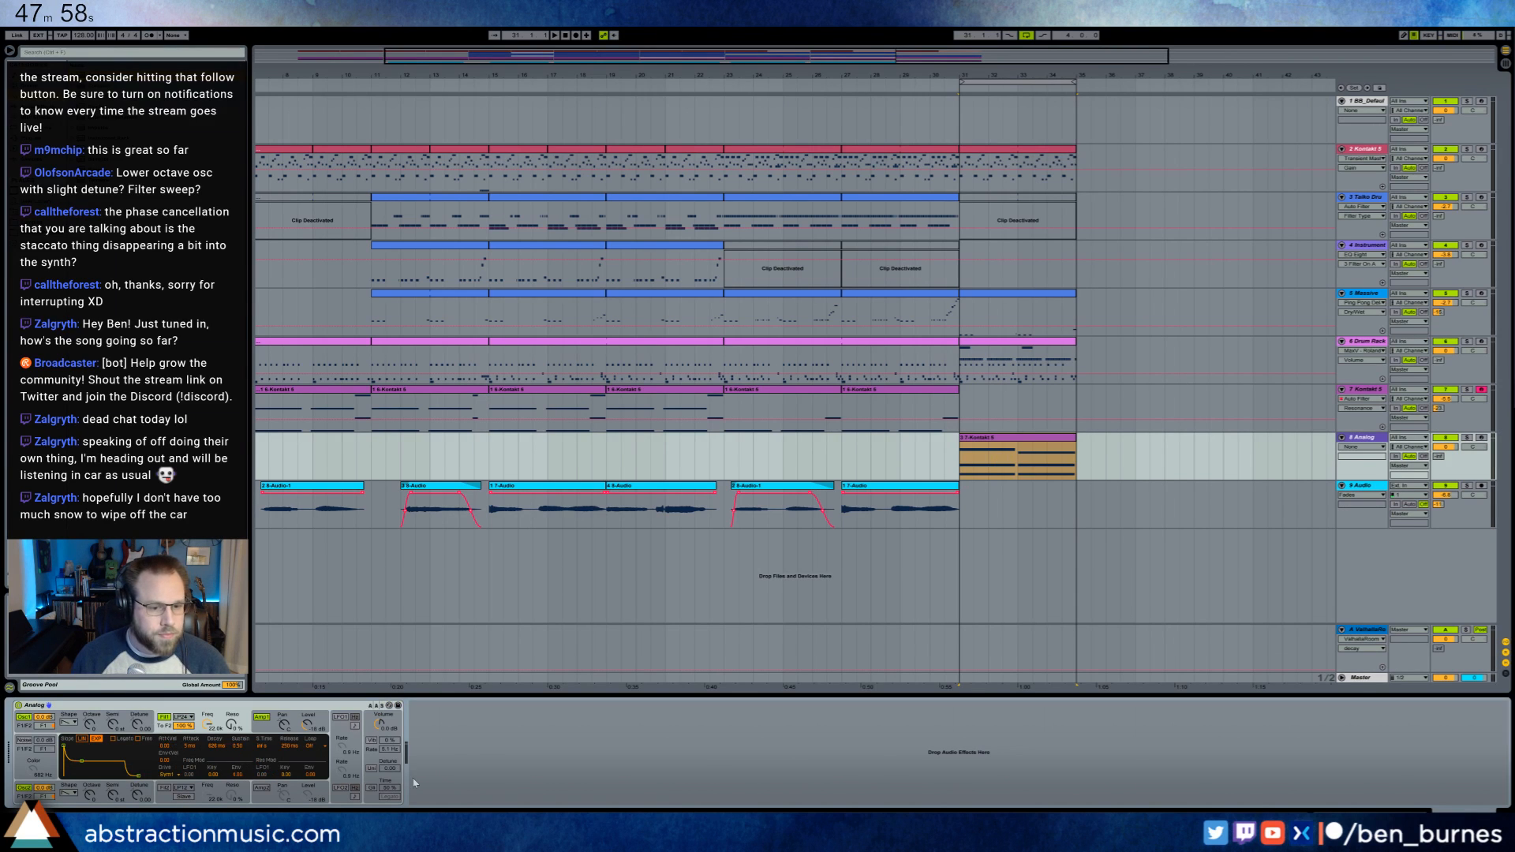
click(371, 769)
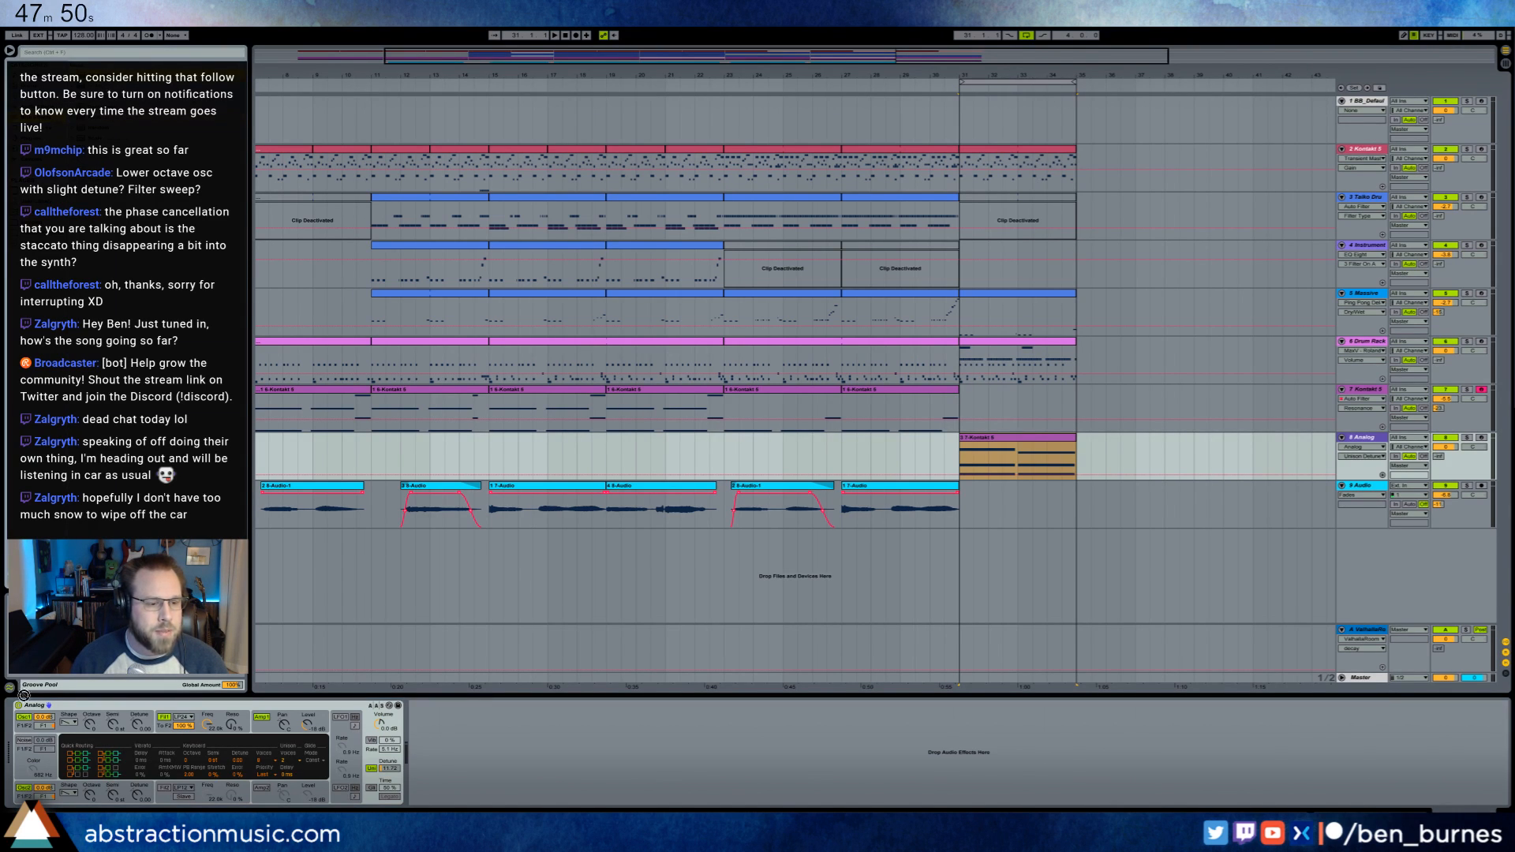
- Align and lengthen both chords in the Analog clip so they meet at bar 3 and fill the clip without gaps
double_click(1049, 438)
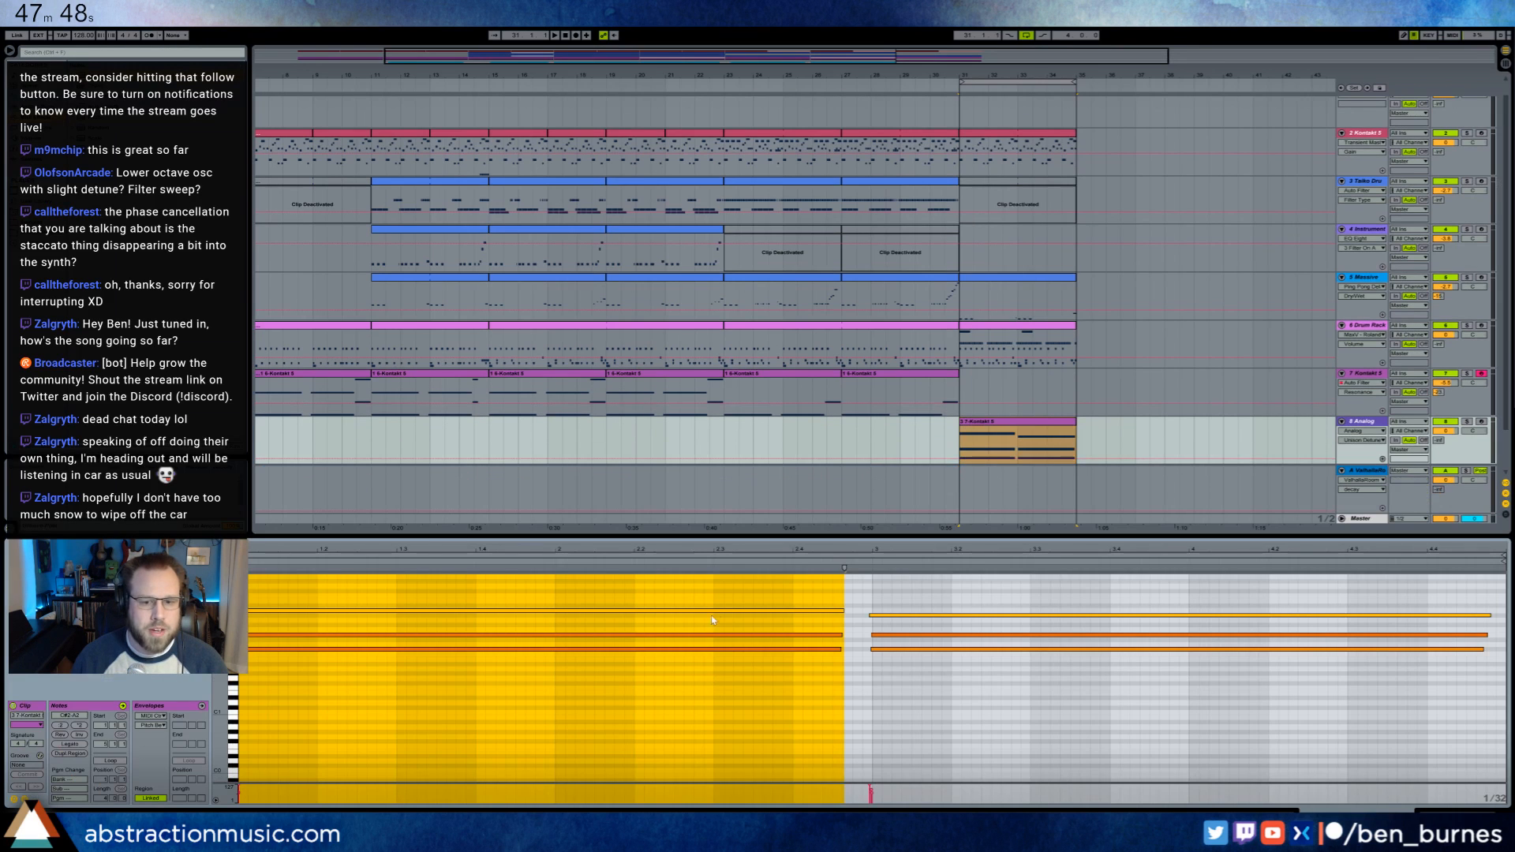
drag(727, 588, 741, 693)
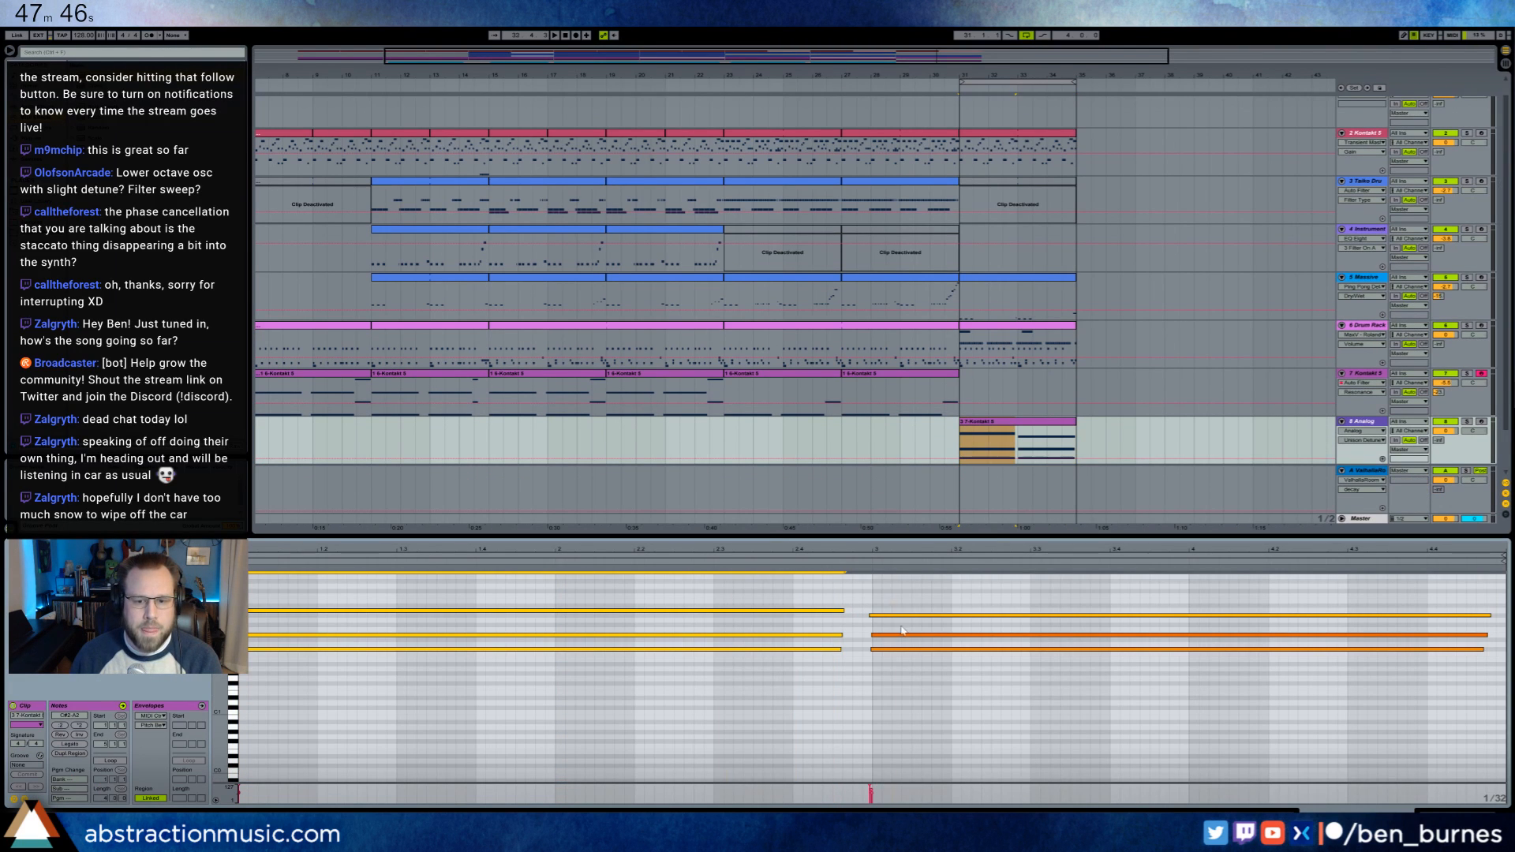
drag(895, 606, 908, 668)
key(Right)
key(ctrl+a)
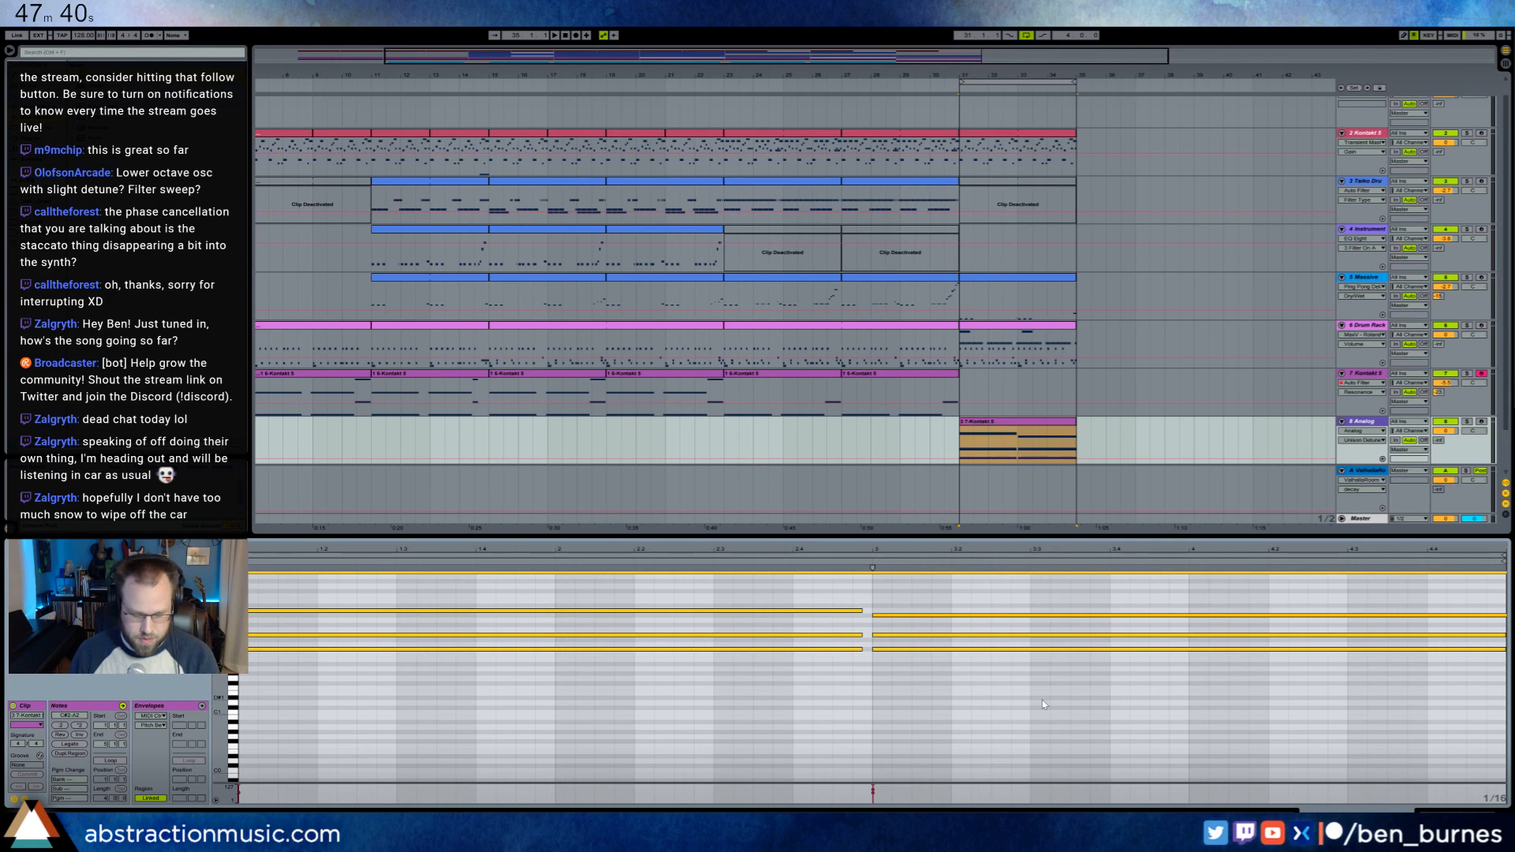
click(1032, 597)
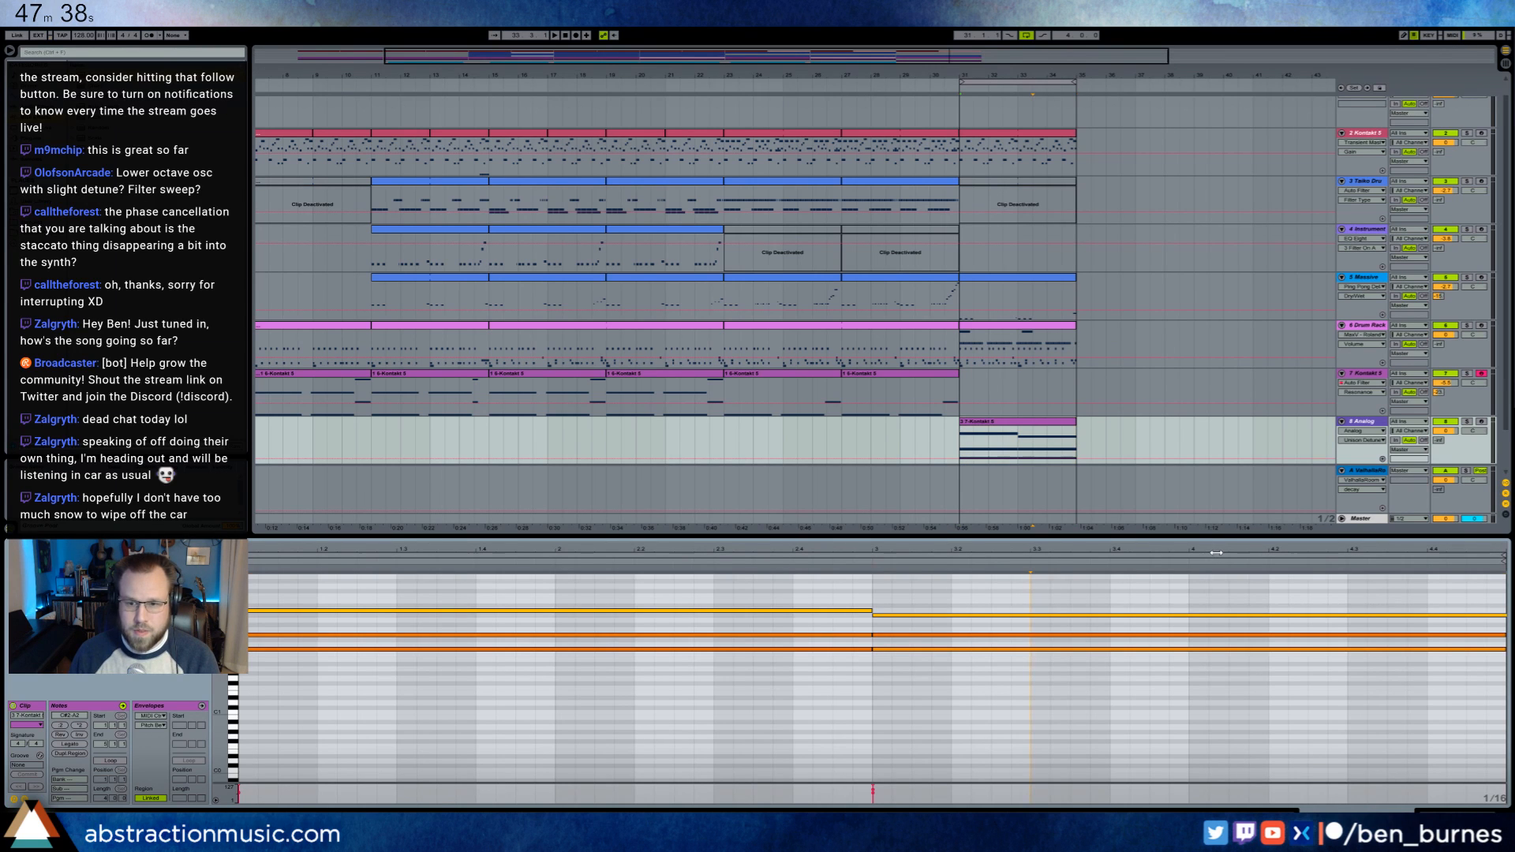
- Add an Arpeggiator before Analog, play the chord clip through it, and adjust its transposition steps
key(space)
key(shift+Tab)
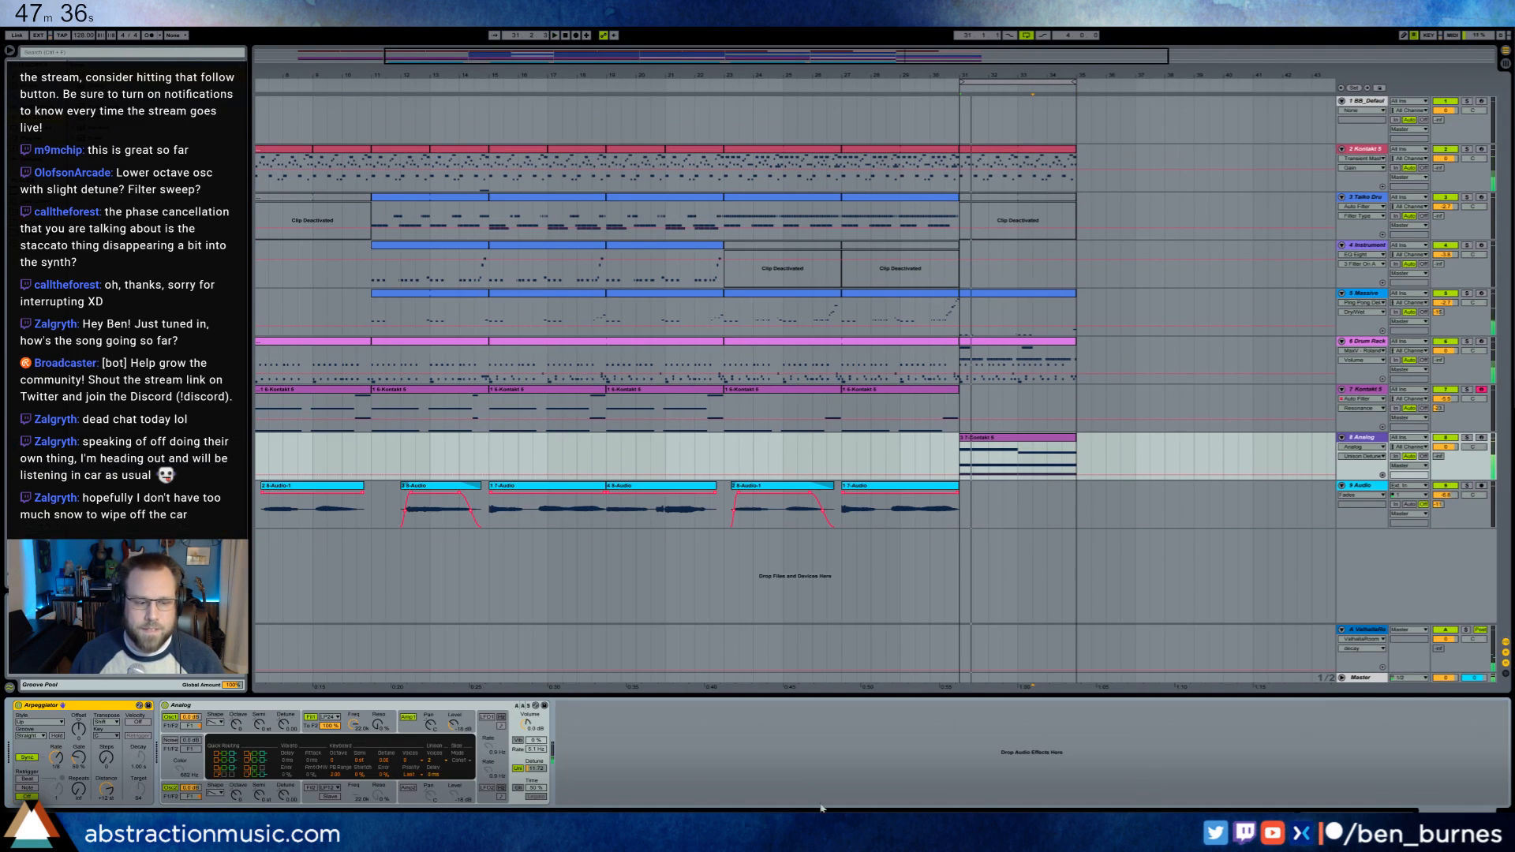
double_click(1031, 442)
key(ctrl+a)
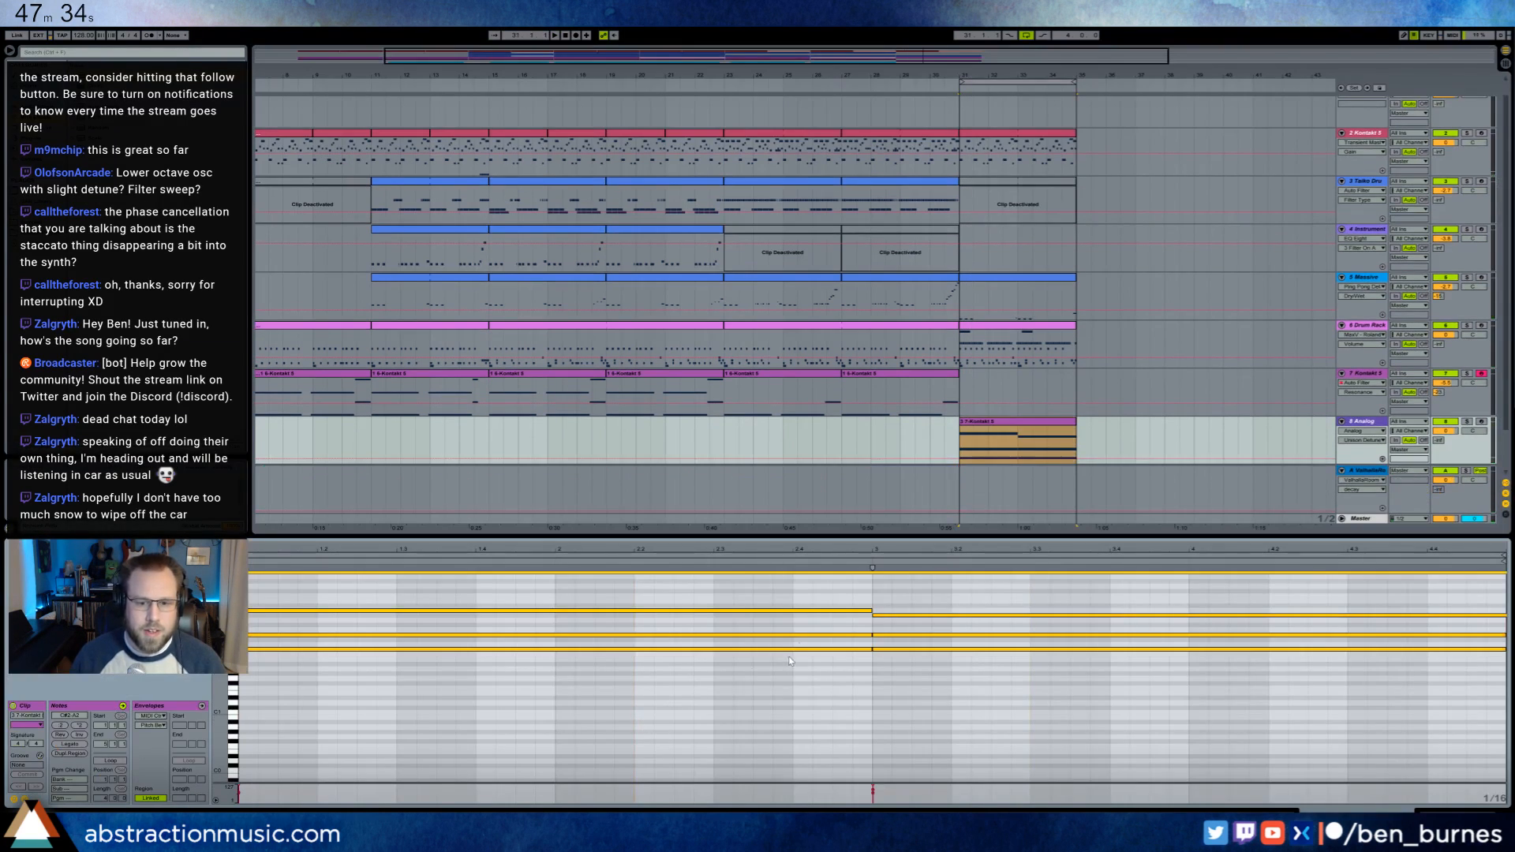
mouse_move(806, 573)
mouse_down()
mouse_move(808, 603)
mouse_move(821, 552)
mouse_move(823, 587)
mouse_up()
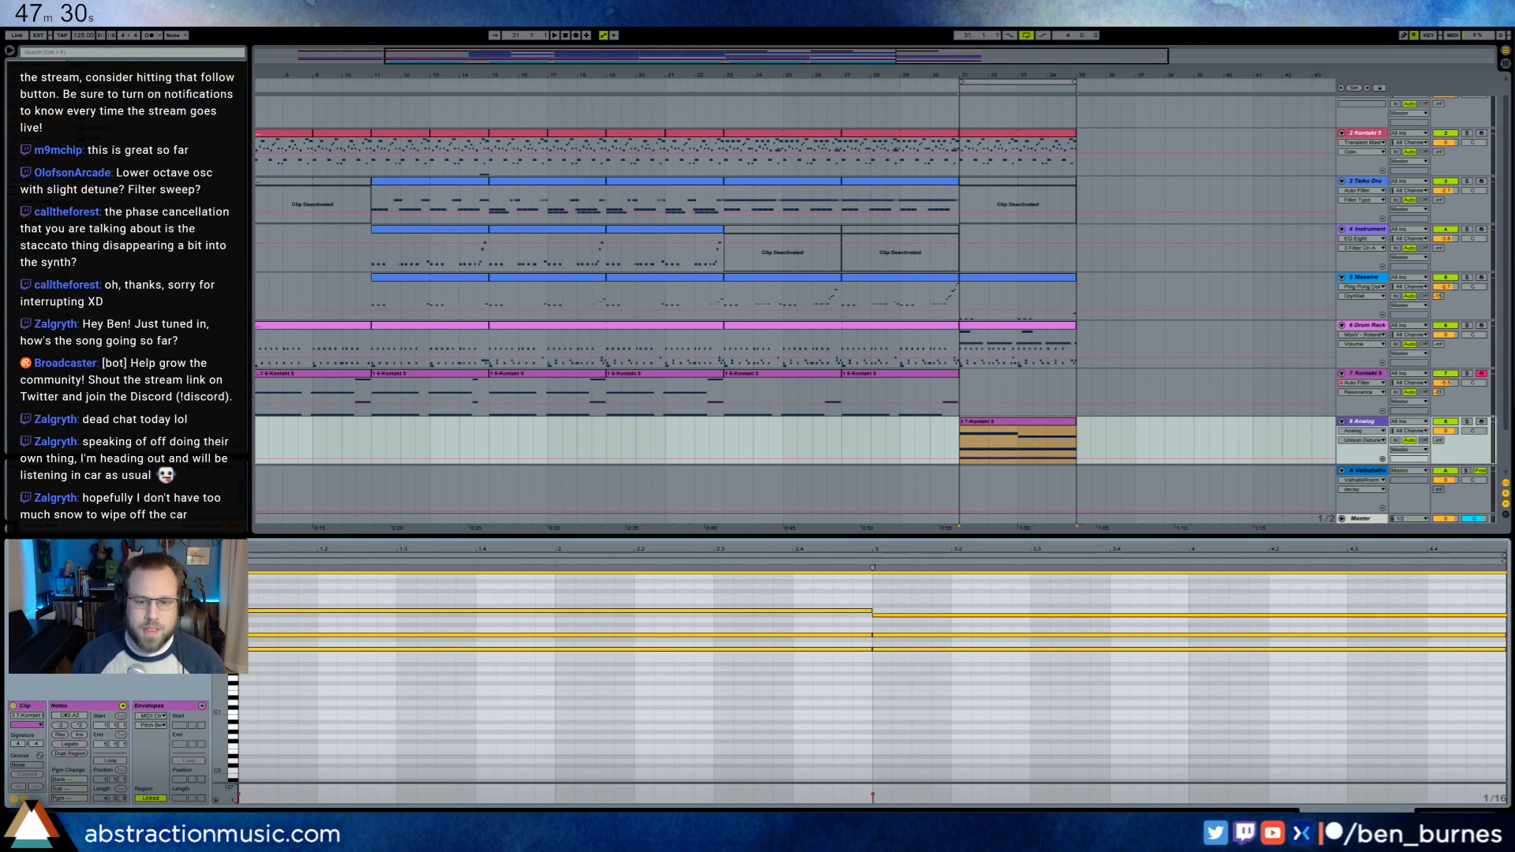
key(shift+Tab)
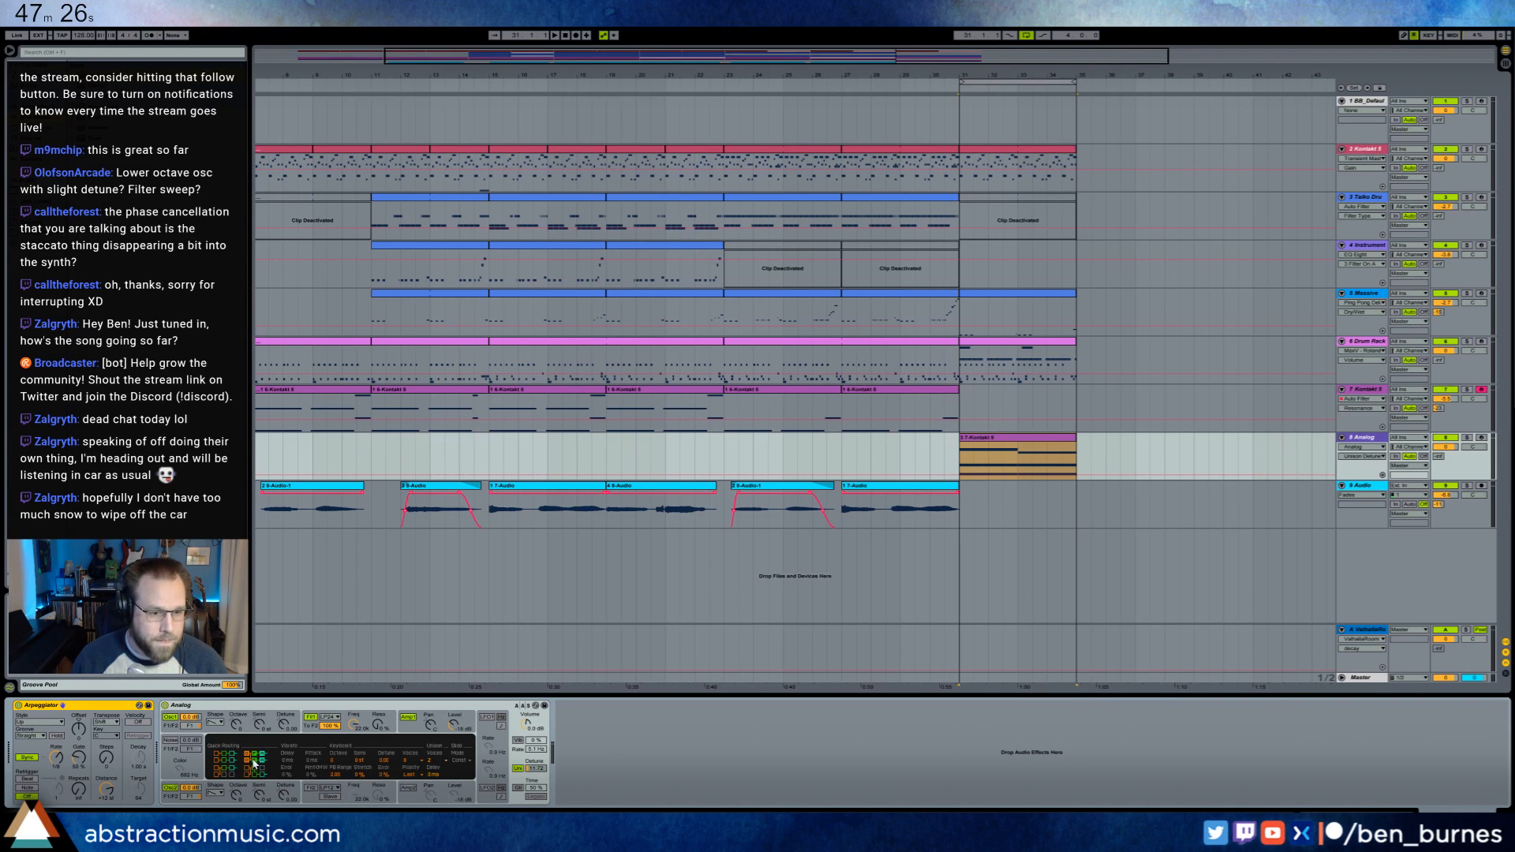
click(105, 758)
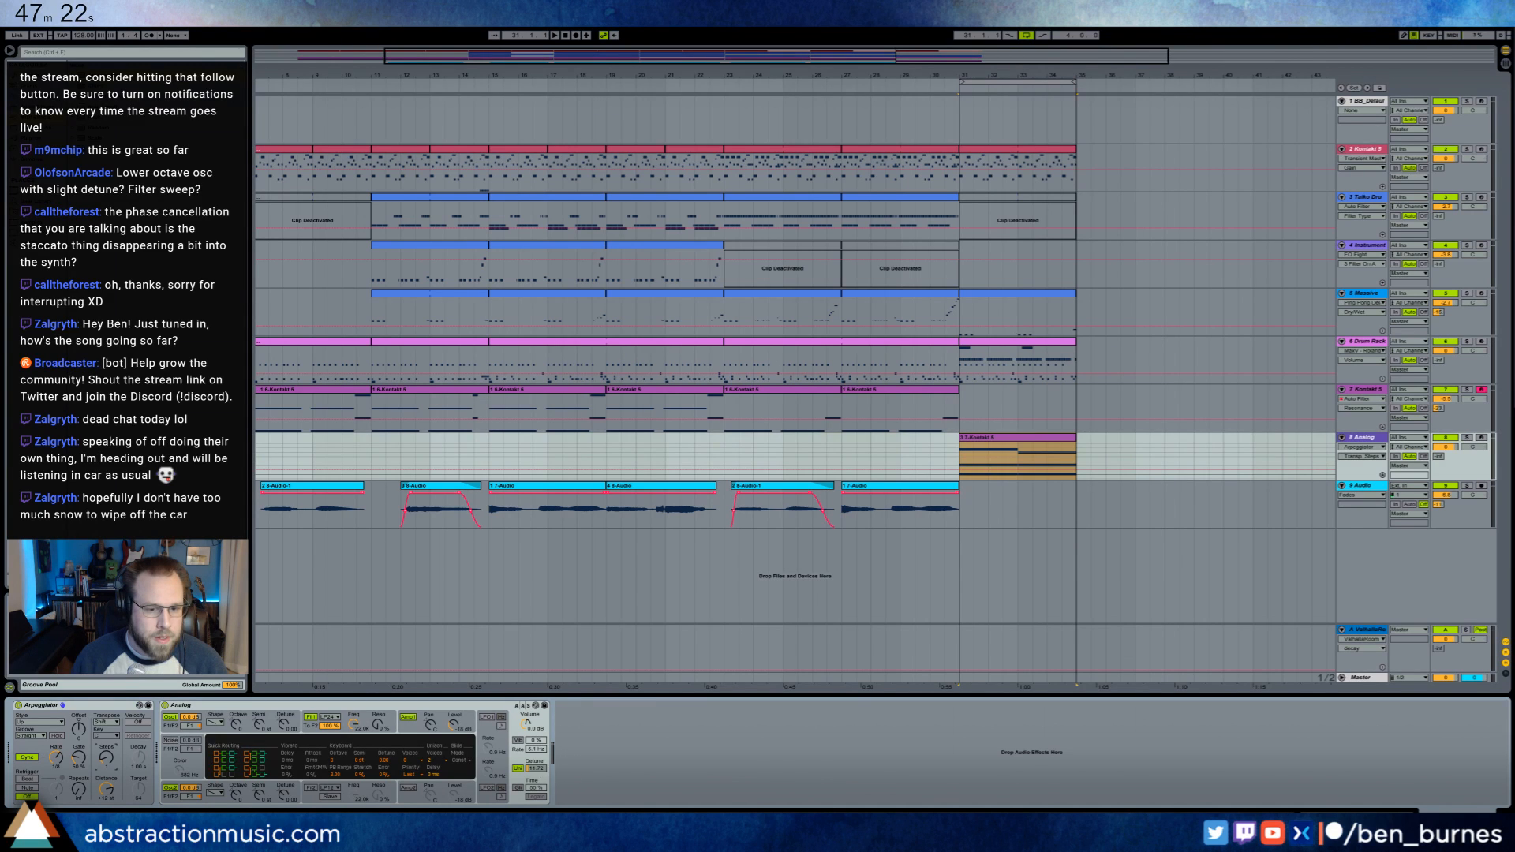
- Change the wave shape of Analog's oscillator 1 and switch off oscillator 2
click(537, 768)
click(214, 724)
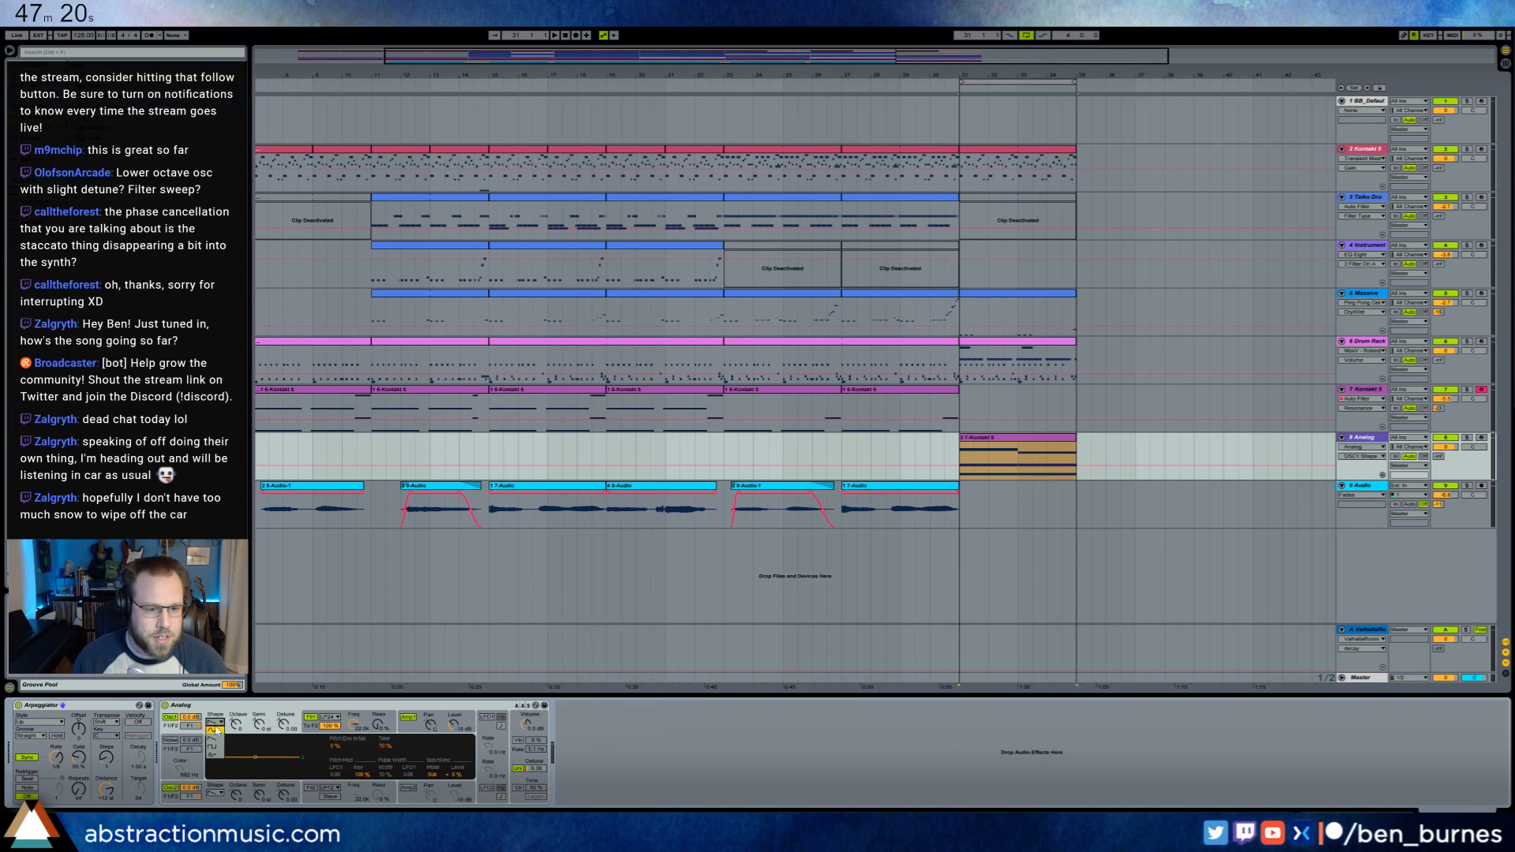
click(216, 735)
click(171, 787)
- Lower the sustain of Analog's Amp 1 envelope to the minimum and change the Arpeggiator's synced rate
click(403, 730)
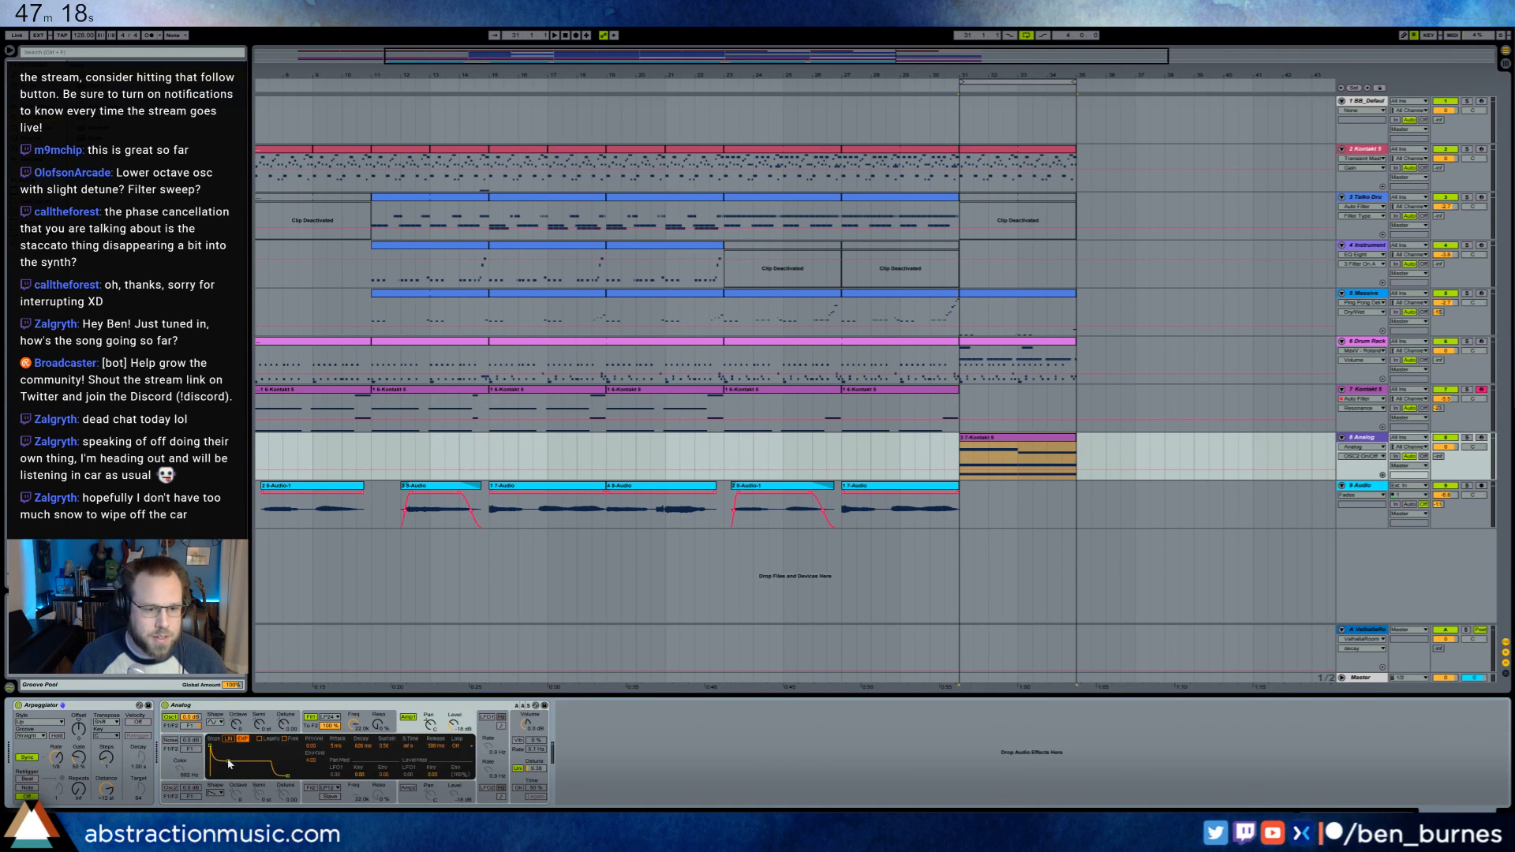
drag(56, 758, 56, 781)
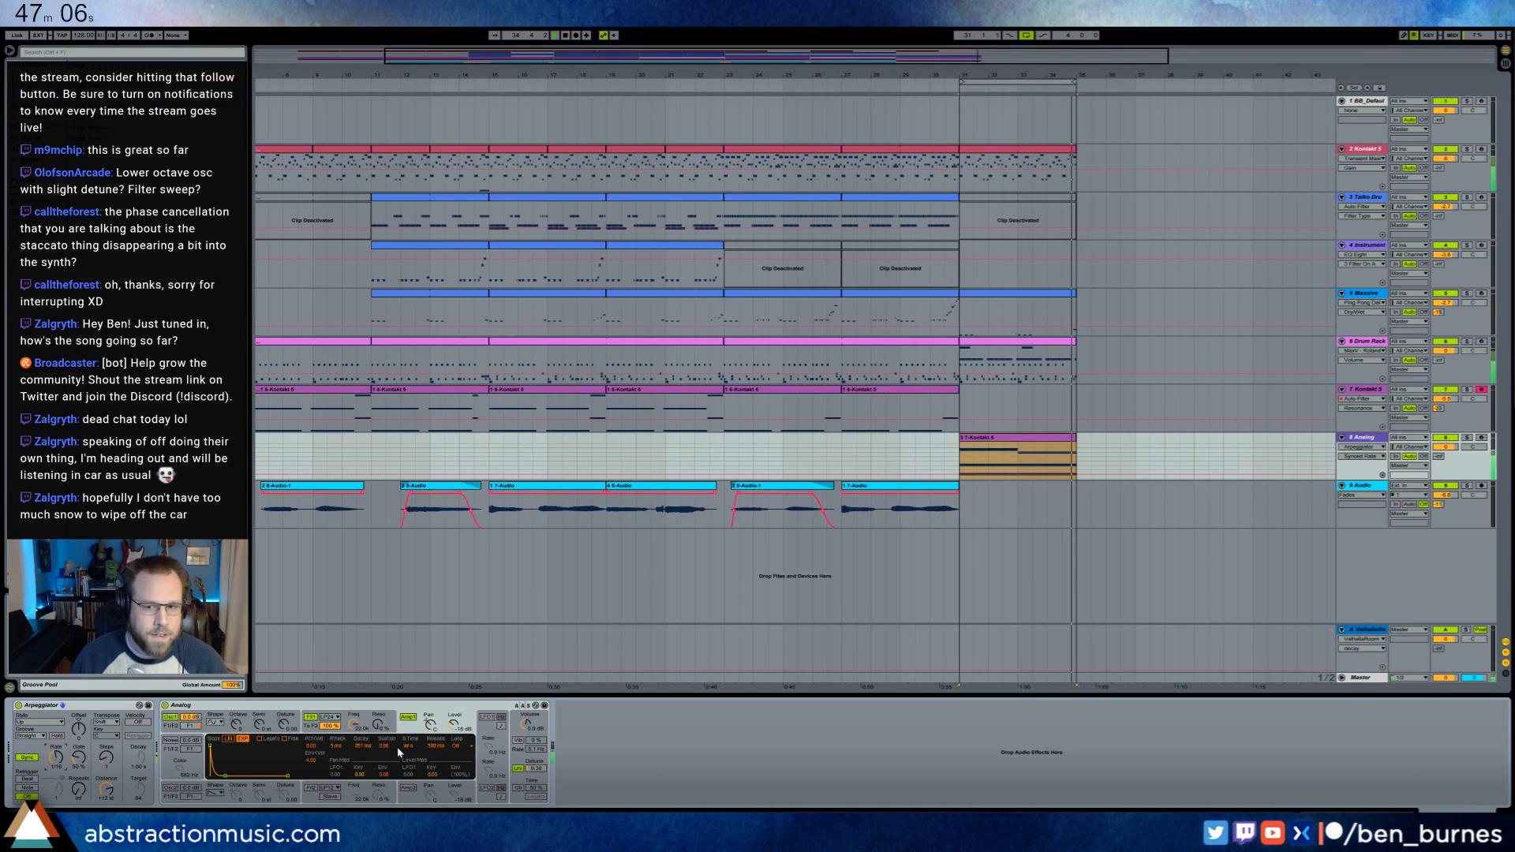
- Pick another wave shape for Analog's oscillator 1 and shape Filter 1 by adjusting its cutoff, resonance and envelope sustain
click(215, 723)
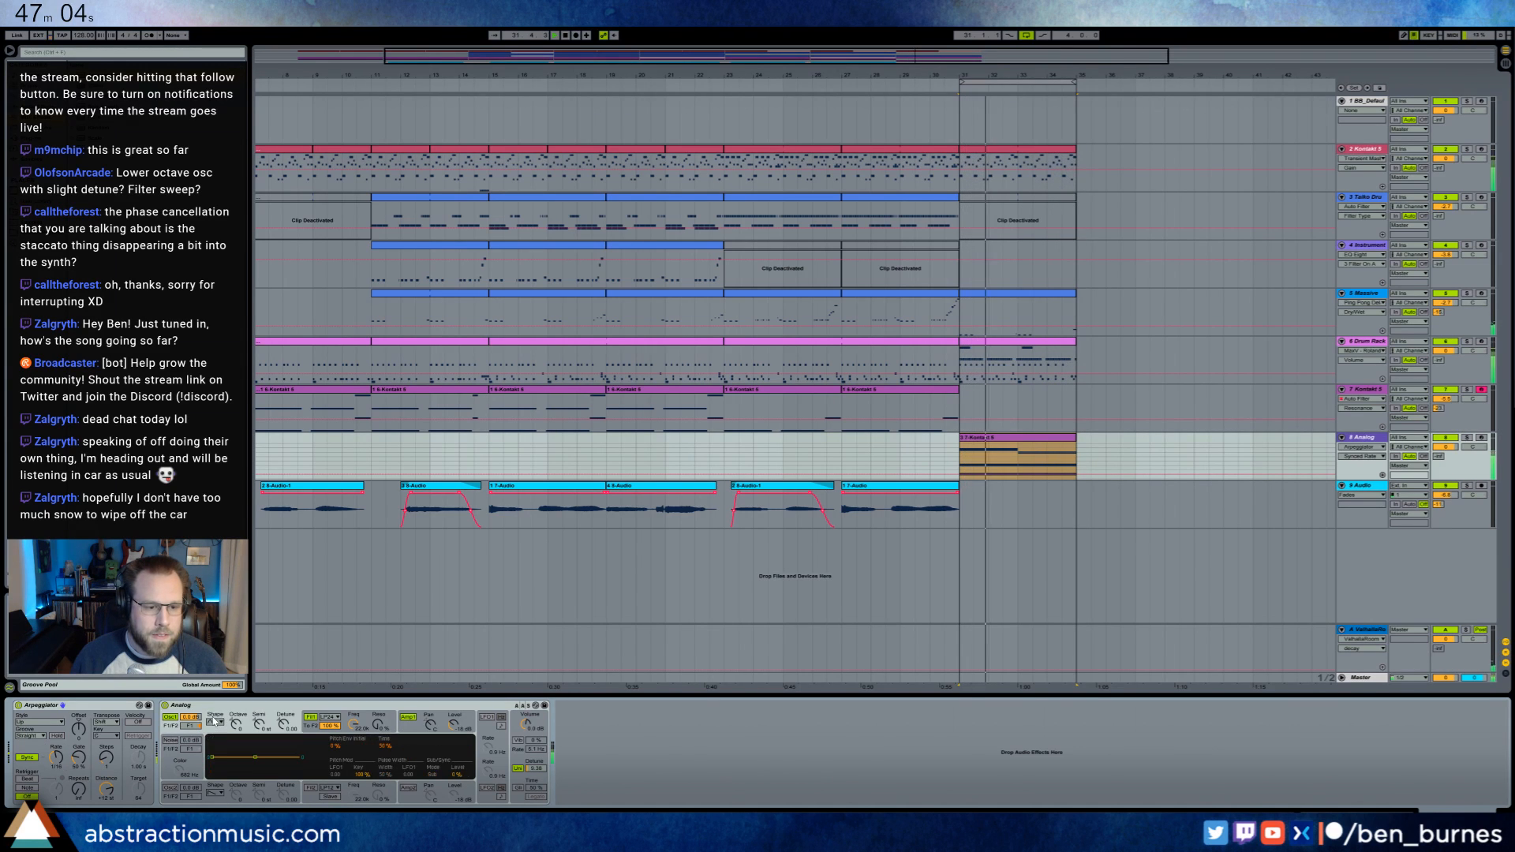
click(215, 738)
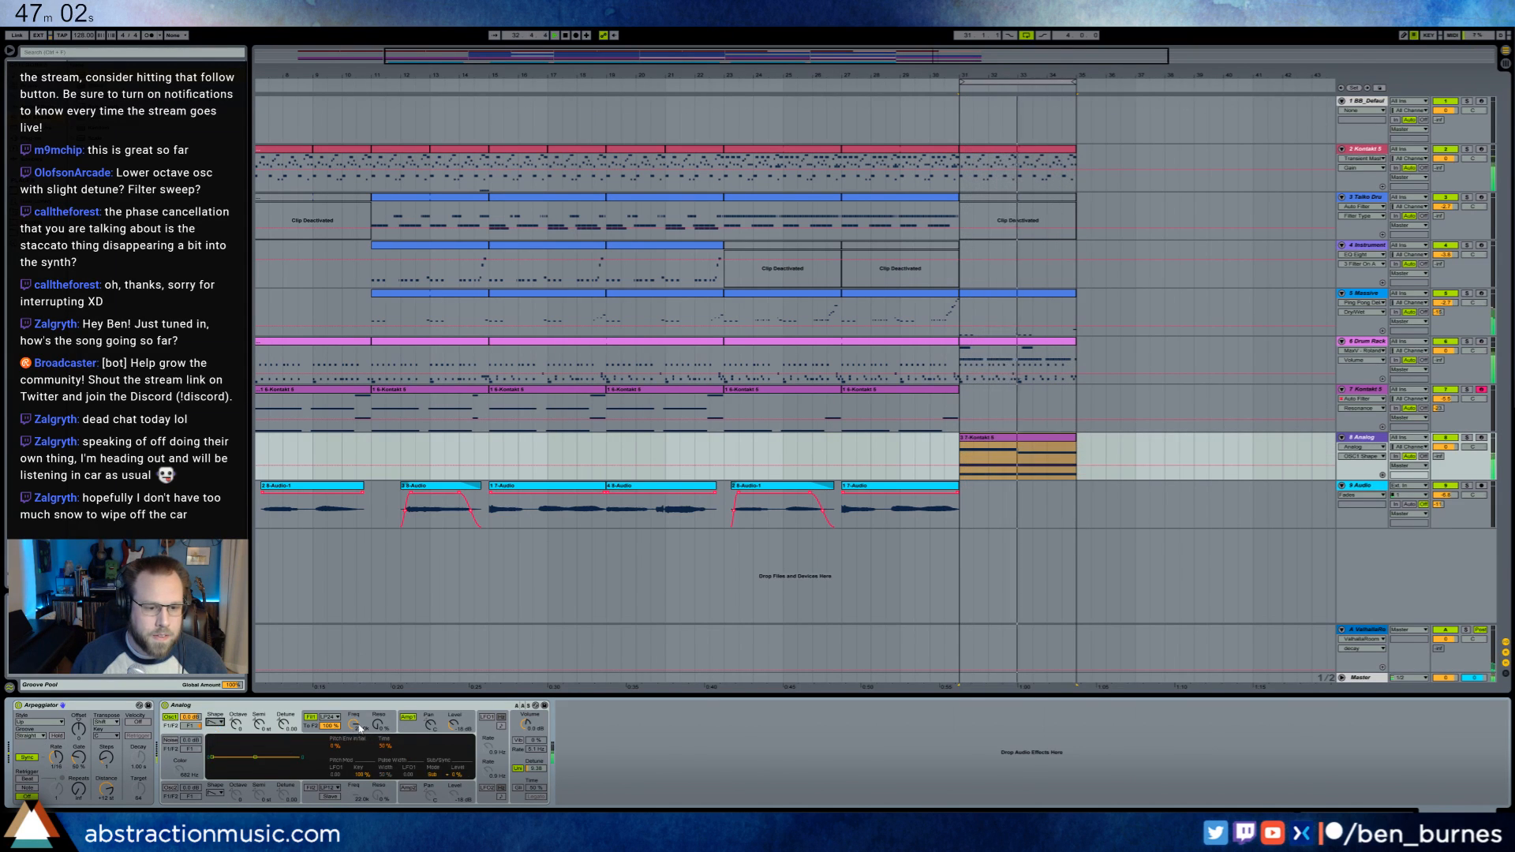
drag(353, 724, 354, 755)
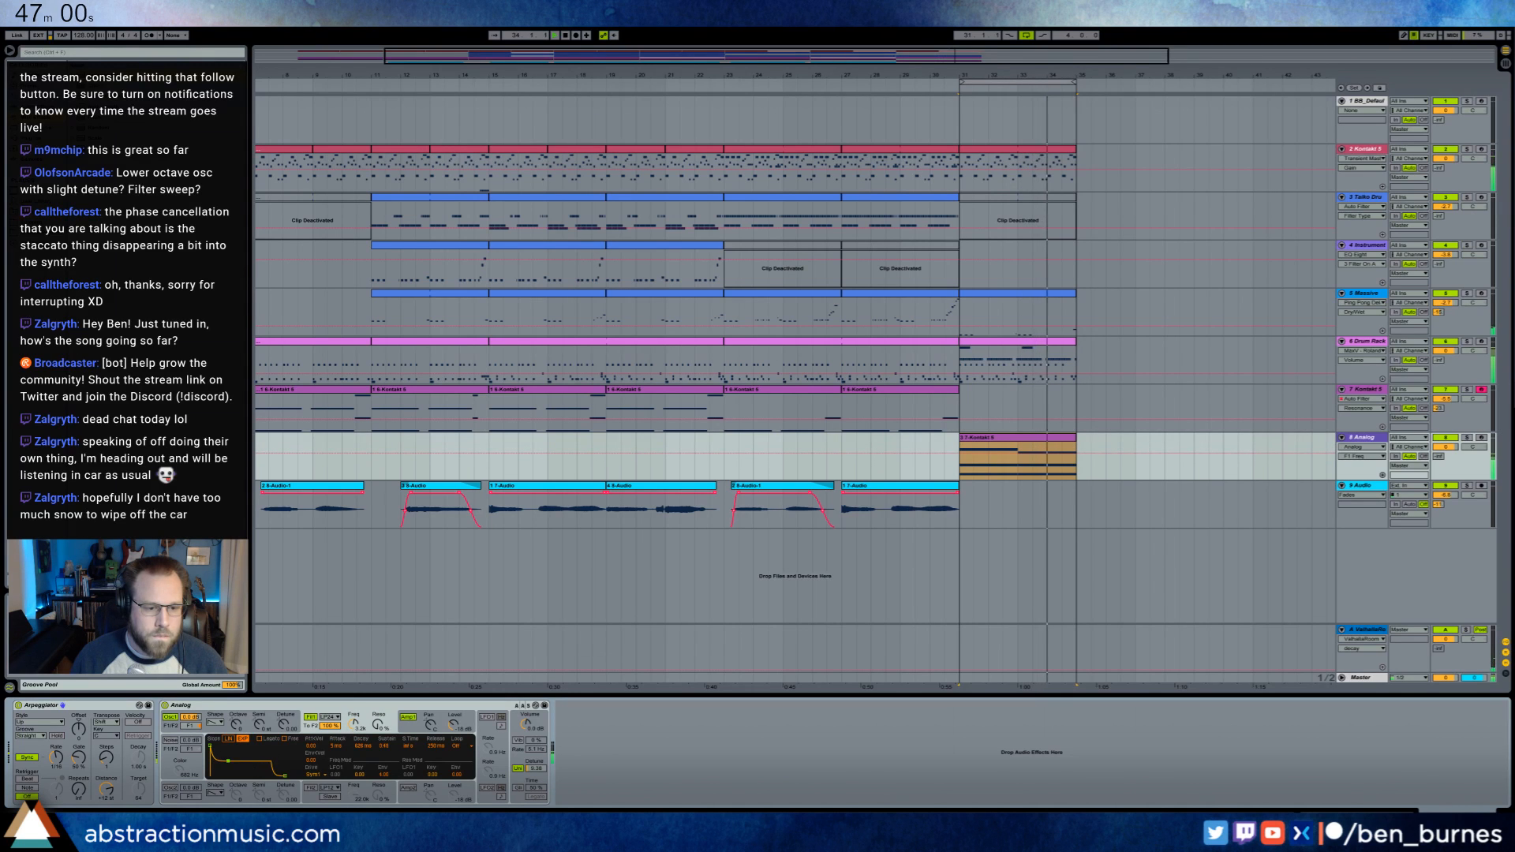
drag(228, 762, 226, 776)
drag(377, 724, 356, 723)
click(355, 724)
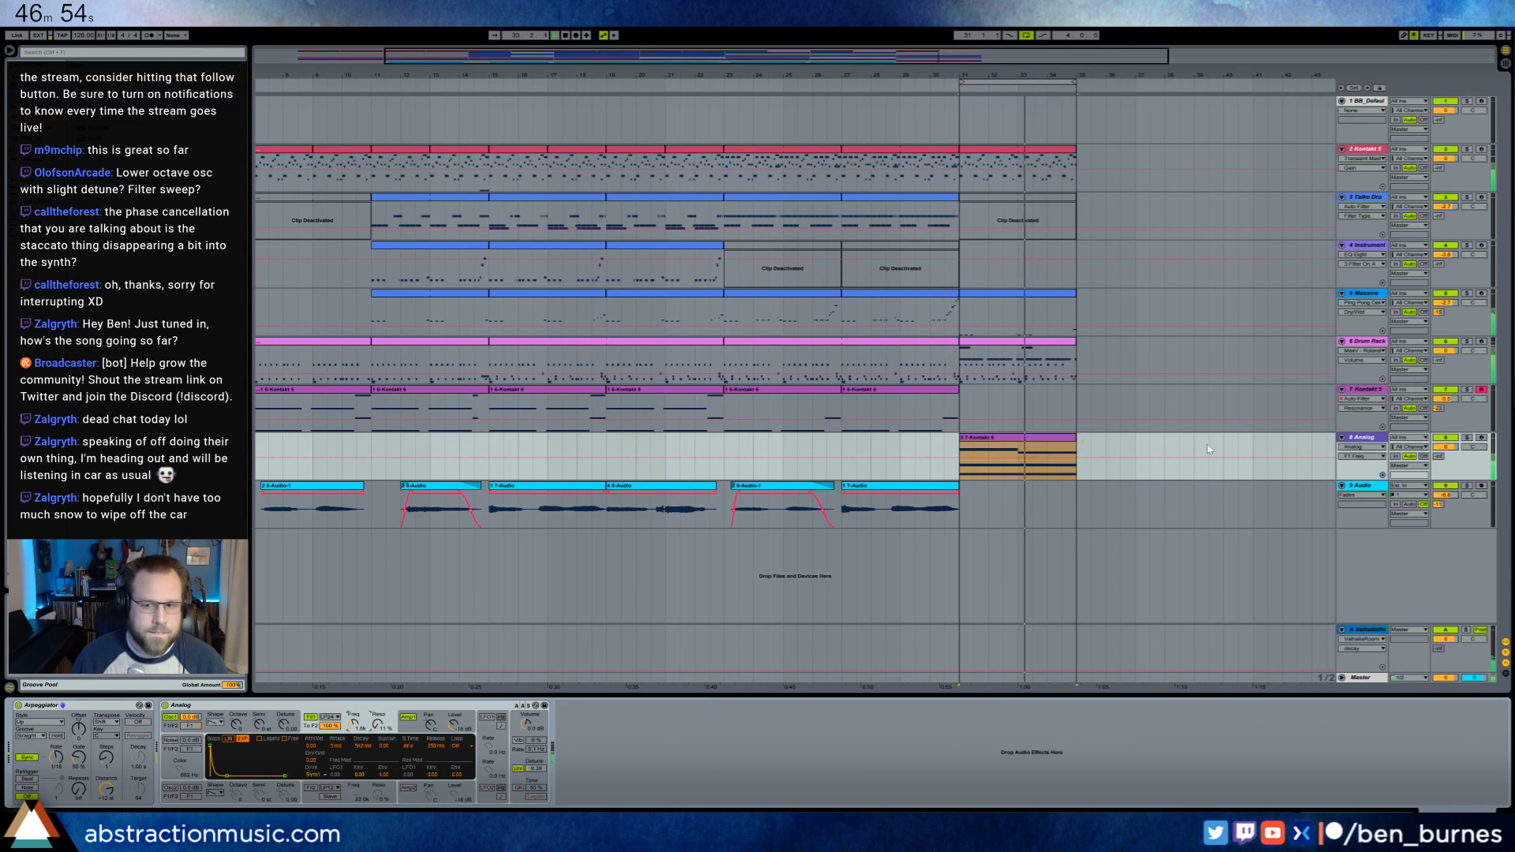
- Raise the Analog track's send to the ValhallaRoom reverb return
mouse_move(1438, 456)
mouse_down()
mouse_move(1438, 425)
mouse_move(1438, 449)
mouse_up()
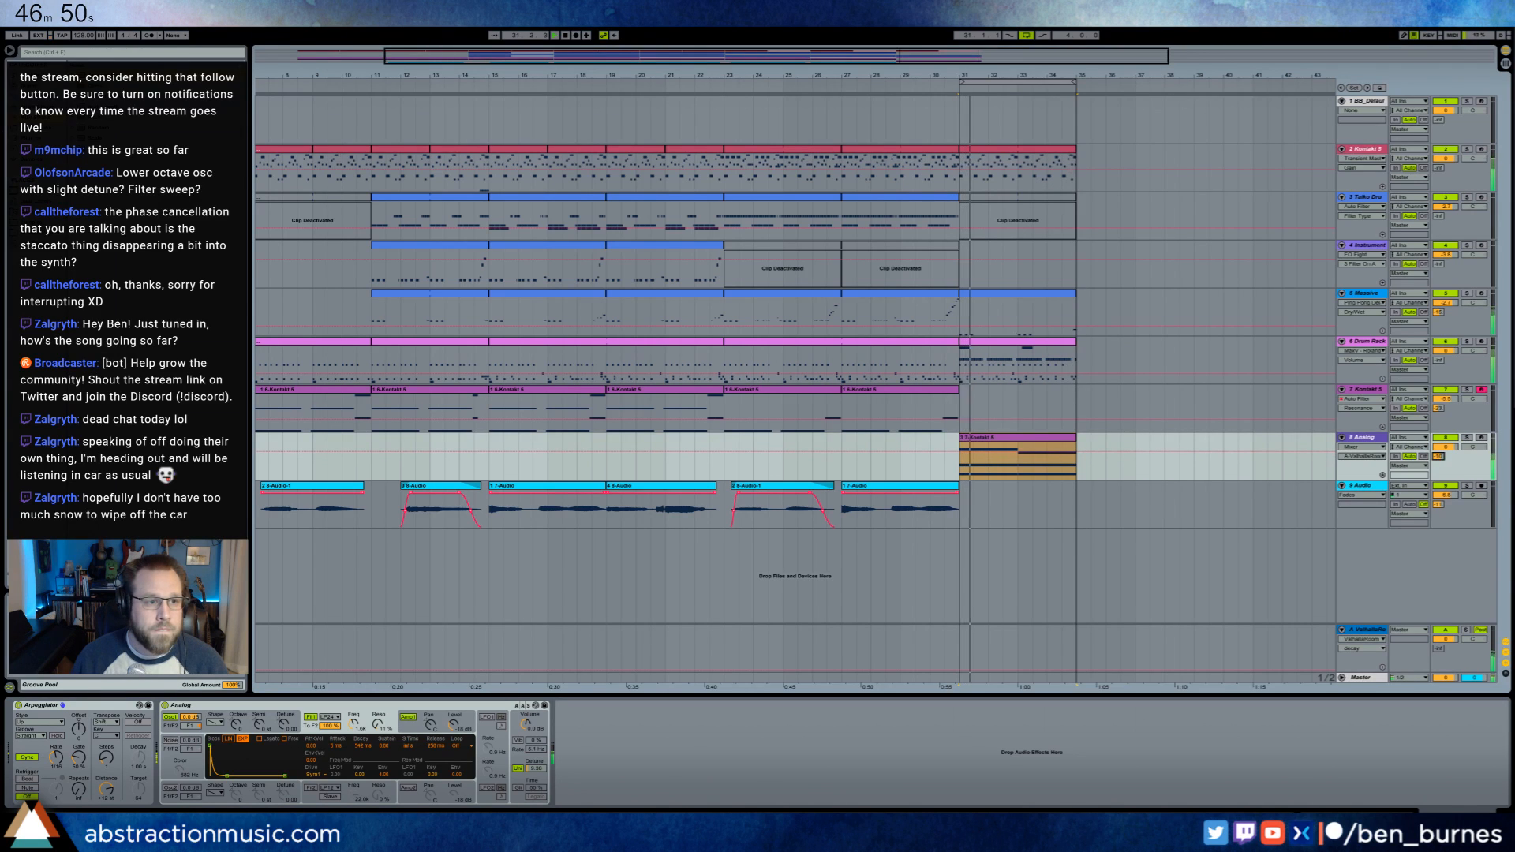
click(48, 131)
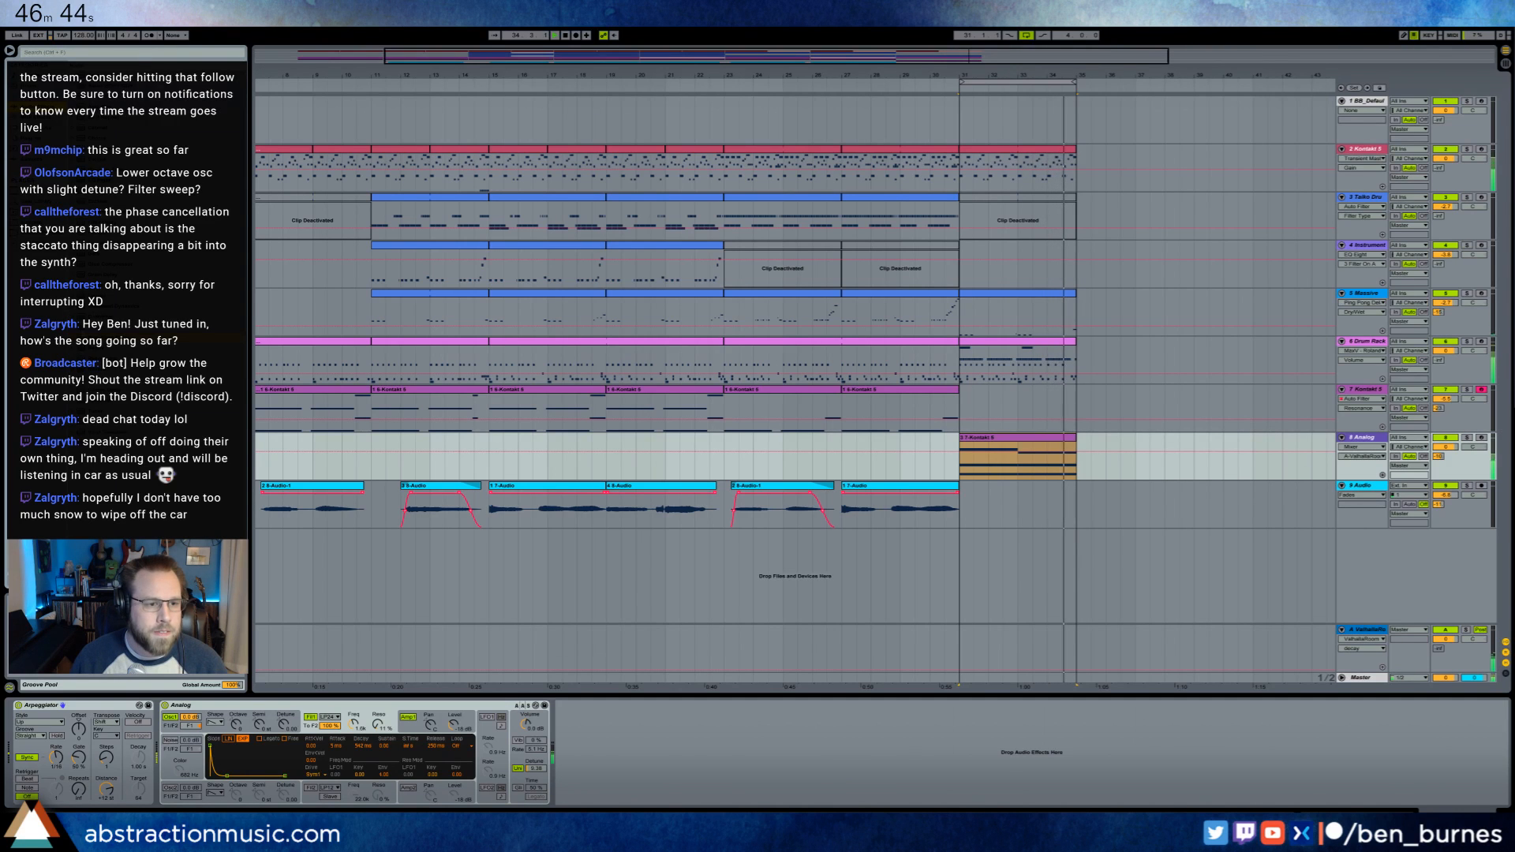
- Add a kick note one sixteenth before beat 3.4 in the bar 31 drum clip and listen to the section
double_click(1013, 343)
click(485, 699)
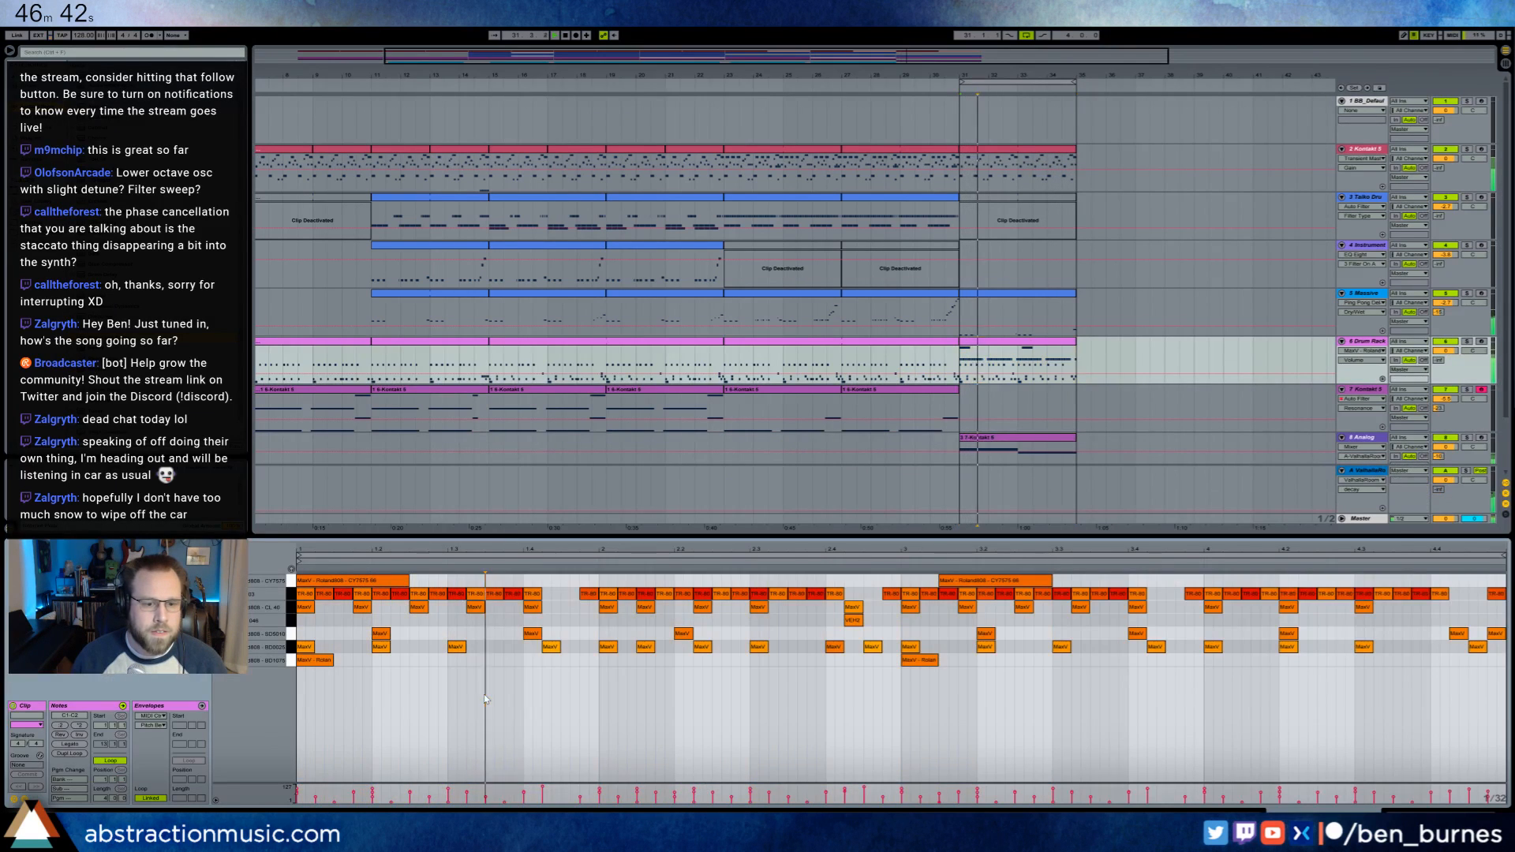
key(space)
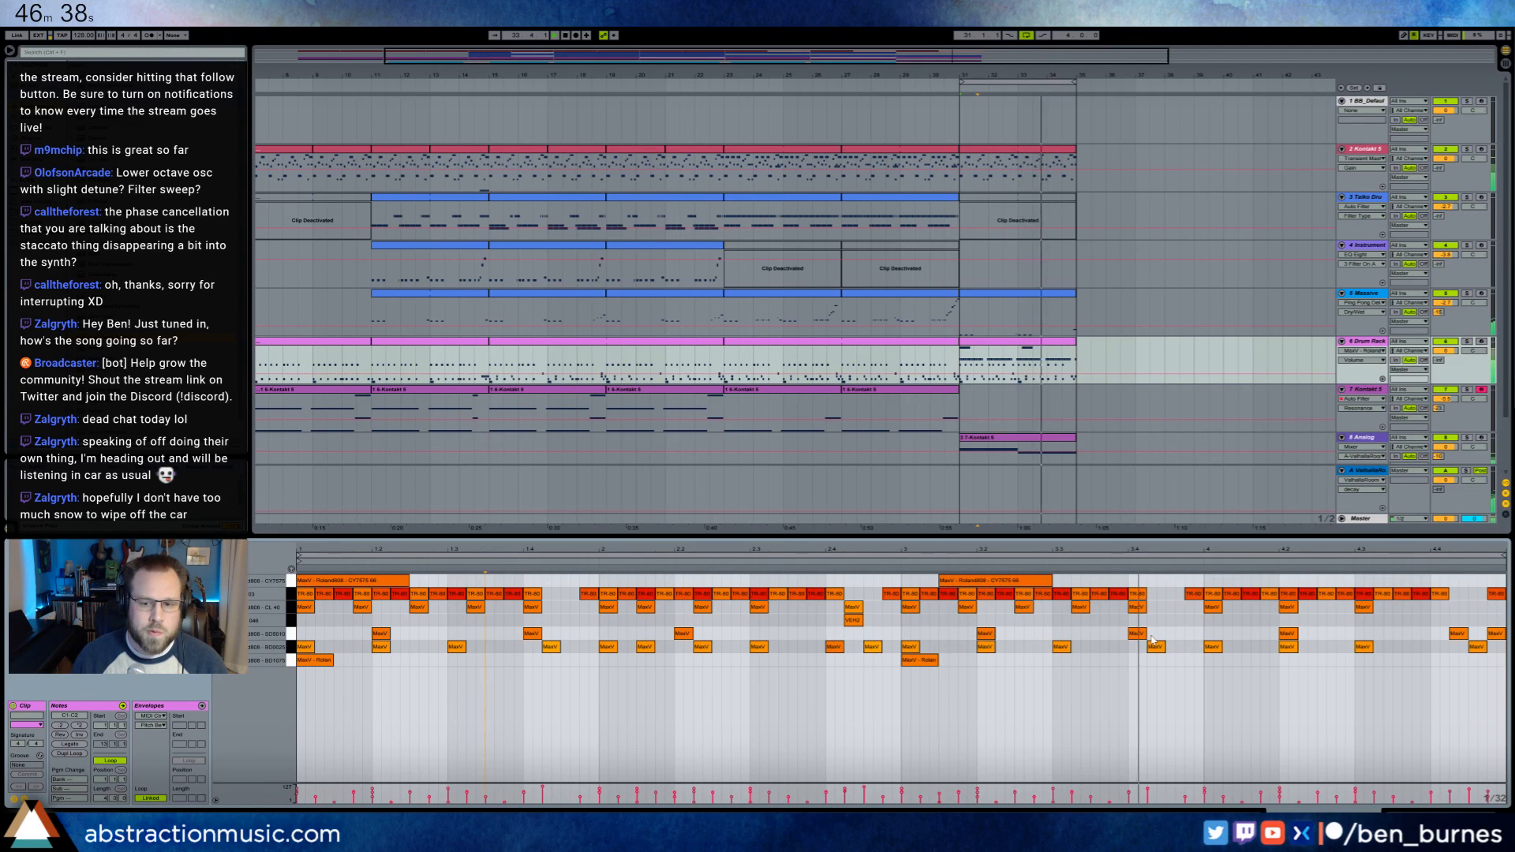
click(1116, 647)
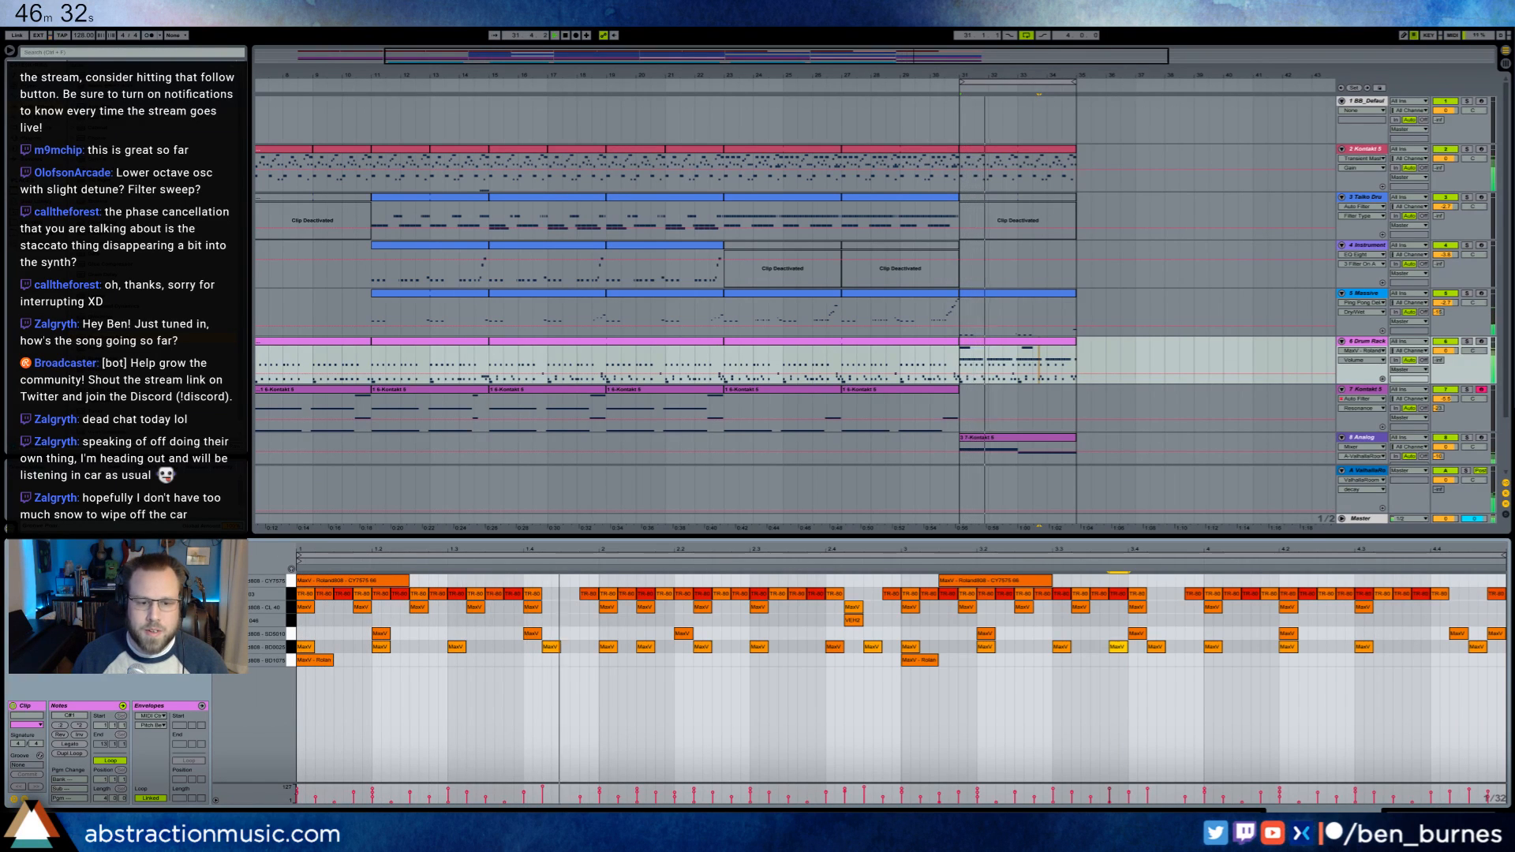
key(shift+Tab)
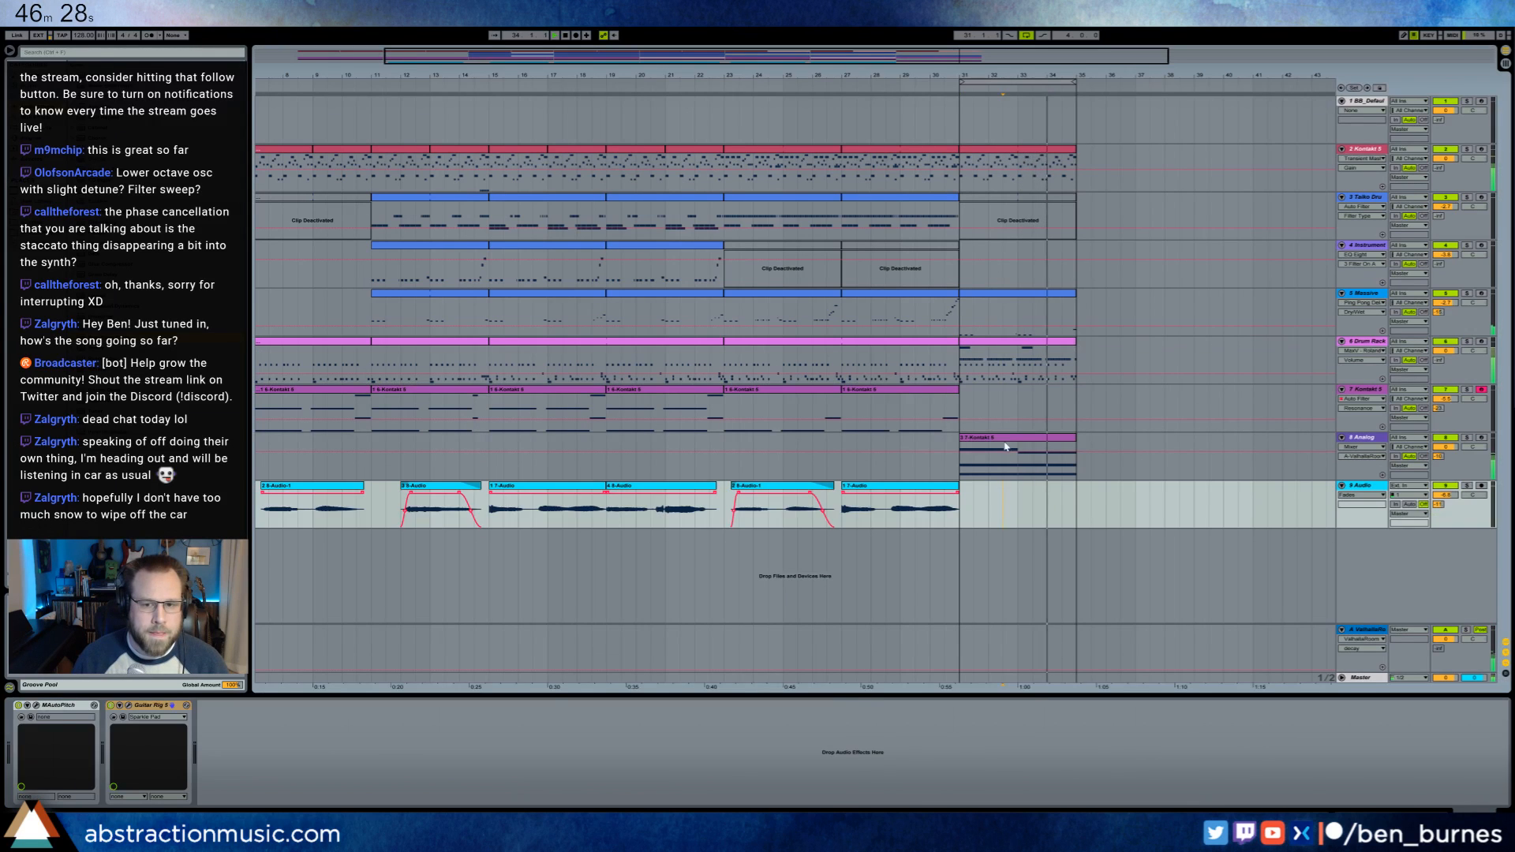
- Open the chord clip at bar 31 on the Analog track for note editing
click(1002, 467)
double_click(1065, 446)
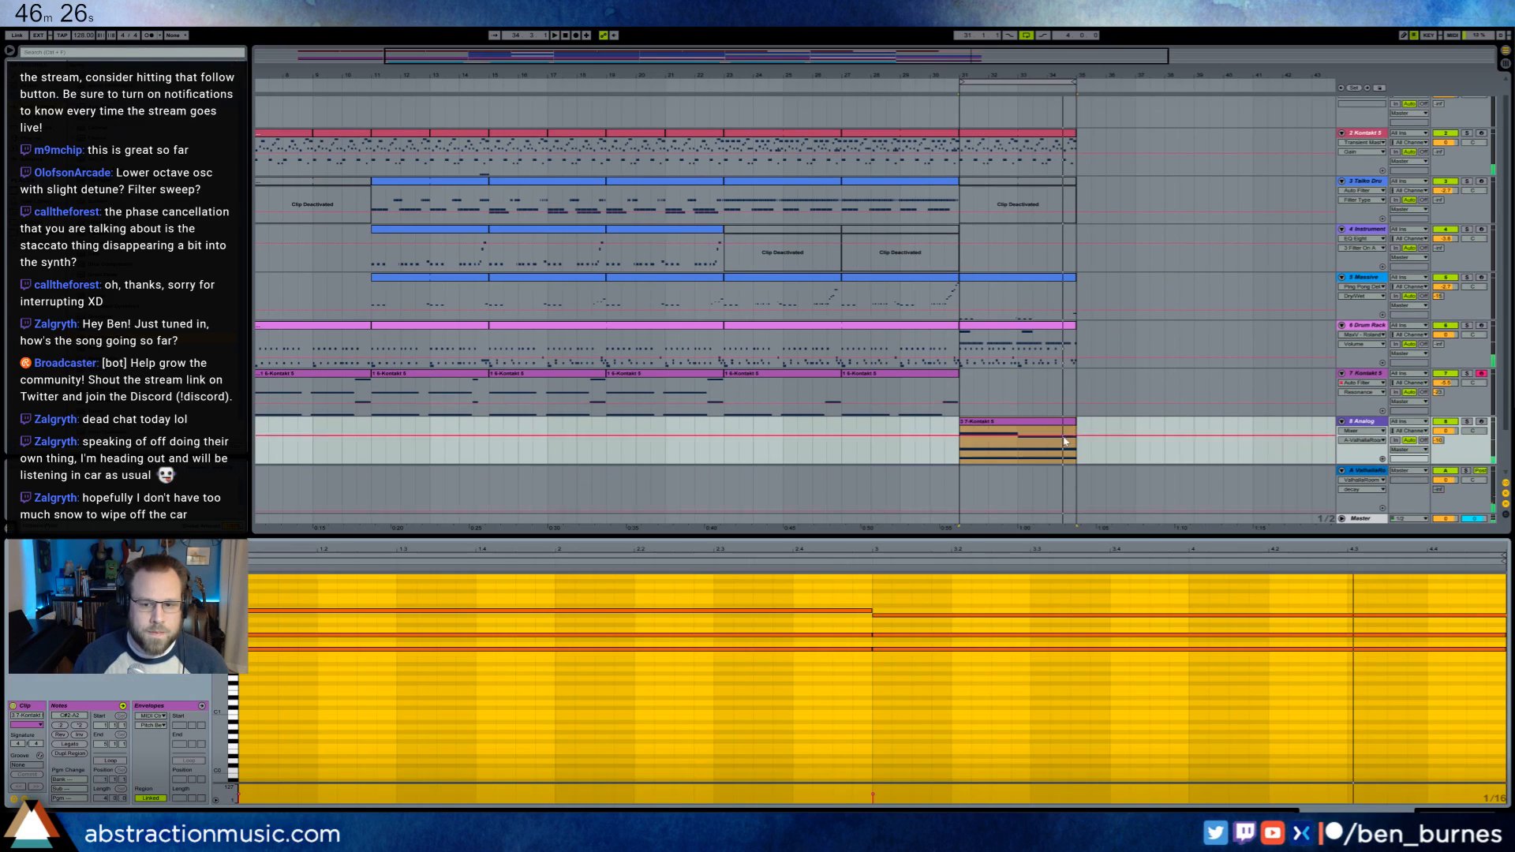
scroll(1268, 654, up, 3)
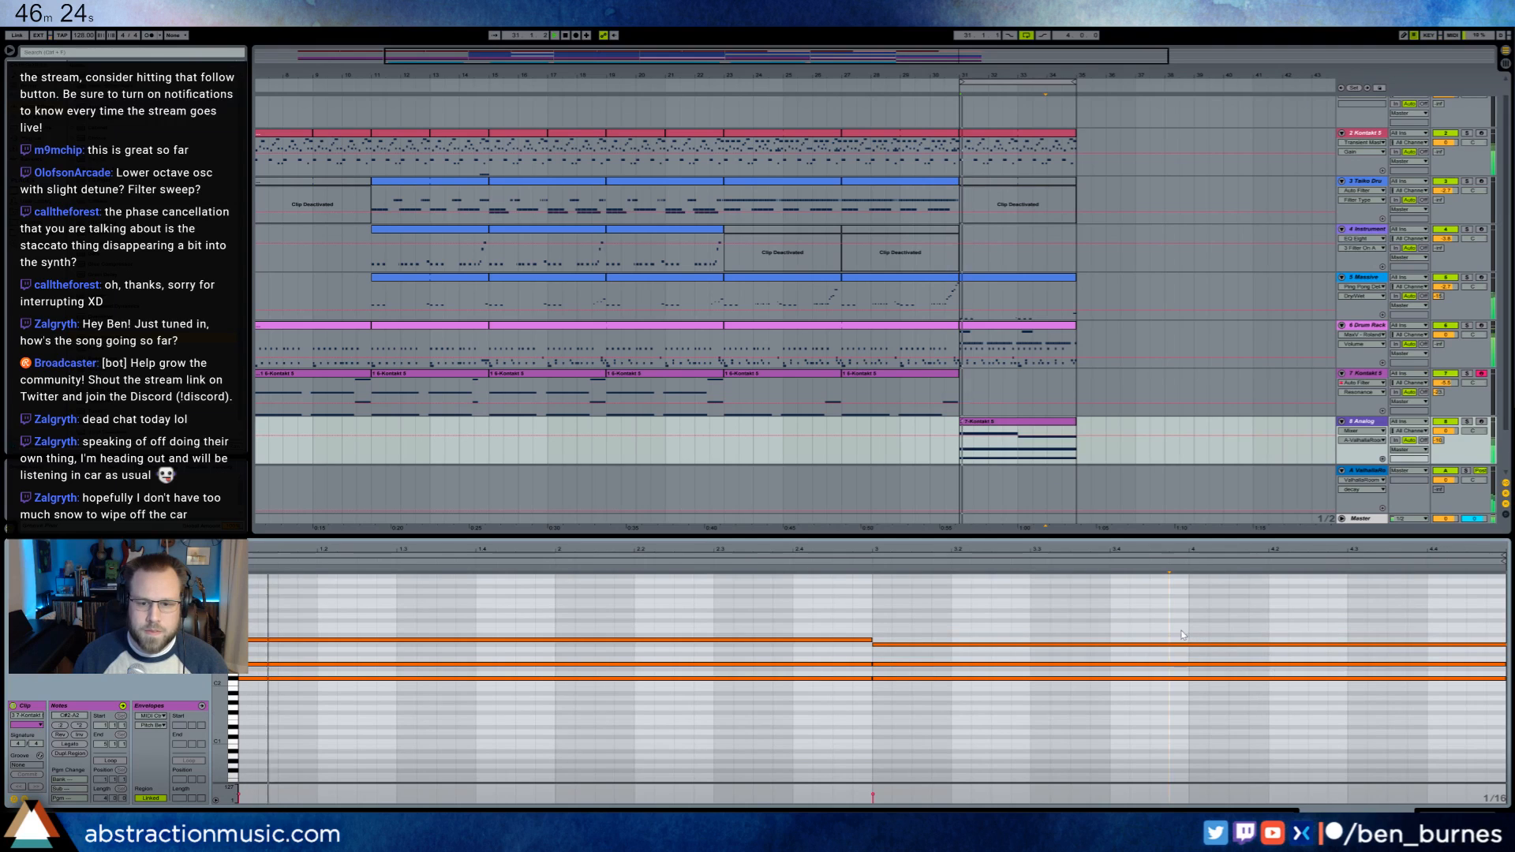
drag(221, 623, 246, 624)
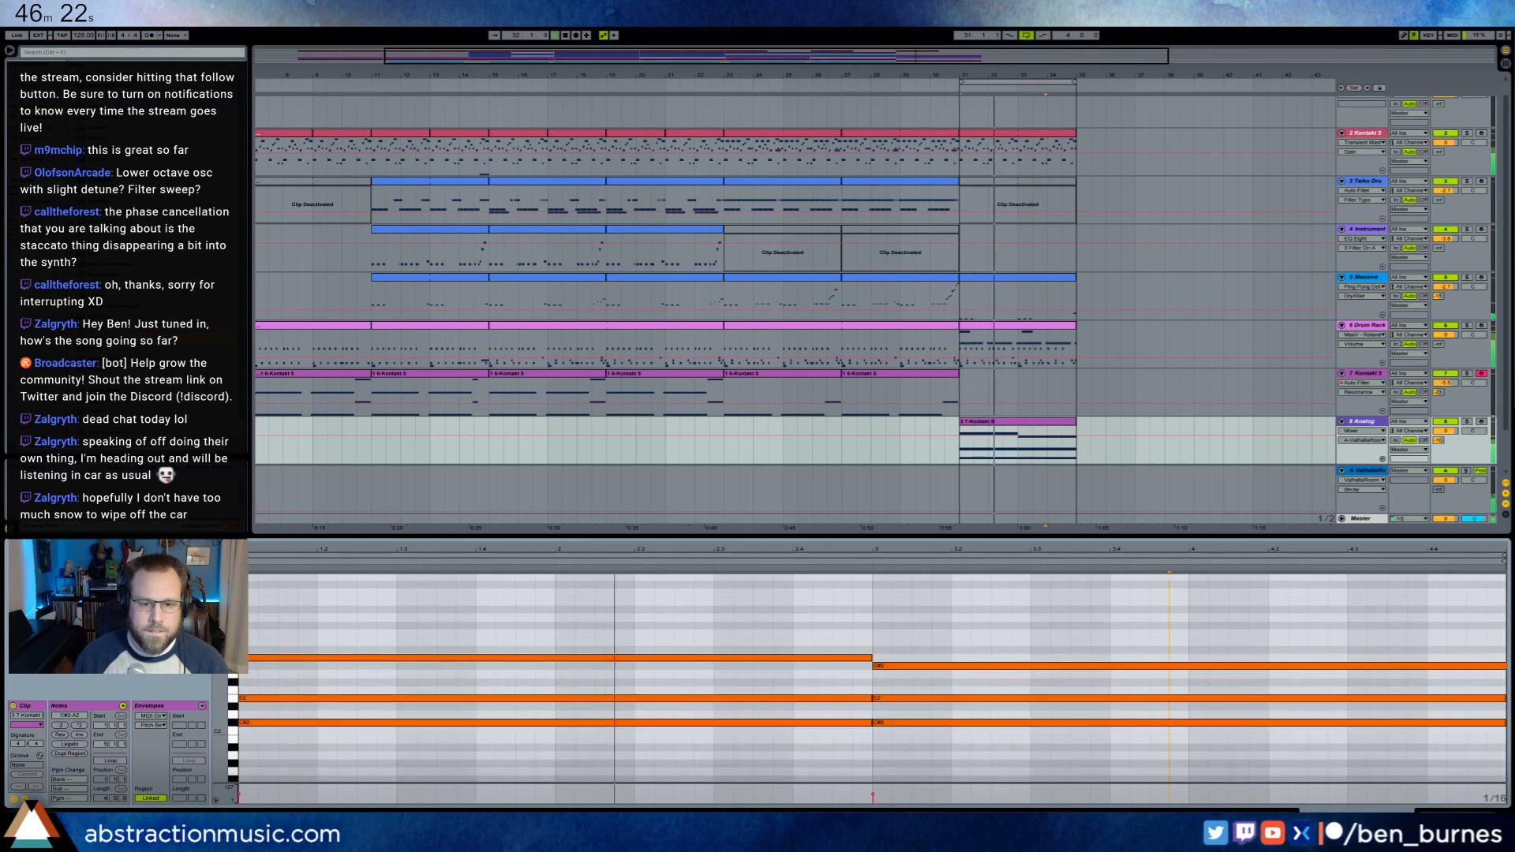
scroll(1491, 687, up, 1)
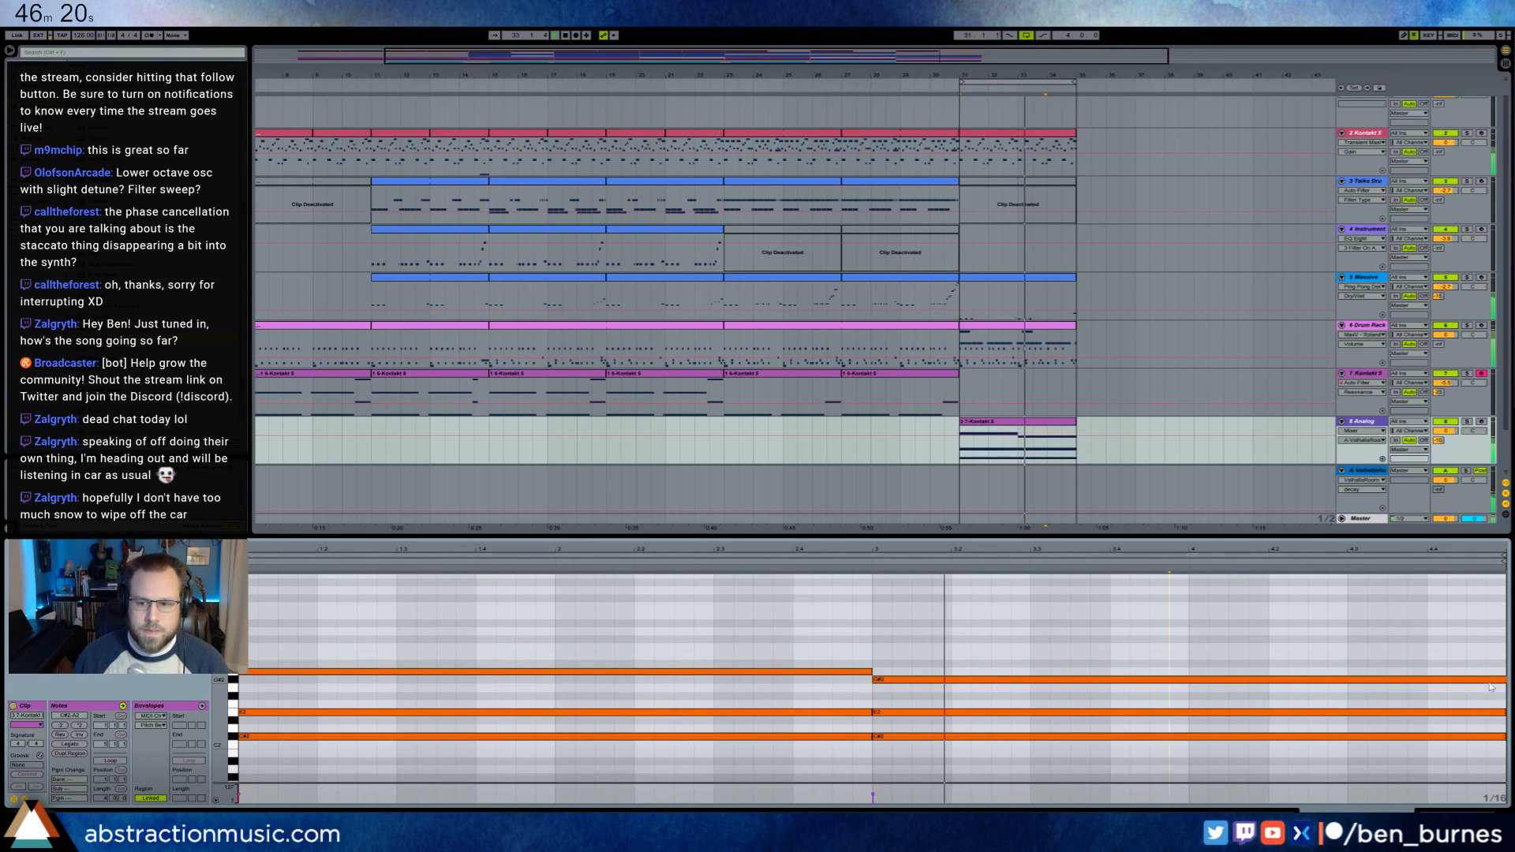
- Try a higher top note at the end of the second chord, splitting the existing top note at beat 4.2
mouse_move(1491, 684)
mouse_down()
mouse_move(1508, 683)
mouse_move(1486, 679)
mouse_up()
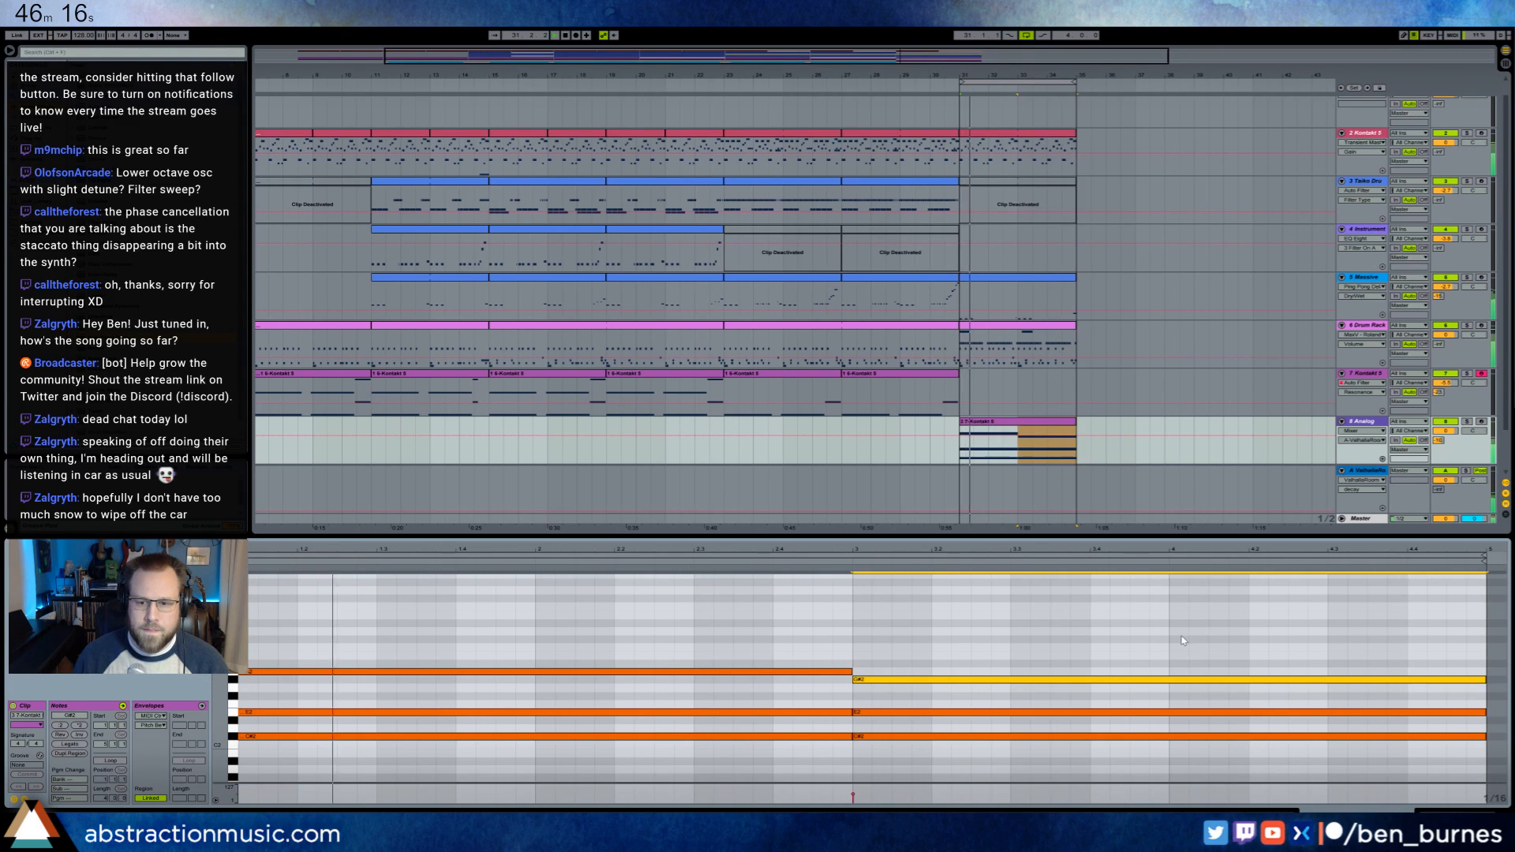
mouse_move(1212, 639)
mouse_down()
mouse_move(1486, 640)
mouse_move(1208, 679)
mouse_up()
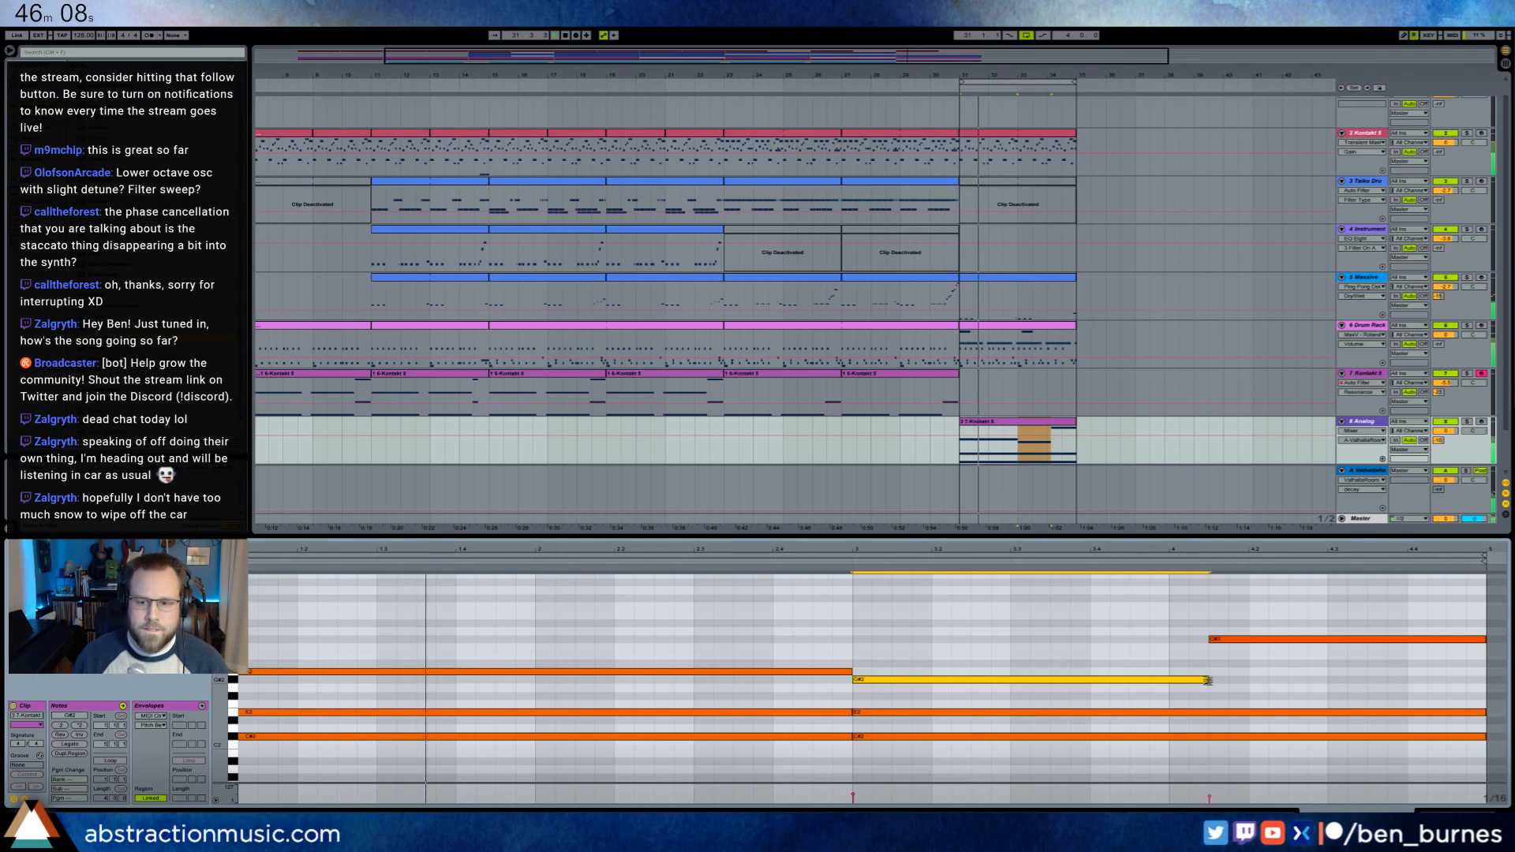
key(shift+Left)
drag(1211, 640, 1201, 633)
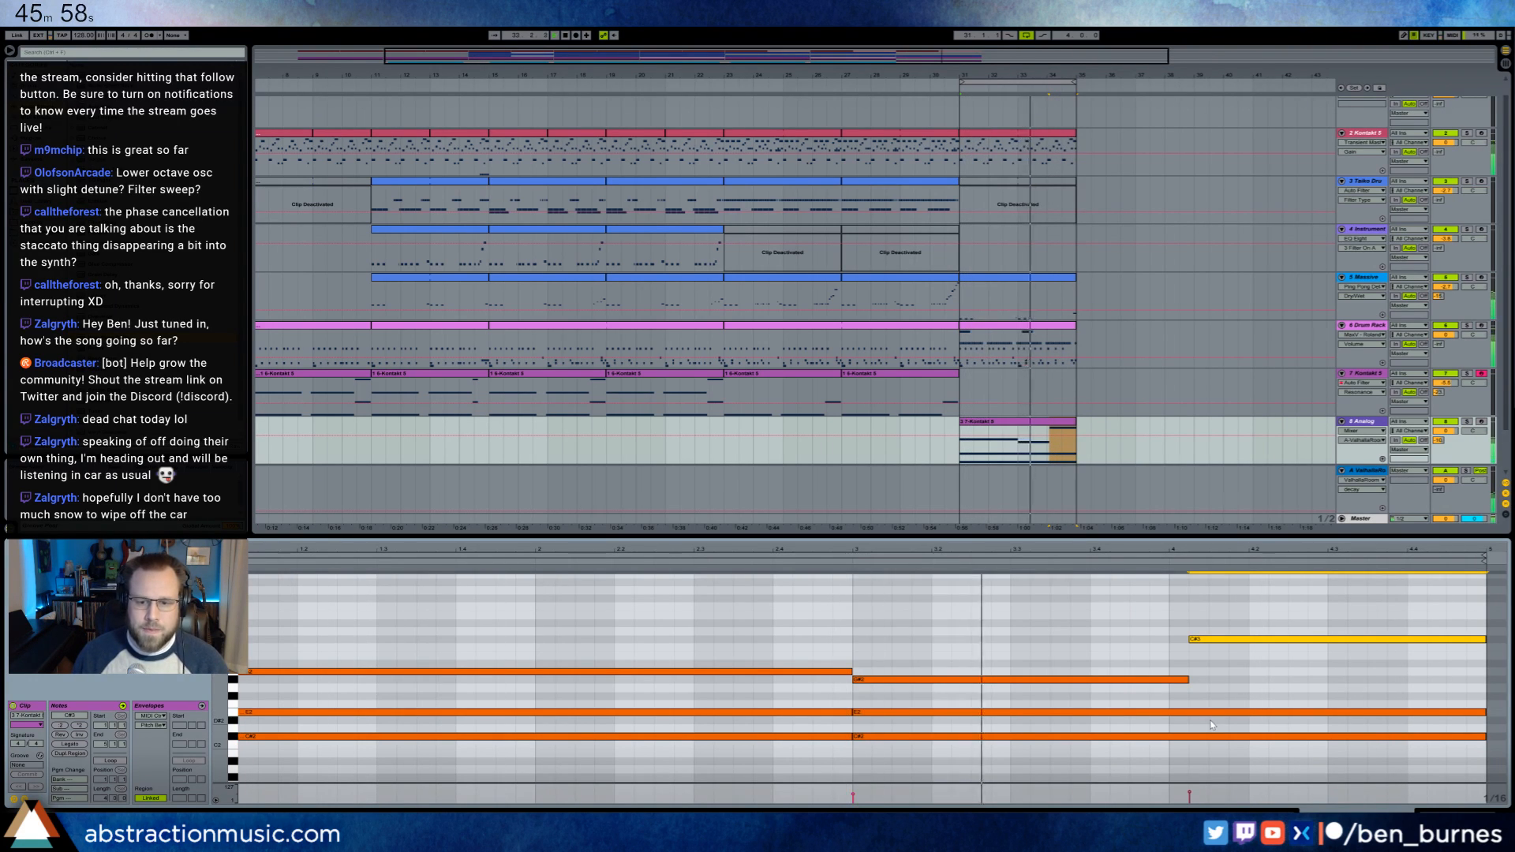
click(1183, 677)
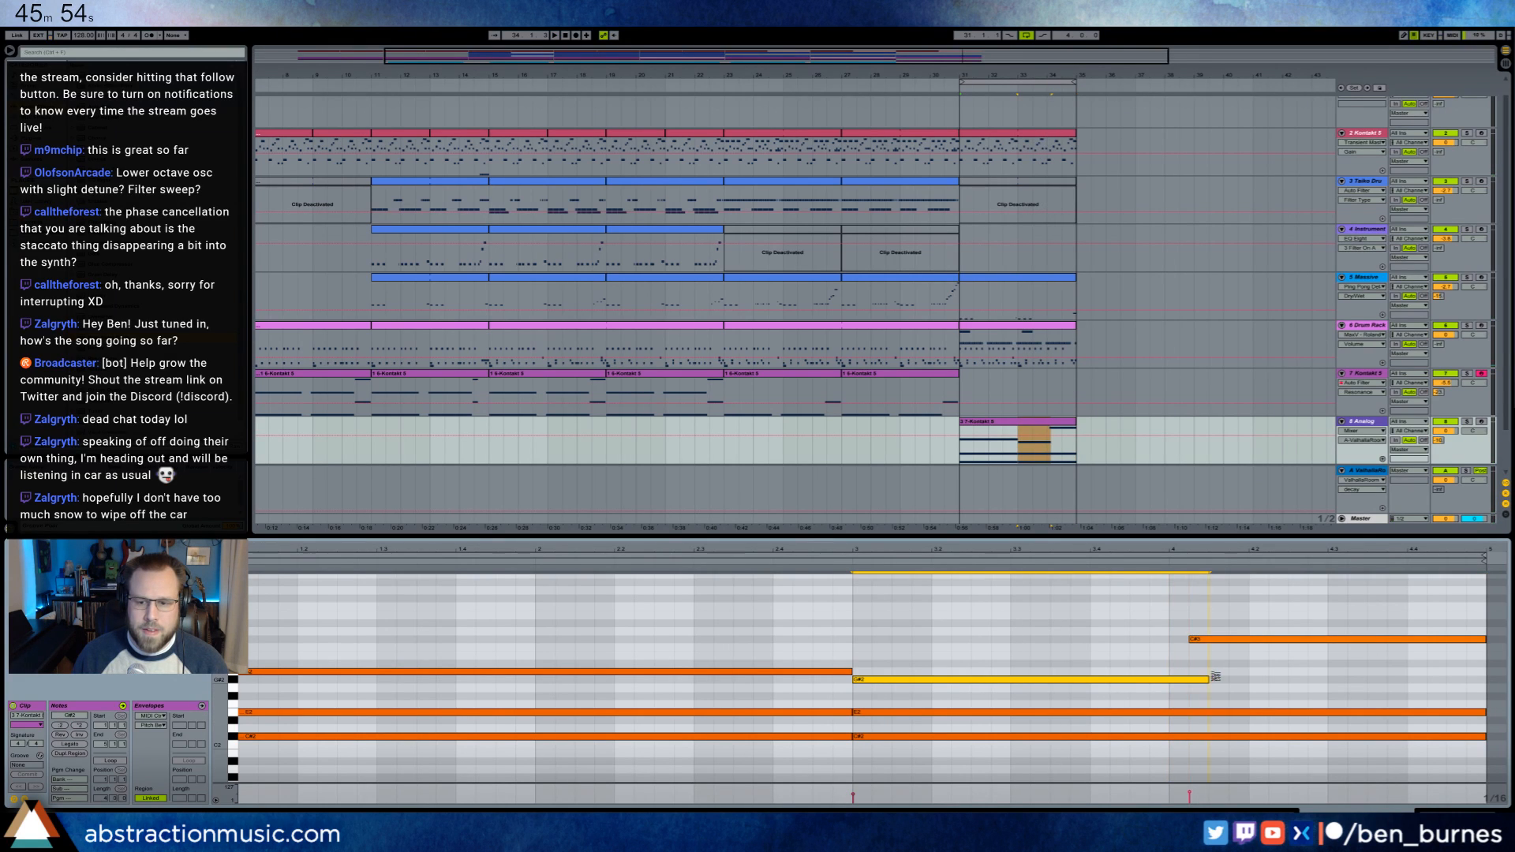
drag(1192, 639, 1237, 641)
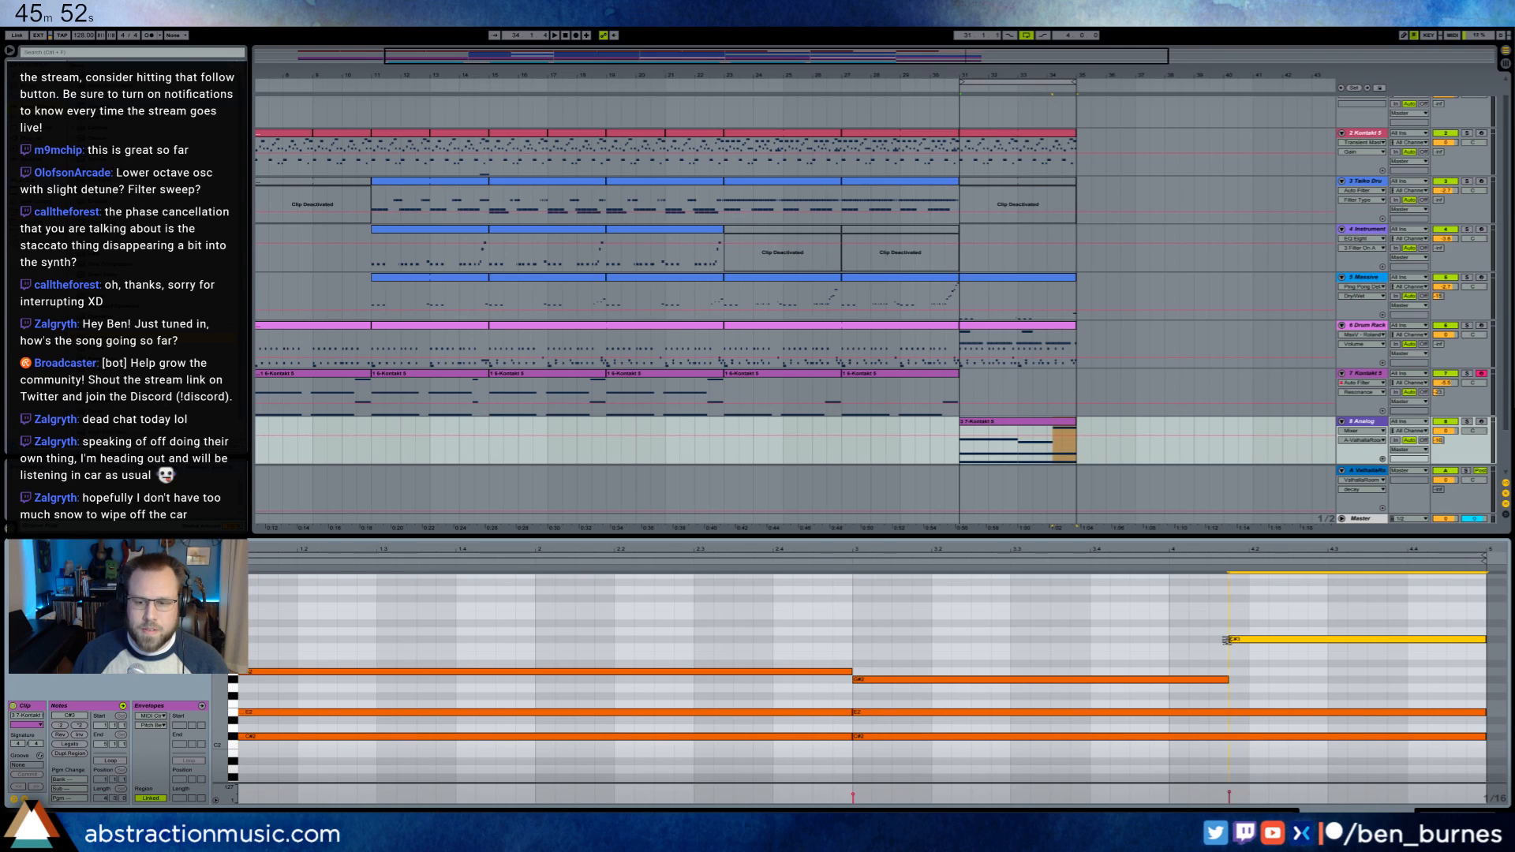
click(1229, 678)
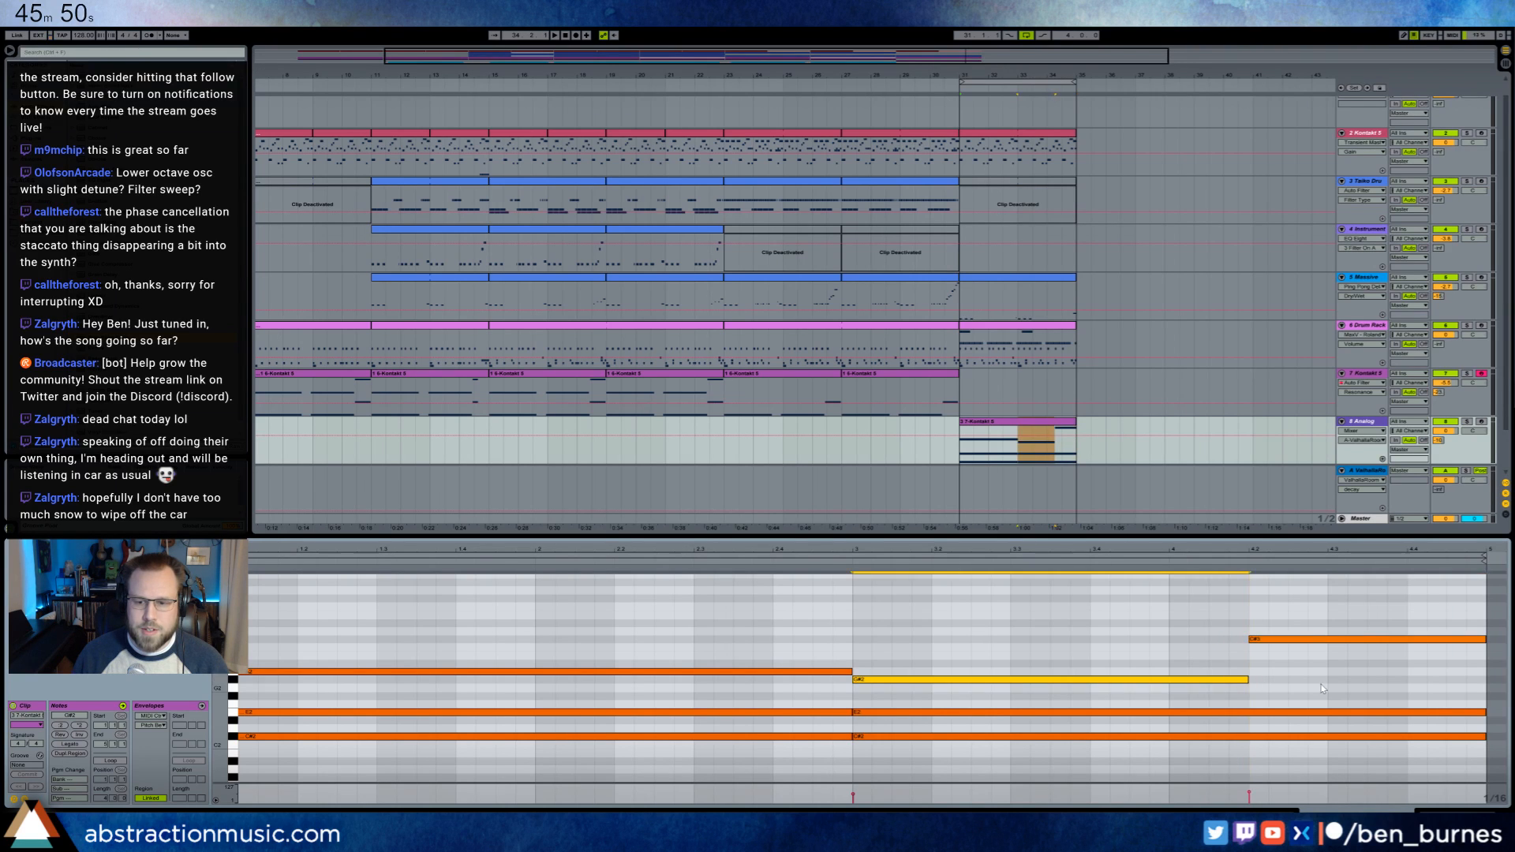
- Split the second chord's two lower notes at beat 4.2 and fit the repeated pair to the clip's end
drag(1325, 691, 1420, 751)
drag(1342, 718, 1249, 718)
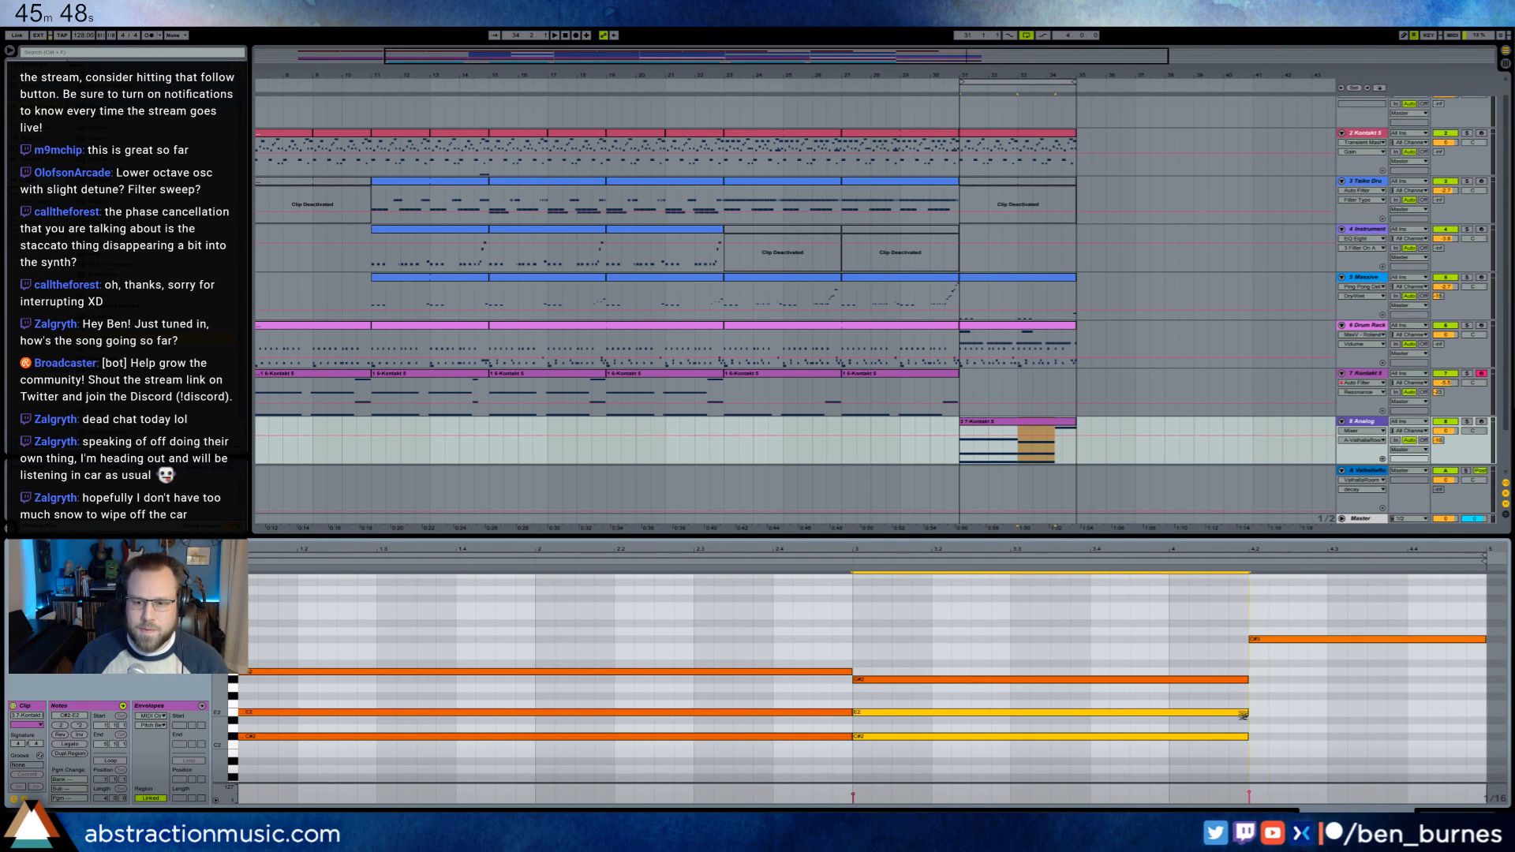
key(ctrl+d)
drag(1505, 714, 1347, 714)
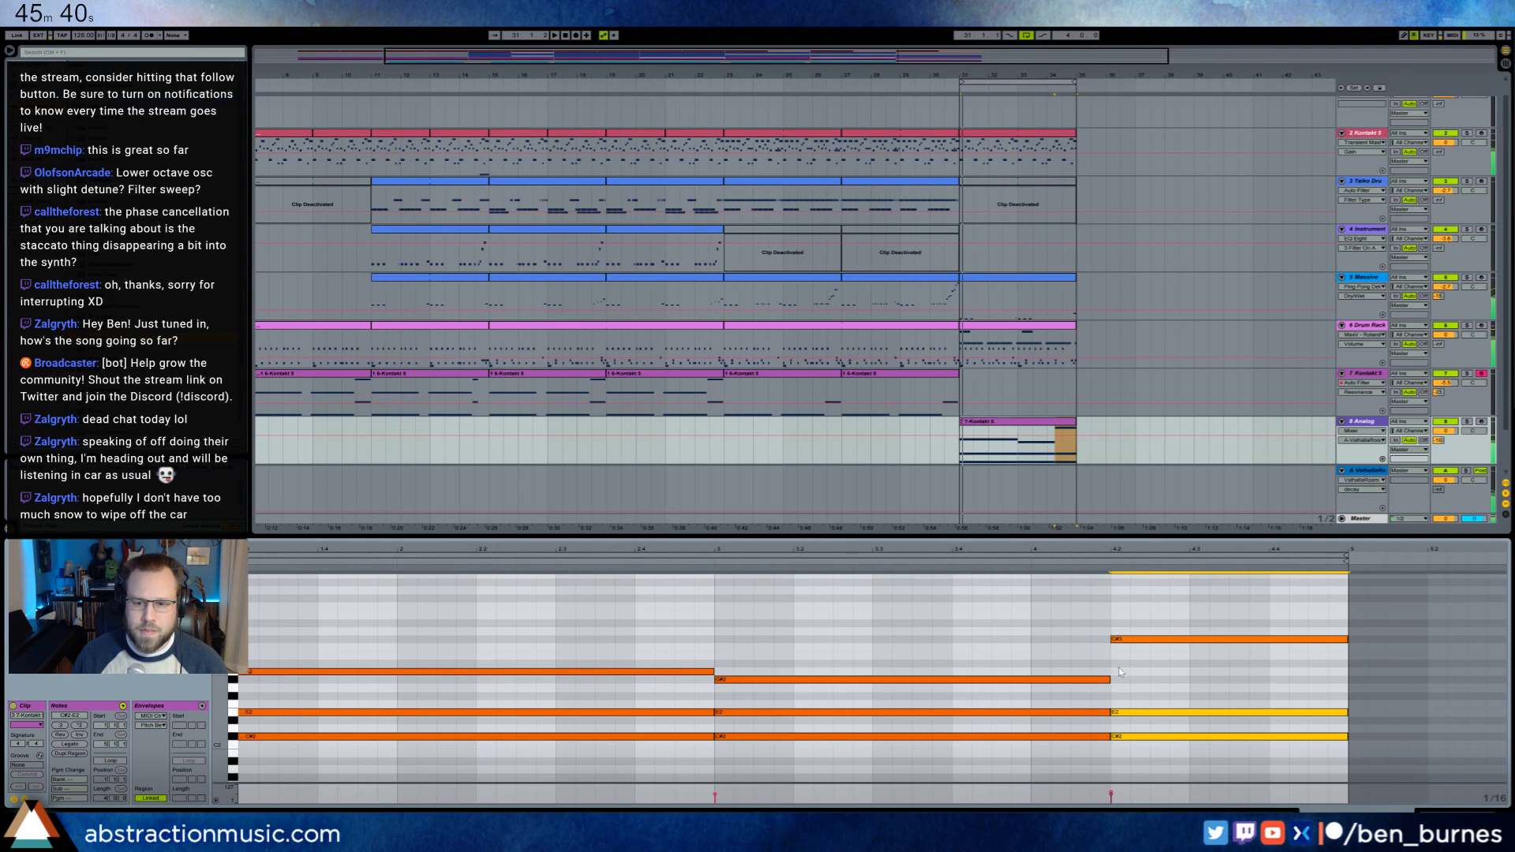
- Try the last chord's top note one and two semitones lower and one semitone higher
click(1149, 639)
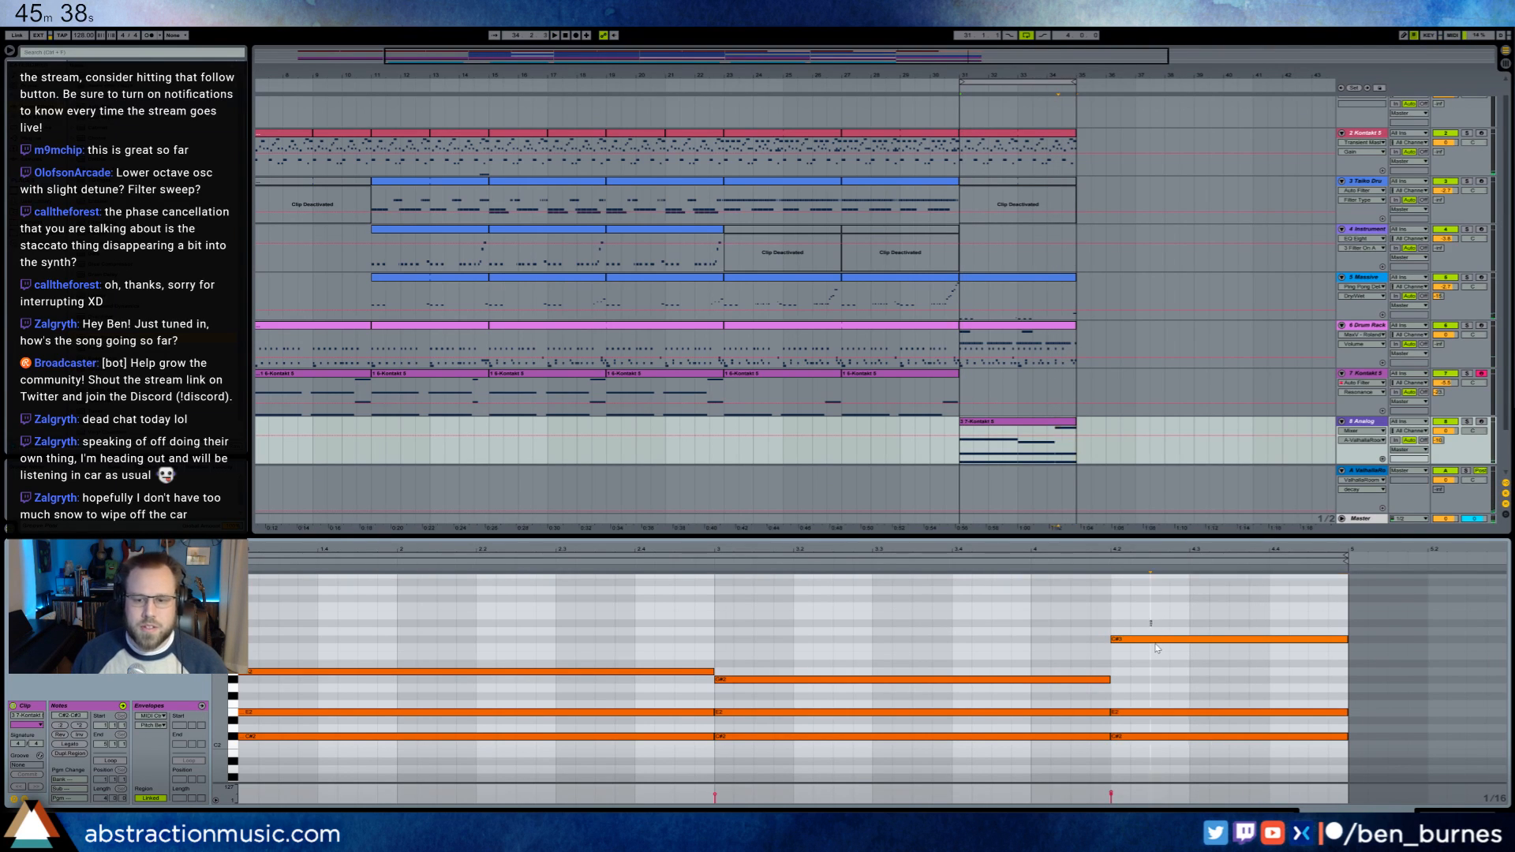
key(Down)
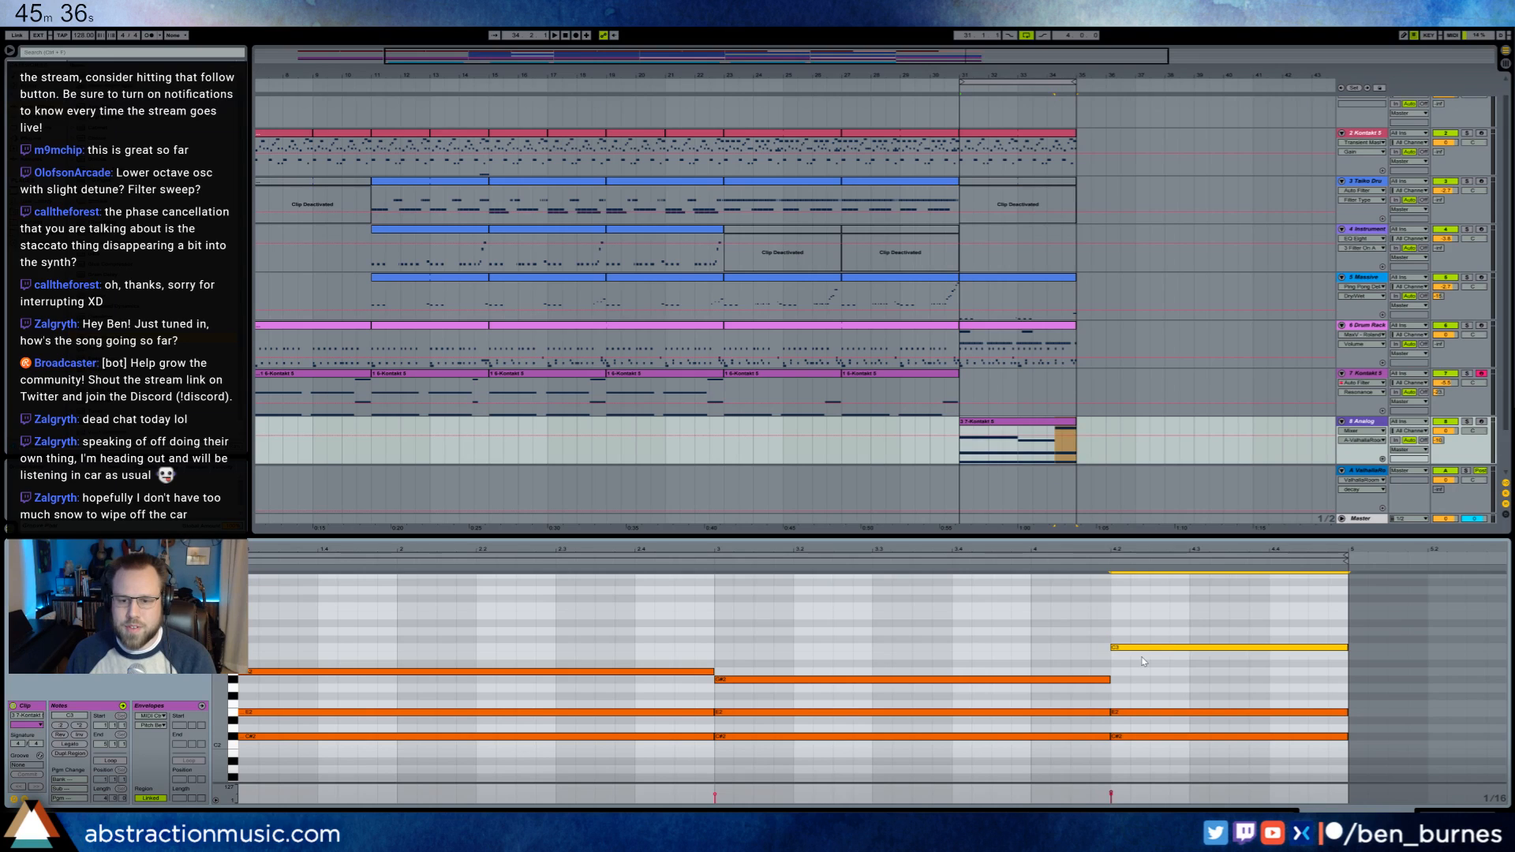
key(Down)
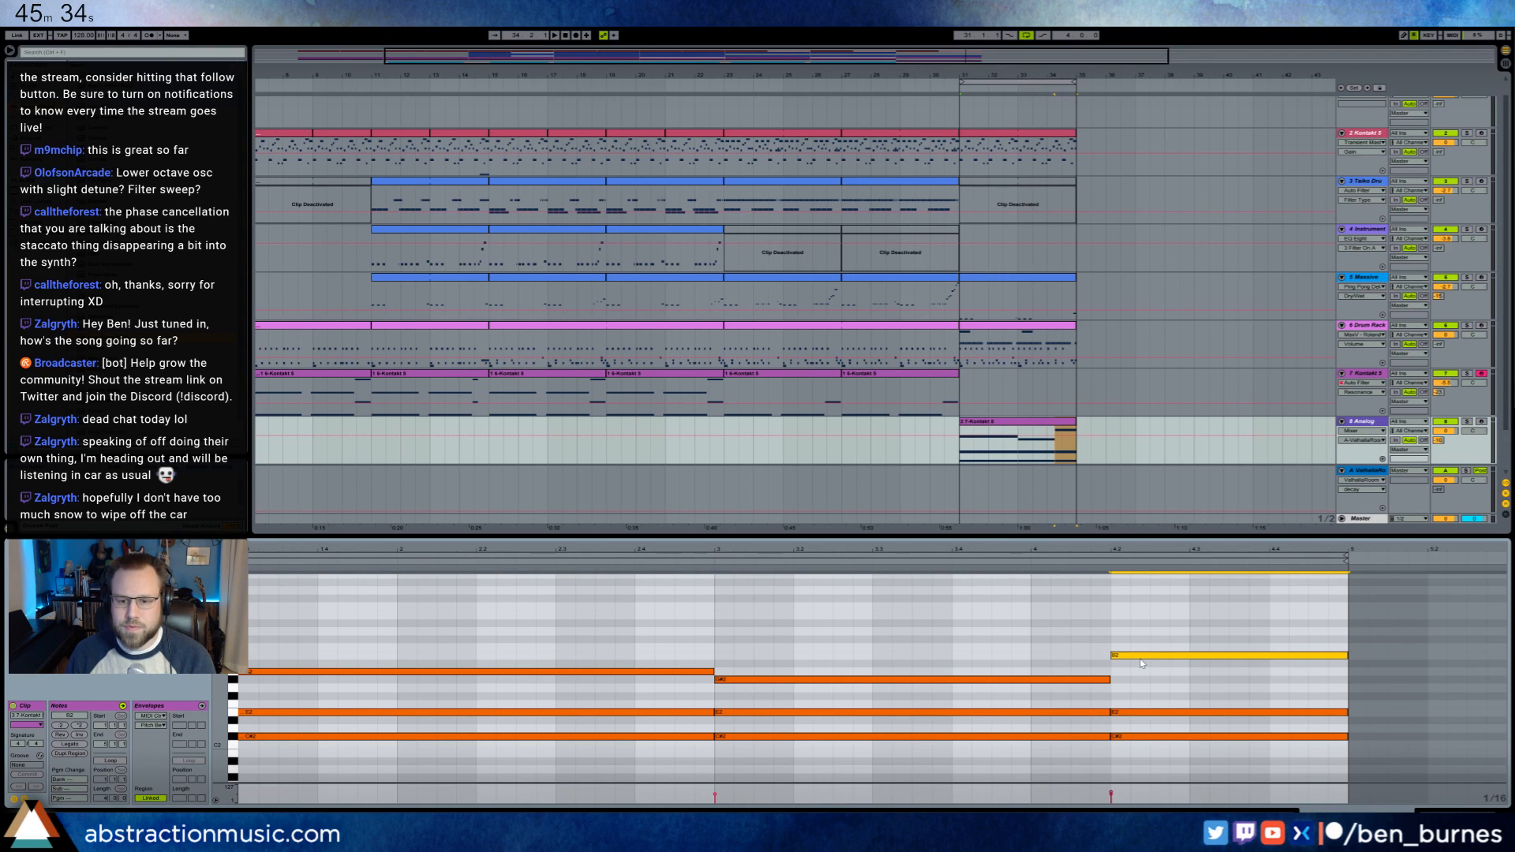
key(Up)
key(Up)
key(Up)
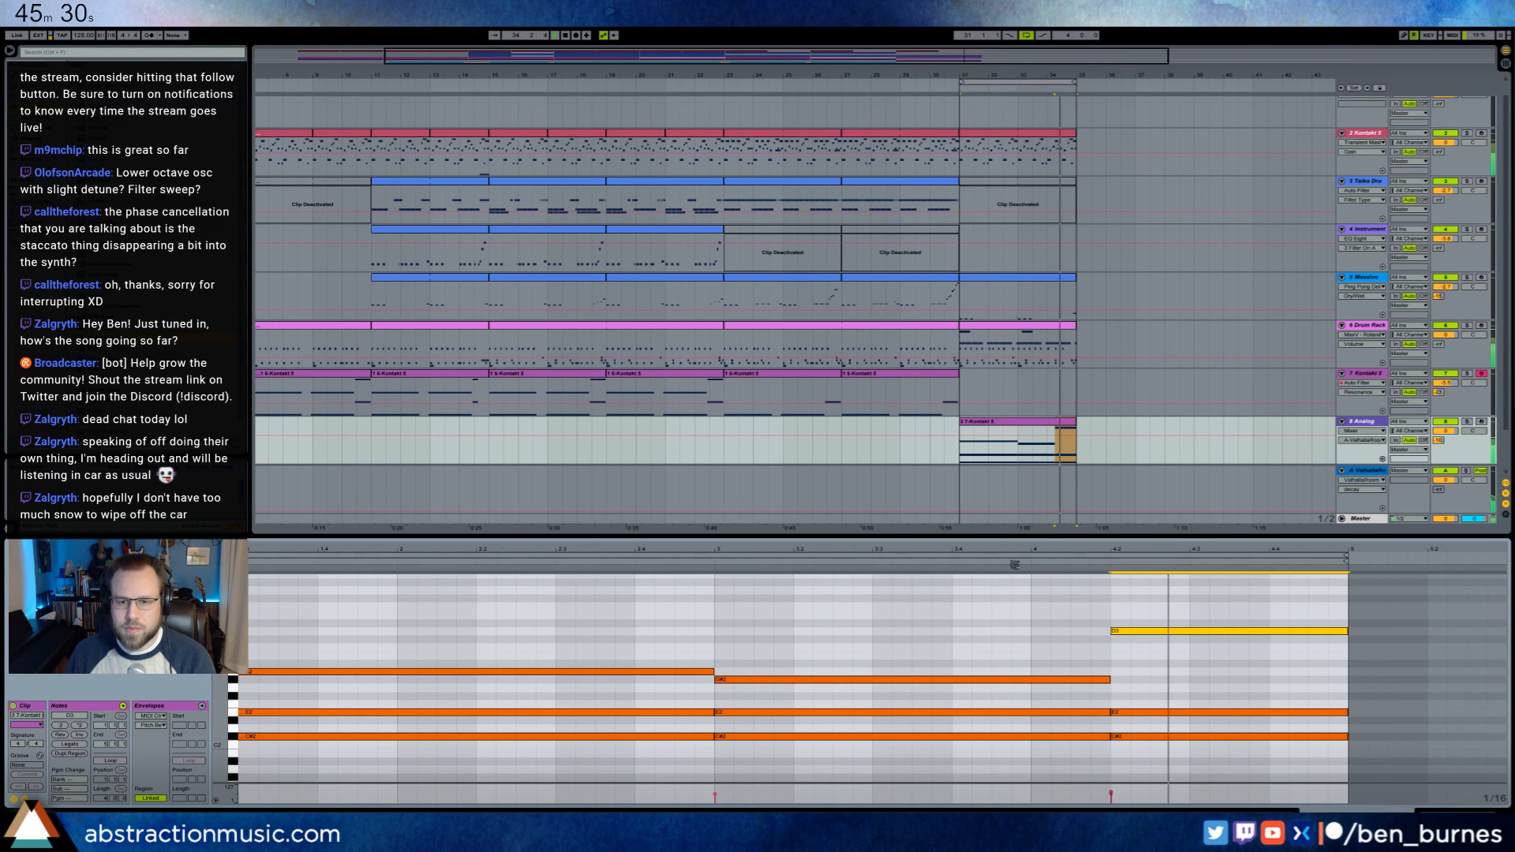
- Lower the last top note to the second chord's top pitch and extend the second chord's three notes to the clip's end
key(Down)
key(Down)
key(Down)
key(Down)
key(Down)
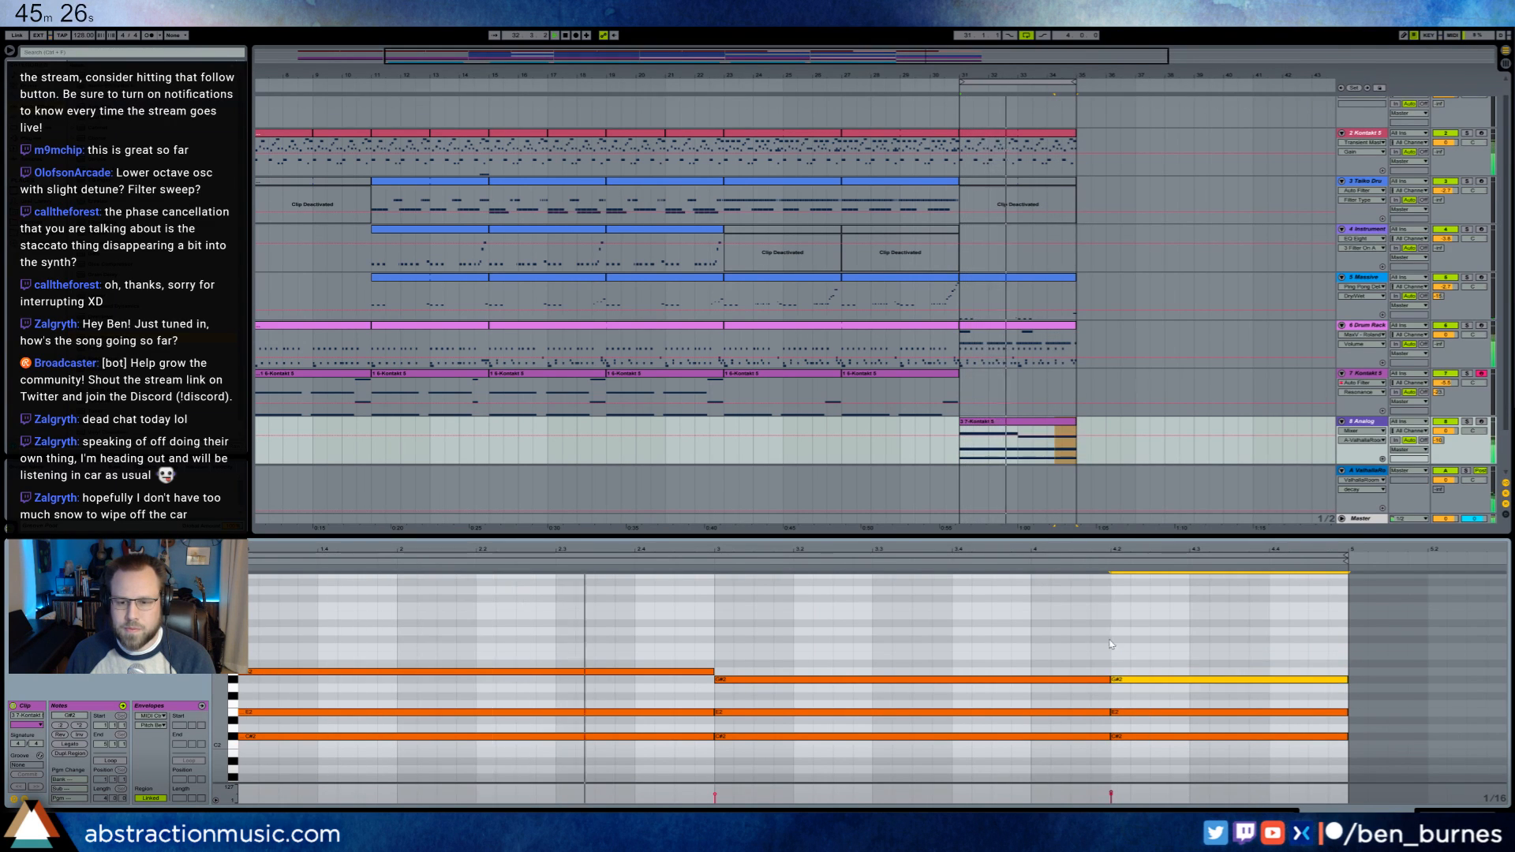
drag(1071, 639, 1091, 763)
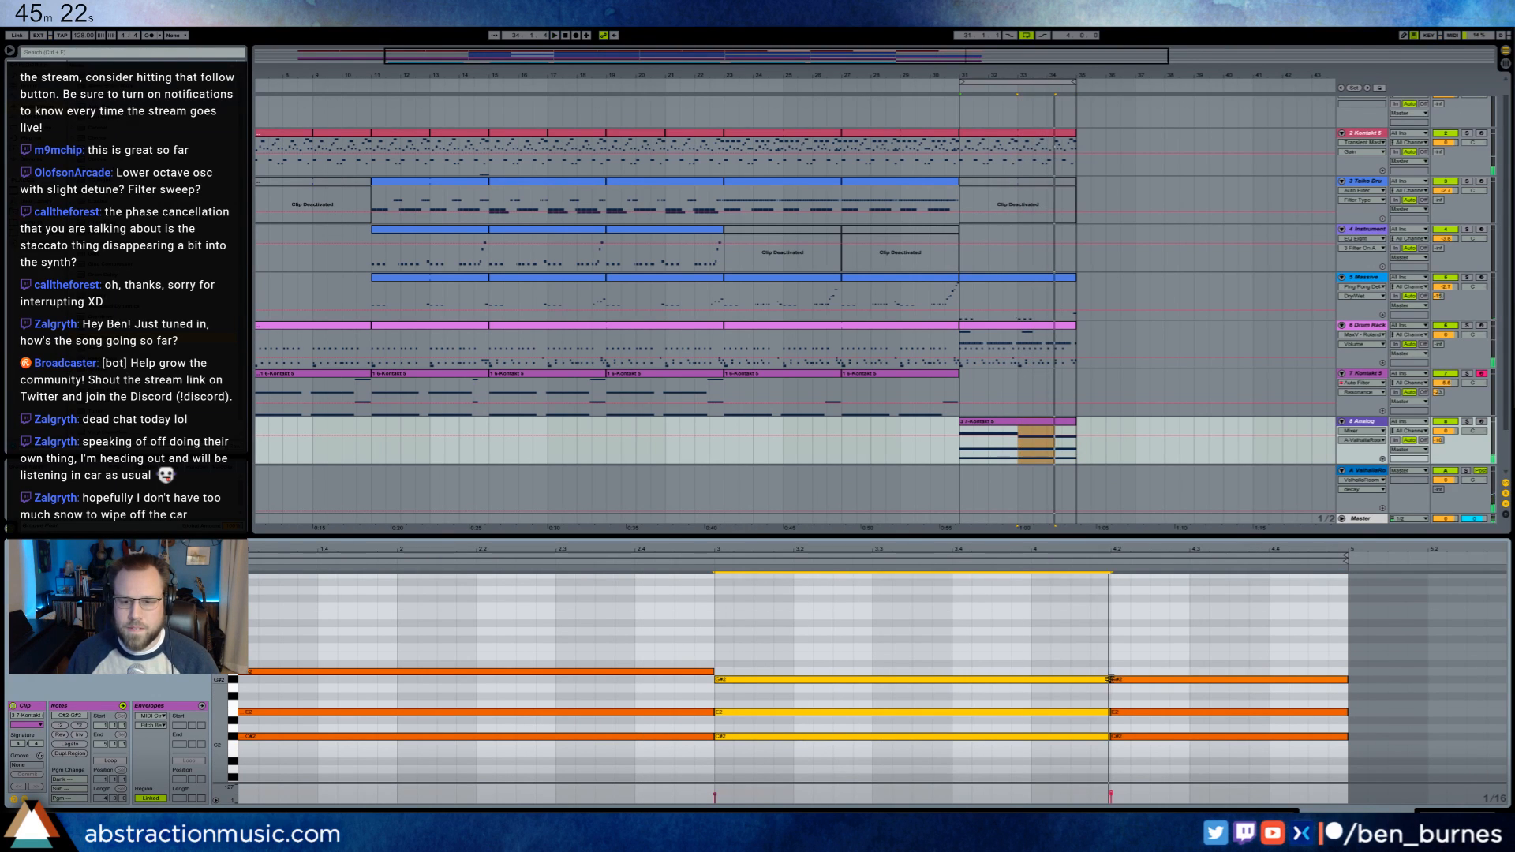
drag(1108, 678, 1238, 685)
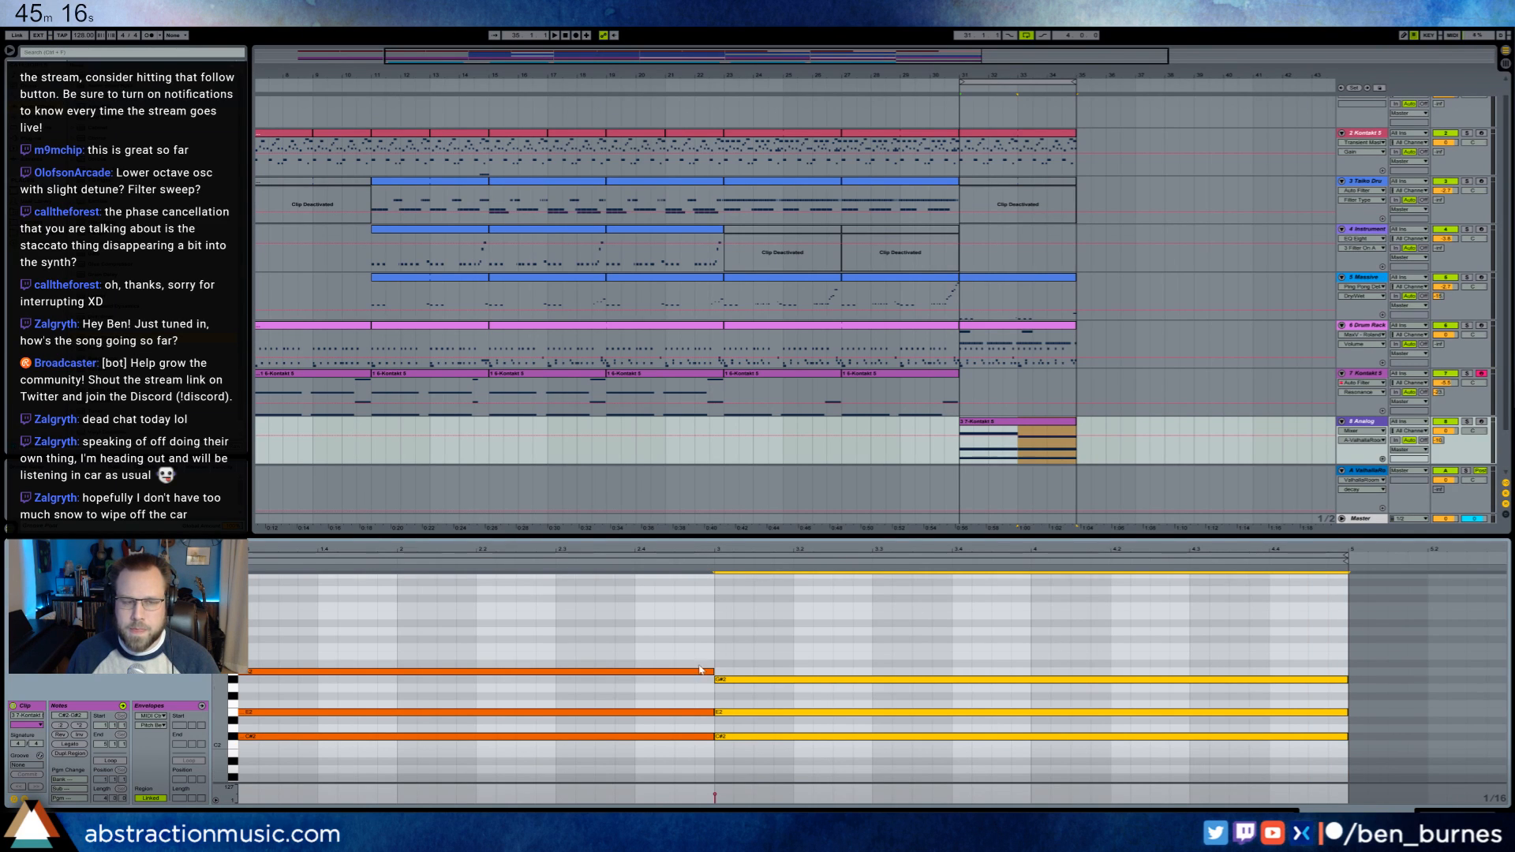
- Duplicate all chord notes in the Analog clip one octave higher
scroll(444, 647, left, 2)
drag(462, 644, 1062, 800)
key(ctrl+c)
key(ctrl+v)
key(shift+Up)
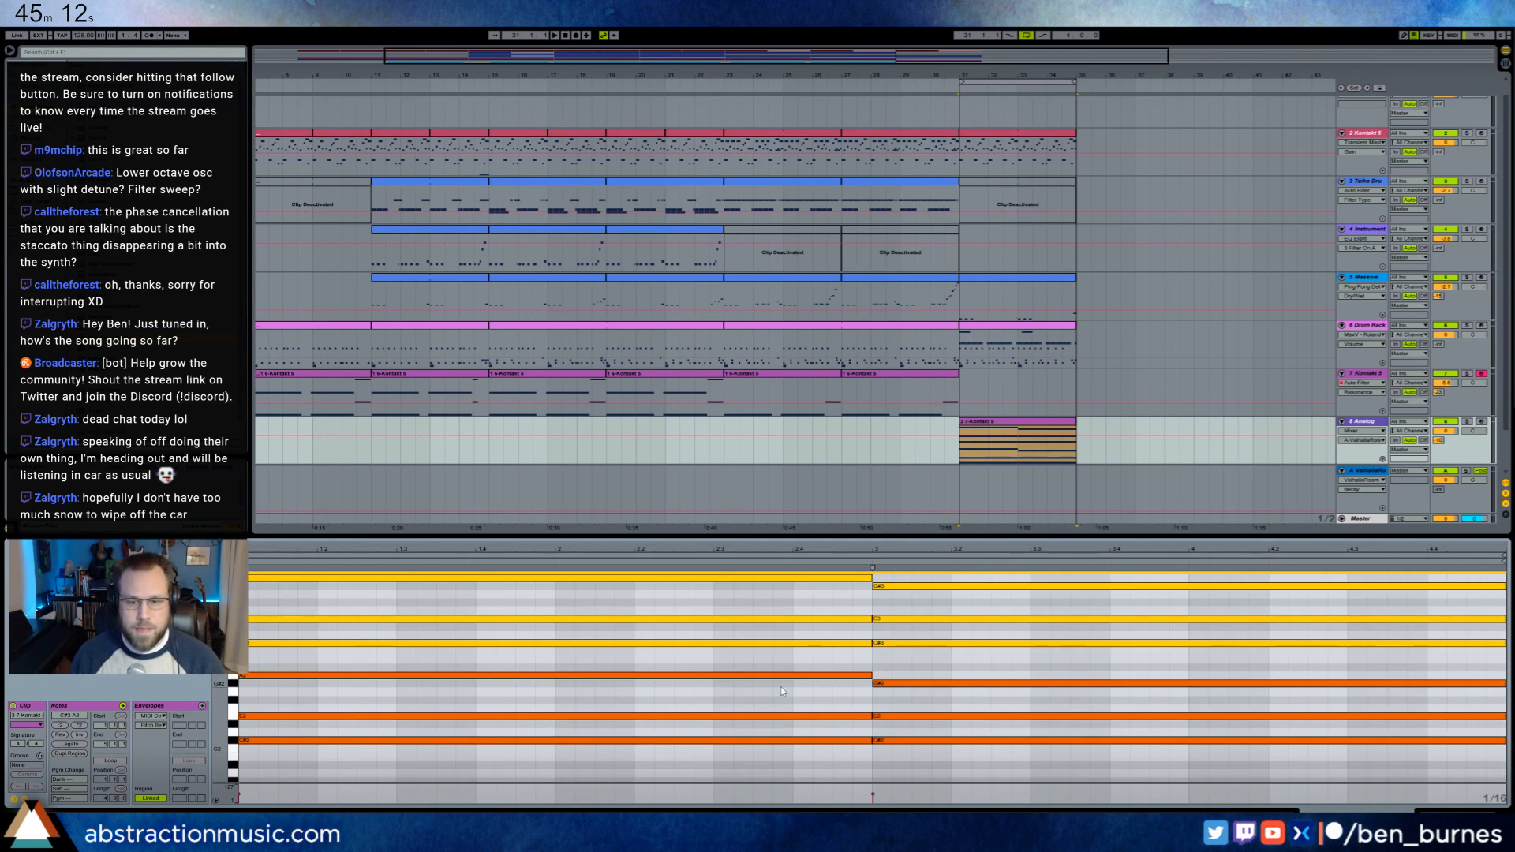
- Play the octave-doubled chords and check the Arpeggiator's transposition Steps setting
click(1023, 671)
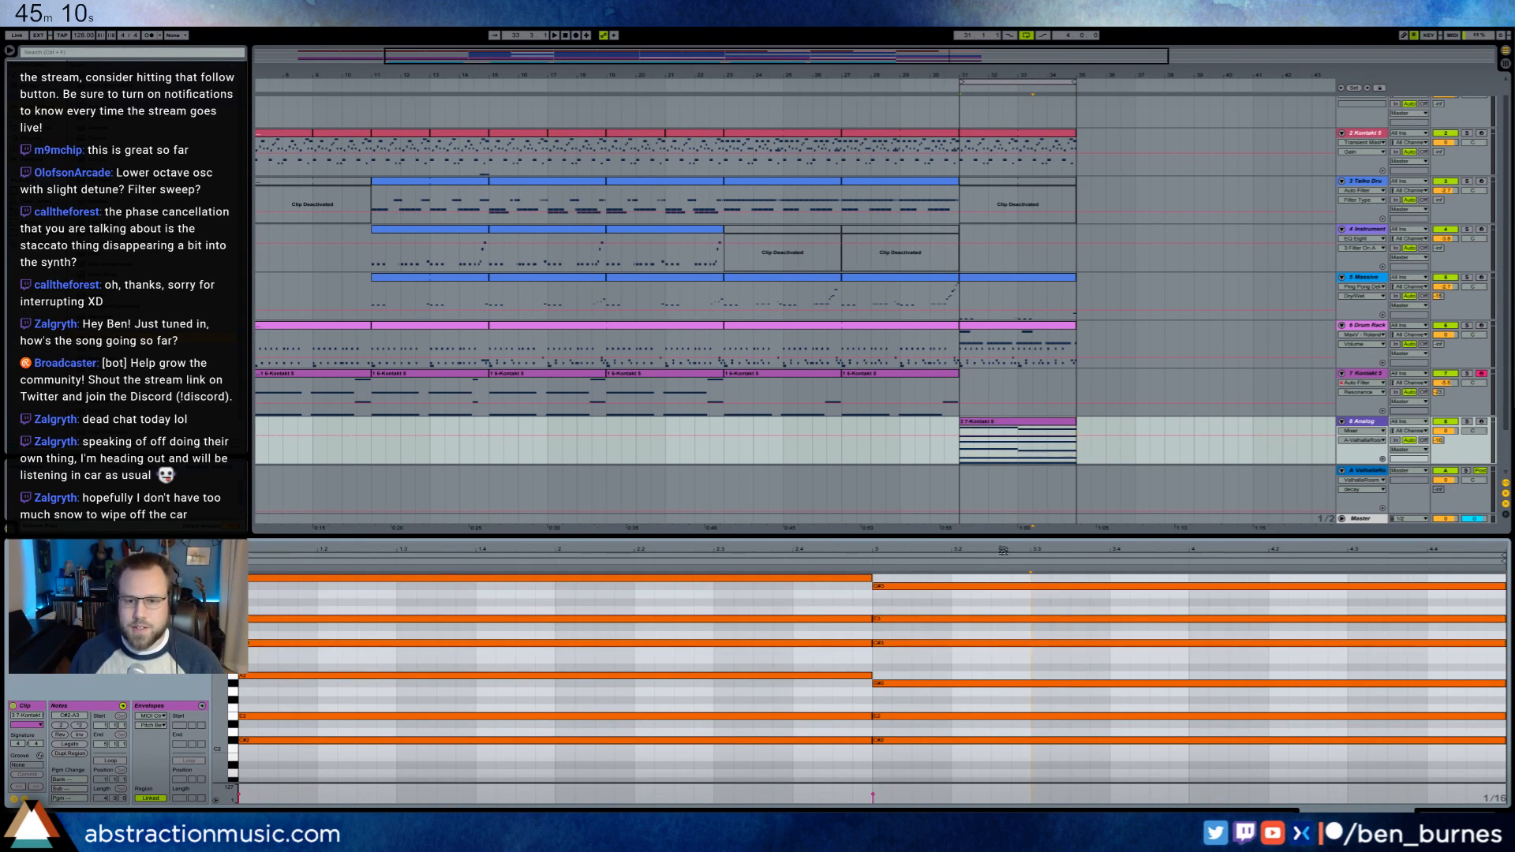
key(space)
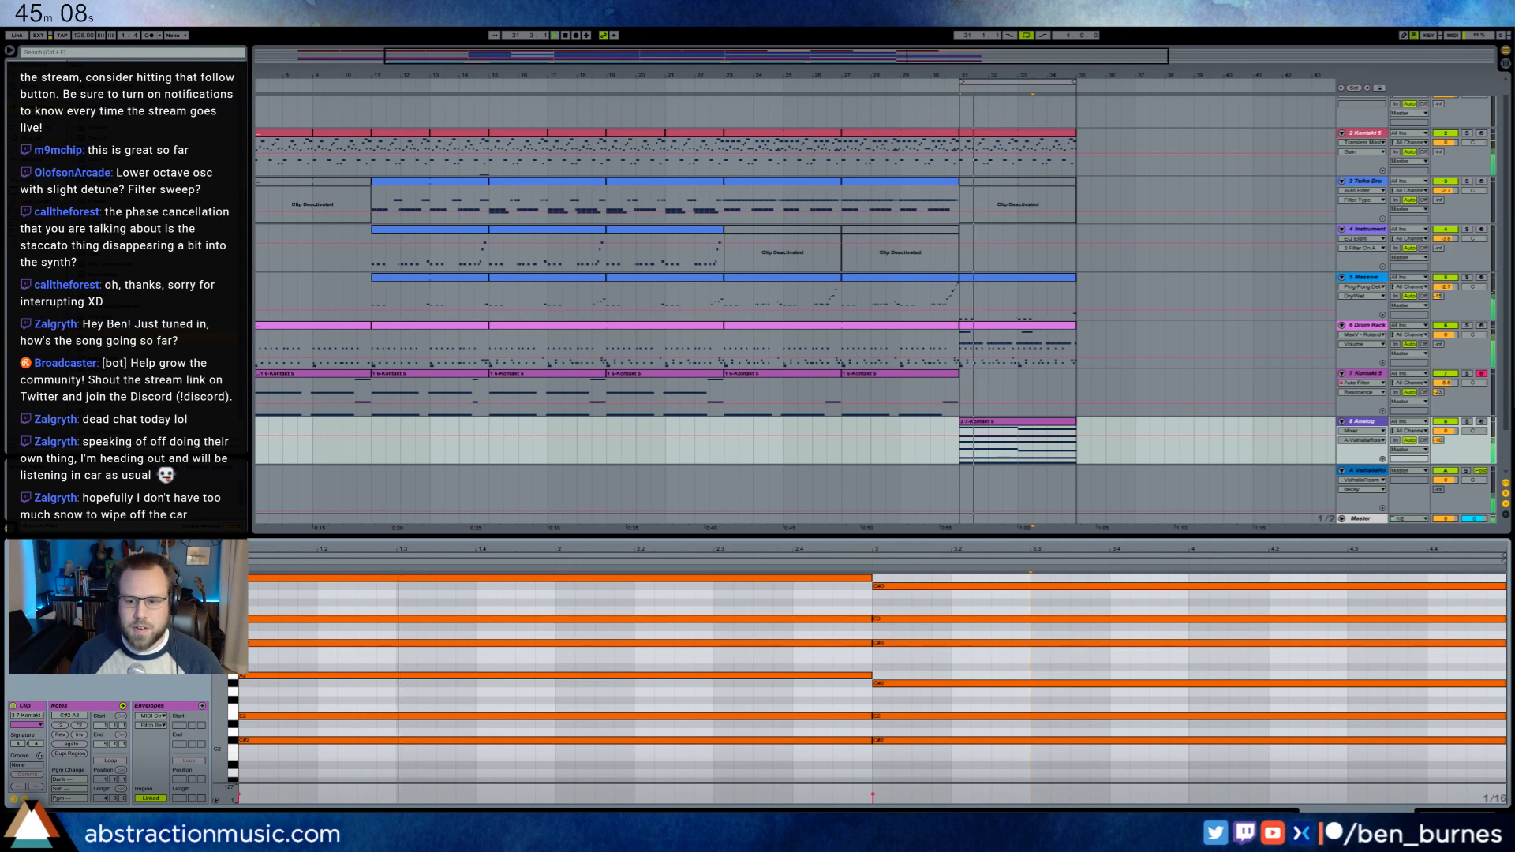
key(shift+Tab)
click(103, 764)
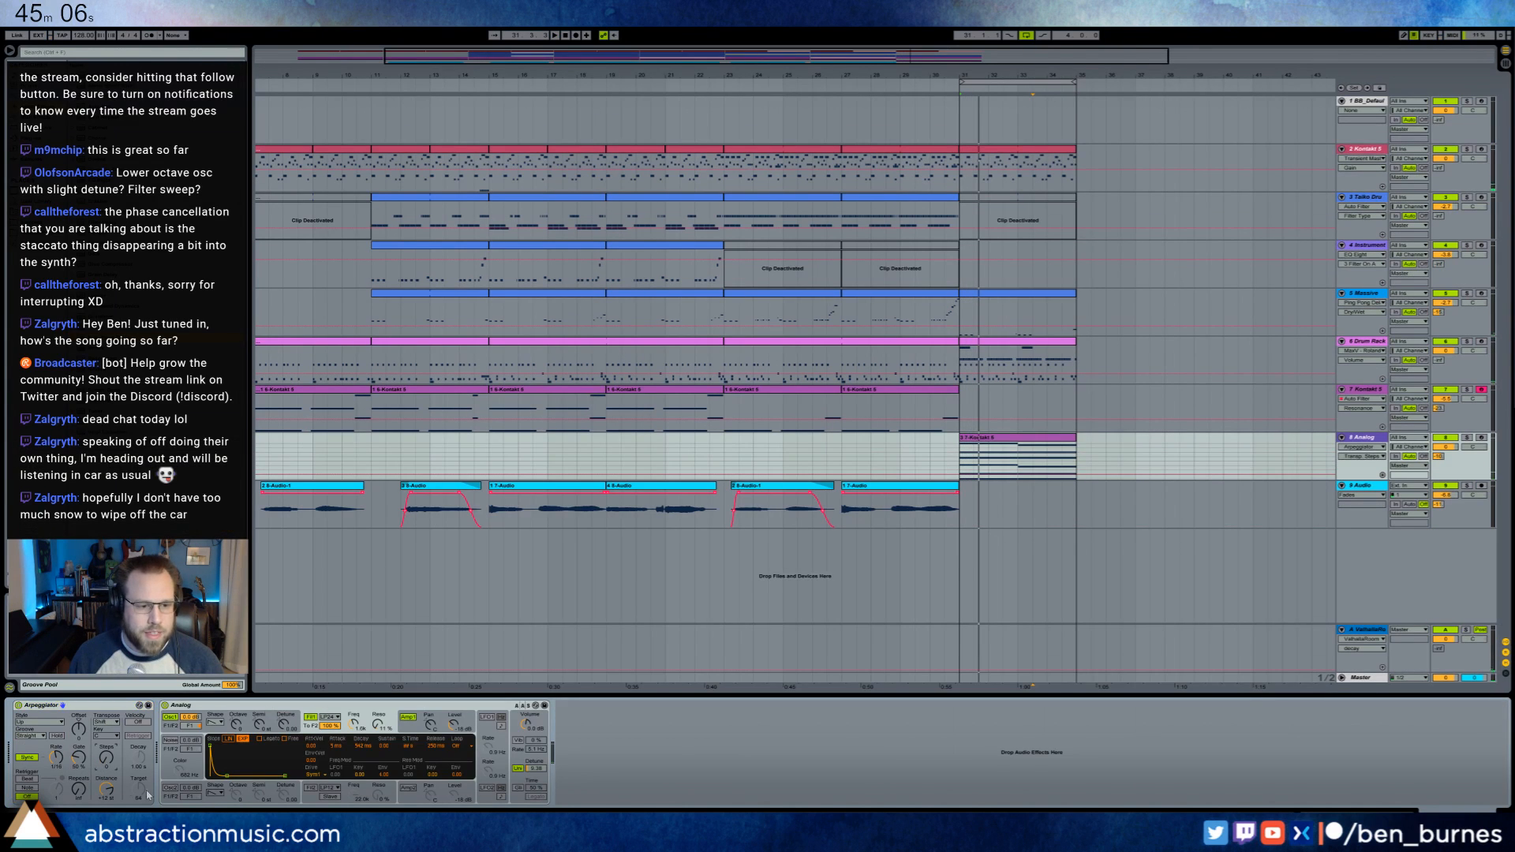
- Shorten the second chord's highest note to half a beat into clip bar 4 and add a higher note from there to the end
key(shift+Tab)
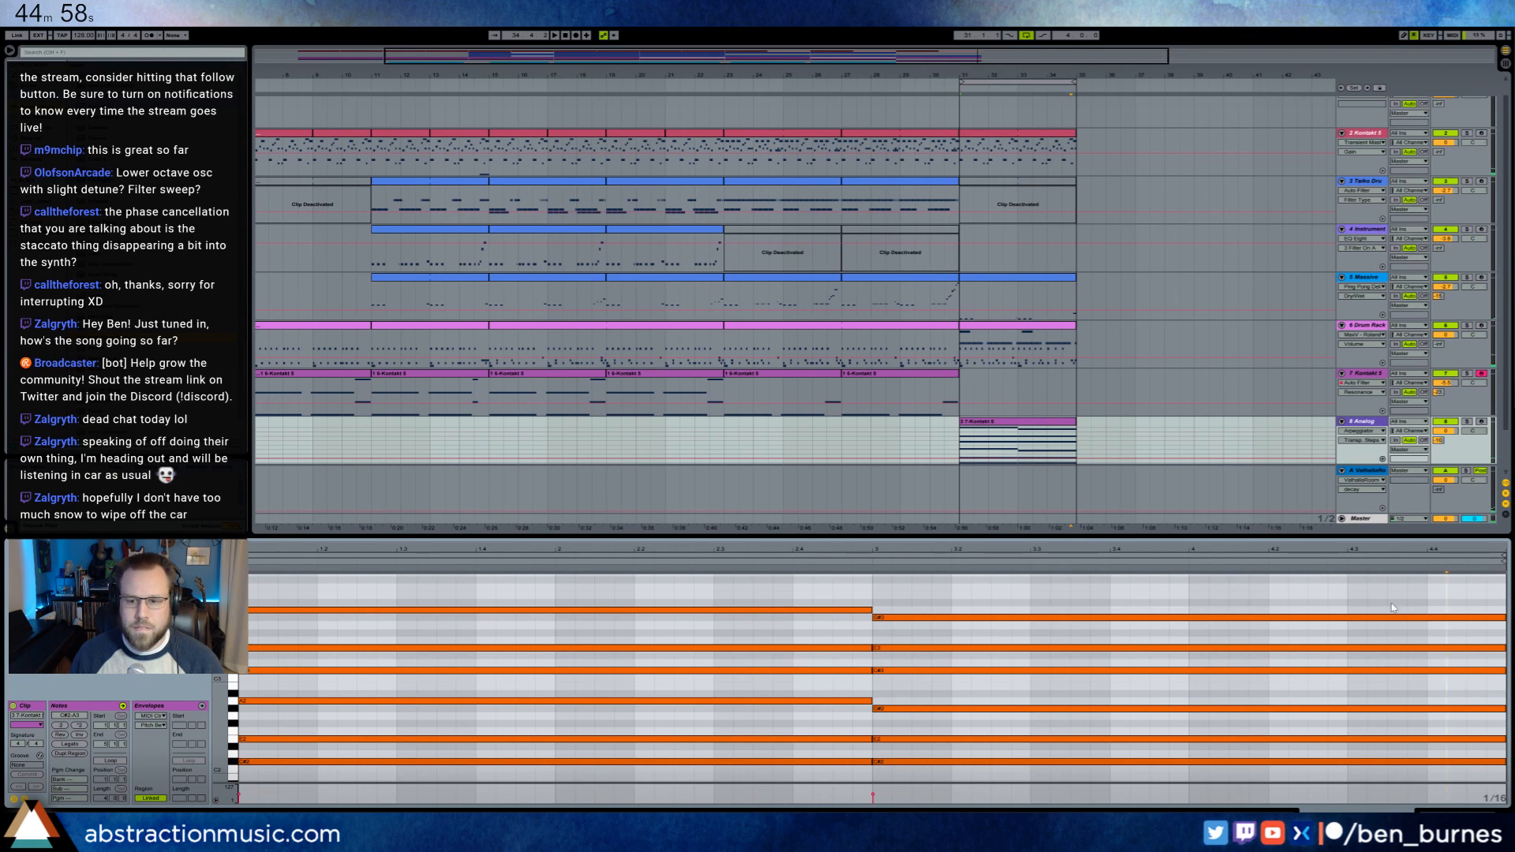
drag(1504, 617, 1284, 620)
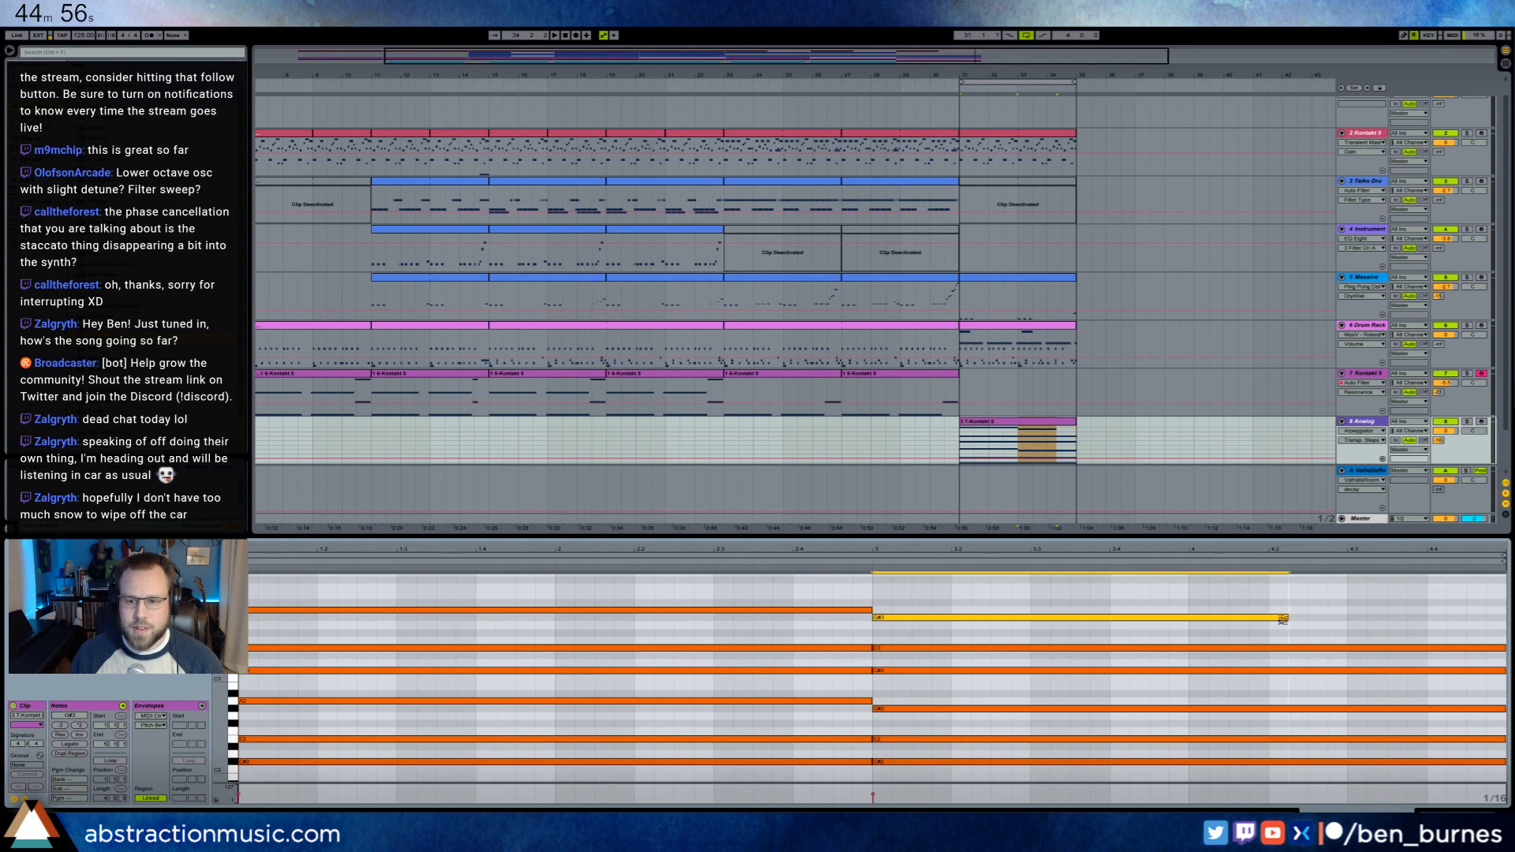
scroll(1238, 631, up, 1)
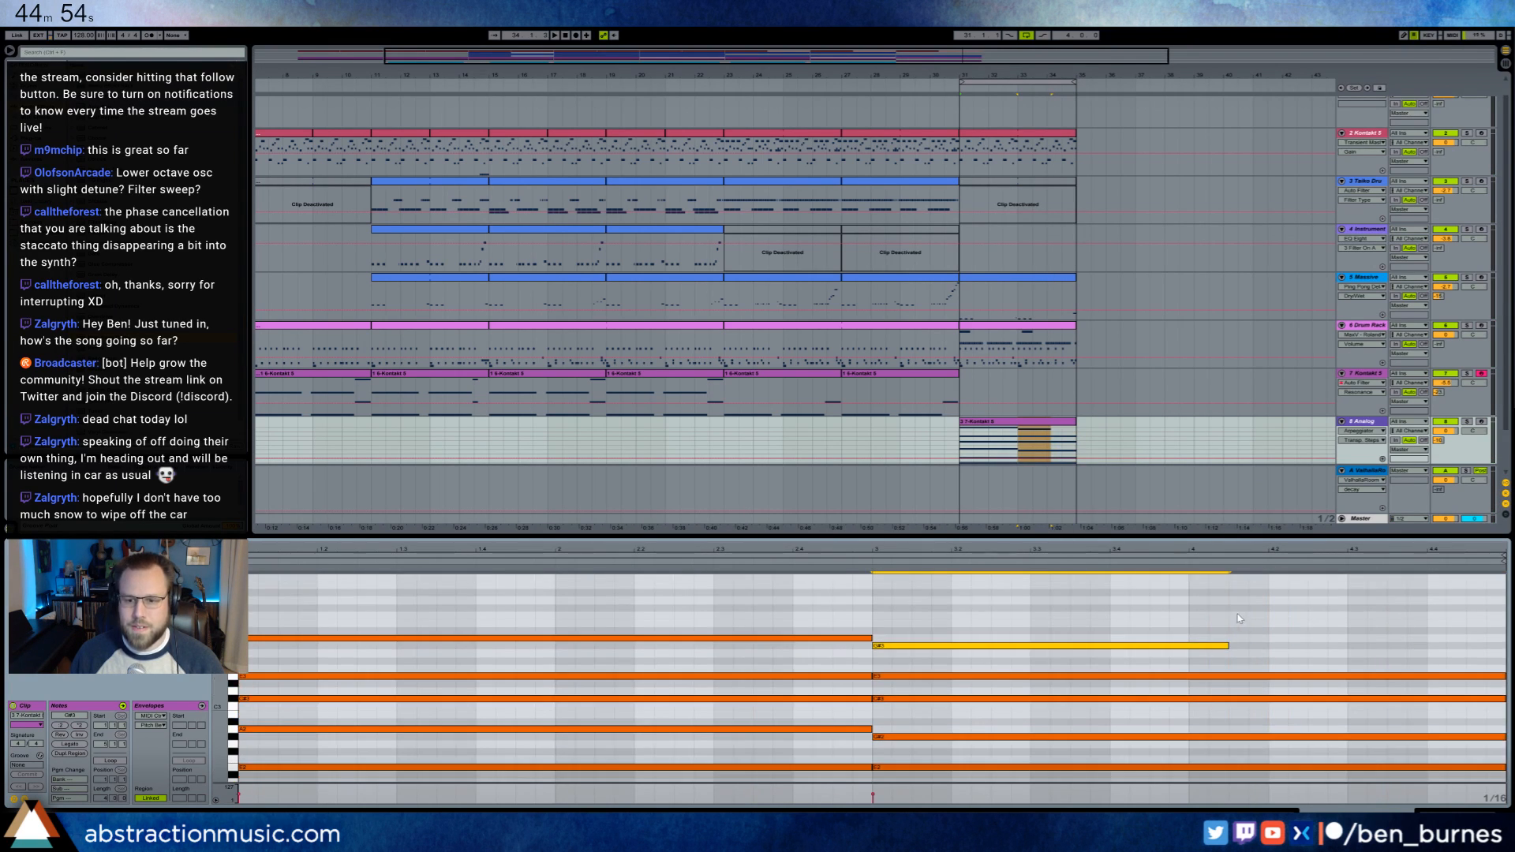
click(1237, 610)
drag(1236, 609, 1464, 604)
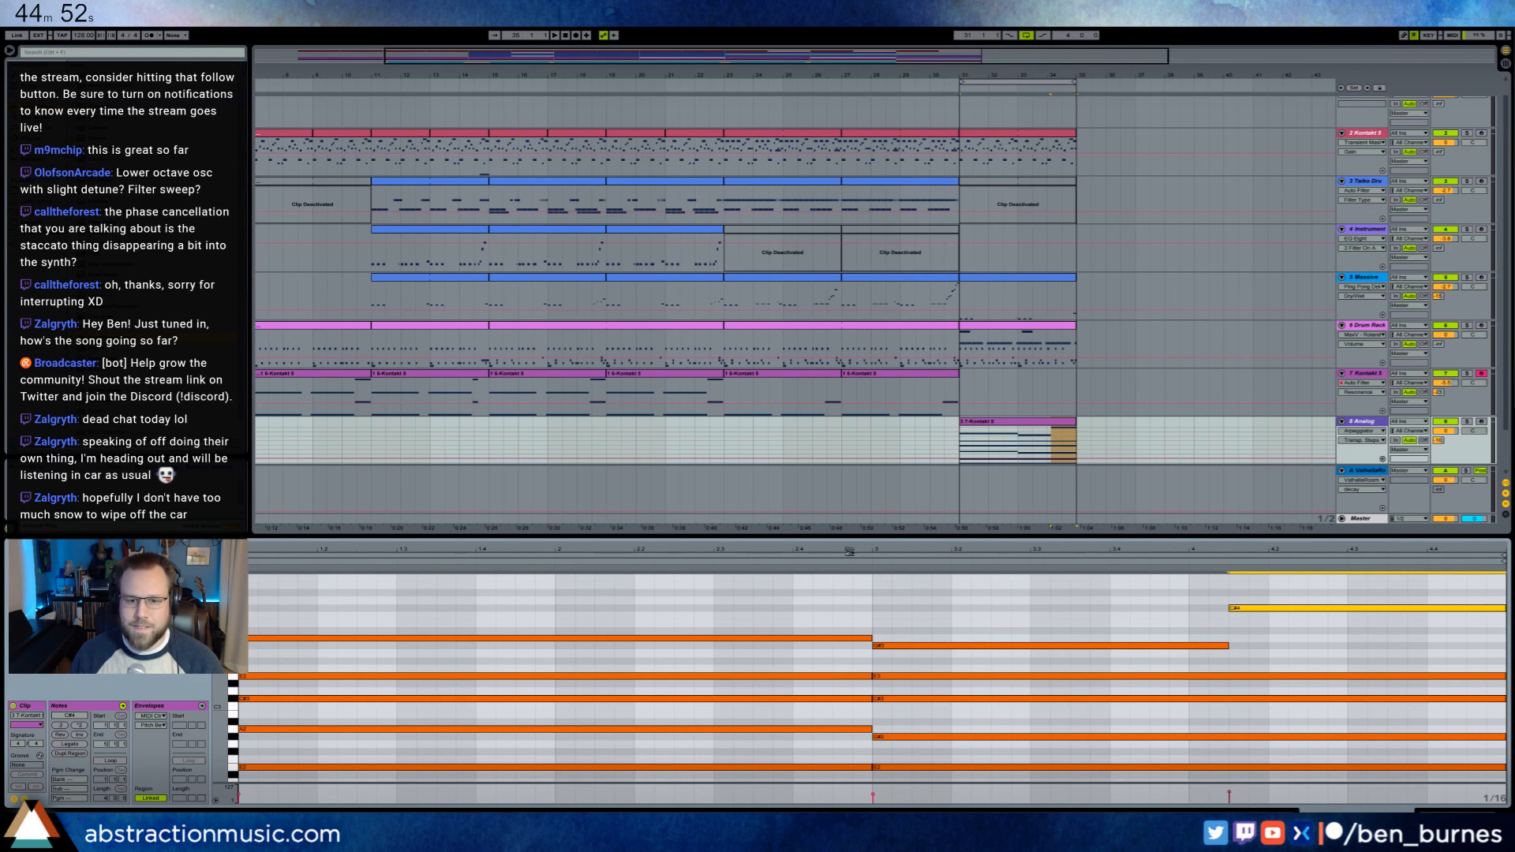
click(1111, 602)
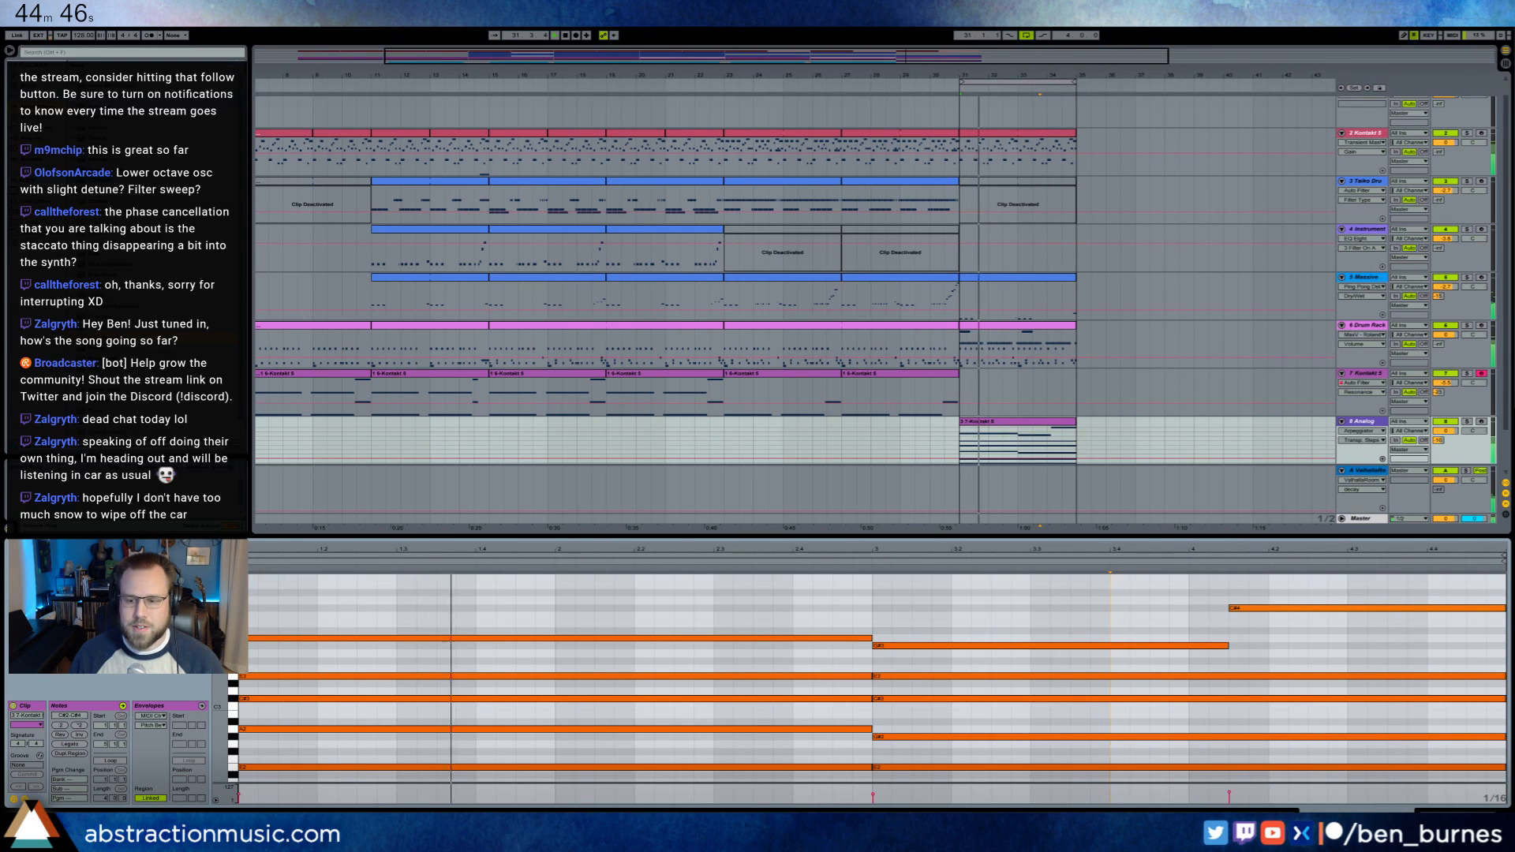
- Adjust Analog's Filter 1 frequency and unison detune, and add a Ping Pong Delay after it
key(shift+Tab)
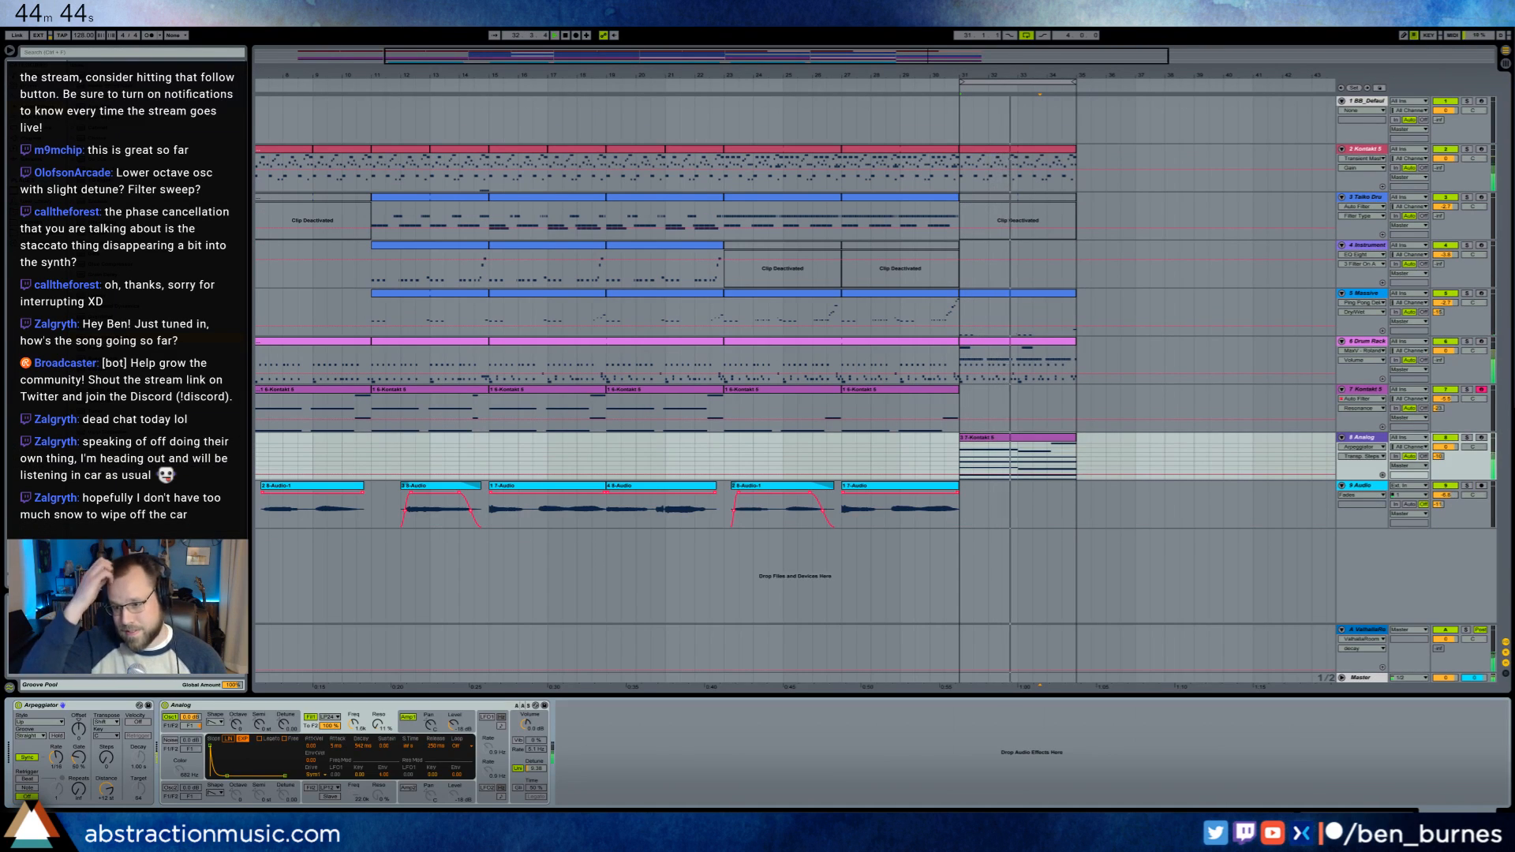
click(1028, 448)
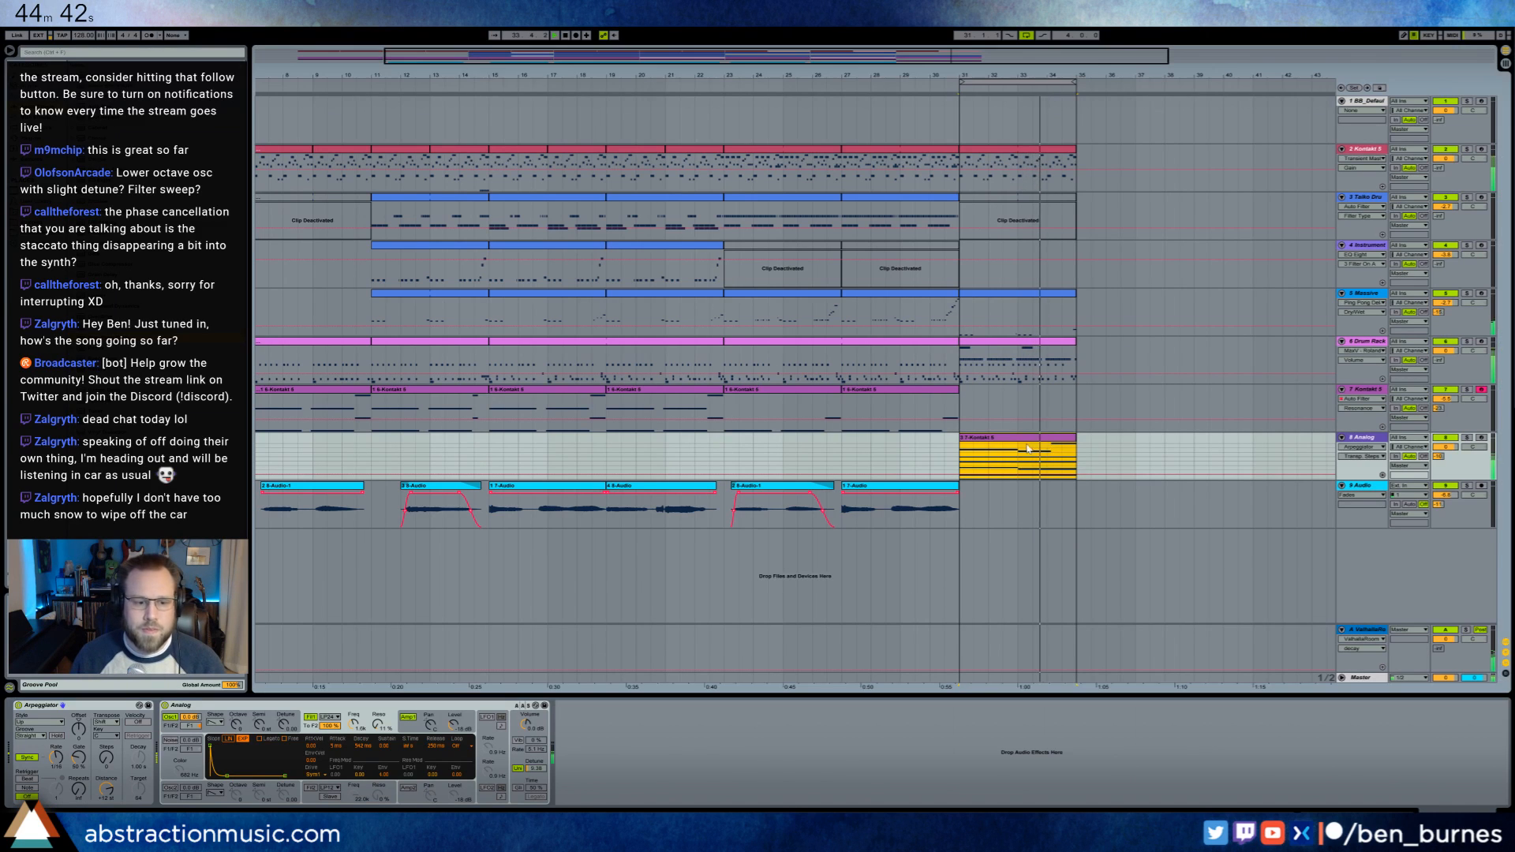
drag(355, 724, 355, 729)
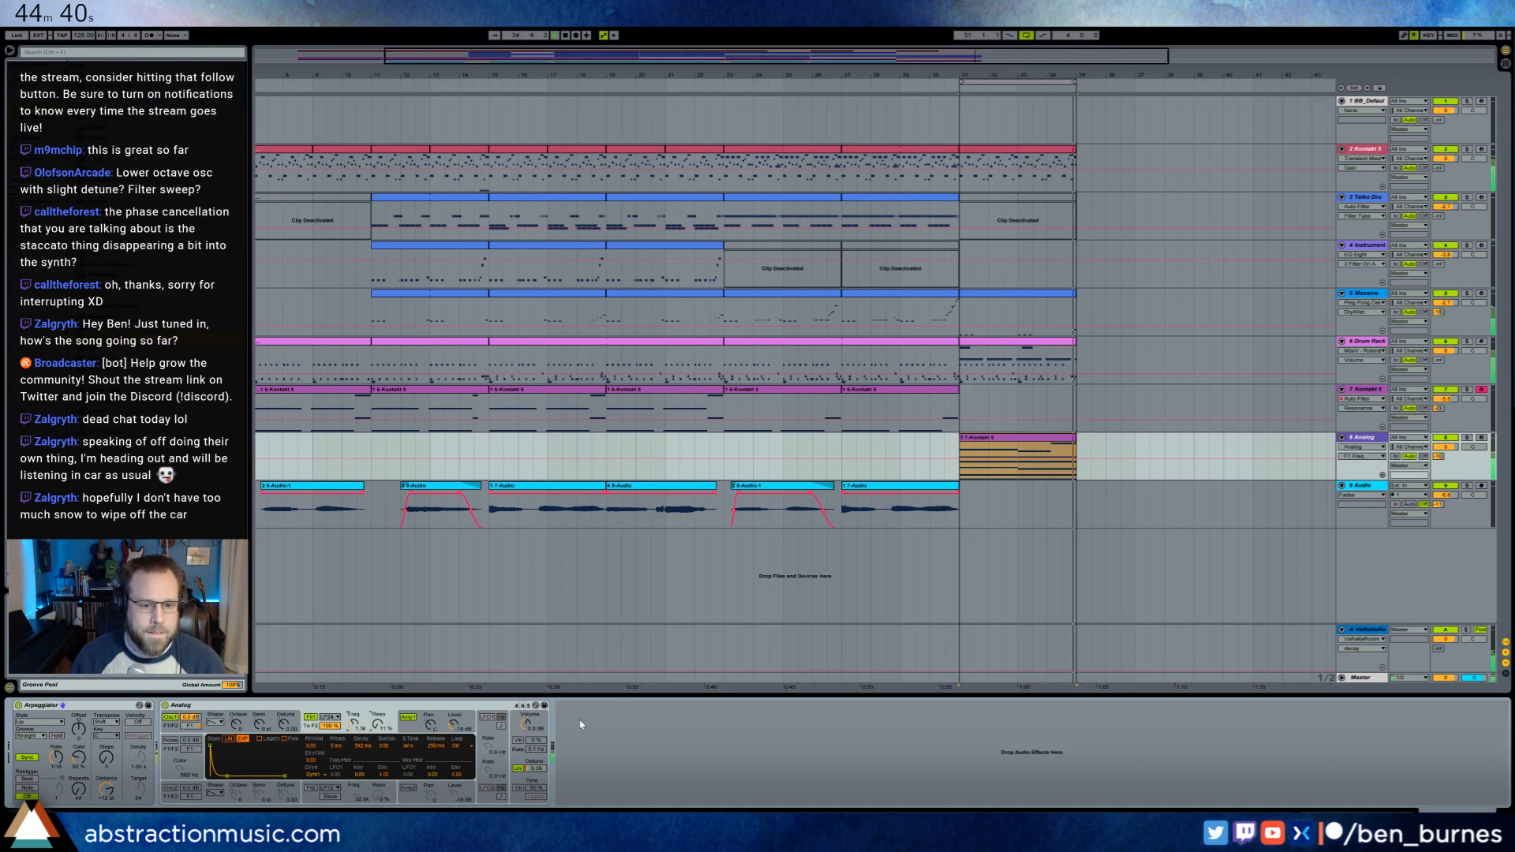
click(530, 769)
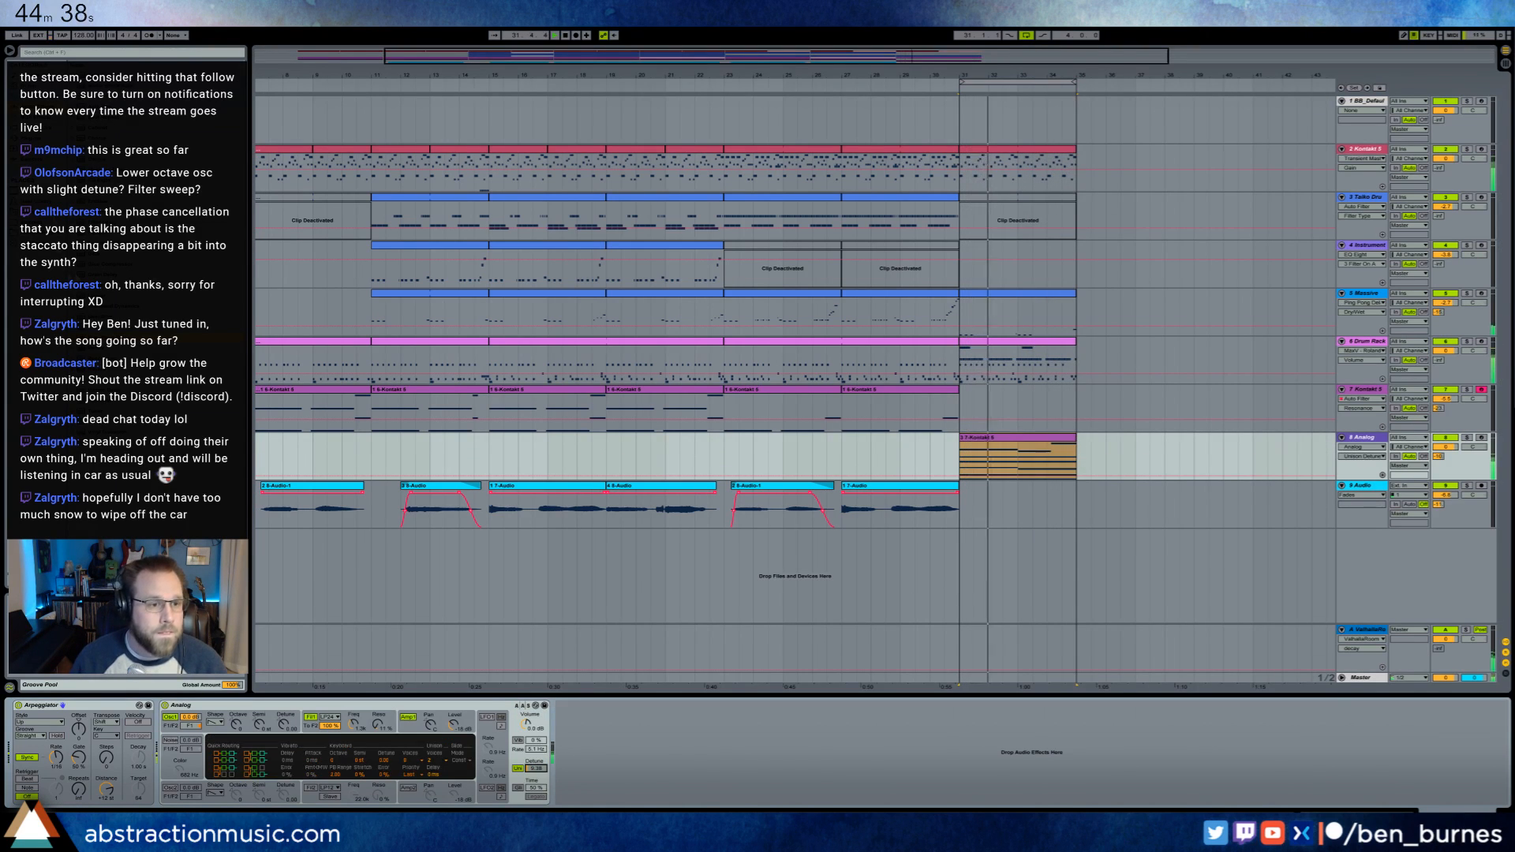
drag(127, 338, 573, 791)
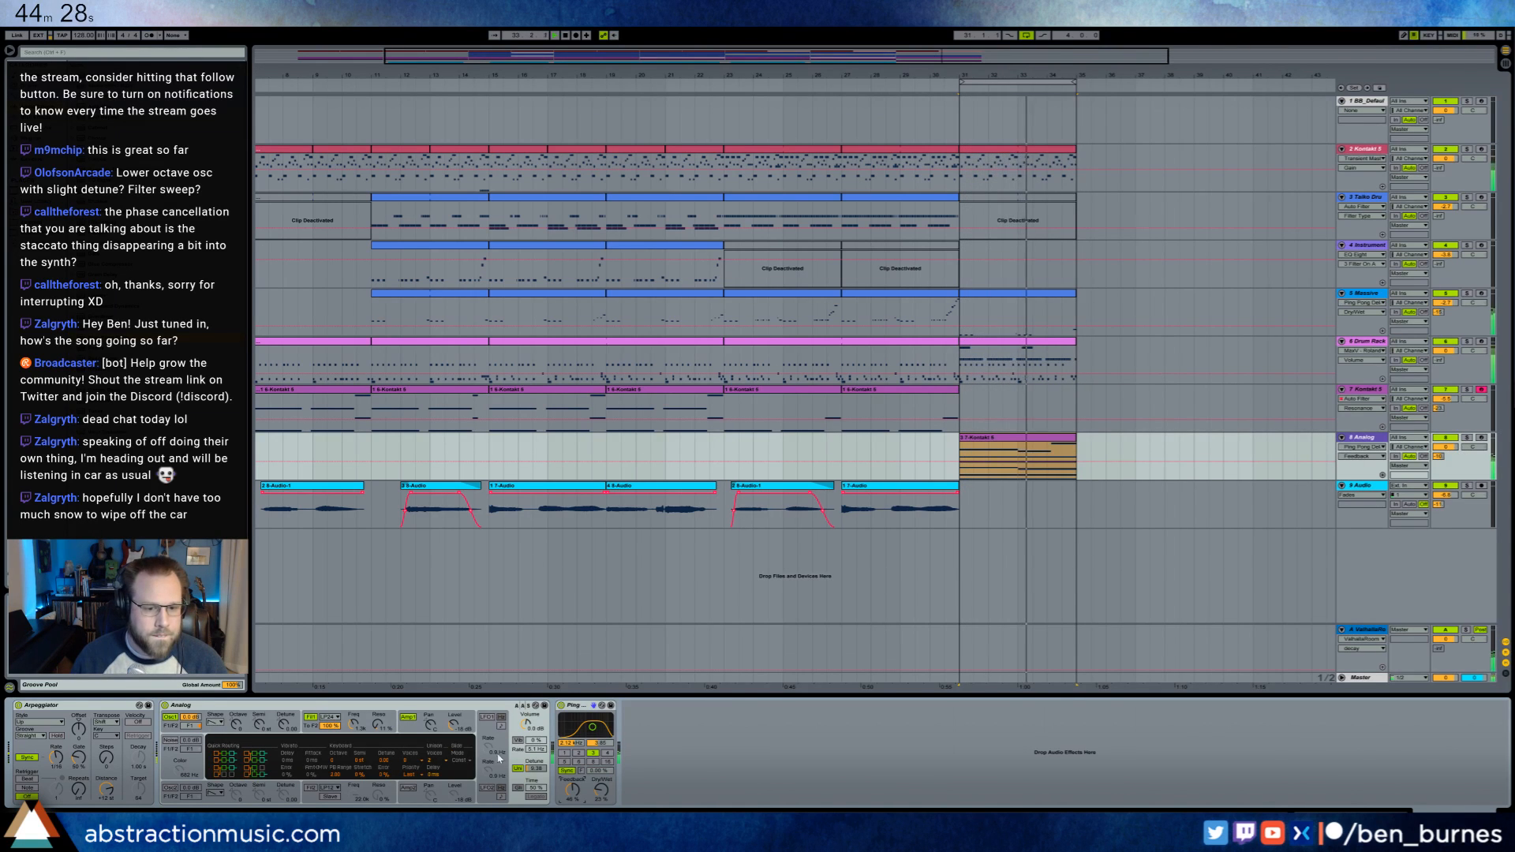
- Adjust the velocity of all notes in the Analog clip and select its final high note
double_click(1013, 438)
key(ctrl+a)
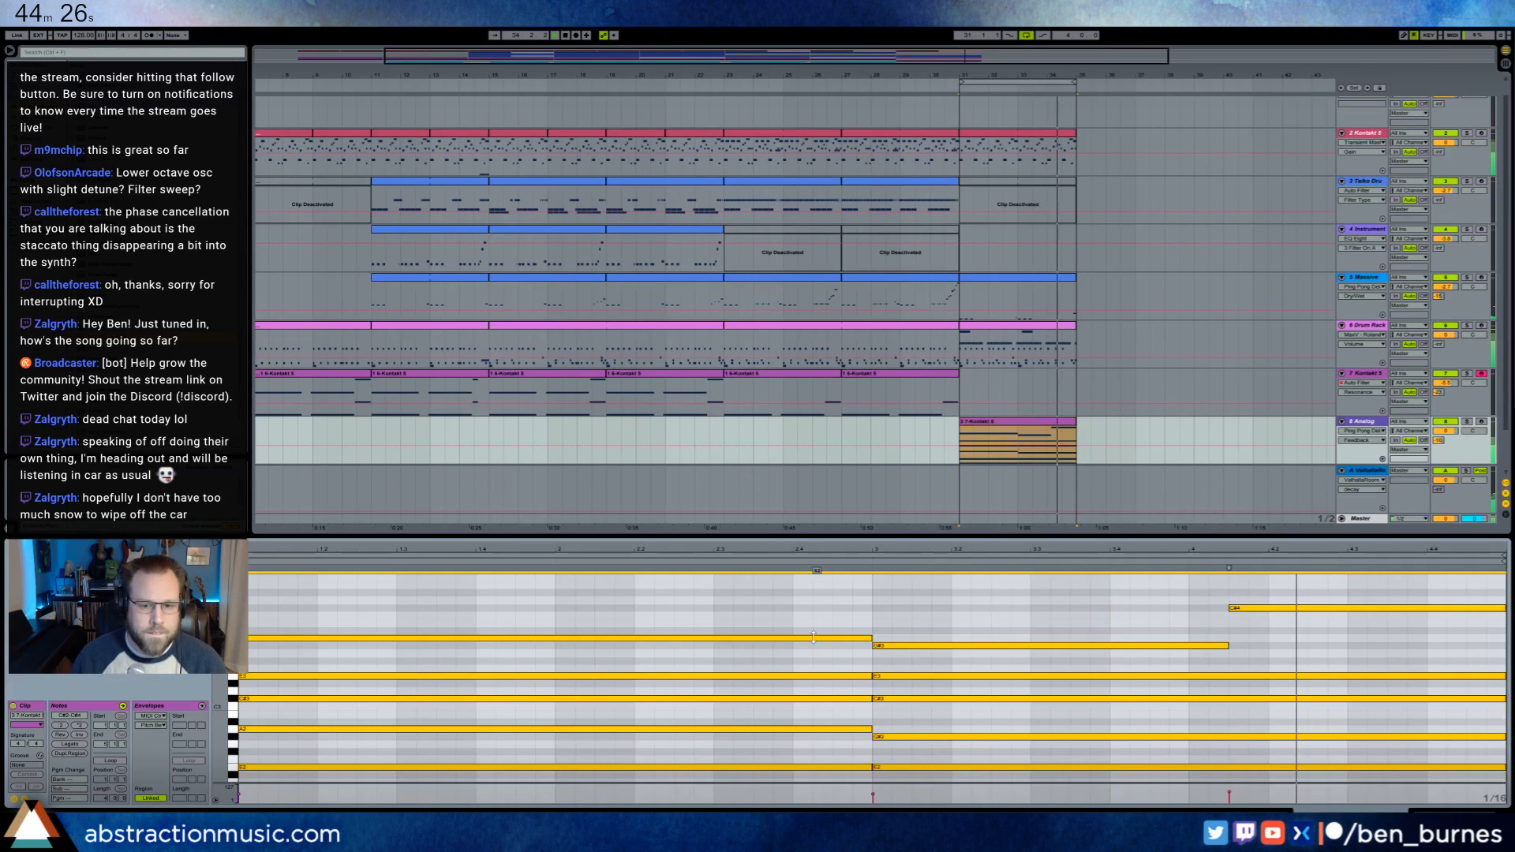
drag(822, 639, 822, 631)
click(1032, 619)
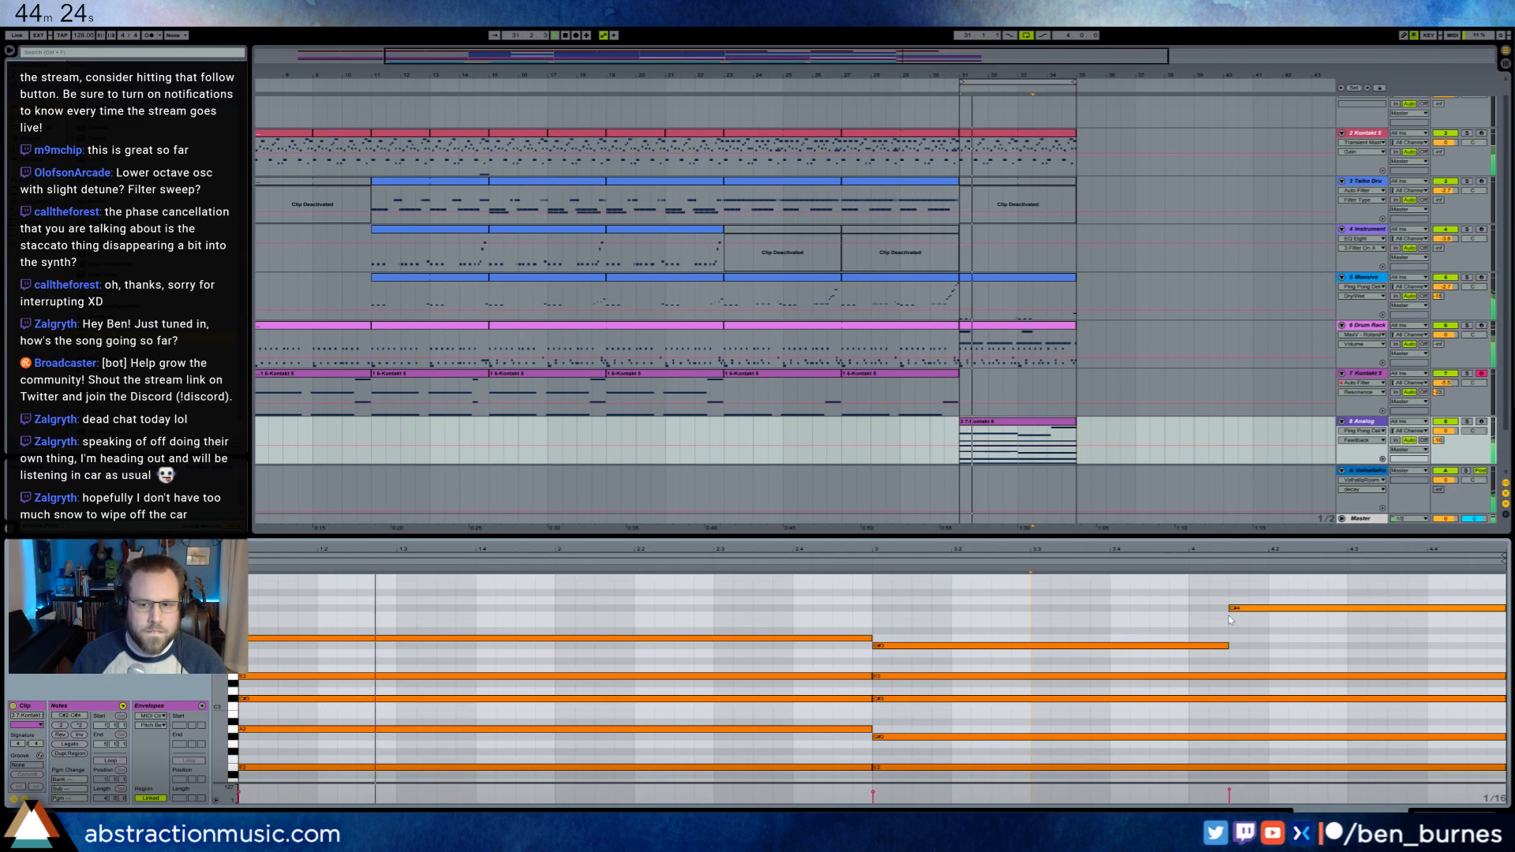
click(1250, 609)
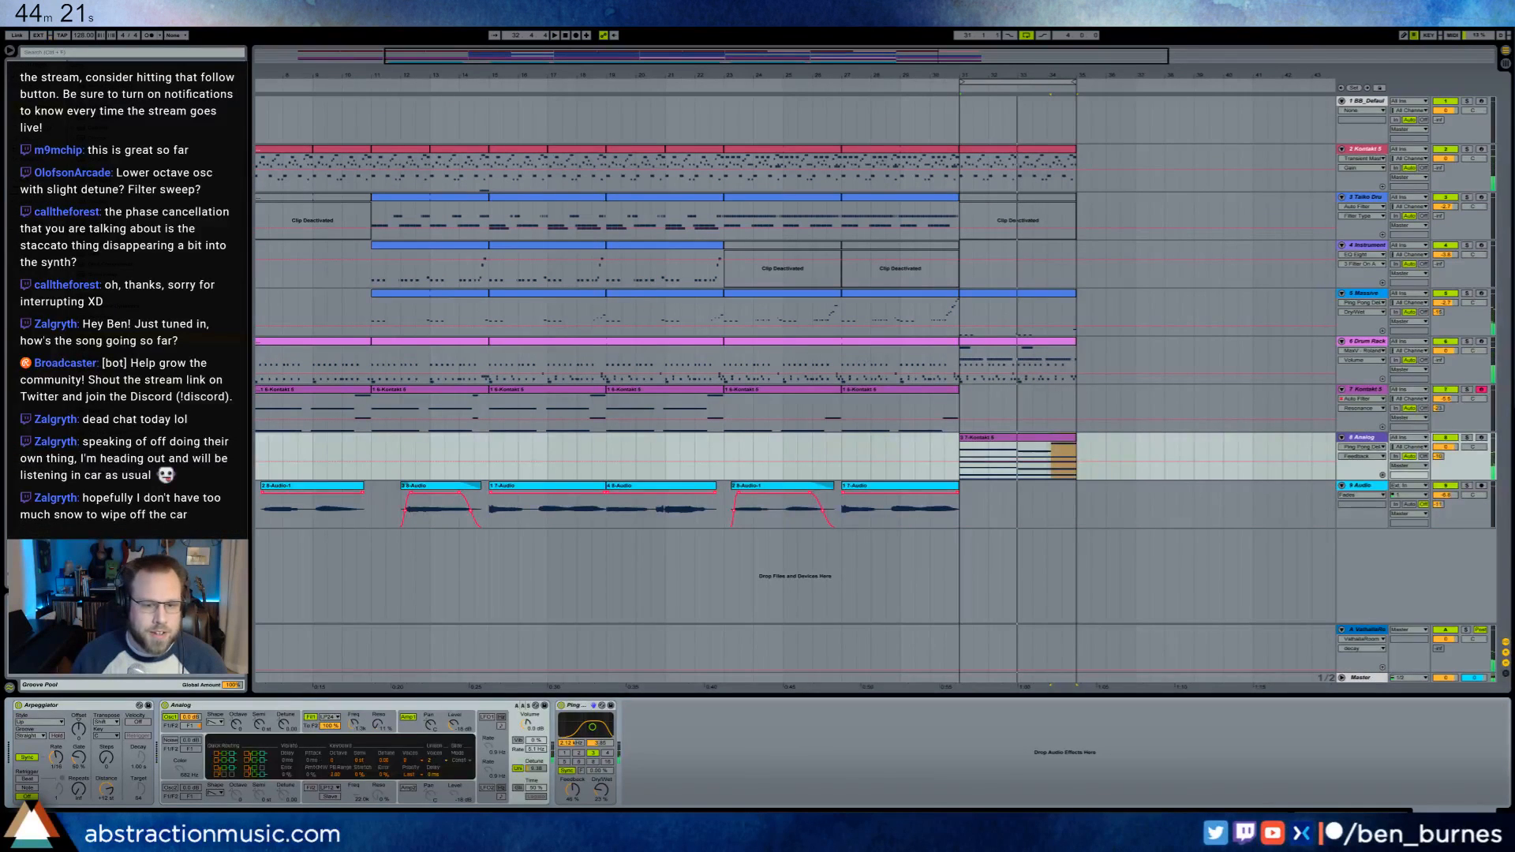
- Show Analog's Filter 1 frequency as the automation parameter on its track
click(354, 725)
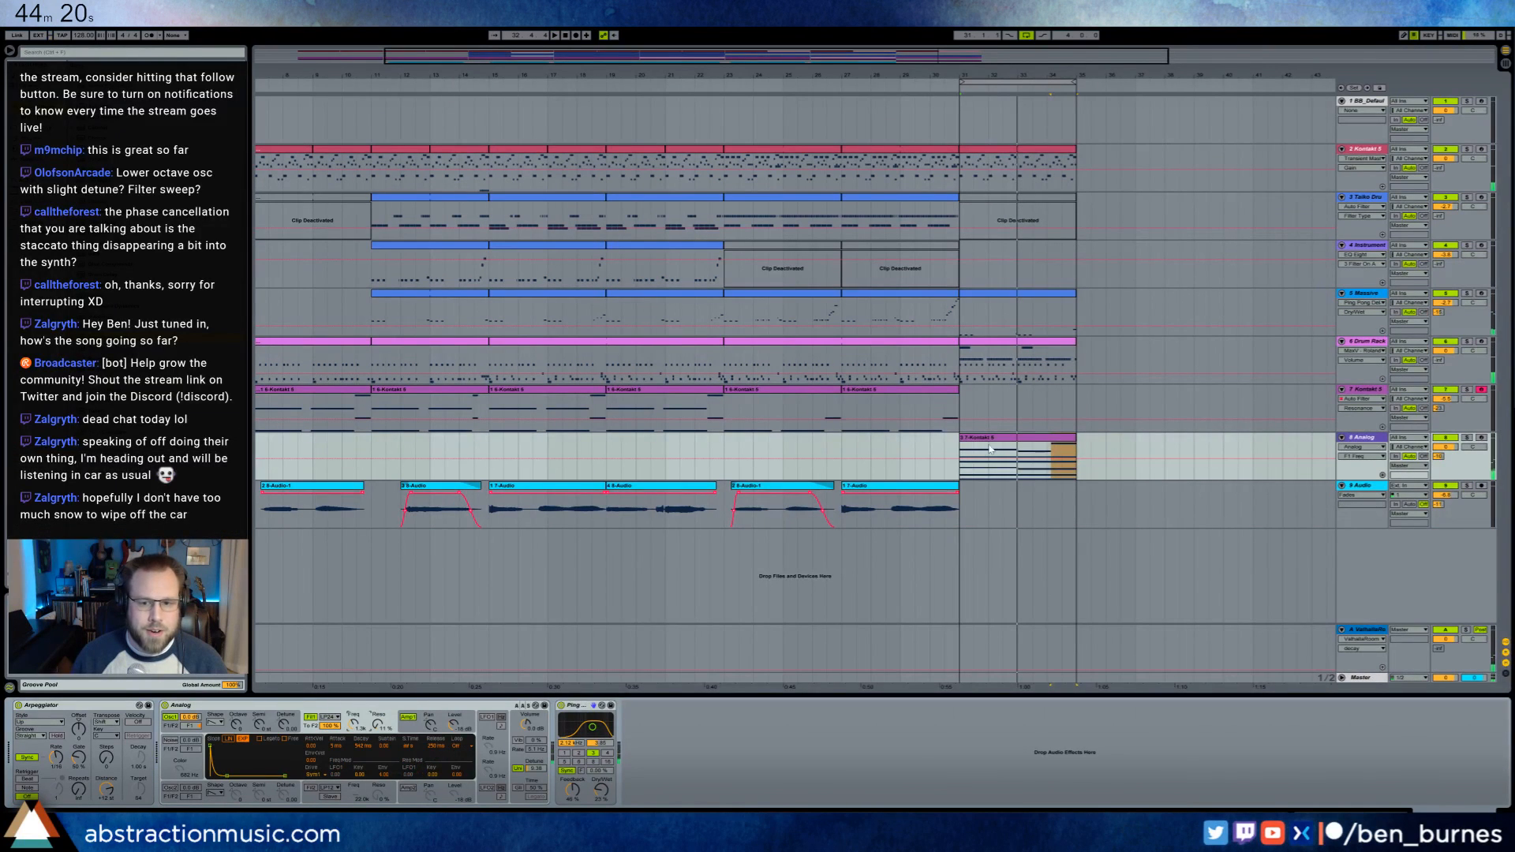
- Duplicate the bar 31–34 clips on the Kontakt melody, Drum Rack, Massive and Analog tracks, and extend the loop range to bar 39
click(989, 468)
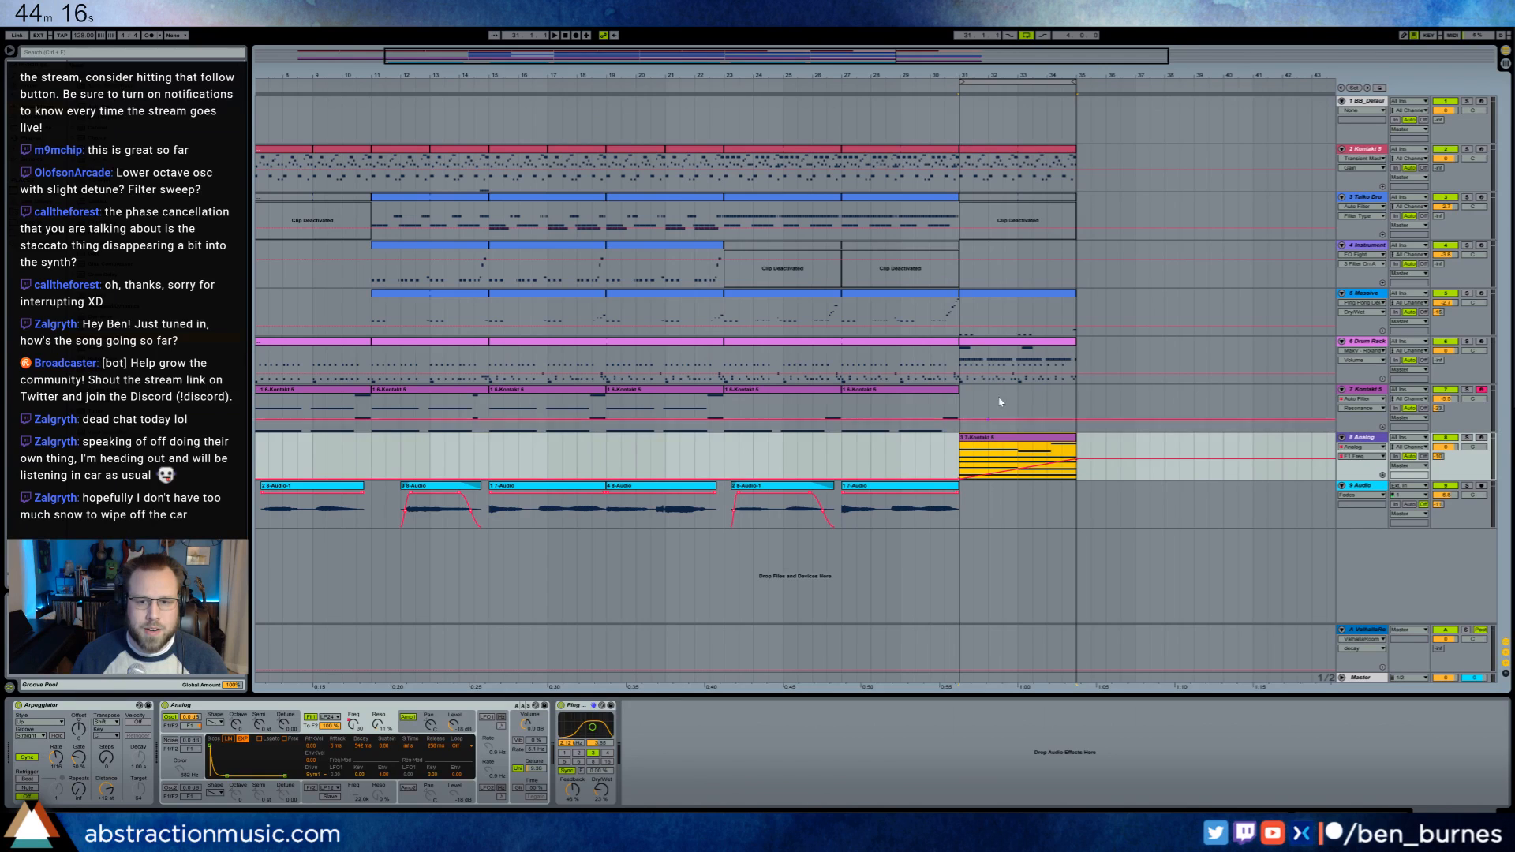
click(1032, 344)
ctrl+click(1030, 155)
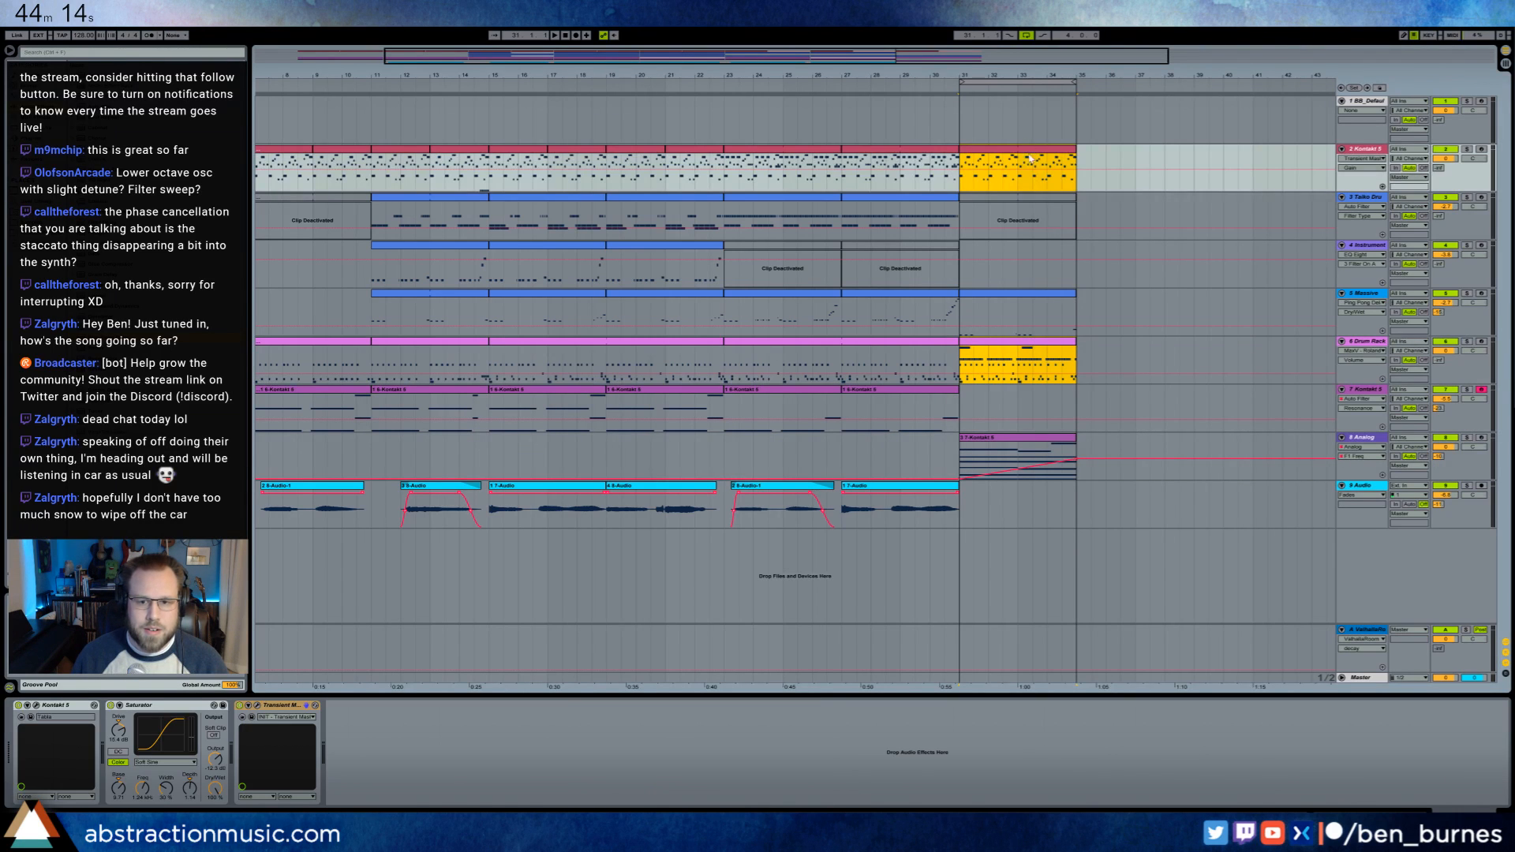
key(ctrl+d)
click(1051, 294)
key(ctrl+d)
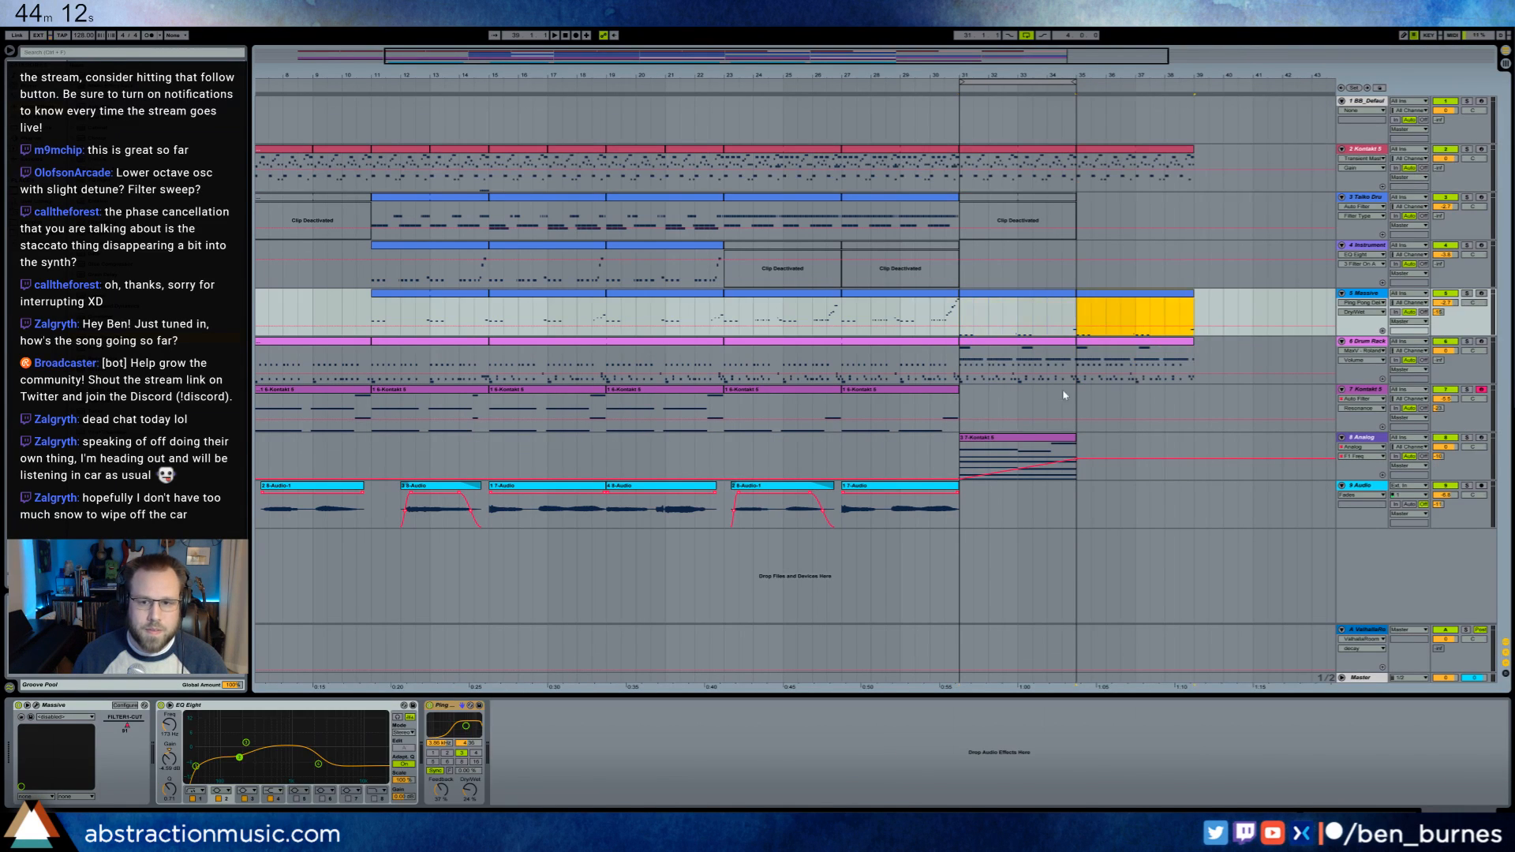
click(1062, 442)
key(ctrl+d)
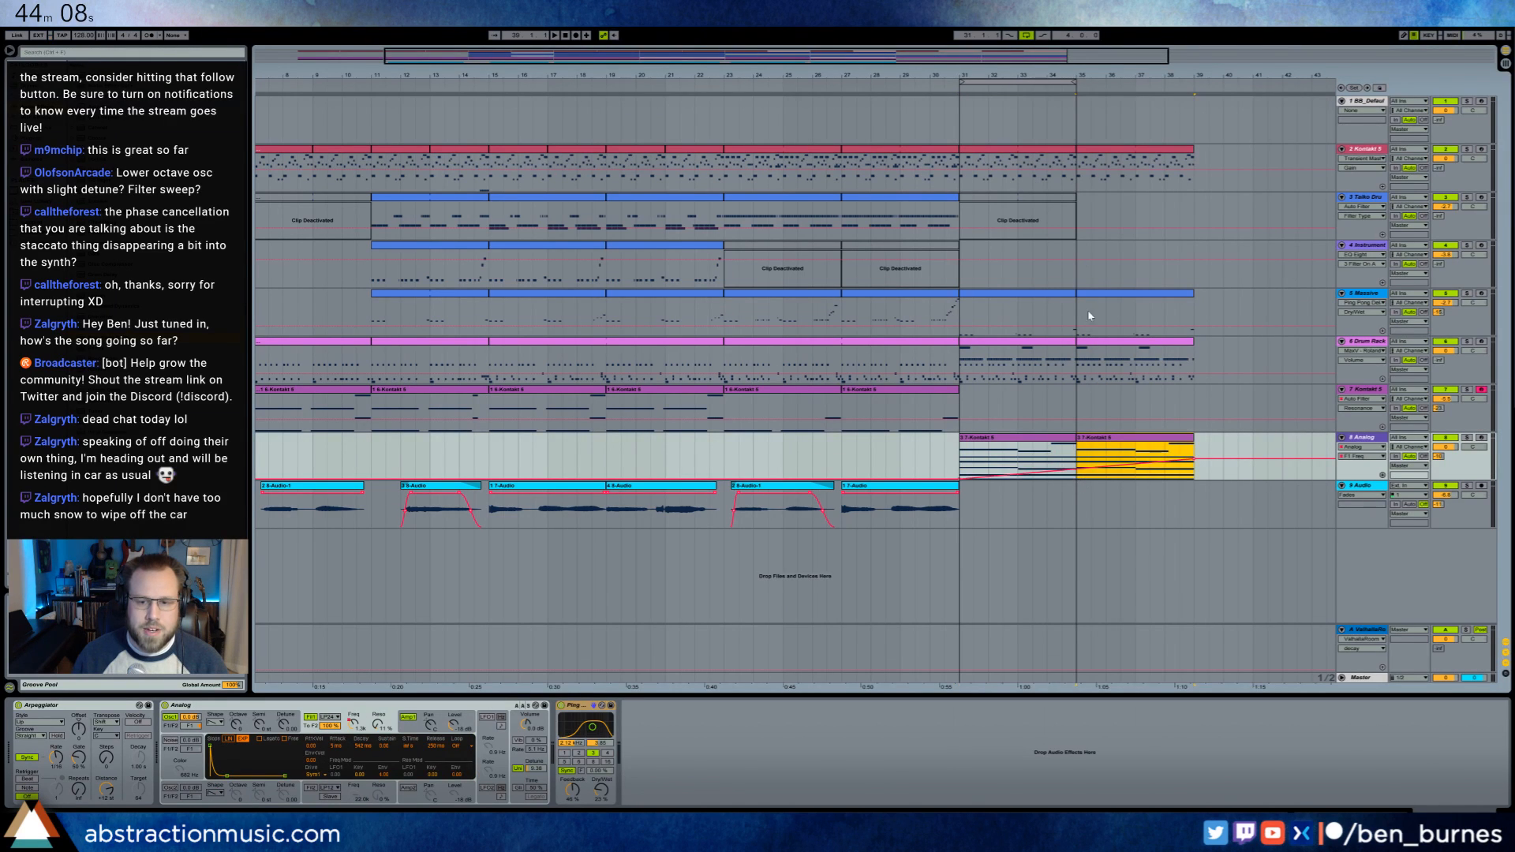
drag(1076, 83, 1193, 82)
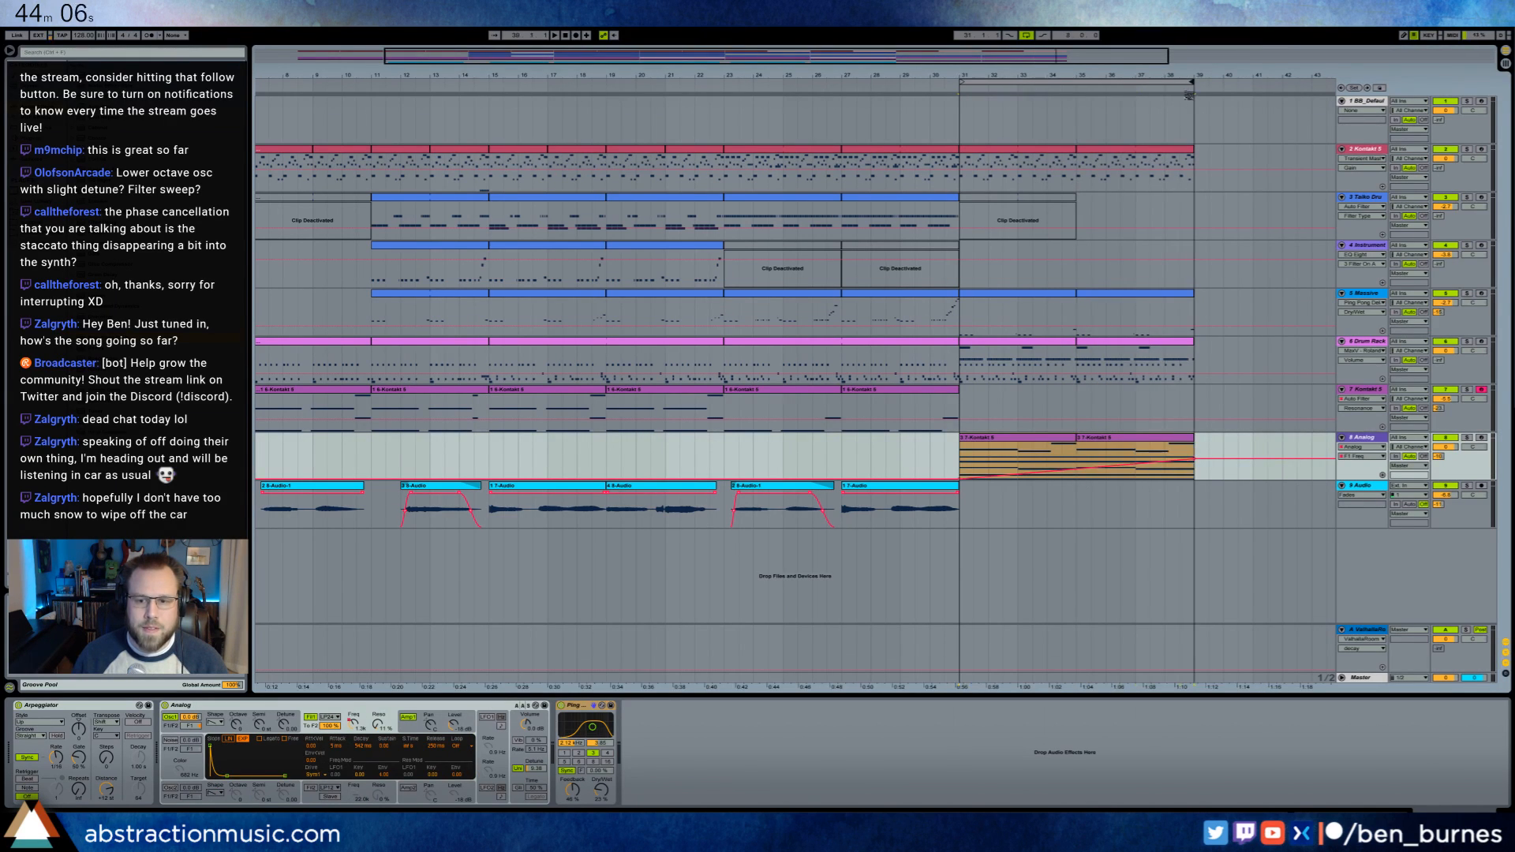
- Raise the filter 1 frequency envelope amount on the Analog synth while the new section plays
click(1028, 437)
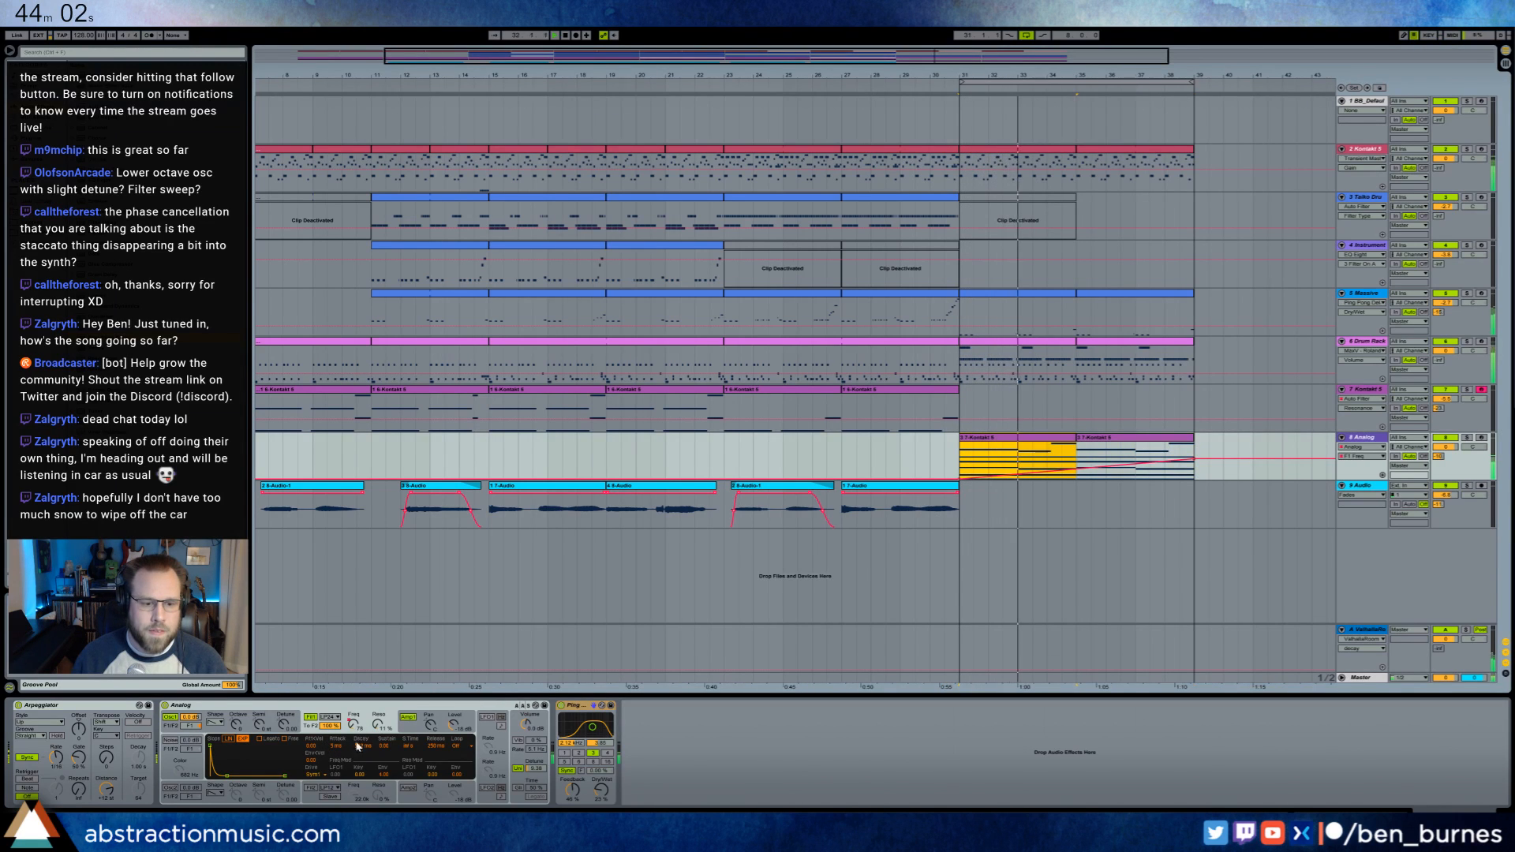
drag(382, 780, 382, 773)
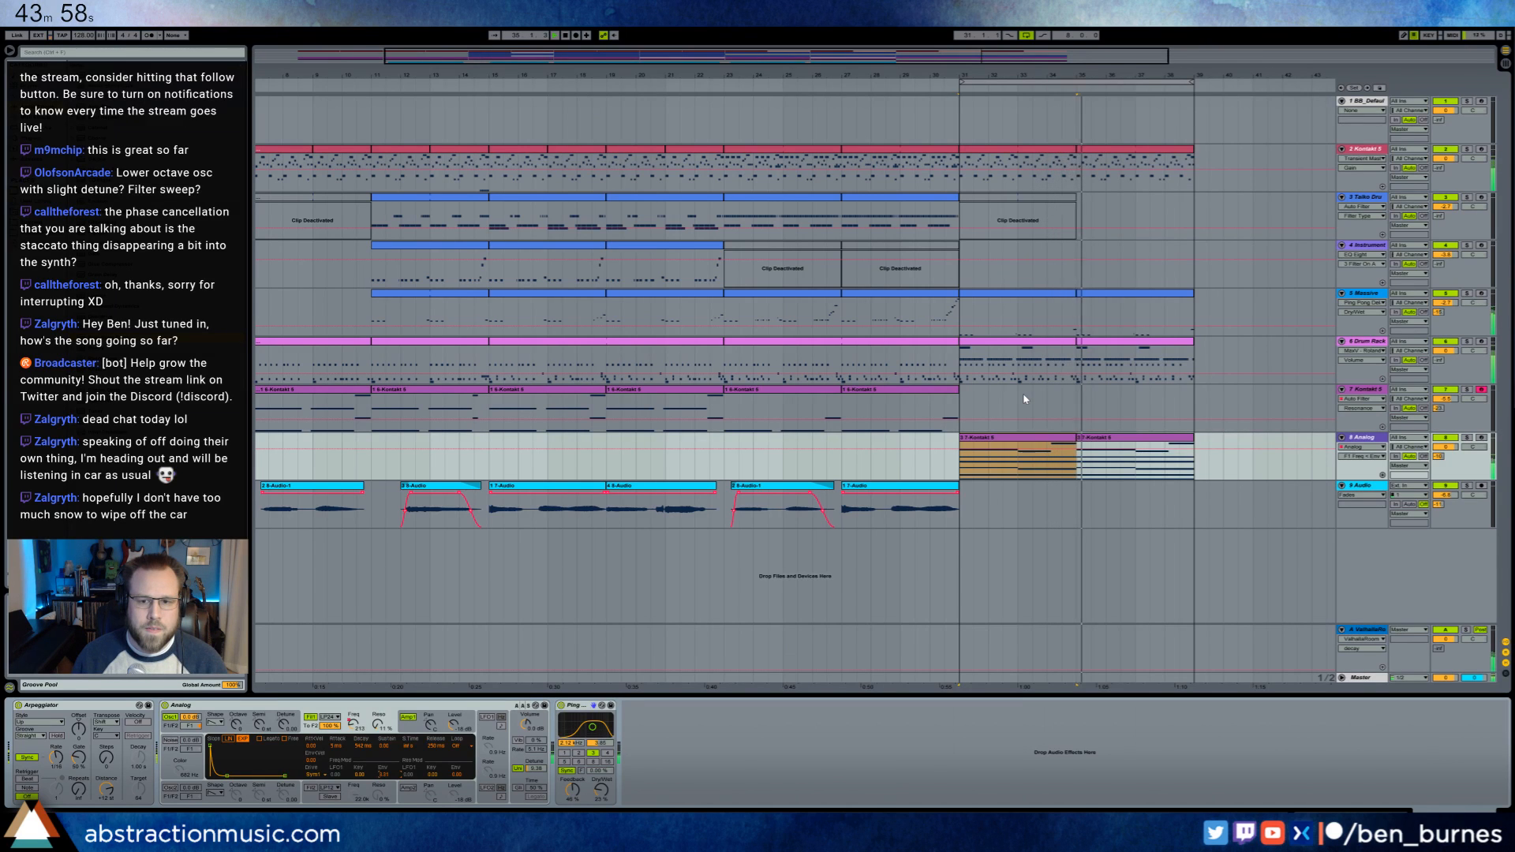
- In the duplicated drum clip, add a cymbal hit near the end of bar 2 and move the following cymbal hit to bar 3's start
double_click(1114, 344)
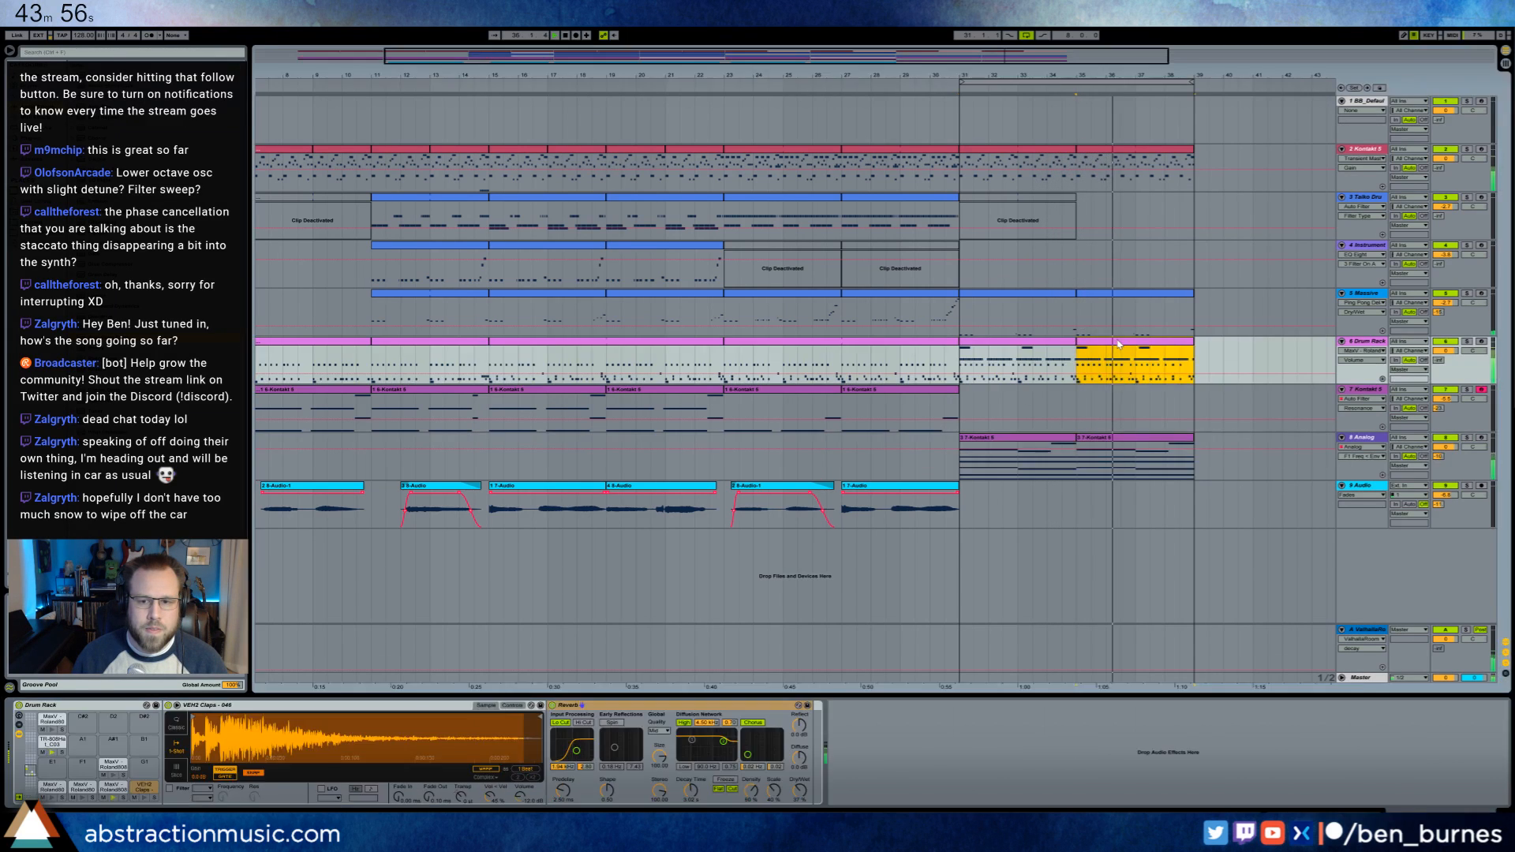
double_click(849, 581)
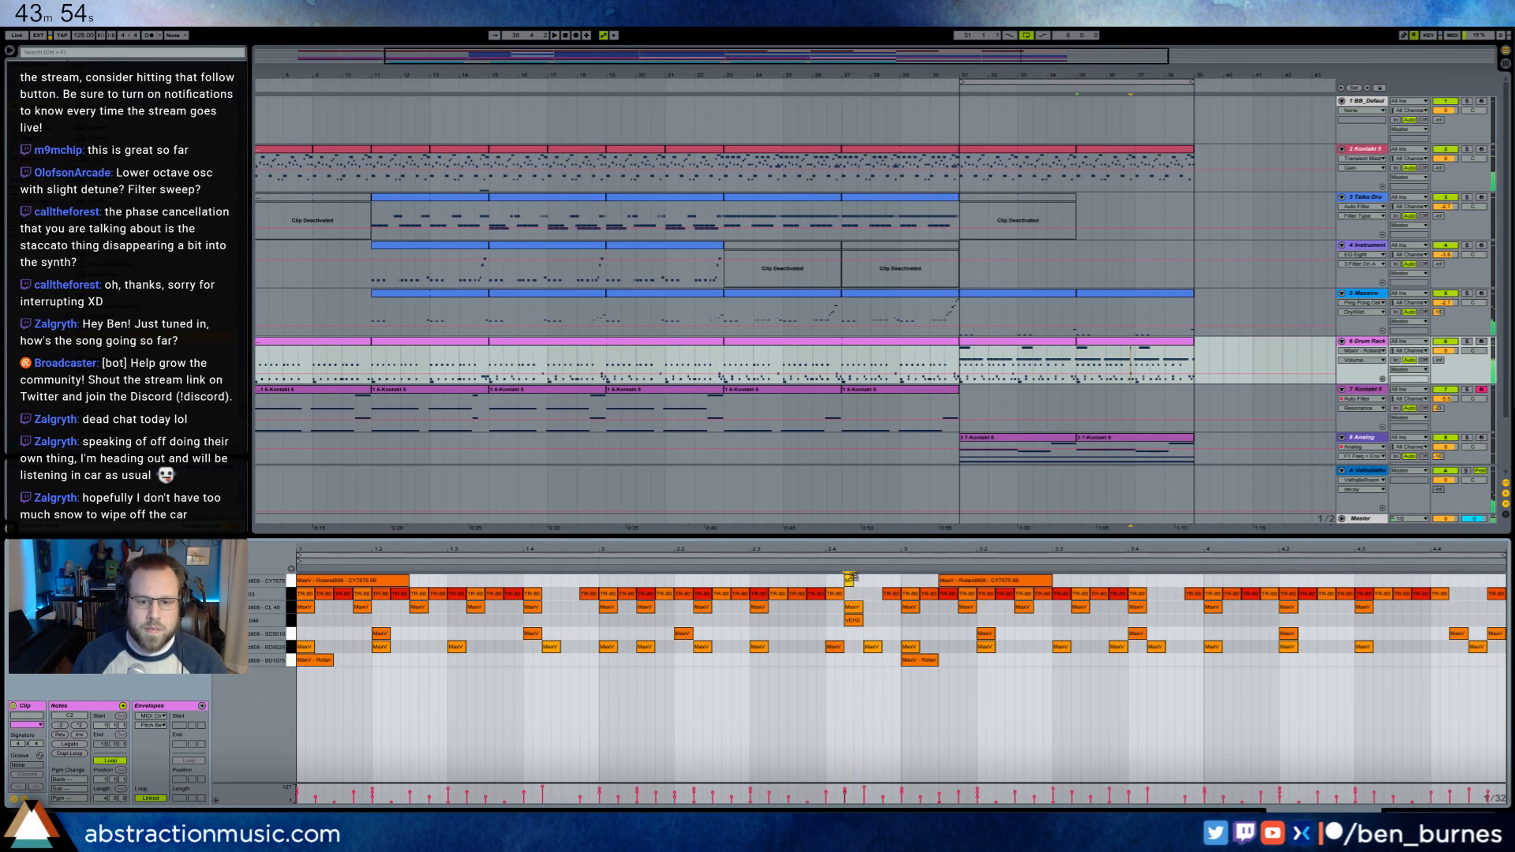
key(space)
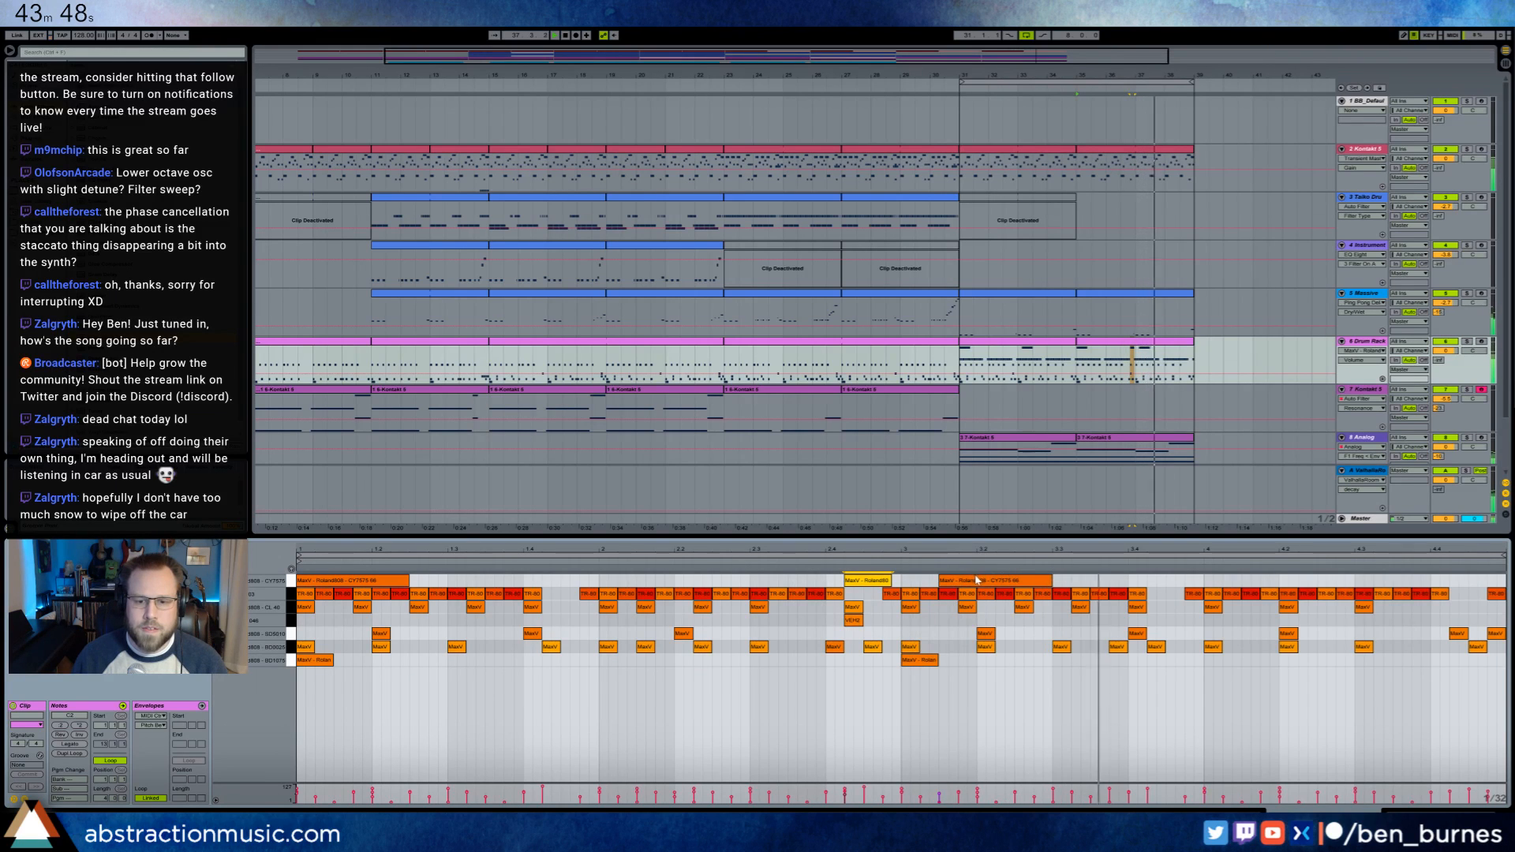
drag(977, 579, 940, 579)
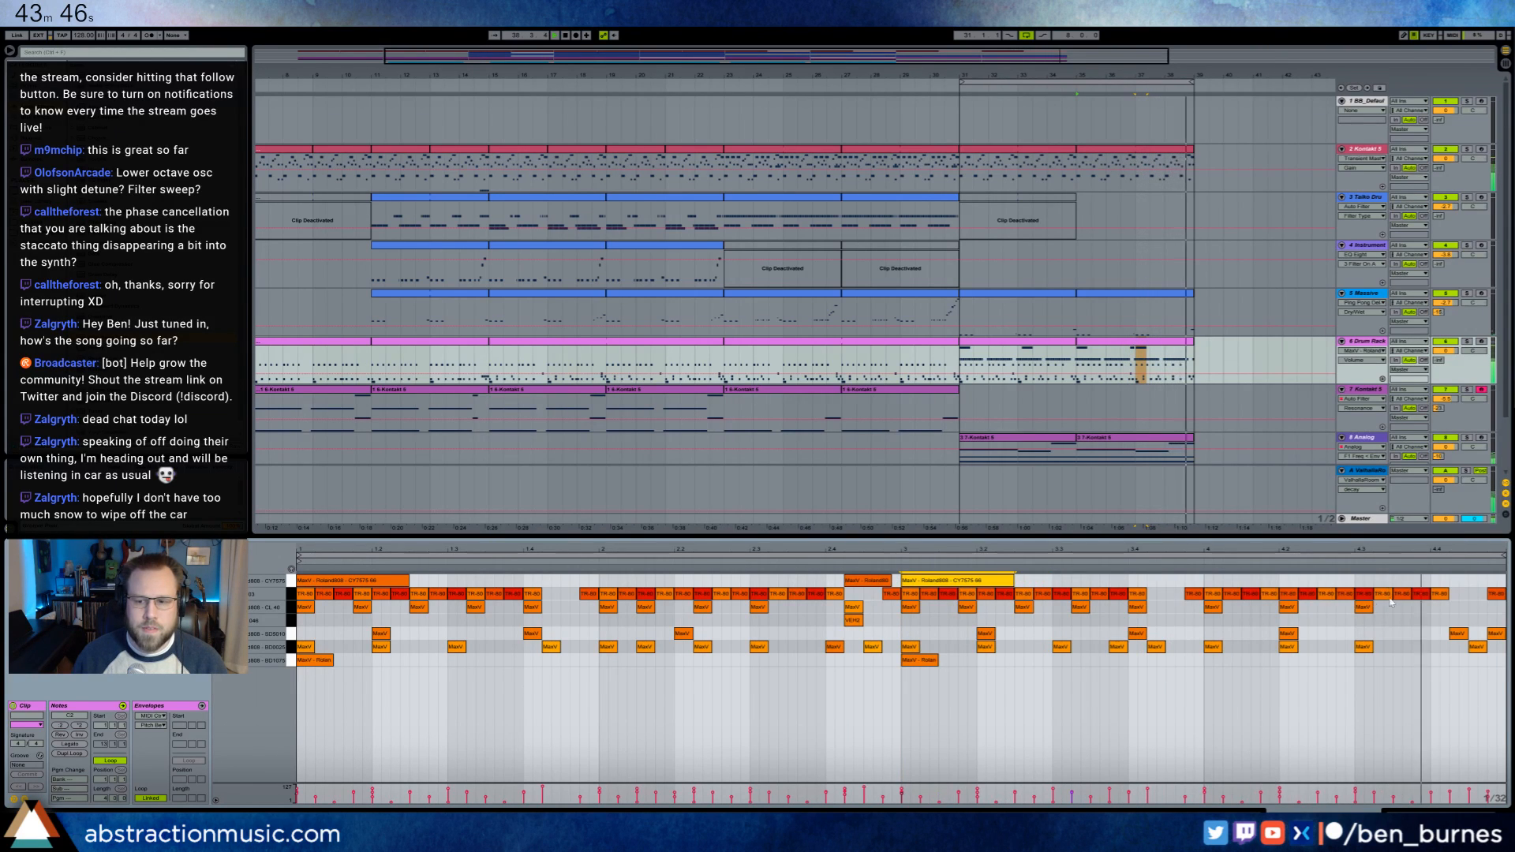
key(shift+Tab)
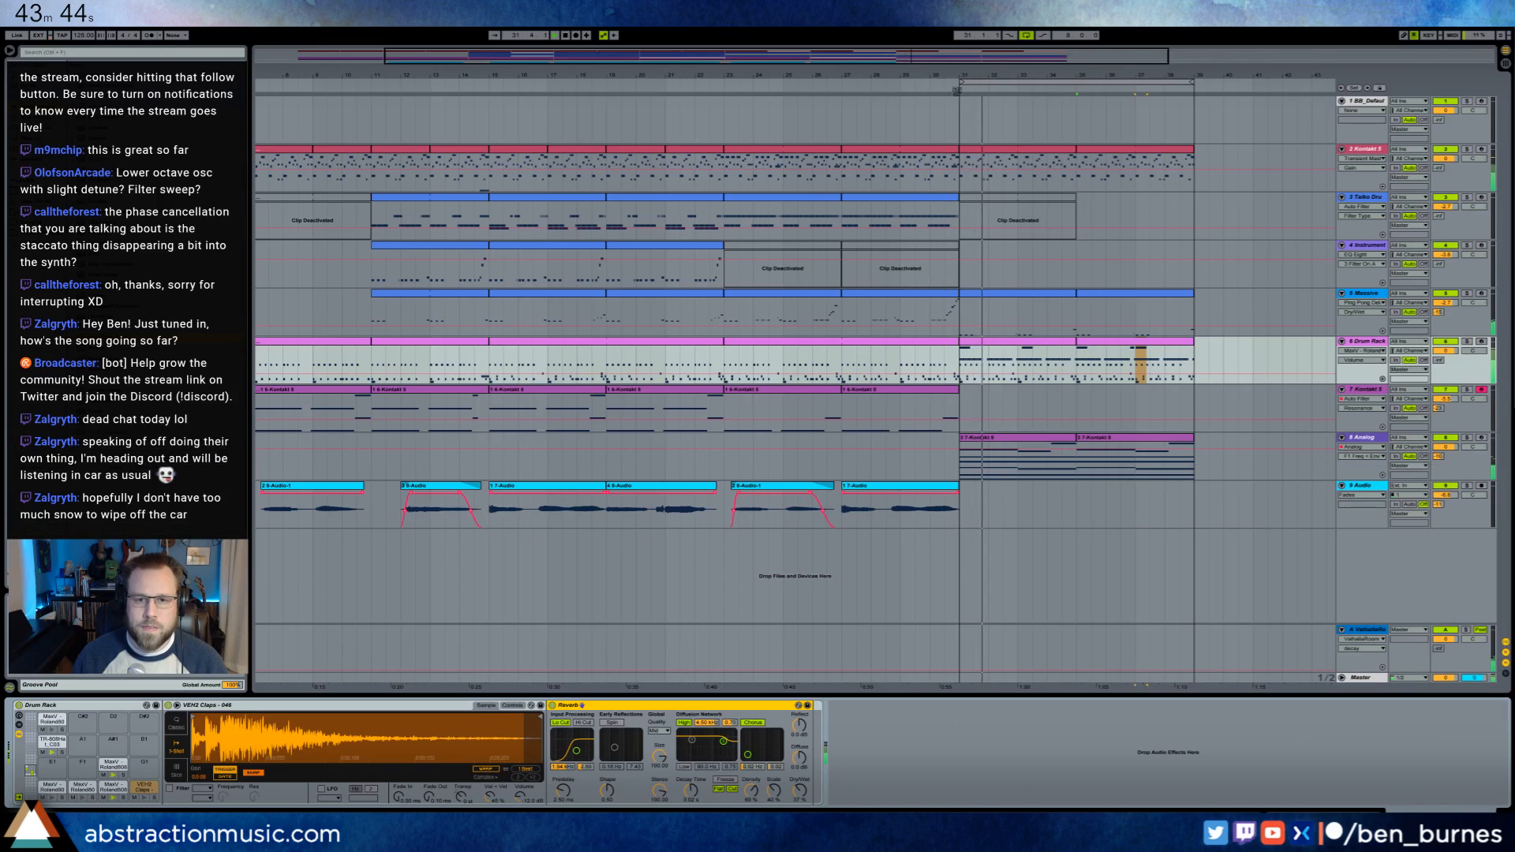
- Play the arrangement through into the new section and inspect the Massive track's filter 1 cutoff automation there
key(space)
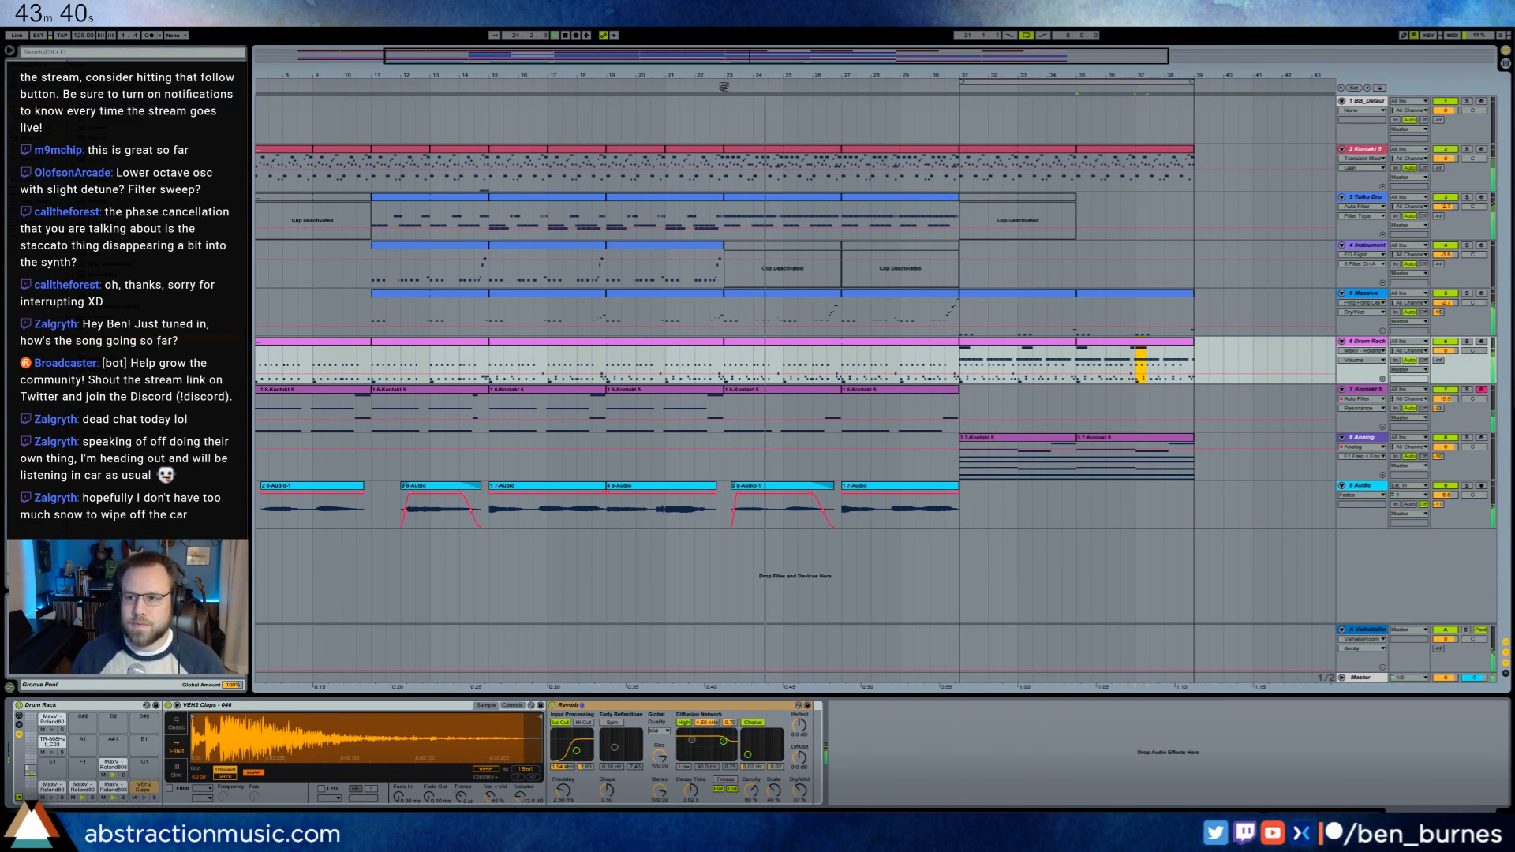
drag(852, 74, 947, 38)
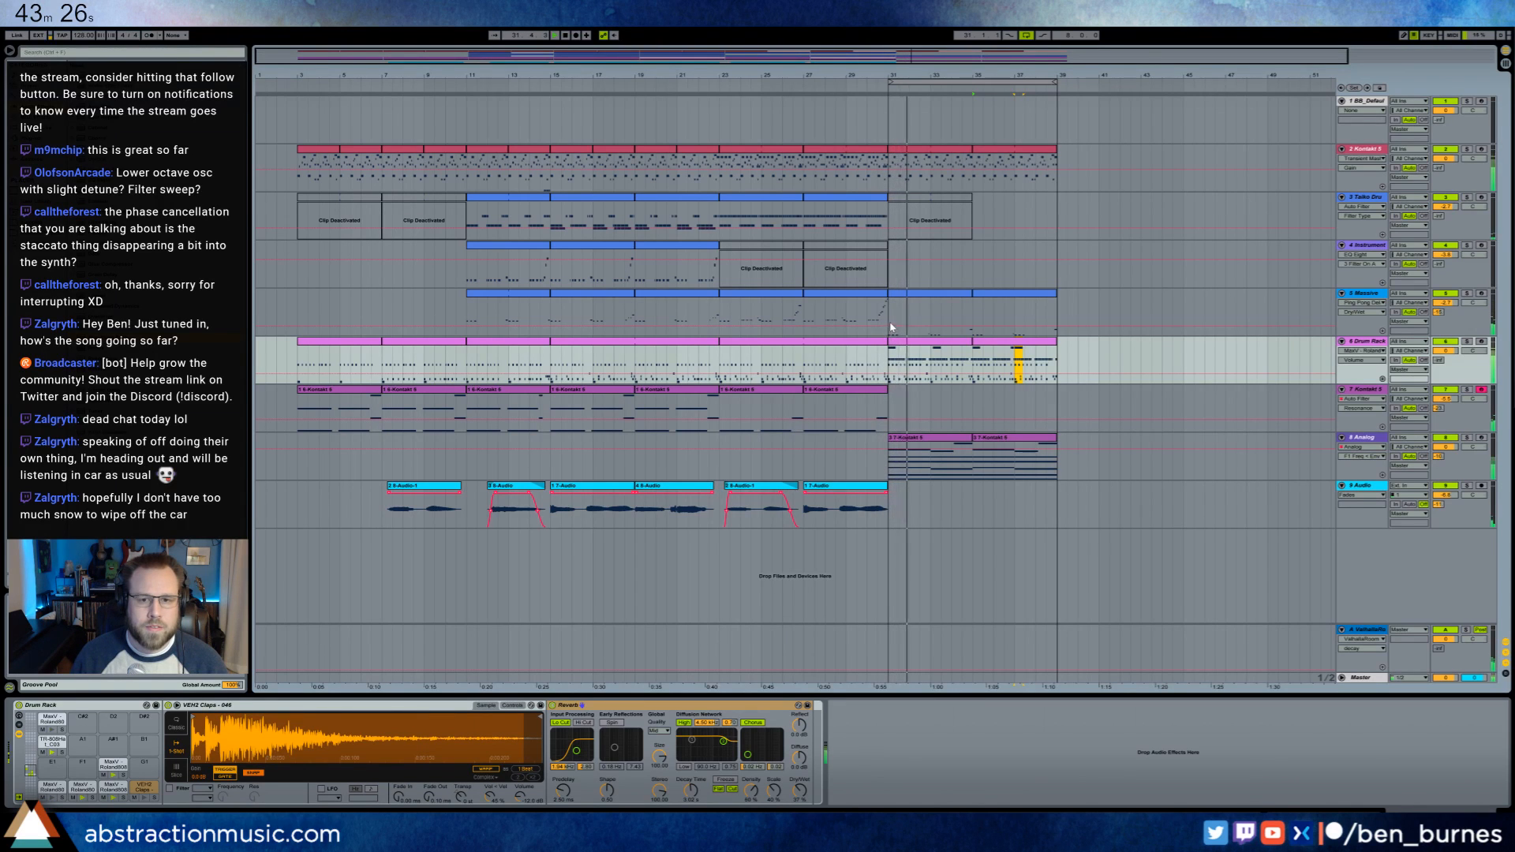
click(926, 297)
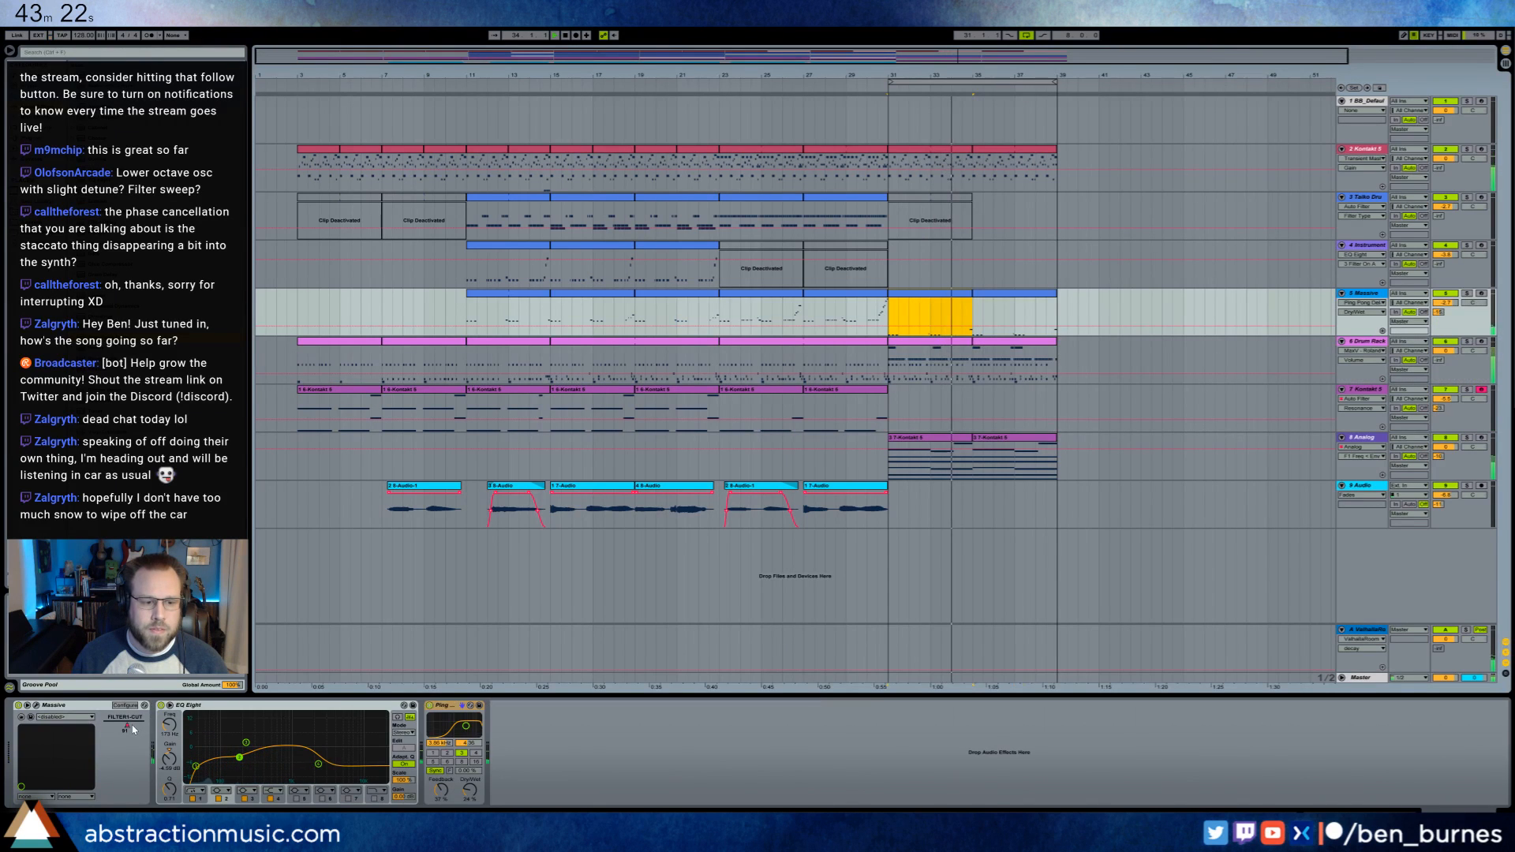
click(973, 315)
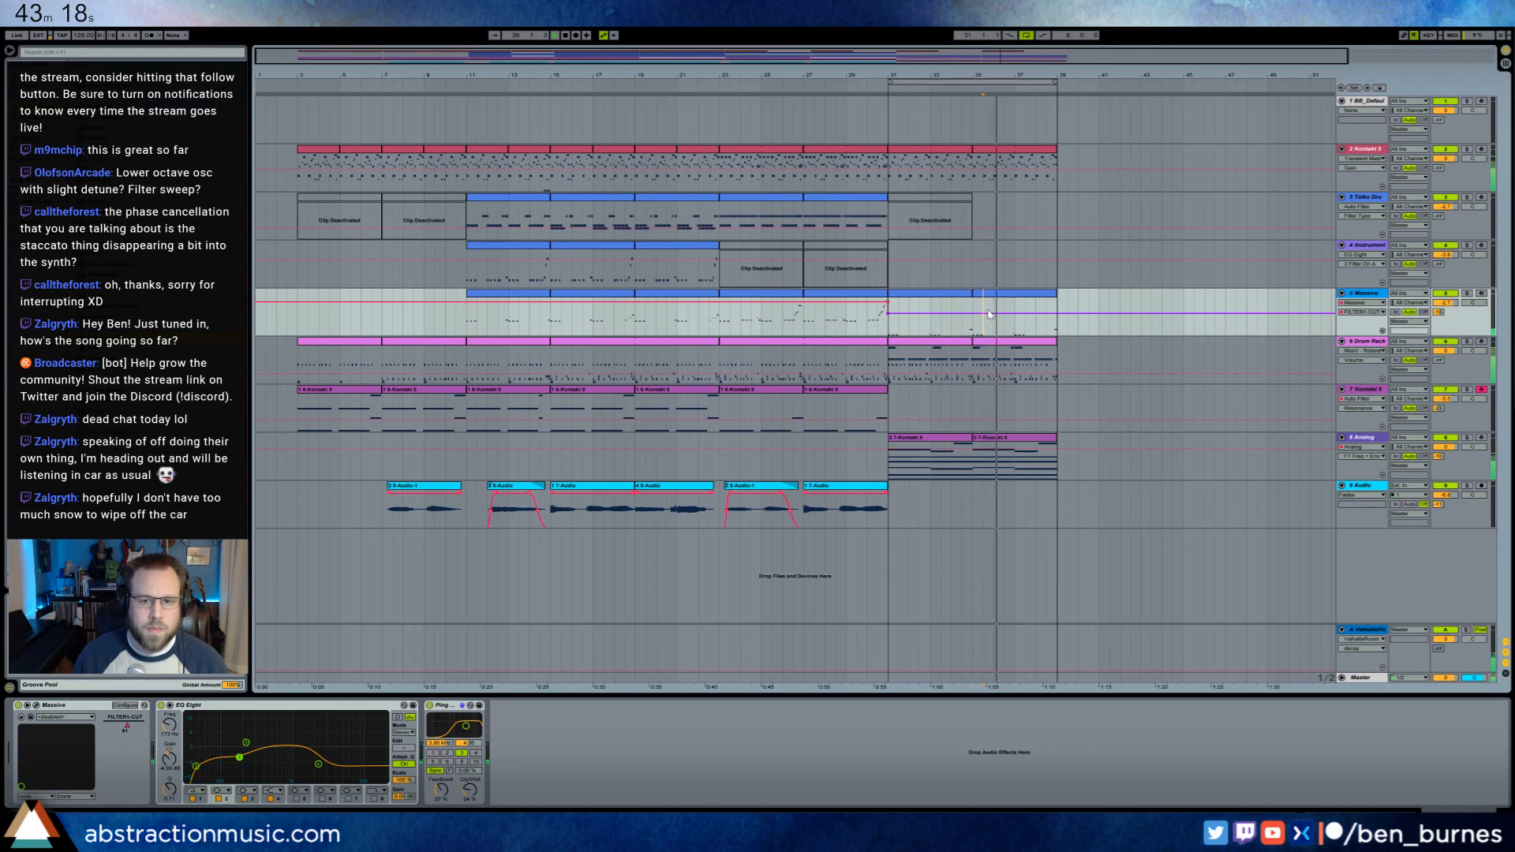
click(982, 314)
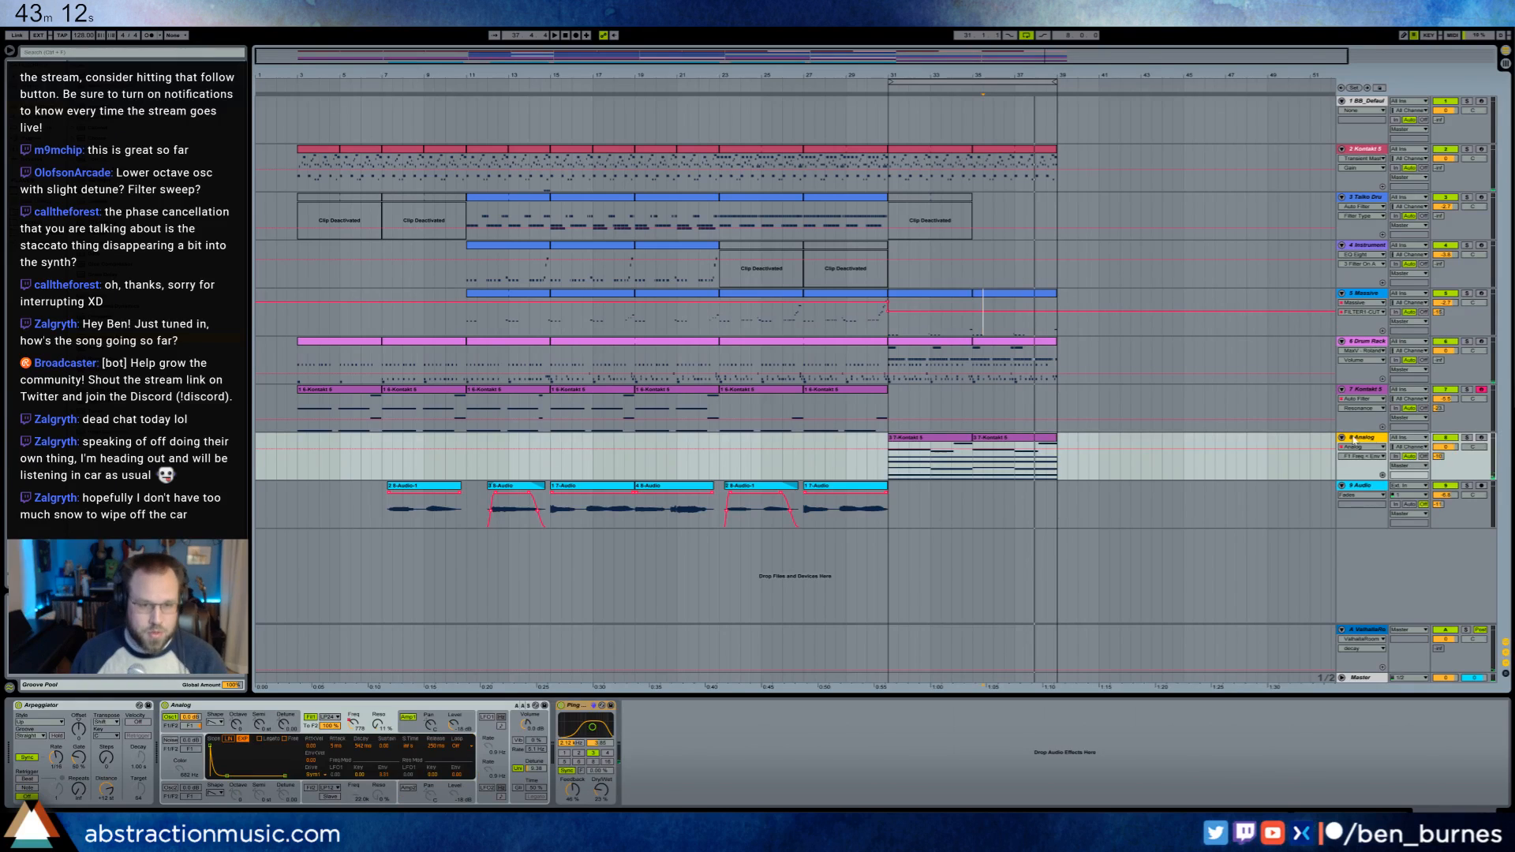
- Create a MIDI track below Analog with Kontakt 5 and load the Session Strings "01 Sustain" patch, placing its window clear of the new section
key(ctrl+shift+t)
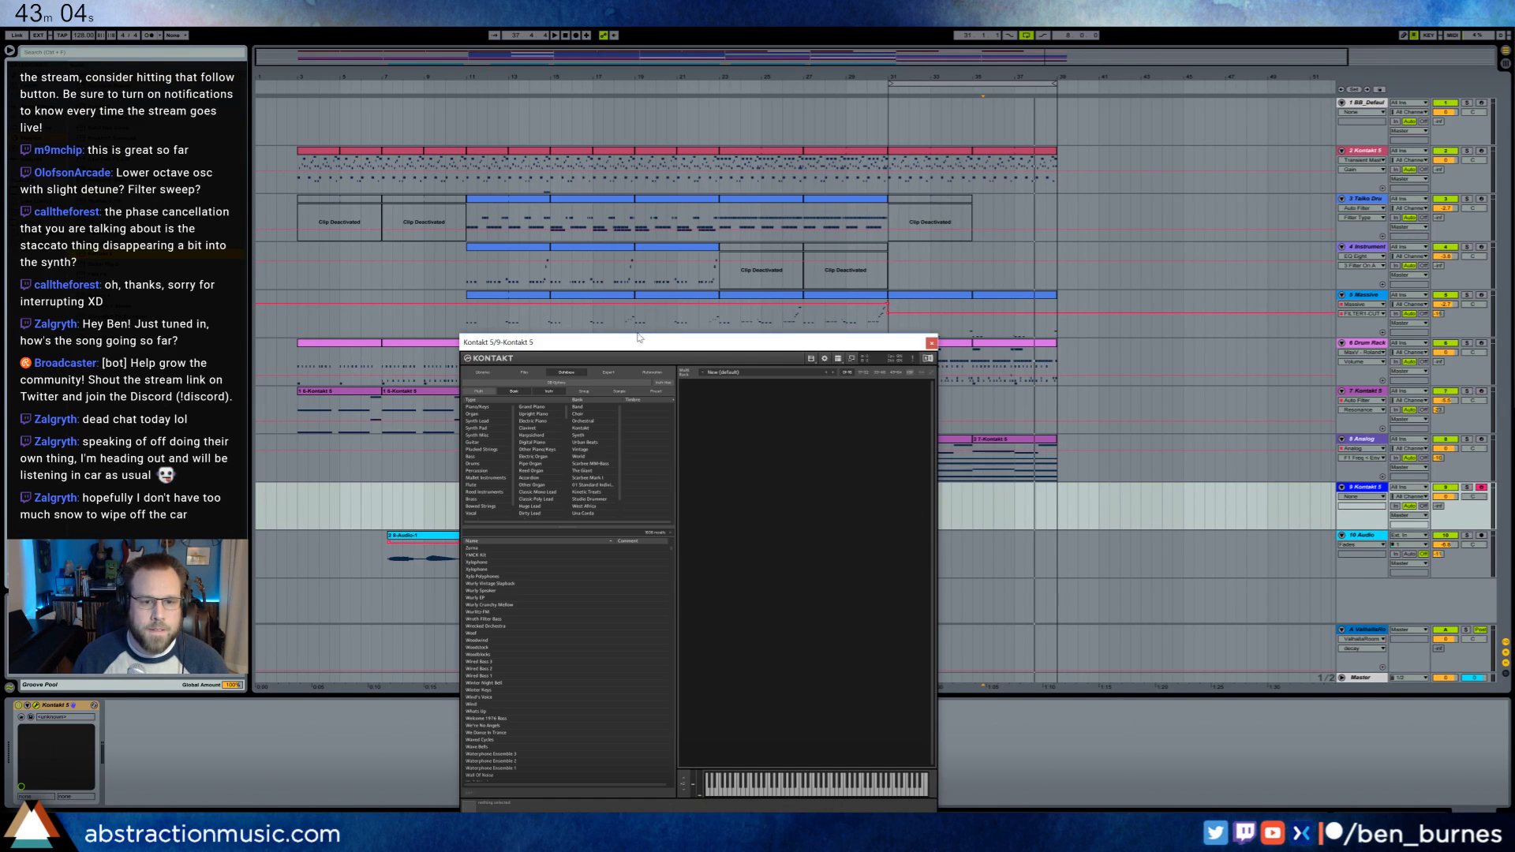
drag(641, 338, 581, 183)
click(423, 213)
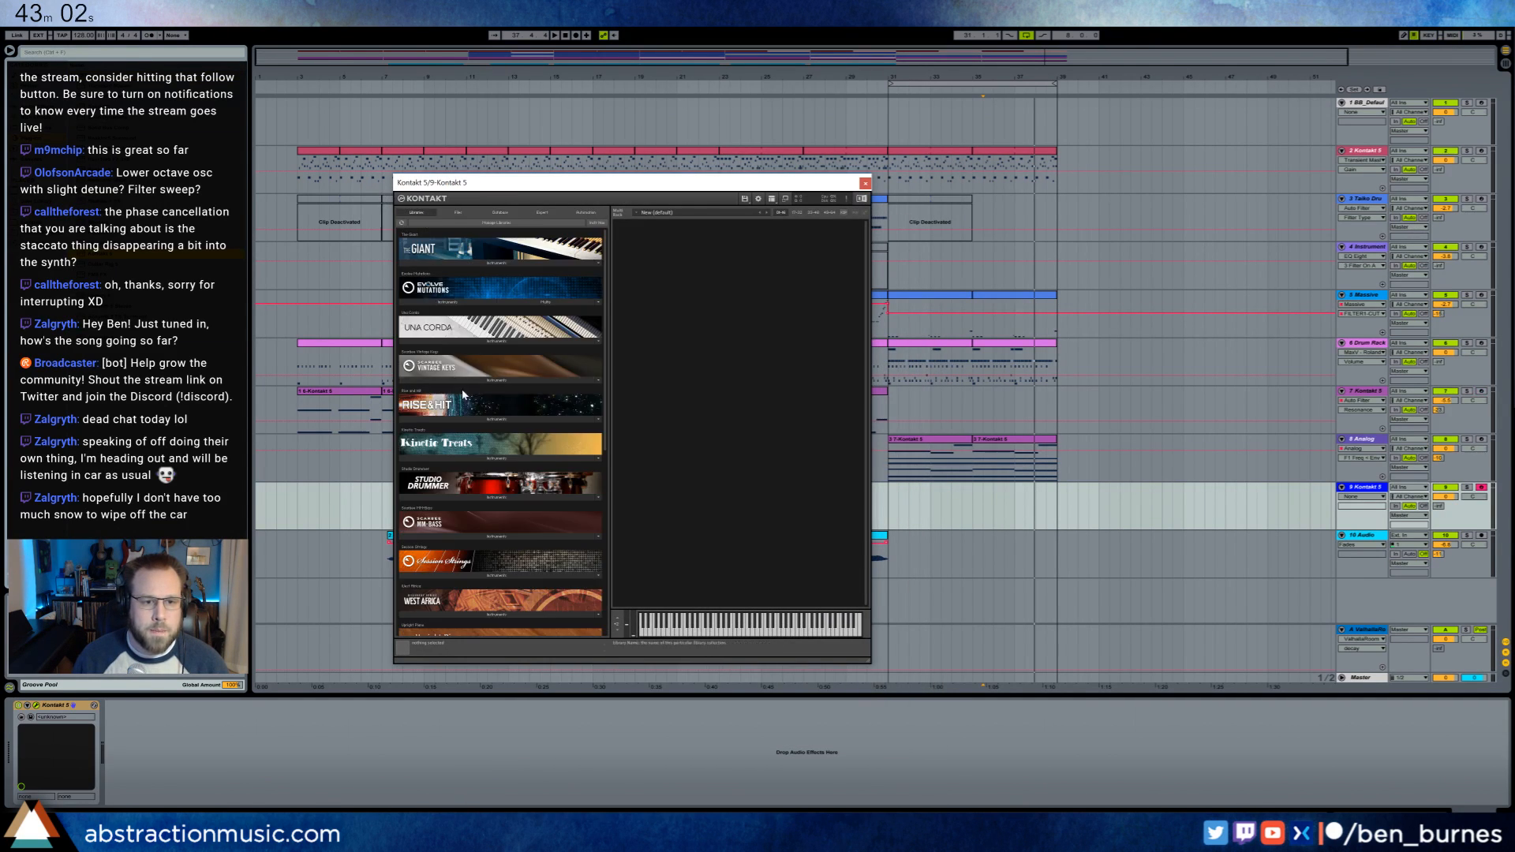
click(495, 575)
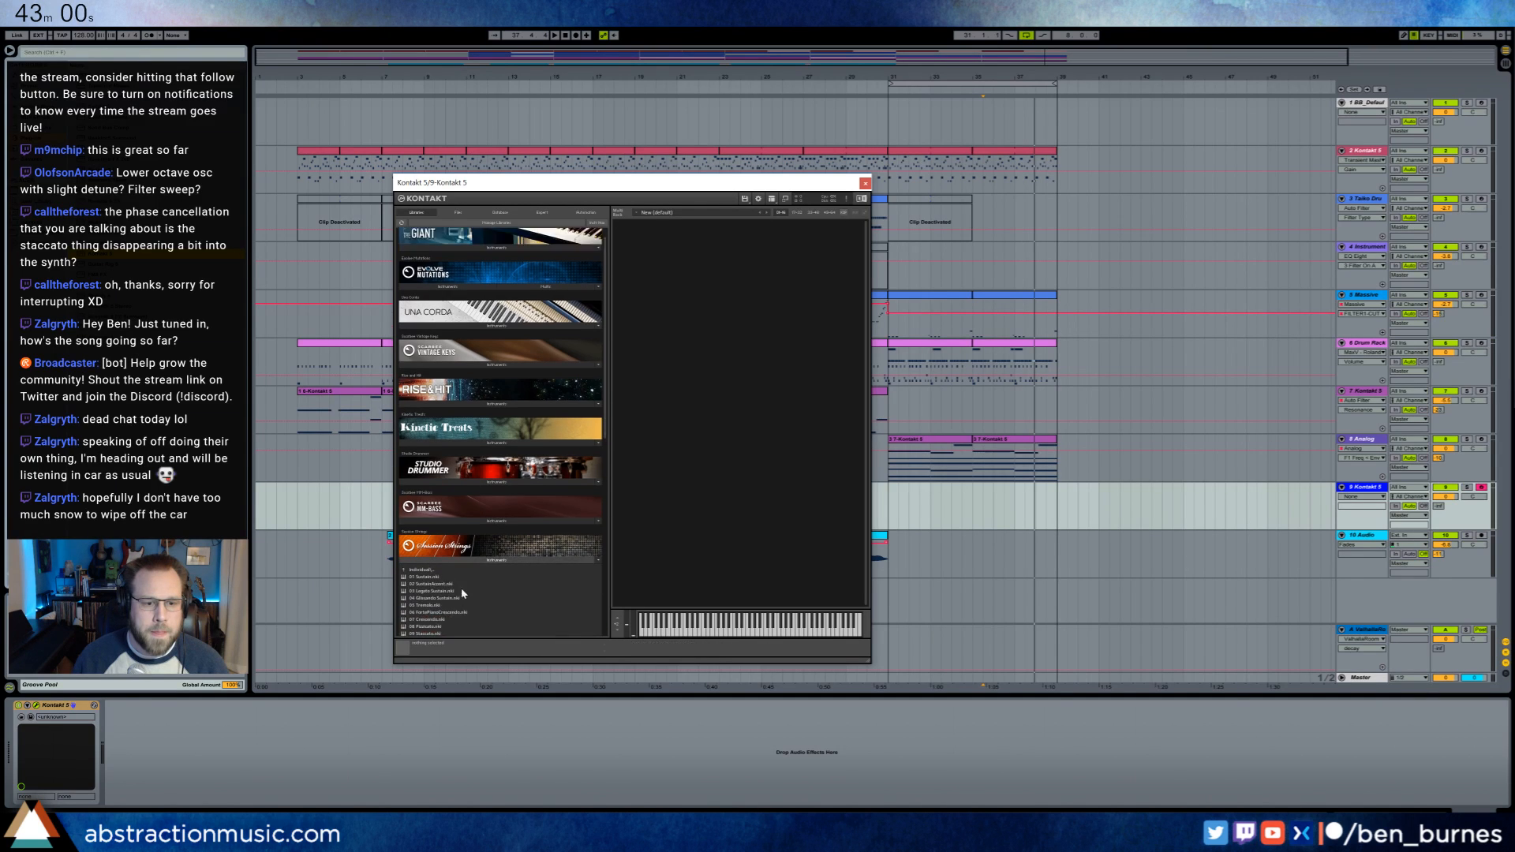
scroll(442, 568, down, 2)
drag(442, 540, 623, 235)
drag(752, 192, 475, 184)
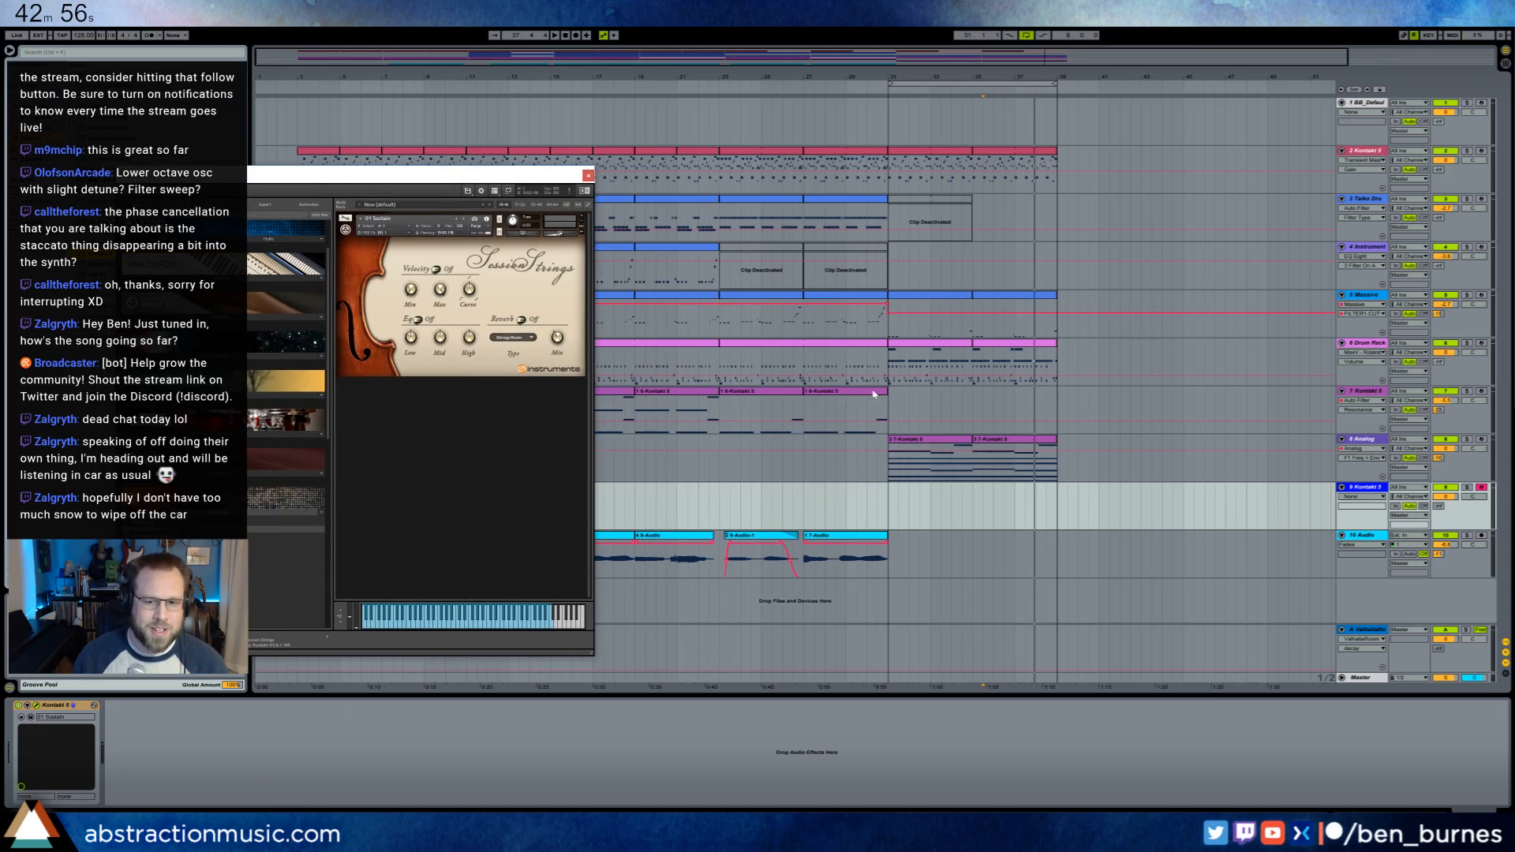
- Copy the first Analog clip onto the new strings track and lower that track's volume
drag(929, 441, 933, 484)
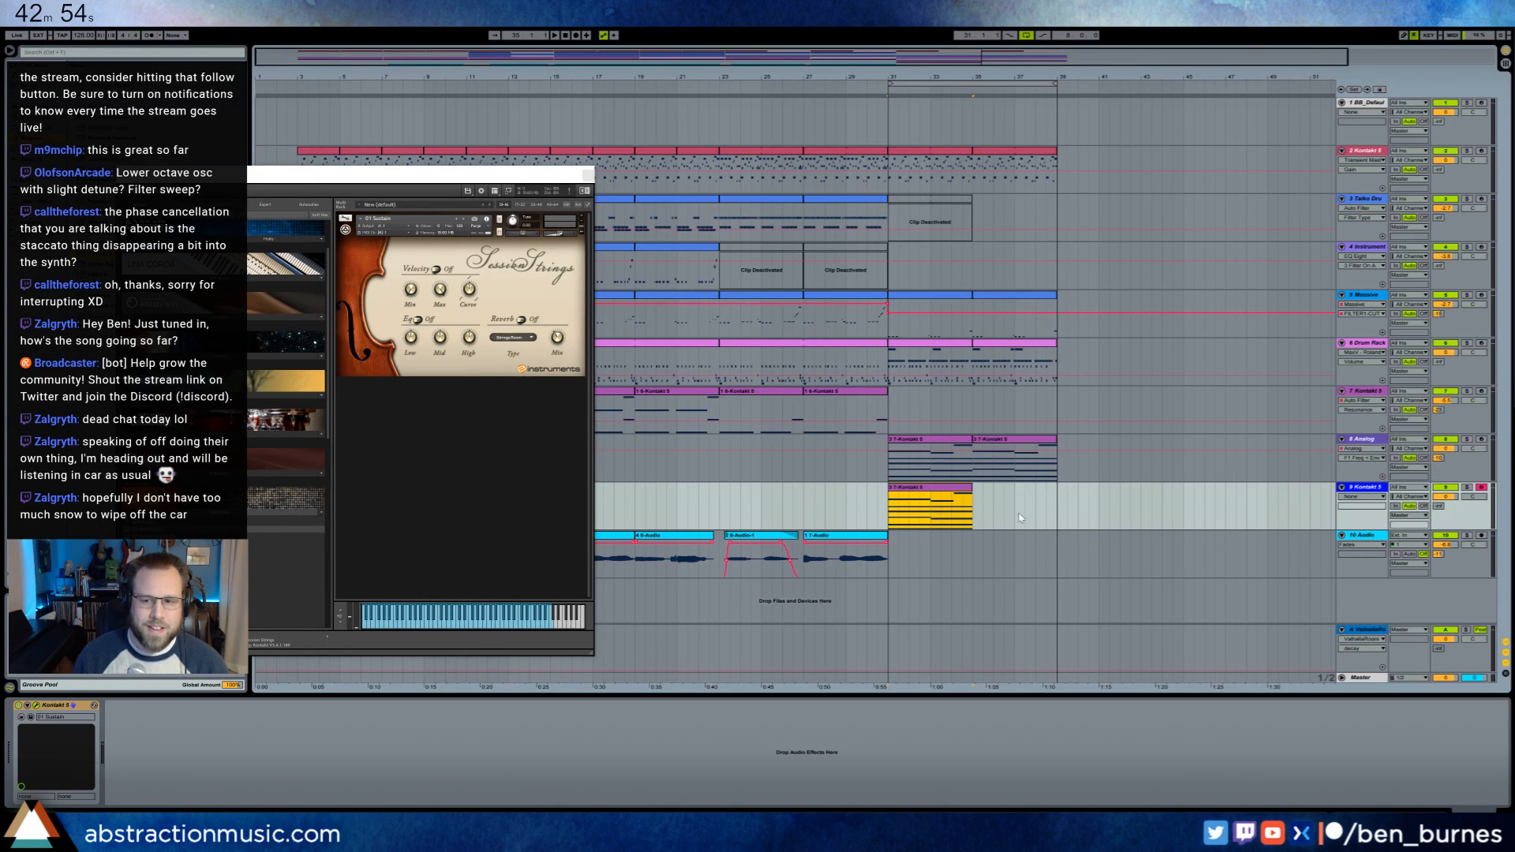
drag(1445, 498, 1445, 509)
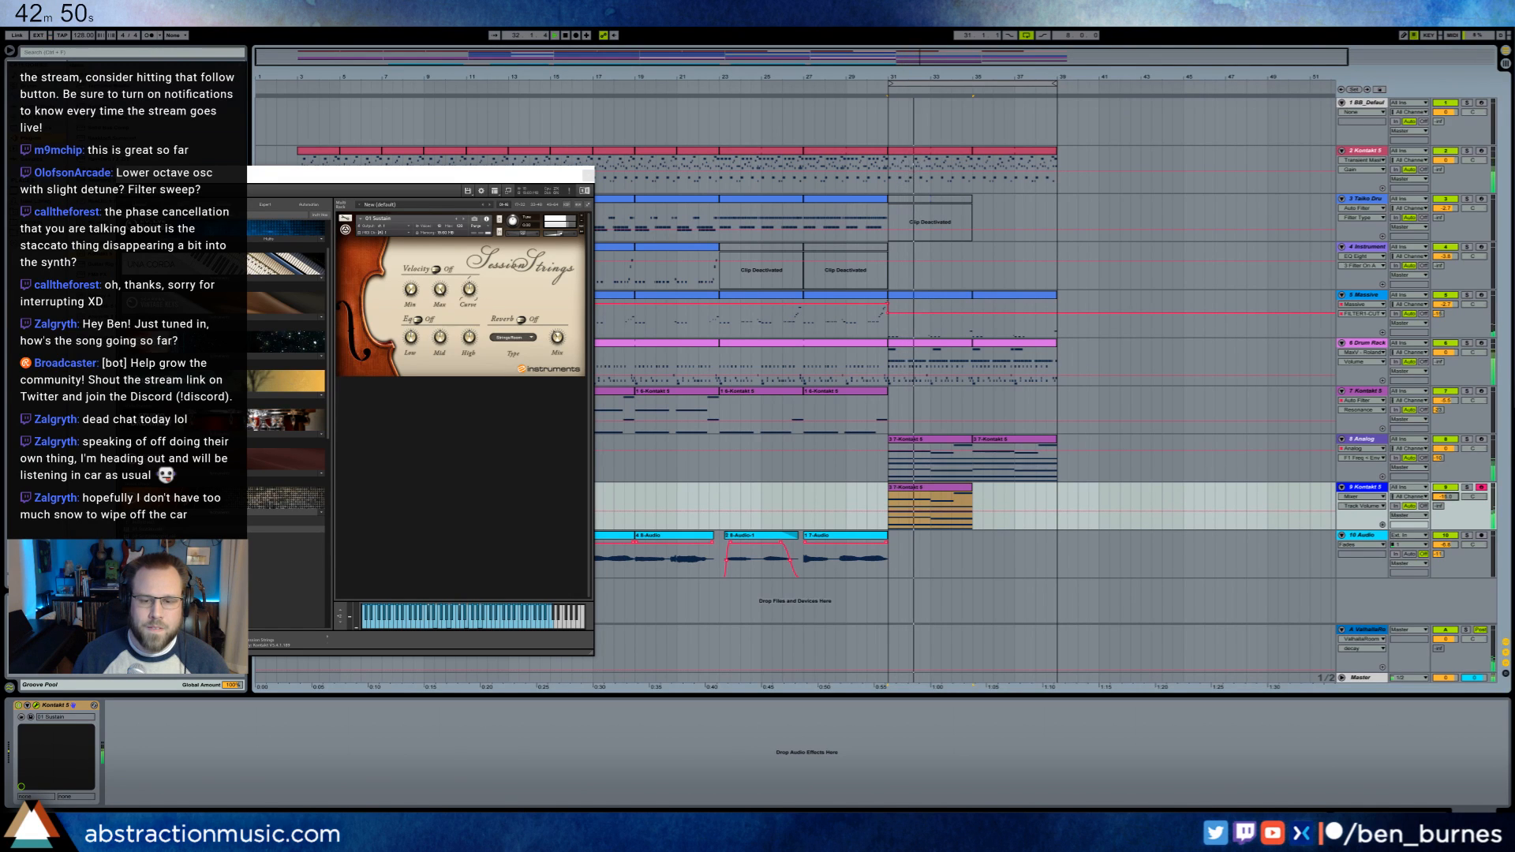
- Turn on looping for the strings clip and extend it to bar 39
double_click(964, 490)
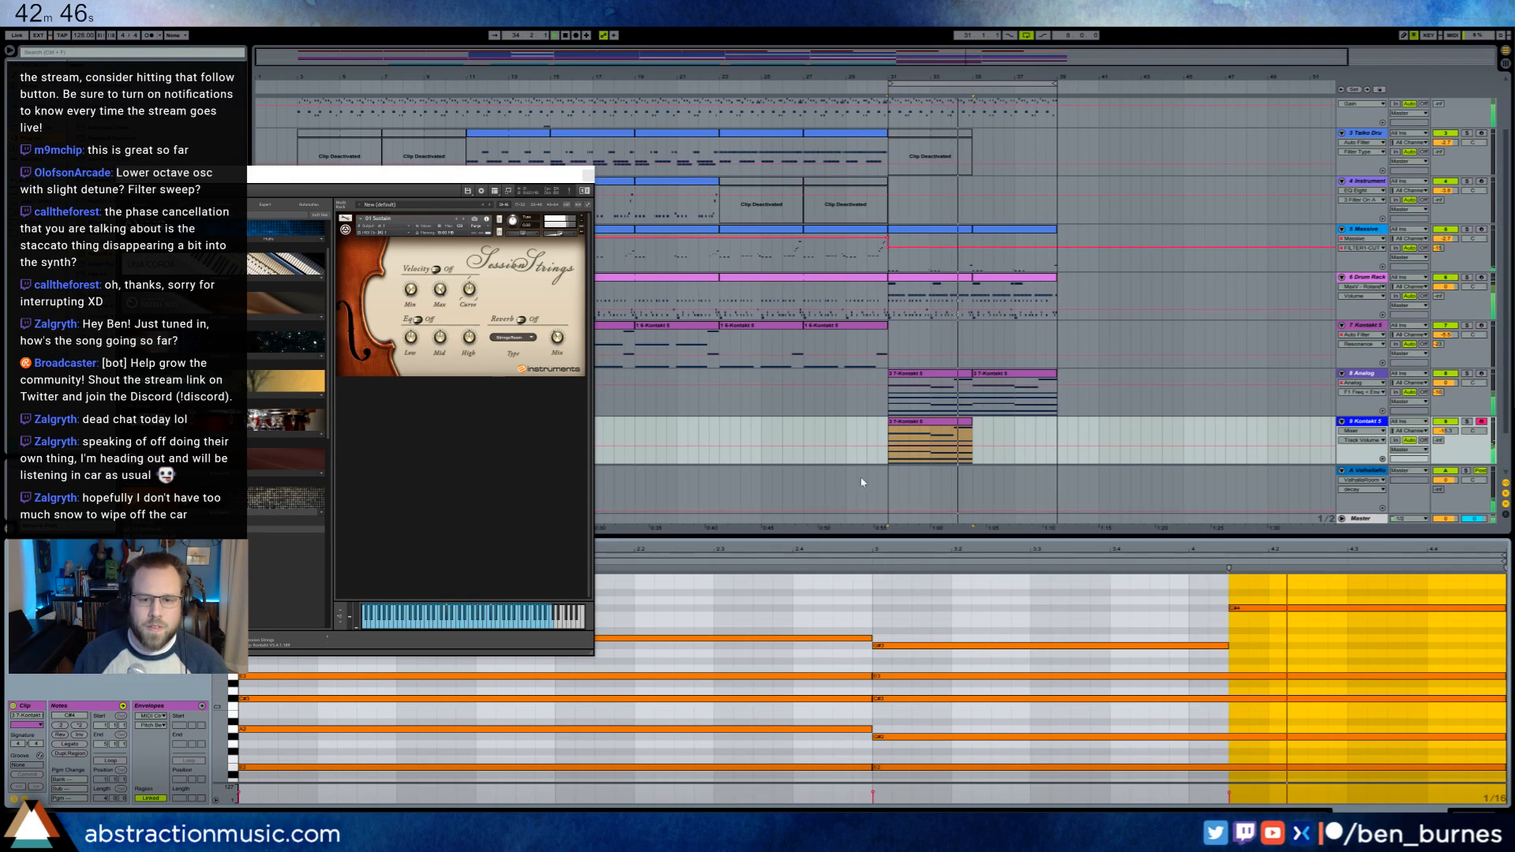
click(913, 422)
key(ctrl+d)
click(914, 422)
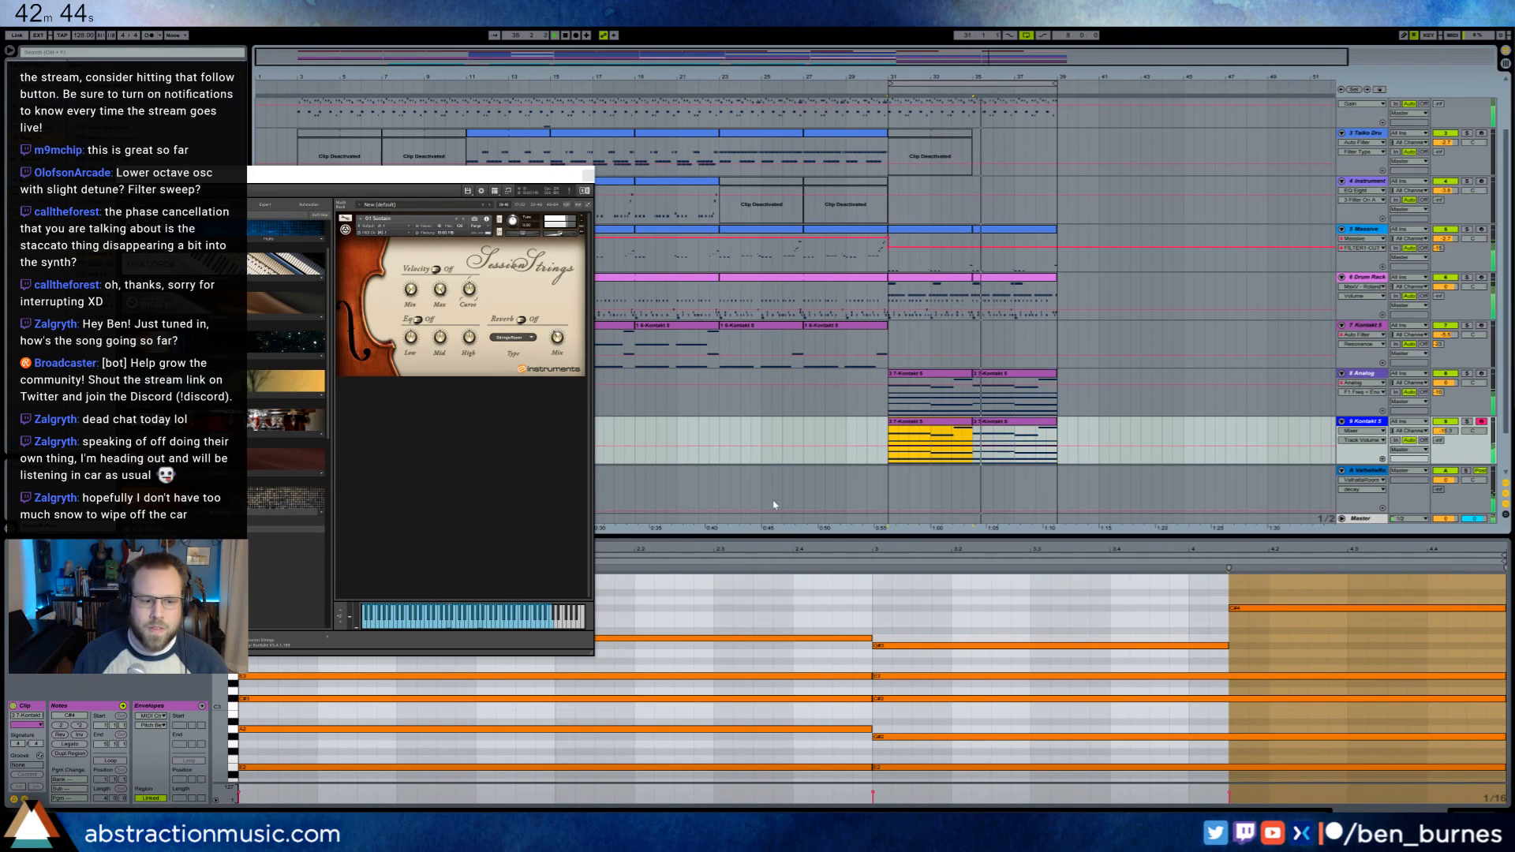
click(107, 761)
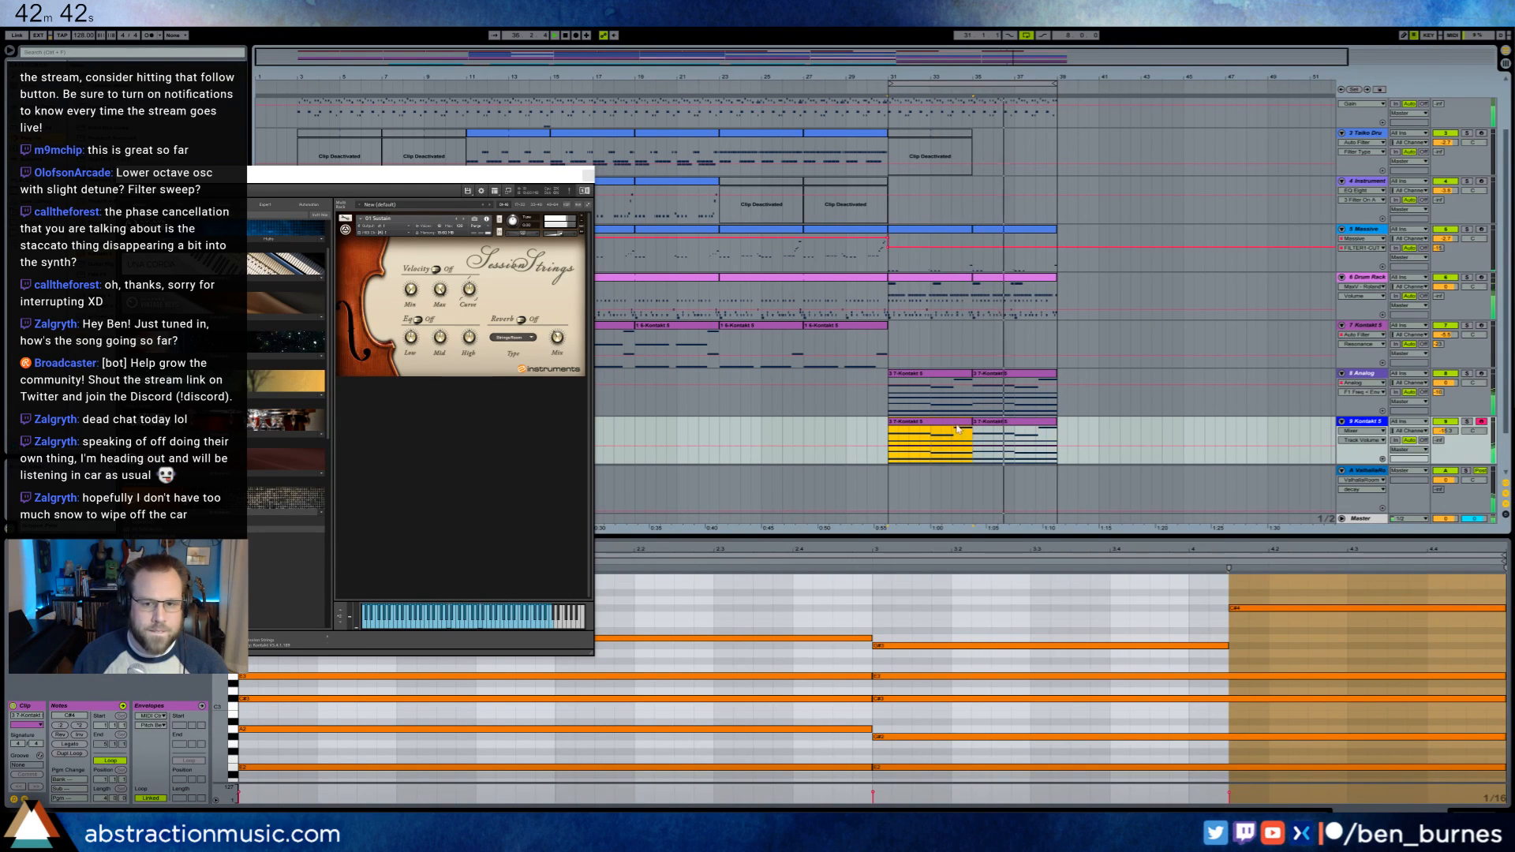
drag(966, 422, 1062, 427)
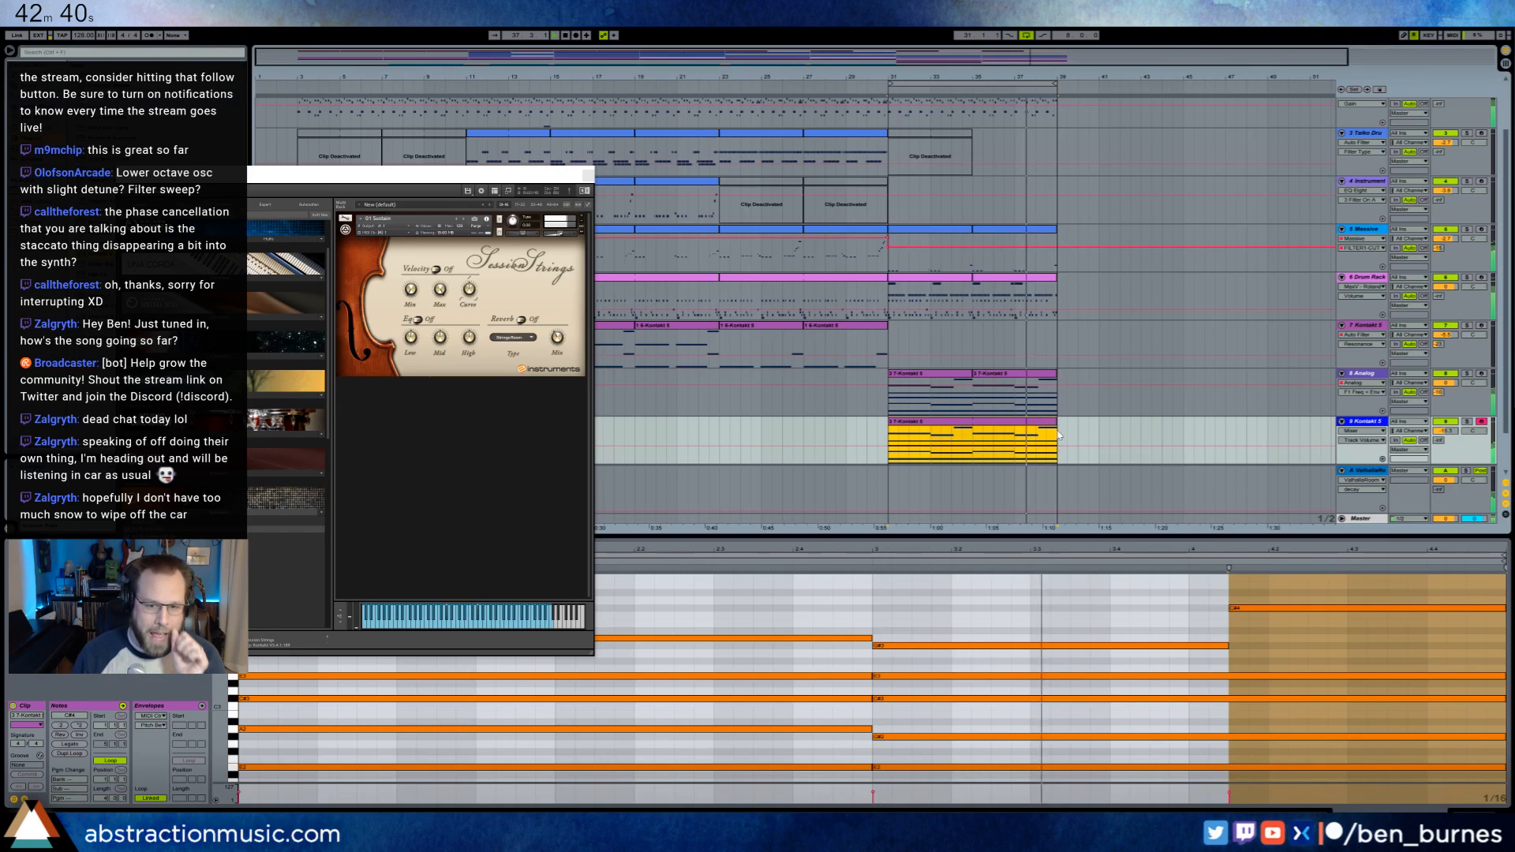
- Delete the low notes from the strings clip, keeping only the upper voices of the chords
drag(833, 689, 1037, 779)
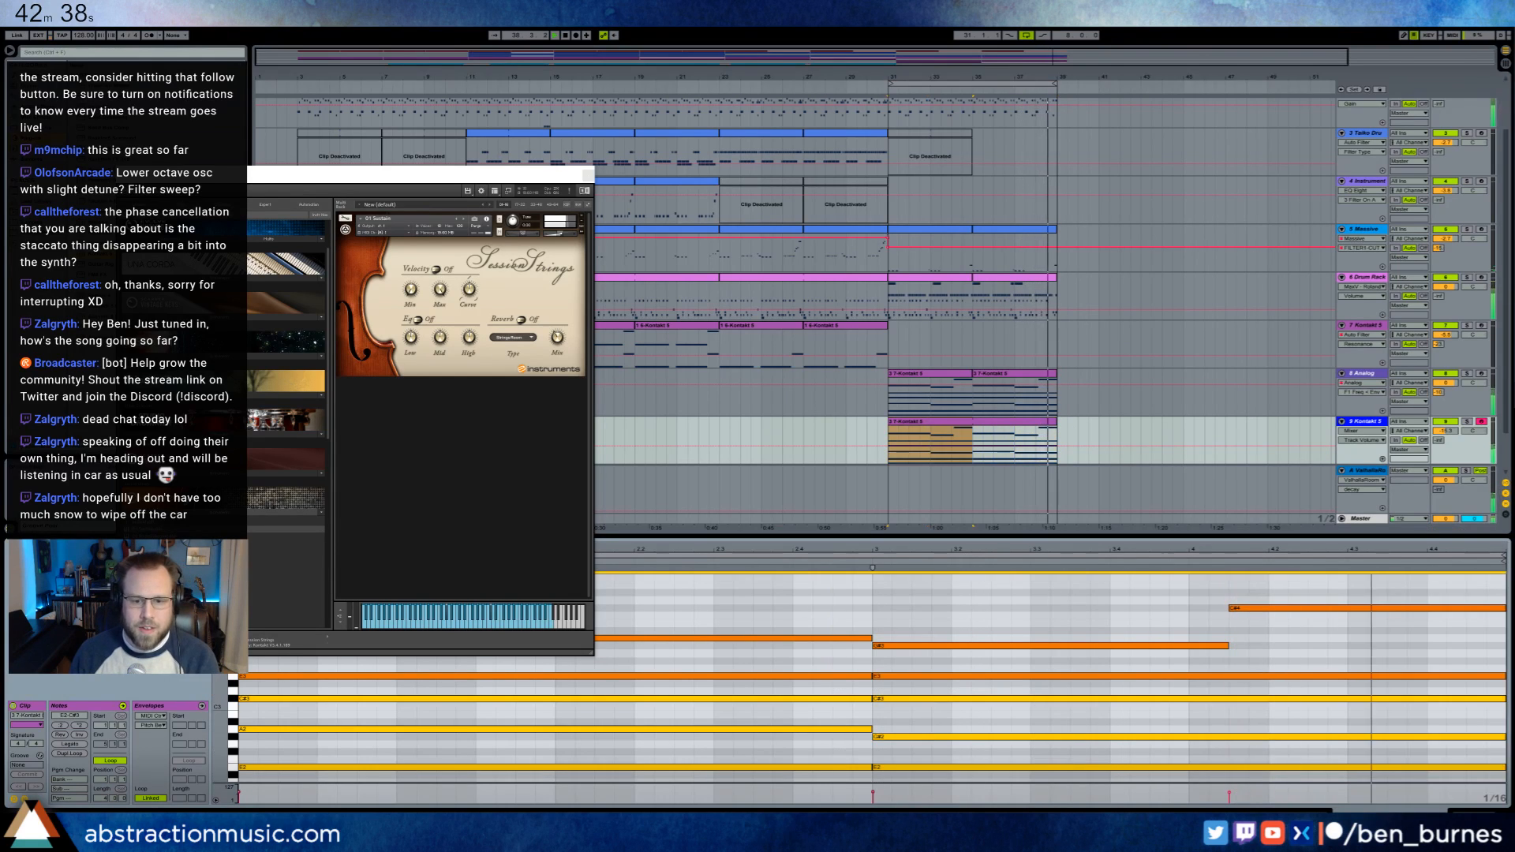
key(Delete)
key(ctrl+z)
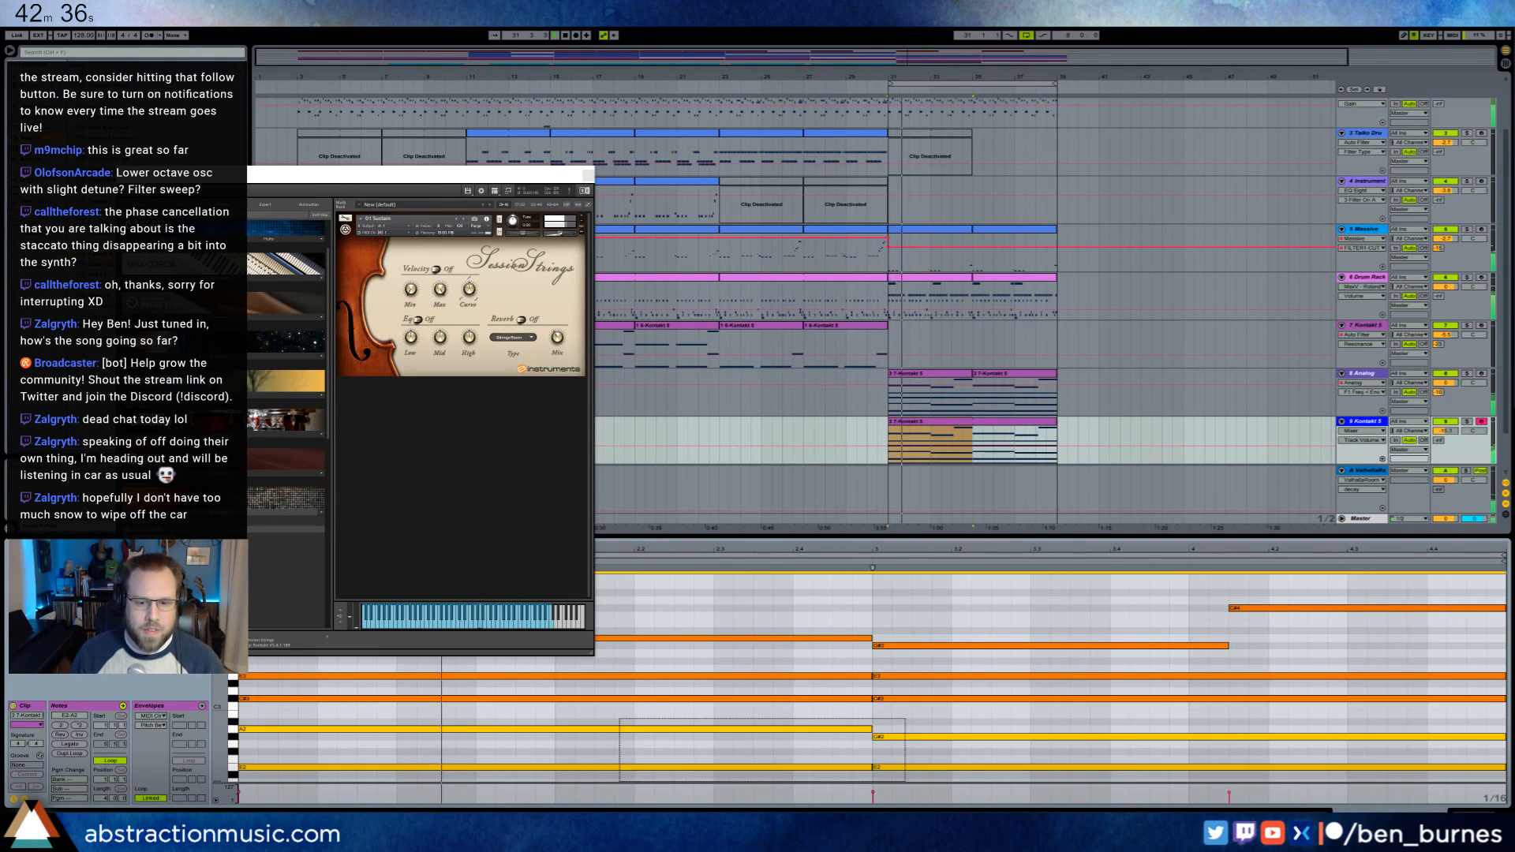
scroll(1004, 777, down, 4)
key(Delete)
drag(840, 710, 970, 745)
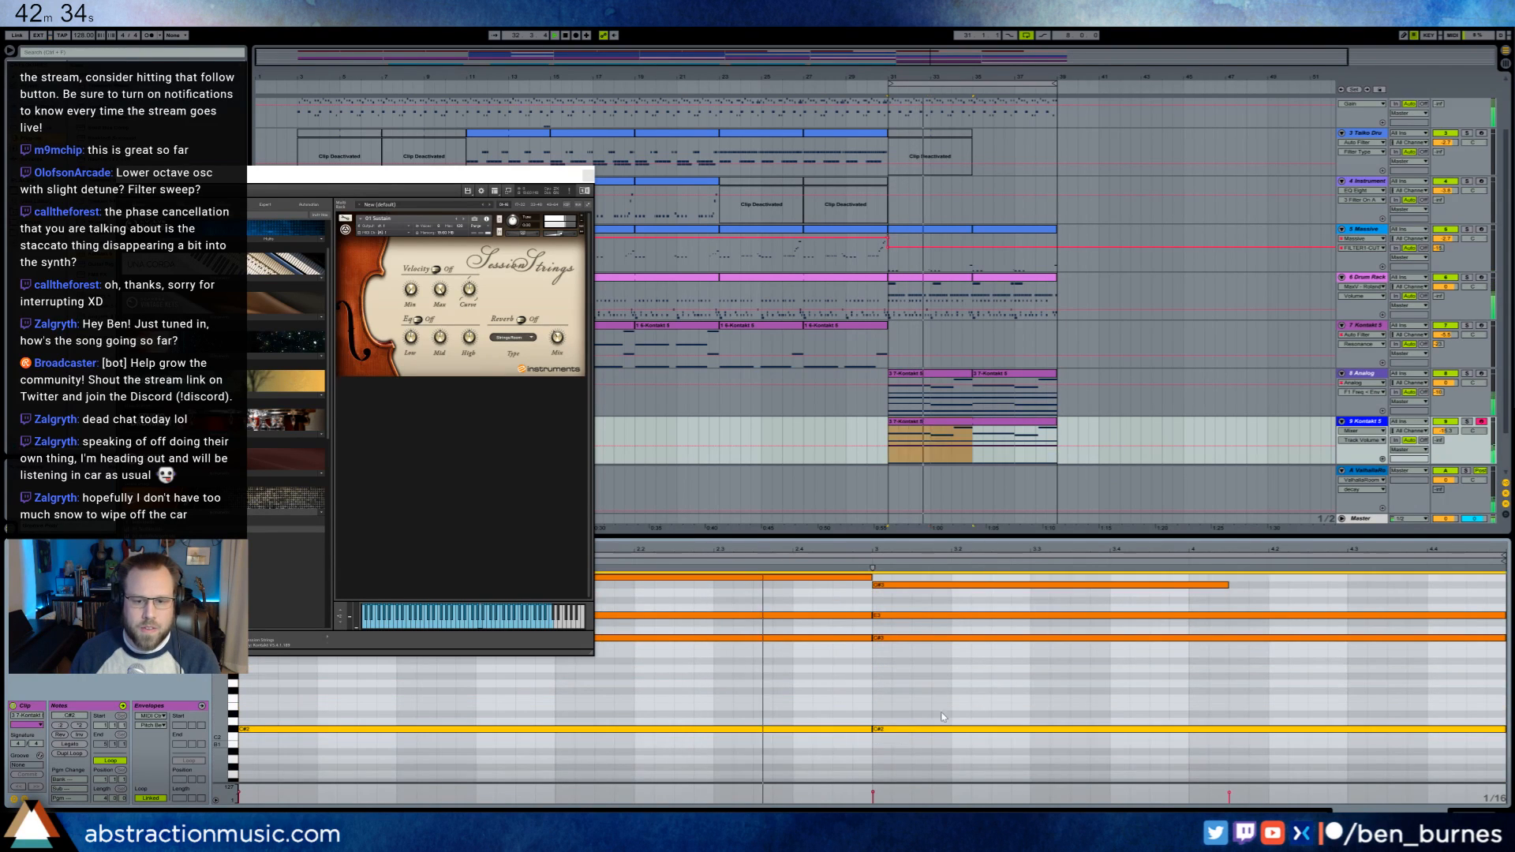
key(Delete)
scroll(968, 725, up, 5)
scroll(969, 725, up, 2)
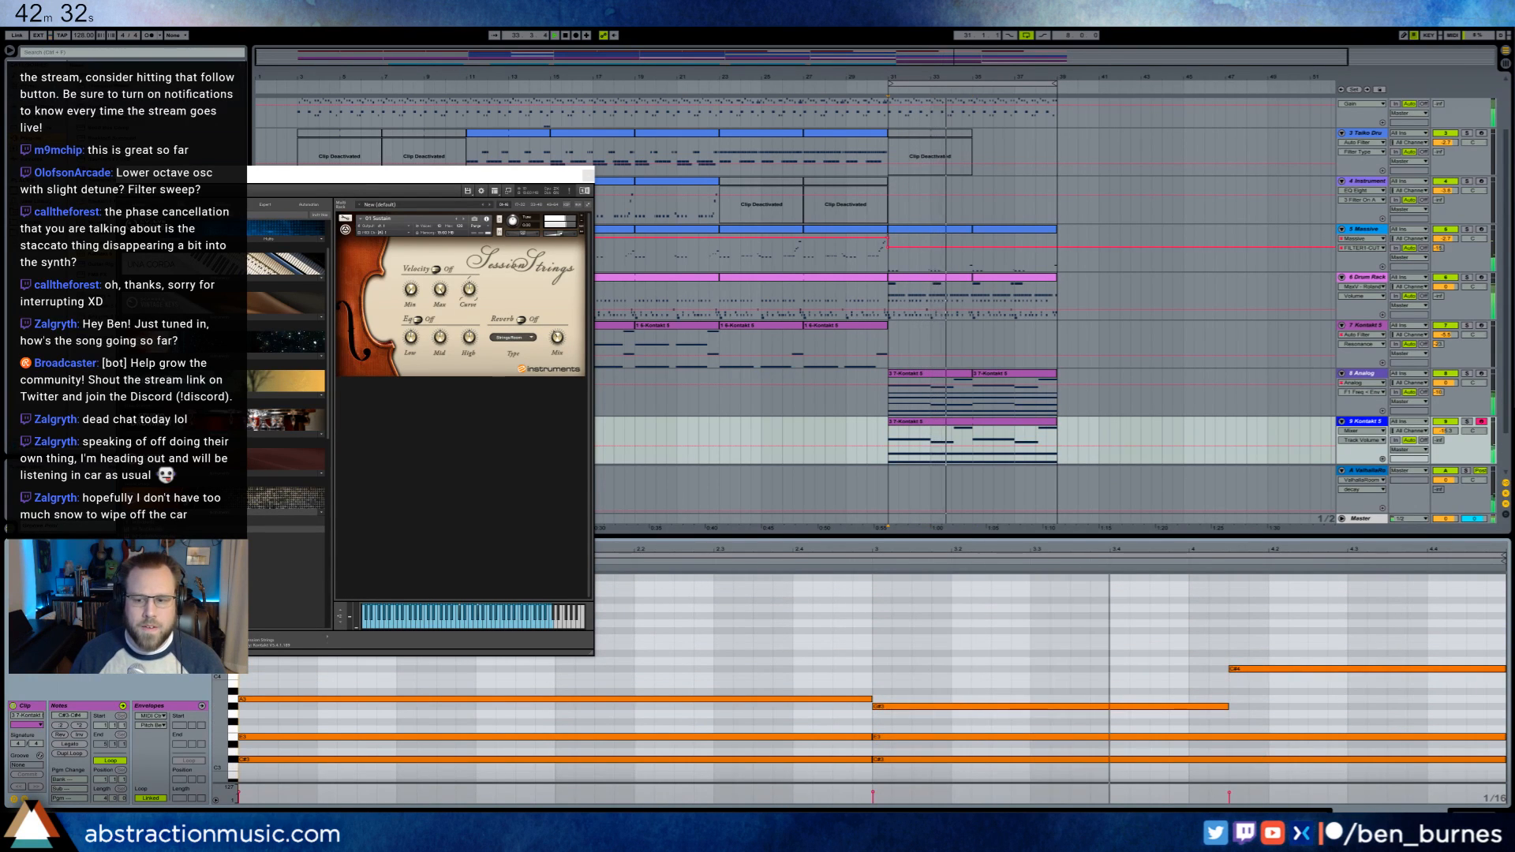
click(1474, 815)
- Delete the highest closing note in the strings clip and lengthen the preceding top-voice note to the clip's end
double_click(996, 488)
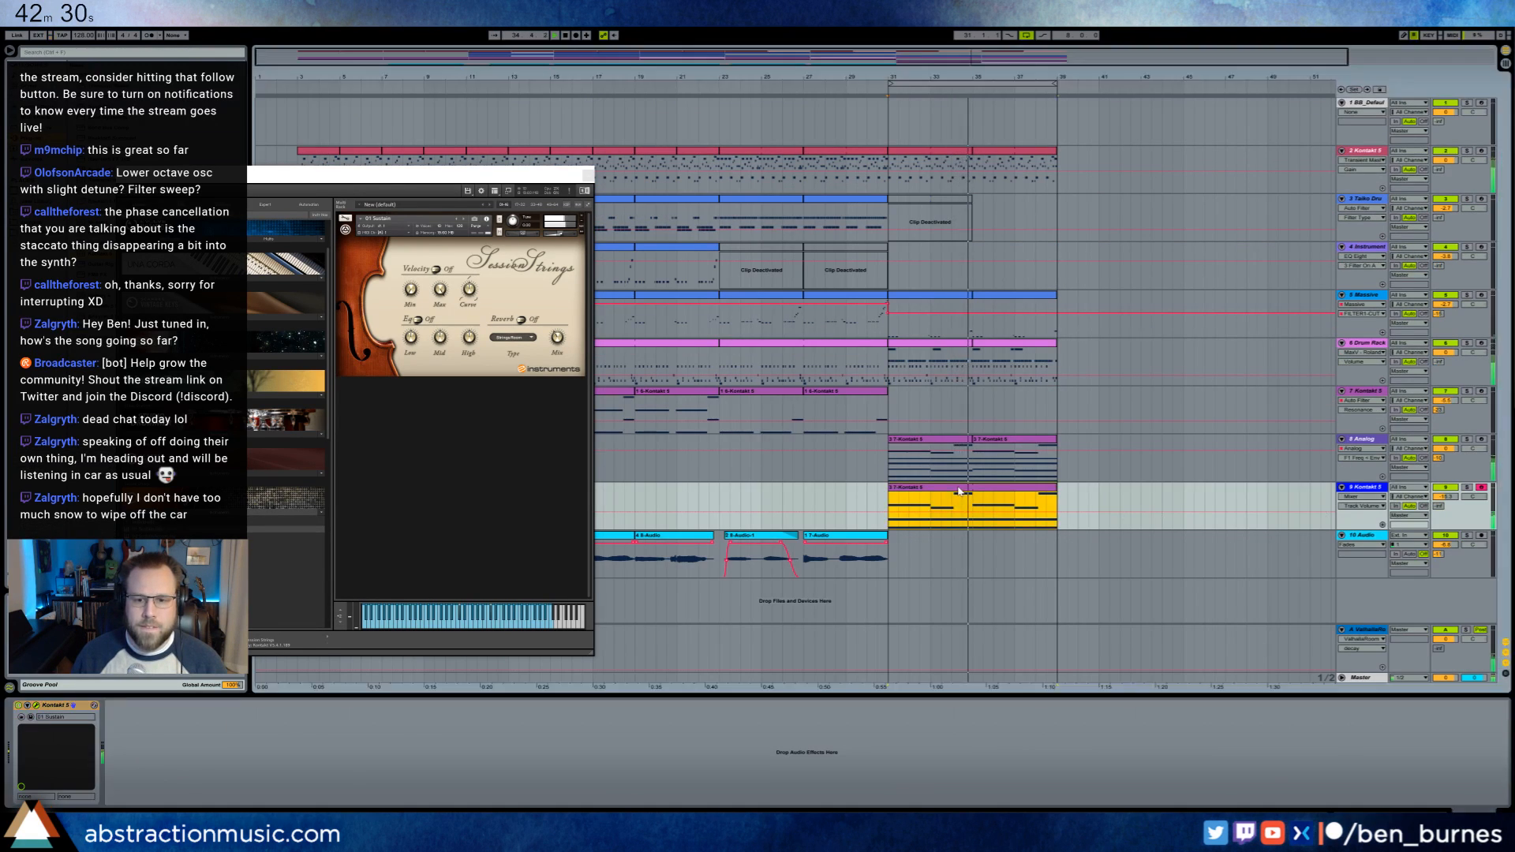
drag(1043, 688, 1272, 652)
key(Delete)
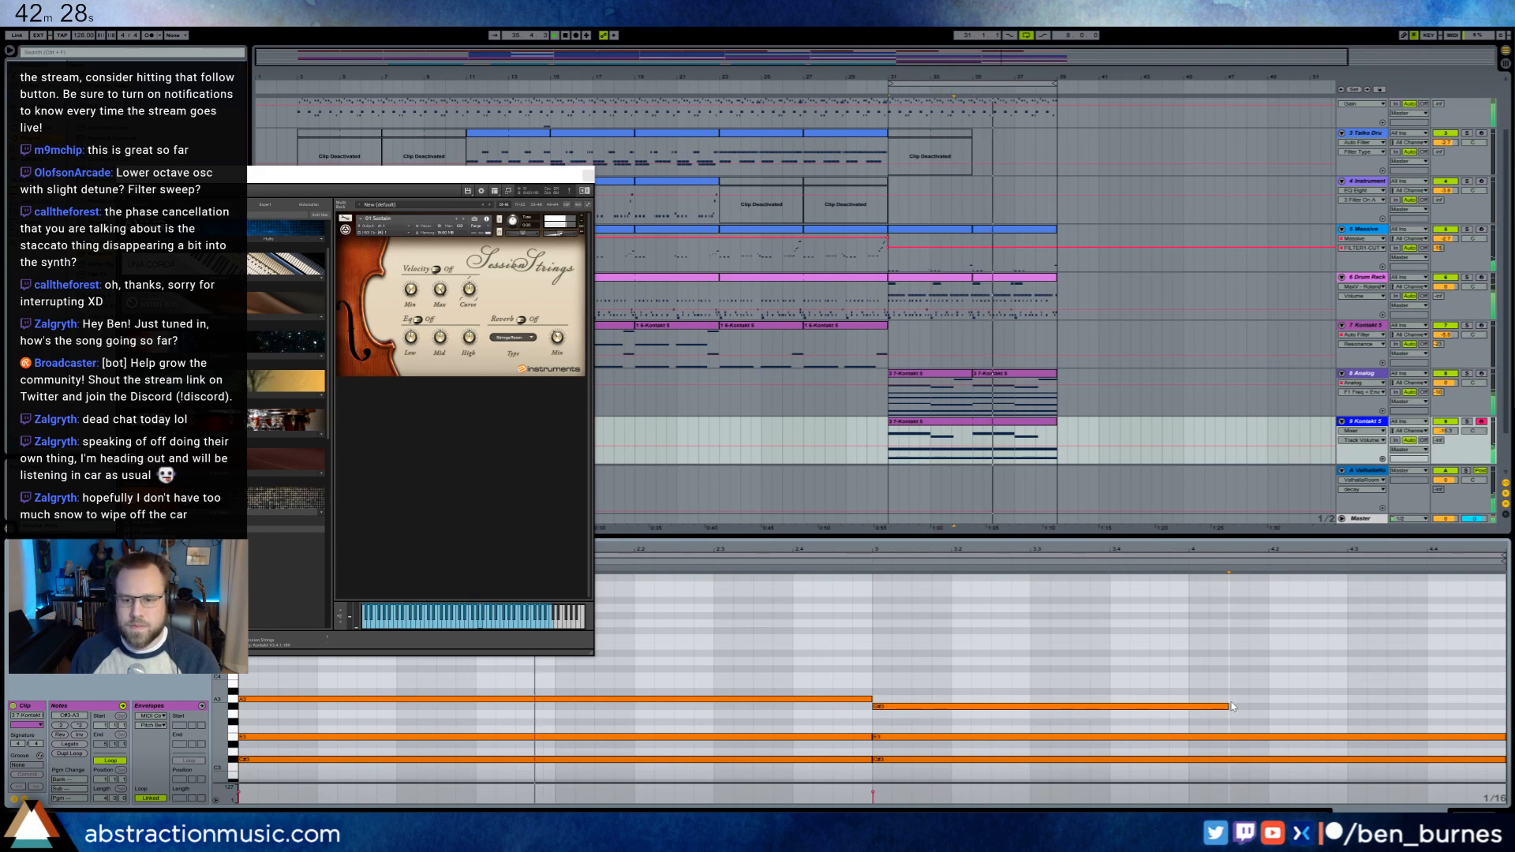
drag(1227, 707, 1505, 711)
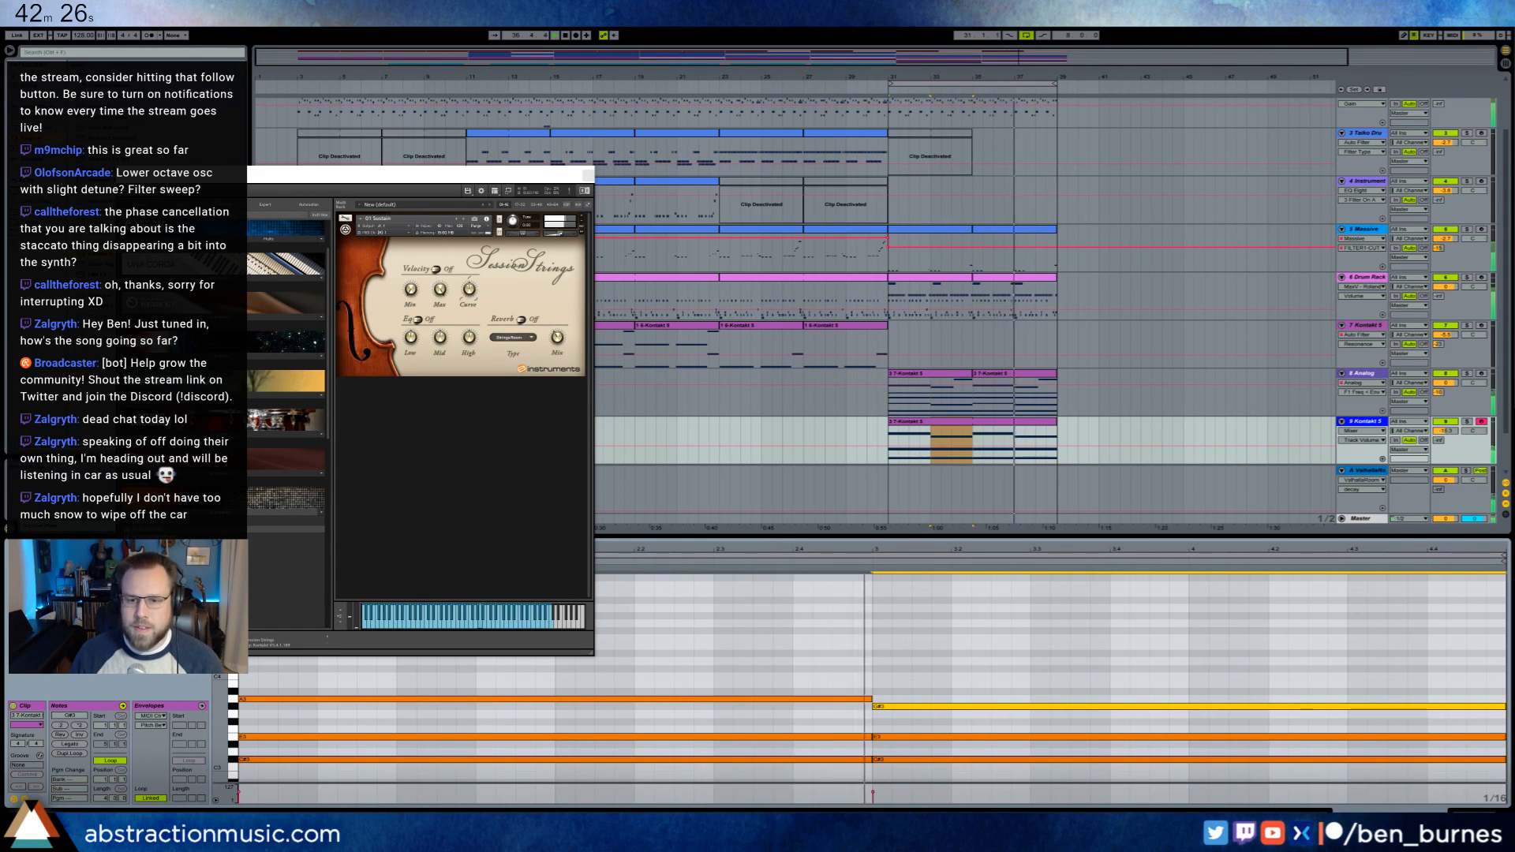
click(1474, 813)
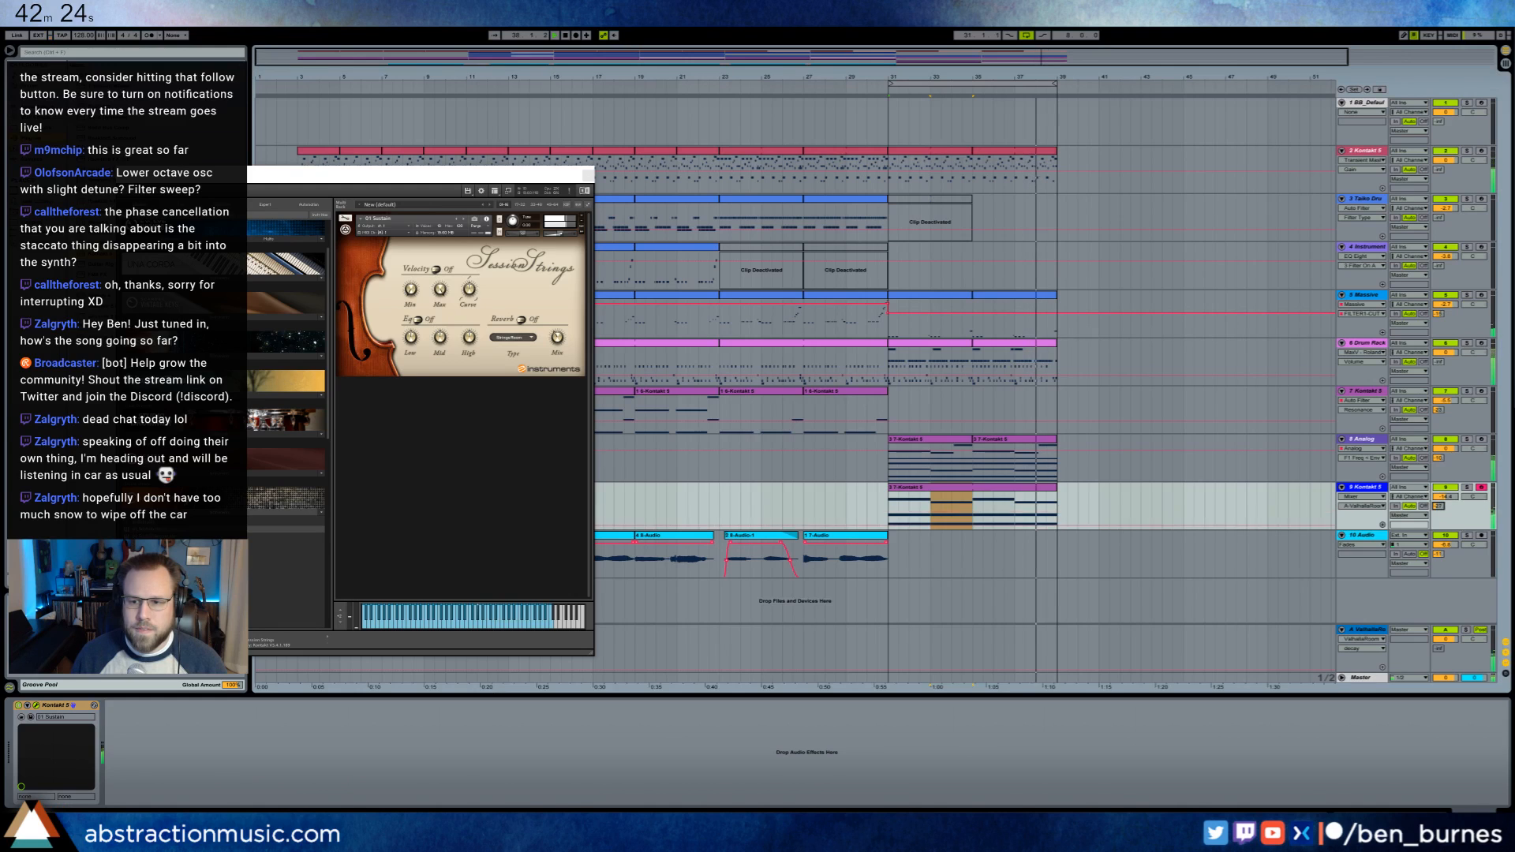
- Raise the strings track's reverb send slightly and close the Session Strings instrument window
click(1437, 506)
drag(1437, 506, 1438, 502)
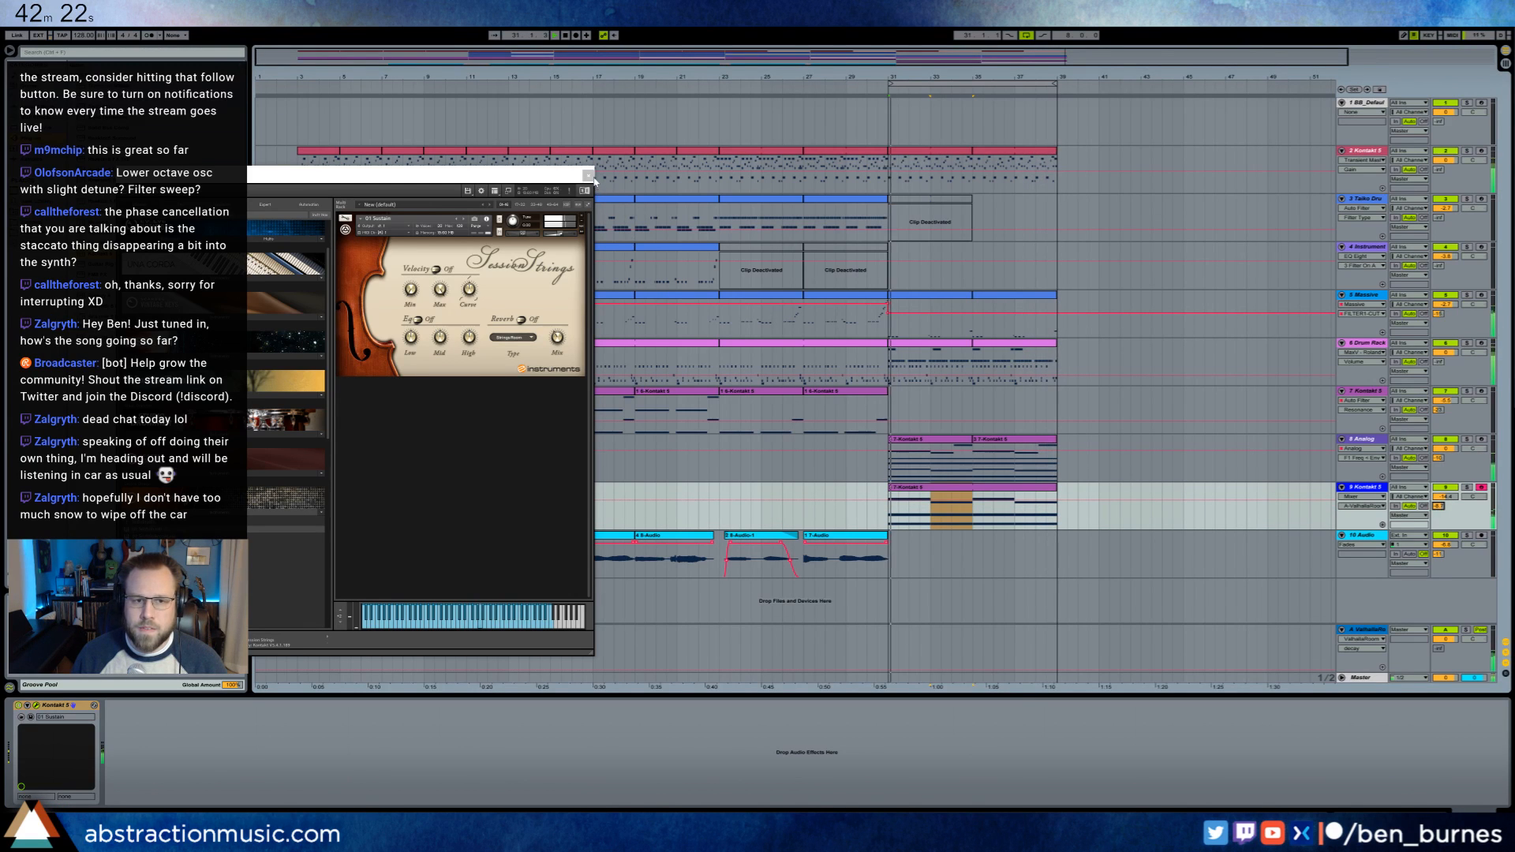
click(588, 175)
key(space)
- Try all notes of the strings clip an octave lower, and transpose them back up an octave
double_click(938, 488)
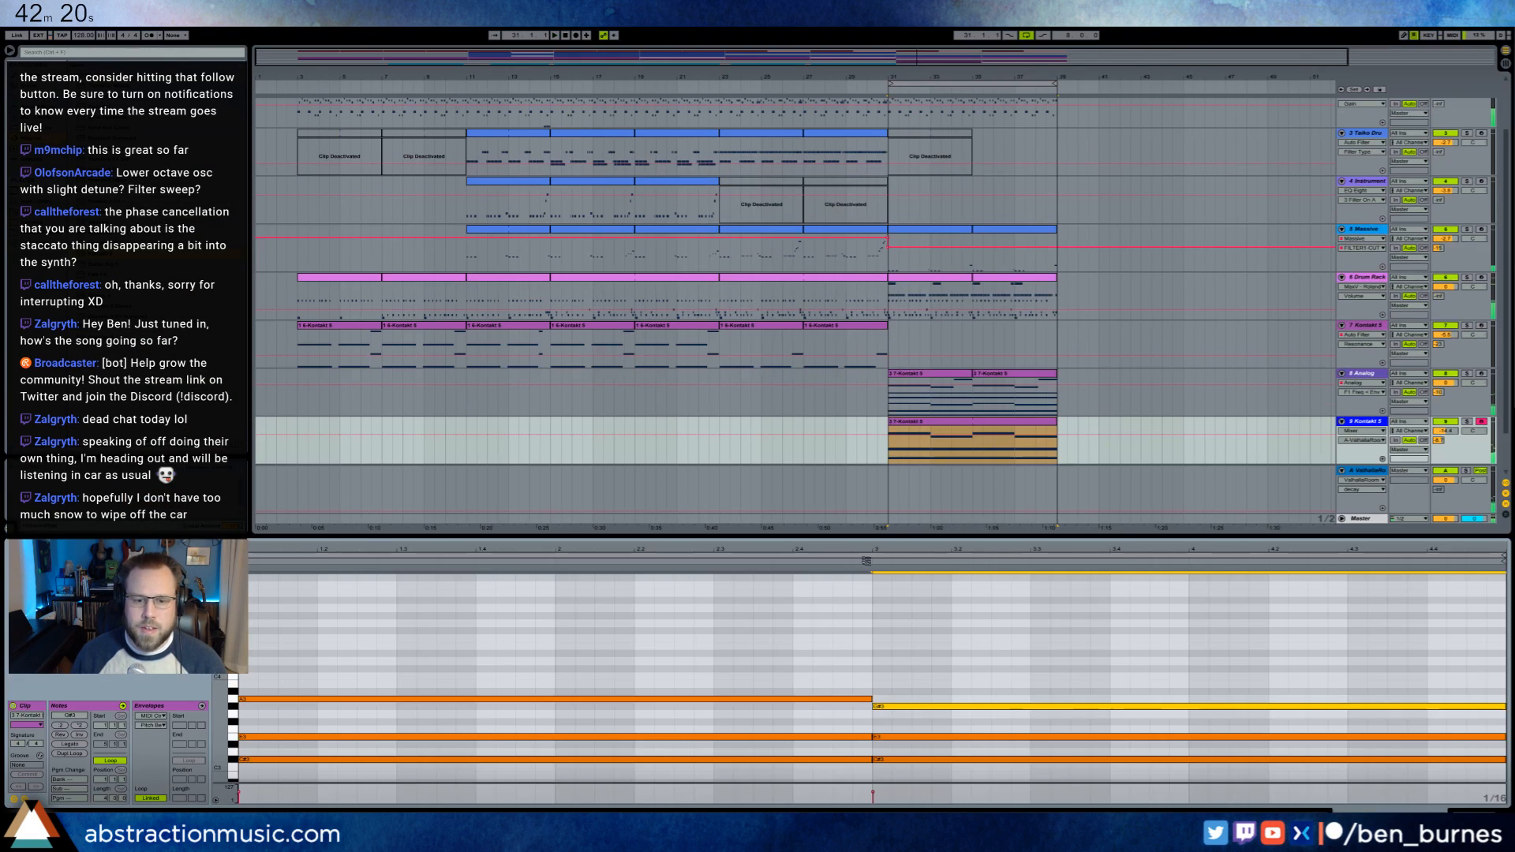
click(714, 632)
key(ctrl+a)
key(shift+Down)
key(space)
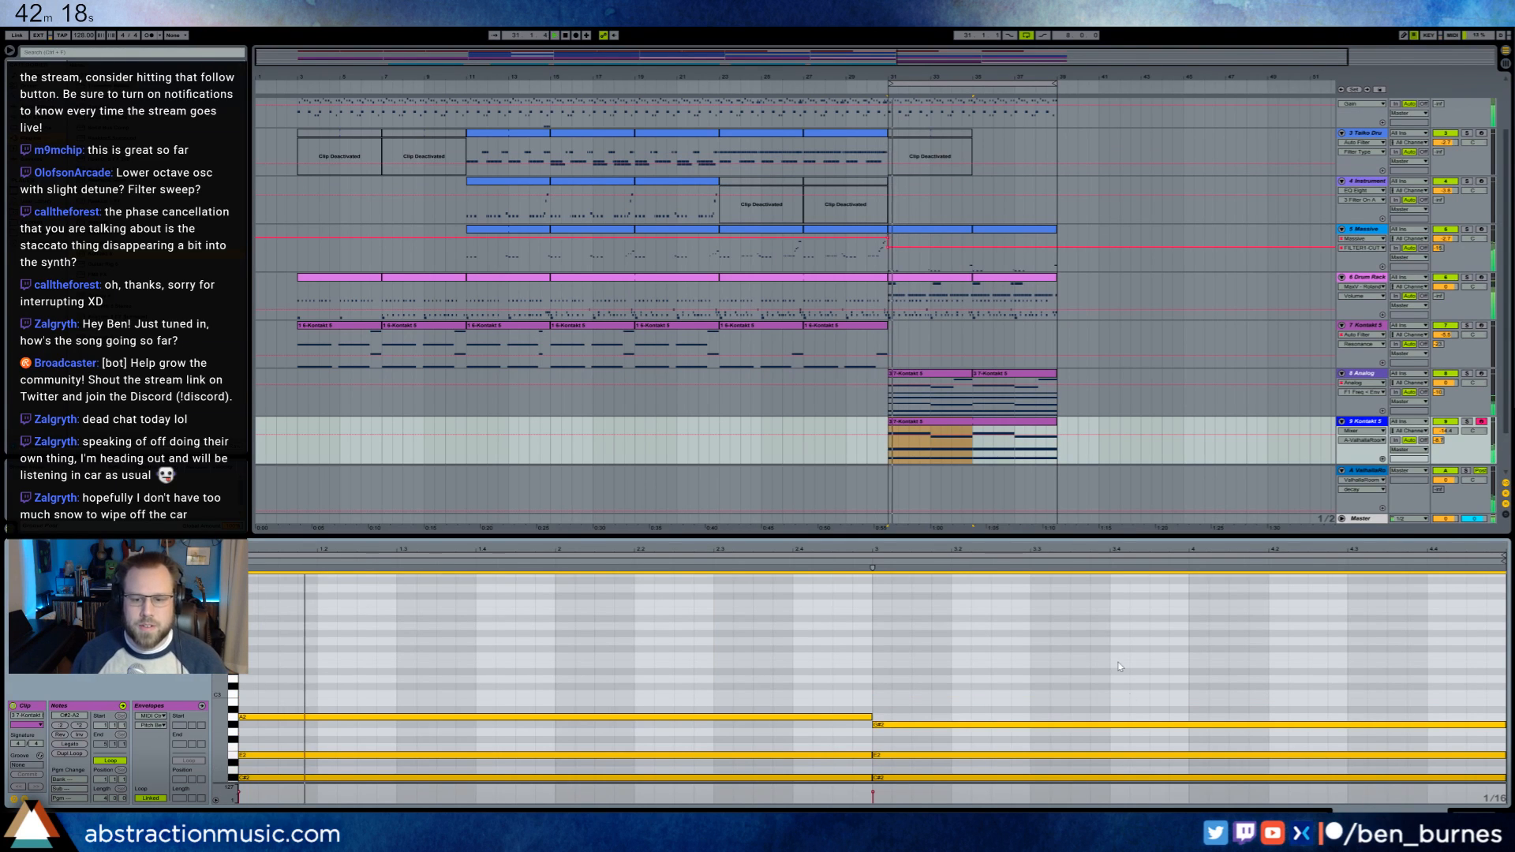
key(shift+Up)
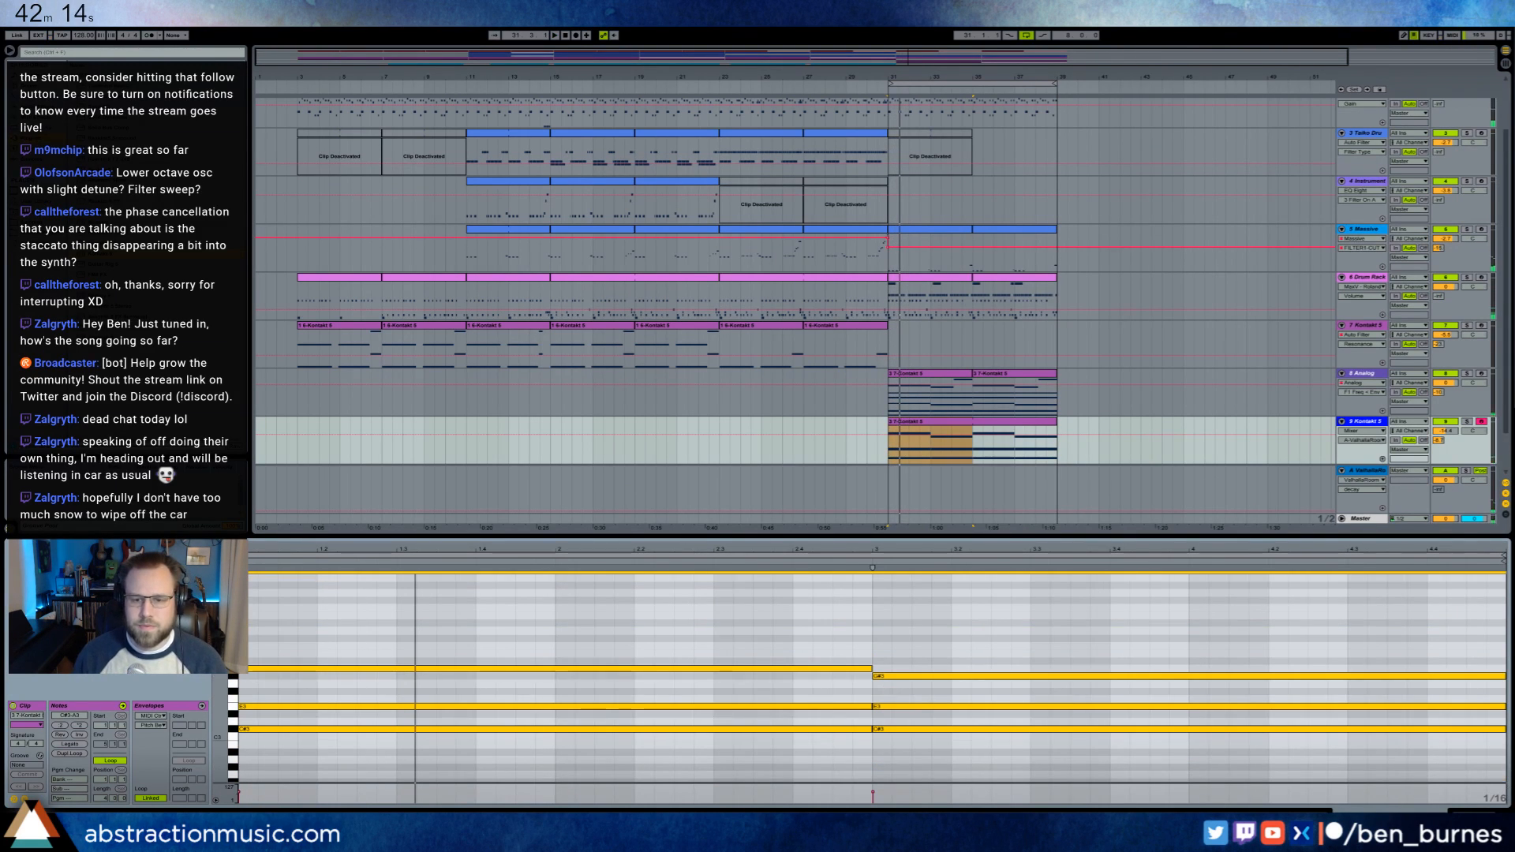
- Trim the start of the strings clip from bar 31 to bar 35 and play the section
key(shift+Tab)
drag(888, 488, 974, 487)
key(space)
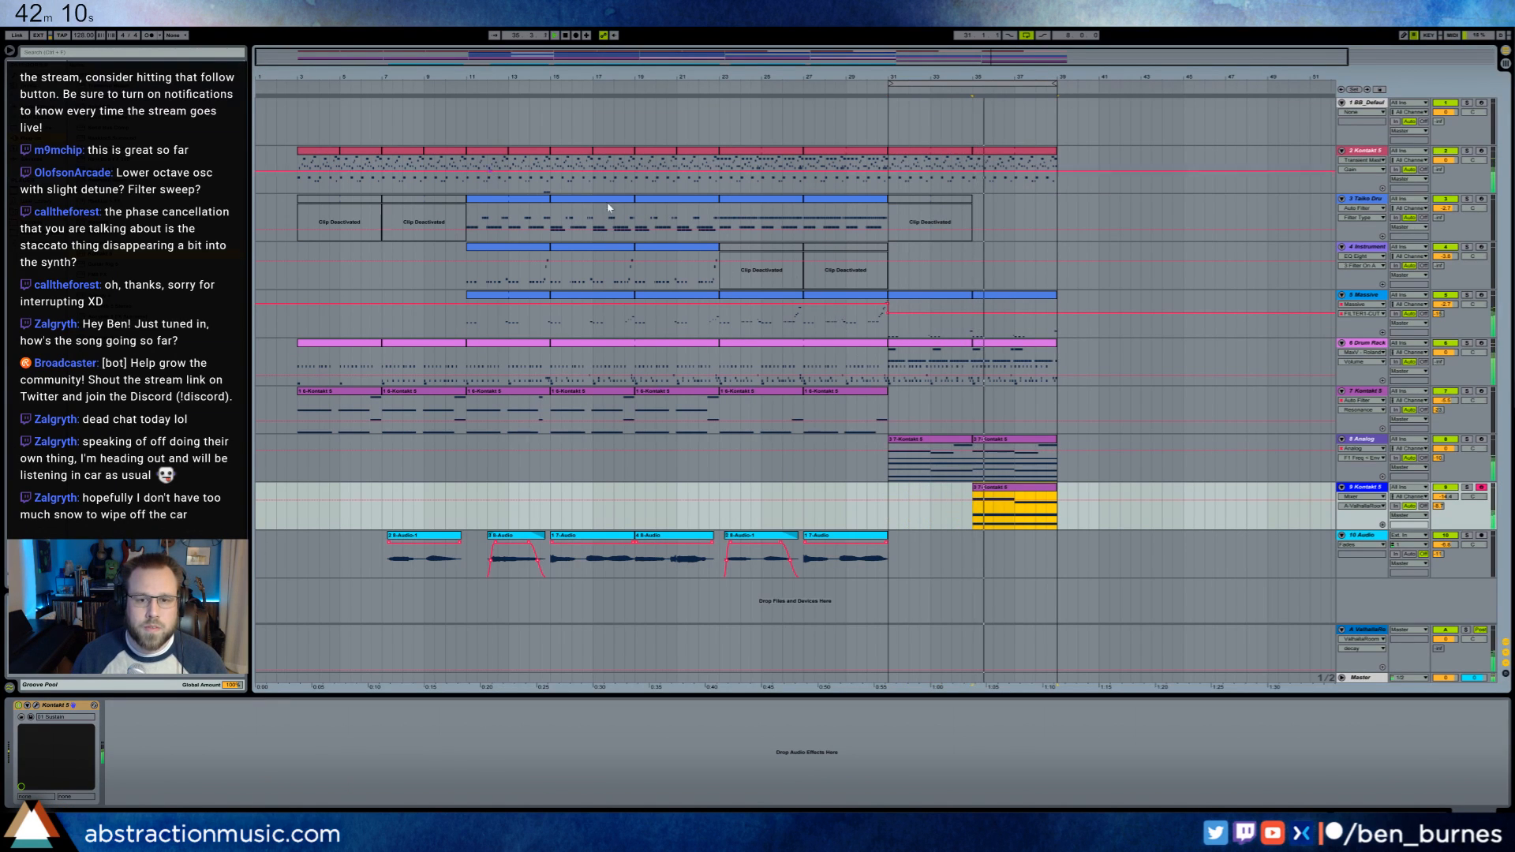
- Extend the first Analog clip over the second one to bar 39, turn on its looping, and play it back
click(959, 443)
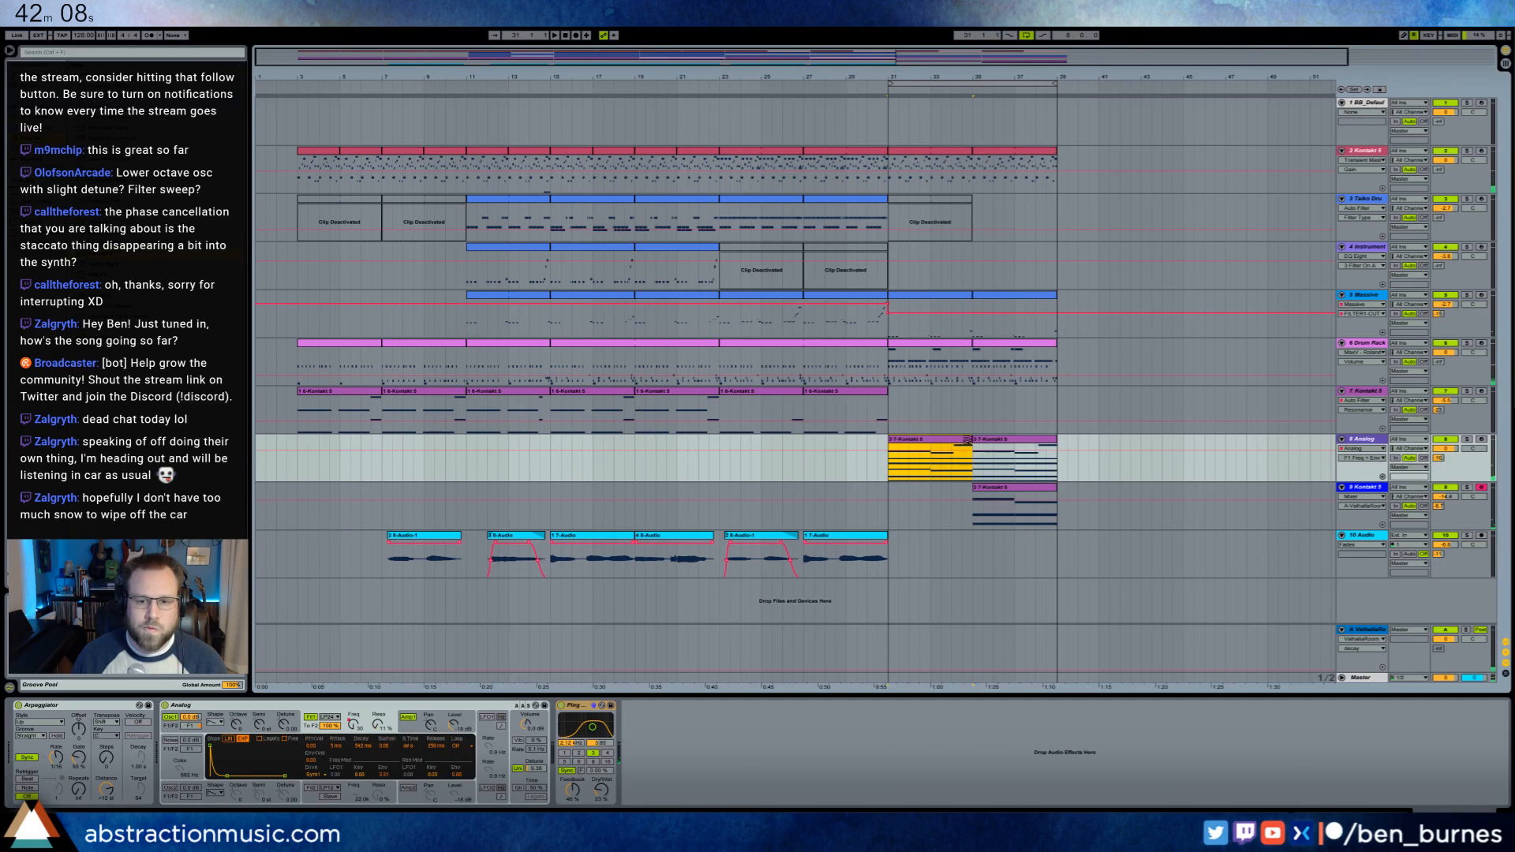
drag(966, 439, 1061, 449)
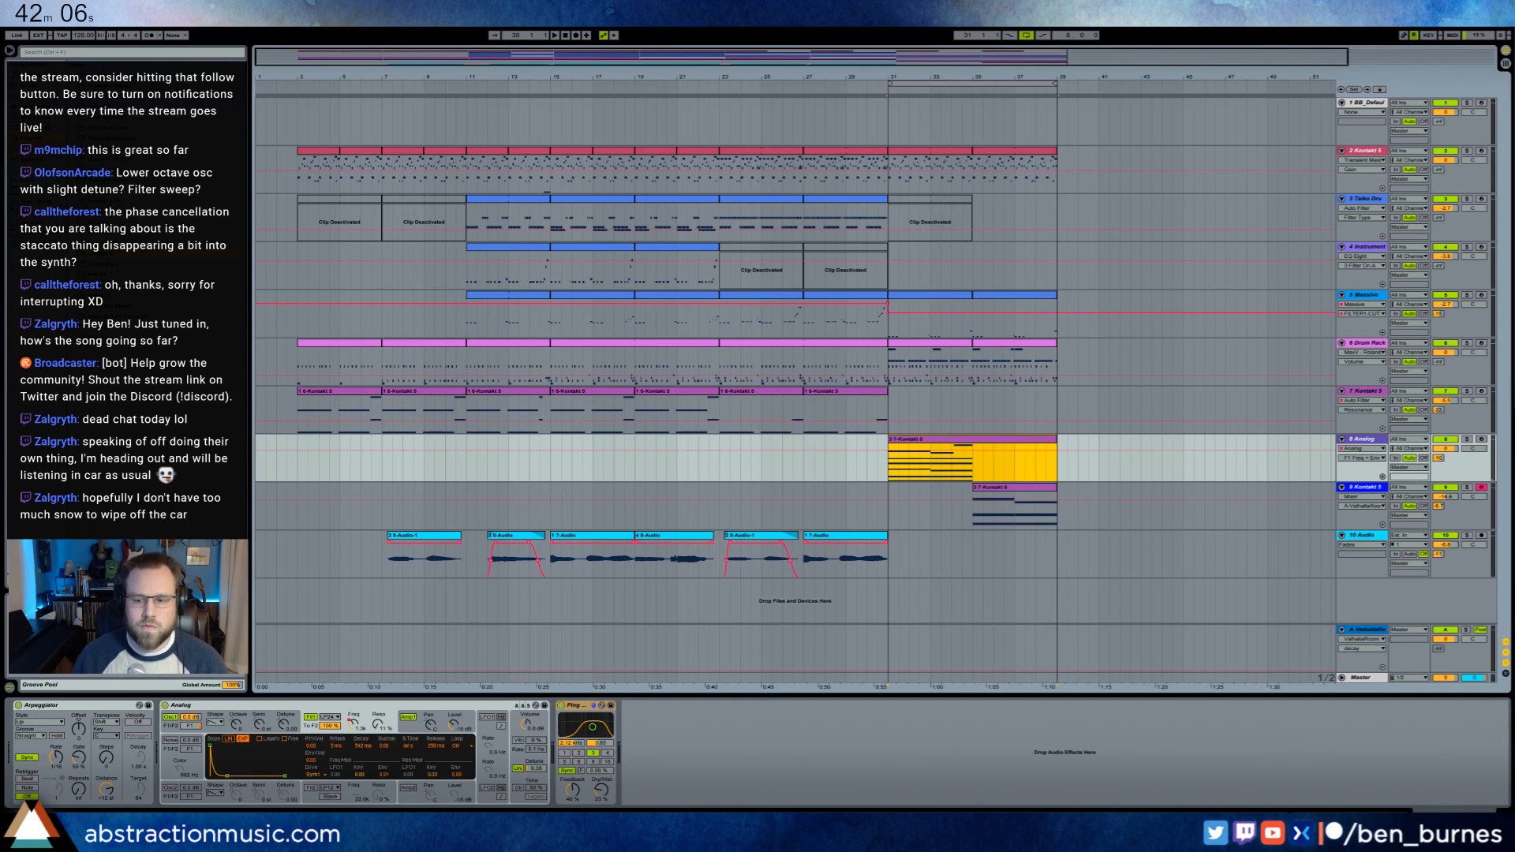
key(shift+Tab)
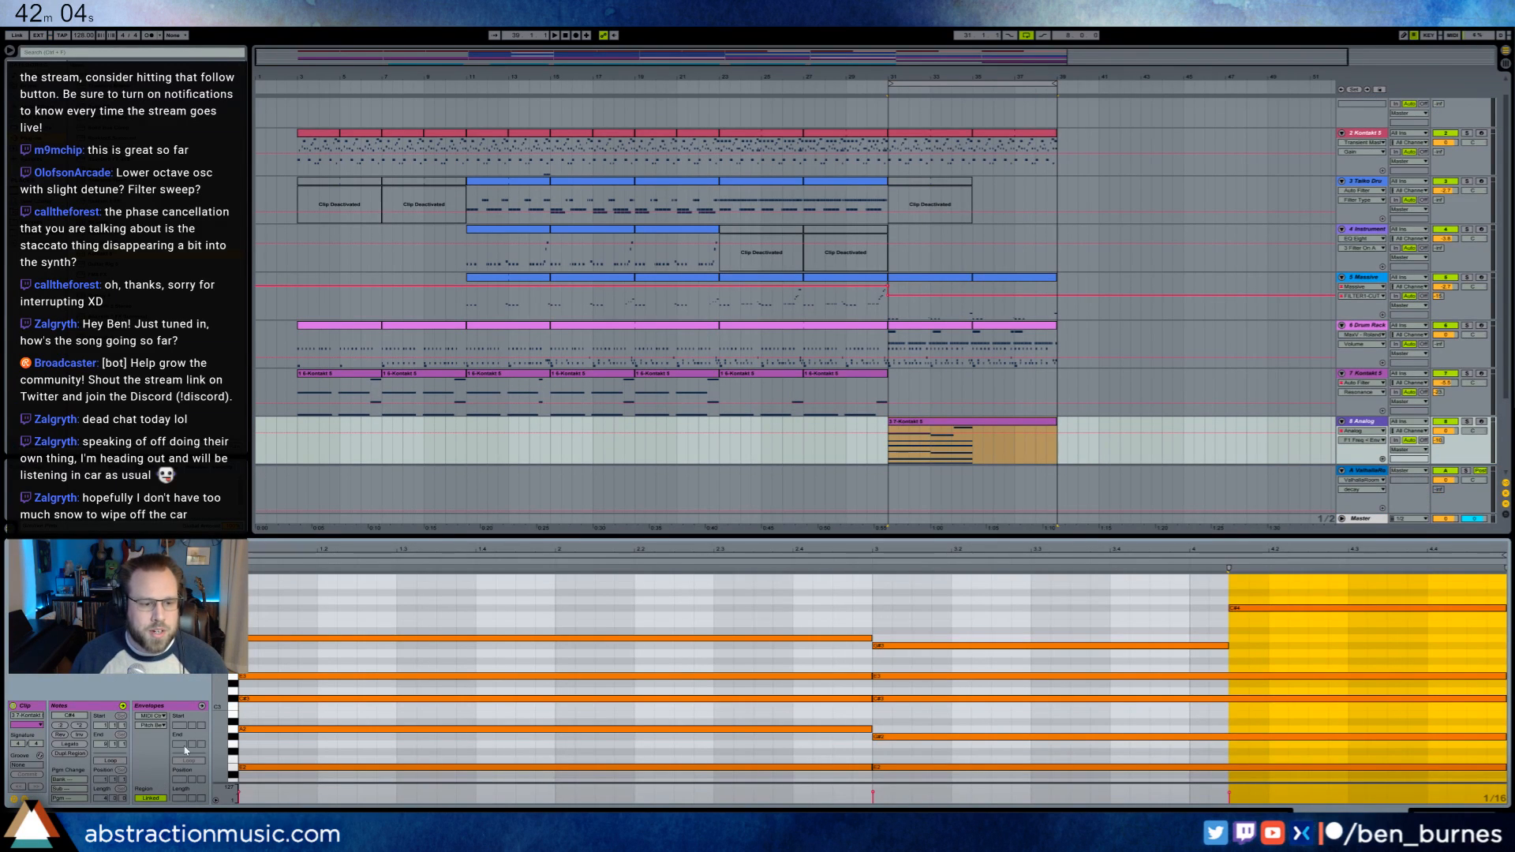
click(112, 762)
click(897, 430)
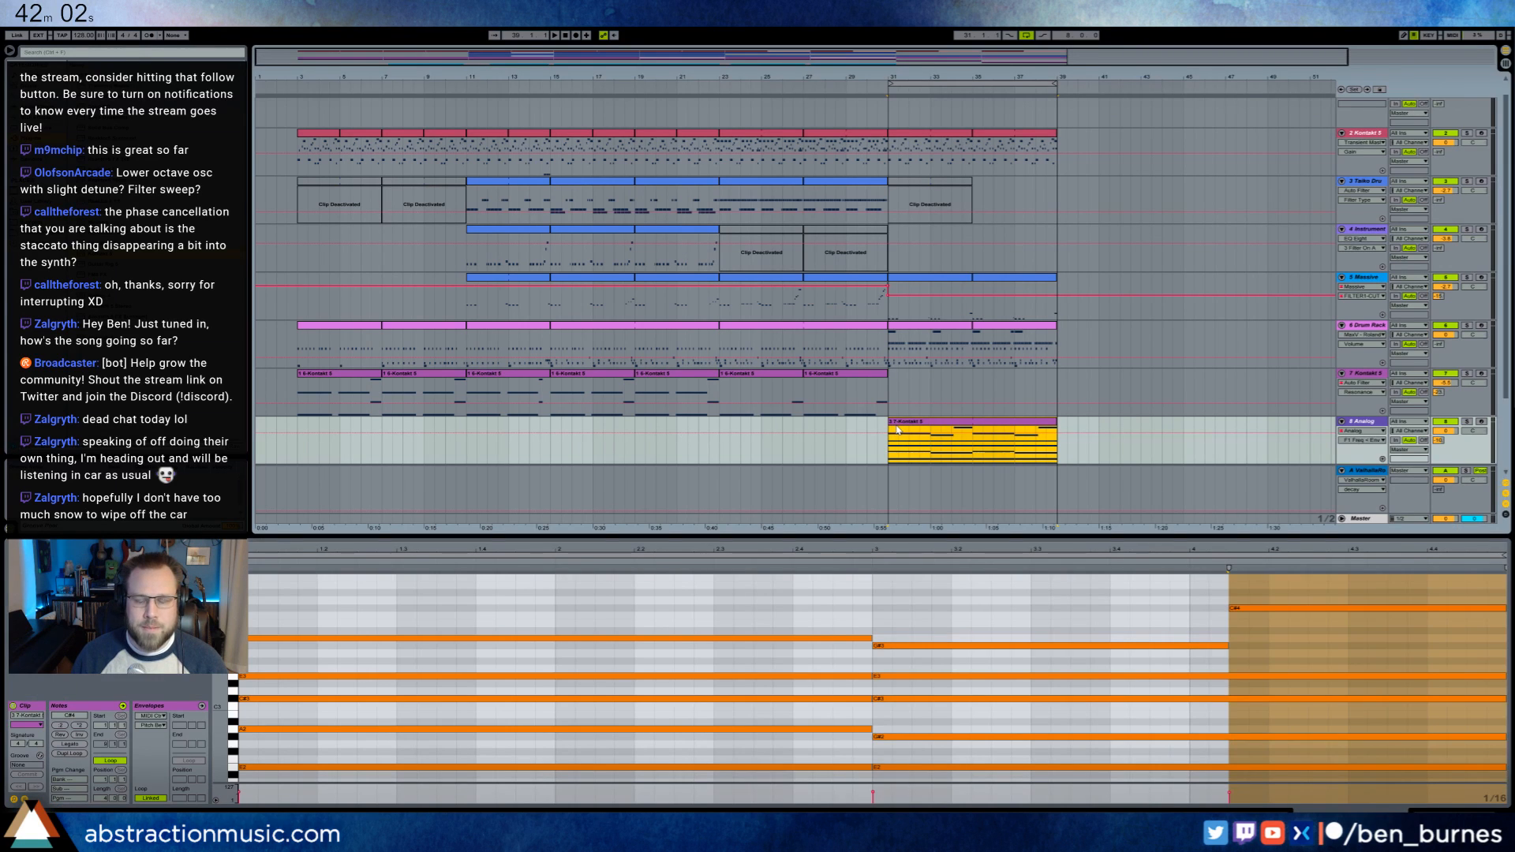
key(space)
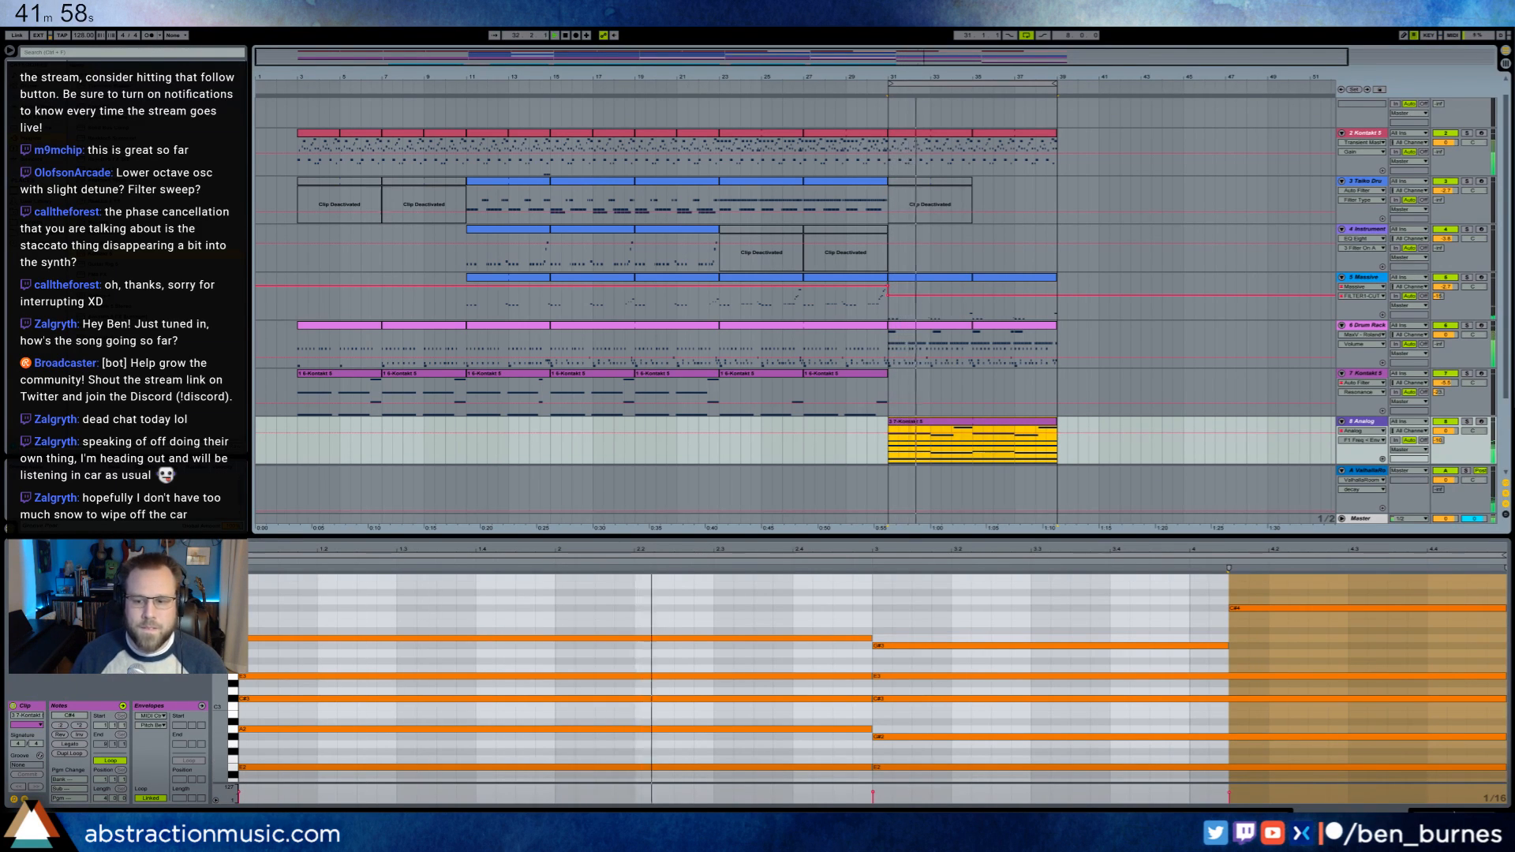
- Raise the Analog track's filter frequency automation slightly before the ramp at bar 31 and after its end at bar 39
key(shift+Tab)
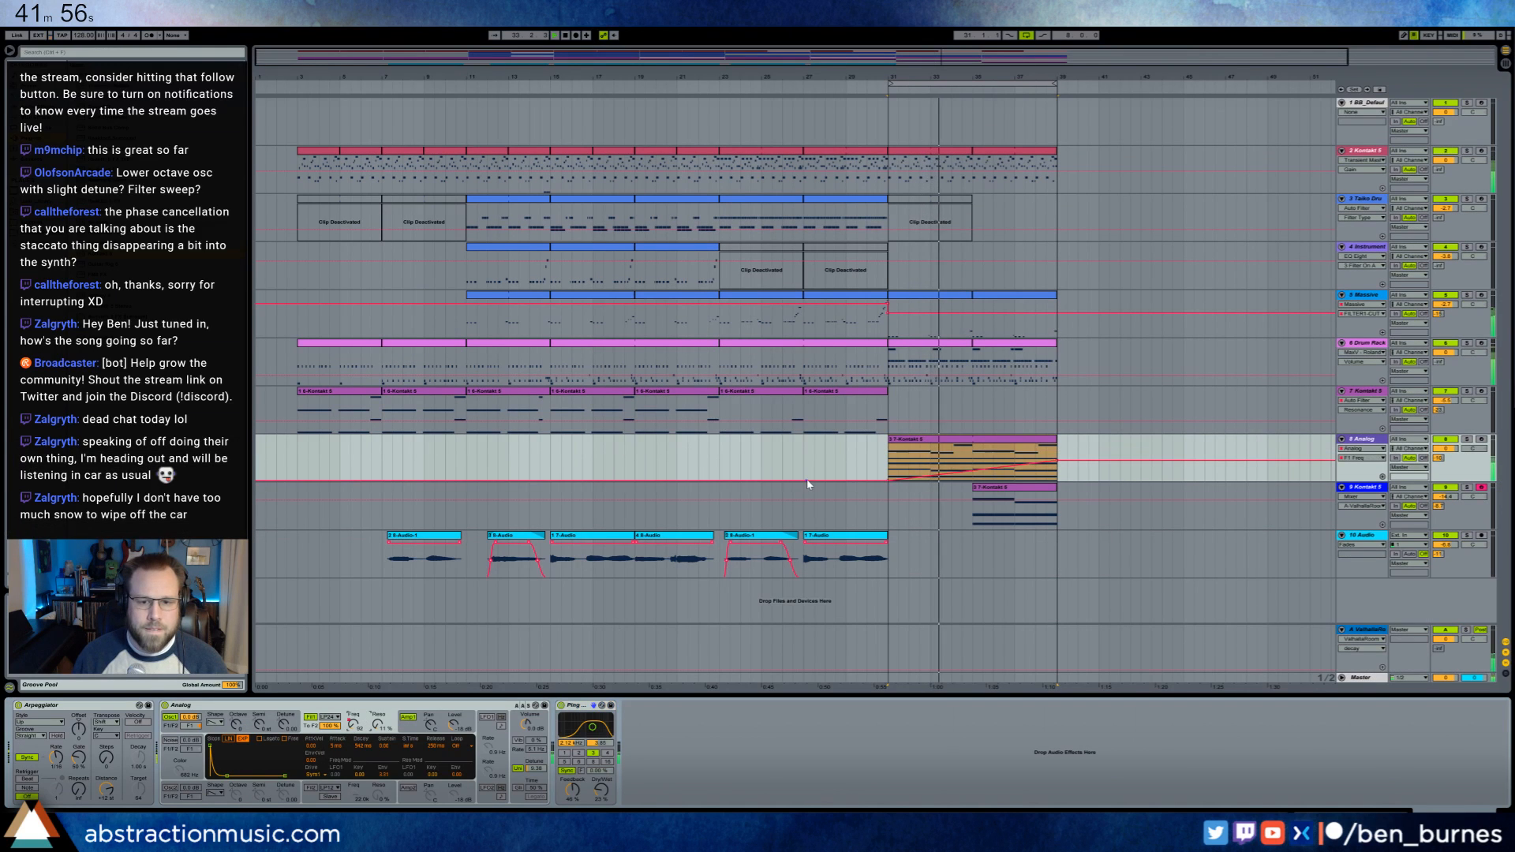
click(815, 477)
drag(815, 480, 815, 474)
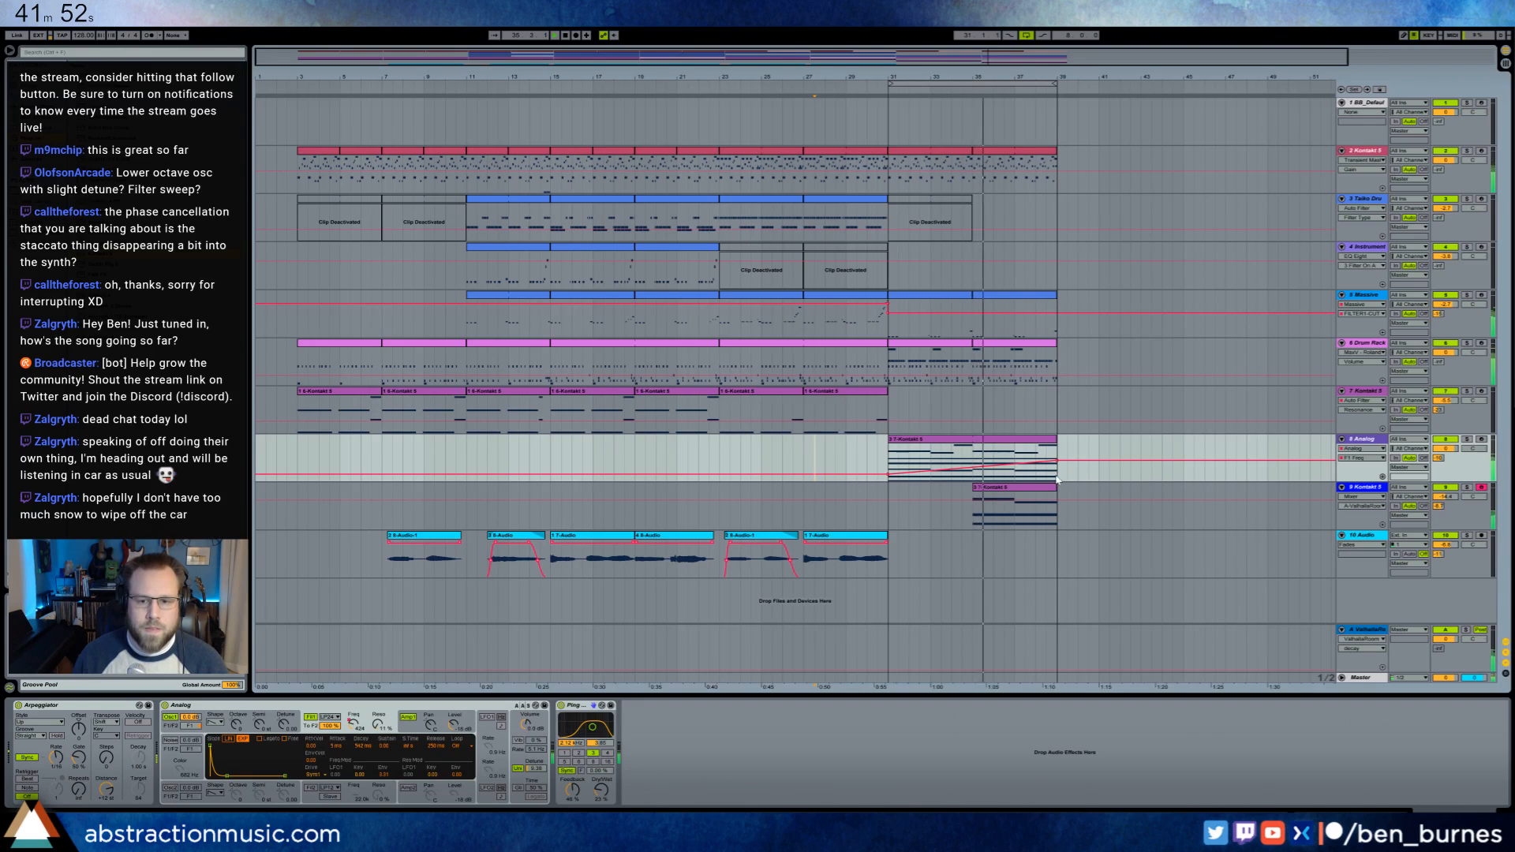
drag(1078, 460, 1078, 457)
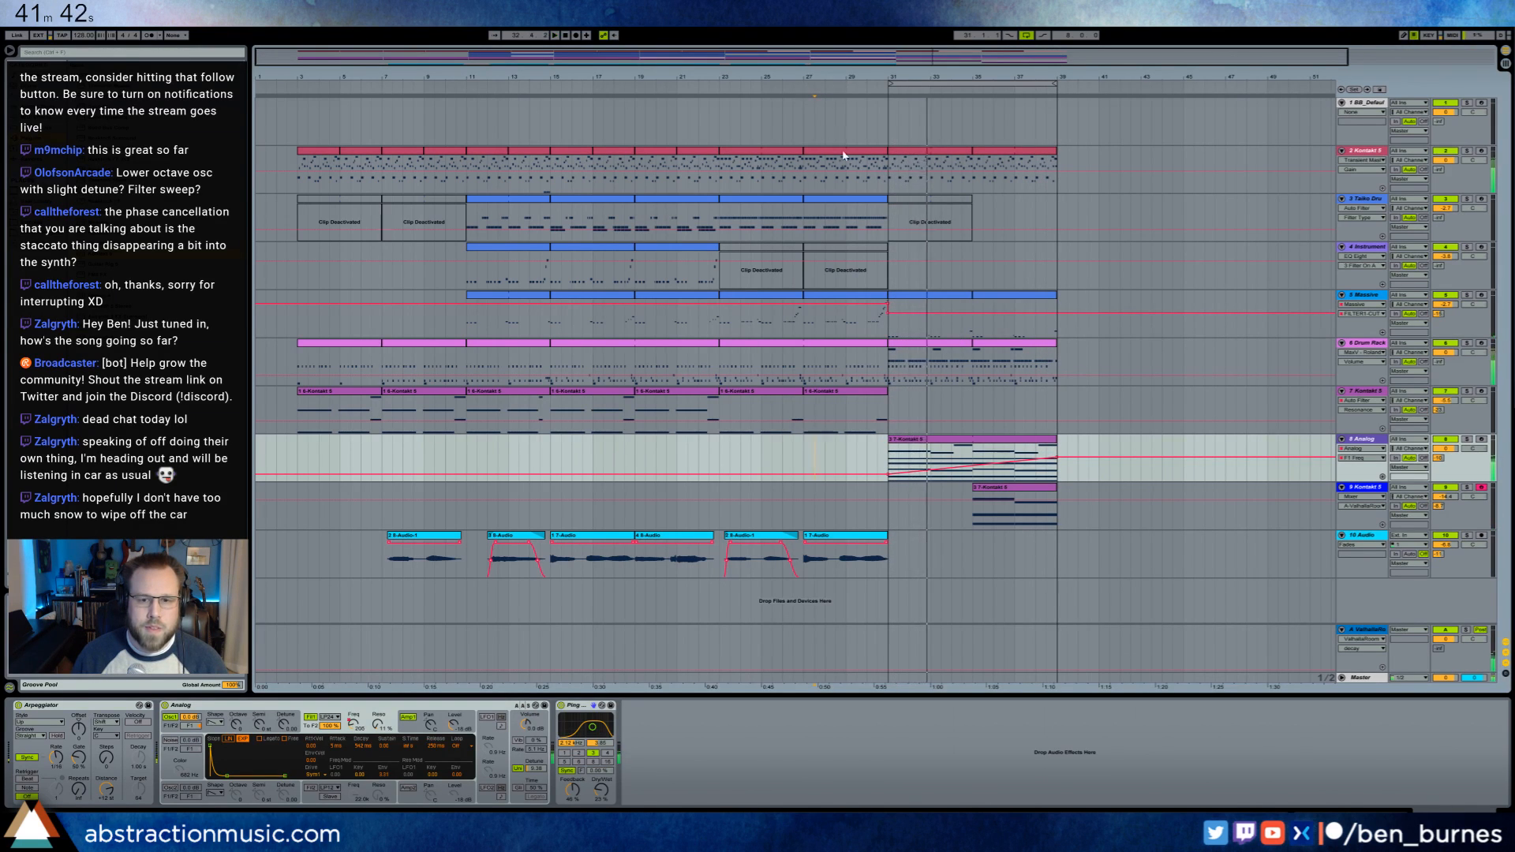
- Move everything from bars 31 to 39 on all tracks one bar forward to start at bar 32
drag(892, 165, 1058, 560)
drag(931, 155, 952, 154)
ctrl+scroll(952, 154, up, 4)
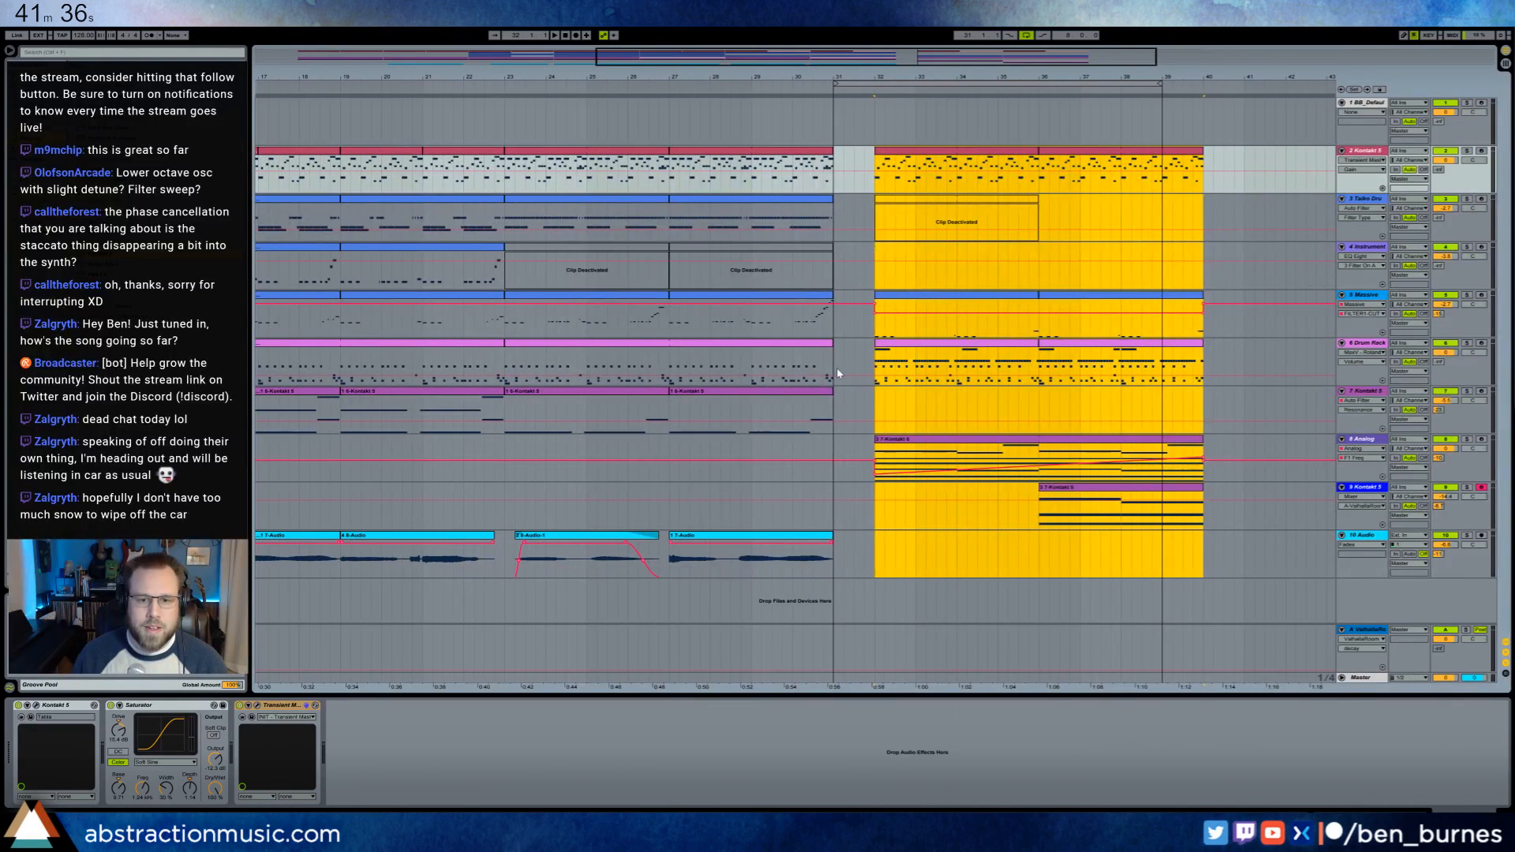
- Insert a one-bar MIDI clip in the Drum Rack gap at bar 31 and place four snare hits at 1.3.3, 1.3.4, 1.4.3 and 1.4.4
drag(838, 355, 869, 357)
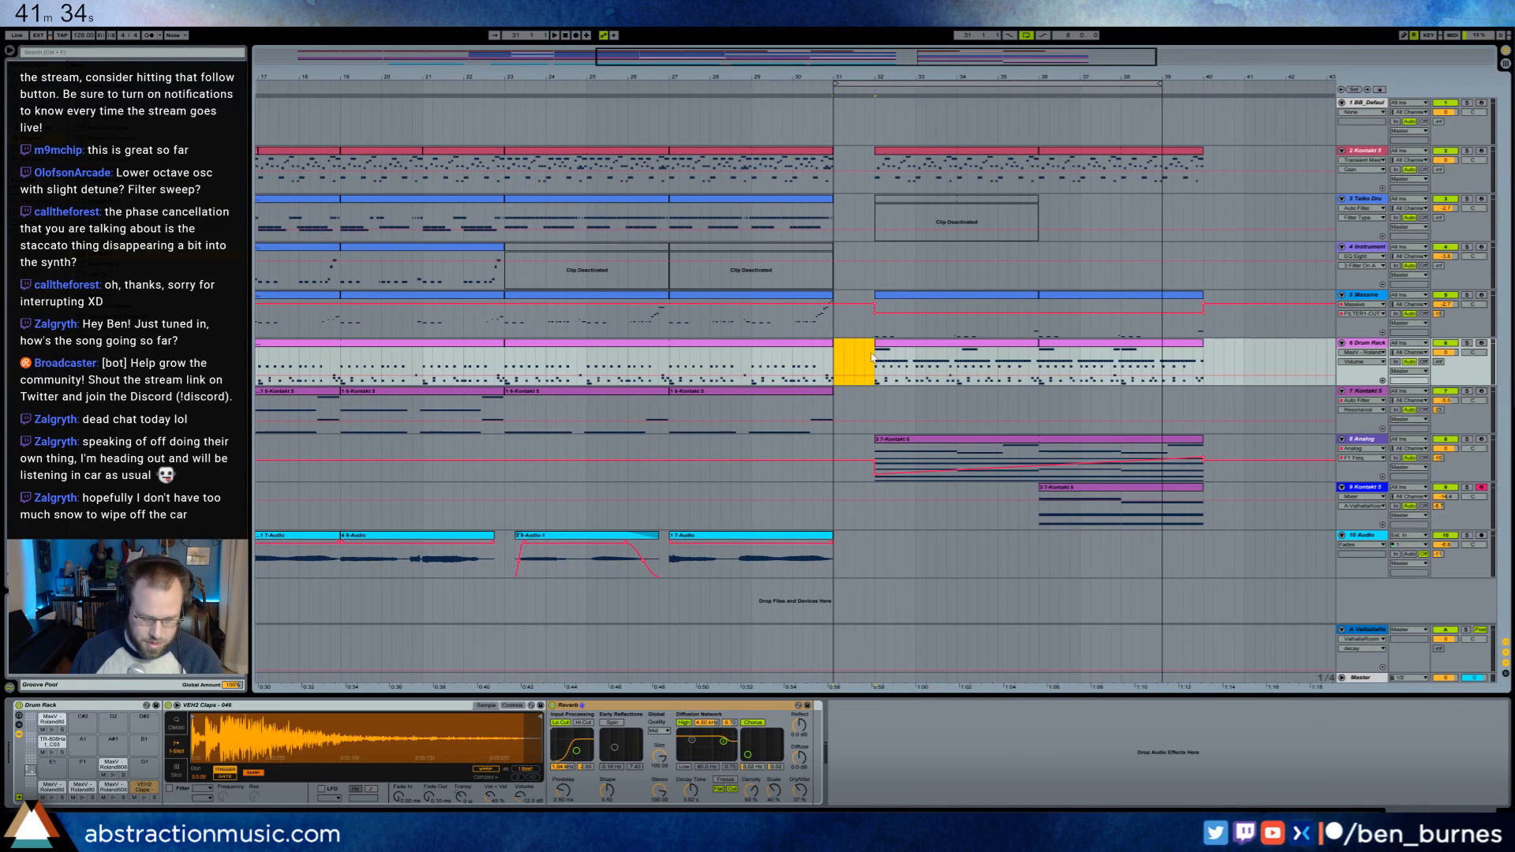
key(ctrl+shift+m)
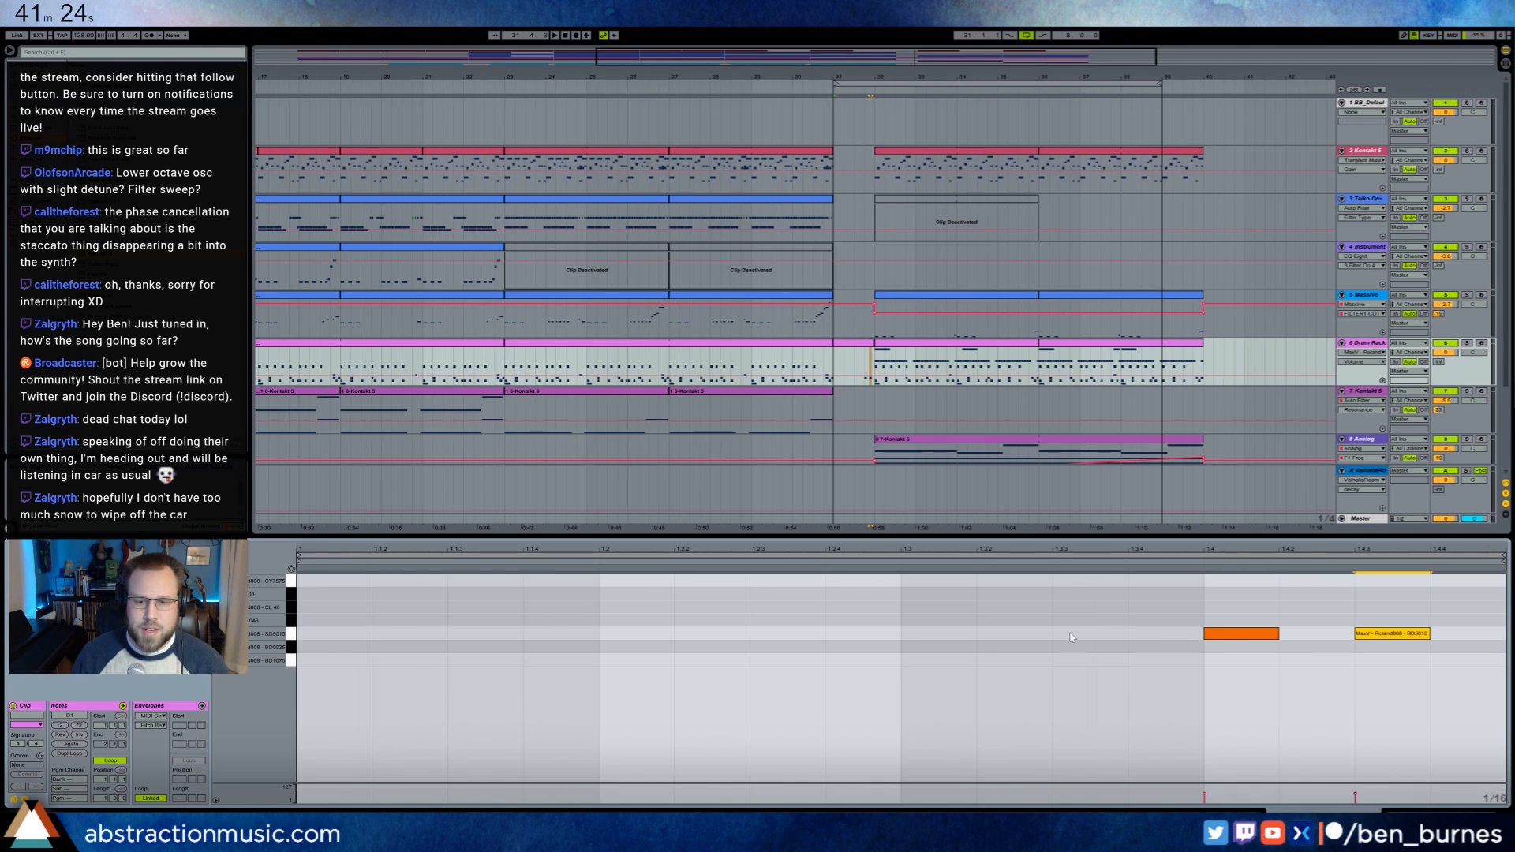
double_click(1102, 638)
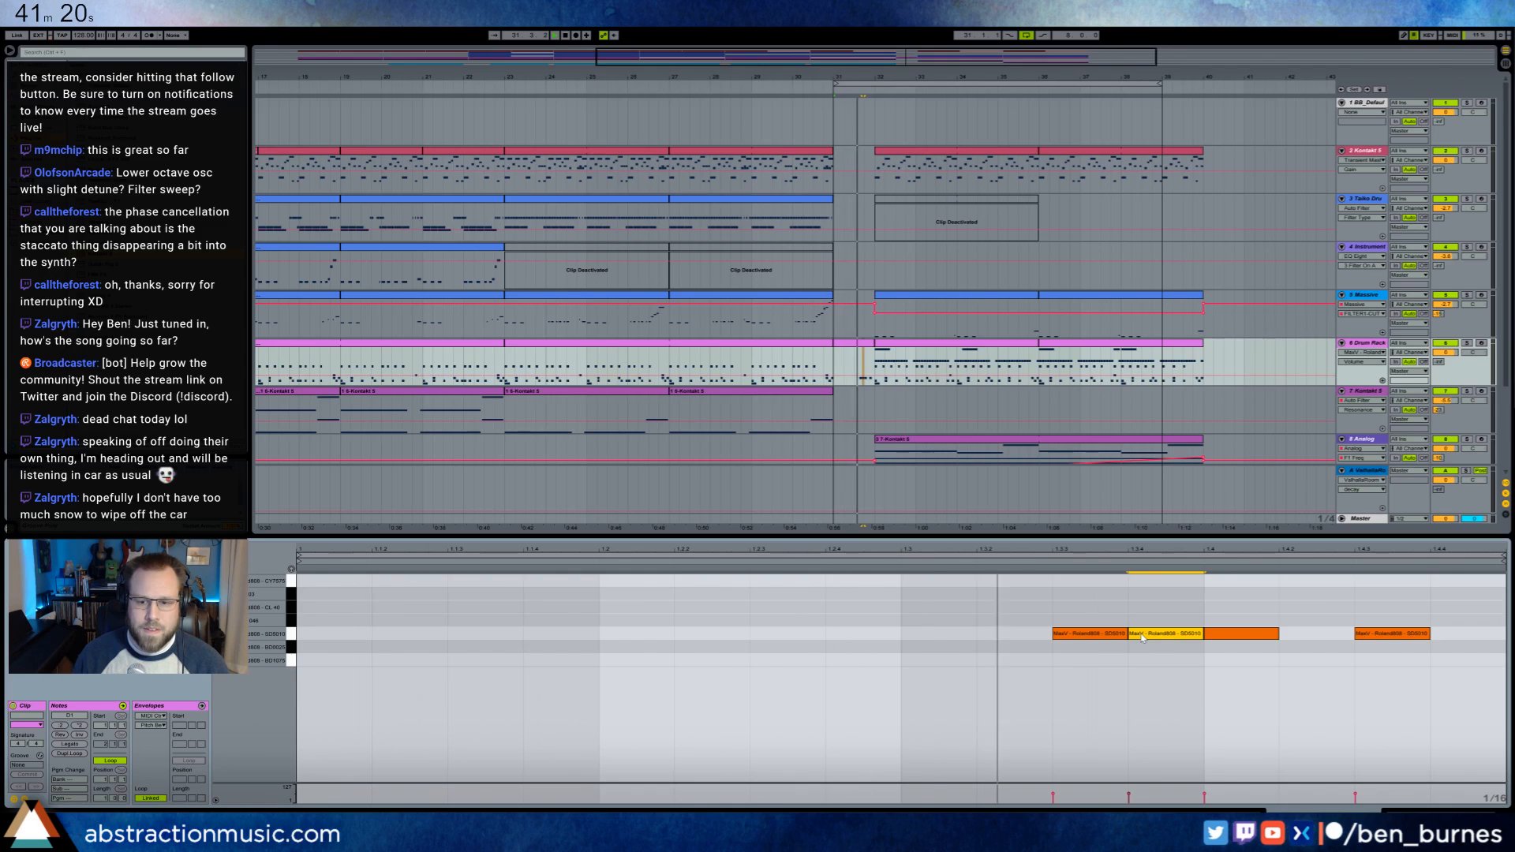
drag(1359, 634, 1453, 645)
drag(1231, 636, 1380, 642)
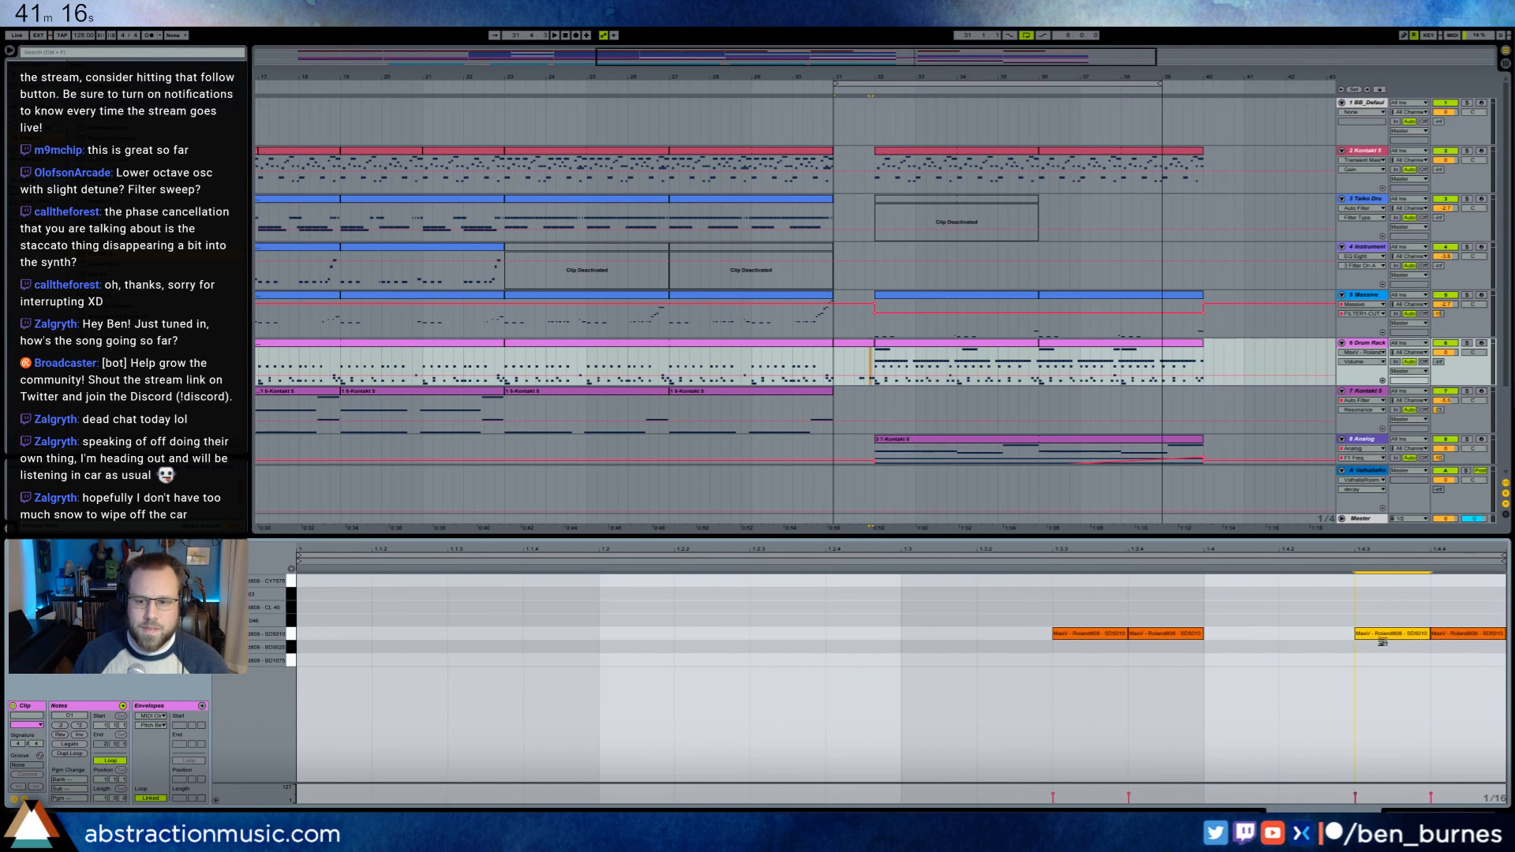
- Move the two earlier snare hits together, compress them to 1/32 notes starting at 1.4.2, and play the fill
drag(1198, 638, 1246, 636)
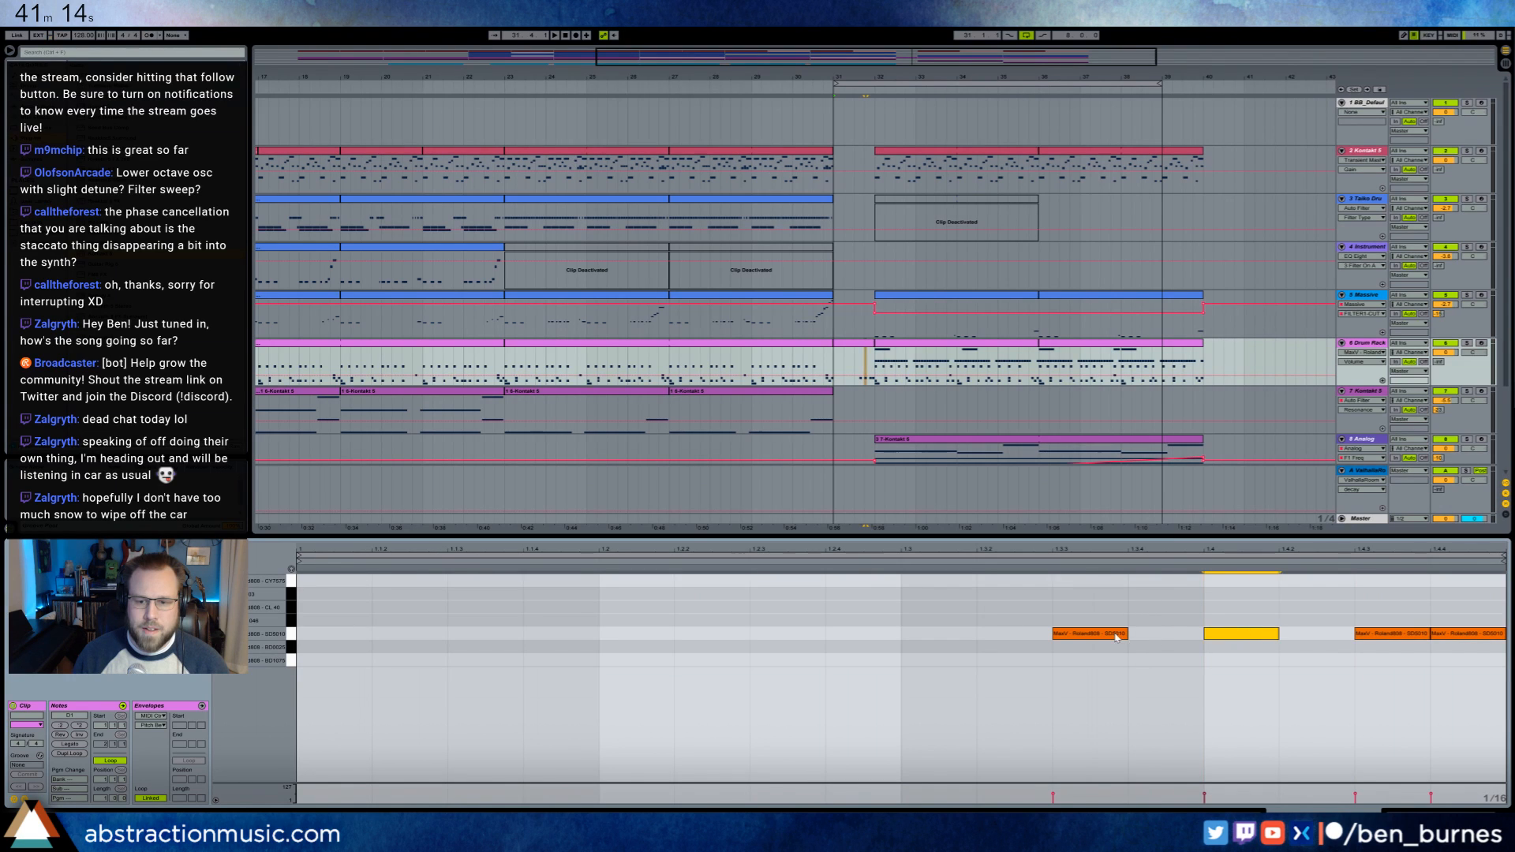
drag(1116, 637, 1308, 642)
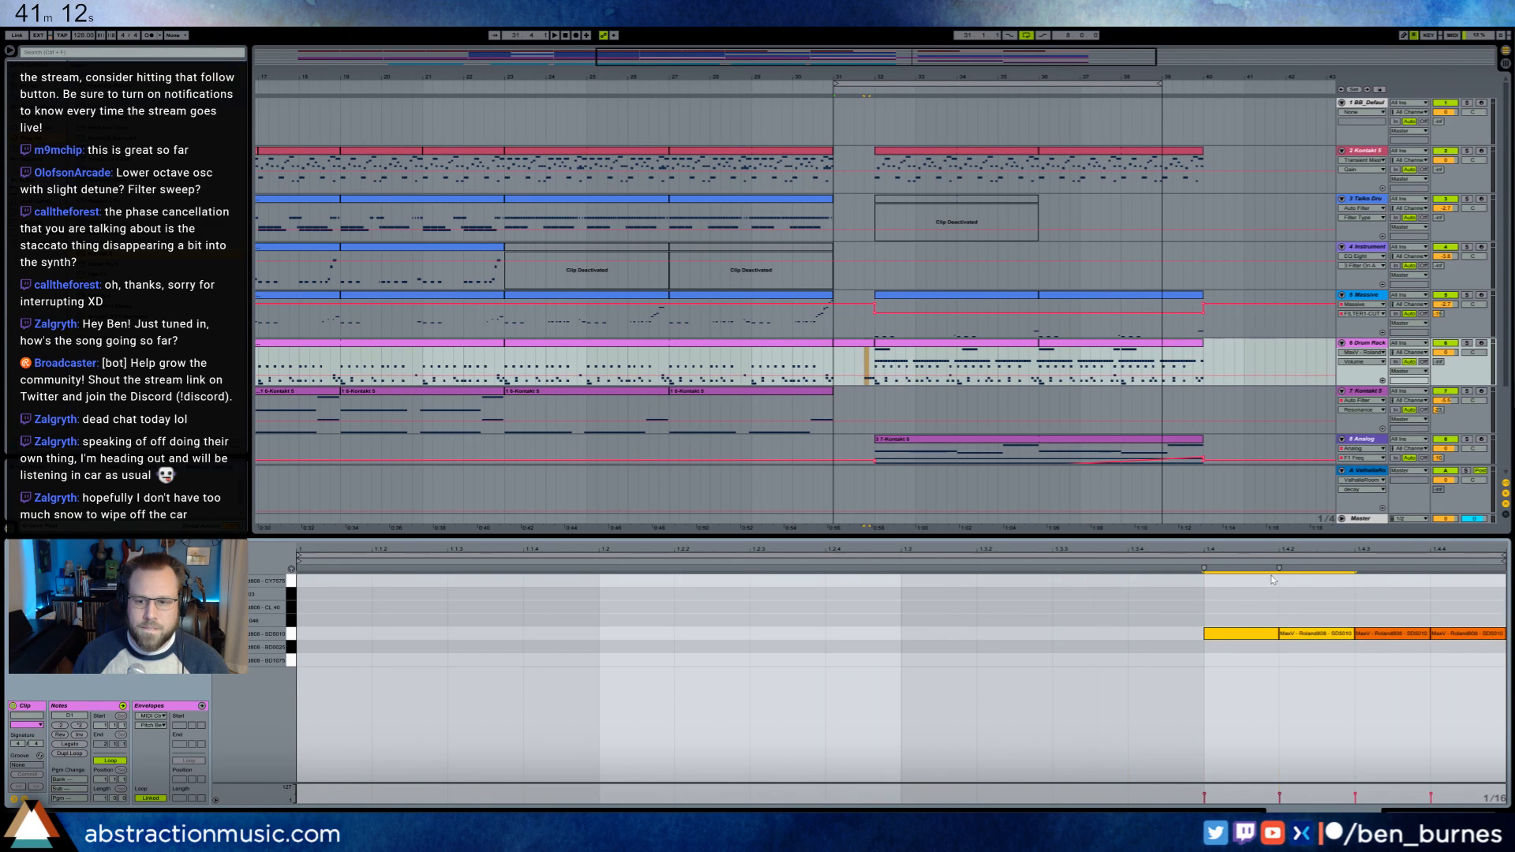
drag(1268, 566, 1234, 567)
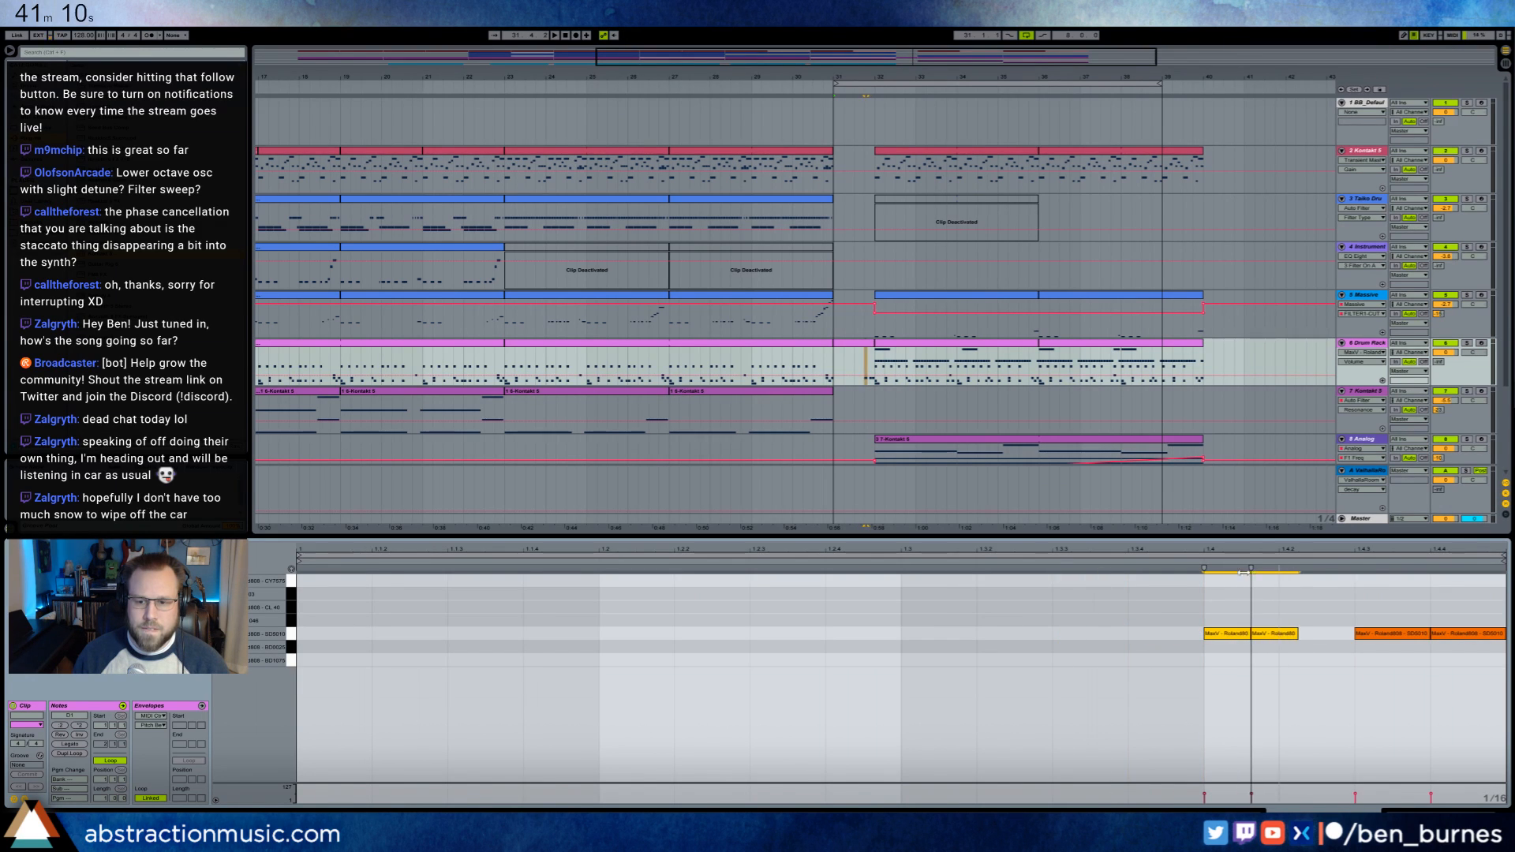
drag(1256, 636, 1317, 636)
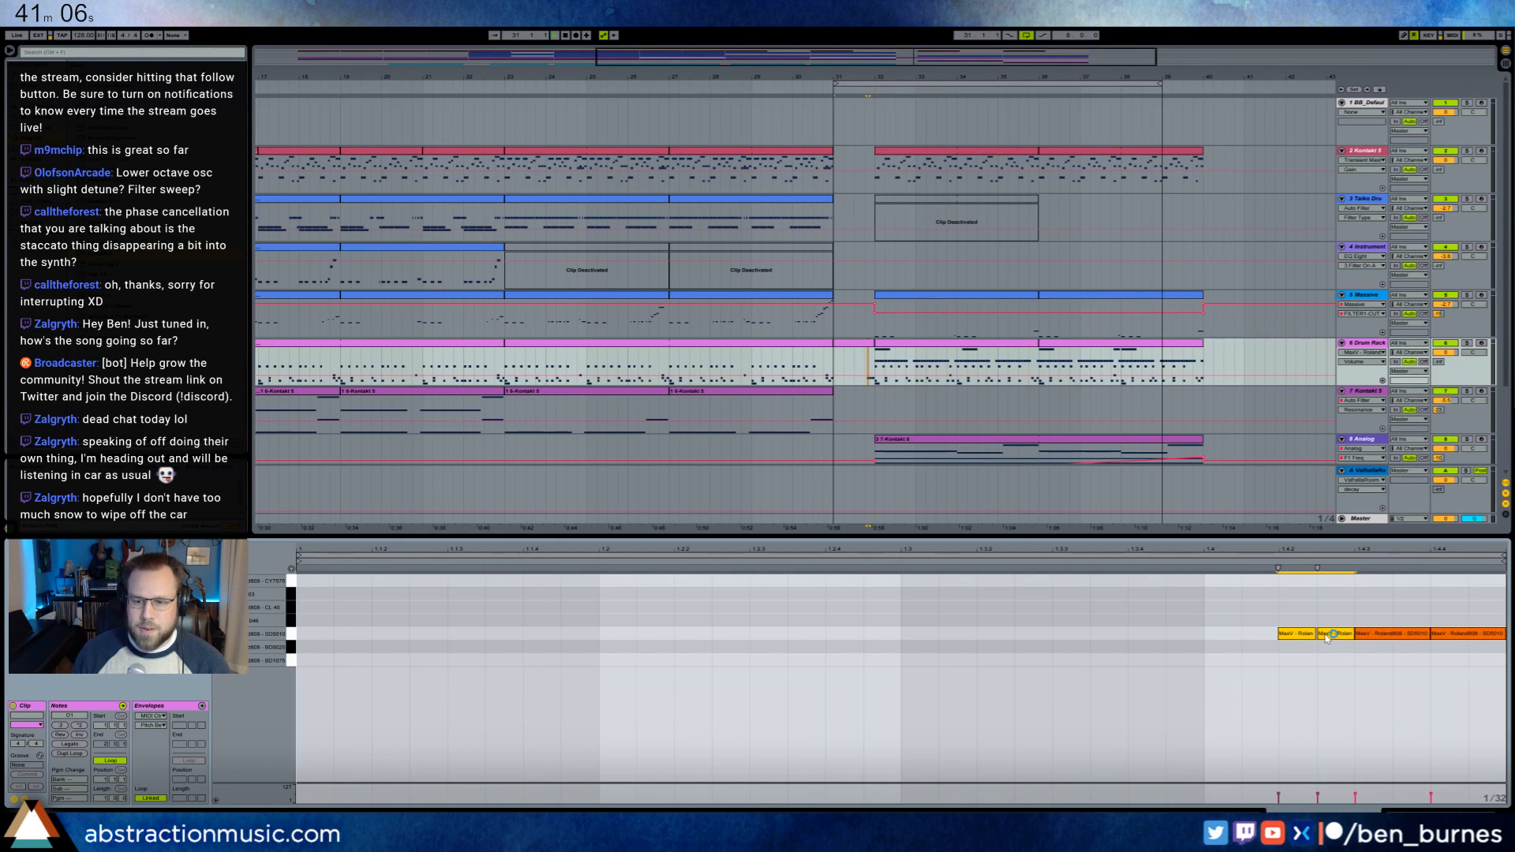
key(space)
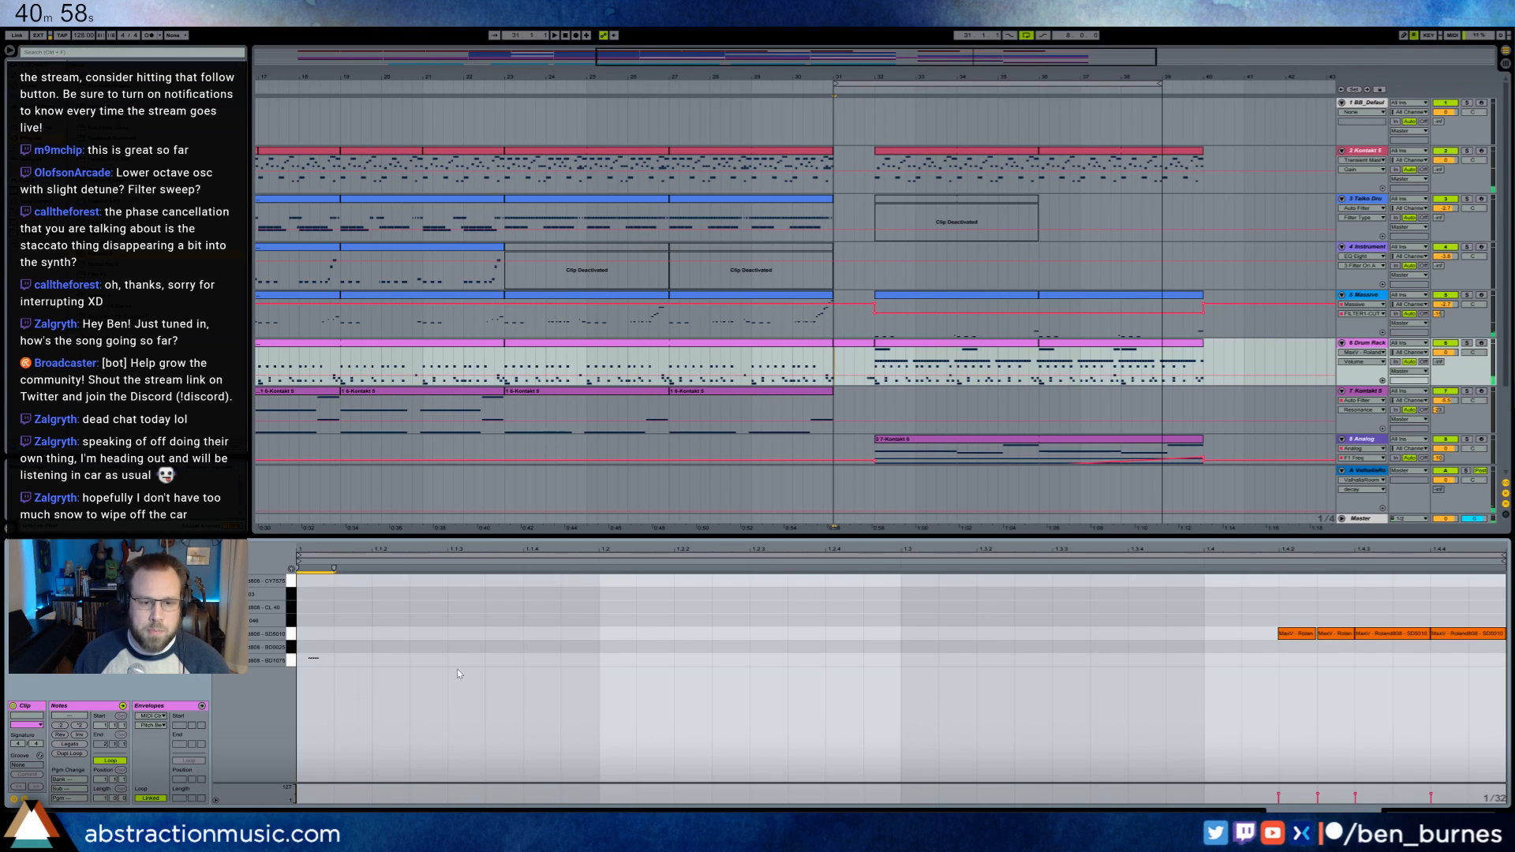
- Add a one-beat bass drum note at the start of the fill clip and play it back
drag(457, 669, 462, 669)
click(321, 661)
drag(319, 661, 600, 667)
key(space)
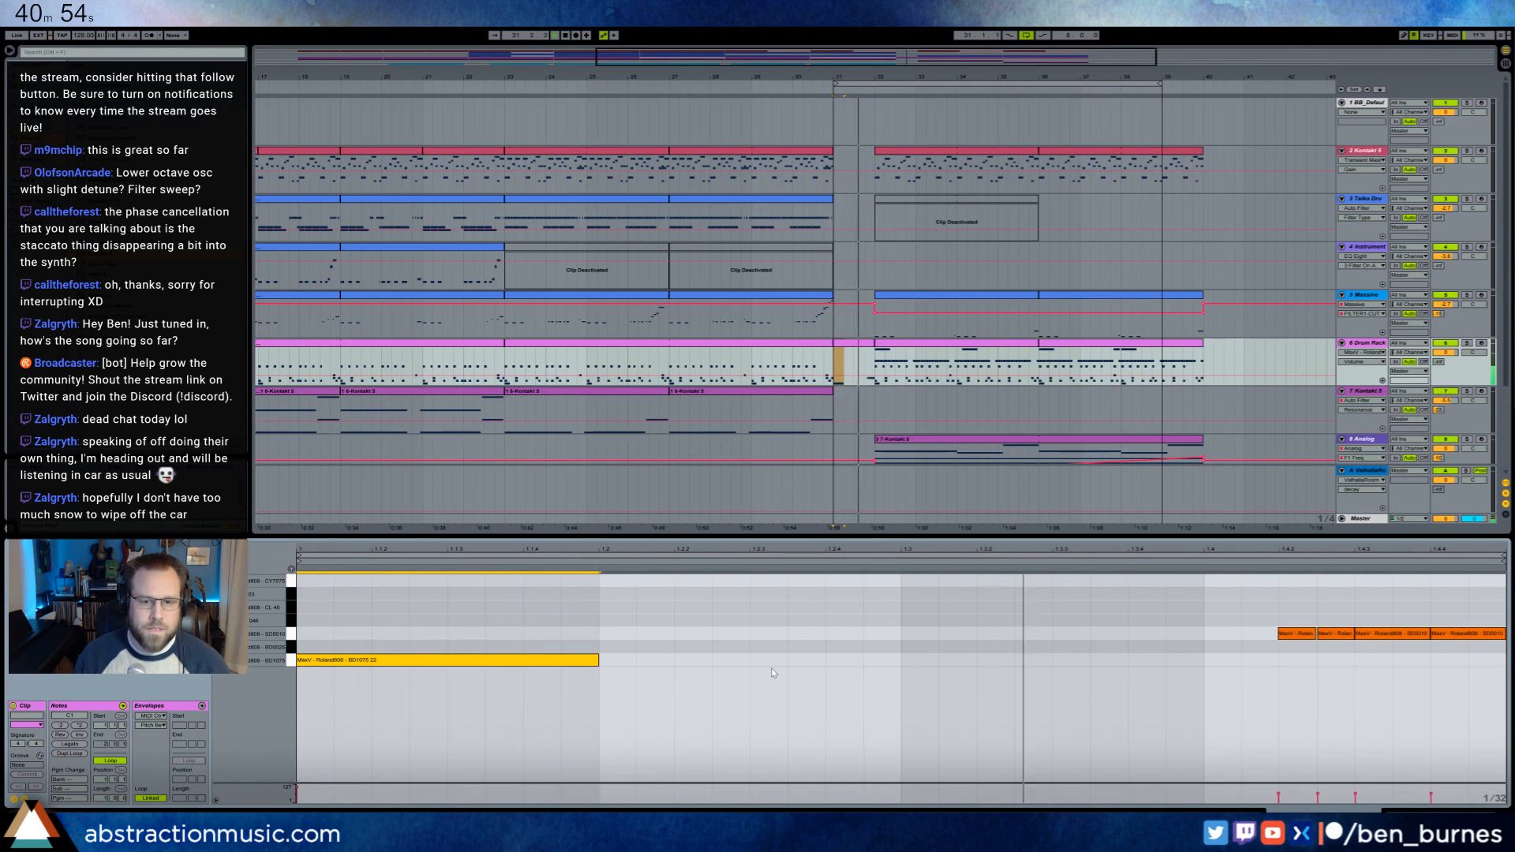
- Shift the arrangement loop one bar forward to bars 32 to 40 and play from bar 23
key(shift+Tab)
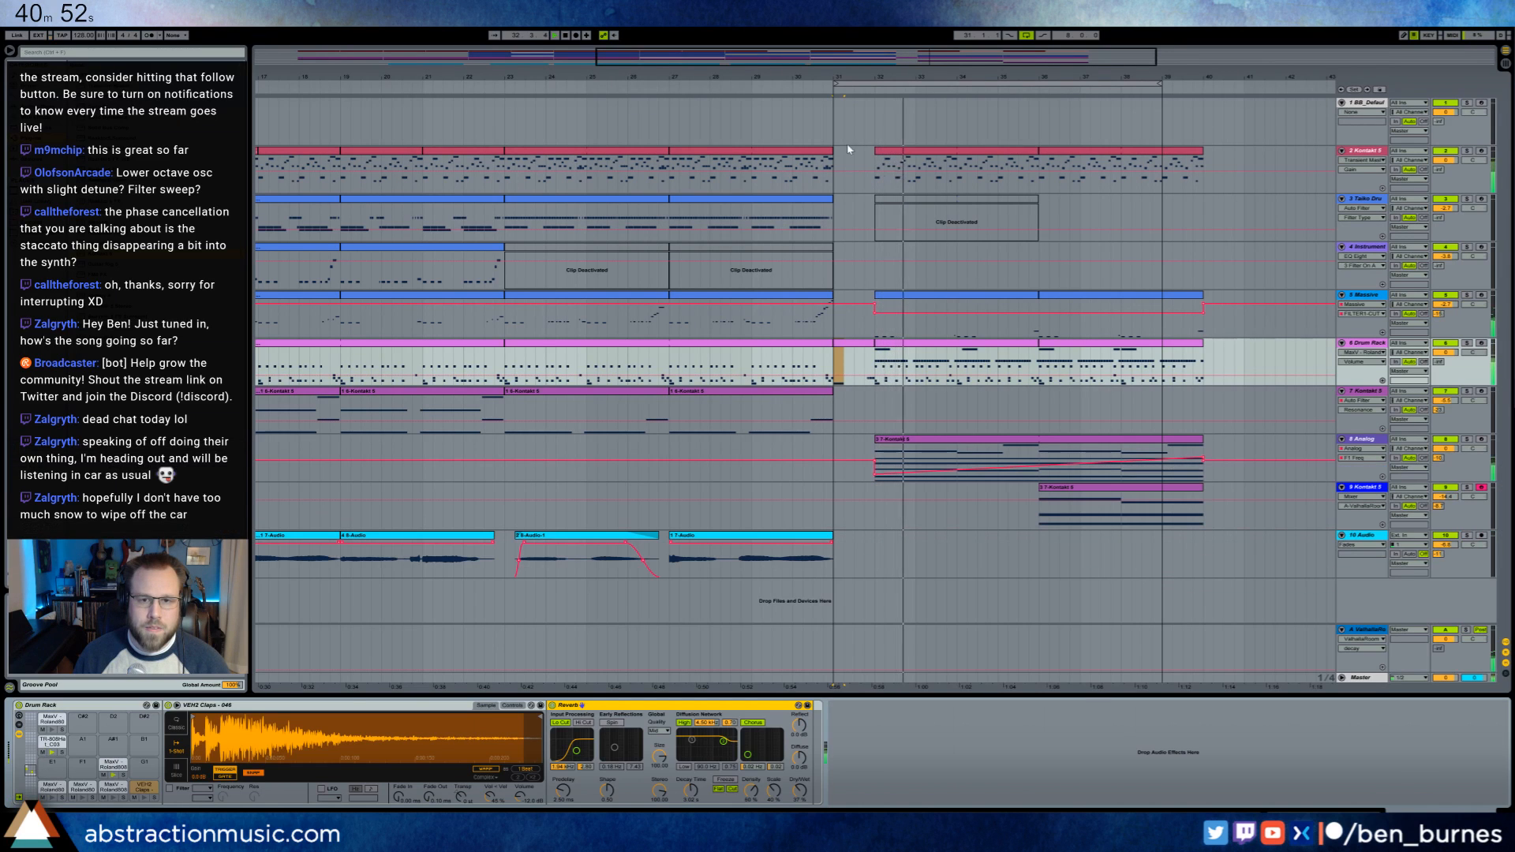
drag(897, 84, 938, 85)
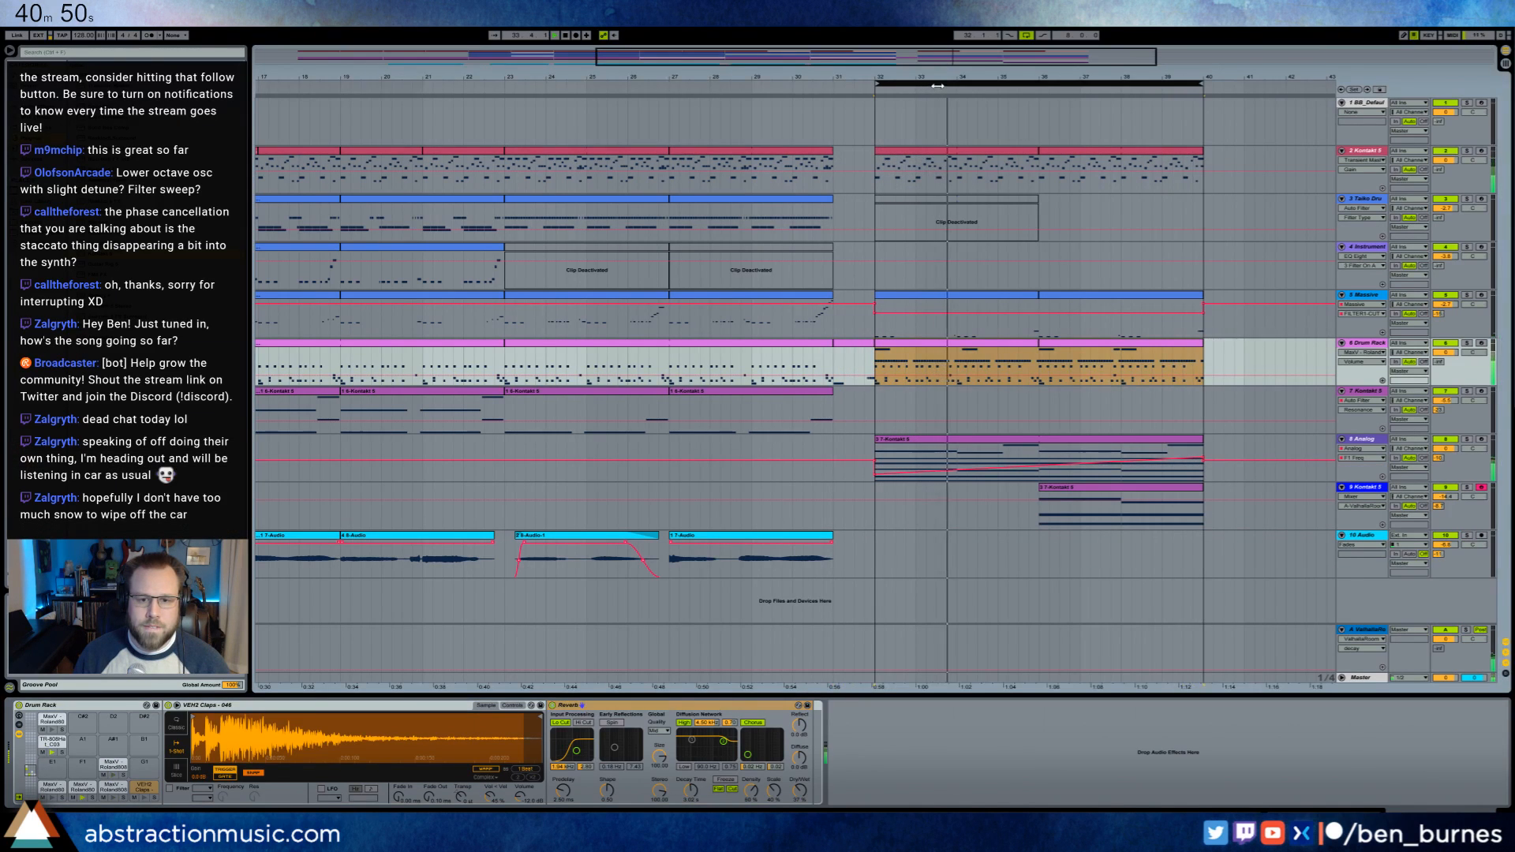
click(509, 88)
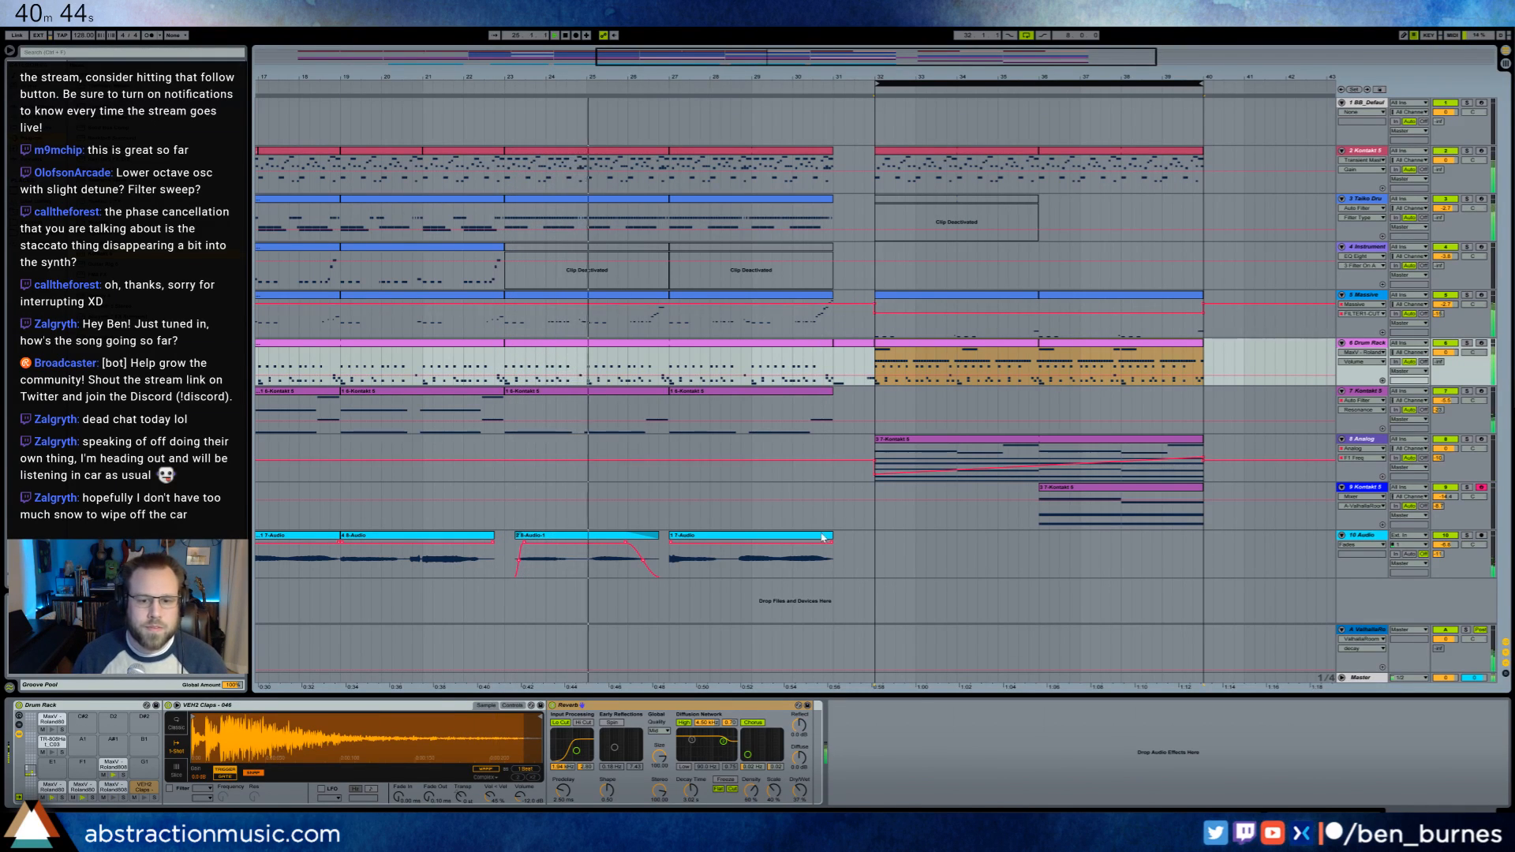
- Extend the last audio clip slightly past bar 31 with fades at both ends, and lower the Analog filter automation before bar 32
mouse_move(828, 537)
mouse_down()
mouse_move(850, 537)
mouse_move(828, 543)
mouse_up()
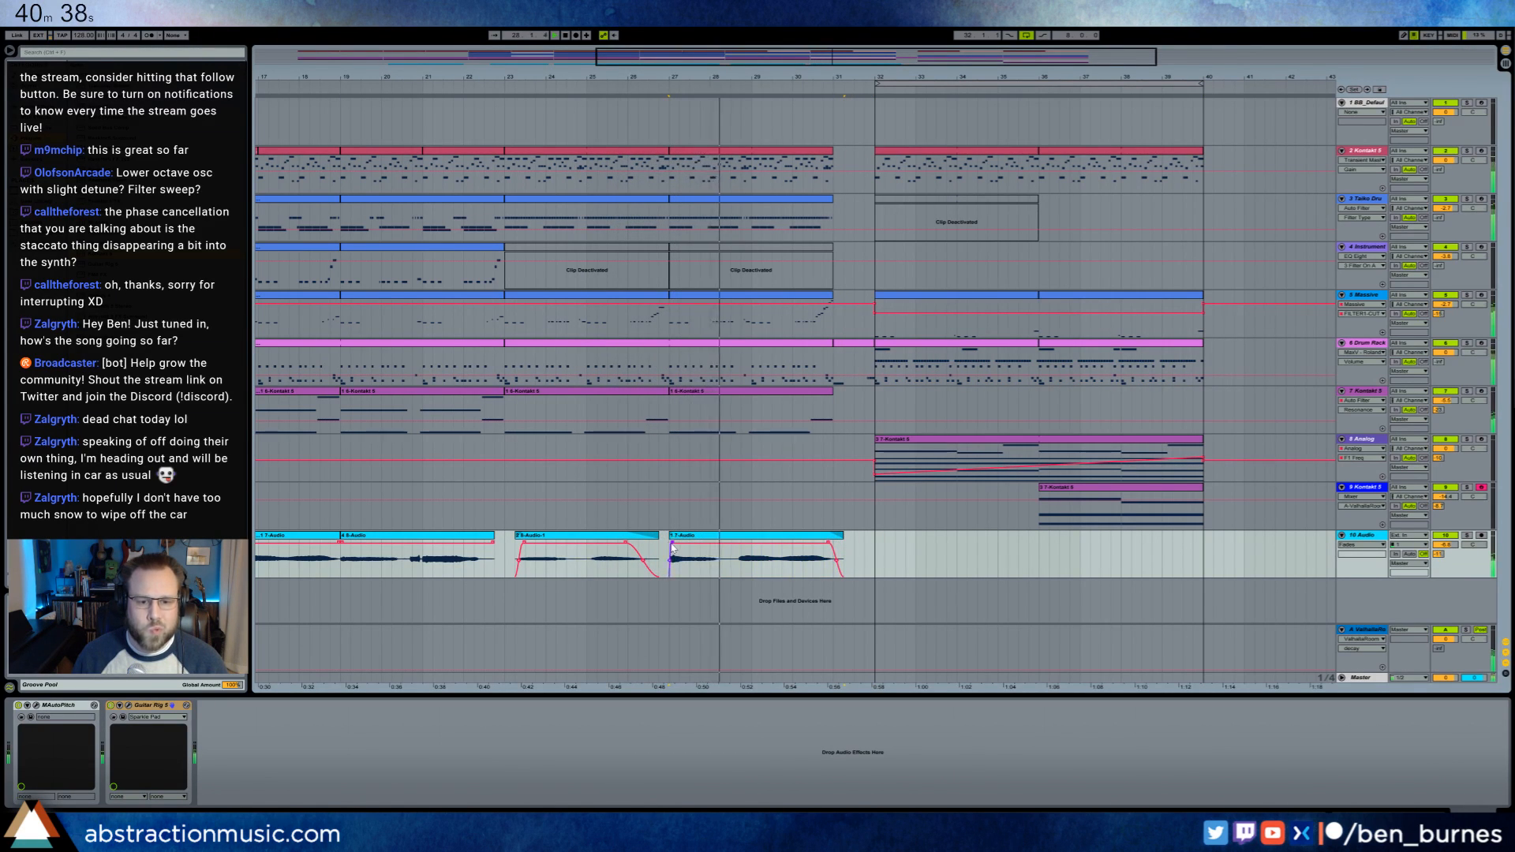
drag(670, 542, 675, 545)
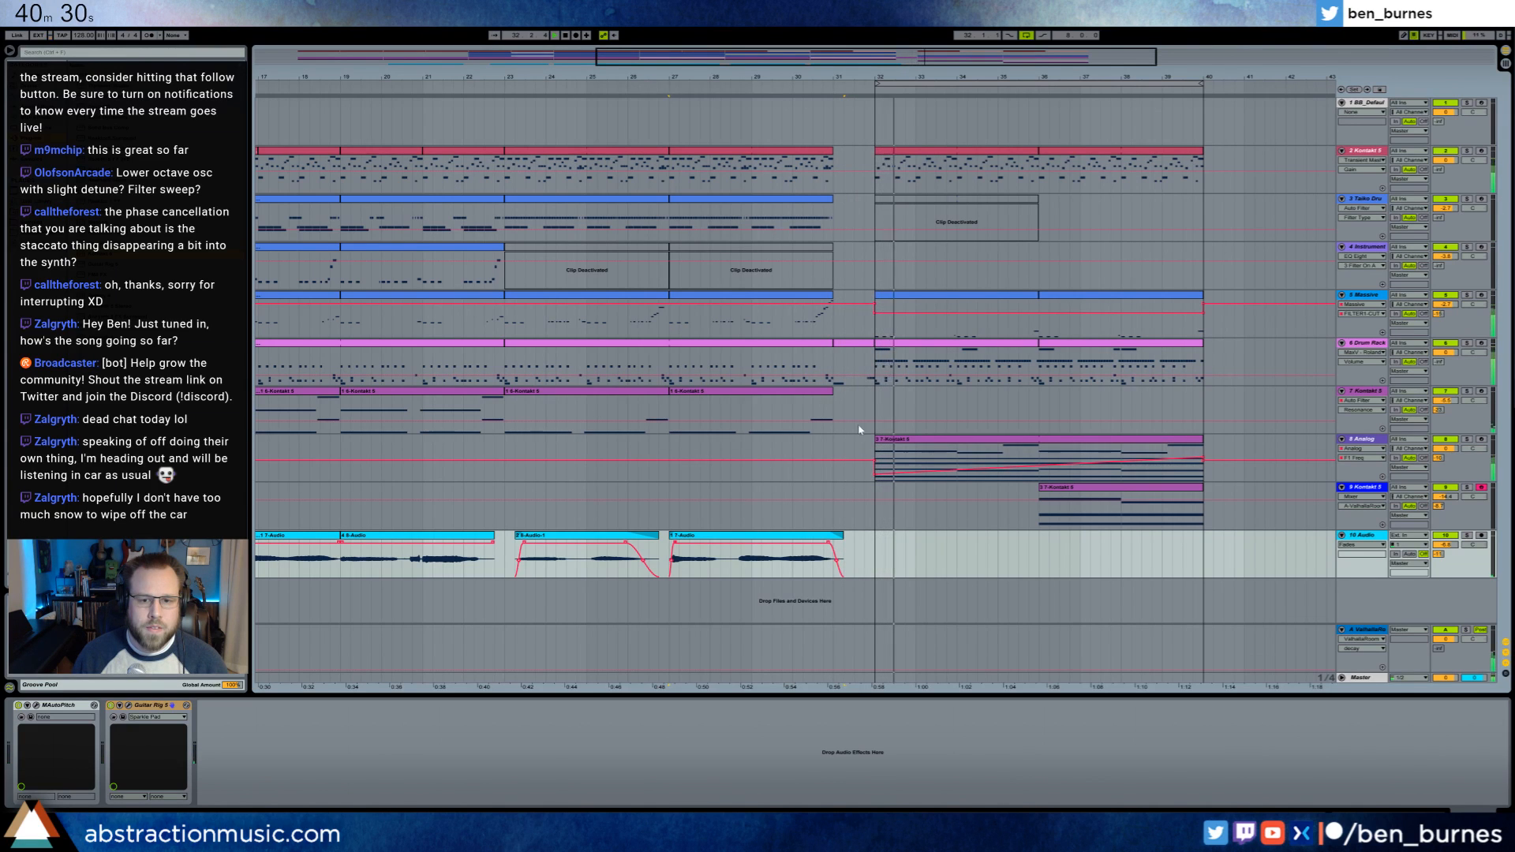
click(860, 457)
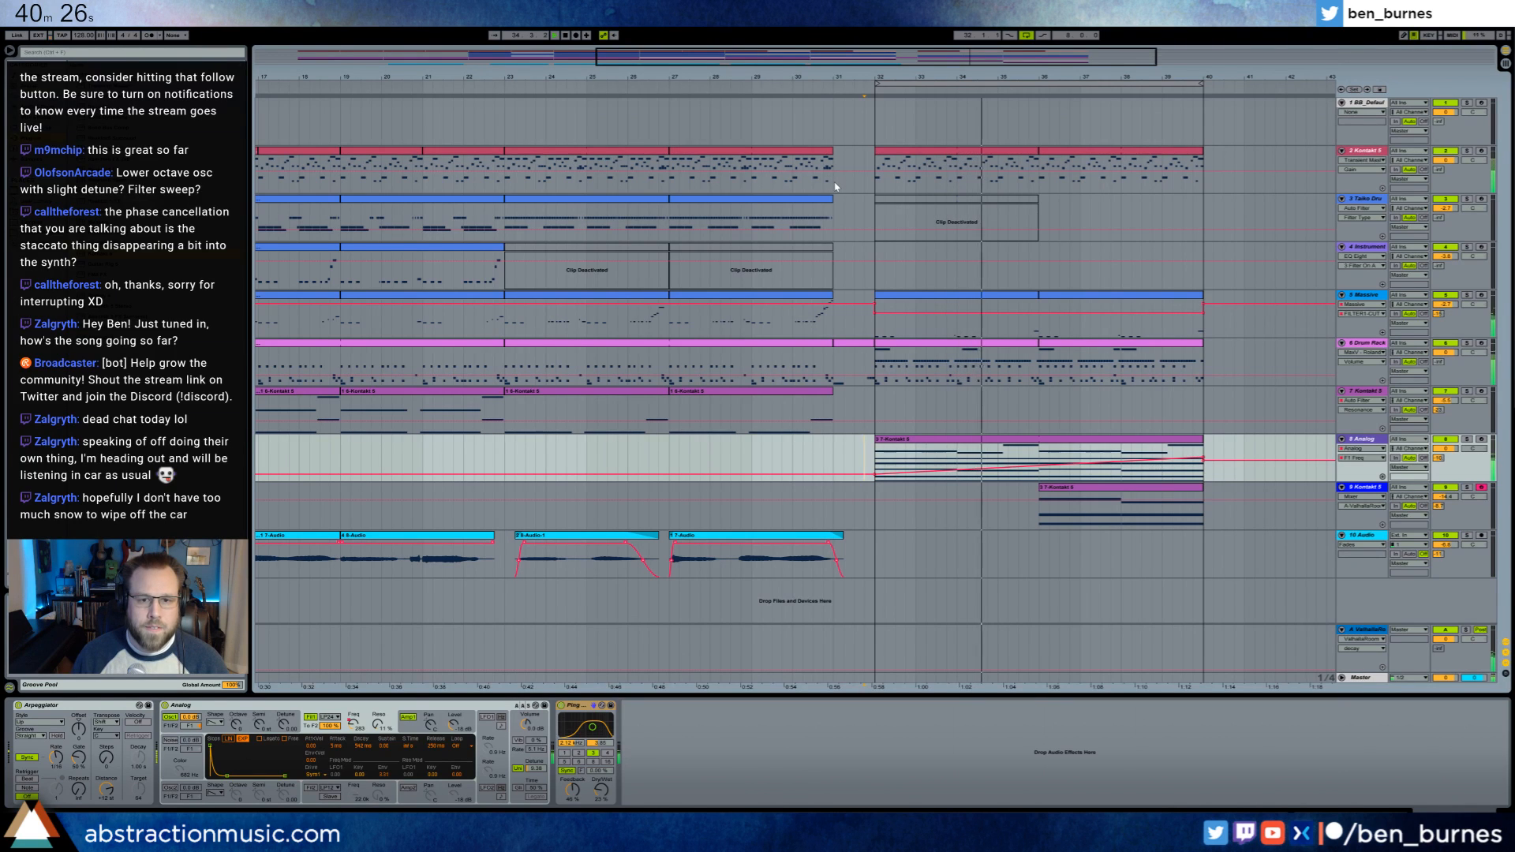
- Add a one-beat clip copied from the preceding part at bar 31 on the red Kontakt track
click(700, 170)
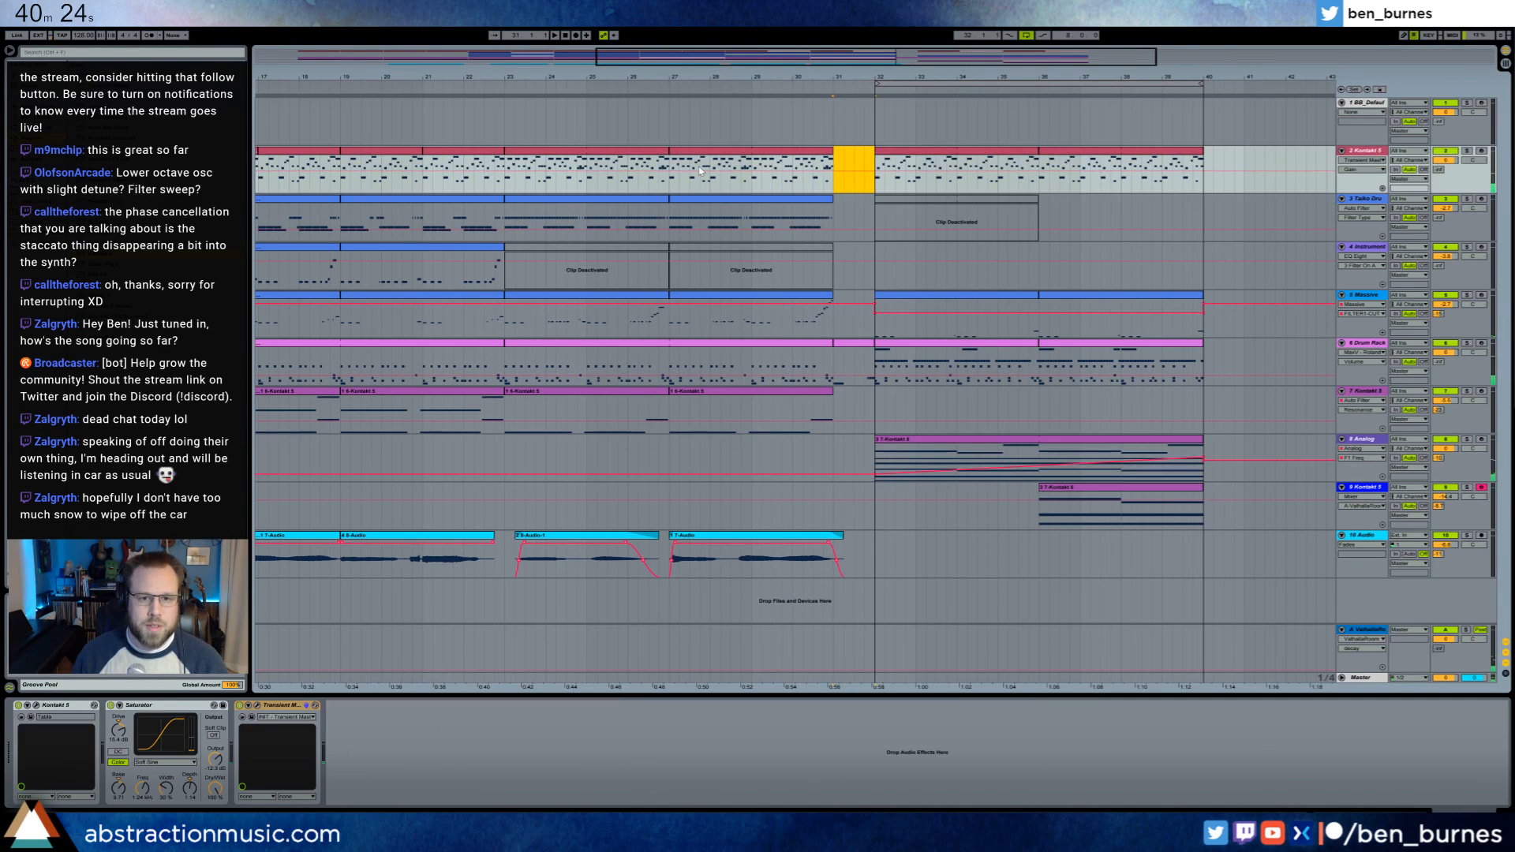
drag(831, 152, 839, 163)
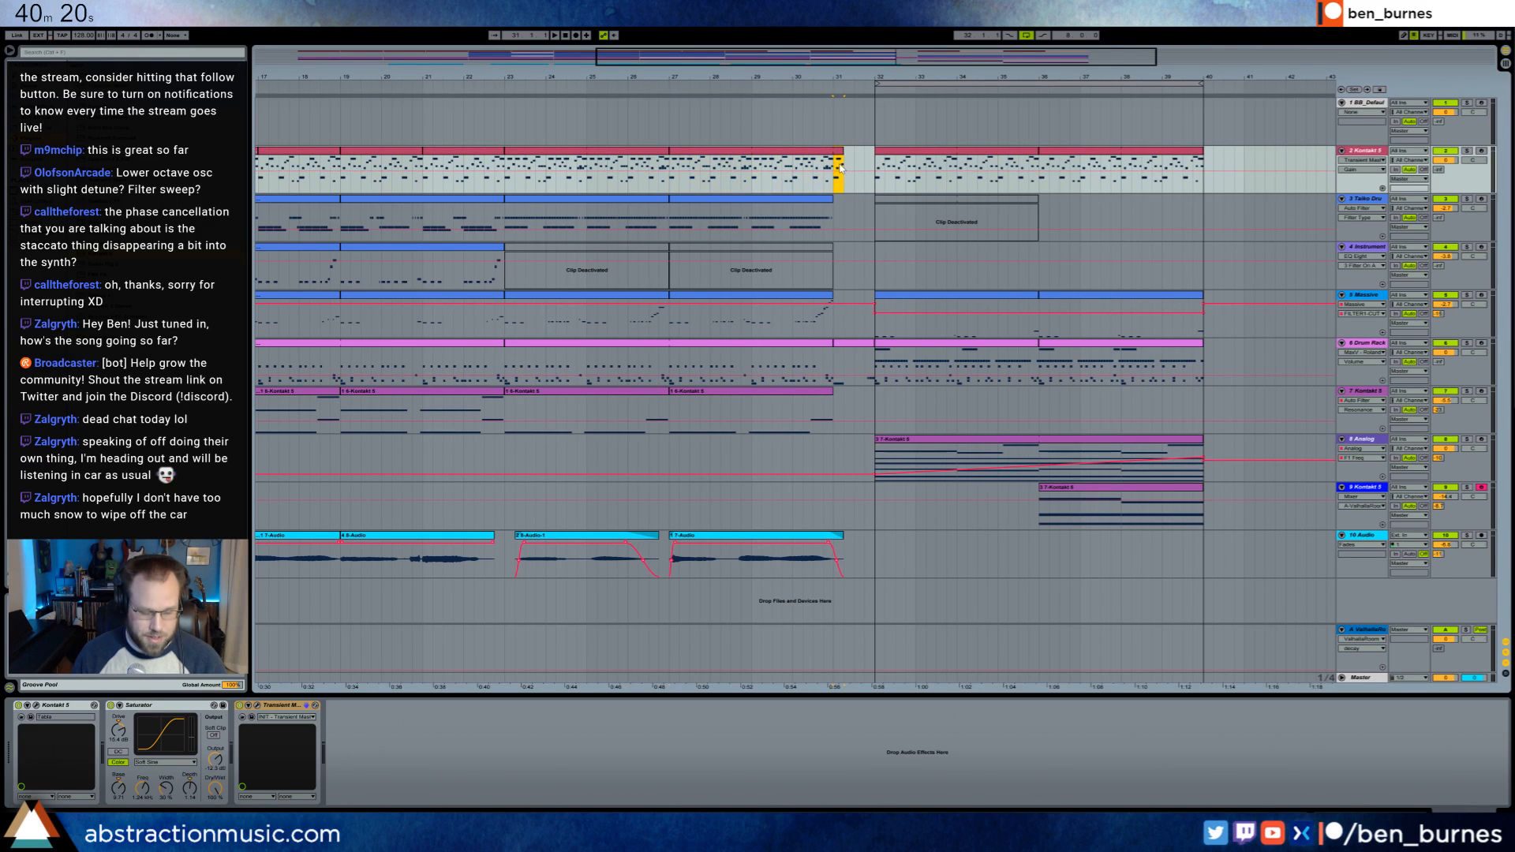
- Delete the upper notes in the new one-beat Kontakt clip, keeping only the opening low note
double_click(838, 158)
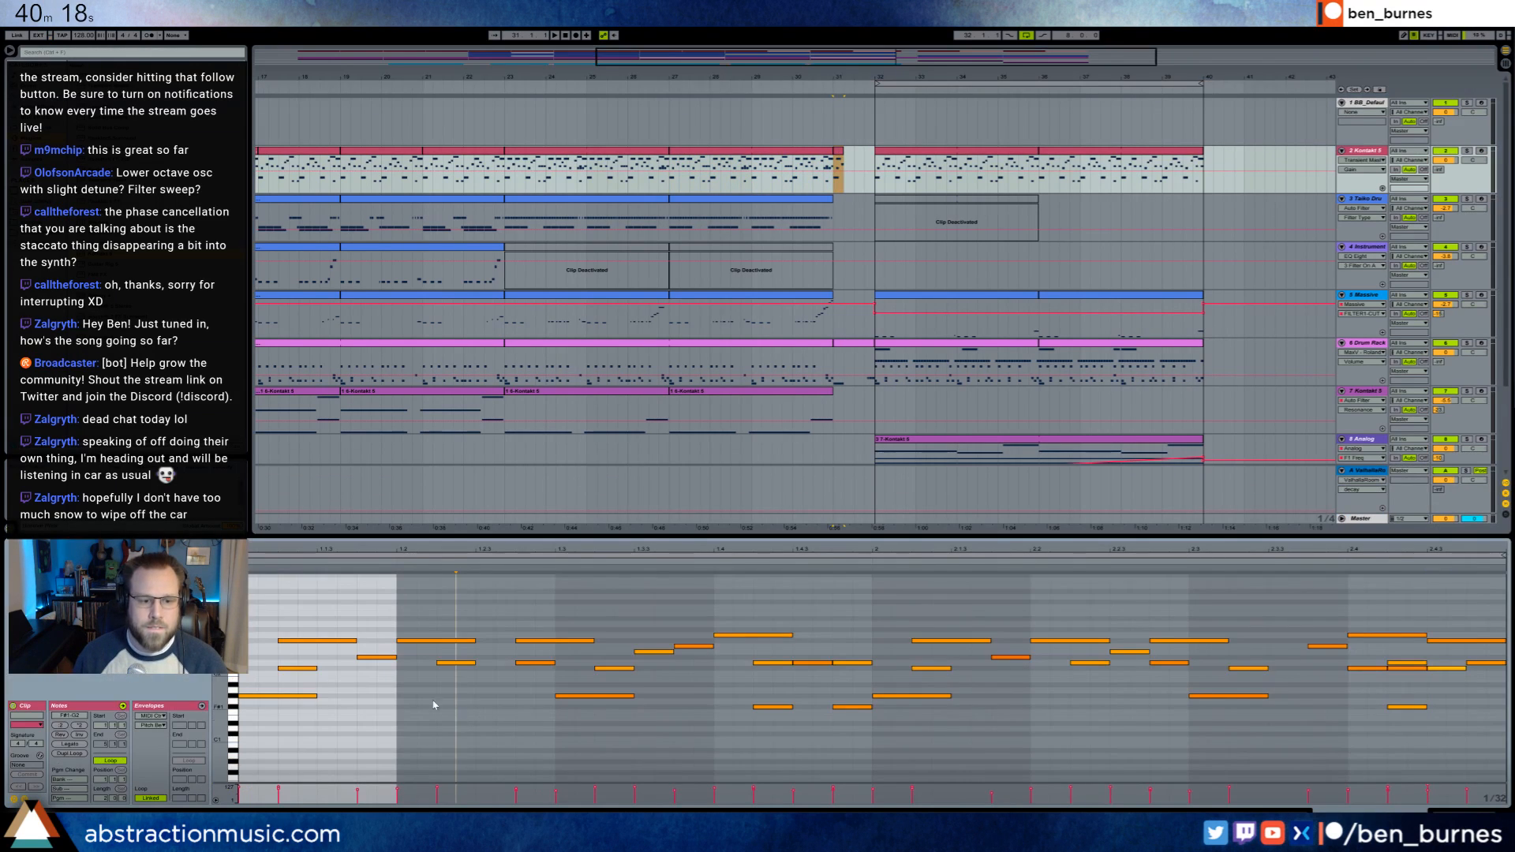
click(300, 653)
drag(306, 614, 324, 648)
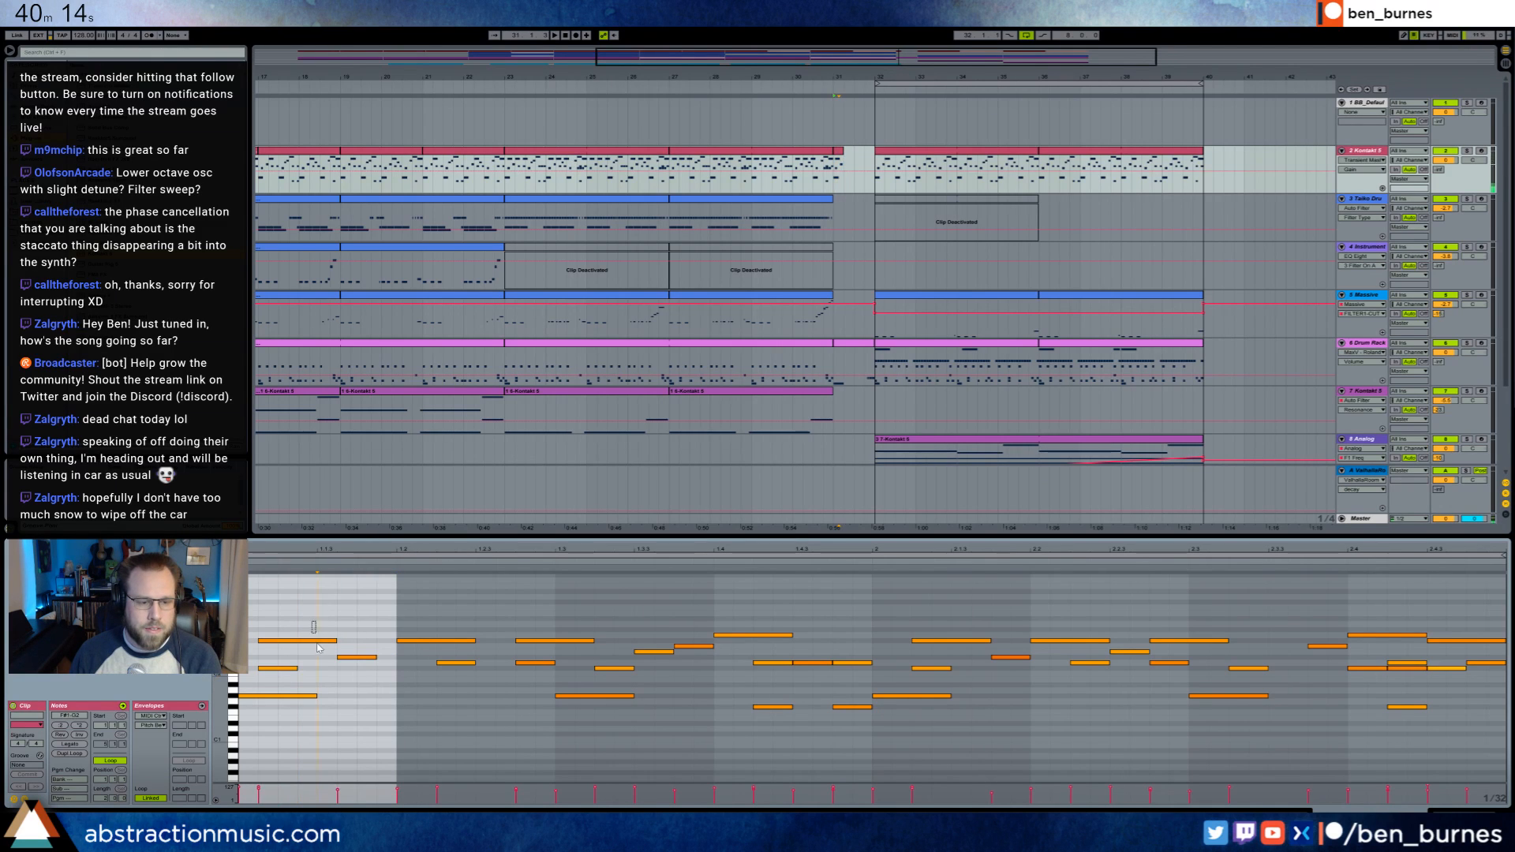
drag(281, 621, 353, 678)
key(Delete)
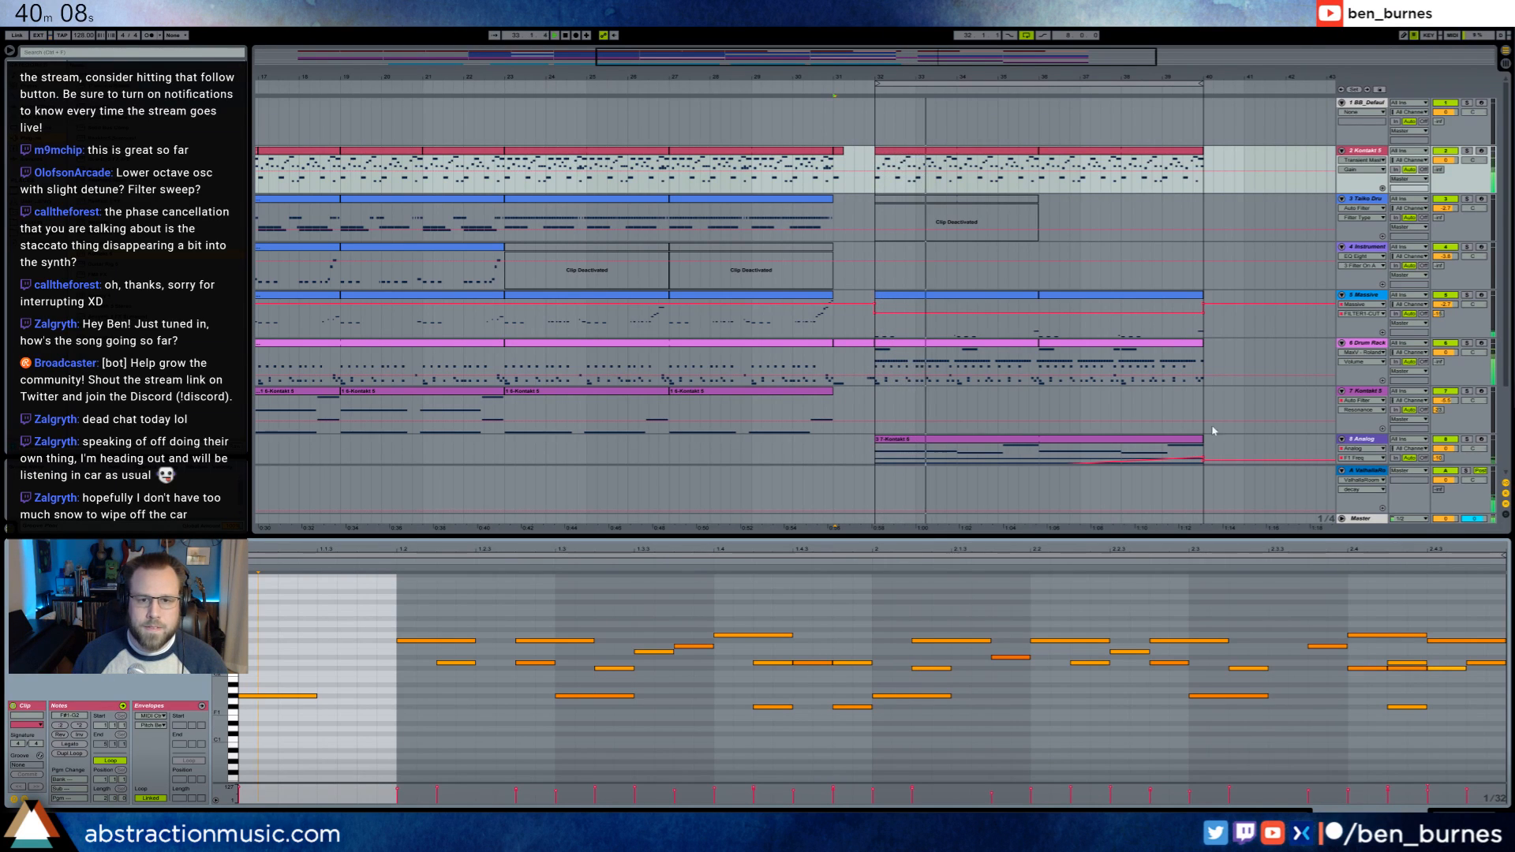
- Extend the new Kontakt clip at bar 31 to two beats and replace its exposed upper notes with one short note at the start
drag(844, 155, 854, 154)
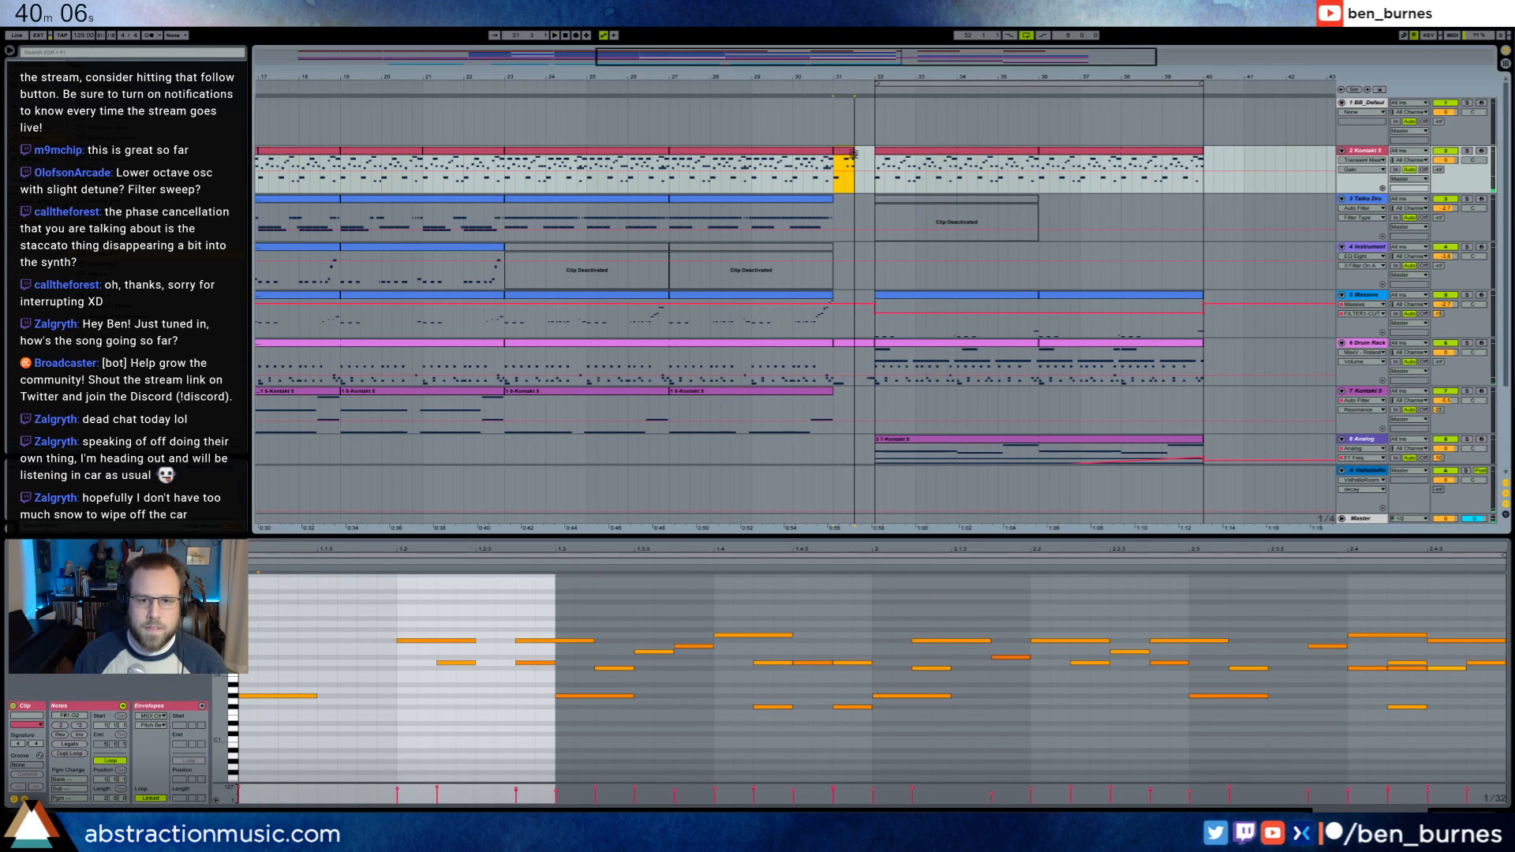
drag(380, 620, 529, 683)
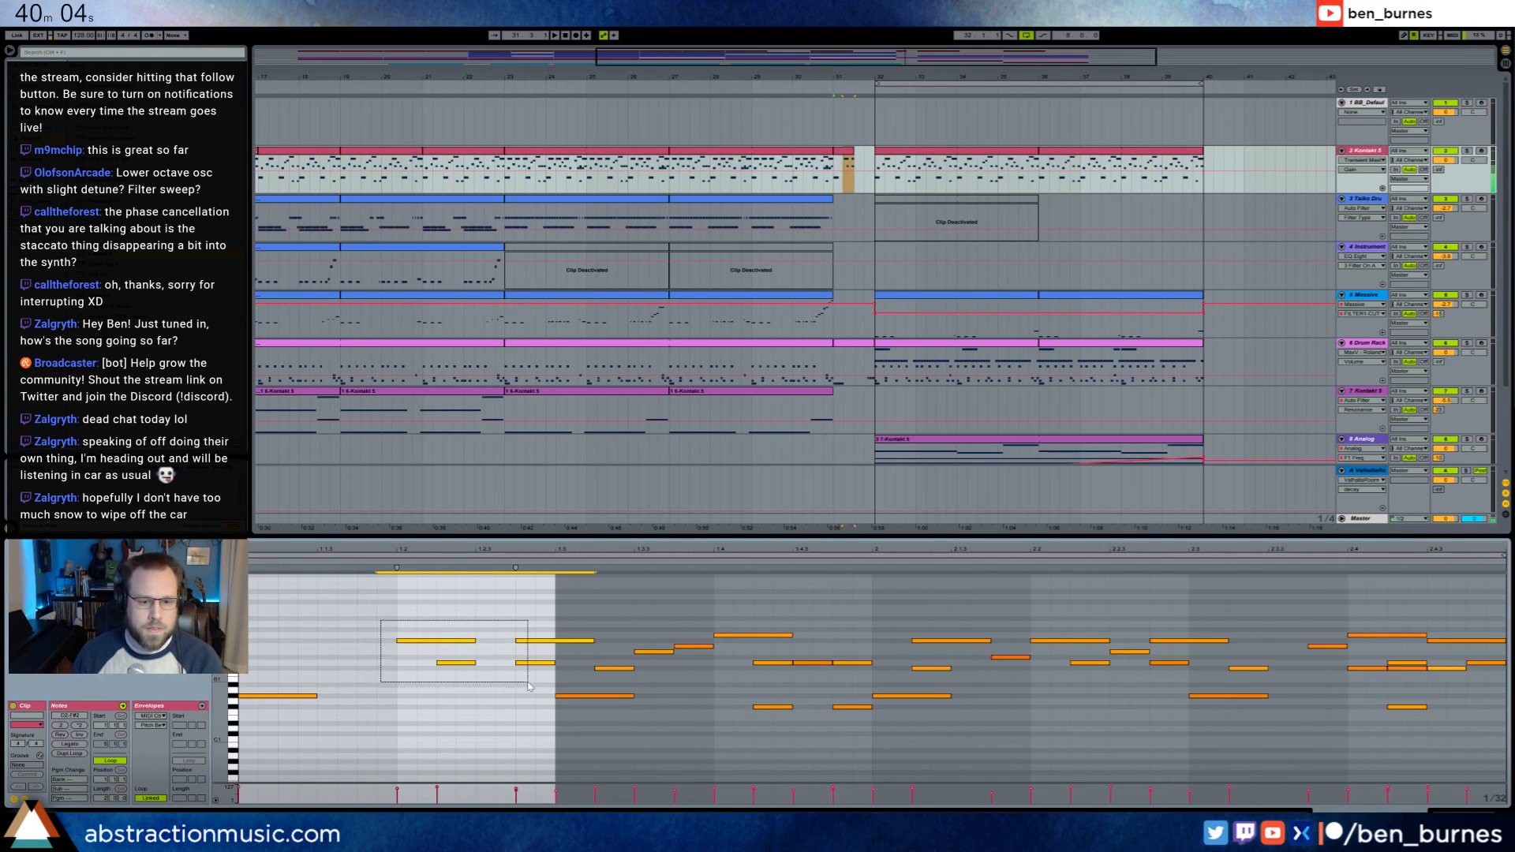
key(Delete)
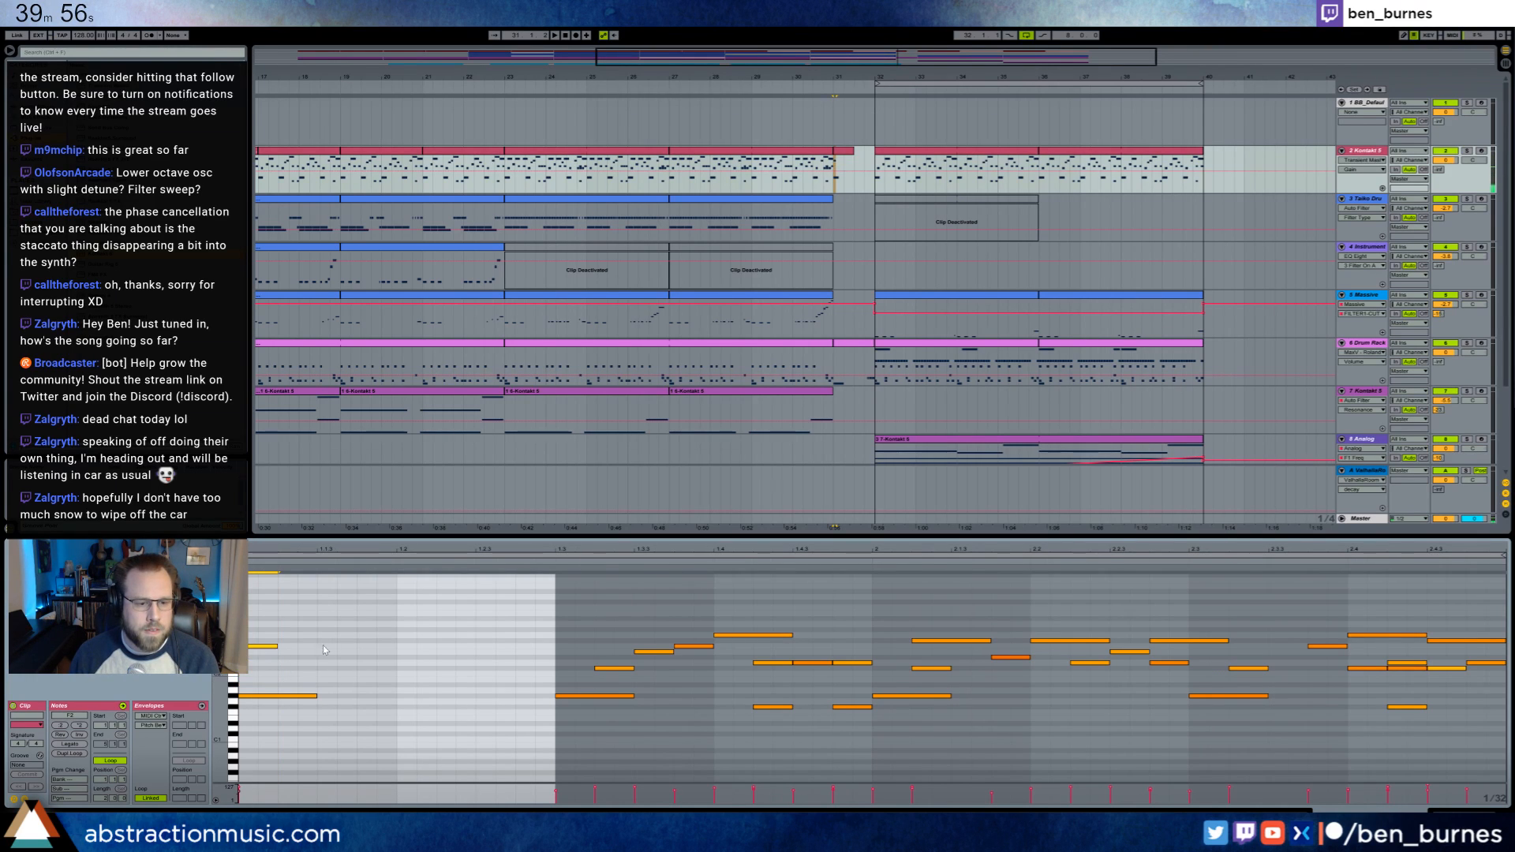
- Try repeating the short upper note twice across the two-beat Kontakt clip
drag(357, 623, 264, 651)
key(ctrl+d)
key(ctrl+d)
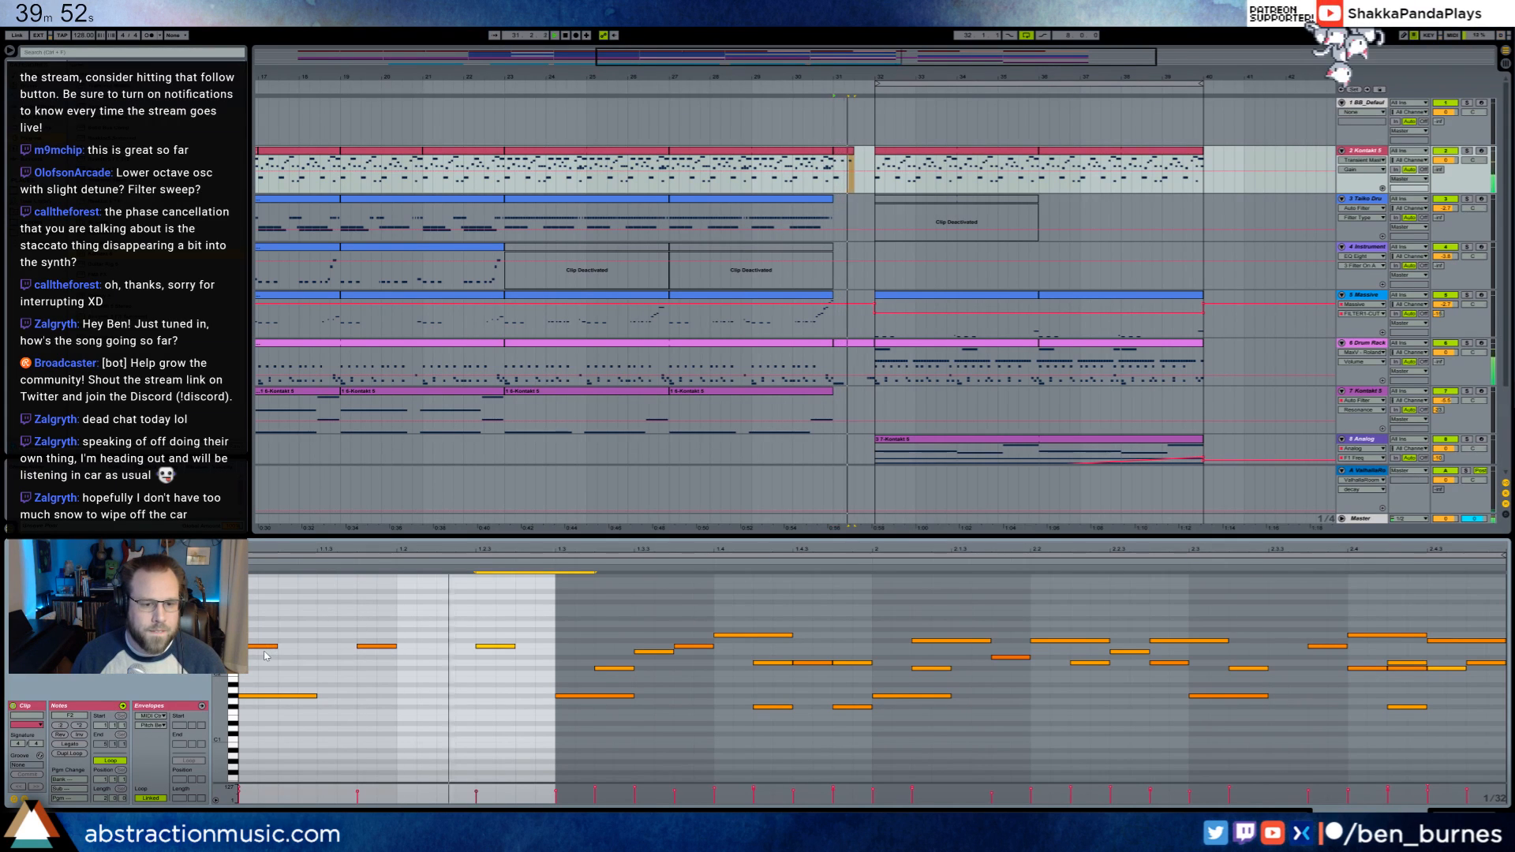
double_click(479, 647)
double_click(371, 646)
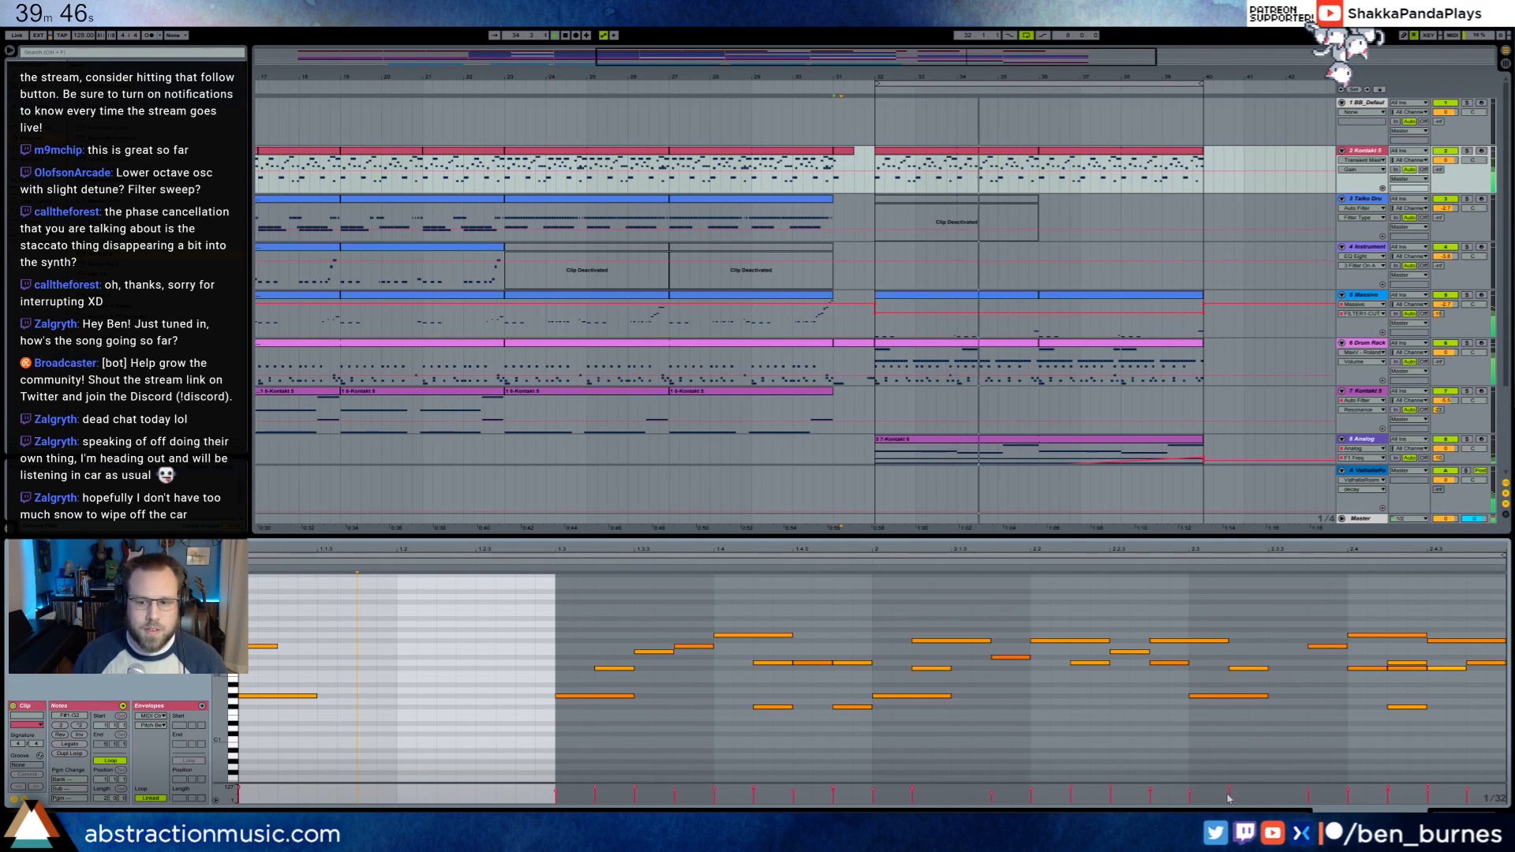
- Play from bar 27 and slightly adjust the Ping Pong Delay's dry/wet amount on the Massive track
key(shift+Tab)
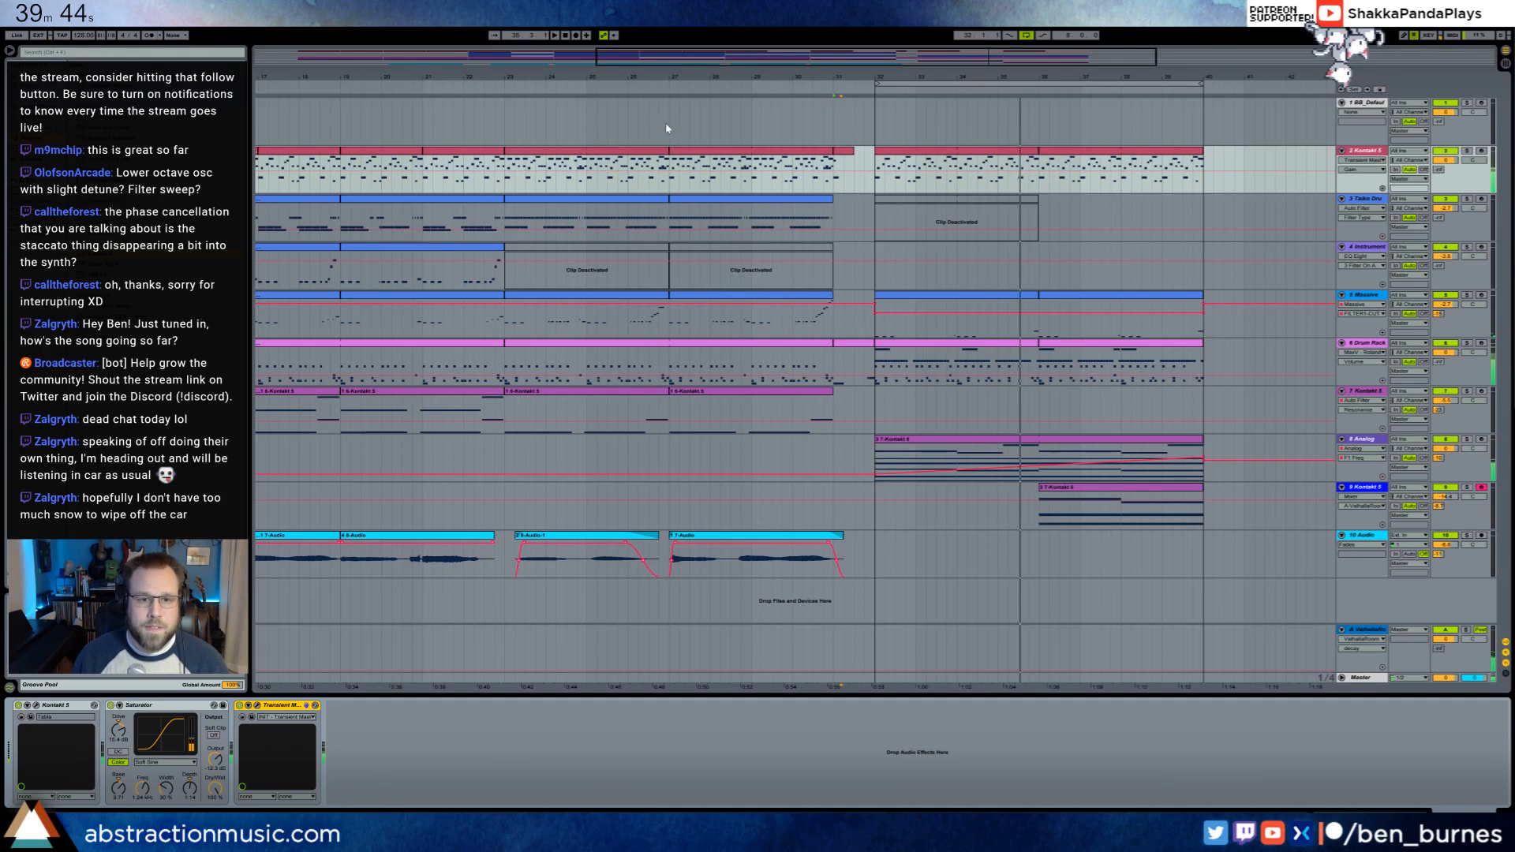
click(669, 85)
click(821, 312)
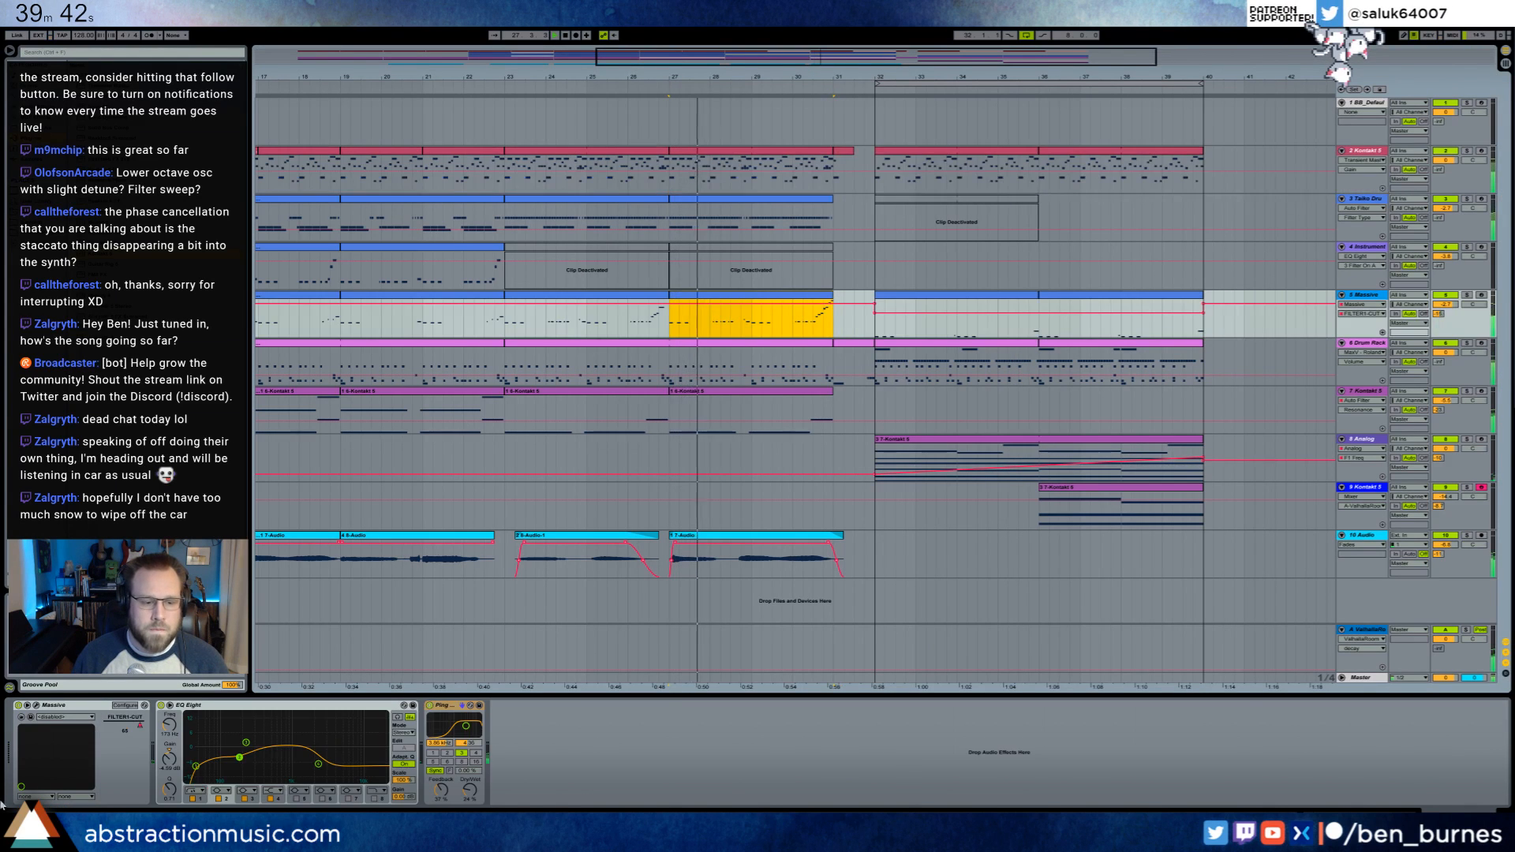
drag(470, 790, 469, 786)
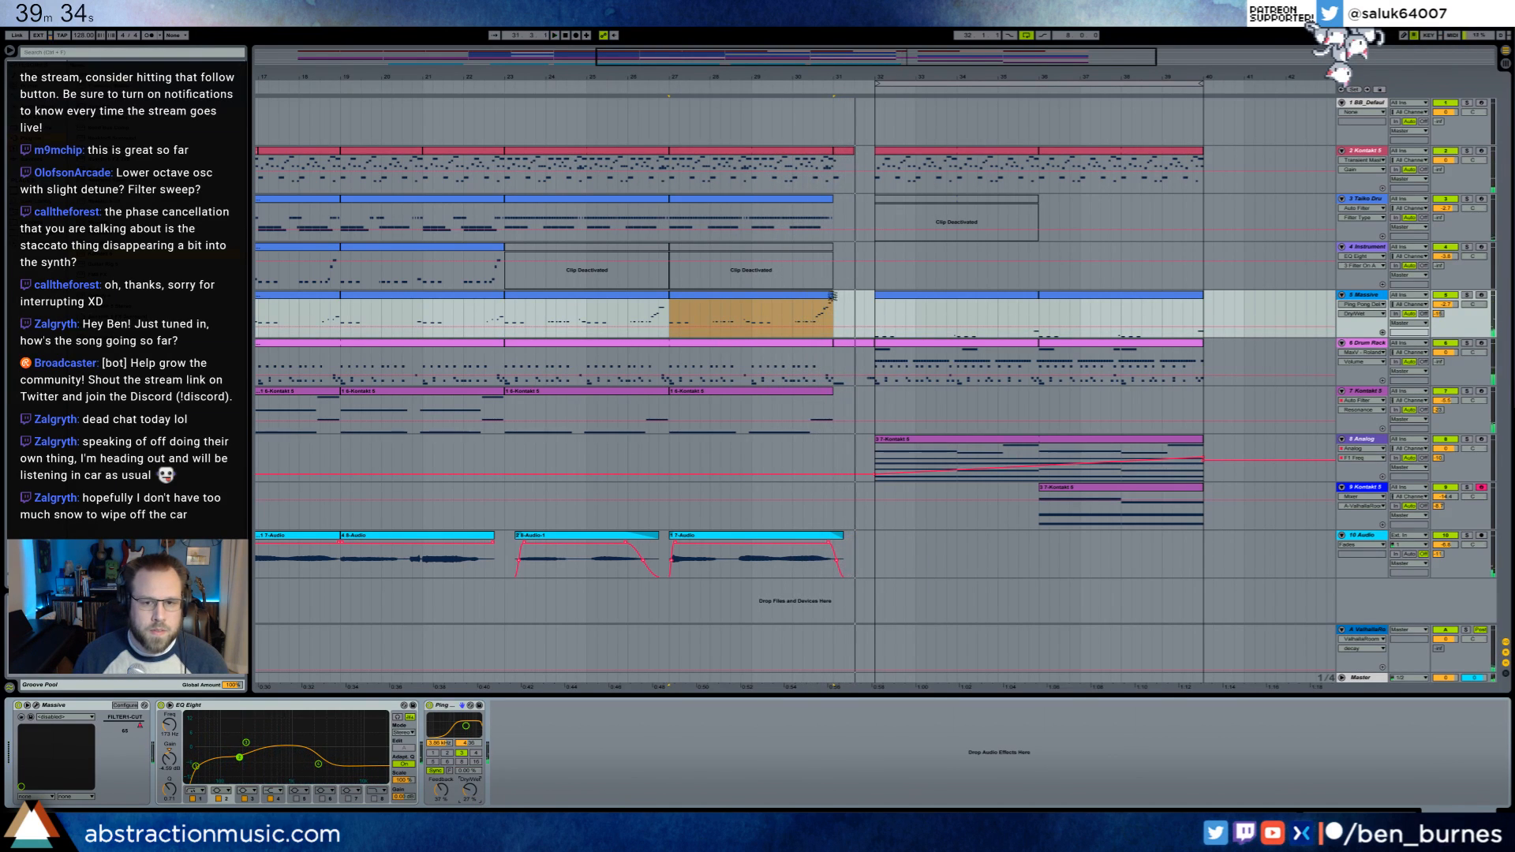
- Extend the last Massive clip before the break slightly past bar 31 and add a higher final note to its ascending run
drag(832, 296, 843, 296)
double_click(838, 296)
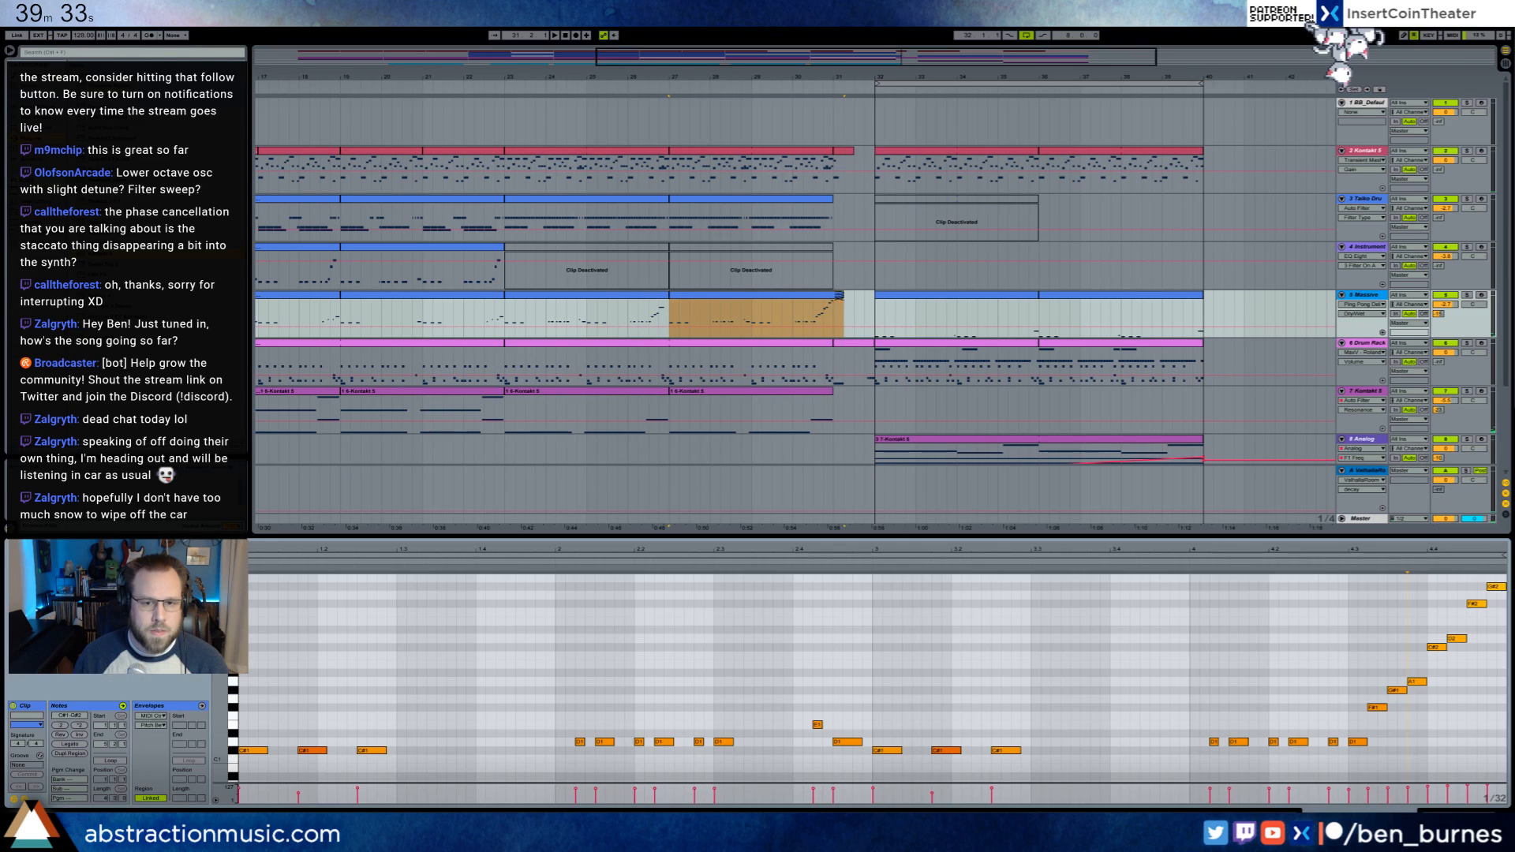
click(1387, 669)
scroll(1387, 669, up, 2)
scroll(1400, 631, right, 1)
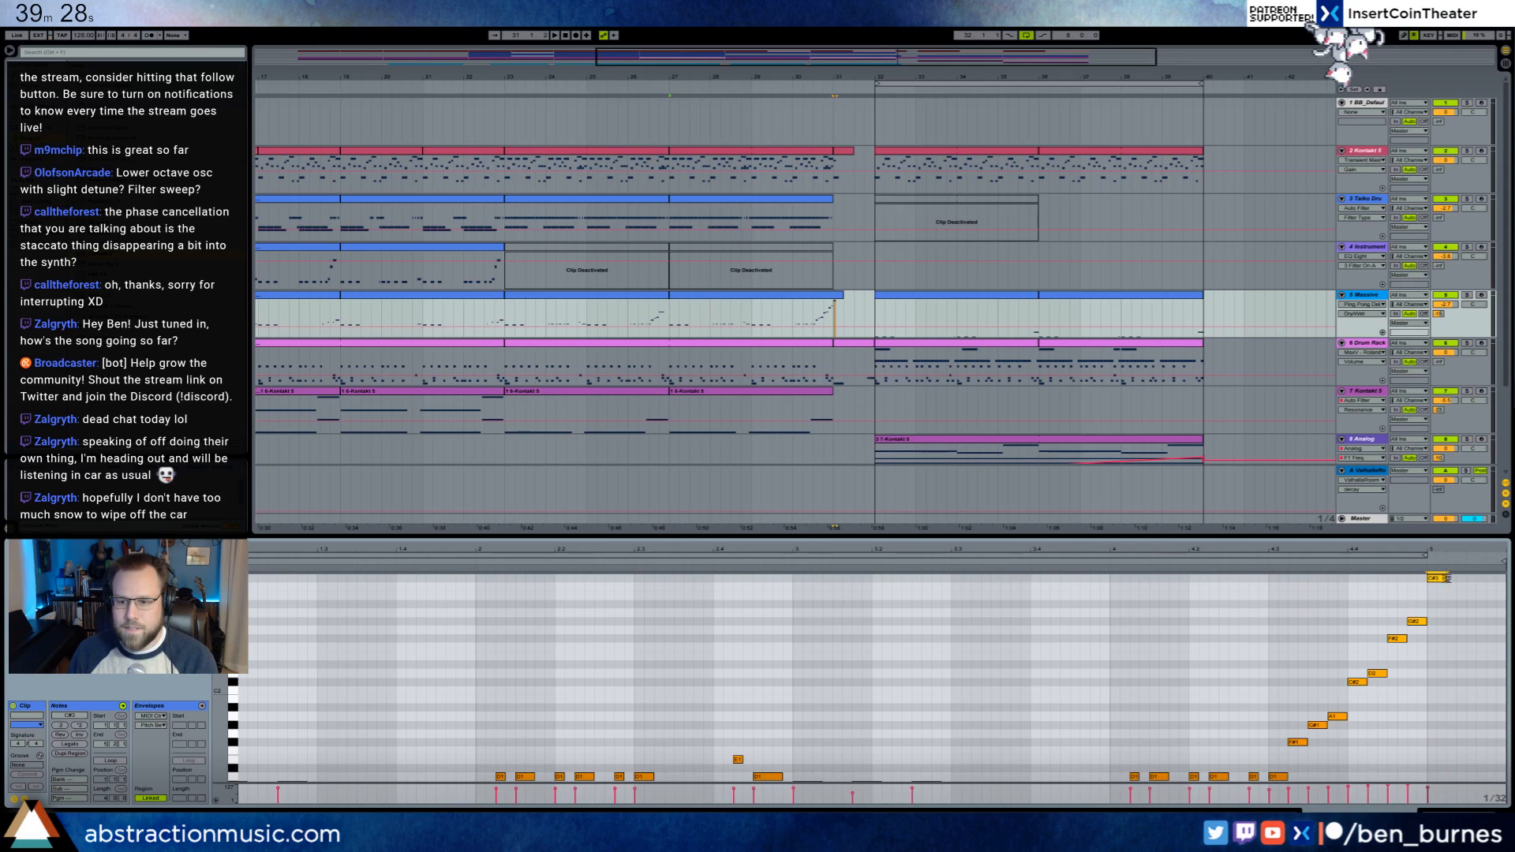
- Try doubling the length of the ascending run's final note while listening to the transition
key(space)
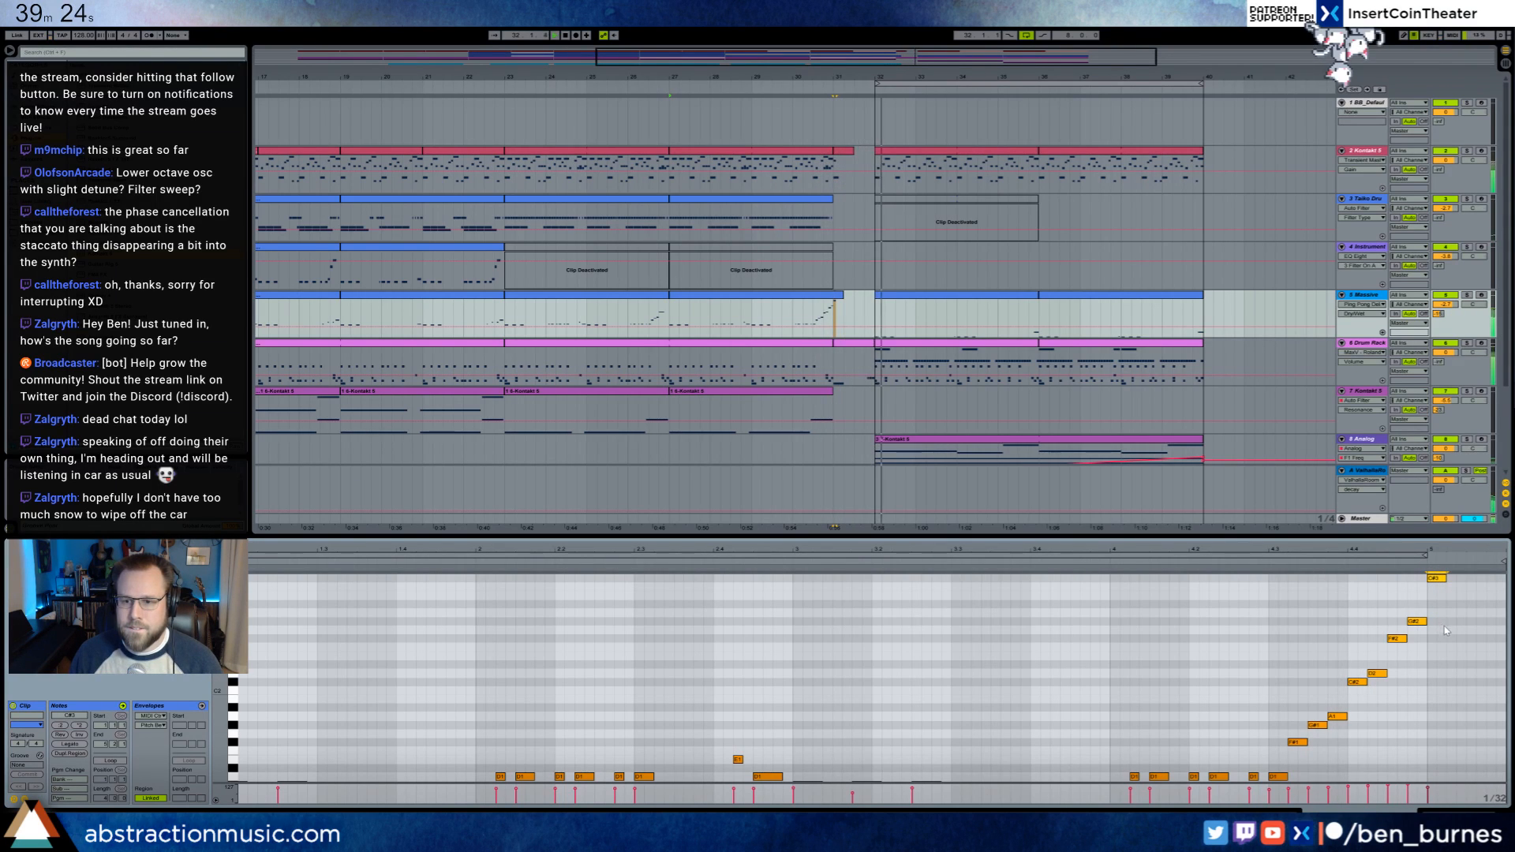
drag(1446, 577, 1464, 579)
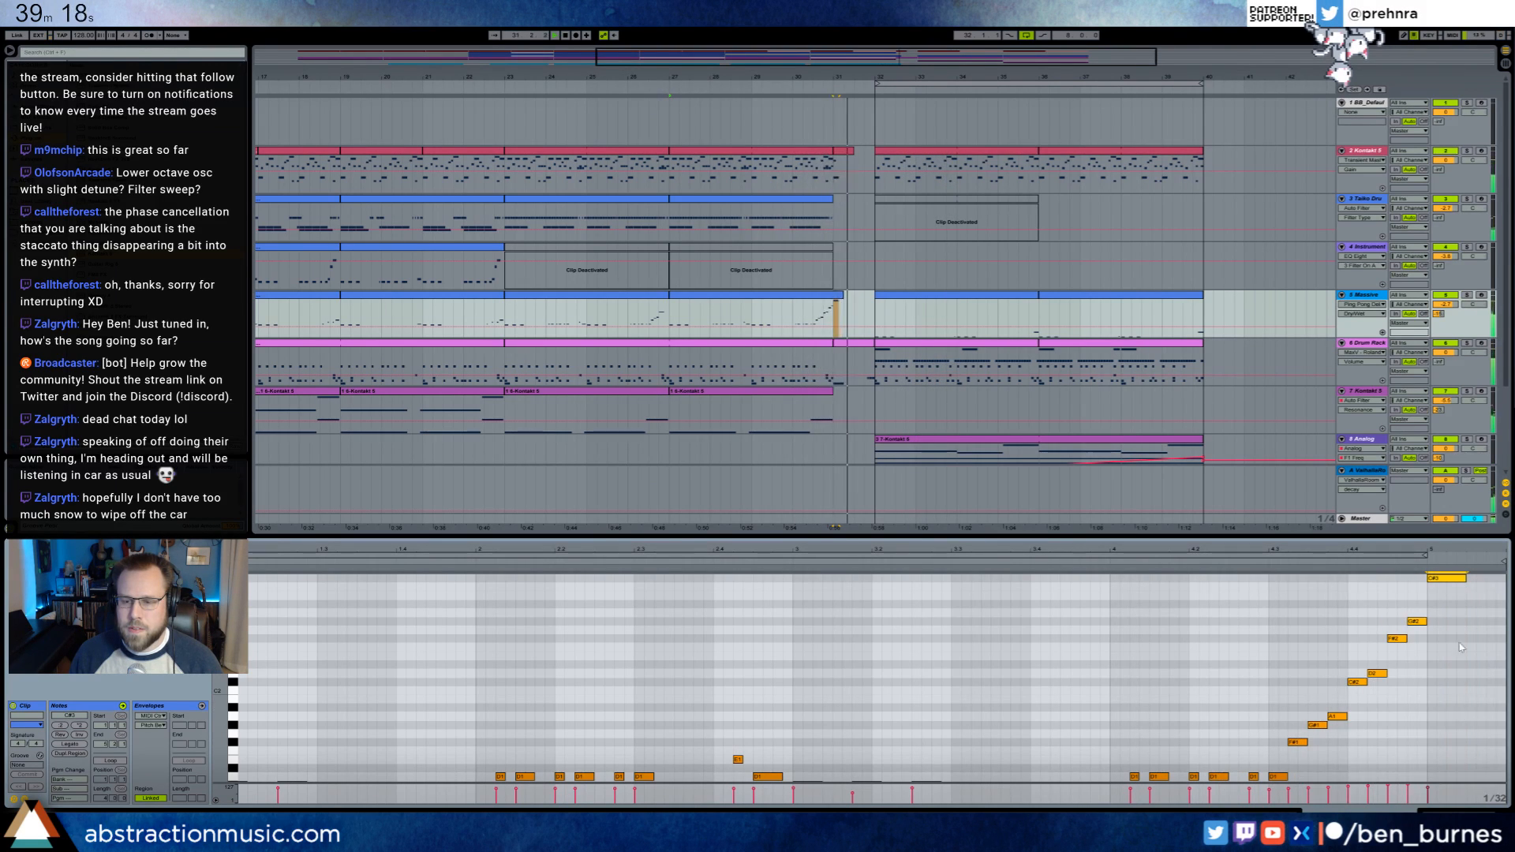
drag(1465, 578, 1447, 577)
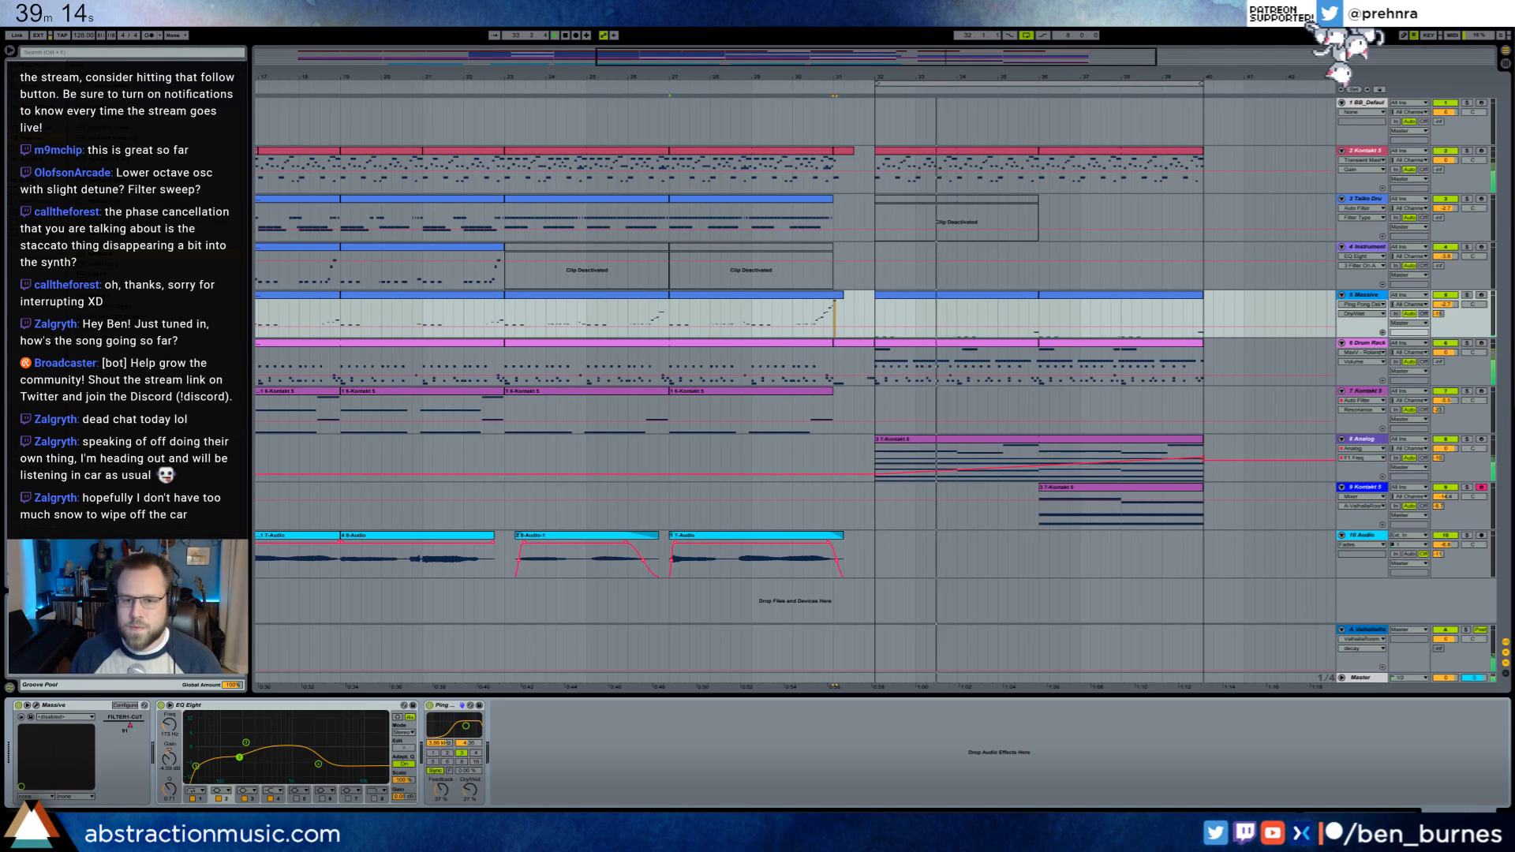
key(shift+Tab)
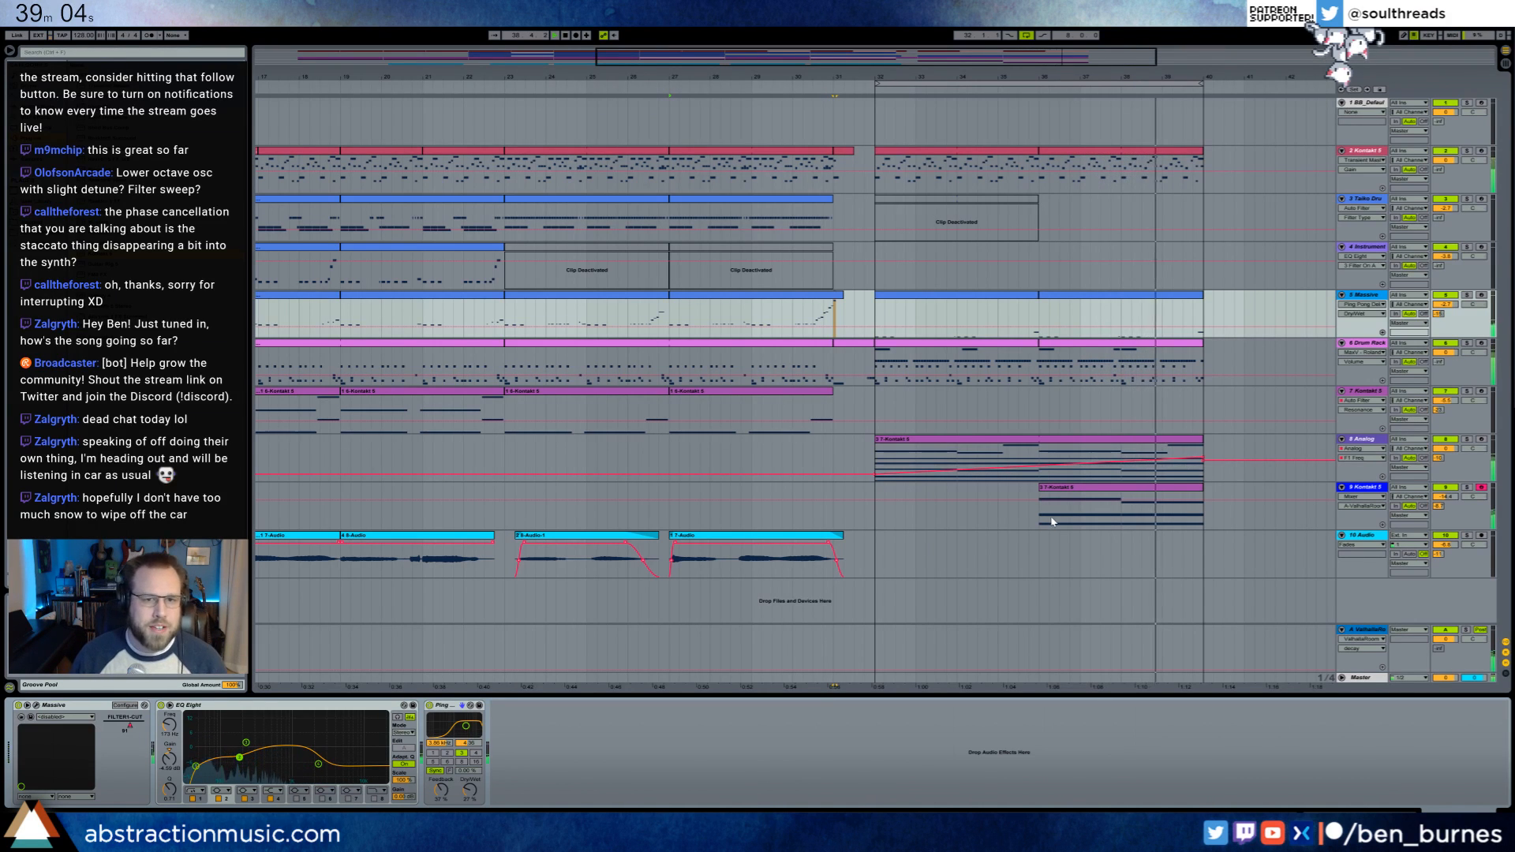
- Shorten the arrangement loop to bars 36 to 40 and play the song from bar 3
mouse_move(990, 78)
mouse_down()
mouse_move(970, 66)
mouse_move(990, 69)
mouse_up()
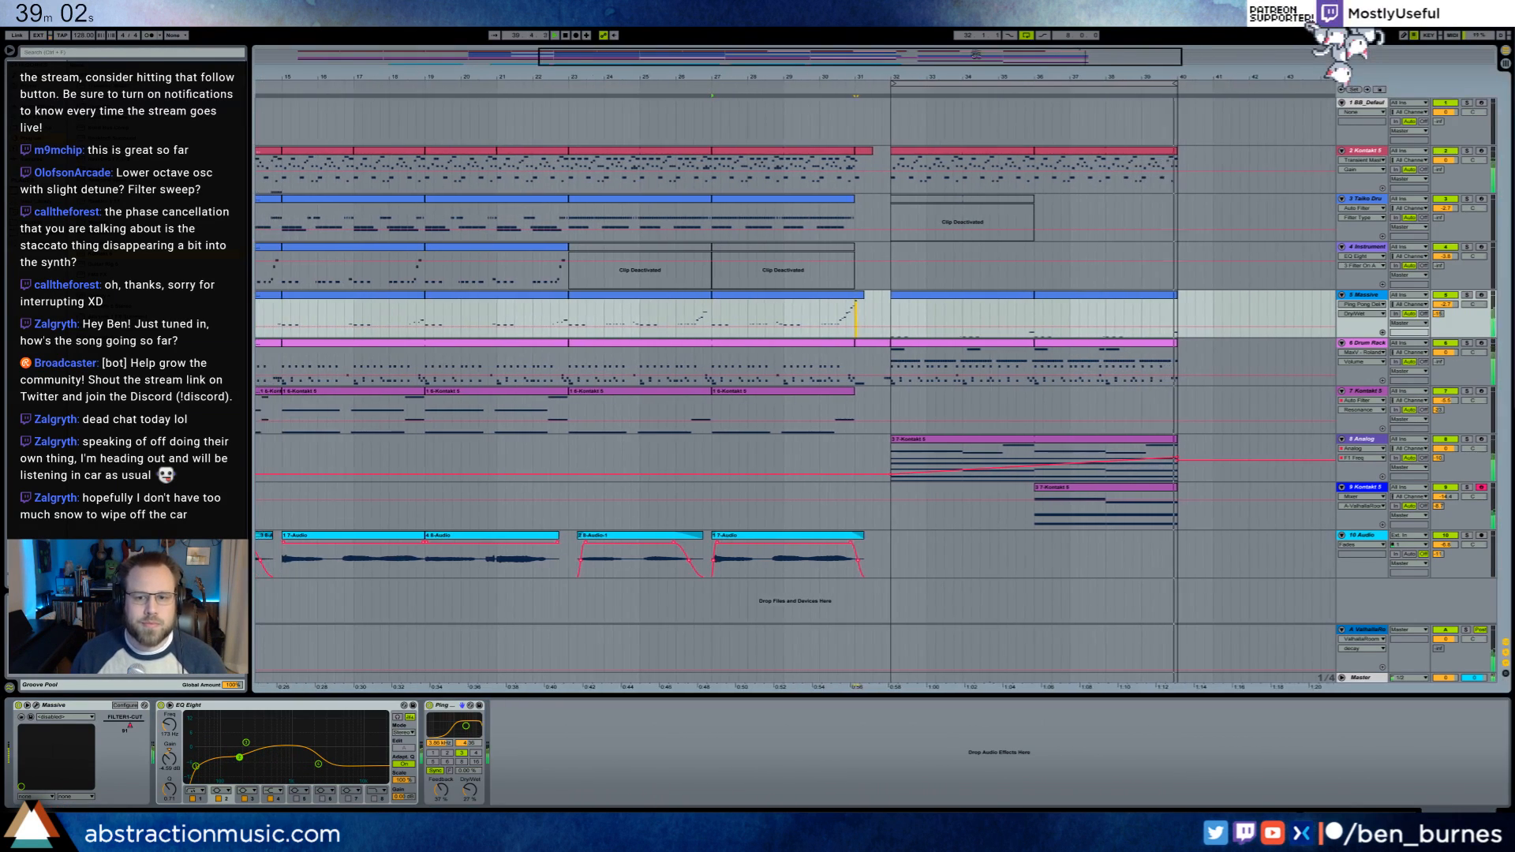
drag(892, 83, 1041, 122)
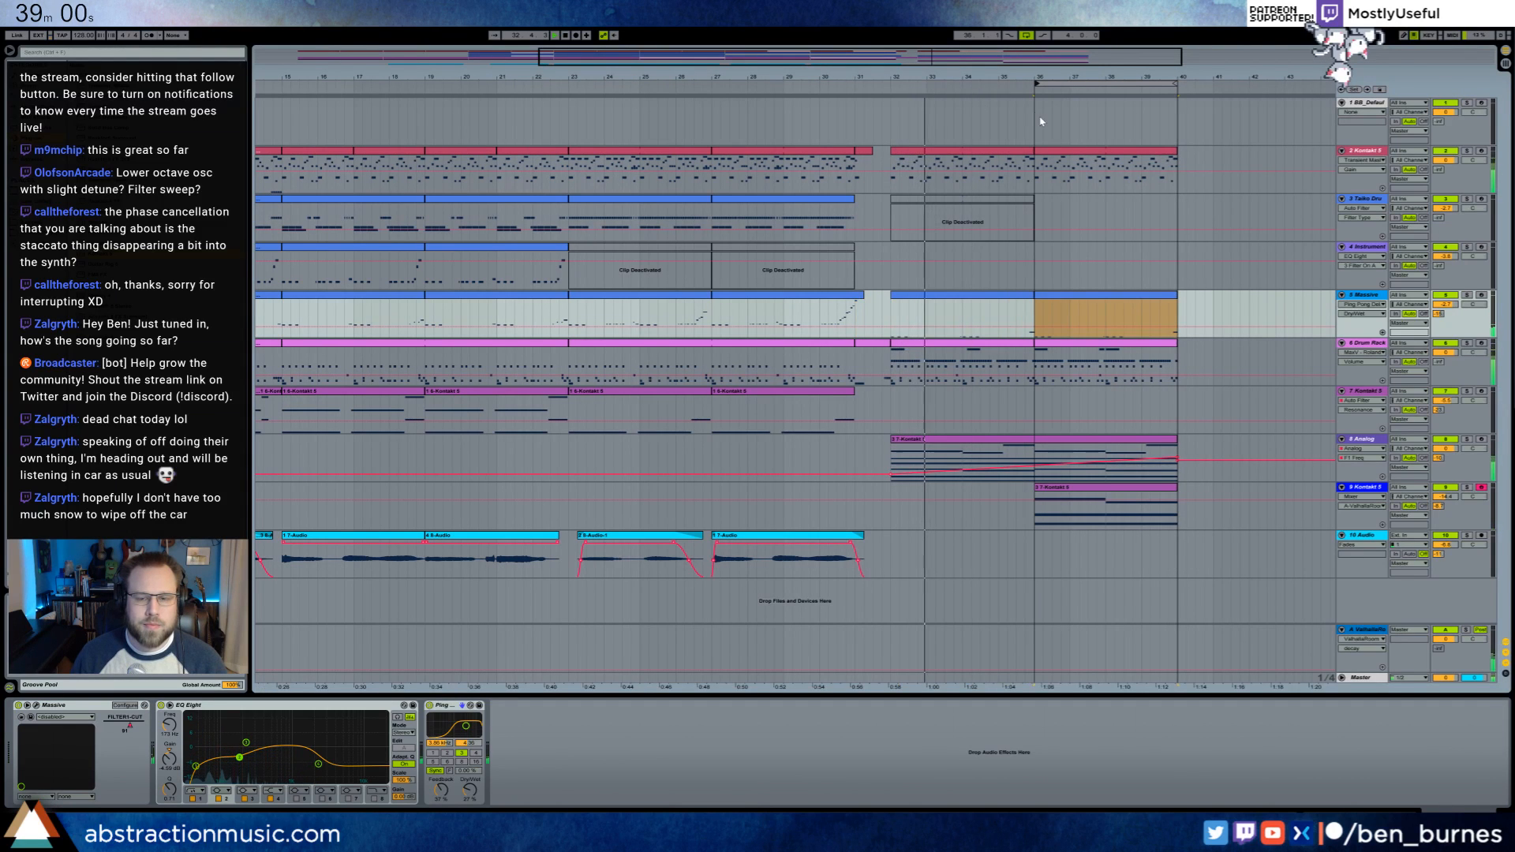
drag(978, 61, 866, 59)
key(space)
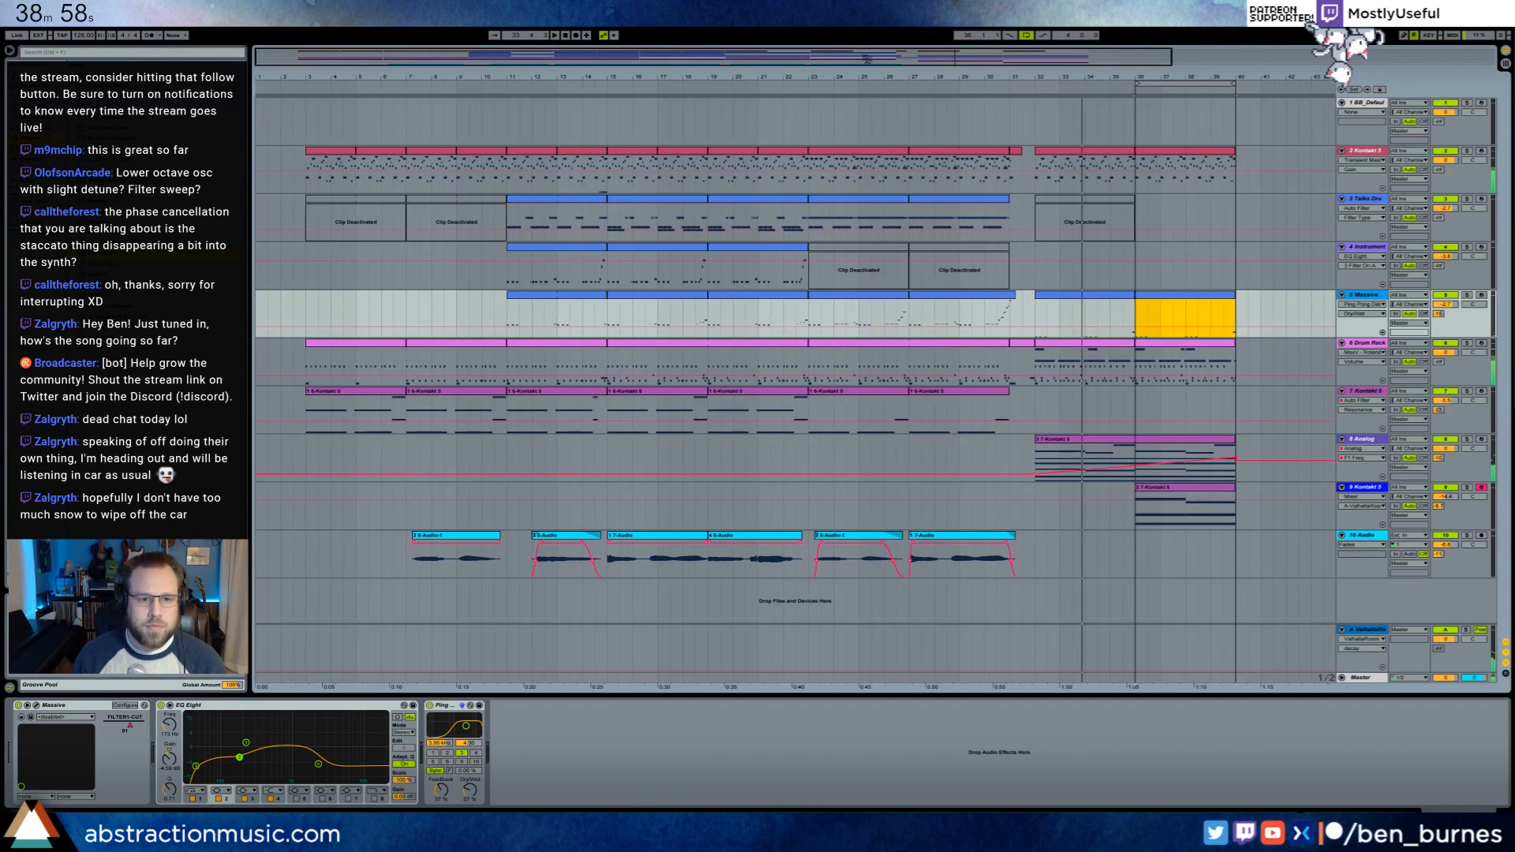
click(302, 91)
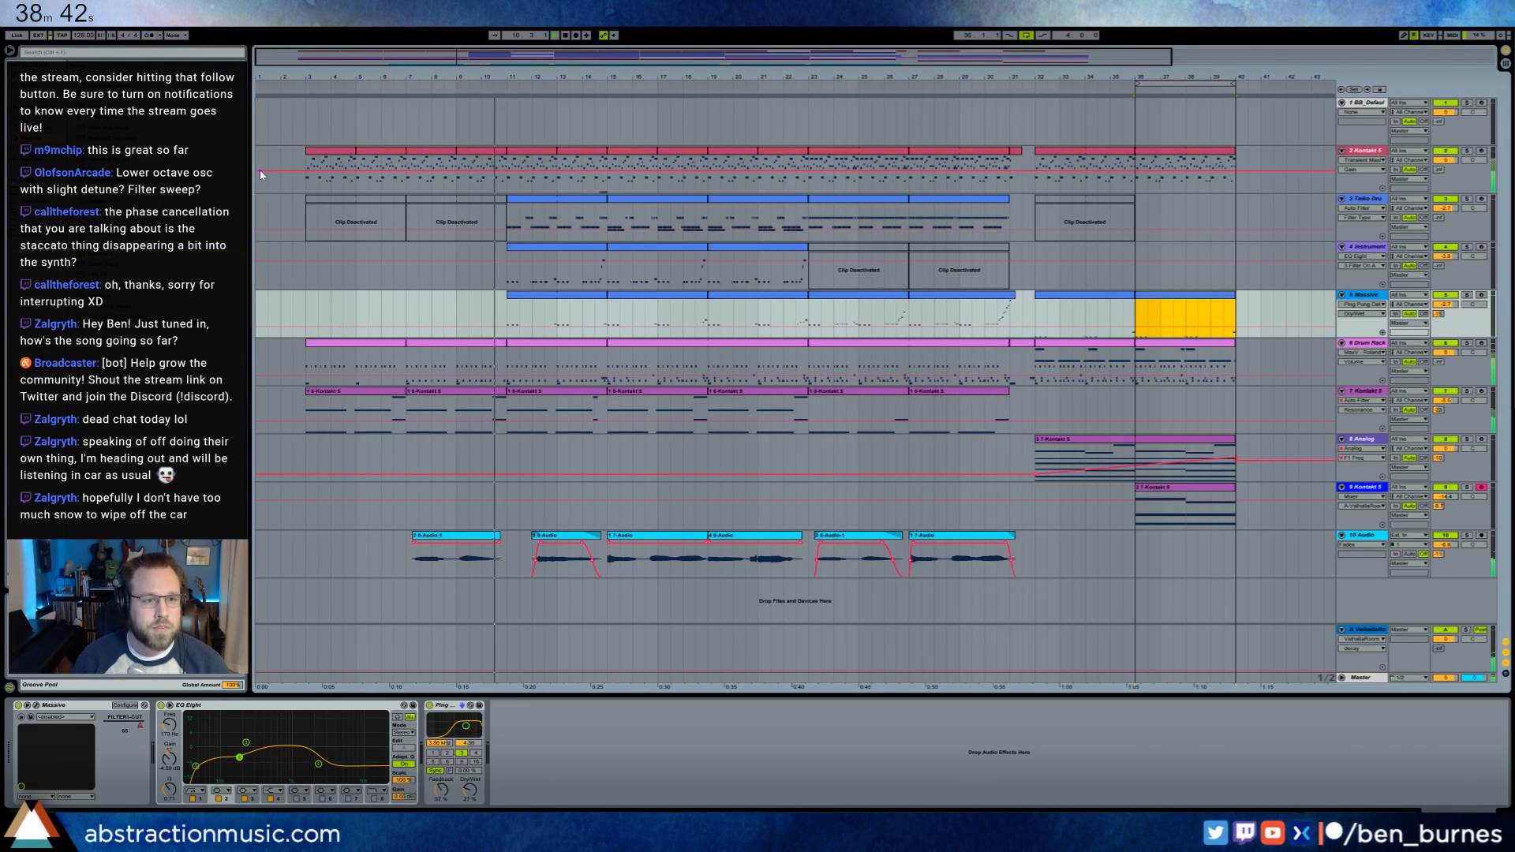
- Slightly lower the volume of the Instrument Rack track during playback
click(535, 295)
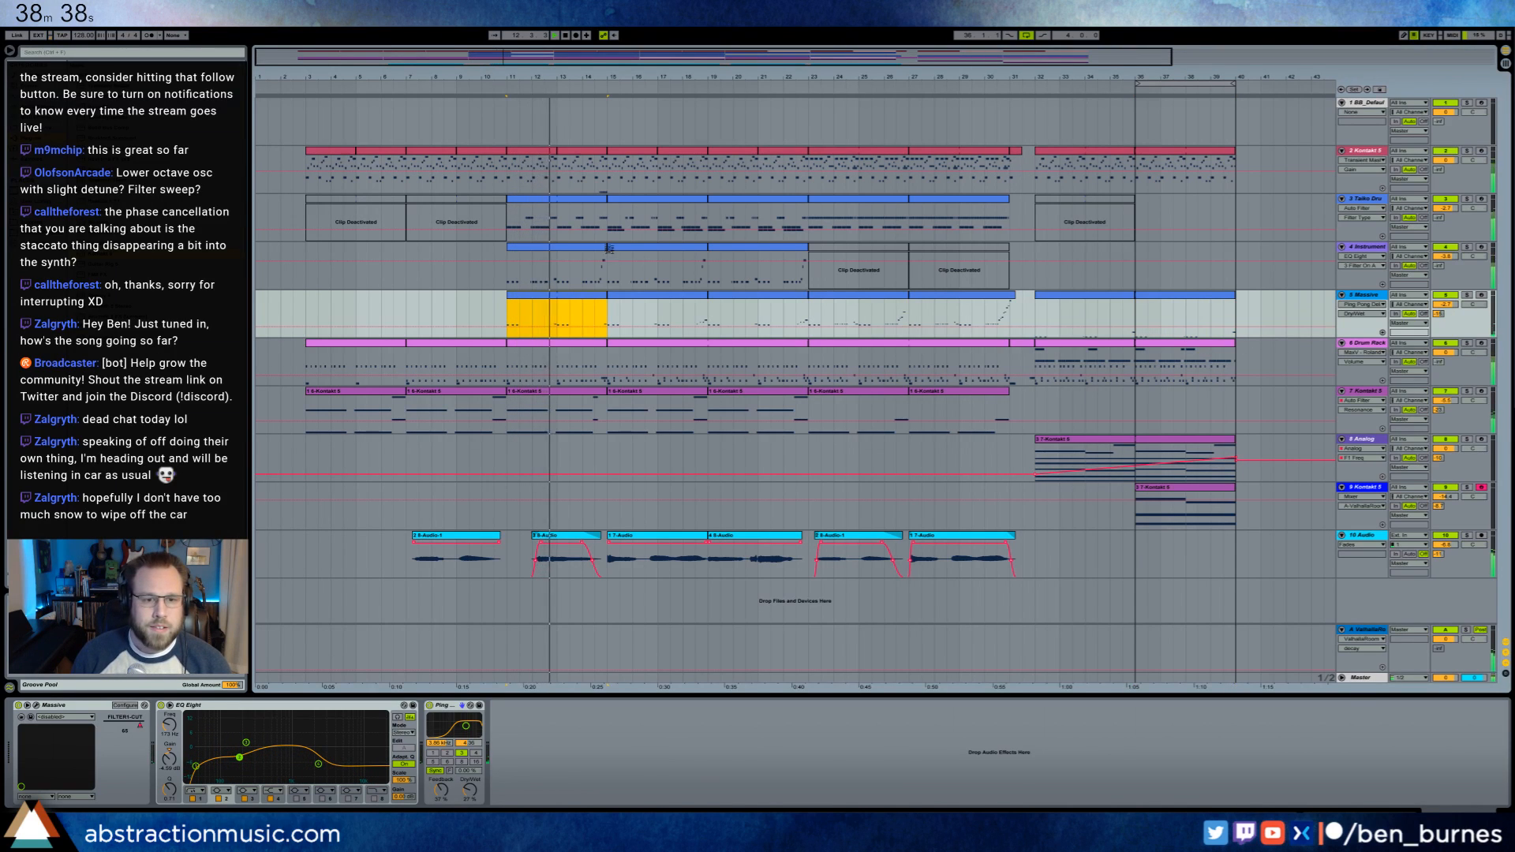
click(1449, 258)
drag(1449, 258, 1448, 273)
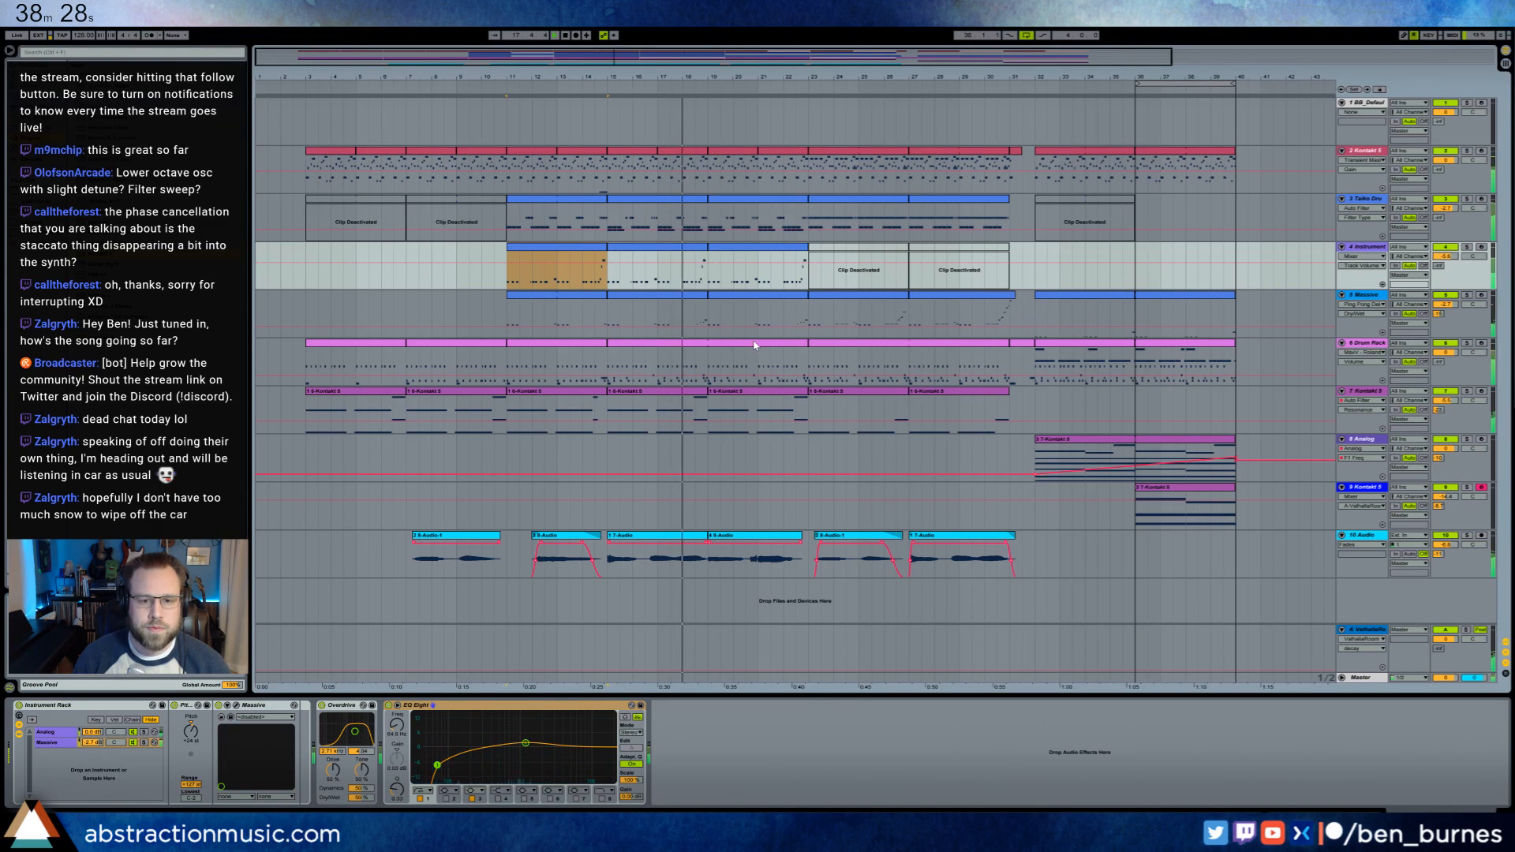
- Examine the clap notes in the drum clips around bars 15 to 27 and the clap's Drum Rack device chain
double_click(959, 354)
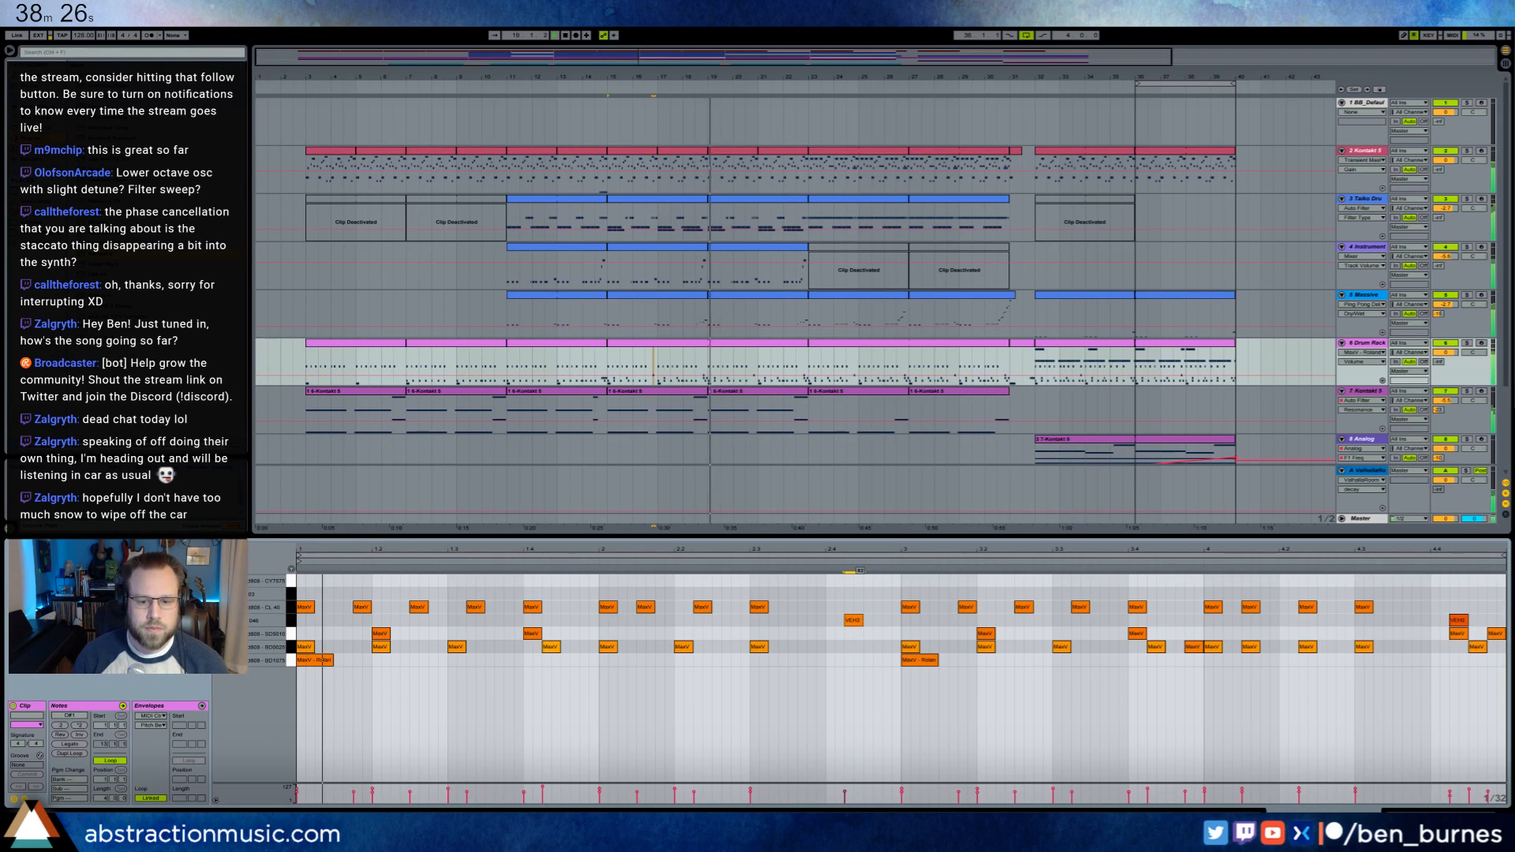
double_click(847, 345)
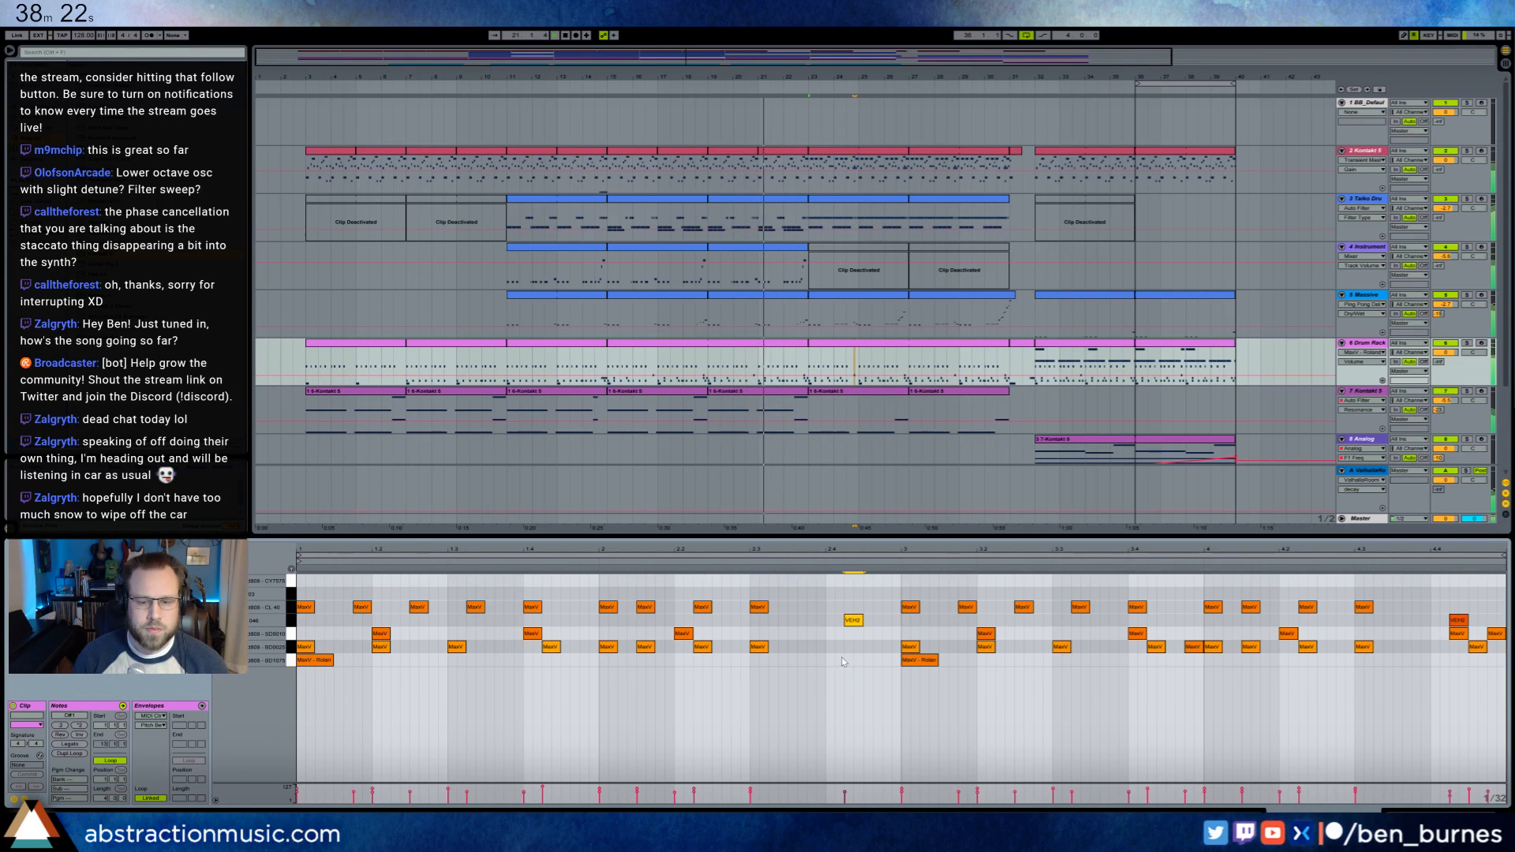
click(844, 661)
key(shift+Tab)
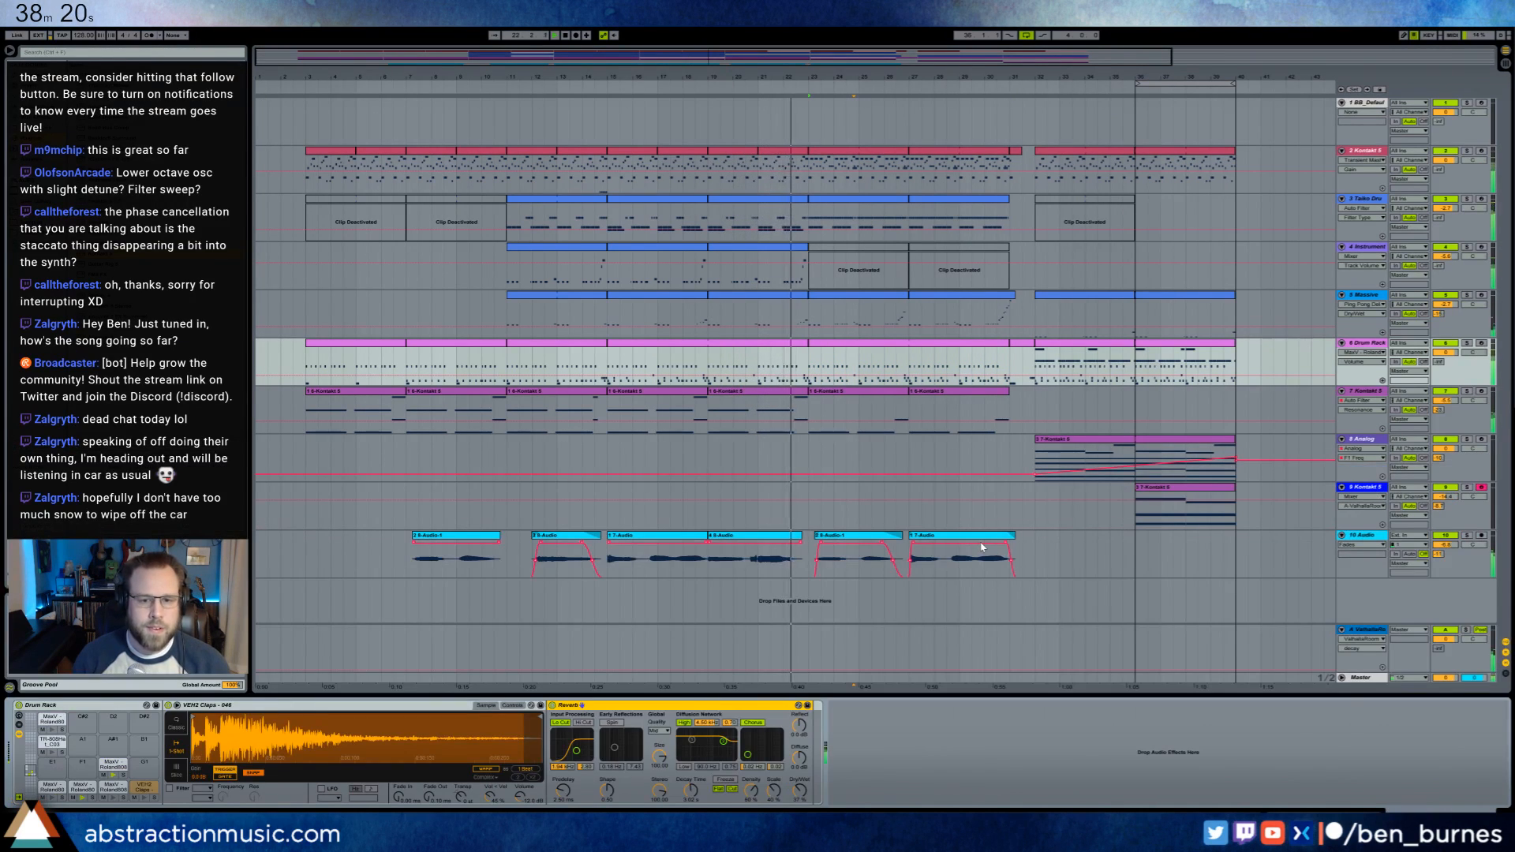
double_click(778, 344)
click(827, 629)
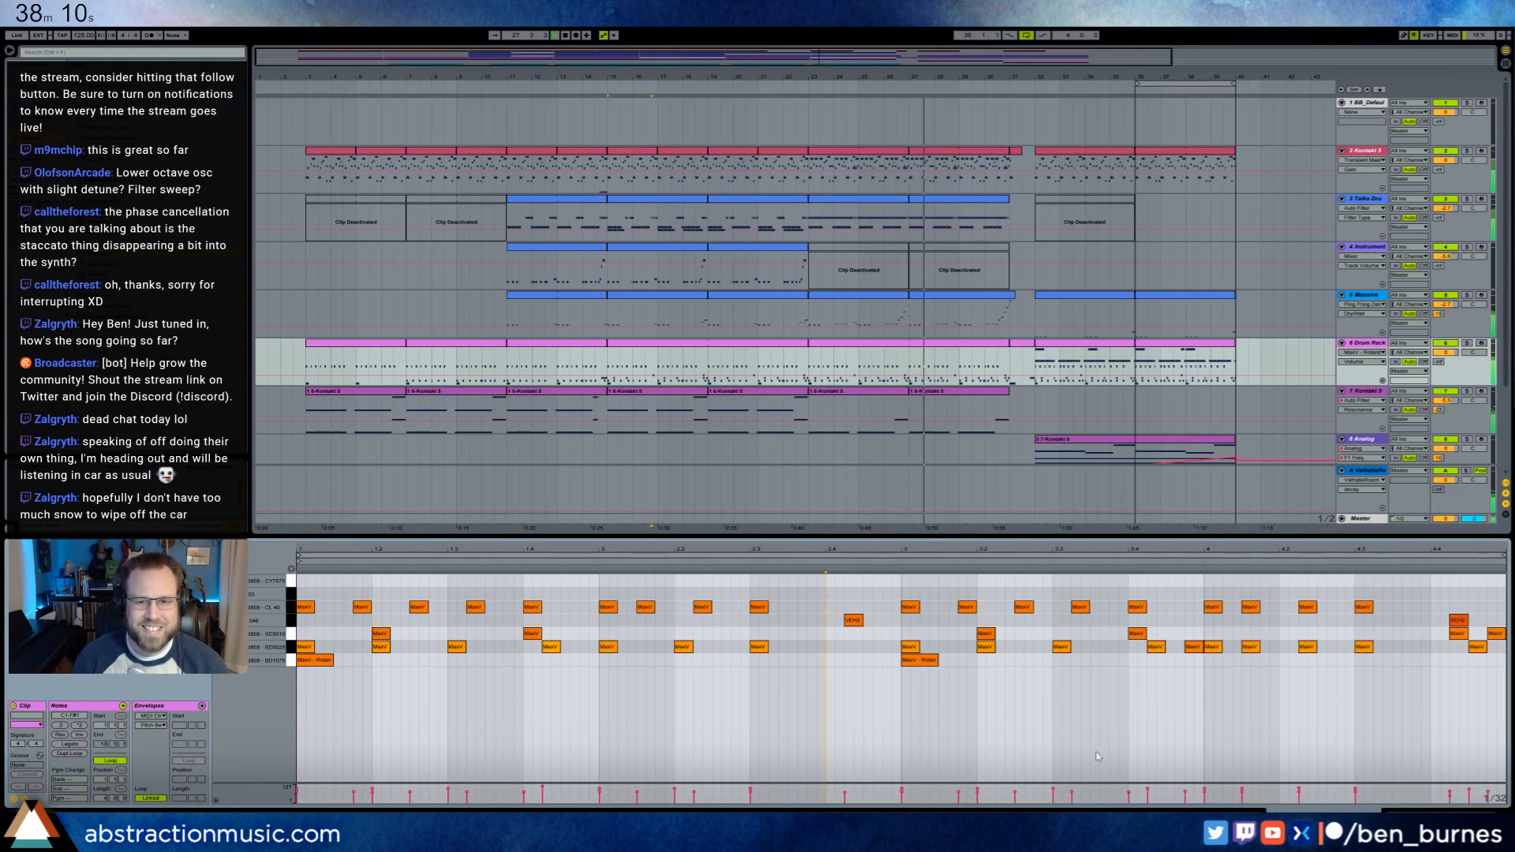
key(shift+Tab)
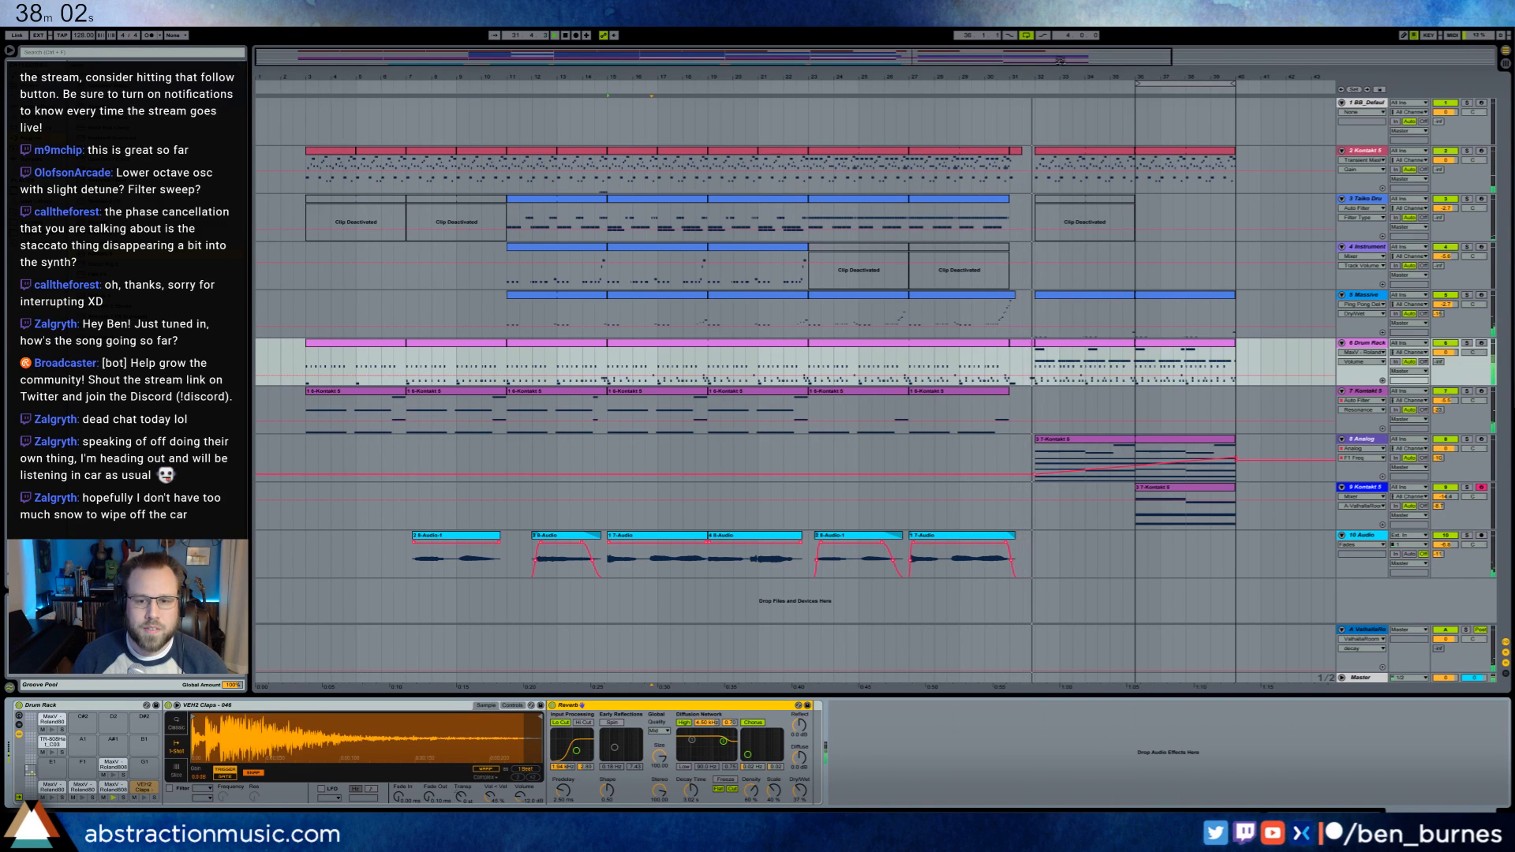
- Move the loop to bars 40 to 44 and duplicate the bars 36 to 40 material on all instrument tracks twice, up to bar 48
drag(1060, 61, 1145, 88)
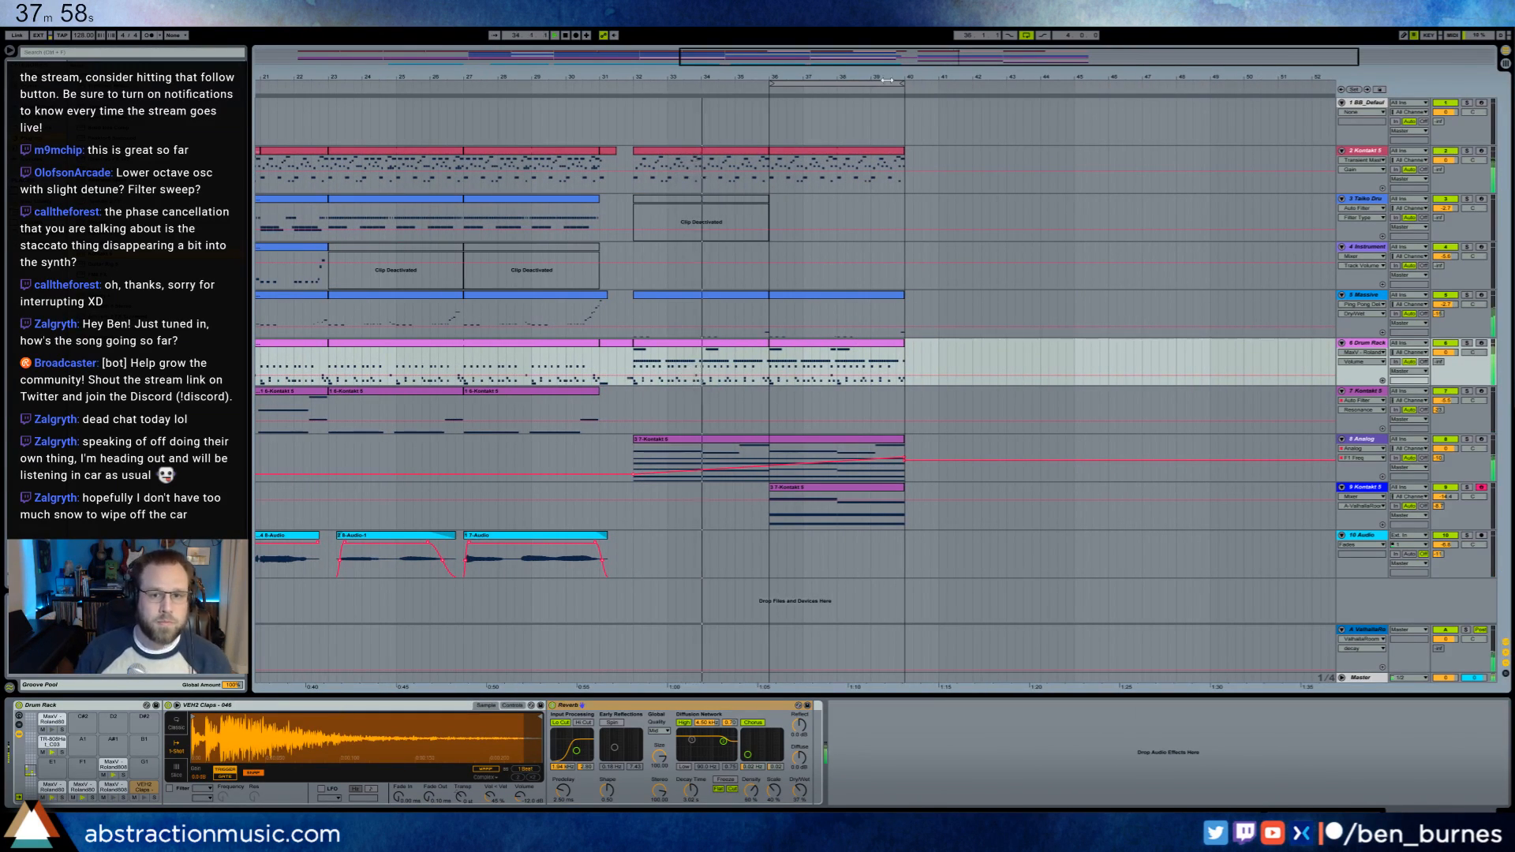
drag(887, 80, 1022, 85)
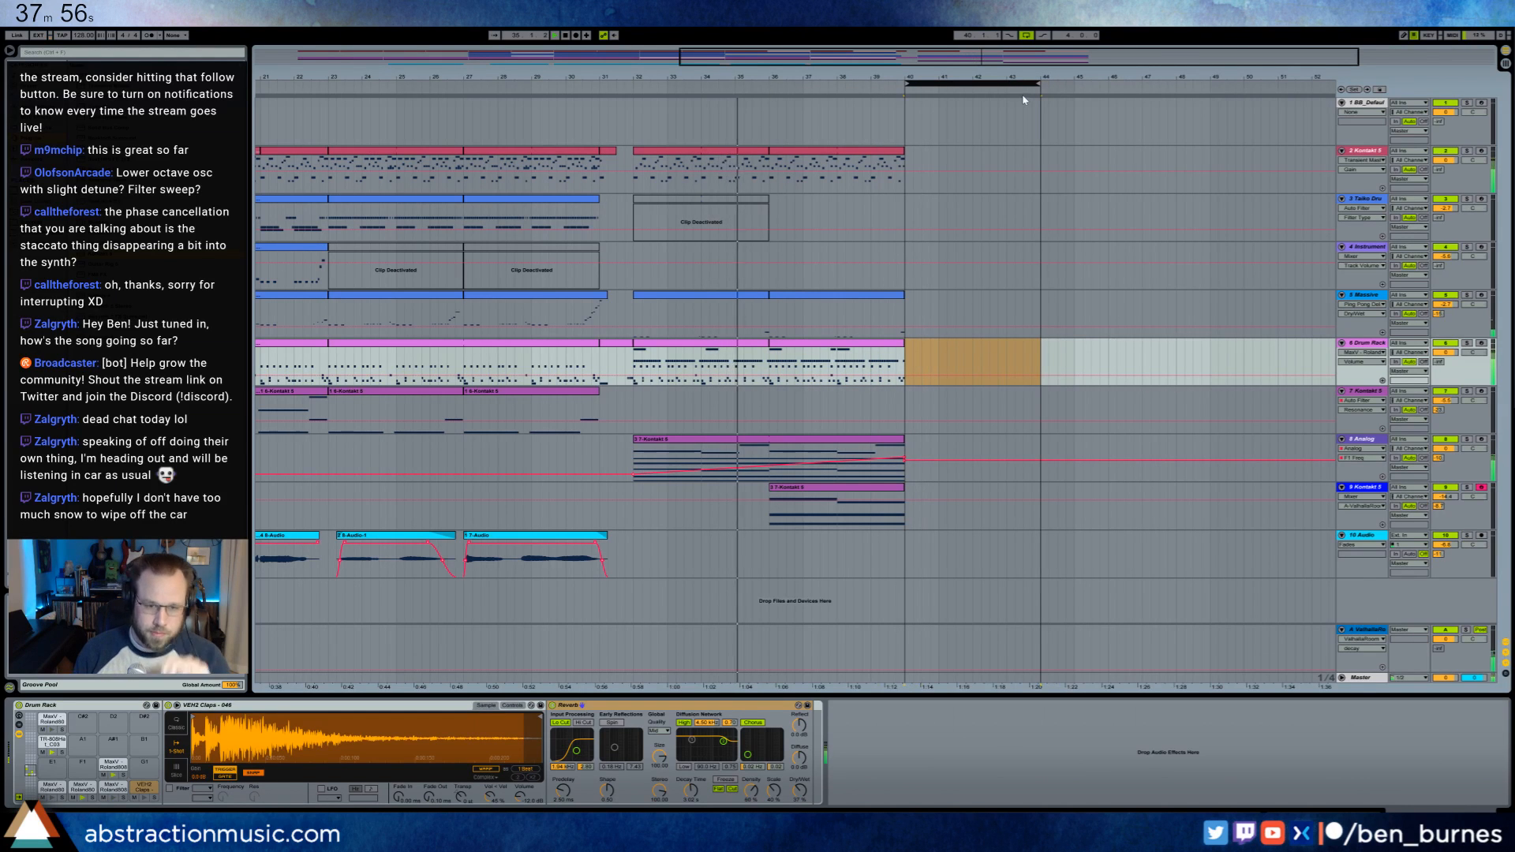
click(820, 161)
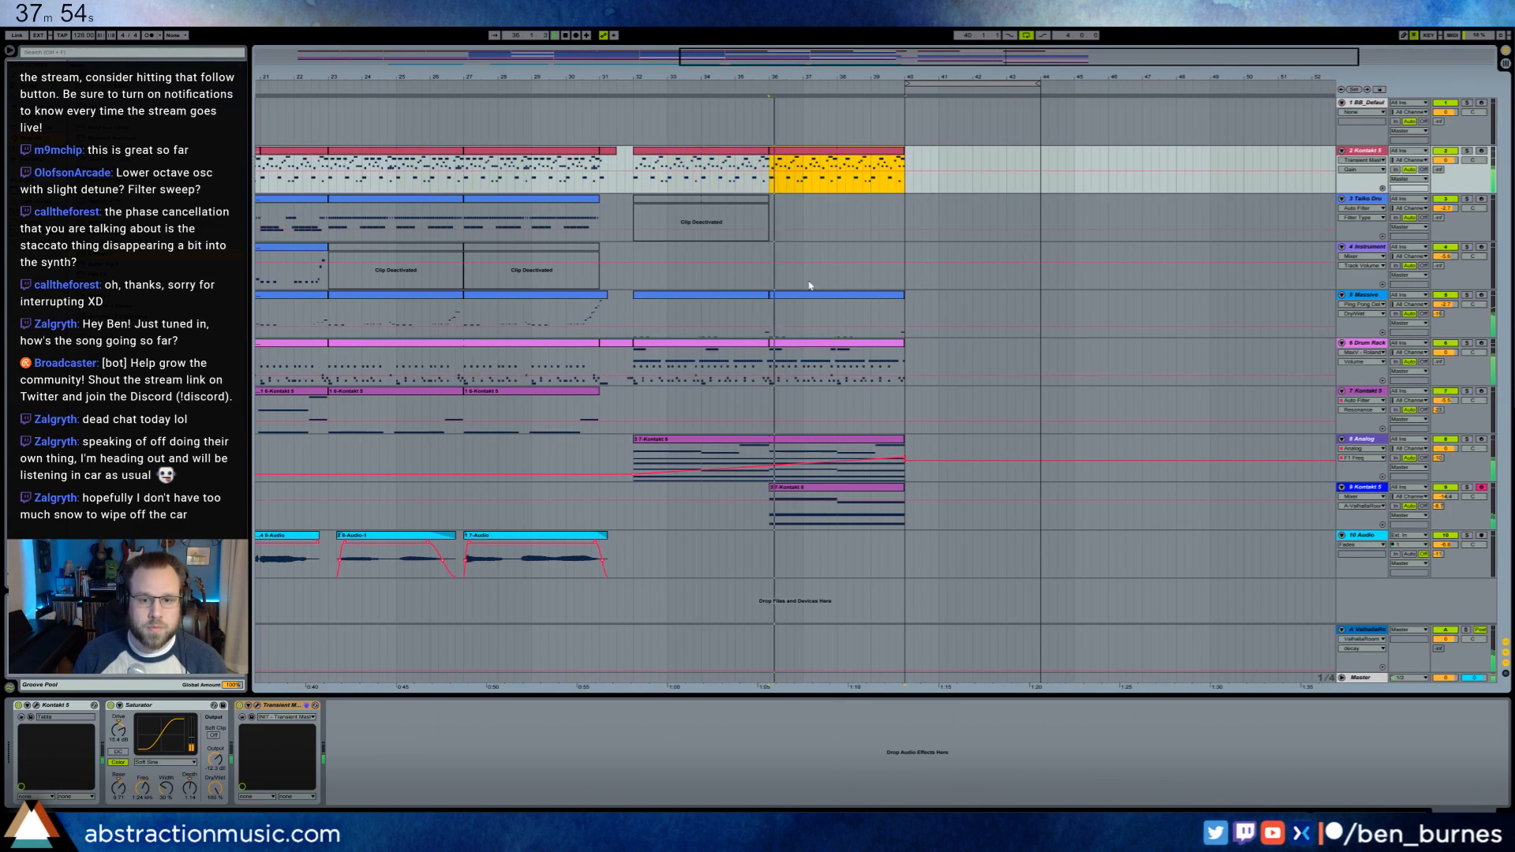
shift+click(815, 488)
key(ctrl+d)
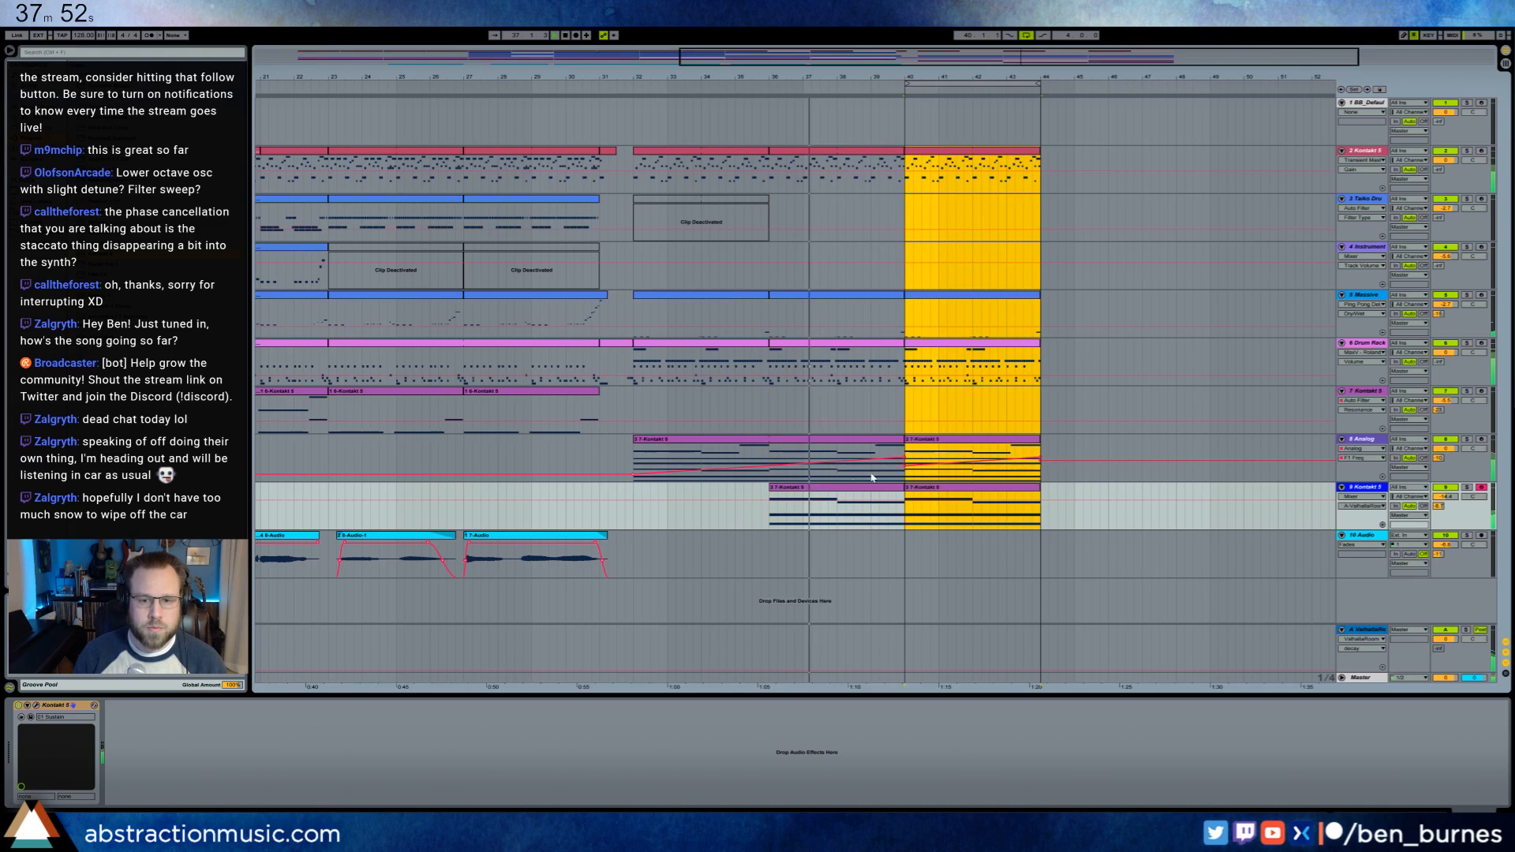
key(ctrl+d)
- Flatten the copied Analog filter automation after bar 40 and extend the loop to bars 40 to 48
click(1043, 474)
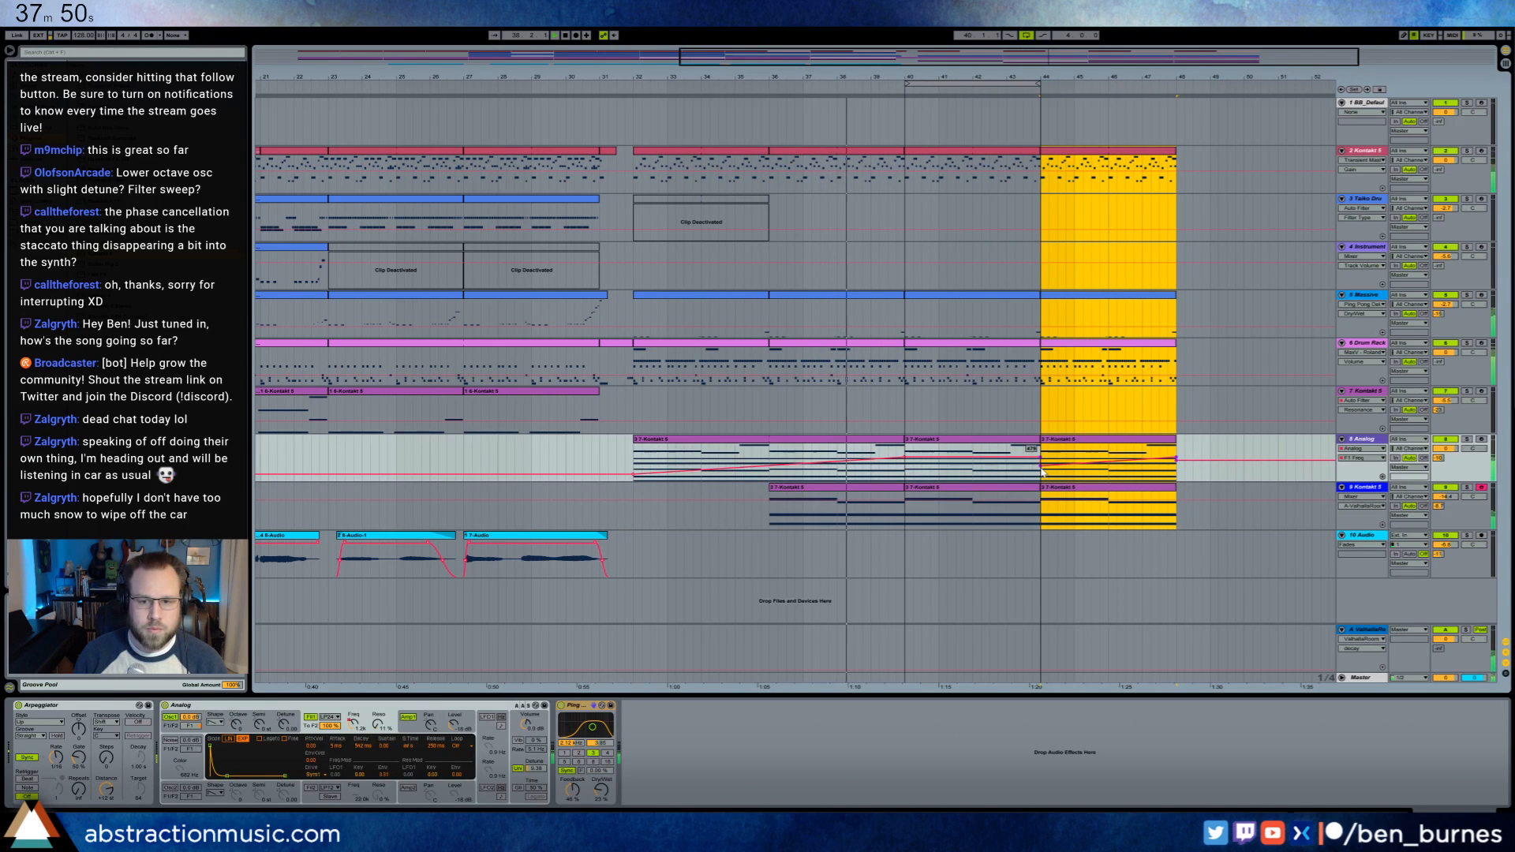
drag(1040, 82, 1179, 442)
click(1178, 463)
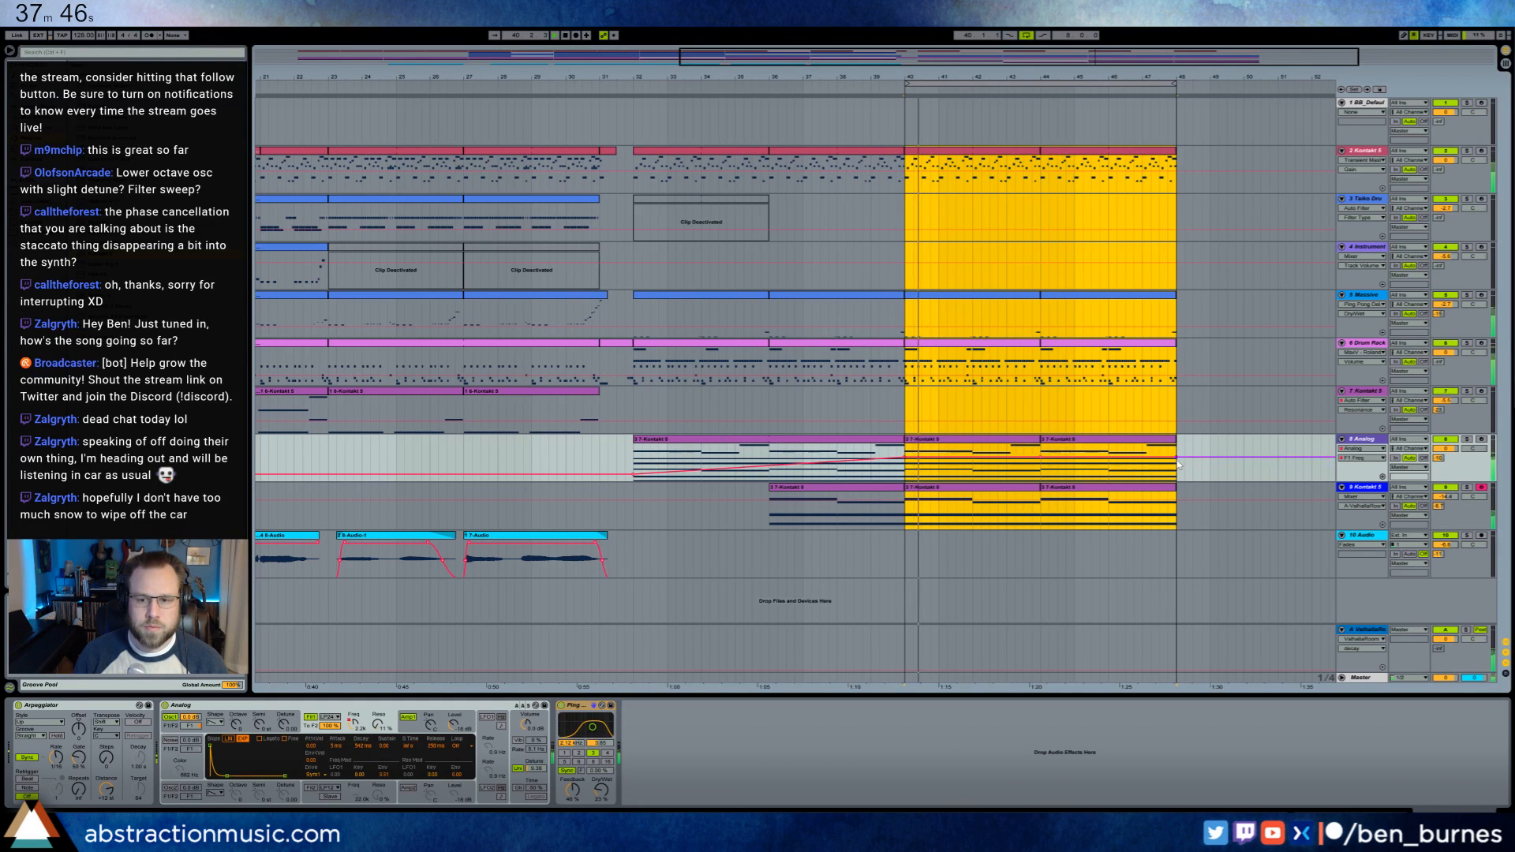
- In the Analog clip starting at bar 32, delay the last high note and insert a shorter note one semitone higher before it
double_click(866, 442)
click(1335, 638)
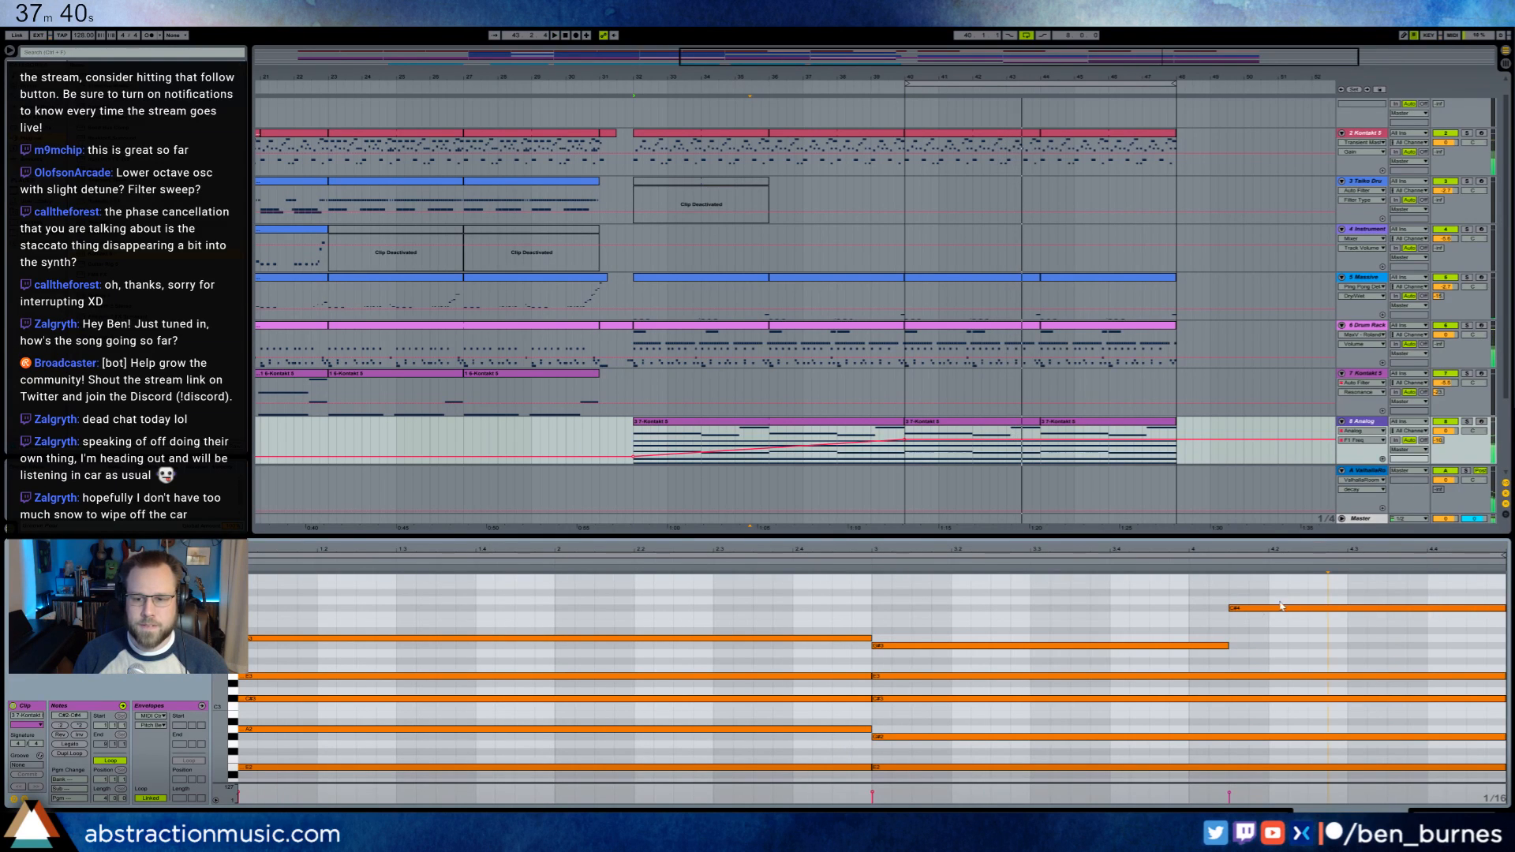
drag(1229, 607, 1383, 598)
key(space)
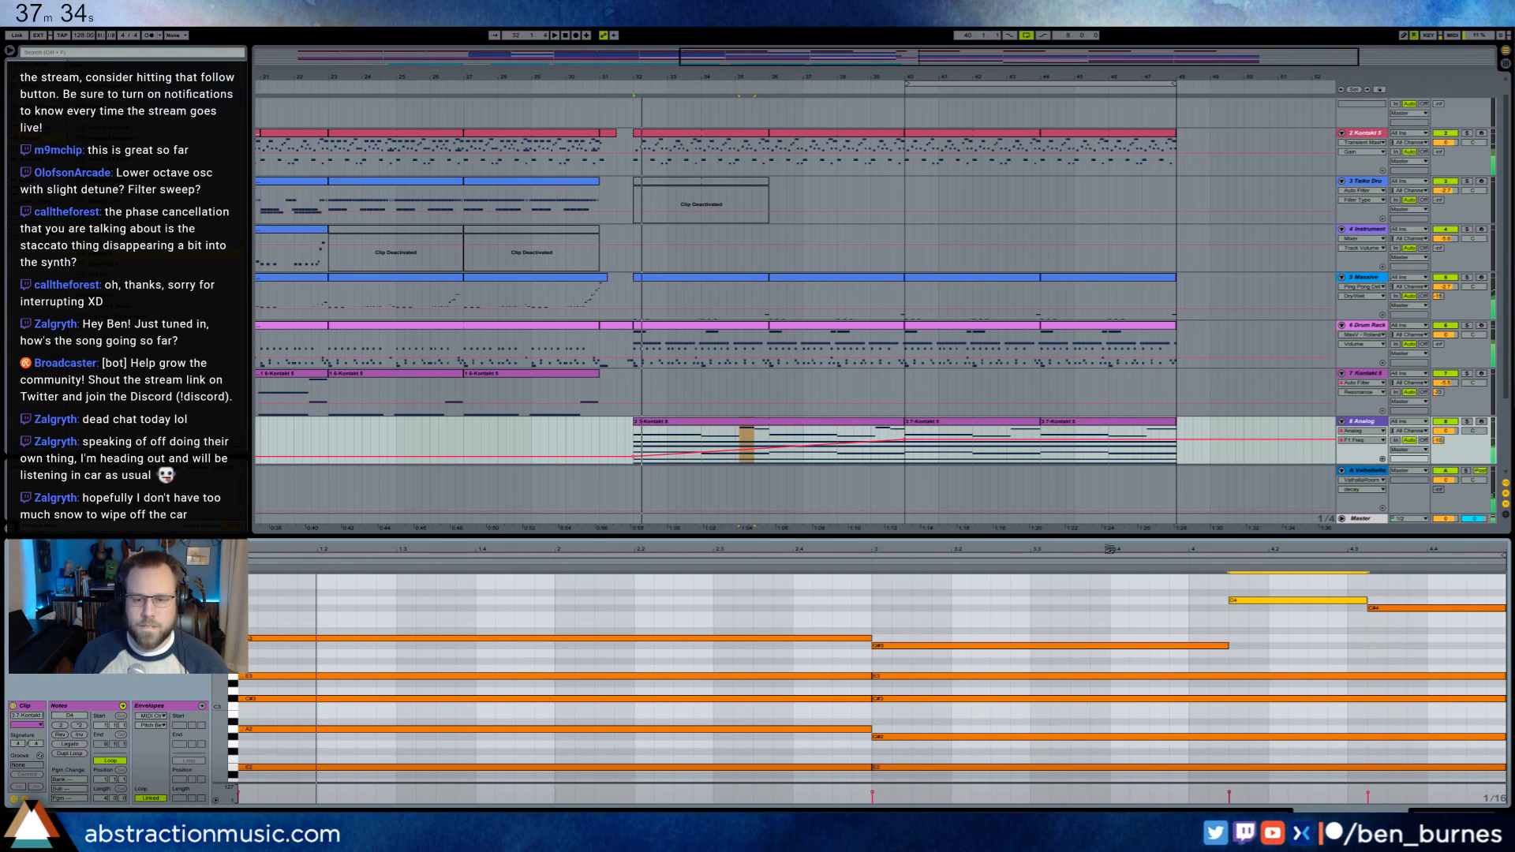
- Split the Analog clip at bar 36 and, in its first half, restore the last high note's earlier start and delete the inserted note
drag(772, 439, 636, 440)
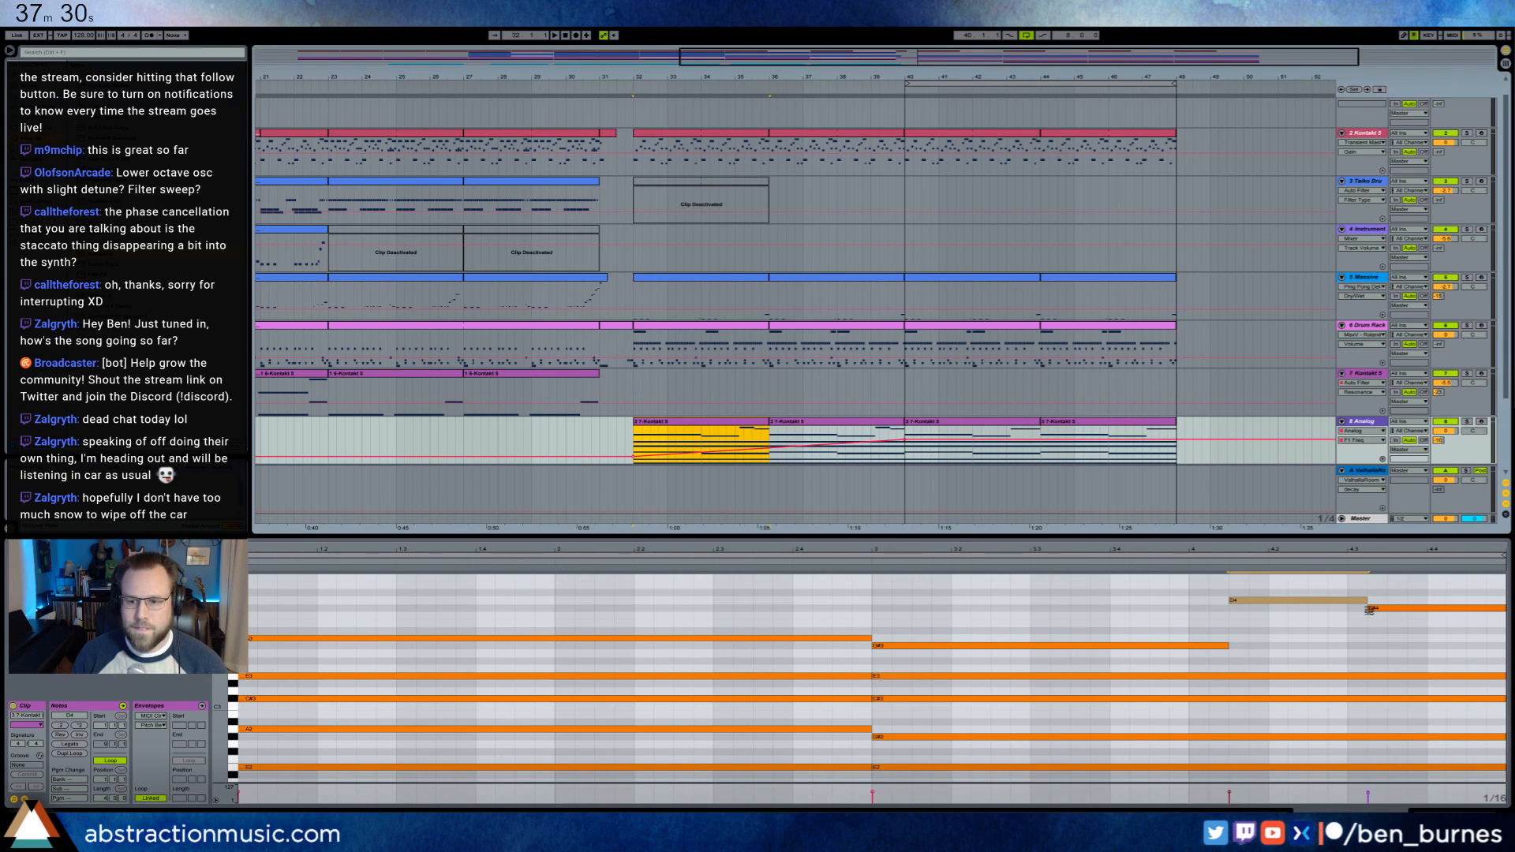
drag(1370, 610, 1235, 613)
click(1238, 601)
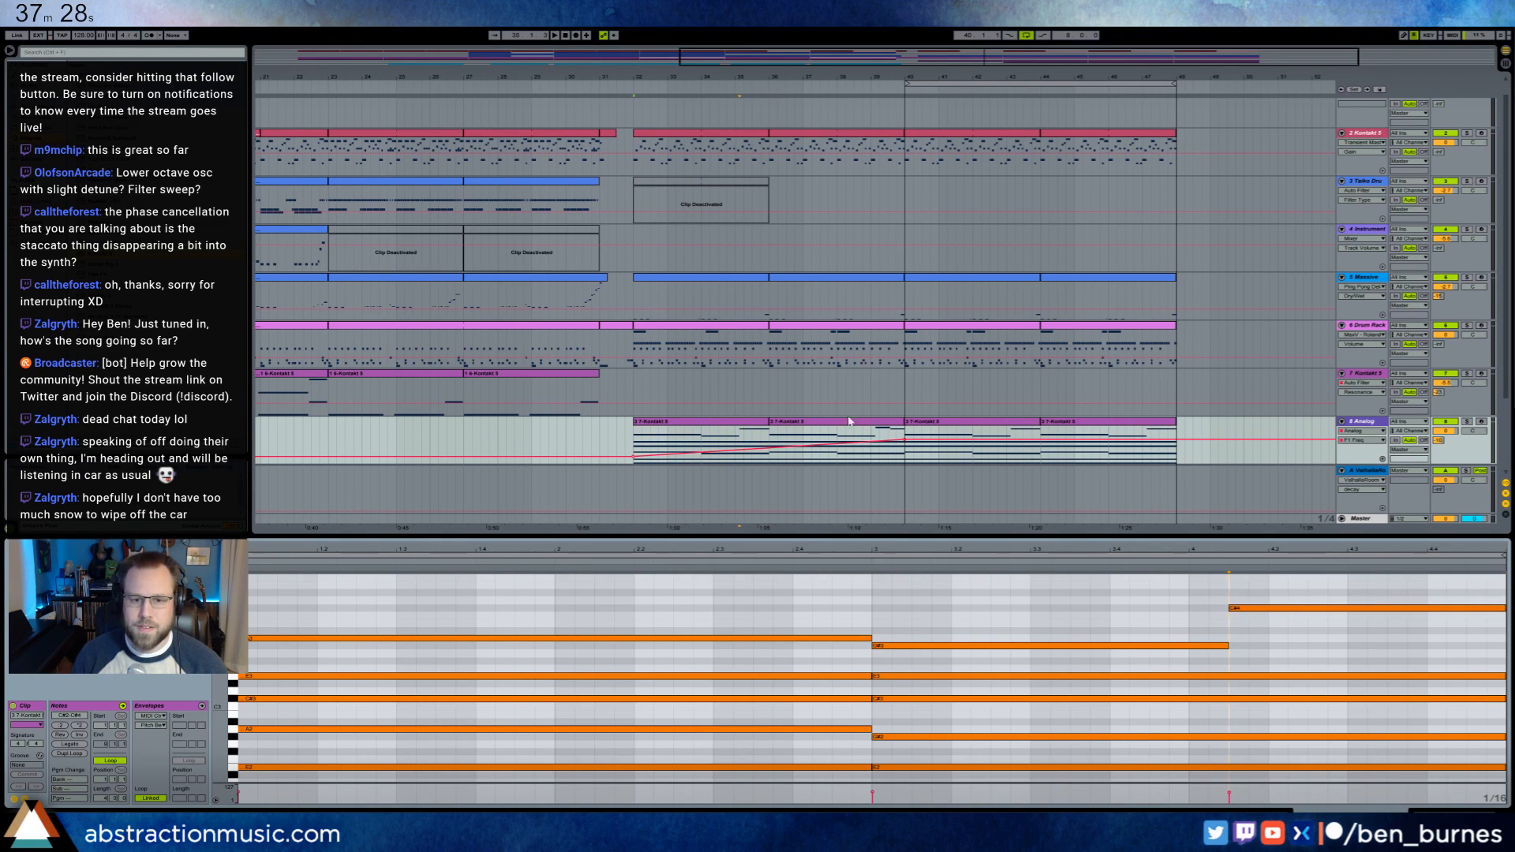
- In the Analog clip at bars 36 to 40, raise the short inserted high note by two semitones
click(772, 441)
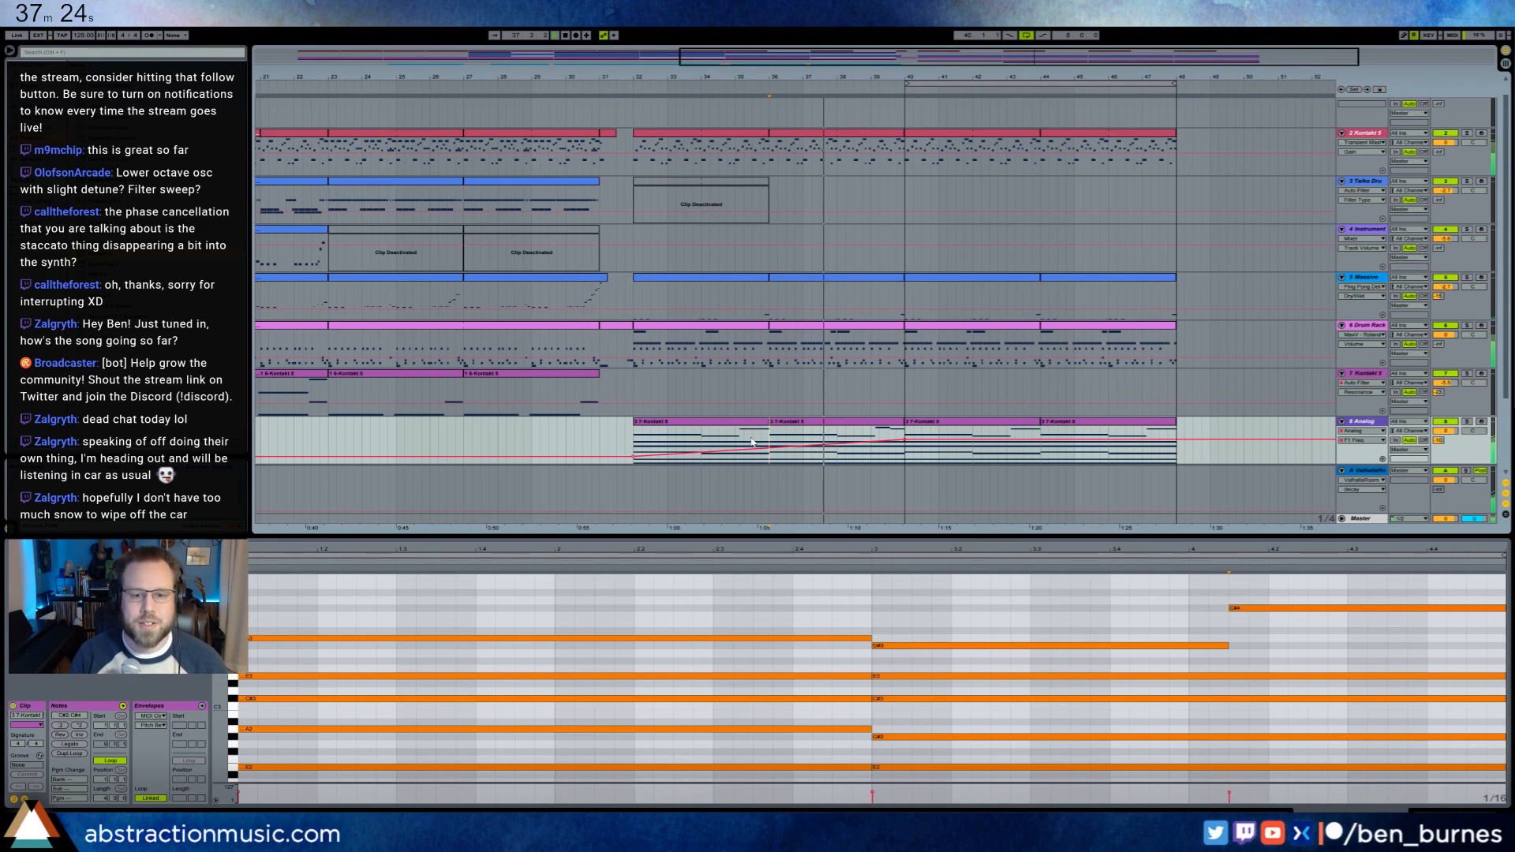
click(843, 421)
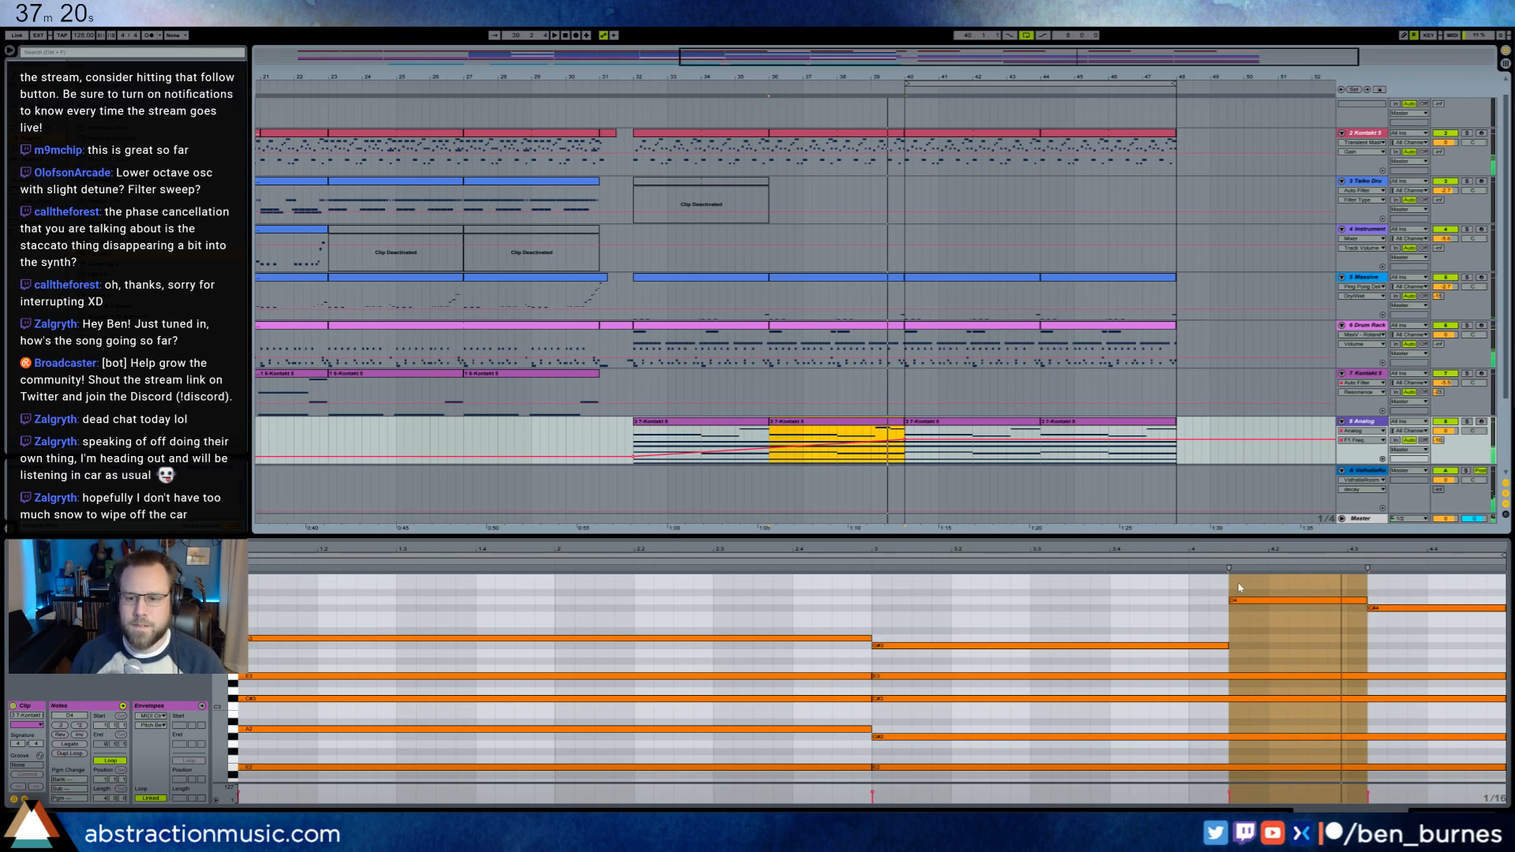
click(1244, 601)
key(Up)
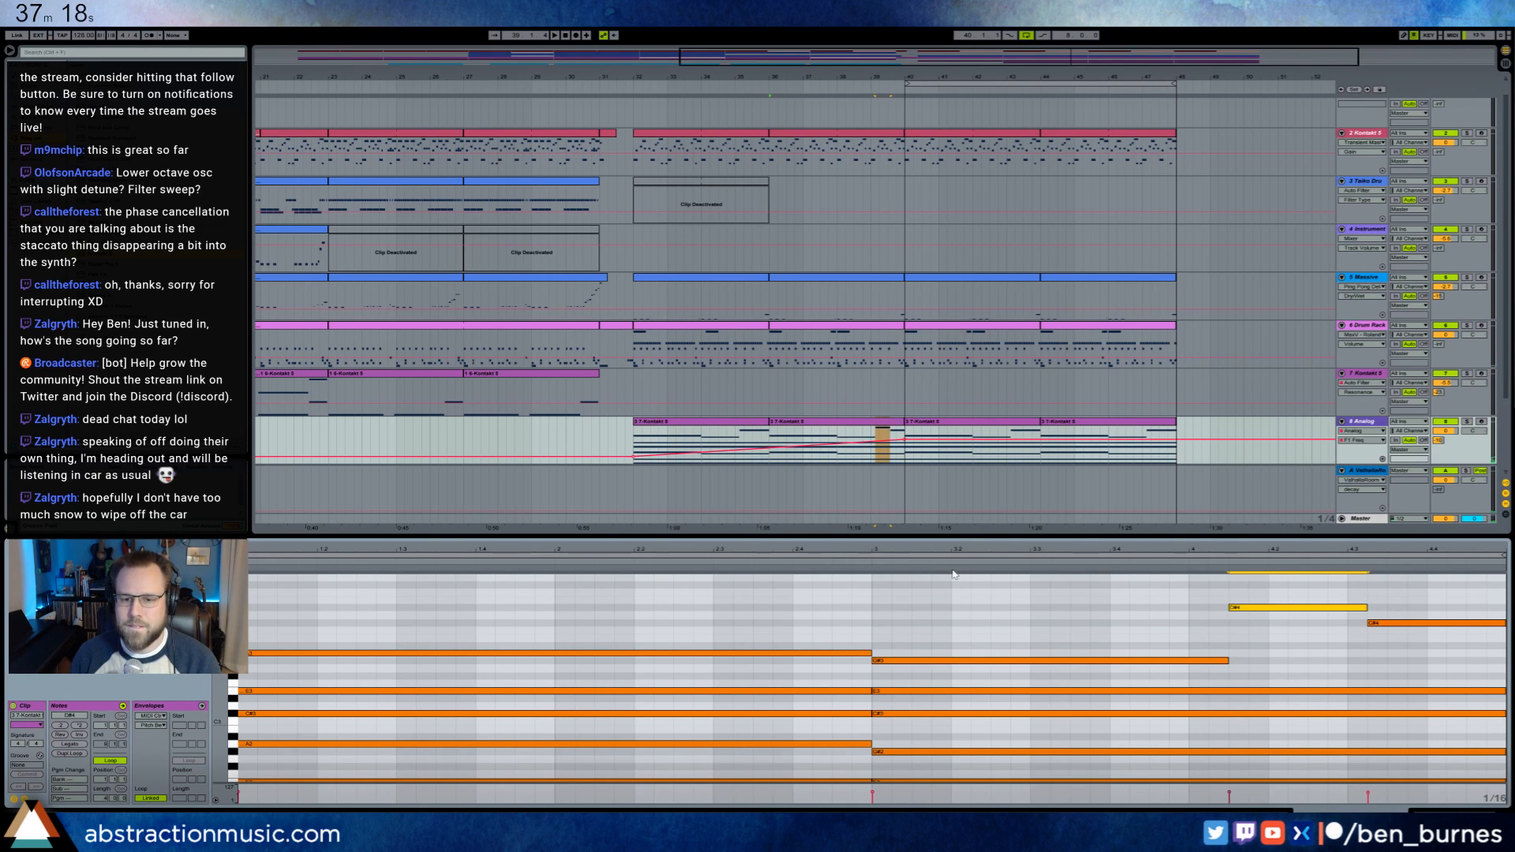
key(Up)
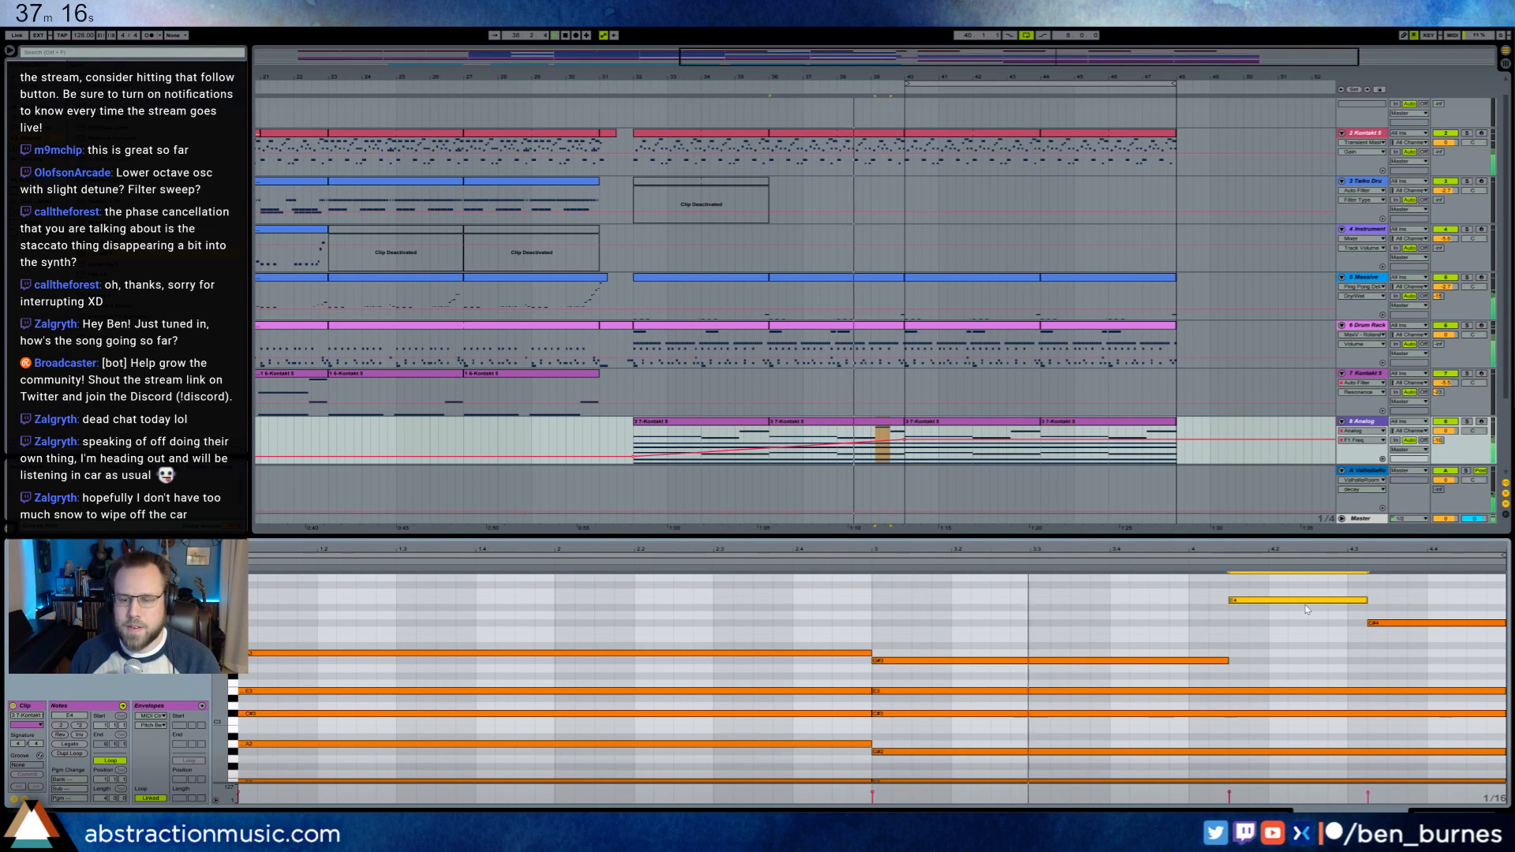
key(Up)
key(Up)
key(Down)
key(Down)
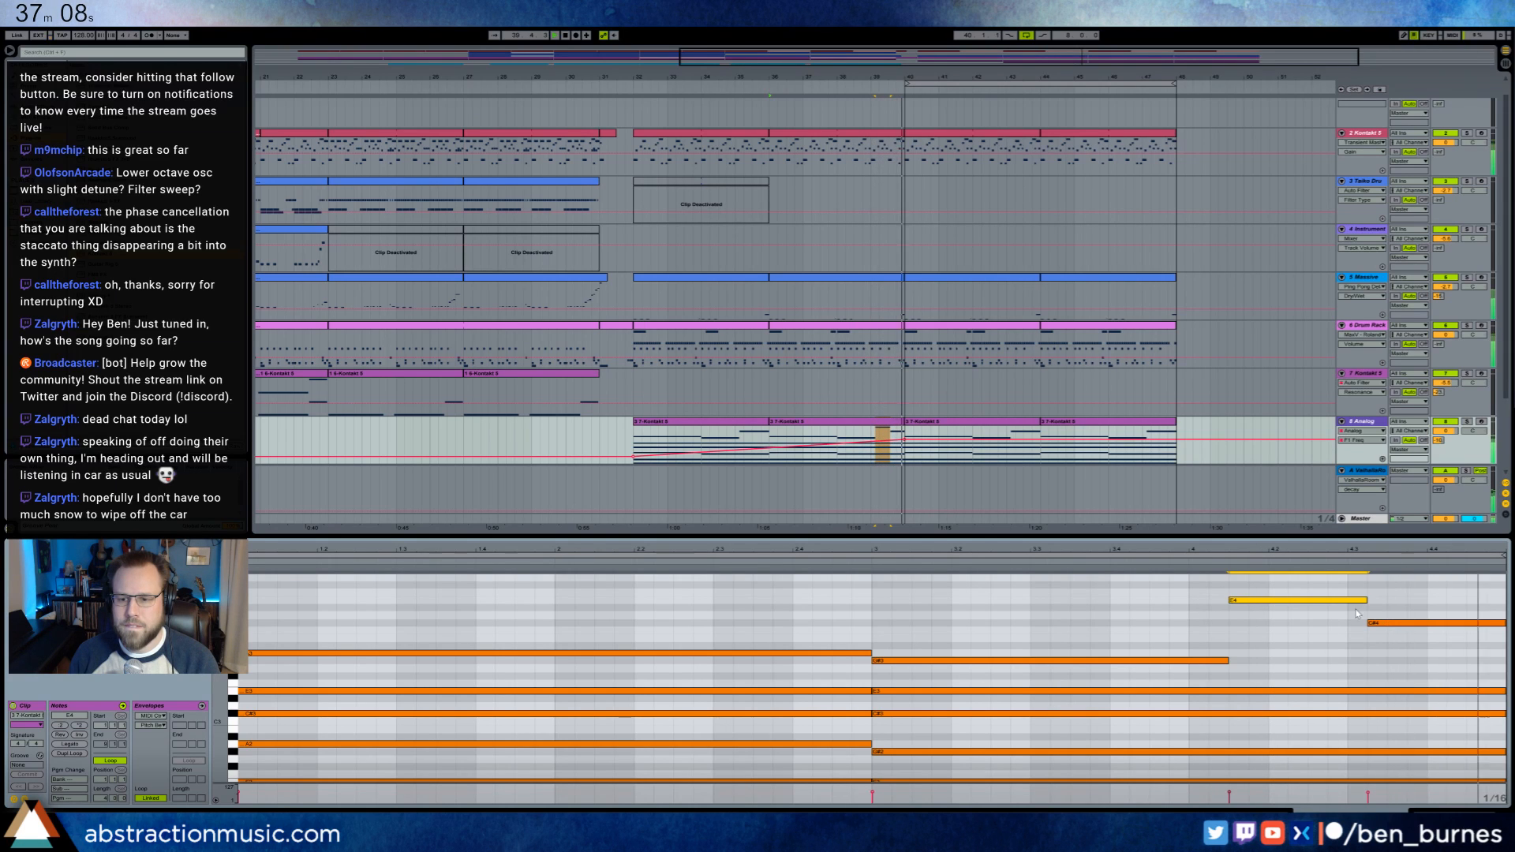
- Start the Analog clip's final high note slightly earlier, trimming the note before it, and copy the bar 36 clip to bar 44
drag(1384, 625, 1349, 600)
drag(1487, 623, 1505, 623)
click(886, 427)
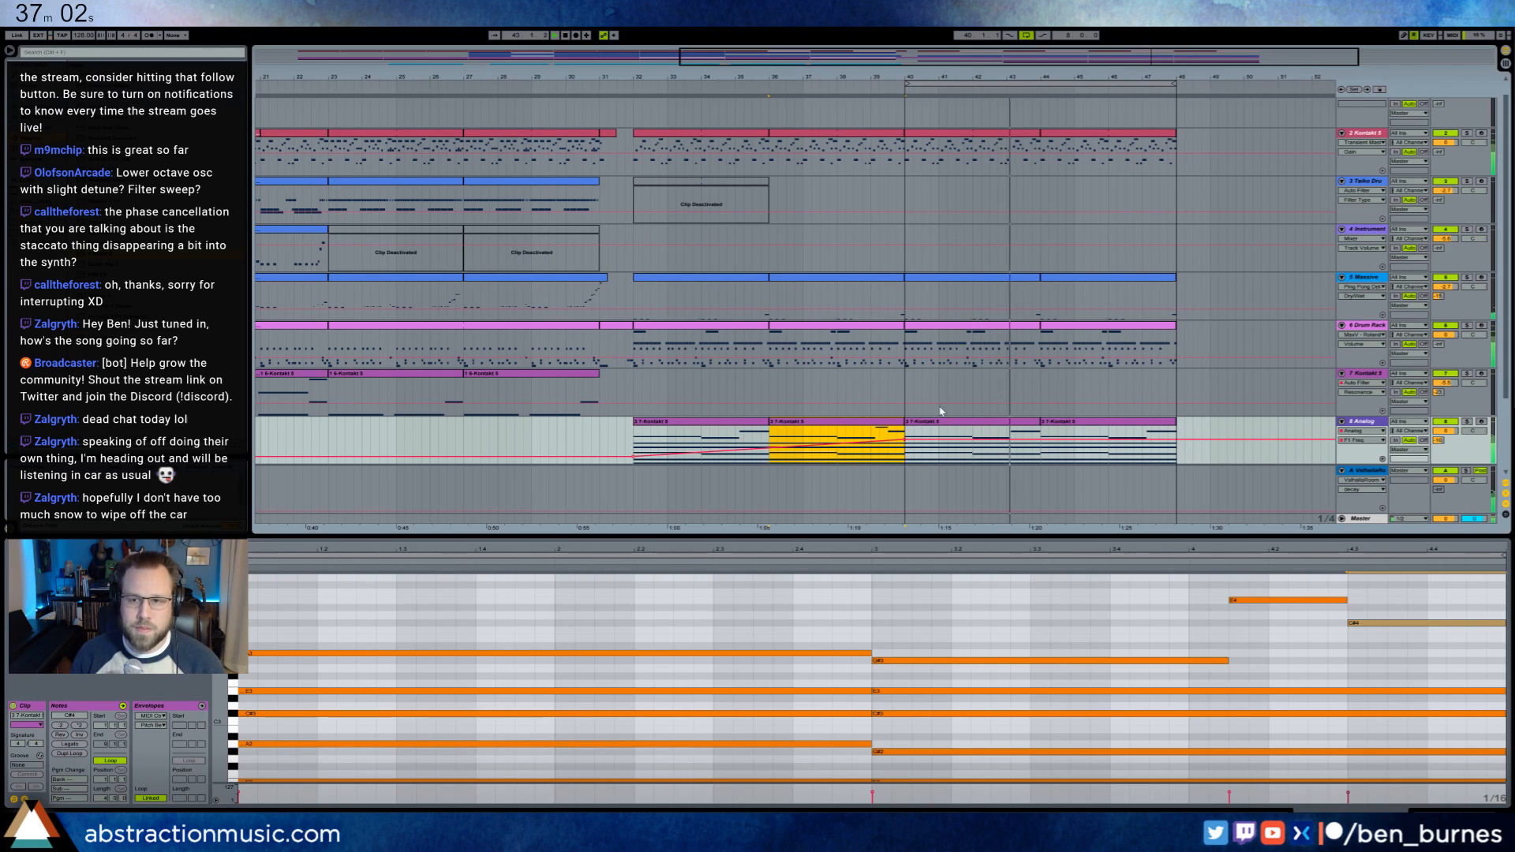
click(1379, 89)
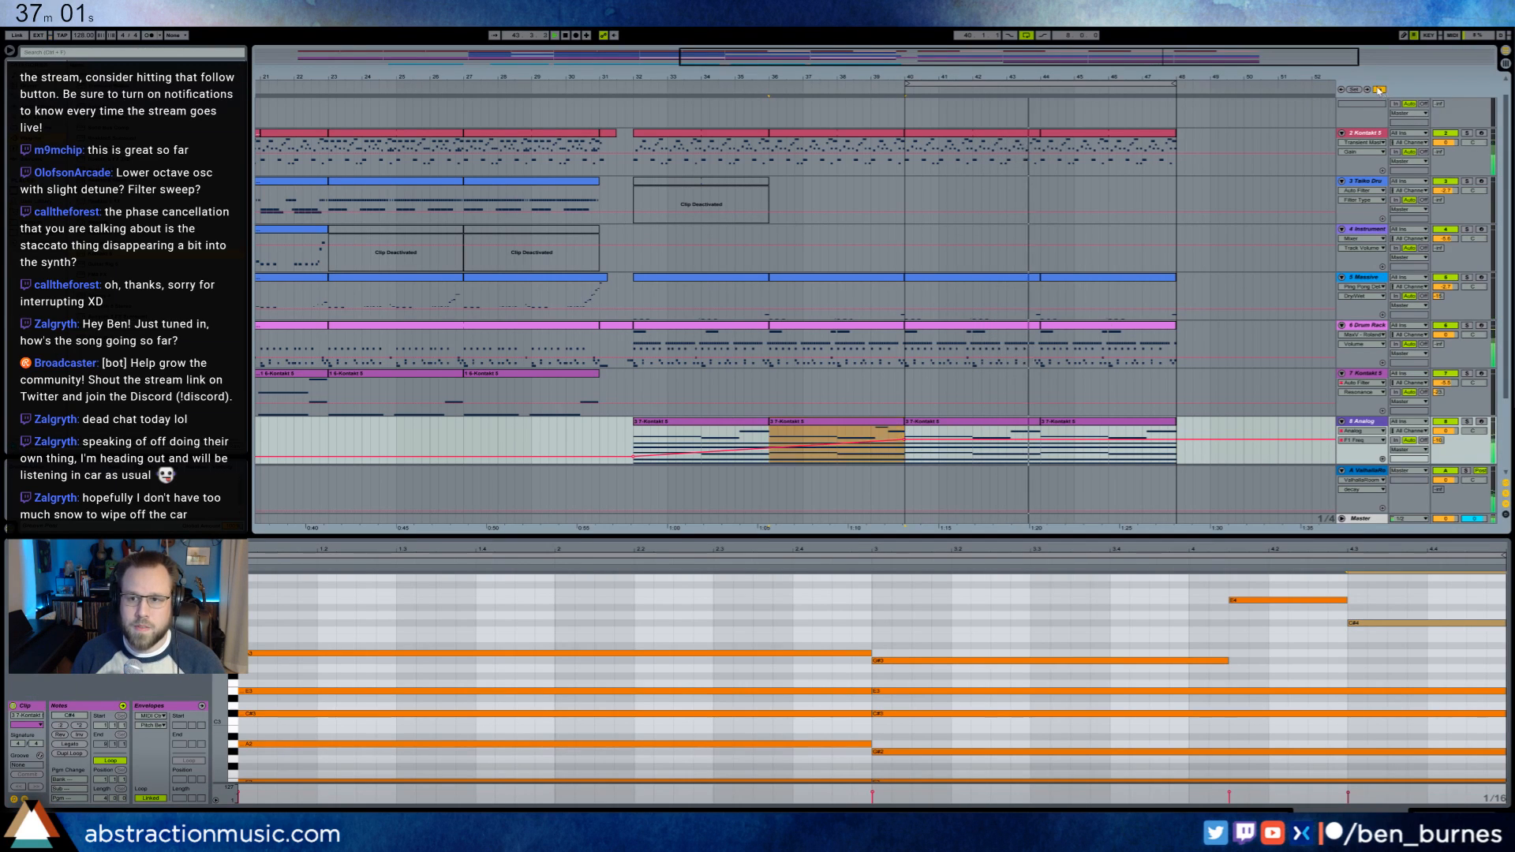
click(1050, 424)
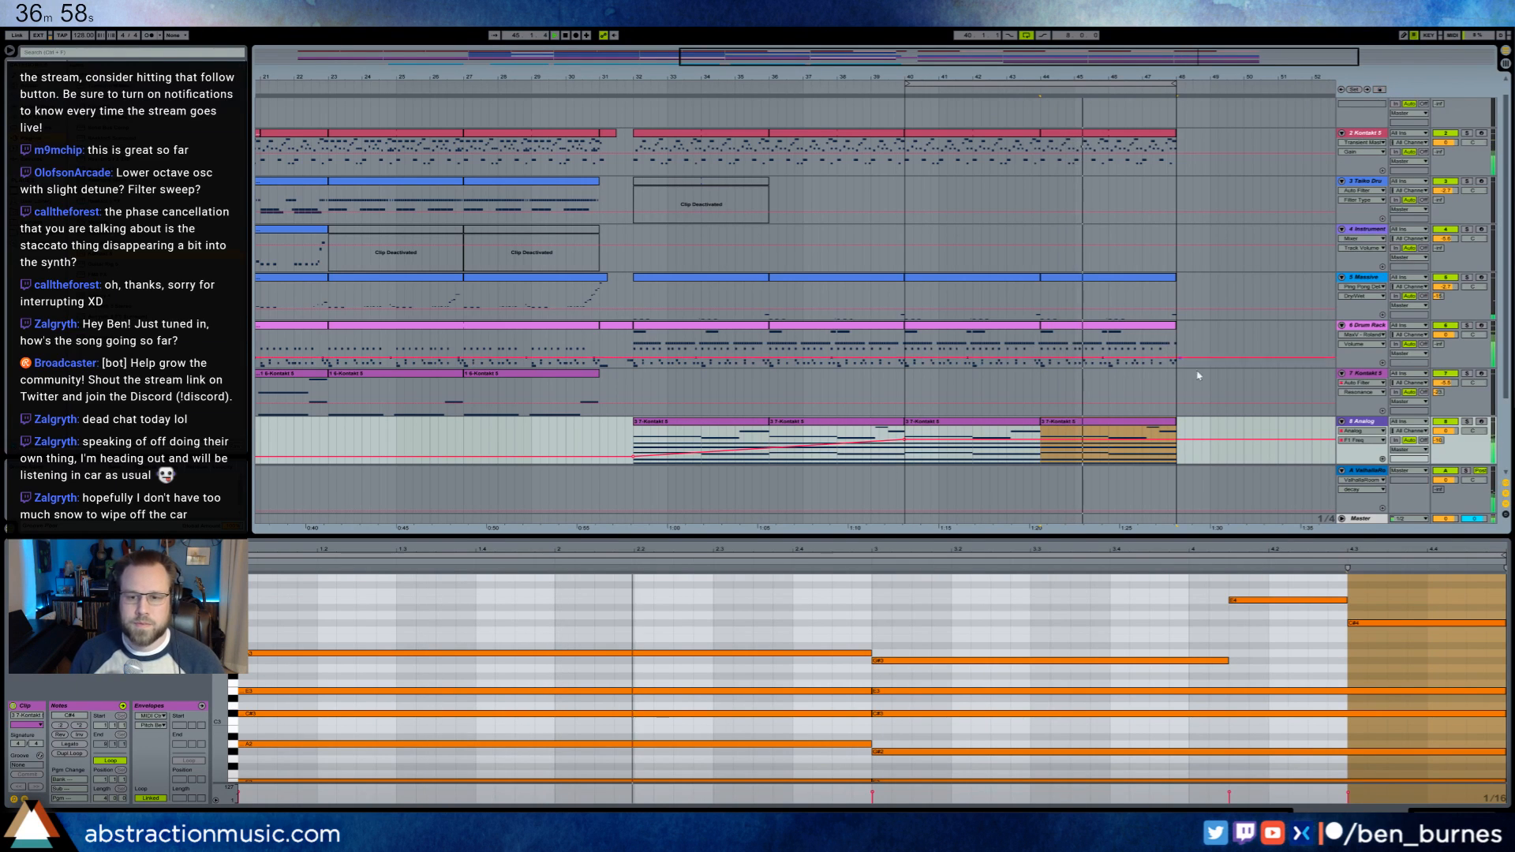
- Replace the 7 Kontakt 5 track's clips after bar 40 with the lower Kontakt track's bar 40 clip, extended to bar 48
key(shift+Tab)
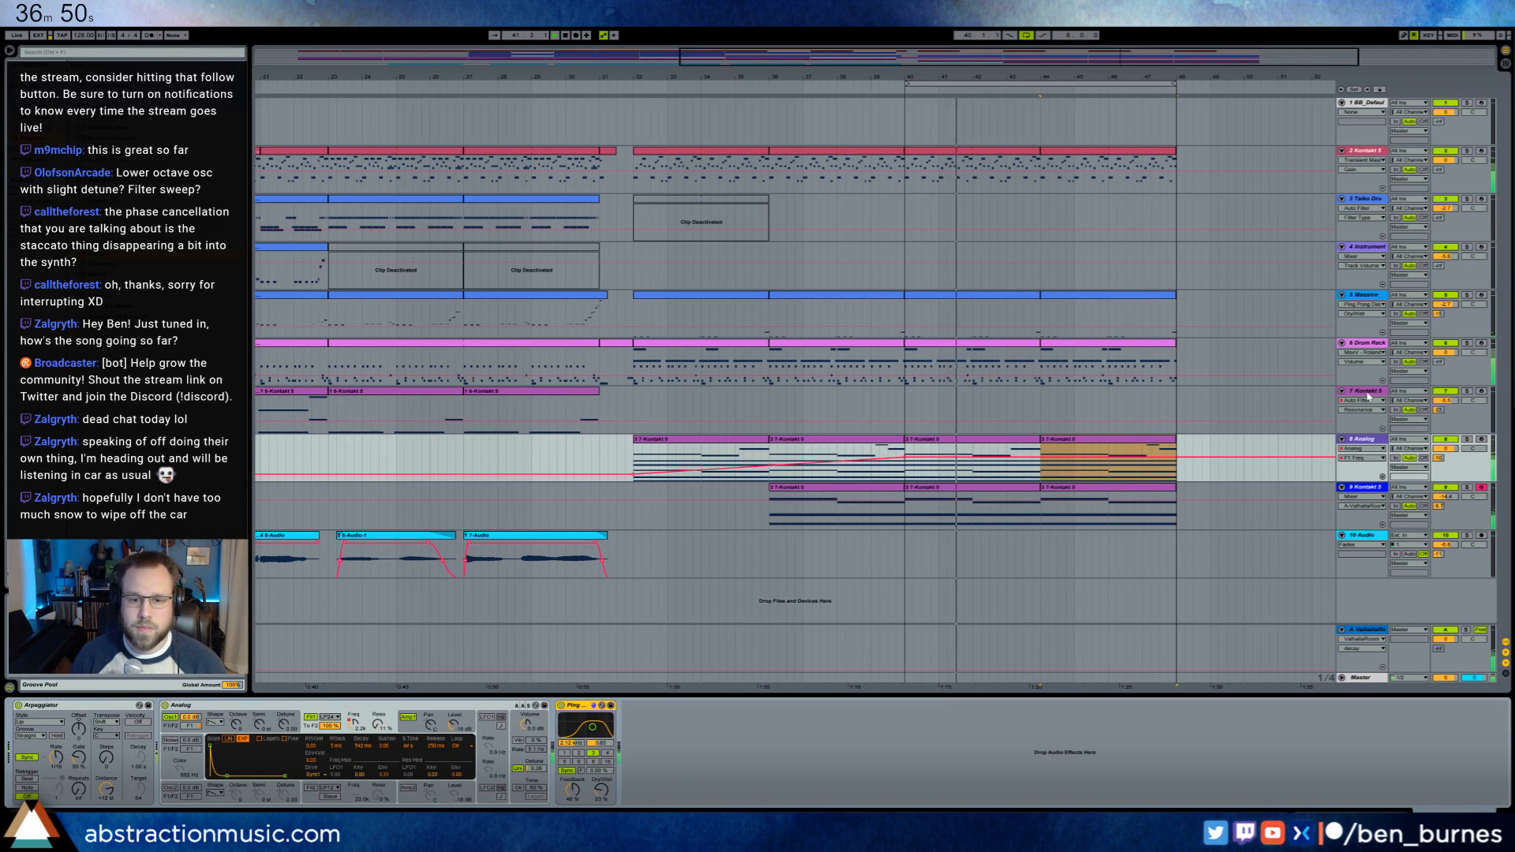
click(1481, 391)
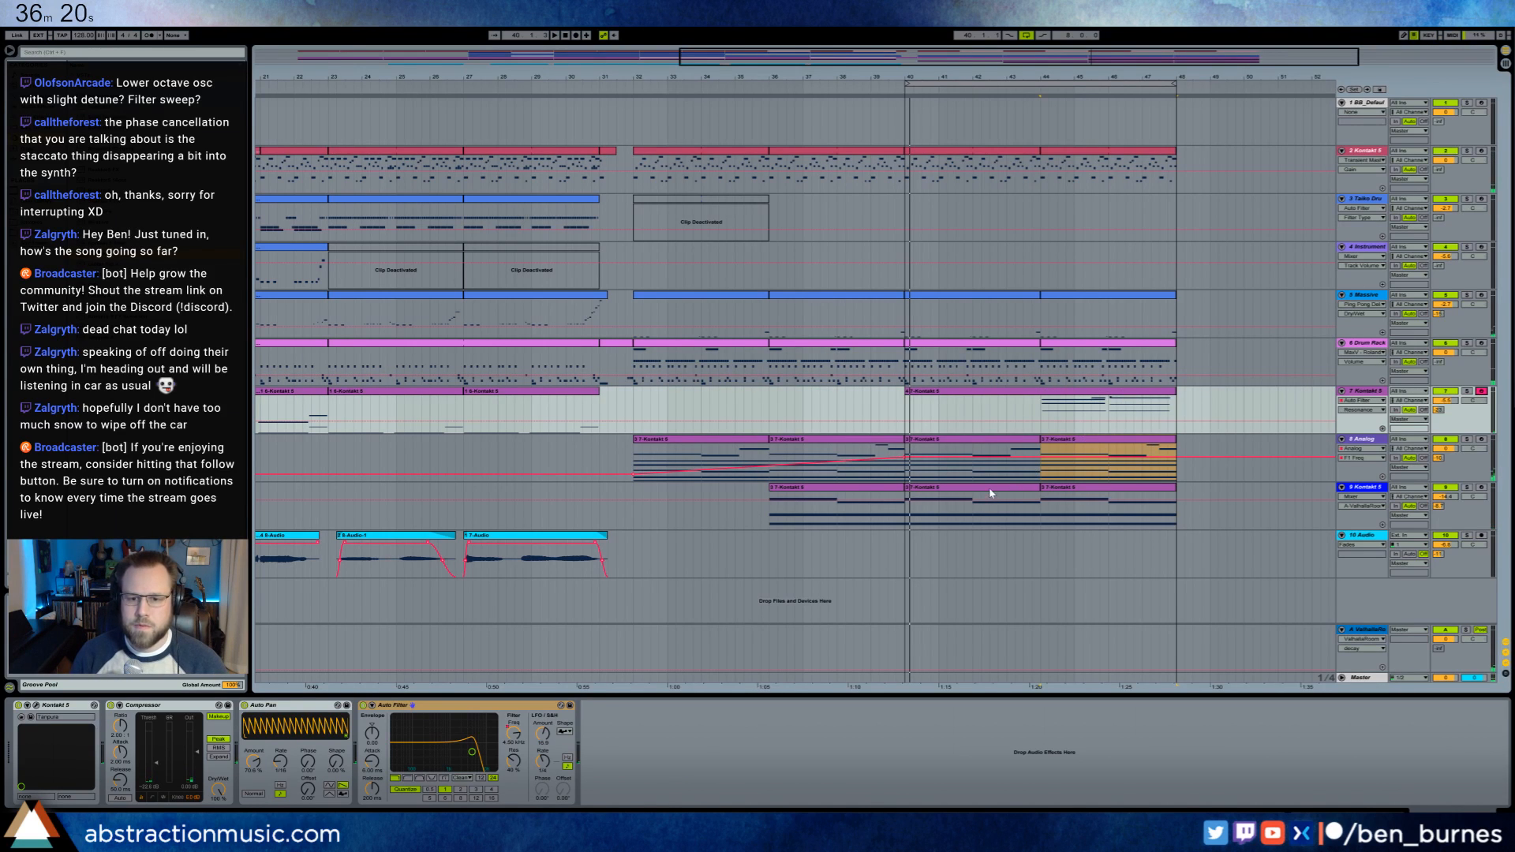
drag(991, 493, 991, 416)
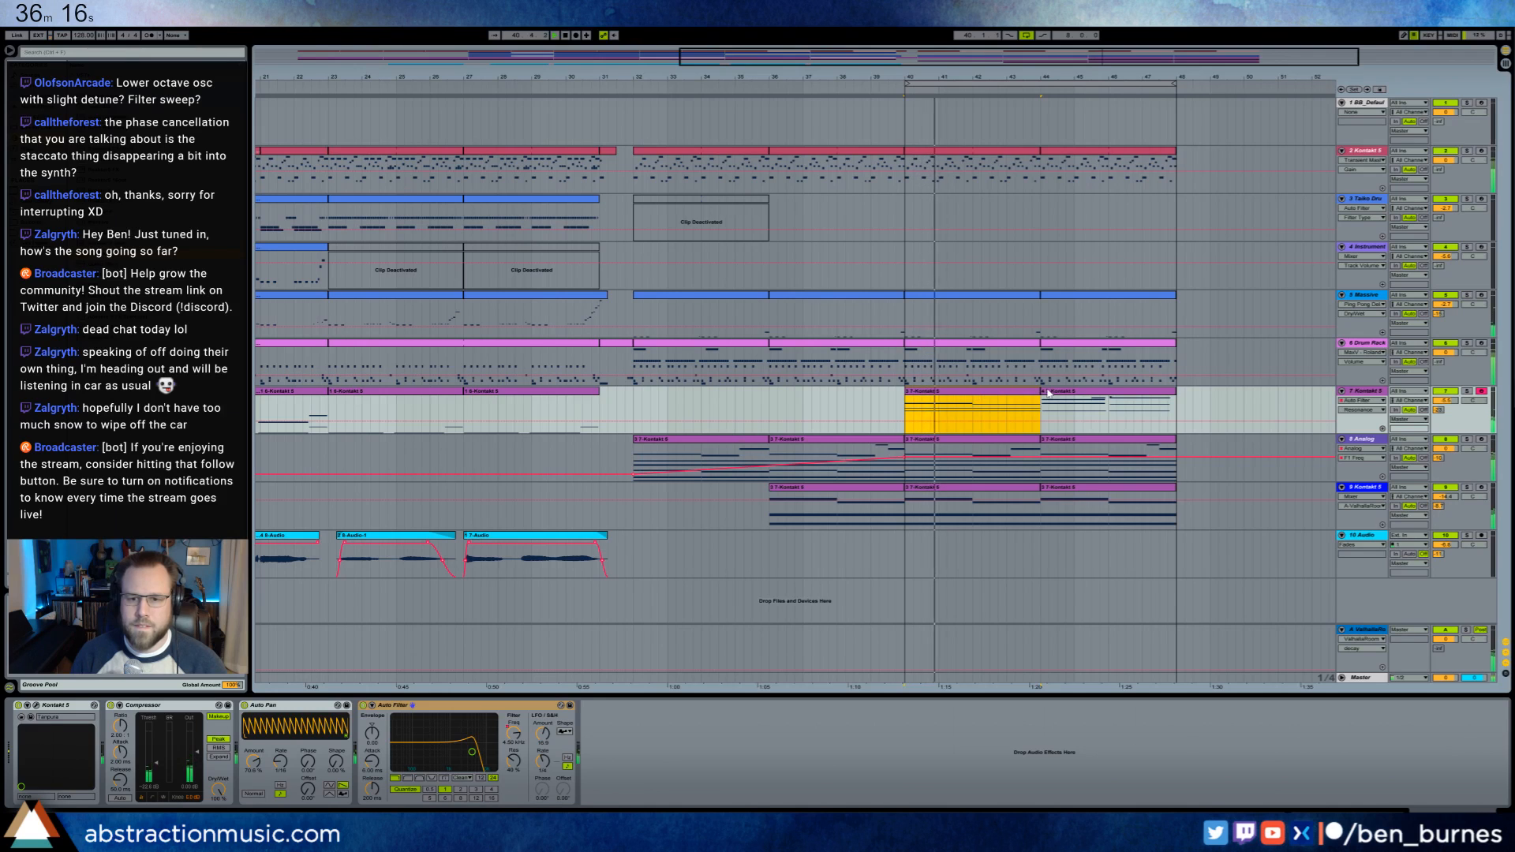
key(Delete)
click(1018, 393)
drag(1038, 391, 1177, 392)
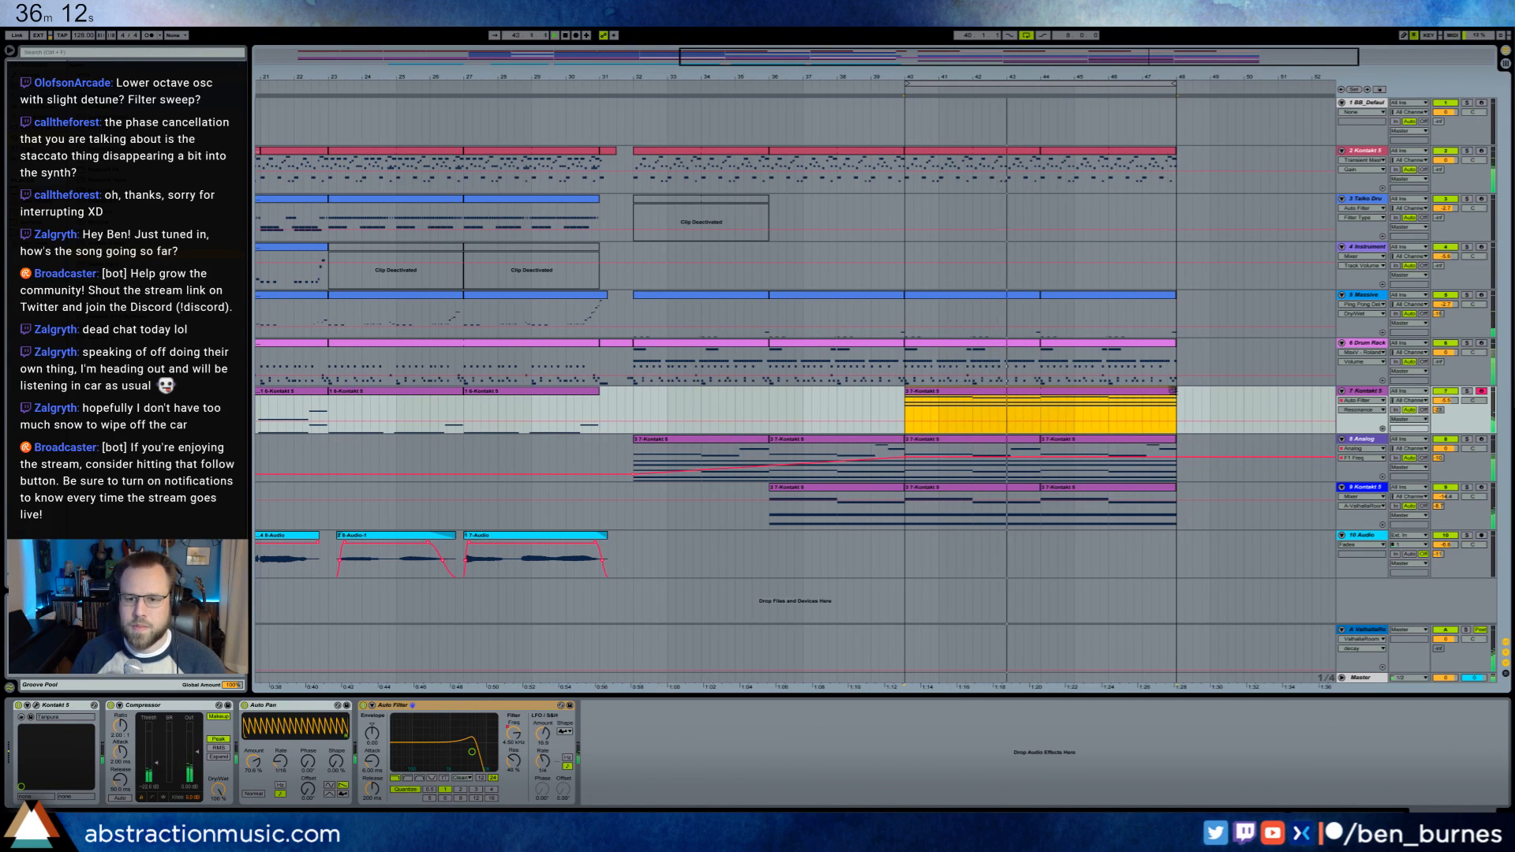
- Transpose all notes of the copied Kontakt clip down an octave and raise its lower notes back up an octave
double_click(1105, 392)
click(671, 618)
key(ctrl+a)
key(shift+Down)
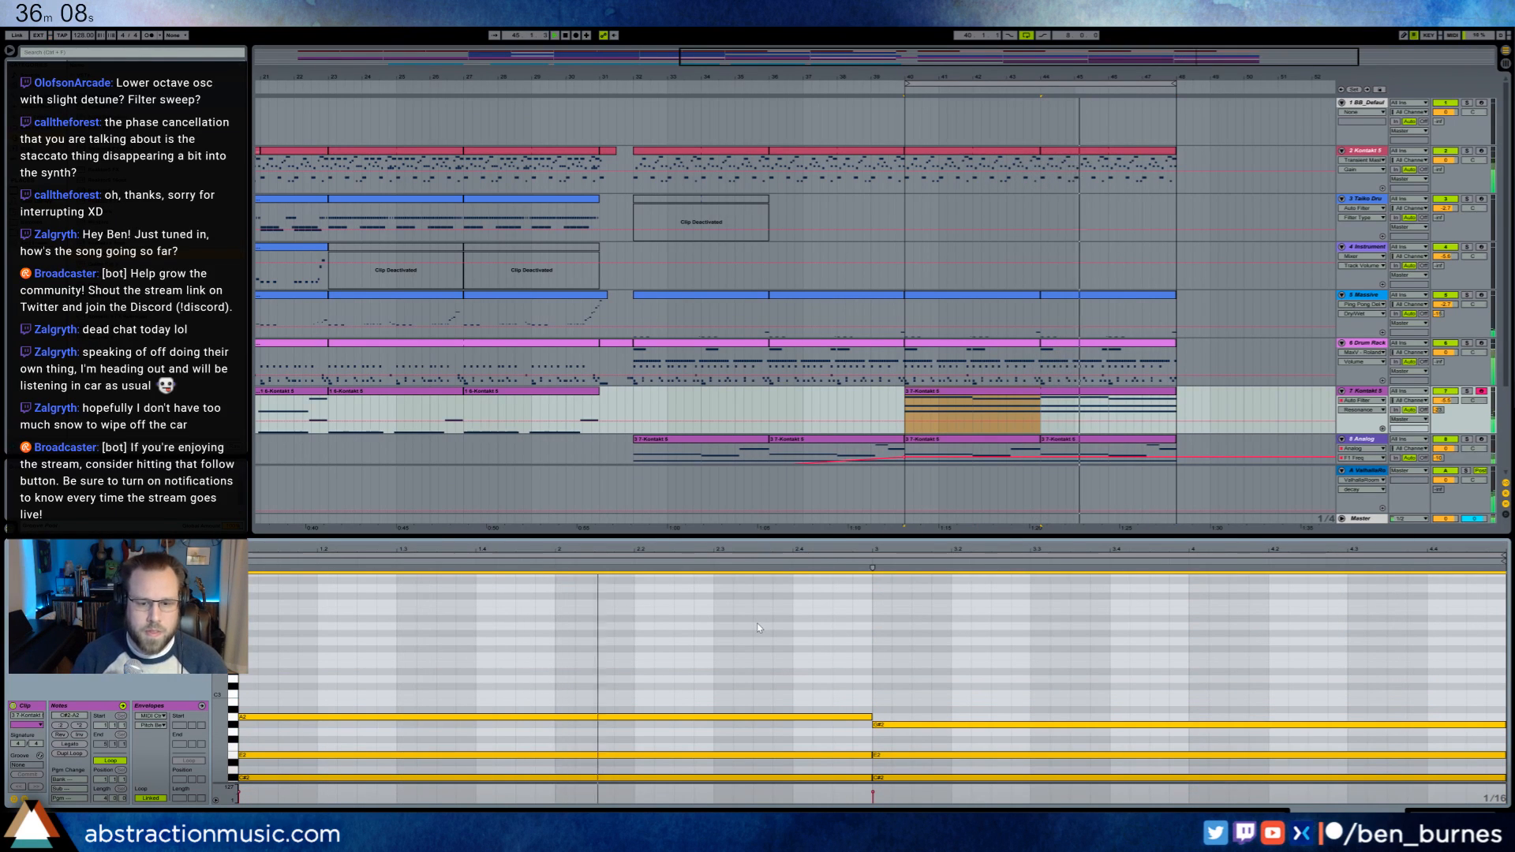
drag(847, 742, 872, 793)
key(shift+Up)
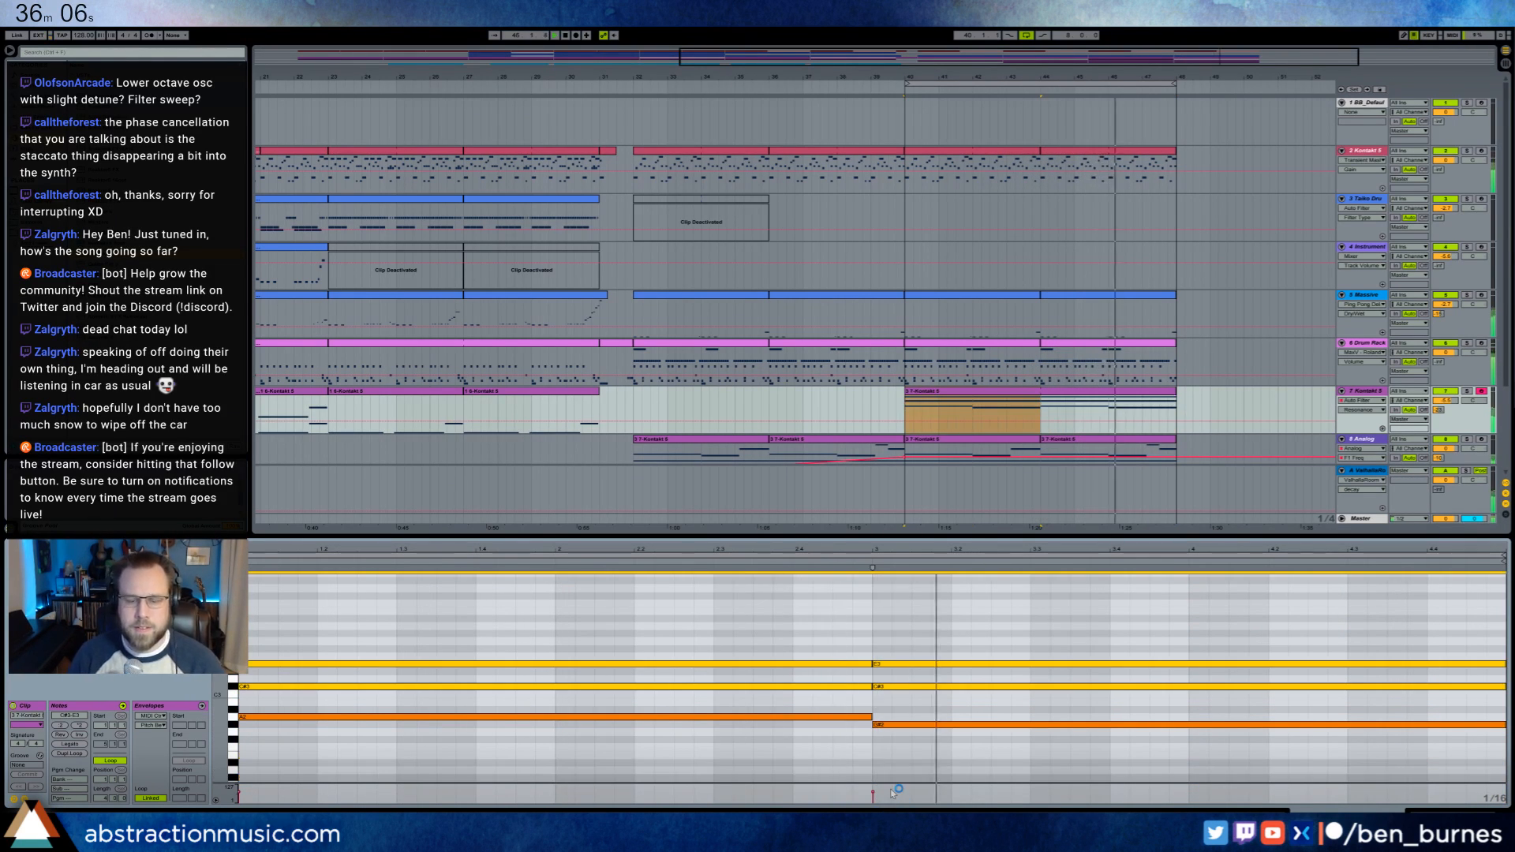
- Insert a new MIDI track below the 7 Kontakt 5 track and load an Analog synth on it
key(shift+Tab)
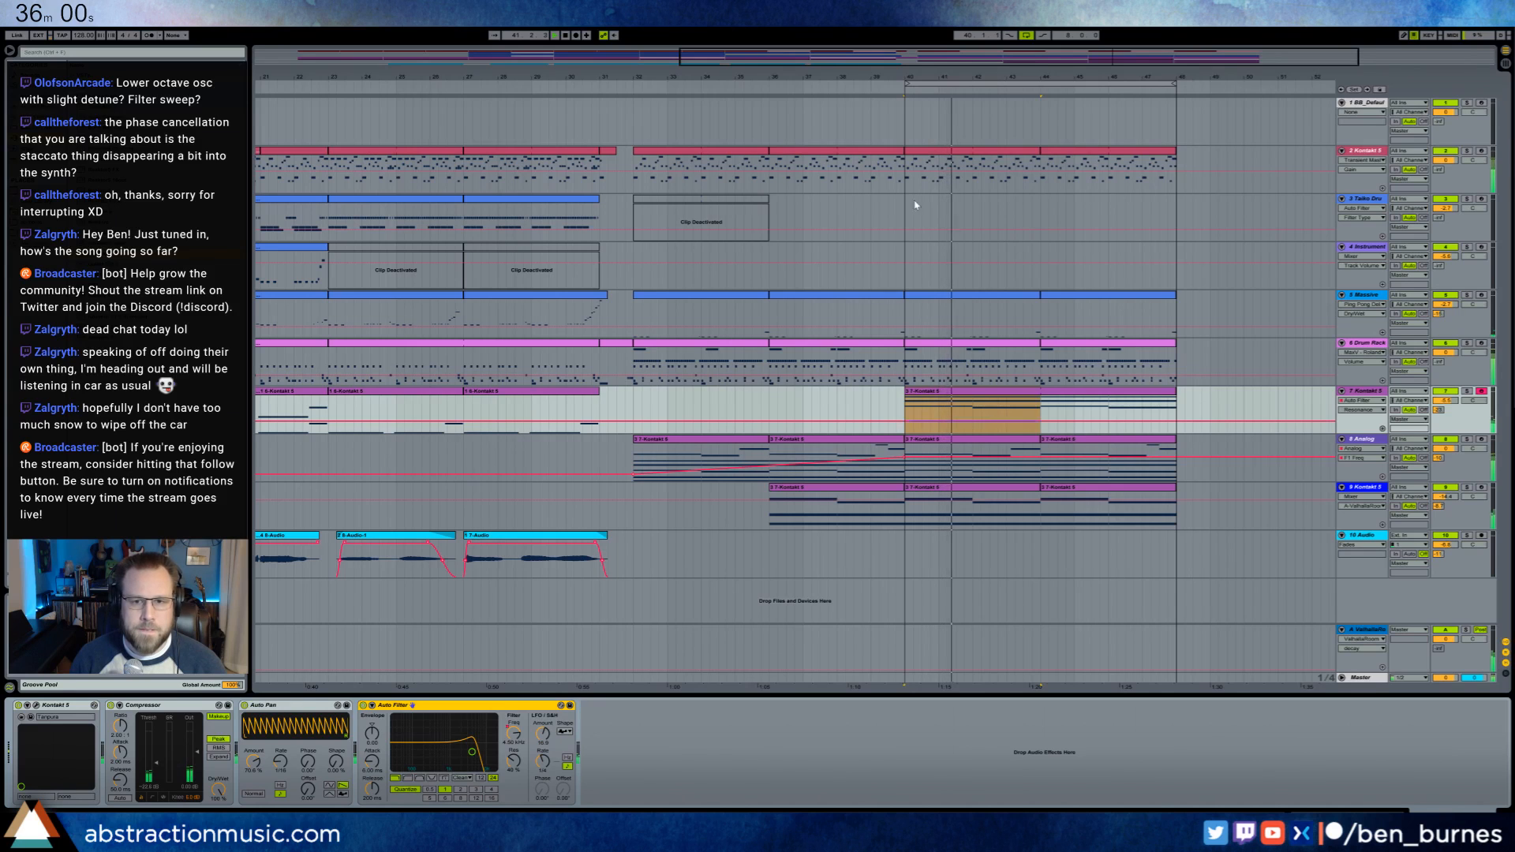
drag(785, 78, 785, 65)
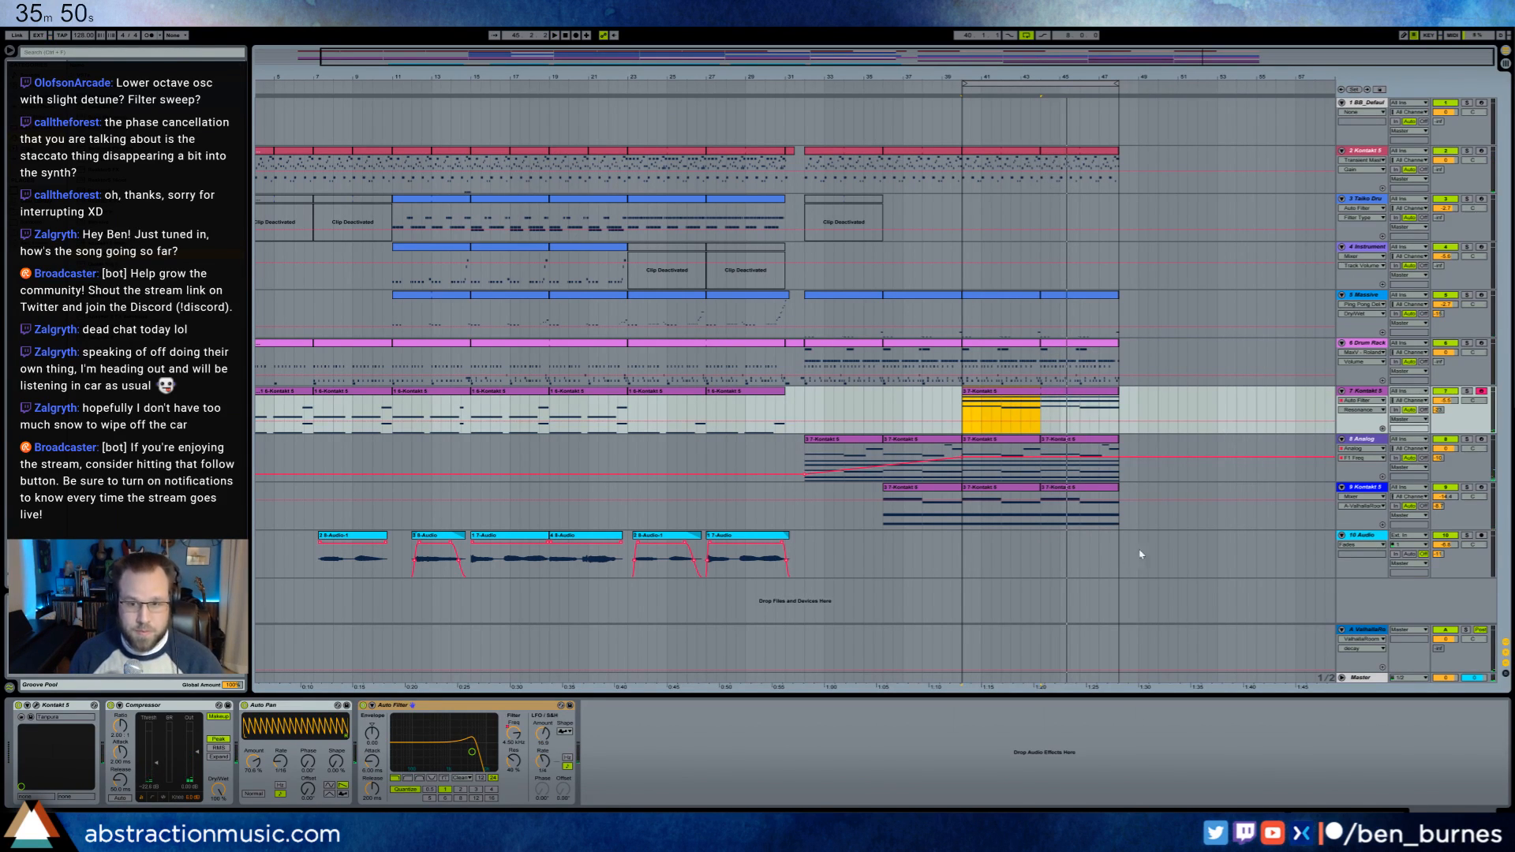
key(ctrl+shift+t)
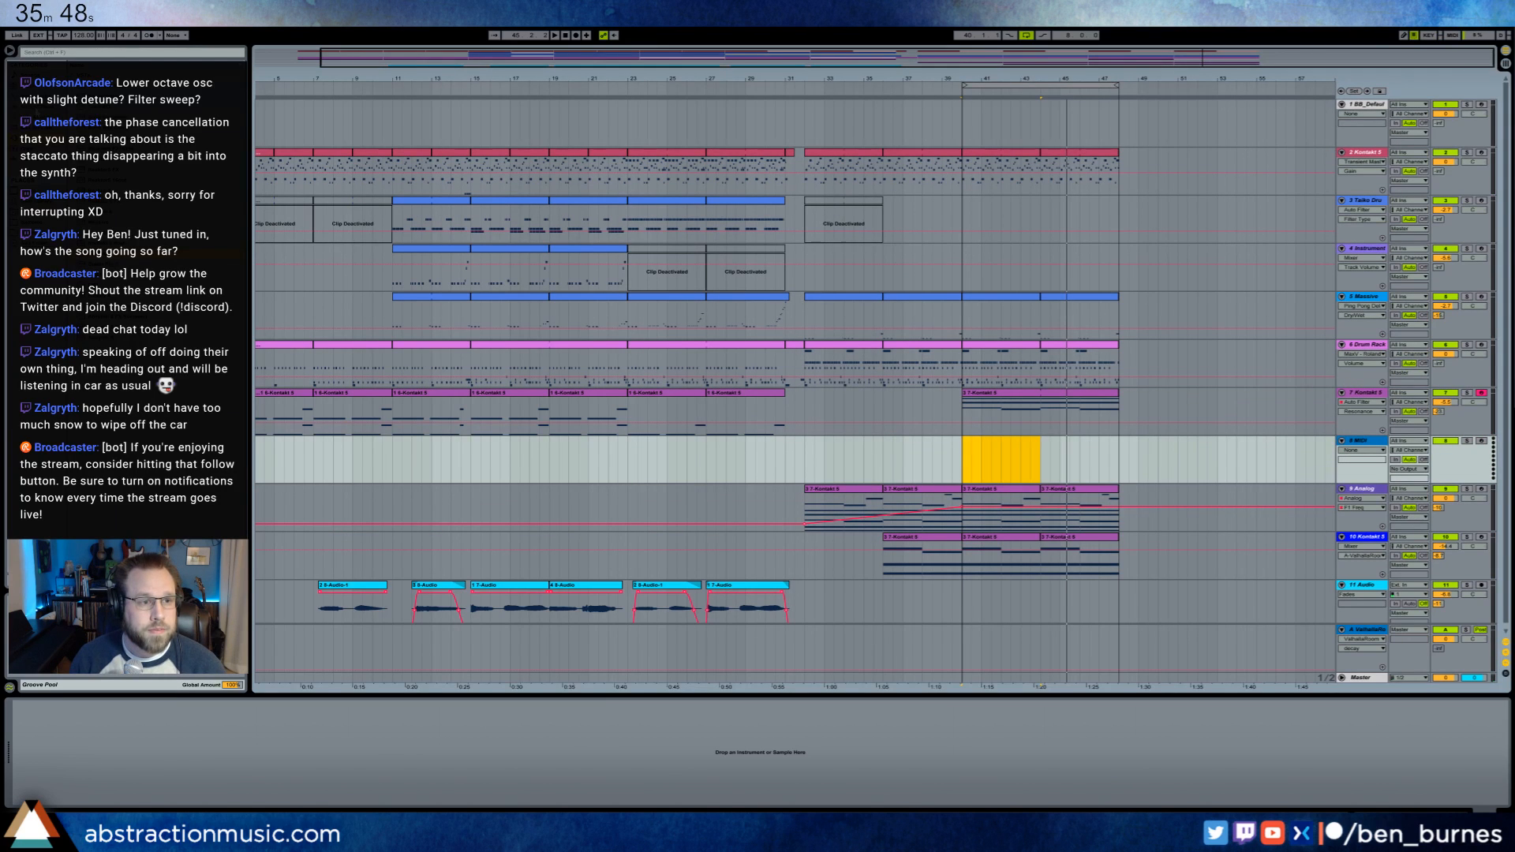
click(36, 97)
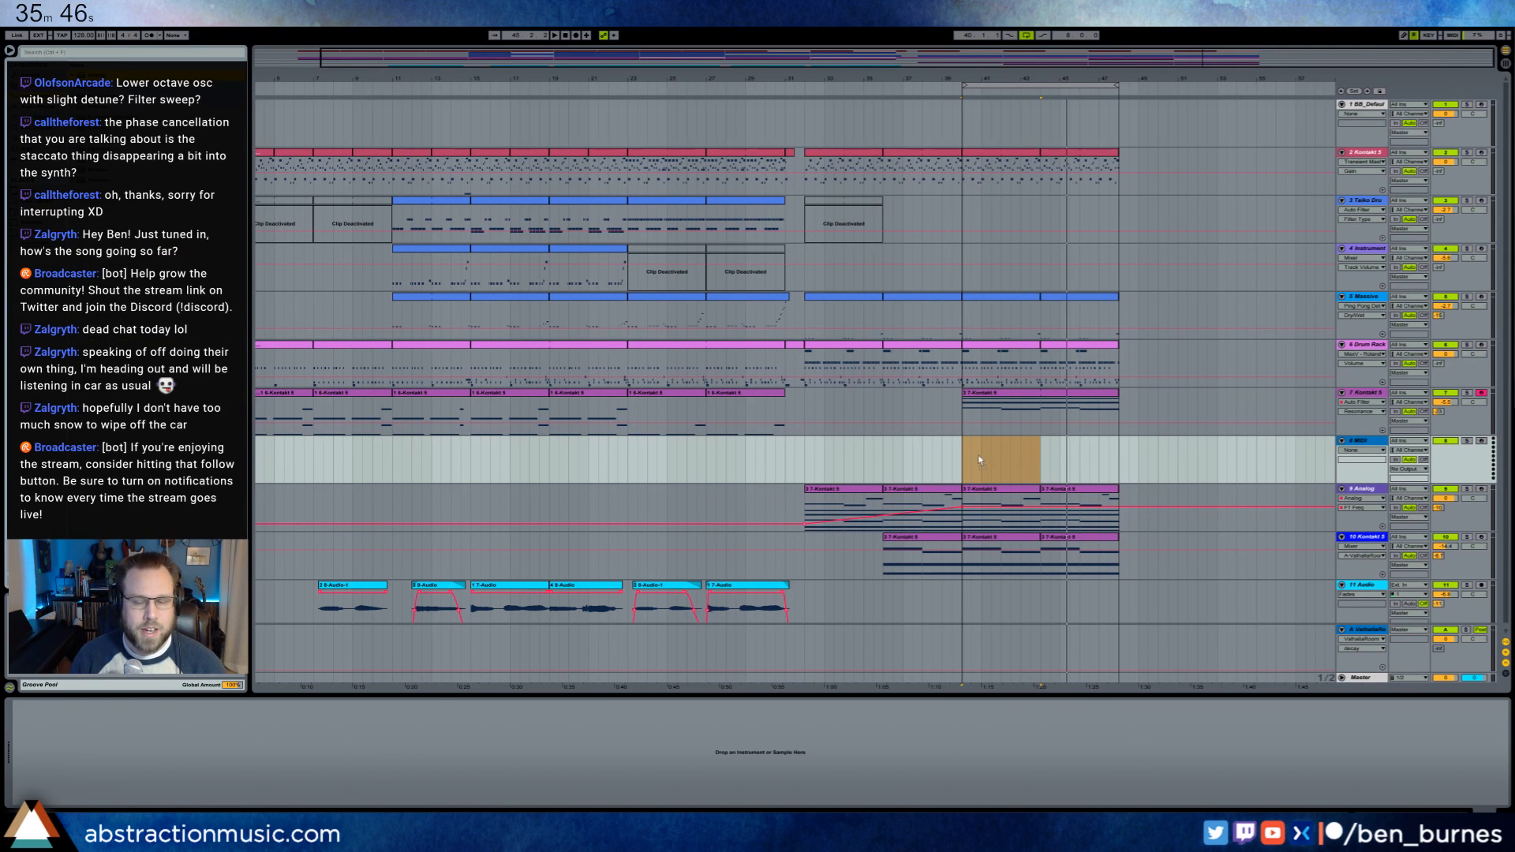
key(Return)
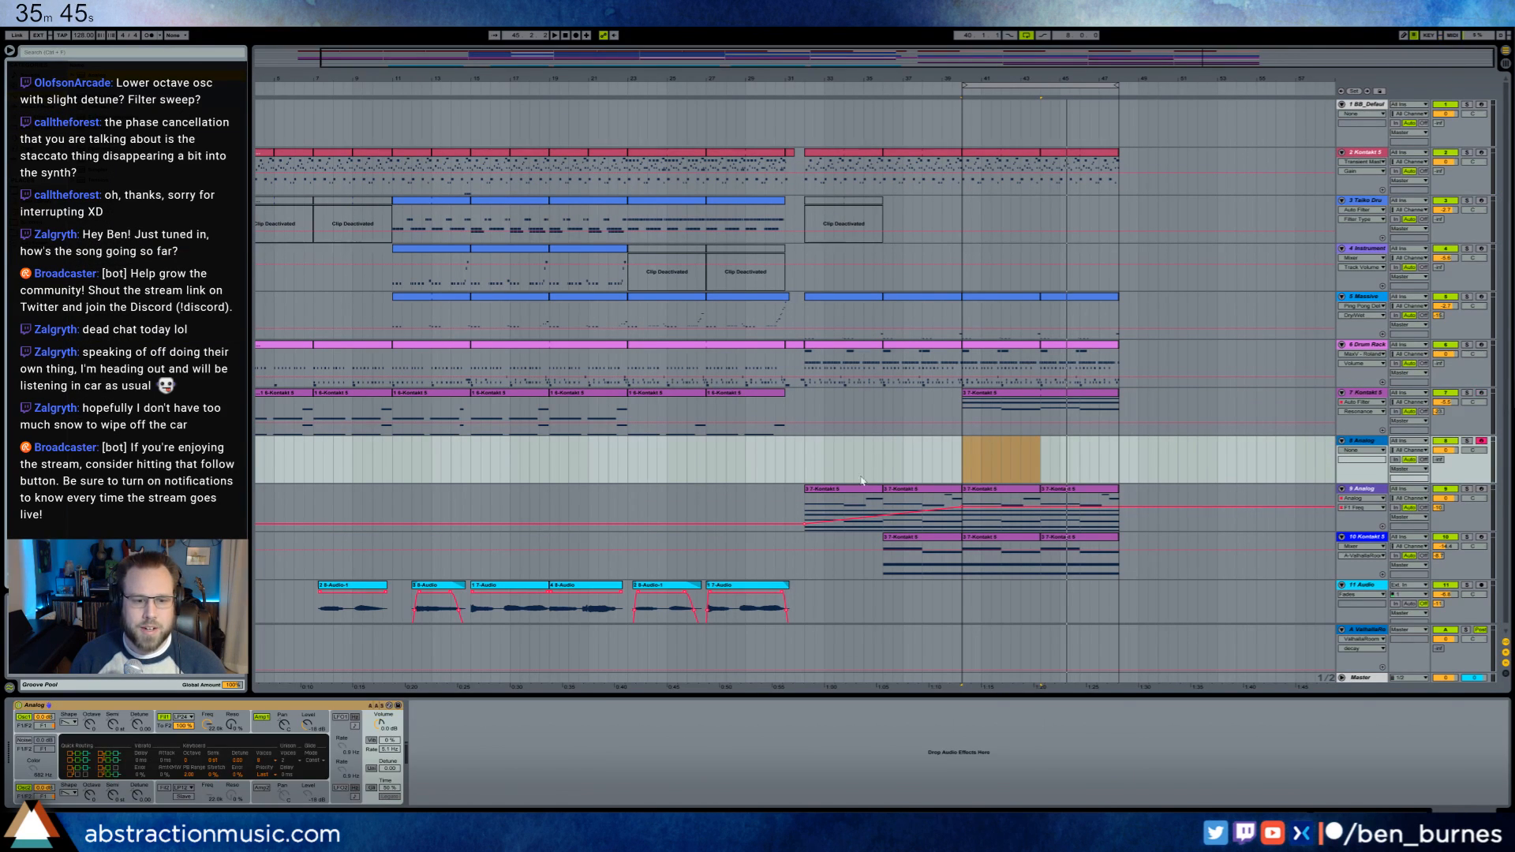
- Turn on glide and its legato option in the new Analog synth
click(964, 466)
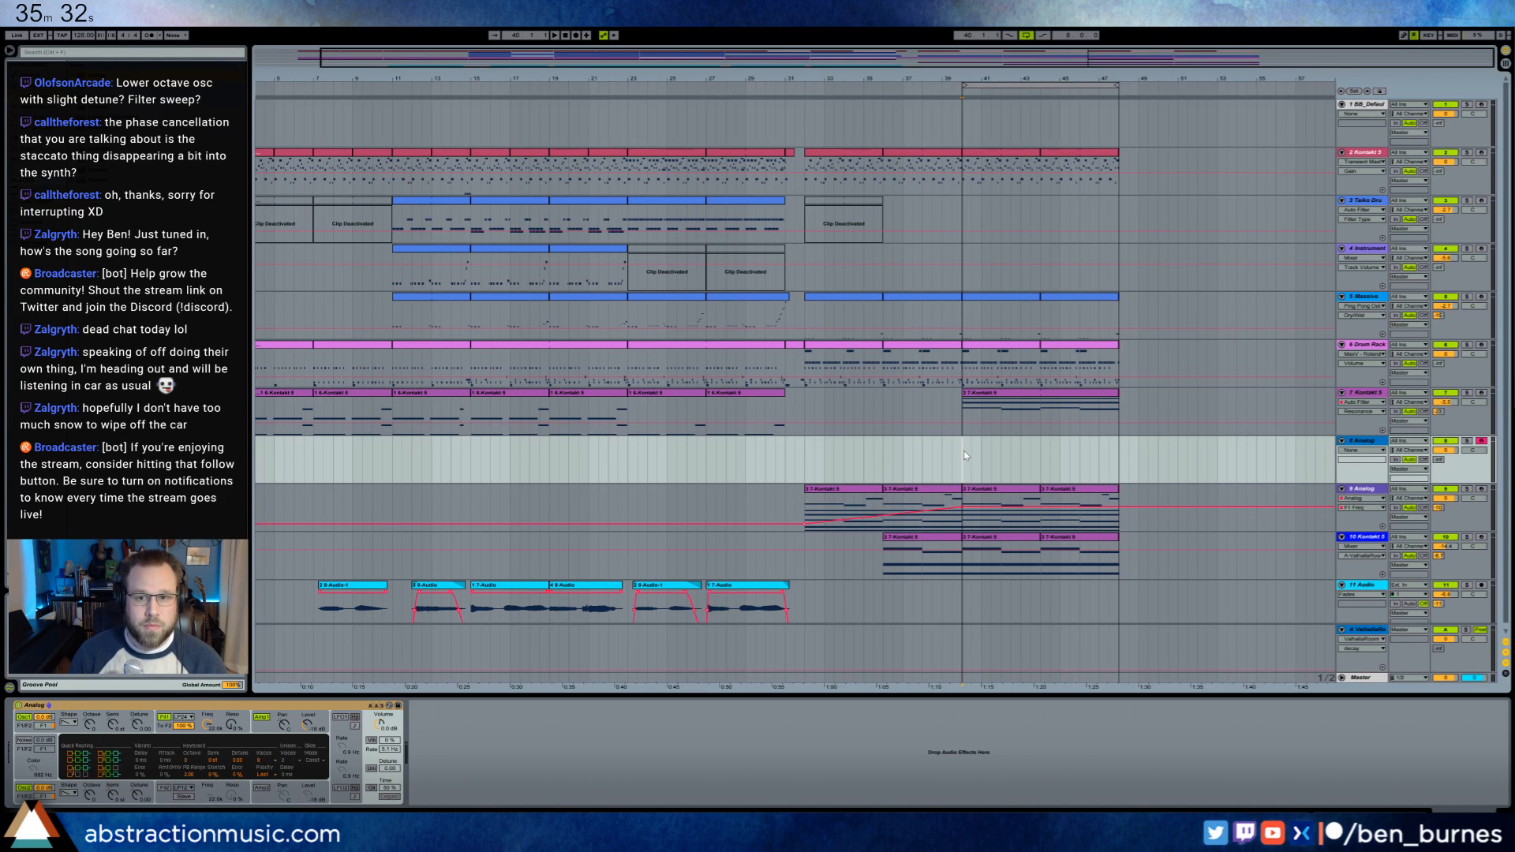
click(371, 788)
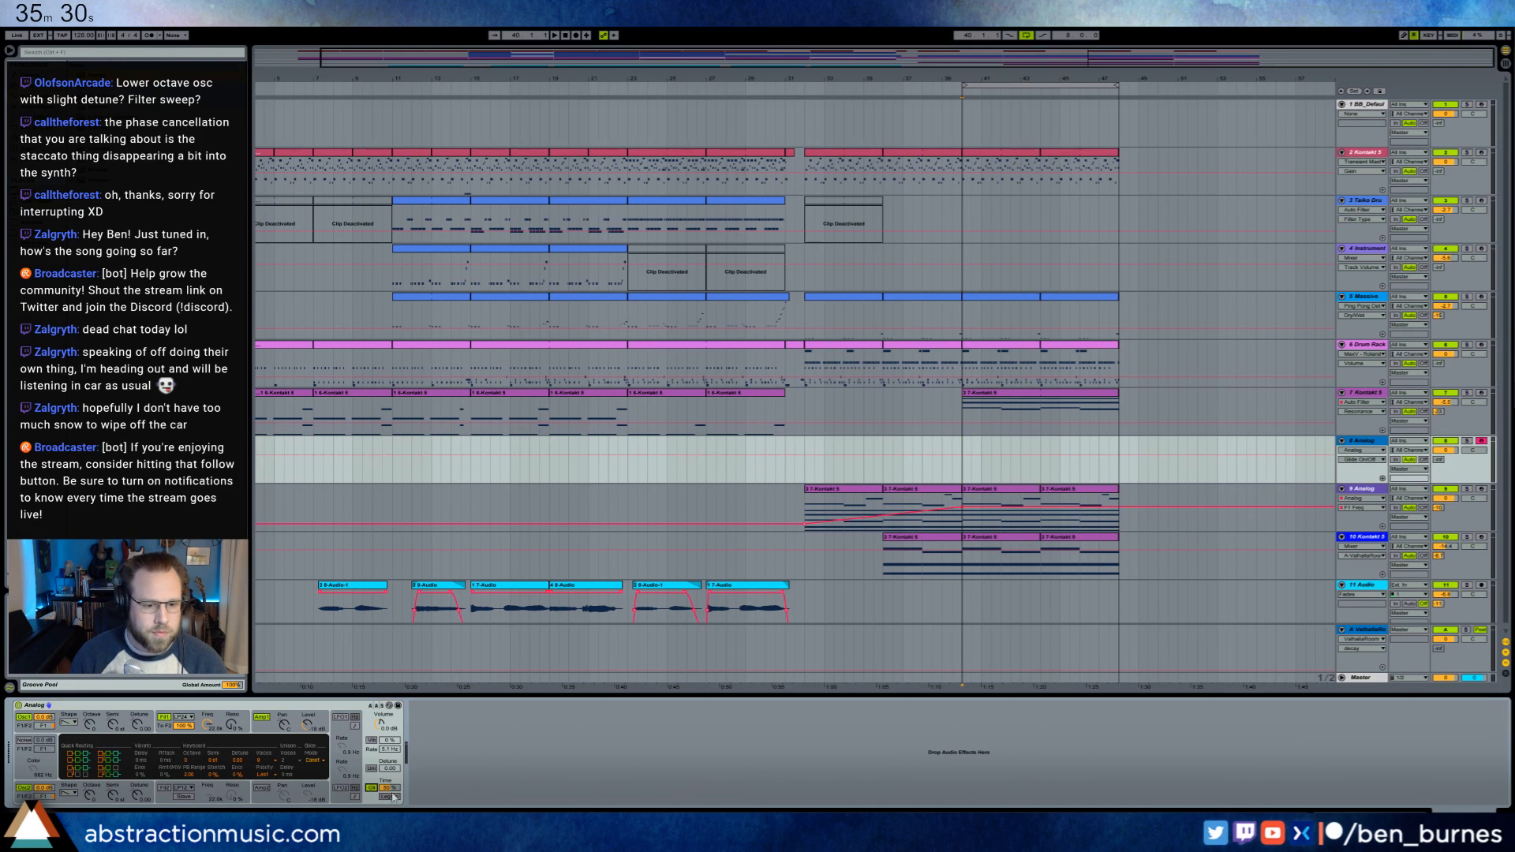
click(393, 796)
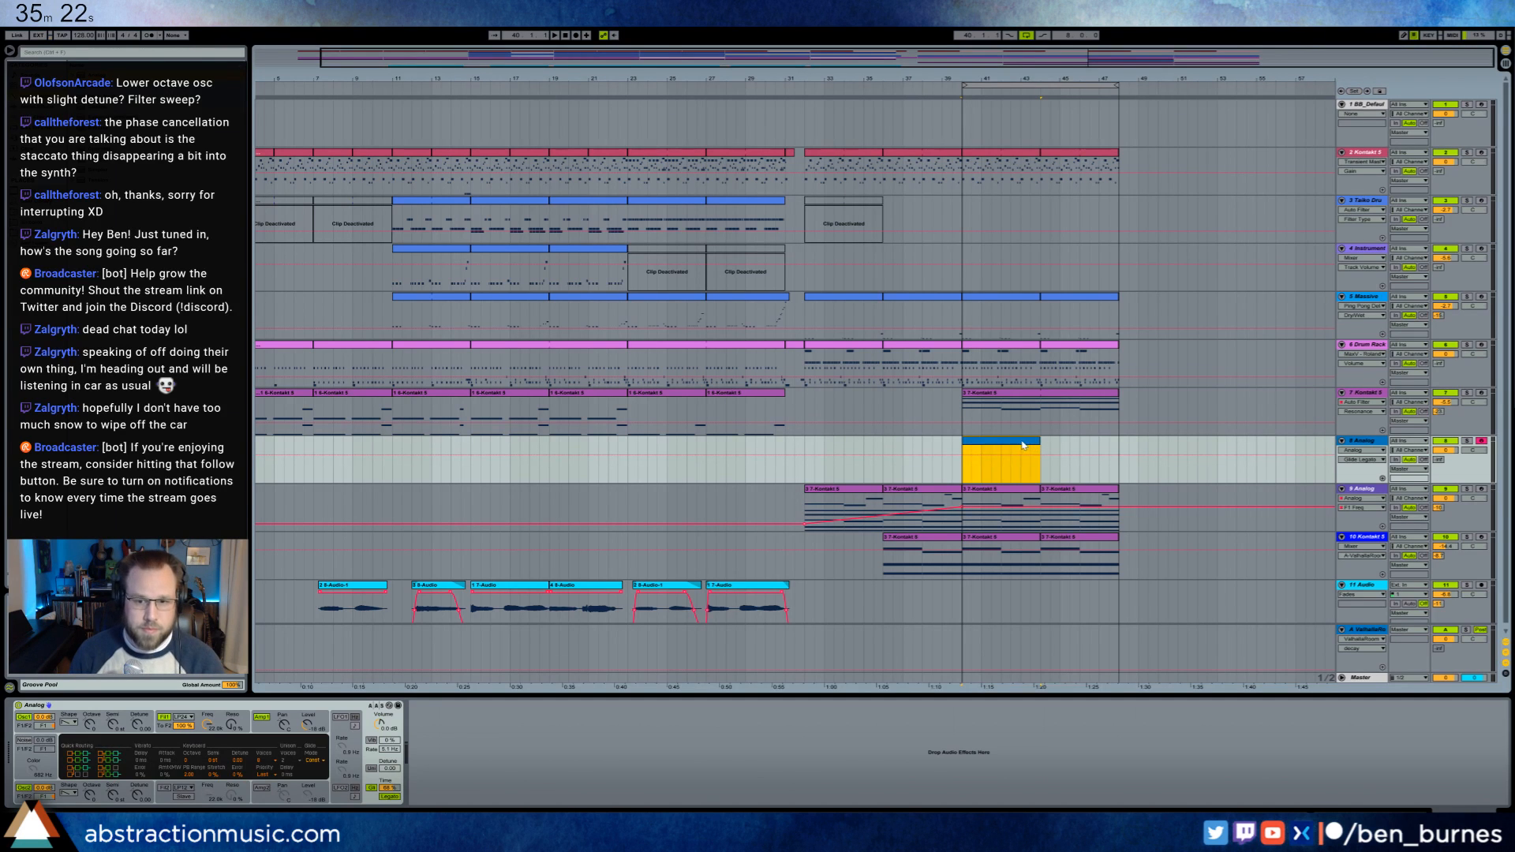
- In the new Analog clip at bar 40, enter a repeating 1/32-note pulse for two bars, continuing at a higher pitch from the third bar
double_click(1022, 445)
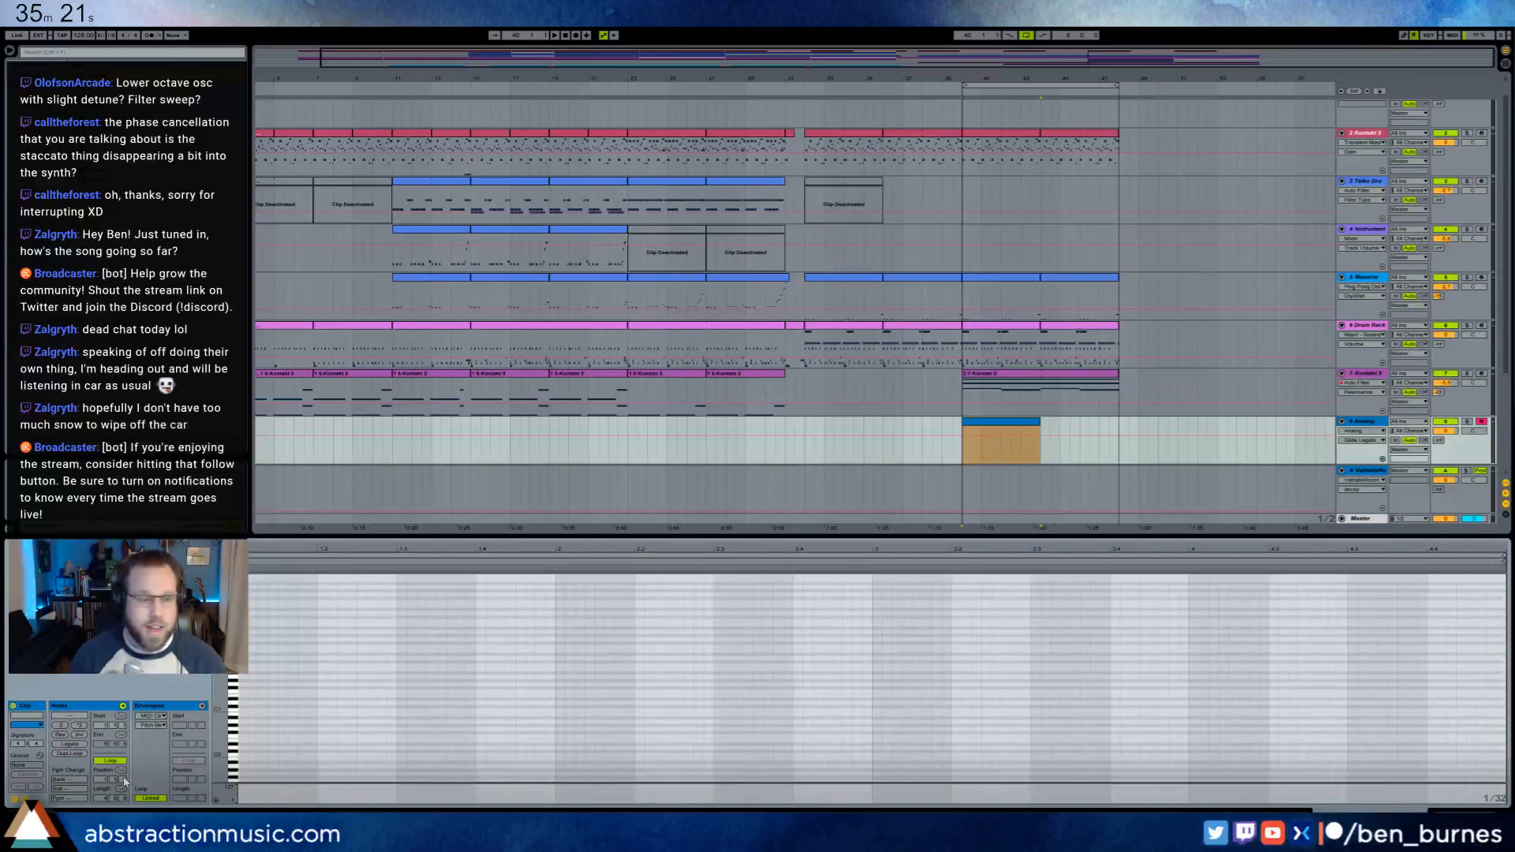
double_click(243, 662)
drag(244, 662, 260, 661)
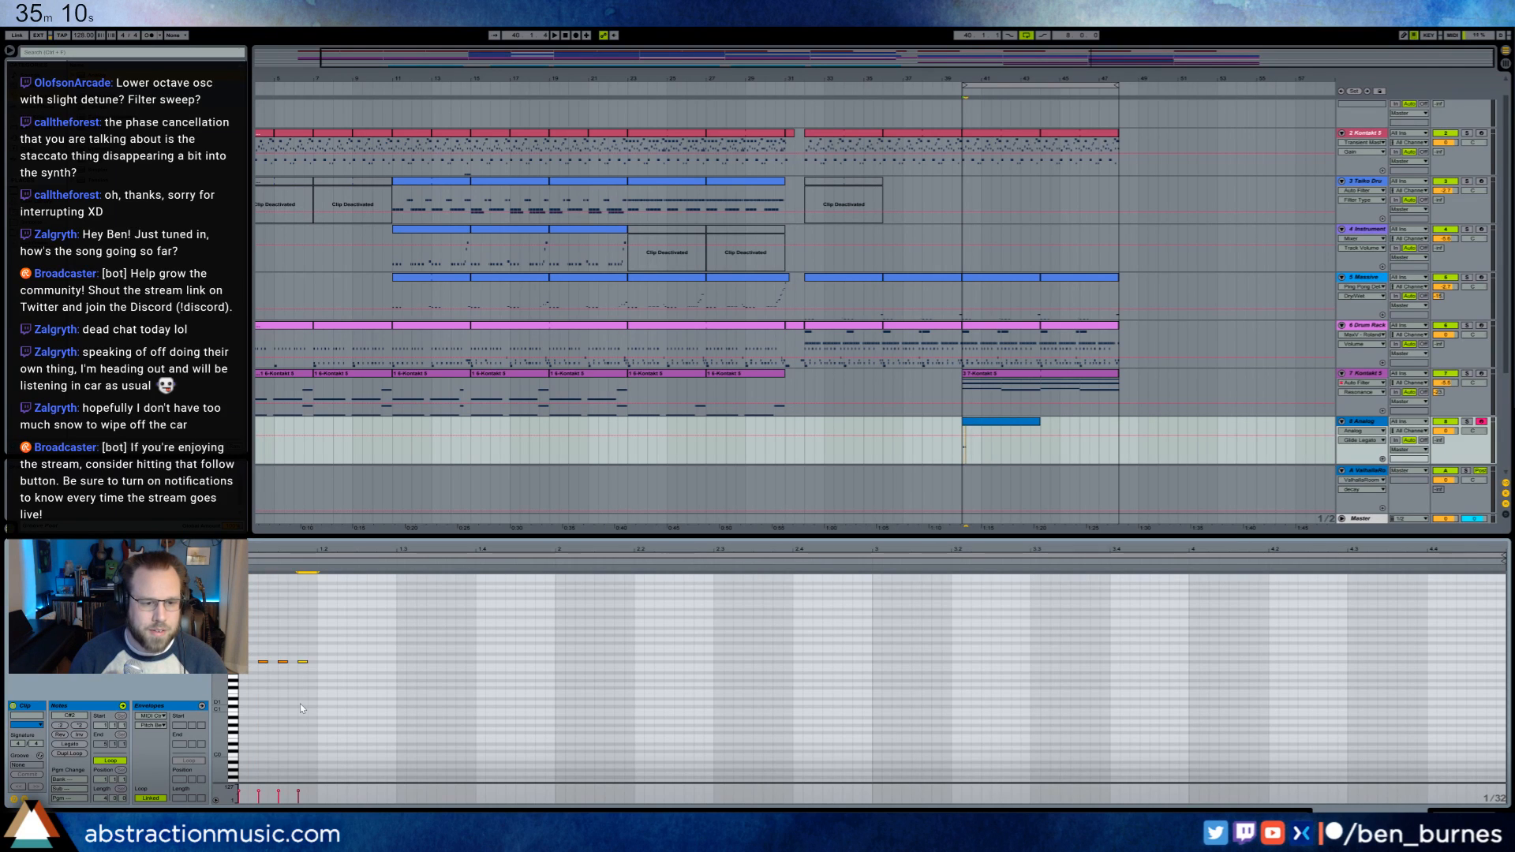
key(space)
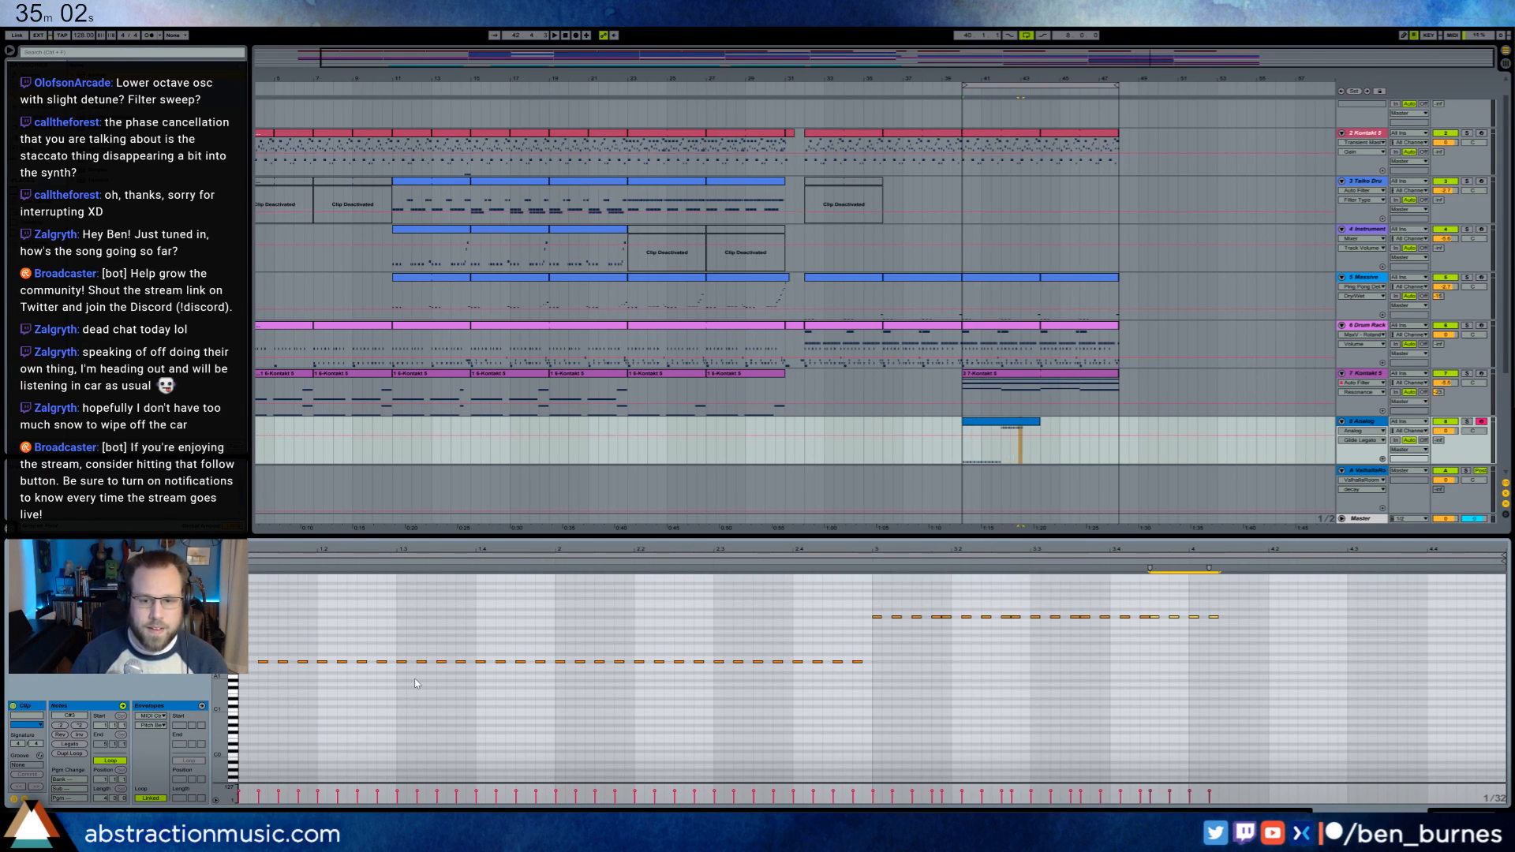
- Undo the last misaligned note copies, duplicate the higher pulse to the end of the clip, and extend the clip to bar 48
key(ctrl+z)
key(ctrl+z)
key(ctrl+z)
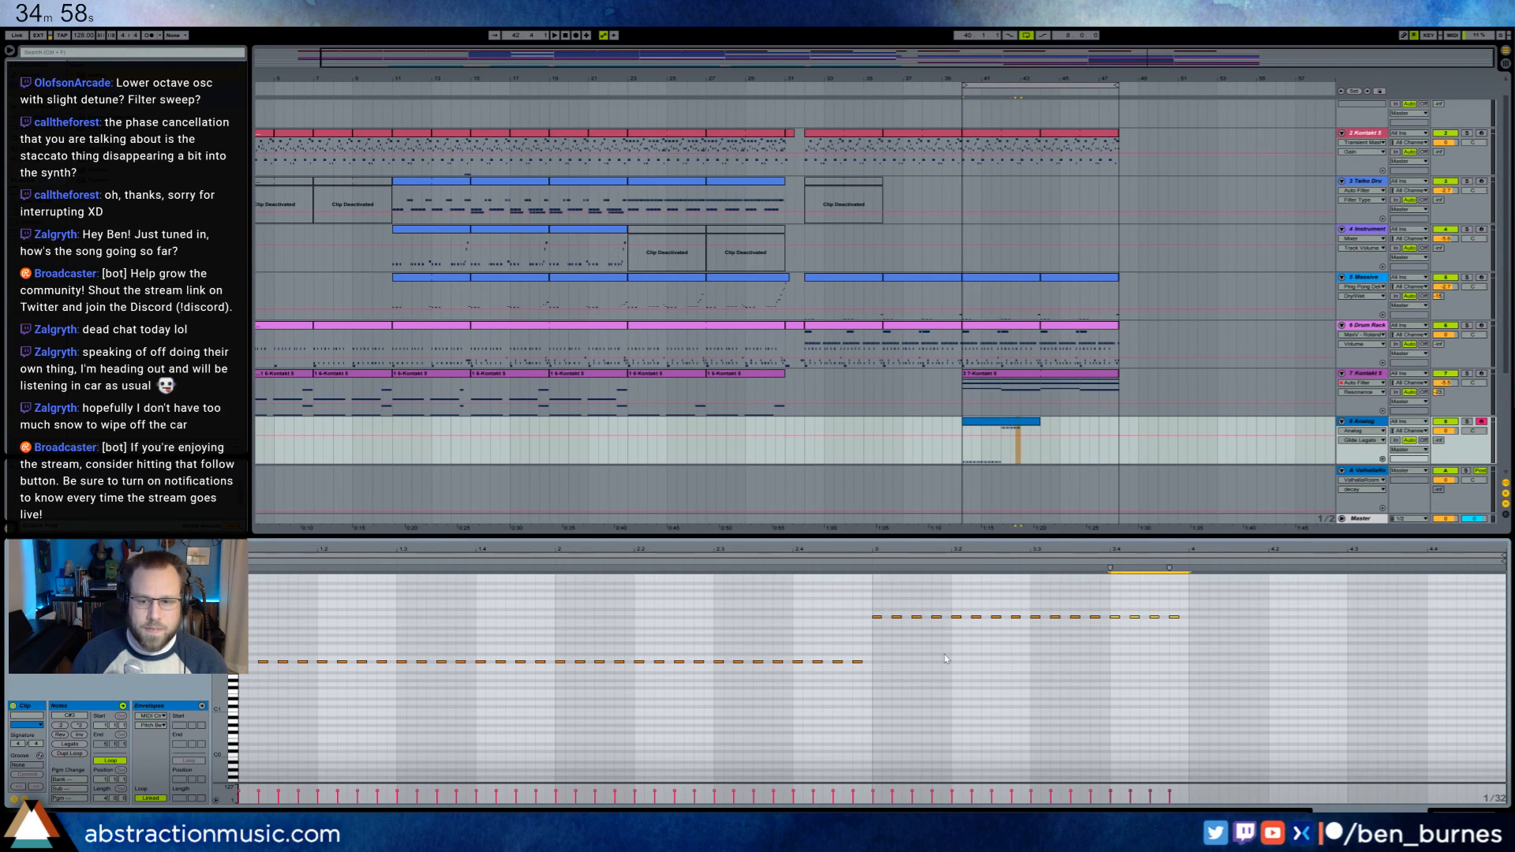
key(ctrl+d)
key(ctrl+d)
key(ctrl+d)
key(ctrl+d)
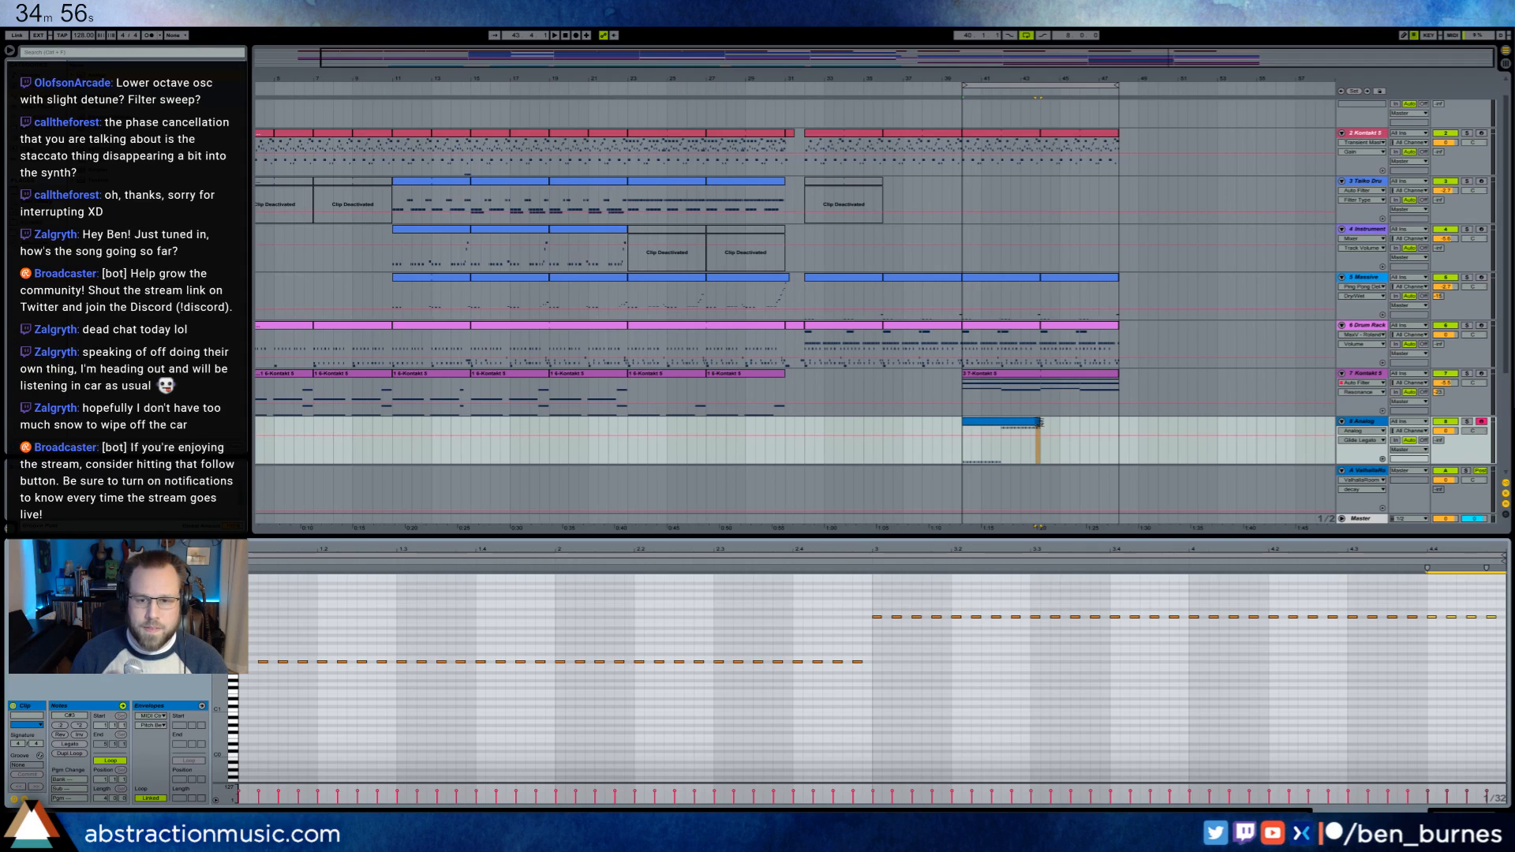
drag(1038, 423, 1113, 430)
- Lower the new Analog's filter 1 frequency and shape its filter envelope to a short decay with no sustain
key(shift+Tab)
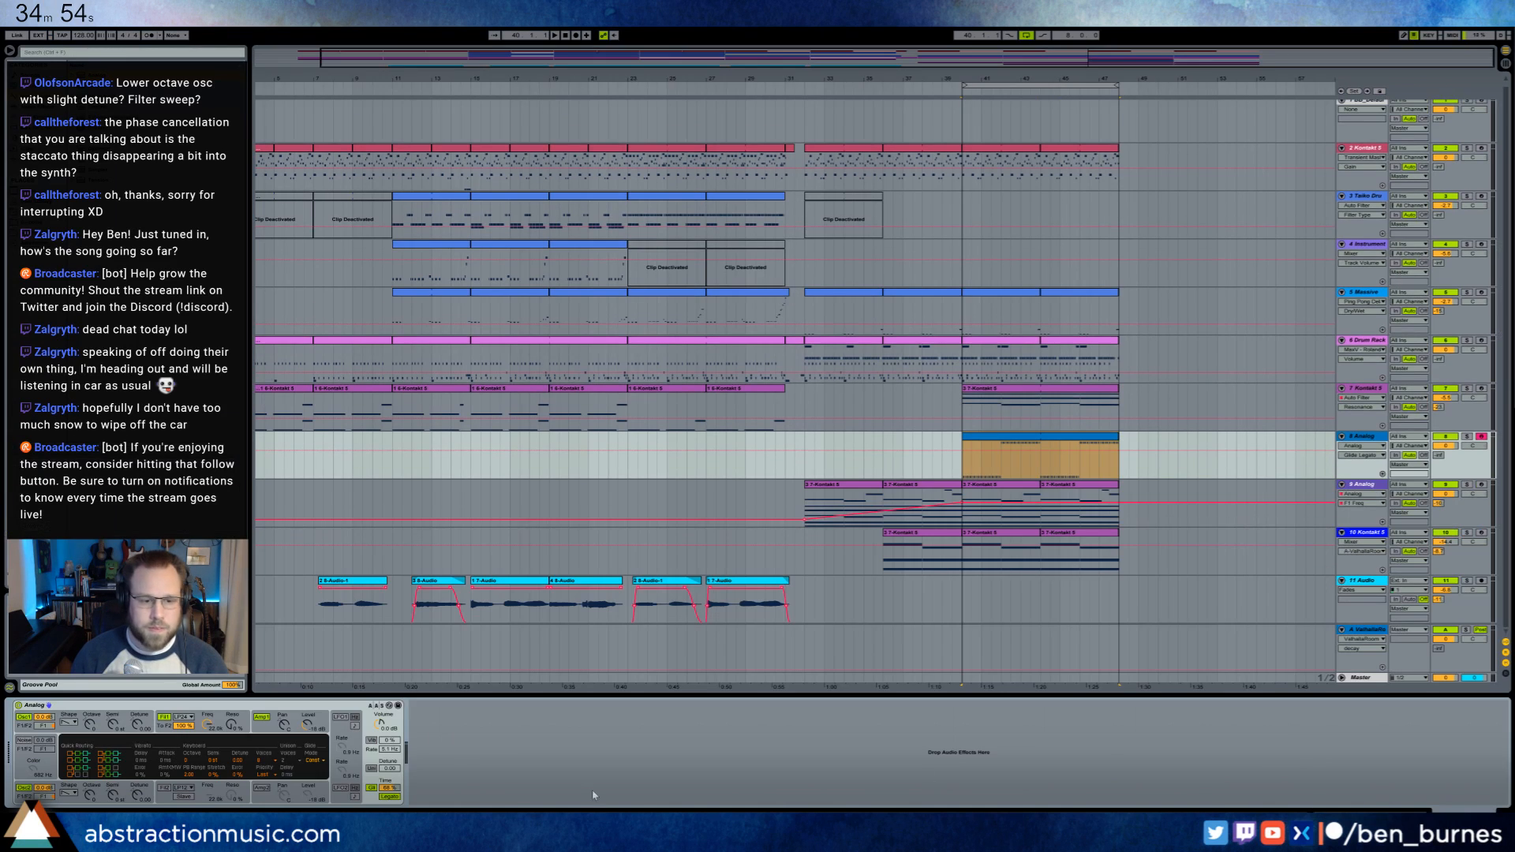
drag(208, 732, 208, 781)
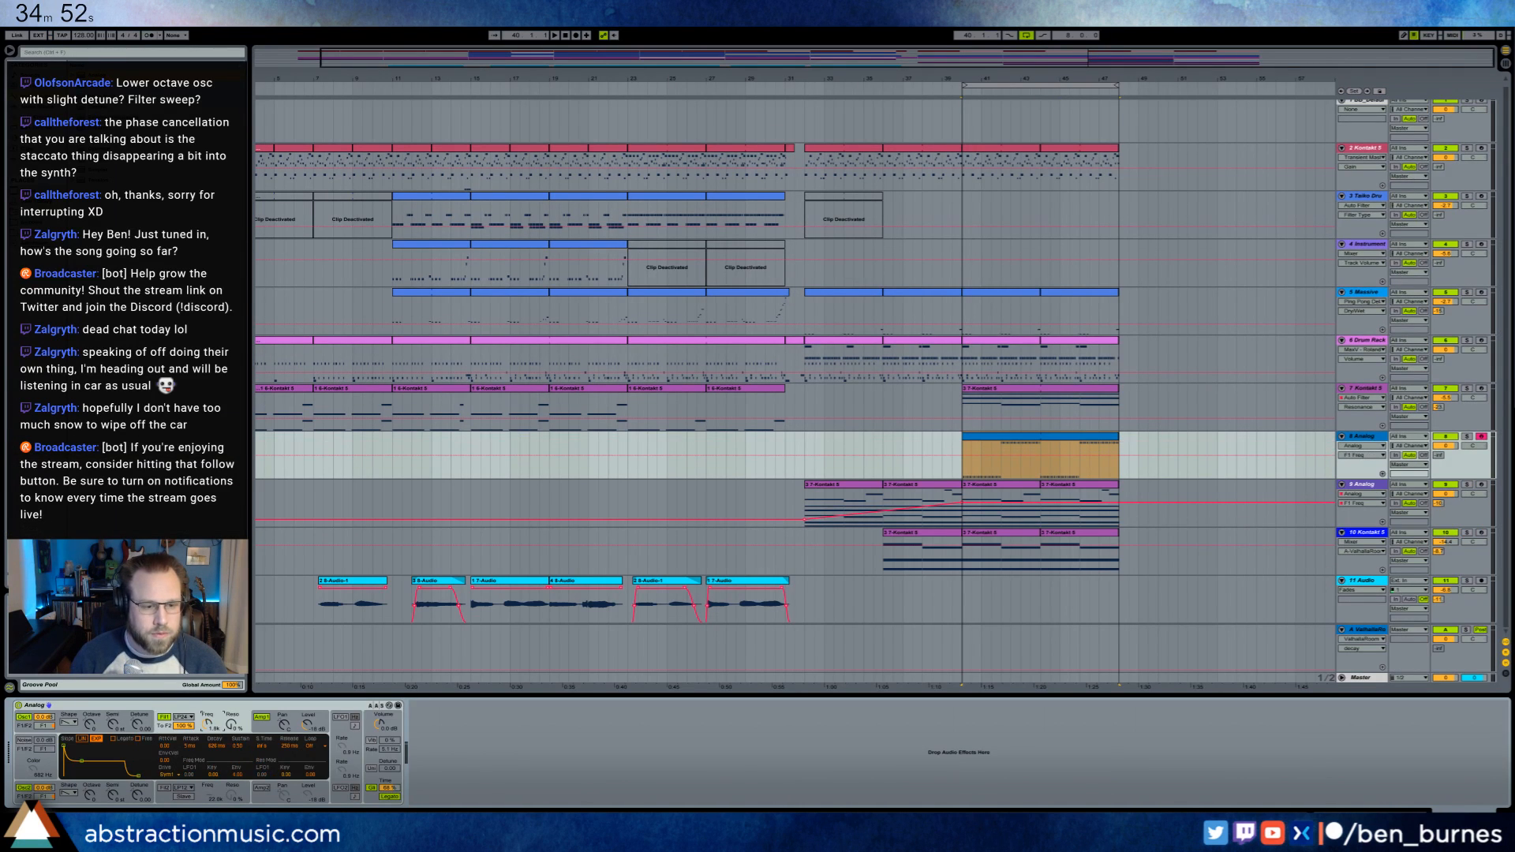
click(265, 727)
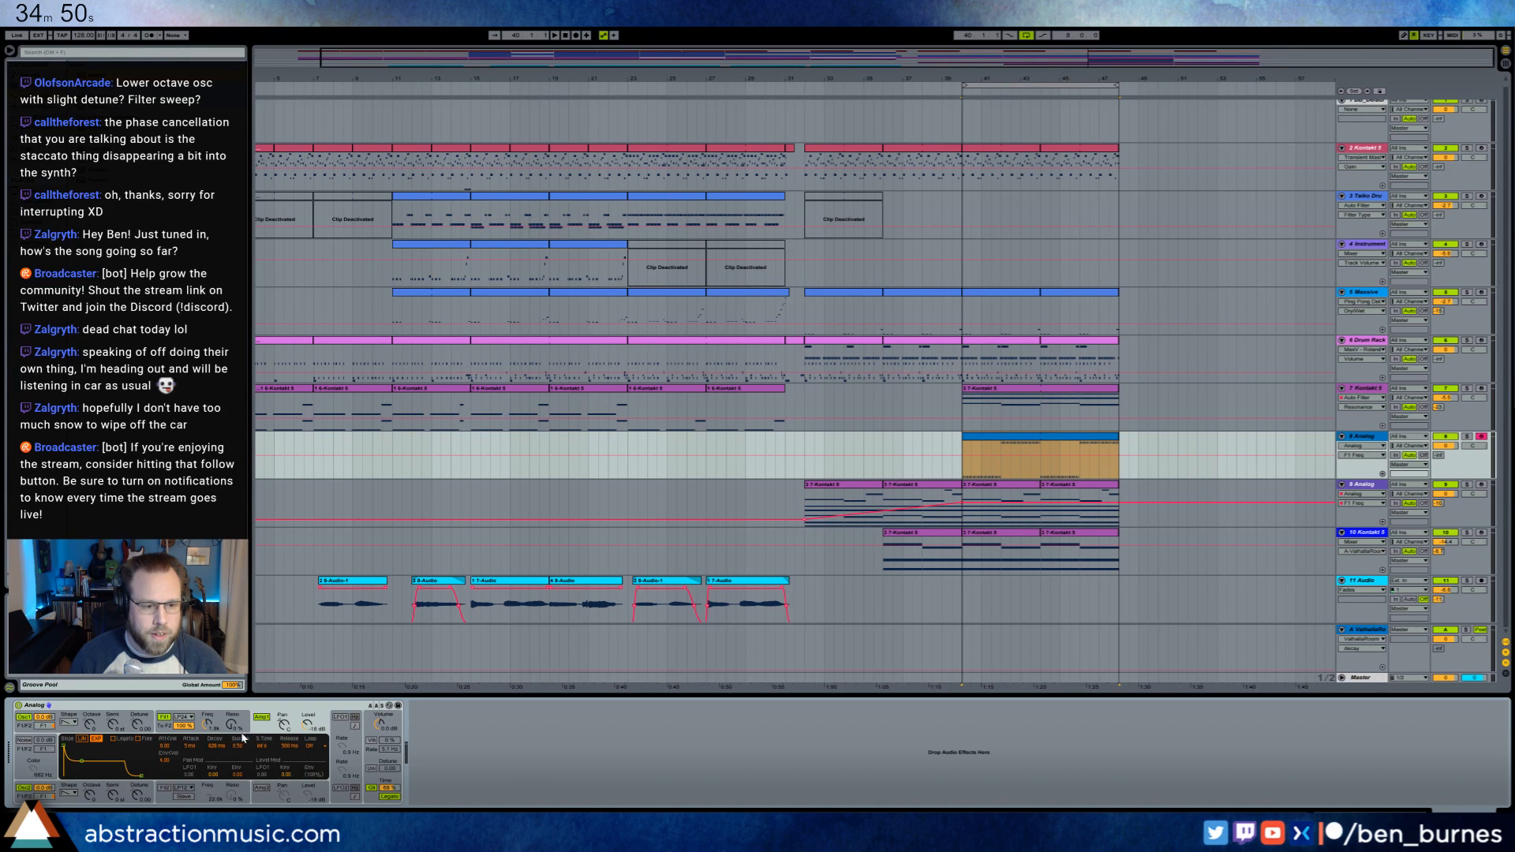
key(space)
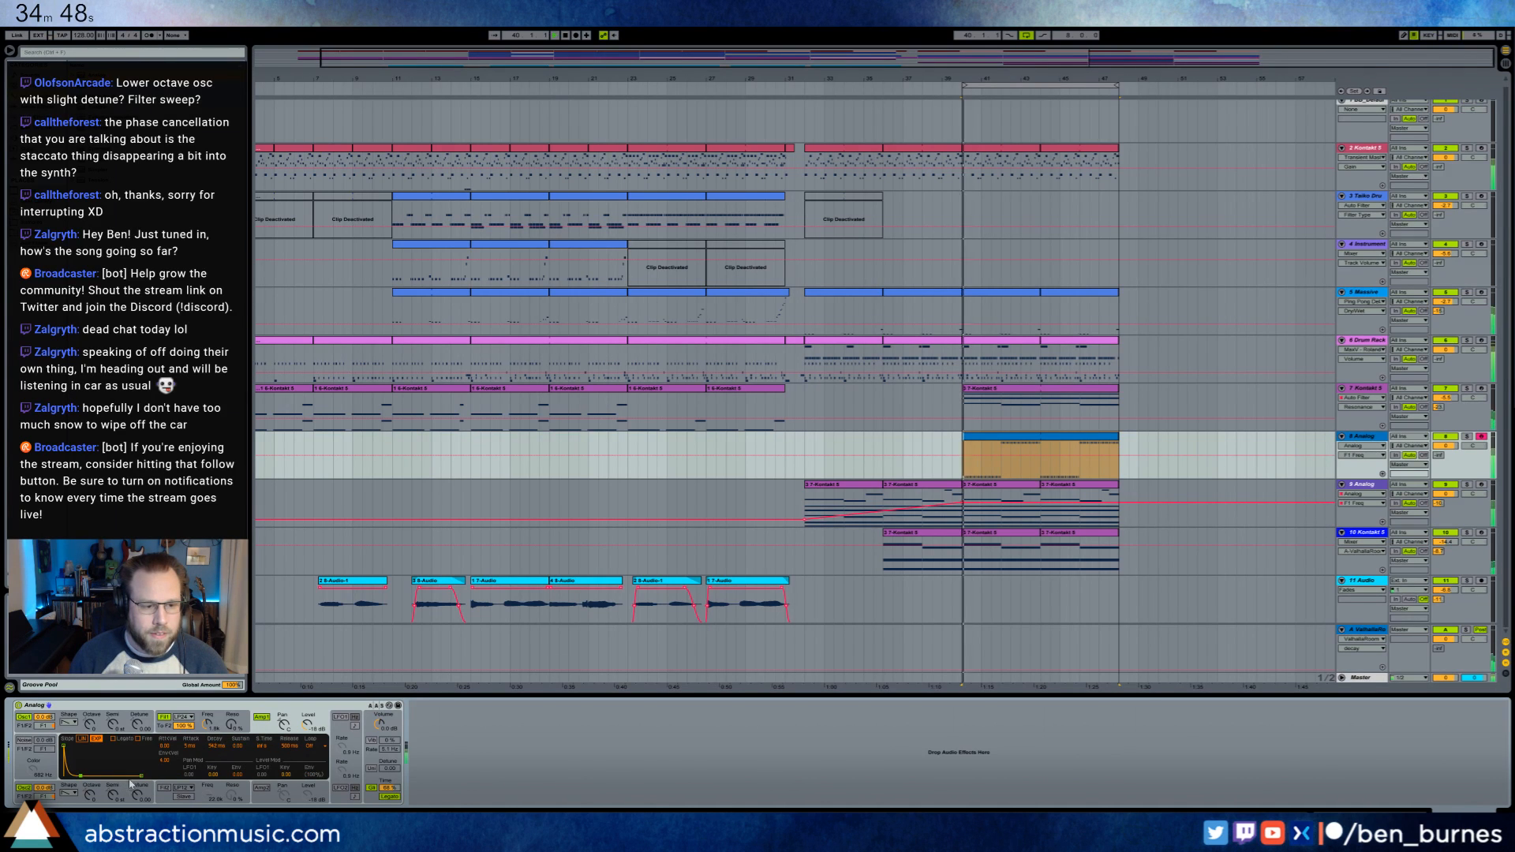
drag(141, 776, 80, 776)
drag(208, 725, 207, 747)
- Turn off the legato option of the new Analog's glide and set its voices to Mono
click(370, 789)
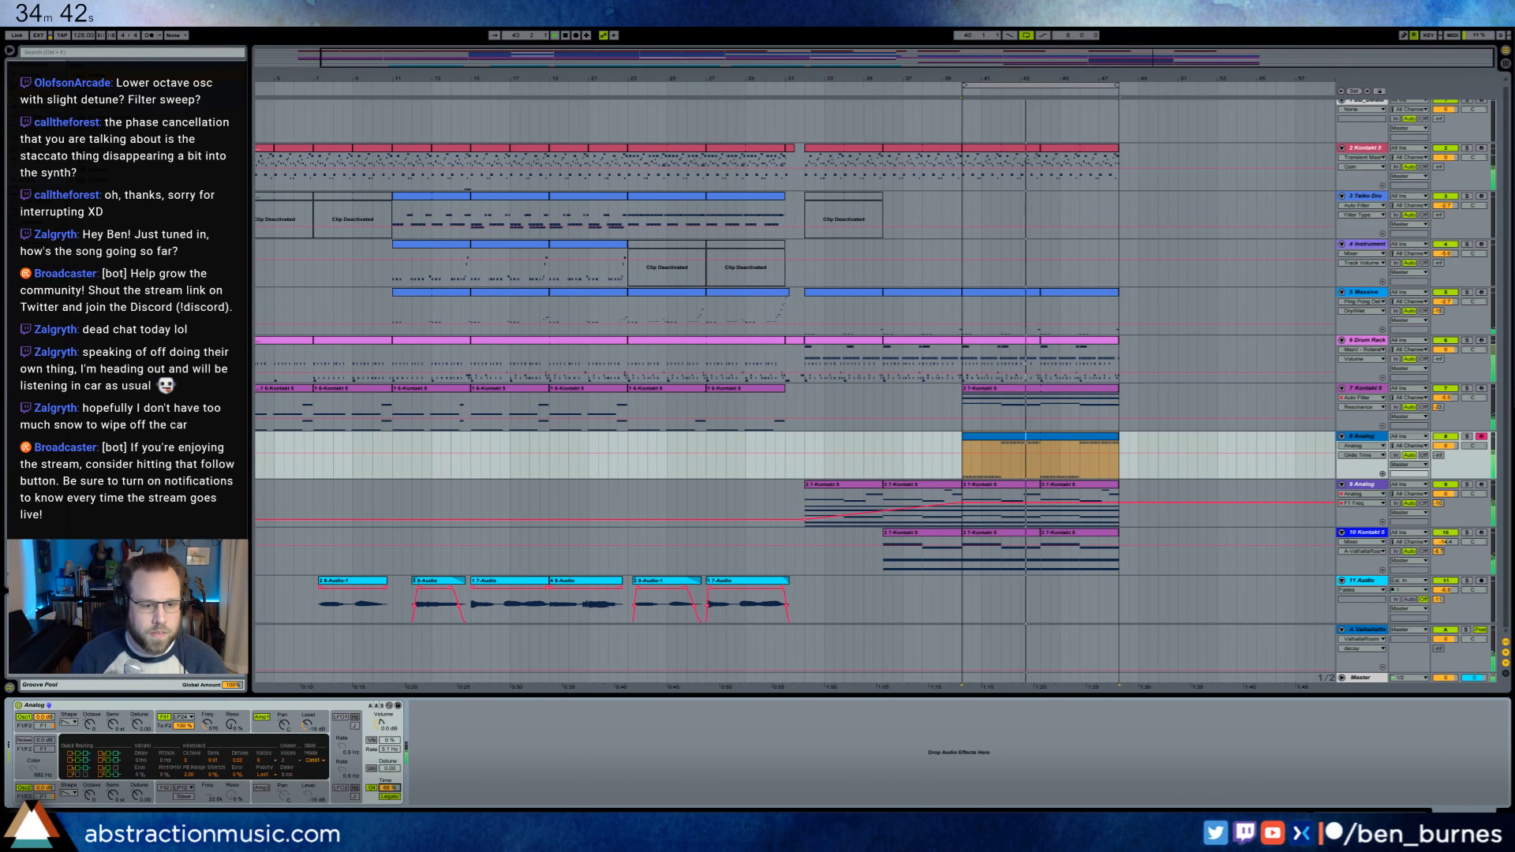
click(389, 796)
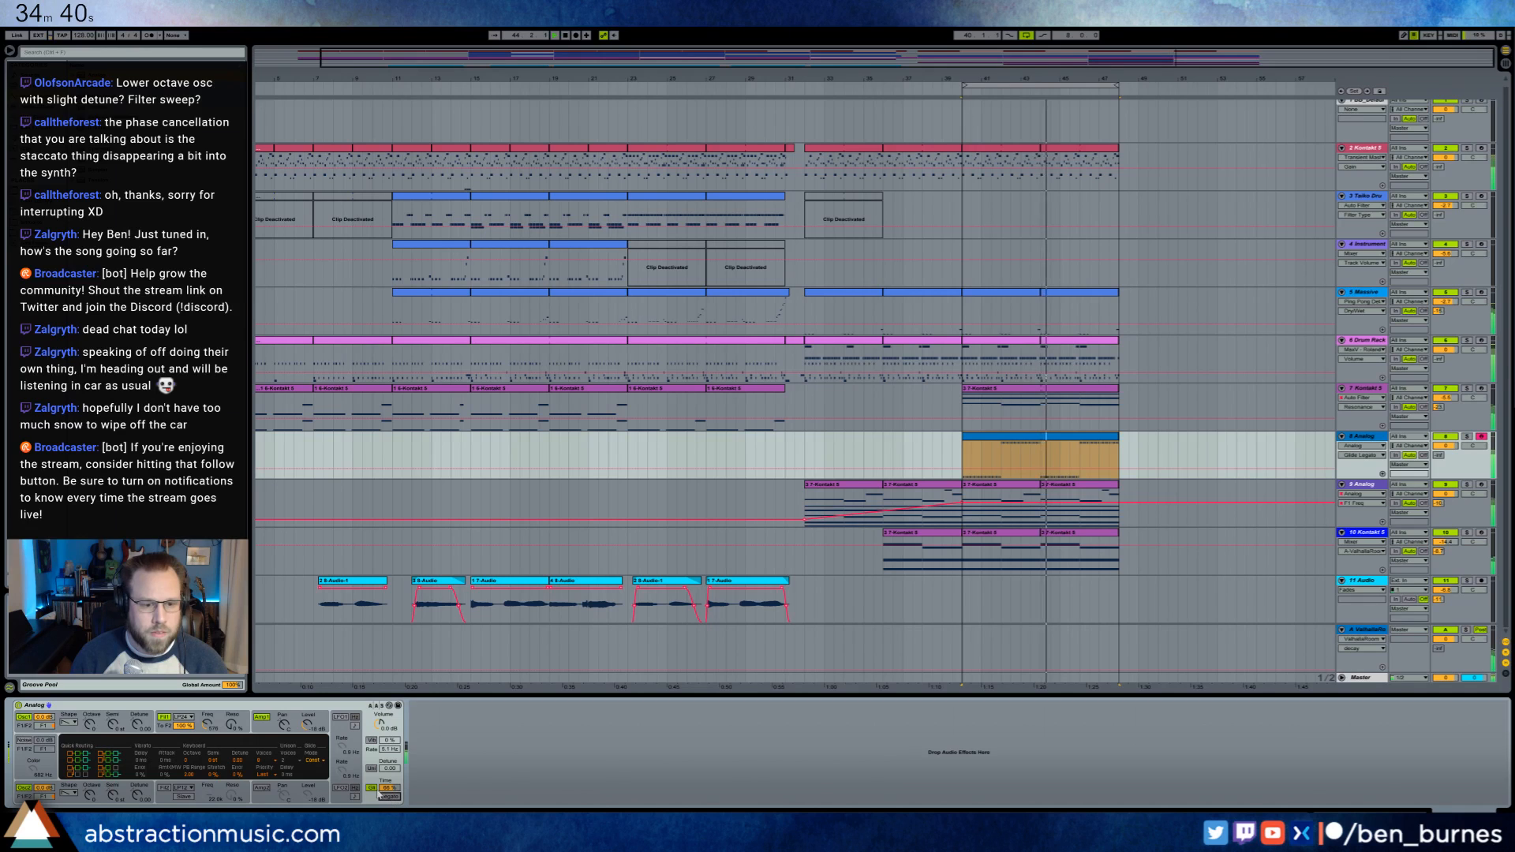
click(261, 759)
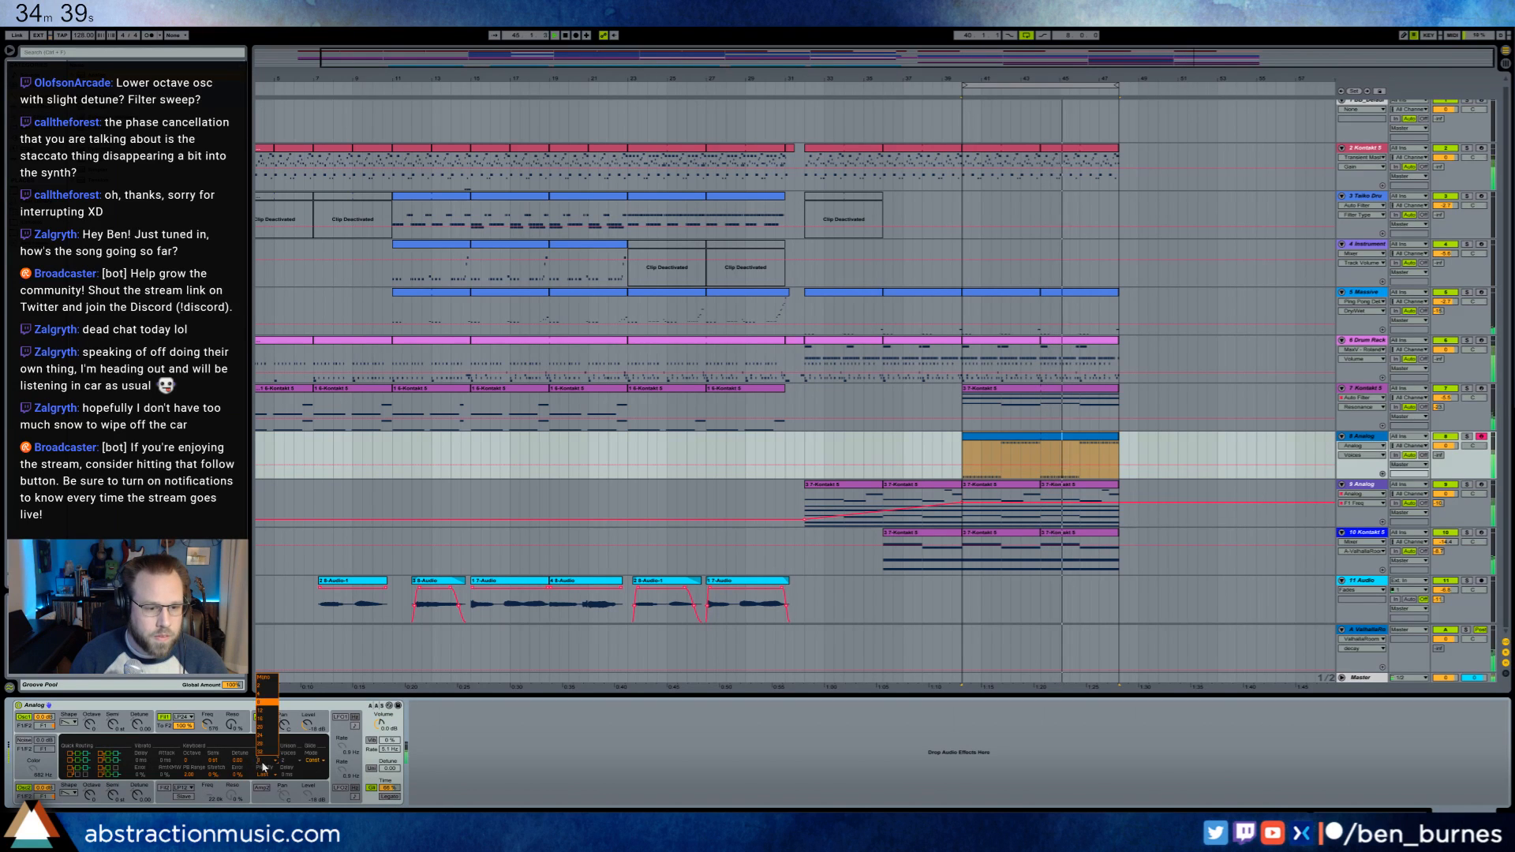
click(268, 684)
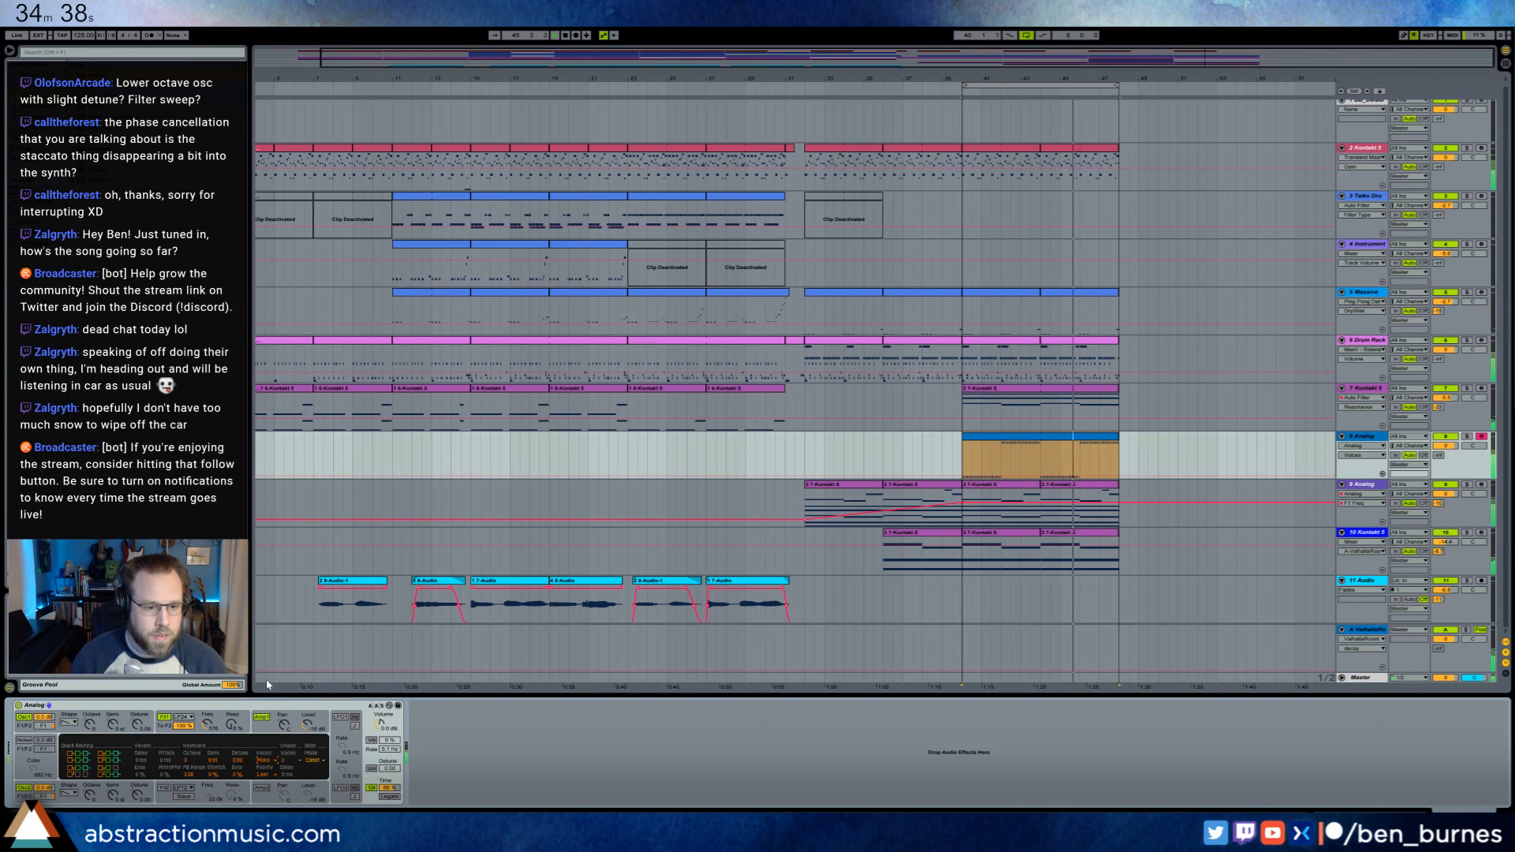
- Adjust the new Analog's glide time and glide mode, and try out its vibrato and unison settings
drag(388, 788, 388, 785)
click(390, 796)
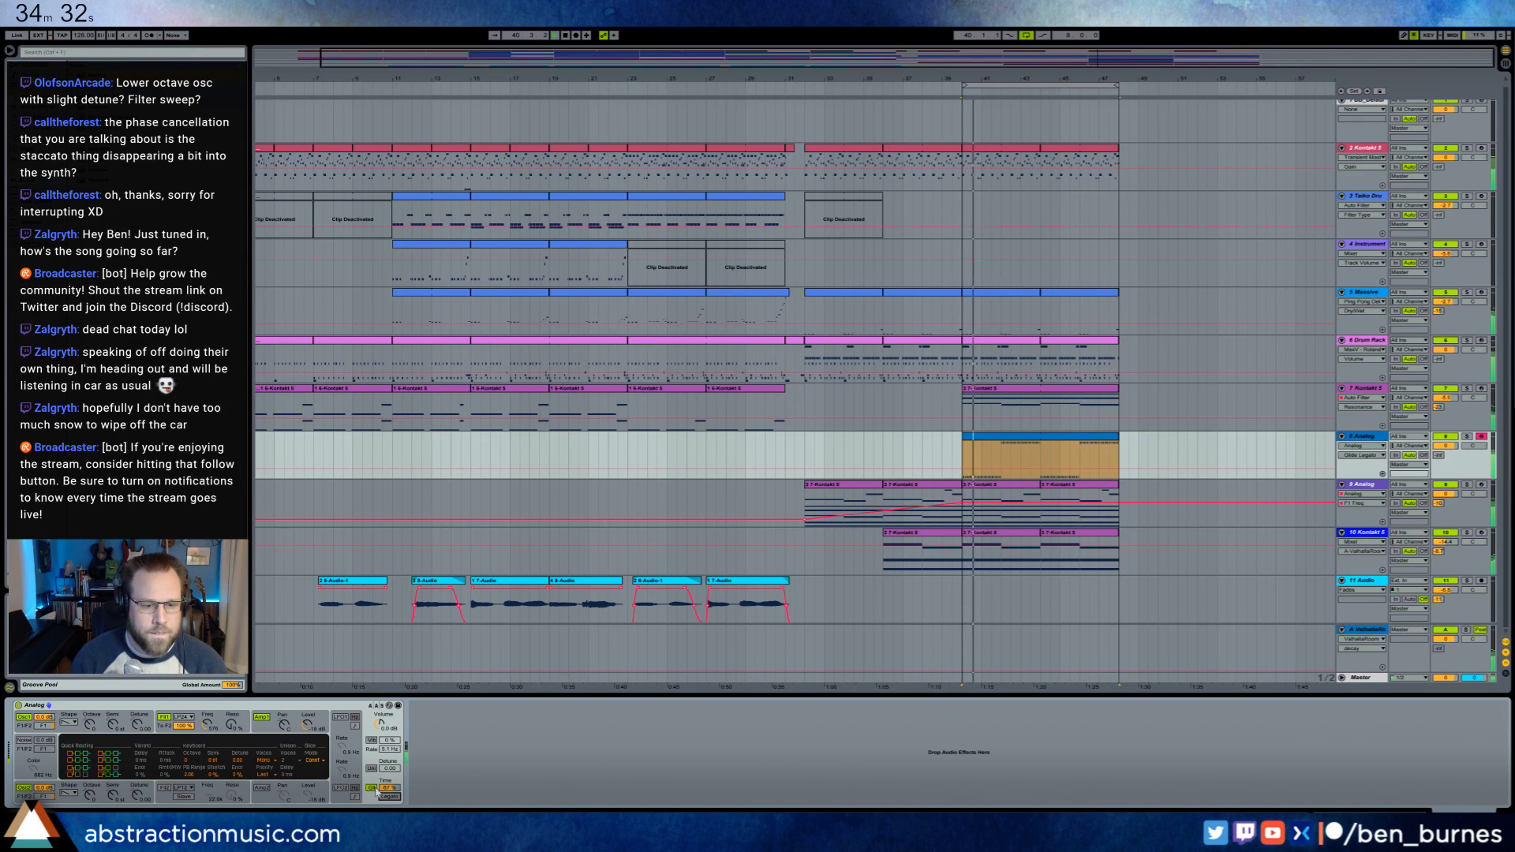
drag(389, 787, 389, 742)
click(372, 740)
click(372, 740)
click(372, 768)
click(389, 768)
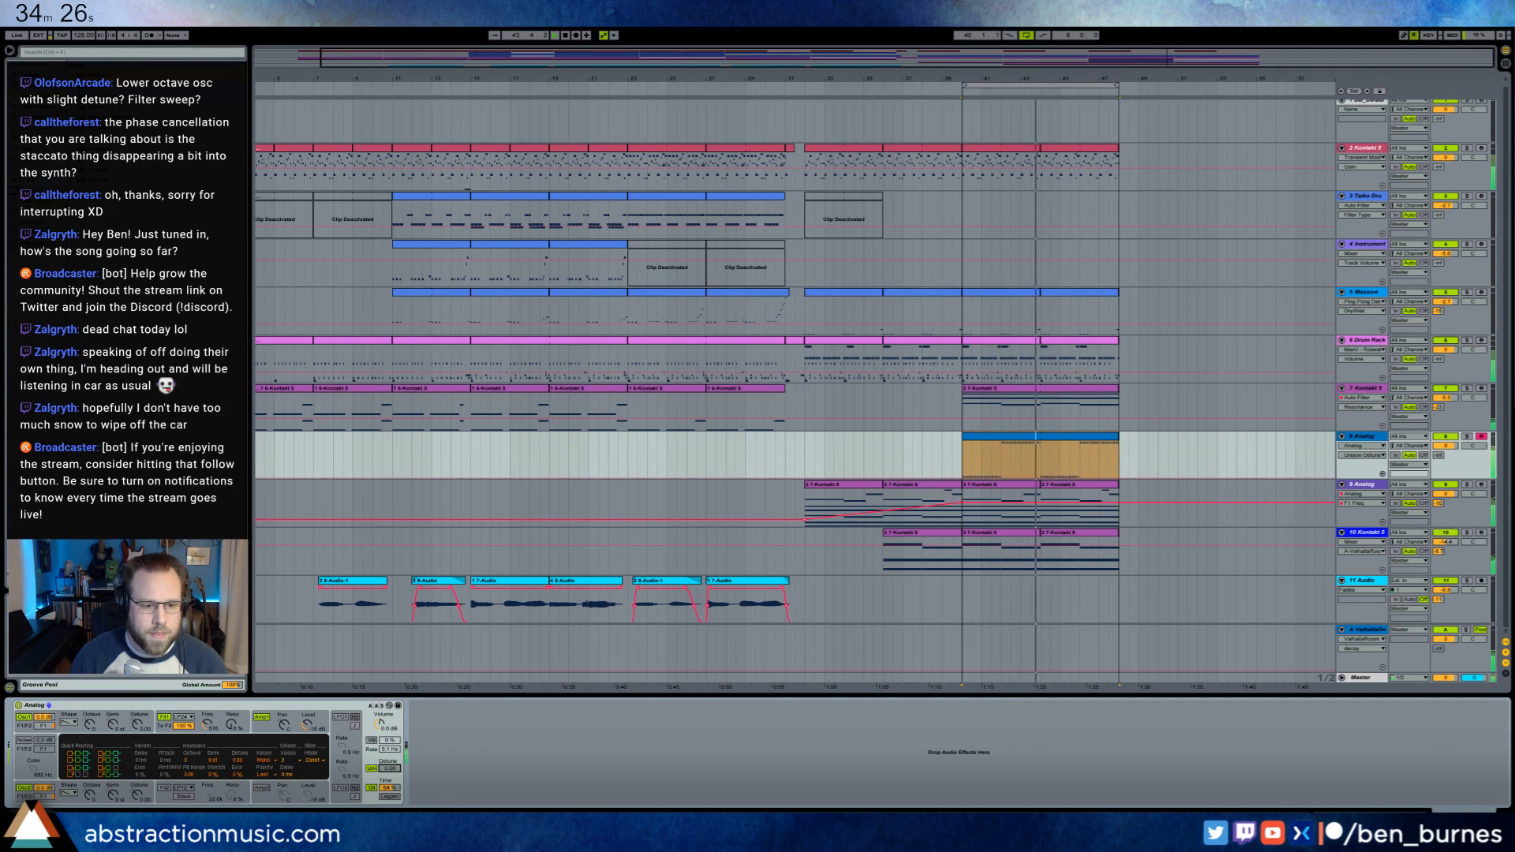
- Keep the new Analog's voices on Mono and slightly change the detune of both oscillators
click(265, 761)
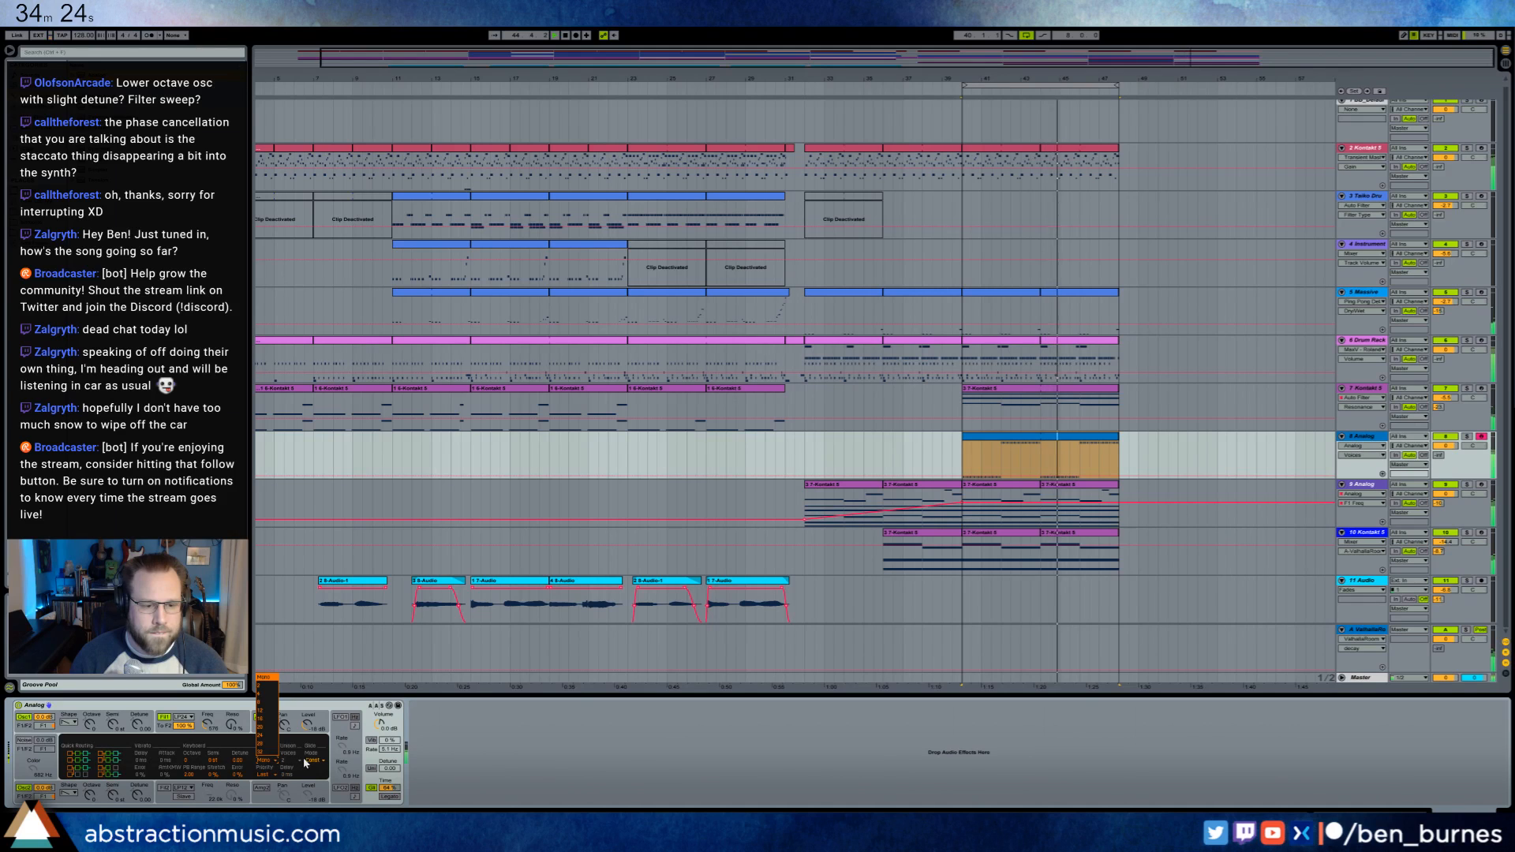
click(271, 763)
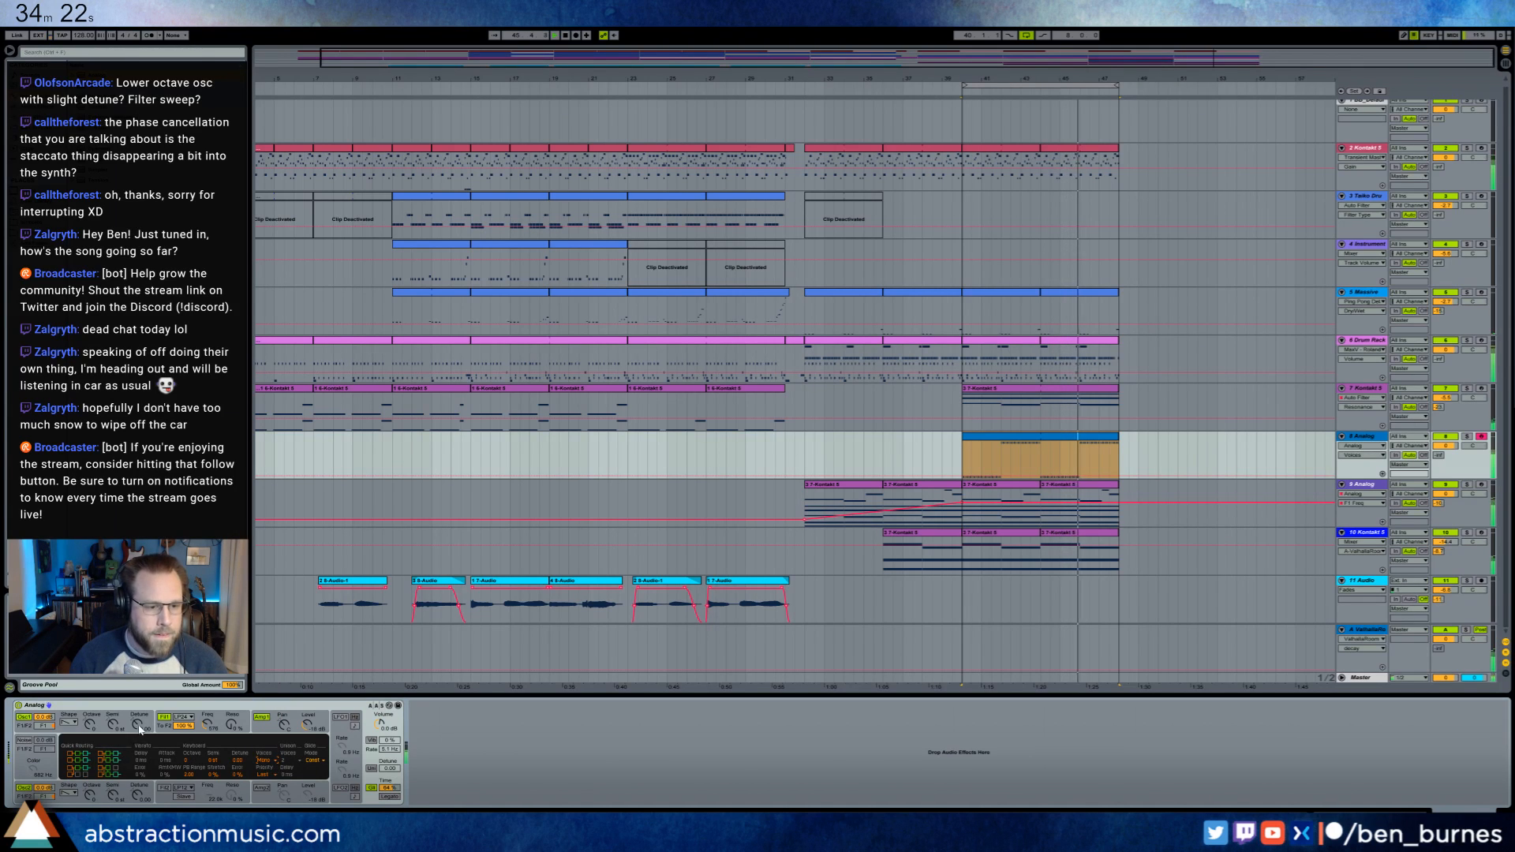
drag(136, 725, 136, 720)
drag(134, 801, 135, 798)
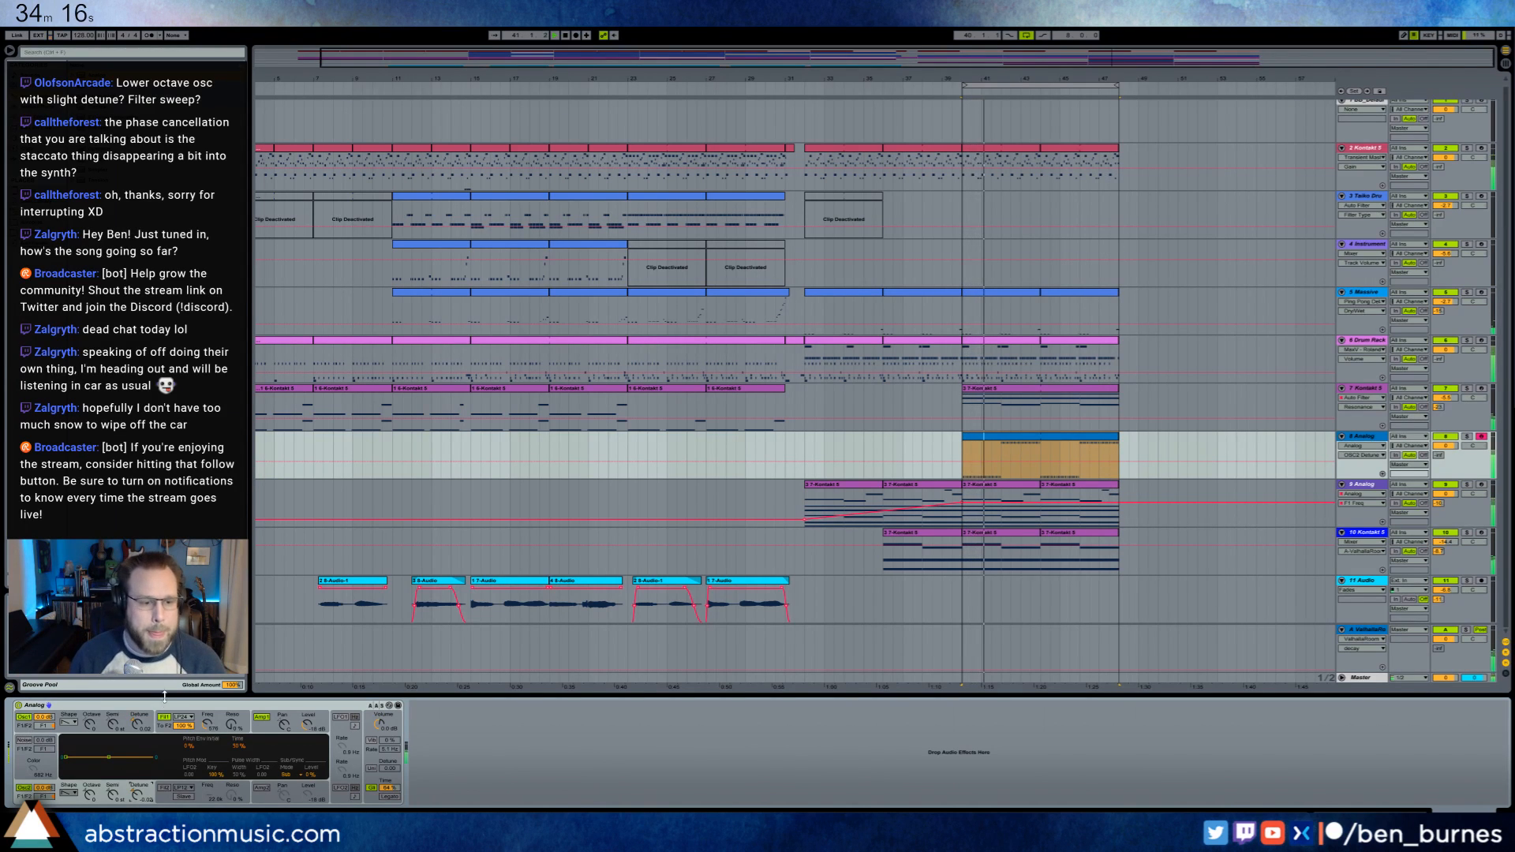
- Lower the new Analog's filter 1 frequency, readjust its filter envelope, and raise the filter resonance
drag(207, 725, 207, 734)
drag(80, 763, 82, 776)
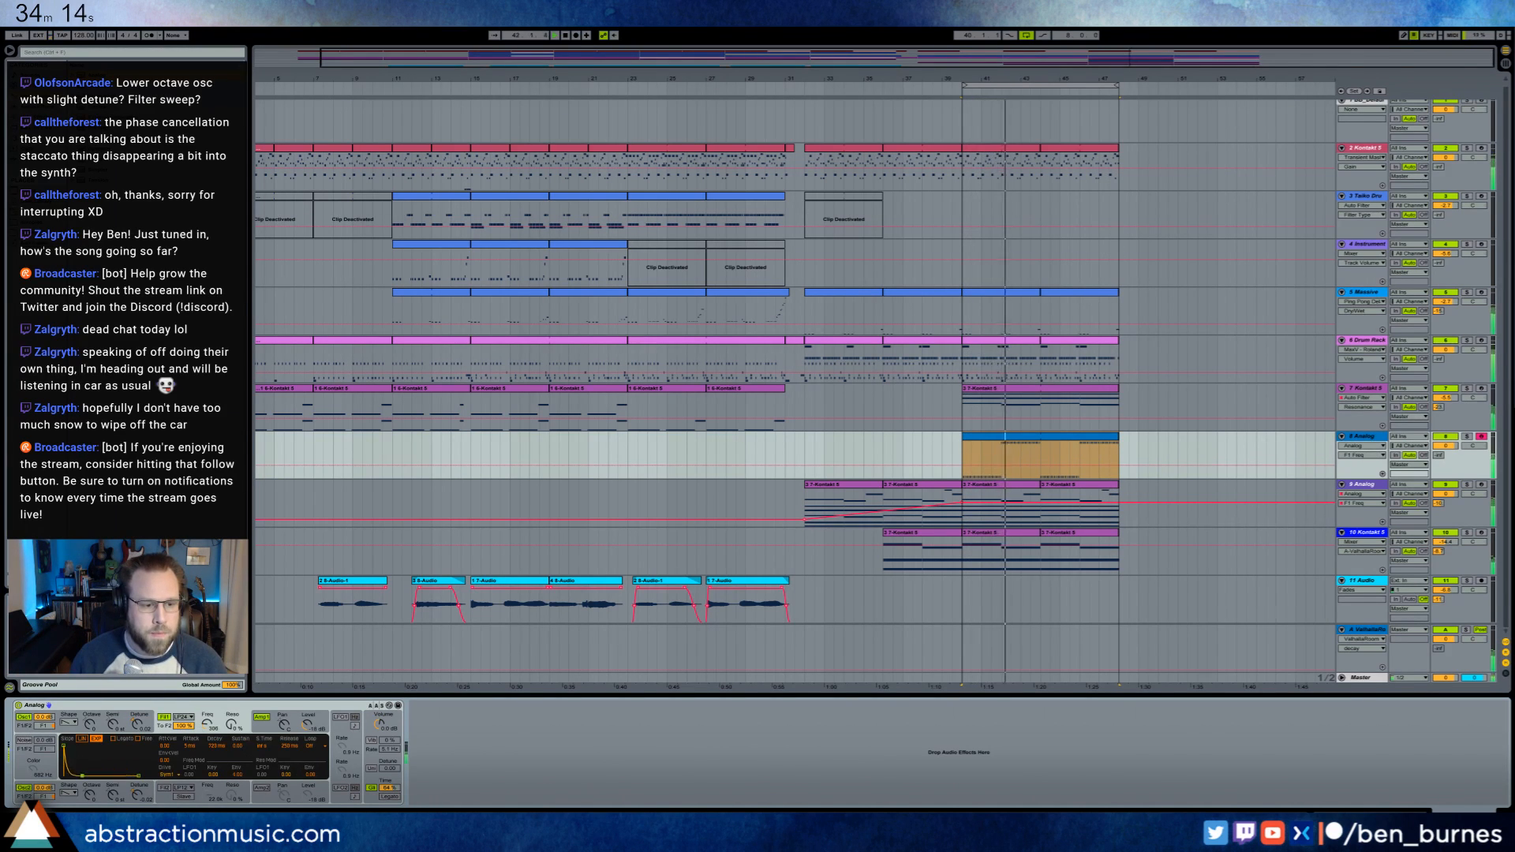
drag(232, 725, 231, 714)
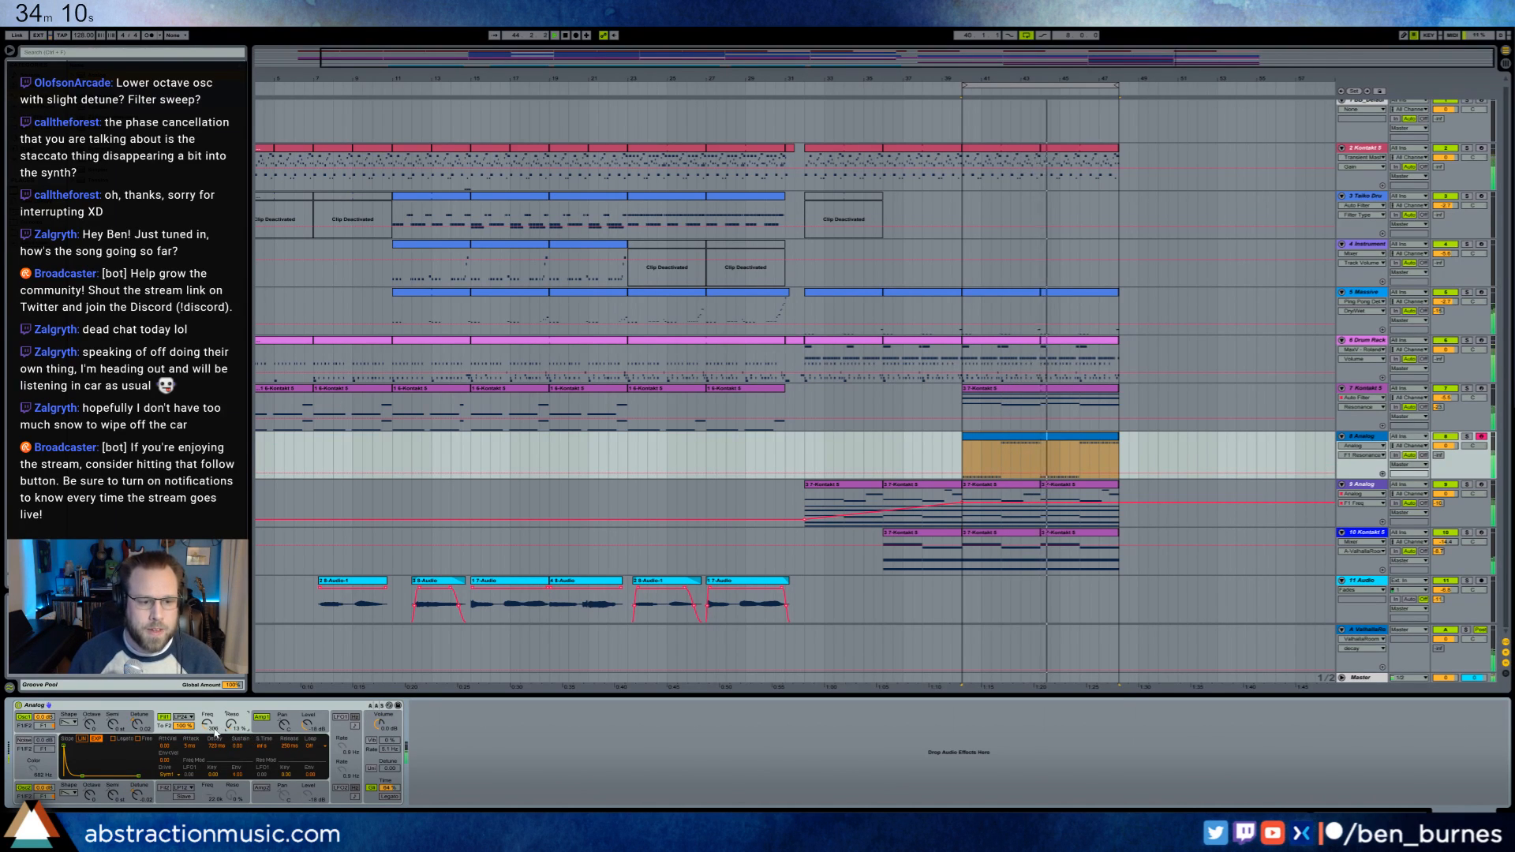
drag(207, 725, 207, 731)
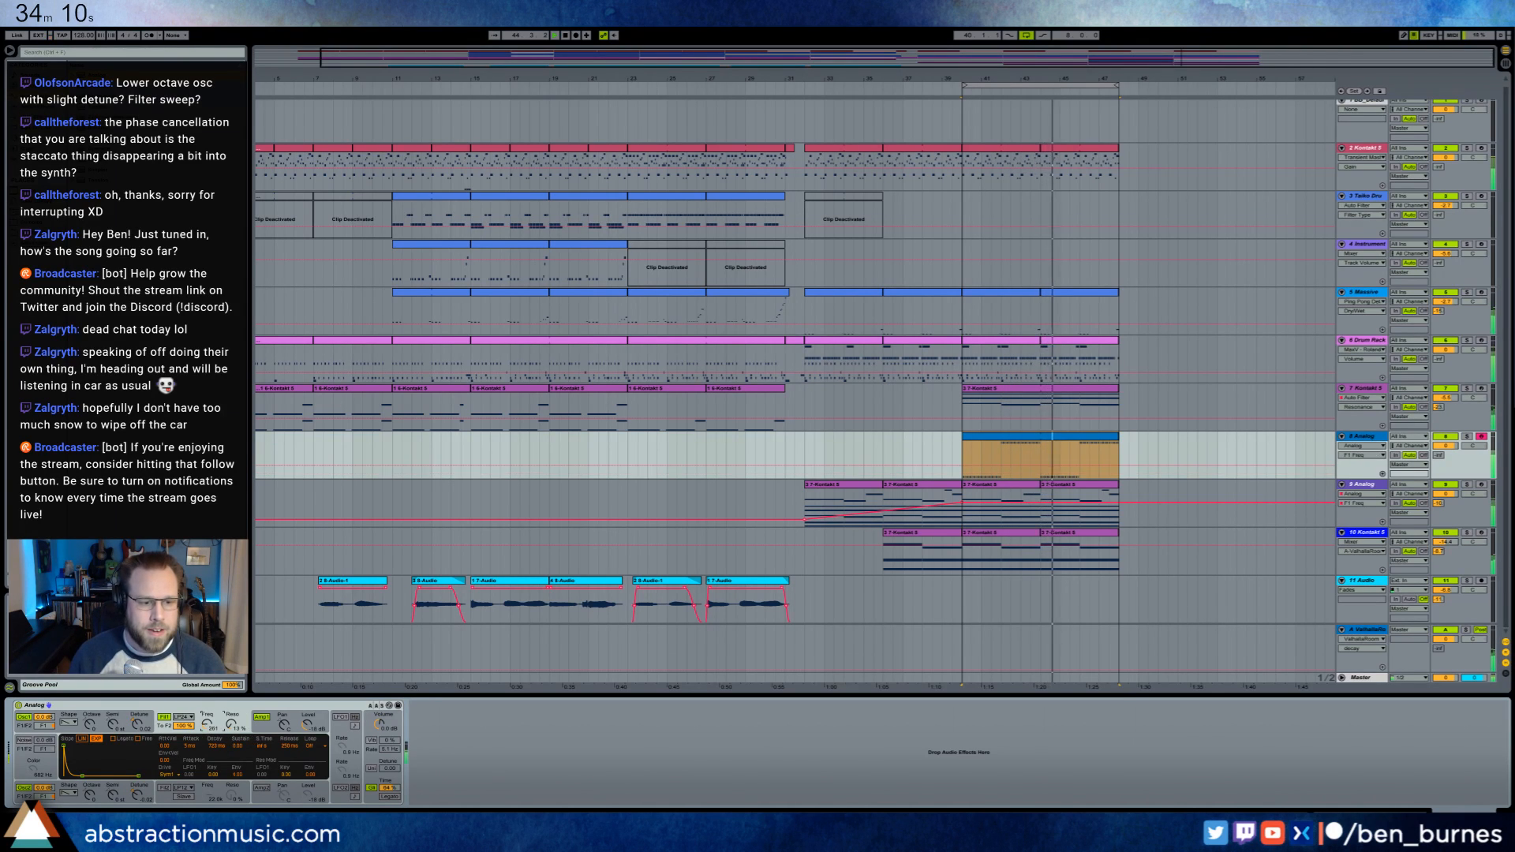
- Record a new guitar take on the audio track from bar 40 to bar 48
click(1075, 609)
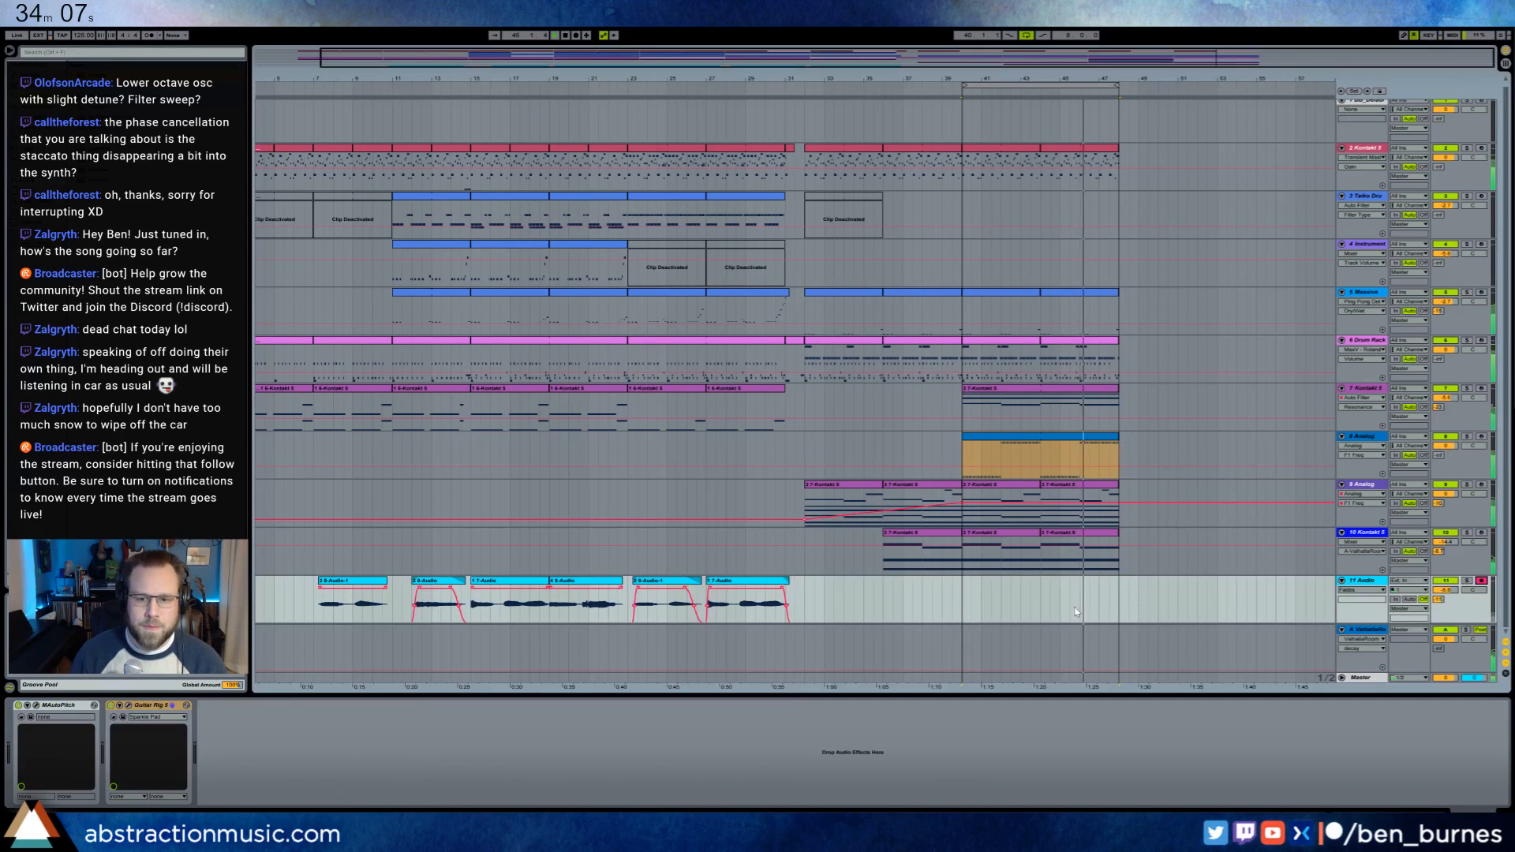
click(963, 600)
key(F9)
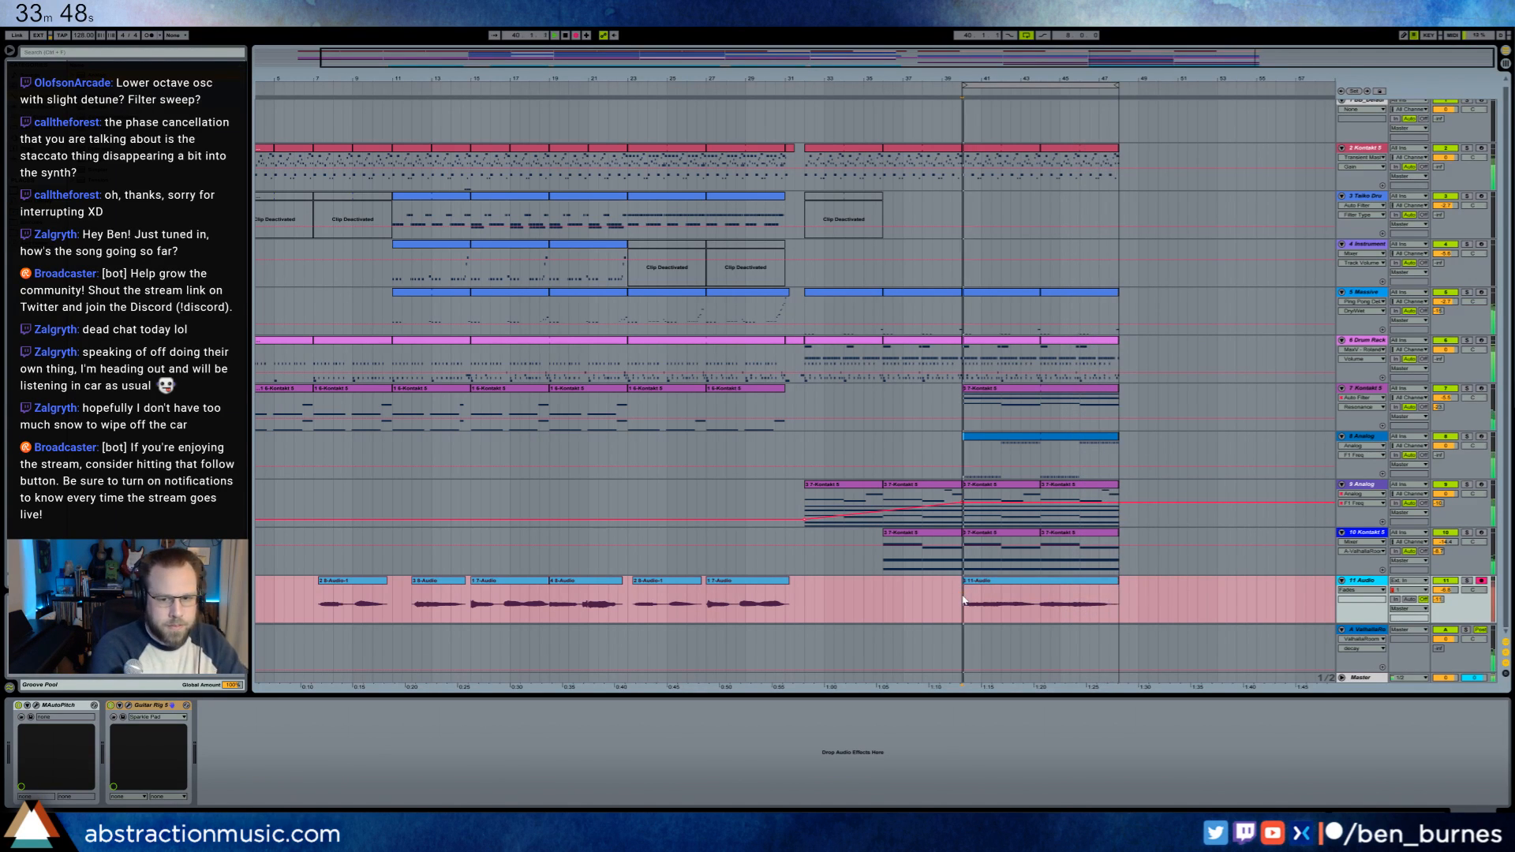
key(space)
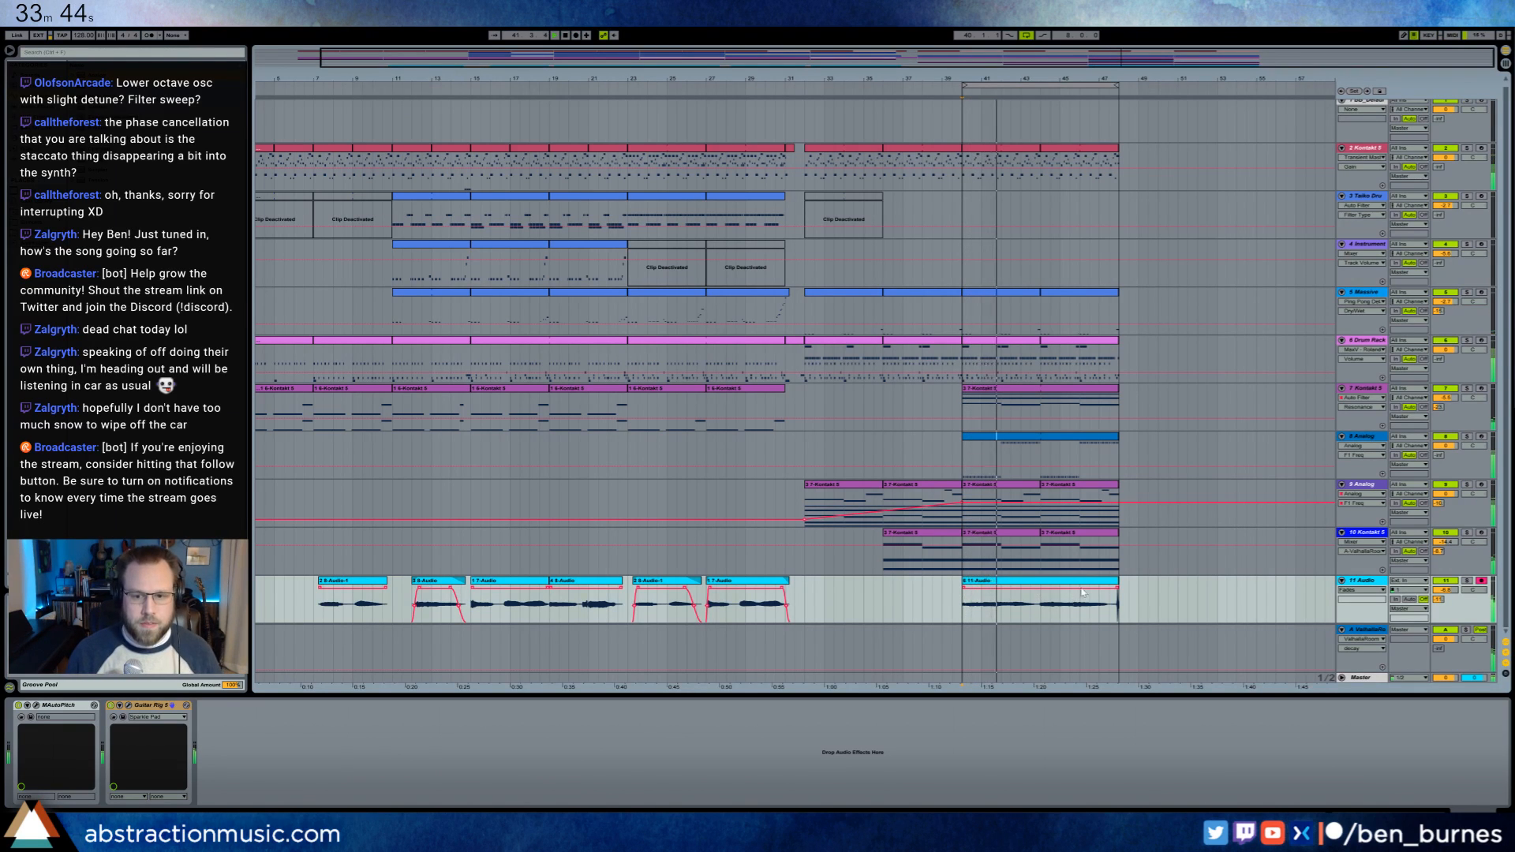
- Trim the end of the newly recorded audio clip and raise the clip's gain
drag(1118, 580, 1106, 582)
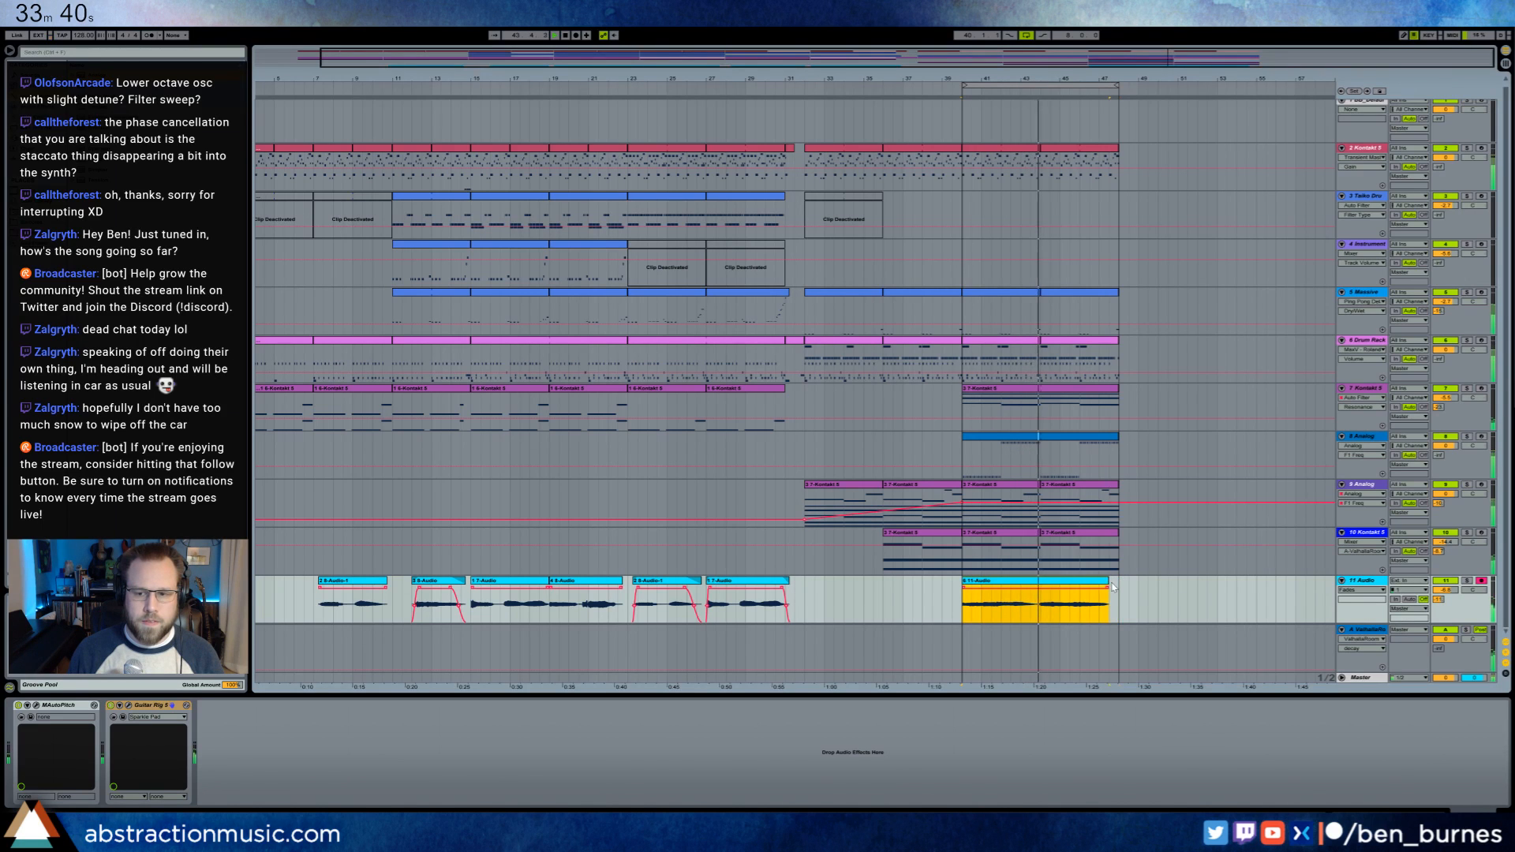
double_click(1093, 580)
drag(87, 780, 92, 770)
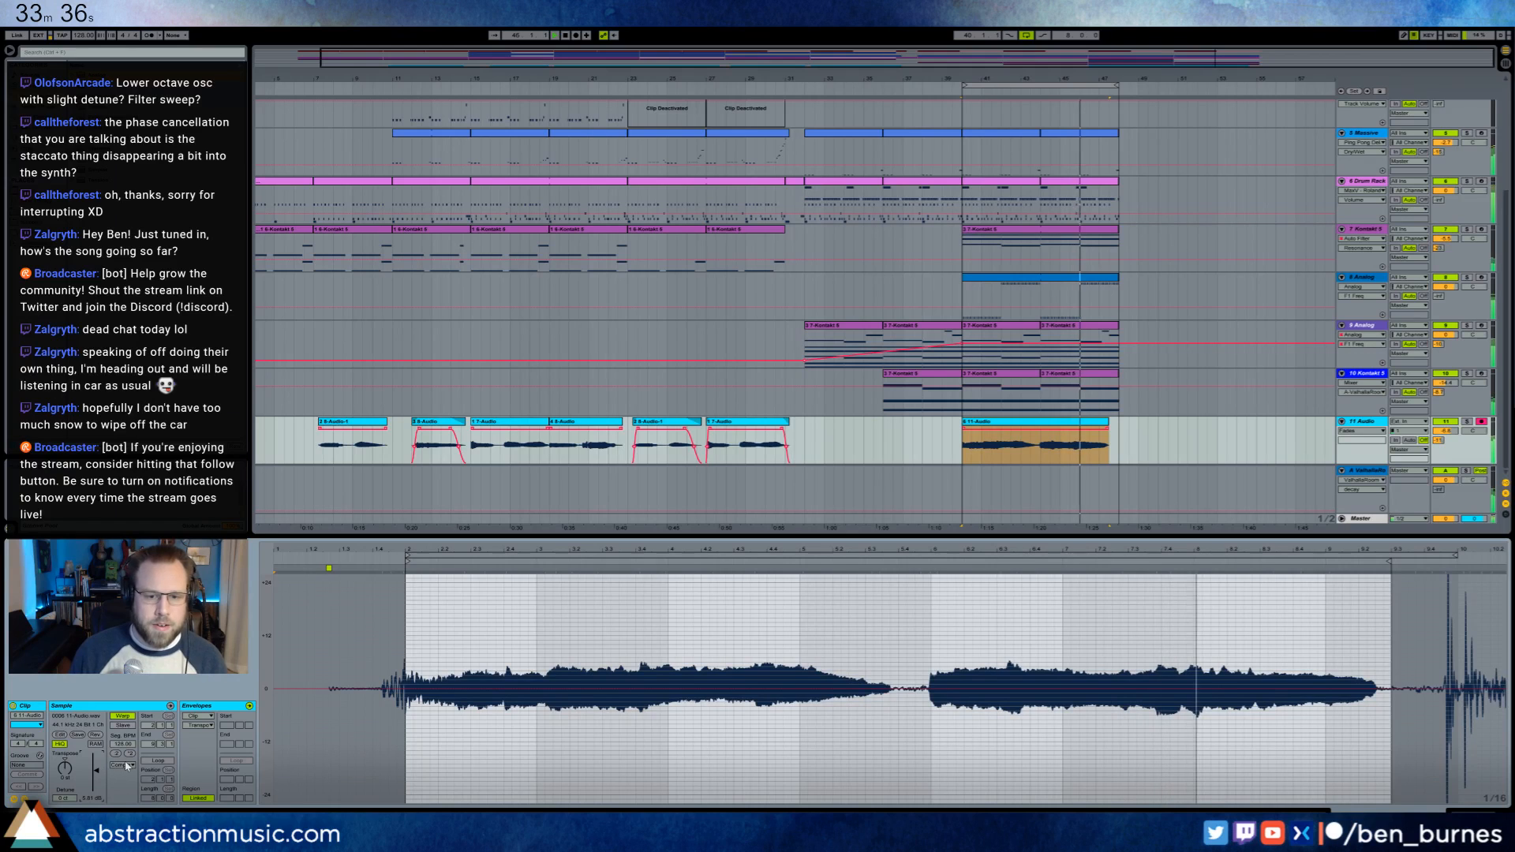
key(shift+Tab)
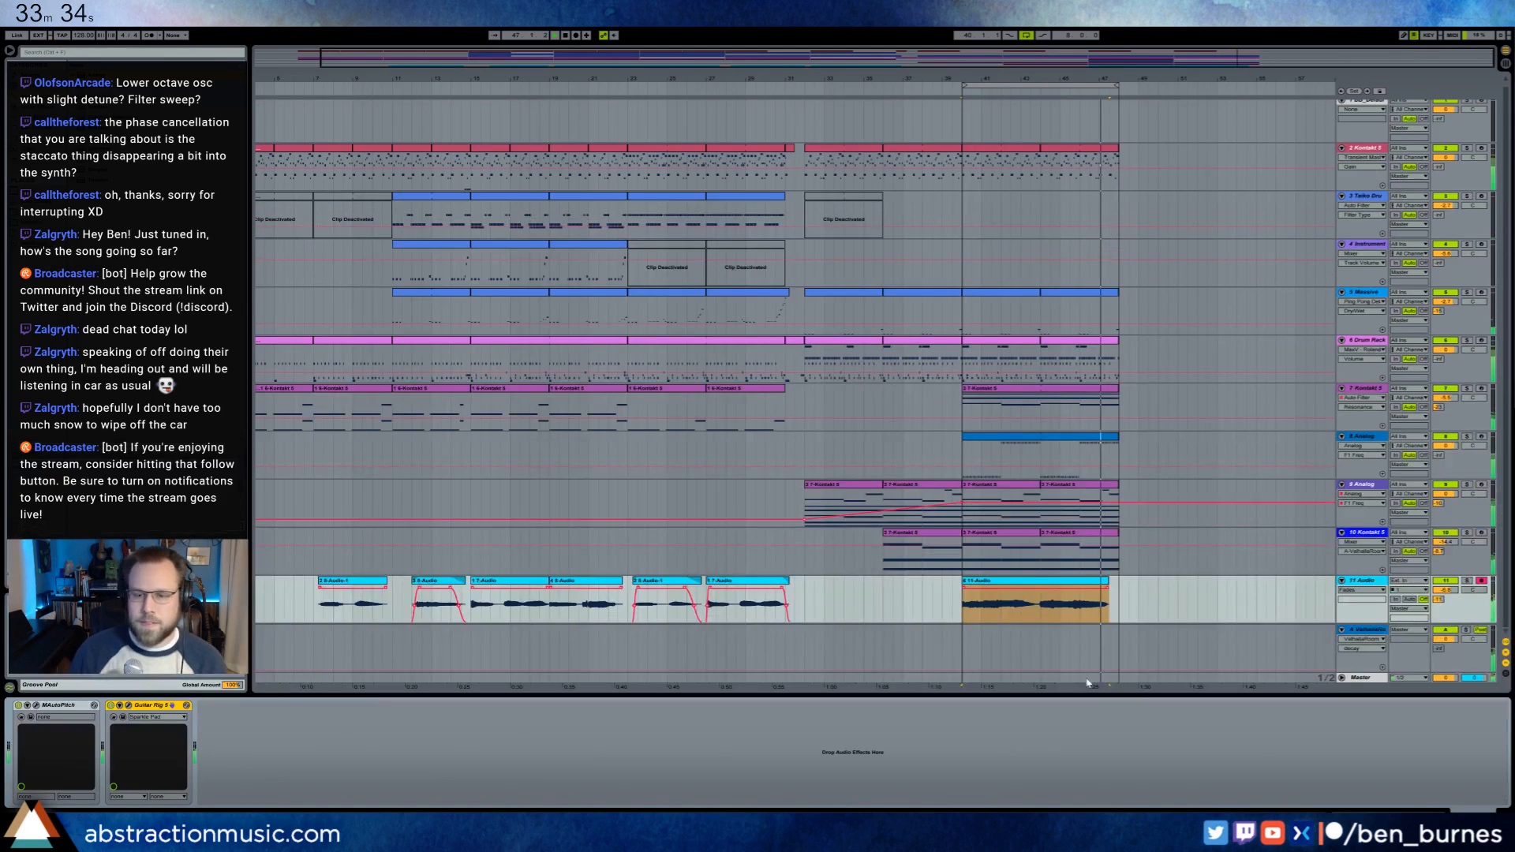
- Readjust the end of the new audio clip to just before bar 48 and give it a longer fade-out
drag(1108, 582, 1114, 587)
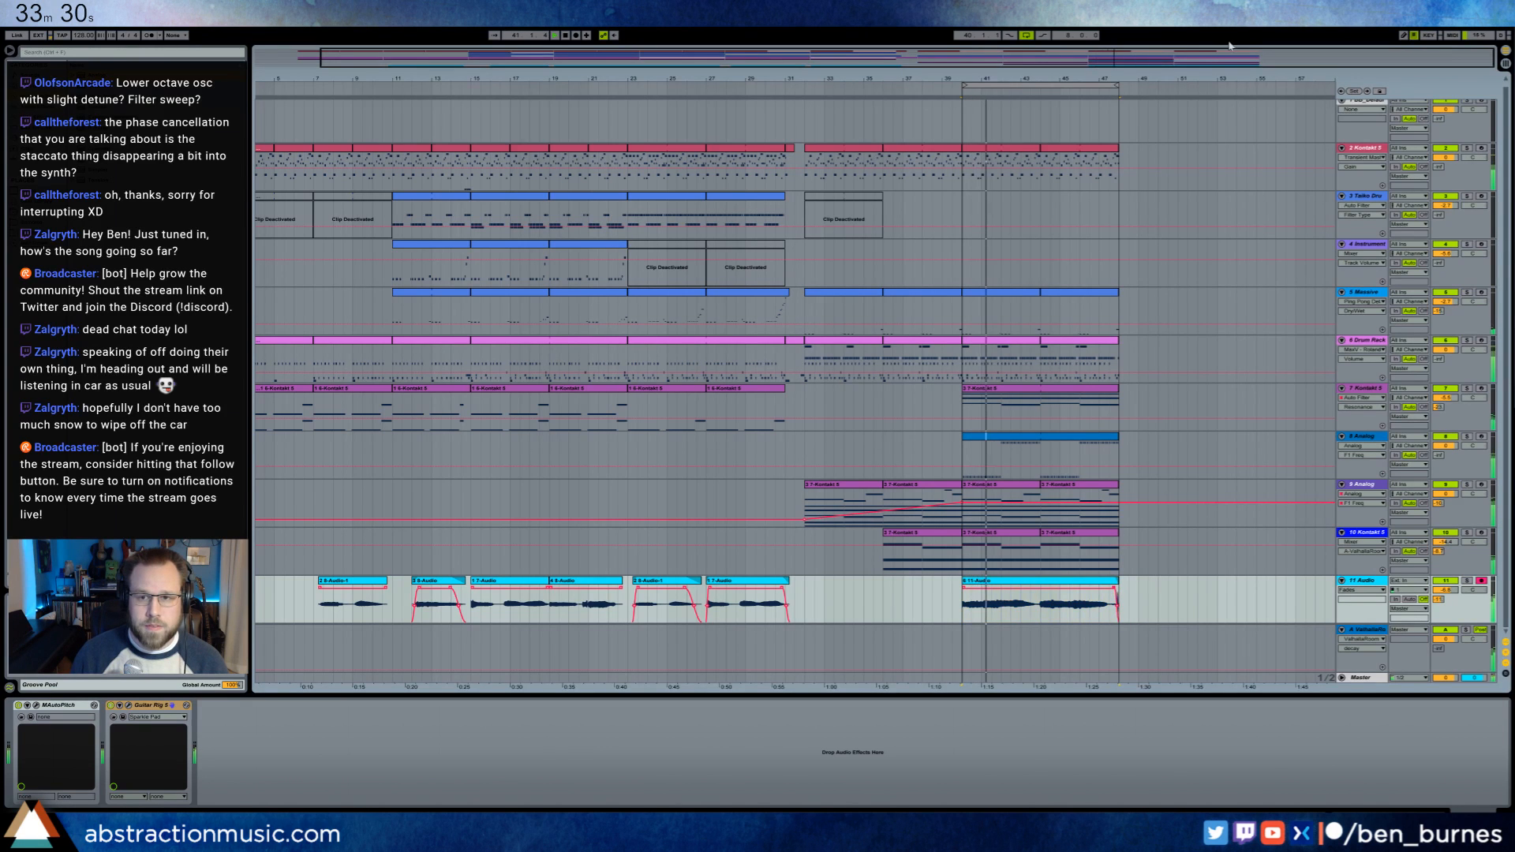
scroll(1128, 557, up, 5)
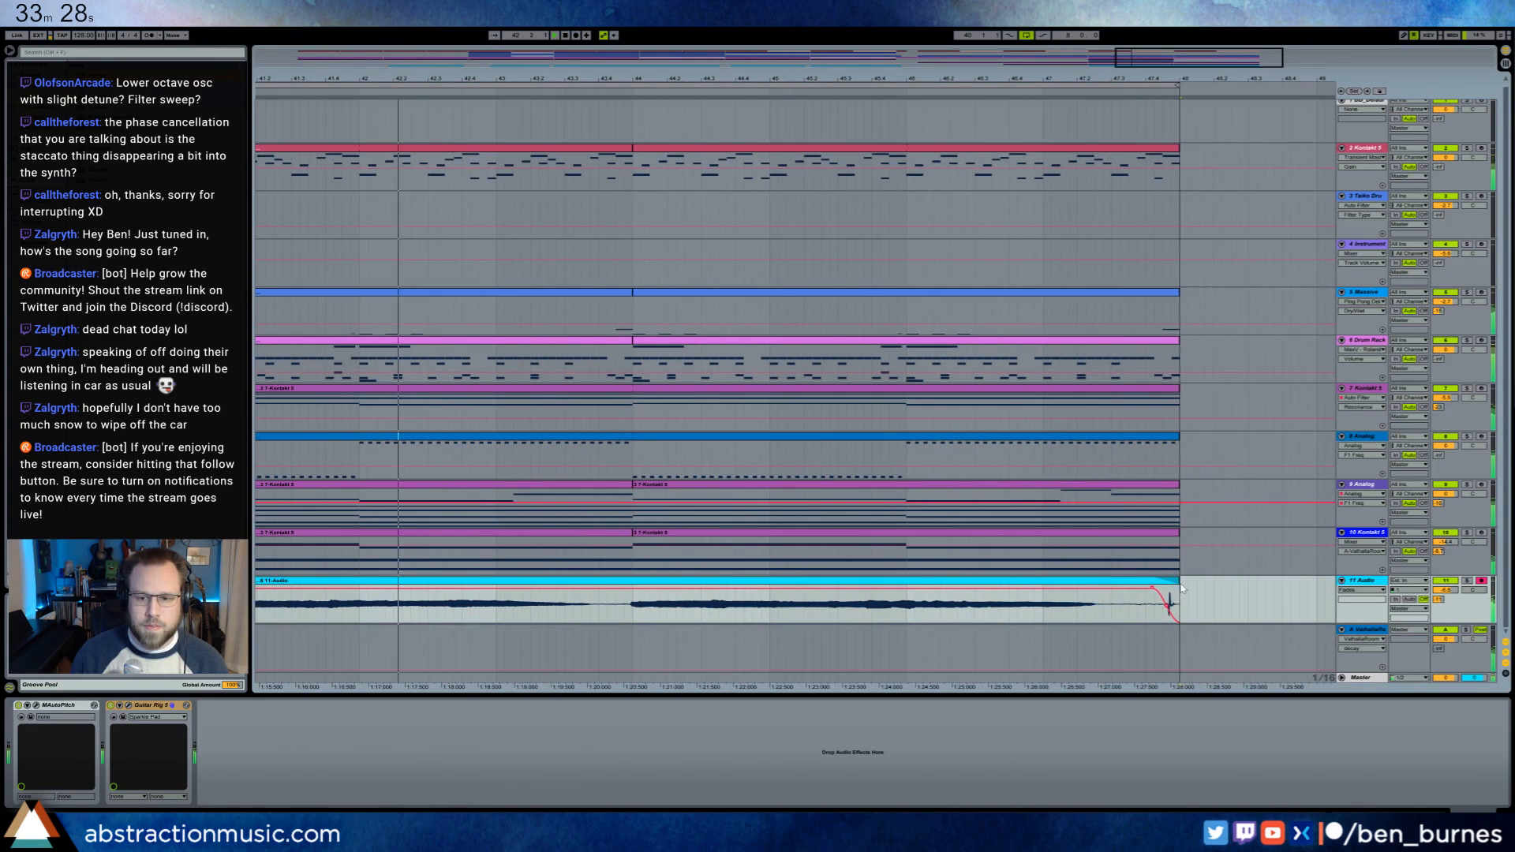
drag(1172, 601, 1113, 588)
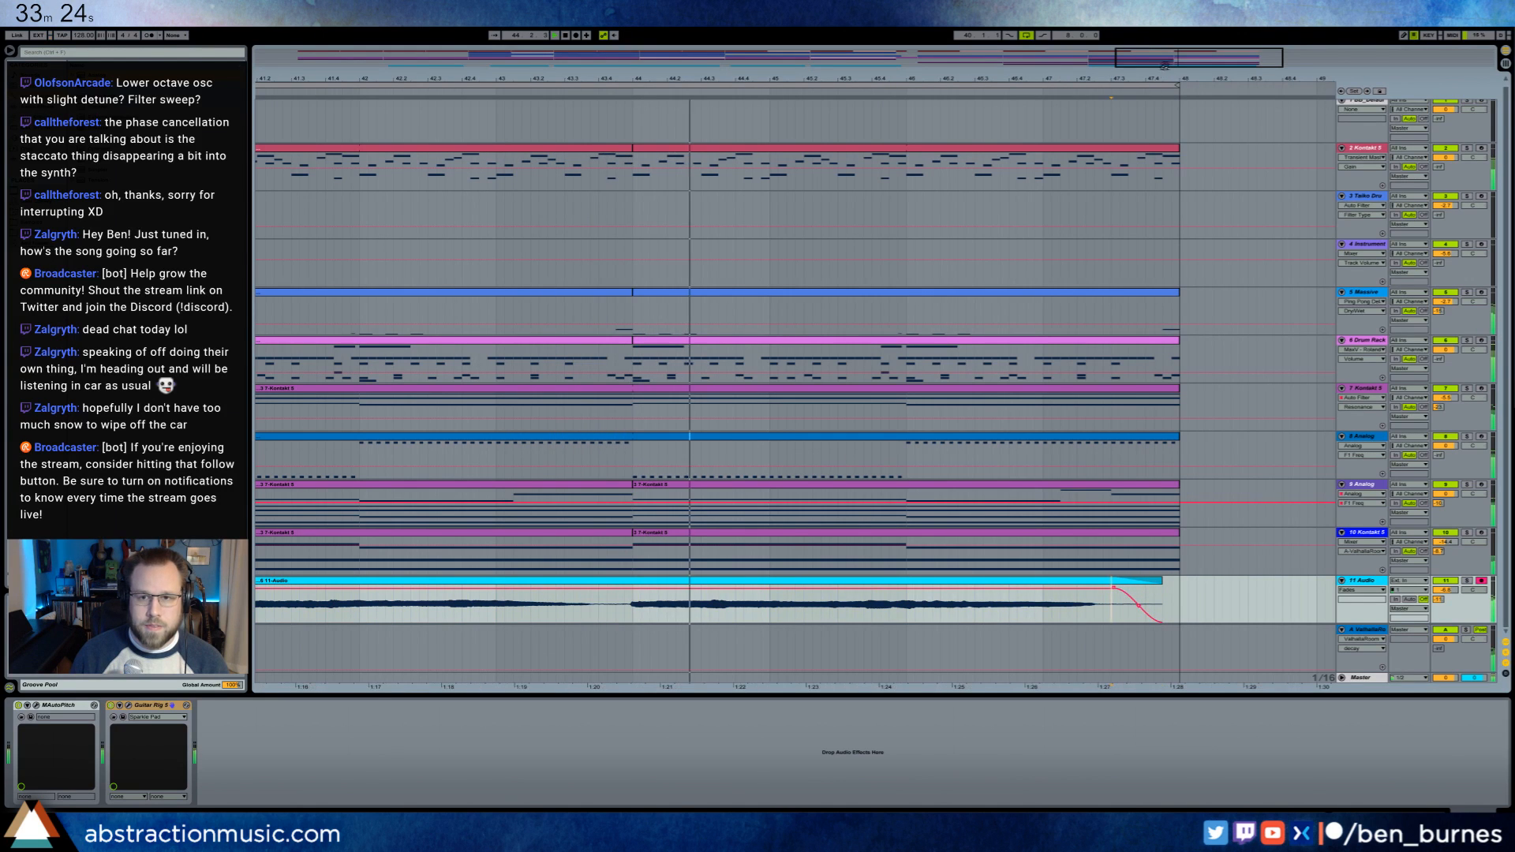
- Copy the Taiko drum clip from bar 11 to bar 40 and extend the copy to bar 48
drag(560, 79, 1005, 20)
scroll(365, 190, left, 5)
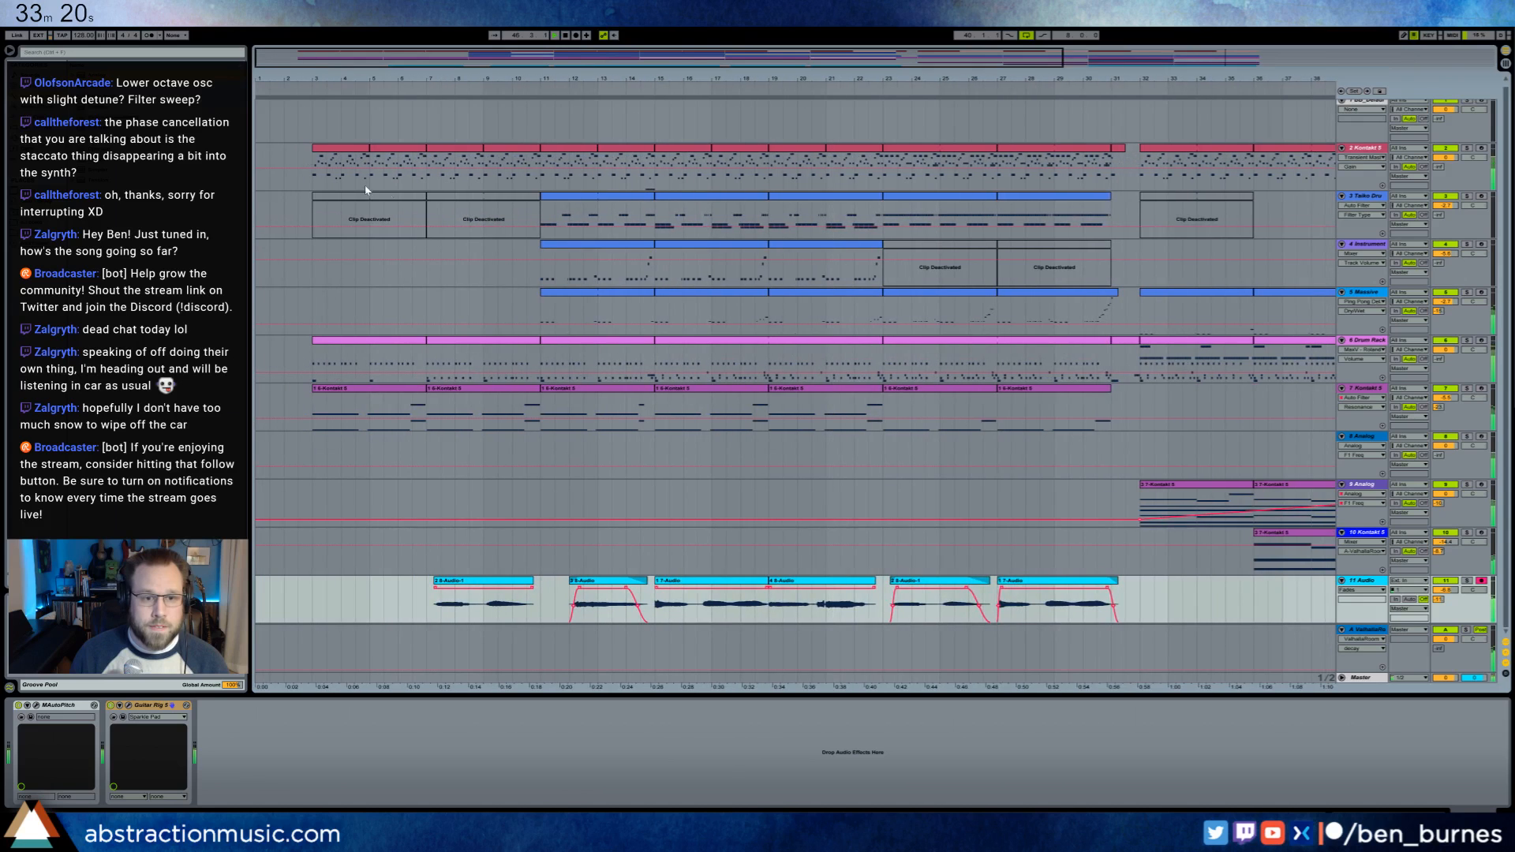
click(563, 199)
scroll(801, 204, right, 6)
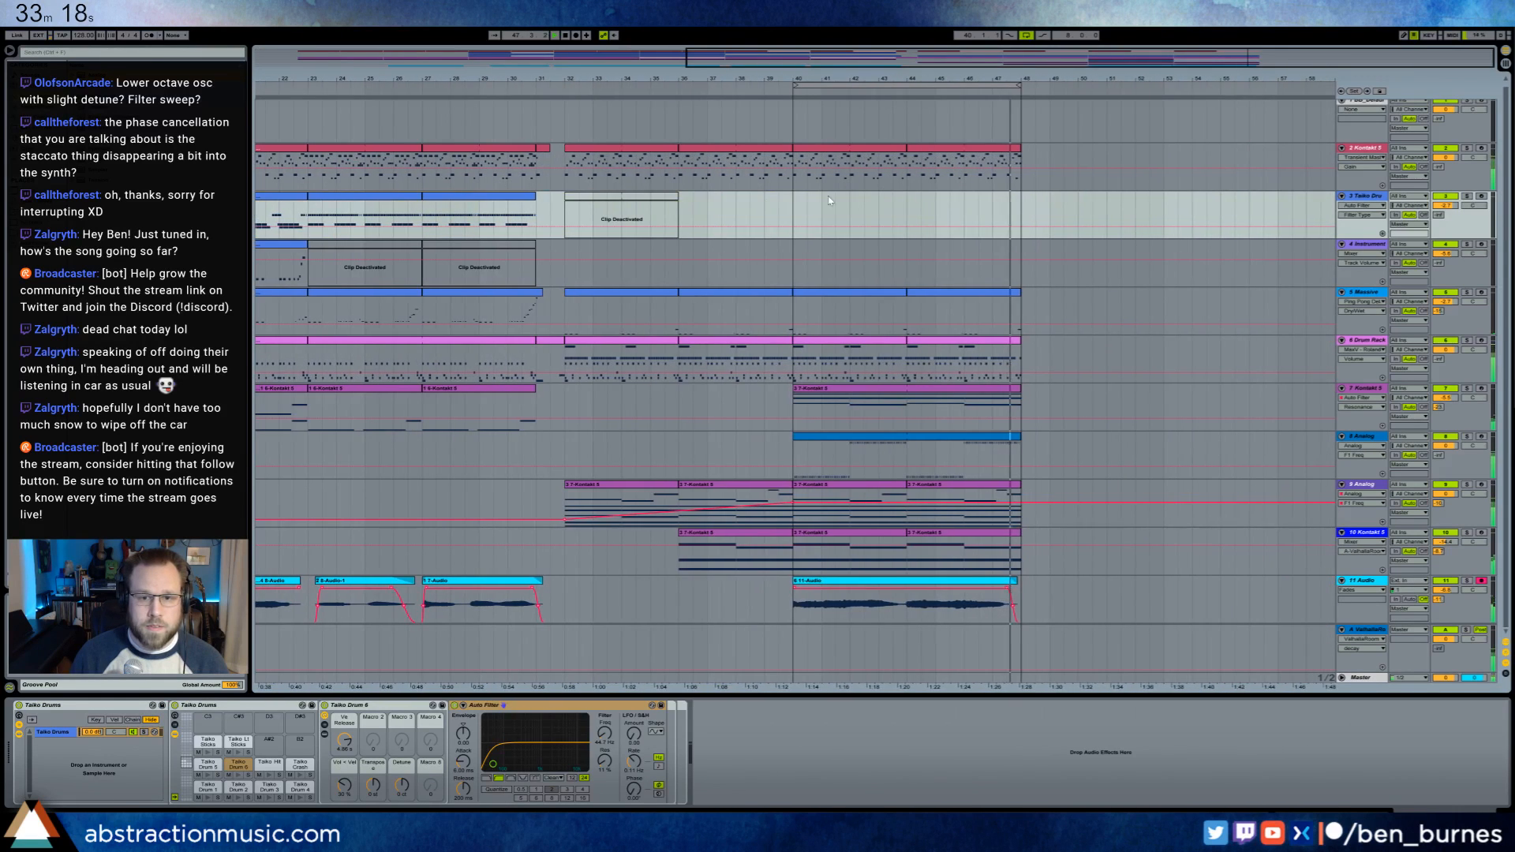
click(799, 203)
key(ctrl+v)
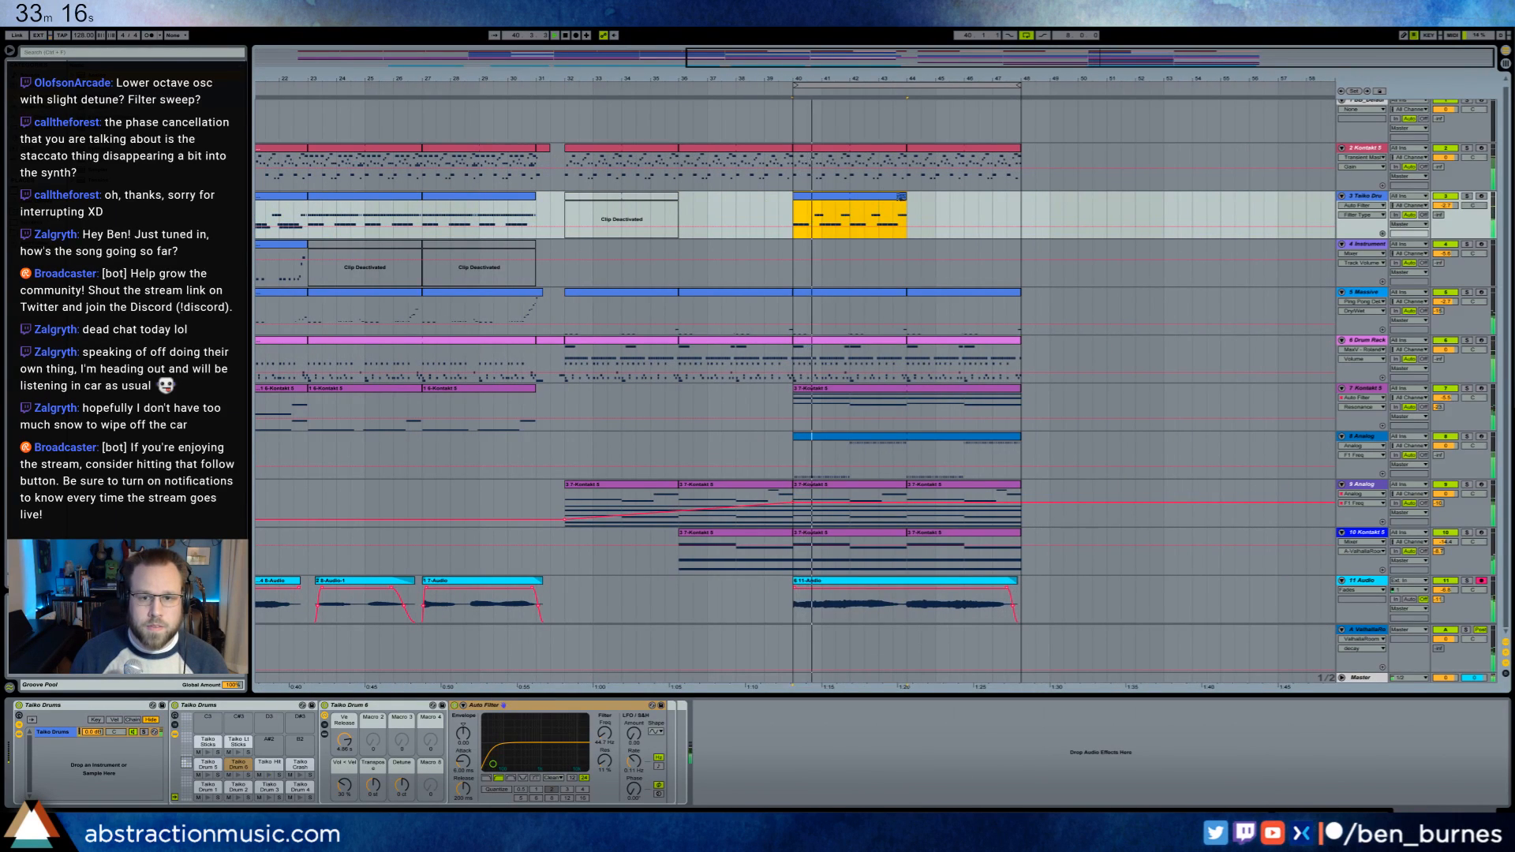
drag(905, 198, 1020, 206)
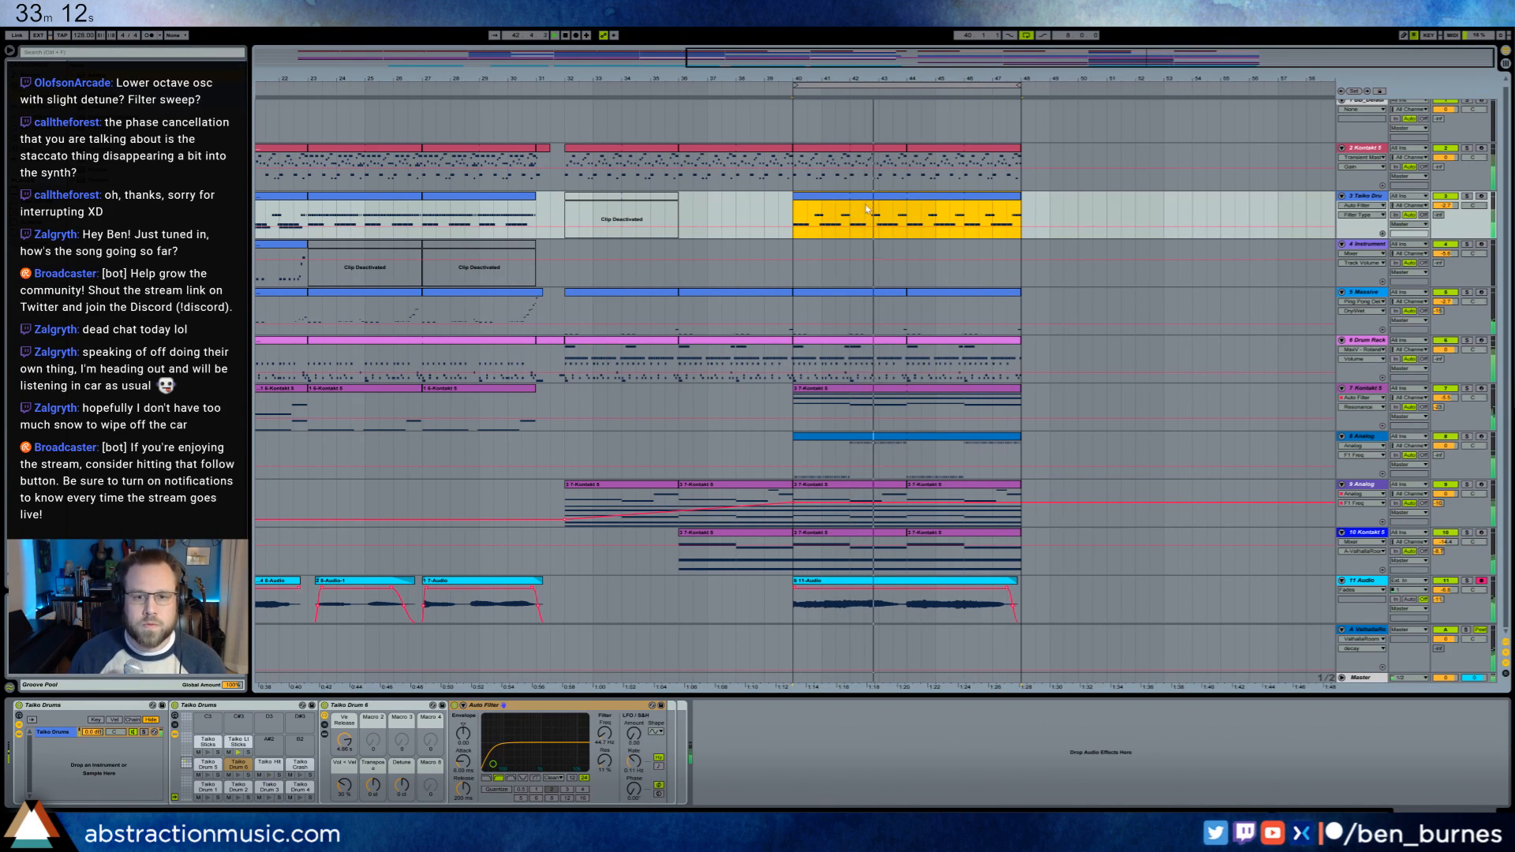
- In the new Taiko clip, deactivate the second group of Taiko Hit notes, keeping the opening hits
double_click(803, 228)
drag(831, 607, 1200, 643)
mouse_move(622, 606)
mouse_down()
mouse_move(292, 642)
mouse_move(333, 600)
mouse_up()
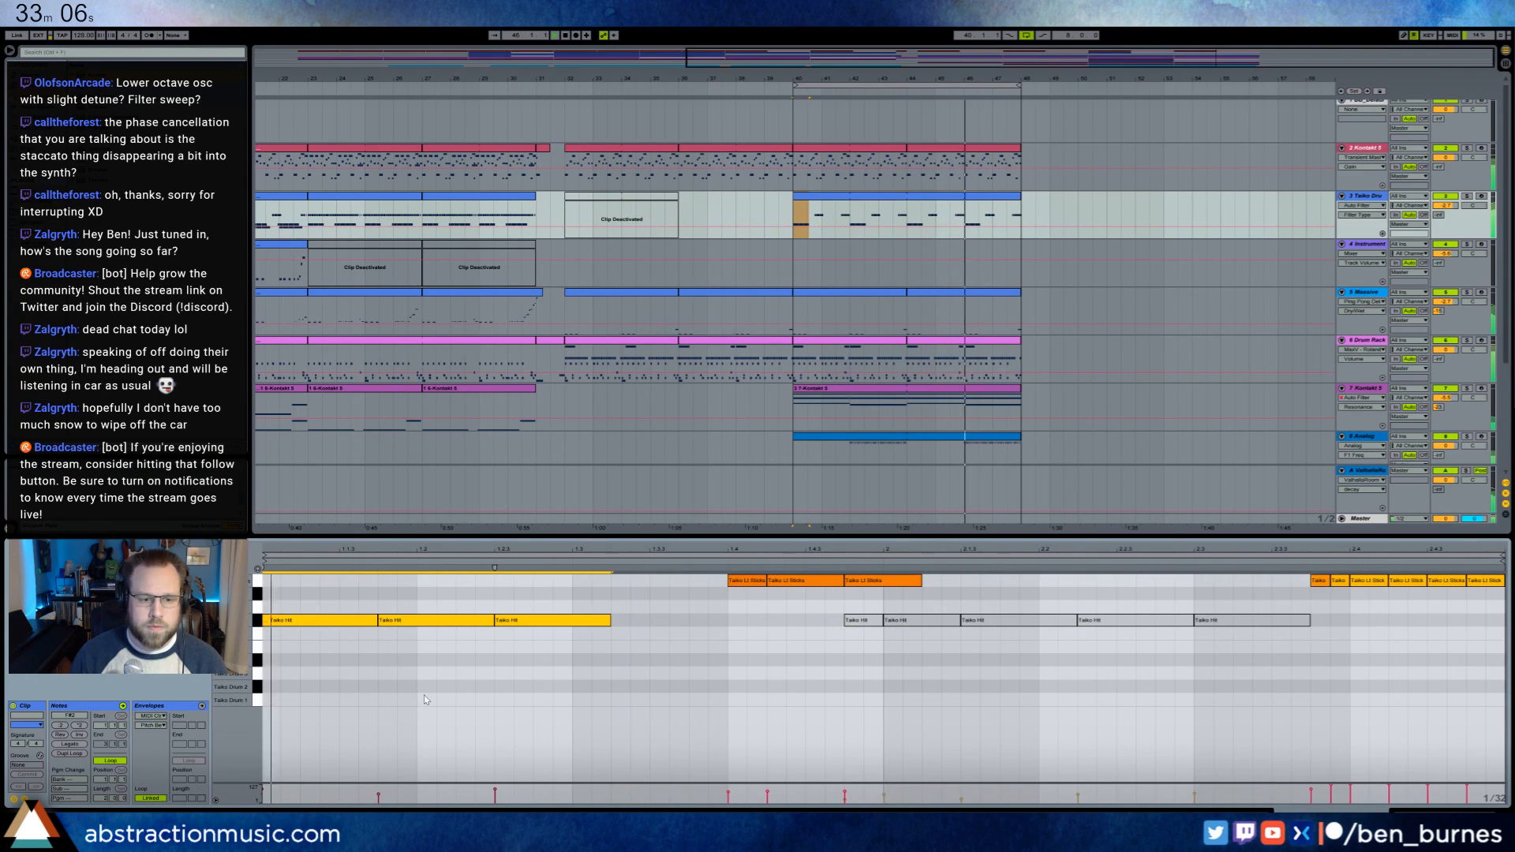
click(411, 688)
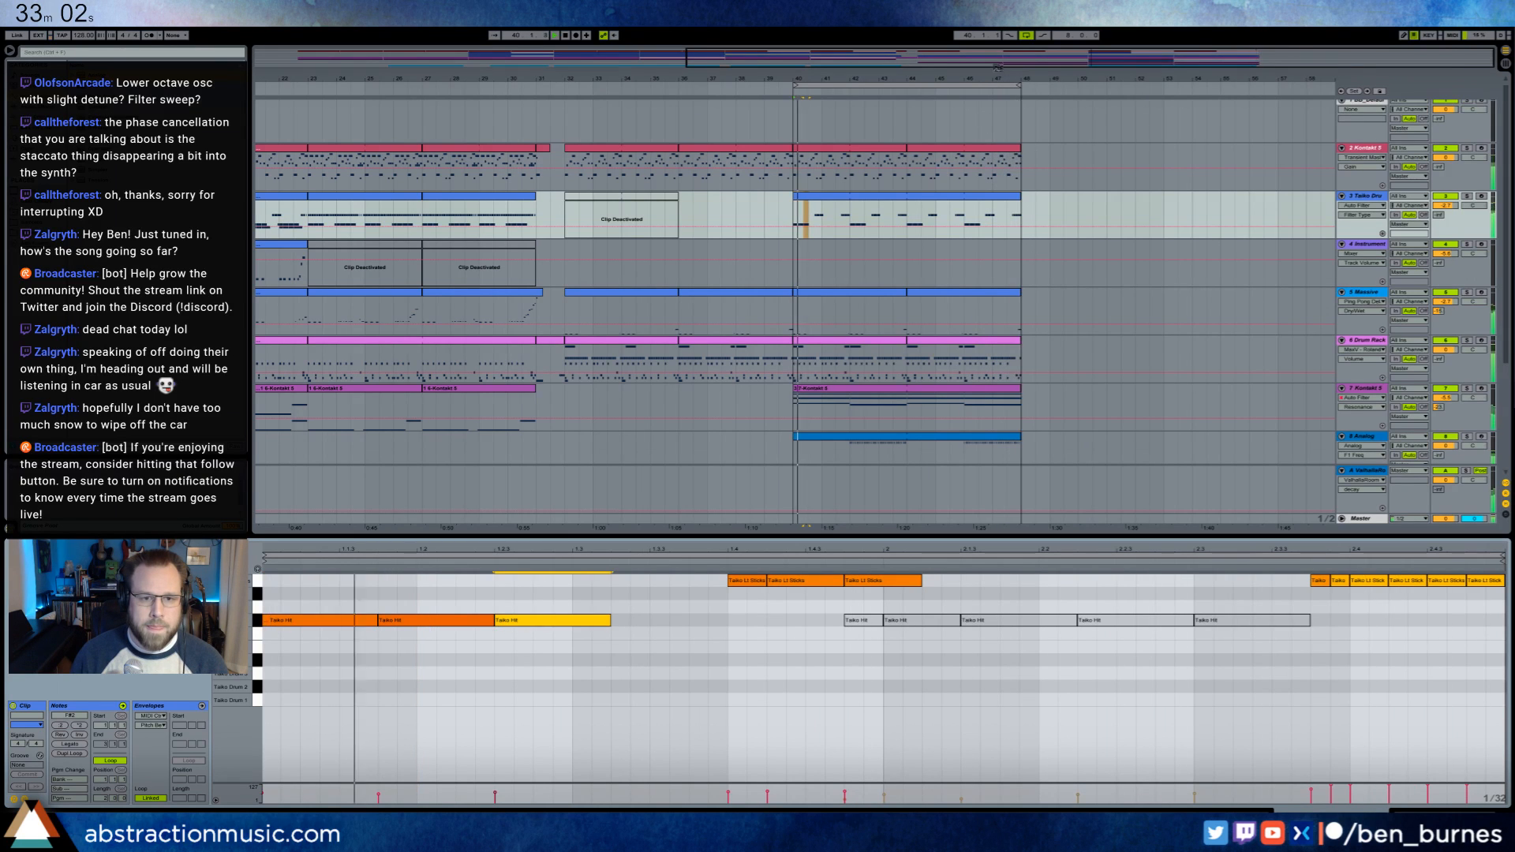
- Copy the instrument rack clip from bar 19 to bar 40 and duplicate it to fill up to bar 48
drag(998, 61, 1183, 61)
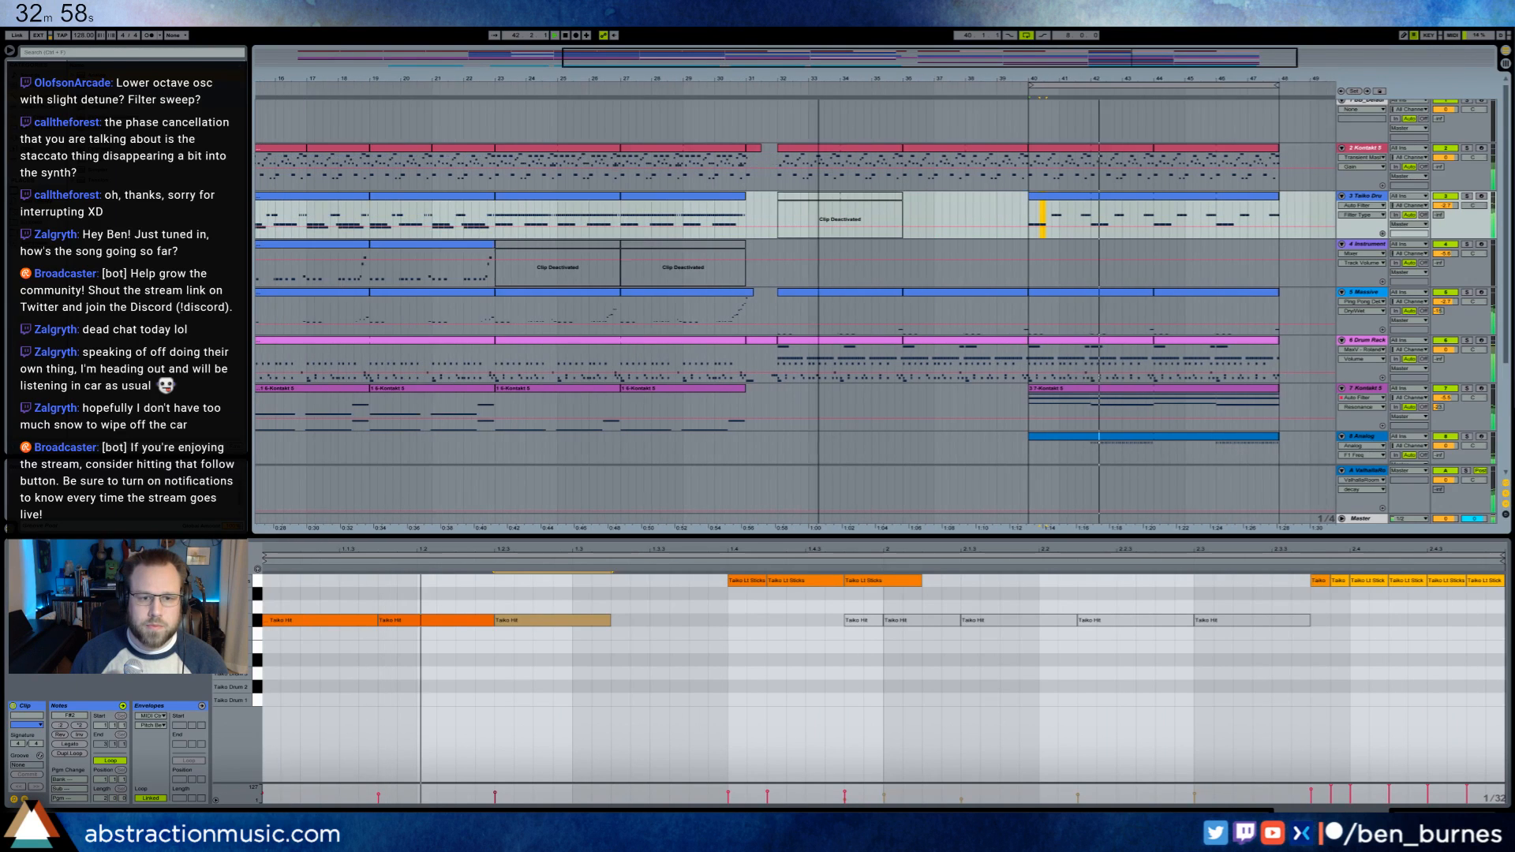
drag(945, 61, 905, 62)
click(470, 237)
click(522, 245)
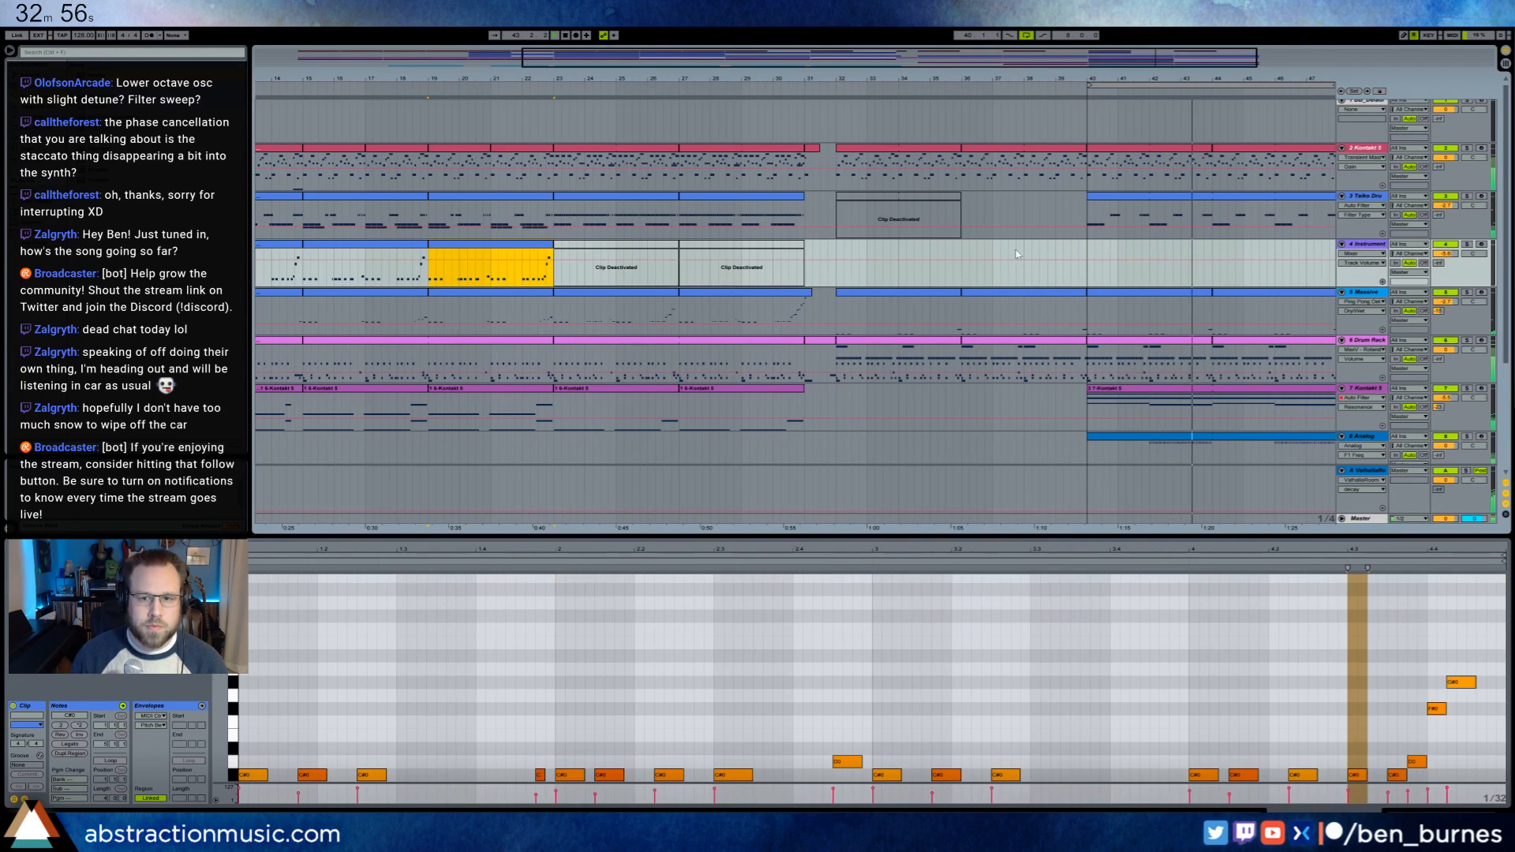
click(1088, 265)
key(ctrl+v)
mouse_move(1211, 244)
mouse_down()
mouse_move(1406, 247)
mouse_move(1199, 257)
mouse_up()
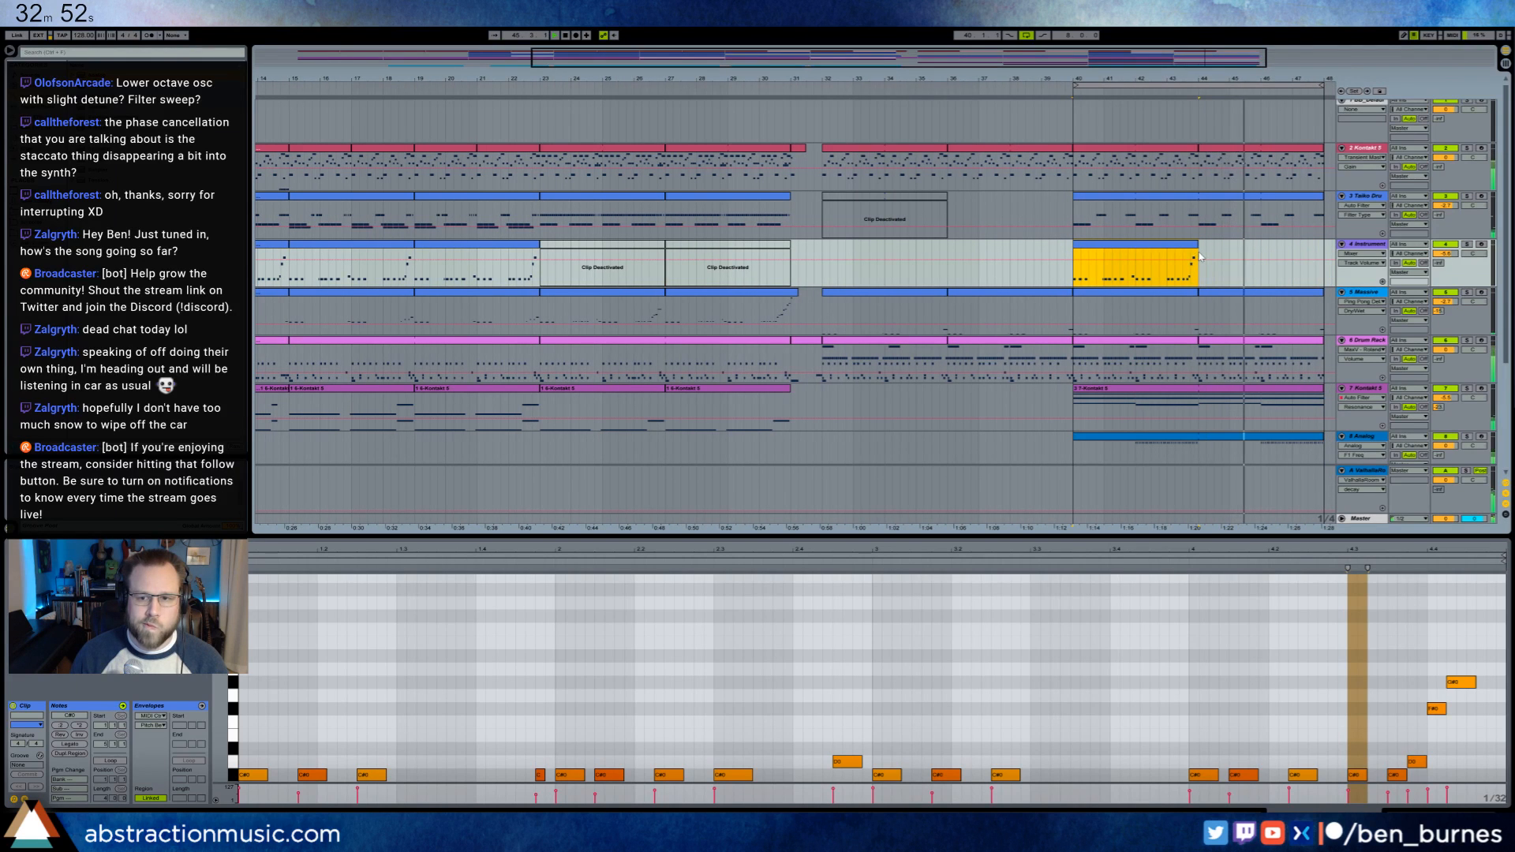
key(ctrl+d)
scroll(1200, 205, right, 5)
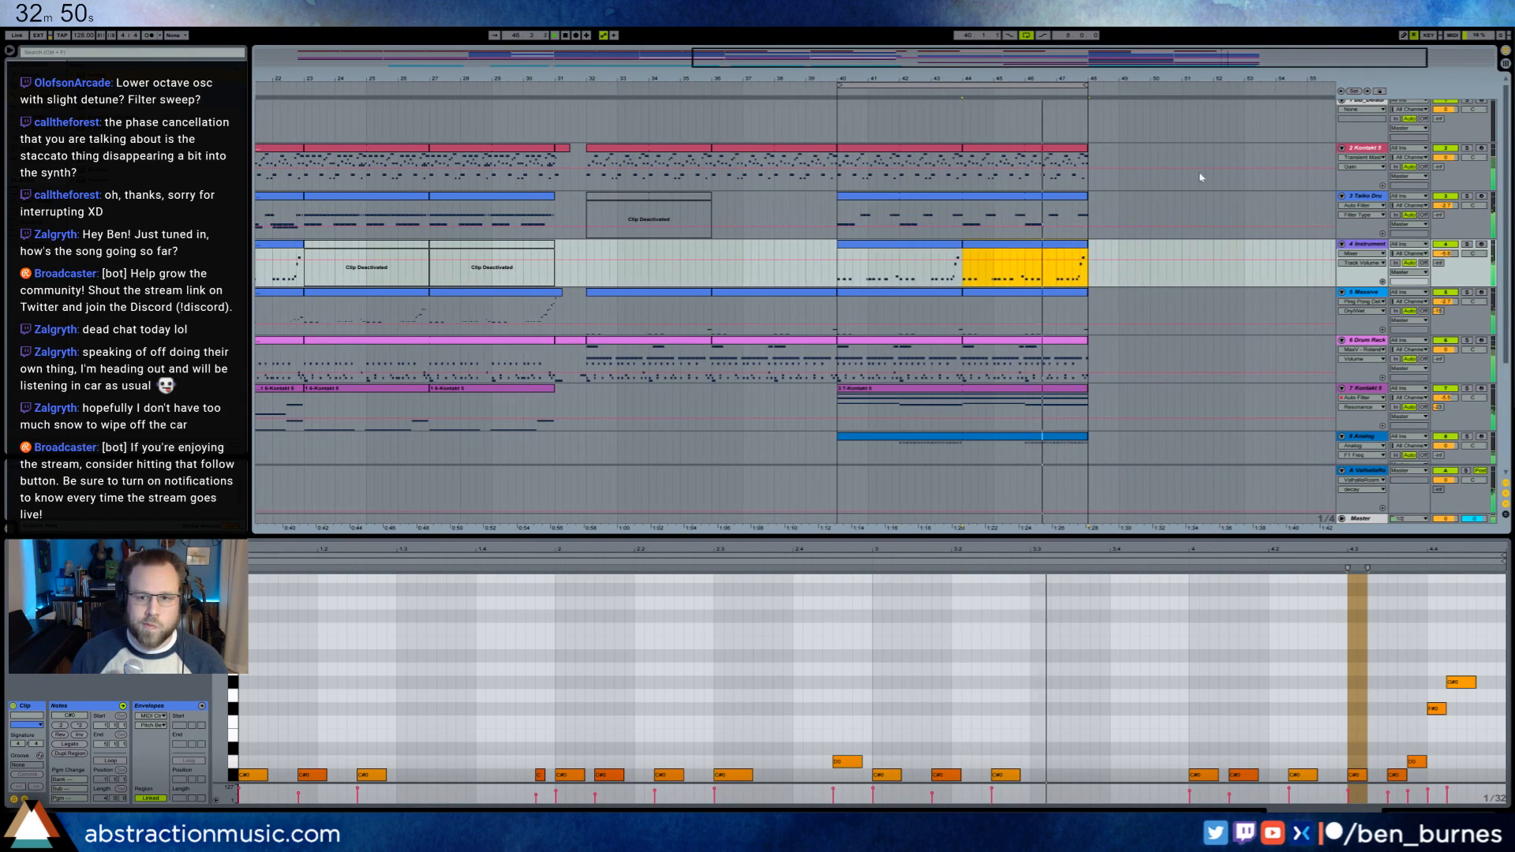
- In the instrument rack clip at bar 40, deactivate the second note group and the last group with its rising run
click(953, 249)
scroll(514, 683, down, 3)
drag(515, 683, 718, 768)
drag(1168, 662, 1451, 755)
key(0)
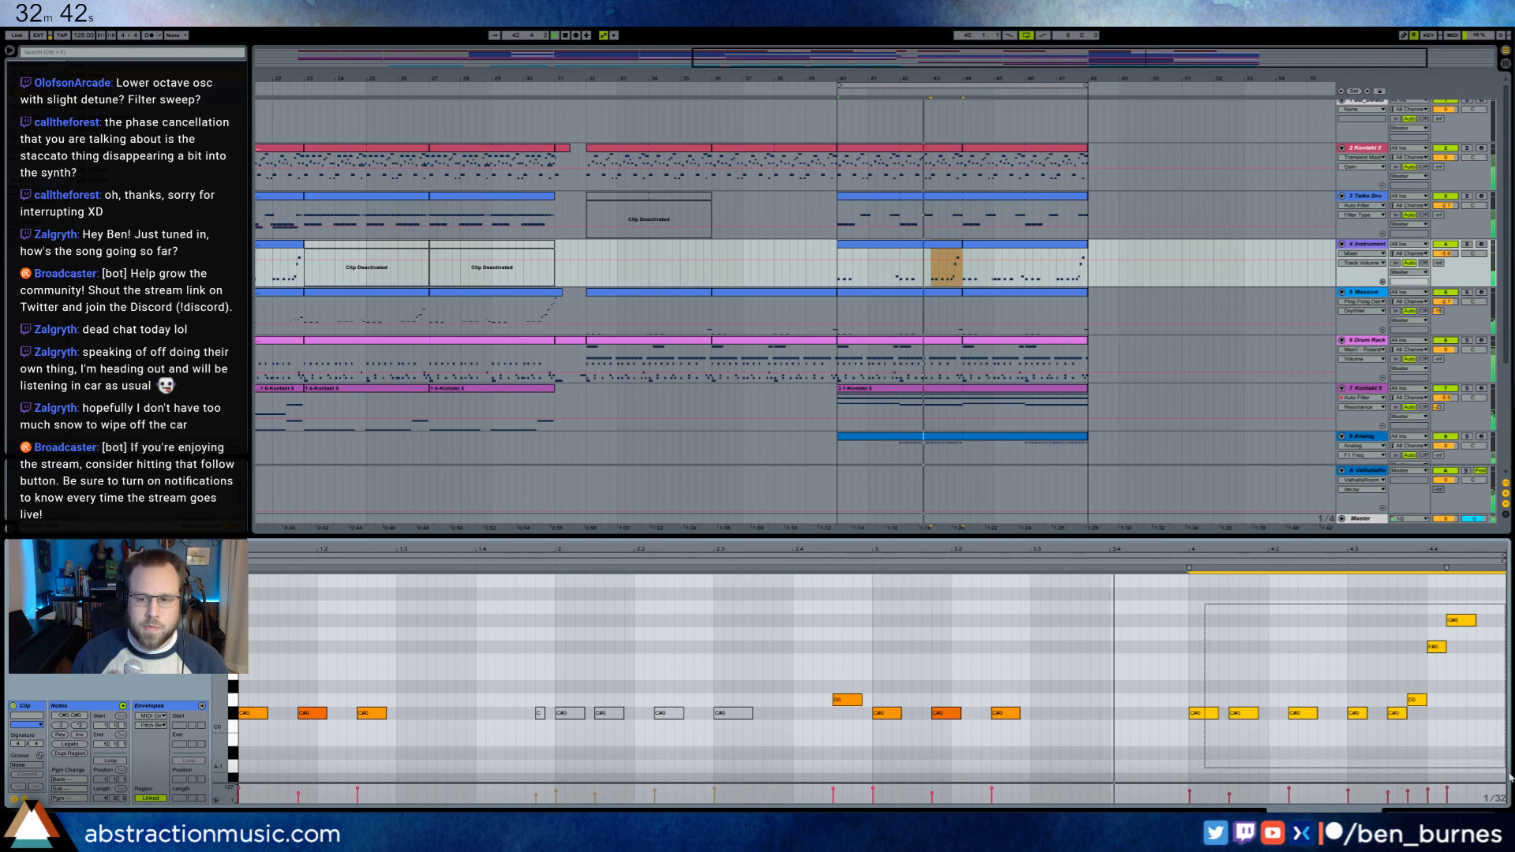
- In the instrument rack clip at bar 44, deactivate the second note group and the low notes before the closing rising run
click(1022, 260)
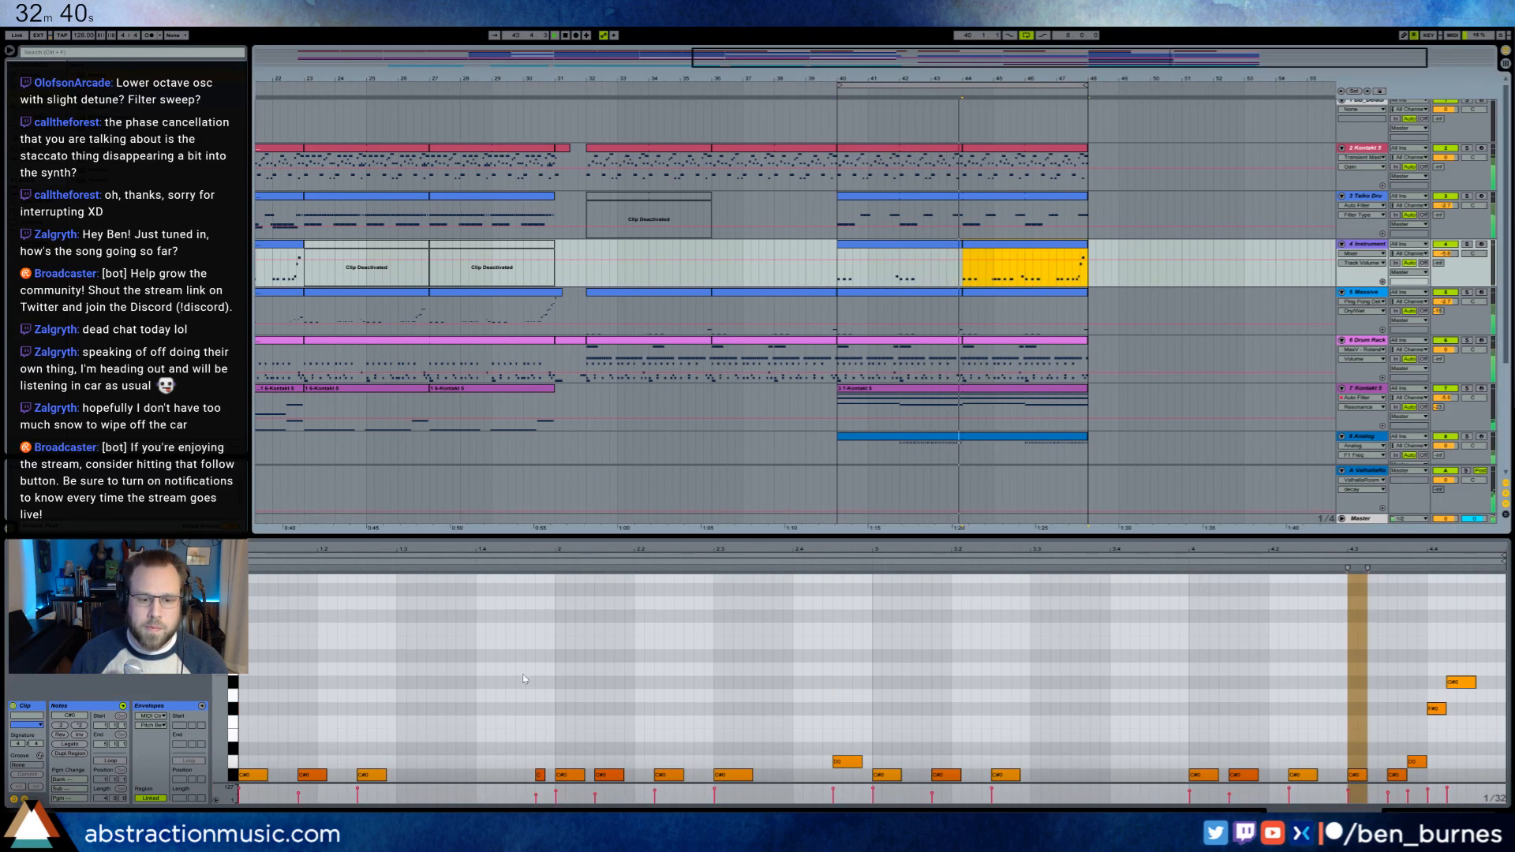
drag(525, 679, 758, 781)
key(0)
drag(1067, 664, 1368, 781)
key(0)
- Shorten the last note of the bar 44 clip's rising run and add two higher notes after it, lowering the first one a semitone
click(1472, 681)
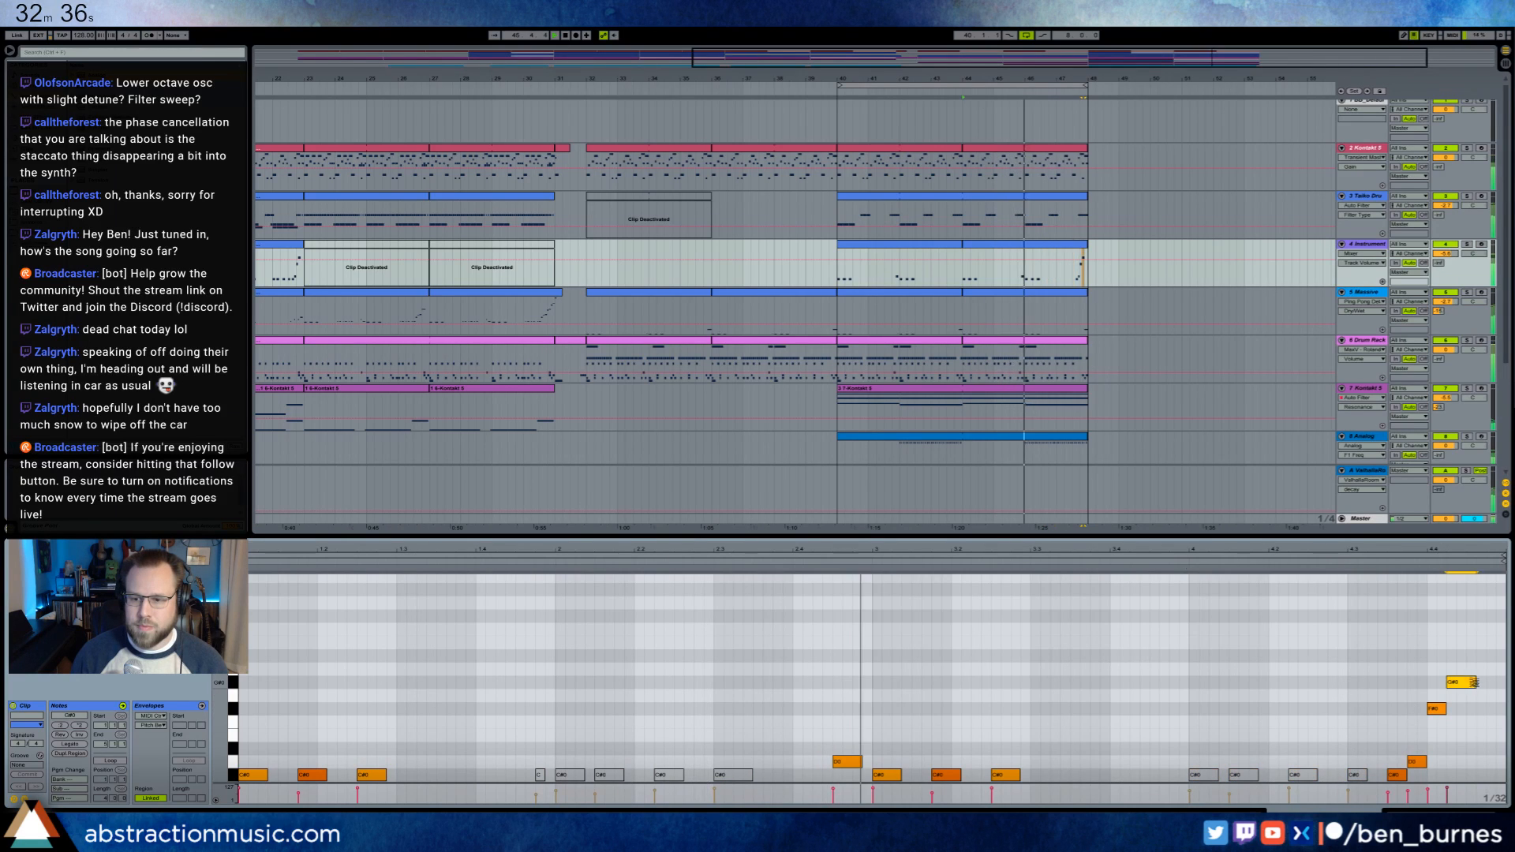
drag(1476, 682, 1487, 656)
double_click(1471, 656)
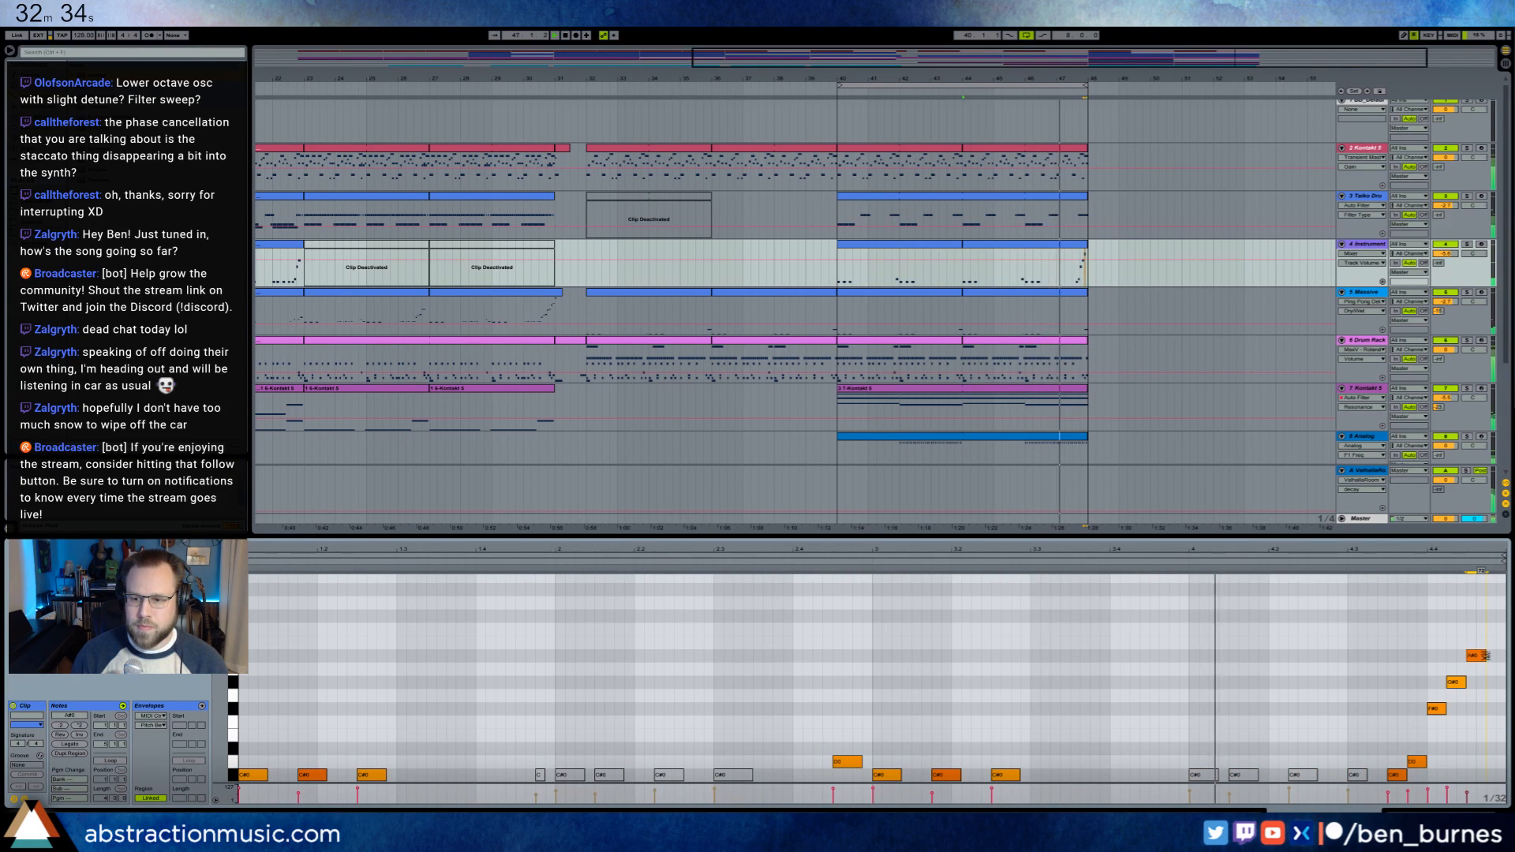
double_click(1493, 603)
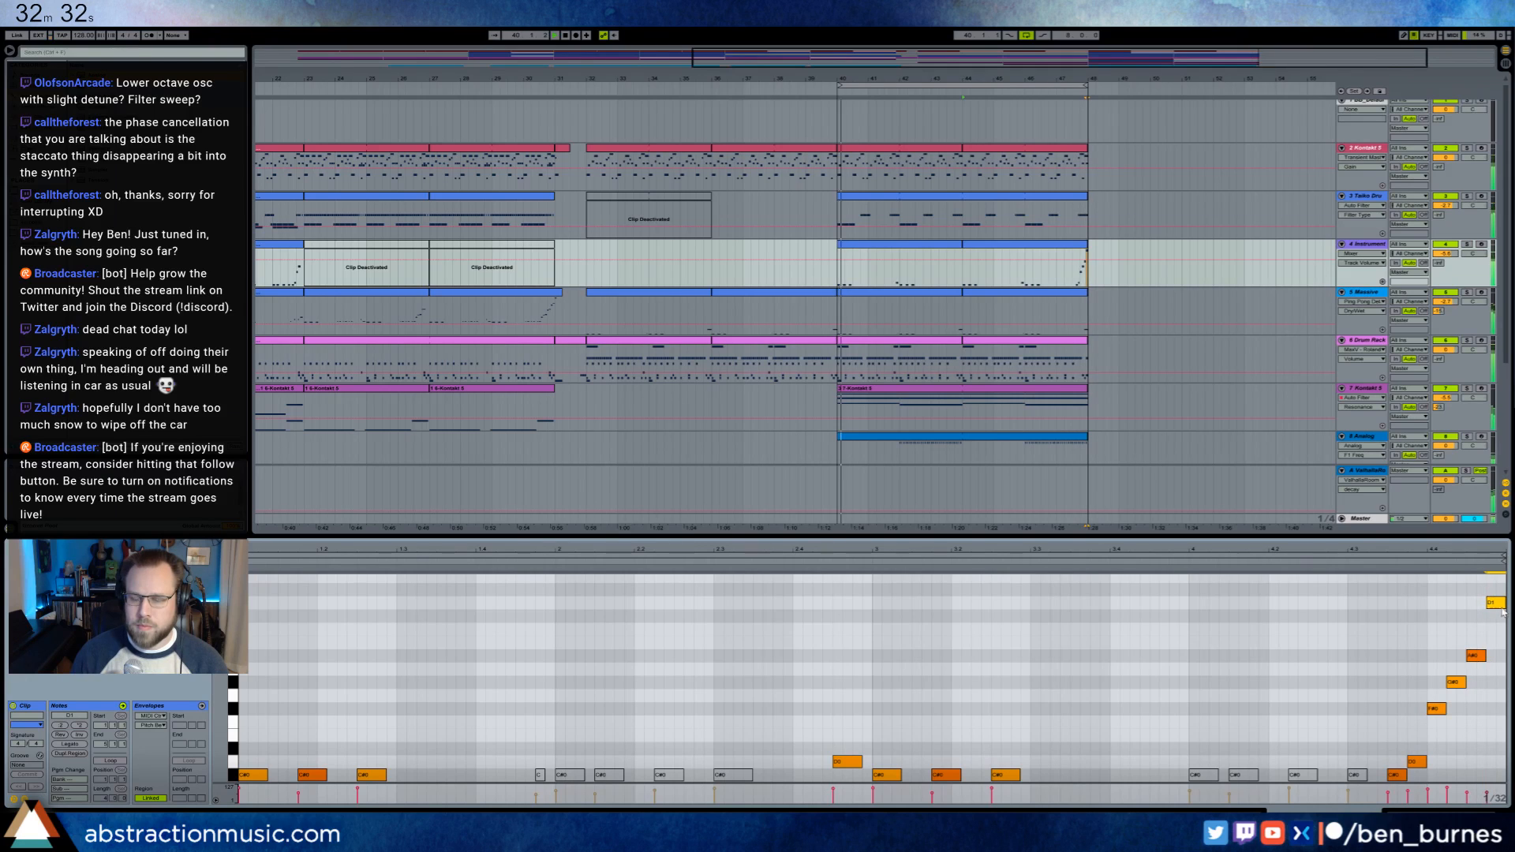
click(1482, 657)
key(Down)
key(Down)
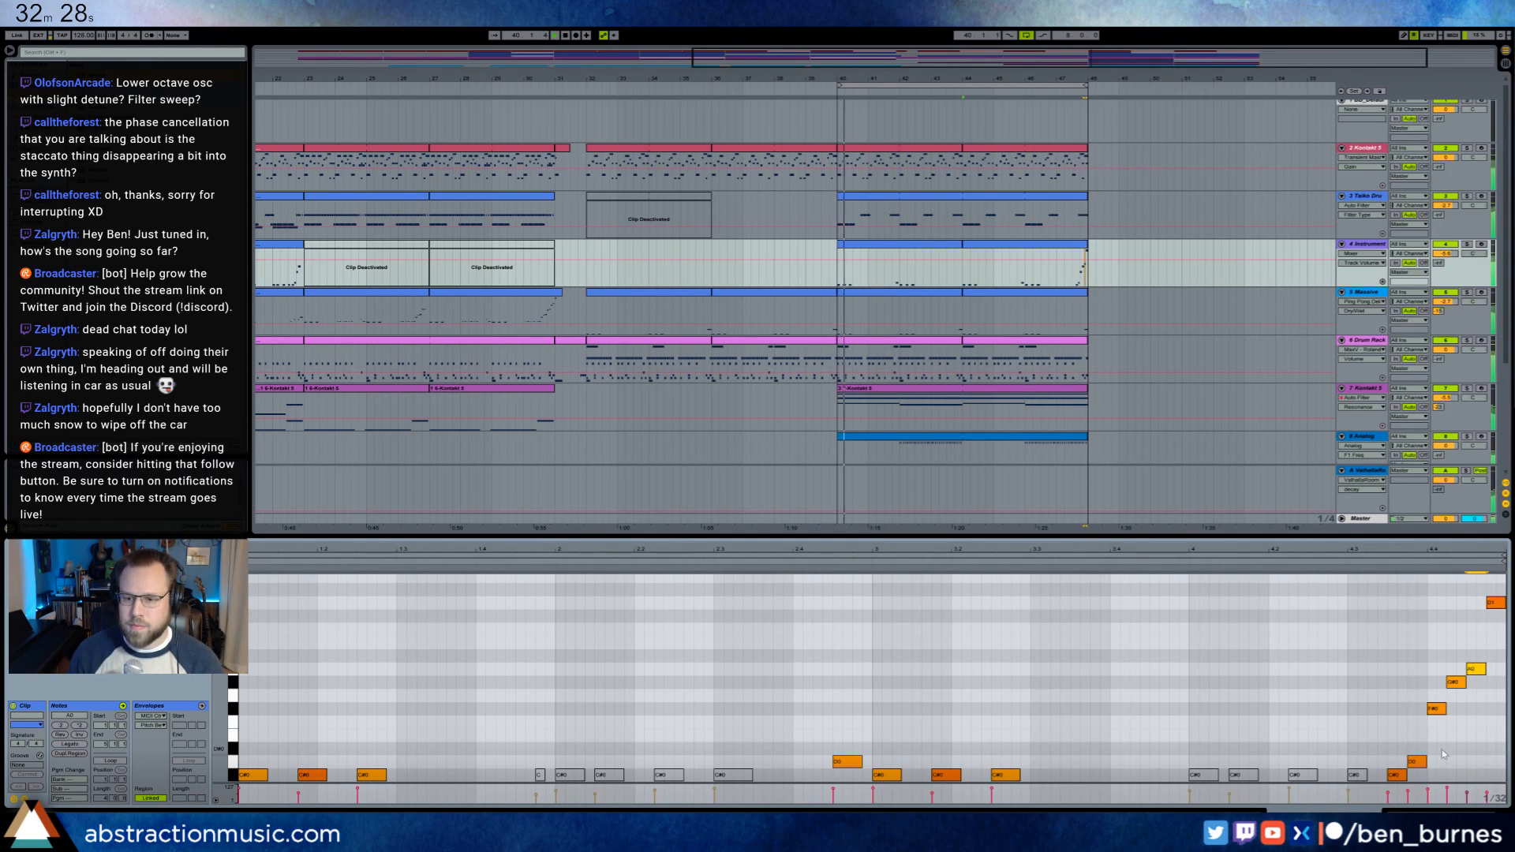
click(1495, 649)
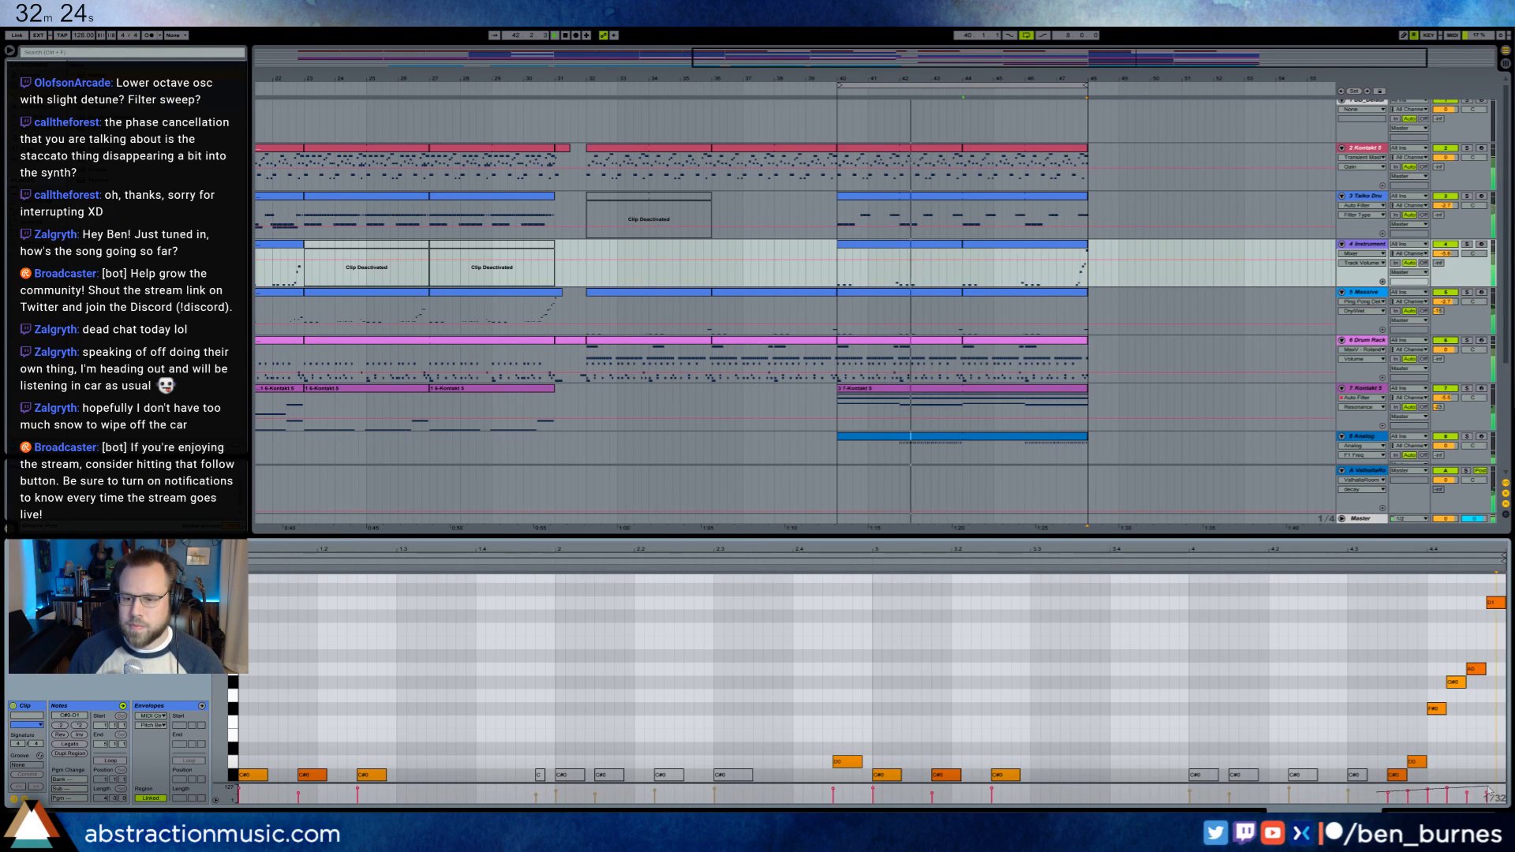
key(shift+Tab)
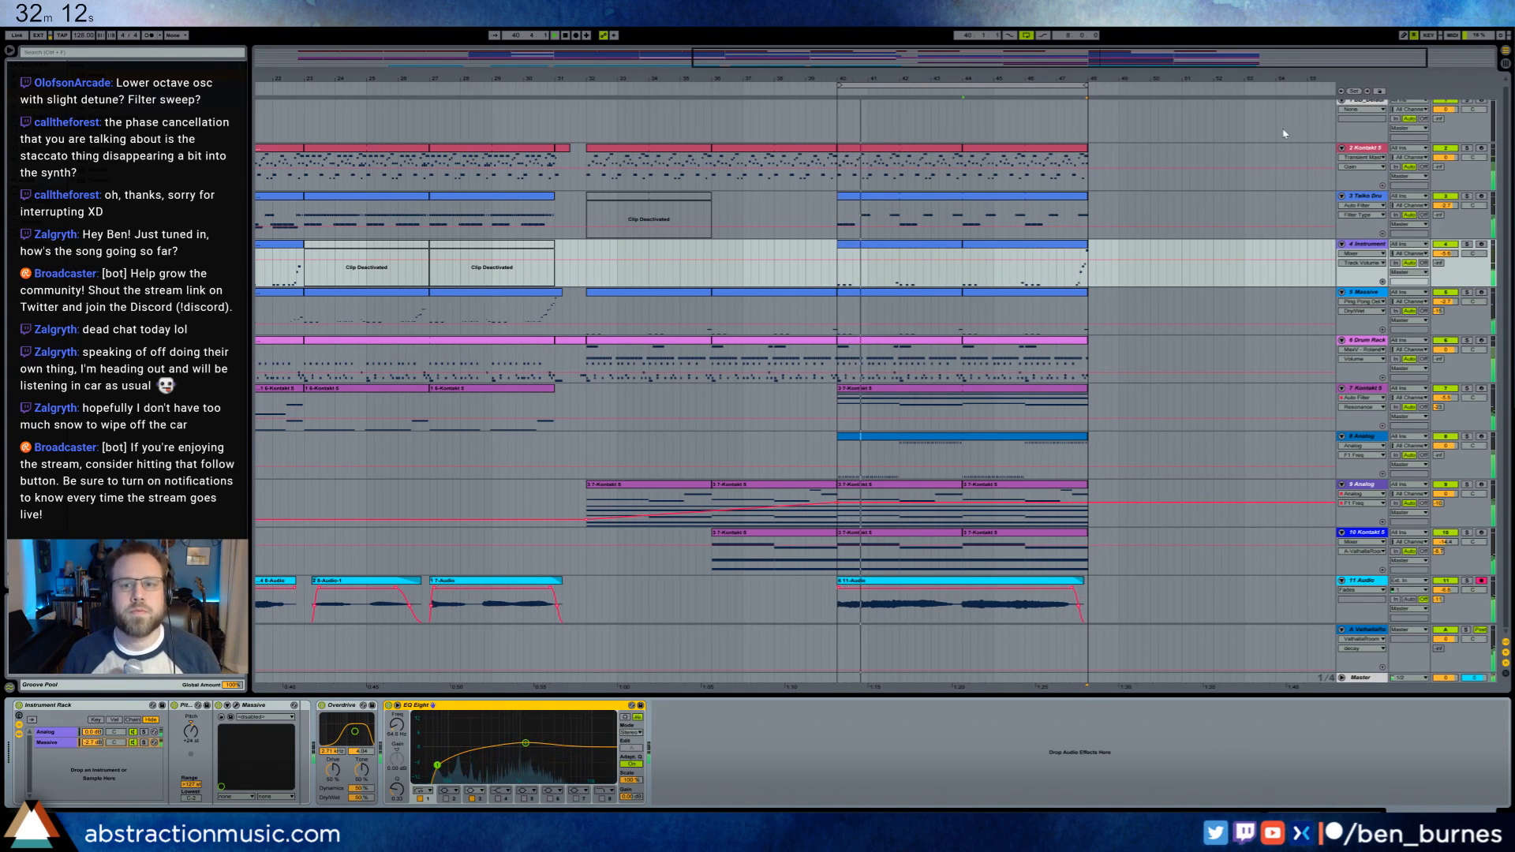
- On the track 9 Analog, enable the second oscillator, change its waveform, detune it slightly and adjust its level
drag(921, 79, 1031, 45)
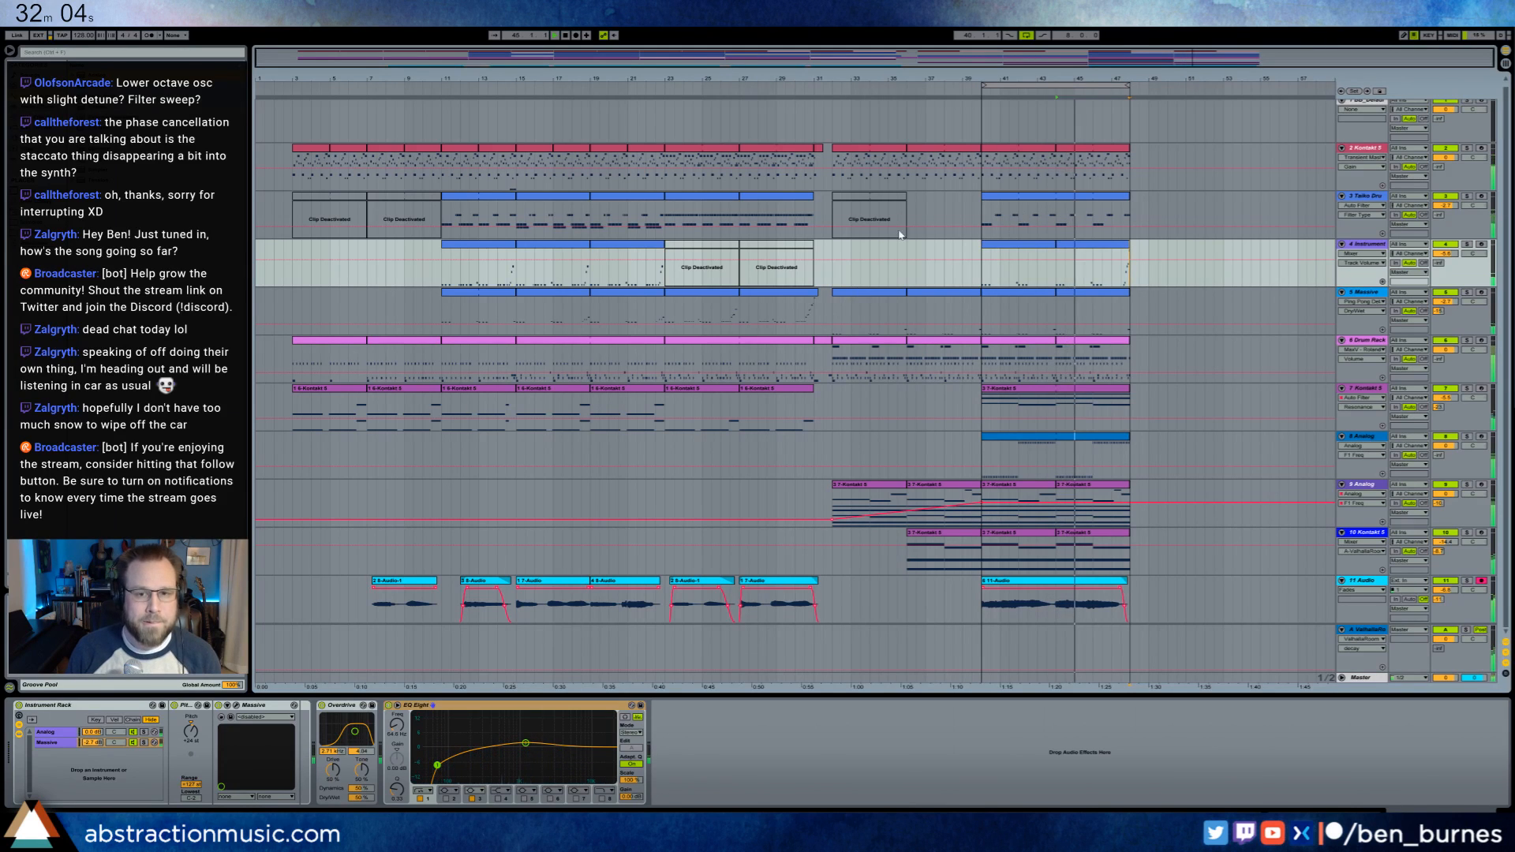
click(1034, 592)
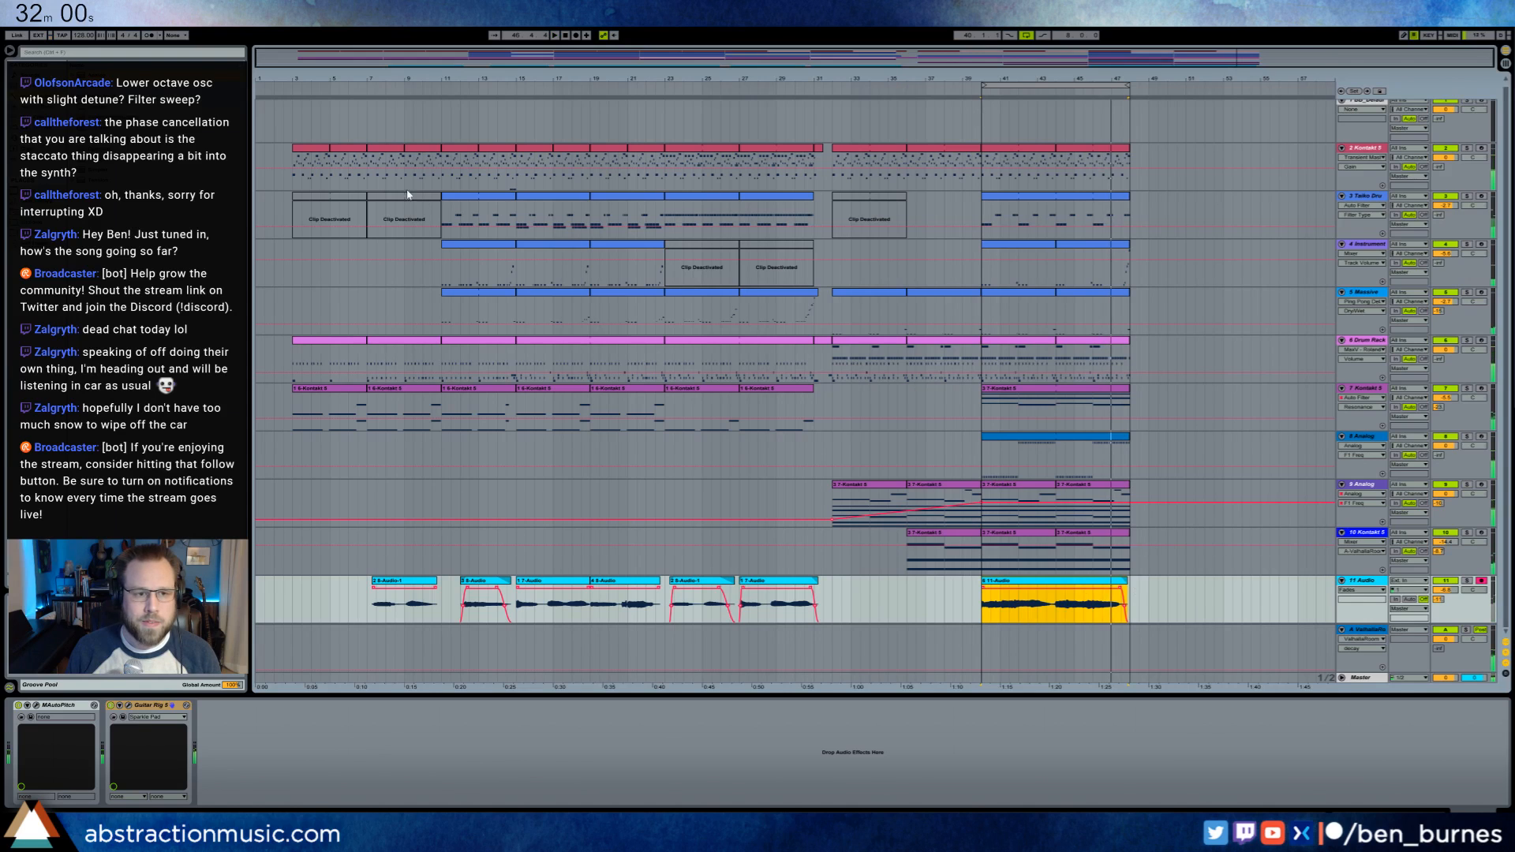
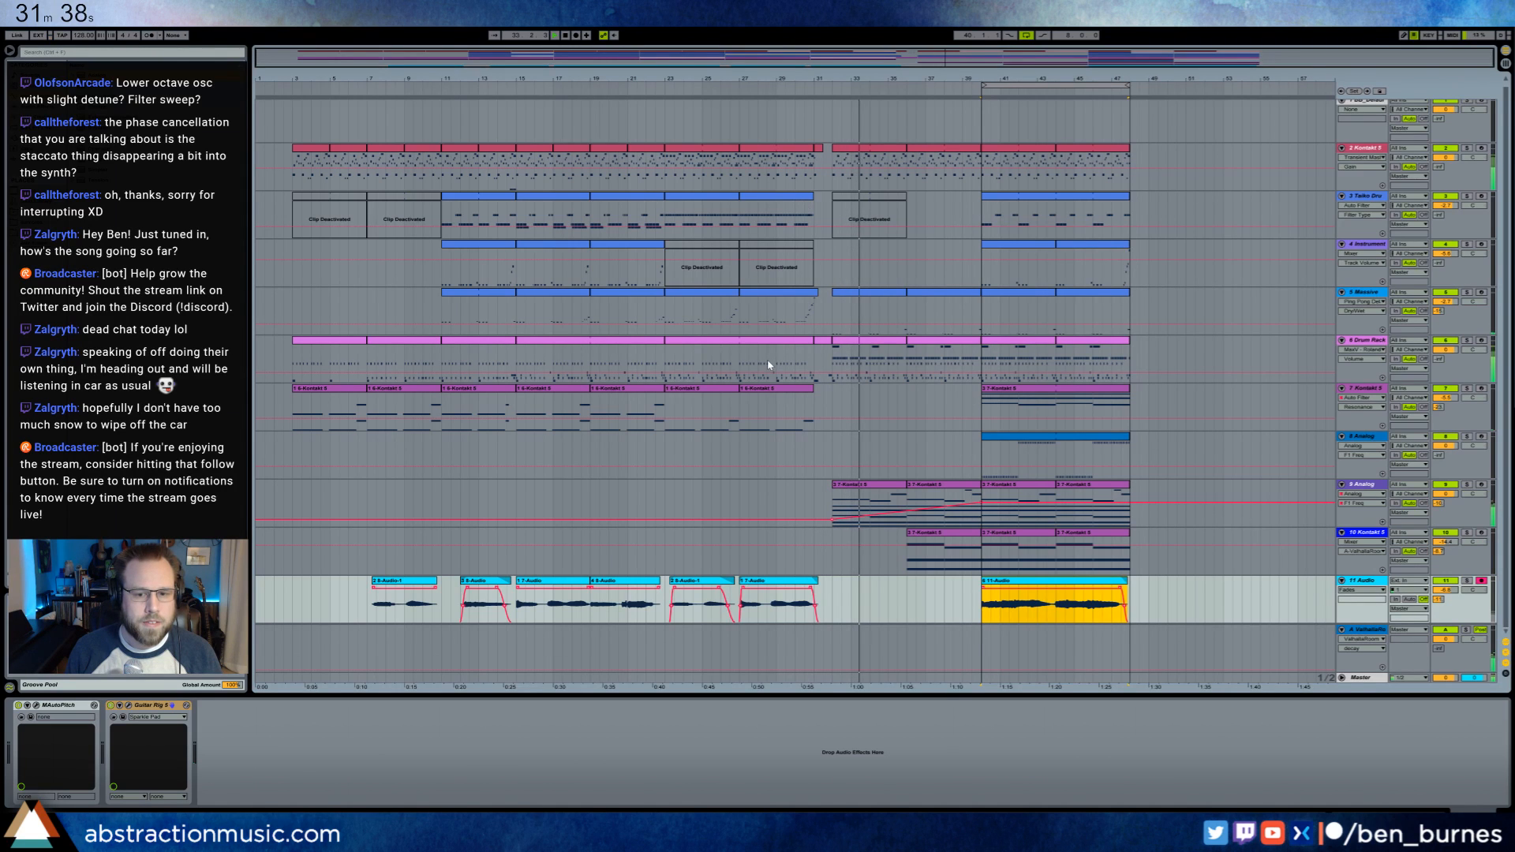
click(879, 487)
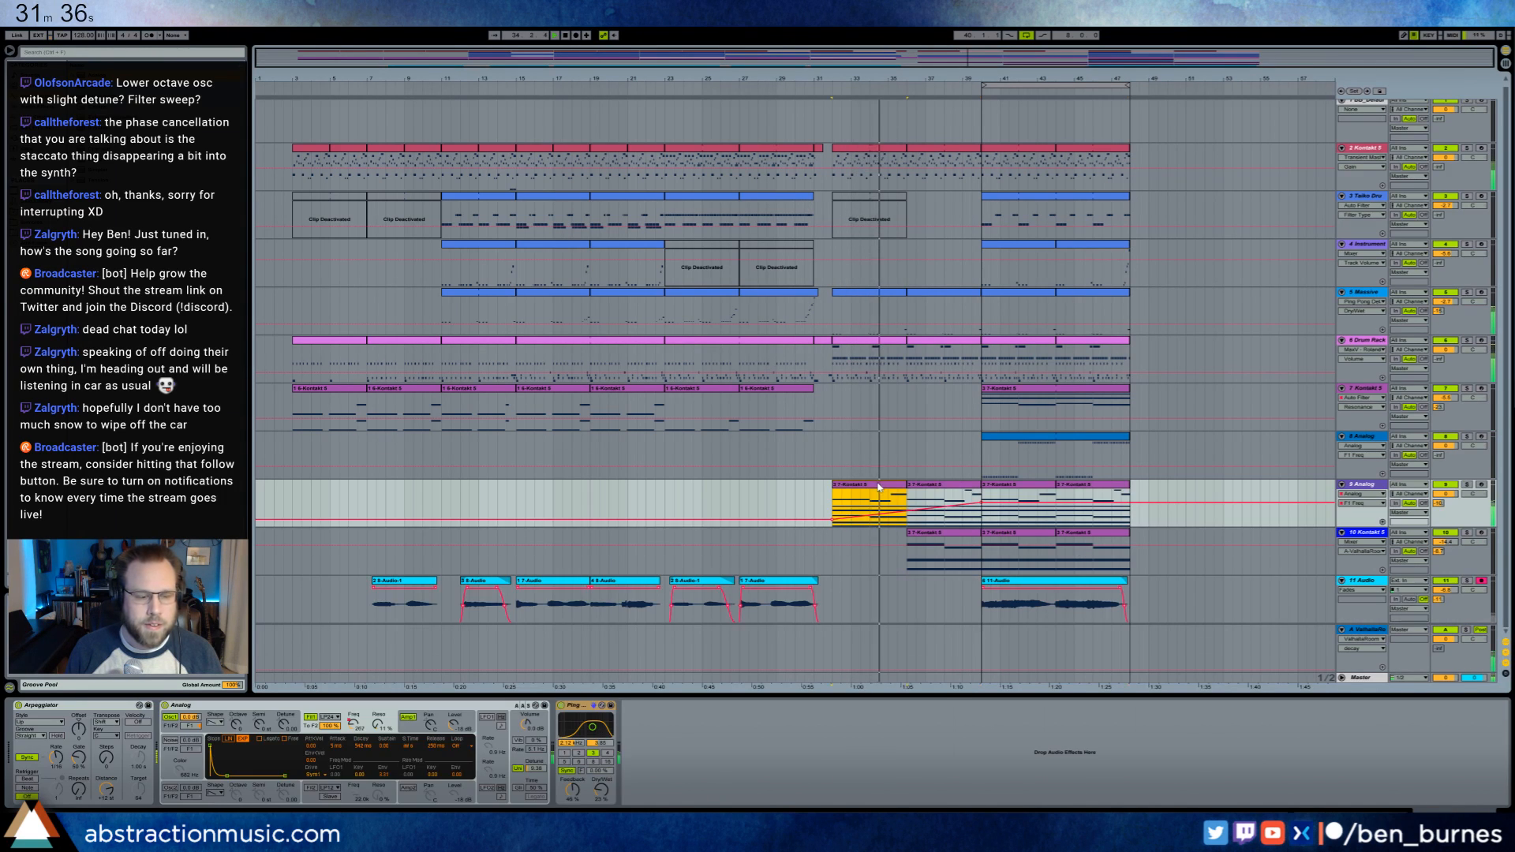
click(215, 792)
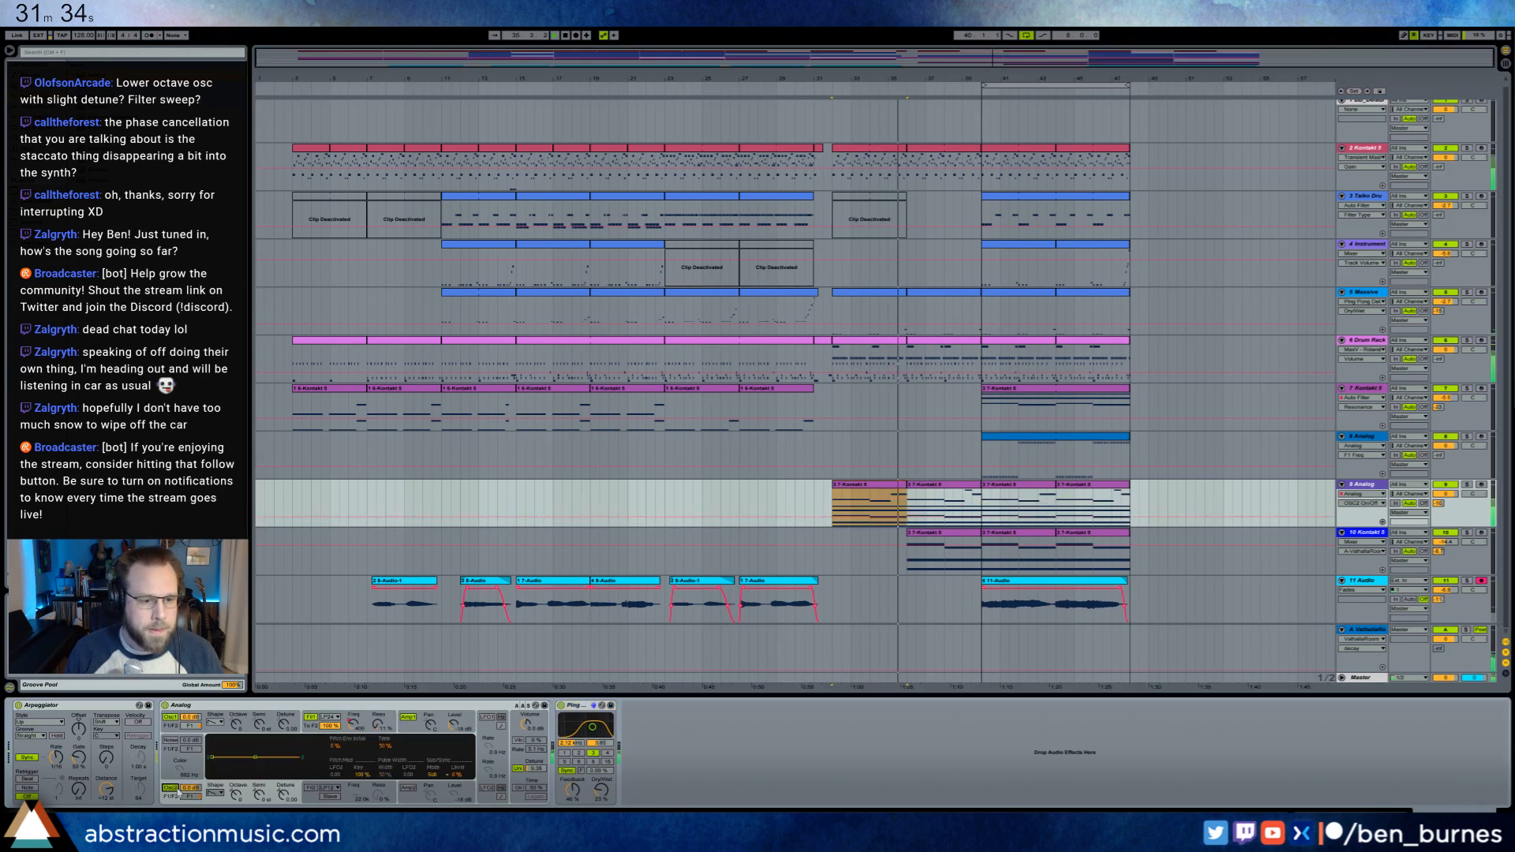
click(217, 792)
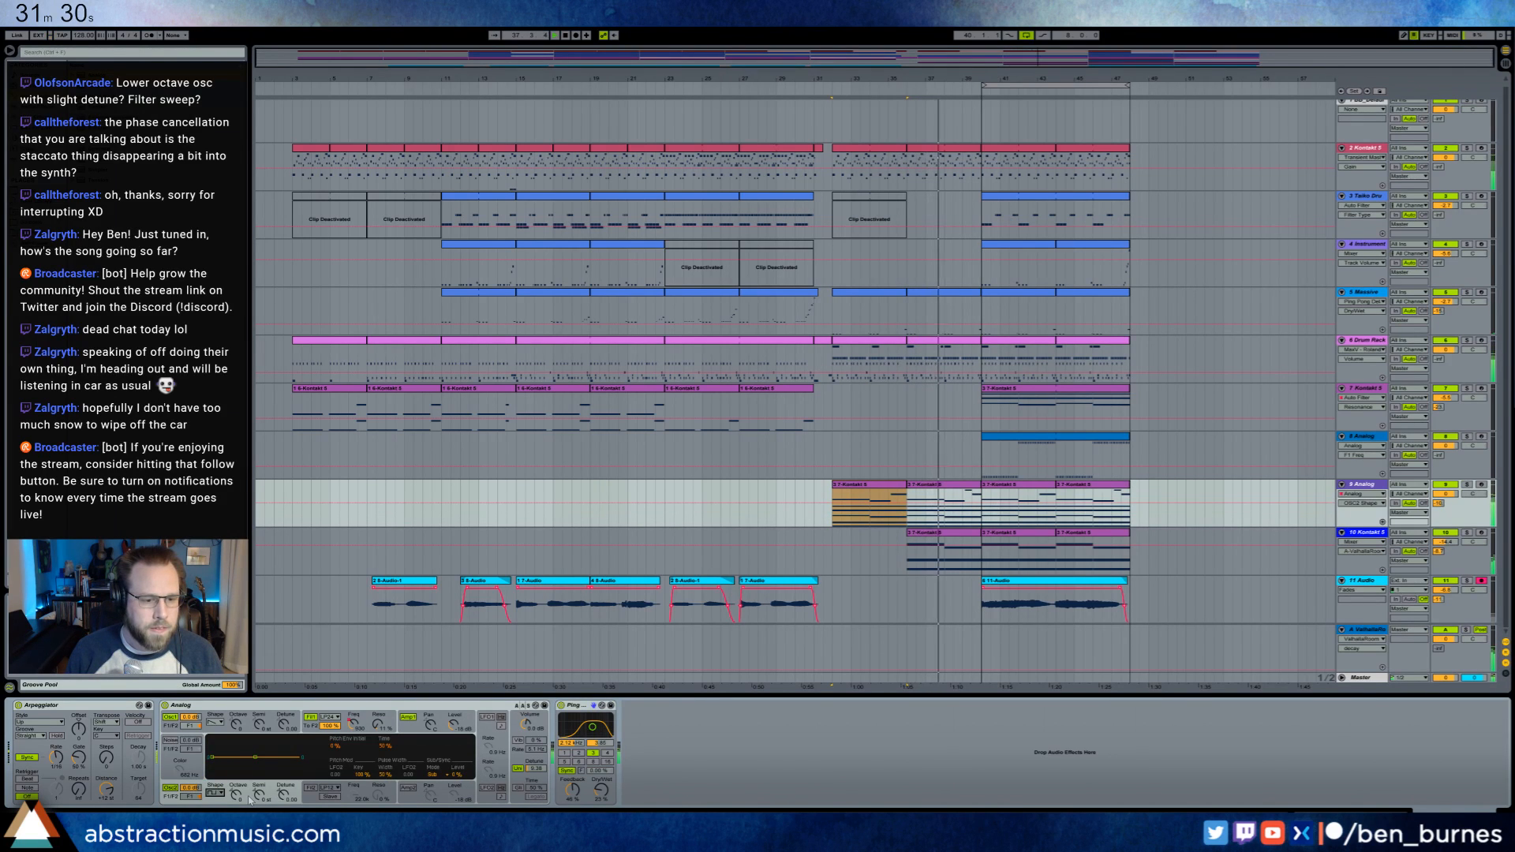
drag(284, 795, 283, 799)
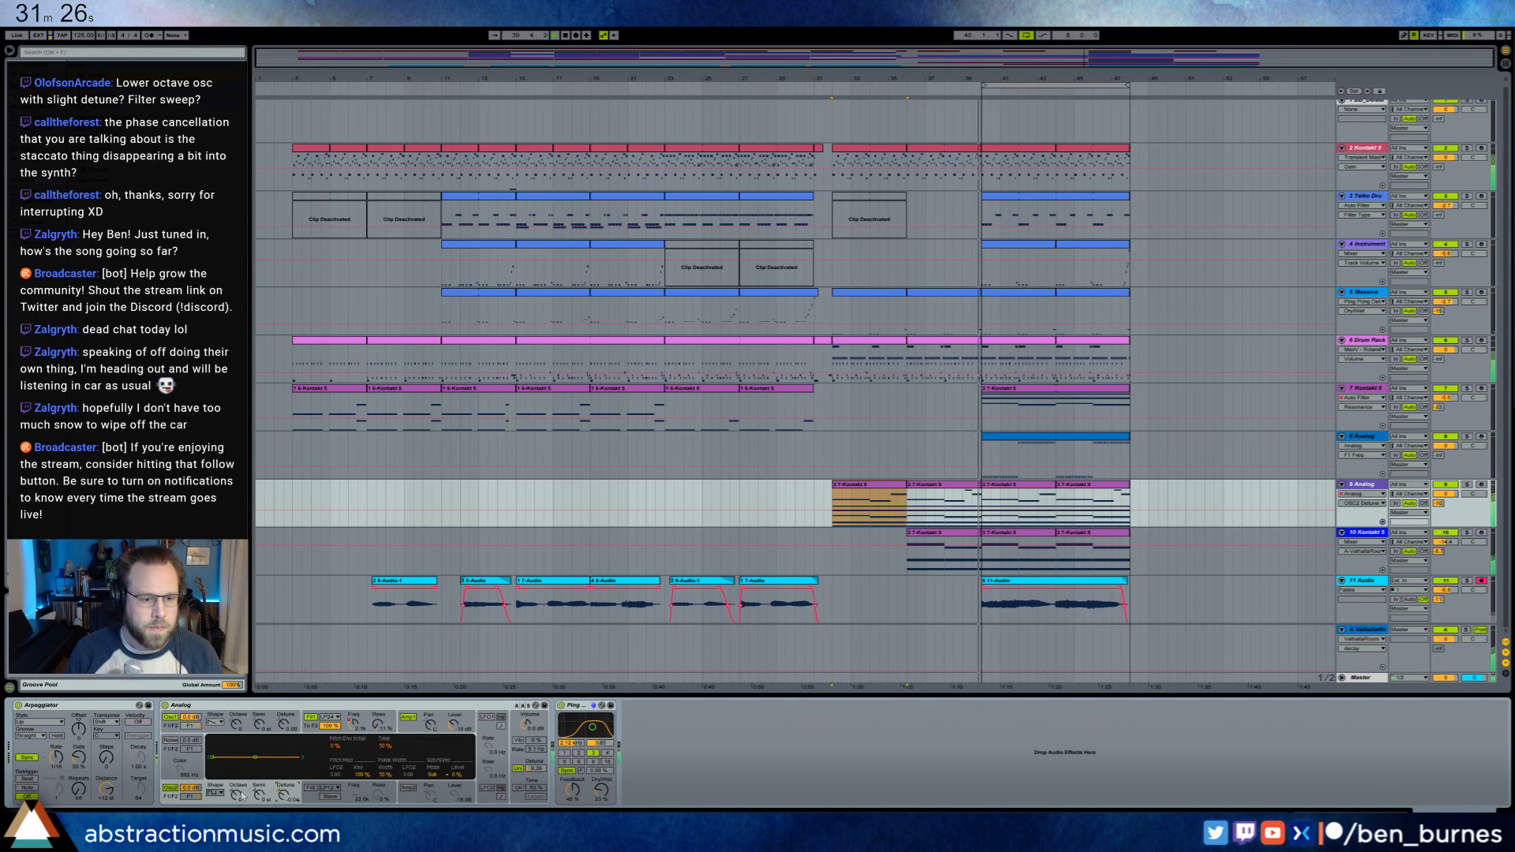
drag(190, 788, 190, 798)
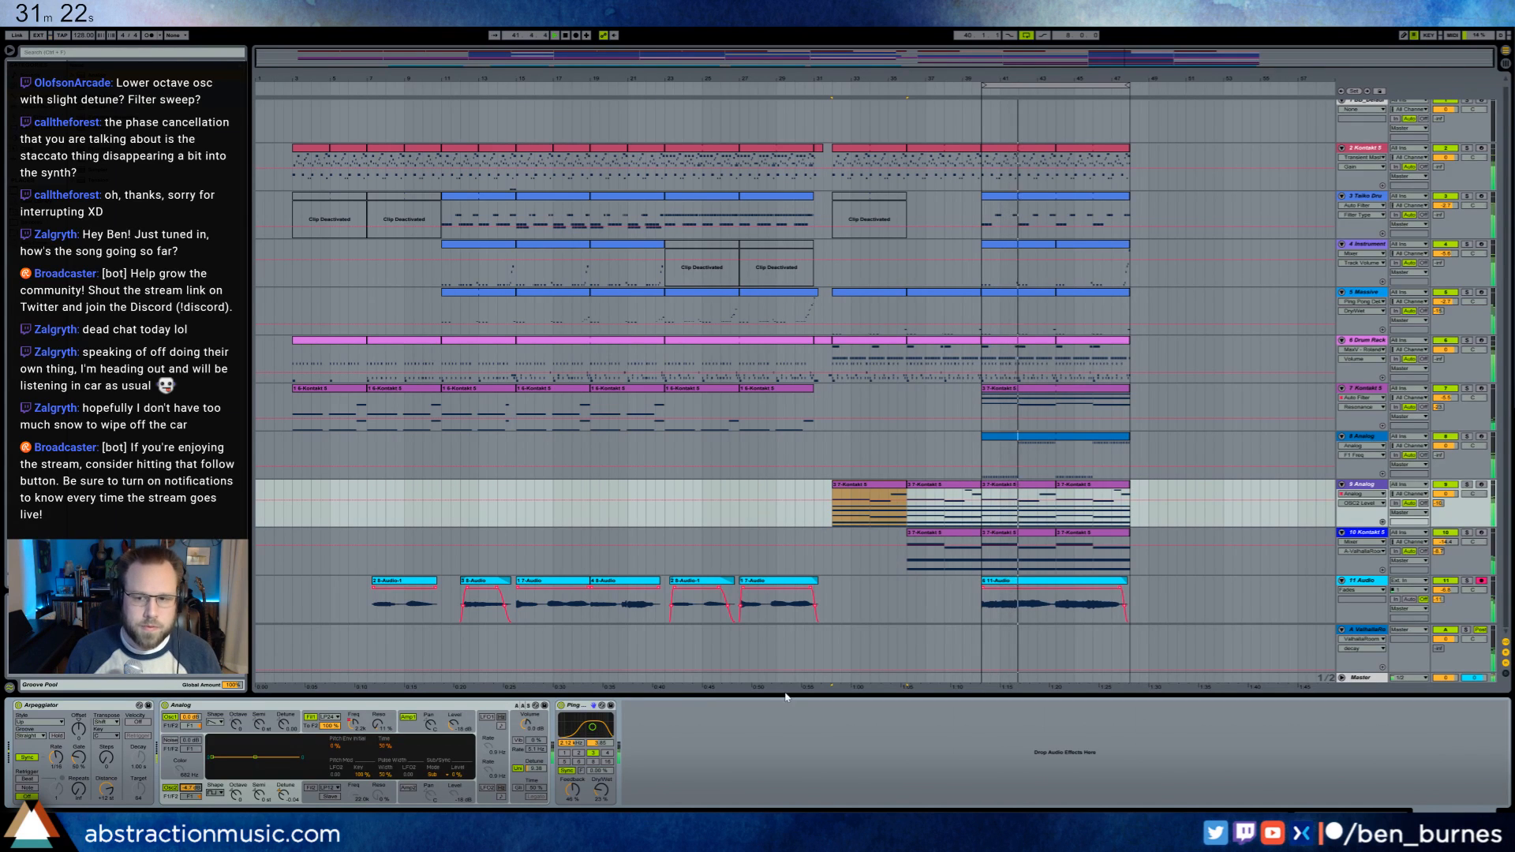
- Adjust the first filter's frequency and resonance on the track 8 Analog pulse
click(1072, 456)
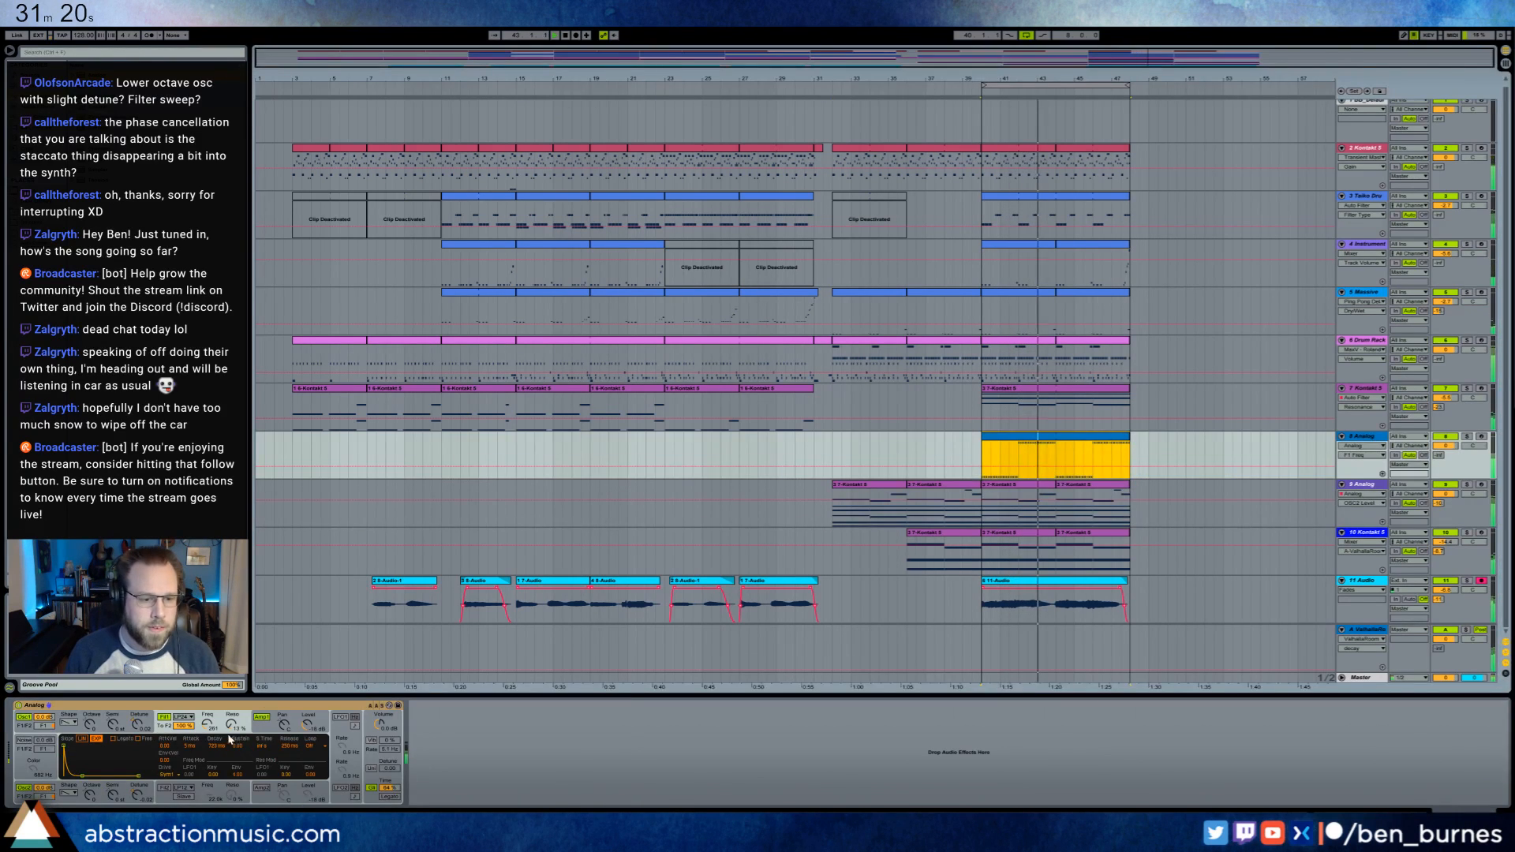
click(235, 724)
drag(207, 725, 207, 719)
- Duplicate bars 40 to 48 of all instrument and guitar tracks to bar 48 and extend the loop to bar 56
drag(1090, 78, 1018, 158)
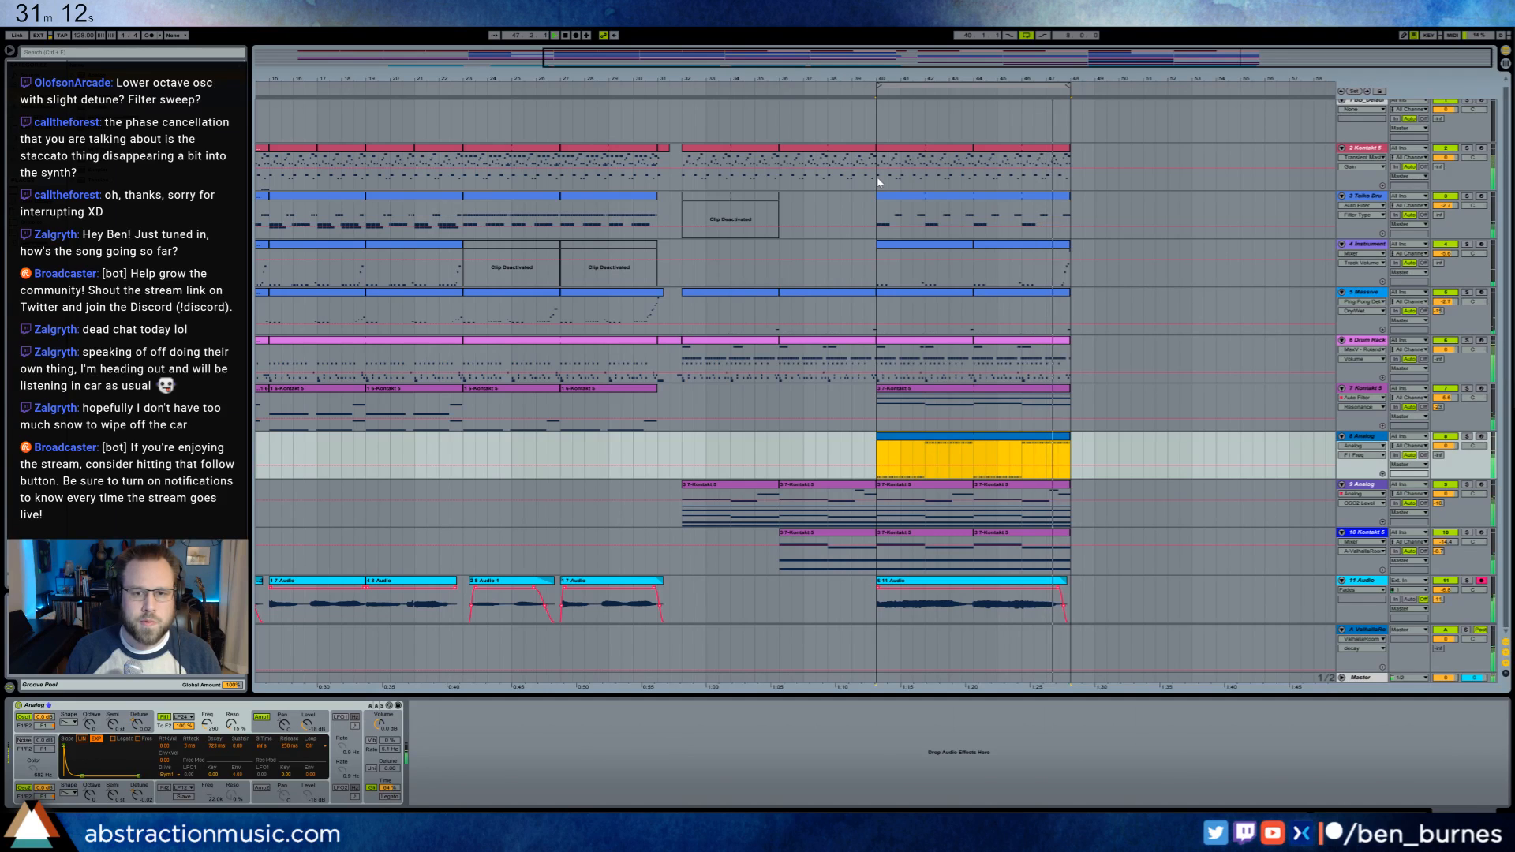
drag(879, 182, 1071, 608)
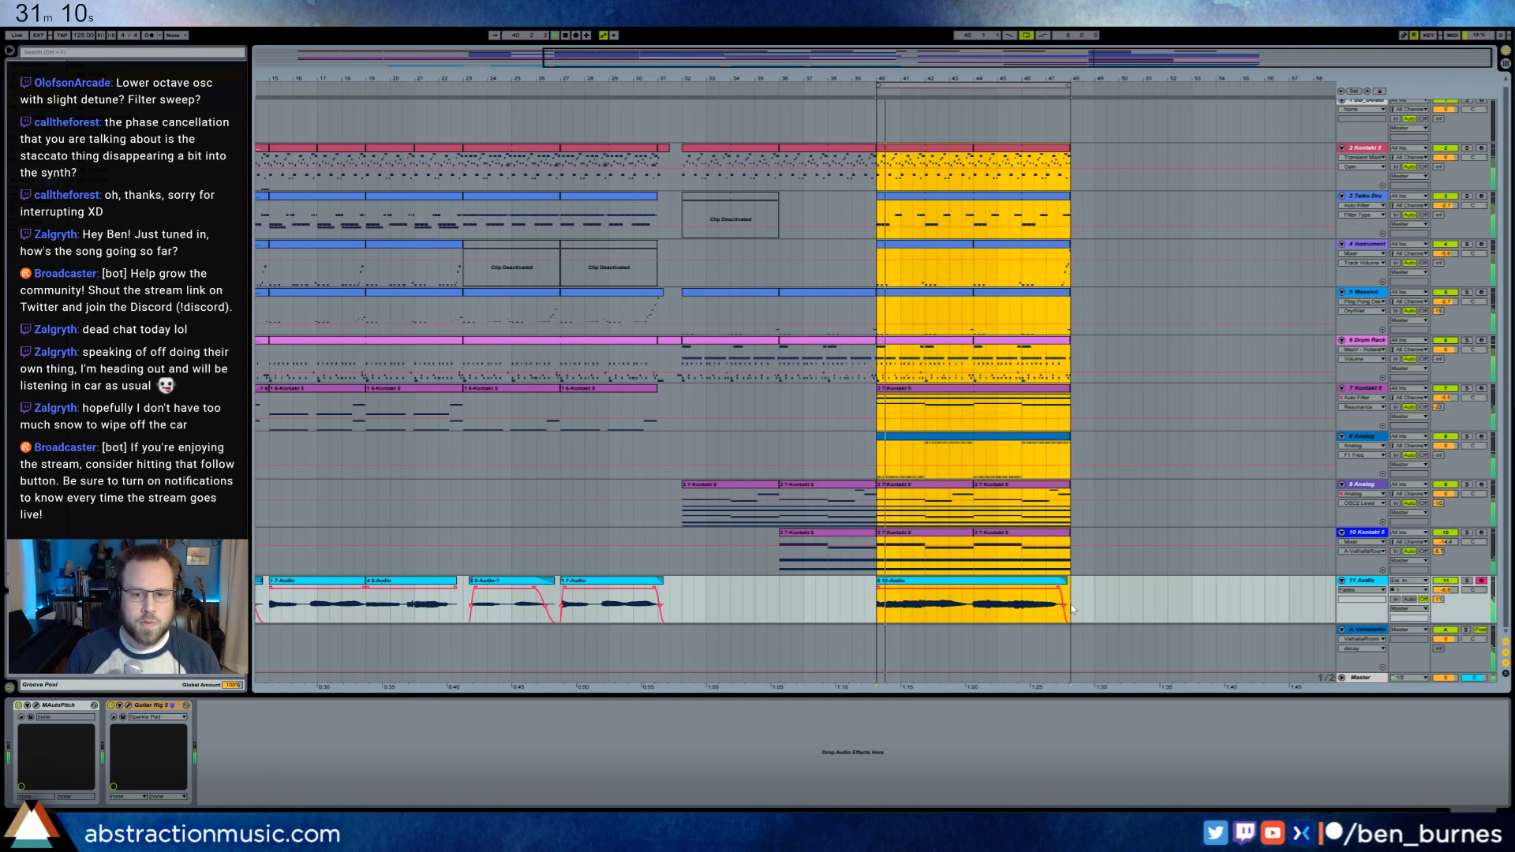
key(ctrl+d)
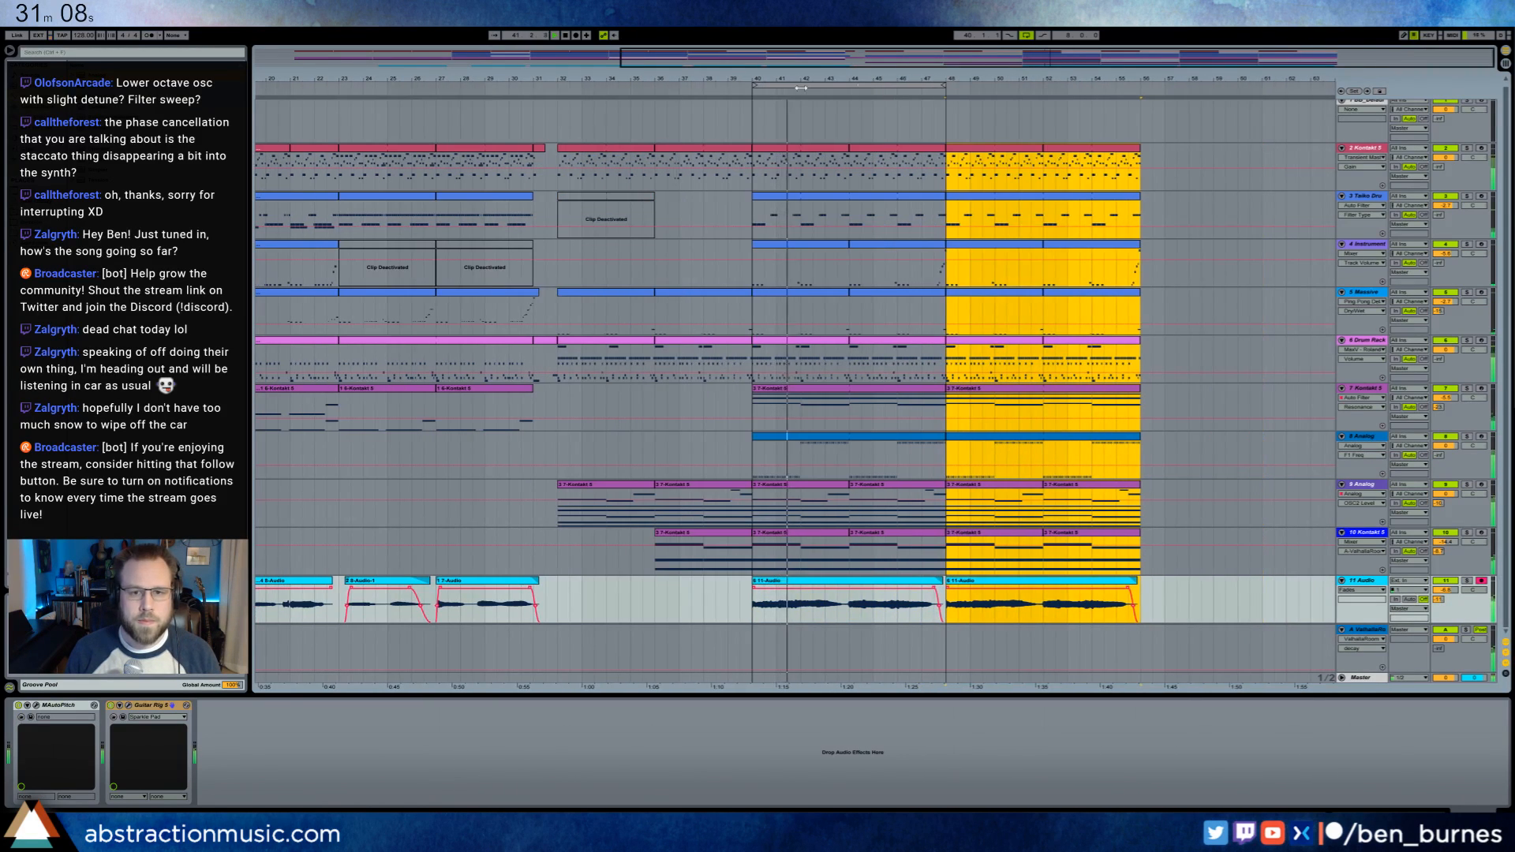
drag(942, 85, 1140, 87)
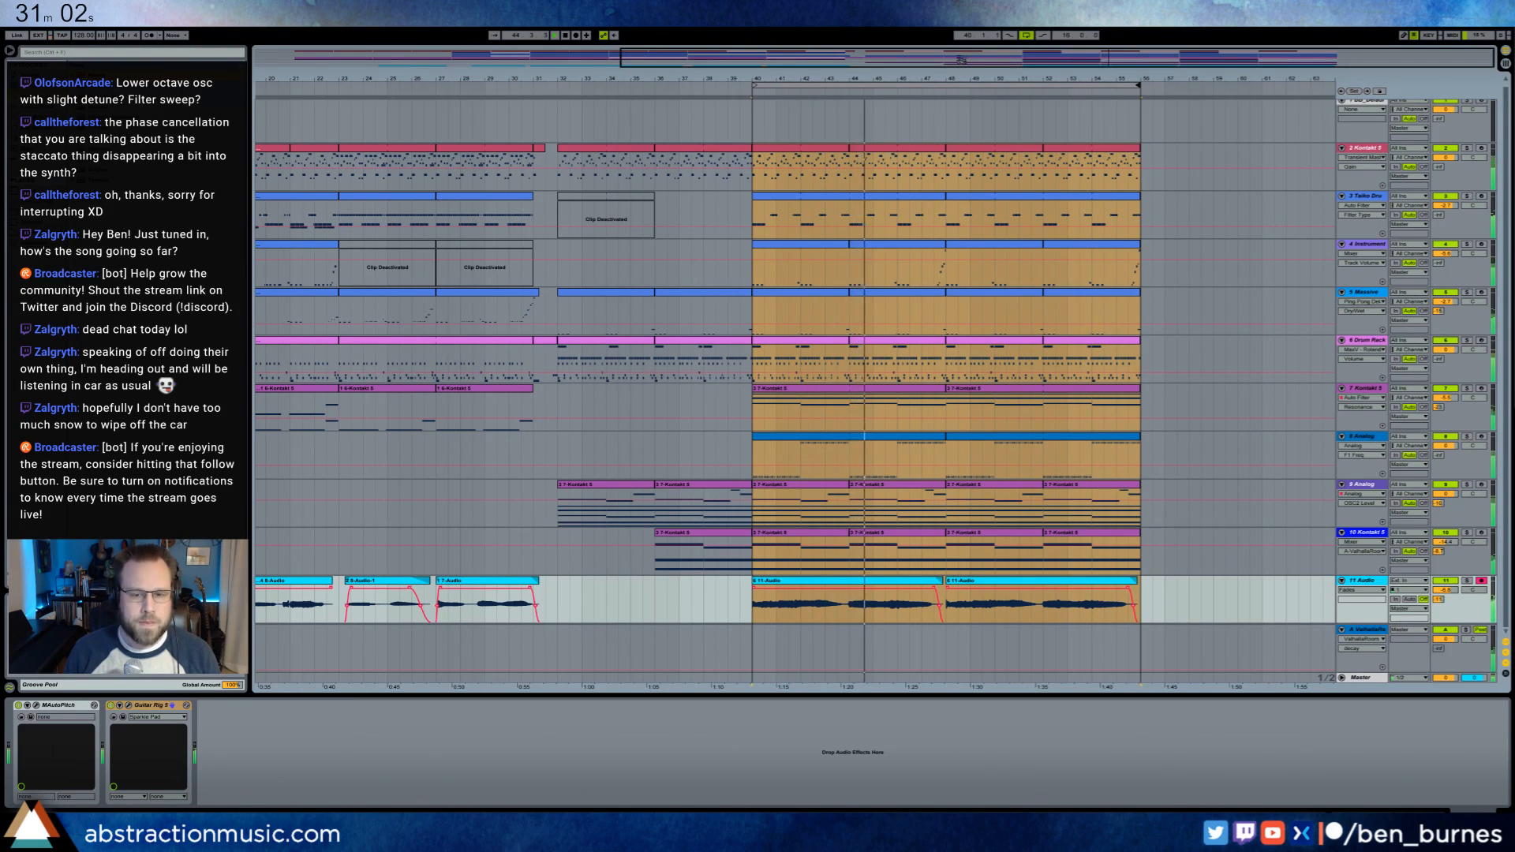
- Trim the duplicated guitar clip to end at bar 52 and record a new guitar take from there to bar 56
click(1007, 581)
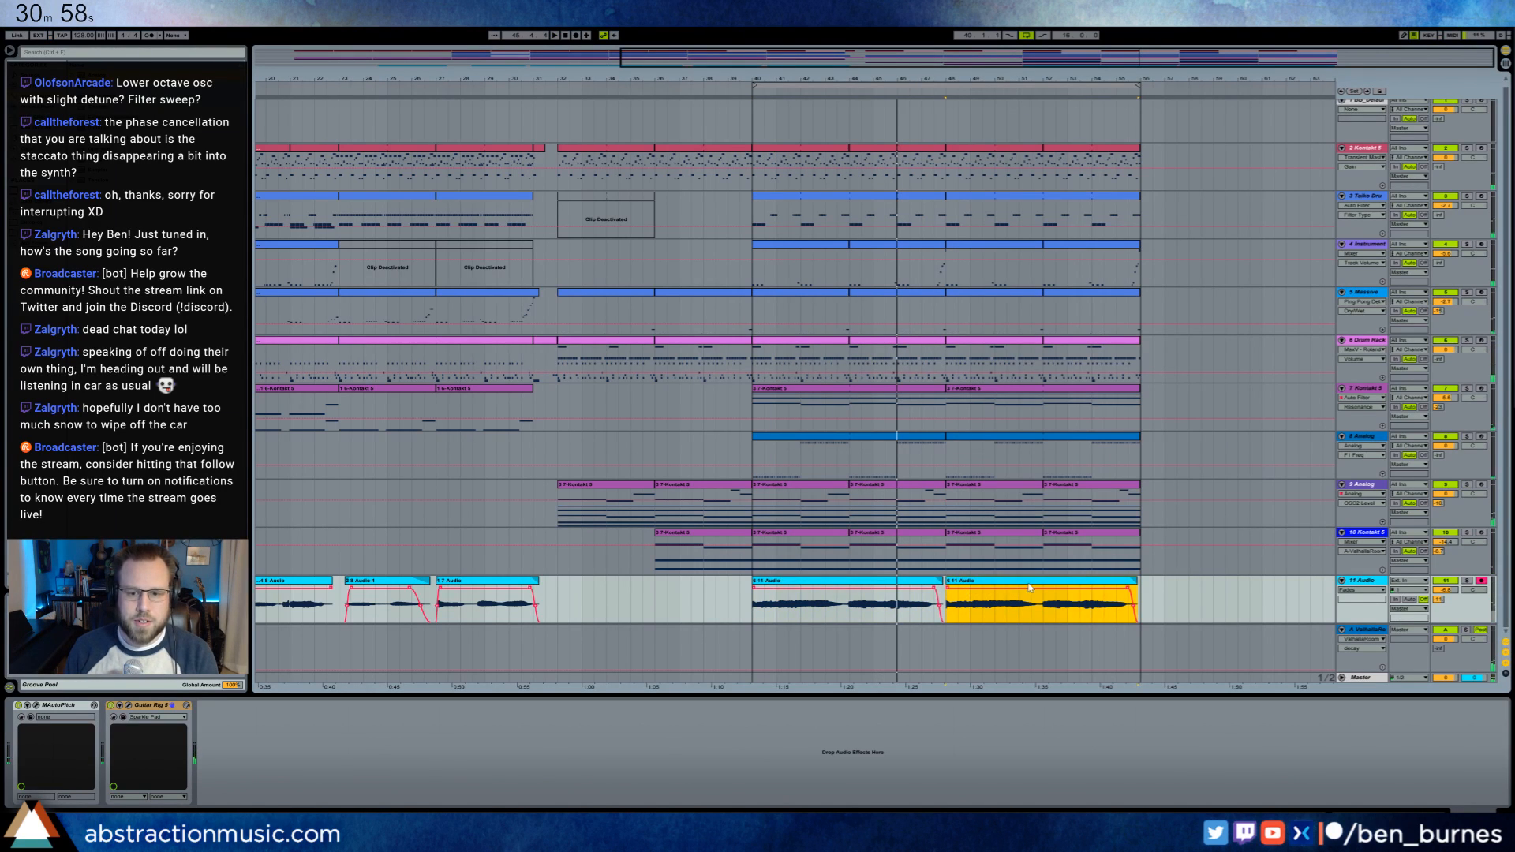
drag(1124, 583, 1047, 581)
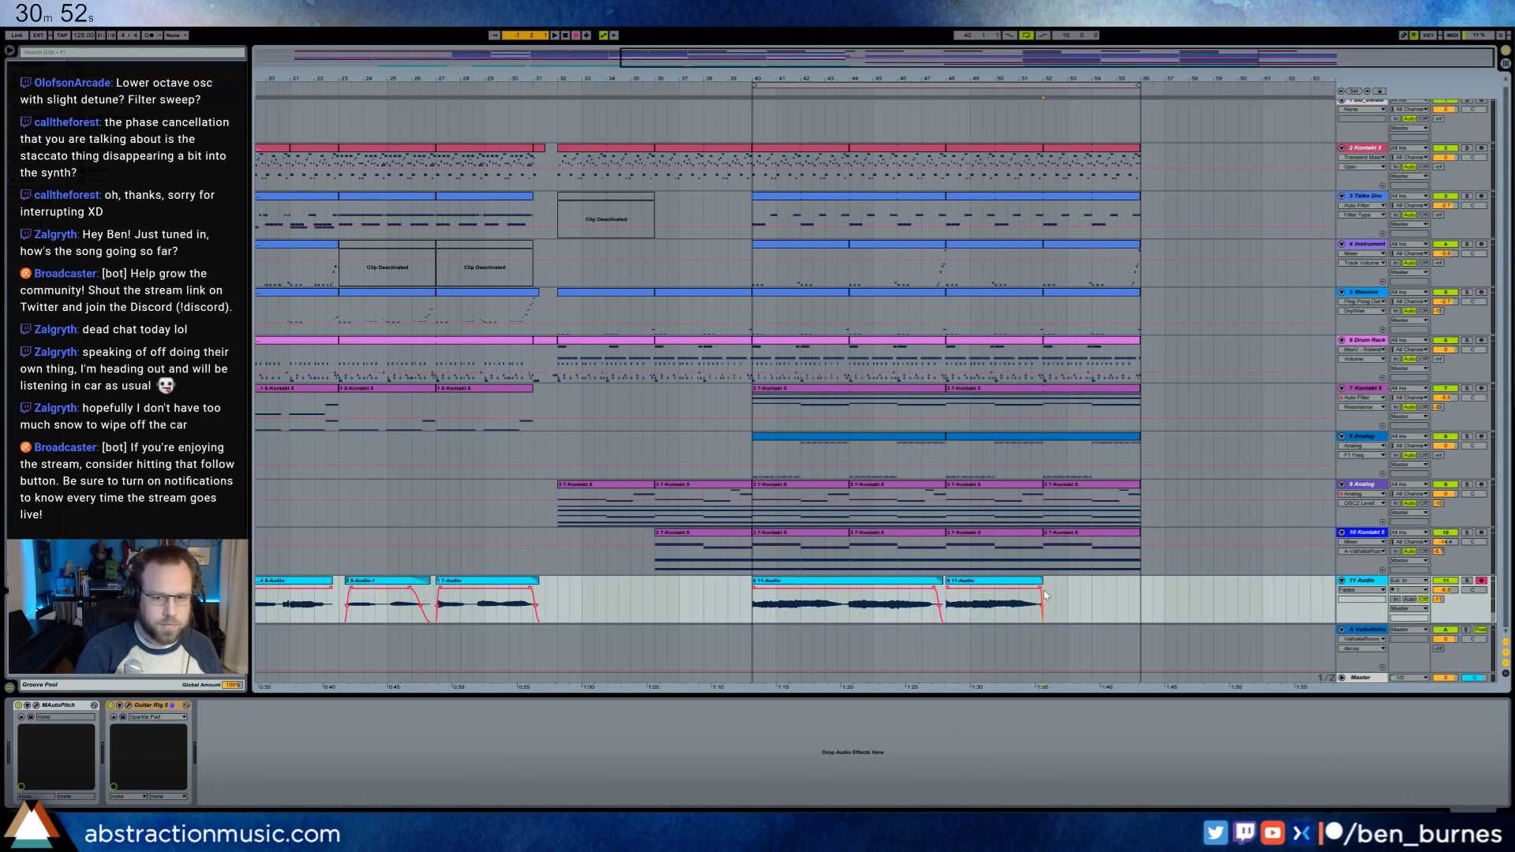
key(F9)
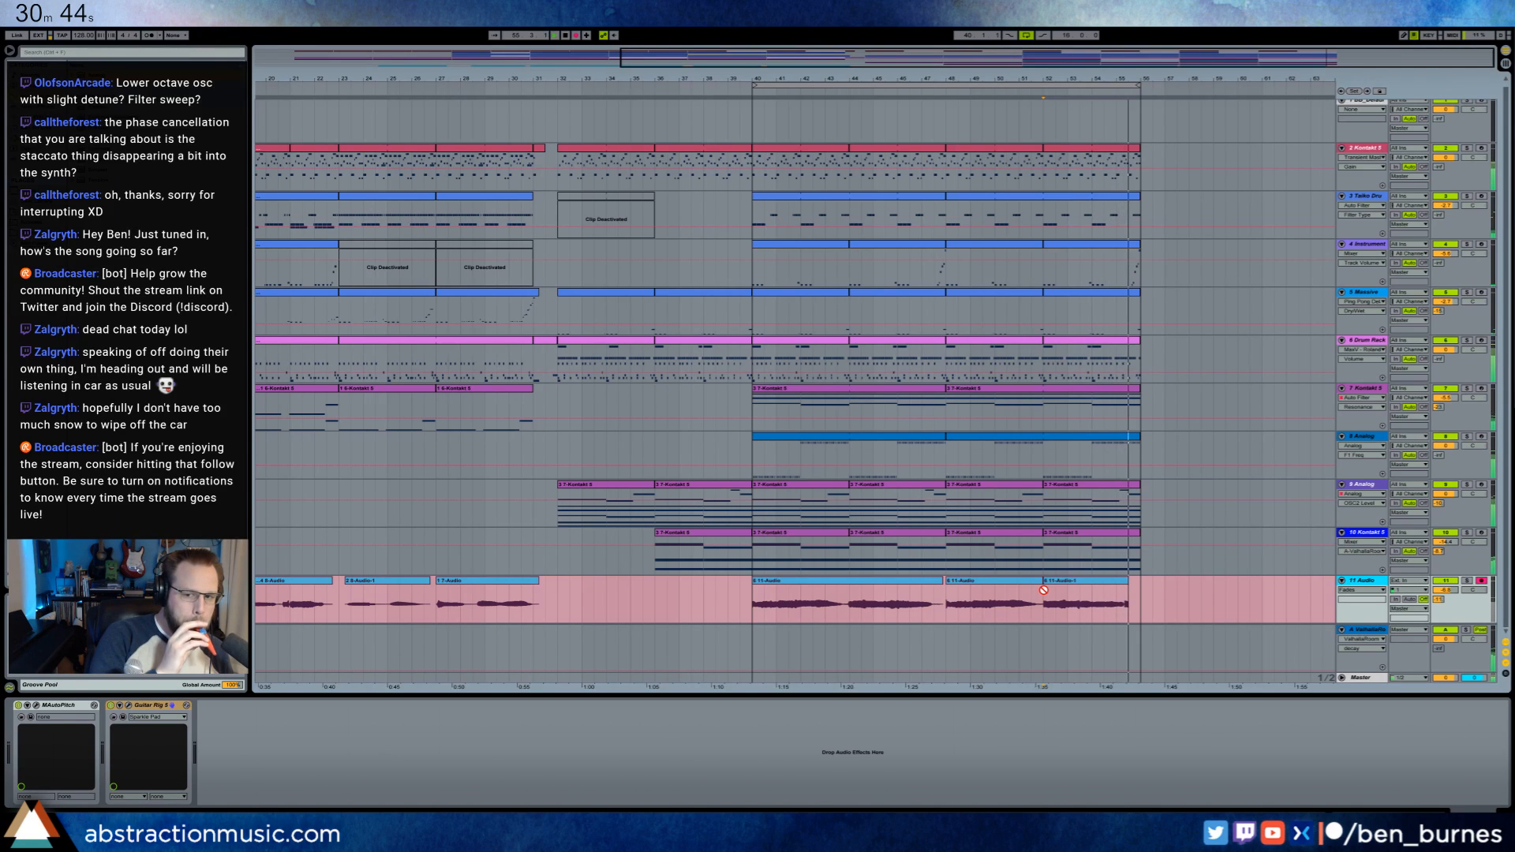
key(F9)
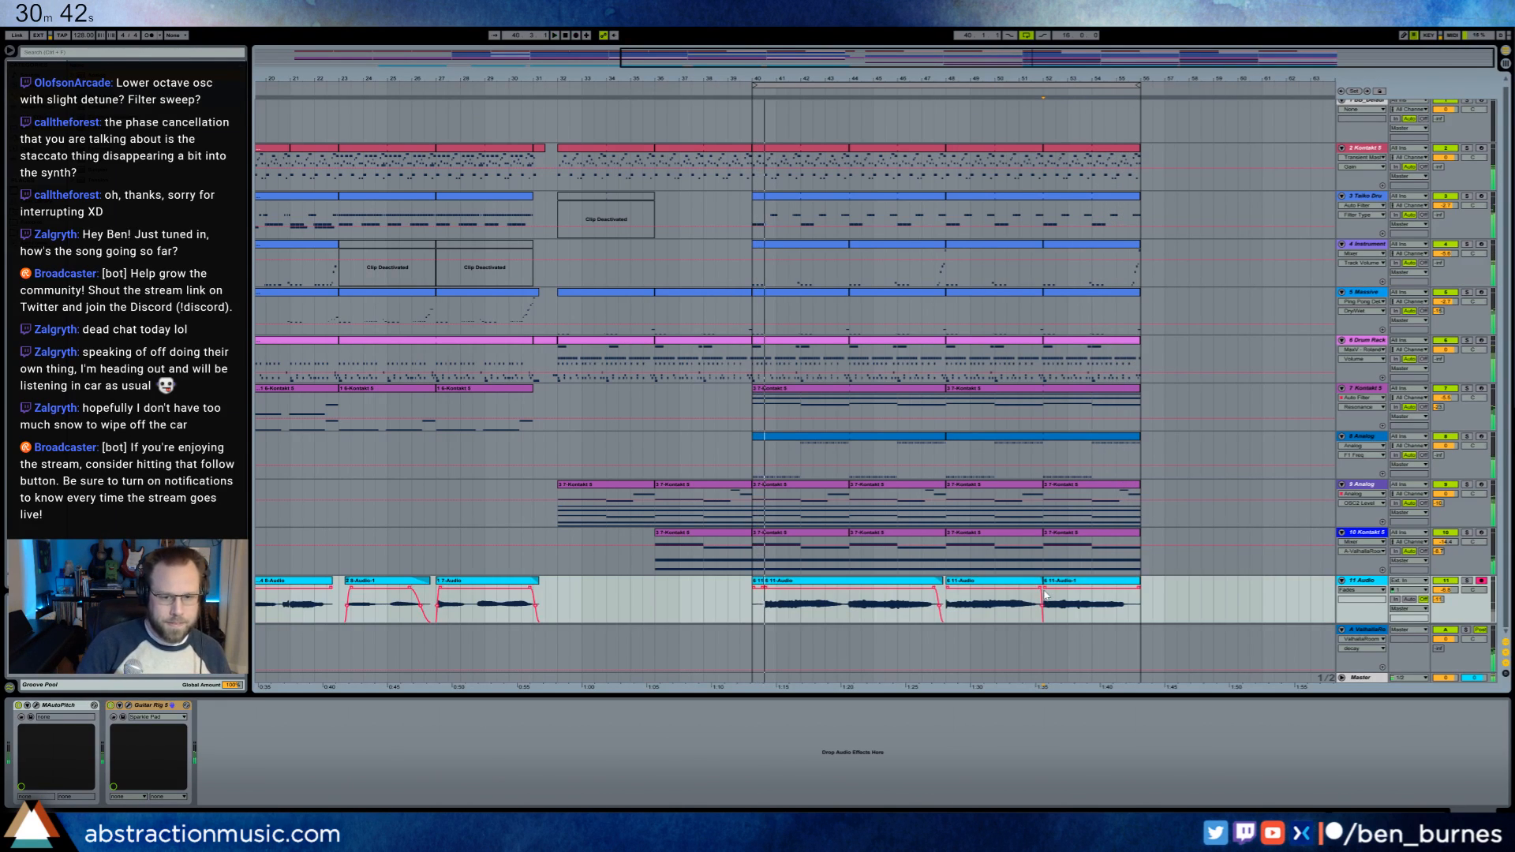
click(1046, 594)
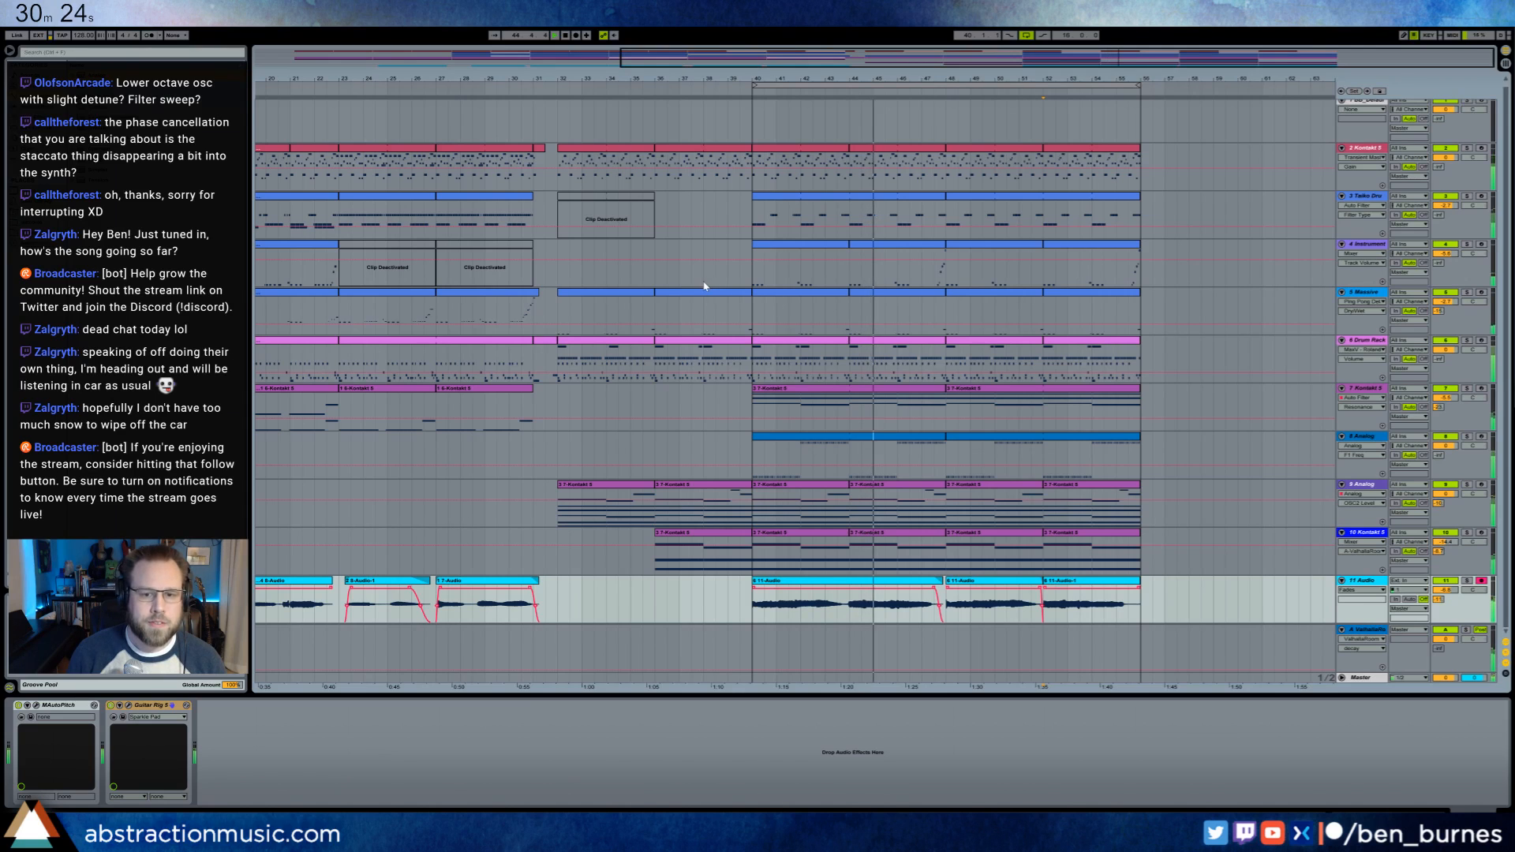
- Add a snare hit and two quick snare hits at the end of the bar 44 drum clip, and copy the clip to bar 52
drag(909, 82, 751, 112)
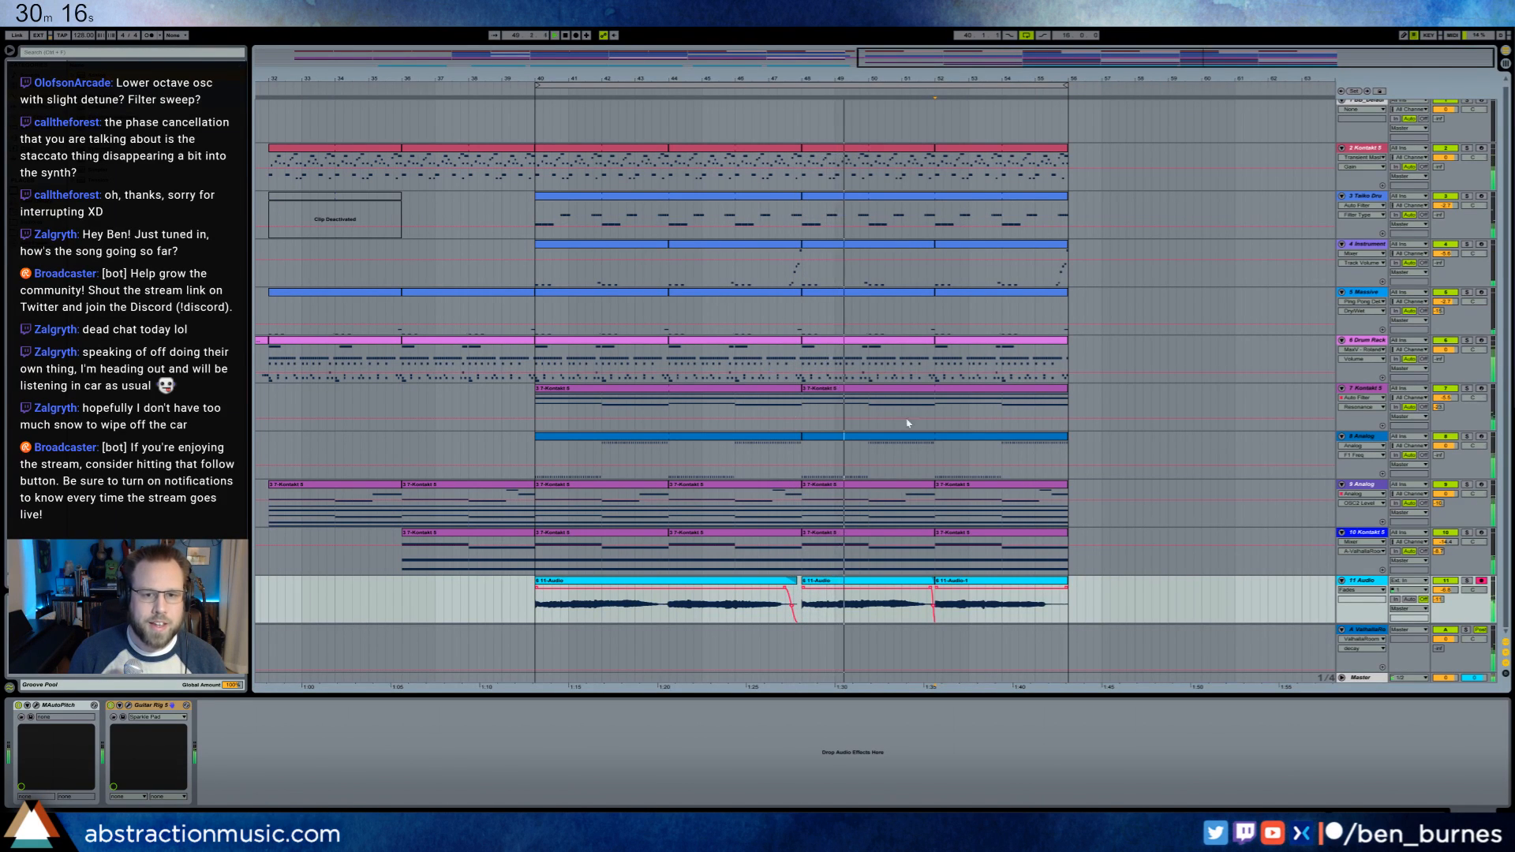
double_click(792, 344)
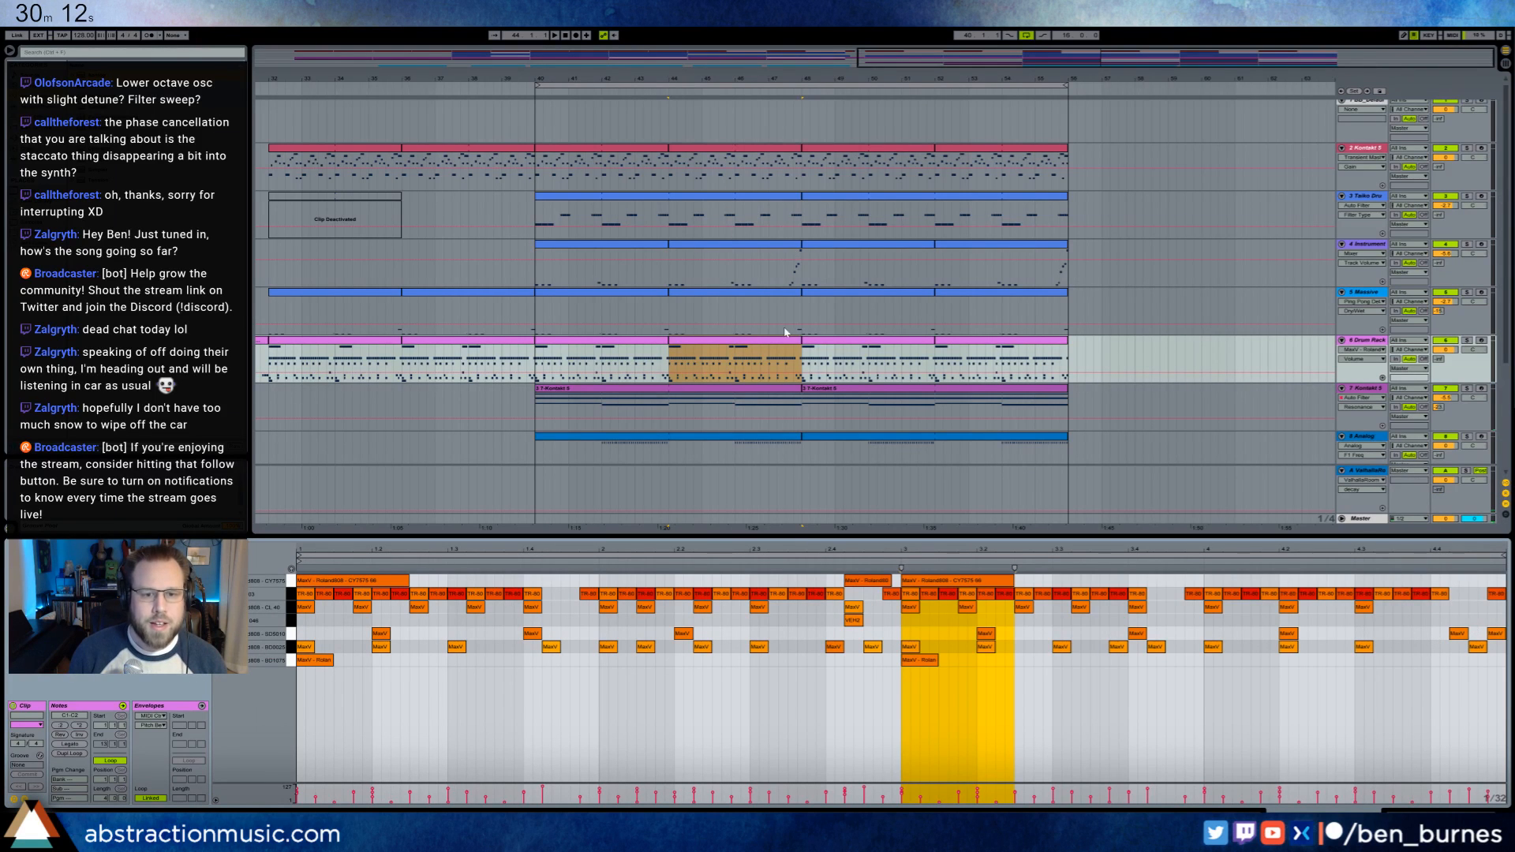
scroll(863, 423, down, 3)
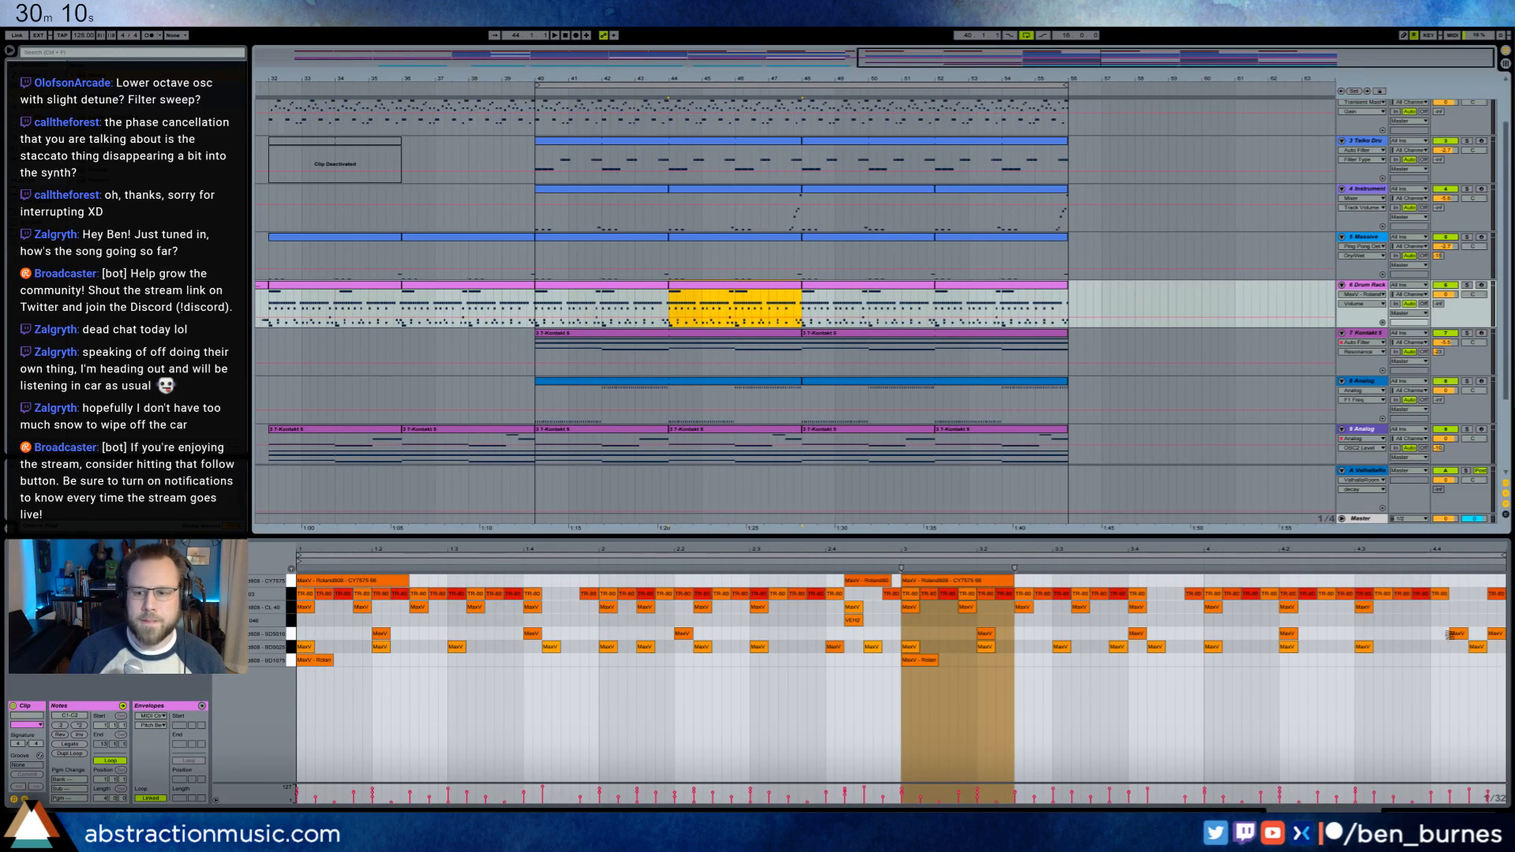
click(1452, 651)
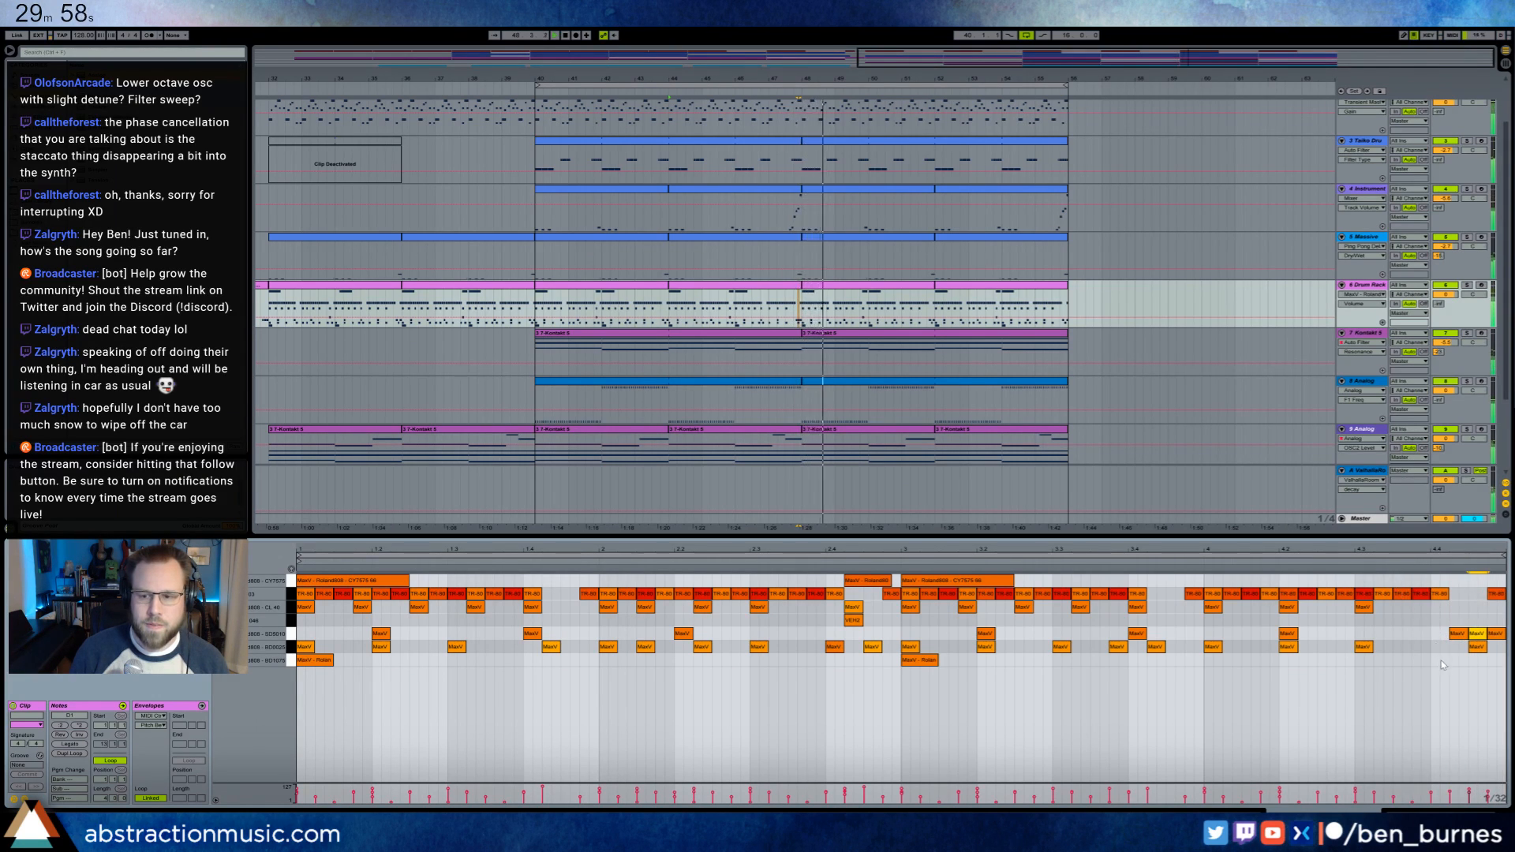
click(1438, 633)
click(1438, 634)
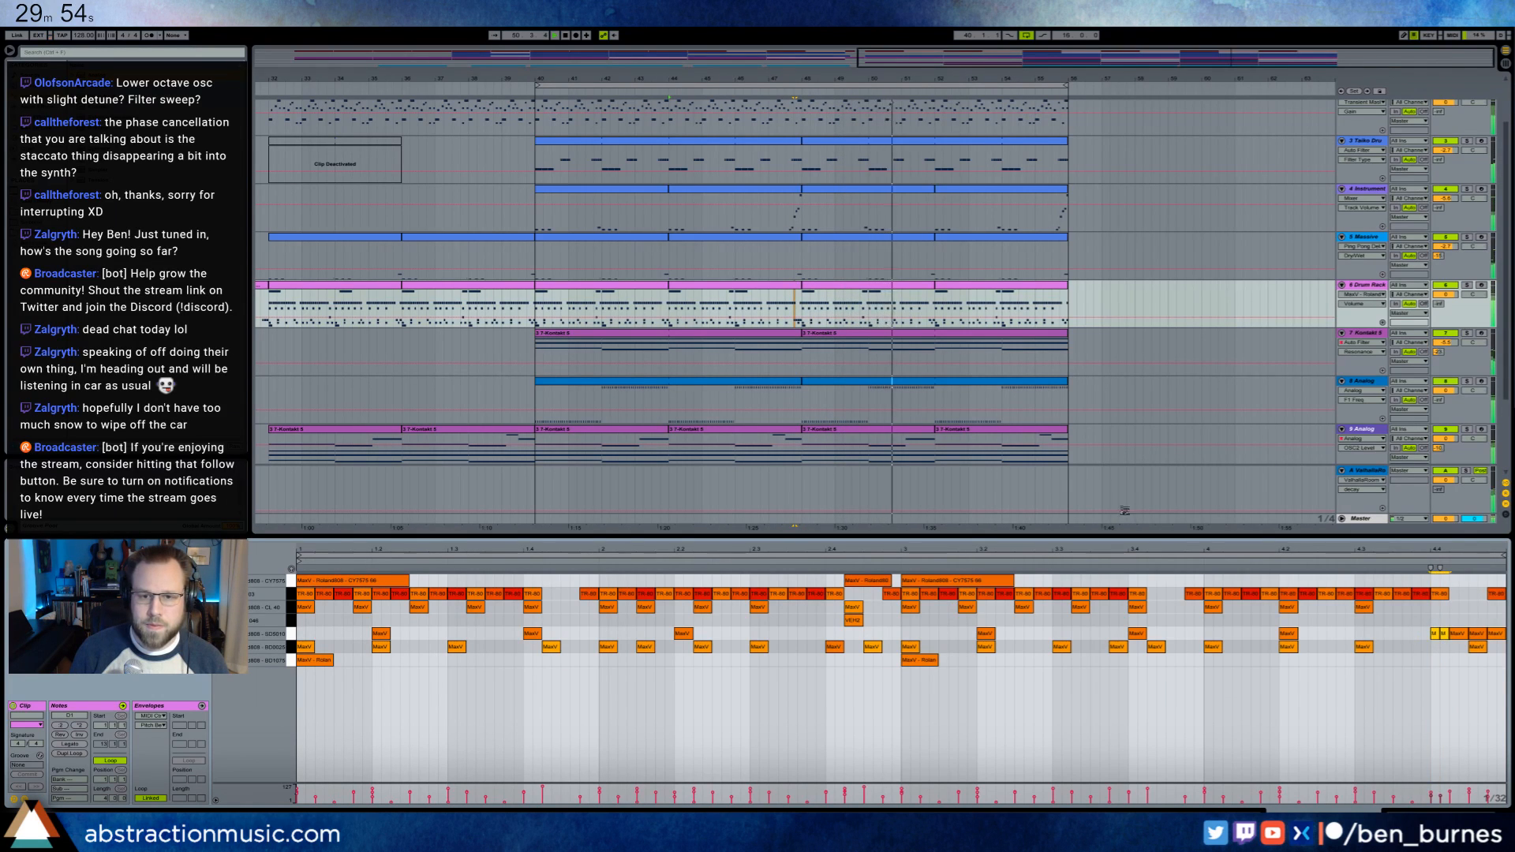
click(780, 285)
click(956, 290)
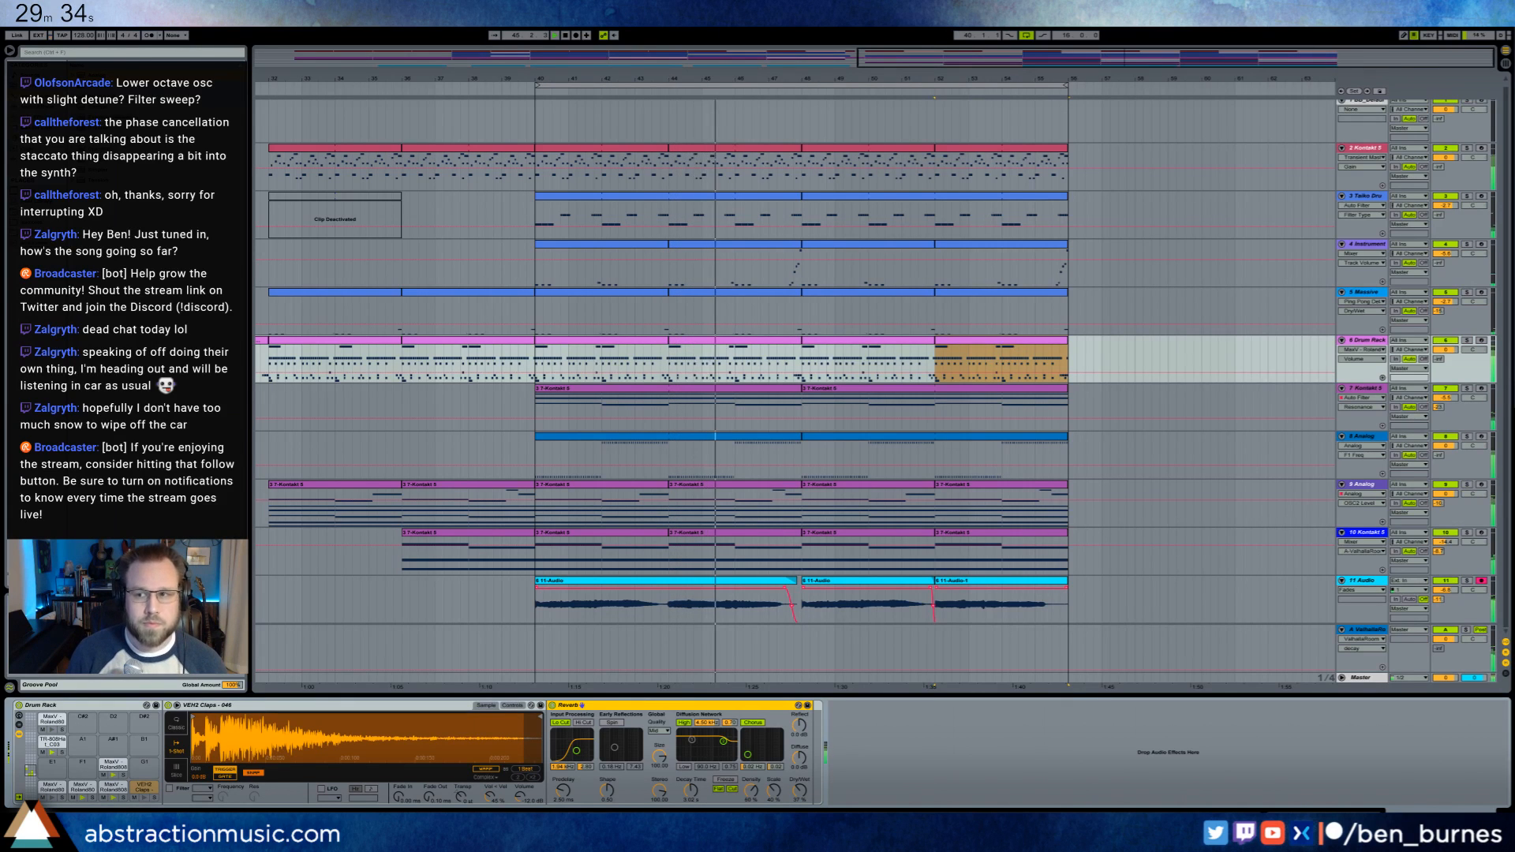
- Copy the first bar of the bar 52 clips on the instrument rack and Massive tracks to bar 56
drag(732, 79, 732, 48)
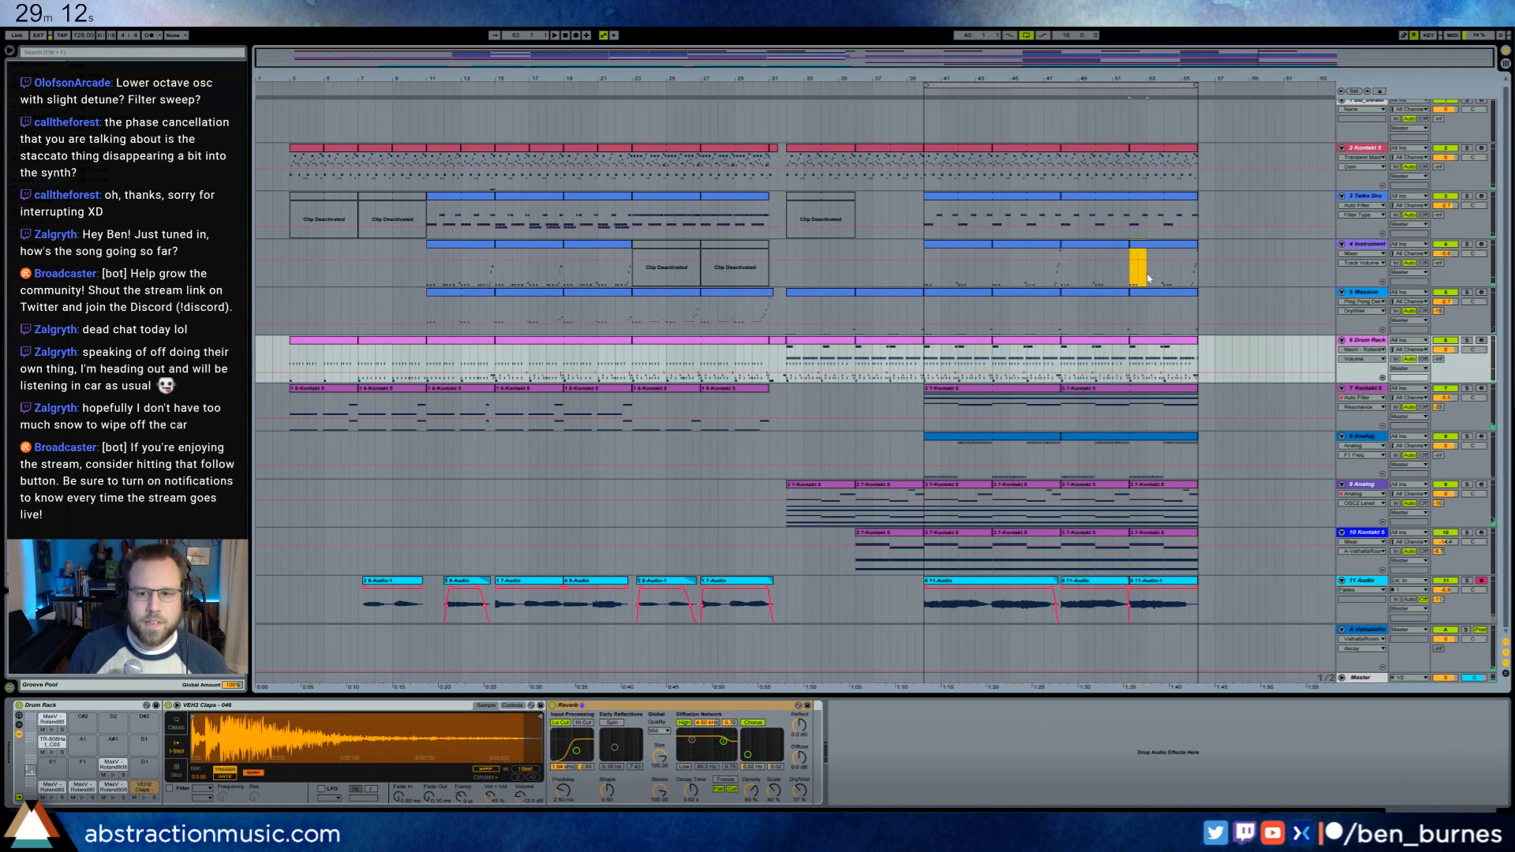
click(1206, 278)
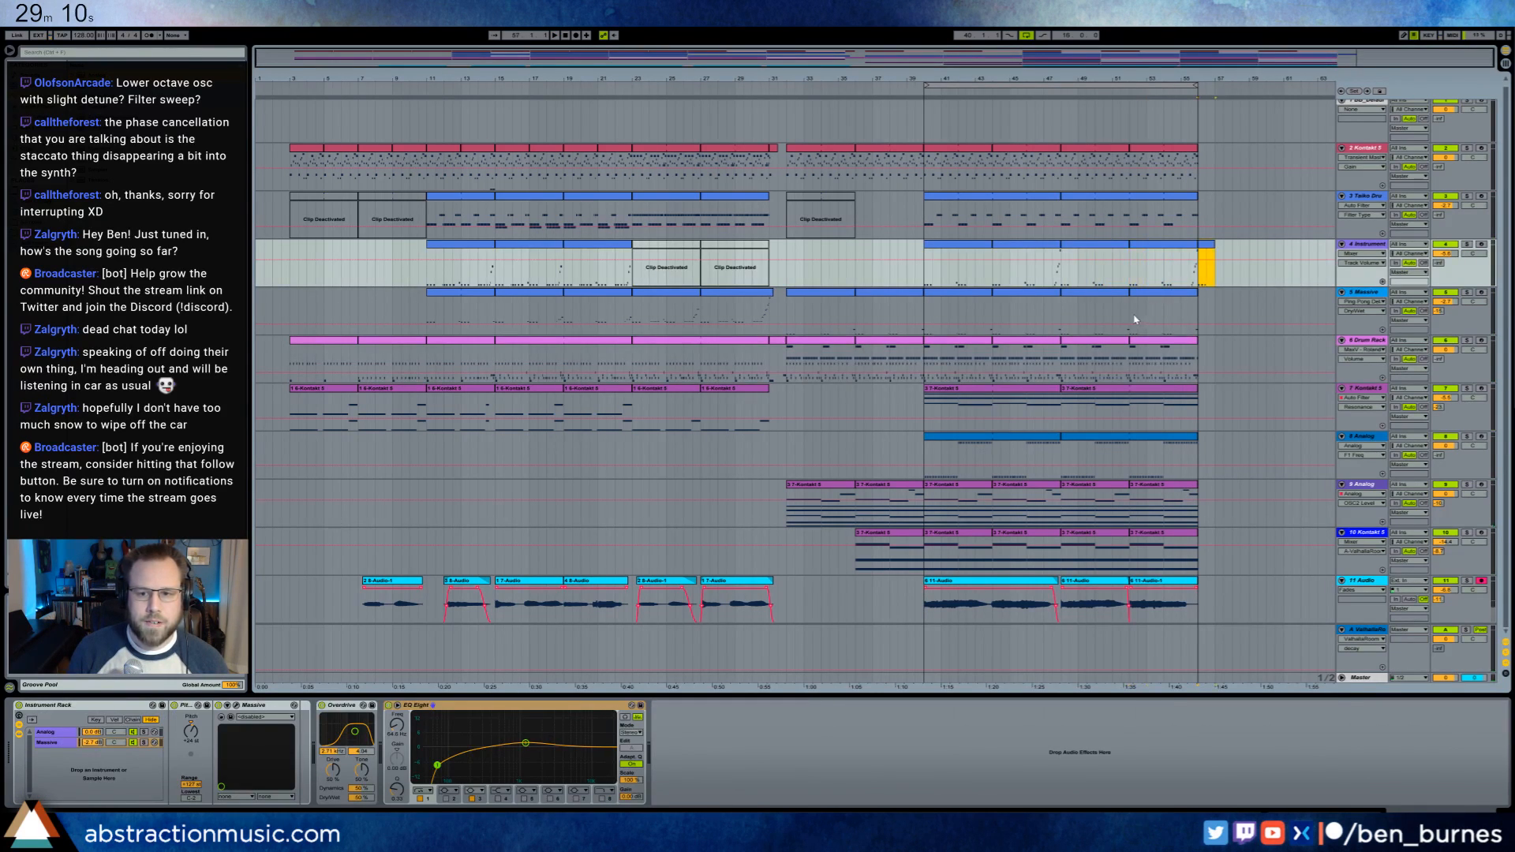
click(1183, 308)
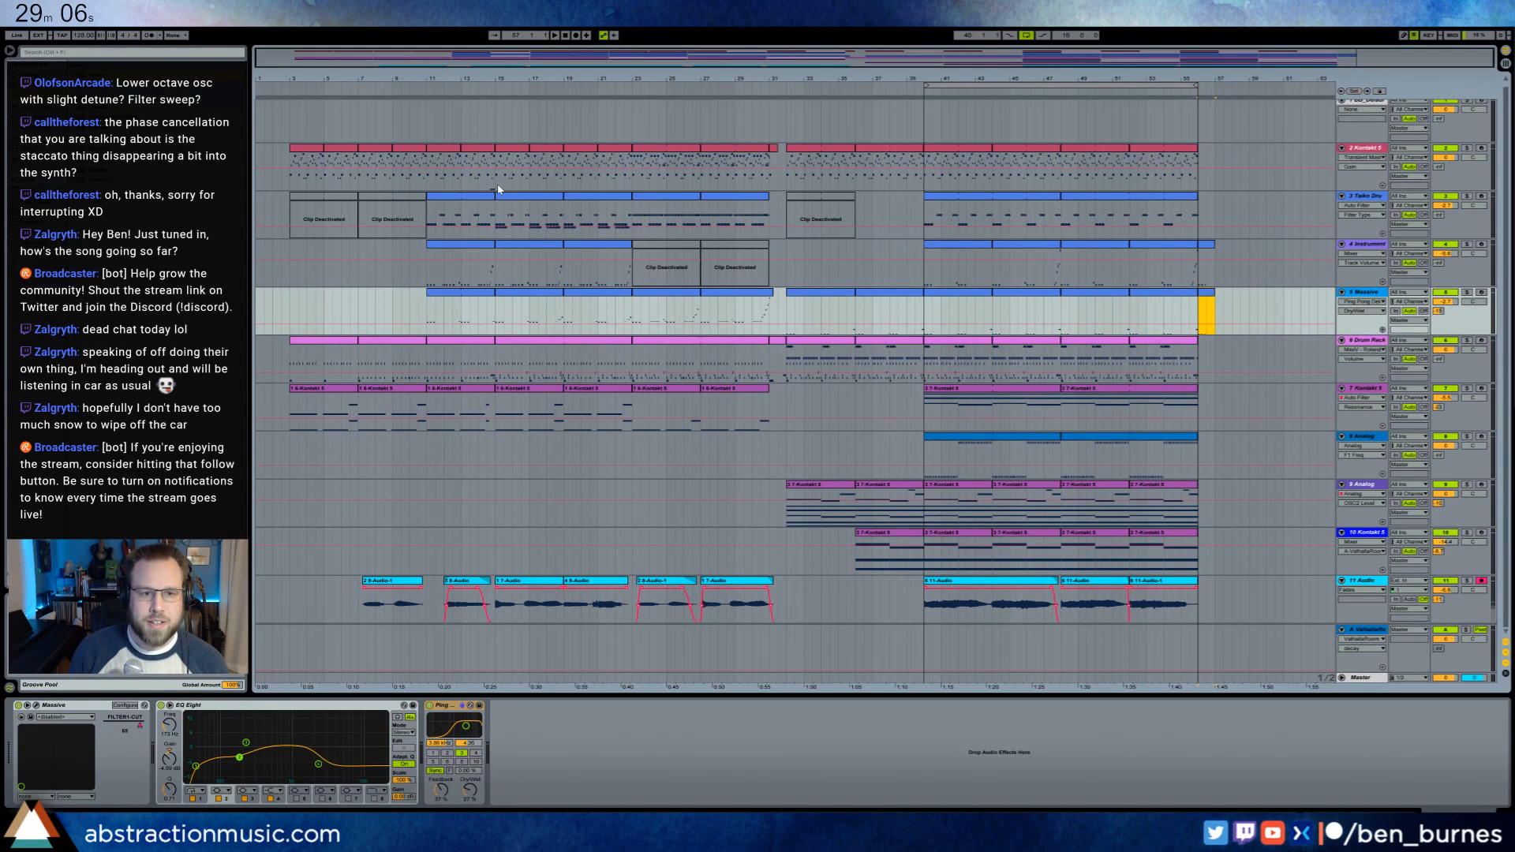
drag(498, 189, 772, 649)
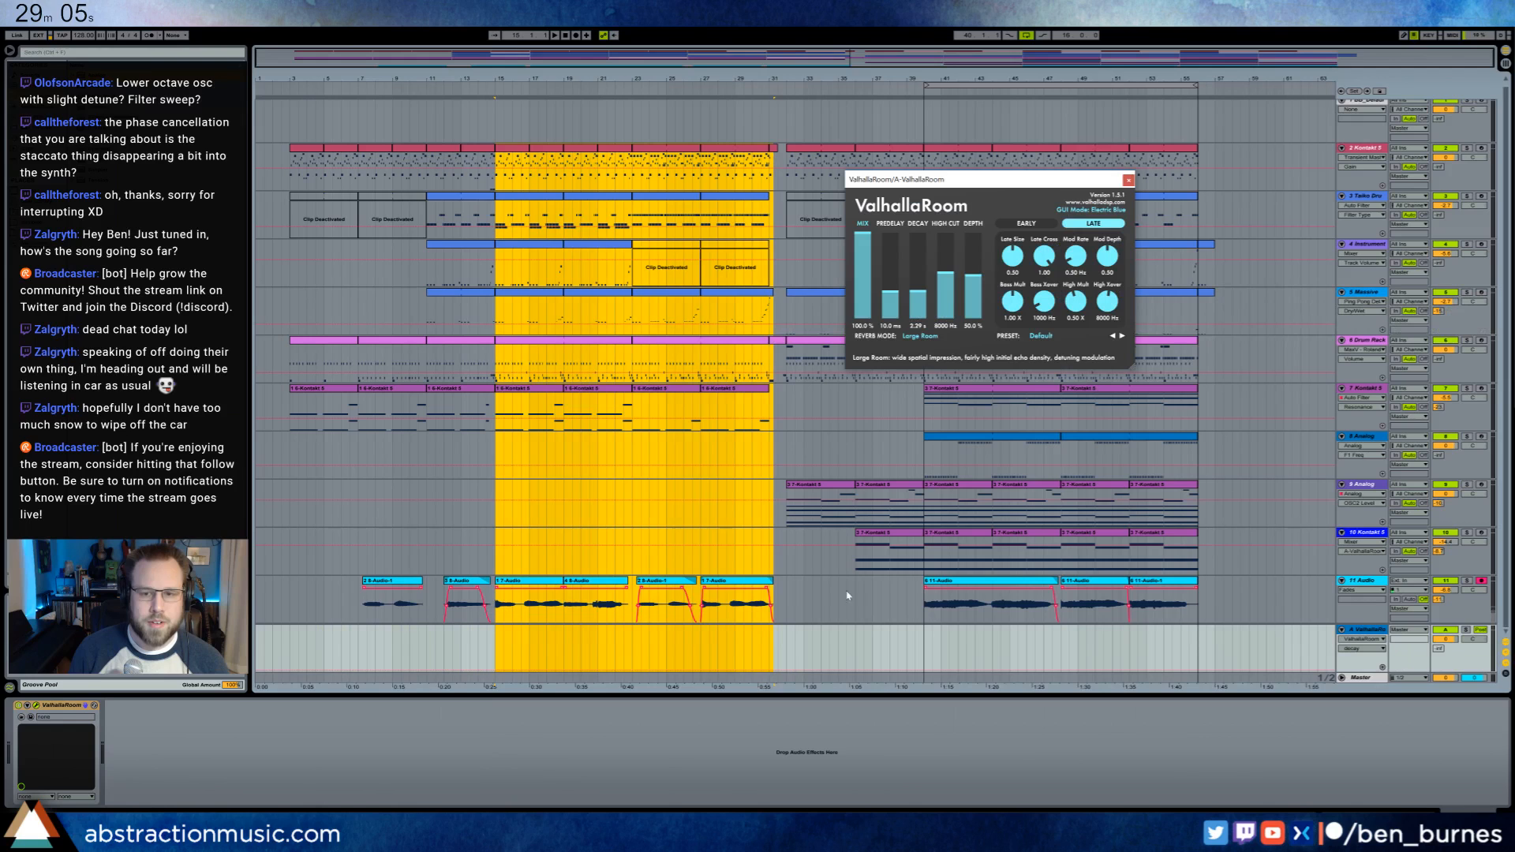
click(1216, 188)
key(Delete)
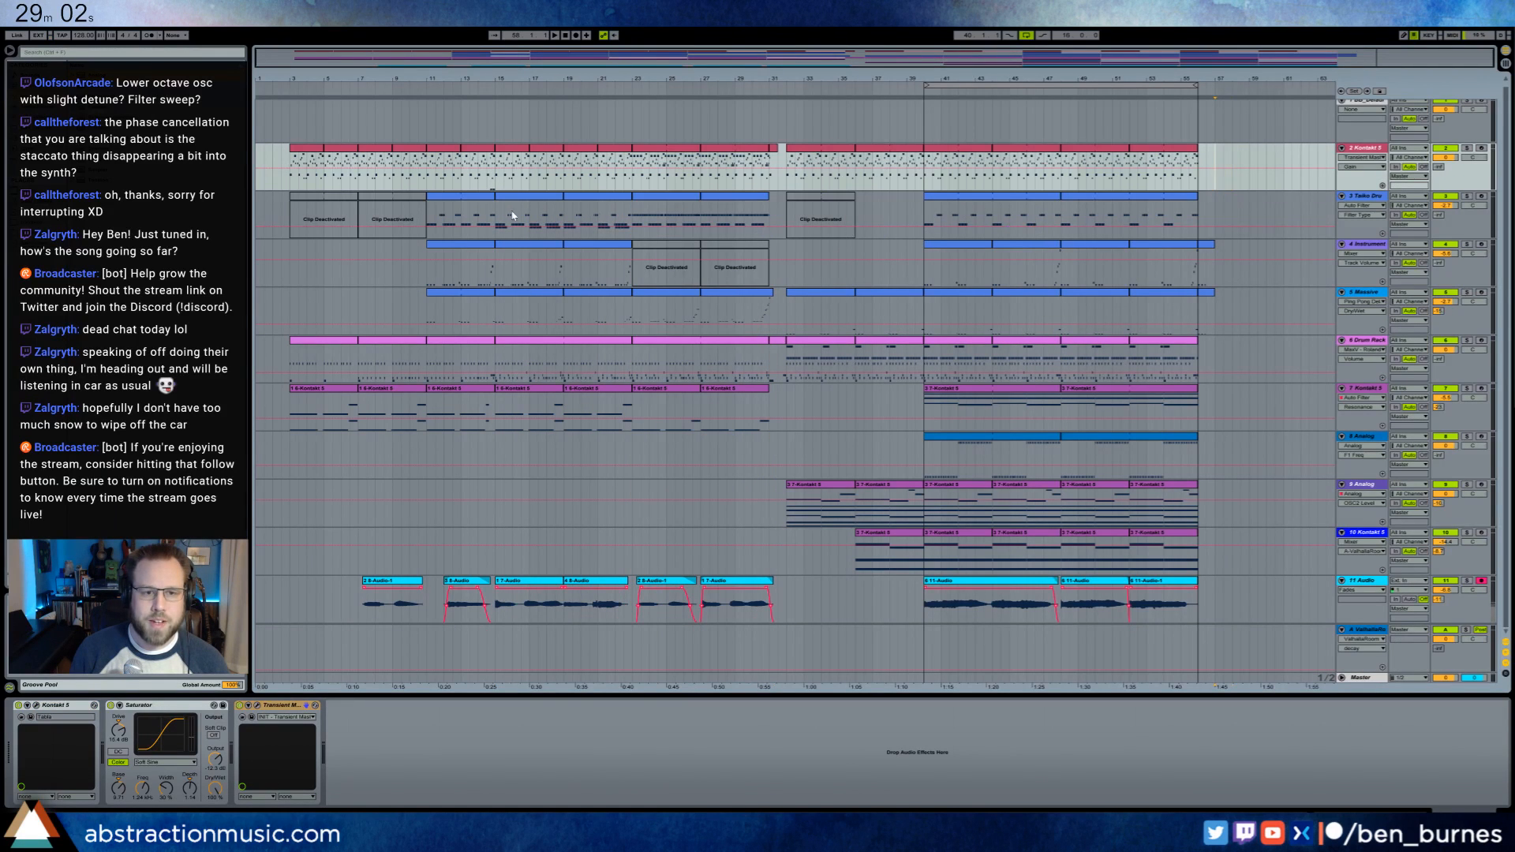
- Copy bars 15 to 32 of every track to bar 57, and with looping off move that block to start at bar 61
drag(499, 190, 785, 622)
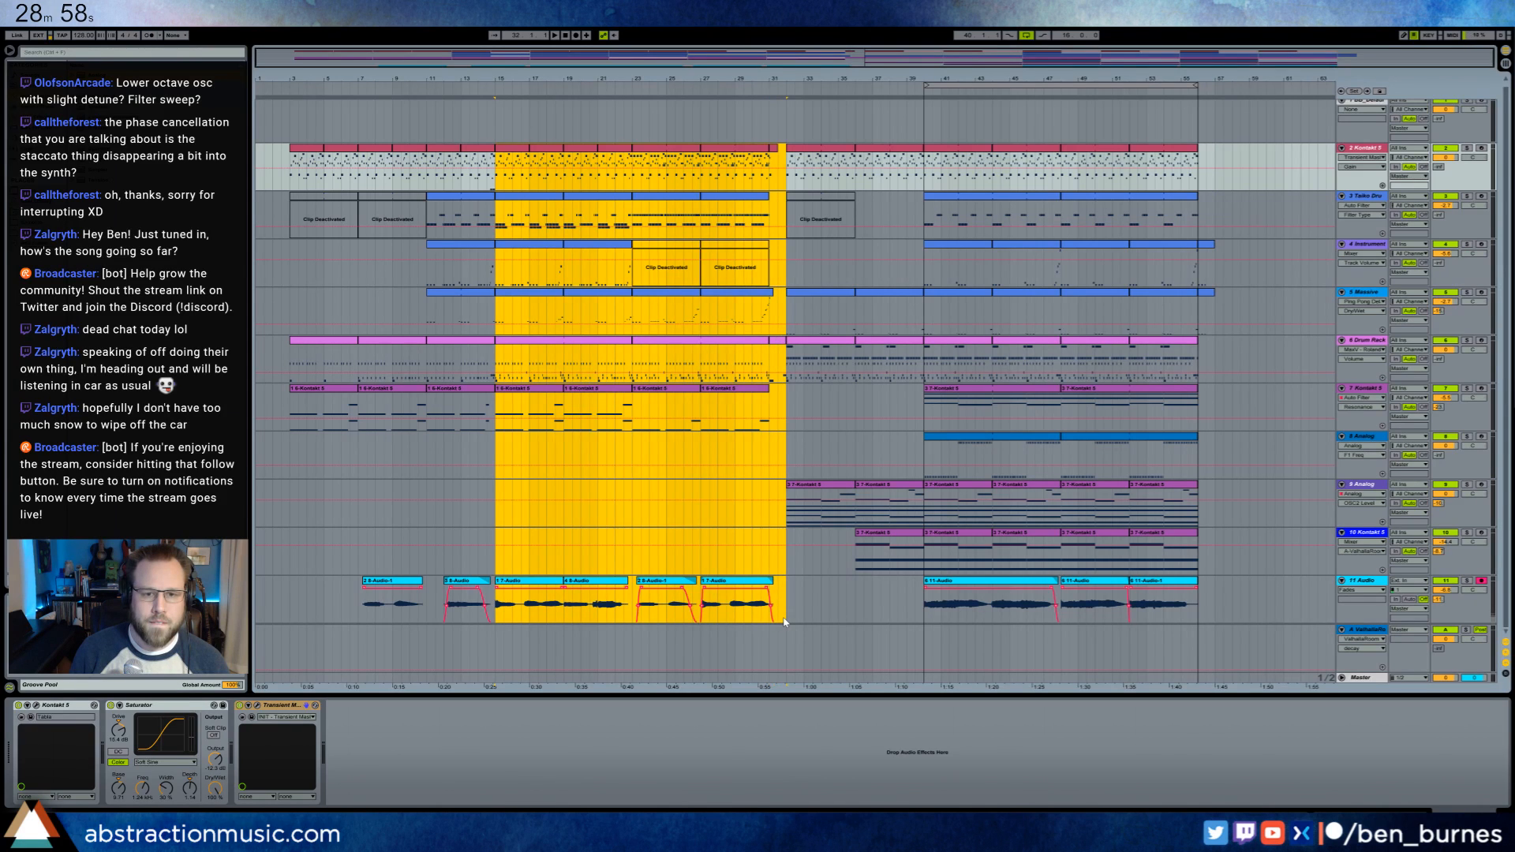
key(ctrl+c)
click(1214, 185)
key(ctrl+v)
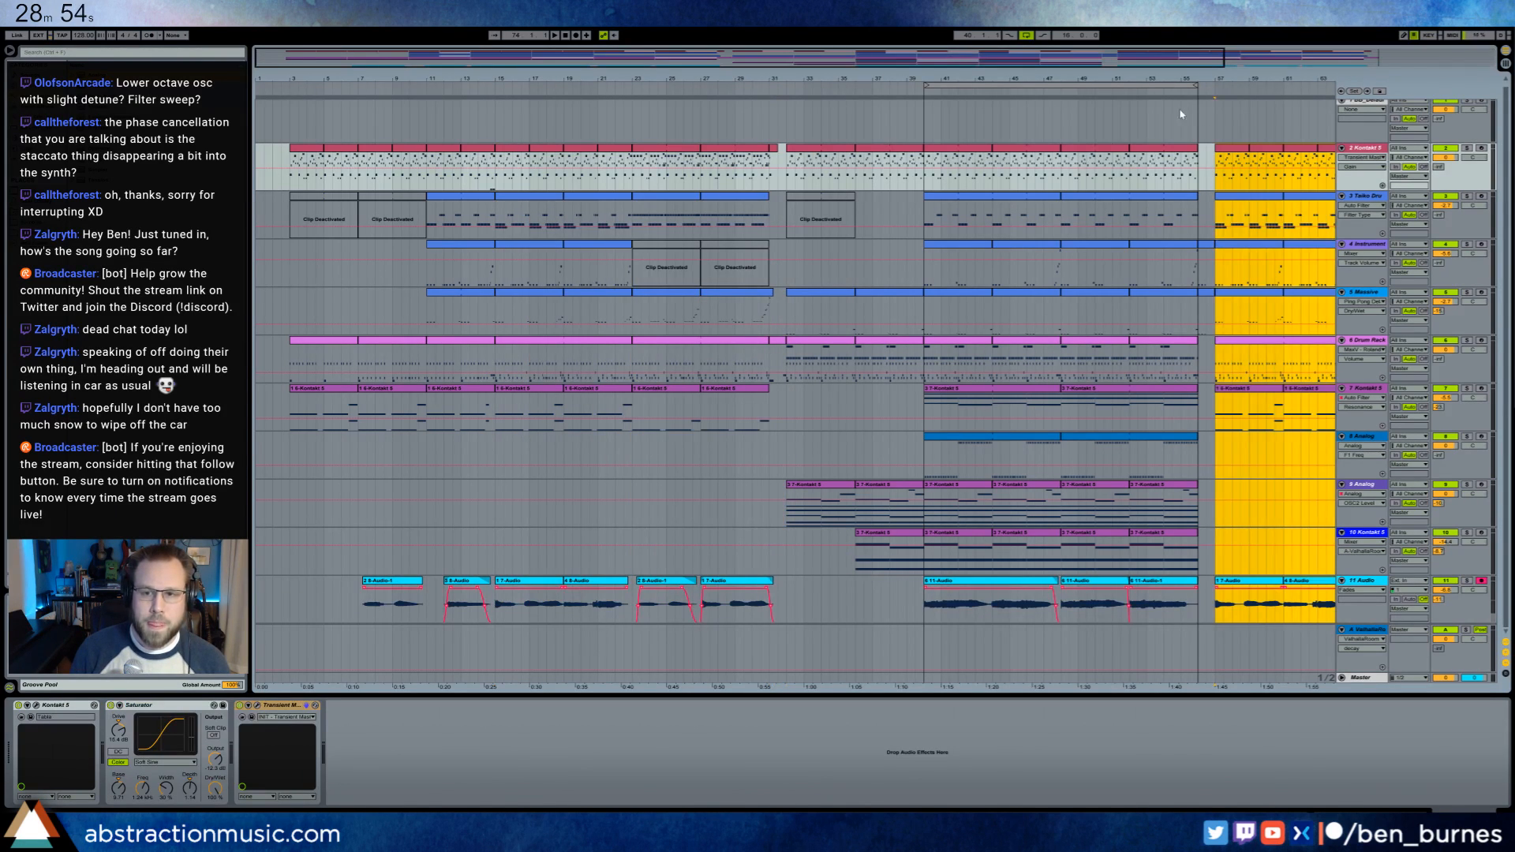
click(1026, 35)
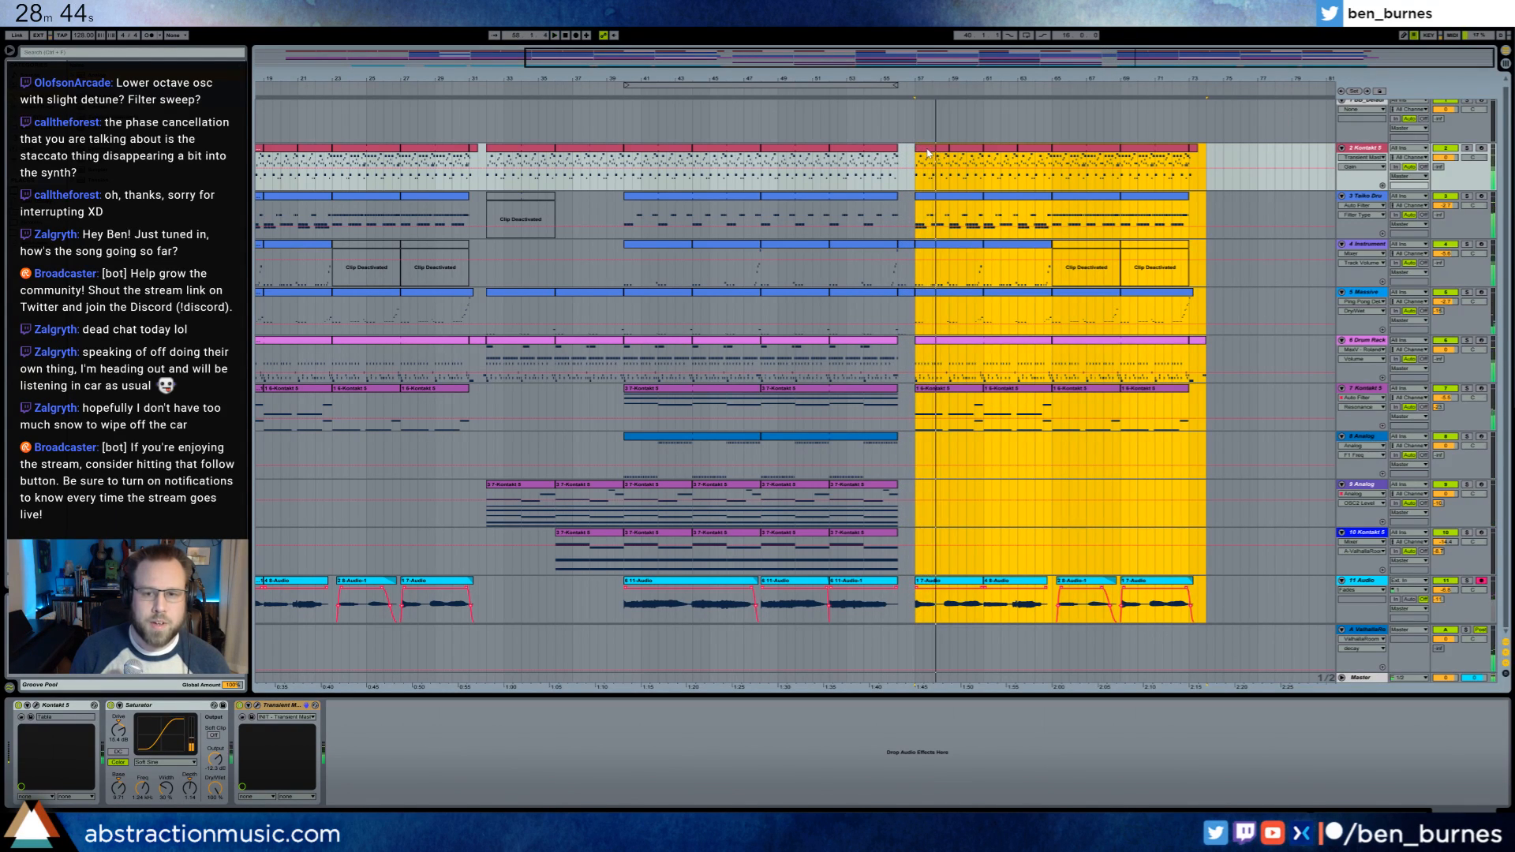
drag(928, 153, 994, 154)
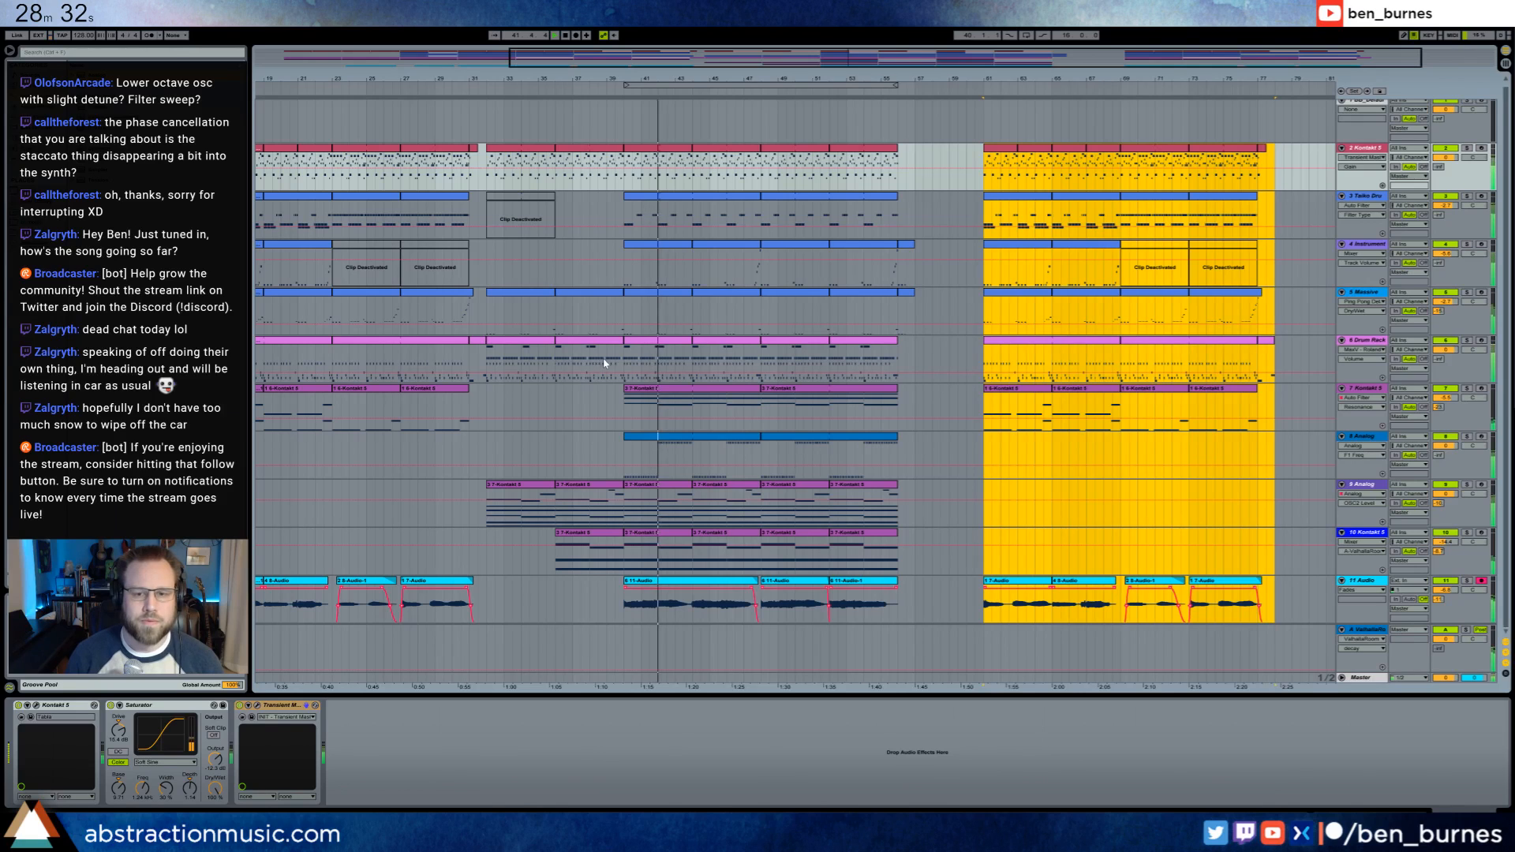
- Duplicate the three opening notes in the bar 56 clip on the instrument rack track and shorten the last copy
double_click(906, 245)
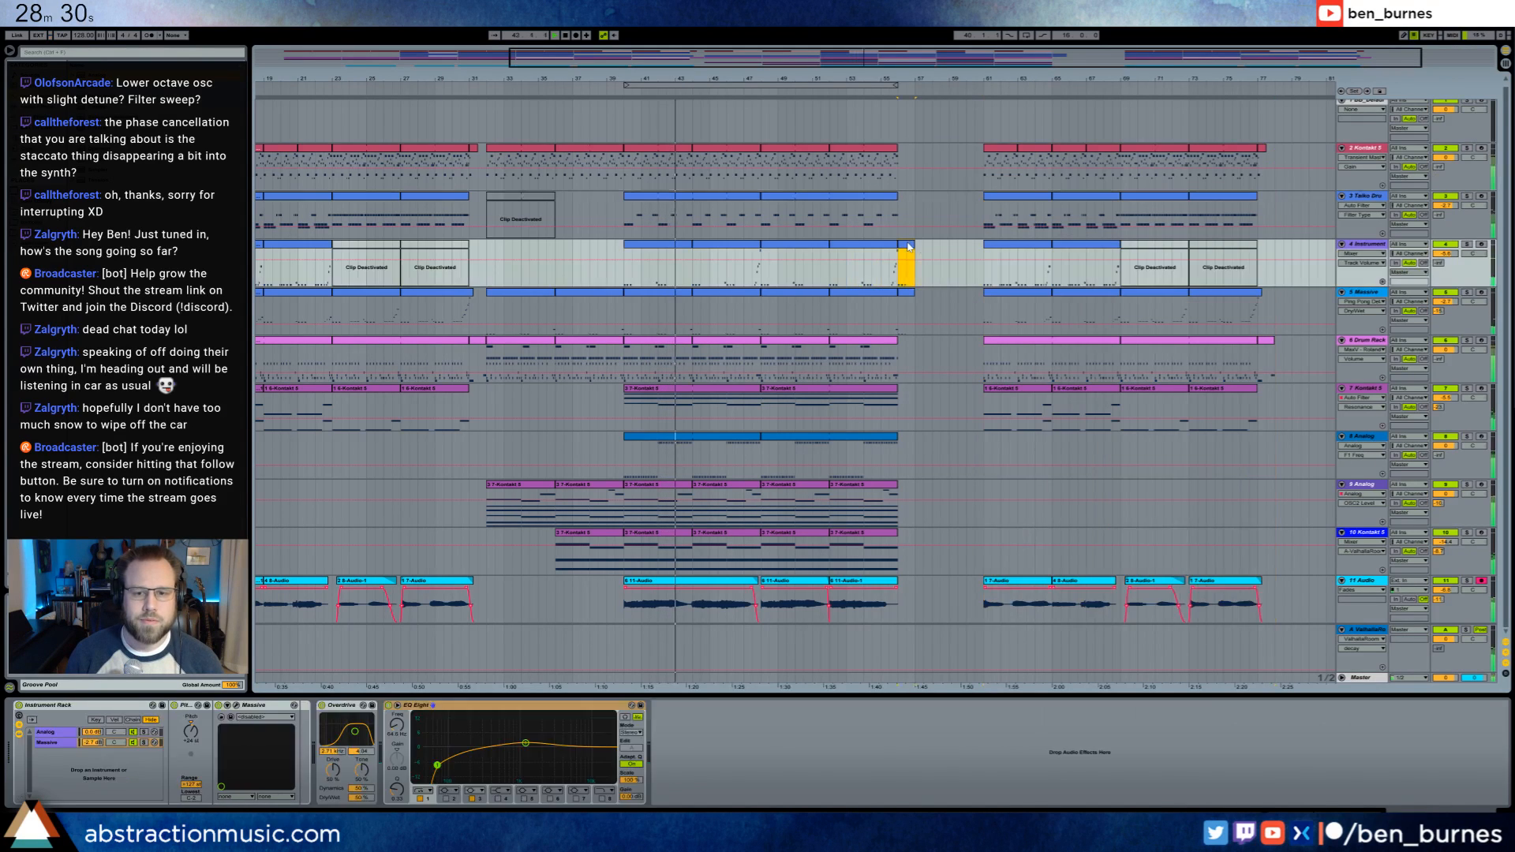
drag(257, 742, 417, 787)
key(ctrl+d)
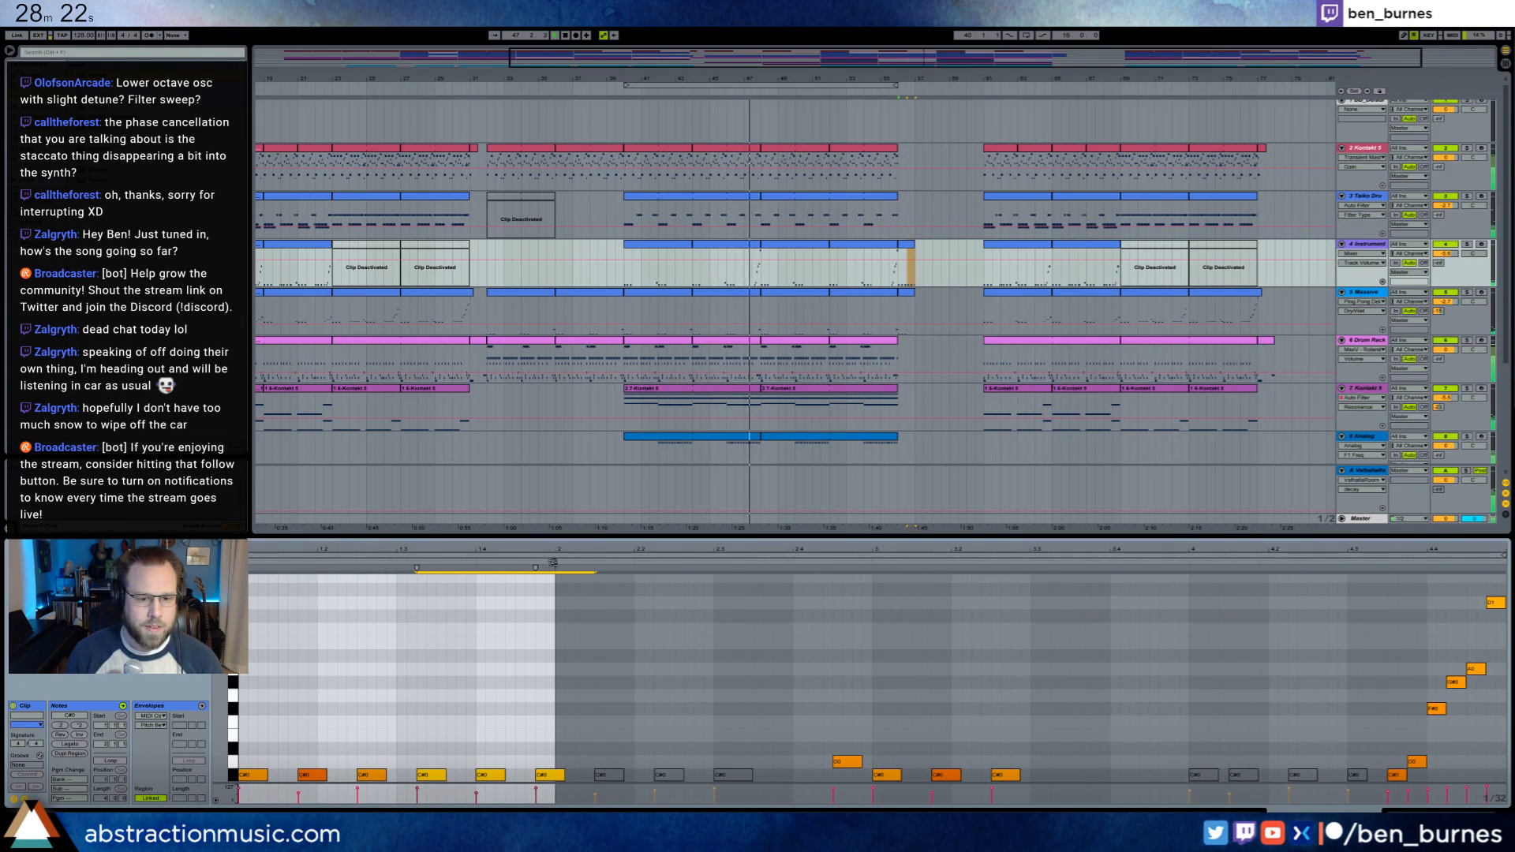
click(536, 791)
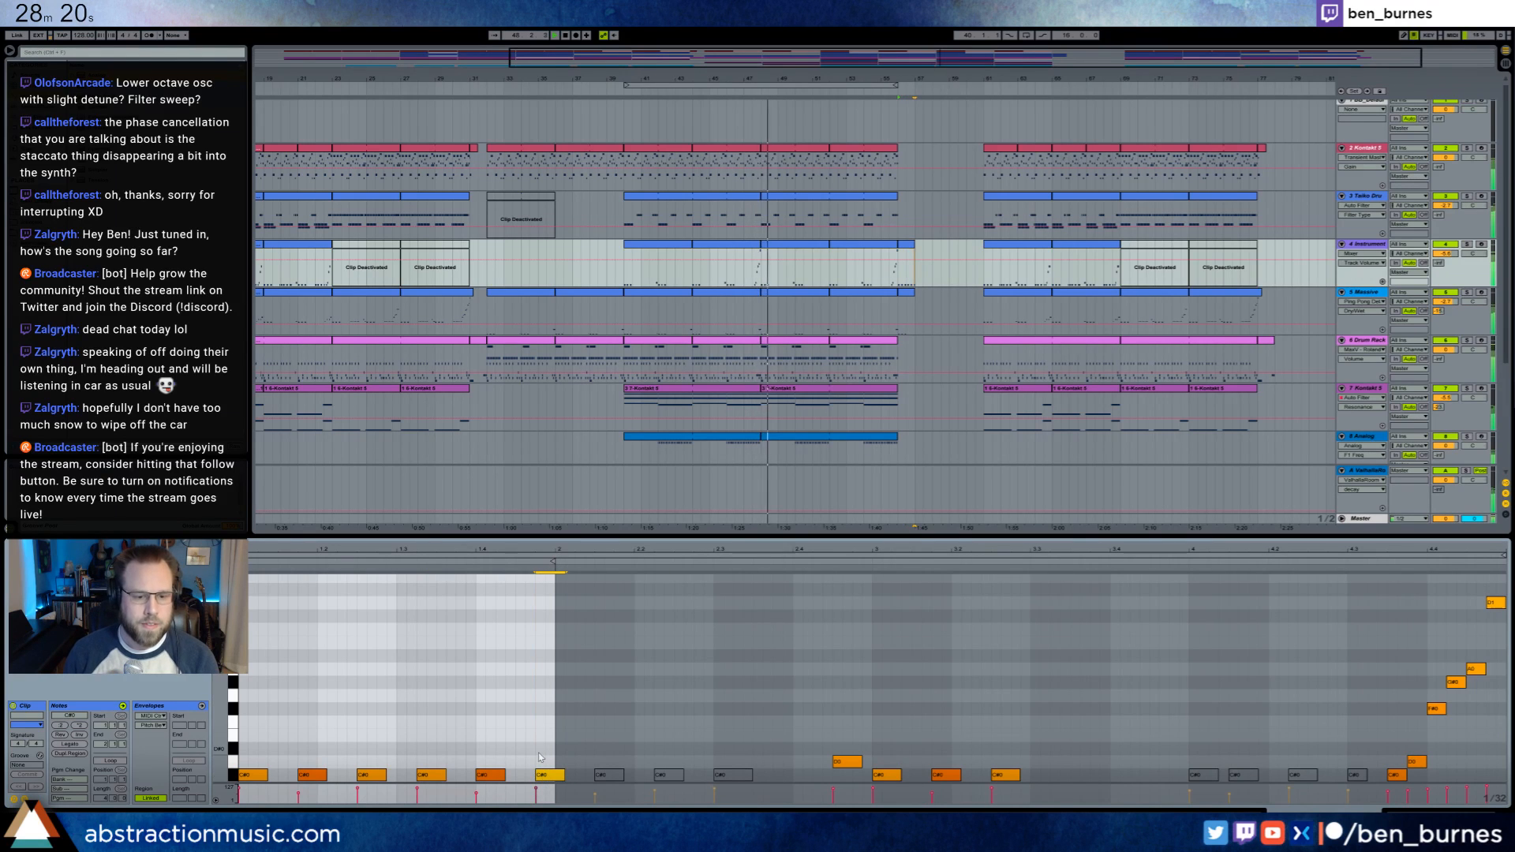
drag(564, 775, 545, 776)
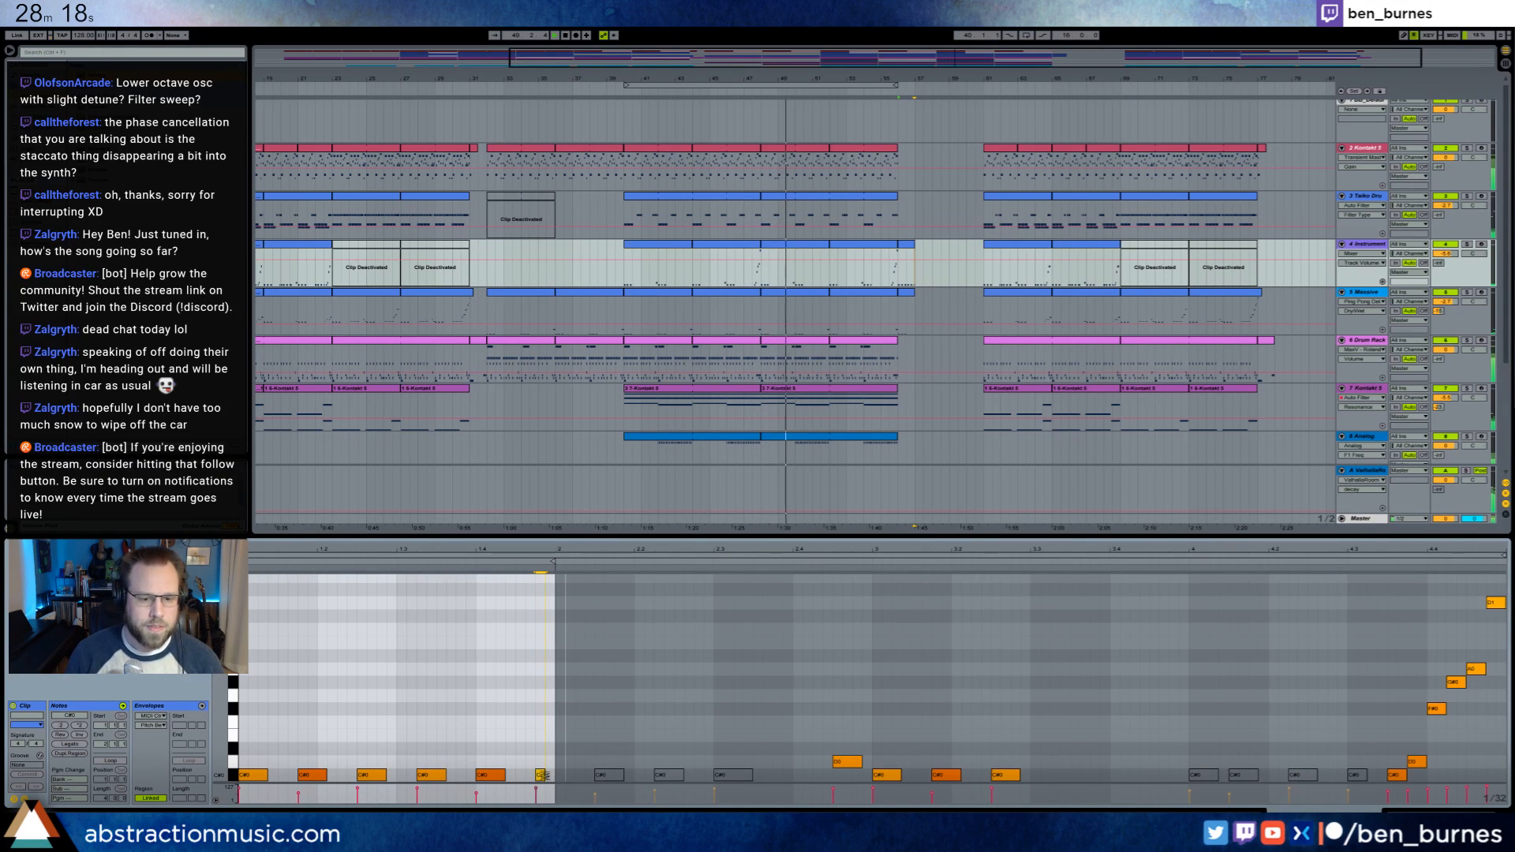
click(547, 711)
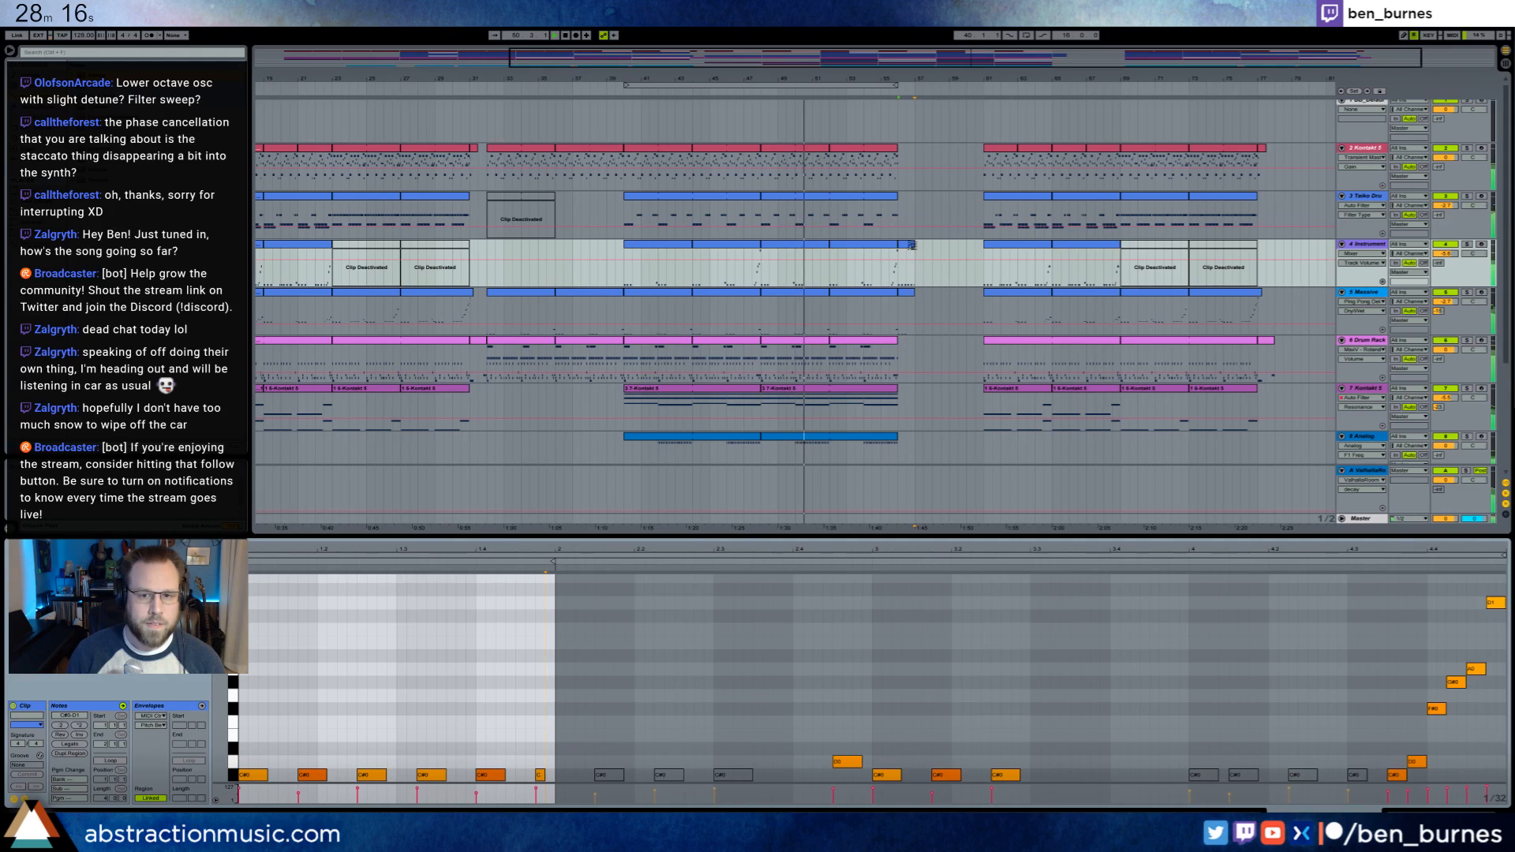
- Extend the instrument rack clip at bar 56 to two bars and delete the leftover notes in its second bar
drag(909, 246, 921, 251)
mouse_move(586, 726)
mouse_down()
mouse_move(836, 780)
mouse_move(999, 781)
mouse_up()
key(Delete)
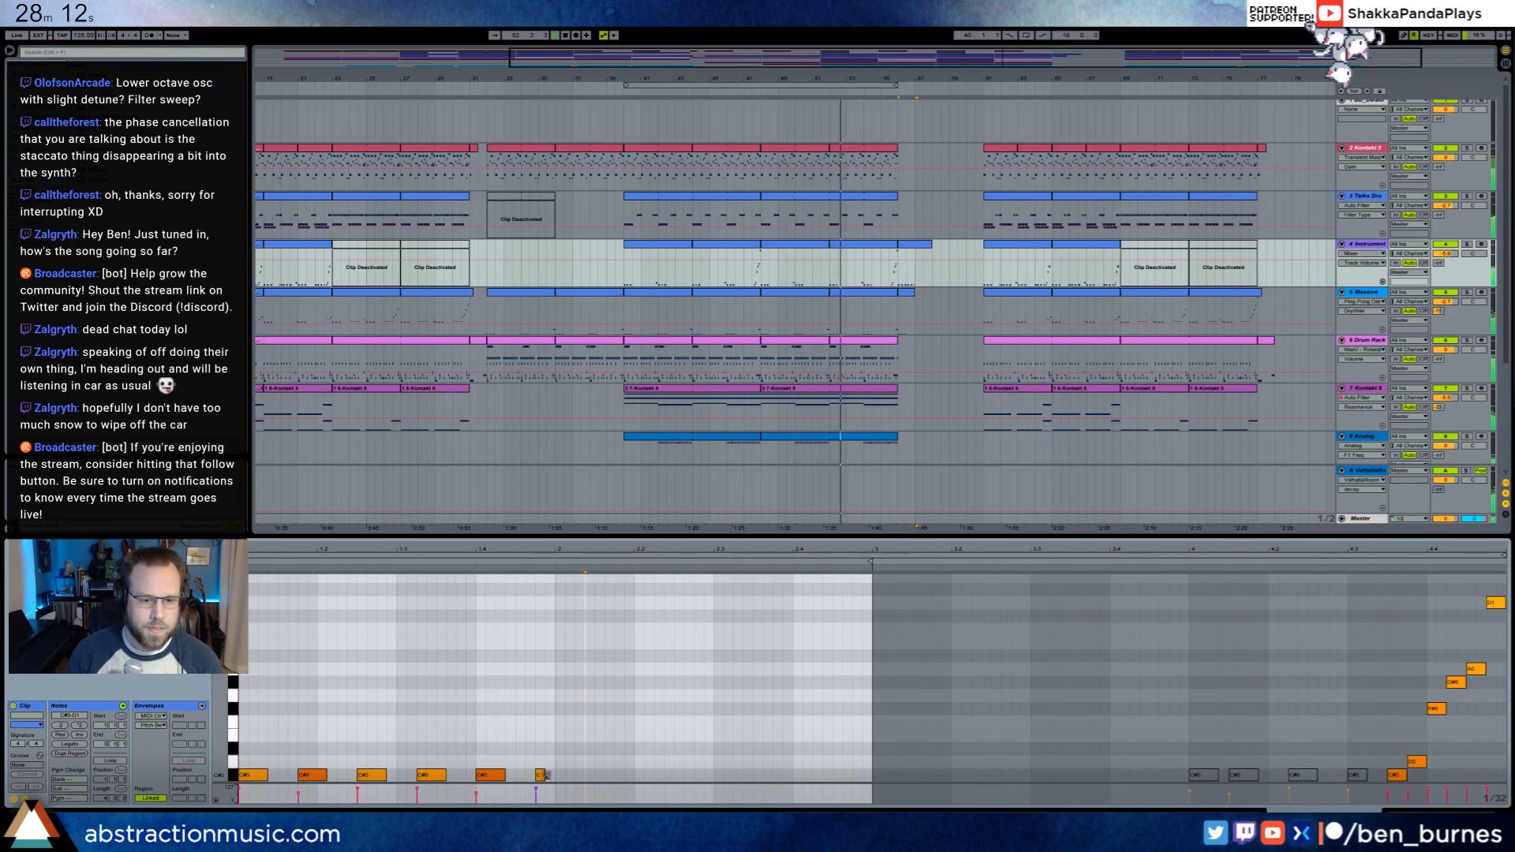
- Lengthen the sixth note across the clip's first bar line to match the others and turn arrangement looping on
drag(544, 777, 556, 775)
click(1025, 35)
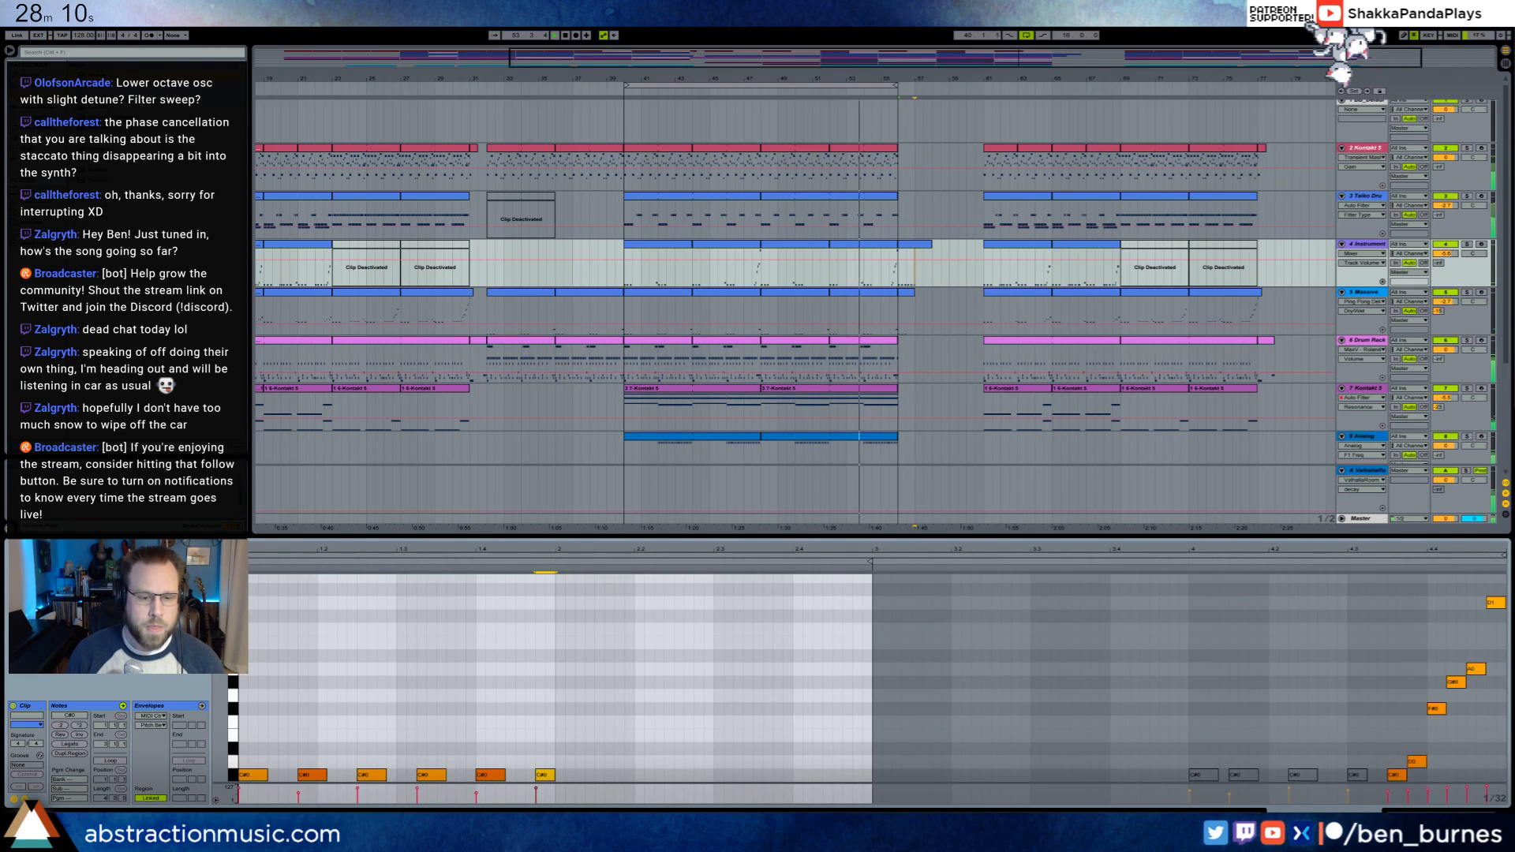
drag(557, 780, 565, 776)
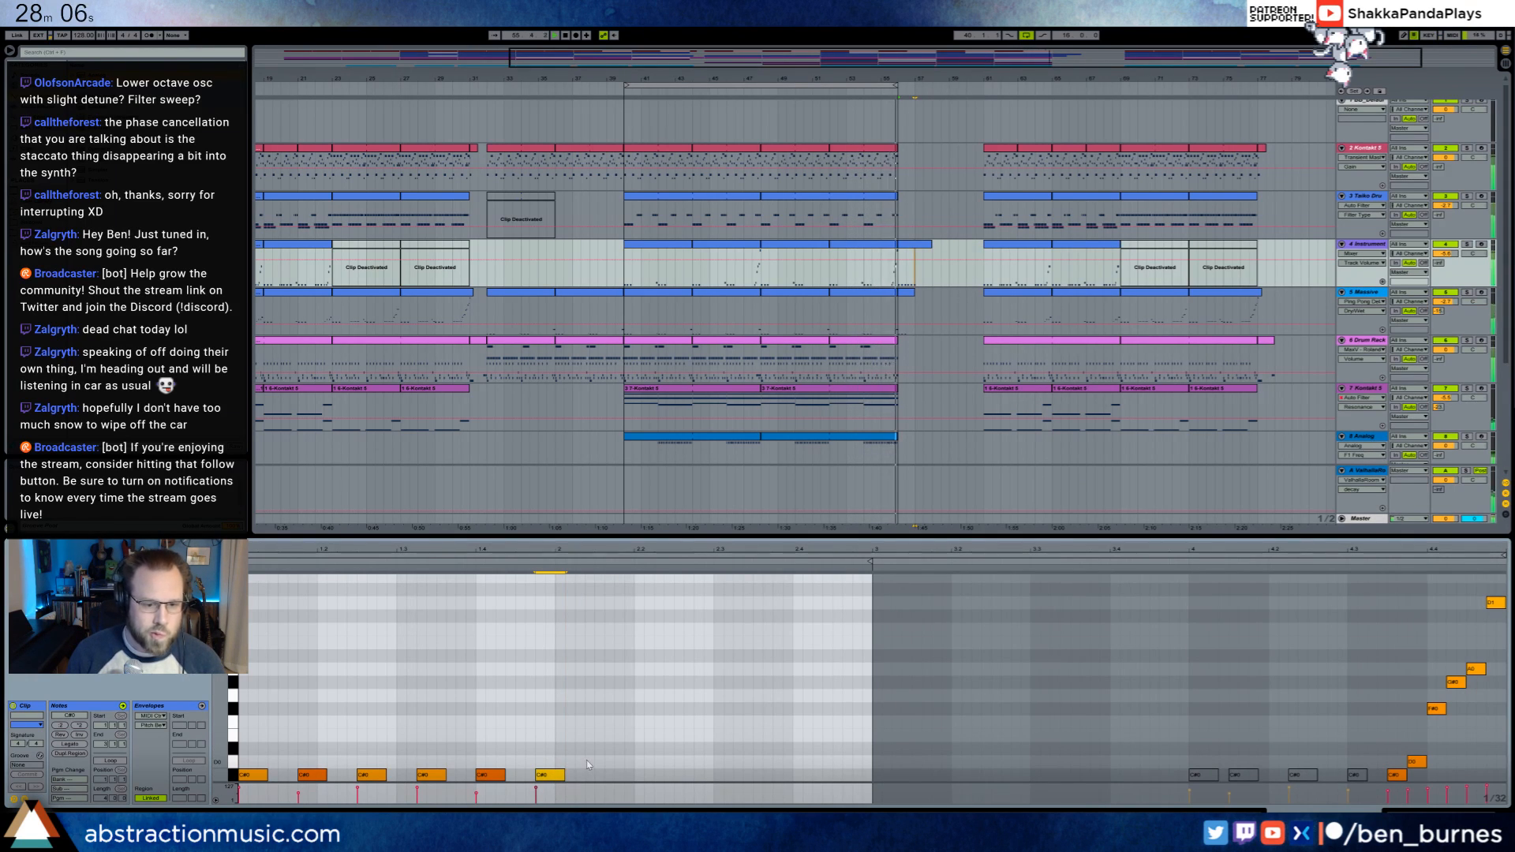
- Duplicate the six-note pattern through the clip's second bar and delete the surplus note beyond its end
drag(593, 759, 246, 798)
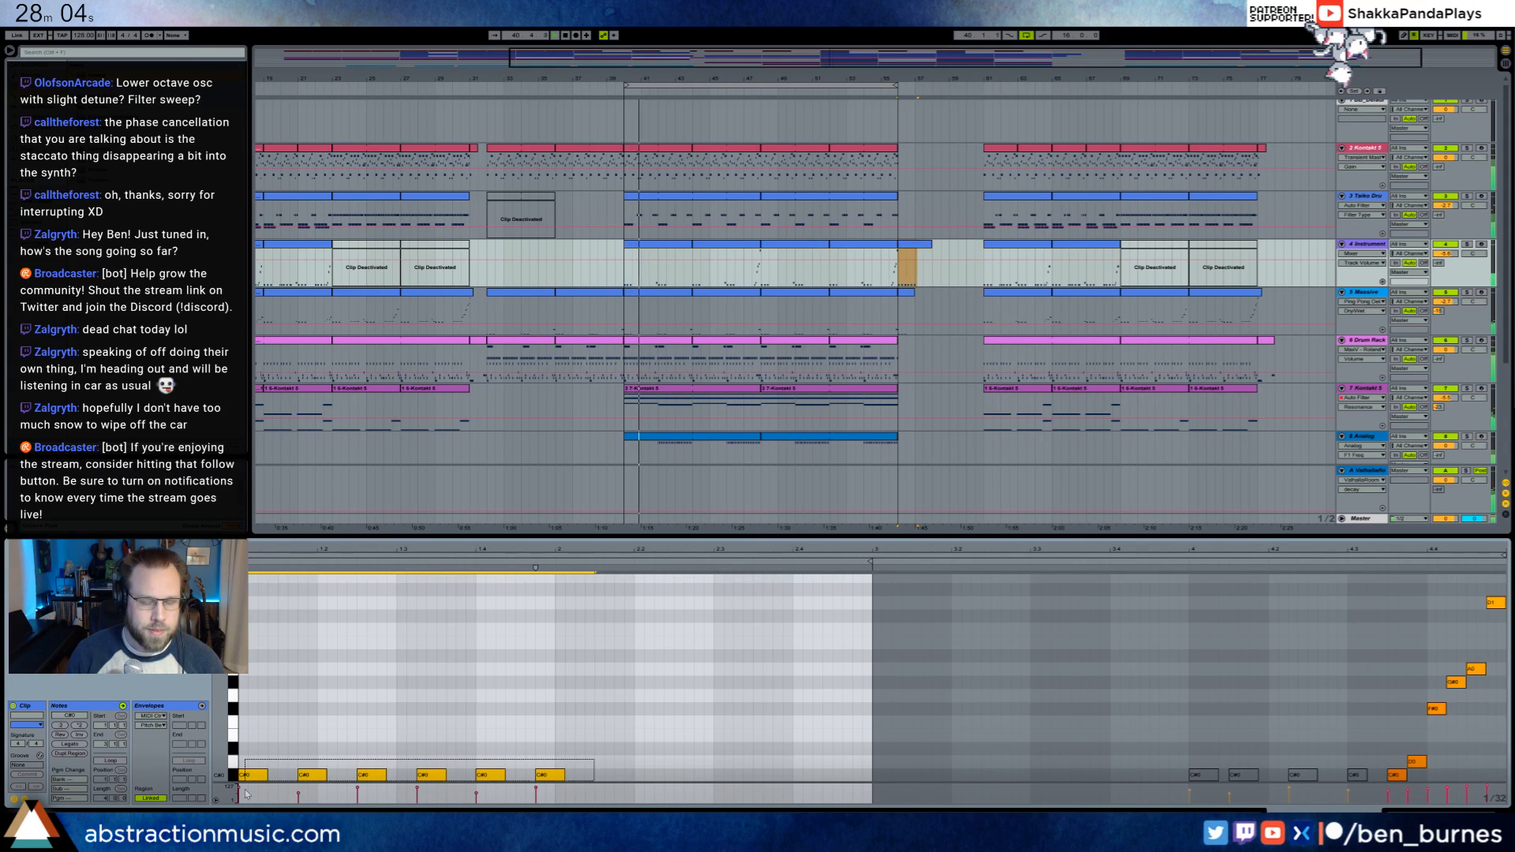
key(ctrl+d)
click(901, 721)
click(909, 776)
key(Delete)
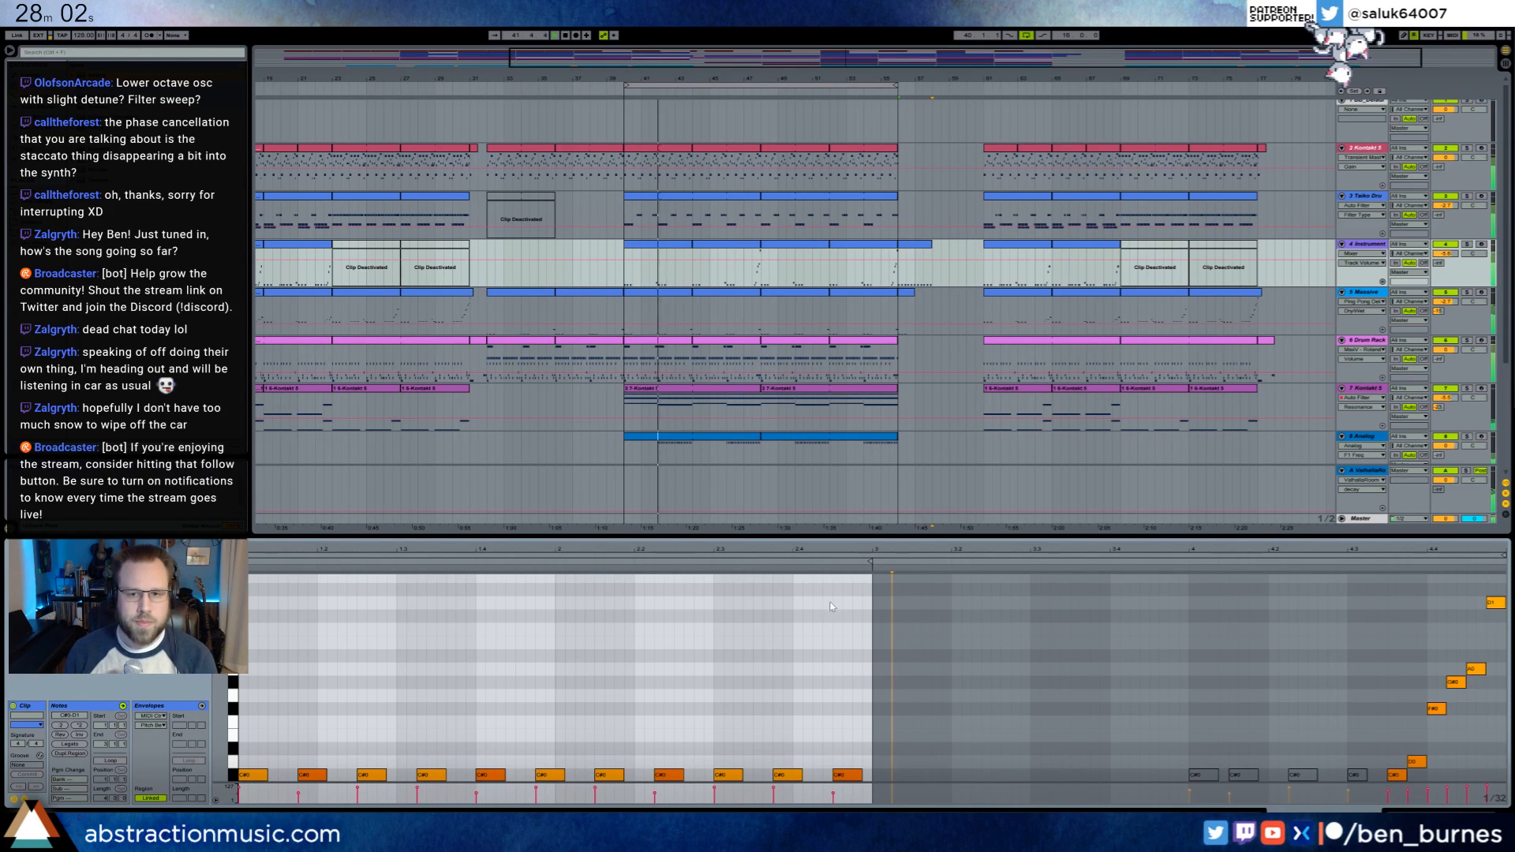
- Move the MIDI clips of the copied section from bar 61 to start at bar 58
click(908, 298)
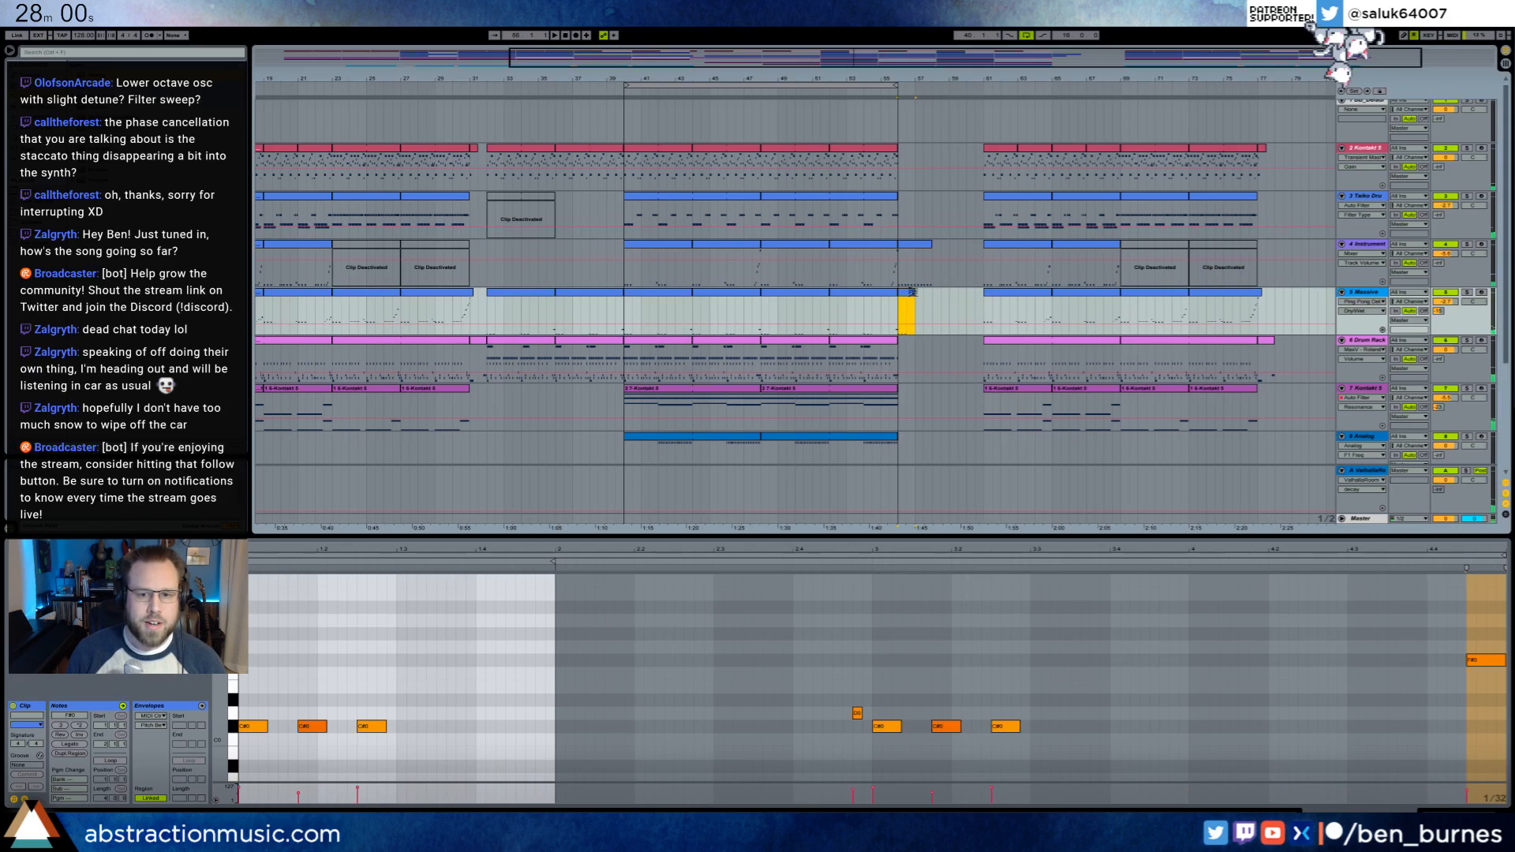
drag(1025, 78, 1332, 462)
drag(852, 148, 760, 150)
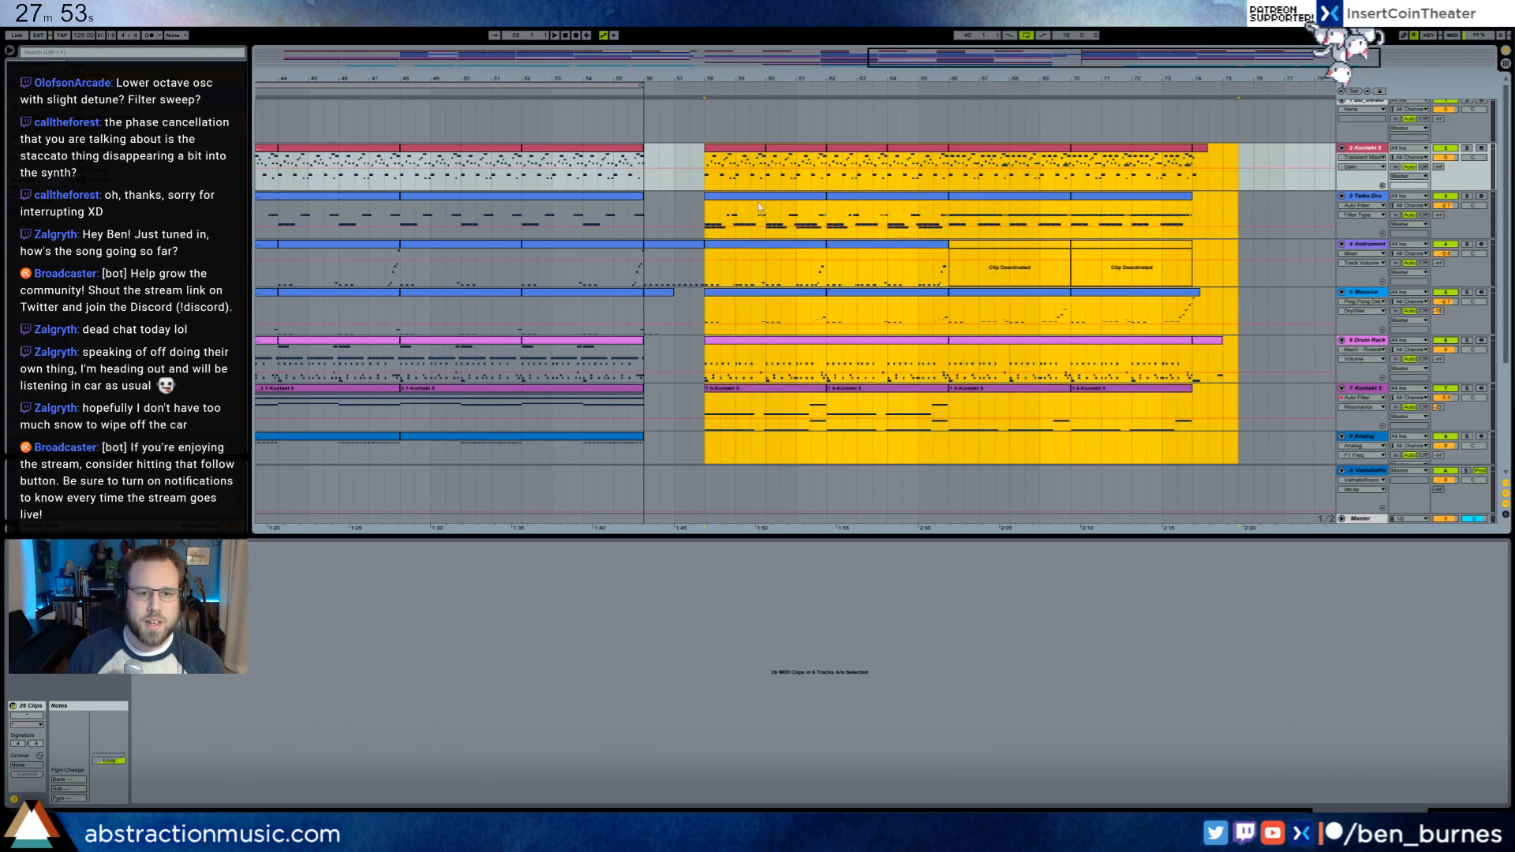
- Copy the two-bar instrument rack clip at bar 56 to the Taiko drums track
click(644, 188)
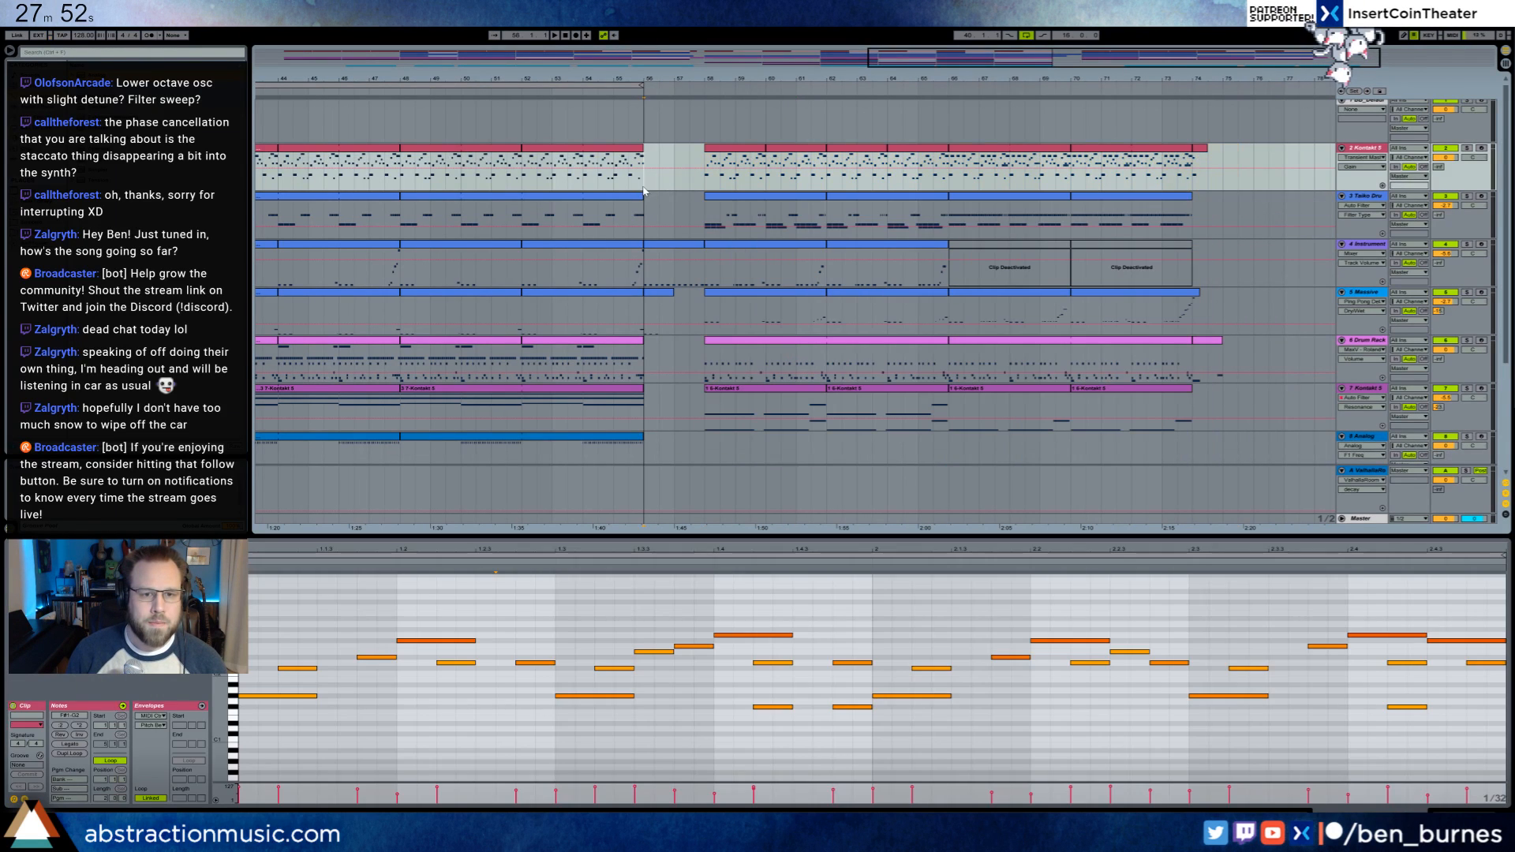
click(662, 243)
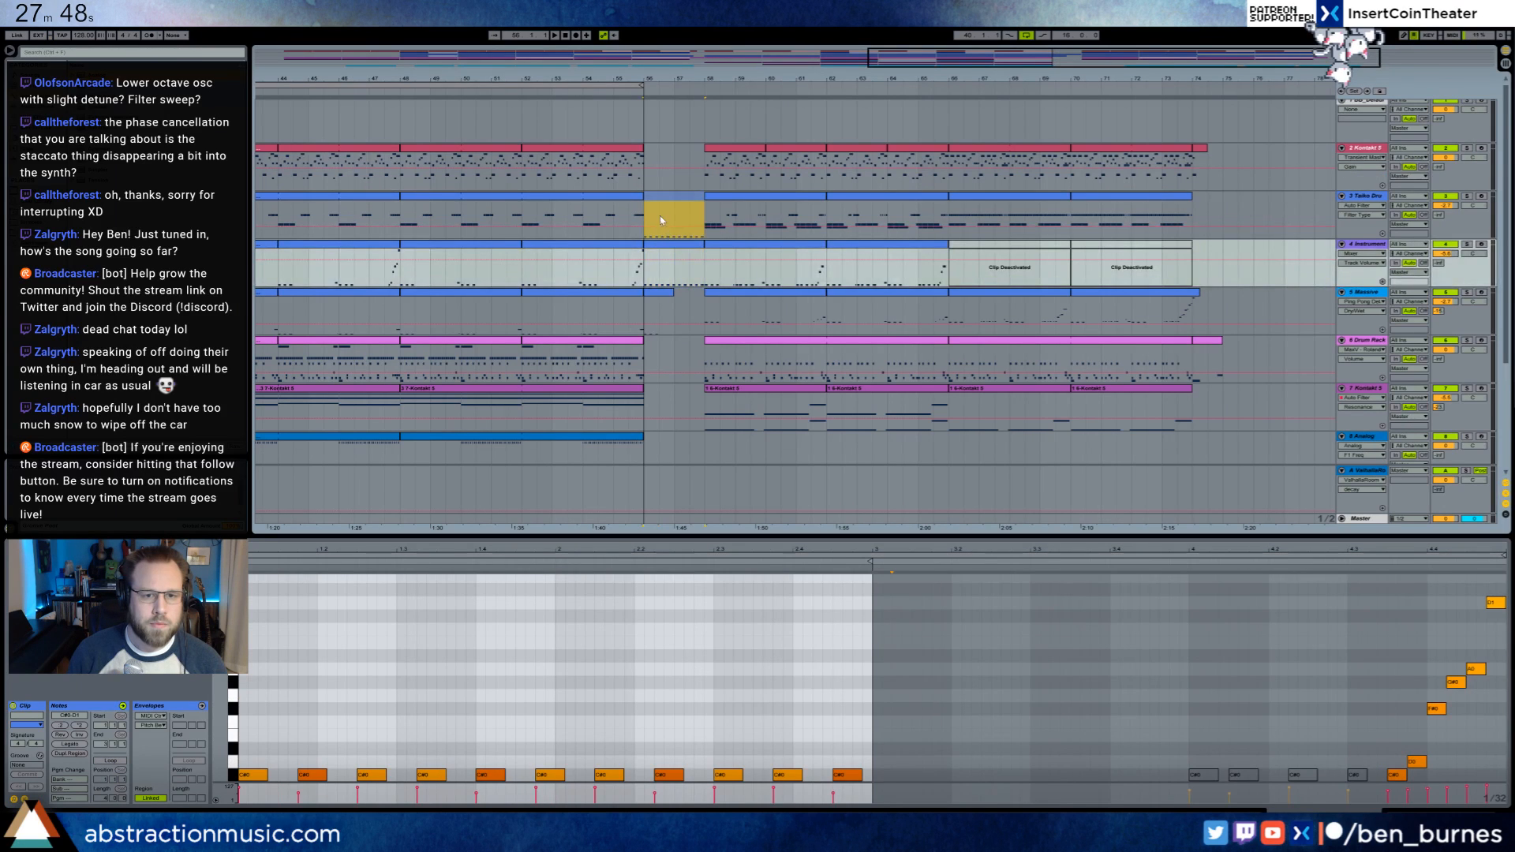
click(661, 221)
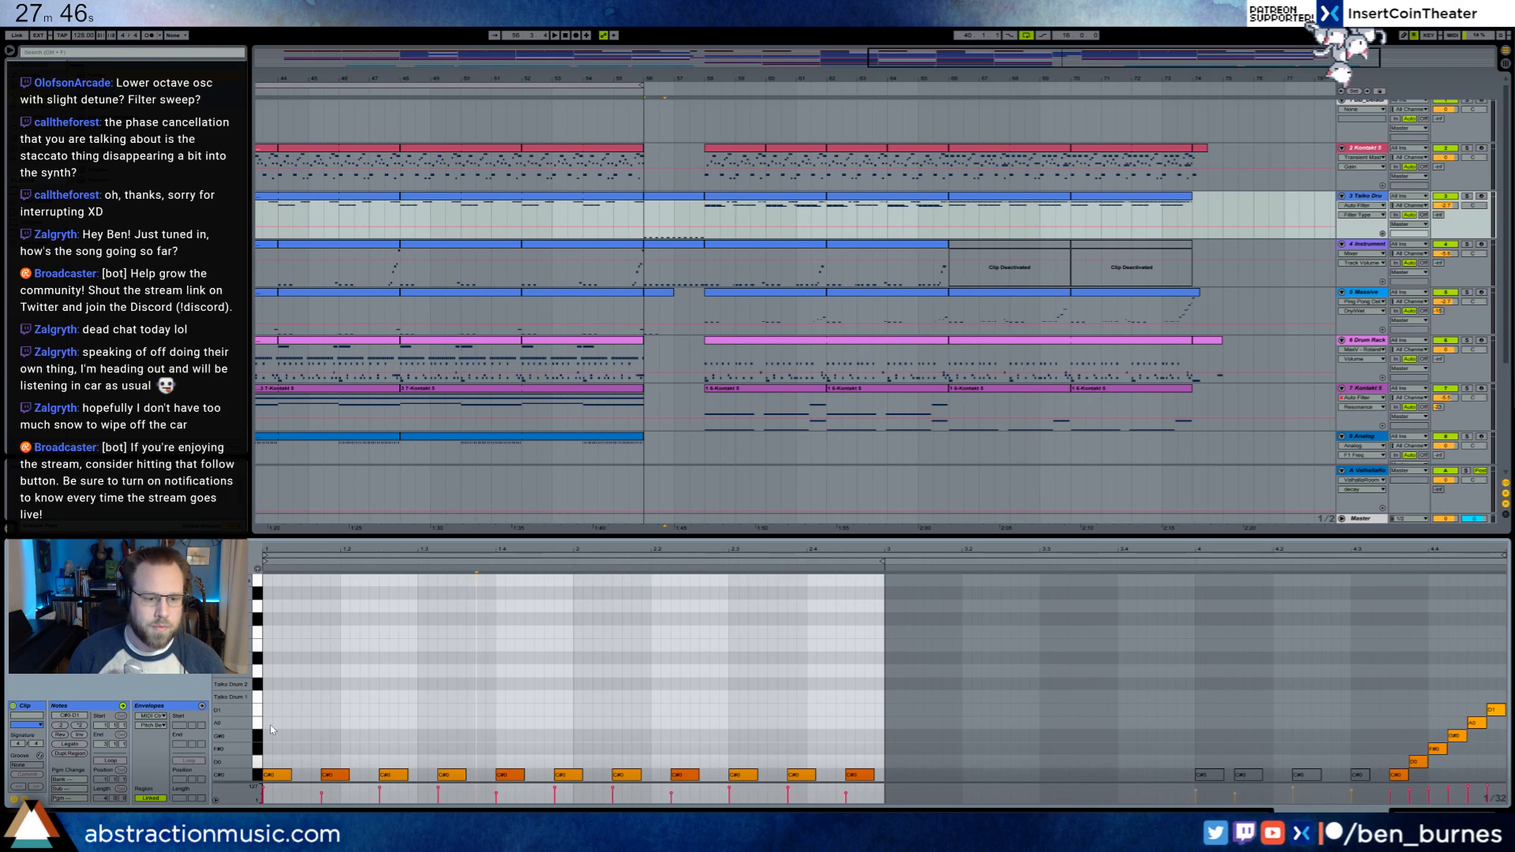
- Transpose all notes of the copied Taiko clip up to the Taiko Hit row
drag(270, 724, 815, 779)
key(Up)
key(Up)
key(Up)
key(Up)
key(Up)
key(Up)
key(Up)
key(Up)
key(Up)
key(Up)
key(Up)
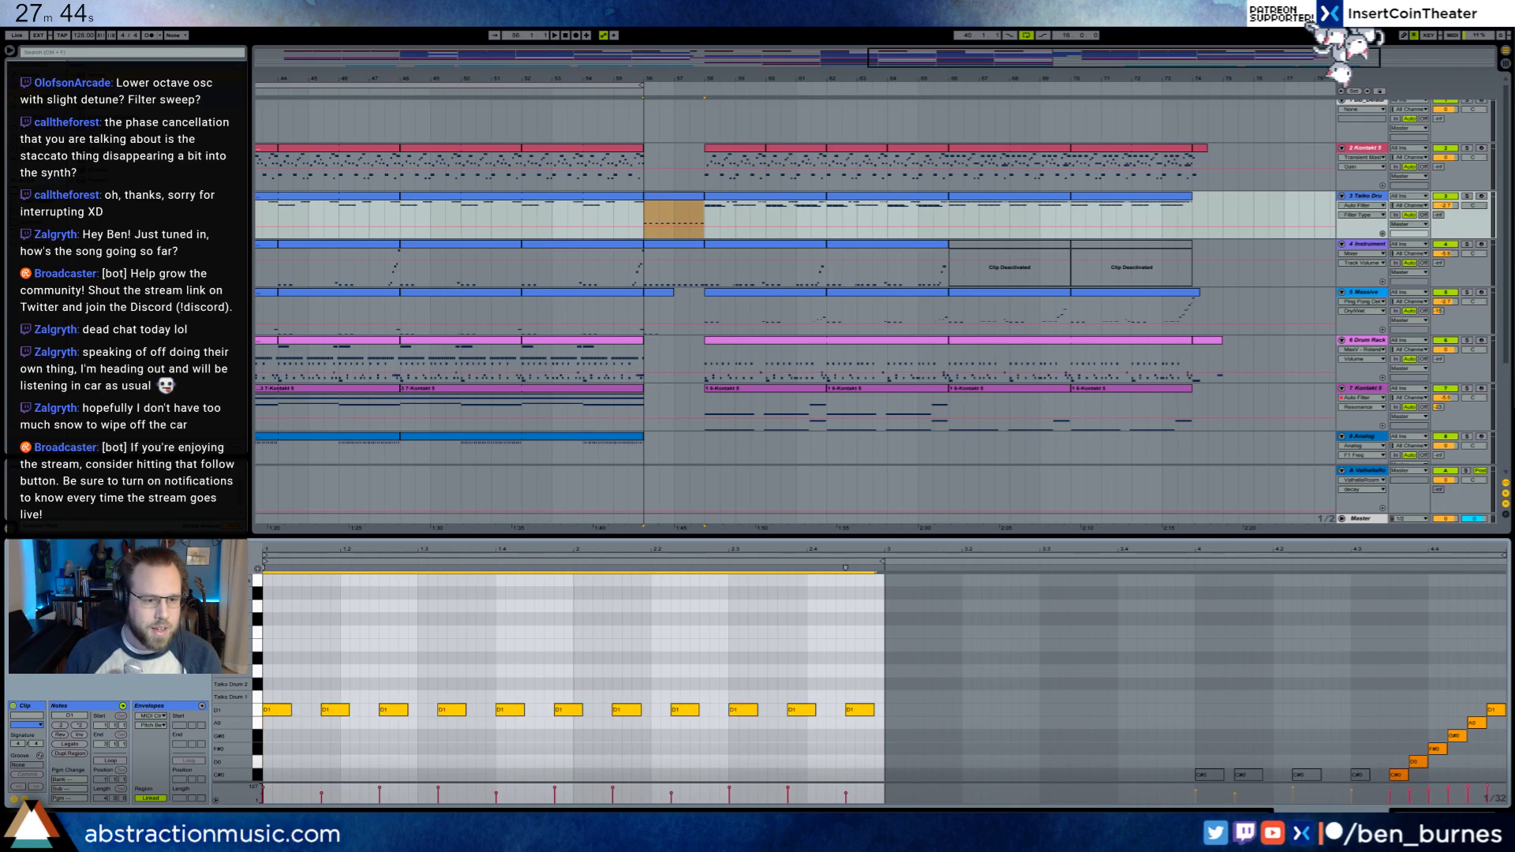
key(Up)
click(328, 703)
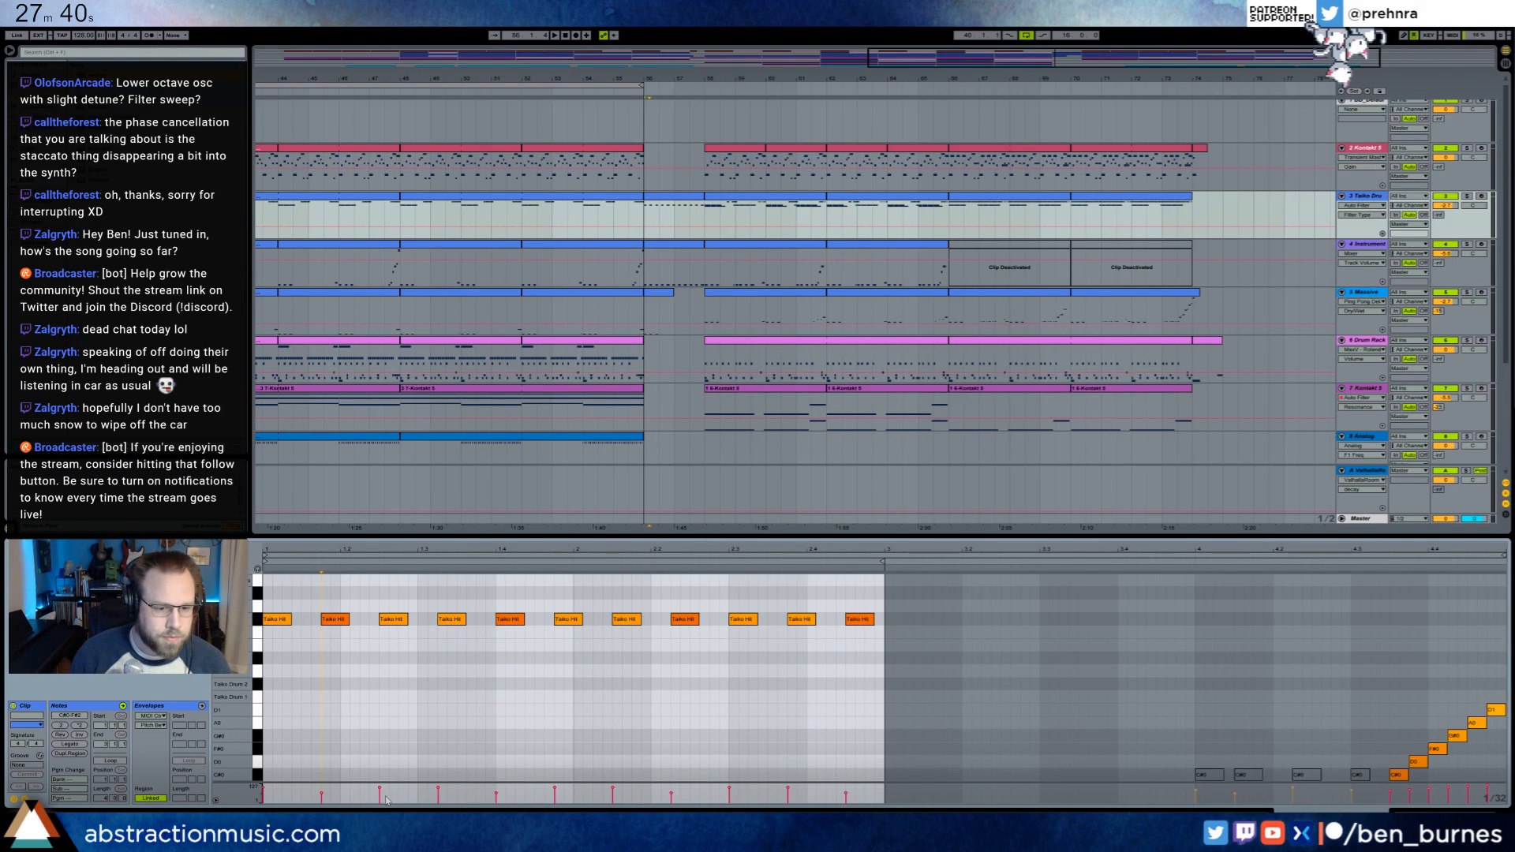
- Shape the Taiko hit velocities into a rise over the last eight hits and lengthen all the hits slightly
key(space)
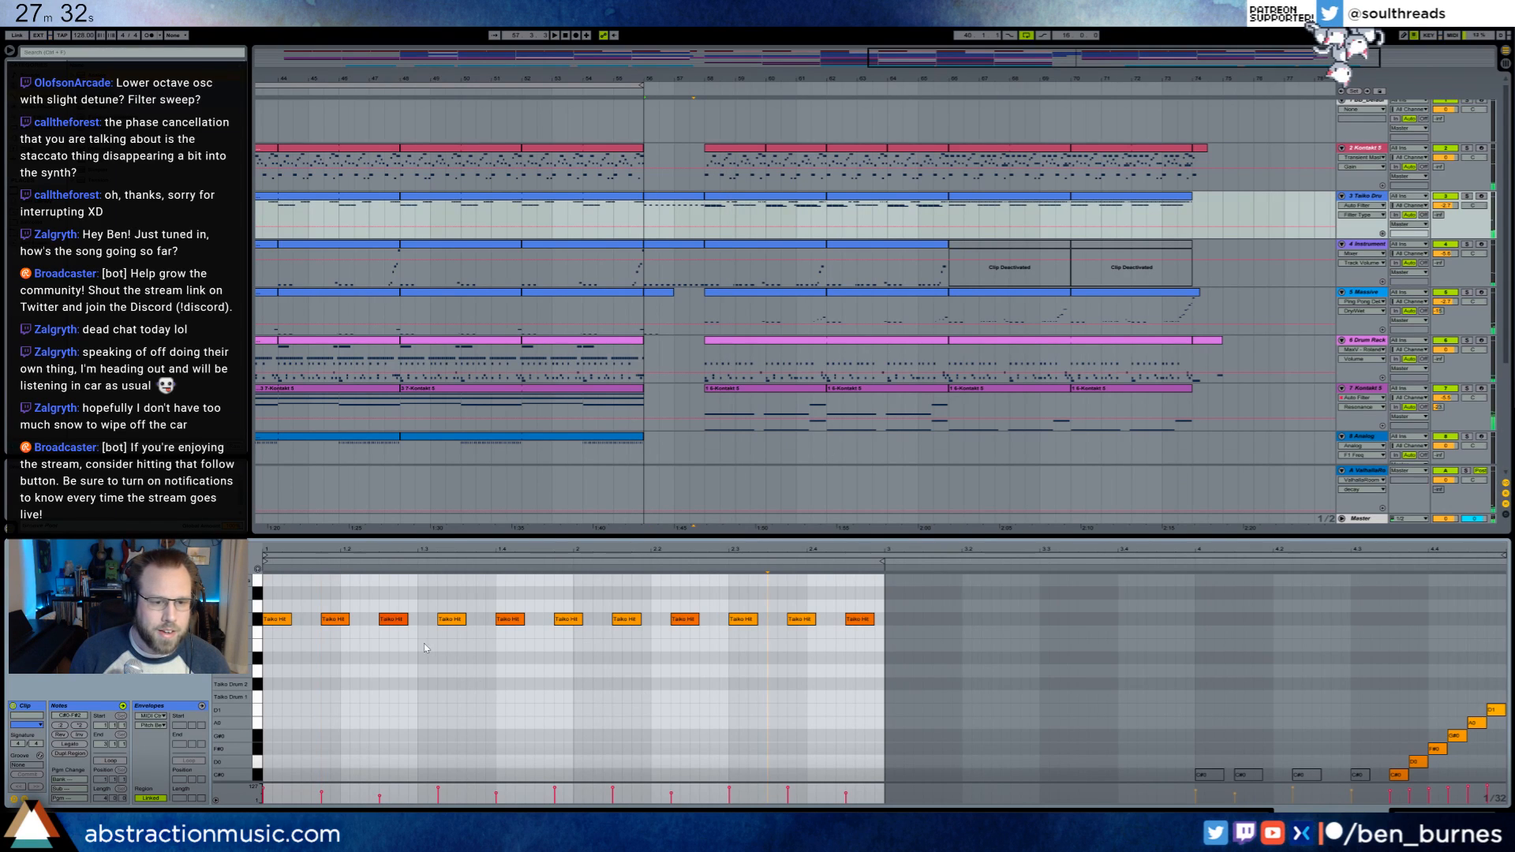
drag(431, 595, 958, 712)
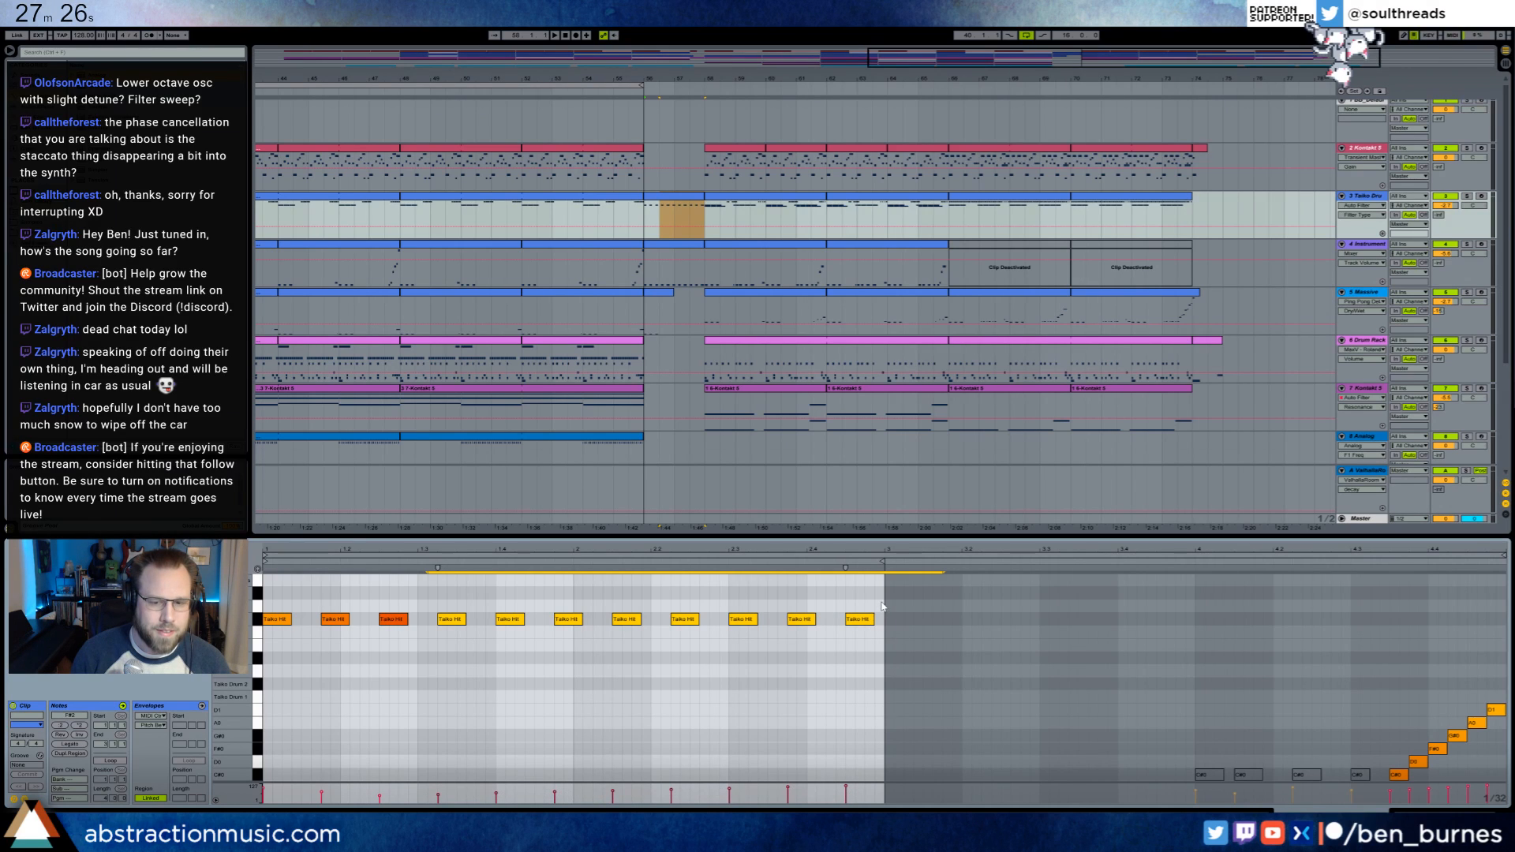
drag(883, 606, 304, 626)
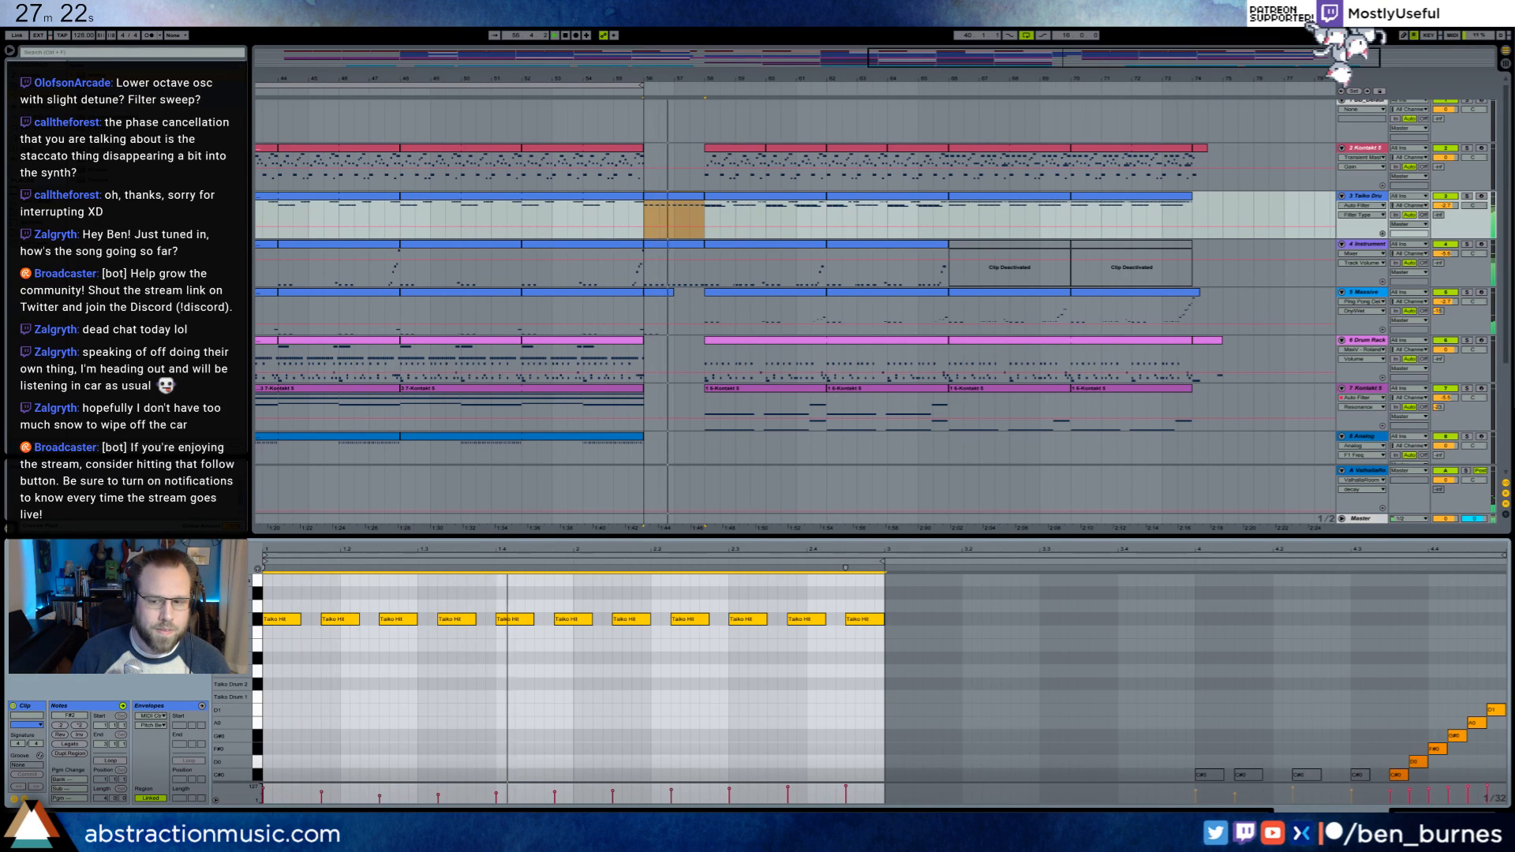
- Move the copied section's guitar audio clips to start at bar 58, in line with the MIDI clips
click(1442, 816)
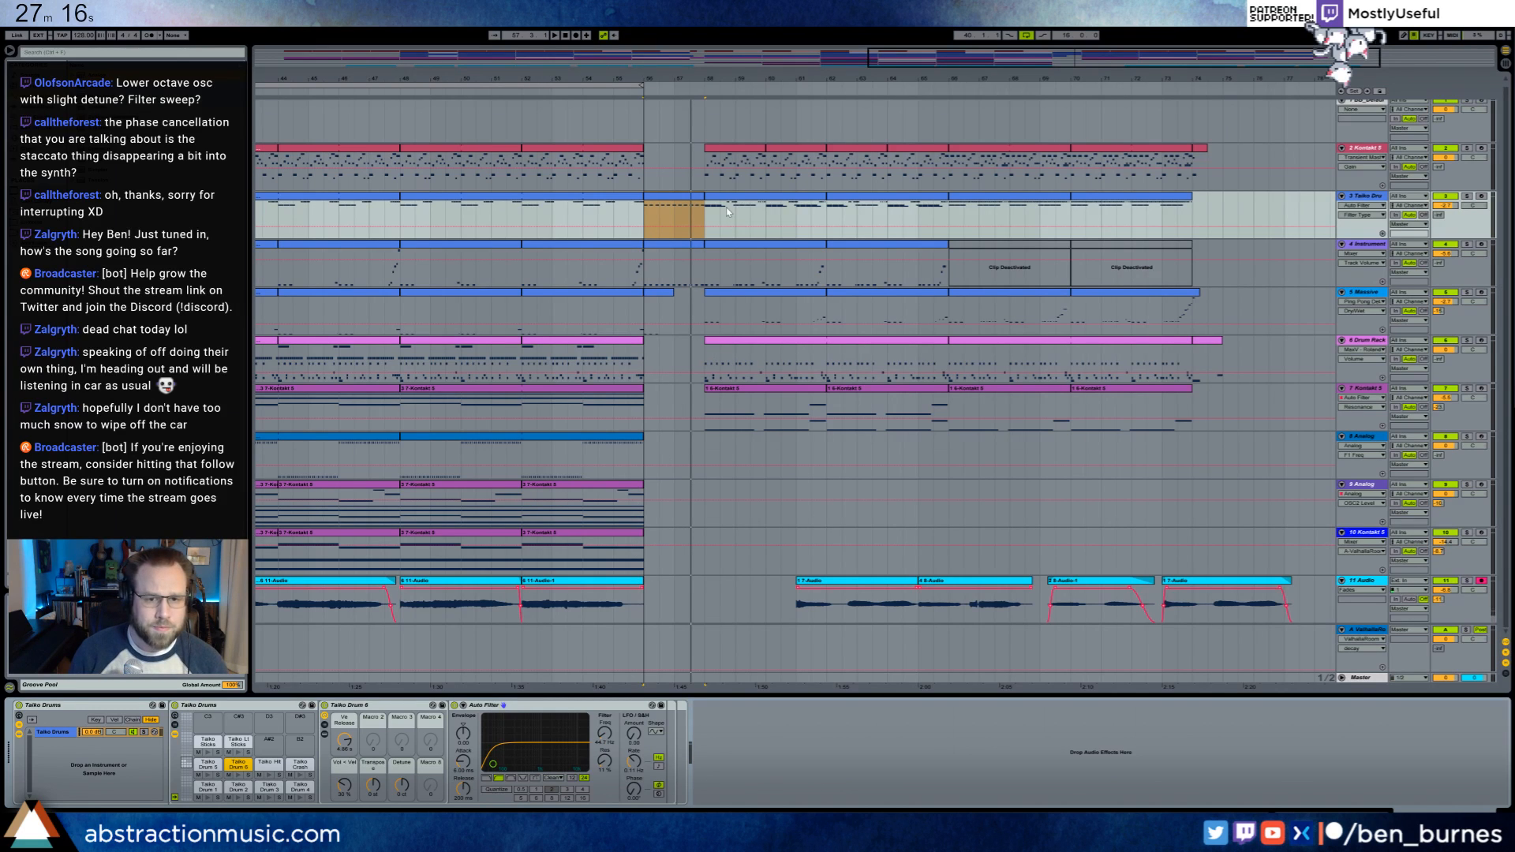
click(885, 581)
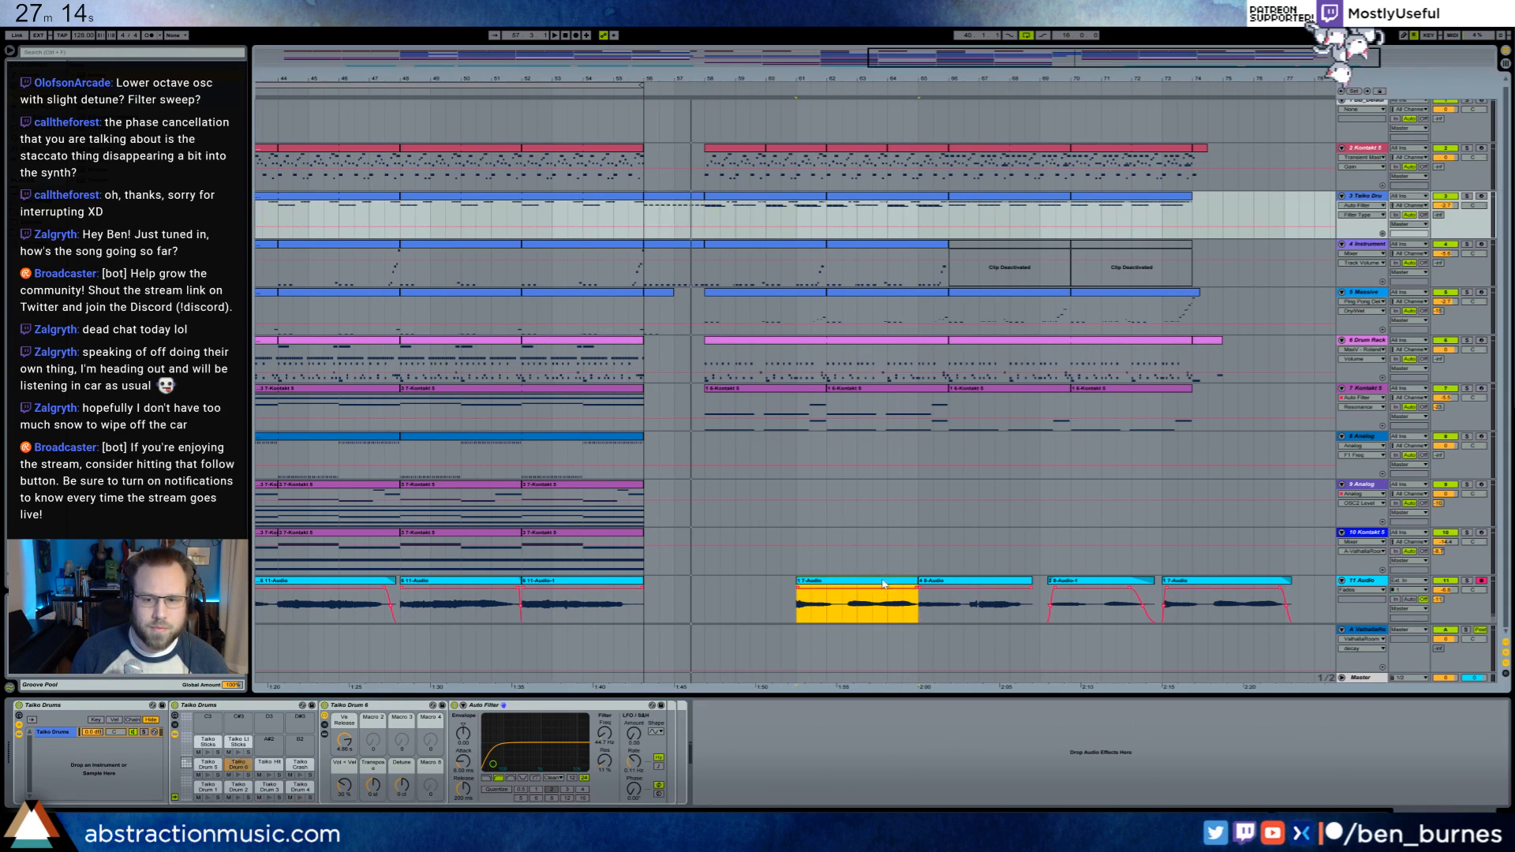
drag(864, 582, 772, 583)
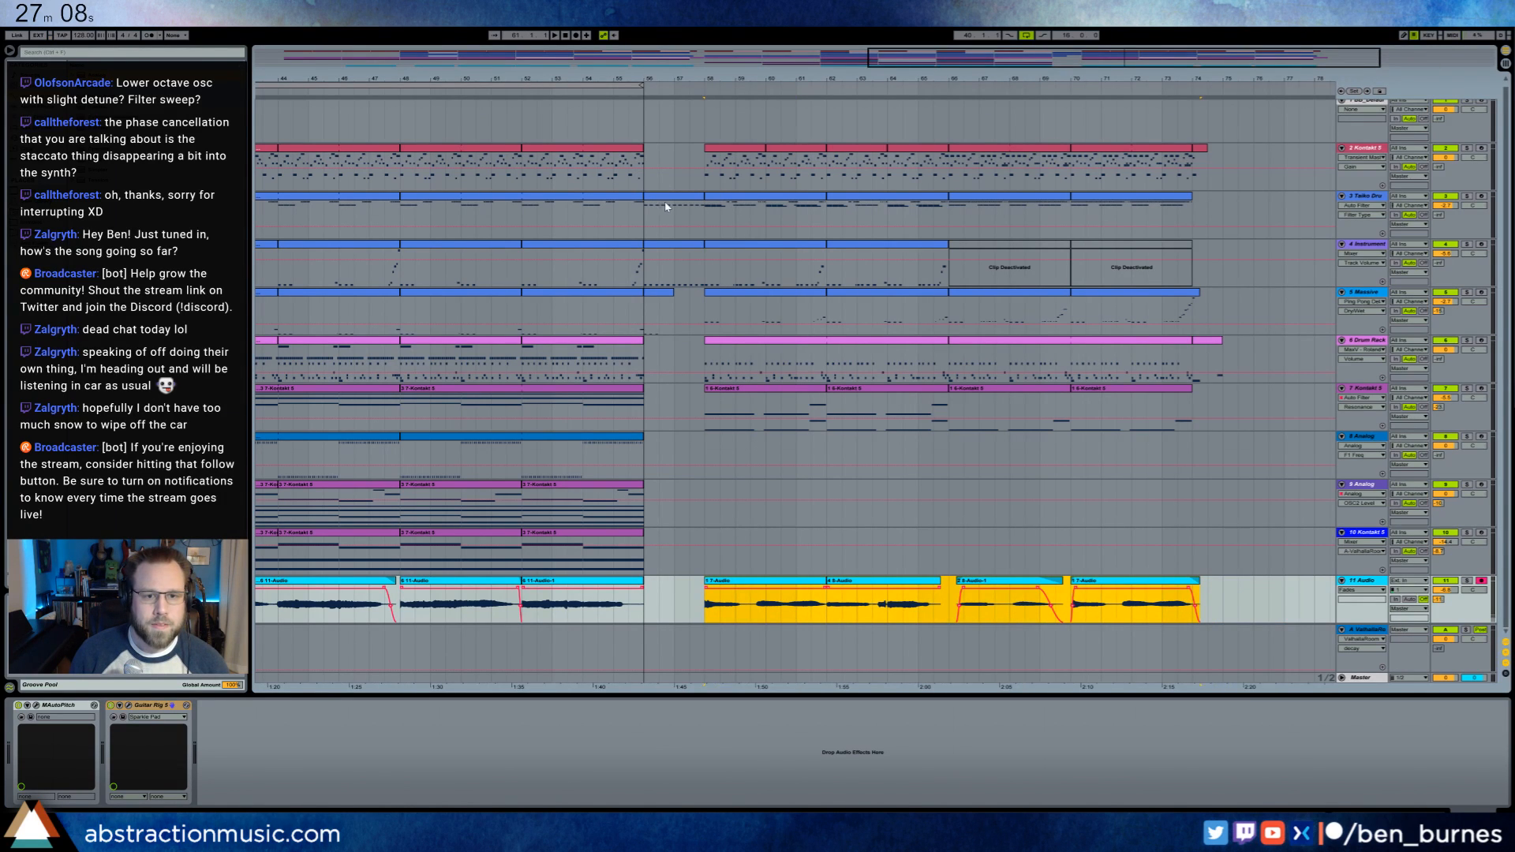
- Insert an empty two-bar clip at bar 56 on the upper Kontakt 5 track and paste the bar 52 clip's opening notes into it
drag(643, 187, 699, 192)
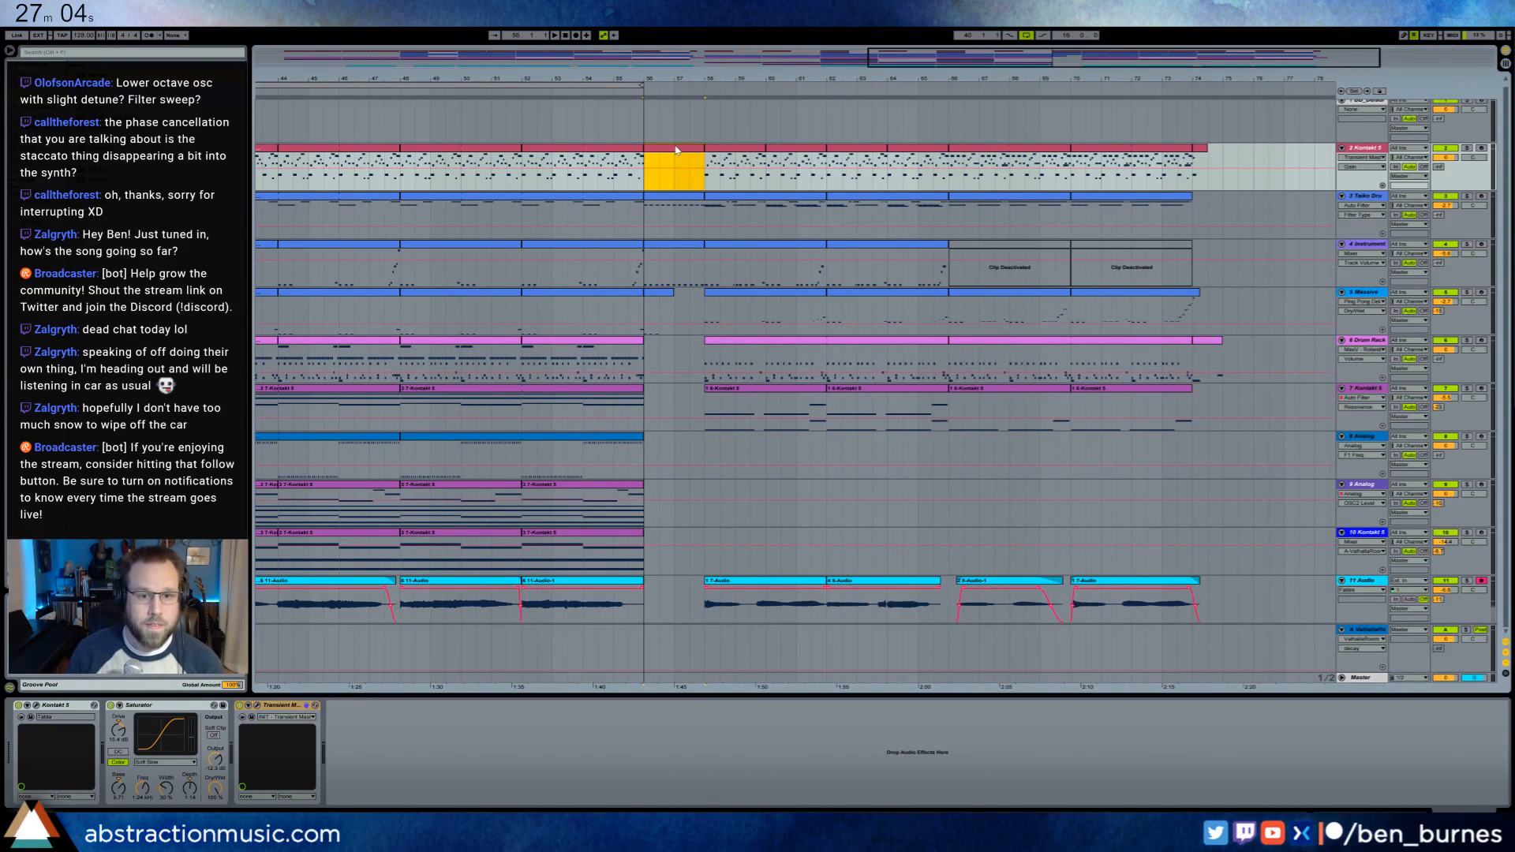
key(ctrl+shift+m)
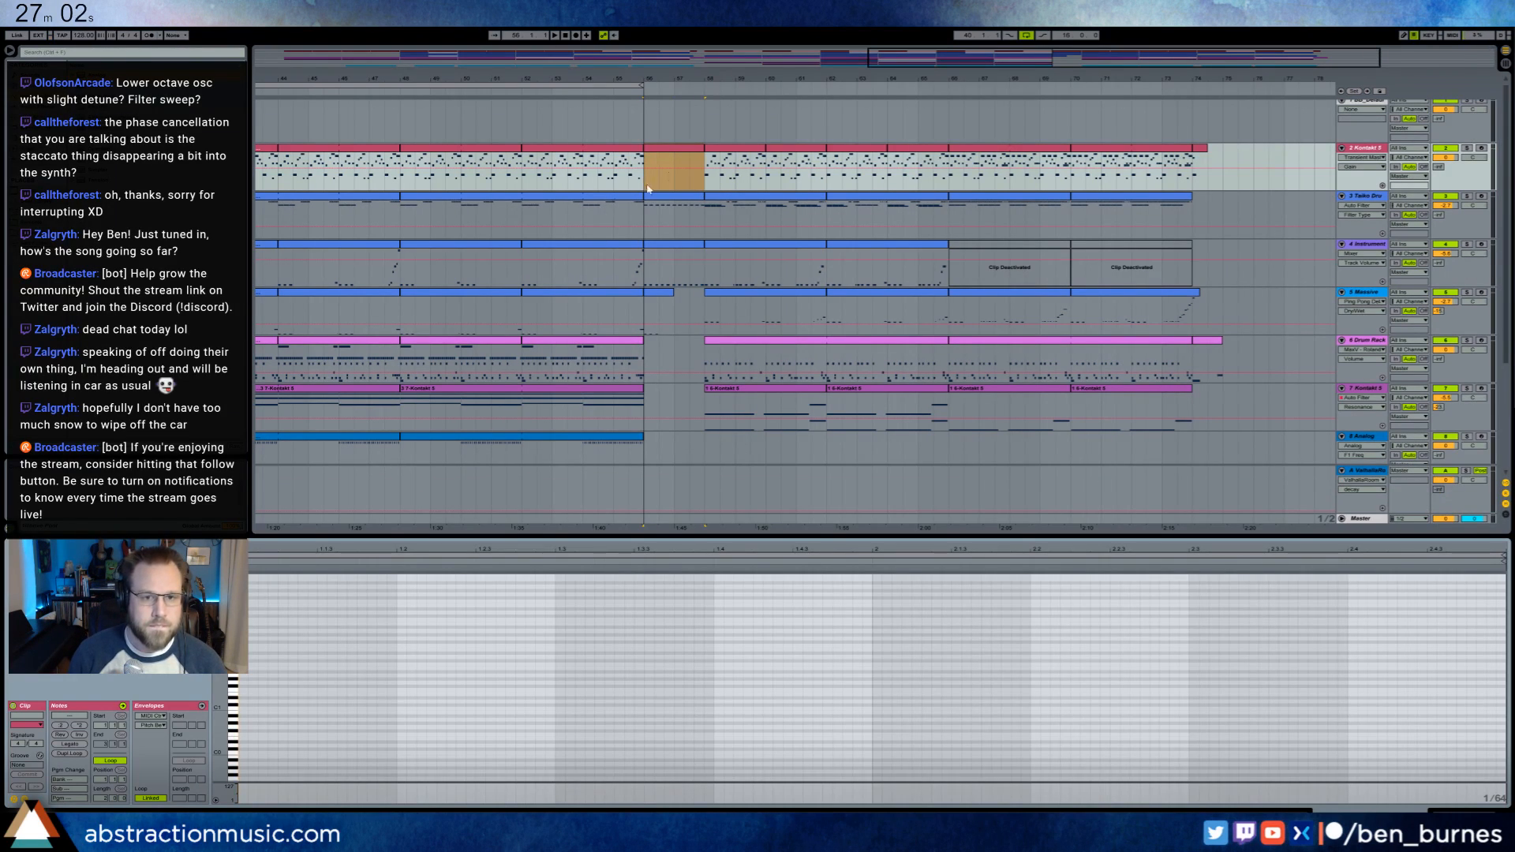
scroll(741, 616, up, 3)
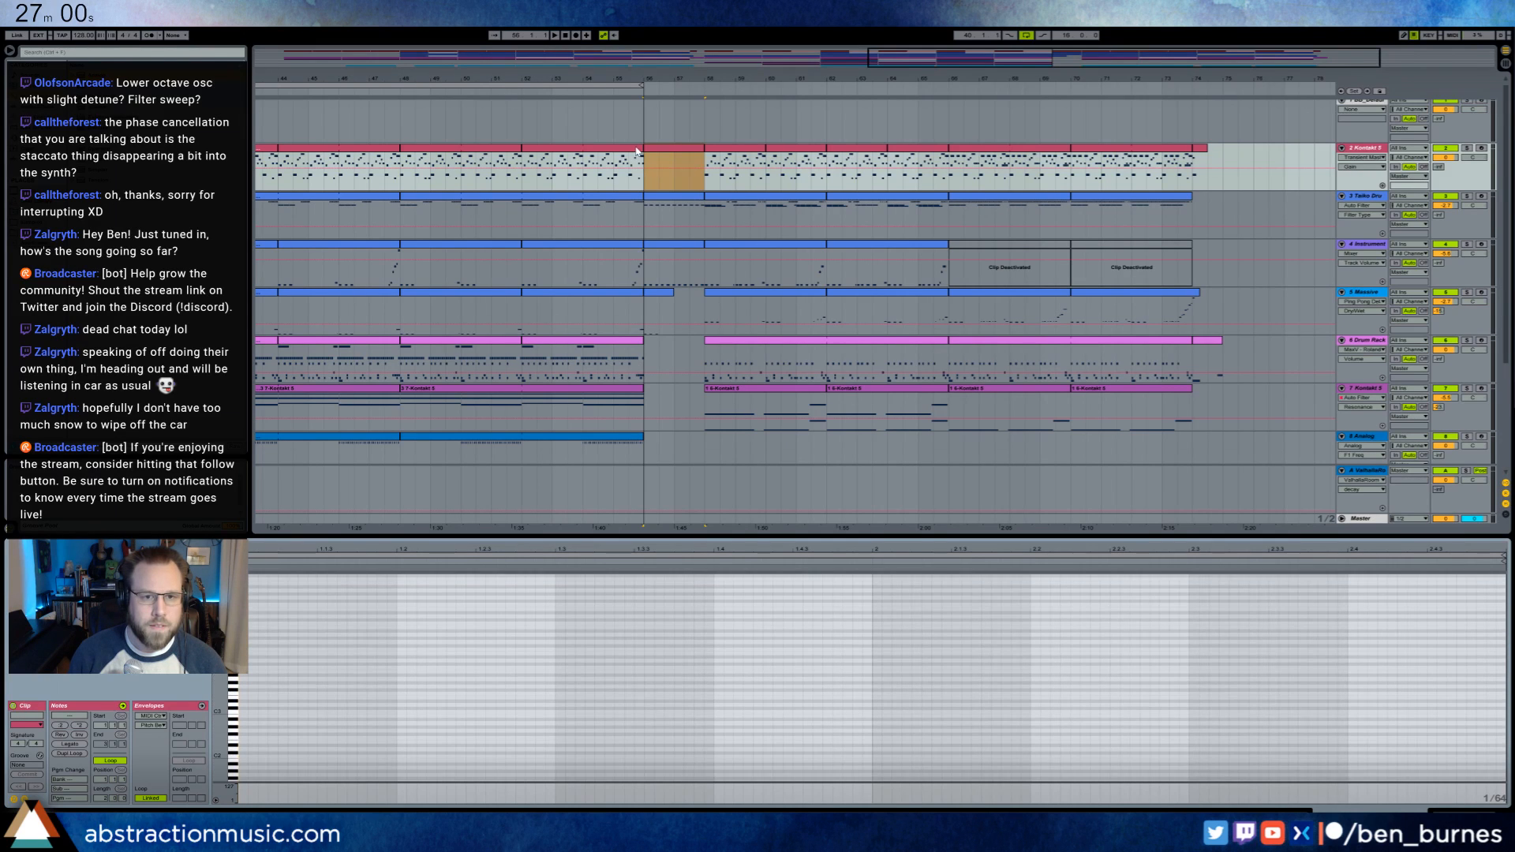
click(684, 152)
click(621, 156)
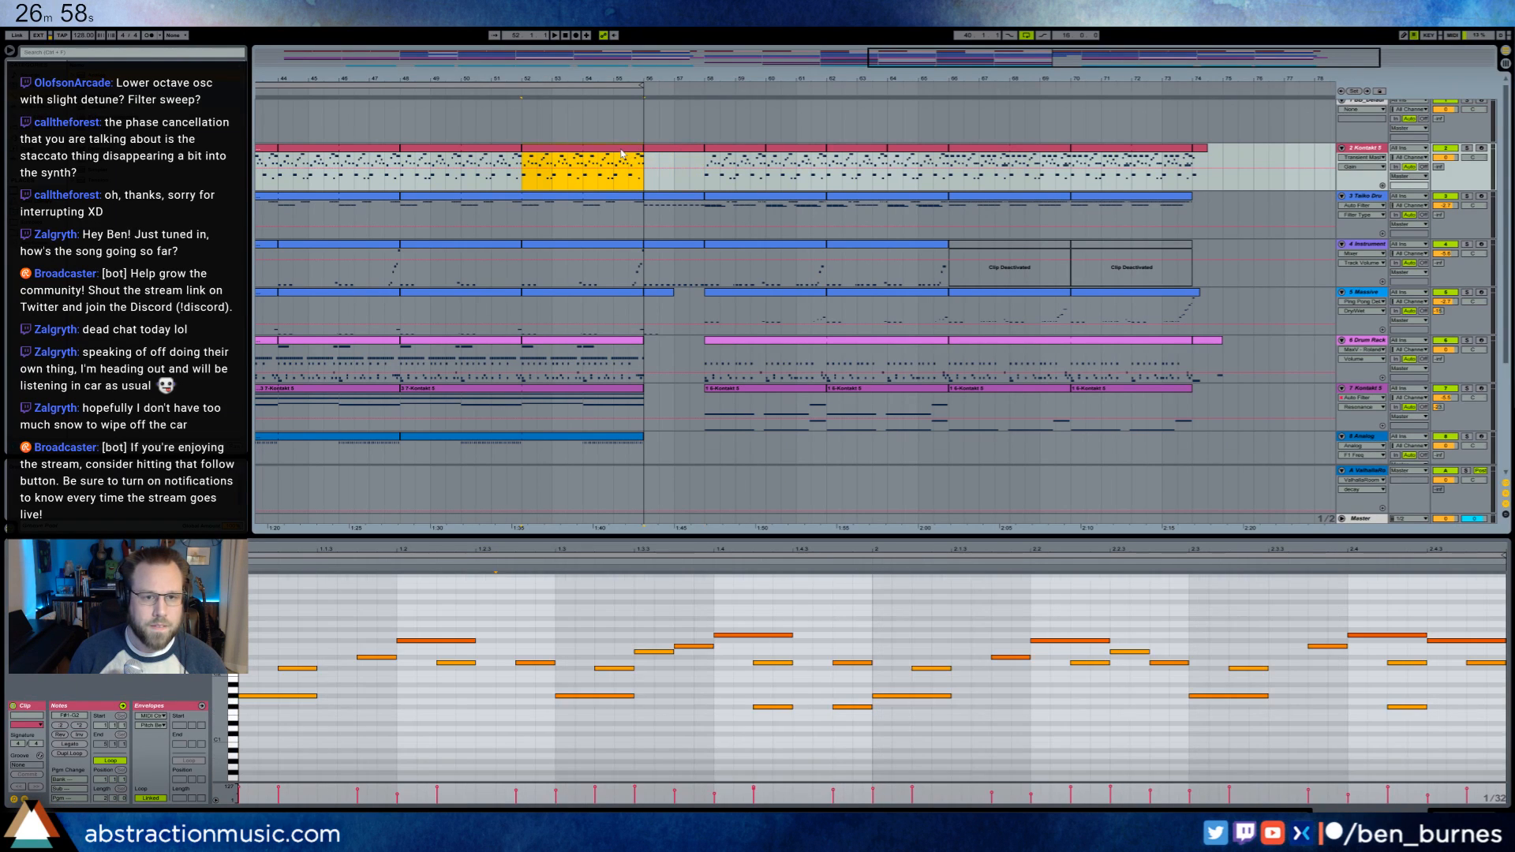
drag(263, 620, 470, 724)
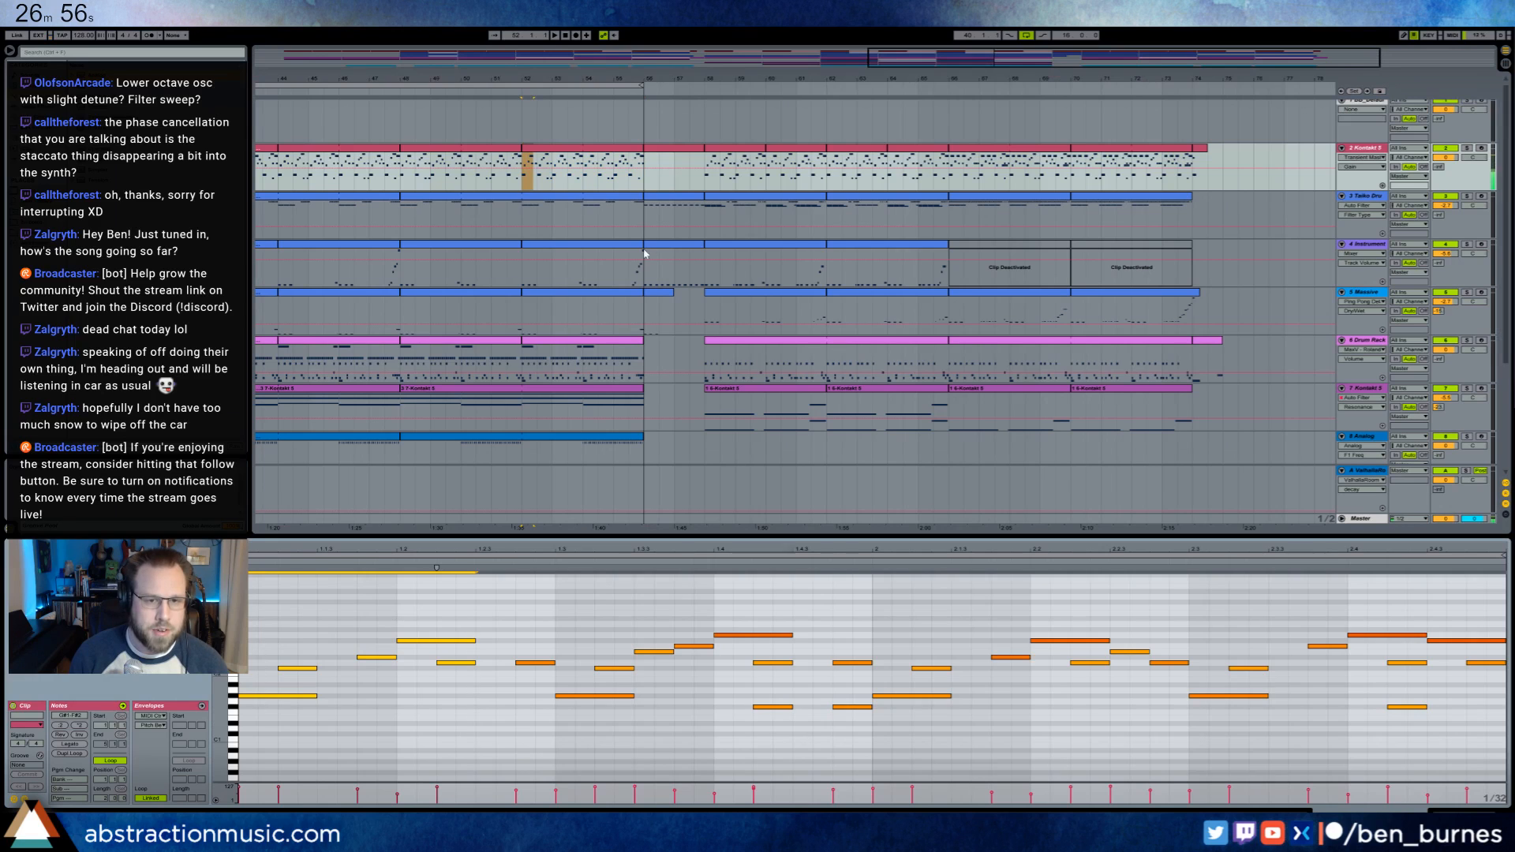
click(647, 179)
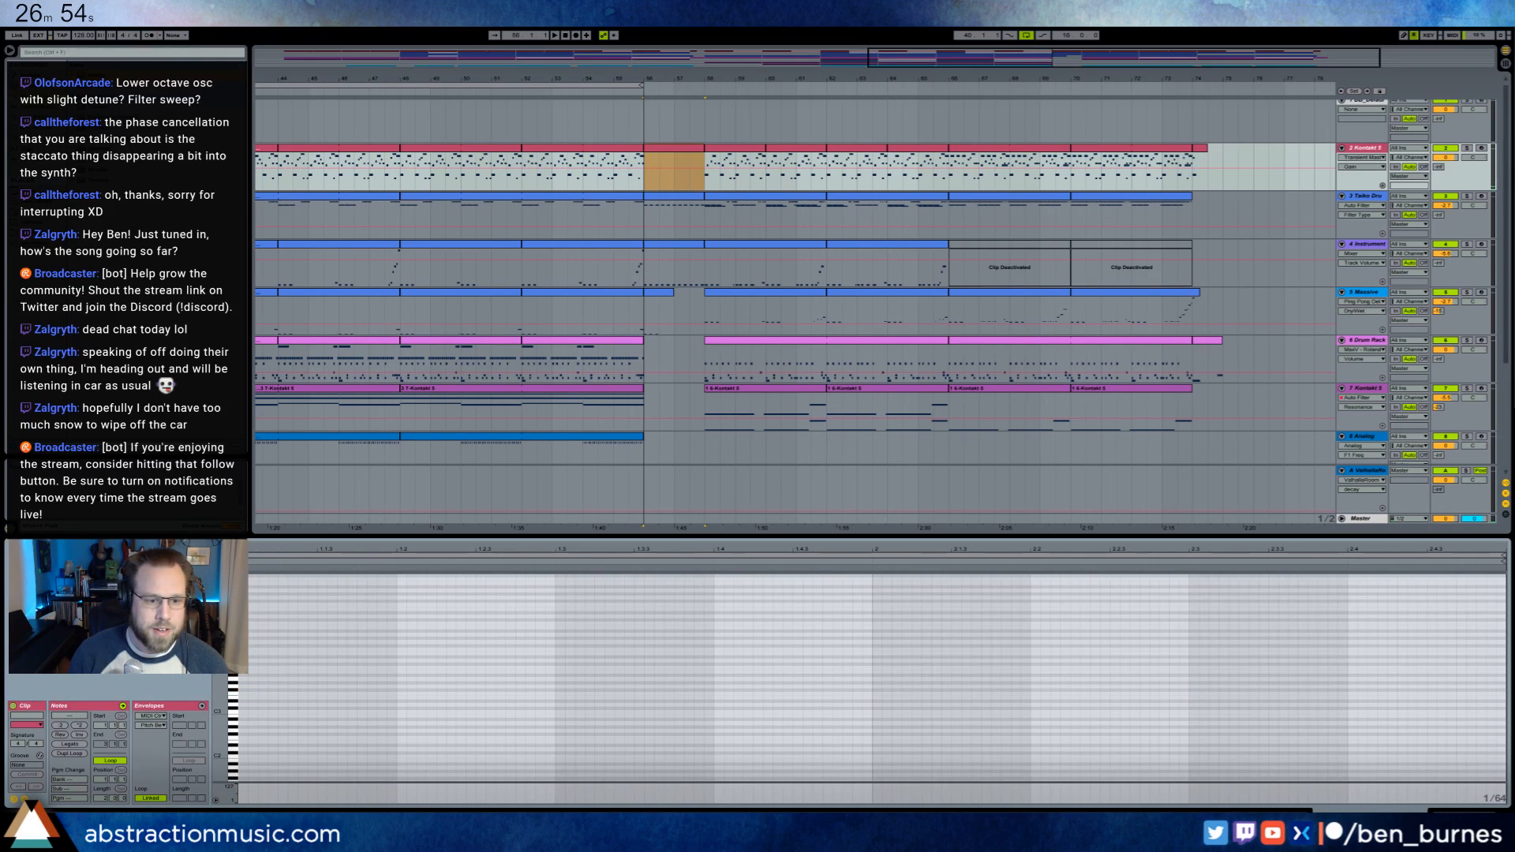
key(ctrl+v)
- Move the third pasted note directly after the second and delete the remaining notes to leave a three-note figure
scroll(245, 701, down, 1)
key(space)
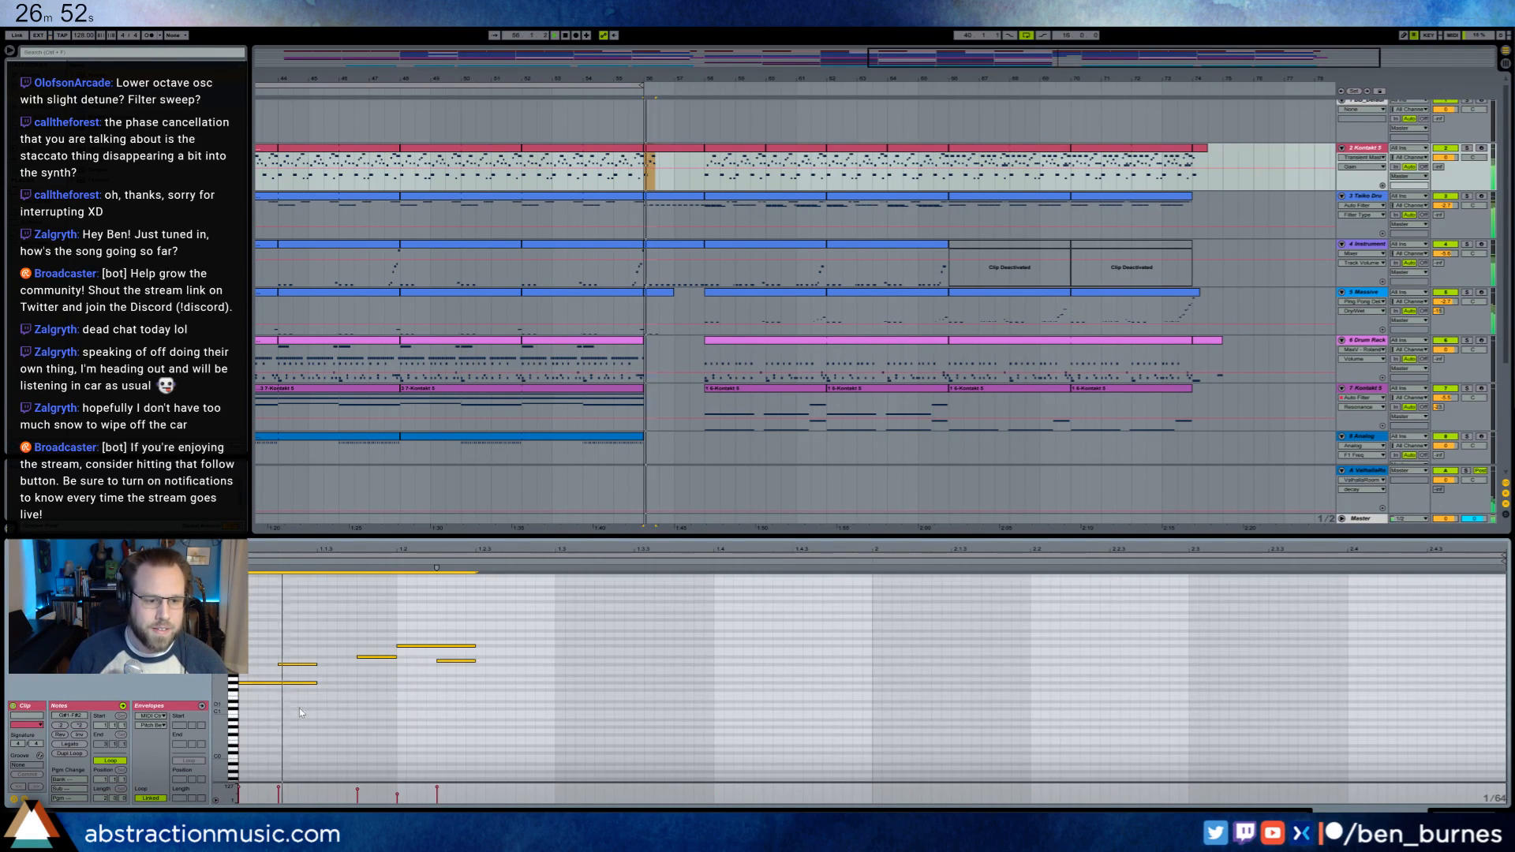
click(321, 649)
key(space)
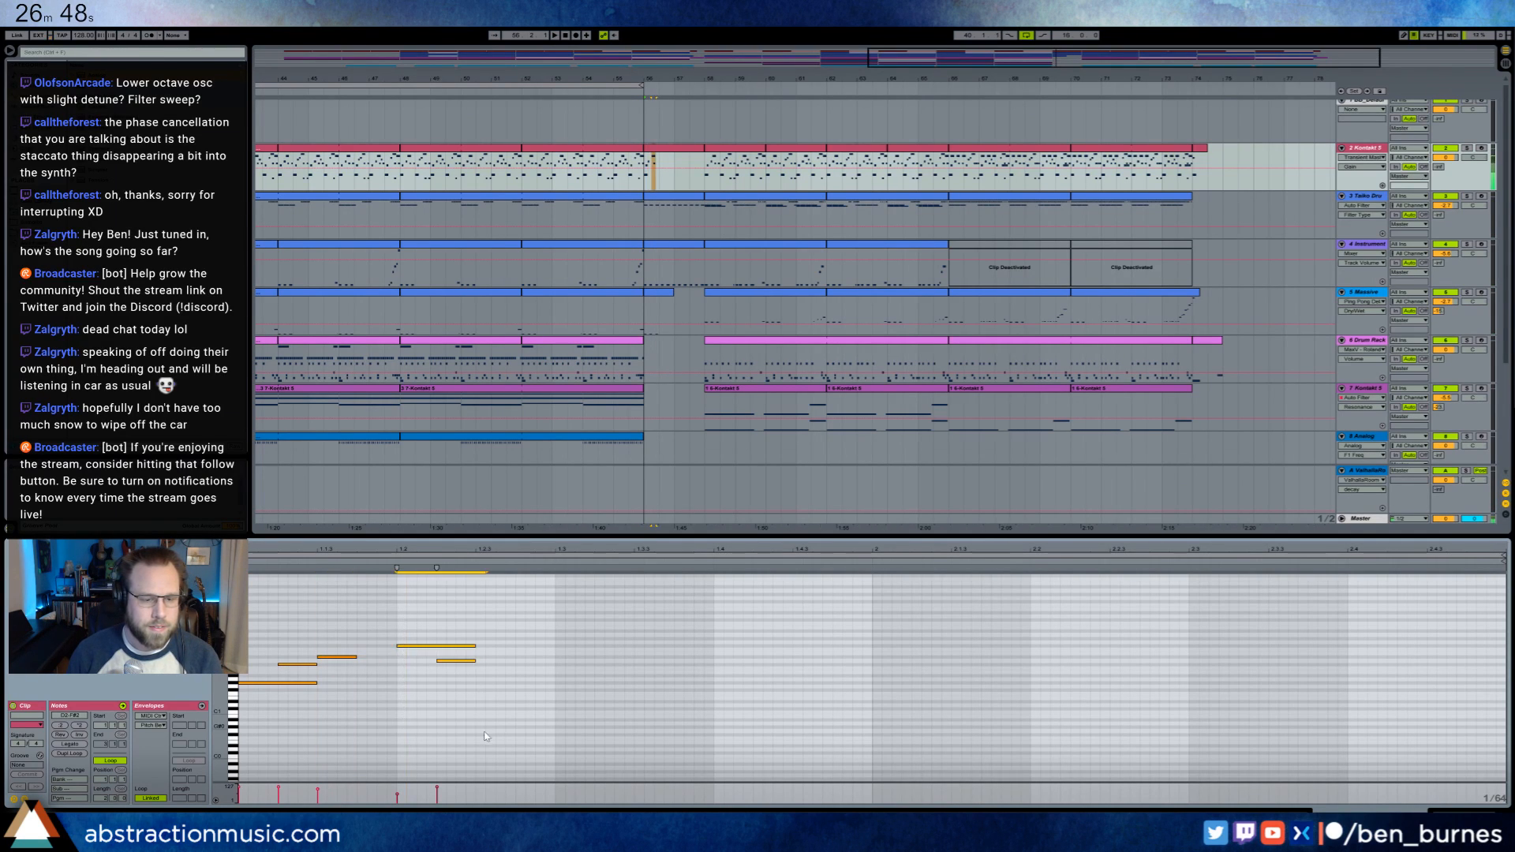
key(Delete)
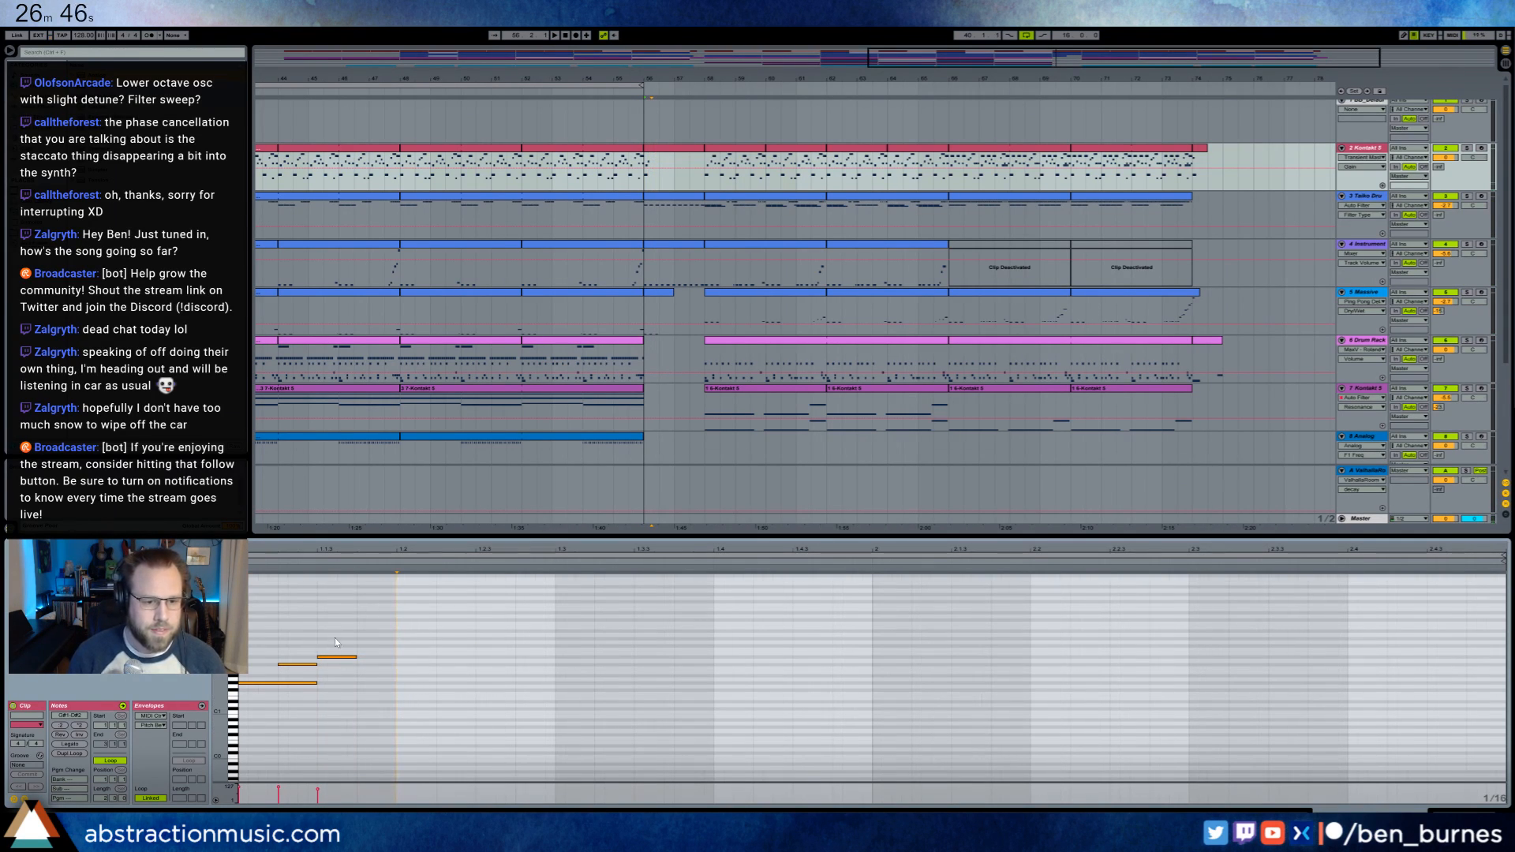
- Duplicate the three-note figure repeatedly through the two-bar Kontakt 5 clip
drag(335, 640, 290, 685)
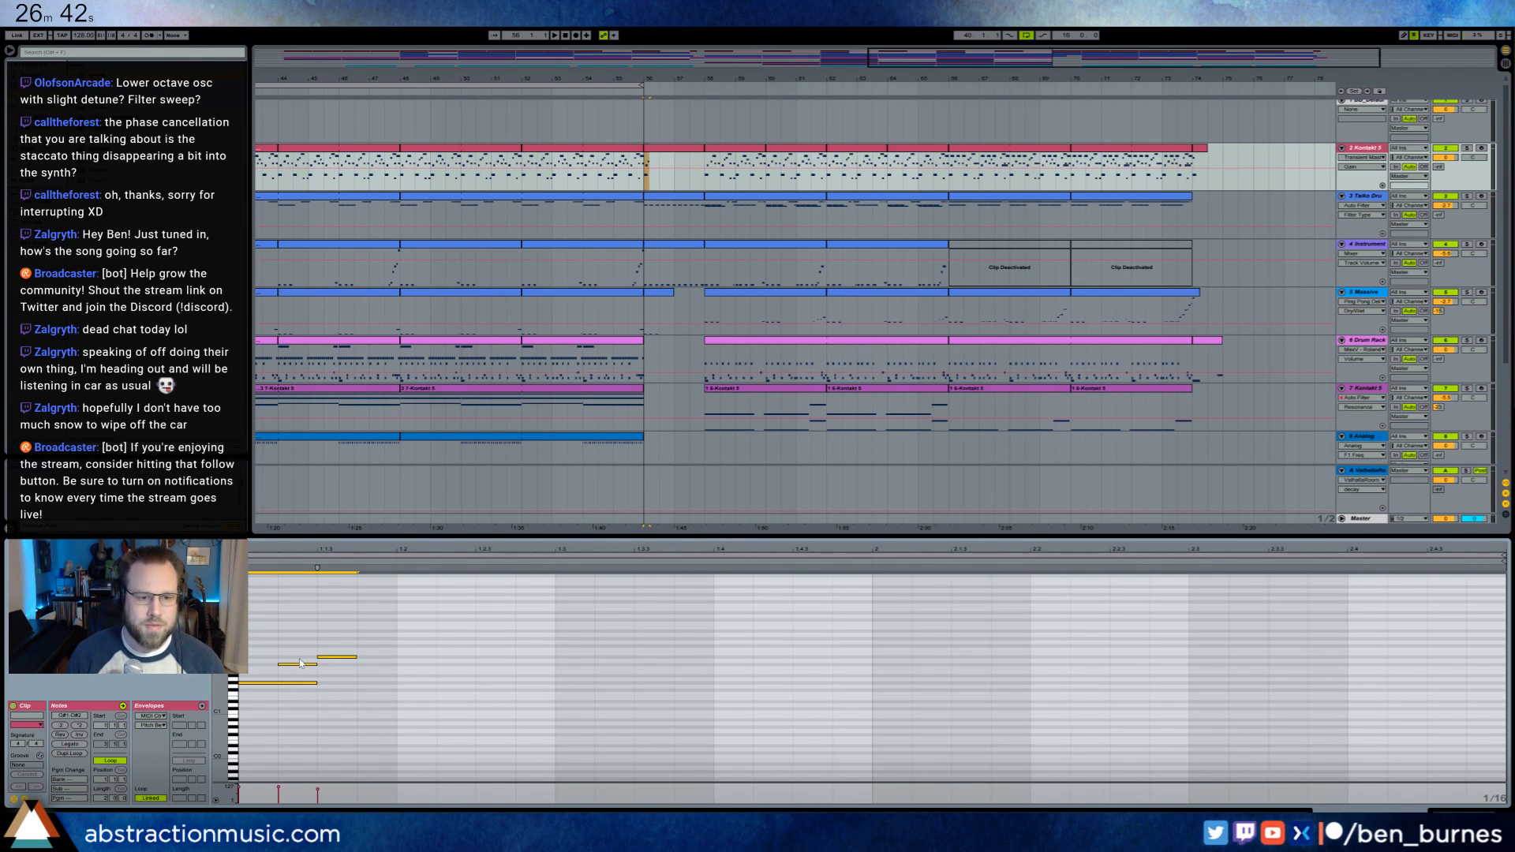
key(ctrl+d)
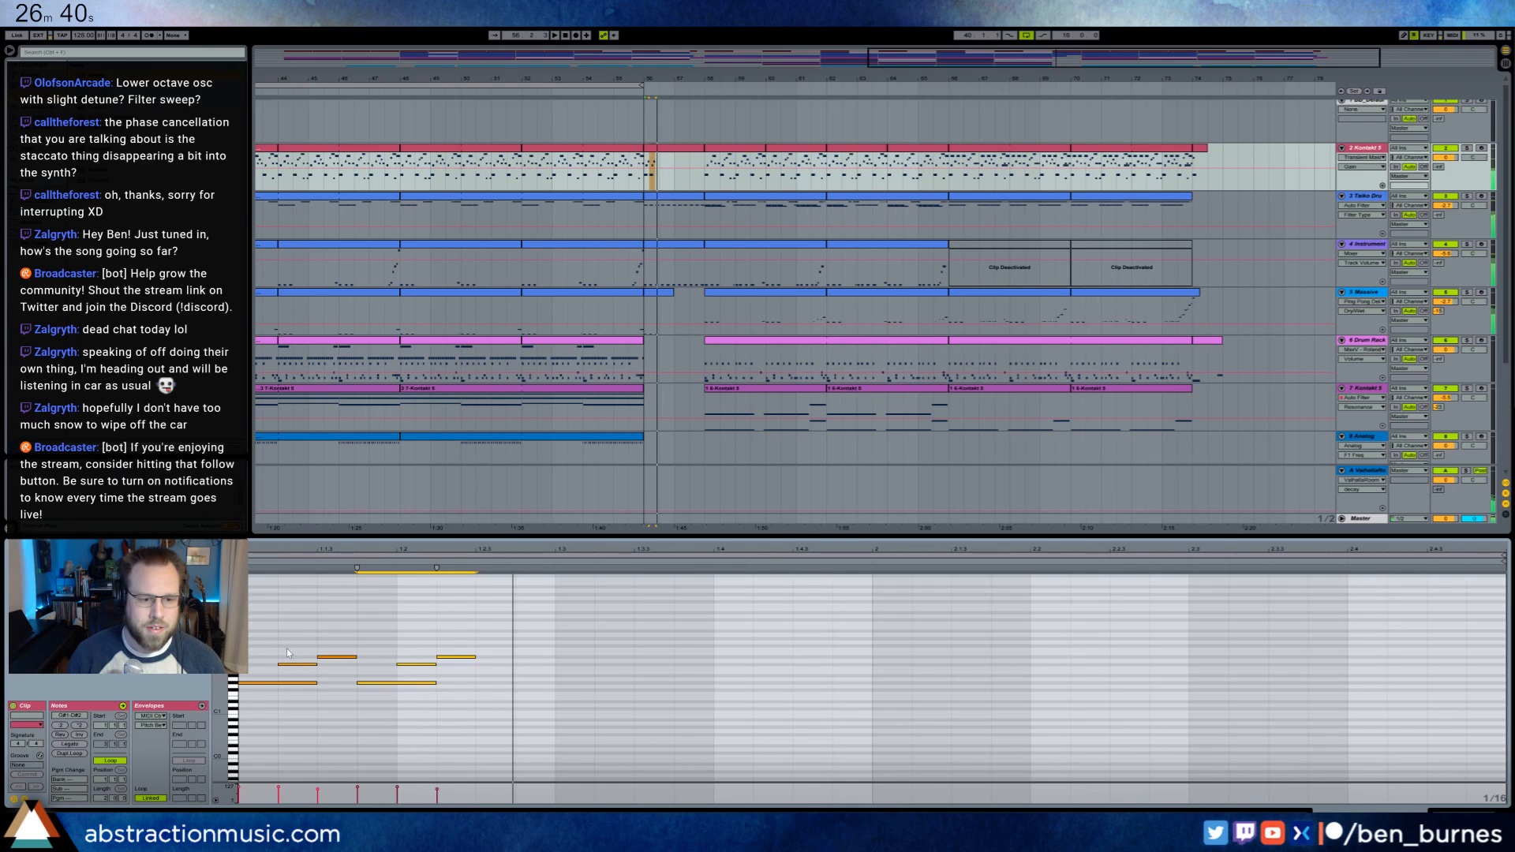
drag(283, 641, 448, 712)
key(ctrl+d)
key(ctrl+d)
key(ctrl+d)
key(ctrl+d)
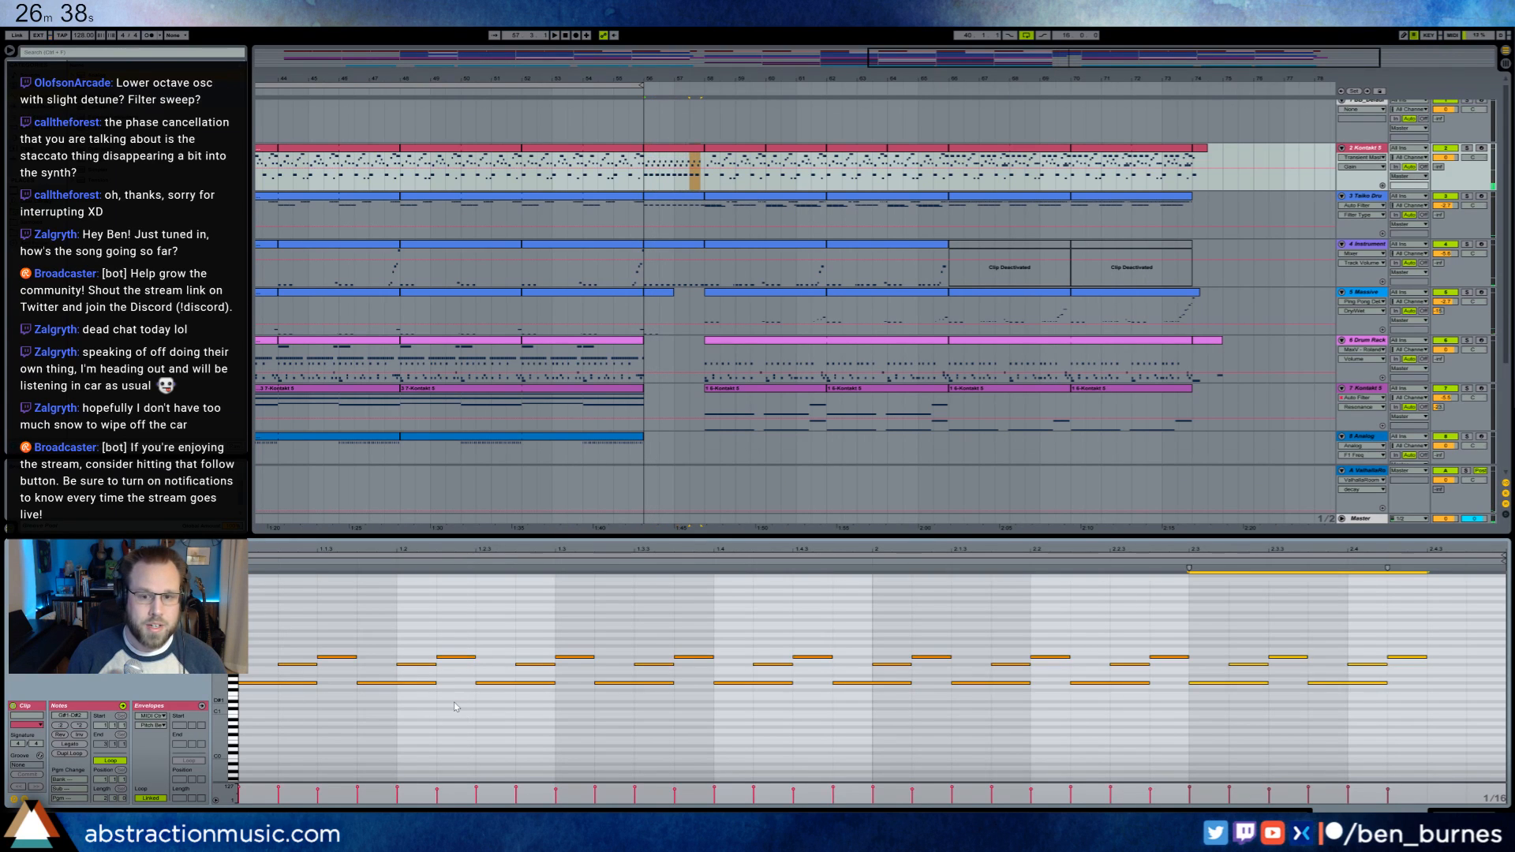
key(ctrl+d)
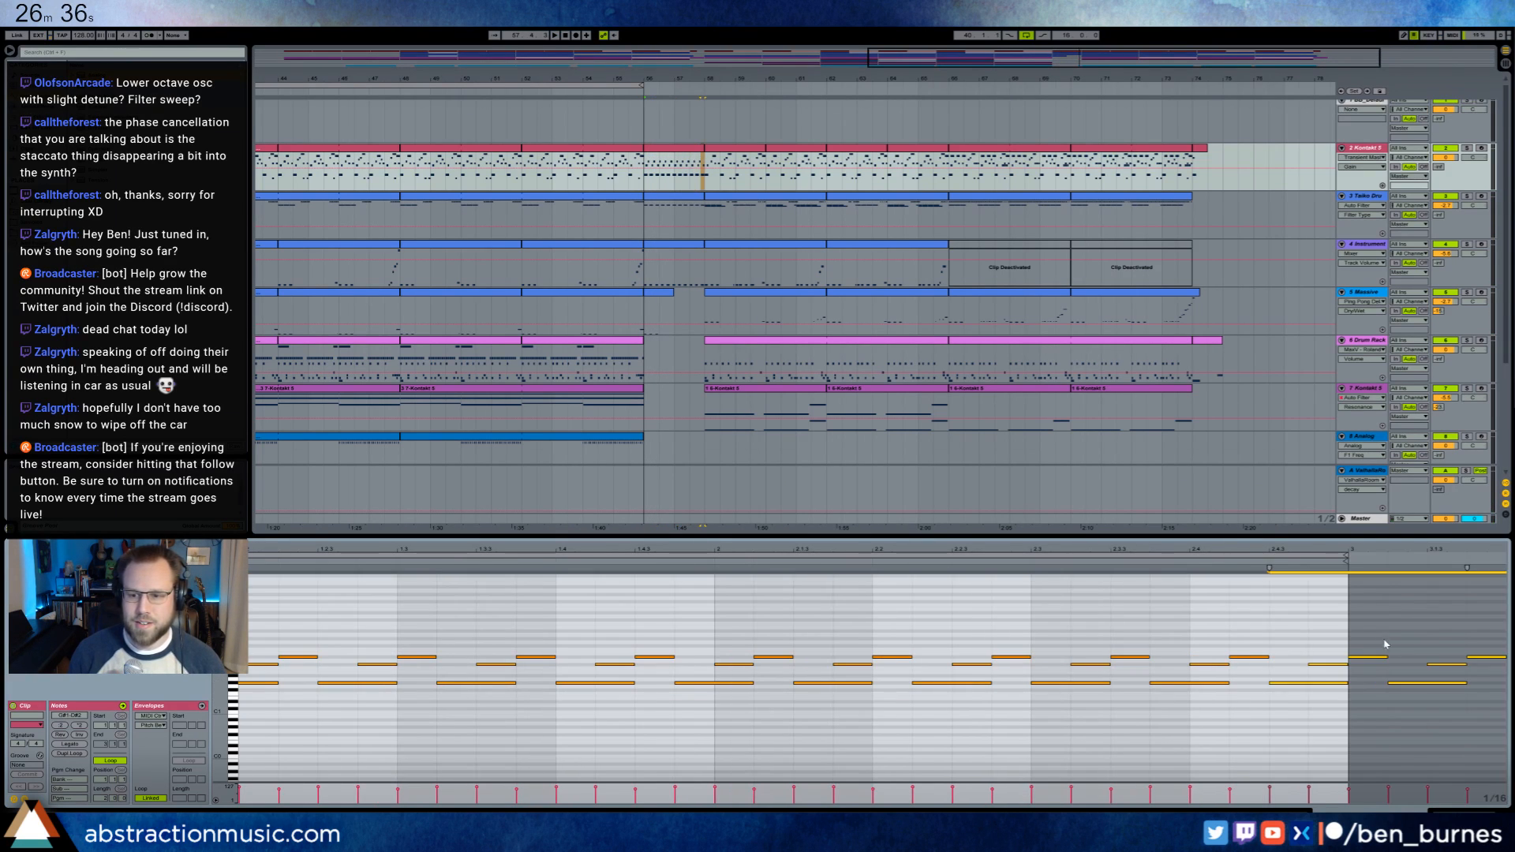
key(ctrl+z)
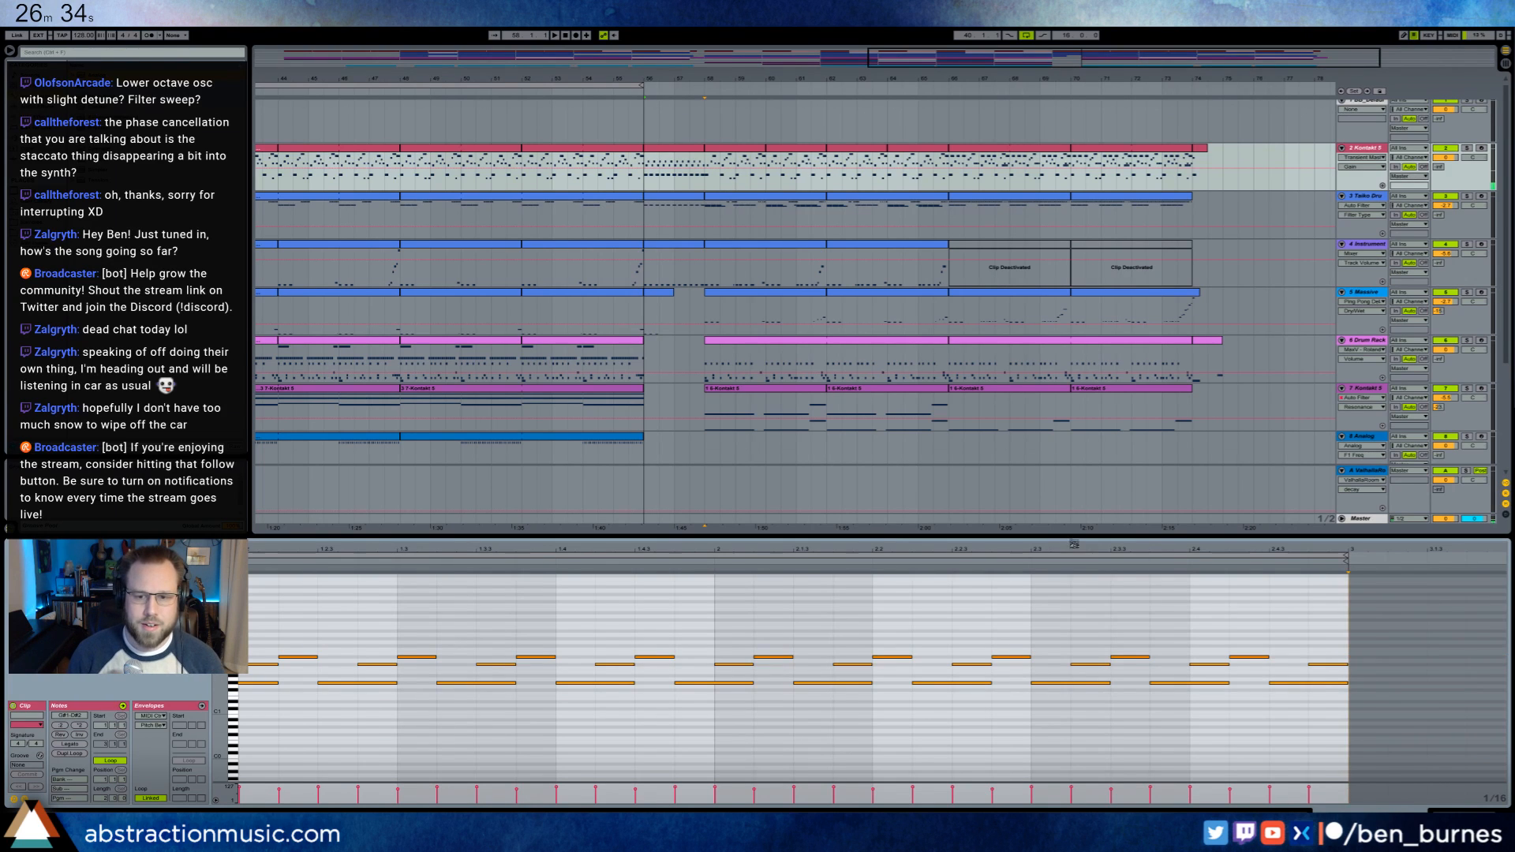
drag(1073, 544, 1231, 544)
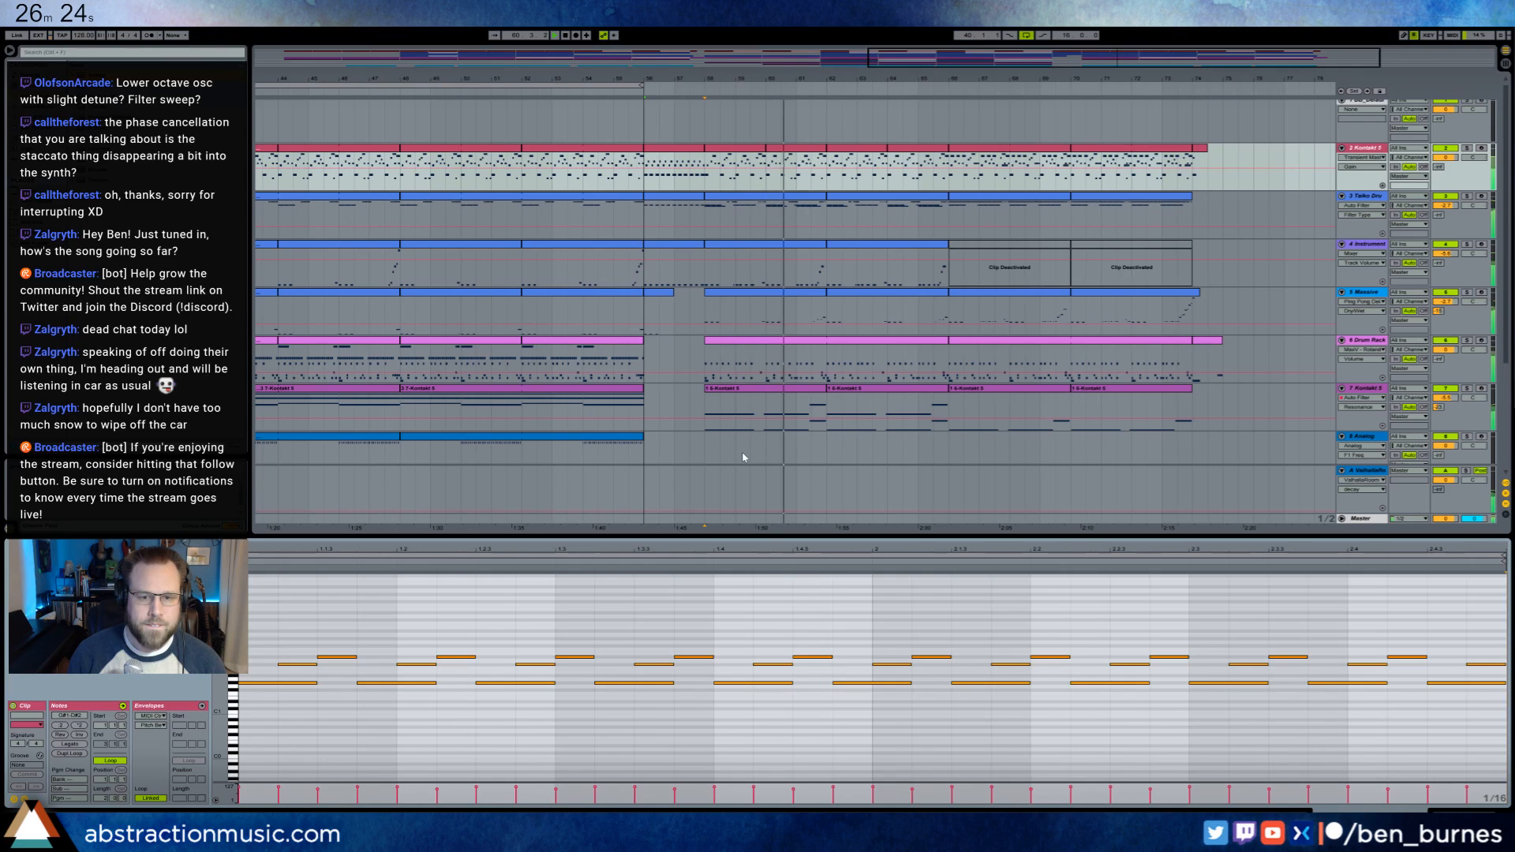
- Play back the transition and raise the high note at beat 1.3 of the Kontakt 5 clip by one semitone
key(space)
key(space)
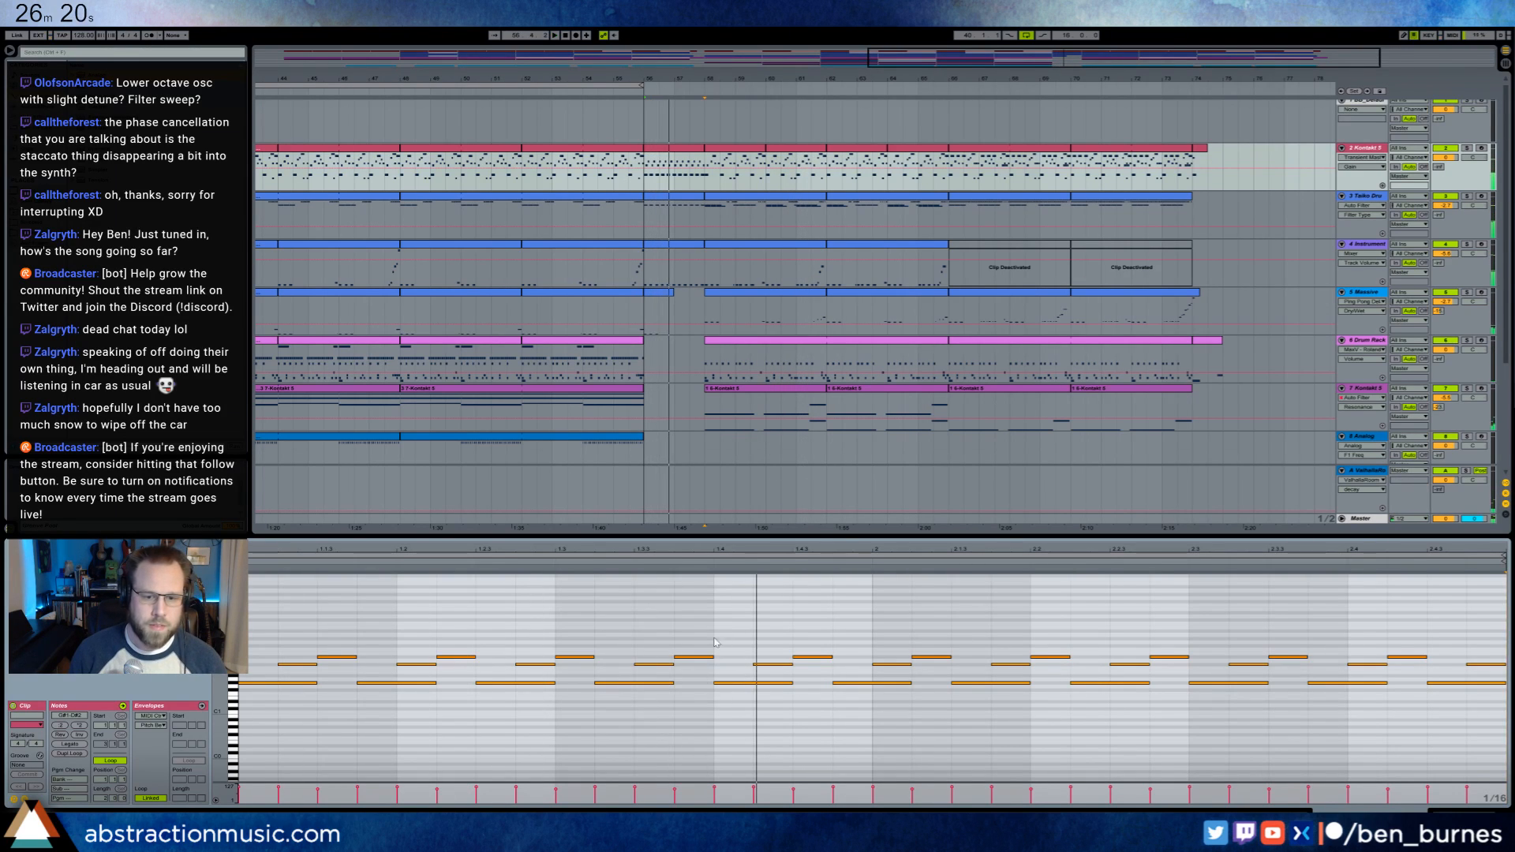
key(space)
key(space)
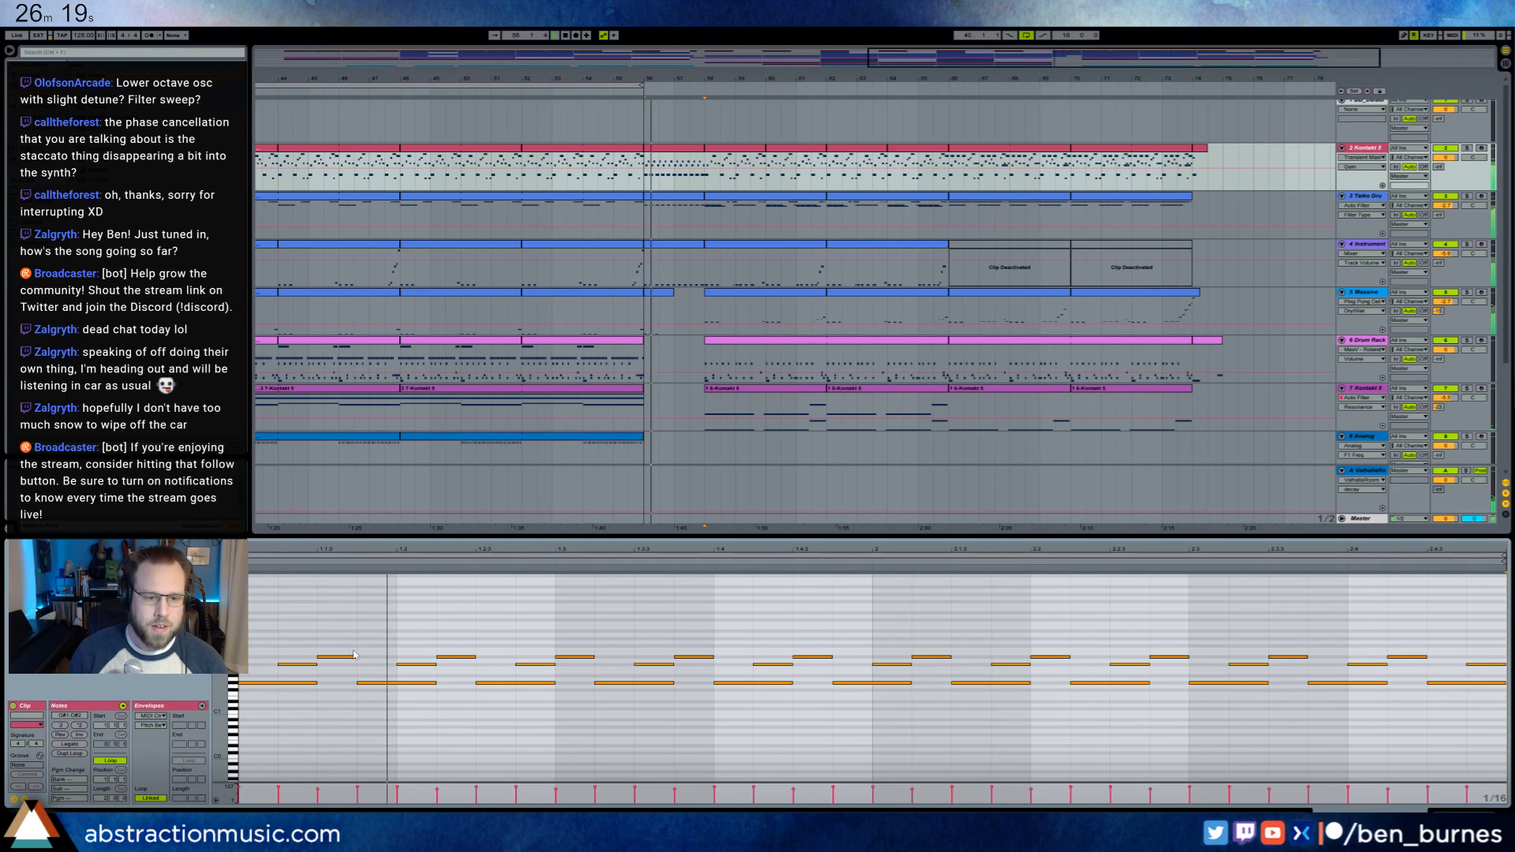
key(space)
click(575, 655)
key(space)
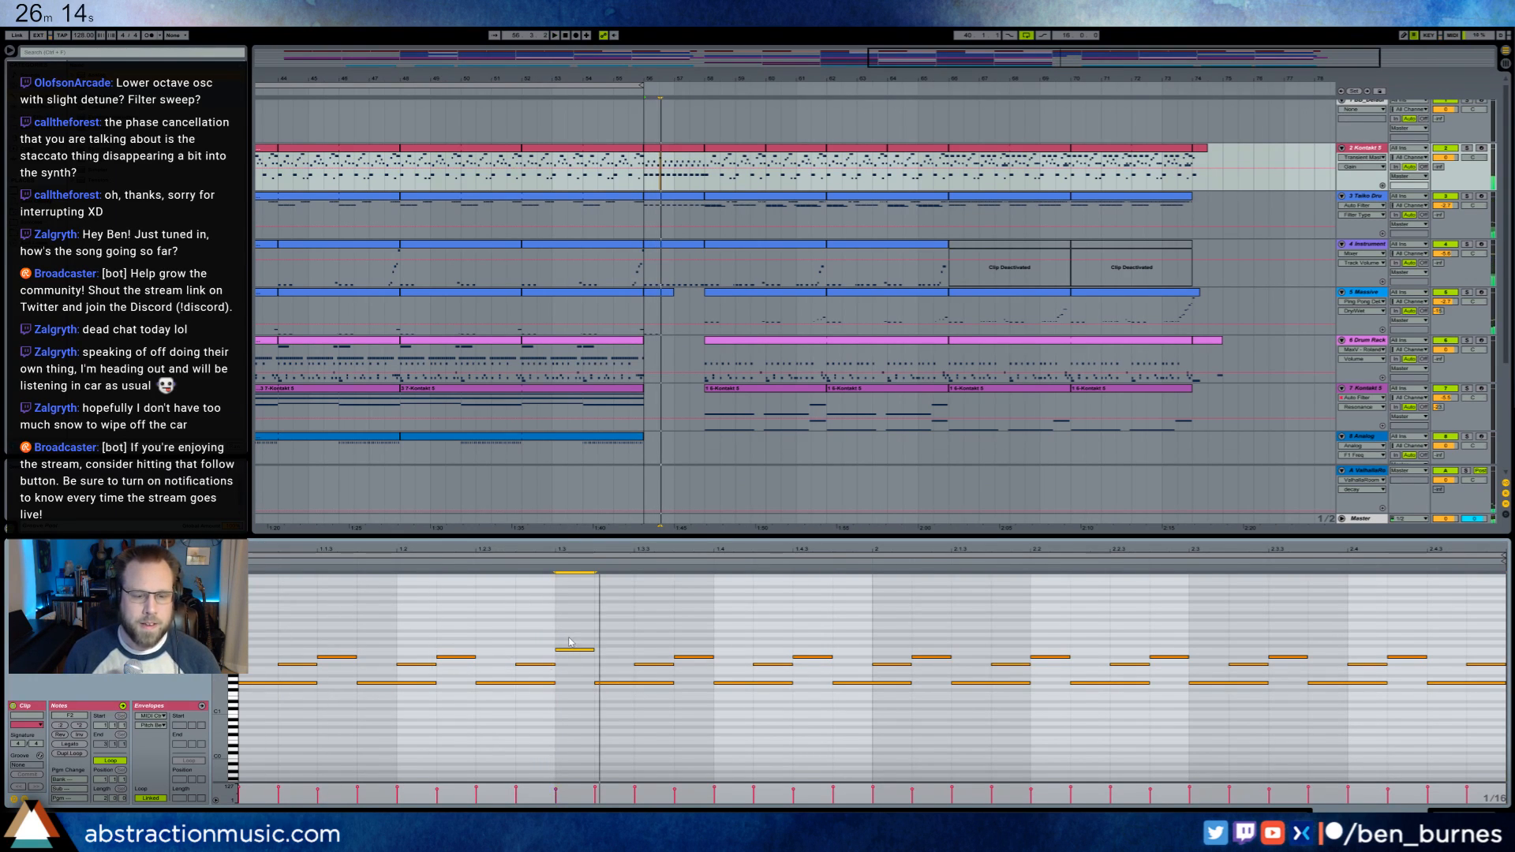
- Shorten the sixth Taiko hit in the bar 56 clip to a sixteenth and place the next two hits a sixteenth later, starting on bar 2
double_click(677, 149)
click(684, 202)
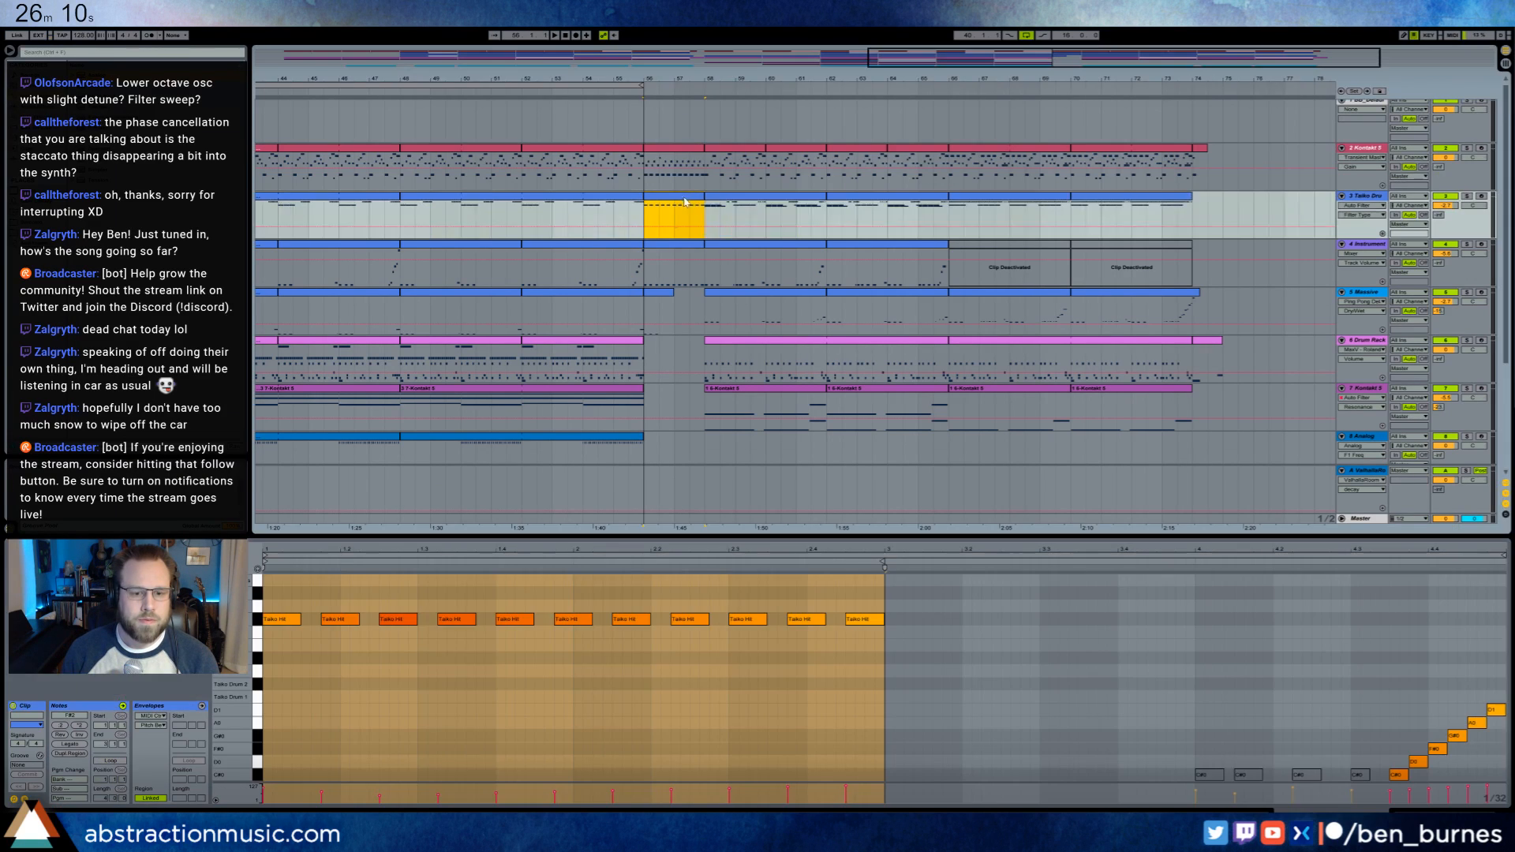
click(503, 680)
key(space)
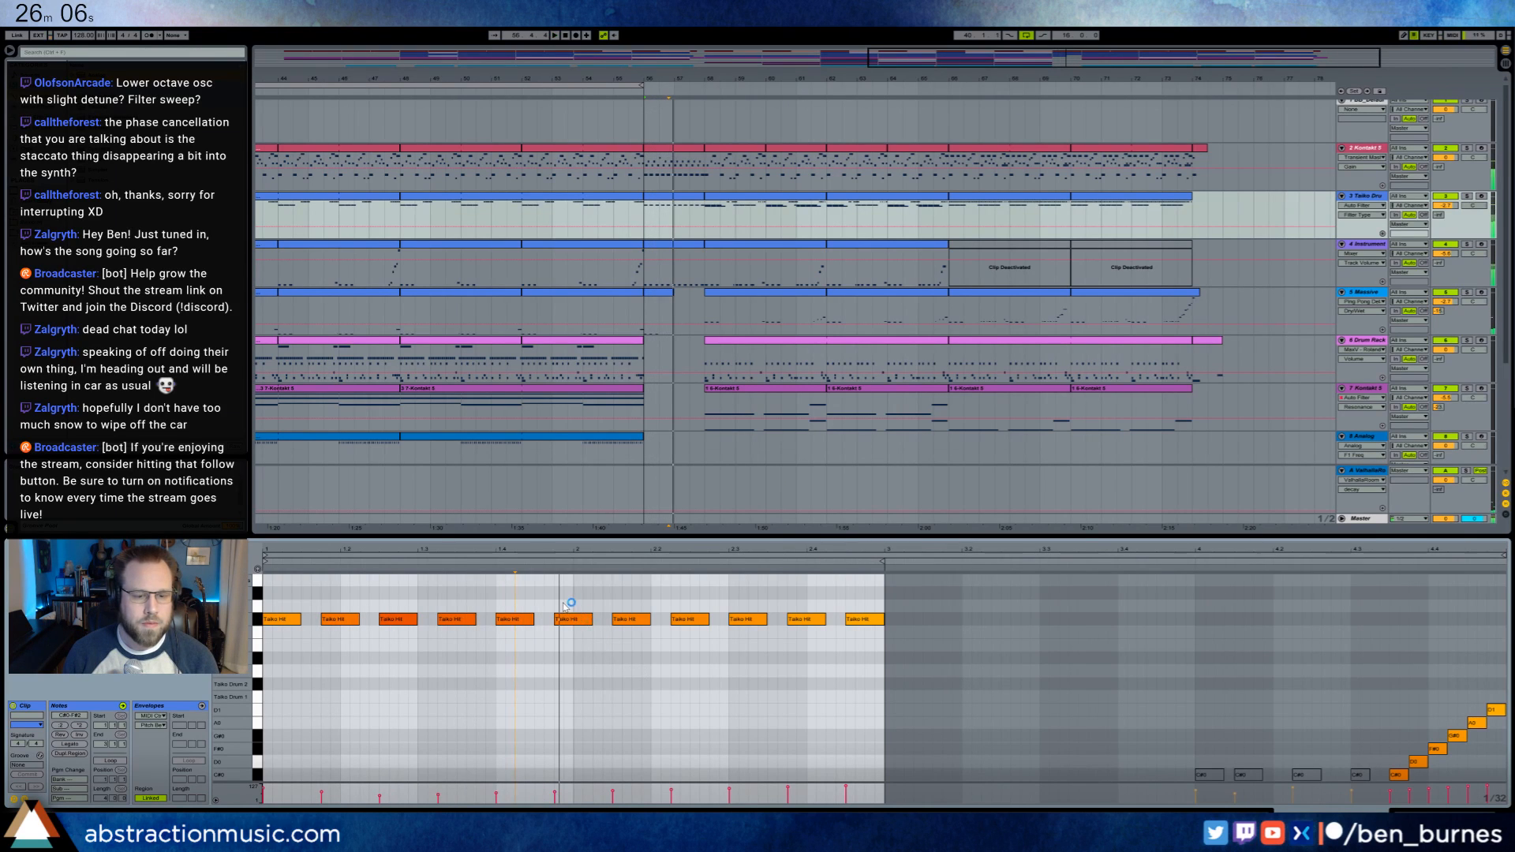
drag(592, 620, 636, 623)
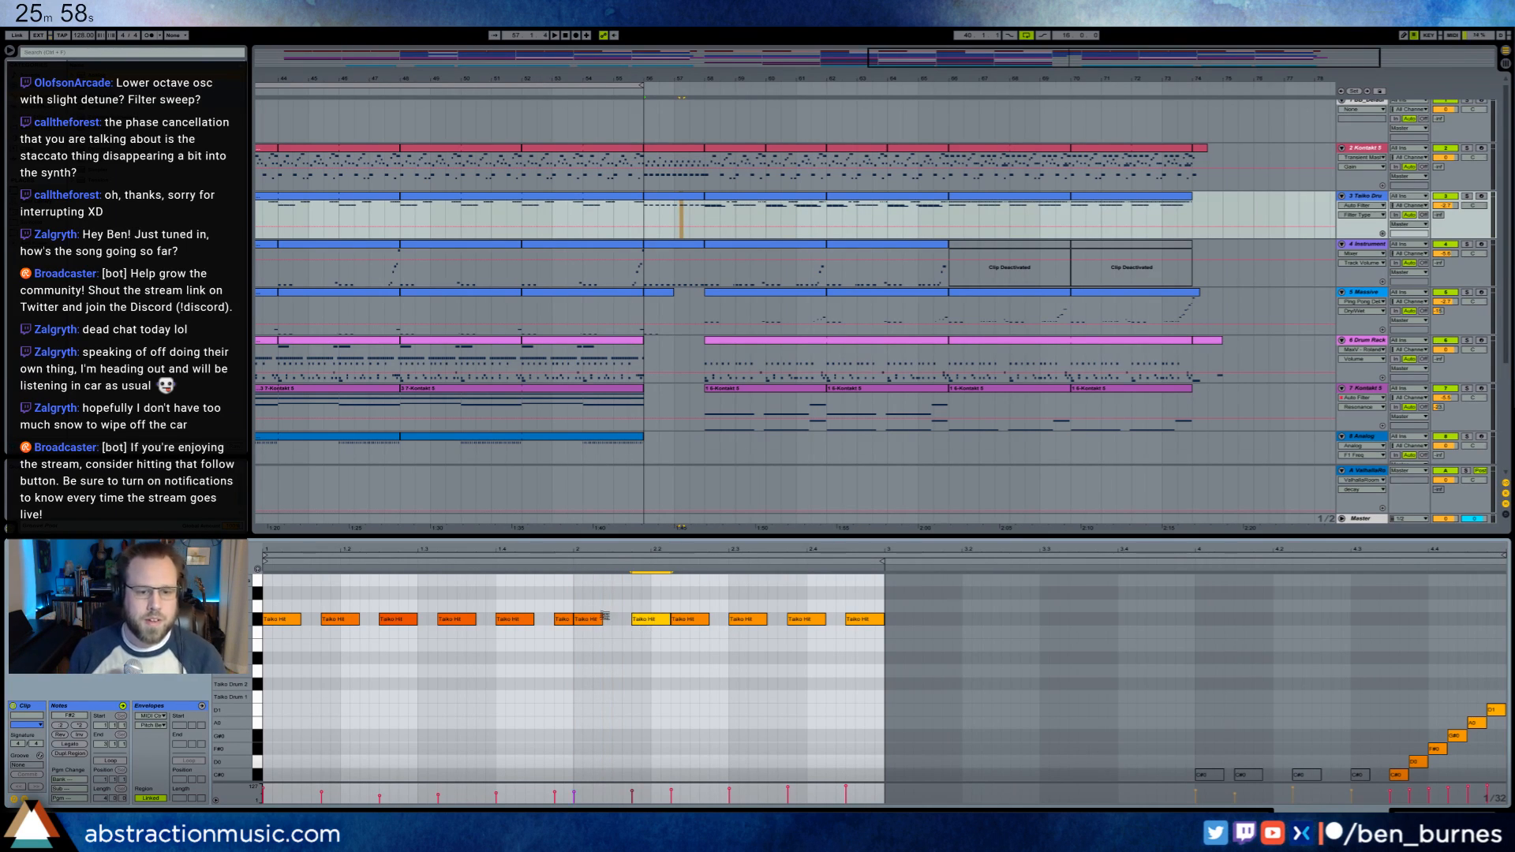
drag(605, 616, 614, 623)
- Shift the last four Taiko hits a sixteenth later and trim the final hit to the clip's end
drag(693, 590, 984, 697)
key(Right)
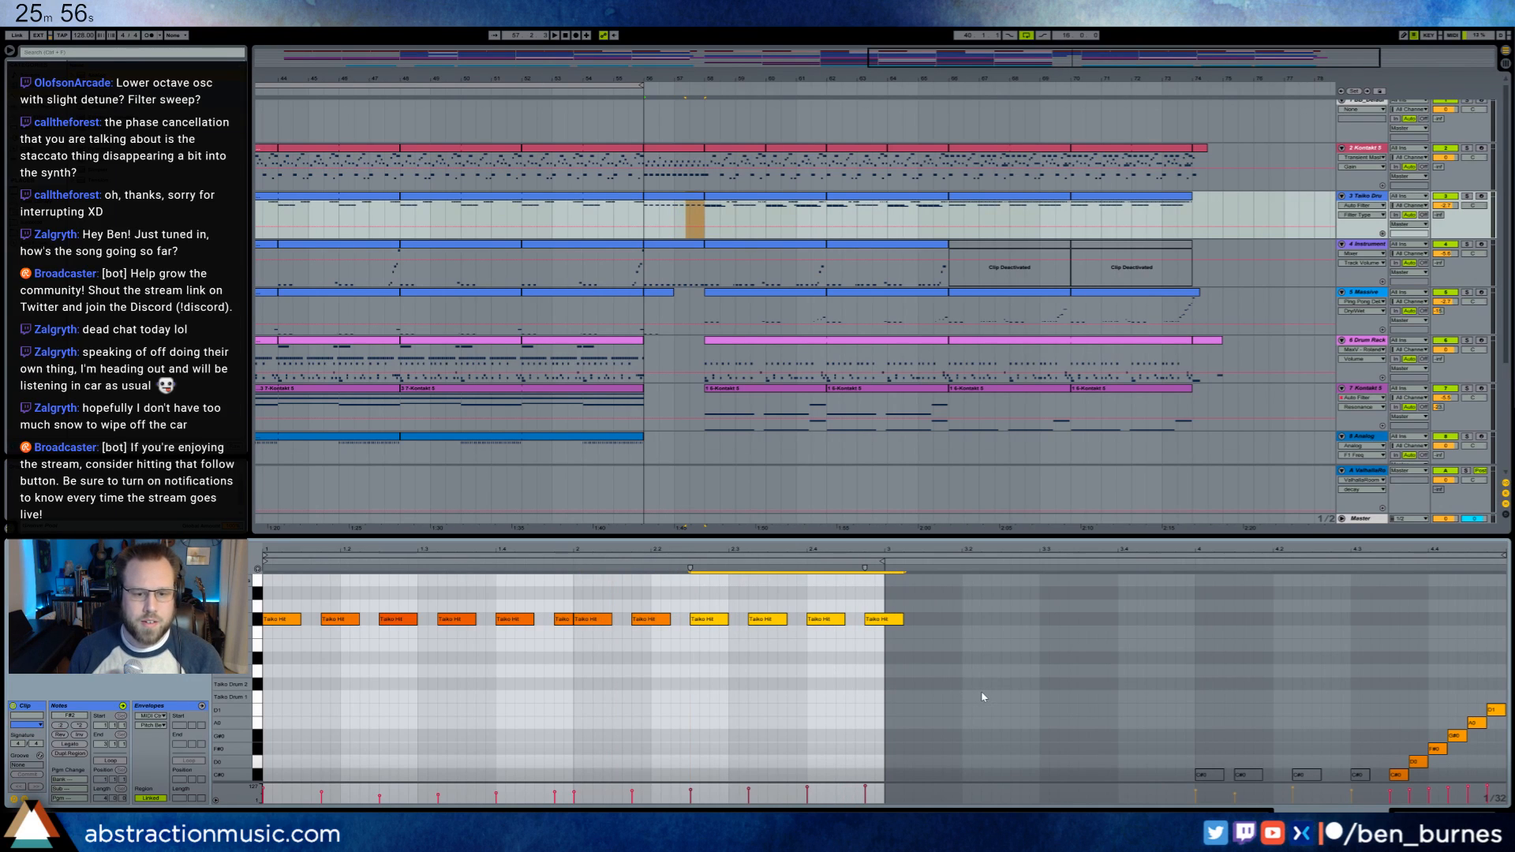
click(908, 626)
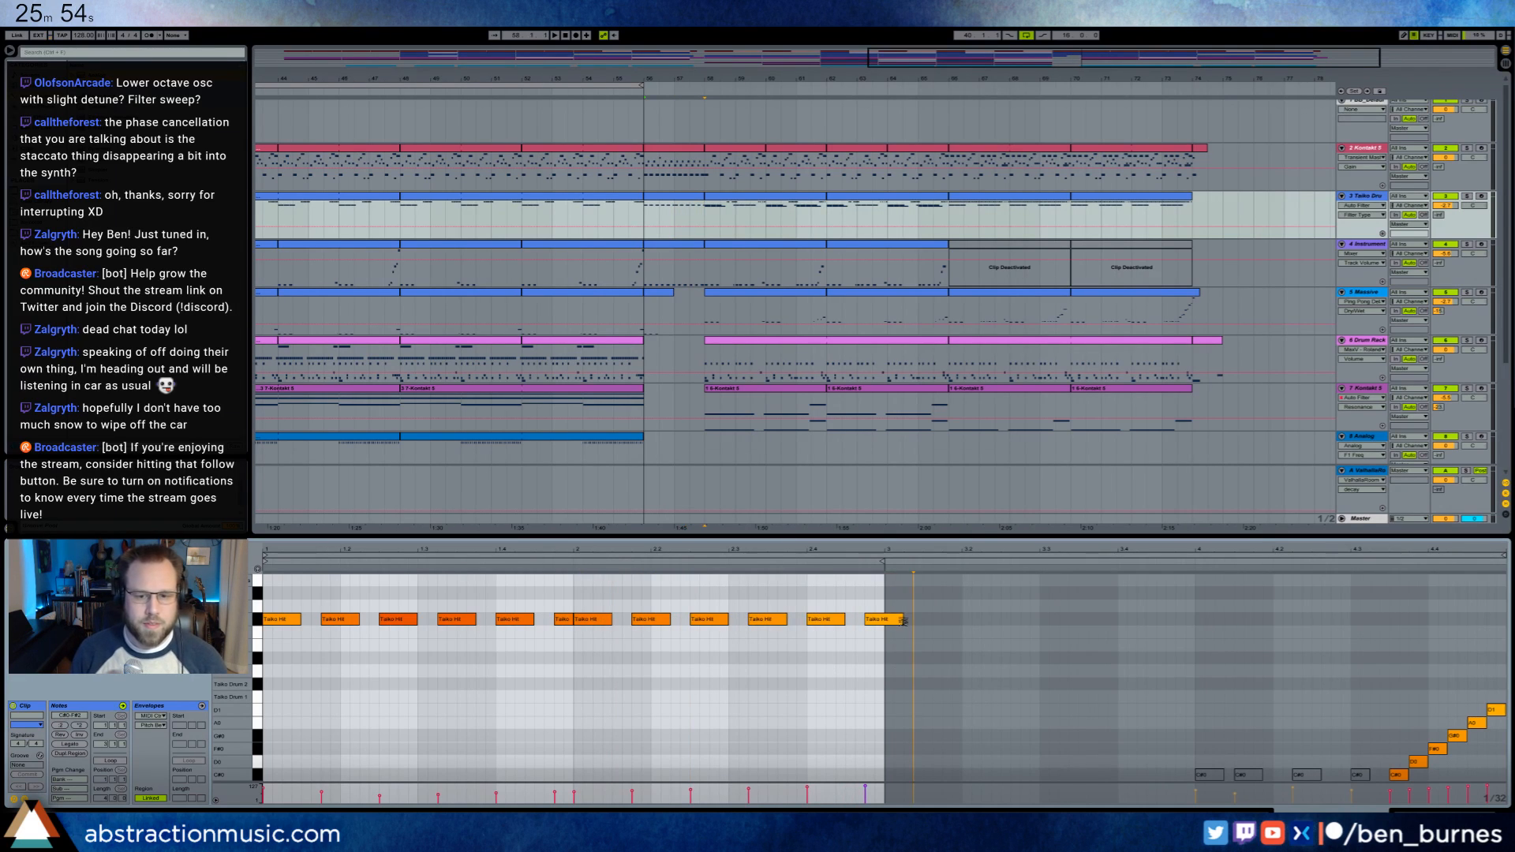
drag(901, 621, 884, 621)
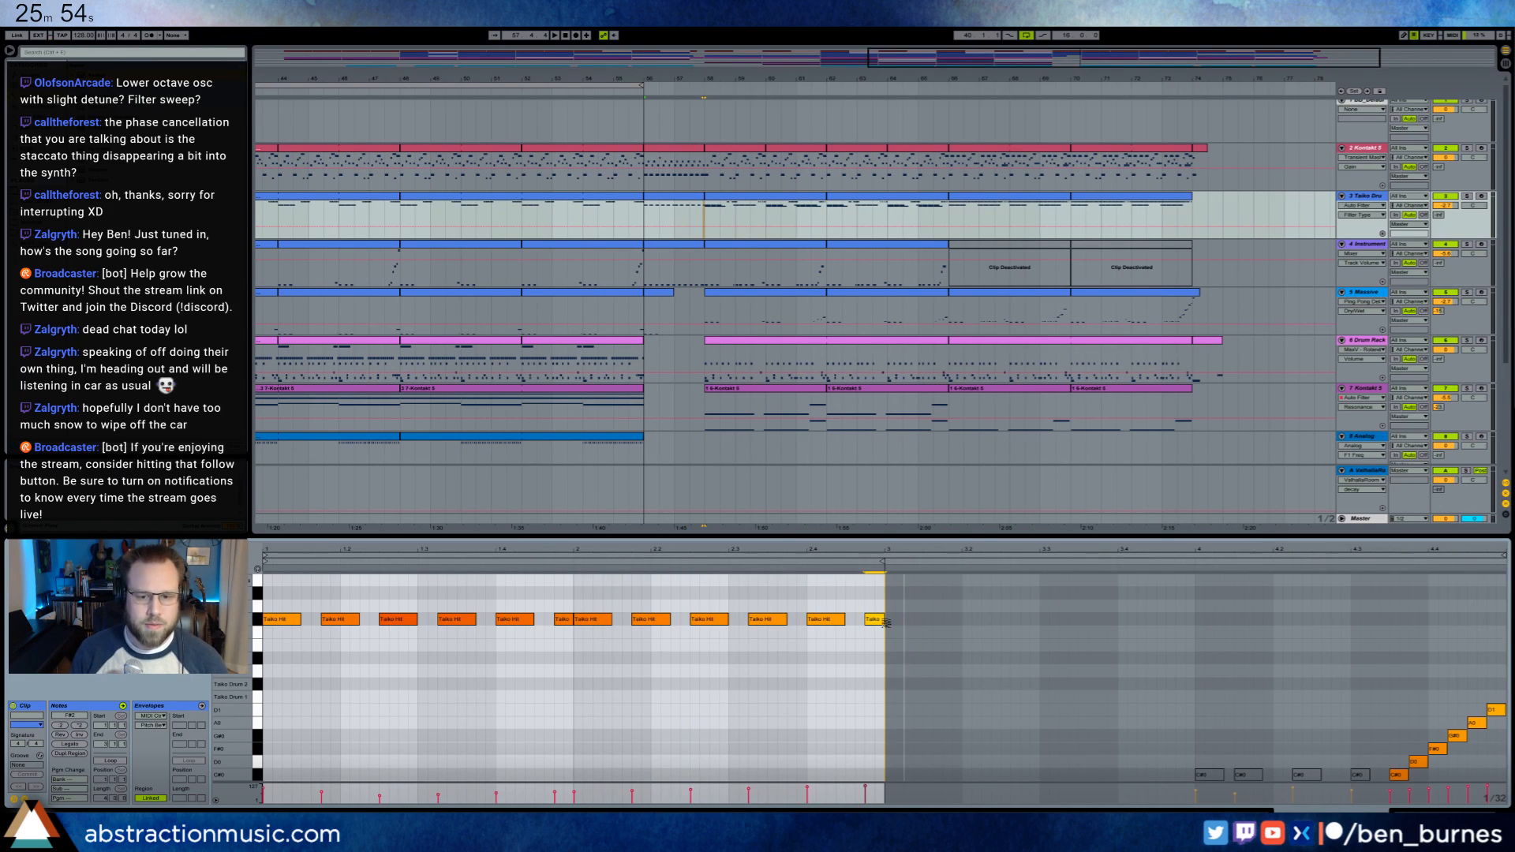
- In the Instrument track's bar 56 clip, end the sixth note at bar 2, raise it a semitone, and replace the second bar with the first bar's six notes
click(685, 247)
drag(543, 652, 856, 762)
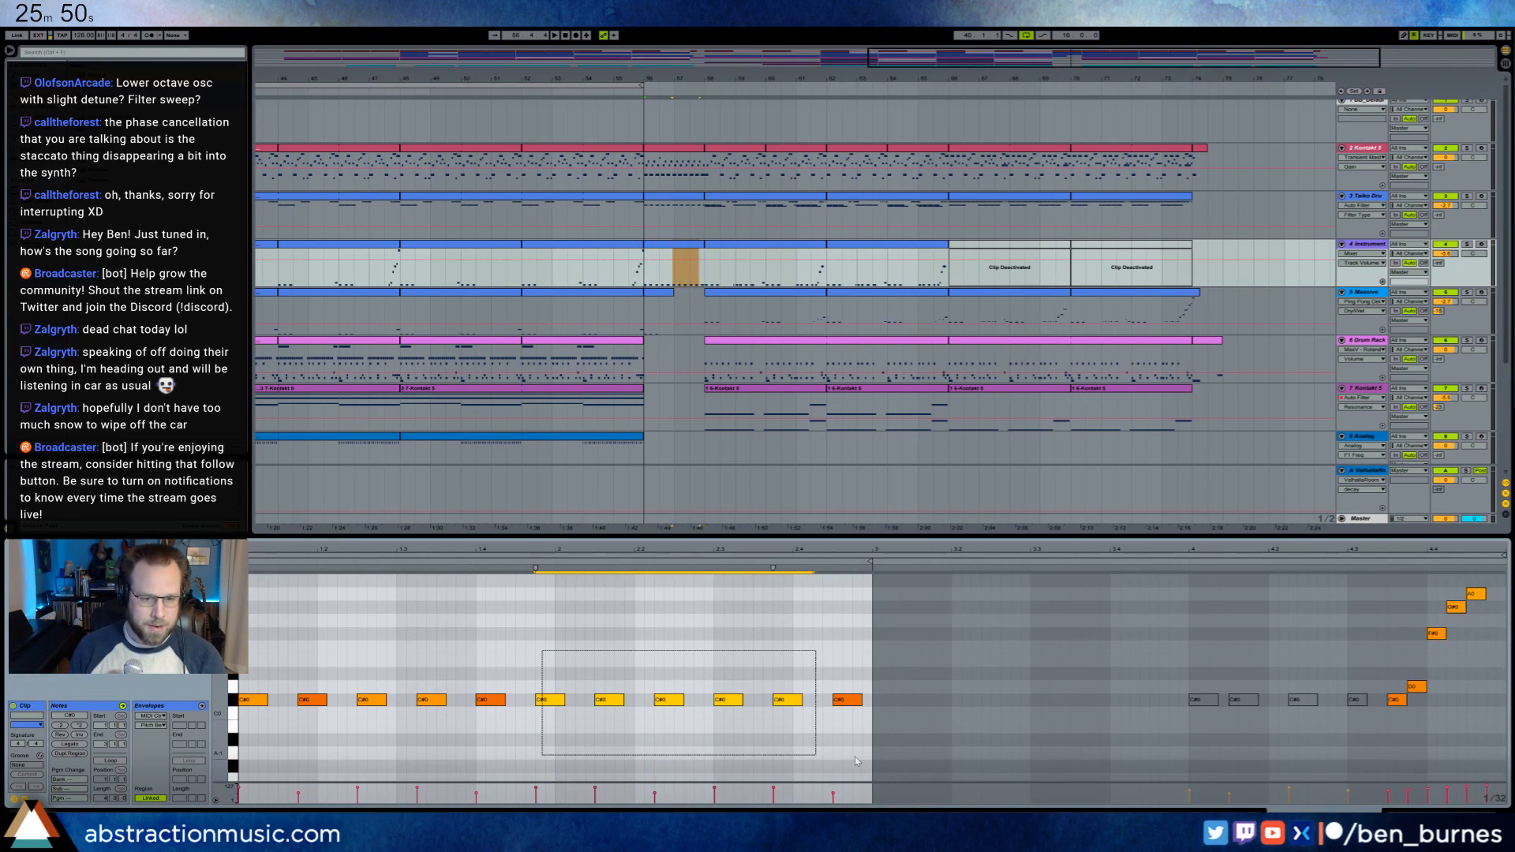
click(545, 699)
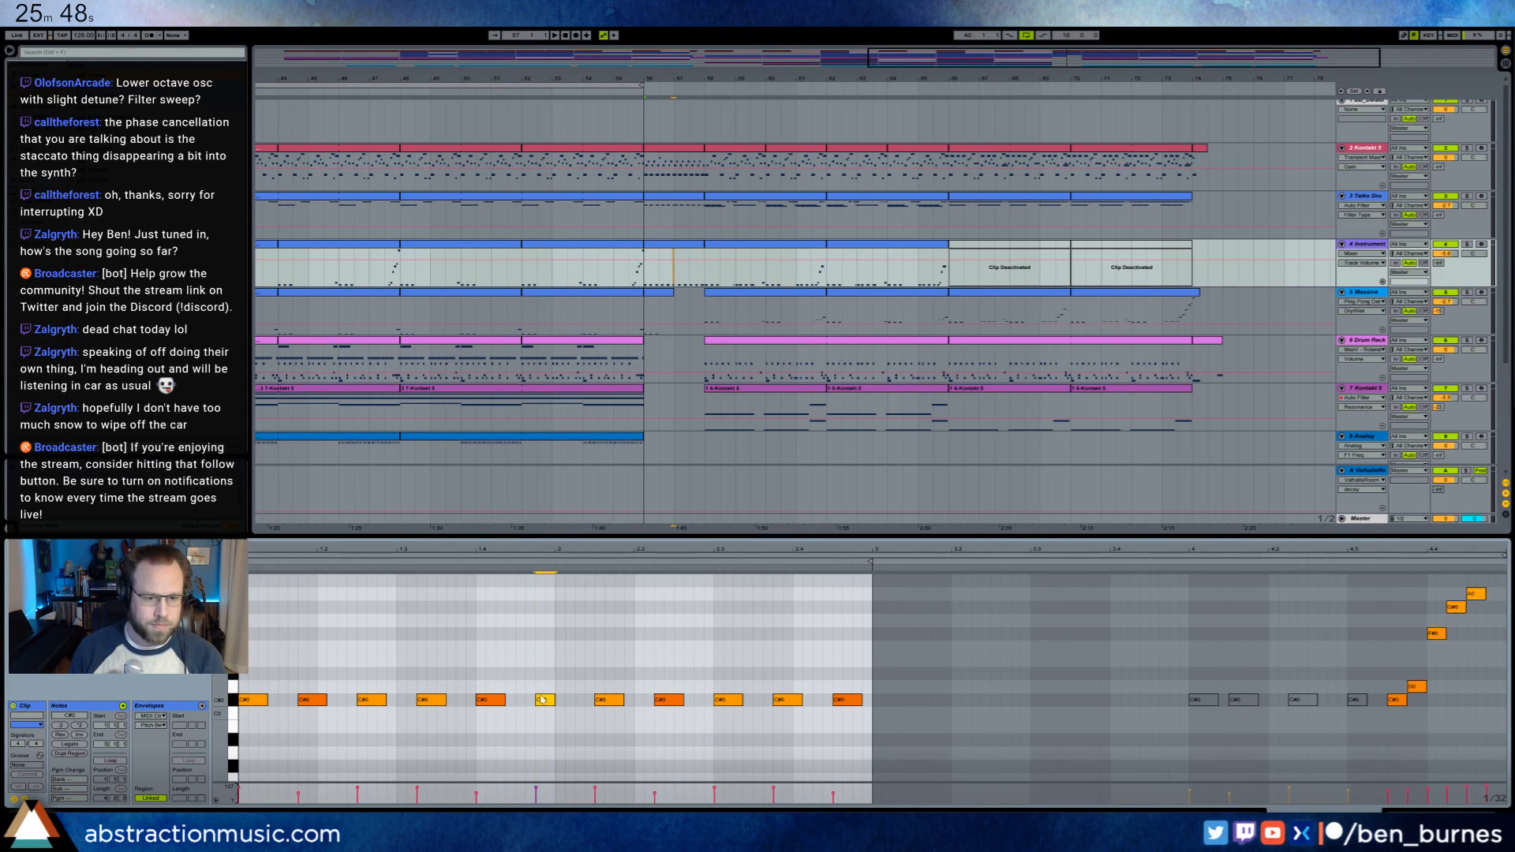
drag(552, 676, 254, 731)
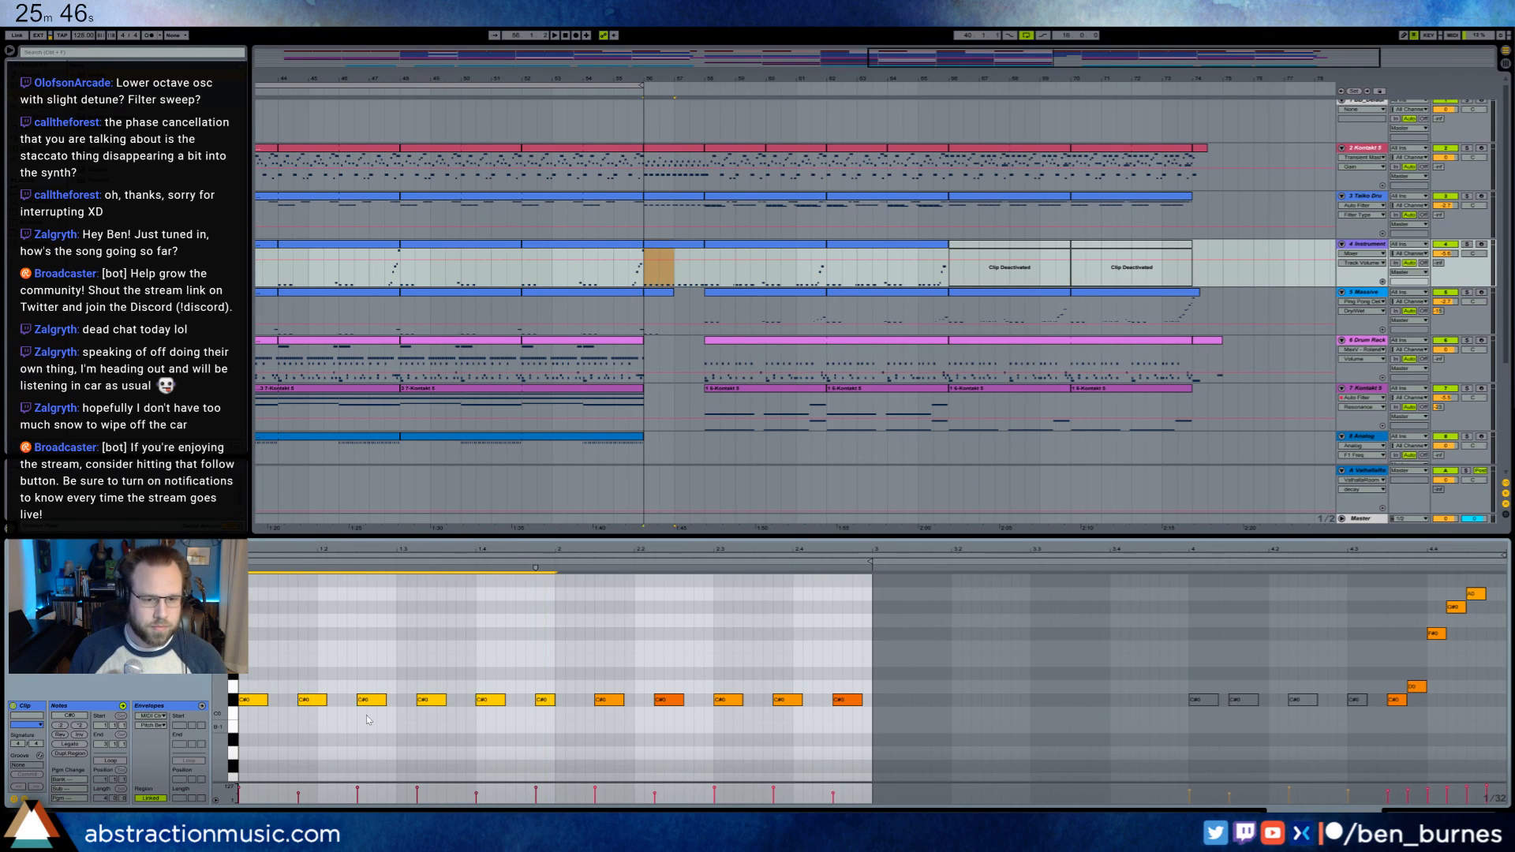
key(ctrl+d)
click(544, 699)
drag(596, 676, 911, 769)
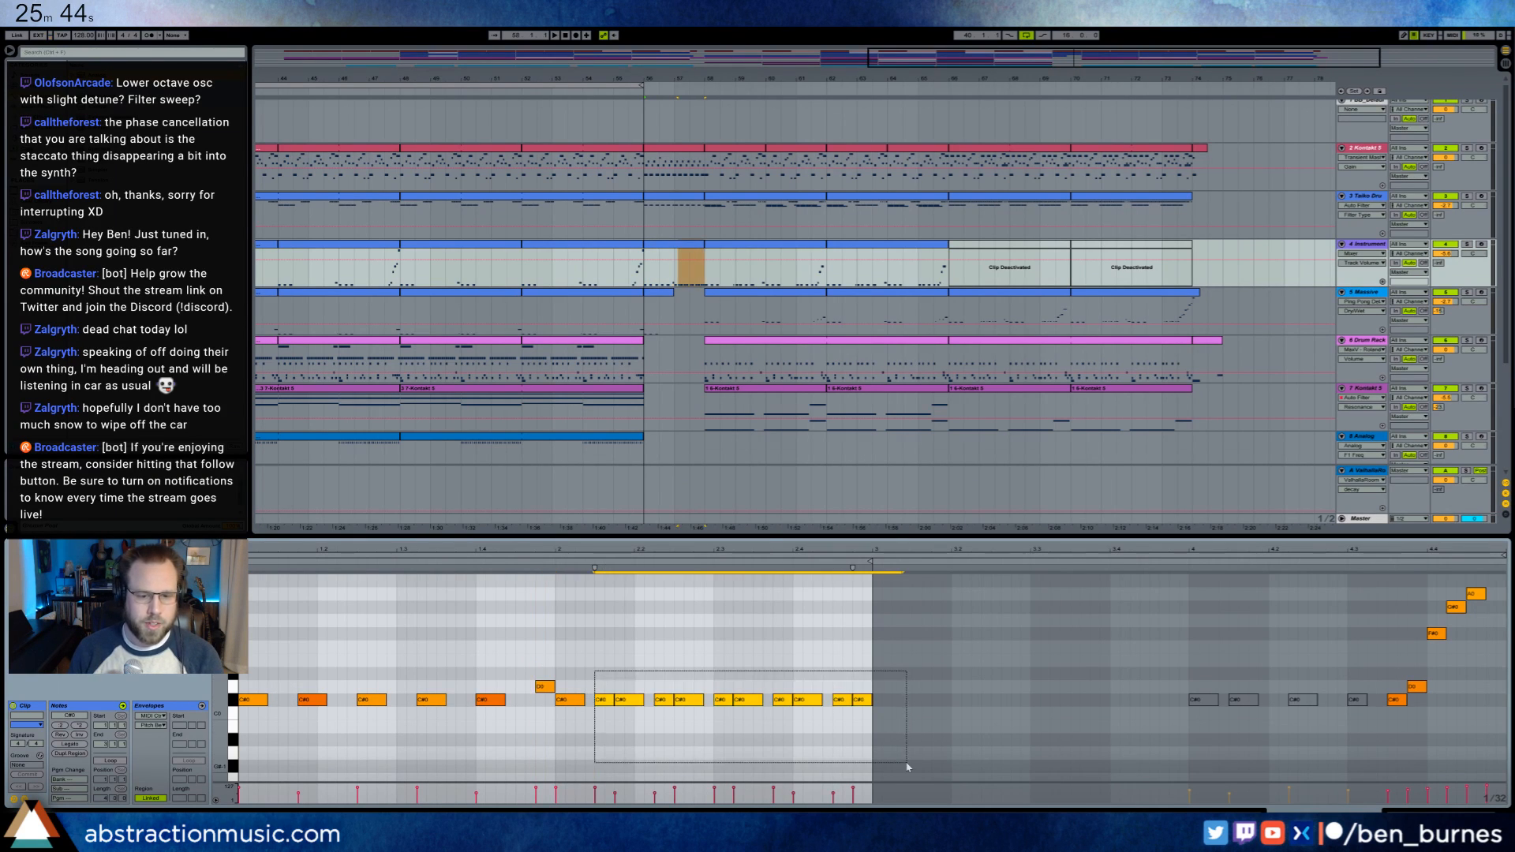
key(Up)
key(Delete)
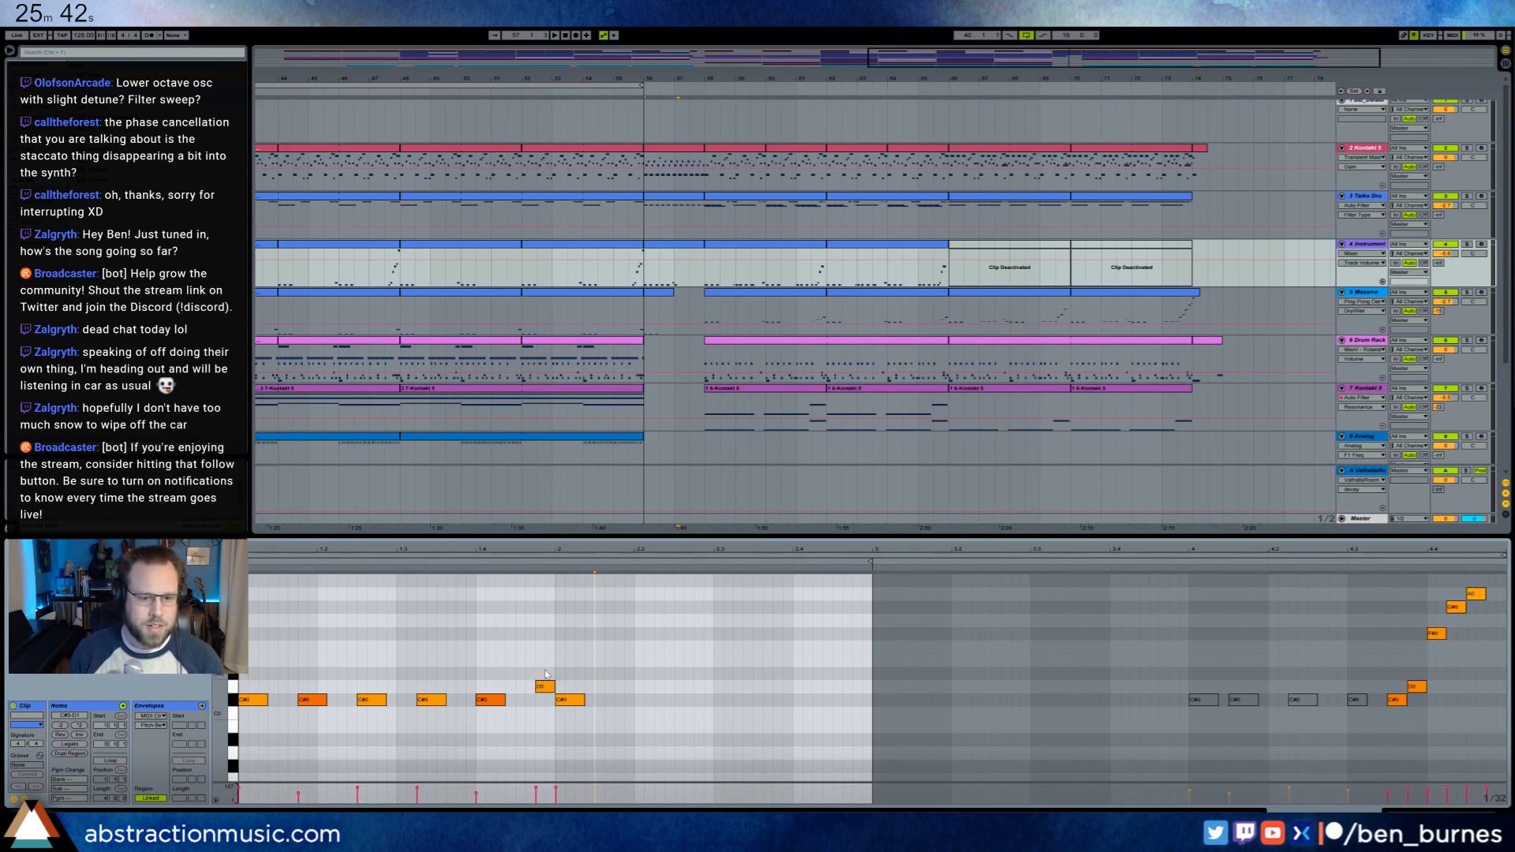
drag(544, 678, 263, 730)
key(ctrl+d)
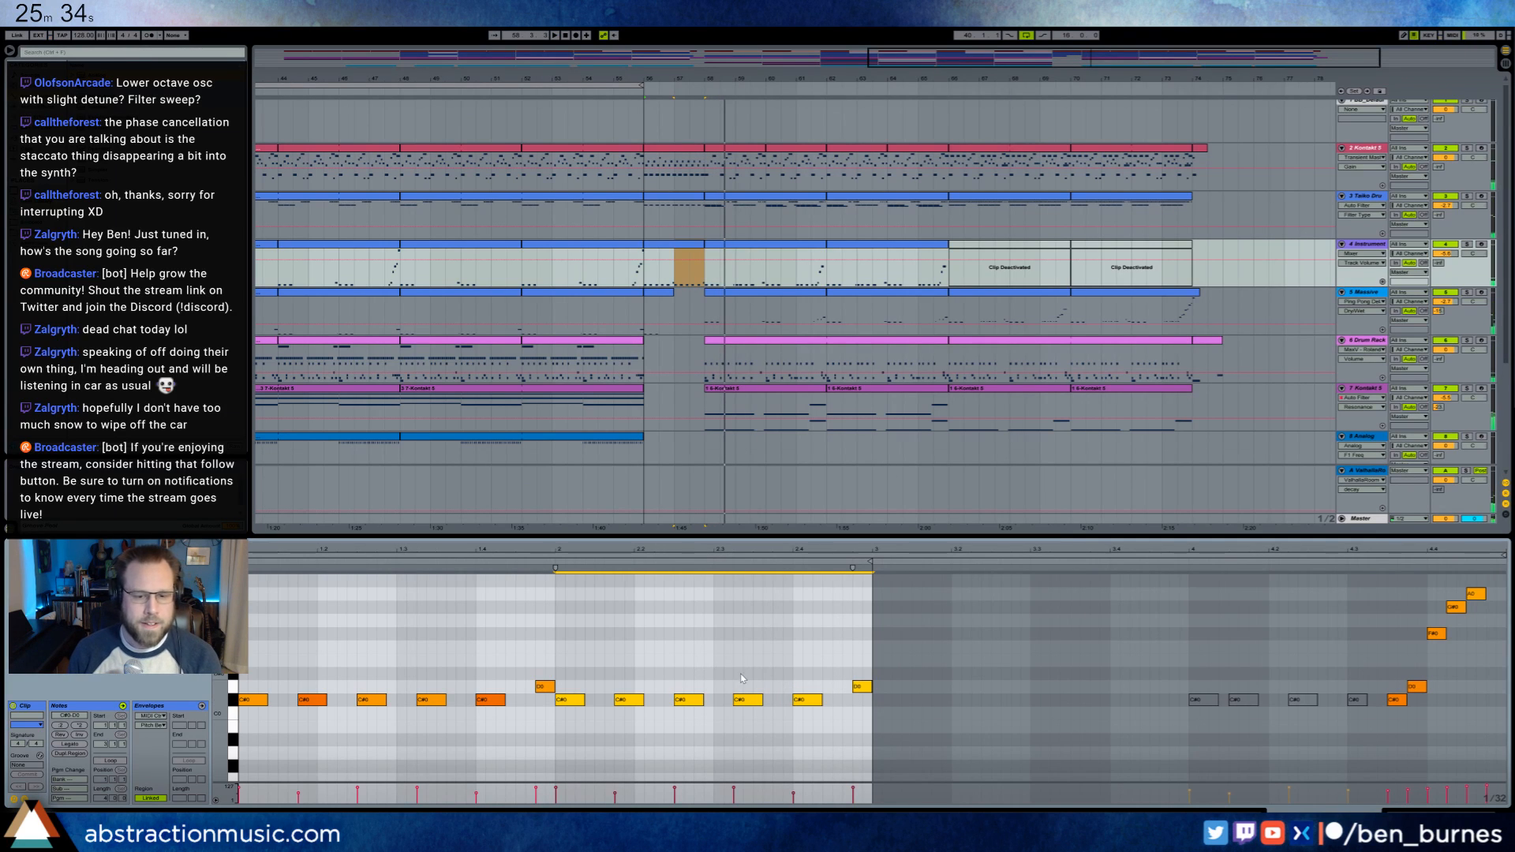
- Raise the Instrument clip's second-bar notes: second and third to D, fourth and fifth to F#, last to G#, and play back the result
drag(735, 707, 857, 663)
key(Up)
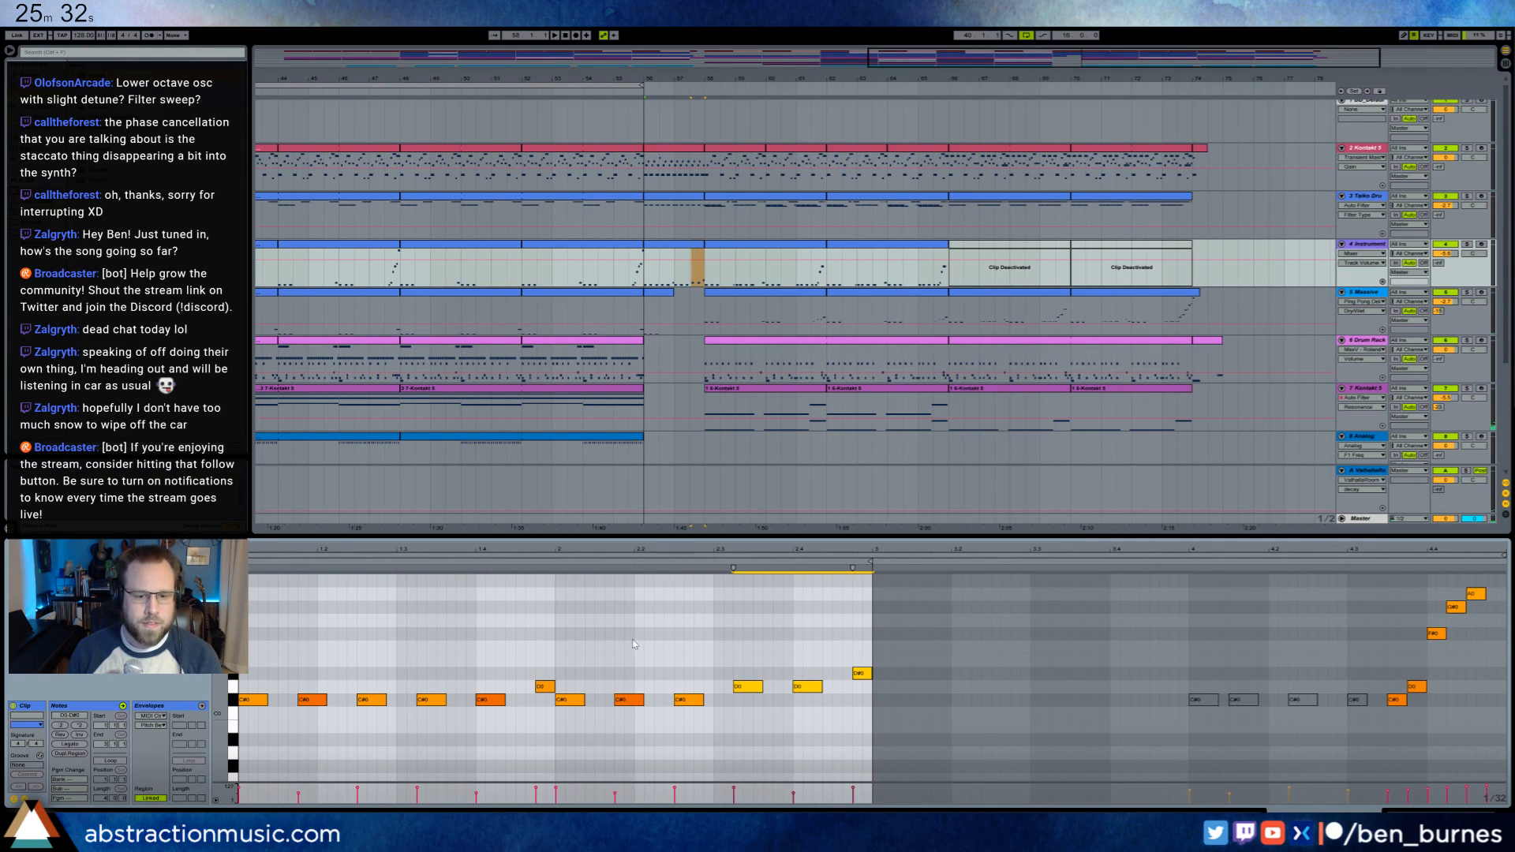
drag(632, 643, 860, 651)
key(Up)
key(Up)
key(Up)
key(Up)
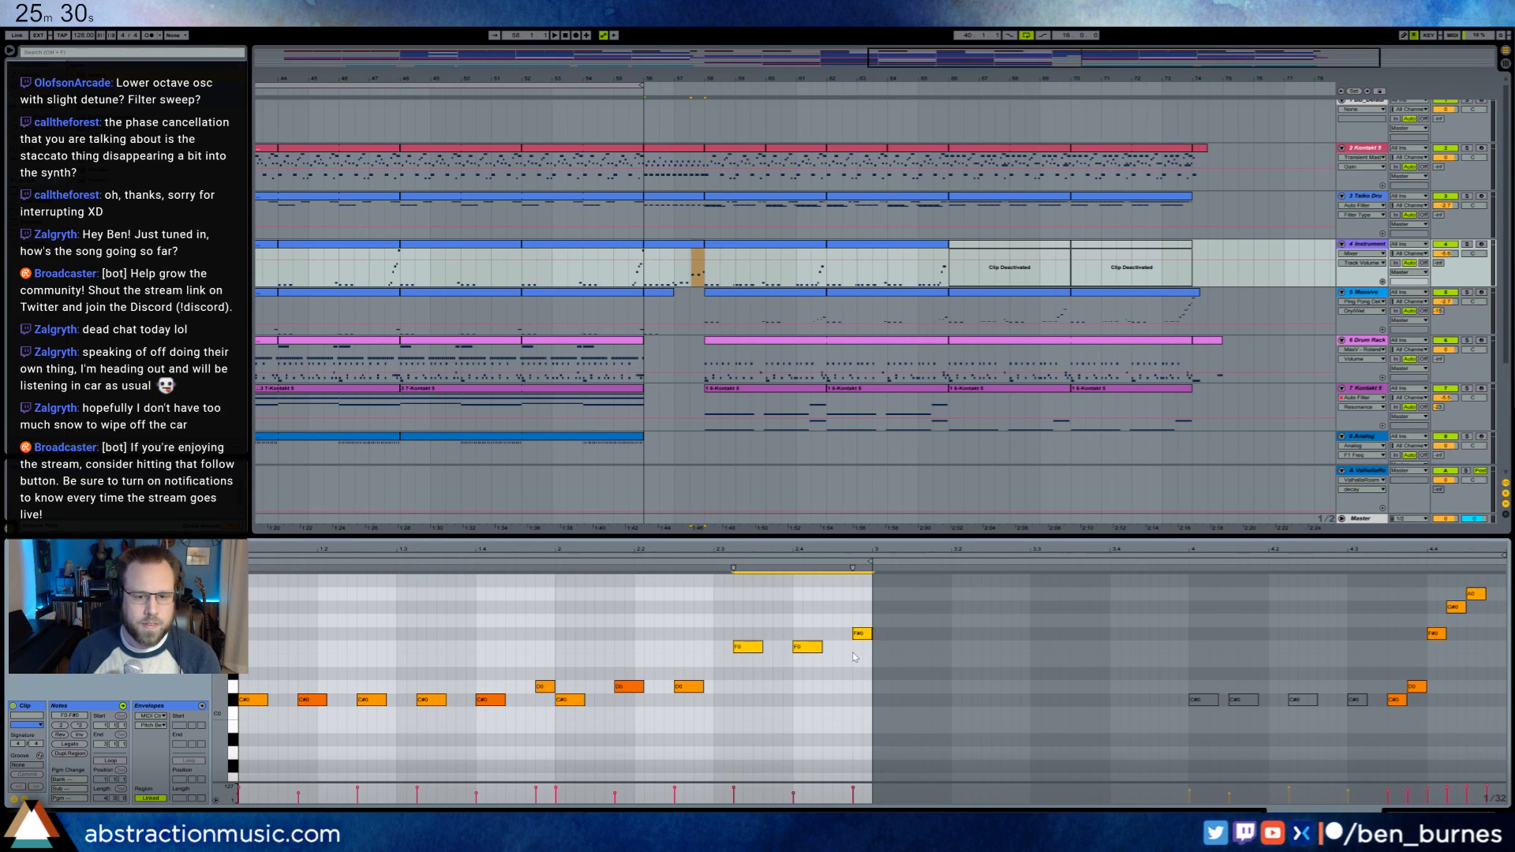
key(Up)
click(861, 624)
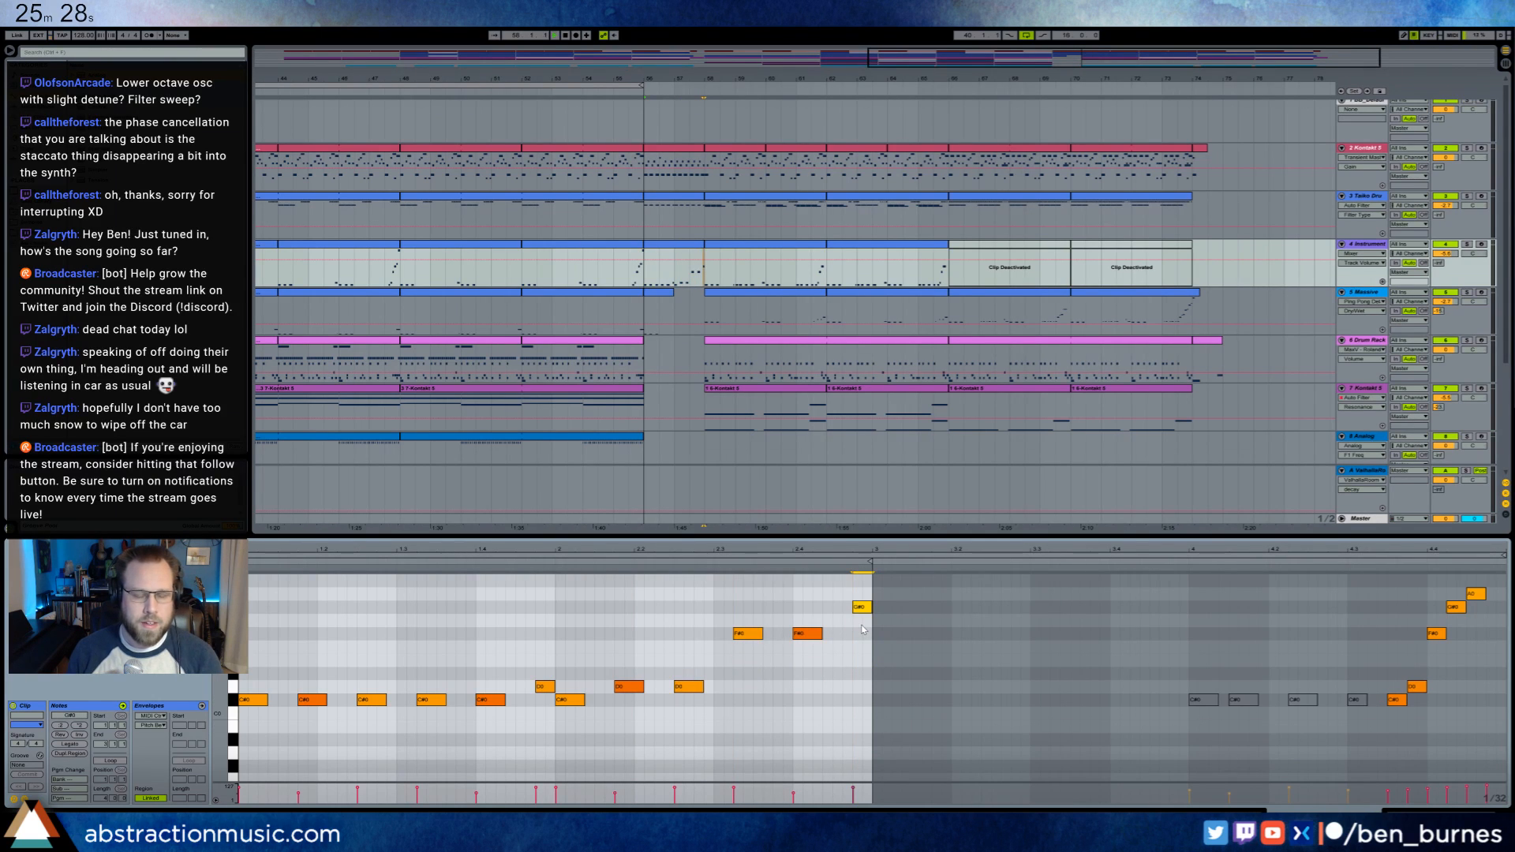
key(space)
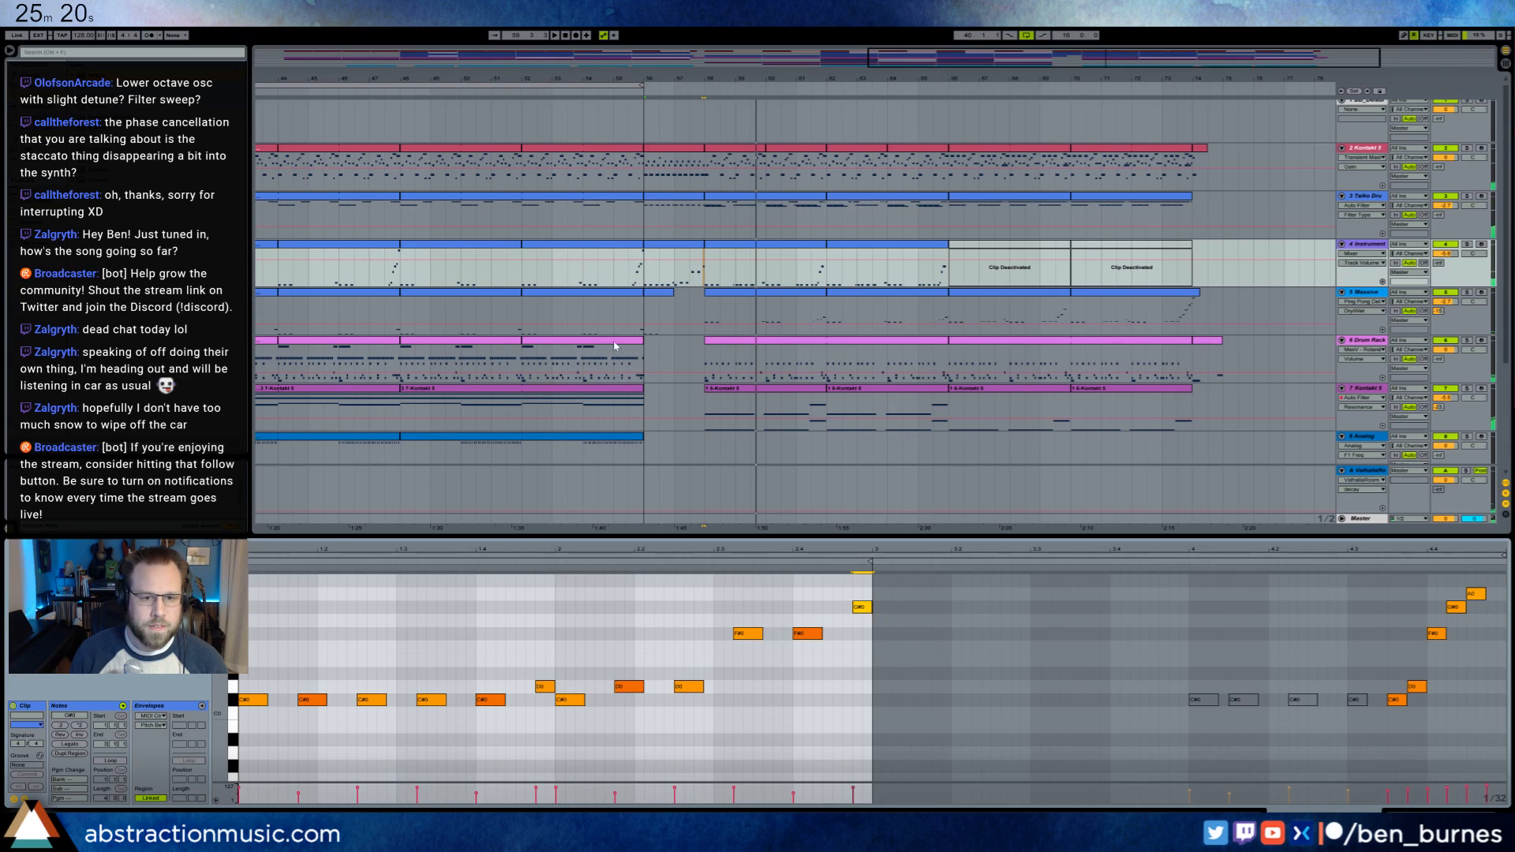
- Insert an empty two-bar clip at bar 56 on the Drum Rack track and draw a one-beat note and a sixteenth hit on its two lowest lanes
drag(647, 366, 699, 379)
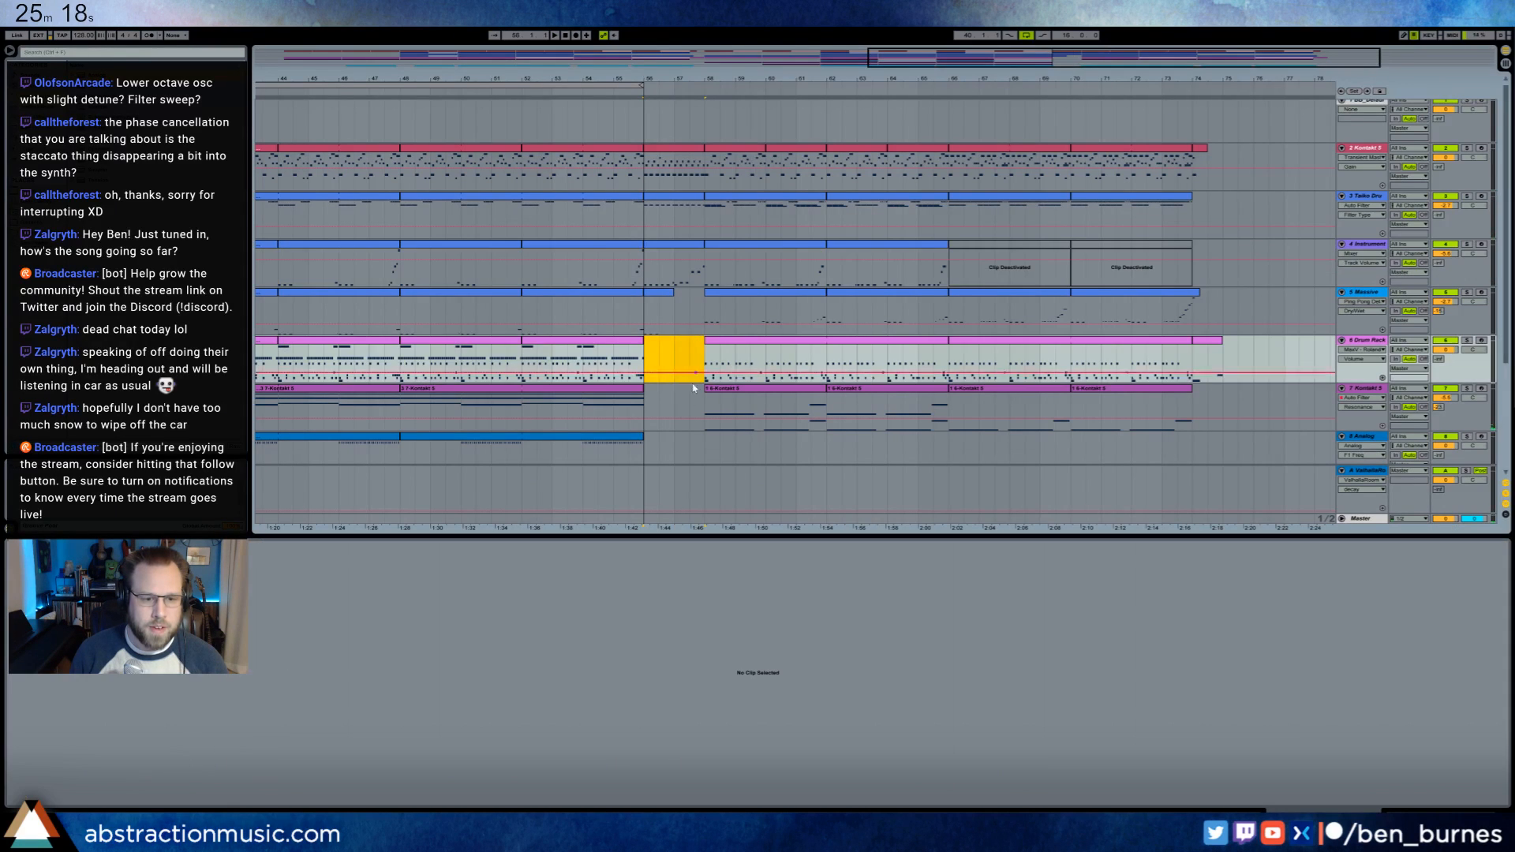
key(ctrl+shift+m)
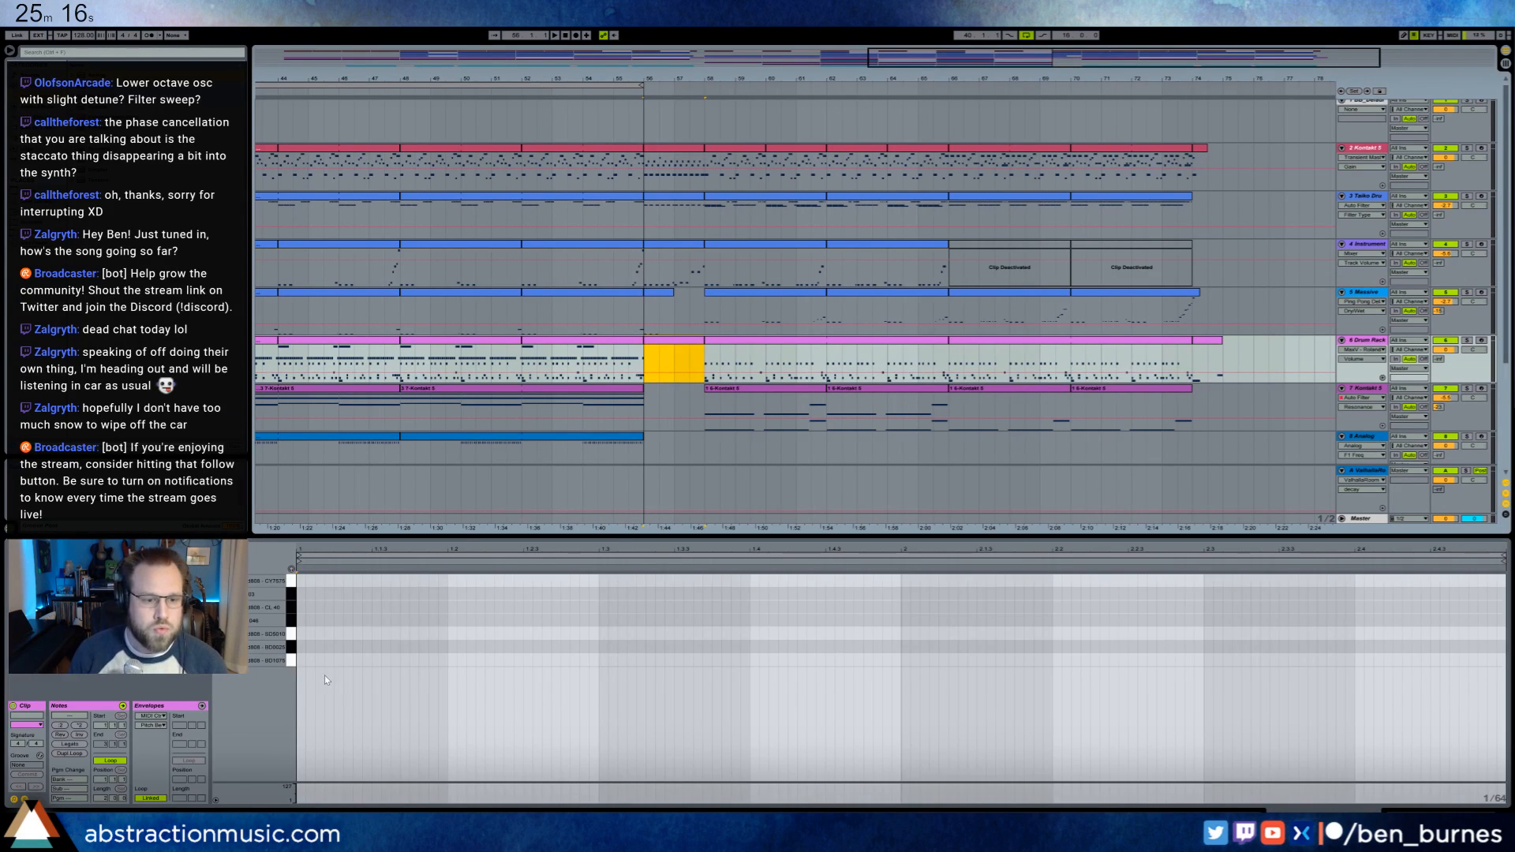
drag(298, 660, 446, 658)
click(305, 647)
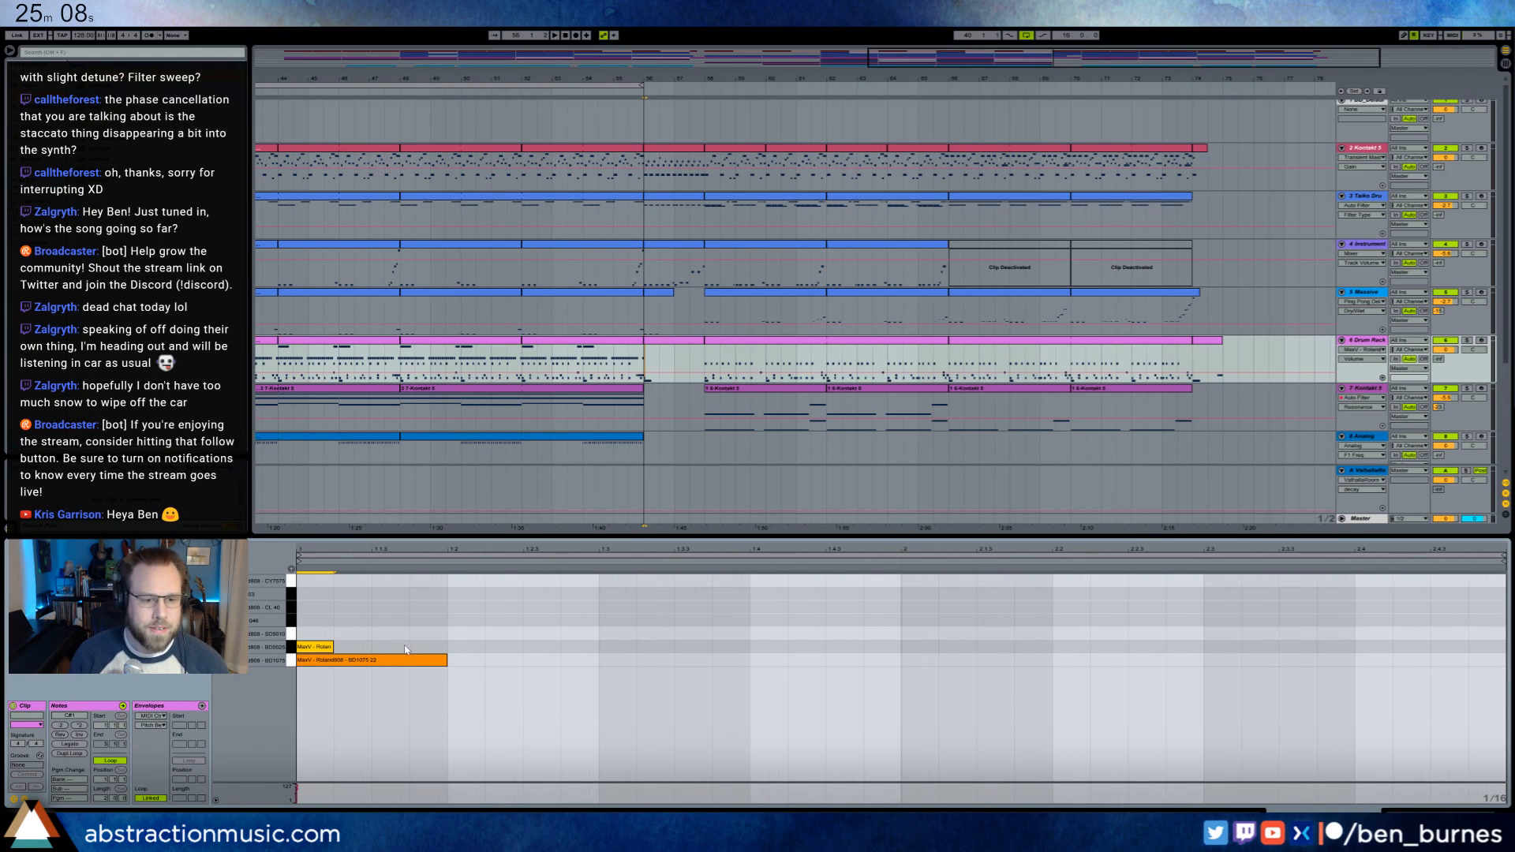
- Repeat the sixteenth drum hit every three sixteenths through the first bar and duplicate that bar's hits into the second
drag(410, 652, 315, 655)
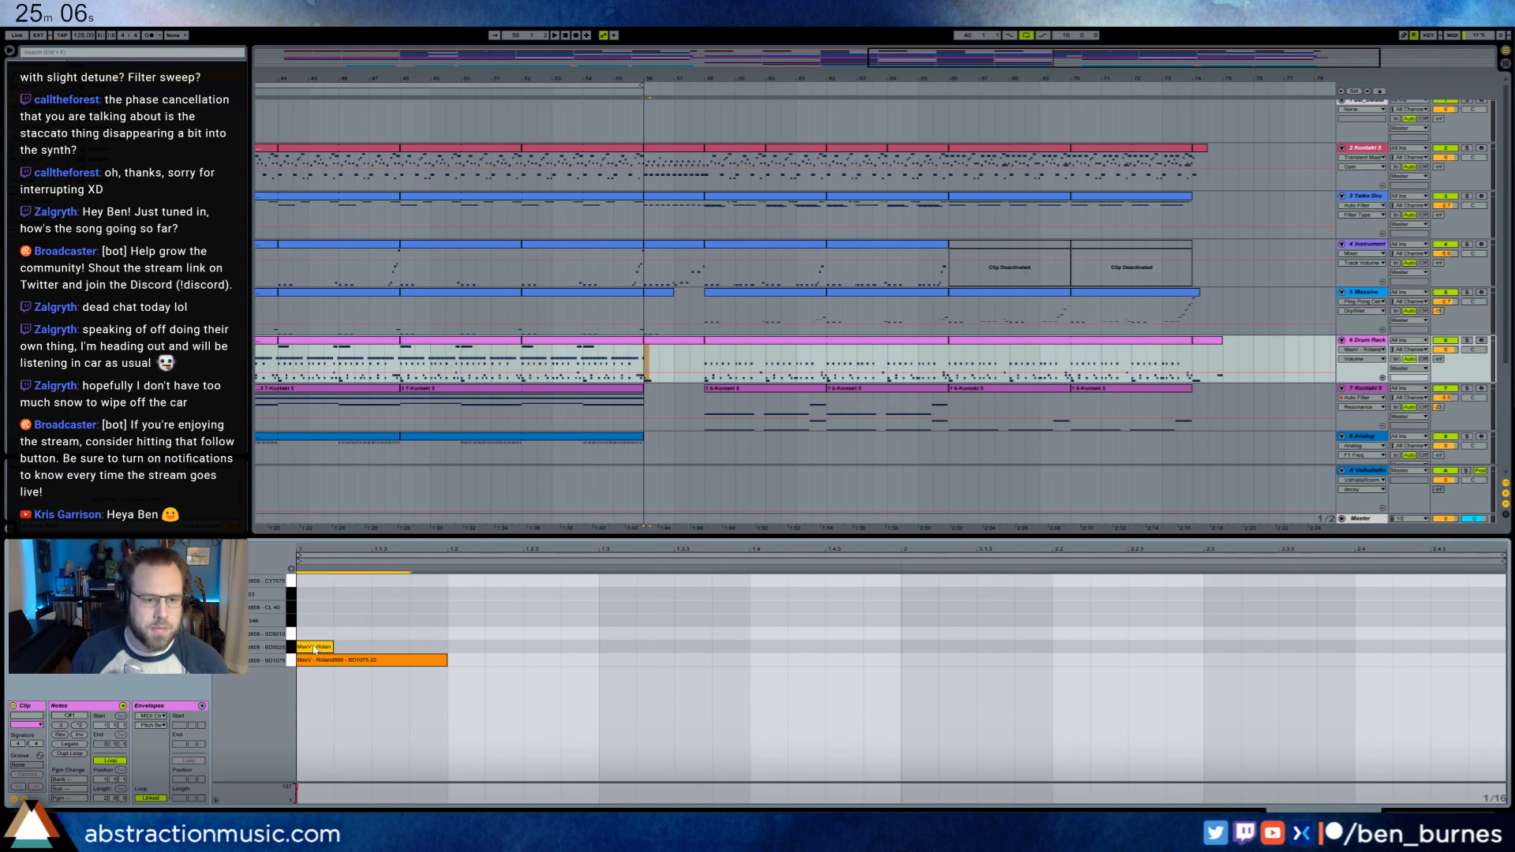
key(ctrl+d)
key(ctrl+d)
key(ctrl+d)
key(ctrl+d)
key(ctrl+d)
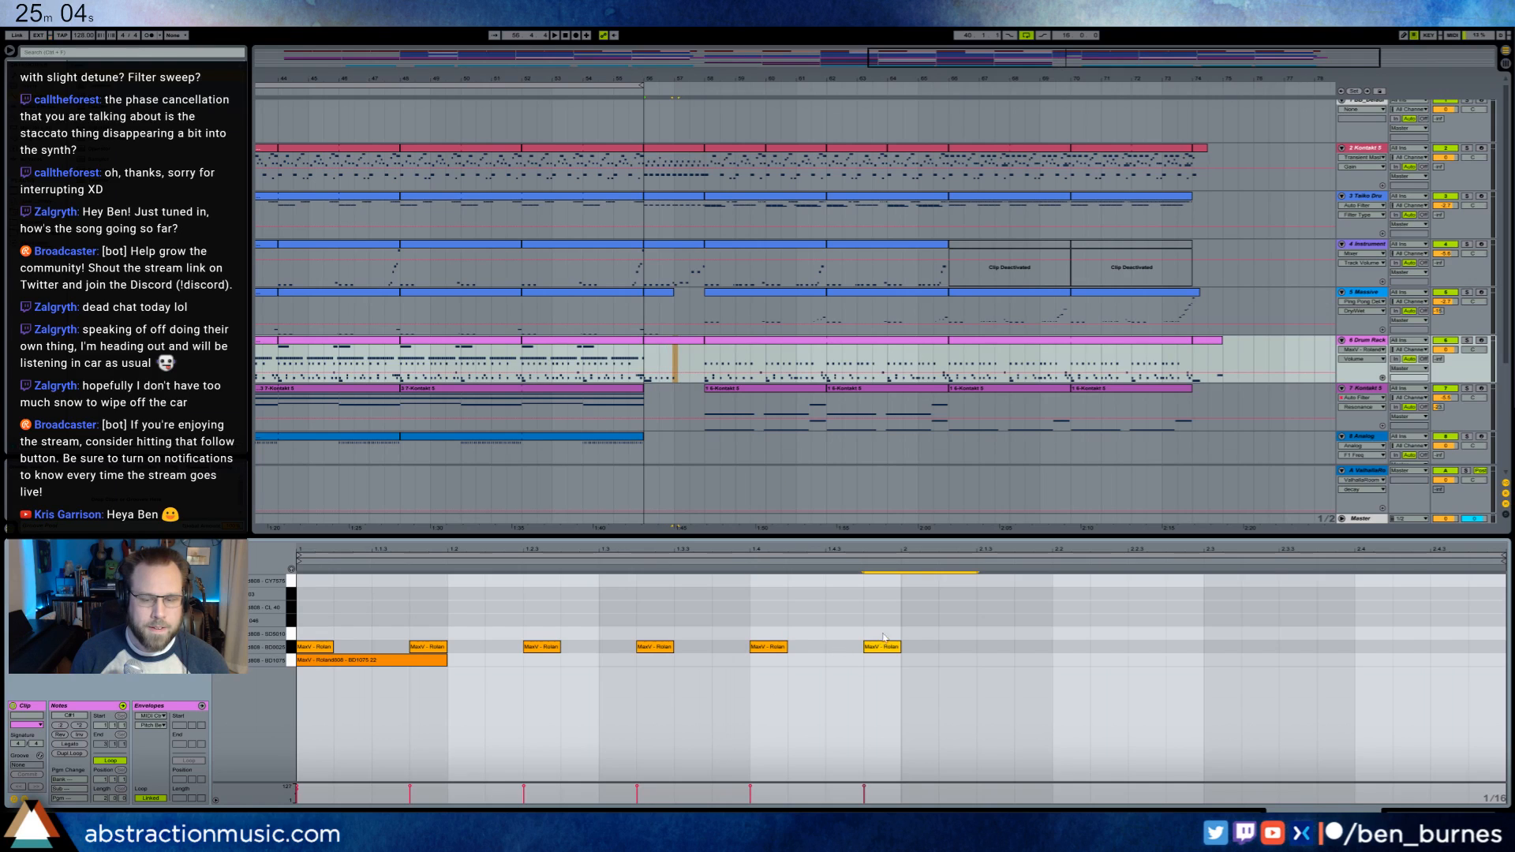
click(261, 647)
key(ctrl+d)
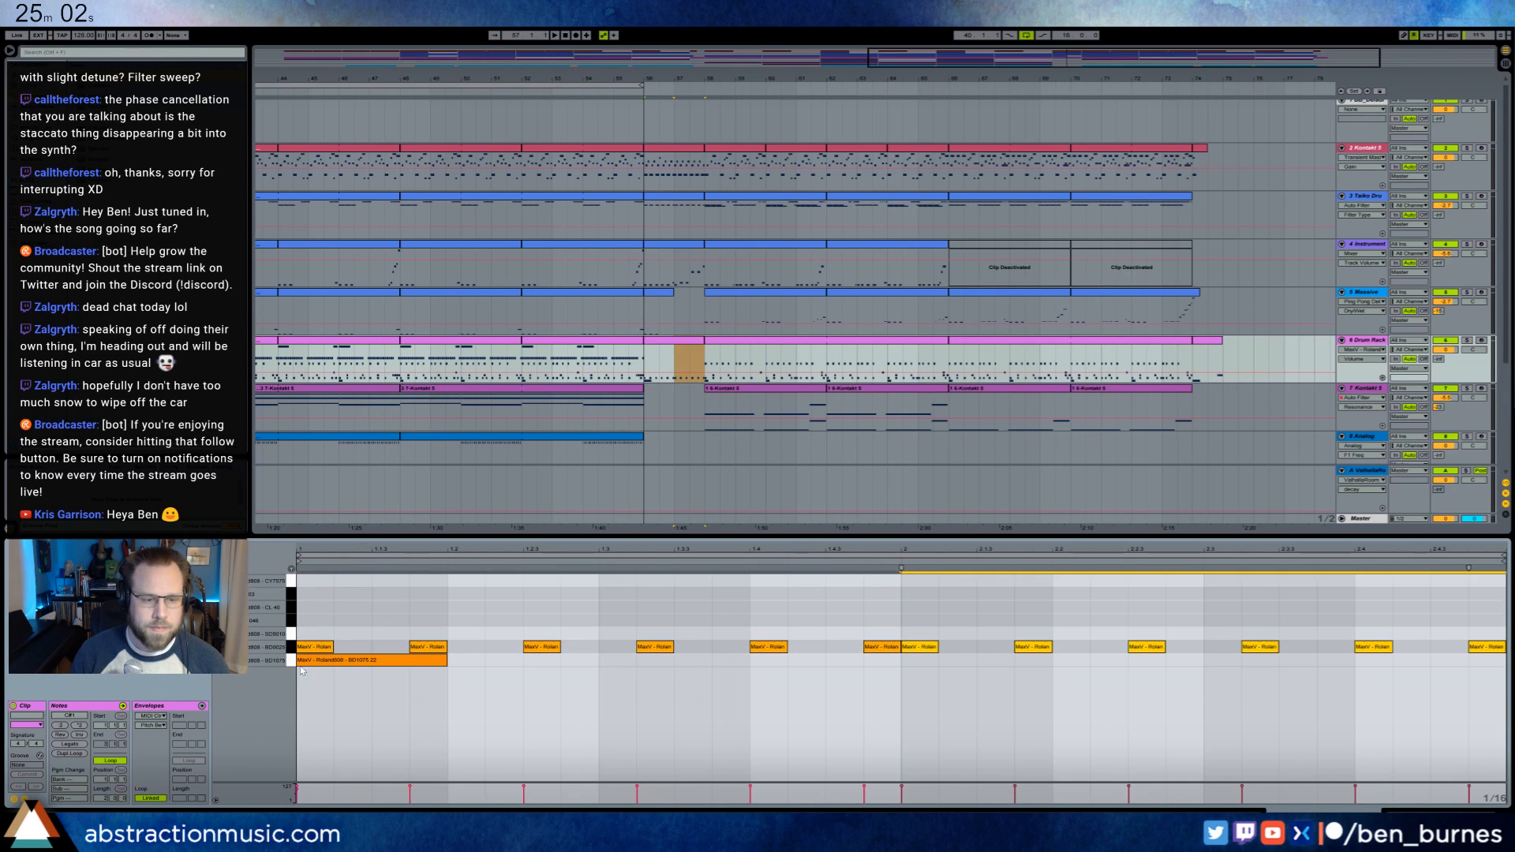
- Add two consecutive sixteenth TR-808 hat hits after the first drum hit and repeat the pair every three sixteenths within the first bar only
click(365, 633)
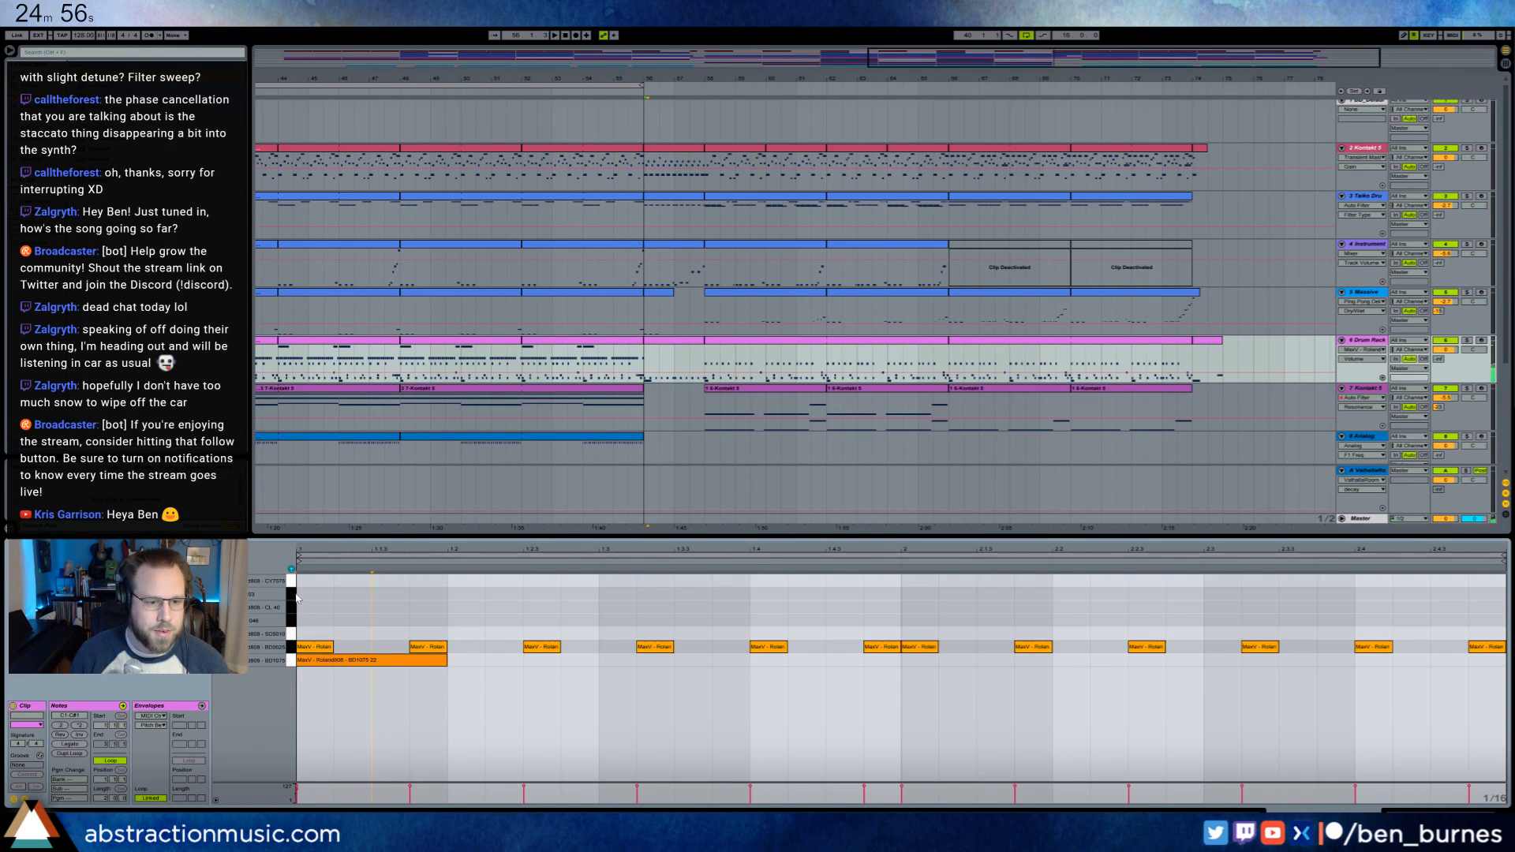
mouse_move(371, 609)
mouse_down()
mouse_move(370, 623)
mouse_move(333, 604)
mouse_up()
key(ctrl+d)
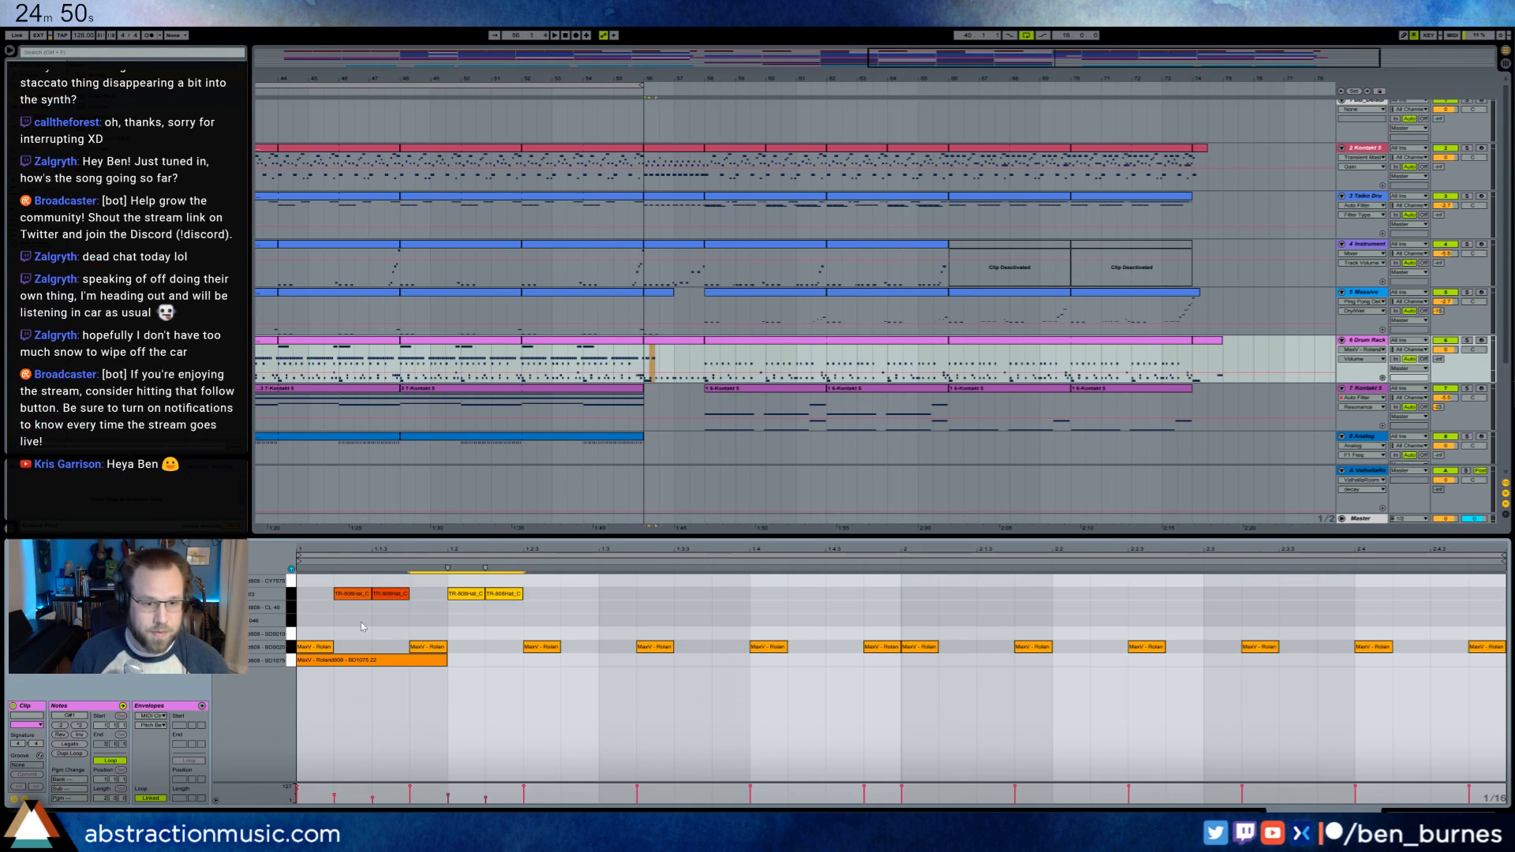
key(ctrl+d)
key(ctrl+d)
key(ctrl+d)
key(ctrl+d)
key(ctrl+d)
key(ctrl+d)
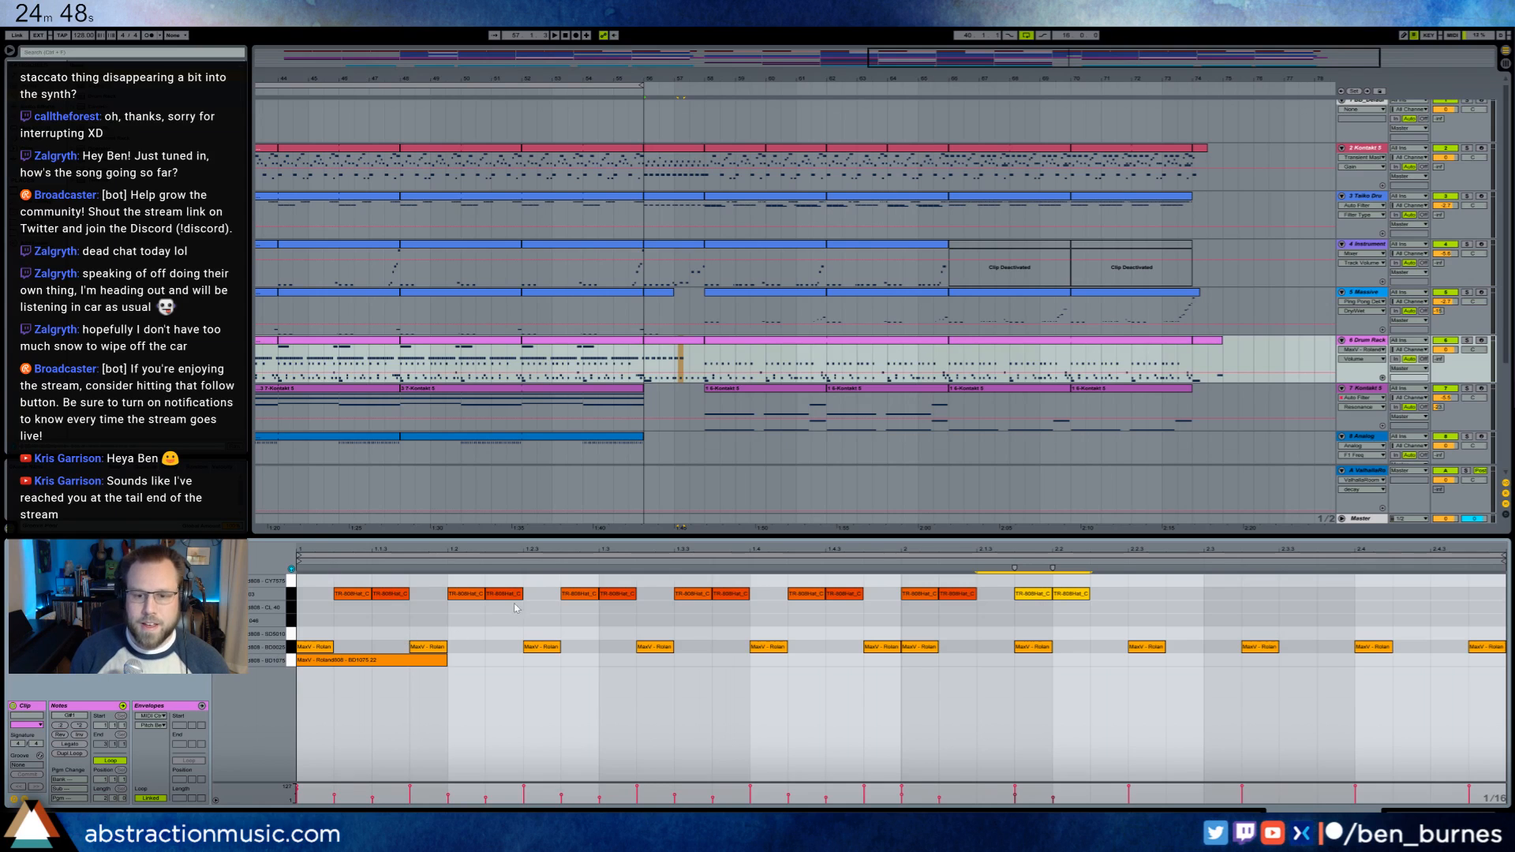
key(ctrl+z)
key(ctrl+z)
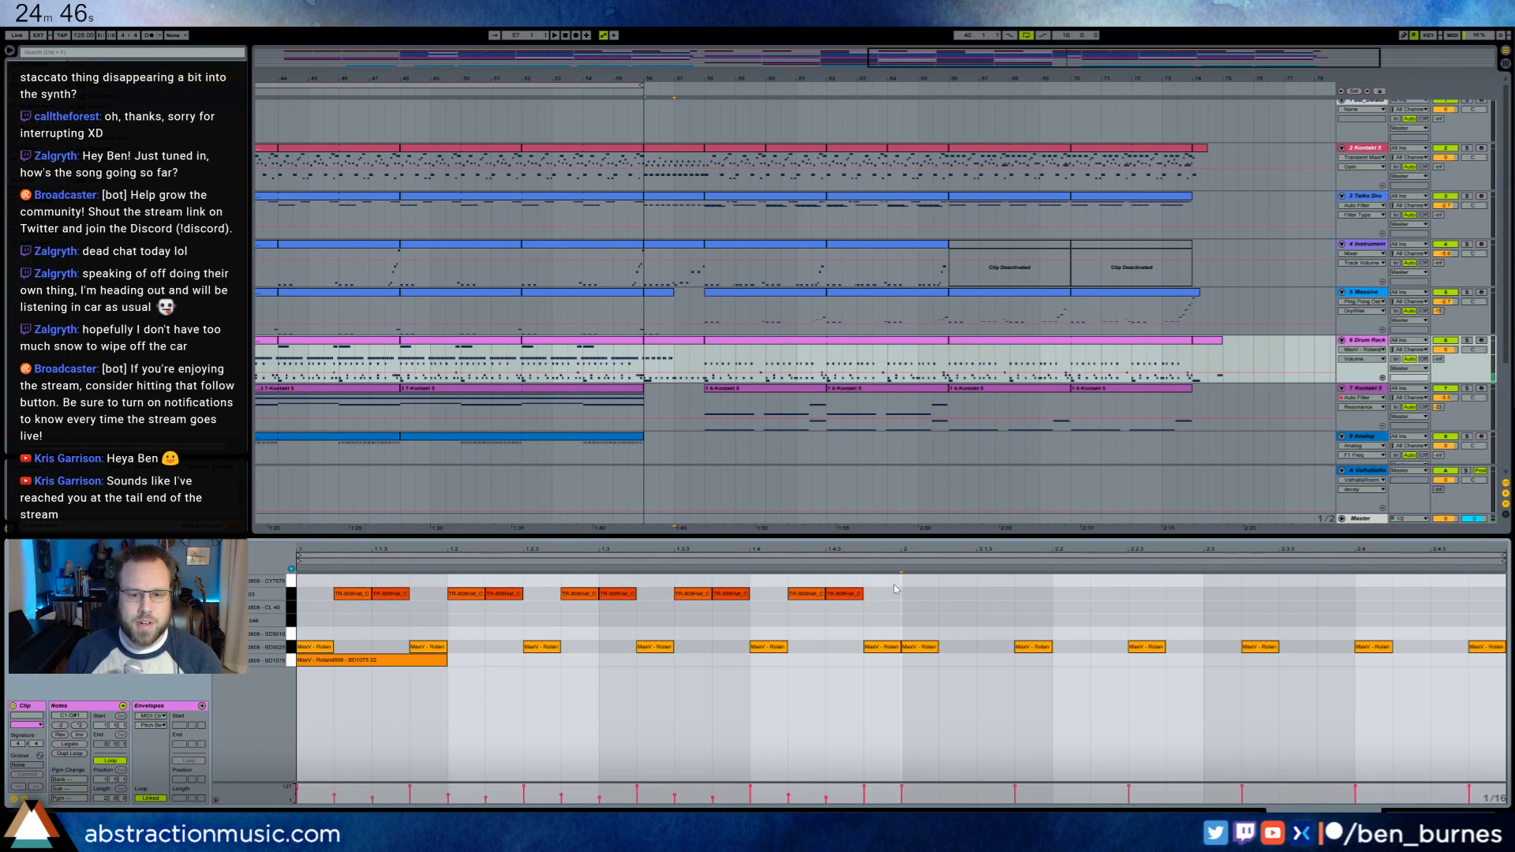
- Duplicate the first bar's TR-808 hat pattern into the second bar and play back the transition
drag(900, 587, 304, 606)
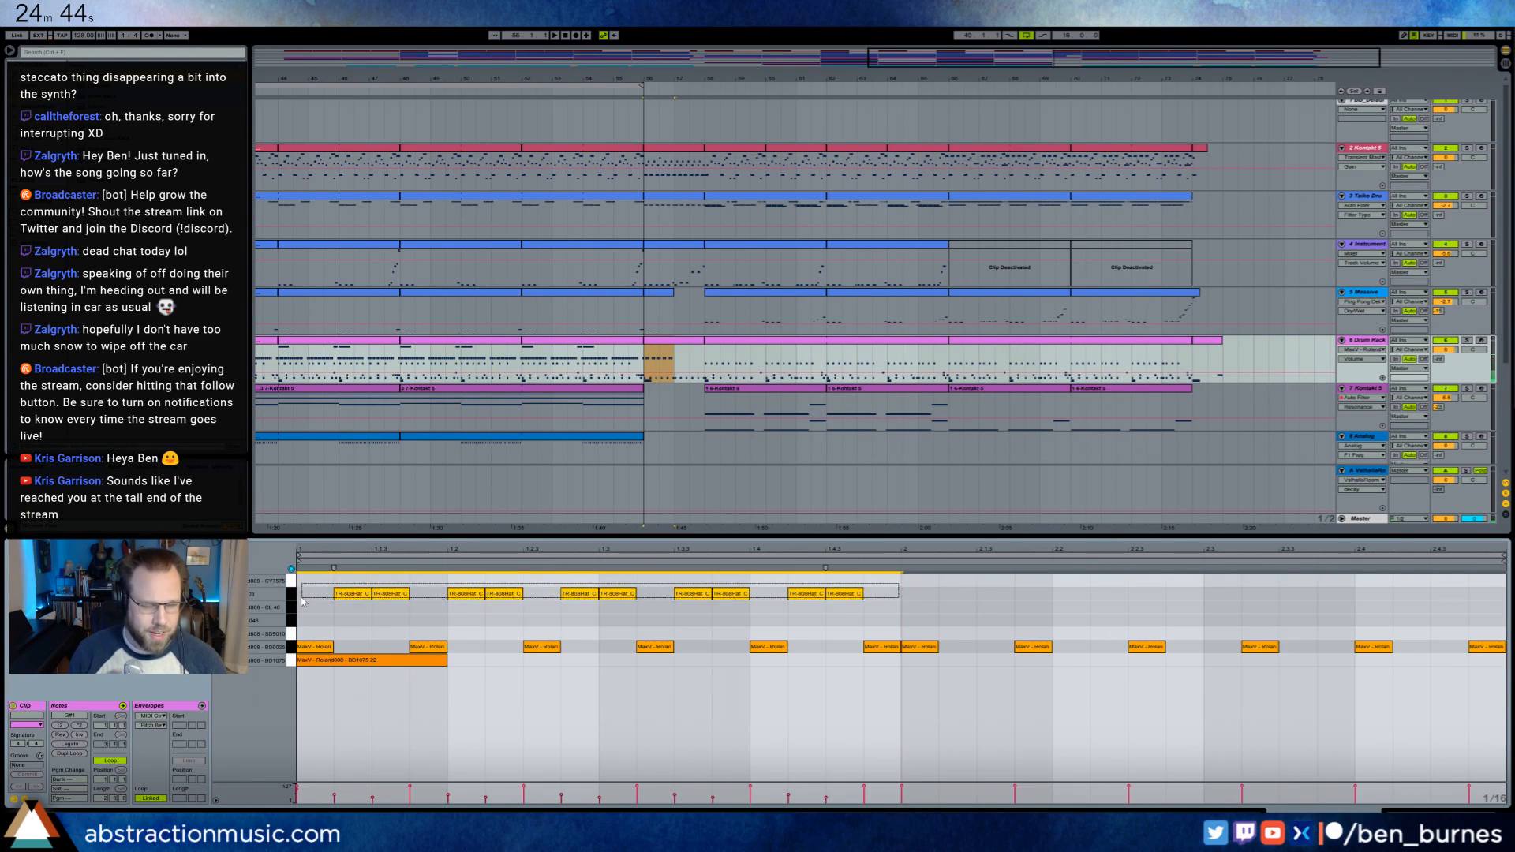
key(ctrl+d)
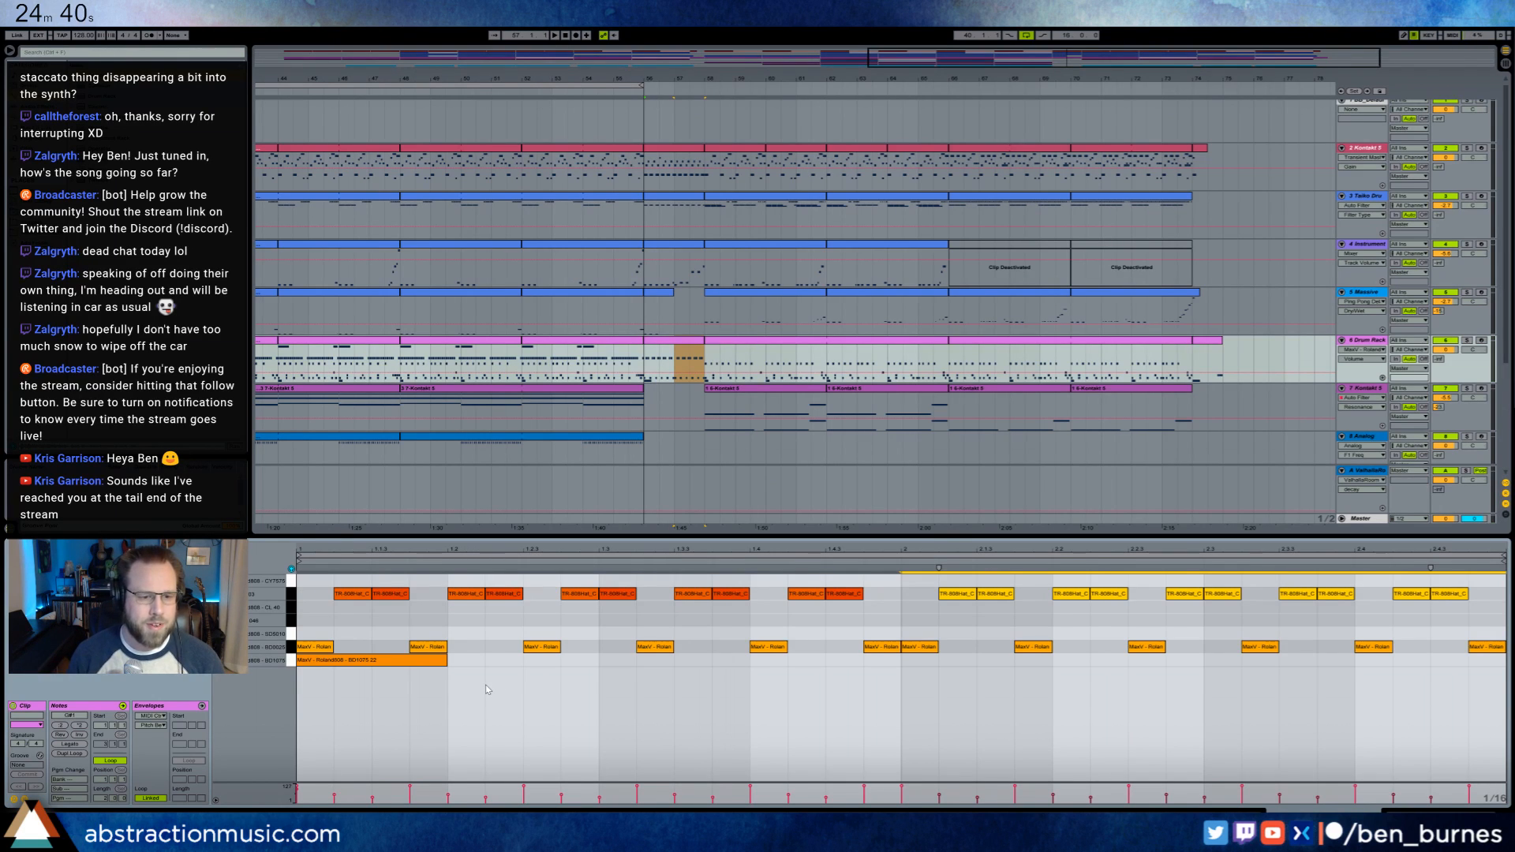
key(space)
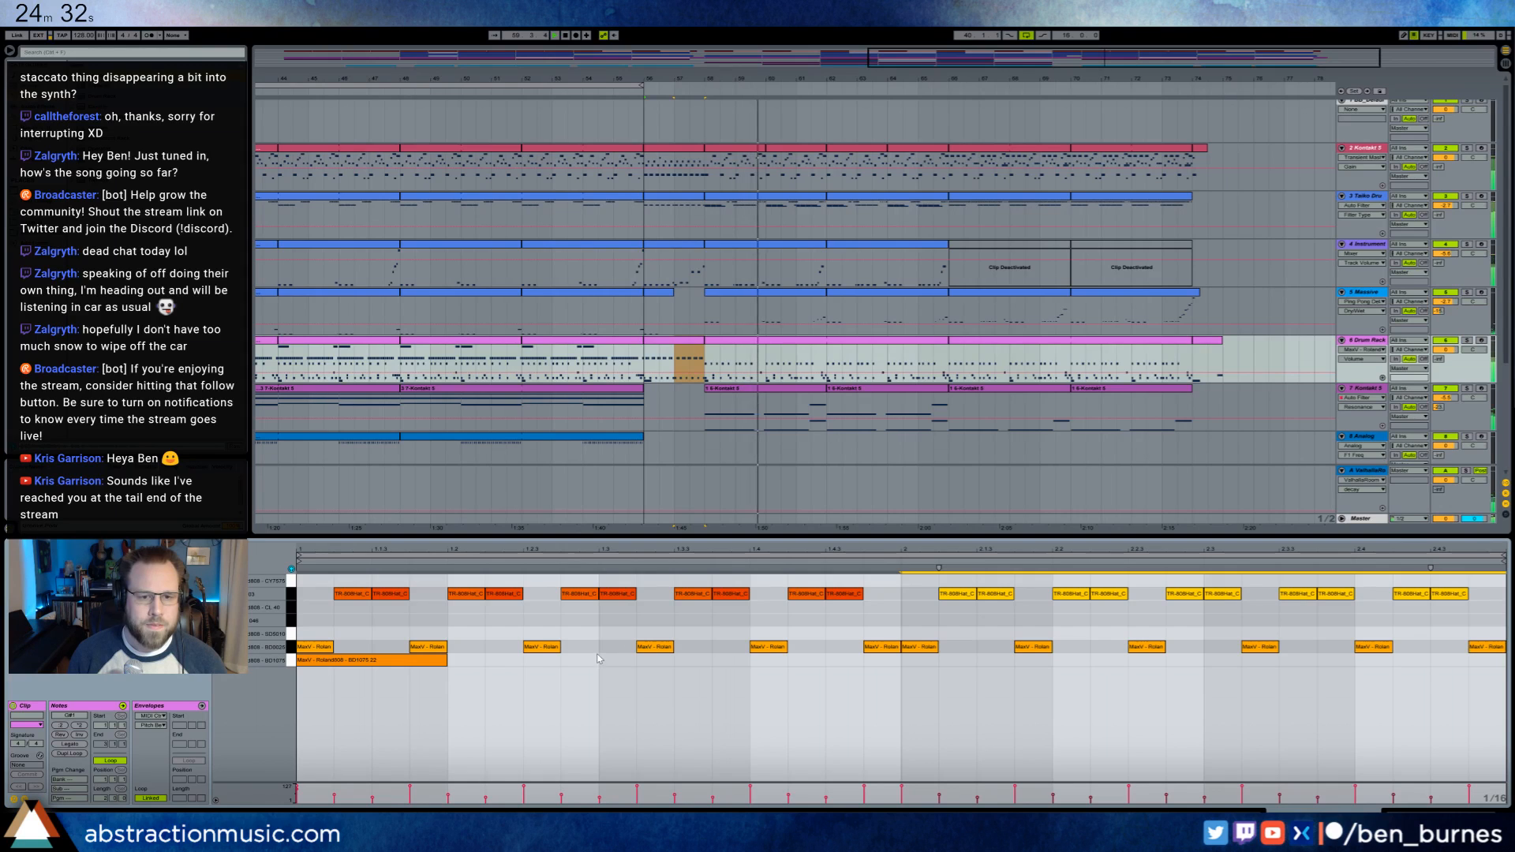
- Delete the last TR-808 hat pair in the drum clip's first bar and move that bar's final sixteenth hit up three lanes
key(space)
key(space)
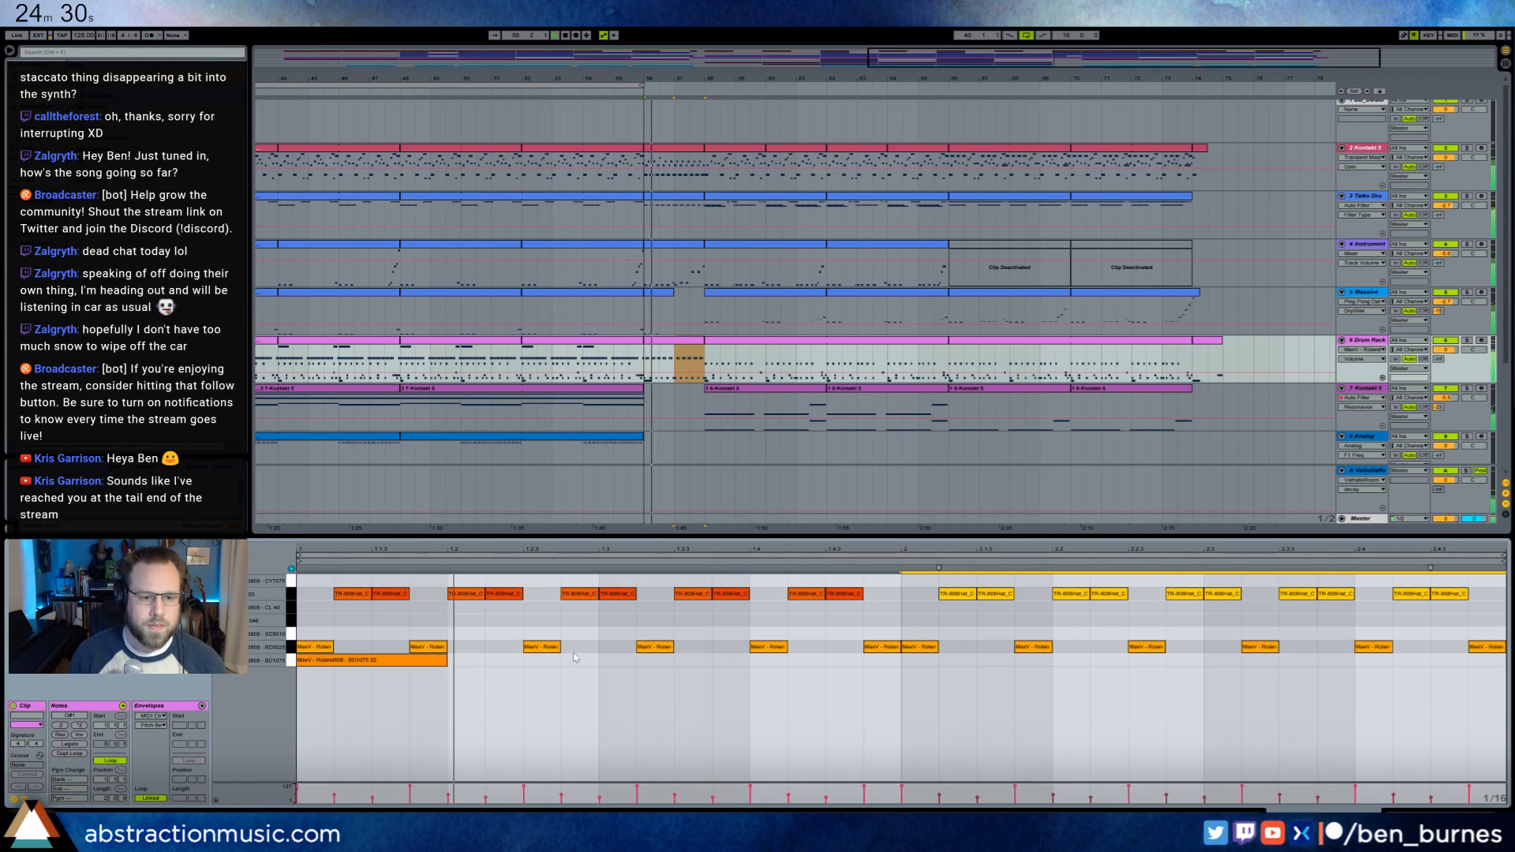
key(space)
click(498, 643)
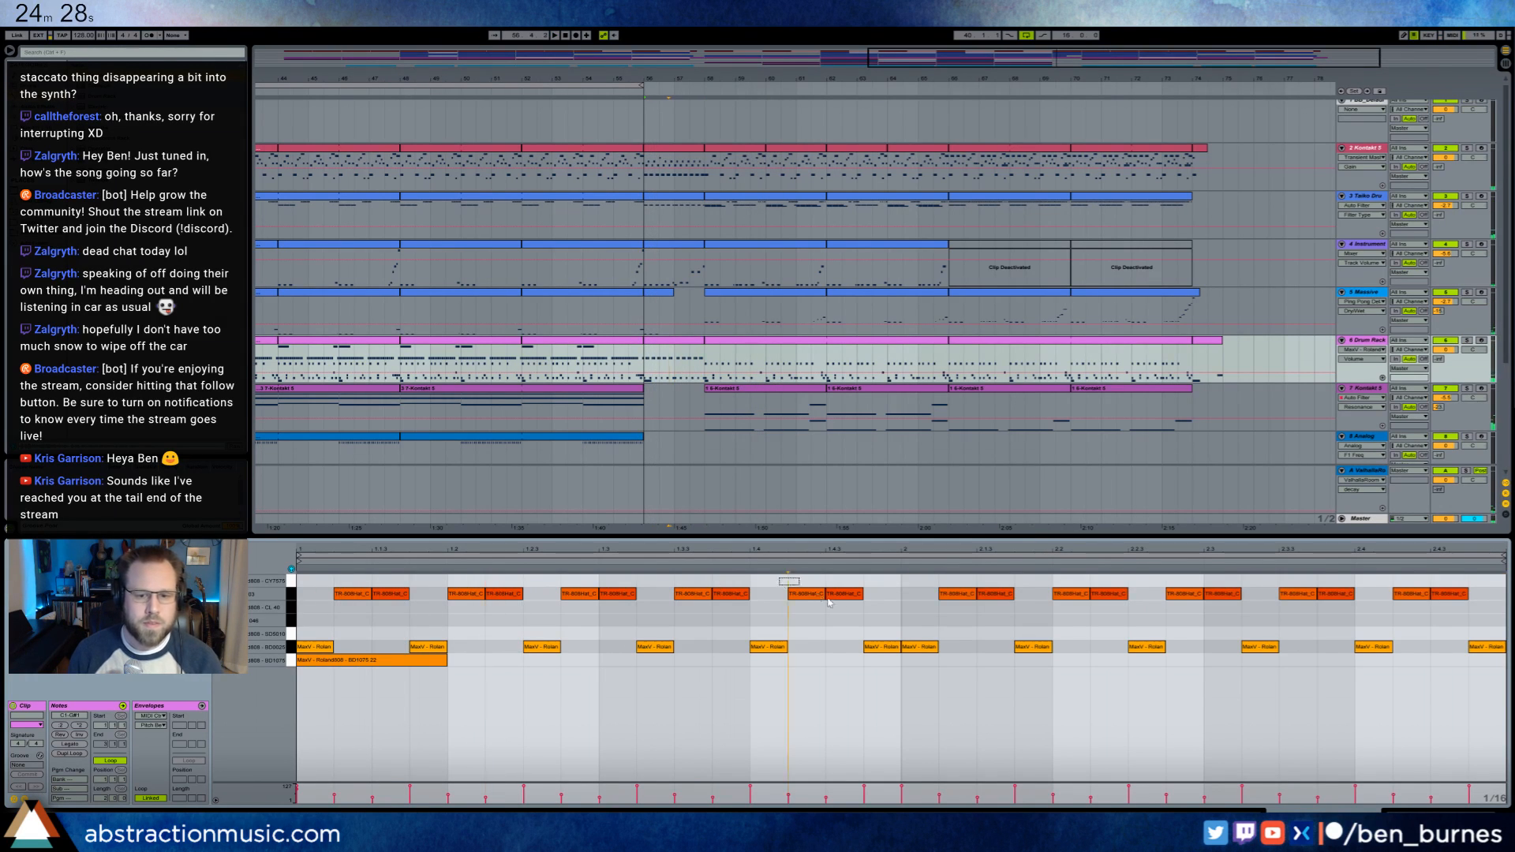
key(Delete)
drag(827, 599, 884, 629)
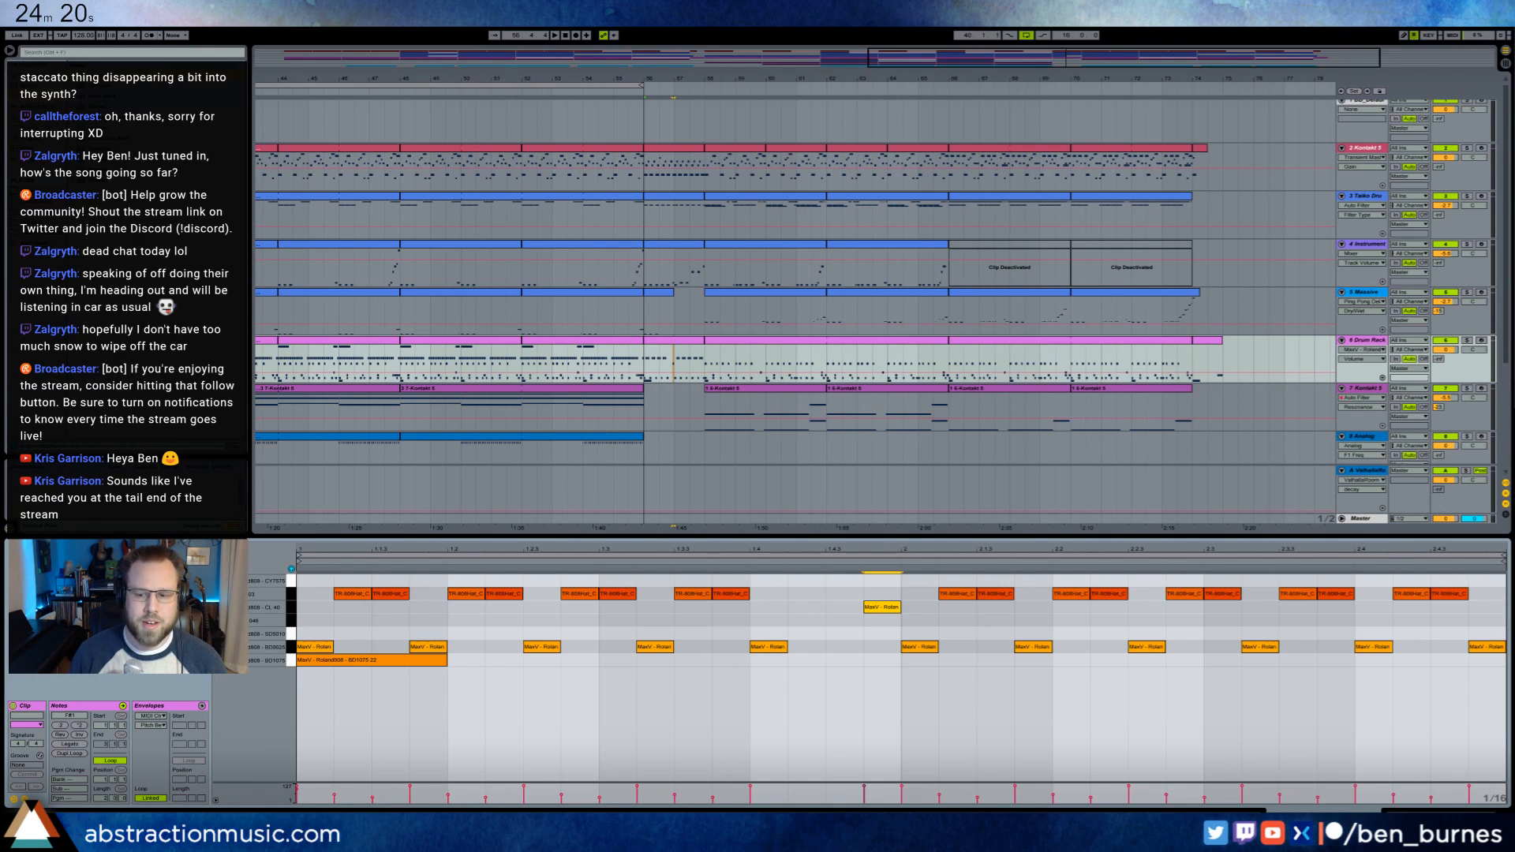
- Play back from before the transition and add a cymbal note three sixteenths long at the start of the Drum Rack clip
key(shift+Tab)
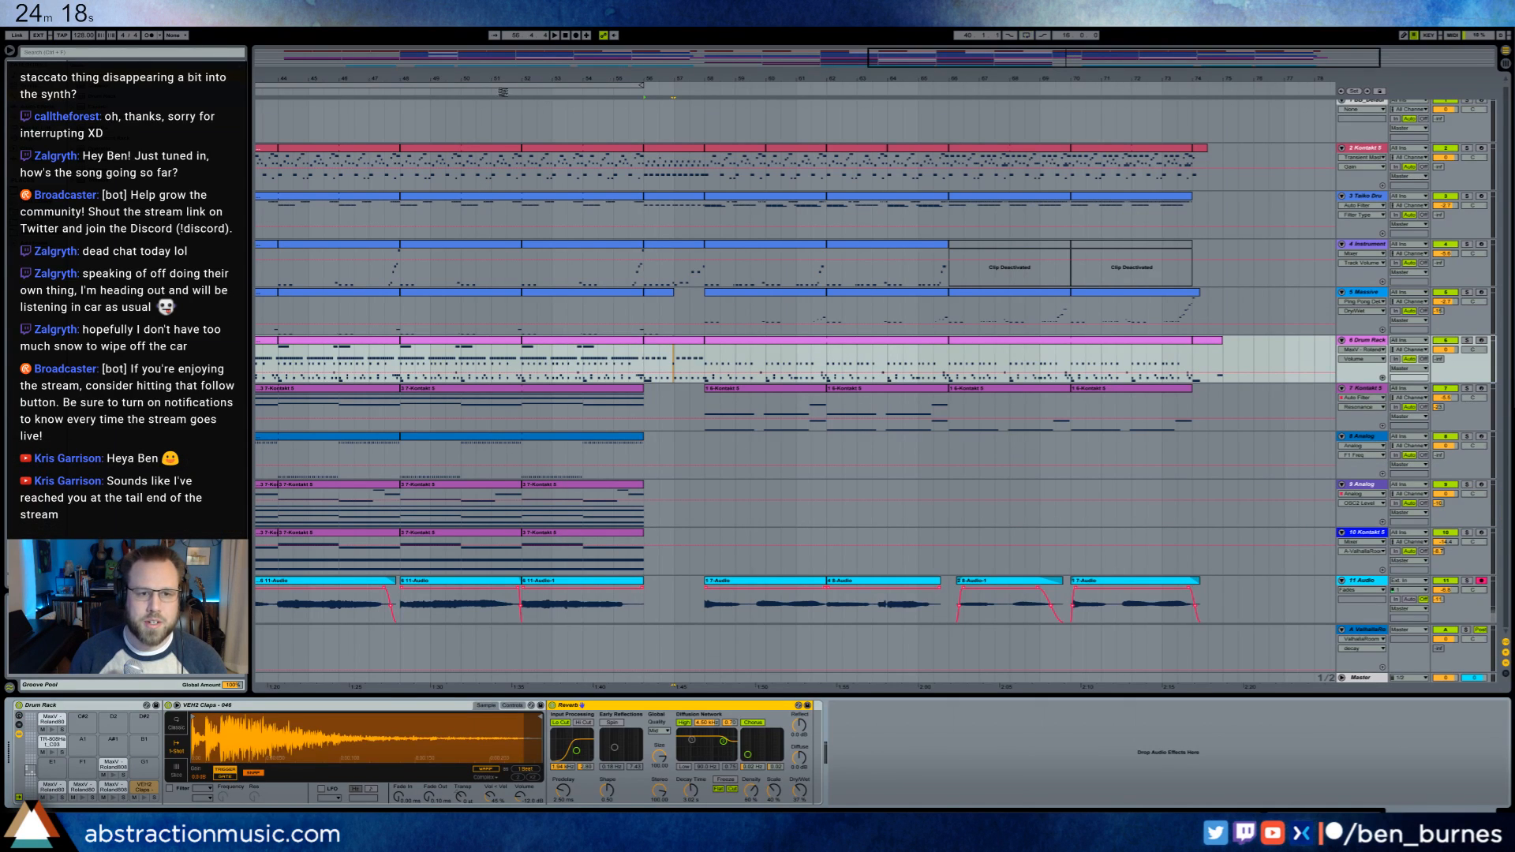
click(502, 92)
double_click(681, 340)
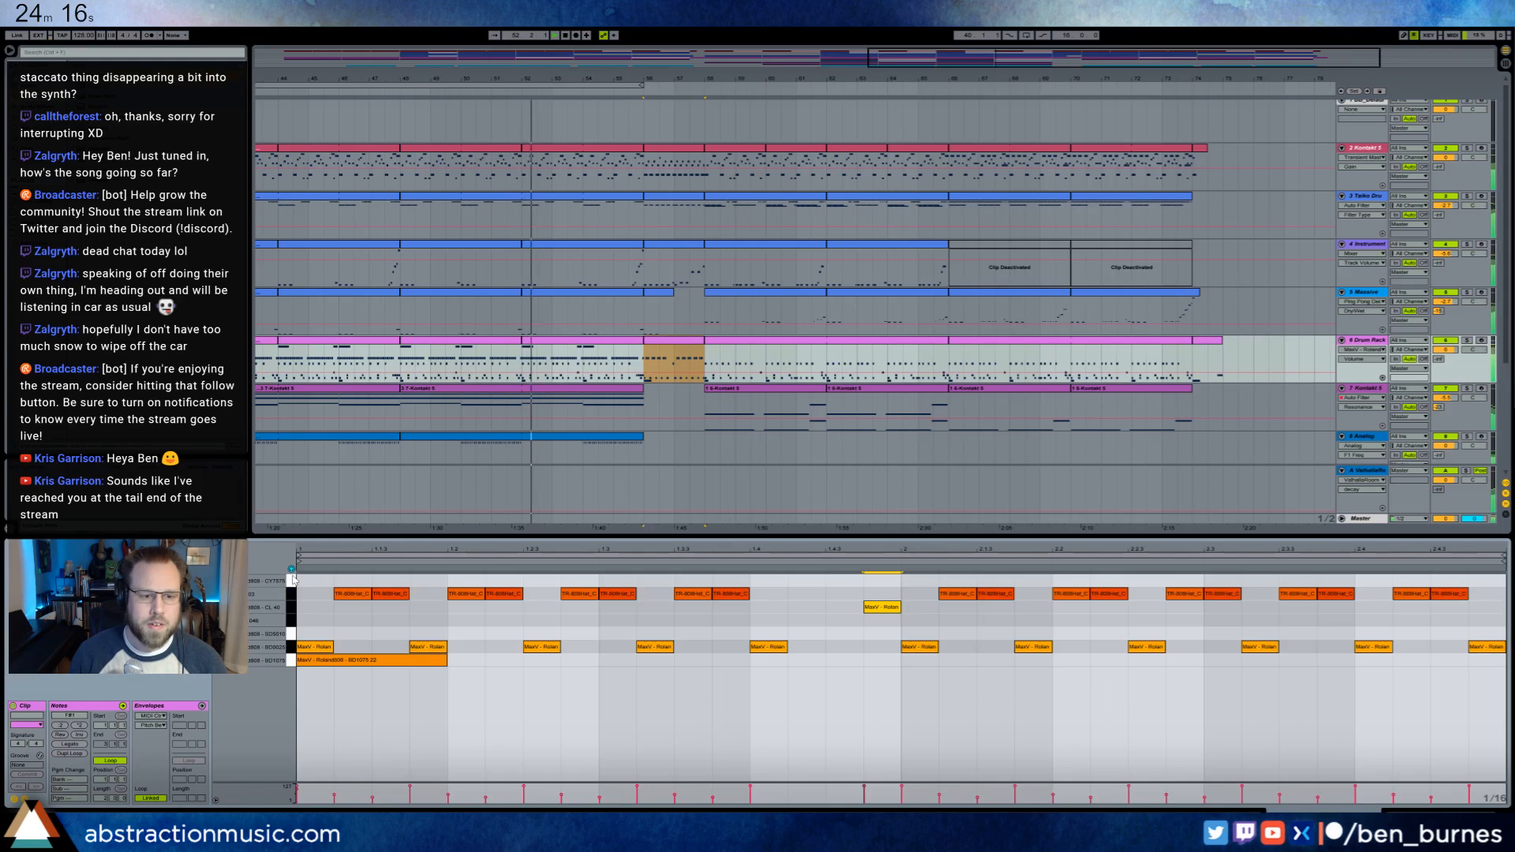
drag(298, 580, 409, 580)
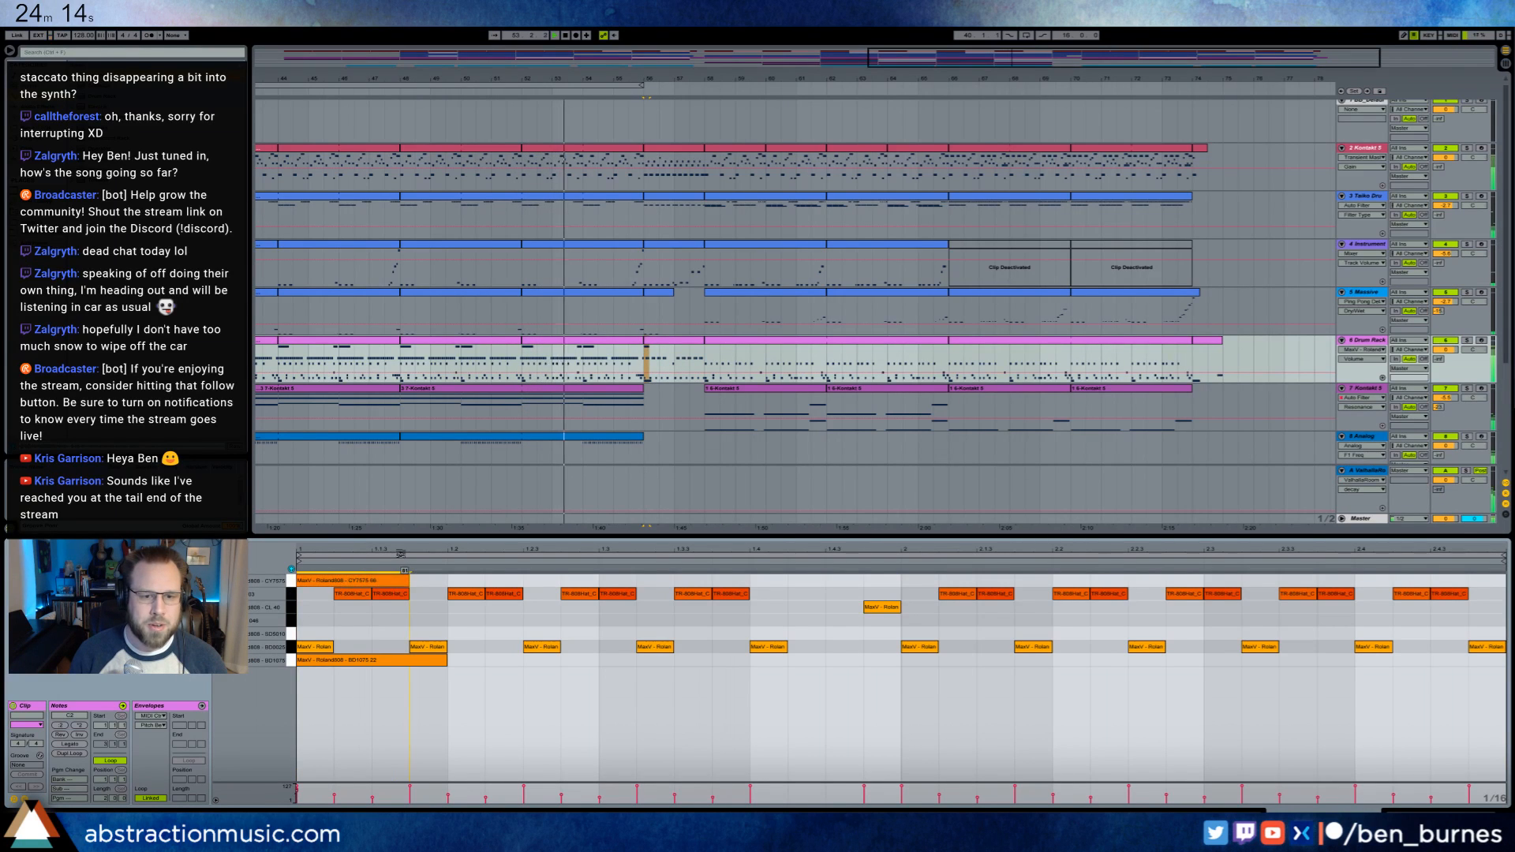
key(shift+Tab)
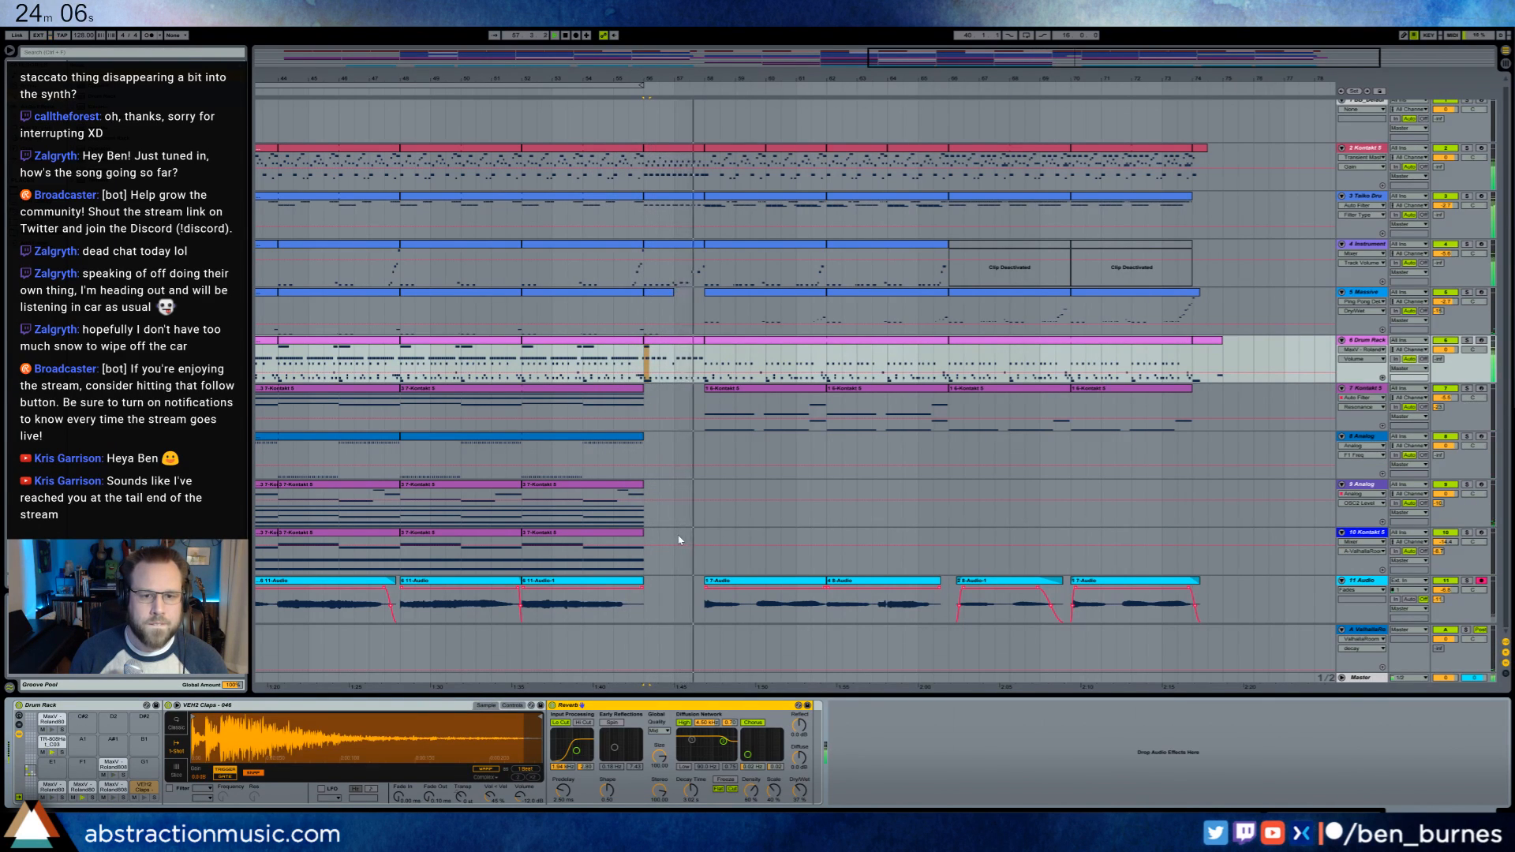
- Open the two-bar Taiko clip and add two consecutive sixteenth hits on the Taiko Sticks lane, starting one sixteenth into the second bar
click(691, 205)
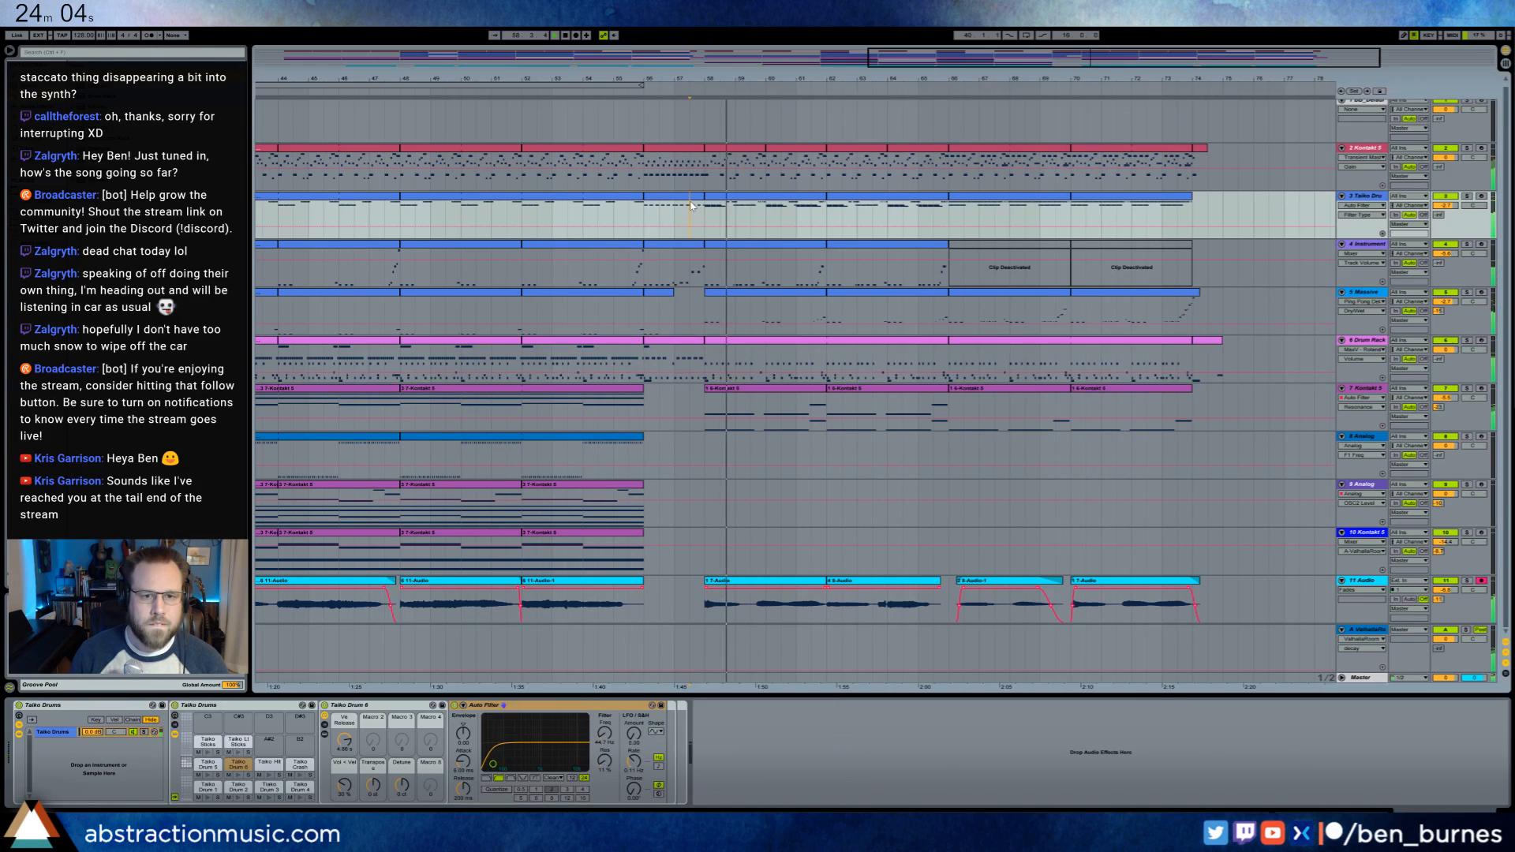
double_click(691, 205)
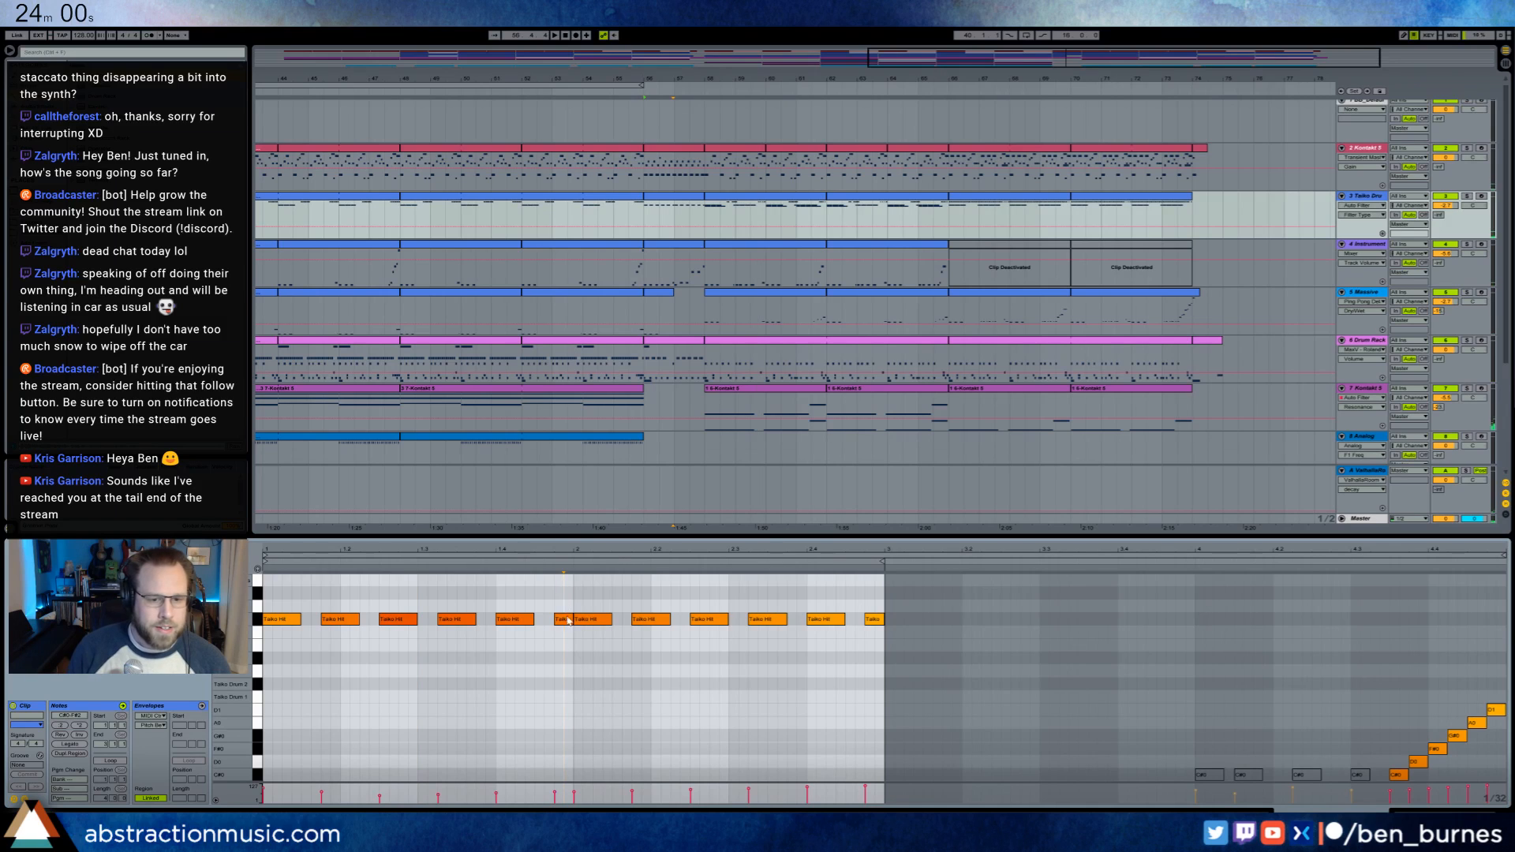
drag(560, 593, 882, 644)
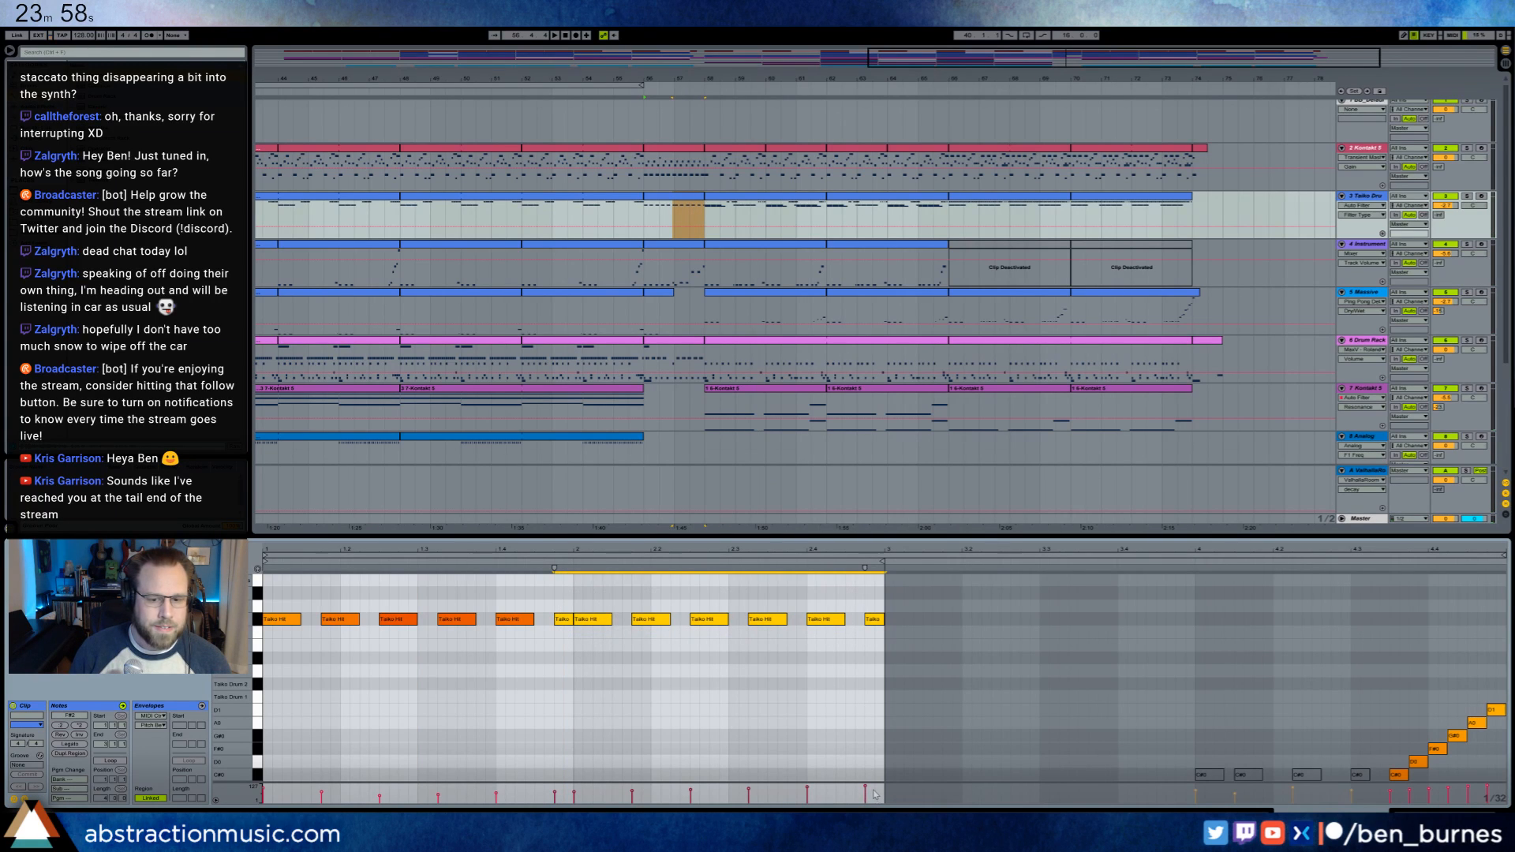
drag(570, 797, 547, 791)
click(693, 696)
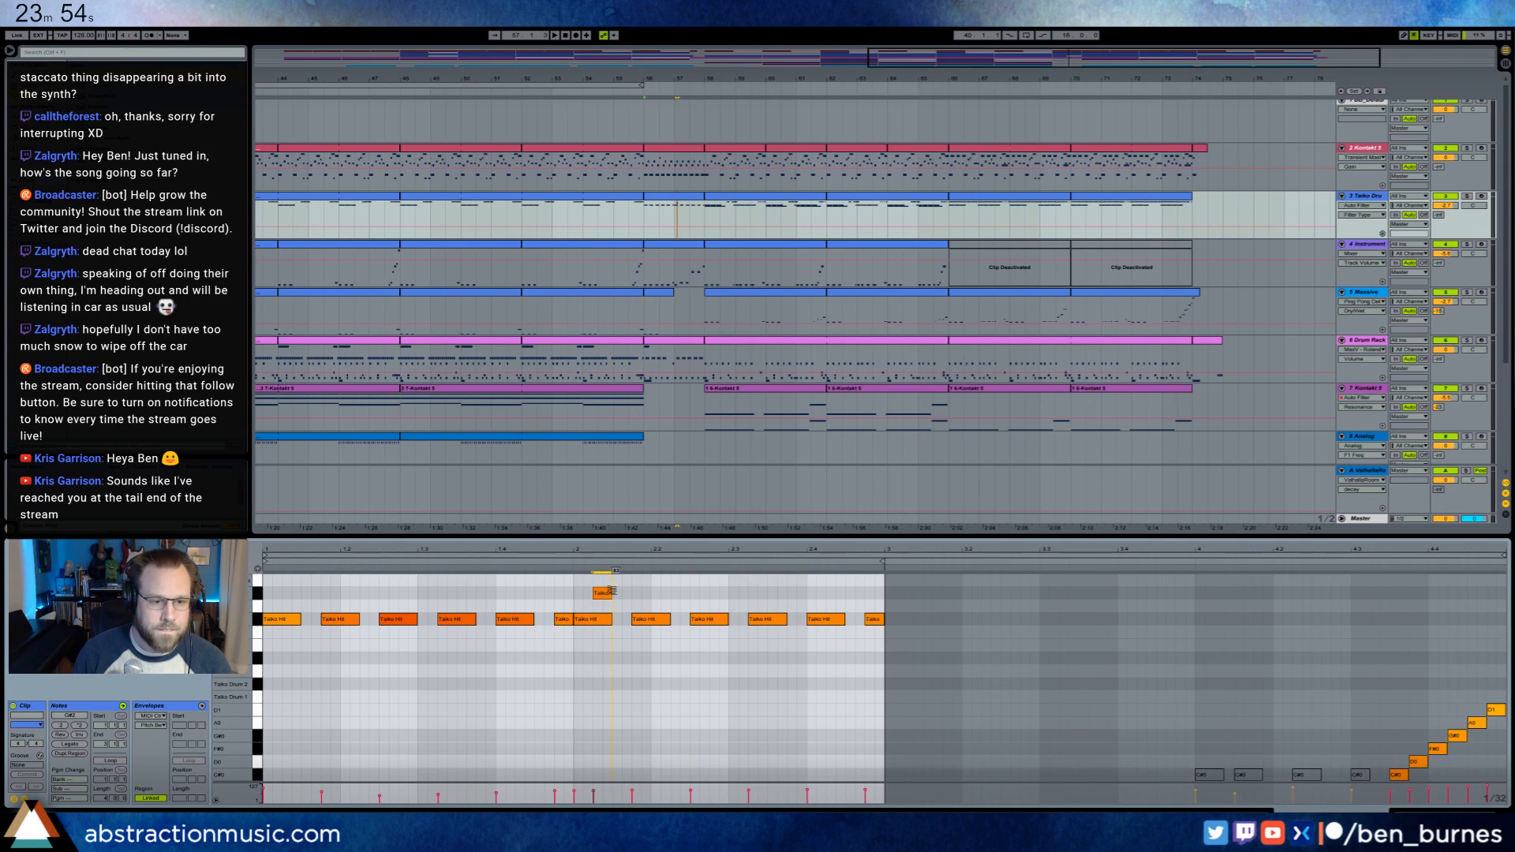
drag(592, 594, 599, 593)
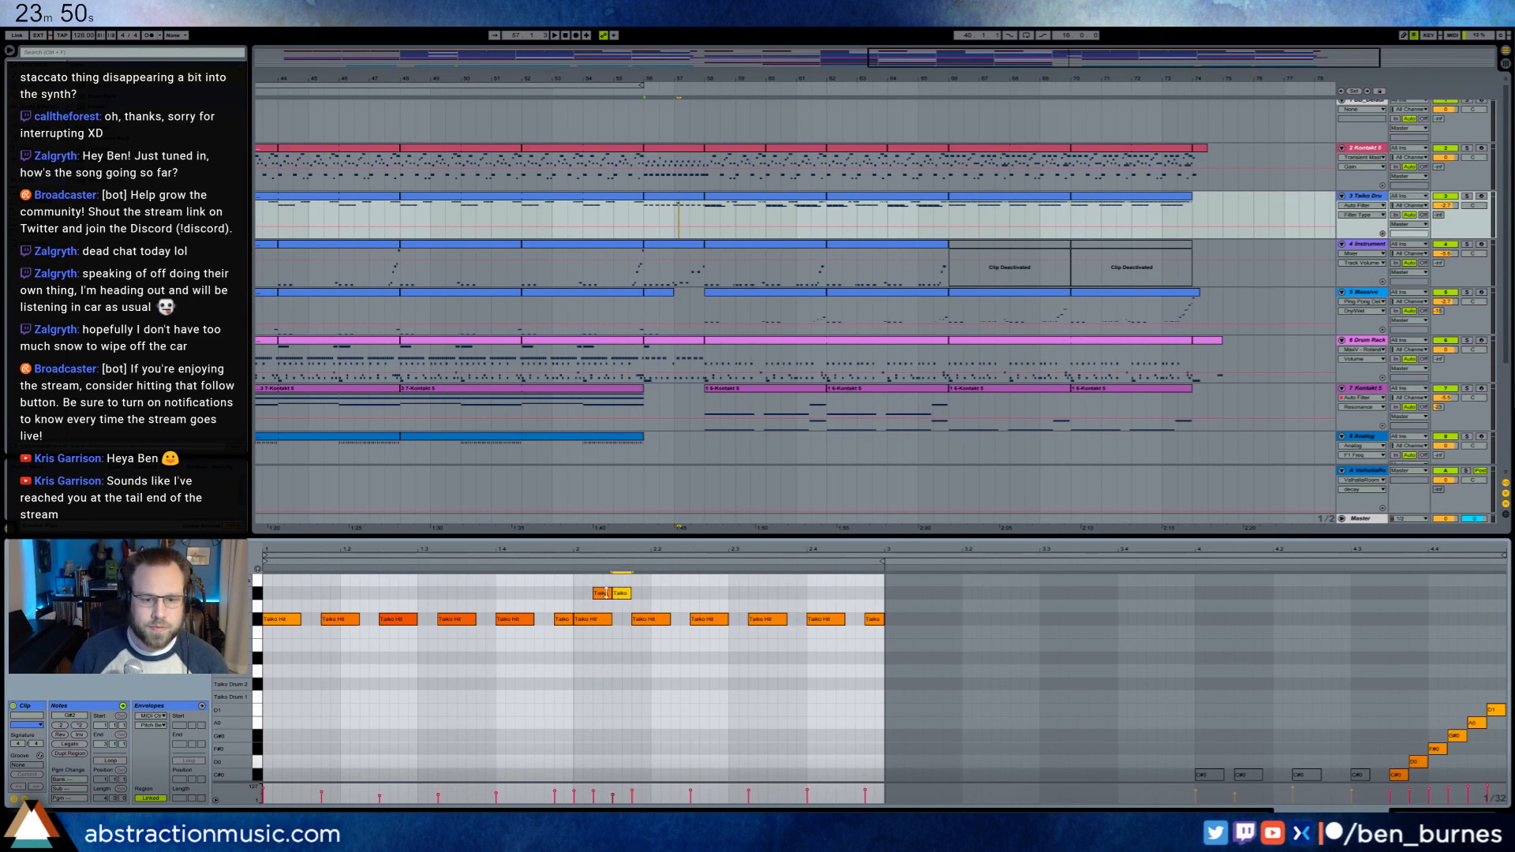
drag(575, 587, 626, 599)
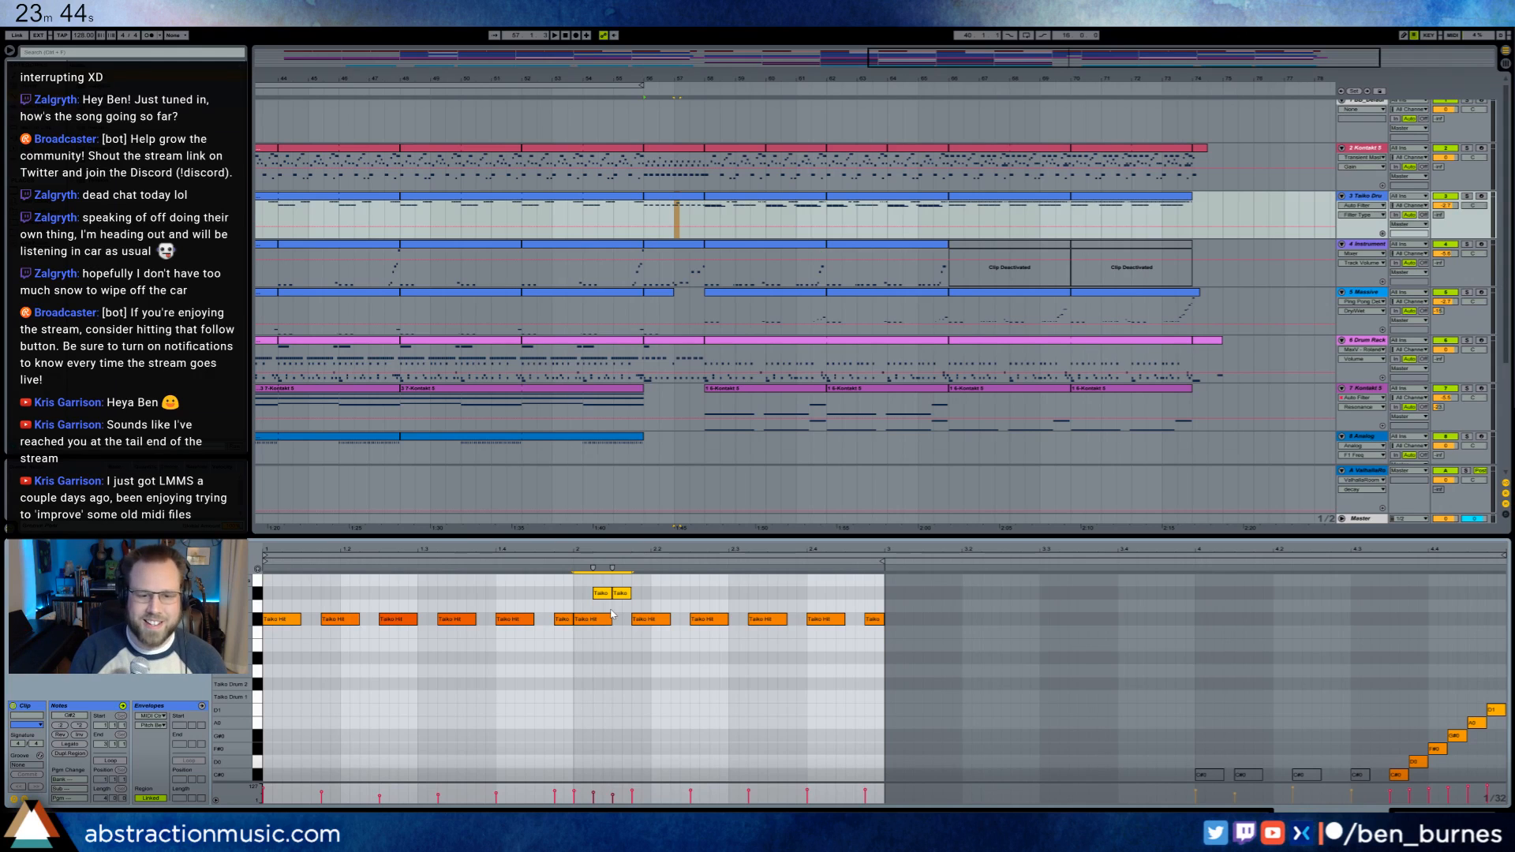
- Repeat the Taiko Sticks pair every three sixteenths through the rest of the second bar
key(ctrl+d)
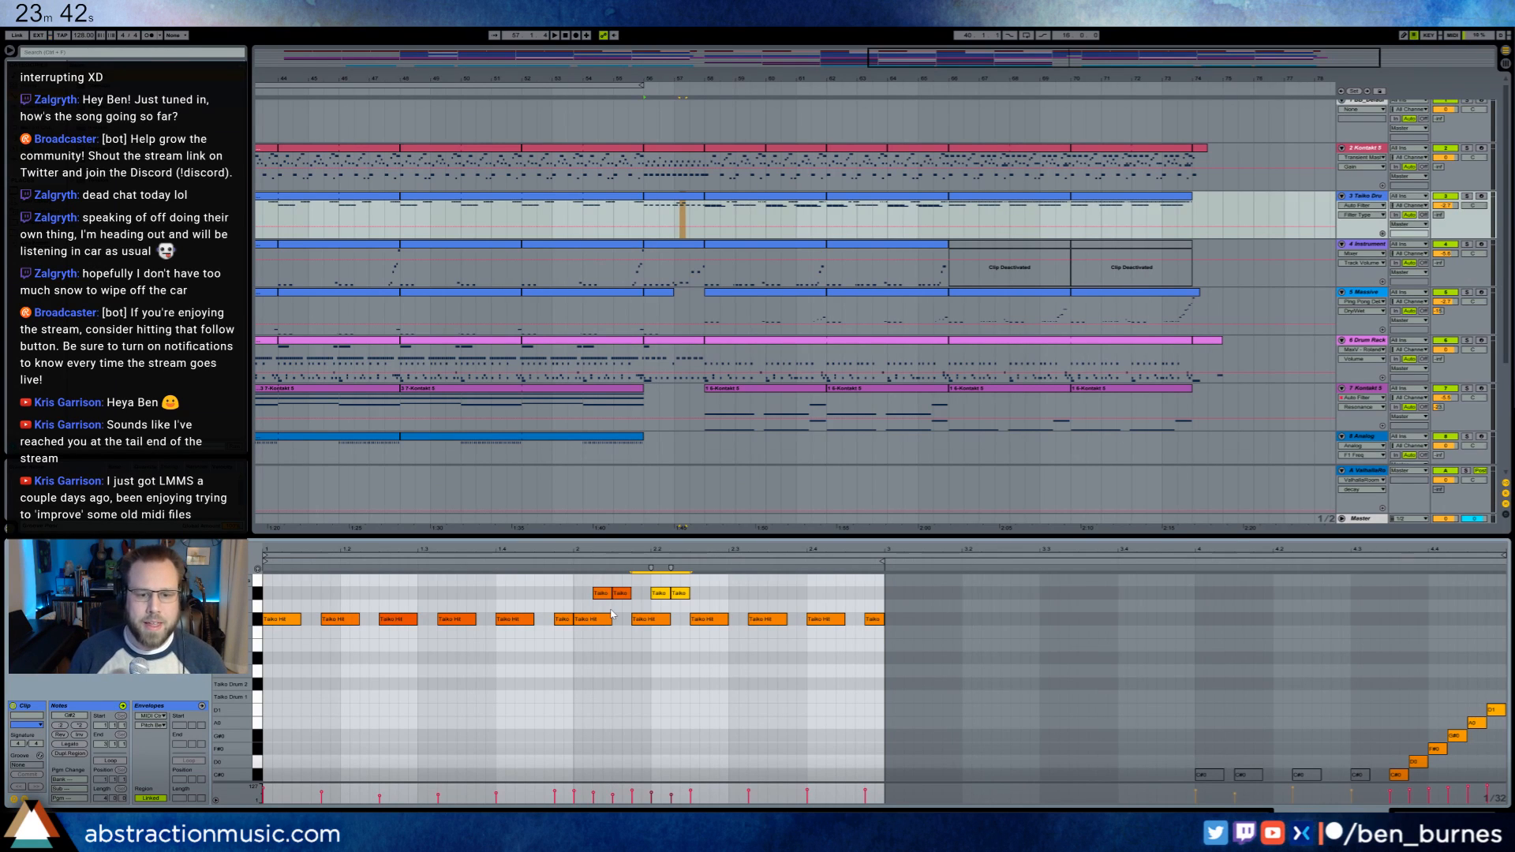
key(ctrl+d)
key(ctrl+d)
key(ctrl+d)
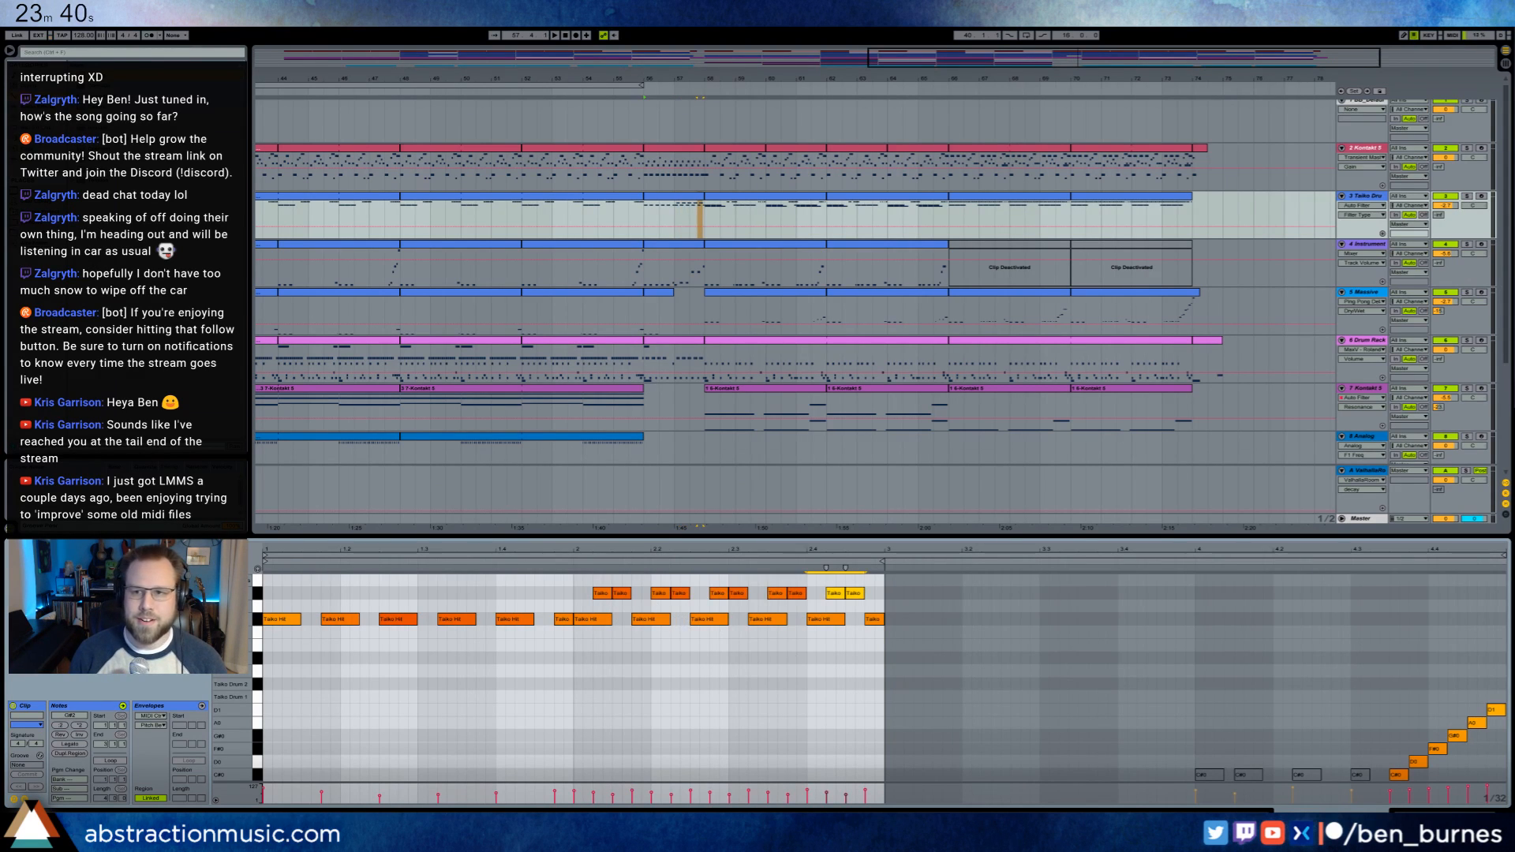
drag(1278, 8, 1063, 155)
click(1127, 71)
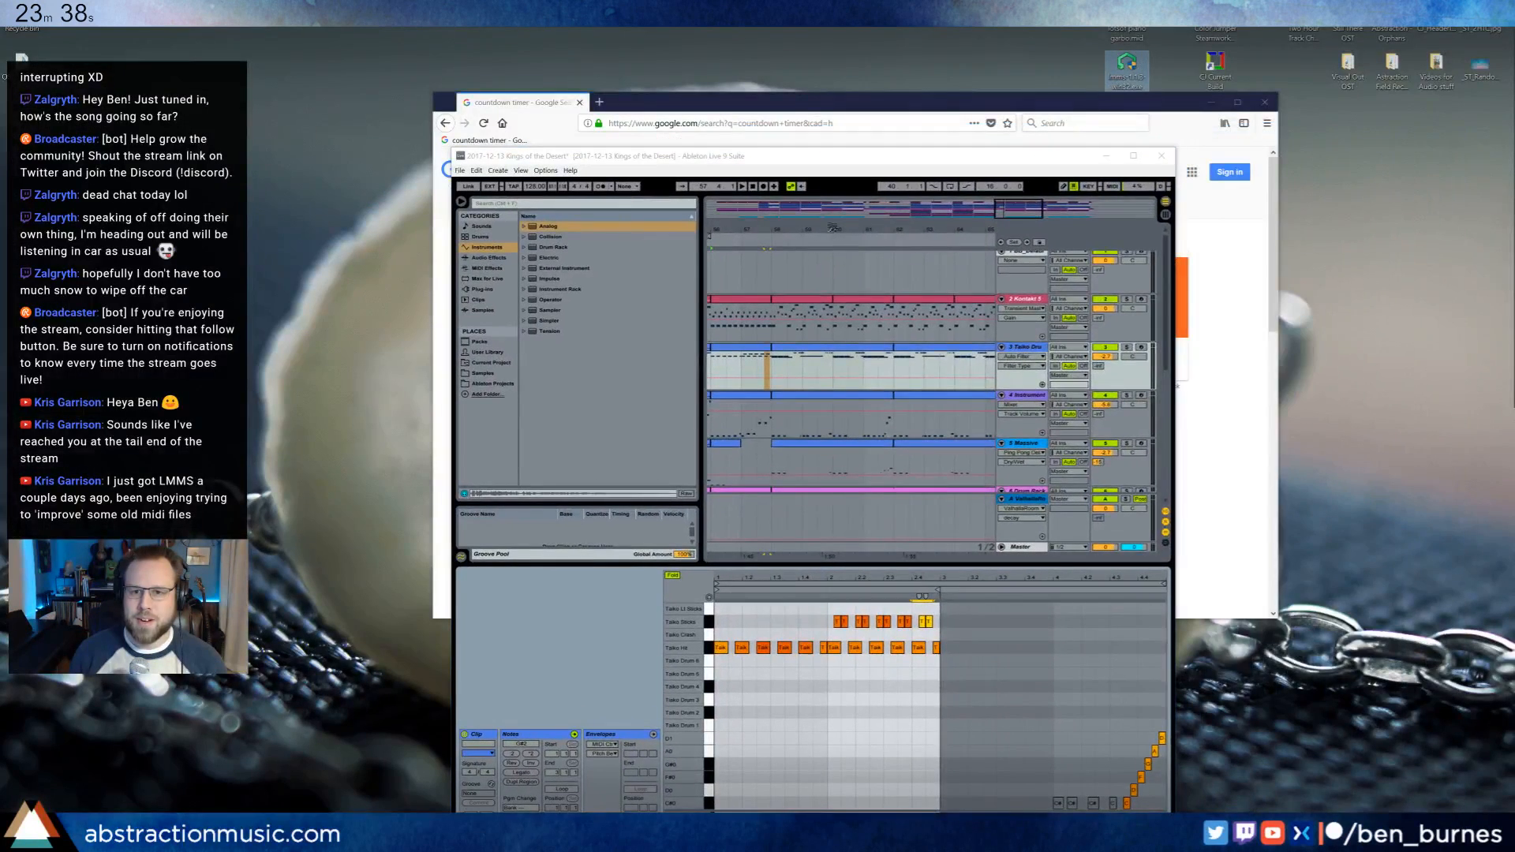
double_click(984, 163)
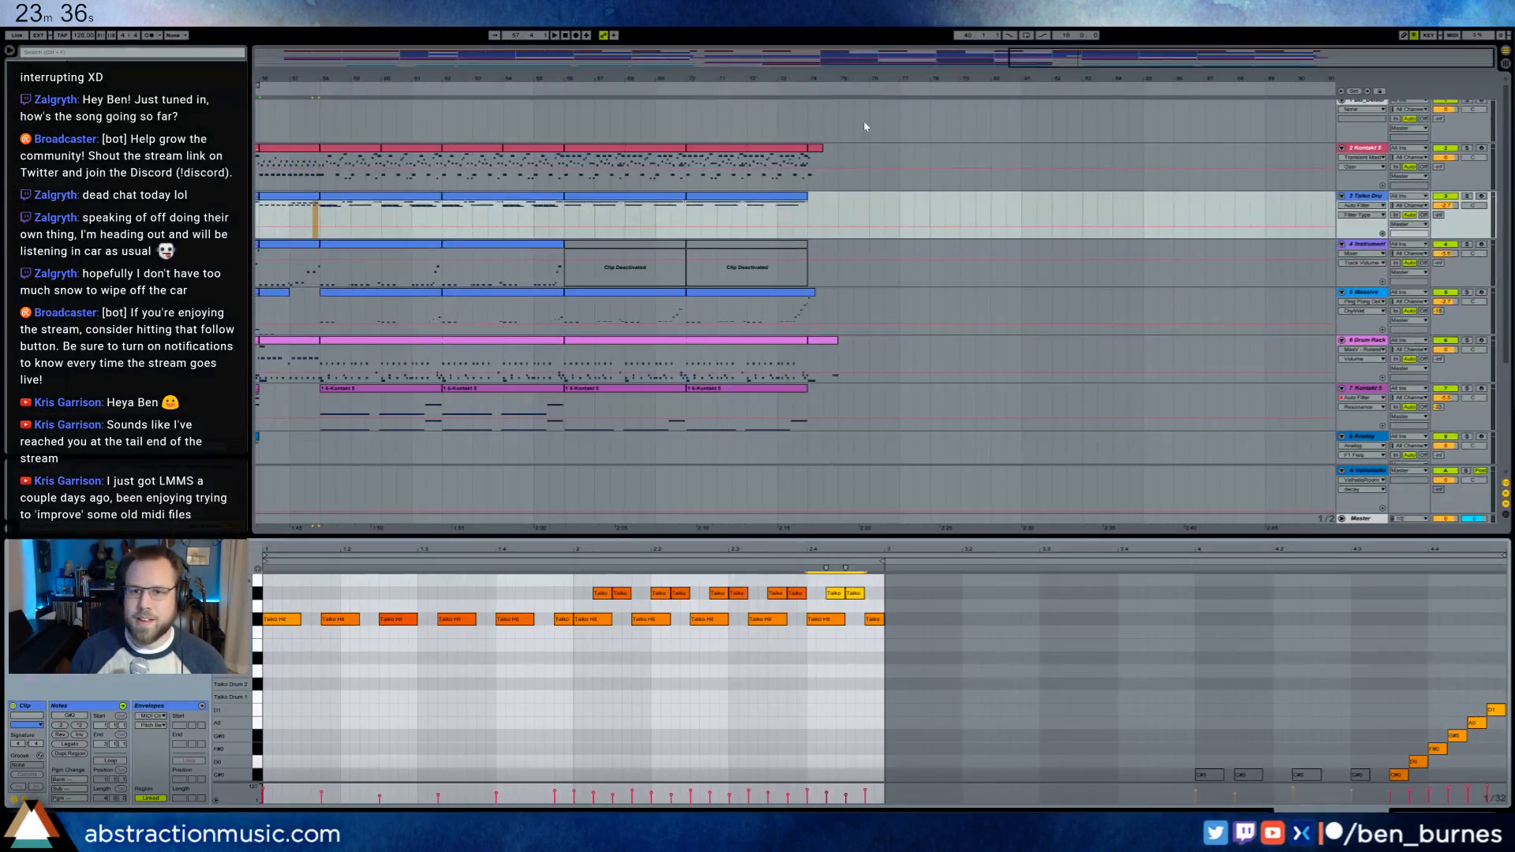
- Move all the added stick hits up one lane to Taiko Li Sticks, raise their velocity and play back the second bar
click(557, 568)
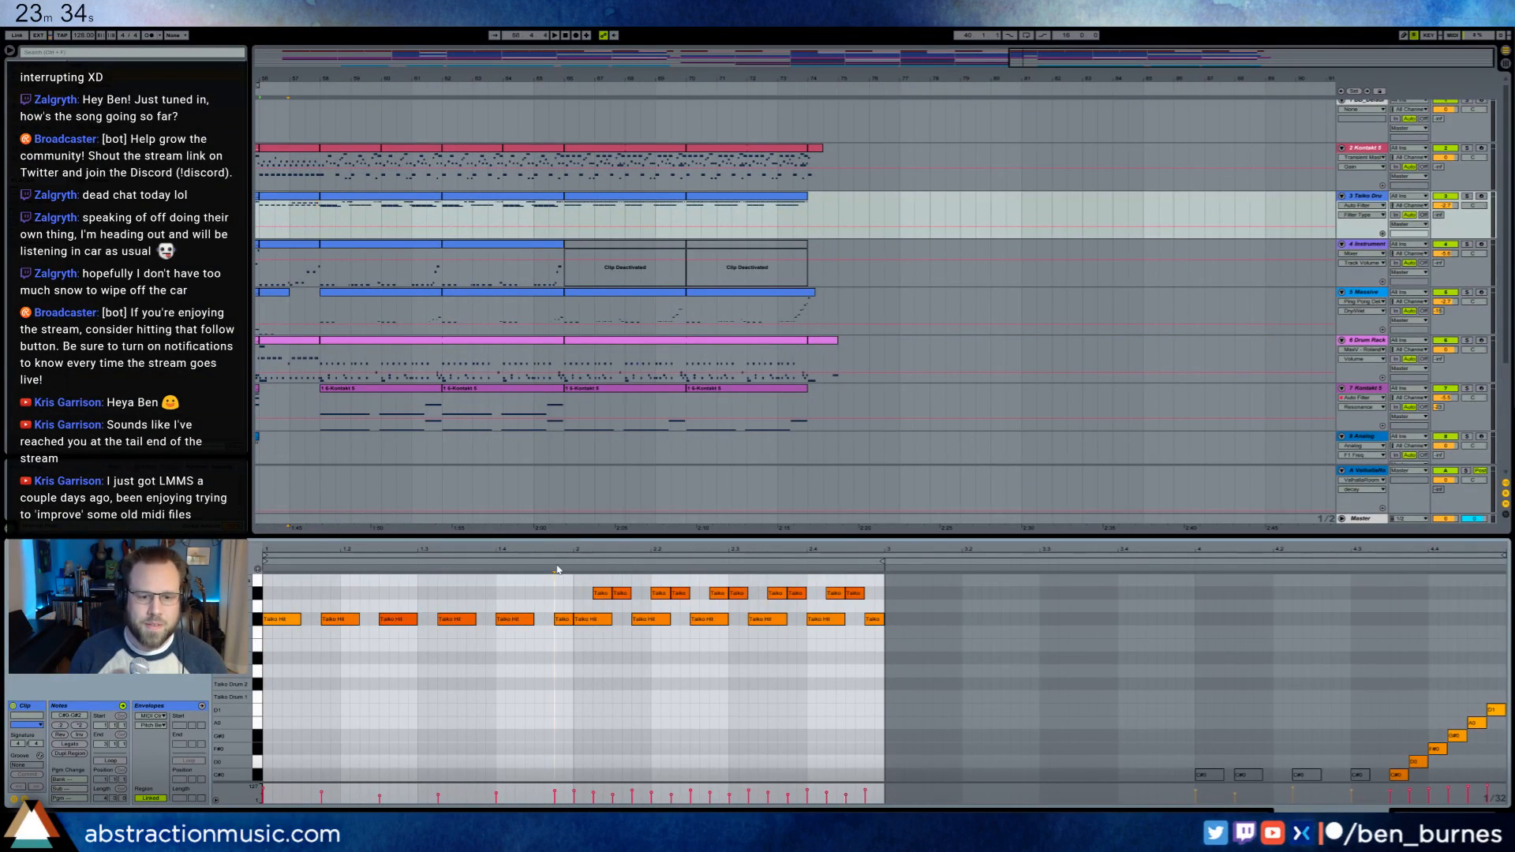
key(space)
drag(576, 581, 875, 612)
drag(855, 594, 856, 621)
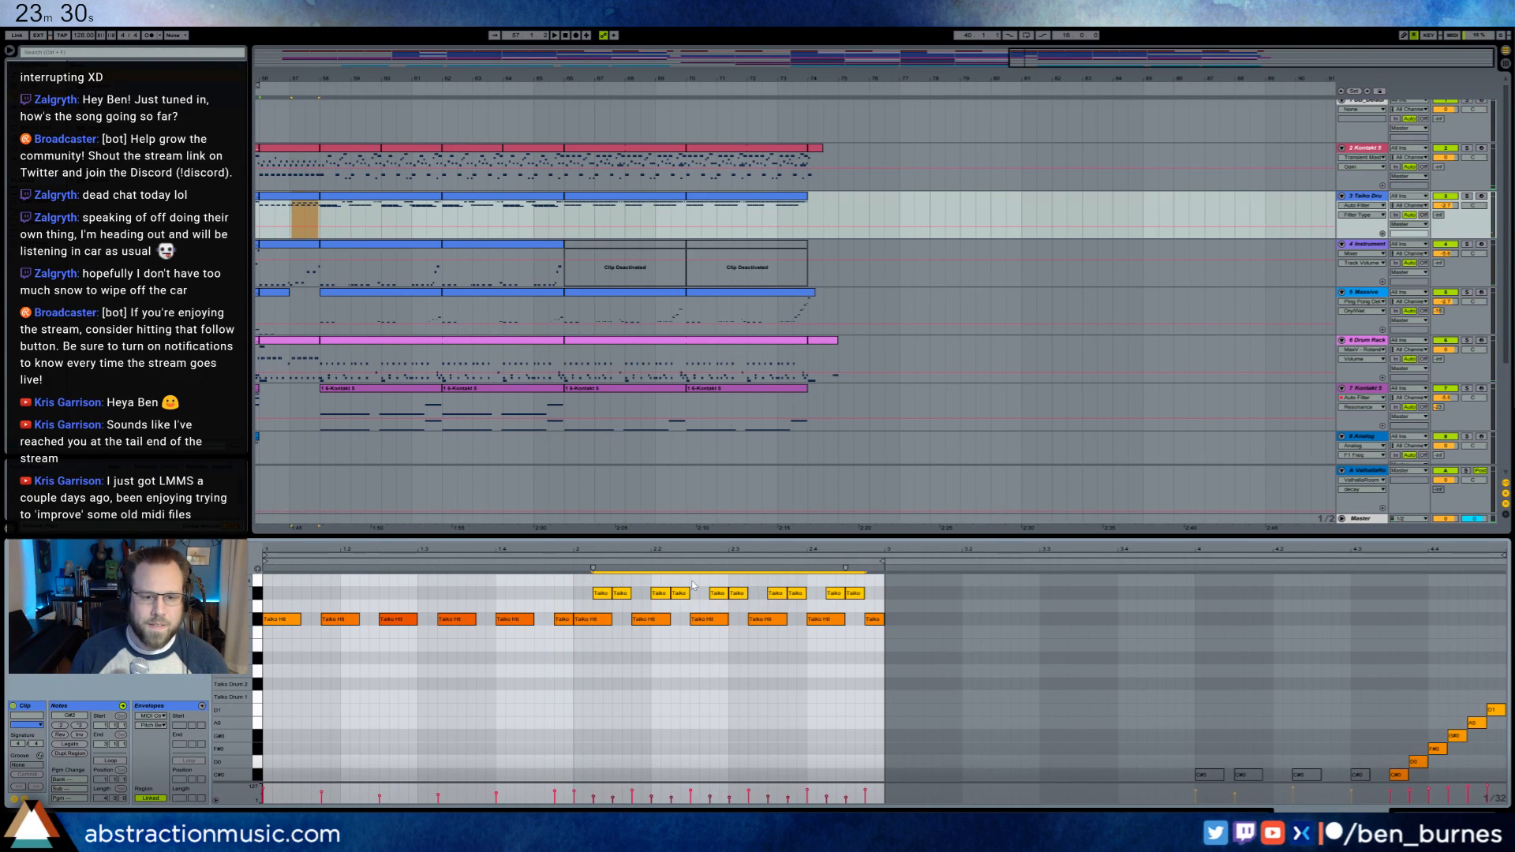
click(555, 594)
drag(621, 588, 844, 602)
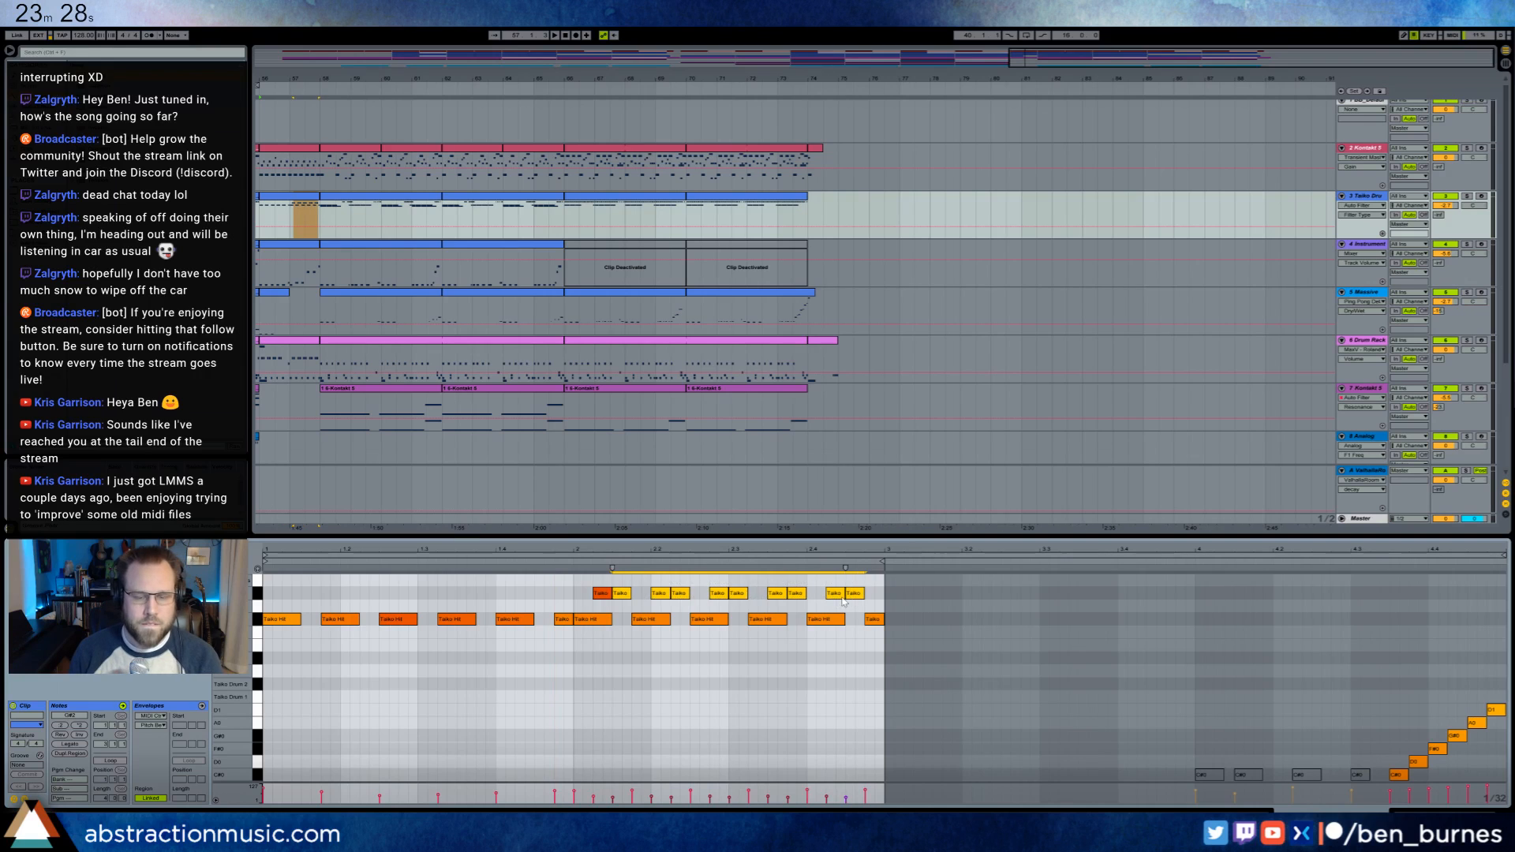
key(Up)
drag(629, 580, 629, 592)
key(space)
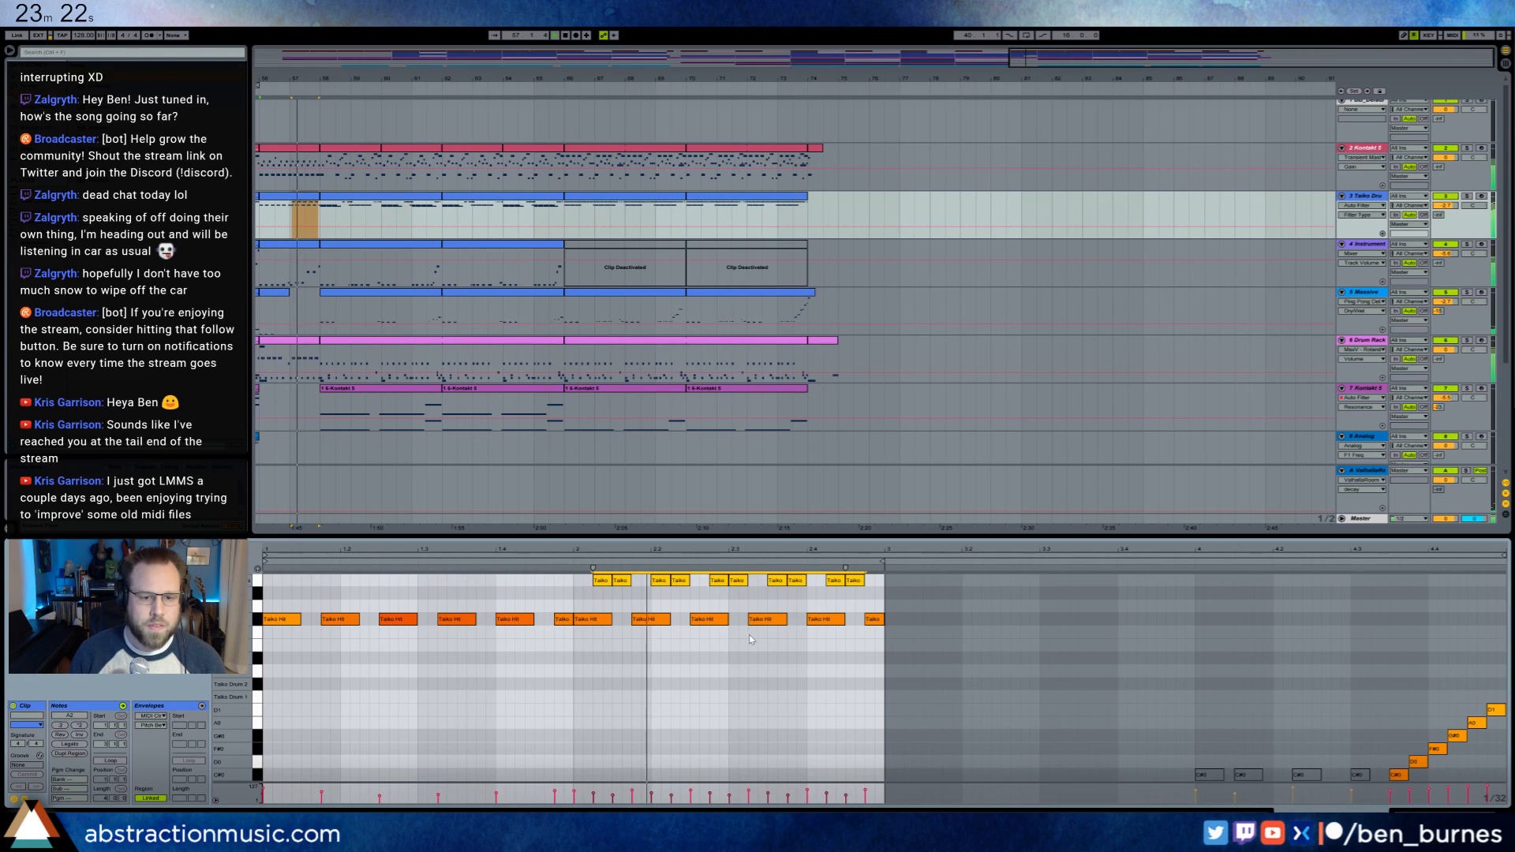
drag(665, 581, 665, 550)
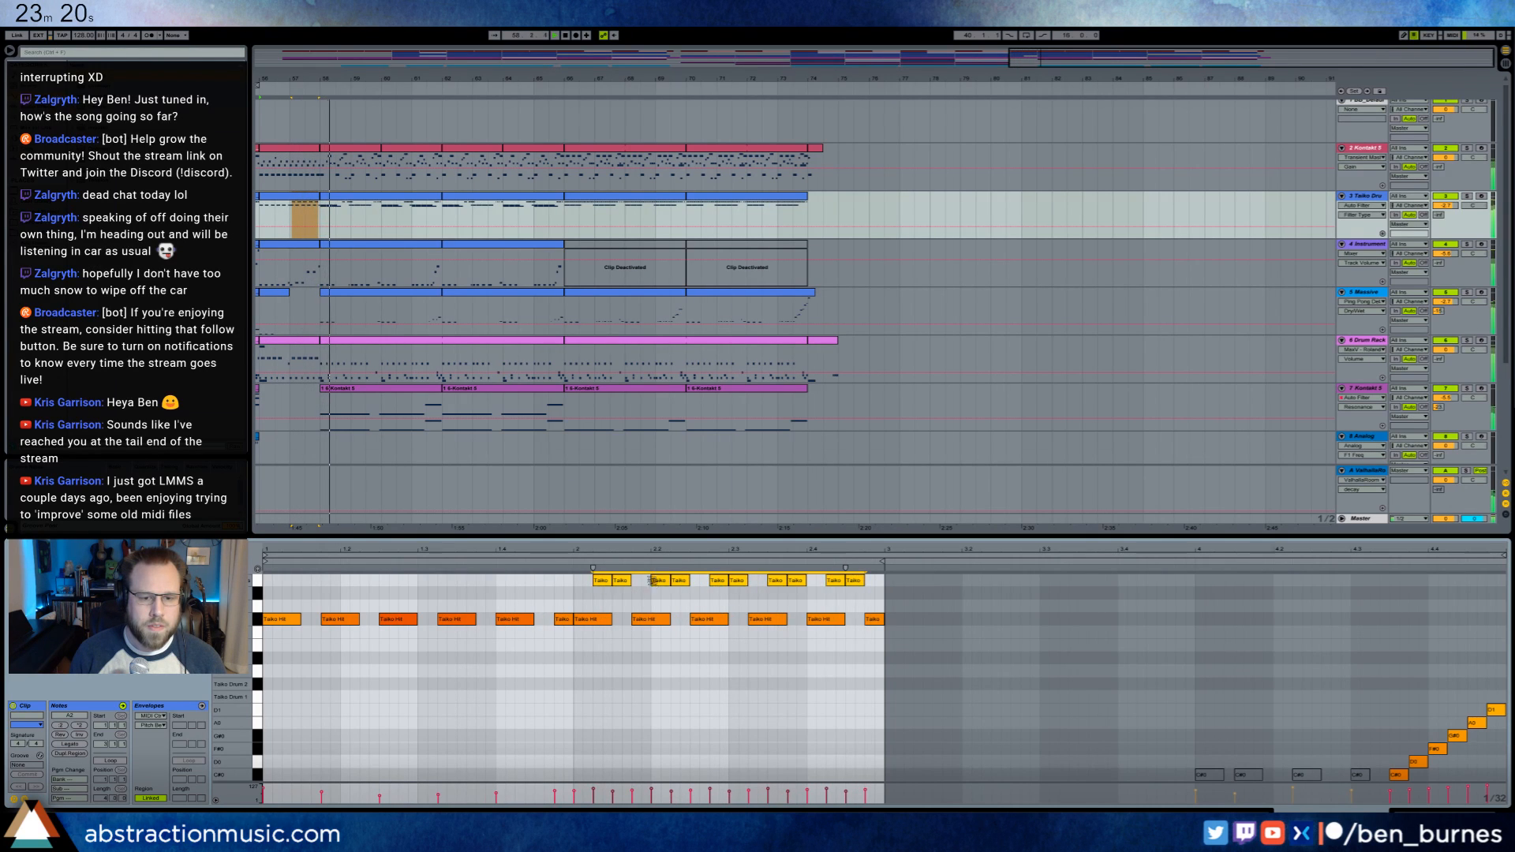
- Lower the velocity of individual Taiko Hit and Taiko Li Sticks notes across the second bar for variation
key(ctrl+a)
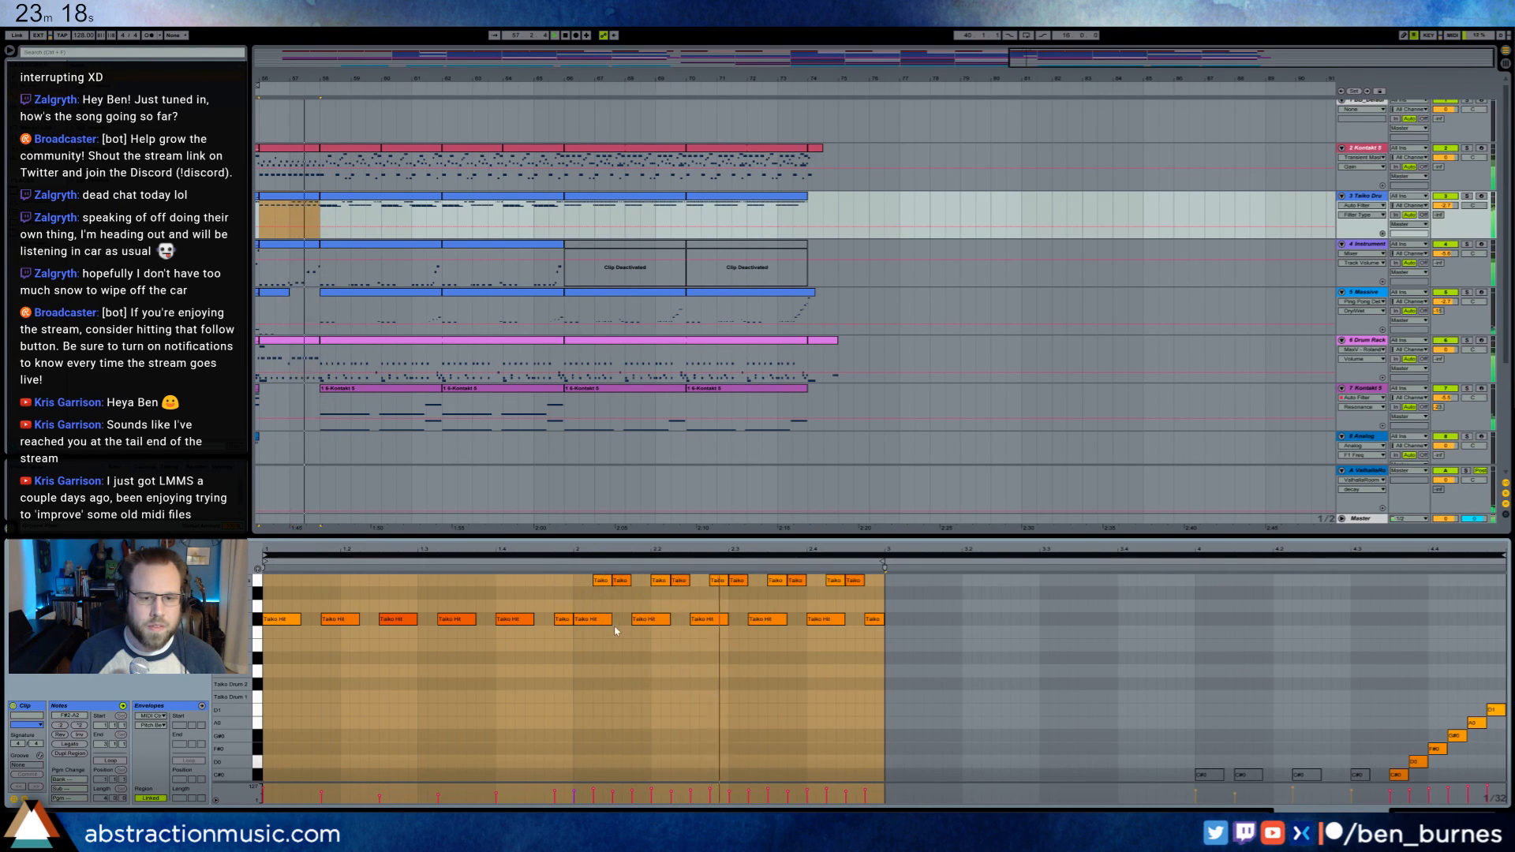
click(786, 704)
click(768, 682)
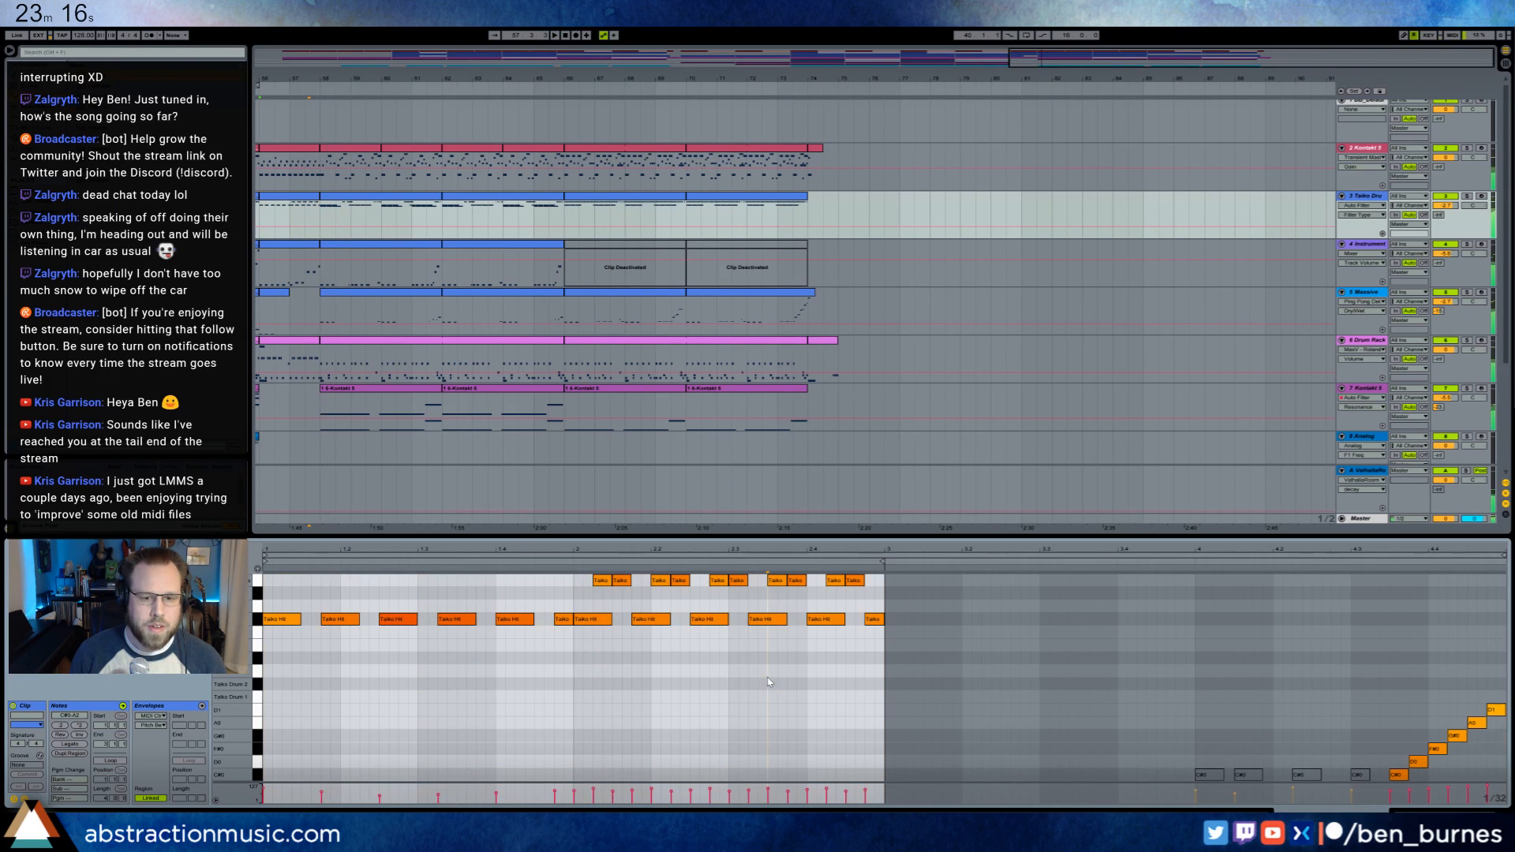
drag(655, 619, 654, 640)
drag(764, 620, 764, 624)
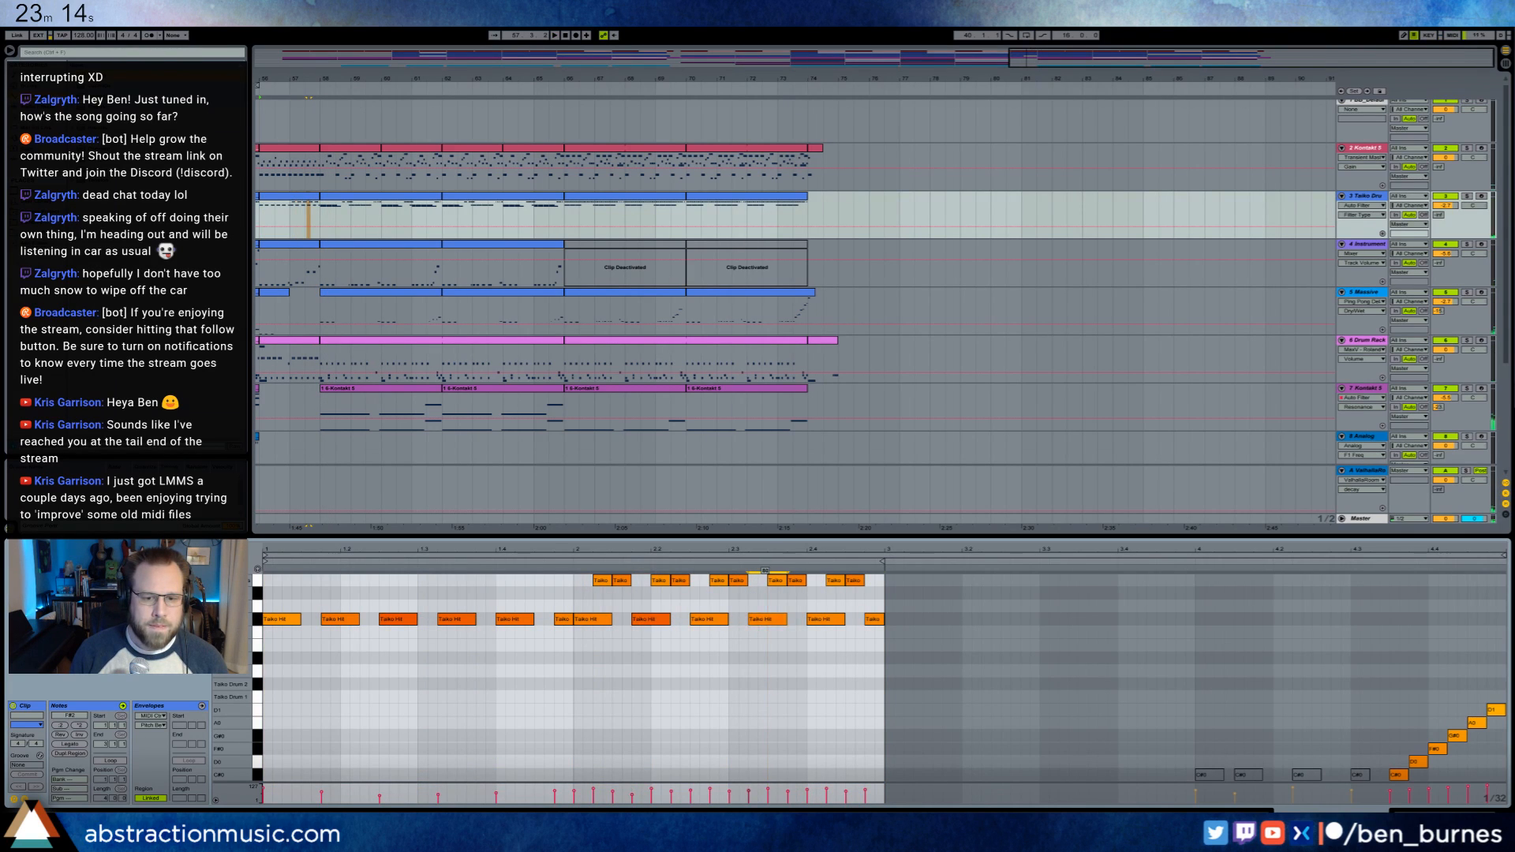
drag(878, 620, 878, 621)
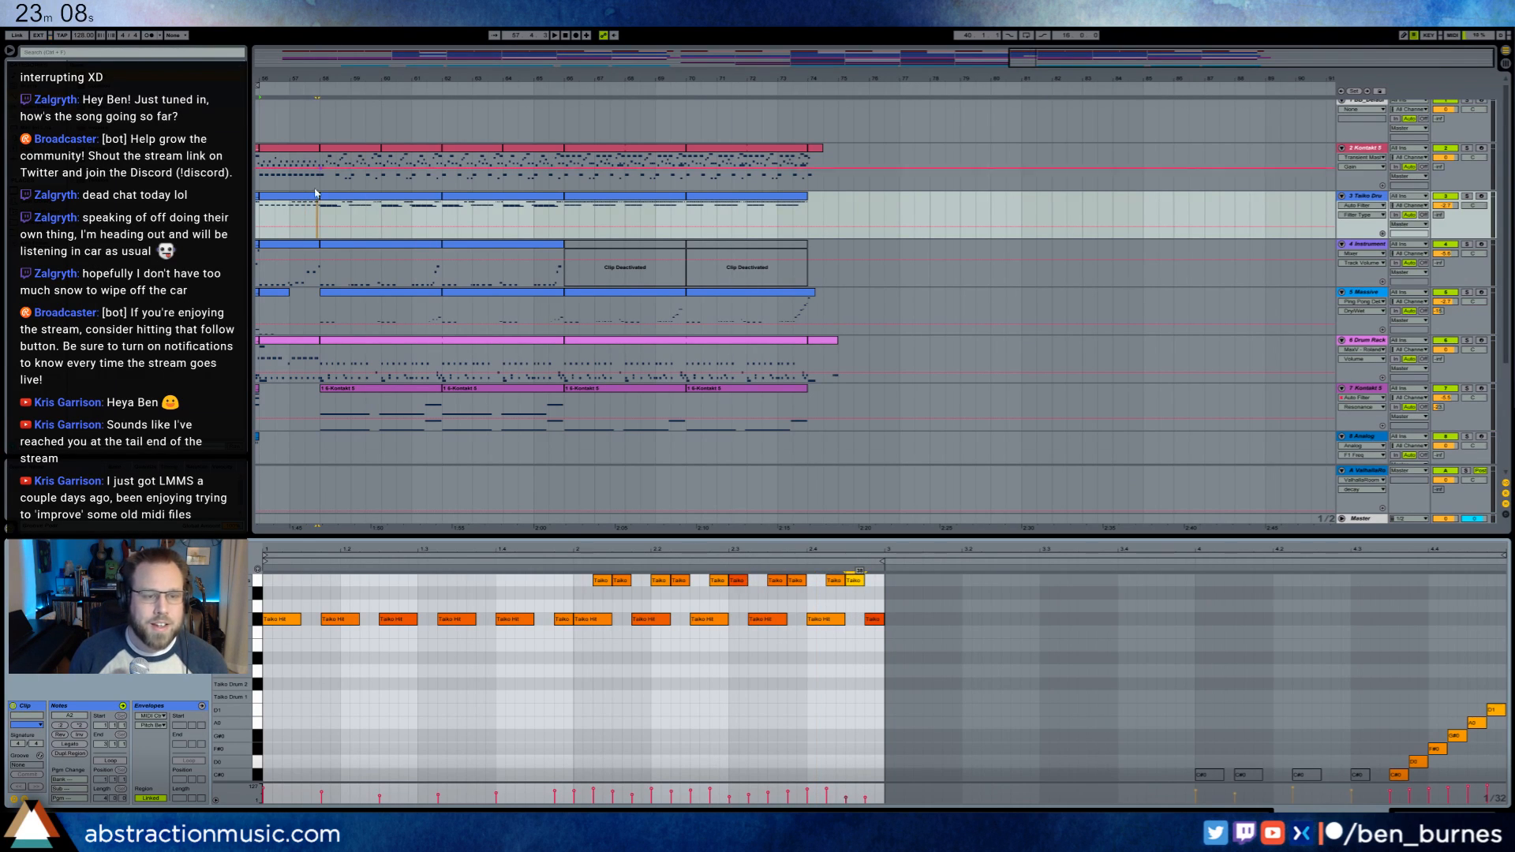
- Lower the velocity of the upper notes in the Kontakt clip at bar 56 and play back the transition into the returning section
click(306, 150)
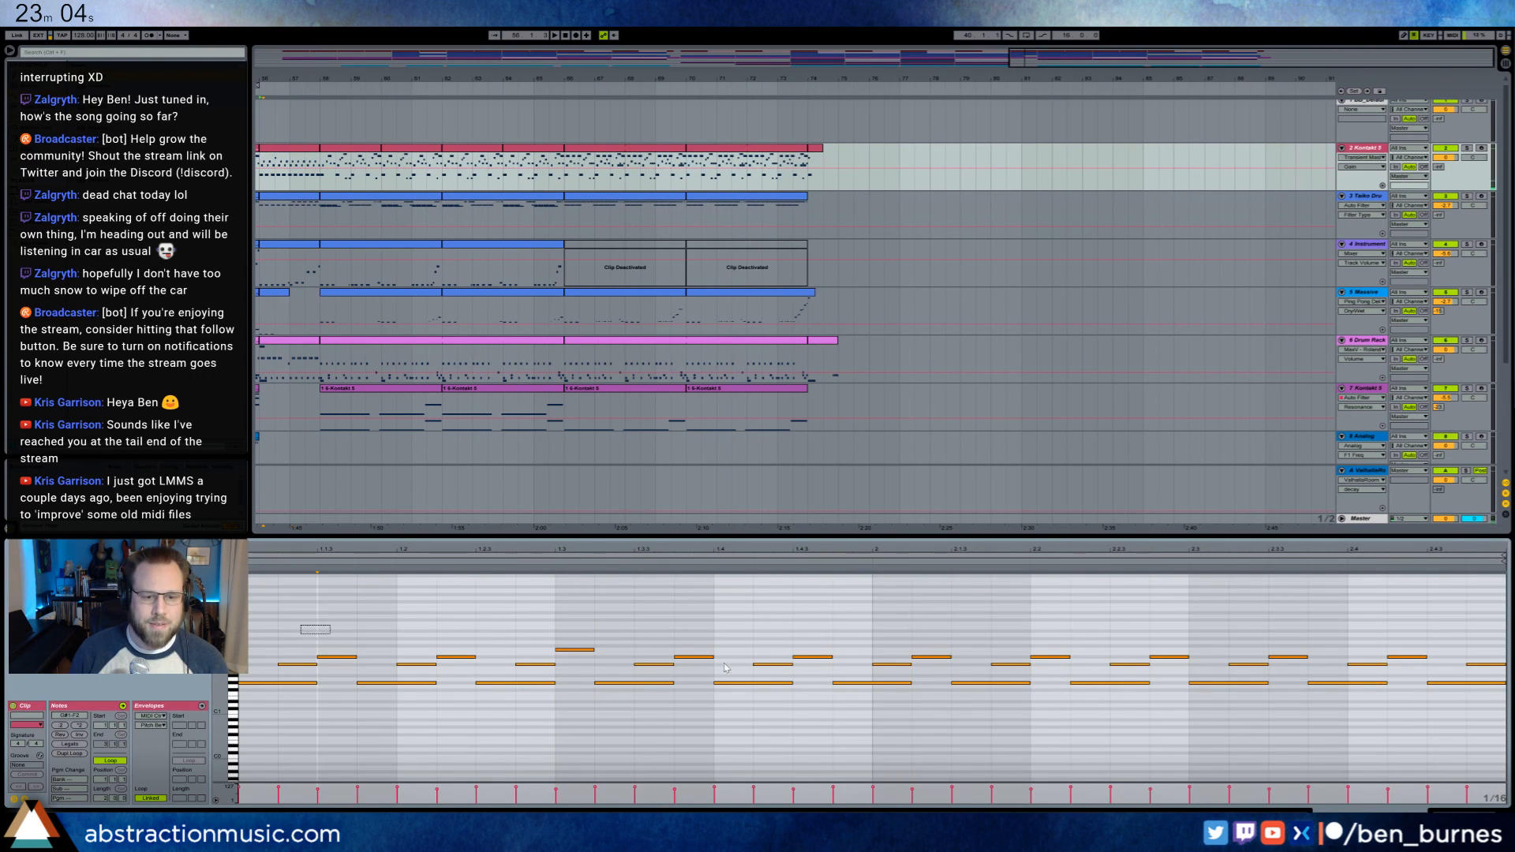
drag(725, 667, 1476, 685)
key(space)
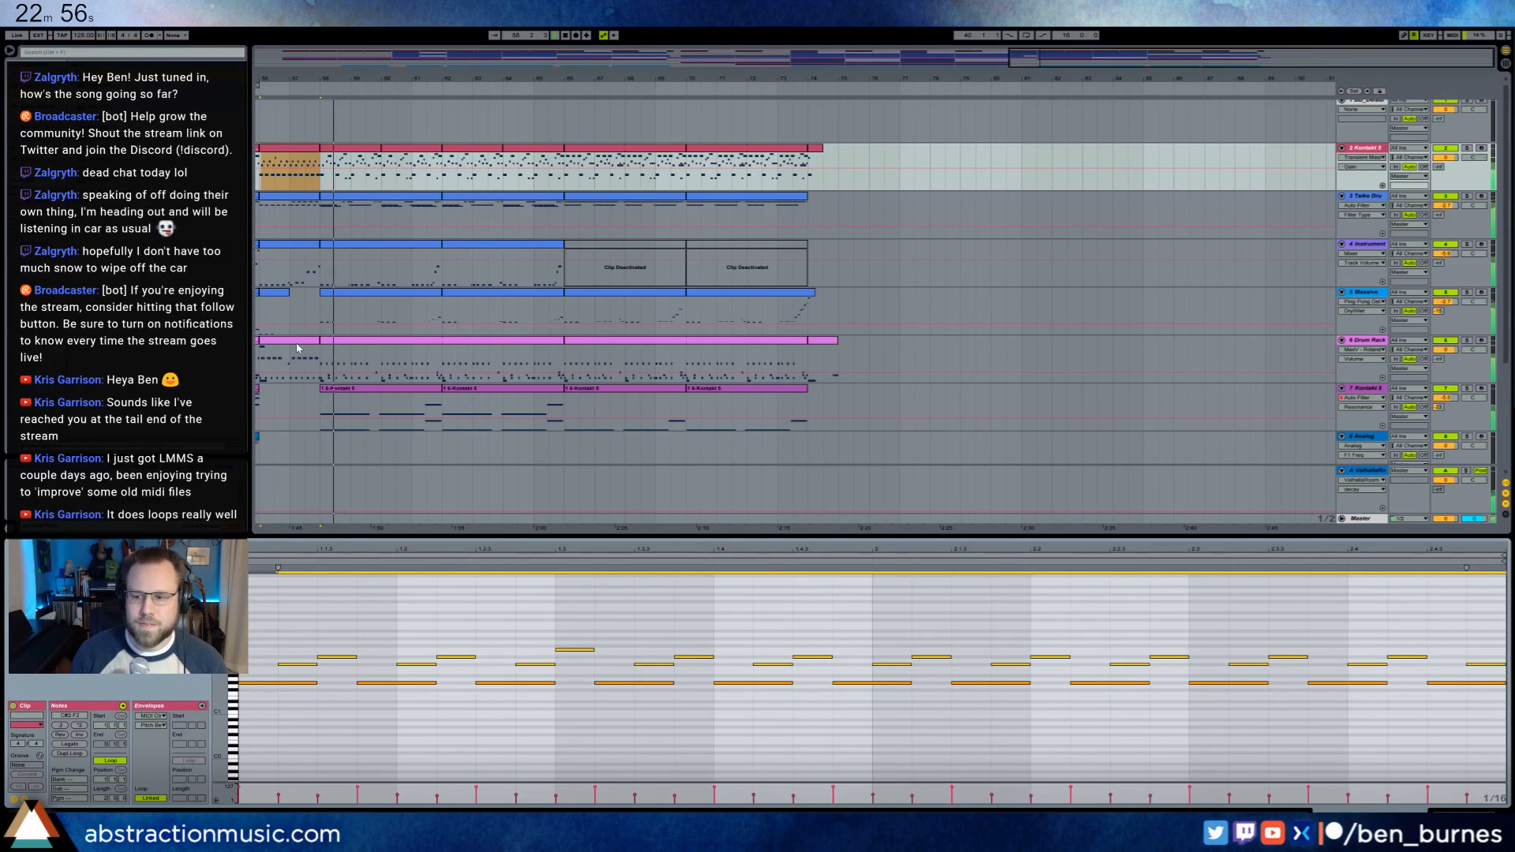
drag(1099, 60, 987, 61)
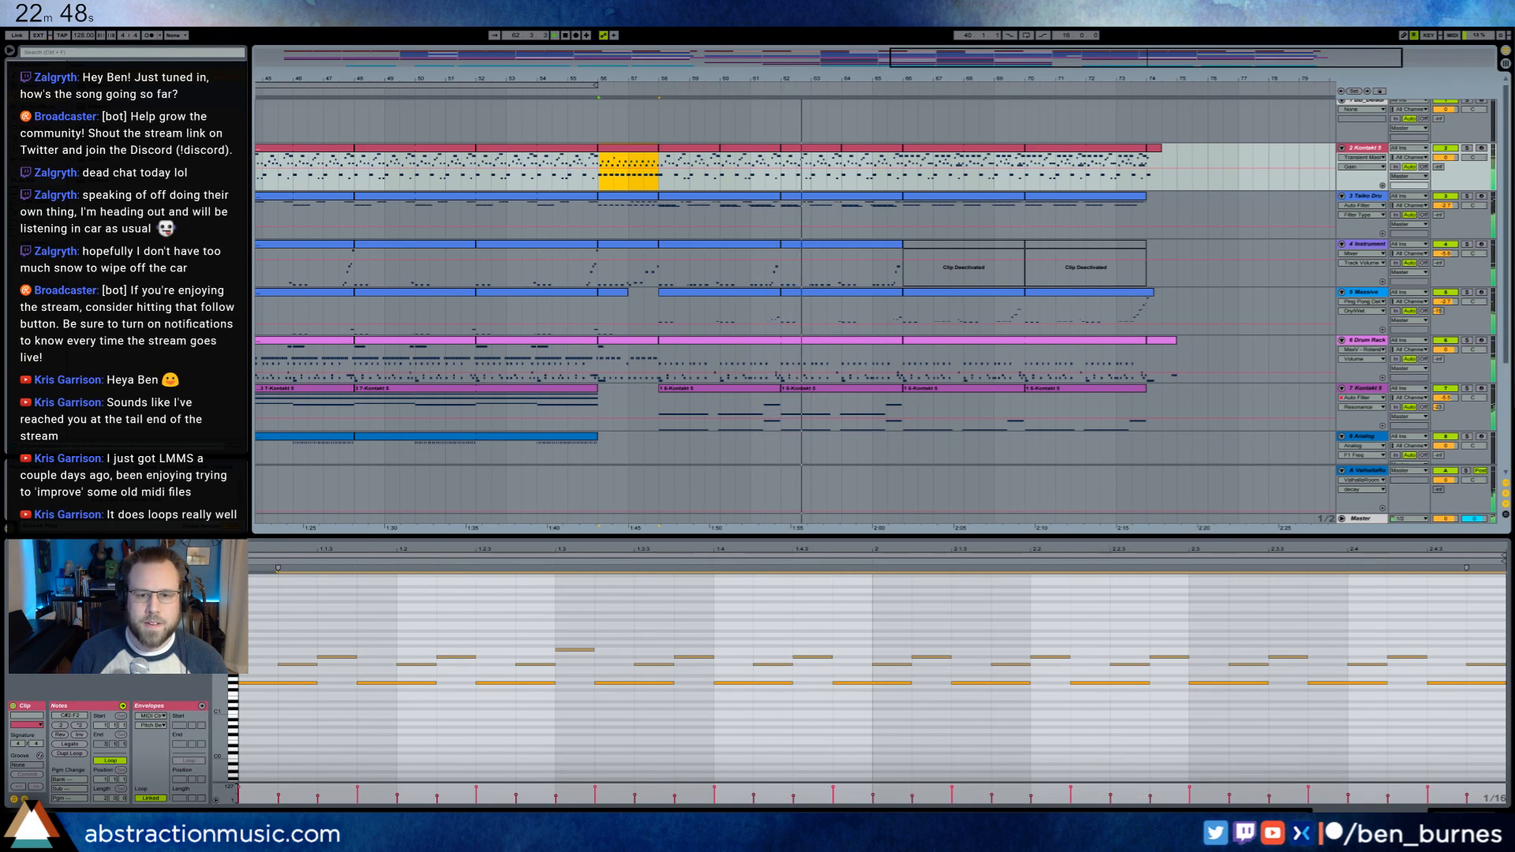
- Add a C#1, A0 and G#0 fill at beat 2.4 of the Instrument track's clip at bar 62, replacing the overlapping D0 note, and play it back
key(shift+Tab)
double_click(854, 246)
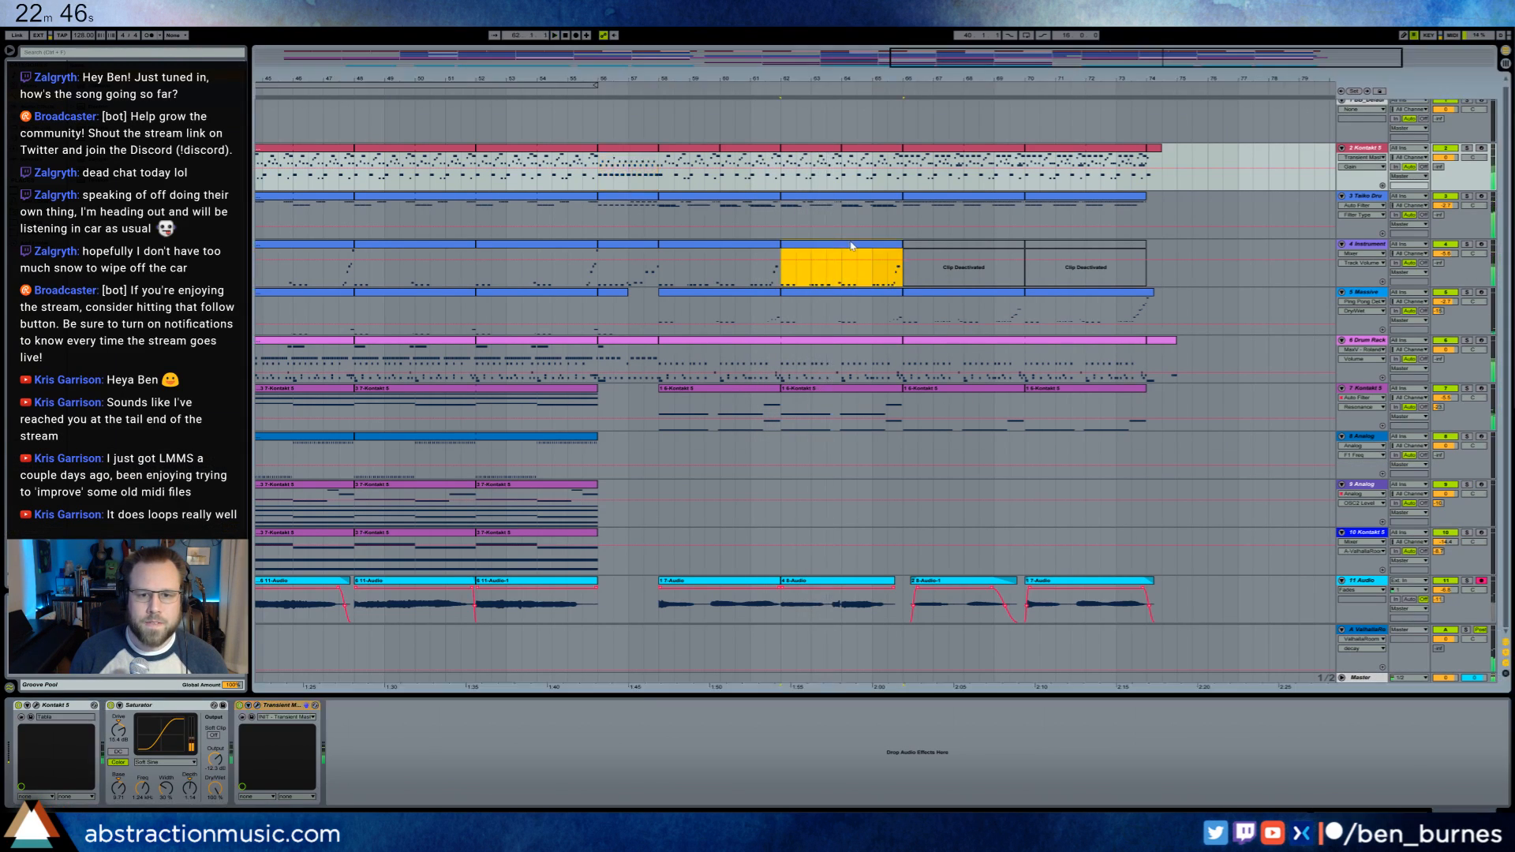
click(948, 689)
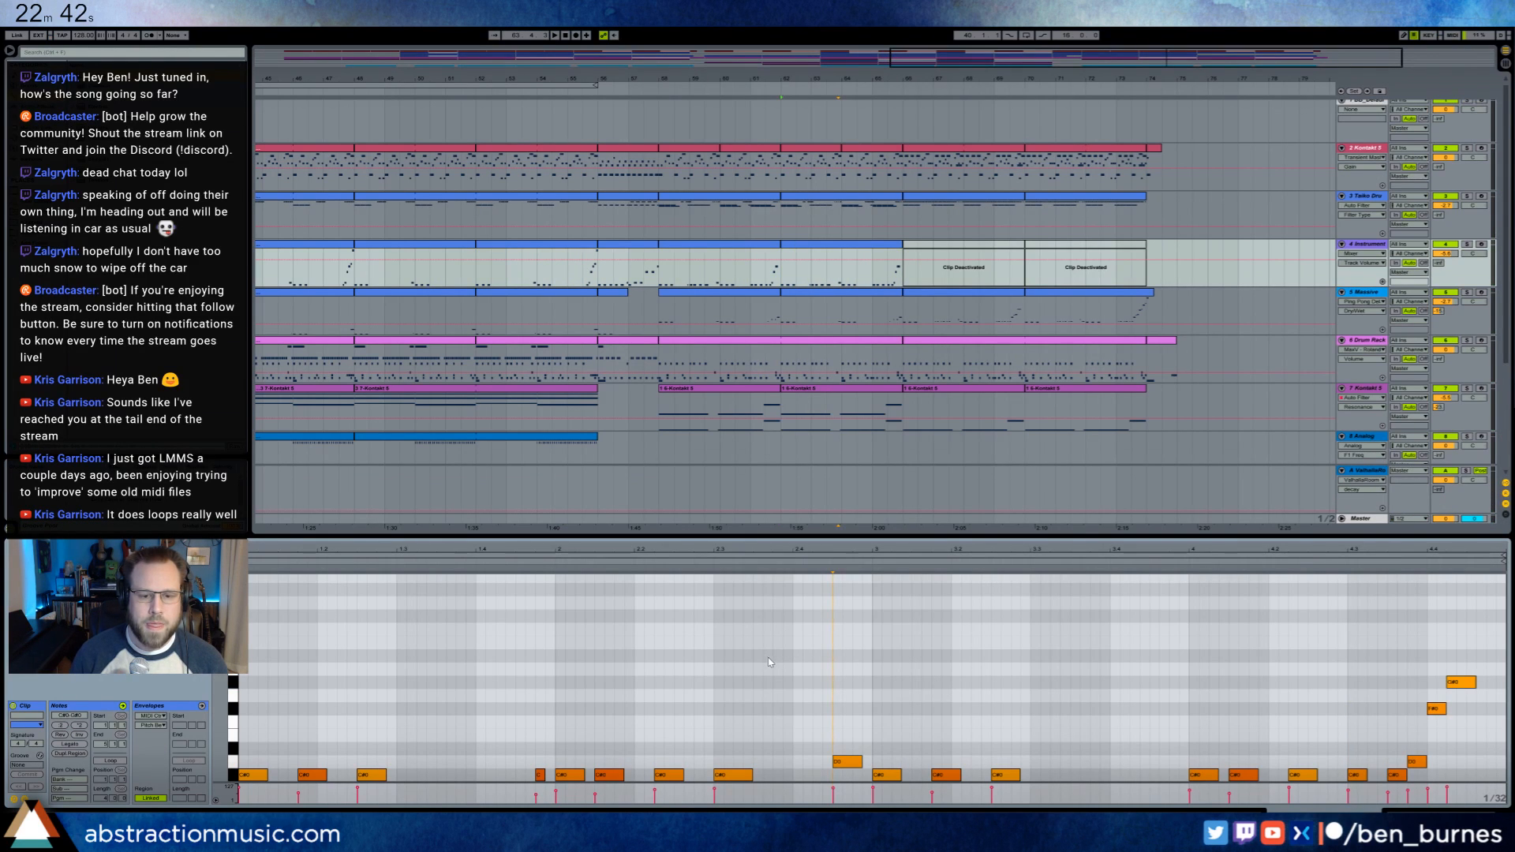
scroll(767, 773, down, 3)
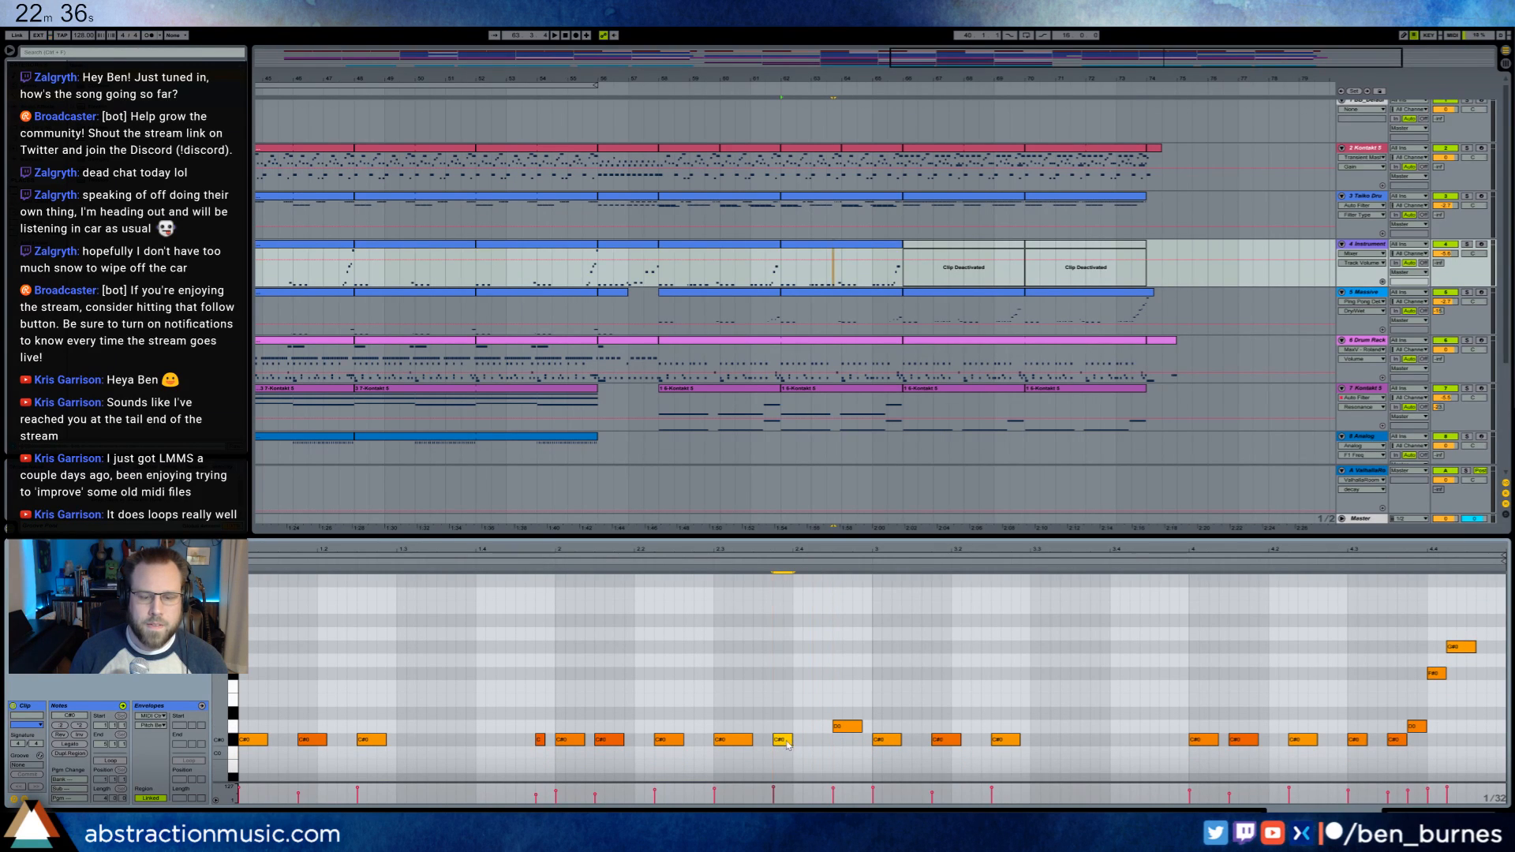
key(ctrl+d)
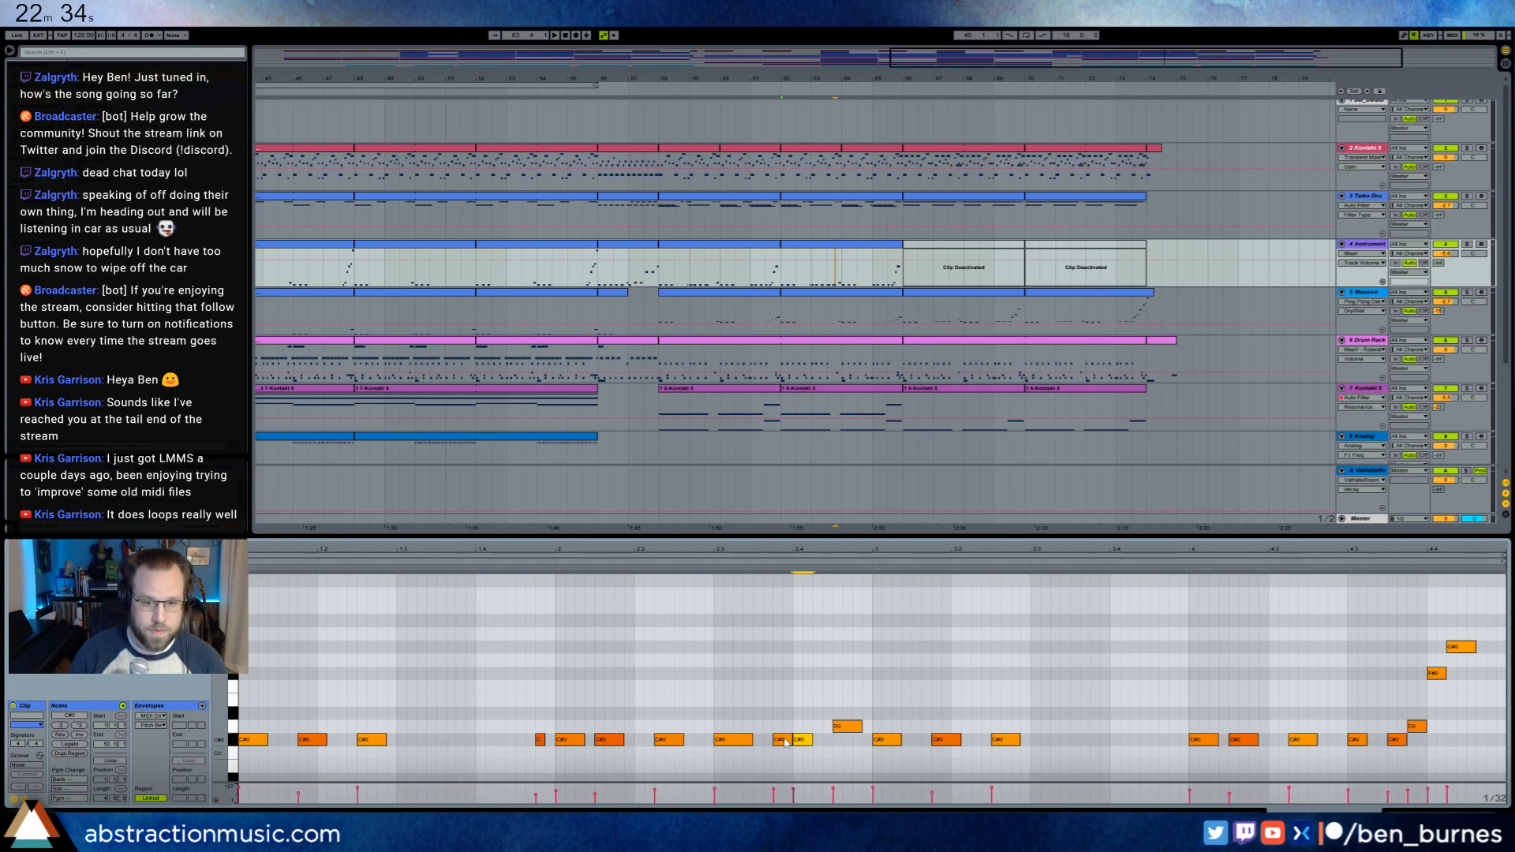
scroll(829, 630, up, 1)
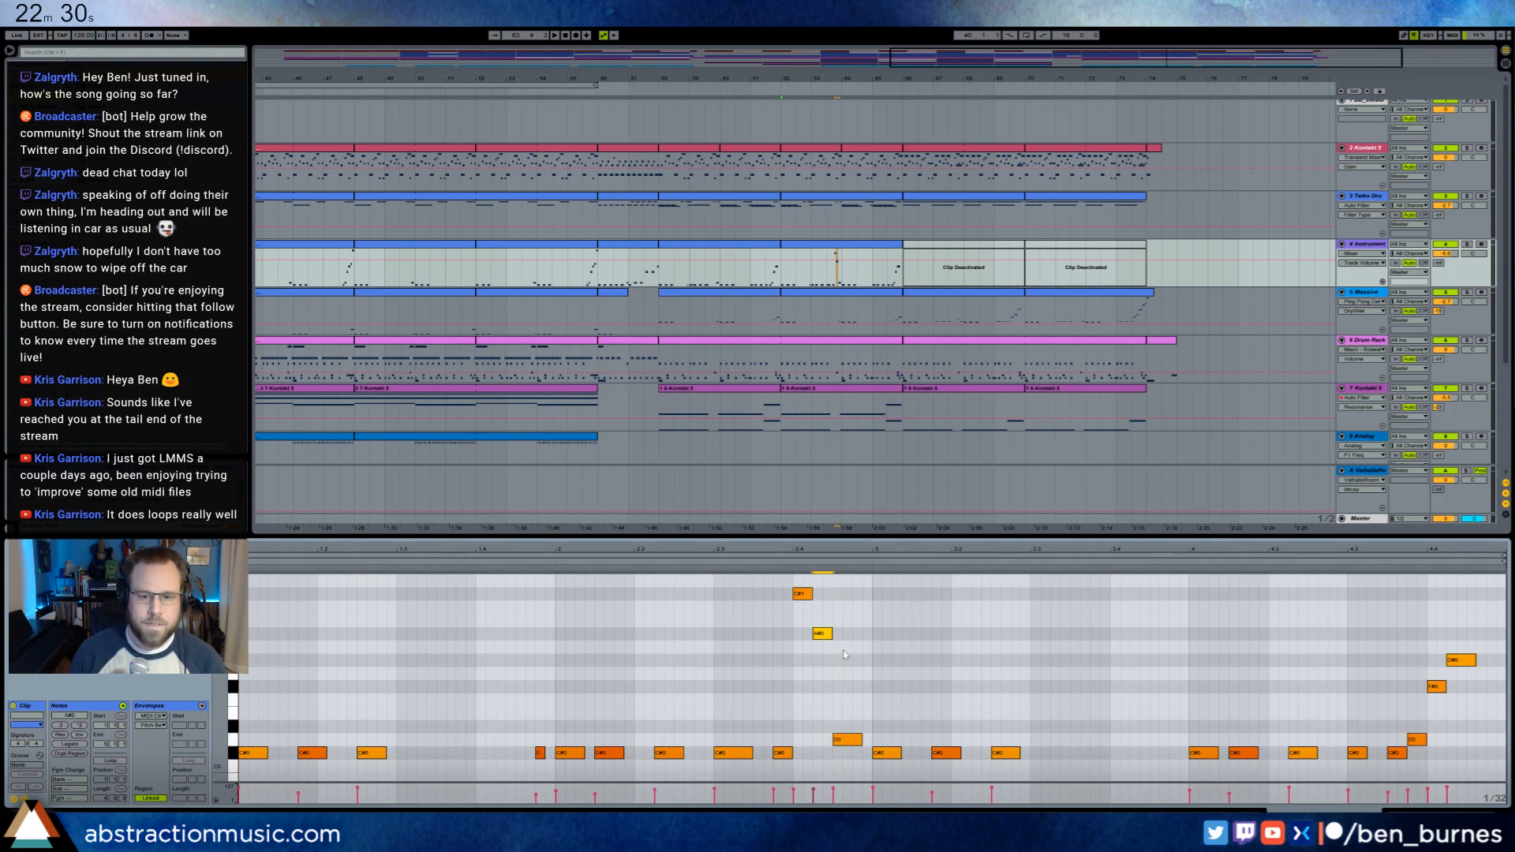
drag(838, 664, 872, 661)
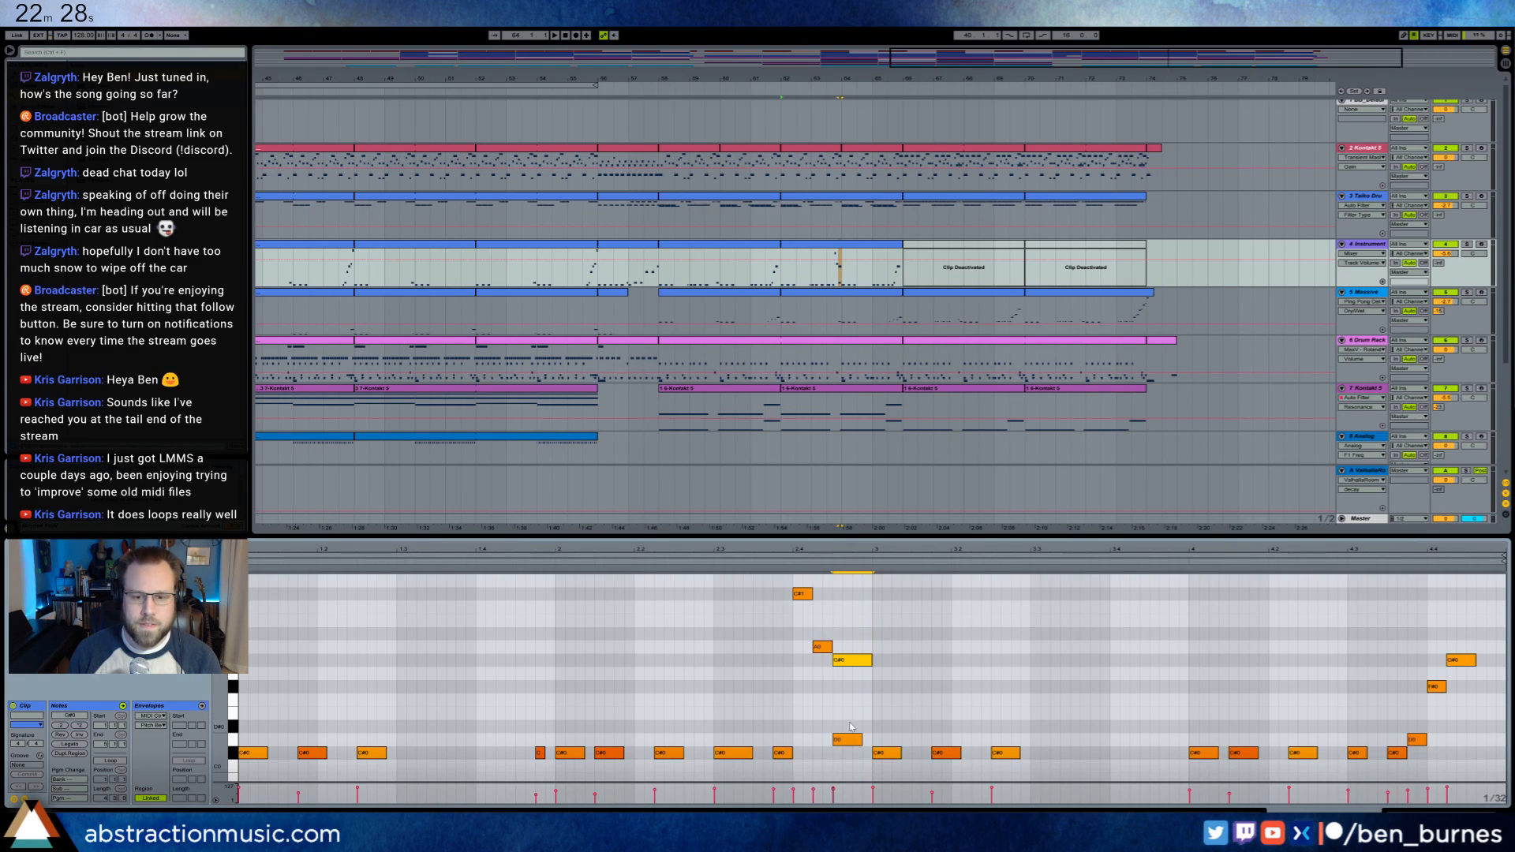
key(Delete)
key(space)
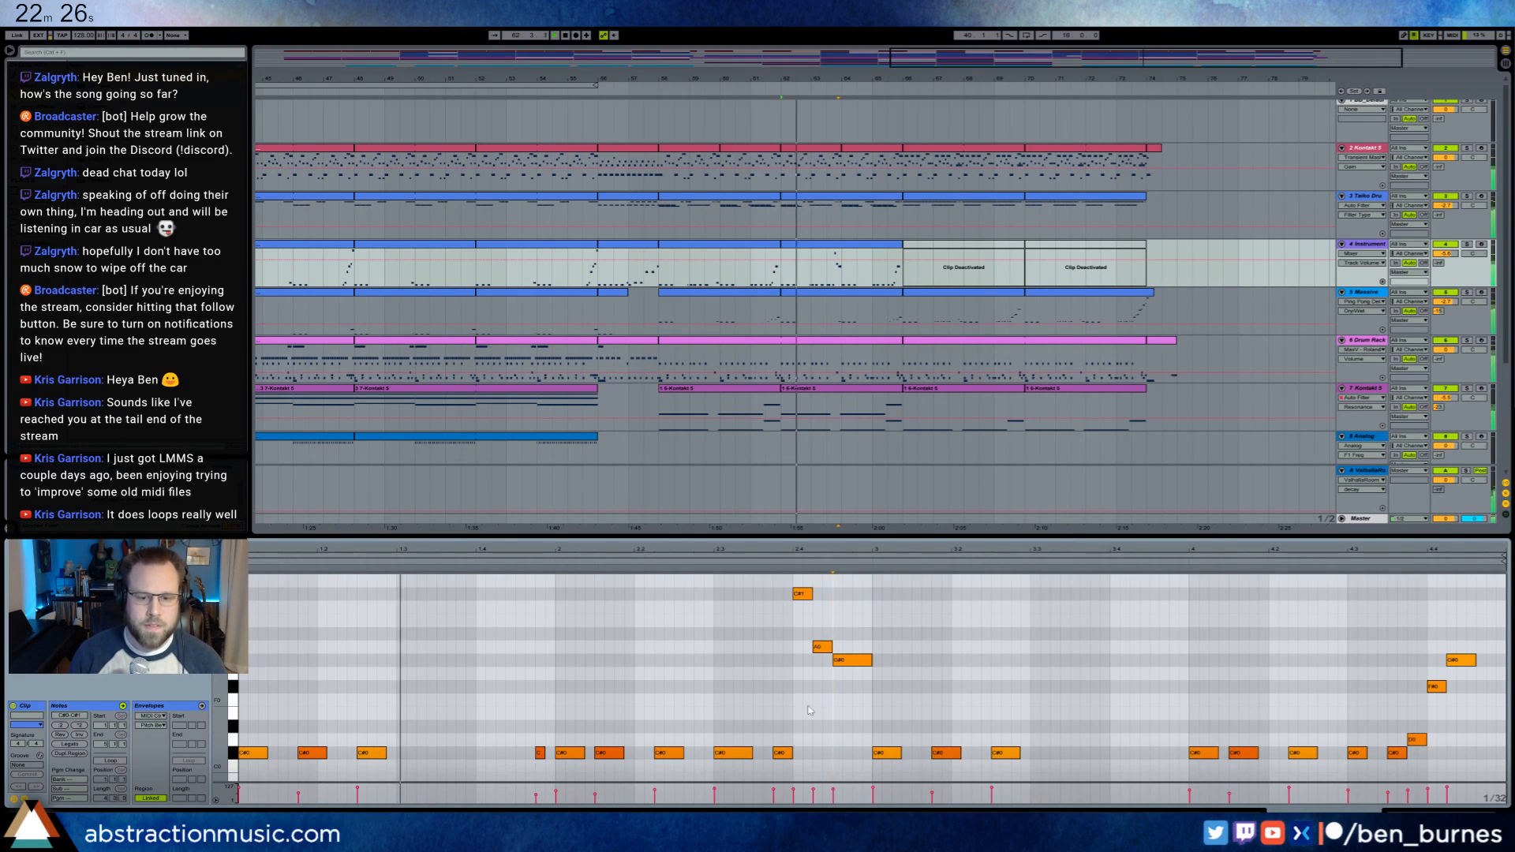
- Shorten the C#0 note before the fill and move all four fill notes into the Massive track's clip at bar 62
drag(791, 755, 783, 754)
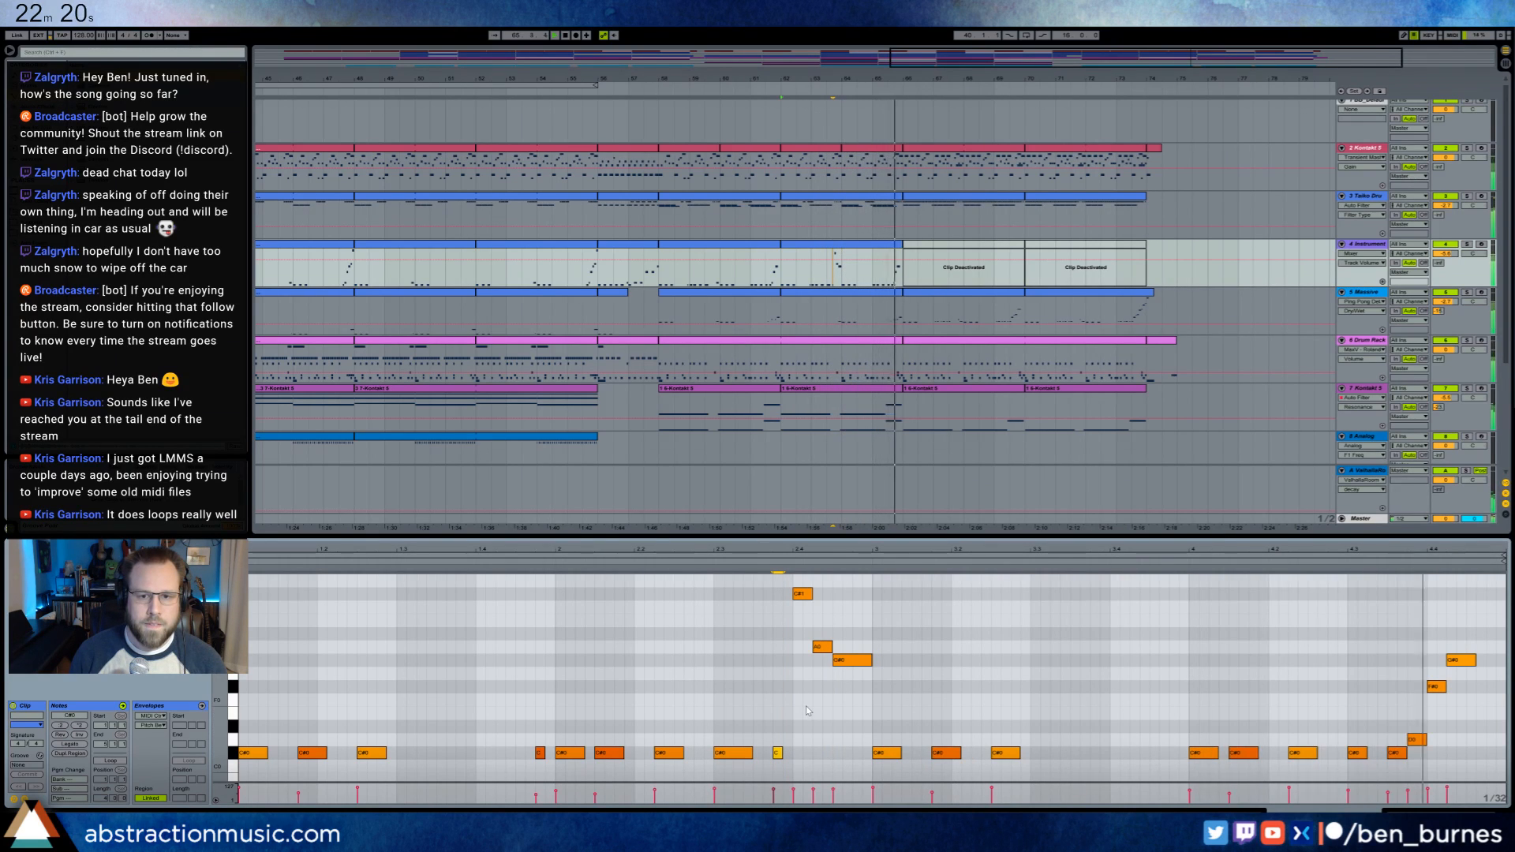
key(space)
drag(772, 580, 859, 772)
key(Delete)
click(853, 300)
click(777, 614)
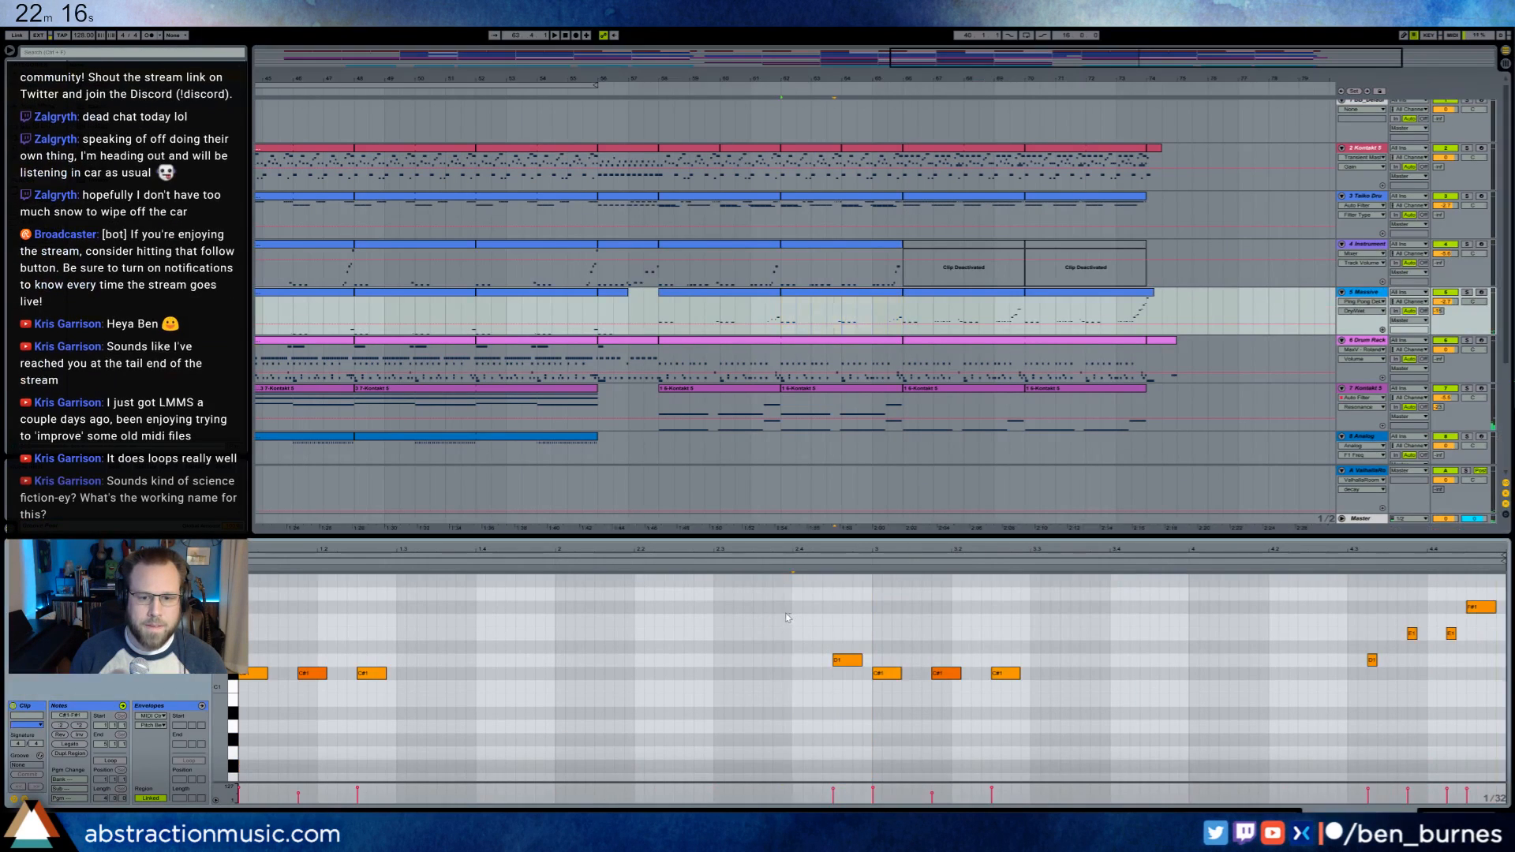
key(ctrl+z)
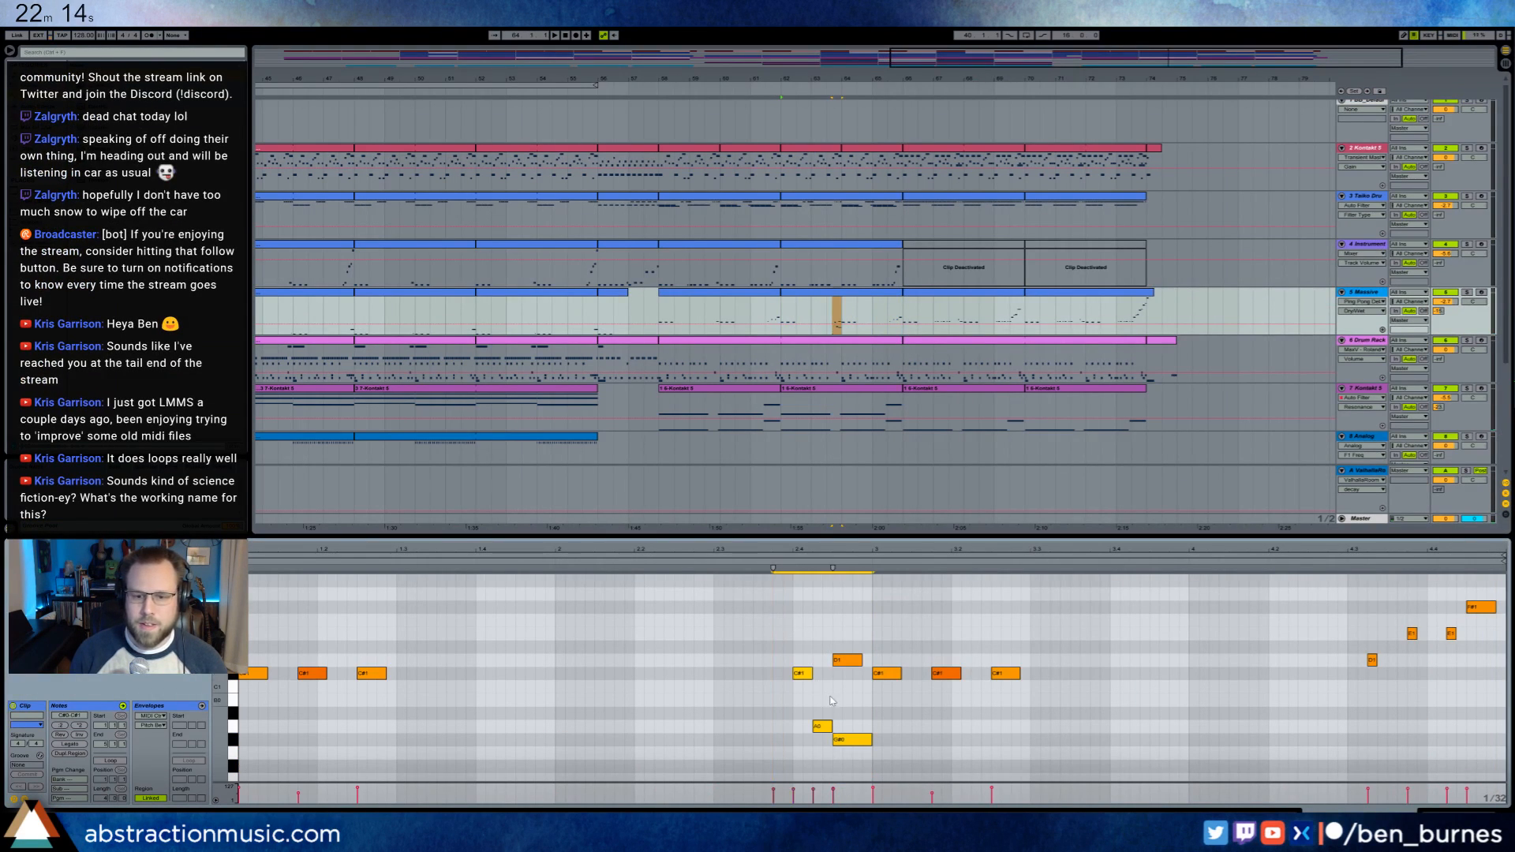
- Raise the pasted fill notes one octave, delete the overlapping D1 note and play back the fill
scroll(917, 748, down, 4)
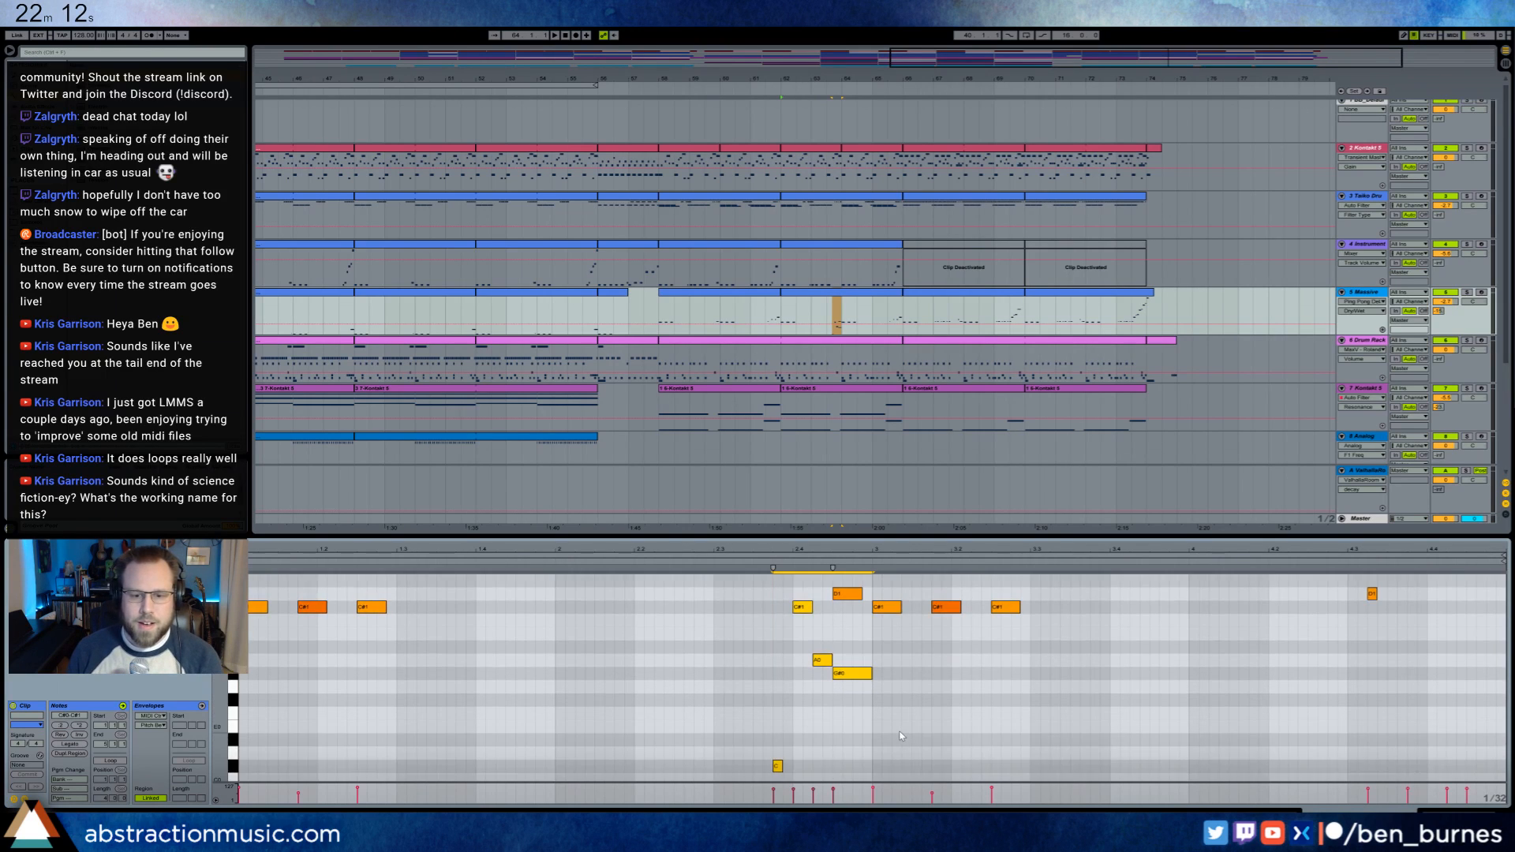
scroll(908, 738, up, 3)
key(shift+Up)
click(841, 740)
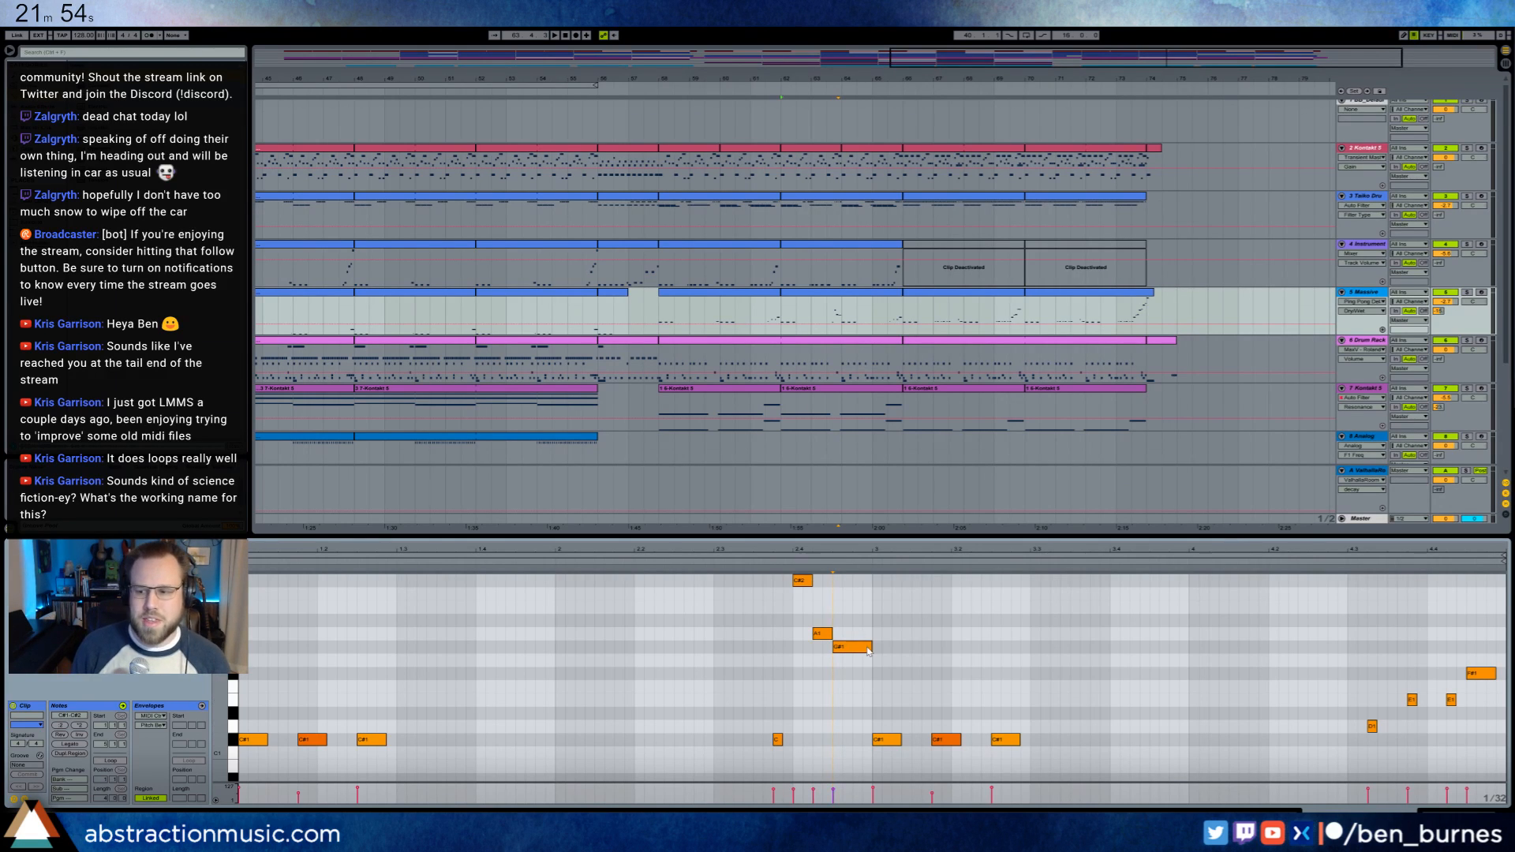
key(space)
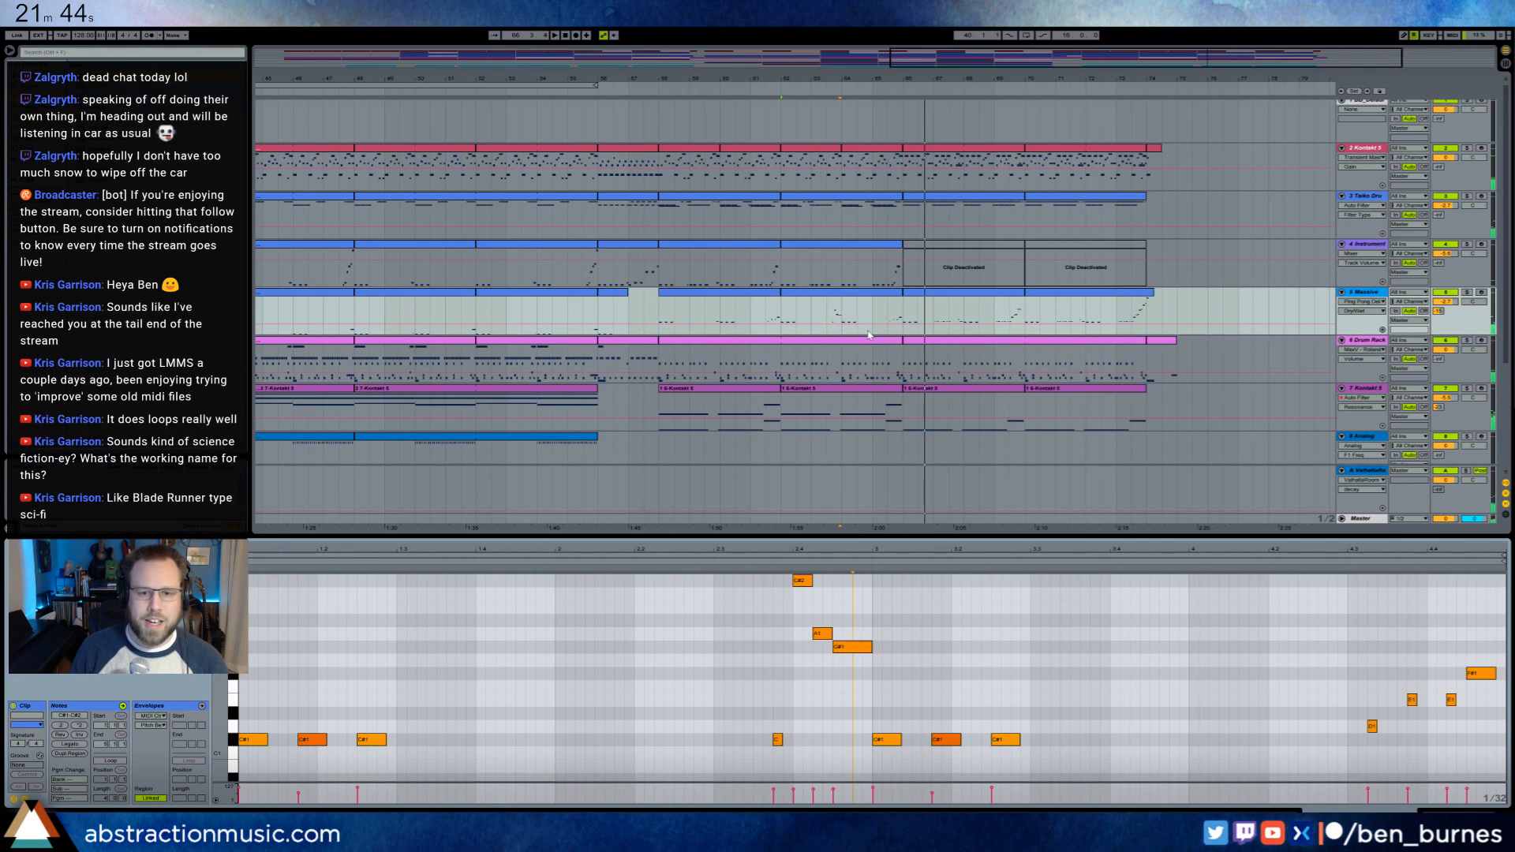
click(952, 296)
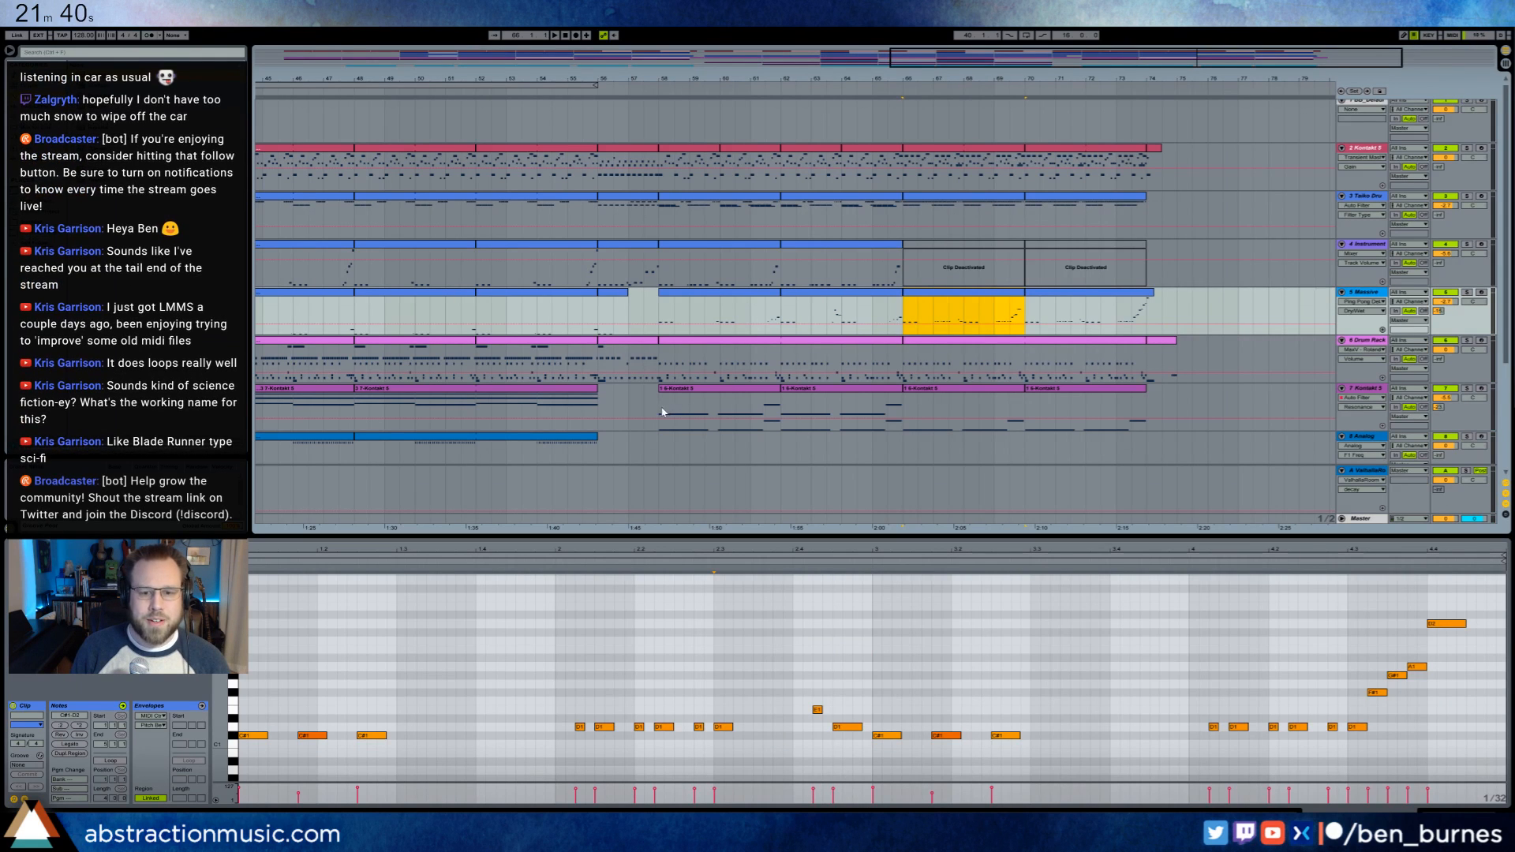
drag(661, 409, 1169, 168)
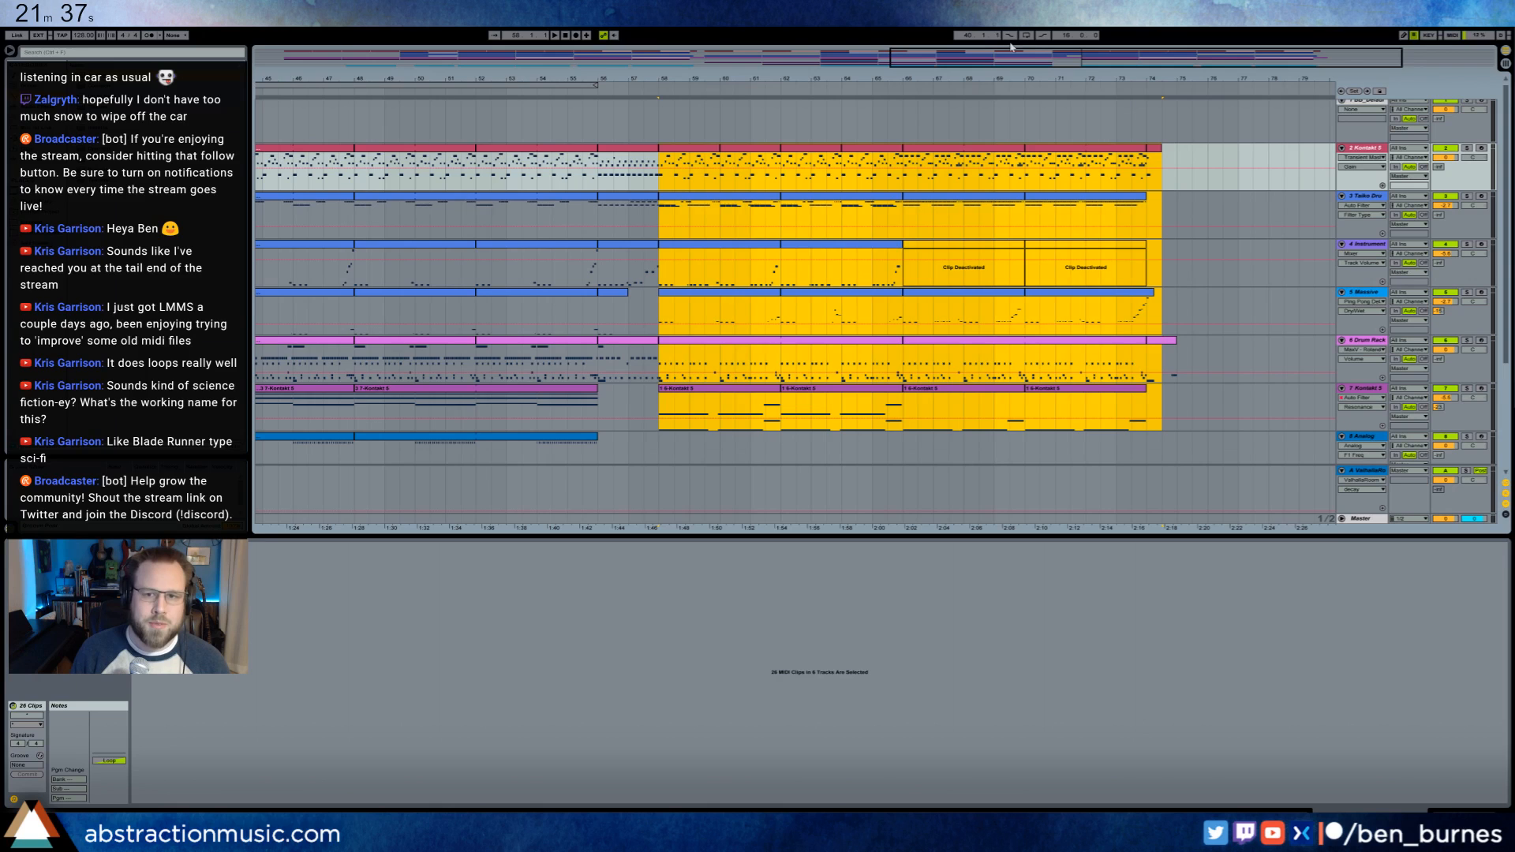
drag(1026, 54, 990, 59)
scroll(740, 364, down, 1)
scroll(731, 375, down, 3)
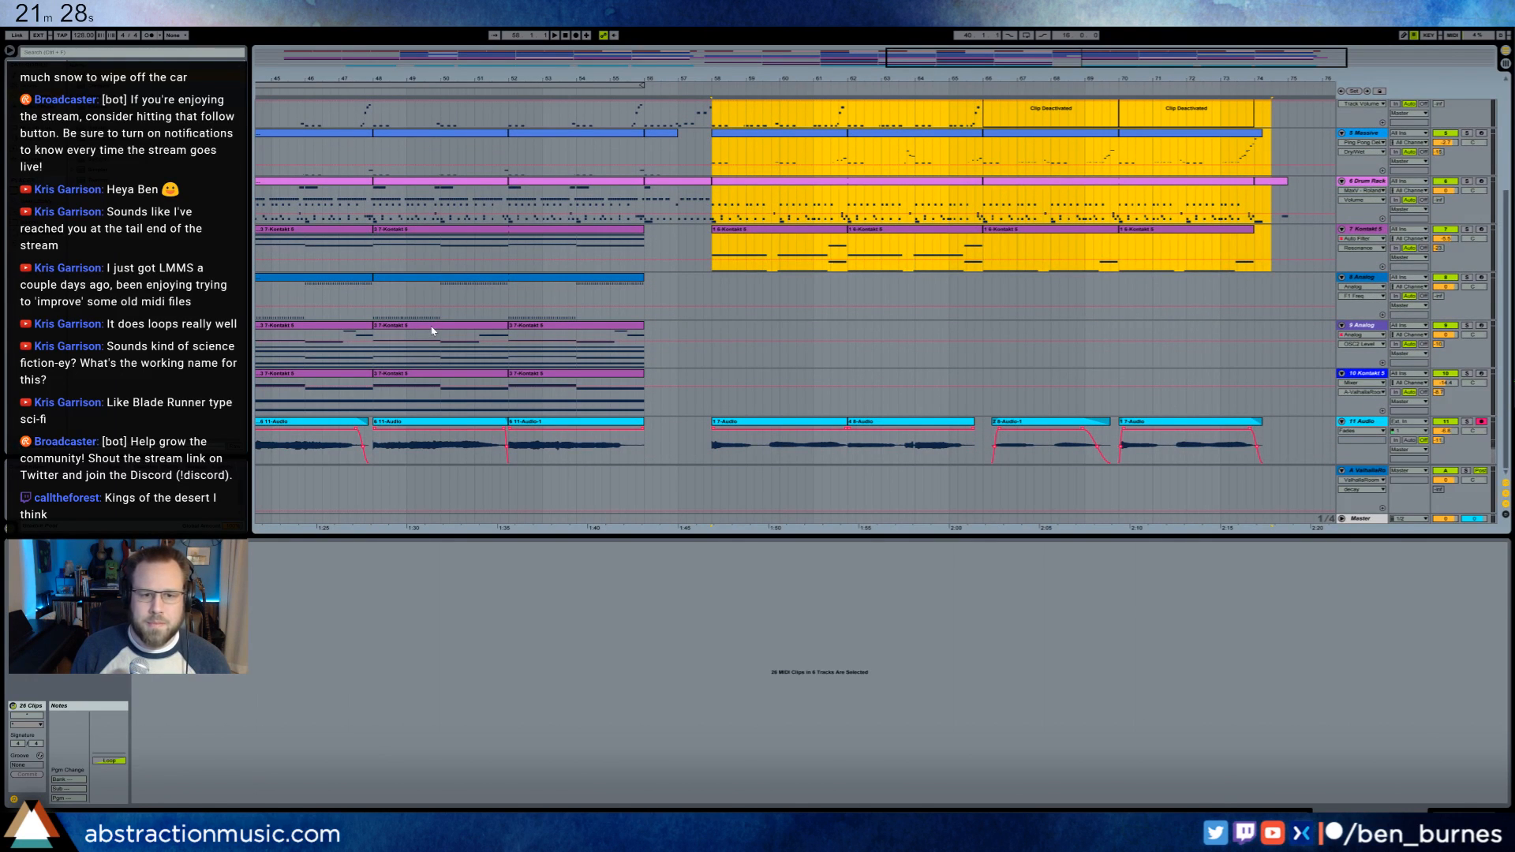
click(431, 331)
shift+click(518, 332)
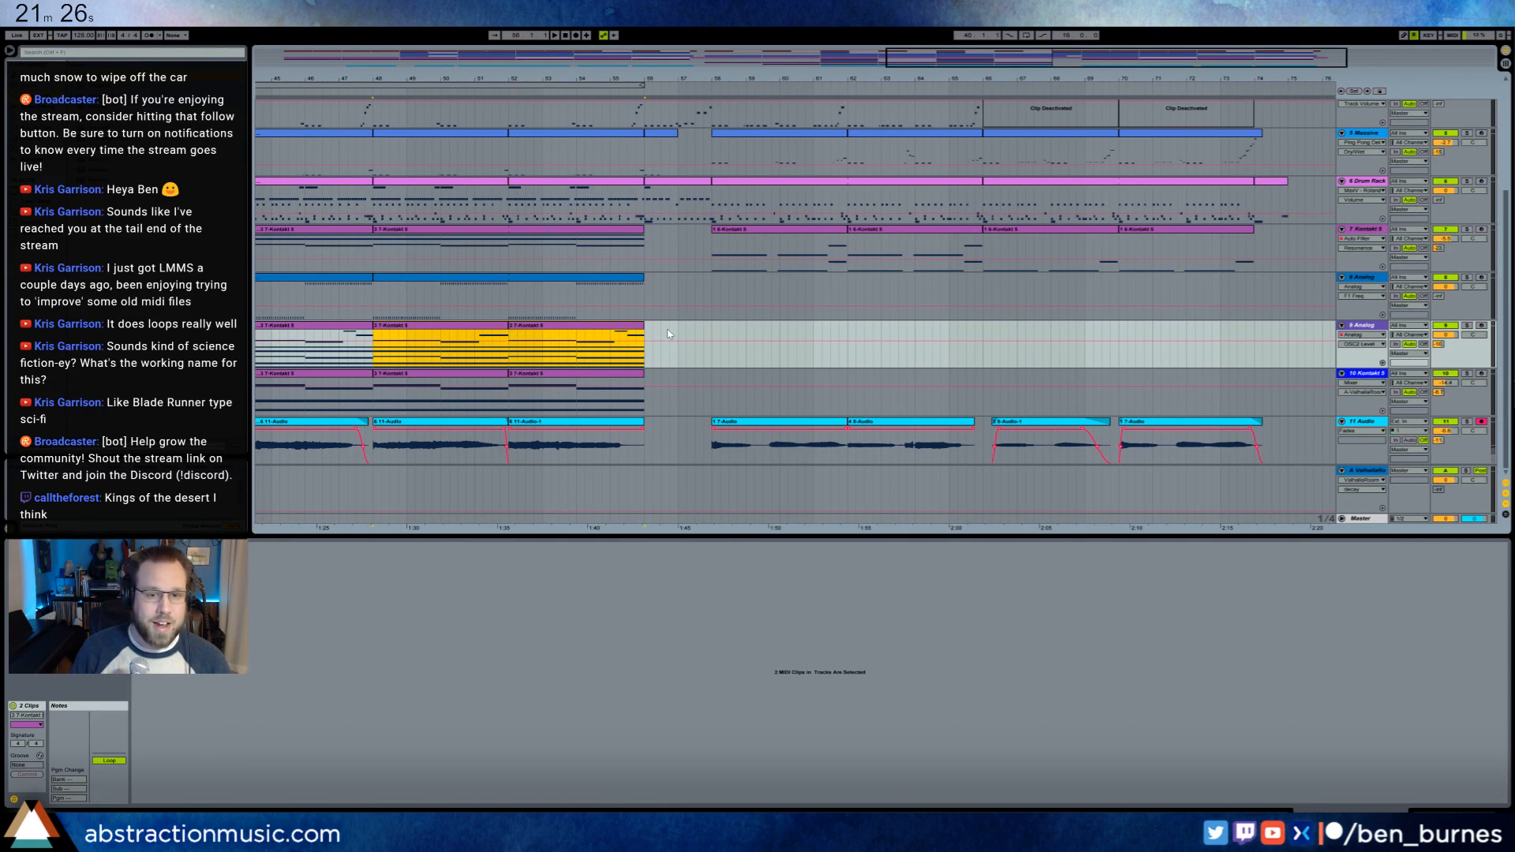
click(714, 334)
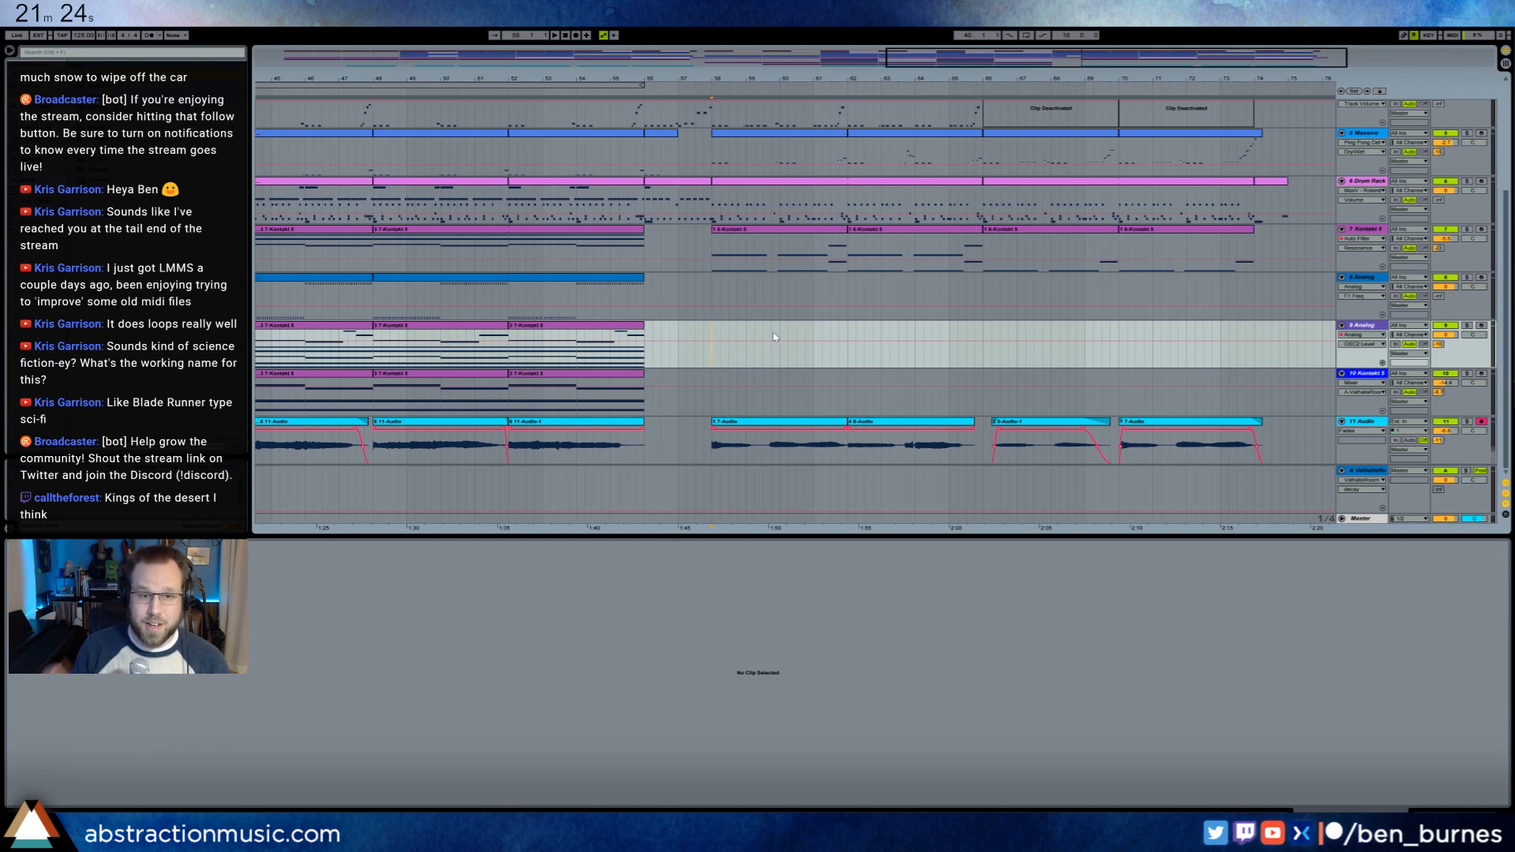
- Copy the eight-bar clip on the 8-Analog track to bar 58, repeat it at bar 66 and play back from bar 58
click(563, 280)
click(714, 289)
key(ctrl+v)
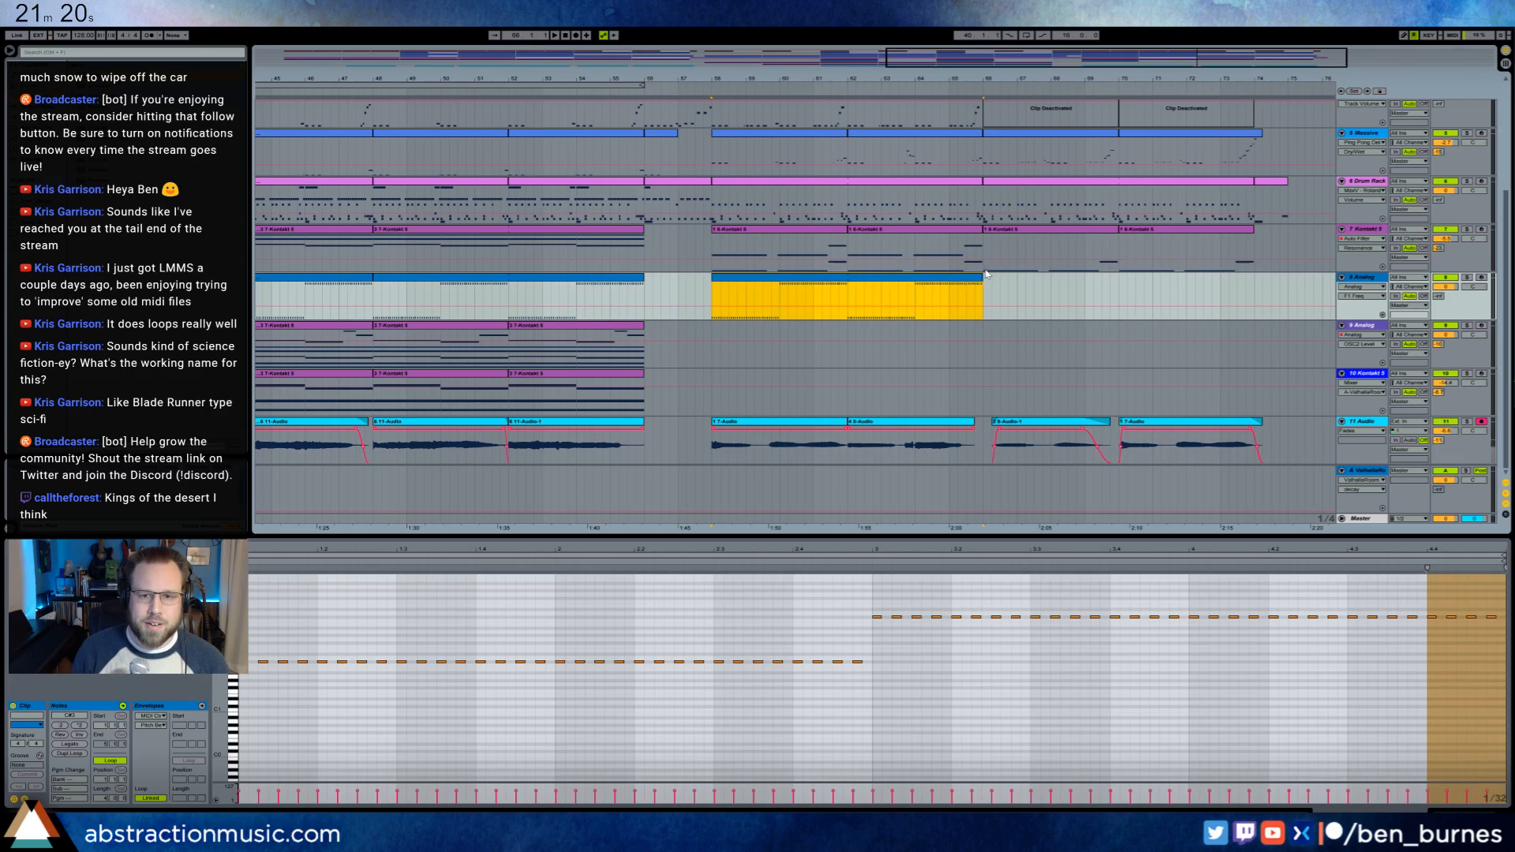
key(ctrl+v)
key(space)
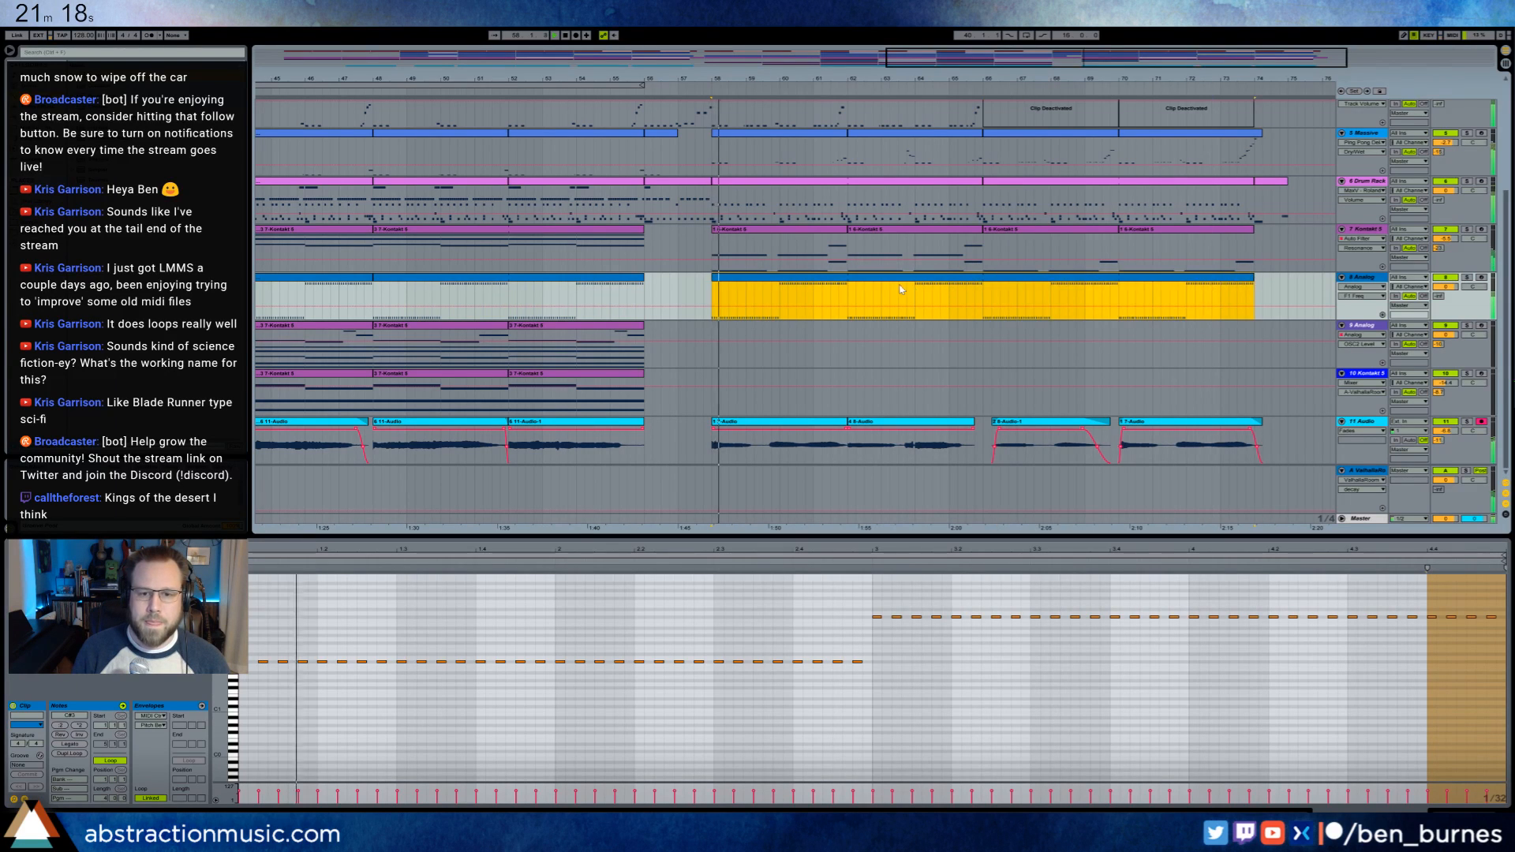
- Try all notes of the pasted Analog clip at bar 58 one octave higher, and lower them back by an octave
click(750, 694)
key(ctrl+a)
key(shift+Up)
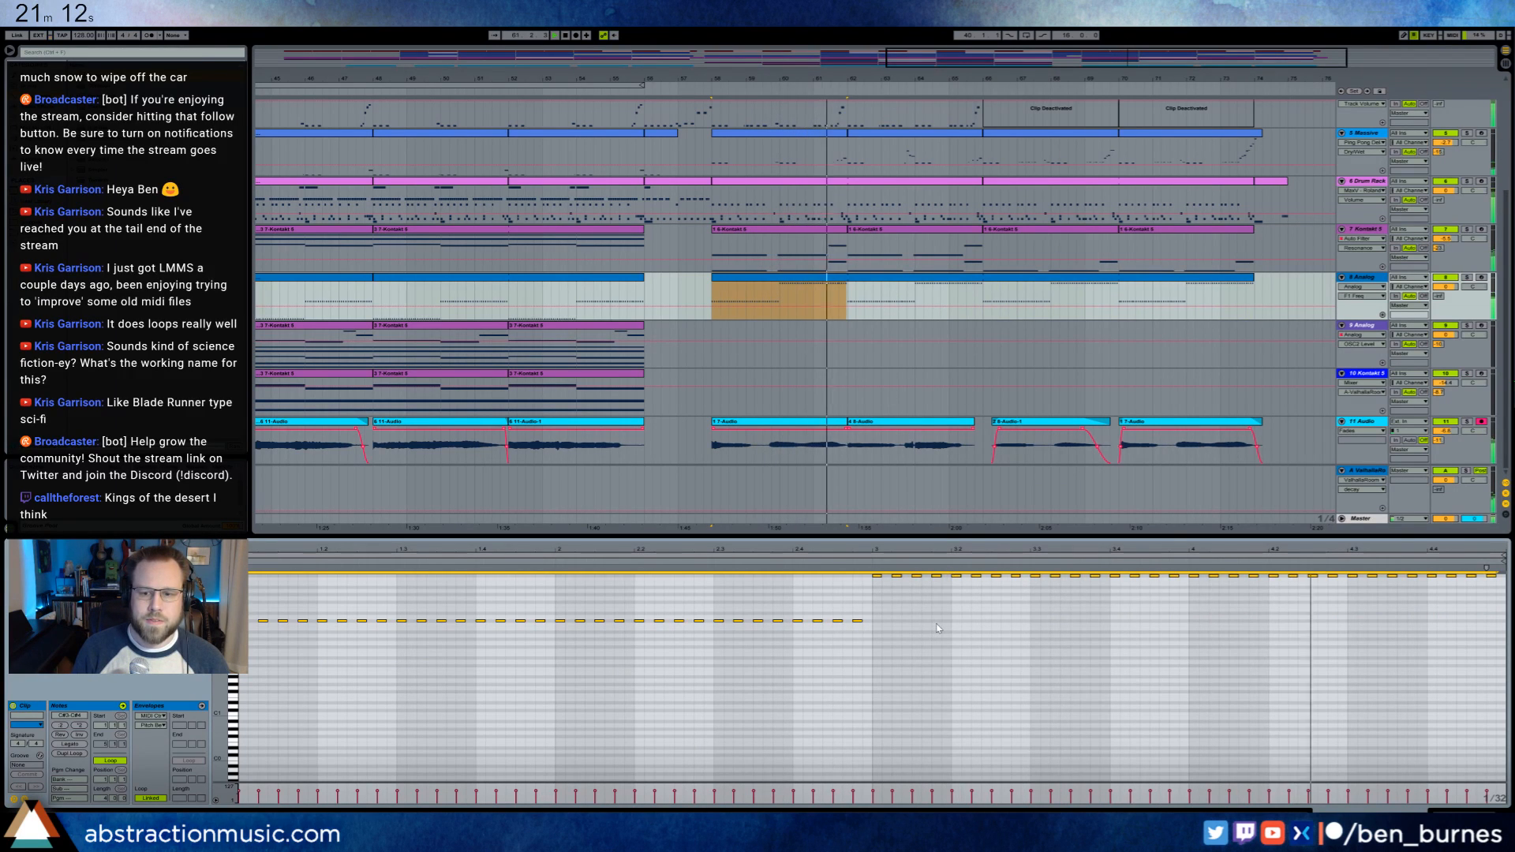
click(894, 406)
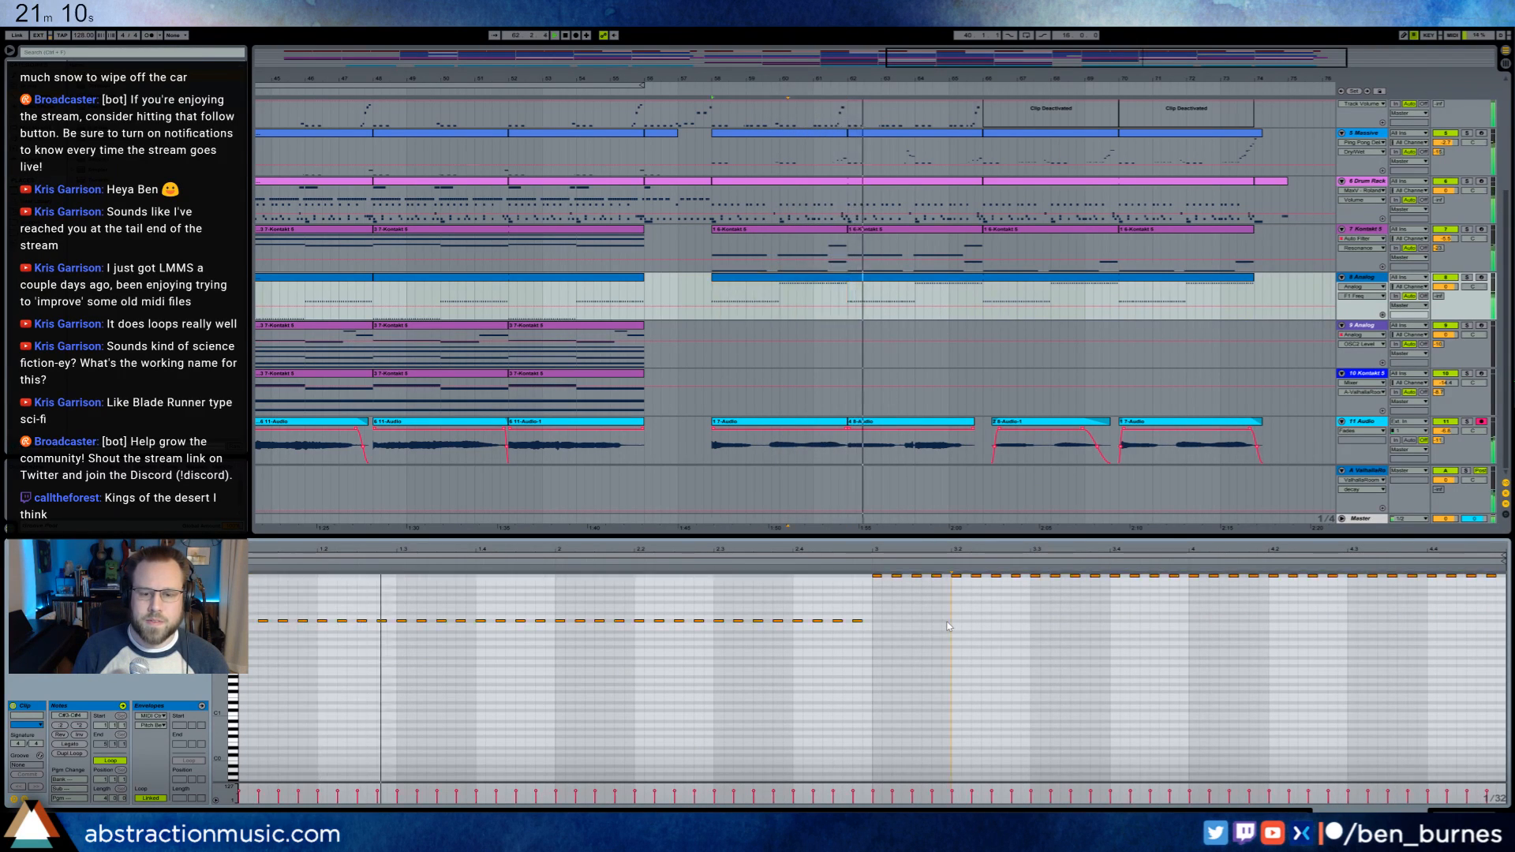
click(889, 278)
click(964, 706)
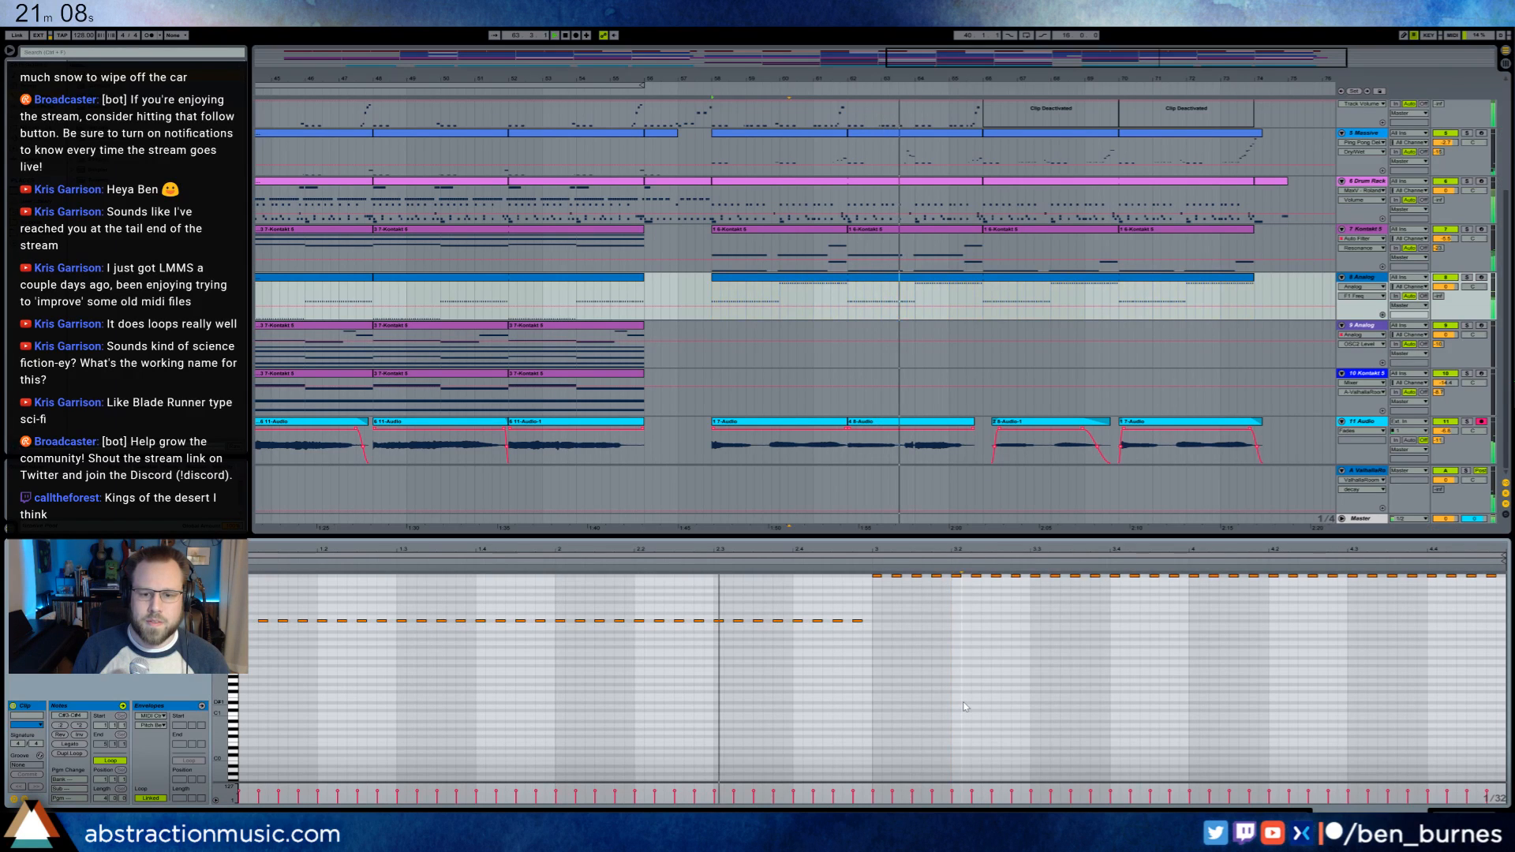
key(ctrl+a)
key(shift+Down)
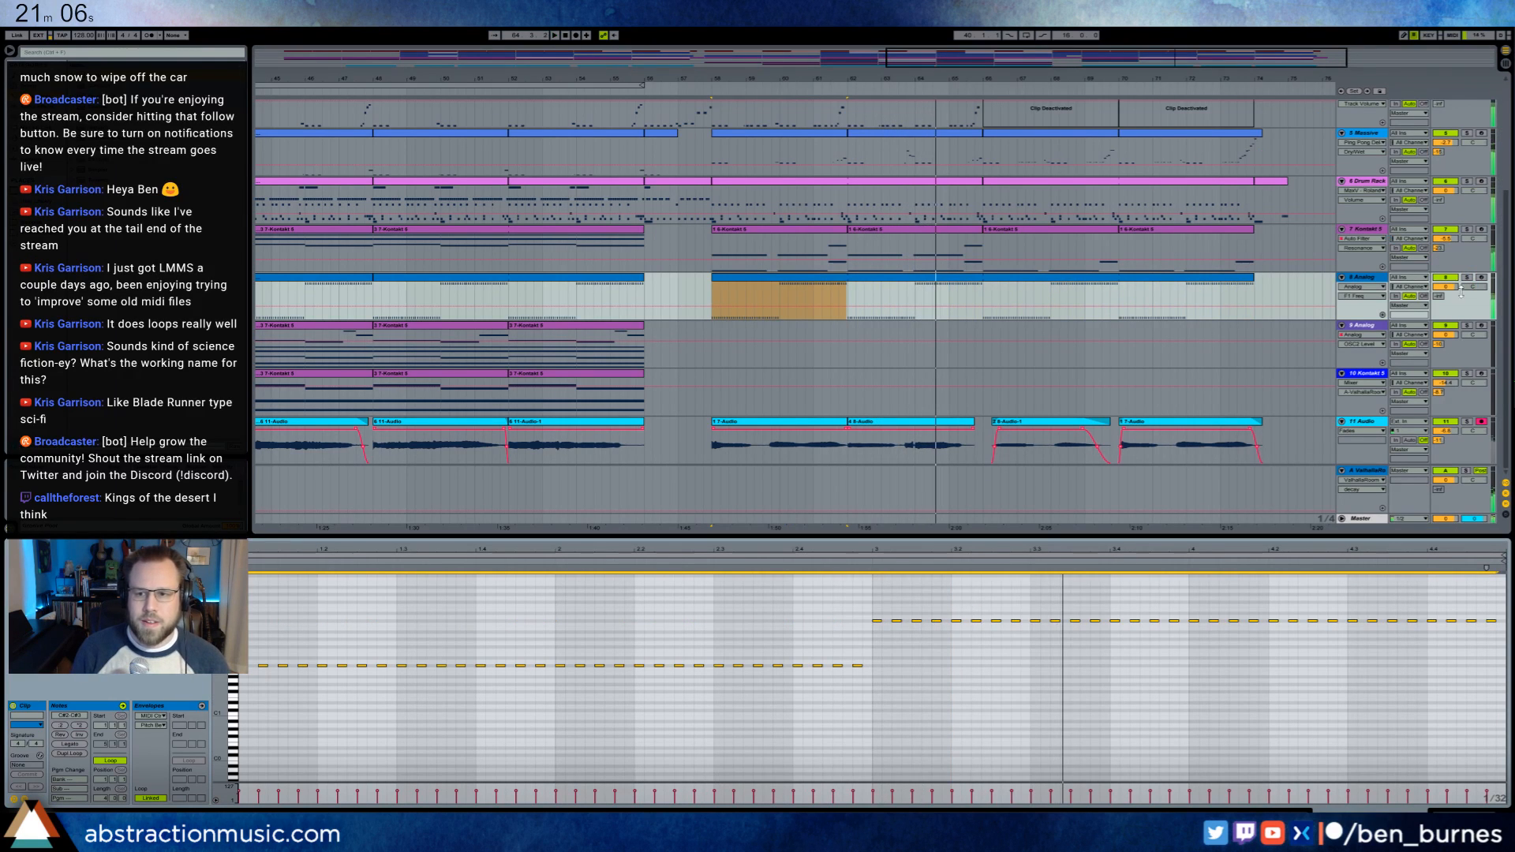
- Adjust the 8-Analog track's send to the Valhalla reverb and color the four audio clips from bar 58 onward red
click(1438, 298)
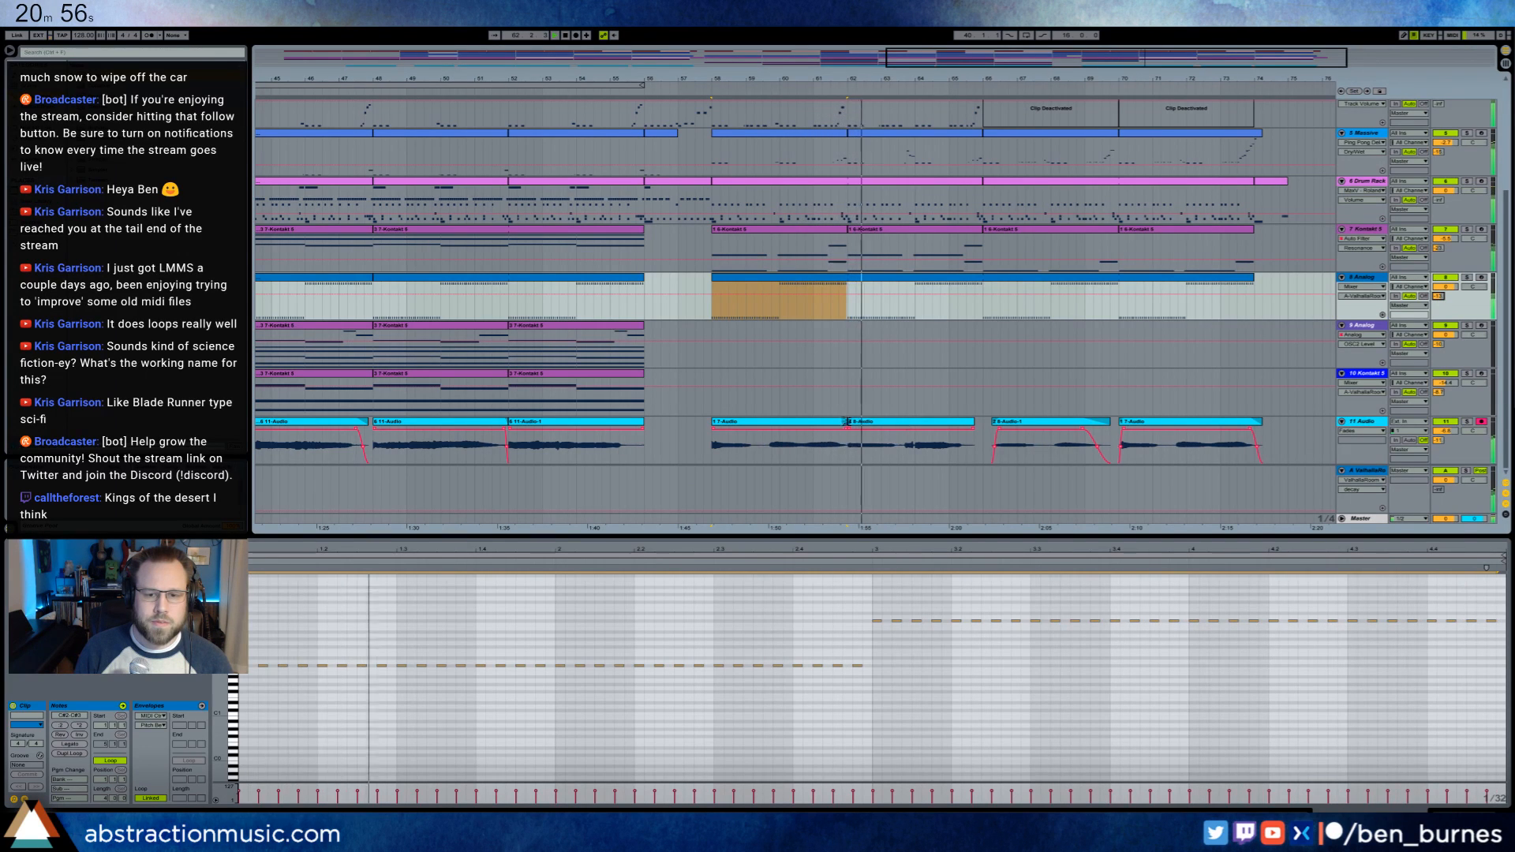
click(749, 426)
shift+click(1250, 424)
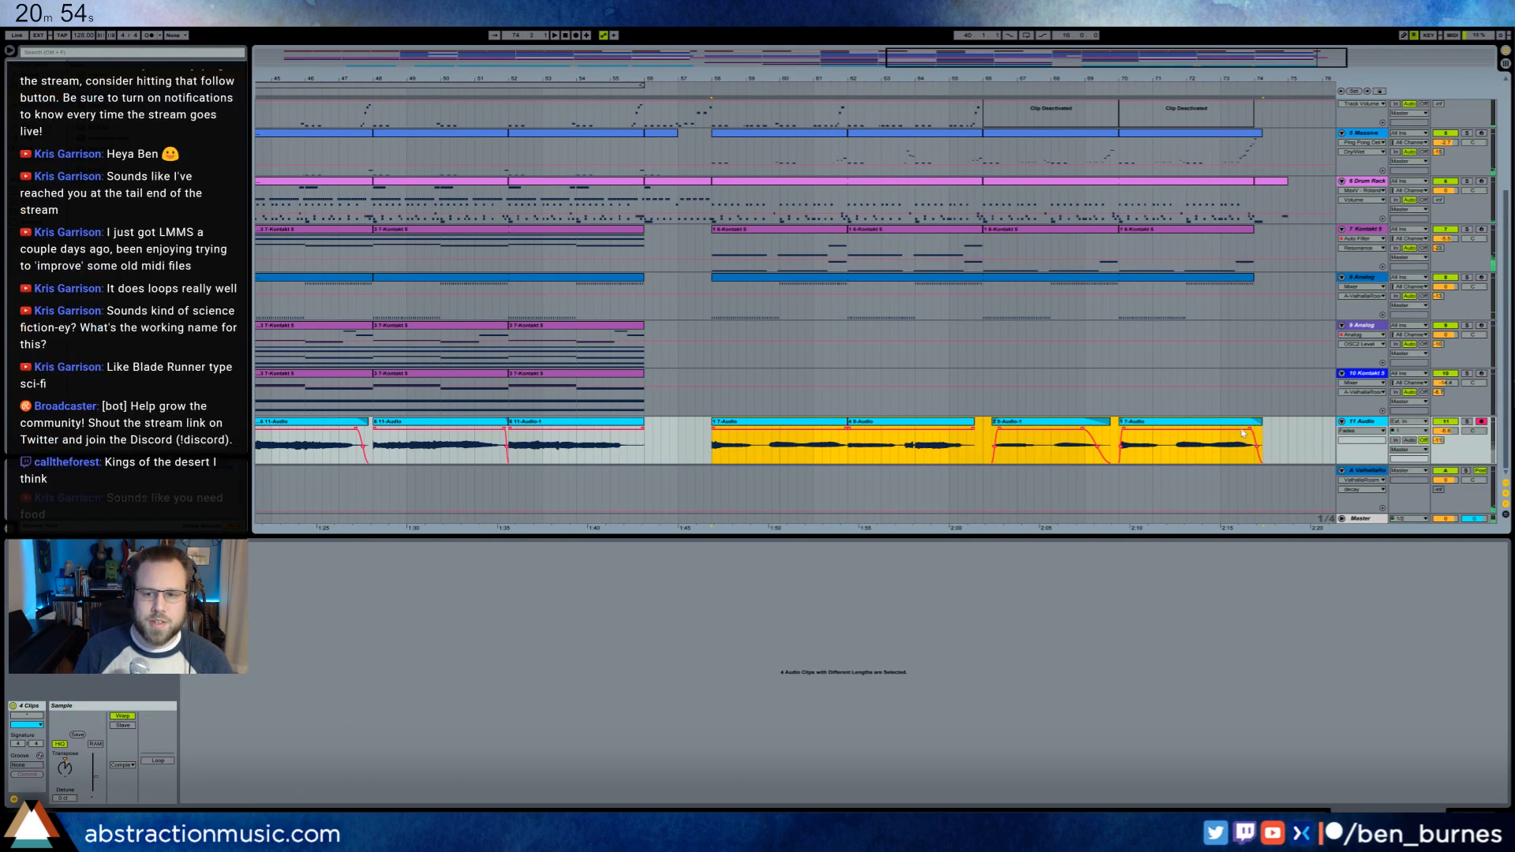
right_click(1244, 426)
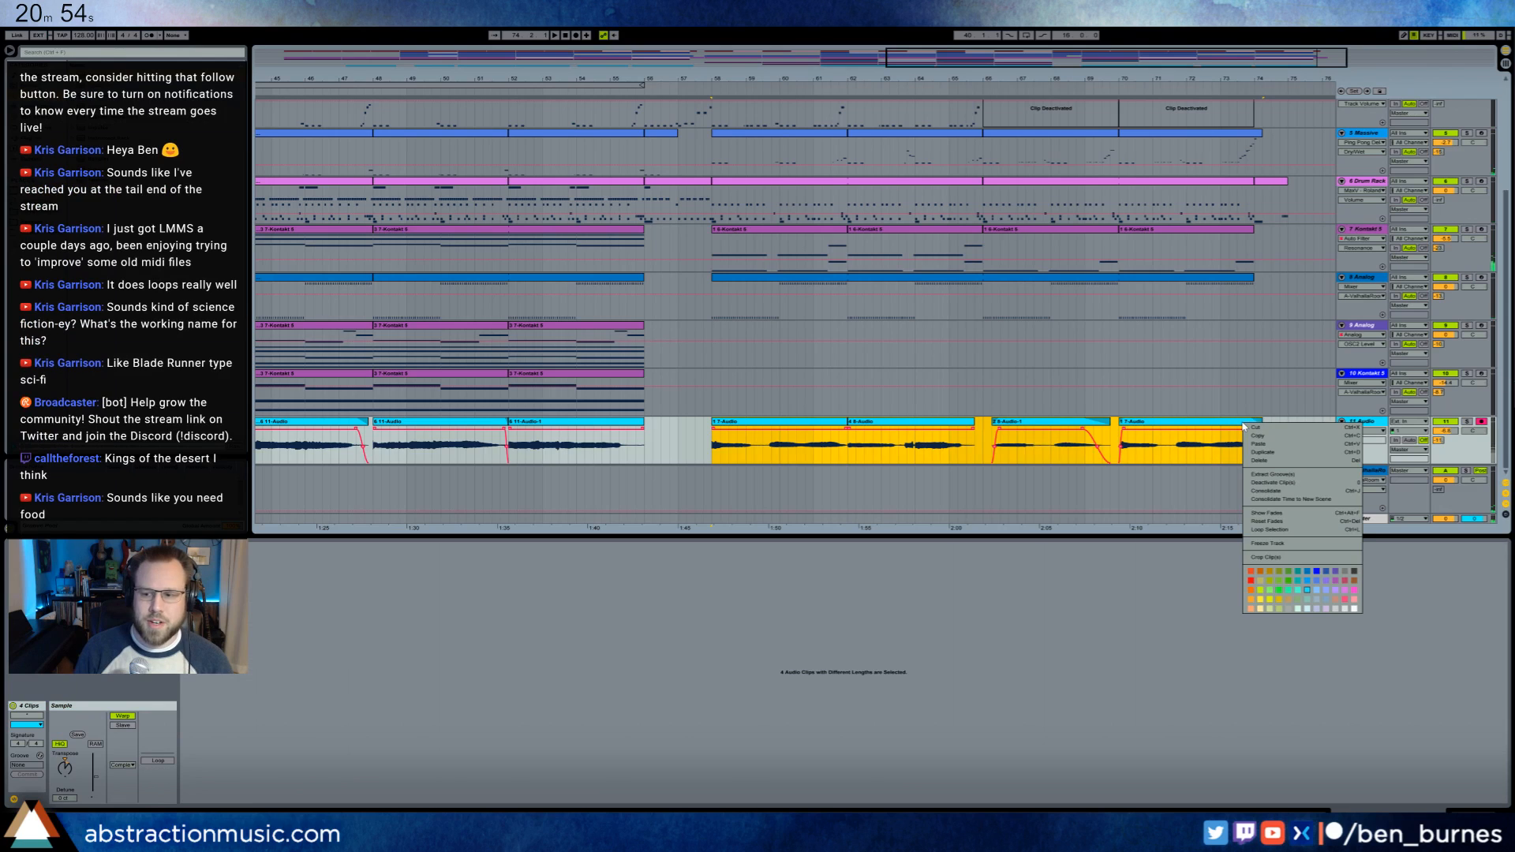
click(1252, 582)
- Play back the arrangement from bar 48 through the transition to judge the returning section
click(713, 338)
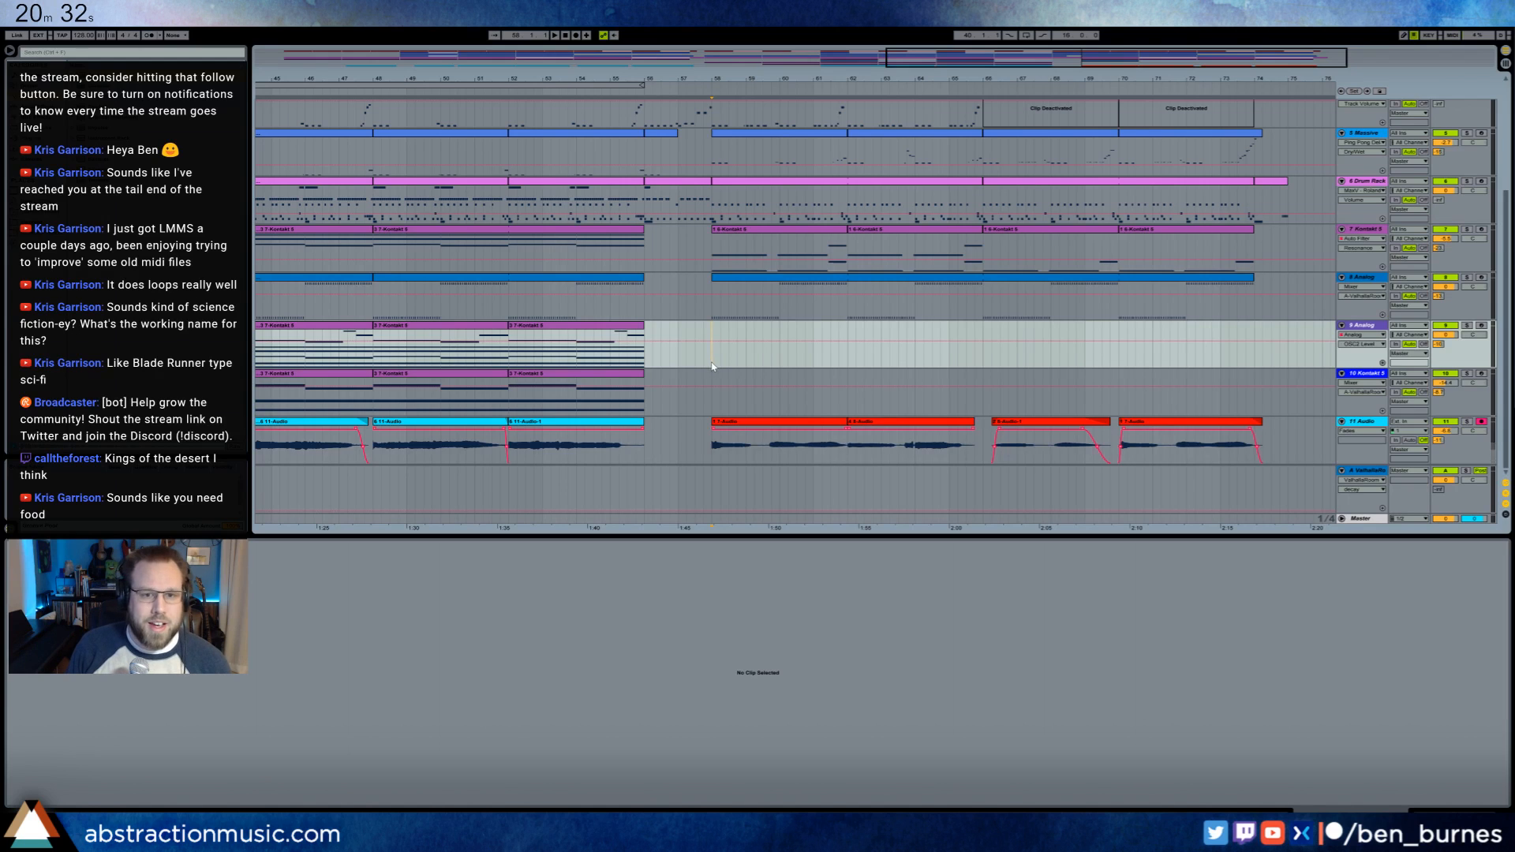
scroll(713, 366, up, 5)
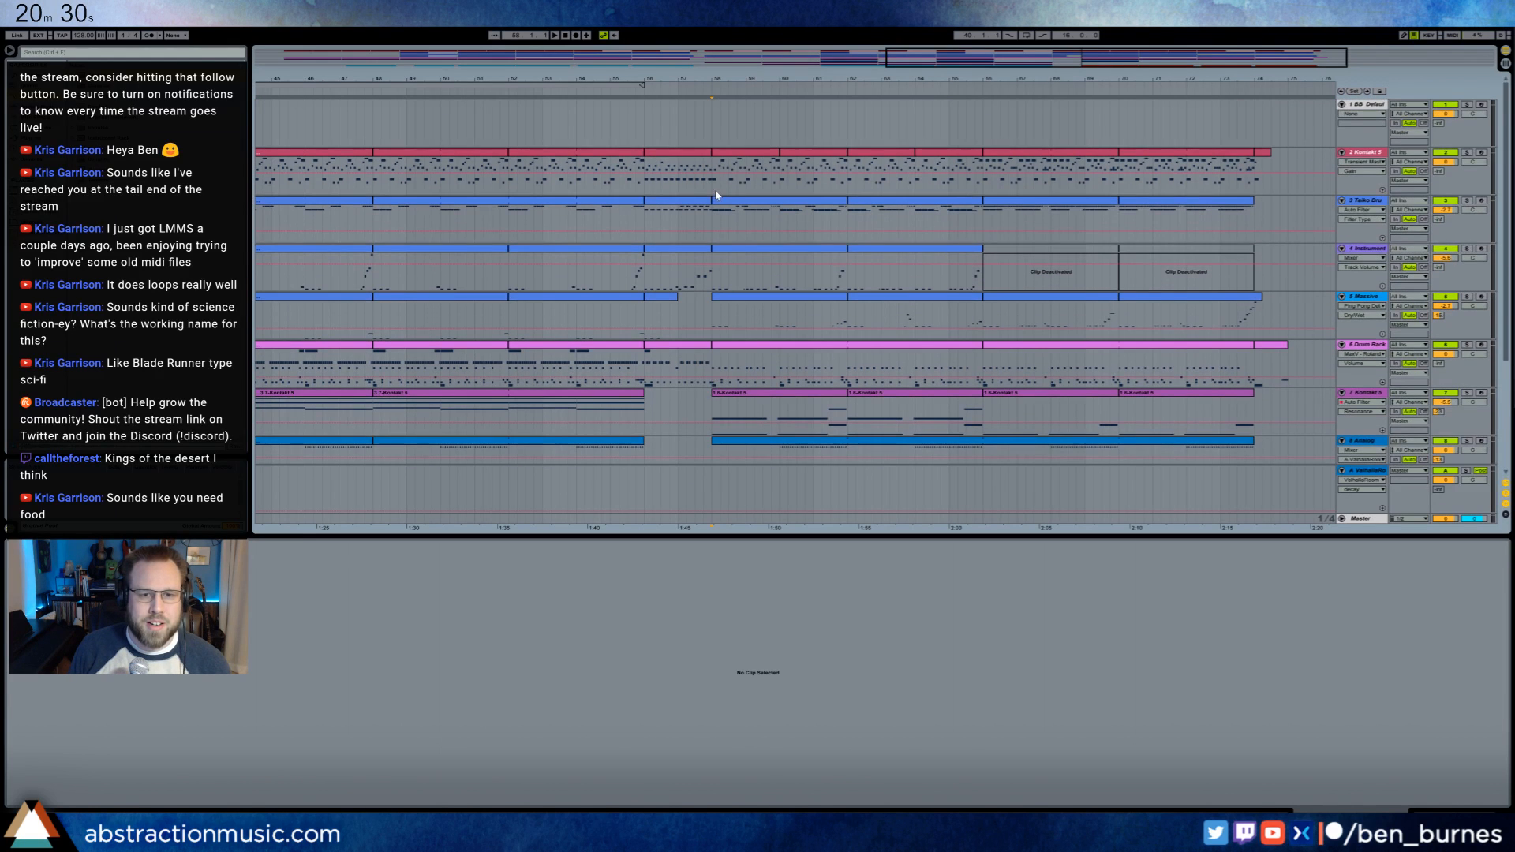
click(708, 190)
click(371, 187)
key(space)
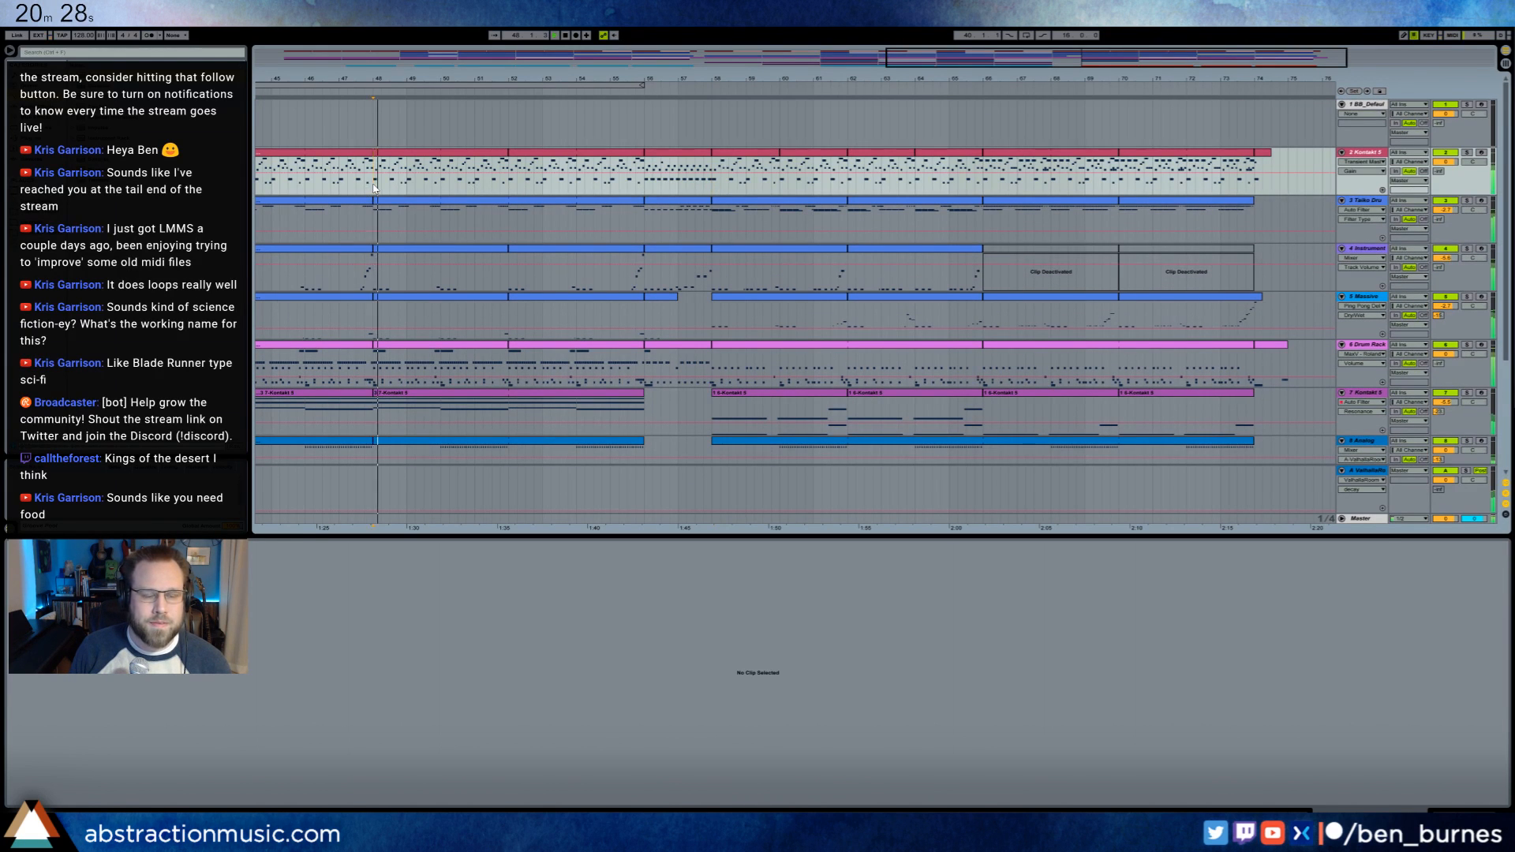
scroll(691, 271, down, 4)
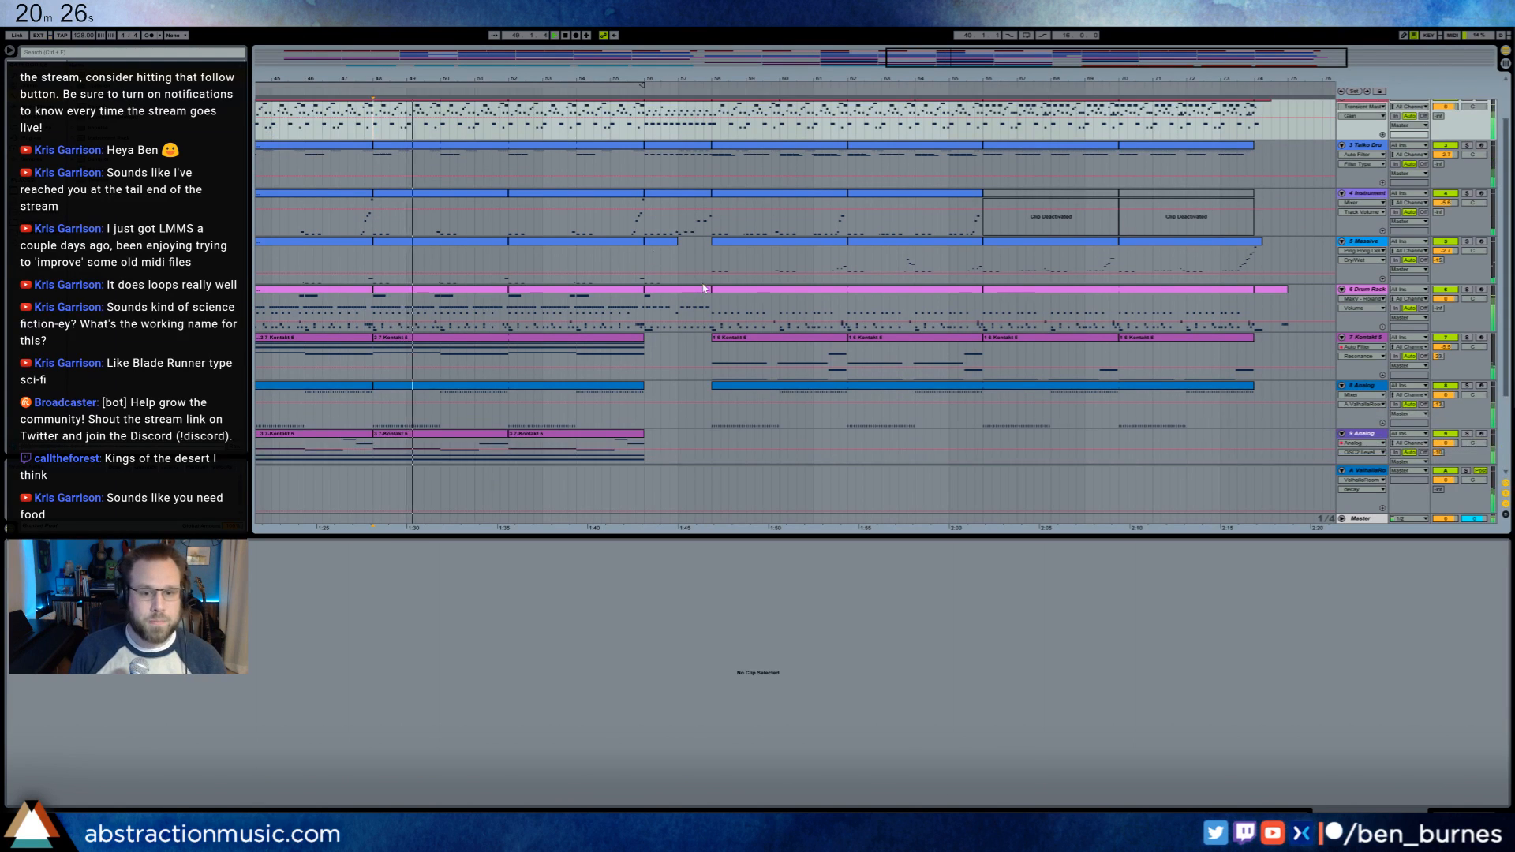
- Duplicate the Instrument track's two clips at bars 58 to 65 over the deactivated clips starting at bar 66
key(shift+Tab)
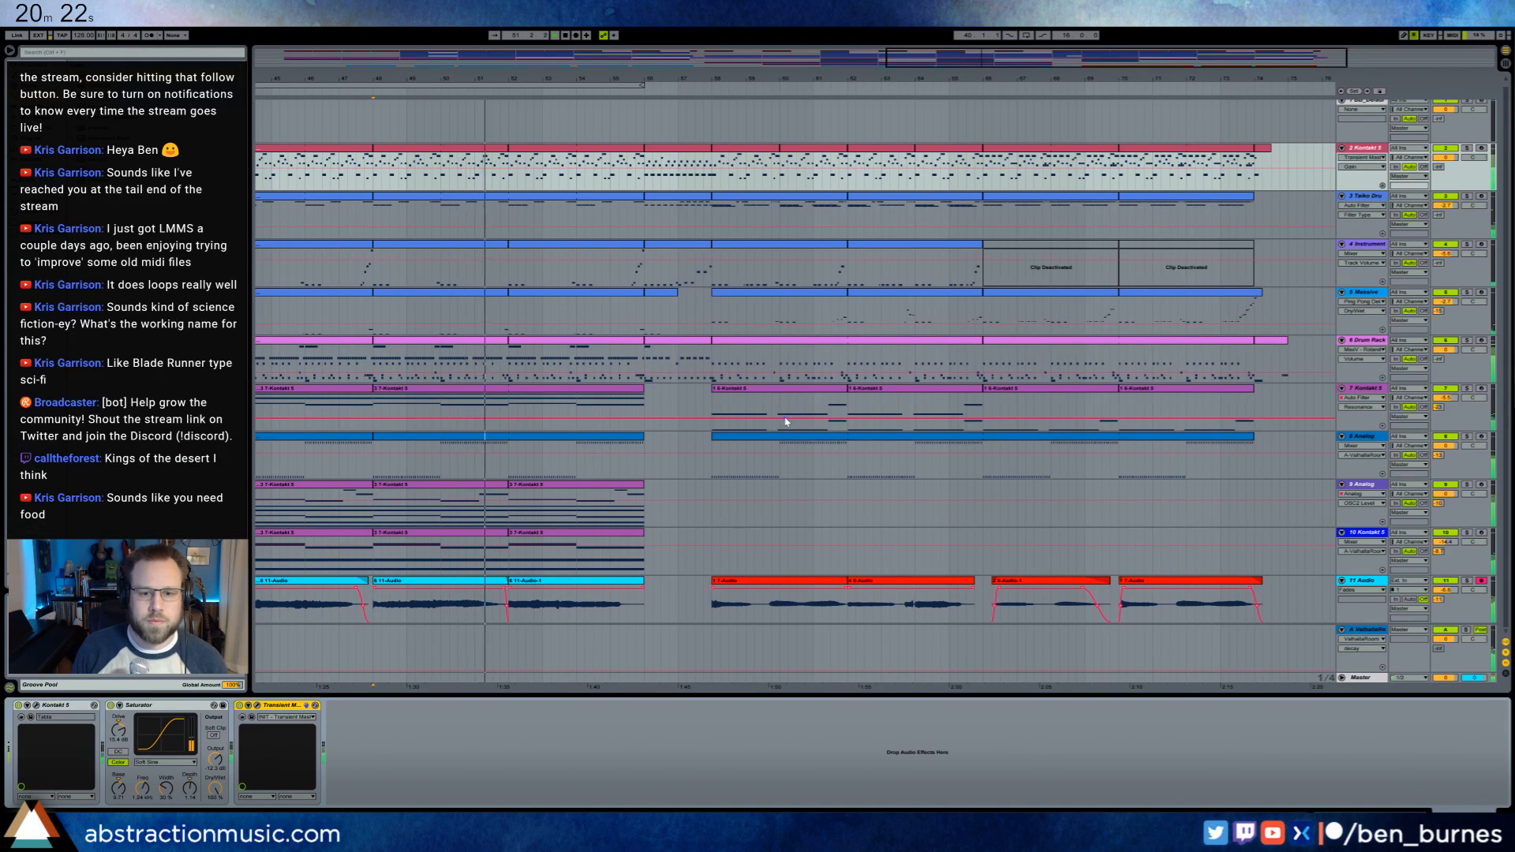
click(807, 245)
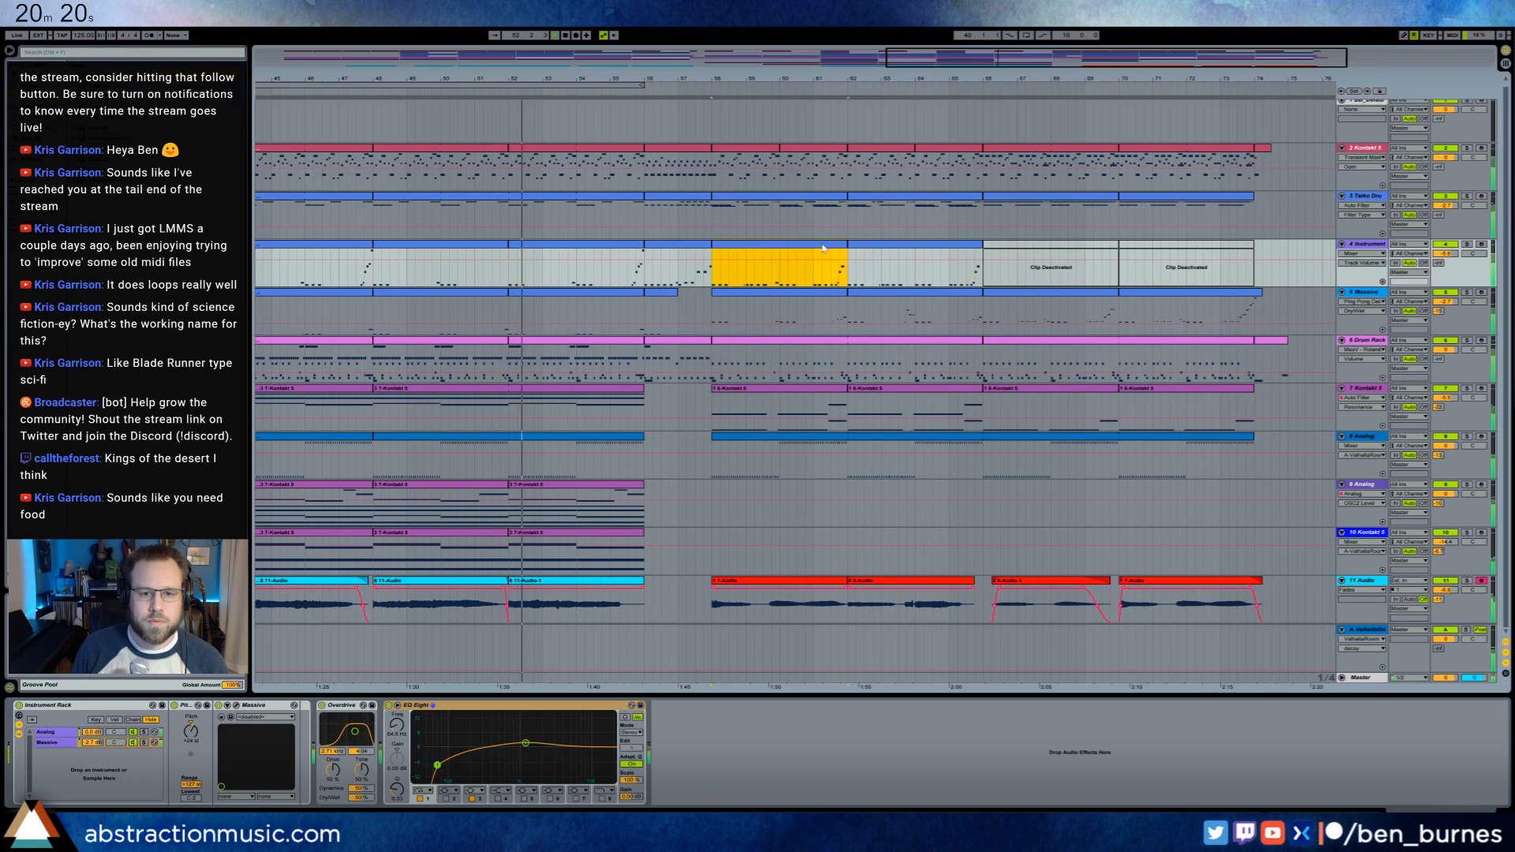
click(882, 244)
shift+click(782, 245)
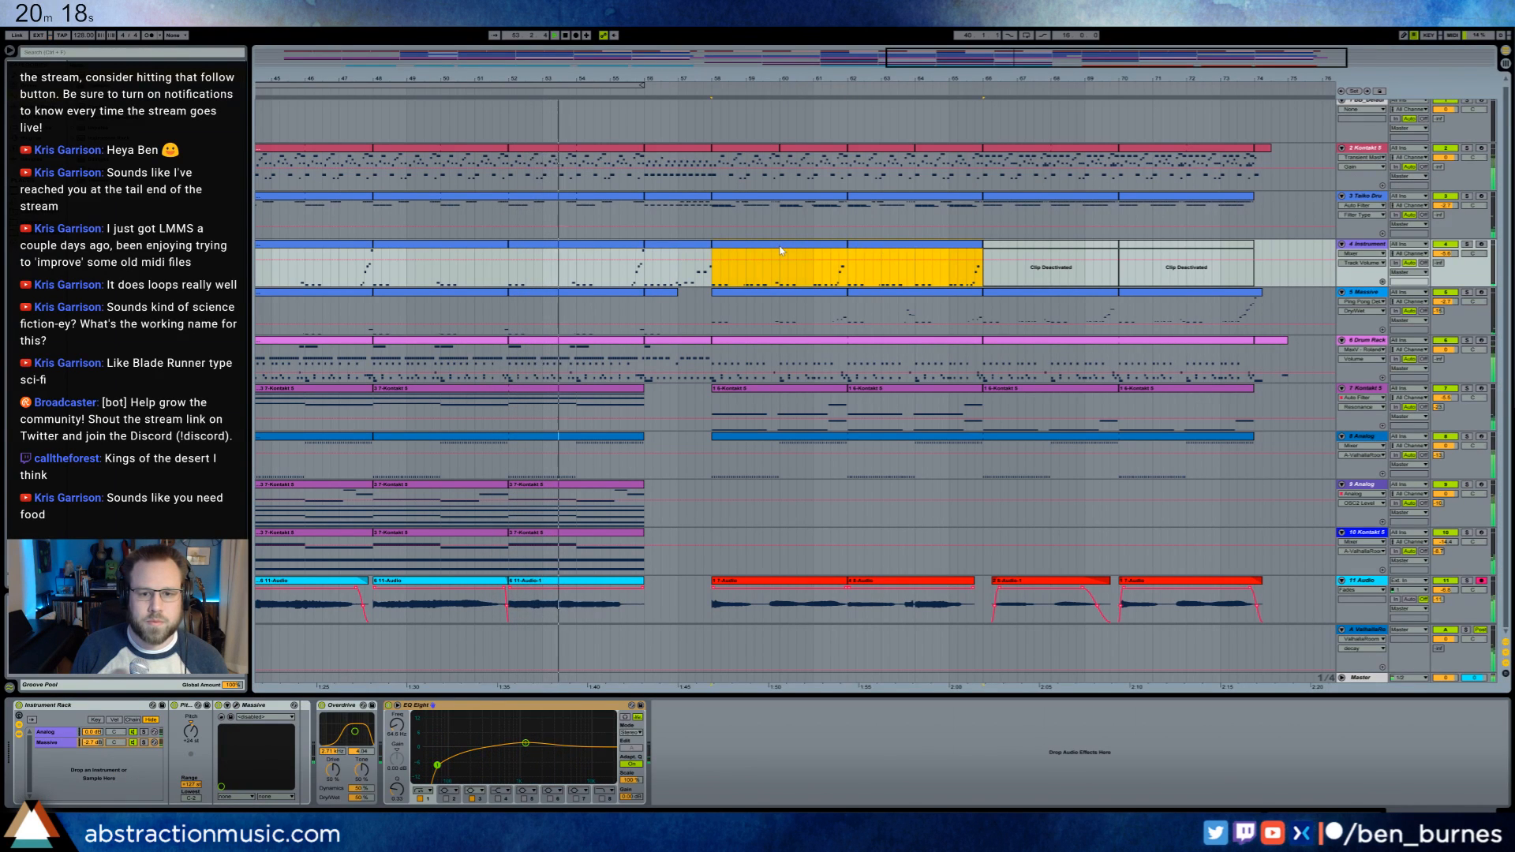
key(ctrl+d)
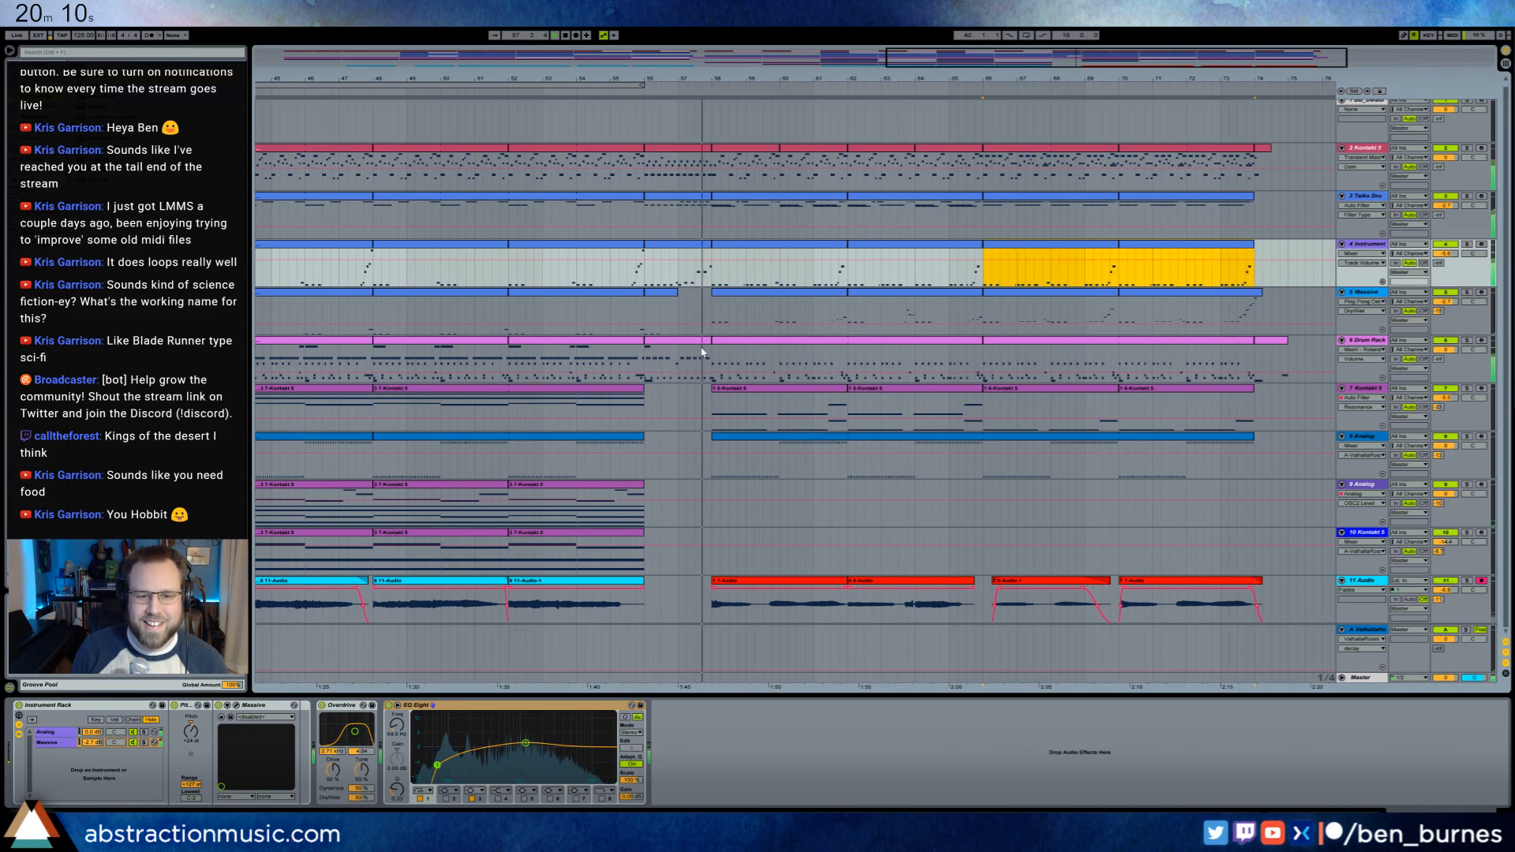
- Insert an empty two-bar MIDI clip on the 9-Analog track at bar 56 and open it for note editing
click(641, 511)
click(641, 546)
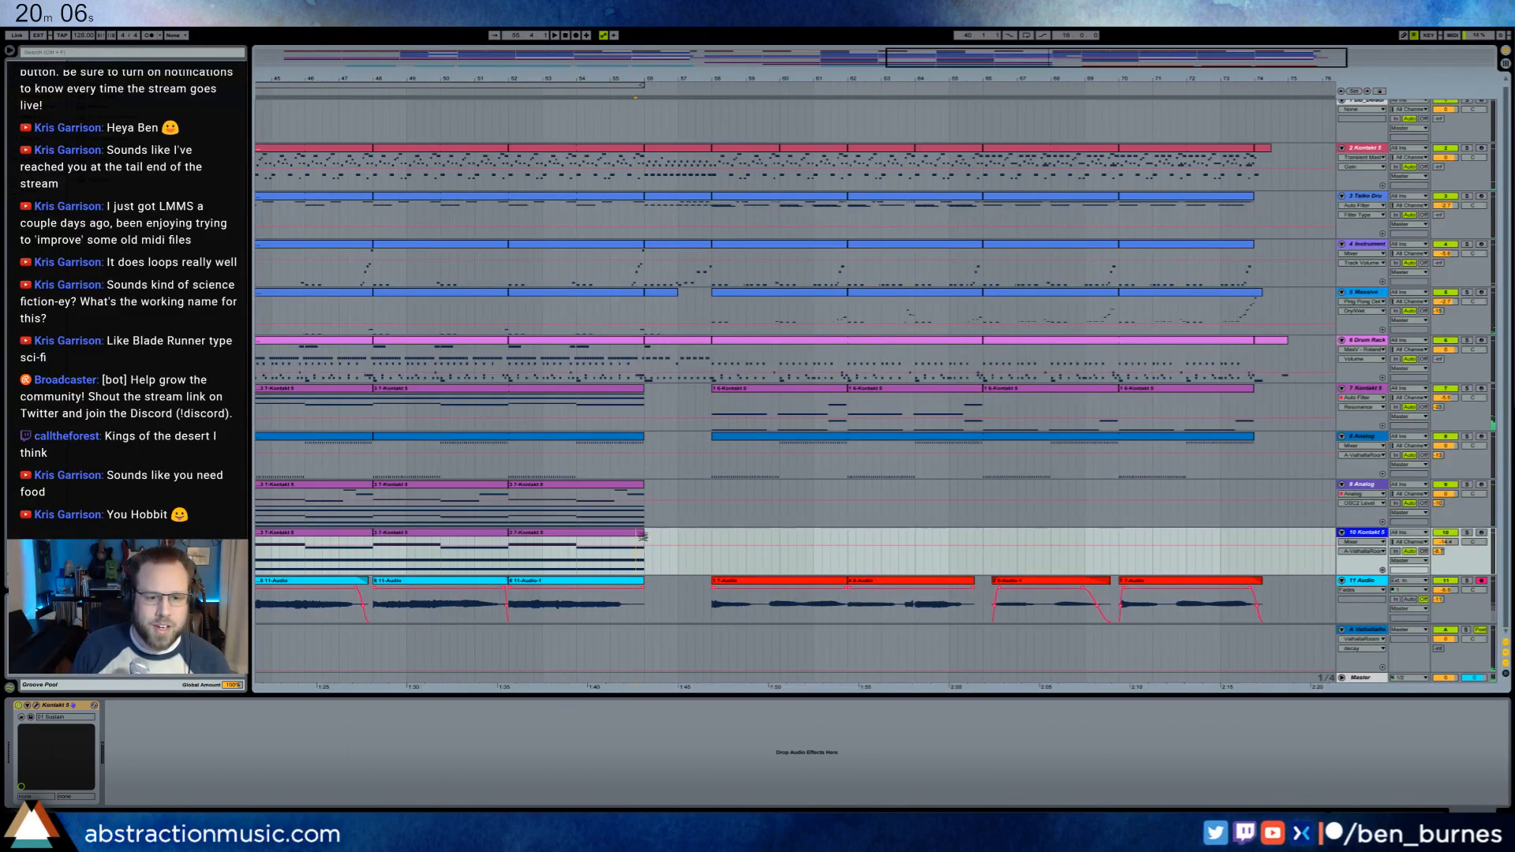
click(622, 488)
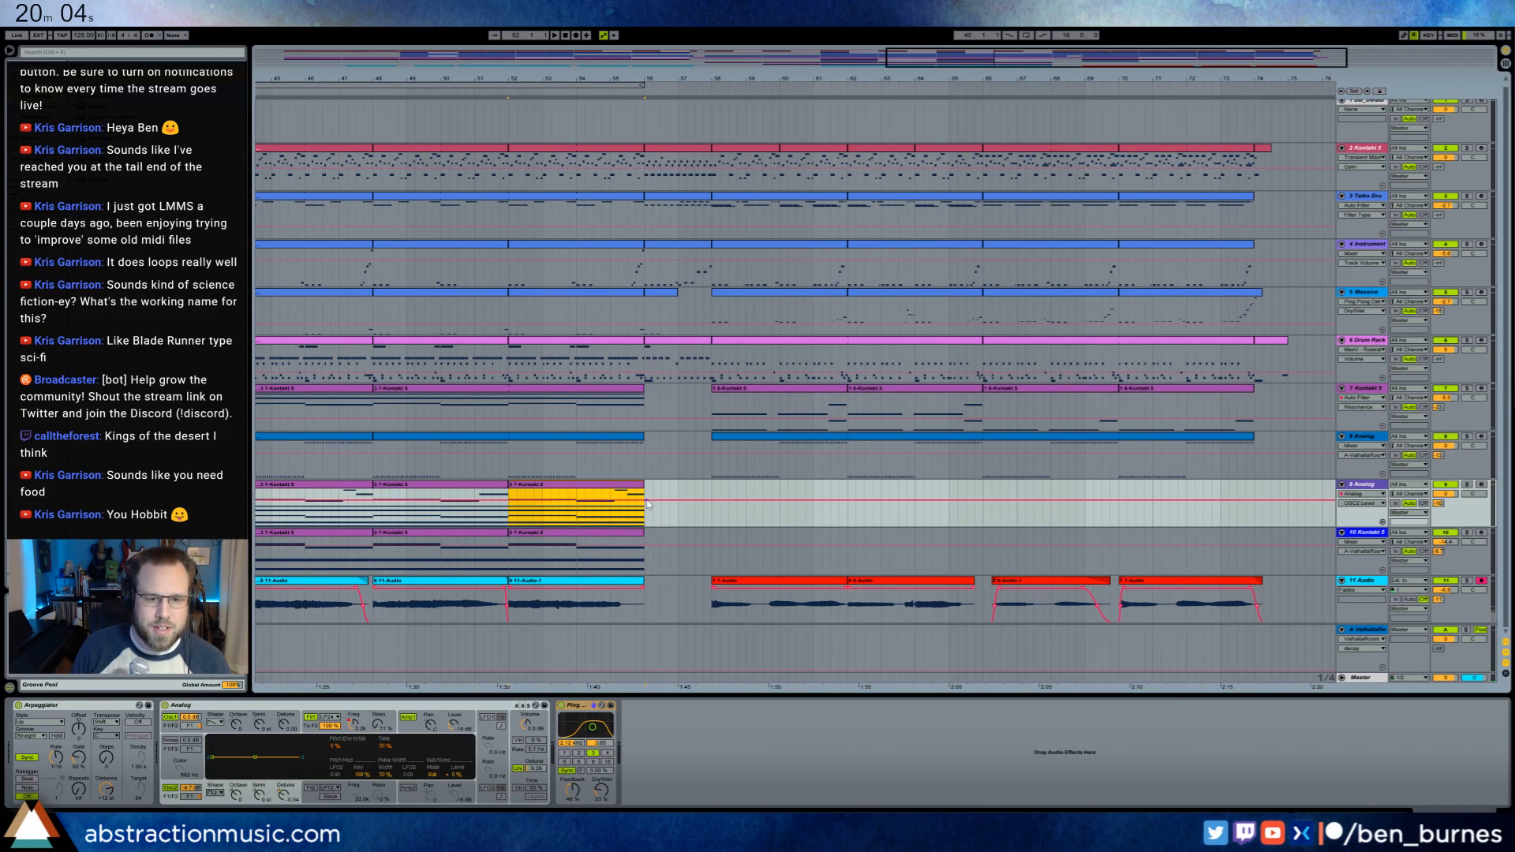
key(ctrl+shift+m)
double_click(698, 487)
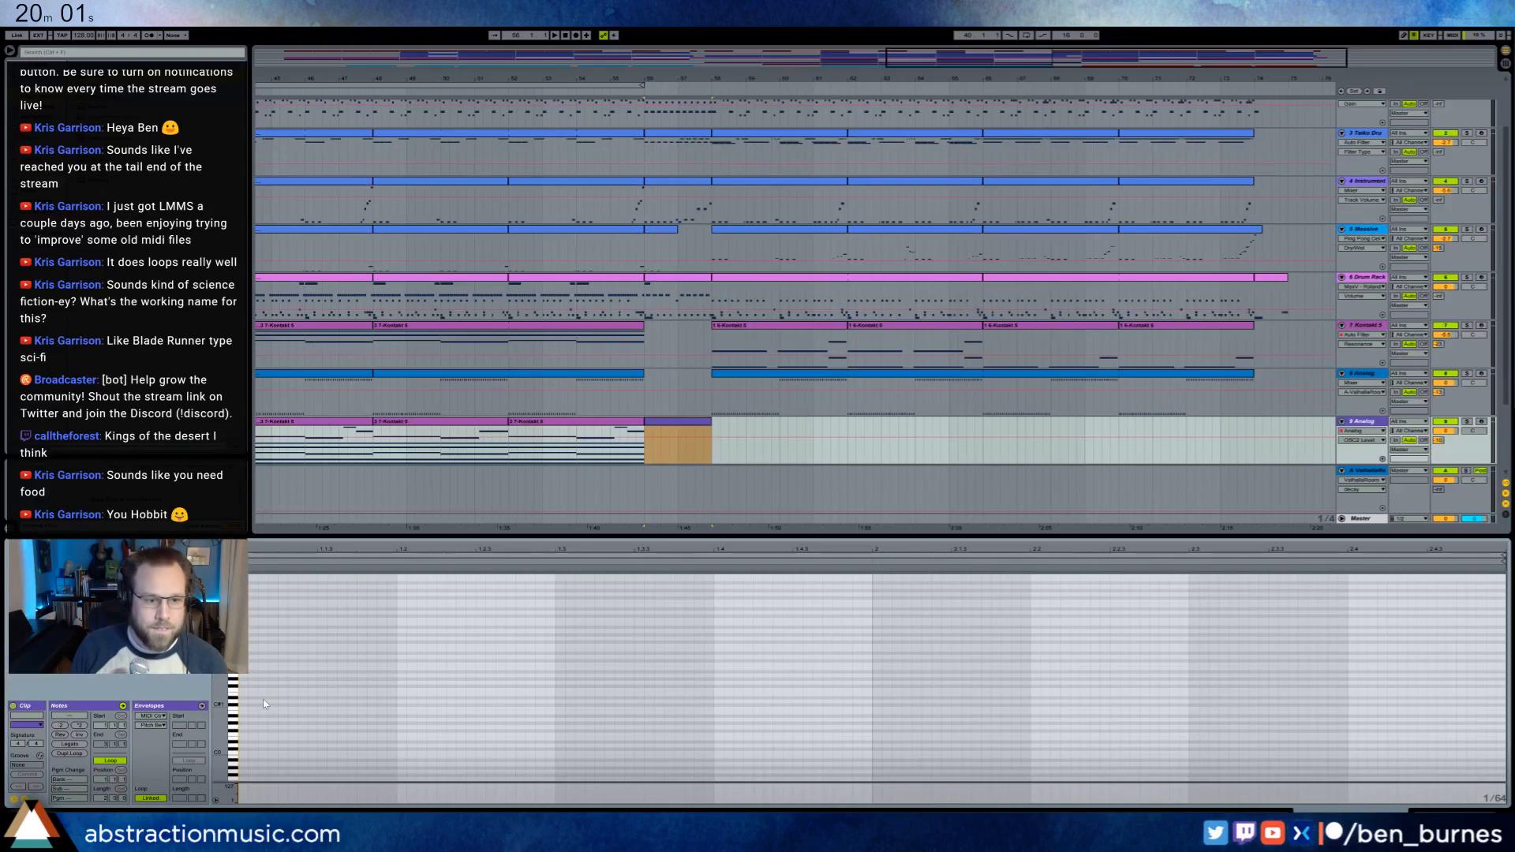
- Copy the opening chord notes from the bar 52 clip on the 9 Analog track into the empty clip at bar 56
click(519, 423)
click(450, 704)
drag(436, 618, 454, 720)
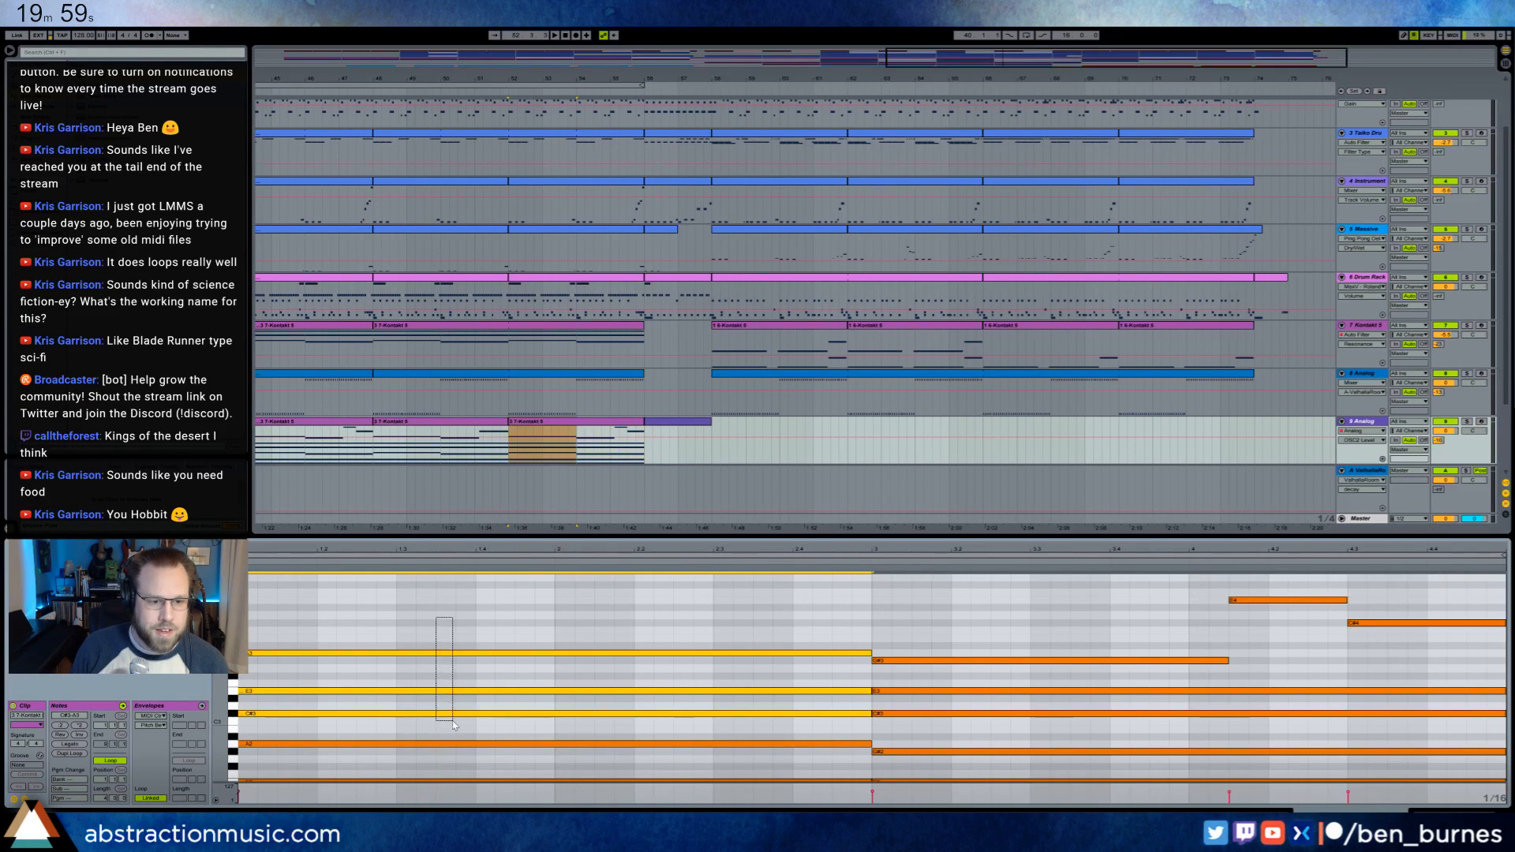
click(683, 433)
click(273, 608)
key(ctrl+v)
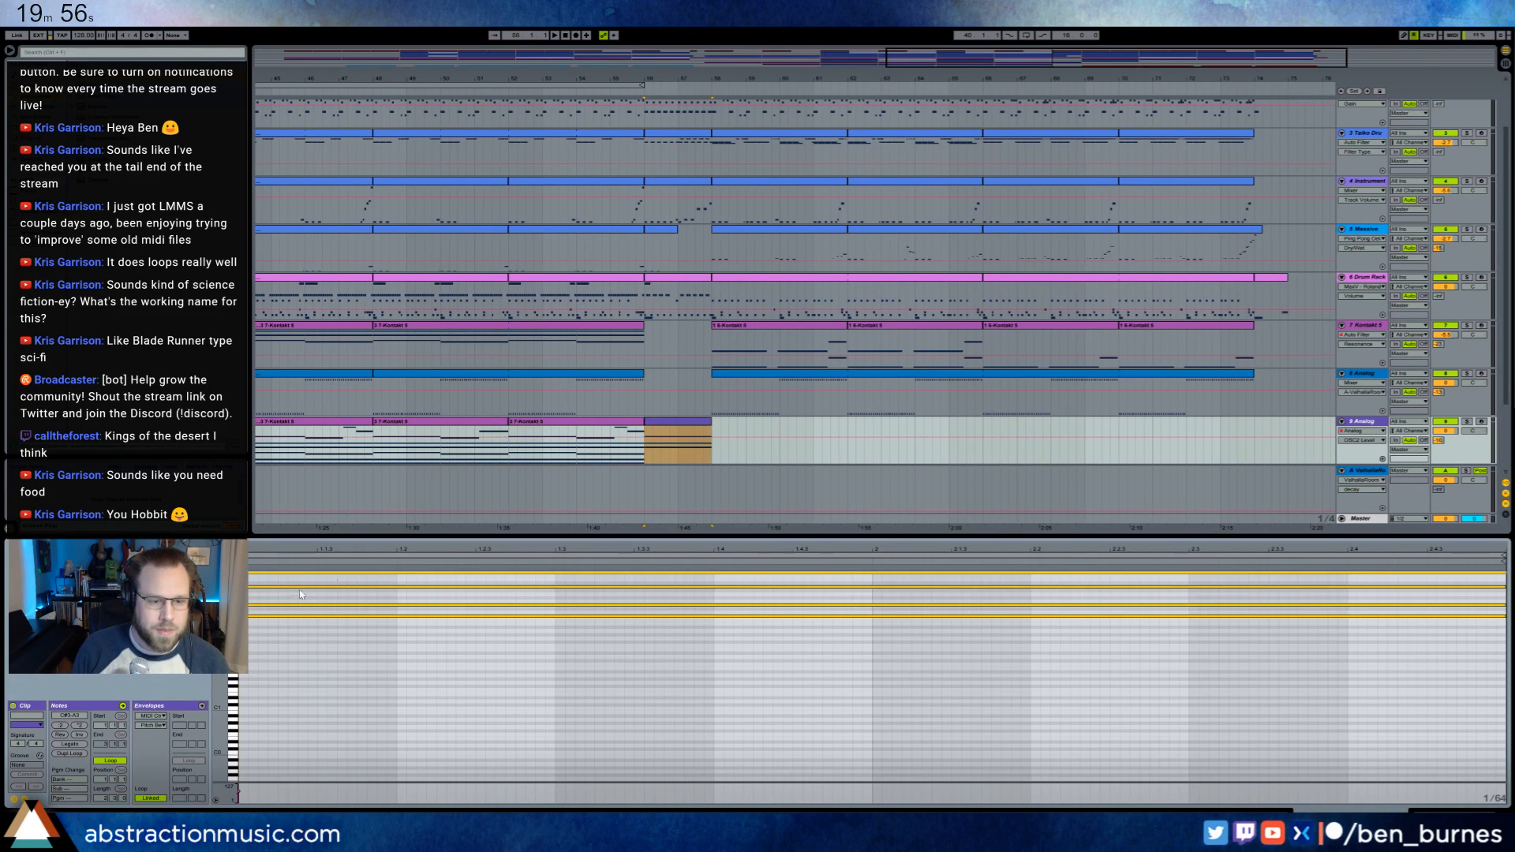
- Audition the pasted chord and layer a copy of it one octave lower
scroll(387, 677, up, 3)
key(space)
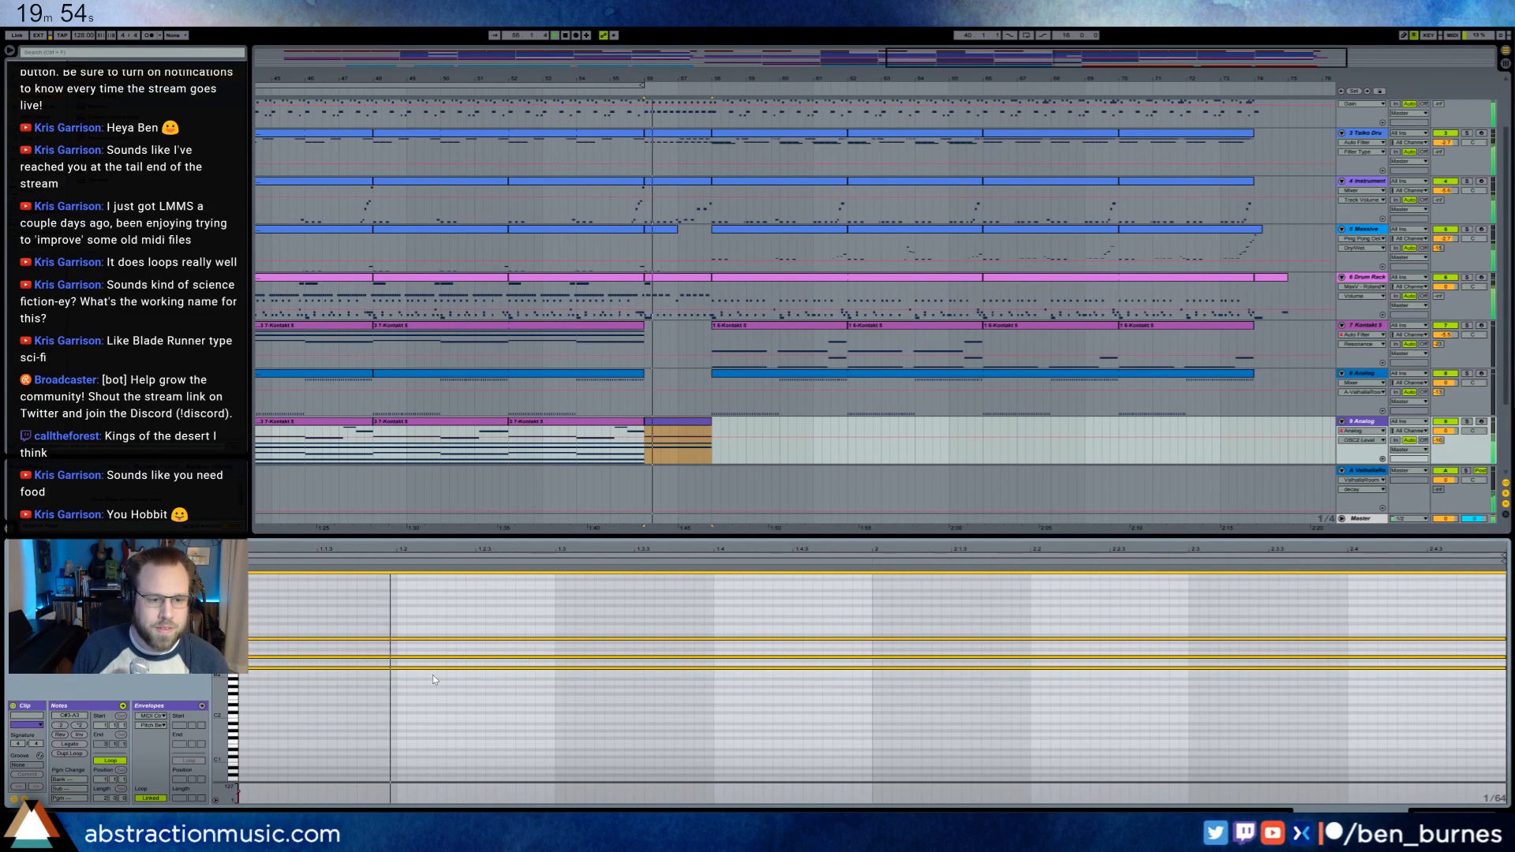
key(shift+Down)
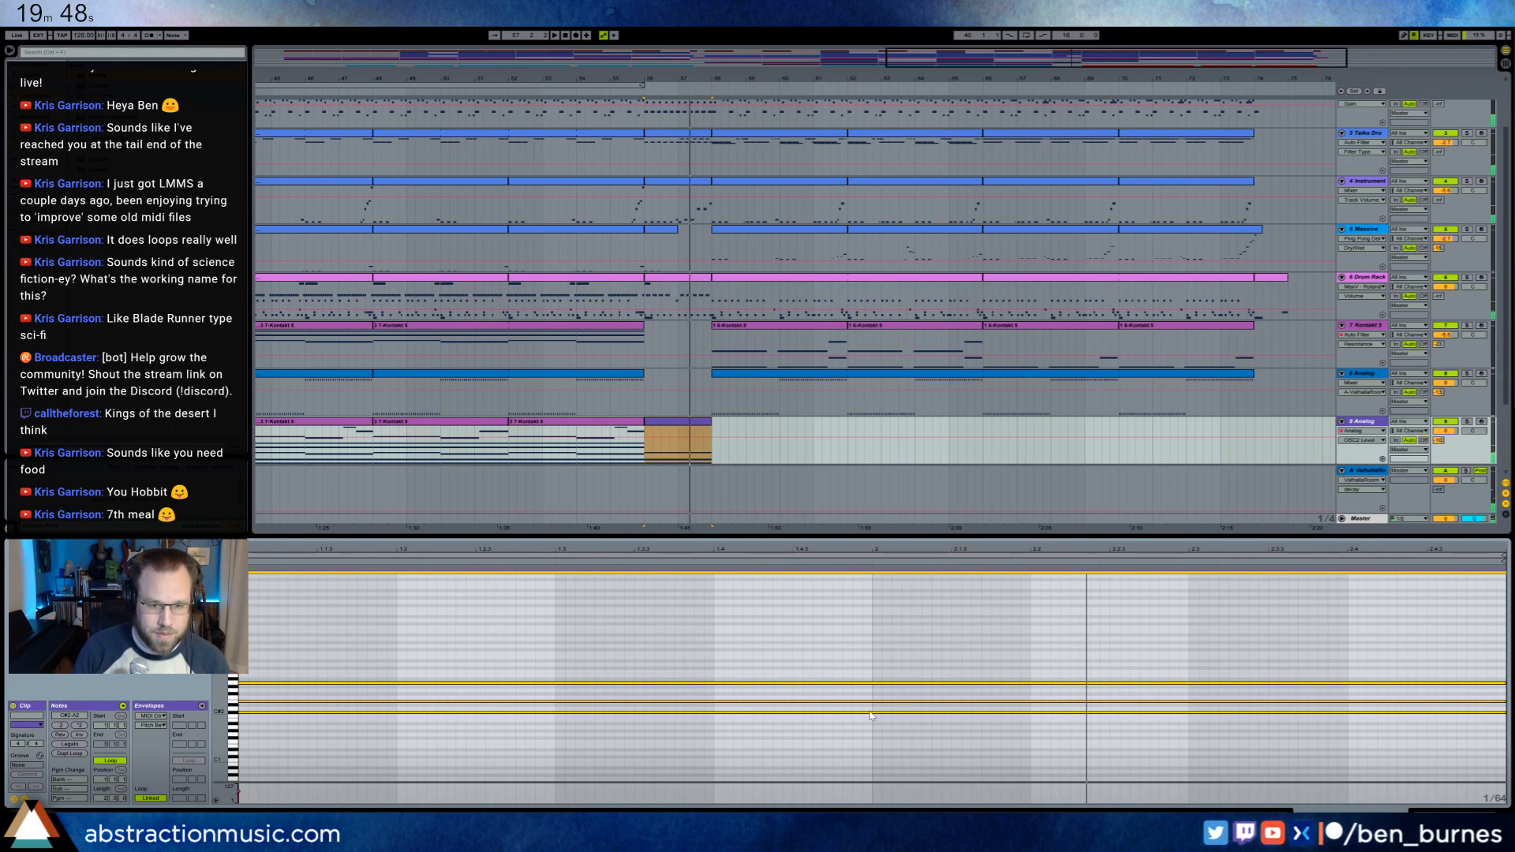
key(ctrl+z)
key(ctrl+c)
key(ctrl+v)
key(shift+Down)
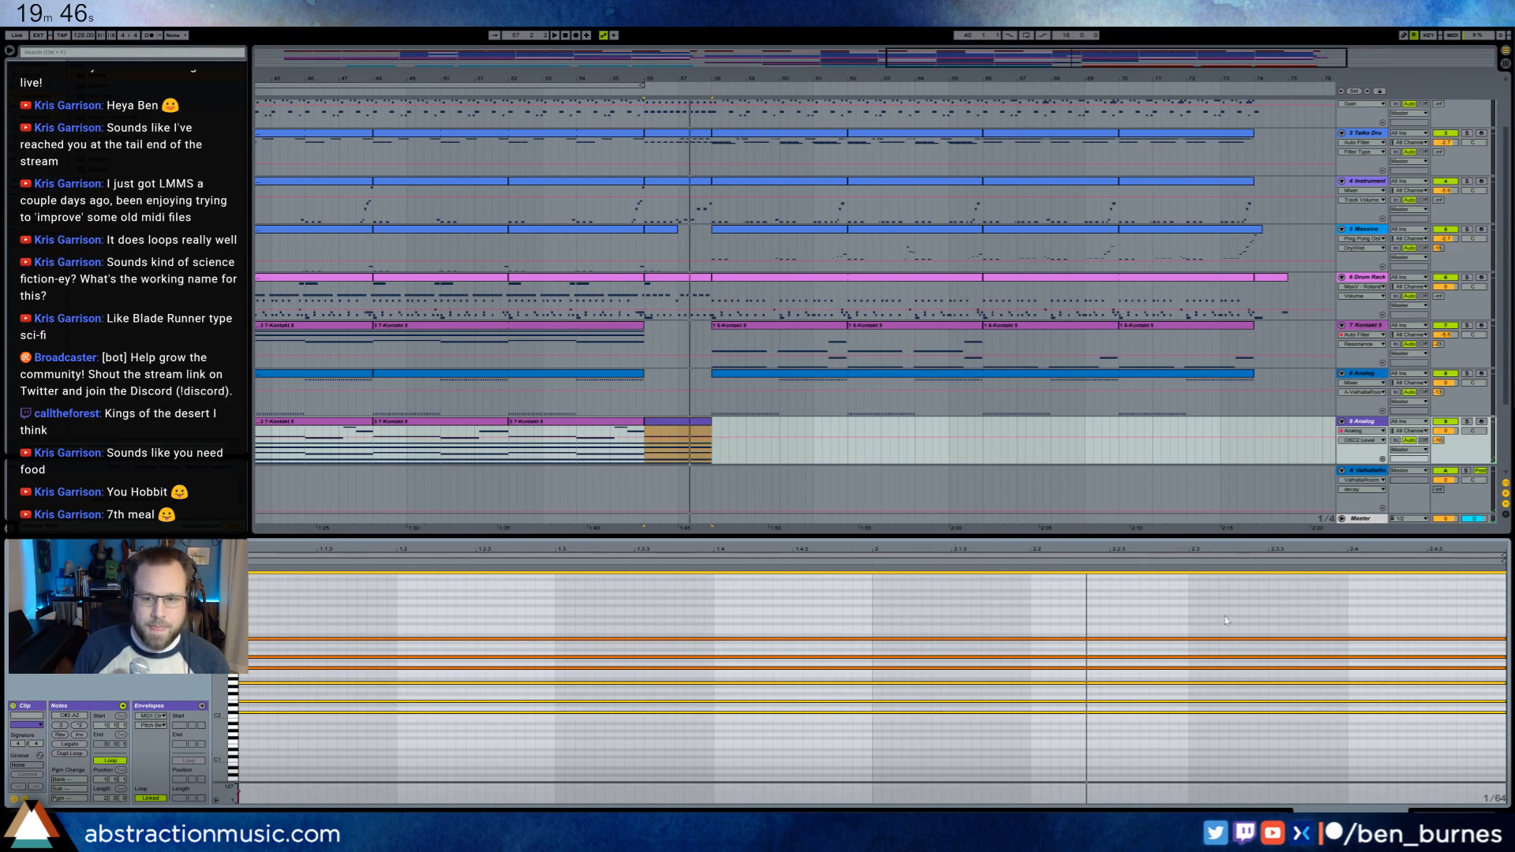
- Shorten all the chord notes to end one sixteenth before the clip's second bar
key(ctrl+a)
key(space)
drag(1504, 638, 820, 685)
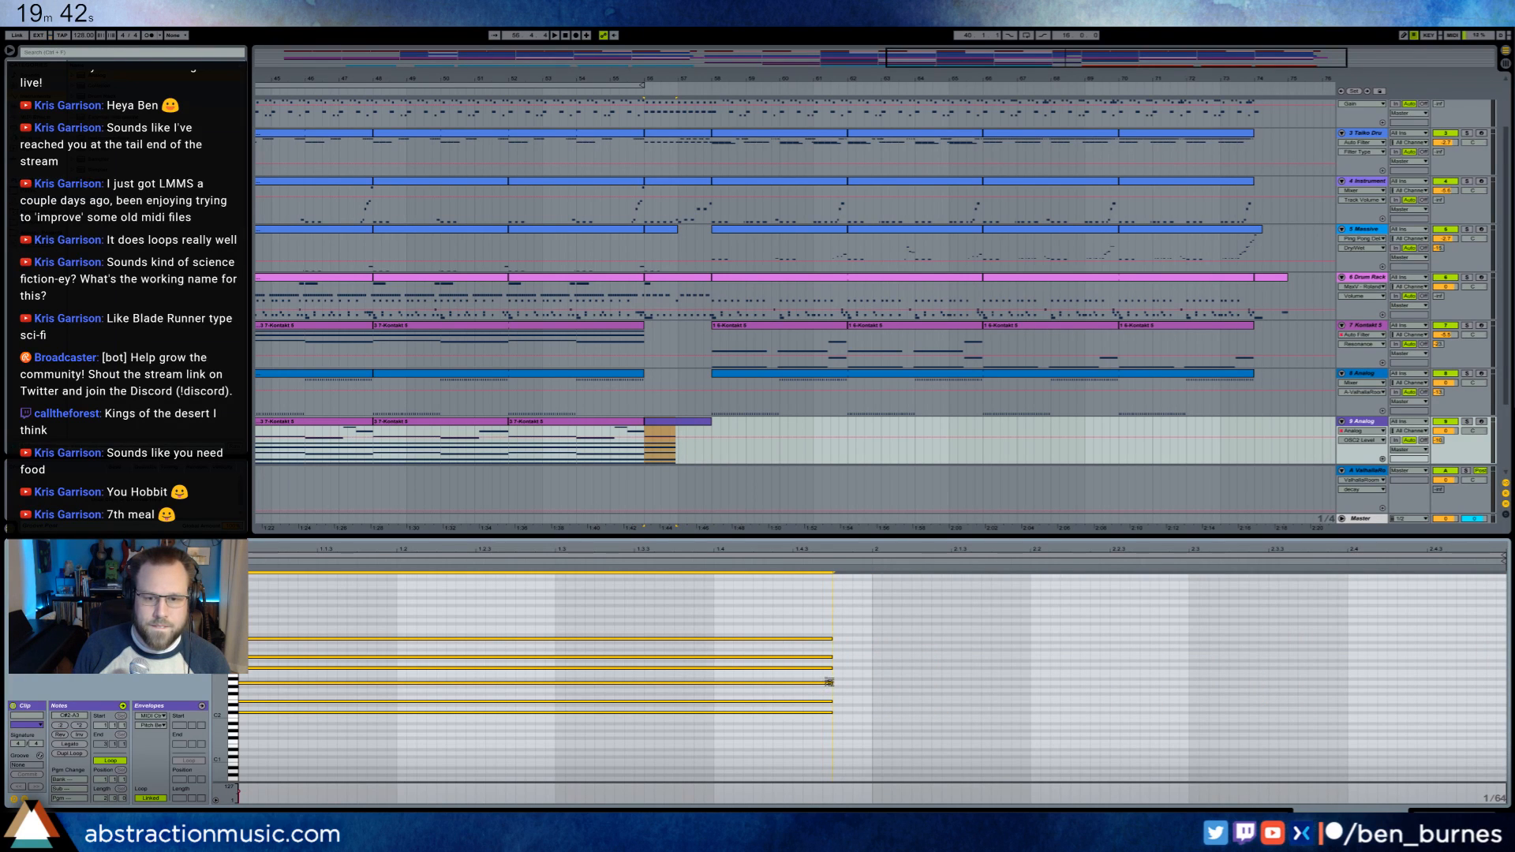
- Add a short higher note in the gap after the chord and duplicate the whole phrase into the second bar
double_click(841, 620)
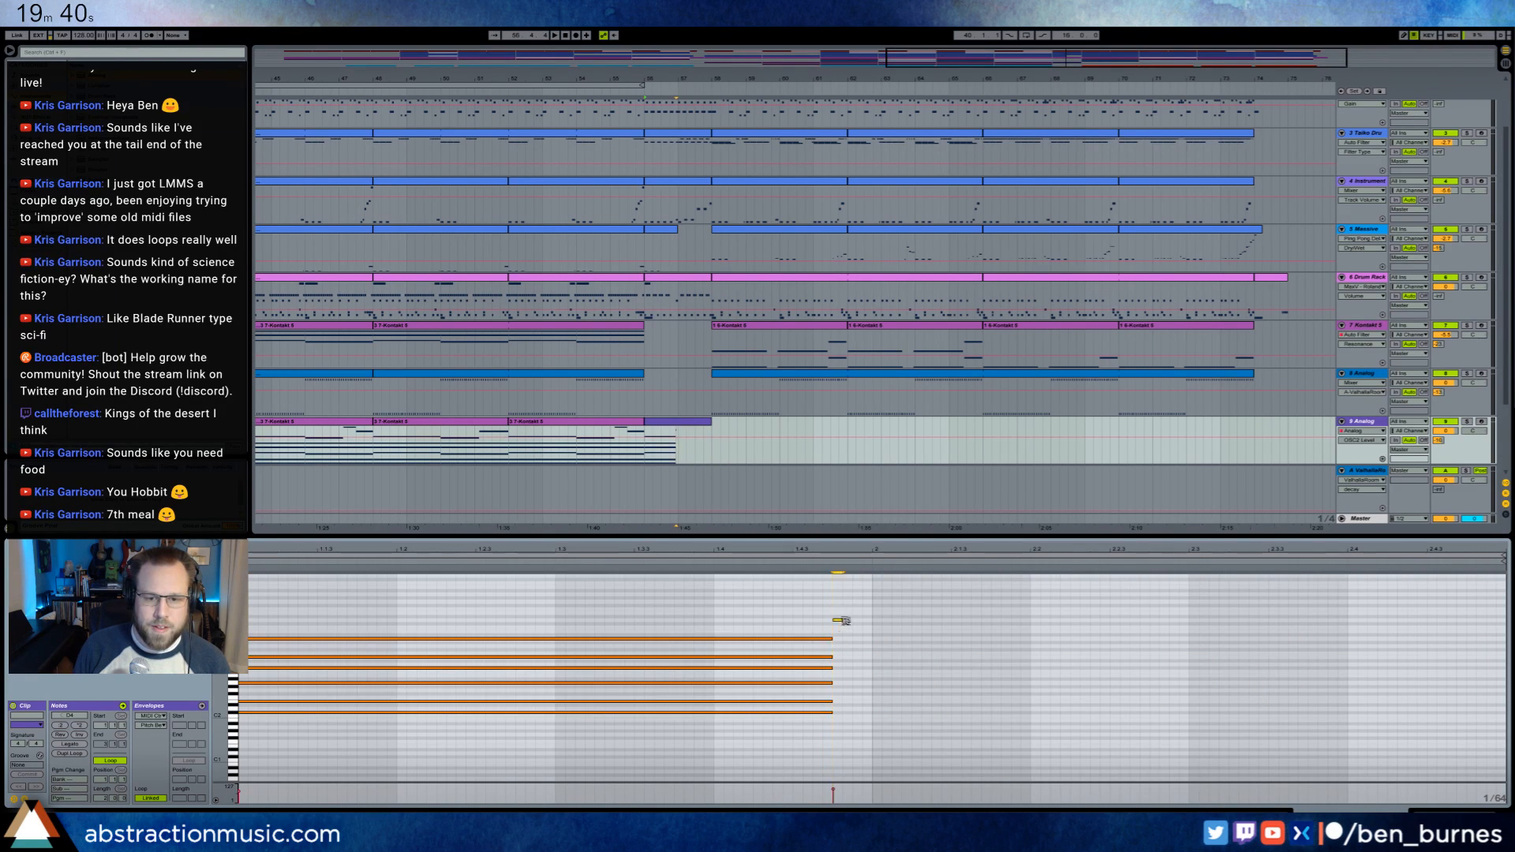
drag(783, 597, 852, 759)
key(ctrl+d)
key(space)
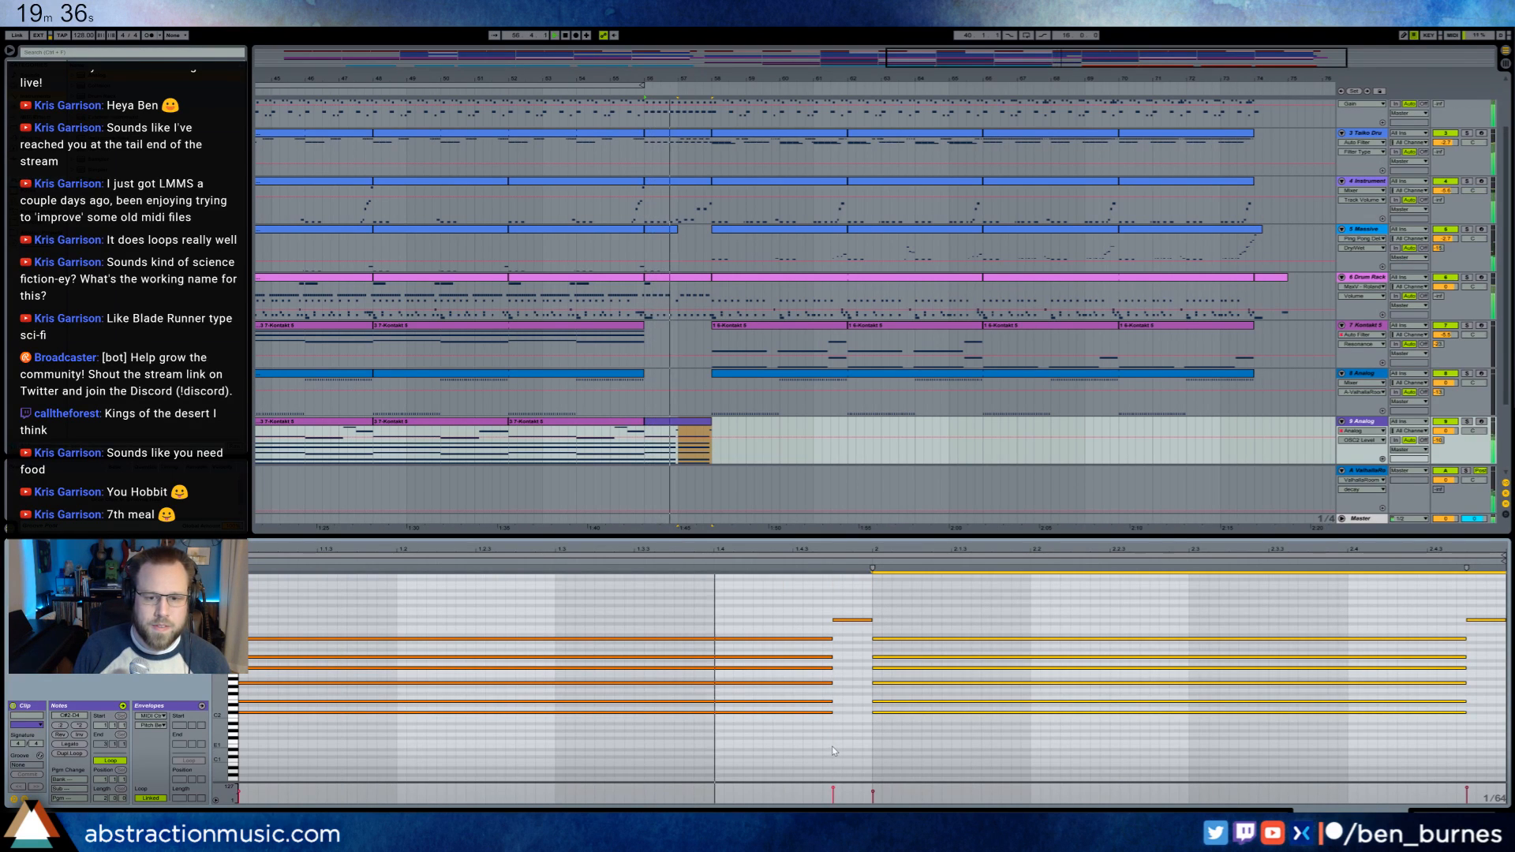
- Lower both short high notes by one semitone and audition the phrase
key(space)
click(855, 621)
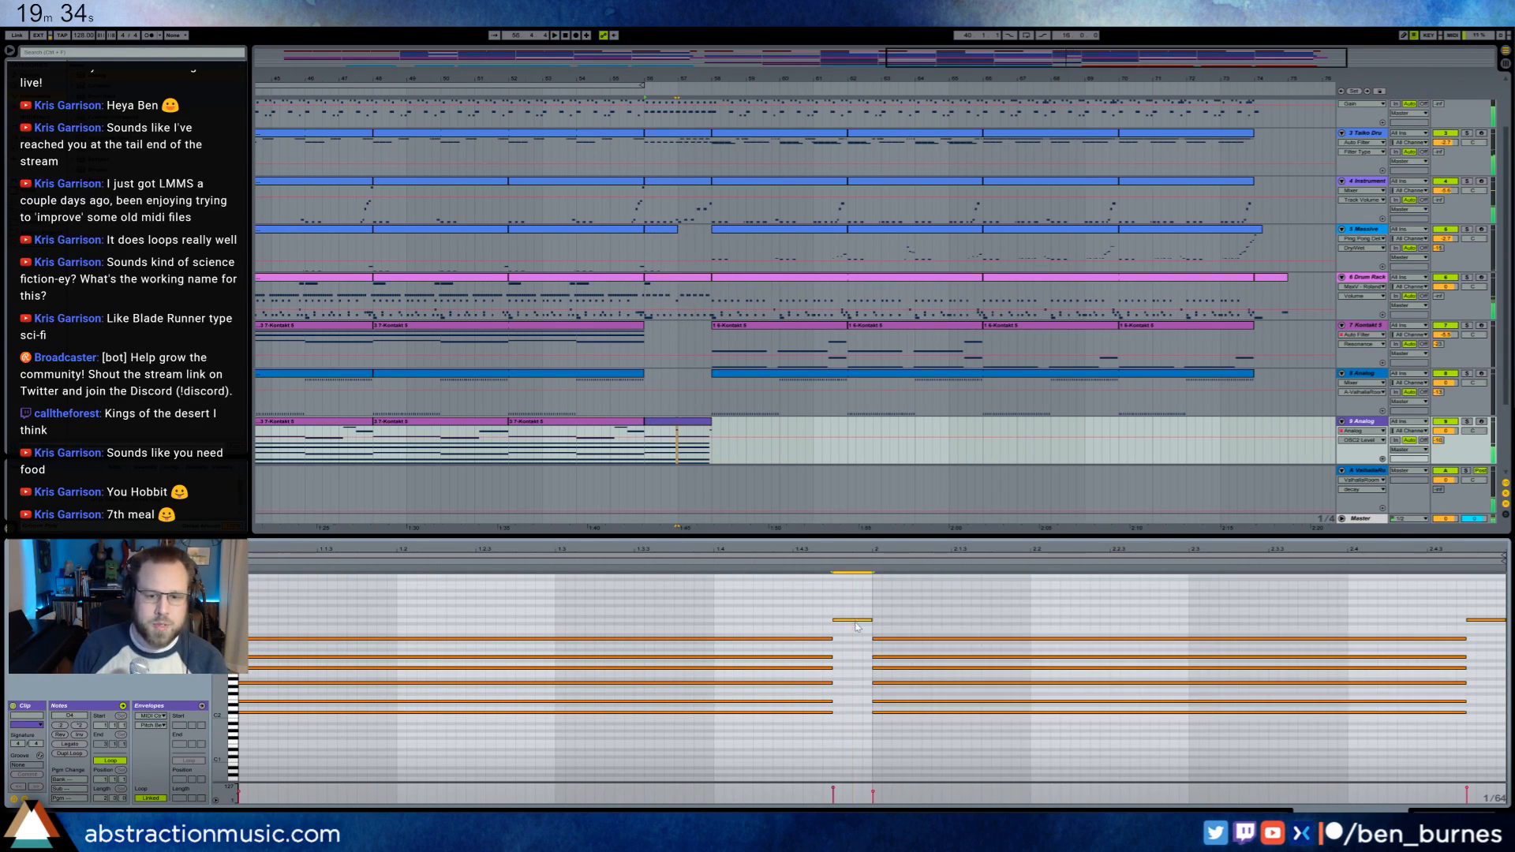
key(space)
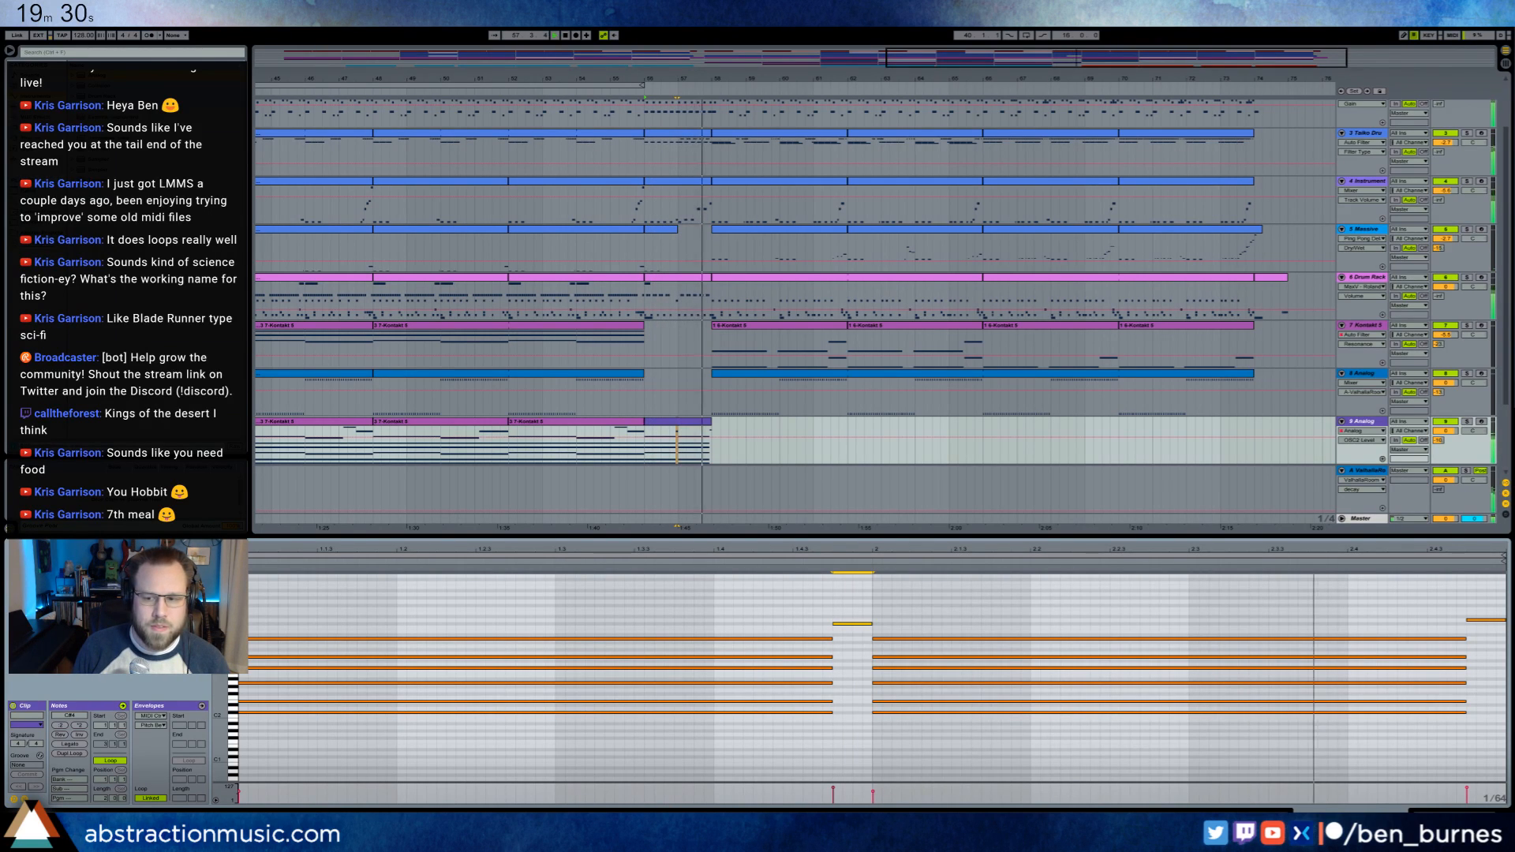
drag(1485, 620, 1486, 624)
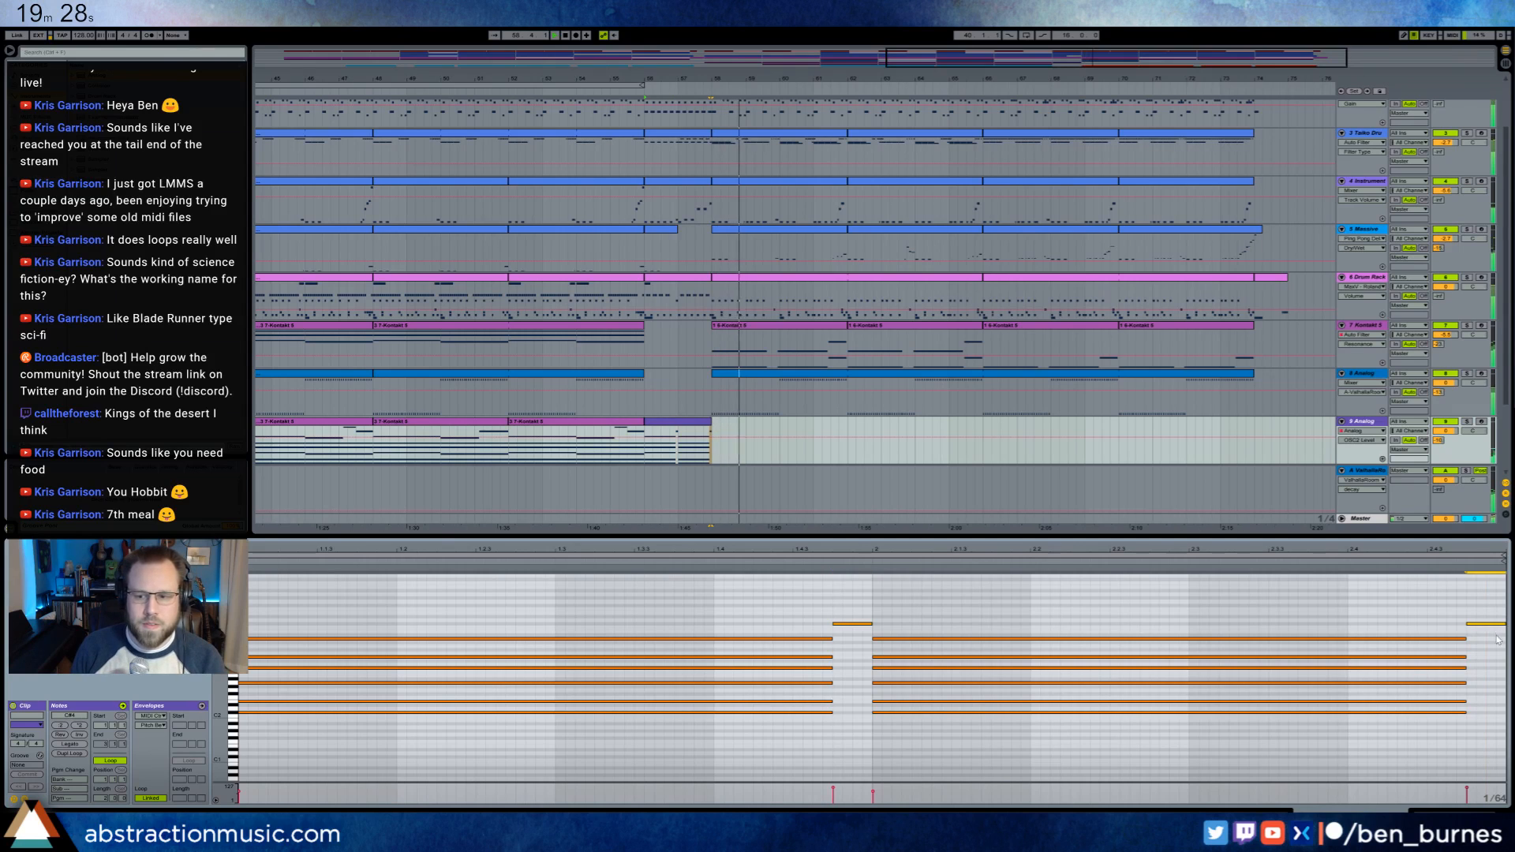
key(space)
- Delete the short high notes and upper chord notes in both bars, keeping the lower-octave chords, and audition the clip
drag(780, 598, 1502, 673)
key(Delete)
key(space)
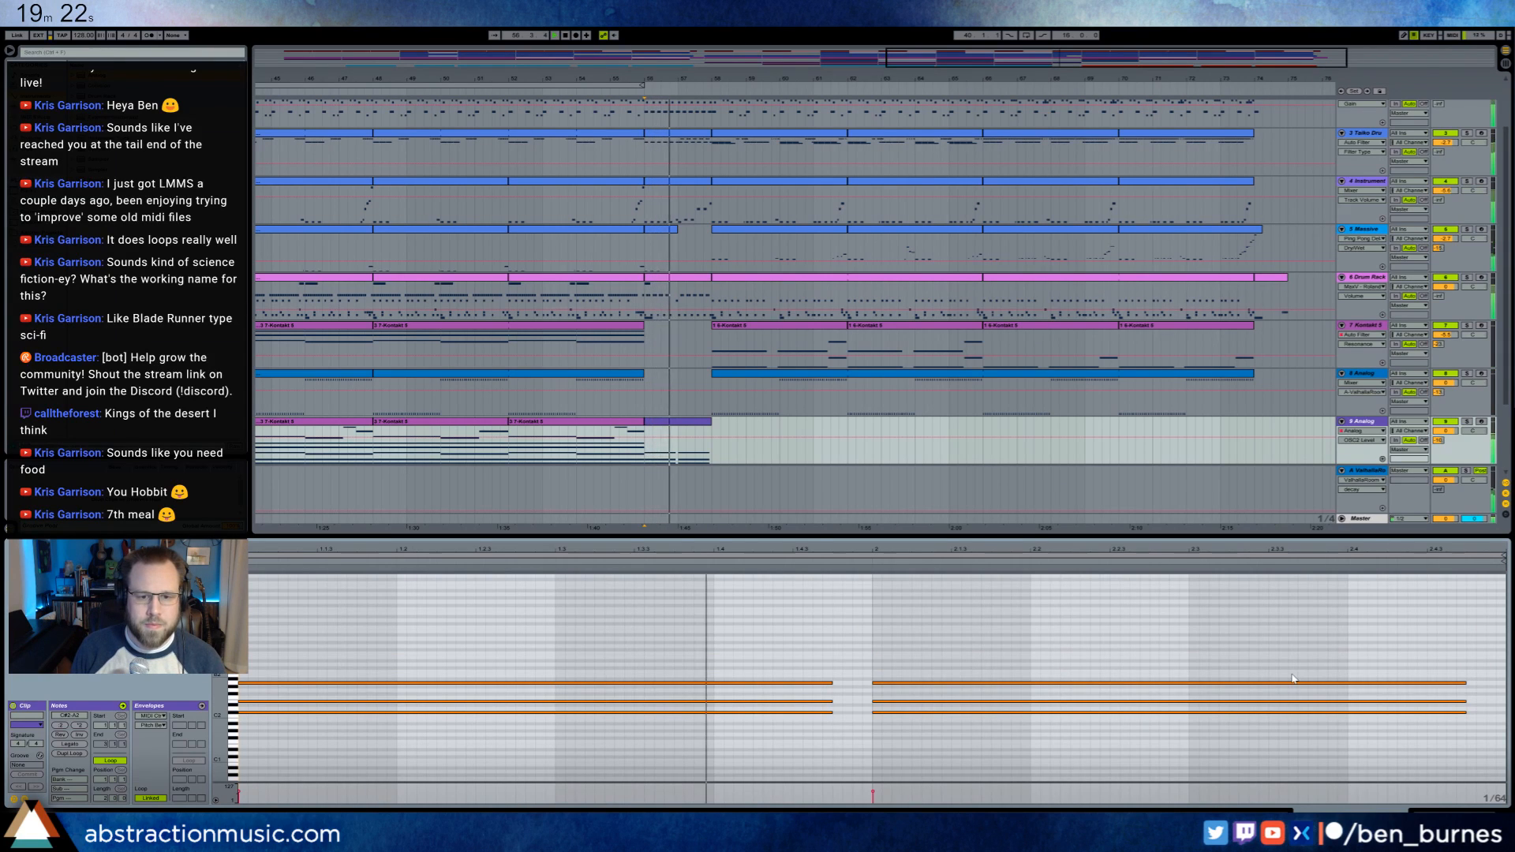
click(782, 645)
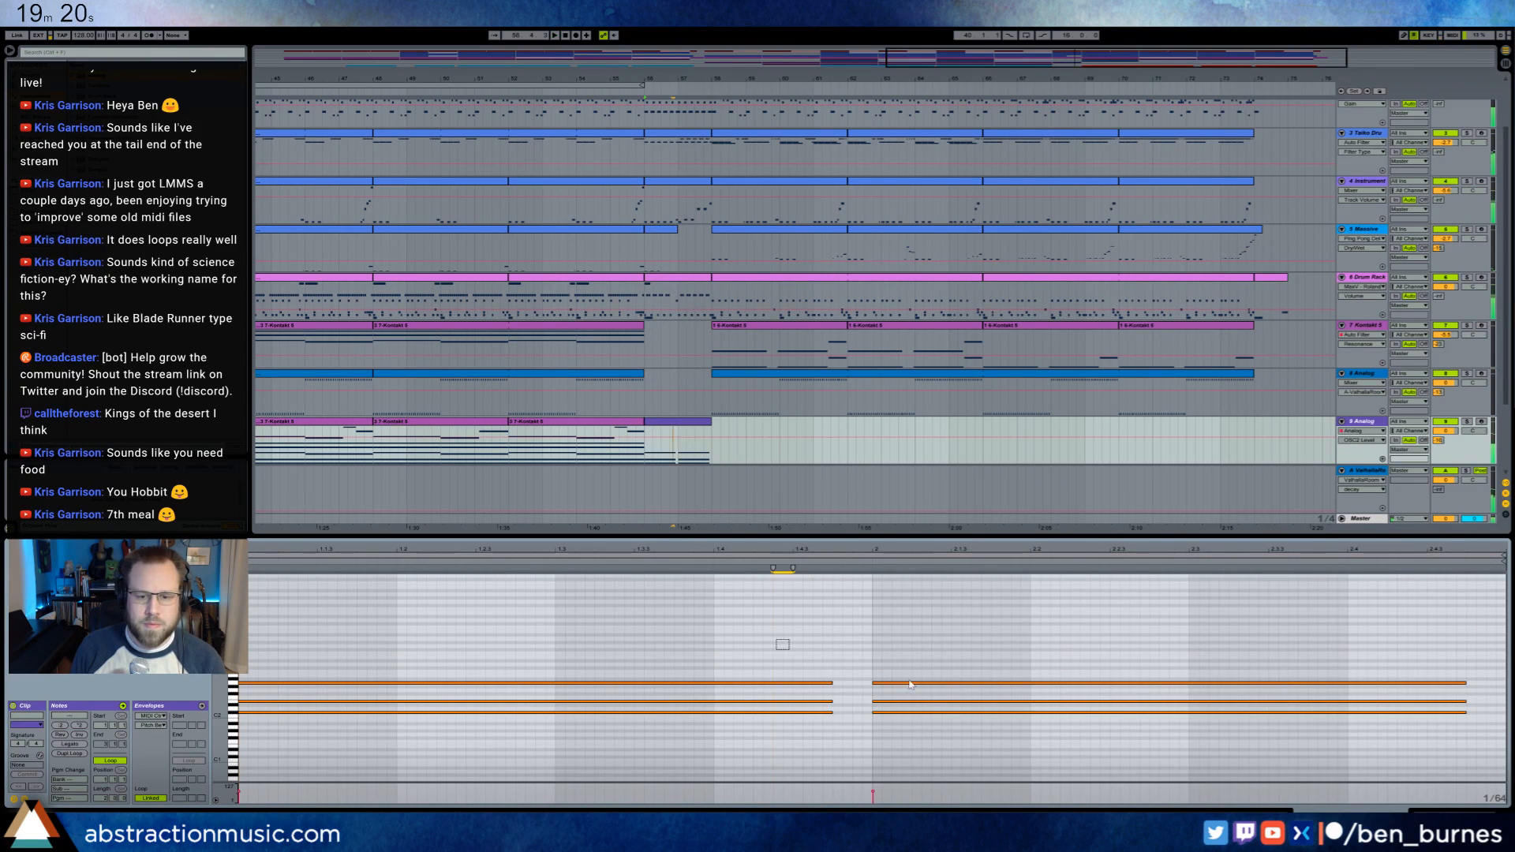
key(ctrl+a)
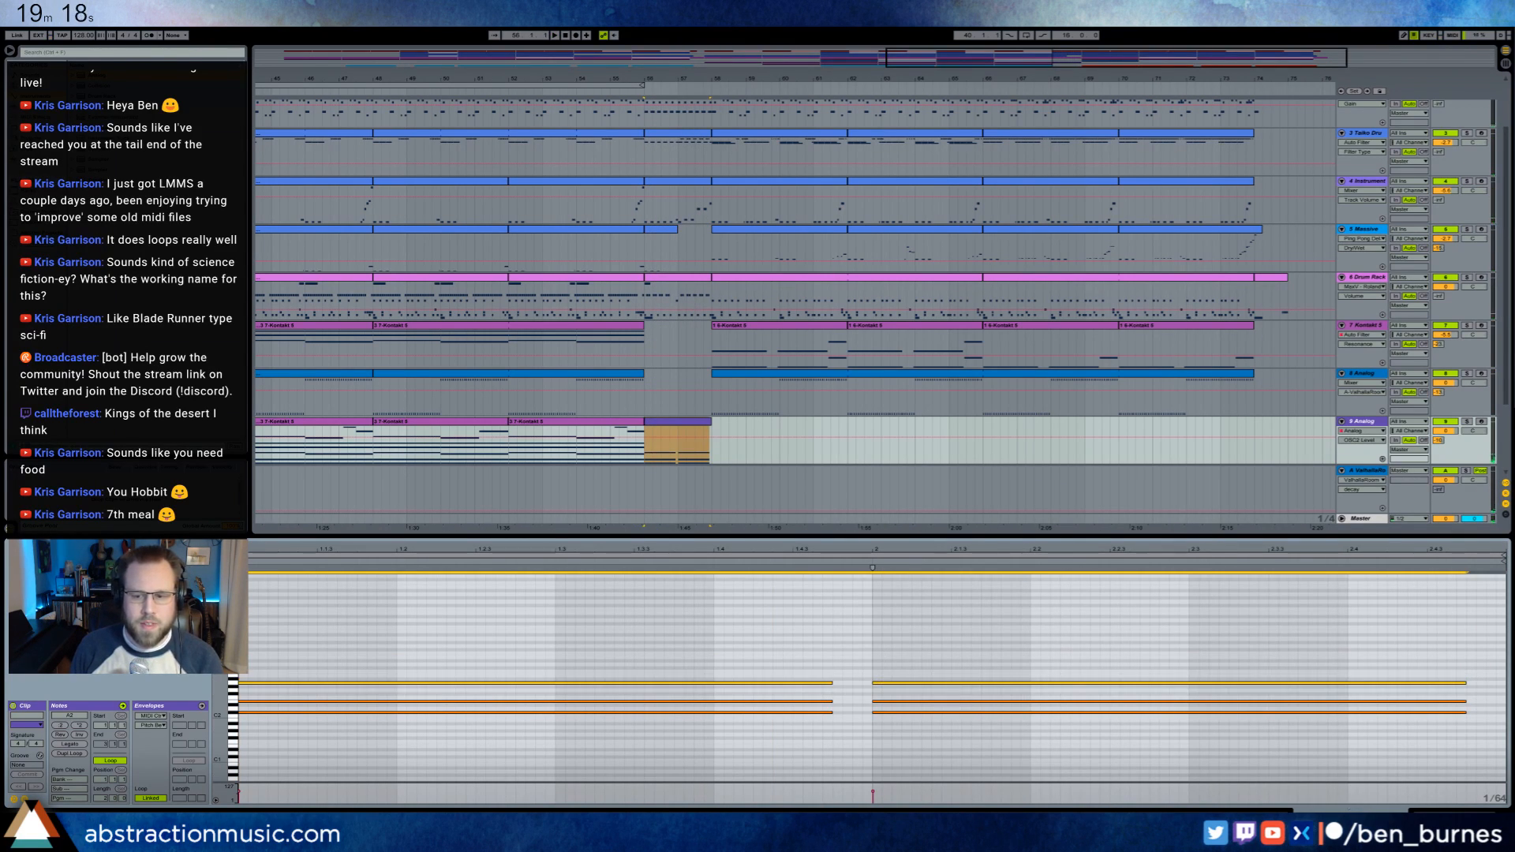
- Shape the 9 Analog track's filter 1 frequency automation into a rising ramp from bar 56 to bar 58
key(shift+Tab)
click(355, 725)
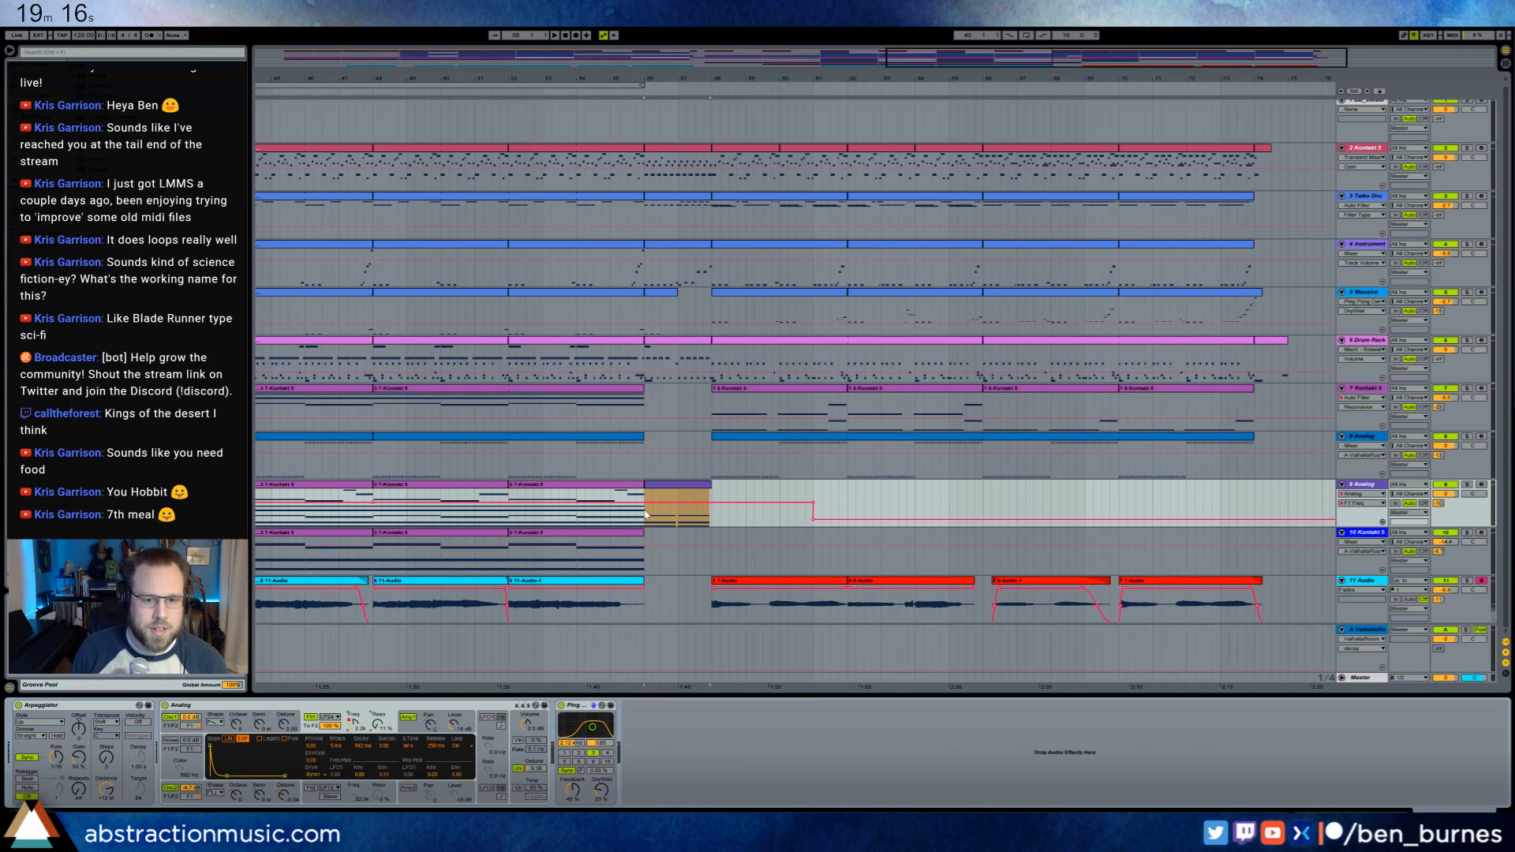
drag(646, 514, 715, 522)
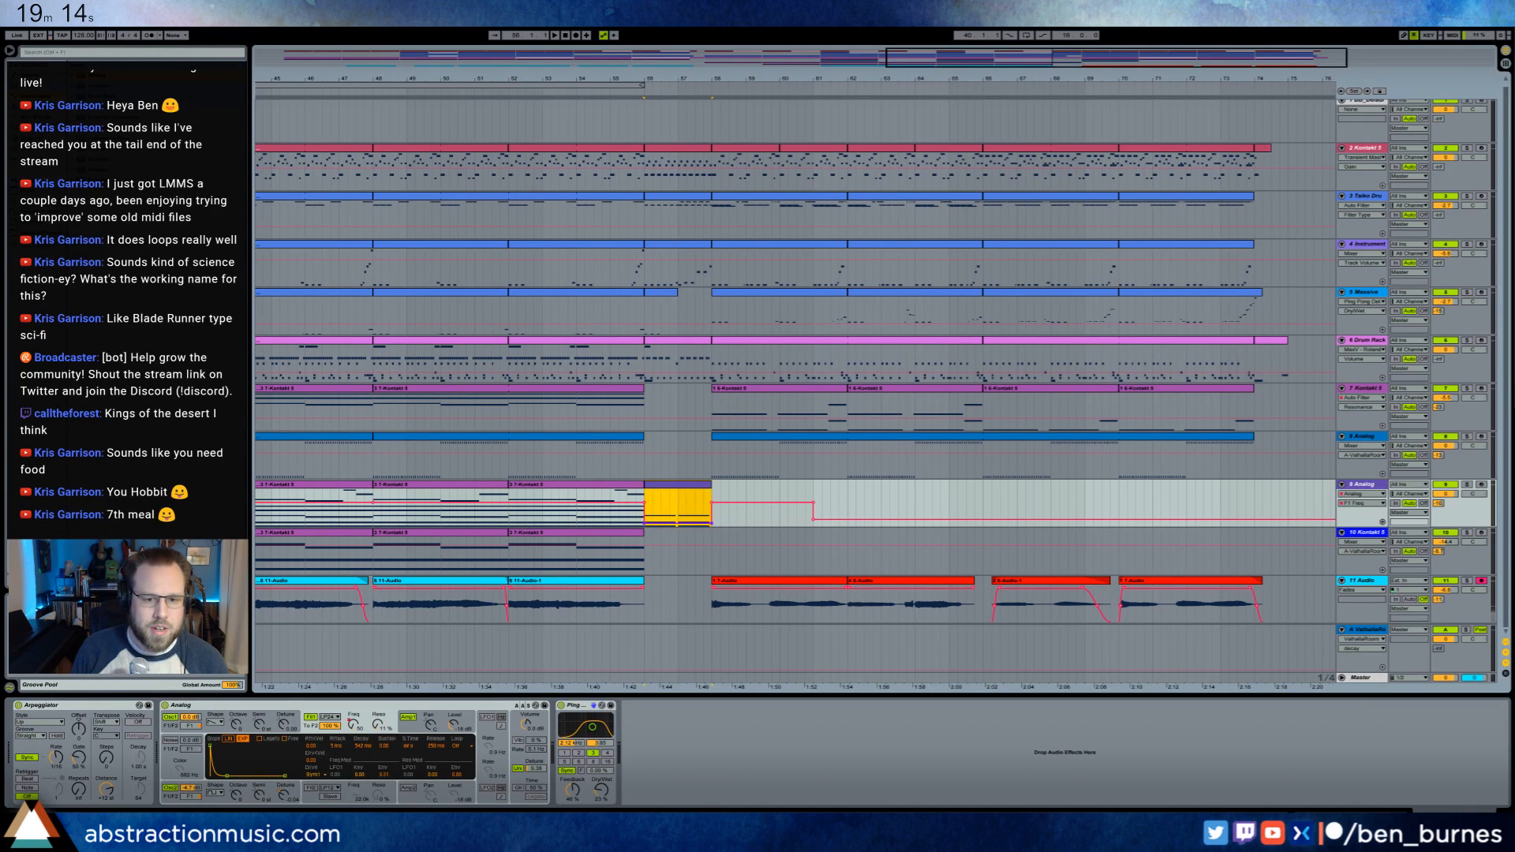
key(space)
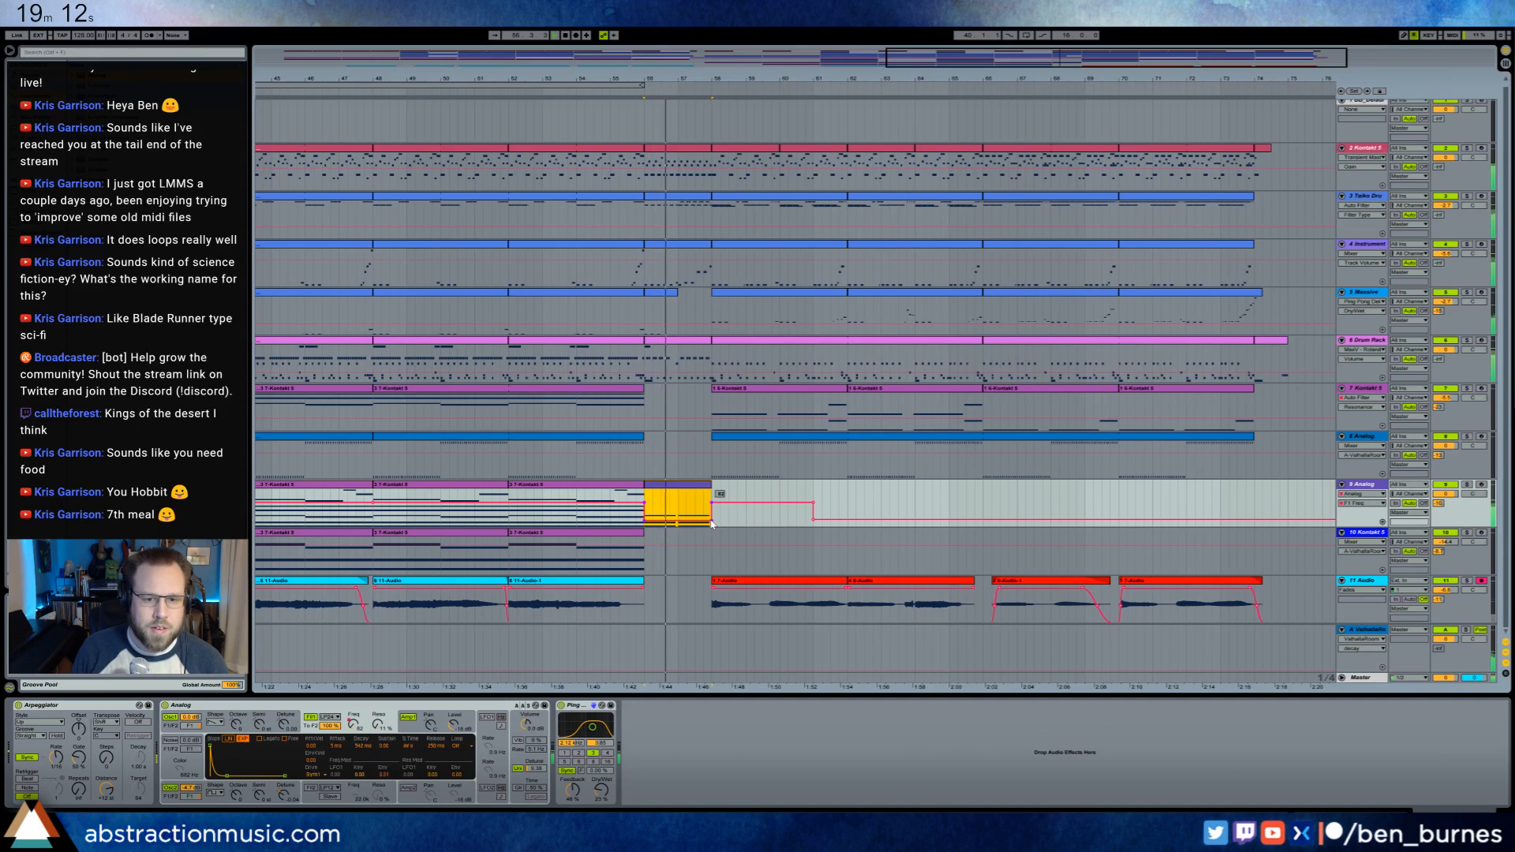
click(711, 518)
click(729, 515)
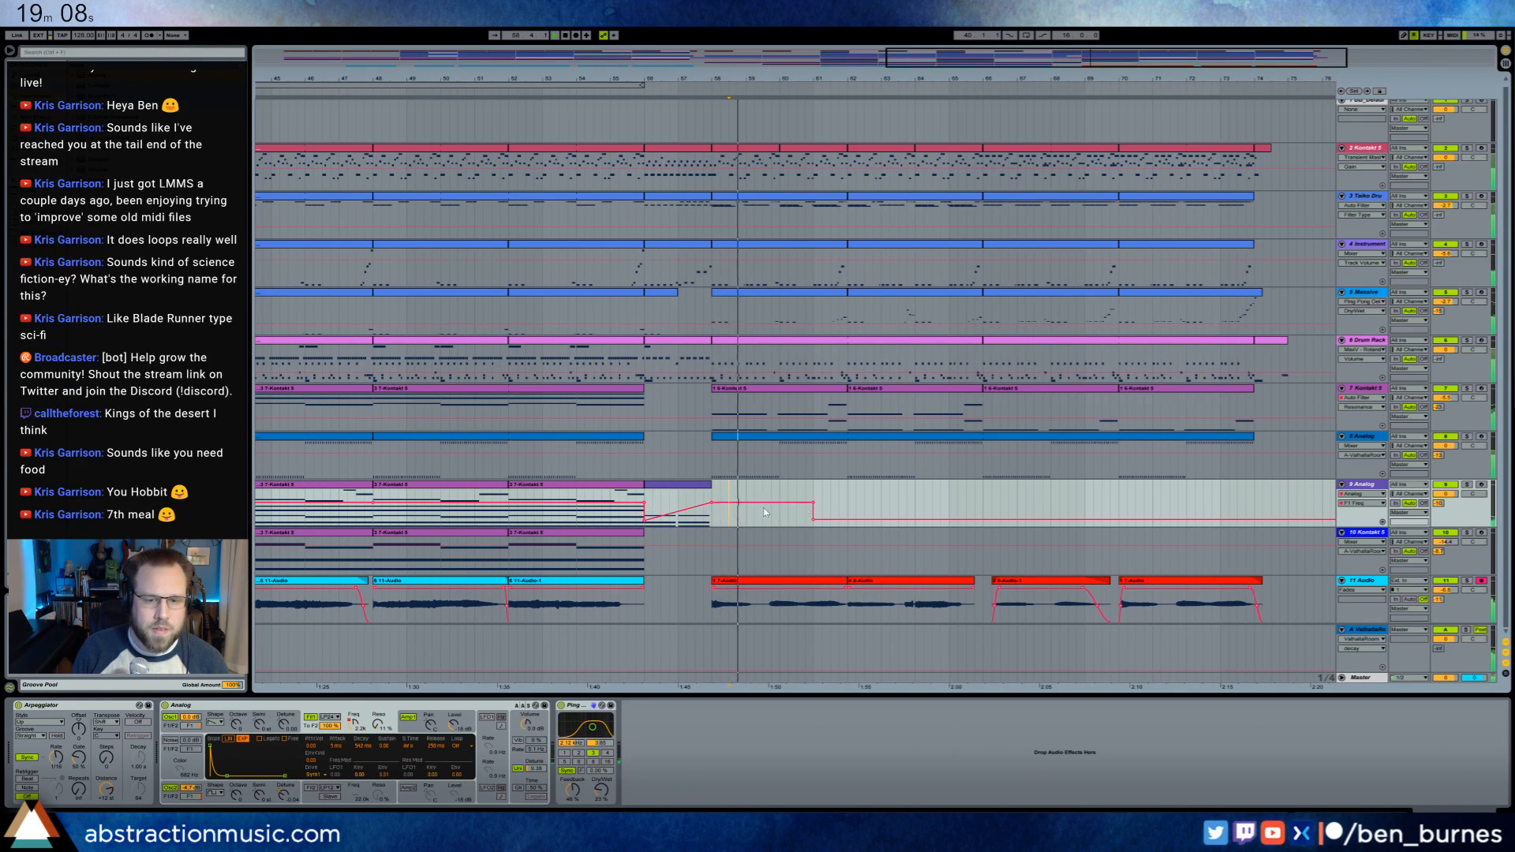
- Delete the filter frequency breakpoint causing the sudden drop at bar 61 and audition the ramp
click(815, 506)
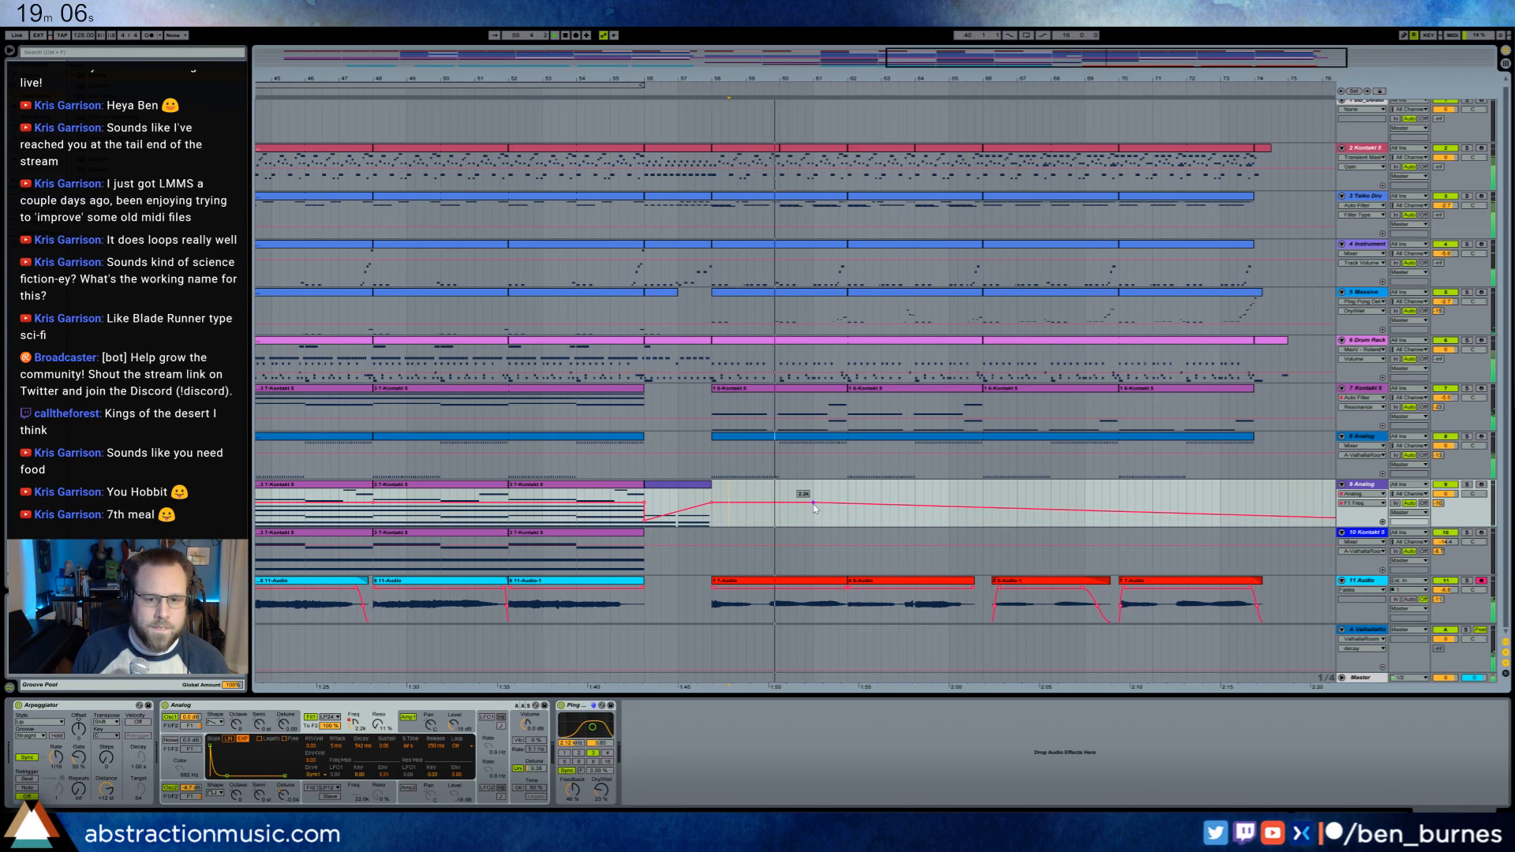
click(571, 498)
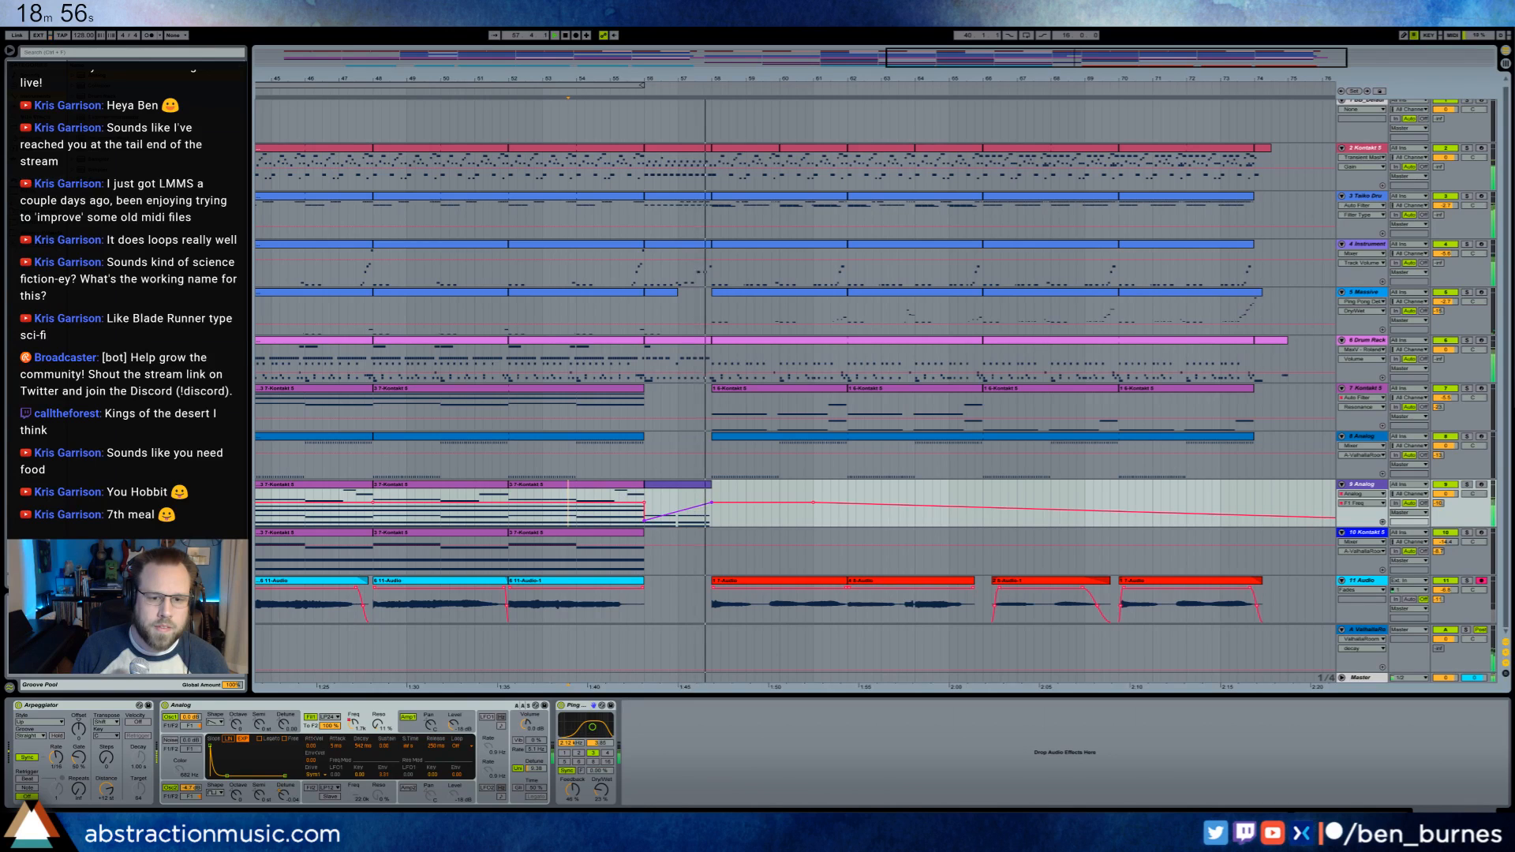
drag(697, 507, 698, 513)
key(space)
- Raise the 9 Analog track's filter 1 resonance automation across the bar 56 to 58 clip and audition it
click(377, 724)
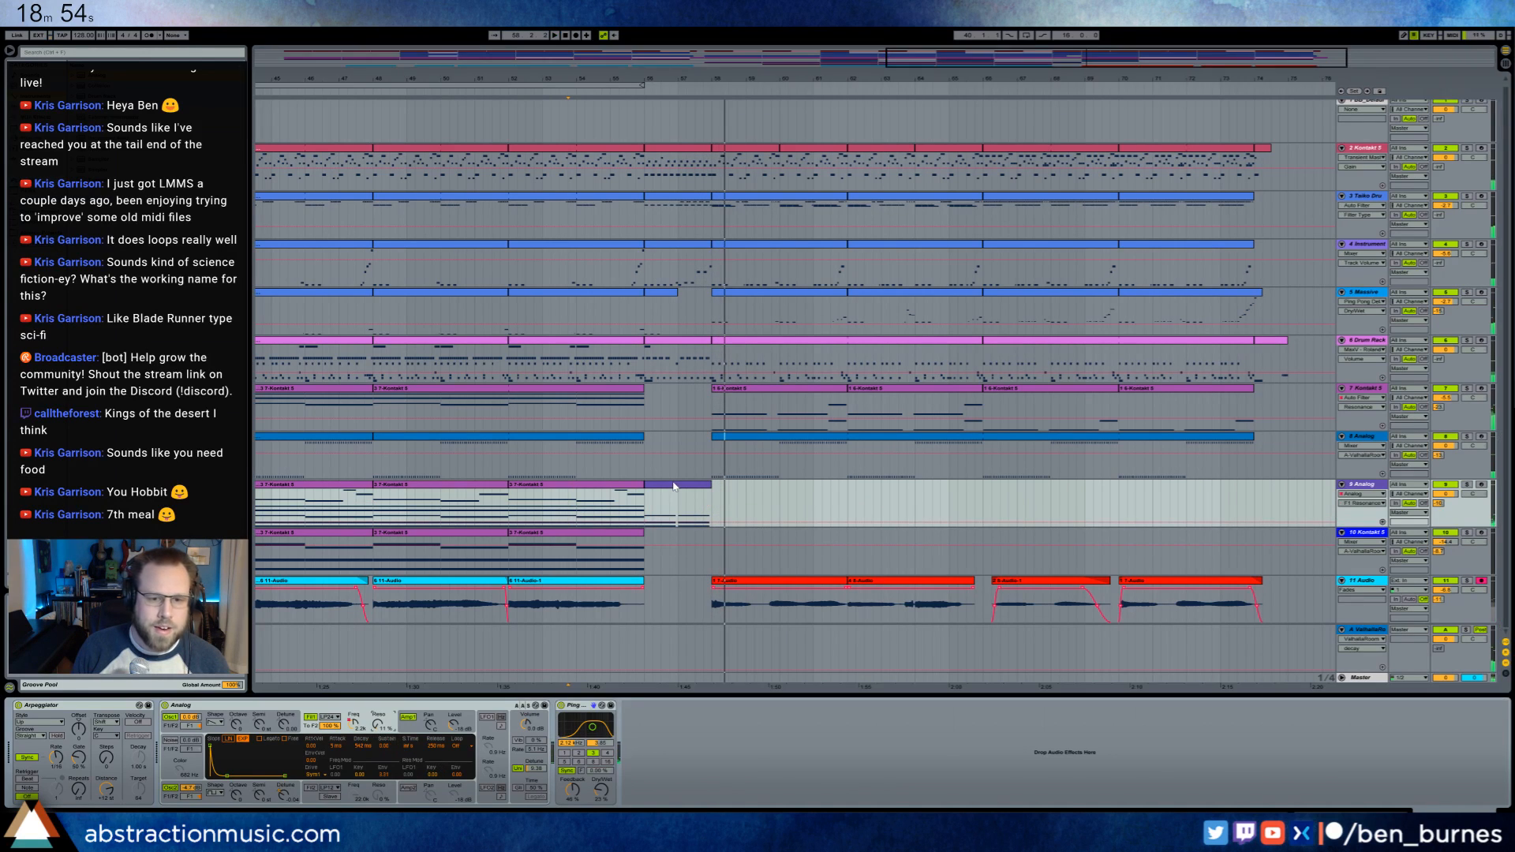
click(675, 486)
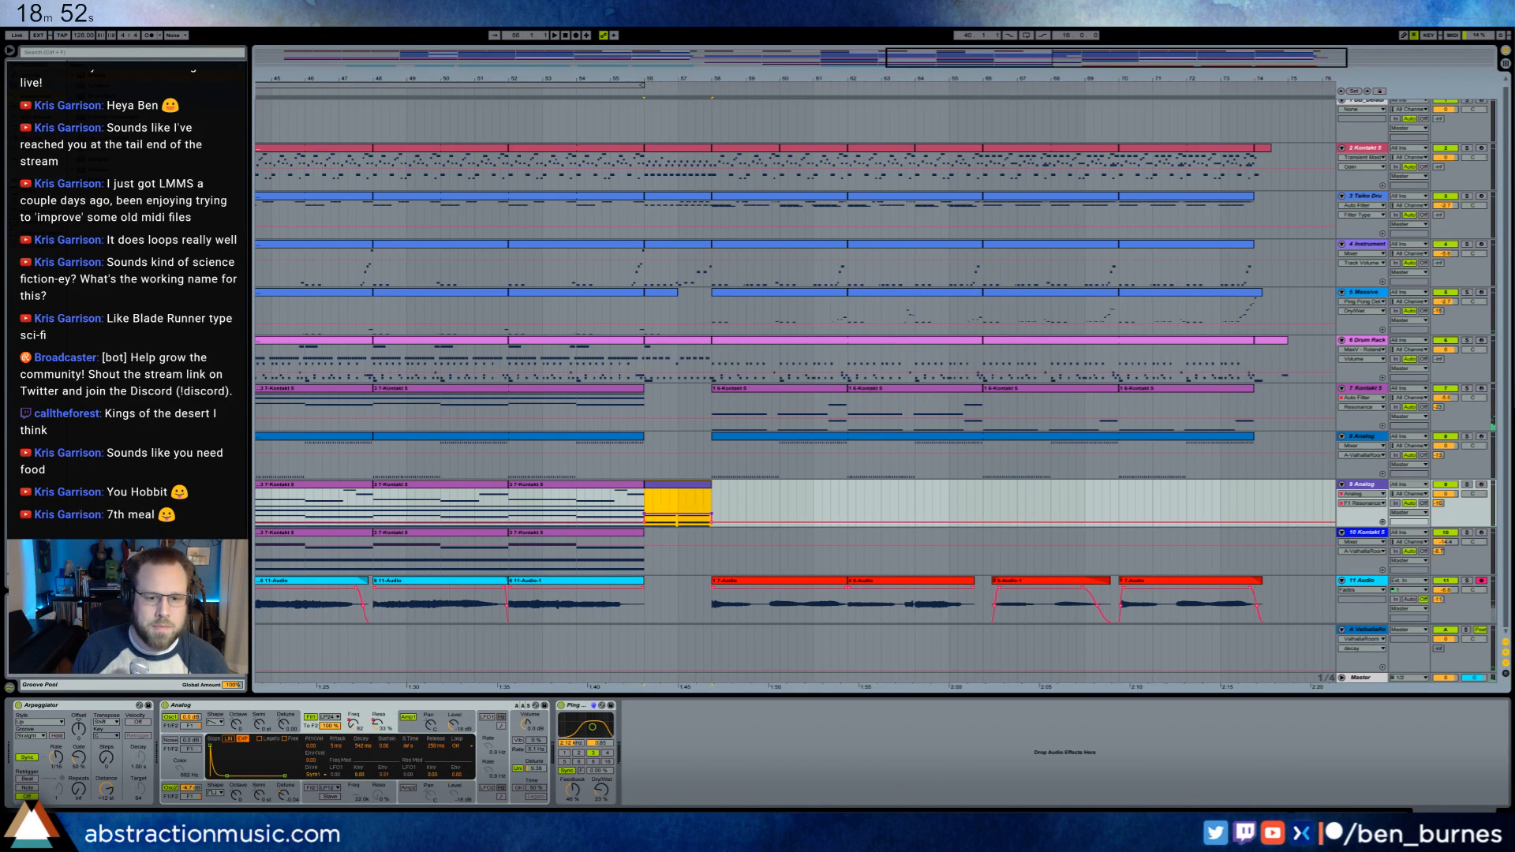
click(647, 502)
key(space)
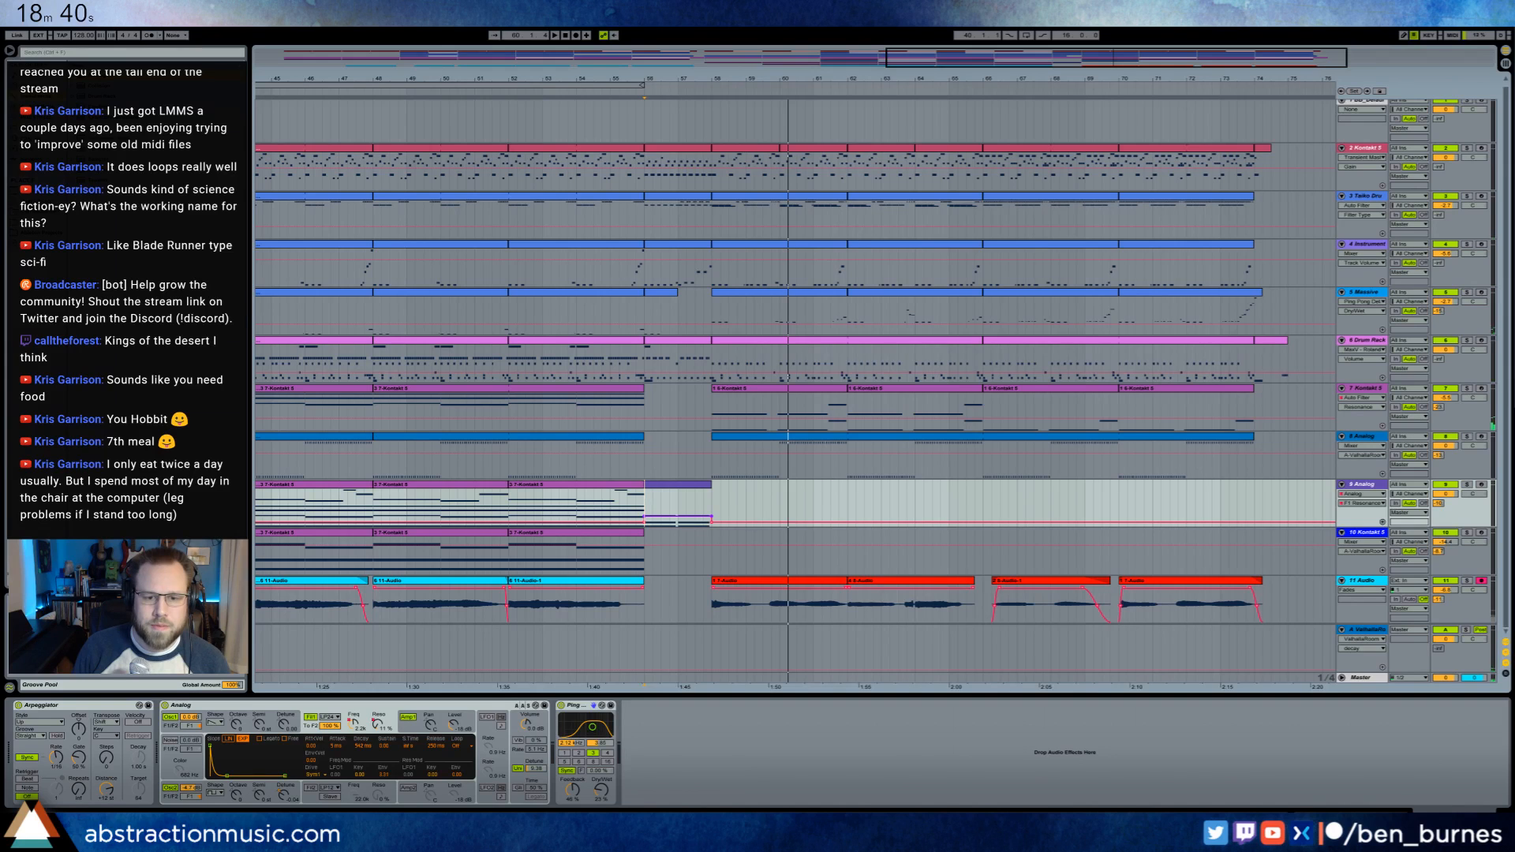
- Lengthen the second-bar chord notes in the 9 Analog clip almost to the end of the bar
click(699, 488)
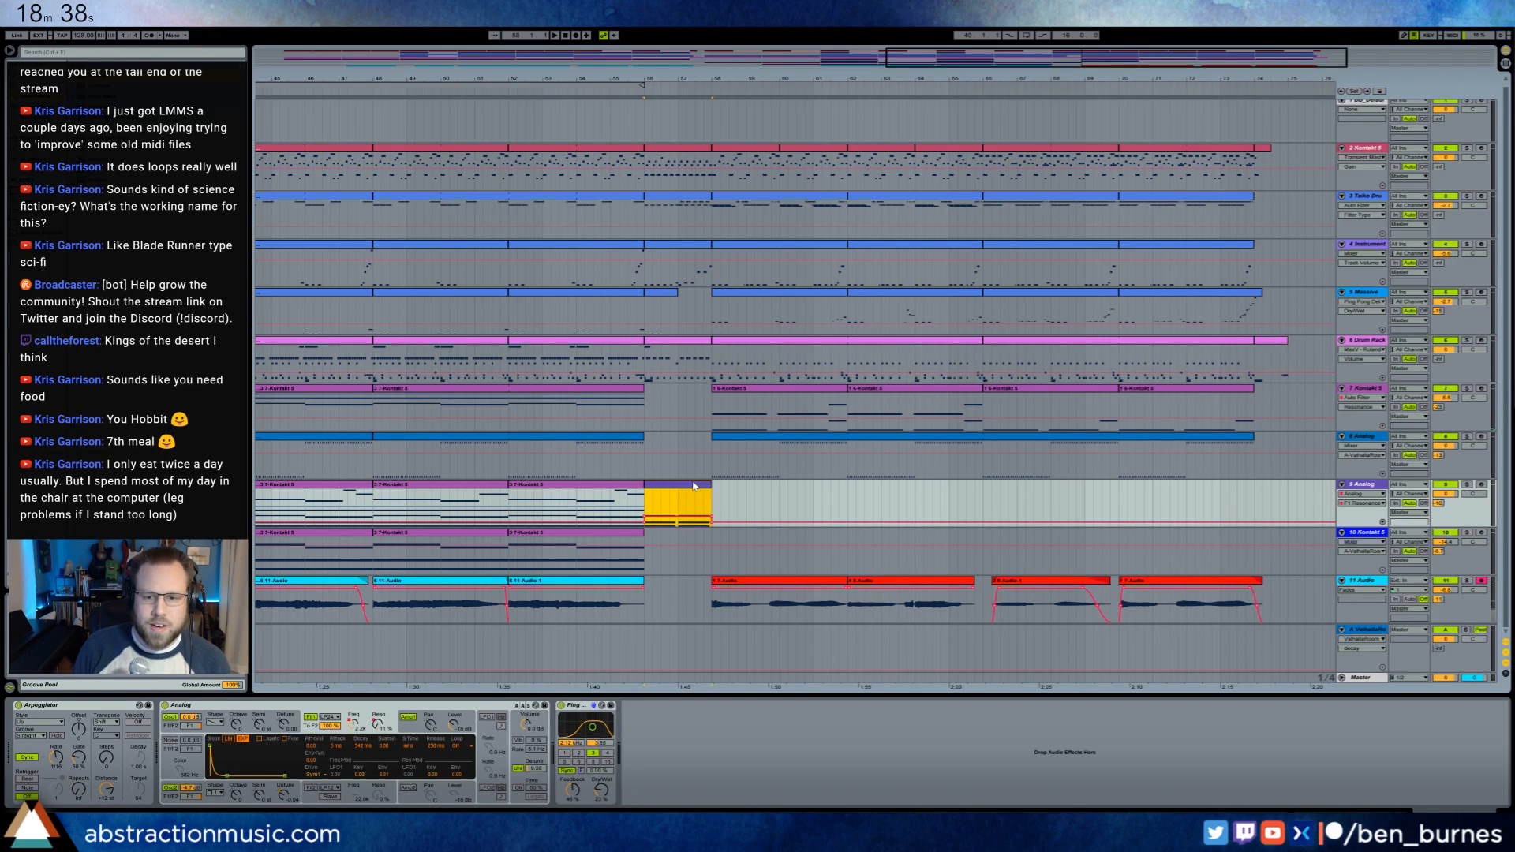
double_click(694, 485)
click(1140, 759)
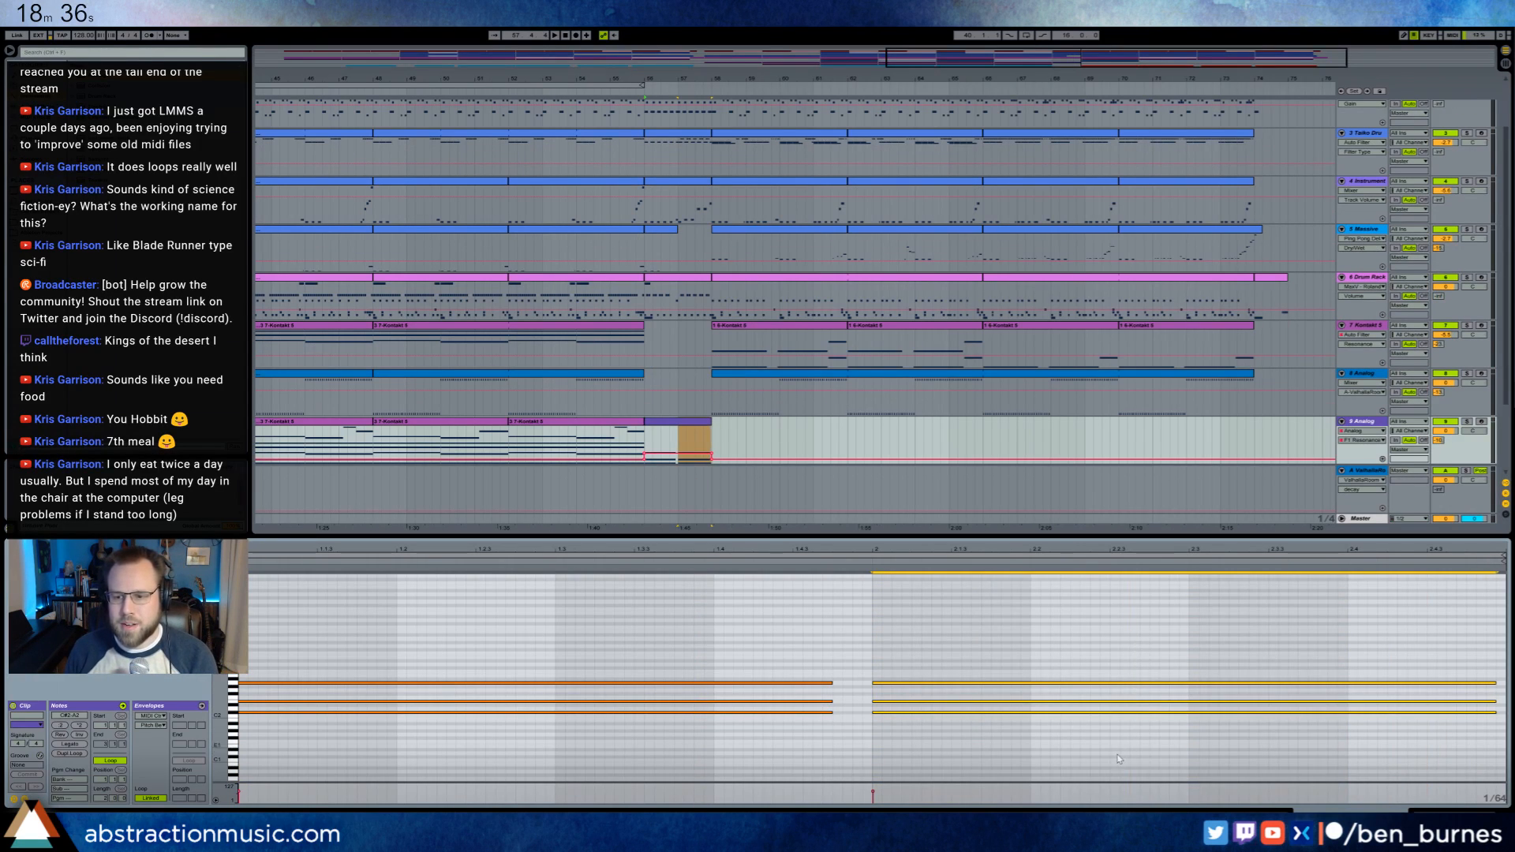
key(shift+Tab)
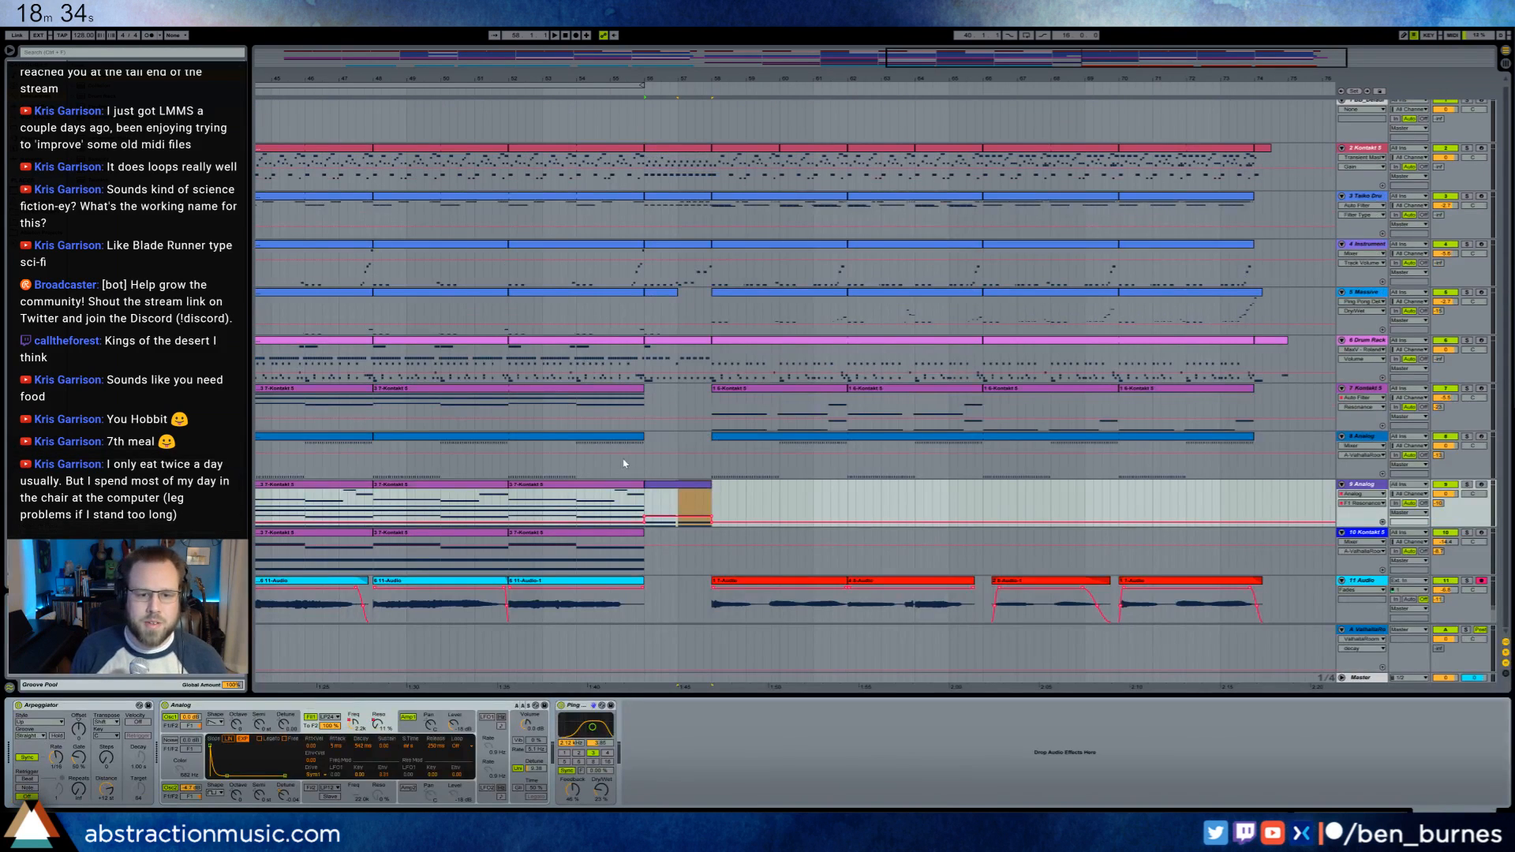
- Extend the 8 Analog track's clip from bar 56 to bar 58 and delete the clips that follow it
click(647, 453)
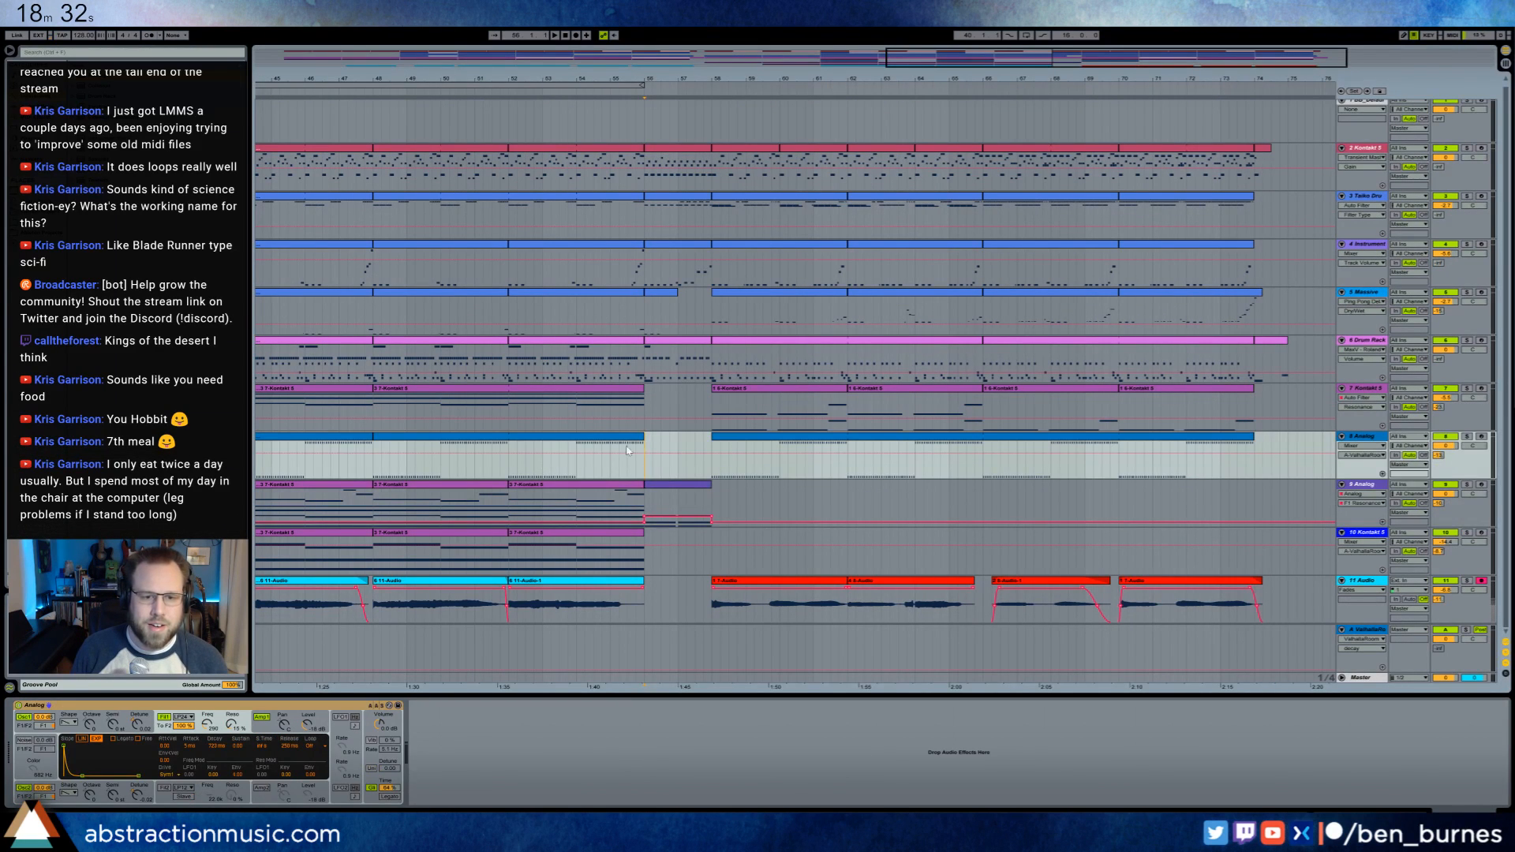
drag(642, 436, 732, 444)
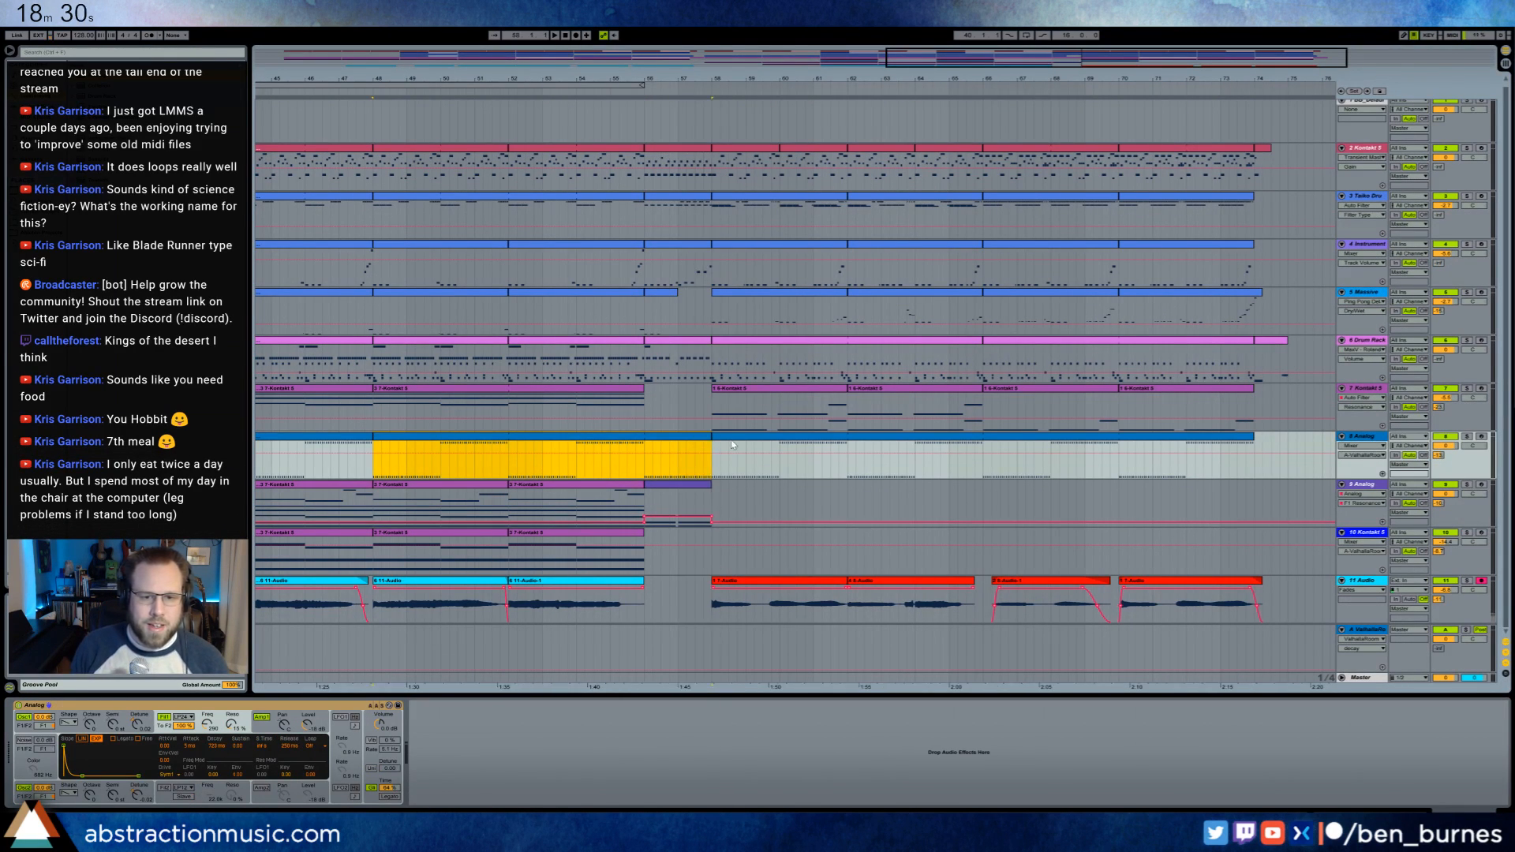
key(Delete)
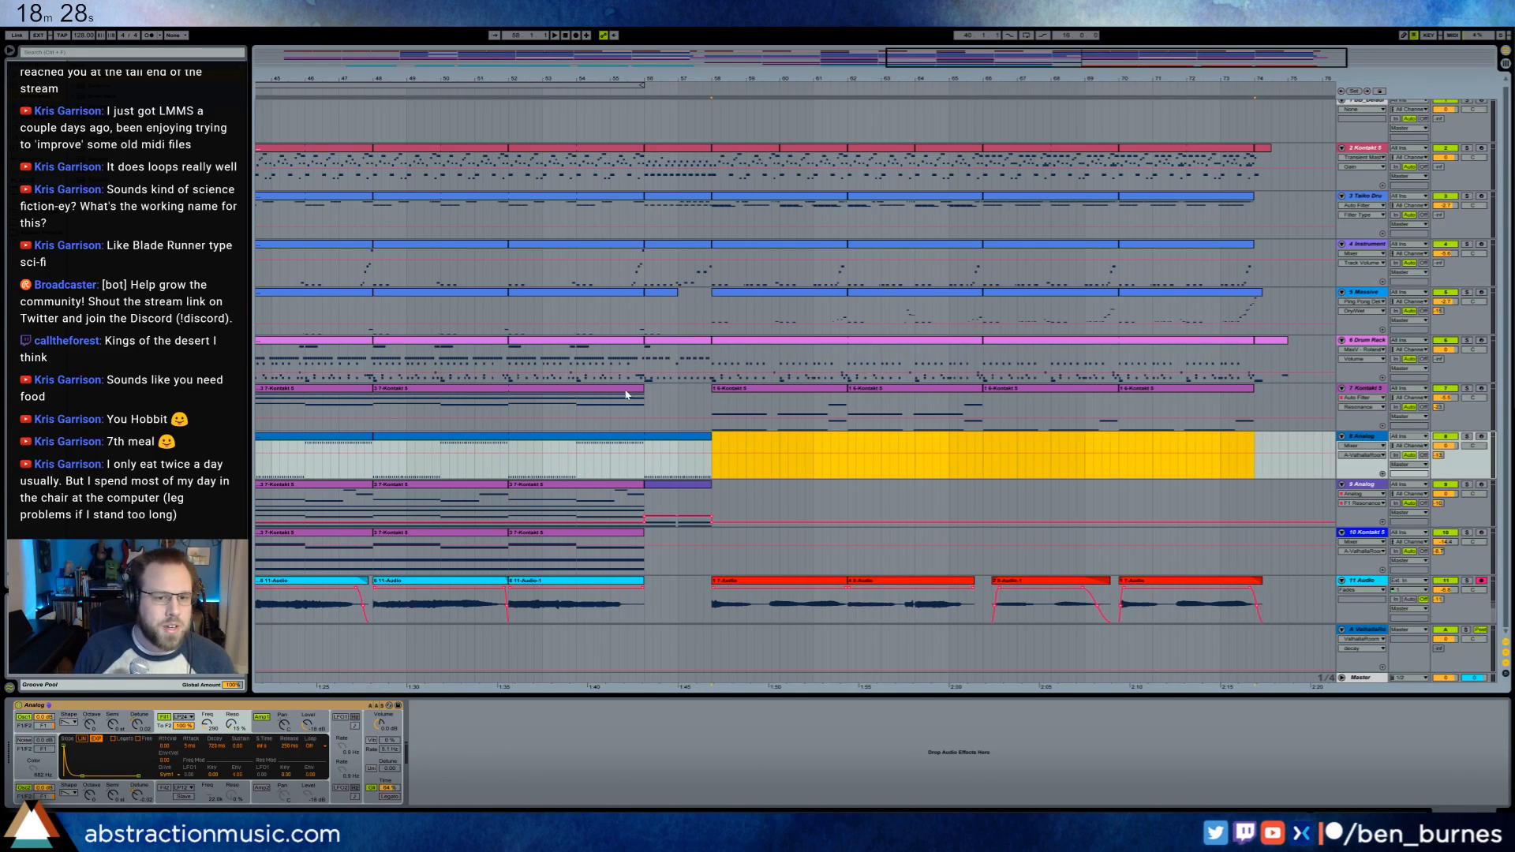
- Copy the first two bars of the 7 Kontakt 5 clip at bar 58 into the gap at bar 56, trimming the copy's end by one beat
click(672, 404)
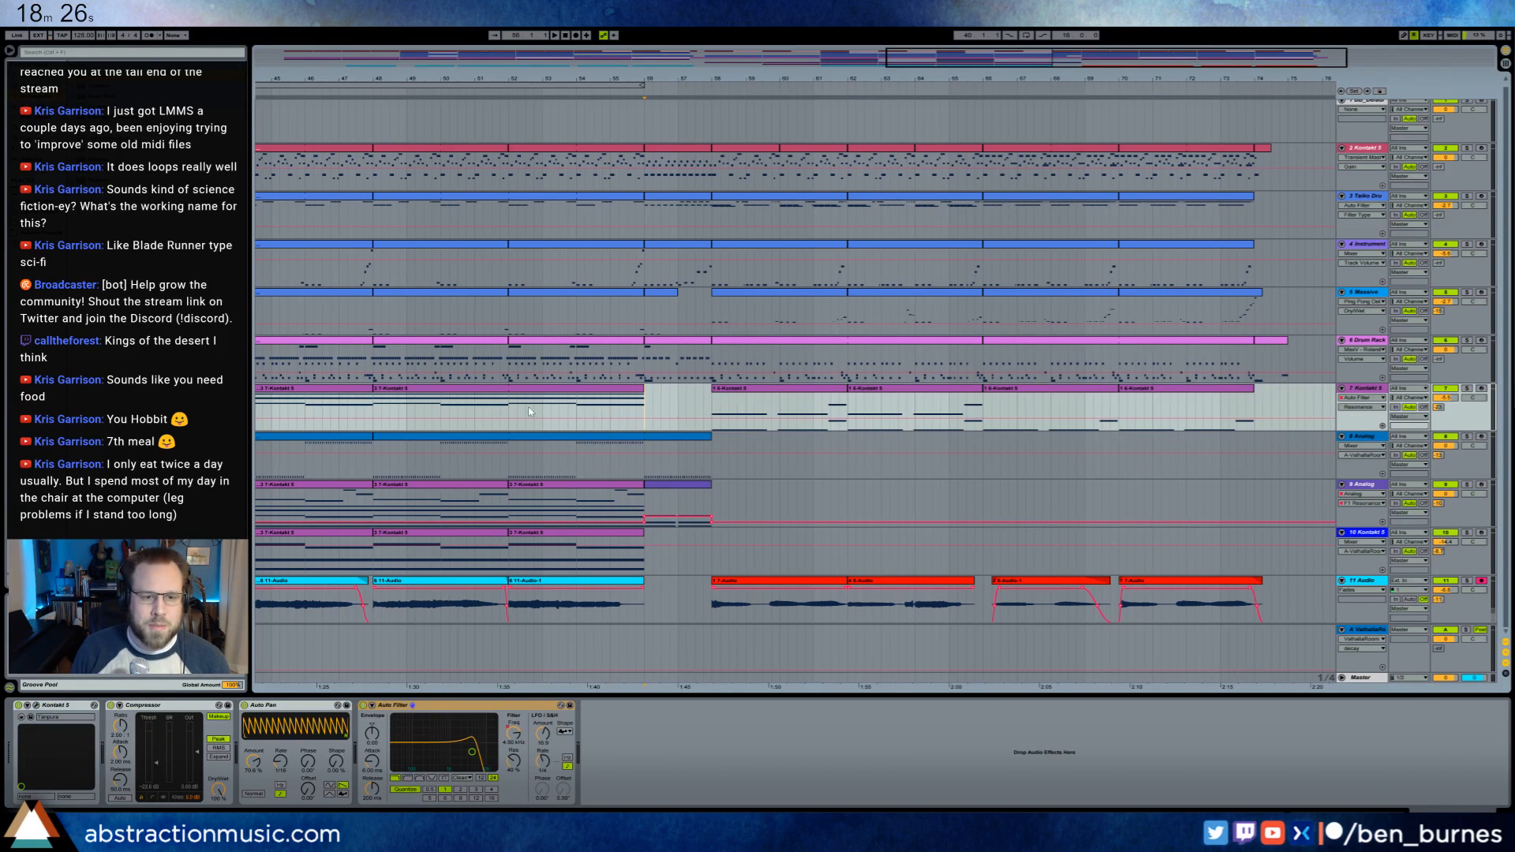
drag(712, 406, 769, 413)
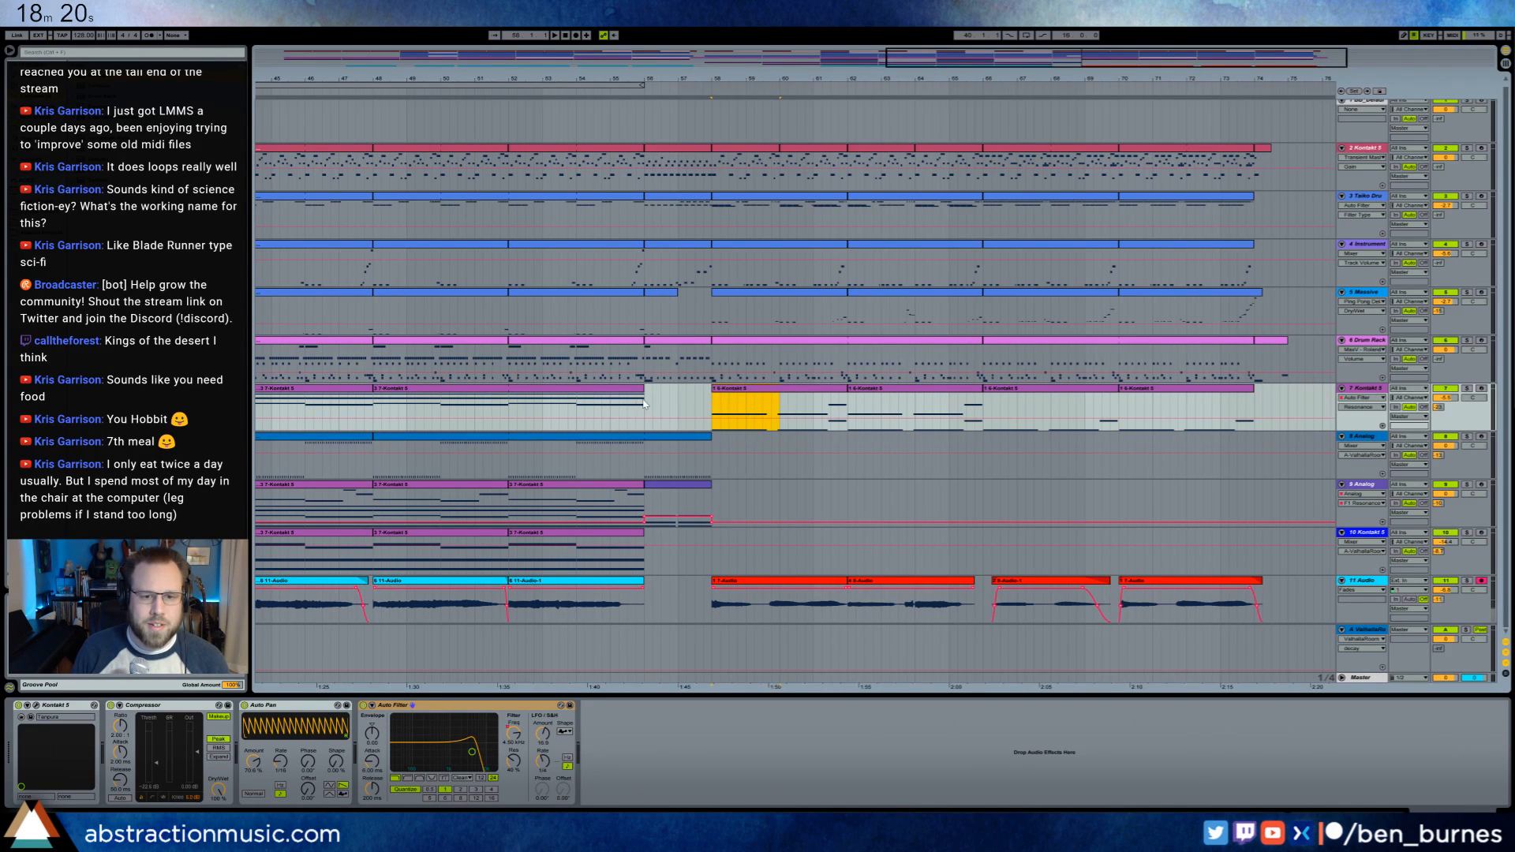
key(space)
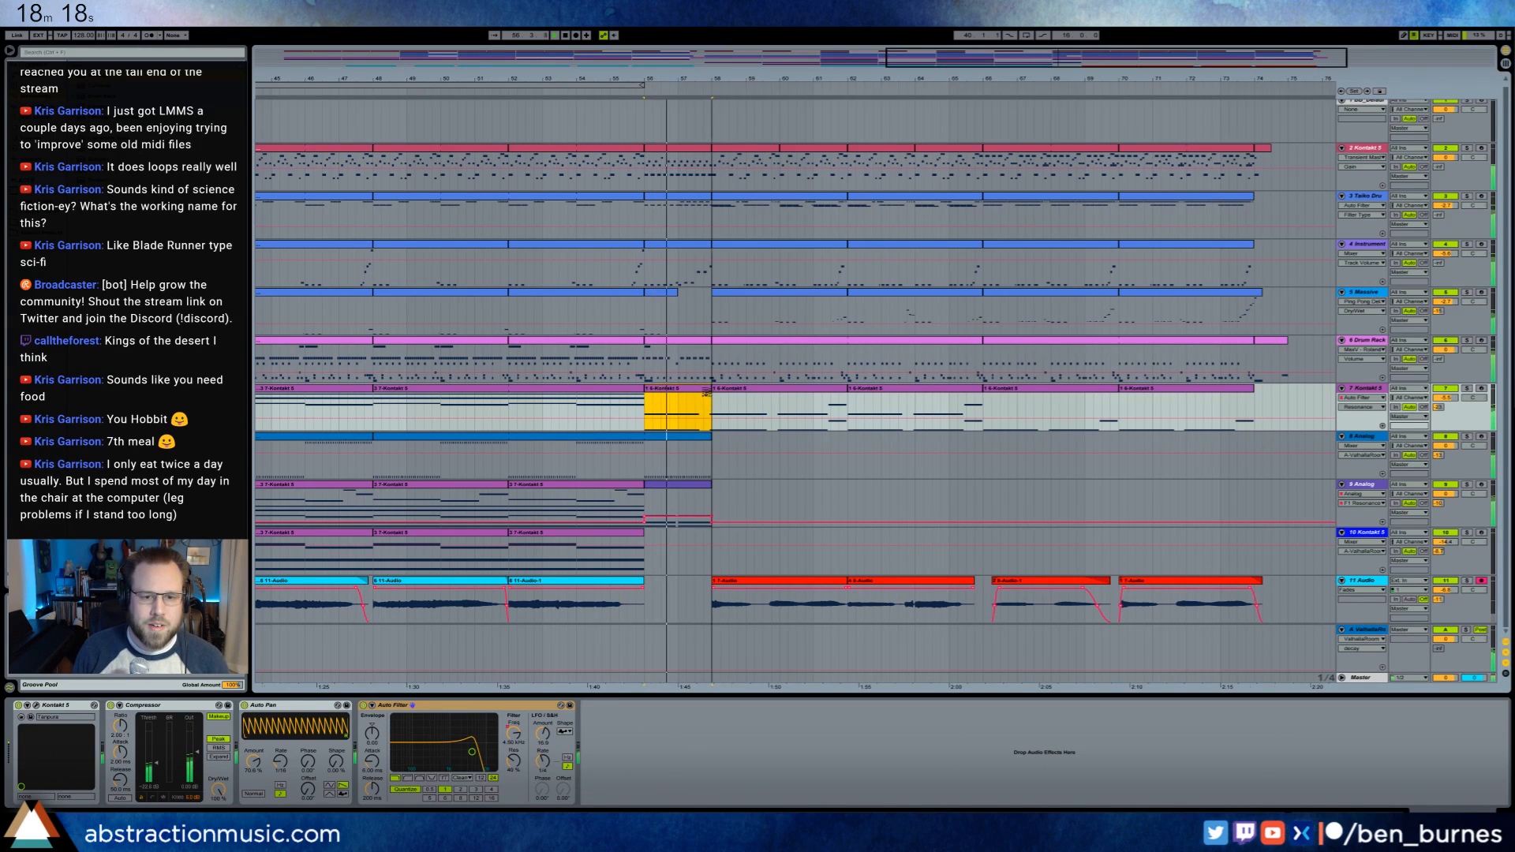
drag(710, 389, 703, 389)
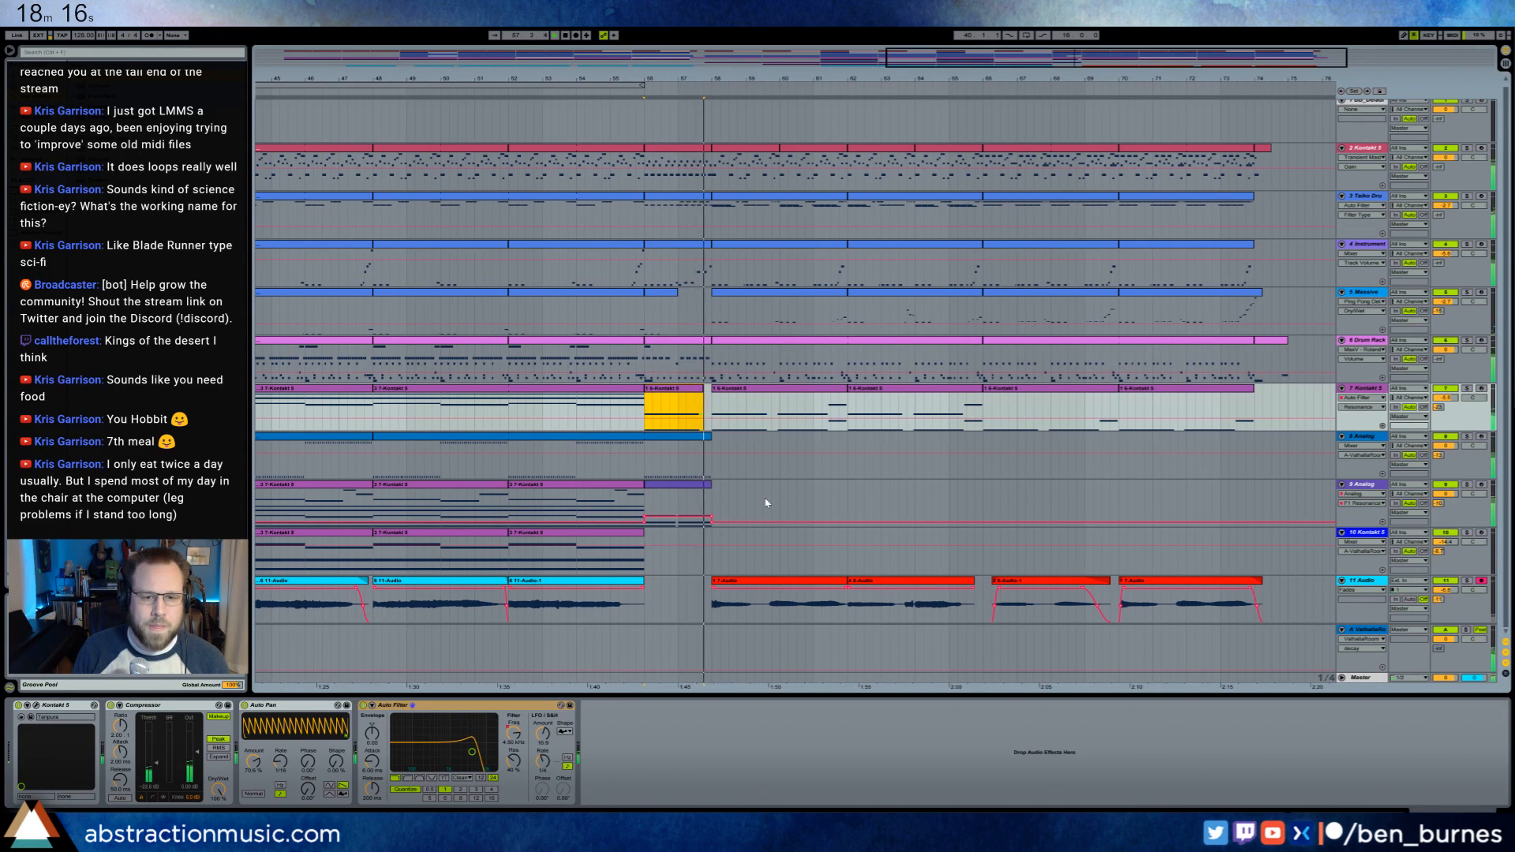
- Copy the second bar's lowest notes in the 2 Kontakt 5 clip at bar 56 in place and raise the copies ten semitones
click(511, 92)
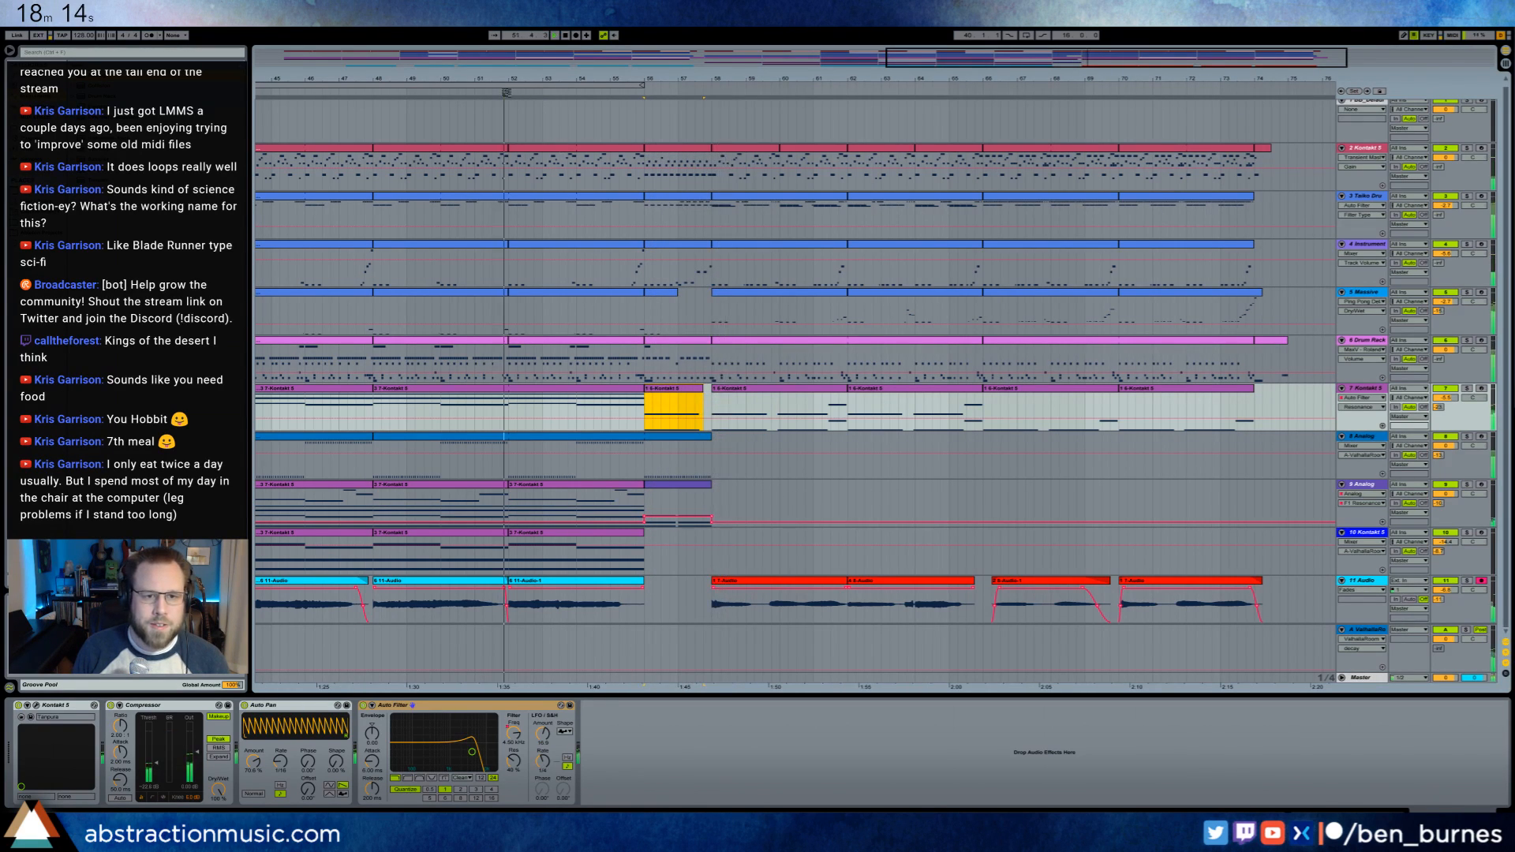
click(689, 148)
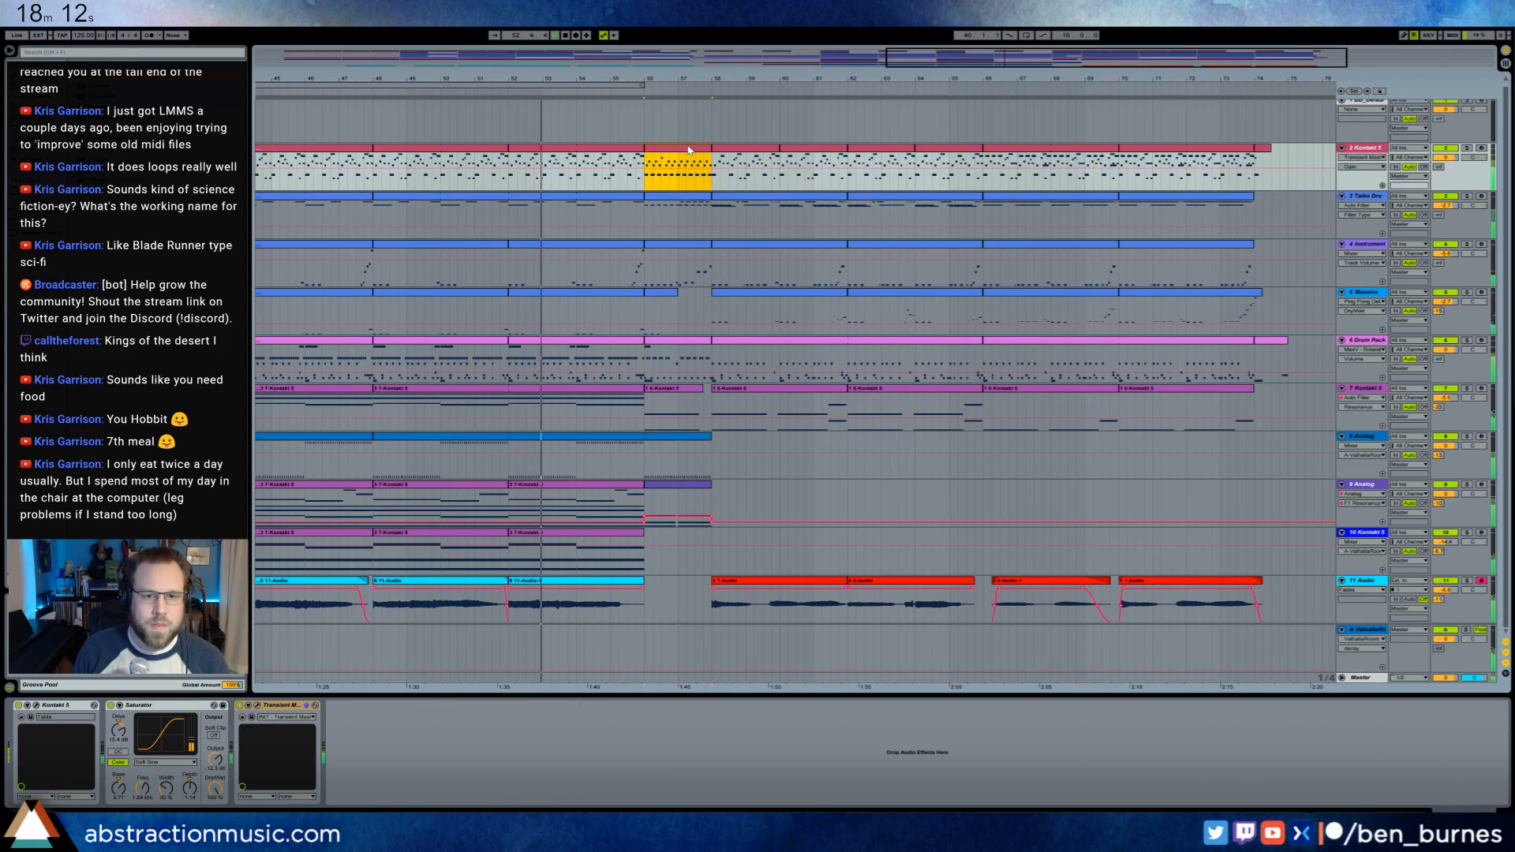
key(shift+Tab)
double_click(935, 624)
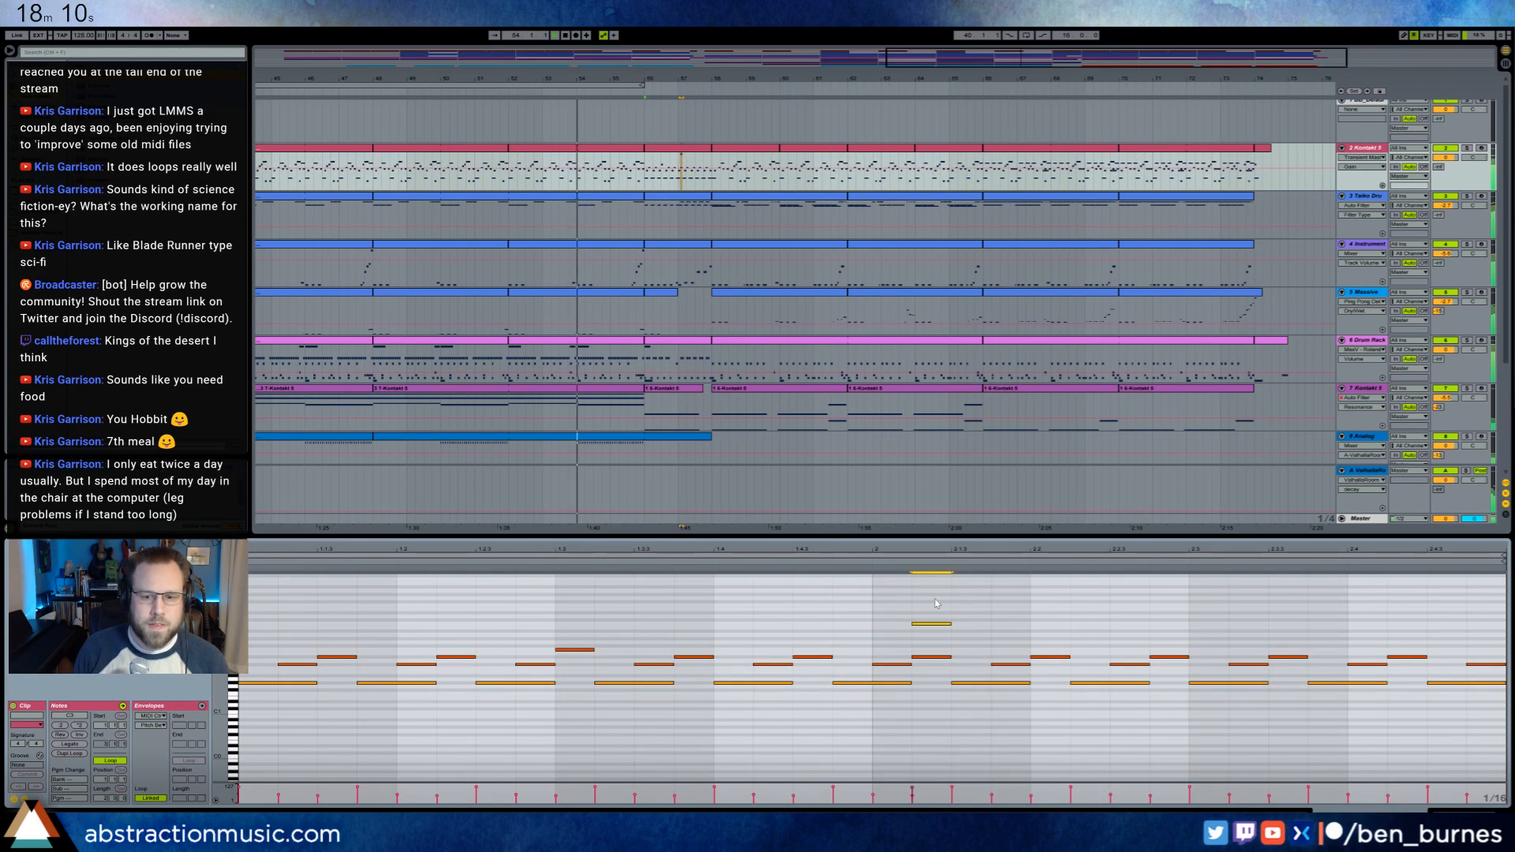
key(Delete)
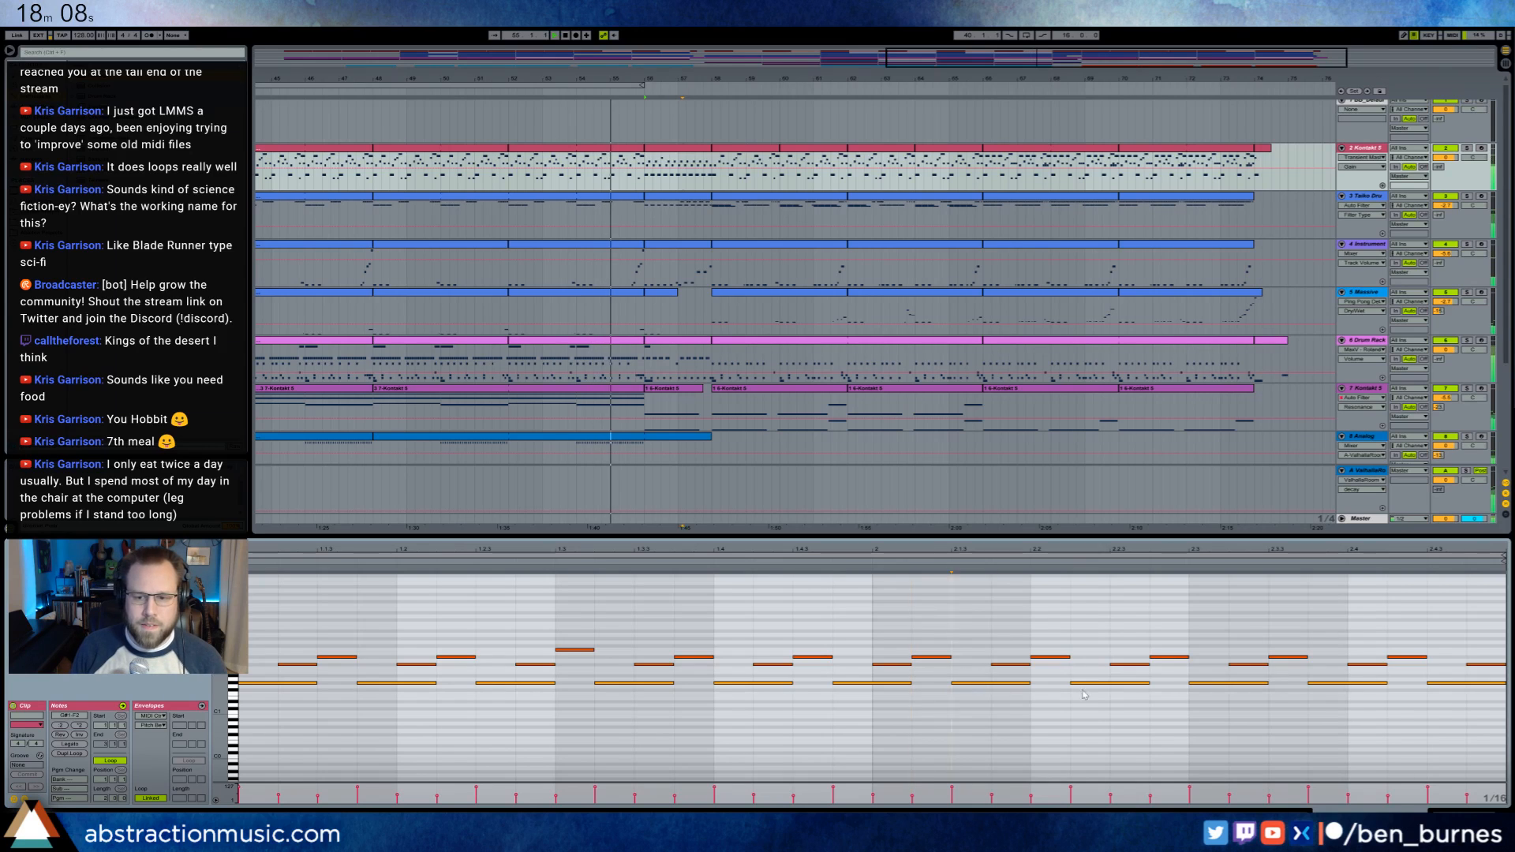
drag(963, 672, 1452, 701)
key(ctrl+c)
key(ctrl+v)
key(Up)
key(Up)
key(Up)
key(Up)
key(Up)
key(Up)
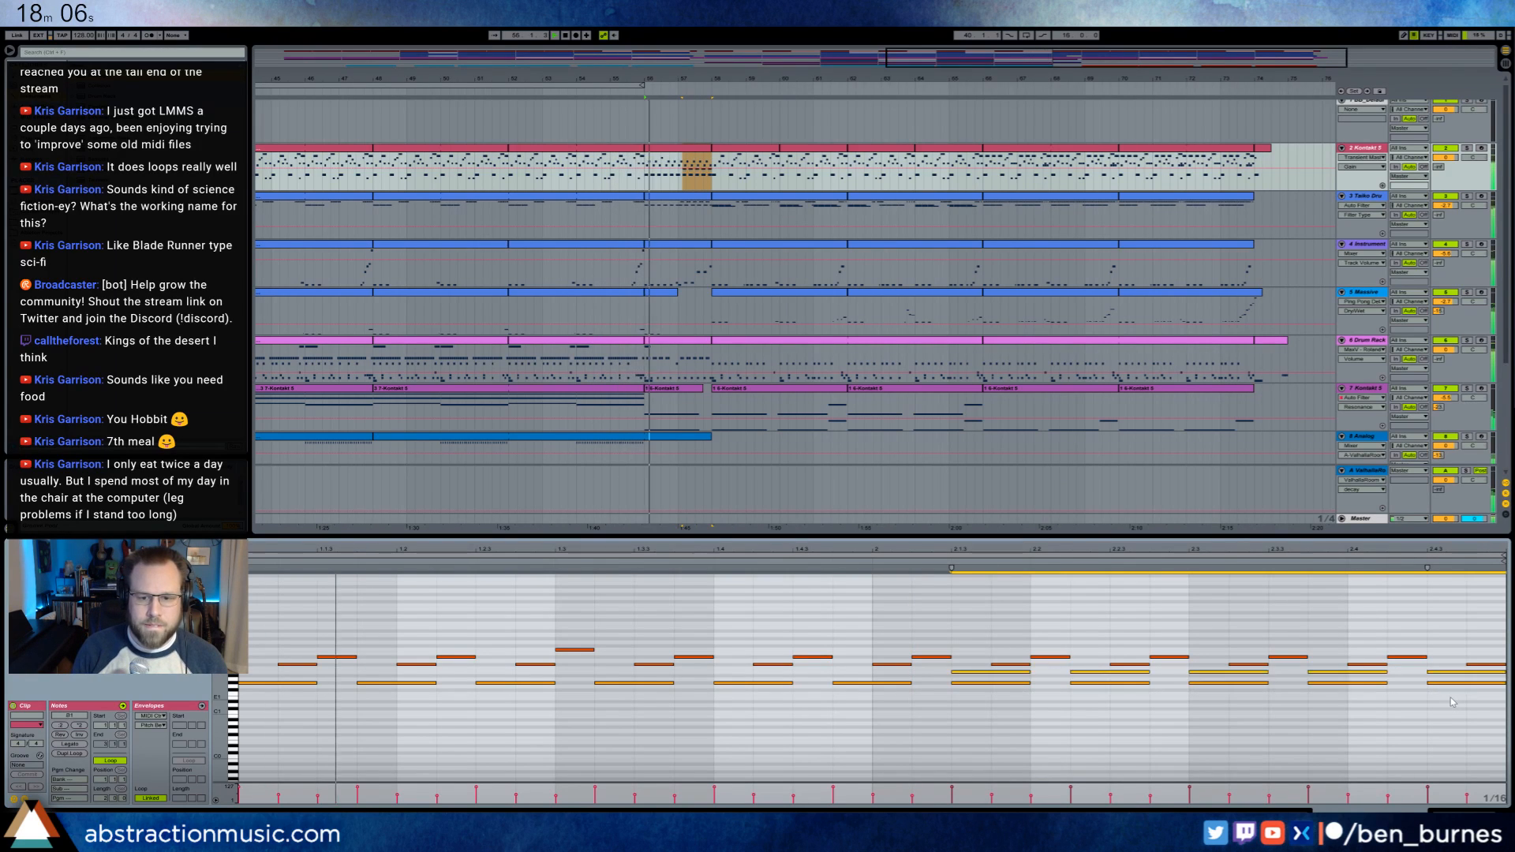
key(Up)
key(Up)
key(Up)
key(Up)
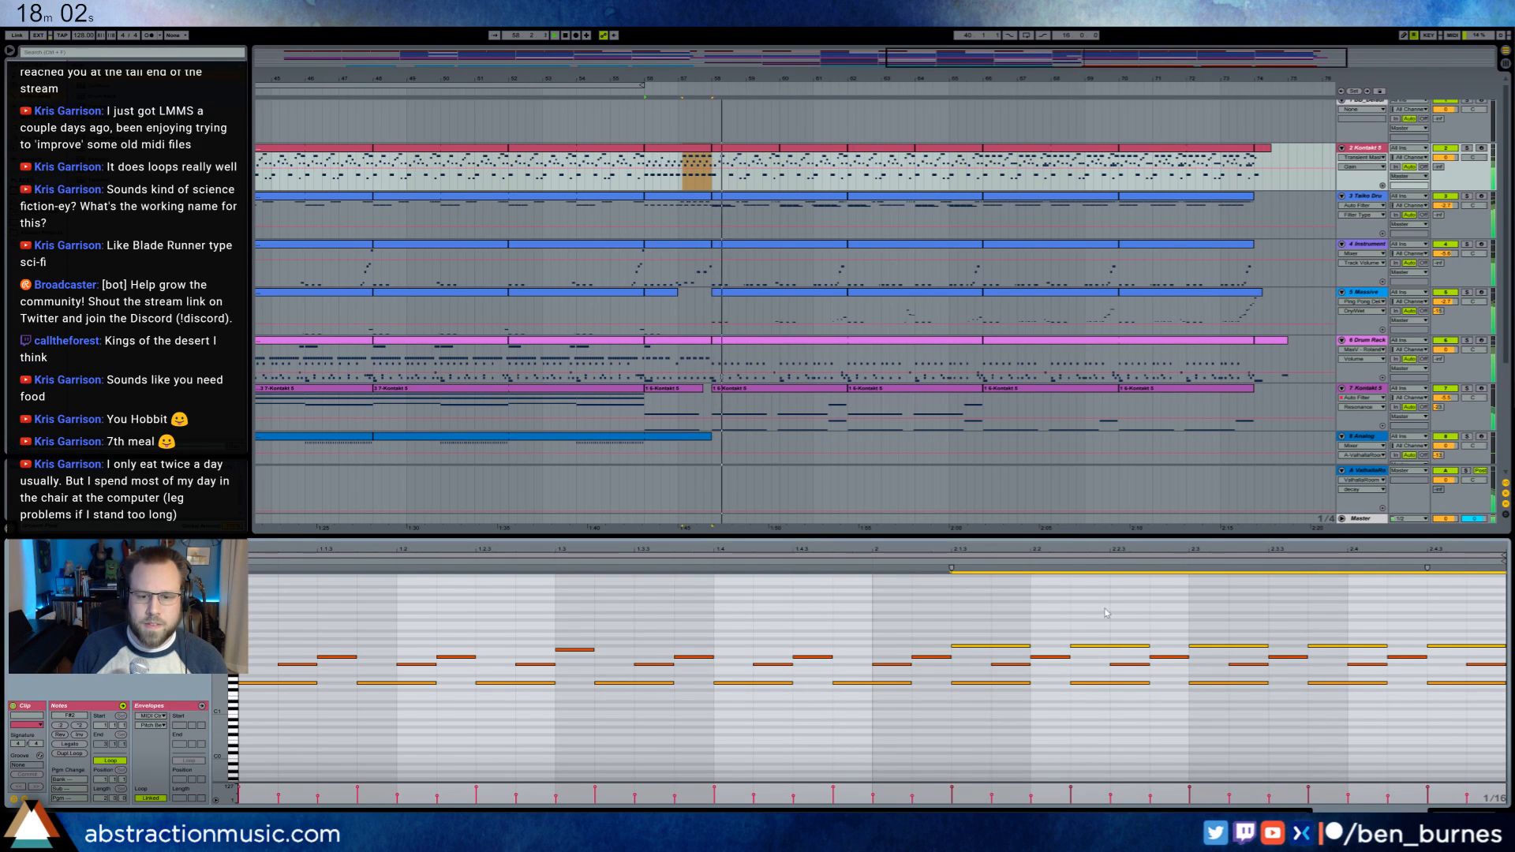
- Delete the notes at the start of the clip's second bar and shift the rest of that bar two sixteenths earlier
key(space)
click(903, 681)
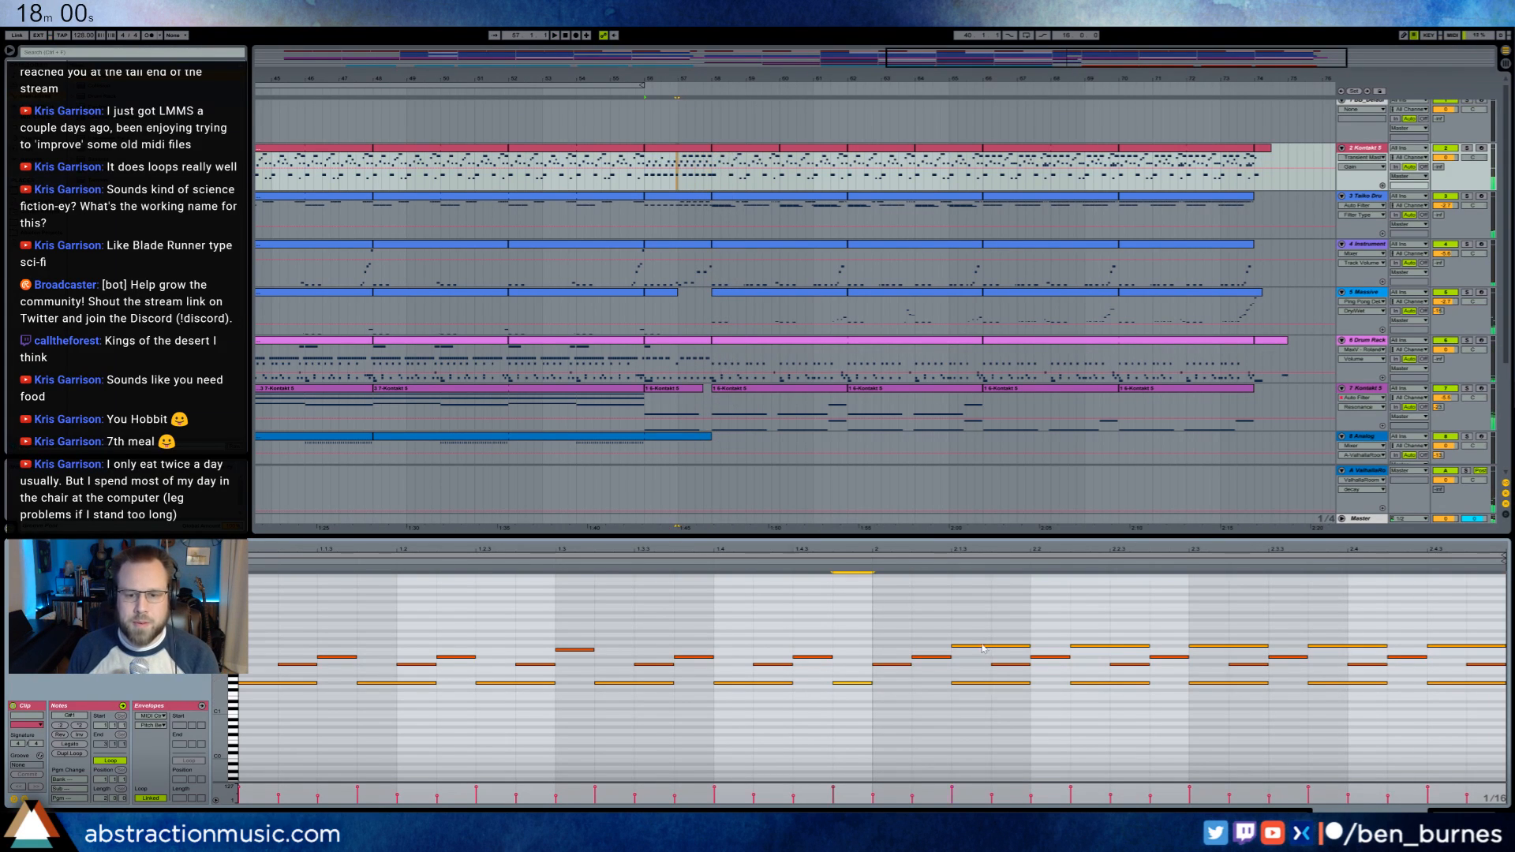
drag(886, 621, 924, 663)
key(Delete)
drag(951, 613, 1493, 780)
key(Left)
key(Left)
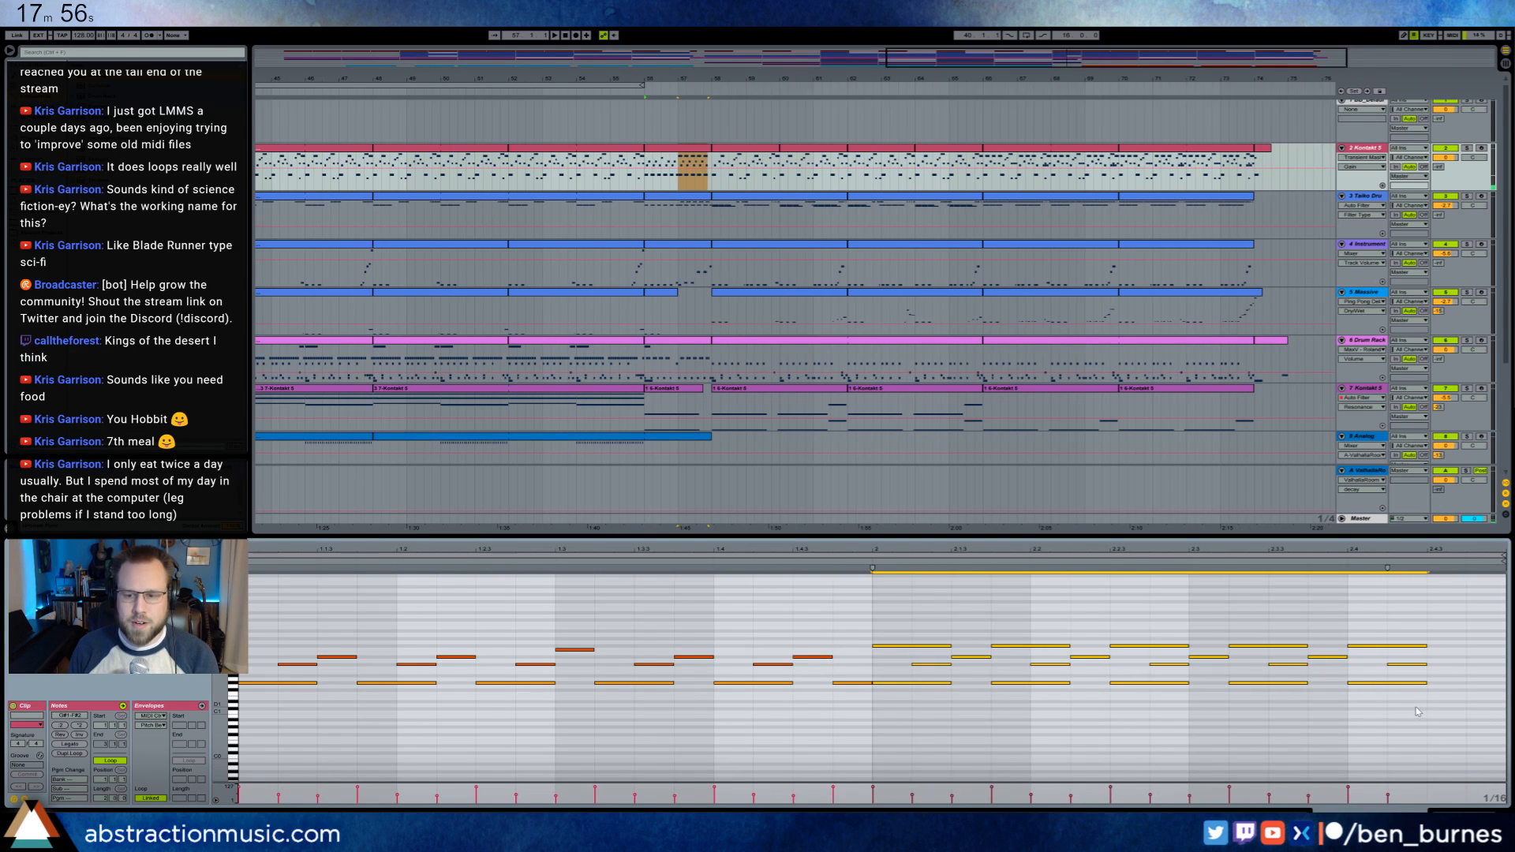
- Duplicate the shifted pattern to fill the end of the second bar, removing the excess notes and trimming the last ones to the clip's end
key(ctrl+d)
key(Right)
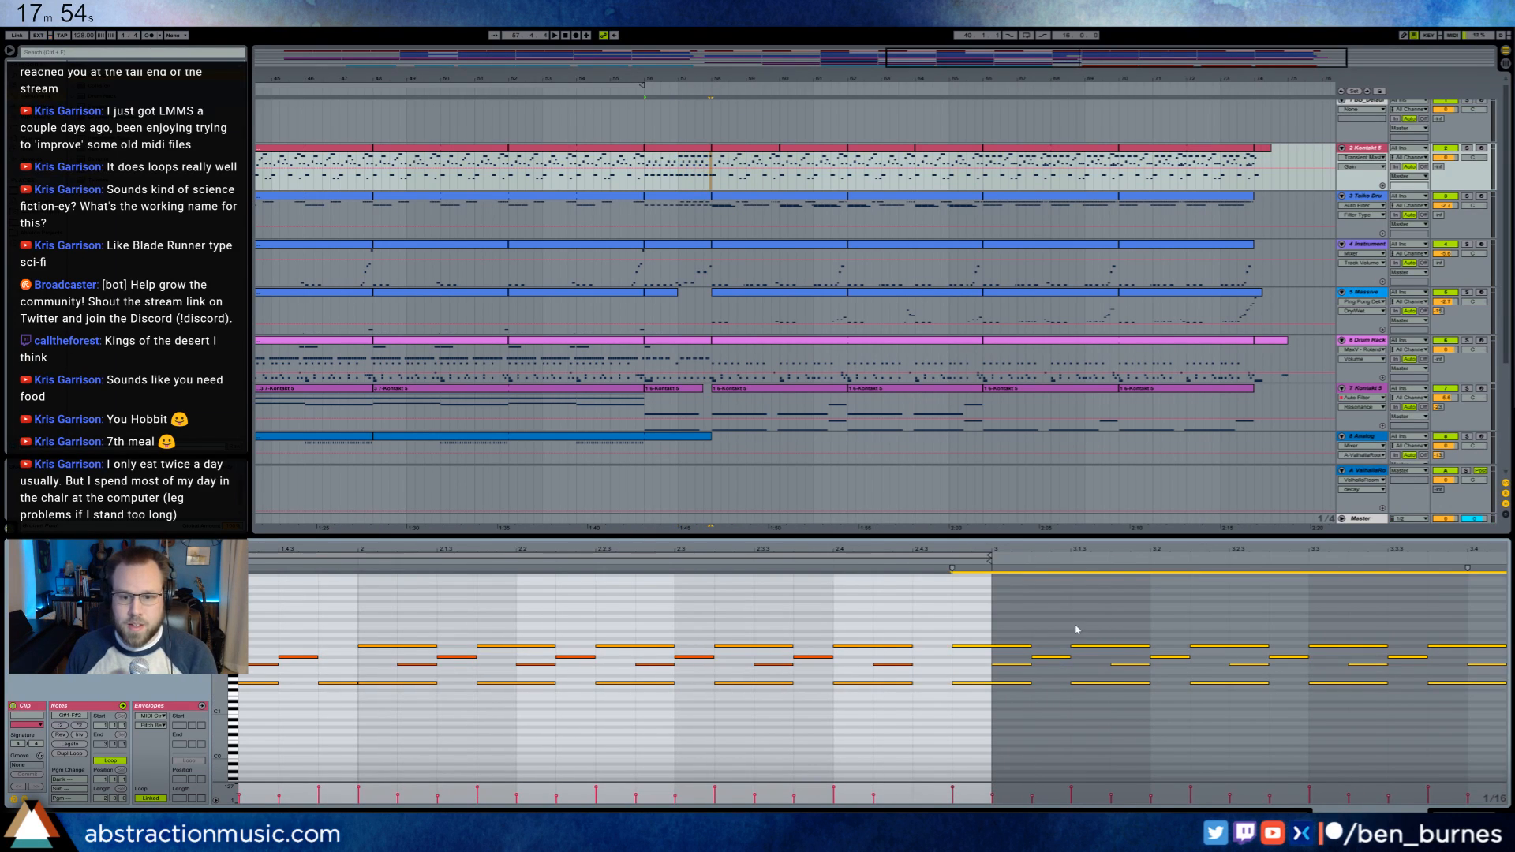
key(Delete)
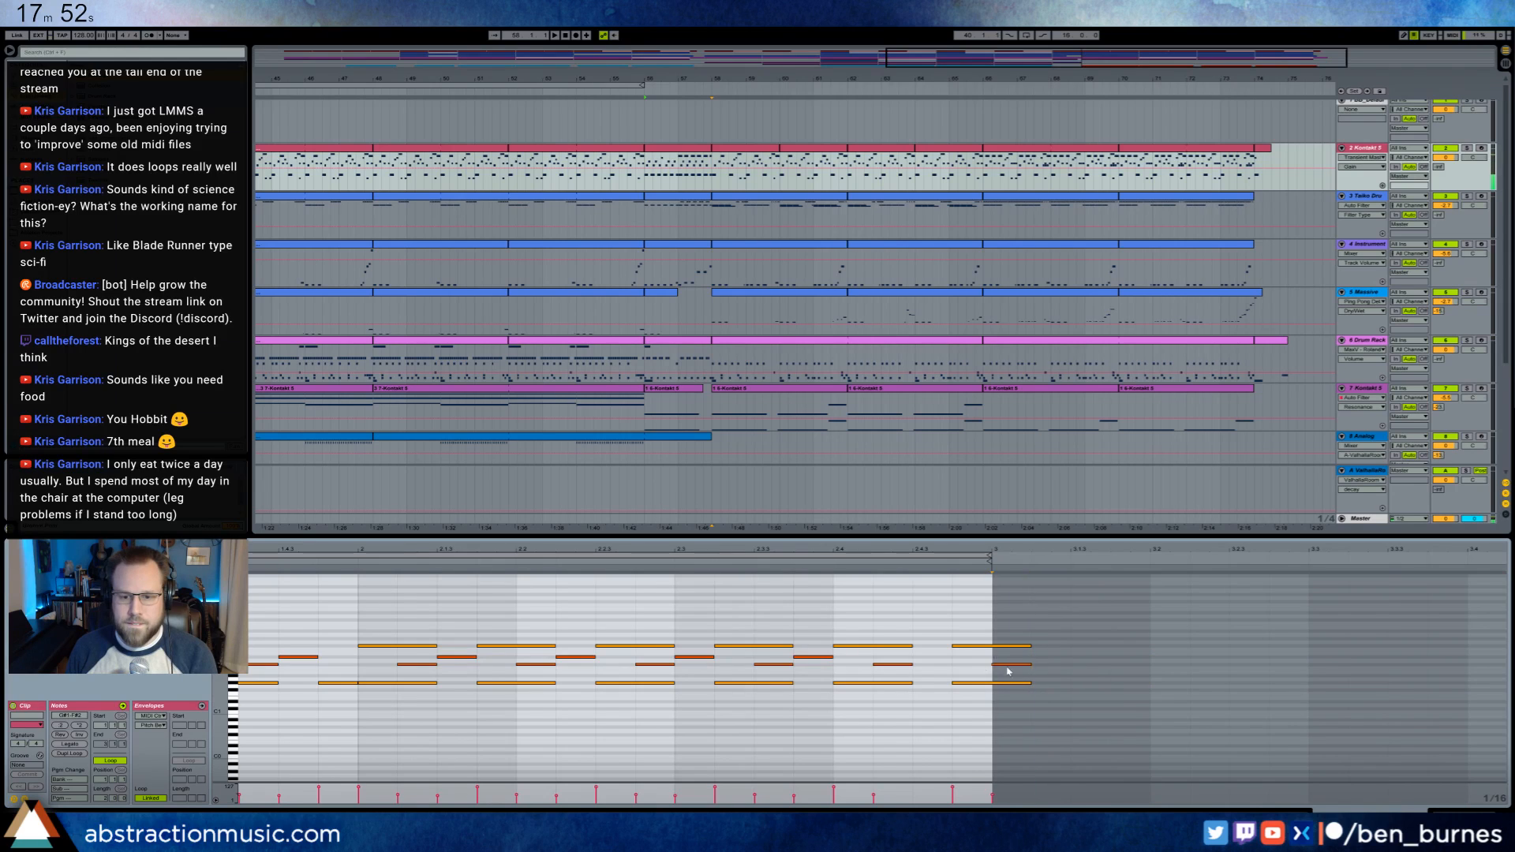
double_click(917, 659)
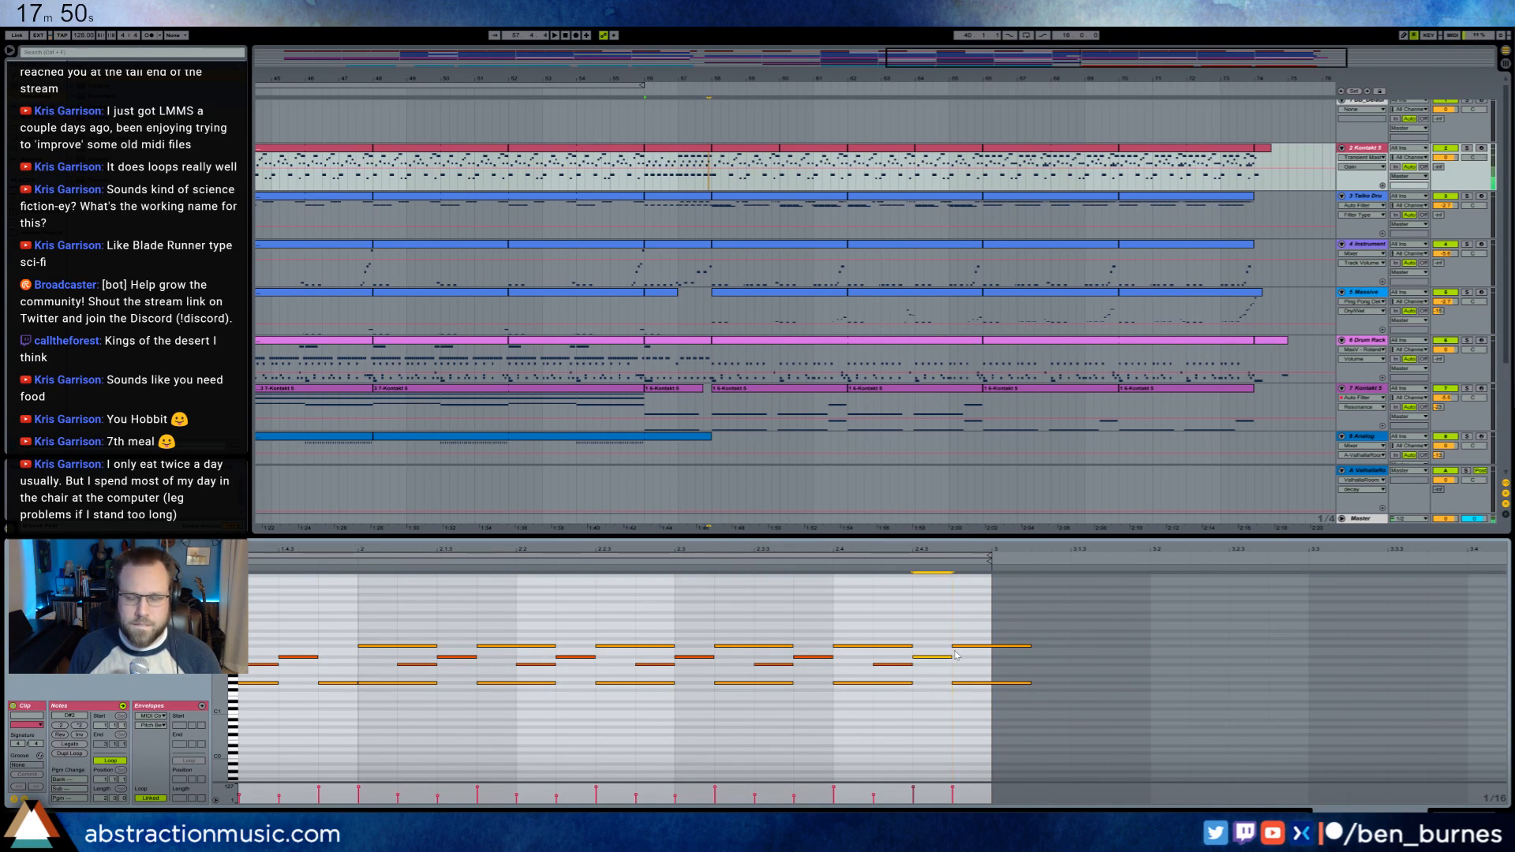
drag(991, 630, 987, 665)
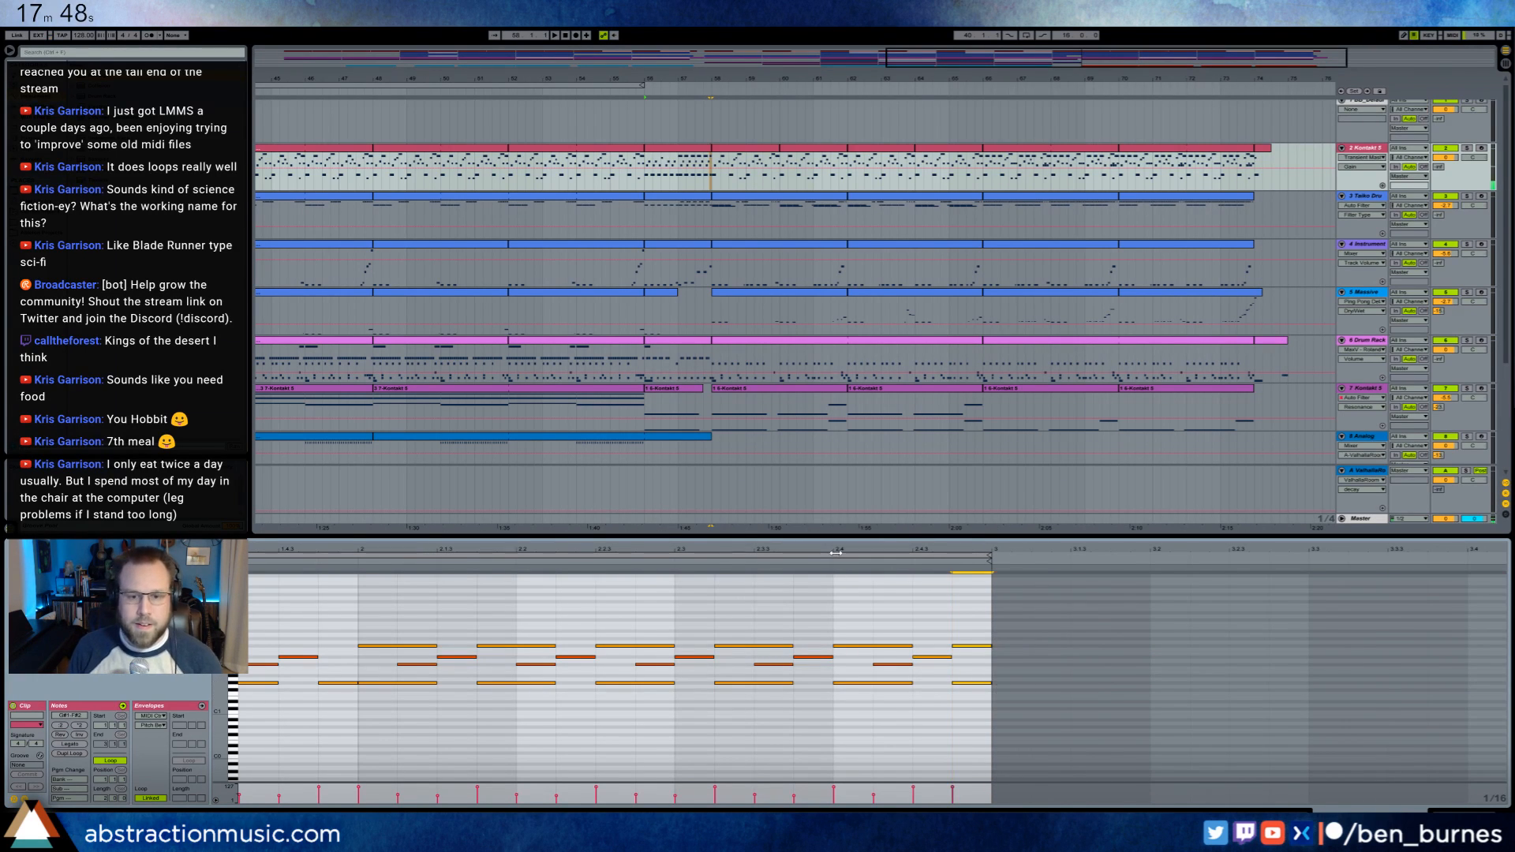
- Clear the middle notes in the first bar's last beat and raise the velocities of the second bar's middle notes
drag(836, 549, 839, 505)
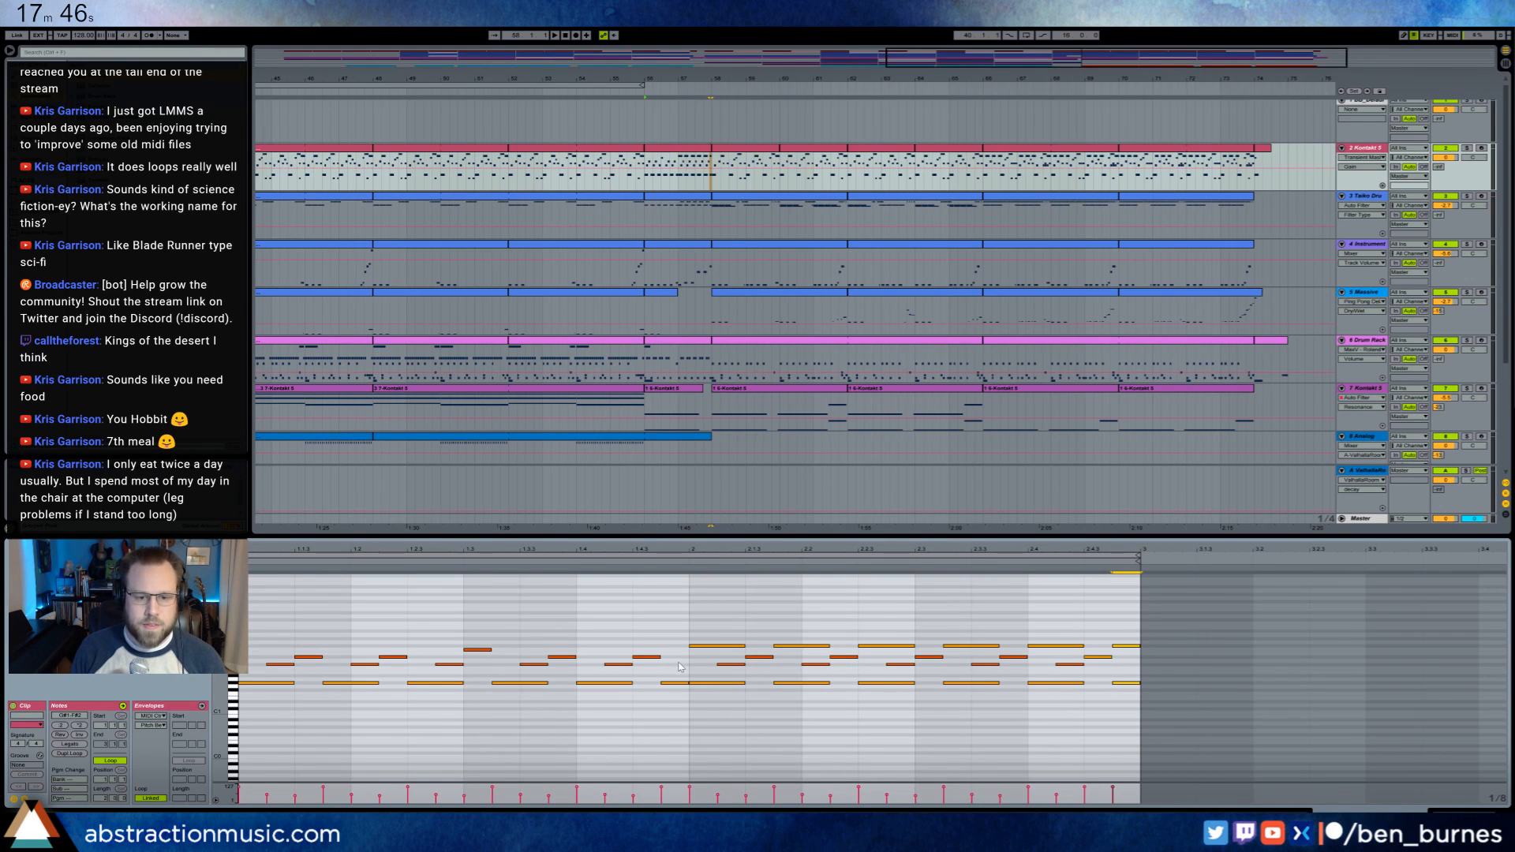
click(609, 647)
key(Delete)
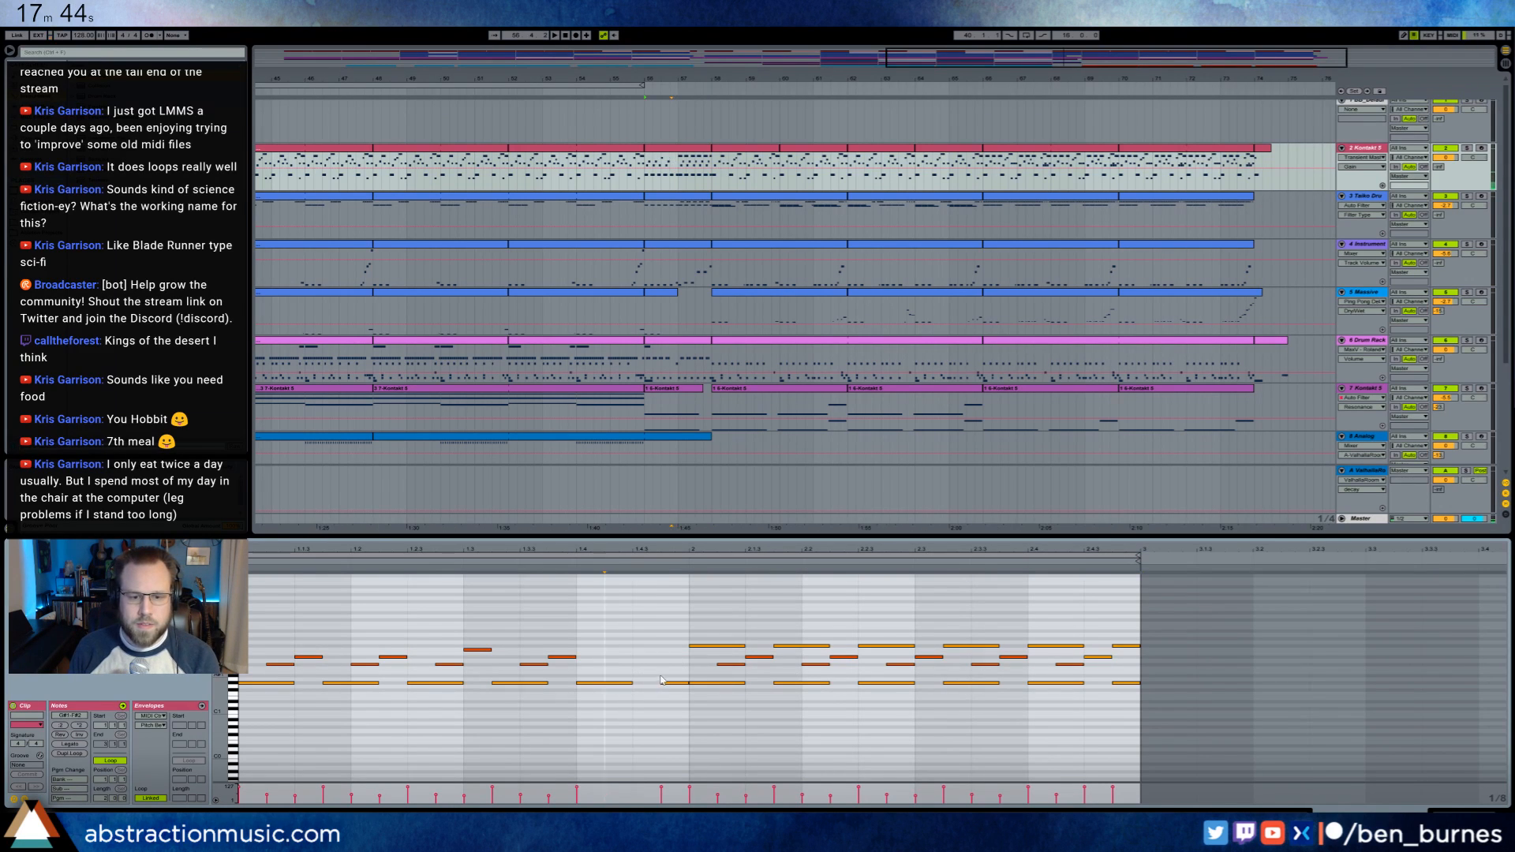
drag(722, 657, 1115, 678)
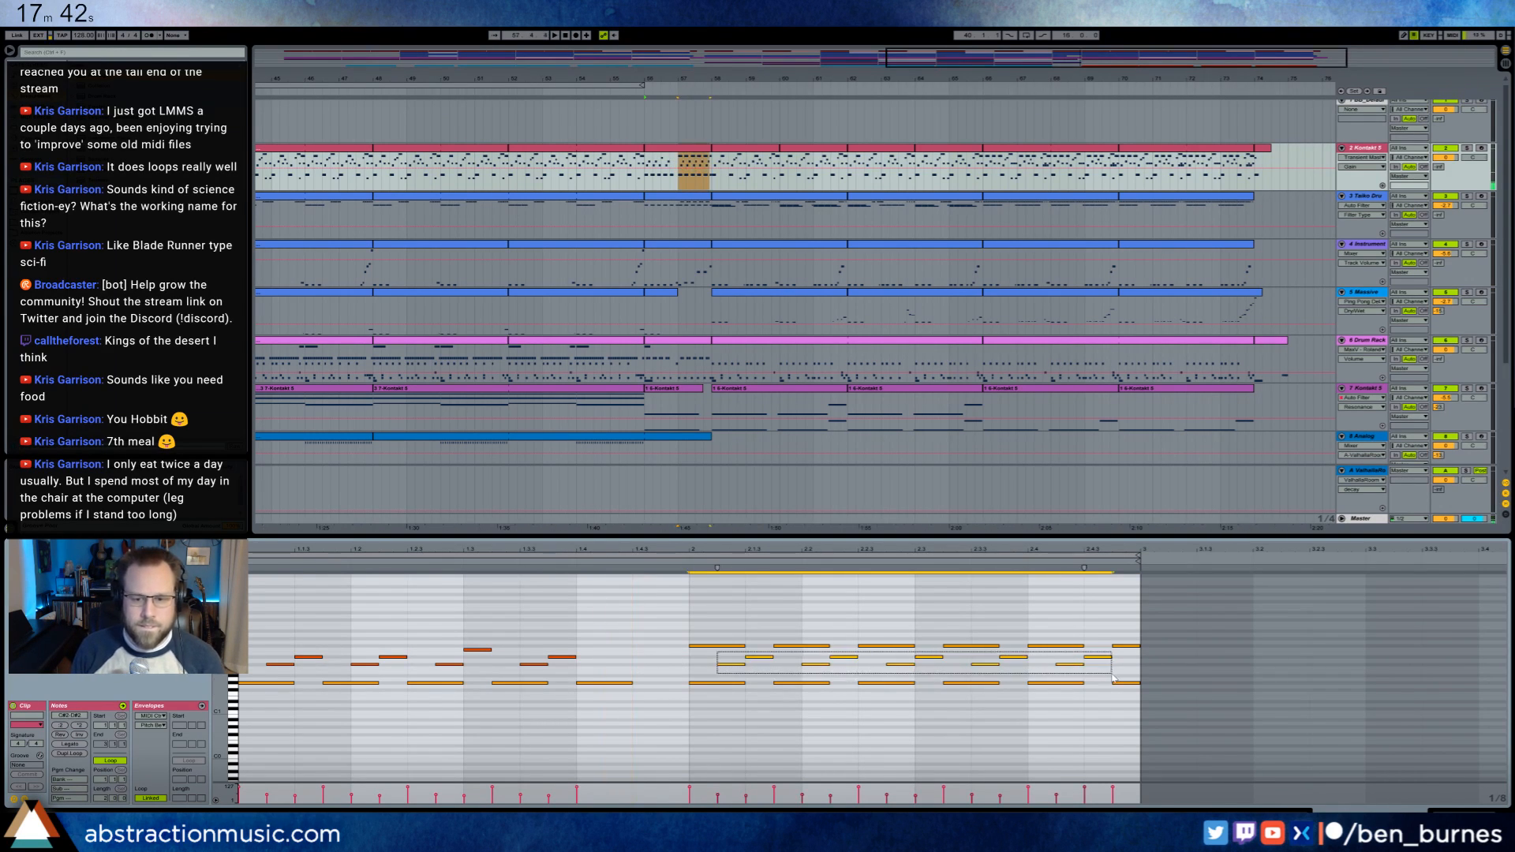
drag(999, 801, 1103, 797)
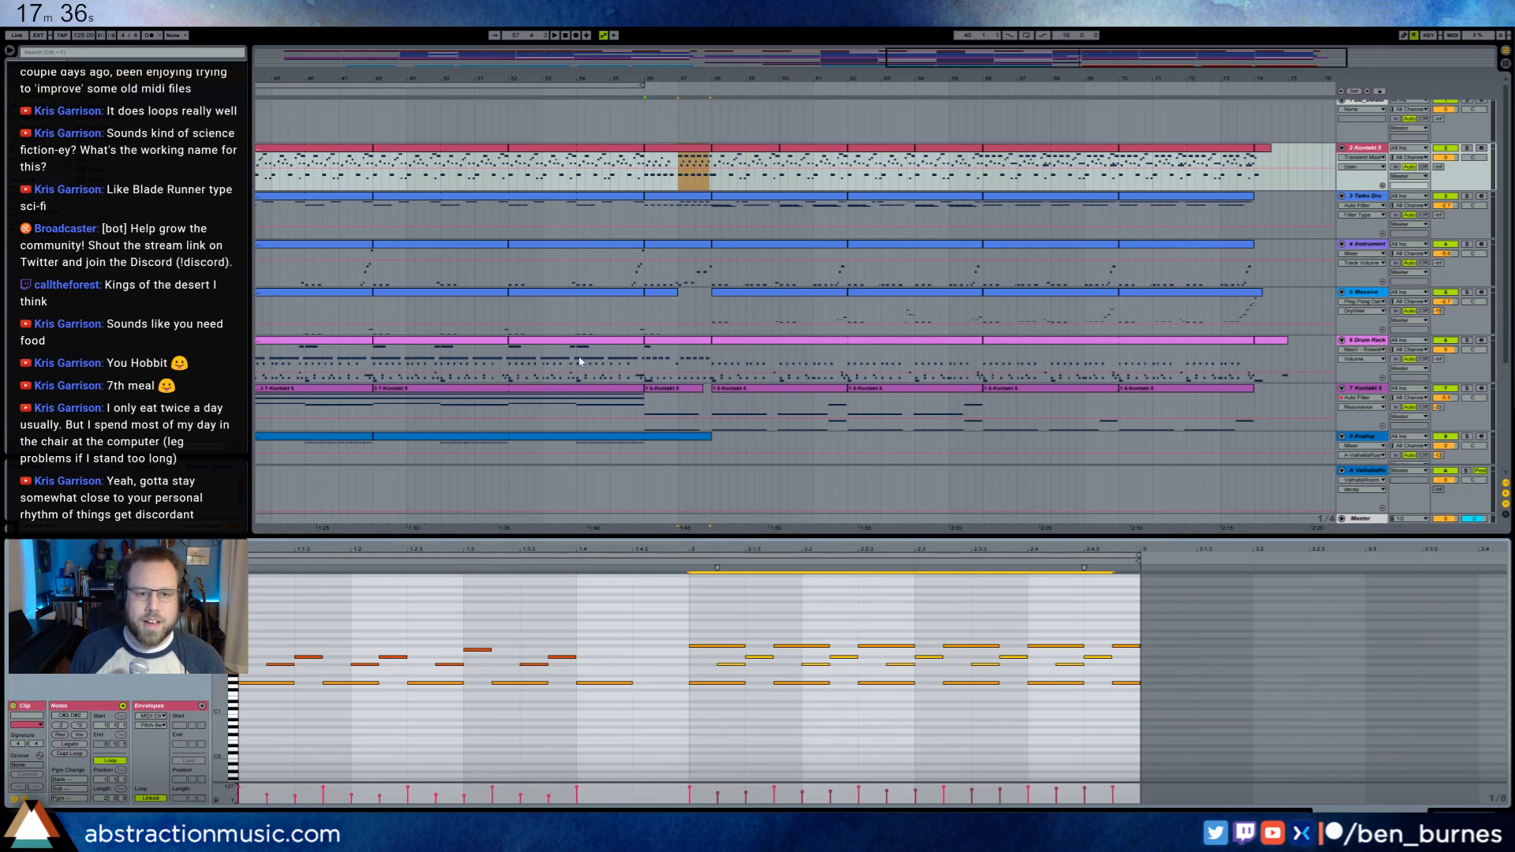
key(shift+Tab)
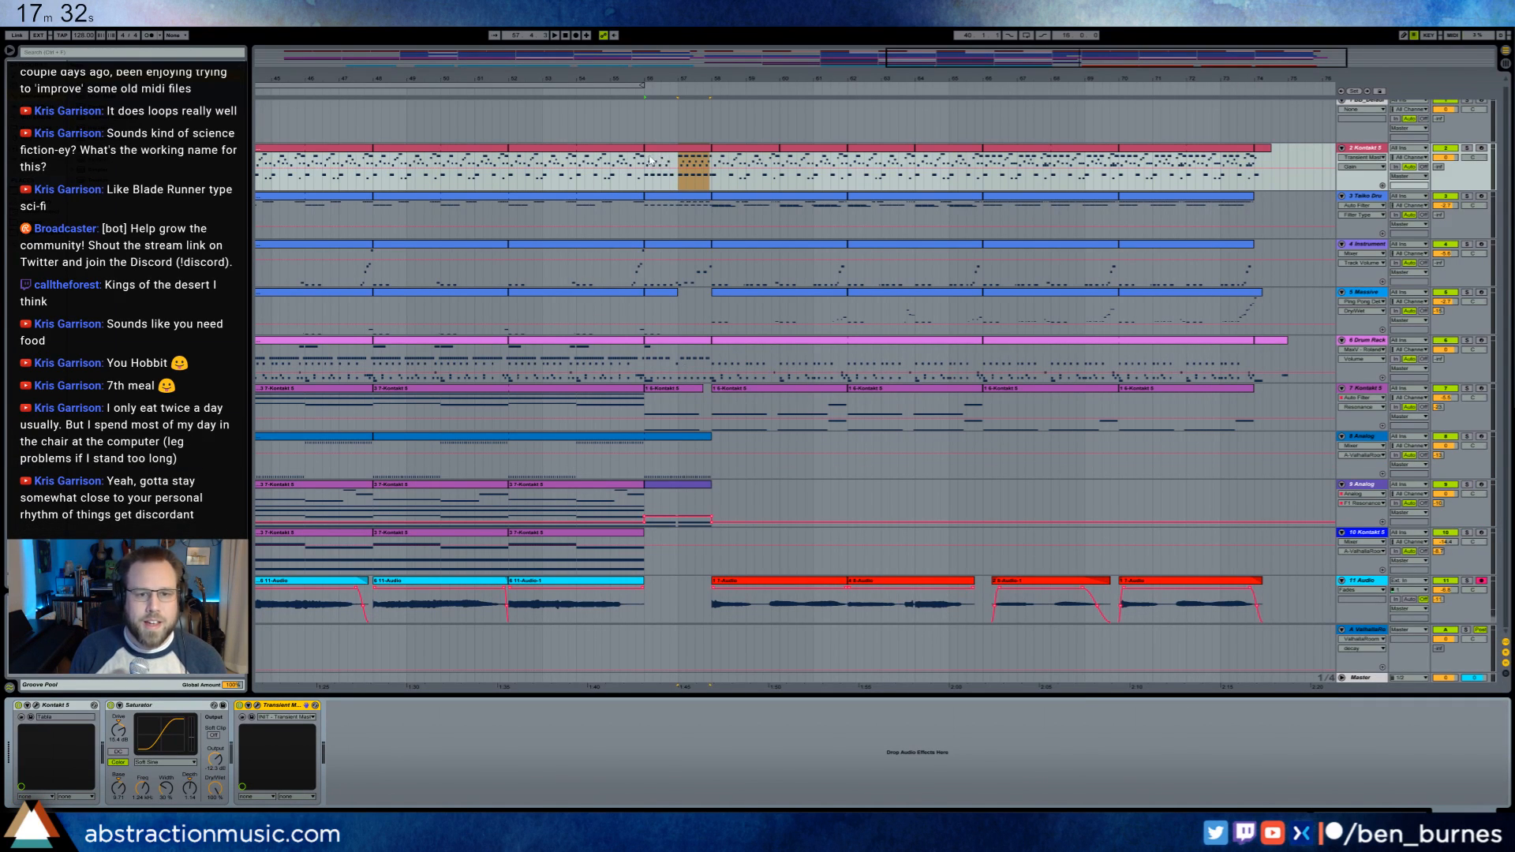
- Check the 3 Taiko clip at bar 56 and delete the note just before the second bar in the 4 Instrument clip
double_click(680, 203)
click(749, 721)
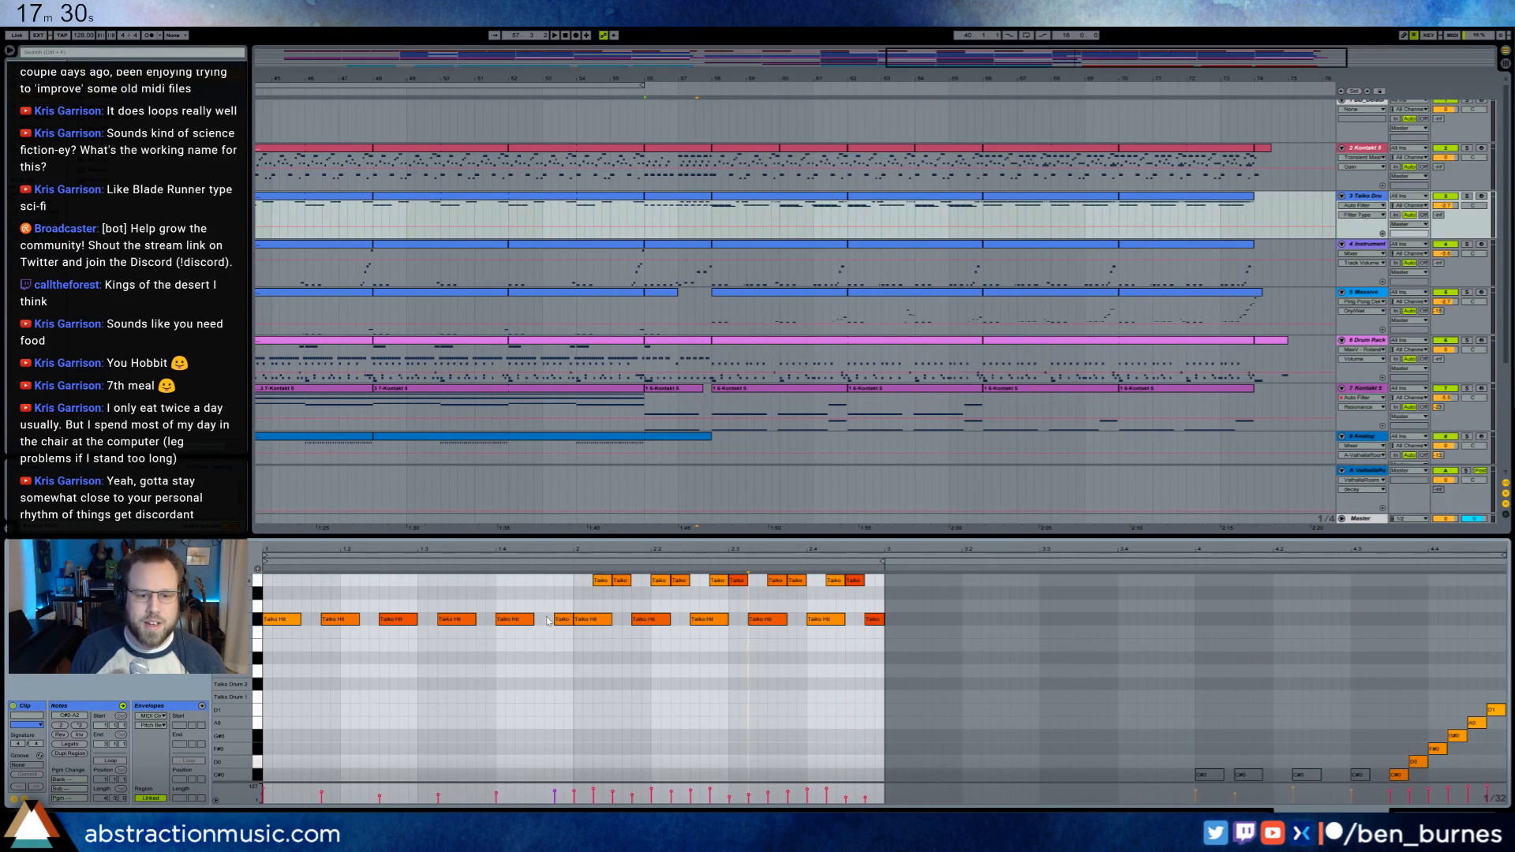
double_click(697, 254)
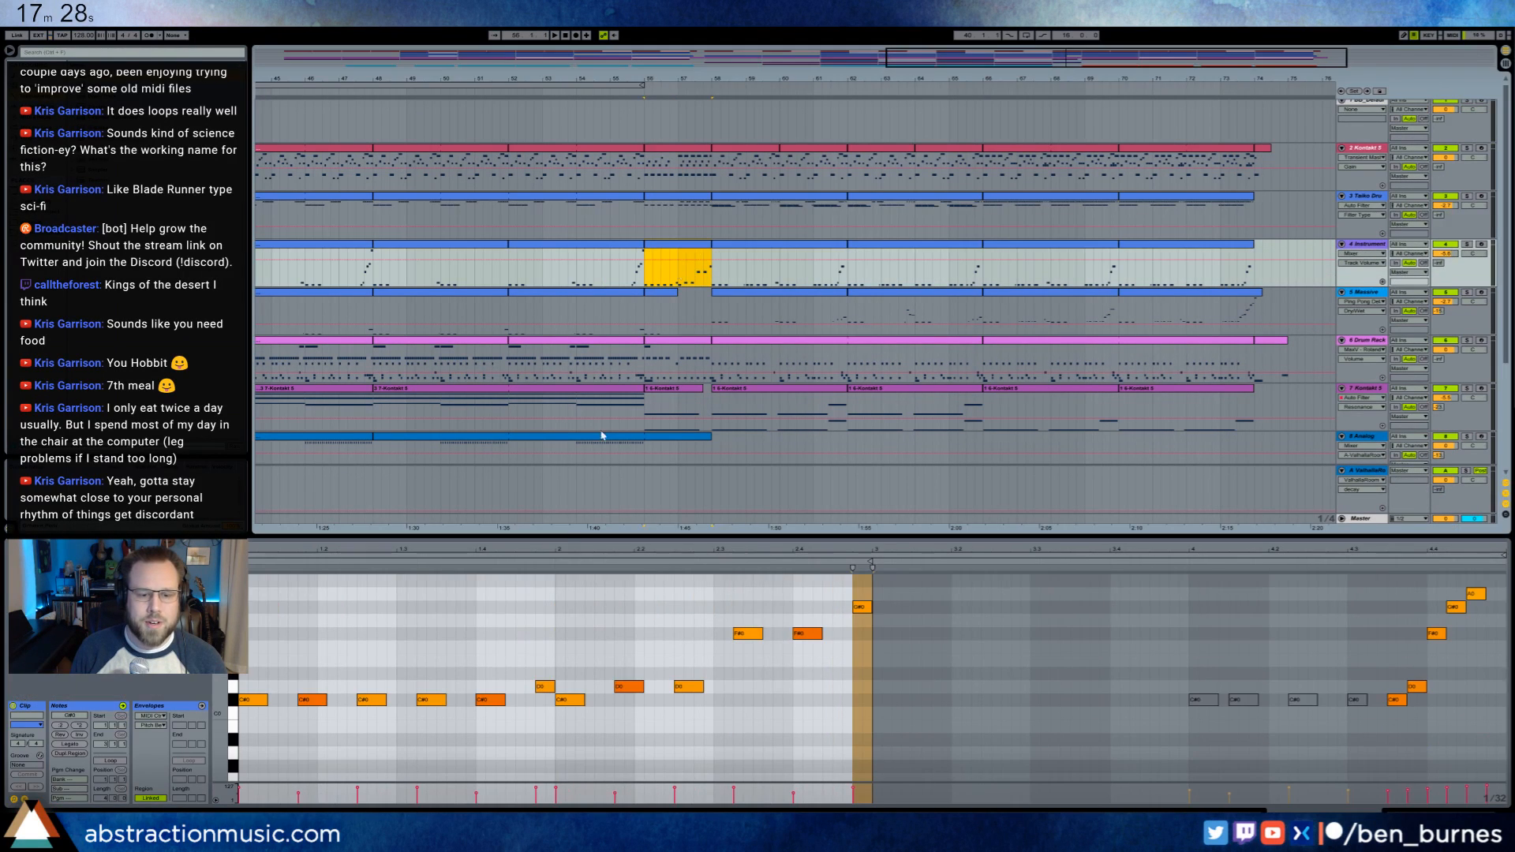
double_click(545, 687)
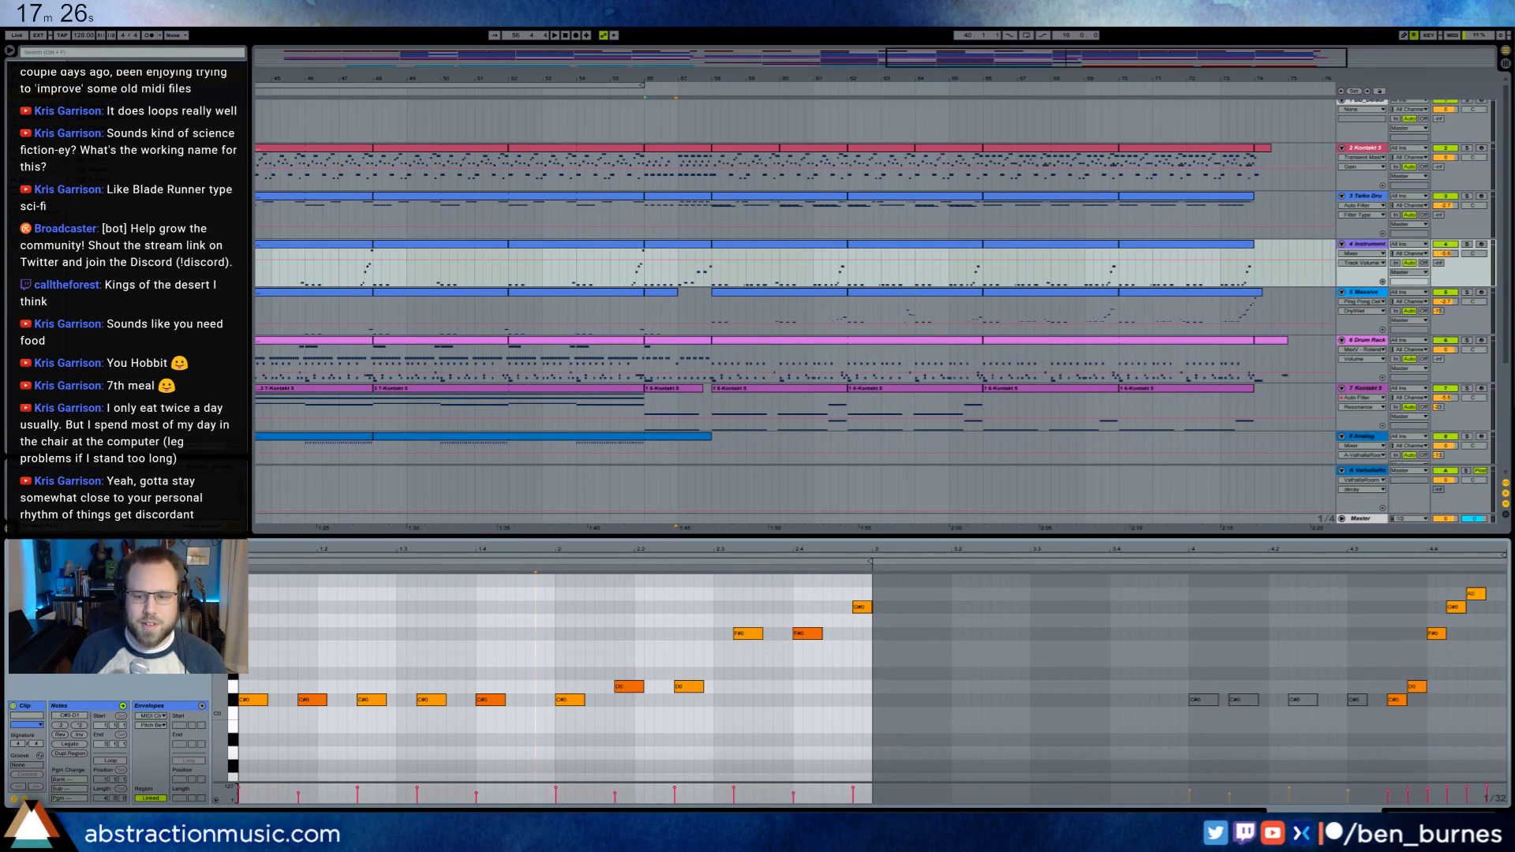
key(shift+Tab)
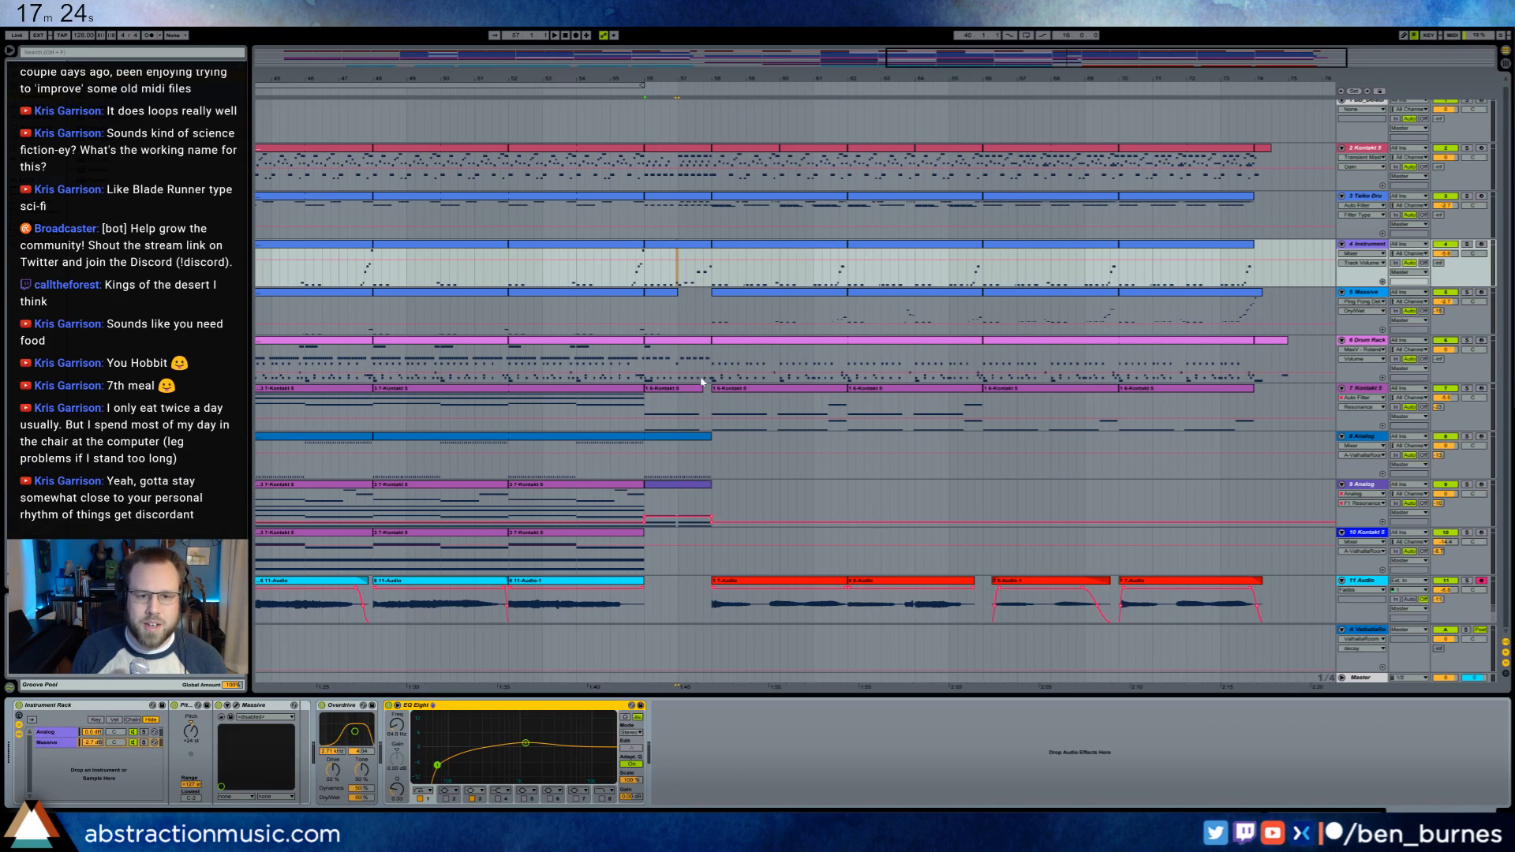
- Replace the hit just before the second bar of the 6 Drum Rack clip at bar 56 with a VEH2 Claps note
click(696, 344)
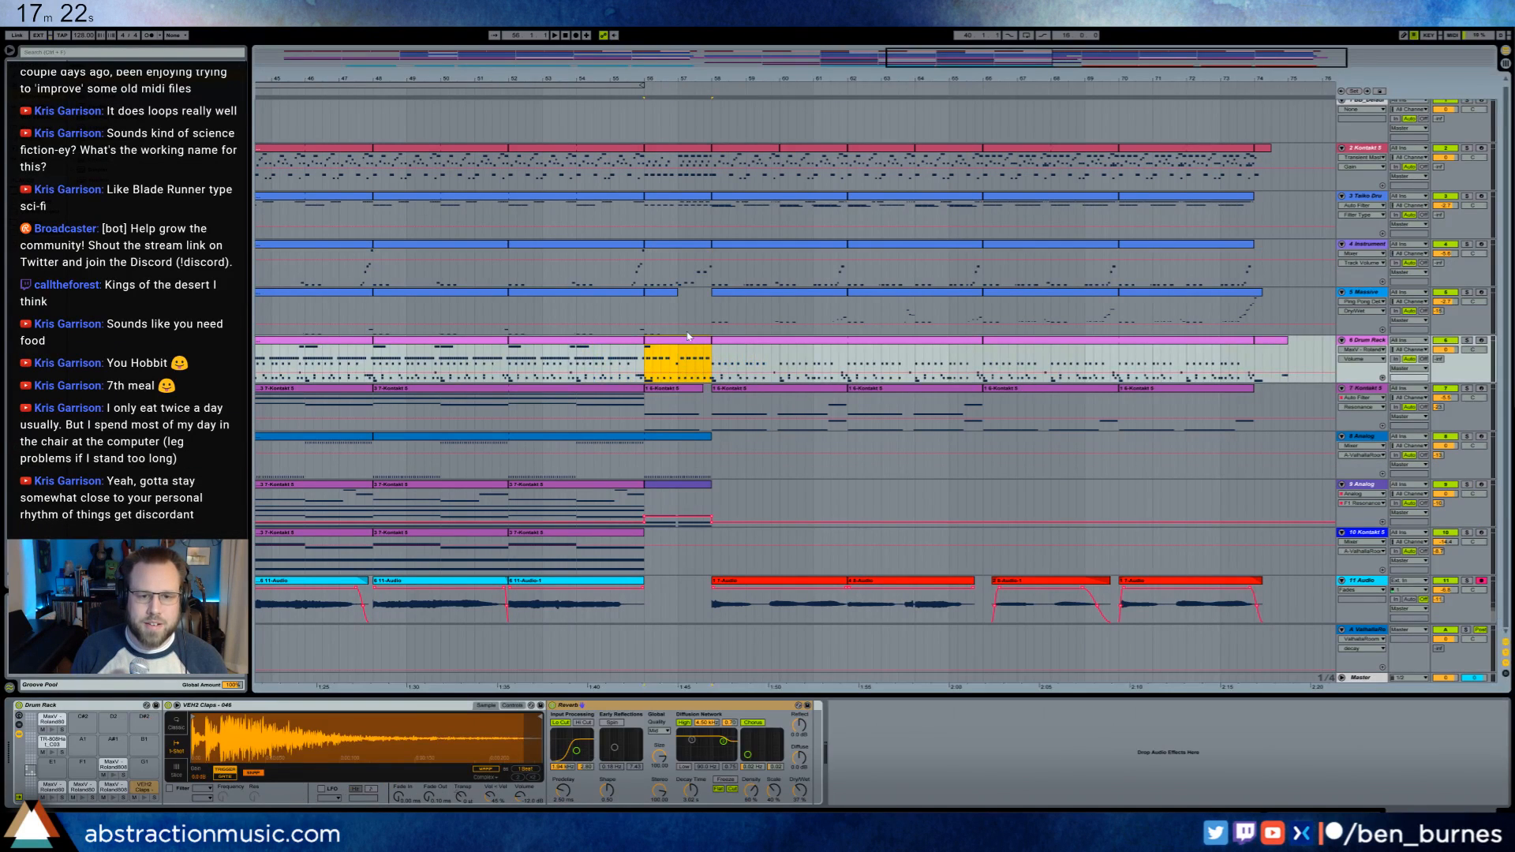
double_click(688, 342)
click(826, 680)
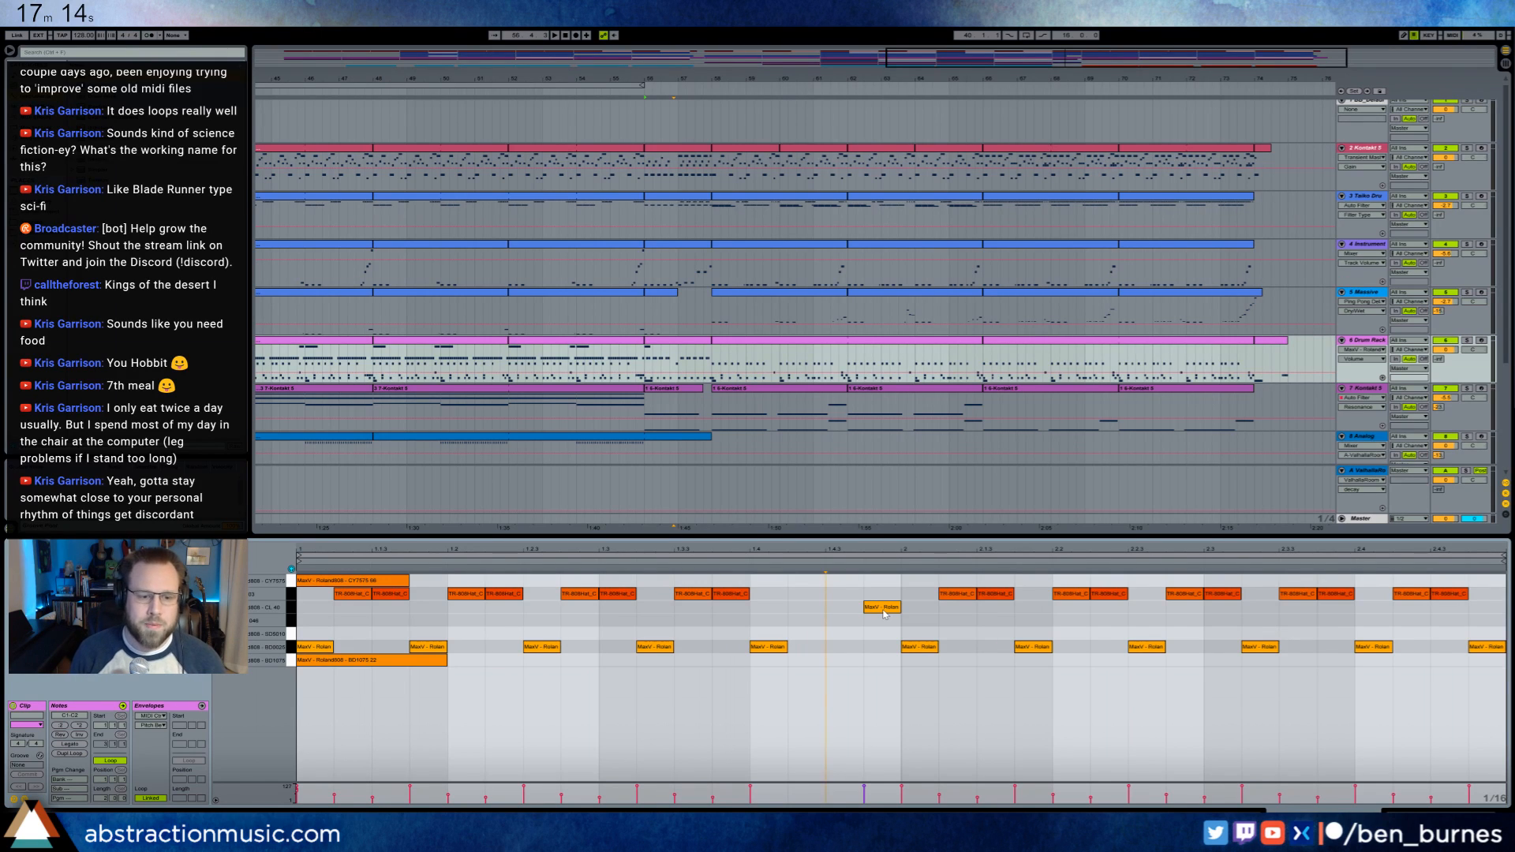
key(space)
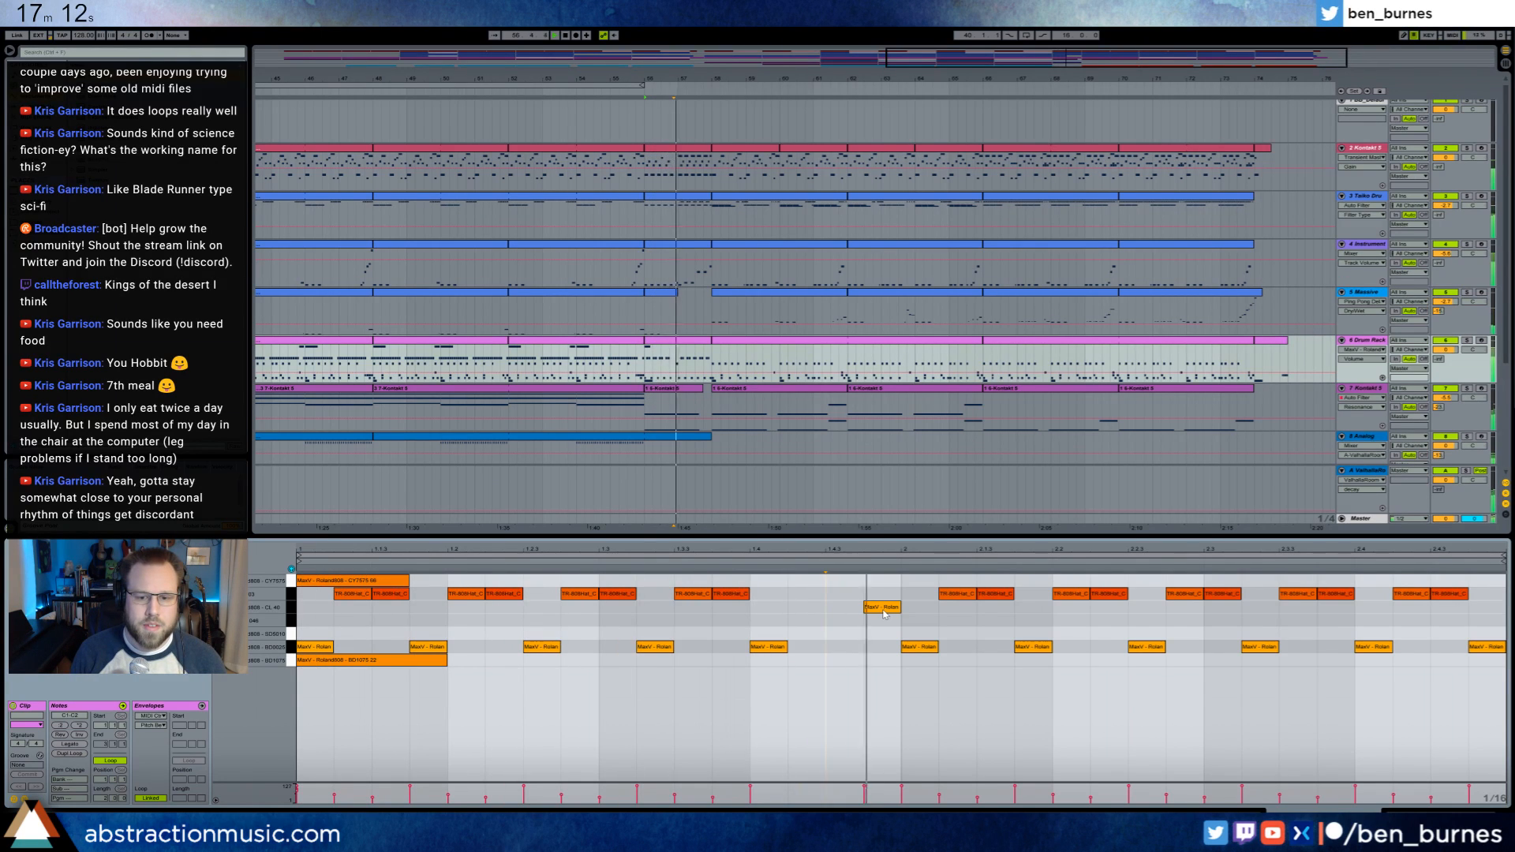
key(space)
double_click(883, 609)
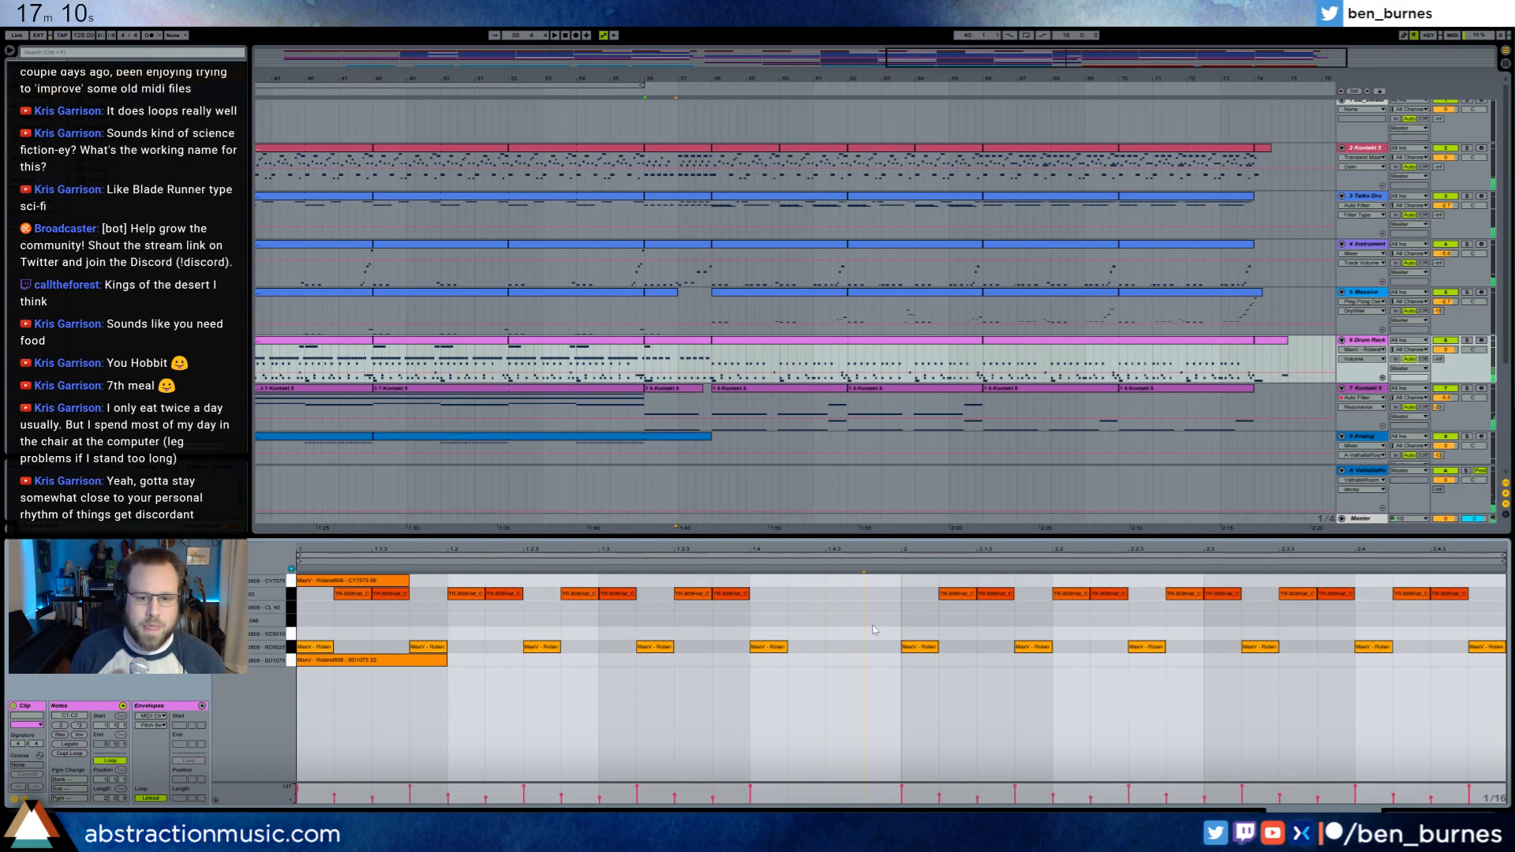
click(899, 648)
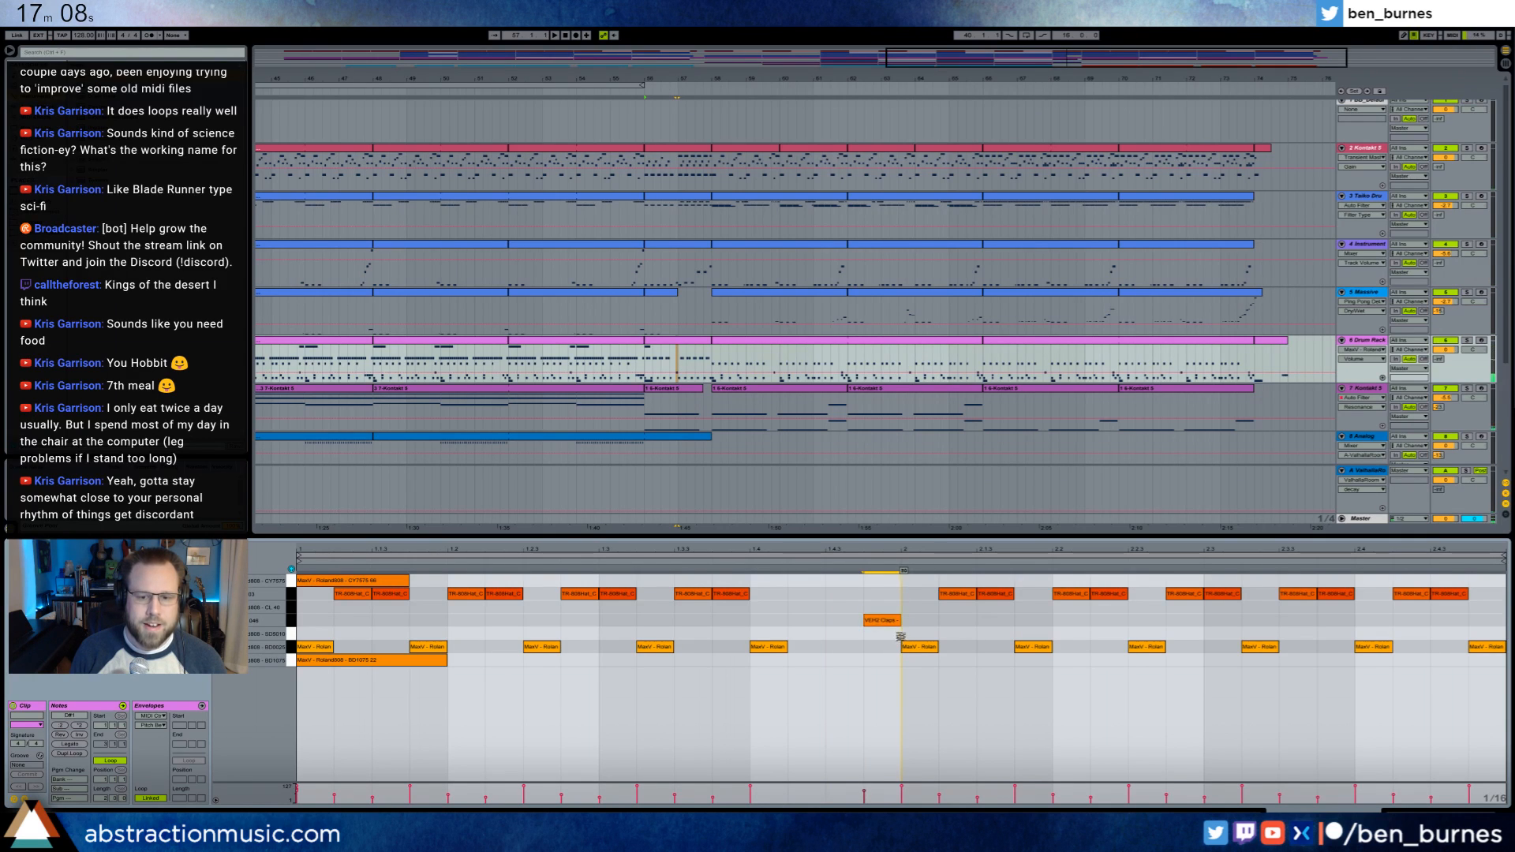
key(shift+Tab)
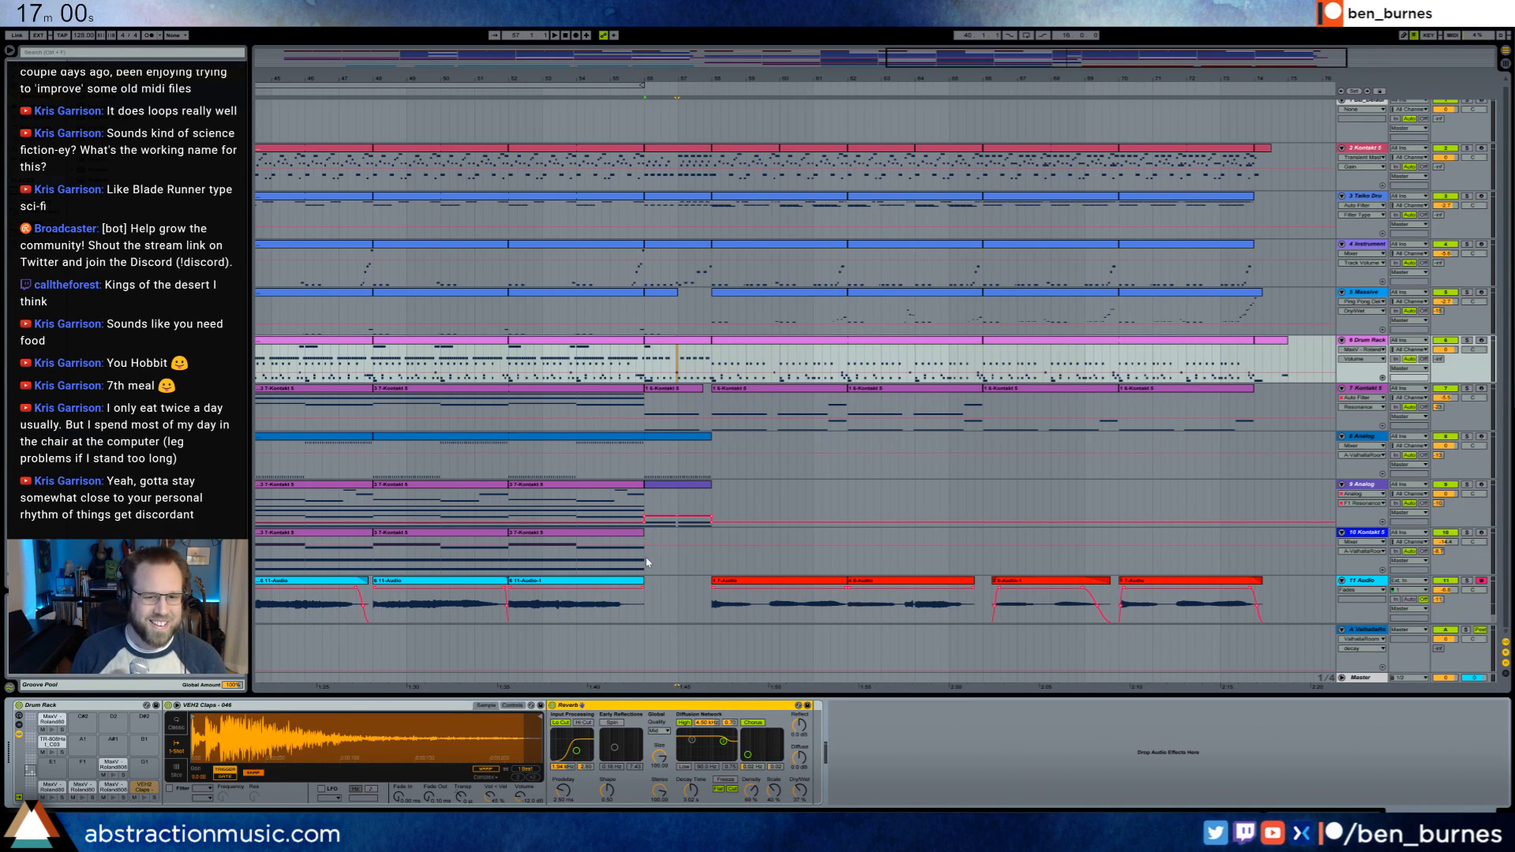
- Create a clip from bar 56 to 58 on the 10 Kontakt 5 track with one note held throughout and raised an octave
drag(647, 562, 708, 569)
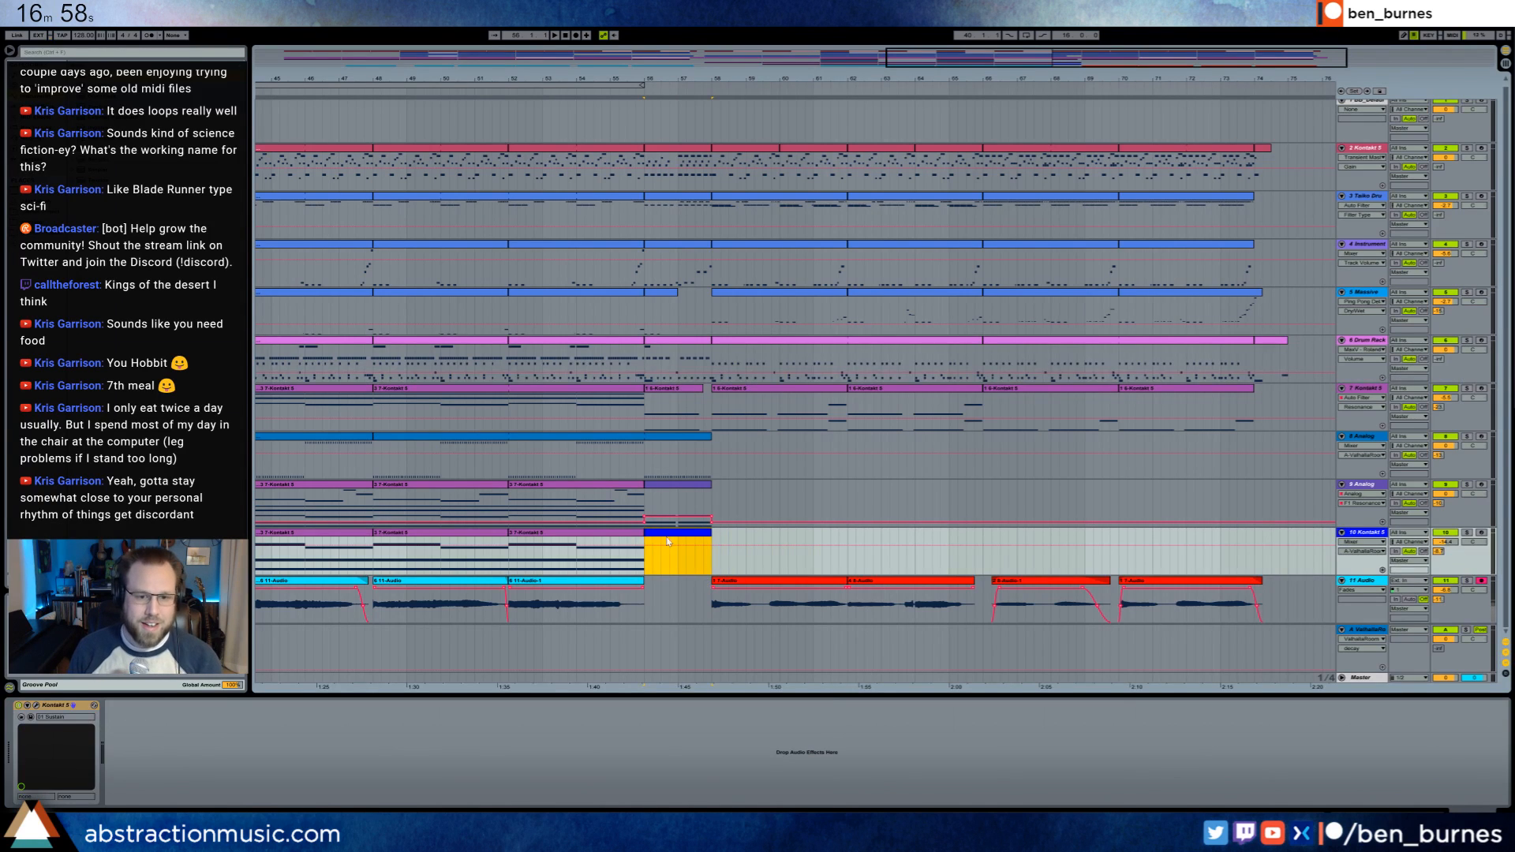
key(ctrl+shift+m)
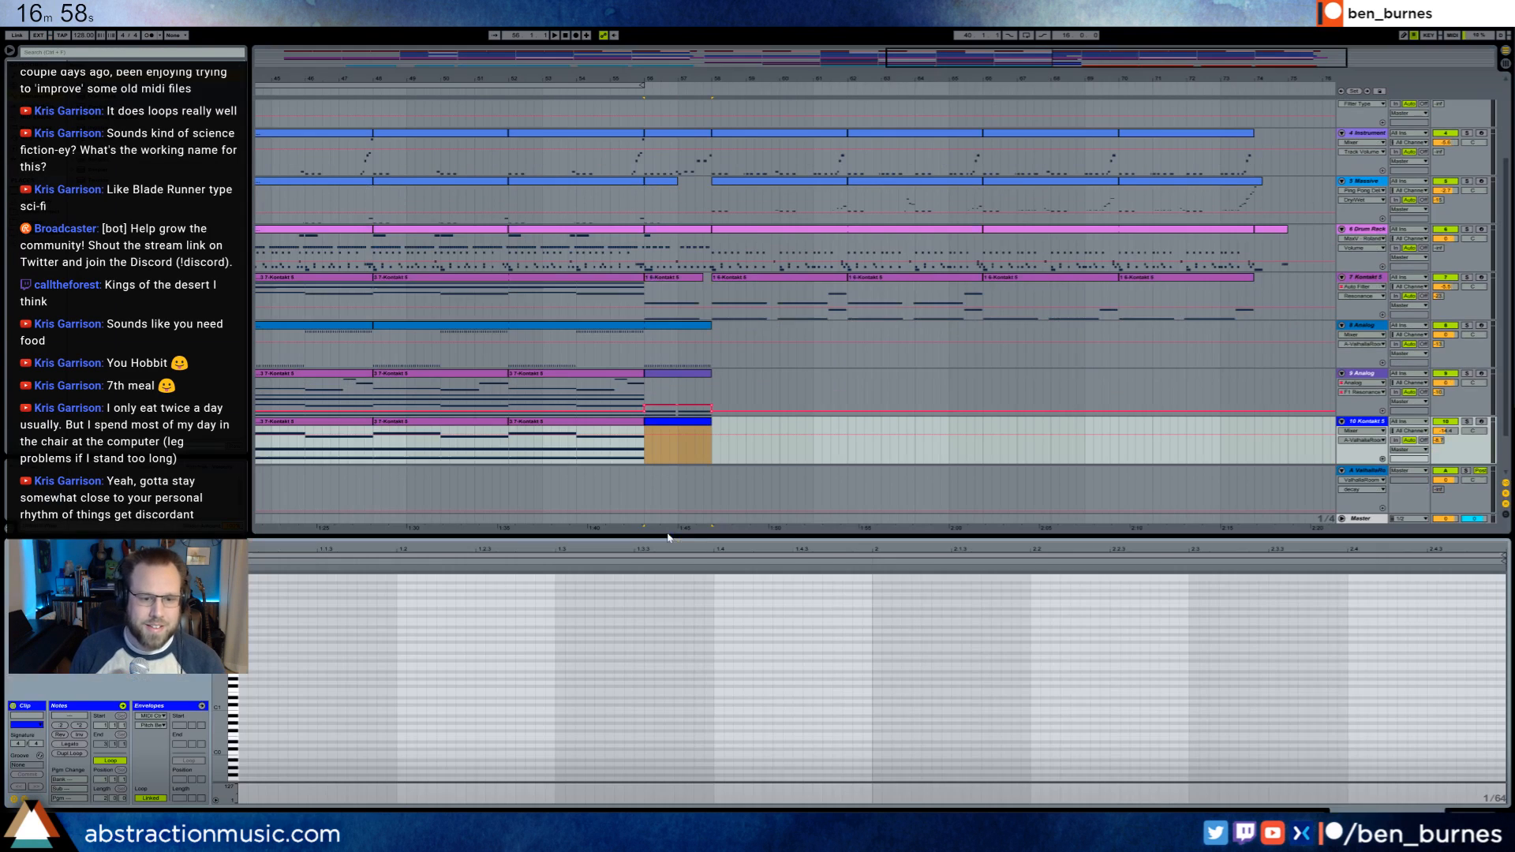
double_click(243, 661)
drag(248, 660, 1497, 673)
key(shift+Up)
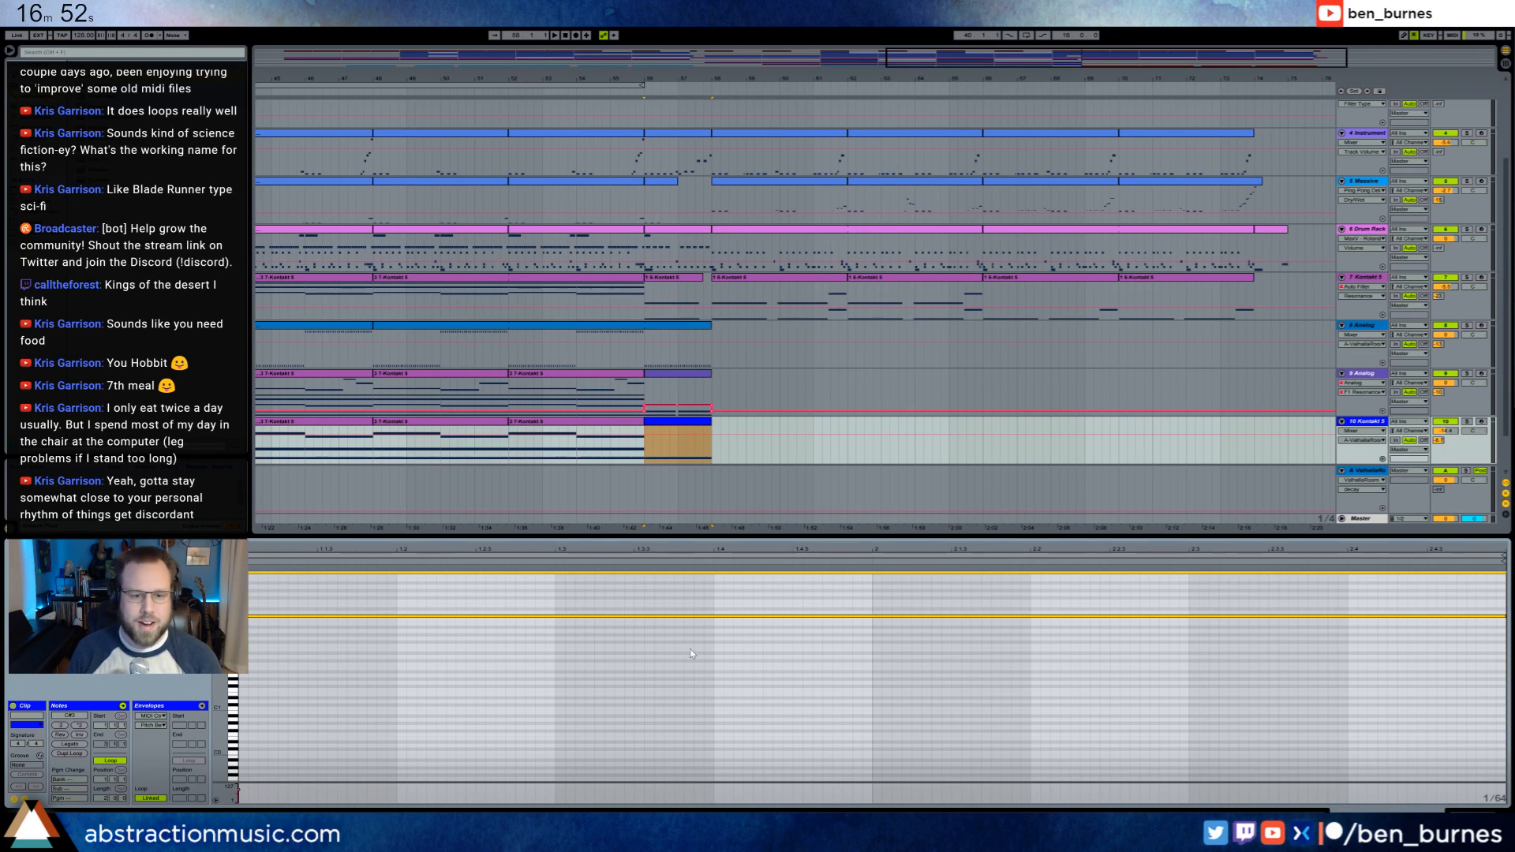
drag(651, 616, 651, 603)
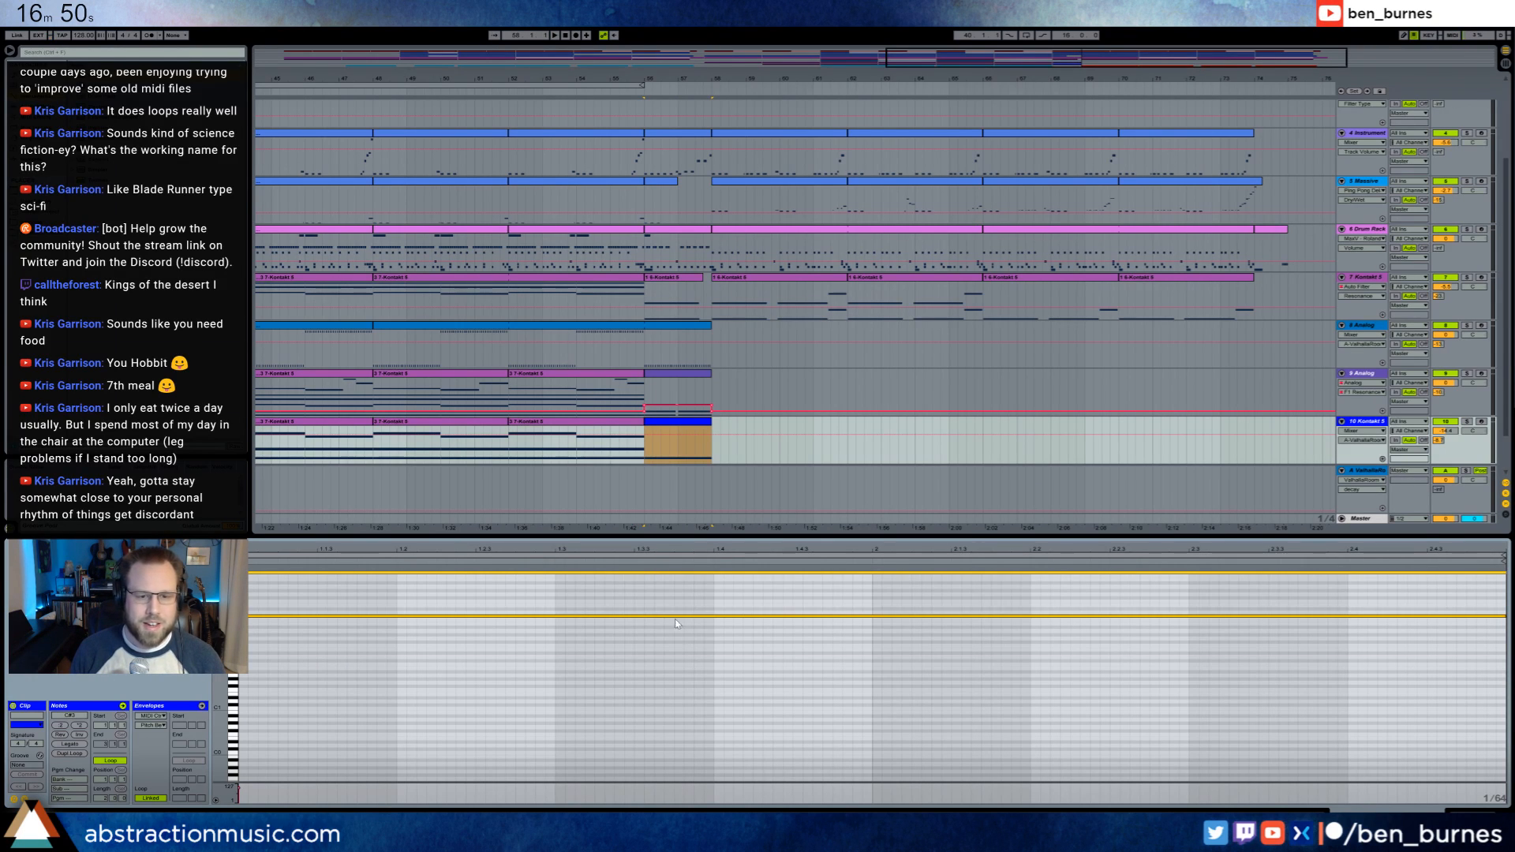
key(shift+Tab)
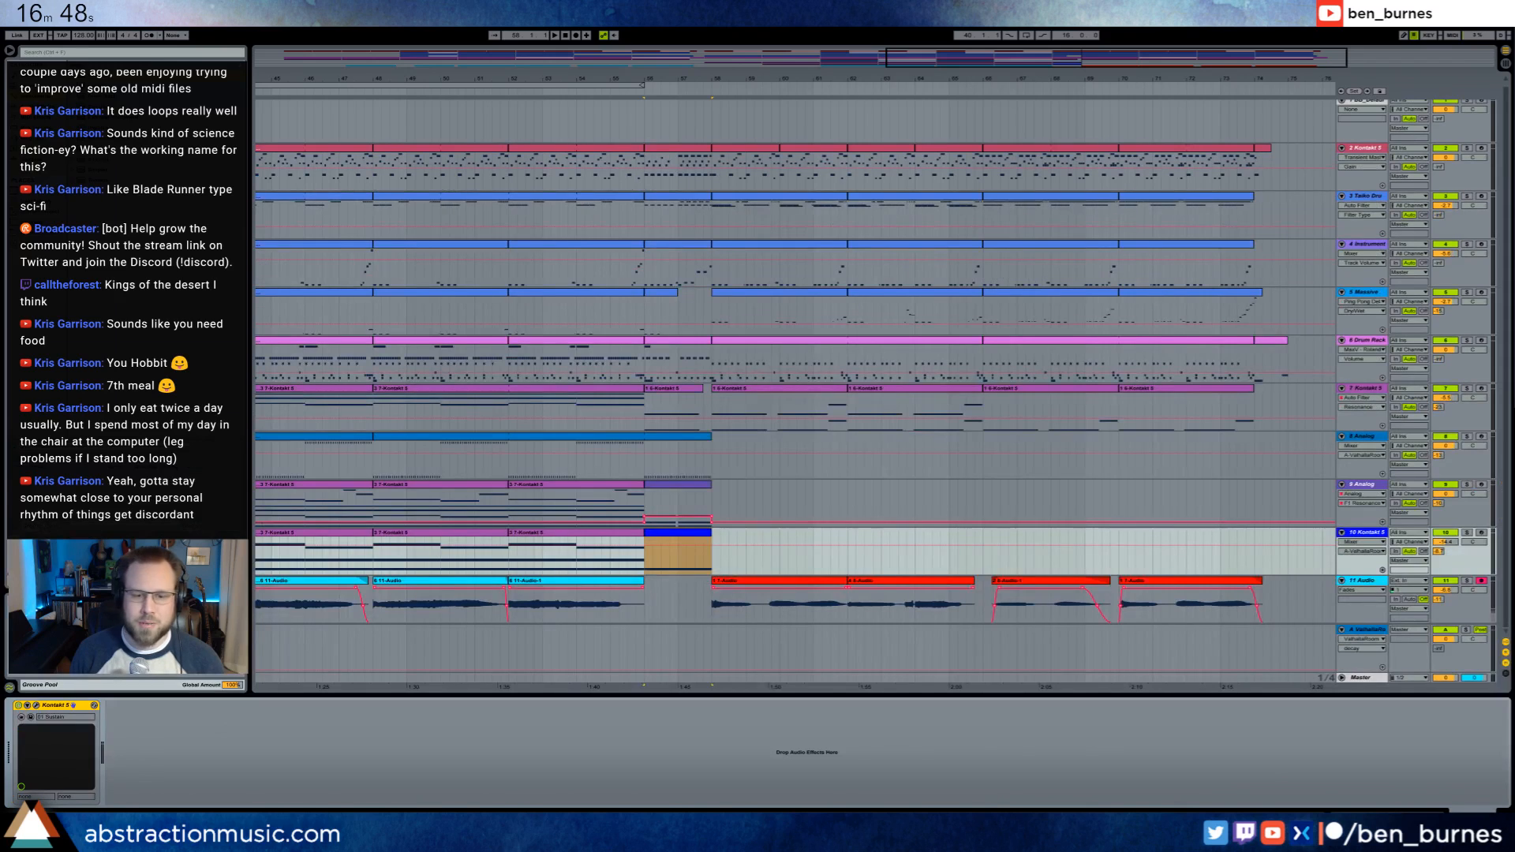
- Add a half-bar CY7575 cymbal note at the start of the 6 Drum Rack clip at bar 58
key(space)
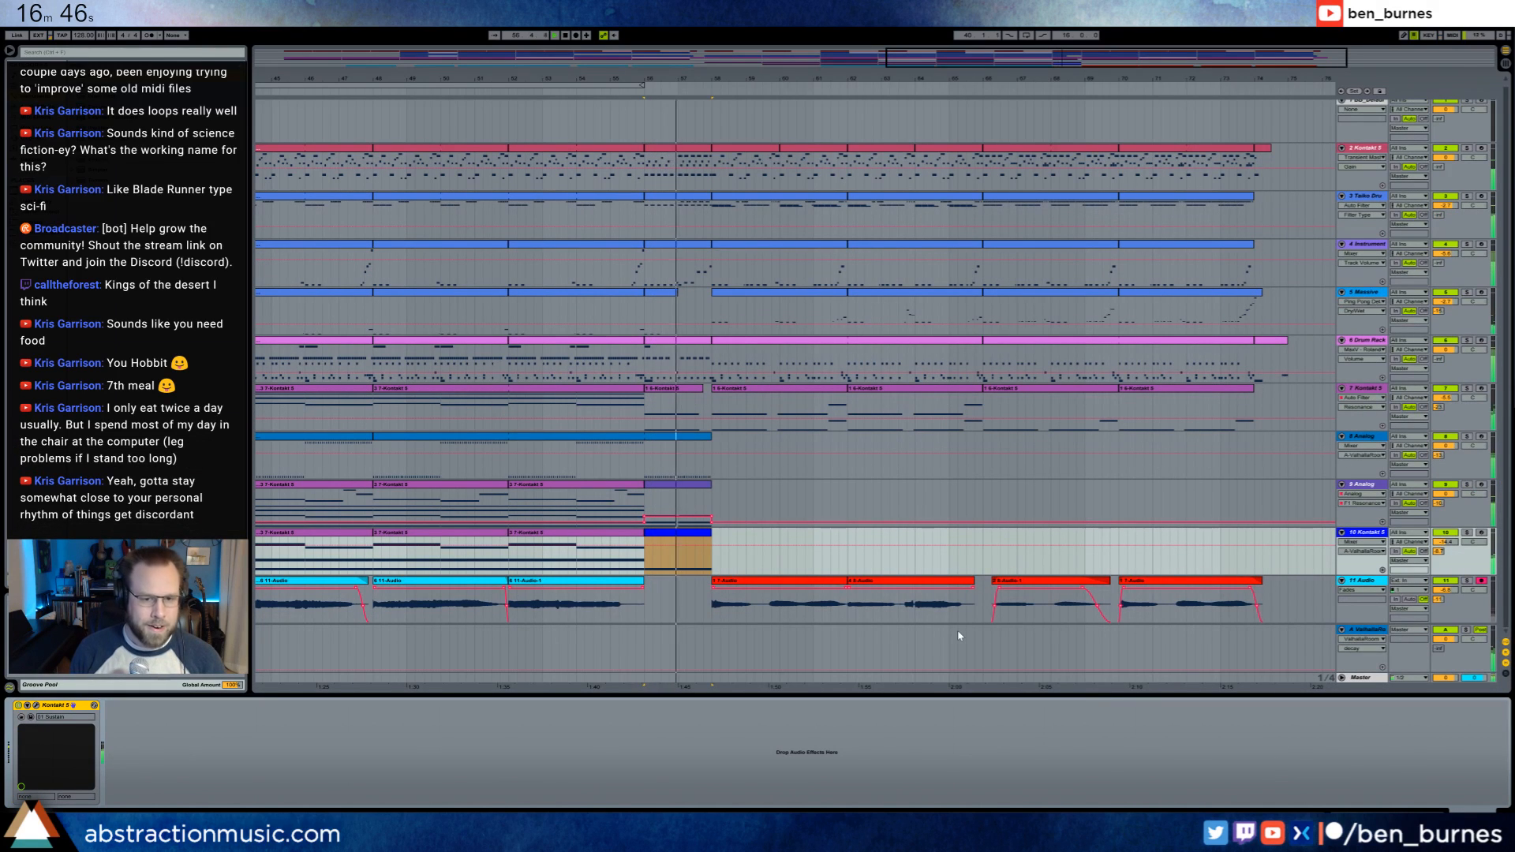
click(703, 342)
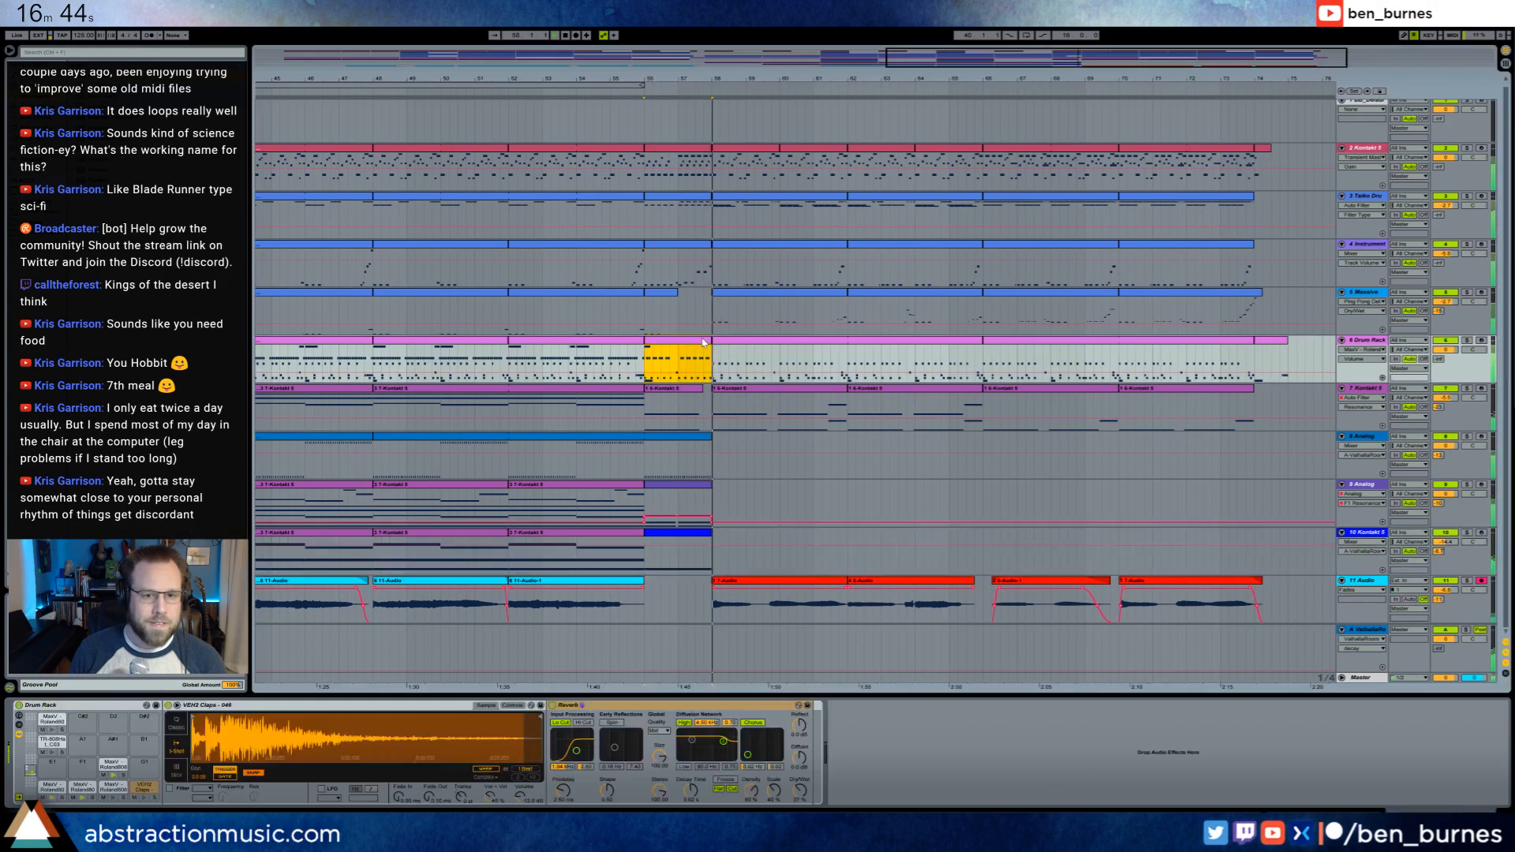
double_click(703, 342)
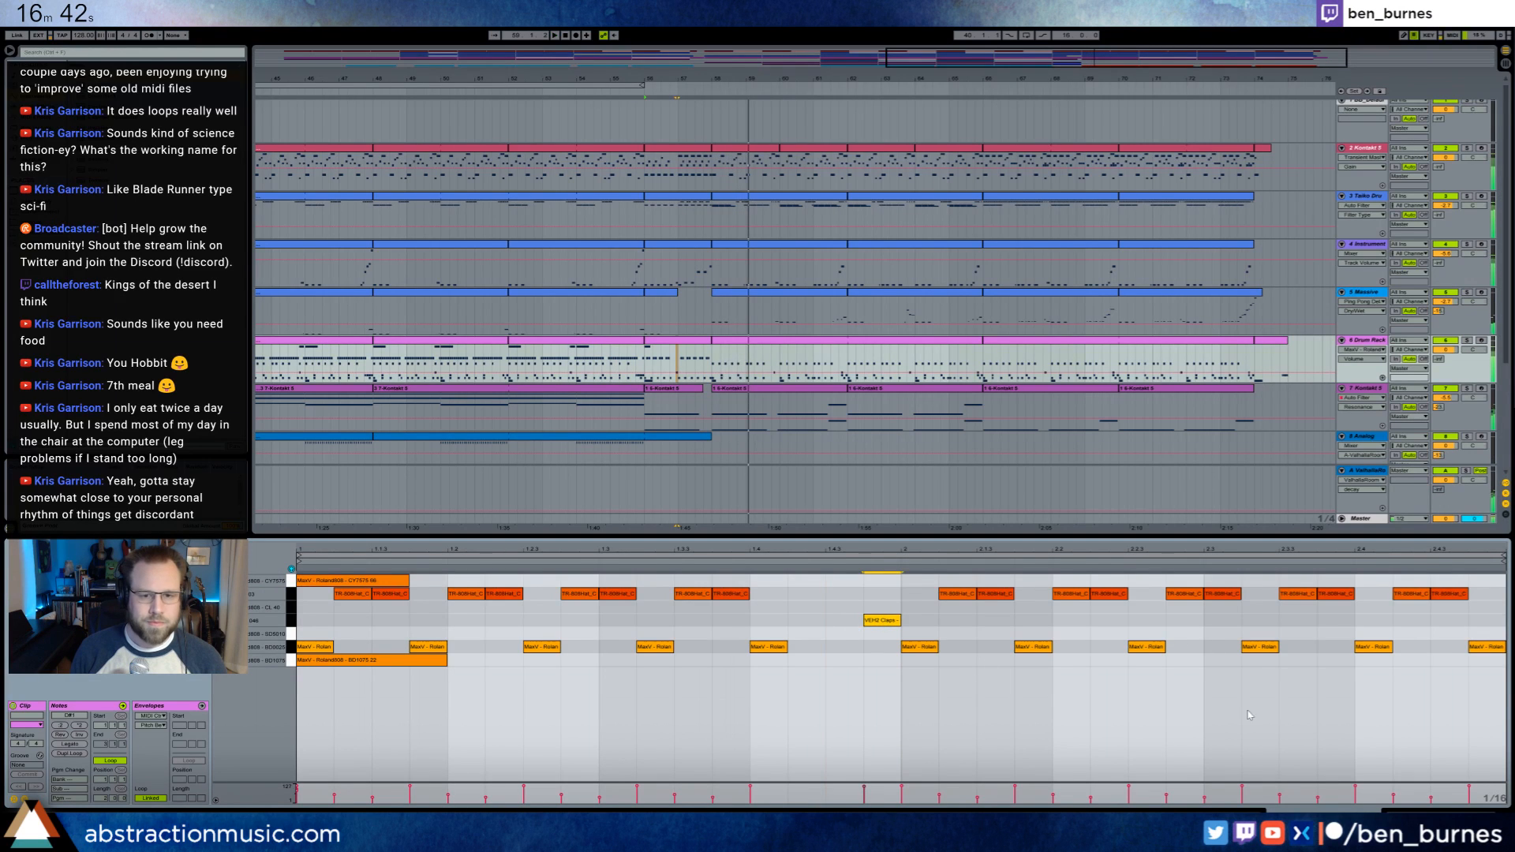
click(766, 341)
drag(304, 581, 598, 580)
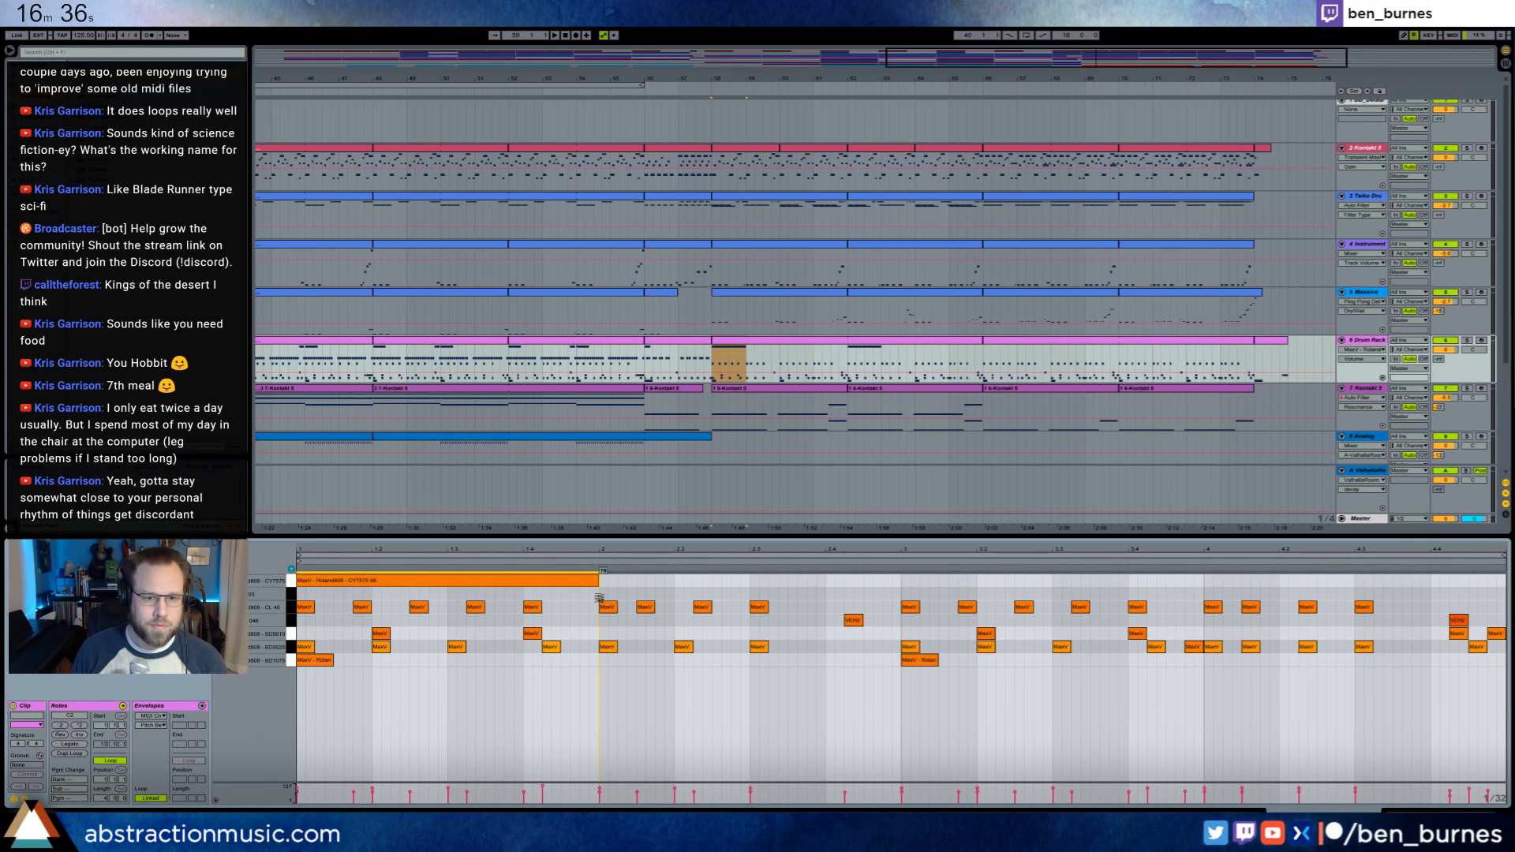
key(space)
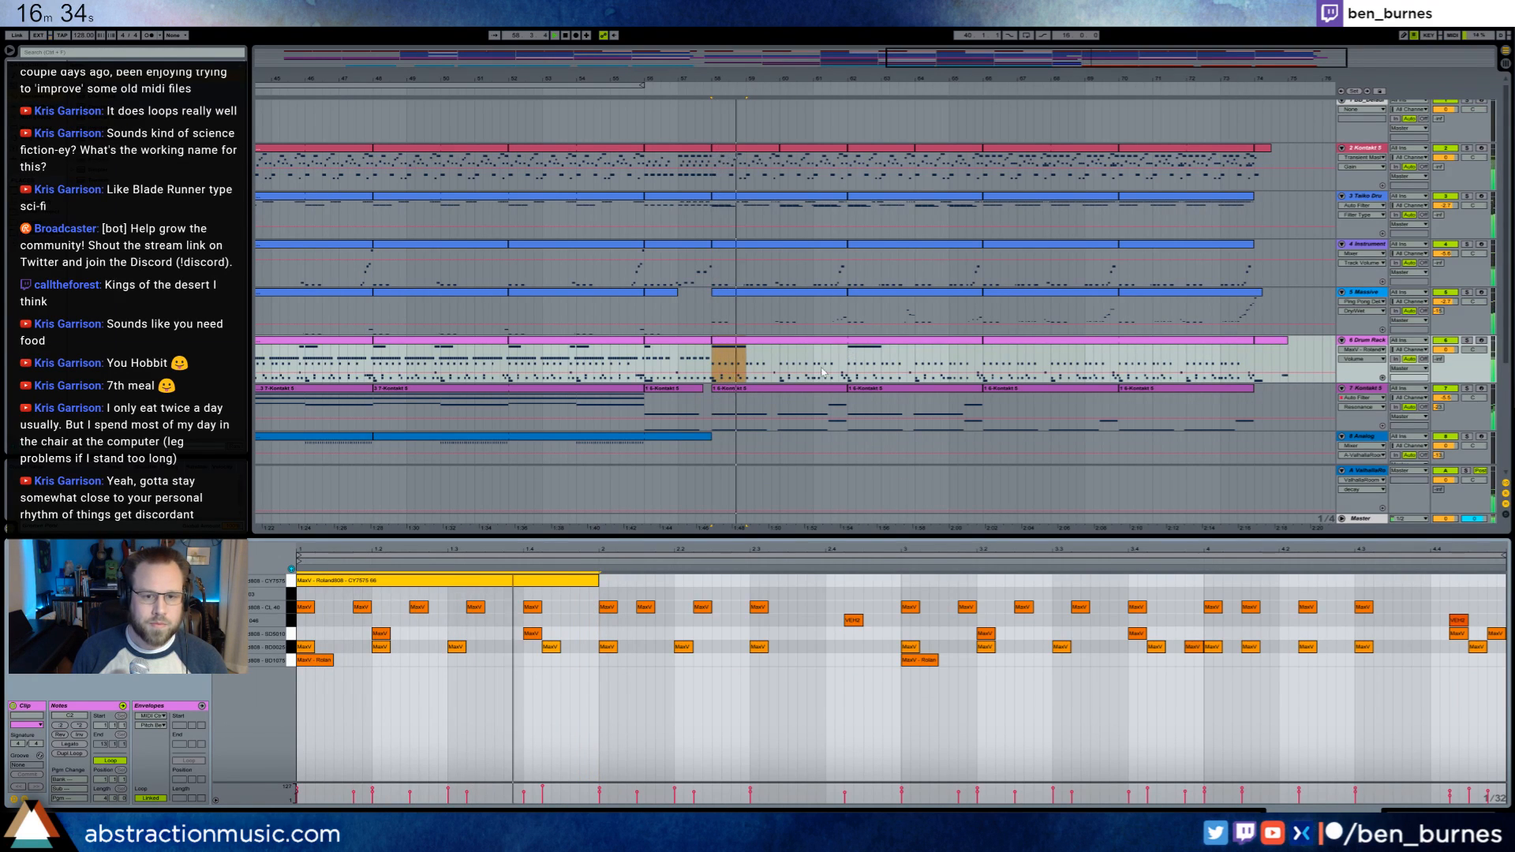
drag(478, 581, 450, 581)
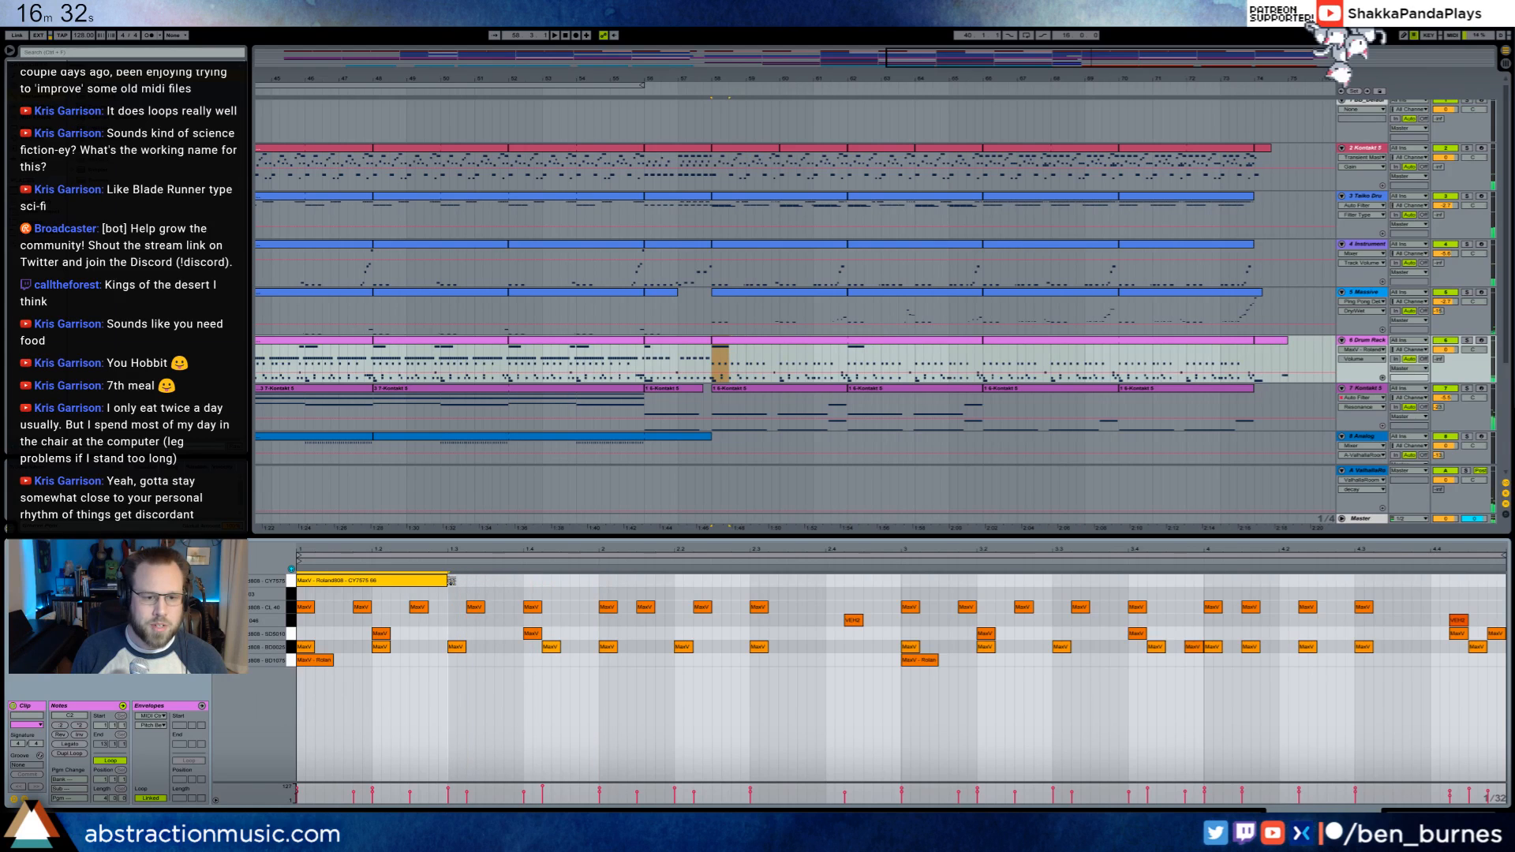
- Duplicate the cymbal note to the start of the clip's second, third and fourth bars and play the result
key(ctrl+d)
key(ctrl+d)
key(ctrl+d)
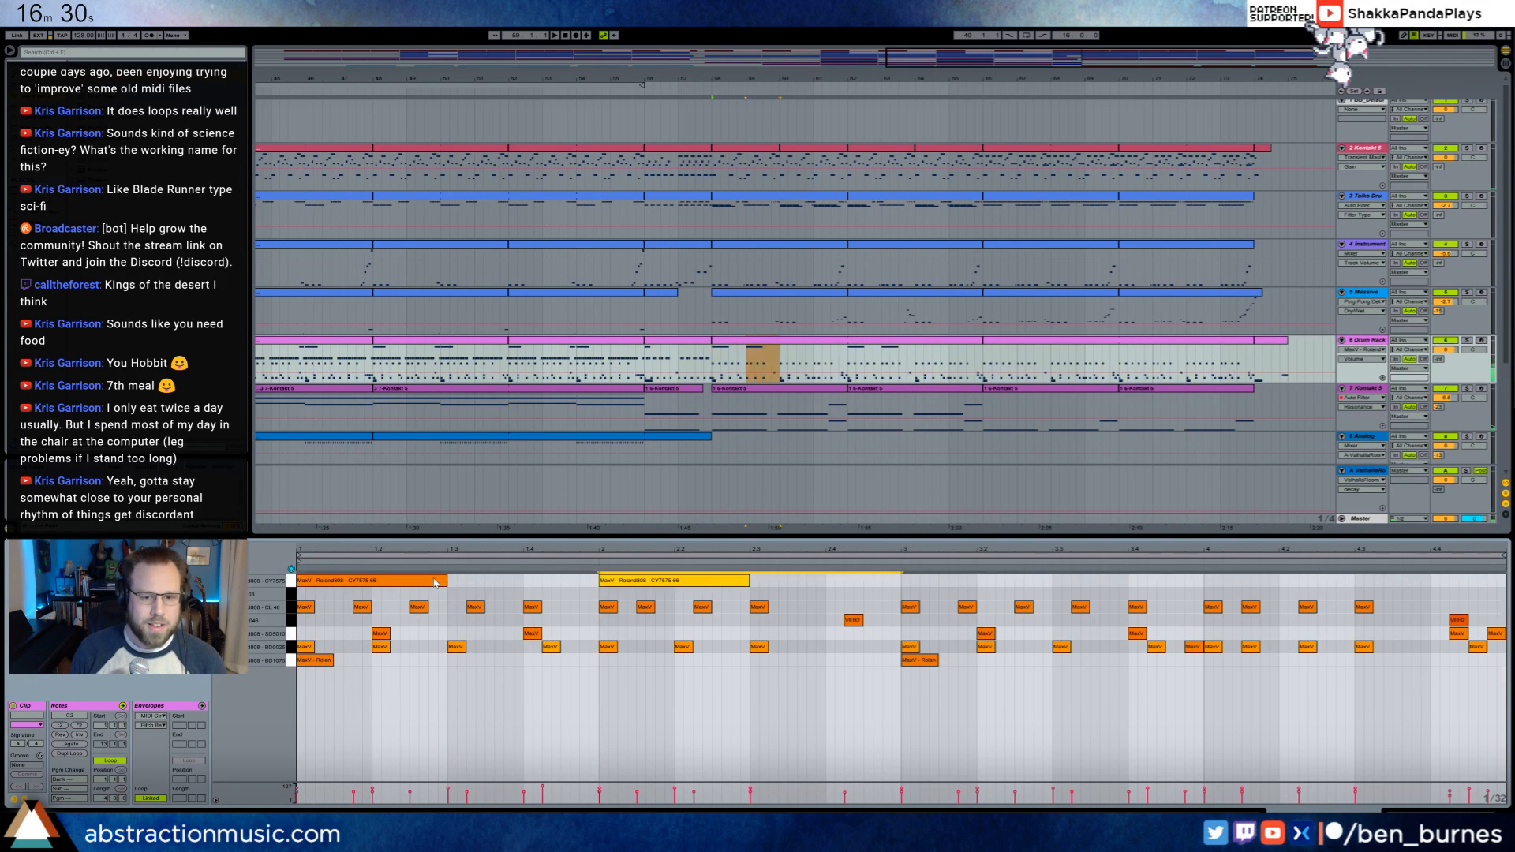
key(space)
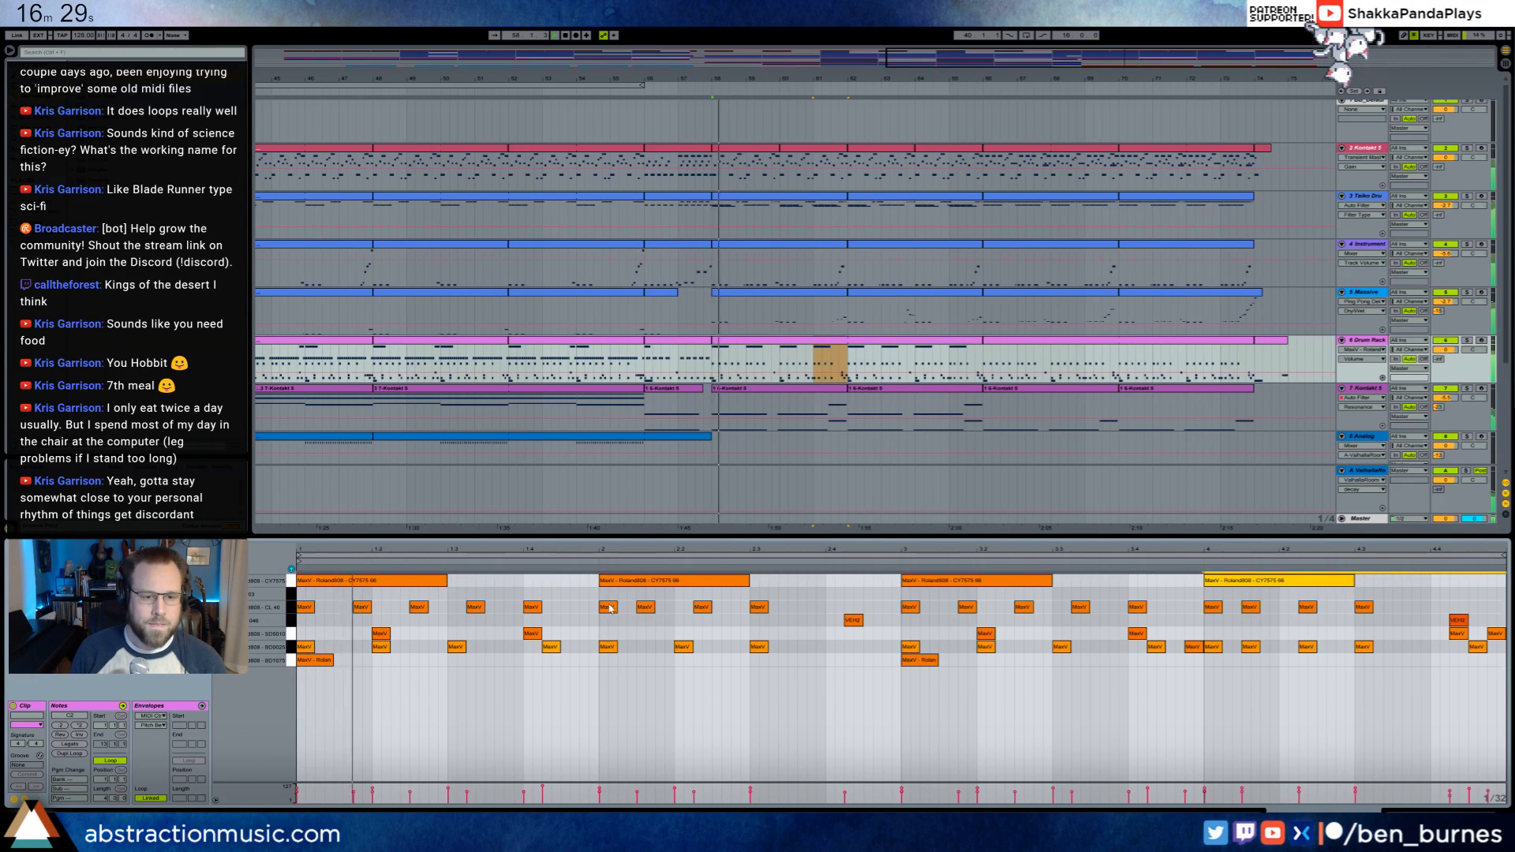
key(space)
- Place a run of seven consecutive sixteenth hits in the row below the cymbal, from the start of the first bar
double_click(301, 593)
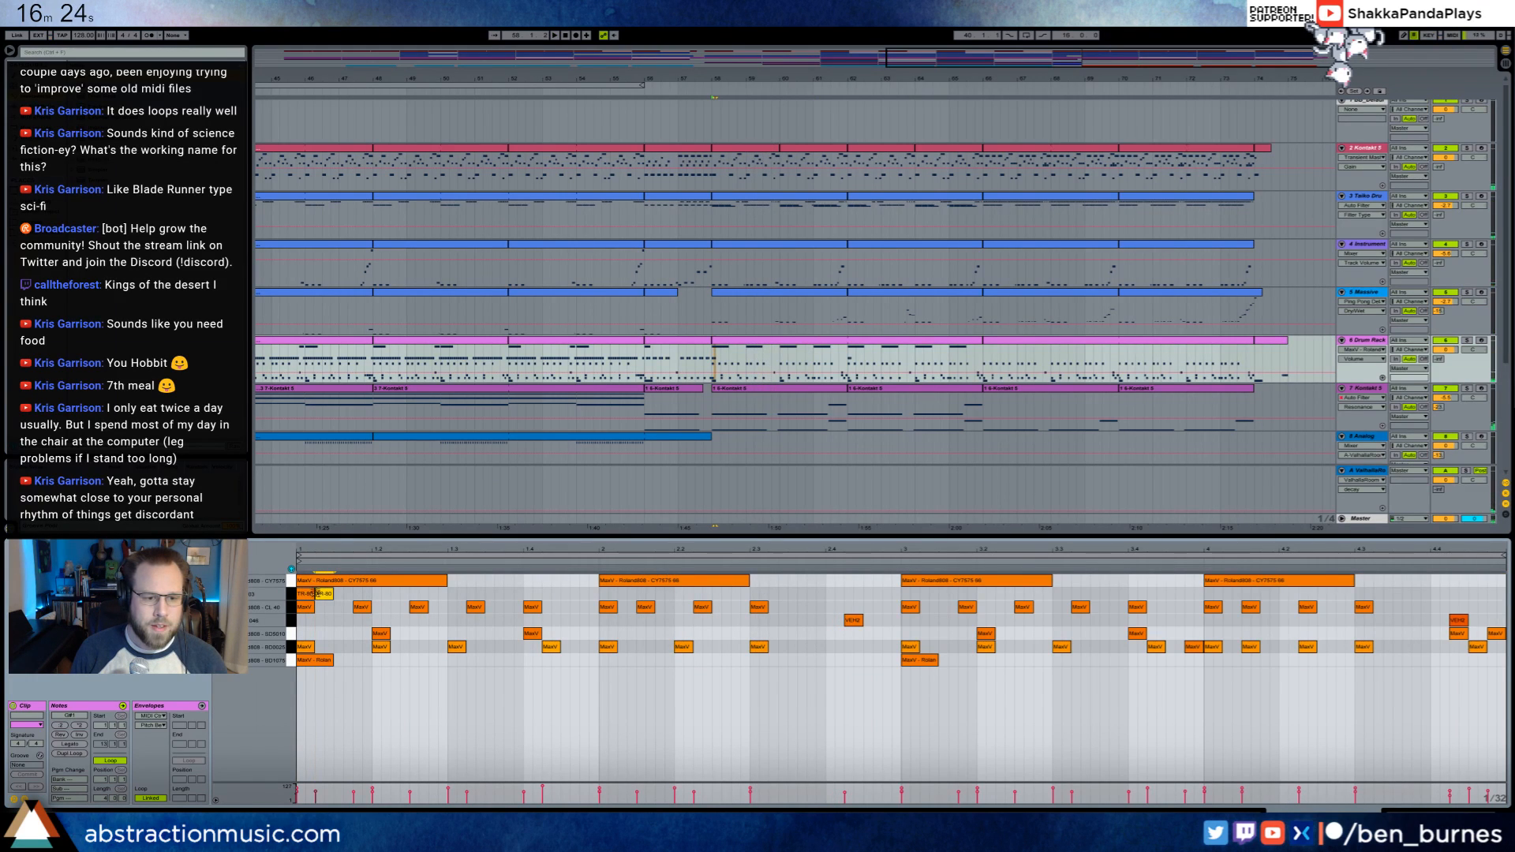
key(ctrl+d)
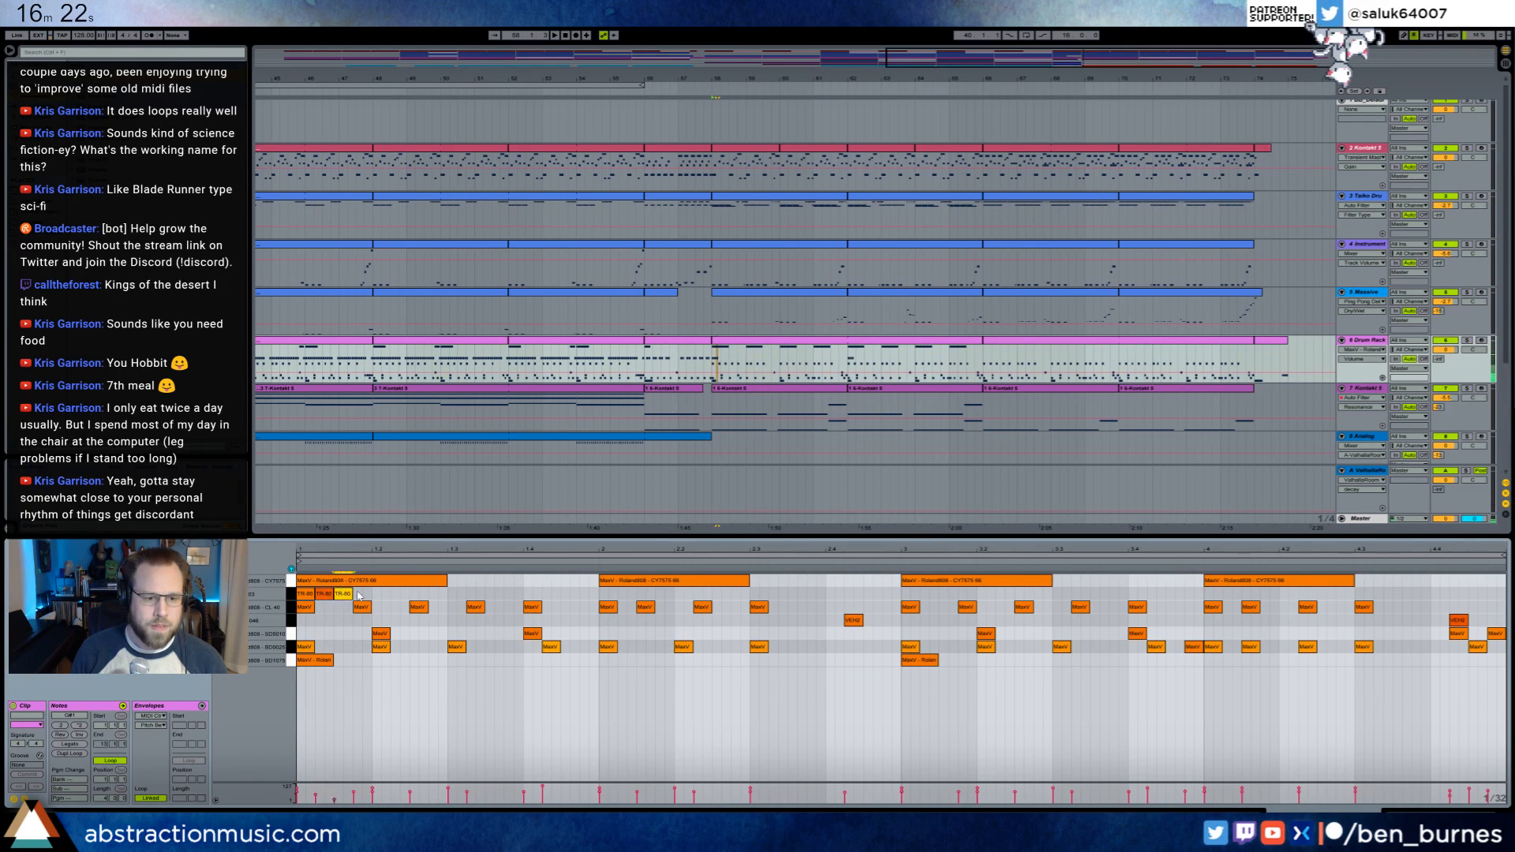
key(ctrl+d)
key(ctrl+d)
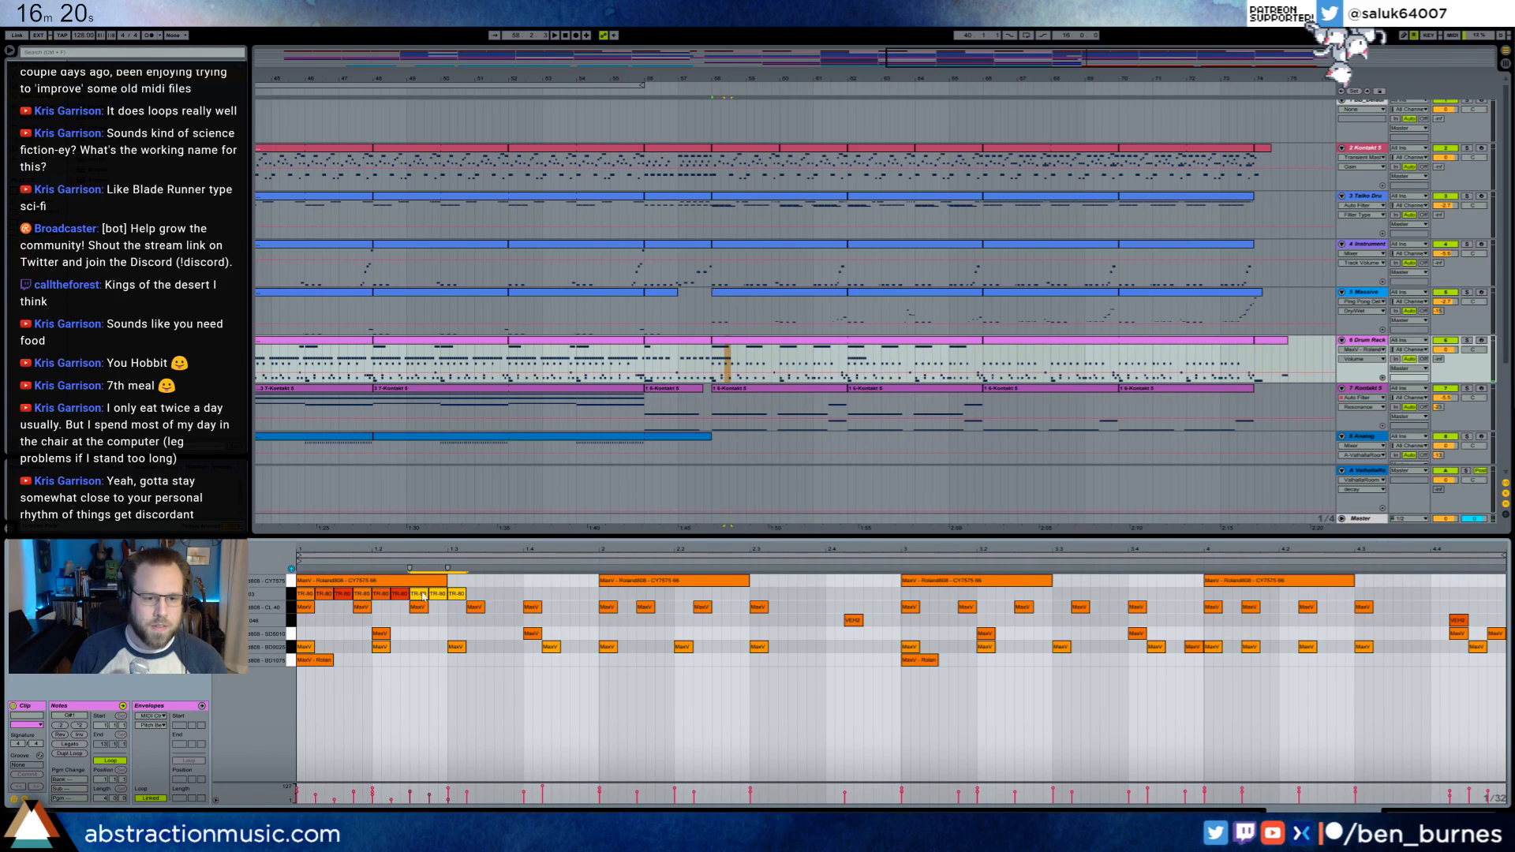
click(477, 595)
key(space)
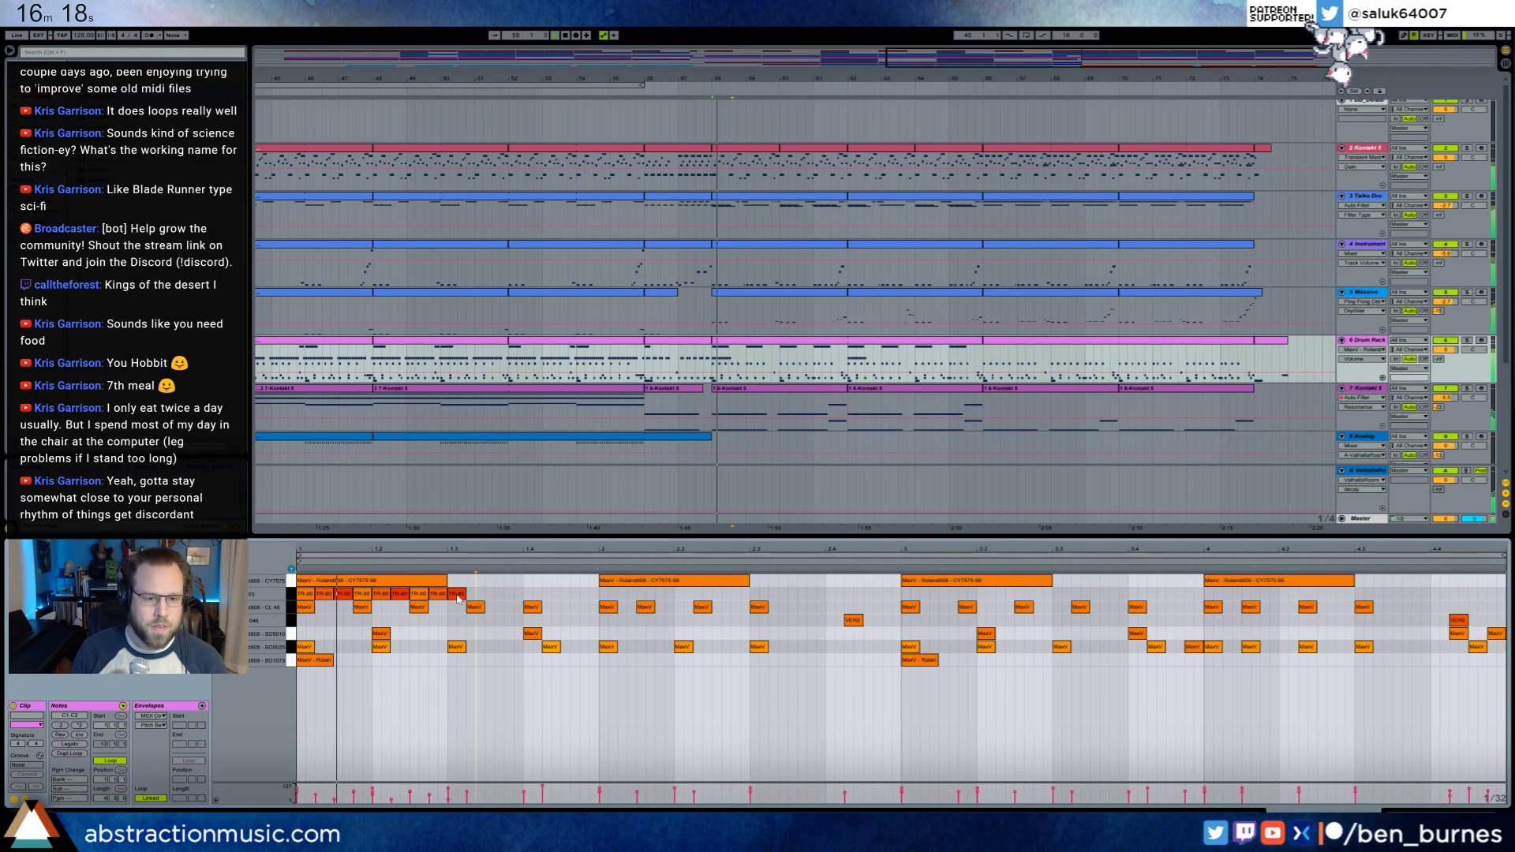
double_click(439, 597)
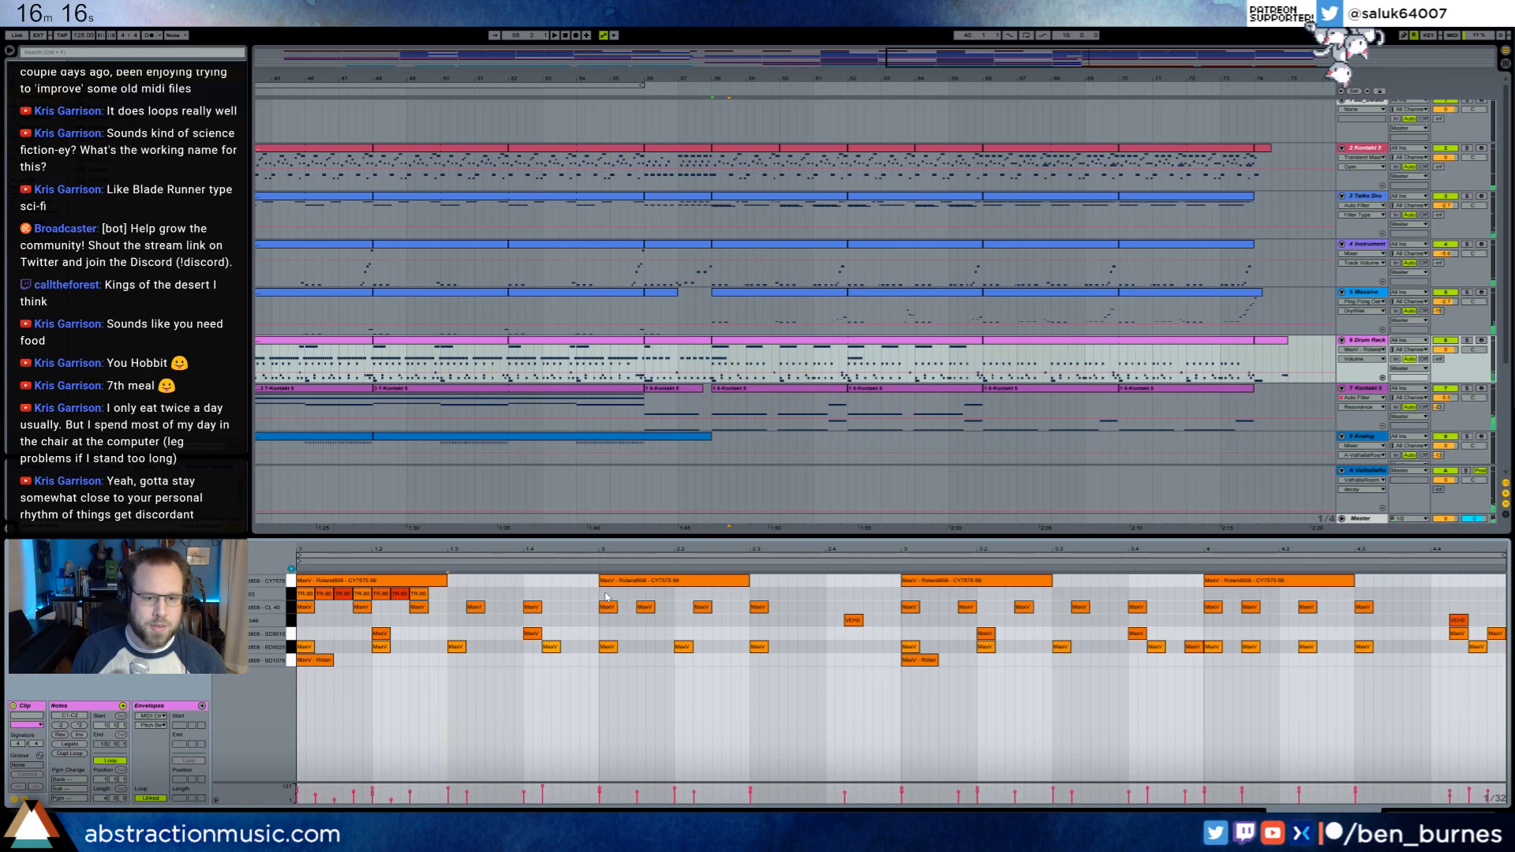
- Duplicate the seven-hit run to the start of the clip's second, third and fourth bars
drag(461, 600, 321, 596)
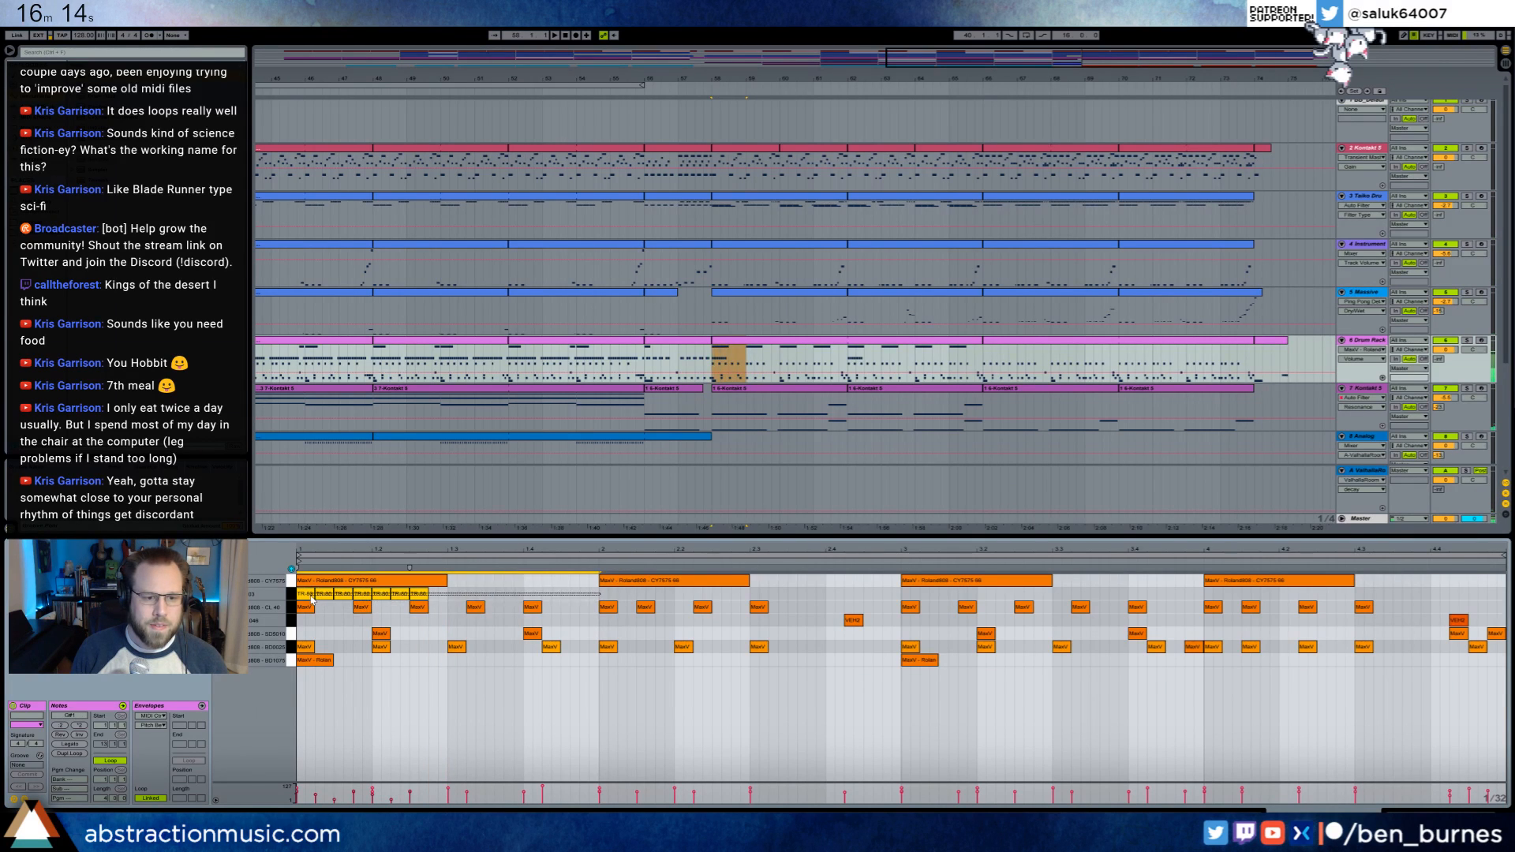
key(ctrl+d)
key(ctrl+d)
key(ctrl+d)
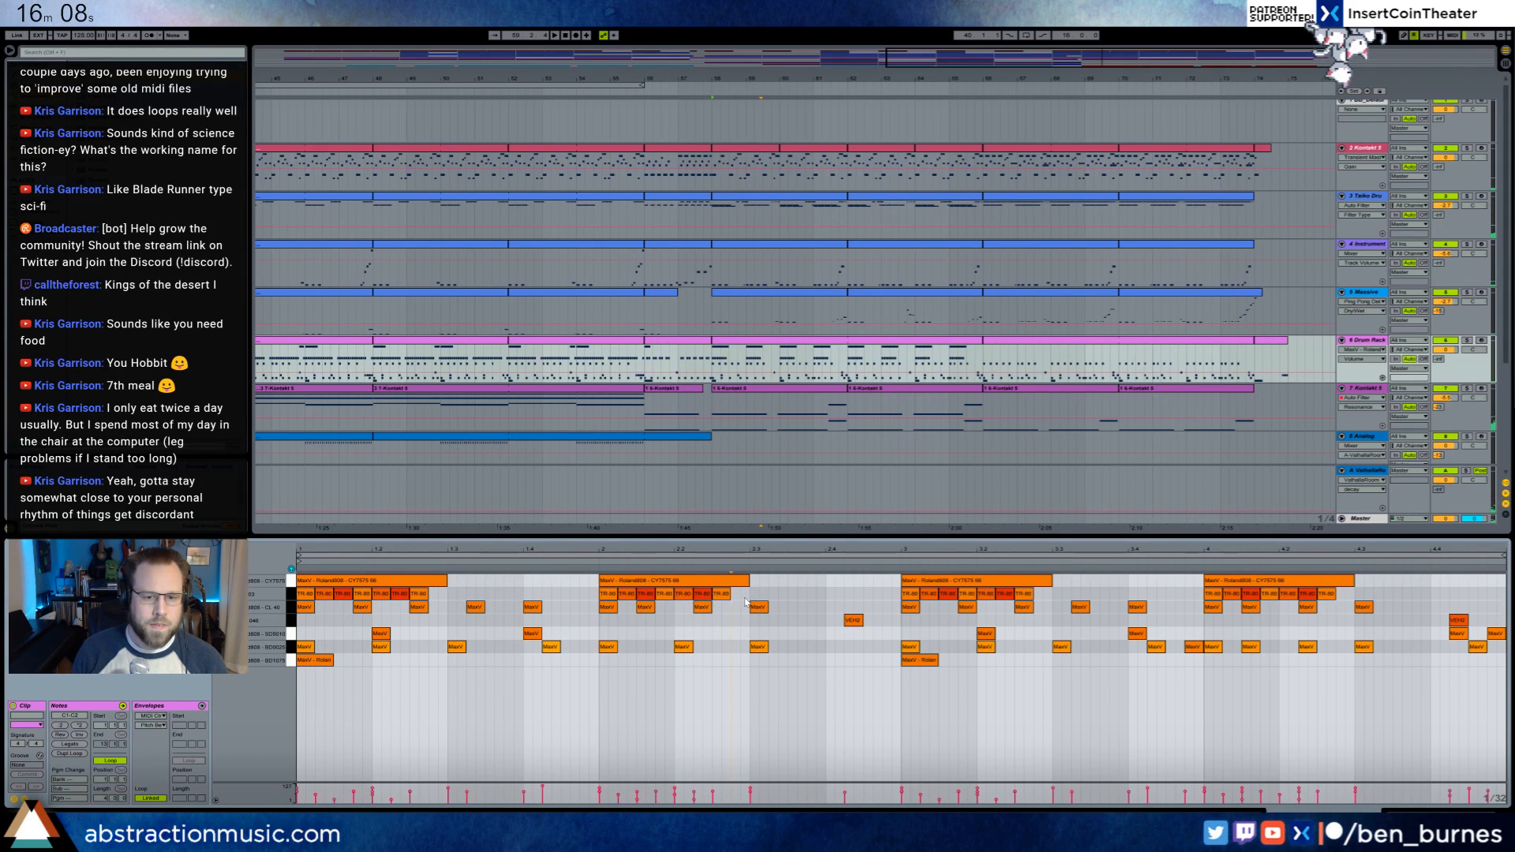
- Delete the seven-hit runs in bars two and four, and extend the reworked 6 Drum Rack pattern from bar 58 to 74
drag(714, 599, 596, 596)
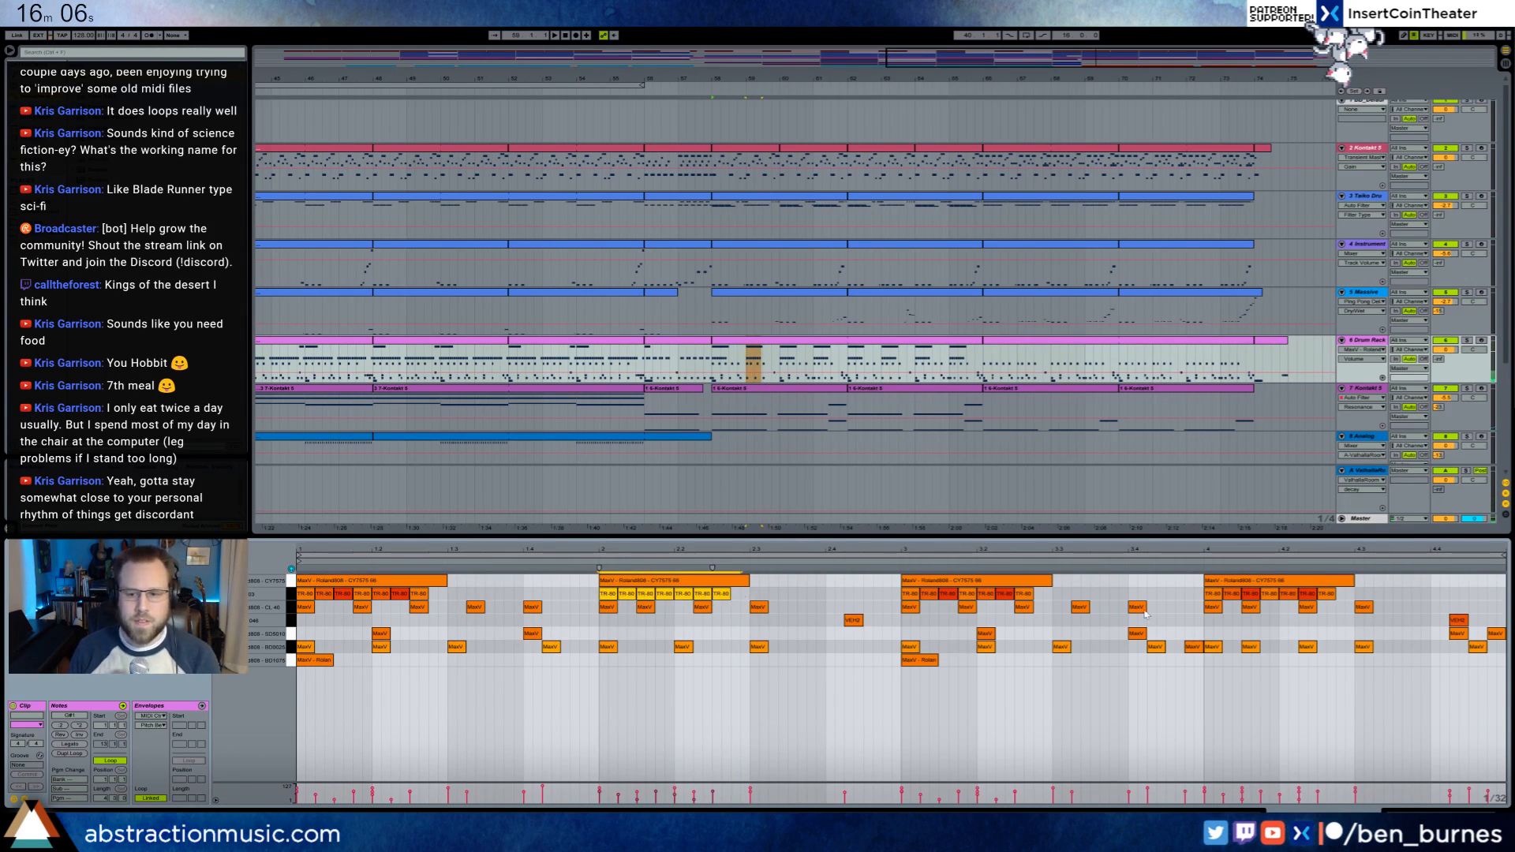
key(Delete)
drag(1194, 595, 1341, 597)
key(Delete)
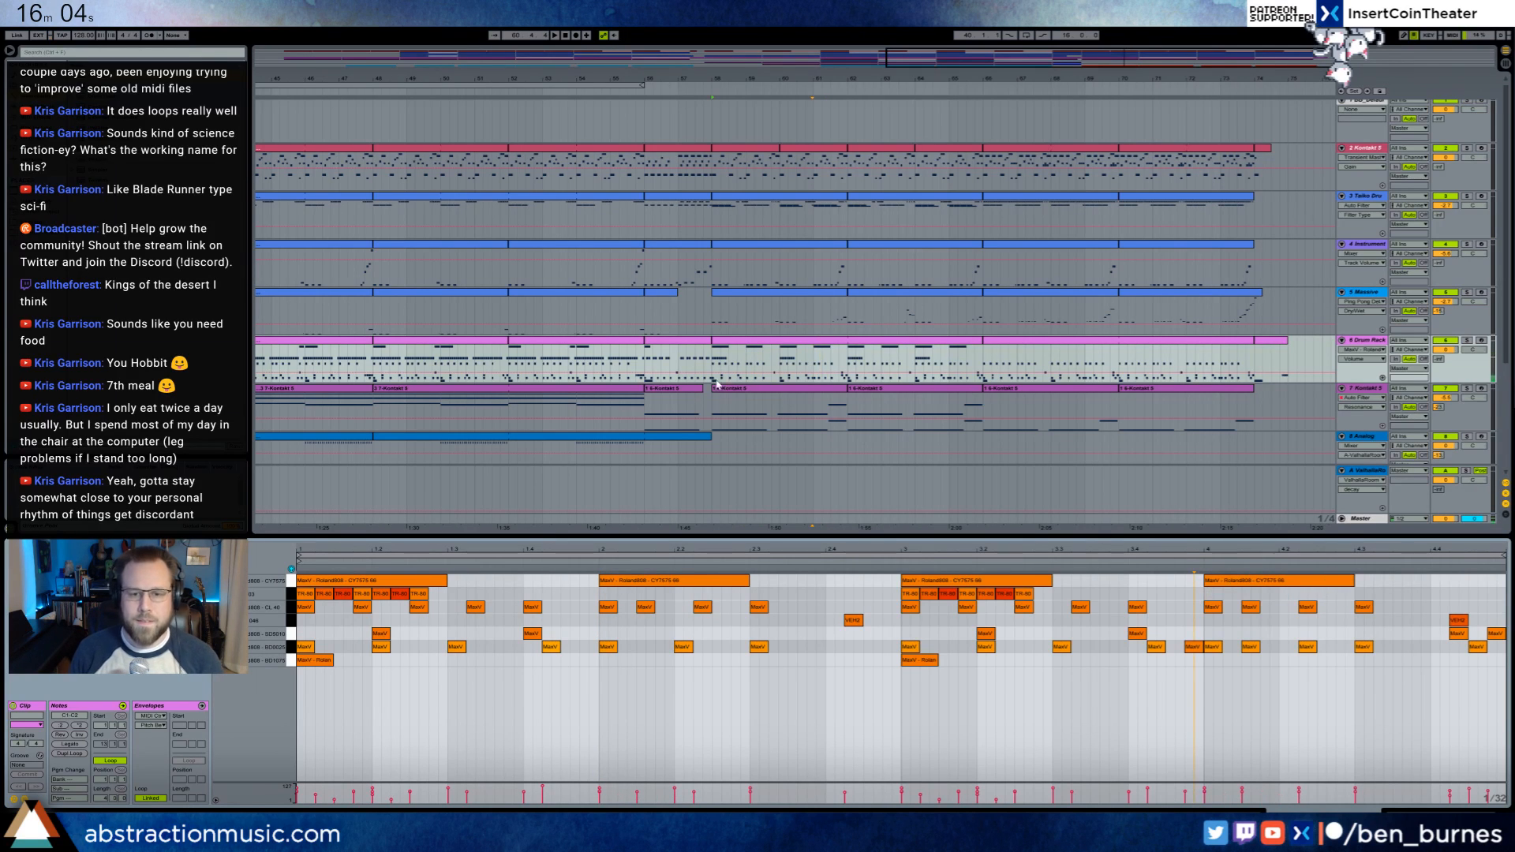
drag(714, 359, 1255, 347)
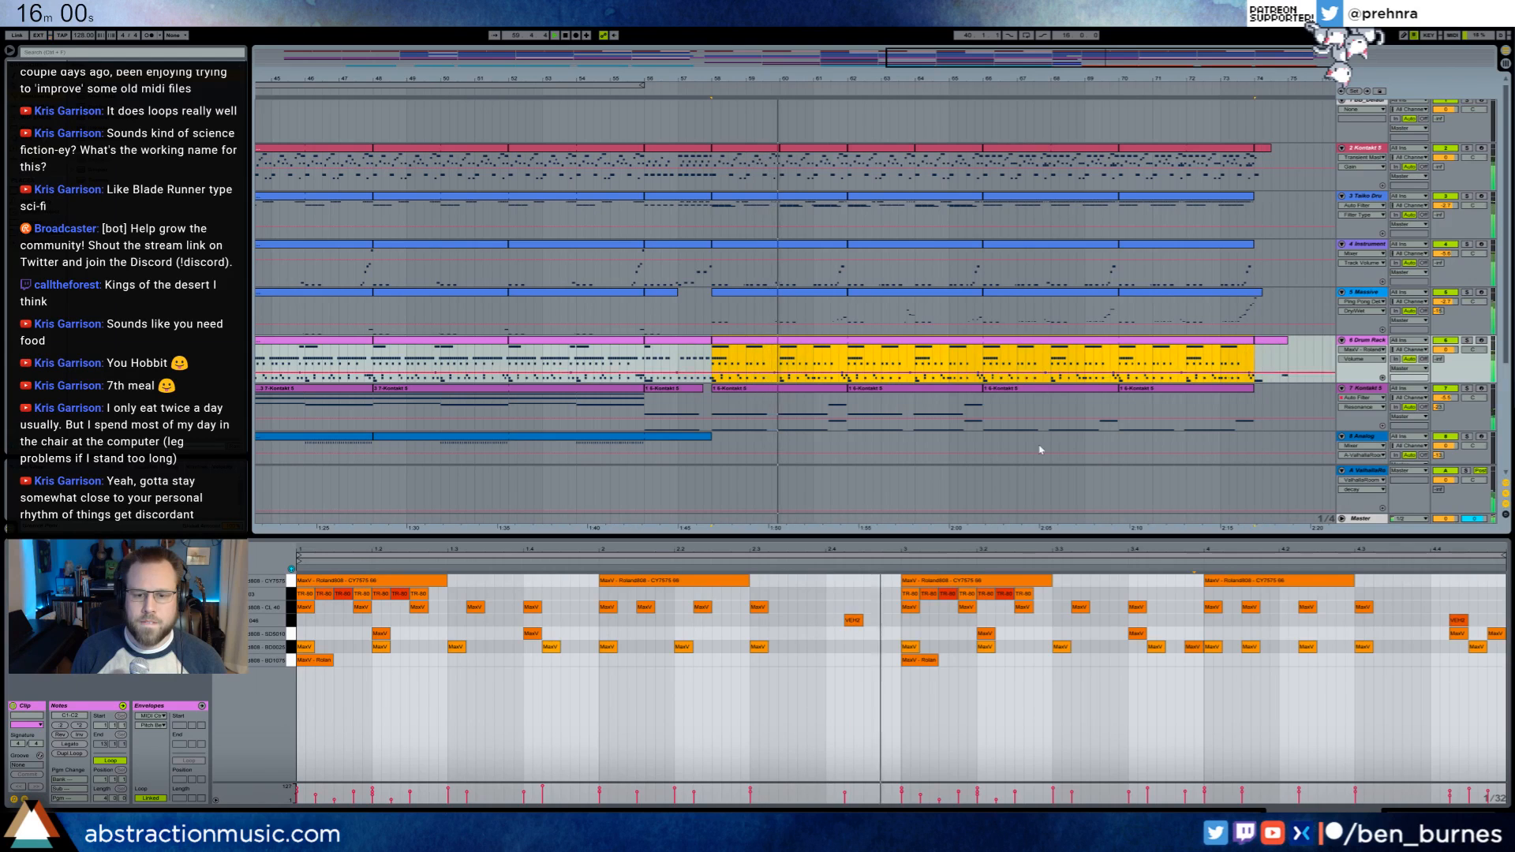
key(space)
- Add a pickup hit just before the drum pattern's third bar and closing hits at the end of its fourth, then play it
double_click(888, 594)
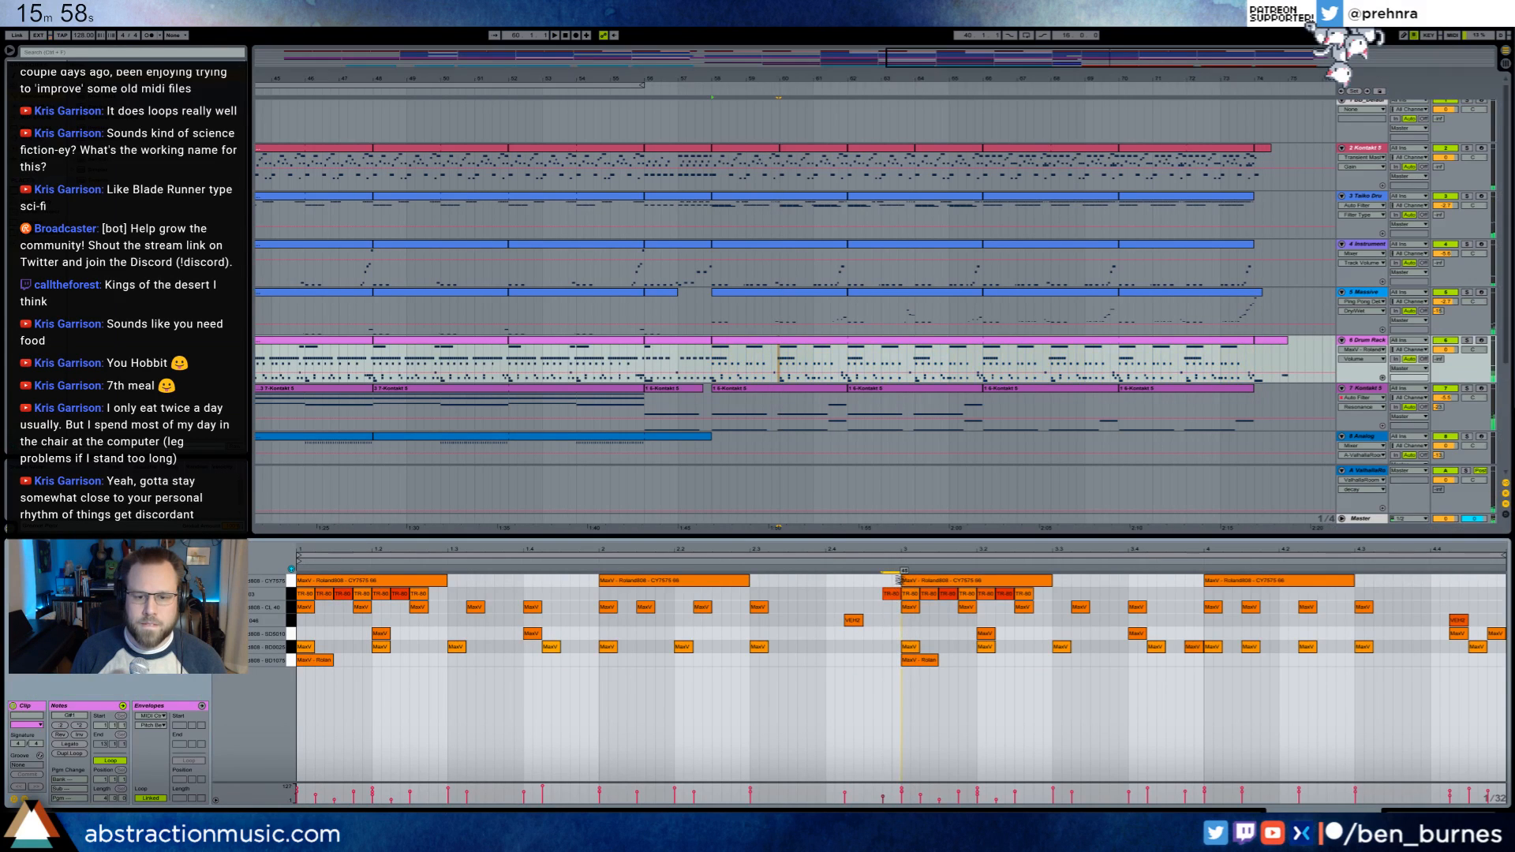
double_click(1494, 595)
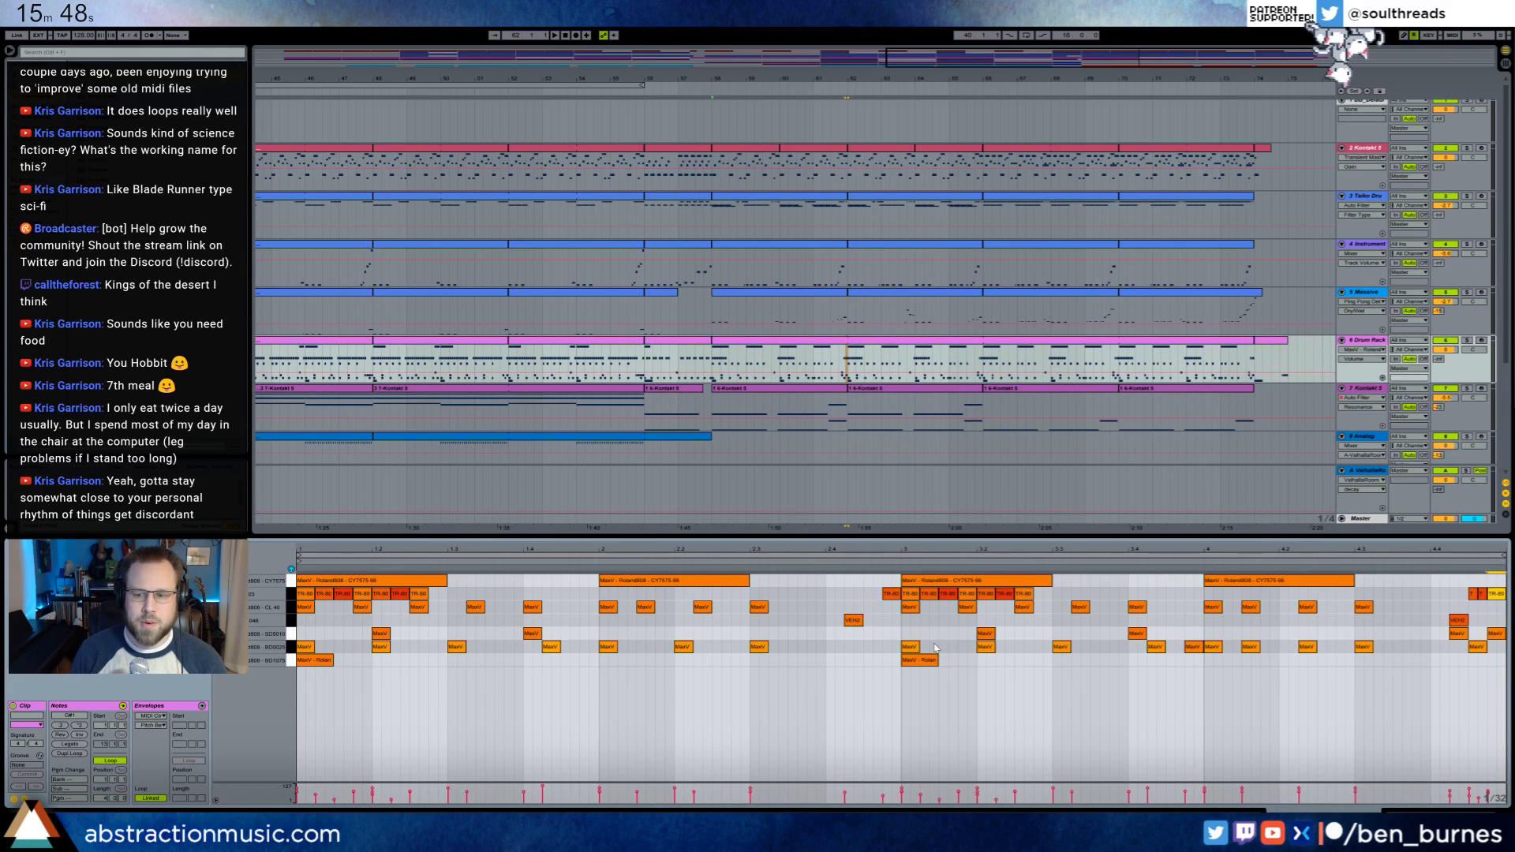
key(space)
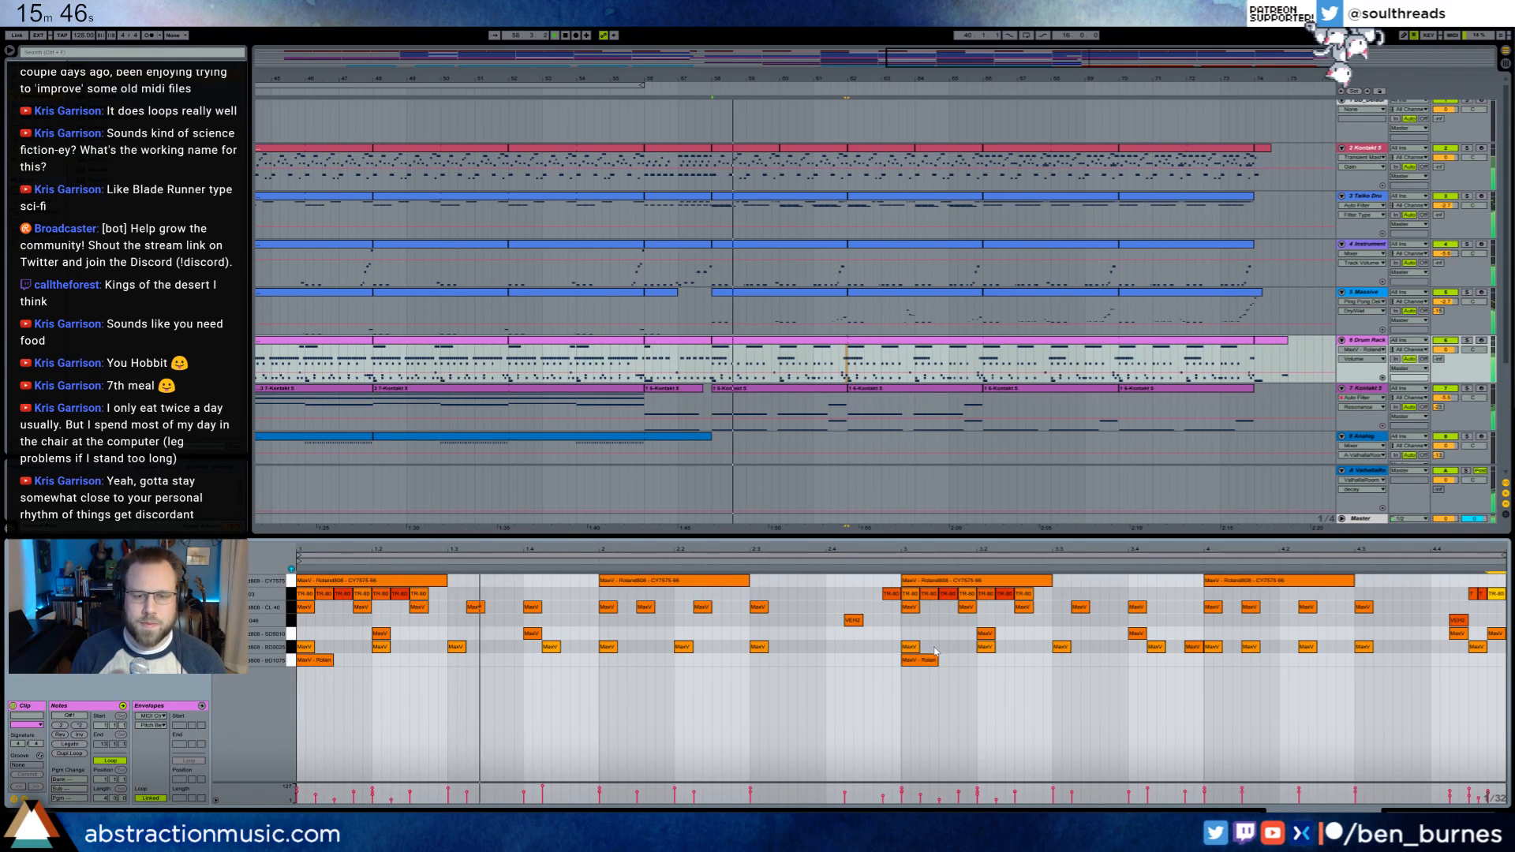
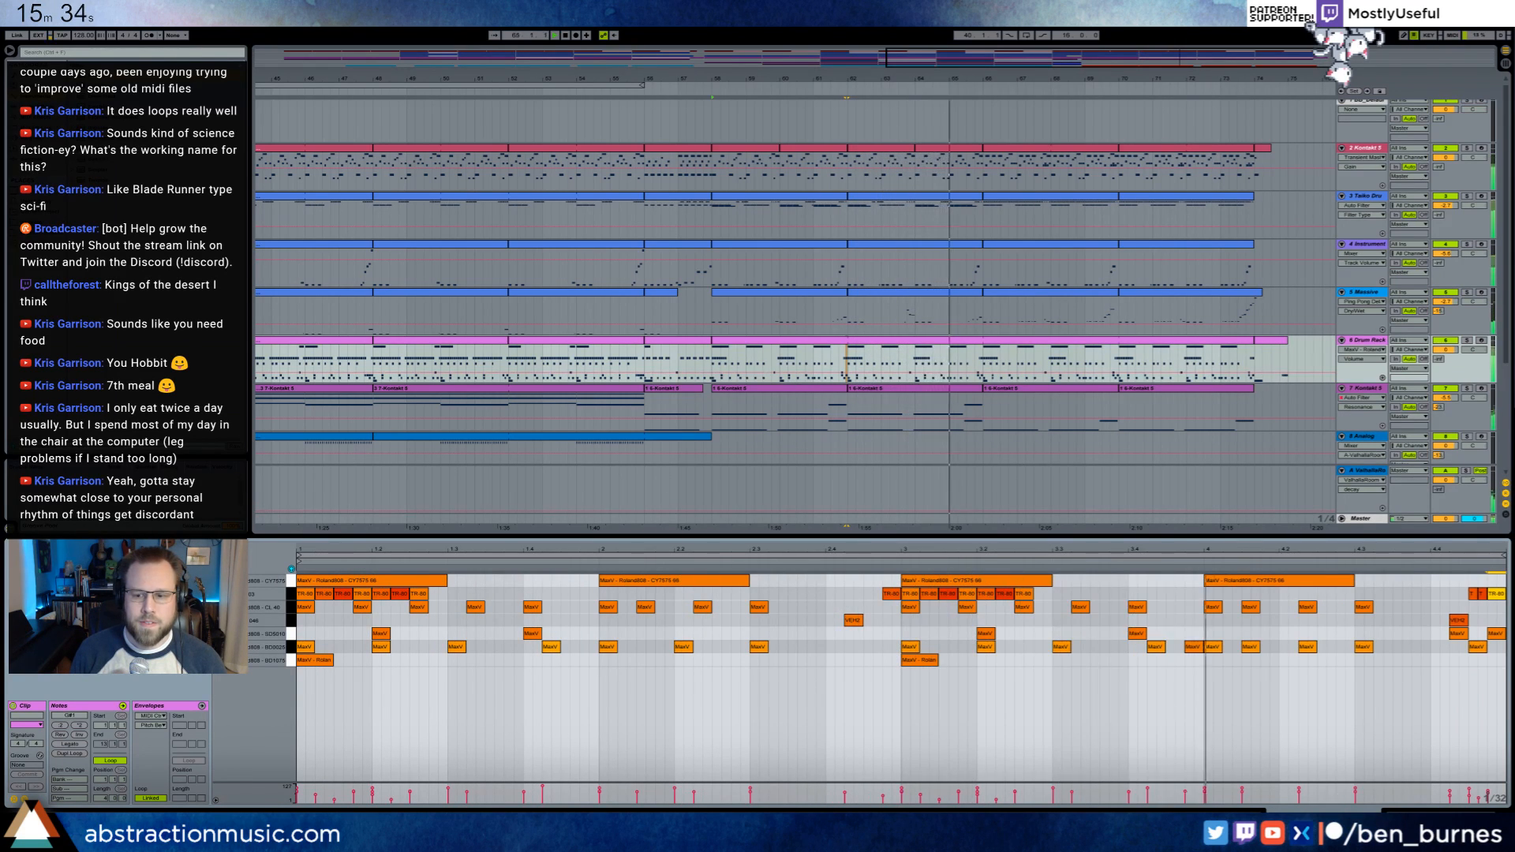
- Copy the 7 Kontakt 5 clips at bars 58 to 66 over the ones at bars 66 to 74
key(shift+Tab)
click(804, 388)
shift+click(879, 390)
key(space)
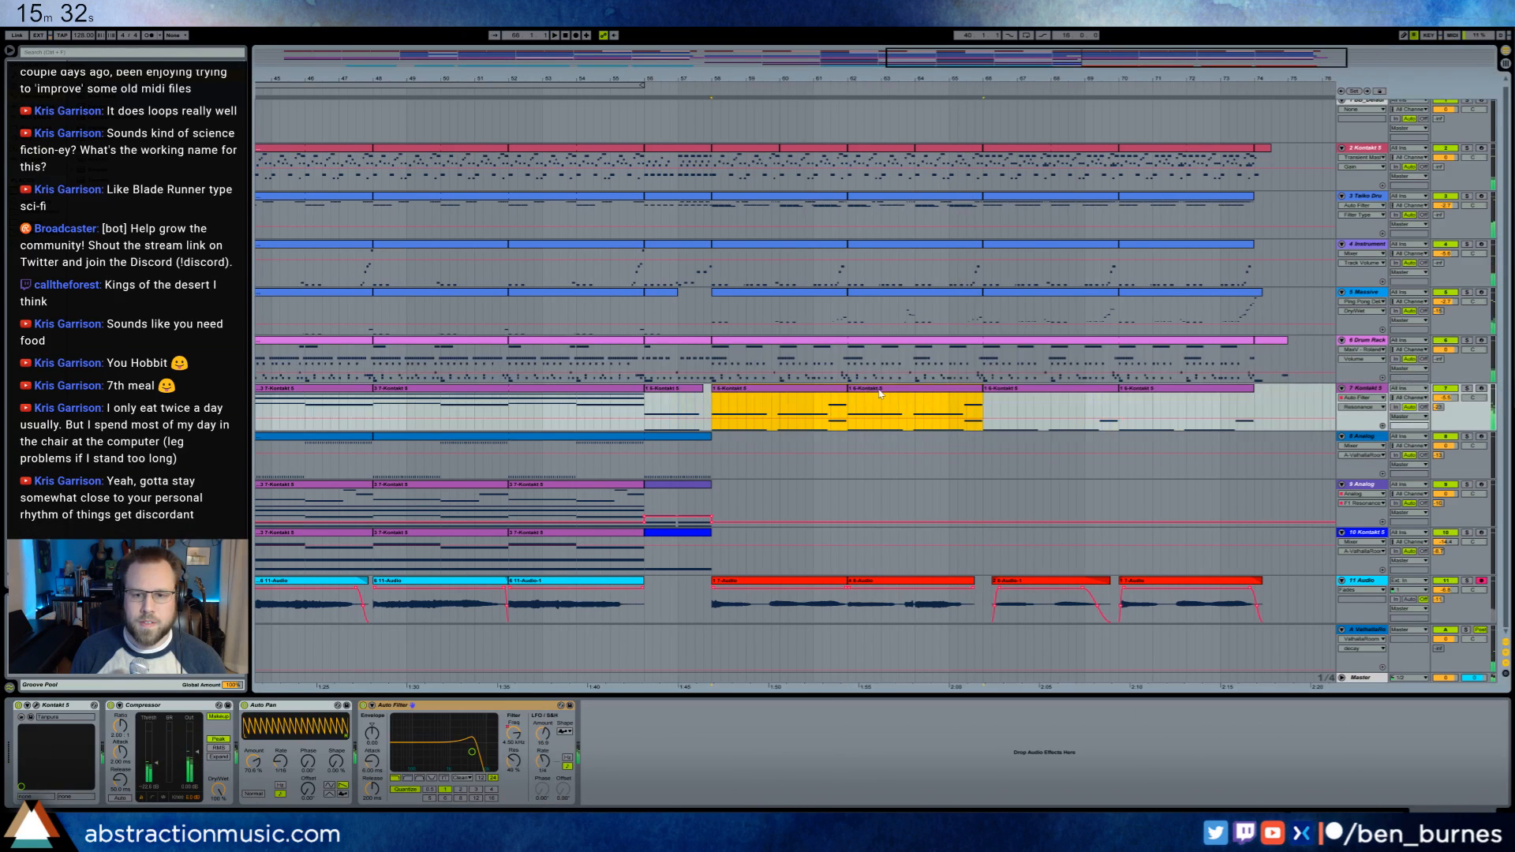
- Raise the lower notes of the 7 Kontakt 5 clip at bar 66 by two octaves
double_click(1034, 390)
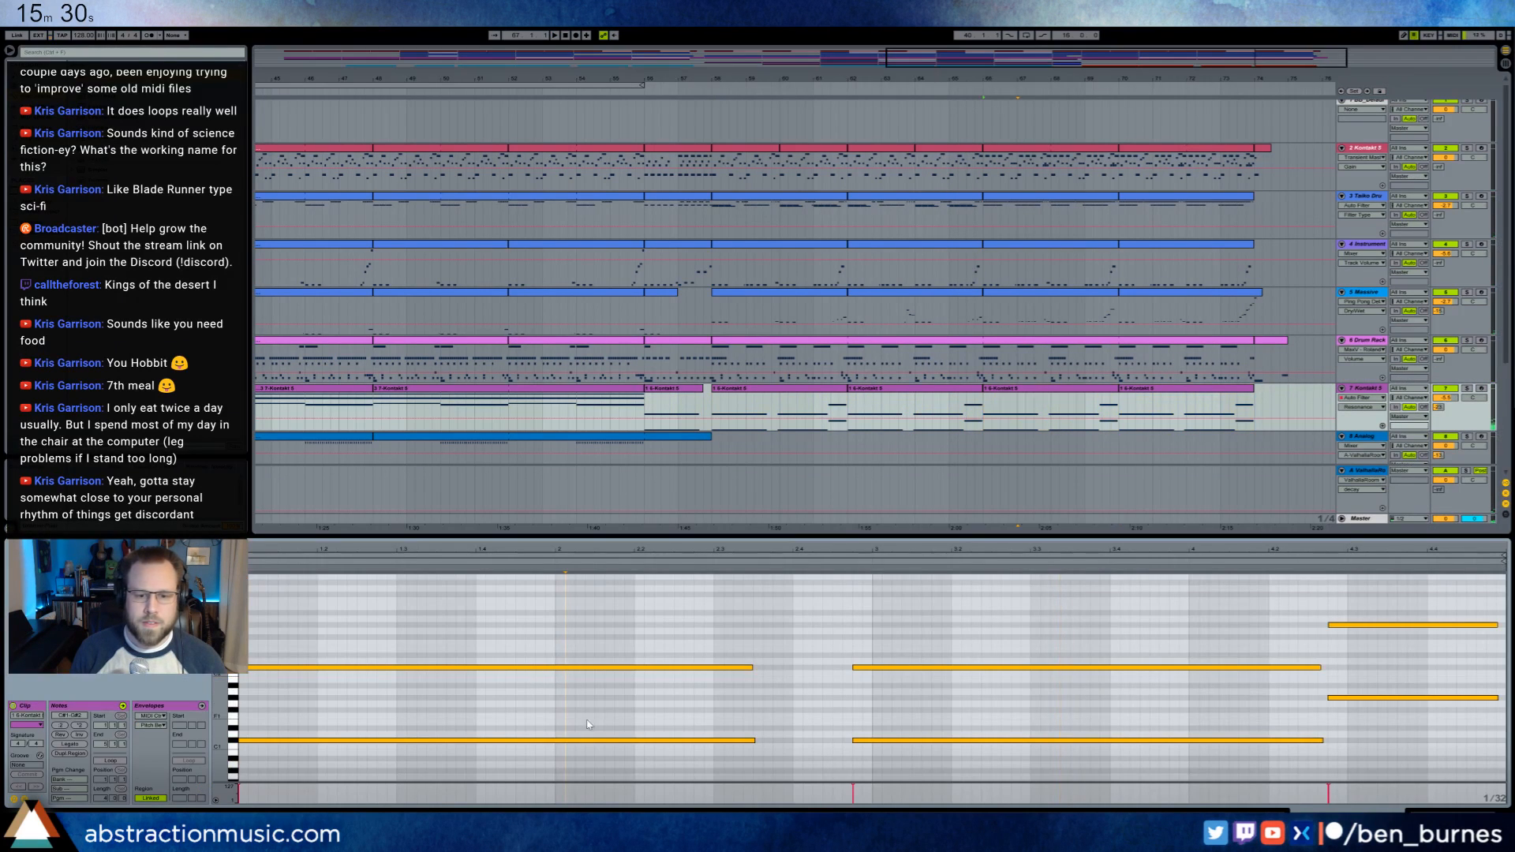
drag(1380, 734, 1371, 732)
key(shift+Up)
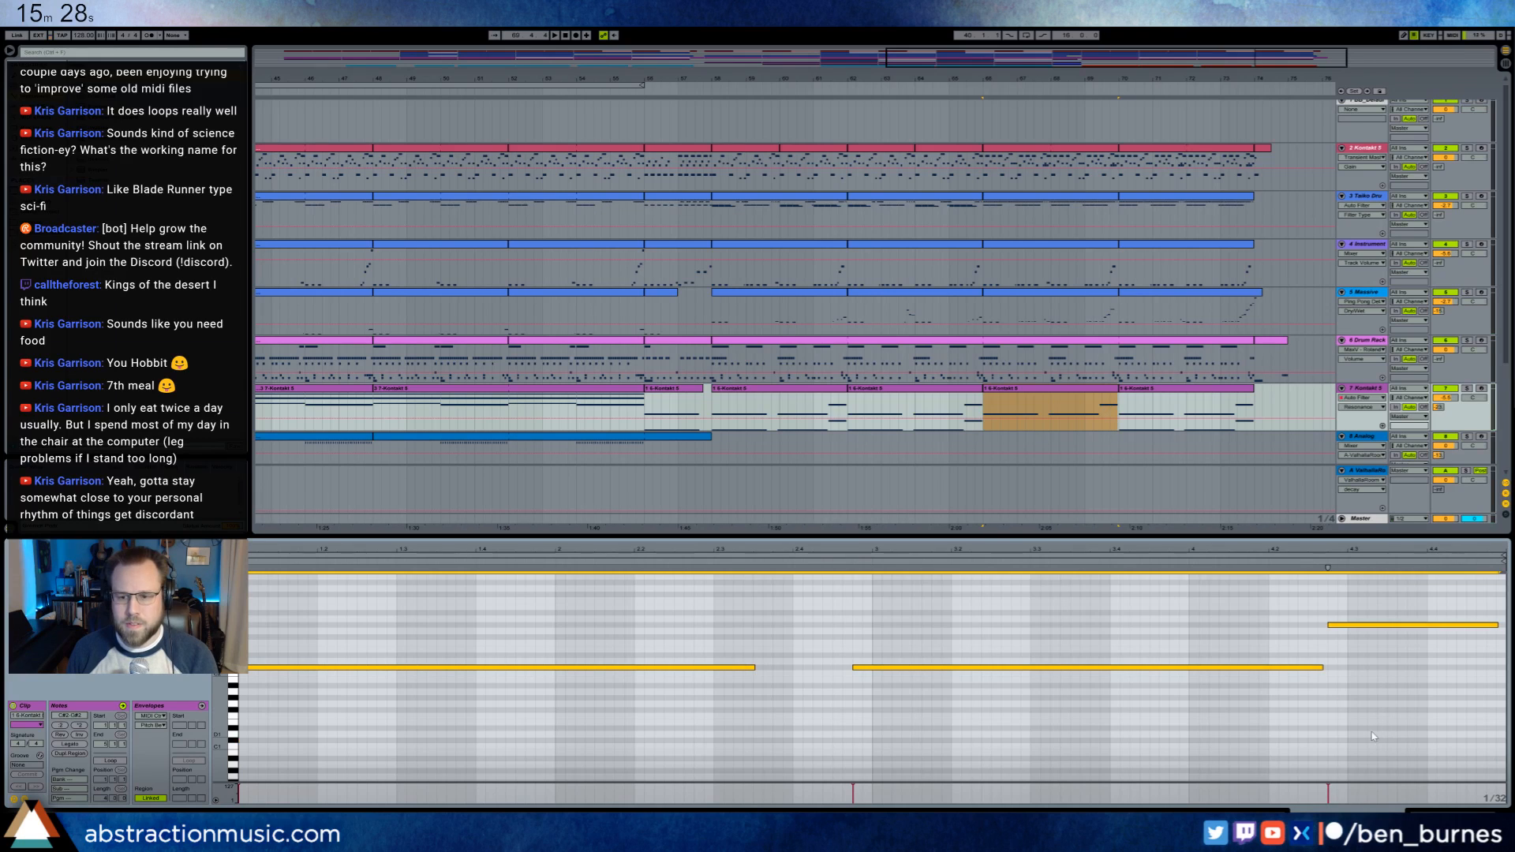
key(shift+Up)
- Lower the top note of the last chord in the 7 Kontakt 5 clip at bar 66 by six semitones
click(1357, 576)
key(Down)
key(Down)
key(Down)
key(Down)
key(Down)
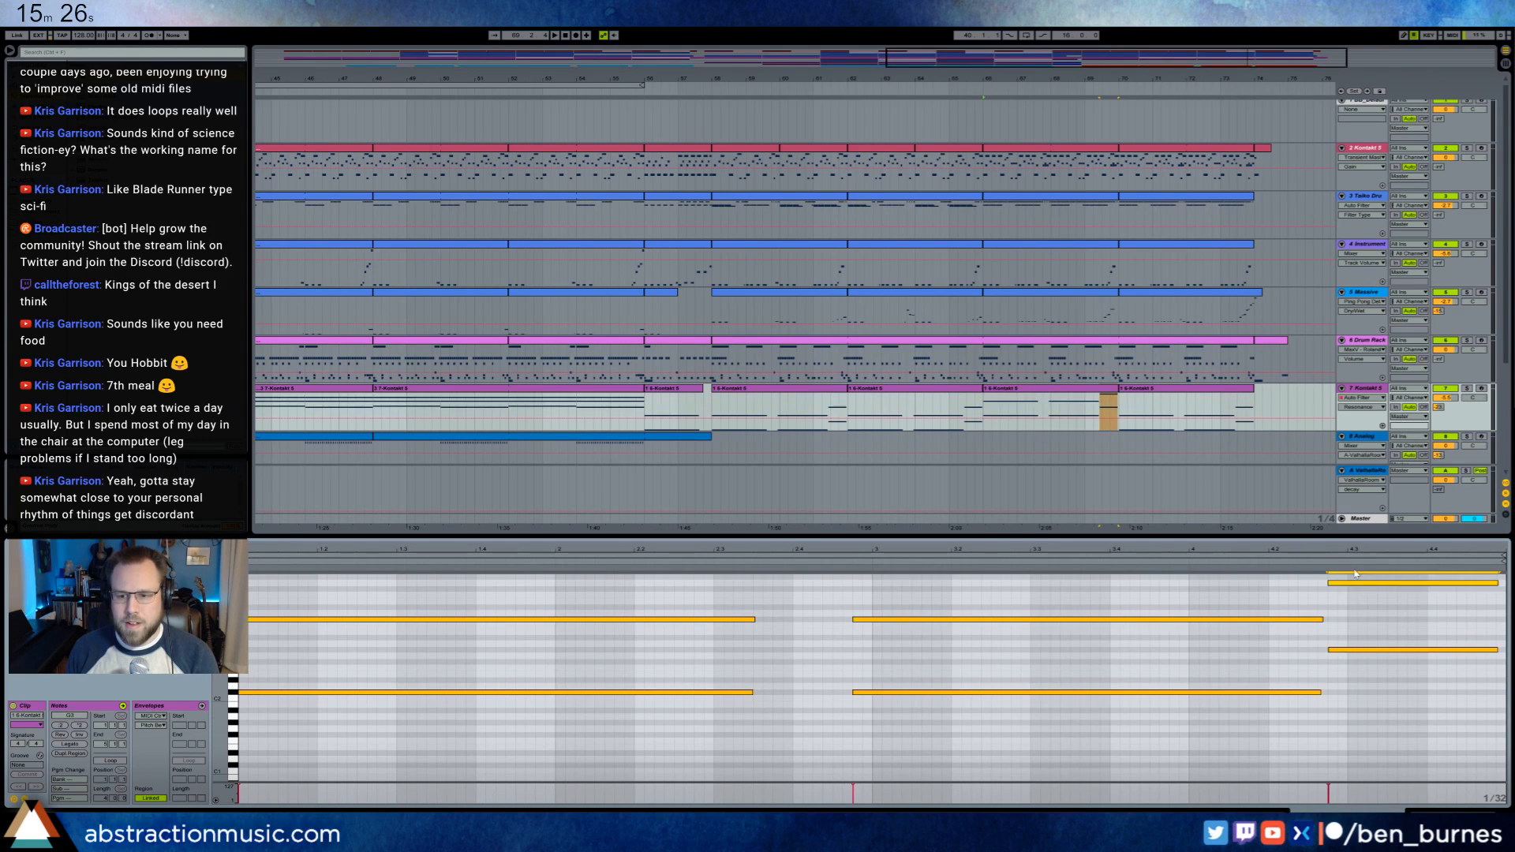
key(Down)
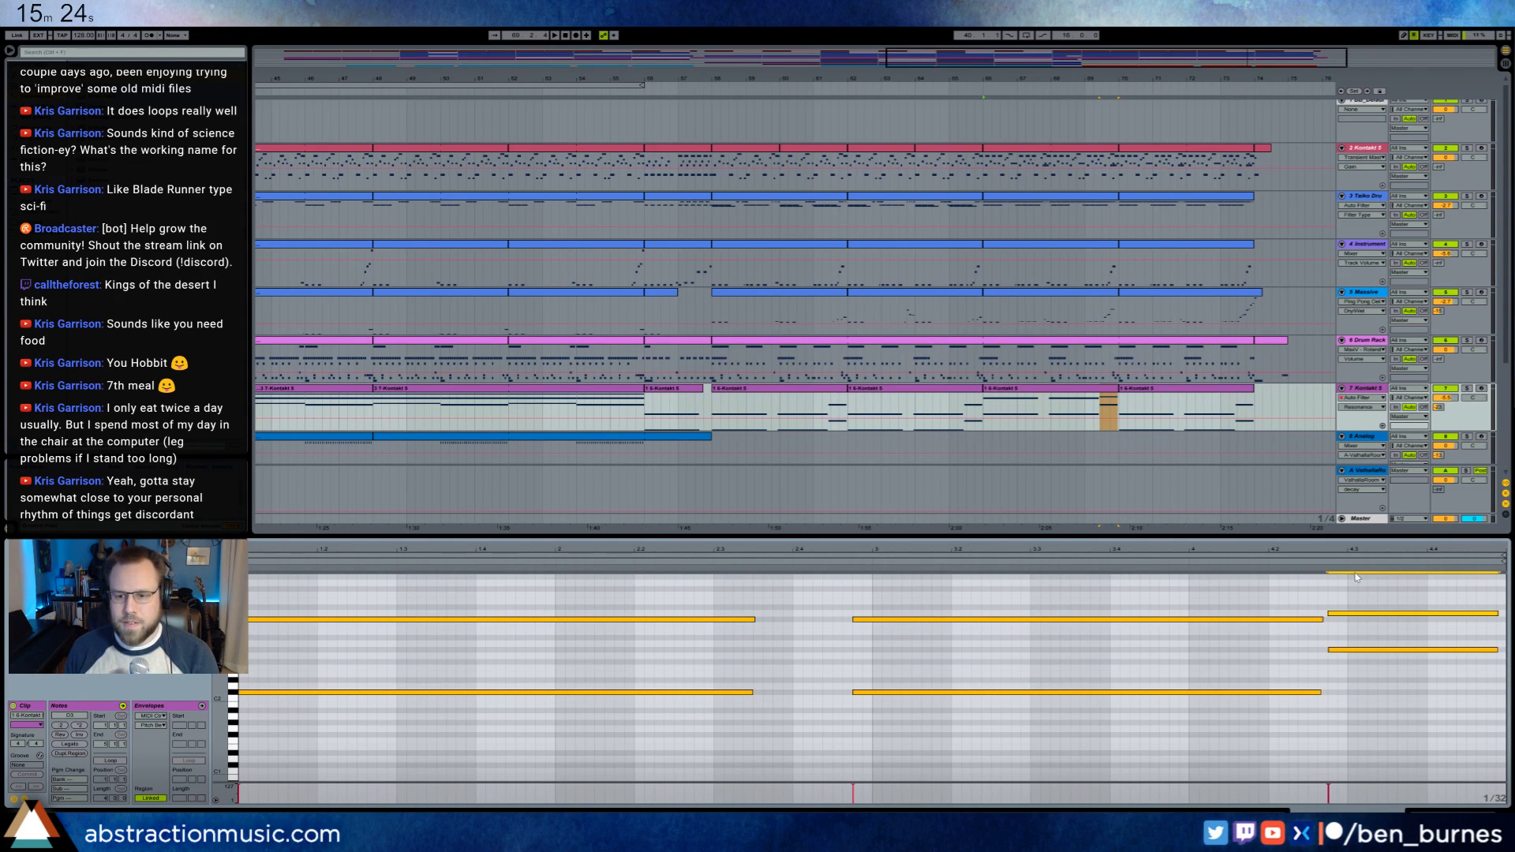
- Duplicate the edited 7 Kontakt 5 clip from bar 66 over the following clip at bar 70
click(1095, 390)
key(ctrl+d)
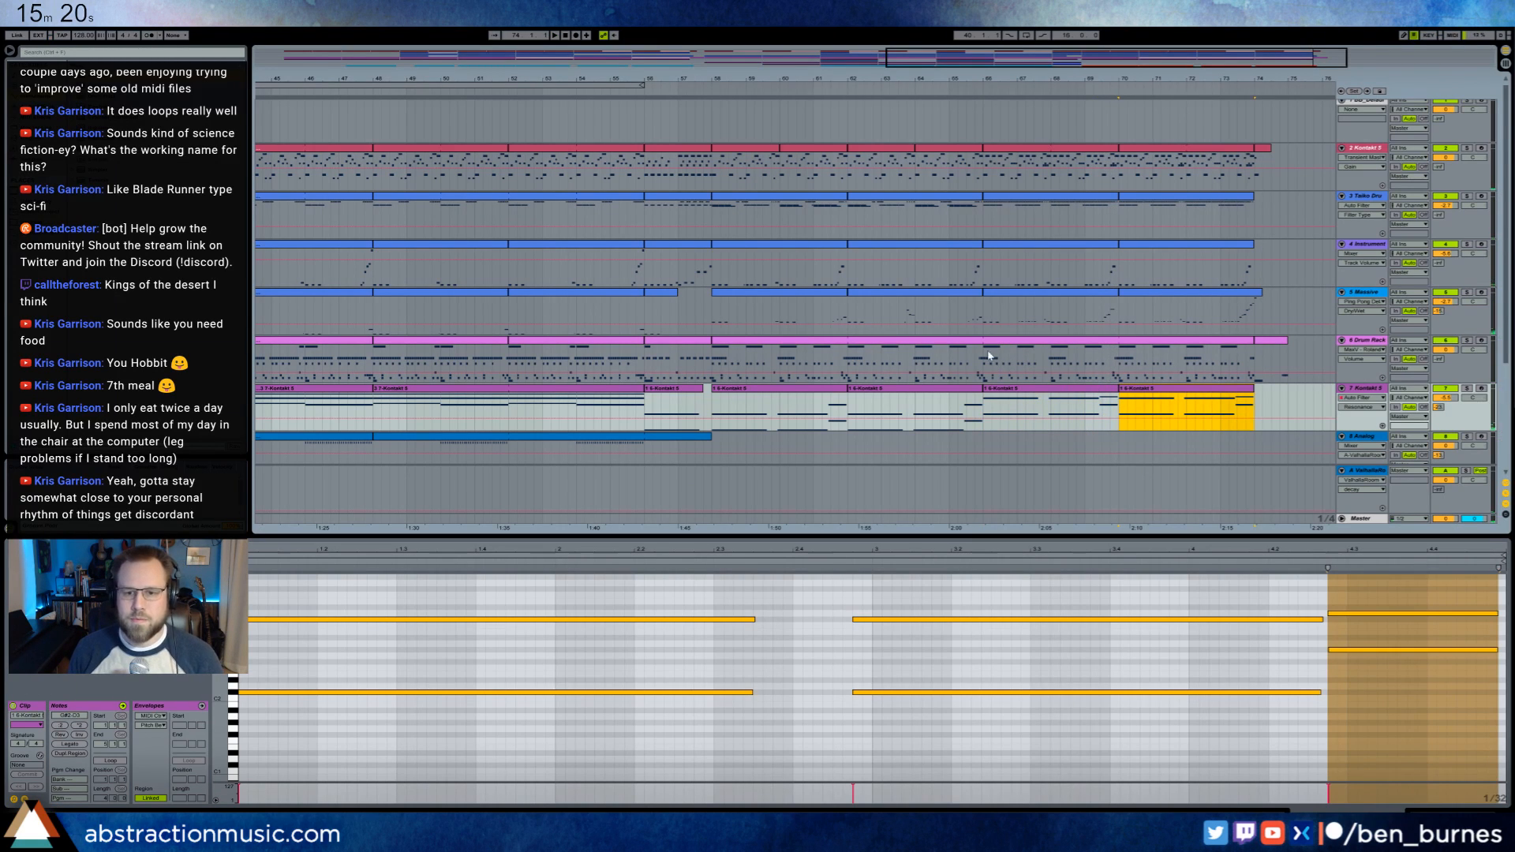
key(shift+Tab)
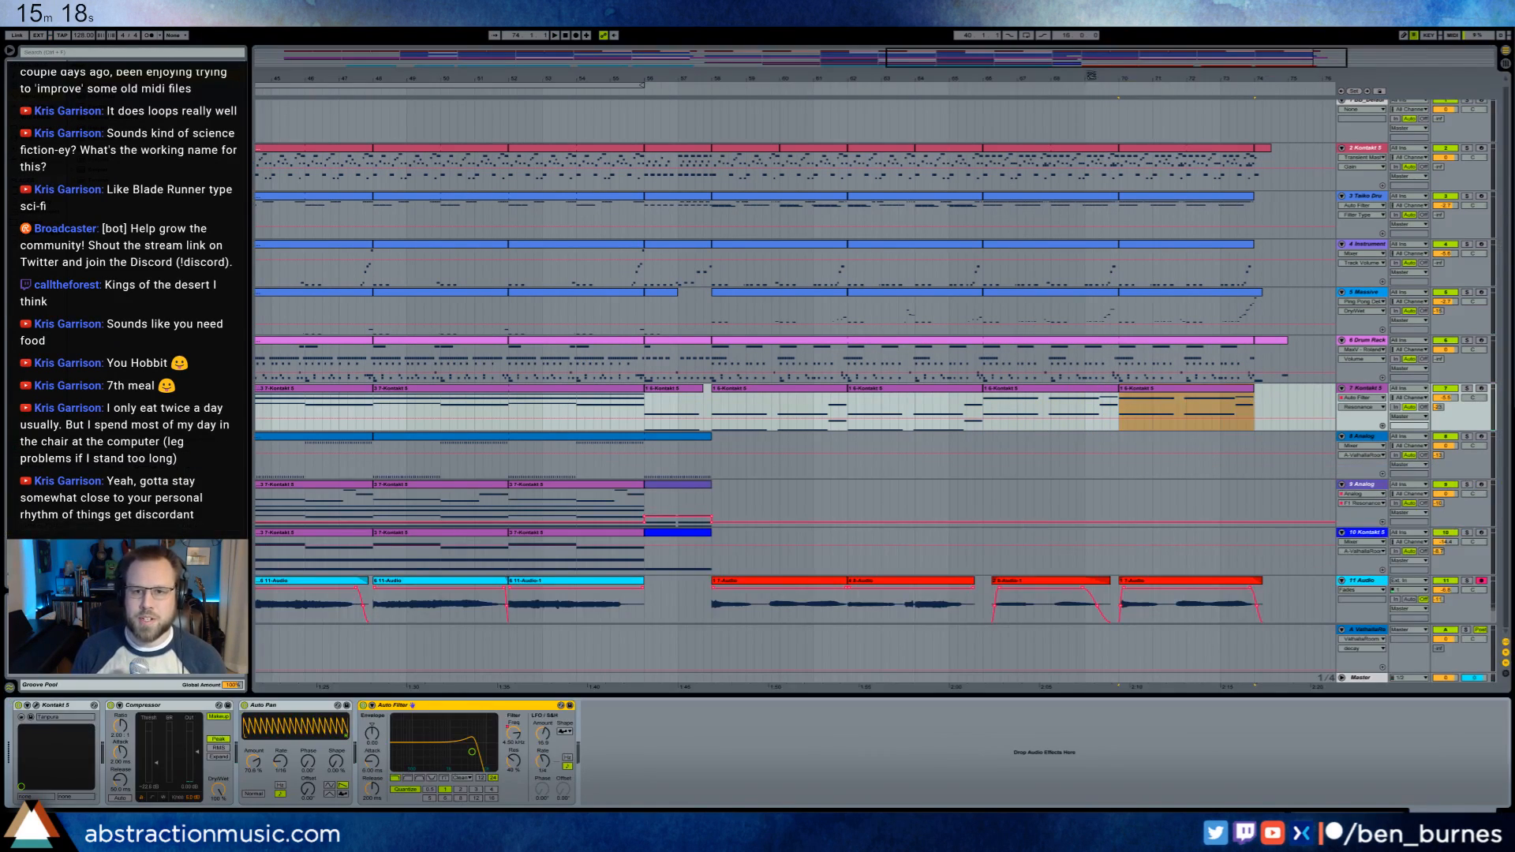
- Copy the opening section from bar 3 to 11 on tracks 2 to 11 and paste it at bar 74
drag(1092, 75, 1094, 60)
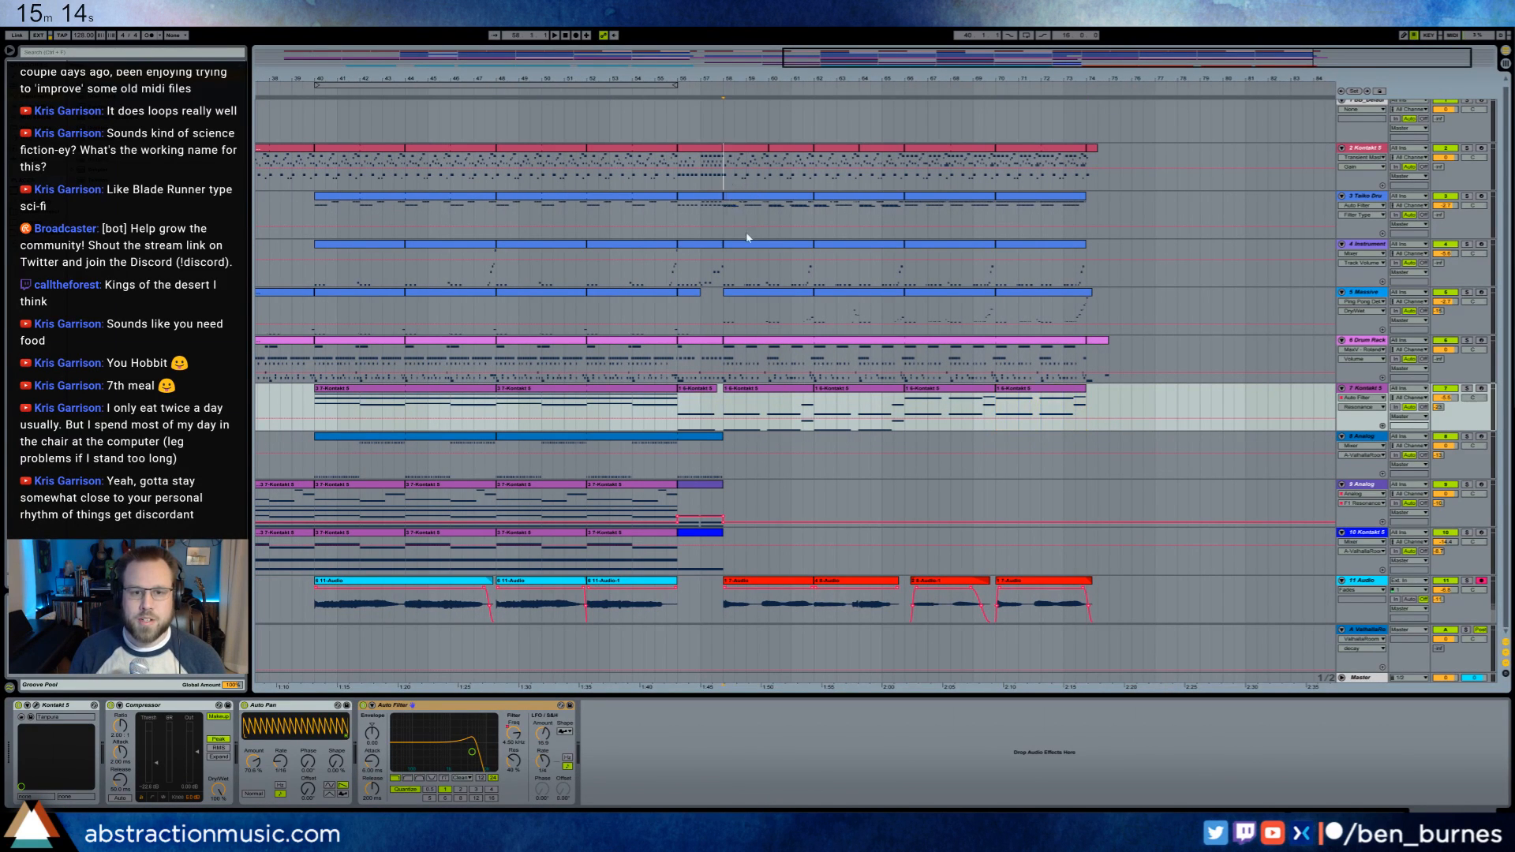
drag(747, 237, 1093, 621)
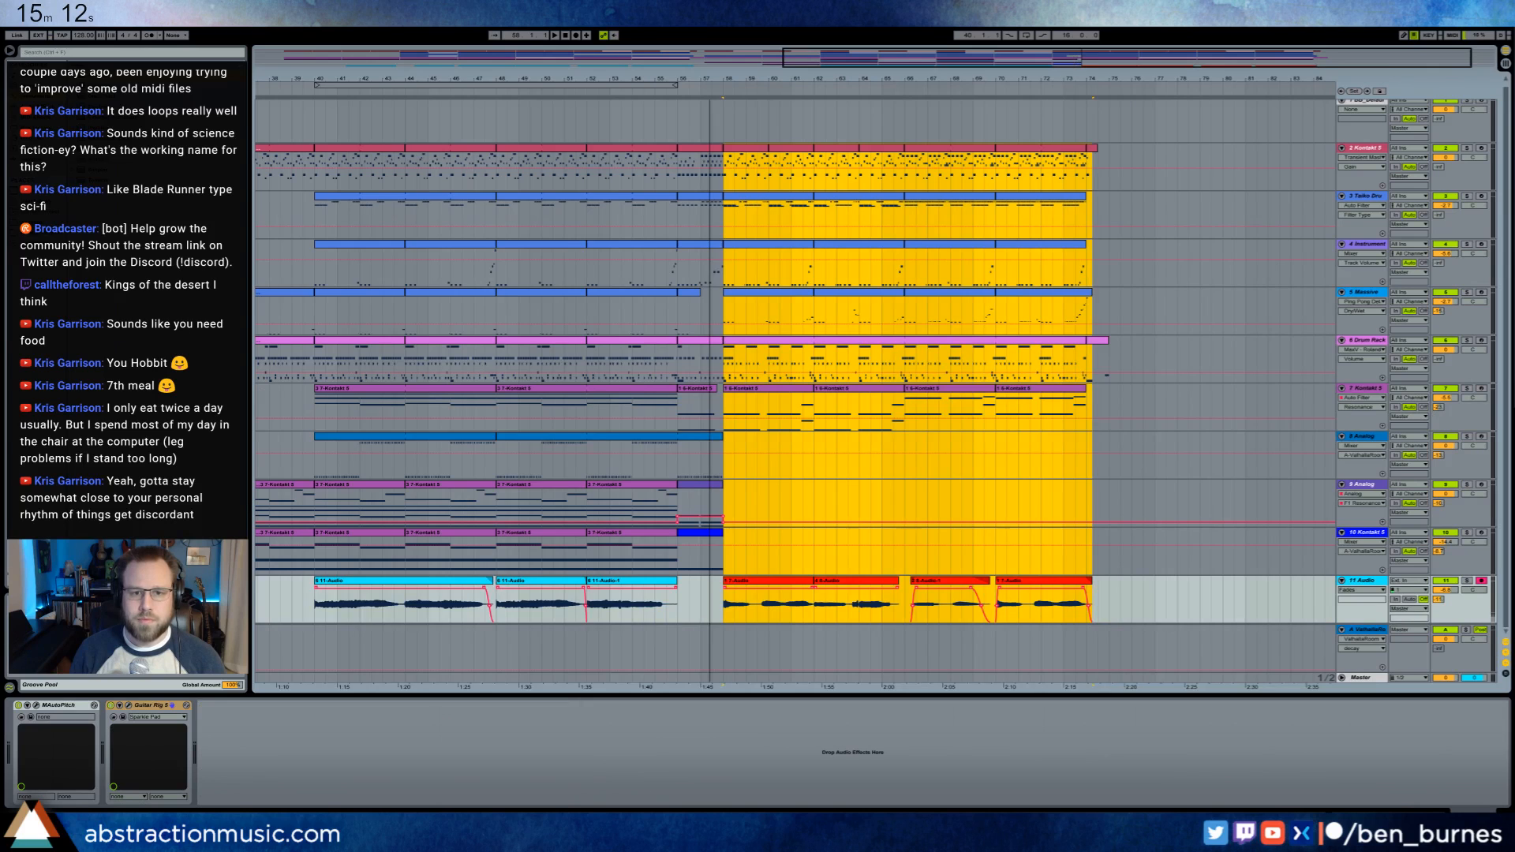
mouse_move(772, 81)
mouse_down()
mouse_move(1121, 81)
mouse_move(752, 81)
mouse_move(773, 81)
mouse_up()
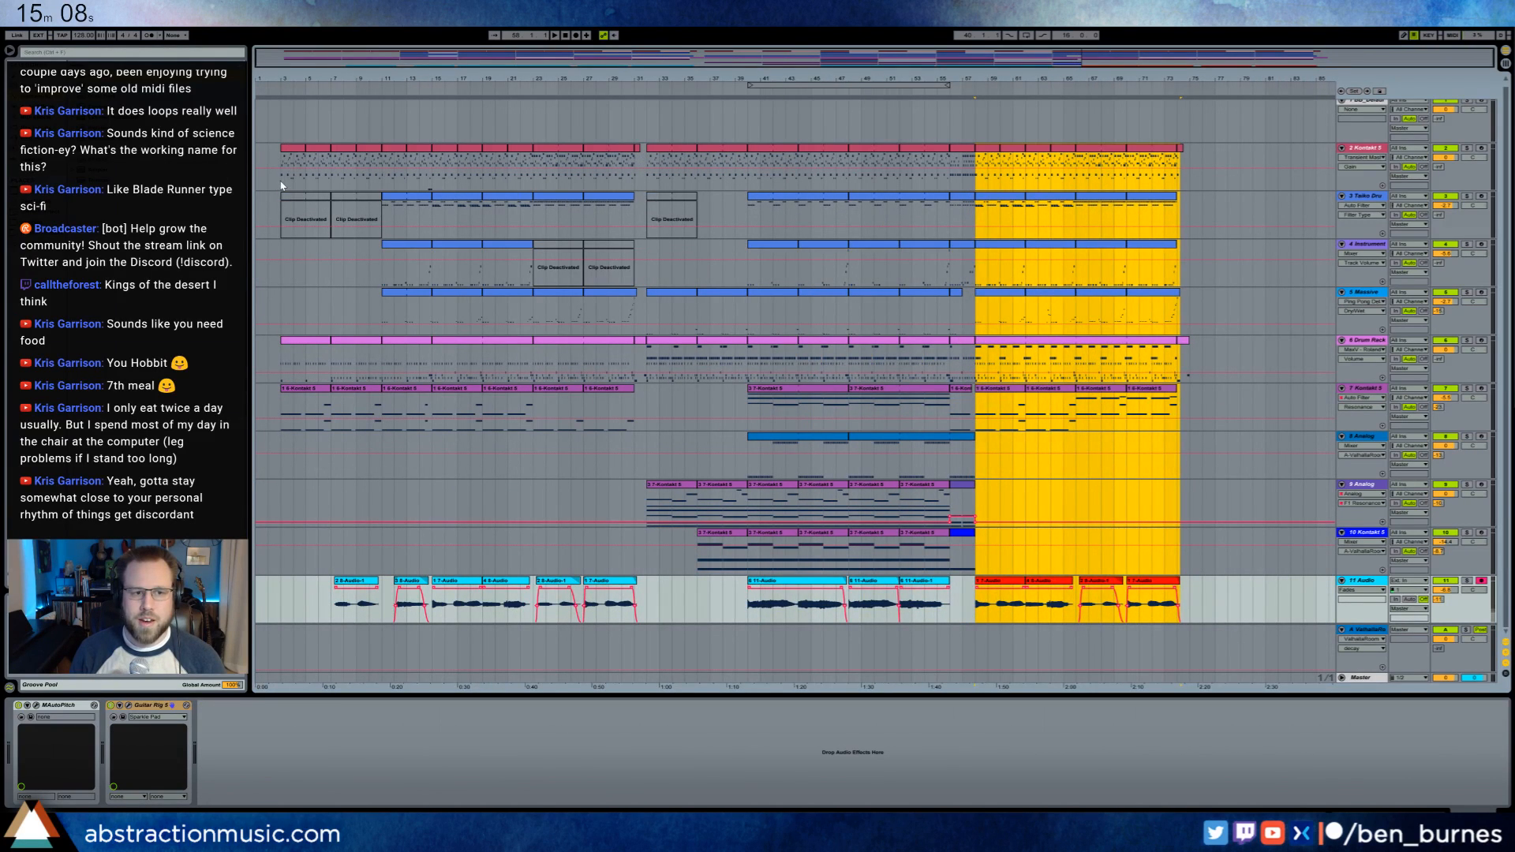
drag(281, 185, 386, 612)
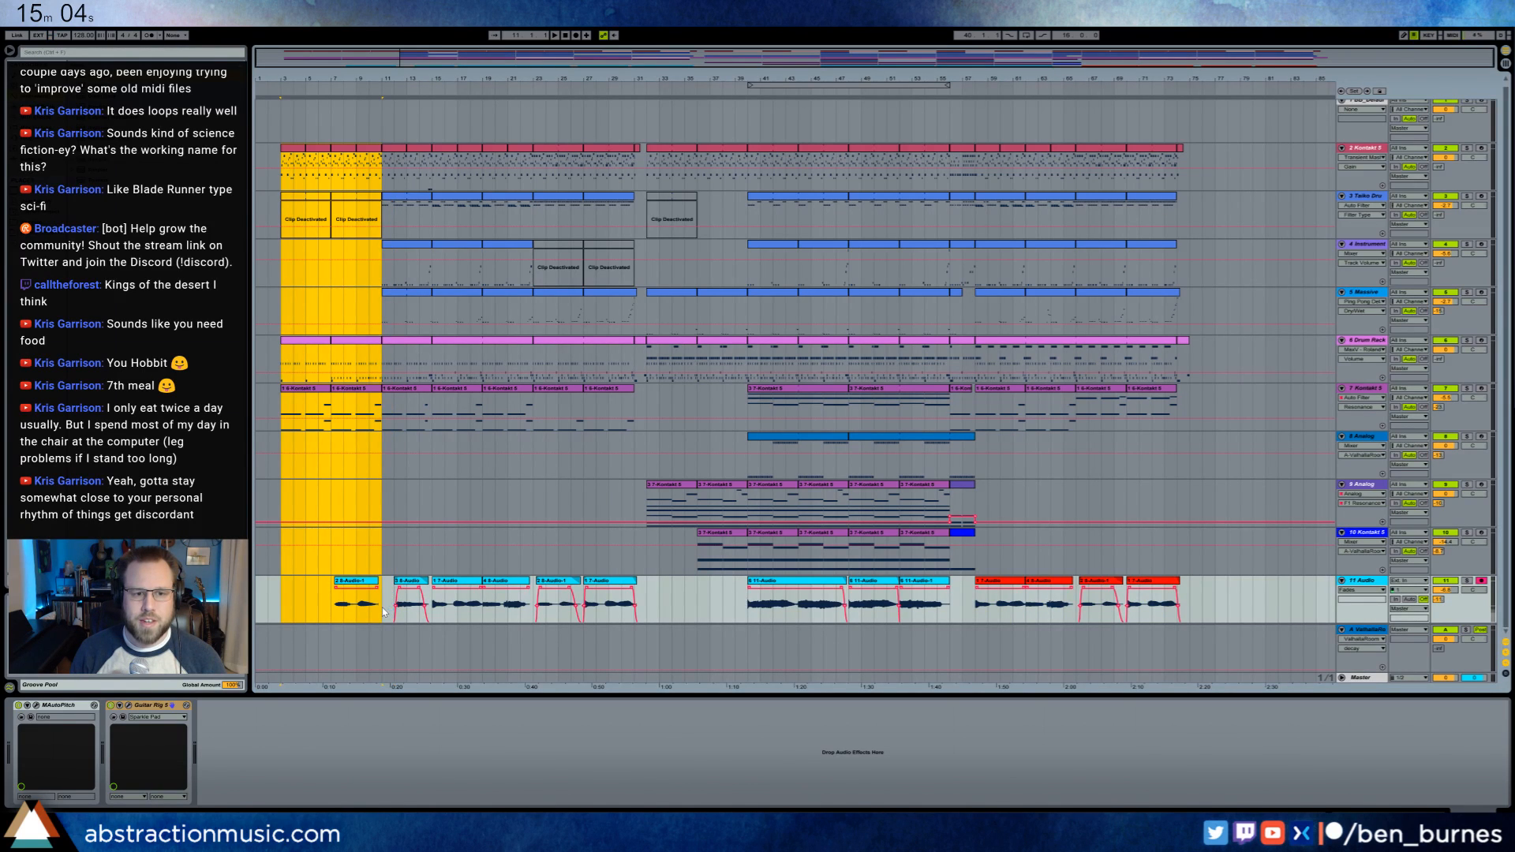
click(1179, 181)
key(ctrl+v)
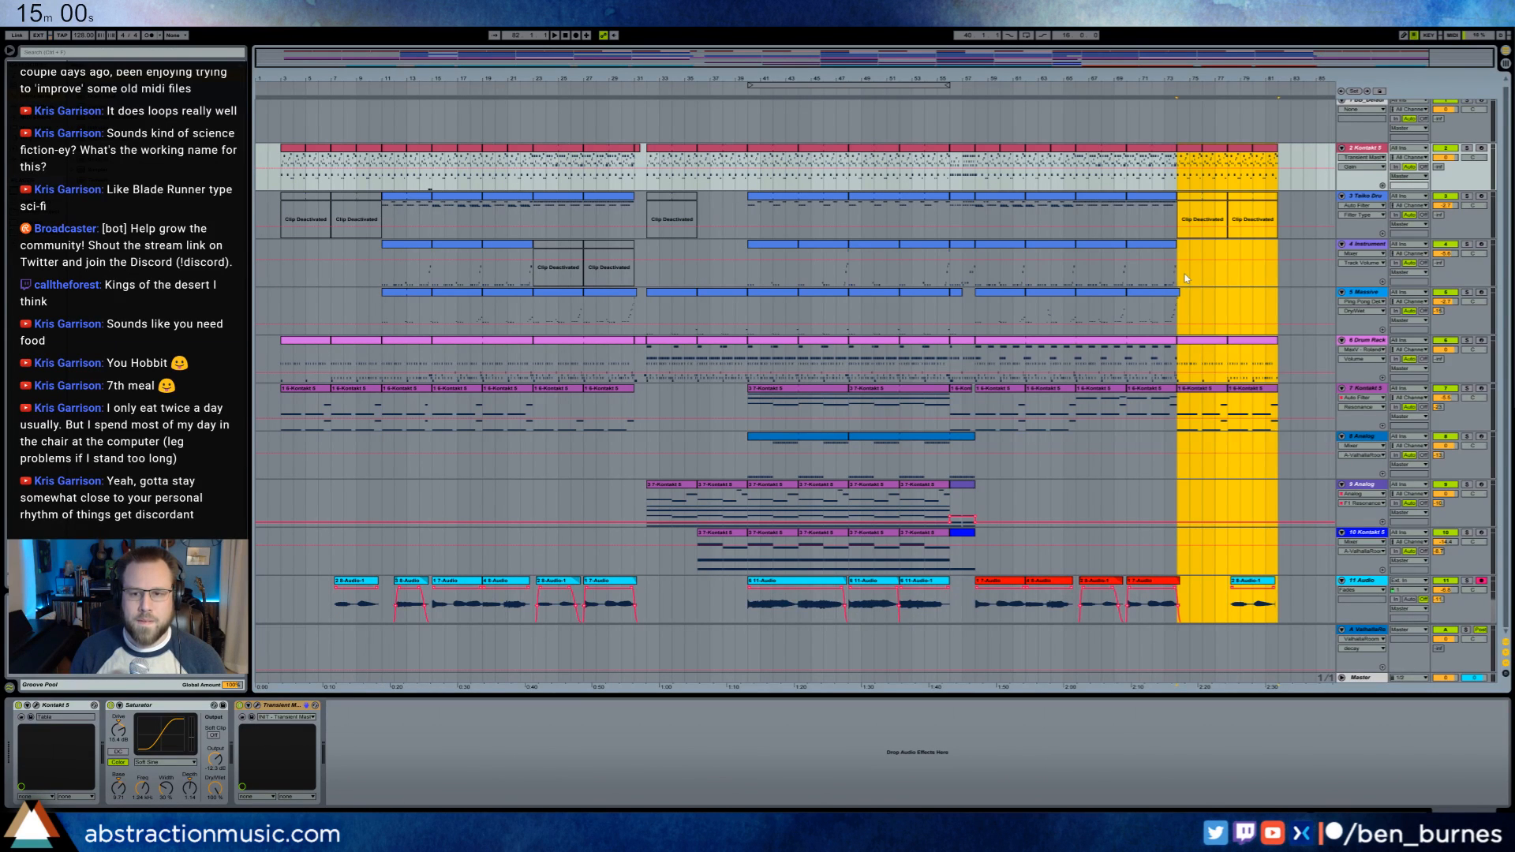
- Delete the two deactivated Taiko clips on track 3 from bar 74 to bar 82
drag(1115, 53, 1115, 102)
click(1139, 197)
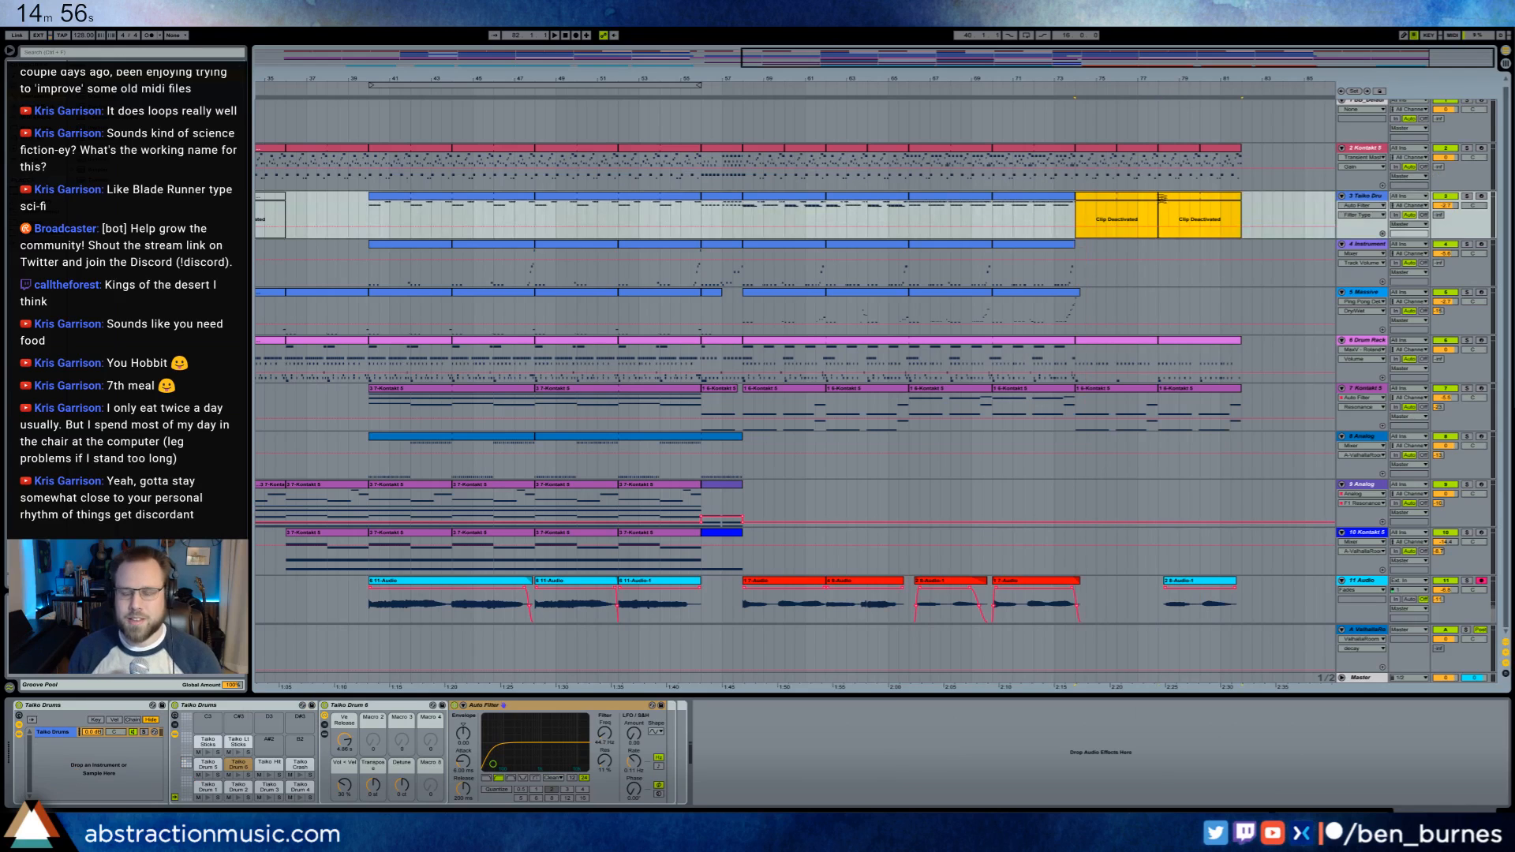
key(Delete)
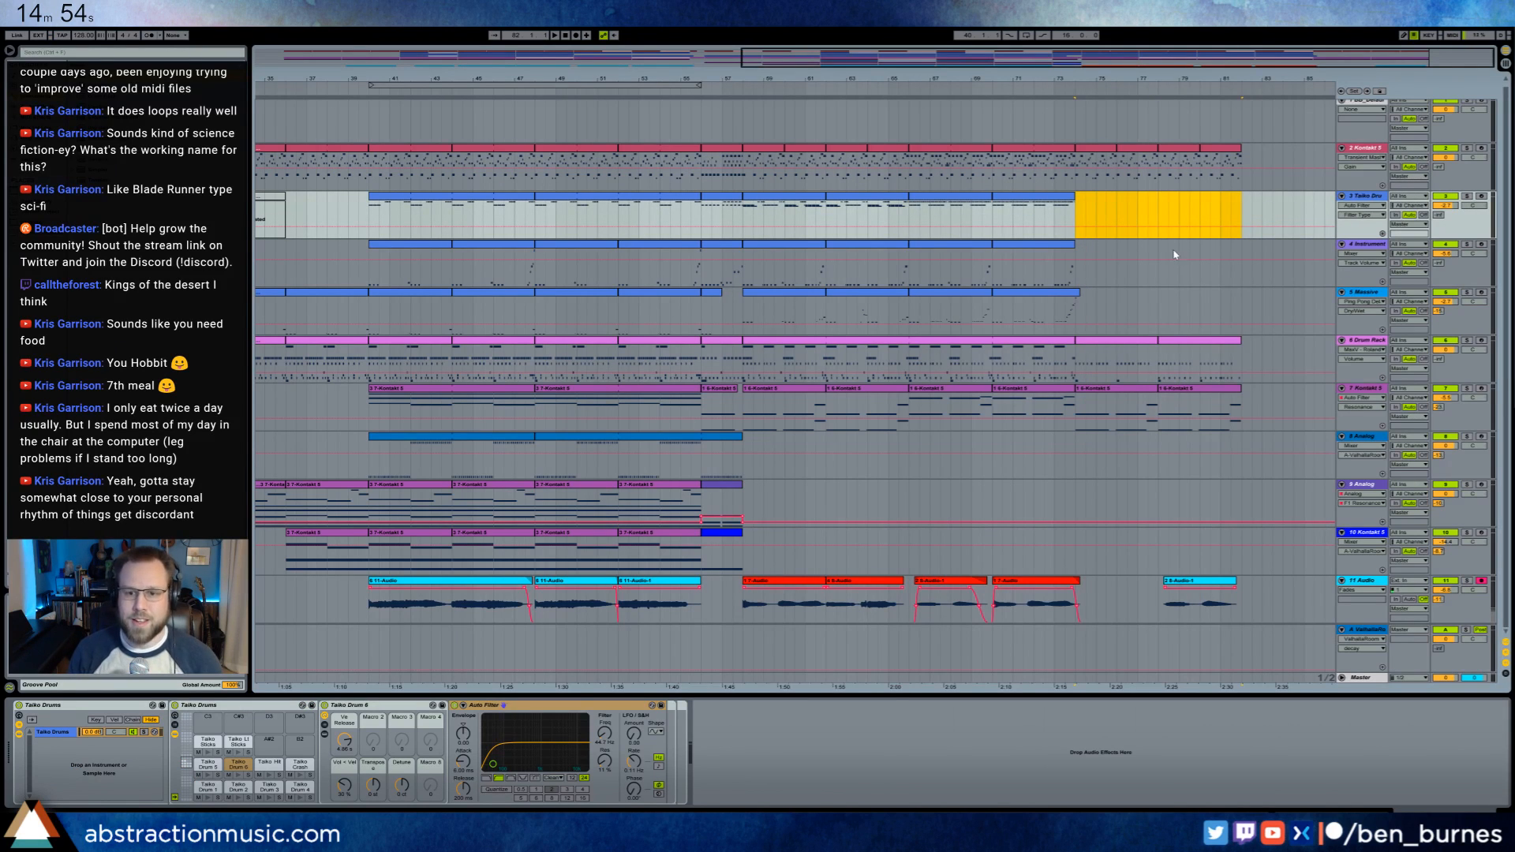
- Copy the eight-bar 5 Massive clip at bar 40 to bar 74 and play the arrangement from there
click(424, 299)
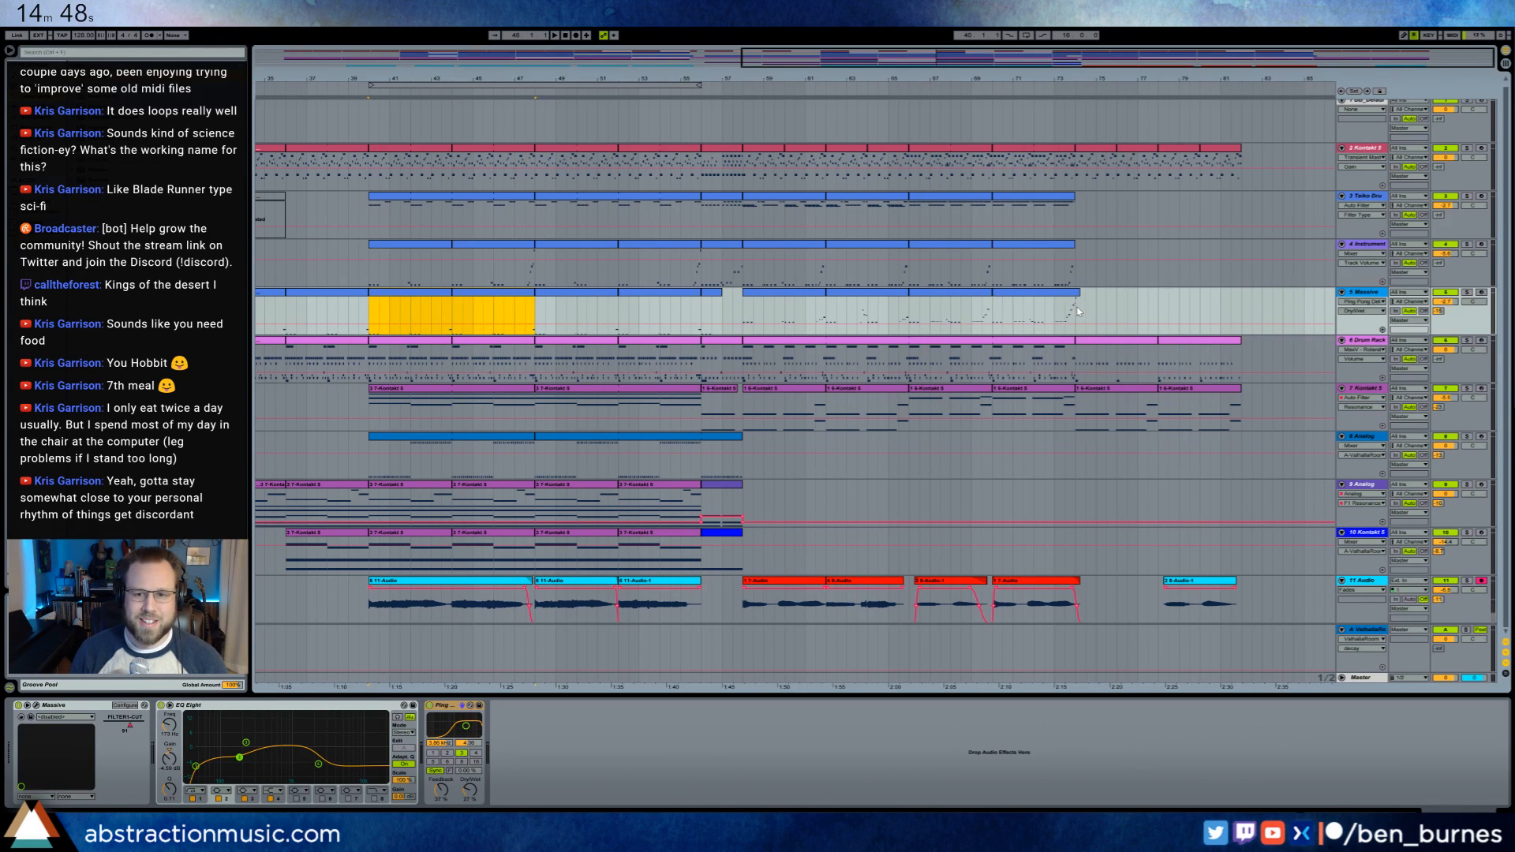
key(ctrl+v)
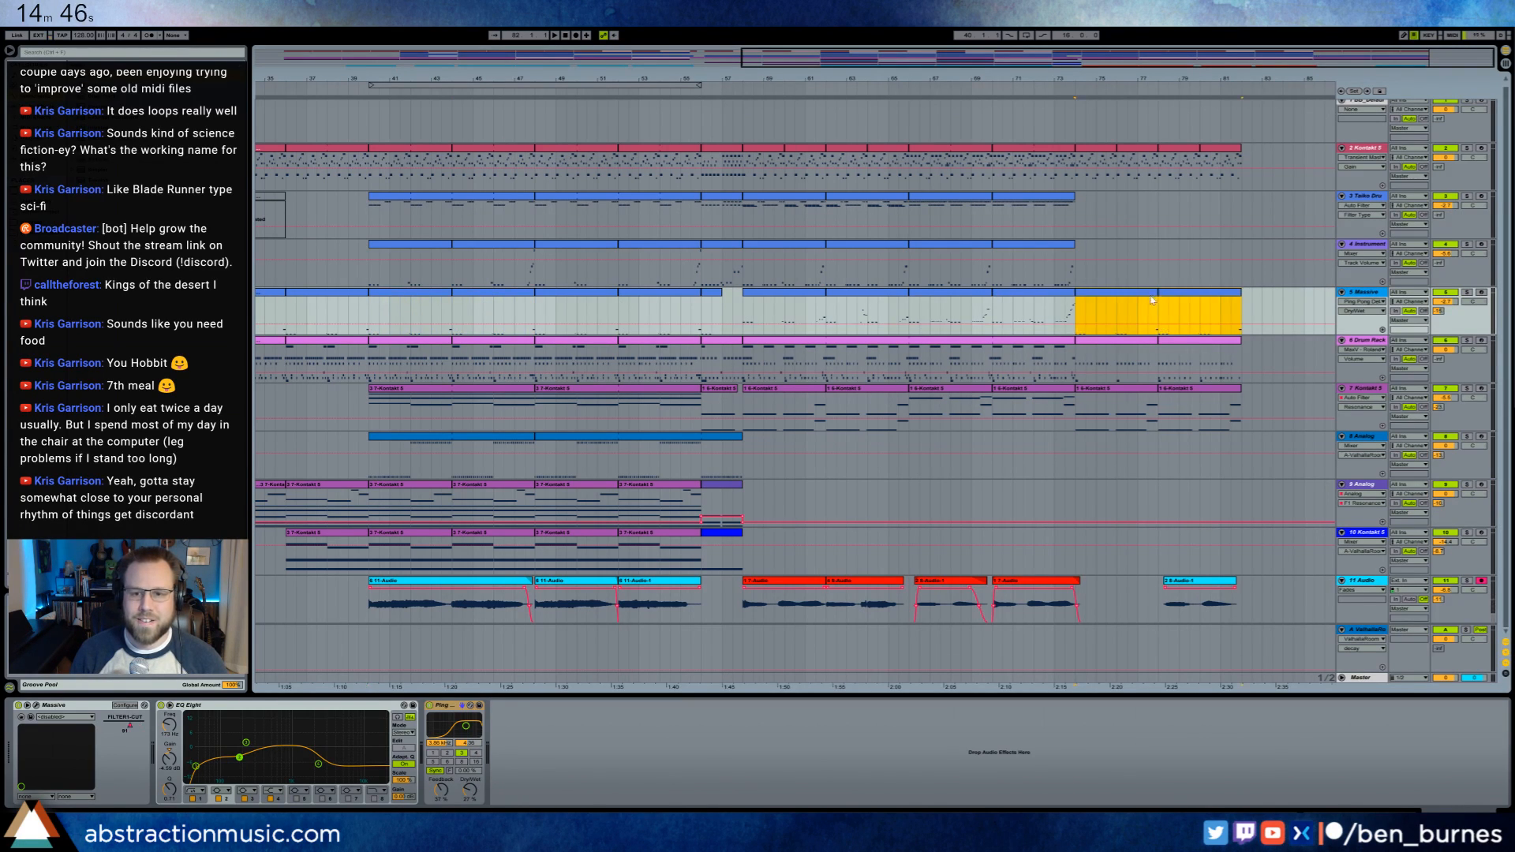
key(space)
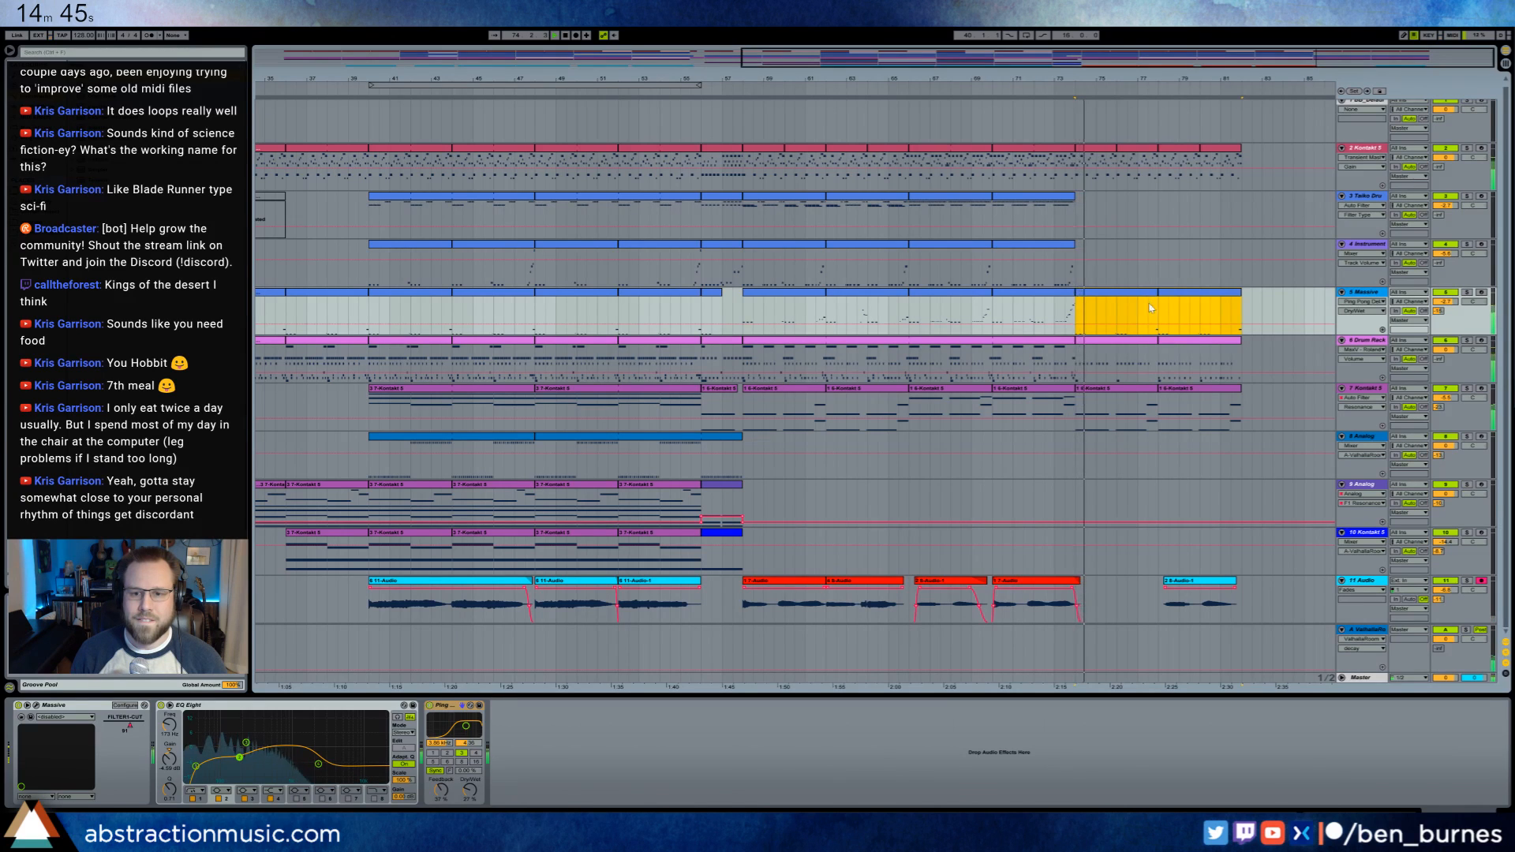
- Automate the Auto Filter frequency on track 7 Kontakt 5 to fall gradually from bar 74 to bar 82
click(1114, 388)
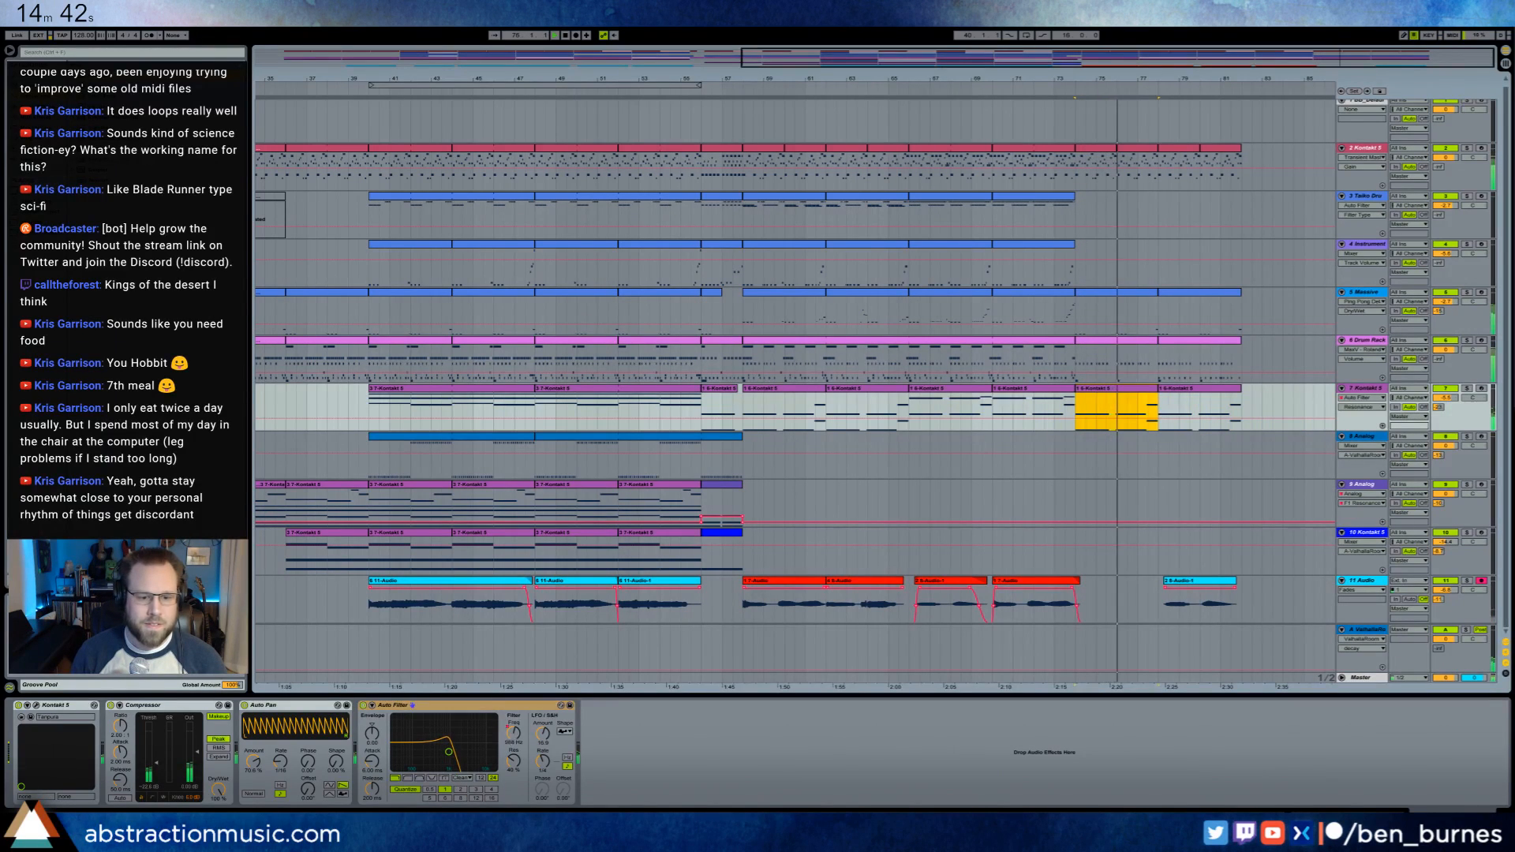
key(a)
key(ctrl+z)
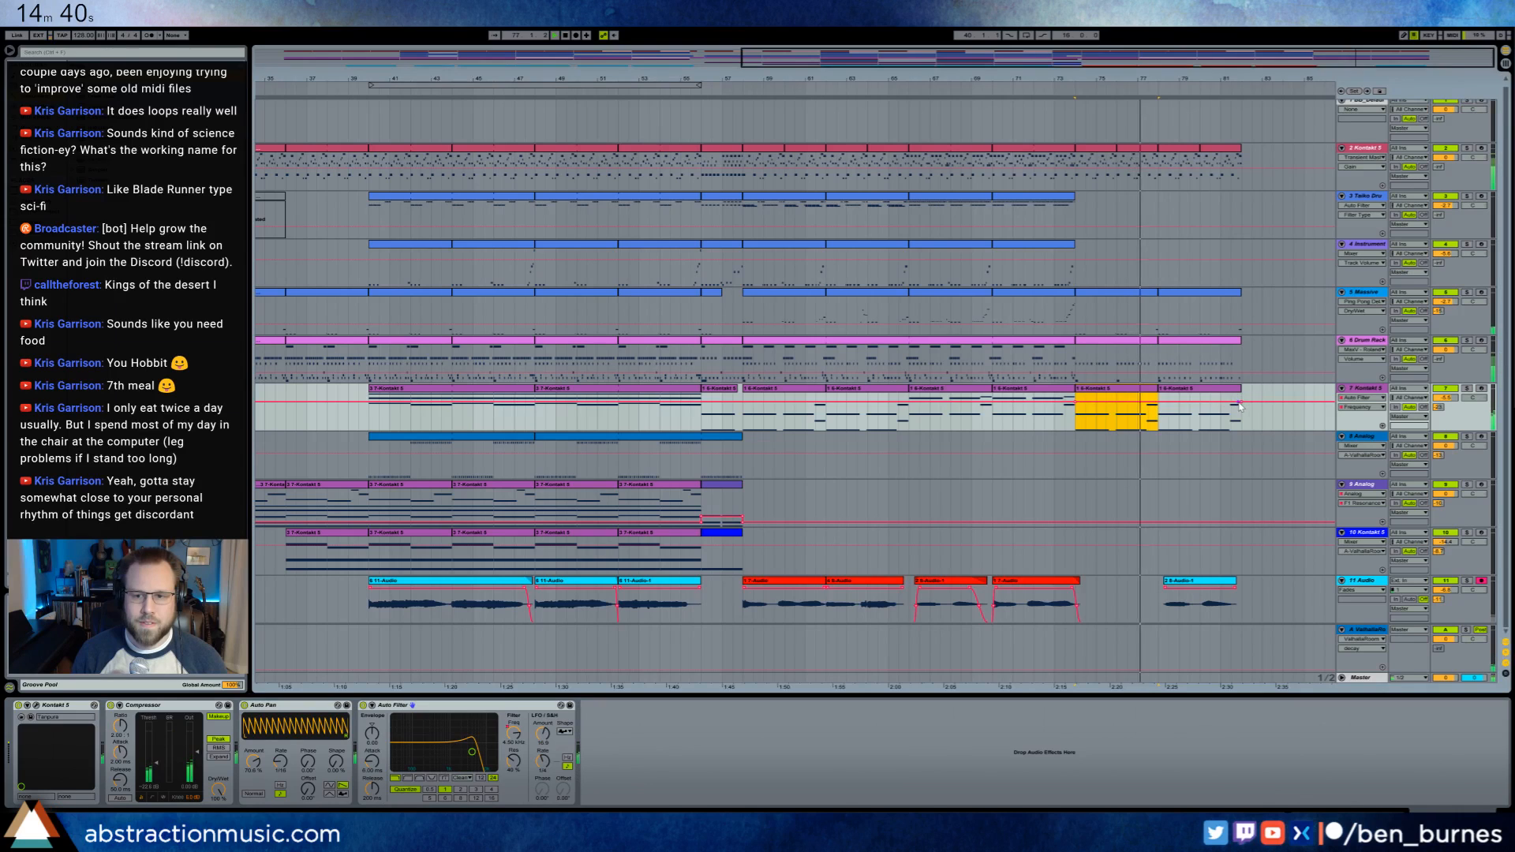
drag(1241, 402, 1242, 419)
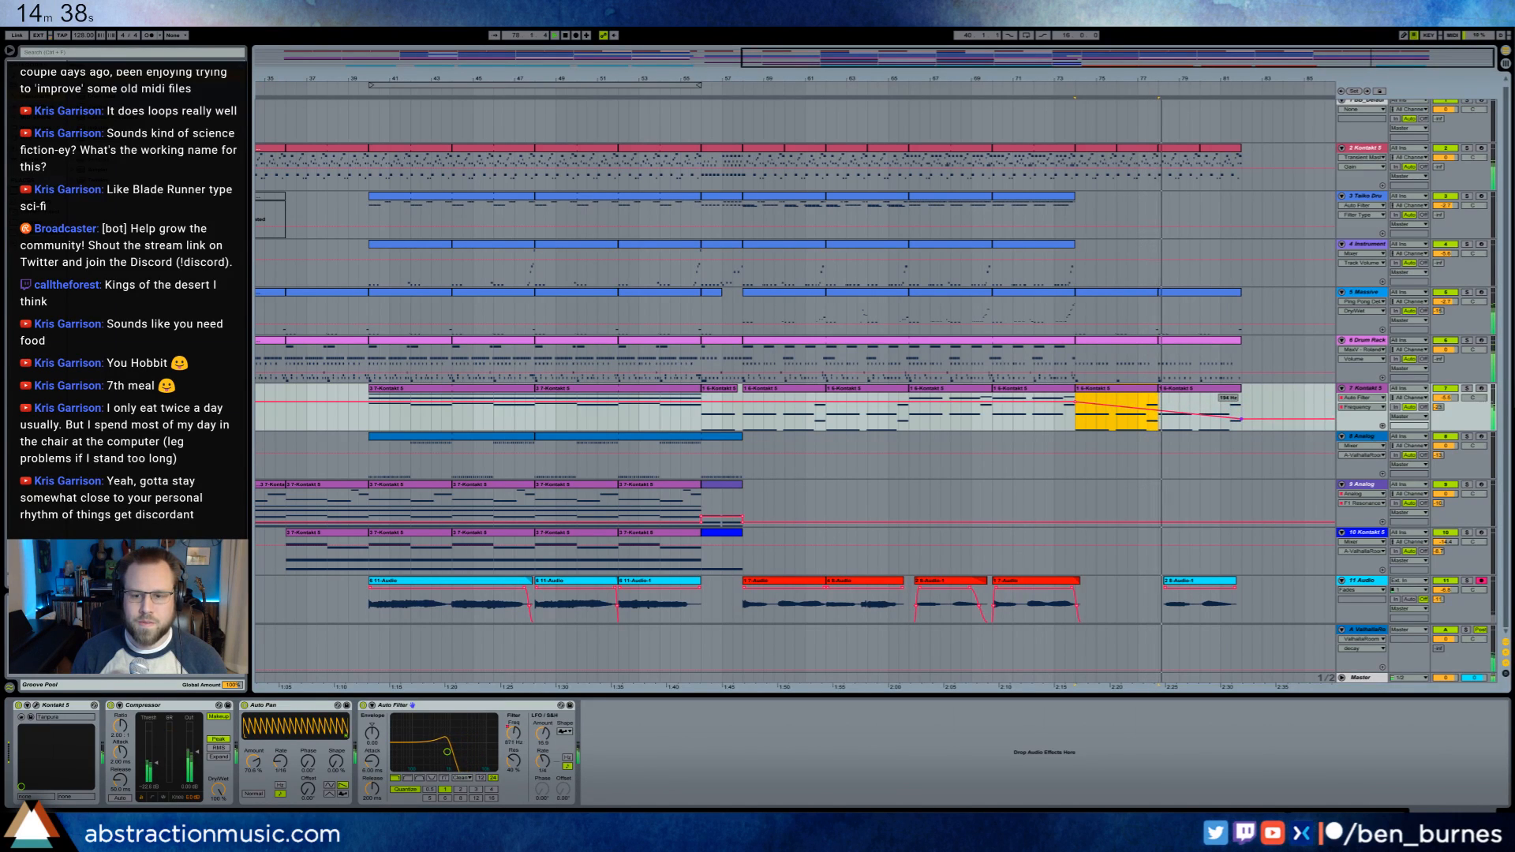
- Shorten the last clip on track 11 Audio to about half its length and place it just after bar 74
drag(1213, 582, 1118, 583)
key(space)
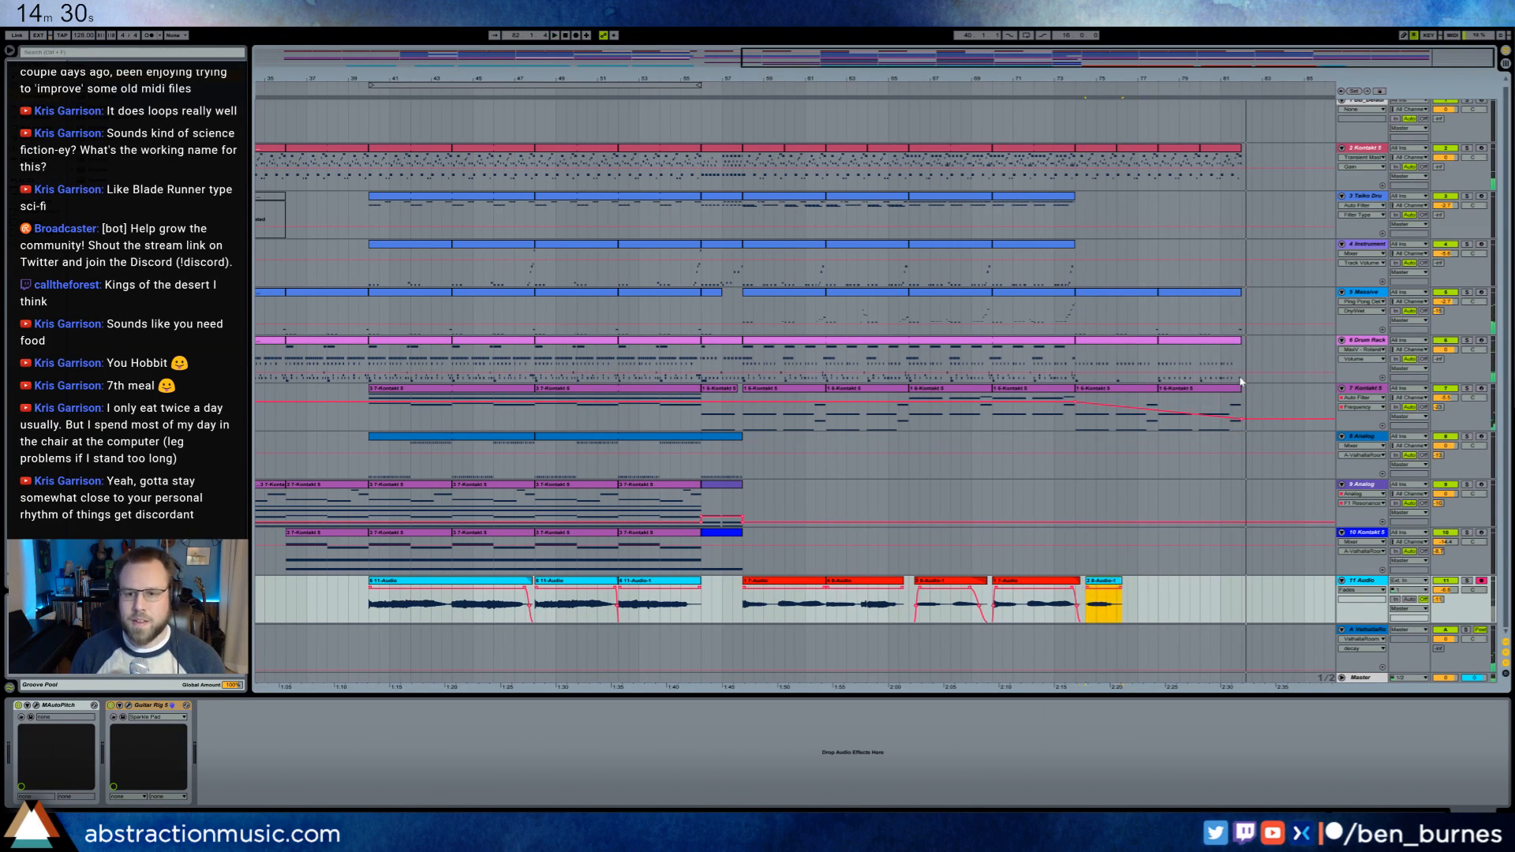
- Automate Massive's filter cutoff to fall from bar 74 to bar 82 and trim the last 5 Massive clip slightly before bar 82
click(1182, 299)
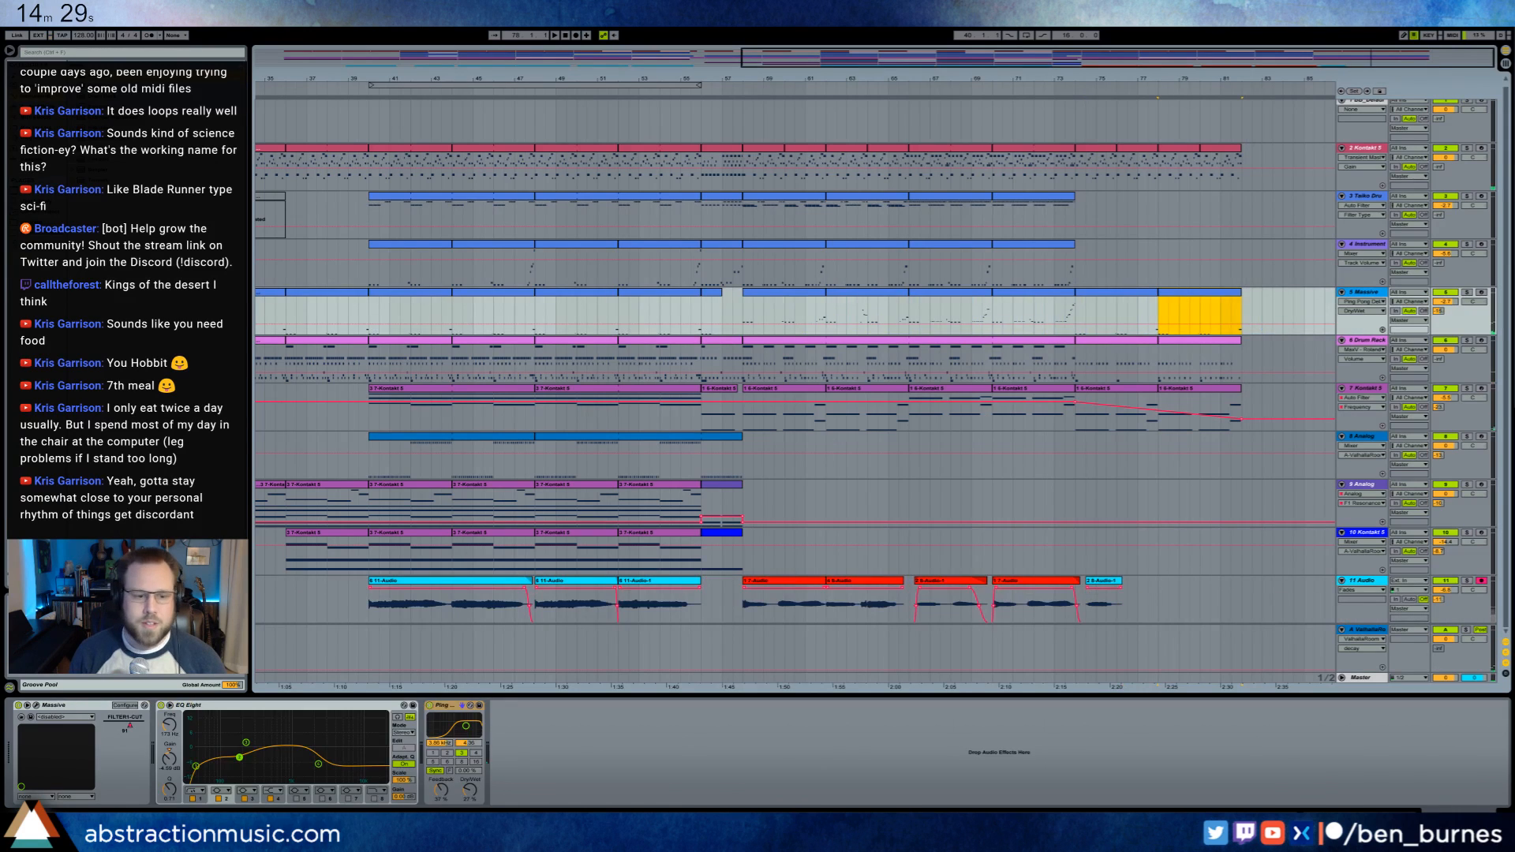
click(133, 728)
click(1213, 325)
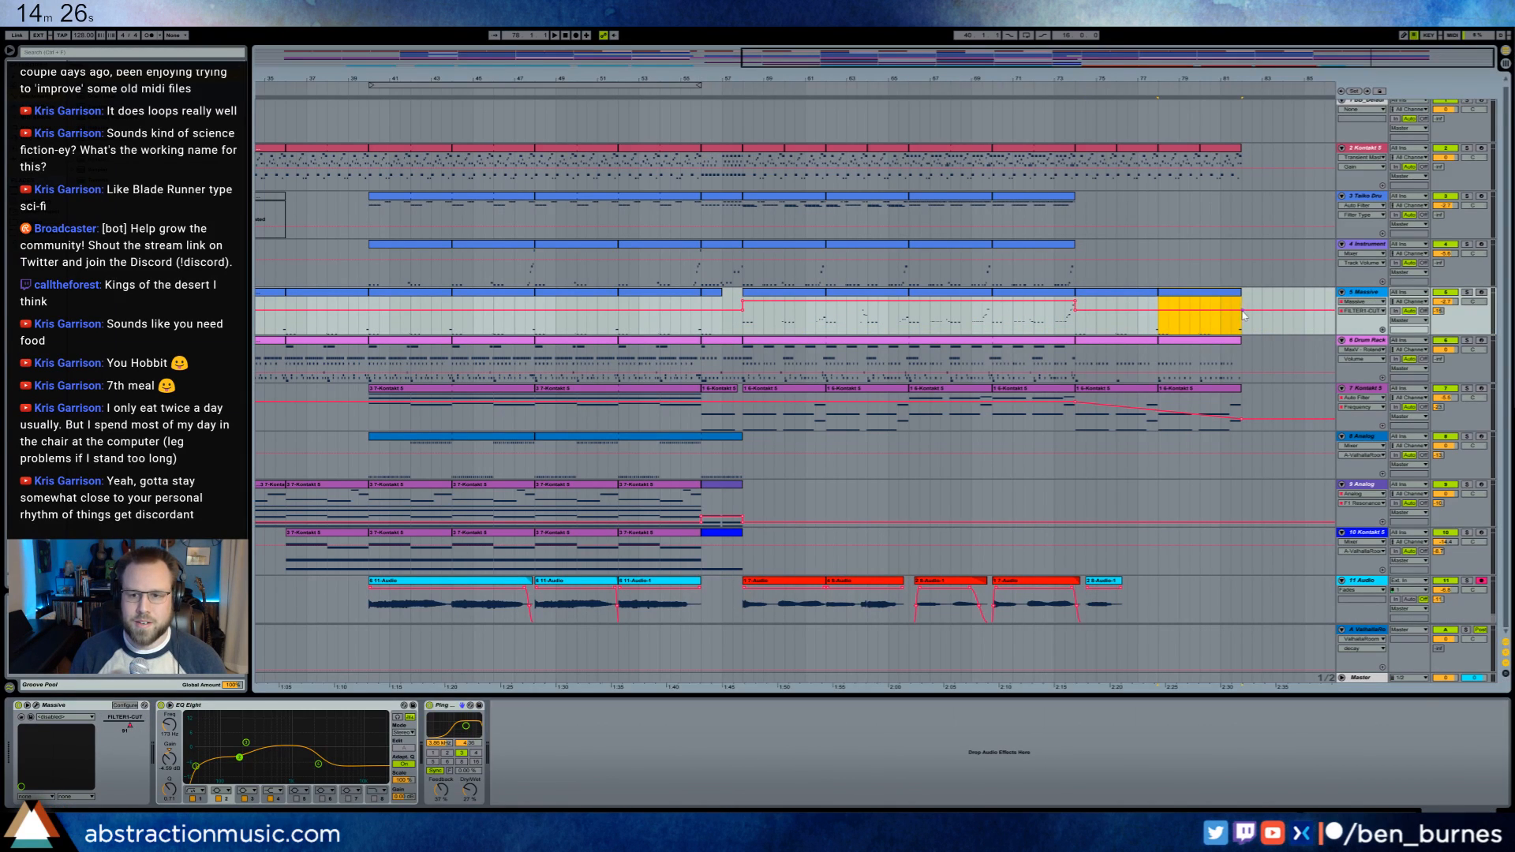
drag(1243, 314, 1231, 297)
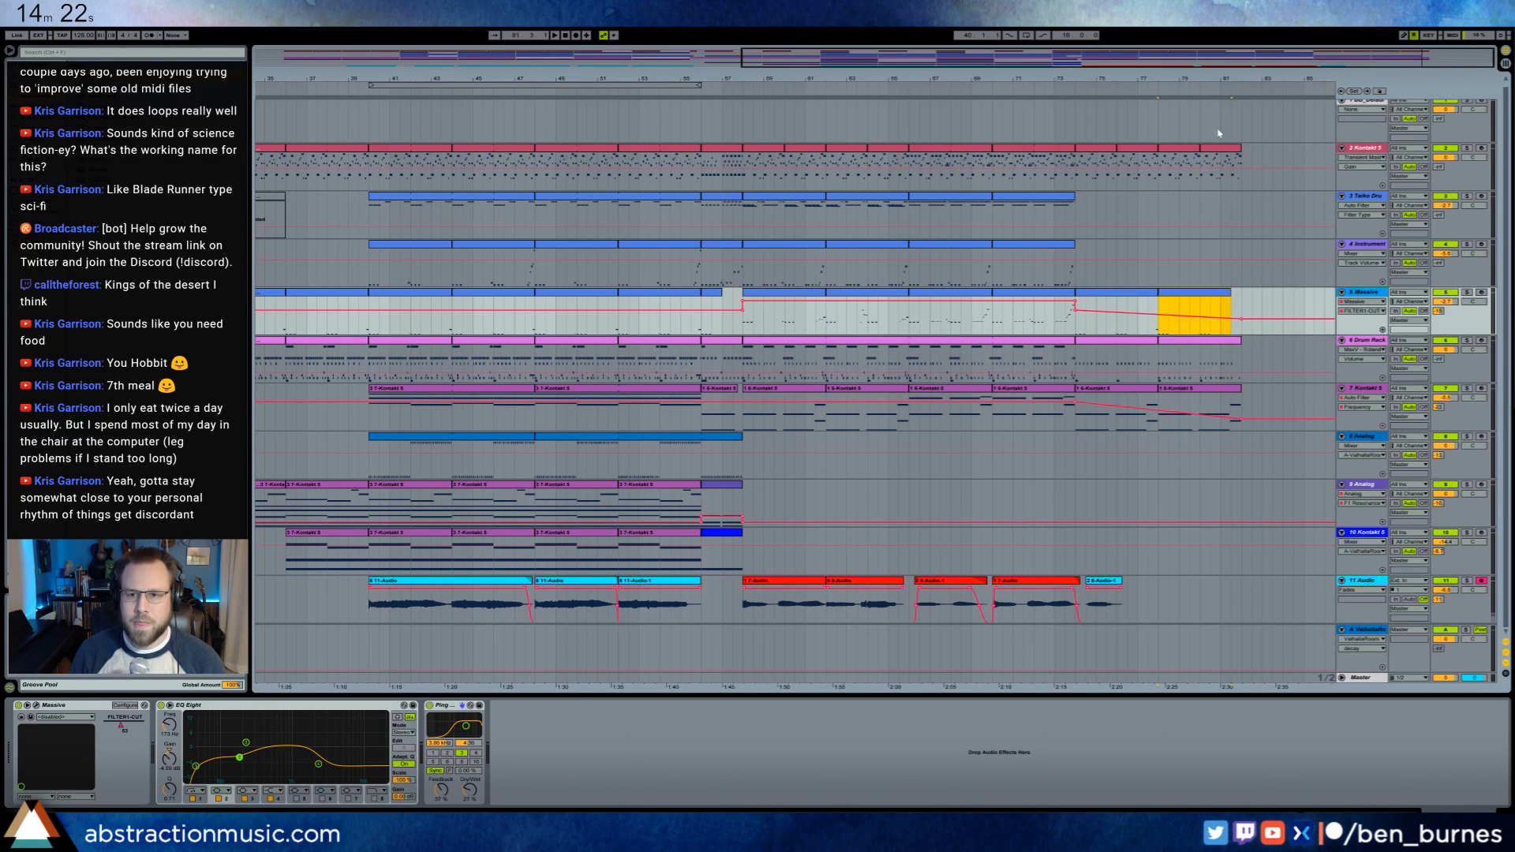
- Automate the Saturator output on track 2 Kontakt 5 to fade down from bar 74 to bar 82 and play it back
click(1235, 155)
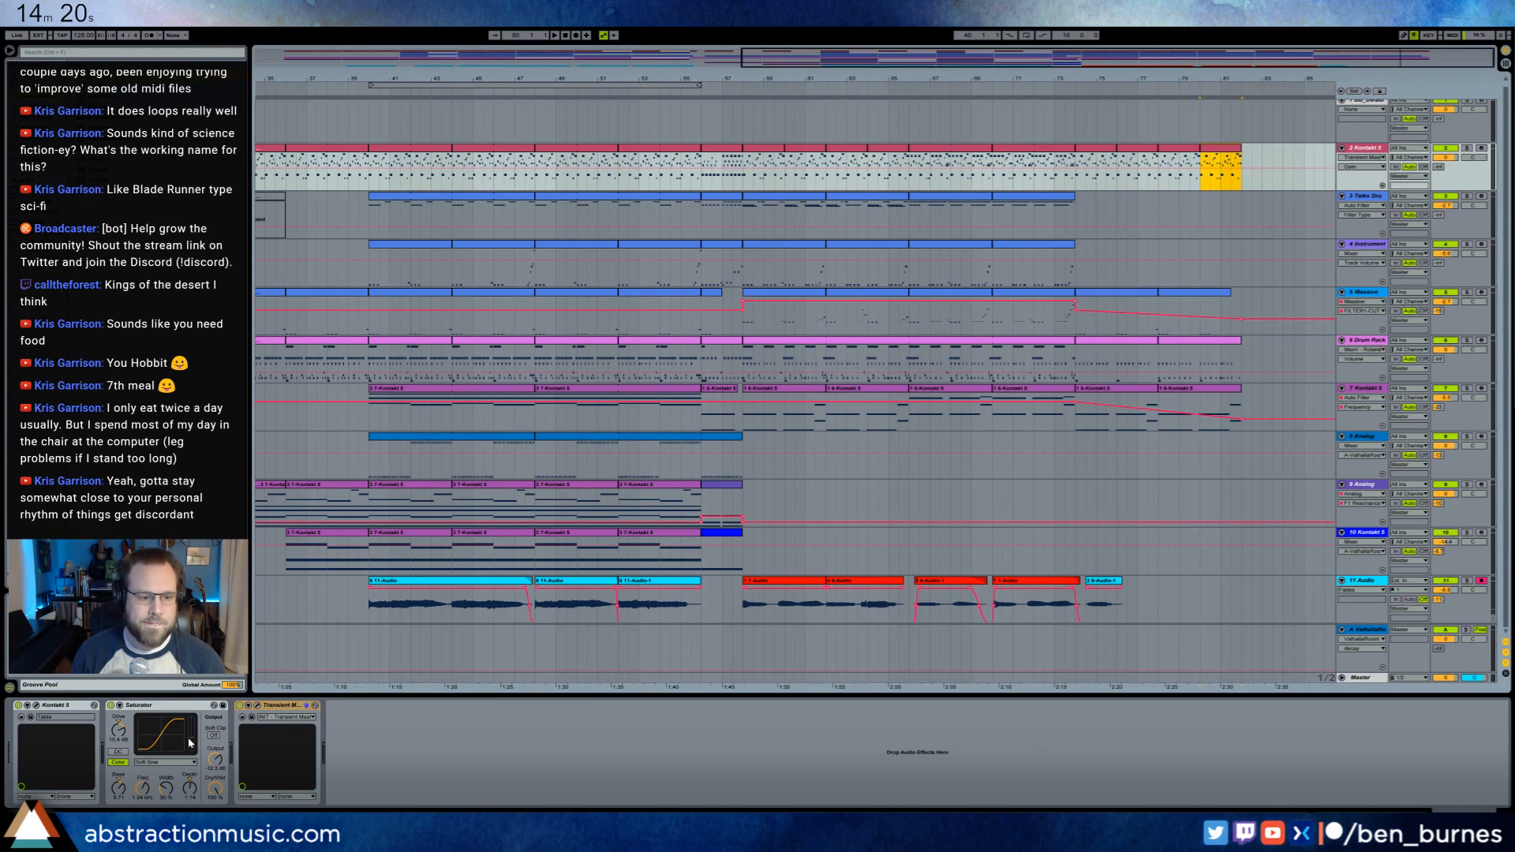
click(216, 758)
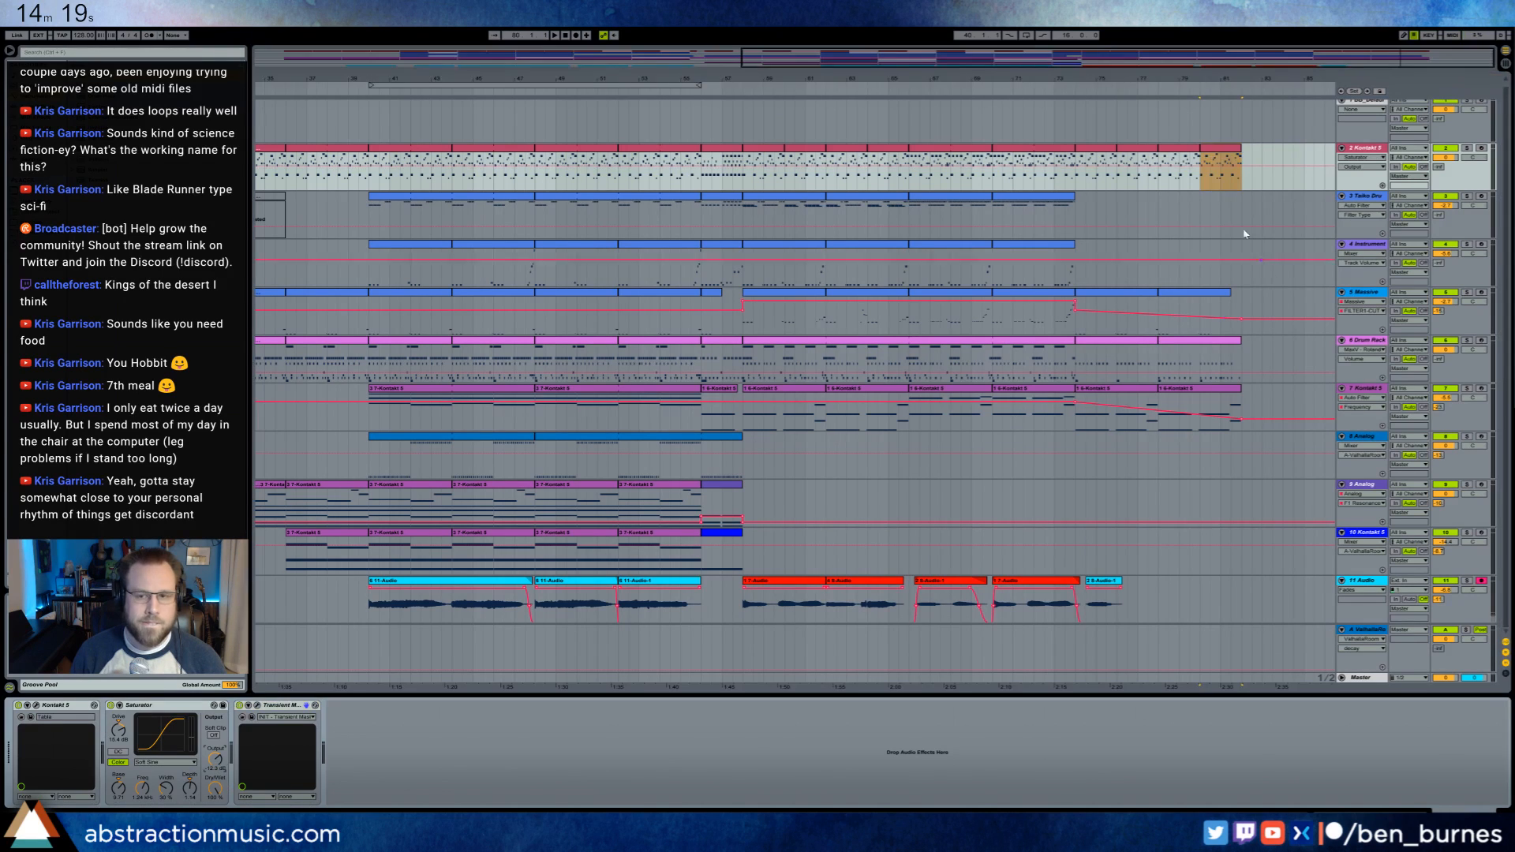
click(1098, 149)
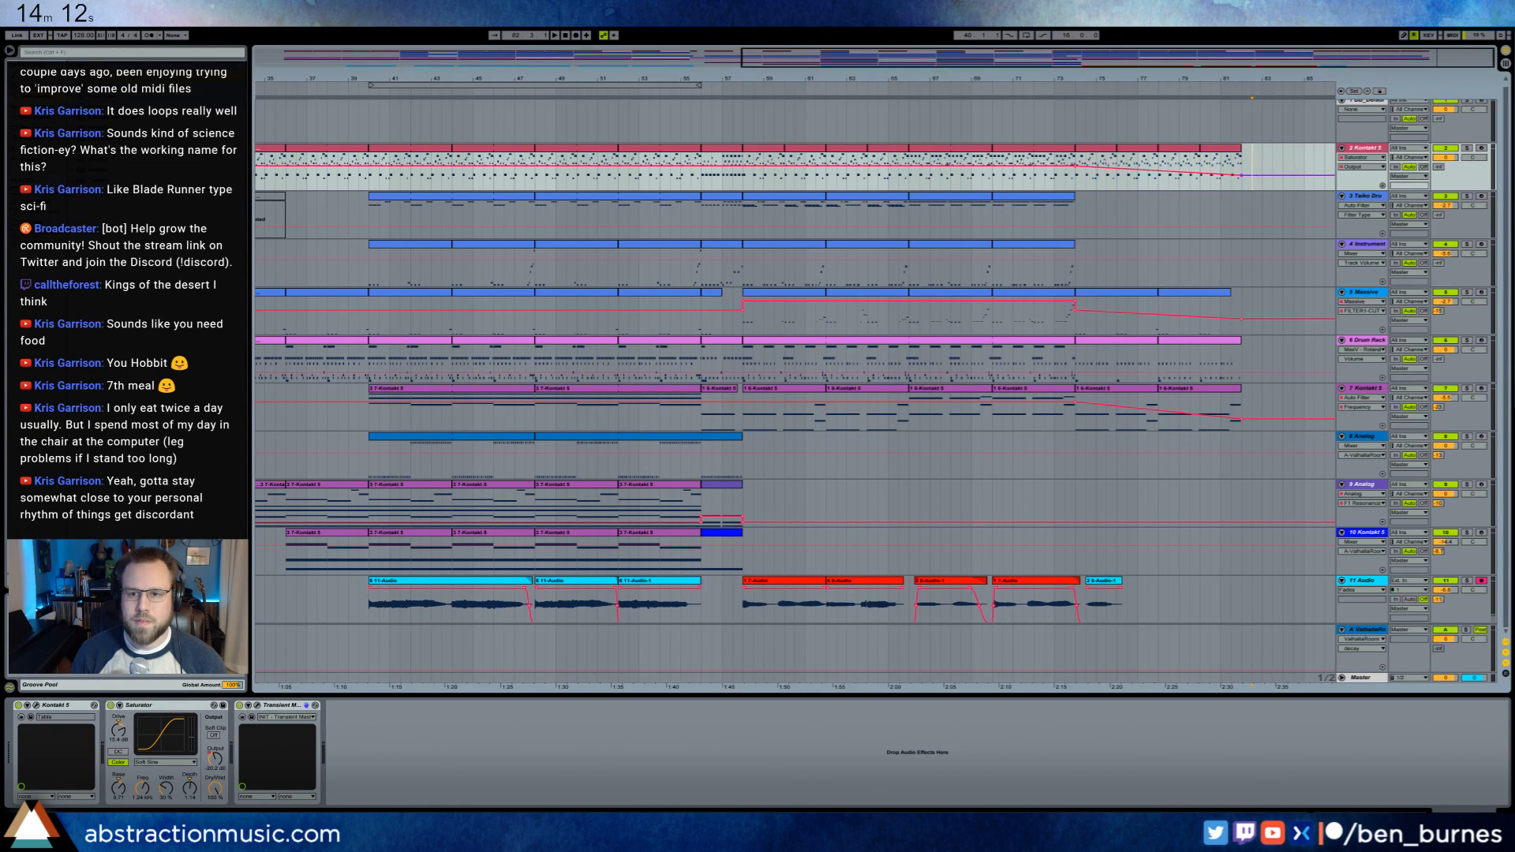
key(space)
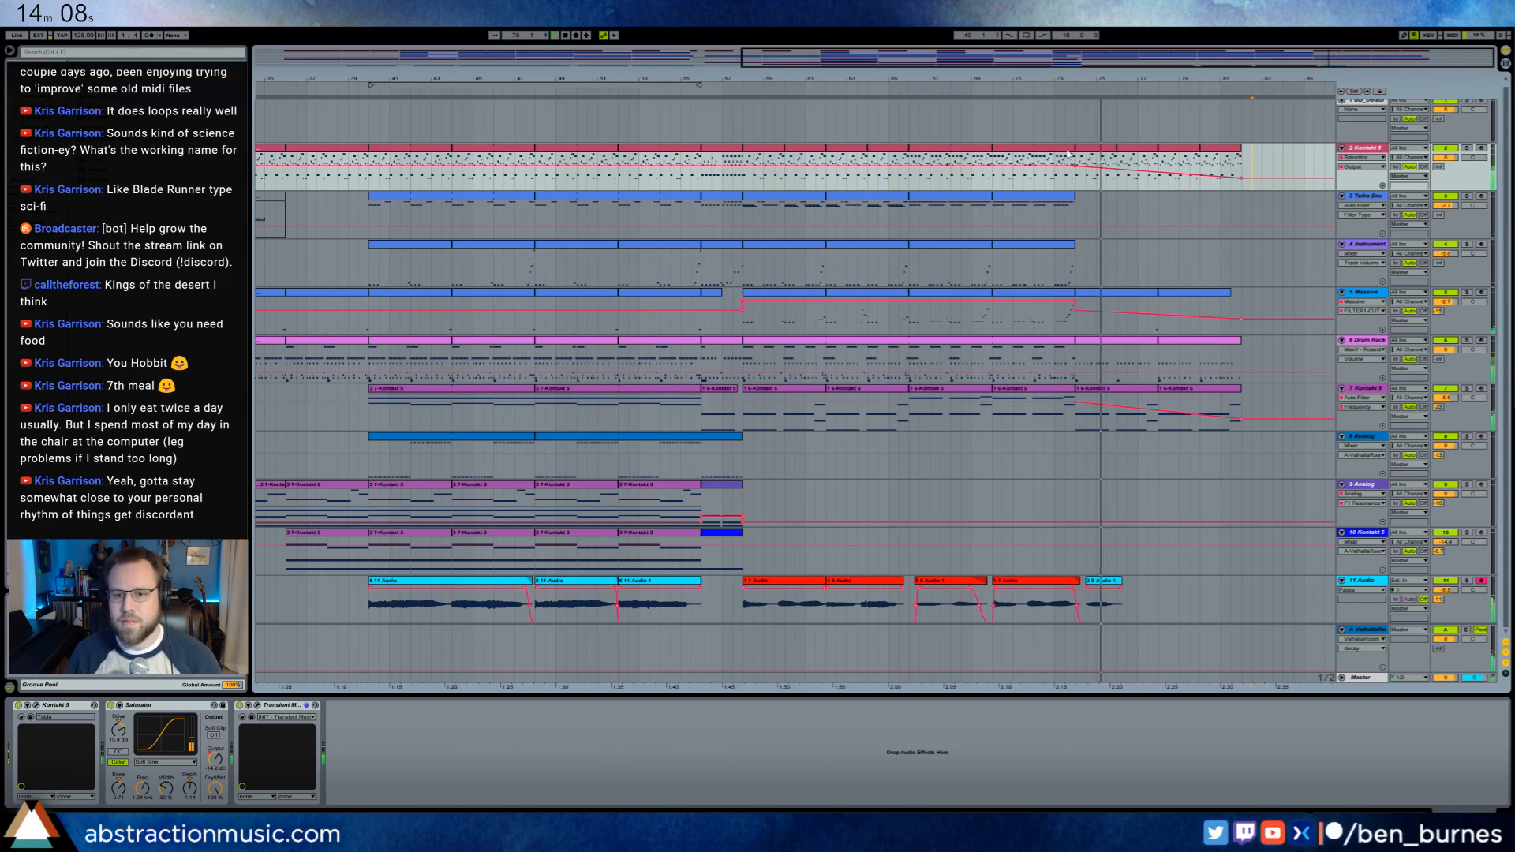
- Lower the end of the Auto Filter frequency ramp on track 7 Kontakt 5 to the minimum at bar 82
click(1252, 424)
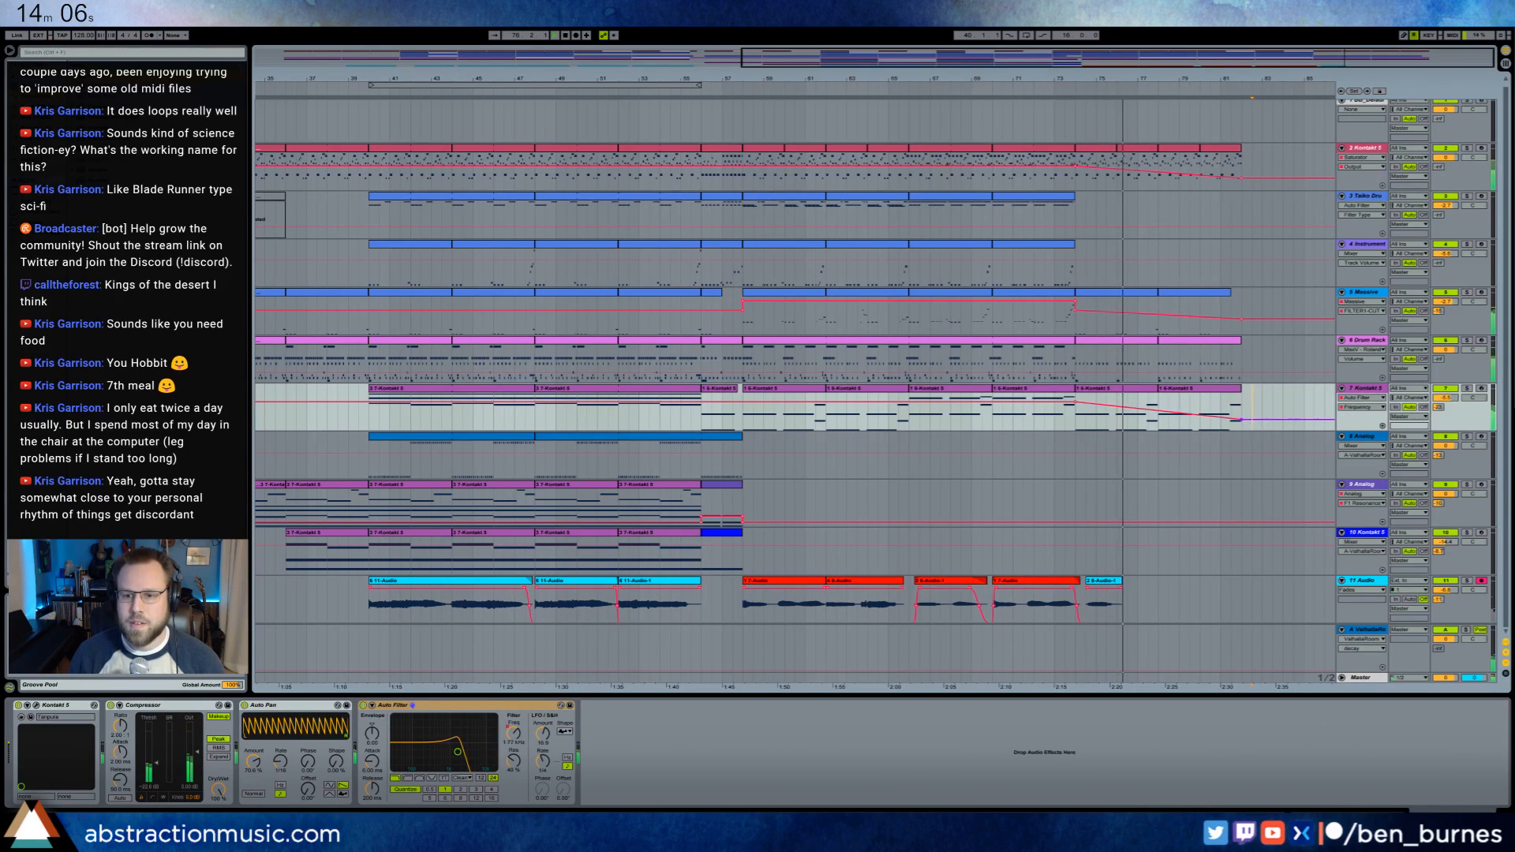
drag(1251, 425, 1252, 435)
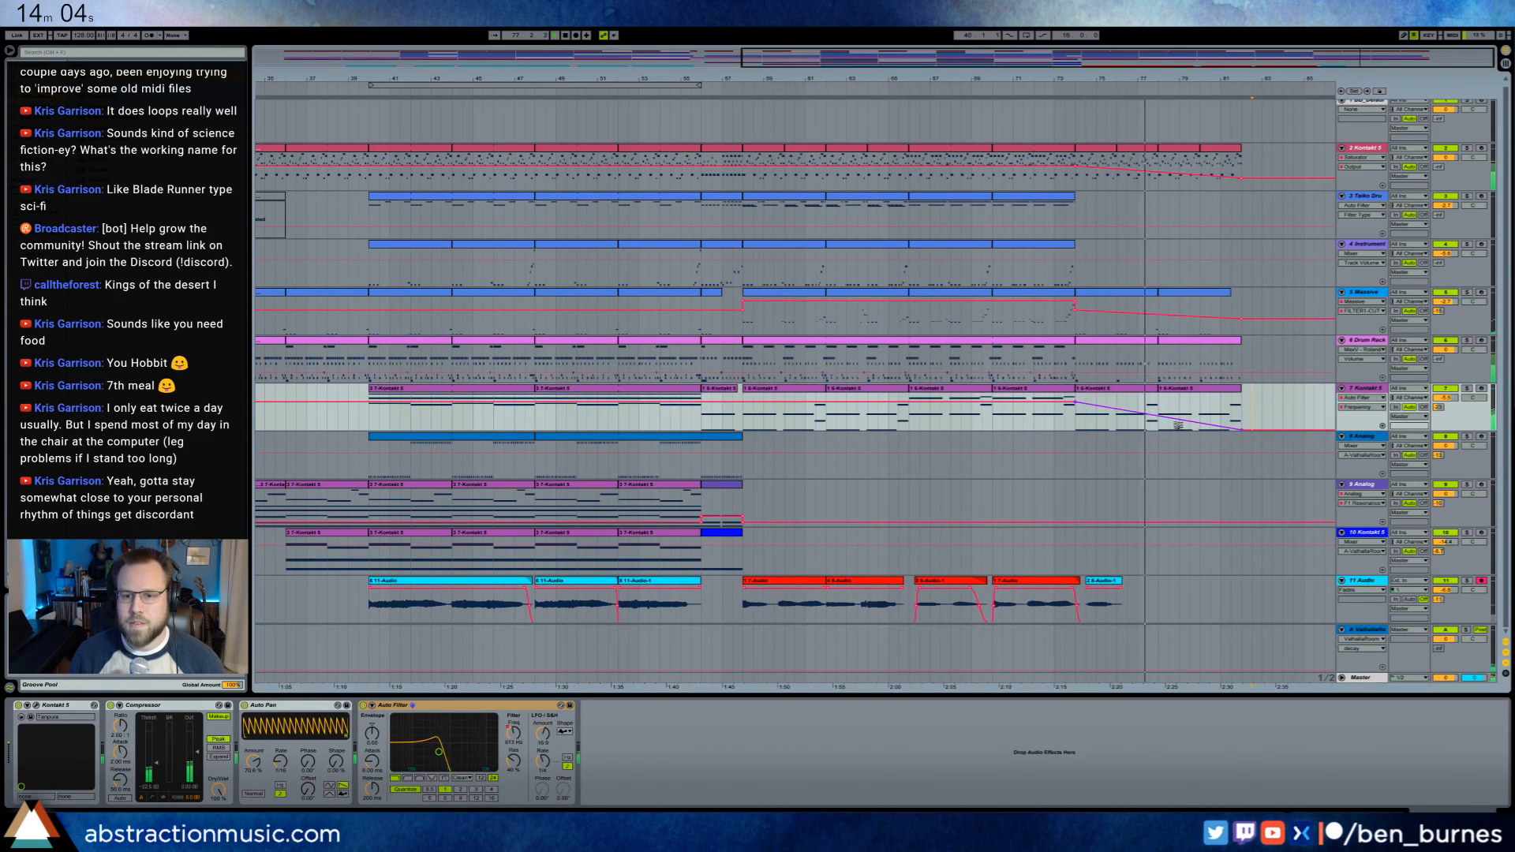
- Trim the last 7 Kontakt 5 clip to end slightly before bar 82 and delete its two leftover final notes
drag(1241, 391, 1232, 393)
double_click(1219, 394)
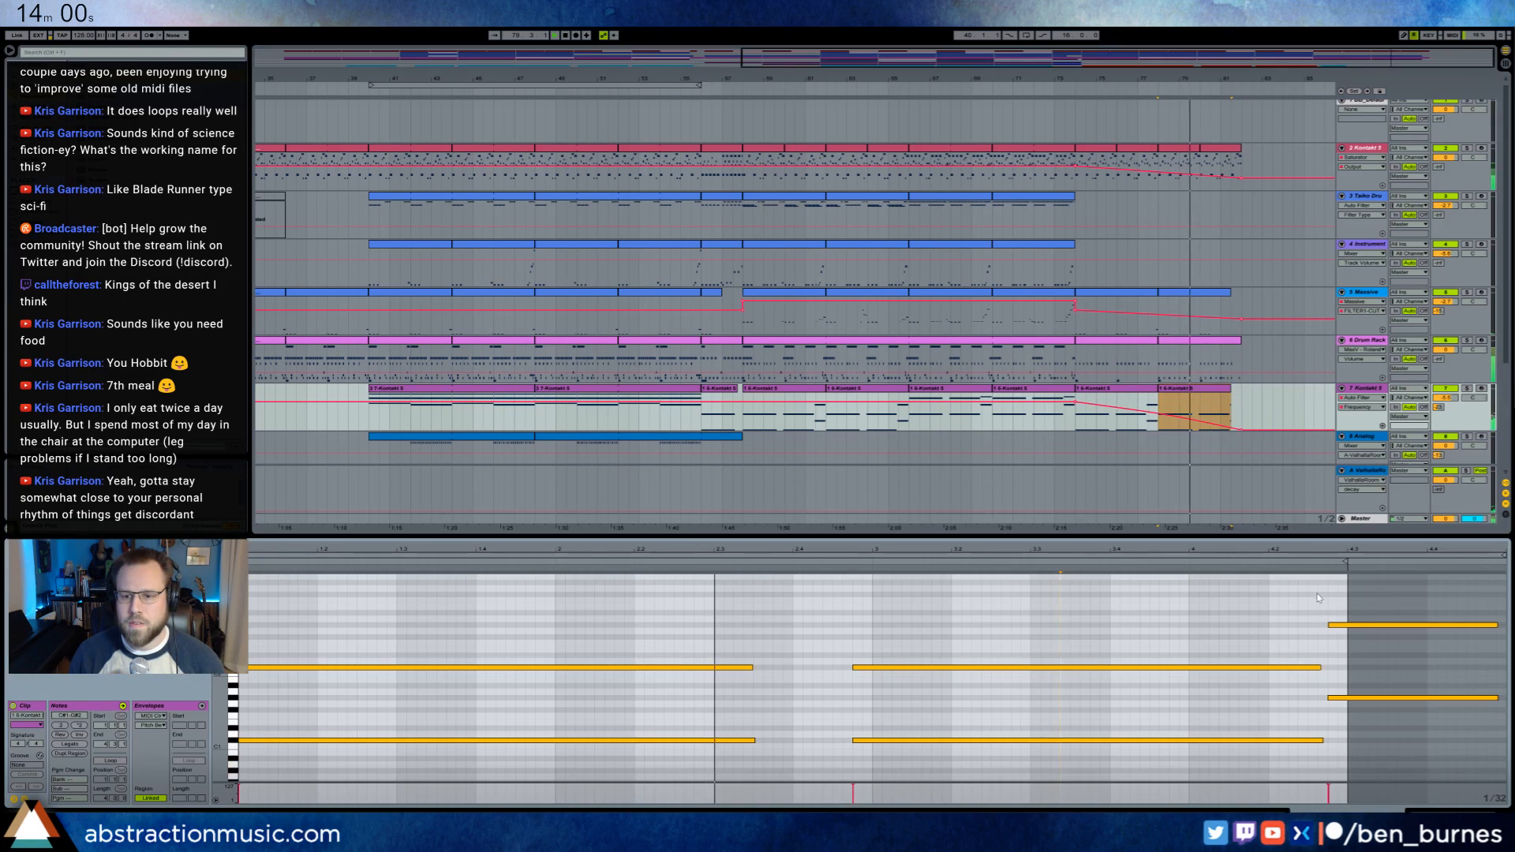
drag(1344, 600, 1418, 742)
key(Delete)
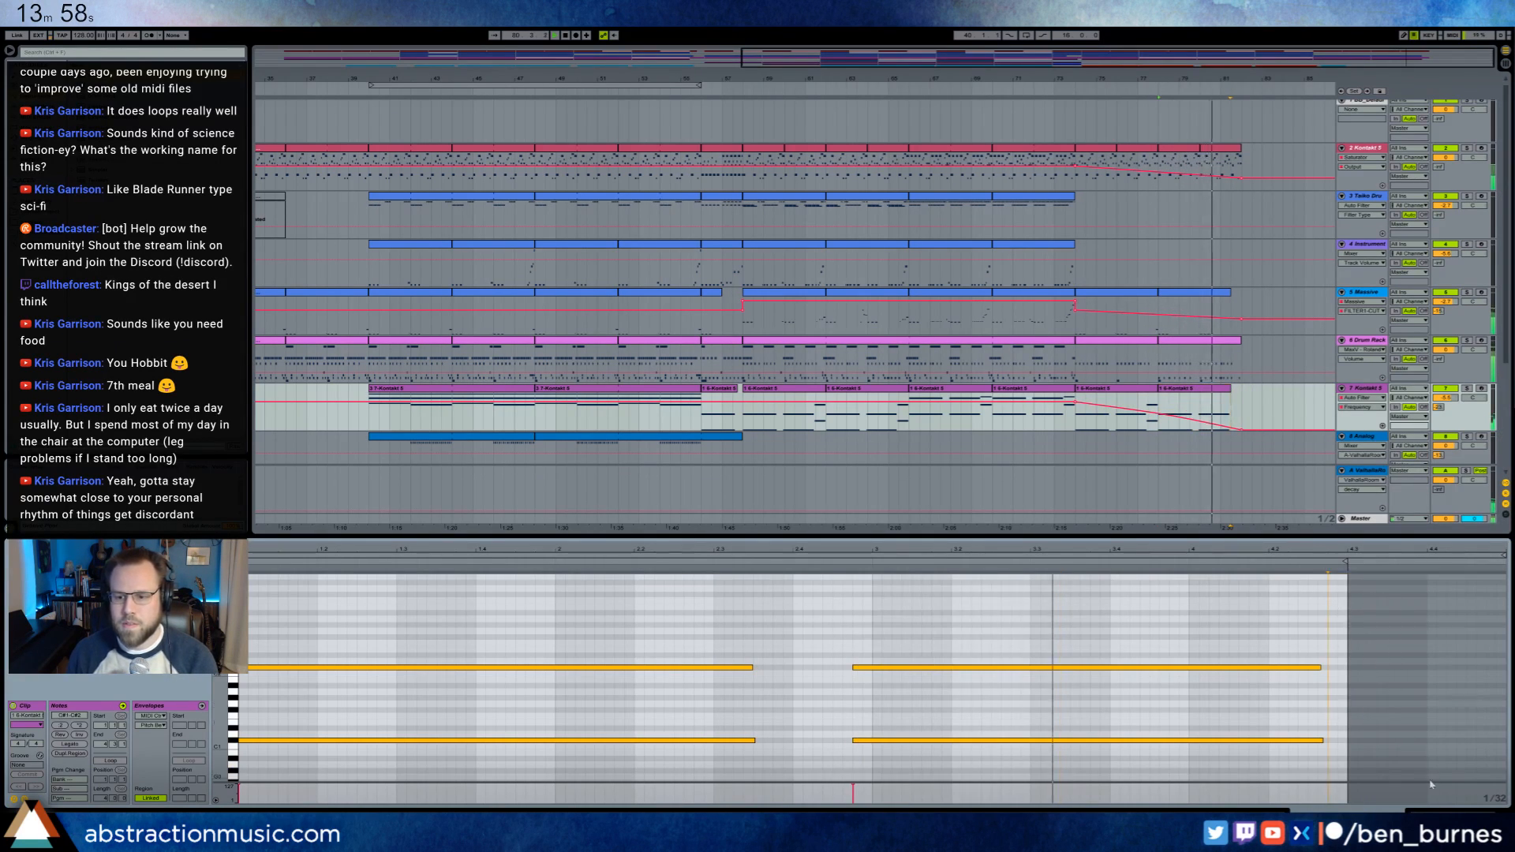
click(1456, 816)
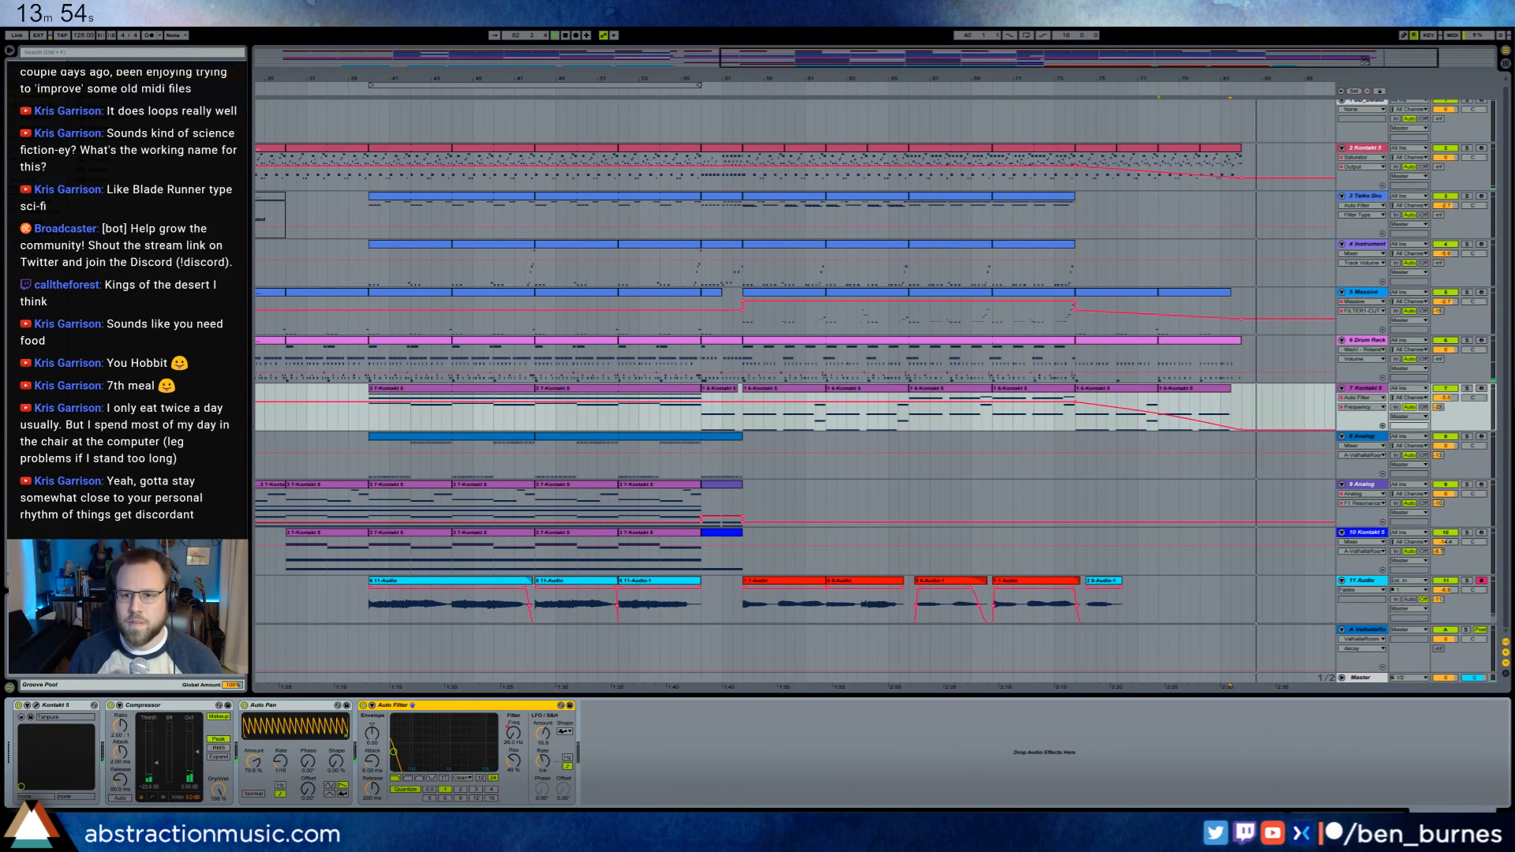
- Deactivate the lower notes beneath the closing phrase of the last 2 Kontakt 5 clip before bar 82
key(space)
drag(1223, 78, 1202, 155)
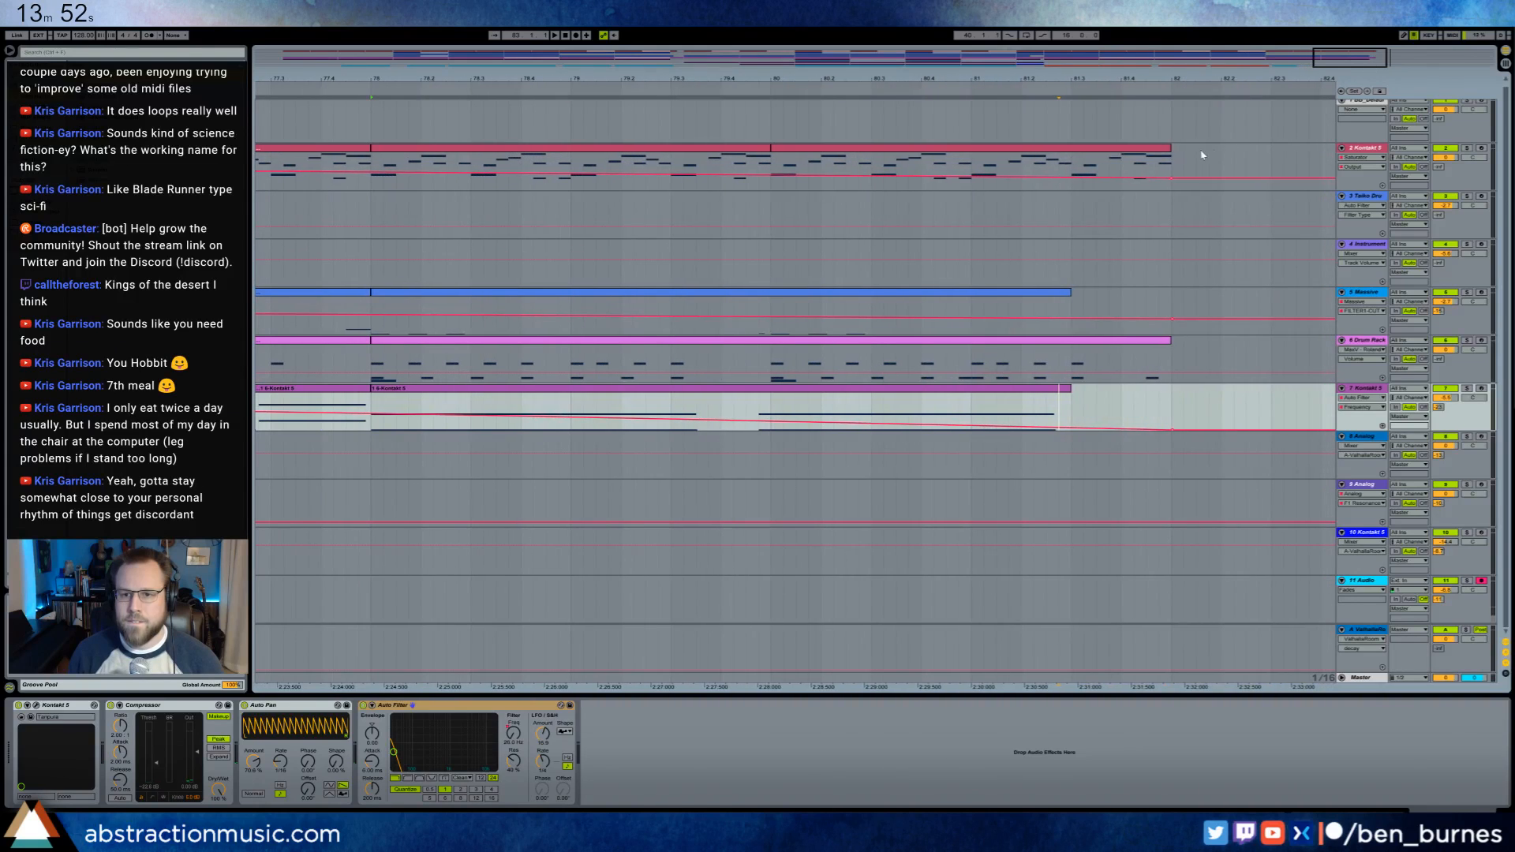
double_click(1162, 148)
drag(1387, 643, 1503, 662)
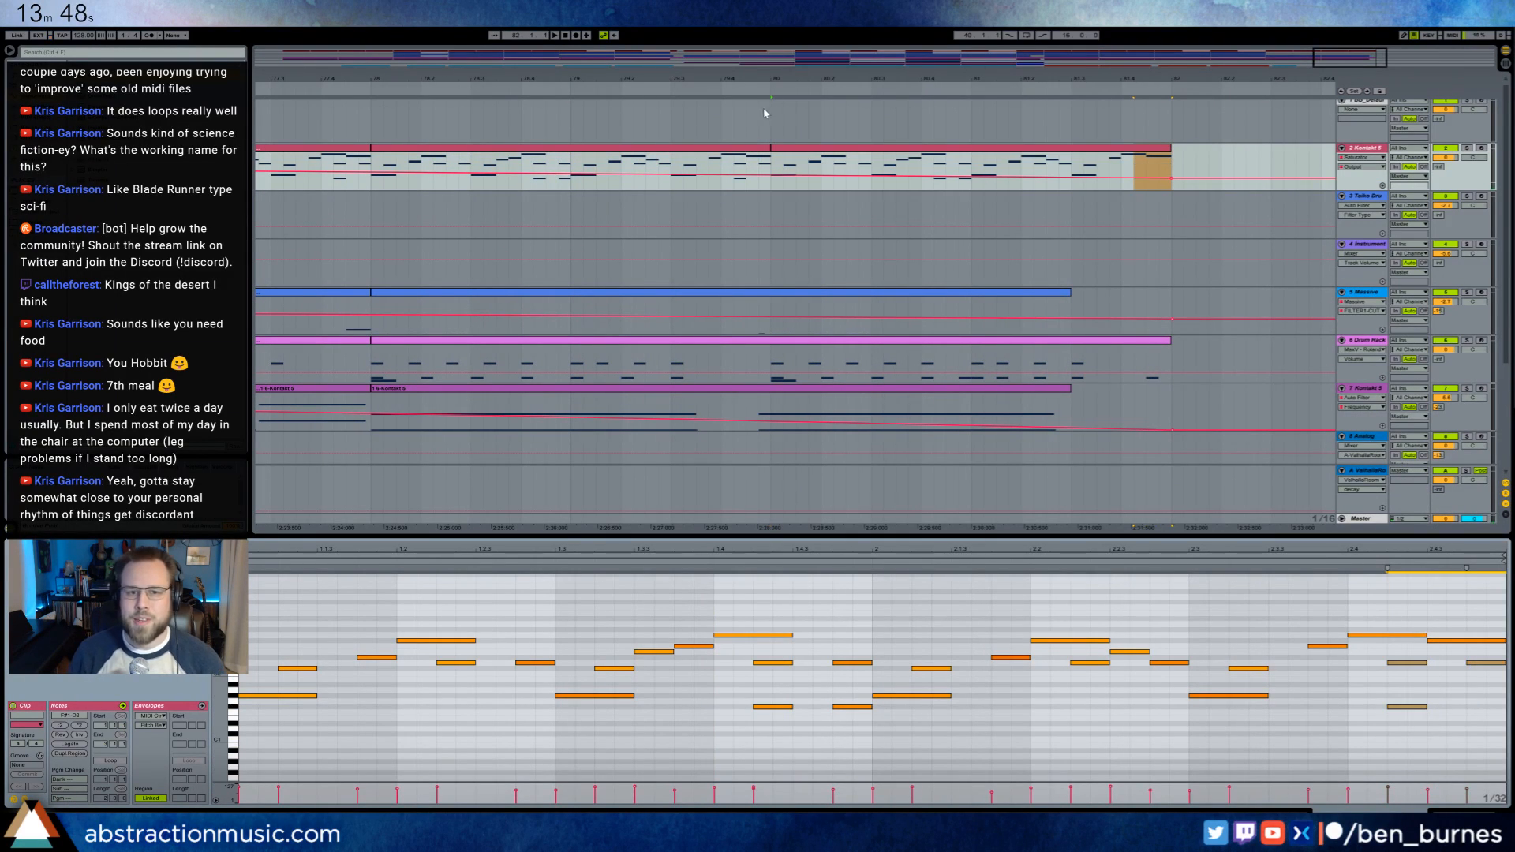
drag(415, 78, 643, 51)
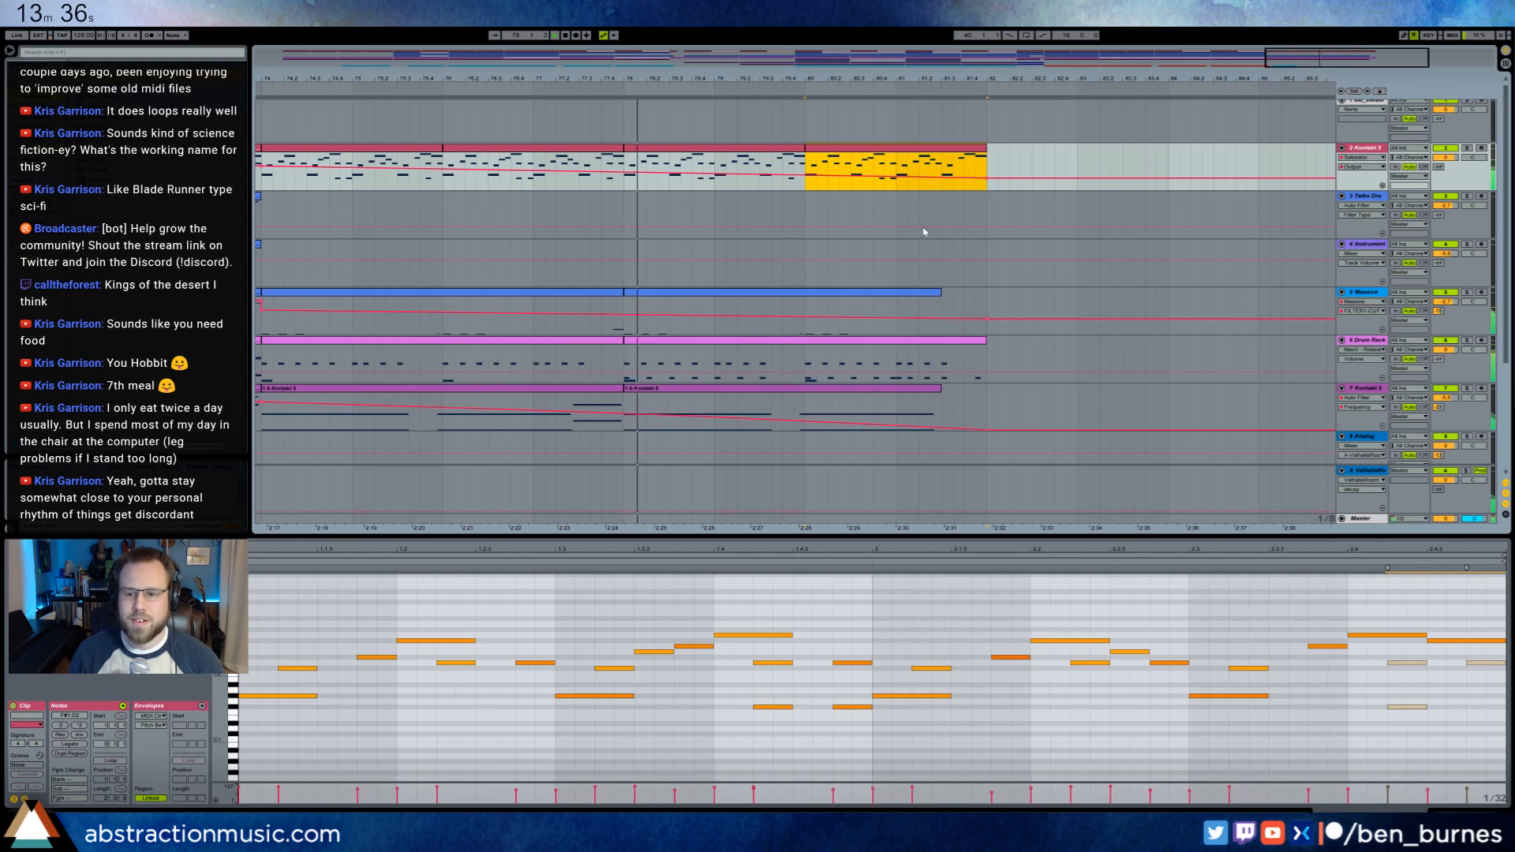
click(1461, 641)
key(0)
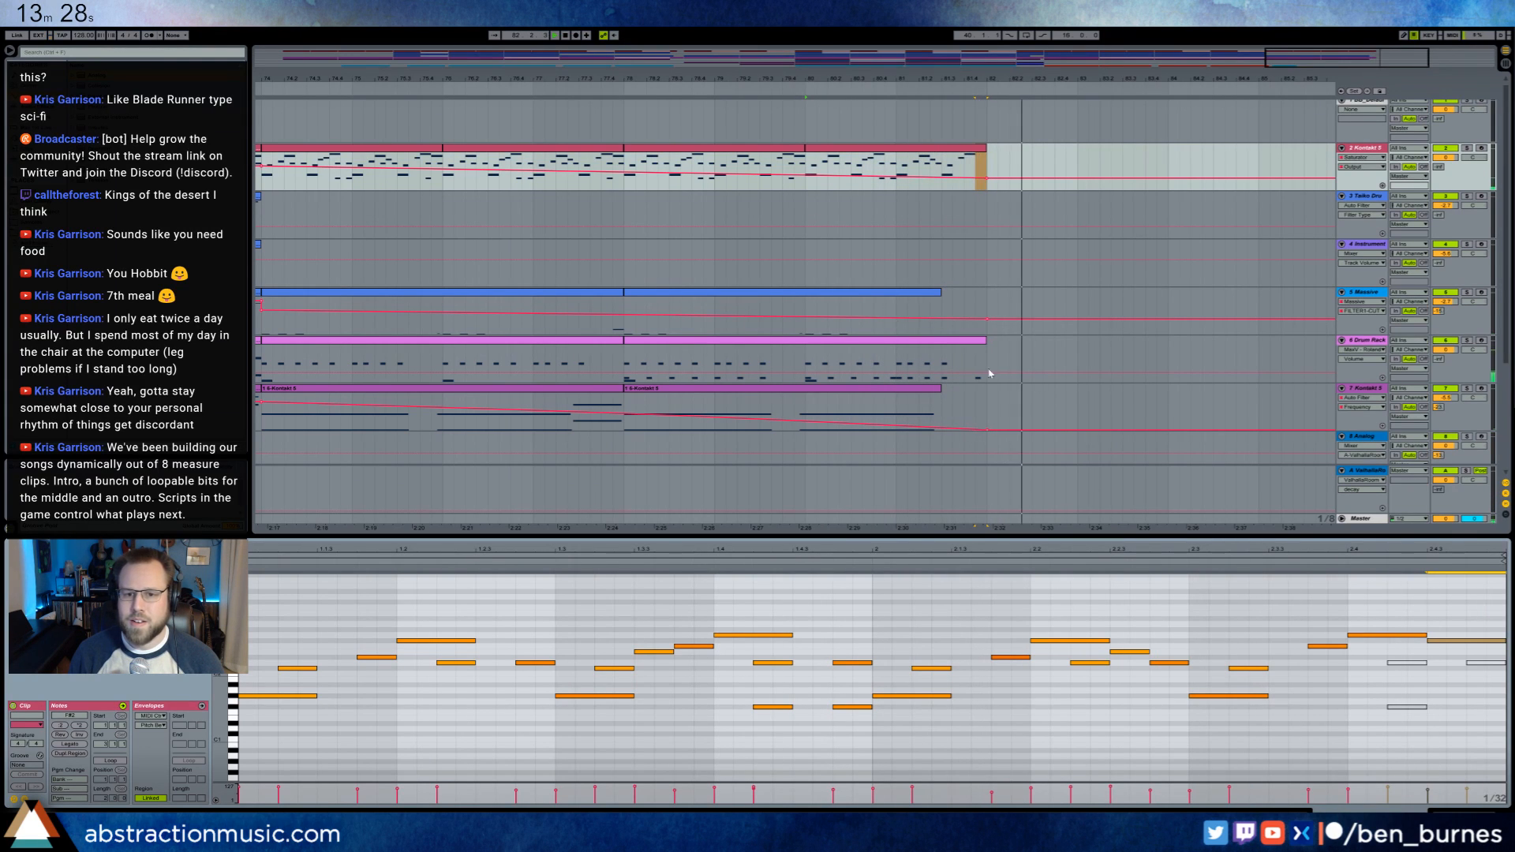
- Trim the end of the last 6 Drum Rack clip slightly before bar 82
drag(981, 341, 975, 348)
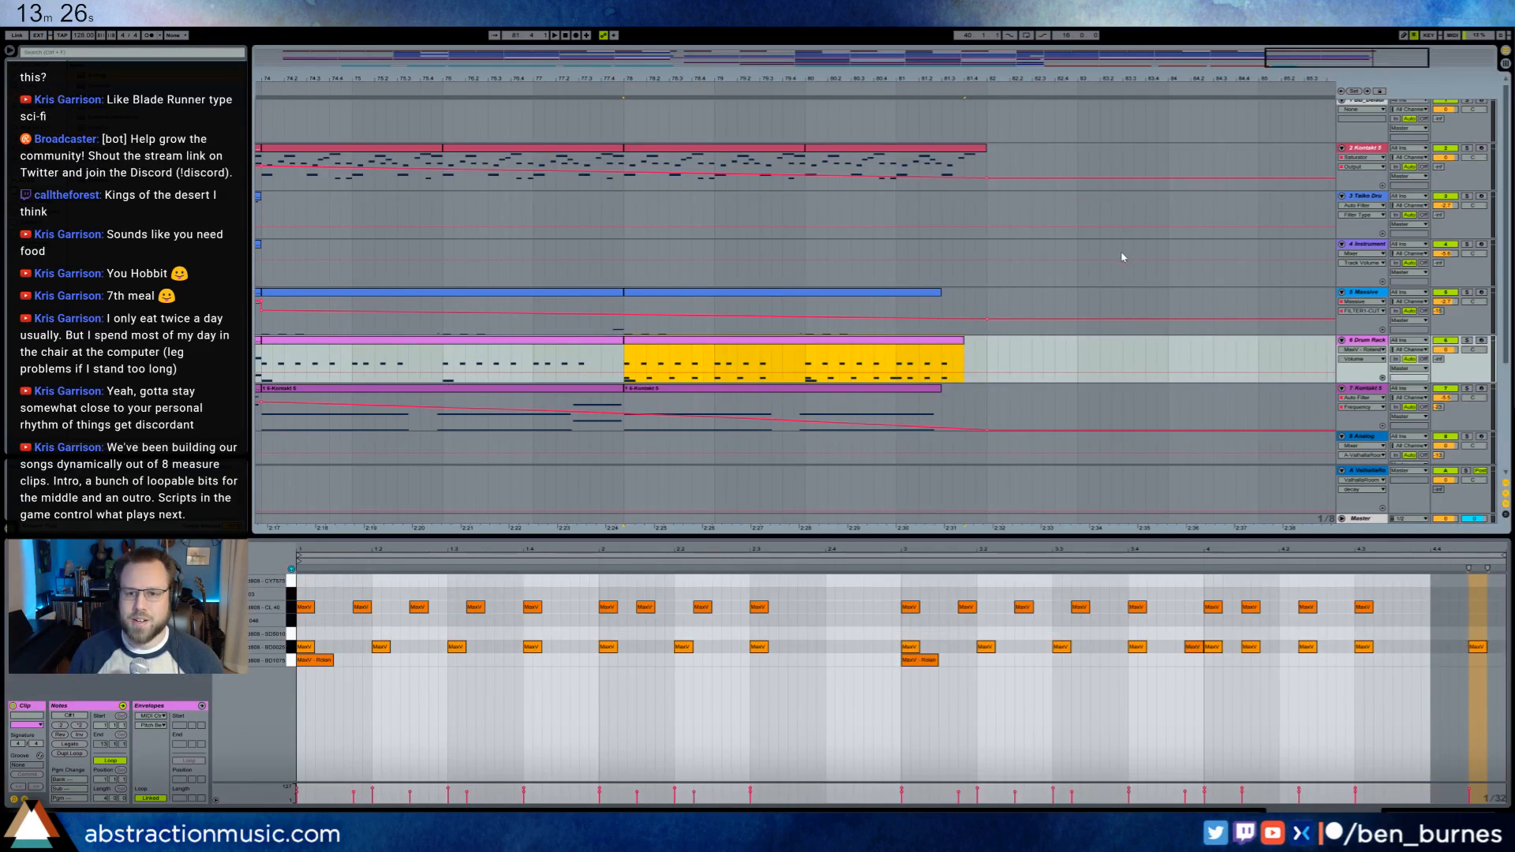
click(1113, 274)
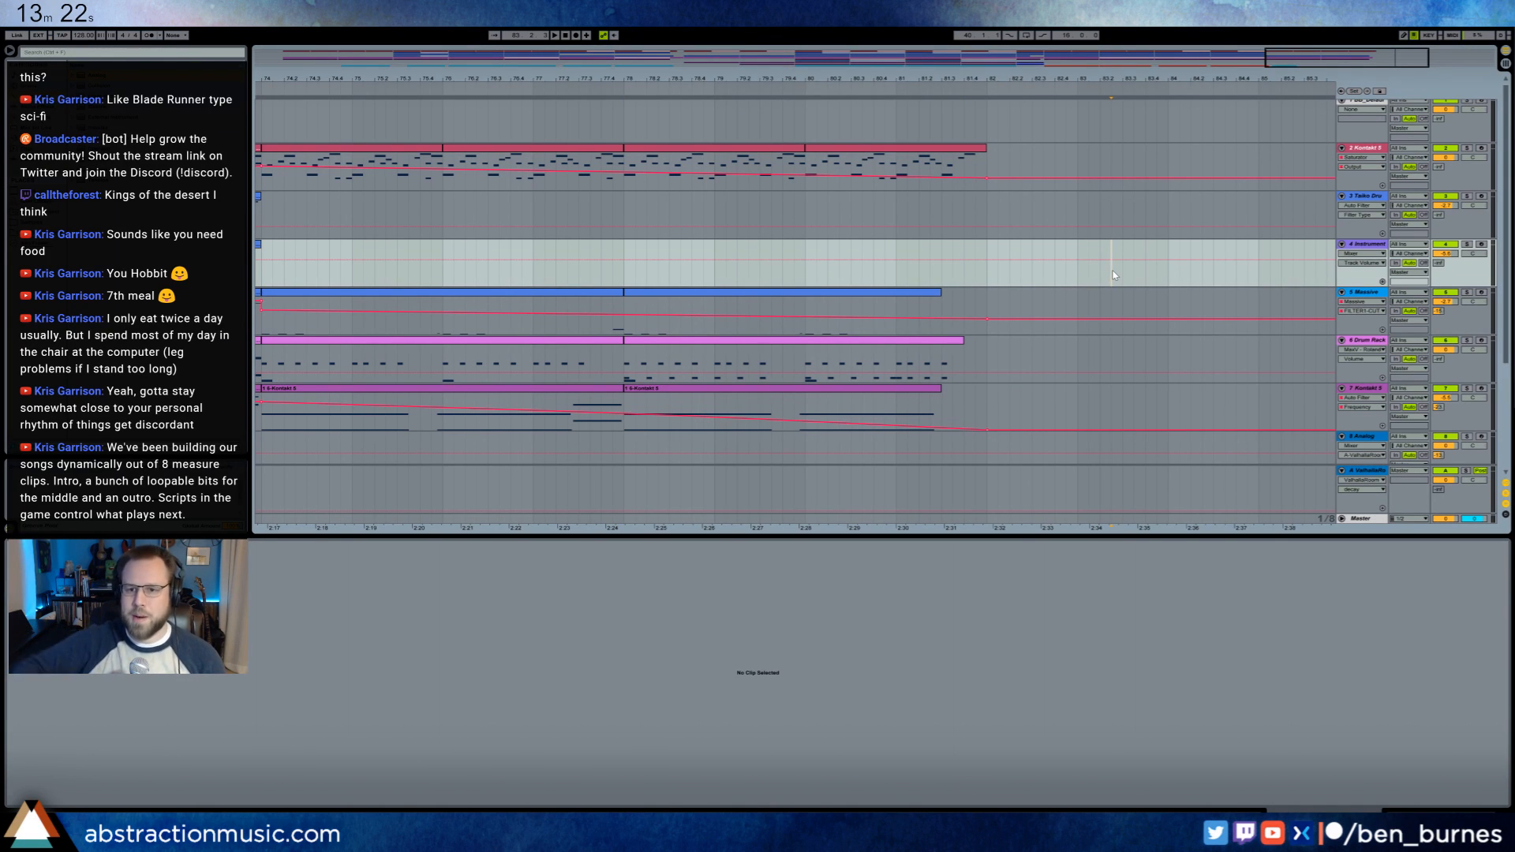
- Add a half-bar cymbal hit at the start of the 6 Drum Rack clip at bar 74
drag(1289, 58, 1176, 57)
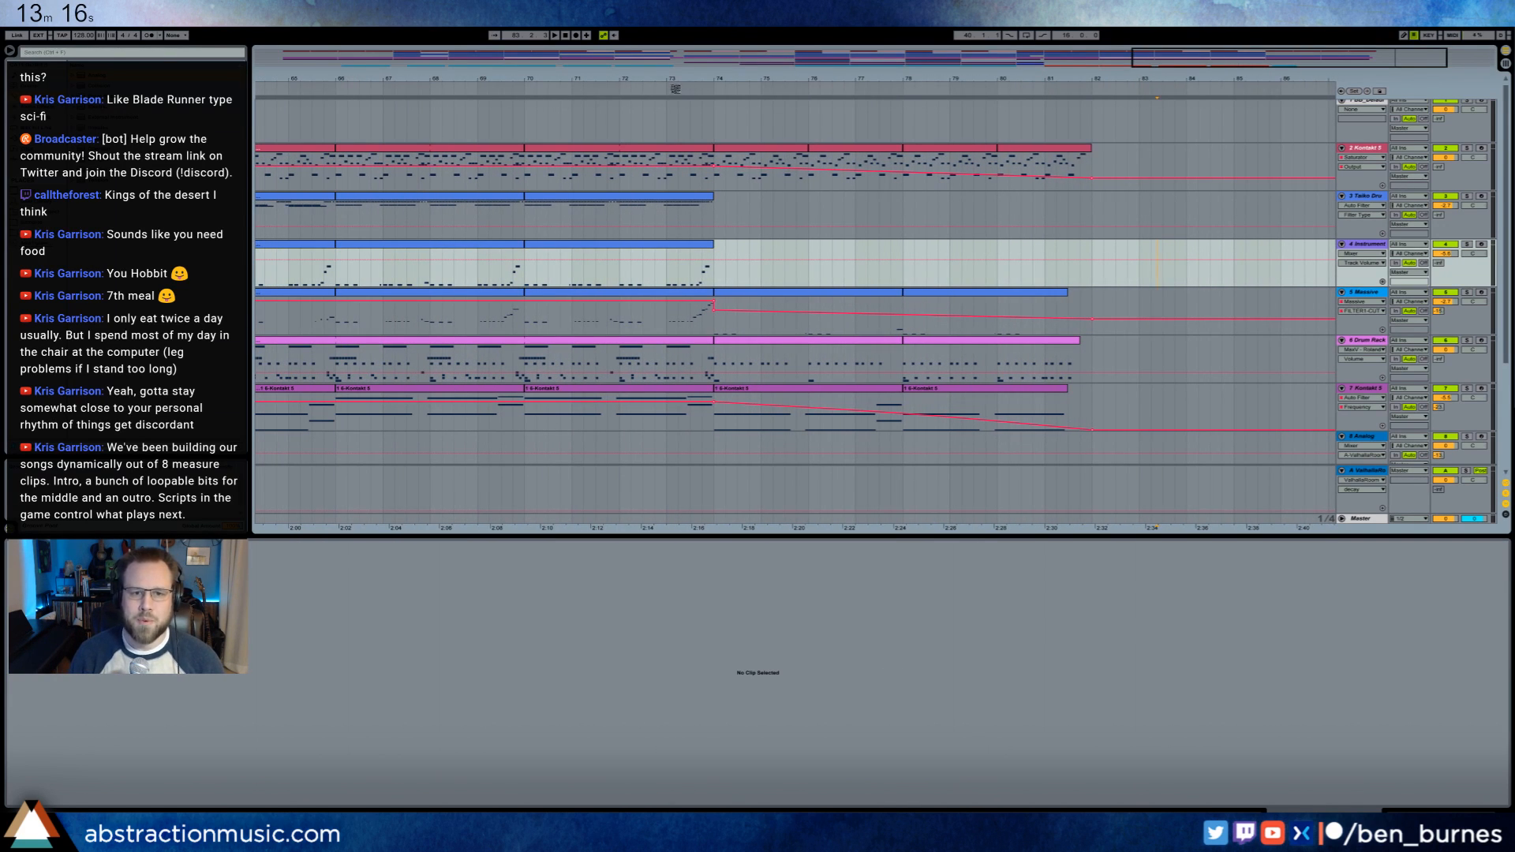
click(747, 347)
click(301, 584)
drag(301, 583, 450, 585)
key(shift+Tab)
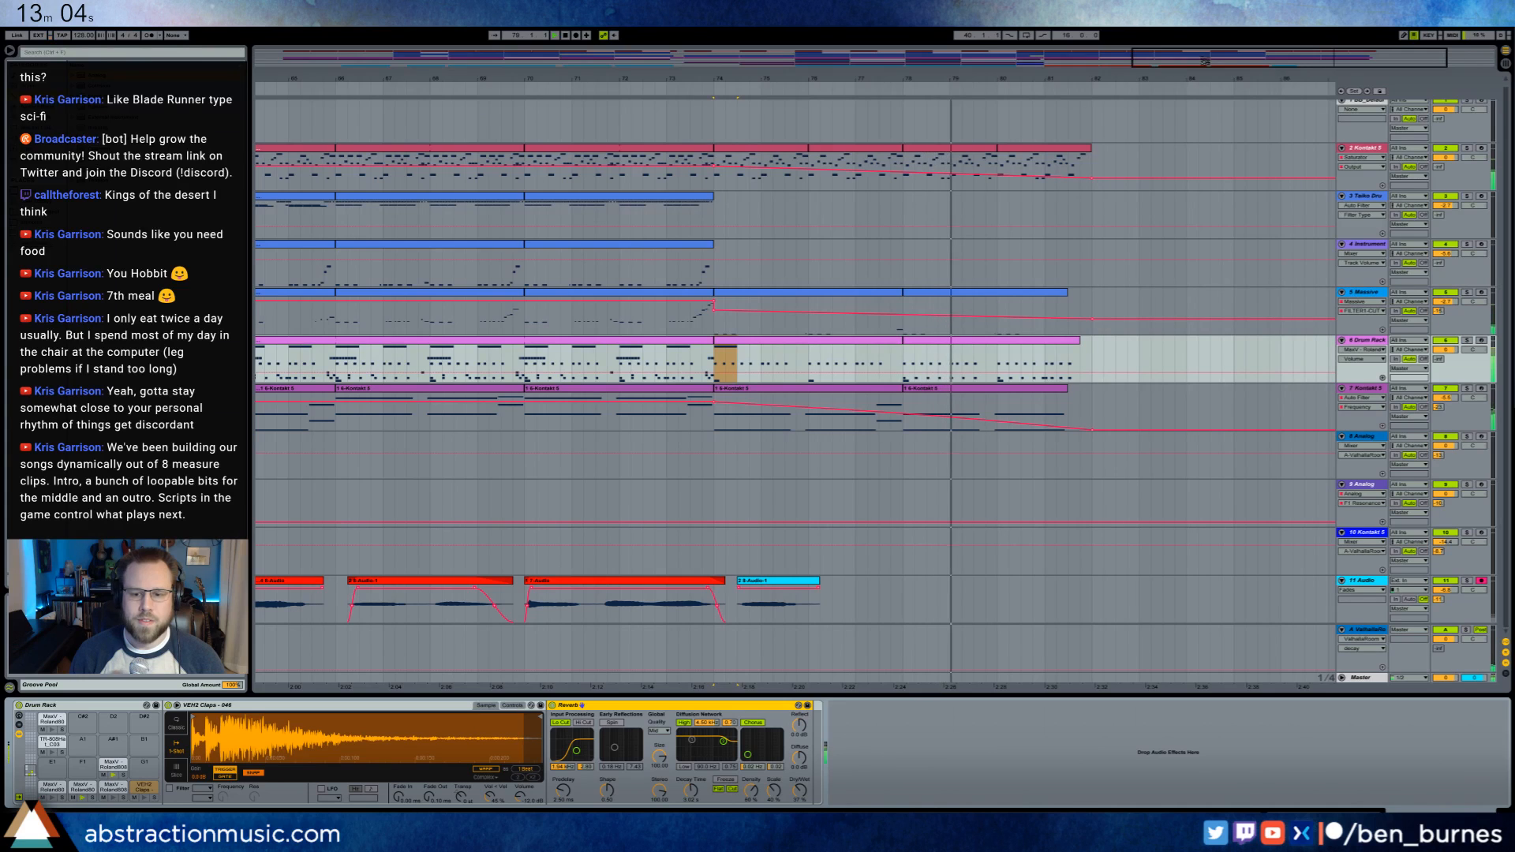
- Duplicate the 6 Drum Rack clip from bar 74 over the following clip at bar 78
drag(1205, 61, 1205, 66)
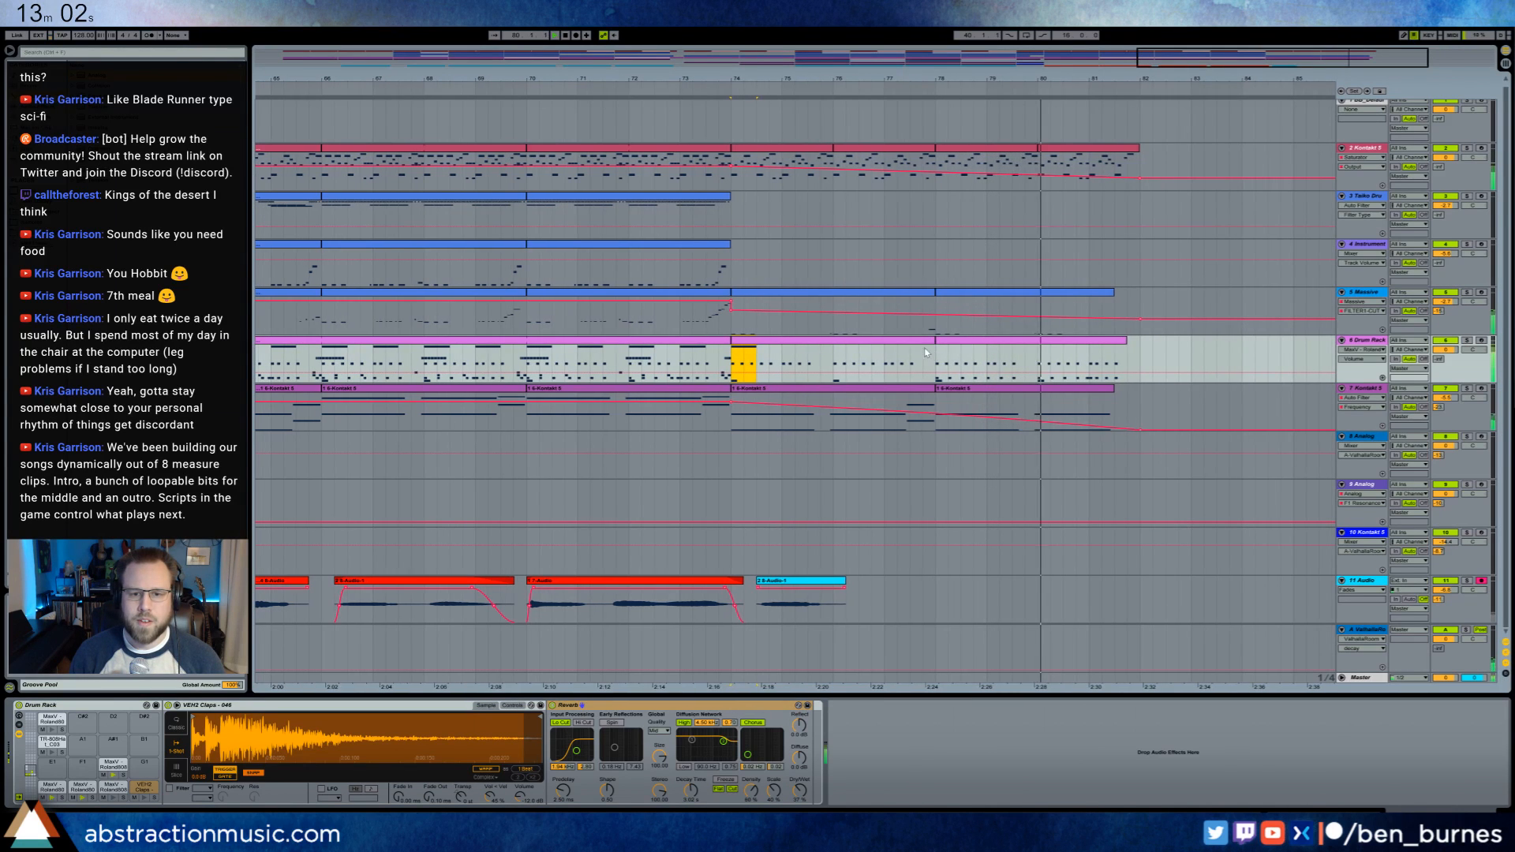
click(797, 341)
key(ctrl+d)
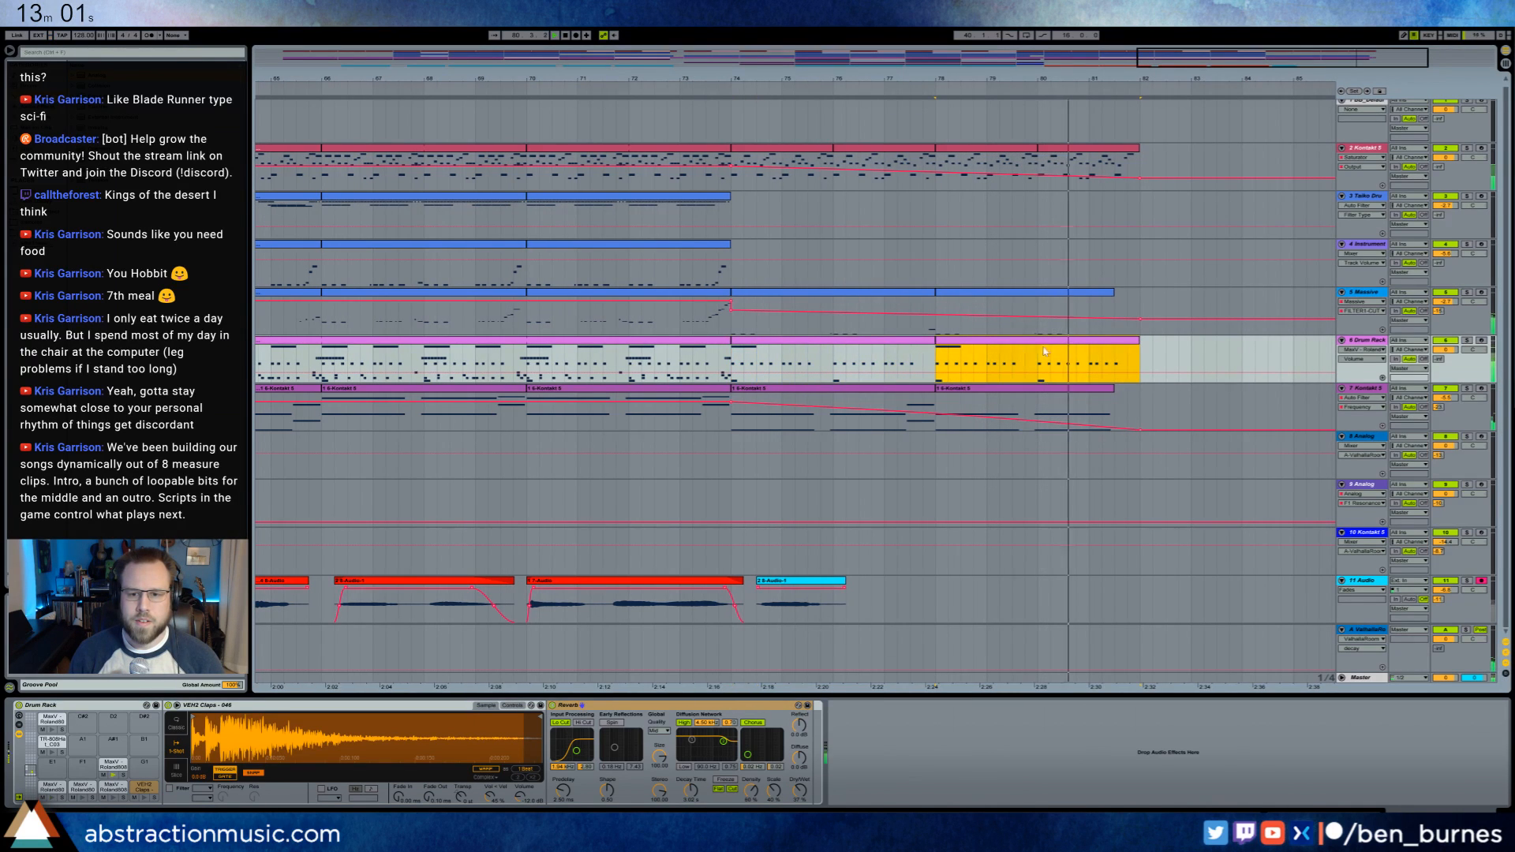
- Duplicate the last hit of the upper repeating drum row near the end of the 6 Drum Rack clip at bar 78
double_click(1139, 341)
drag(1365, 588, 1406, 618)
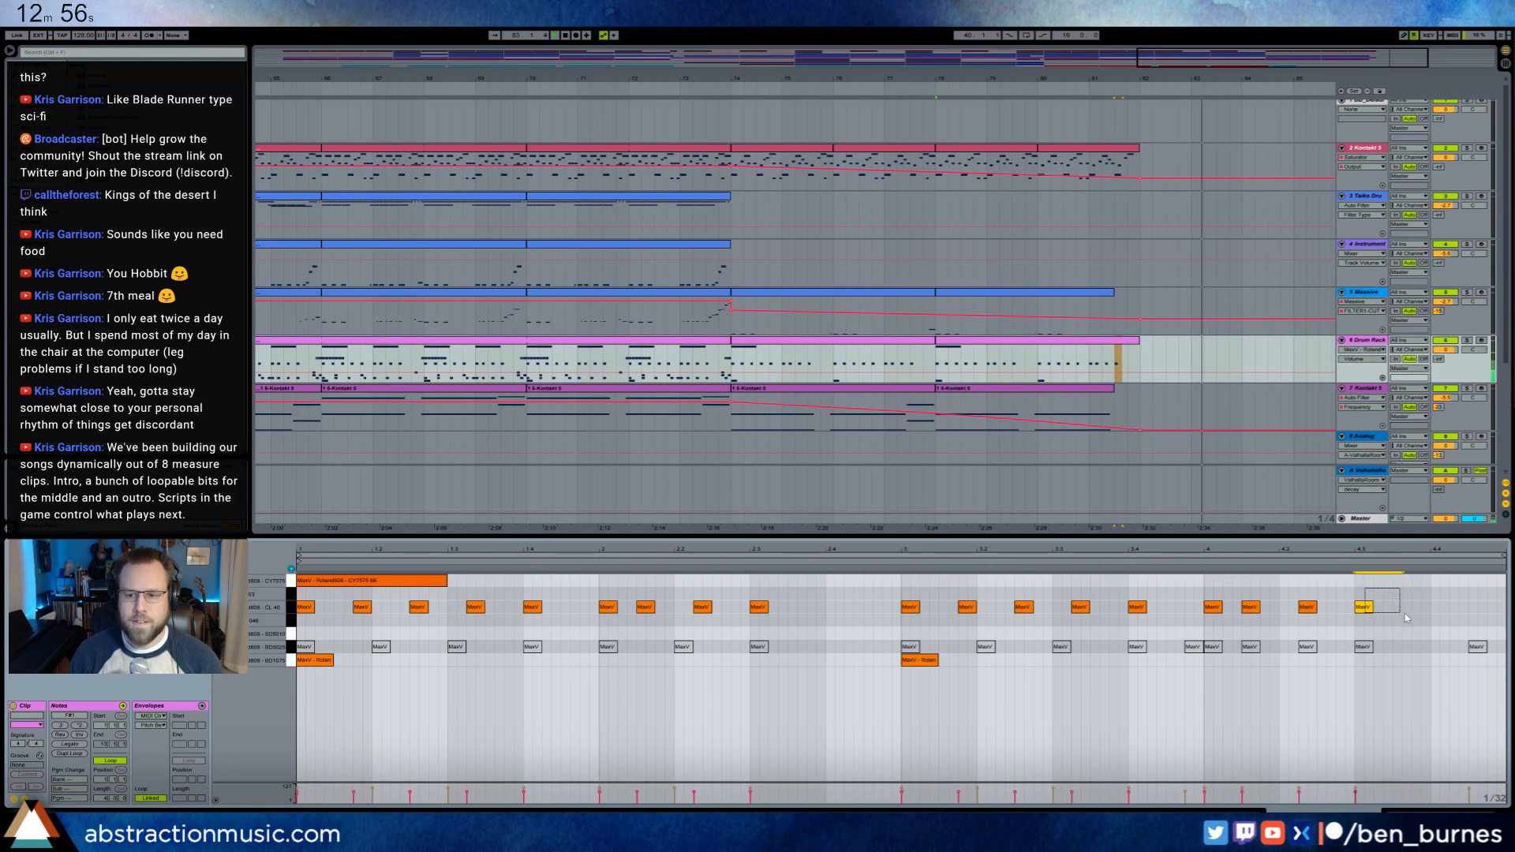
key(ctrl+d)
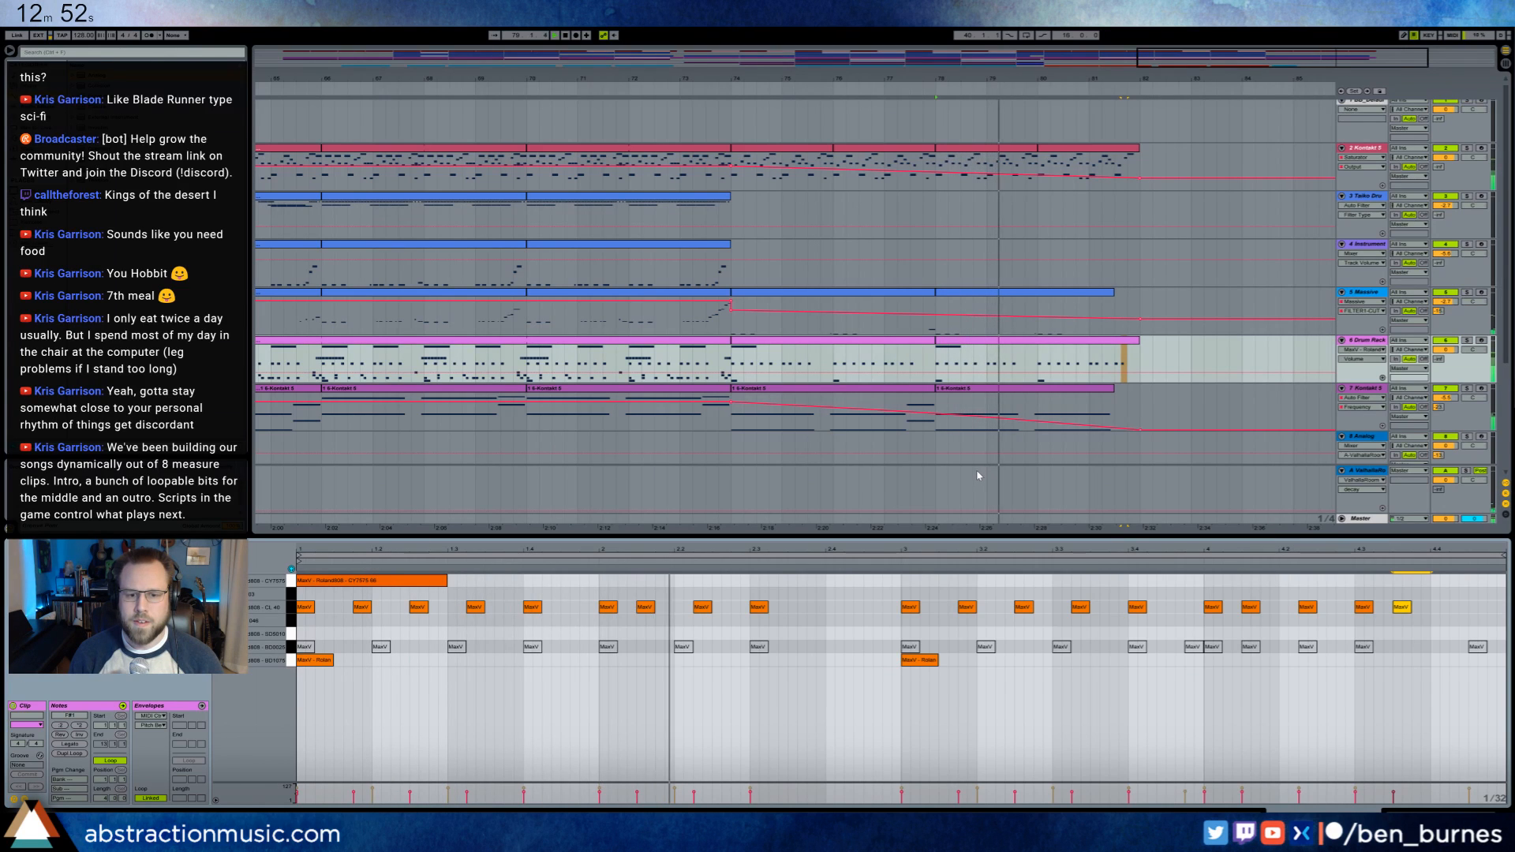
click(1430, 663)
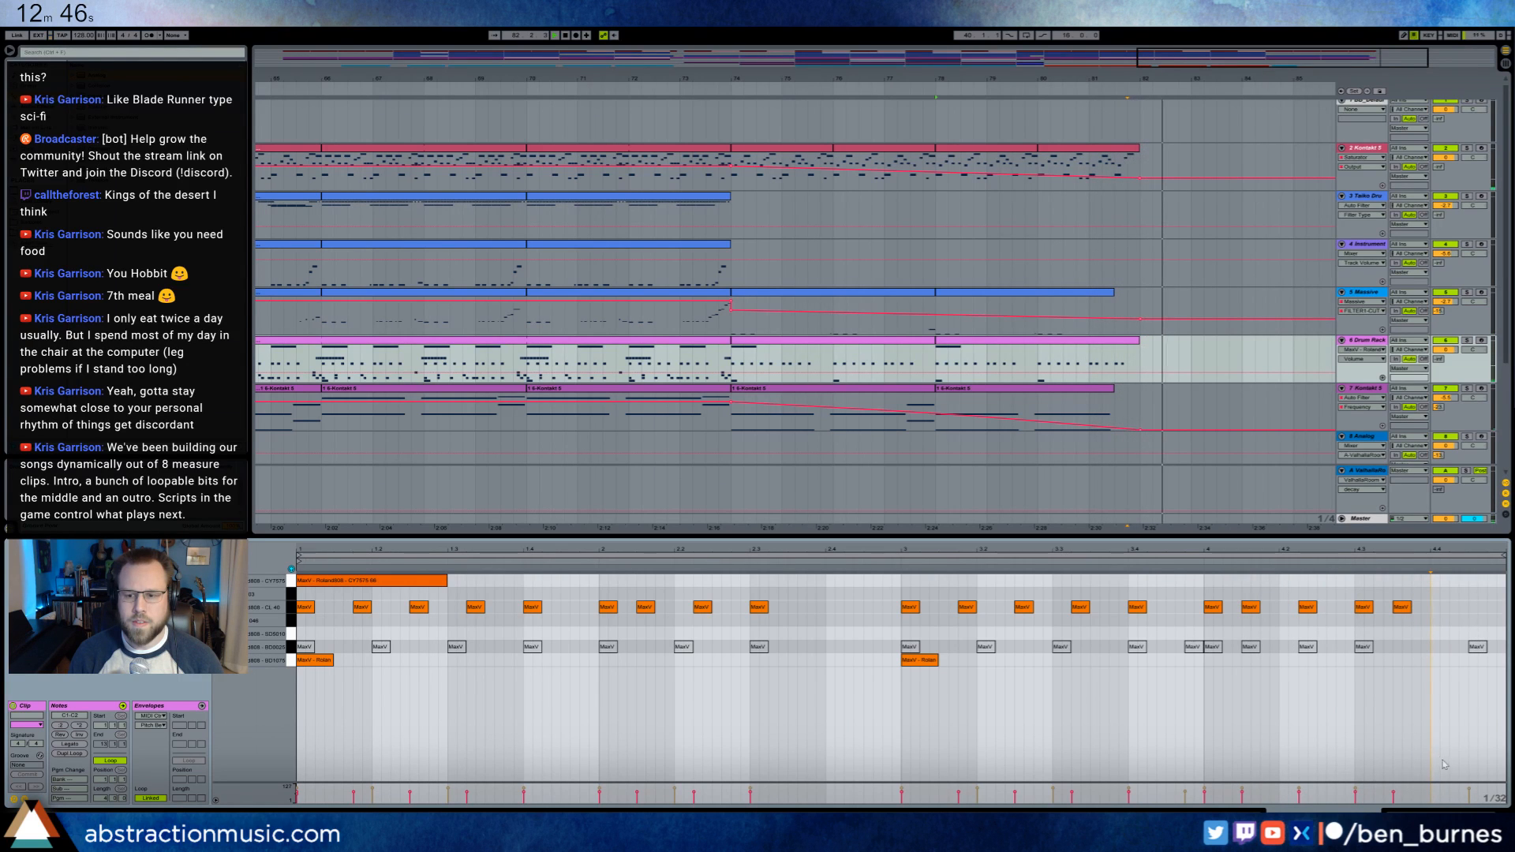
key(shift+Tab)
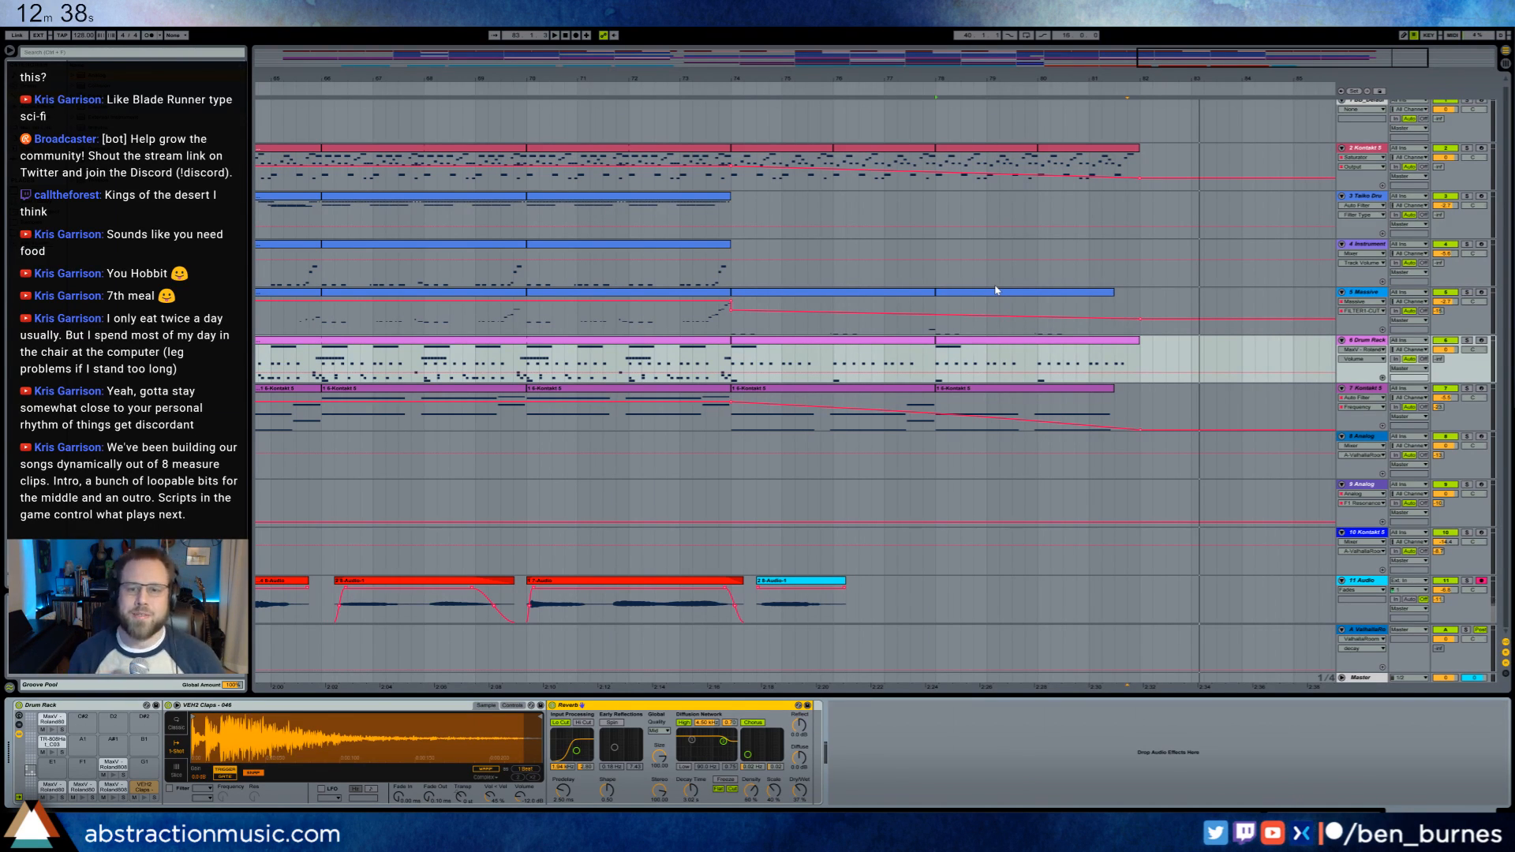
drag(1265, 52, 888, 284)
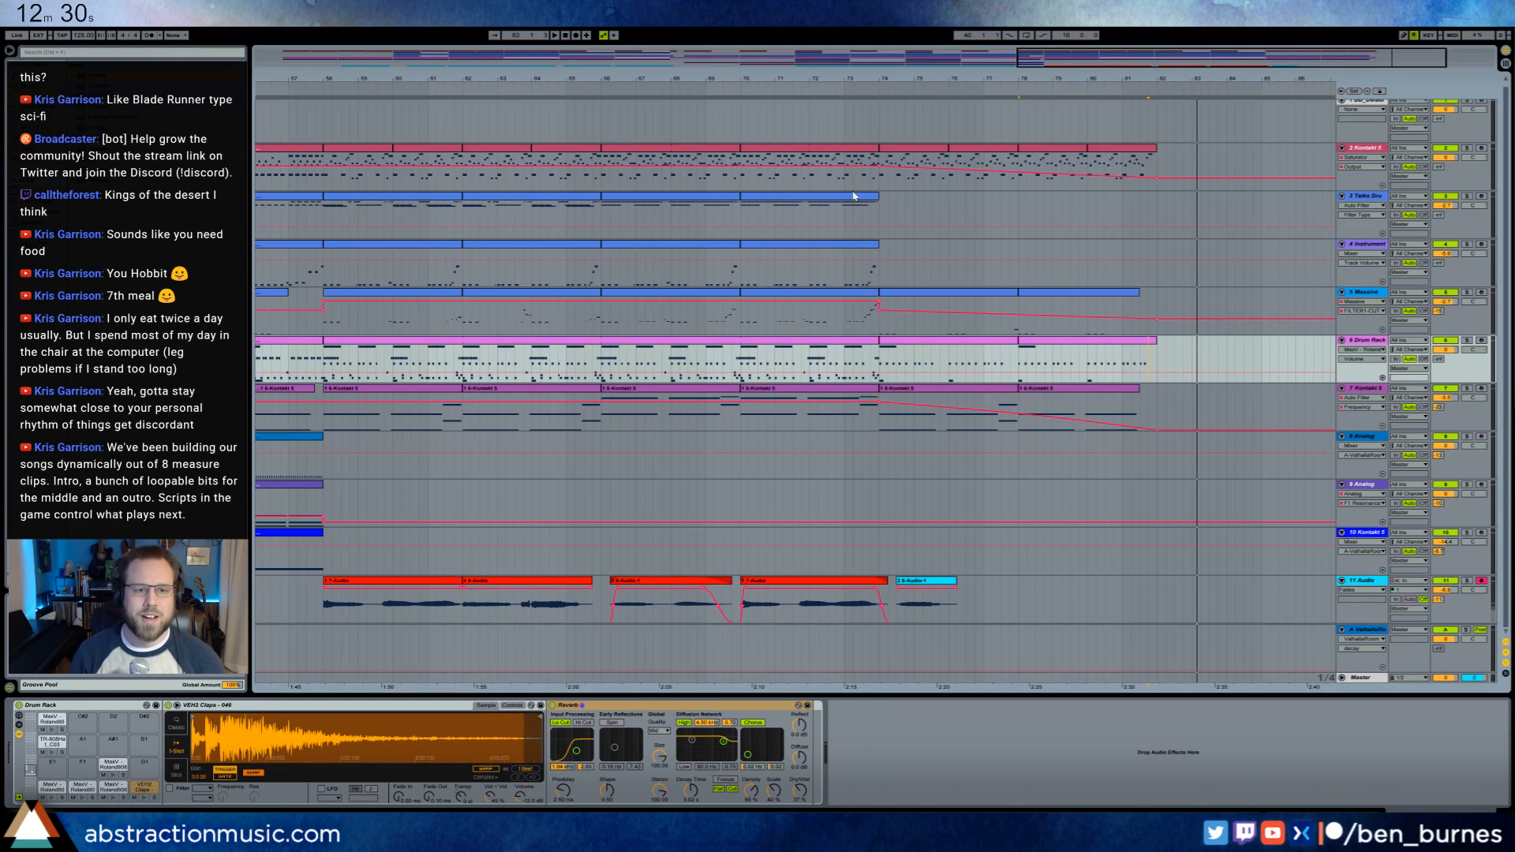
scroll(683, 498, left, 2)
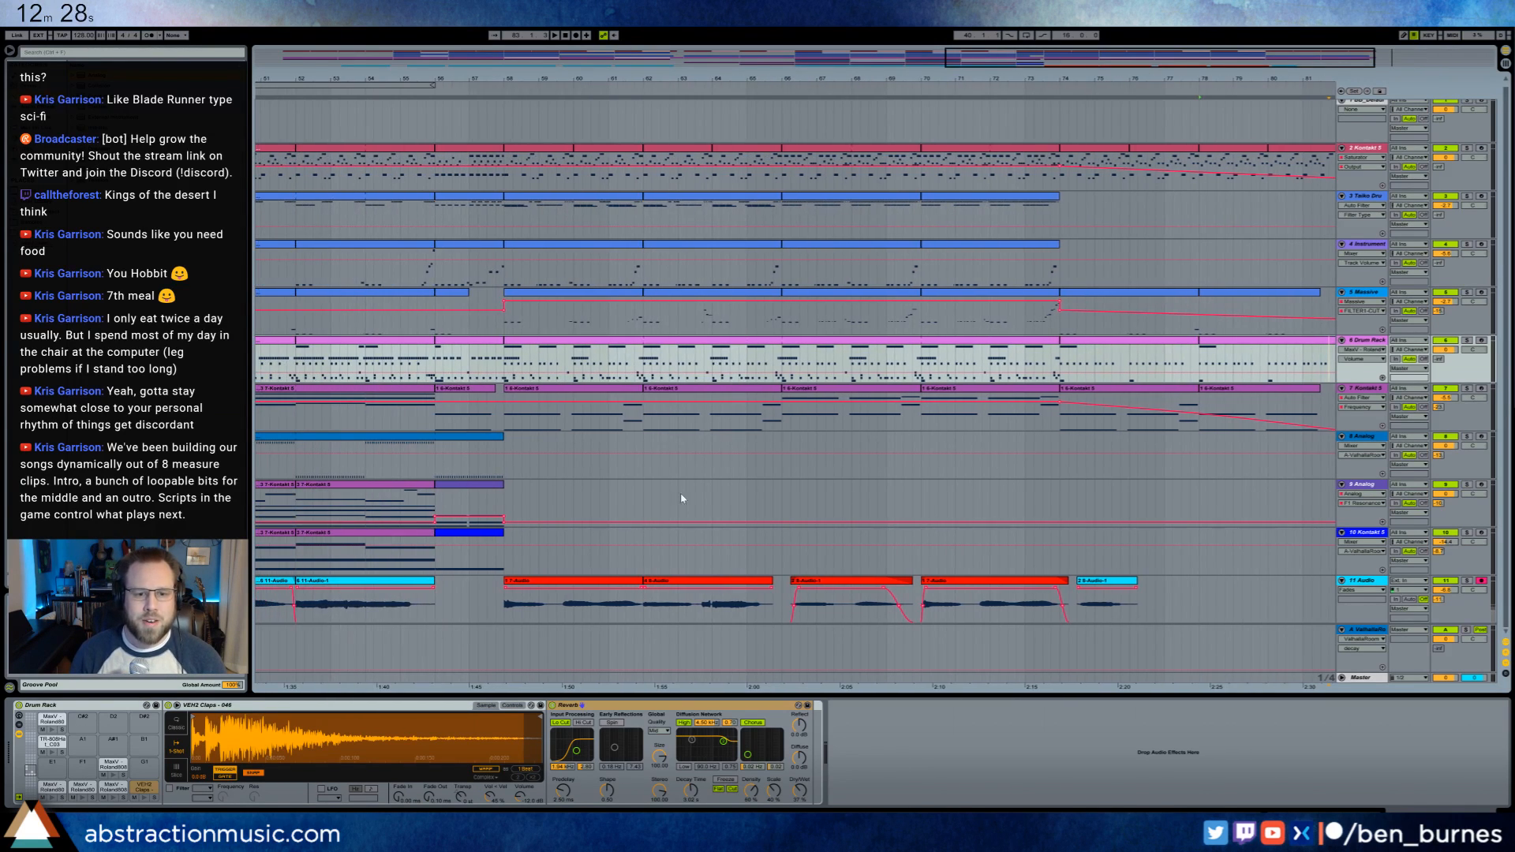
click(614, 583)
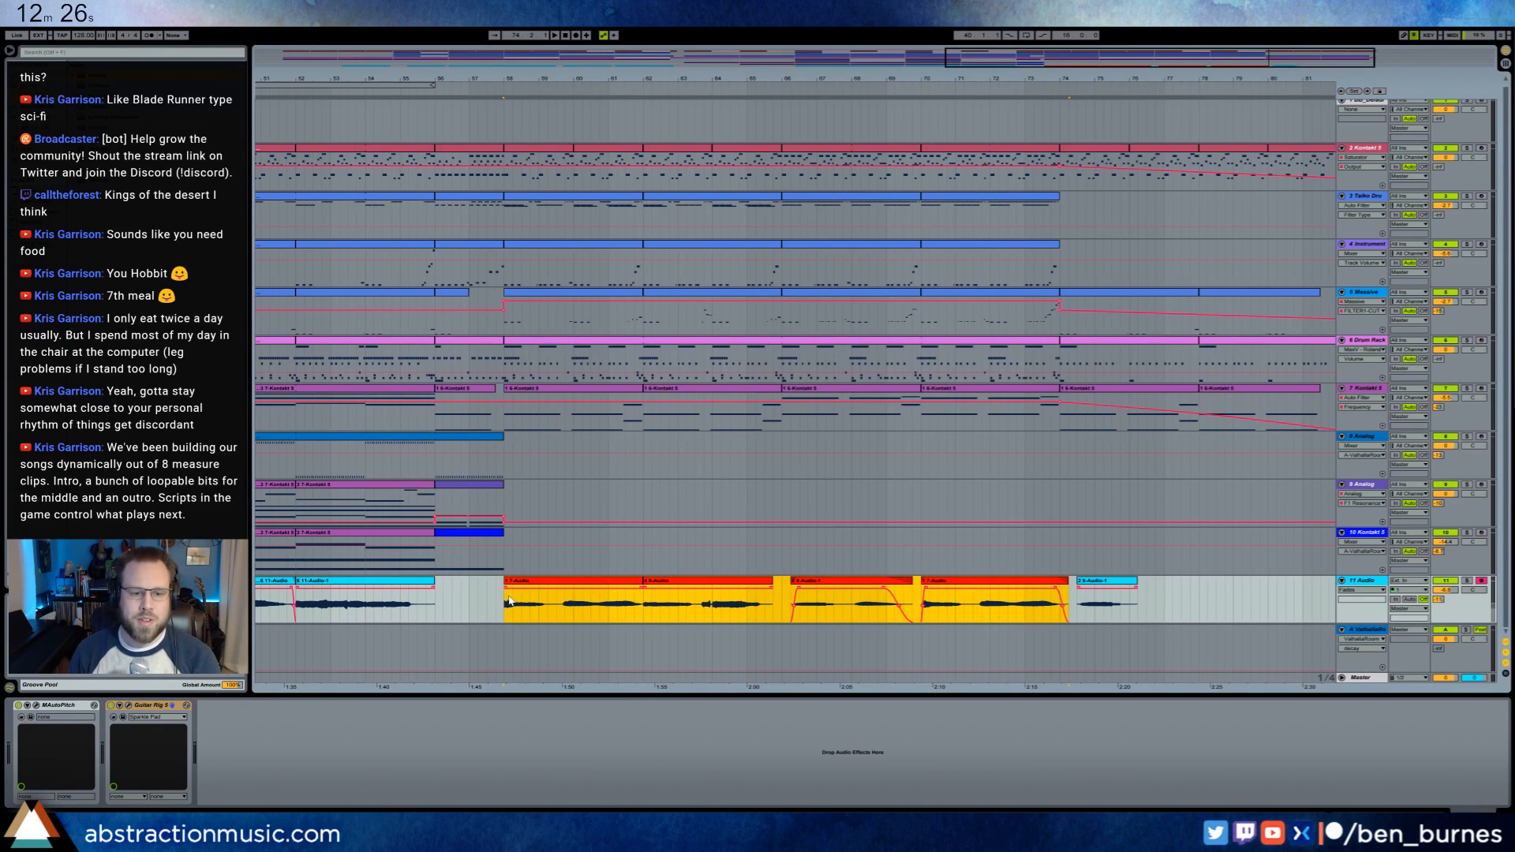
key(Delete)
key(ctrl+z)
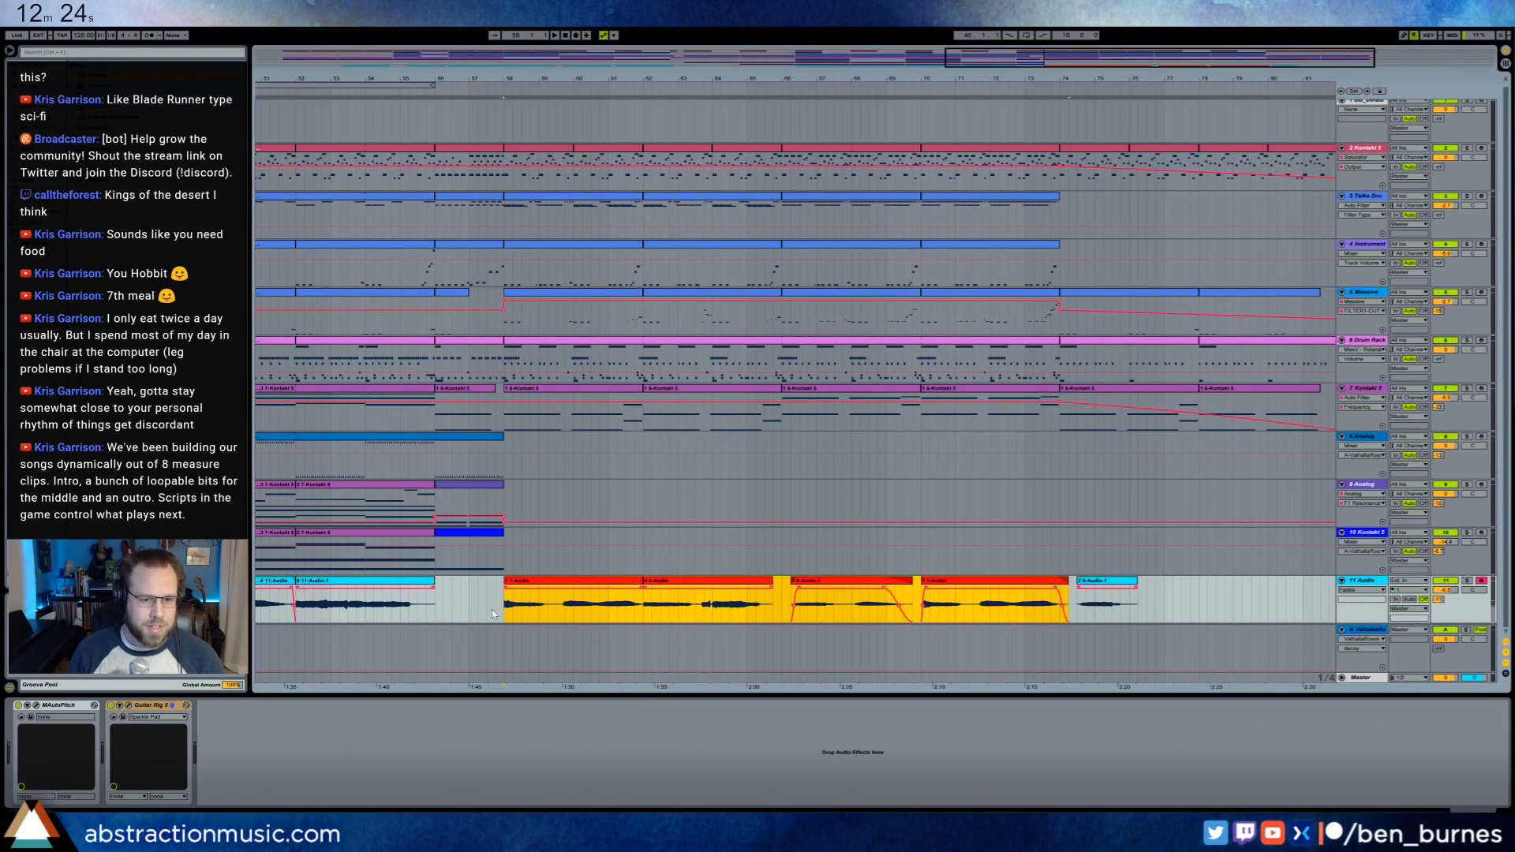
- Replace the three 11 Audio clips from bar 62 with a newly recorded take, starting just before bar 62 and ending just past bar 74
key(space)
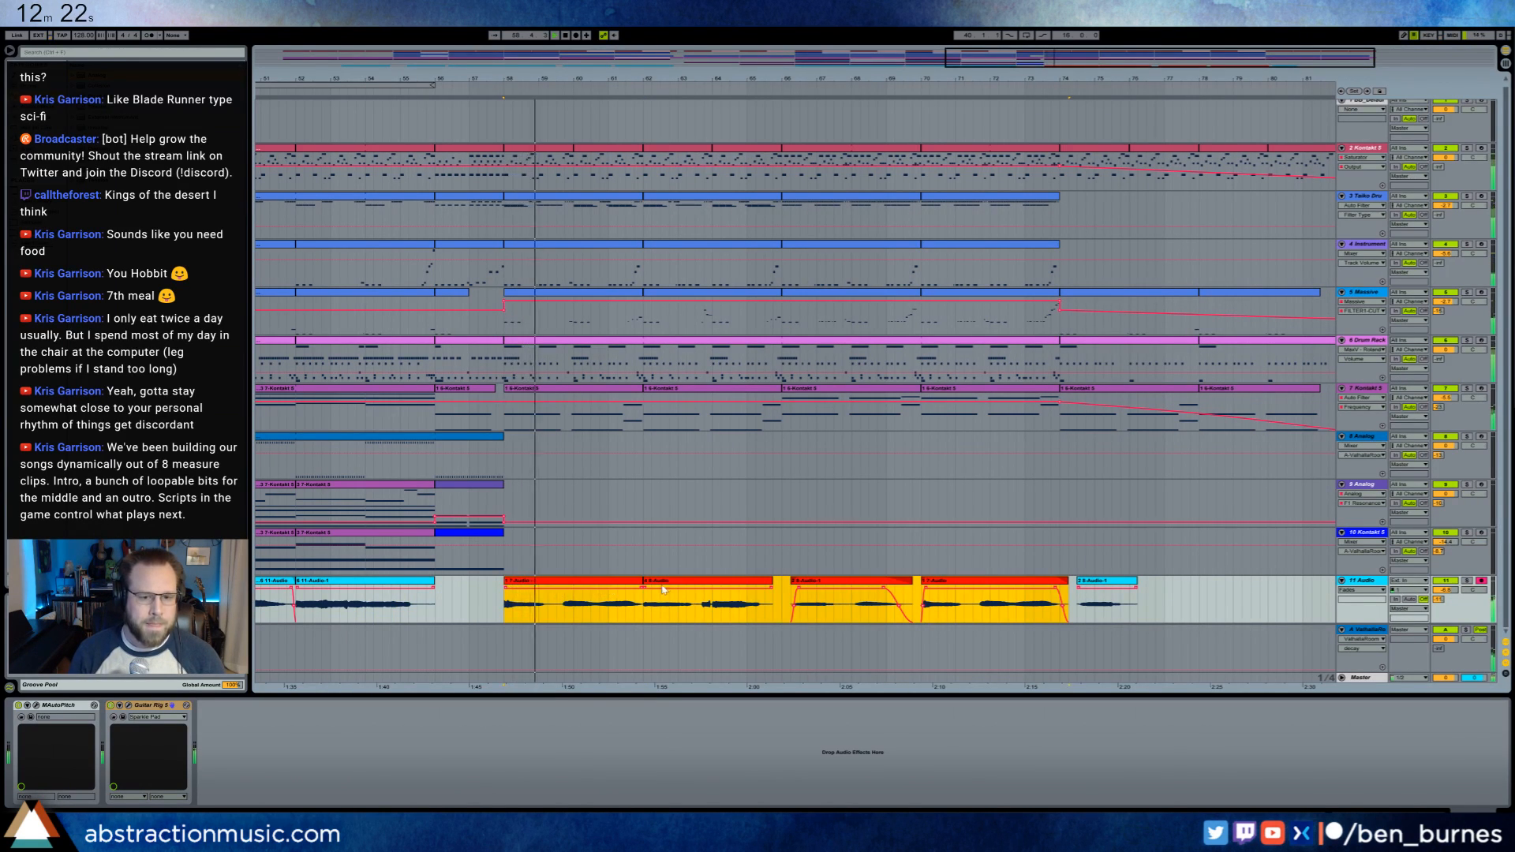
click(696, 582)
shift+click(1026, 583)
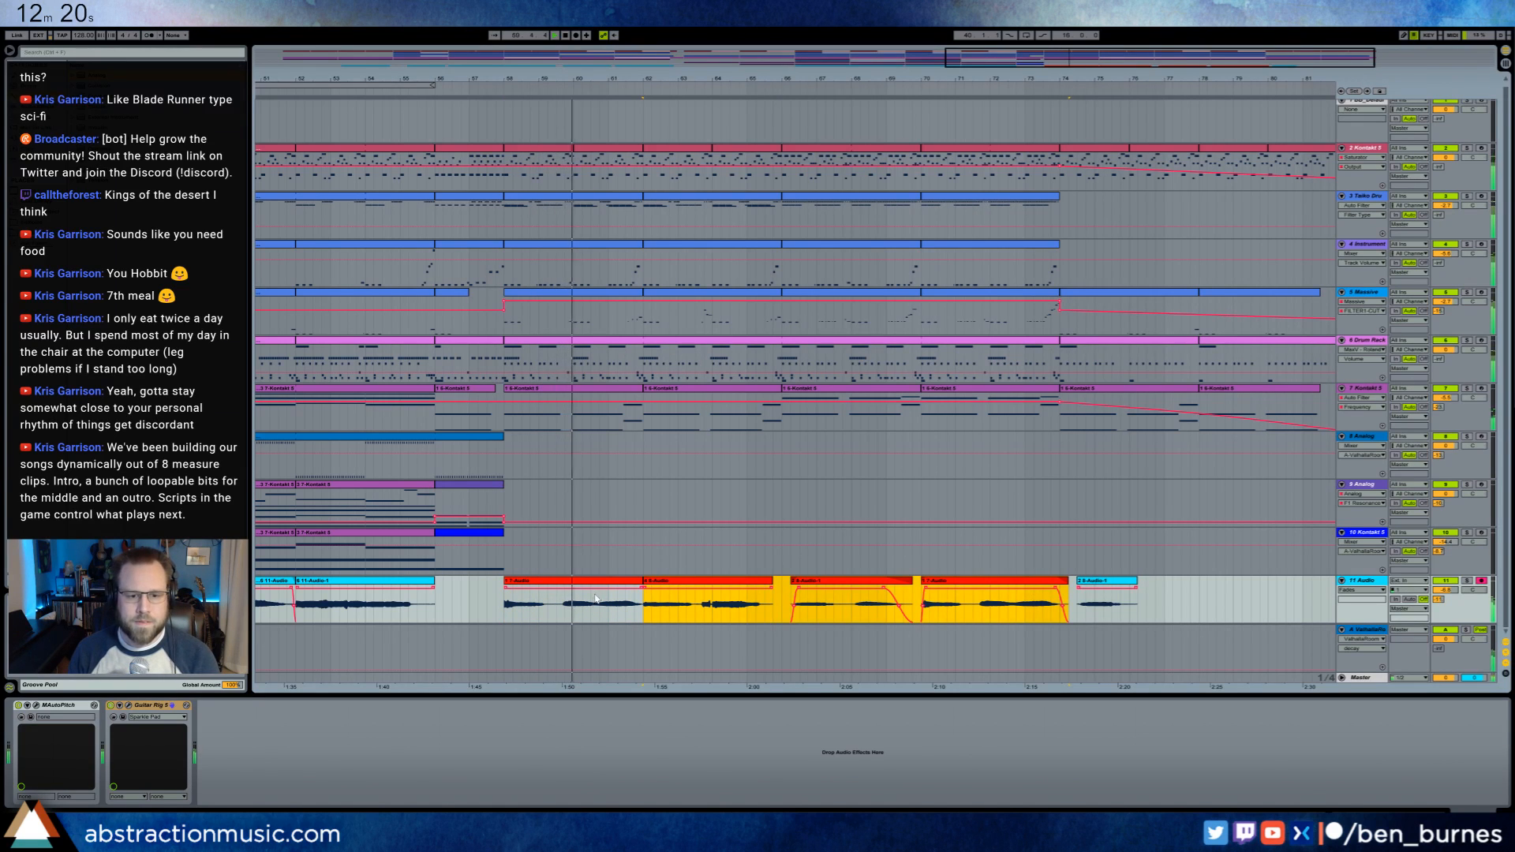
key(Delete)
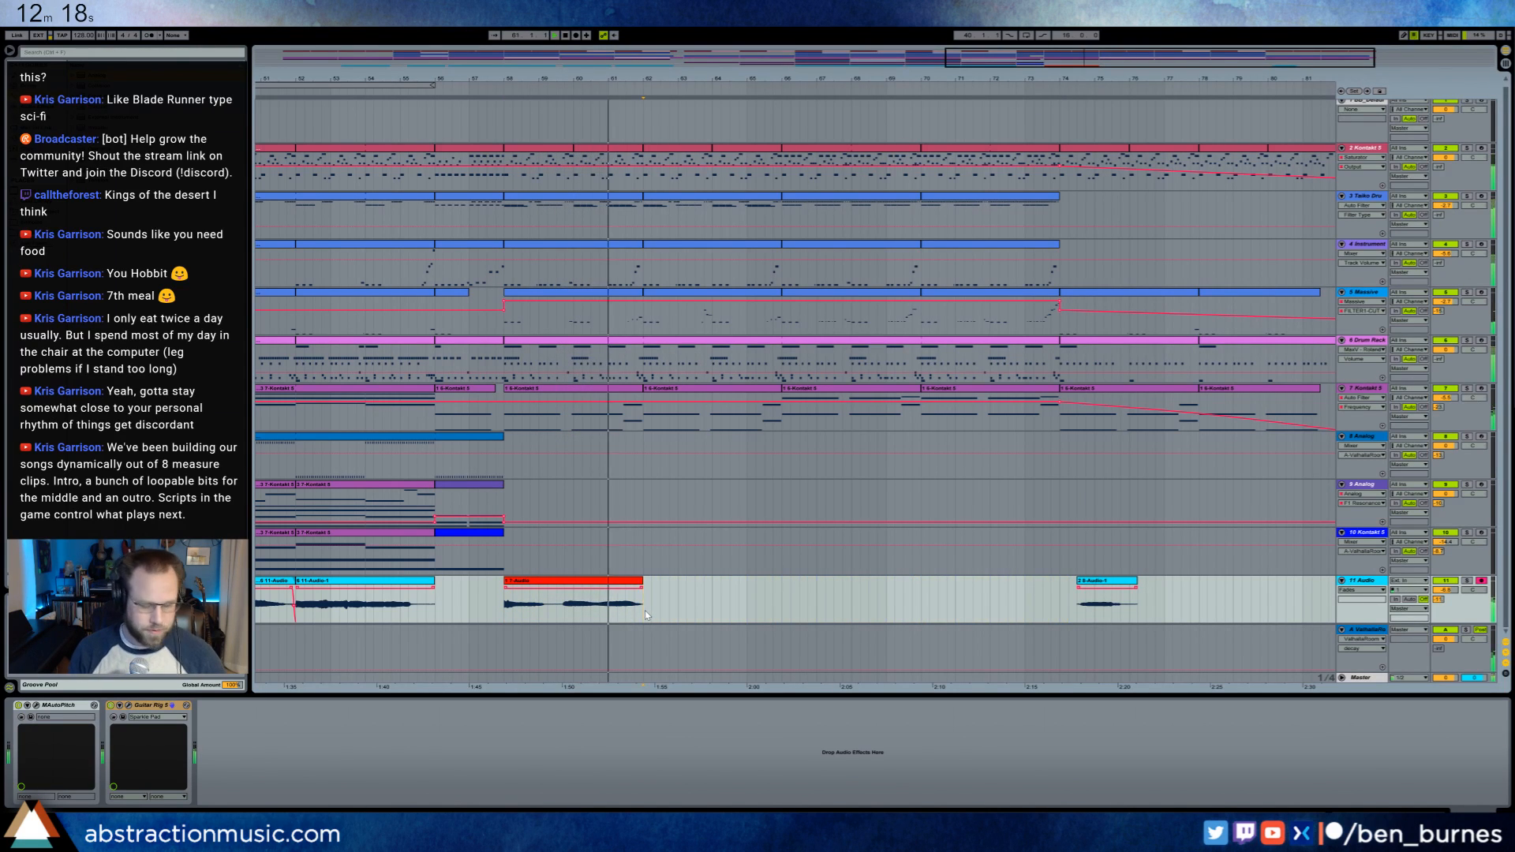
key(F9)
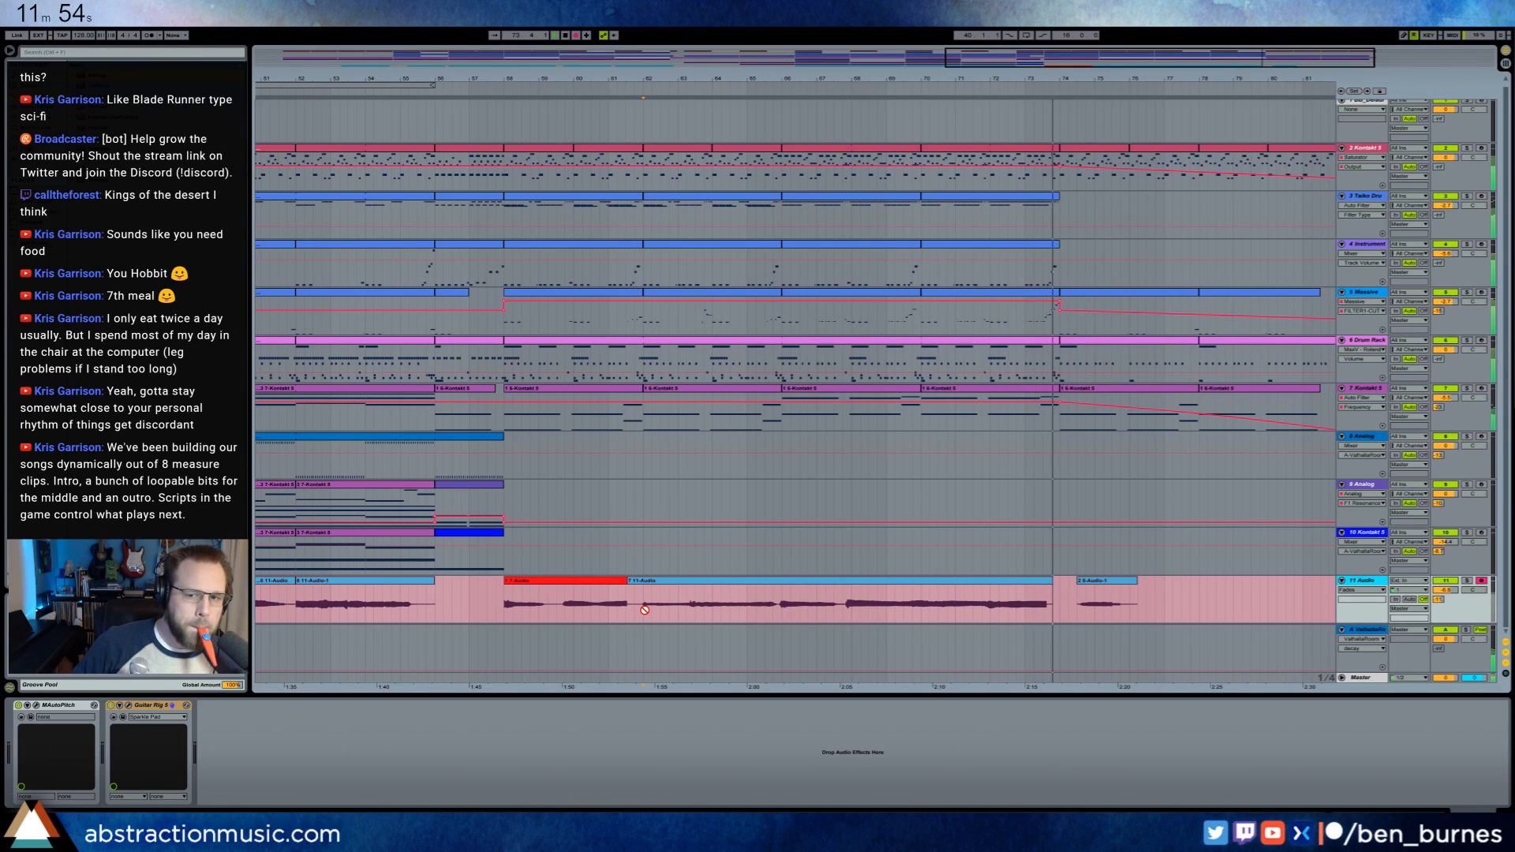
key(space)
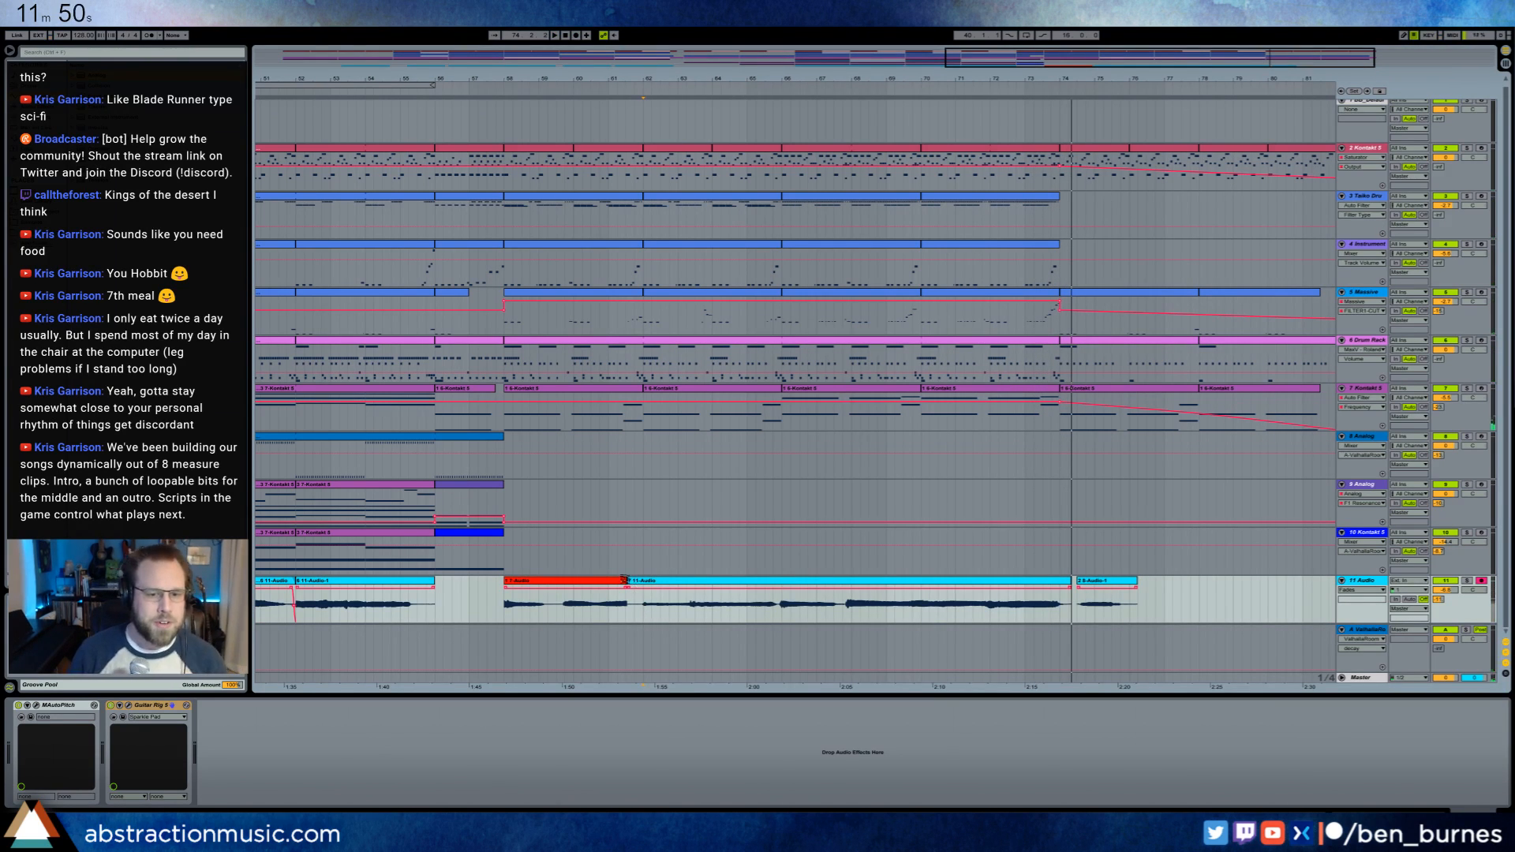
- Set the end of the red 11 Audio clip at bar 58 to bar 62 and recolour that clip light blue
drag(627, 581, 642, 583)
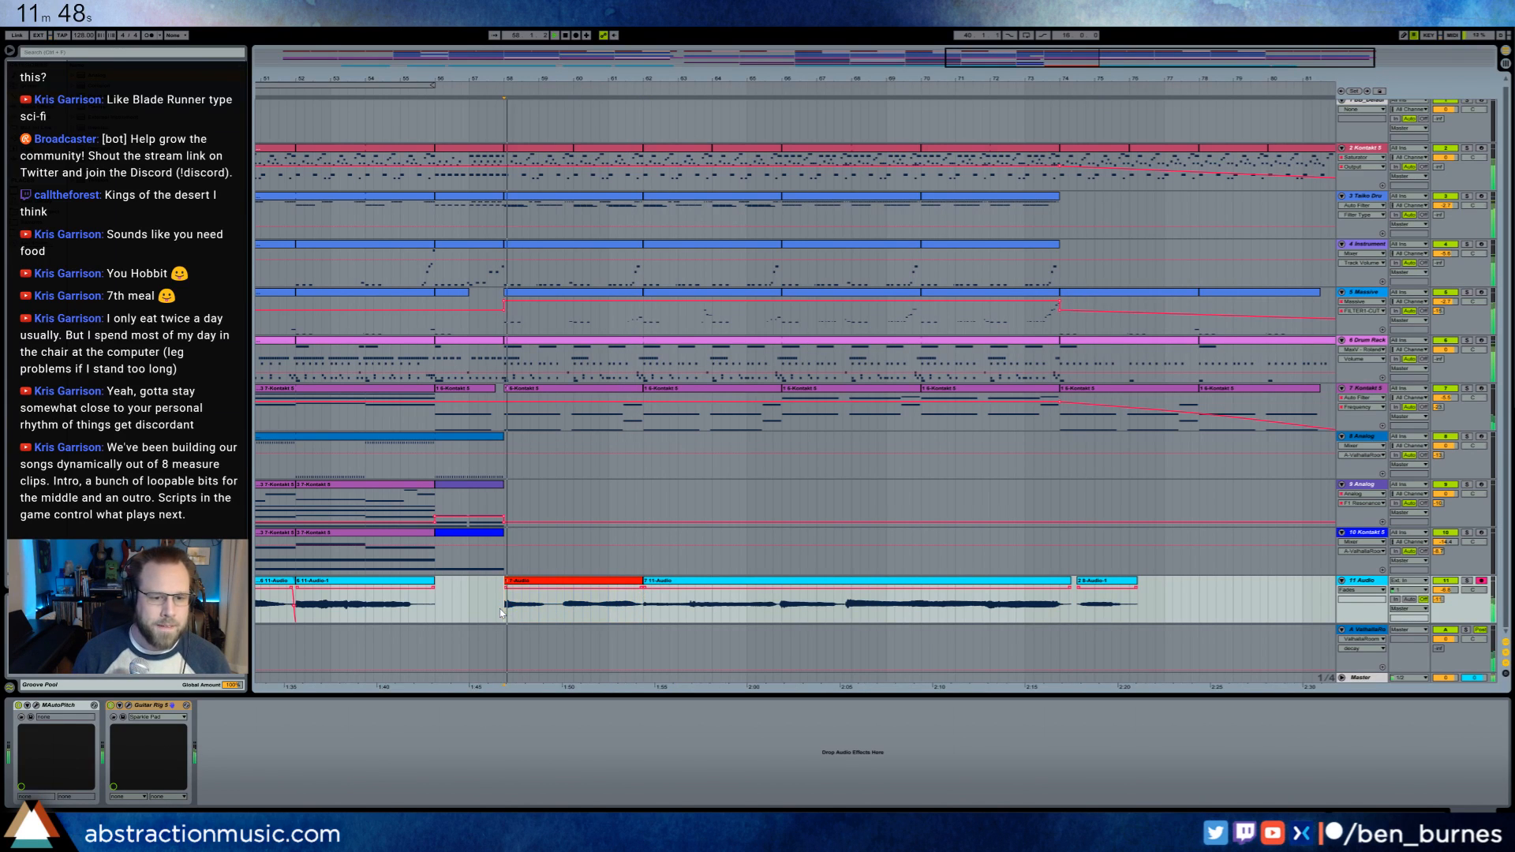
right_click(595, 585)
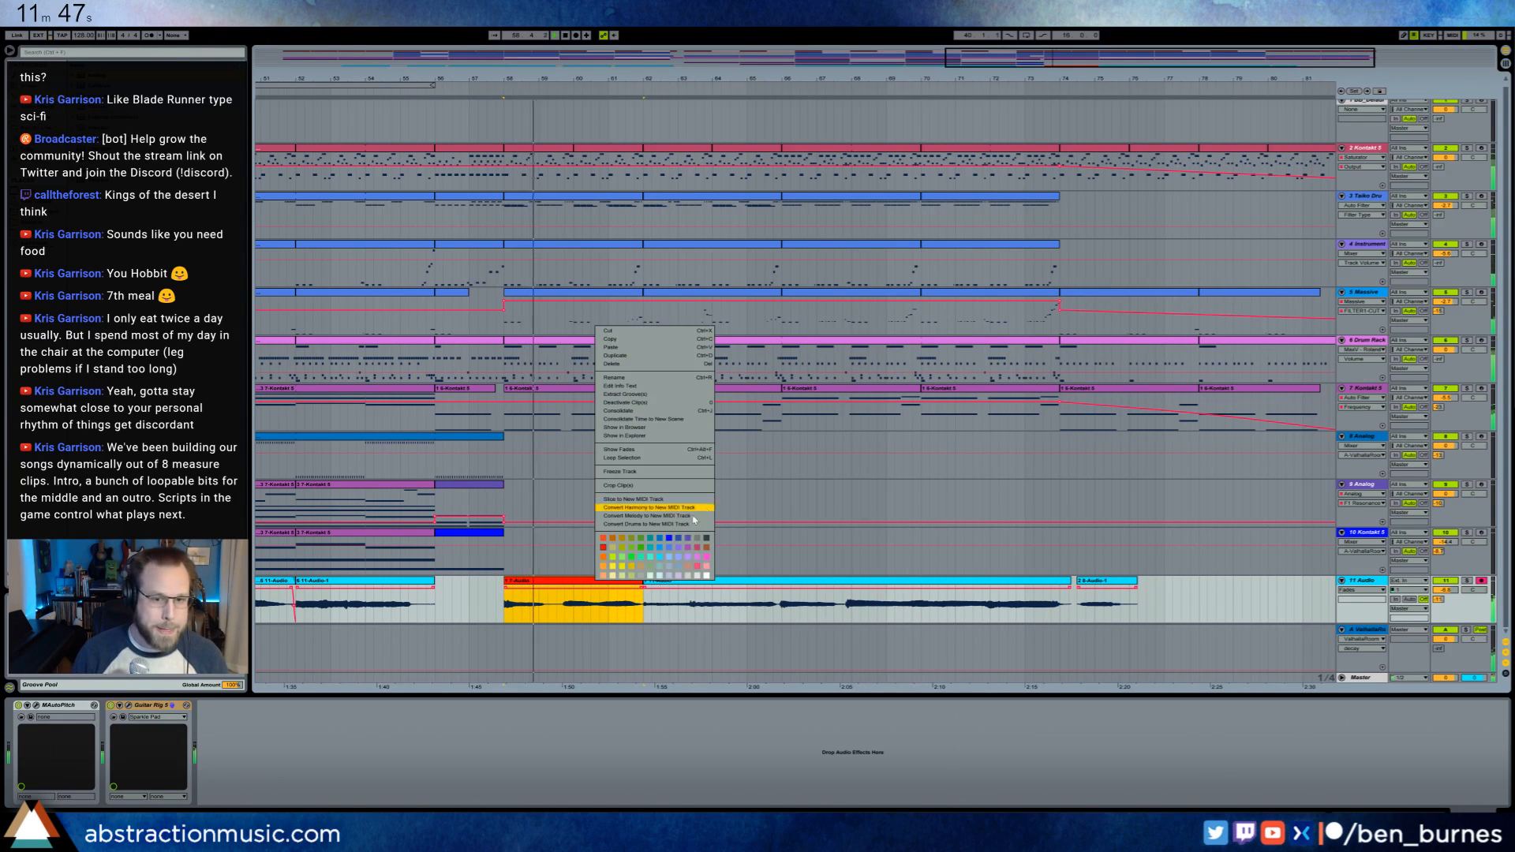
click(669, 546)
- Open the ValhallaRoom reverb on the return track and adjust the volume of the 11 Audio track
click(686, 640)
click(685, 639)
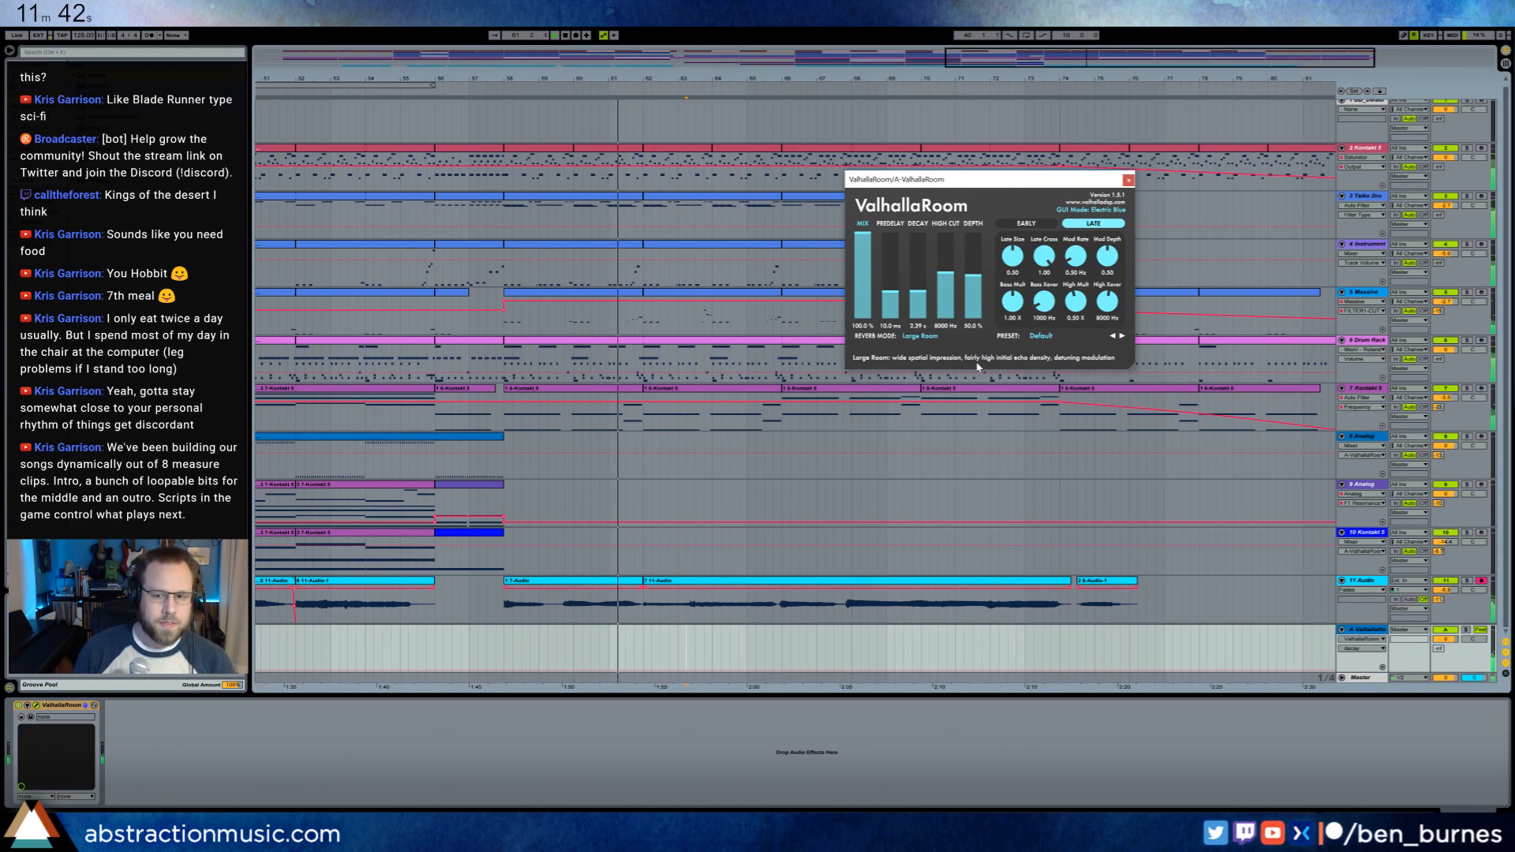
drag(1457, 591, 1458, 586)
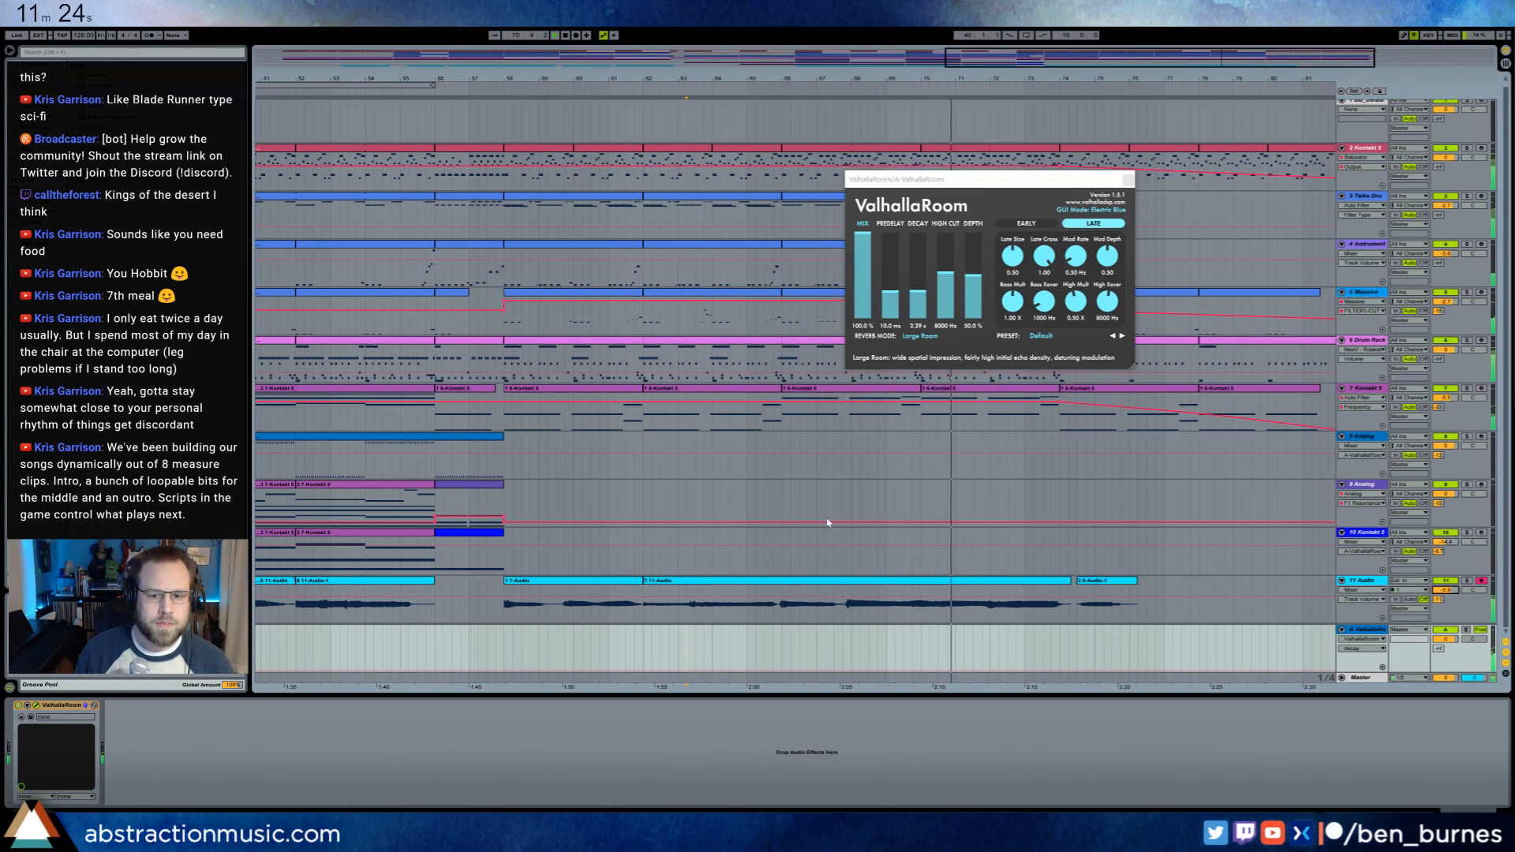
- Lower the gain of the long 11 Audio clip at bar 62 and move the last audio clip slightly earlier against it
double_click(1025, 581)
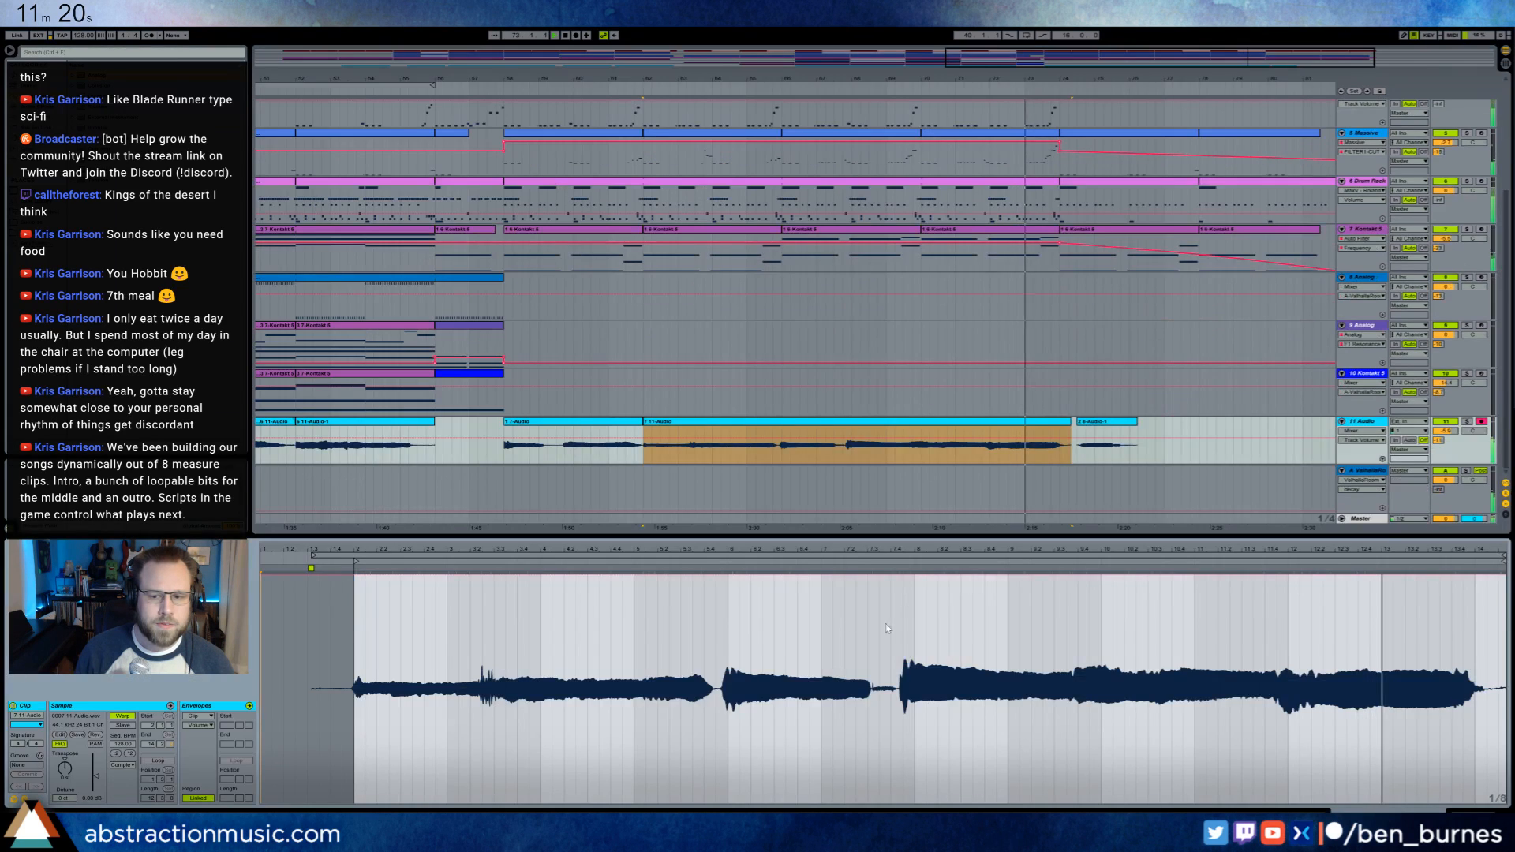
drag(98, 779, 98, 788)
drag(1108, 422, 1102, 423)
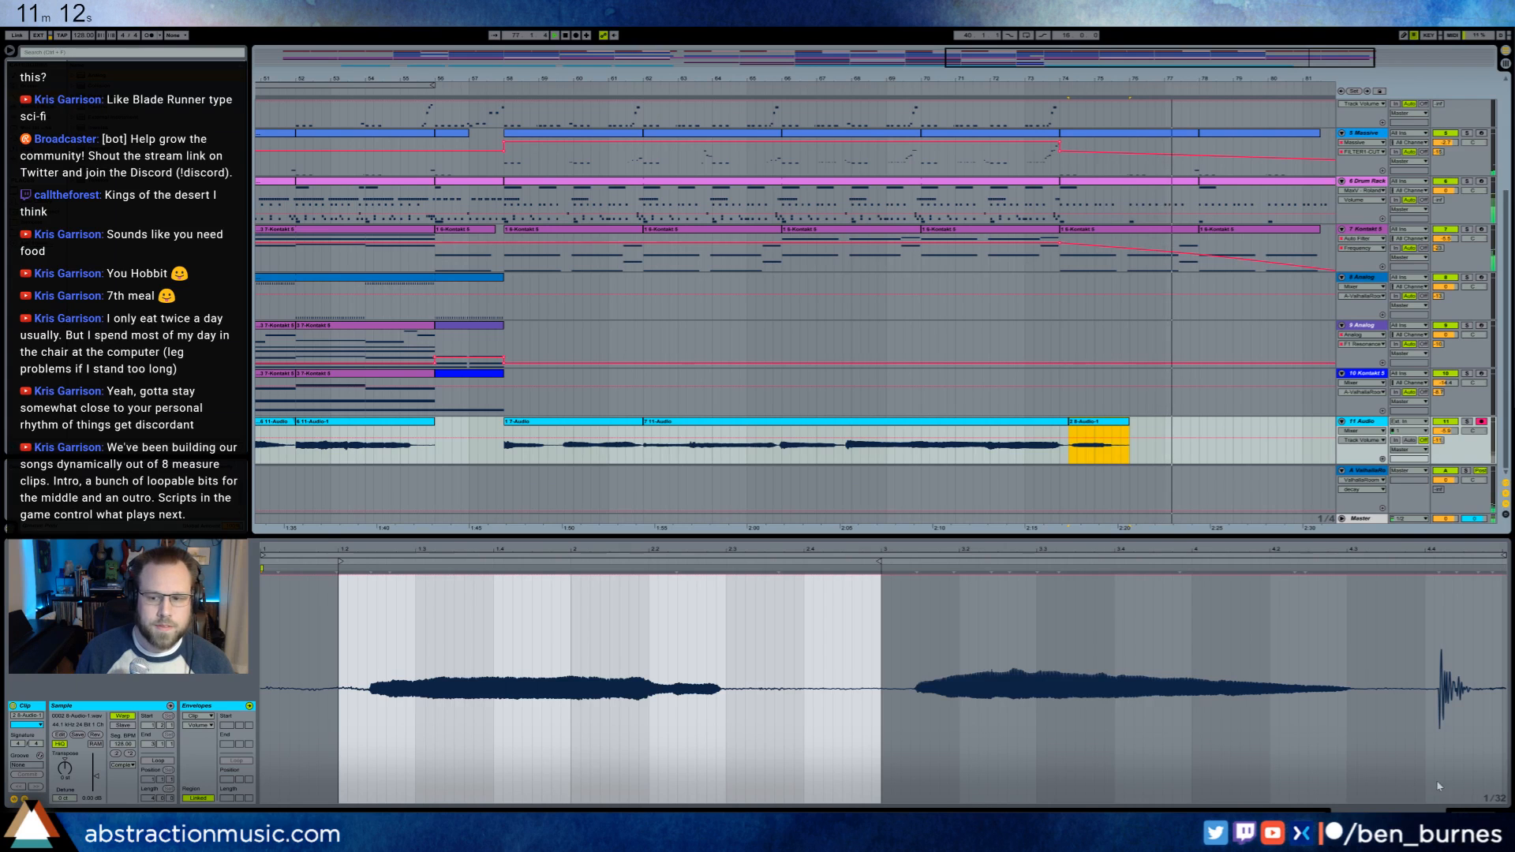
key(shift+Tab)
key(space)
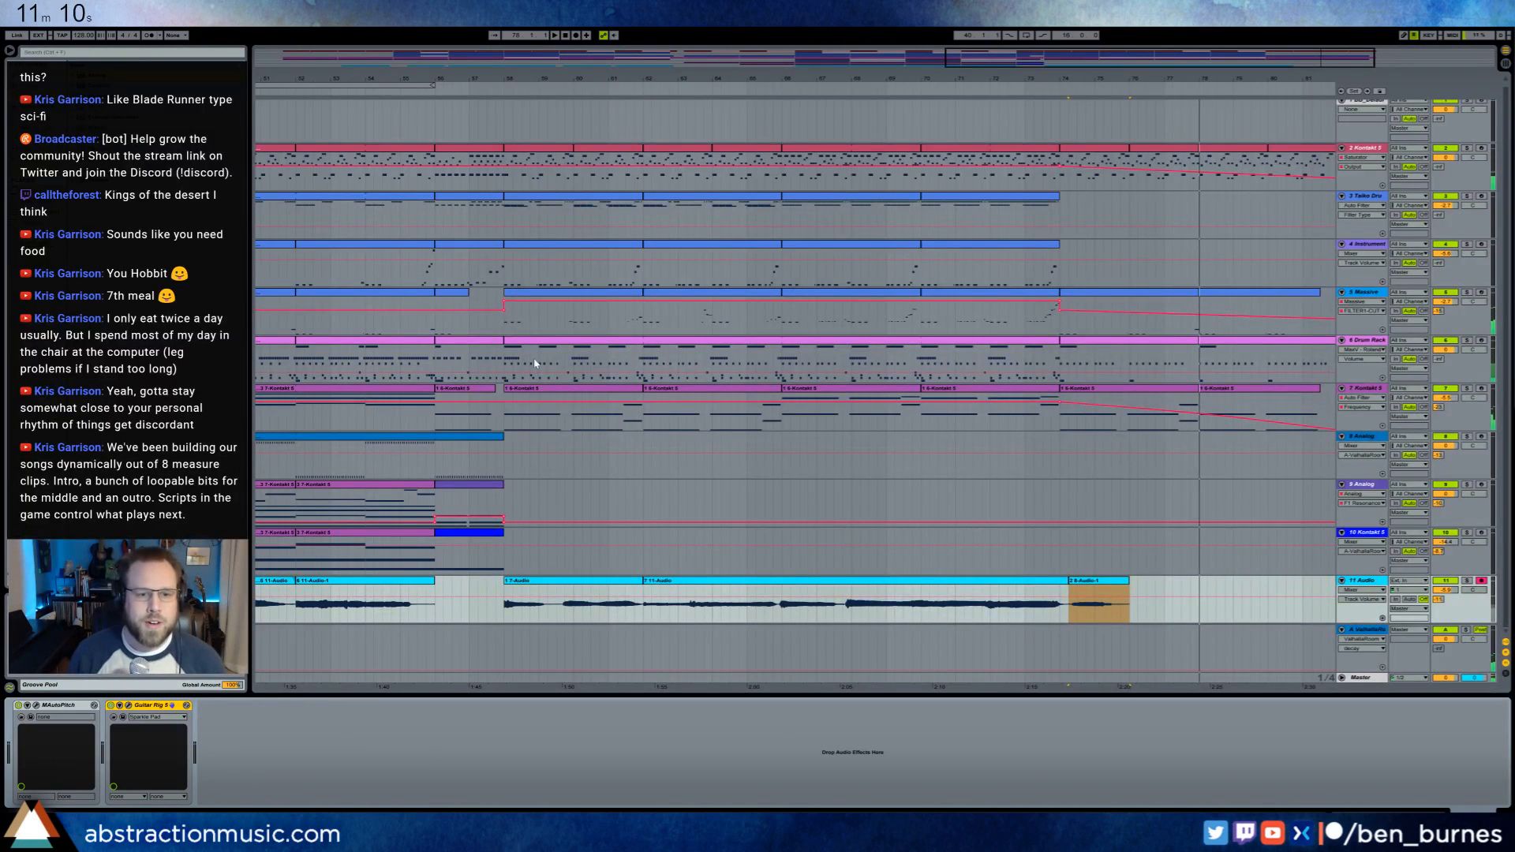
- Trim the 3 Taiko and 6 Drum Rack clips to one beat before bar 74, and the 2 Kontakt 5 clip to two beats before
click(502, 327)
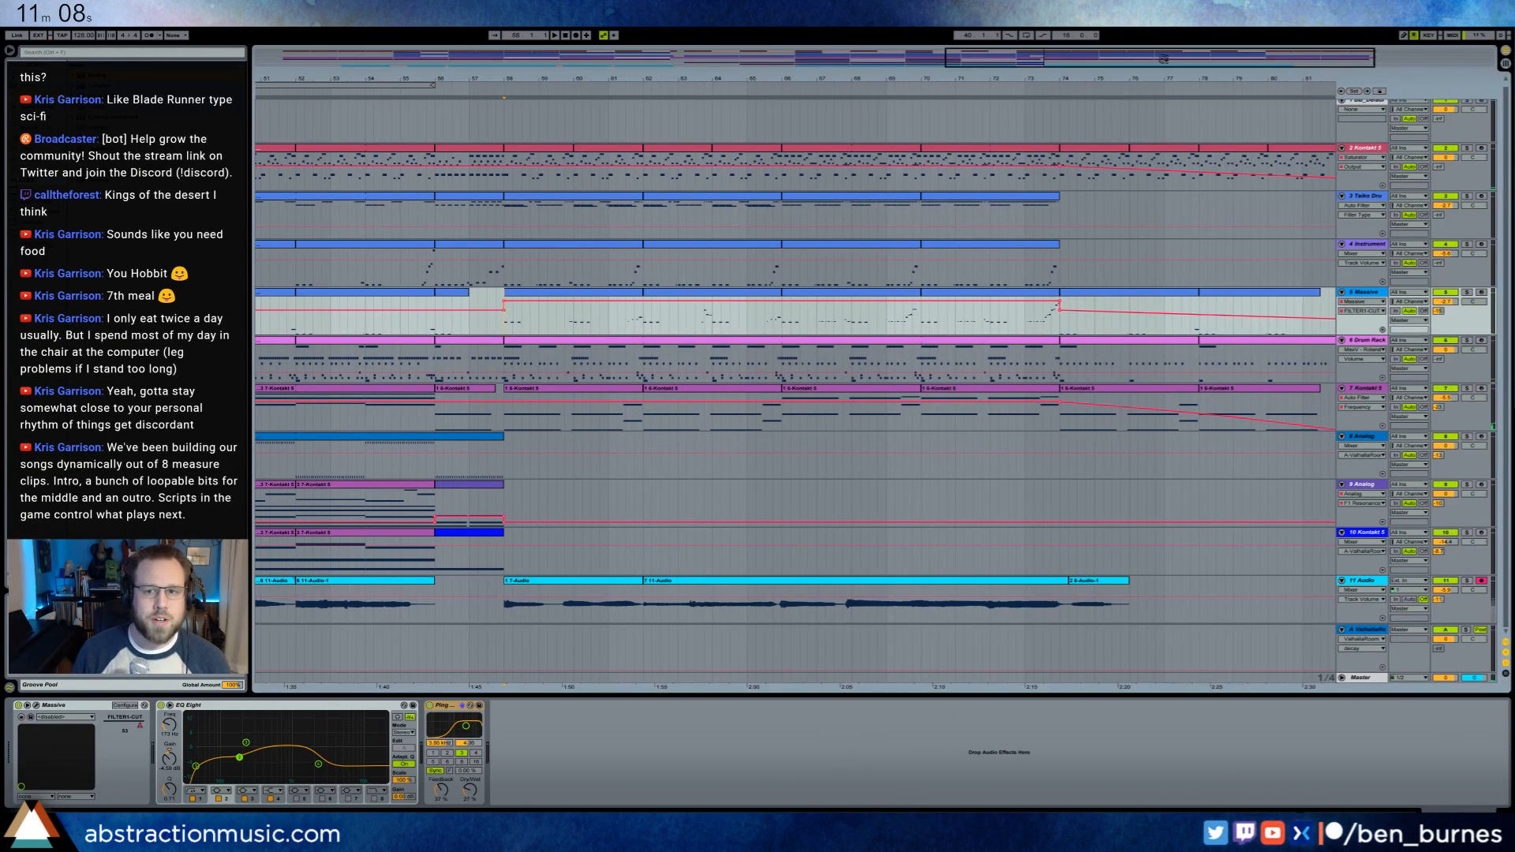
drag(1163, 59, 1160, 79)
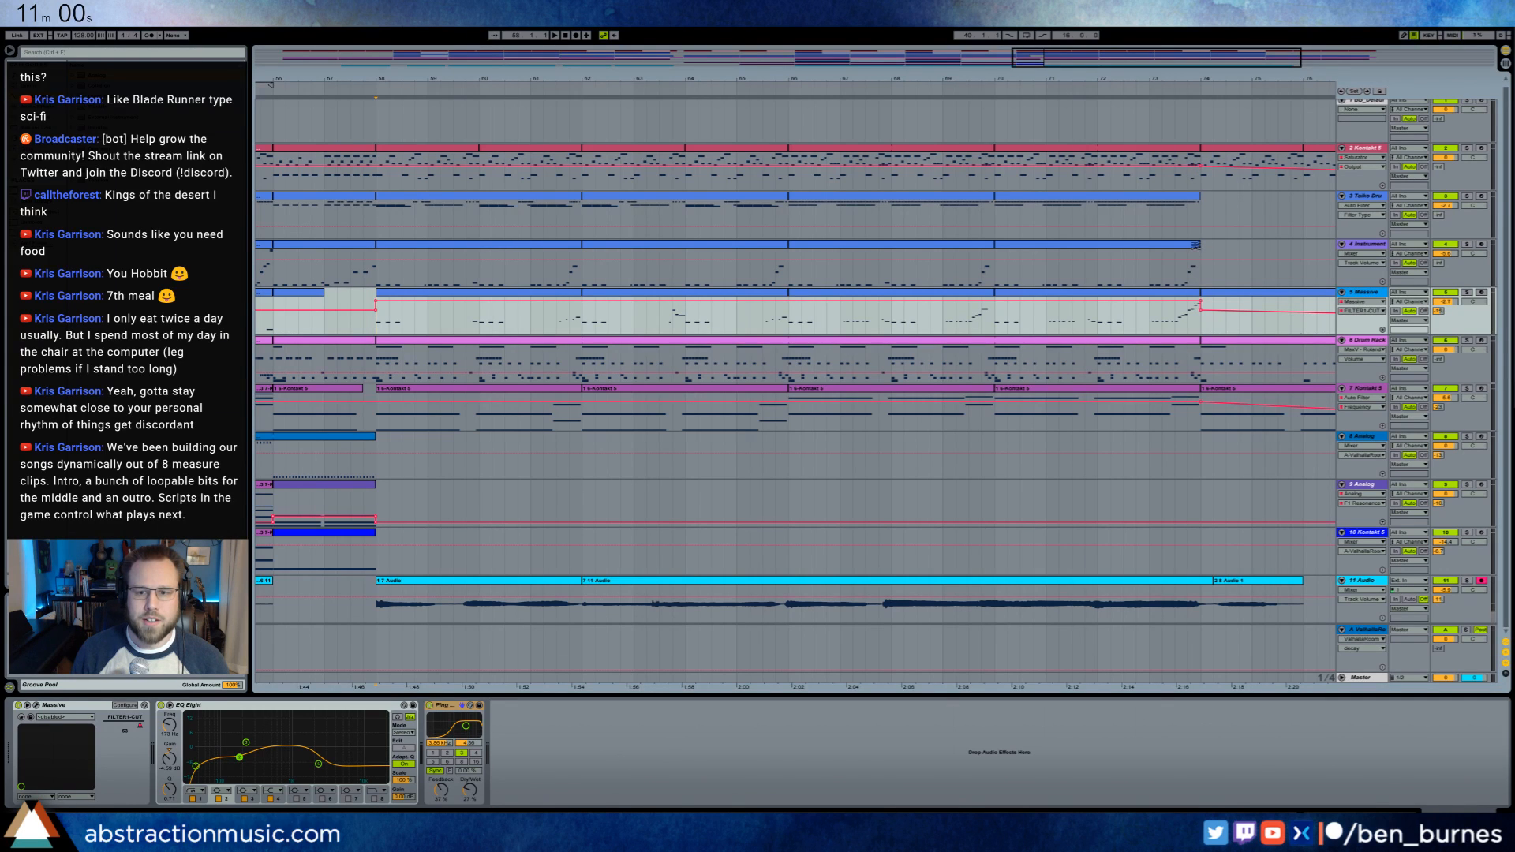
drag(1197, 195, 1176, 148)
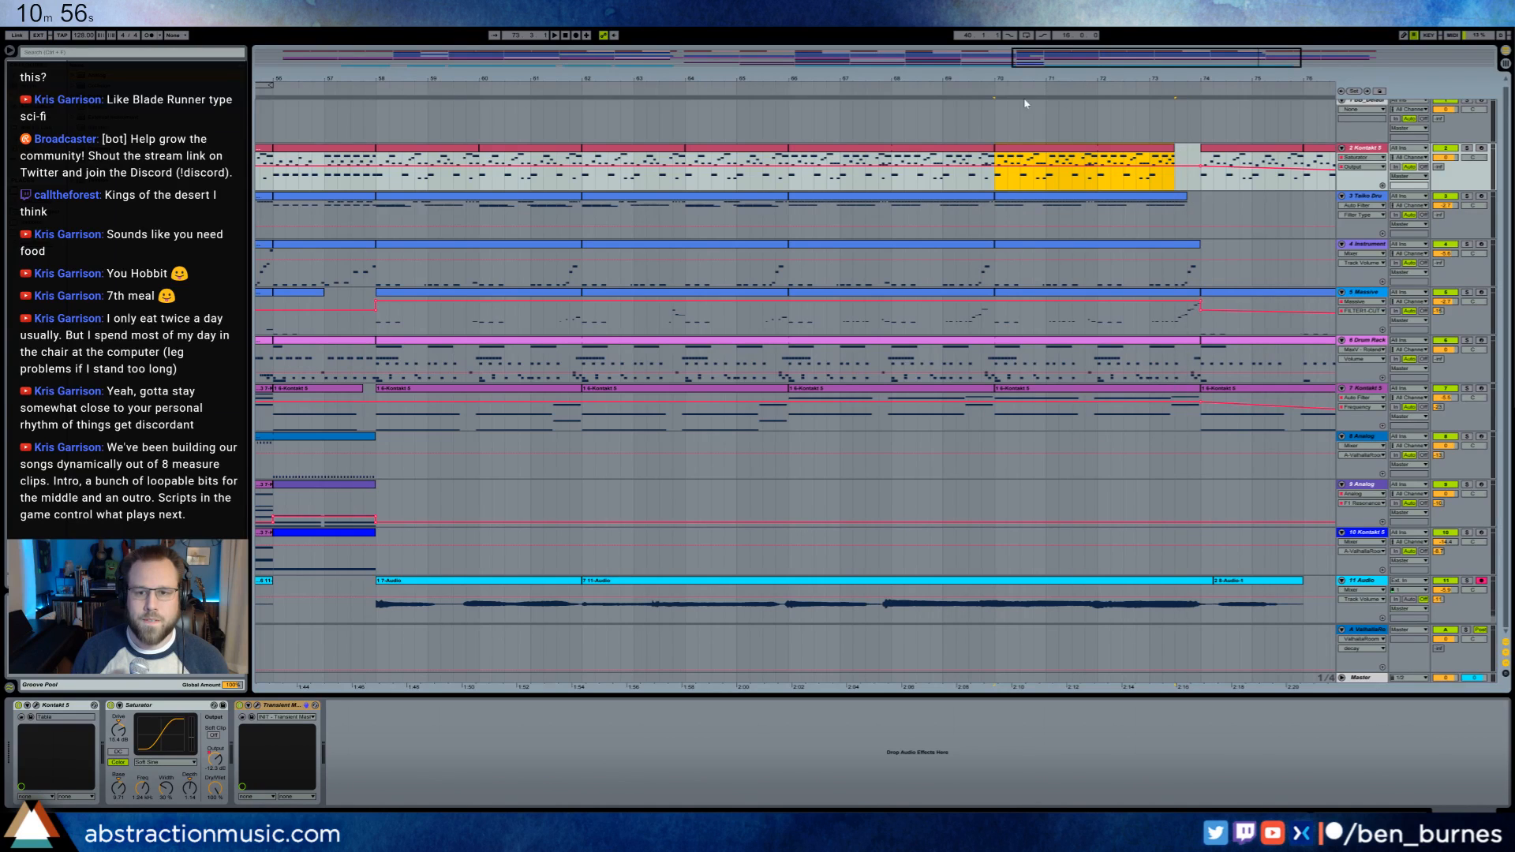
drag(1196, 341, 1187, 341)
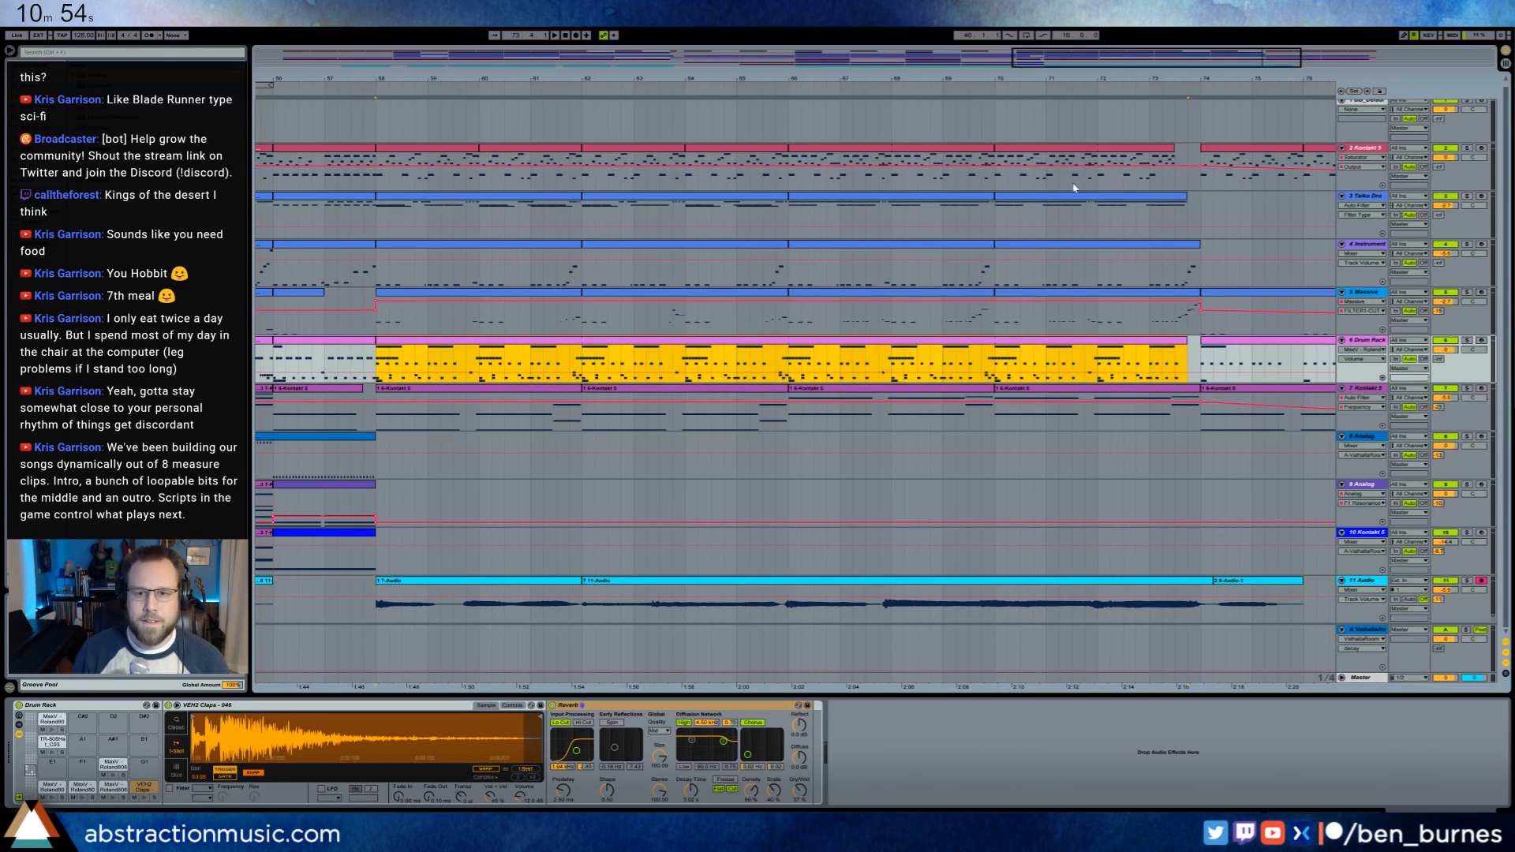
- Cut the last beat before bar 66 from the 2 Kontakt 5 and 3 Taiko clips, and the last half bar from 6 Drum Rack
click(994, 91)
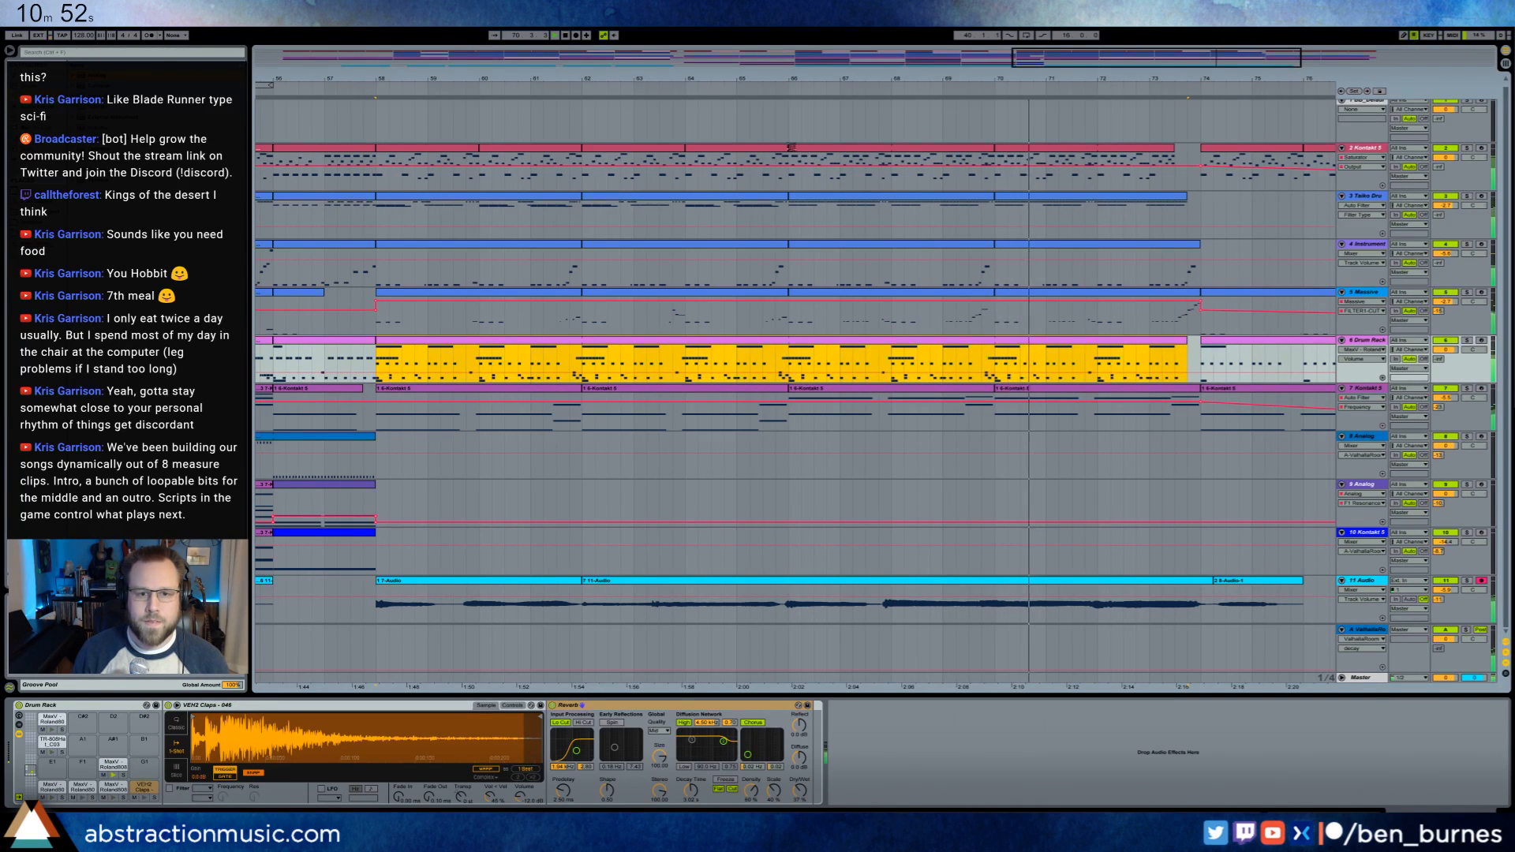
drag(783, 148, 775, 196)
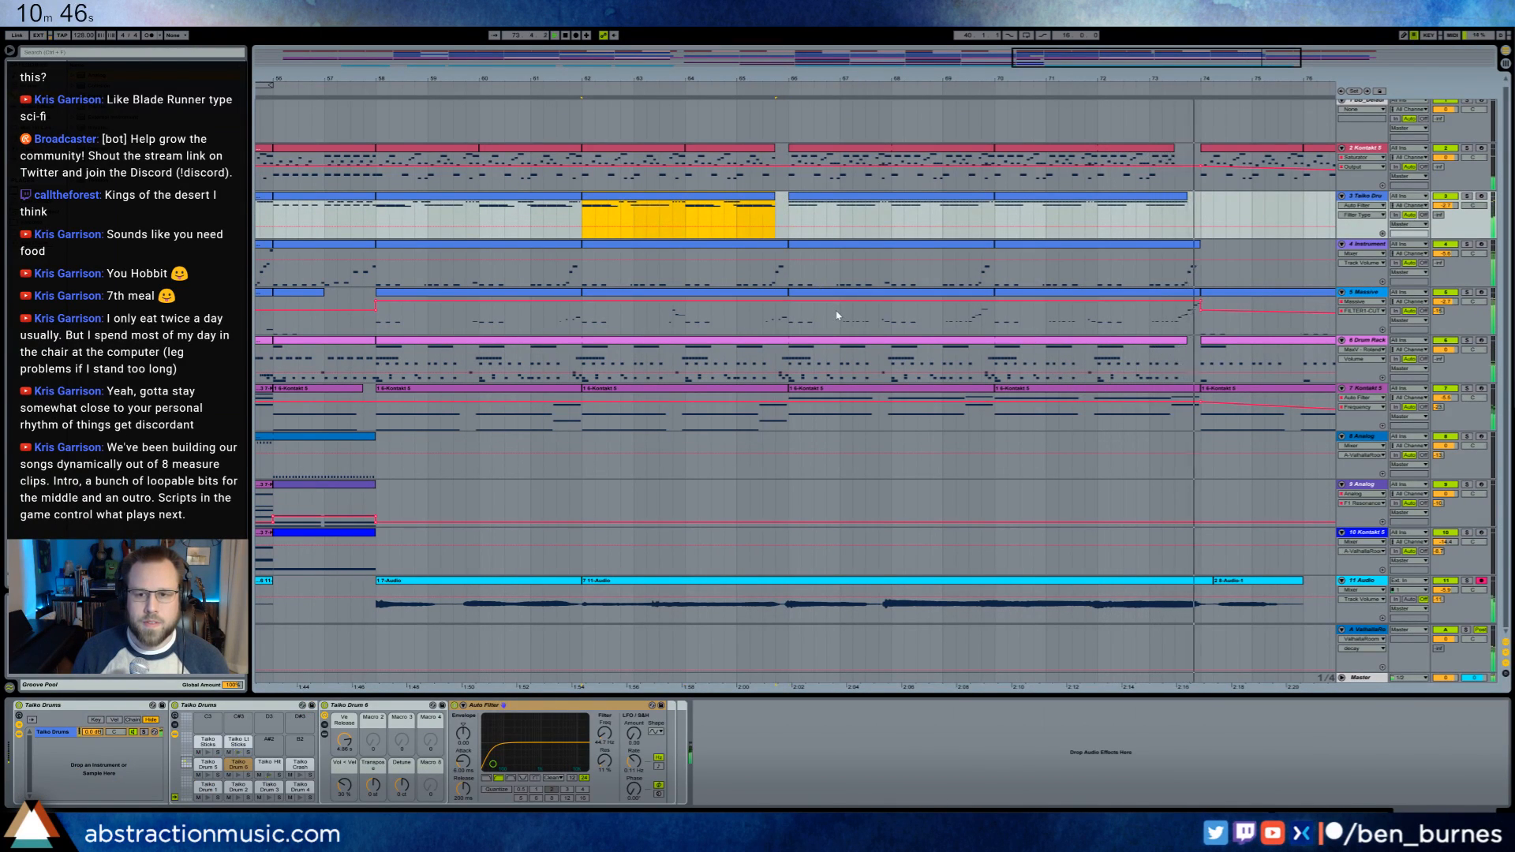
click(788, 356)
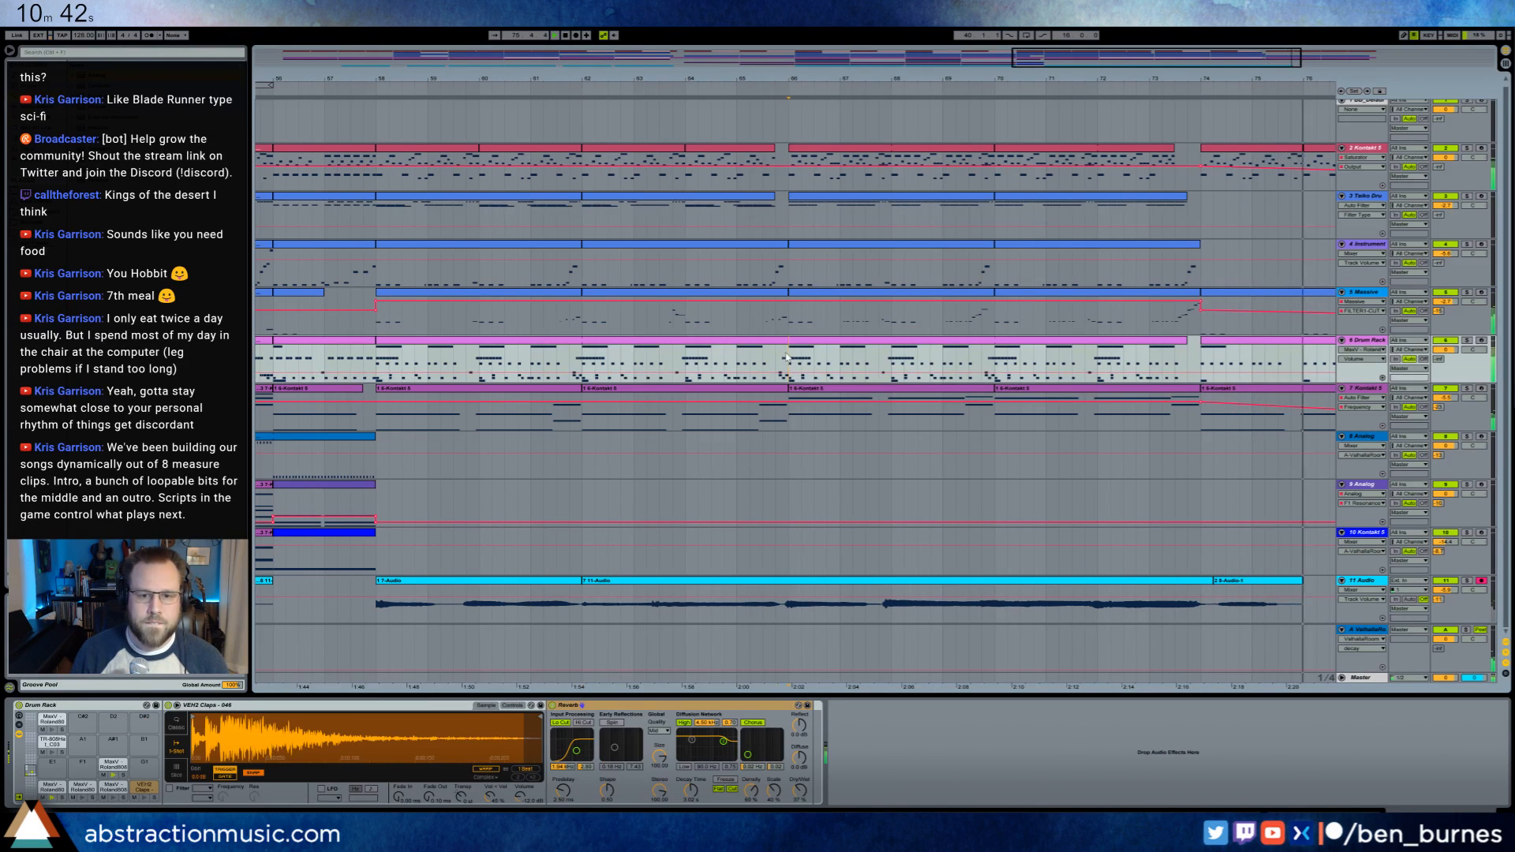
drag(788, 355, 777, 355)
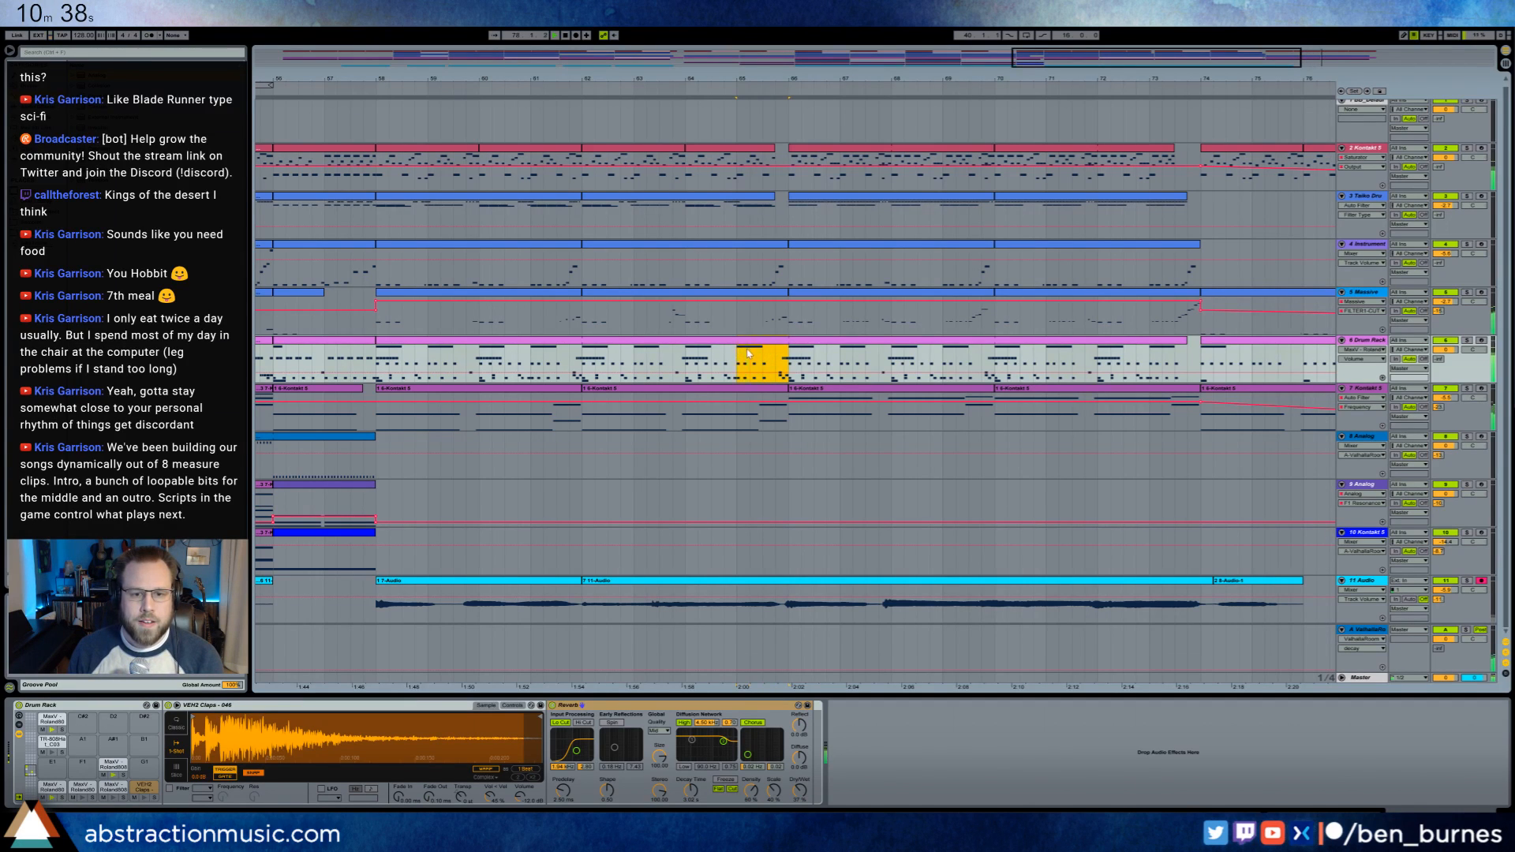
click(739, 101)
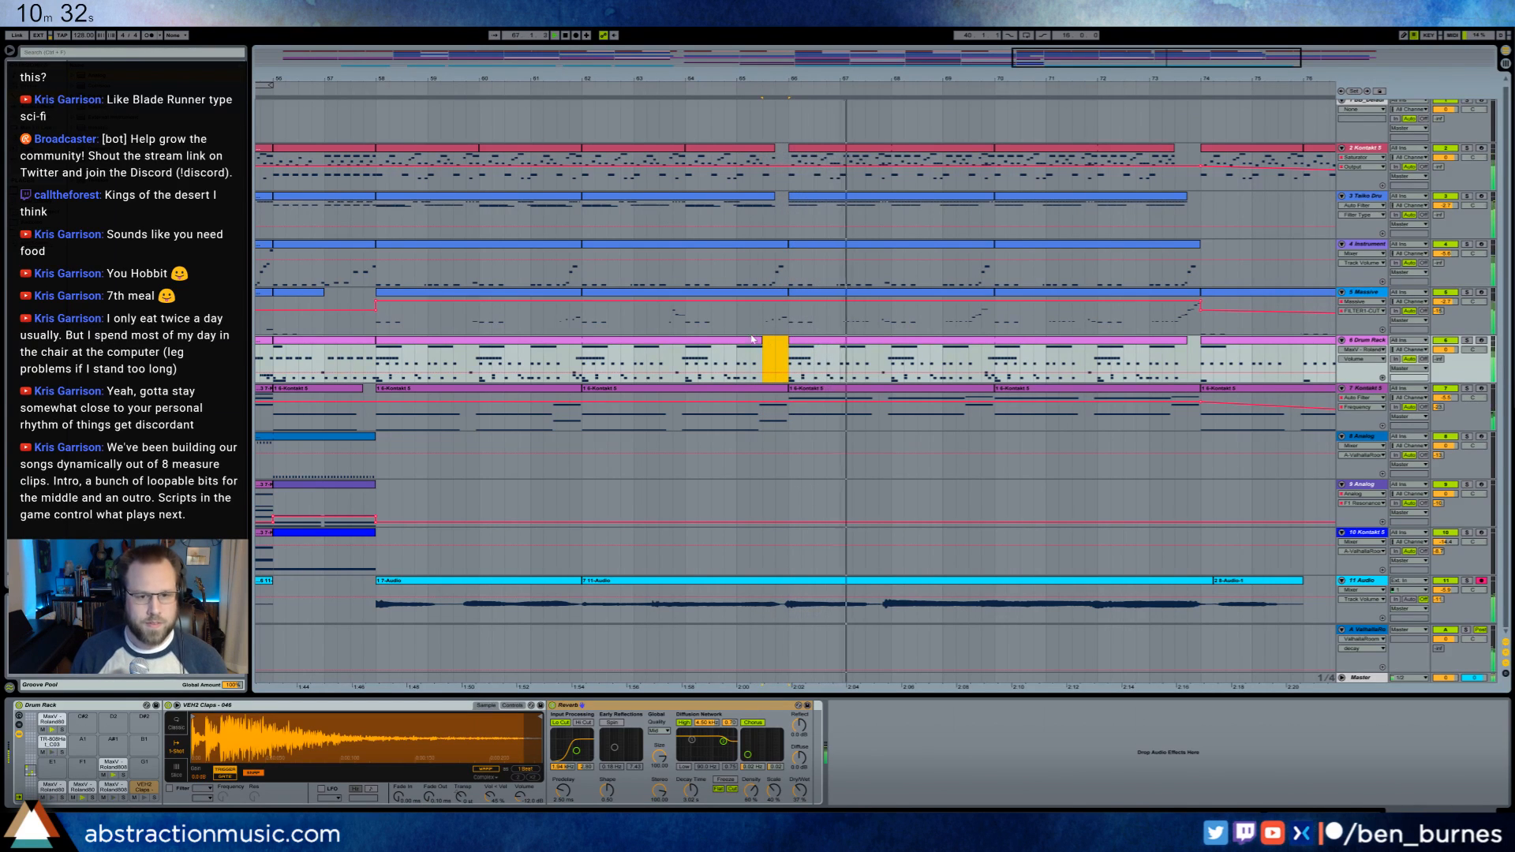
- Open the 6 Drum Rack clip at bar 66 and duplicate its first bar's backbeat hits into the second bar
double_click(873, 351)
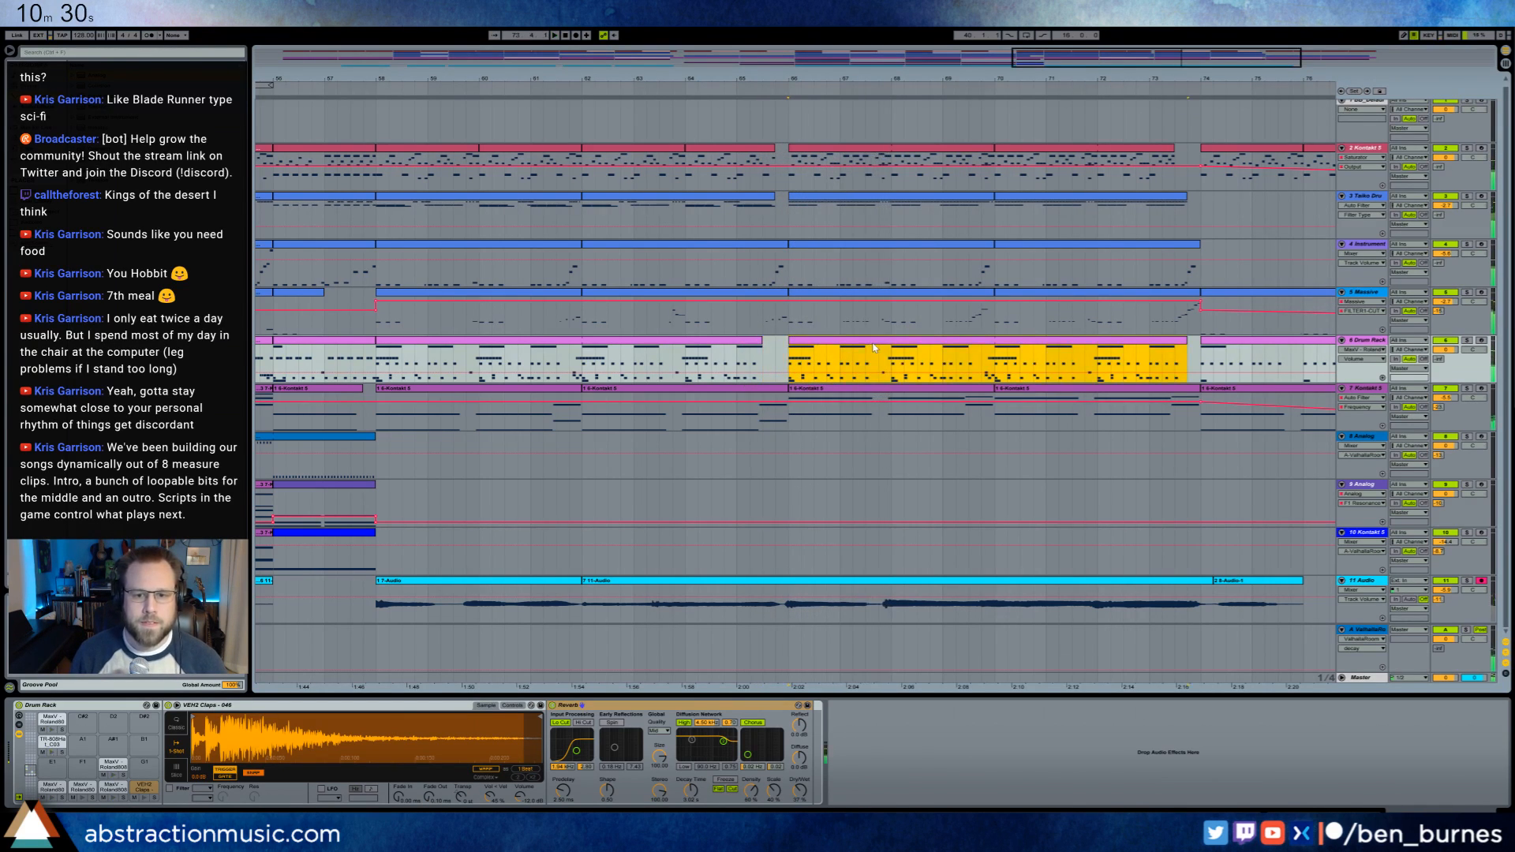
drag(300, 622, 594, 639)
key(ctrl+d)
click(809, 717)
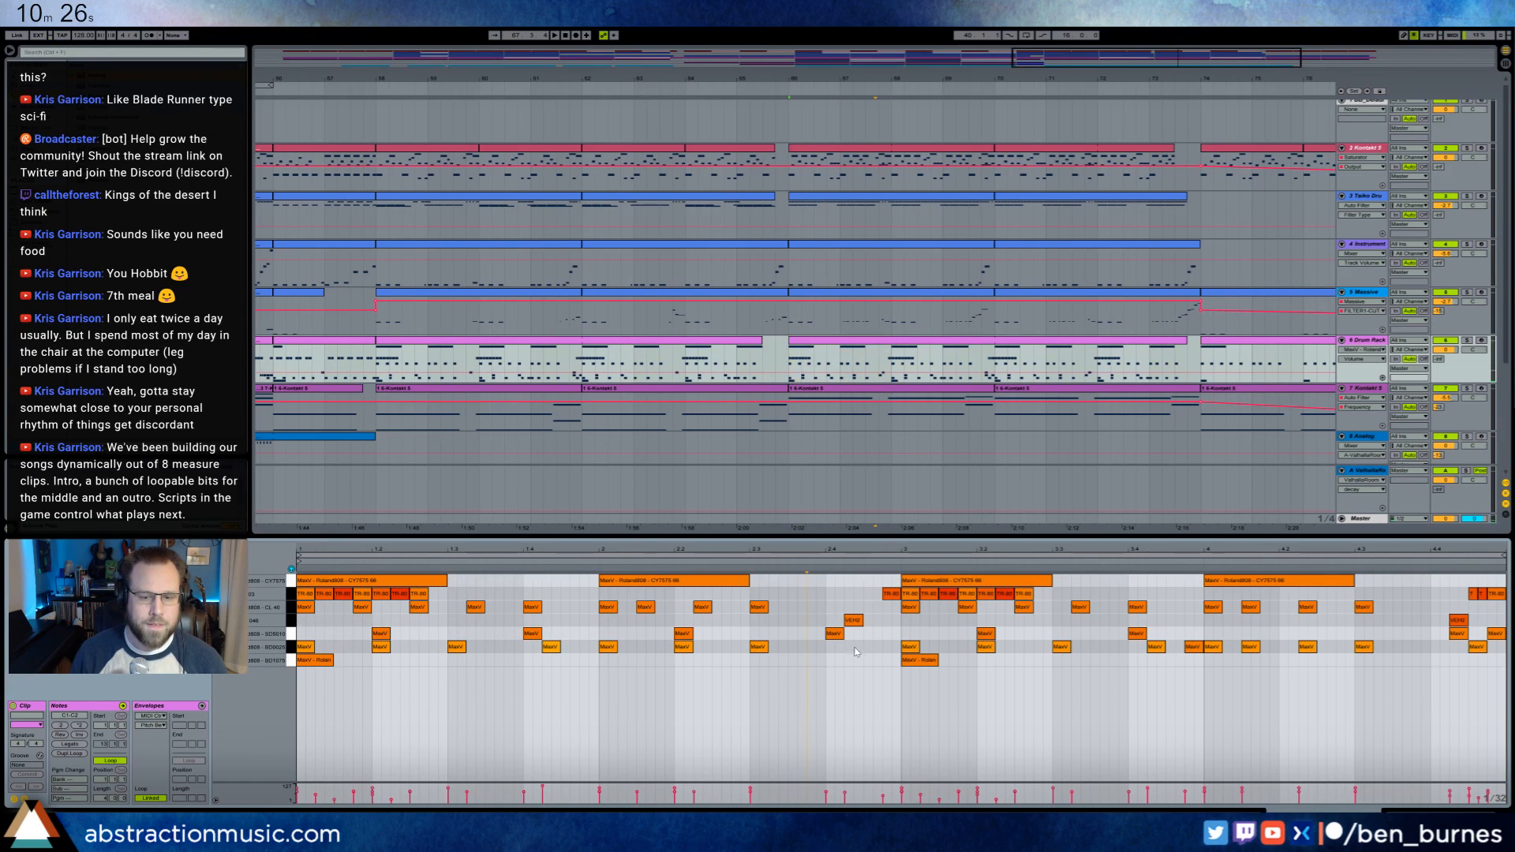
- Add an extra hit on the second-lowest drum row just before the fourth beat of the clip's first and third bars
key(space)
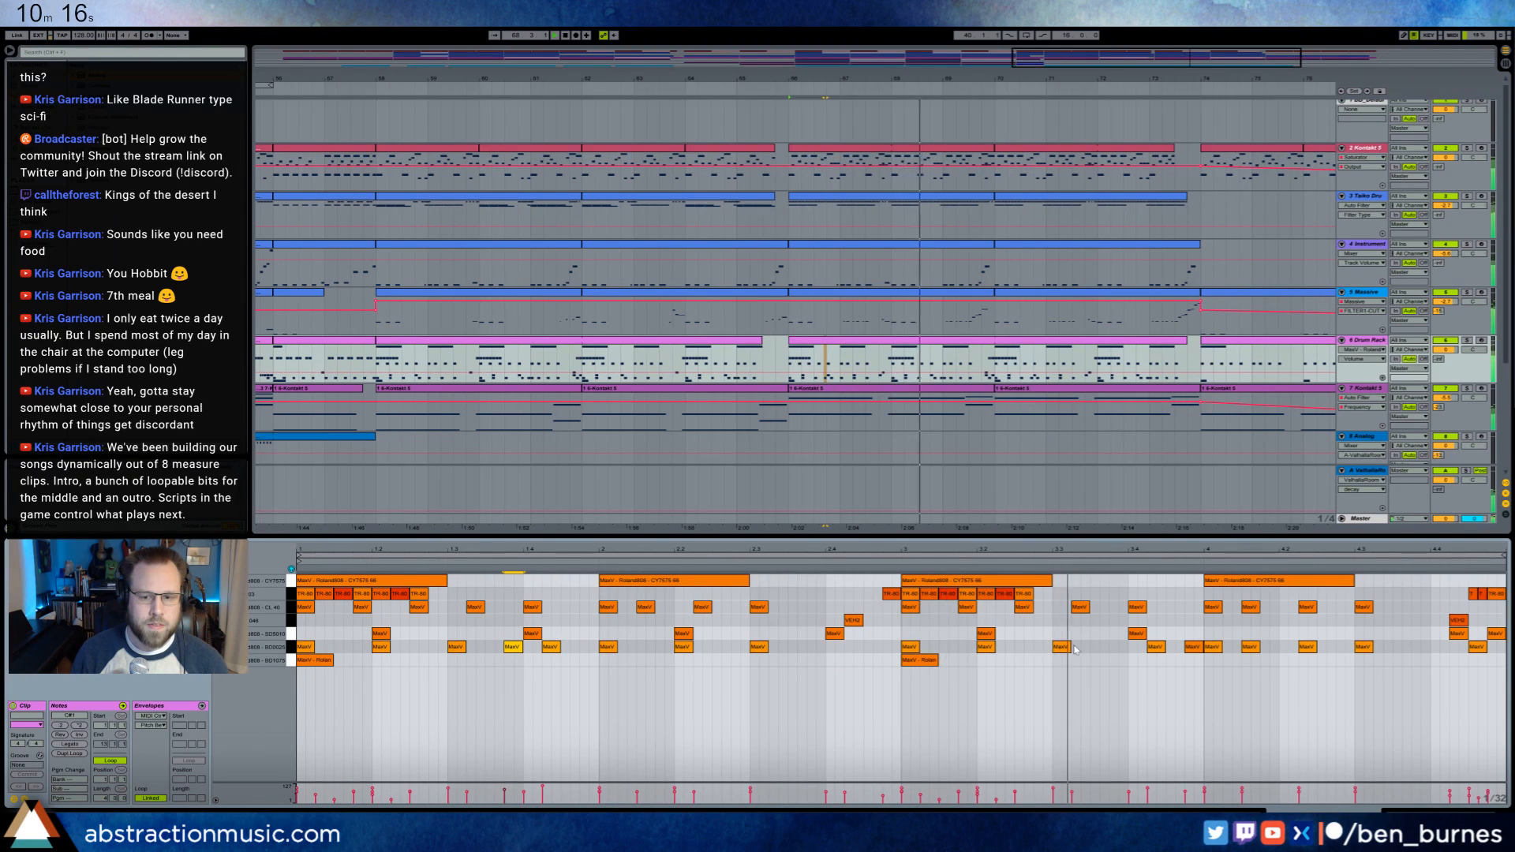
double_click(1114, 647)
drag(1118, 647, 1133, 647)
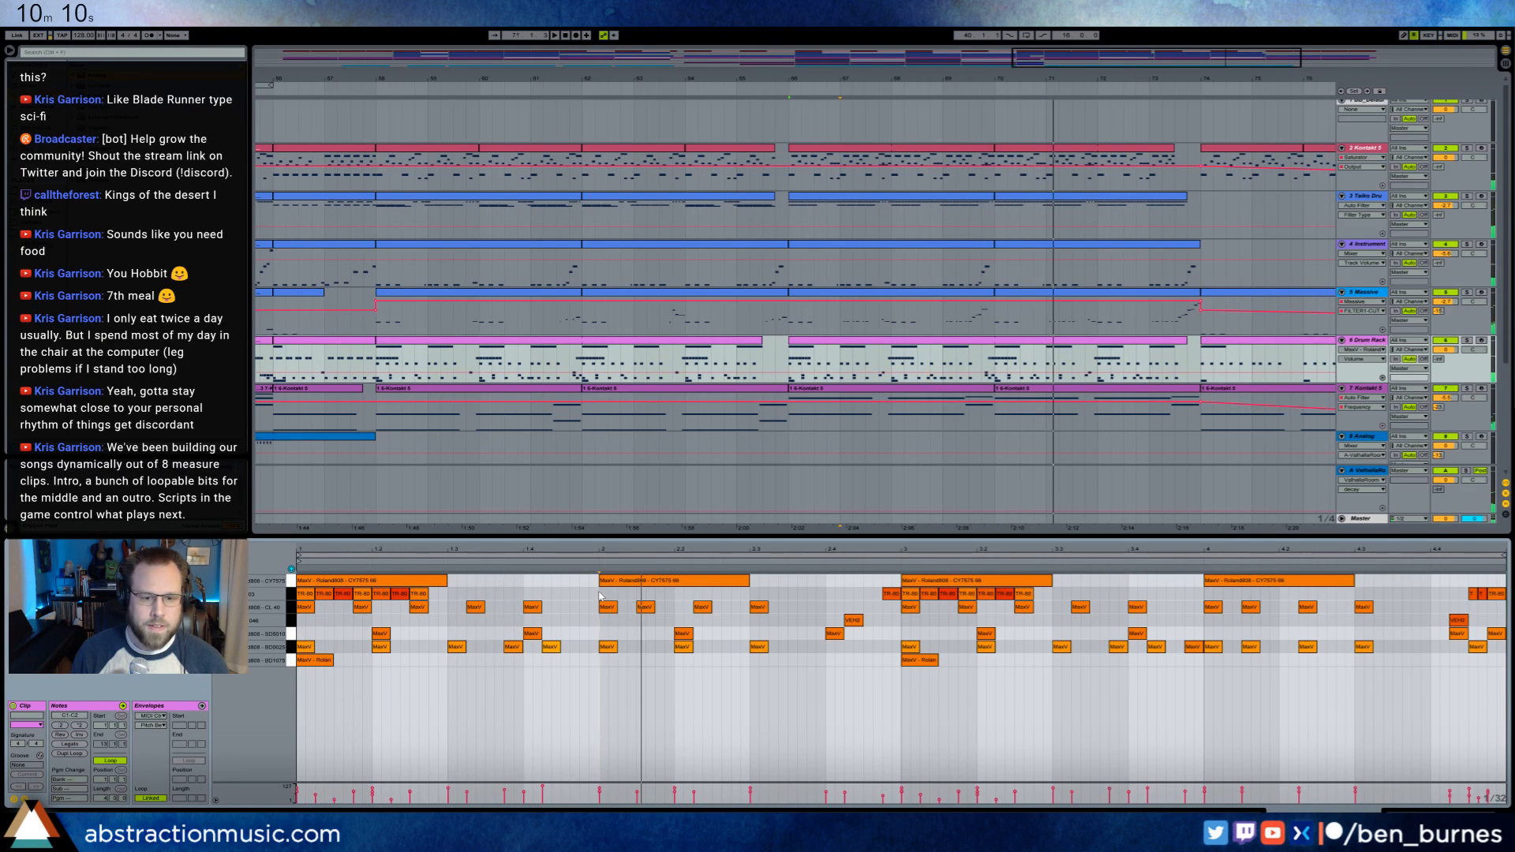
- Duplicate the first bar's TR-80 hits into the second bar, and fill the rest of the first bar with copies of its opening hits
drag(599, 597, 298, 598)
key(ctrl+d)
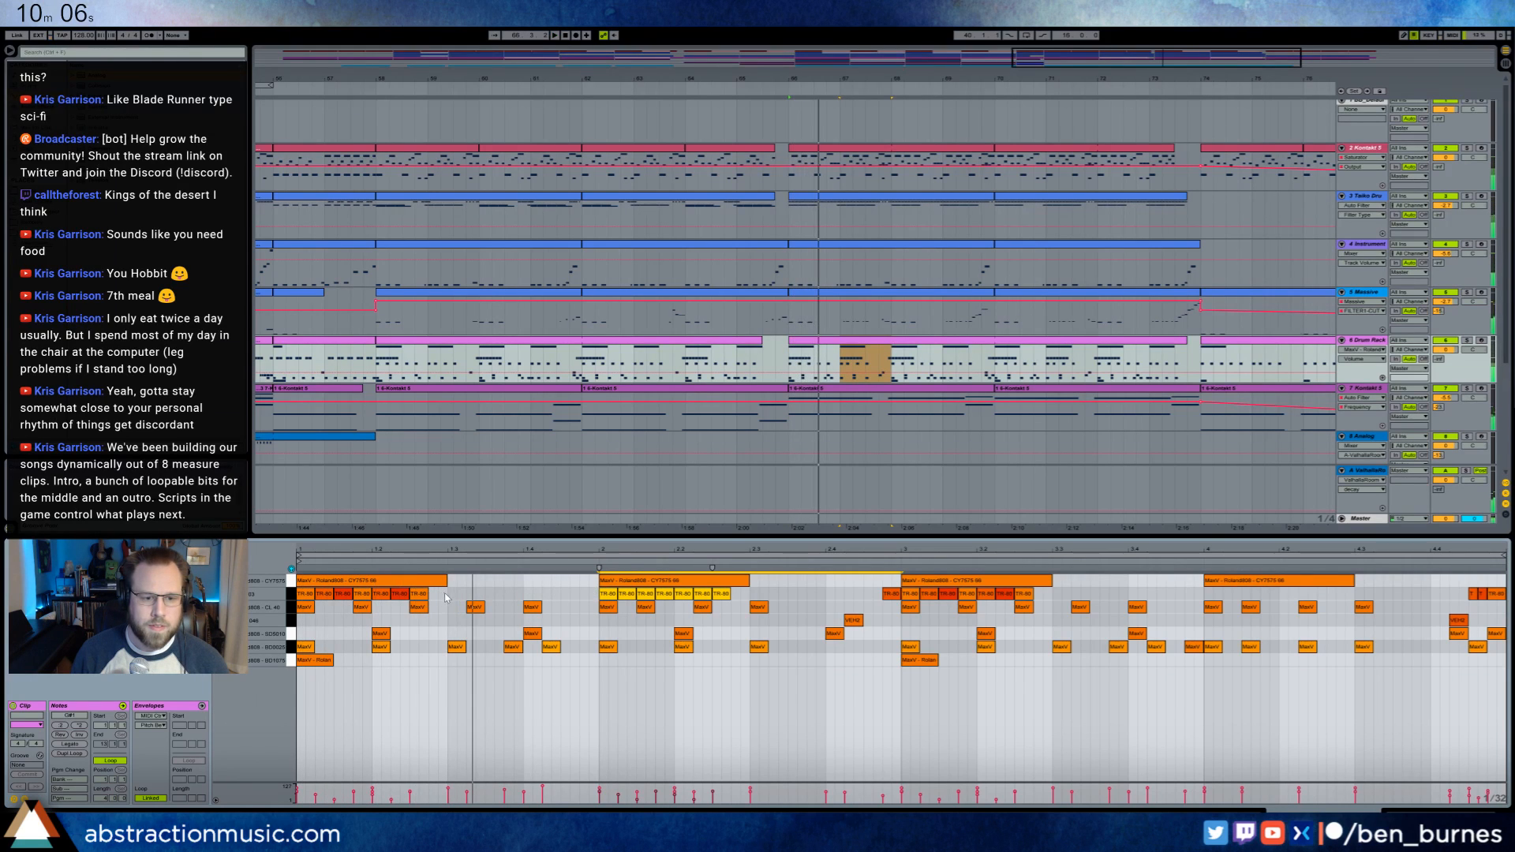
click(323, 596)
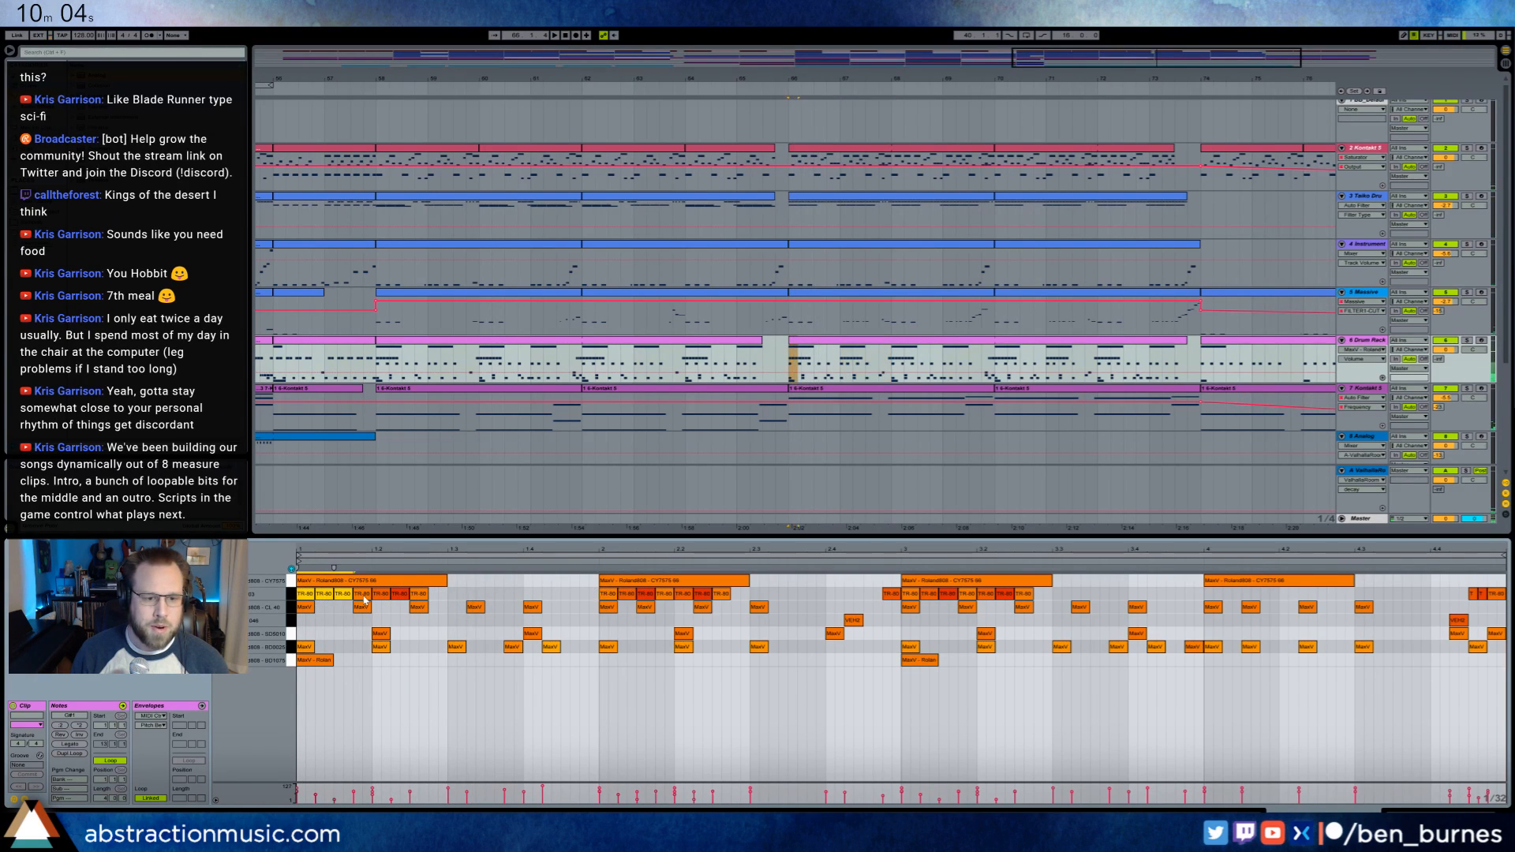
key(ctrl+d)
key(ctrl+d)
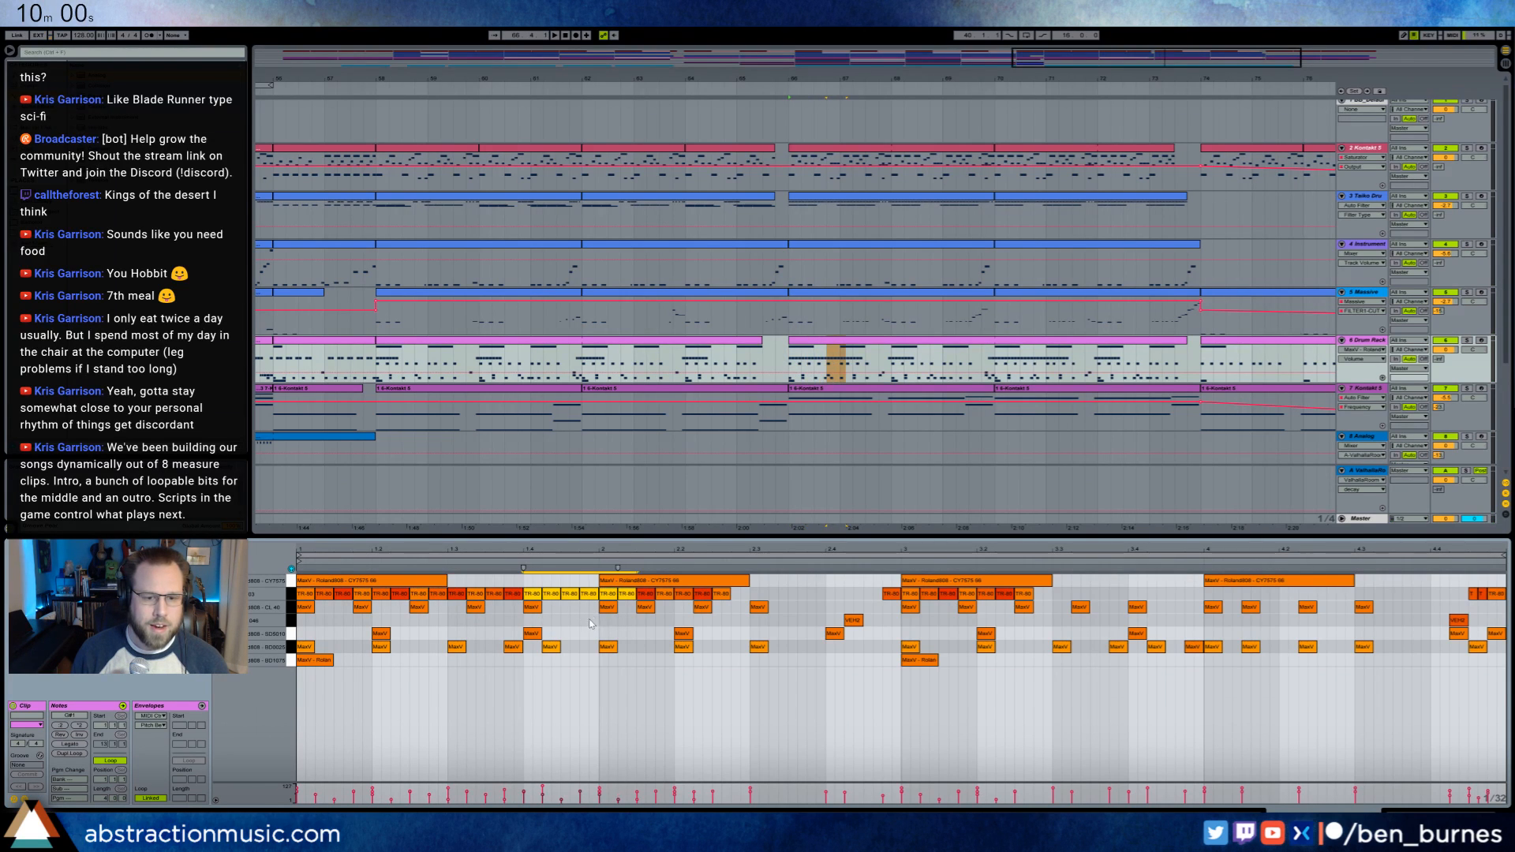
- Copy the full first bar of TR-80 hits across the second and third bars, and extend the 6 Drum Rack clip to bar 74
click(594, 606)
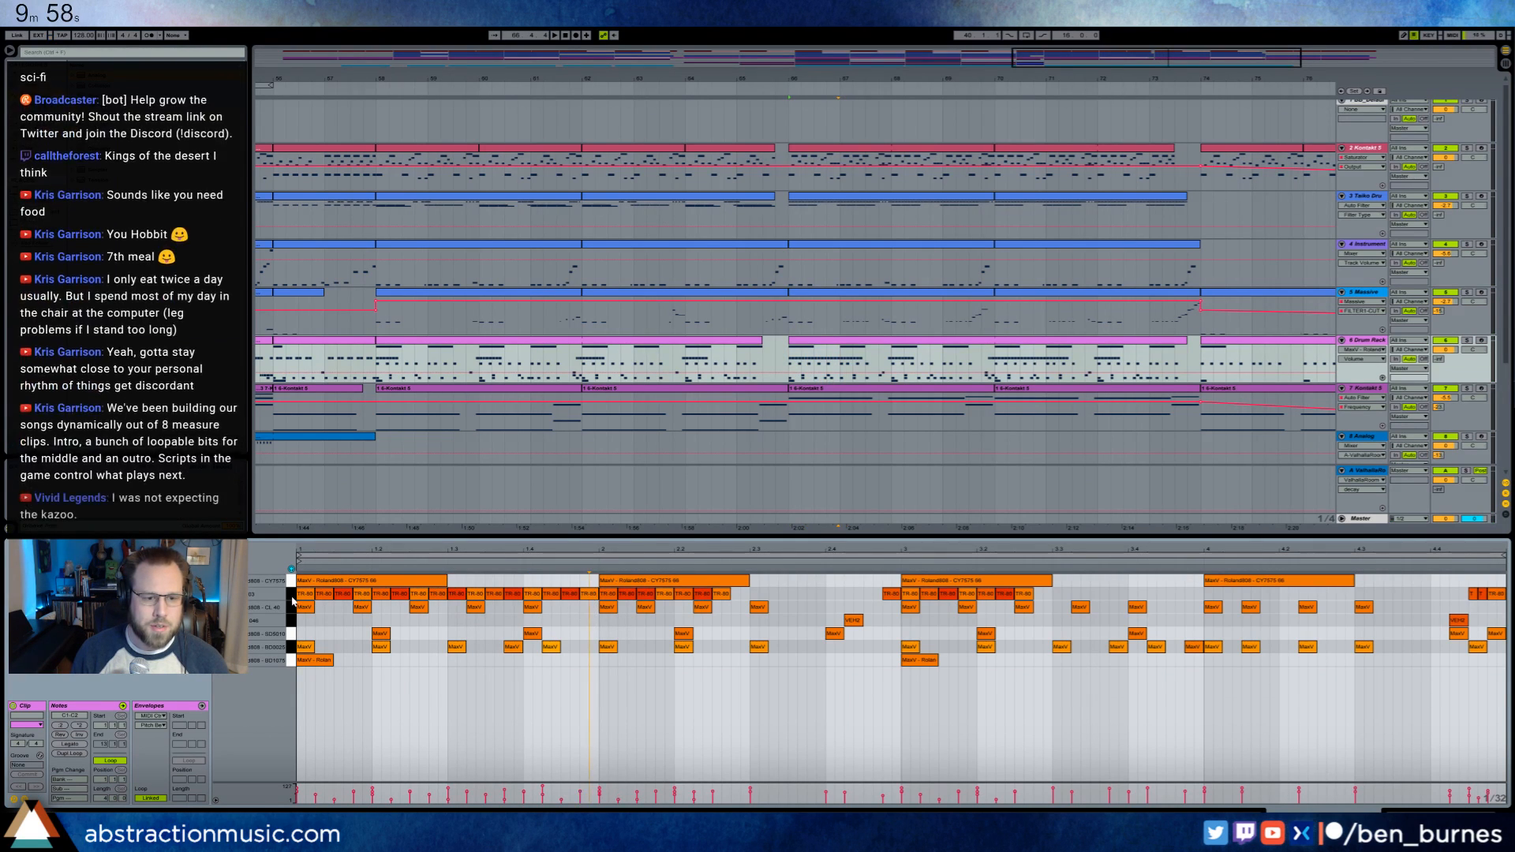
drag(584, 606, 307, 599)
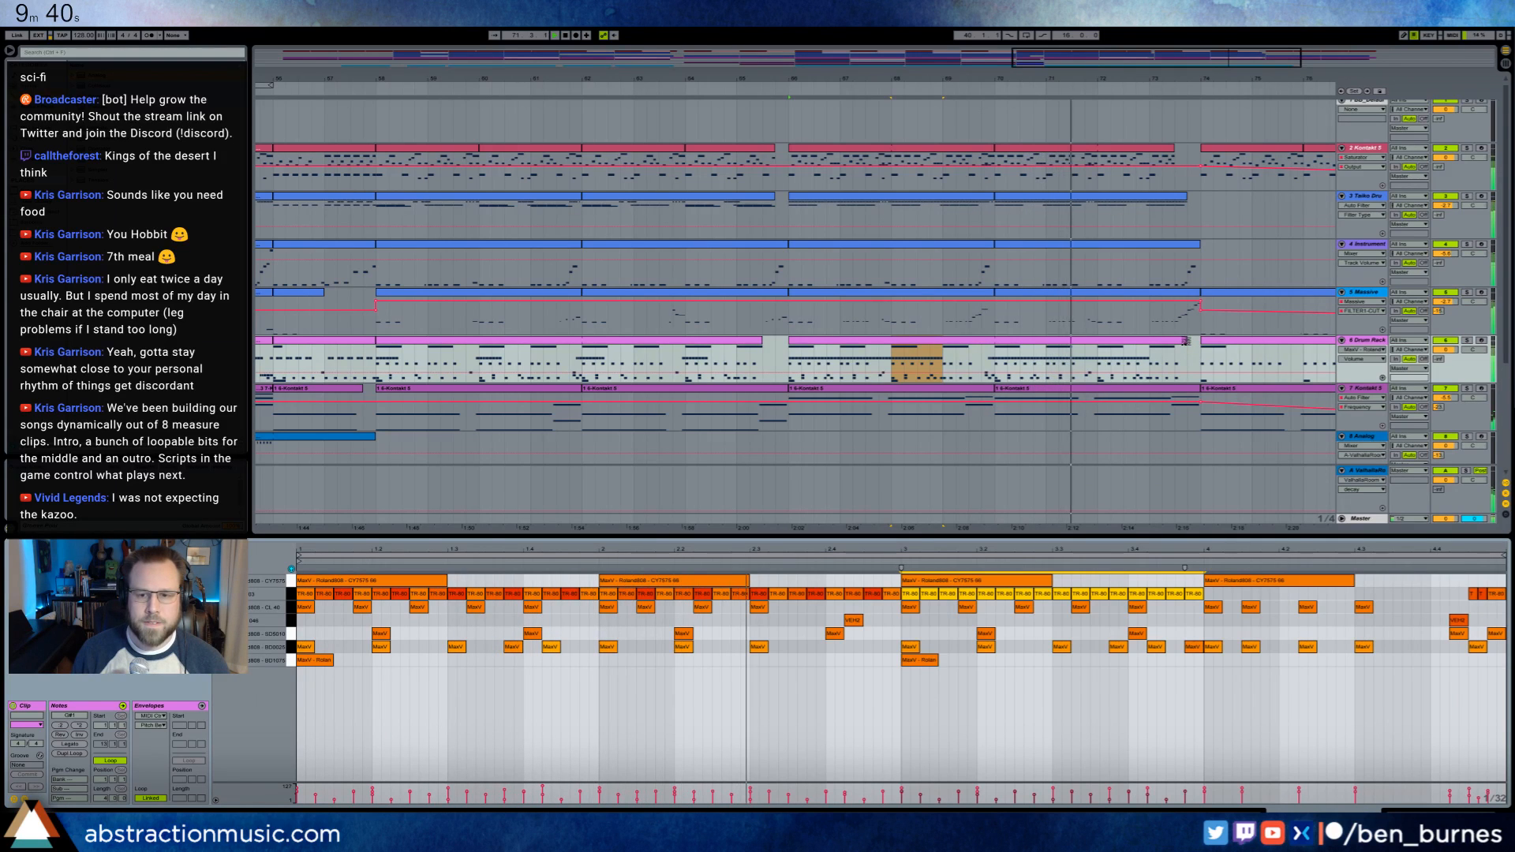
click(1196, 341)
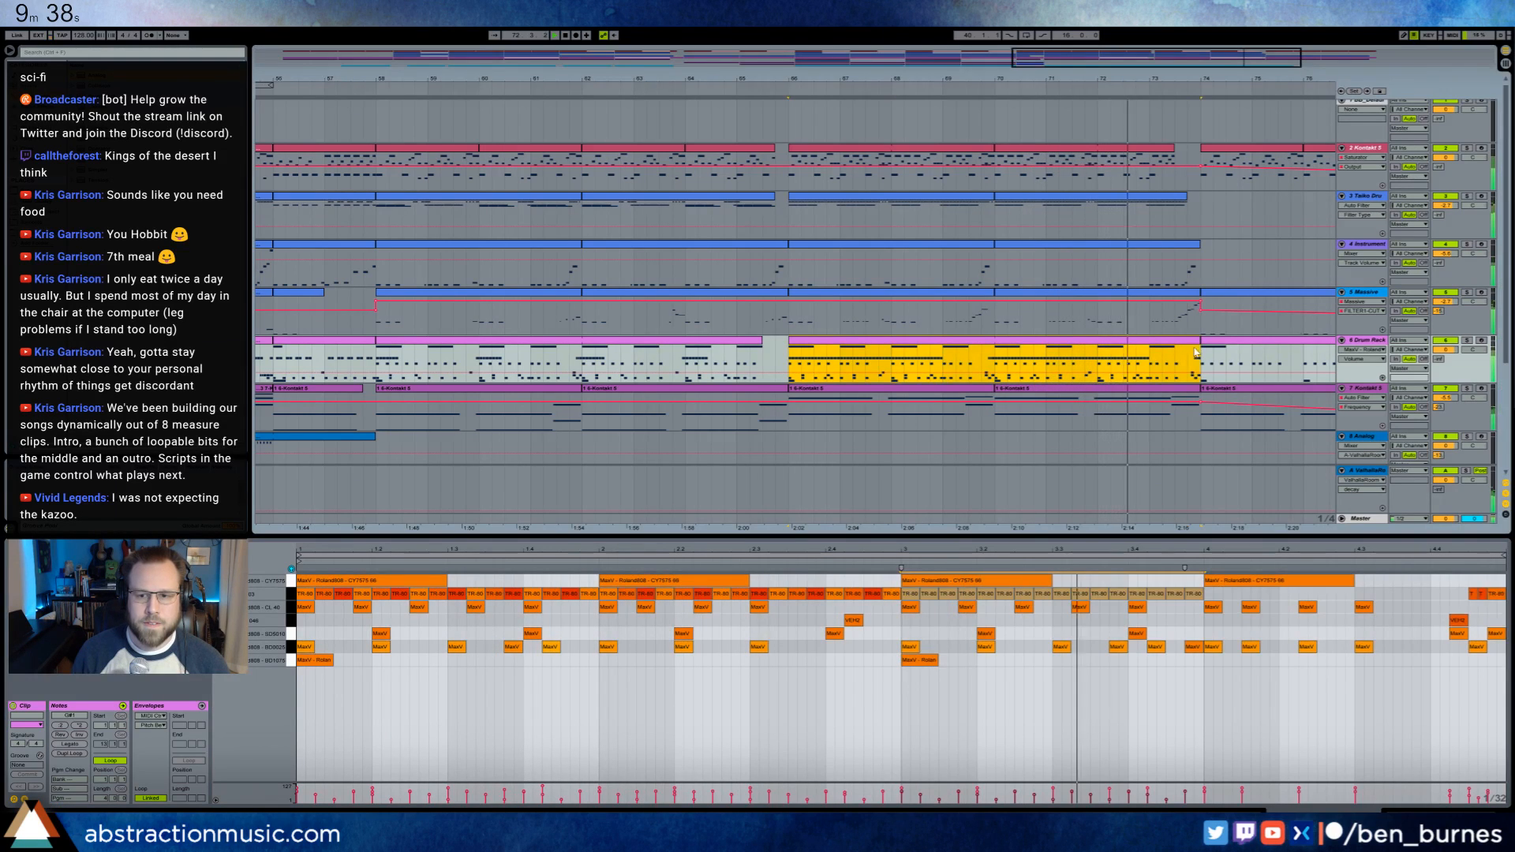
- Add a TR-80 hit on the first beat of the 6 Drum Rack clip at bar 74
click(1195, 357)
drag(1194, 357, 1197, 358)
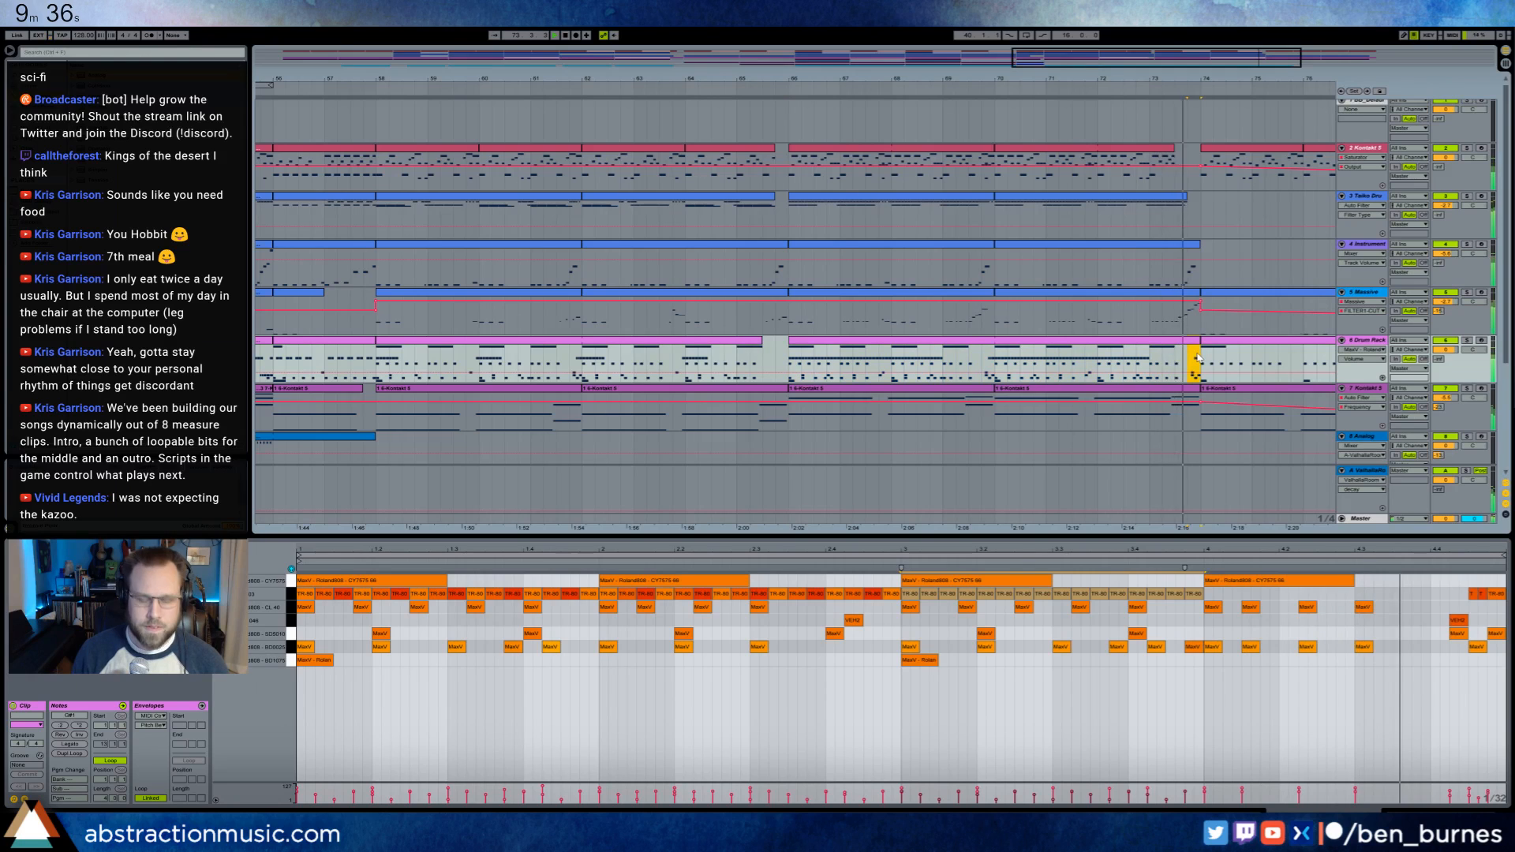
click(1214, 341)
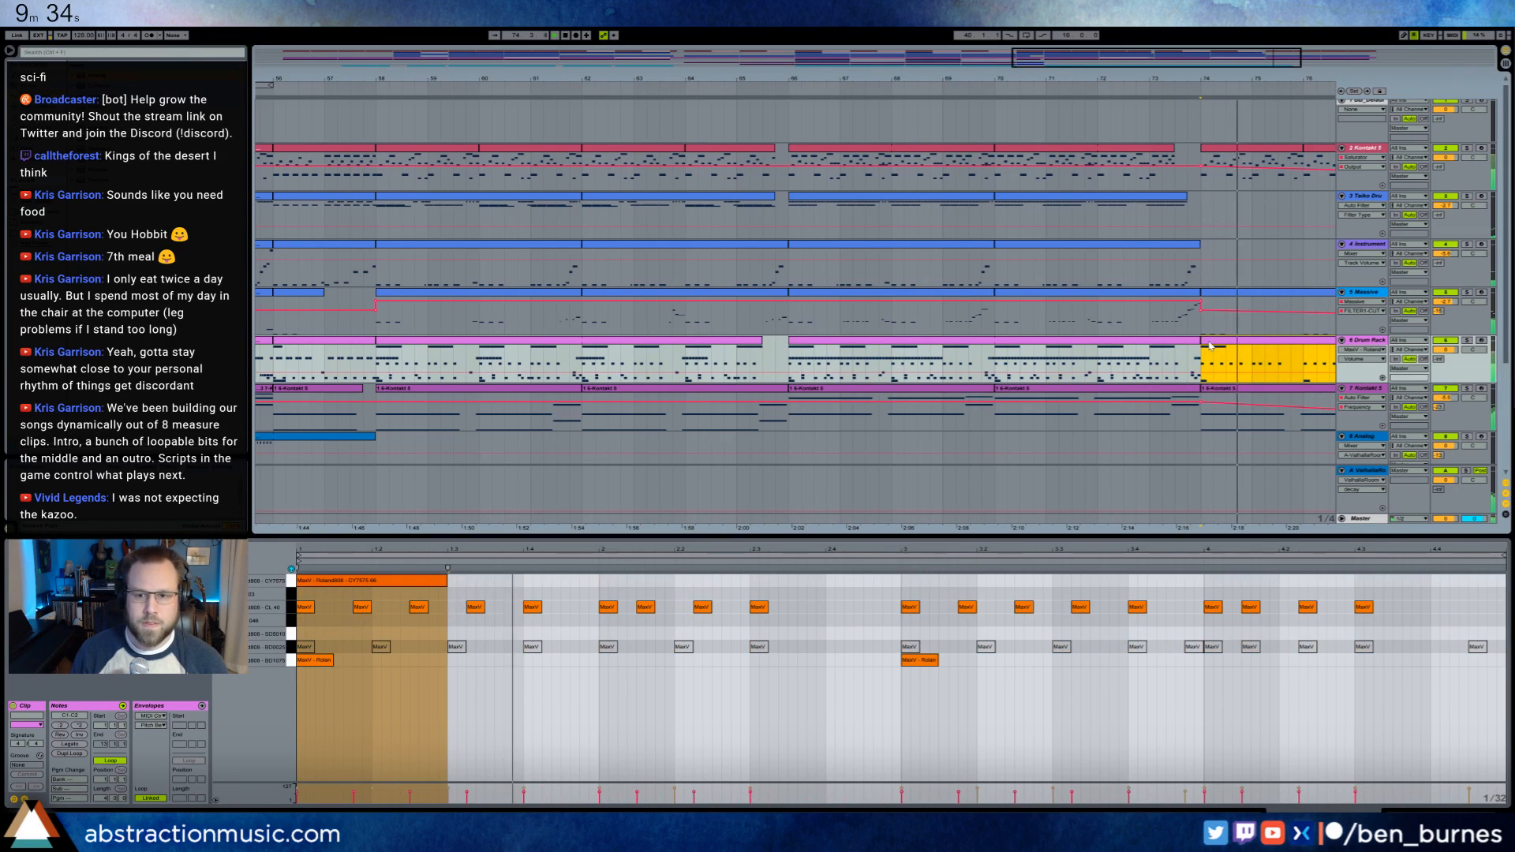
double_click(308, 593)
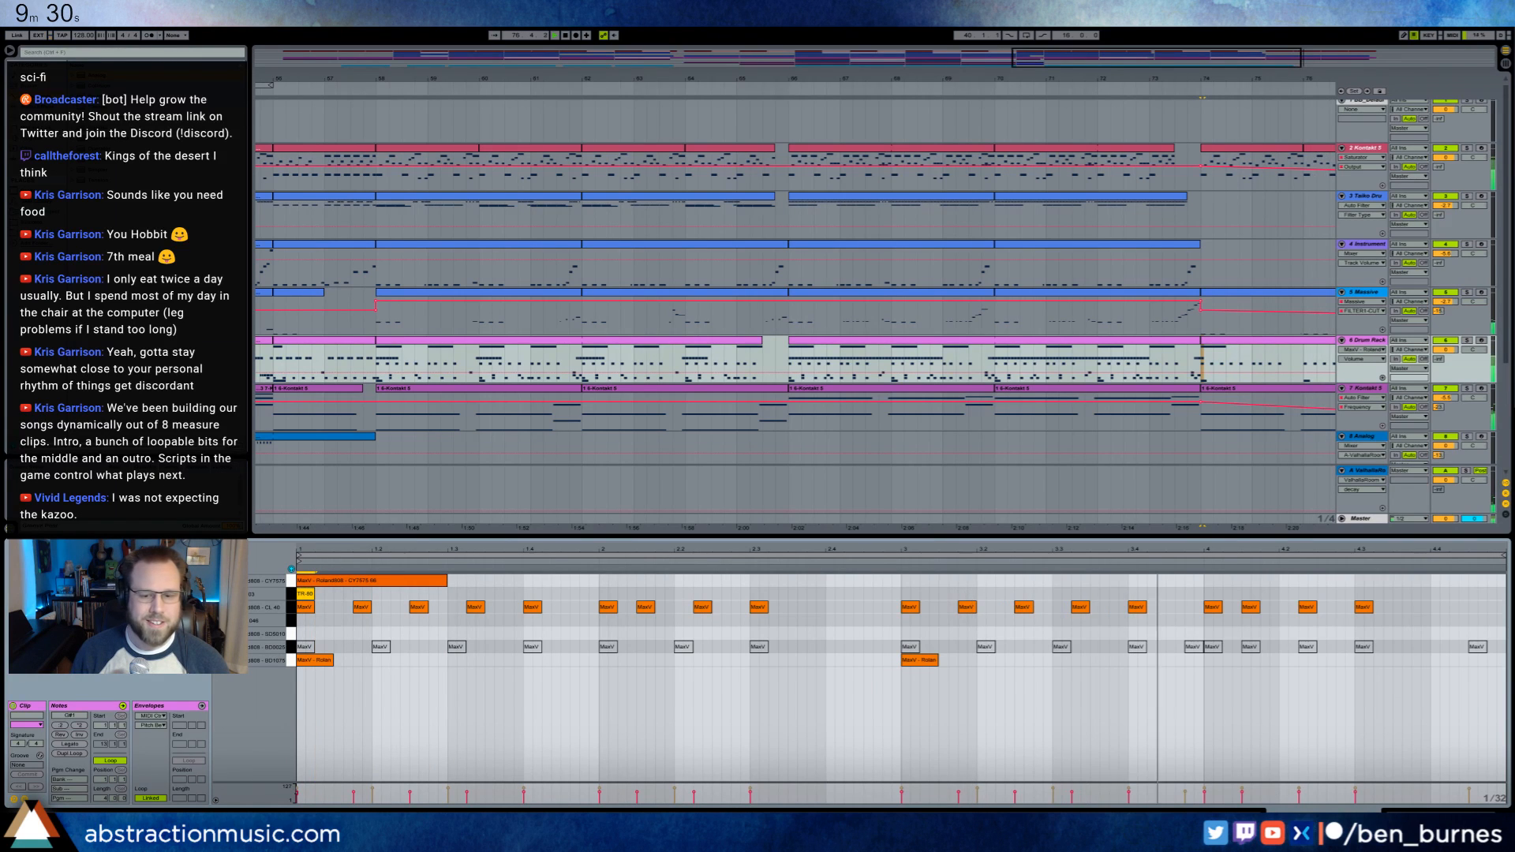
key(shift+Tab)
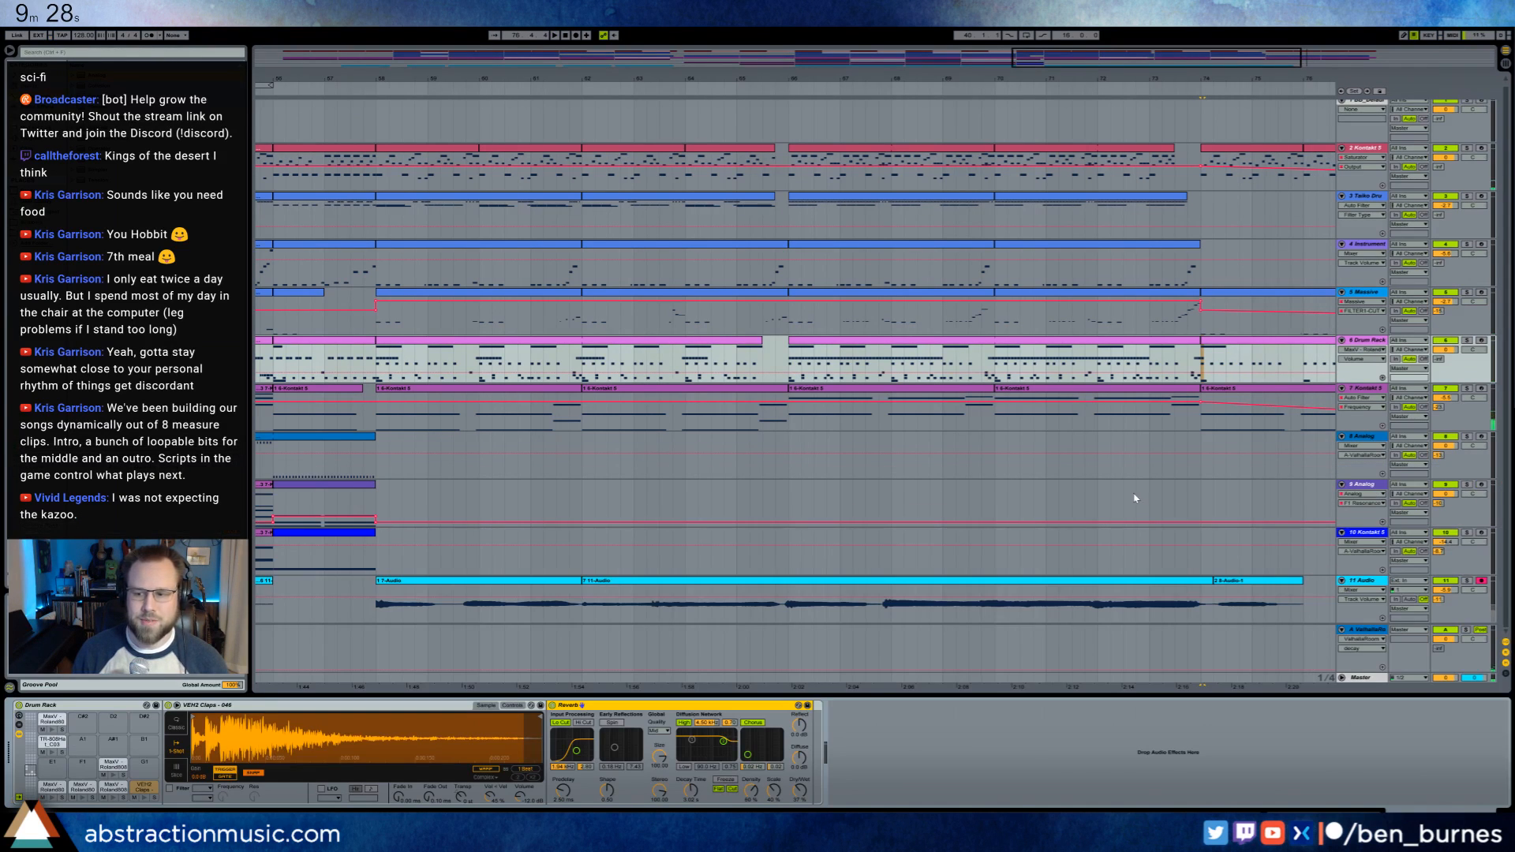
- Consolidate the 5 Massive clips from bar 58 to bar 74 into a single clip and open it
drag(1080, 62, 1081, 22)
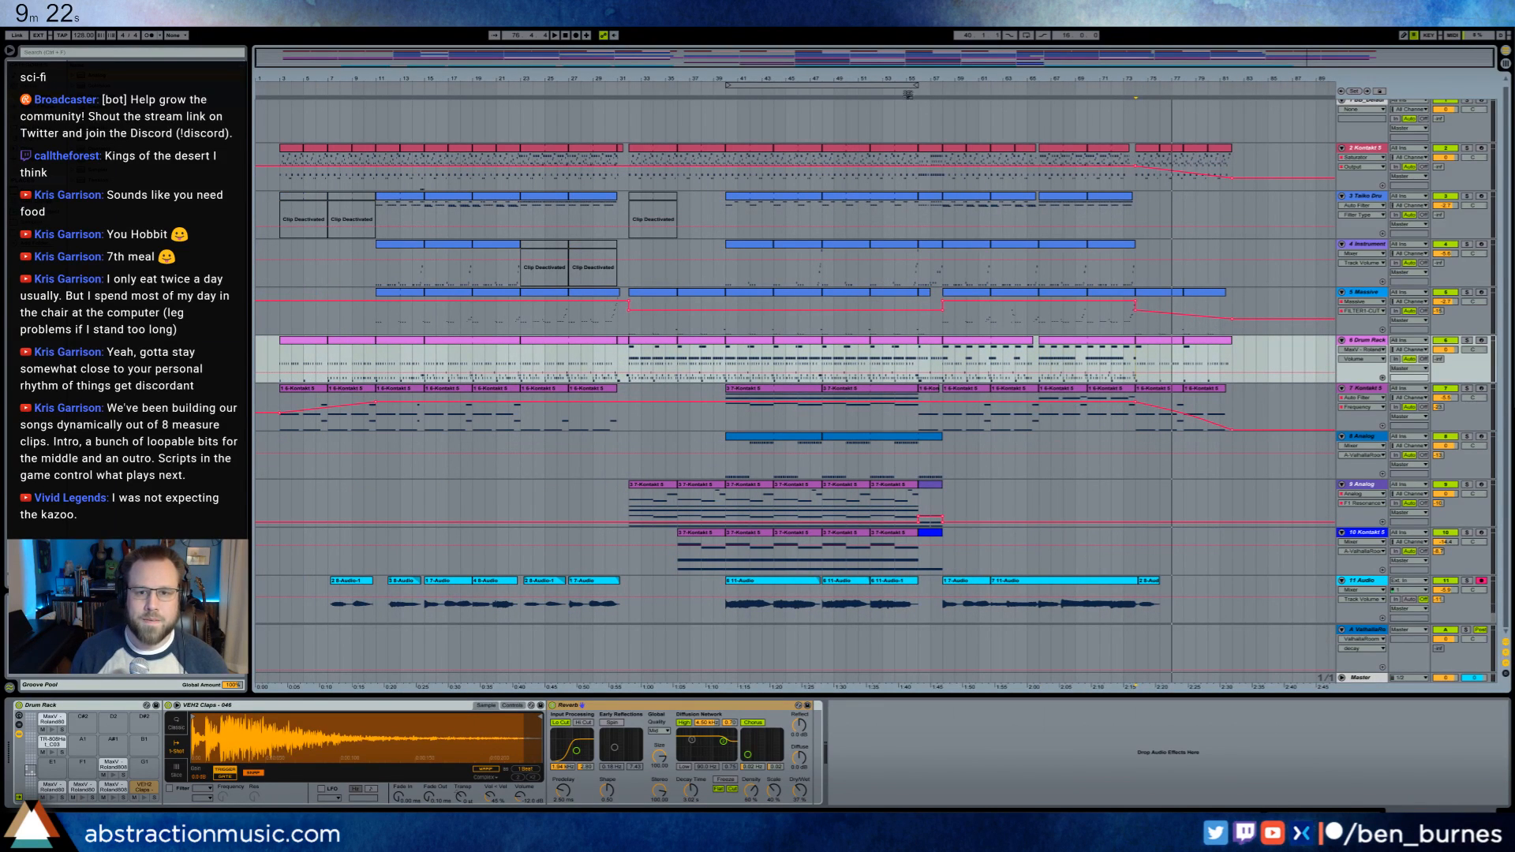
click(881, 92)
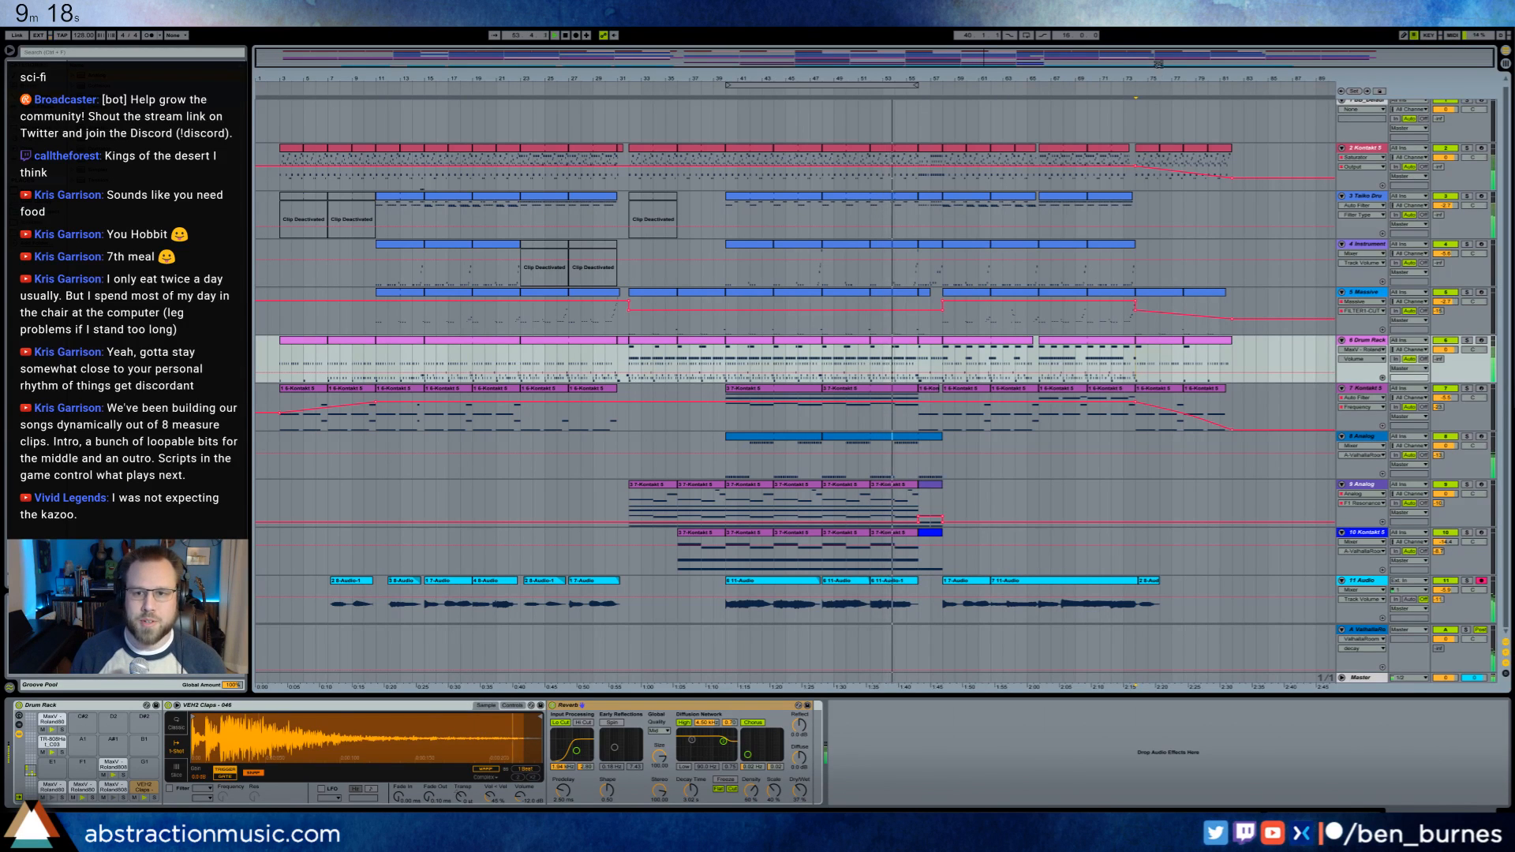
drag(1159, 65, 1238, 93)
click(740, 294)
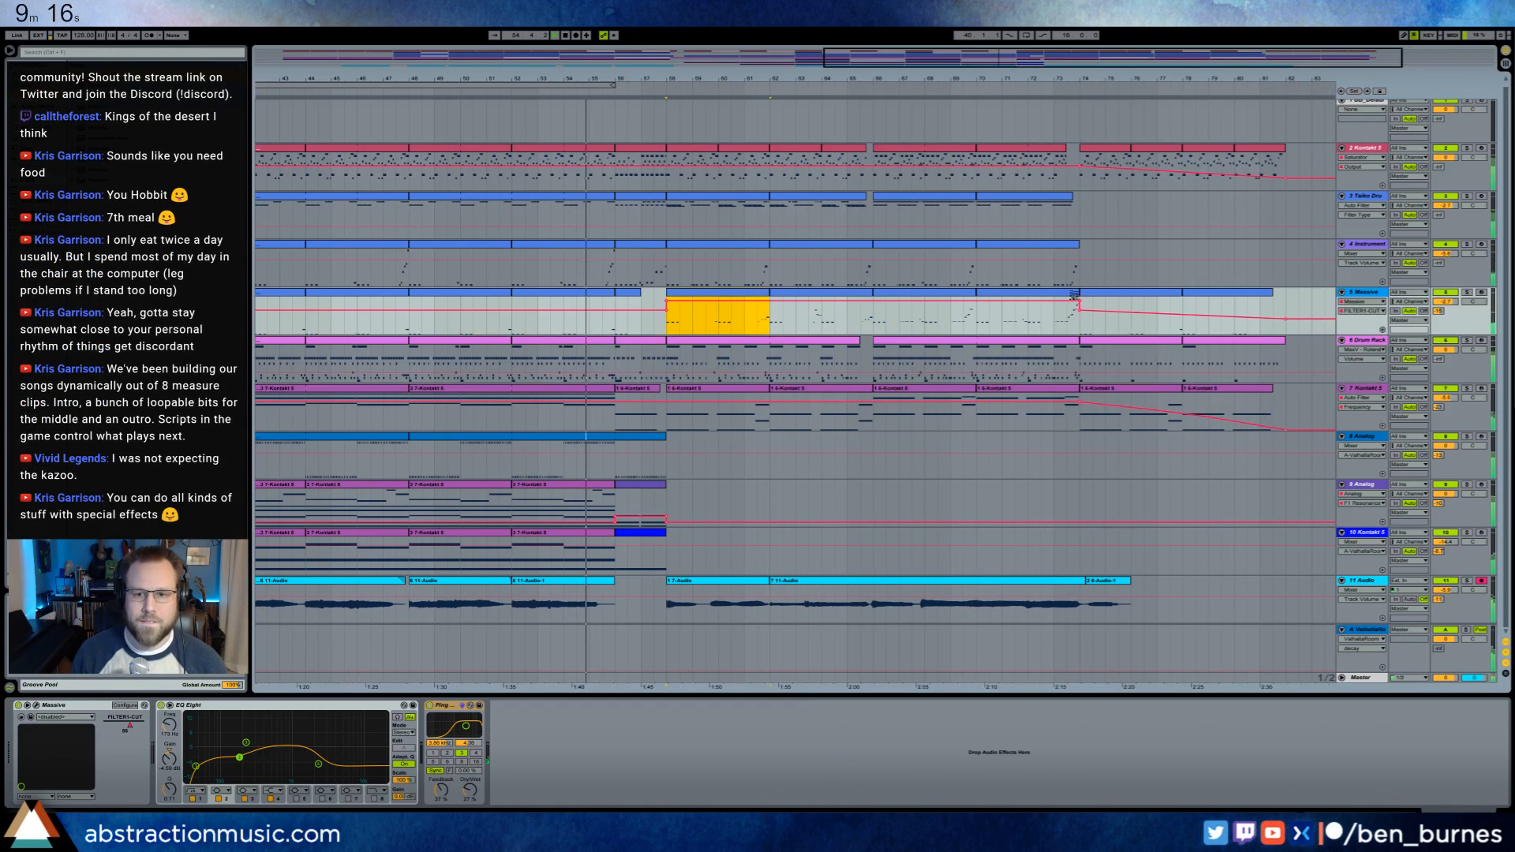
shift+click(1073, 295)
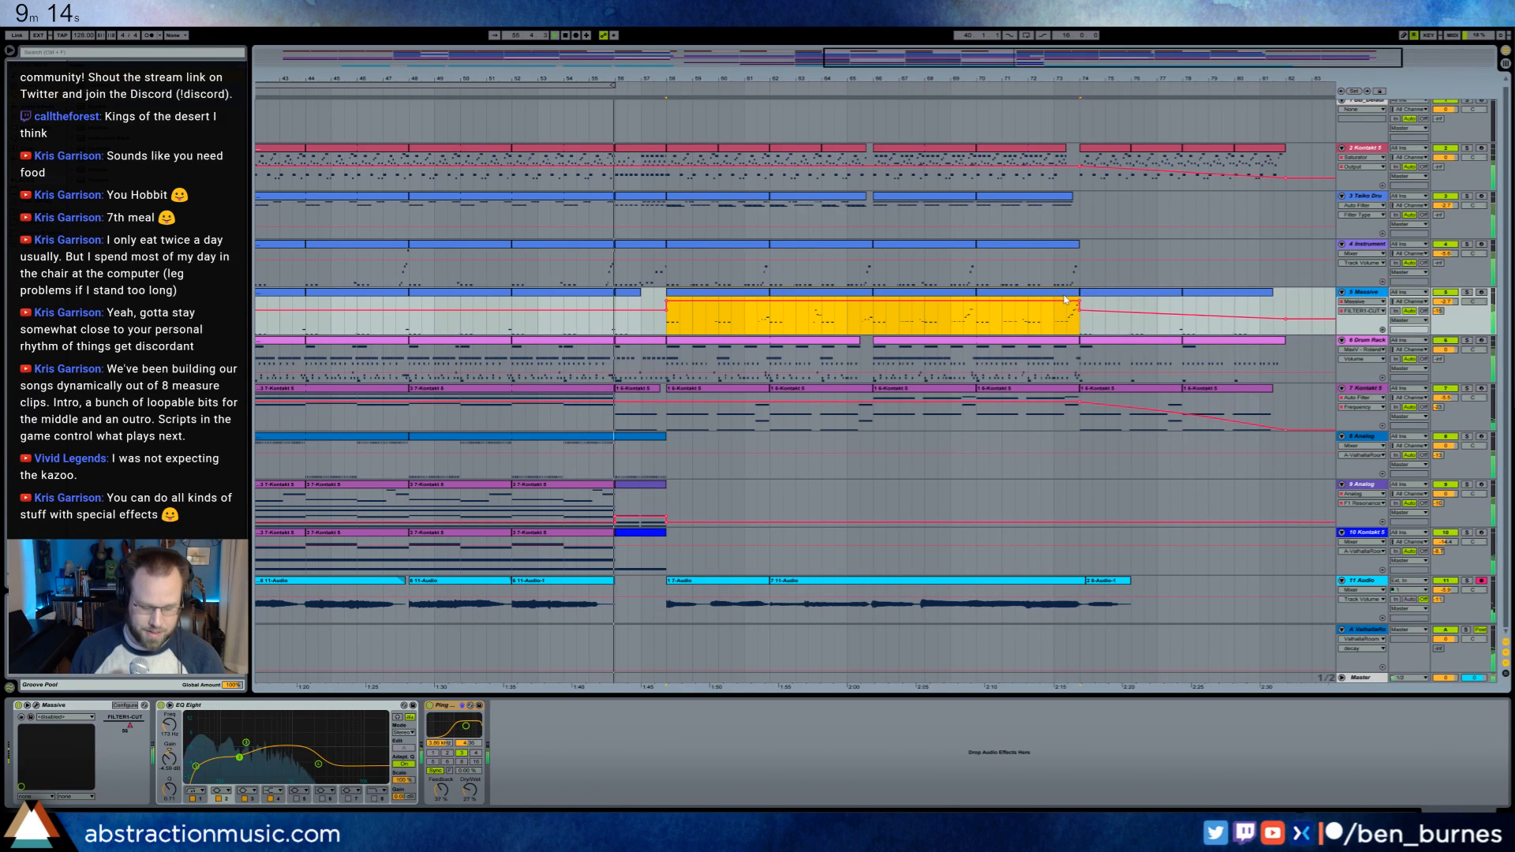
double_click(753, 296)
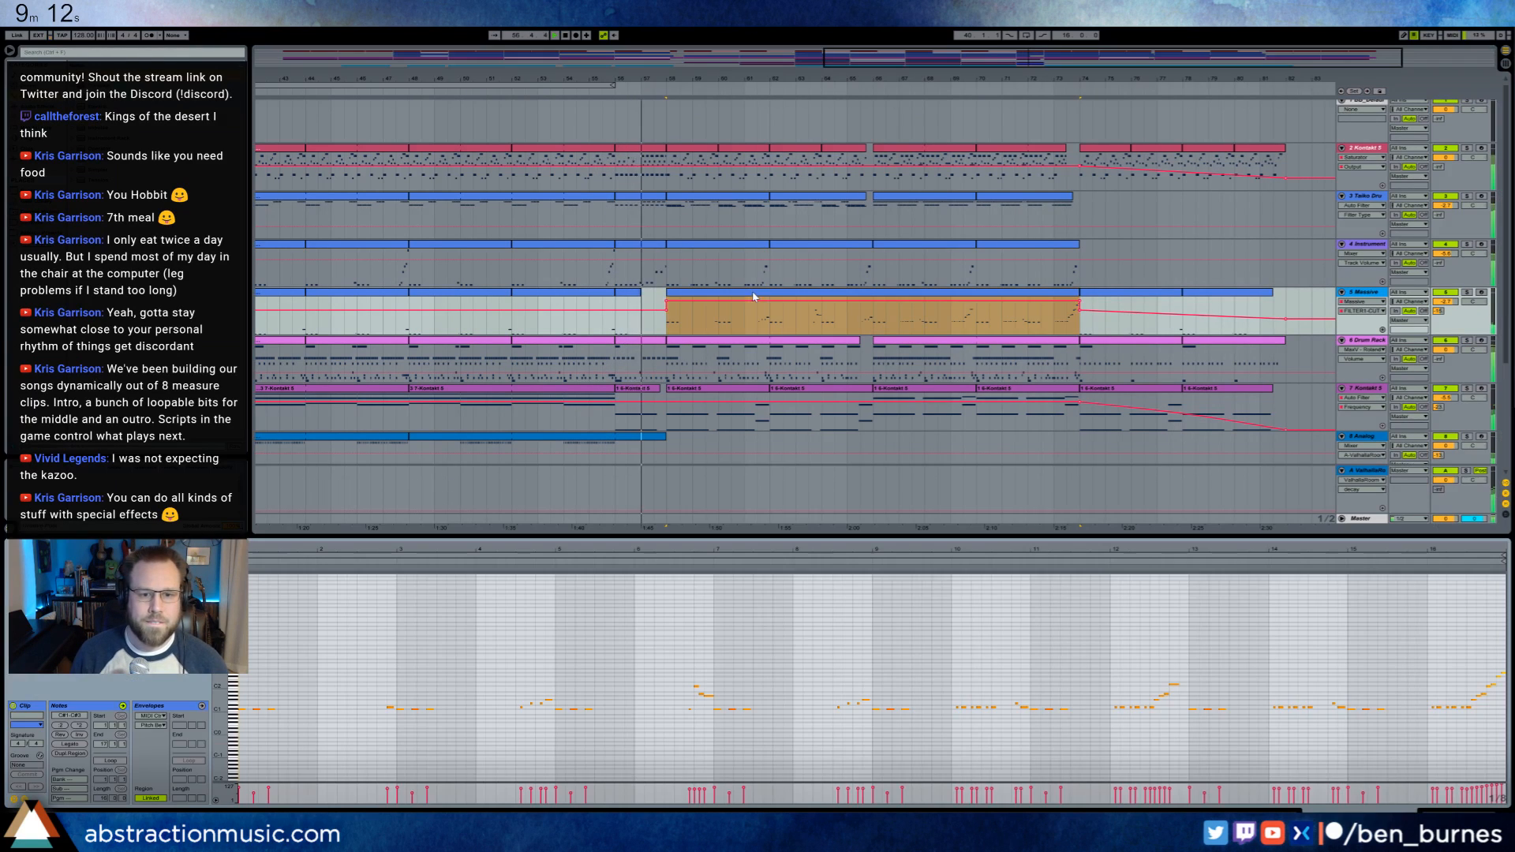
- Add a clap hit just before the second bar of the 6 Drum Rack clip at bar 56
double_click(642, 341)
click(872, 621)
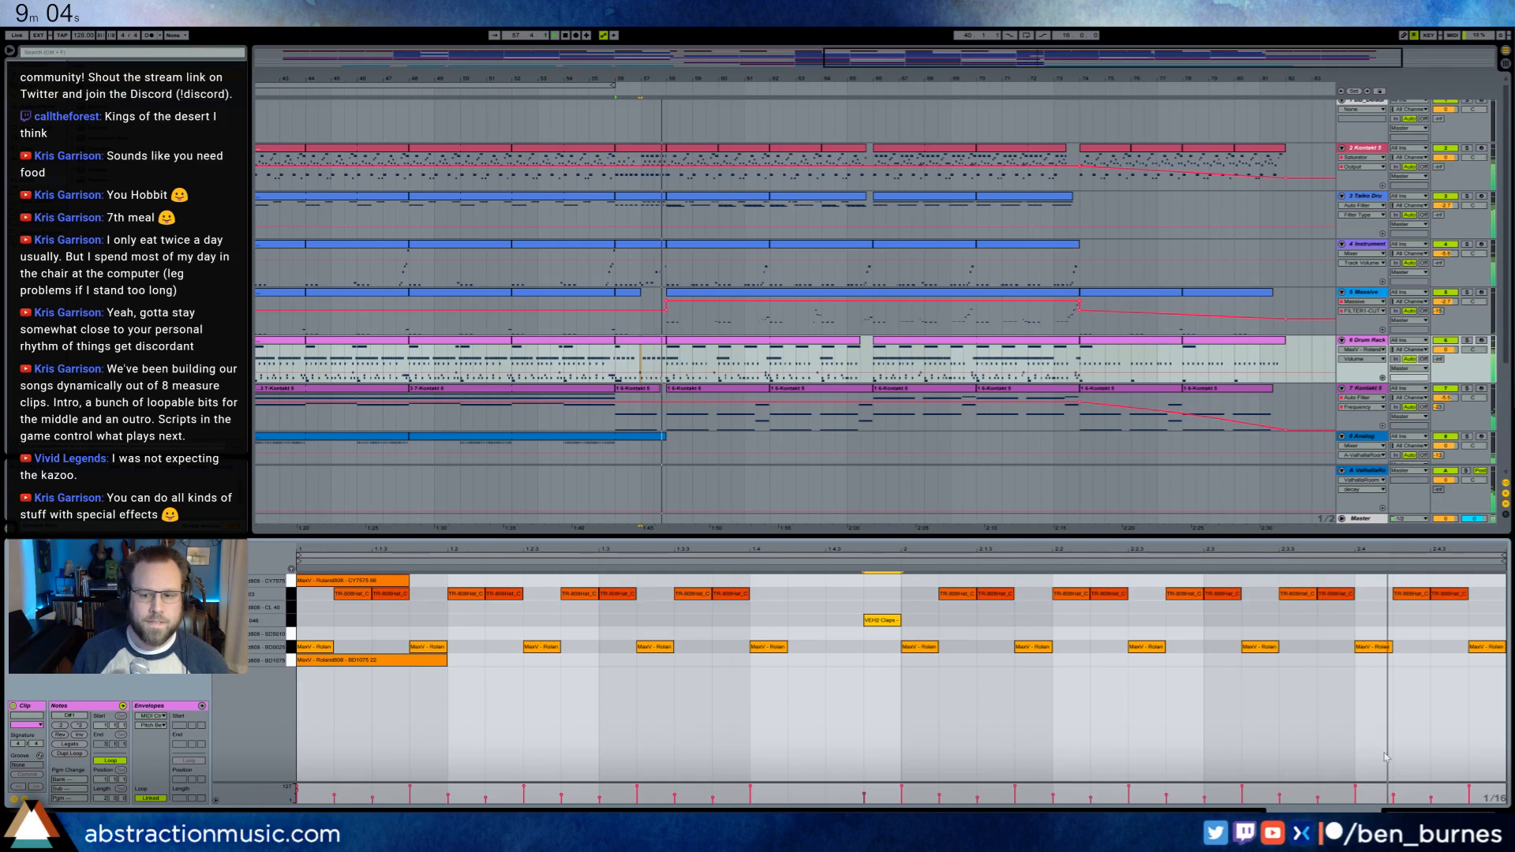
key(shift+Tab)
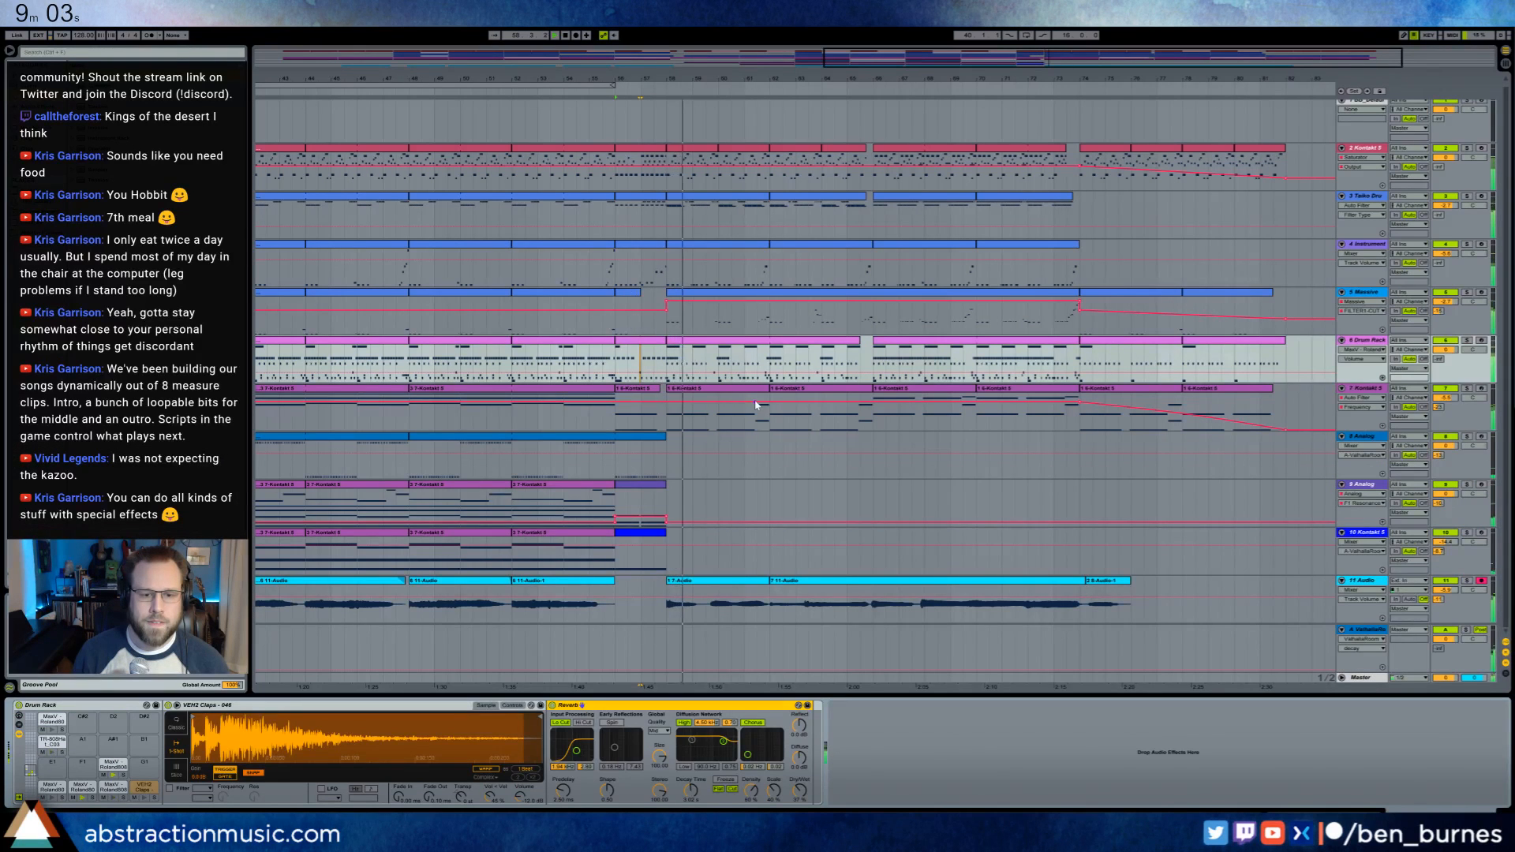
- Raise the 9 Analog filter frequency automation at the end of the ramp into bar 58, and play the transition
click(647, 532)
click(649, 485)
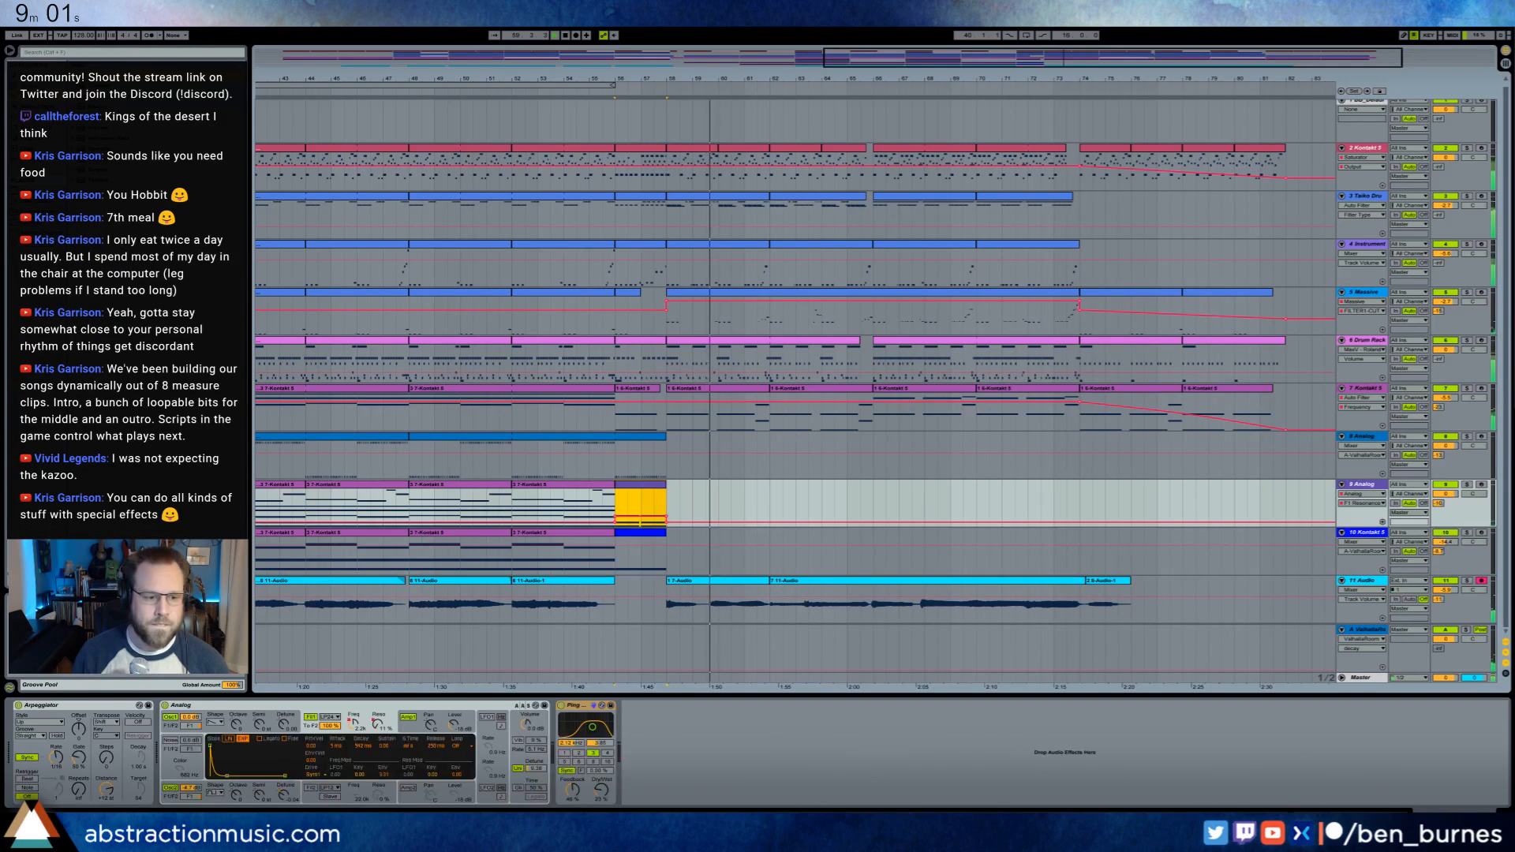
click(354, 724)
click(673, 499)
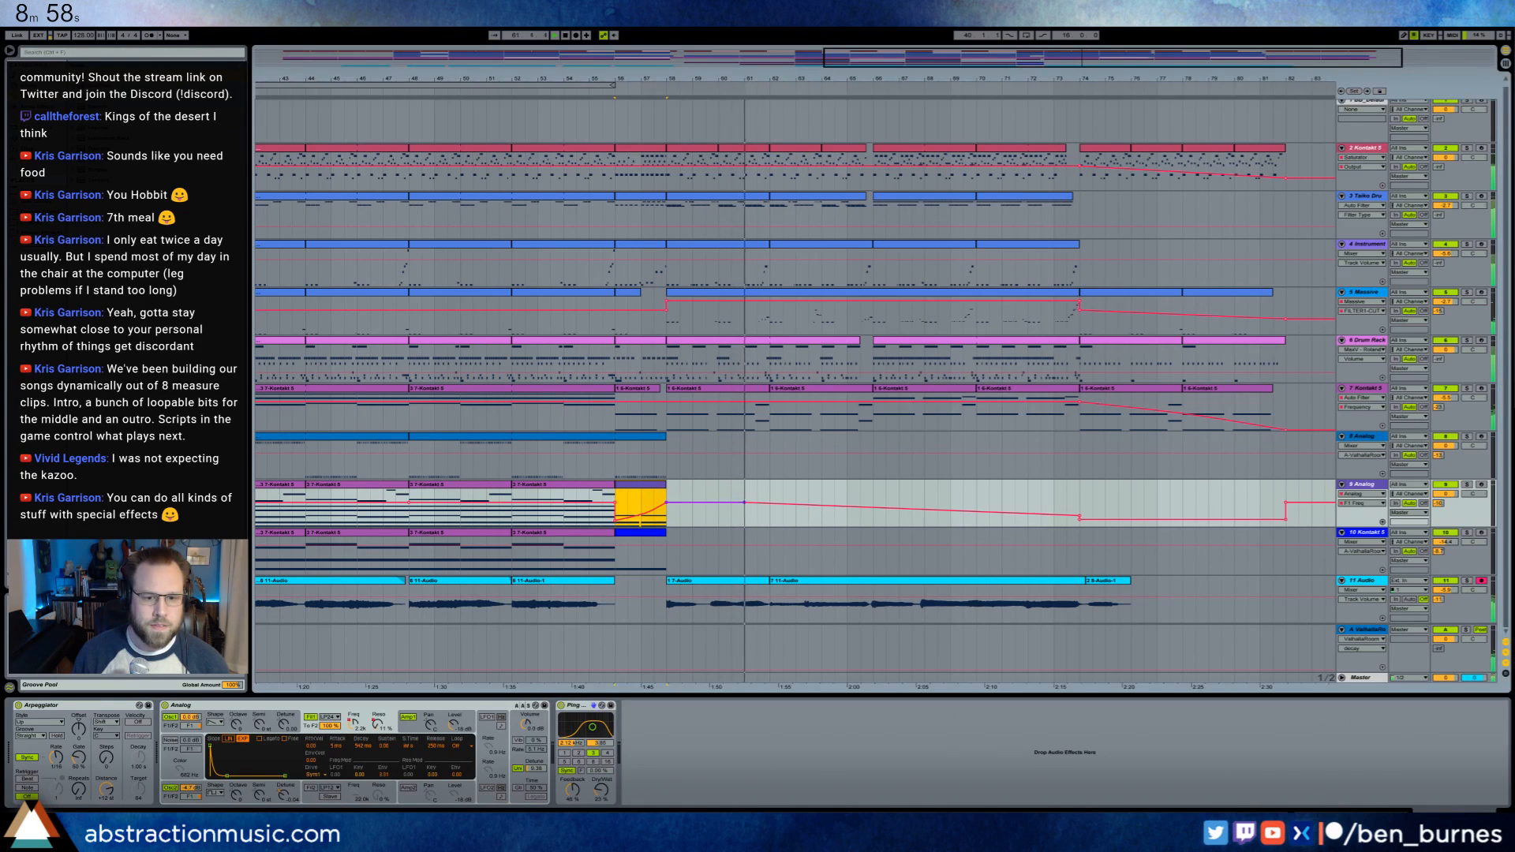
drag(673, 499, 662, 192)
click(614, 101)
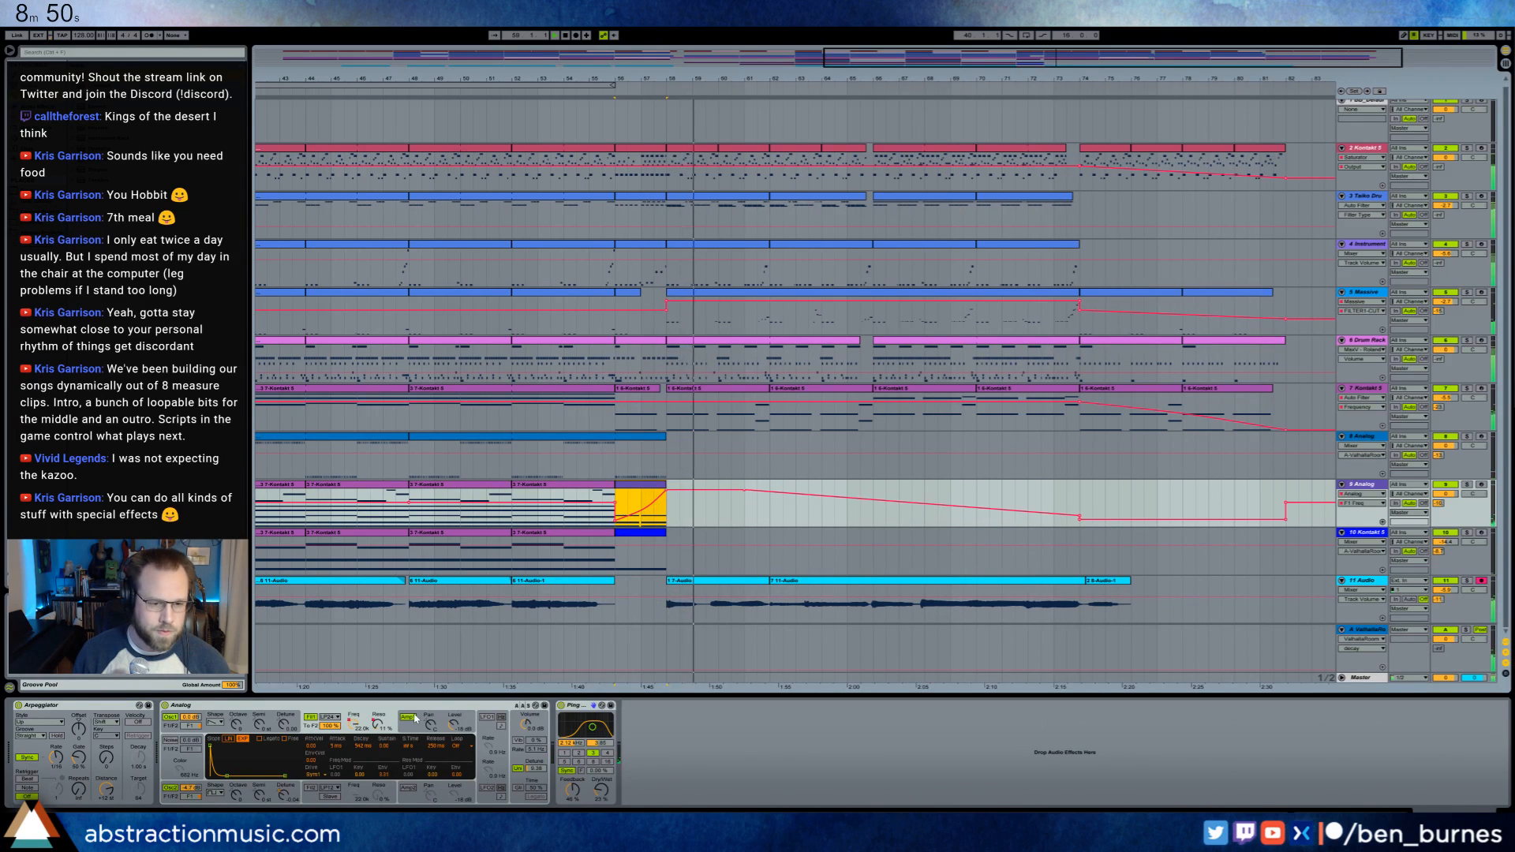
- Raise the 9 Analog filter resonance automation into bar 58 and bend its ramp into a late-rising curve
click(378, 724)
click(679, 509)
drag(667, 517, 666, 498)
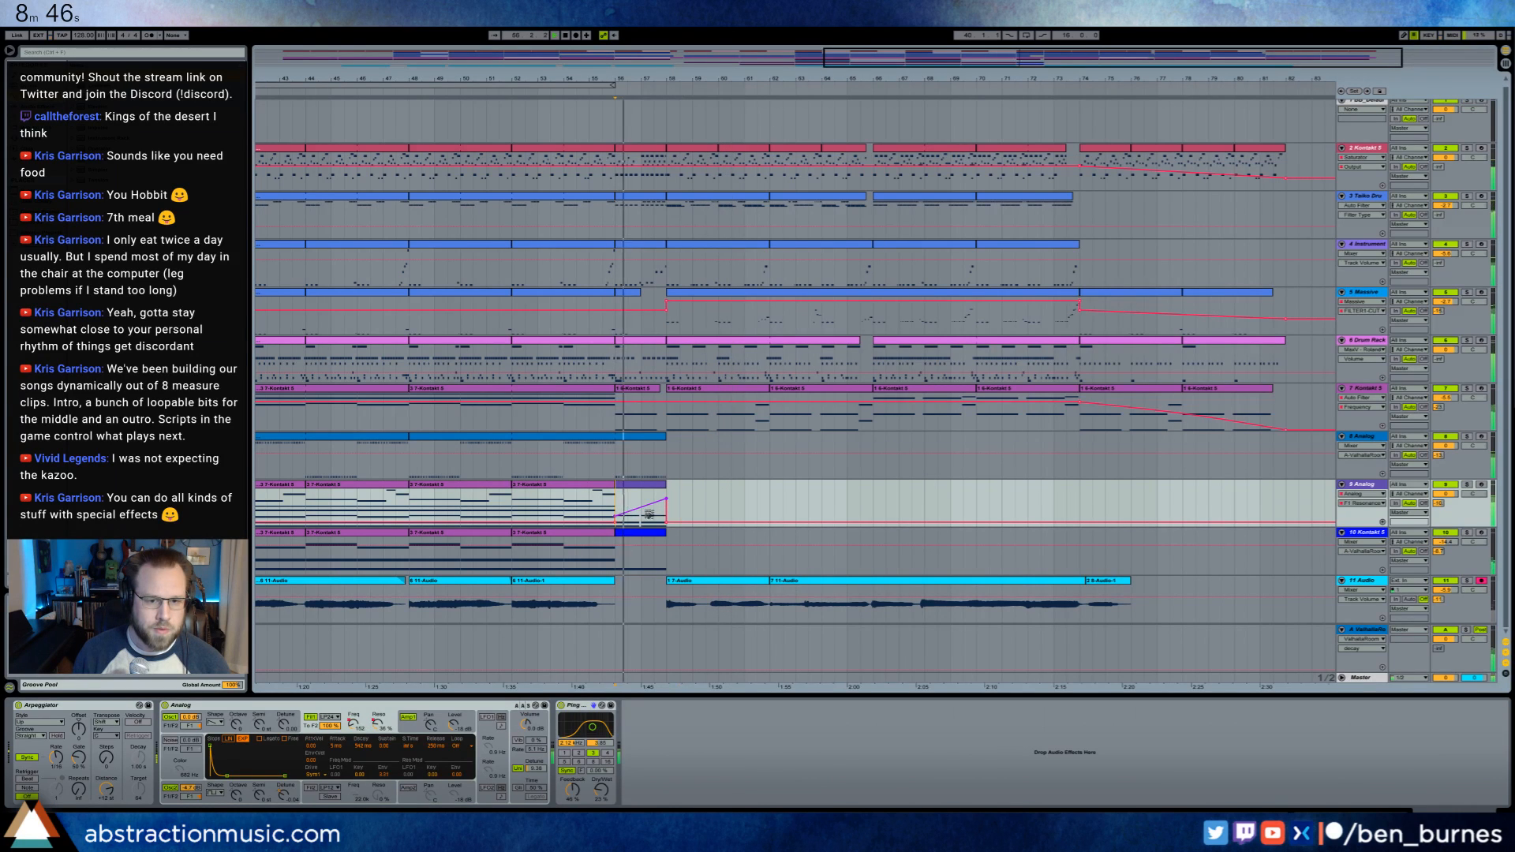
click(652, 509)
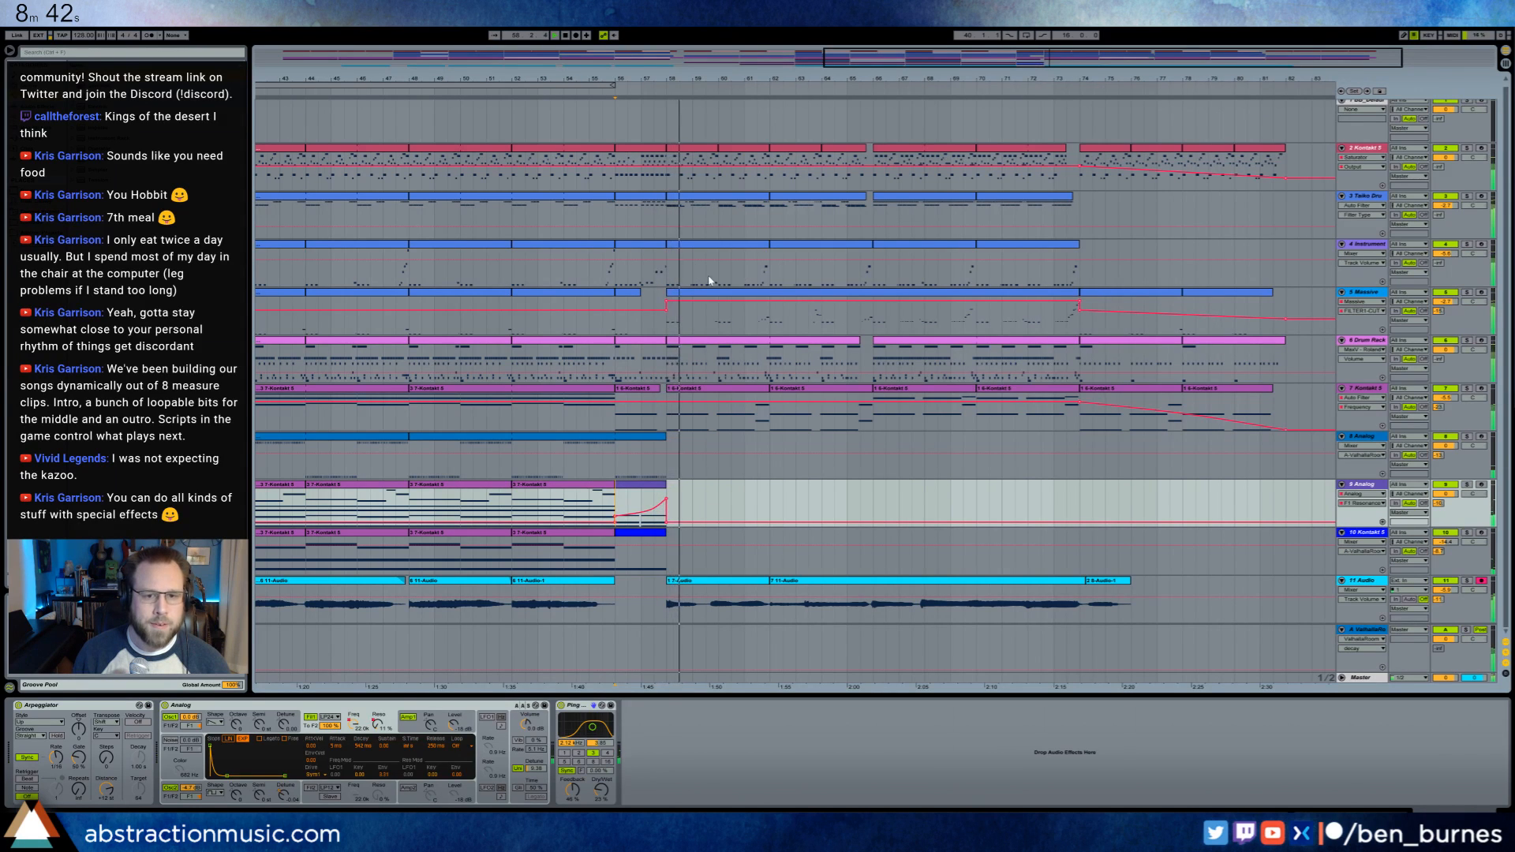
- Open the 5 Massive clip at bar 58 and raise the last note before its bar 9 by an octave
double_click(736, 295)
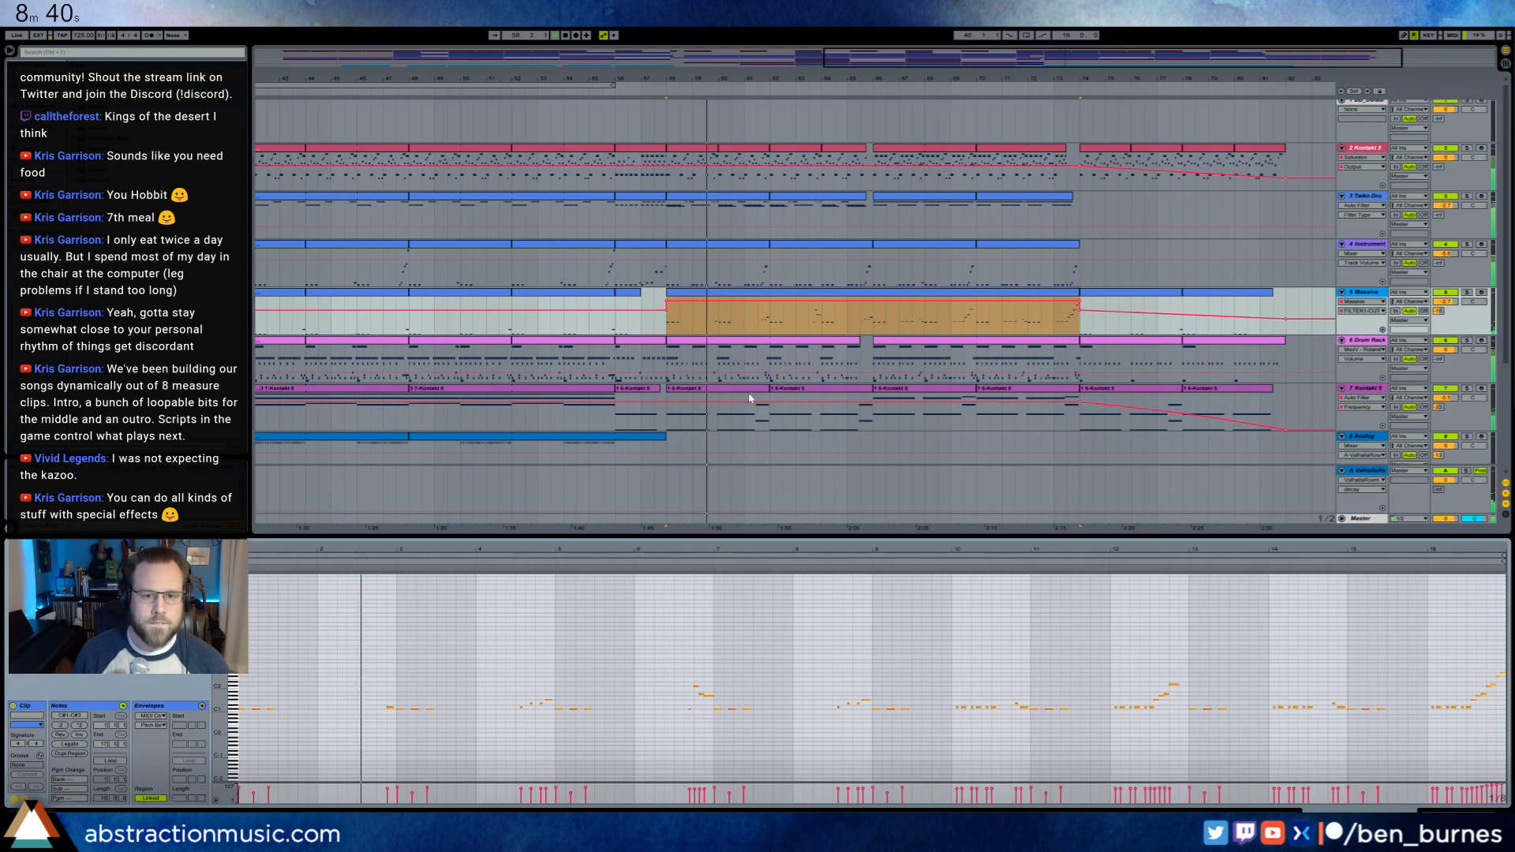
click(288, 671)
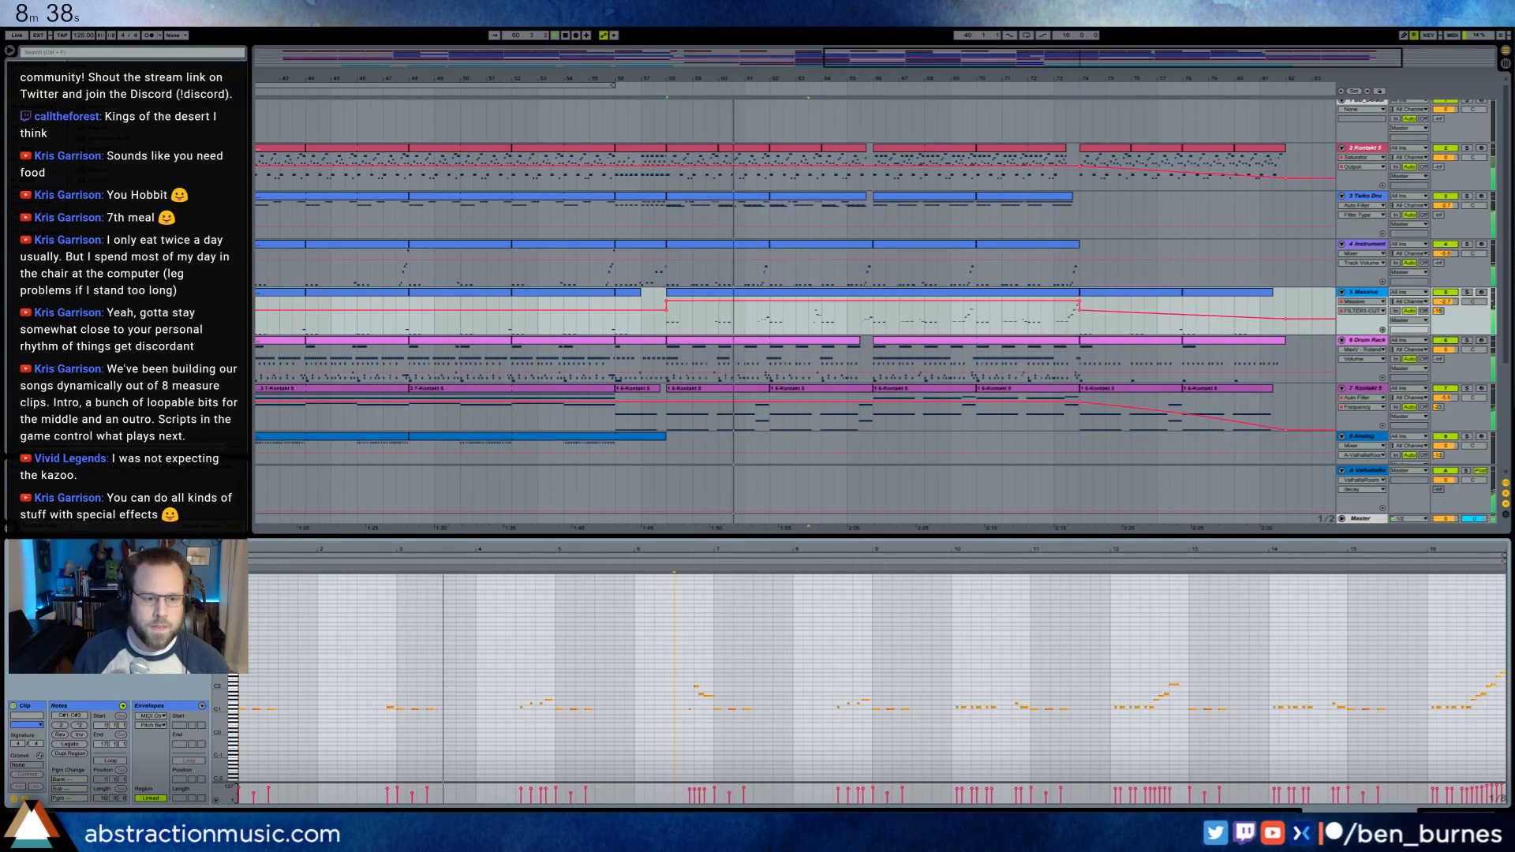
drag(219, 702, 265, 701)
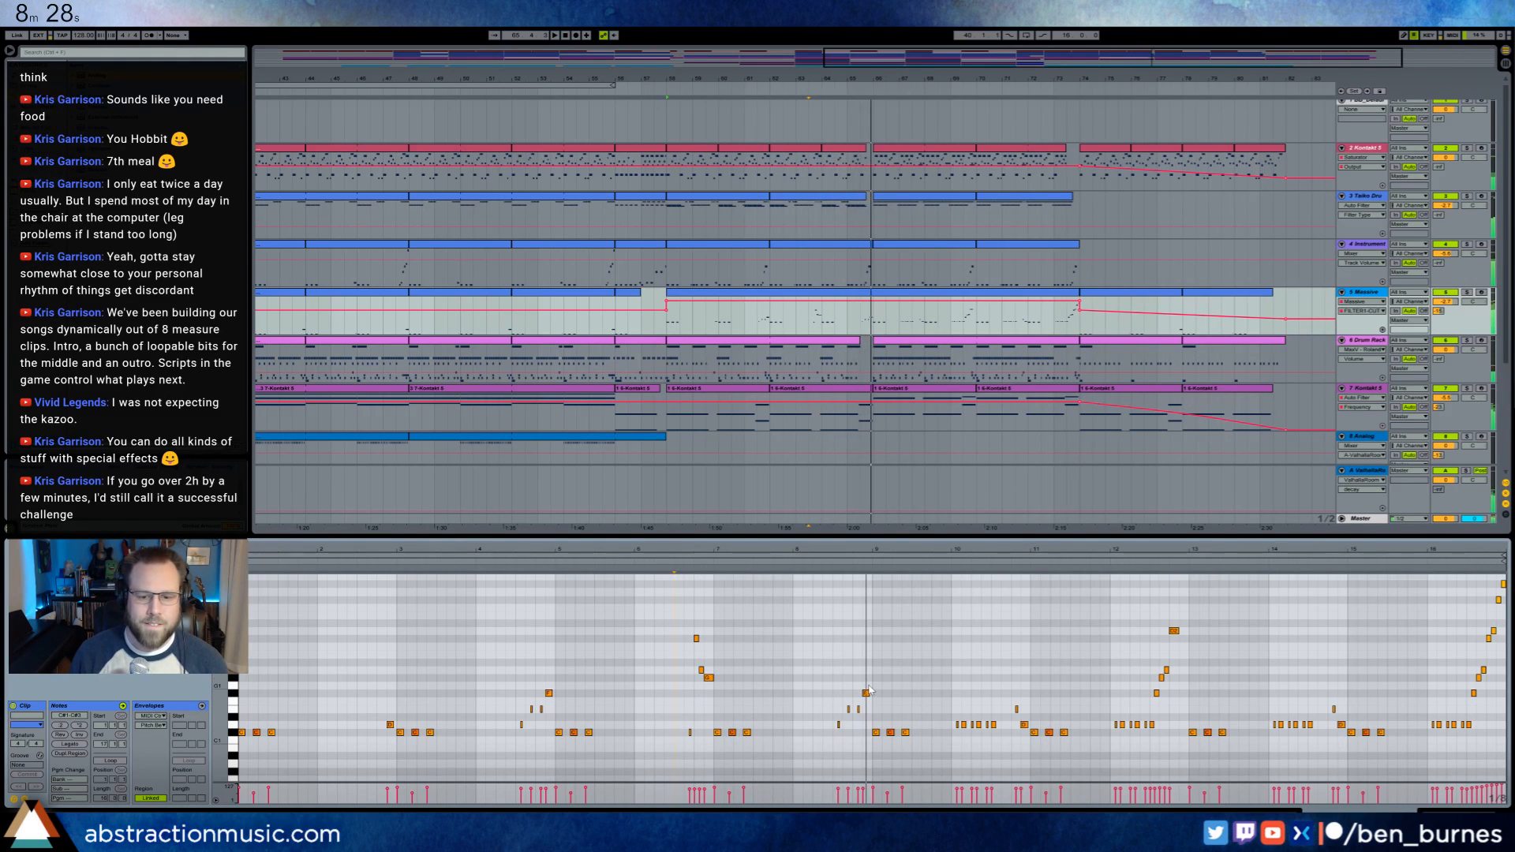
drag(890, 548, 892, 639)
click(820, 684)
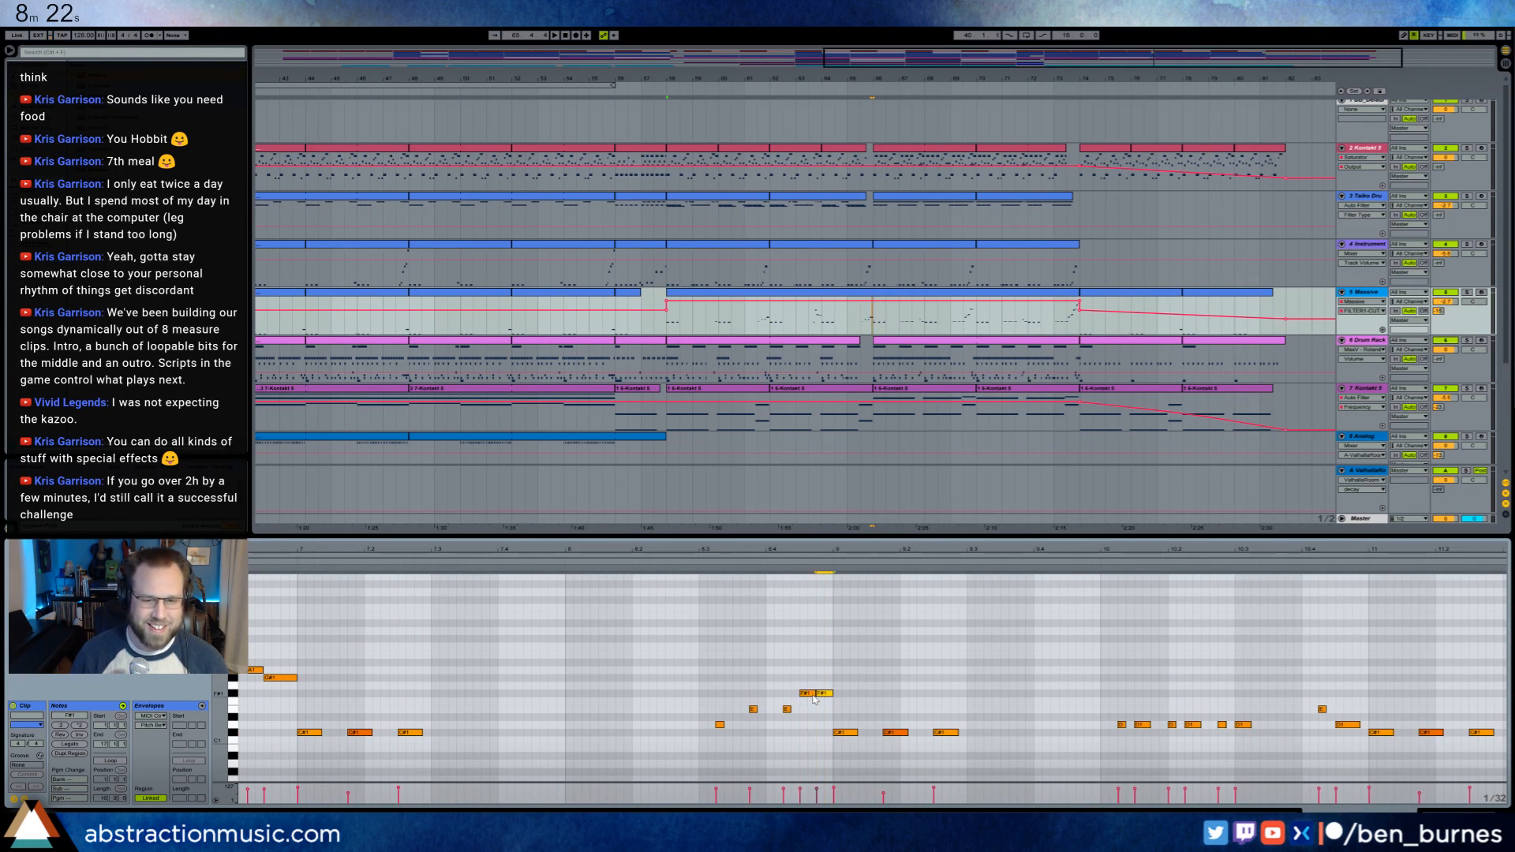
click(686, 562)
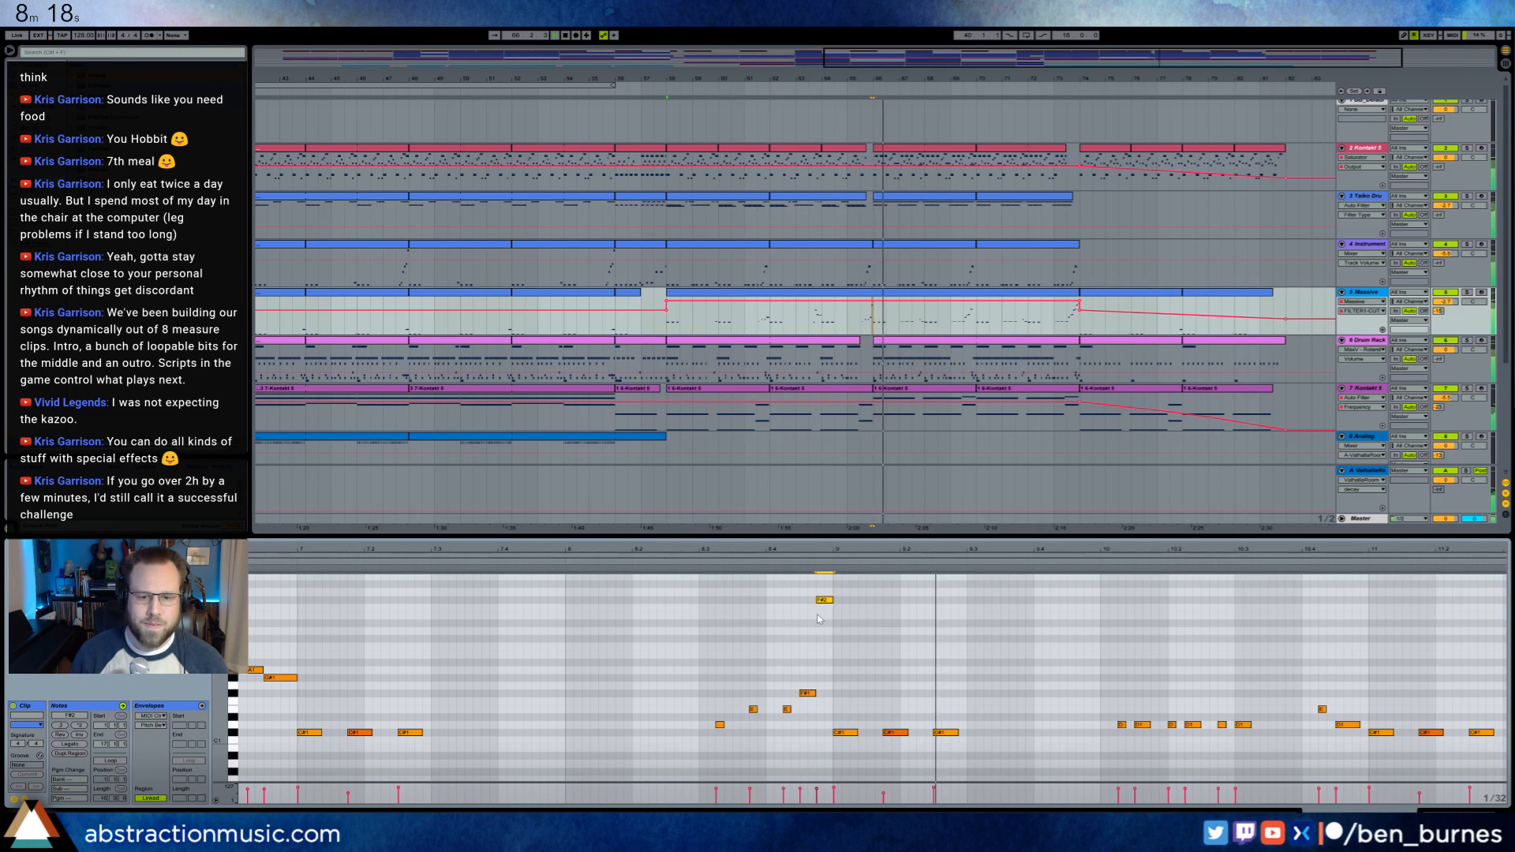
- Raise the preceding pickup note two semitones and start the high note before bar 9 earlier, replacing the low note beneath it
key(space)
drag(788, 711, 790, 703)
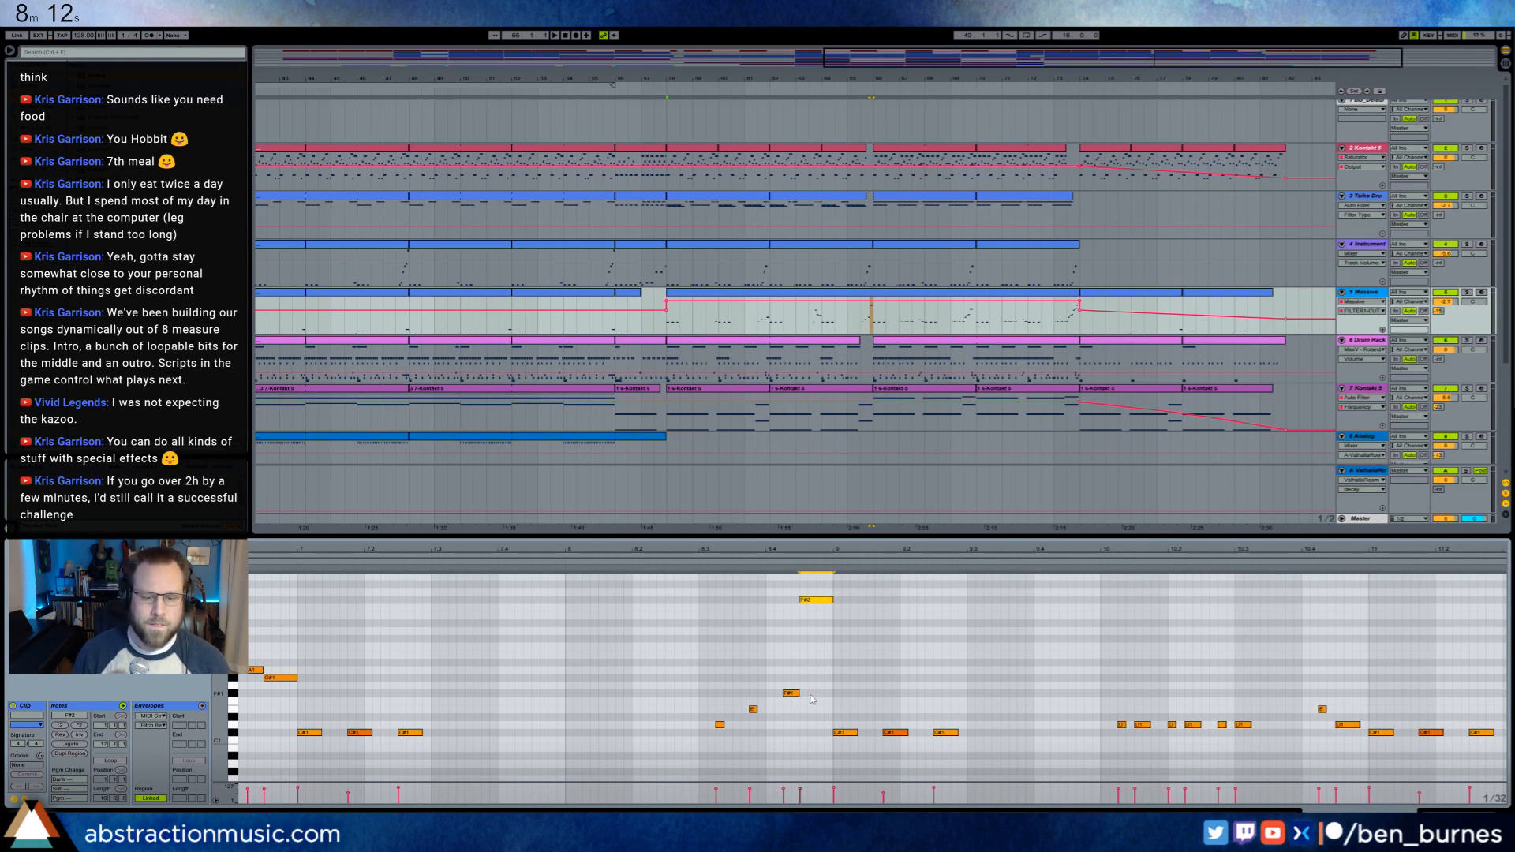
click(690, 565)
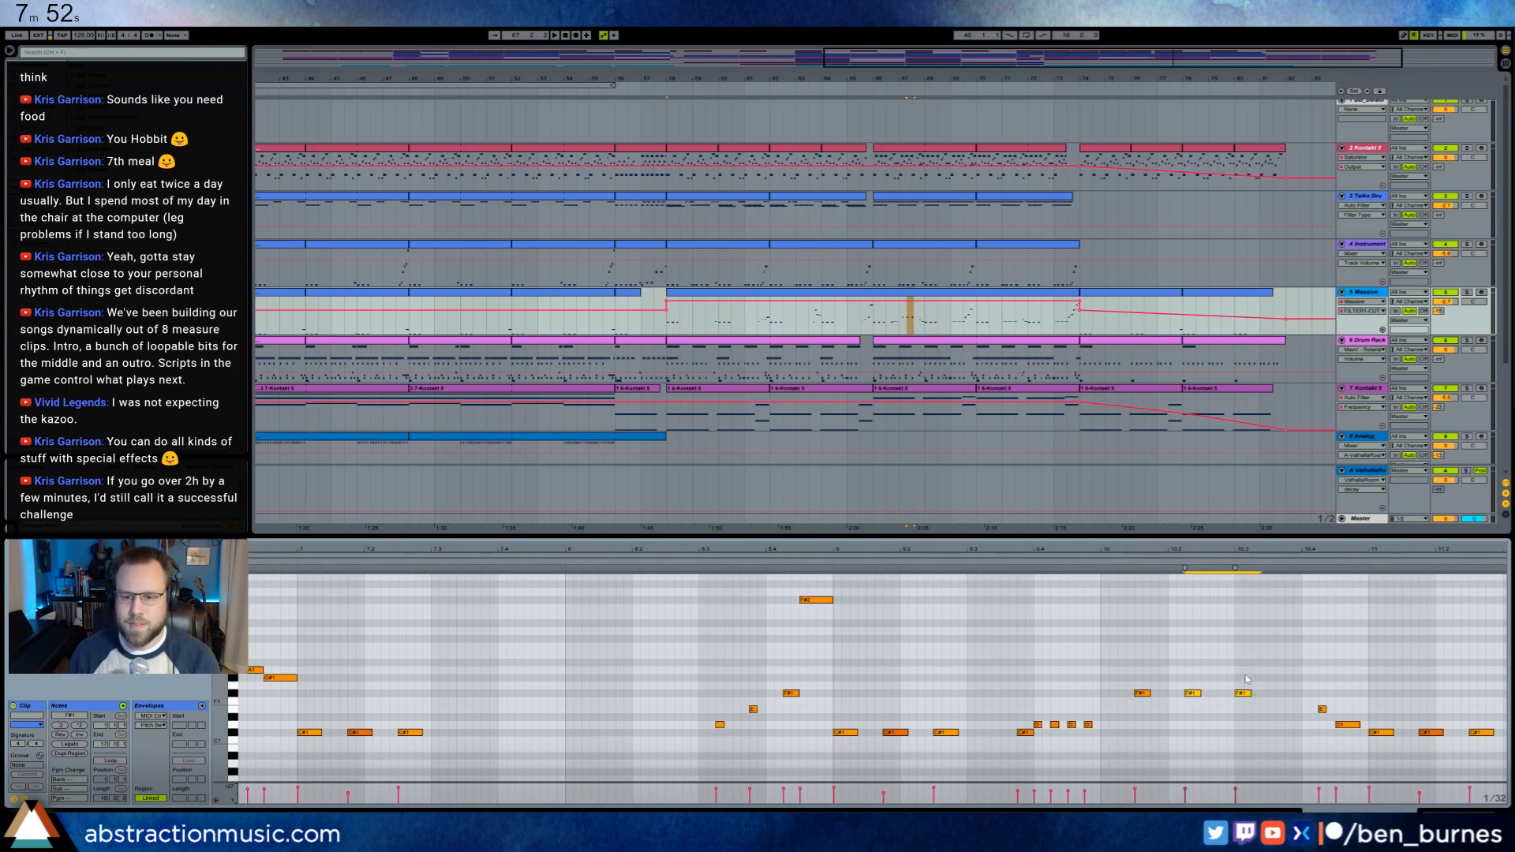
- Raise the long top note of the clip's bar 10 phrase to C#2 and add two short descending notes after it
key(space)
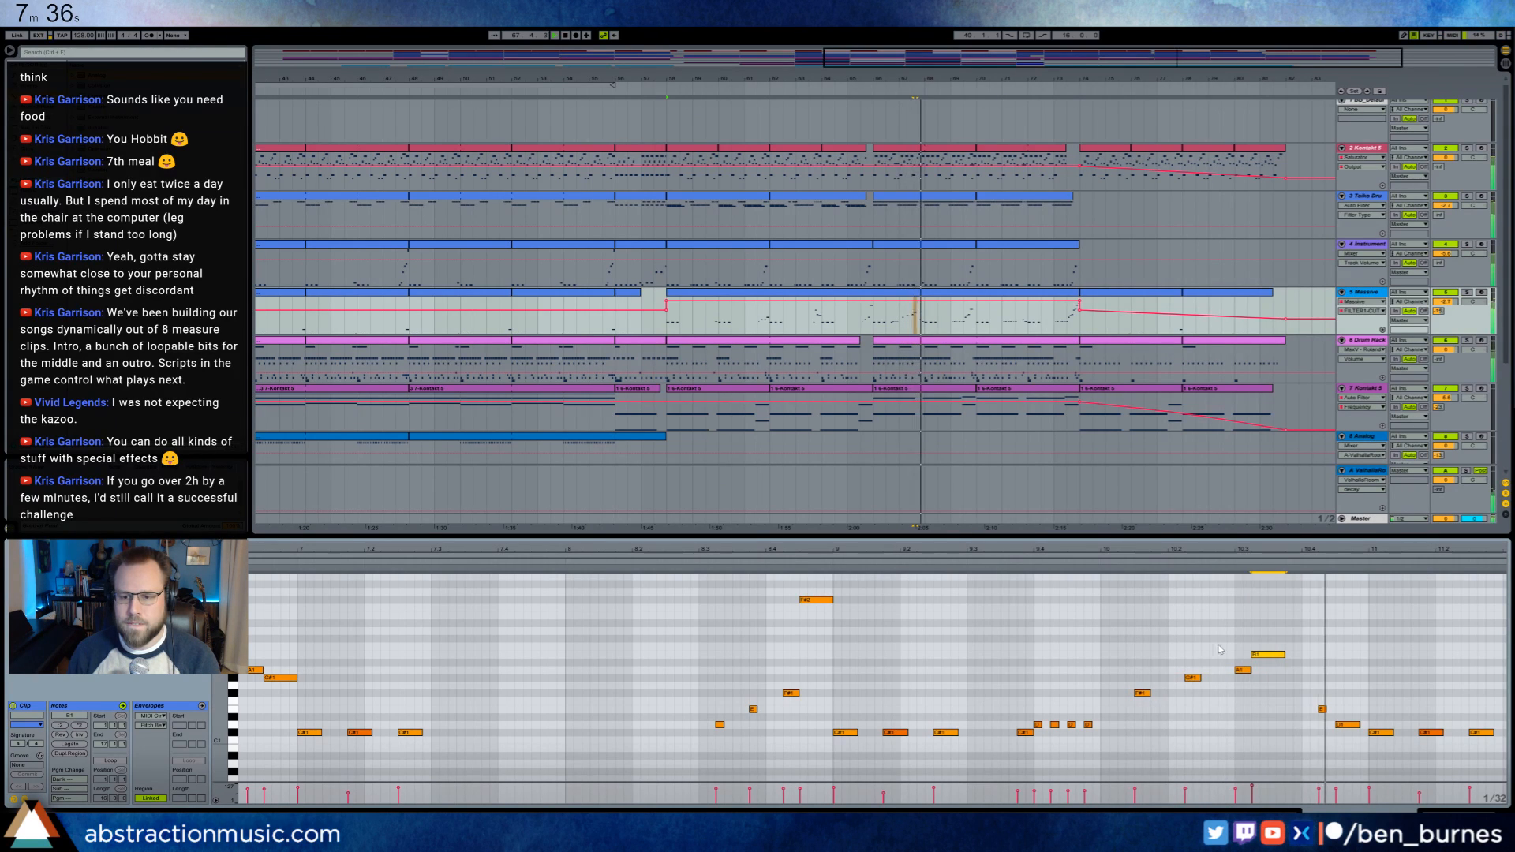
key(Up)
key(Up)
click(1231, 563)
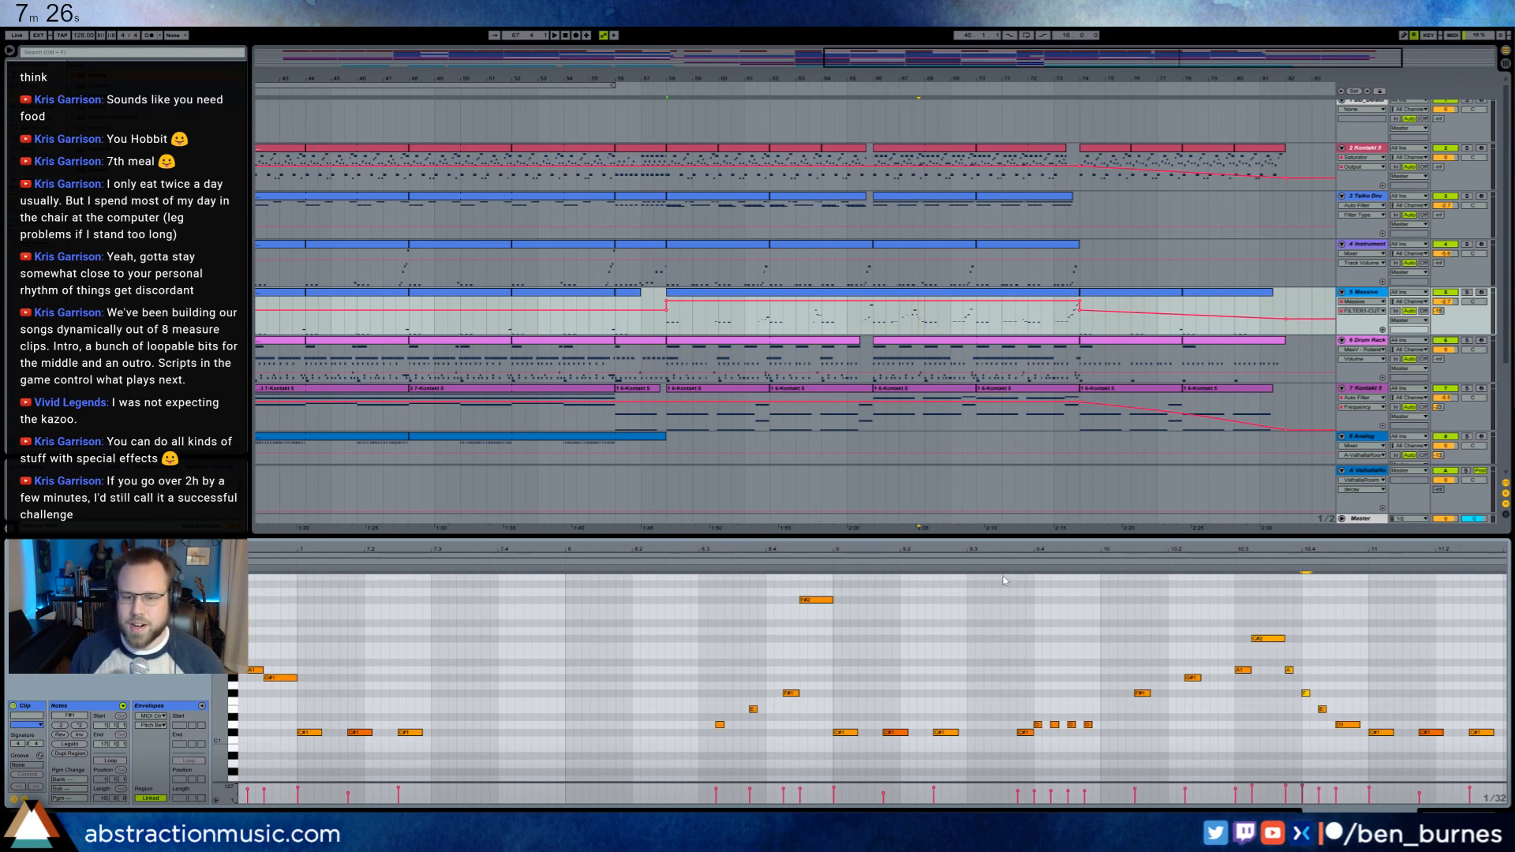
- Lengthen the F#1 note near the end of the clip's bar 10 so it replaces the short note after it
key(ctrl+a)
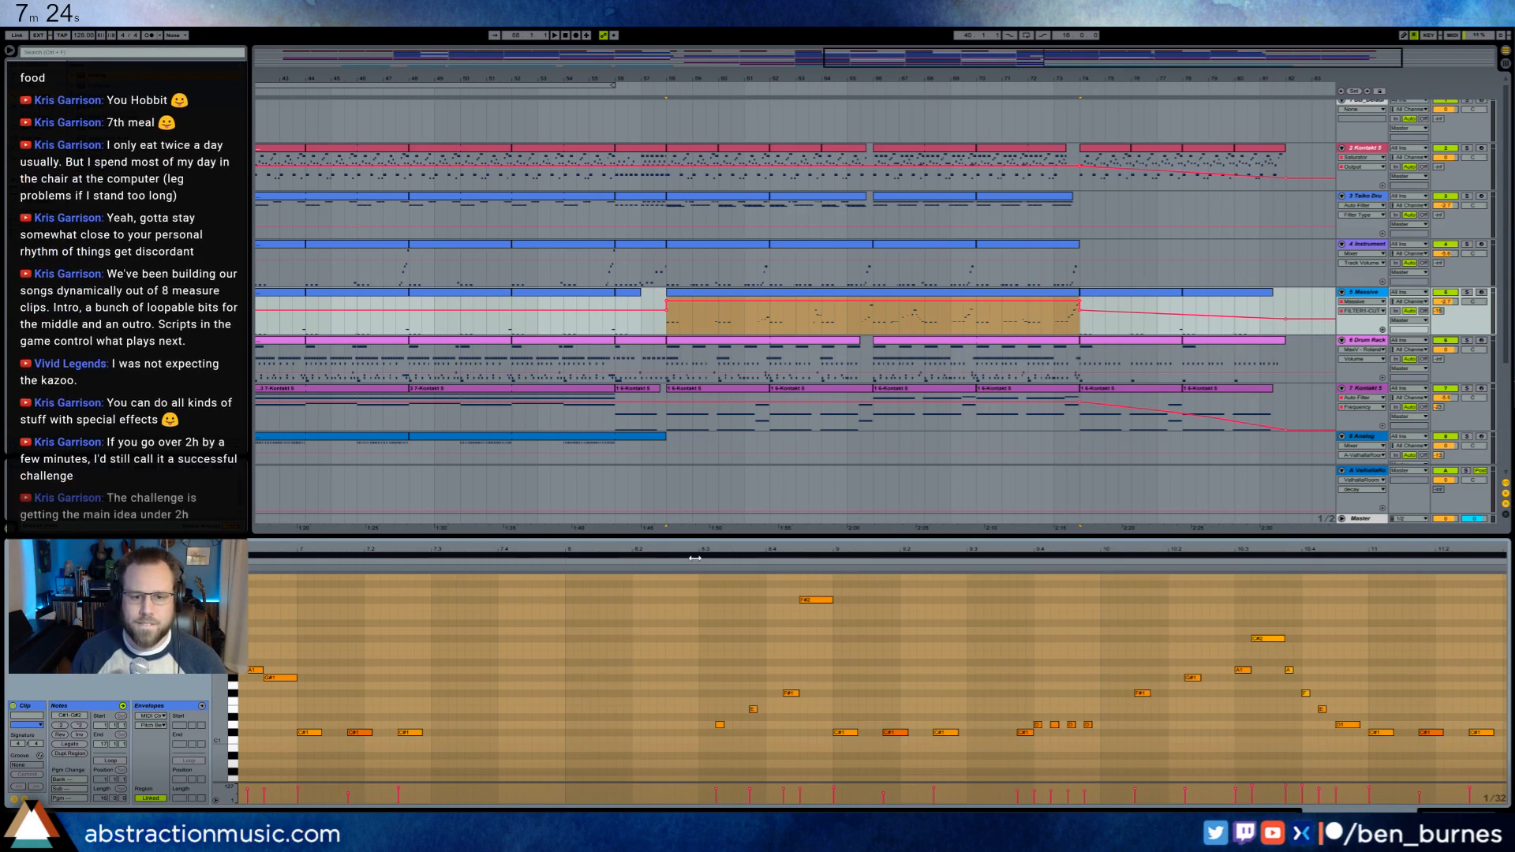
click(684, 640)
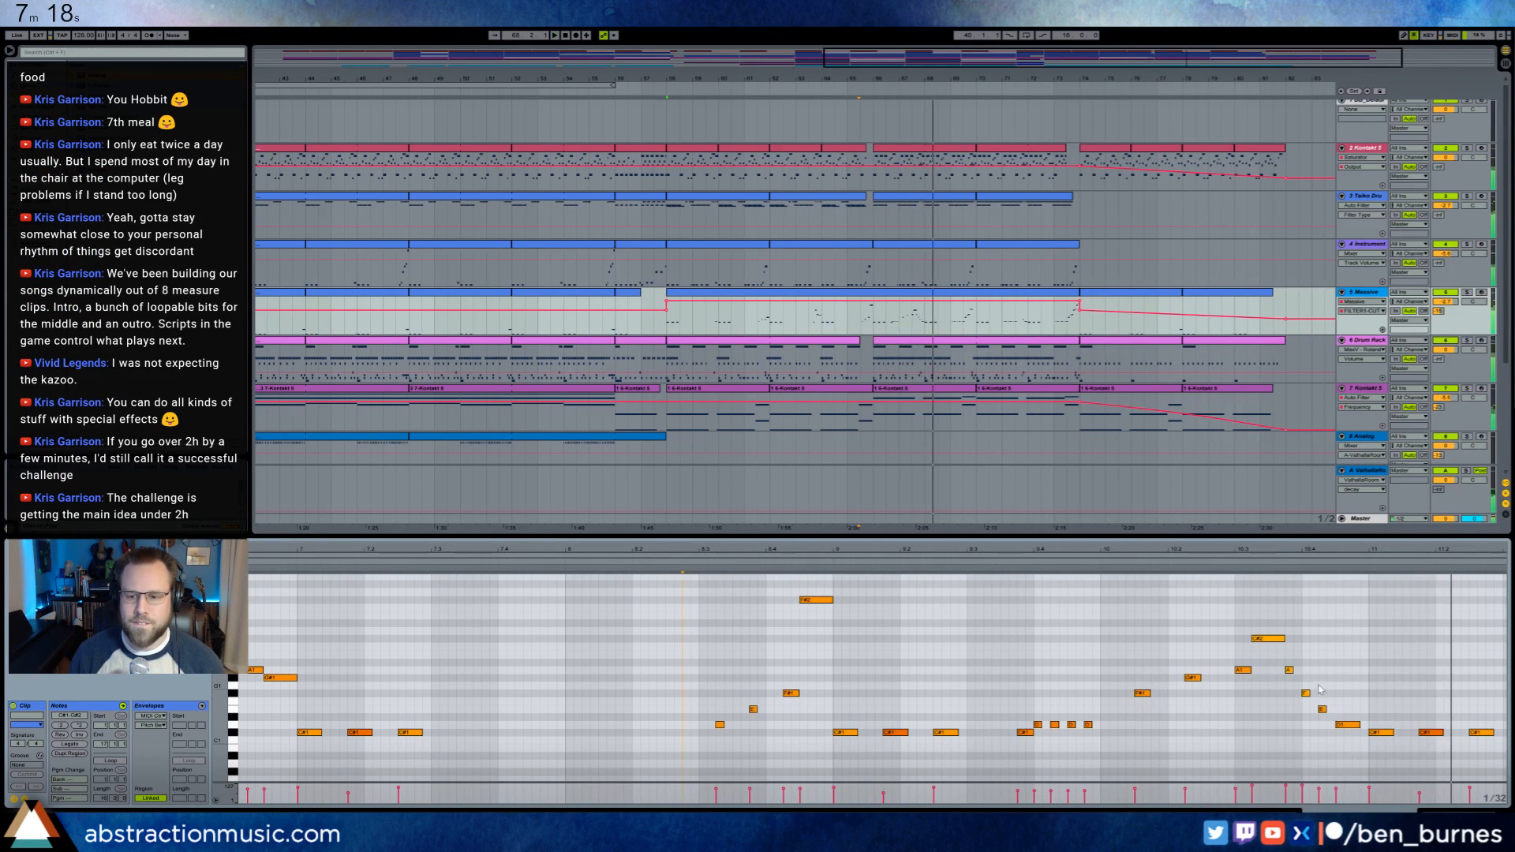
drag(1307, 694, 1330, 695)
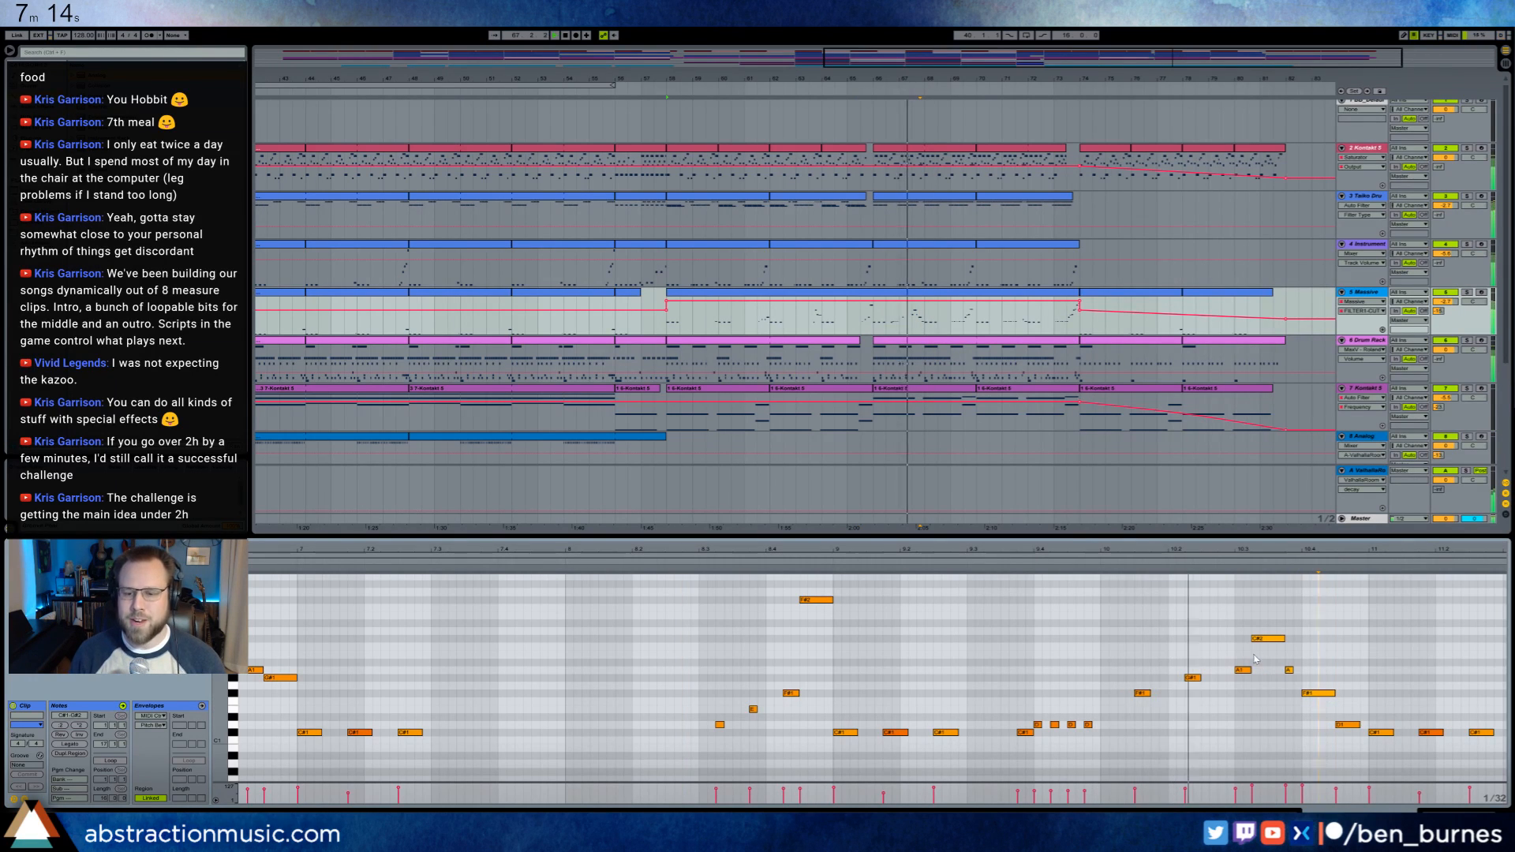
drag(1333, 693, 1325, 694)
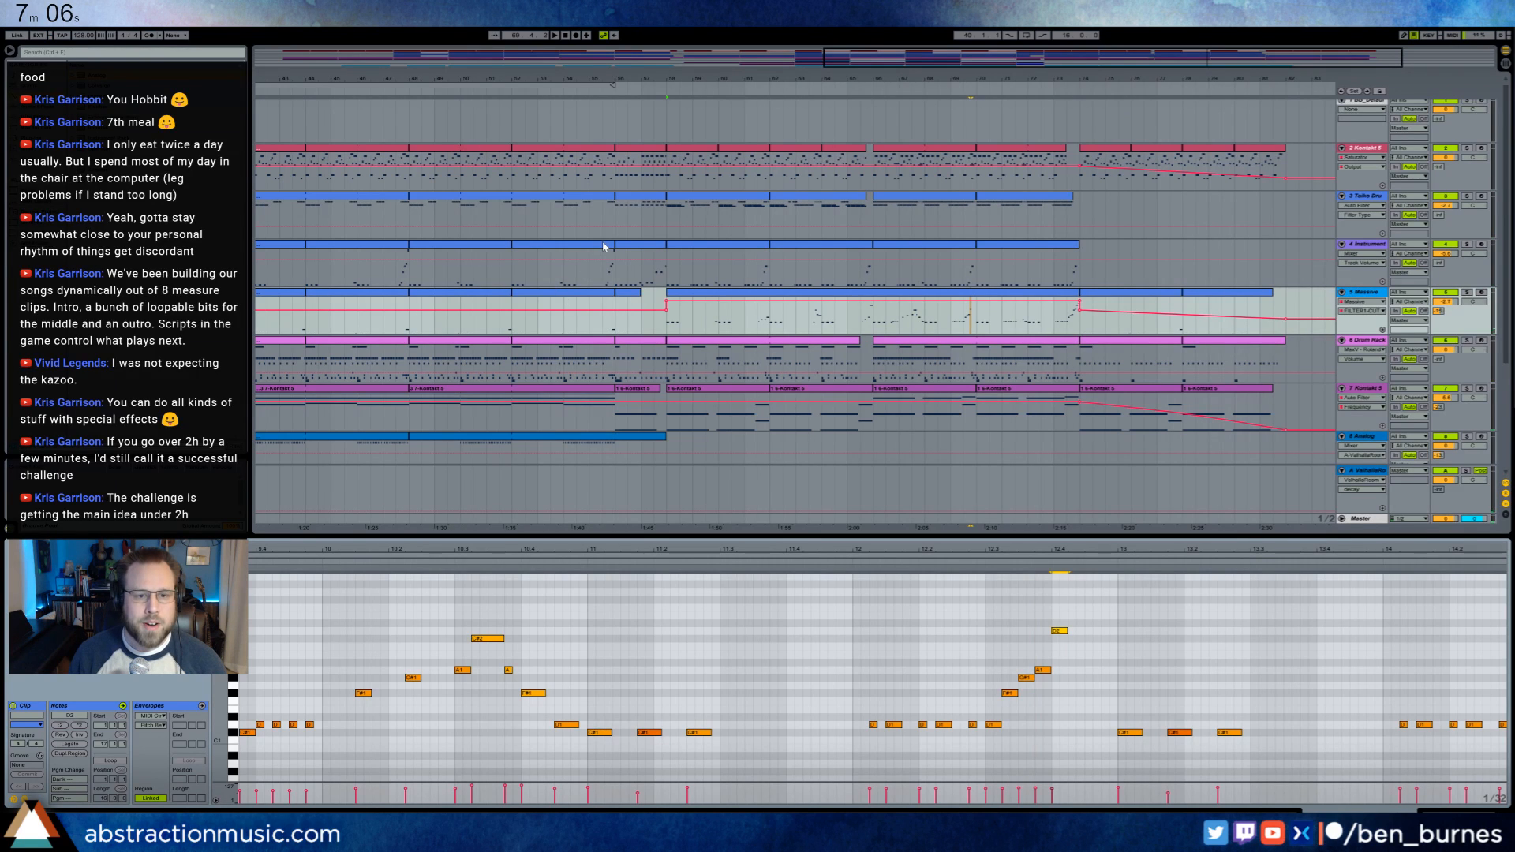
- Copy the rising Massive run around bar 31 to just before bar 70, and restore the following clip's start to bar 70
drag(863, 58, 648, 58)
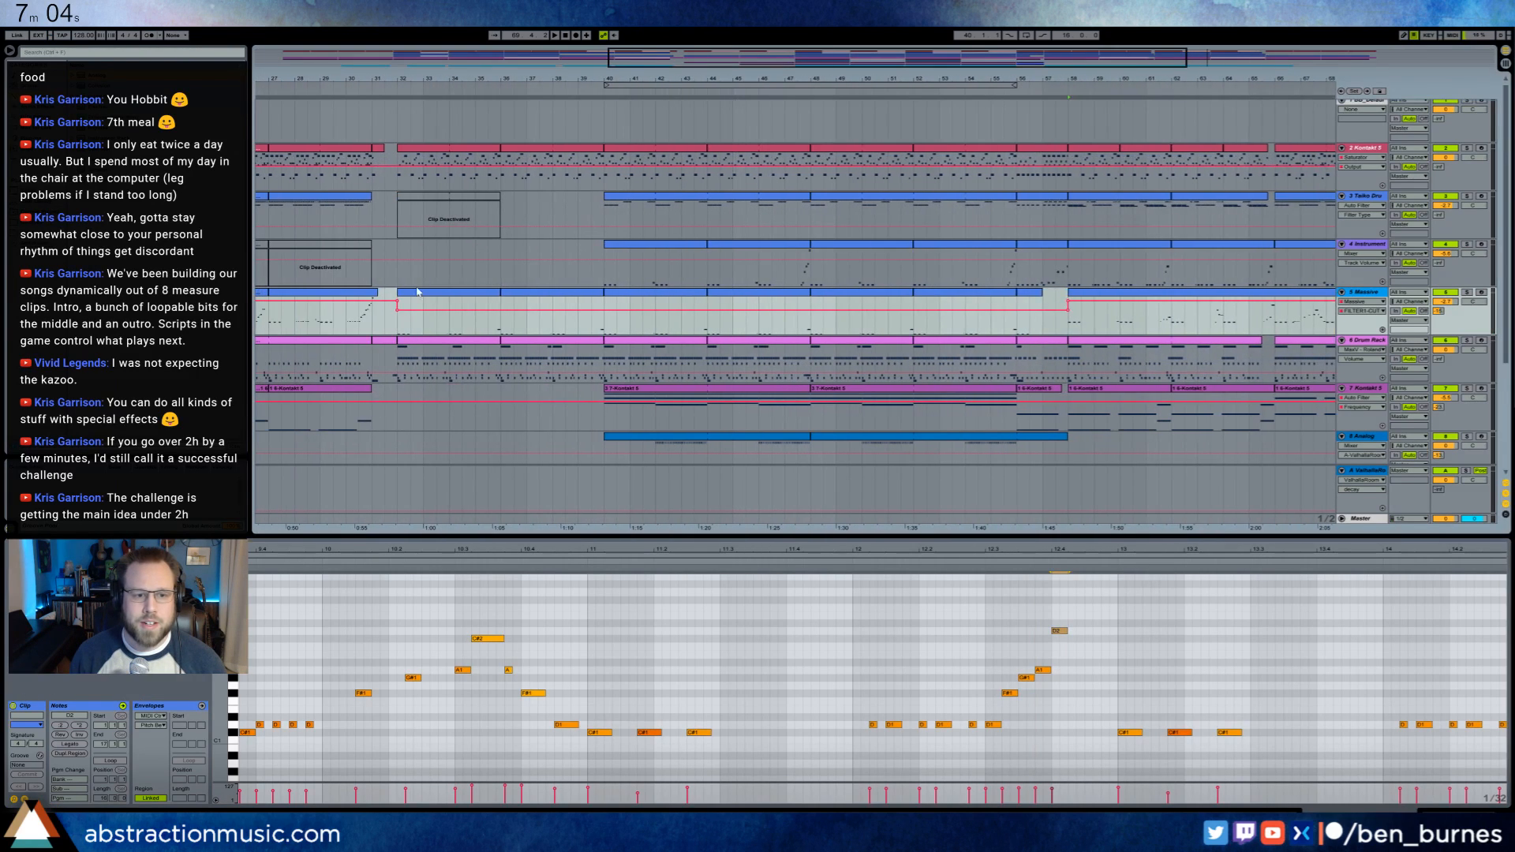
drag(360, 328, 376, 330)
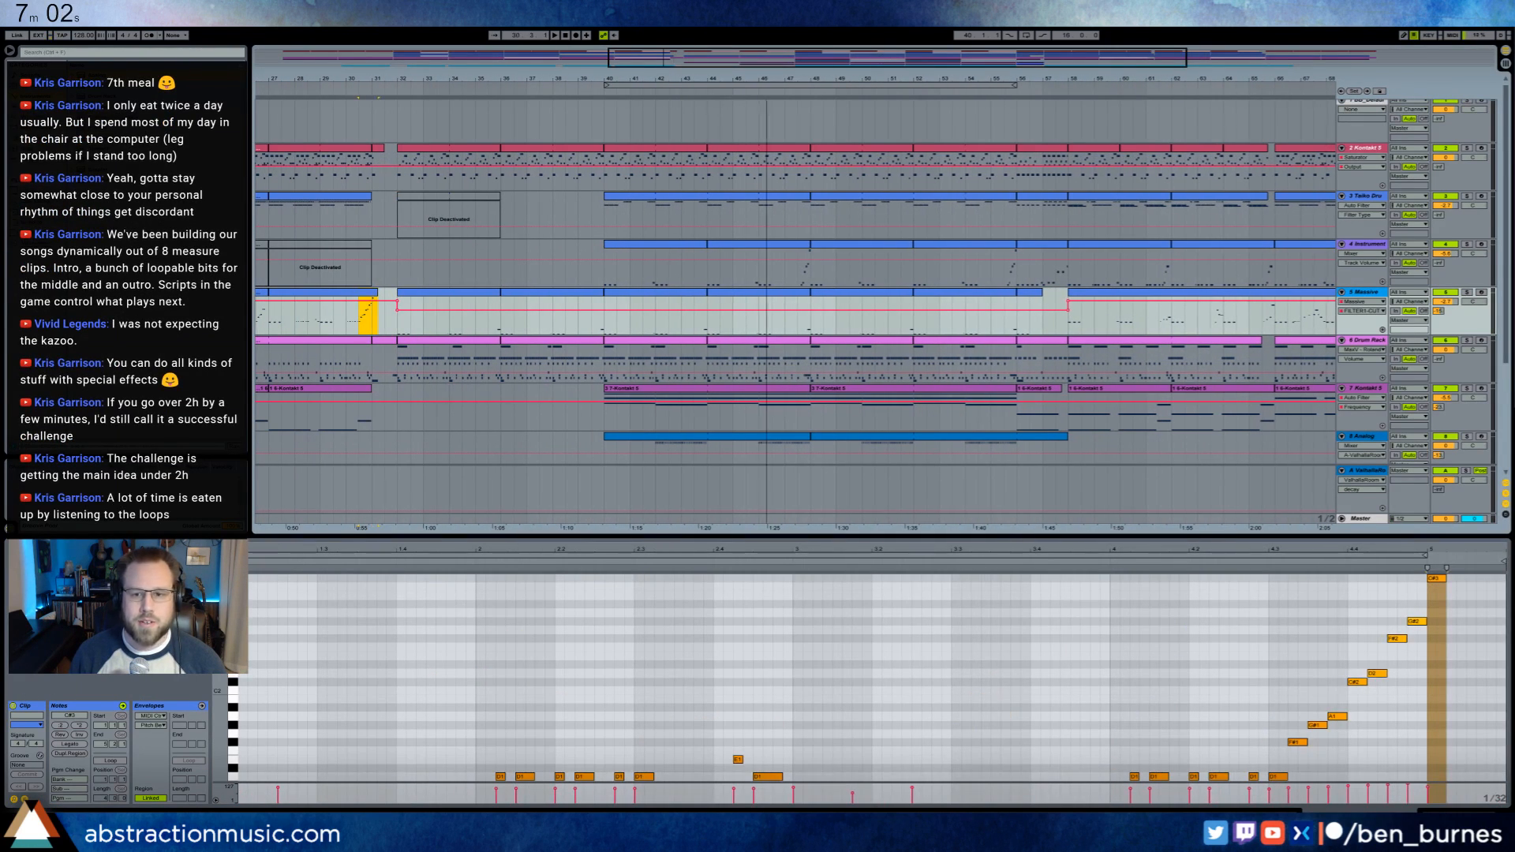
drag(882, 59, 1113, 60)
drag(938, 329, 963, 324)
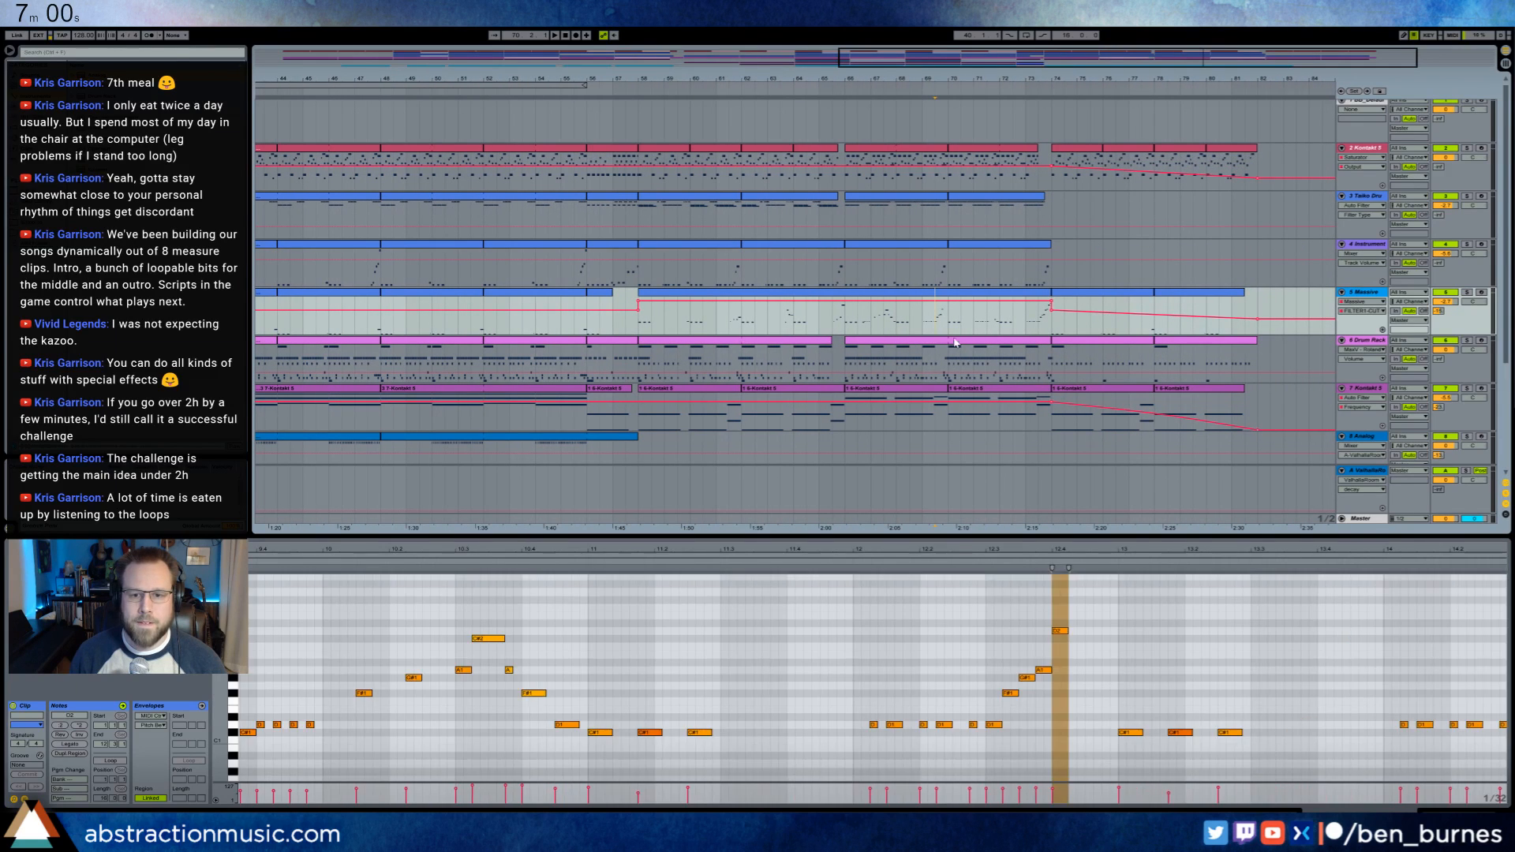
click(953, 294)
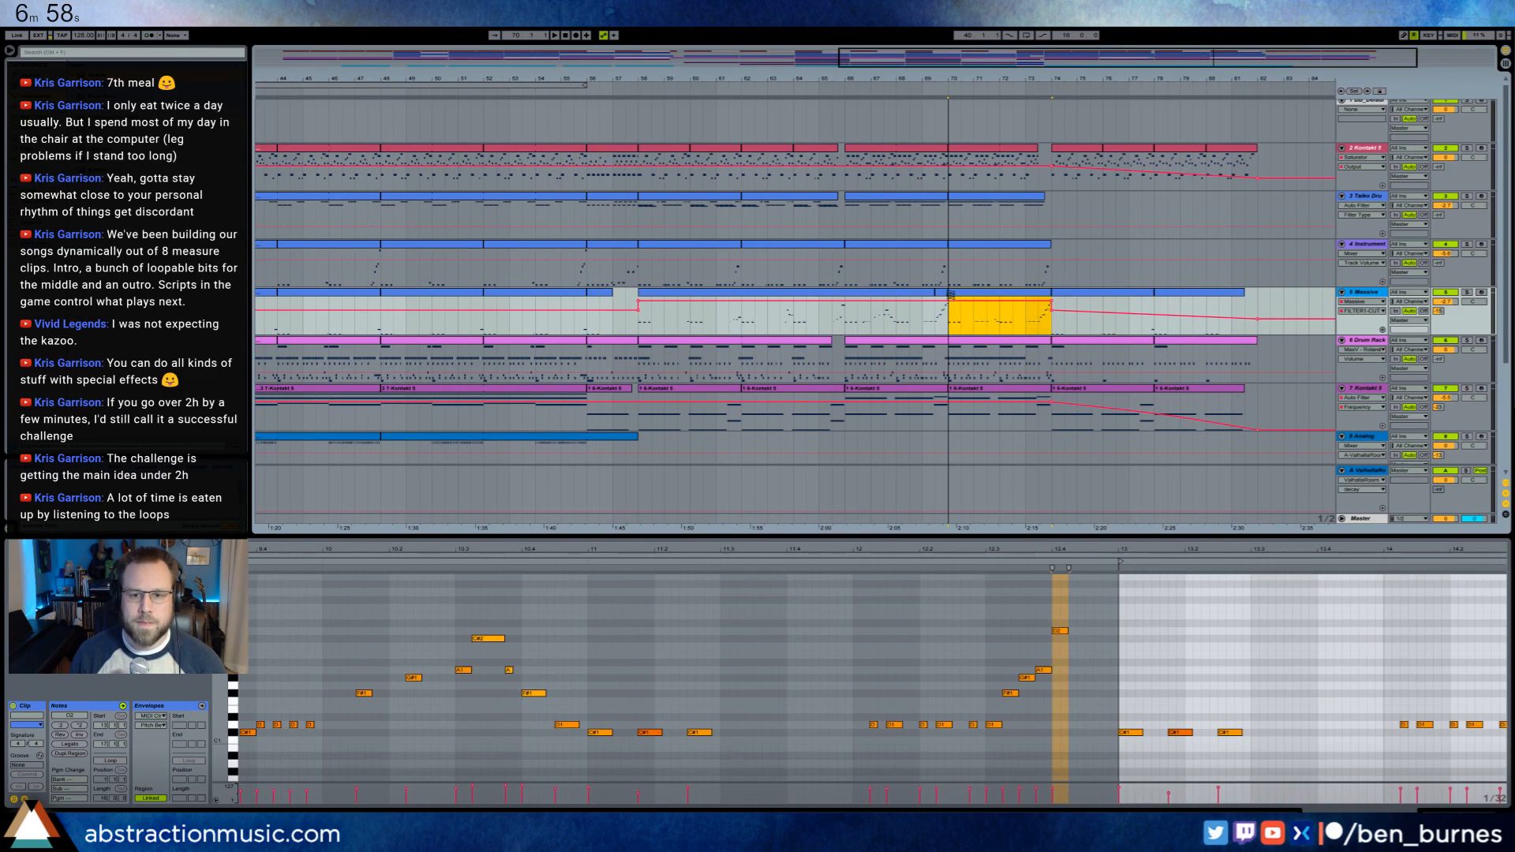
- Raise the high note pair near the end of the clip's bar 15, shorten its long note, and add a short low note at bar 16
click(935, 325)
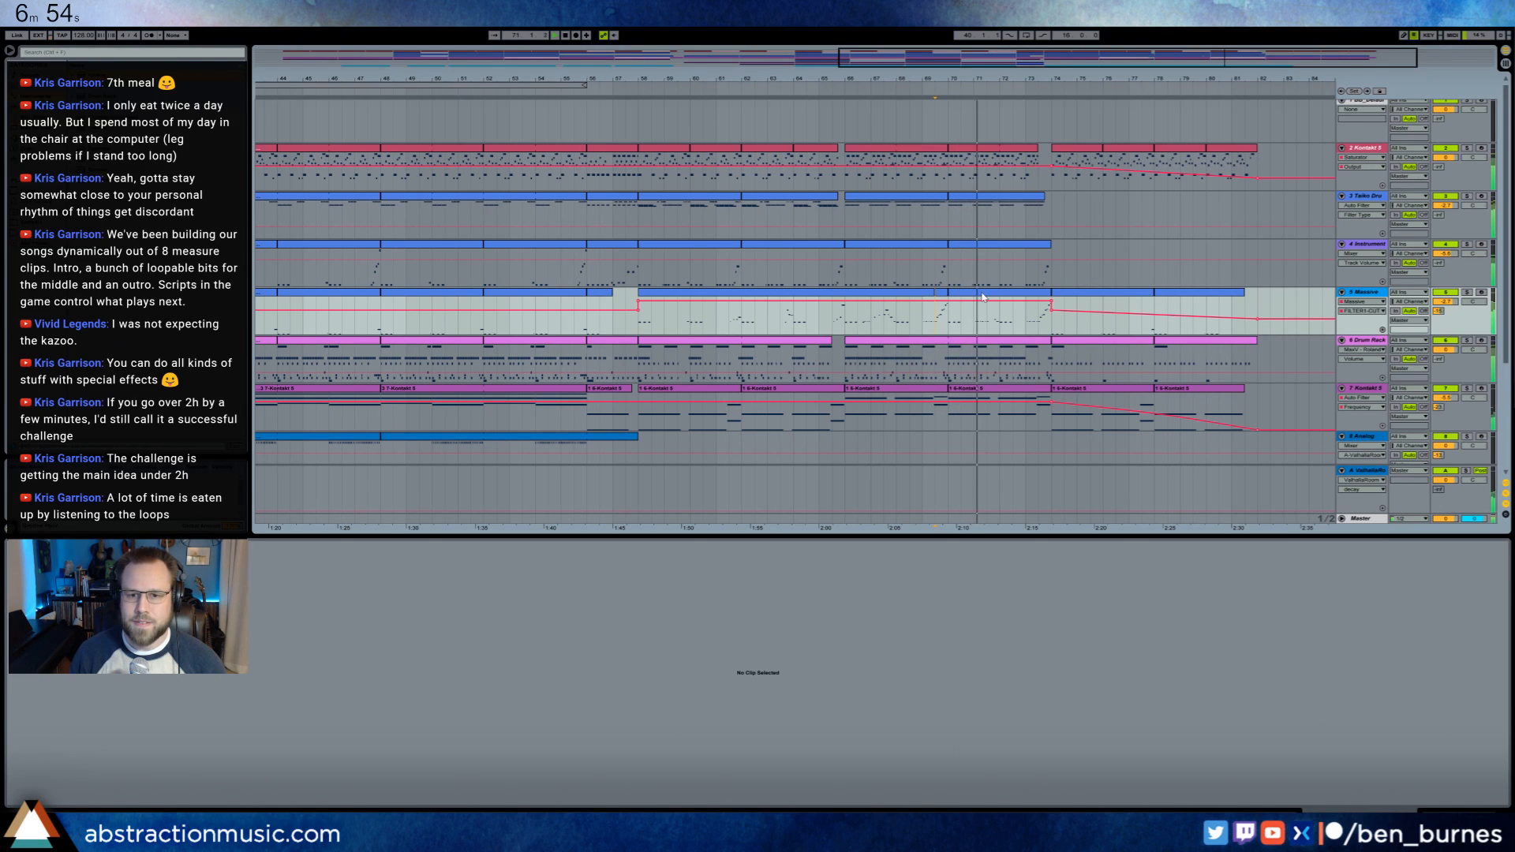
click(965, 318)
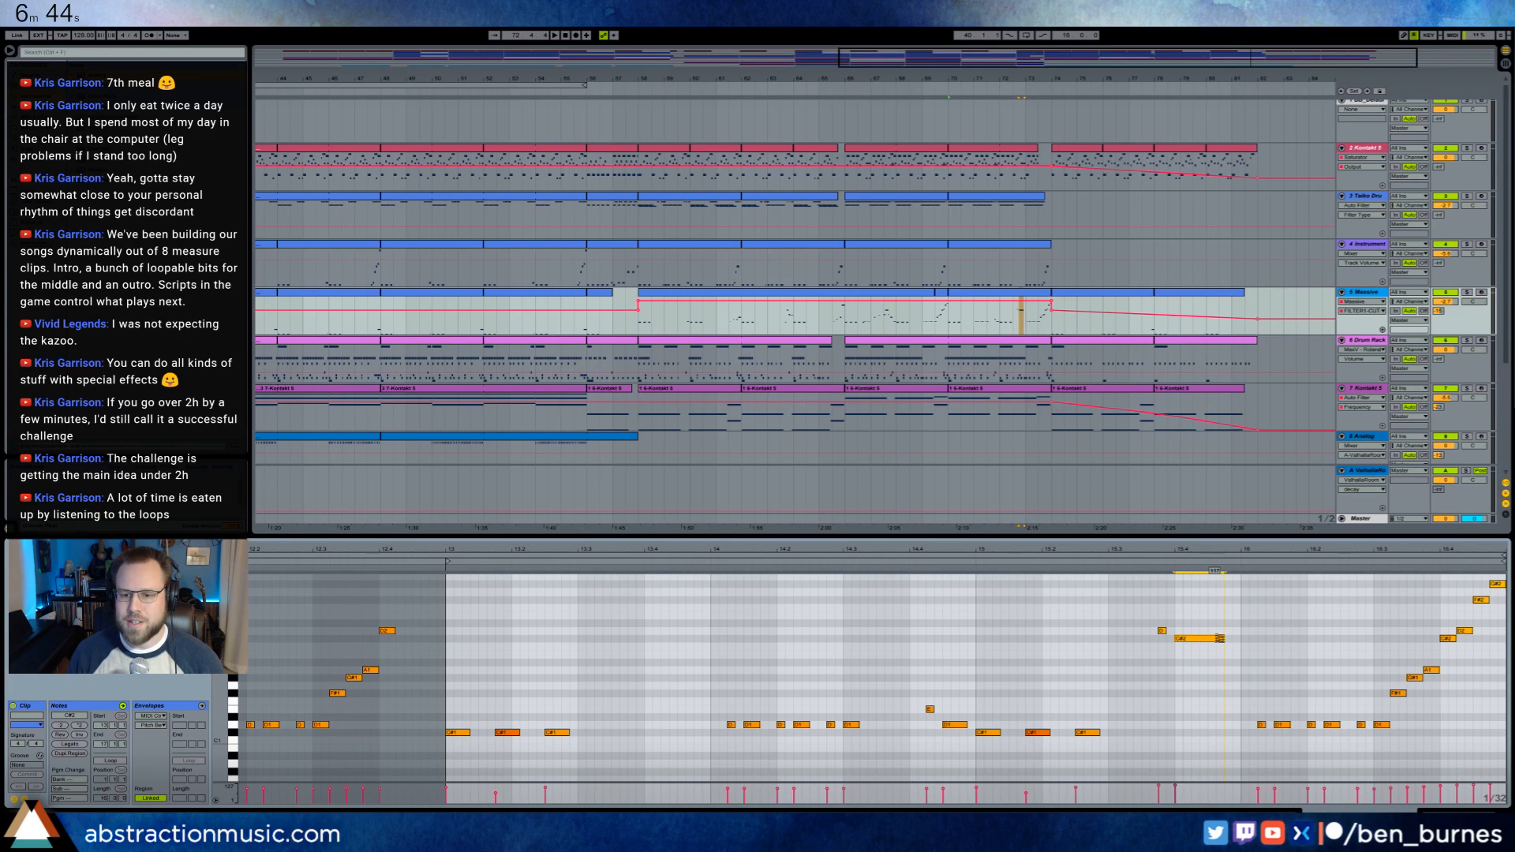
click(1095, 567)
click(1151, 661)
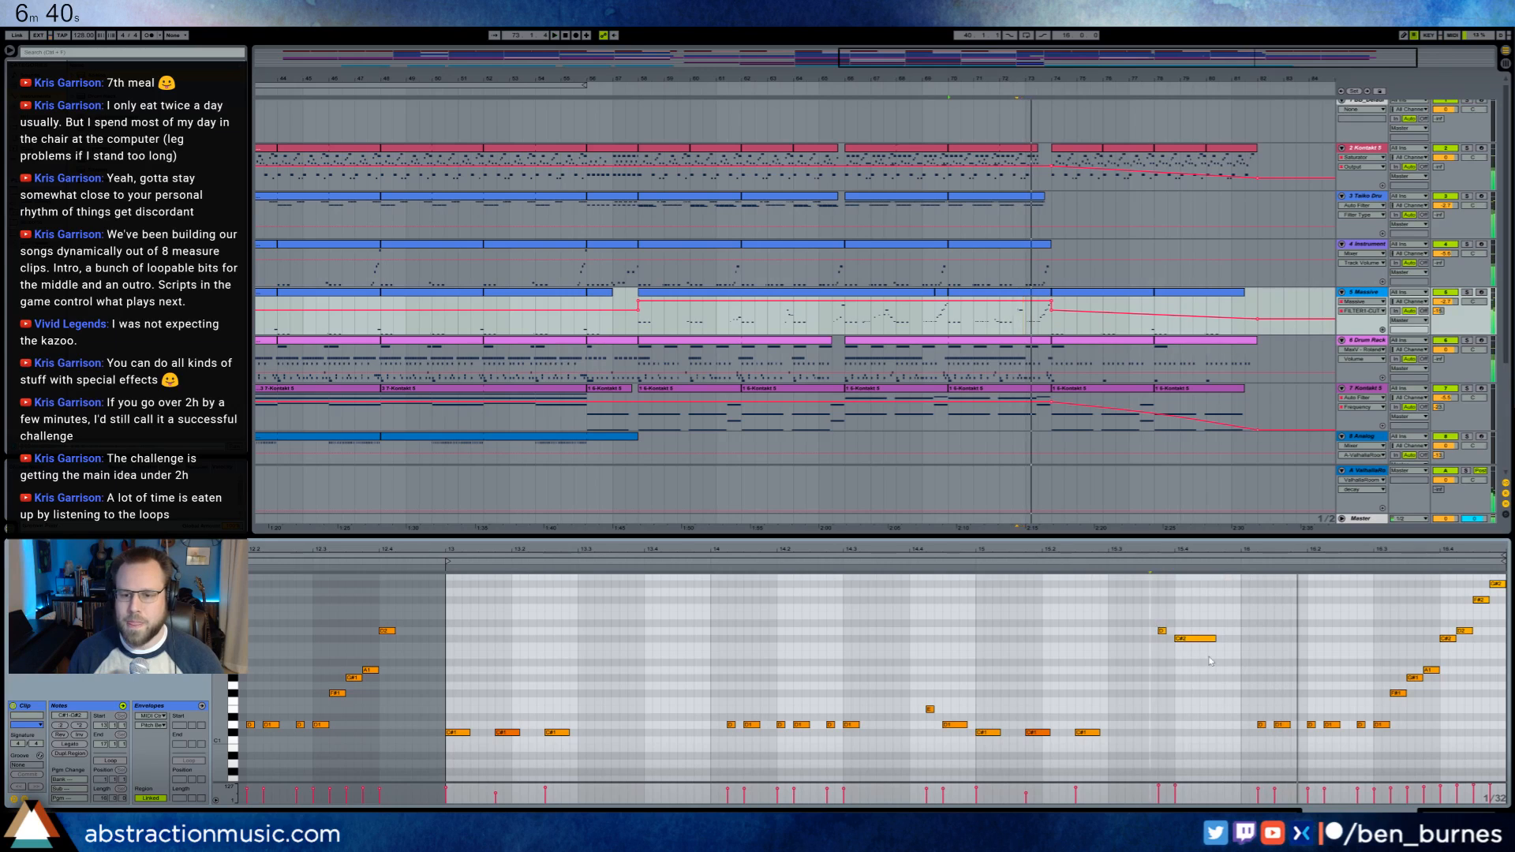
drag(1210, 661, 1227, 676)
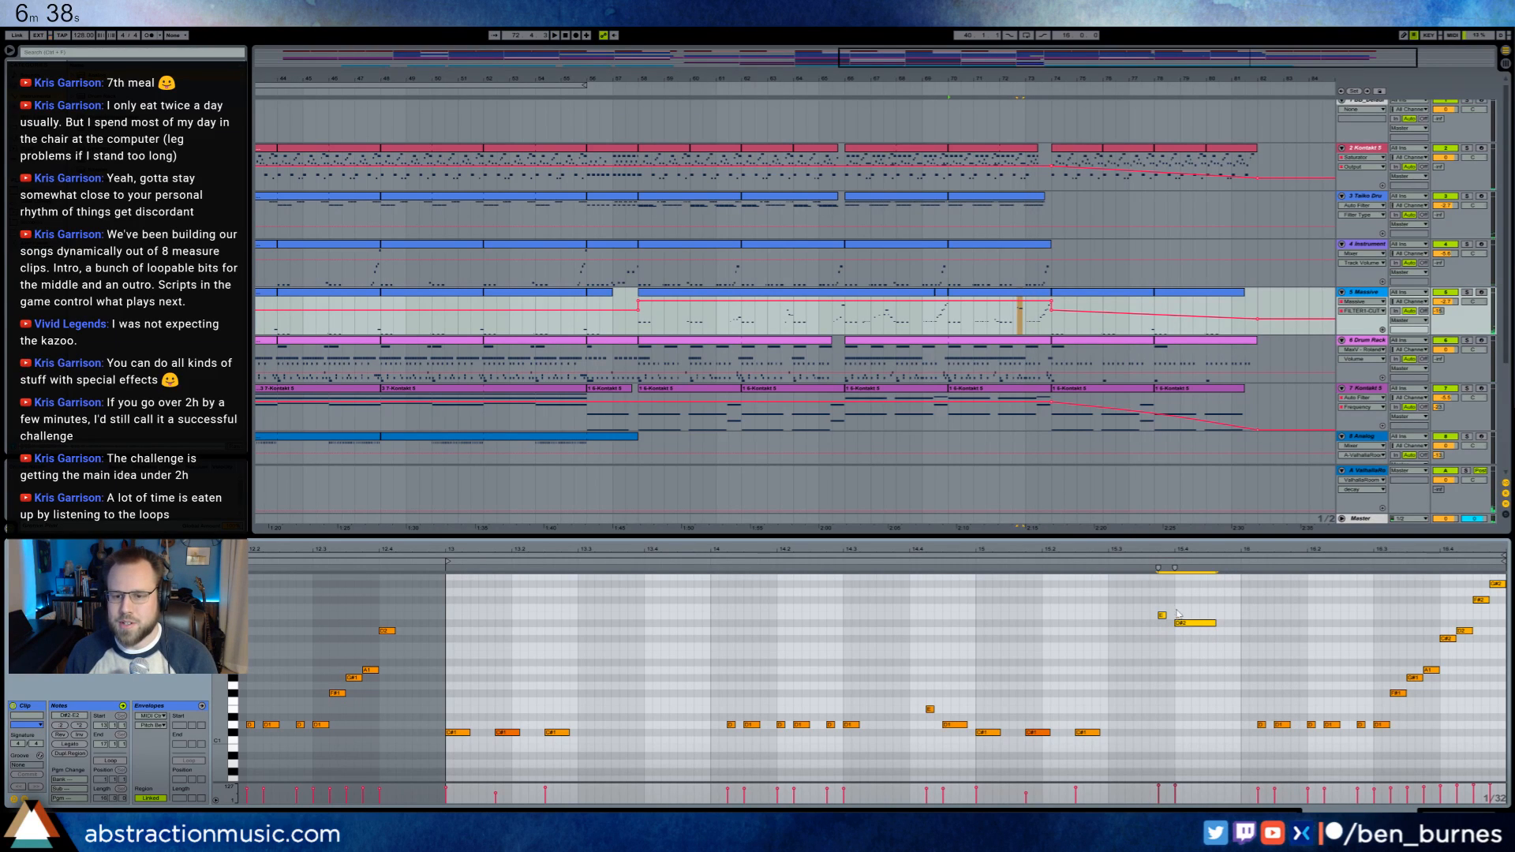
click(1063, 564)
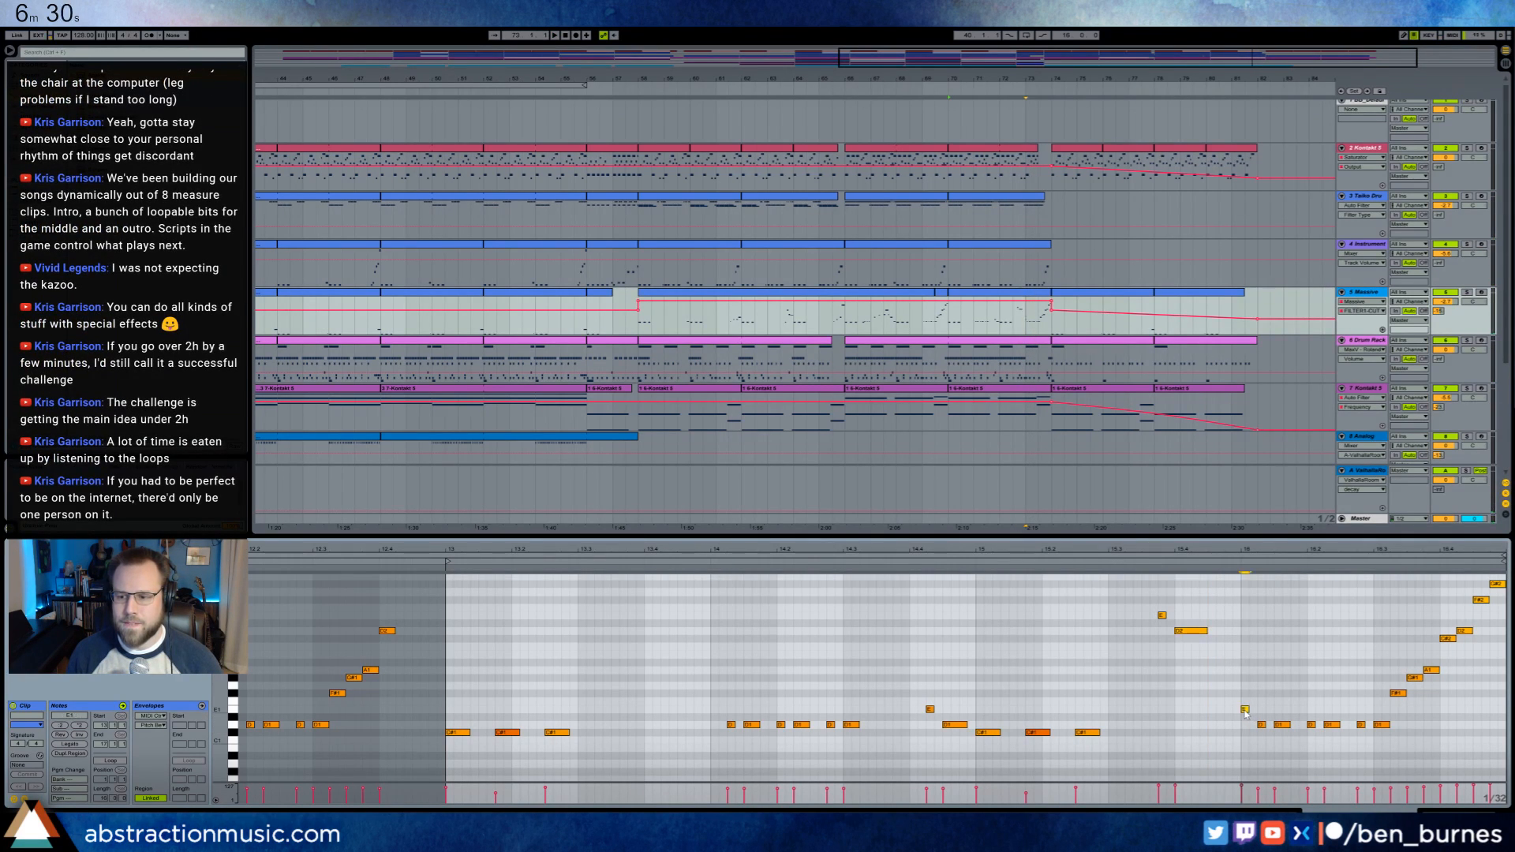
- Remove the short low note at bar 16 and replace the pickup before the long high note with a rising run of four short notes
key(space)
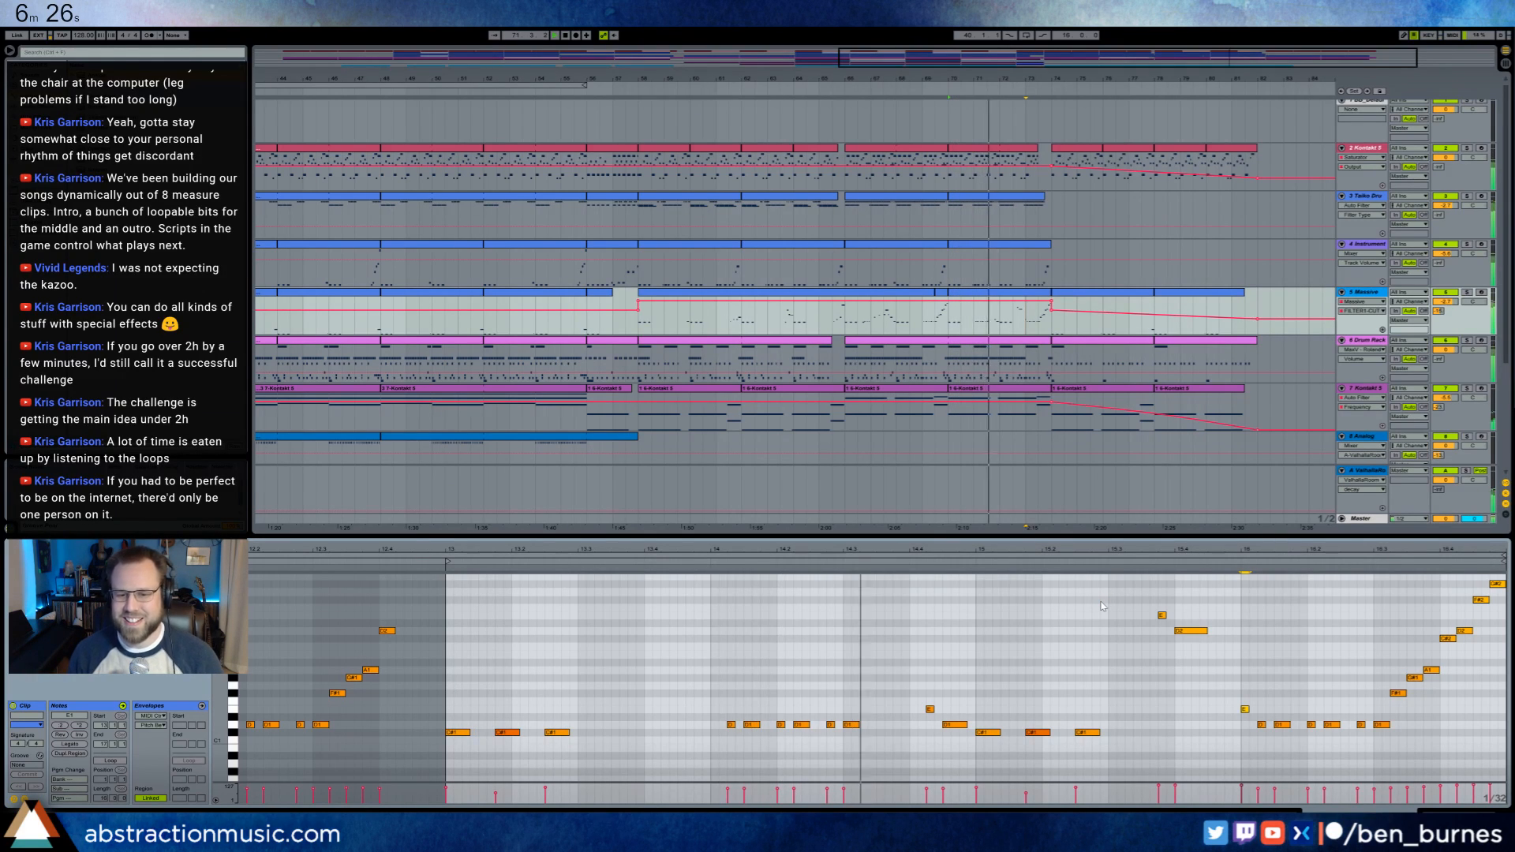
click(1103, 669)
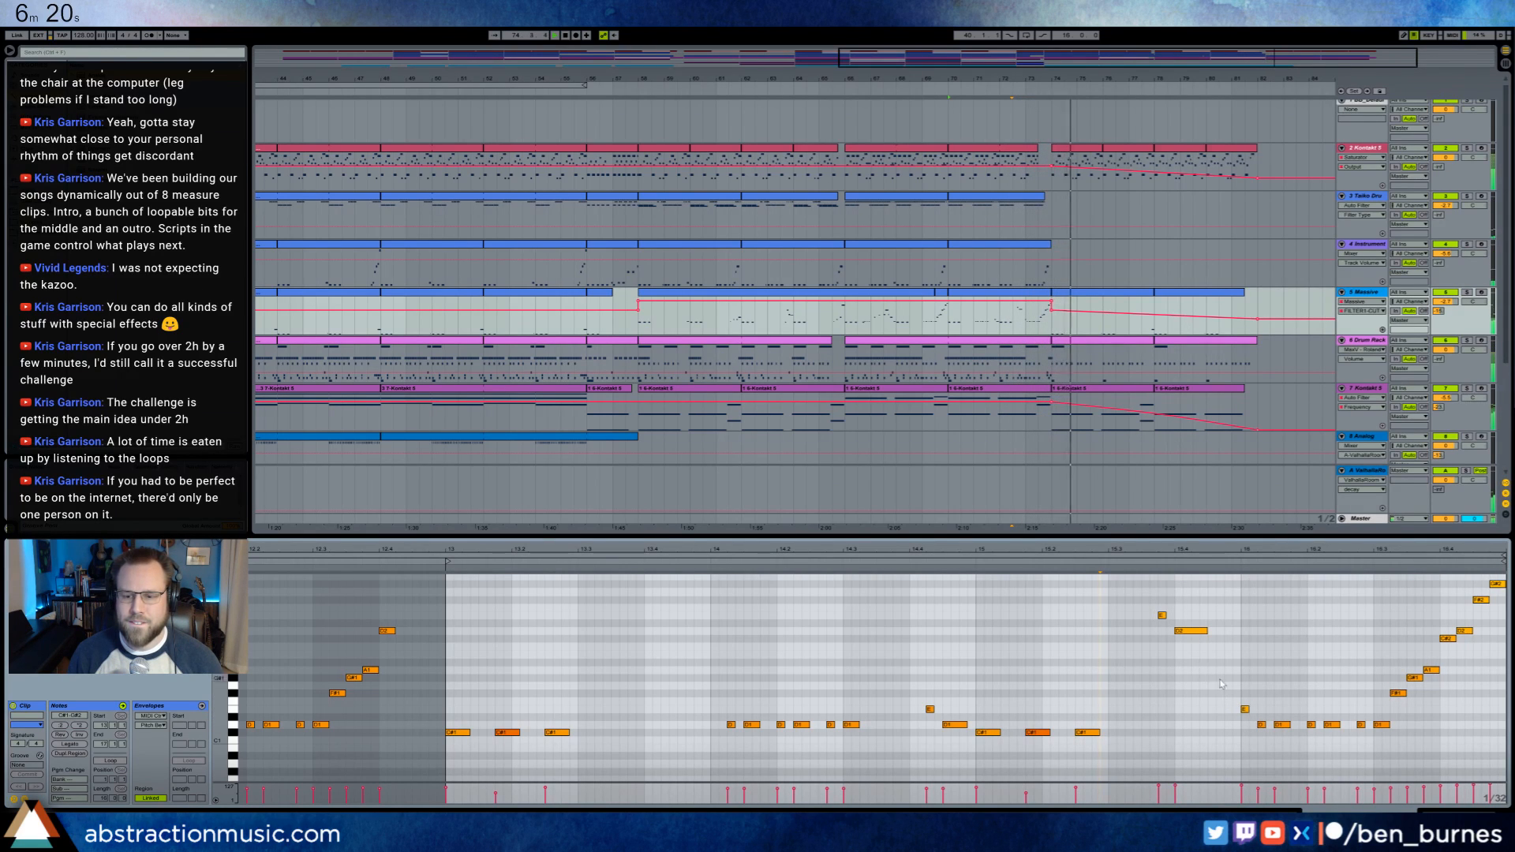
drag(1246, 710, 1223, 684)
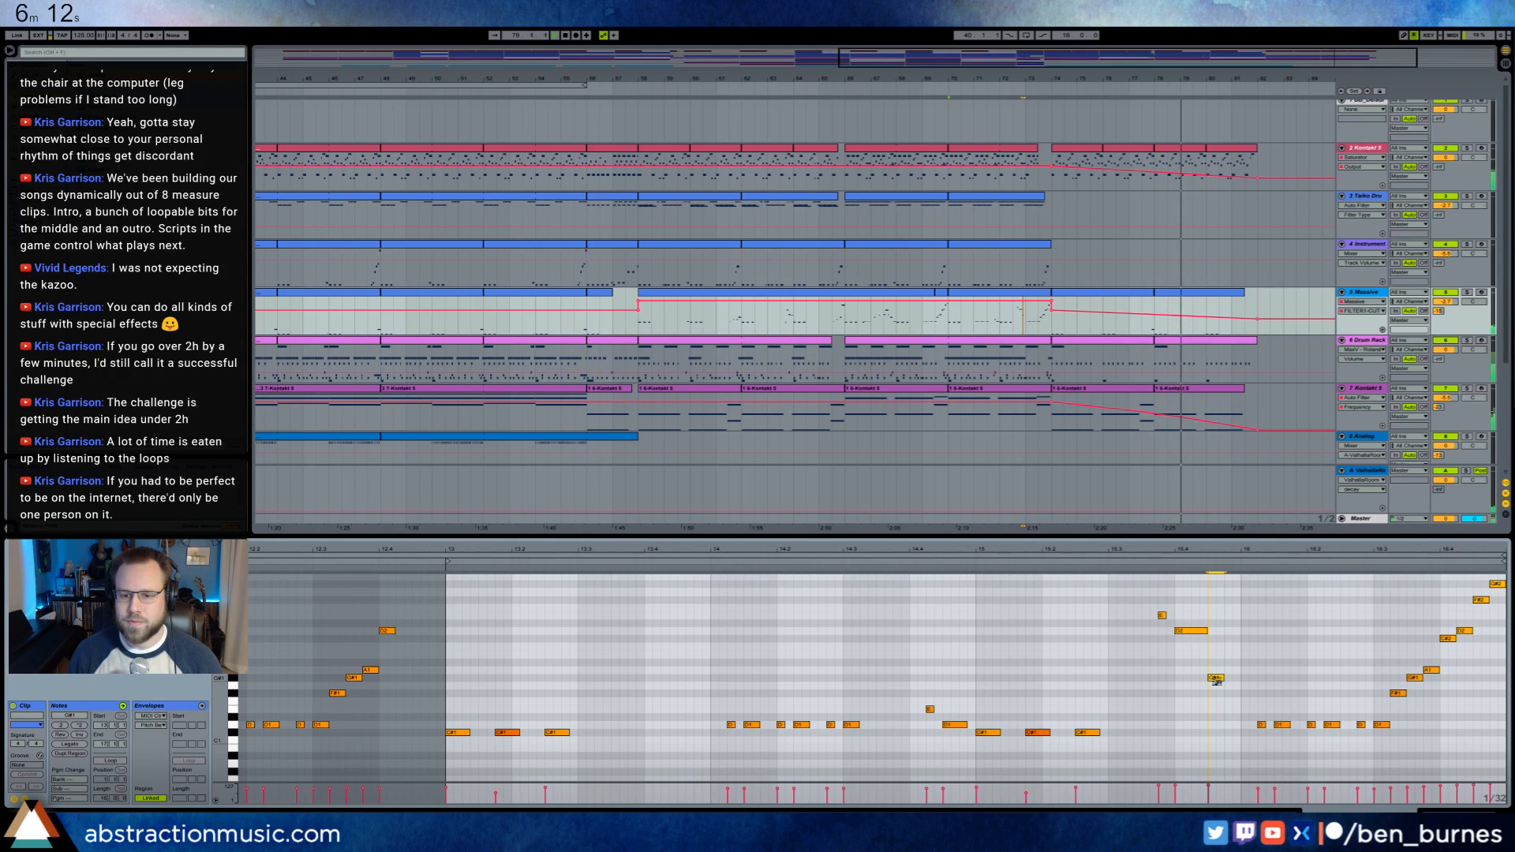
click(1162, 616)
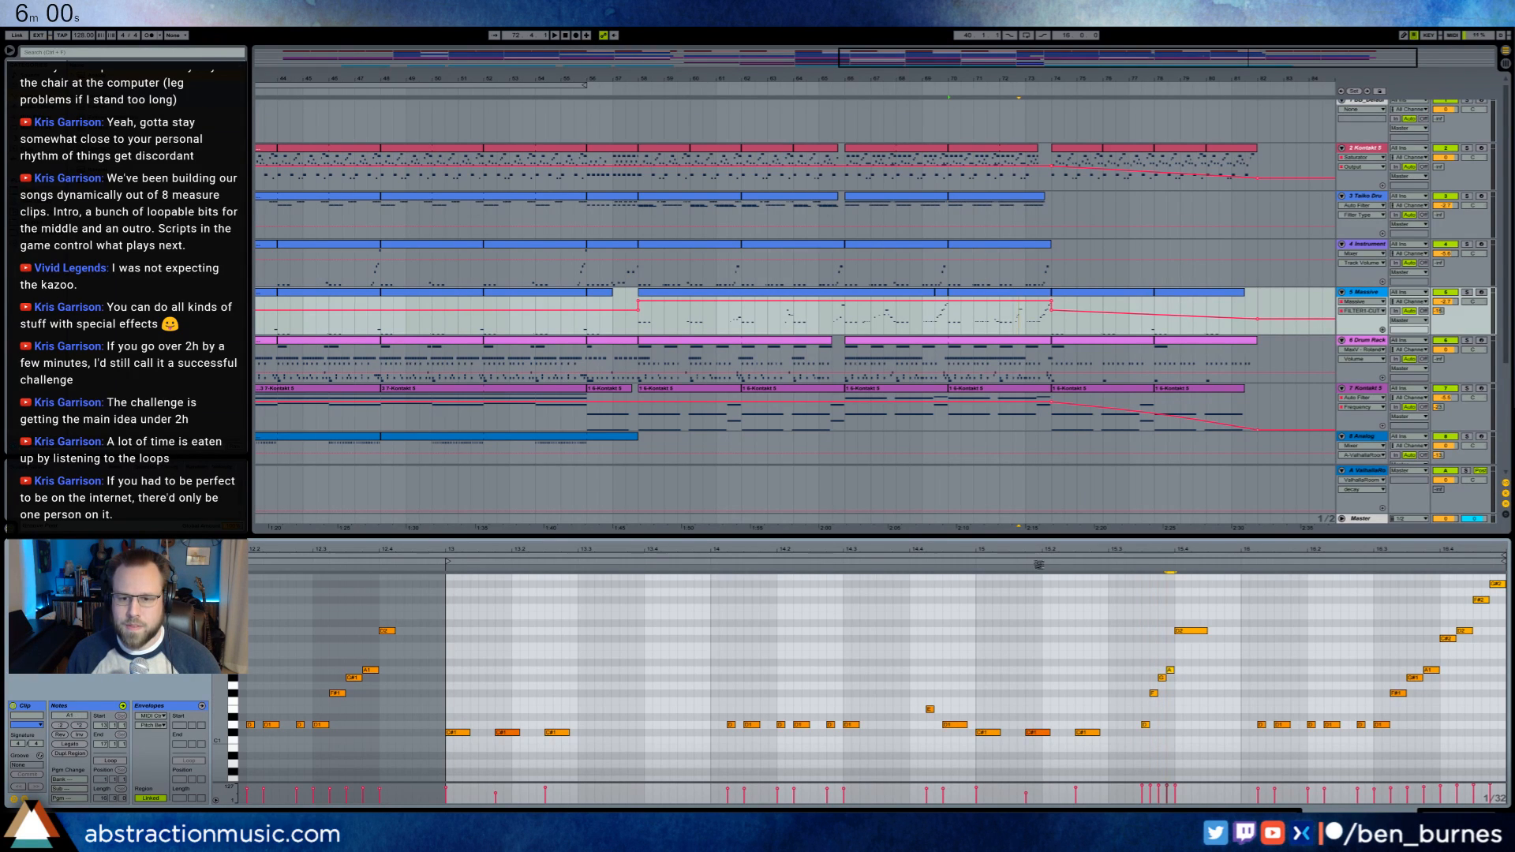
key(space)
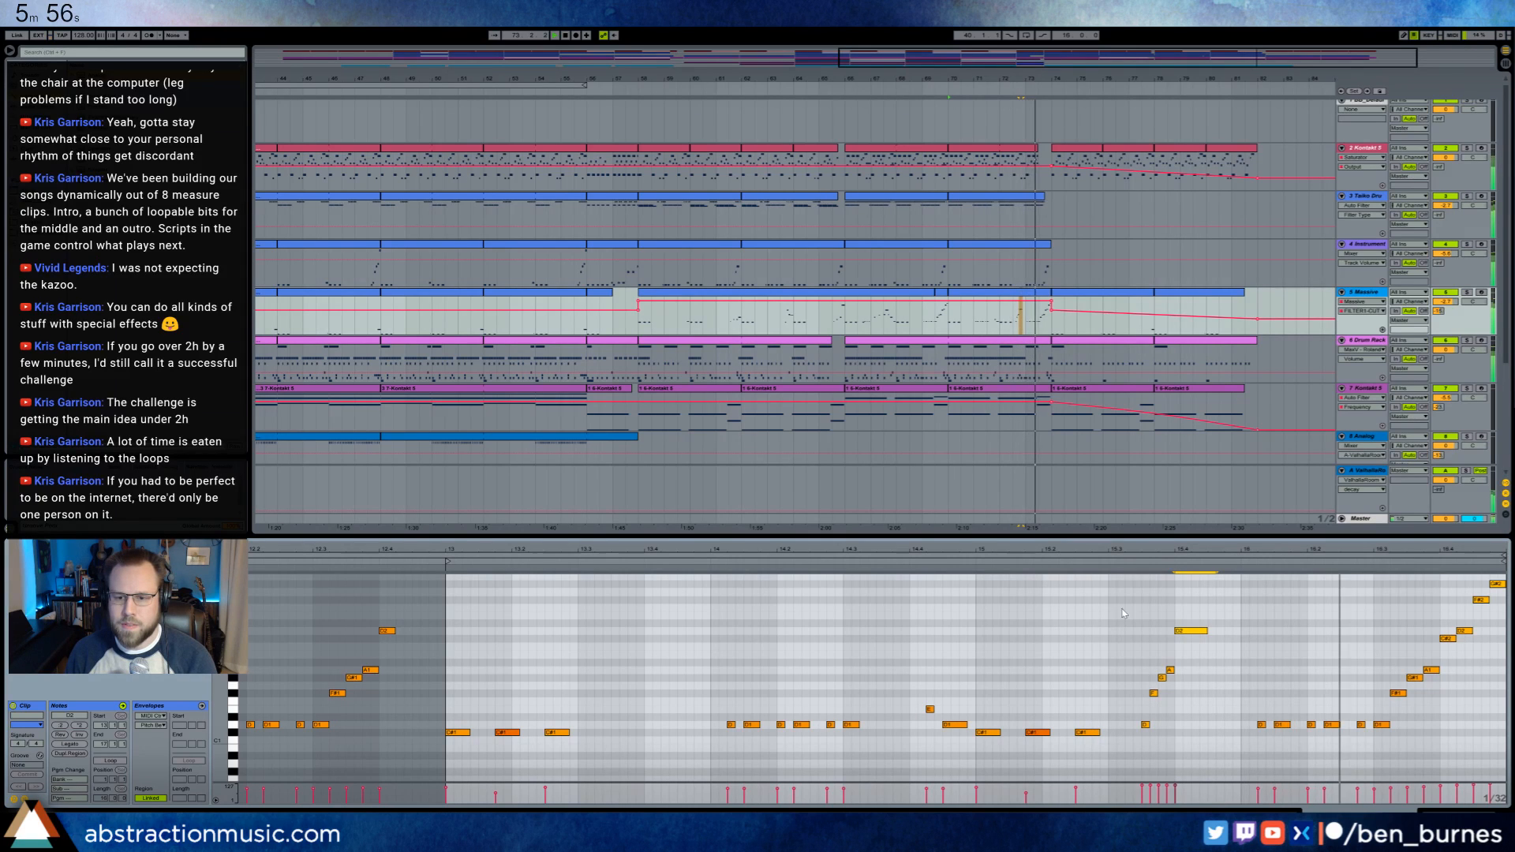
- Move the rising run and the long high note later toward bar 16, and shorten the long note
drag(1122, 612, 1217, 752)
key(Right)
key(Right)
key(Right)
key(Right)
key(Right)
key(Right)
key(Right)
key(Right)
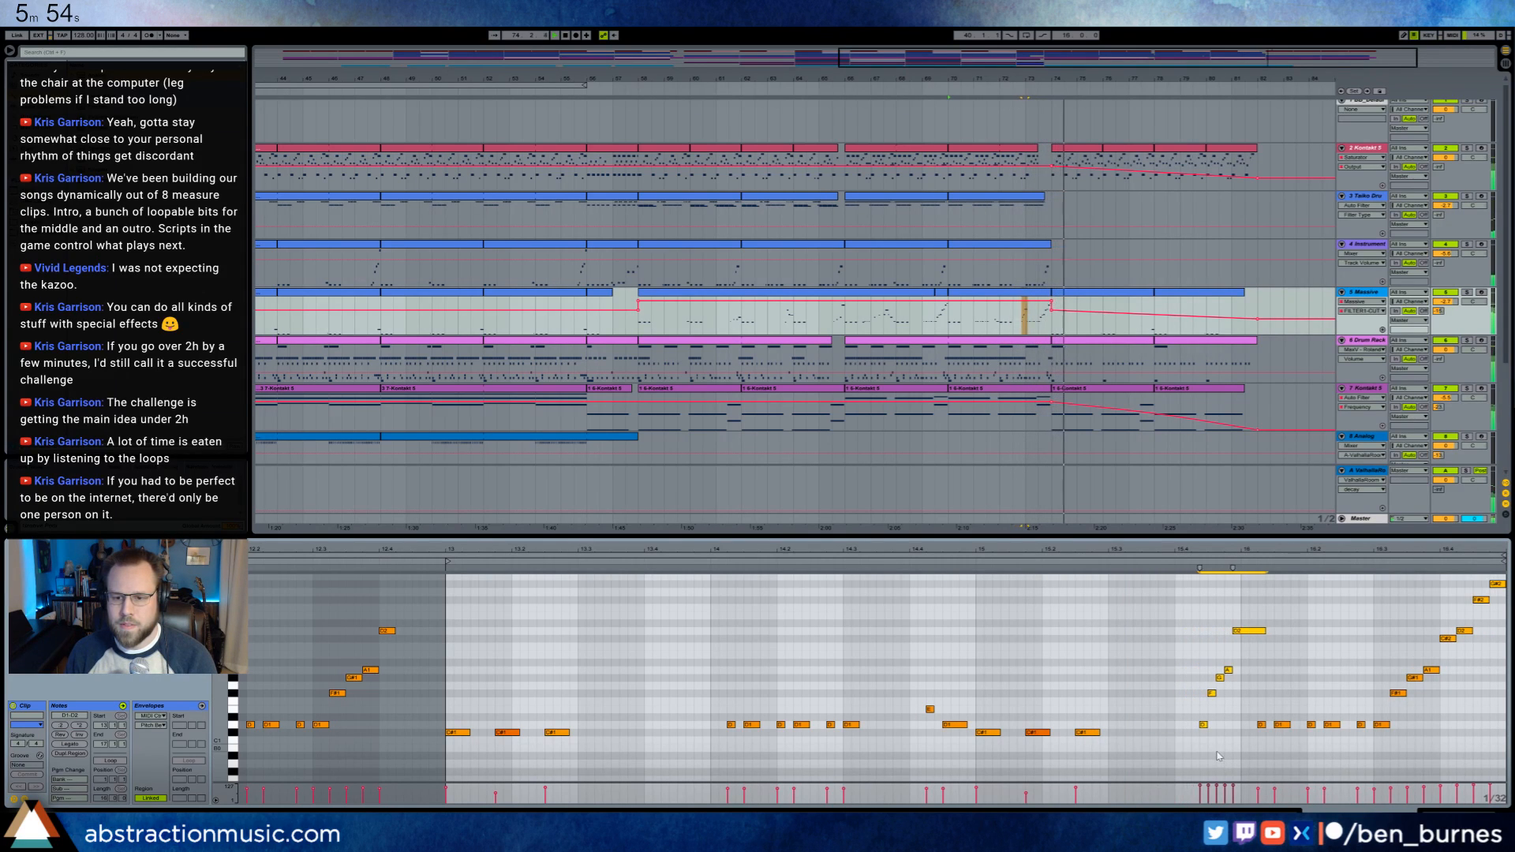
click(1274, 675)
click(1269, 631)
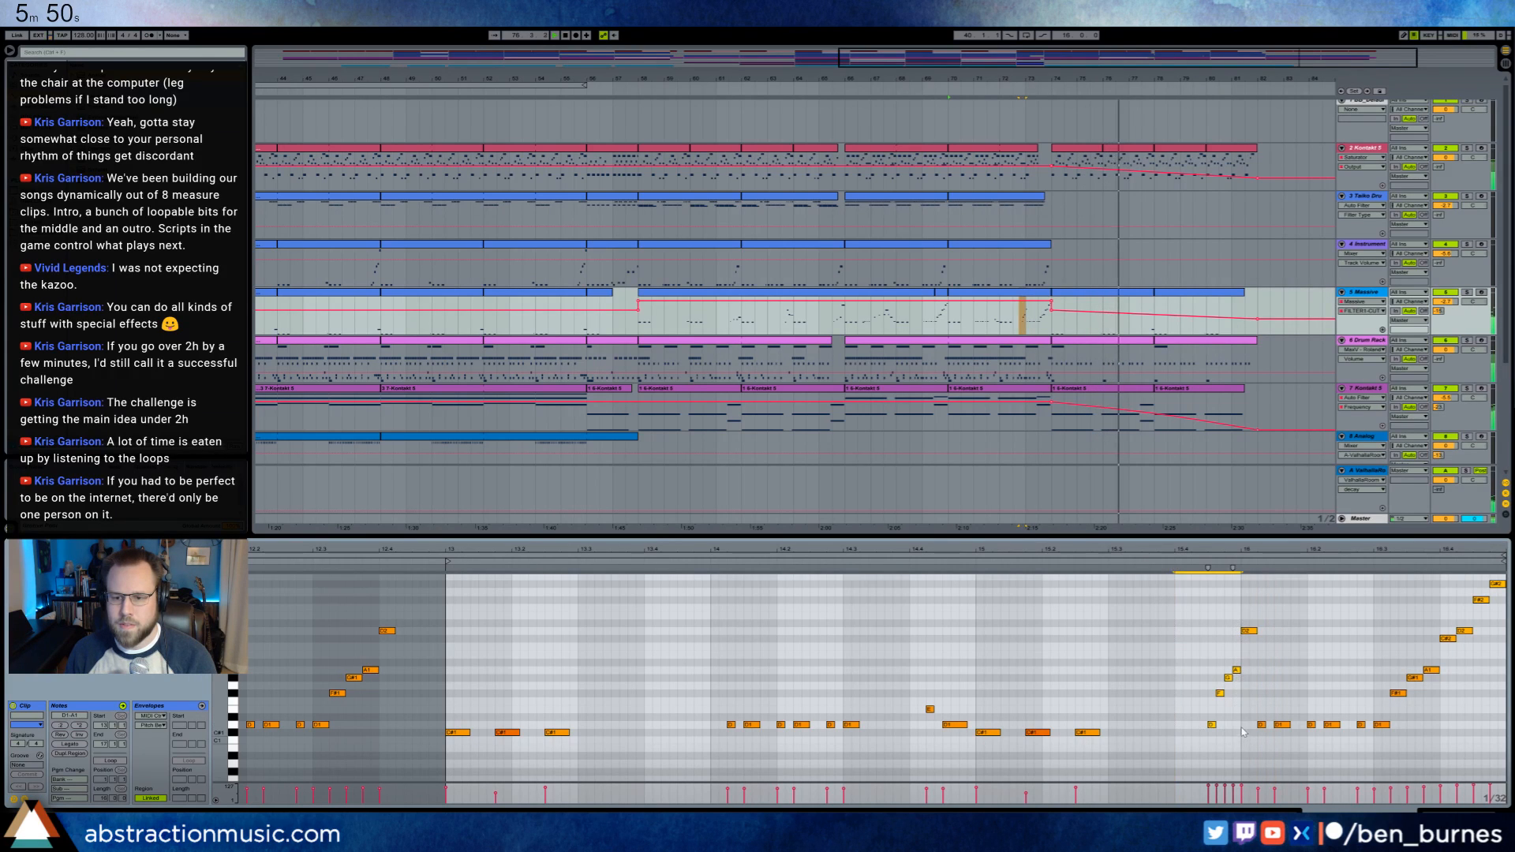
- Try the rising run and its high note one octave higher and audition the phrase
drag(1201, 619, 1249, 742)
key(shift+Up)
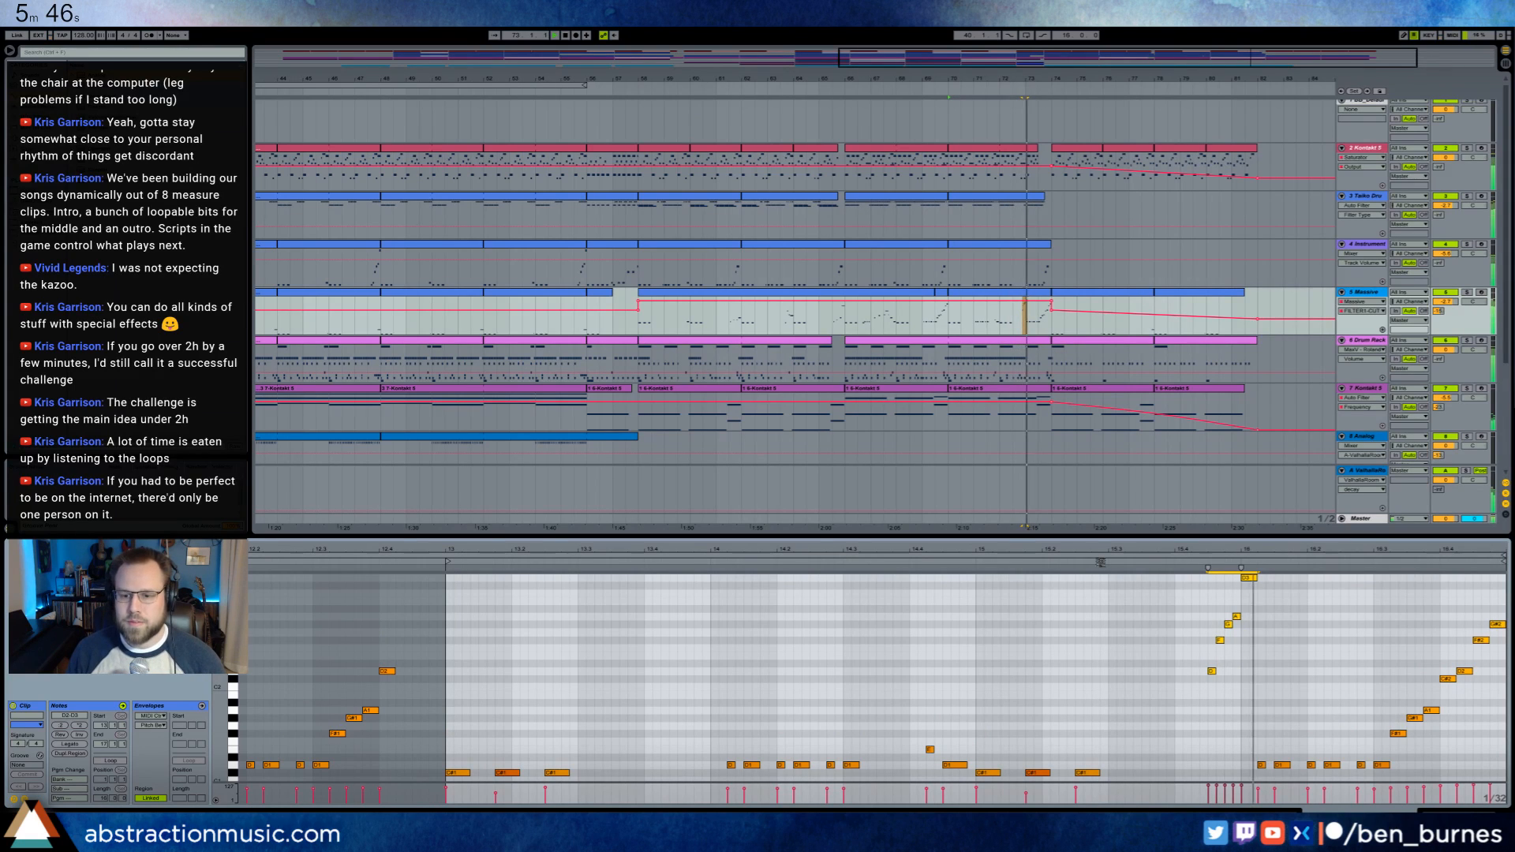
click(1308, 677)
key(space)
- Start the long high note before bar 16 earlier and shift the rising run ahead so it leads into it
drag(1255, 687, 1258, 579)
click(1126, 561)
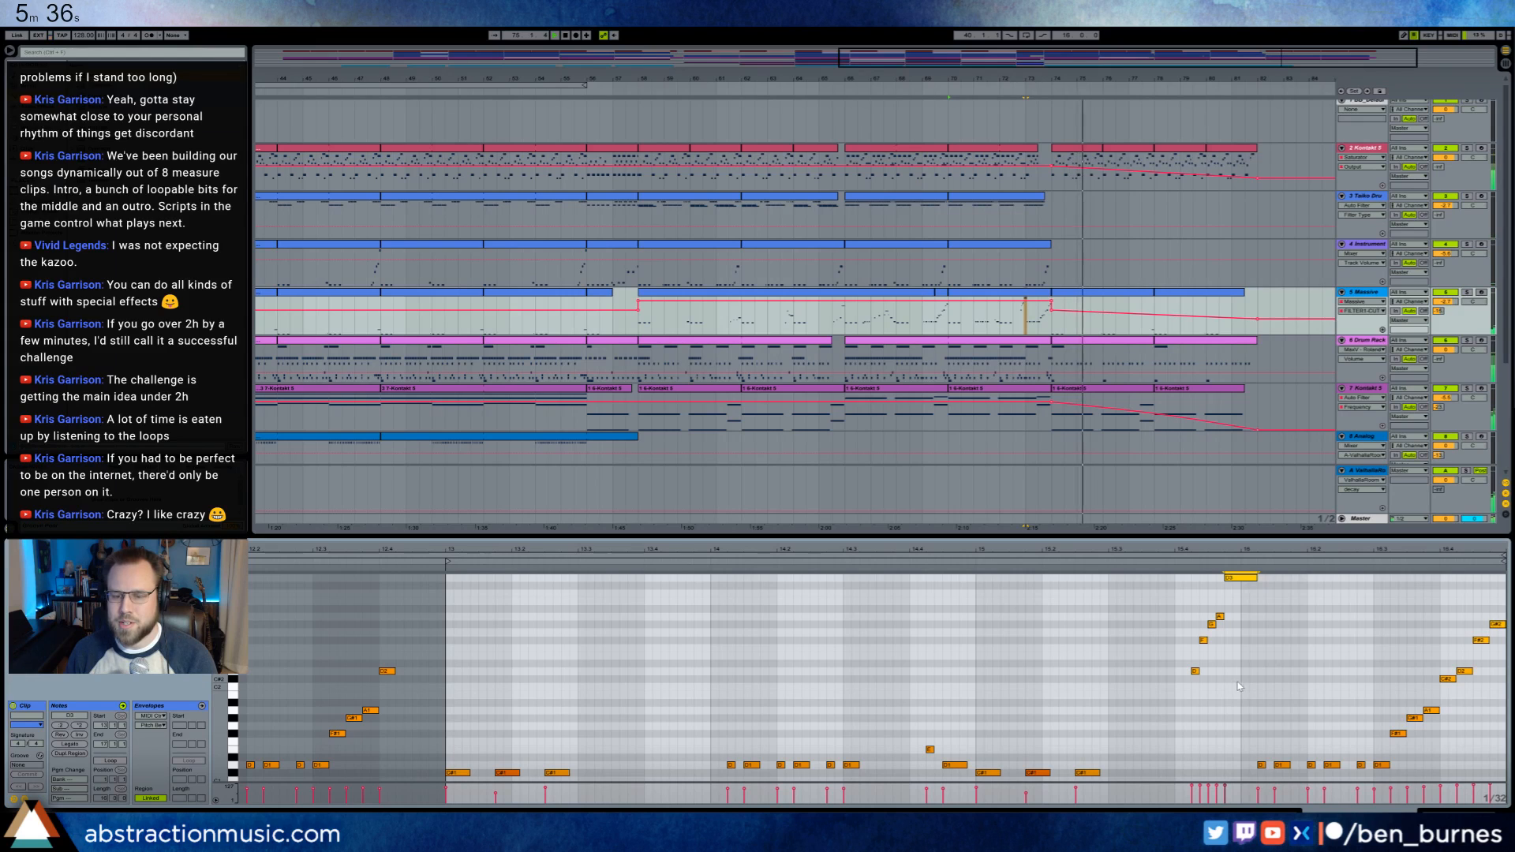
drag(1178, 680, 1220, 617)
click(1173, 565)
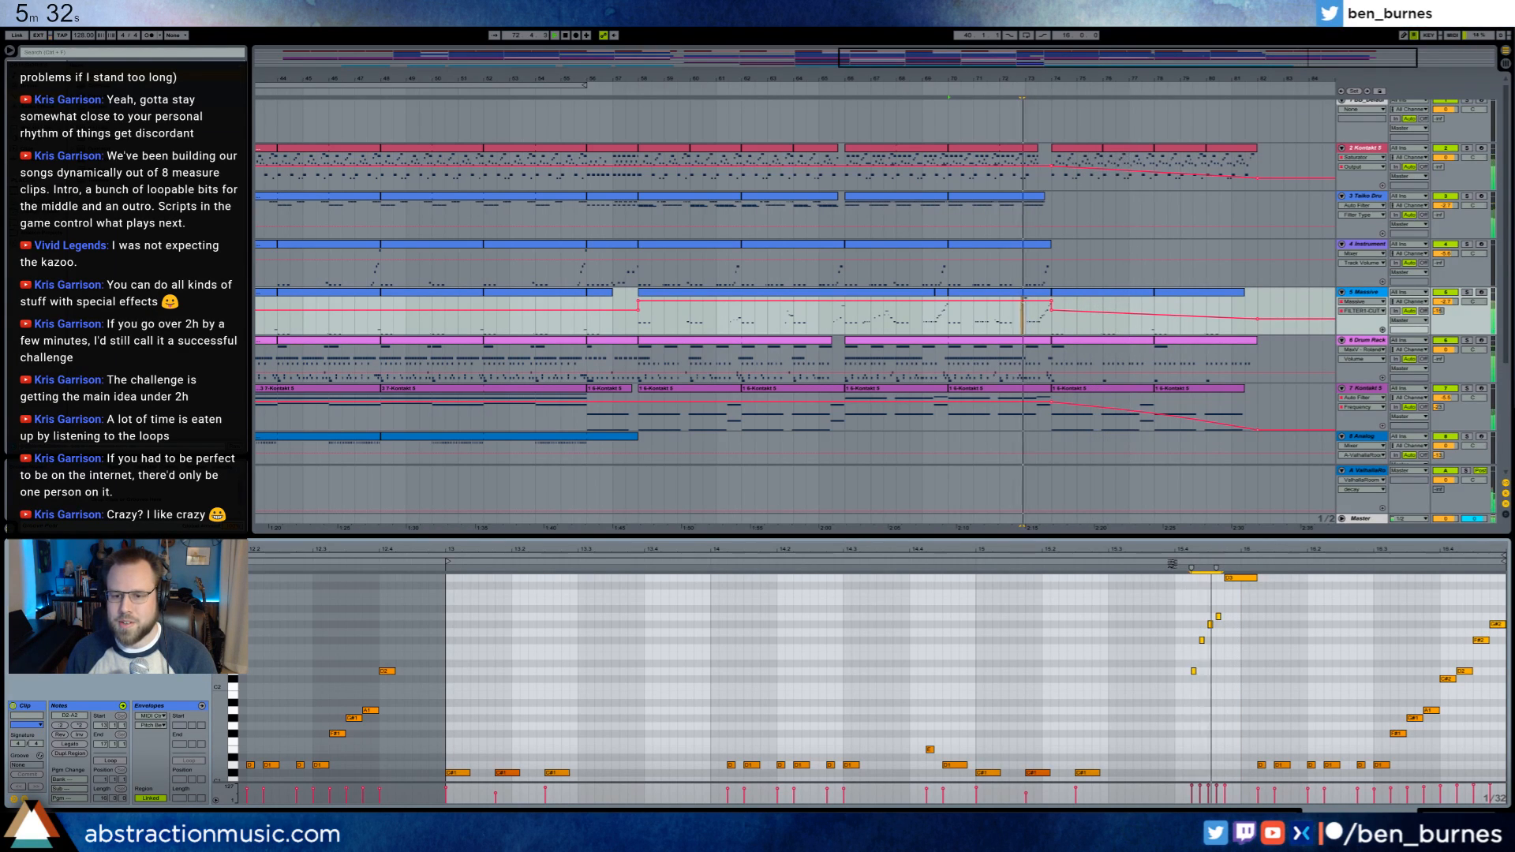
- Lower the phrase one octave and replace the four-note run with a single short pickup one semitone below the long note
drag(1181, 700, 1241, 577)
key(shift+Down)
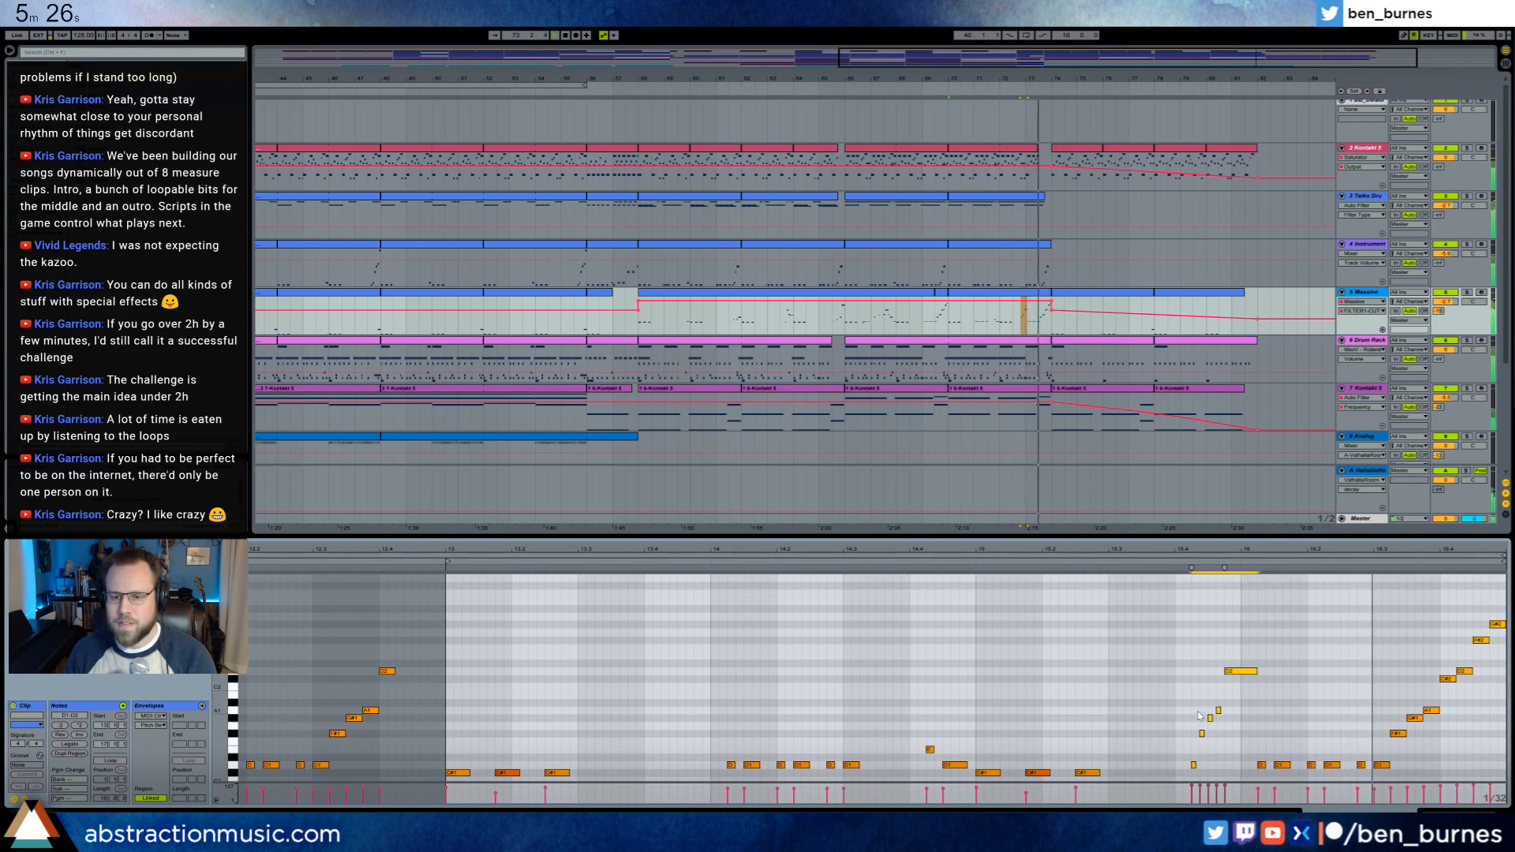
drag(1186, 695, 1223, 788)
key(Delete)
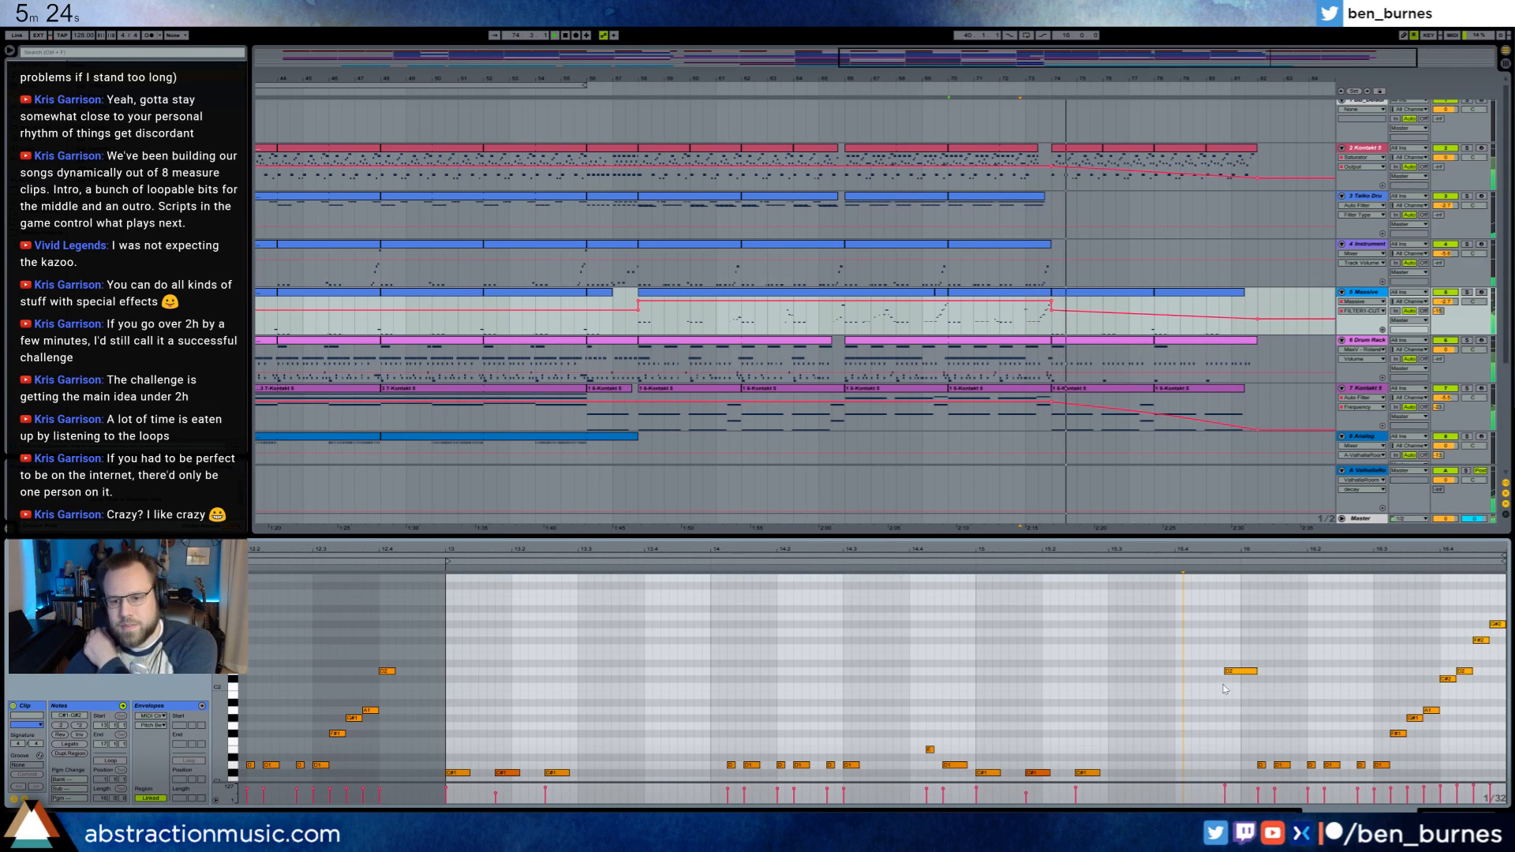
double_click(1210, 678)
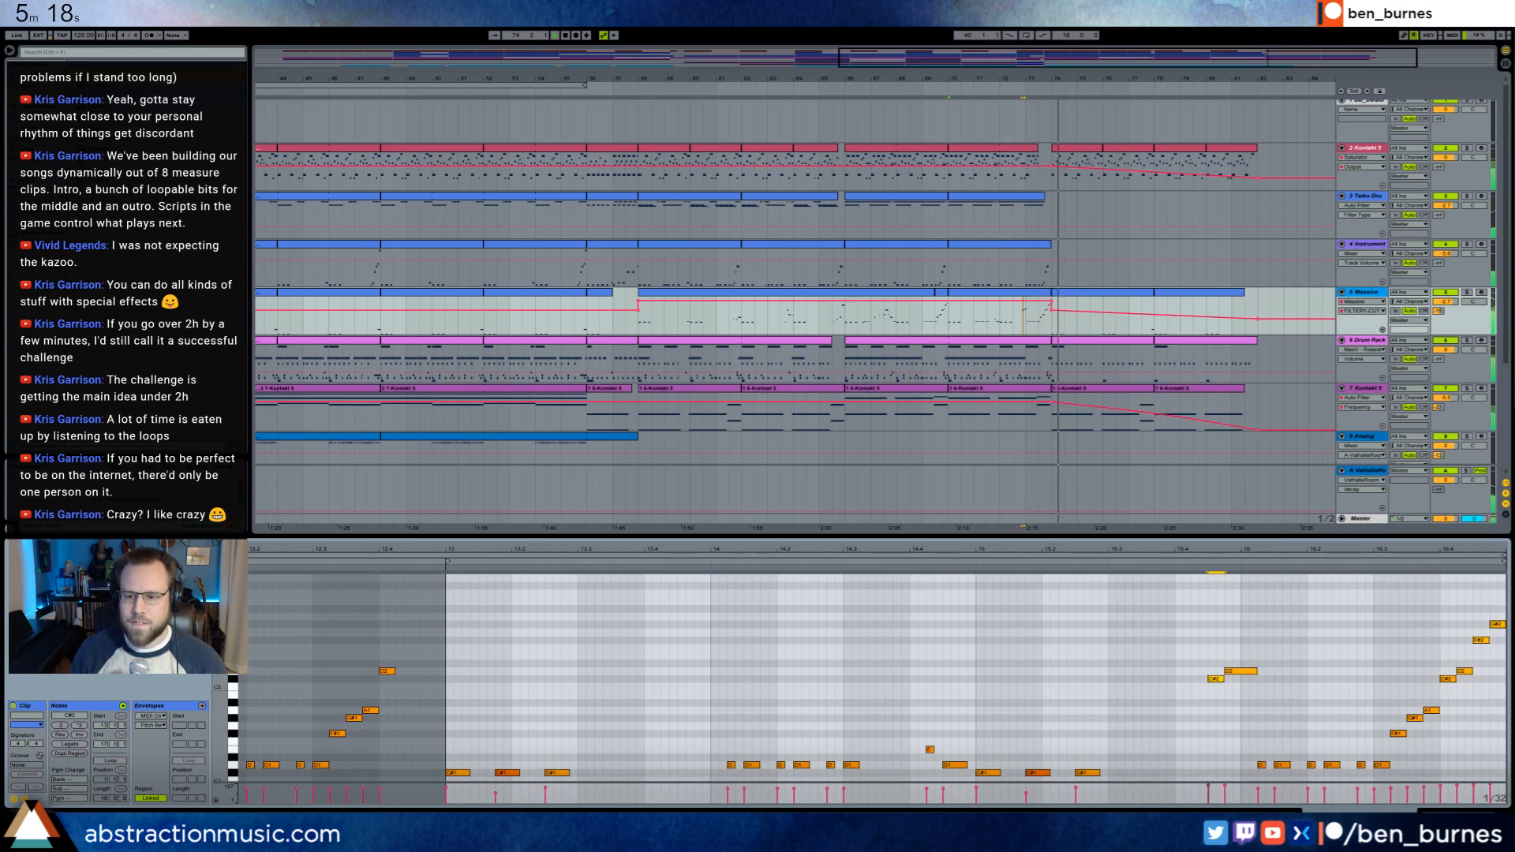
- Play the full arrangement from the beginning of the song
click(1452, 813)
key(space)
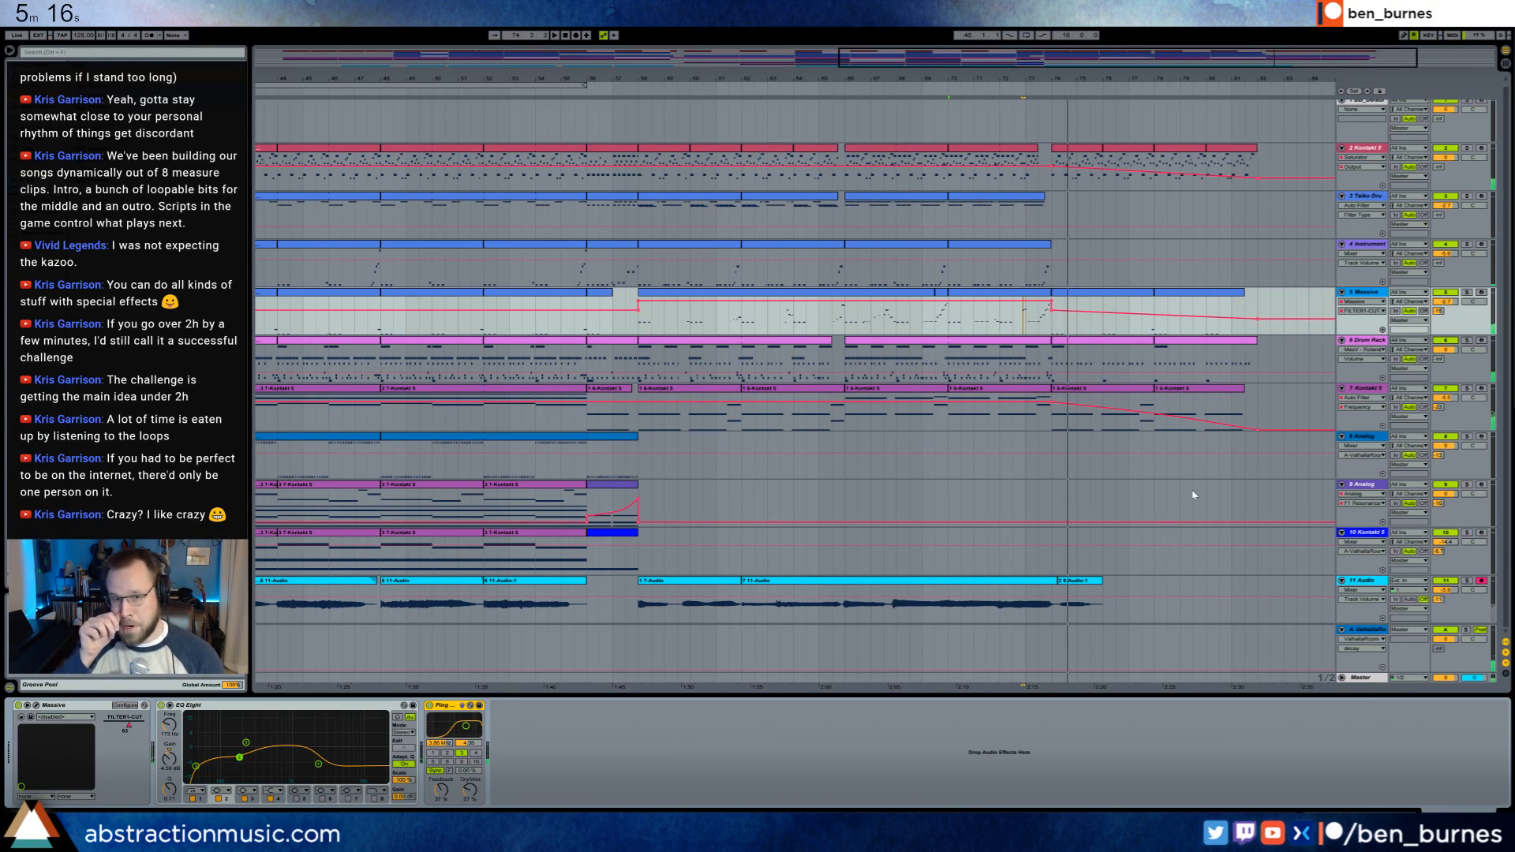
double_click(1024, 53)
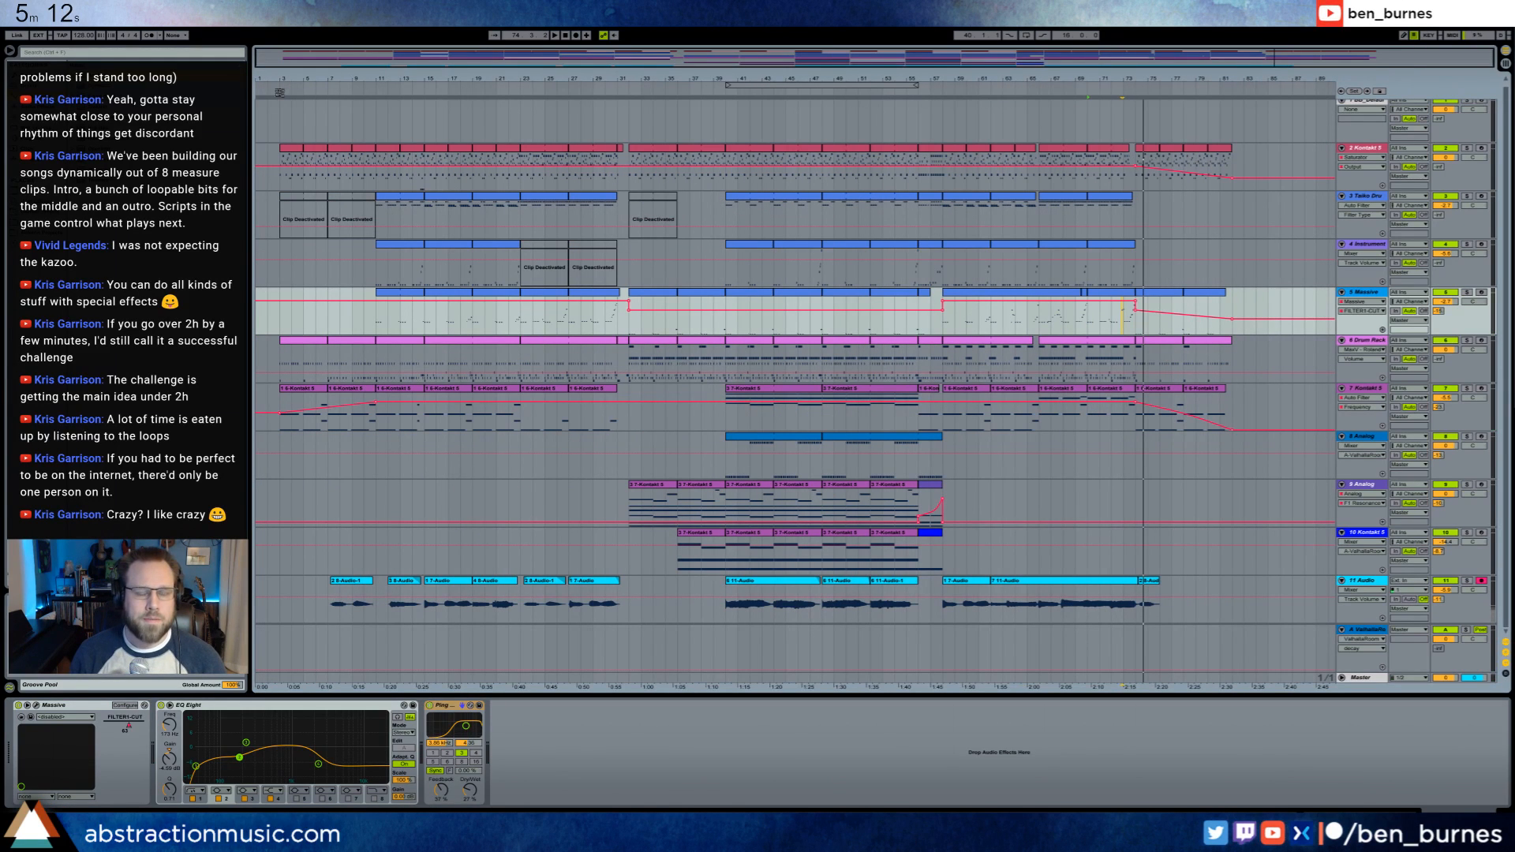
key(space)
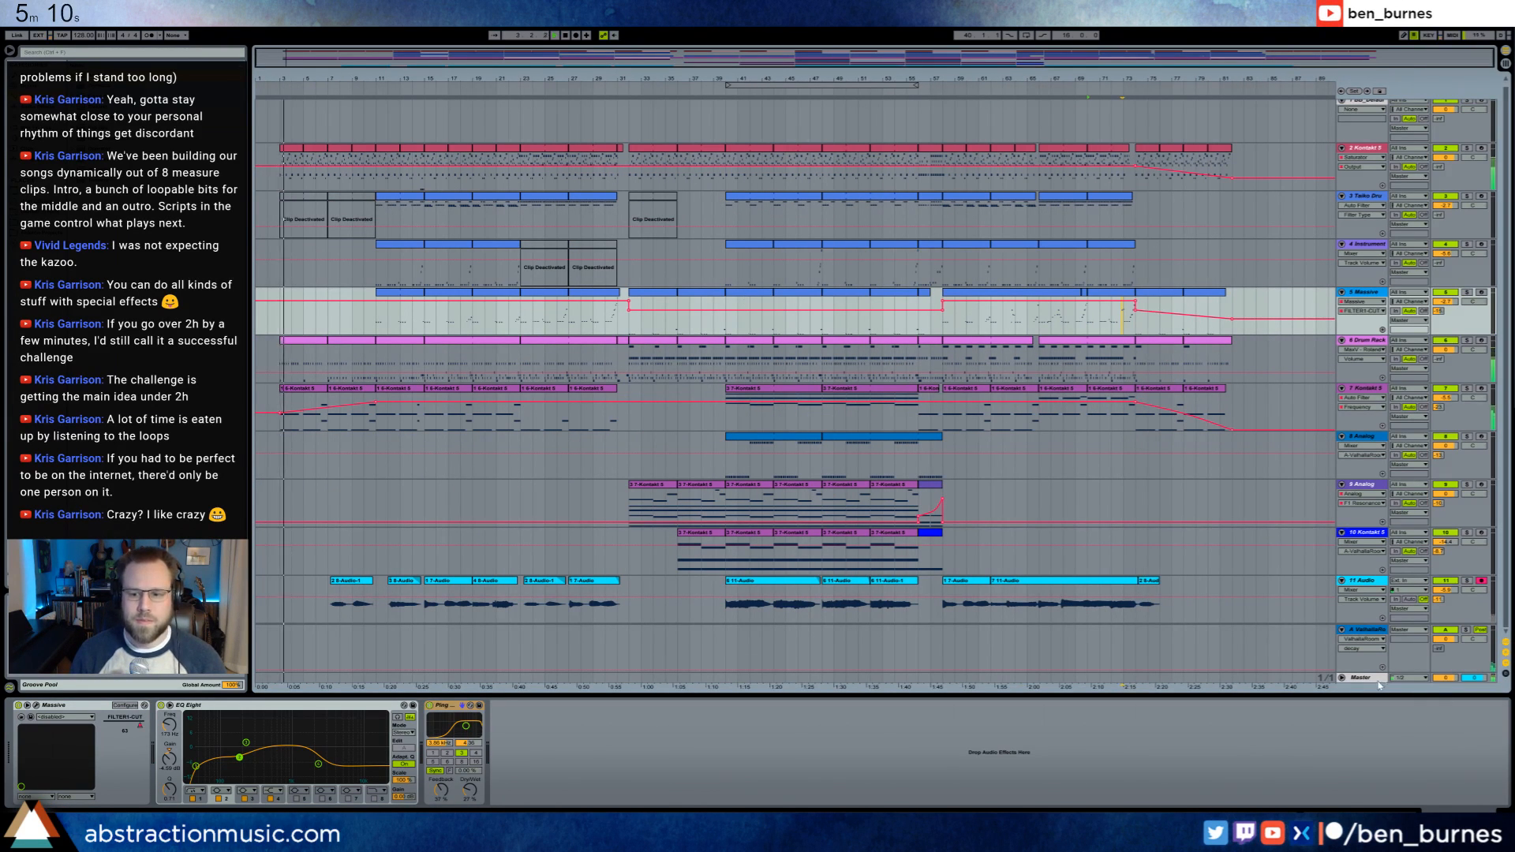
- Add the BB-Simple Mastering rack ahead of the Limiter on the Master track and adjust the bands of its EQ Eight
click(1344, 671)
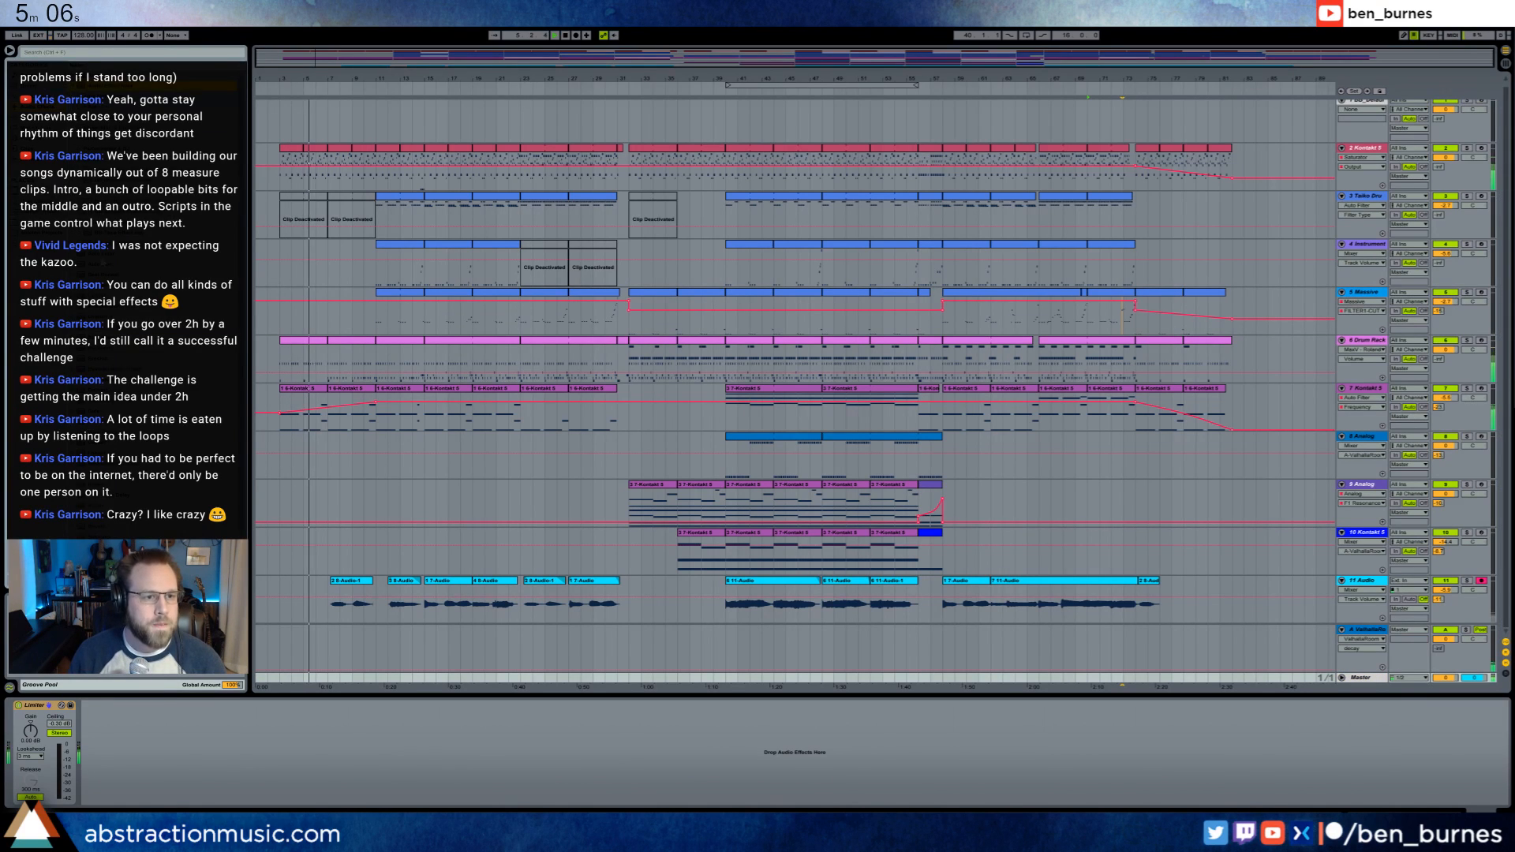
drag(87, 223, 22, 725)
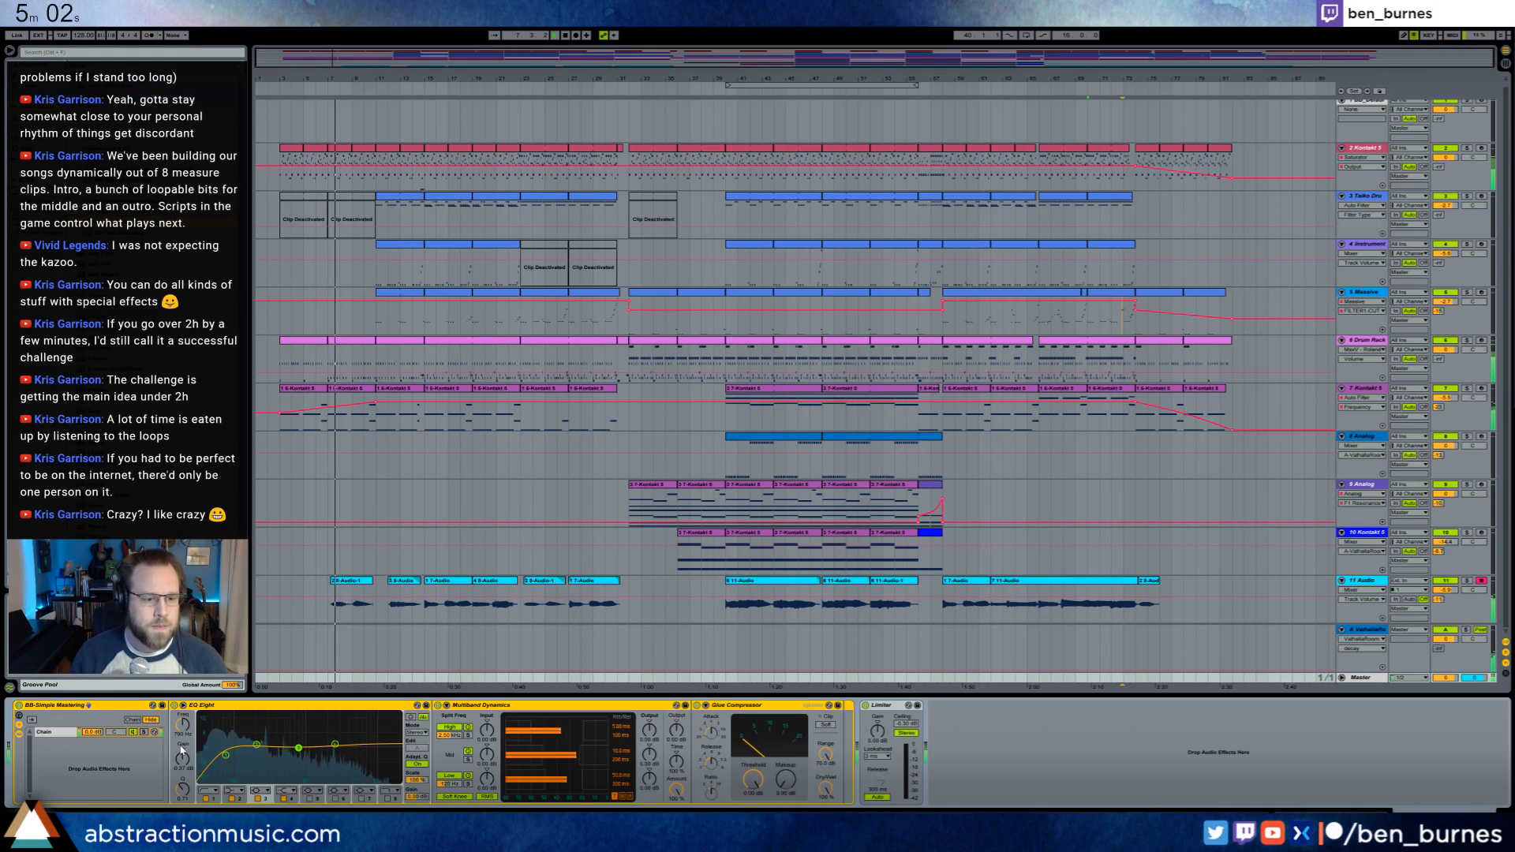
drag(225, 752, 333, 744)
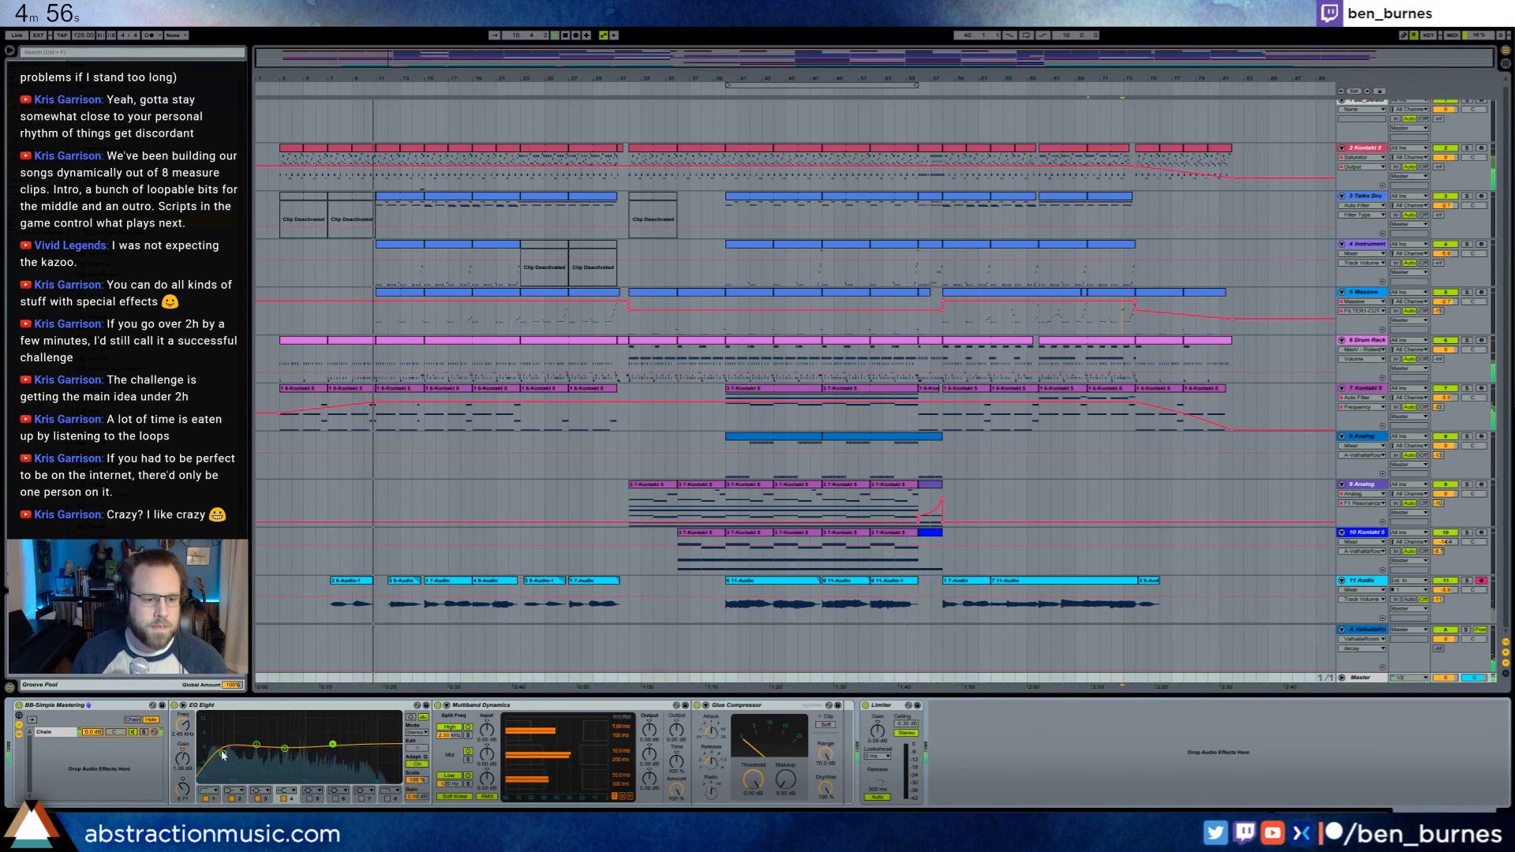
drag(222, 754, 224, 753)
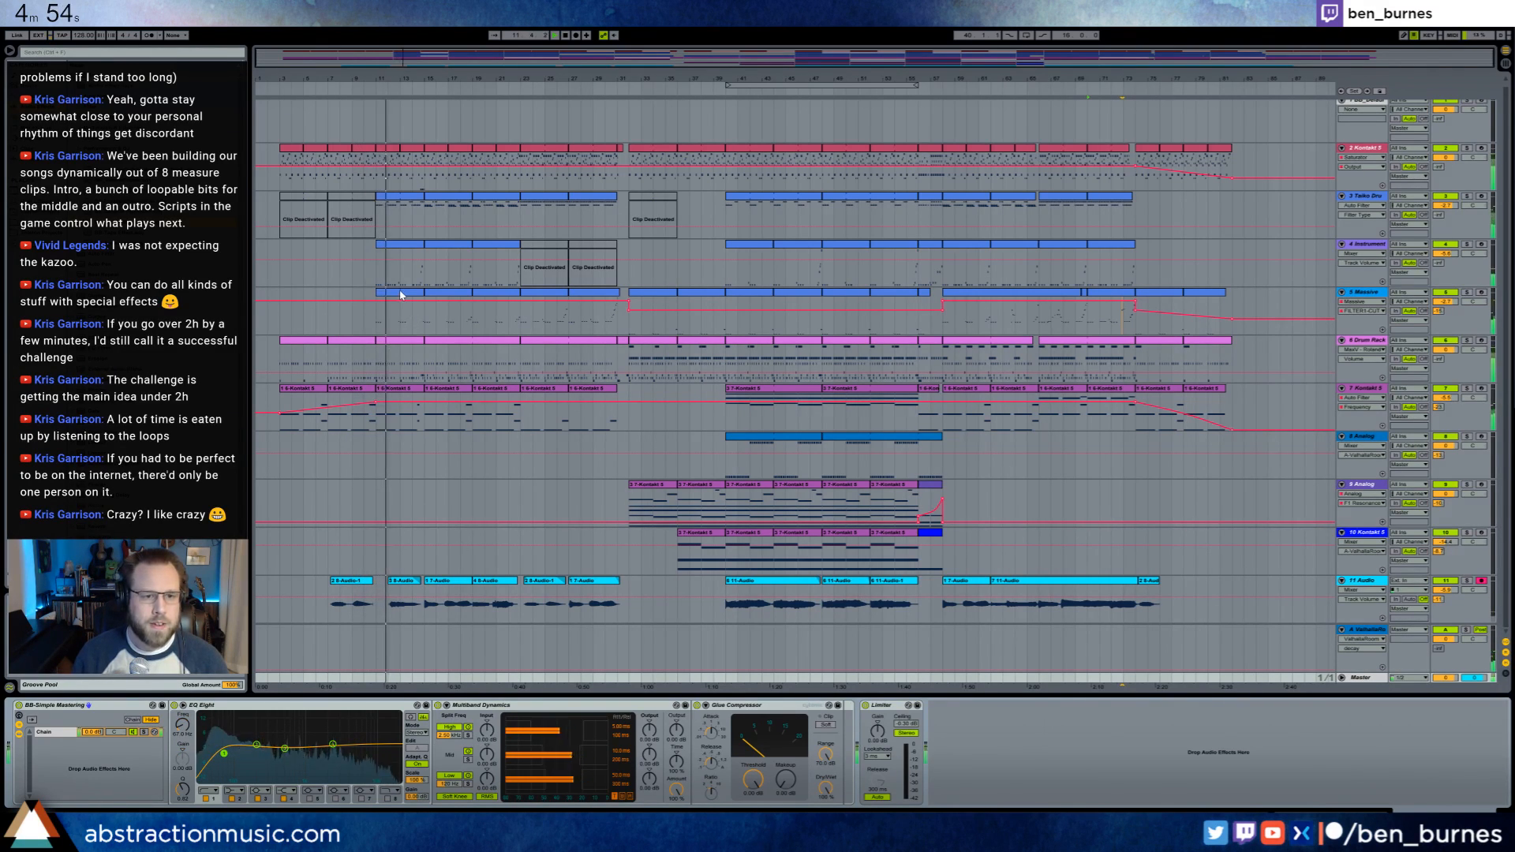
- Add a Utility at the end of the Massive track's effects, automate its Gain lower through the track's first clip, and play that section
click(414, 318)
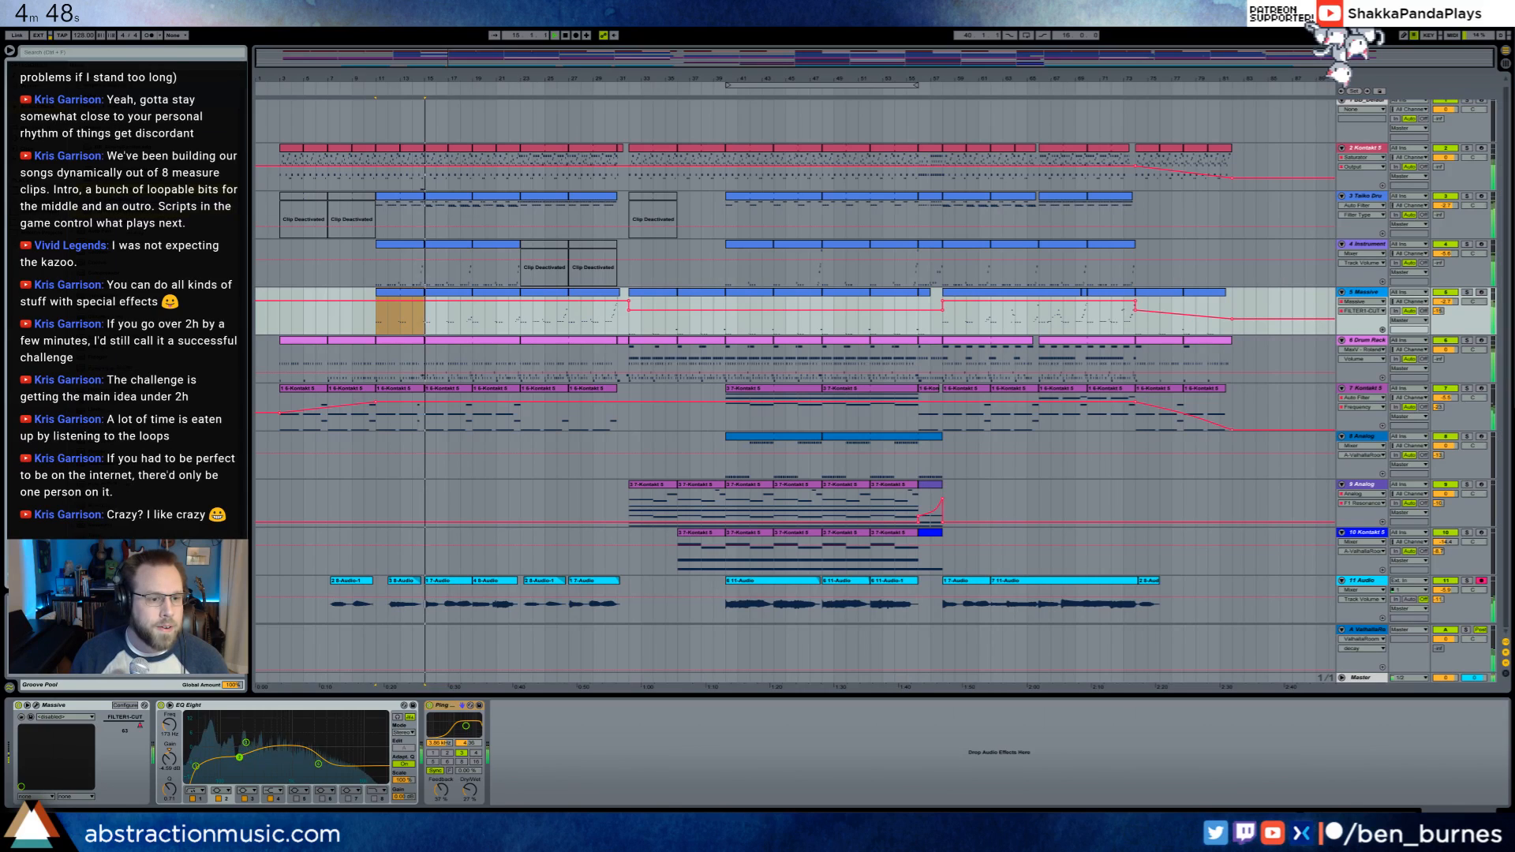
drag(541, 758, 539, 756)
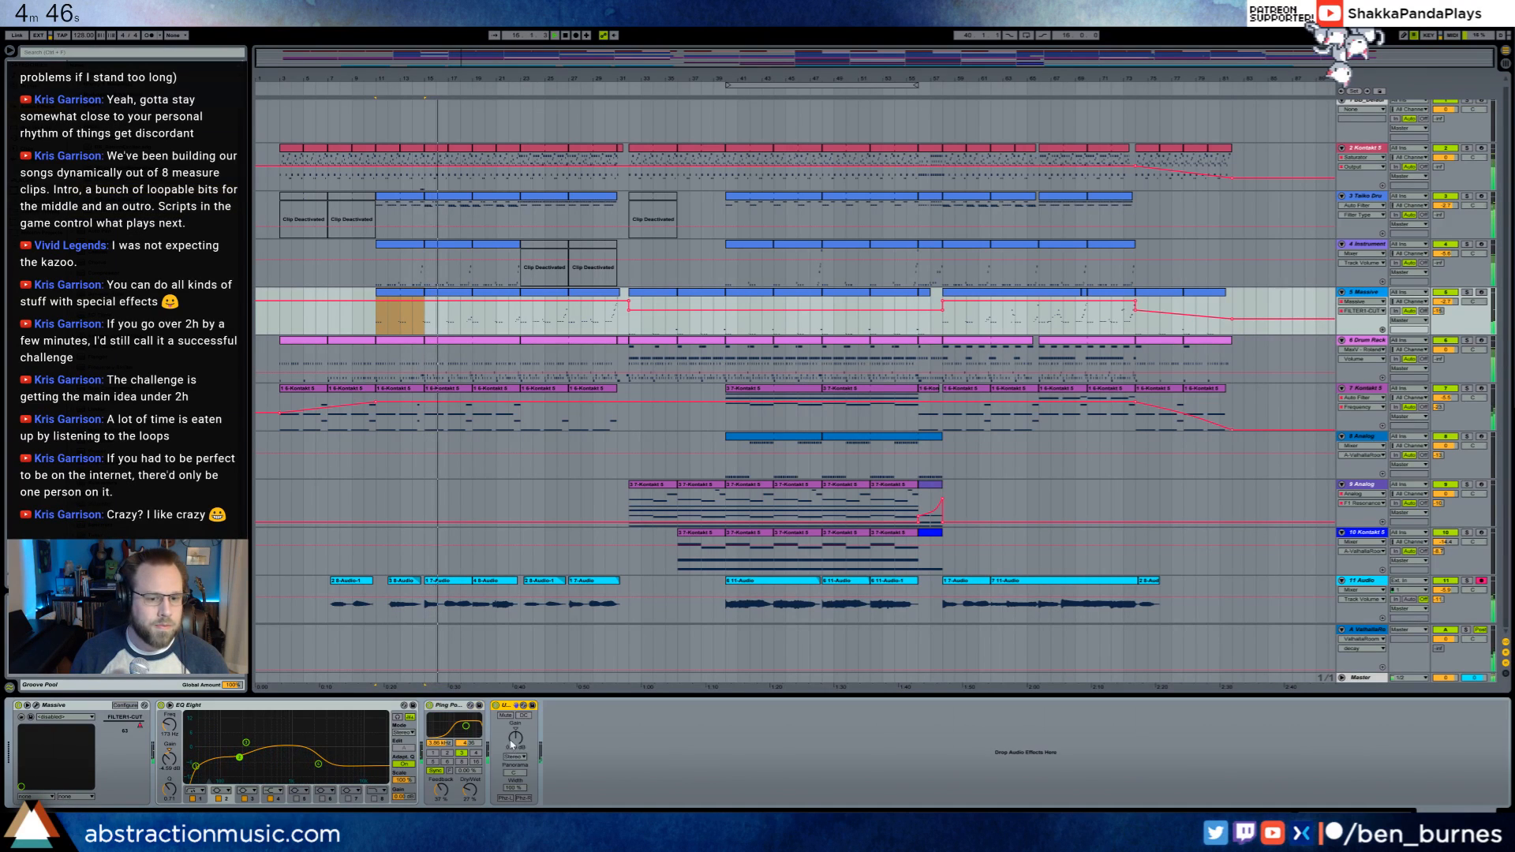
click(415, 319)
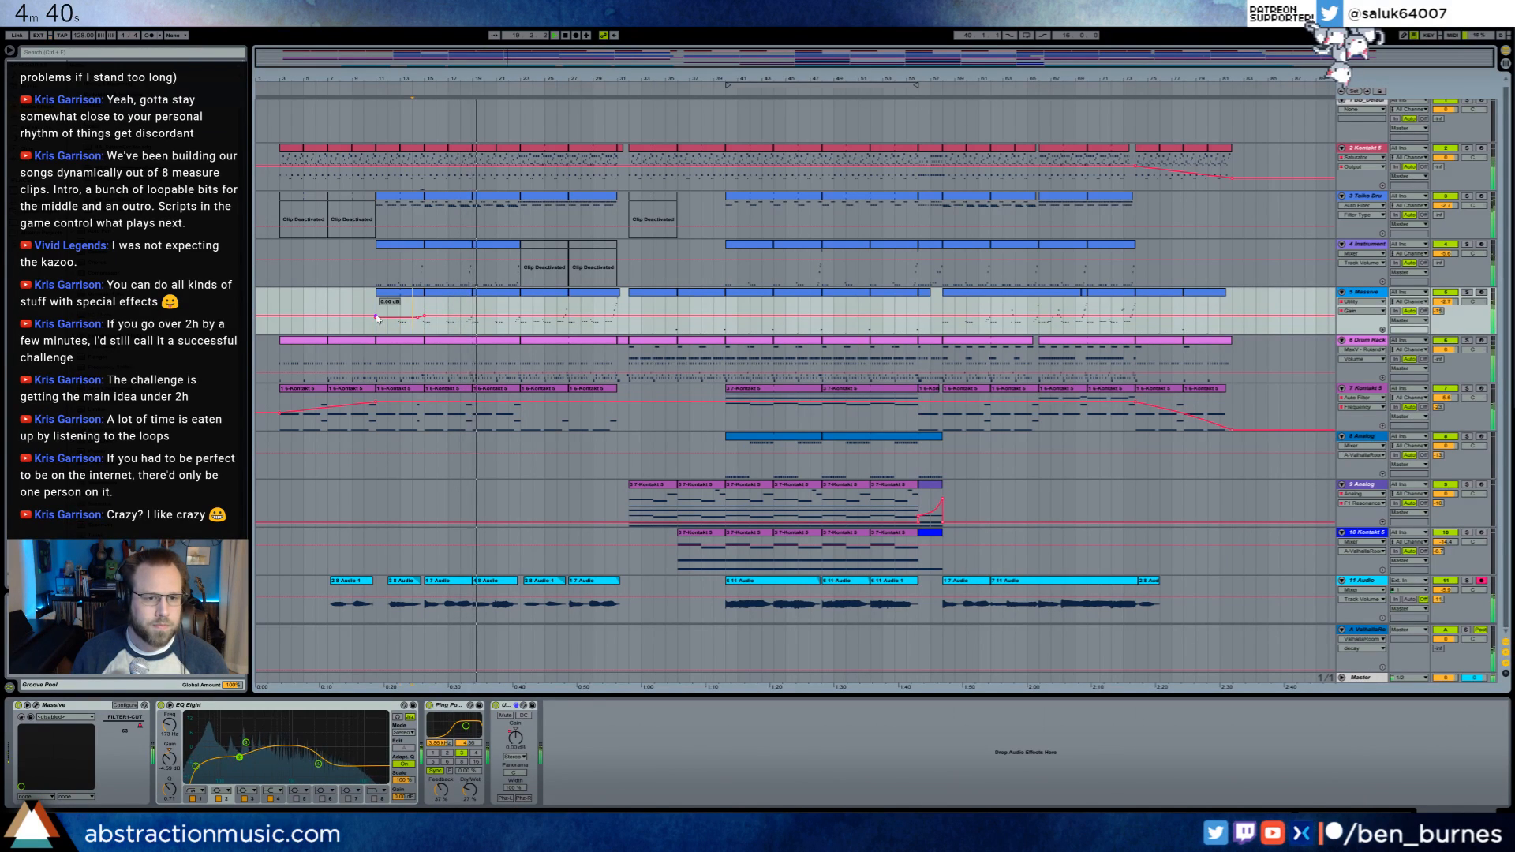
click(376, 317)
click(376, 318)
click(392, 308)
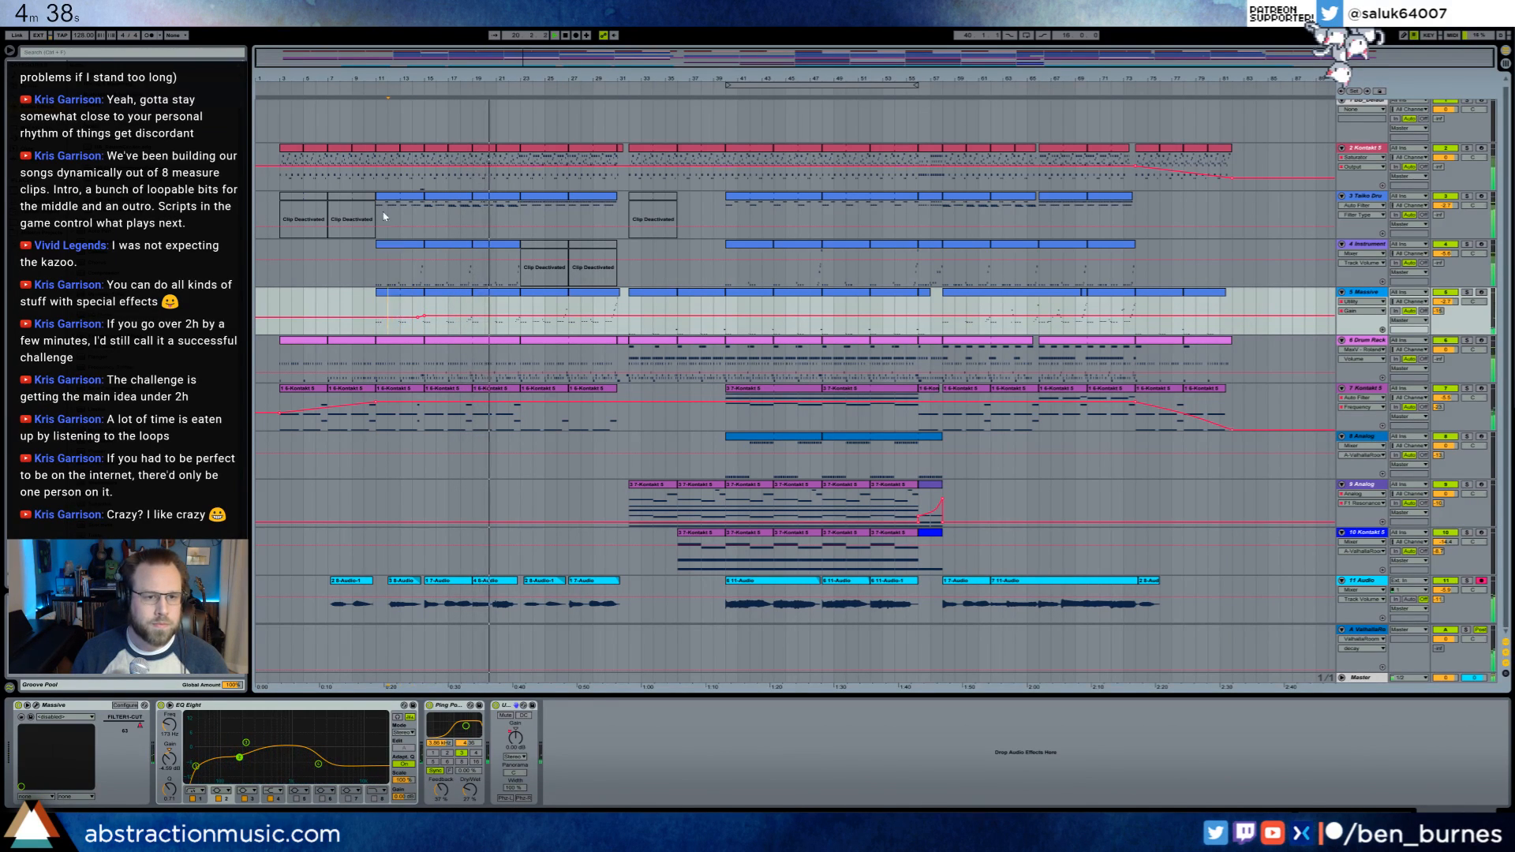
click(377, 91)
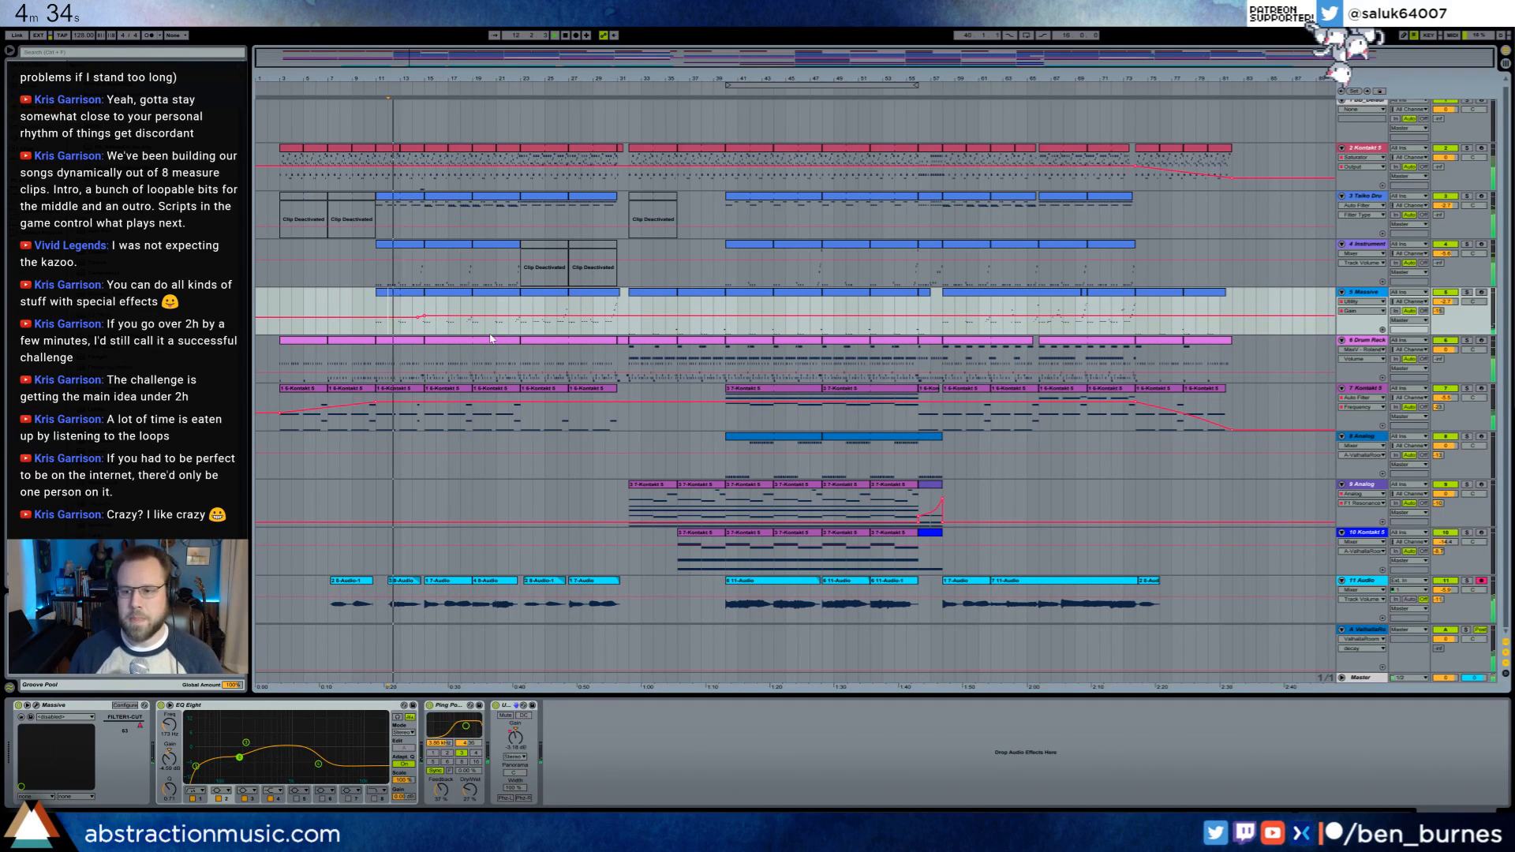
- Check the Master chain, then examine the clap hits ending the Drum Rack clip before bar 15 and their clap and reverb devices
click(1361, 678)
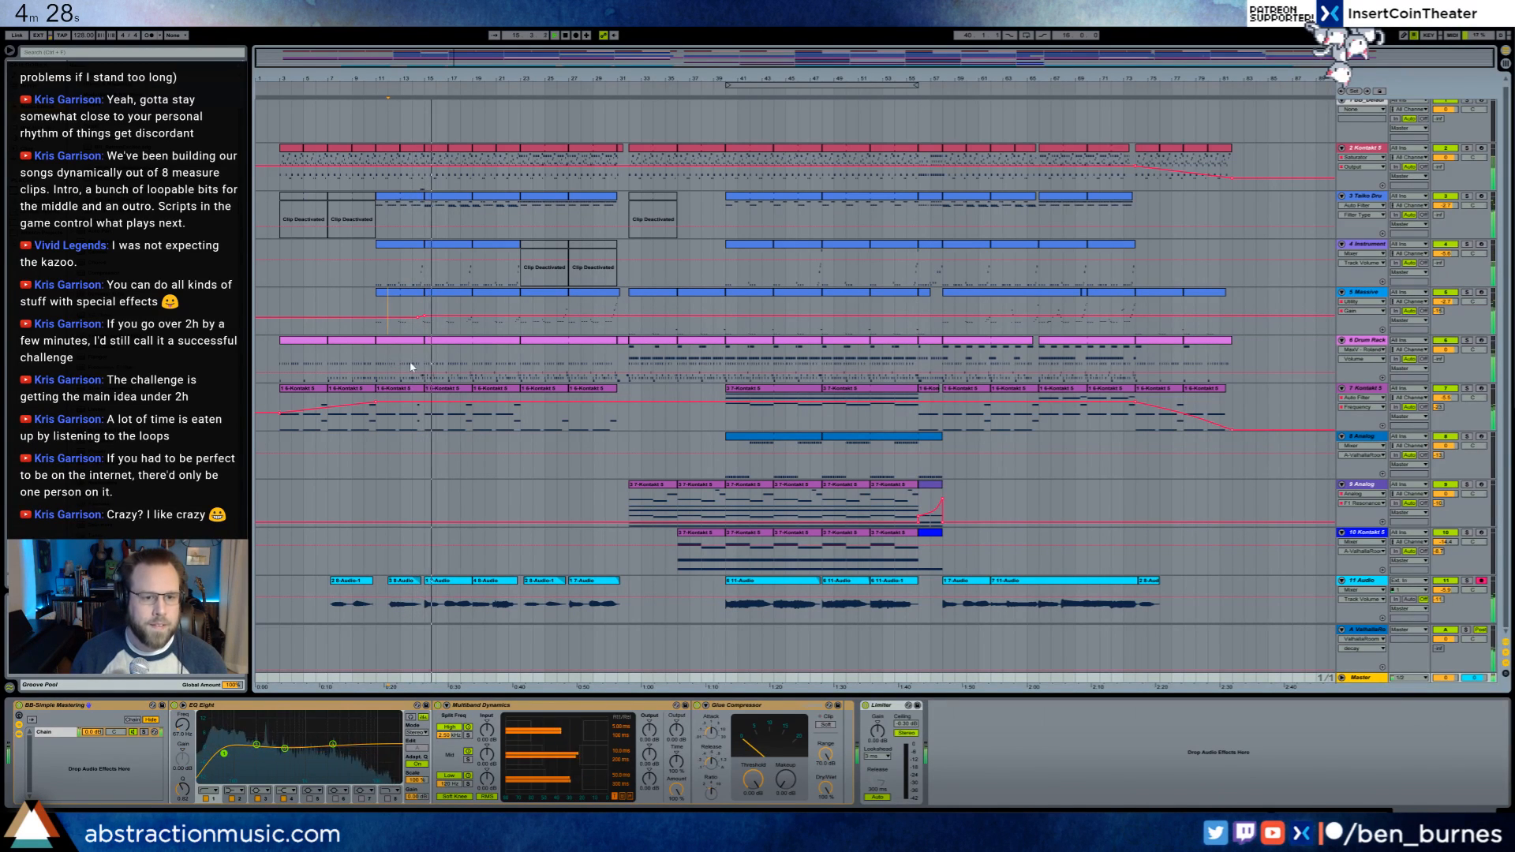
click(420, 342)
double_click(419, 342)
drag(1434, 610, 1502, 635)
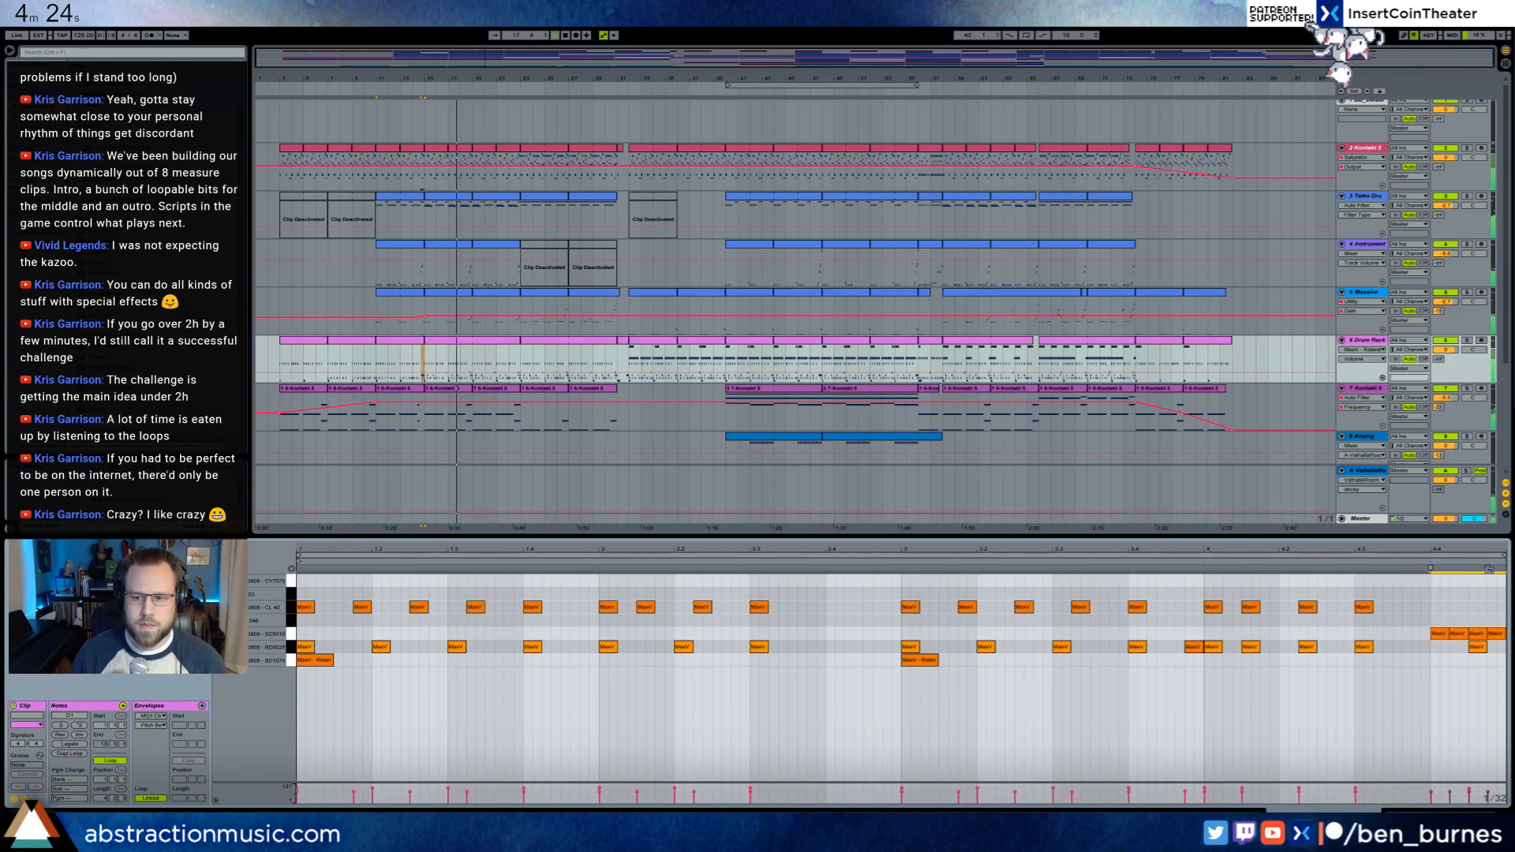
key(shift+Tab)
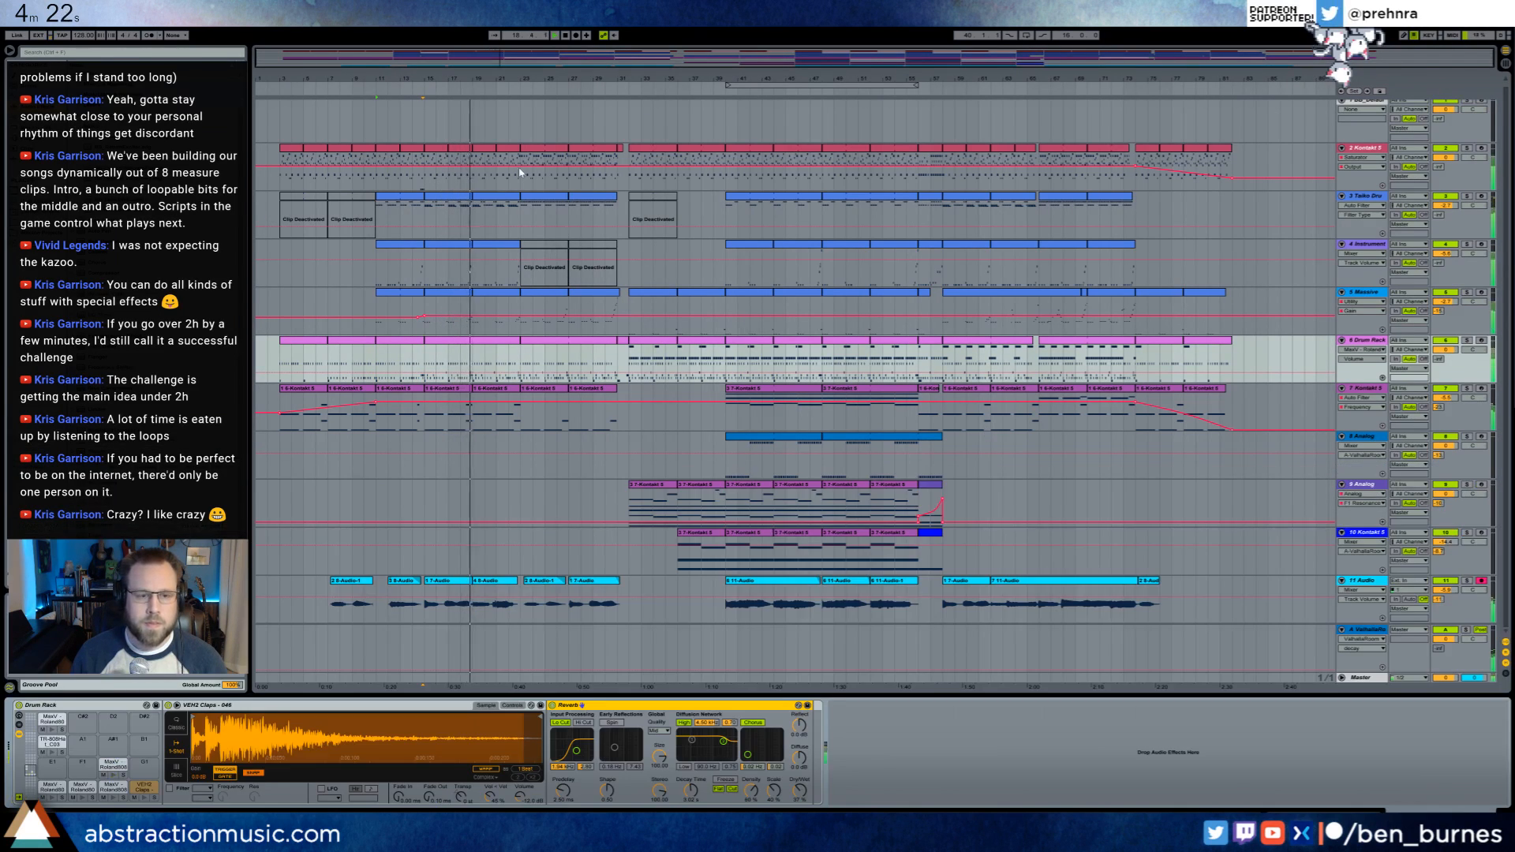
- Shorten the release of the Taiko Hit pad in the Taiko Drums rack
click(495, 213)
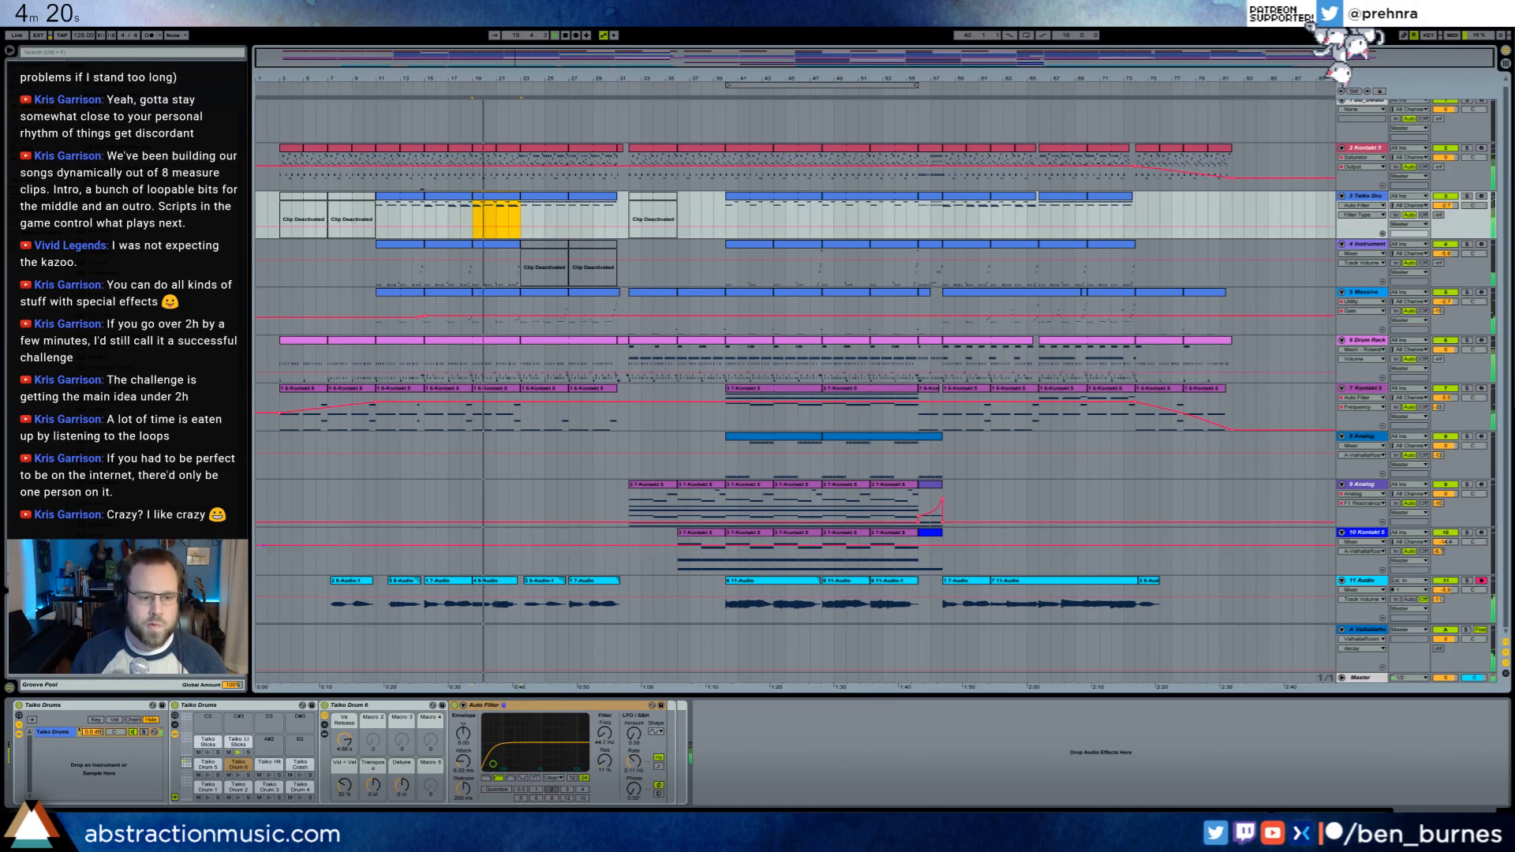
click(269, 762)
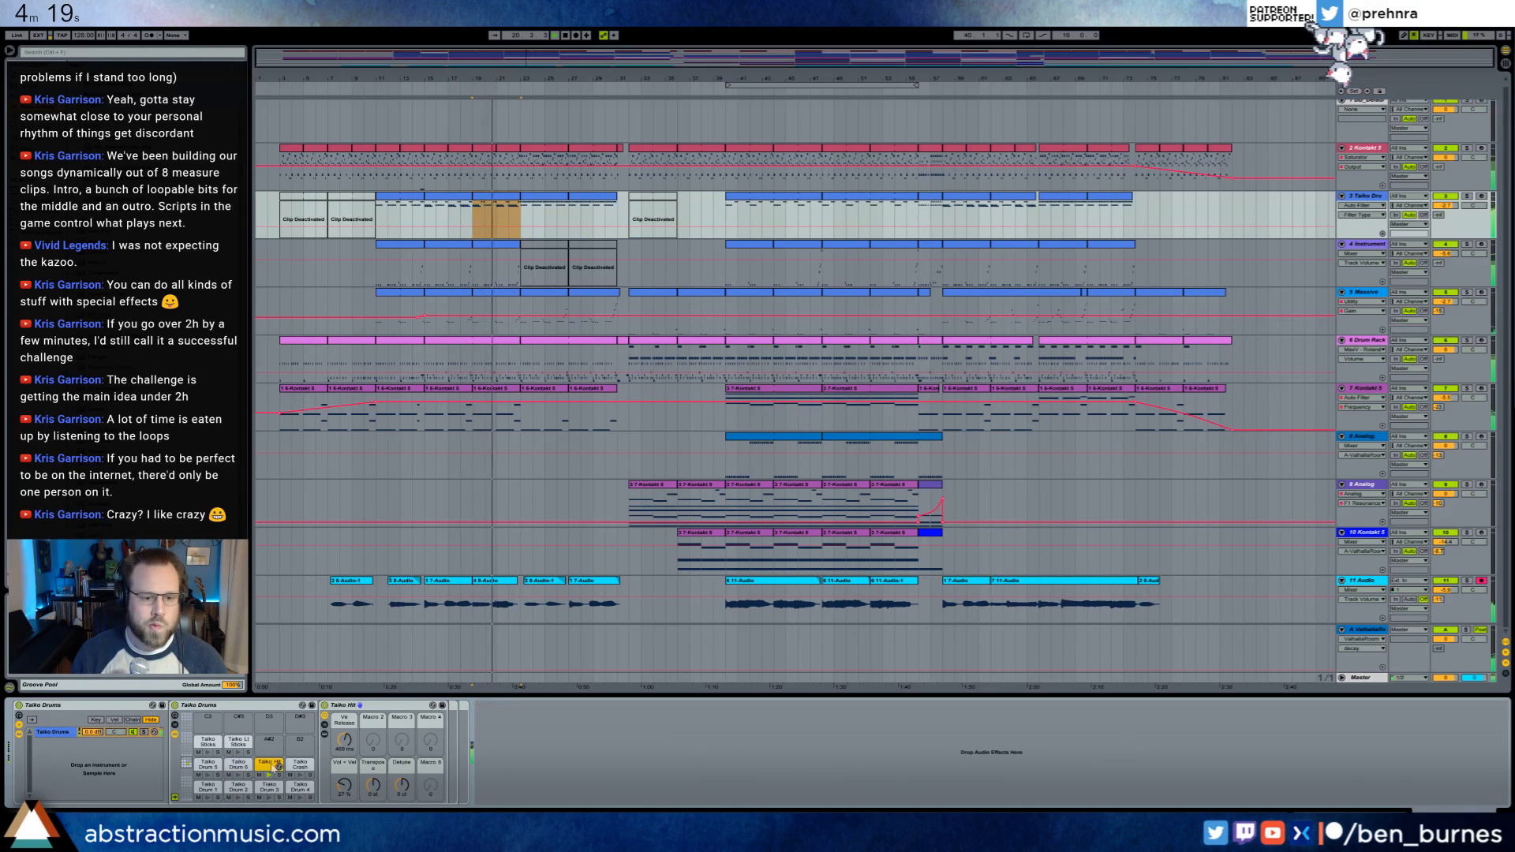
click(340, 745)
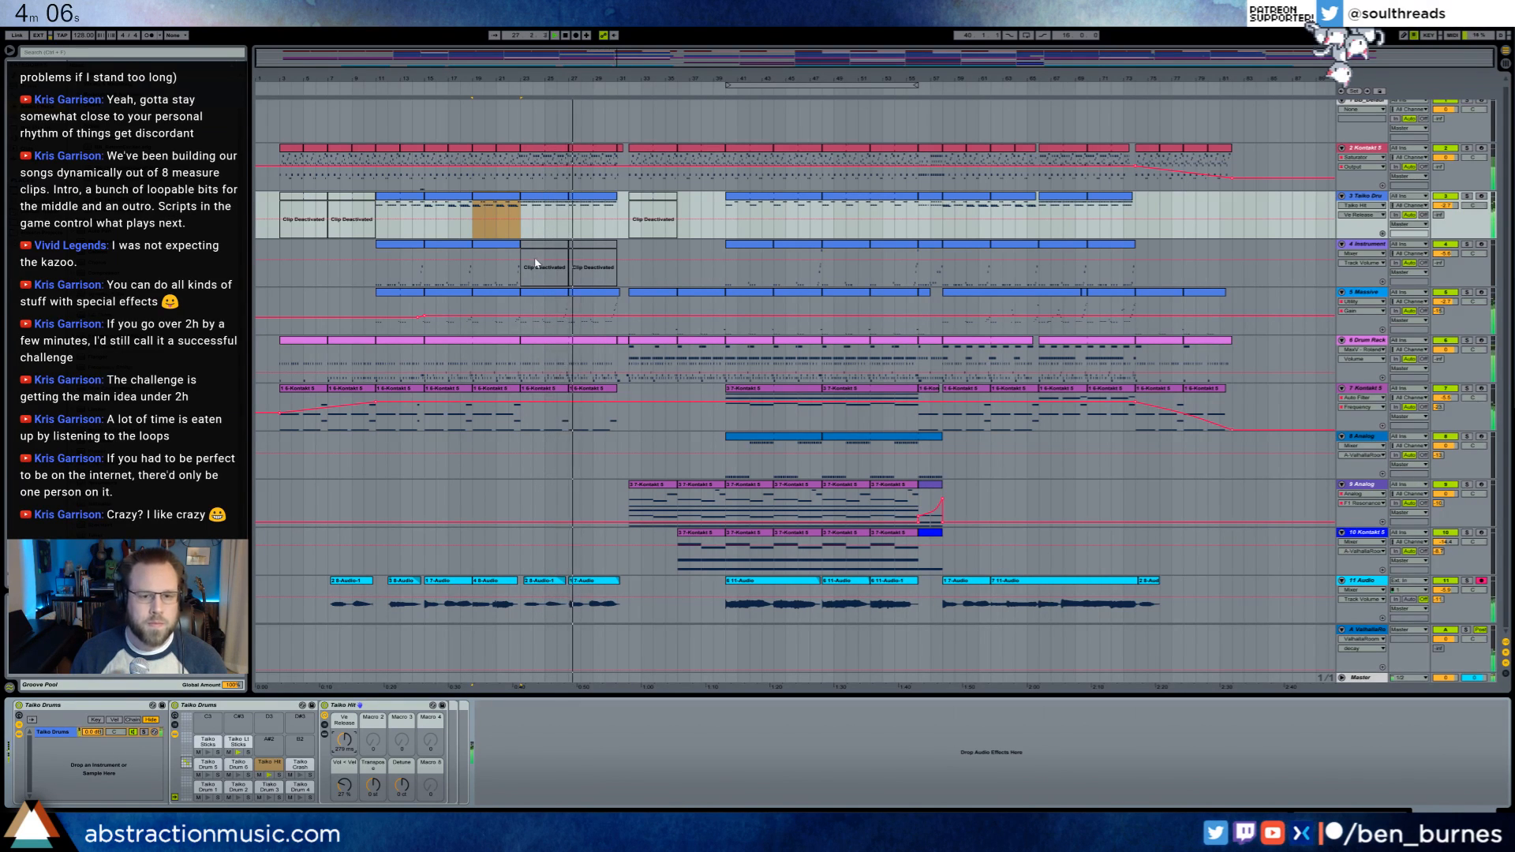
- Raise the volume of the 11 Audio track and adjust the bands of the Multiband Dynamics on the Master track
click(545, 603)
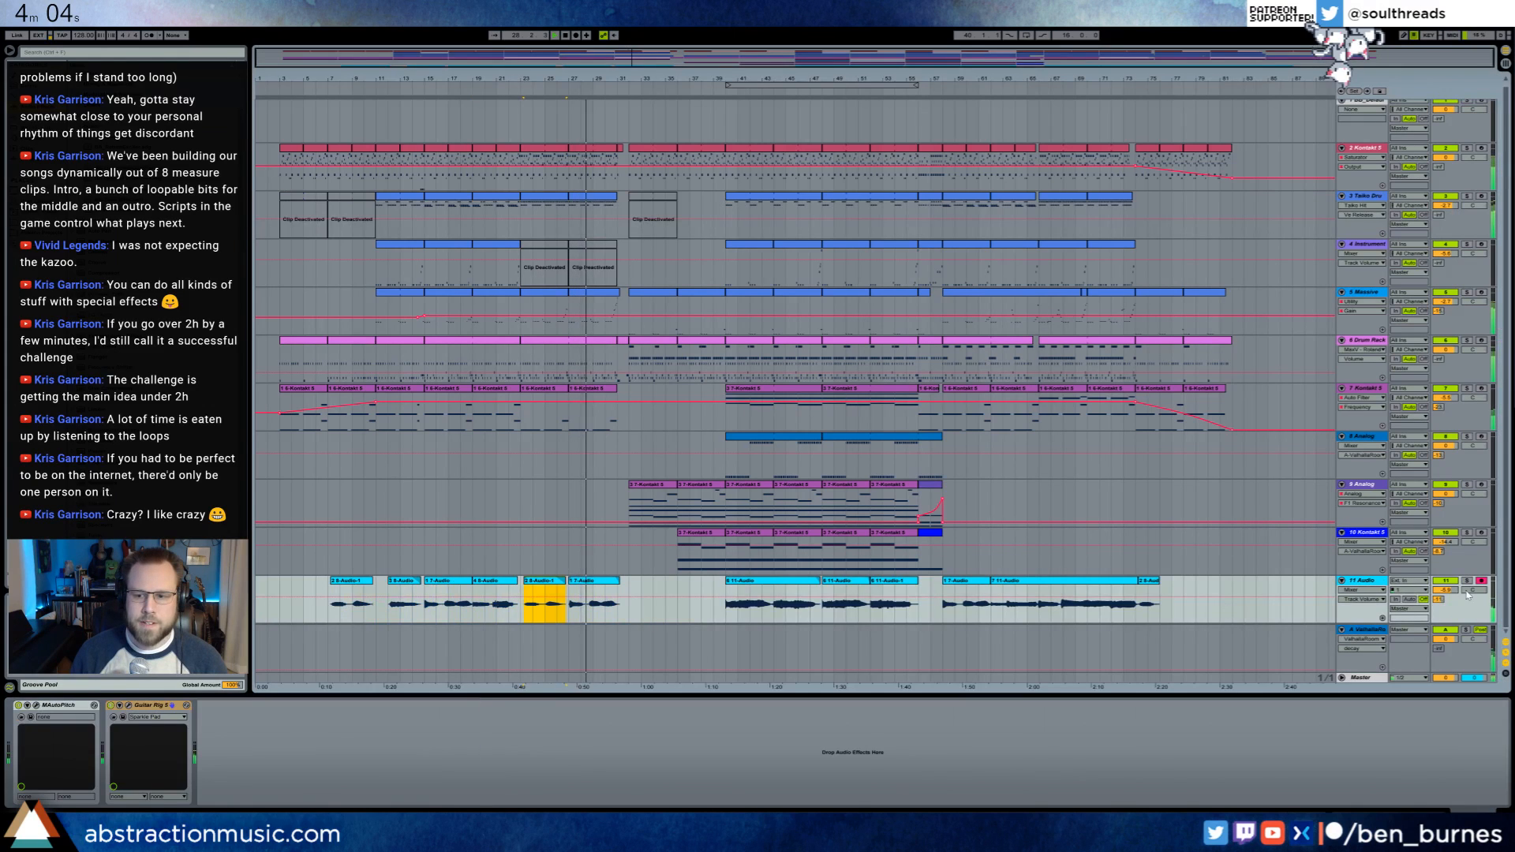
drag(1444, 590, 1444, 581)
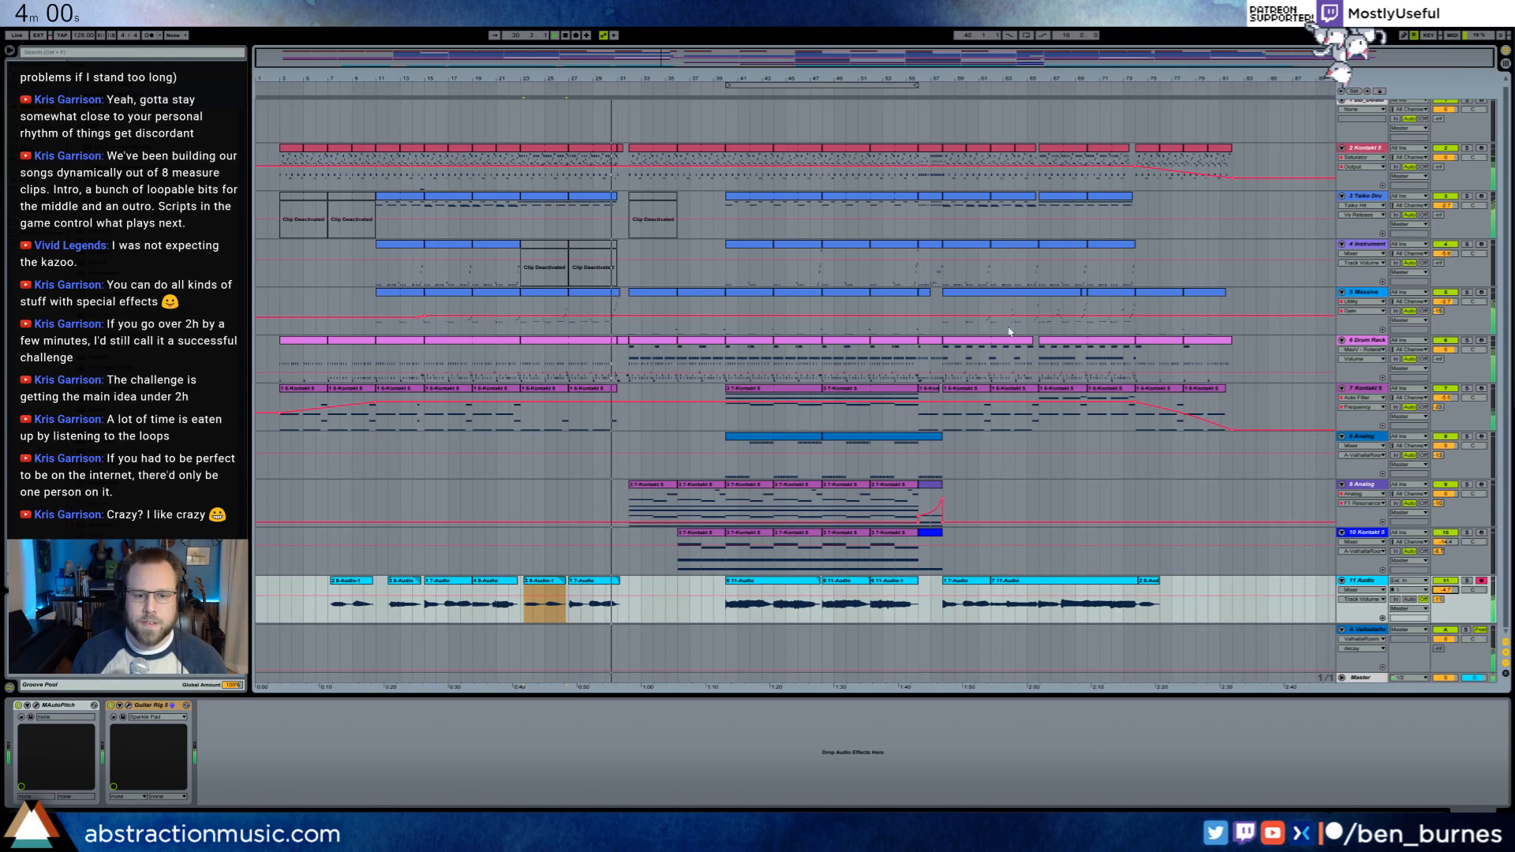
click(1368, 680)
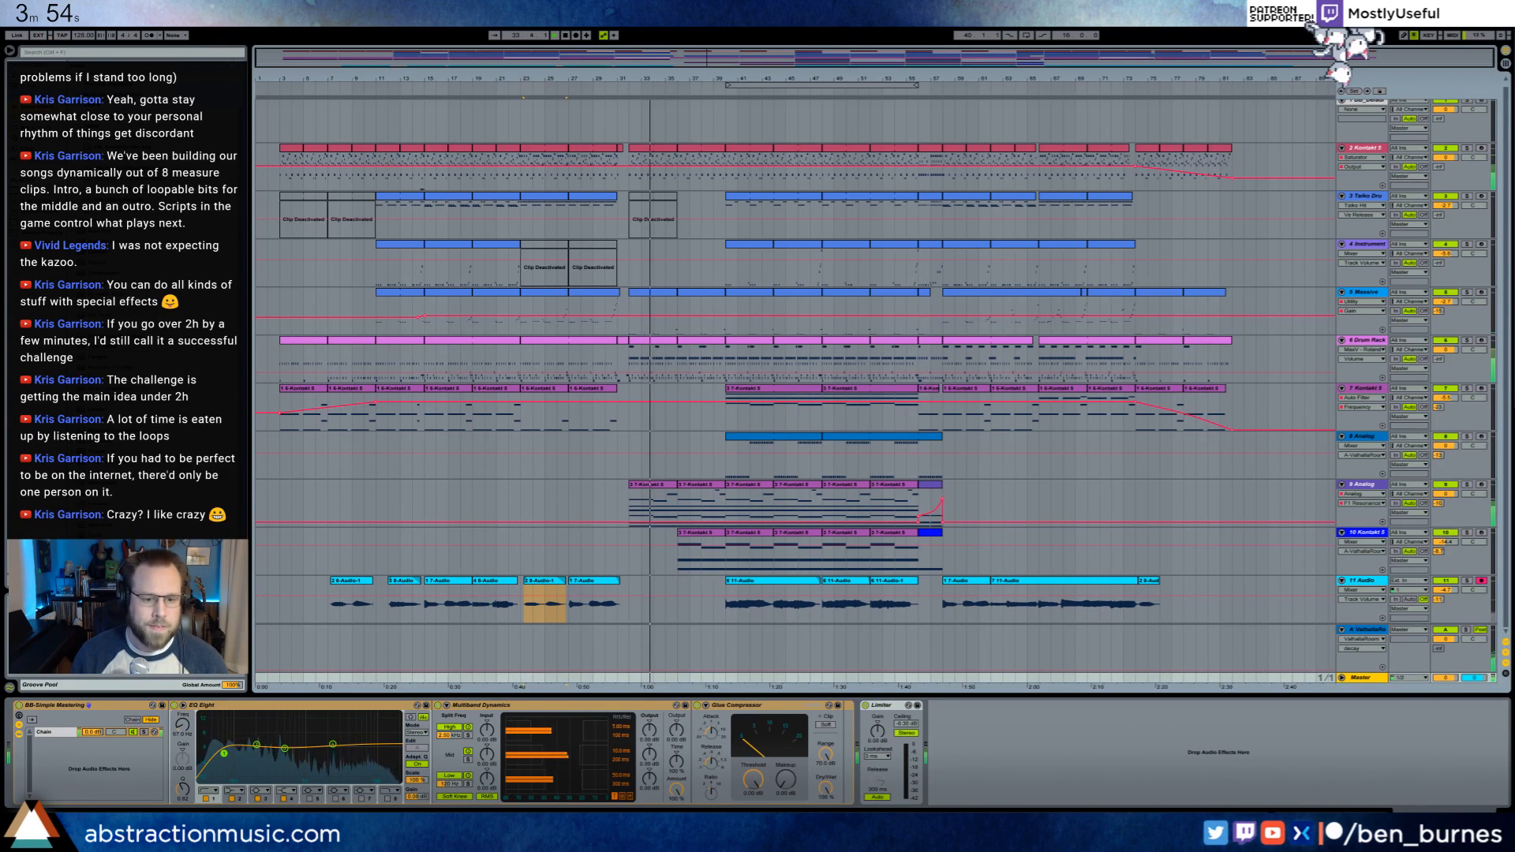
drag(520, 724, 582, 754)
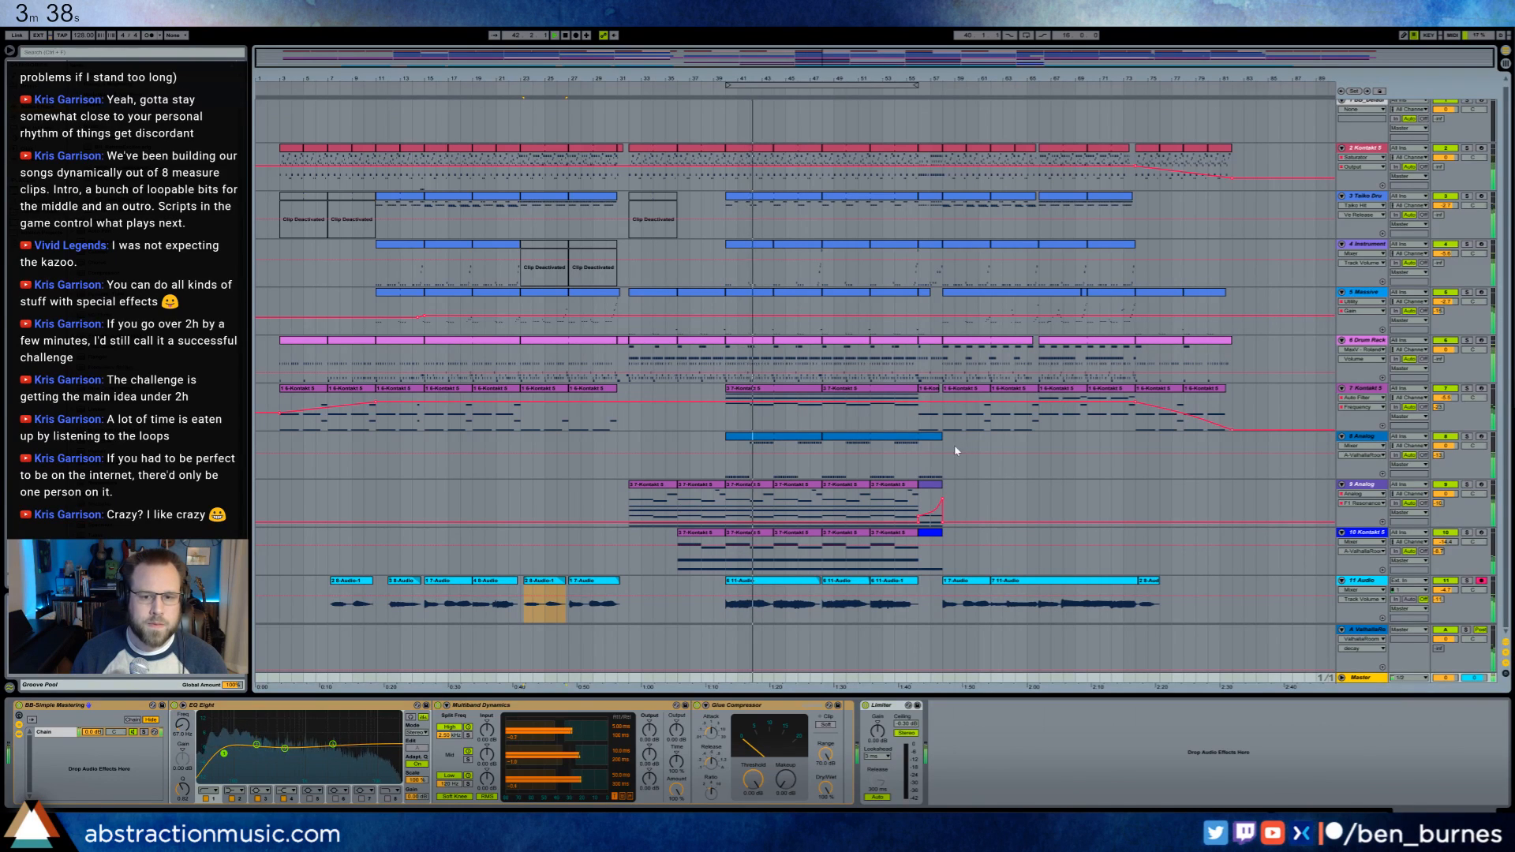
- Automate the 8 Analog track's A-ValhallaRoom send to curve down to its minimum over the last two bars of its final clip
click(935, 451)
click(201, 734)
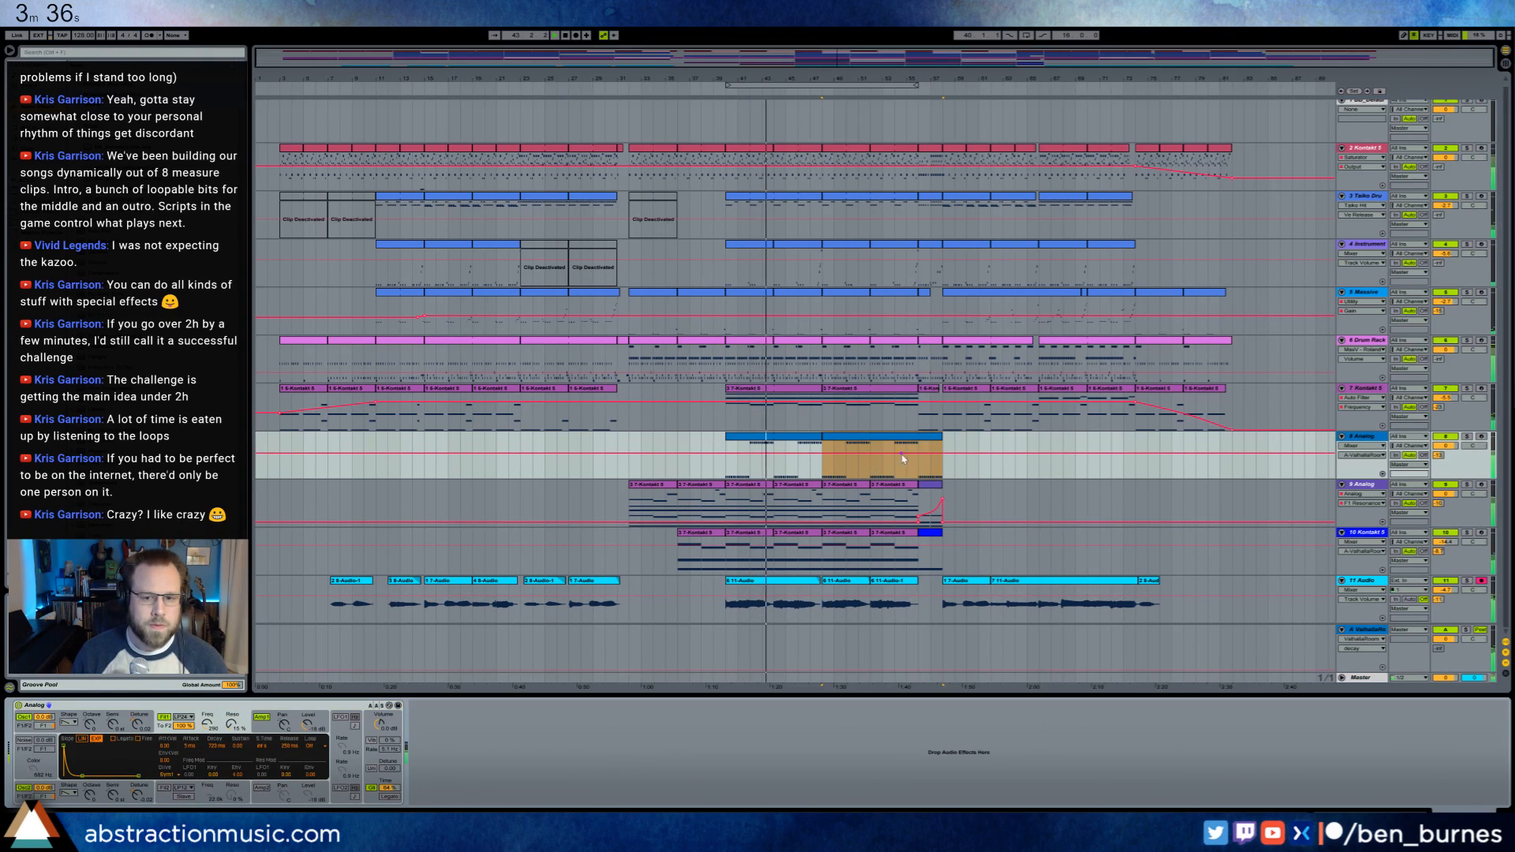
drag(920, 471, 940, 469)
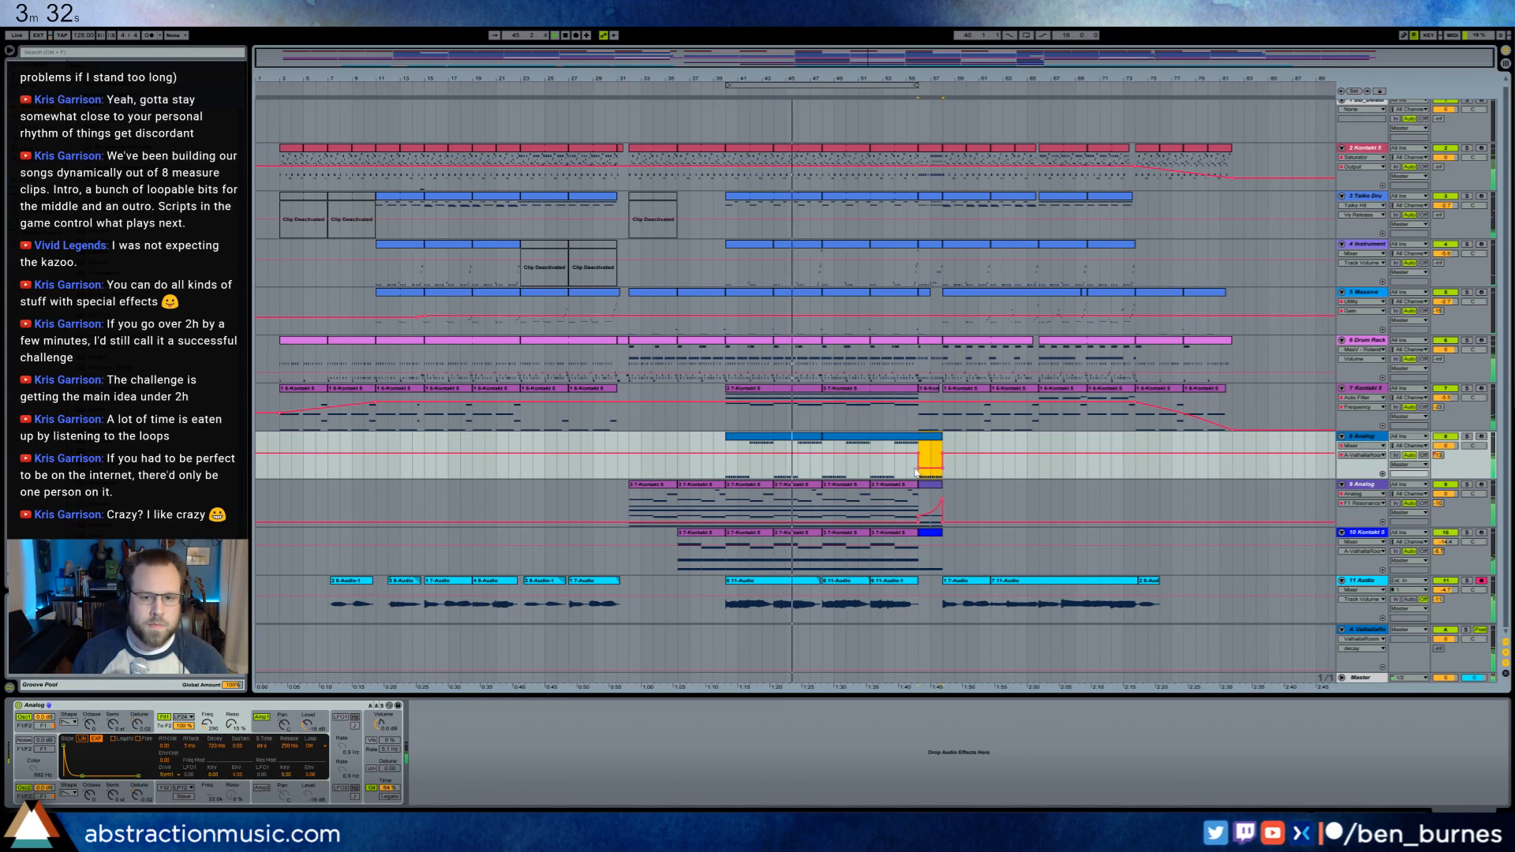
click(918, 469)
click(942, 454)
click(955, 462)
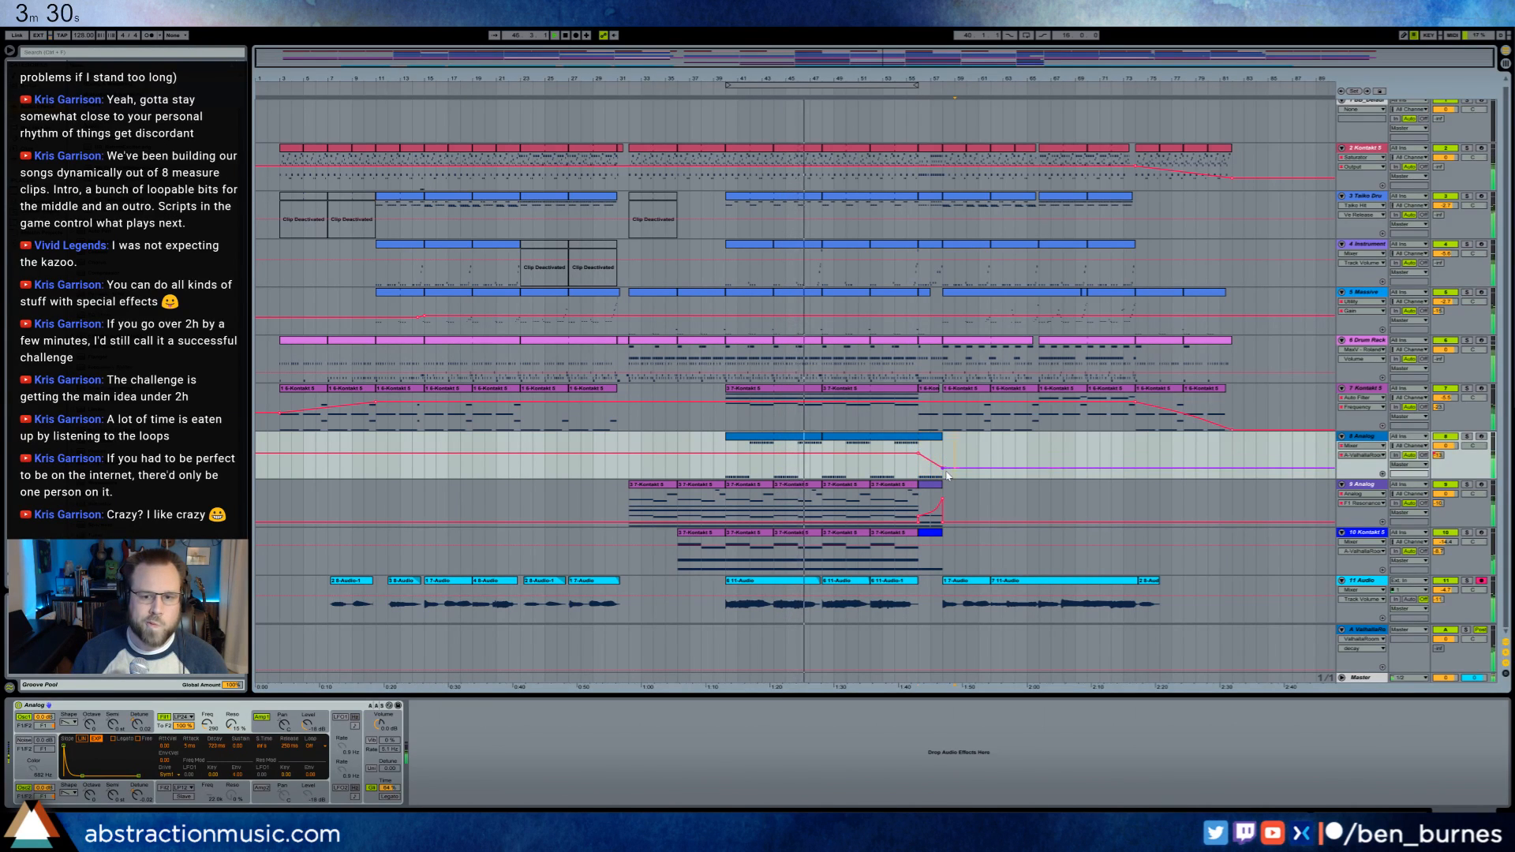
drag(955, 468, 934, 458)
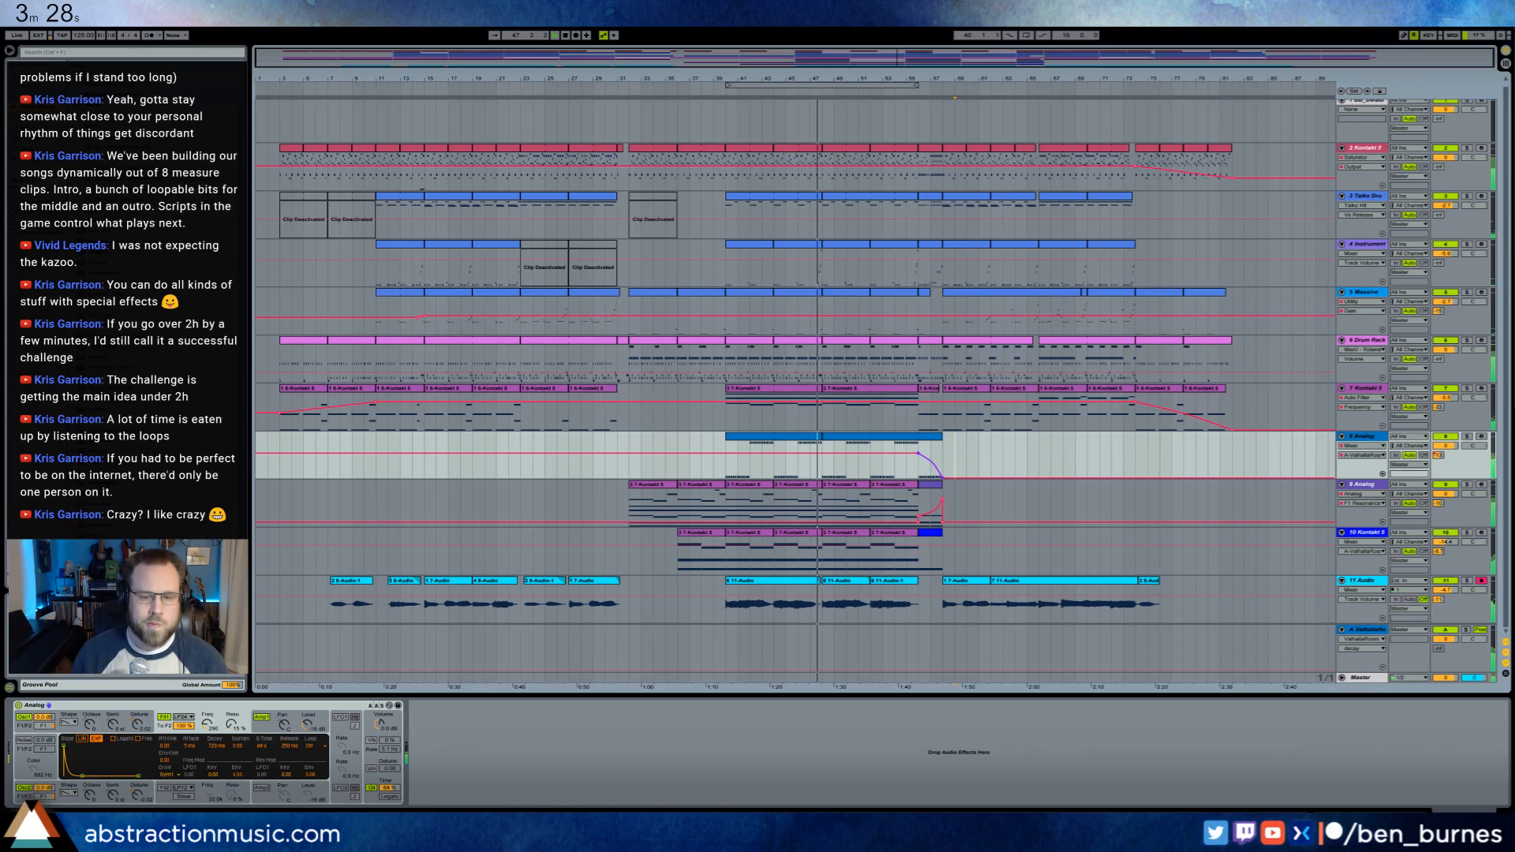
click(971, 468)
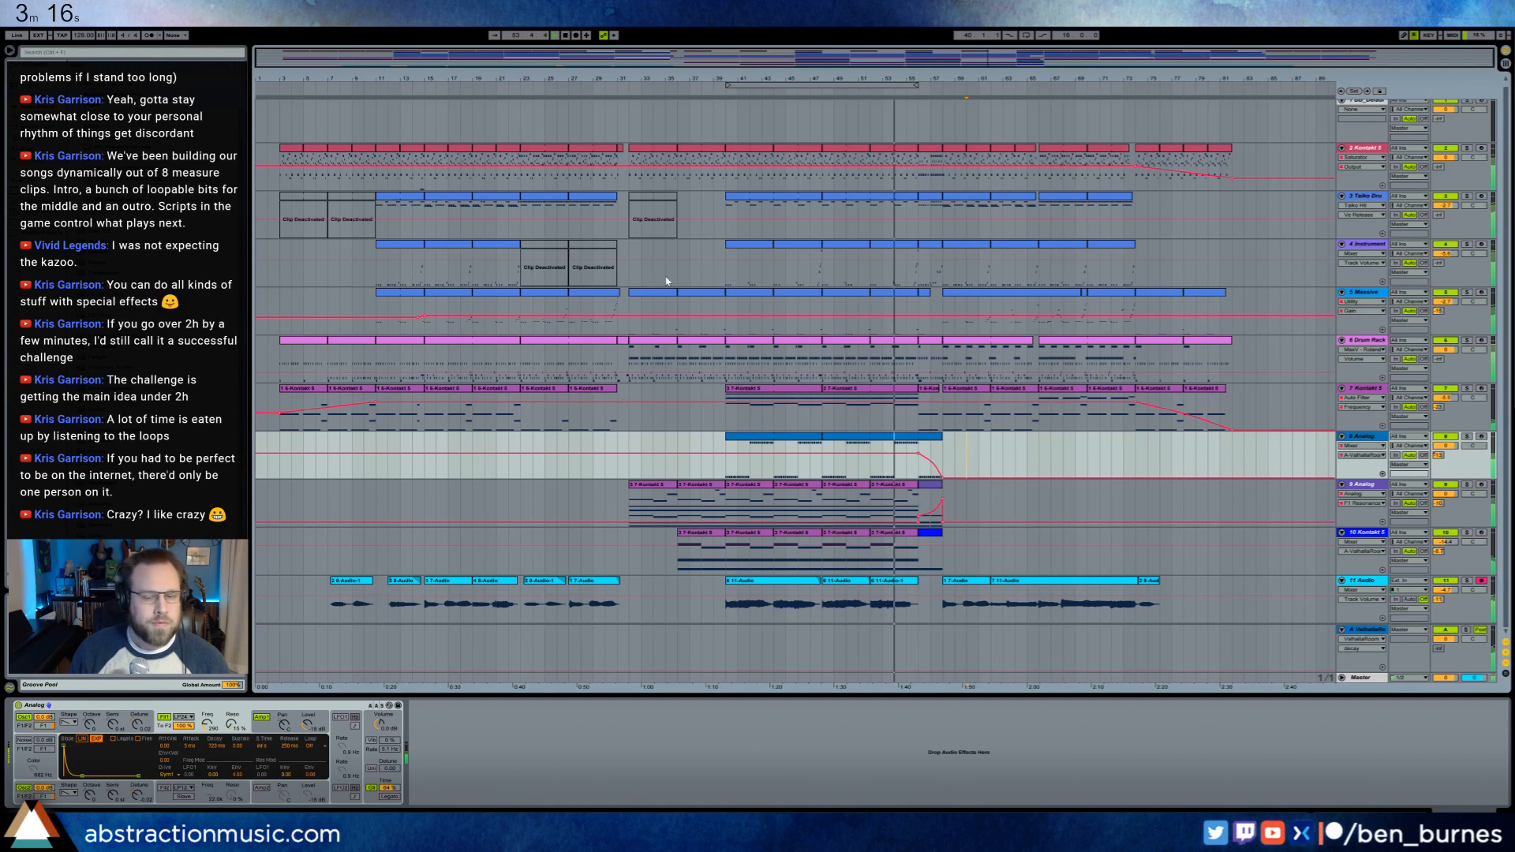
- Check the last 9 Analog clip and adjust the Glue Compressor in the Master track's mastering rack
click(941, 499)
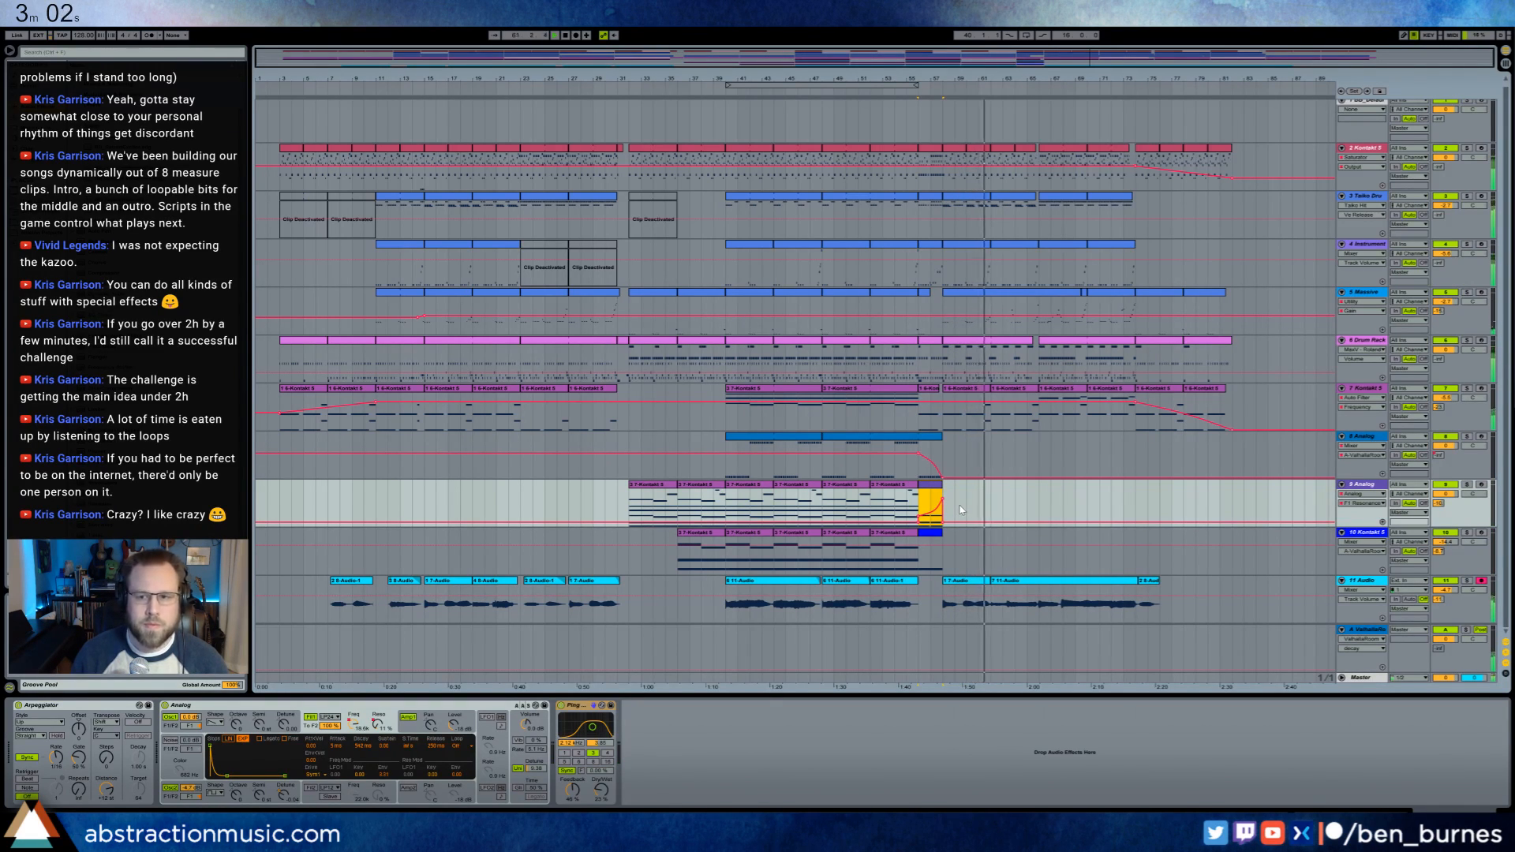
click(1363, 677)
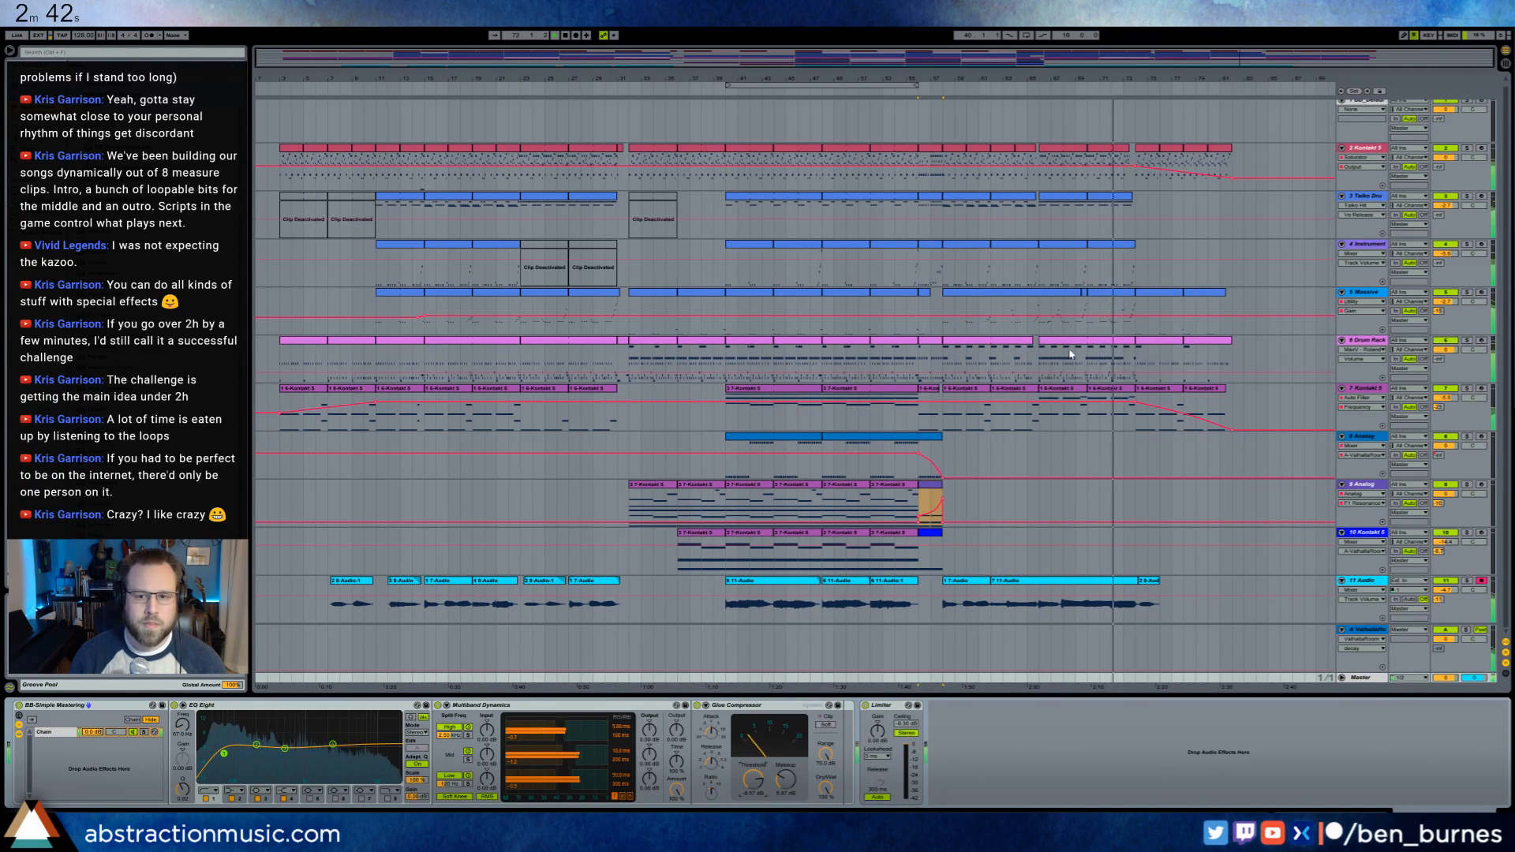
- Open the Massive clip ending at bar 74 and change the pitches of the last notes in its closing run to reach higher
drag(1135, 73, 1018, 150)
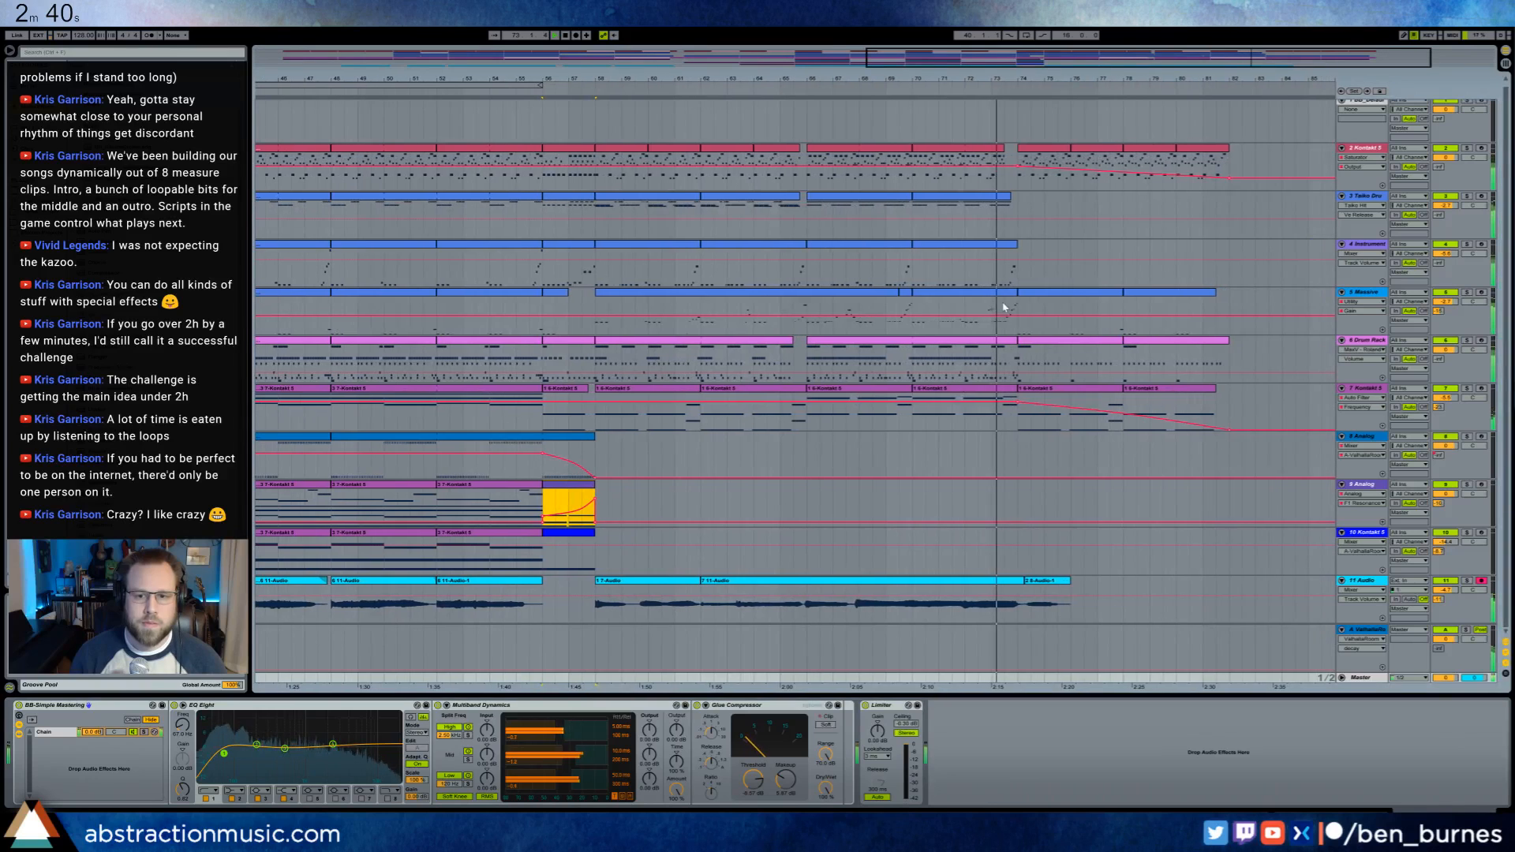
click(1007, 294)
double_click(1007, 298)
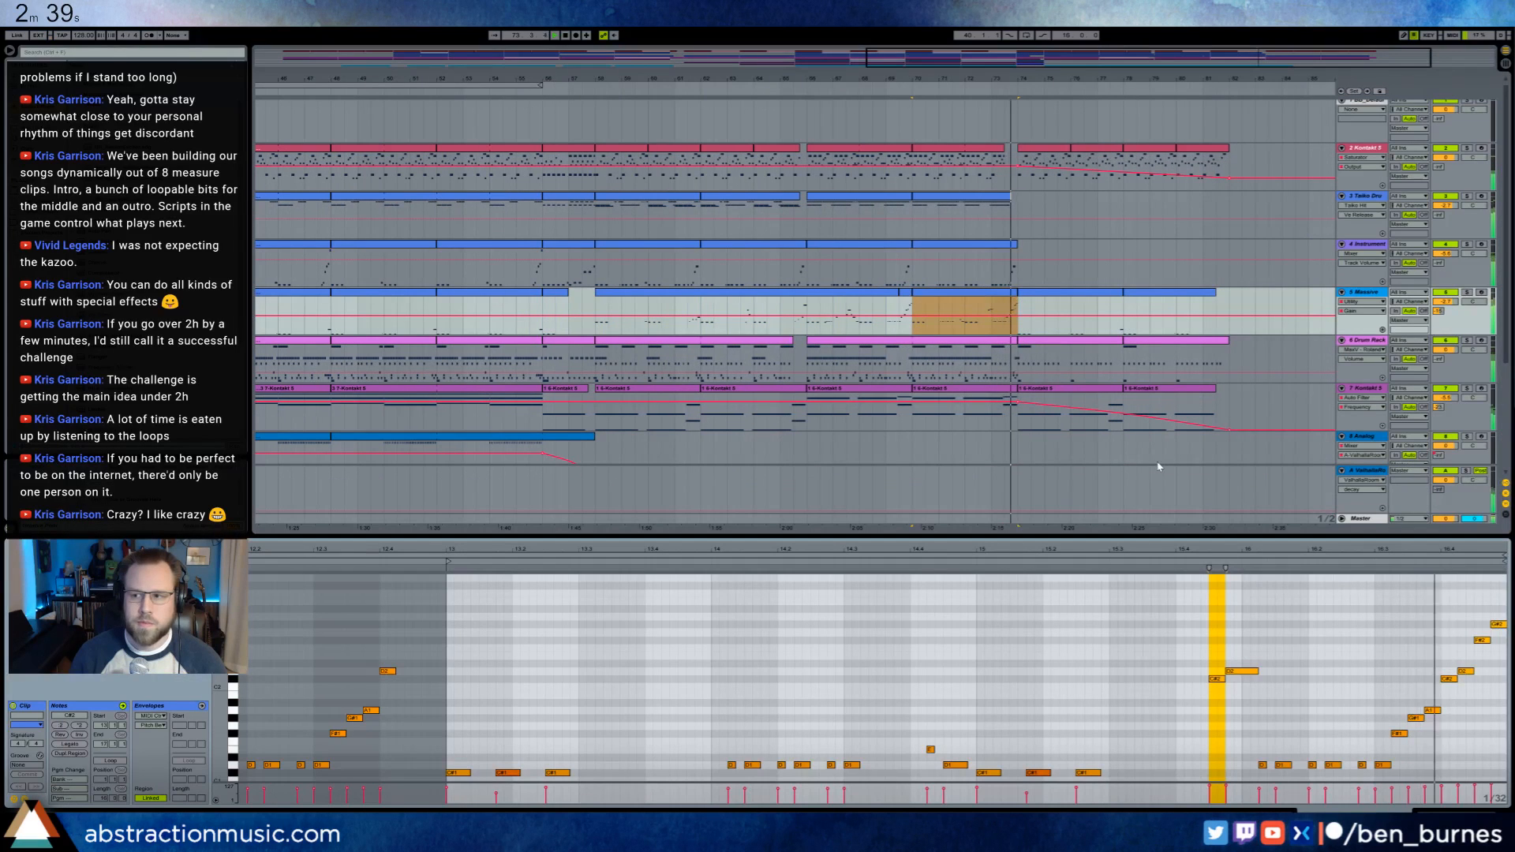
click(1394, 654)
scroll(1432, 683, up, 1)
key(space)
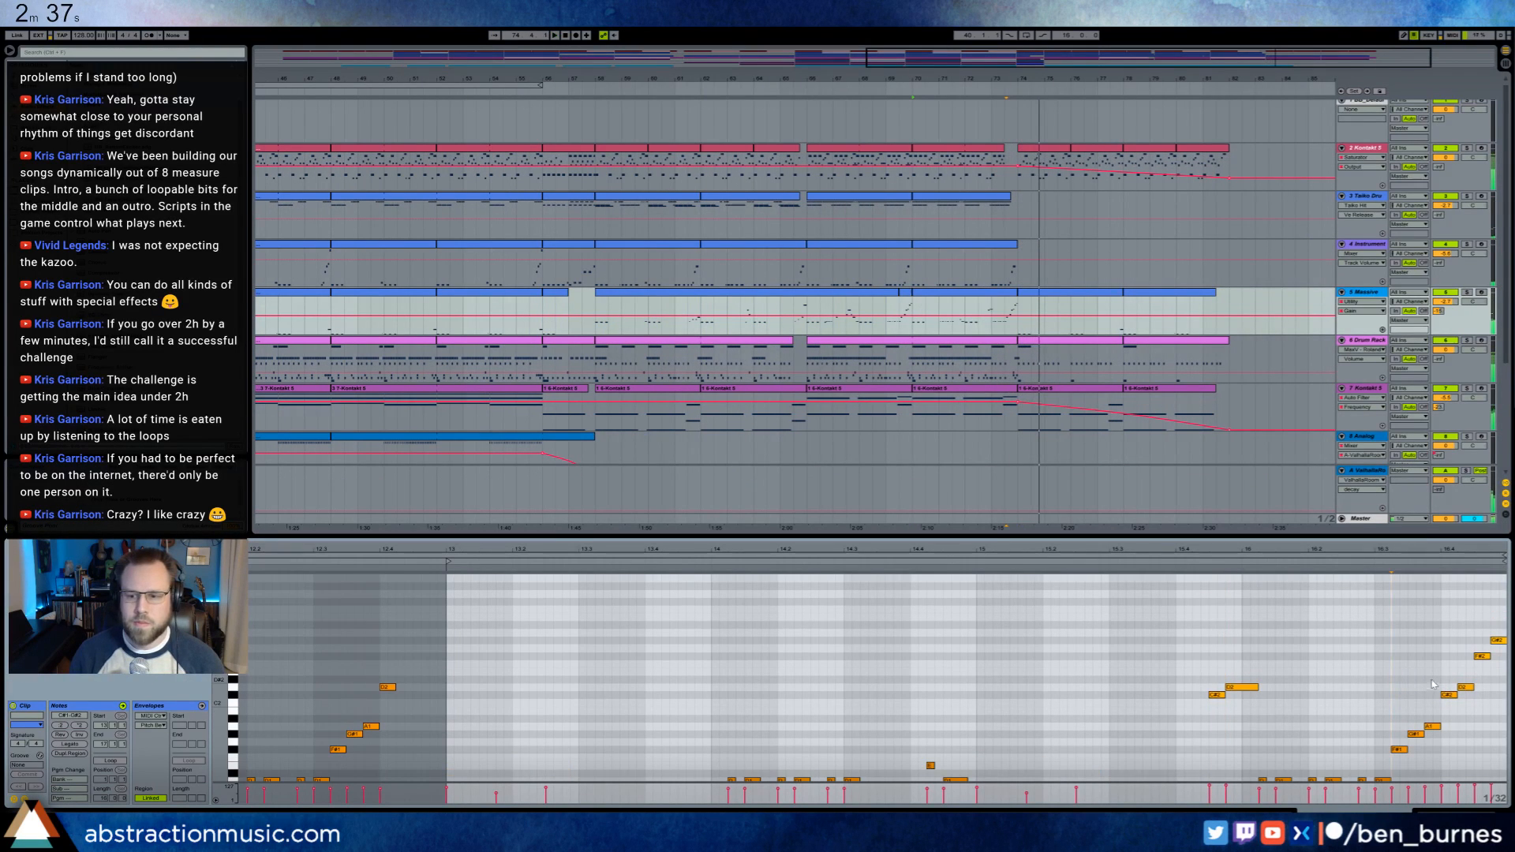
click(1372, 565)
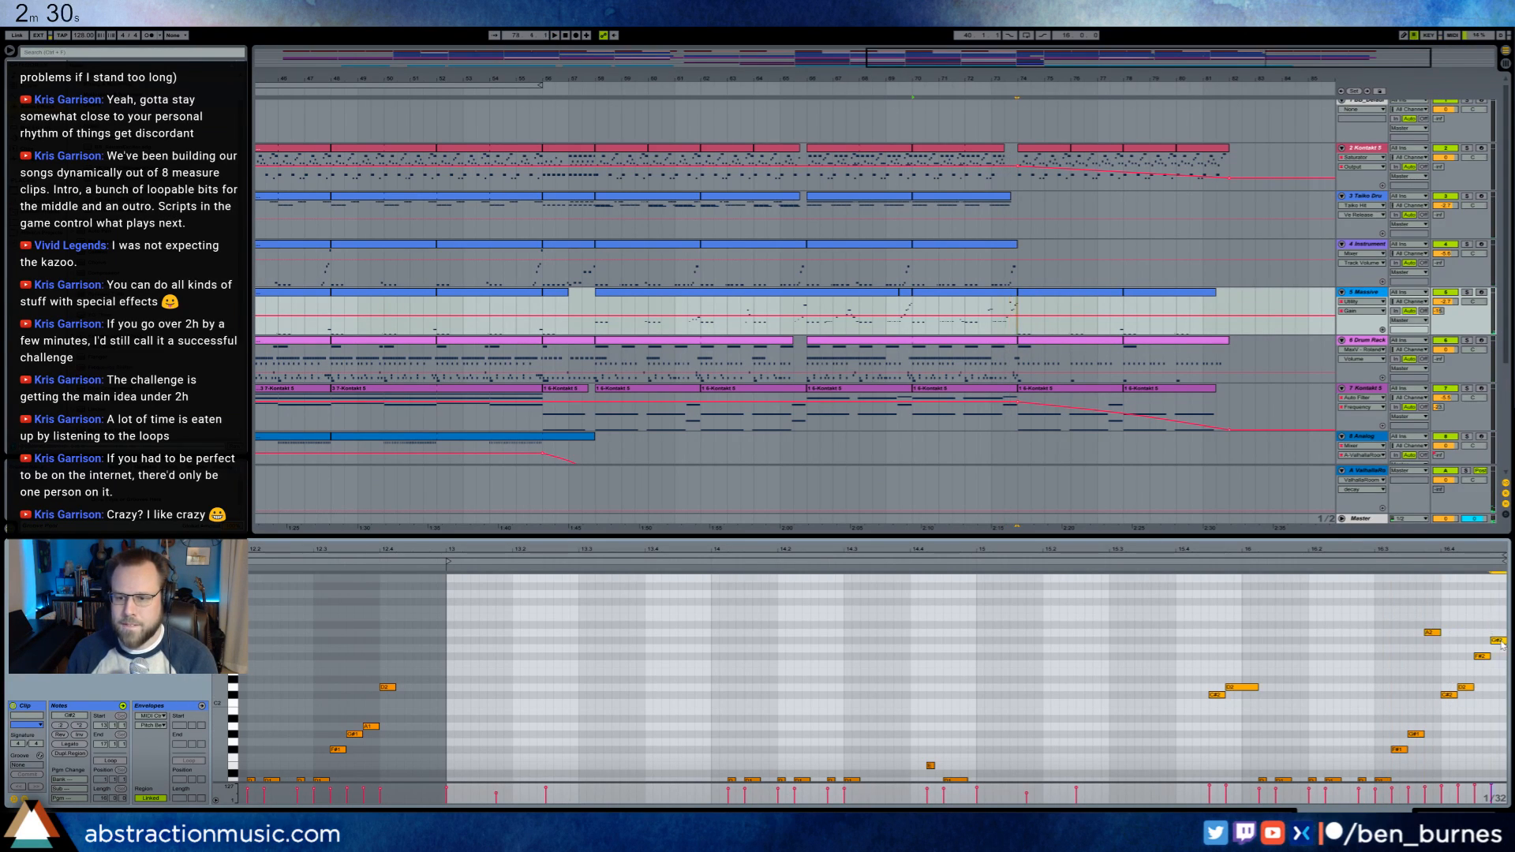
key(shift+Up)
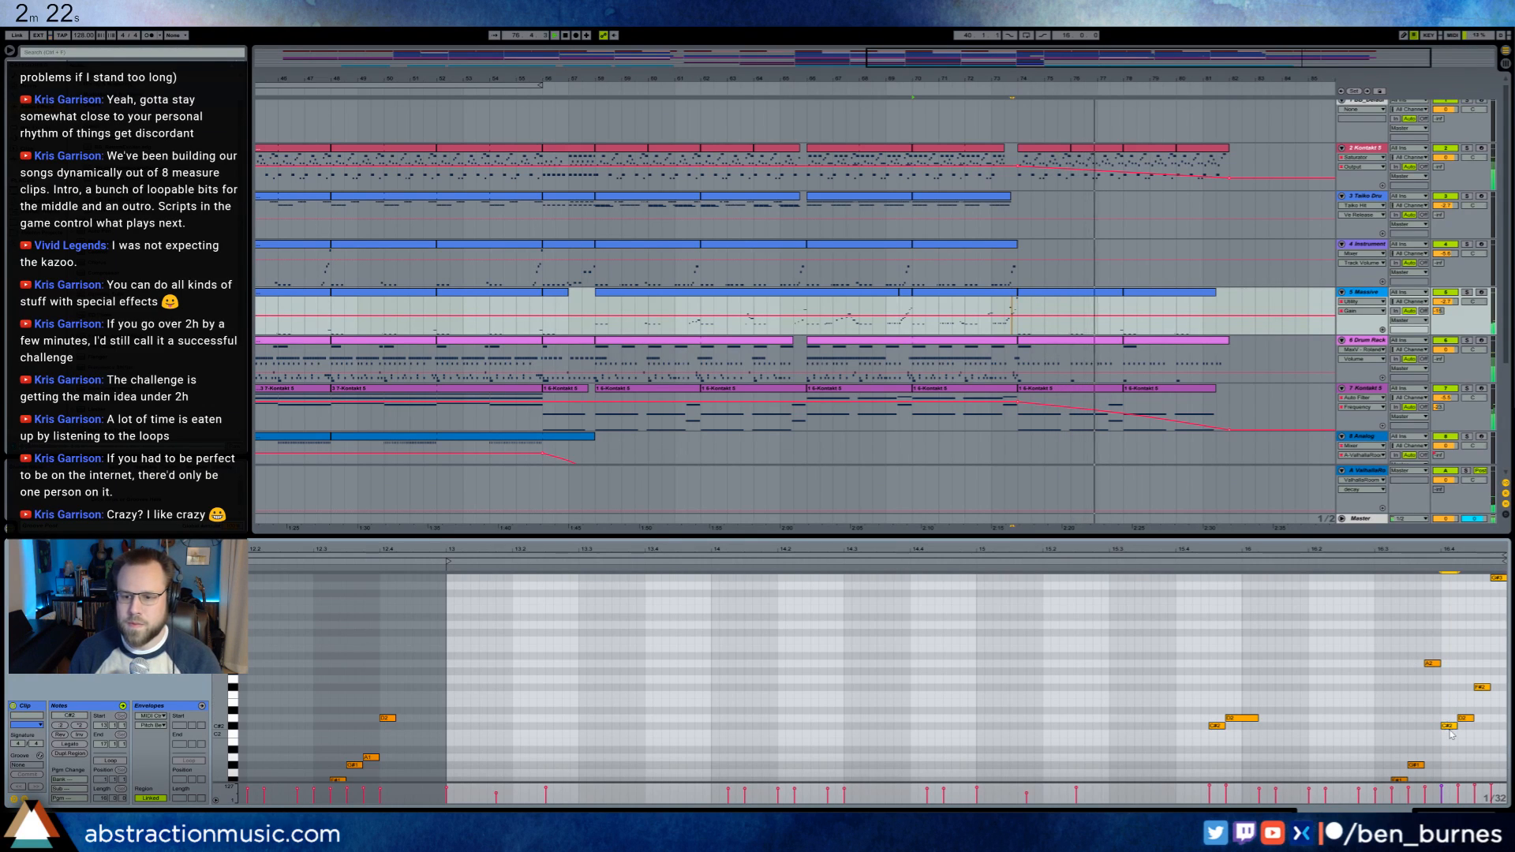
drag(1449, 726, 1499, 572)
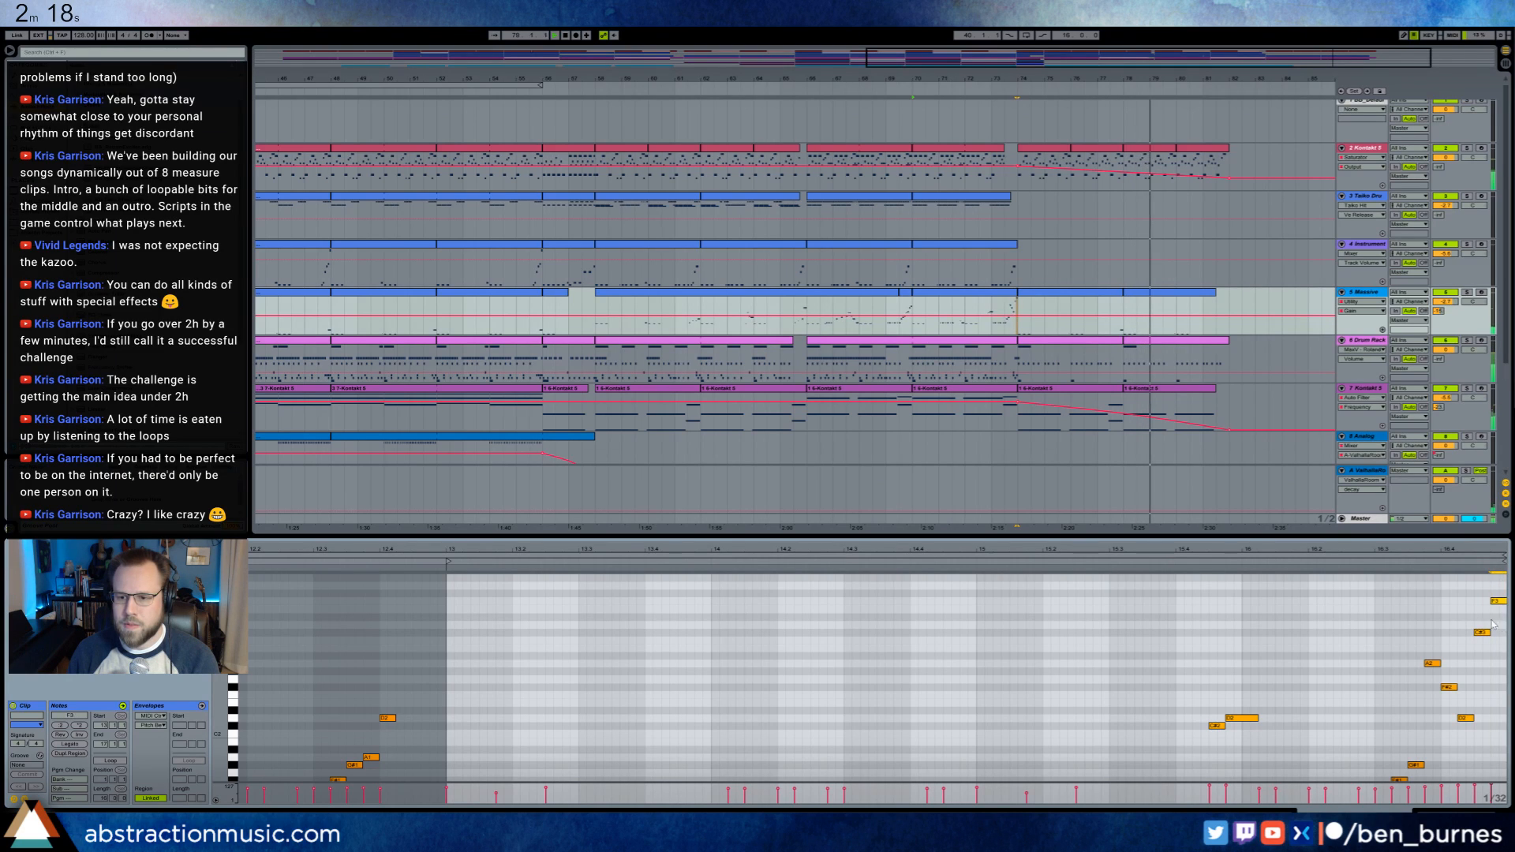
drag(1492, 623, 1493, 625)
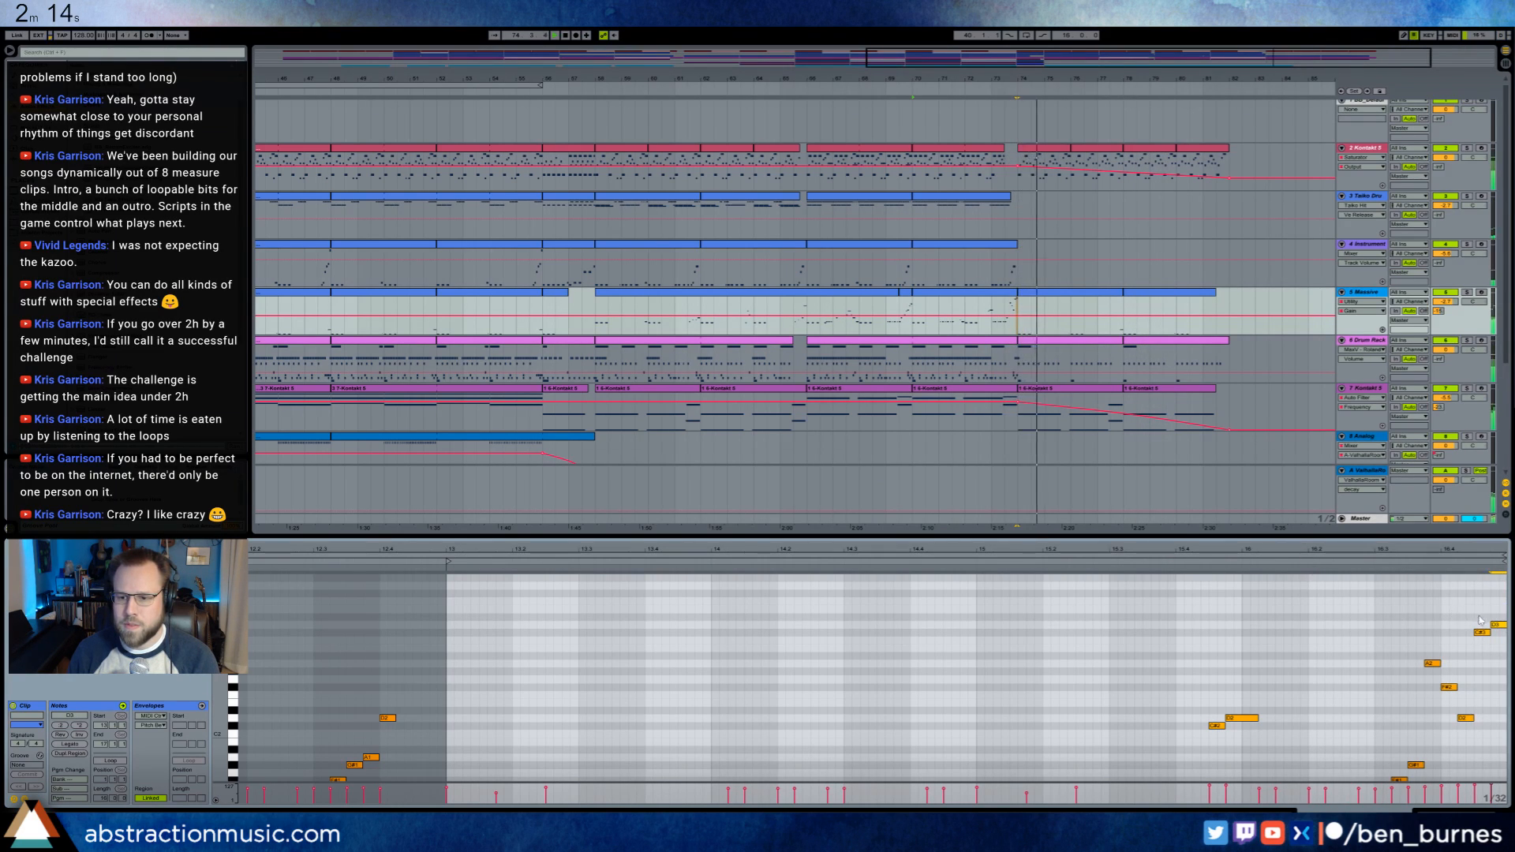
drag(1482, 632, 1482, 624)
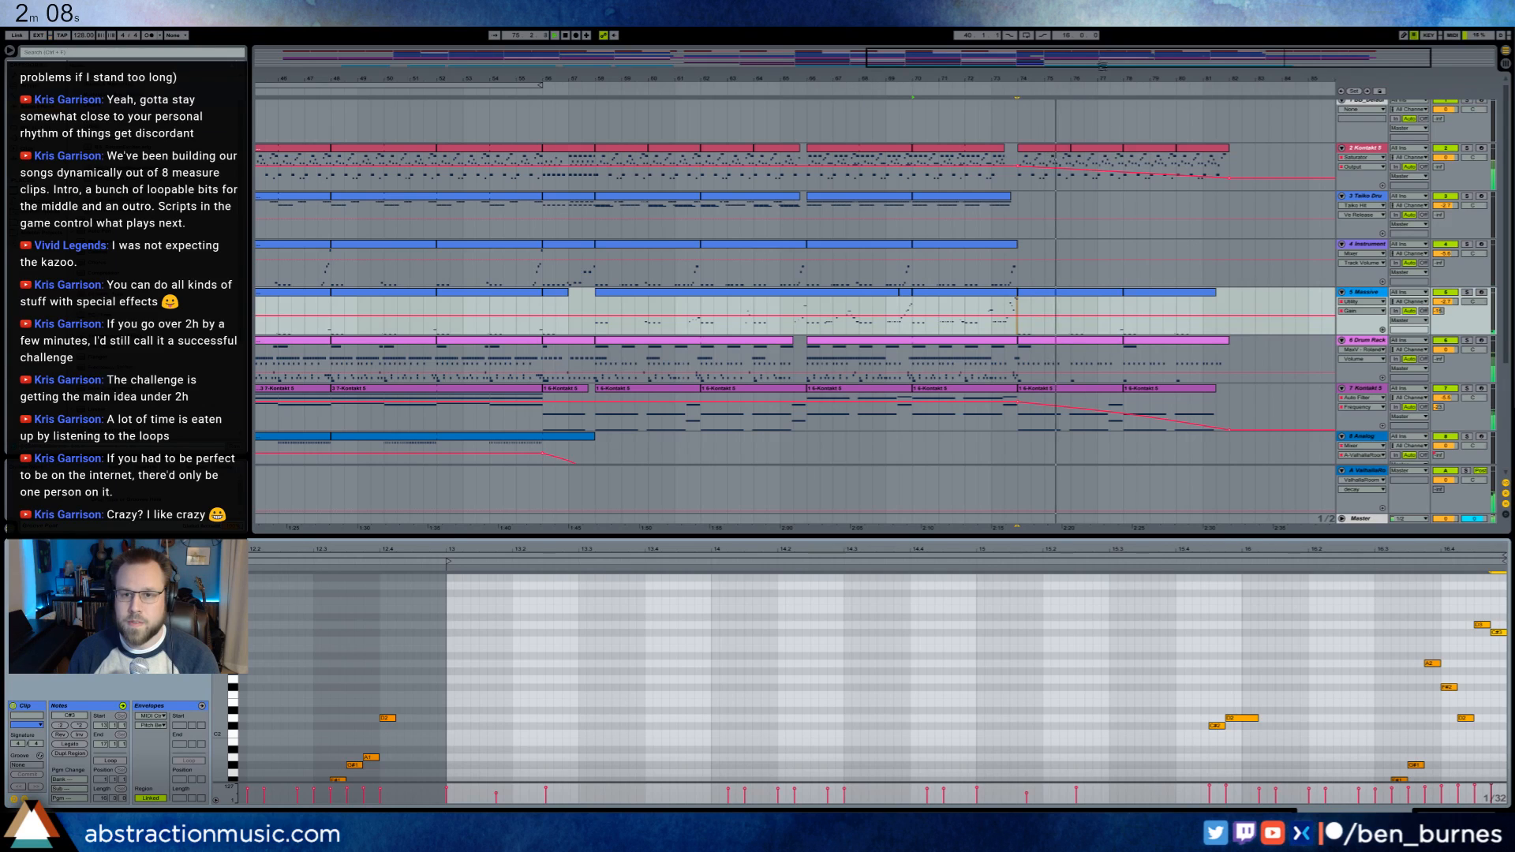
- Lengthen the run's last note past bar 74 and extend the Massive clip by about half a beat to include it
drag(1061, 78, 1085, 177)
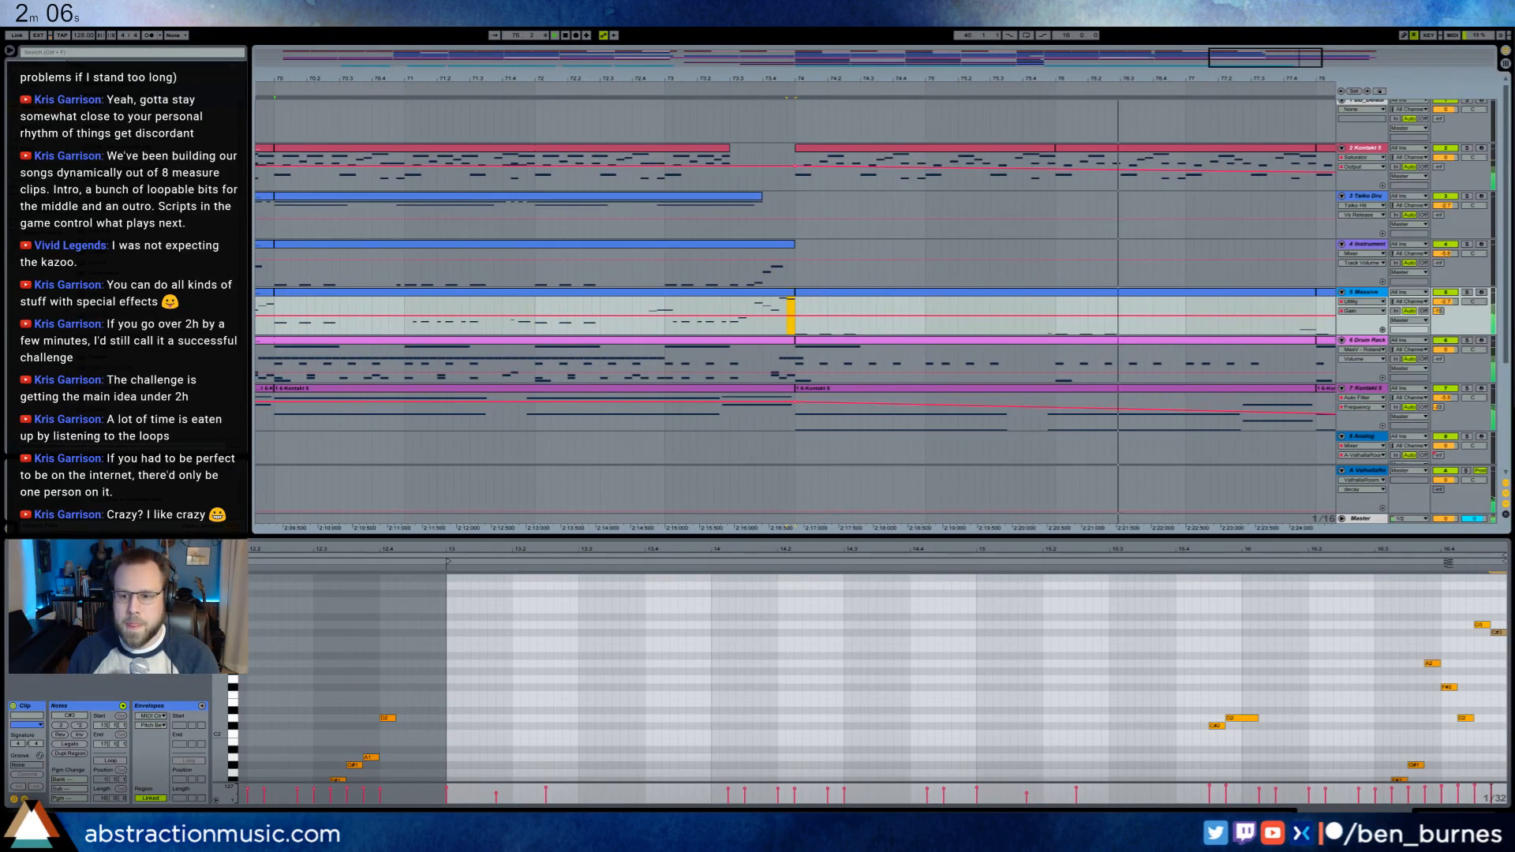
drag(1503, 632, 1449, 631)
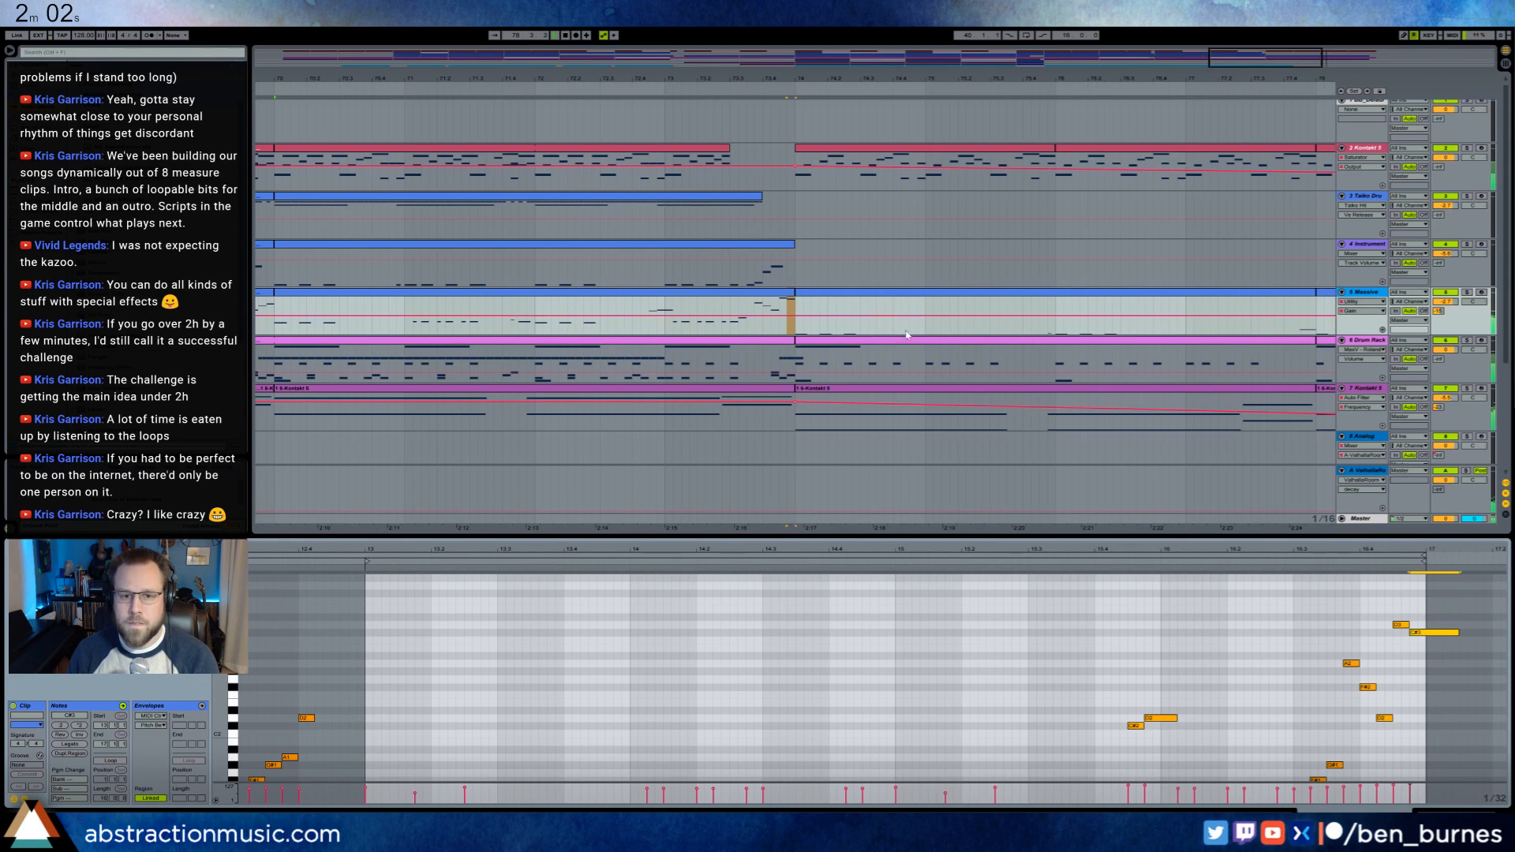
drag(797, 294, 810, 295)
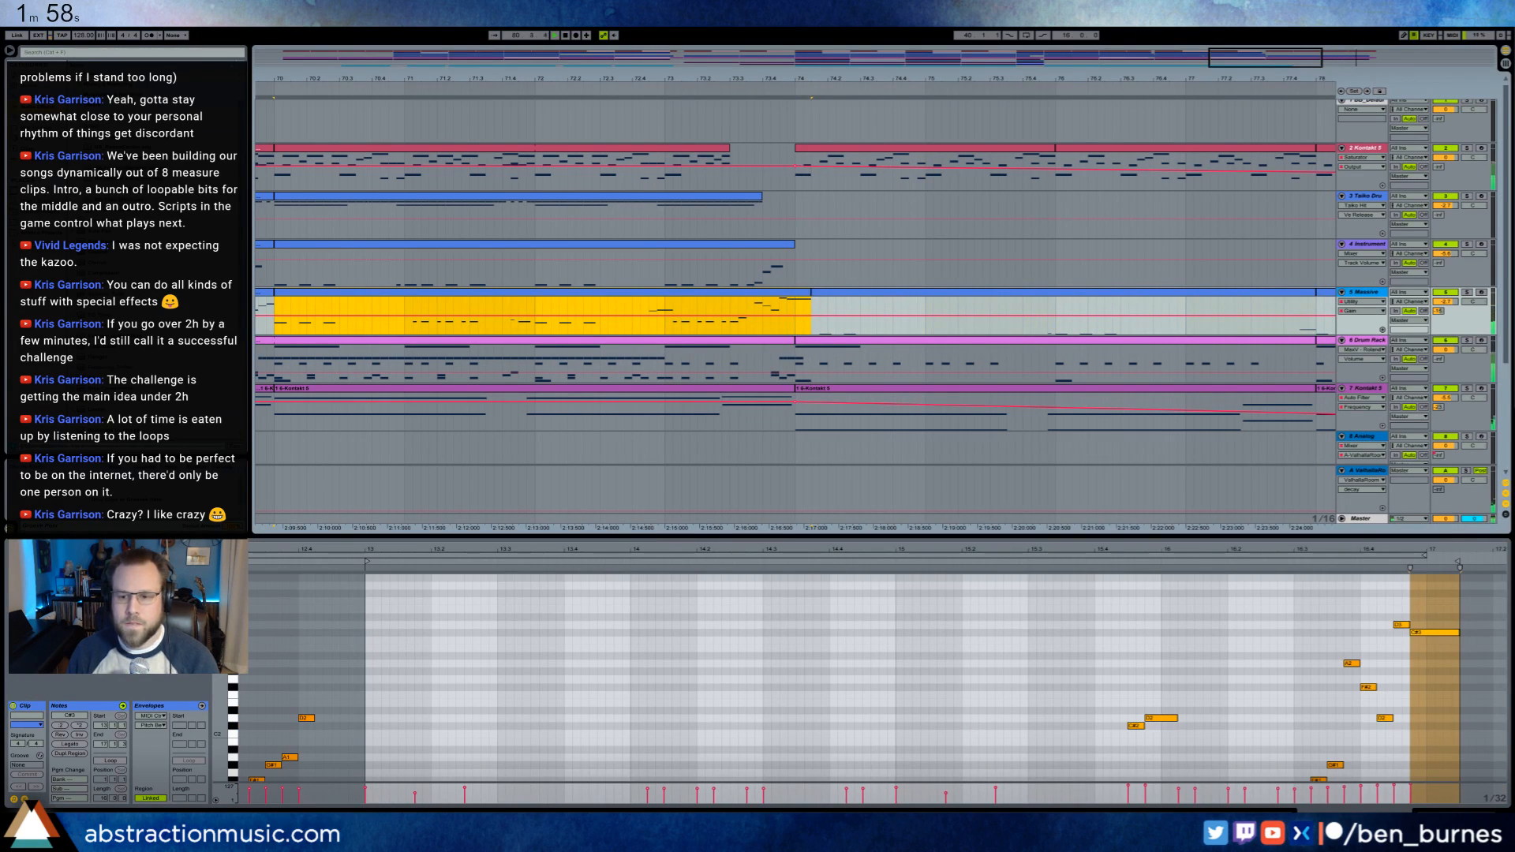
- Shift the drop in Massive's FILTER1-CUT automation at bar 74 to follow the lengthened note, and play the transition
key(shift+Tab)
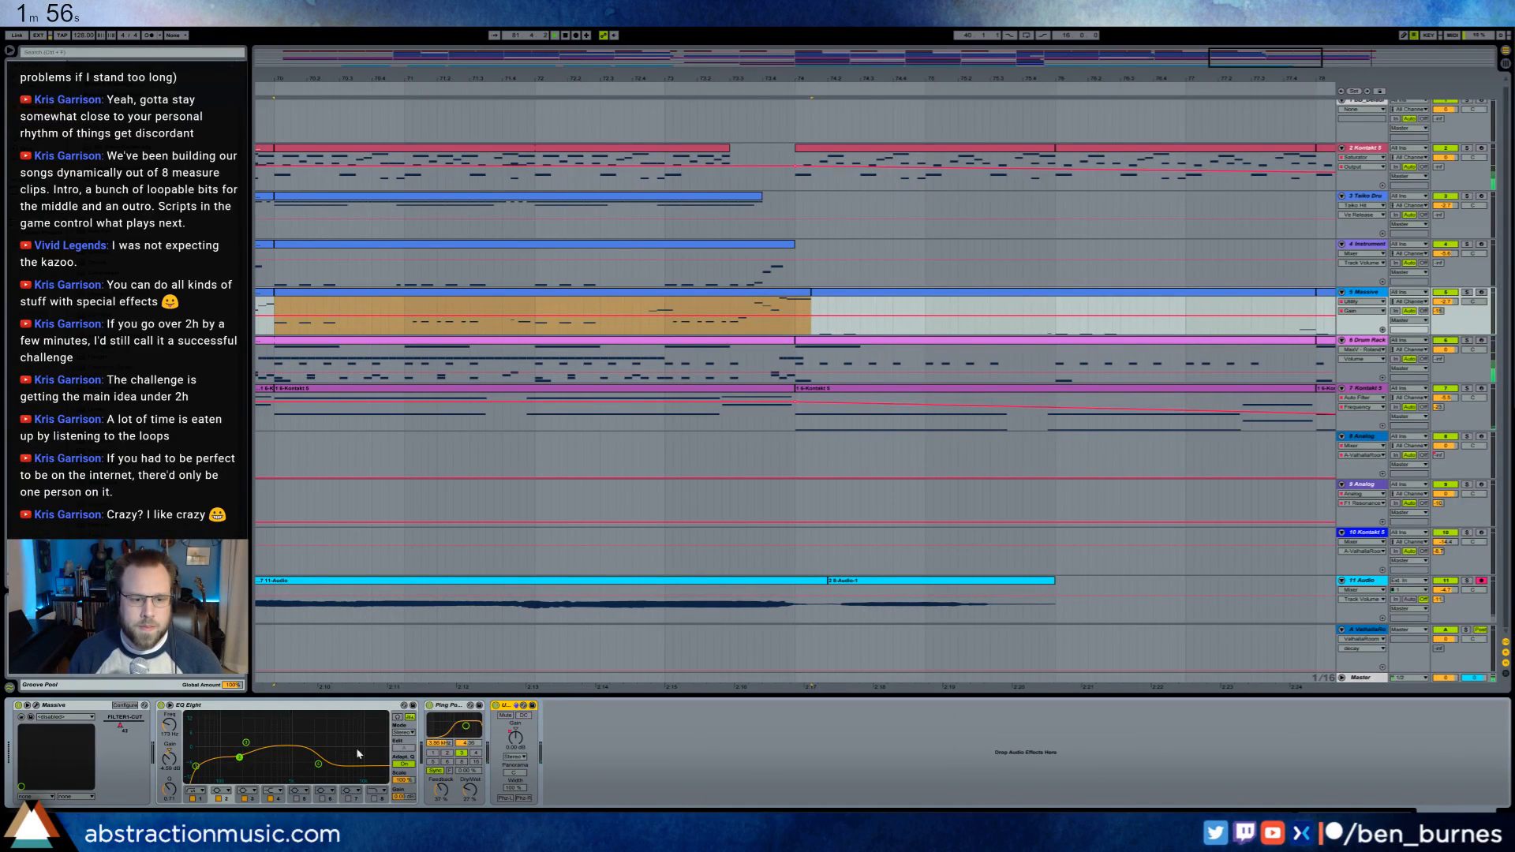
click(120, 725)
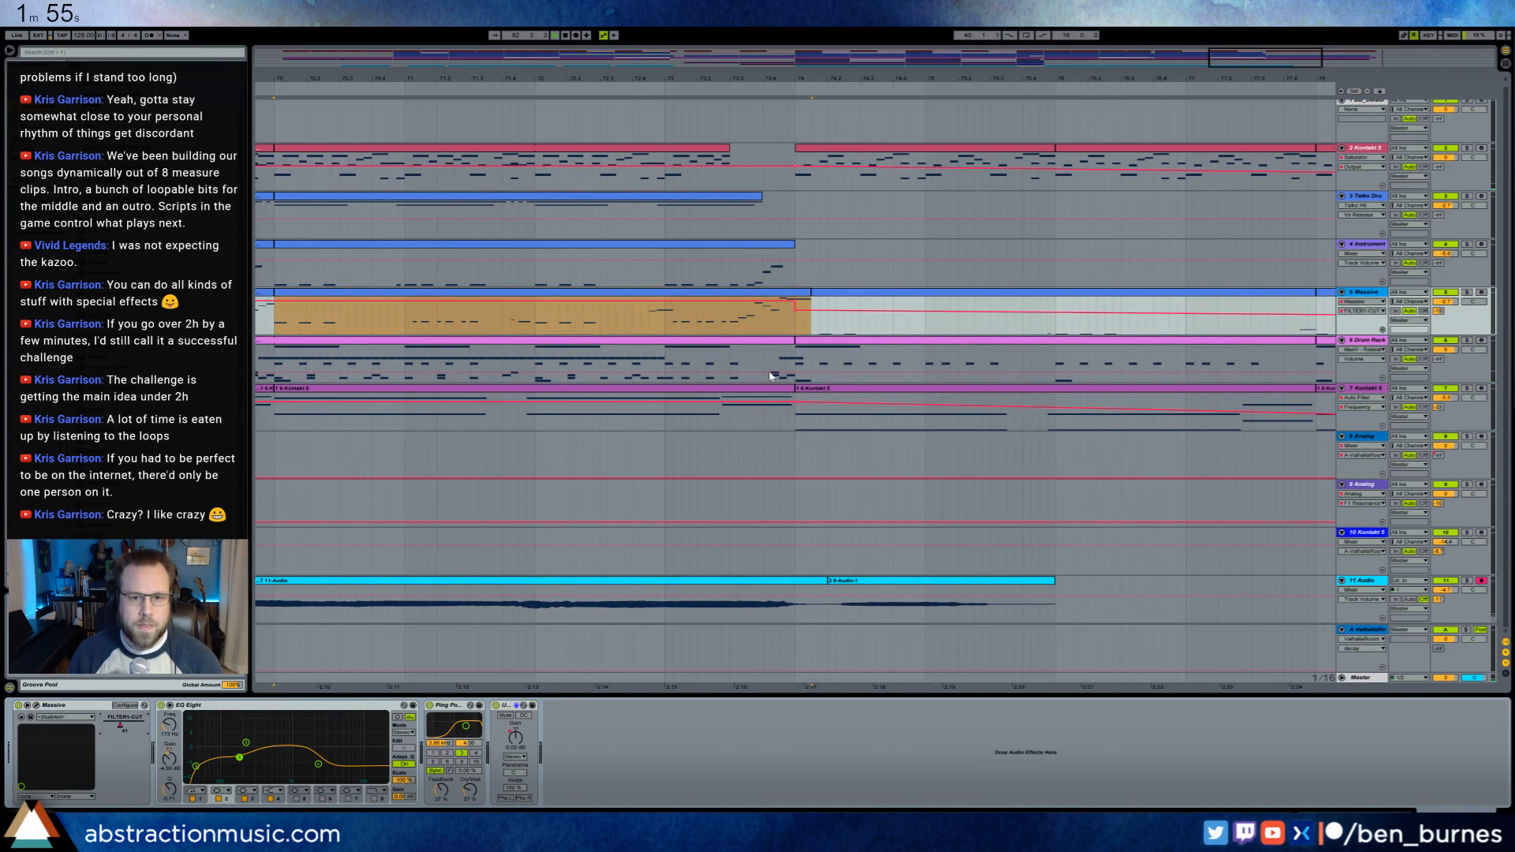
click(794, 311)
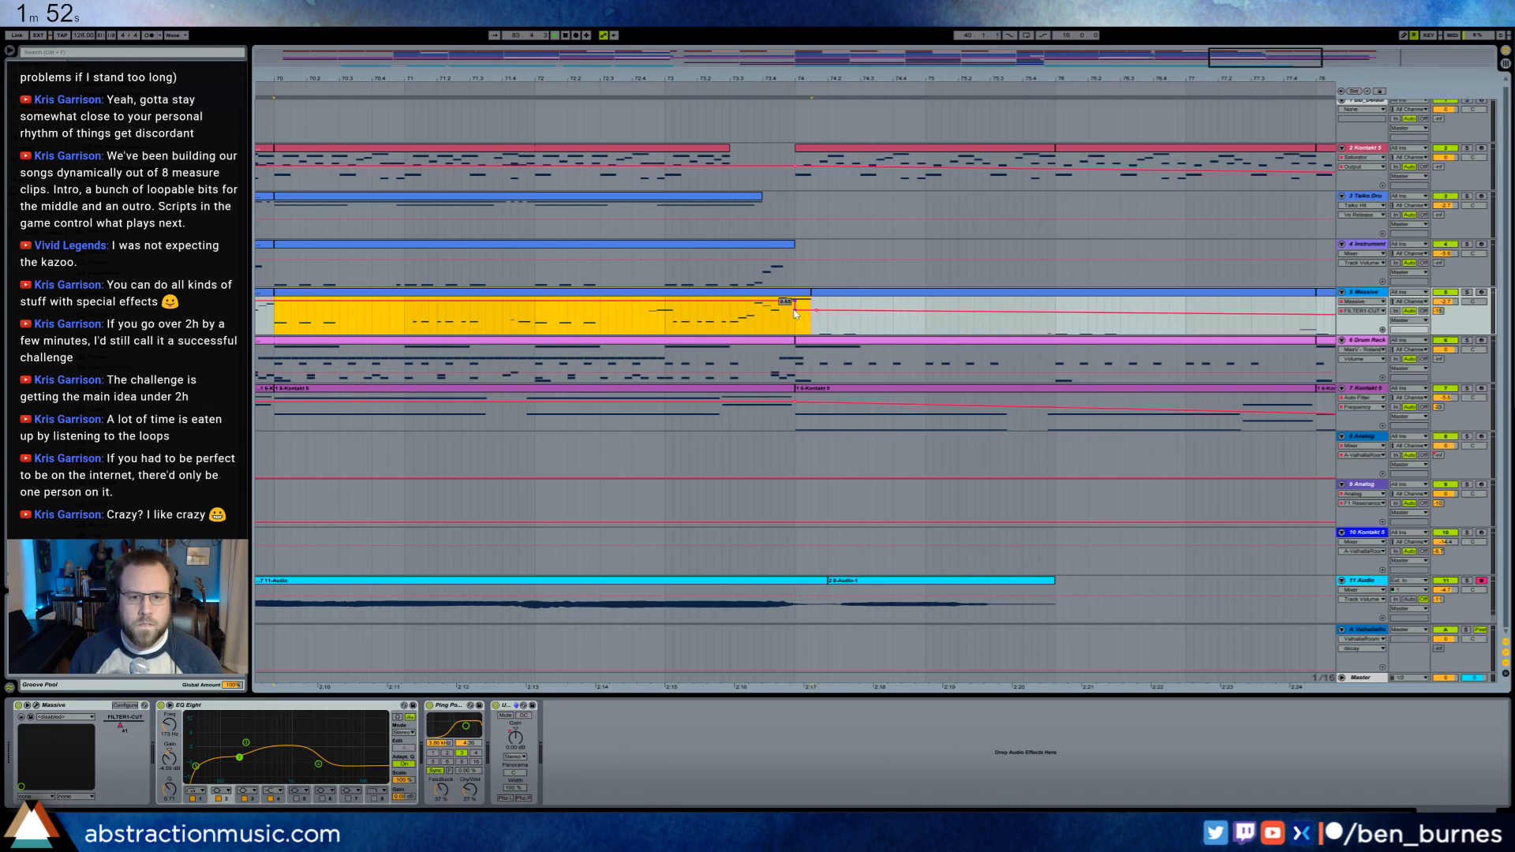
key(space)
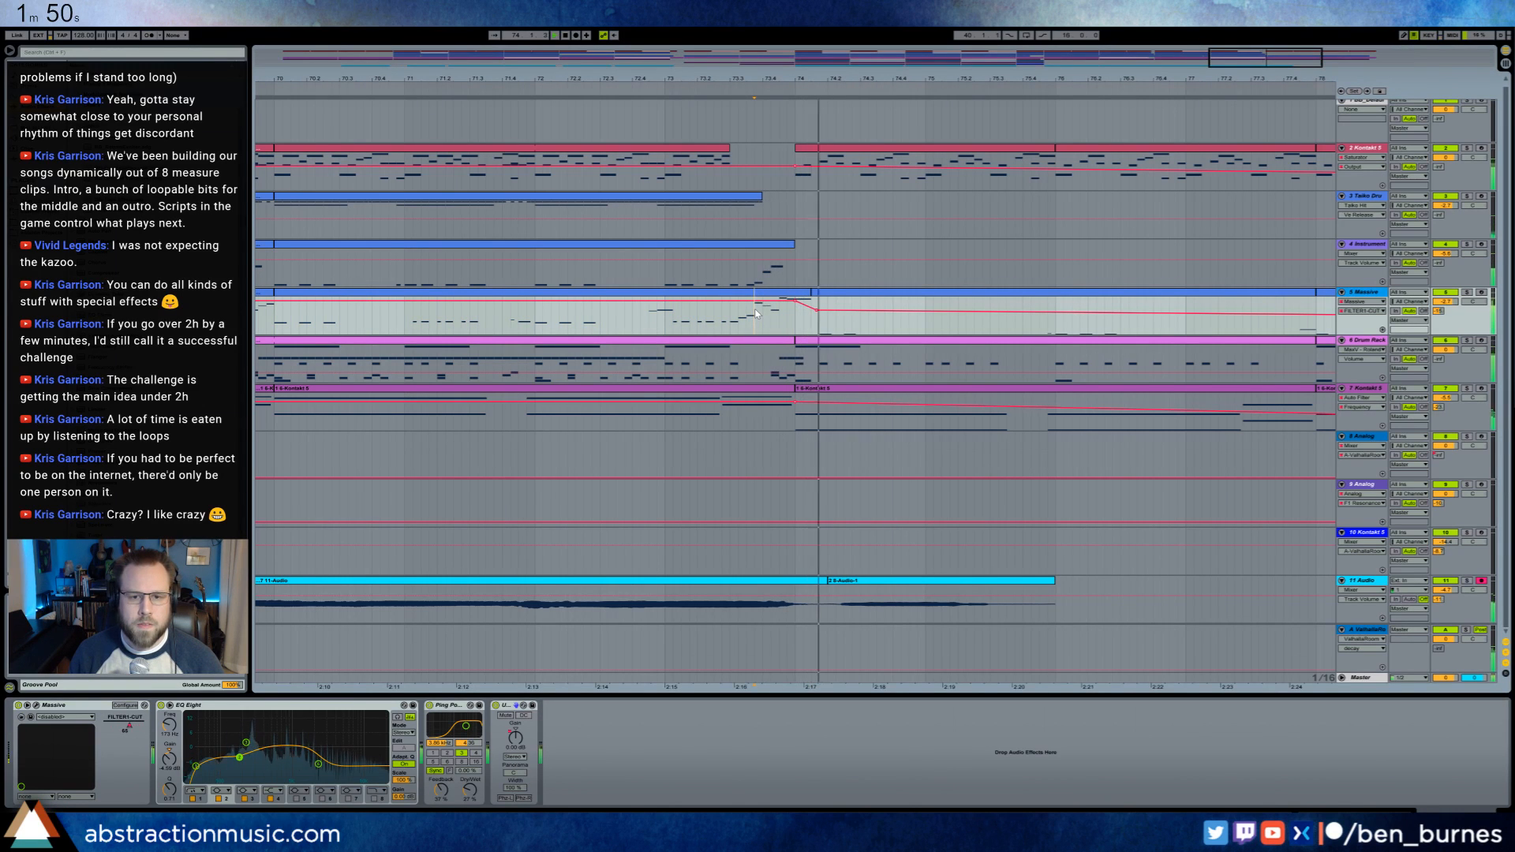
drag(846, 78, 1002, 40)
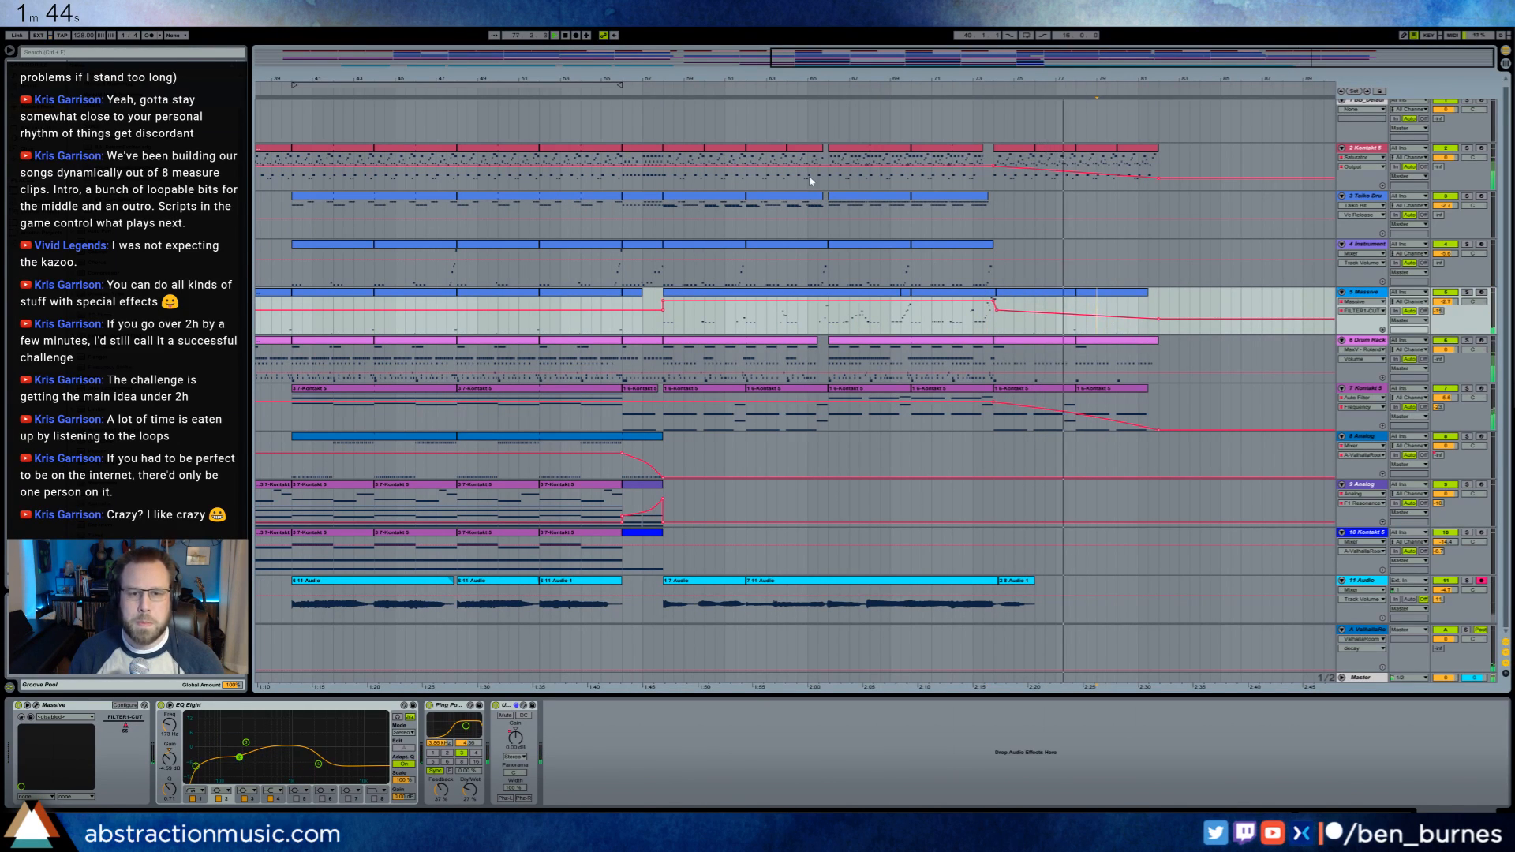
key(space)
drag(1021, 85, 1334, 81)
drag(727, 78, 739, 61)
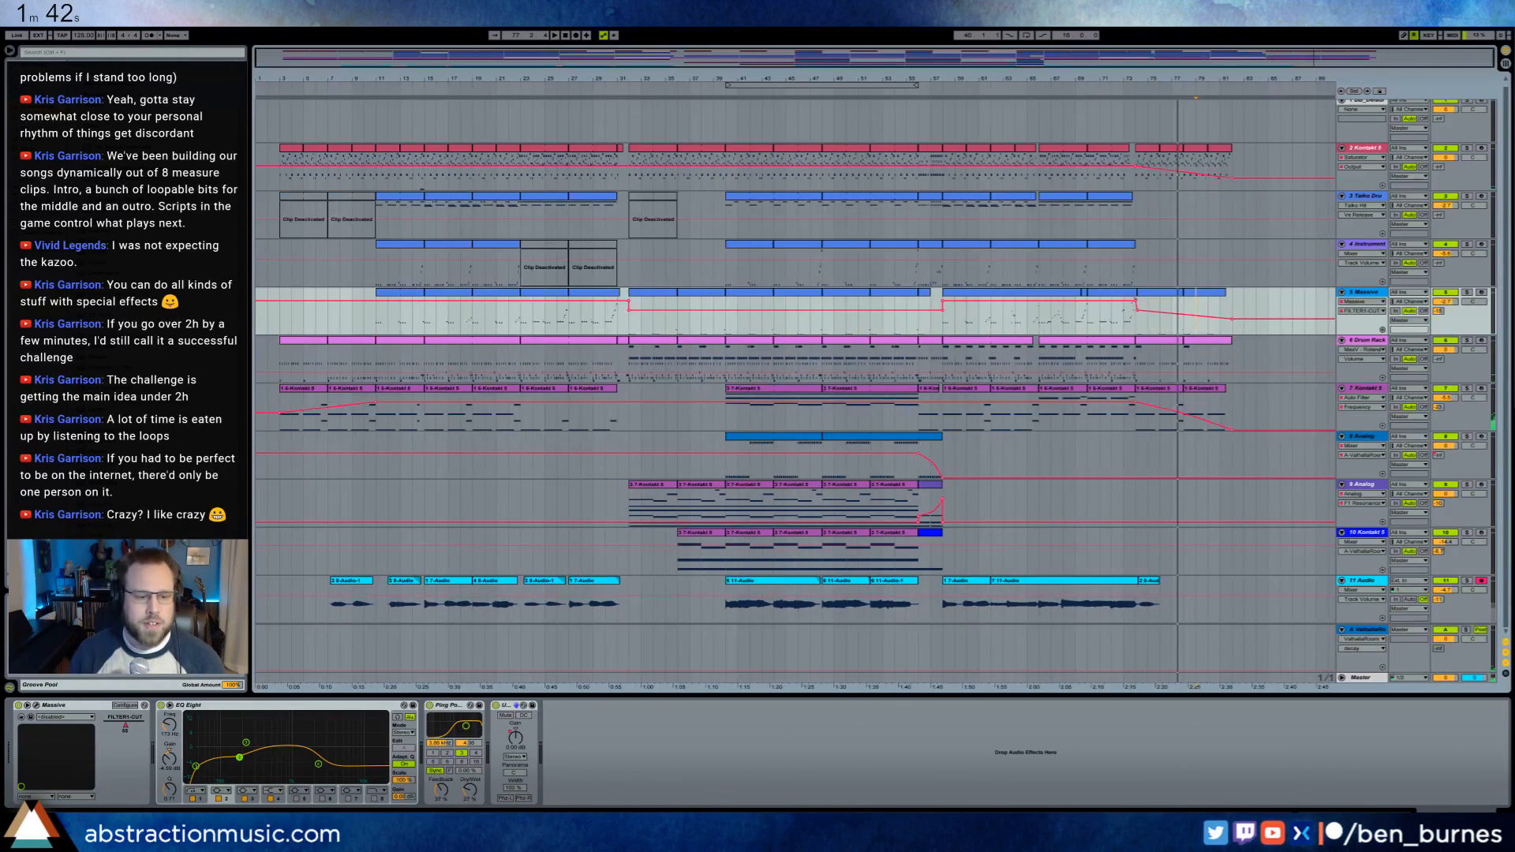
- Switch to the browser and close the countdown timer window
key(alt+Tab)
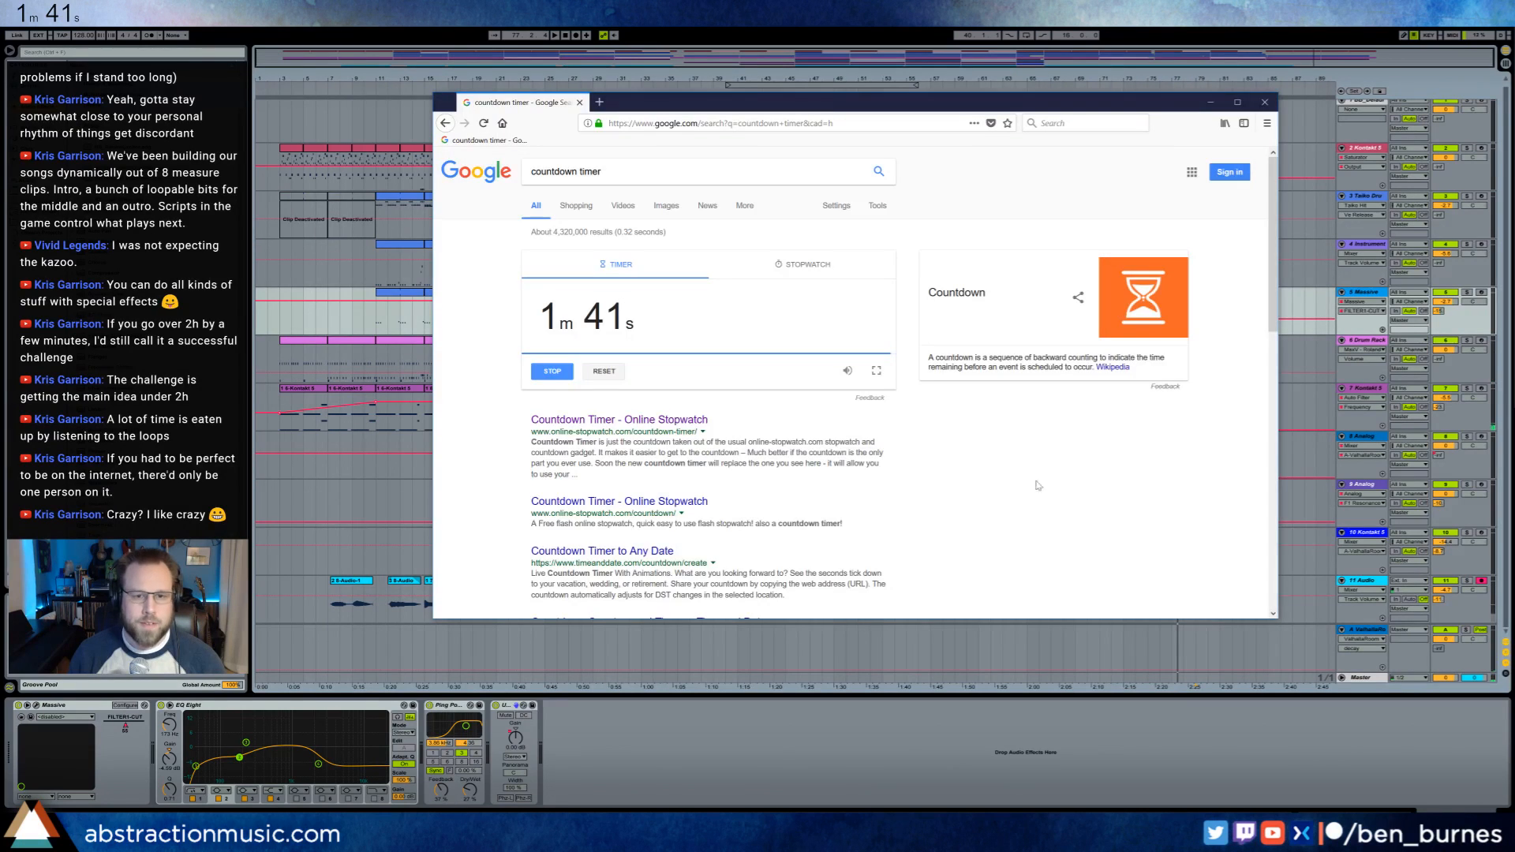
click(1266, 102)
- Play the arrangement from the beginning and open the Drum Rack clip that starts at bar 32
click(931, 344)
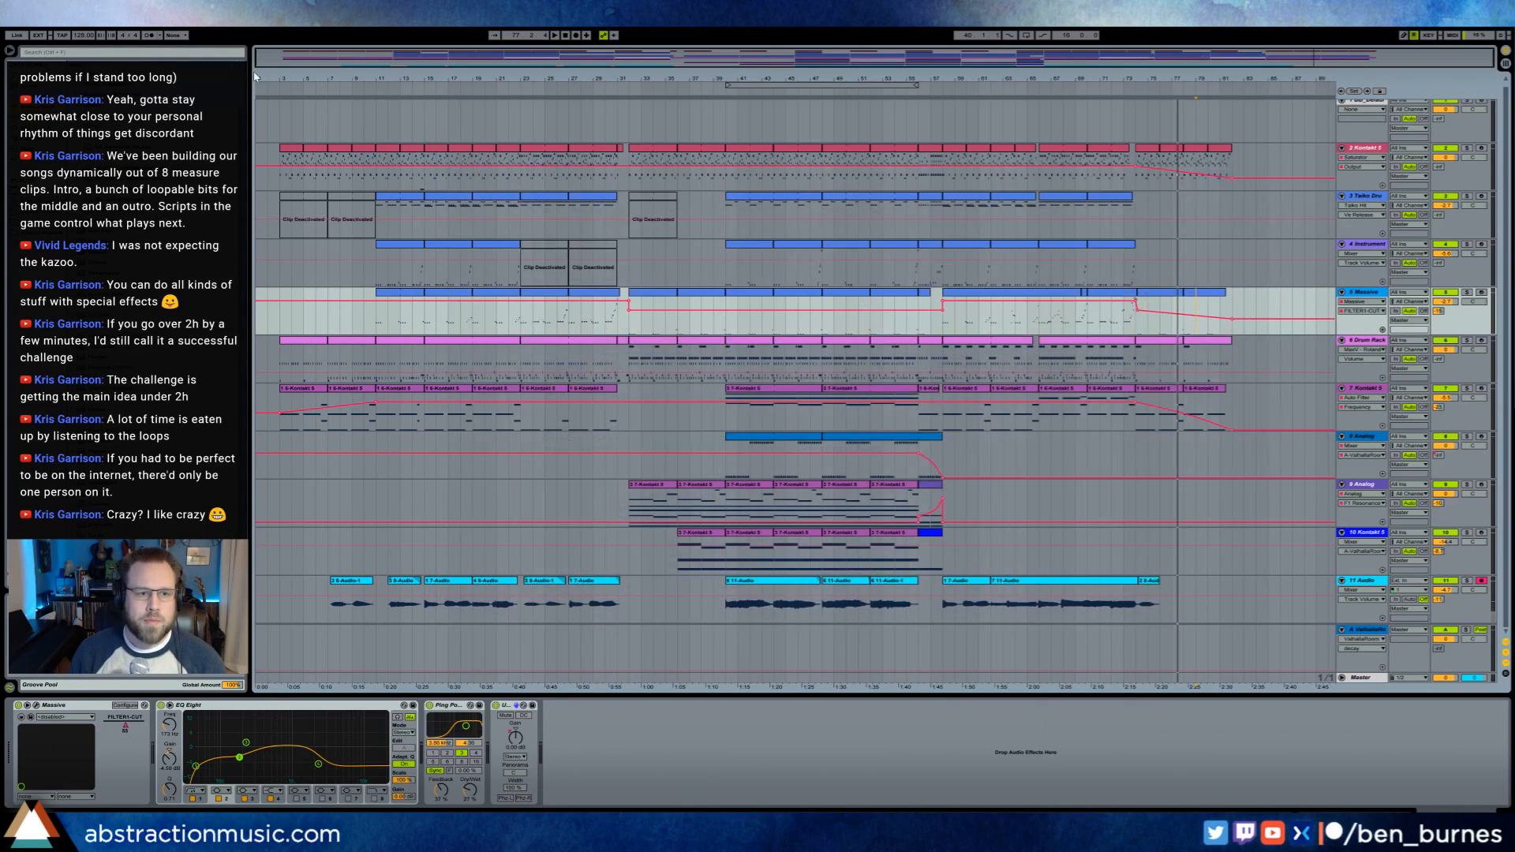
key(space)
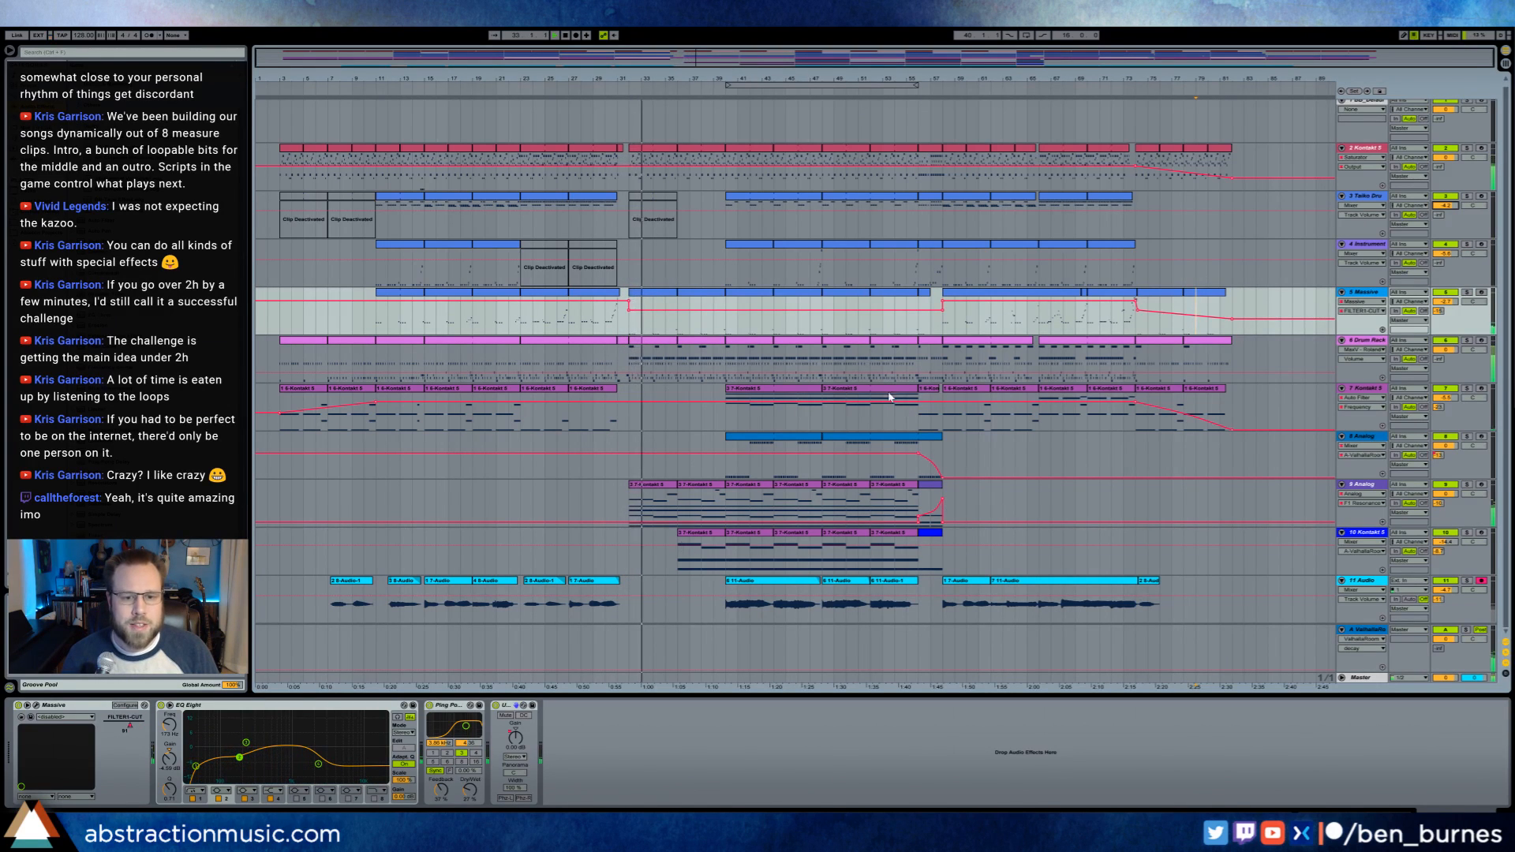
double_click(667, 345)
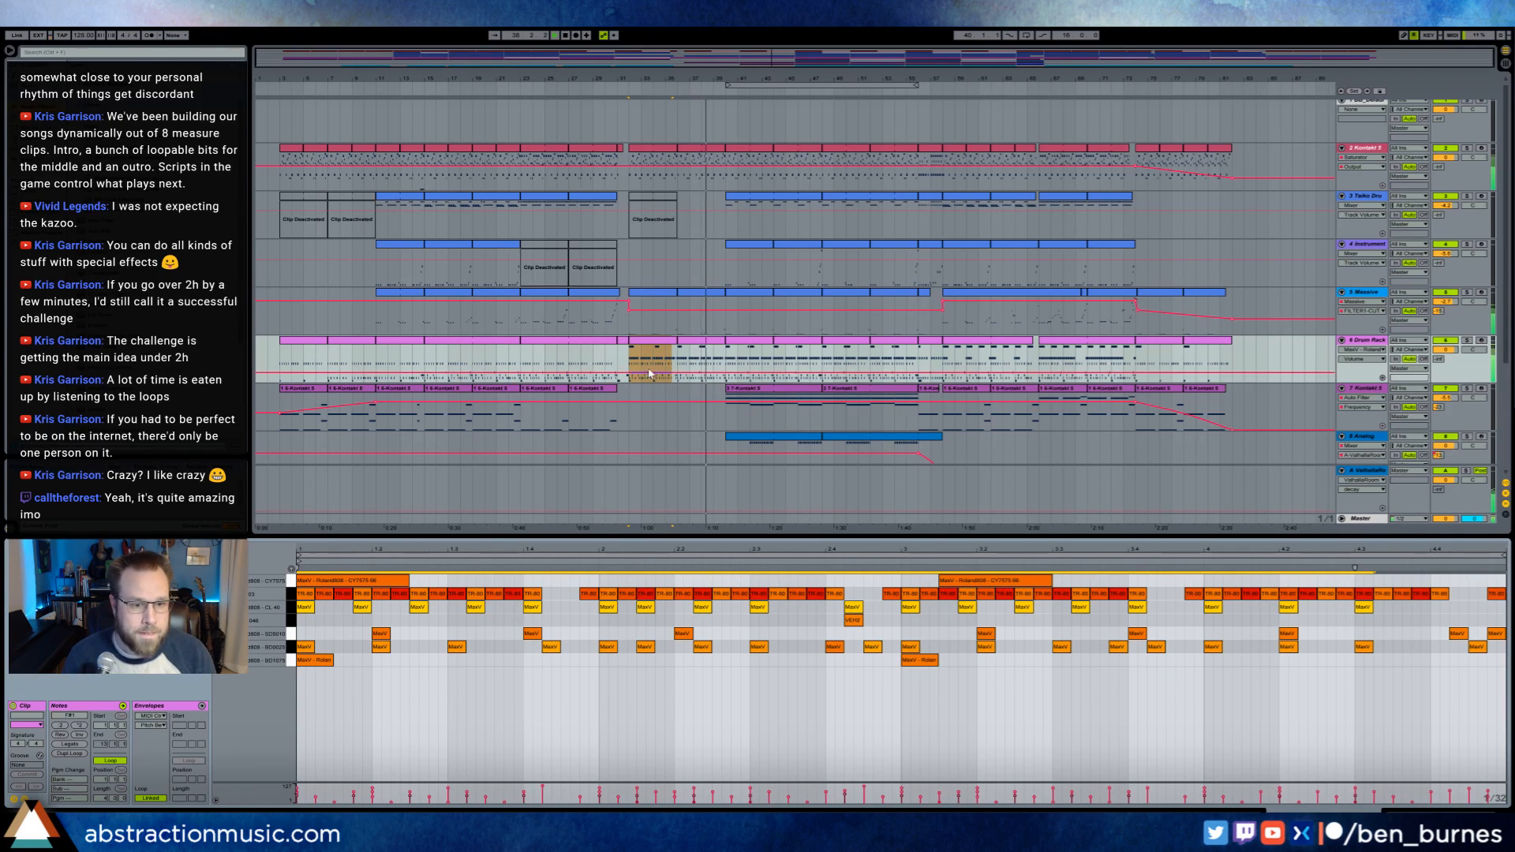
- Consolidate the Drum Rack clips from bar 32 to bar 56 into one clip
click(692, 340)
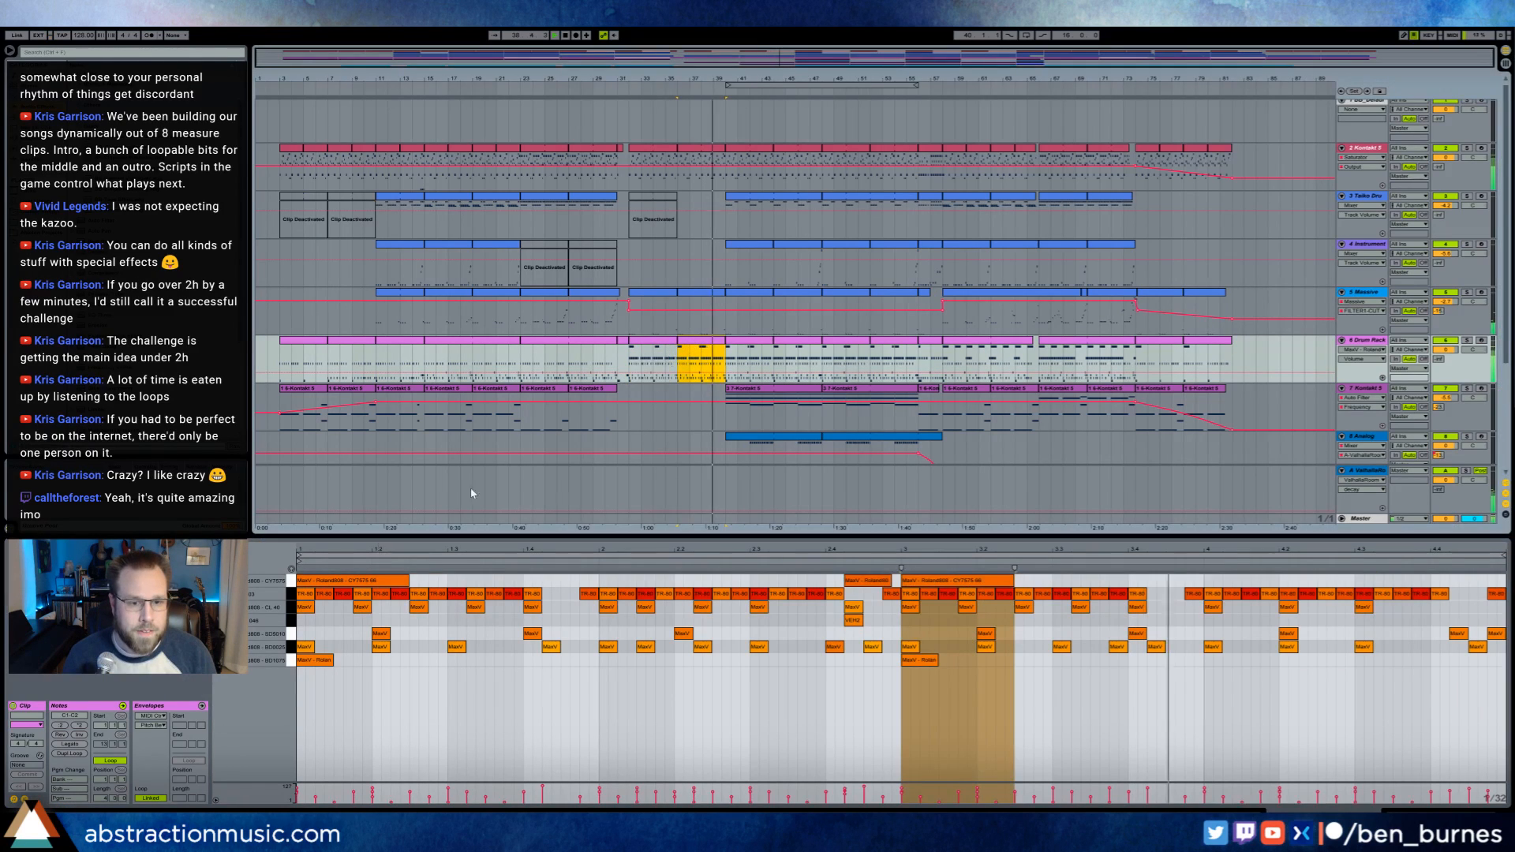
click(295, 609)
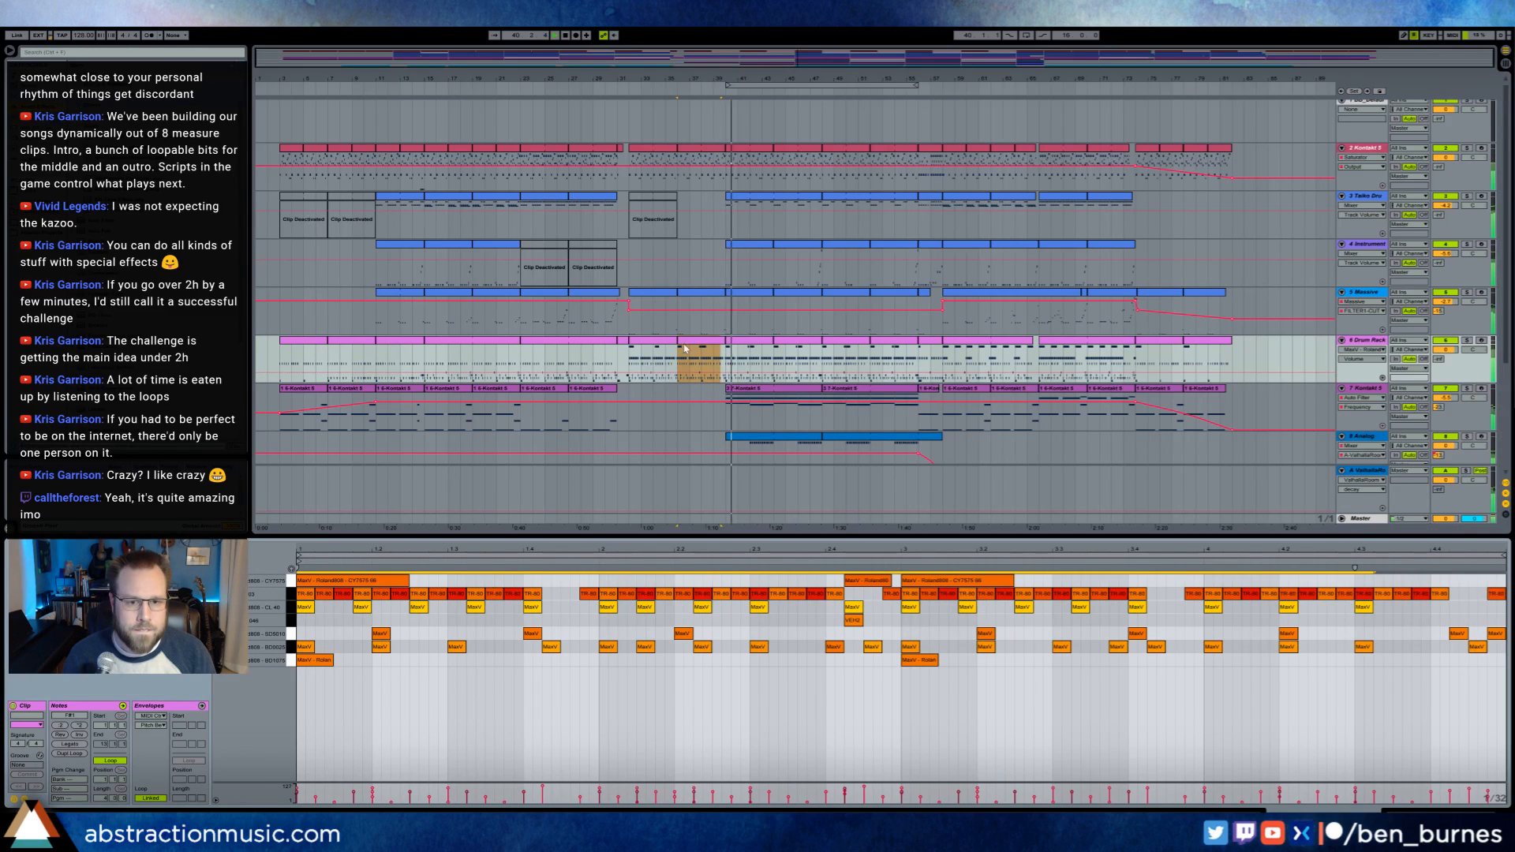
drag(630, 348, 678, 345)
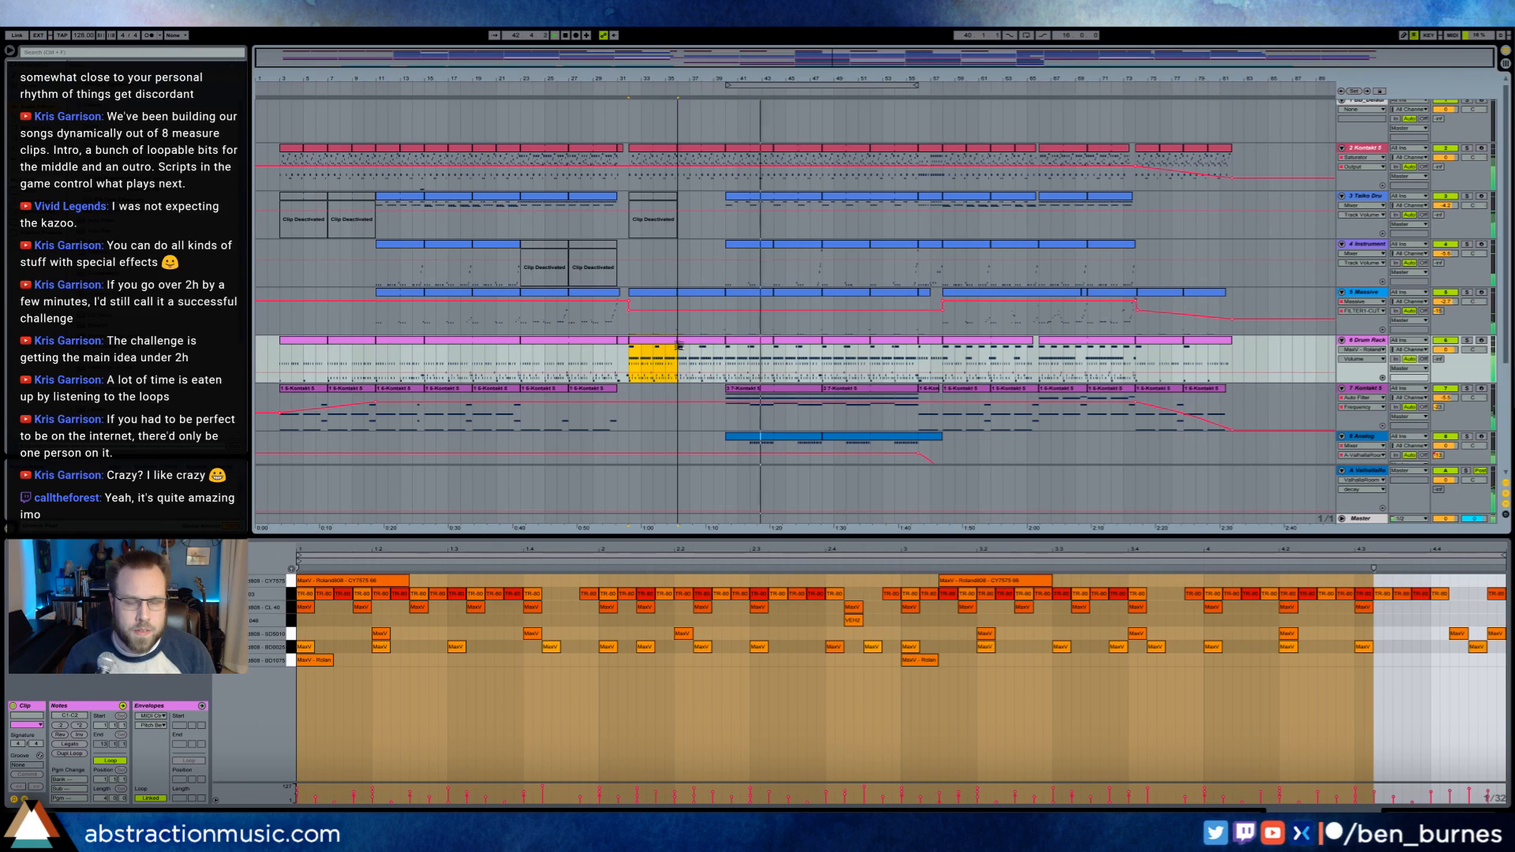
shift+click(908, 345)
key(ctrl+j)
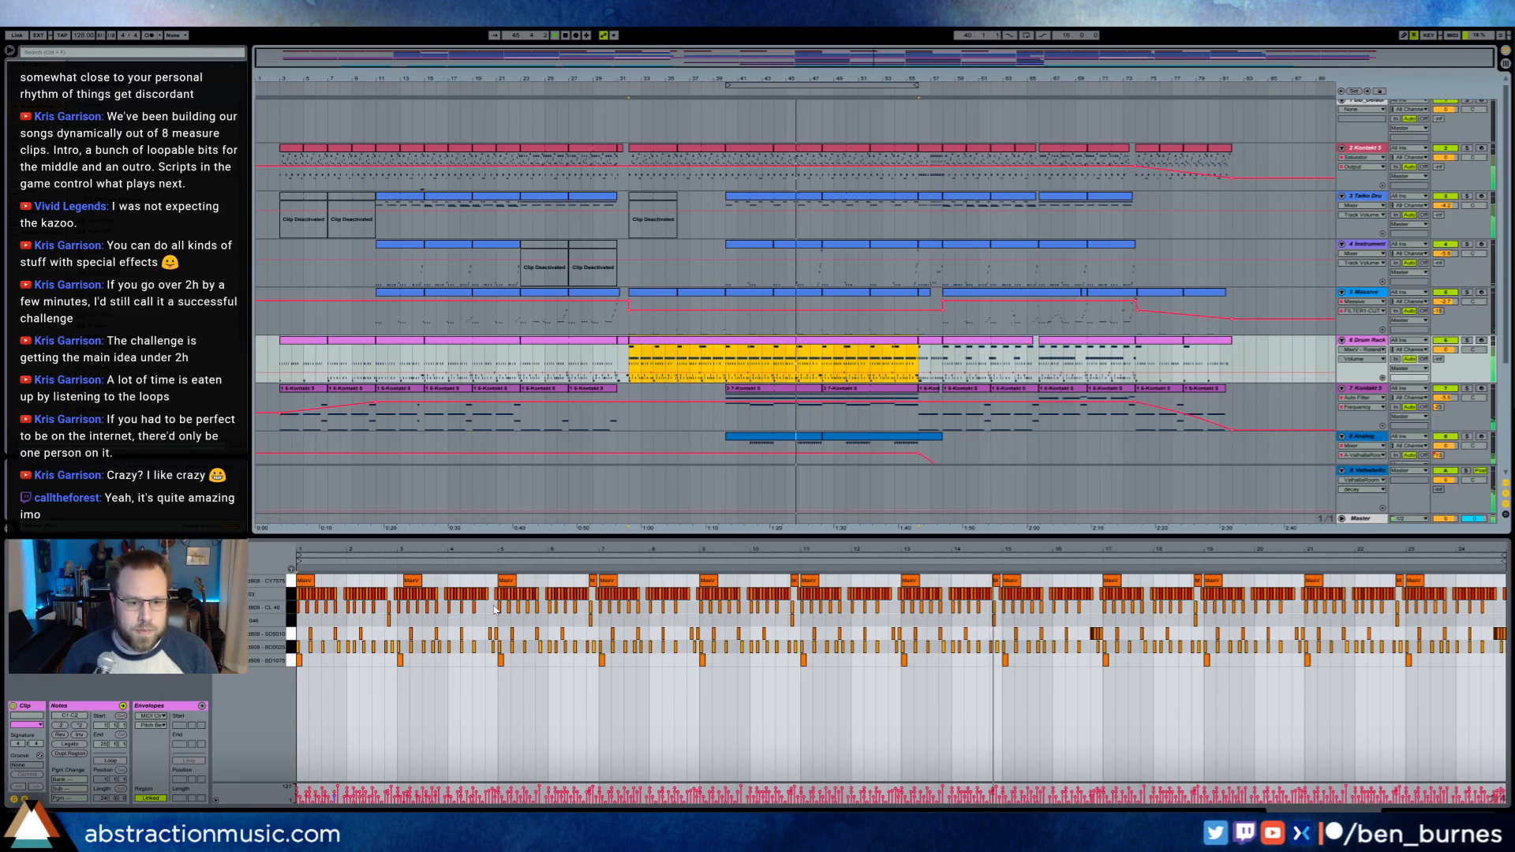
- Select the closed hi-hat notes throughout the consolidated Drum Rack clip and audition the section from bar 32
drag(490, 603, 1483, 583)
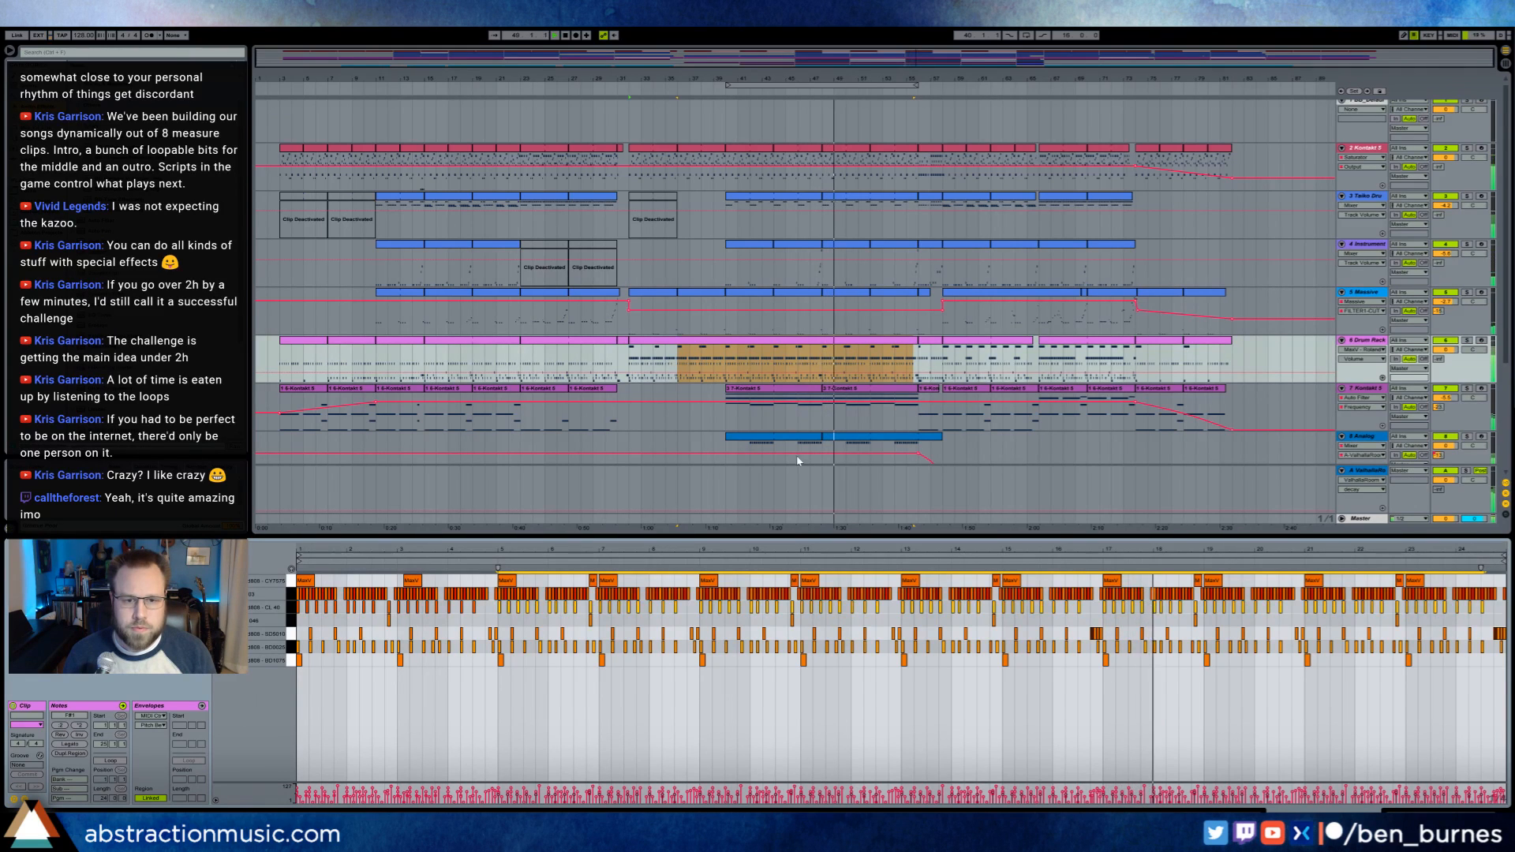
click(632, 362)
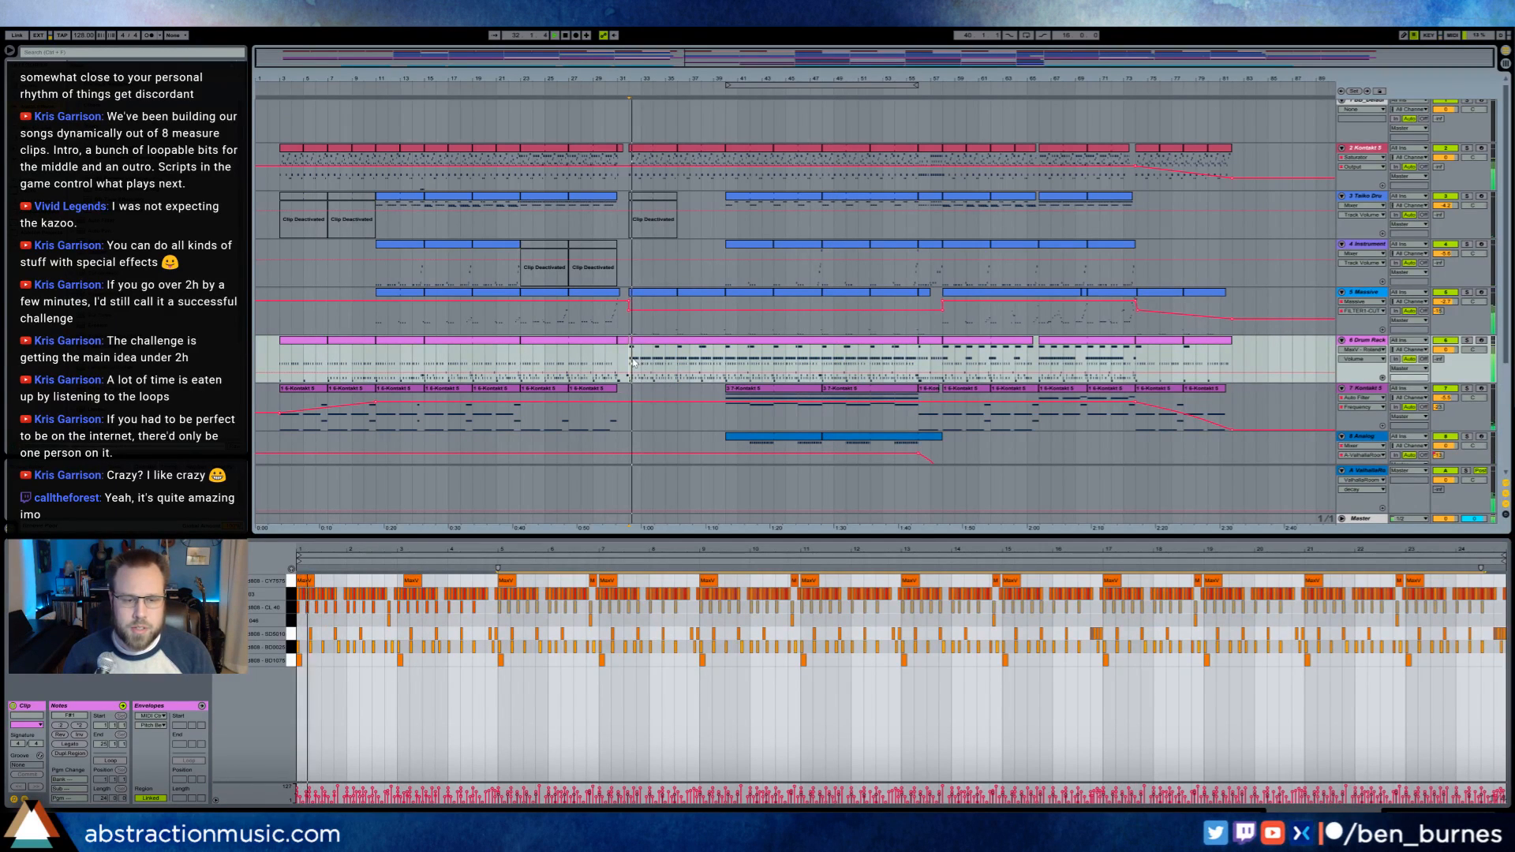
click(291, 607)
drag(325, 606, 324, 610)
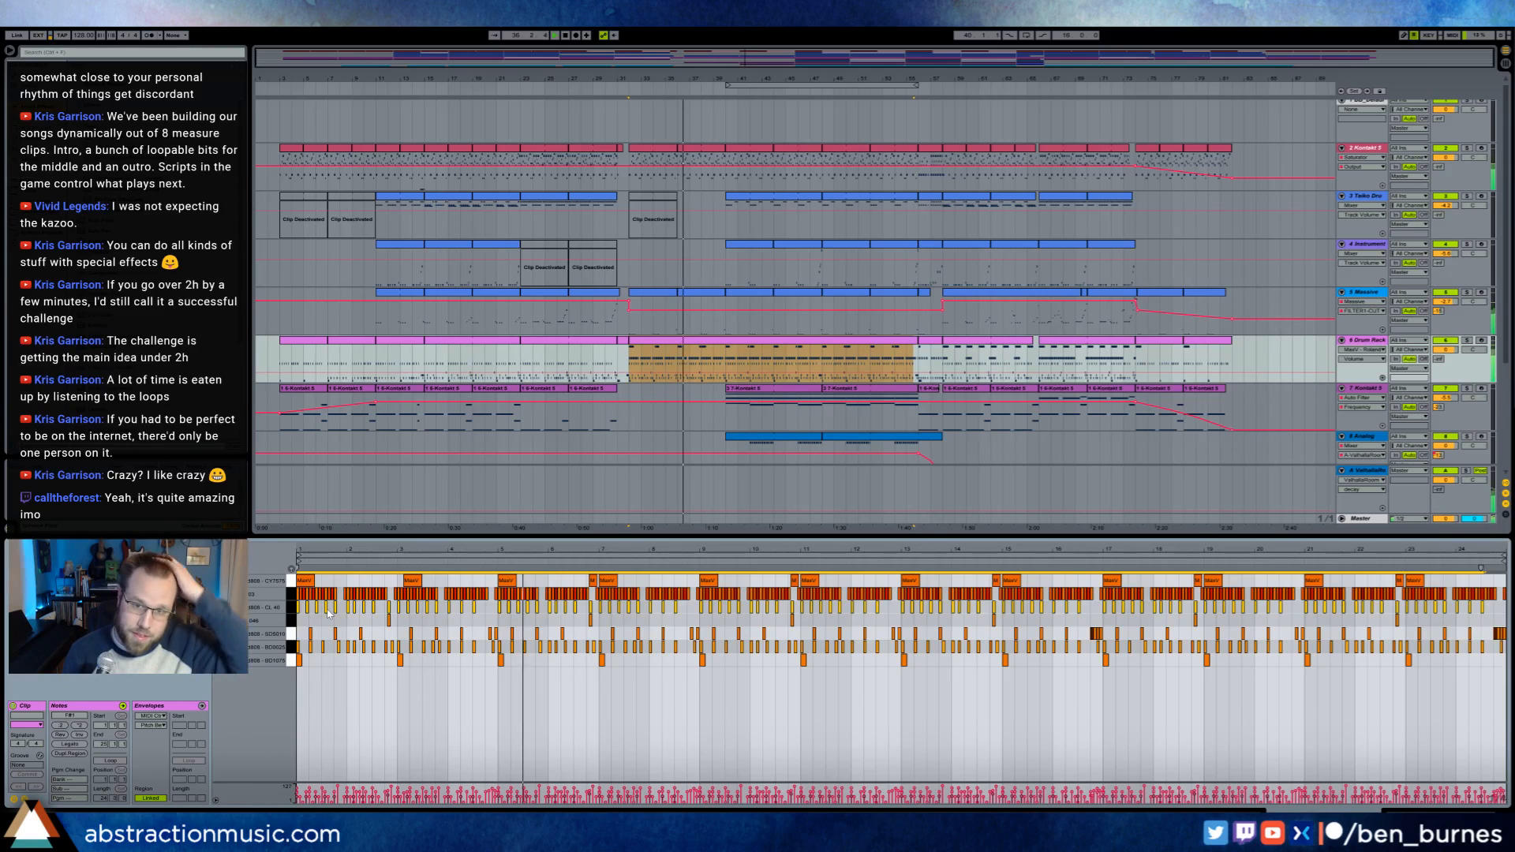
- Open the short Drum Rack clip at bar 56 to check its drum notes, and return to the track's device chain
click(928, 341)
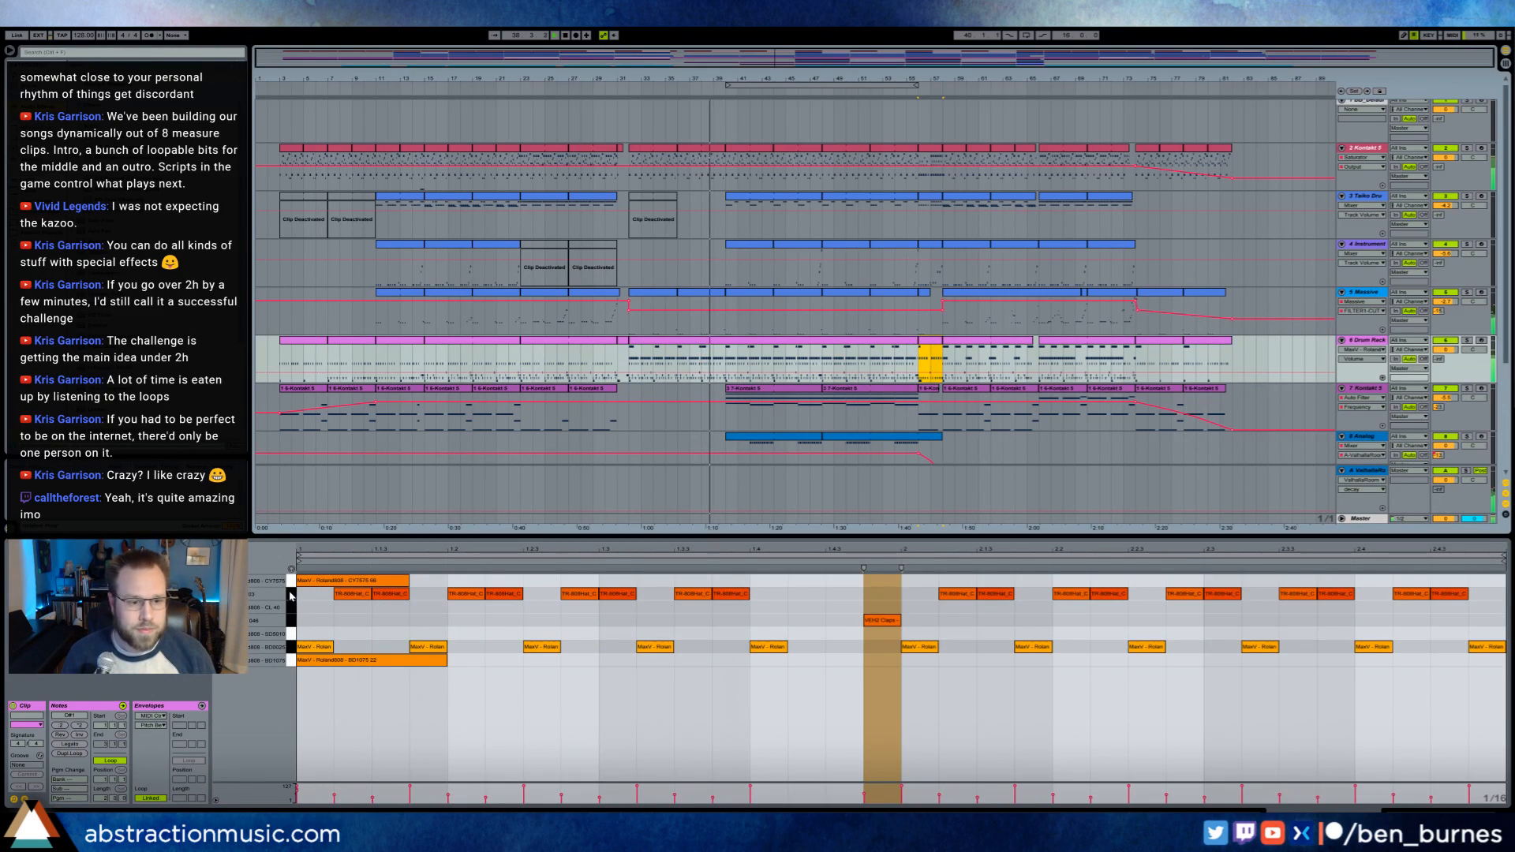
click(409, 647)
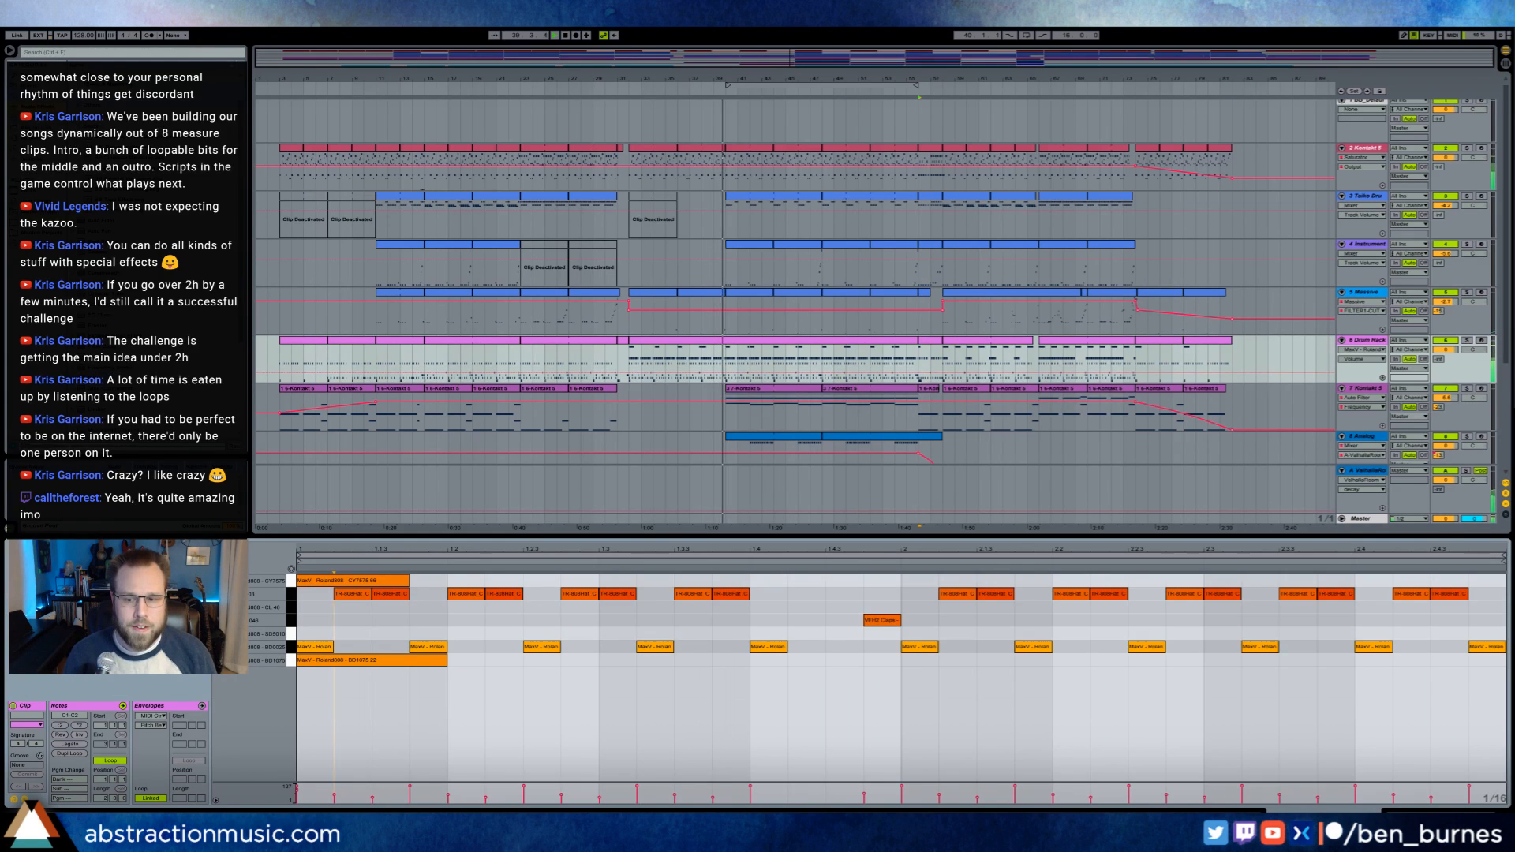
key(shift+Tab)
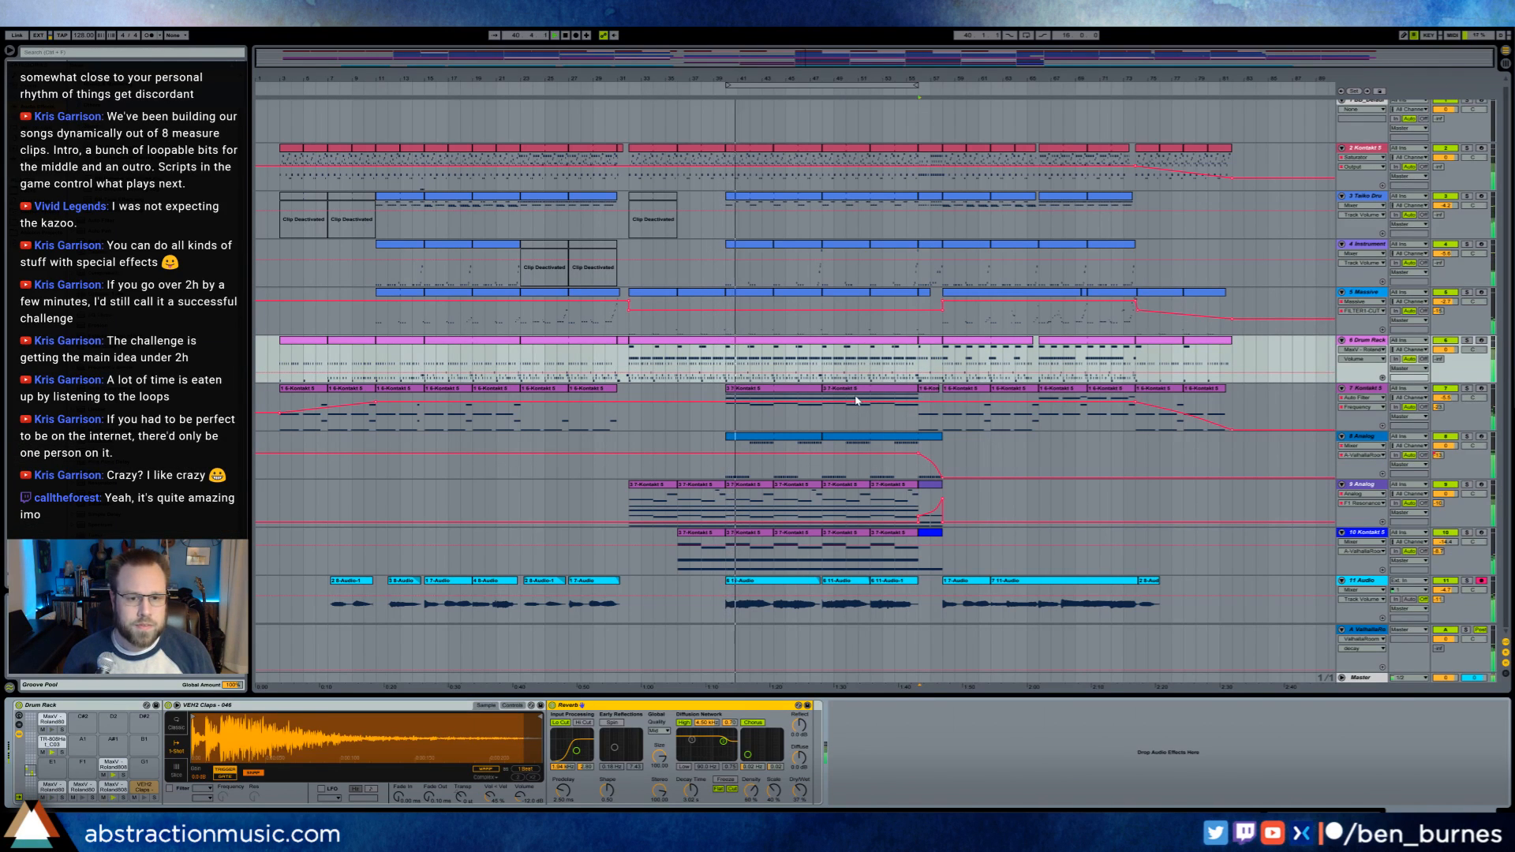
- Record a new take on the 11-Audio track to fill bars 56 to 58, and play back its ending
click(769, 442)
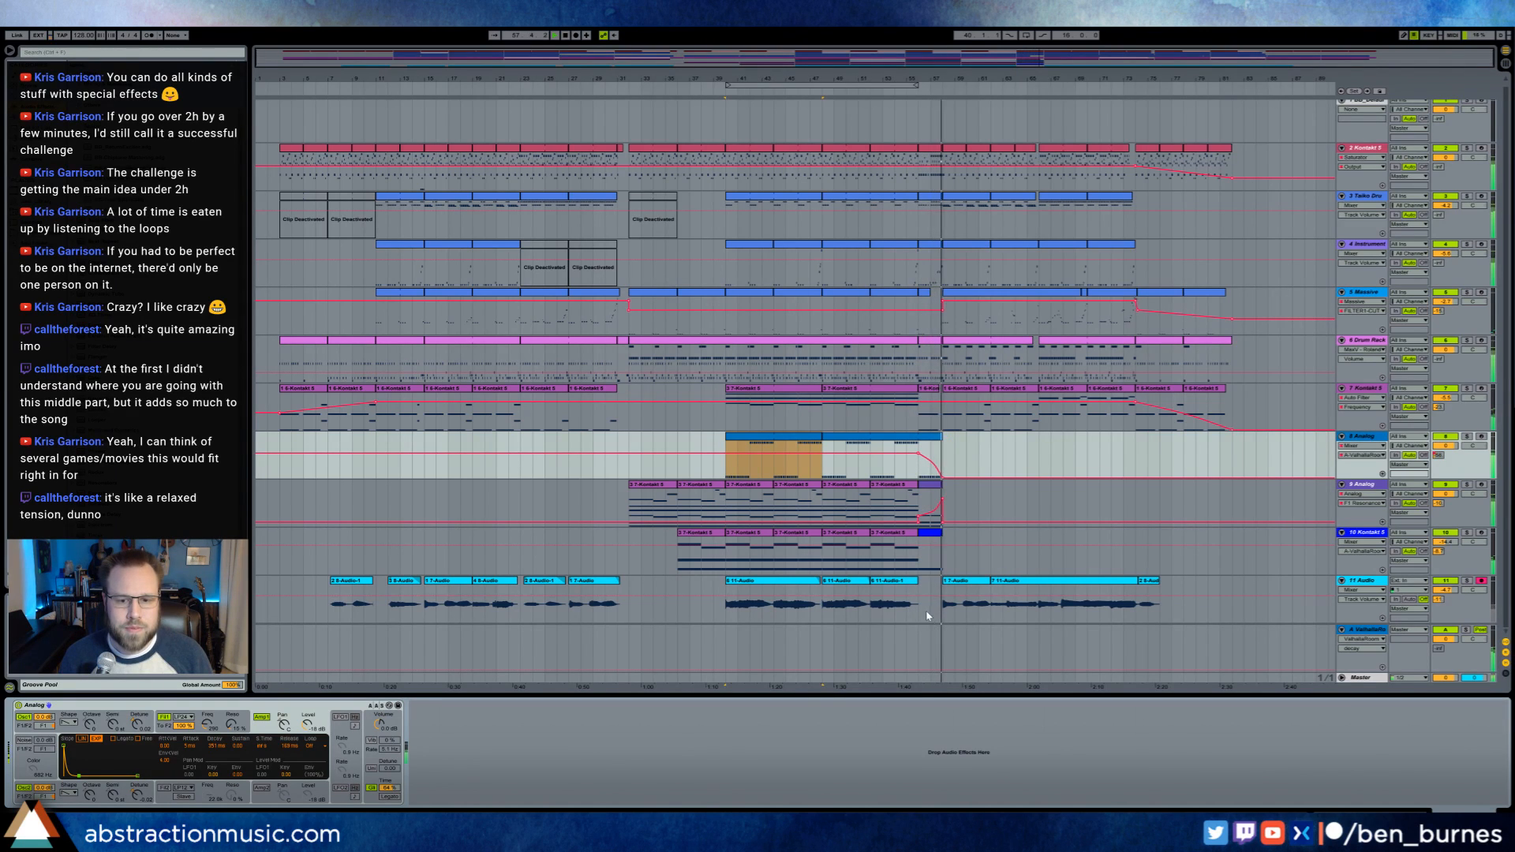
key(space)
click(1377, 588)
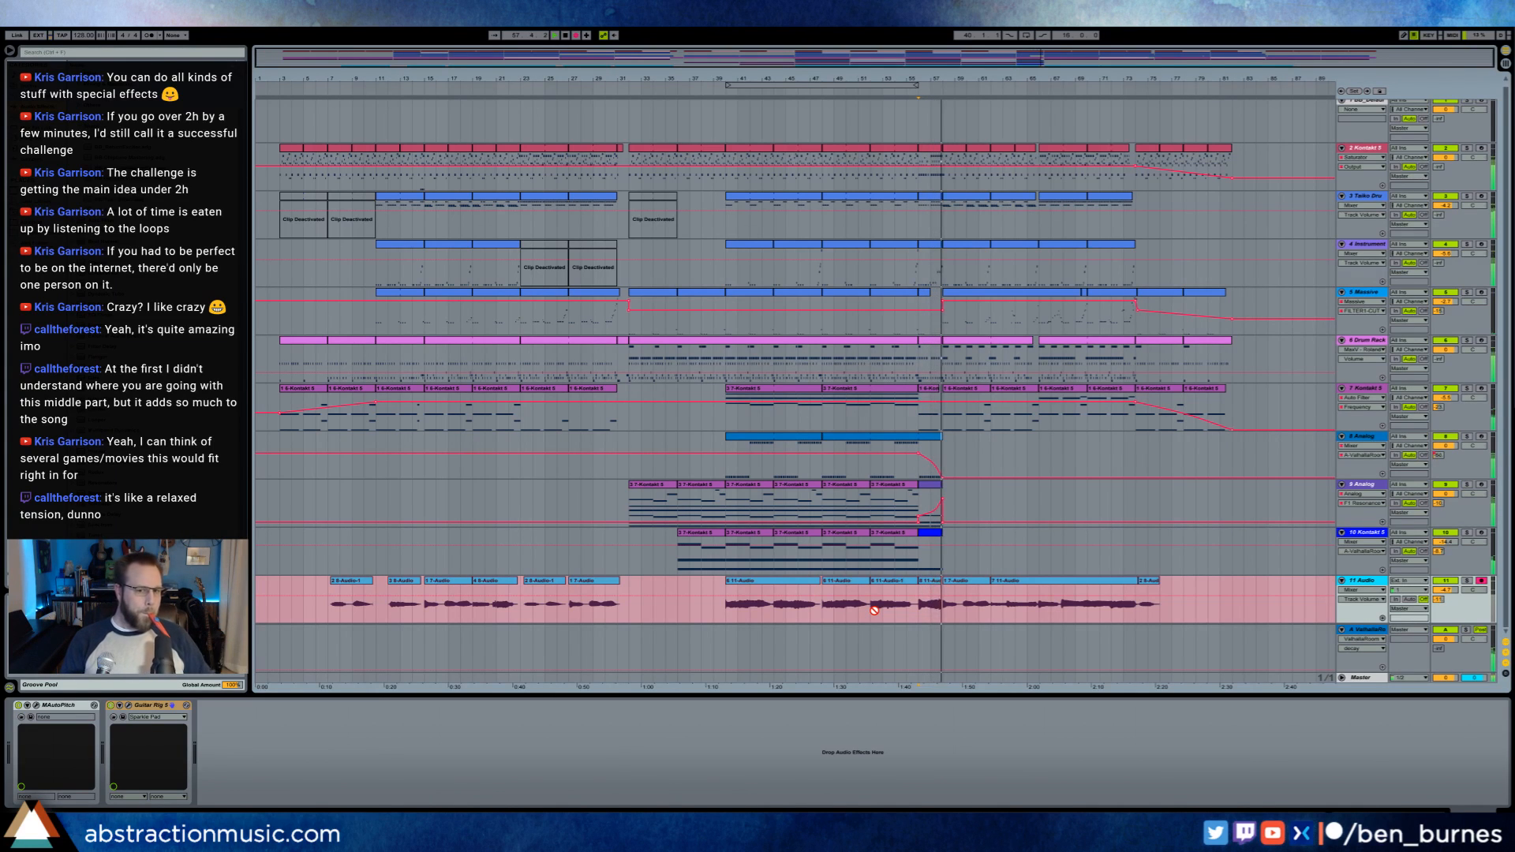
key(space)
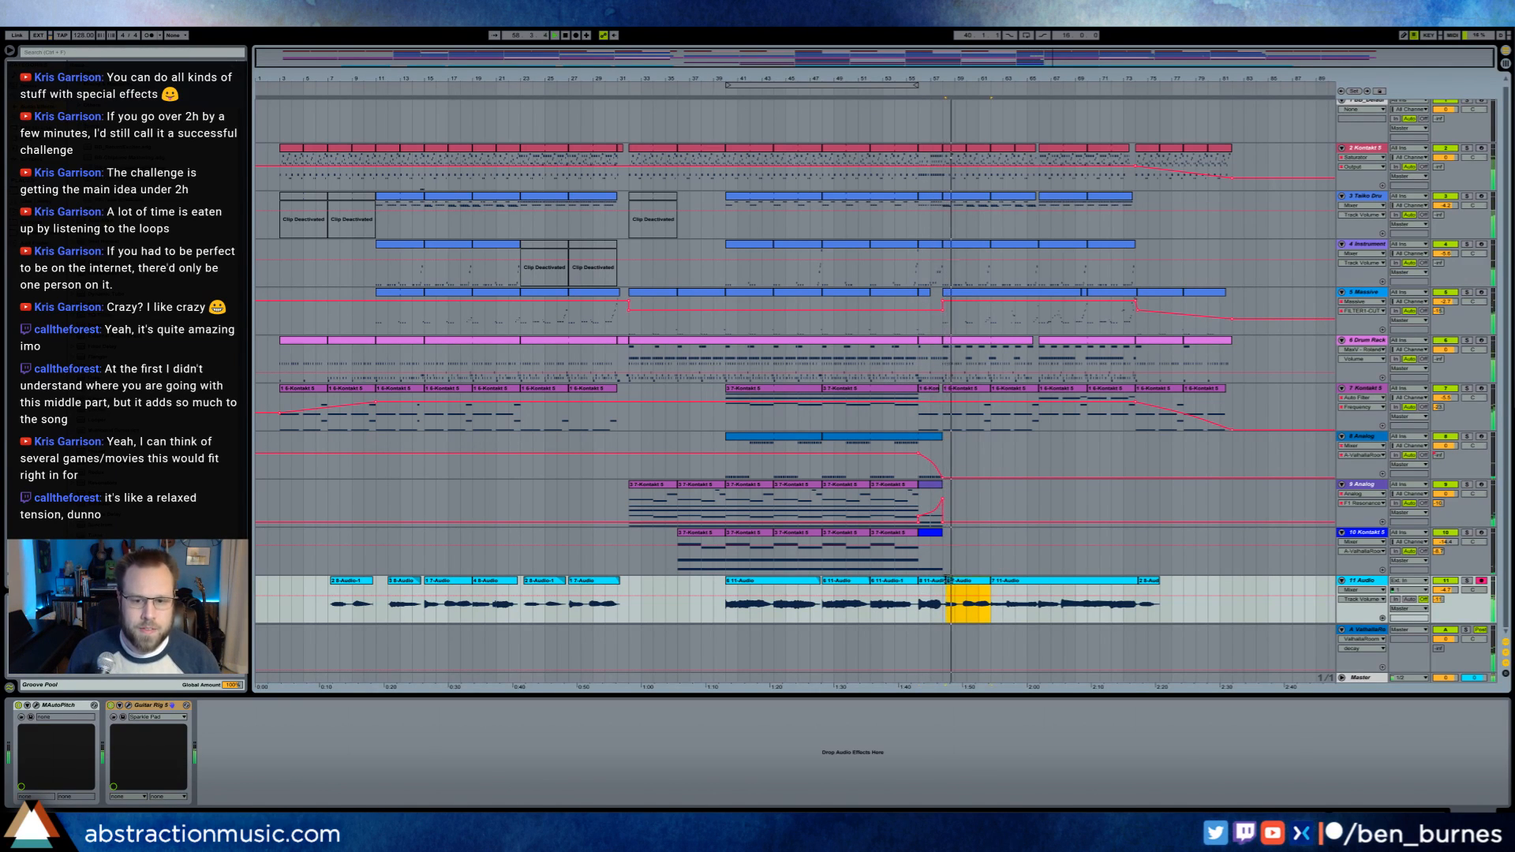
key(space)
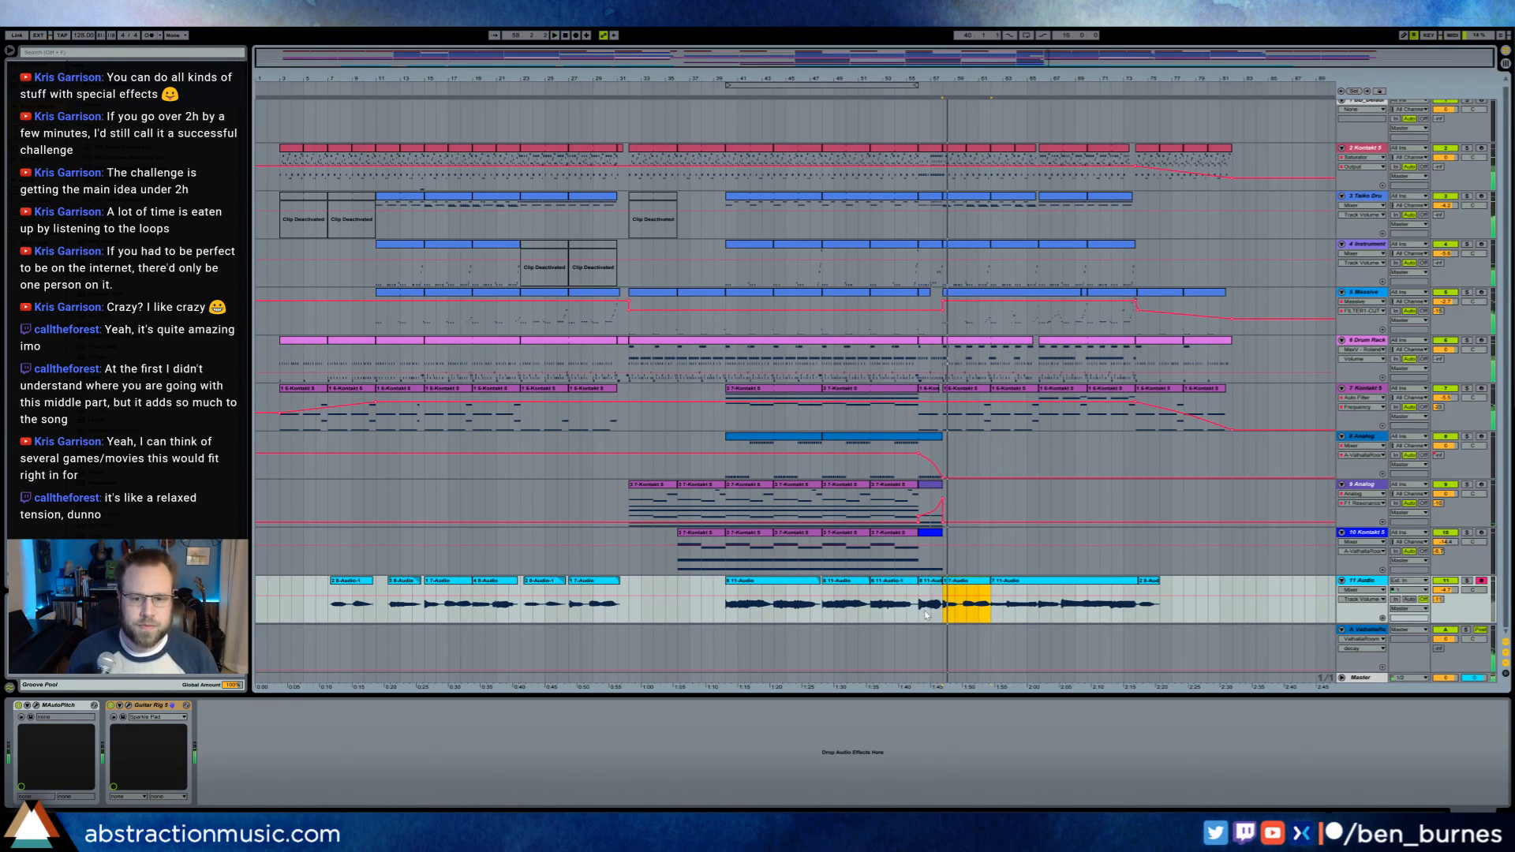
- Add a warp marker in the last part of the new 11-Audio take, stretch its final note past the clip's end, and play the transition
drag(1219, 60, 1171, 144)
double_click(620, 585)
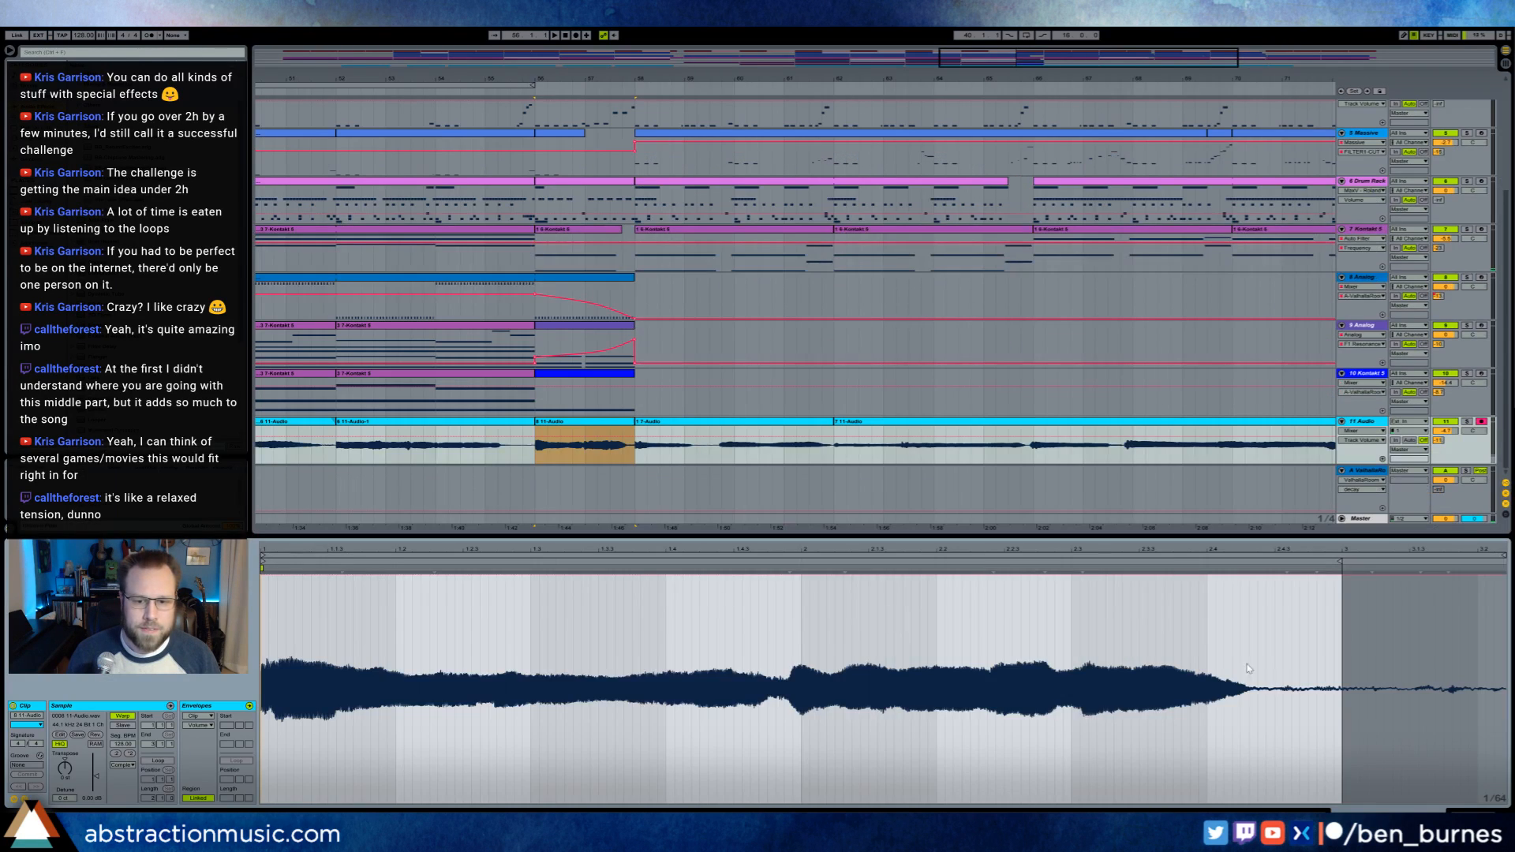
click(993, 569)
drag(1083, 568, 1171, 571)
key(space)
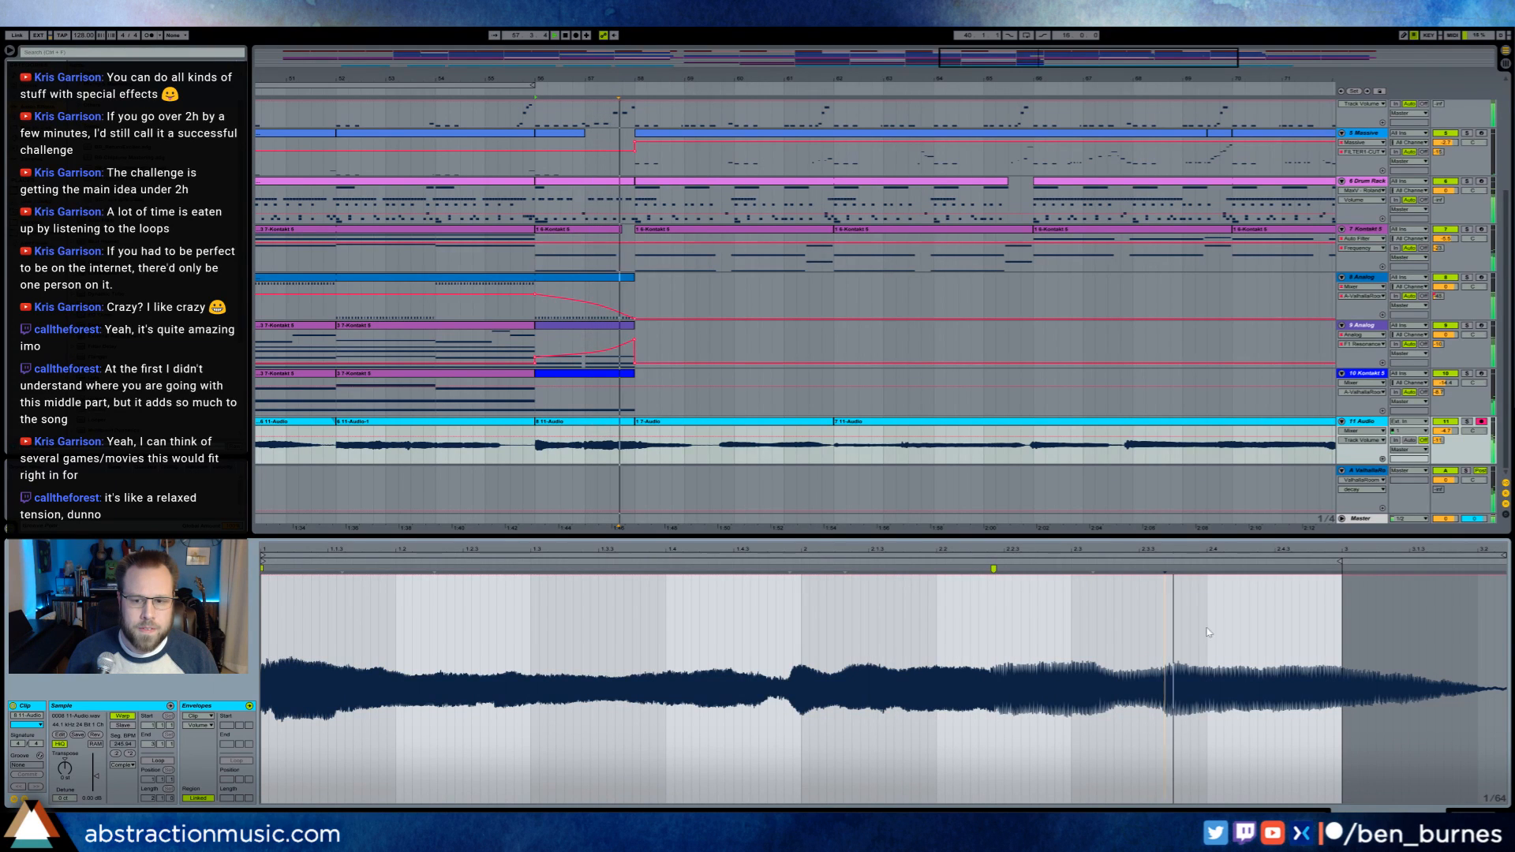
key(shift+Tab)
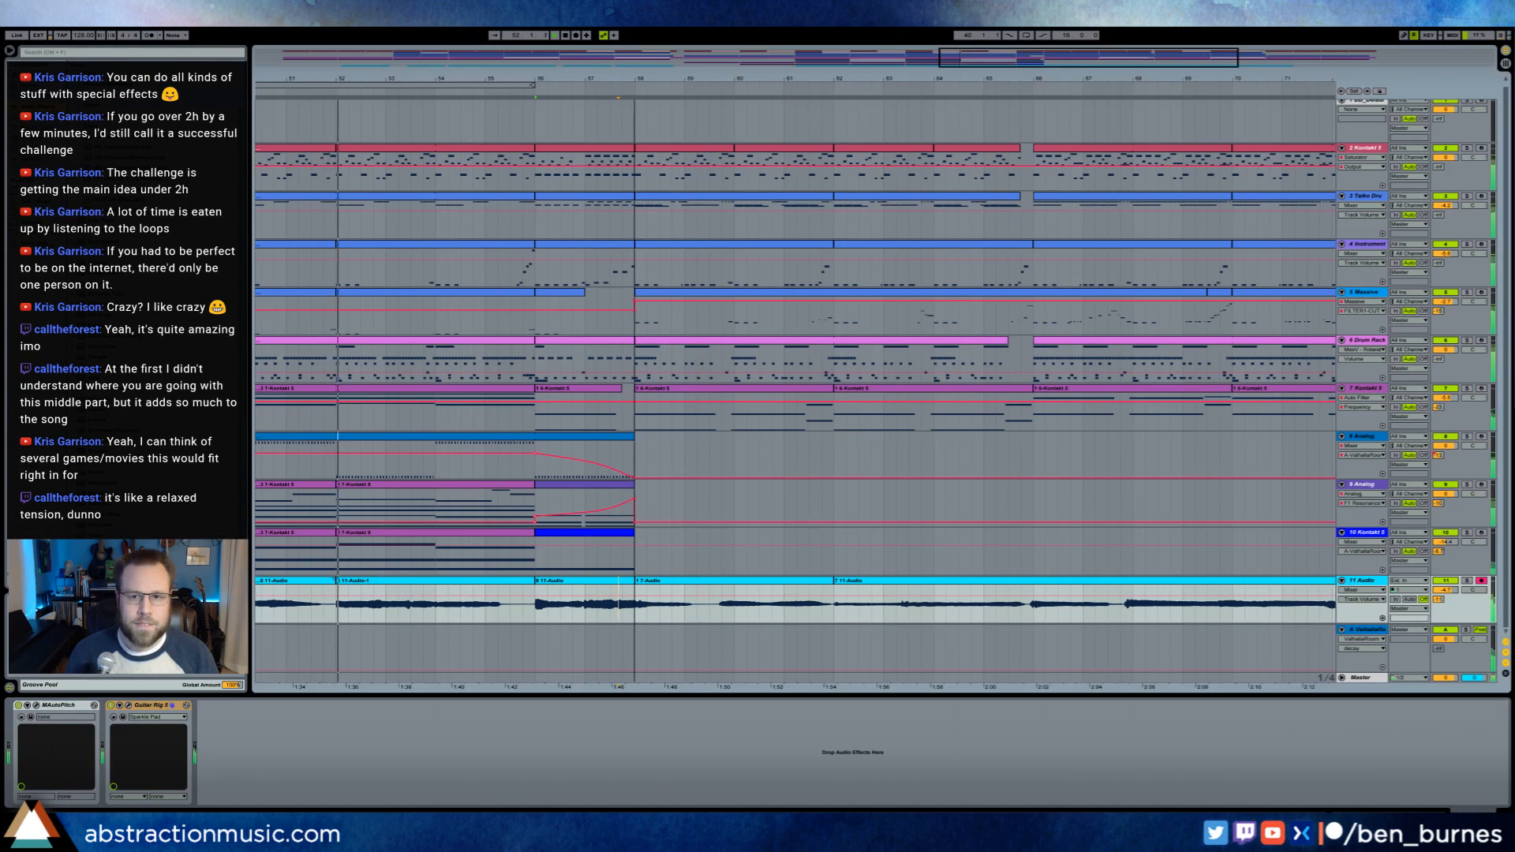
drag(981, 55, 981, 19)
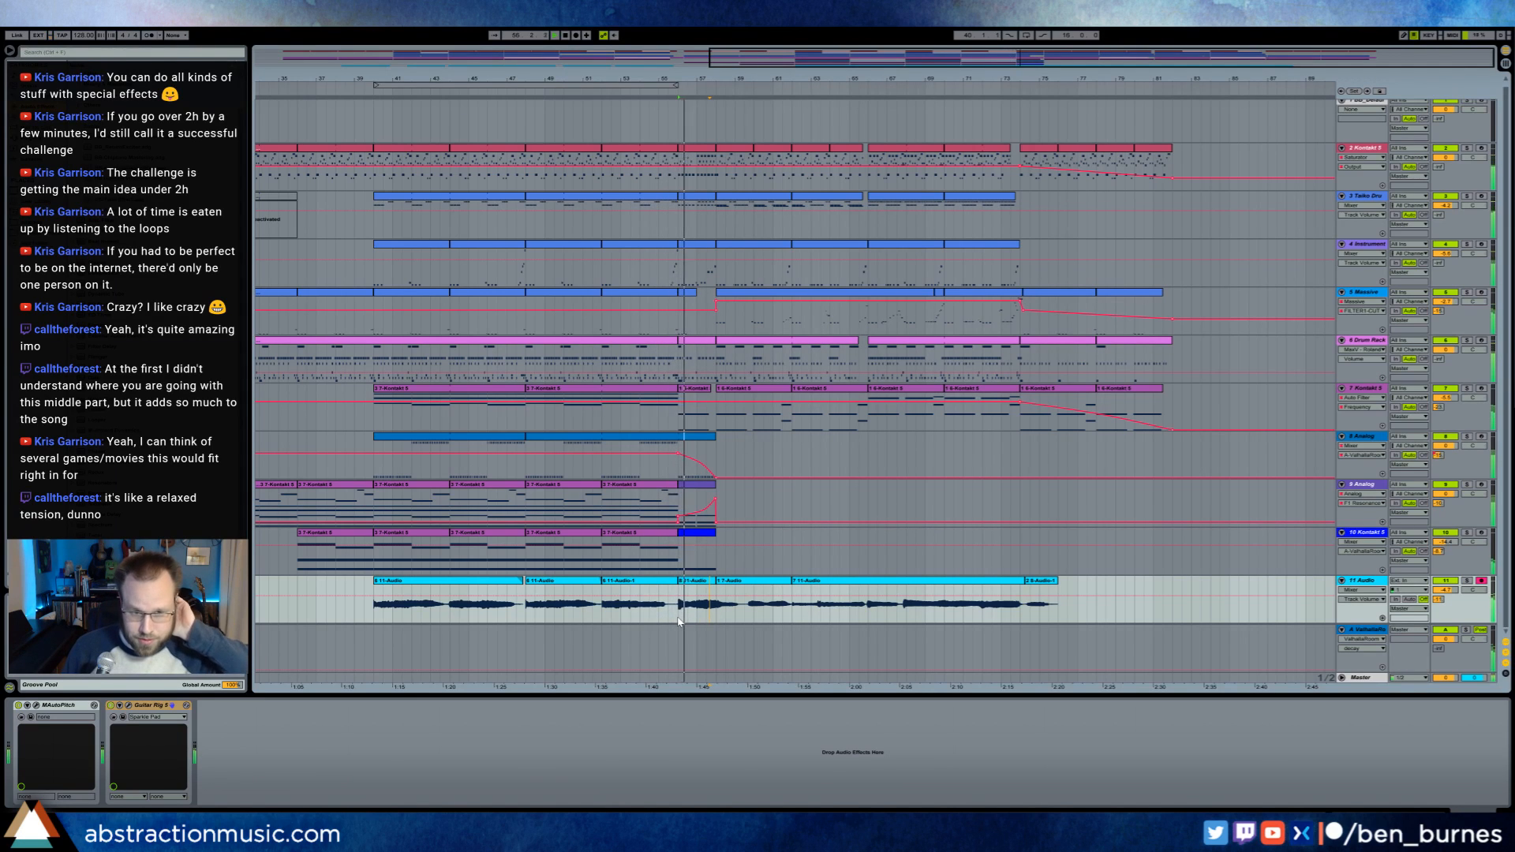
- Draw a Transposition Modulation envelope in the bar 56 audio clip that rises from beat 2 to about 5 semitones, and listen to it
click(700, 586)
double_click(700, 586)
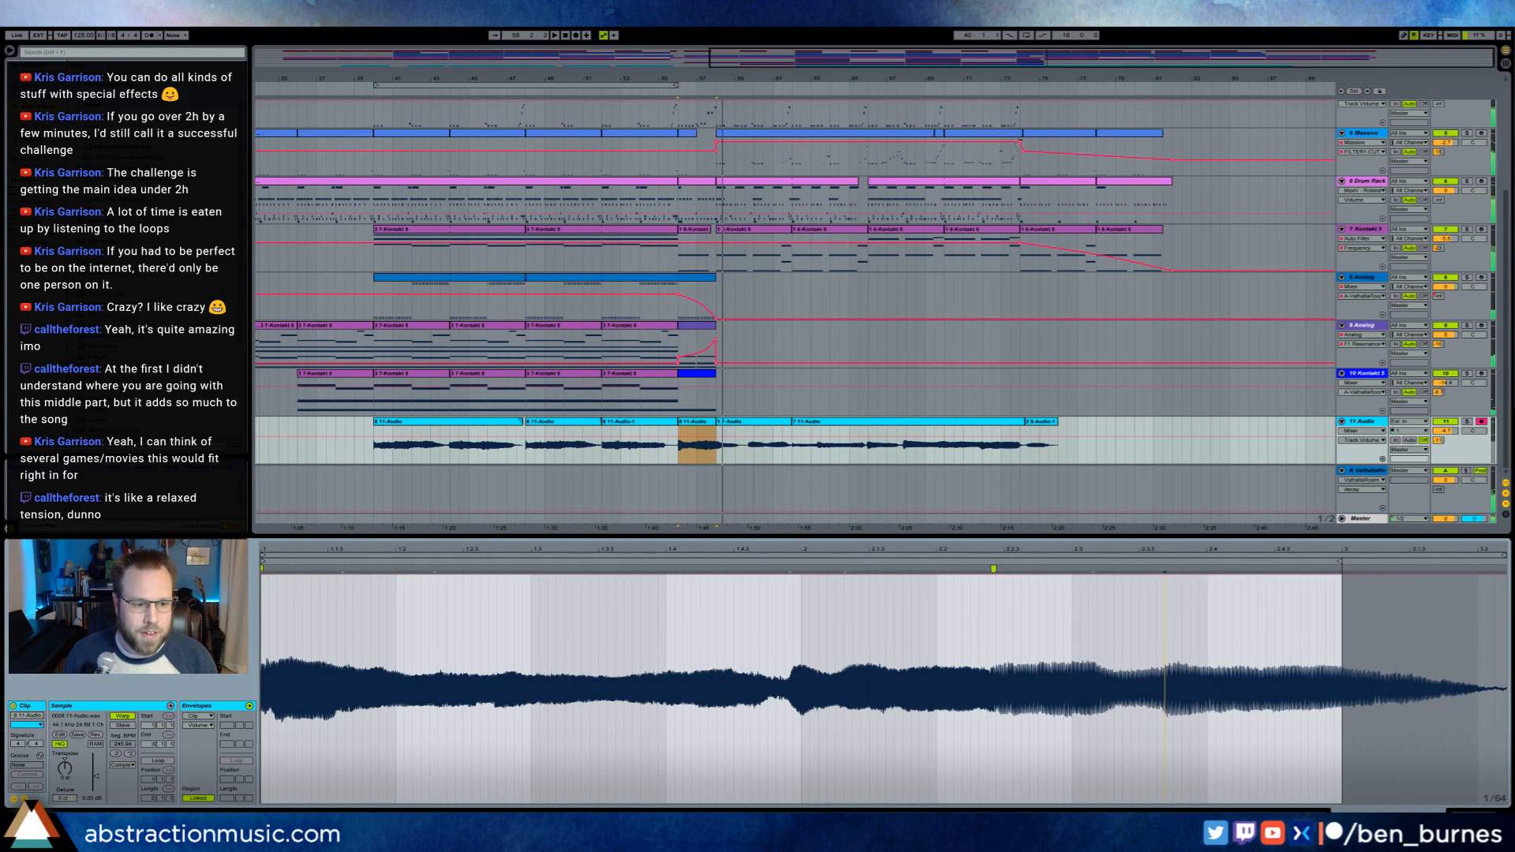
click(199, 726)
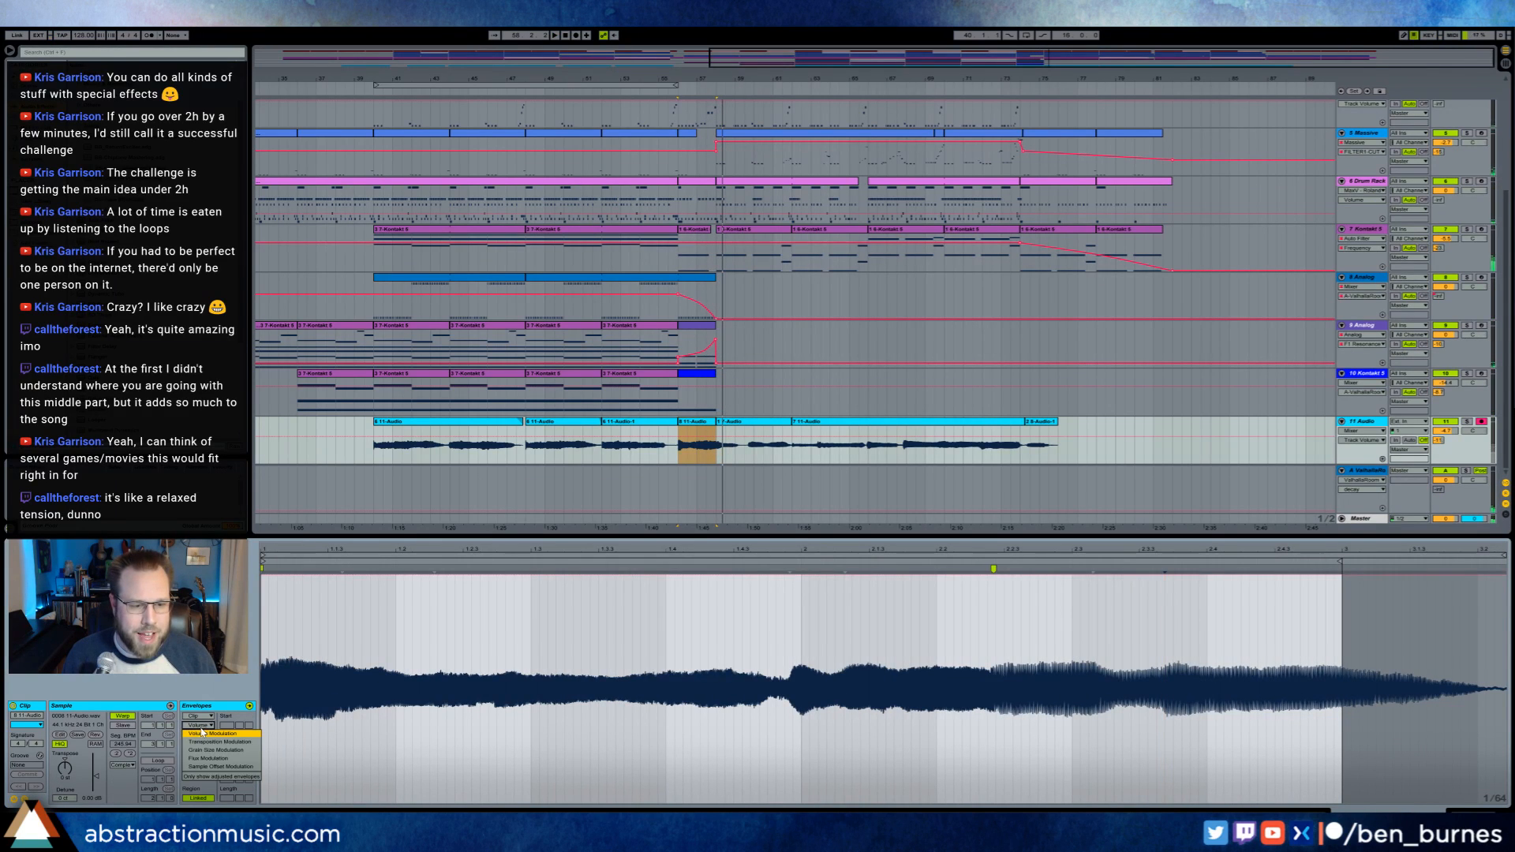
click(205, 743)
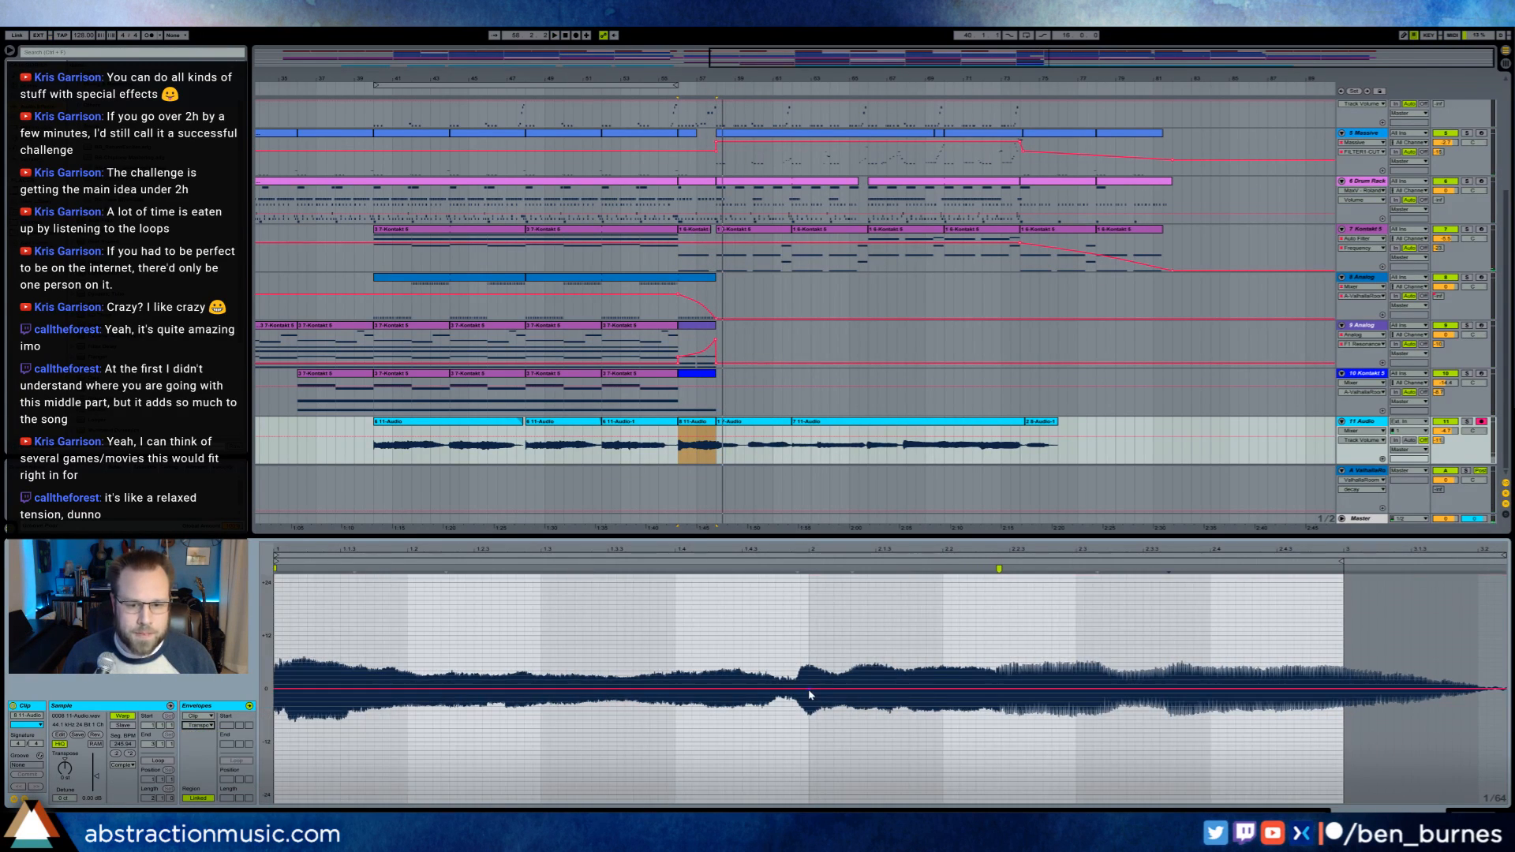
drag(817, 692, 905, 654)
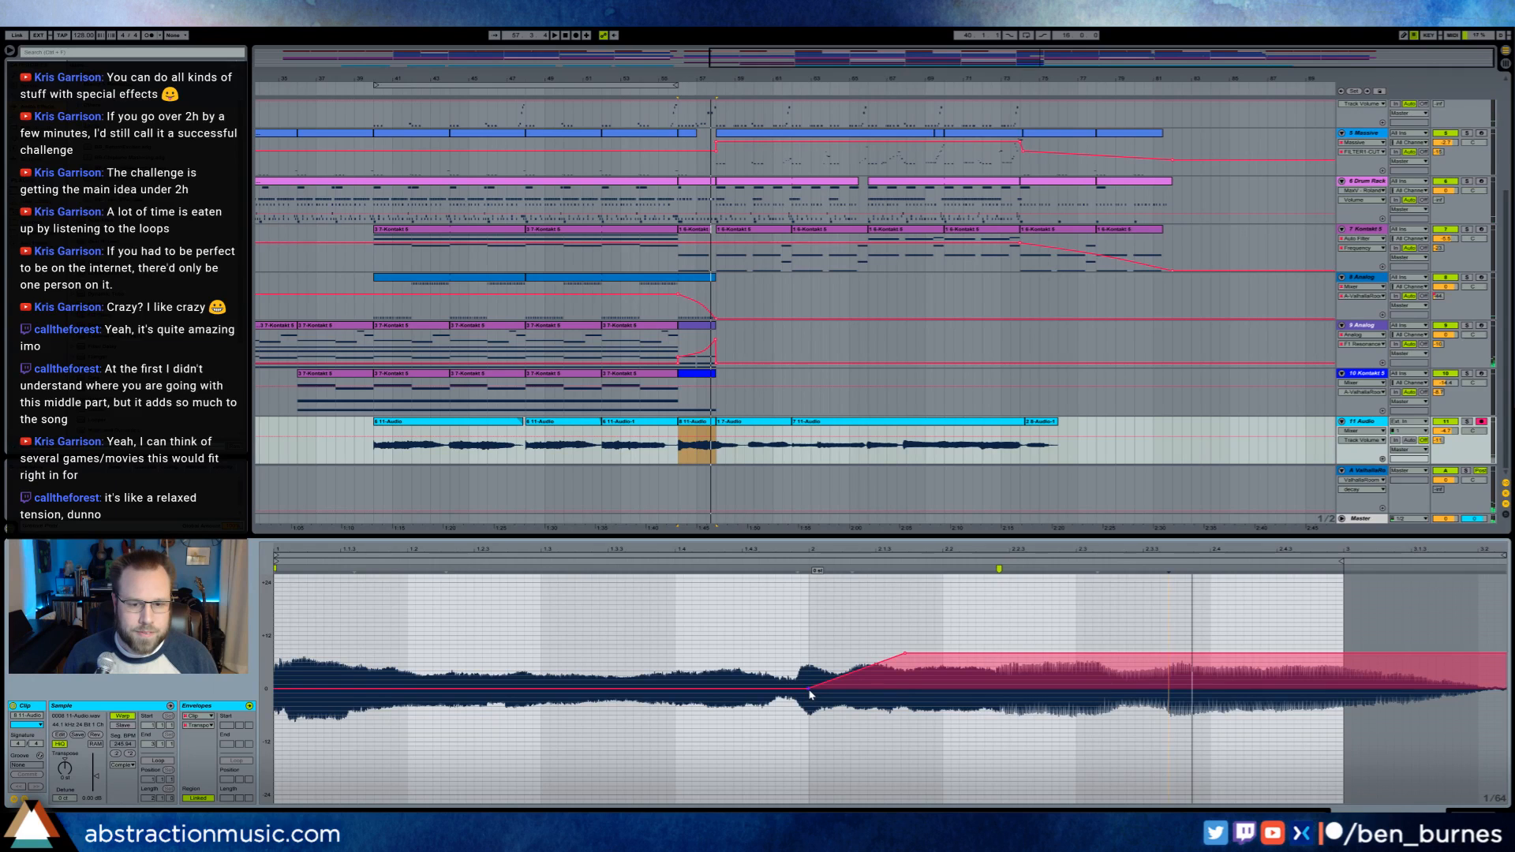
drag(905, 657, 908, 671)
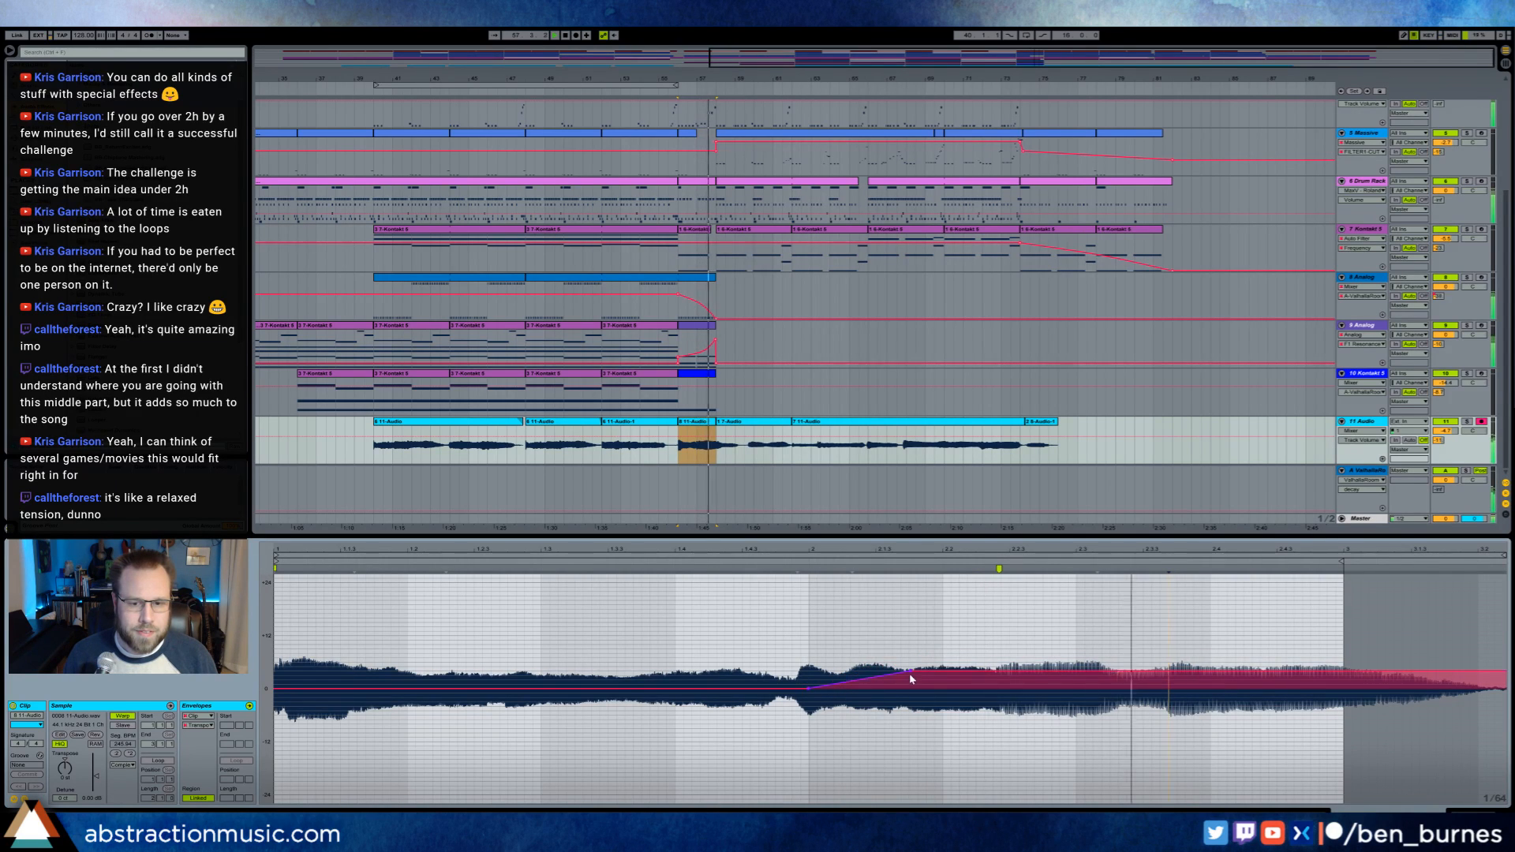
drag(913, 676, 912, 668)
key(space)
key(space)
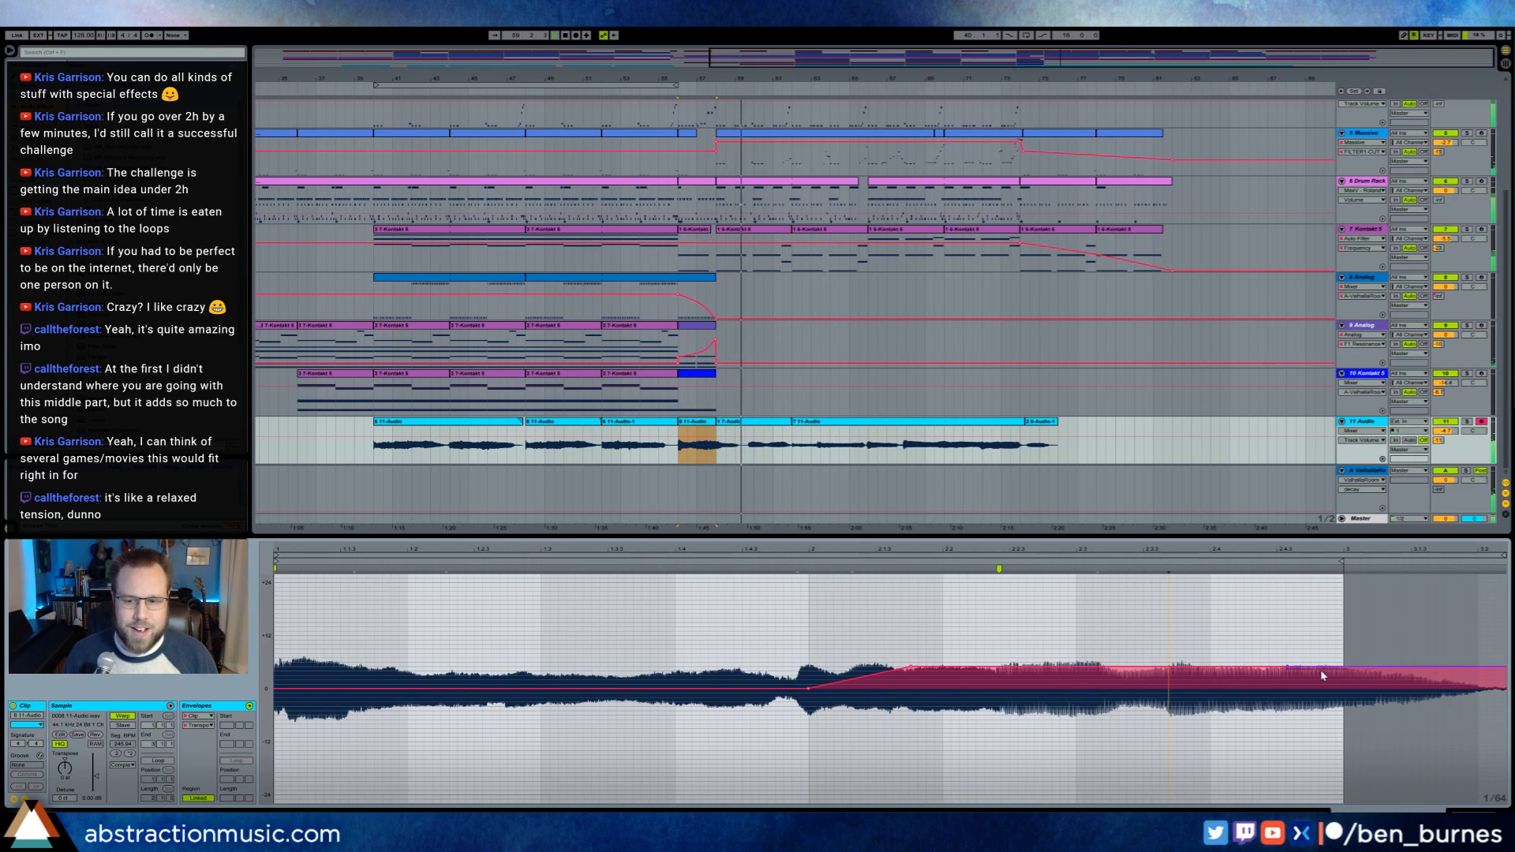
- Make the transposition envelope fall at the end of the audio clip to about -10 semitones, and return to the device chain
drag(1340, 670, 1340, 764)
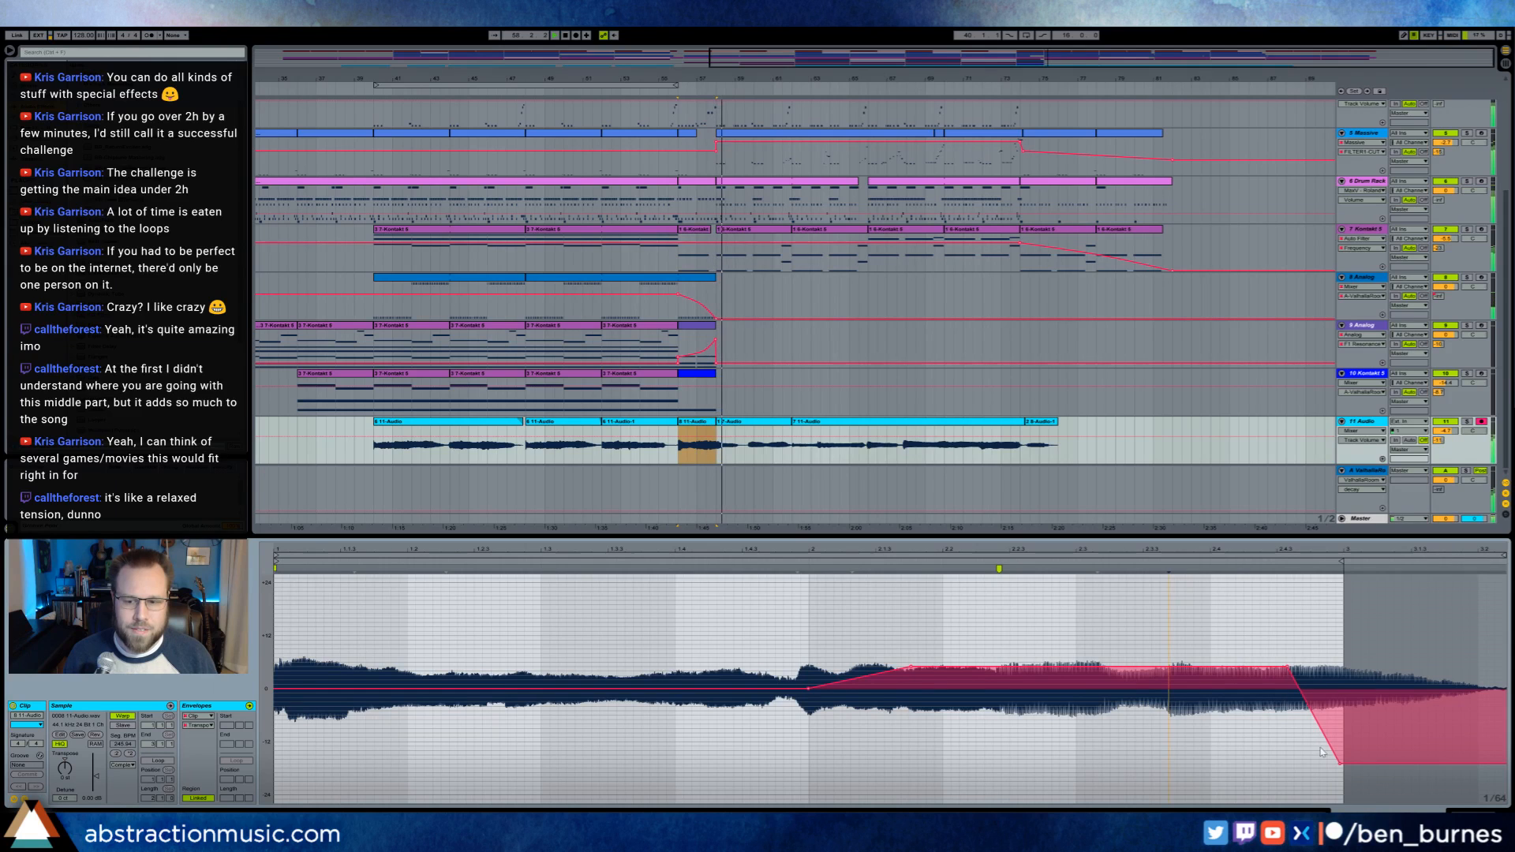
drag(1340, 764, 1344, 732)
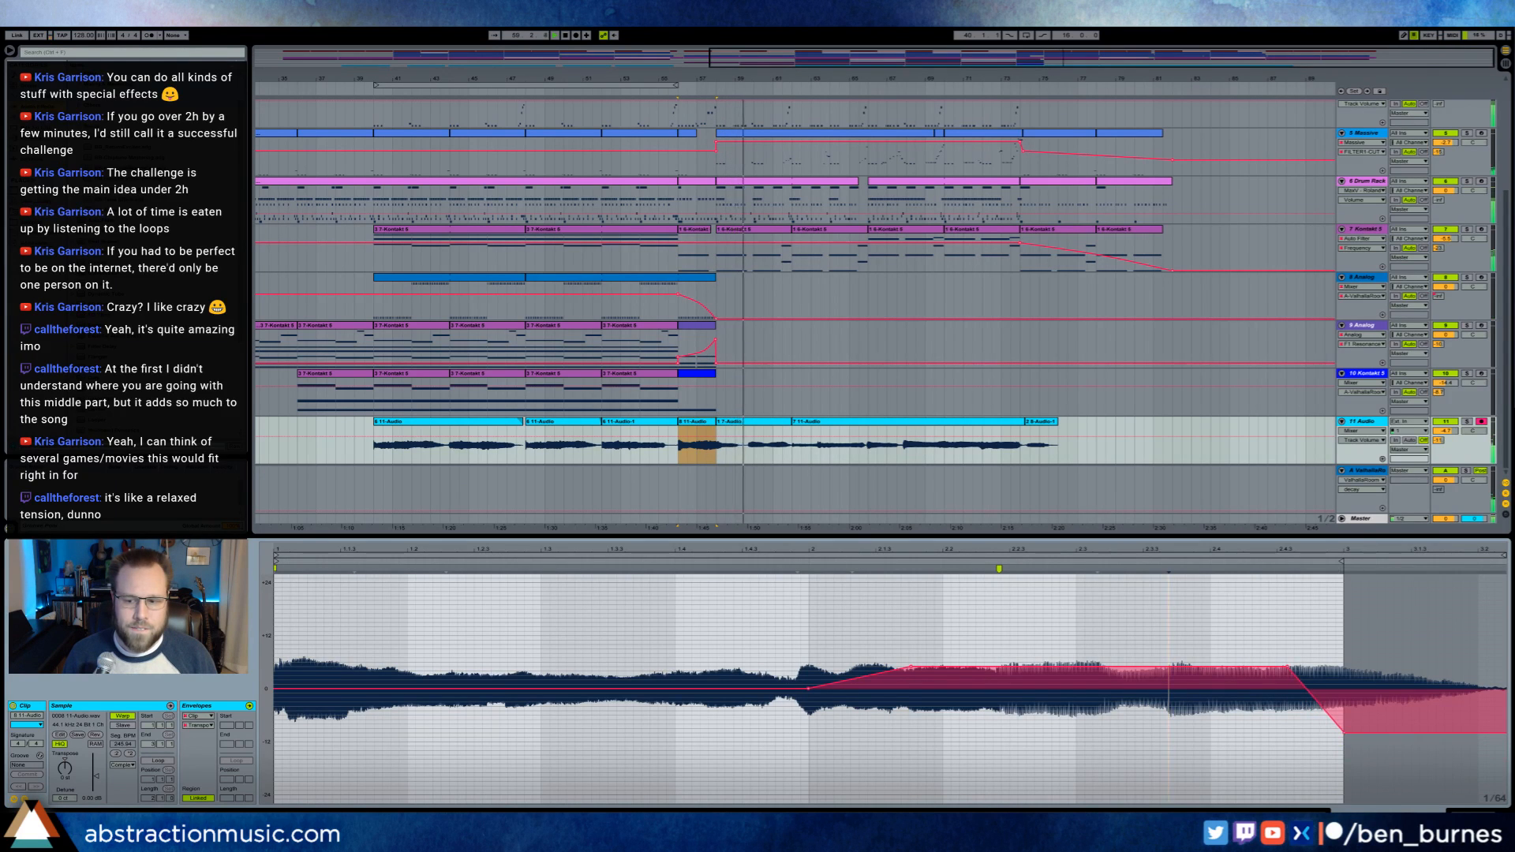
key(shift+Tab)
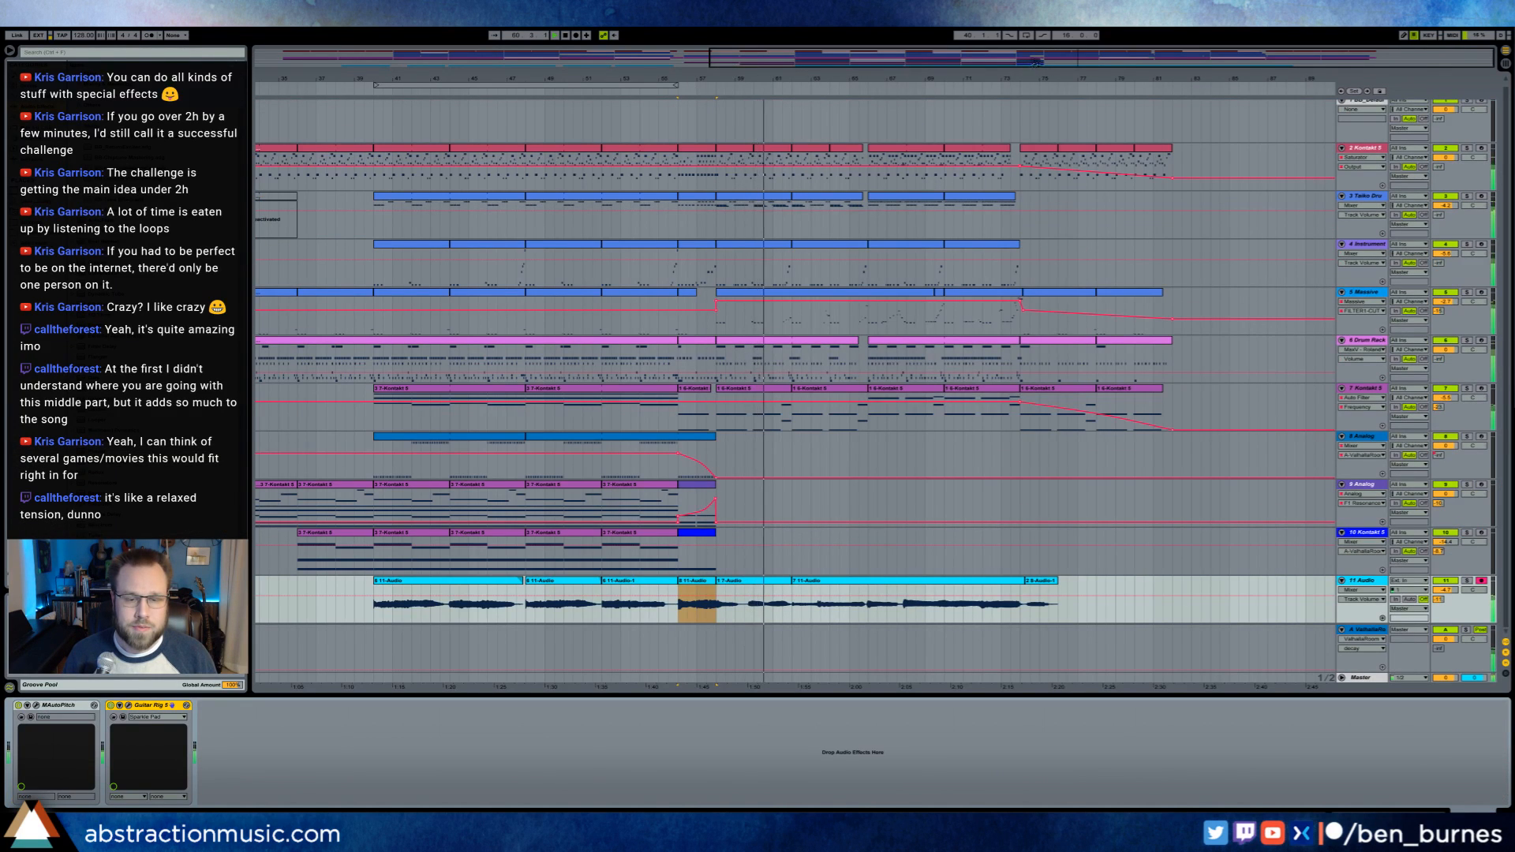
- Trim the Kontakt and Taiko clips about half a beat and the Instrument clip about a quarter beat before bar 58, and play from bar 56
drag(1035, 62, 1038, 60)
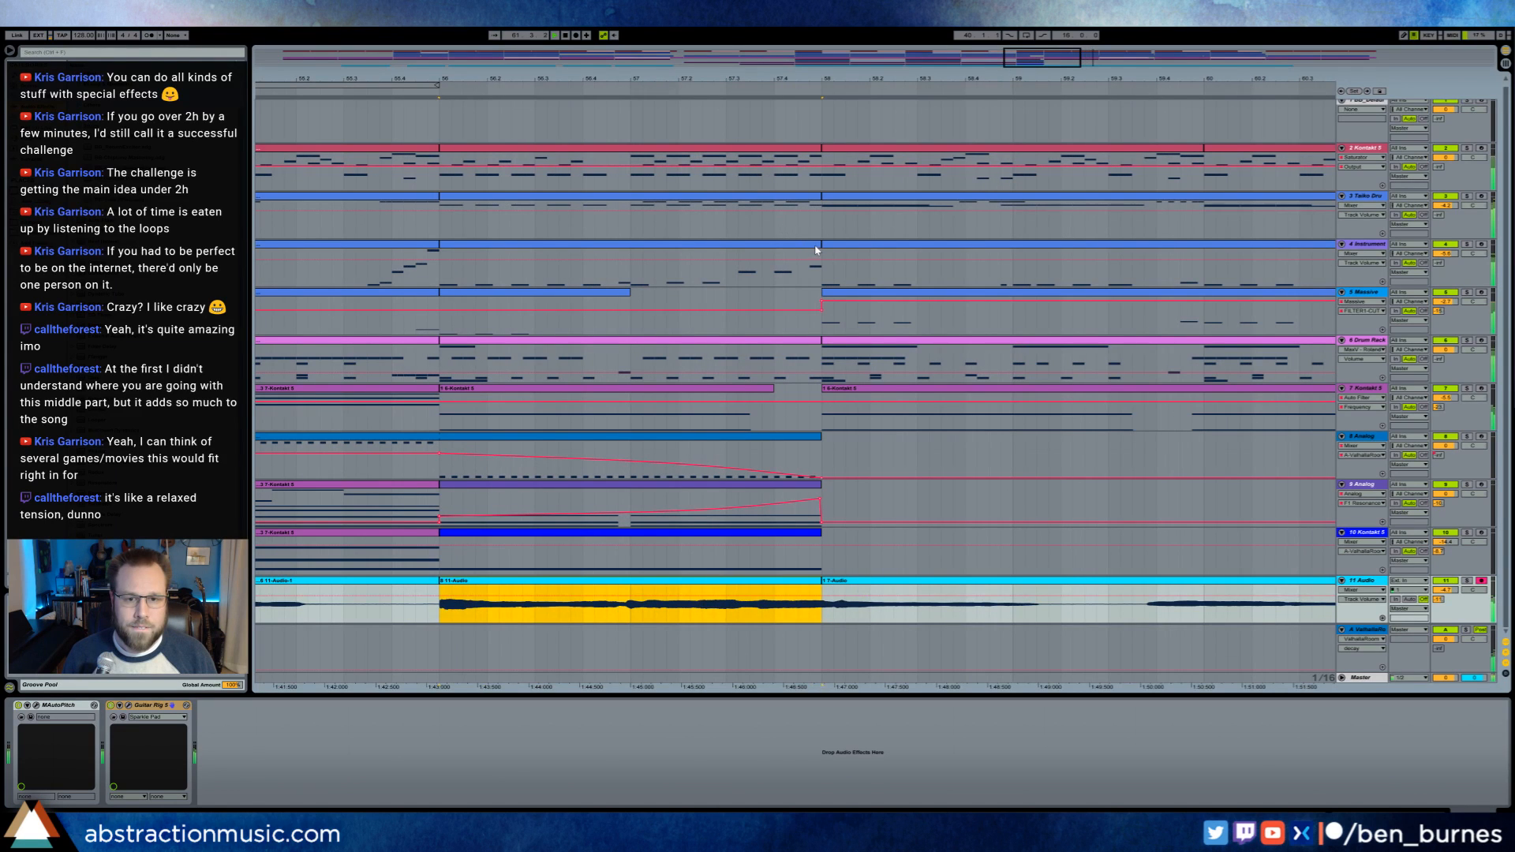
drag(819, 244, 799, 150)
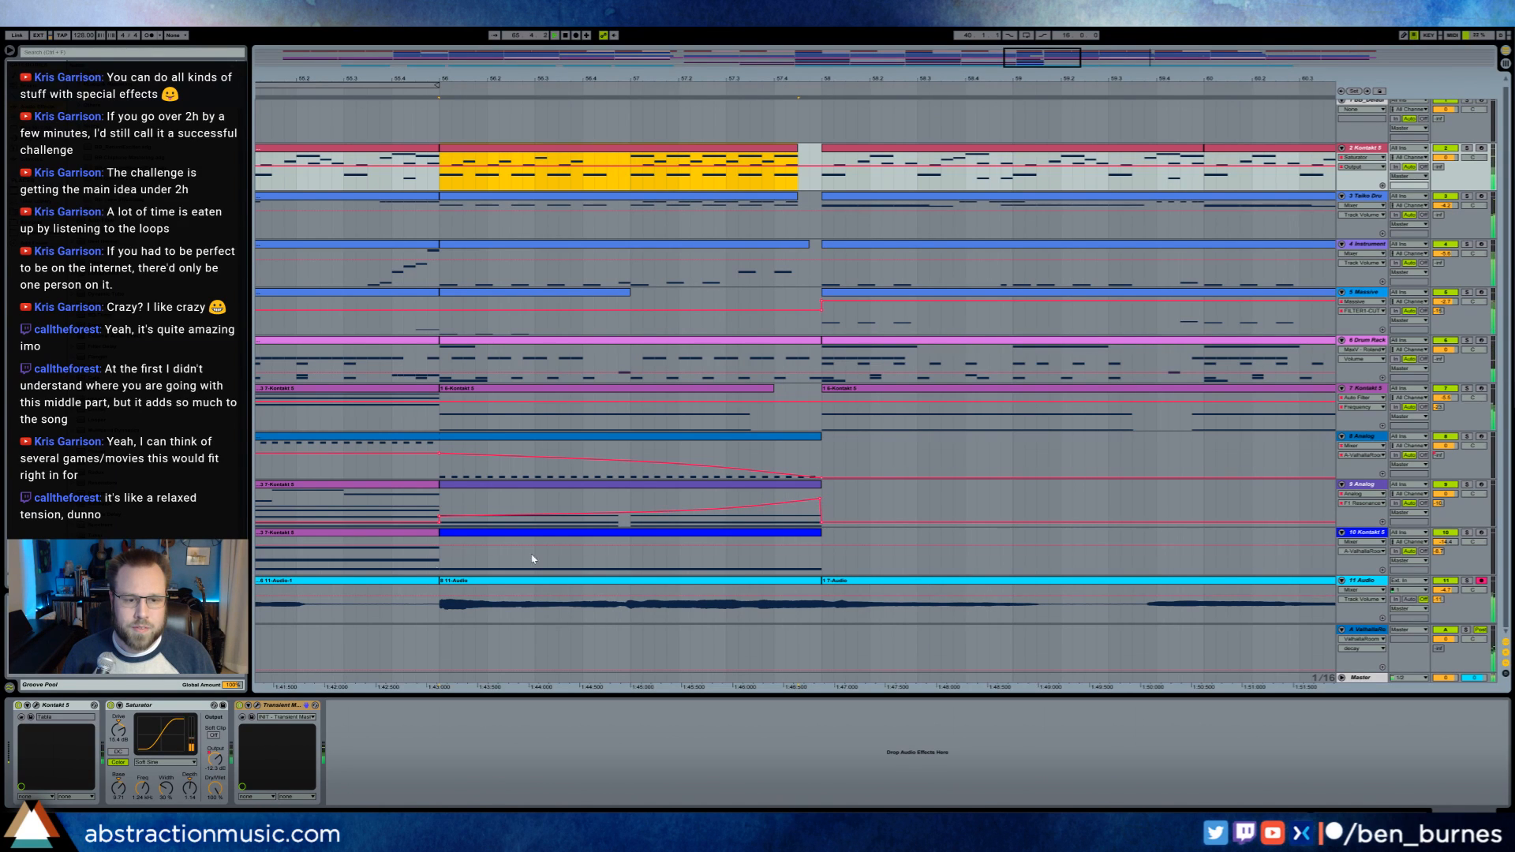
click(437, 563)
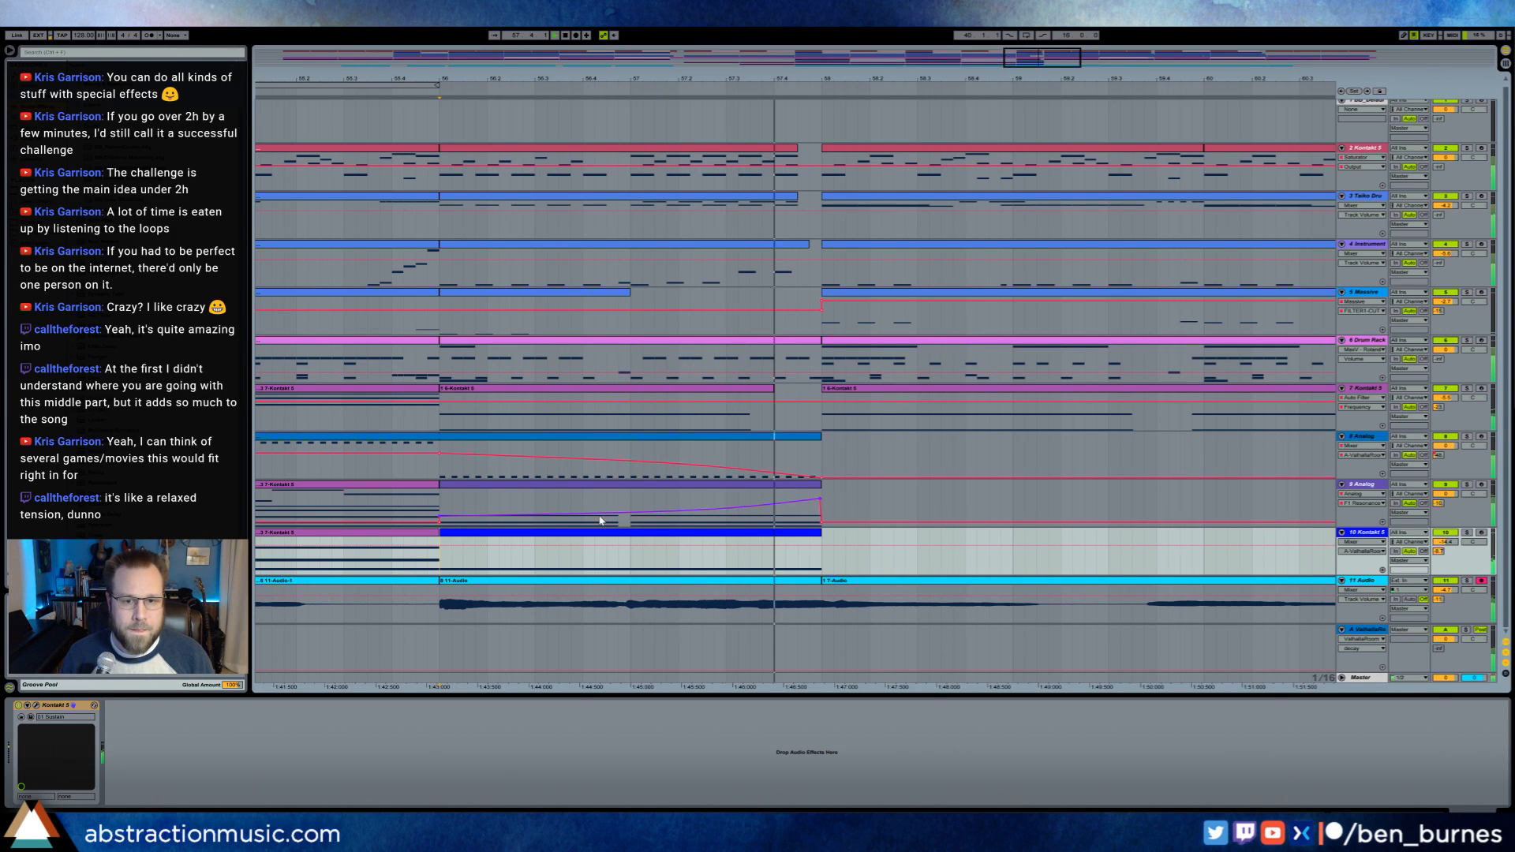
drag(628, 79, 811, 13)
drag(676, 78, 676, 57)
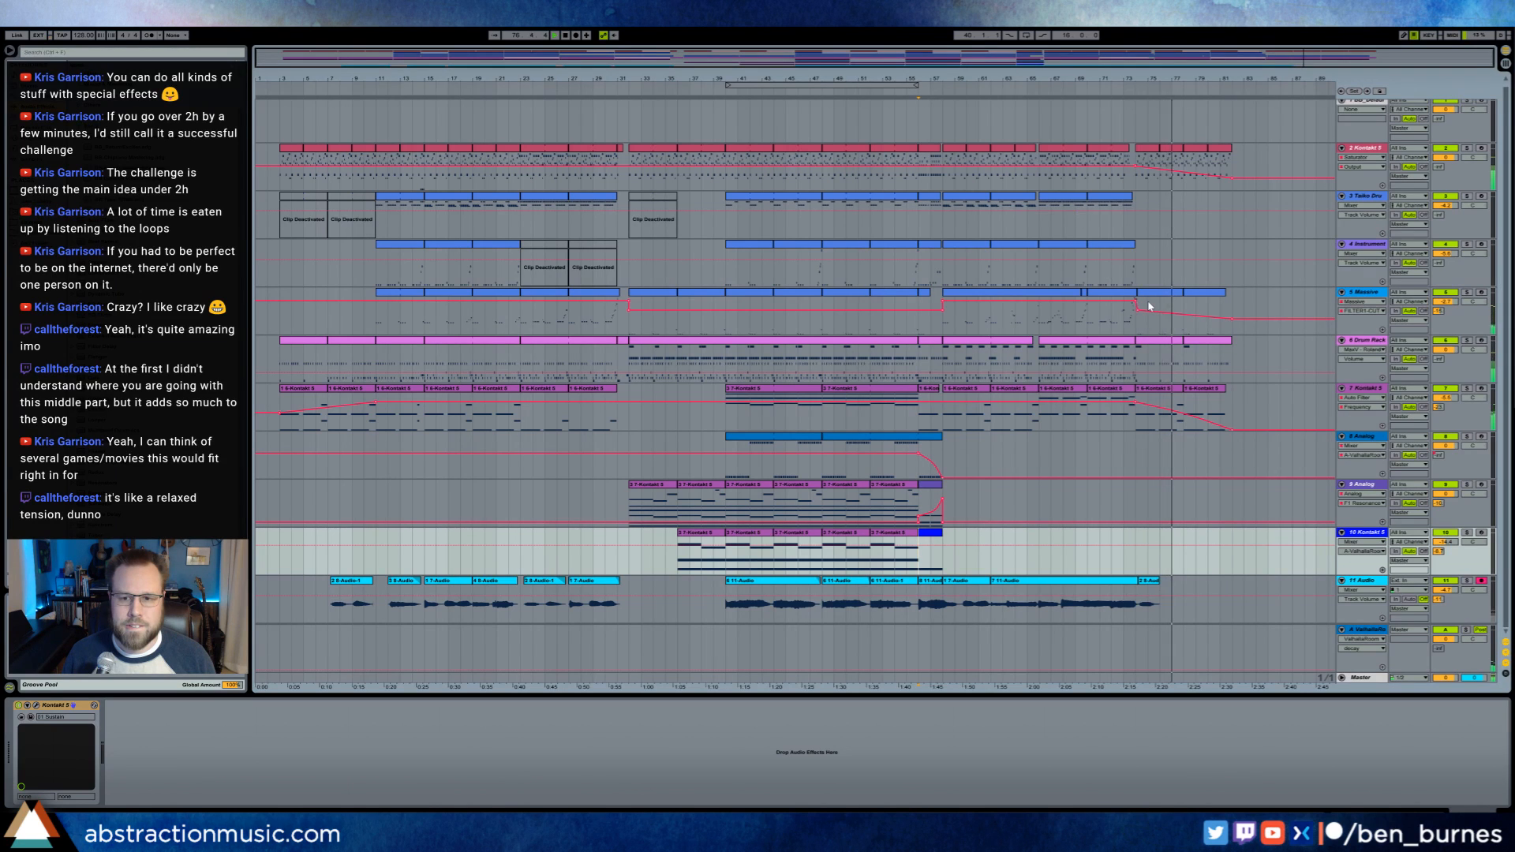
- In the Drum Rack clip at bar 74, reactivate the first three kick notes of bars 1 and 3, and move two bar-1 kicks onto the hi-hat rhythm
double_click(1165, 341)
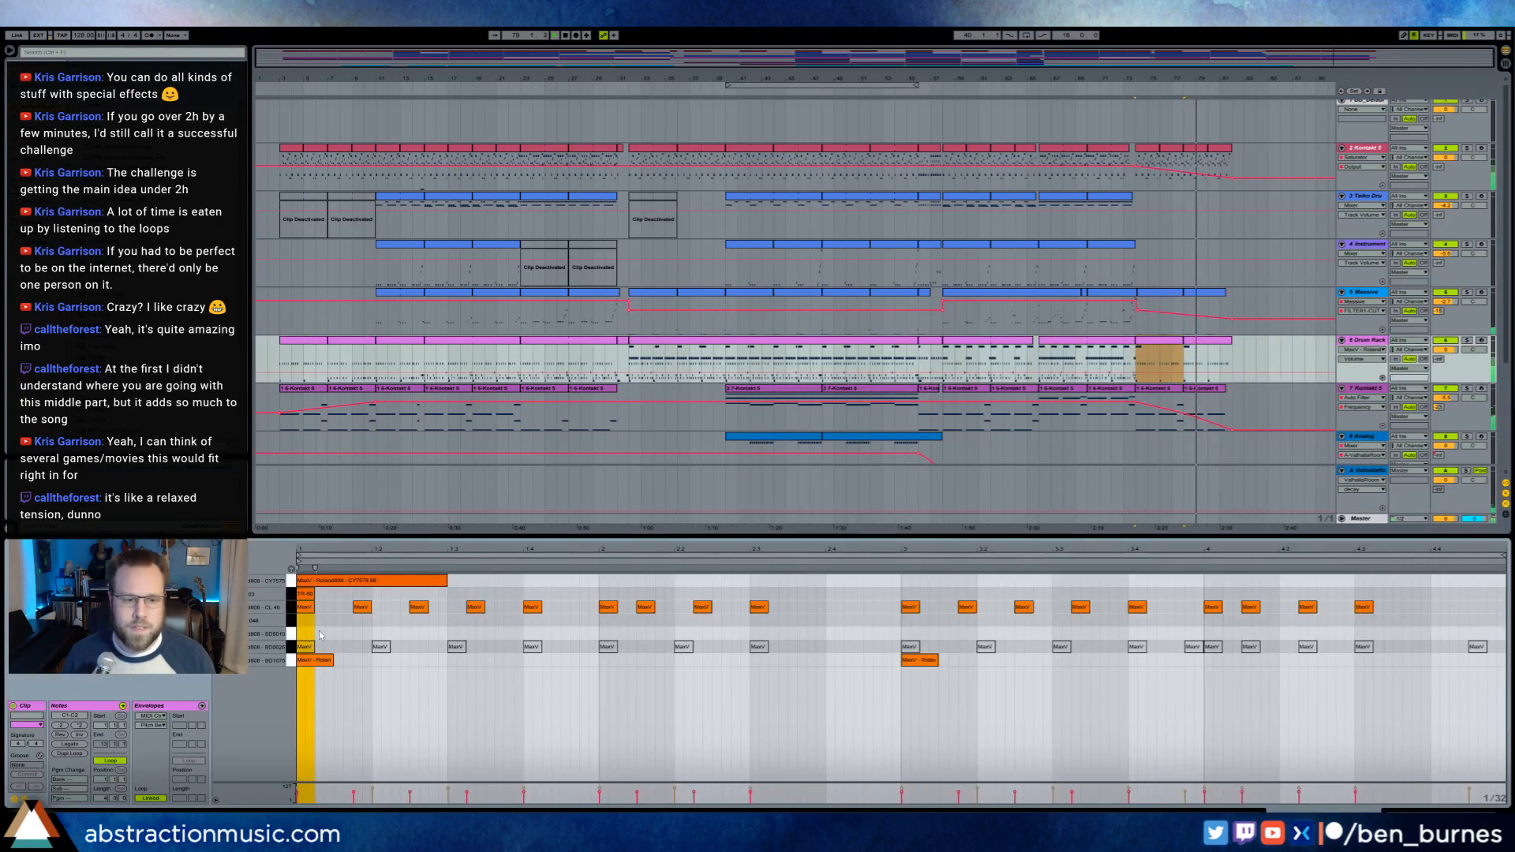
drag(301, 637, 478, 667)
drag(898, 622, 1077, 661)
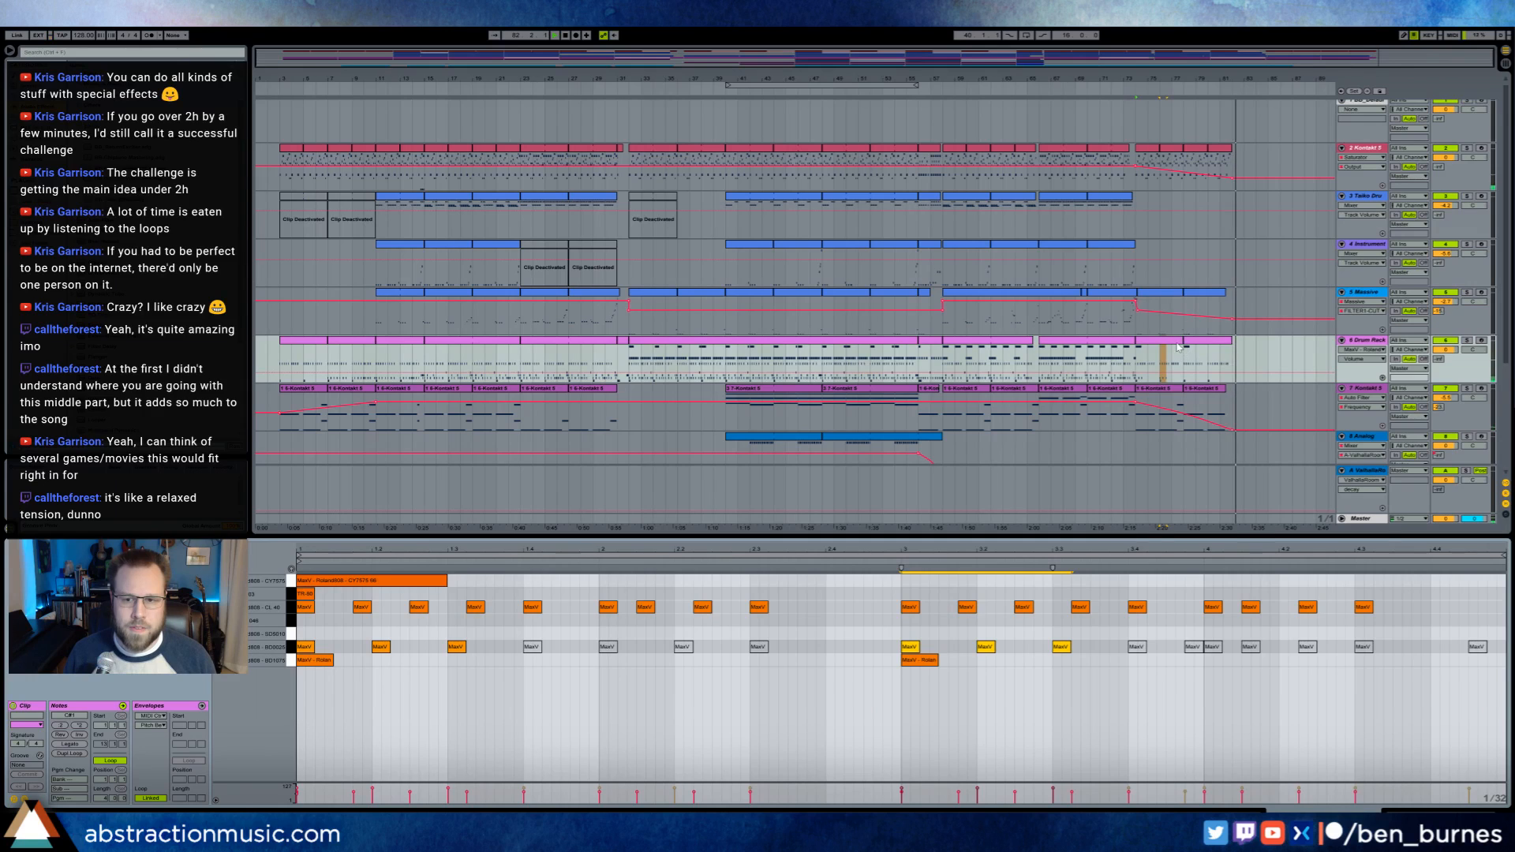
click(270, 610)
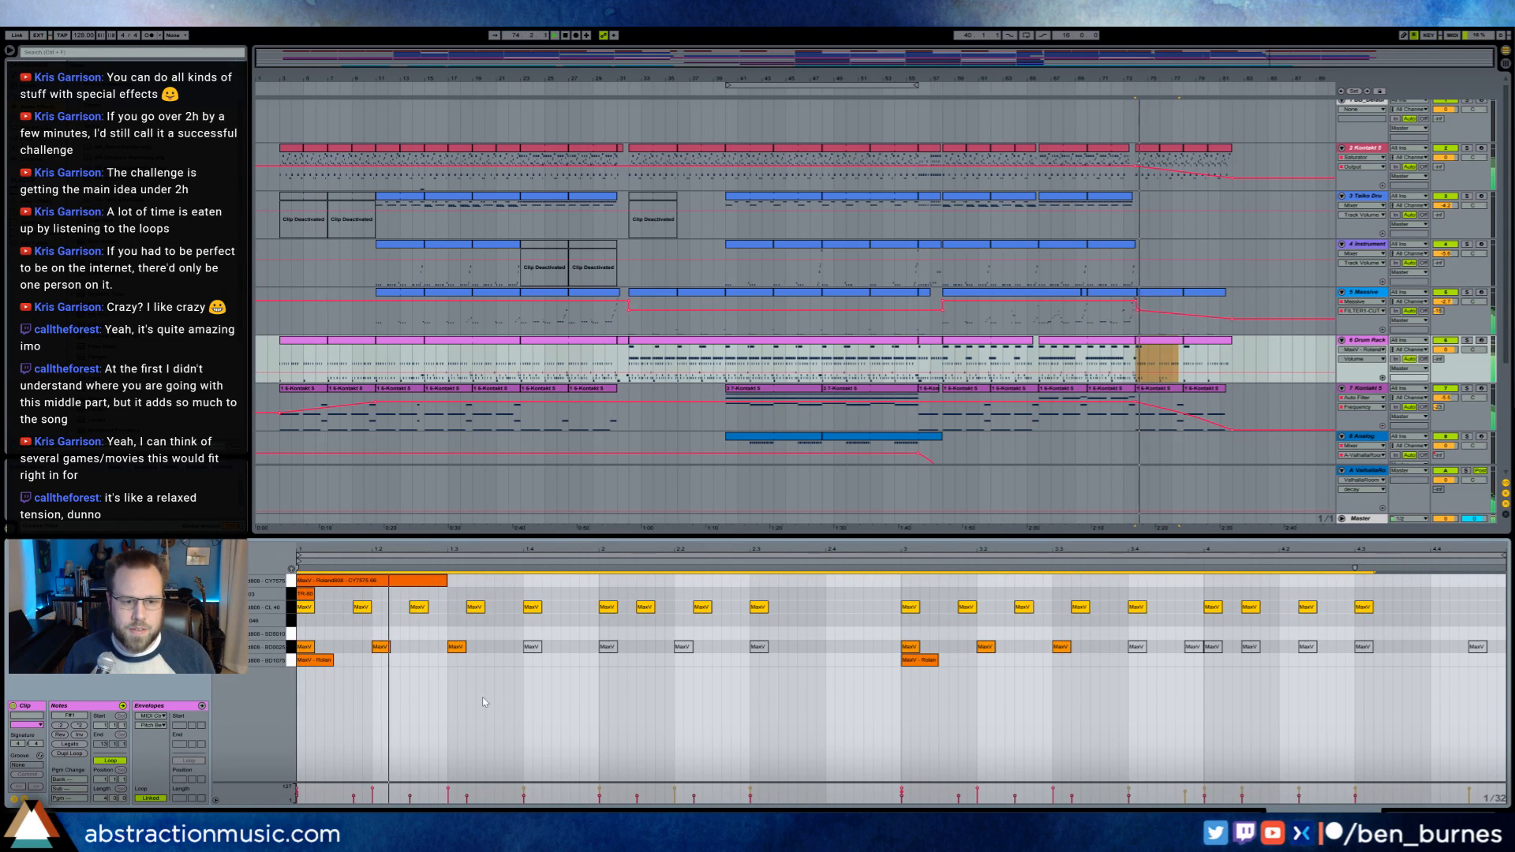
drag(365, 629, 479, 661)
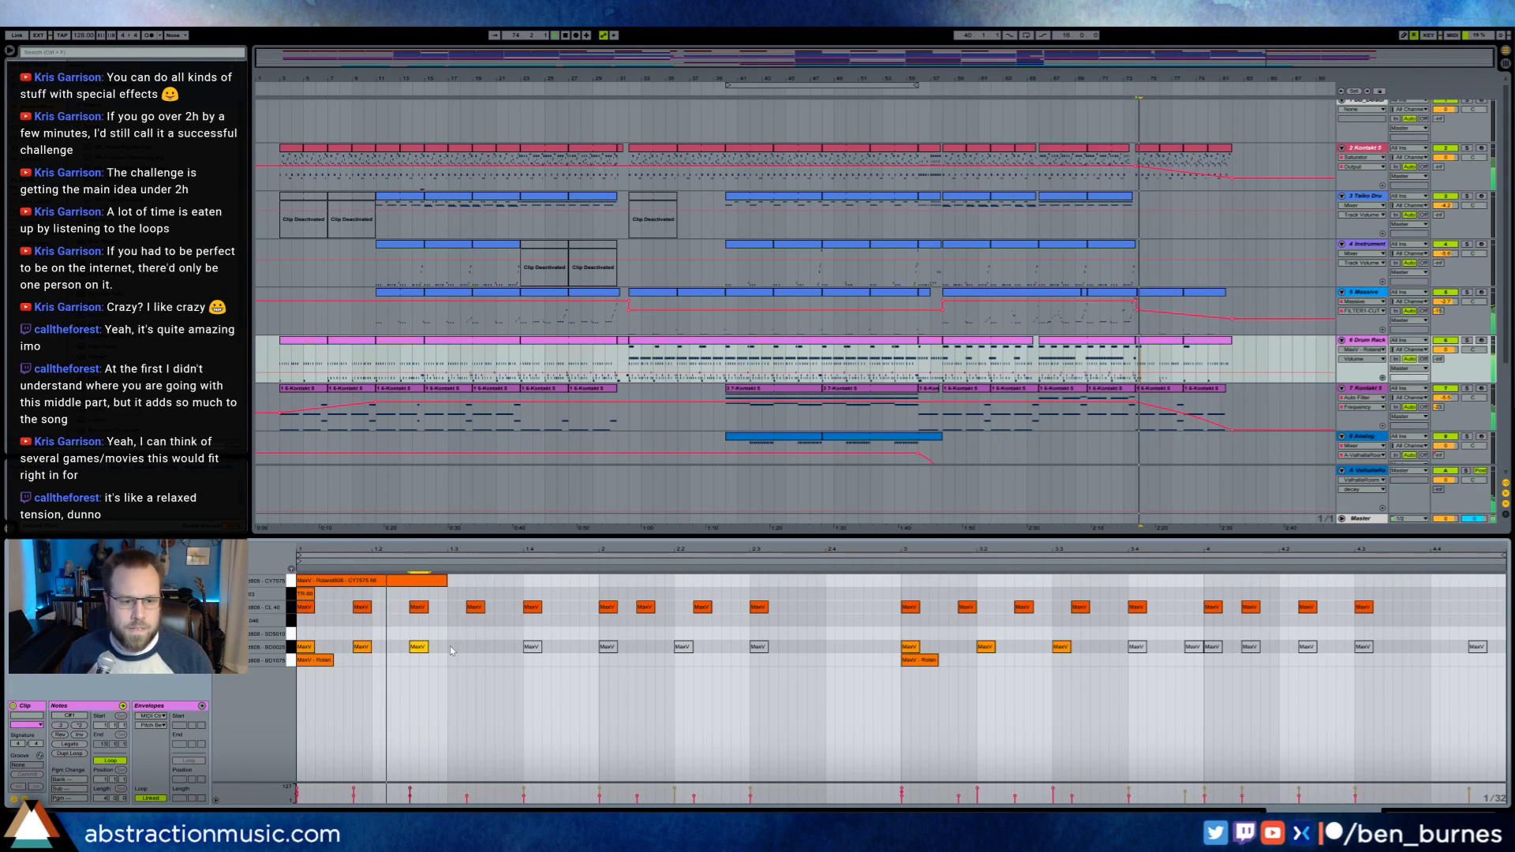
- Move the second and third active kicks of bar 3 earlier onto the hi-hat rhythm, and check the remaining Drum Rack clips of the outro
drag(972, 636, 1075, 659)
key(Left)
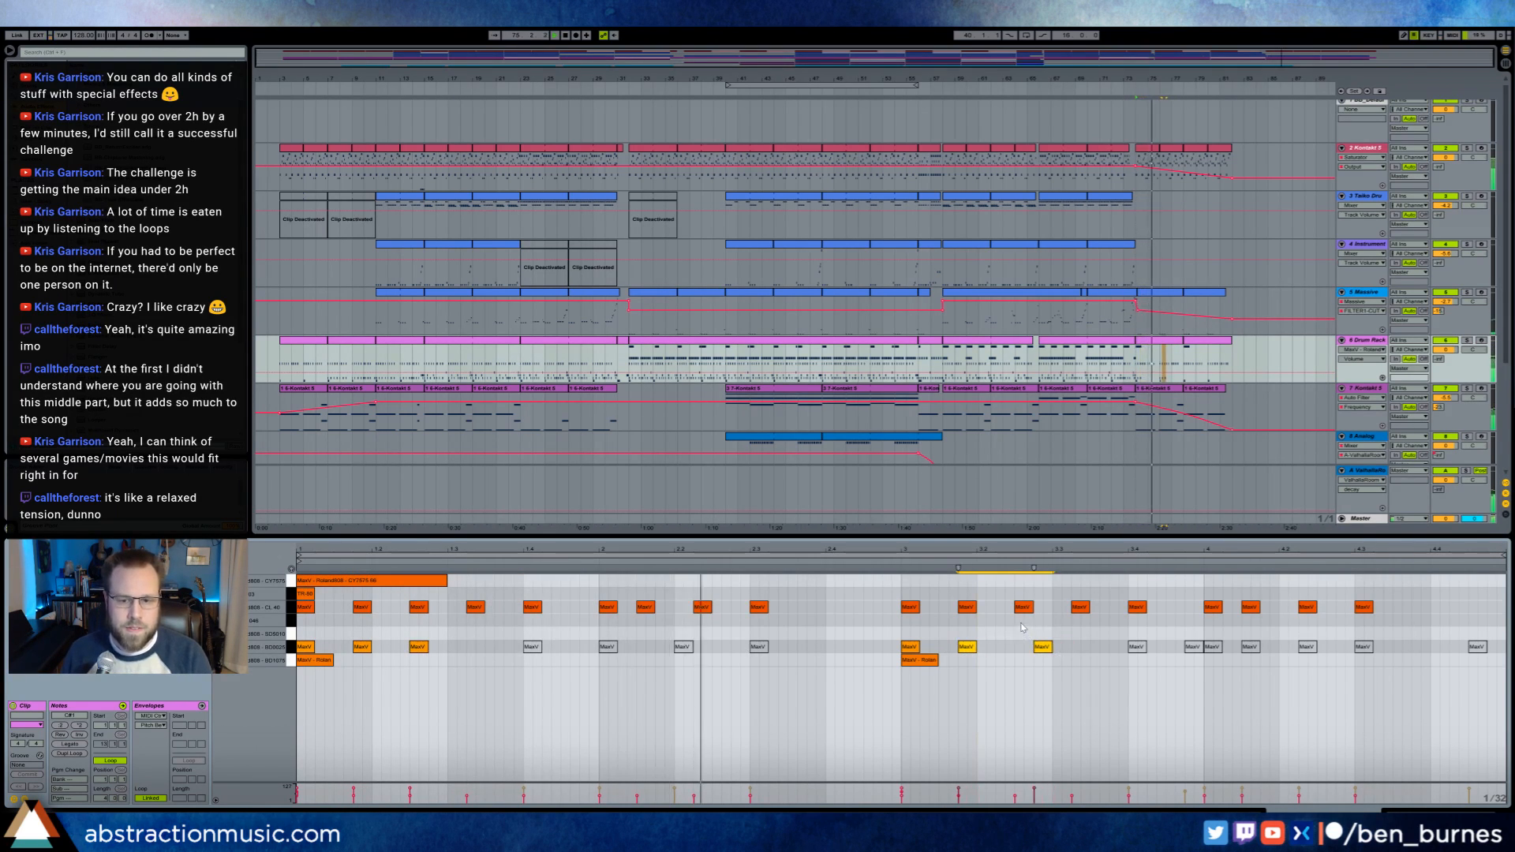
click(1043, 647)
key(Left)
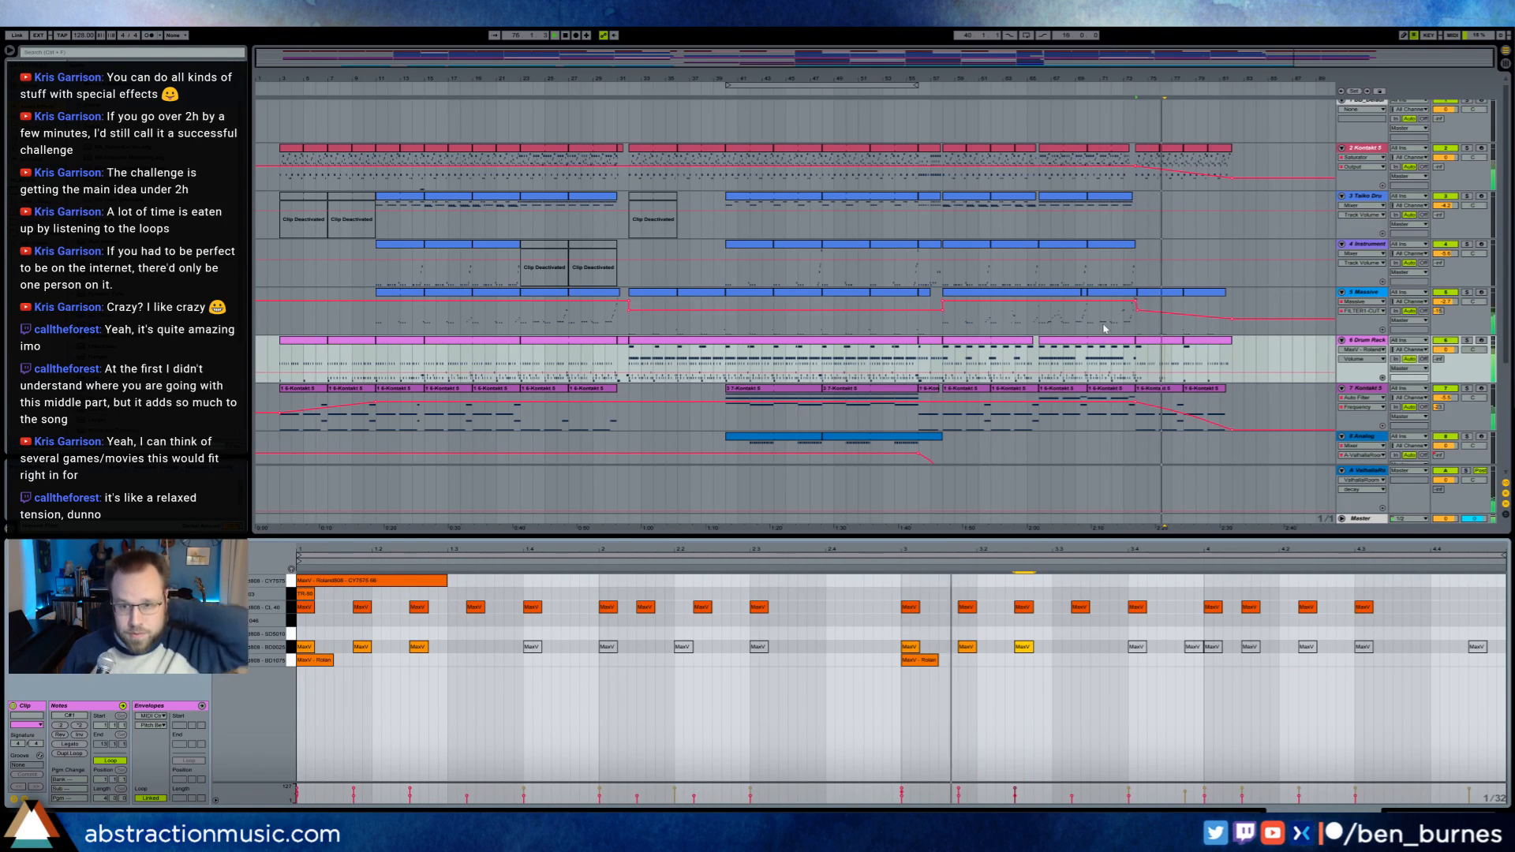
click(1204, 340)
click(1157, 343)
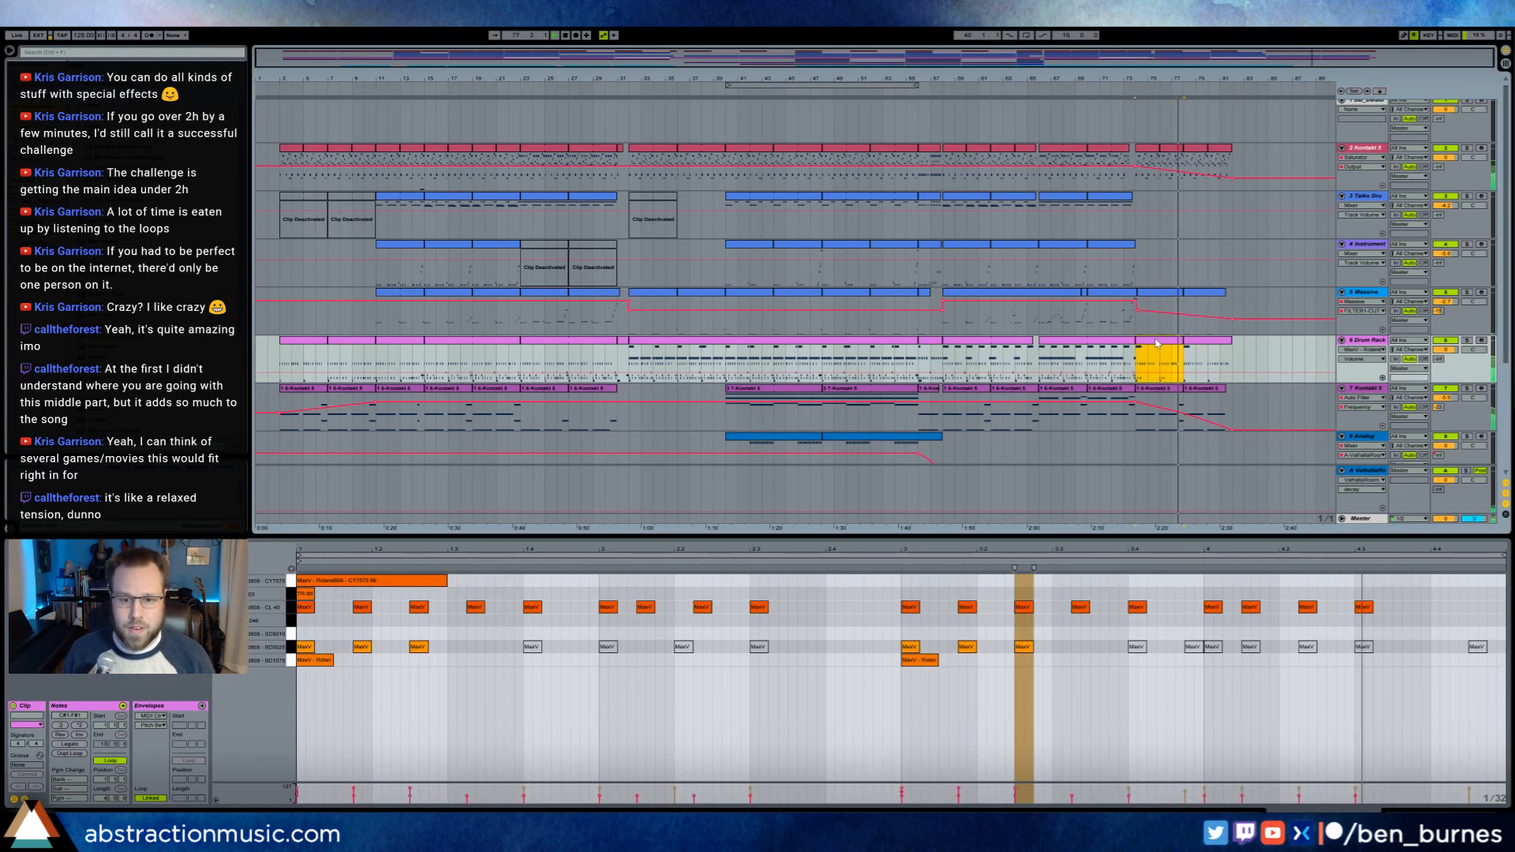
click(1197, 370)
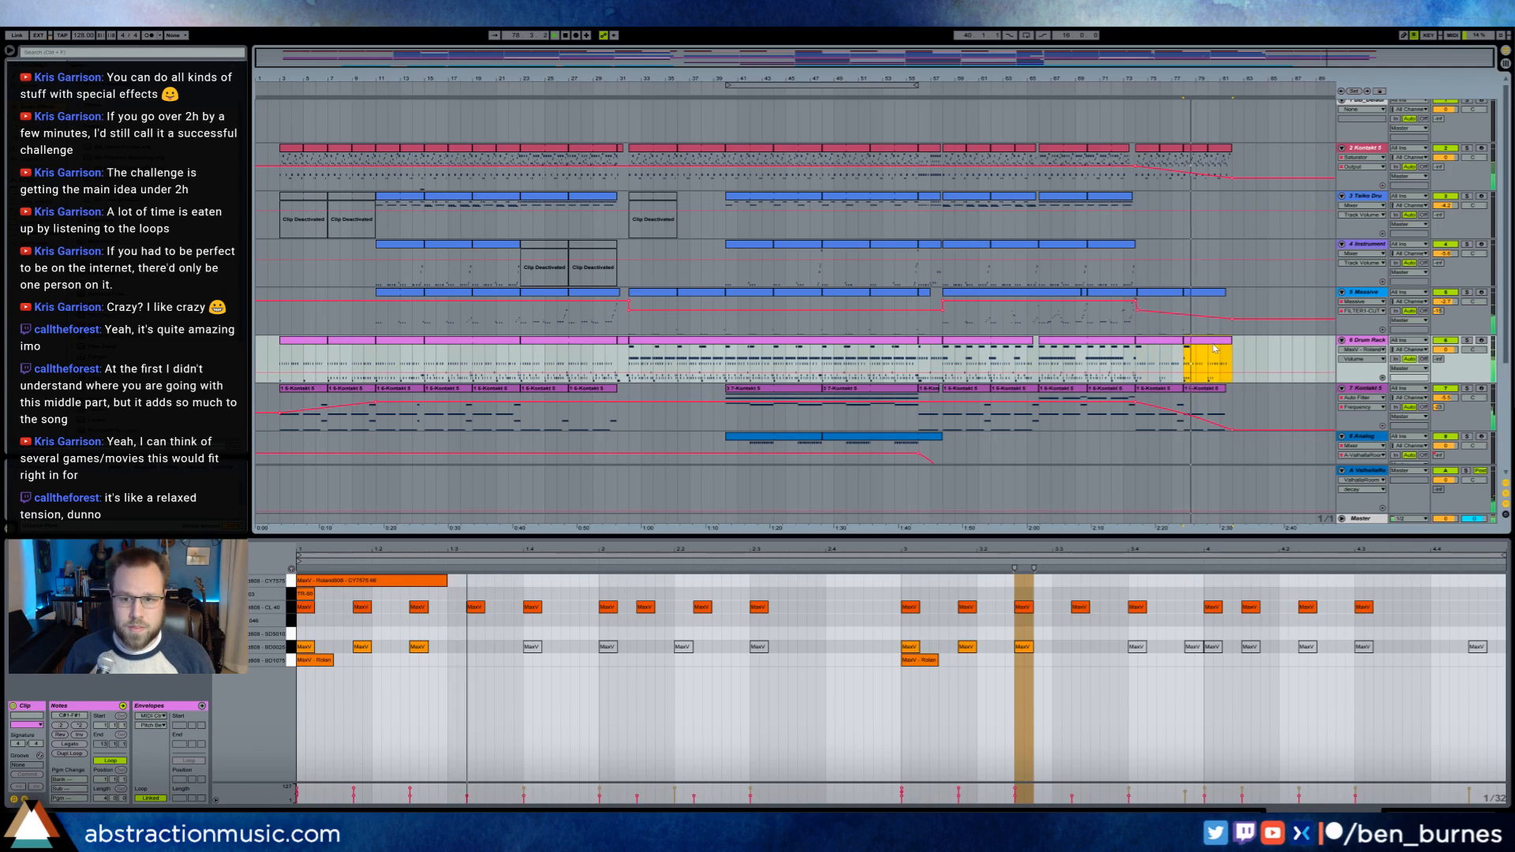
- Add a closed hi-hat note near the end of bar 4, redraw the velocities of the hi-hats following bars 1 and 3, and return to the device chain
double_click(1439, 607)
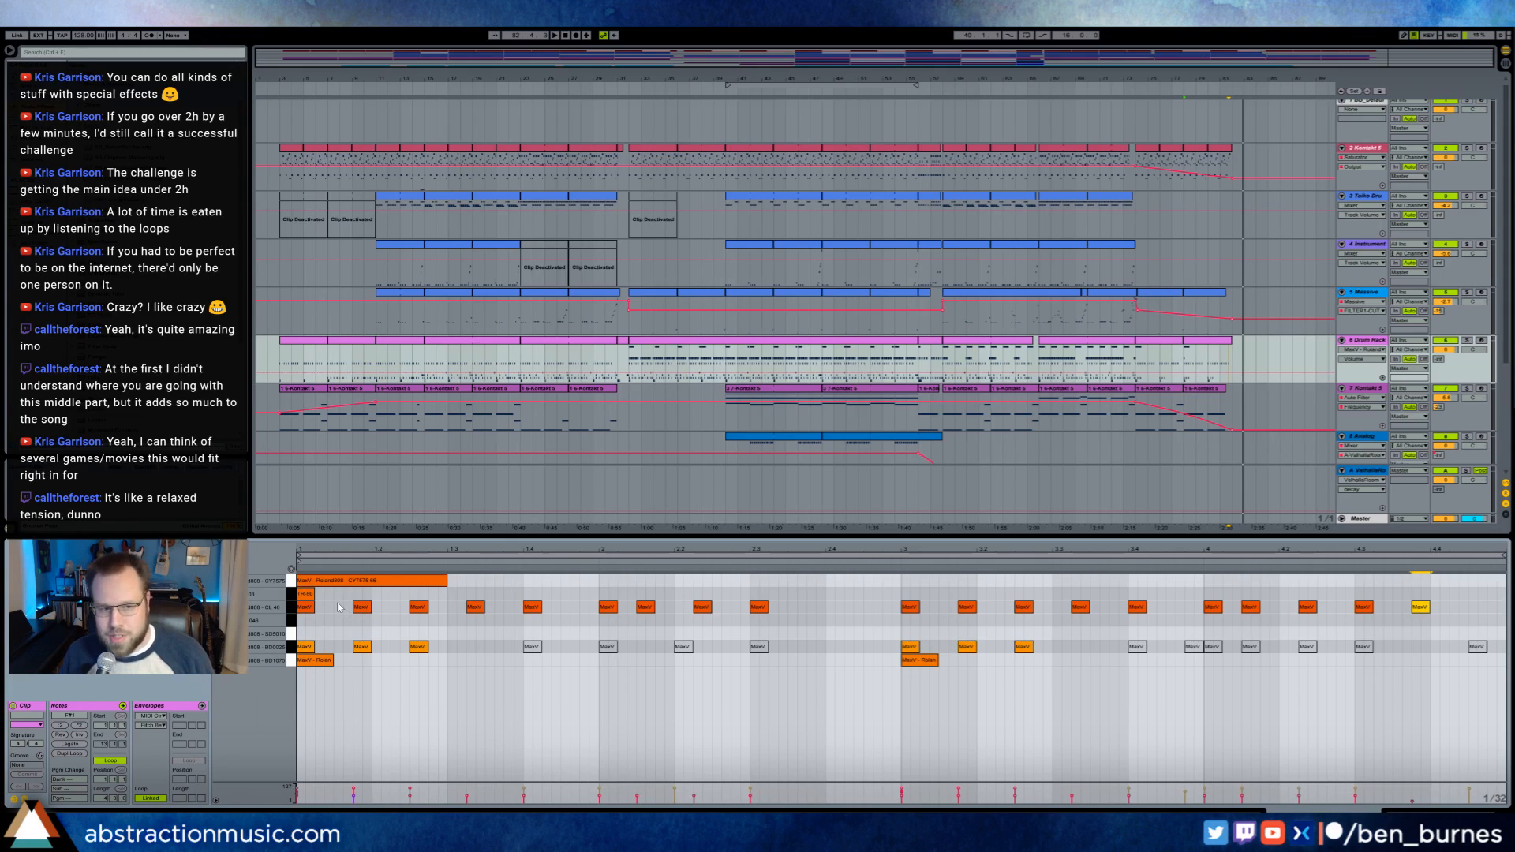
drag(333, 600, 826, 628)
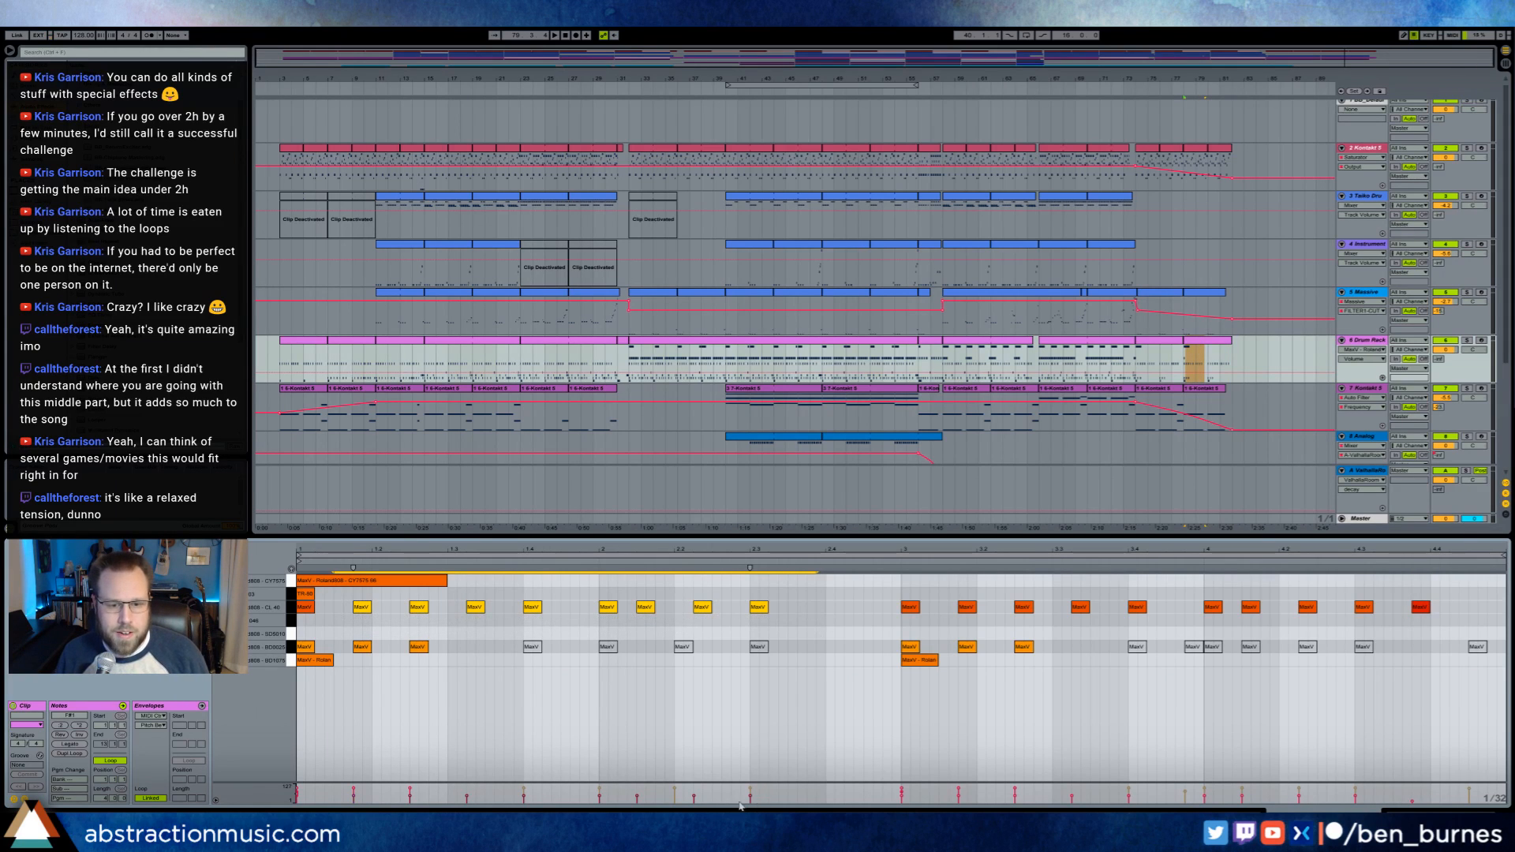
drag(330, 801, 776, 805)
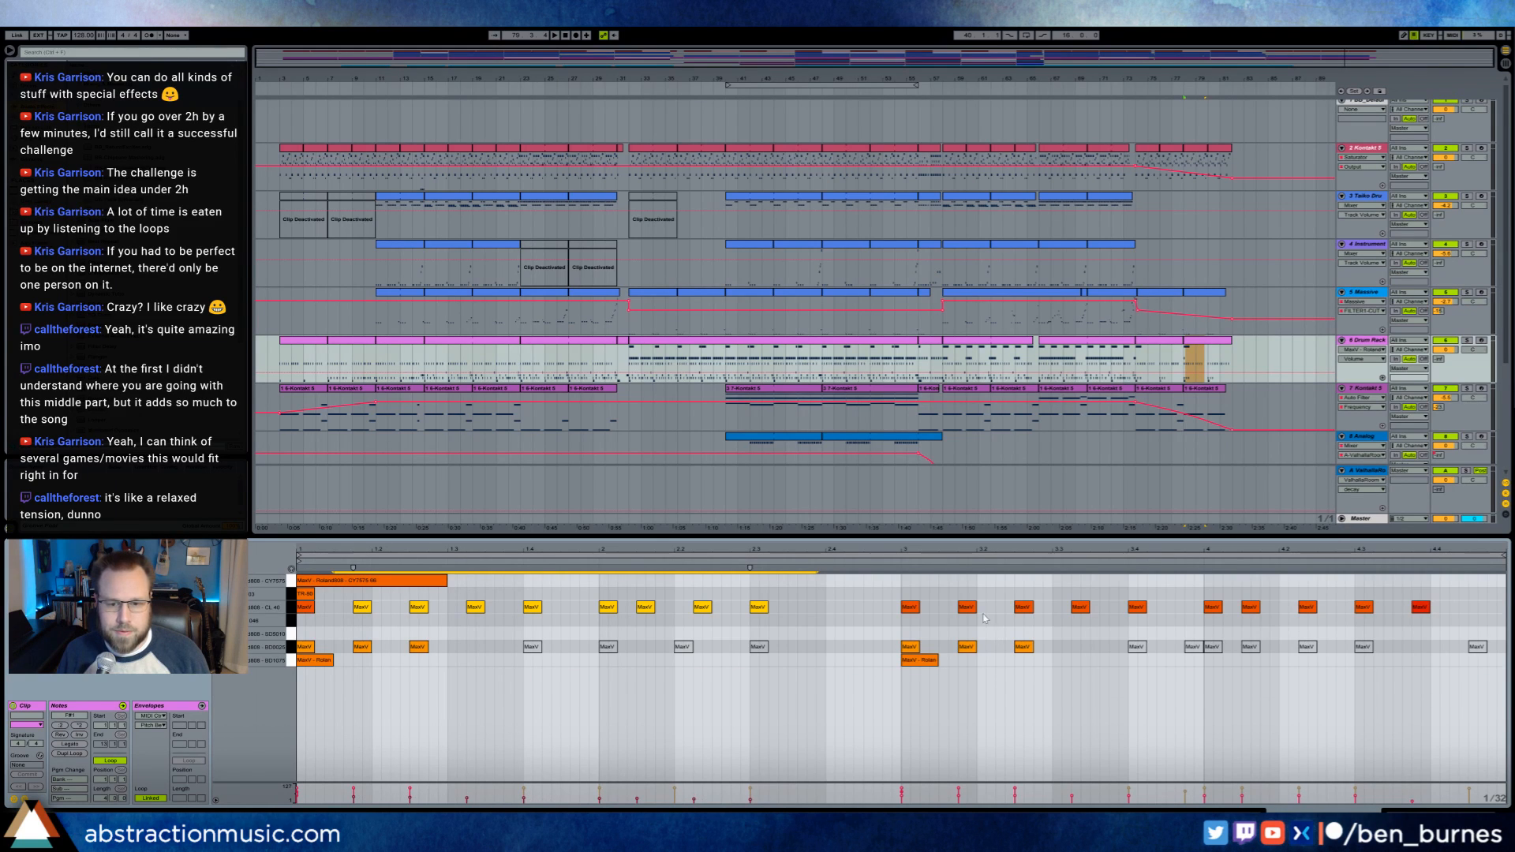
drag(950, 604, 1429, 622)
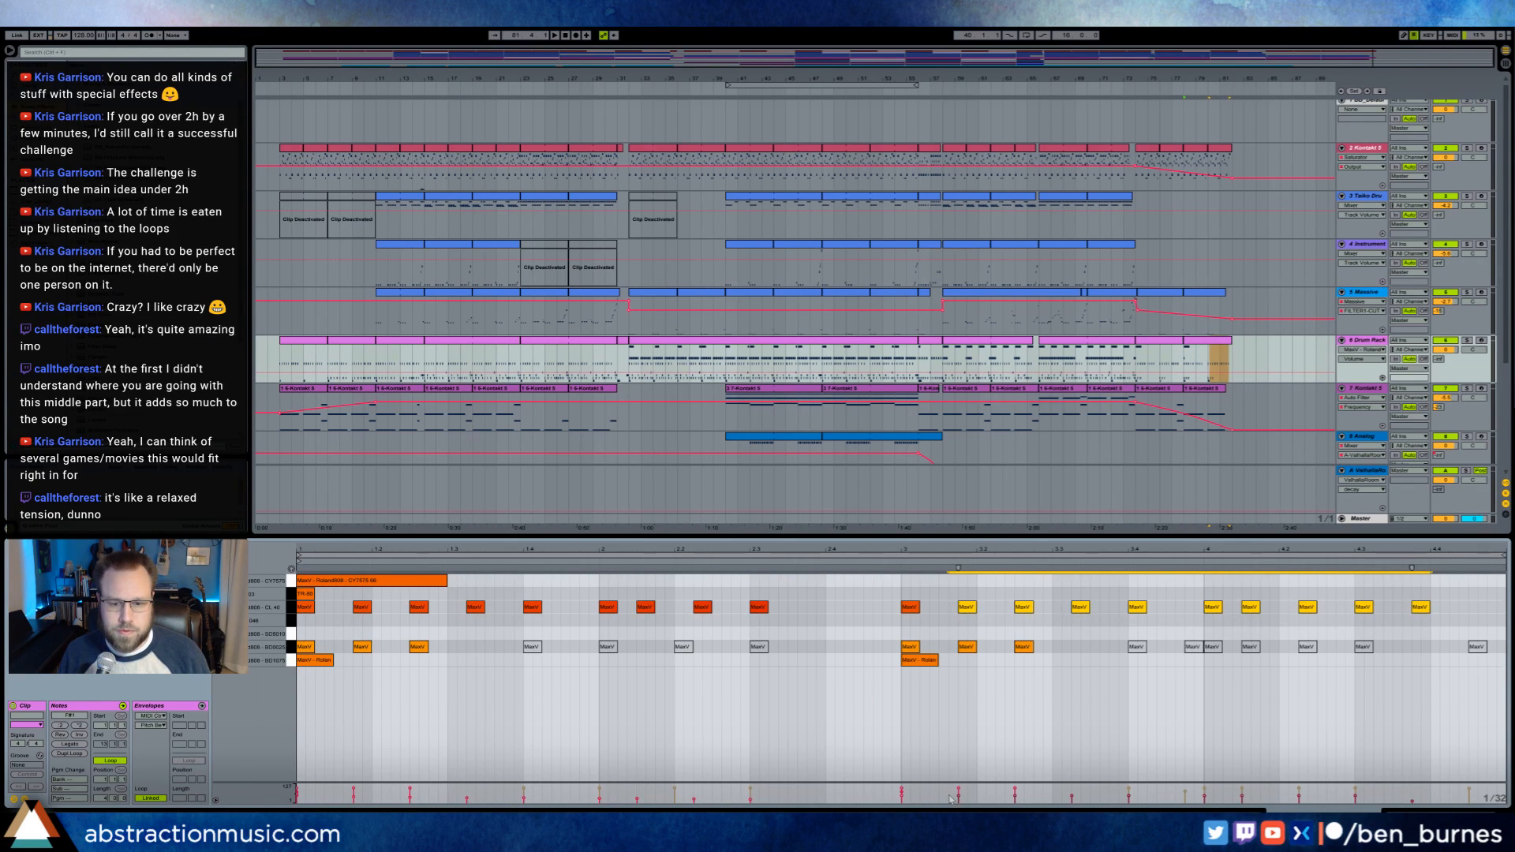
drag(951, 795, 1430, 801)
key(space)
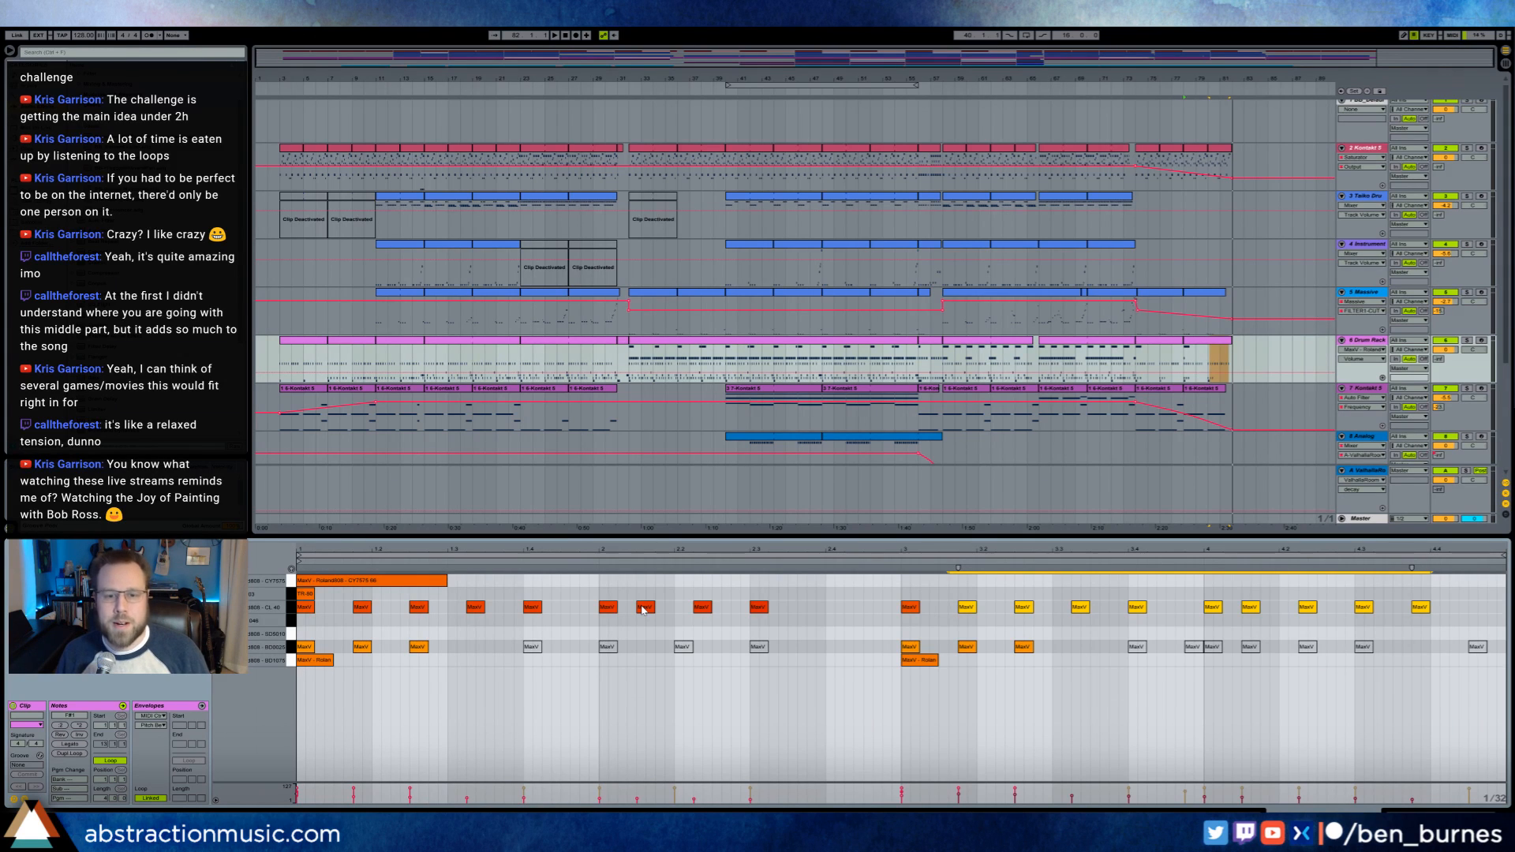
key(shift+Tab)
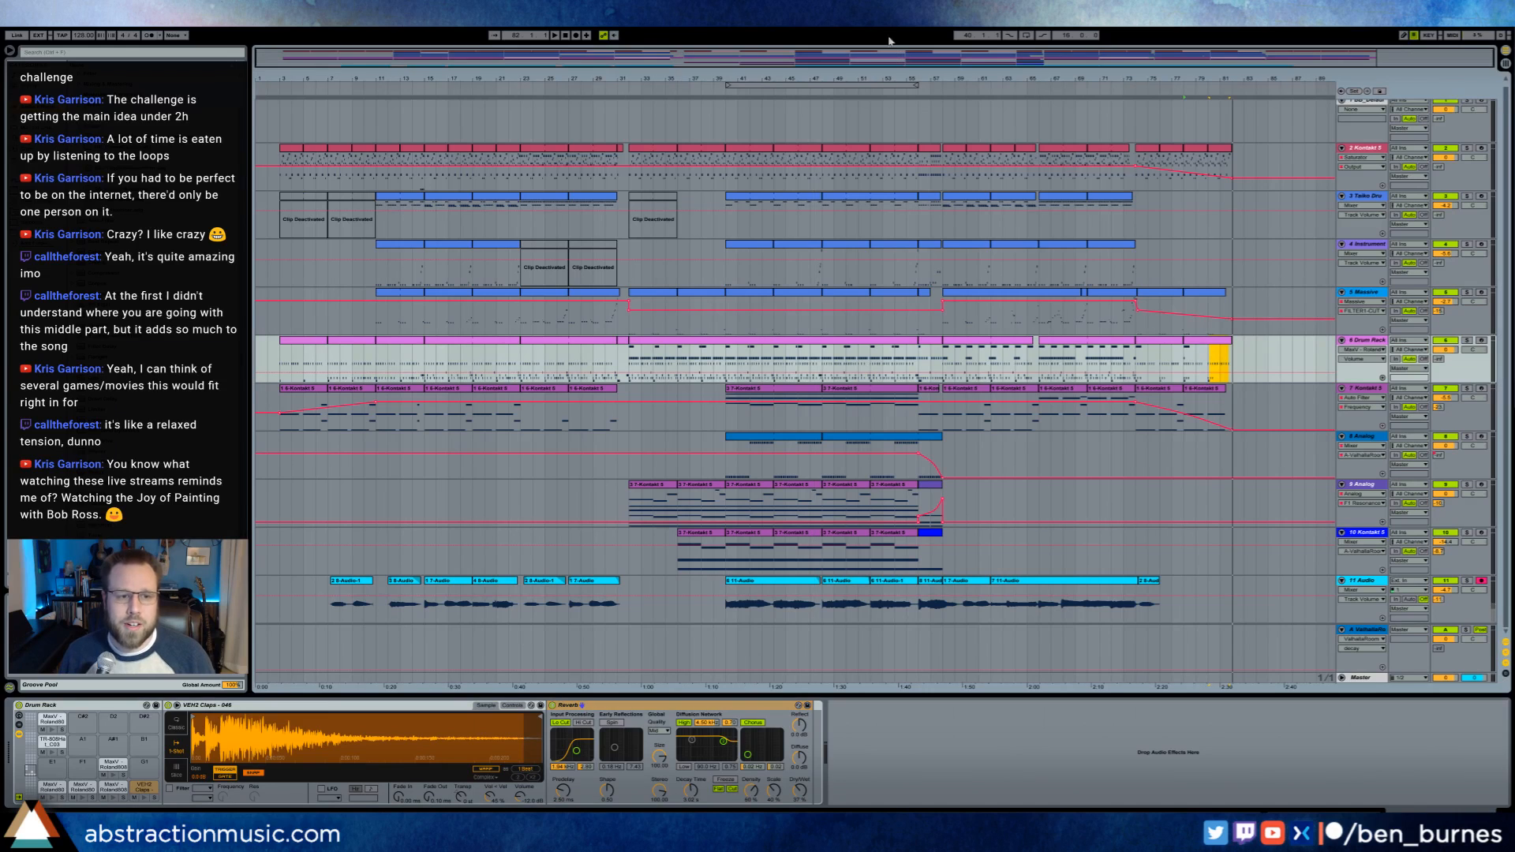
click(281, 169)
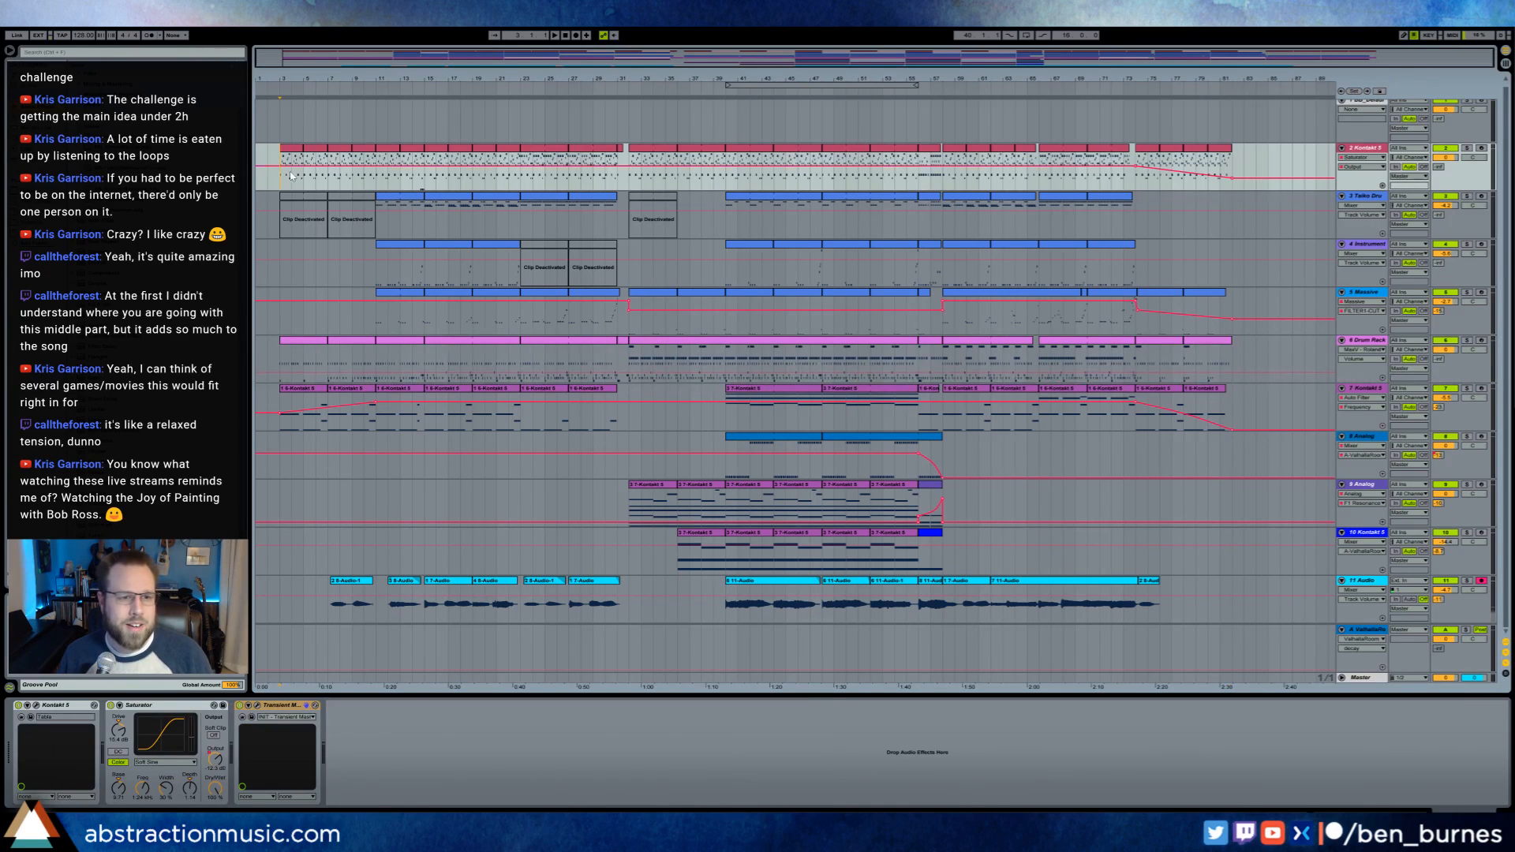
drag(281, 169, 1251, 183)
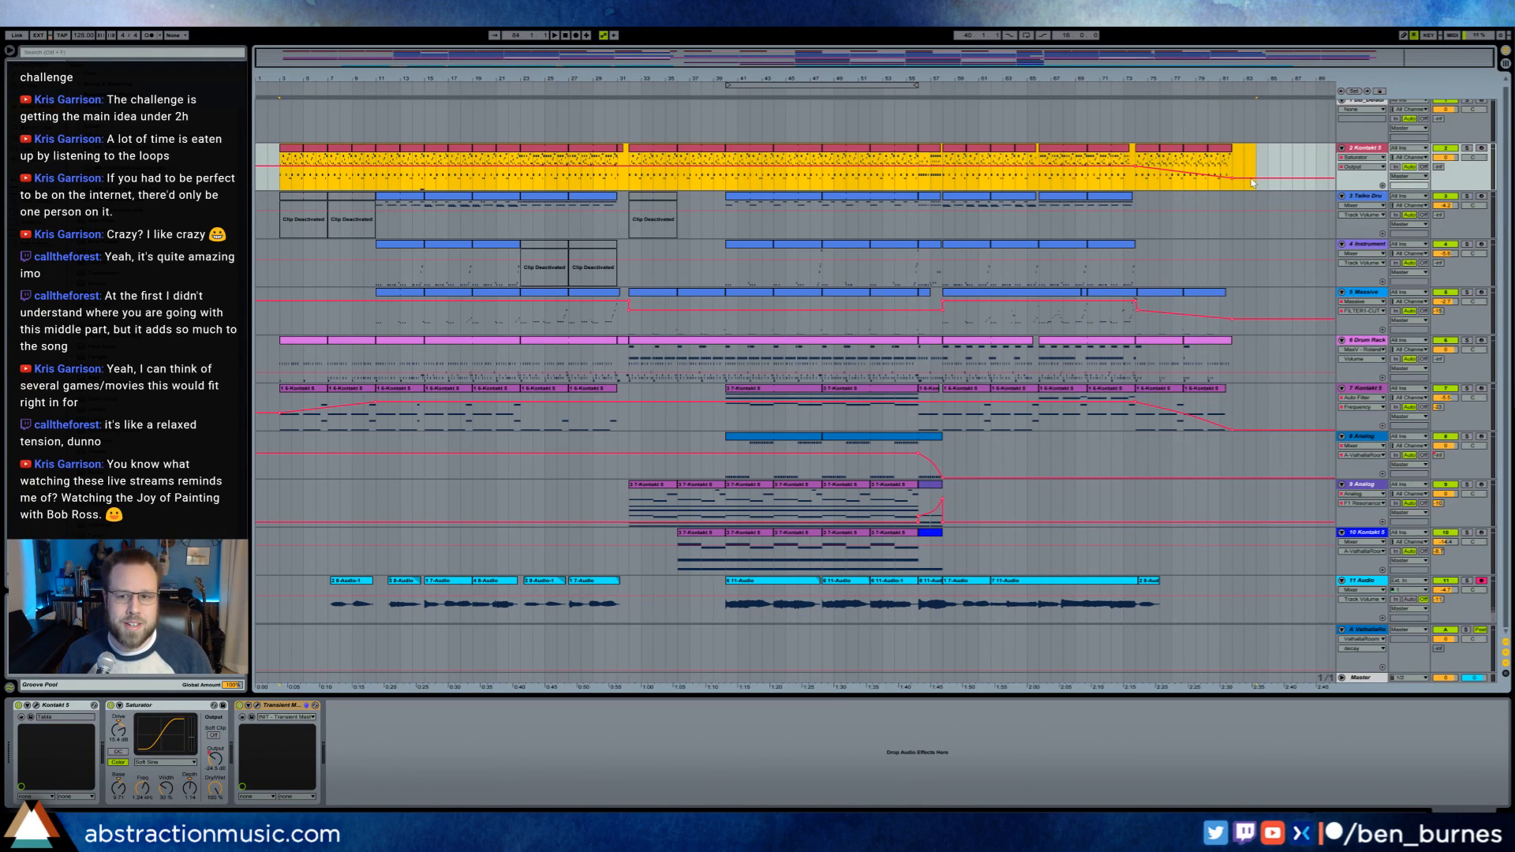
key(ctrl+shift+r)
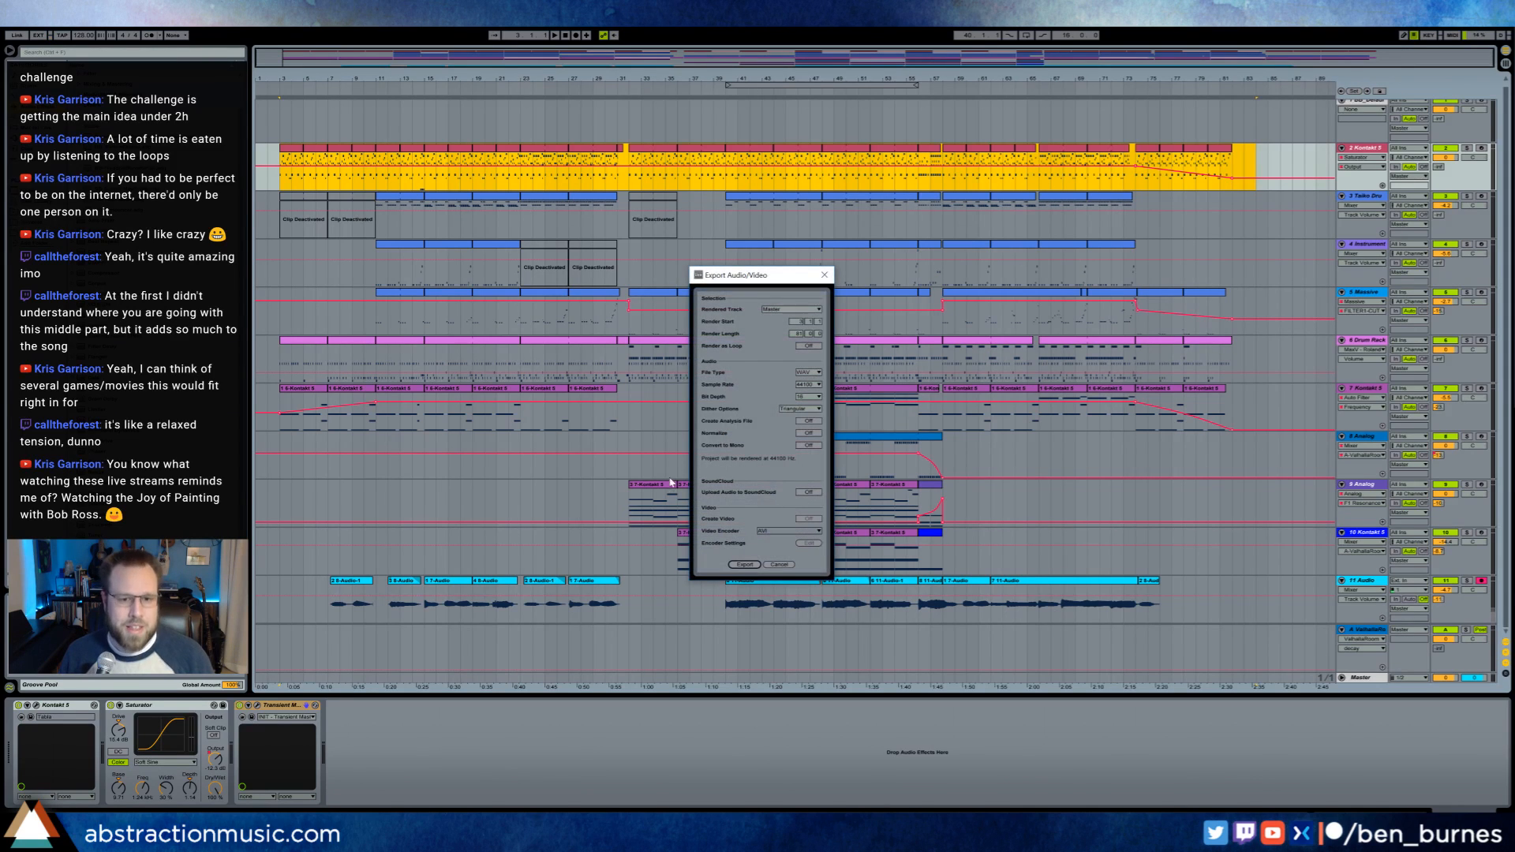
click(745, 564)
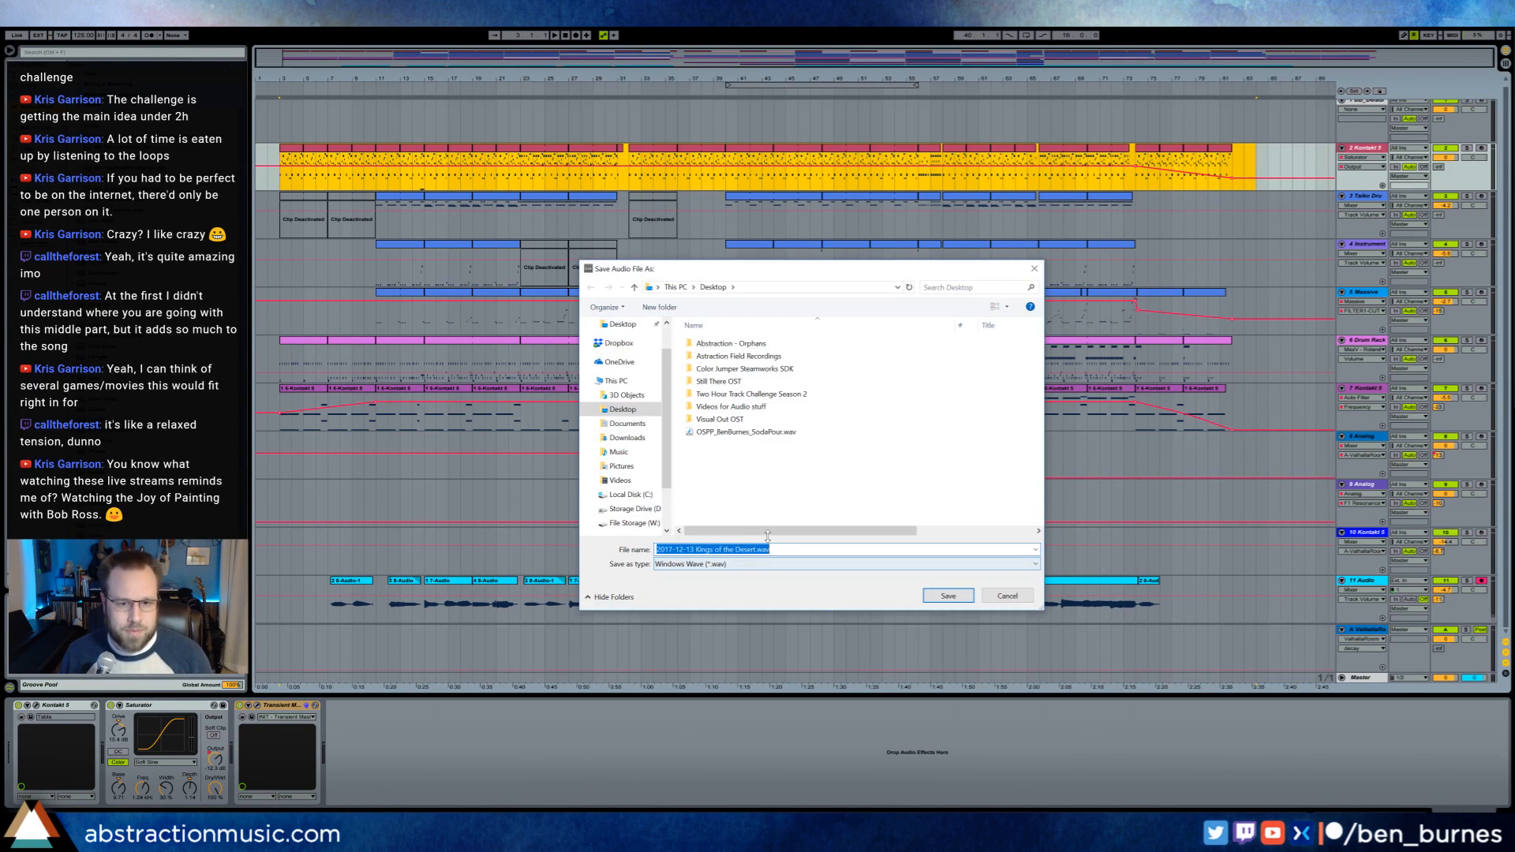
click(755, 550)
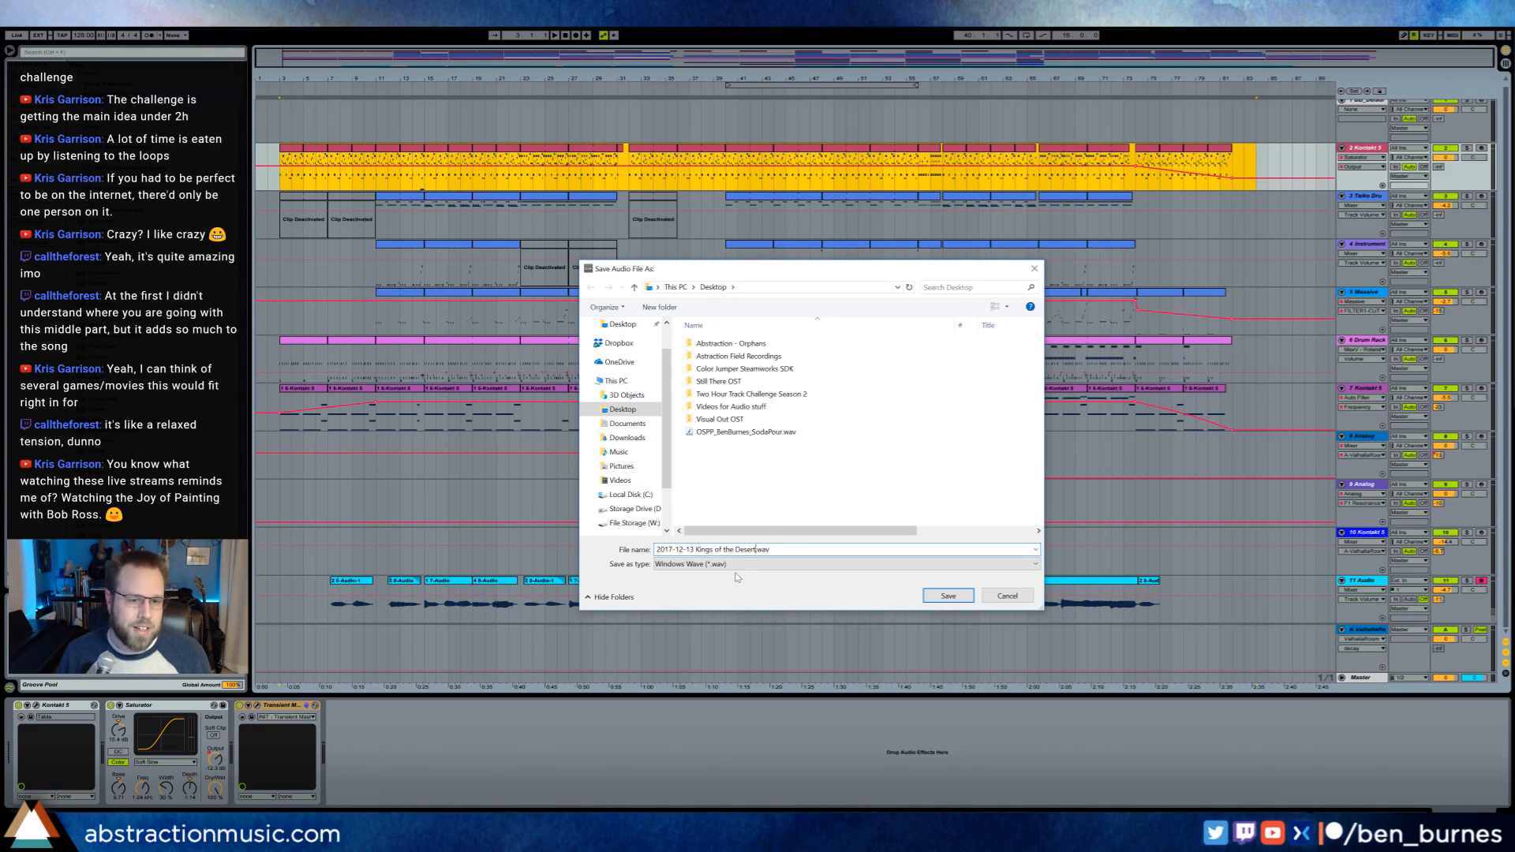
click(1007, 595)
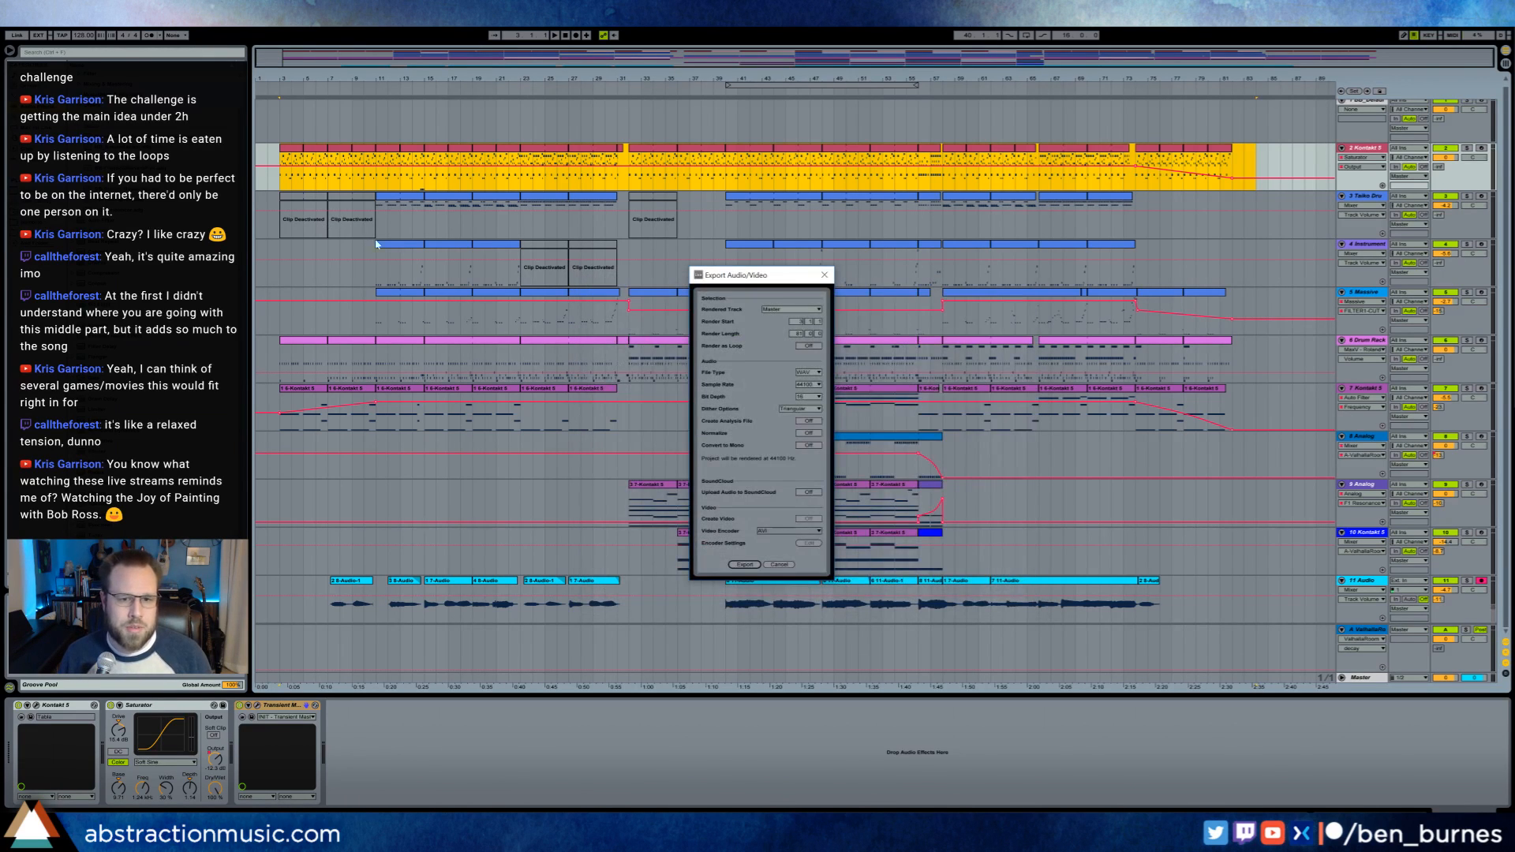
click(783, 565)
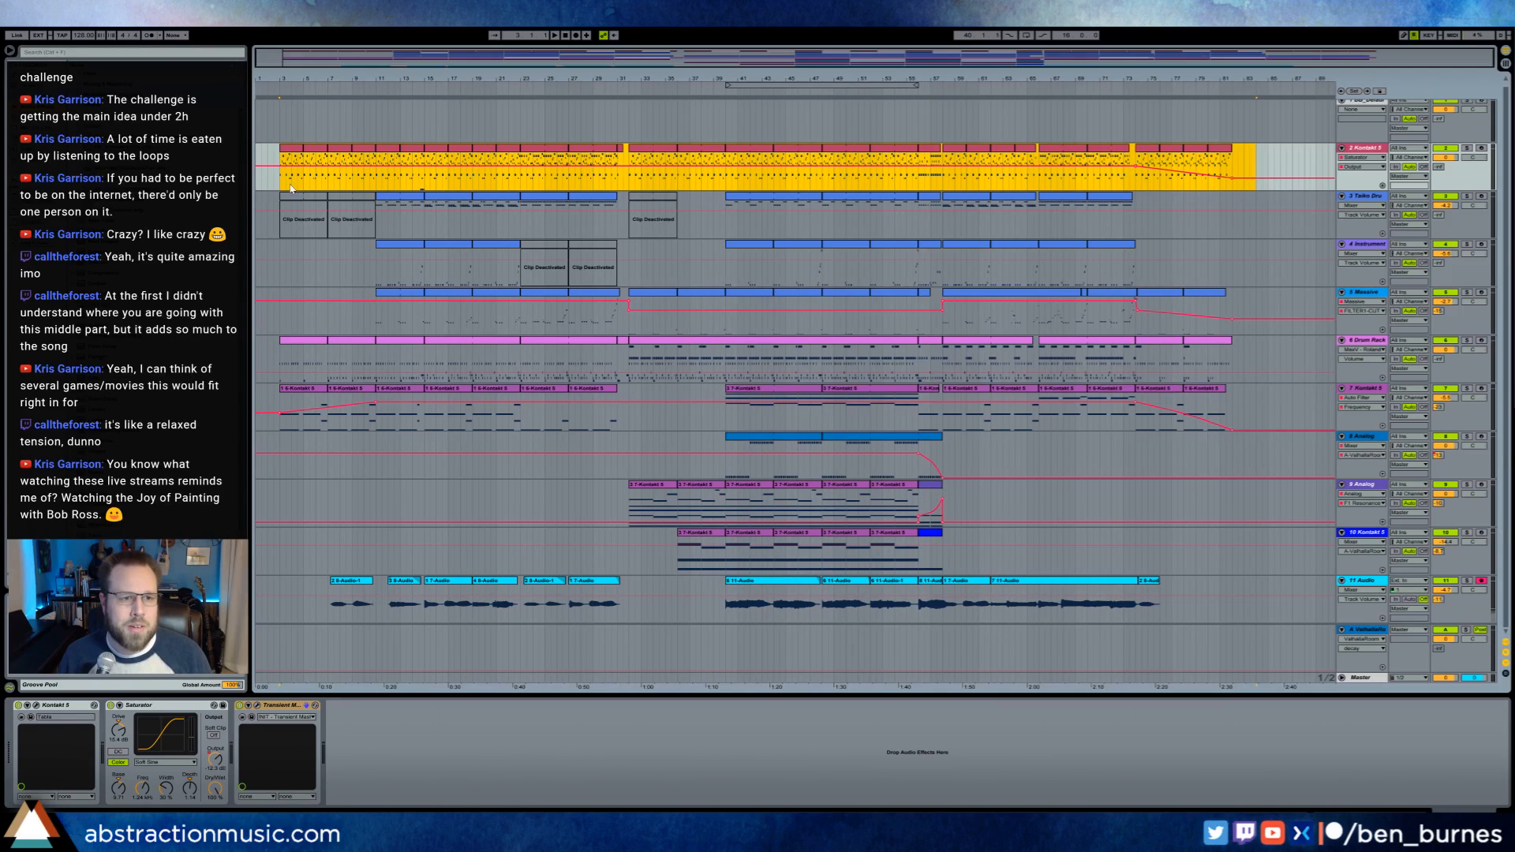
- Export the whole song, including a short tail past the last clips, to the Desktop as "2017-12-13 Kings of the Desert.wav"
drag(282, 185, 1251, 180)
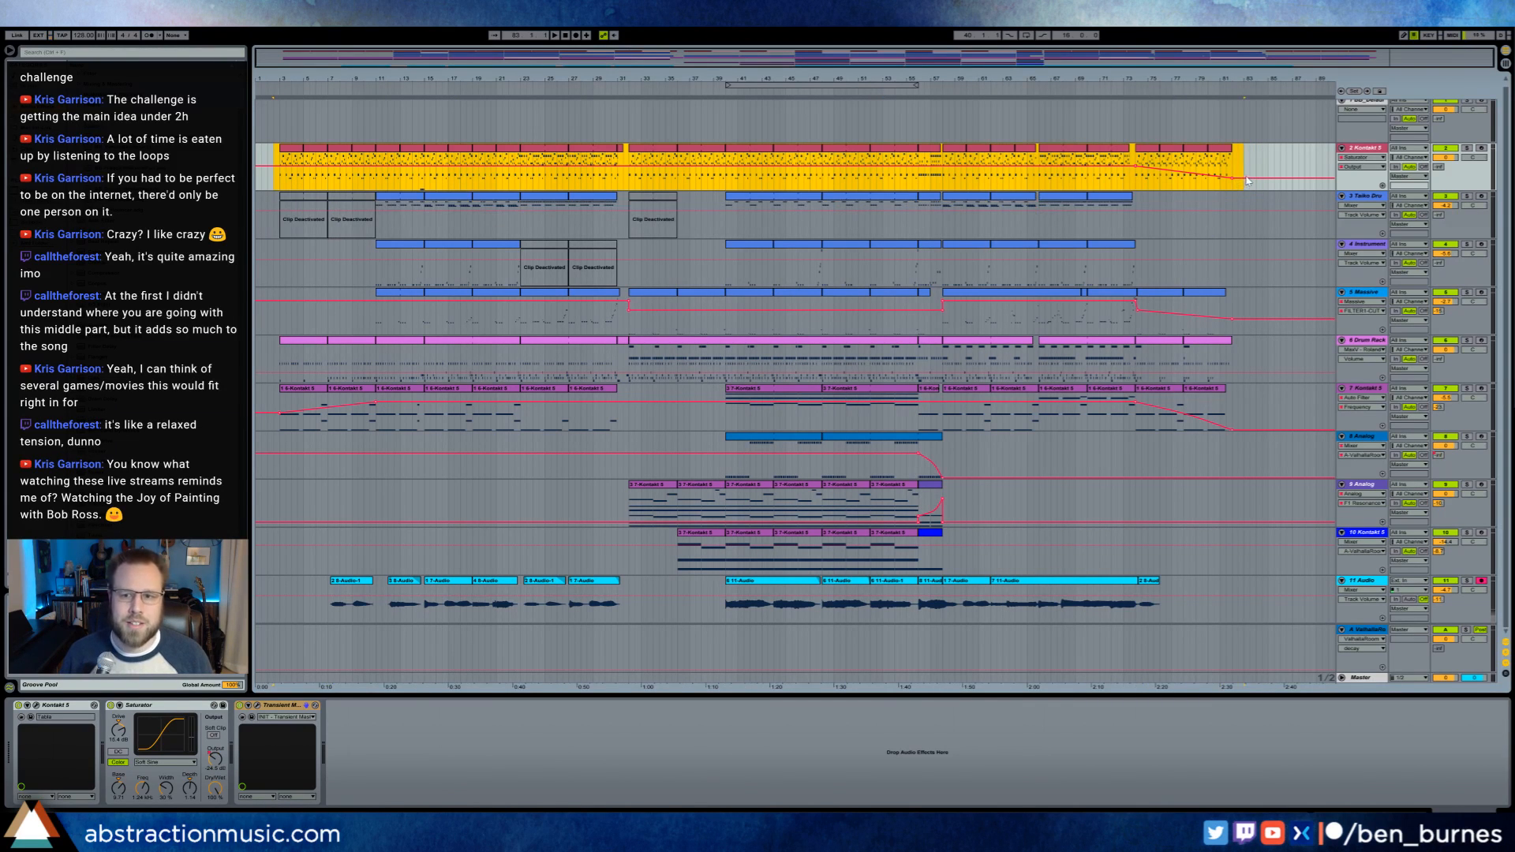
key(ctrl+shift+r)
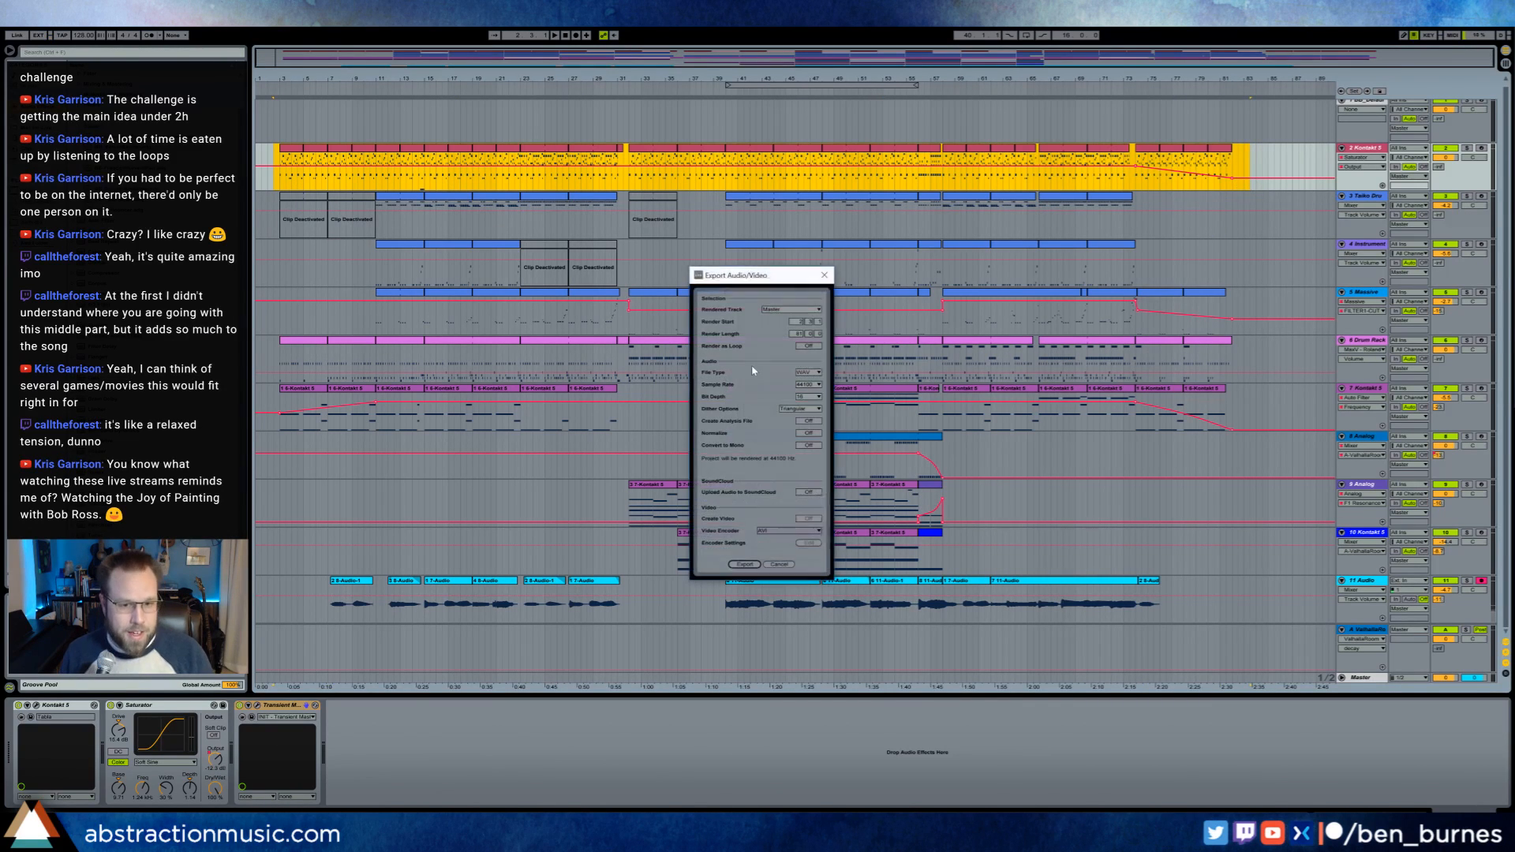
click(746, 565)
click(935, 594)
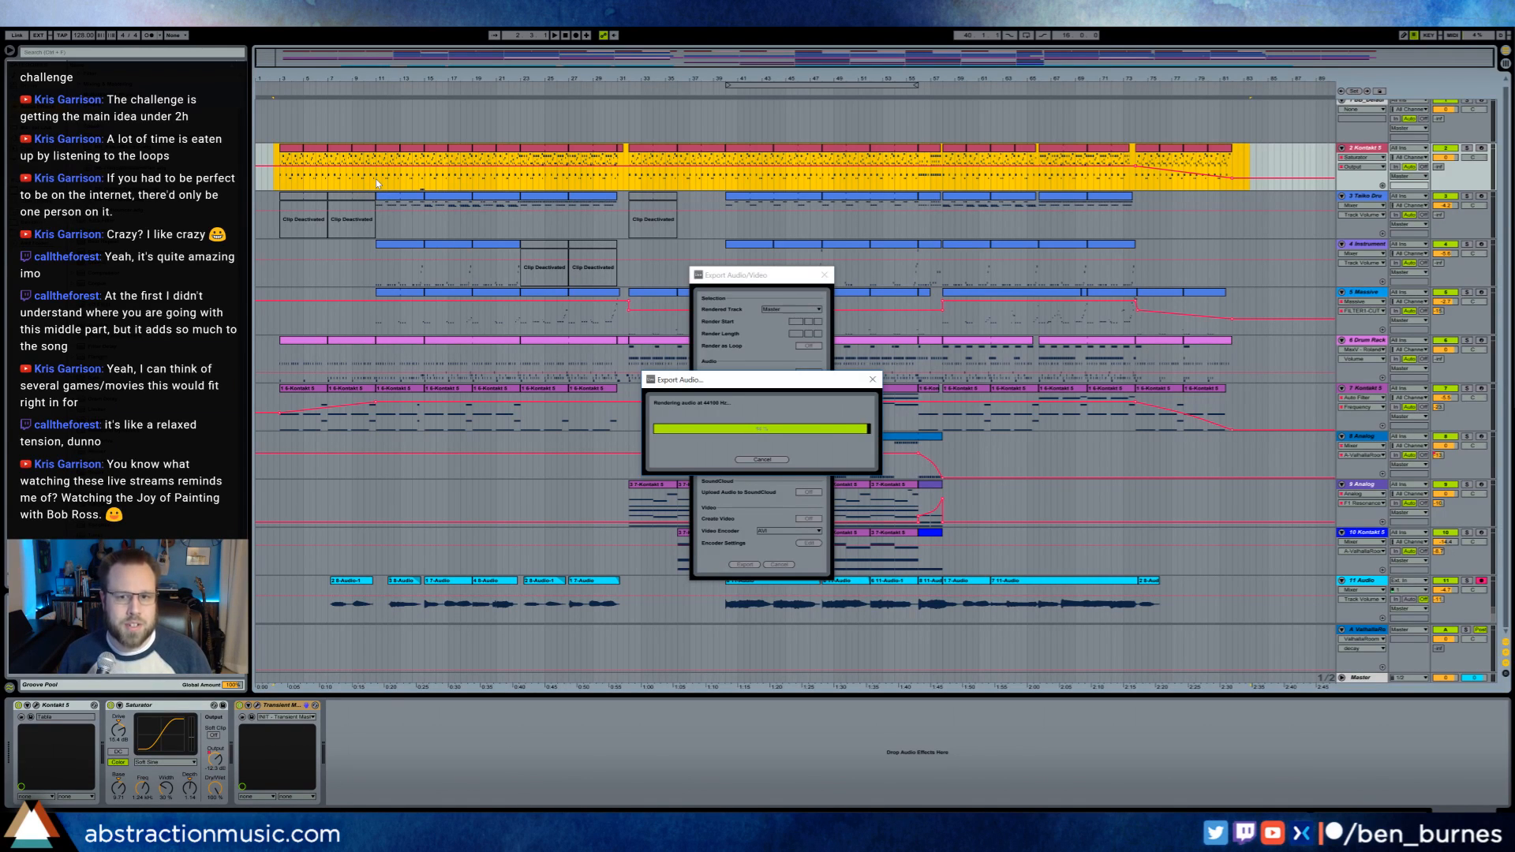
- Select all tracks from bar 11 to bar 74, make that range the playback loop, and play from its start
drag(376, 183, 1135, 610)
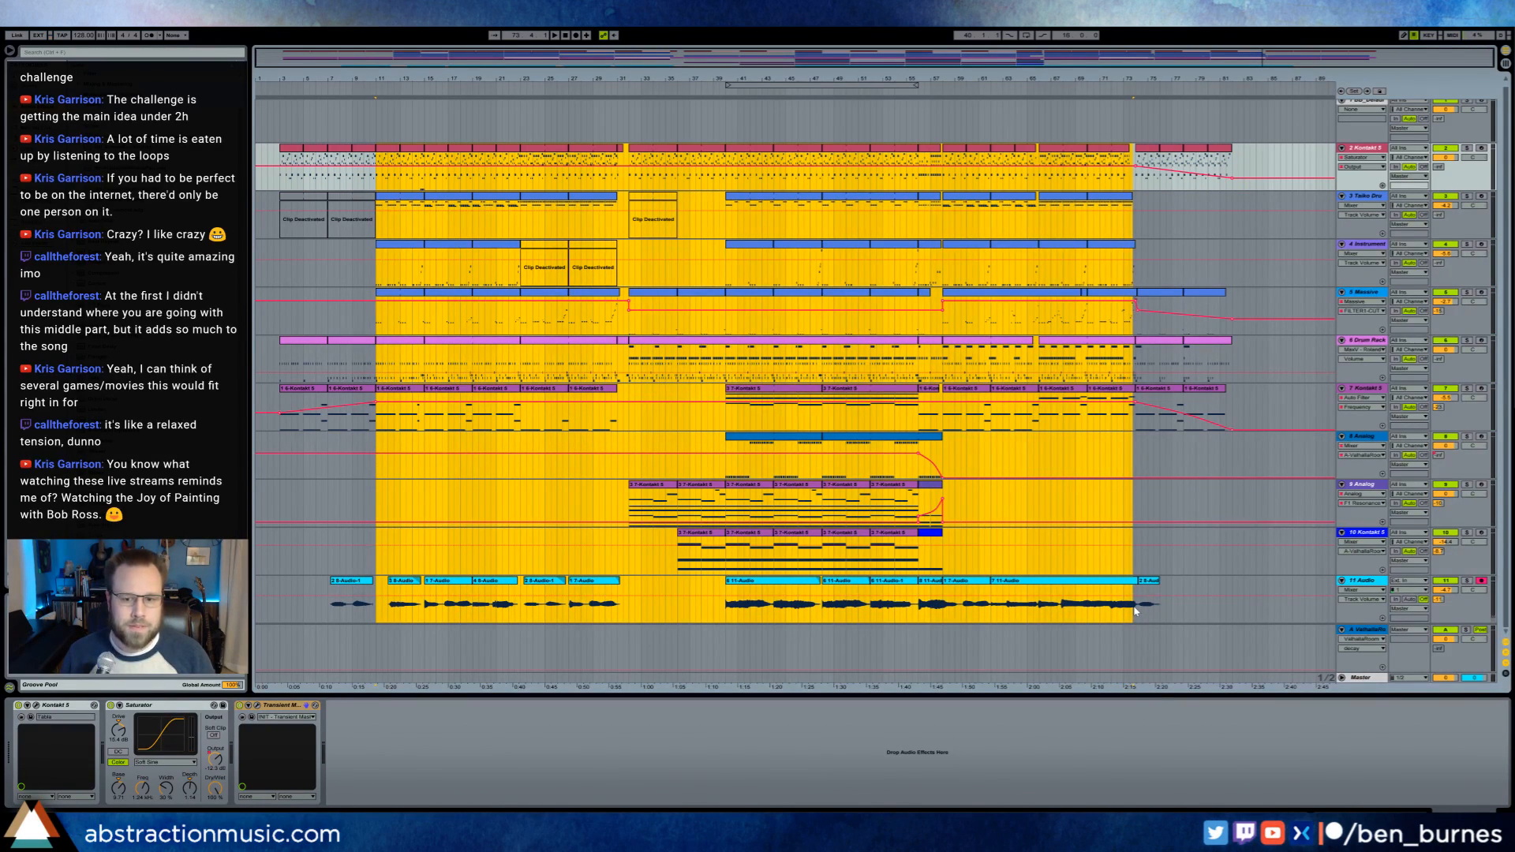
drag(1135, 610, 379, 164)
click(1134, 610)
key(ctrl+l)
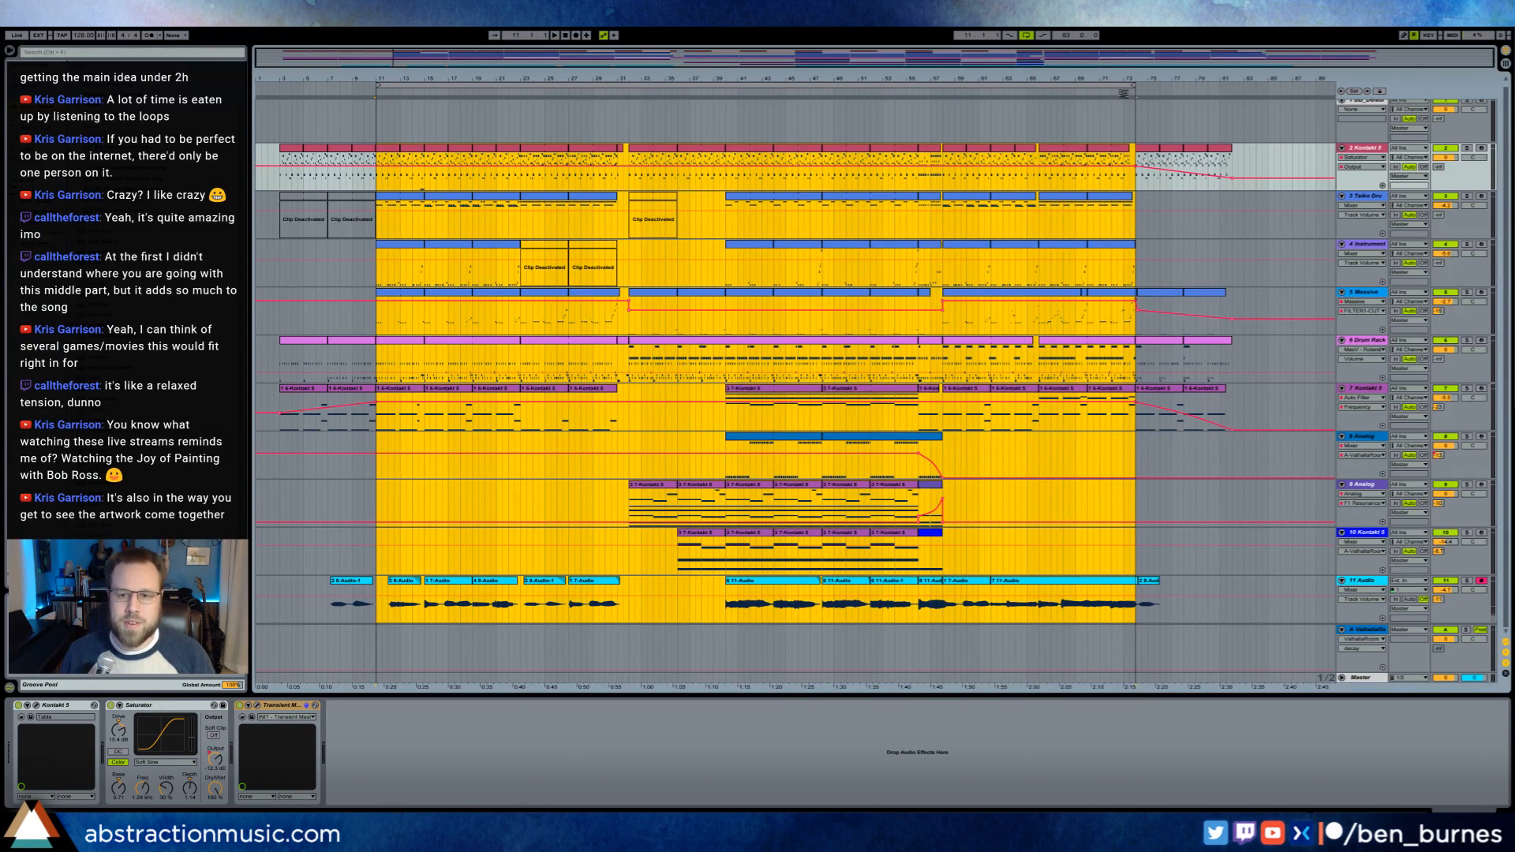
click(1124, 92)
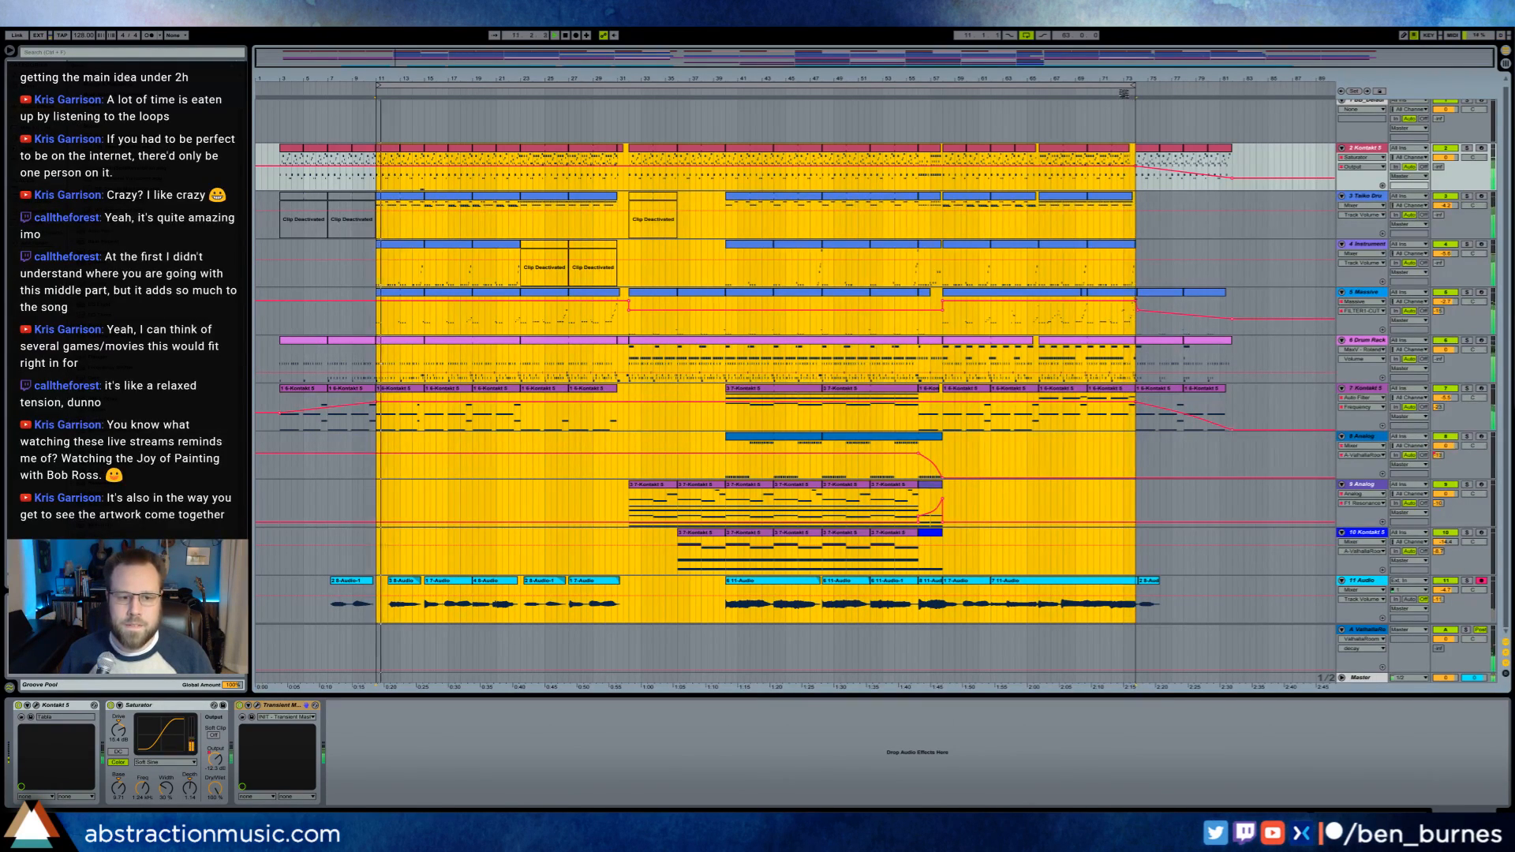
click(537, 455)
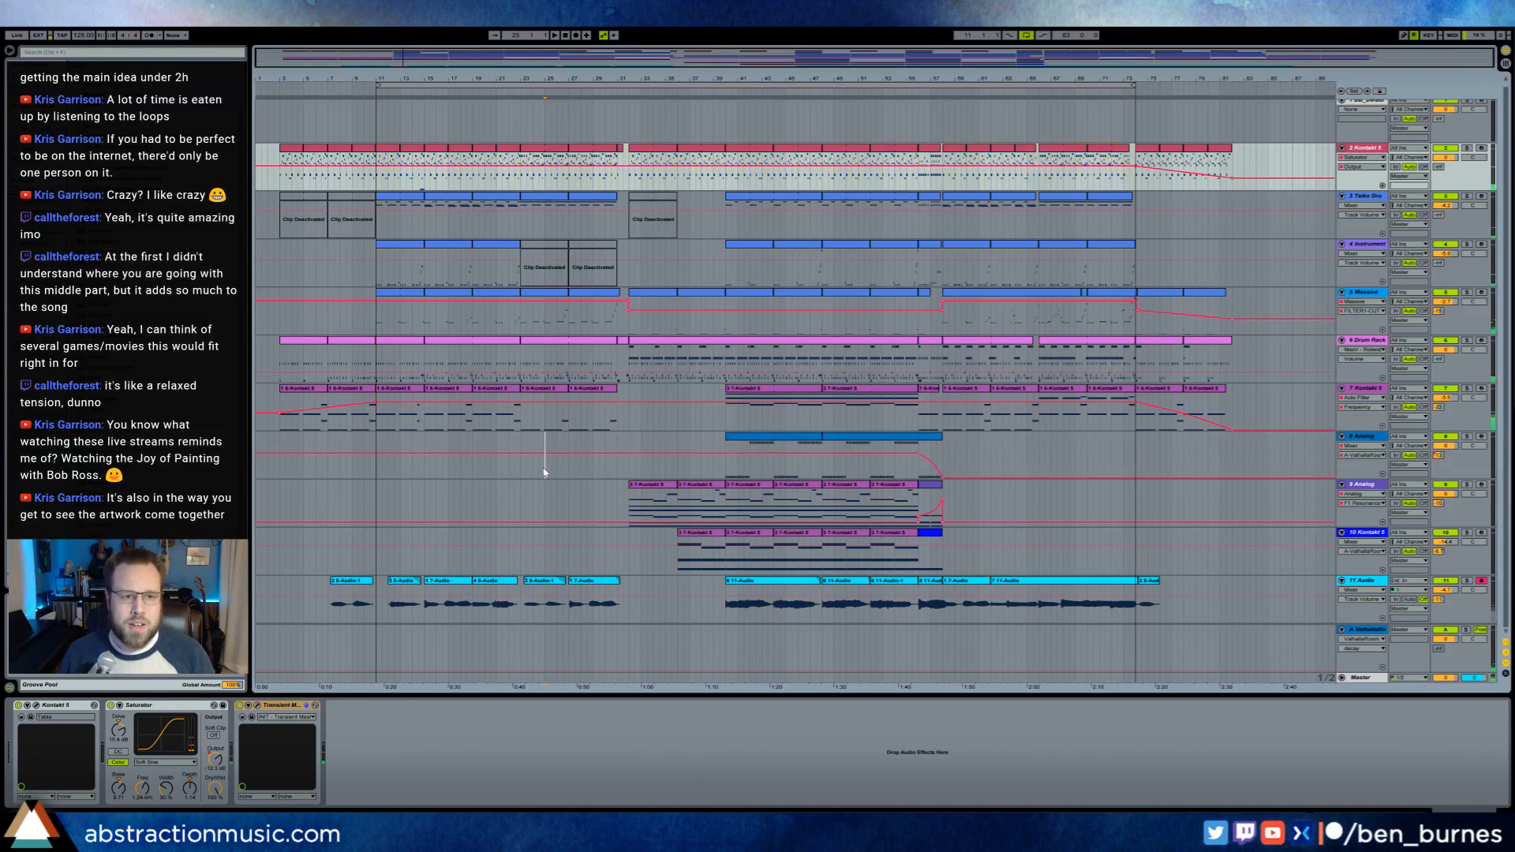
- Export the looped section with Render as Loop on as "2017-12-13 Kings of the Desert LOOP.wav" to the Desktop
click(977, 83)
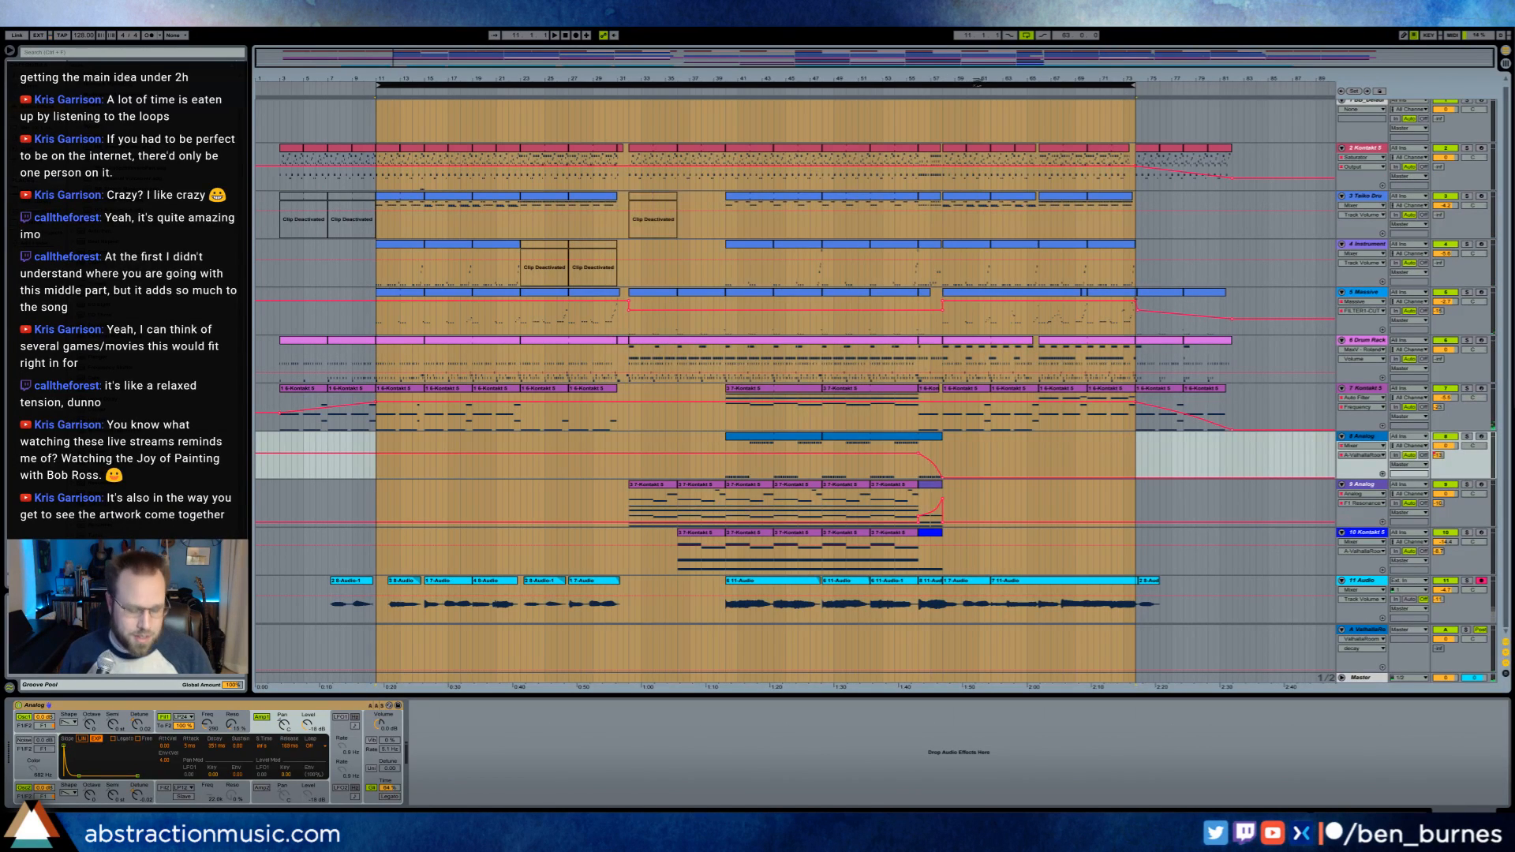
key(ctrl+shift+r)
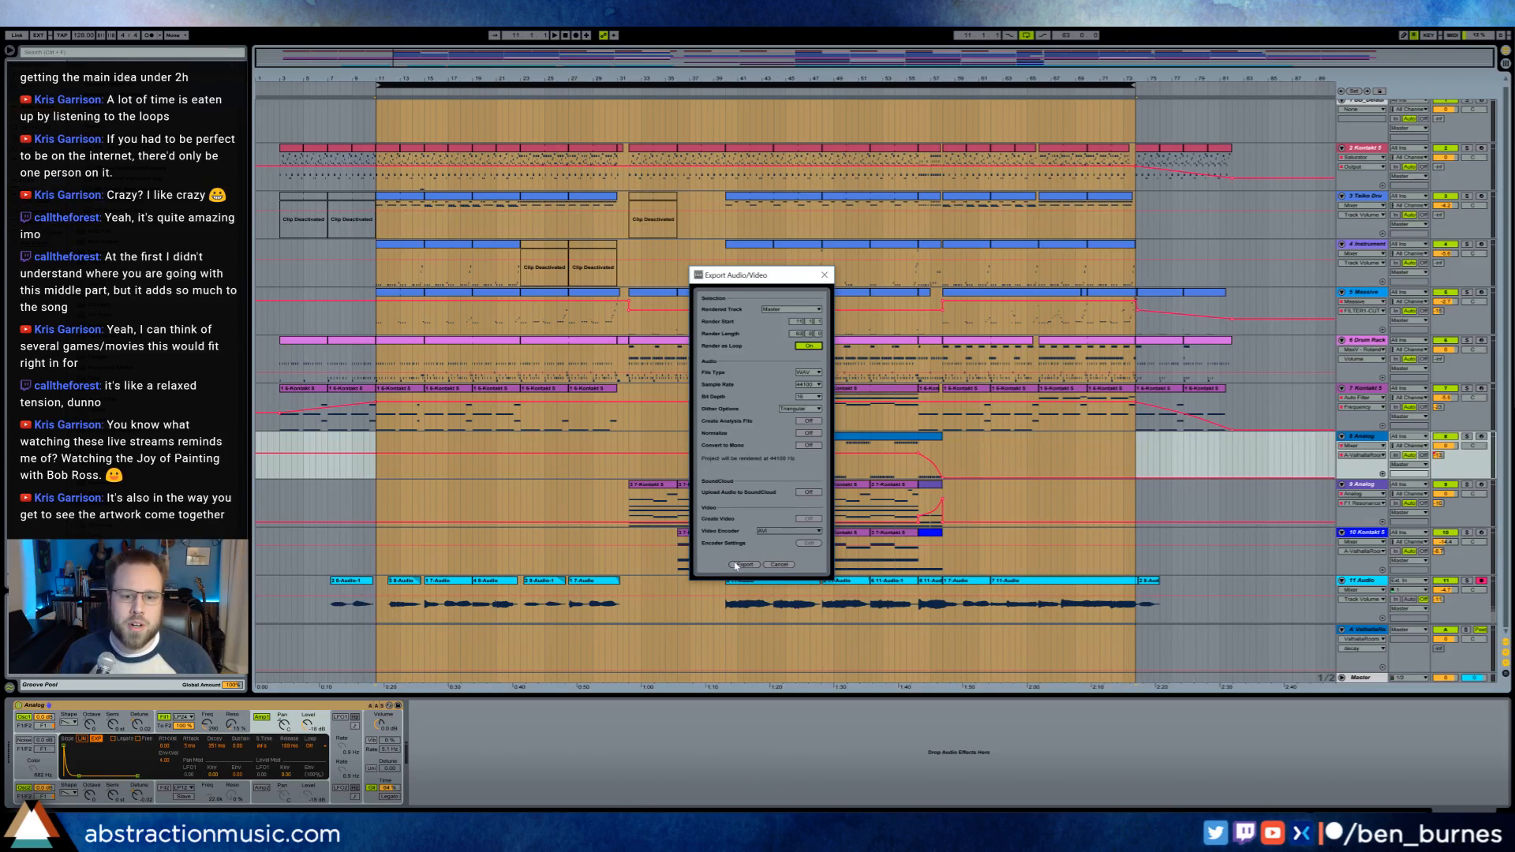
click(745, 564)
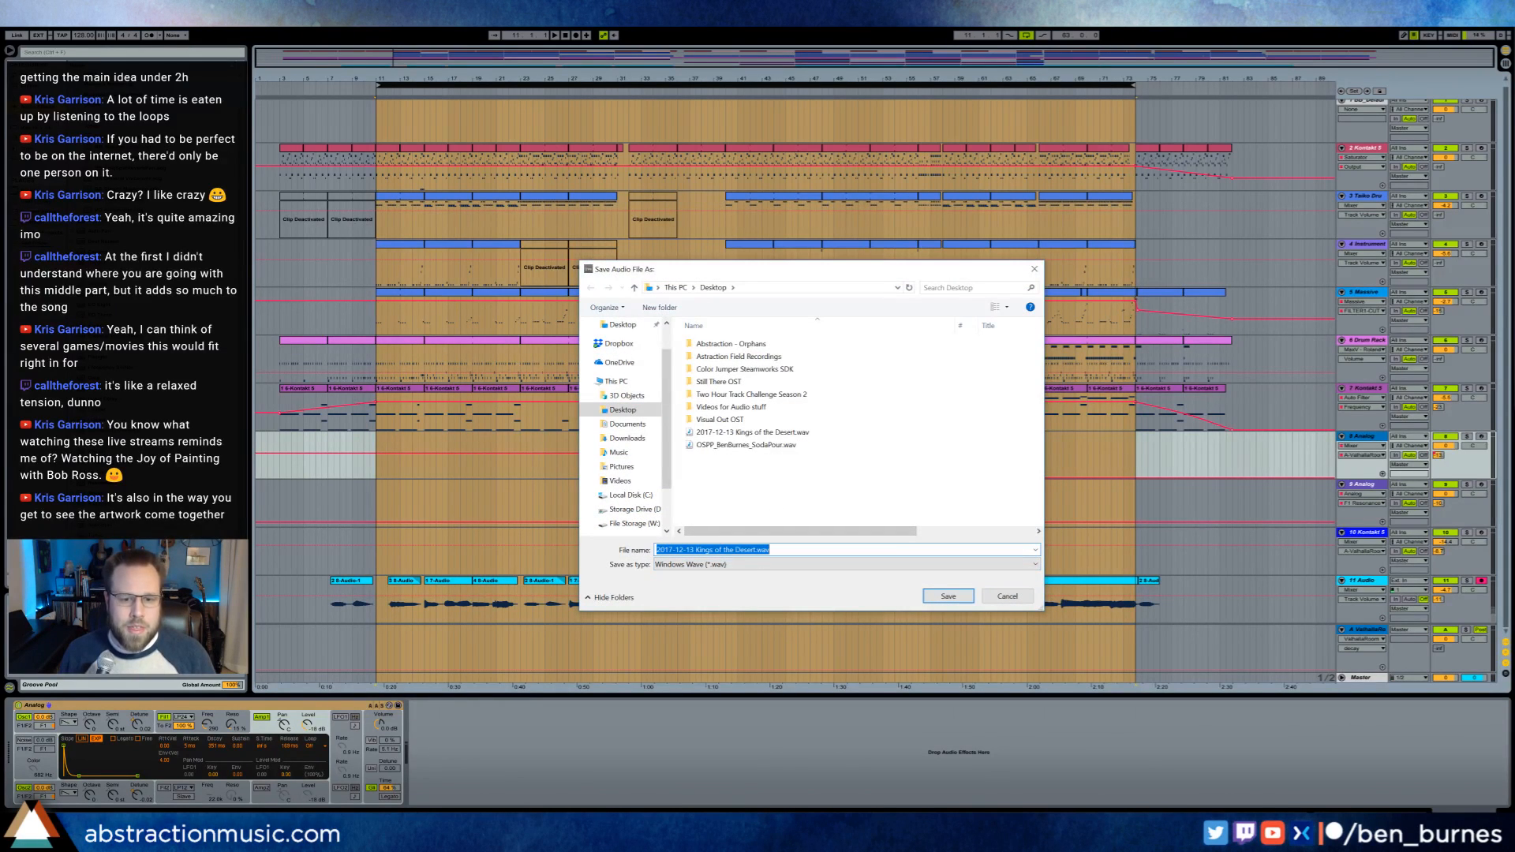
click(755, 550)
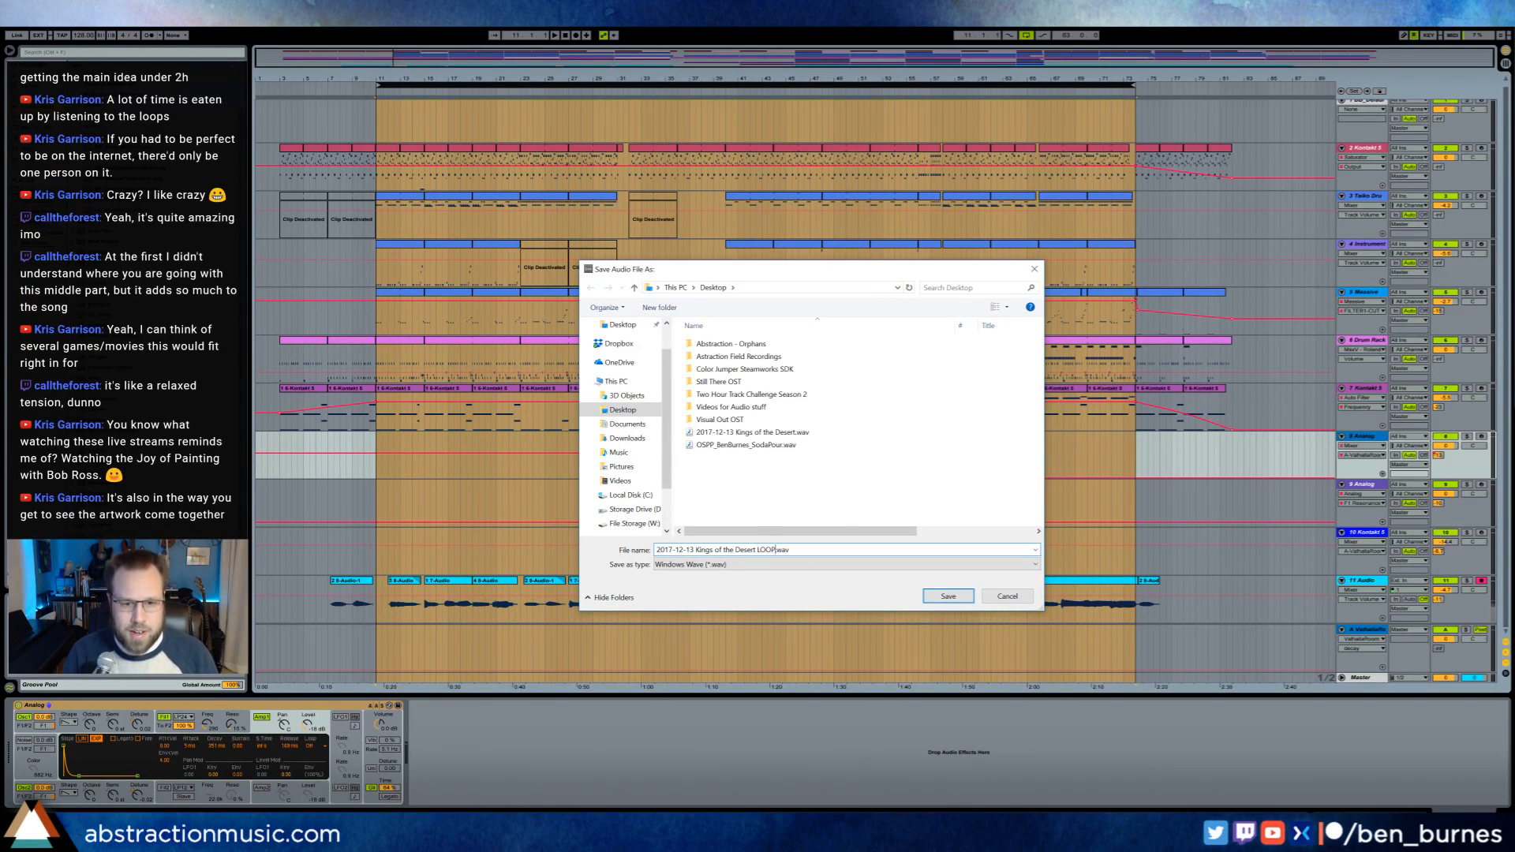
key(Return)
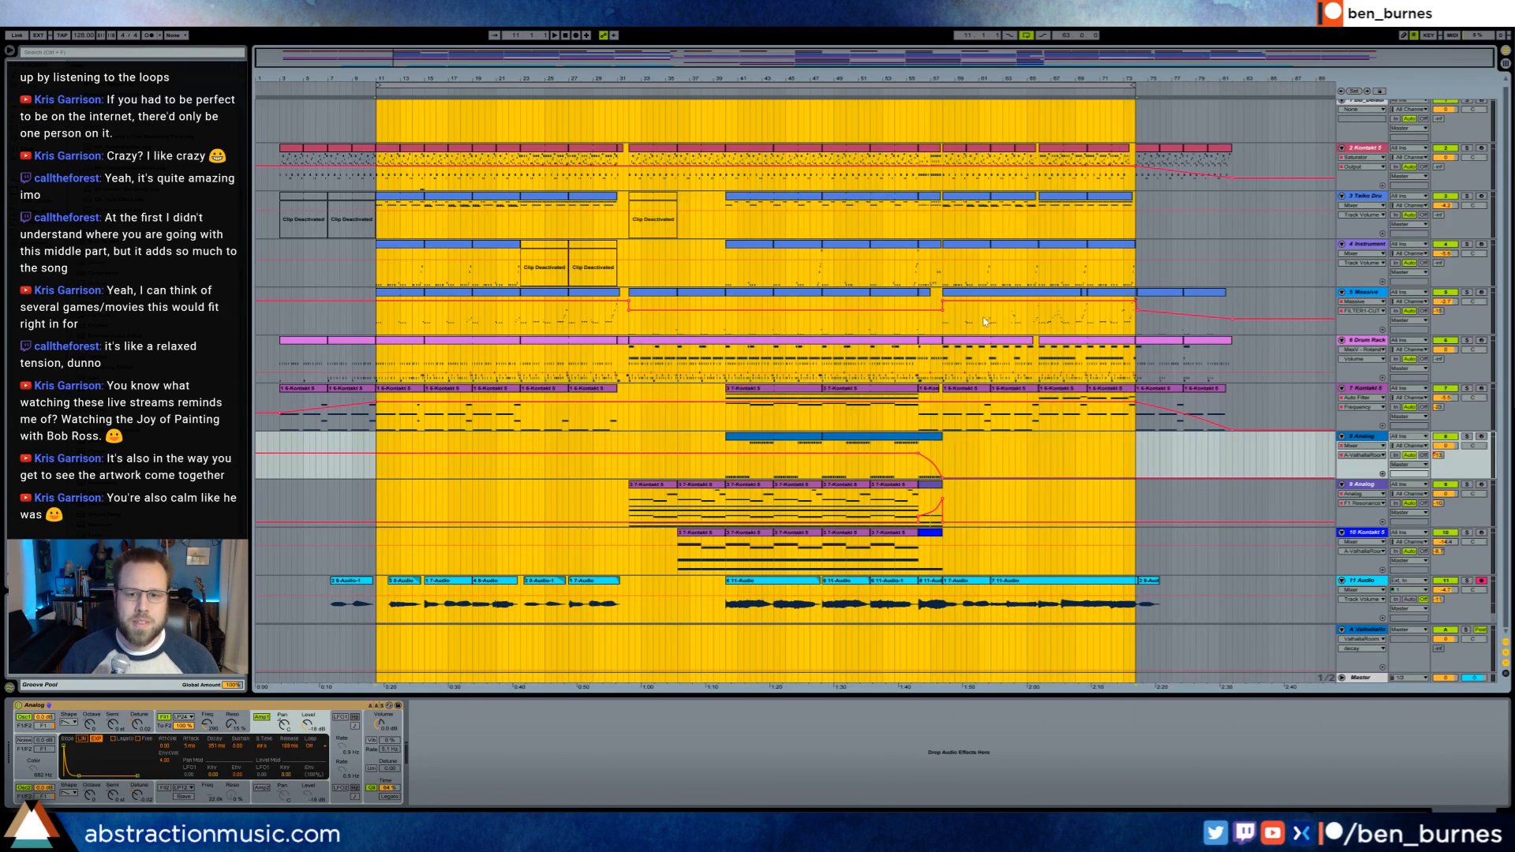
click(983, 326)
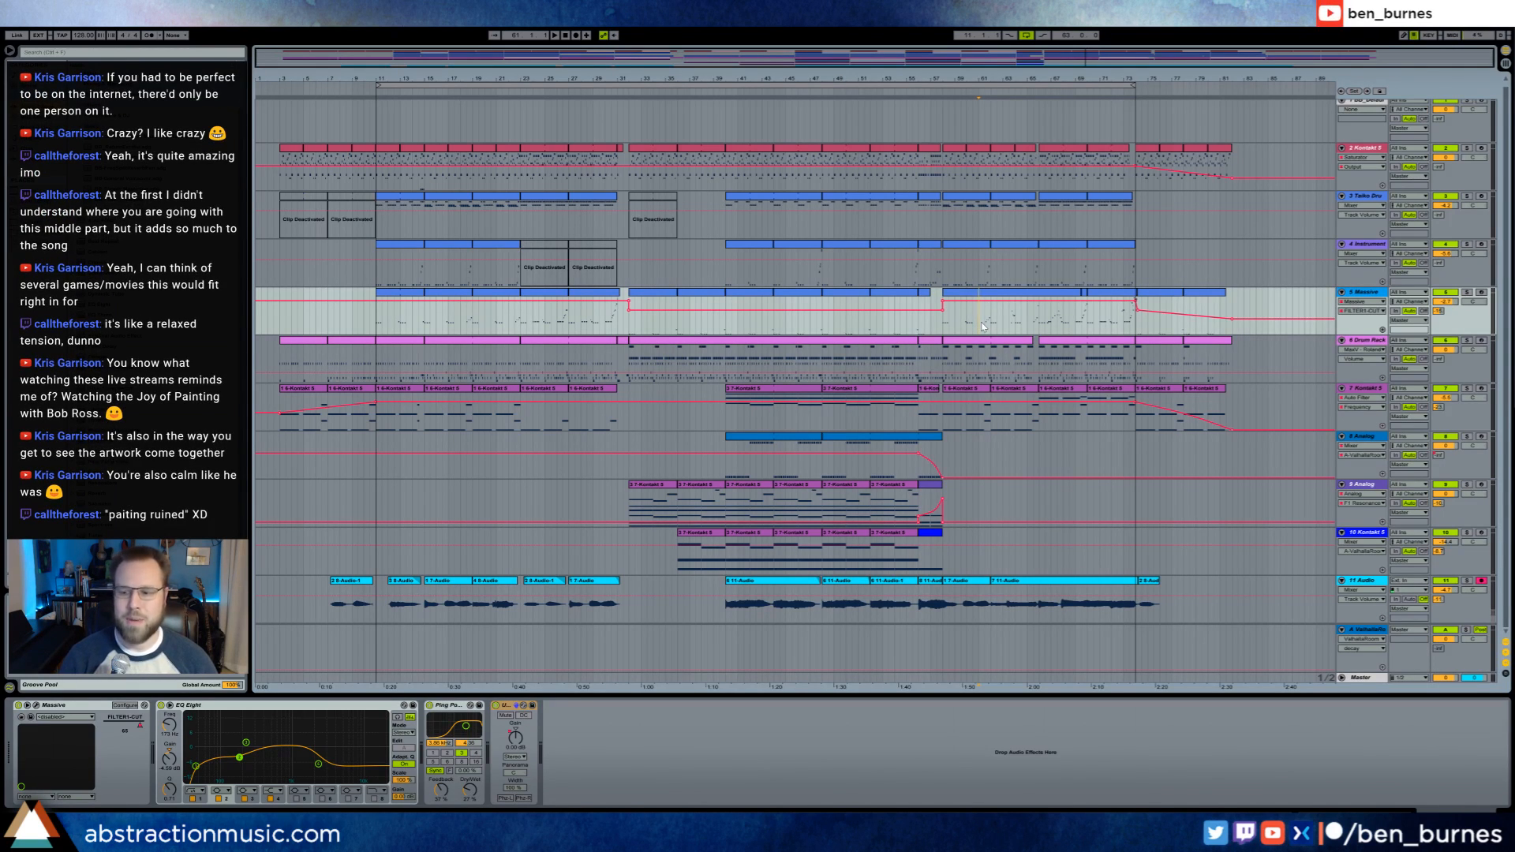
click(399, 166)
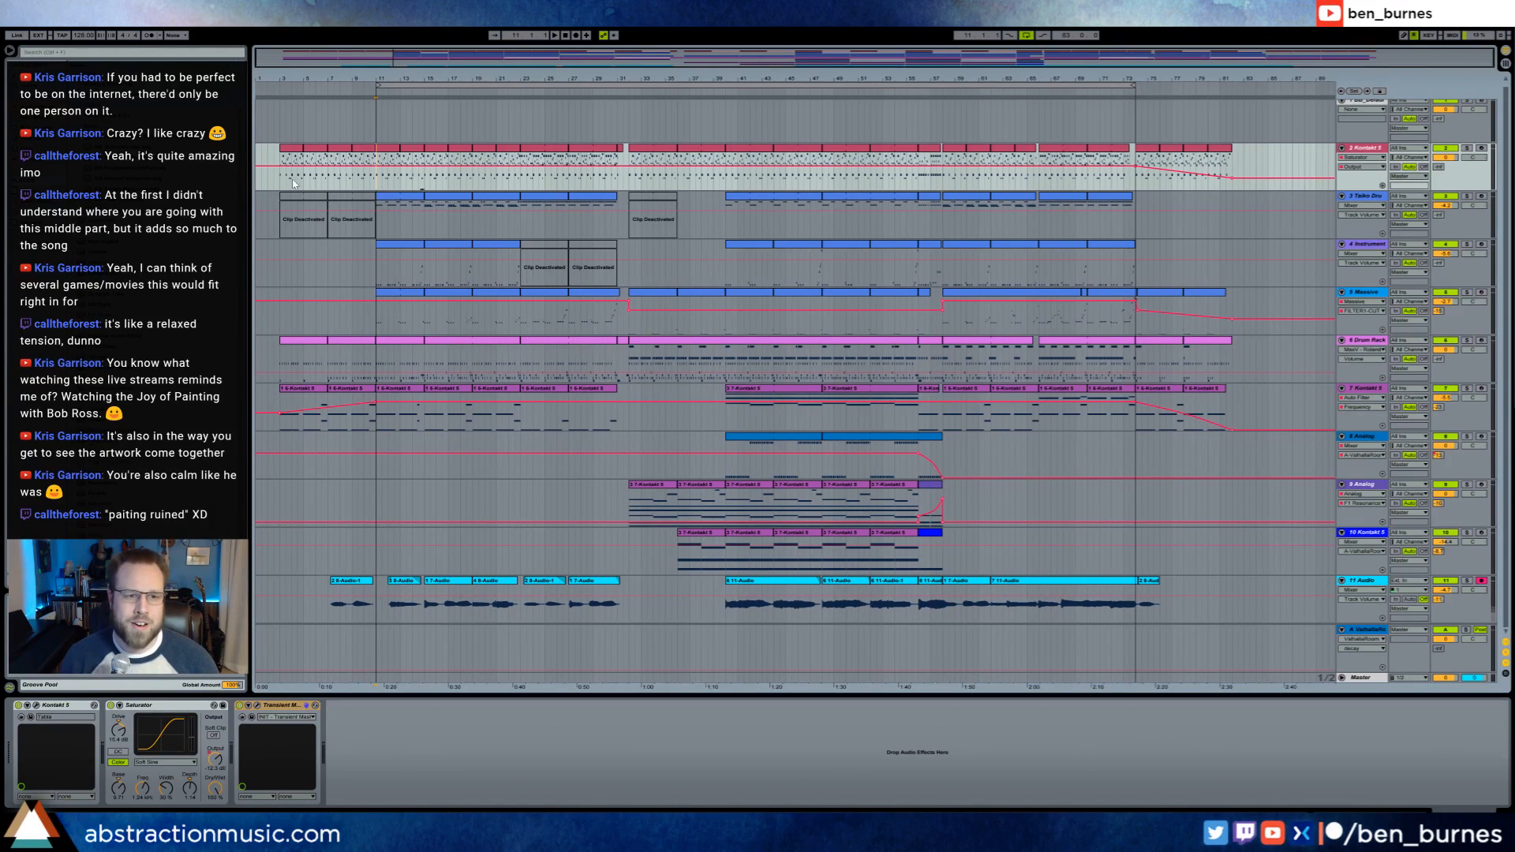
click(281, 183)
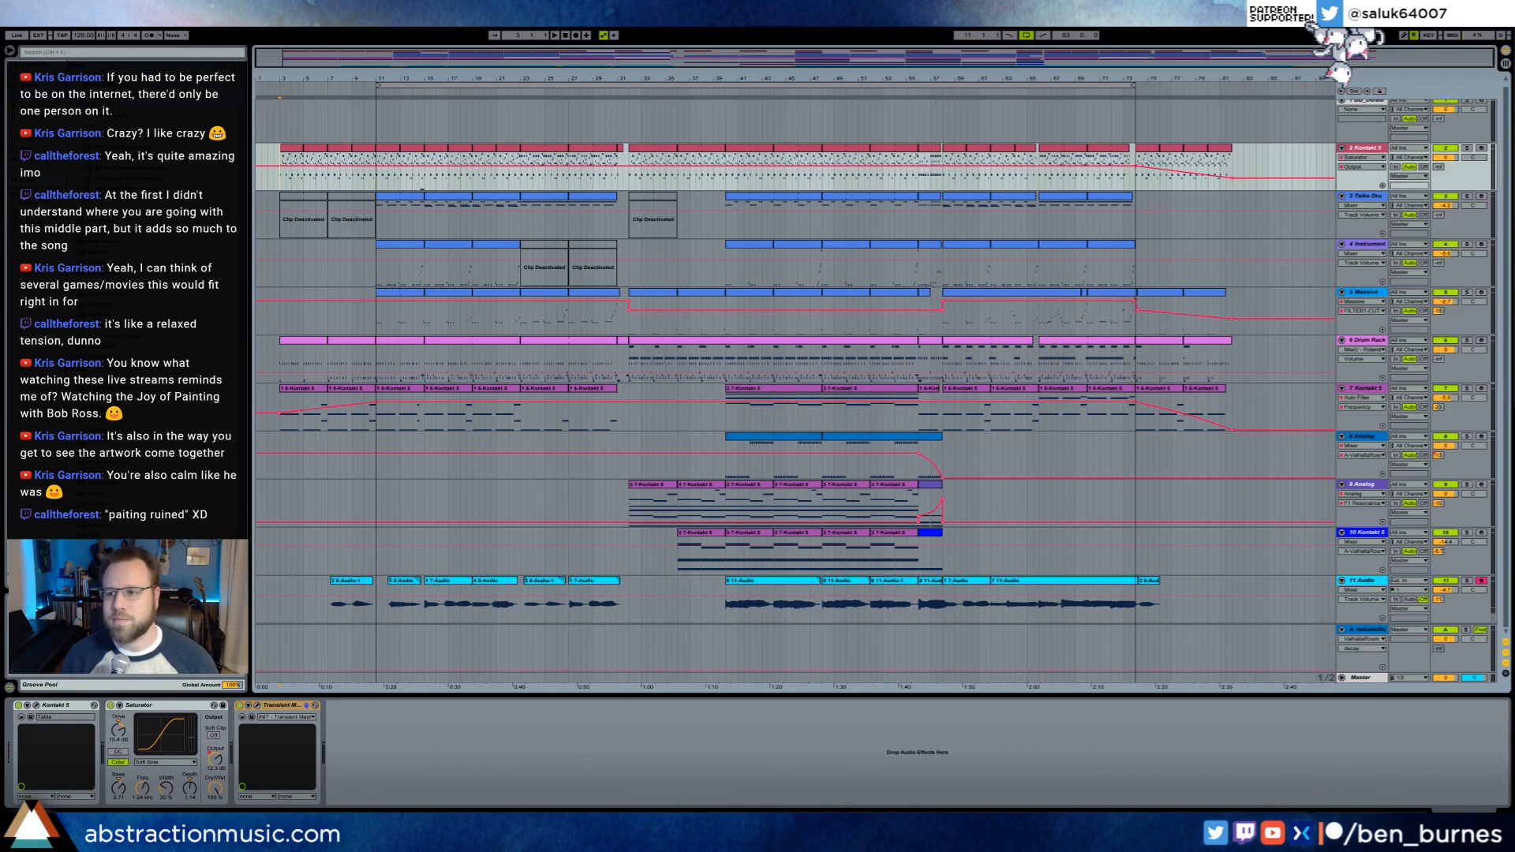
- Show the Windows desktop and move the two exported Kings of the Desert WAV files away from the other icons
key(super+d)
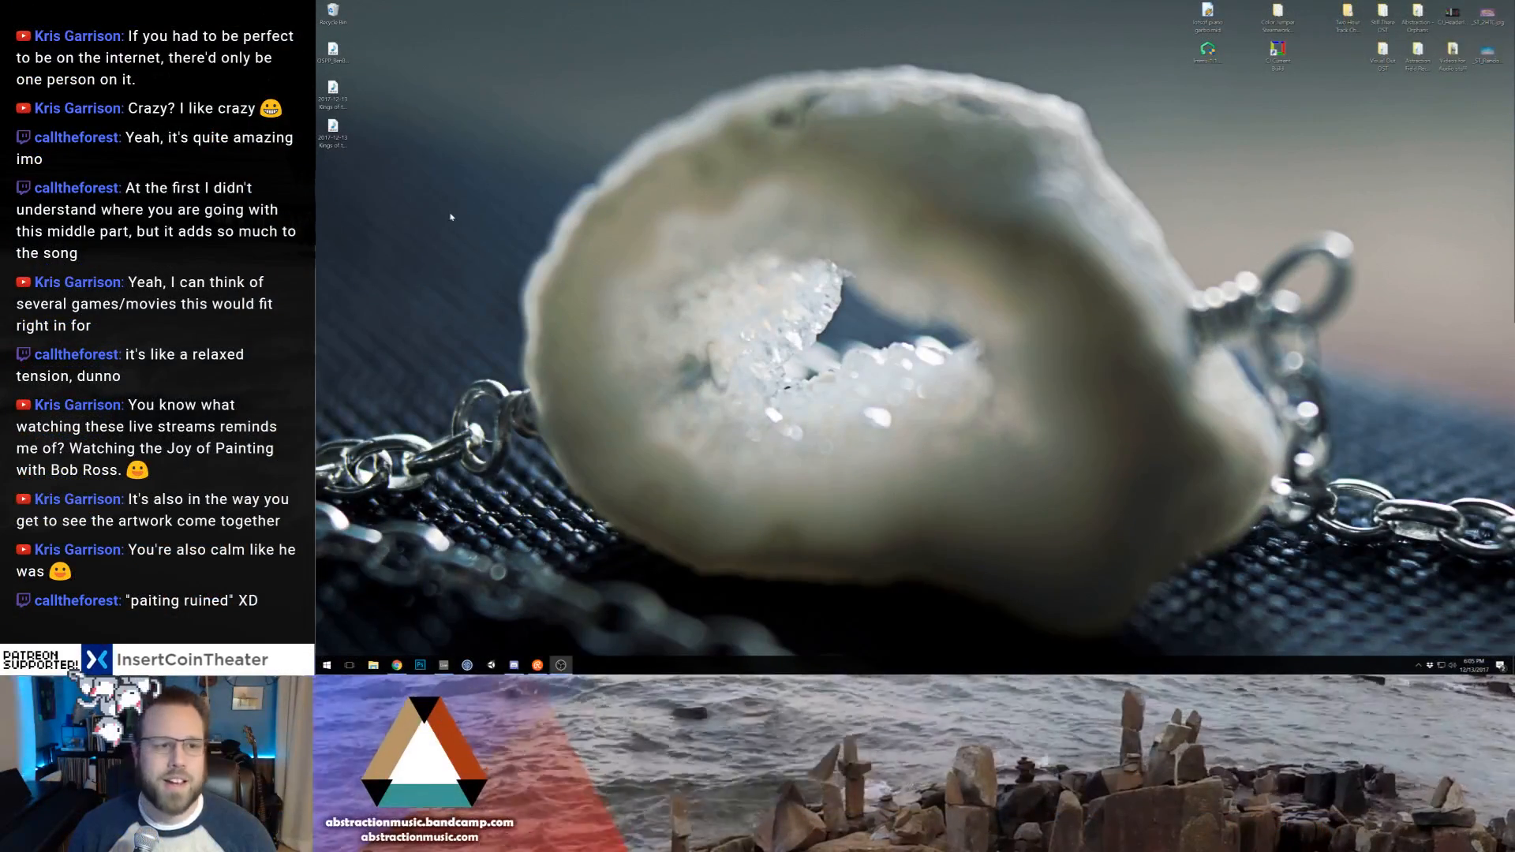
drag(457, 215, 327, 111)
drag(332, 104, 506, 142)
click(446, 134)
mouse_move(332, 52)
mouse_down()
mouse_move(333, 14)
mouse_move(332, 52)
mouse_up()
click(676, 187)
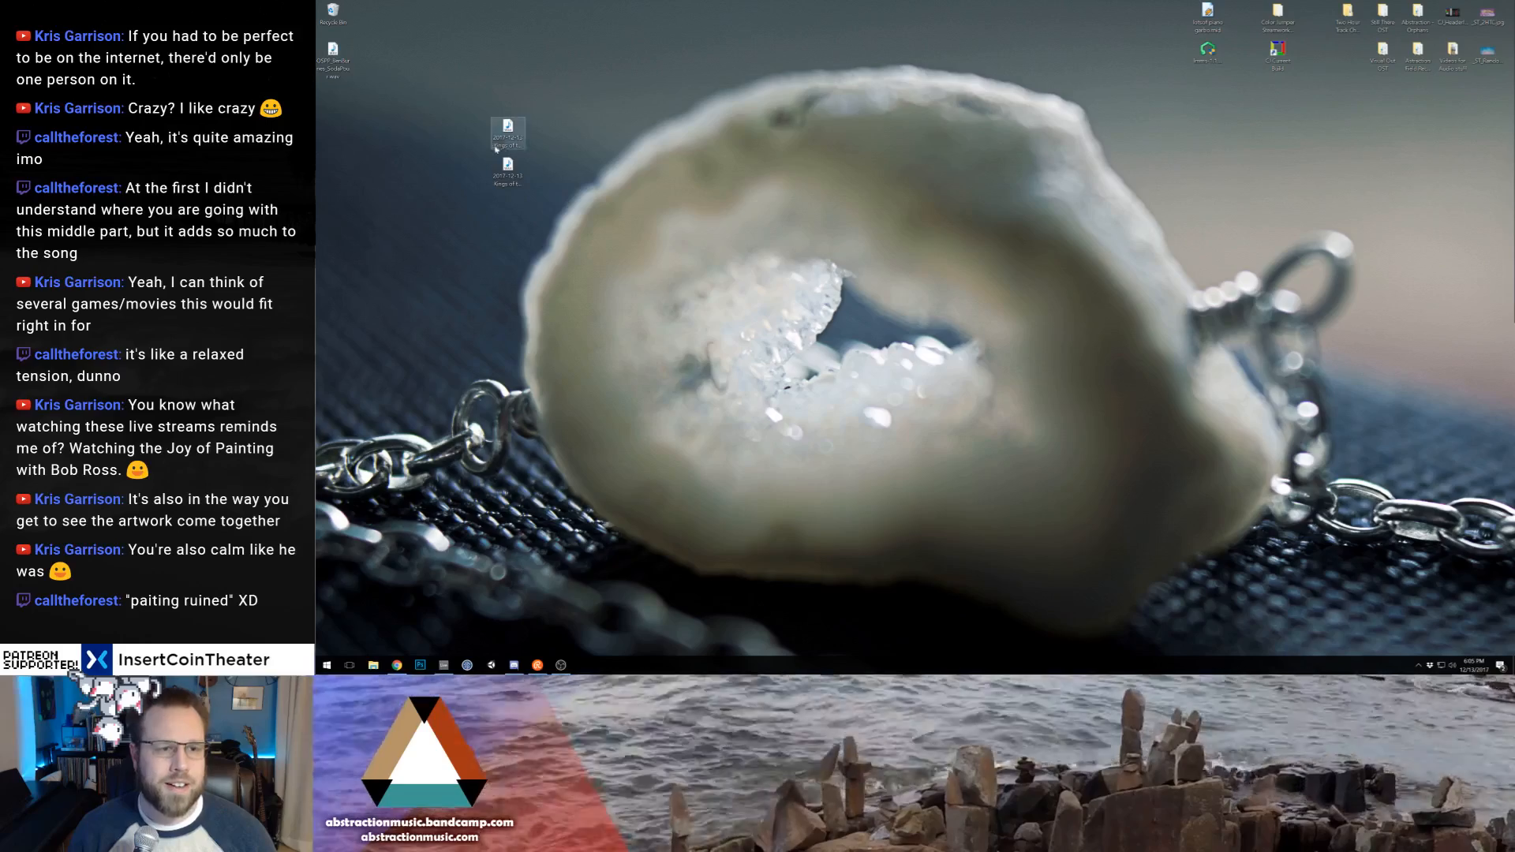
drag(510, 125, 546, 167)
click(678, 146)
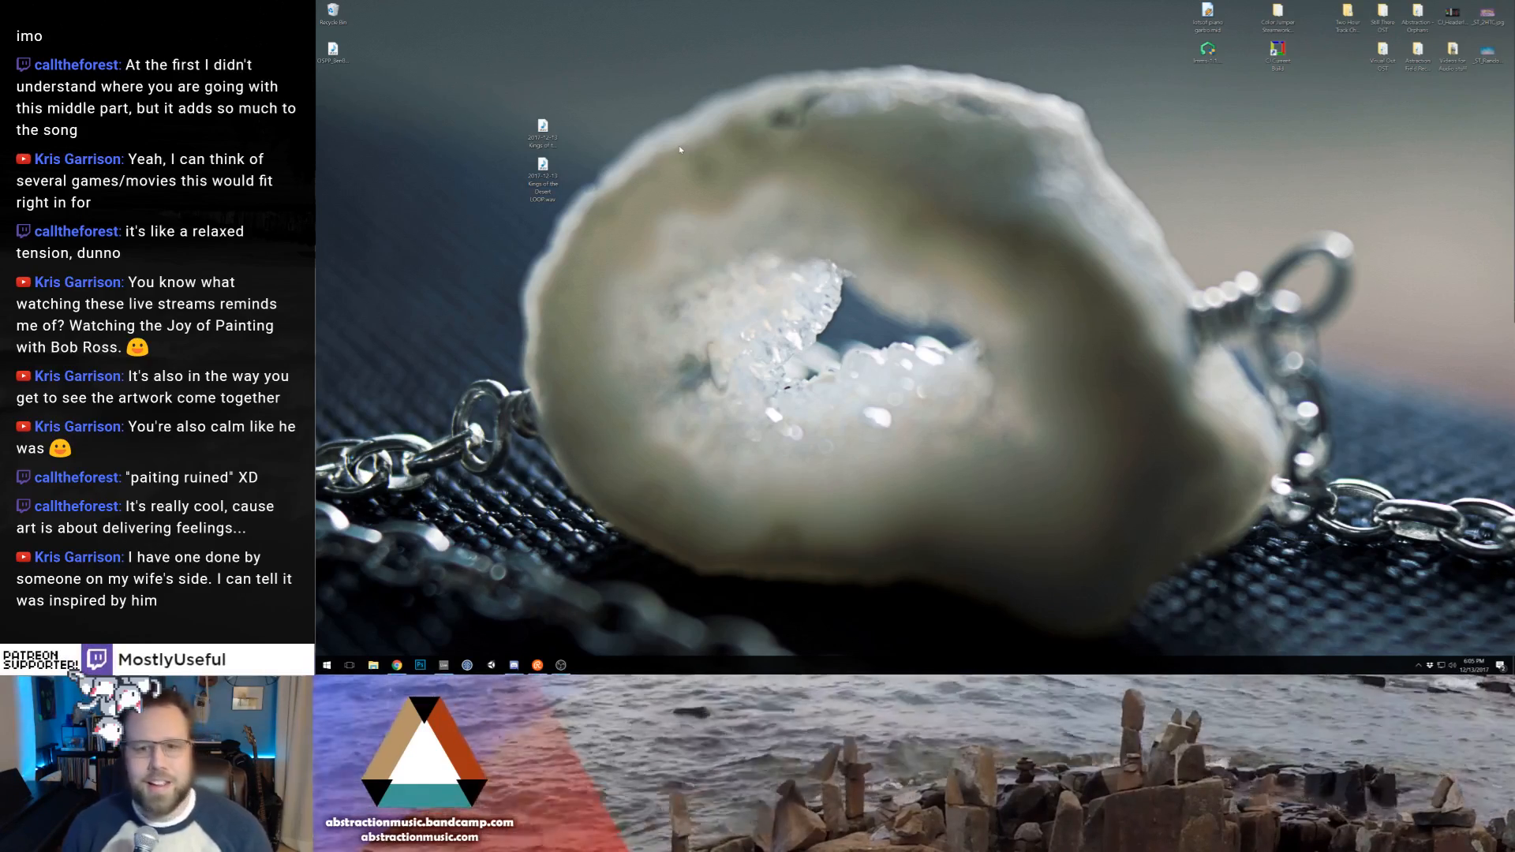
drag(525, 74, 519, 177)
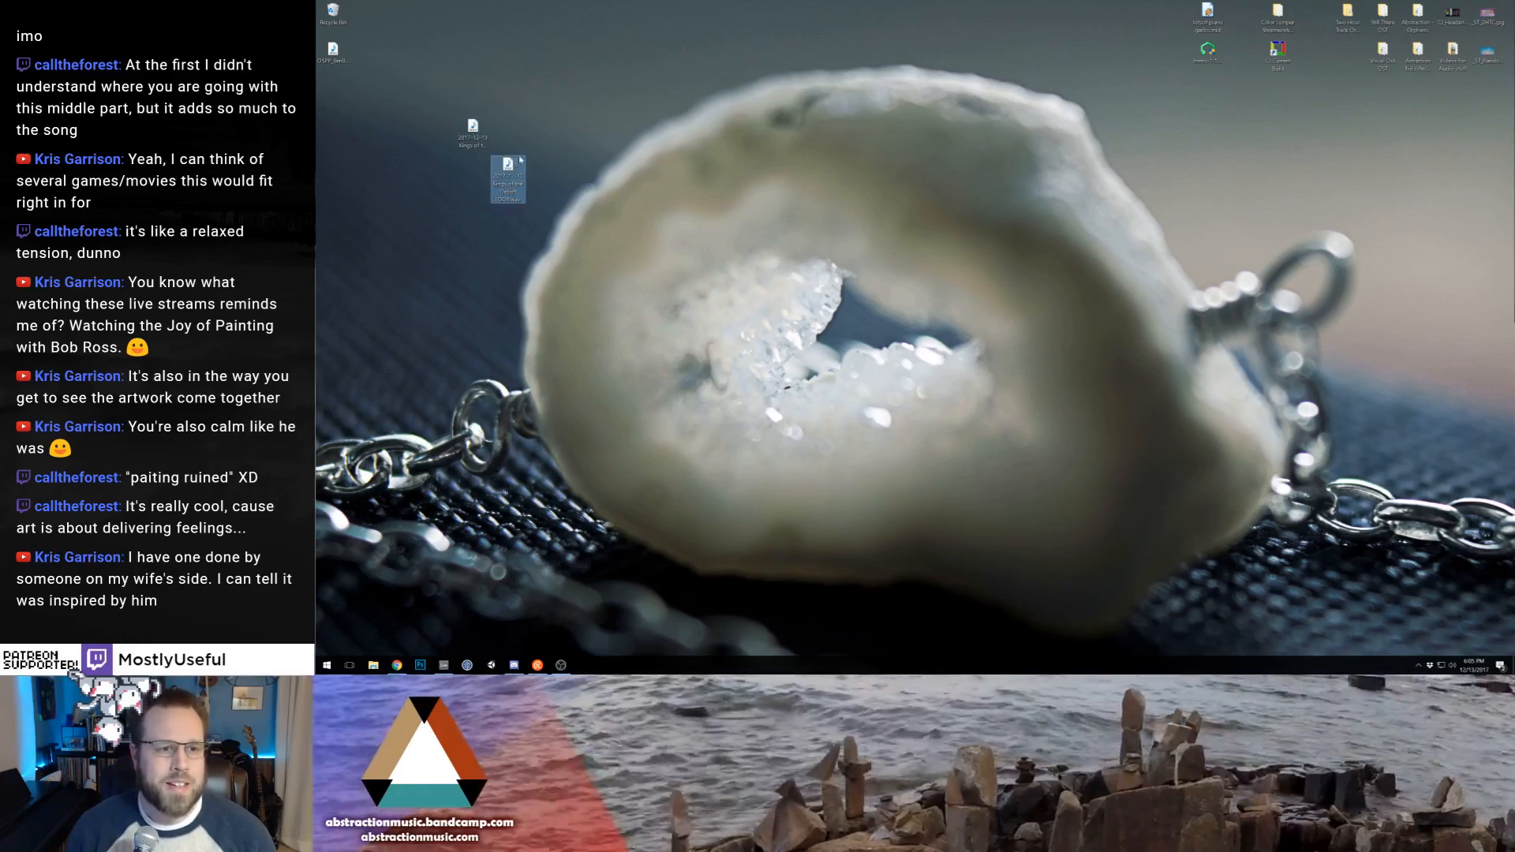
click(585, 179)
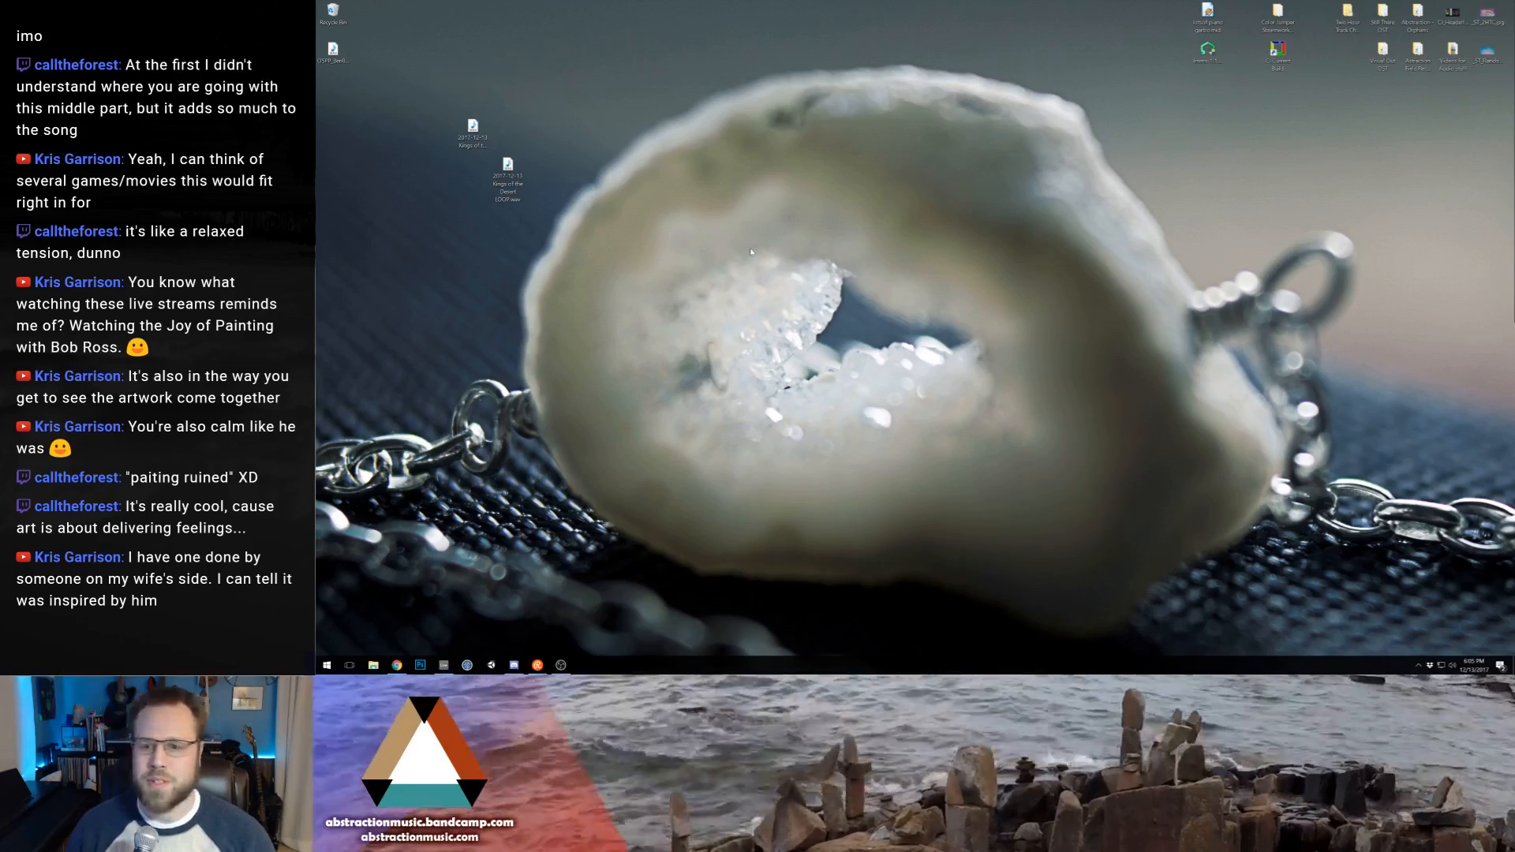
- Switch back to Ableton Live and place the insert marker at bar 11 on the red Kontakt track
click(445, 667)
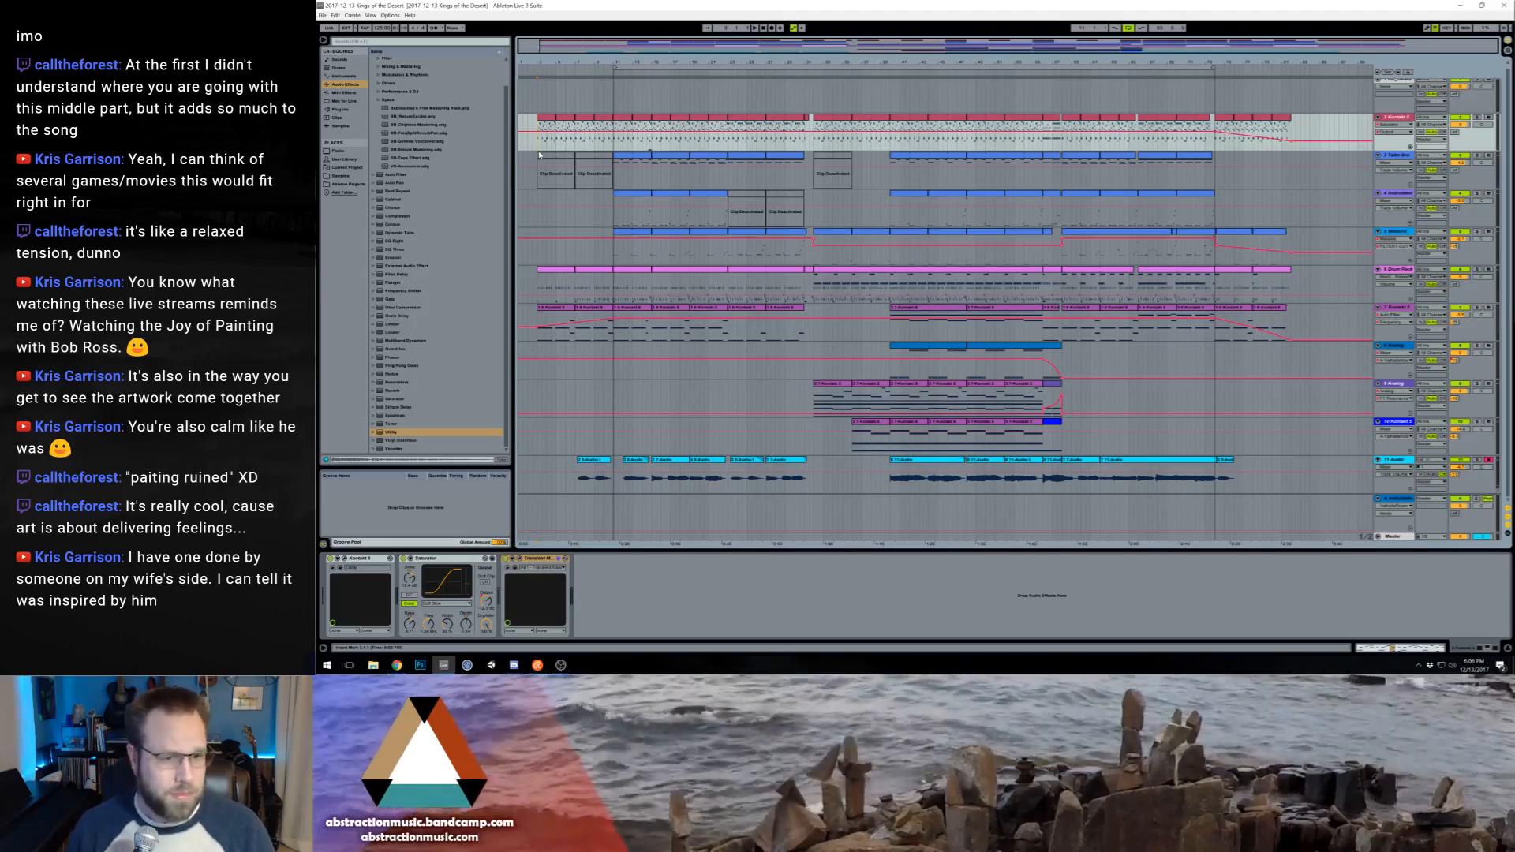
drag(540, 150, 615, 148)
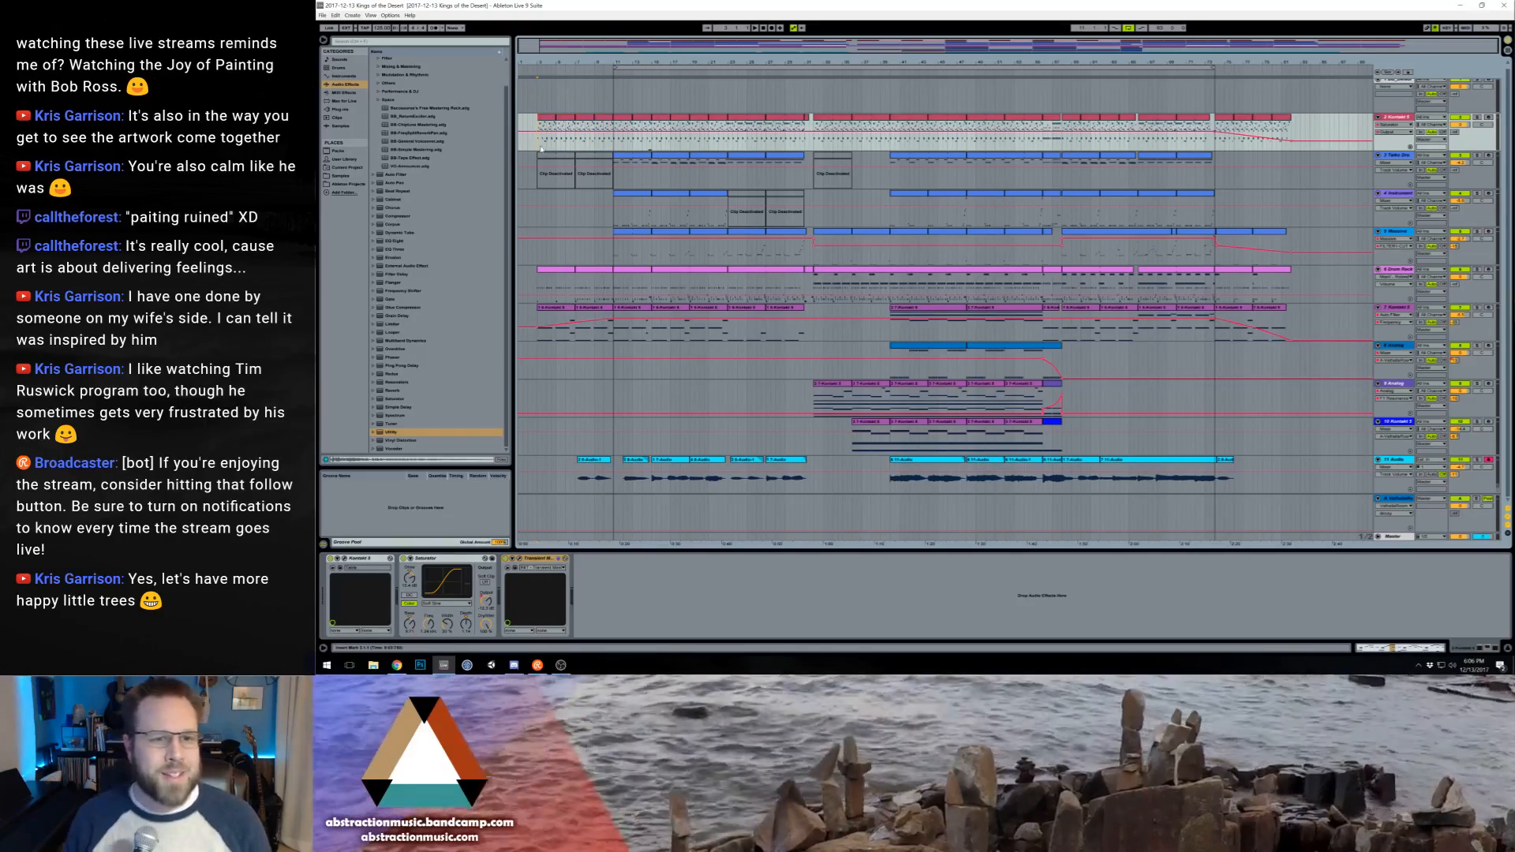
click(615, 148)
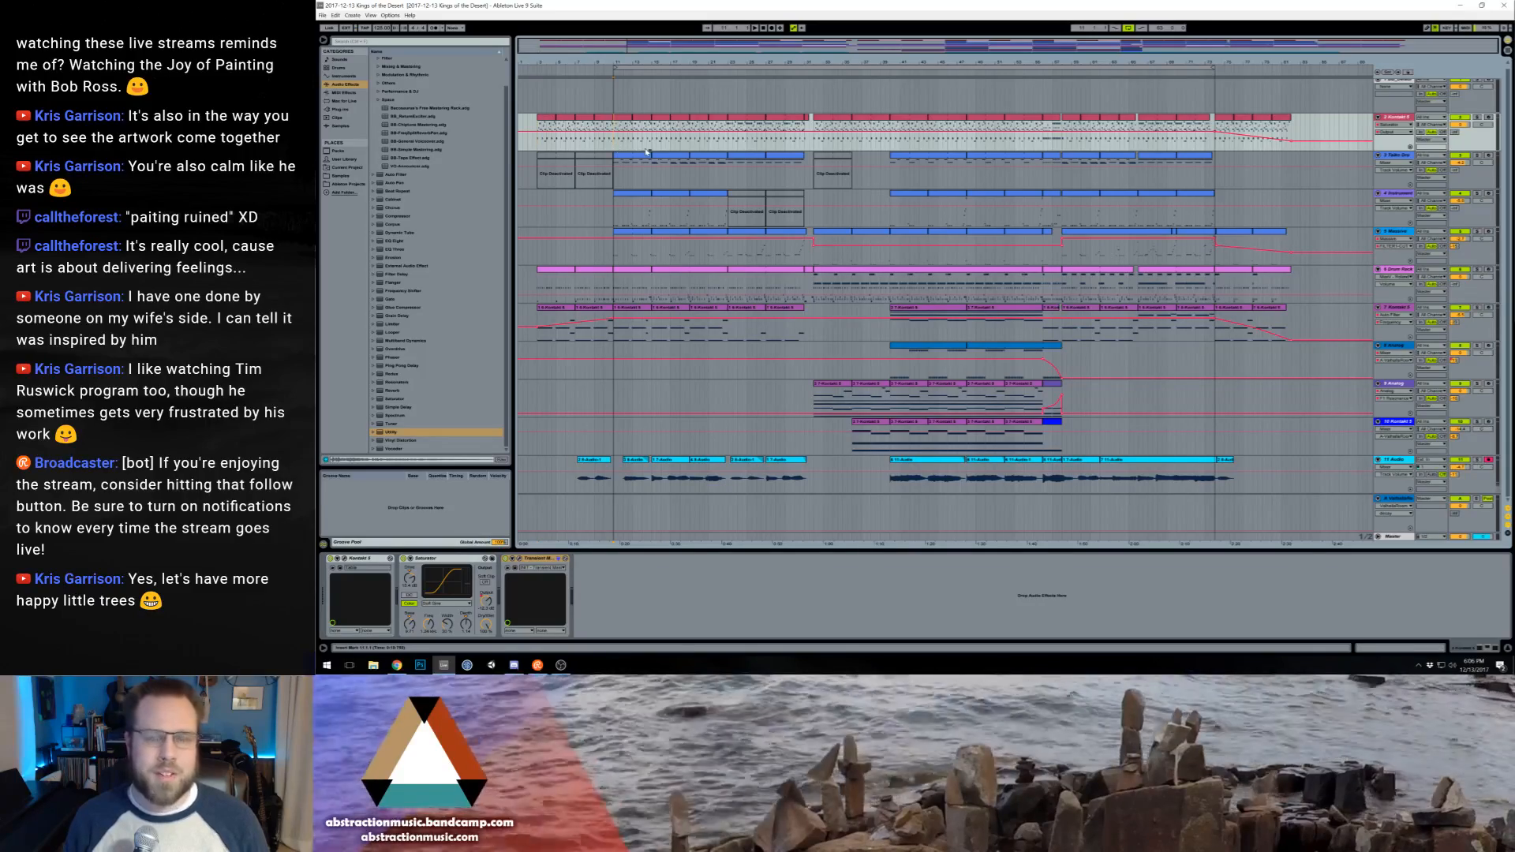